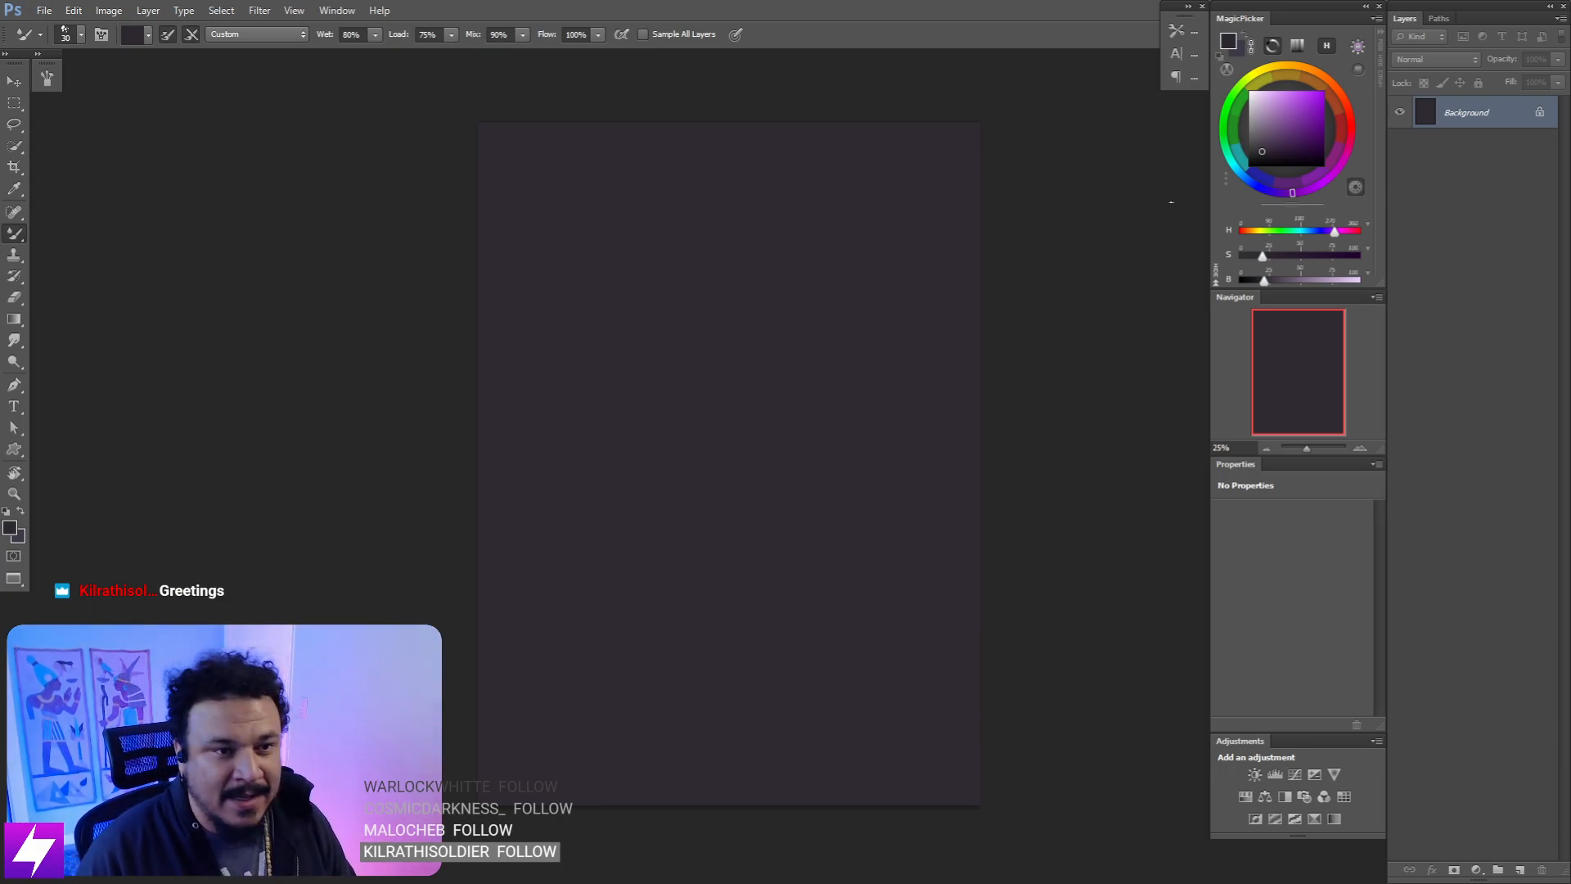
- Add a new layer above the background and darken the foreground colour to a near-black purple
key("ctrl+alt+shift+n")
left_click_drag(958, 398, 933, 454)
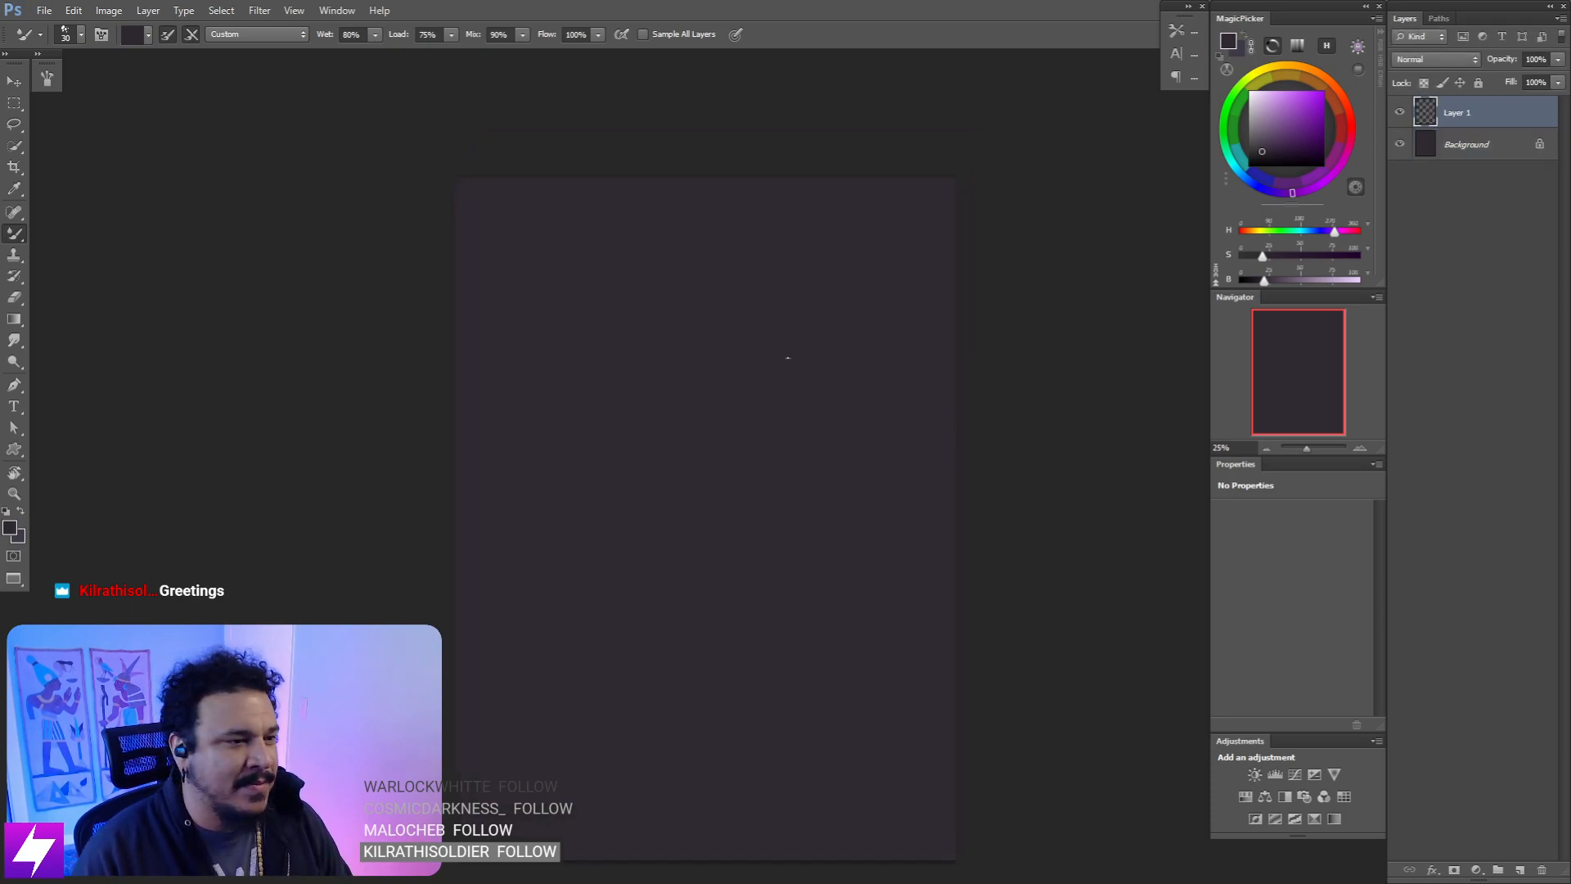
left_click_drag(759, 418, 751, 384)
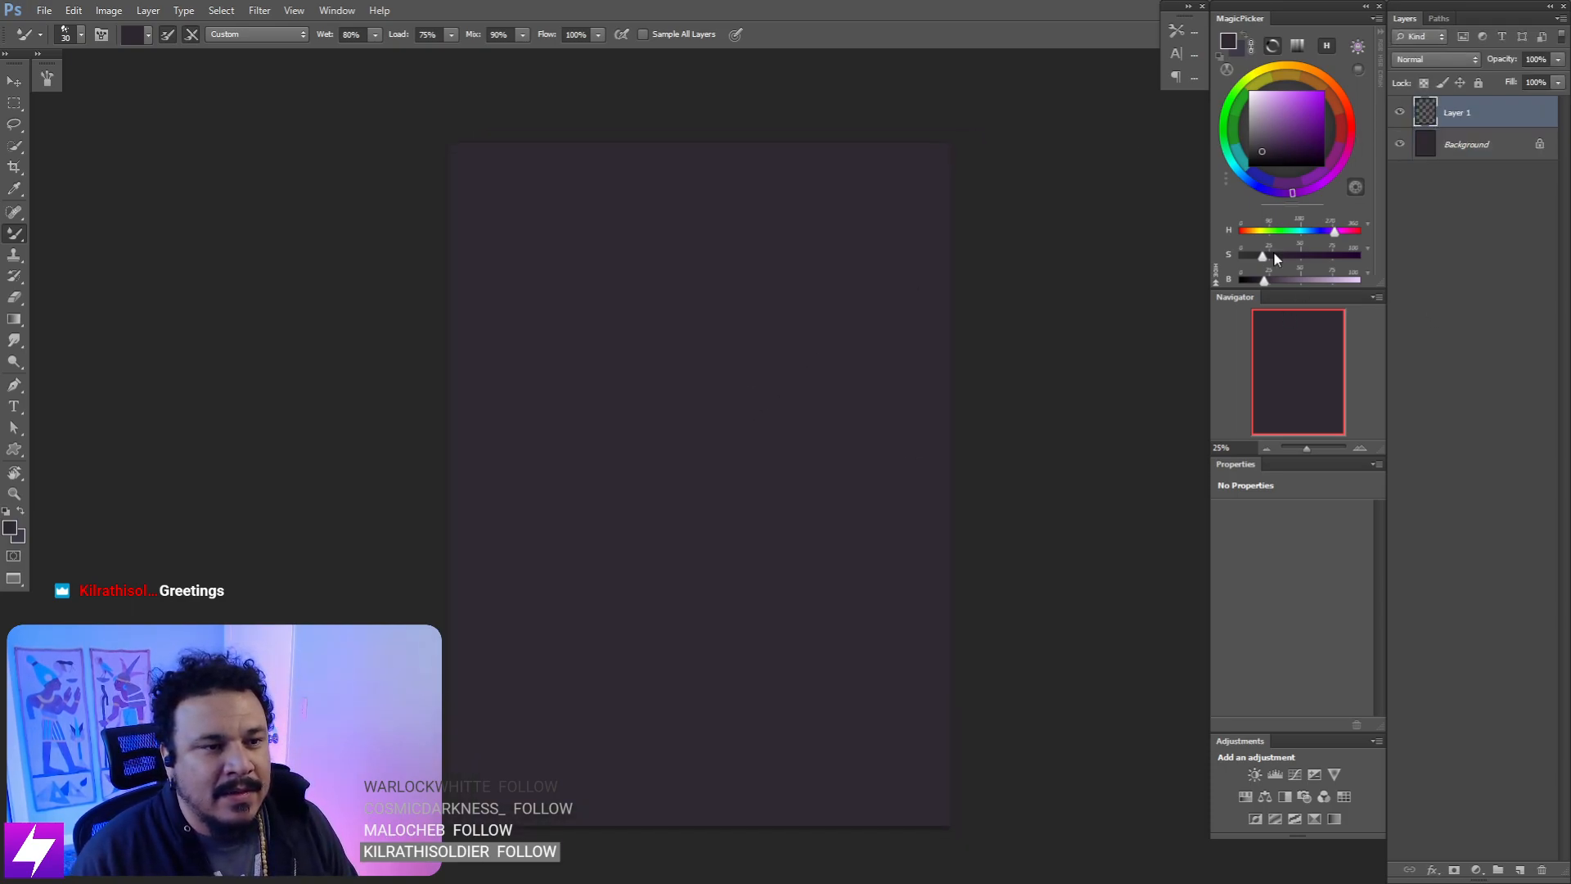
left_click_drag(1264, 280, 1251, 279)
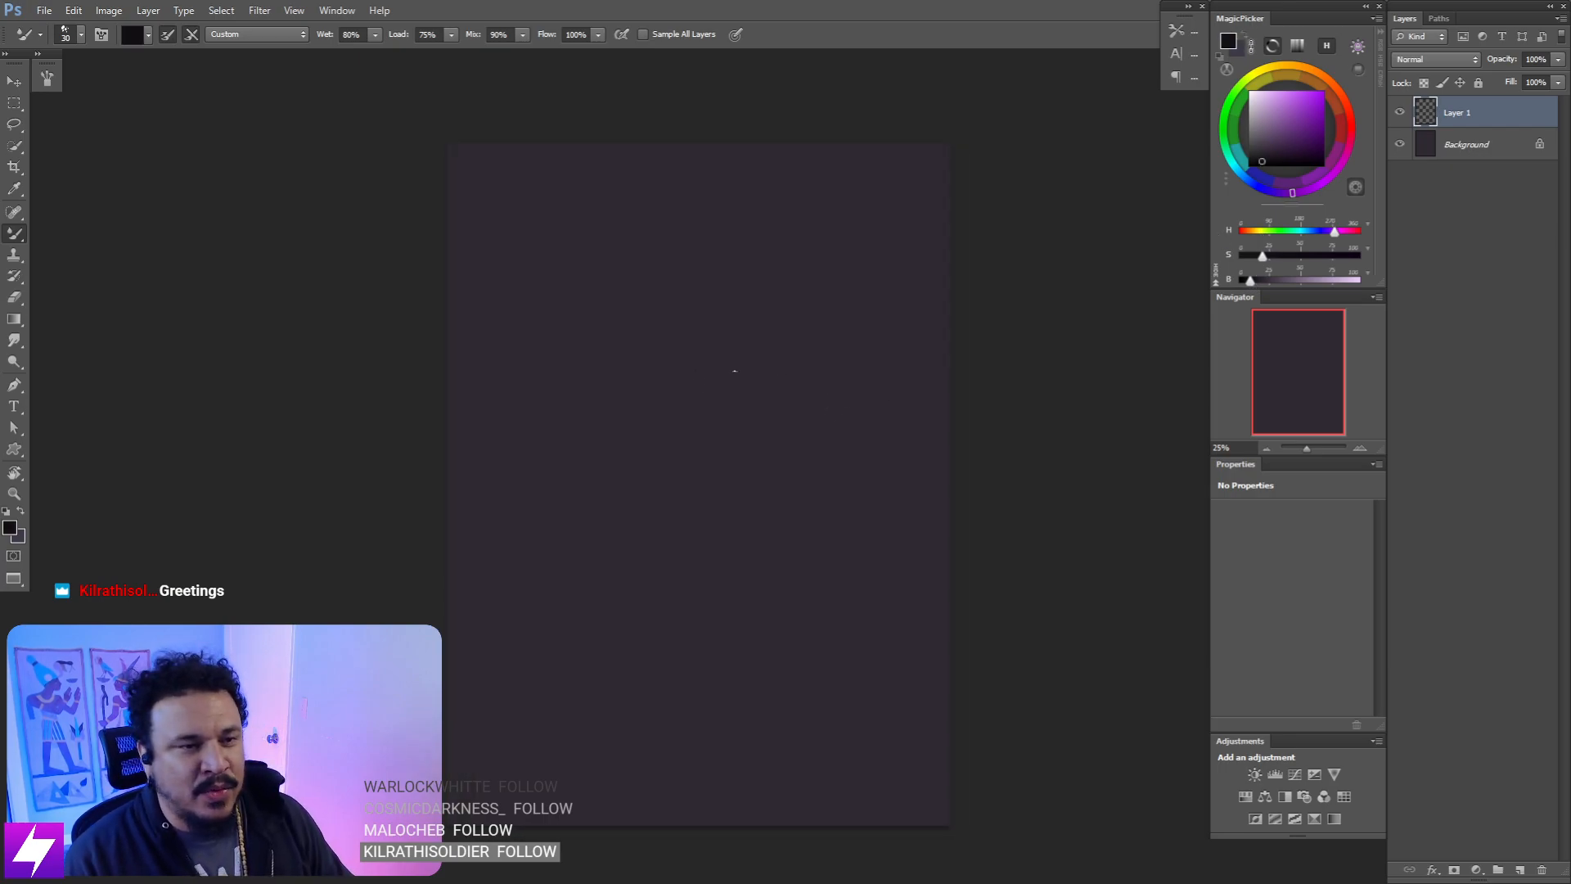
mouse_move(594, 344)
left_mouse_down()
mouse_move(790, 334)
mouse_move(736, 456)
mouse_move(790, 430)
left_mouse_up()
key("ctrl+z")
key("ctrl+z")
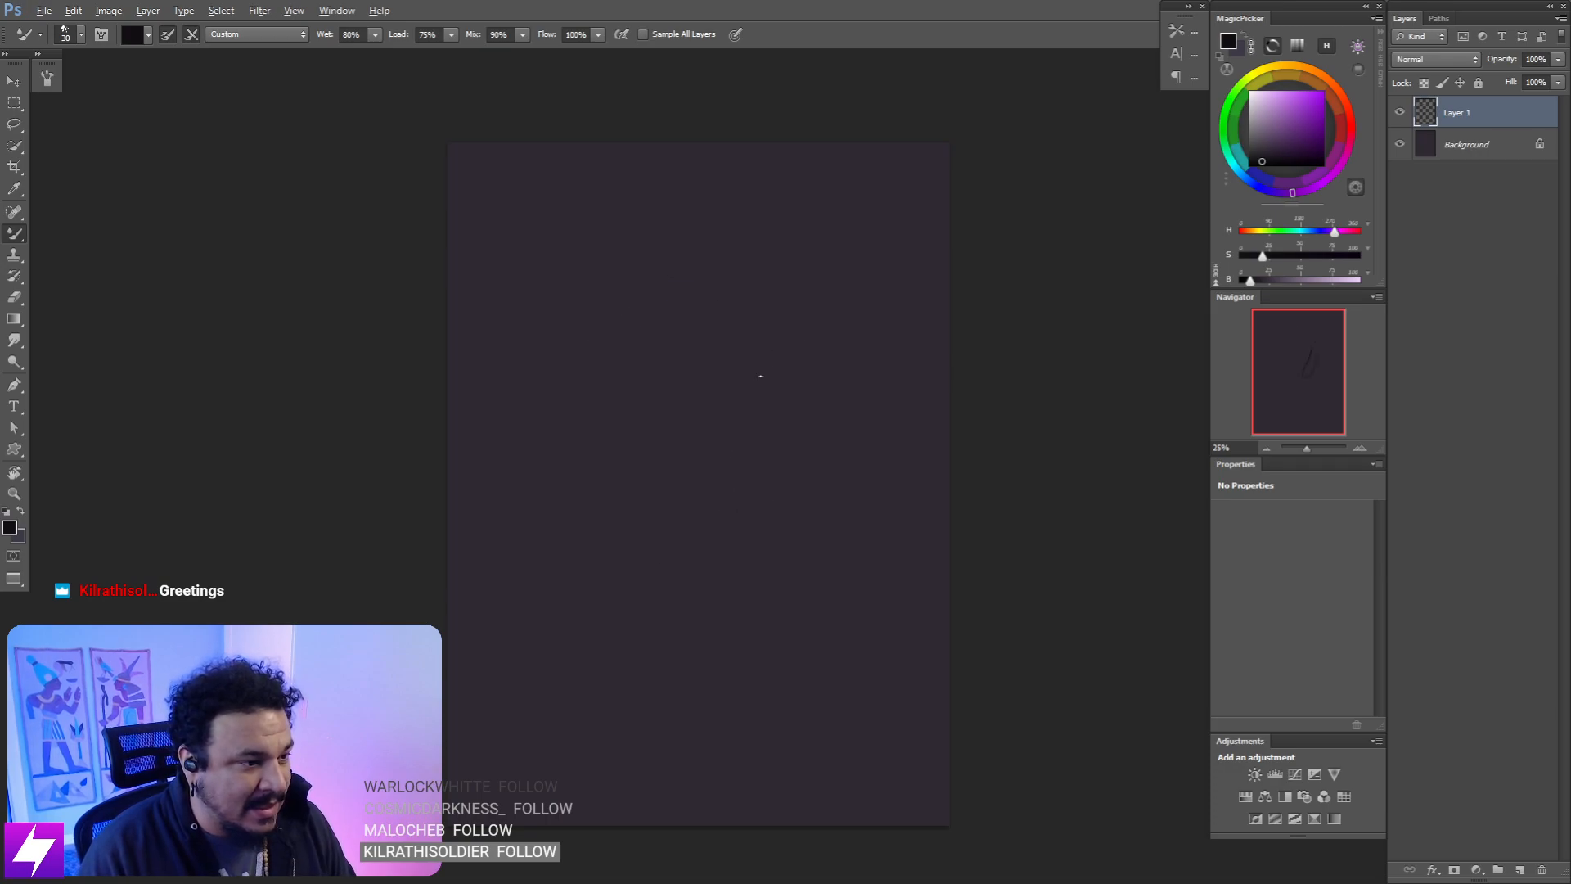
left_click_drag(665, 455, 753, 342)
key("ctrl+z")
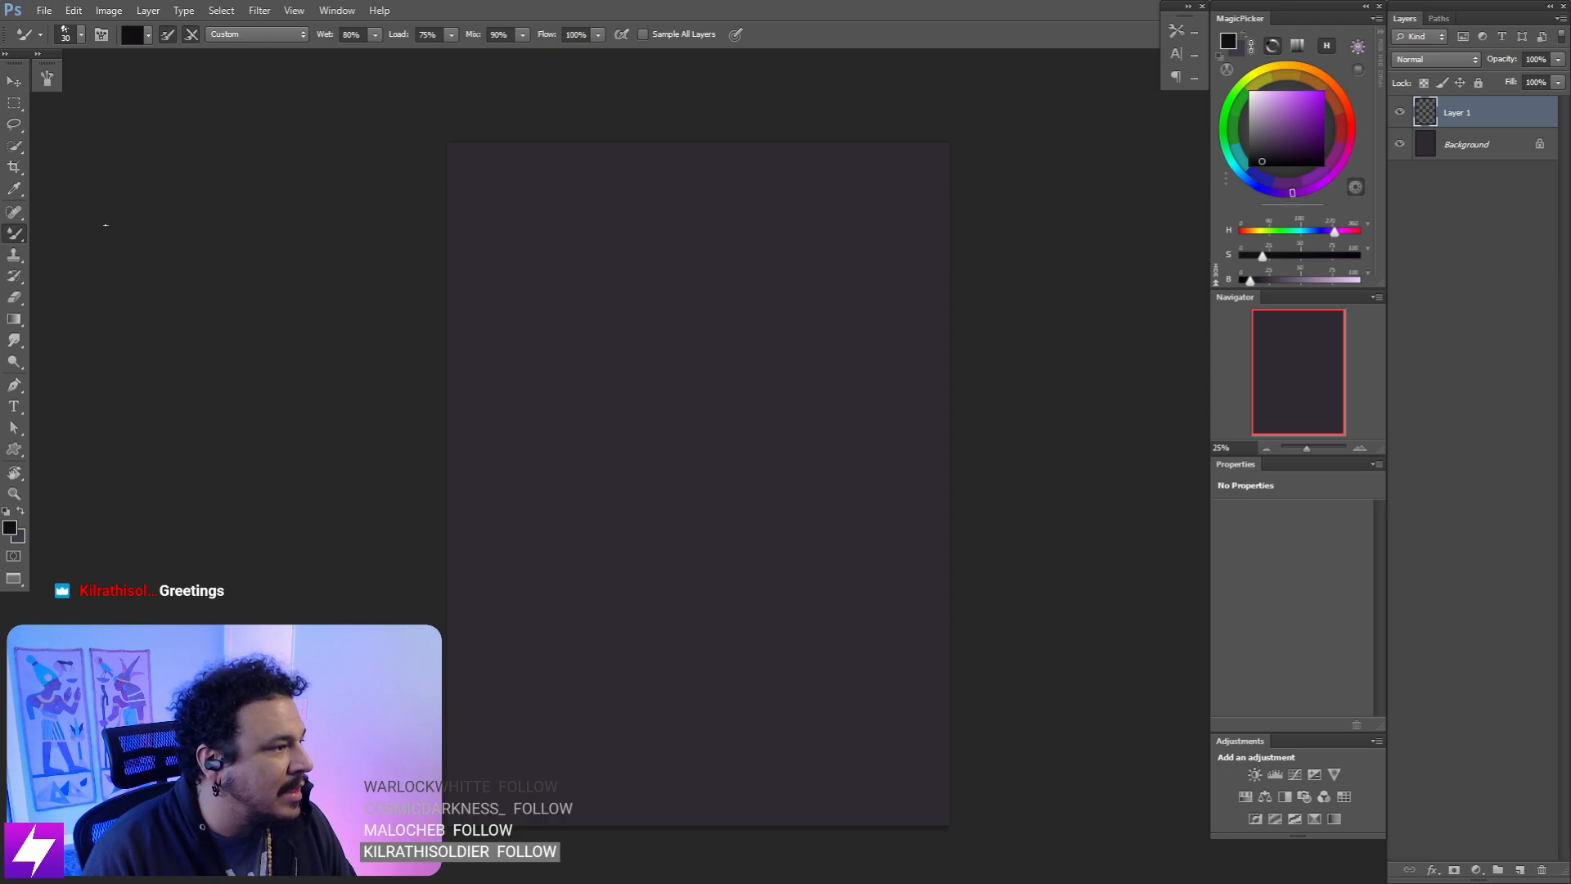
- Switch from the Mixer Brush to the regular Brush tool and enlarge the brush to 80 px
right_click(17, 236)
left_click(57, 233)
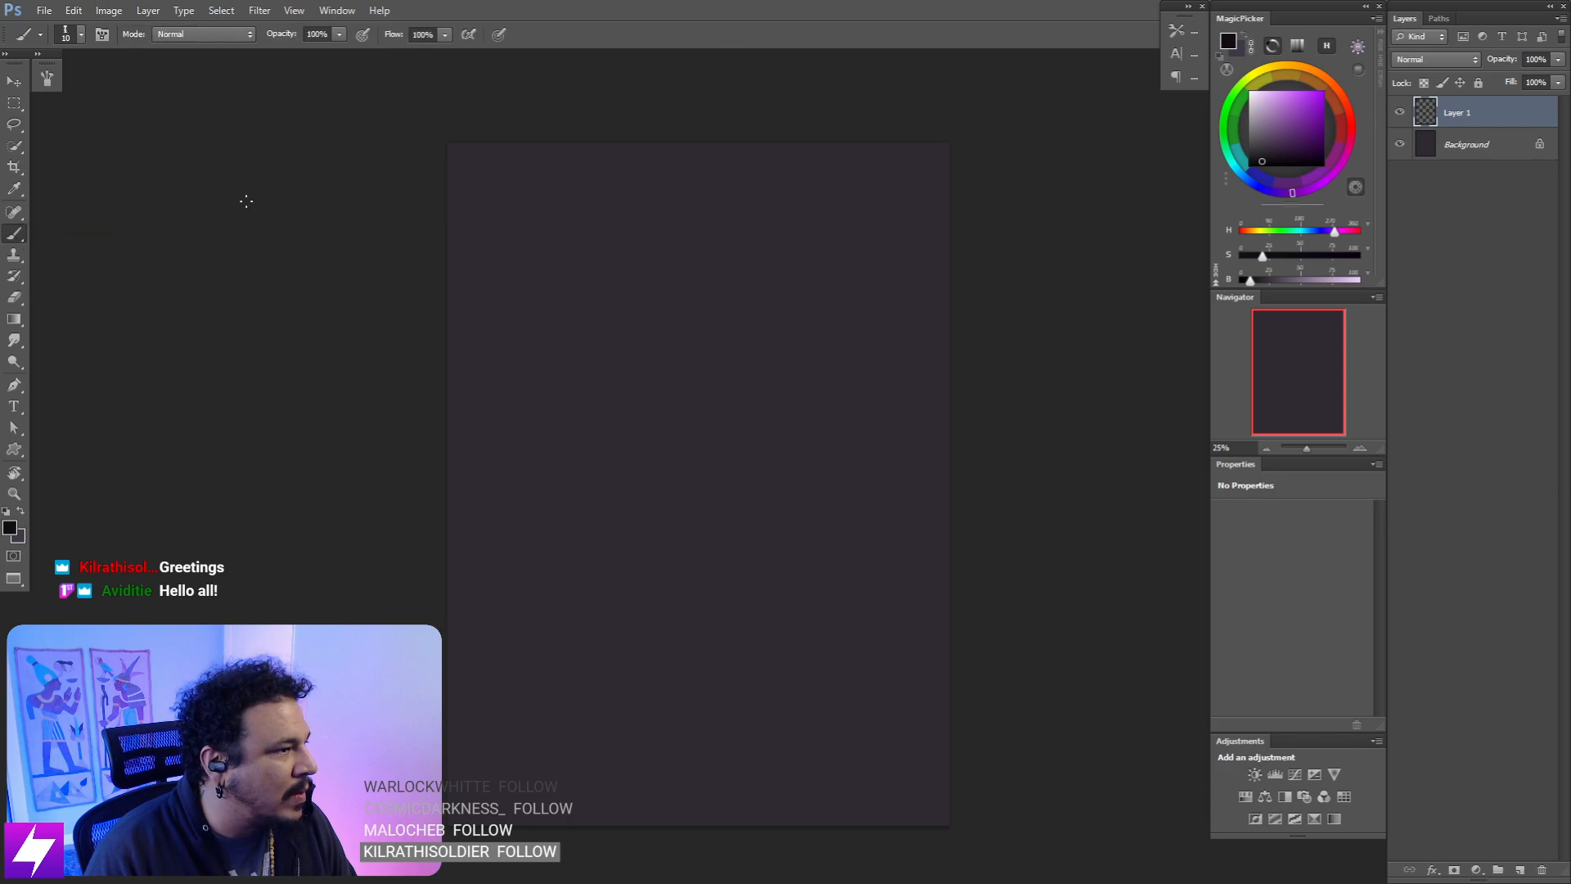
key("ctrl+z")
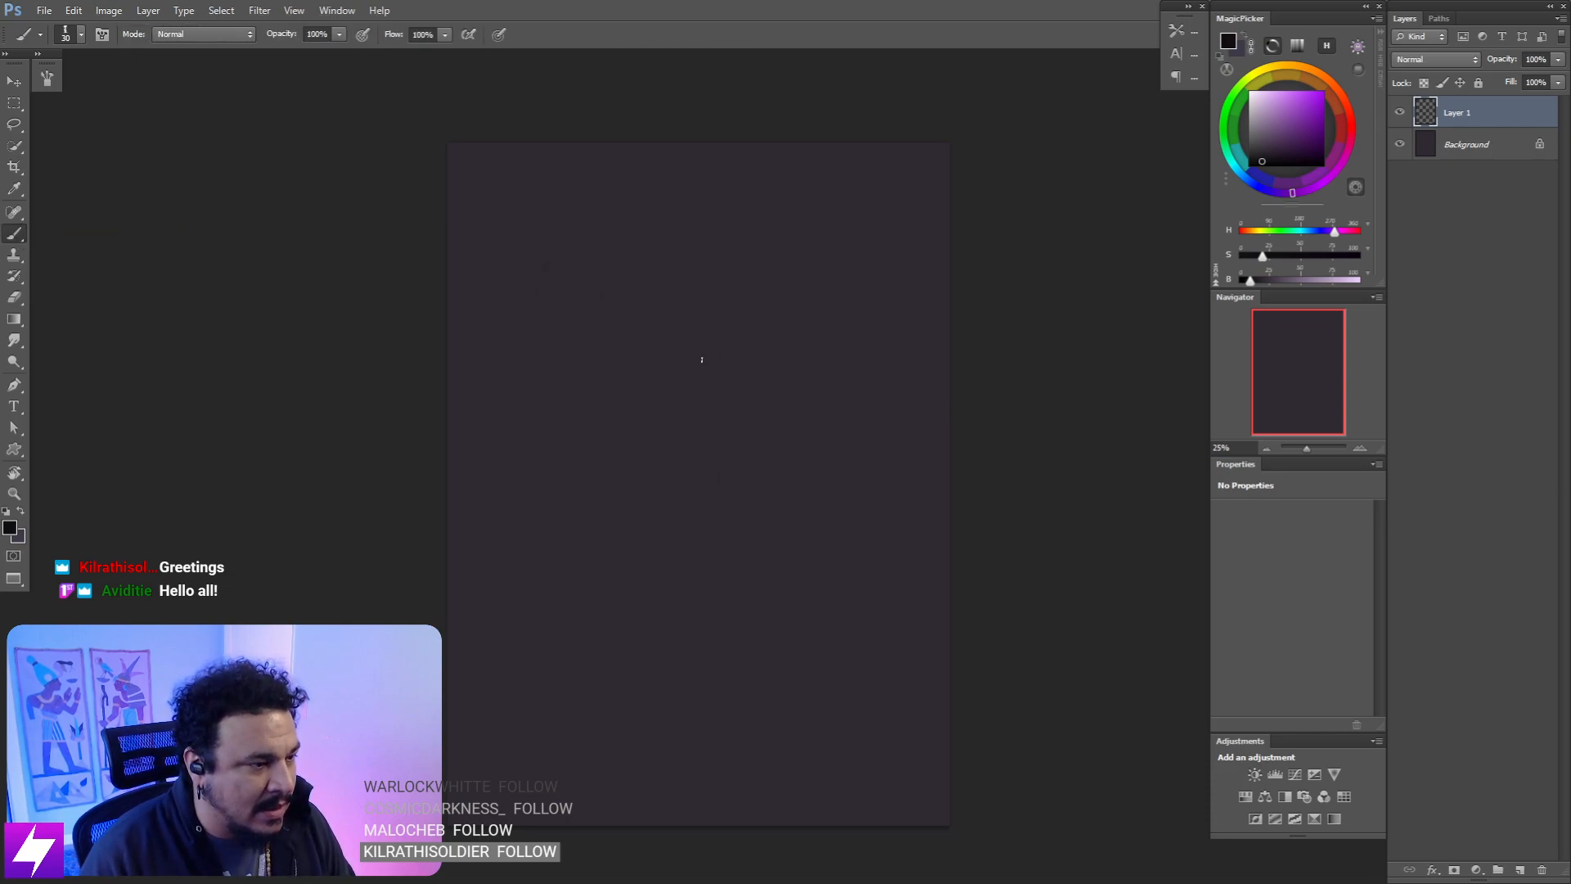
key("bracketright")
key("bracketright")
key("bracketright")
key("bracketright")
key("bracketright")
key("bracketright")
key("bracketright")
mouse_move(660, 385)
left_mouse_down()
mouse_move(714, 400)
mouse_move(739, 374)
left_mouse_up()
key("ctrl+z")
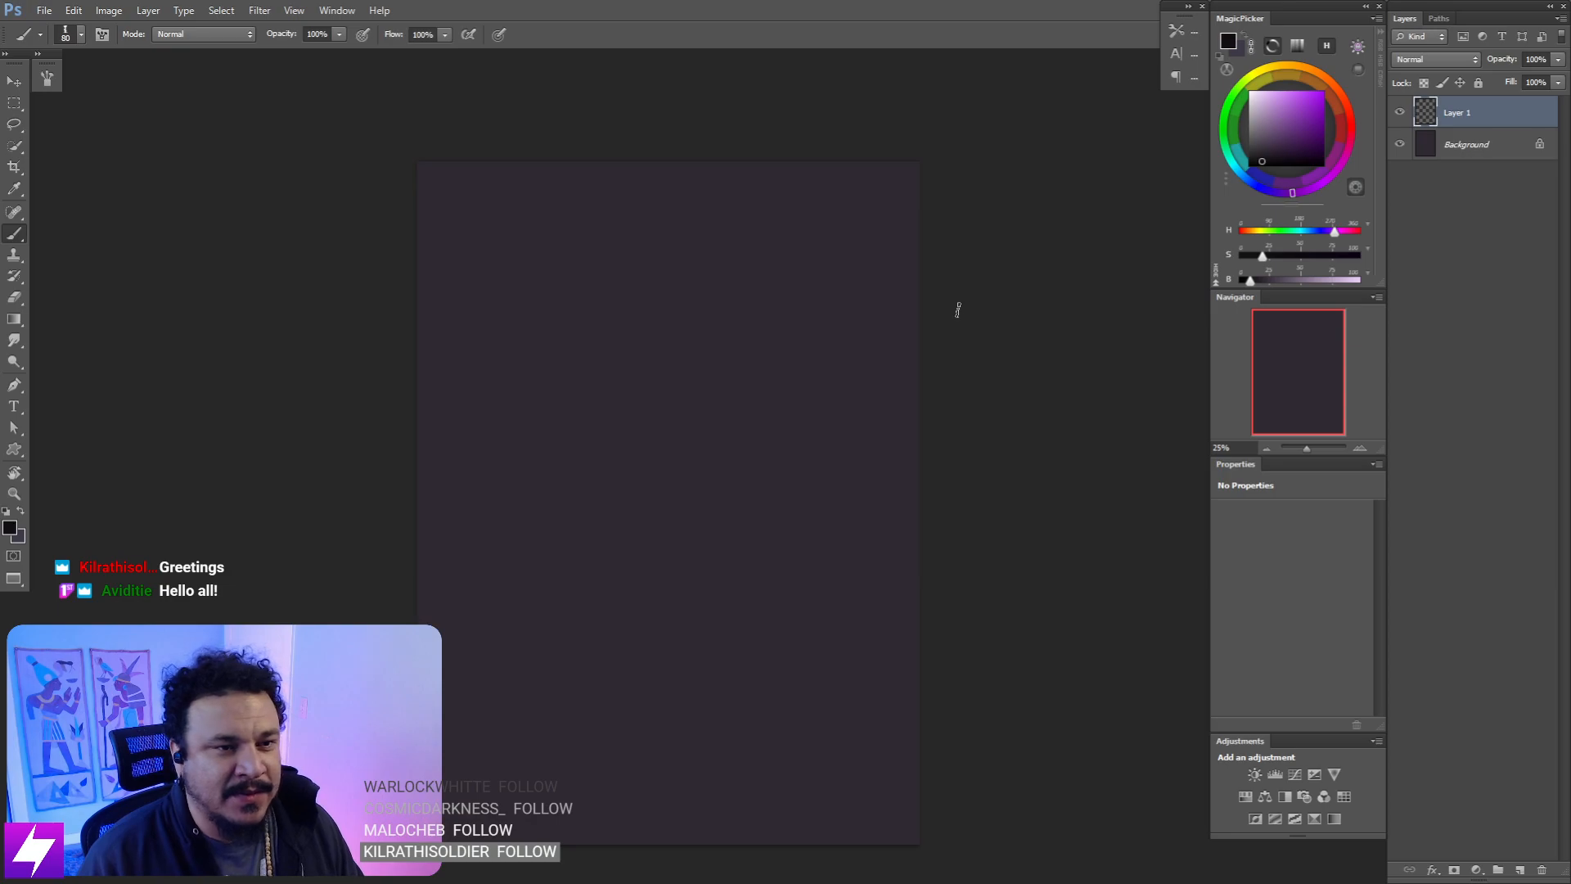
left_click_drag(642, 365, 687, 468)
key("ctrl+z")
- Sketch a rounded shoulder arc in the upper middle of the canvas with two downward strokes at its left side
left_click_drag(583, 449, 757, 383)
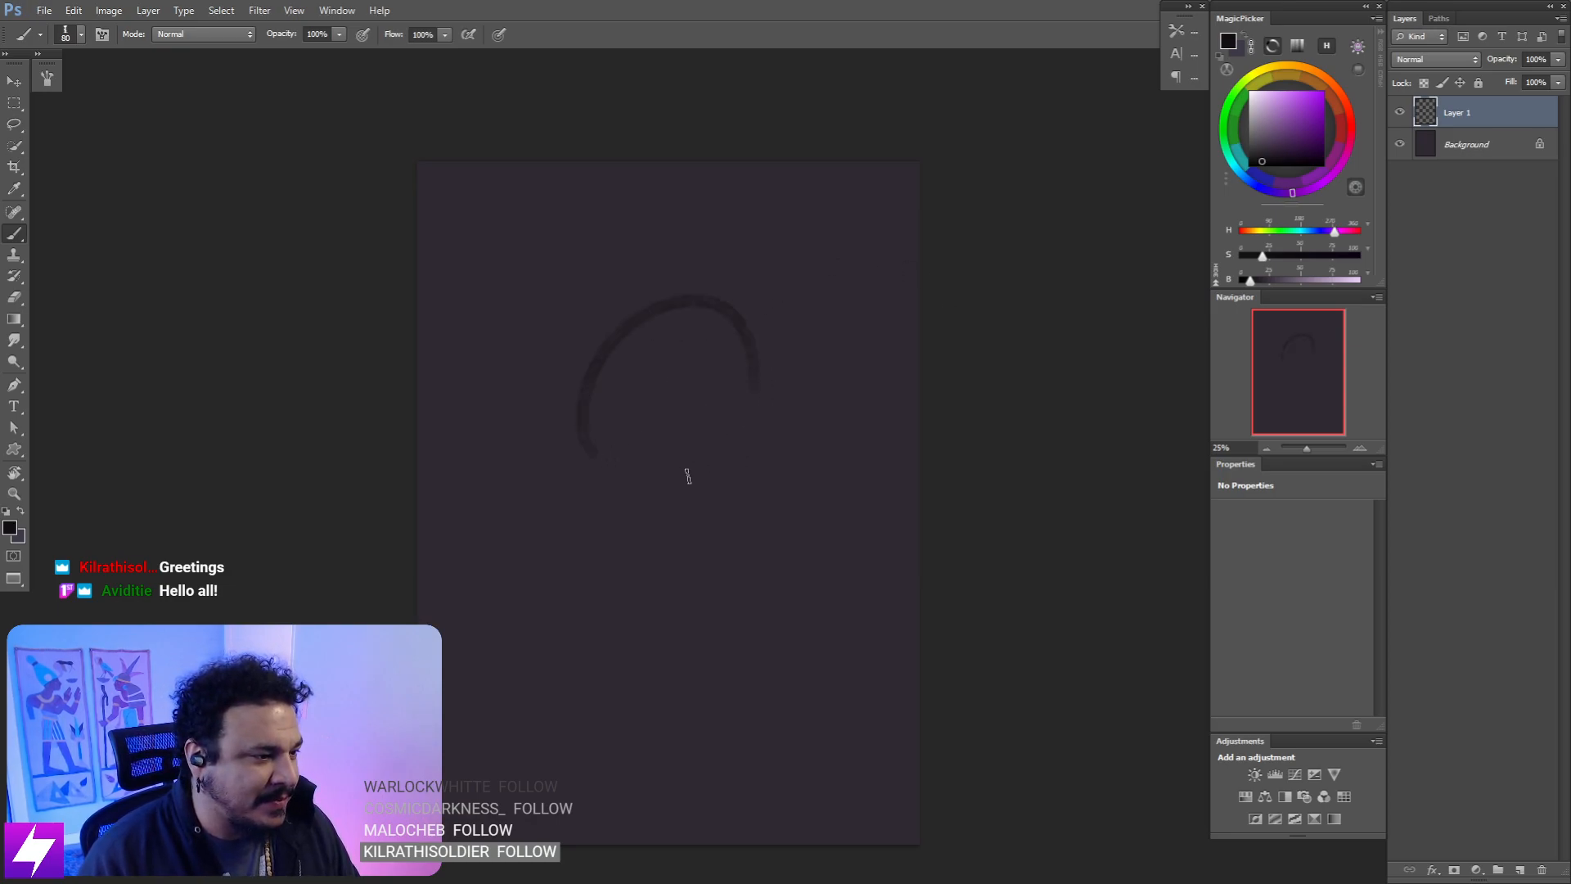
left_click_drag(635, 257, 632, 409)
left_click_drag(570, 343, 604, 432)
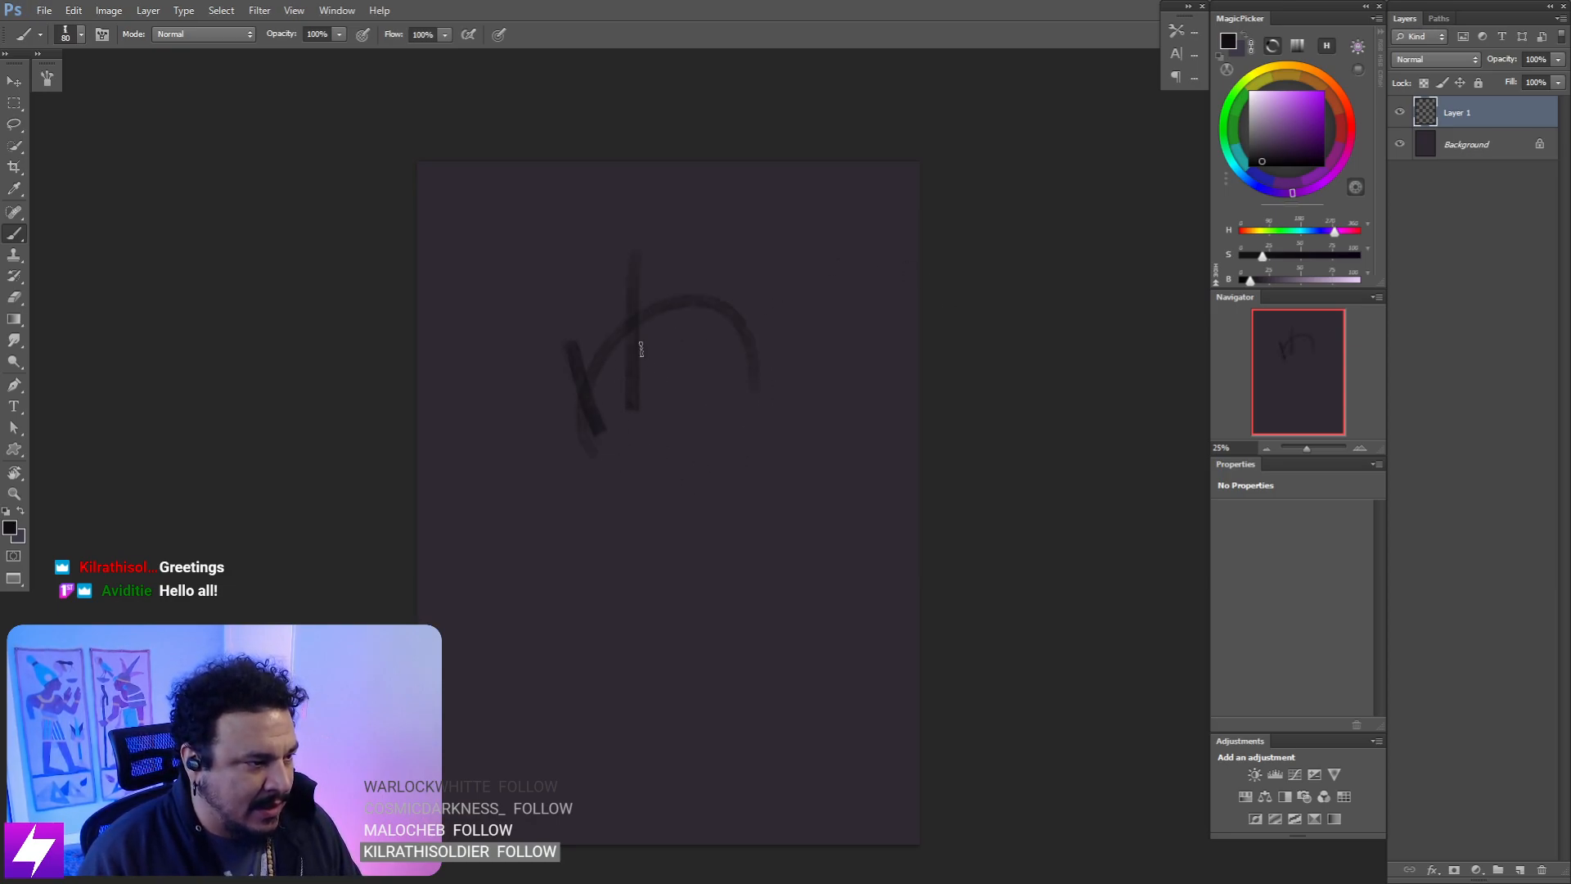
- Sketch a pointed hood above the shoulder arc, with a peaked top and strokes for both sides
left_click_drag(575, 258, 657, 215)
key("ctrl+z")
mouse_move(547, 278)
left_mouse_down()
mouse_move(671, 200)
mouse_move(728, 274)
mouse_move(698, 313)
left_mouse_up()
key("]")
left_click_drag(593, 256, 597, 339)
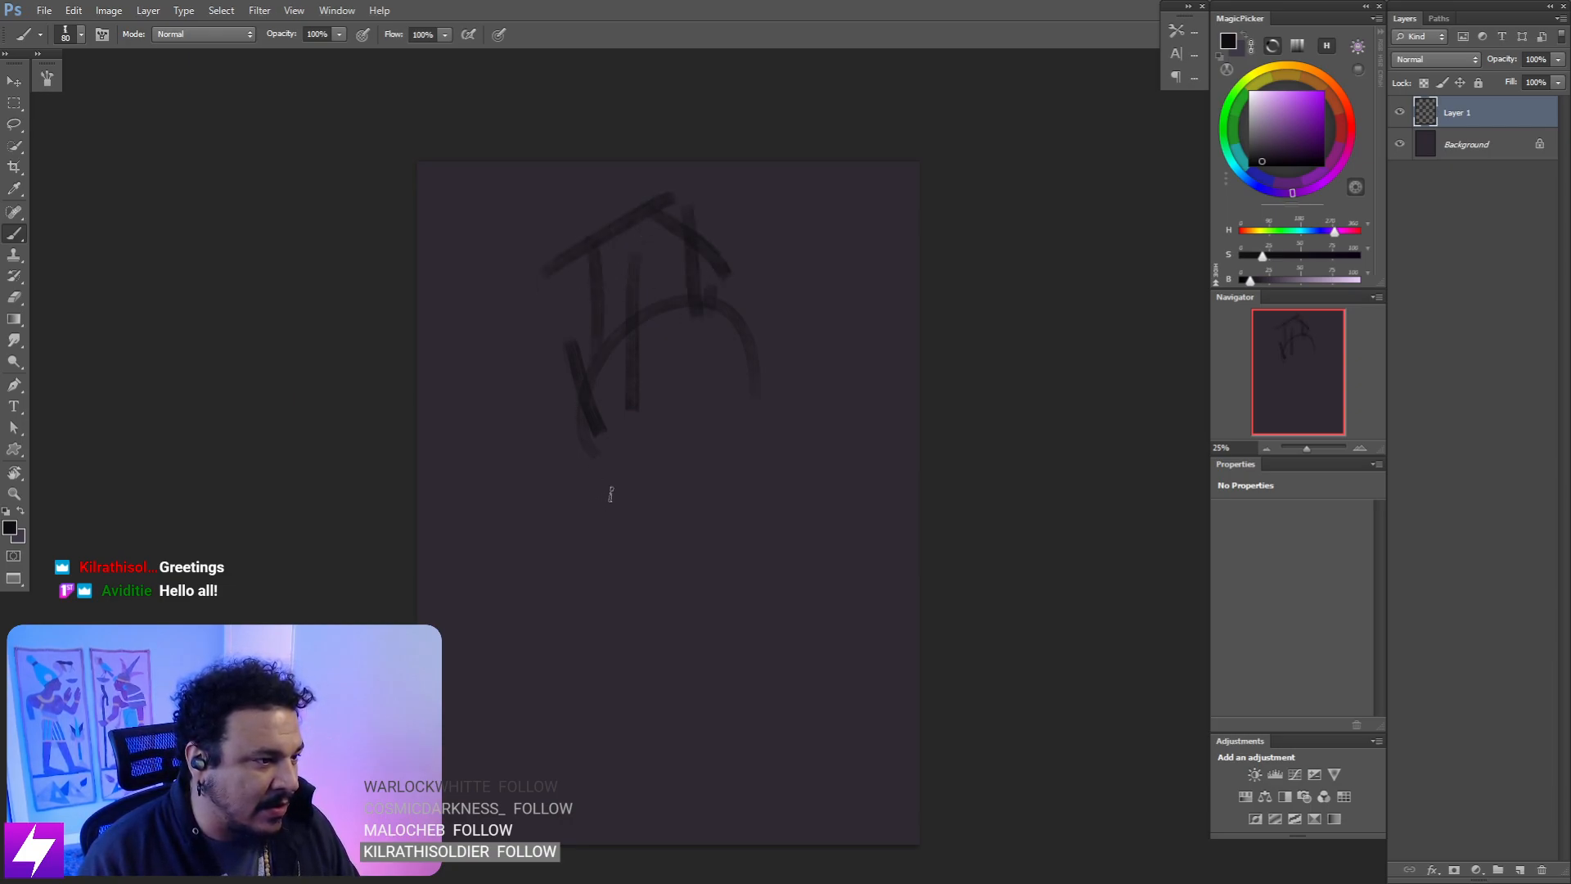
left_click_drag(571, 256, 609, 350)
- Sketch the figure's left arm as long strokes below the shoulder, ending in short marks for the hand
mouse_move(611, 409)
left_mouse_down()
mouse_move(635, 510)
mouse_move(626, 544)
left_mouse_up()
left_click_drag(568, 606, 595, 577)
left_click_drag(600, 429, 589, 548)
- Sketch the right side of the figure with a rounded shoulder, long vertical arm strokes and an angular lower end
left_click_drag(749, 336, 739, 528)
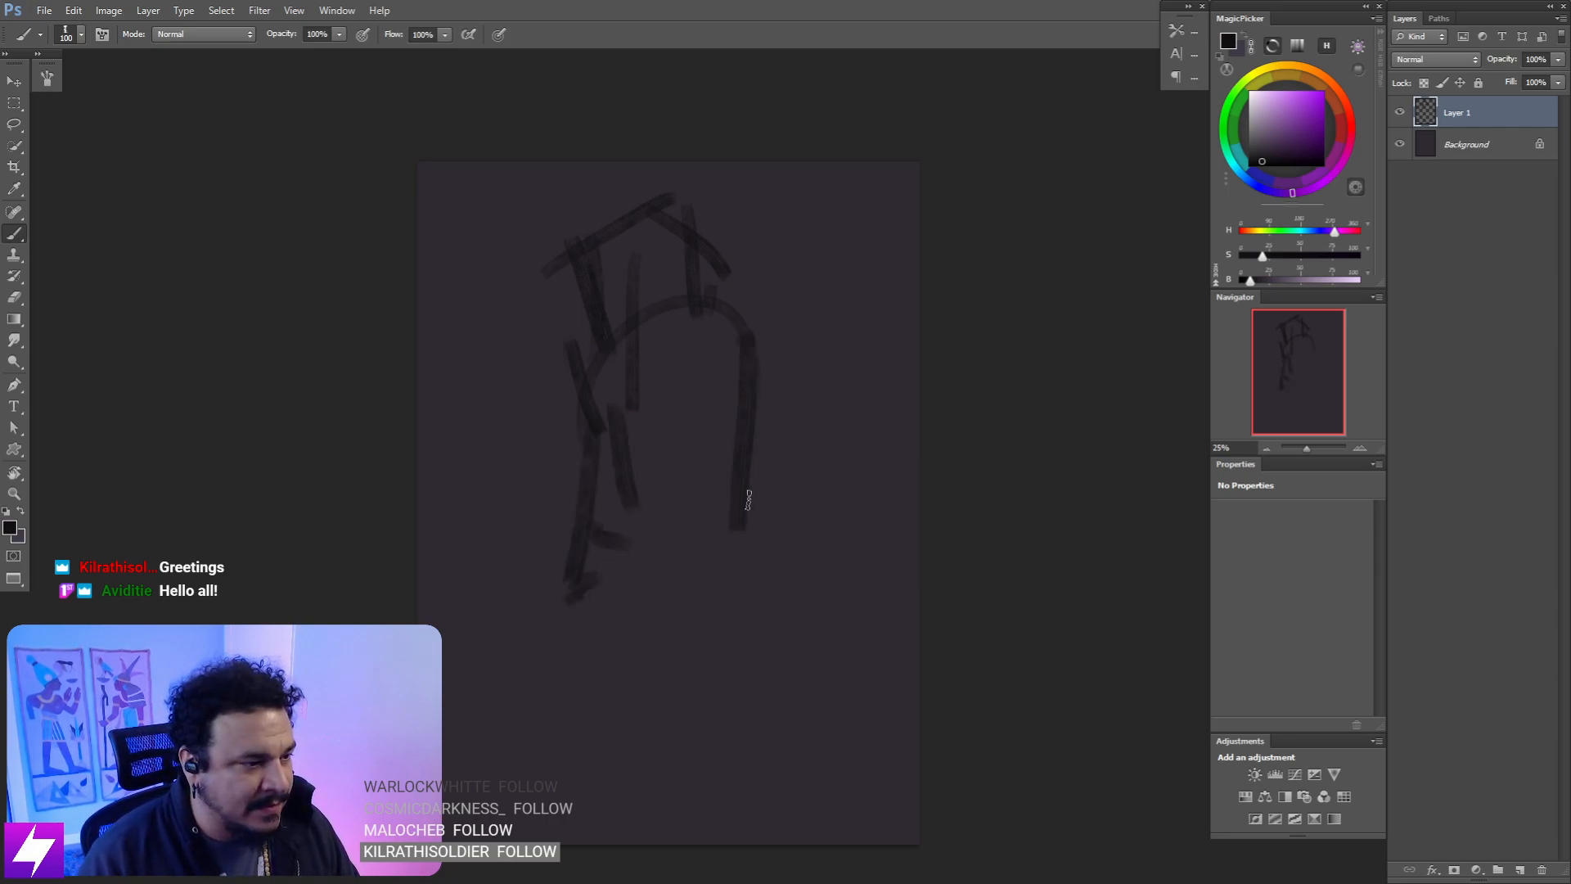
left_click_drag(709, 463, 700, 568)
left_click_drag(735, 368, 705, 489)
left_click_drag(751, 331, 816, 446)
left_click_drag(785, 364, 765, 588)
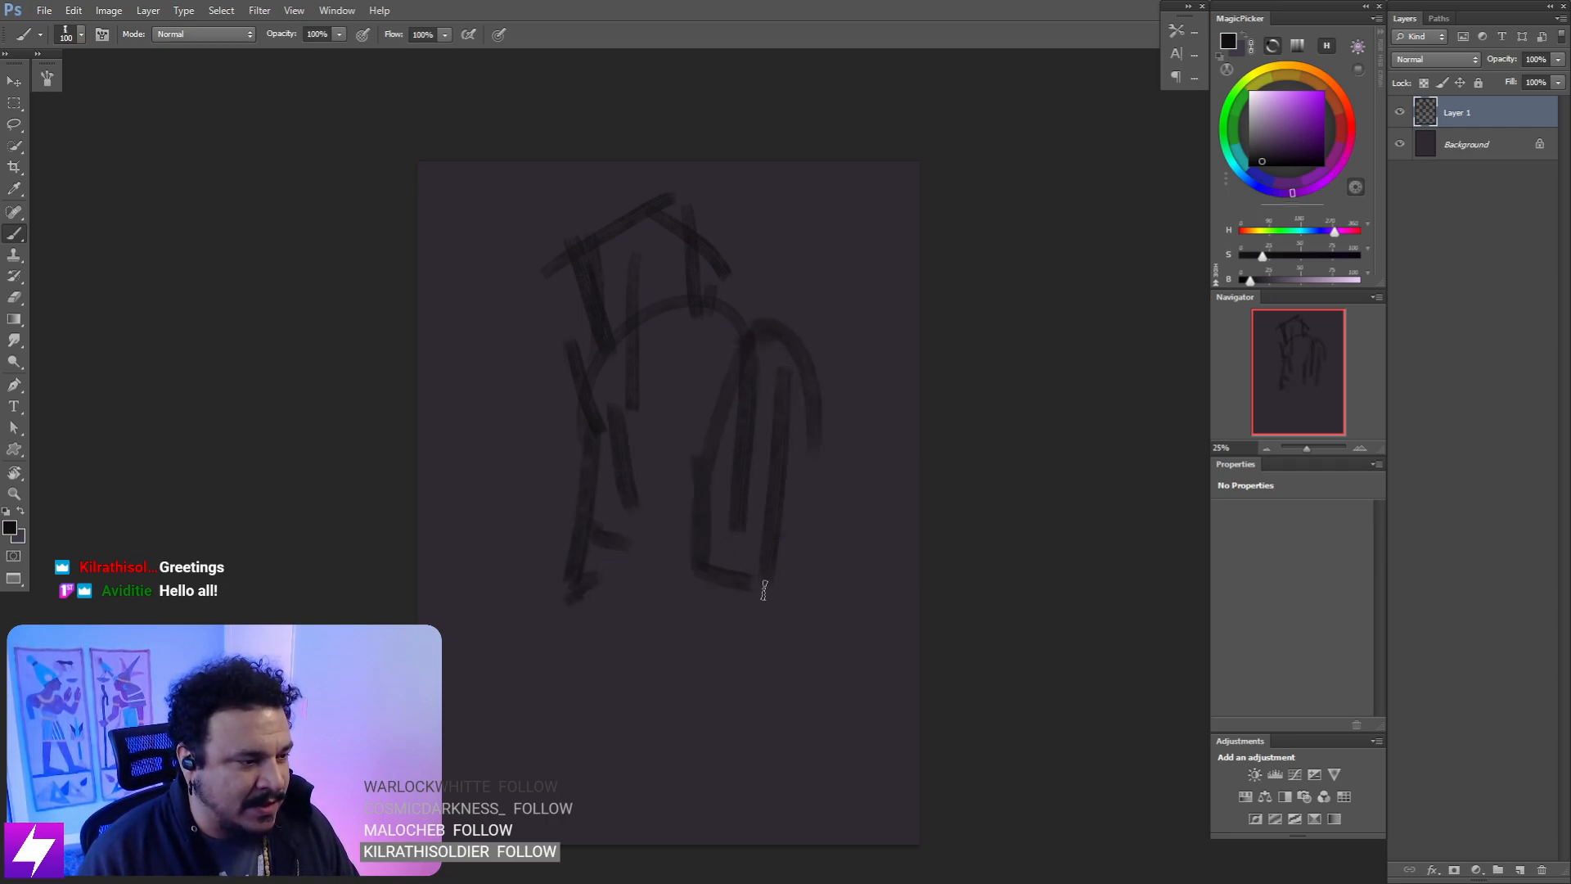
mouse_move(672, 621)
left_mouse_down()
mouse_move(776, 629)
mouse_move(719, 614)
mouse_move(698, 568)
left_mouse_up()
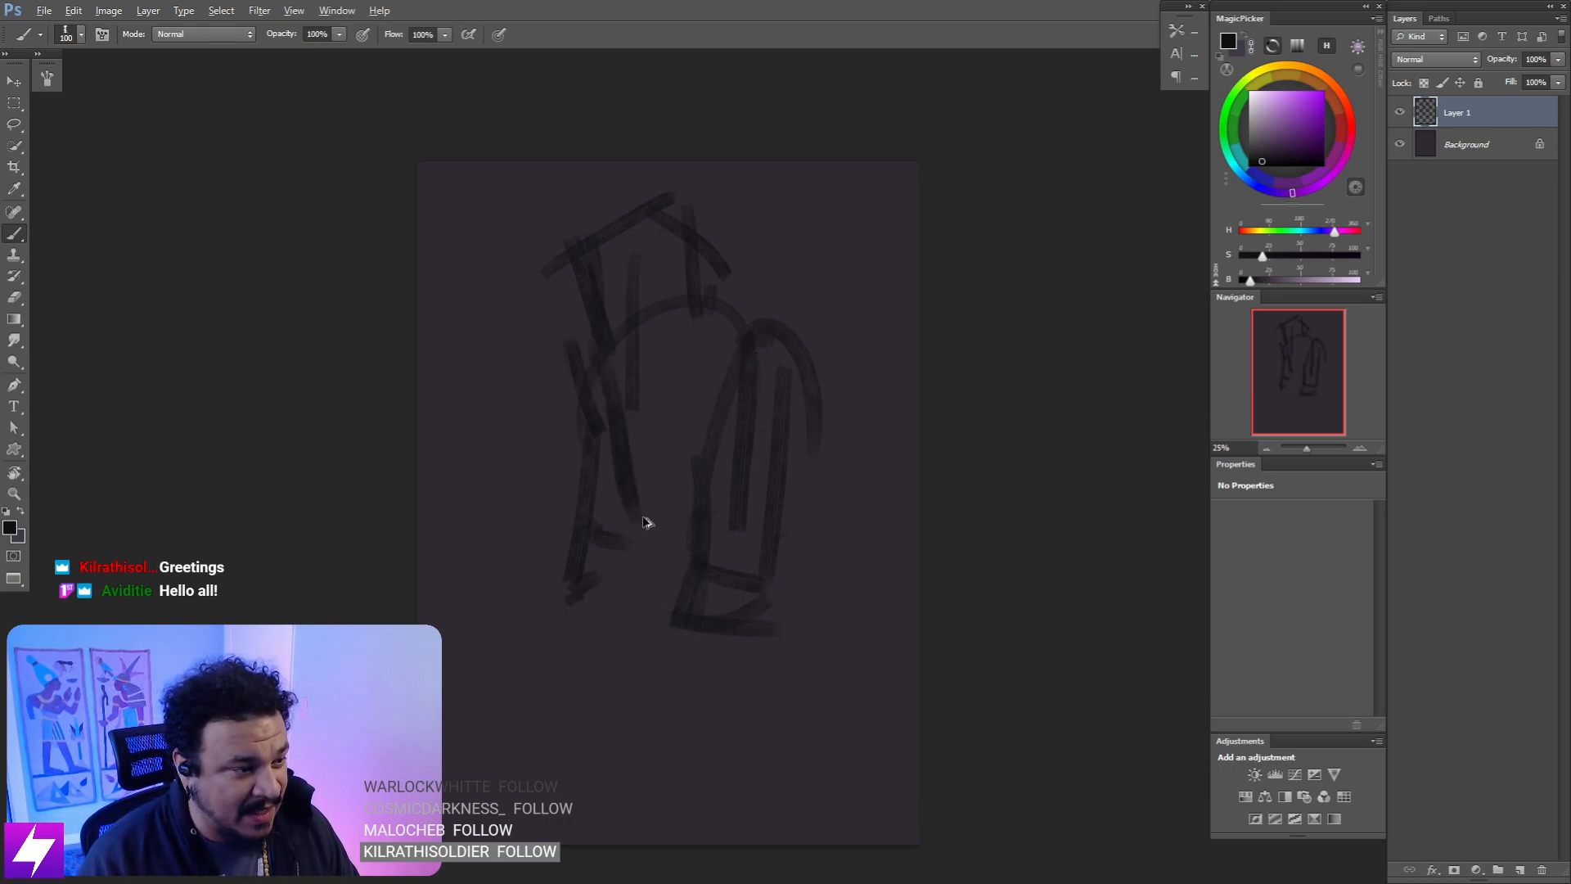
- Sketch the lower body with two cross strokes, a vertical stroke between the arms and a horizontal base line
left_click_drag(615, 517, 685, 527)
left_click_drag(617, 565, 682, 582)
mouse_move(654, 457)
left_mouse_down()
mouse_move(649, 619)
mouse_move(612, 654)
left_mouse_up()
left_click_drag(609, 657, 692, 652)
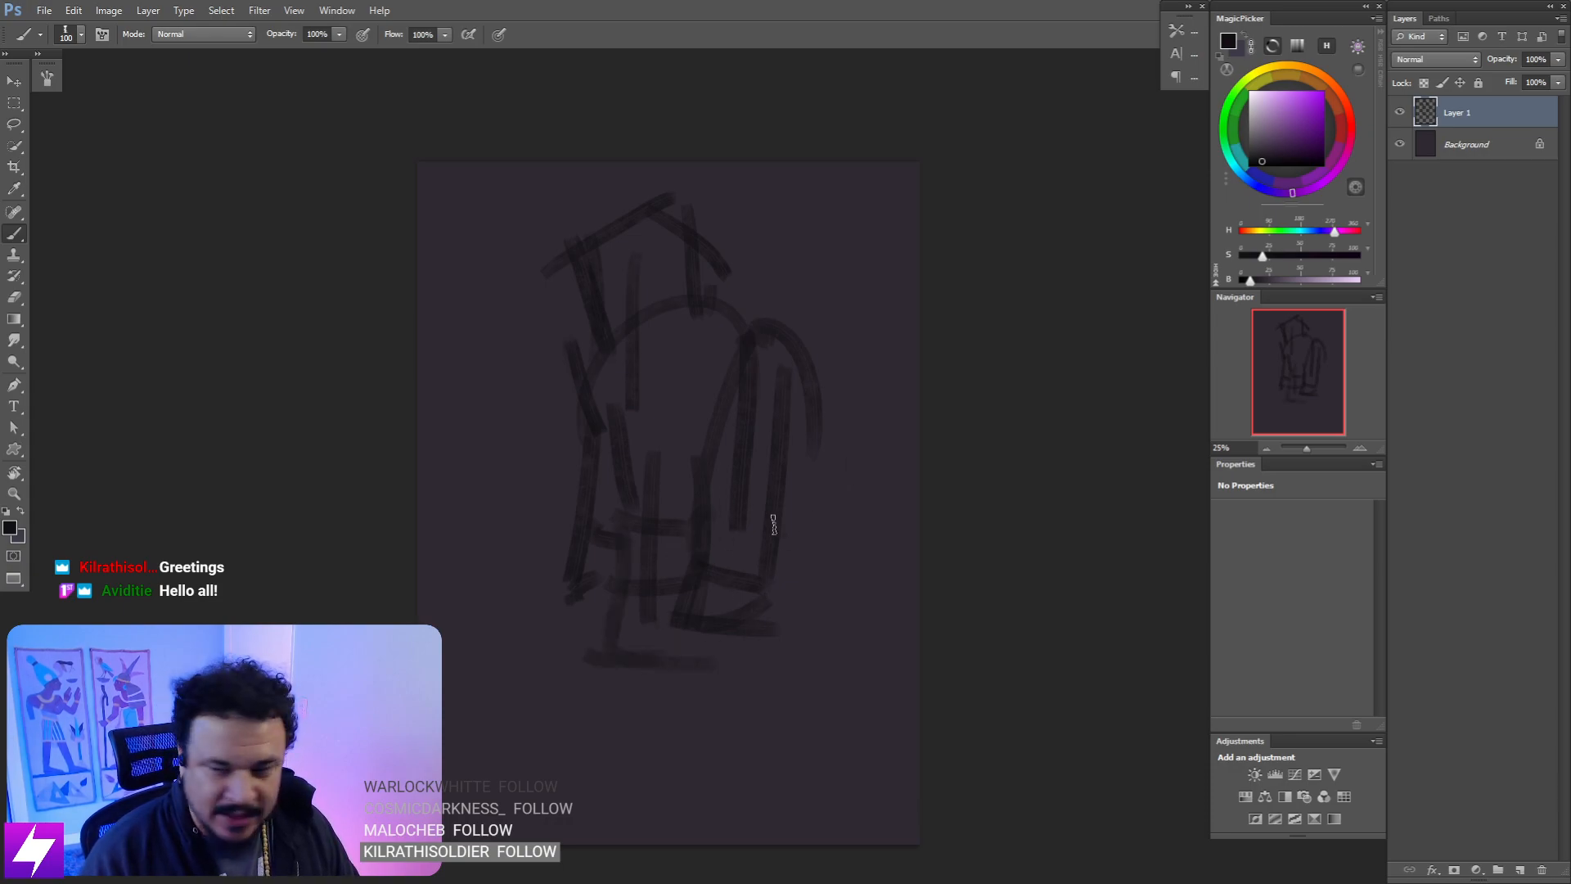
- Rotate the sketch layer by -8.89° with Free Transform and flip the canvas horizontally
key("ctrl+t")
left_click_drag(767, 578, 744, 554)
mouse_move(808, 624)
left_mouse_down()
mouse_move(835, 653)
mouse_move(860, 623)
left_mouse_up()
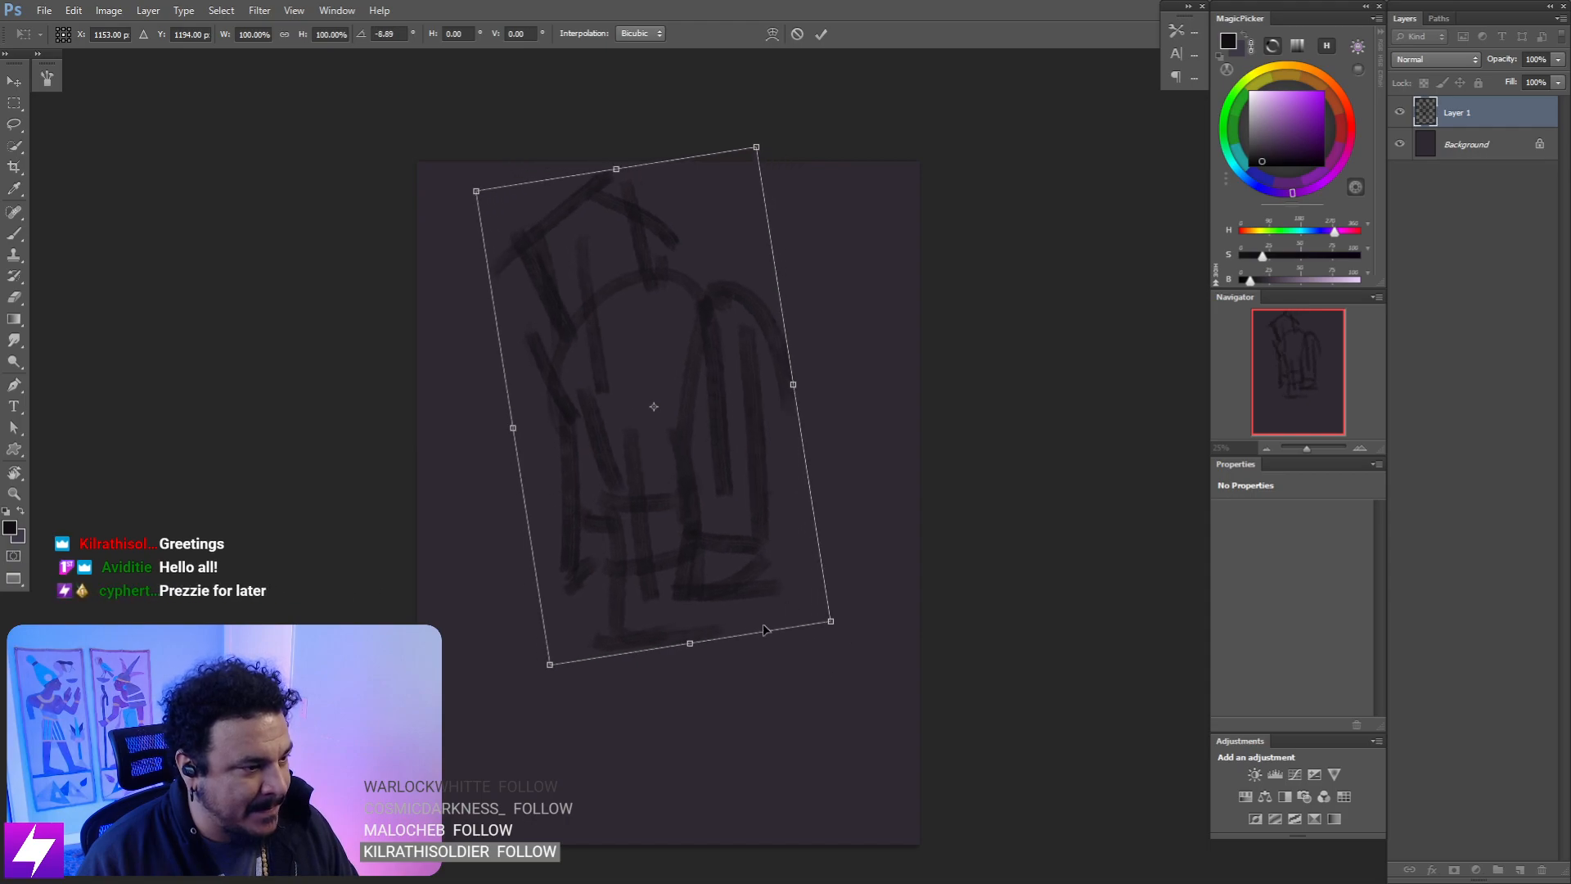
key("ctrl+minus")
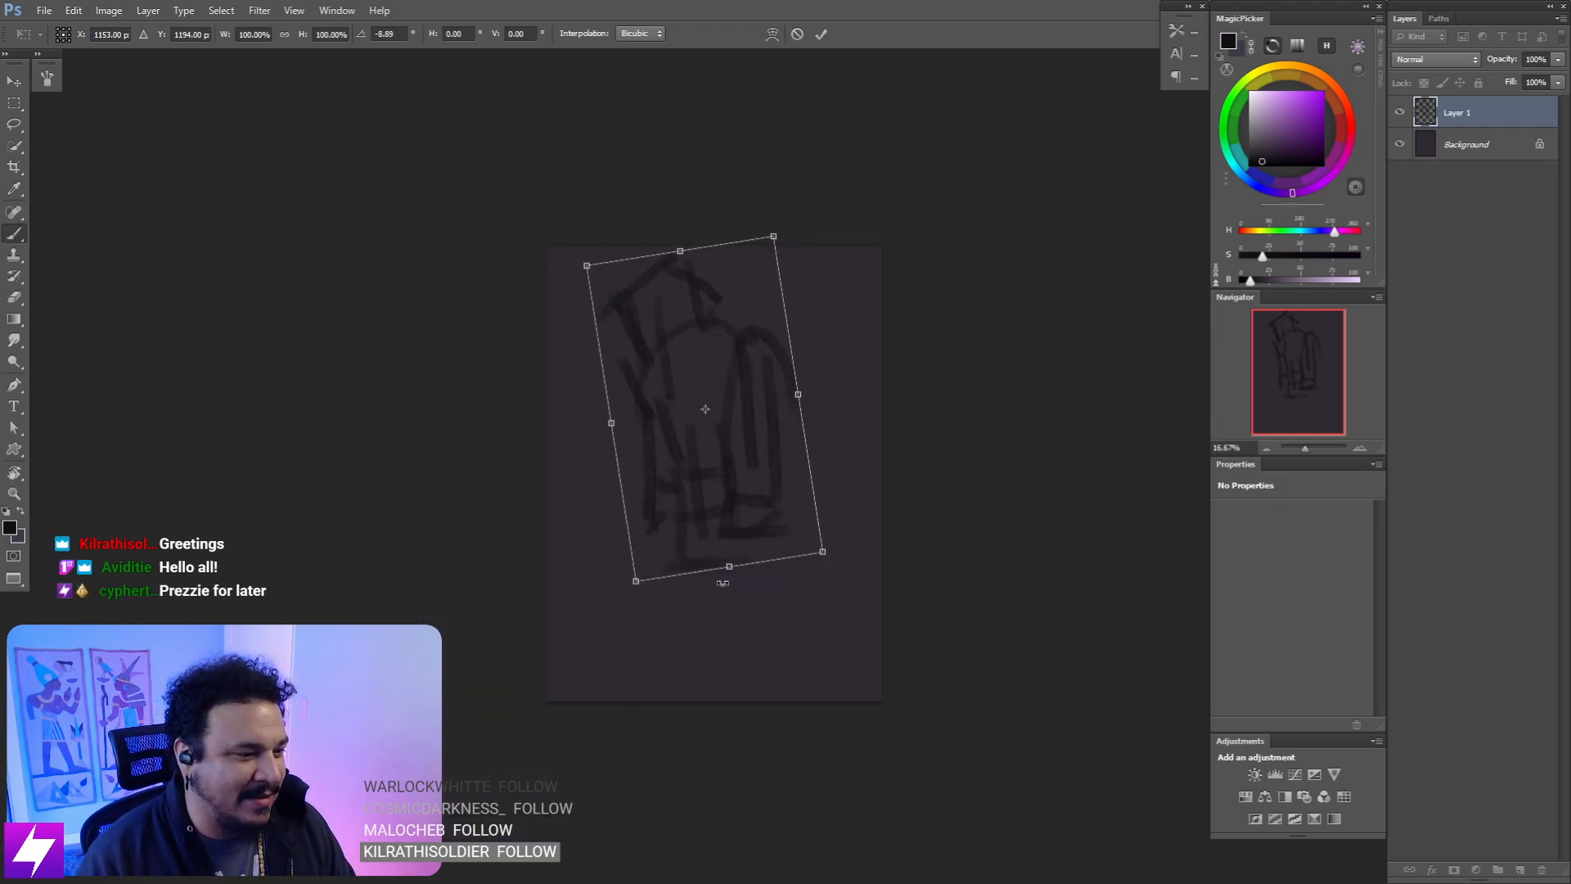
key("Return")
key("ctrl+shift+h")
key("ctrl+plus")
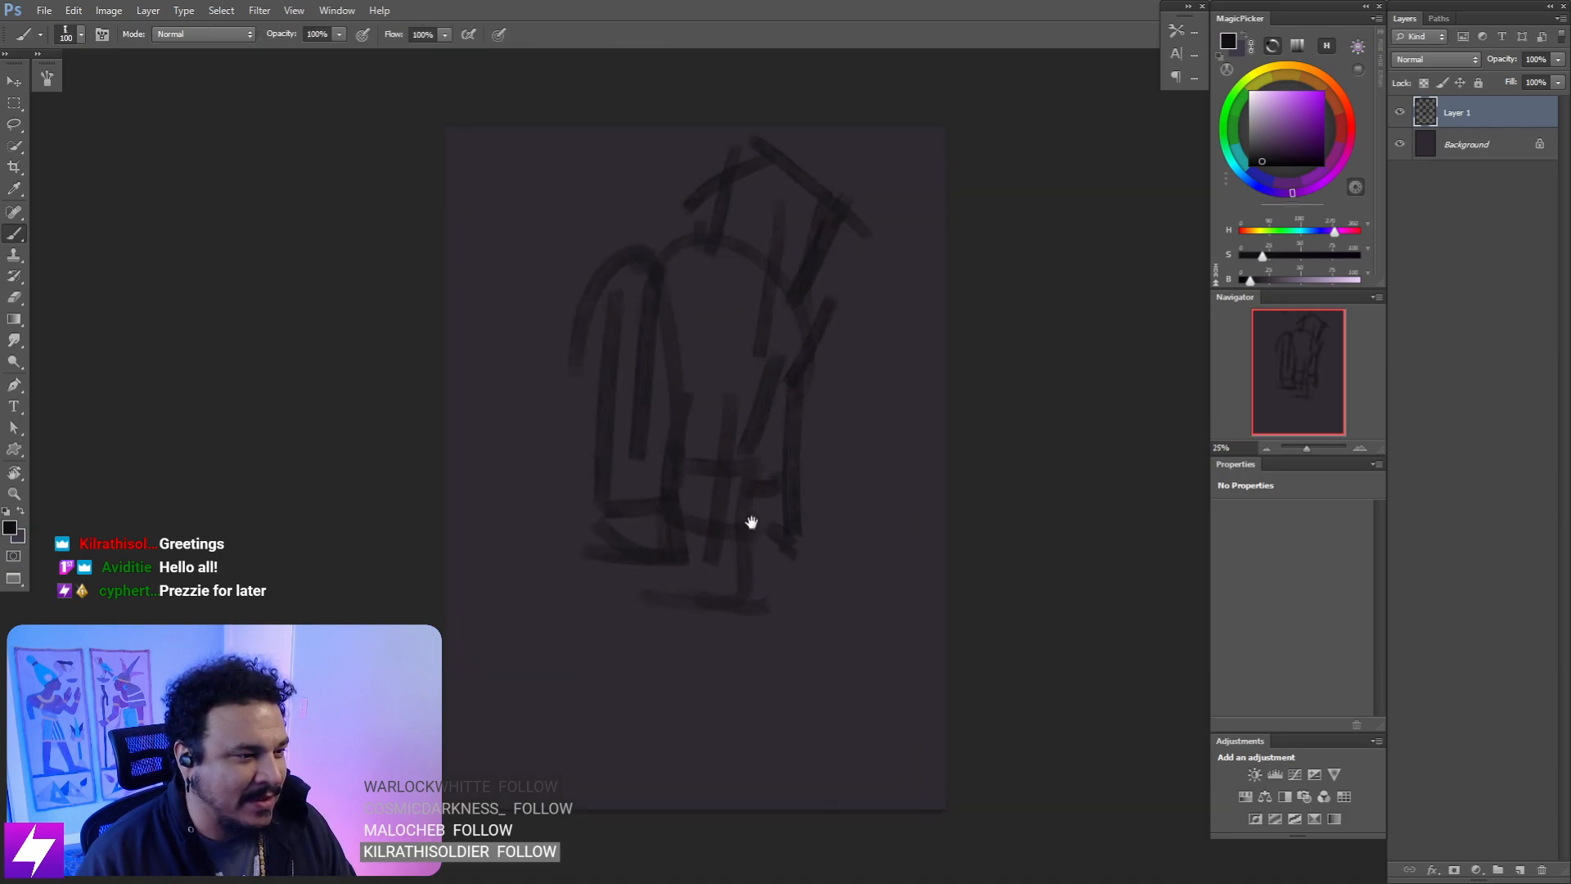
- Erase the overhanging strokes at the hood's right edge and shade the hood and neck with a larger brush
key("e")
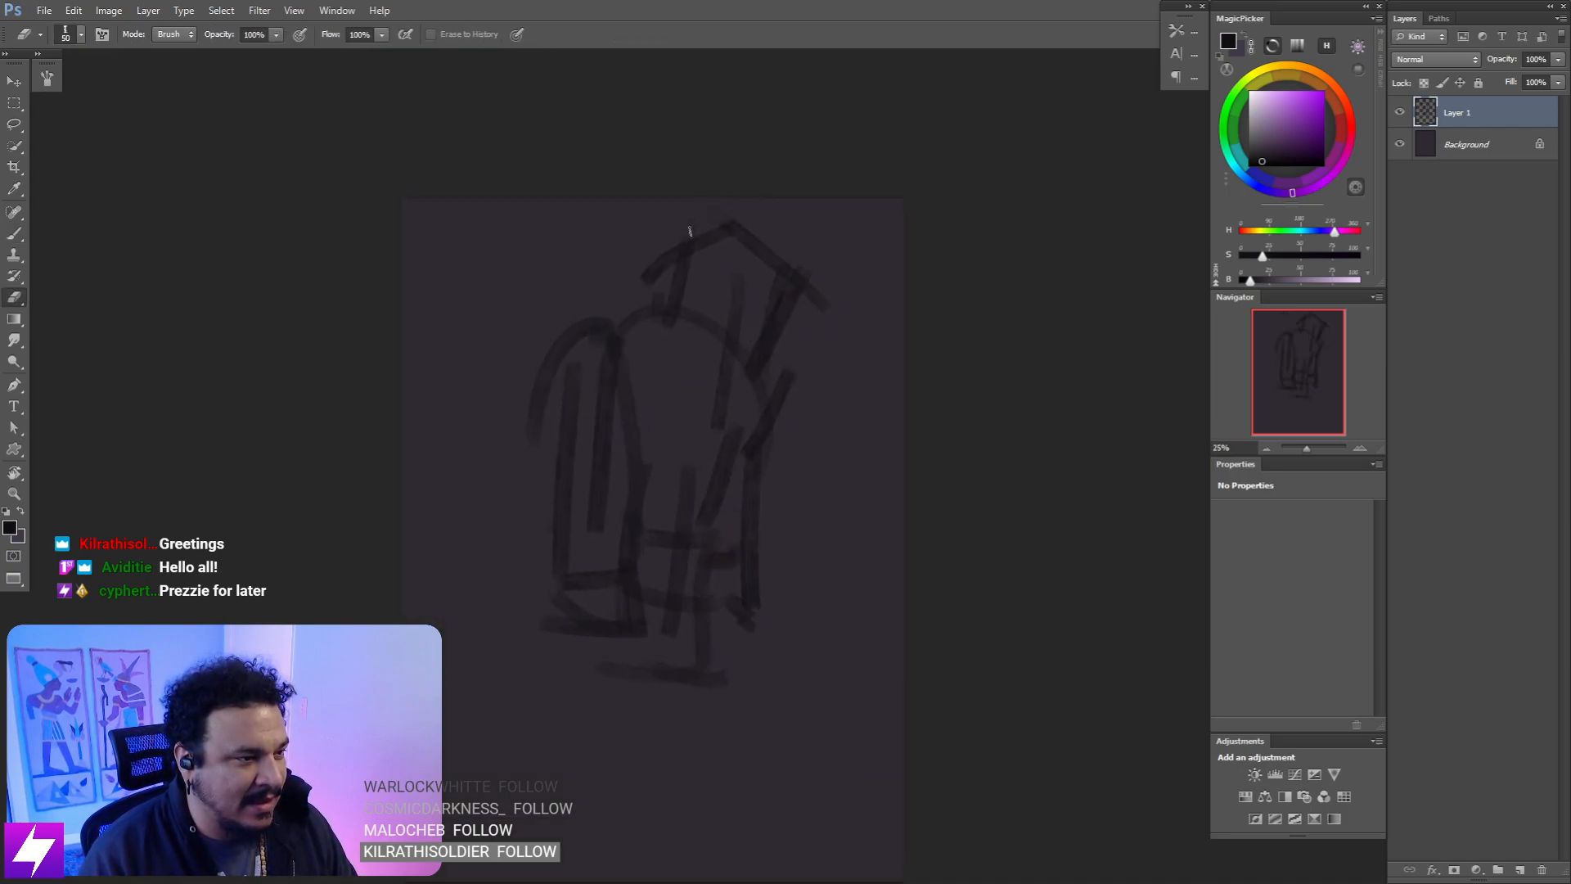
left_click_drag(815, 279, 791, 339)
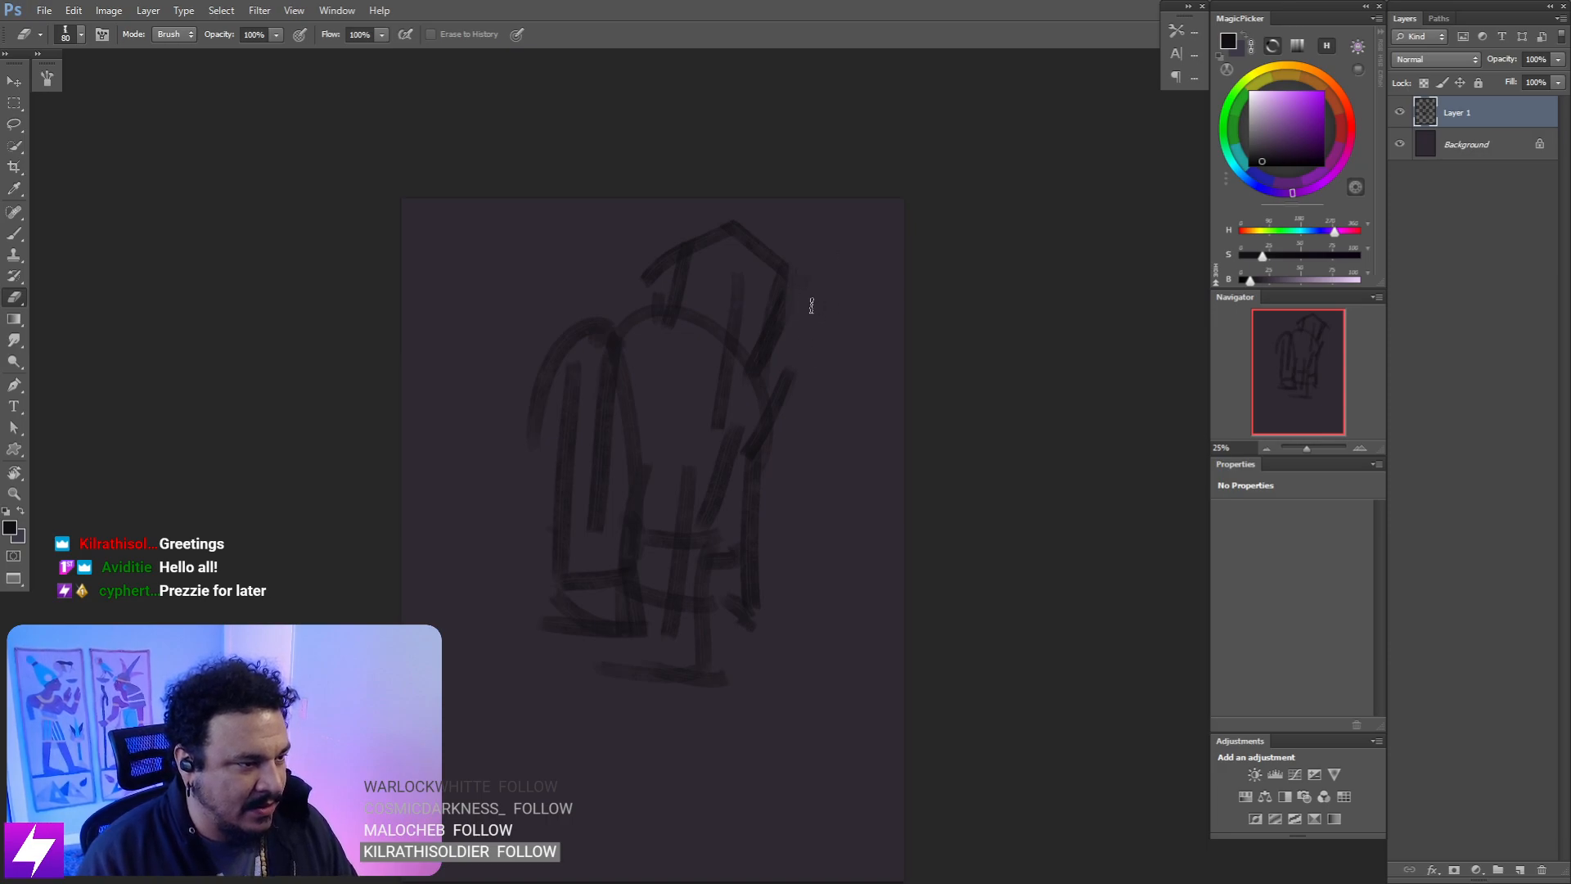
key("b")
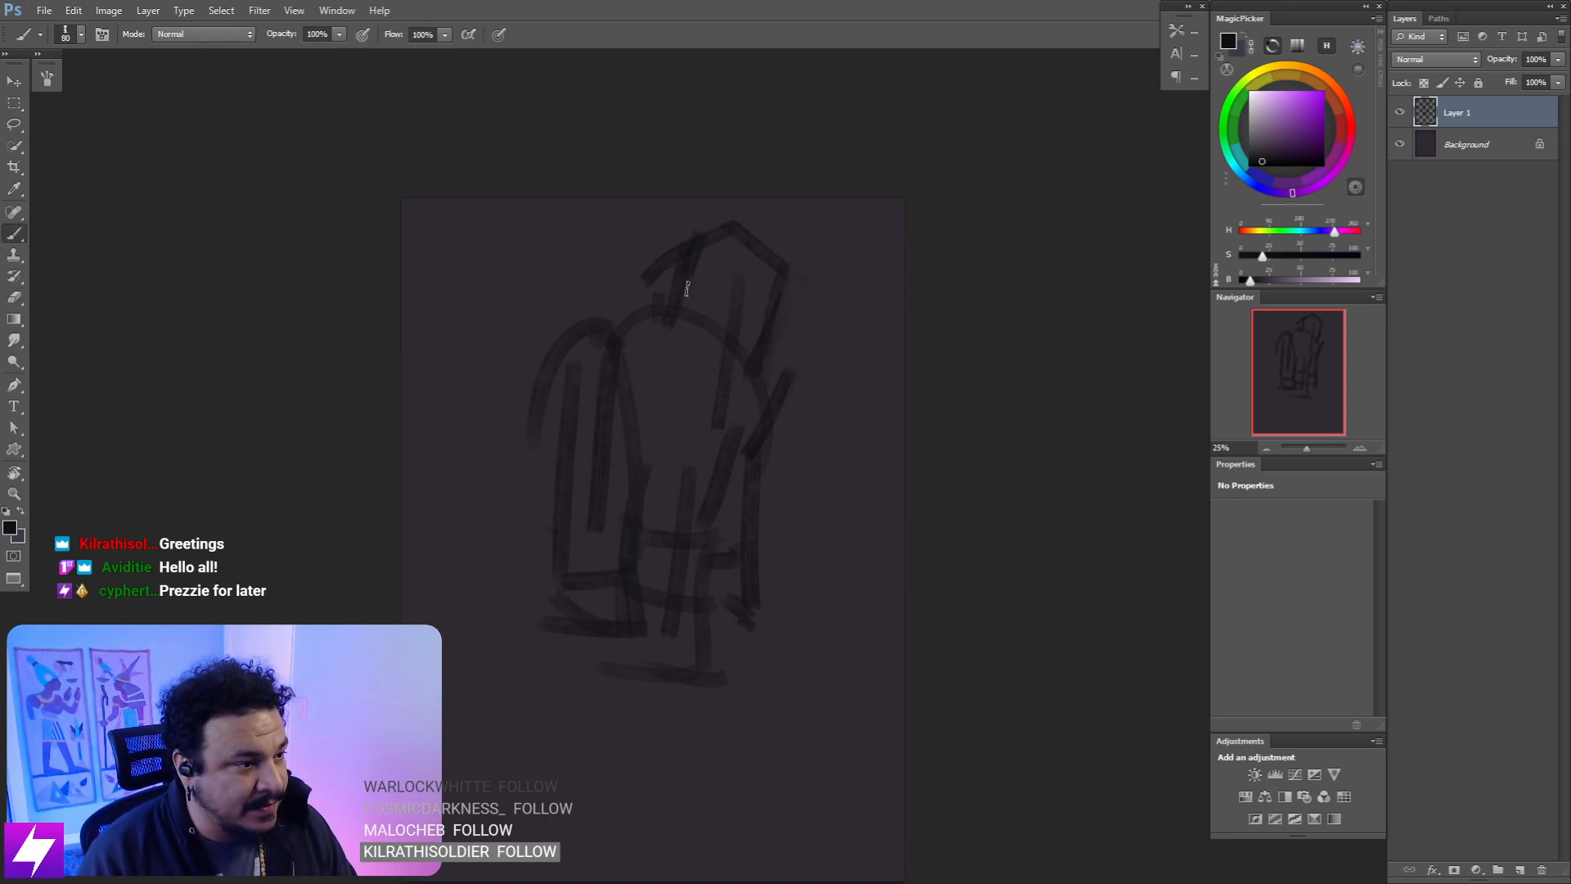
key("bracketright")
key("bracketright")
key("bracketright")
key("bracketright")
left_click_drag(710, 254, 686, 359)
left_click_drag(759, 298, 684, 426)
- Block in the torso, legs and left side of the figure with broad dark vertical strokes
key("bracketleft")
key("bracketleft")
key("bracketleft")
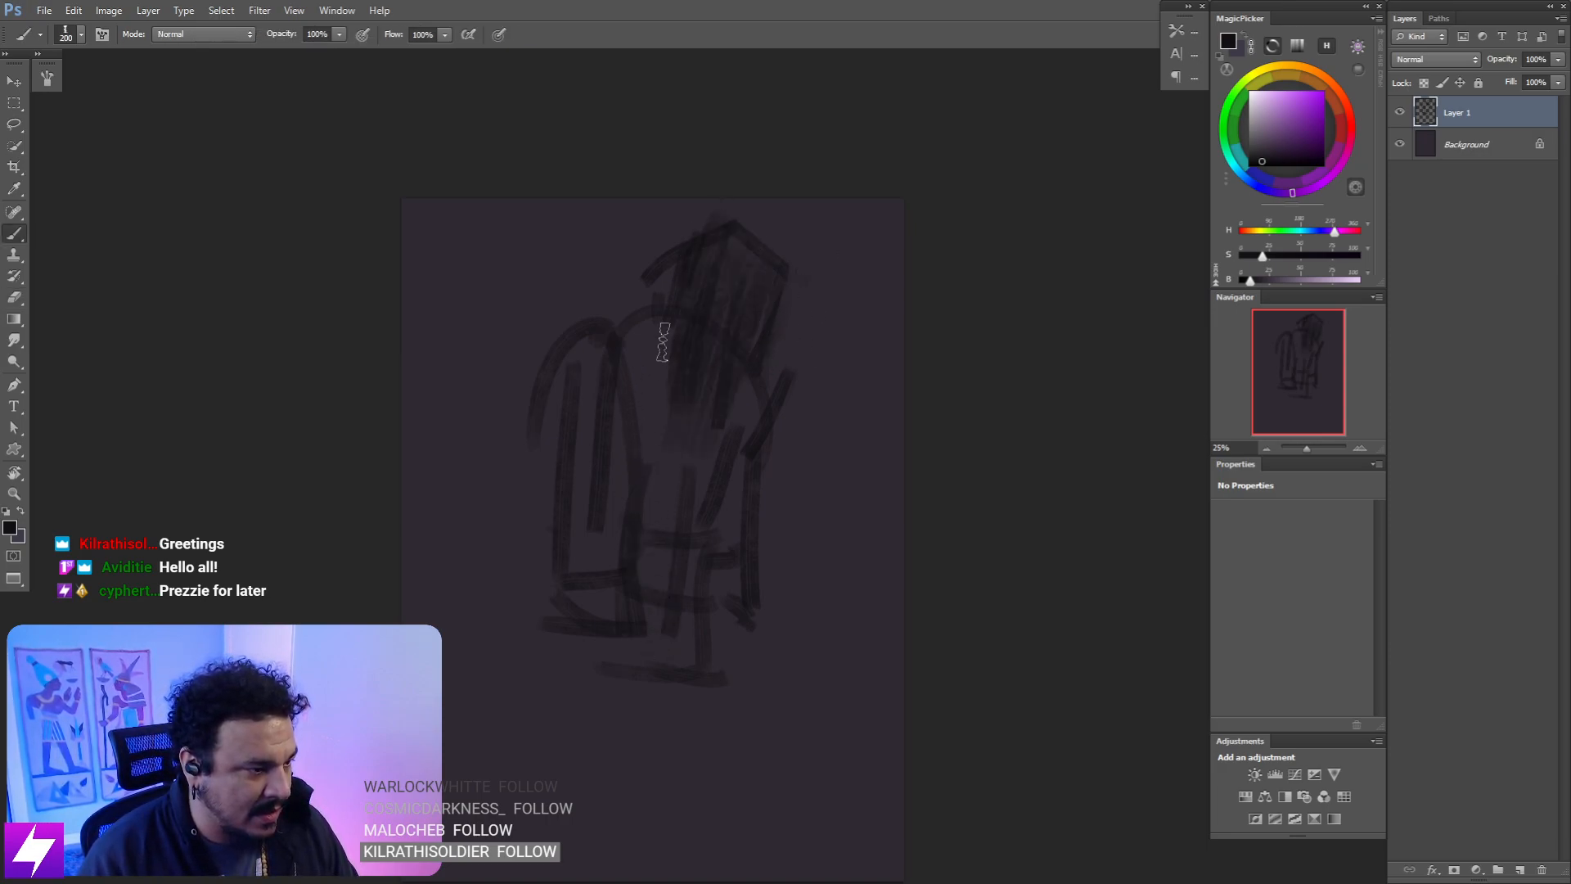
mouse_move(663, 342)
left_mouse_down()
mouse_move(721, 348)
mouse_move(618, 406)
mouse_move(675, 491)
mouse_move(695, 487)
mouse_move(679, 376)
mouse_move(635, 649)
left_mouse_up()
key("bracketright")
key("bracketright")
mouse_move(612, 573)
left_mouse_down()
mouse_move(639, 726)
mouse_move(702, 522)
left_mouse_up()
left_click_drag(710, 430, 705, 596)
left_click_drag(736, 491, 698, 631)
key("bracketleft")
key("bracketleft")
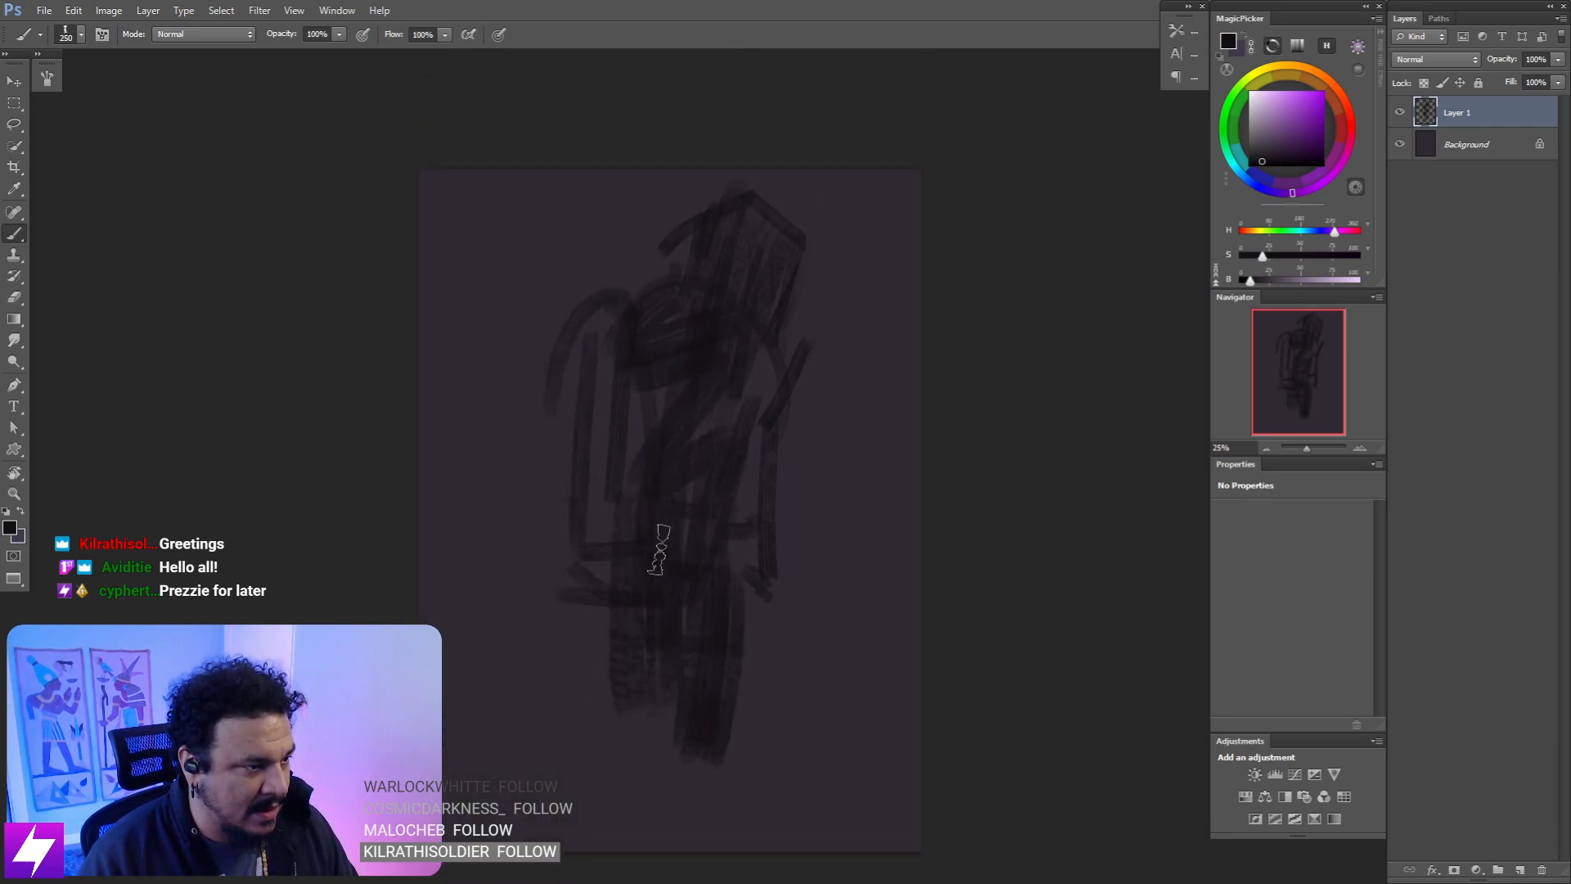
left_click_drag(626, 368, 607, 487)
- Erase the outer shoulder arc on the figure's left and the stray strokes beside its right shoulder
key("e")
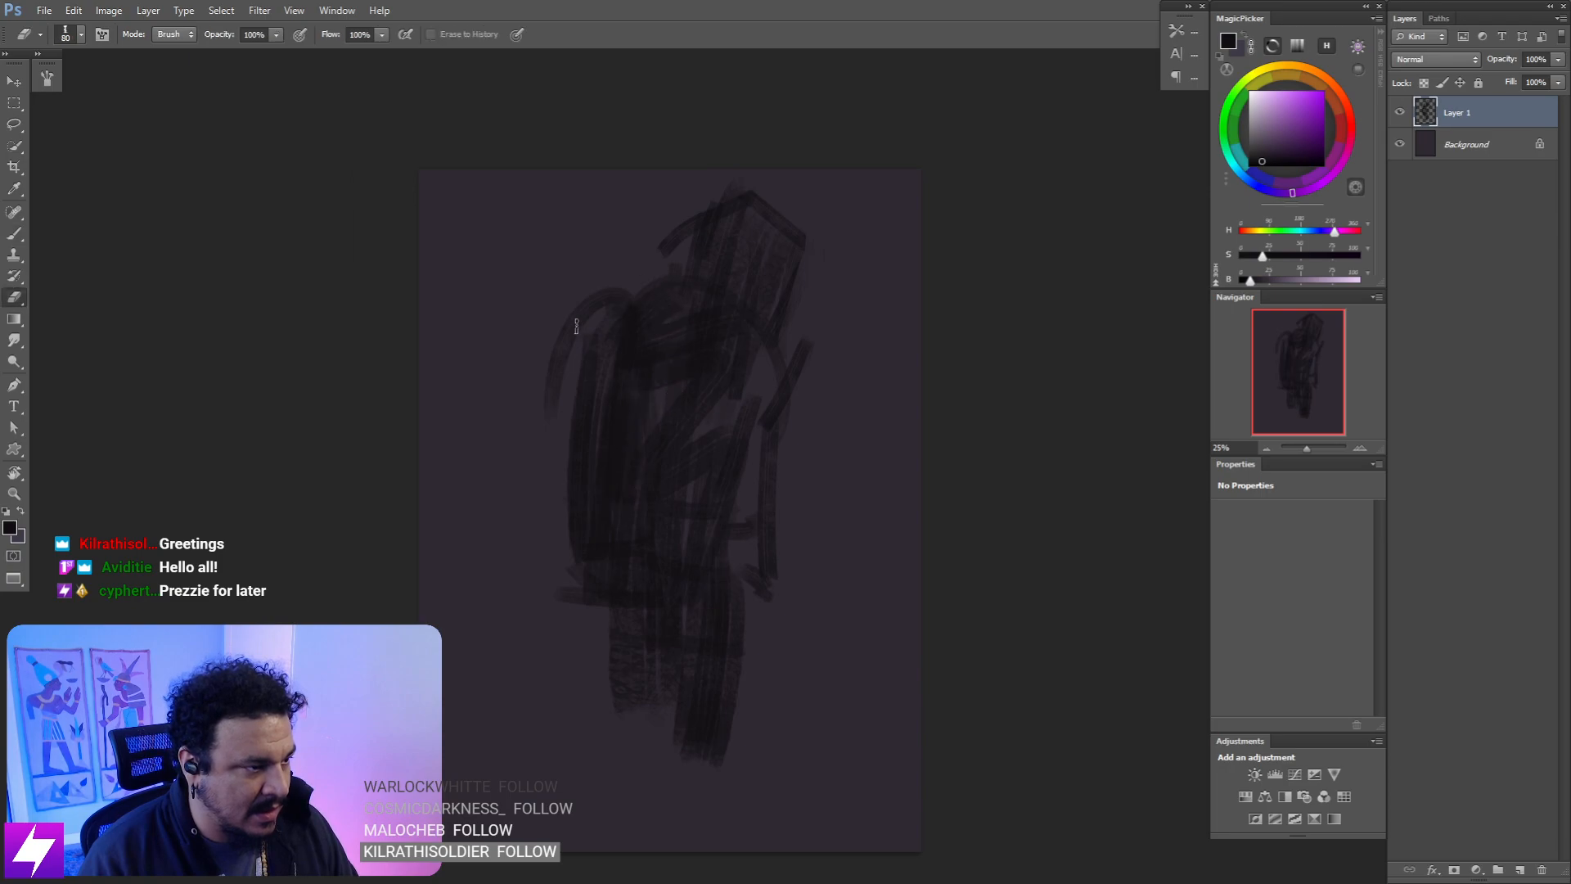
key("bracketright")
left_click_drag(607, 289, 567, 348)
left_click_drag(611, 259, 561, 379)
left_click_drag(813, 318, 801, 409)
mouse_move(796, 354)
left_mouse_down()
mouse_move(802, 555)
mouse_move(795, 407)
left_mouse_up()
key("b")
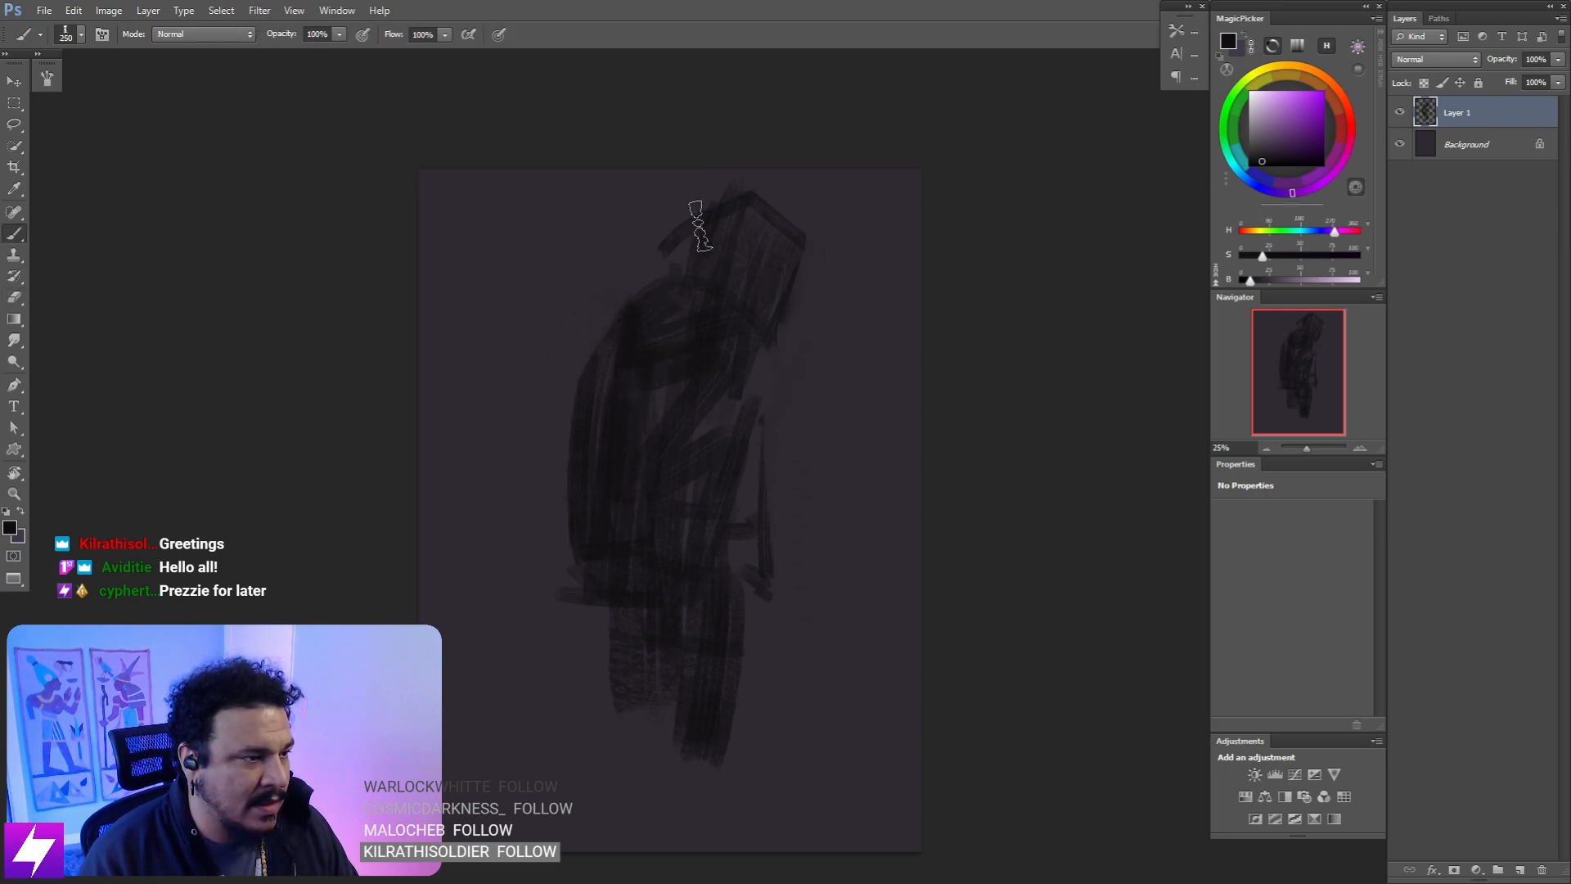
- Clean up the hood's outline and erase the thin stray line along the figure's right side
key("e")
left_click_drag(676, 266, 661, 246)
mouse_move(748, 152)
left_mouse_down()
mouse_move(797, 158)
mouse_move(773, 170)
mouse_move(835, 226)
left_mouse_up()
mouse_move(776, 401)
left_mouse_down()
mouse_move(767, 363)
mouse_move(761, 495)
mouse_move(779, 441)
mouse_move(782, 566)
mouse_move(784, 389)
mouse_move(805, 566)
left_mouse_up()
key("b")
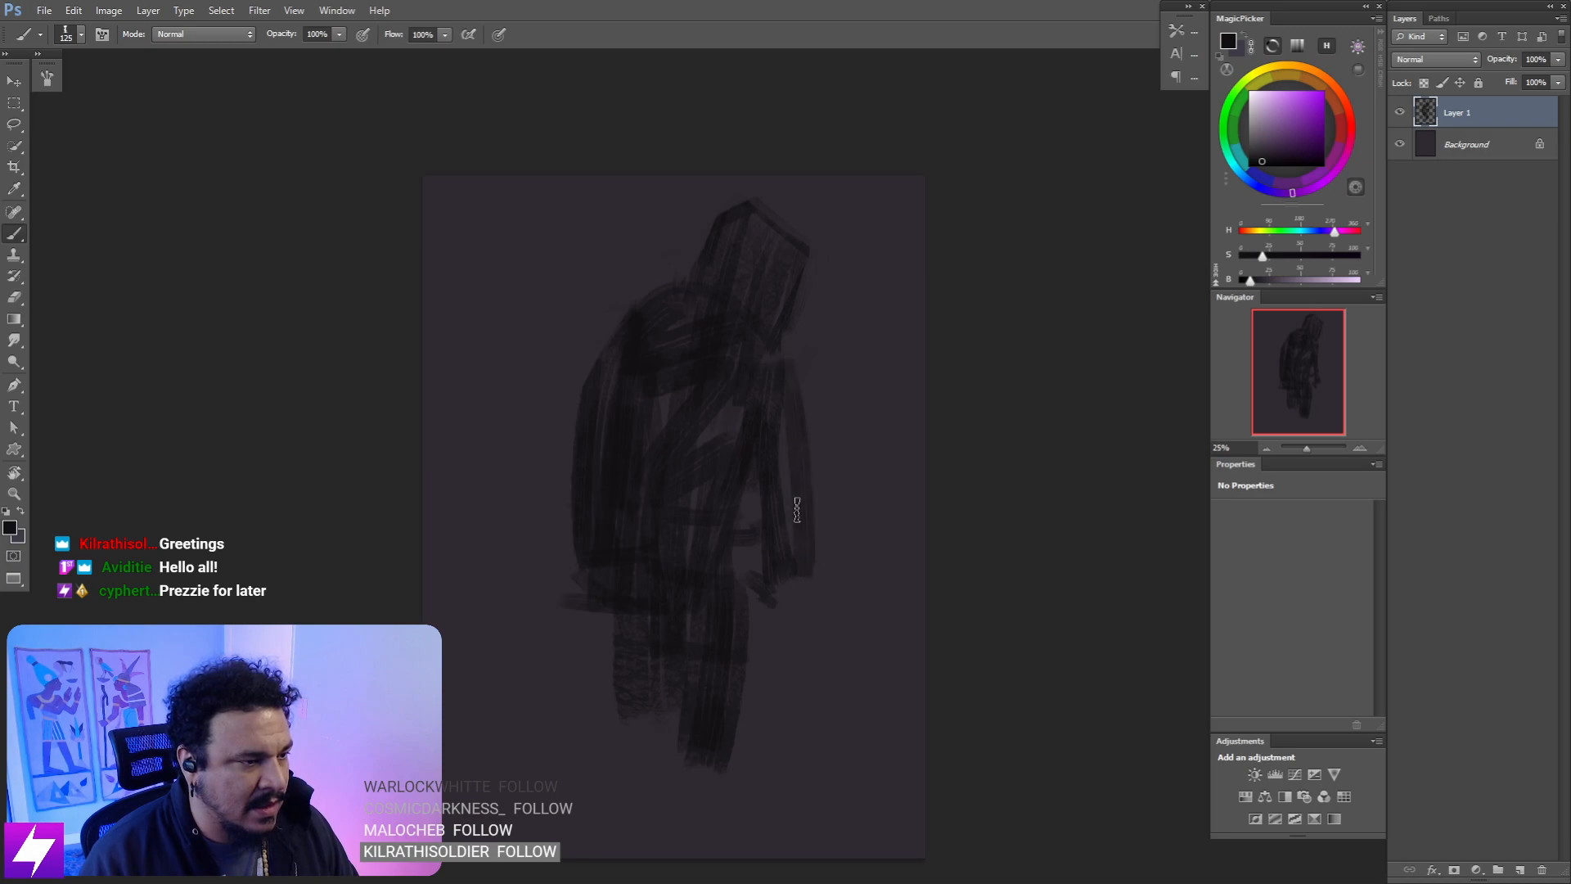
left_click_drag(784, 430, 791, 546)
key("ctrl+z")
key("ctrl+alt+z")
- Paint the right arm from the shoulder down to the hand and fill out the torso, enlarging the brush to 400 px
key("bracketright")
key("bracketright")
mouse_move(775, 366)
left_mouse_down()
mouse_move(784, 497)
mouse_move(808, 572)
left_mouse_up()
left_click_drag(787, 457, 799, 556)
key("bracketright")
key("bracketright")
key("bracketright")
key("bracketright")
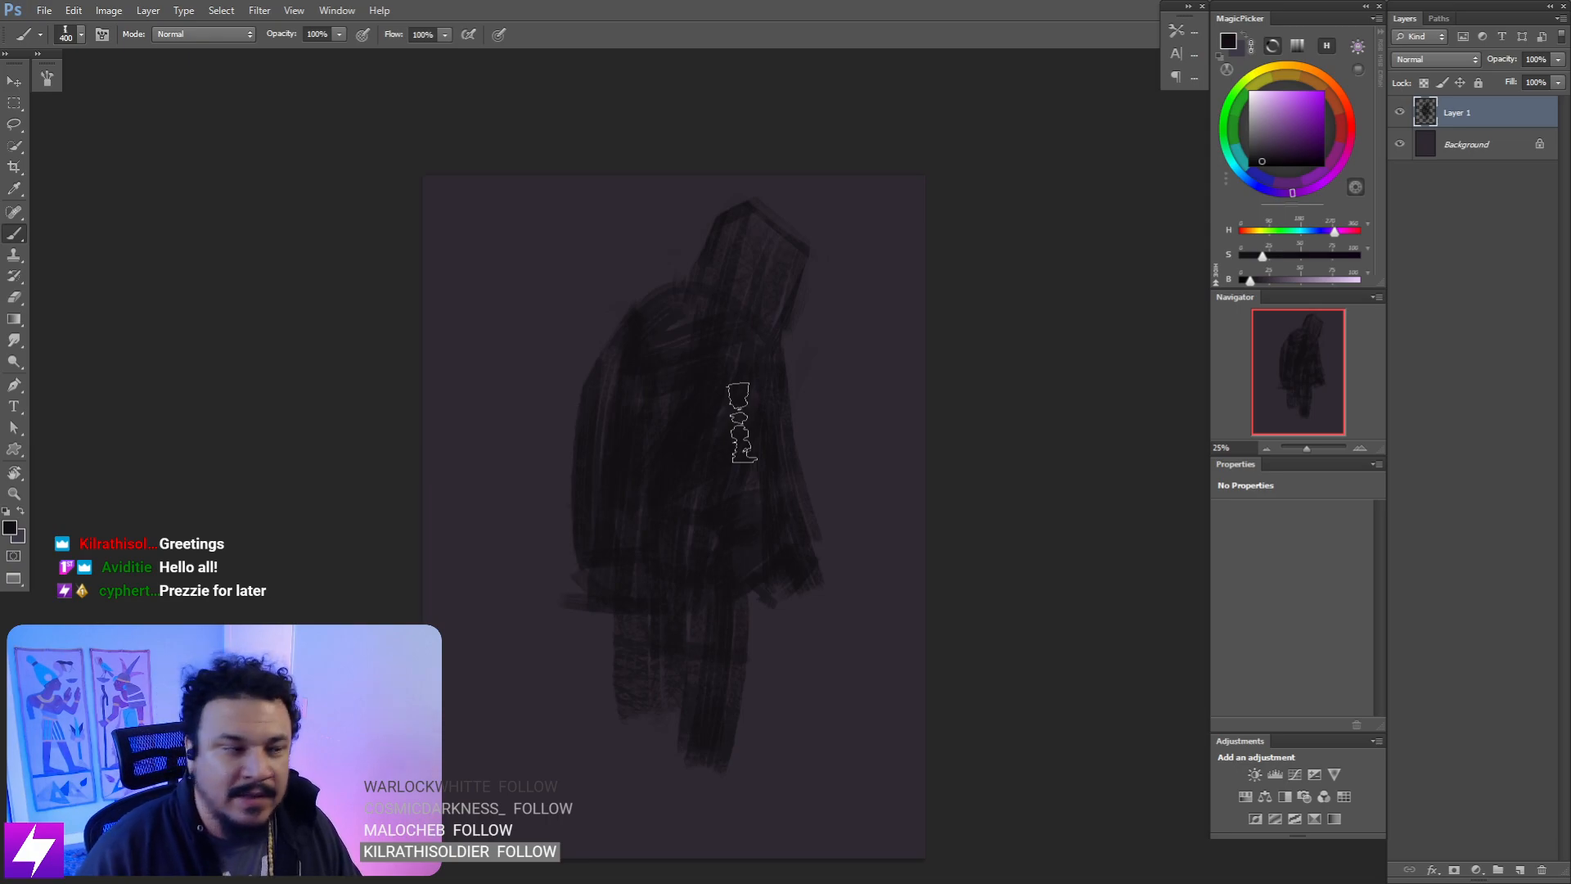
- Reduce the brush to 175 px and paint a bent left arm reaching outward from the shoulder
key("bracketleft")
key("bracketleft")
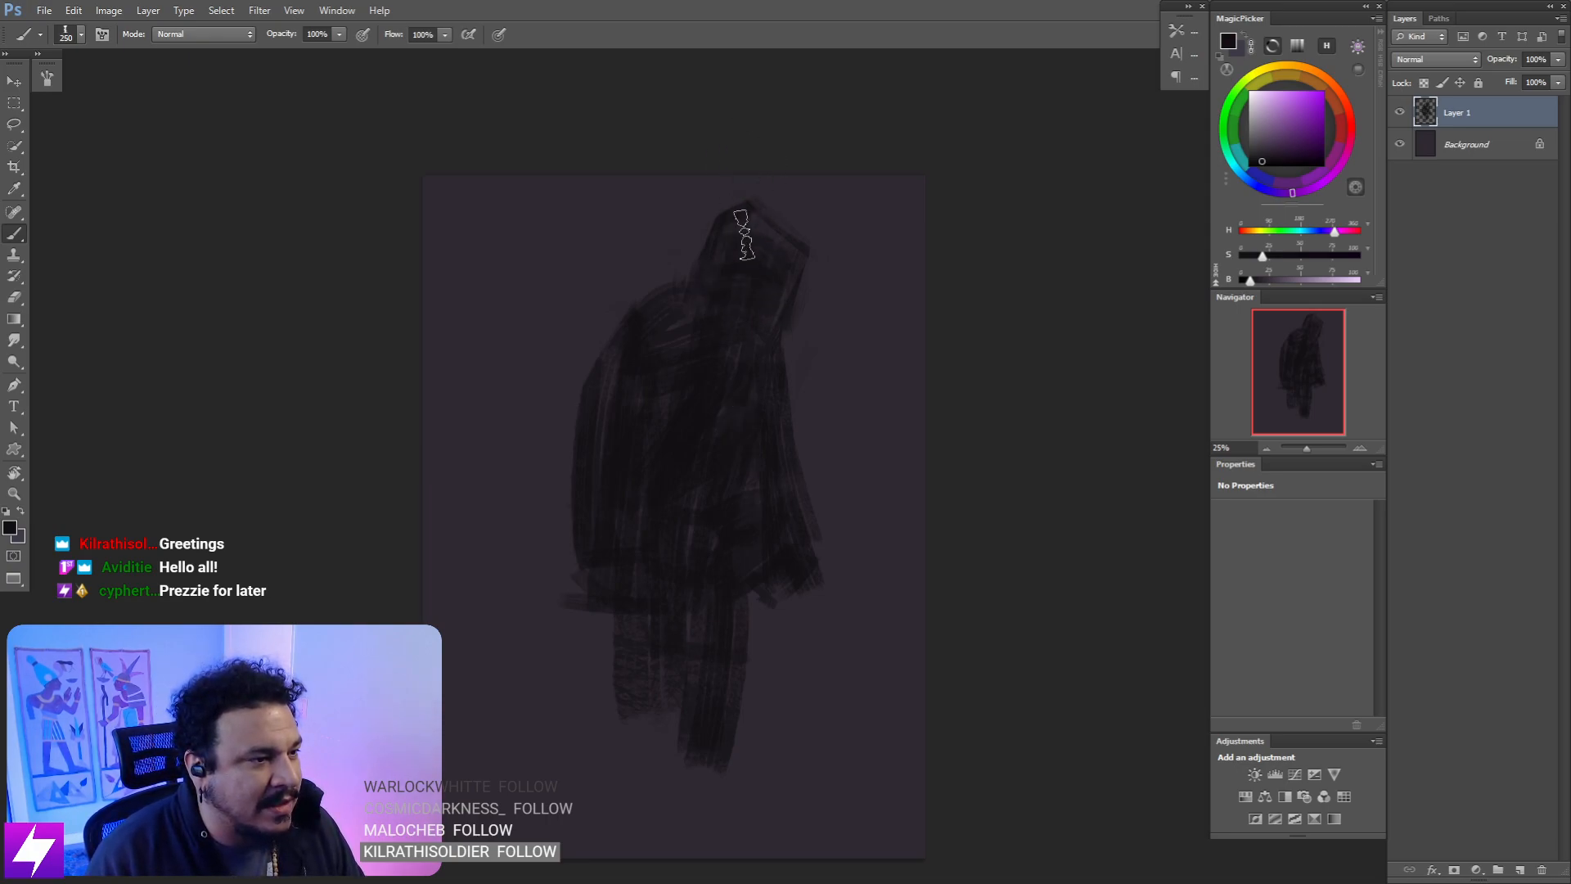
key("bracketleft")
key("bracketleft")
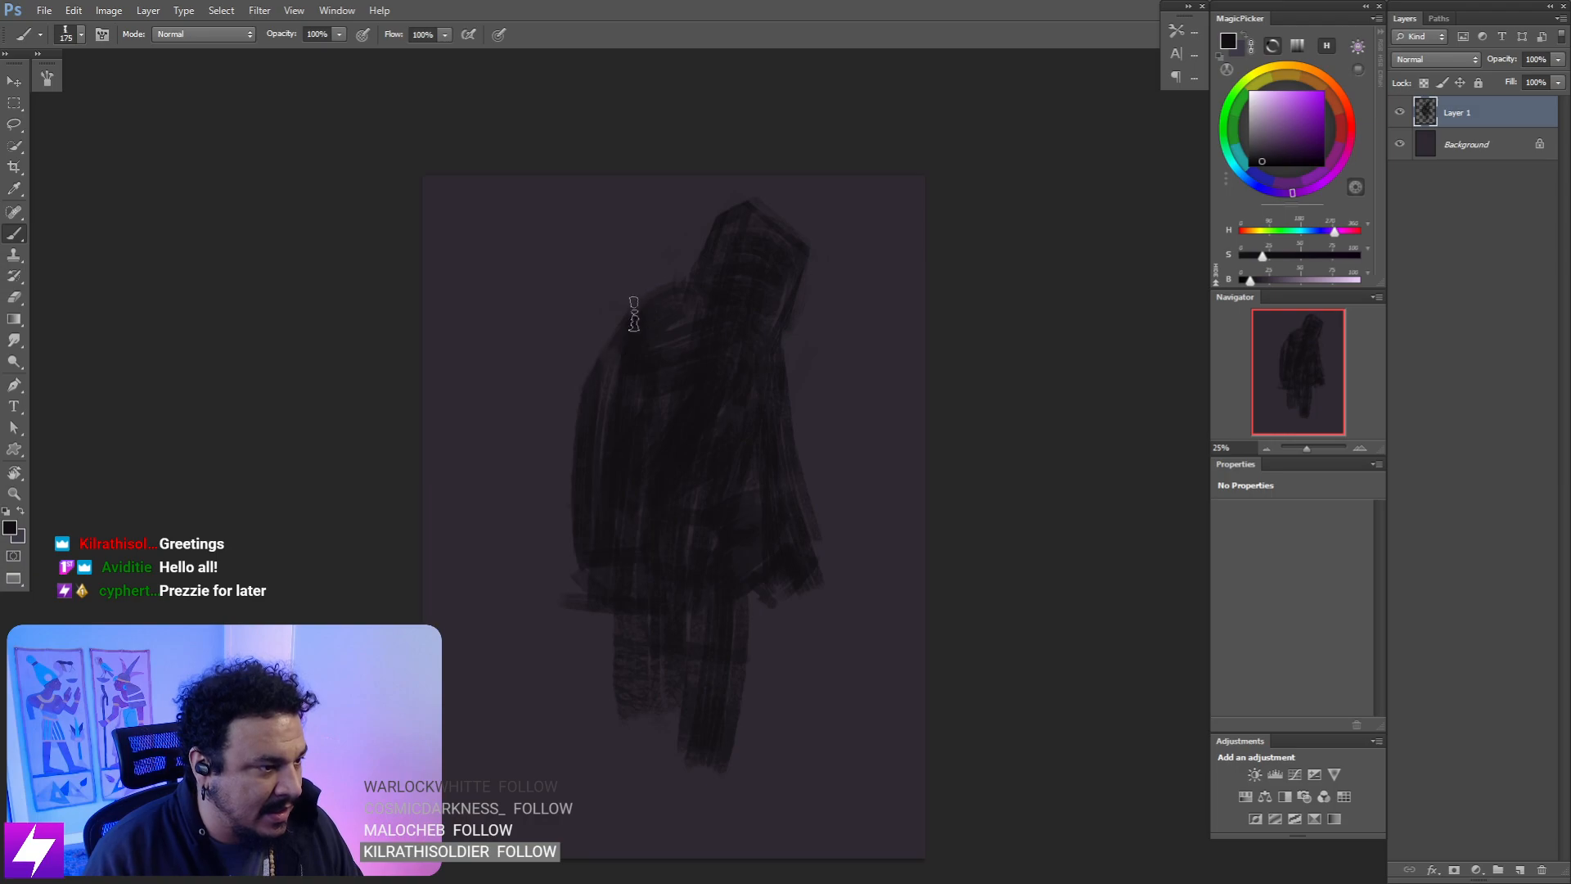
mouse_move(634, 314)
left_mouse_down()
mouse_move(540, 409)
mouse_move(518, 468)
left_mouse_up()
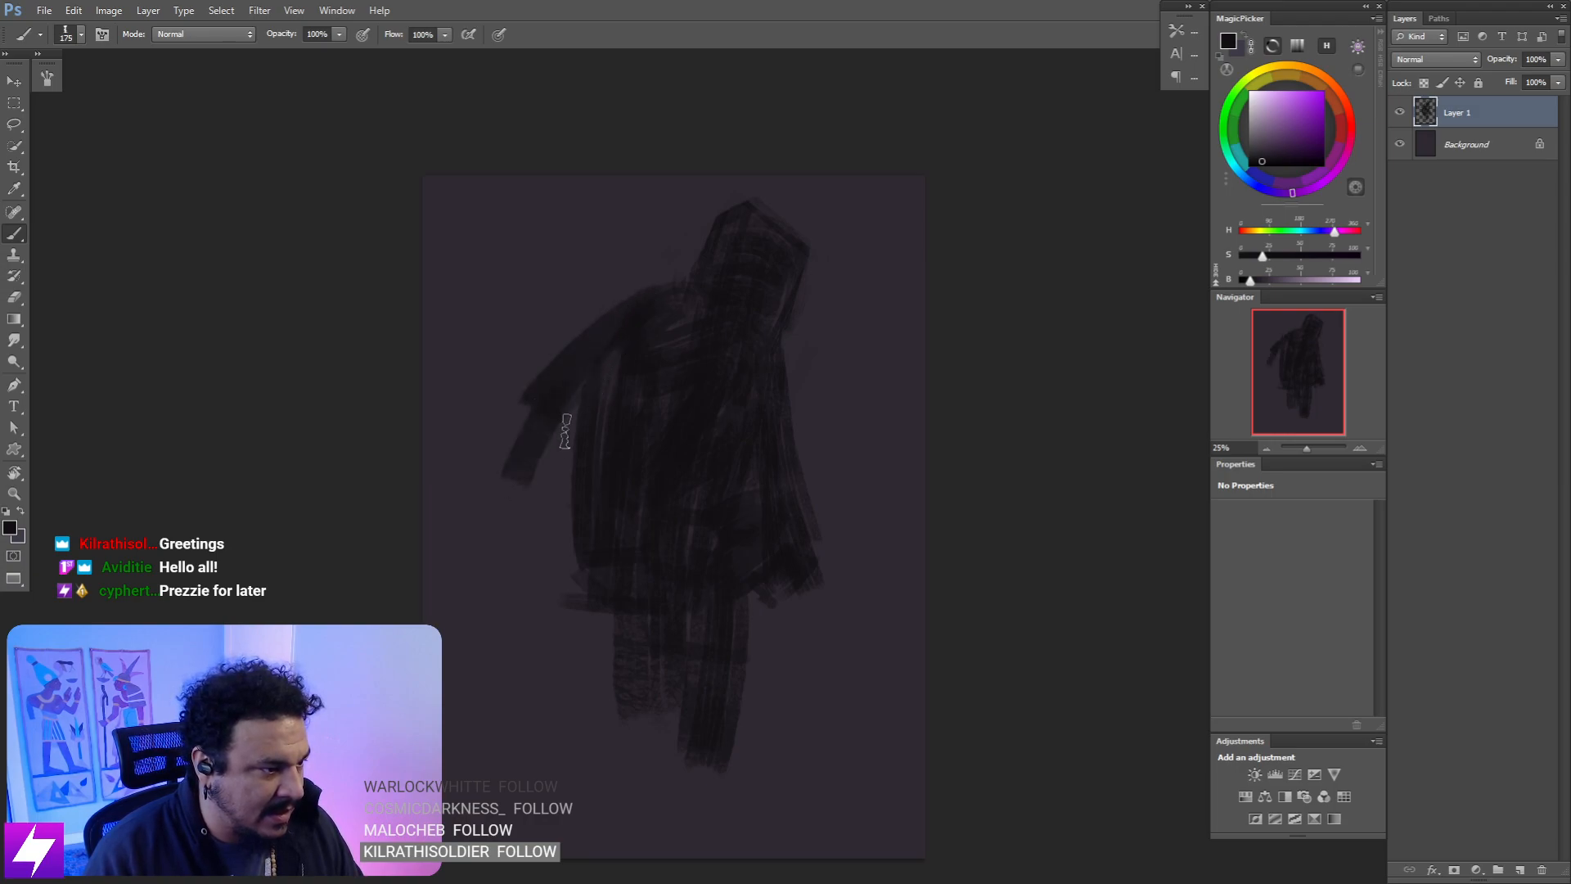
left_click_drag(526, 411, 520, 434)
key("ctrl+z")
left_click_drag(557, 348, 509, 476)
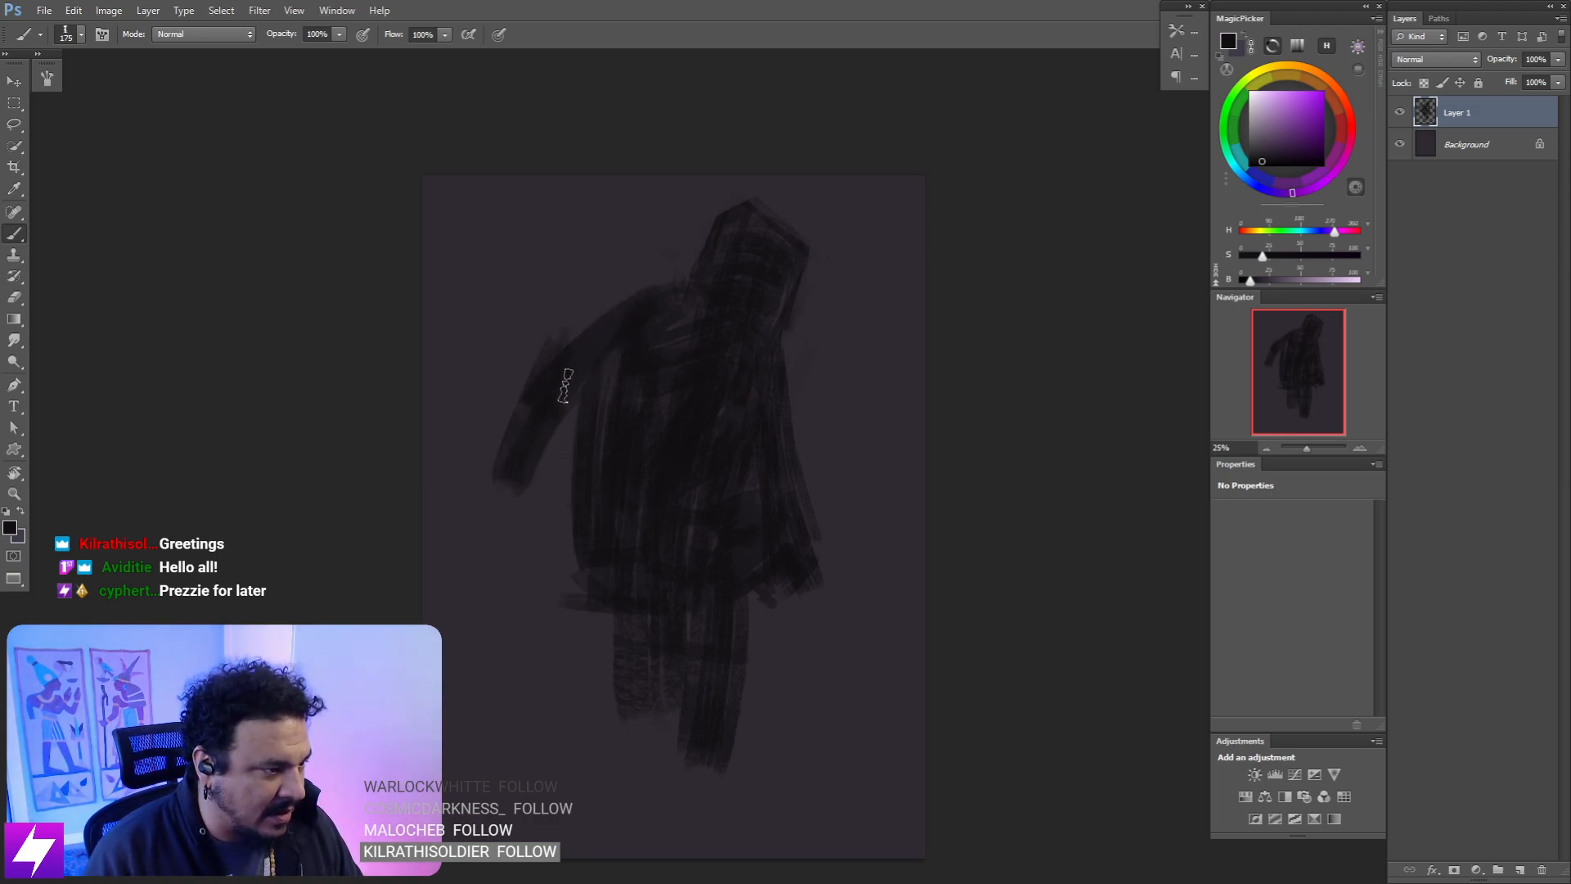
left_click_drag(559, 340, 696, 293)
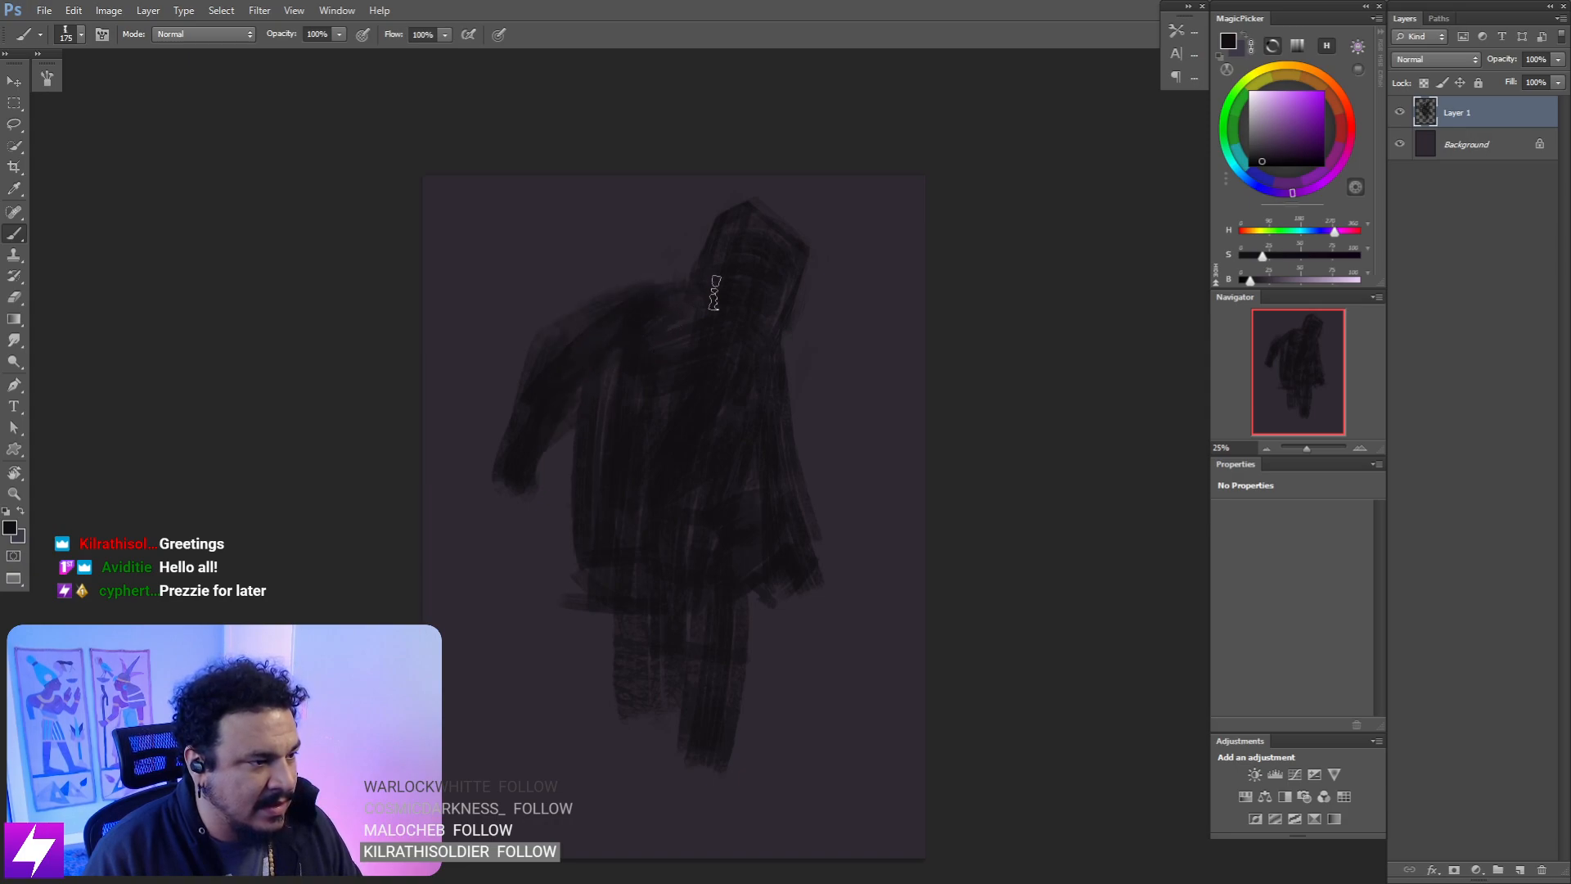
- Enlarge the brush to 250 px and paint wider hips and two spread legs below the coat
key("bracketright")
key("bracketright")
left_click_drag(581, 582, 649, 634)
mouse_move(661, 691)
left_mouse_down()
mouse_move(698, 668)
mouse_move(609, 654)
mouse_move(660, 677)
left_mouse_up()
mouse_move(602, 617)
left_mouse_down()
mouse_move(609, 708)
mouse_move(603, 584)
mouse_move(570, 687)
mouse_move(578, 730)
mouse_move(595, 696)
left_mouse_up()
left_click_drag(731, 601, 764, 772)
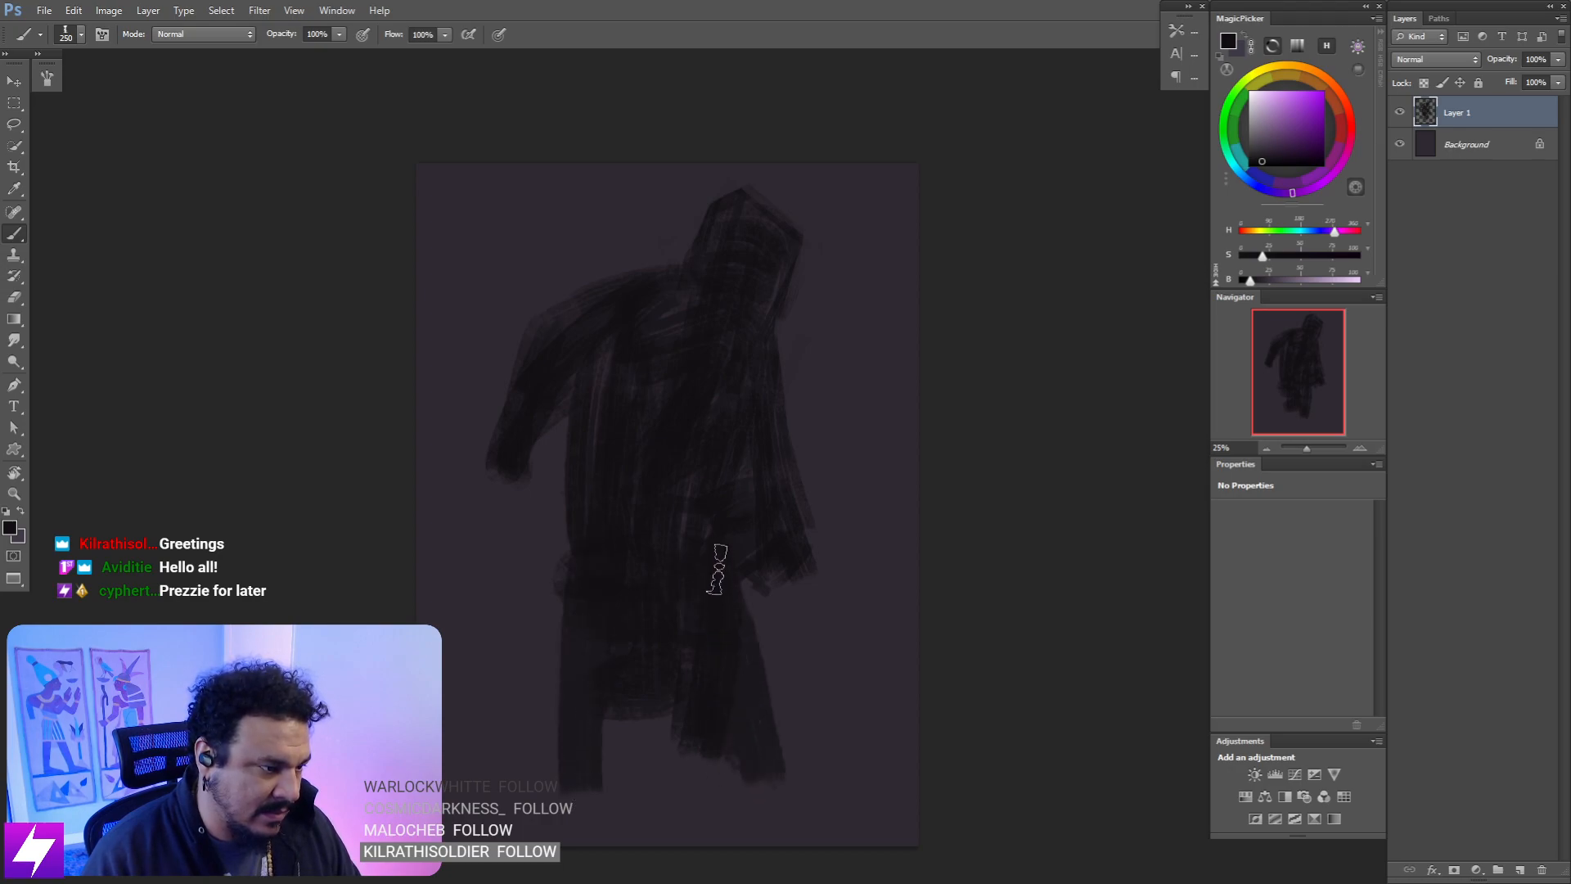
left_click_drag(734, 585, 756, 769)
left_click_drag(707, 664, 710, 768)
left_click_drag(745, 578, 740, 484)
- Scale the whole figure down proportionally with Free Transform and move it up on the canvas
key("ctrl+t")
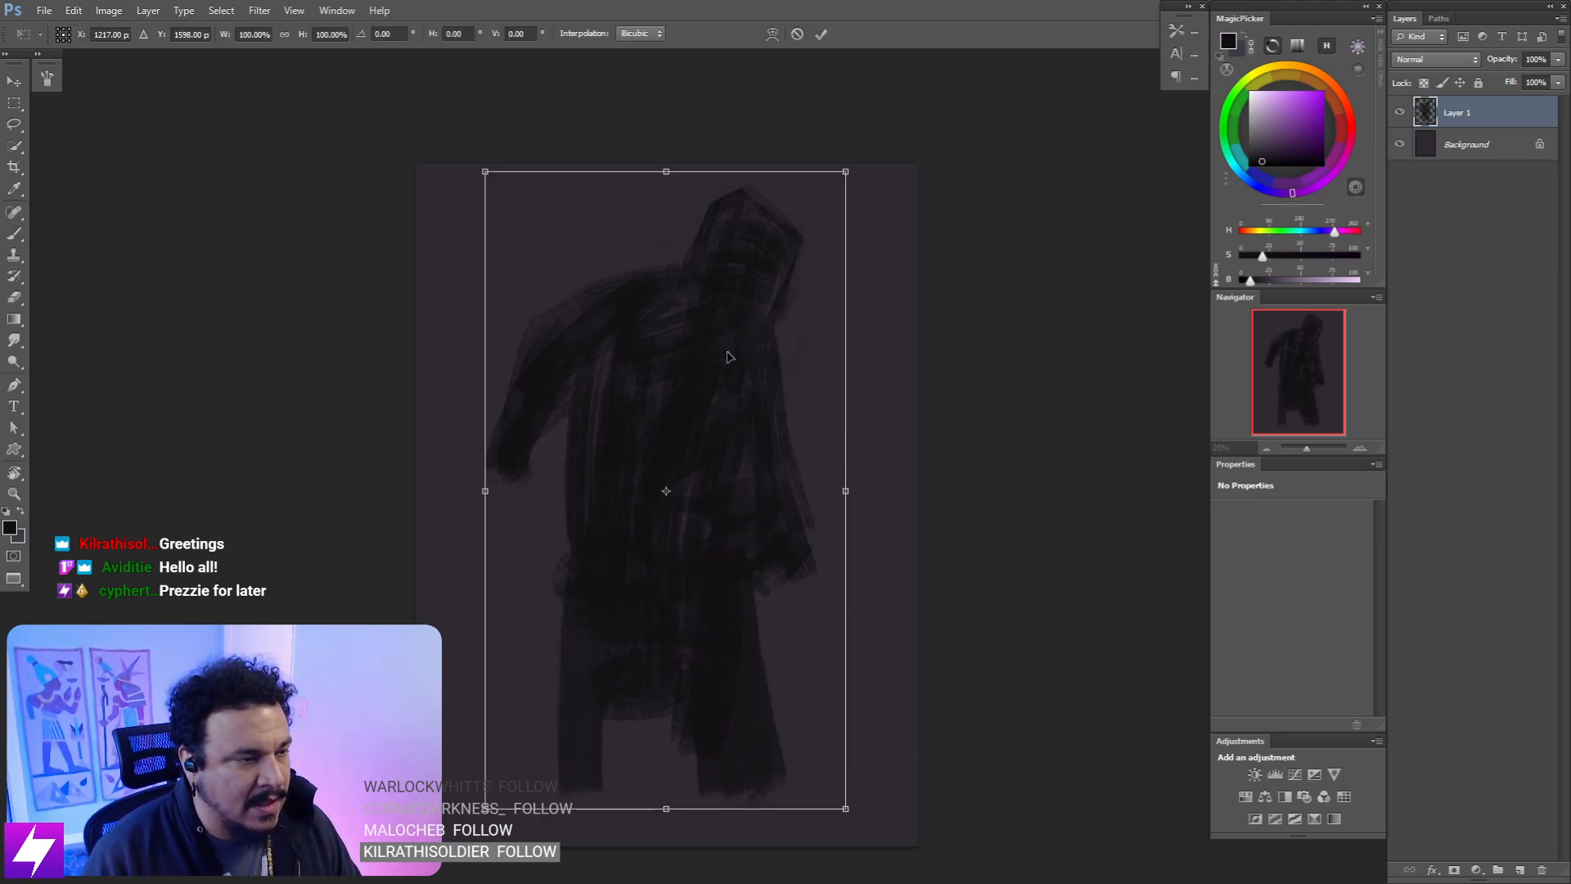
left_click_drag(851, 176, 803, 246)
left_click_drag(761, 455, 771, 383)
key("Return")
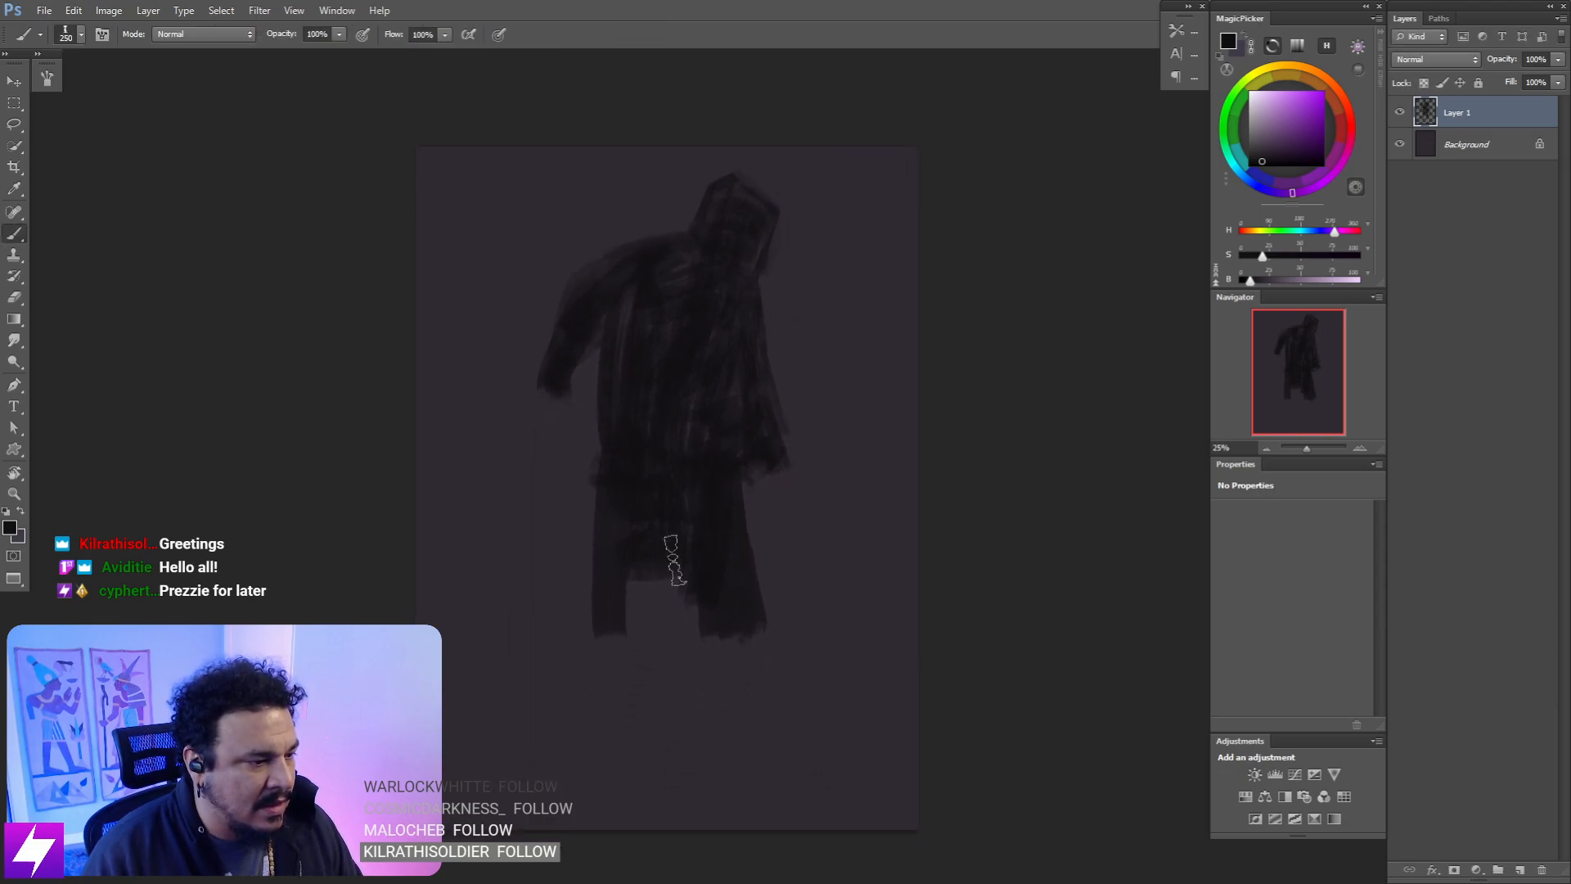
- Reduce the brush to 150 px and paint two lower legs extending down from the knees
key("bracketleft")
key("bracketleft")
key("bracketleft")
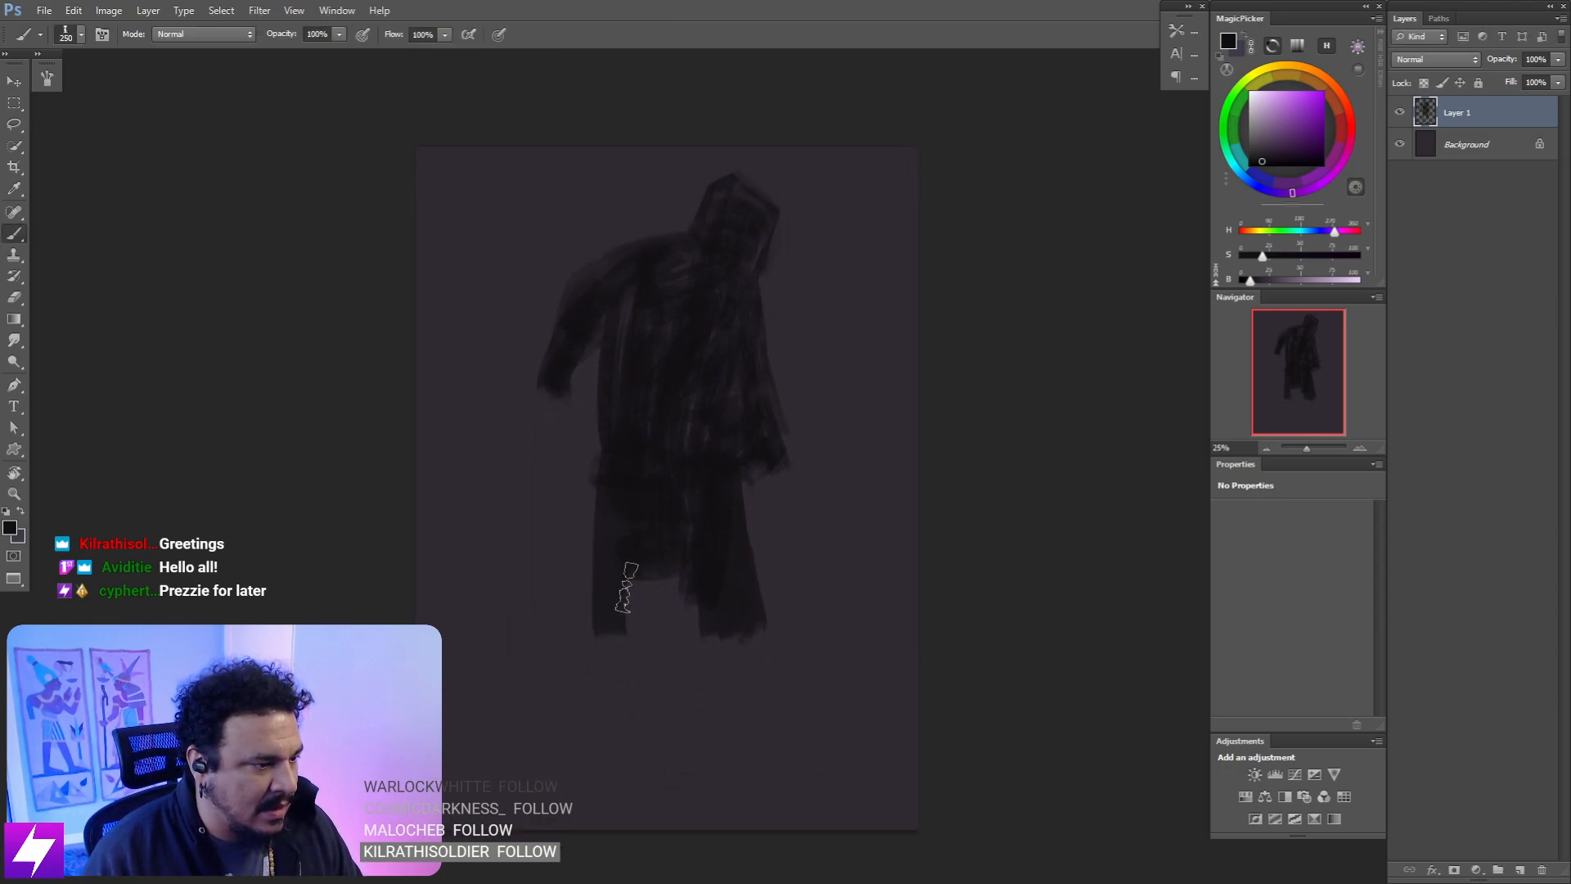
mouse_move(616, 636)
left_mouse_down()
mouse_move(608, 707)
mouse_move(588, 658)
mouse_move(585, 734)
mouse_move(600, 651)
mouse_move(689, 627)
mouse_move(708, 666)
mouse_move(711, 608)
mouse_move(723, 745)
left_mouse_up()
key("ctrl+z")
mouse_move(716, 635)
left_mouse_down()
mouse_move(730, 689)
mouse_move(737, 627)
mouse_move(721, 719)
mouse_move(752, 620)
mouse_move(736, 649)
left_mouse_up()
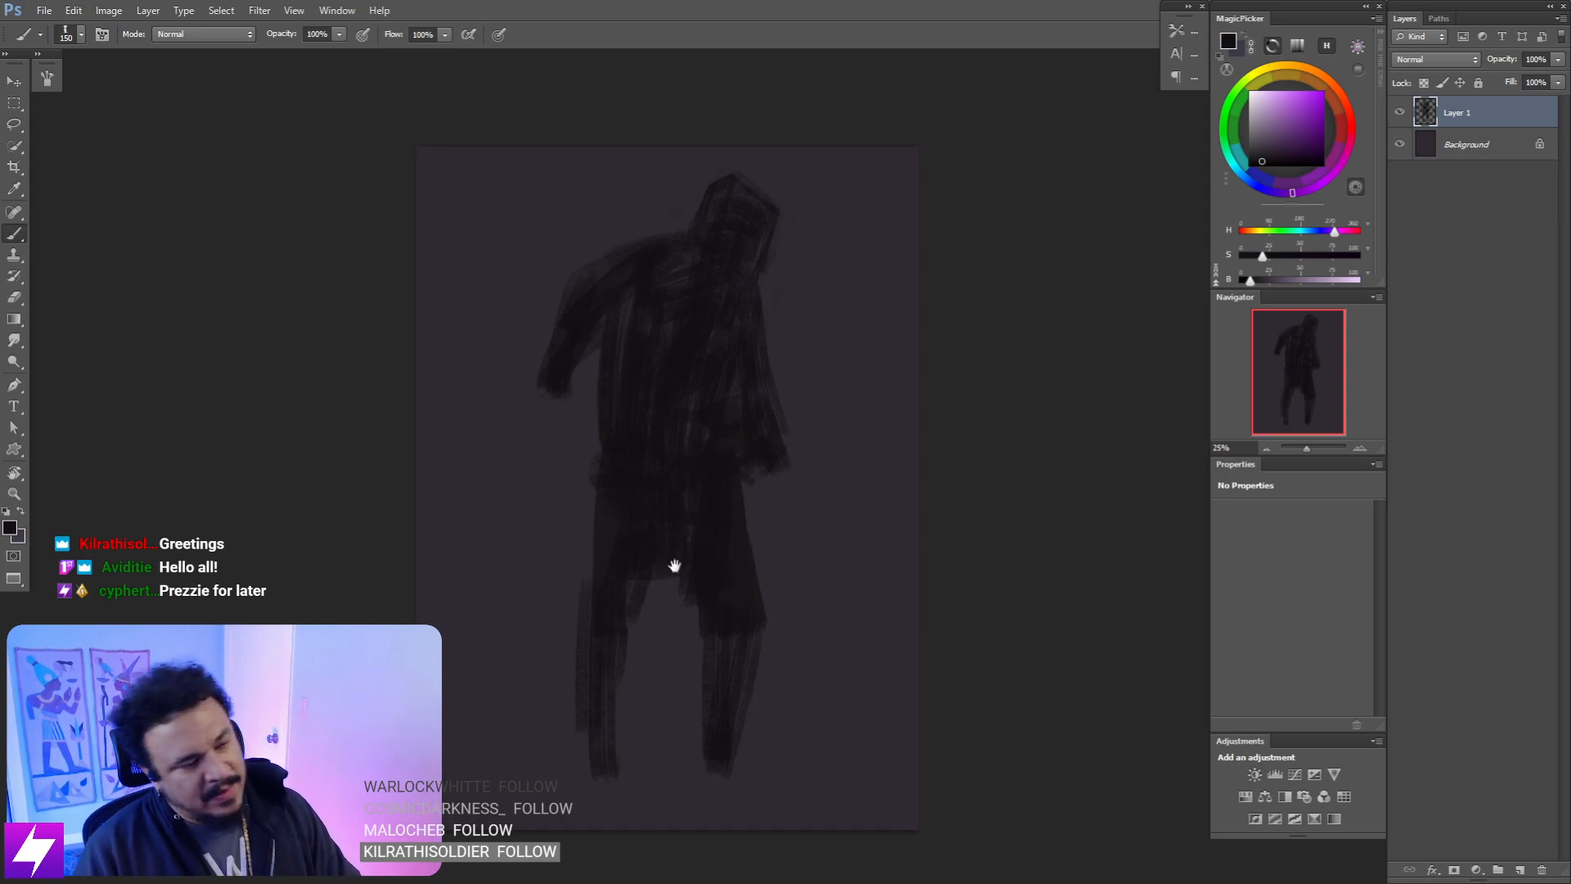
mouse_move(674, 565)
left_mouse_down()
mouse_move(674, 533)
mouse_move(676, 744)
mouse_move(711, 747)
mouse_move(676, 749)
left_mouse_up()
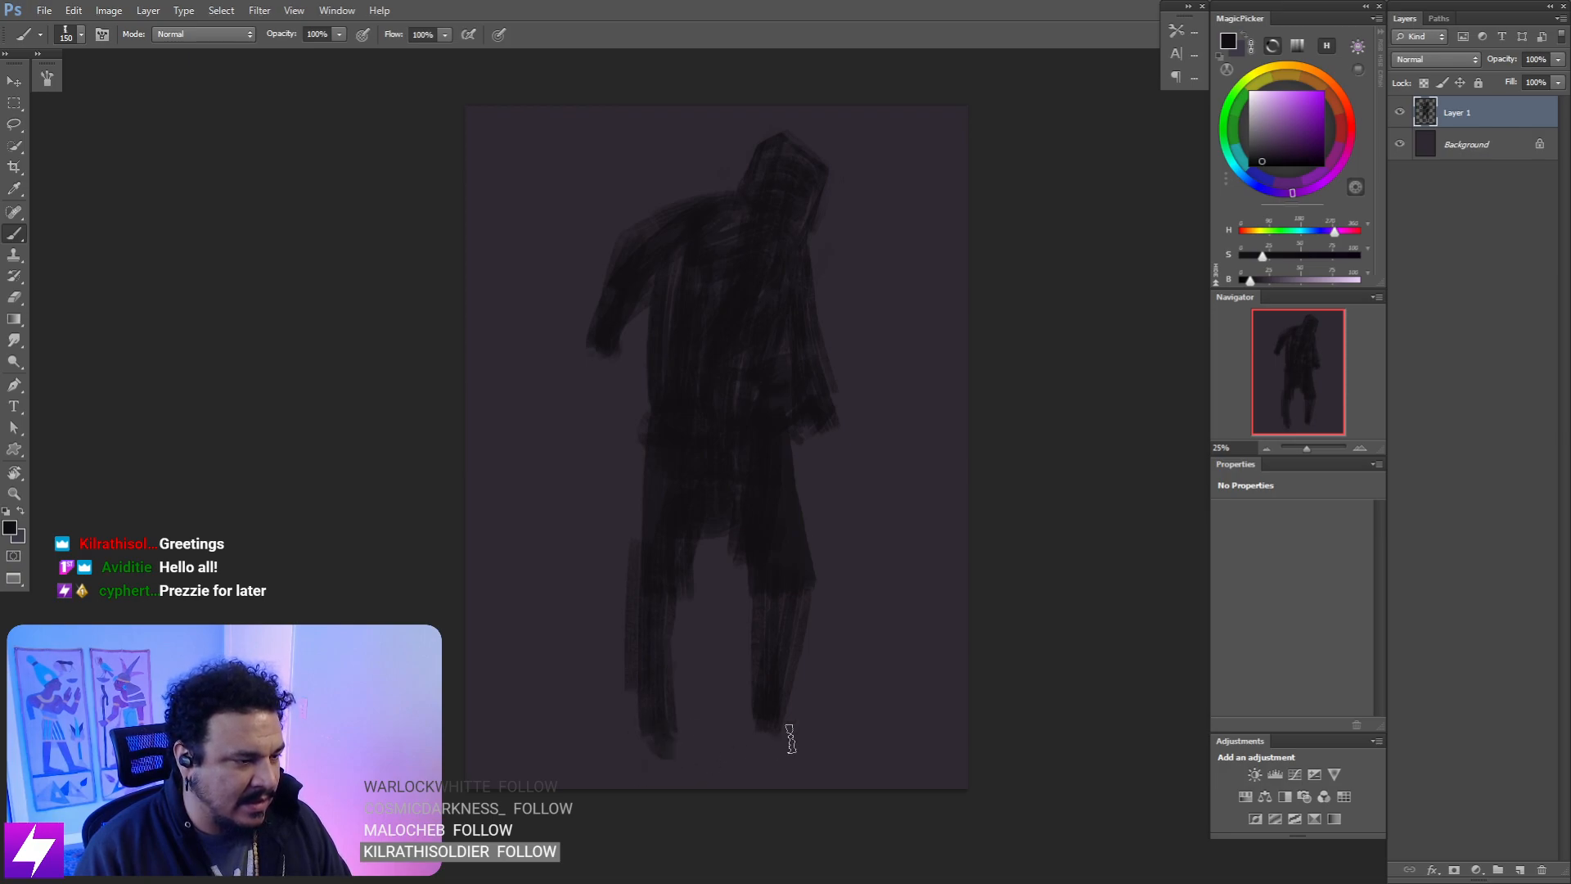
- Paint another arm hanging beside the torso, and extend the raised arm's forearm with a 90 px brush
left_click_drag(665, 358, 676, 472)
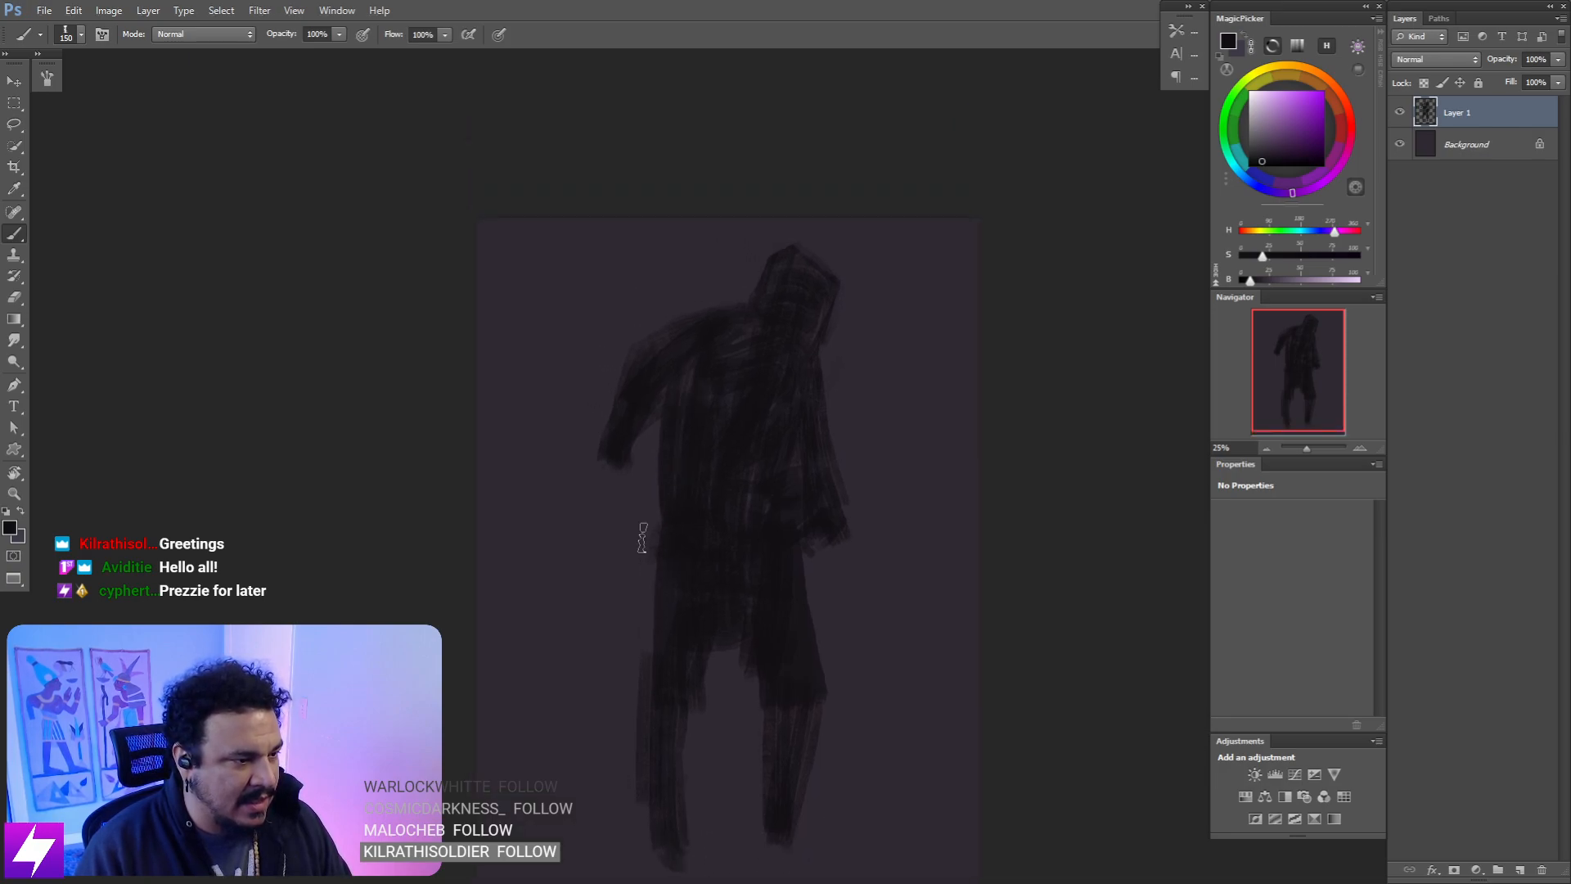
mouse_move(643, 538)
left_mouse_down()
mouse_move(606, 569)
mouse_move(657, 502)
mouse_move(596, 585)
left_mouse_up()
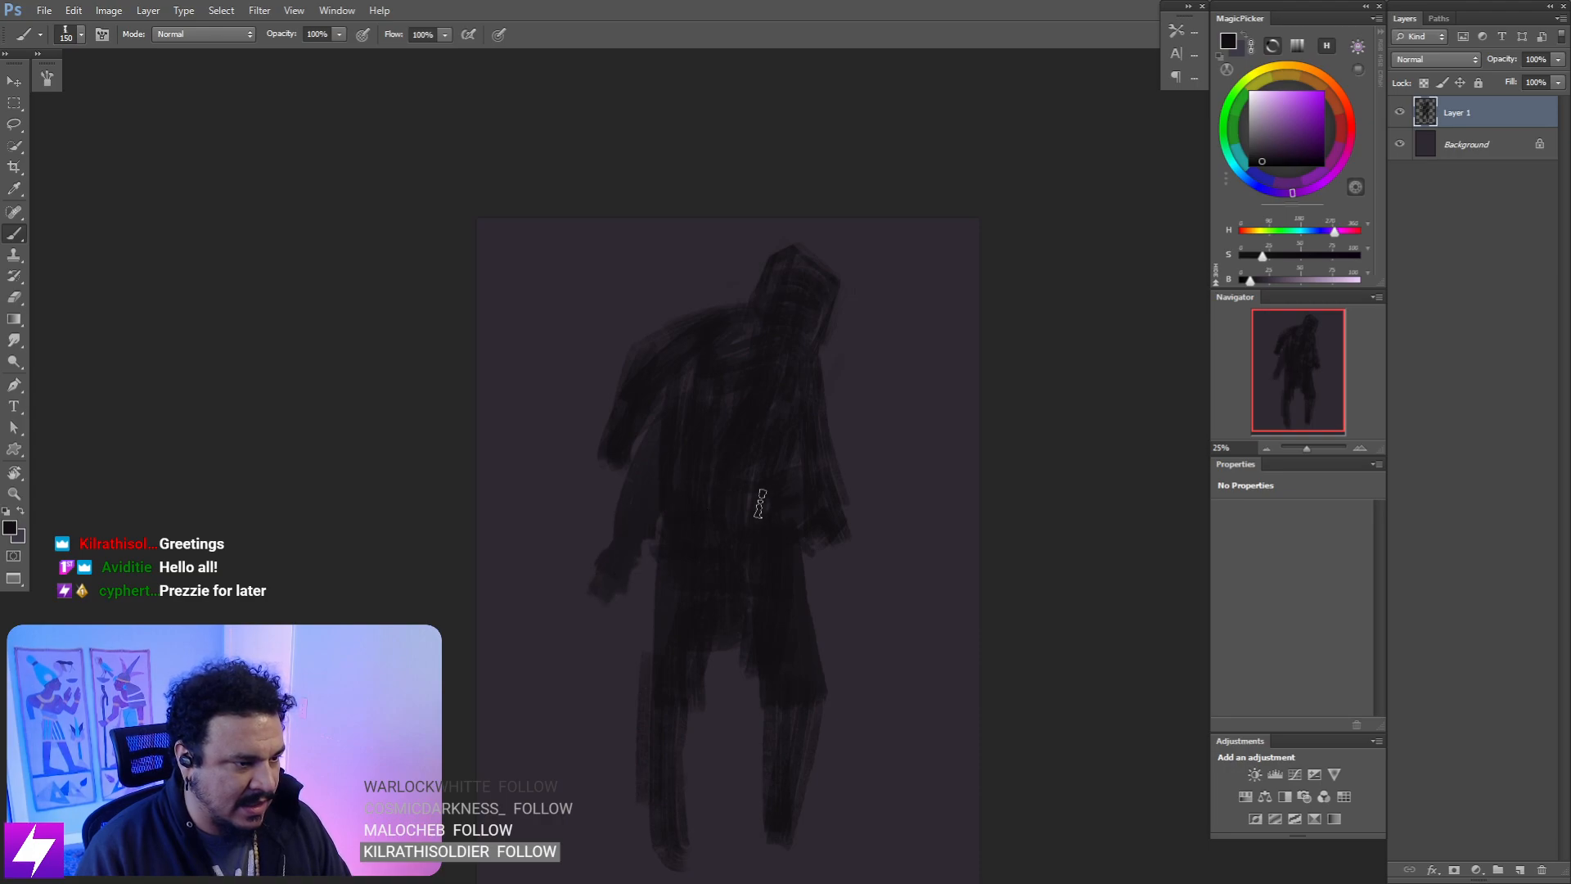
key("bracketleft")
key("bracketleft")
left_click_drag(595, 478, 627, 454)
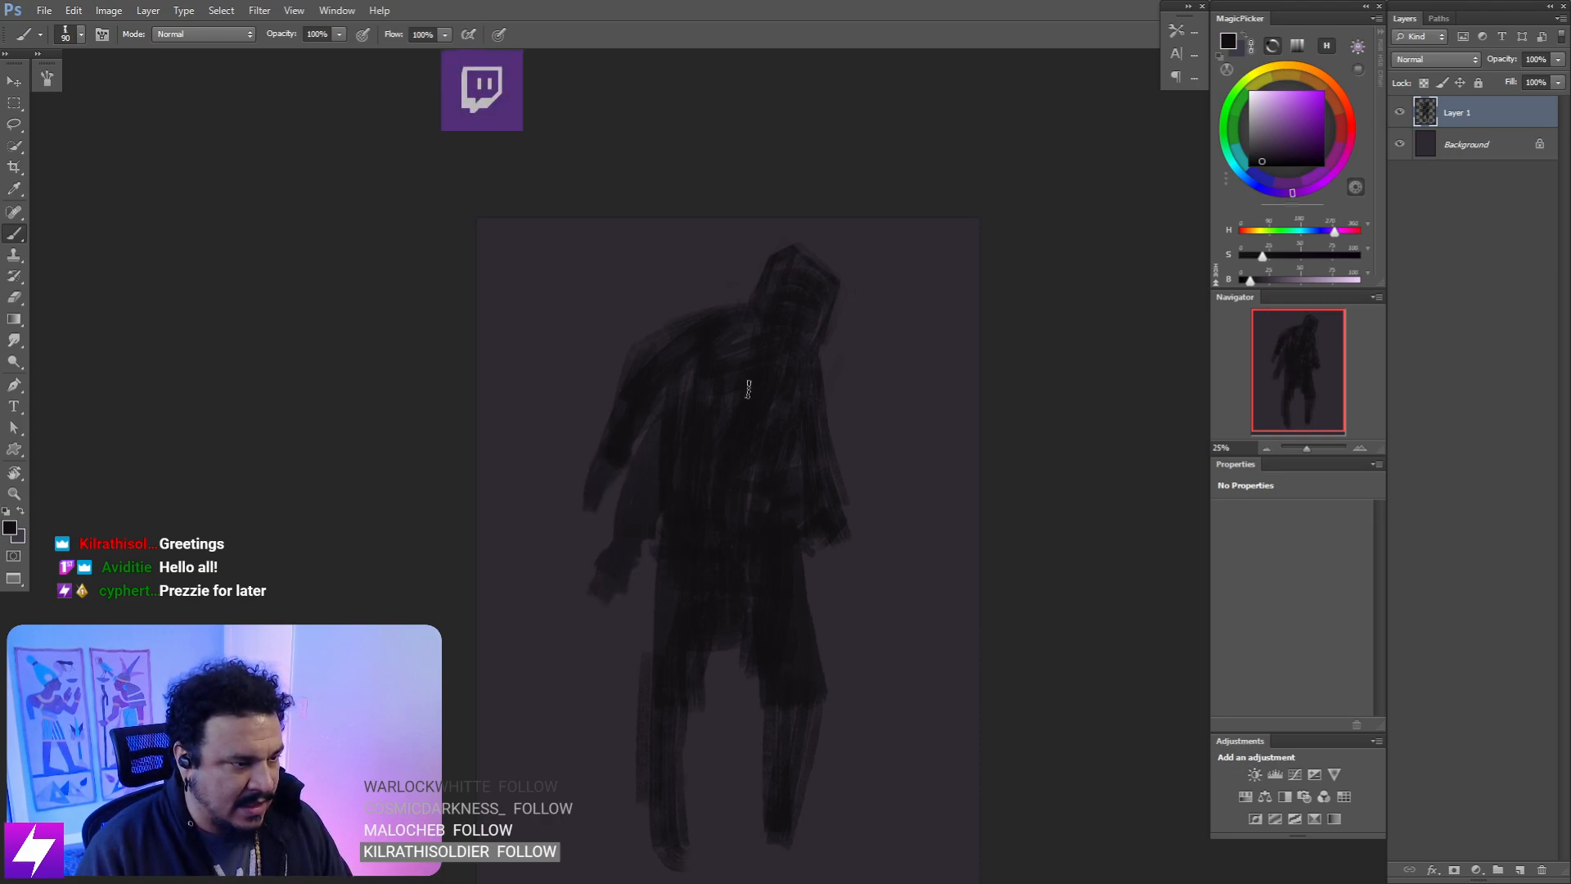
- Enlarge the brush to 125 px and lengthen the sleeve on the figure's front arm, undoing the stray stroke
key("bracketright")
key("bracketright")
mouse_move(839, 491)
left_mouse_down()
mouse_move(859, 572)
mouse_move(832, 488)
mouse_move(855, 557)
mouse_move(820, 545)
mouse_move(862, 506)
mouse_move(832, 522)
left_mouse_up()
key("ctrl+z")
- Flip the canvas horizontally and skew the figure horizontally by about -2.17° with Free Transform
key("space")
key("ctrl+minus")
key("ctrl+minus")
key("ctrl+shift+h")
key("ctrl+plus")
key("ctrl+plus")
key("space")
key("ctrl+t")
left_click_drag(847, 212, 872, 212)
key("Return")
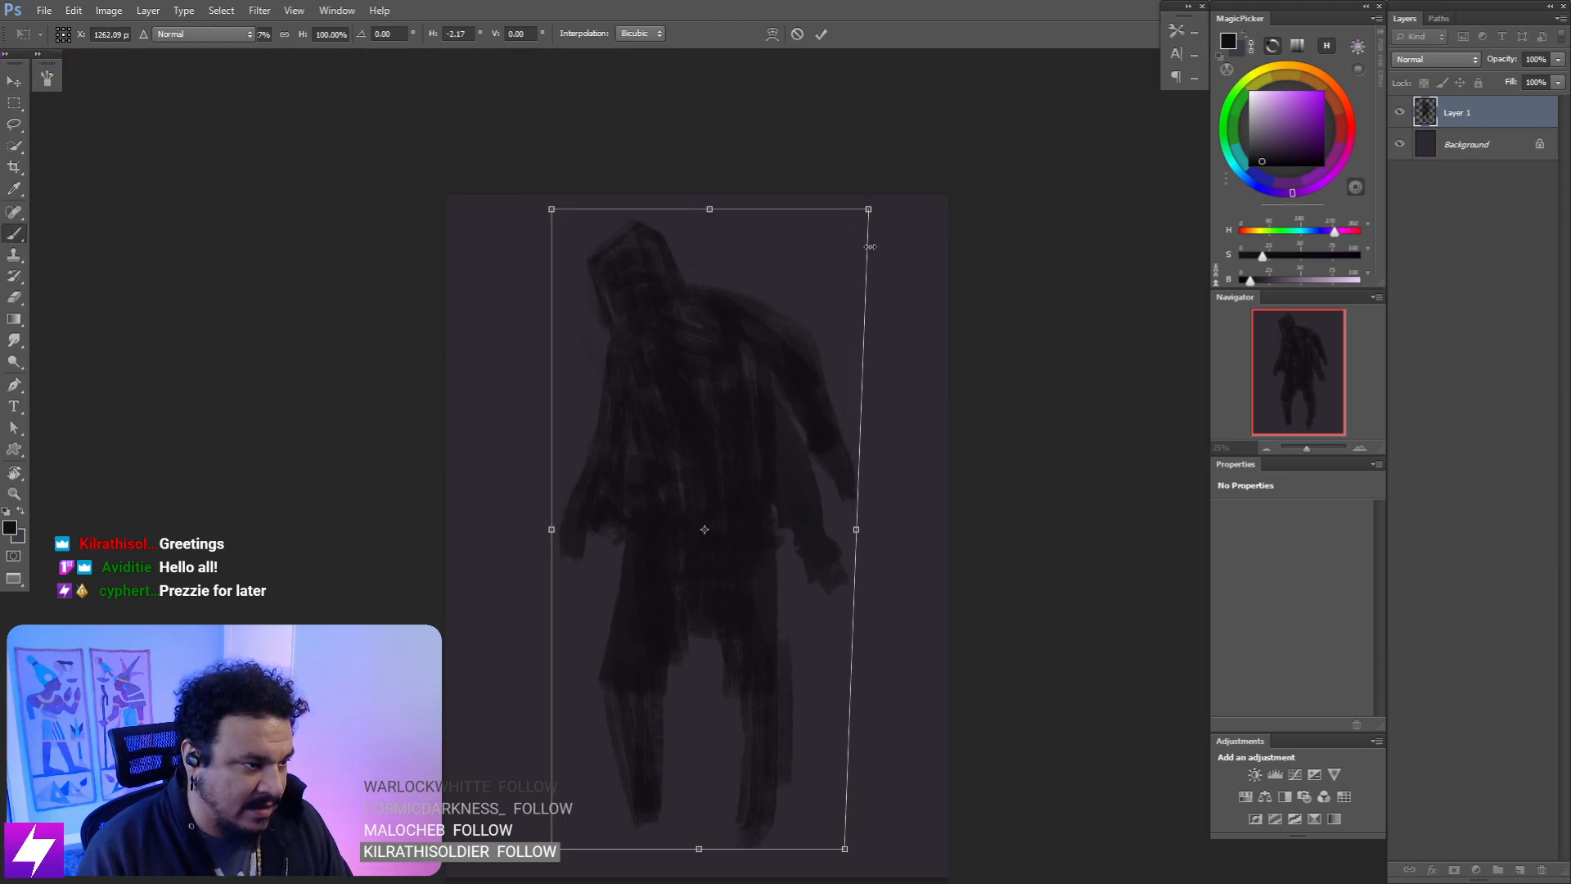
- Reduce the brush to 60 px, paint long-fingered hands on the arms and broaden the front of the head
key("space")
mouse_move(812, 398)
left_mouse_down()
mouse_move(838, 285)
mouse_move(825, 284)
mouse_move(836, 316)
left_mouse_up()
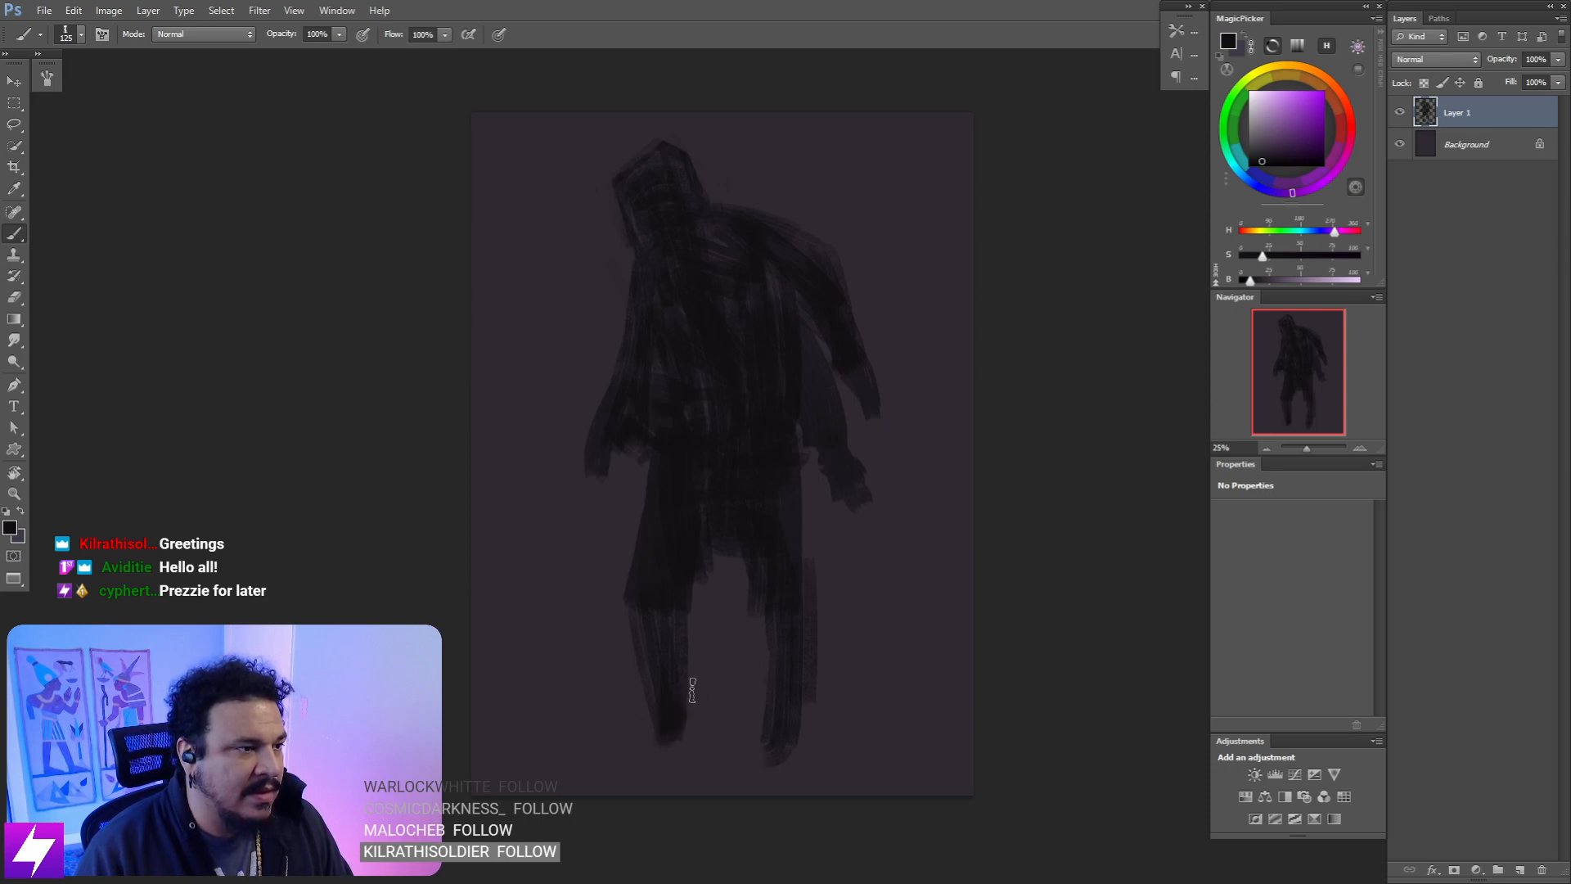
key("space")
left_click_drag(767, 579, 770, 650)
key("space")
mouse_move(710, 548)
left_mouse_down()
mouse_move(674, 494)
mouse_move(658, 512)
left_mouse_up()
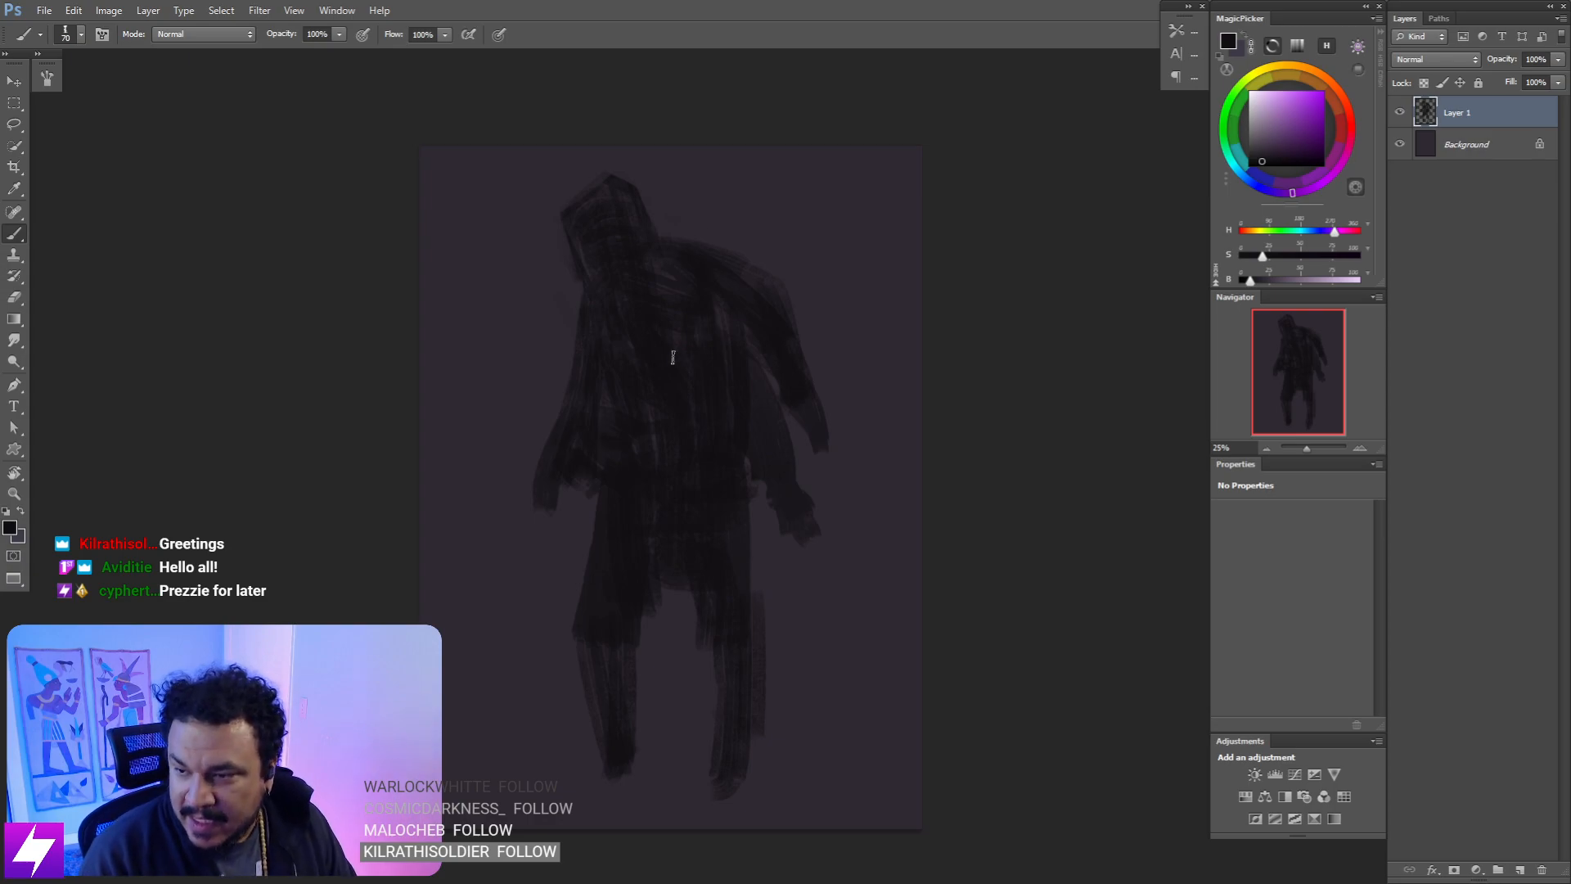
left_click_drag(699, 453, 705, 450)
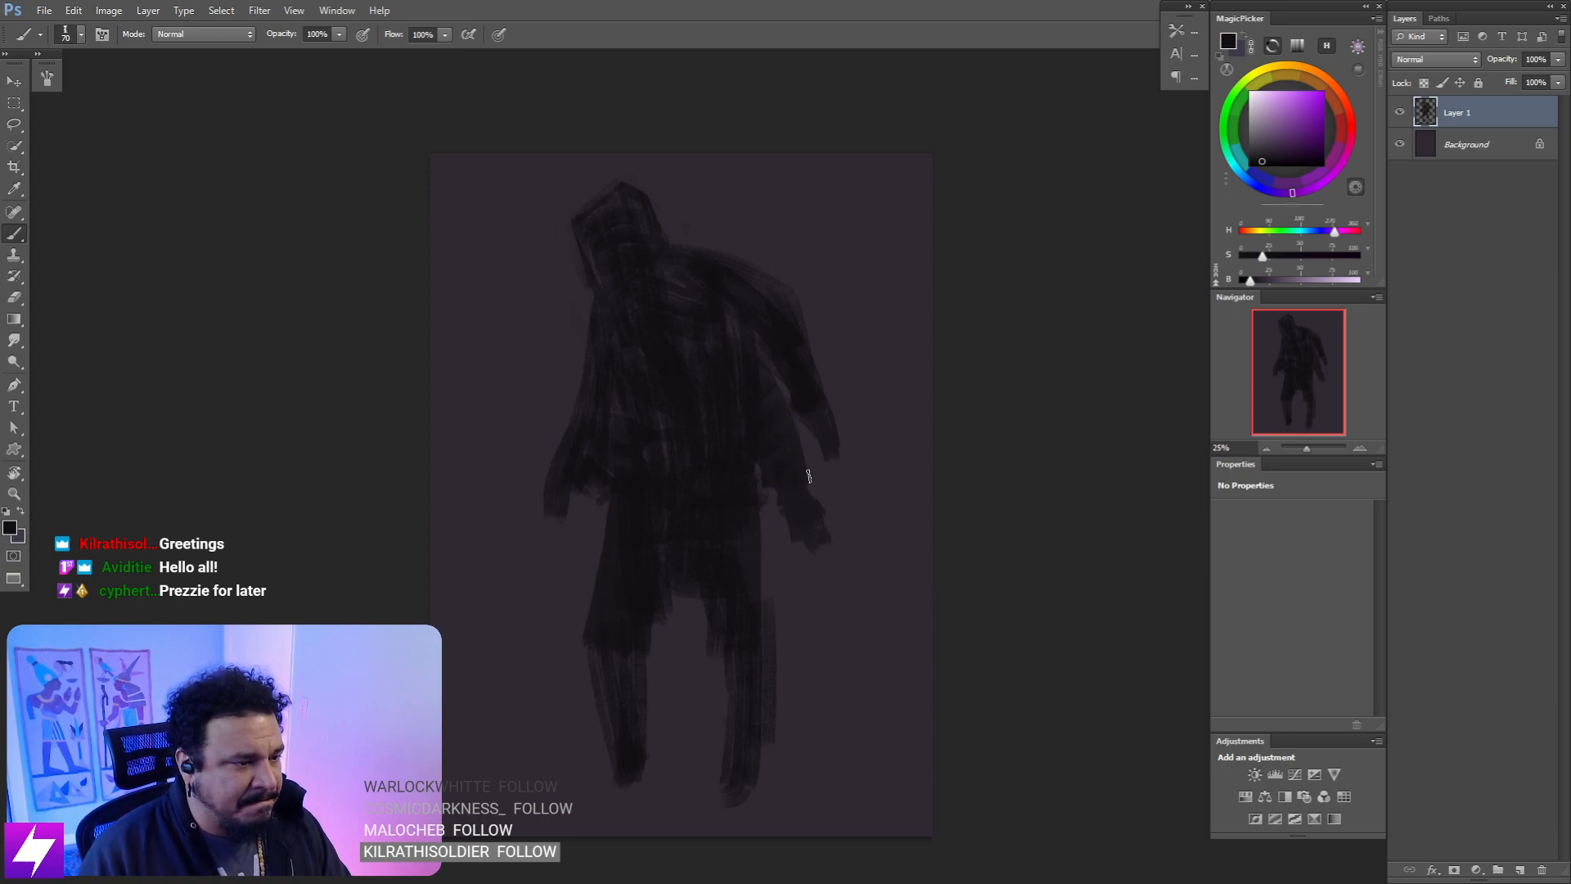
left_click_drag(668, 532, 718, 488)
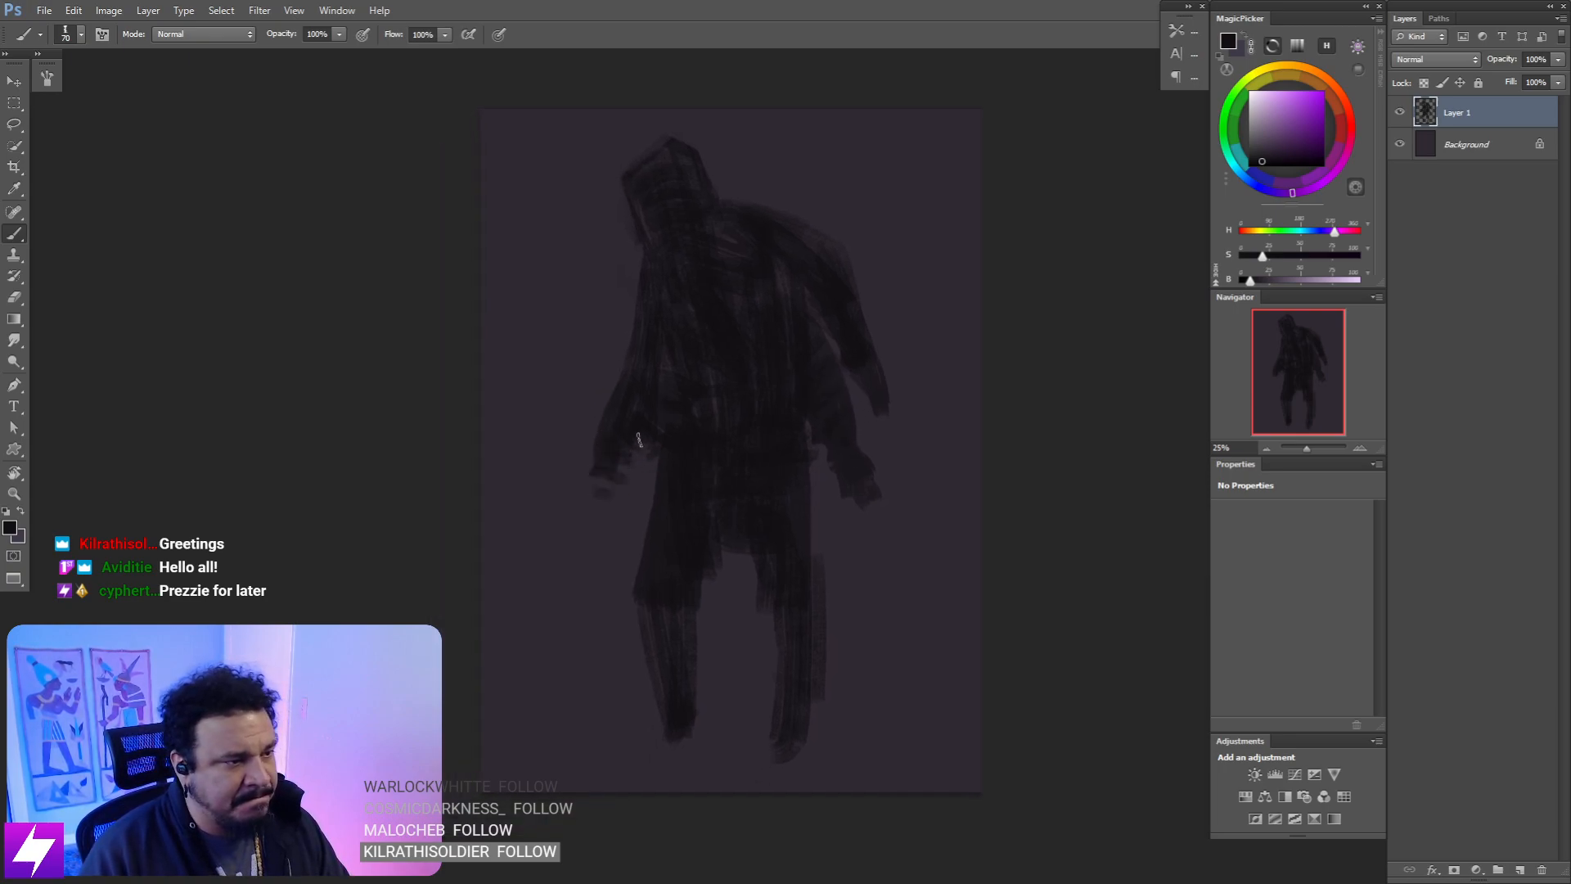
left_click_drag(614, 481, 630, 460)
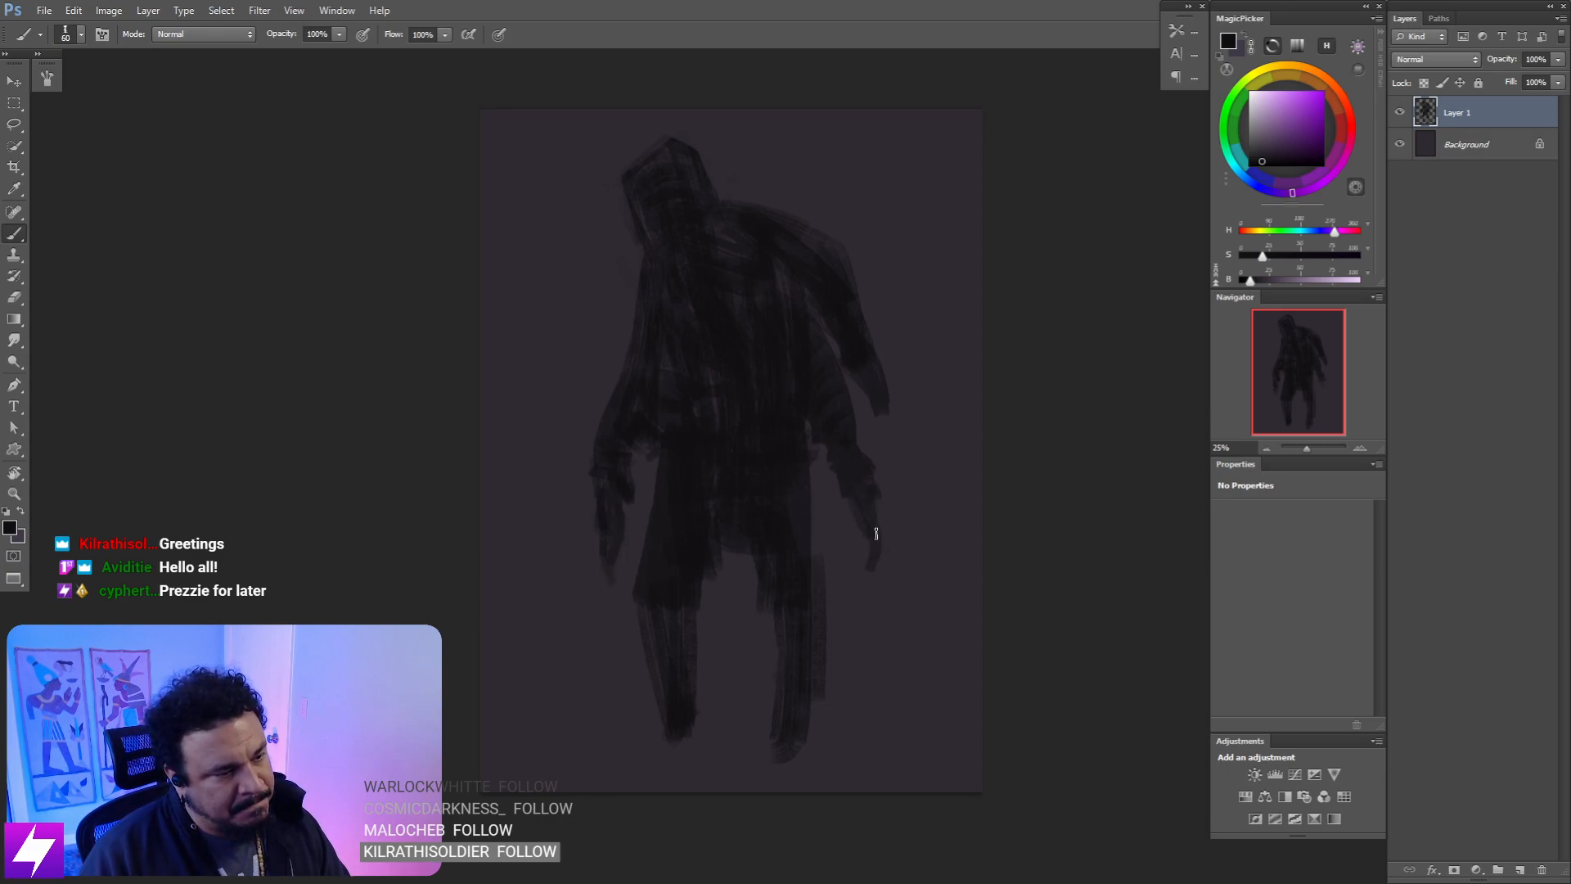
key("ctrl+z")
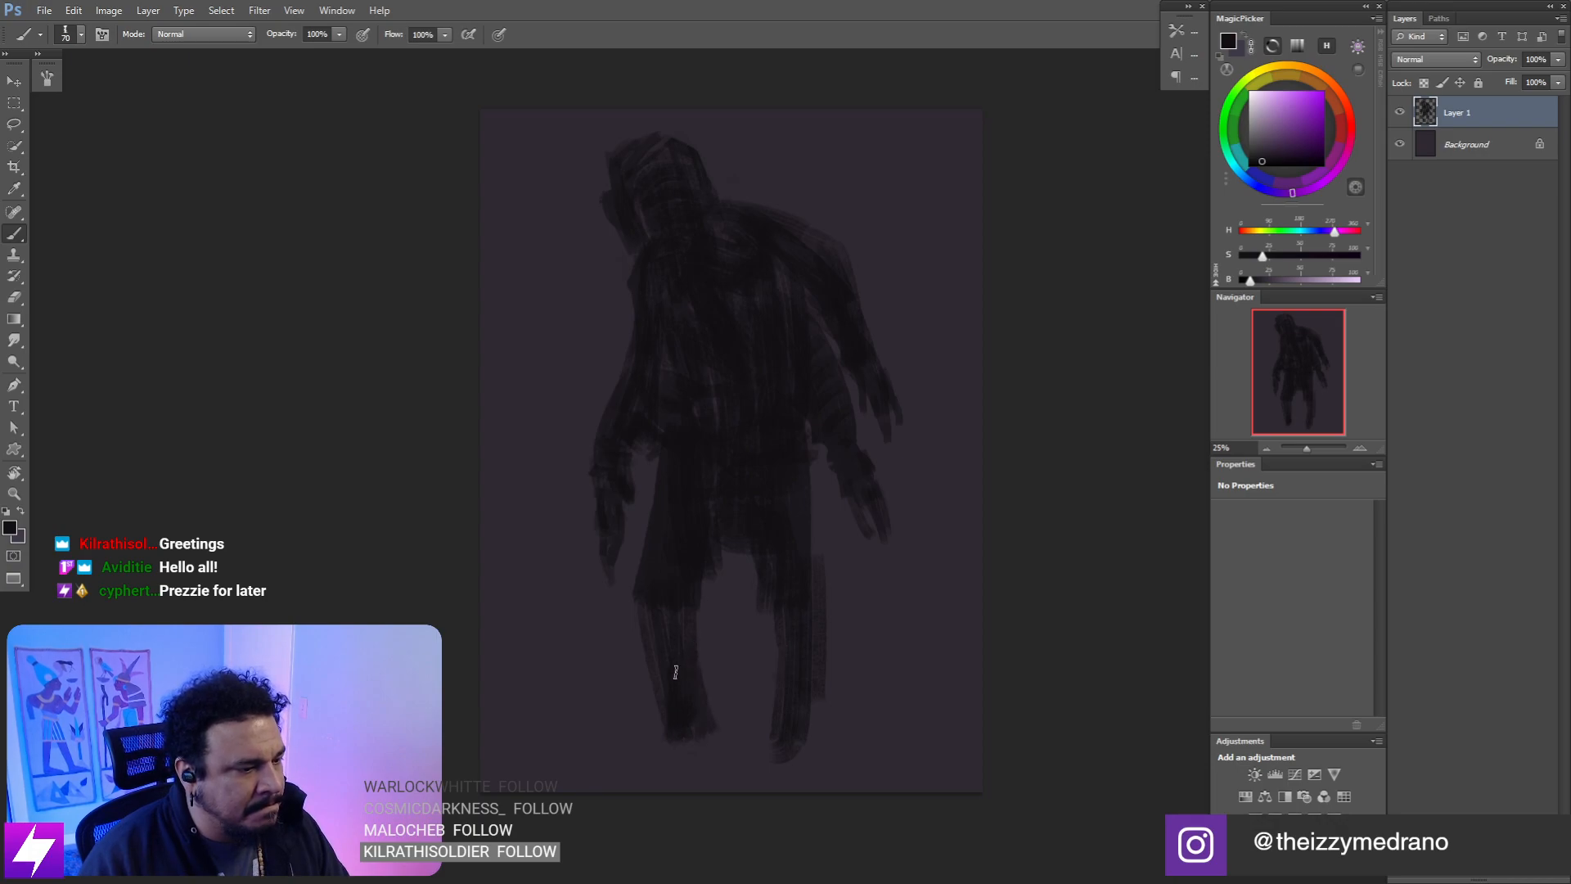
- Paint feet under both legs and thicken the rear leg around the knee, enlarging the brush to 150 px
left_click_drag(620, 751, 687, 747)
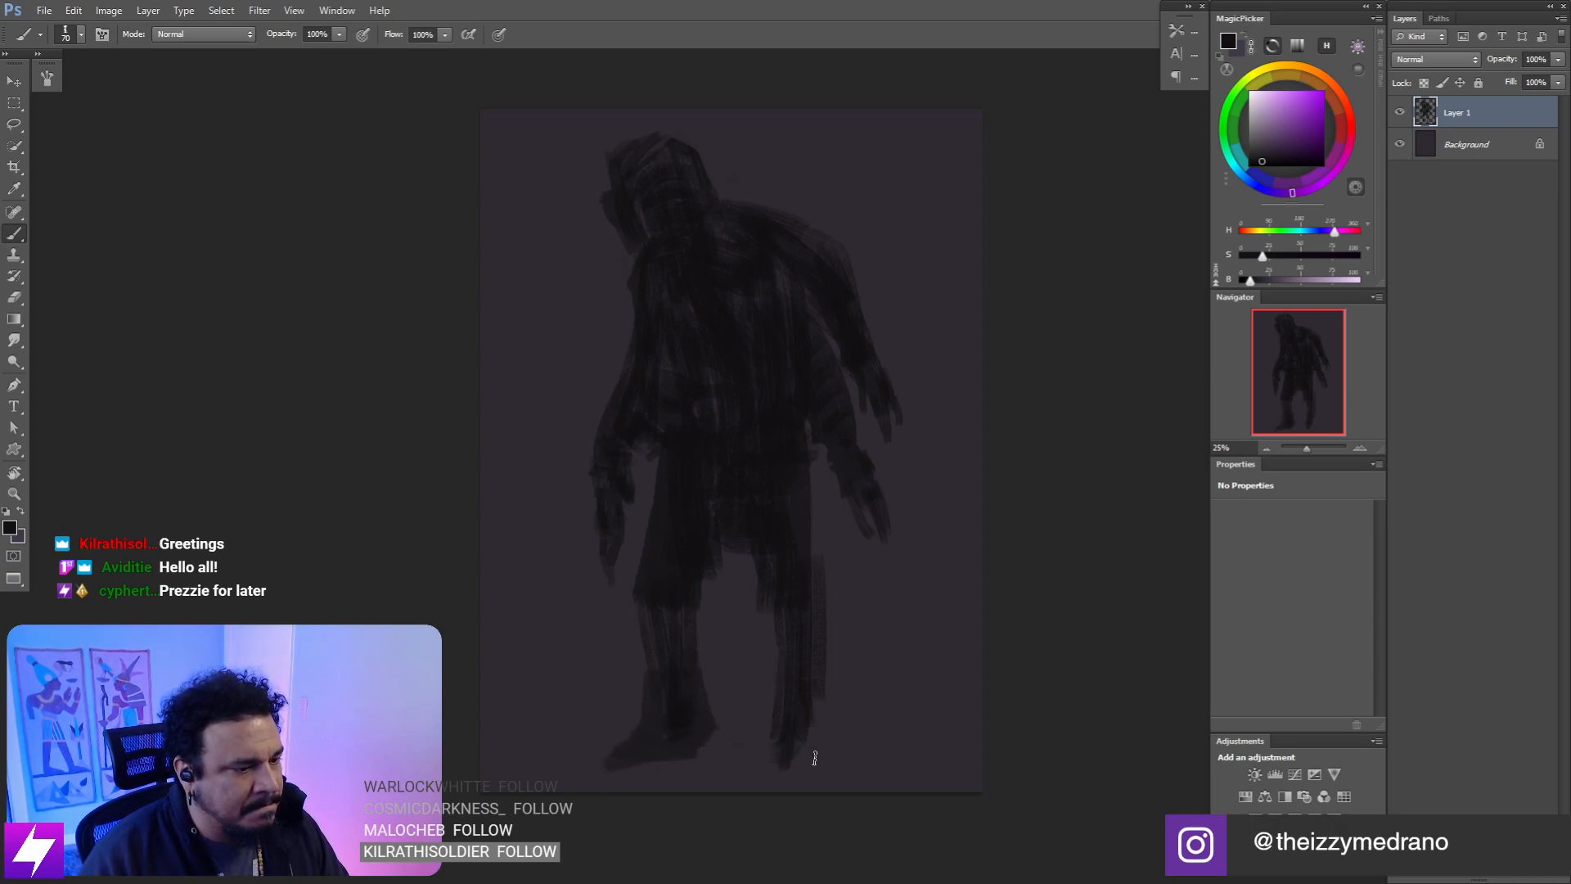
mouse_move(815, 722)
left_mouse_down()
mouse_move(815, 759)
mouse_move(738, 778)
mouse_move(749, 768)
left_mouse_up()
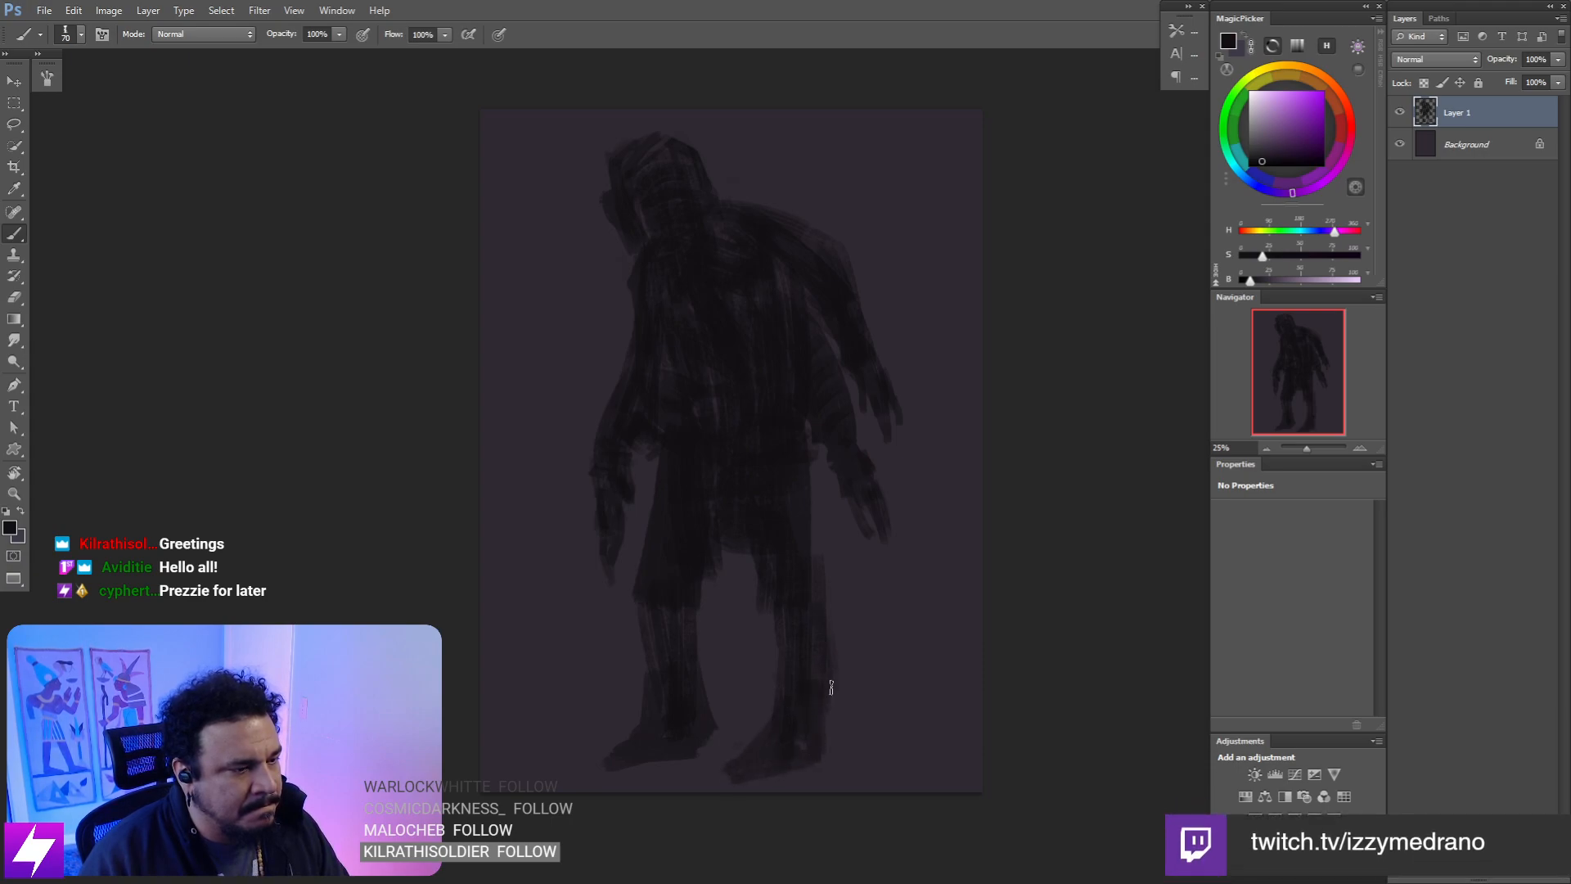
key("bracketright")
left_click_drag(825, 577, 827, 532)
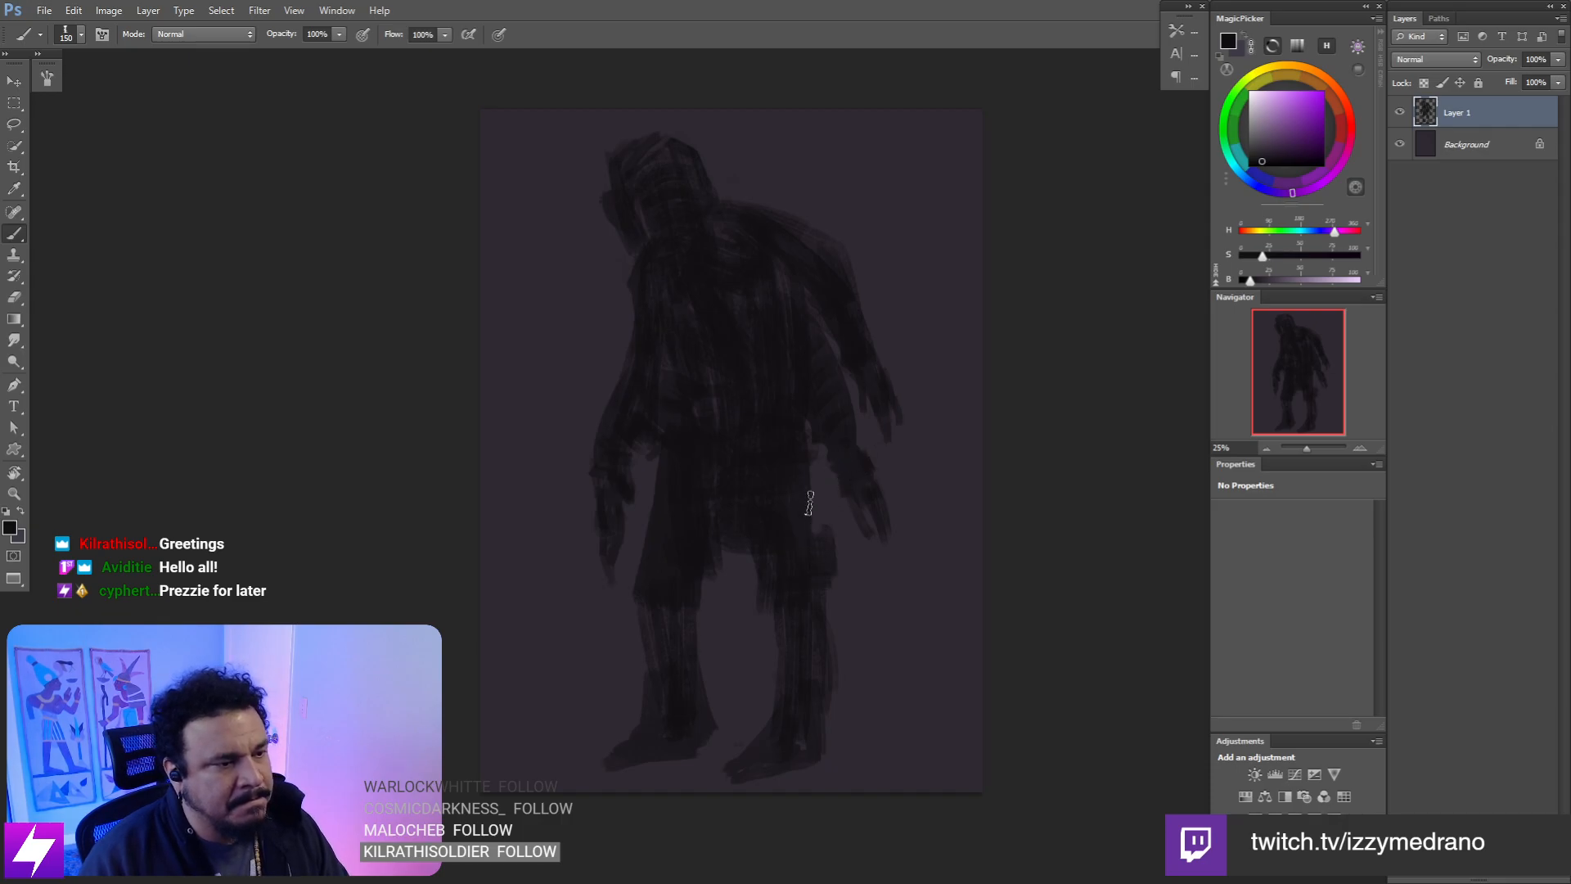
- Flip the canvas horizontally and scale the figure down slightly with Free Transform
key("ctrl+minus")
key("ctrl+shift+h")
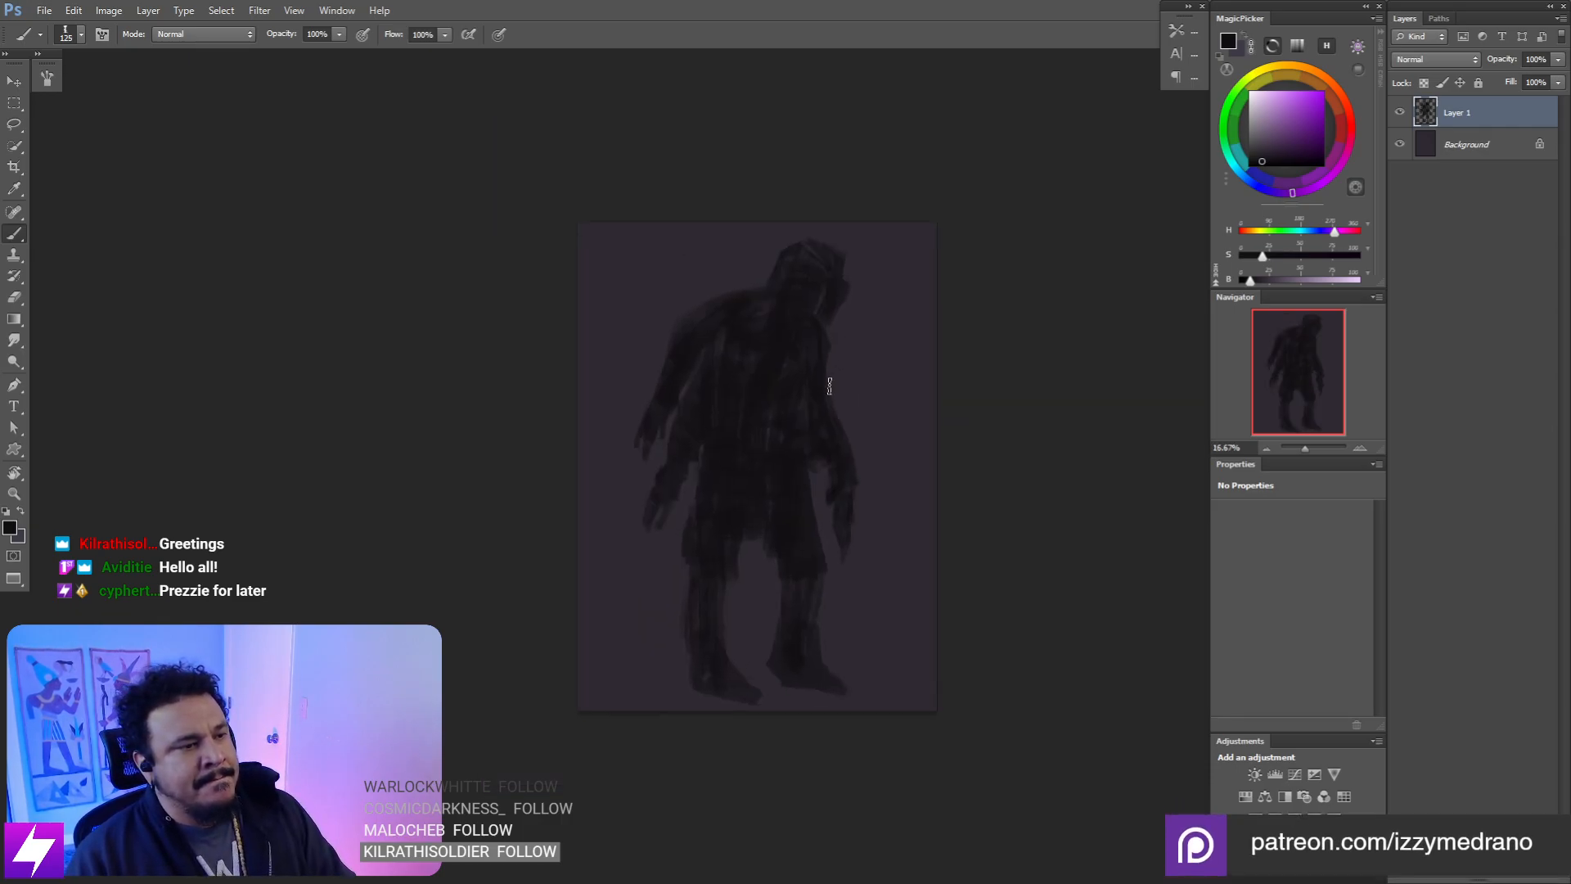
key("ctrl+equal")
left_click_drag(817, 420, 807, 462)
key("ctrl+t")
left_click_drag(886, 183, 861, 228)
key("Return")
left_click_drag(833, 486, 834, 423)
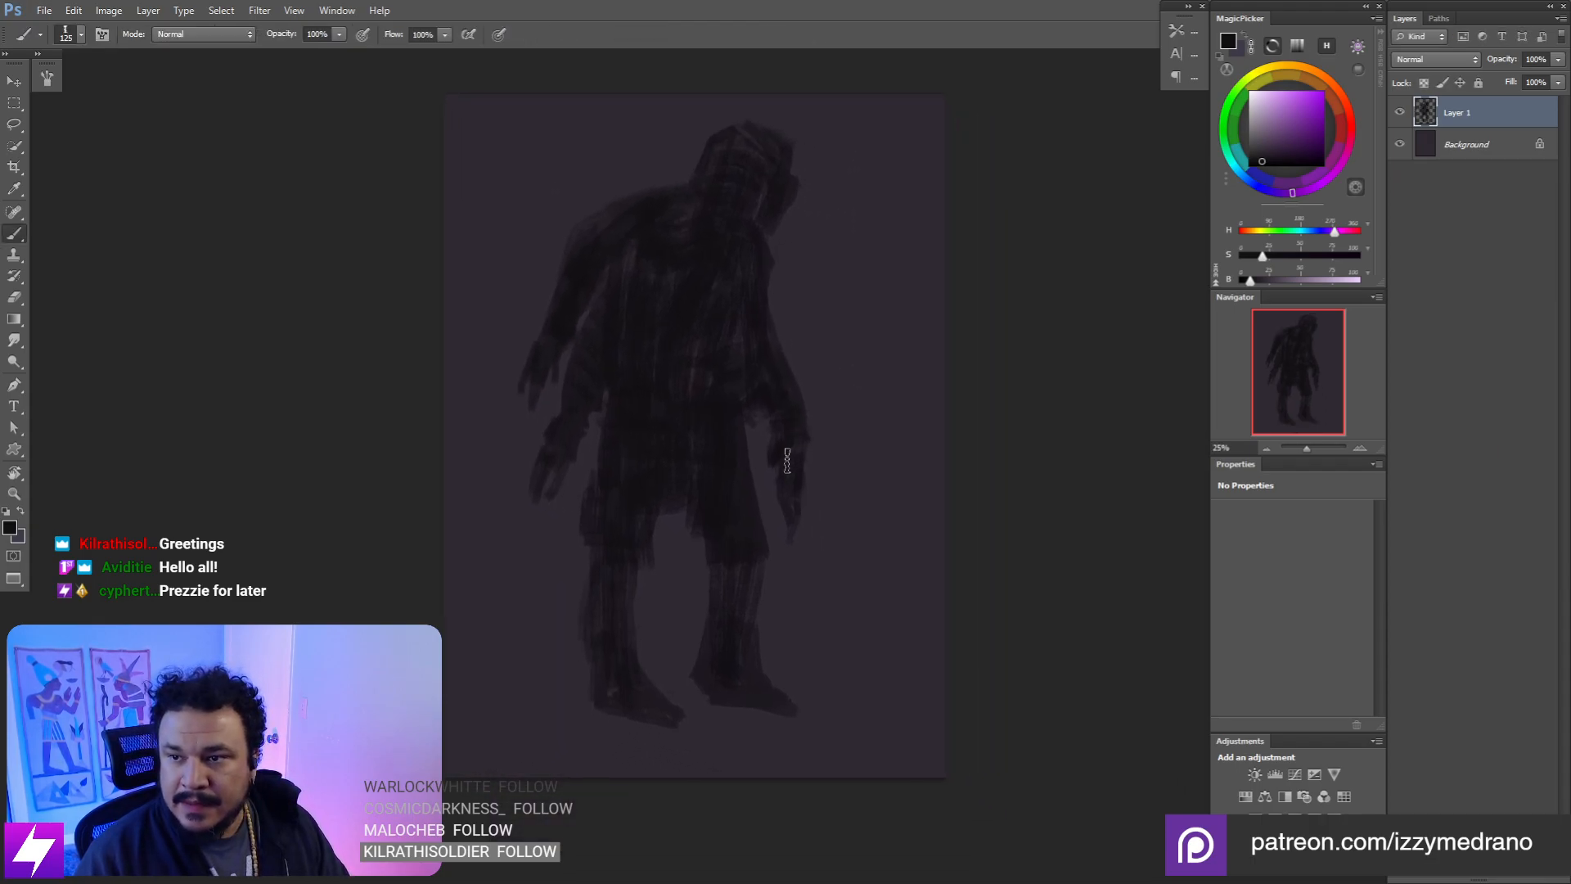
- Check the figure mirrored and with its layer hidden, and add a new layer directly above the Background
key("ctrl+equal")
key("ctrl+shift+h")
key("ctrl+shift+h")
left_click_drag(764, 483, 748, 414)
left_click_drag(843, 316, 779, 512)
key("ctrl+minus")
left_click(1400, 113)
left_click(1400, 113)
left_click(1445, 152)
key("ctrl+alt+shift+n")
- Enlarge the brush to 400 px and paint broad dark strokes across the upper background behind the figure
key("bracketright")
key("bracketright")
key("bracketright")
key("bracketright")
key("bracketright")
key("bracketright")
key("bracketright")
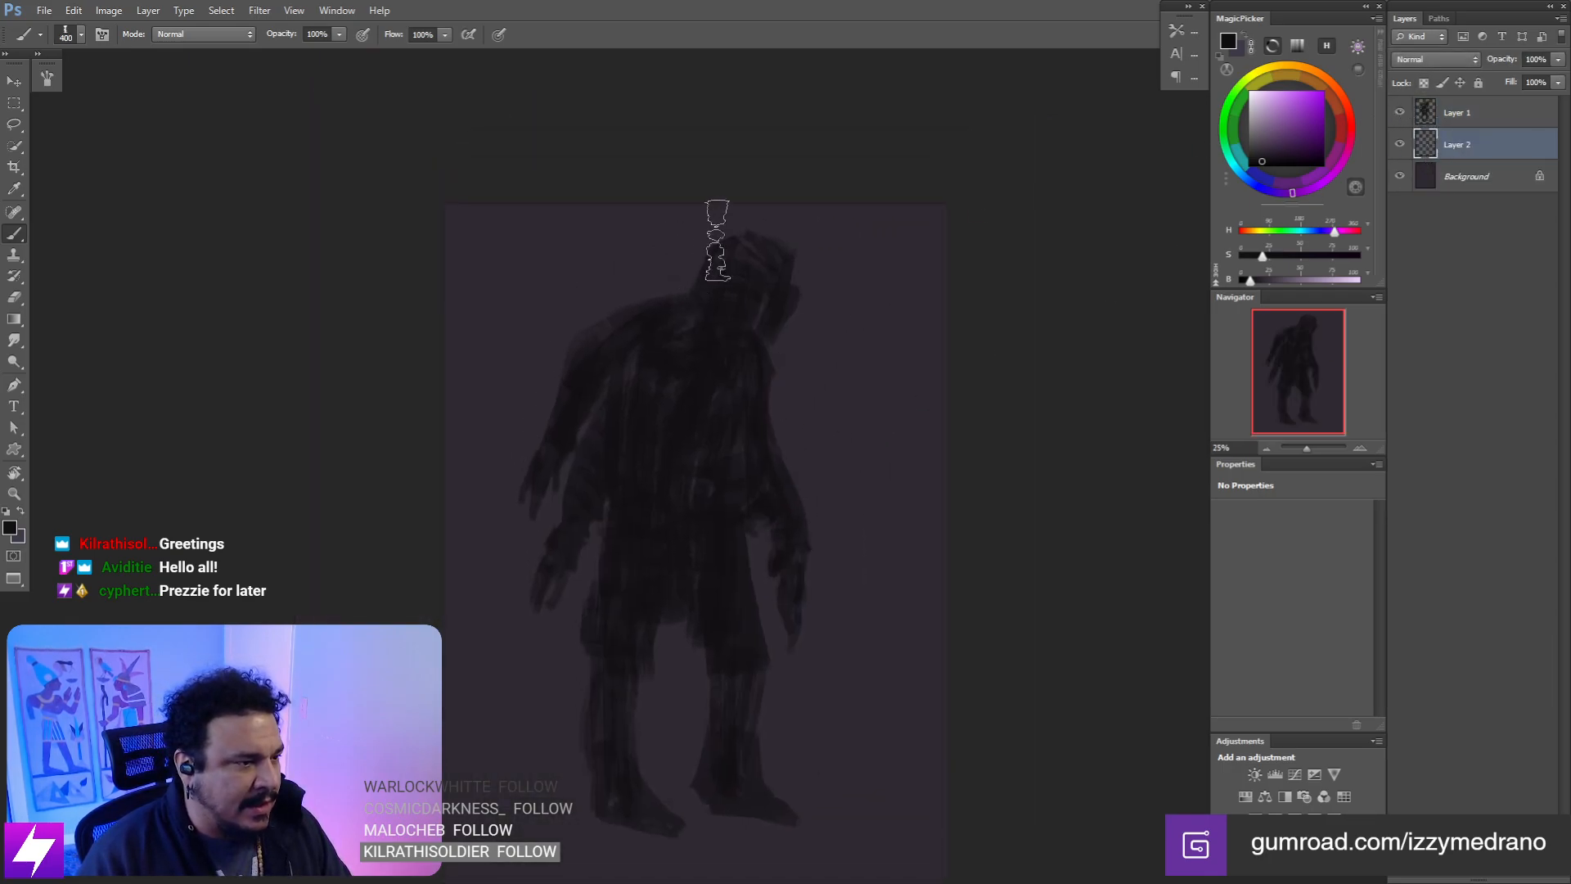
mouse_move(651, 307)
left_mouse_down()
mouse_move(523, 324)
mouse_move(477, 368)
mouse_move(619, 416)
mouse_move(799, 333)
mouse_move(990, 148)
mouse_move(884, 270)
left_mouse_up()
mouse_move(732, 340)
left_mouse_down()
mouse_move(590, 159)
mouse_move(448, 539)
left_mouse_up()
- Blend the dark strokes in the upper background using the Smudge tool at 700 px and 50% strength
key("r")
key("bracketright")
key("bracketright")
key("bracketright")
key("bracketright")
key("bracketright")
key("bracketright")
key("bracketright")
key("bracketright")
key("bracketright")
key("bracketright")
key("bracketright")
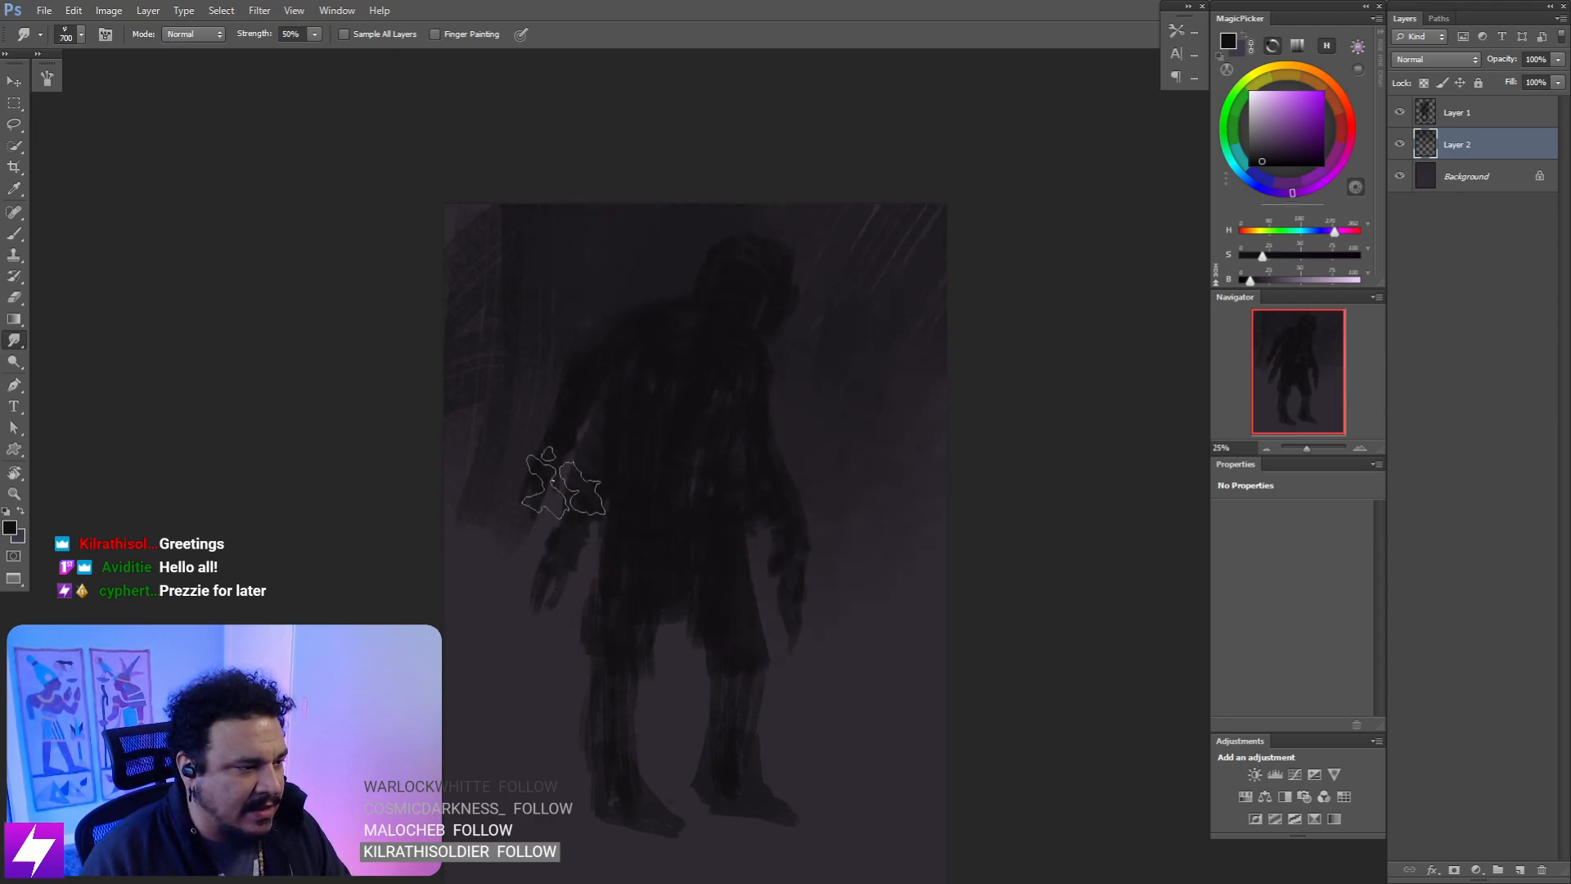
left_click_drag(454, 174, 466, 211)
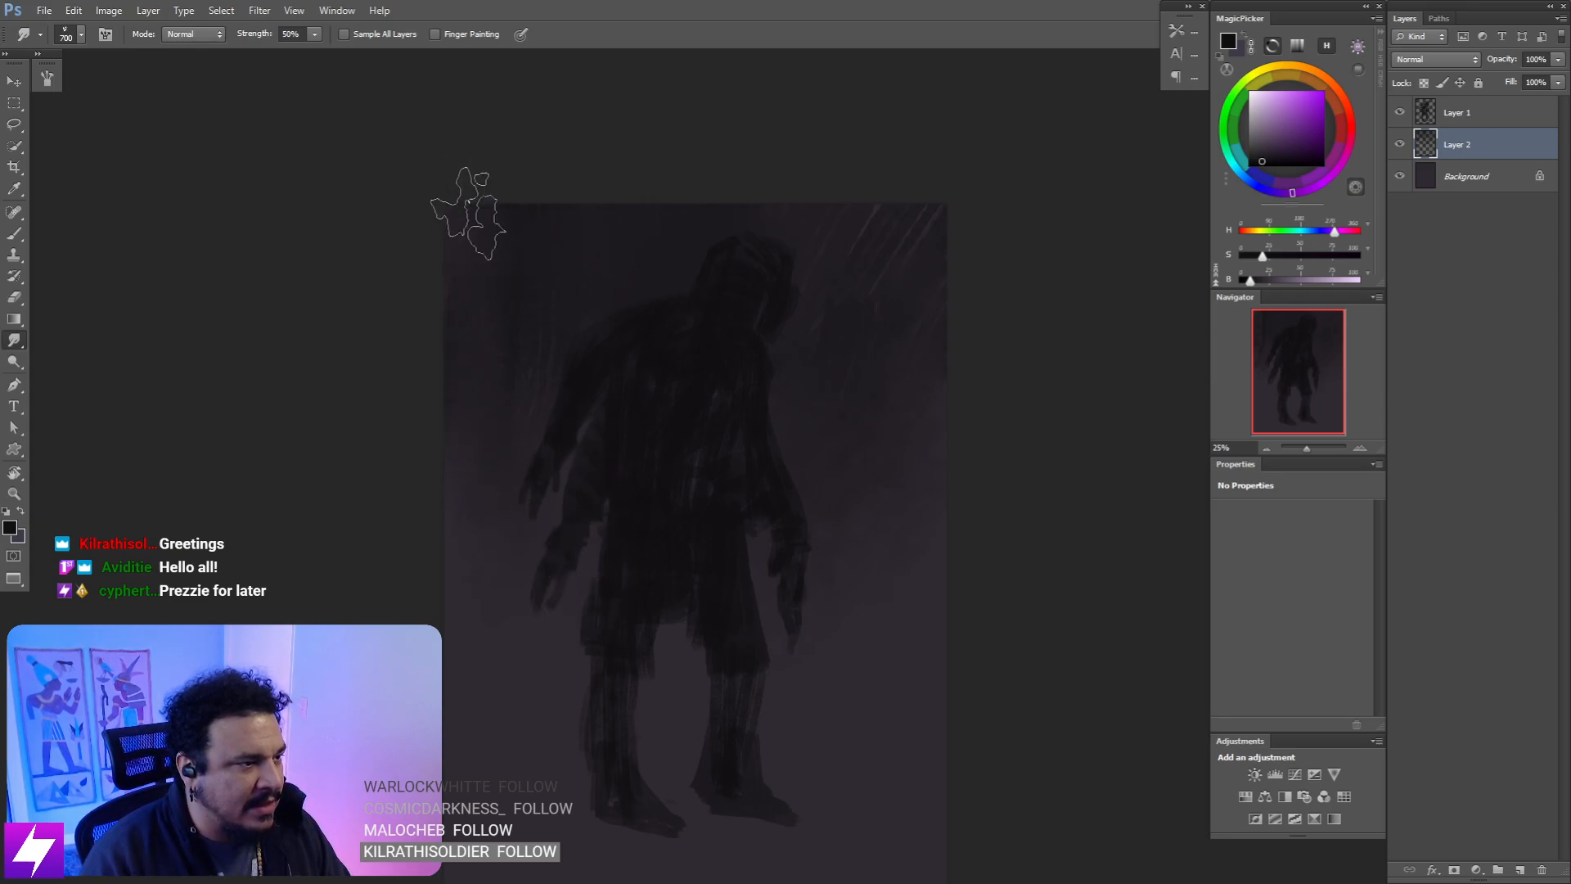
left_click_drag(906, 179, 860, 325)
key("space")
left_click_drag(783, 557, 802, 498)
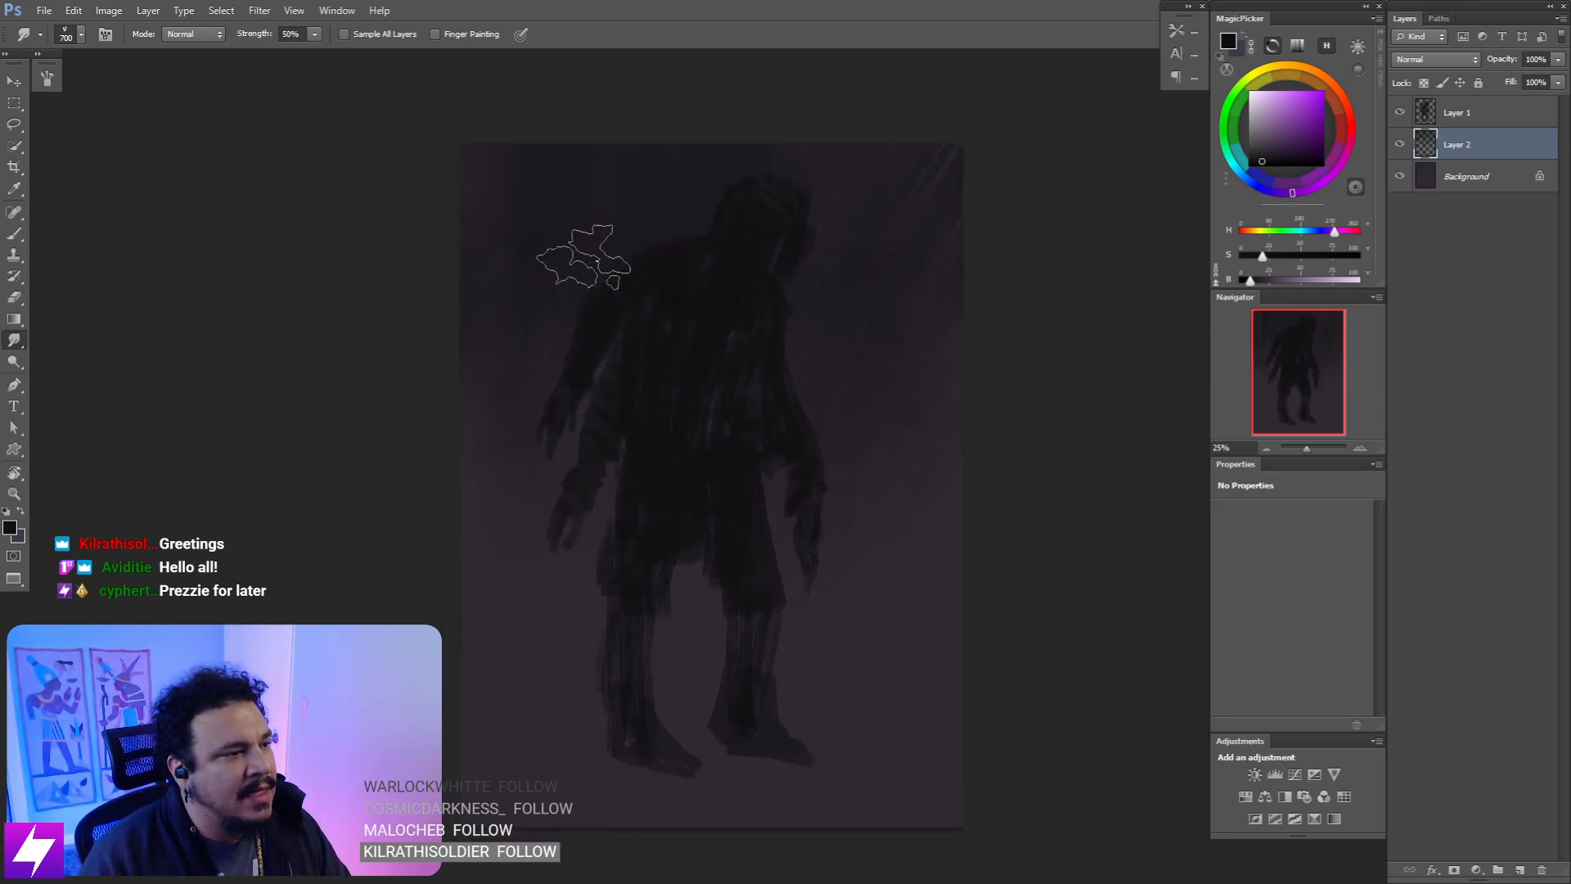
left_click_drag(586, 261, 599, 270)
key("space")
mouse_move(761, 507)
left_mouse_down()
mouse_move(690, 471)
mouse_move(675, 502)
left_mouse_up()
scroll(773, 377, "down", 1)
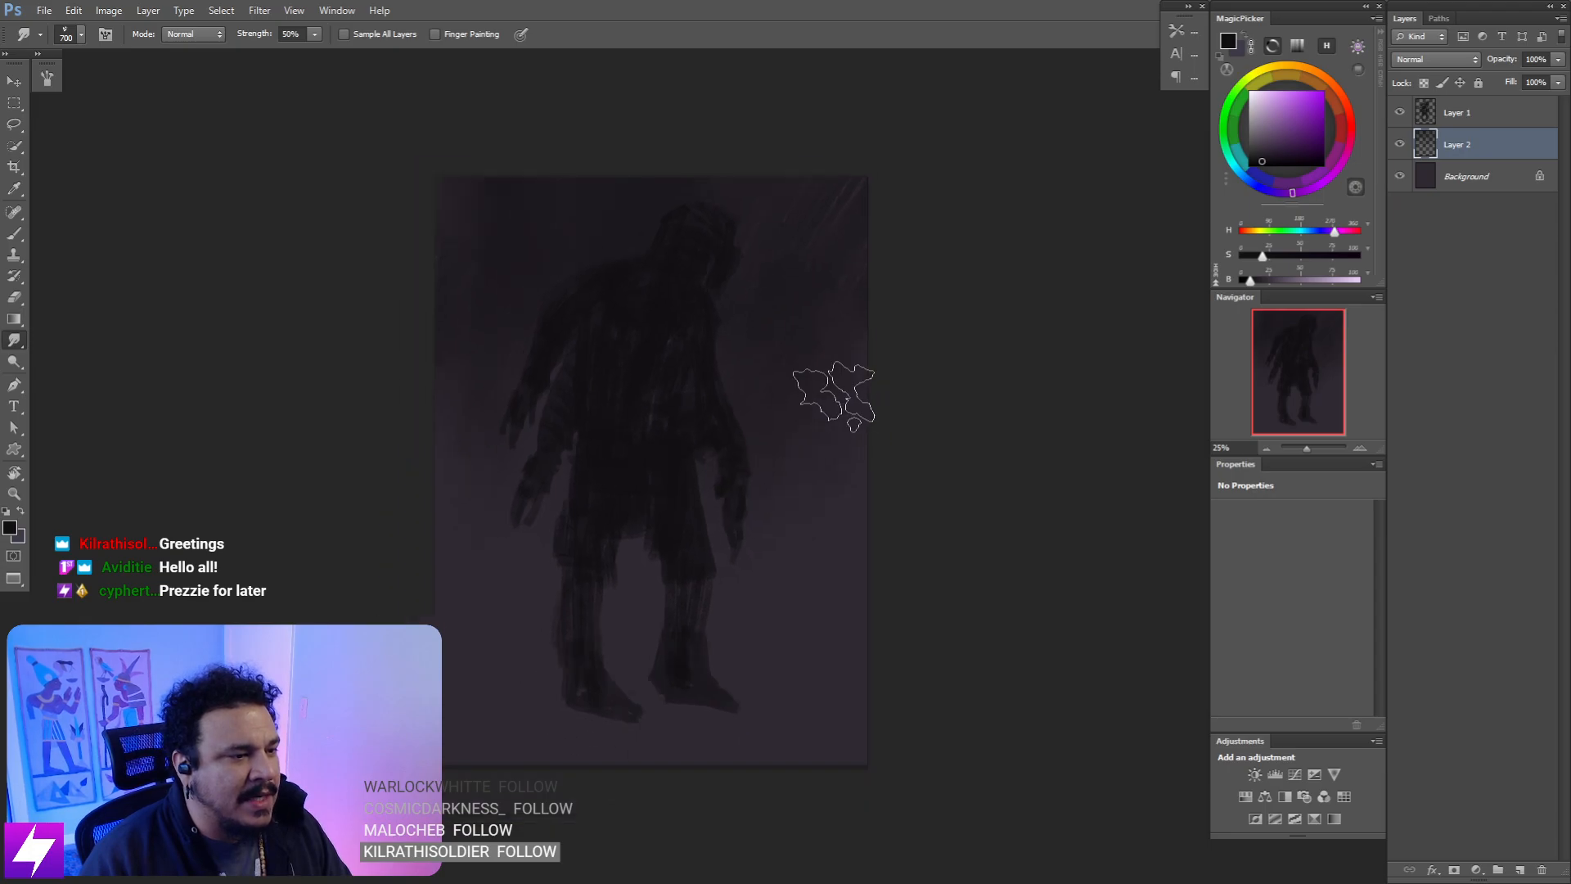
- Paint dark sloping ground behind the feet with a 500 px brush and smudge it at 800 px
key("b")
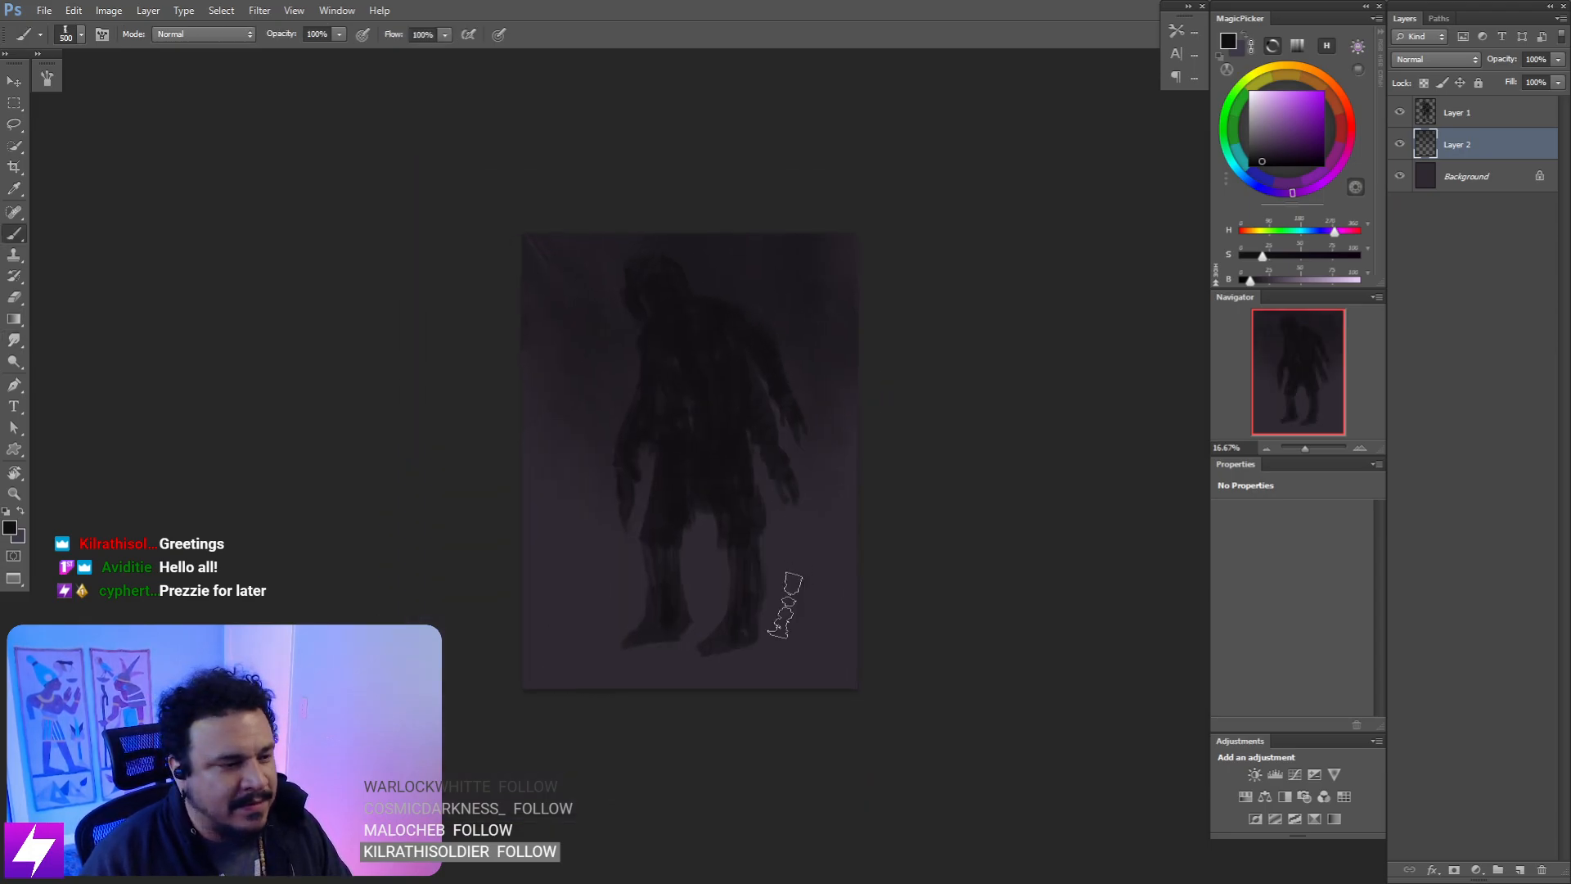
mouse_move(922, 615)
left_mouse_down()
mouse_move(498, 638)
mouse_move(894, 667)
mouse_move(826, 670)
left_mouse_up()
key("r")
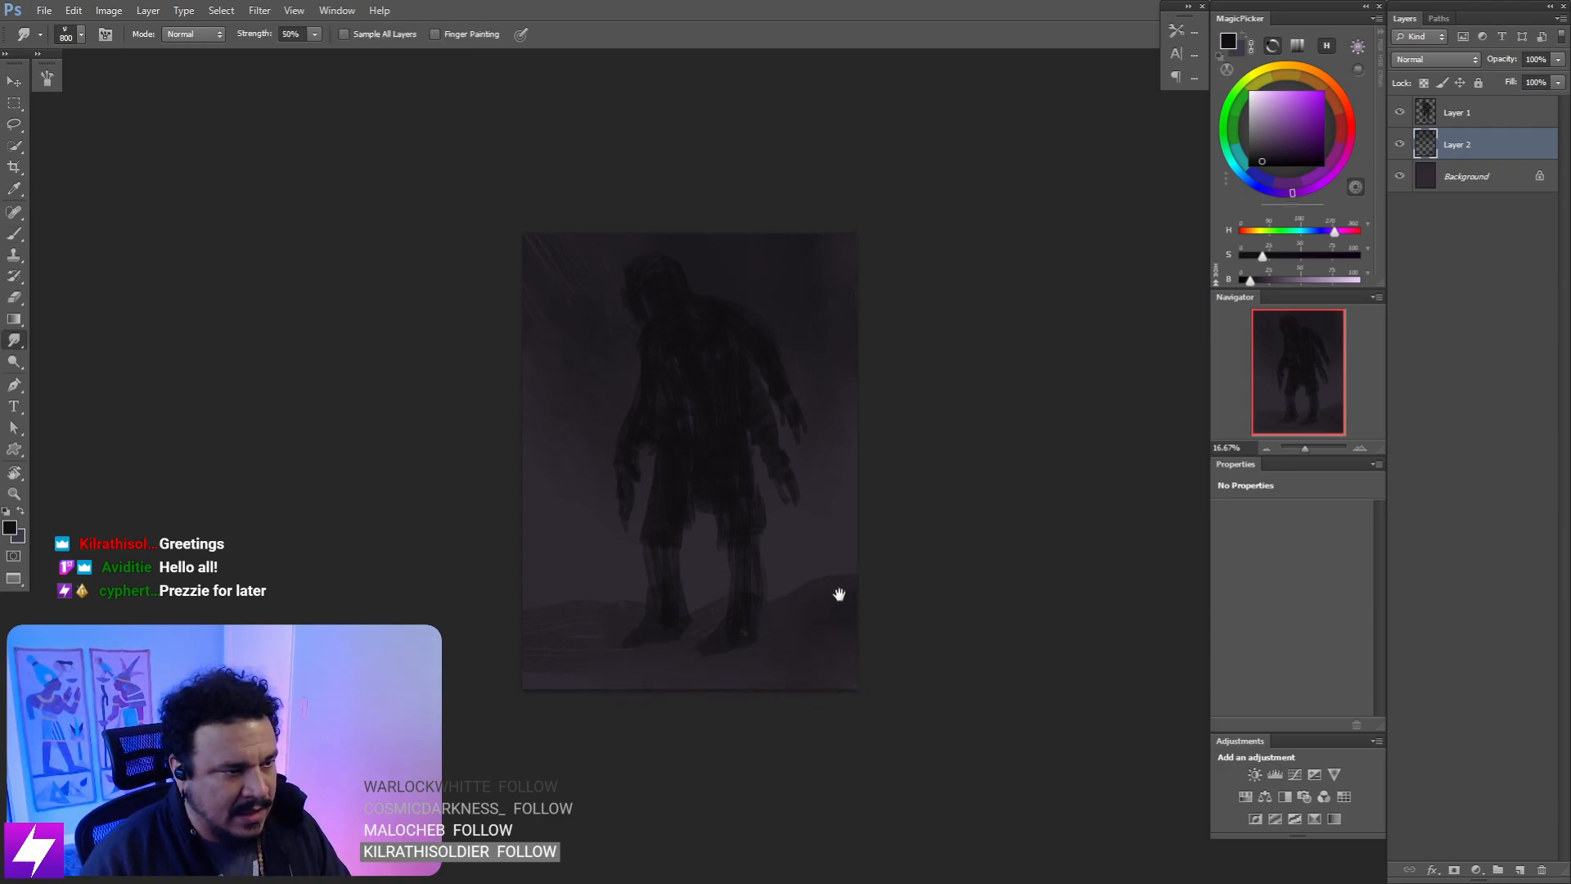
left_click_drag(1050, 259, 1038, 332)
- Add a new layer above the figure and flip the canvas horizontally
key("ctrl+equal")
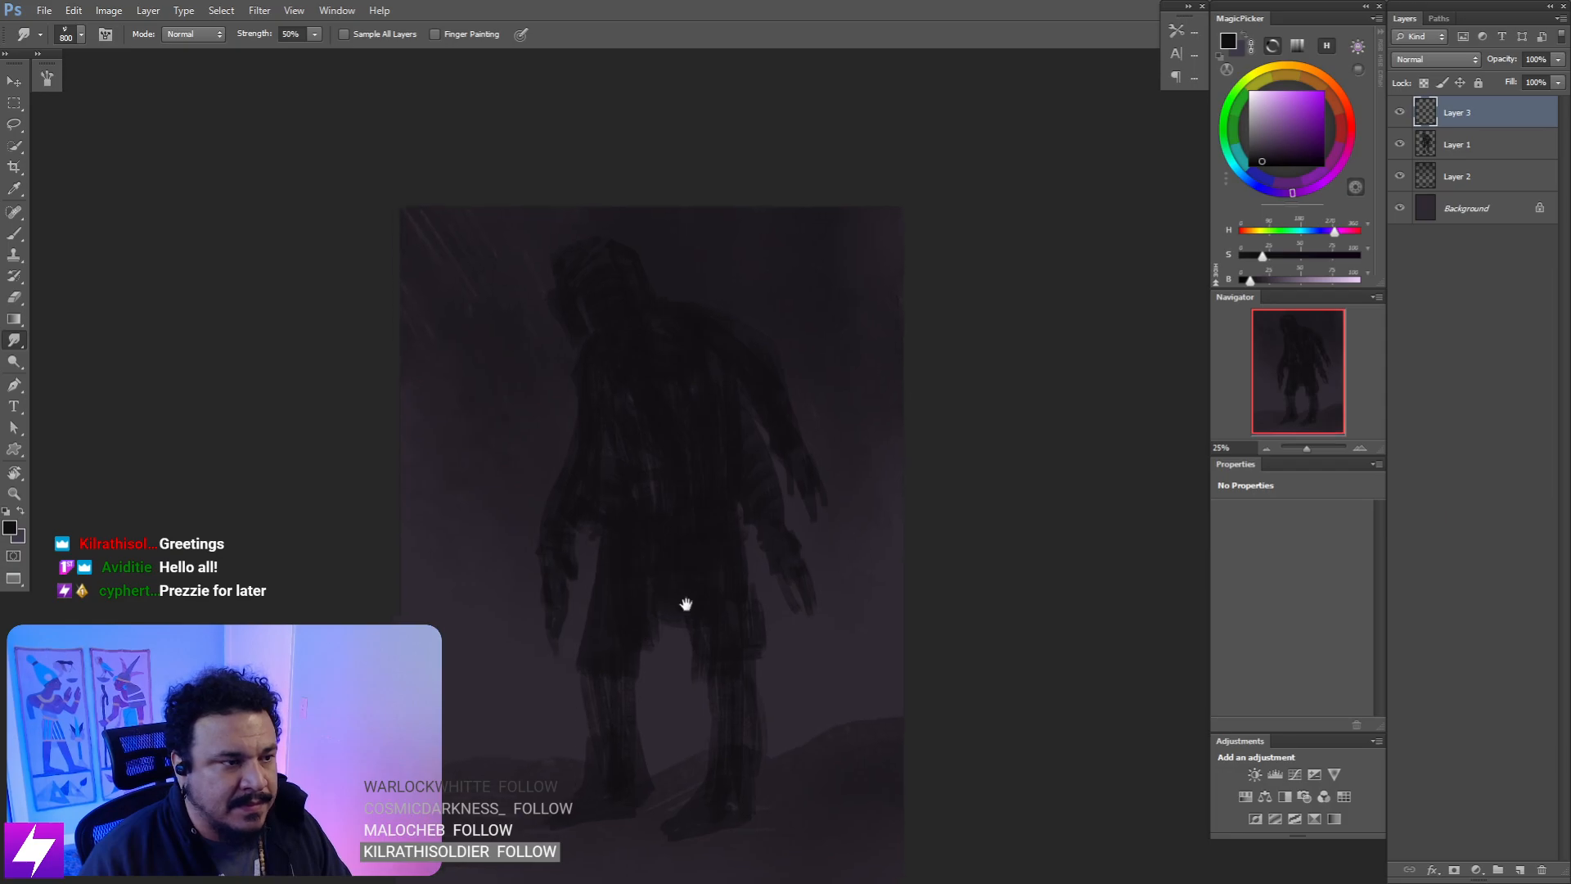
left_click_drag(647, 569, 712, 637)
key("ctrl+minus")
key("ctrl+shift+h")
key("ctrl+equal")
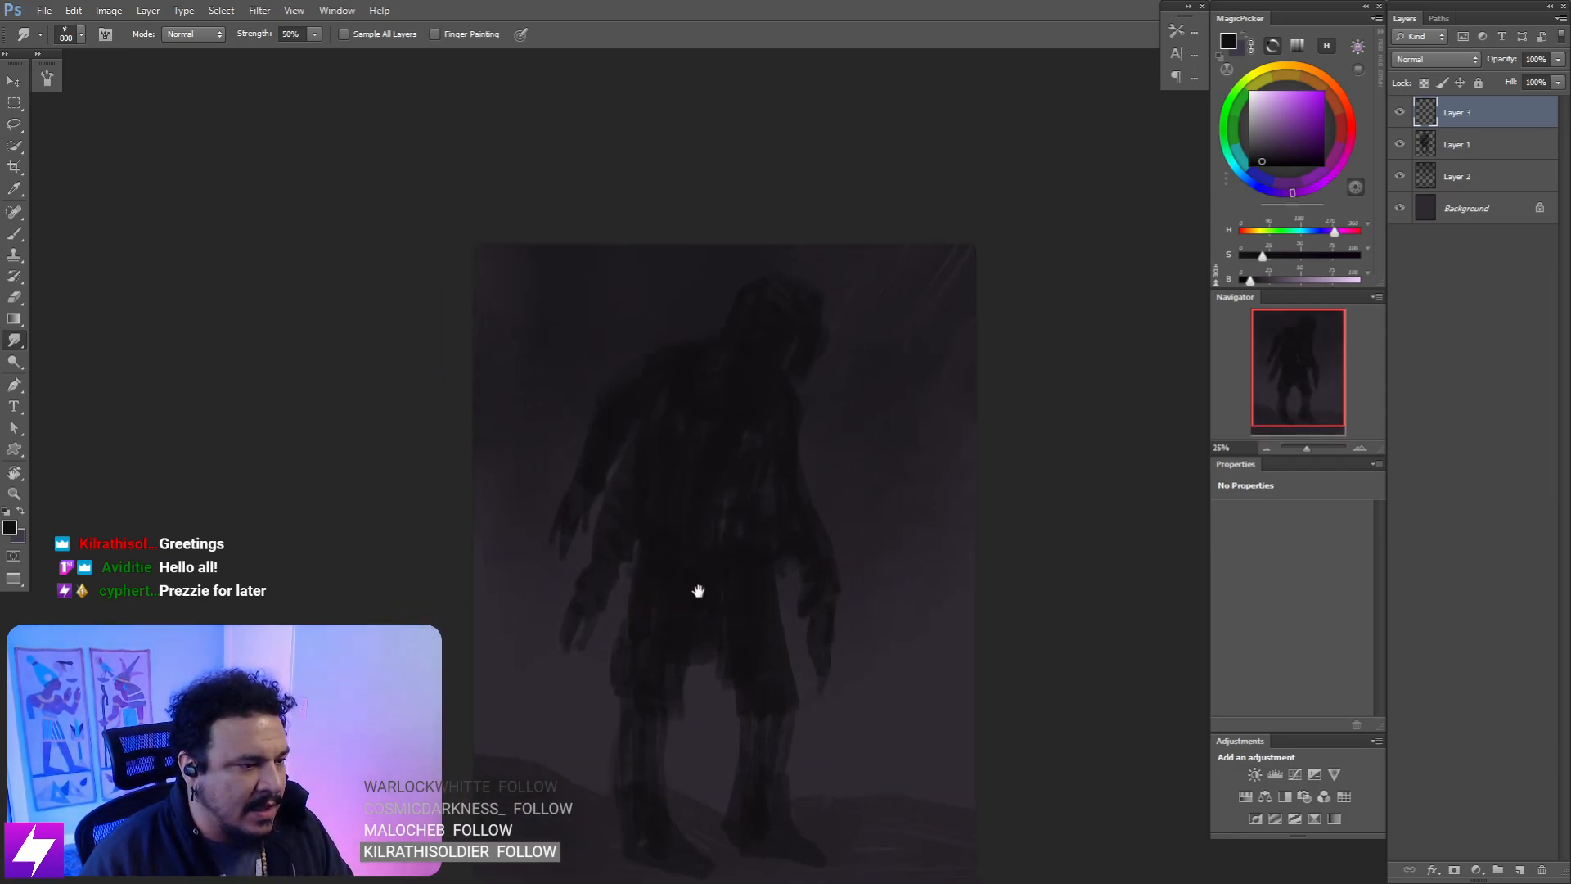
- Refine the figure's lower legs and boots on the new layer with a 50 to 100 px brush
key("b")
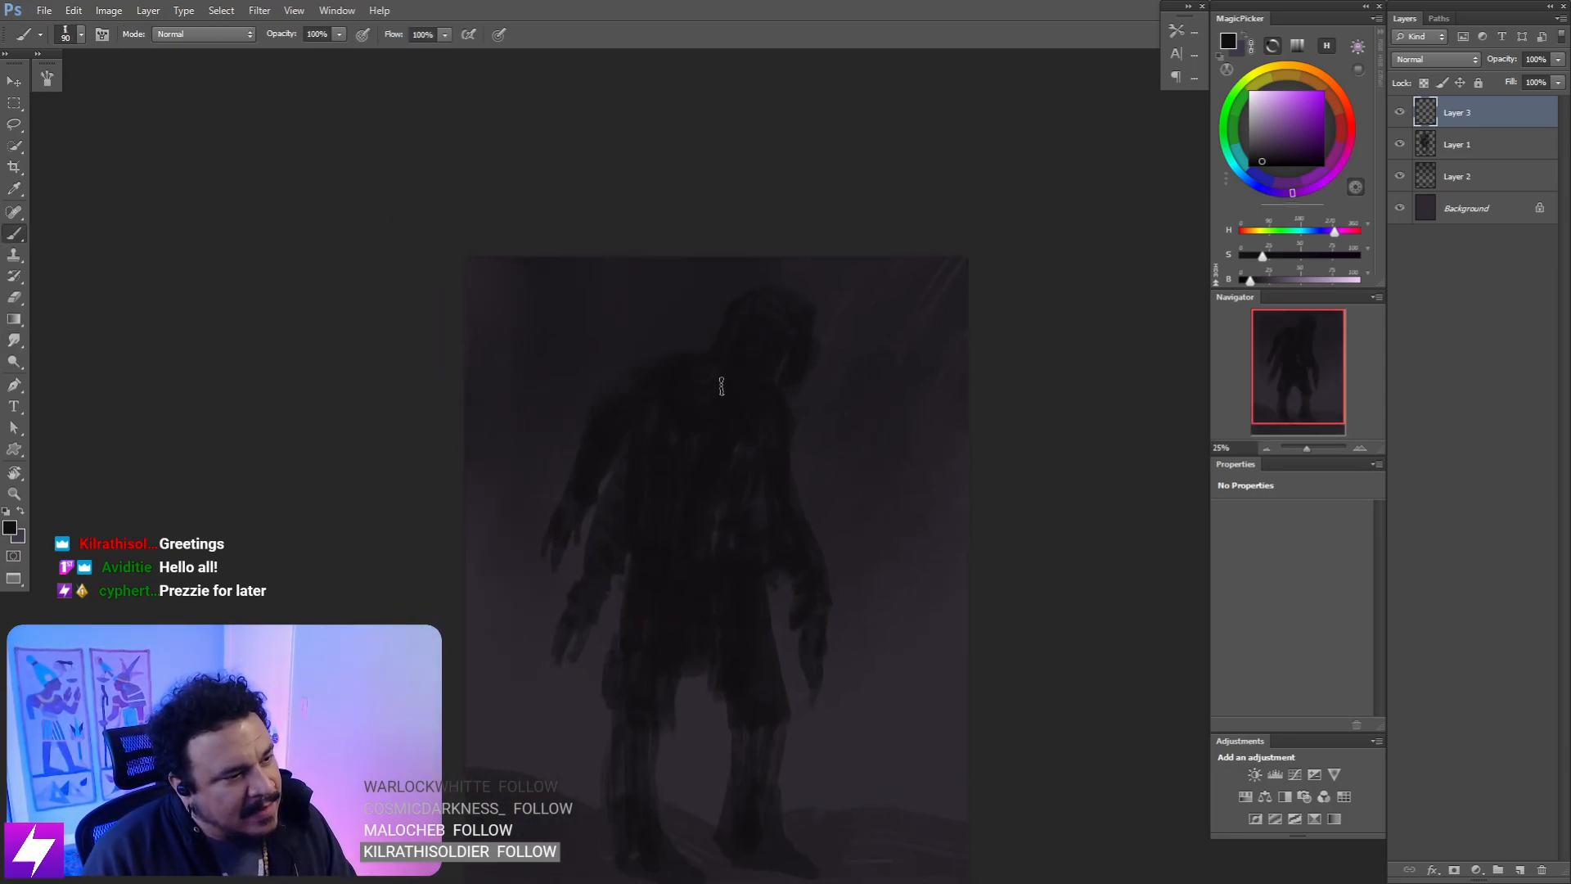
key("bracketright")
mouse_move(745, 480)
left_mouse_down()
mouse_move(748, 429)
mouse_move(702, 498)
left_mouse_up()
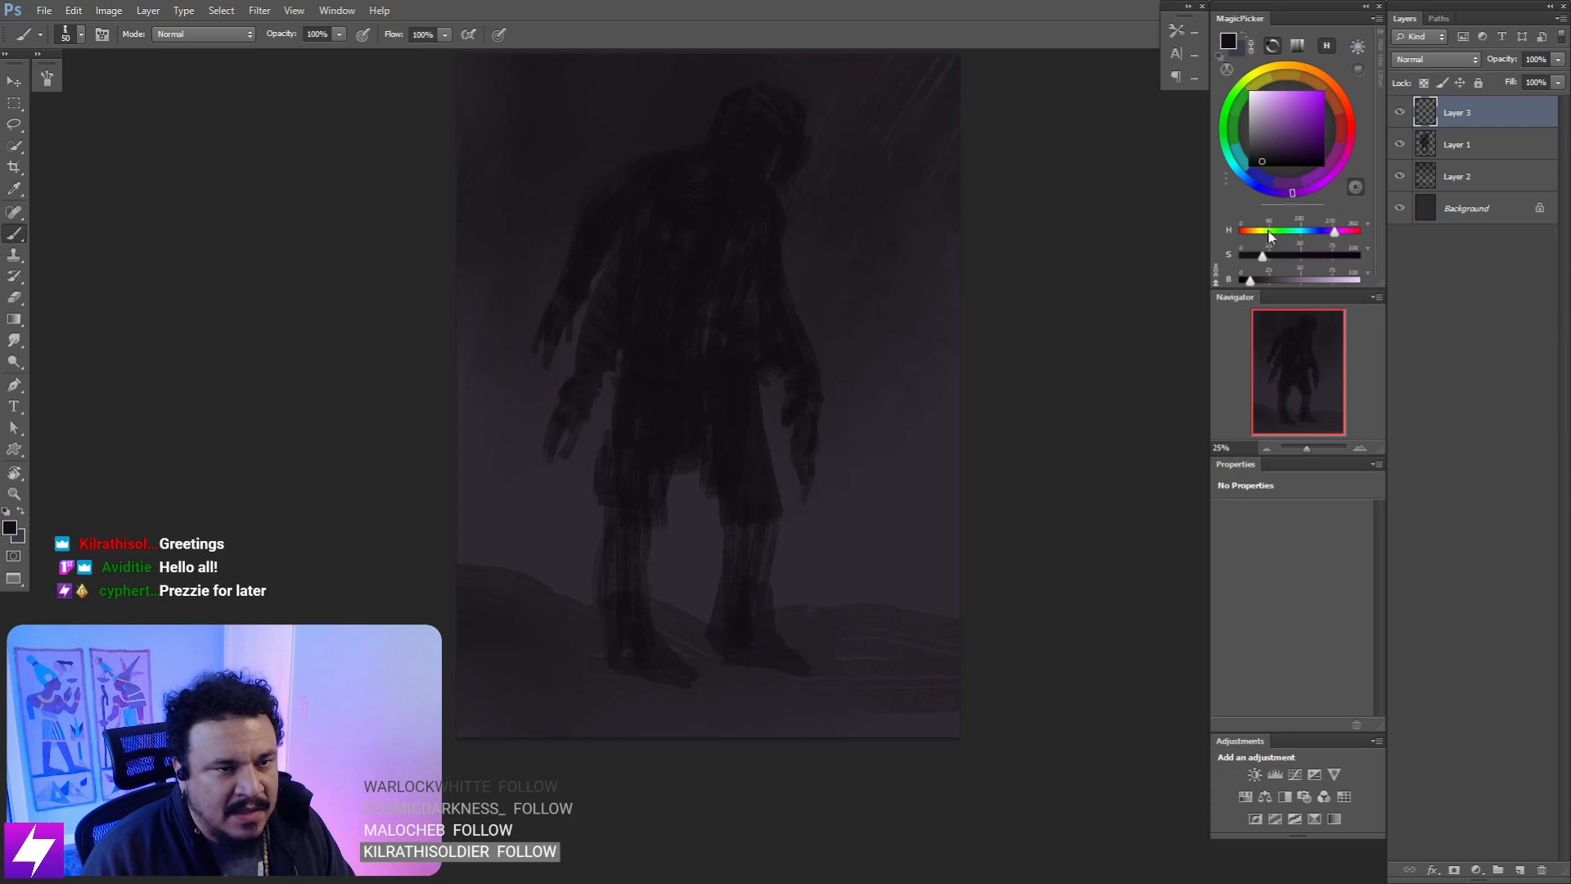
left_click(1400, 113)
left_click(1400, 114)
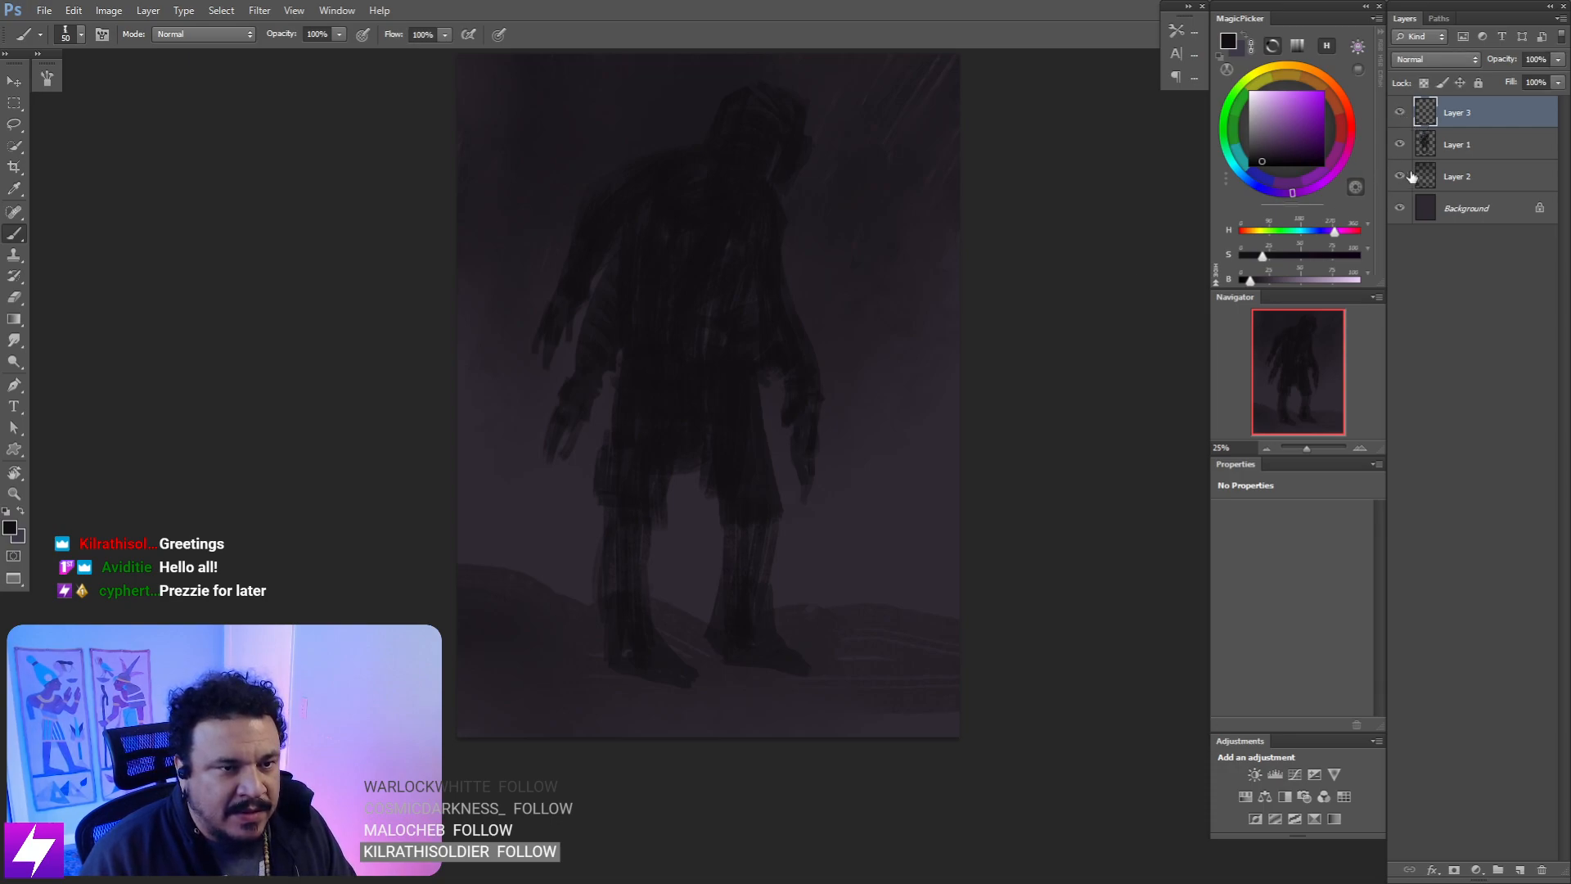
left_click_drag(743, 576, 738, 547)
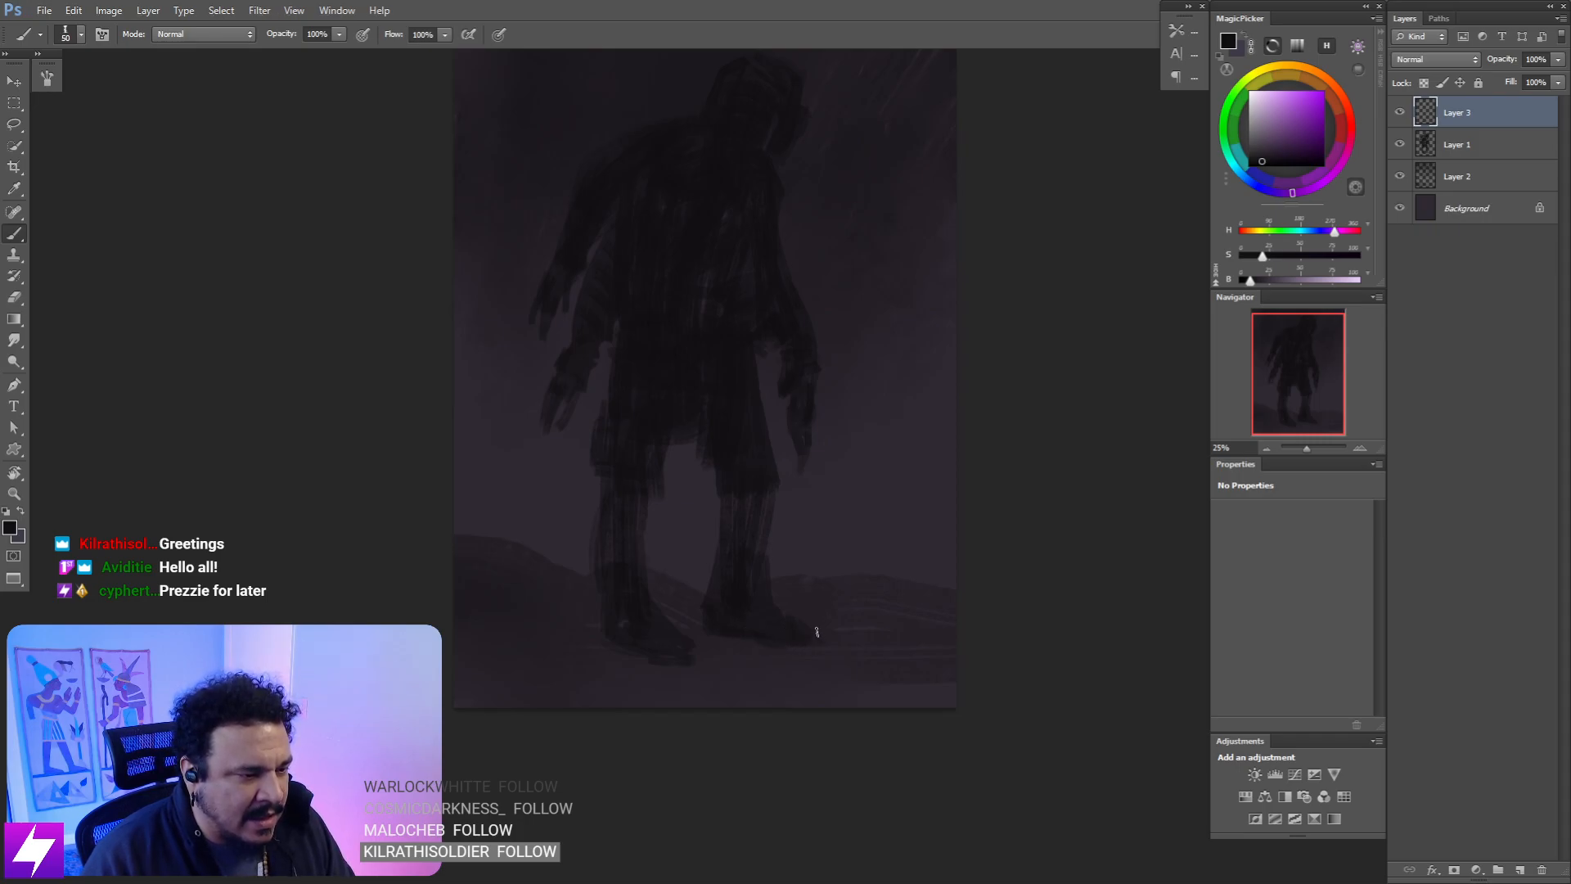
left_click_drag(785, 578, 807, 651)
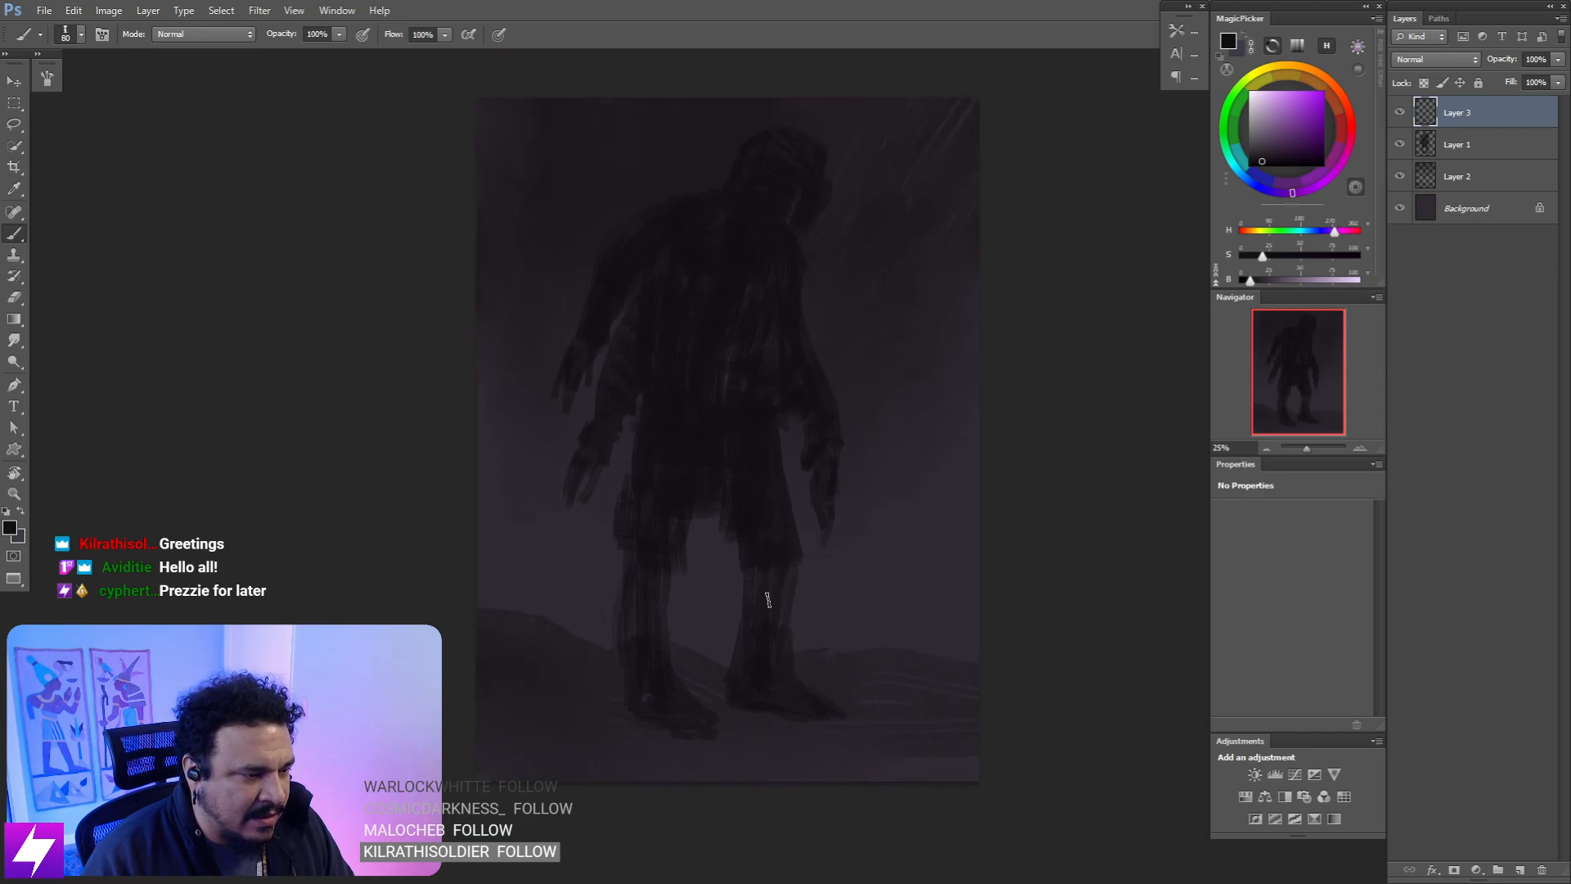
left_click_drag(845, 577, 812, 550)
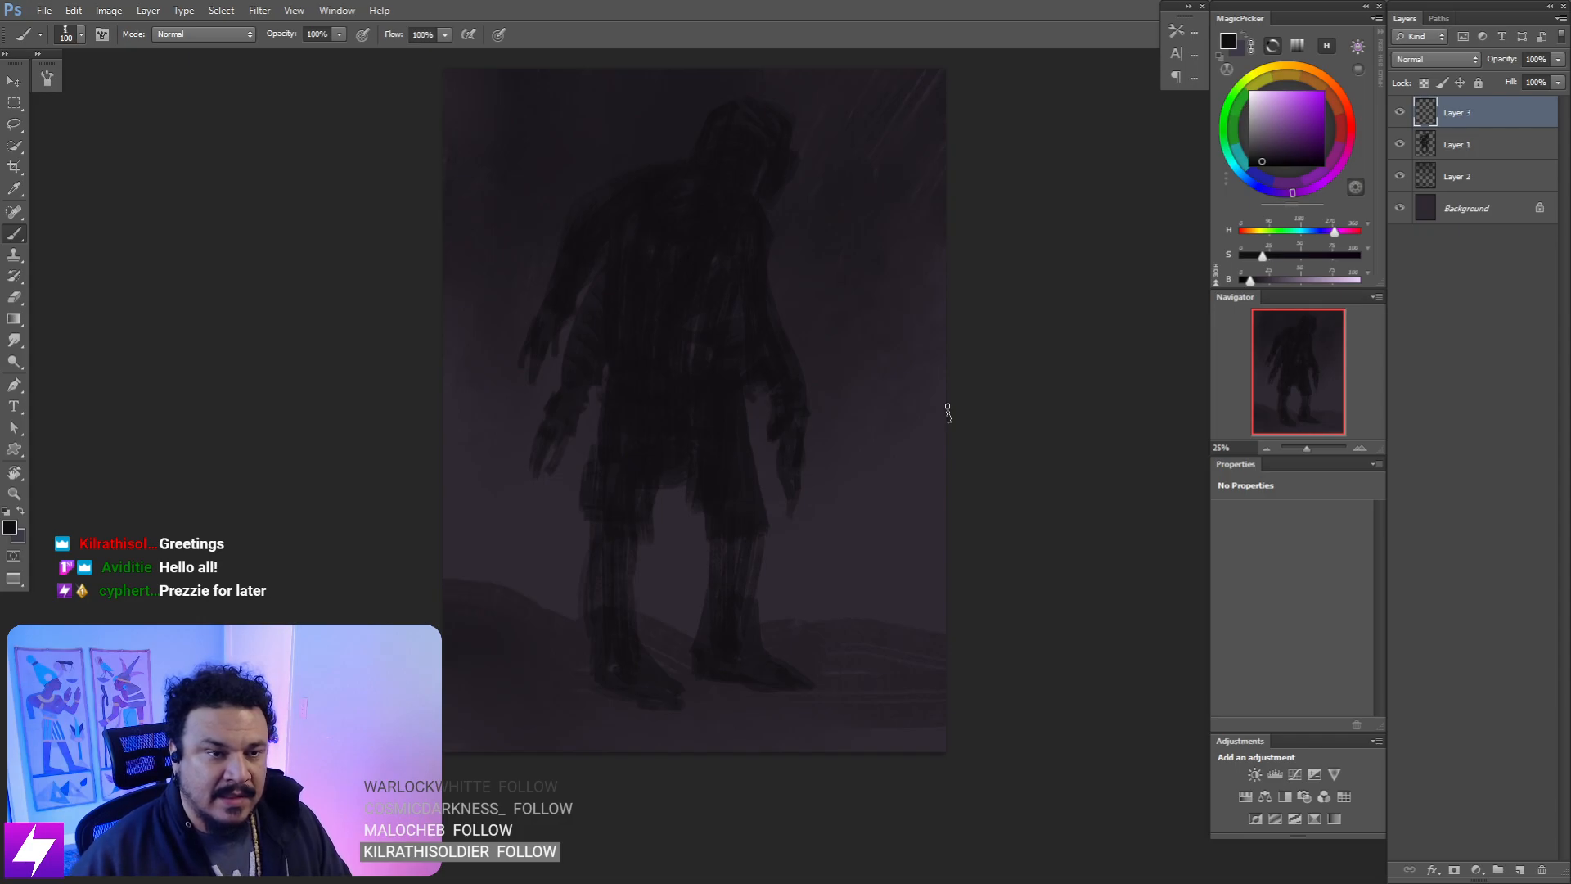
left_click_drag(837, 531, 886, 652)
- Paint small dark shapes on the distant ground on Layer 2 with a 90 px brush and smudge them at 700 px
key("r")
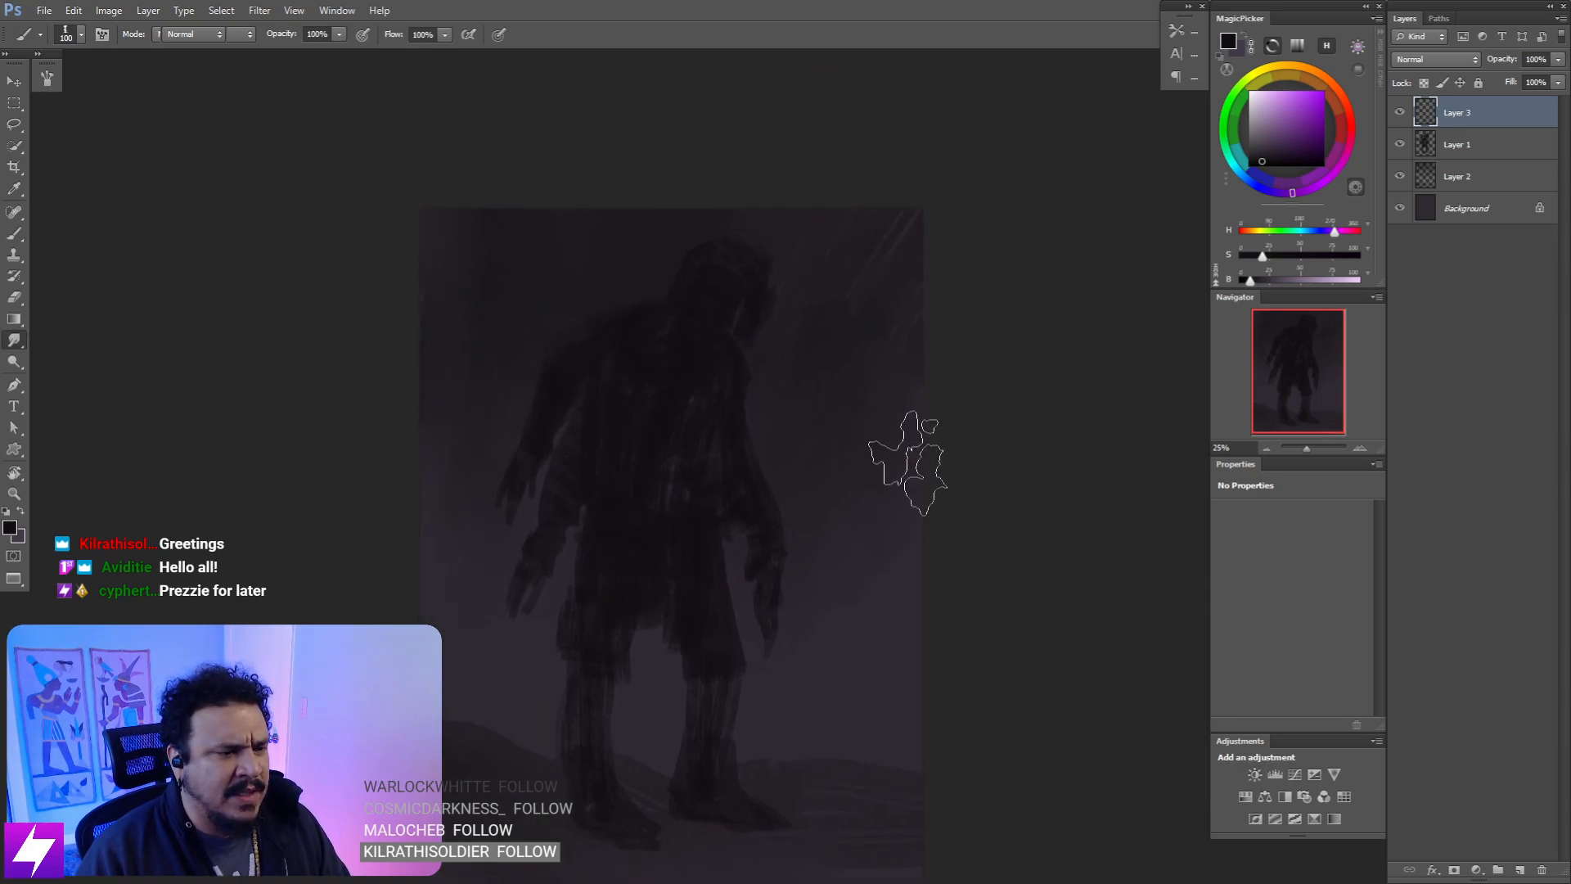
key("bracketleft")
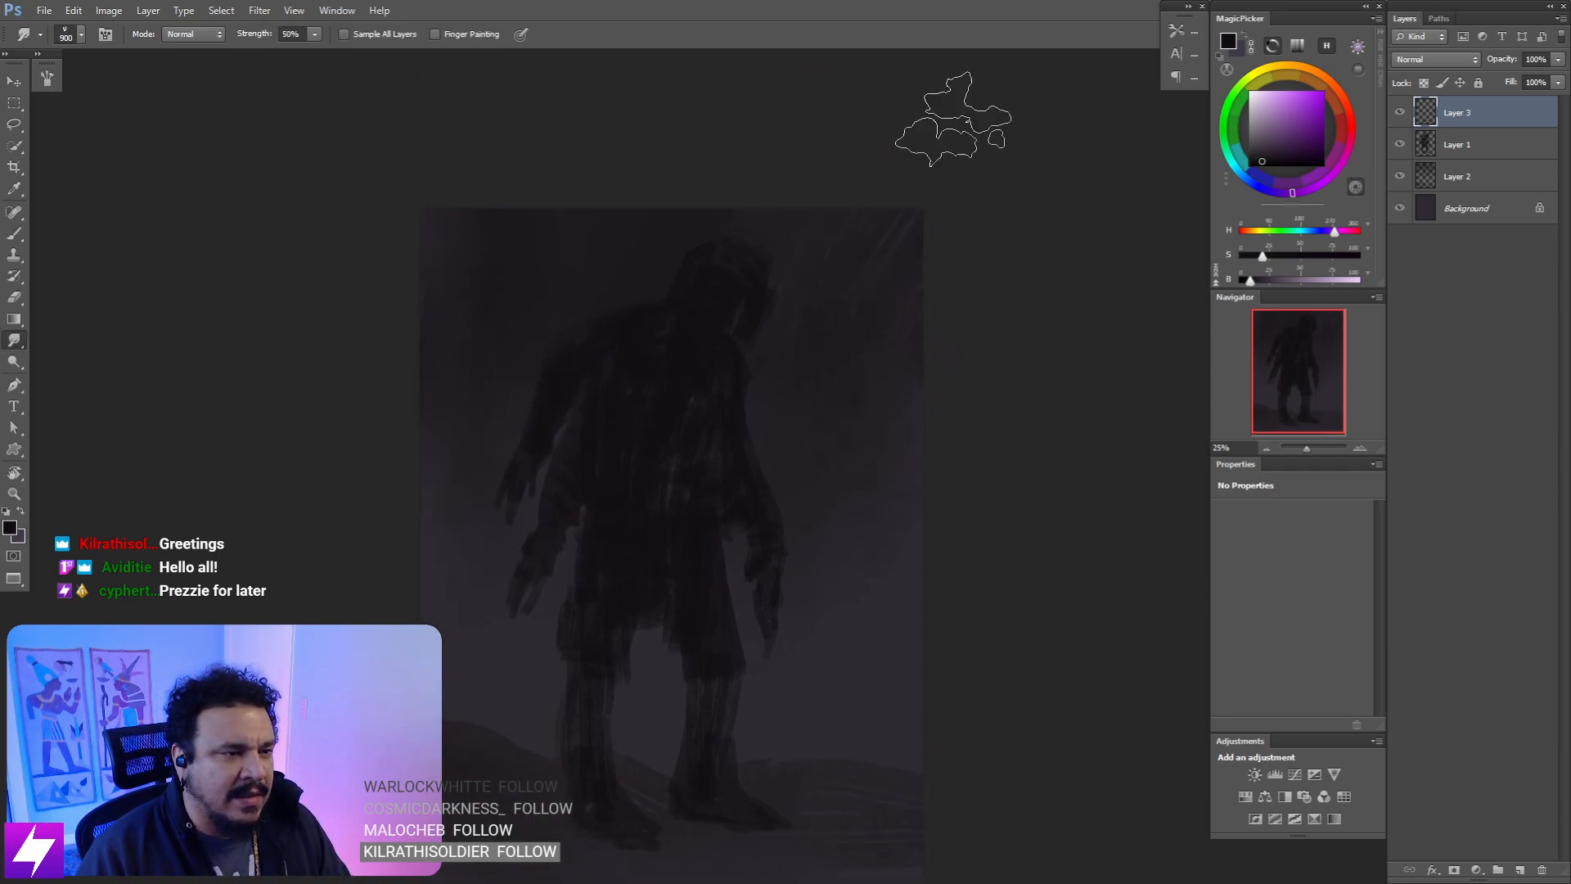
key("ctrl+minus")
left_click(1398, 116)
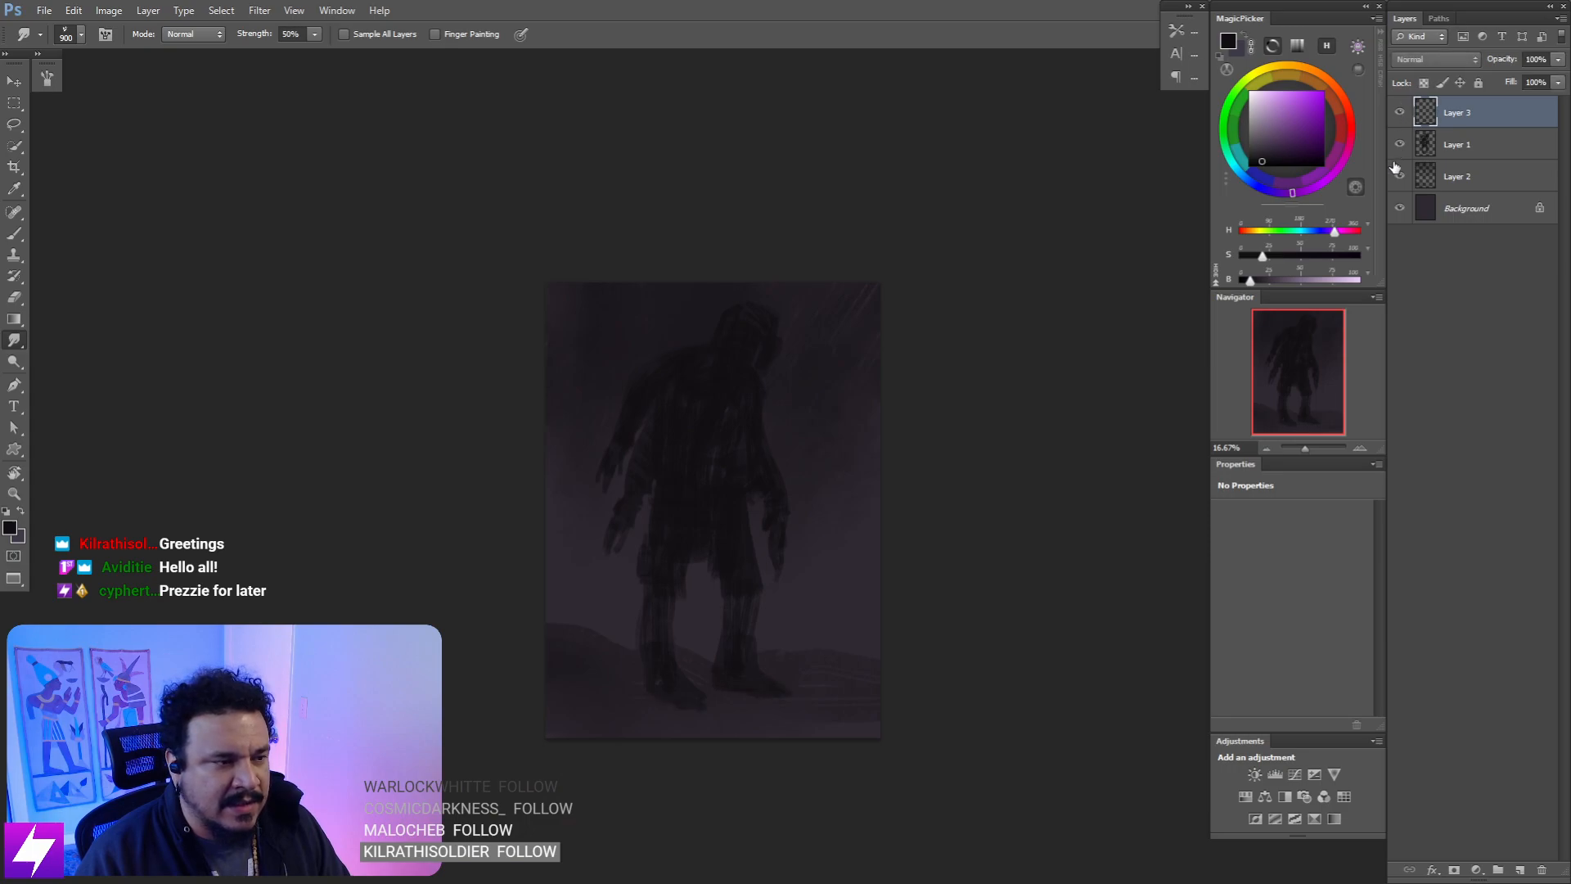
left_click_drag(818, 606, 813, 576)
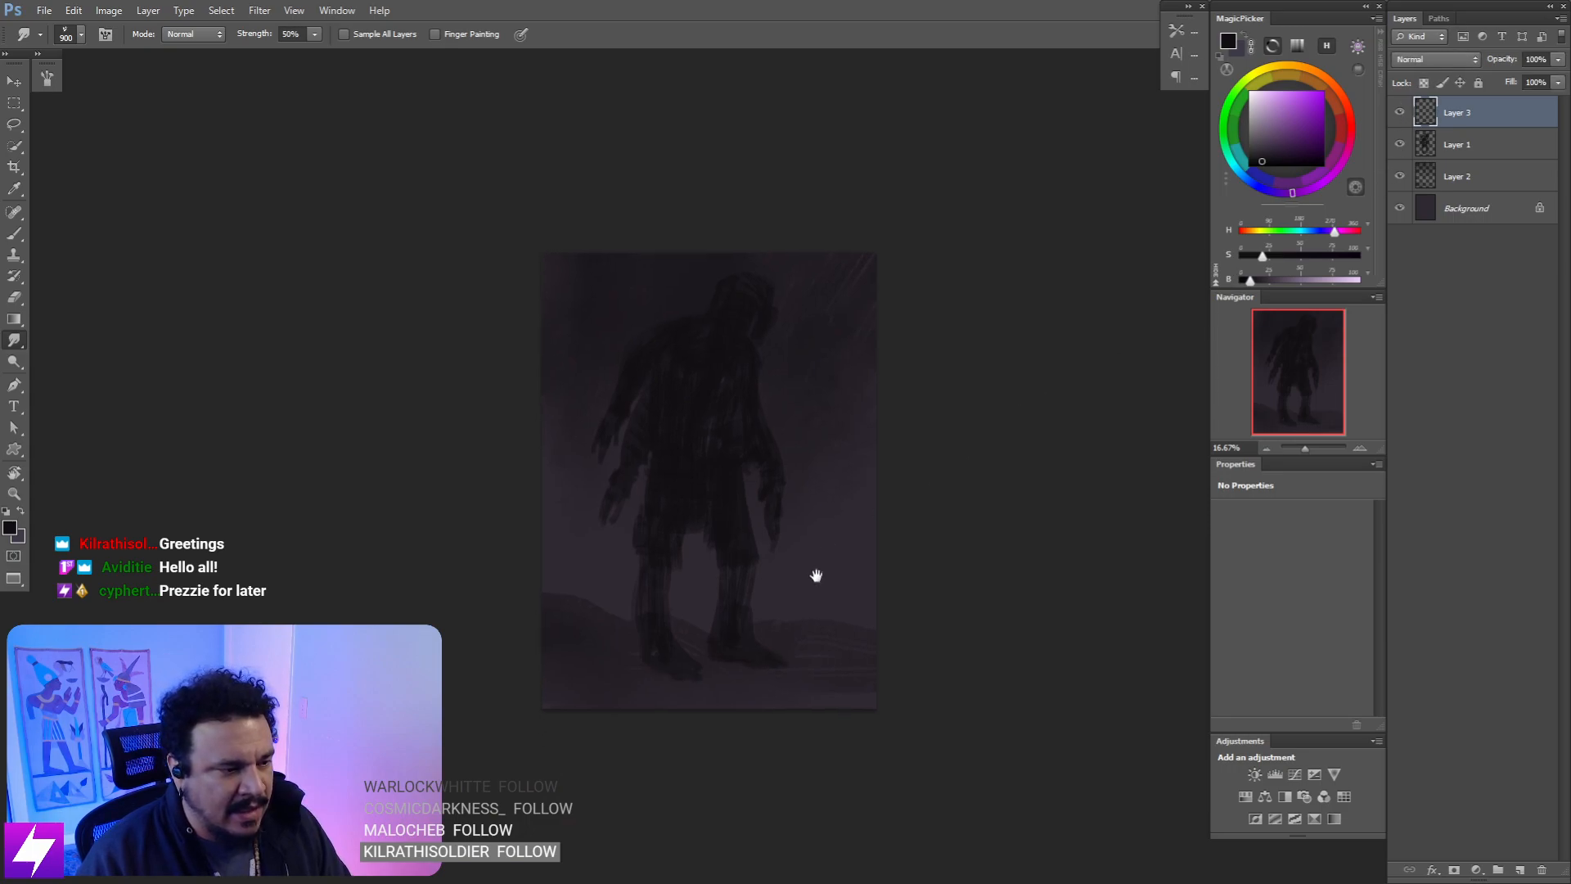
left_click(1438, 182)
key("e")
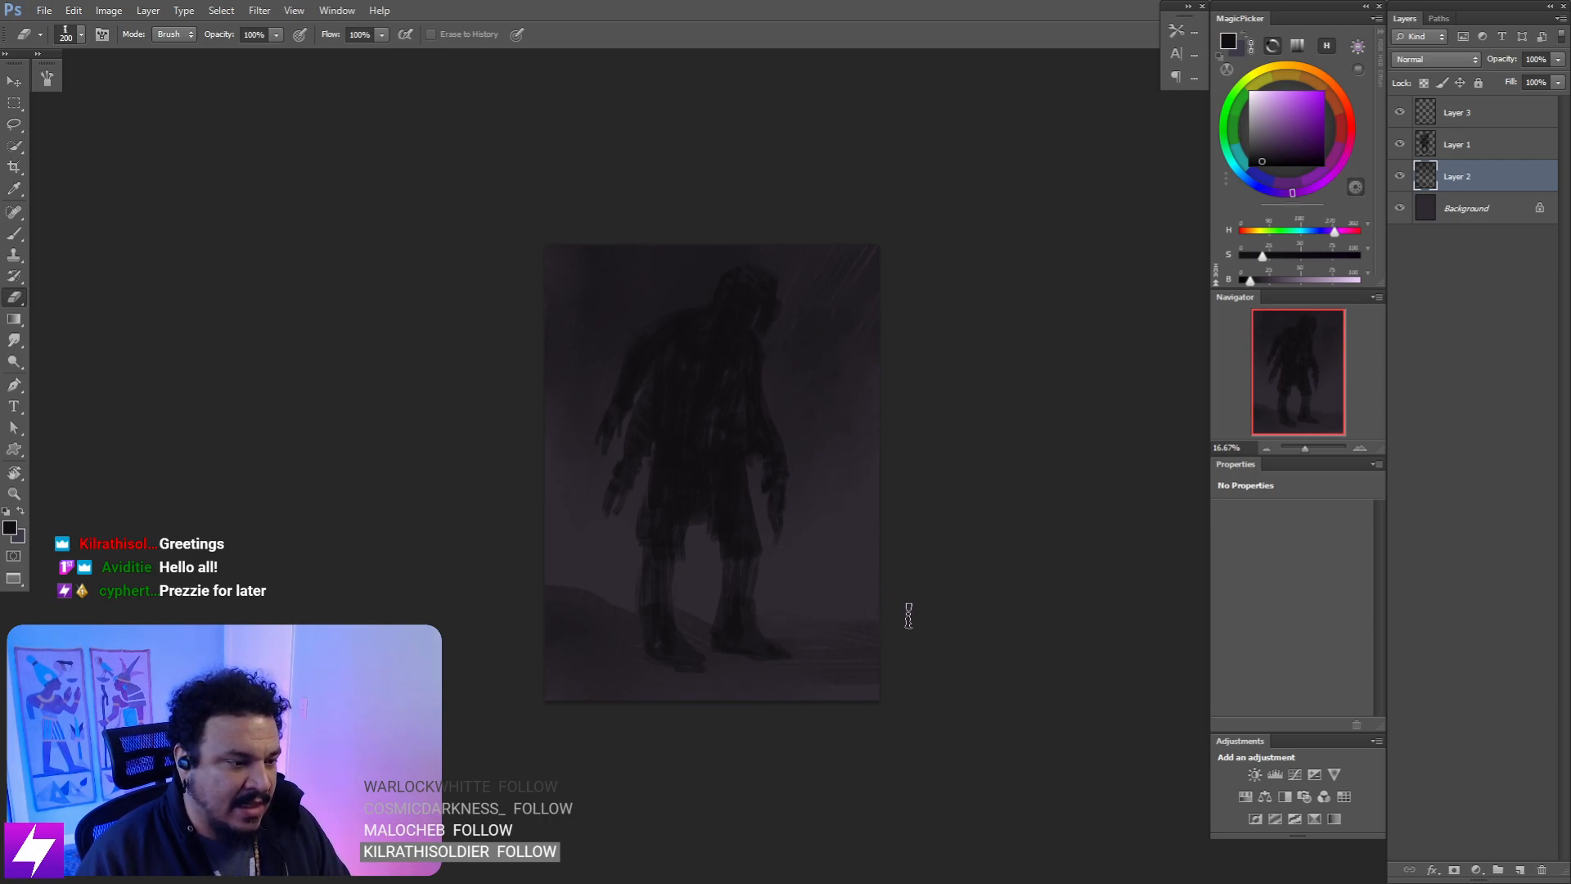
mouse_move(793, 656)
left_mouse_down()
mouse_move(897, 612)
mouse_move(814, 628)
mouse_move(789, 615)
left_mouse_up()
key("b")
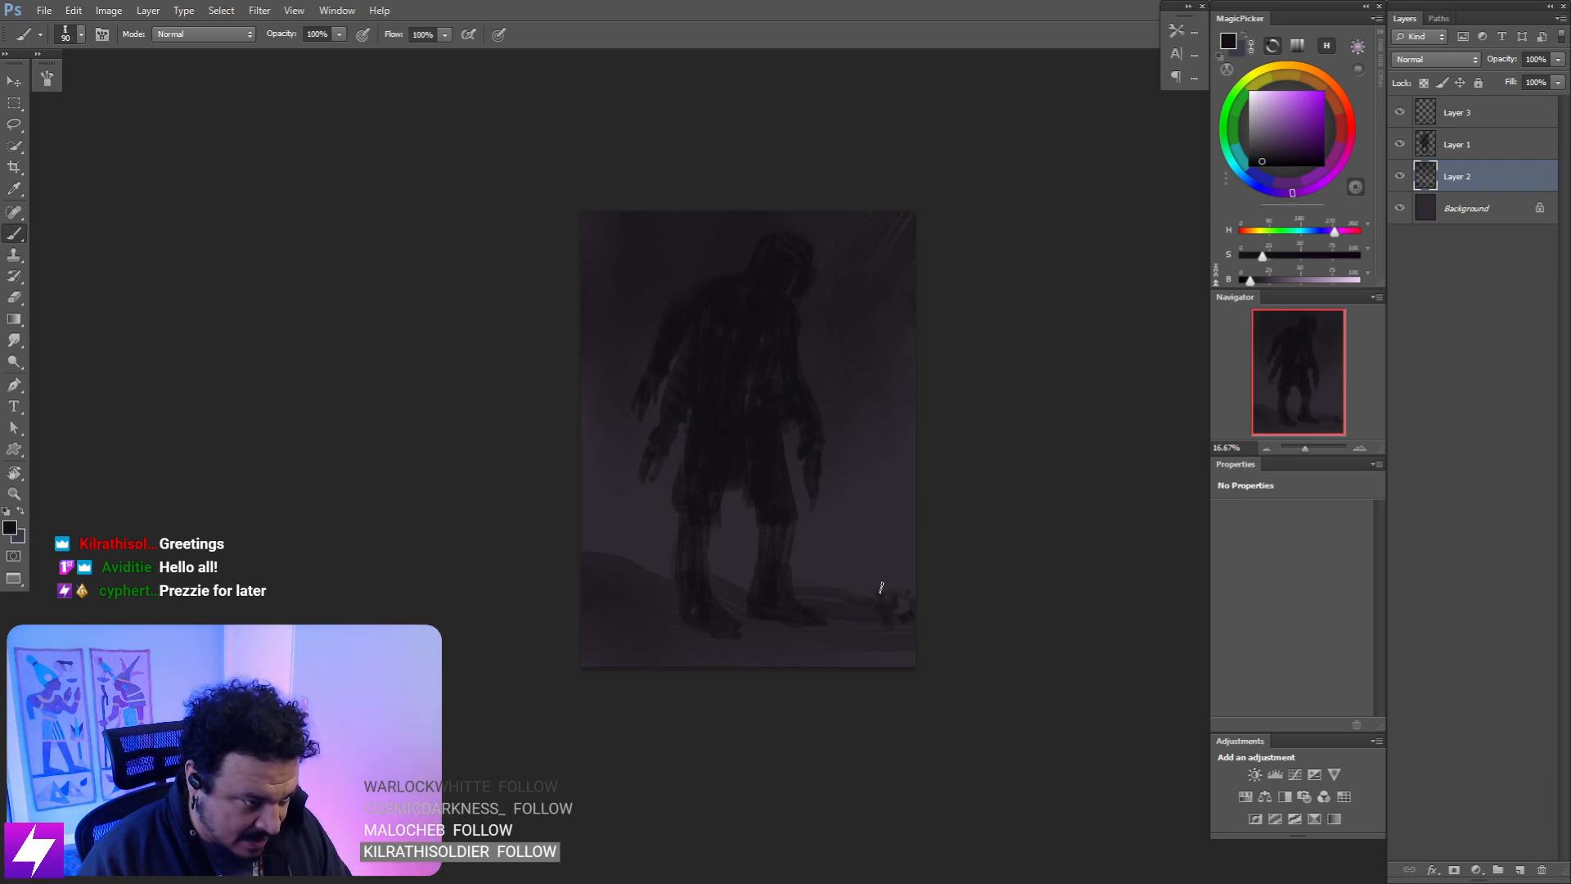
key("r")
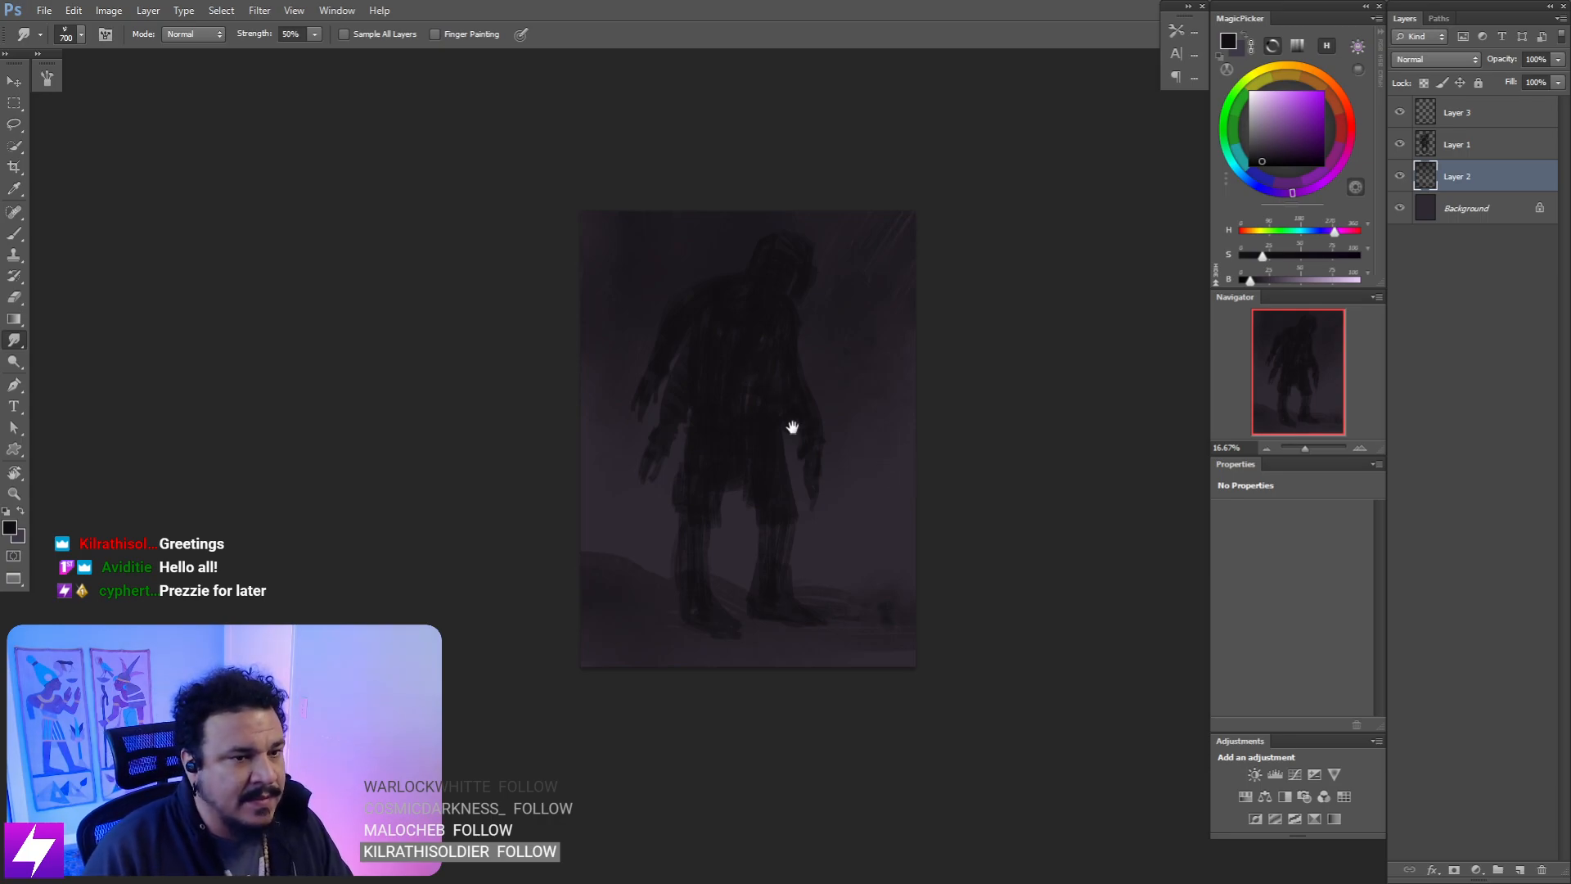
left_click_drag(792, 428, 783, 448)
- Make Layer 3 active and set the brush colour to a muted dark olive green
left_click(1400, 144)
left_click(1400, 144)
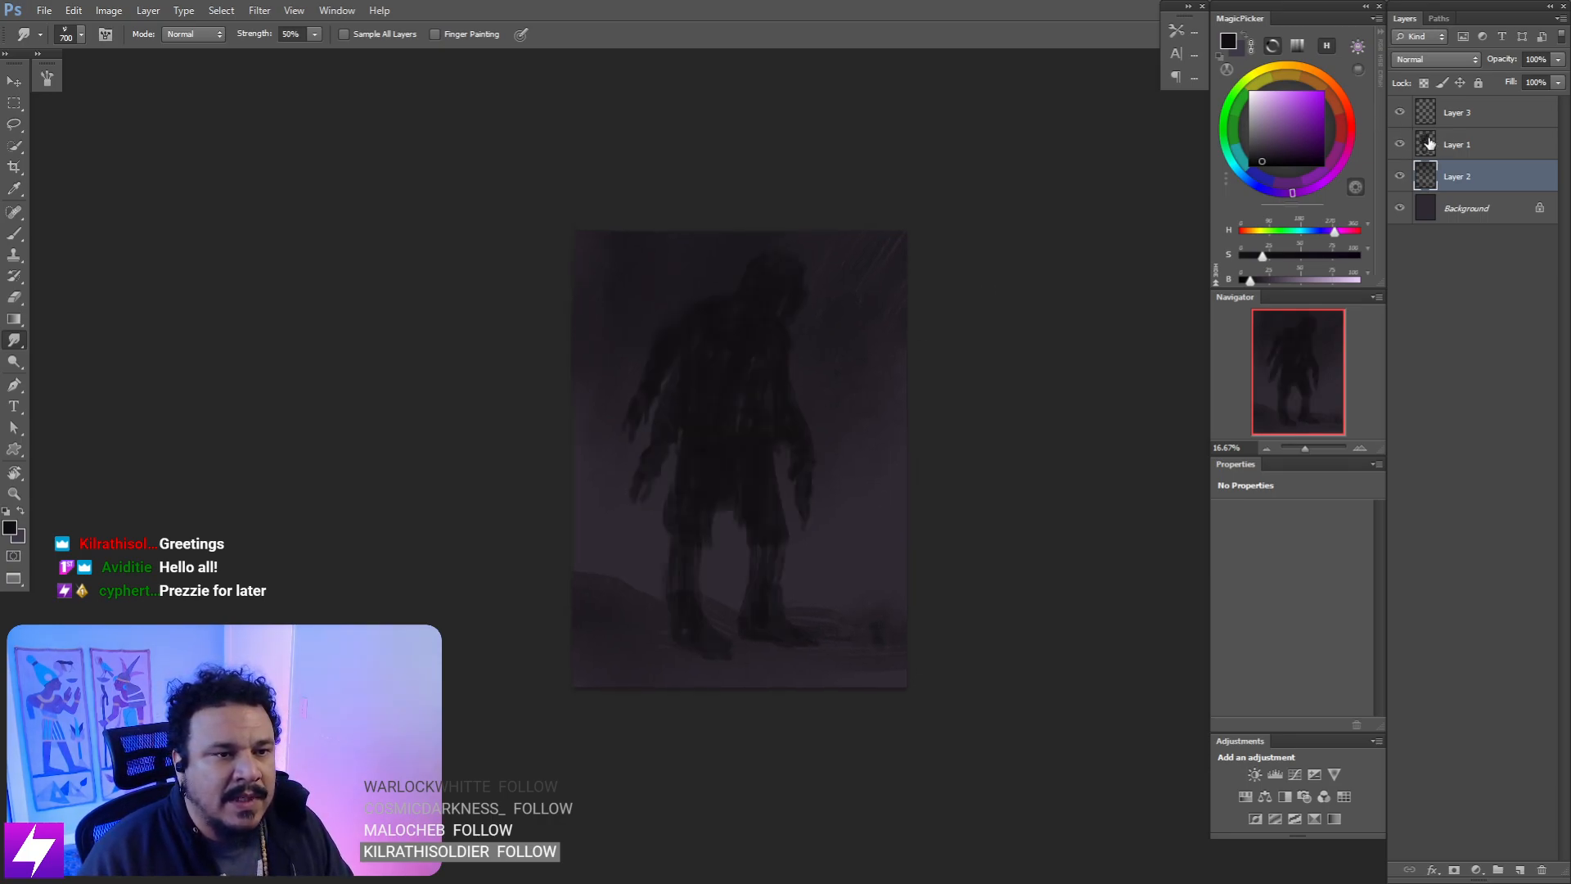
left_click(1424, 145)
left_click(1431, 121)
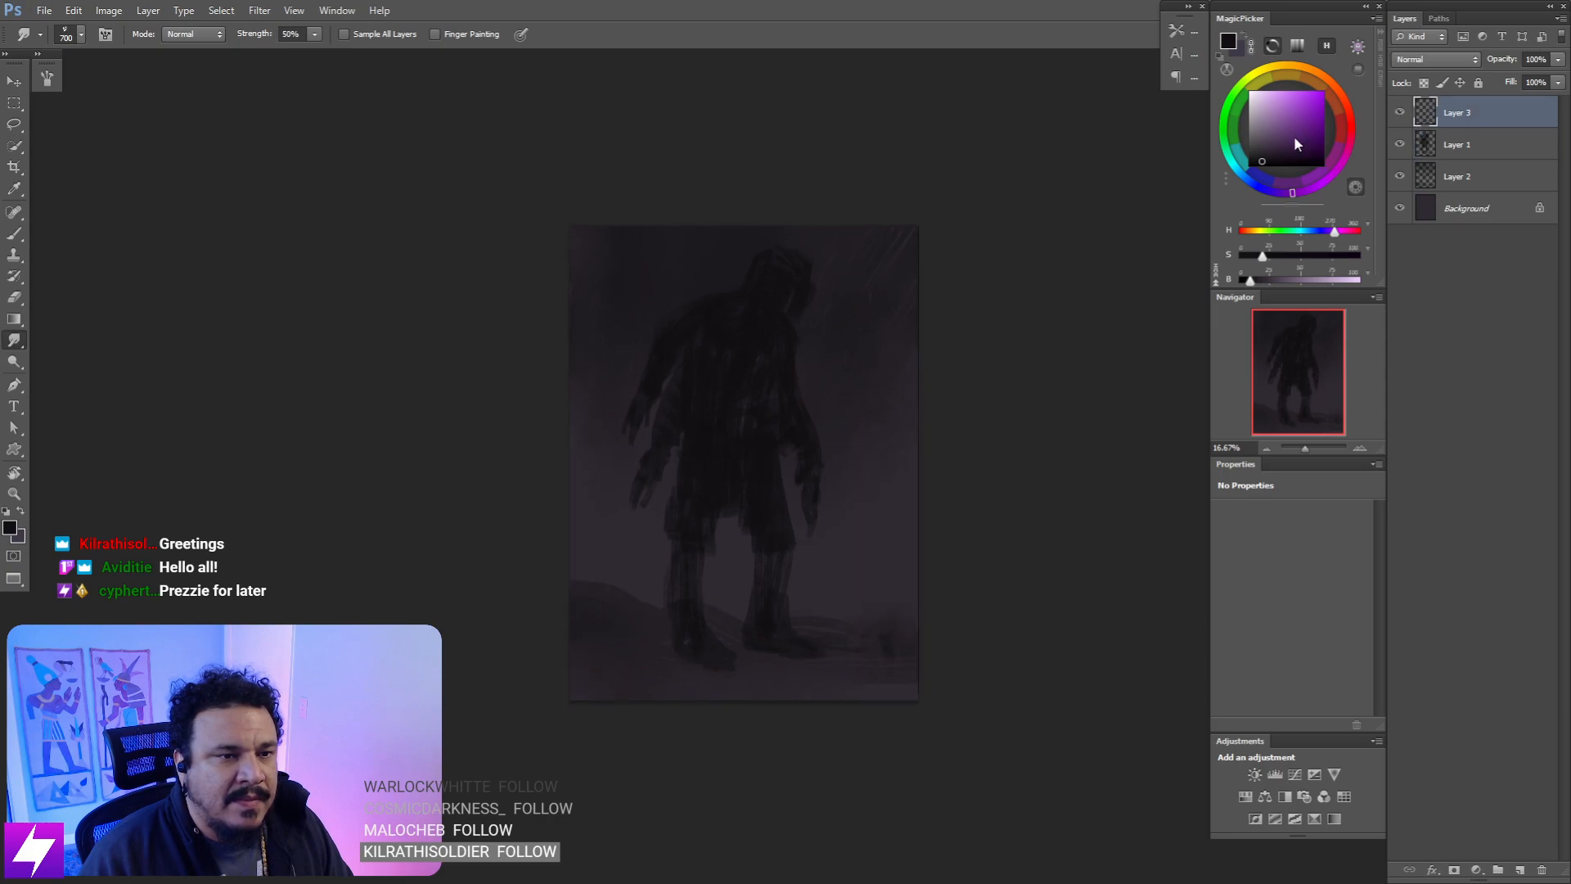
key("ctrl+plus")
mouse_move(953, 438)
left_mouse_down()
mouse_move(922, 439)
mouse_move(924, 509)
left_mouse_up()
key("b")
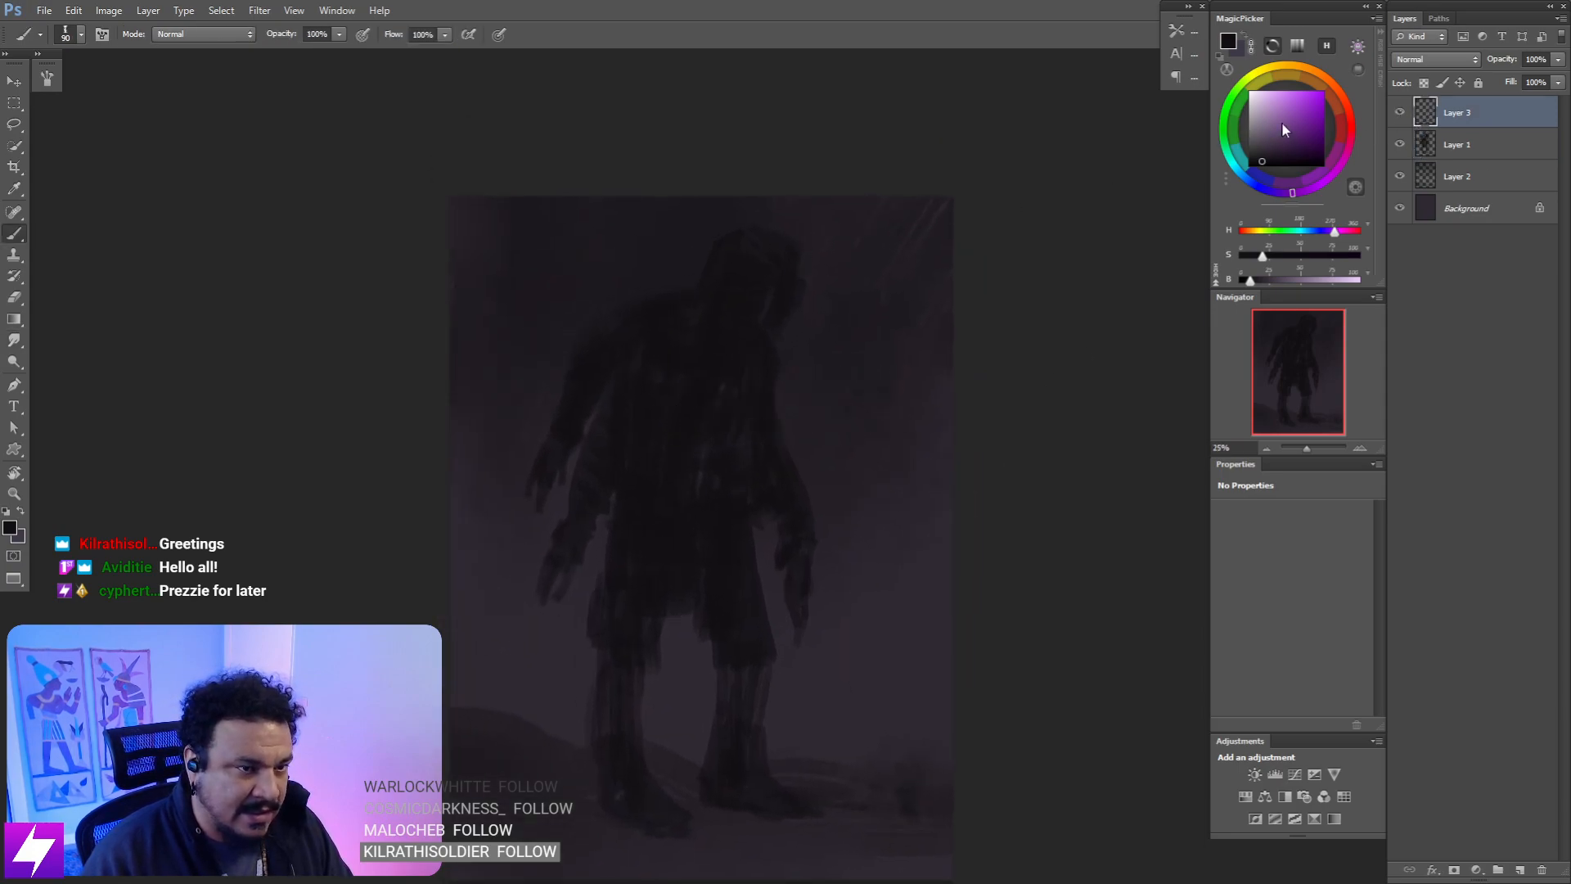
left_click(1303, 232)
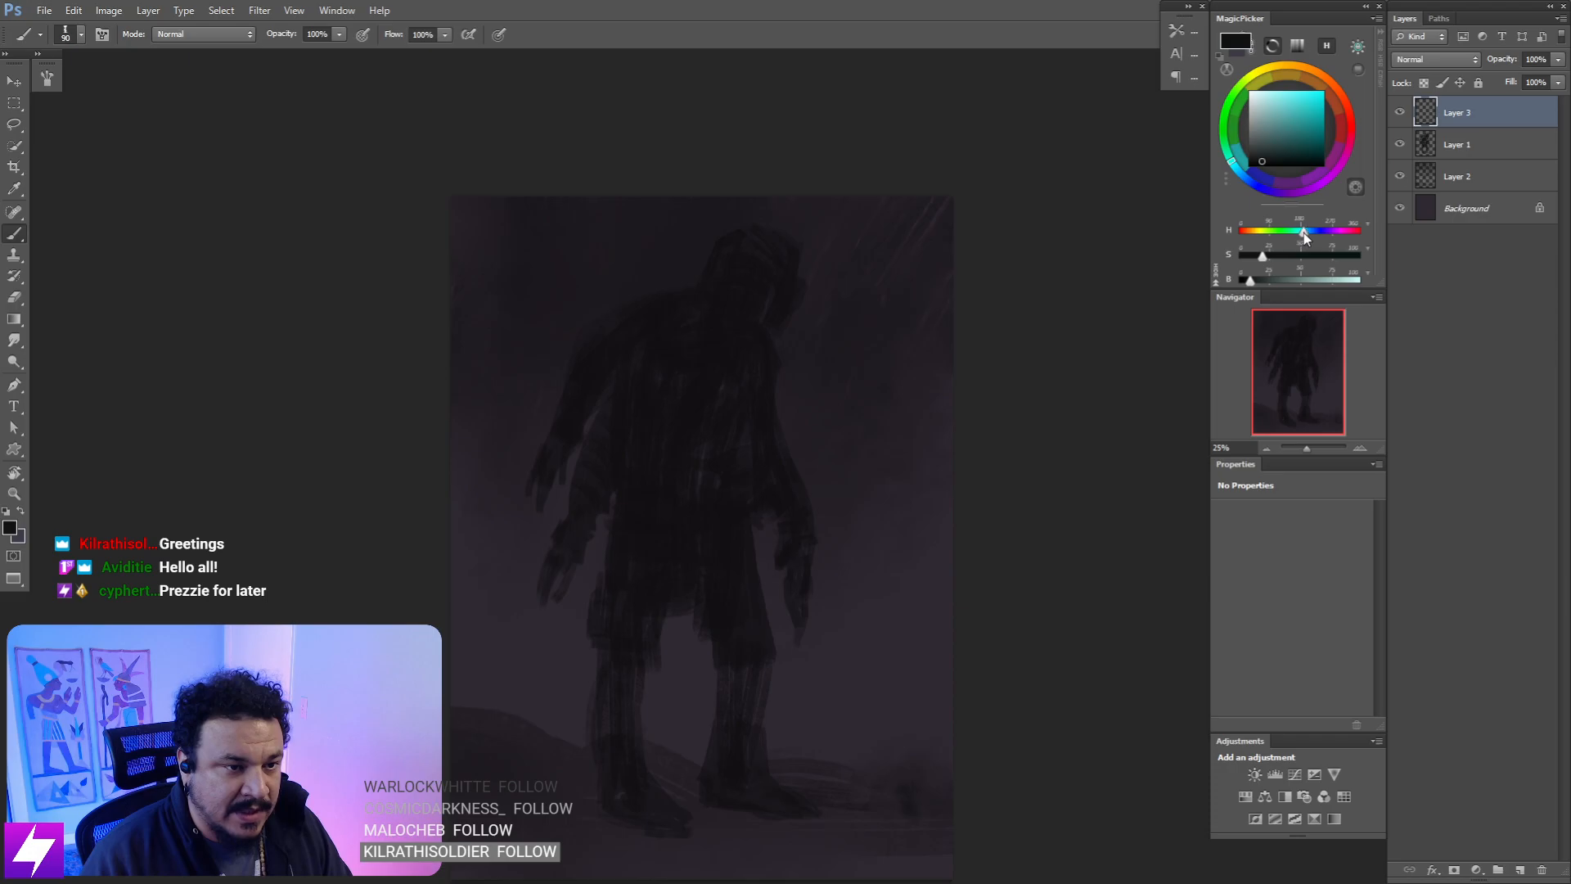
left_click(1265, 259)
left_click_drag(1268, 236, 1281, 278)
- Paint olive green over the figure's shoulder, upper arm, back and torso with a 250 px brush
left_click_drag(756, 427, 770, 459)
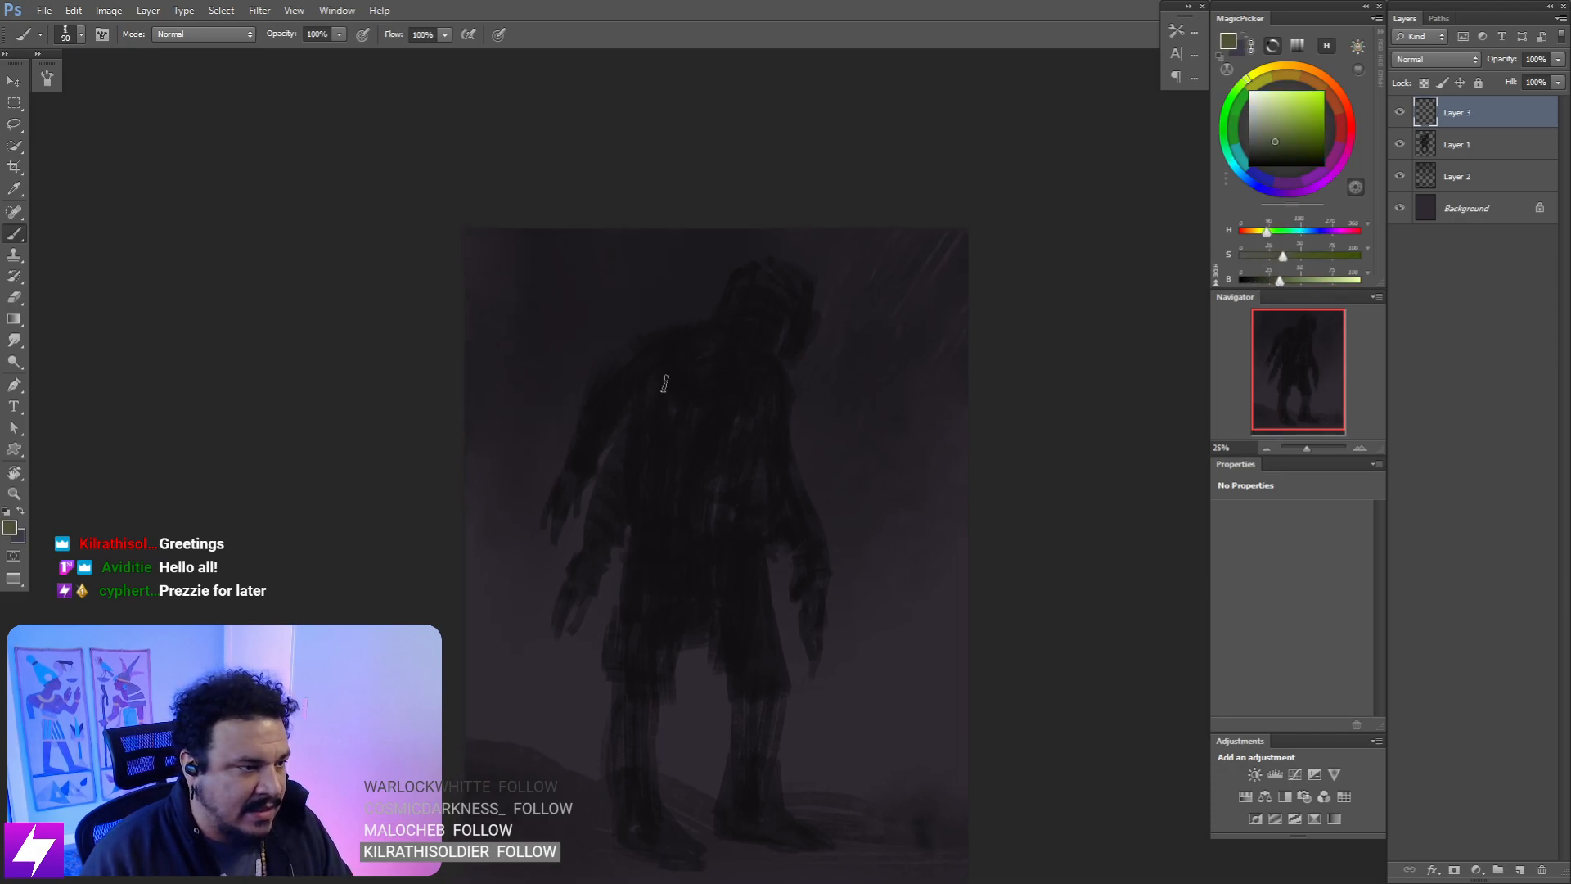
key("bracketright")
key("bracketright")
key("bracketright")
key("bracketright")
key("bracketright")
key("bracketright")
mouse_move(627, 363)
left_mouse_down()
mouse_move(710, 348)
mouse_move(676, 408)
mouse_move(708, 414)
mouse_move(702, 455)
mouse_move(653, 392)
mouse_move(661, 423)
mouse_move(649, 414)
mouse_move(622, 463)
mouse_move(651, 355)
mouse_move(618, 365)
mouse_move(584, 458)
mouse_move(667, 342)
mouse_move(716, 367)
mouse_move(707, 457)
mouse_move(665, 511)
mouse_move(648, 484)
mouse_move(635, 631)
mouse_move(679, 525)
mouse_move(665, 628)
mouse_move(708, 480)
left_mouse_up()
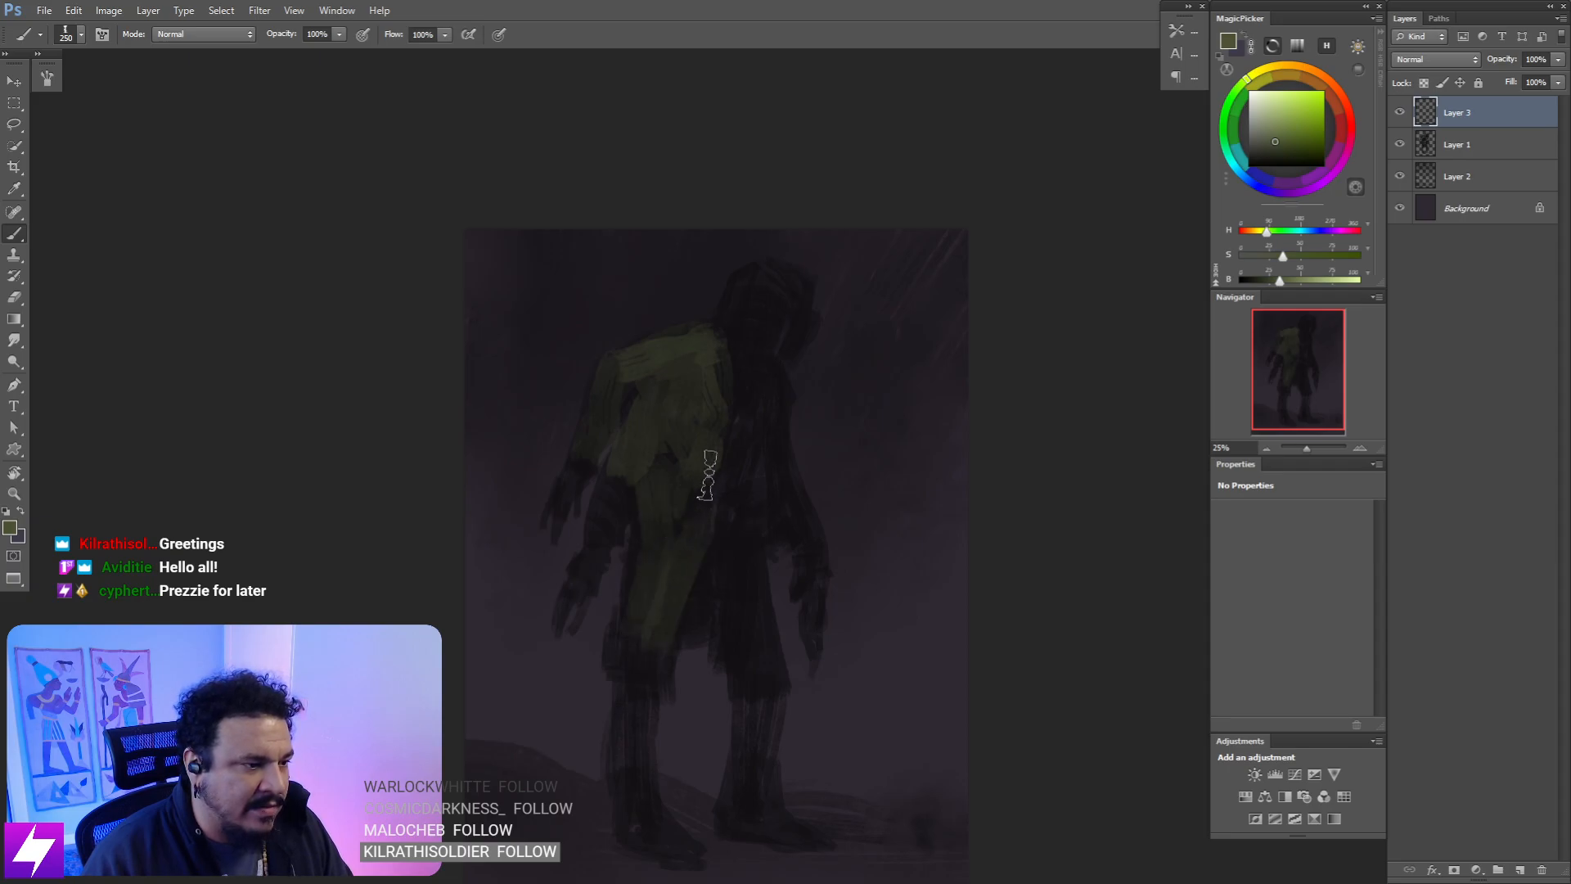
- Blend the green torso strokes into the dark body with the Smudge tool at 400 px and 50% strength
key("r")
key("bracketleft")
key("bracketleft")
key("bracketleft")
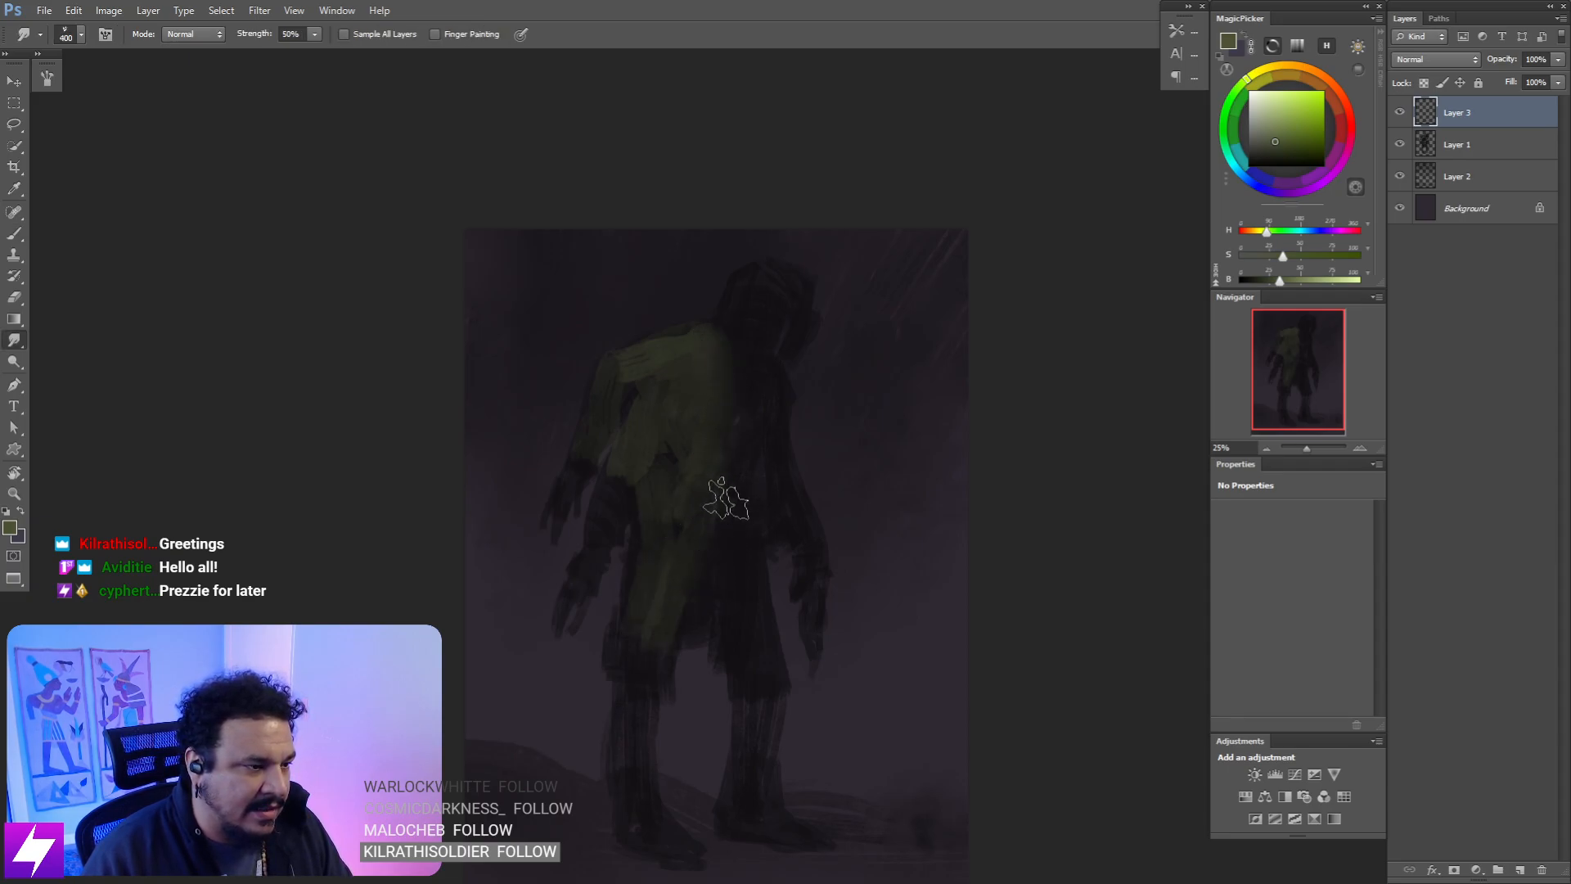
mouse_move(668, 622)
left_mouse_down()
mouse_move(689, 490)
mouse_move(658, 656)
mouse_move(701, 498)
mouse_move(661, 408)
mouse_move(717, 460)
left_mouse_up()
- Add olive green to the front thigh with the 250 px brush and smudge the leg colour at 400 px
key("b")
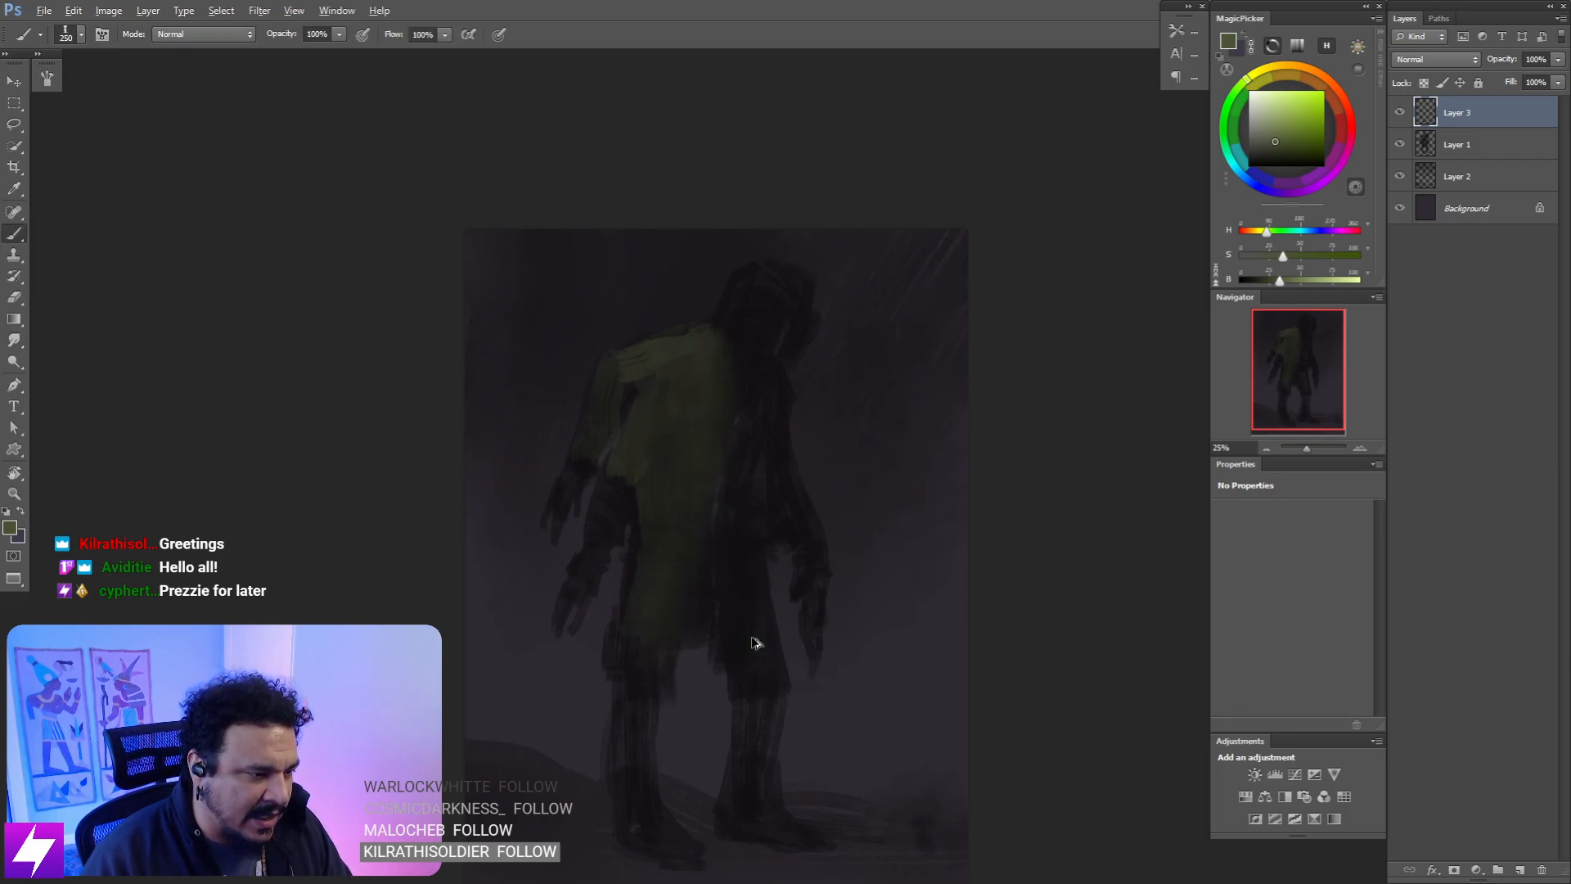
left_click_drag(745, 602, 757, 646)
key("r")
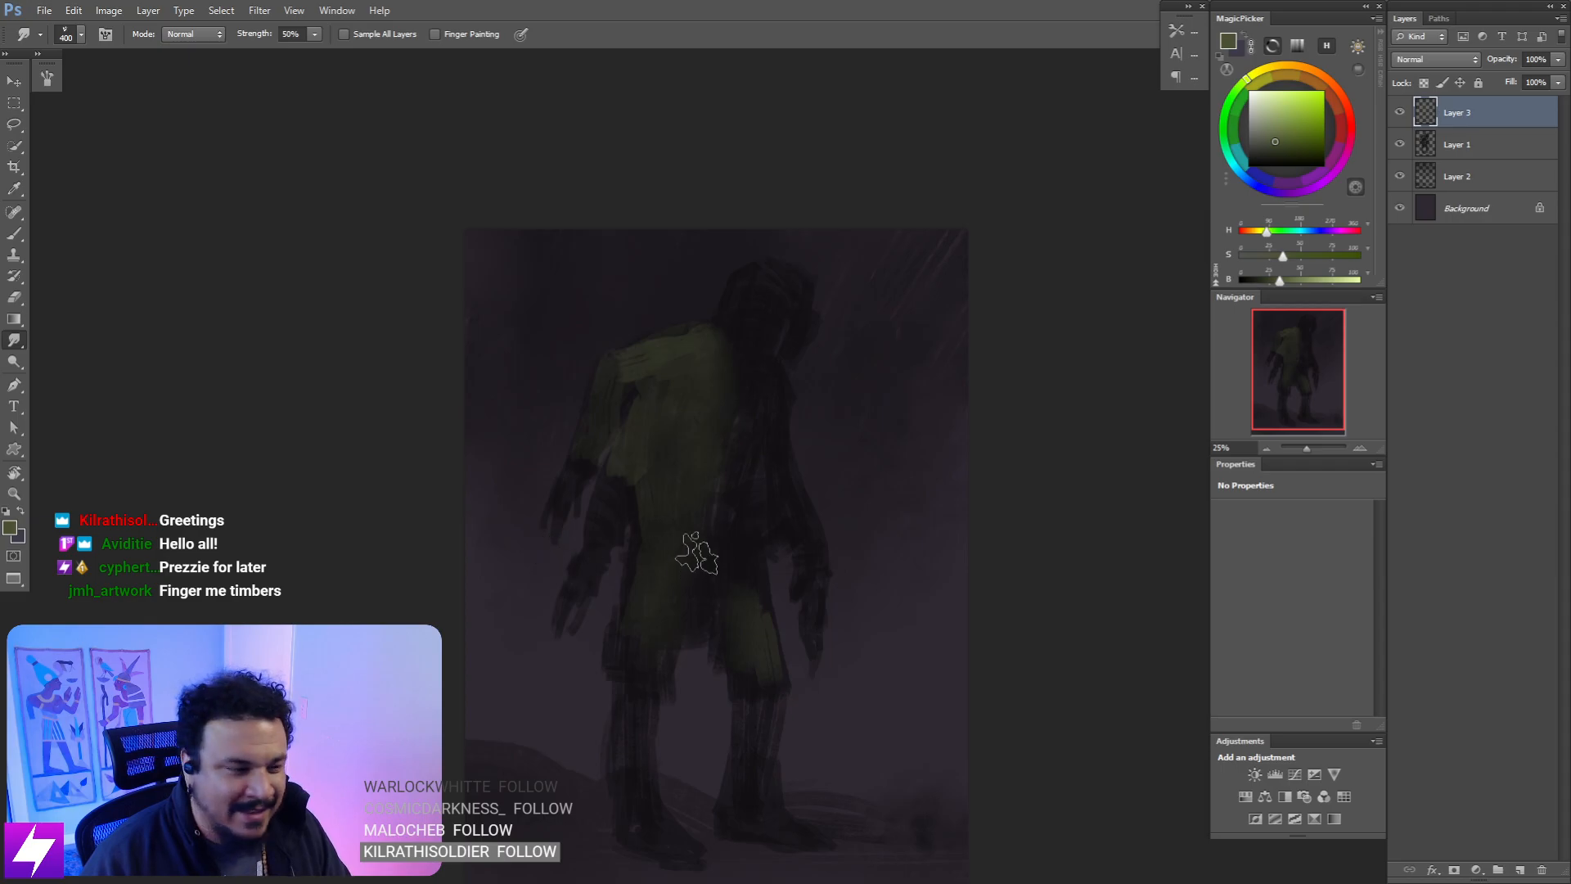
mouse_move(662, 657)
left_mouse_down()
mouse_move(650, 605)
mouse_move(530, 607)
left_mouse_up()
- Erase green around the waist, thighs and torso edge with a 175 to 200 px eraser
key("e")
key("bracketleft")
key("bracketleft")
key("bracketleft")
key("bracketleft")
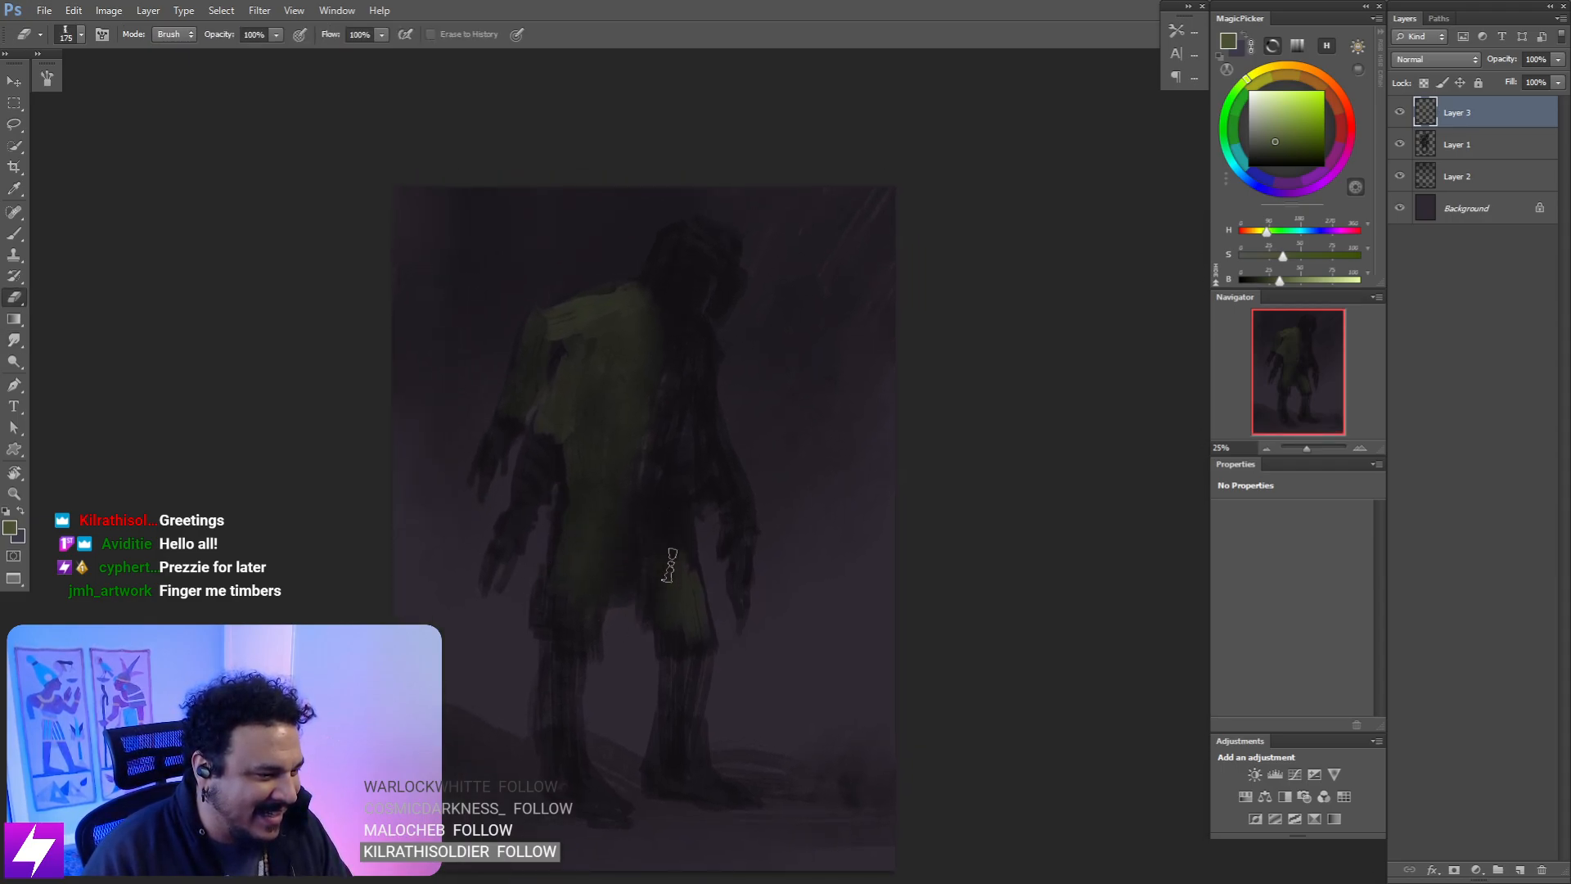
key("bracketright")
key("bracketright")
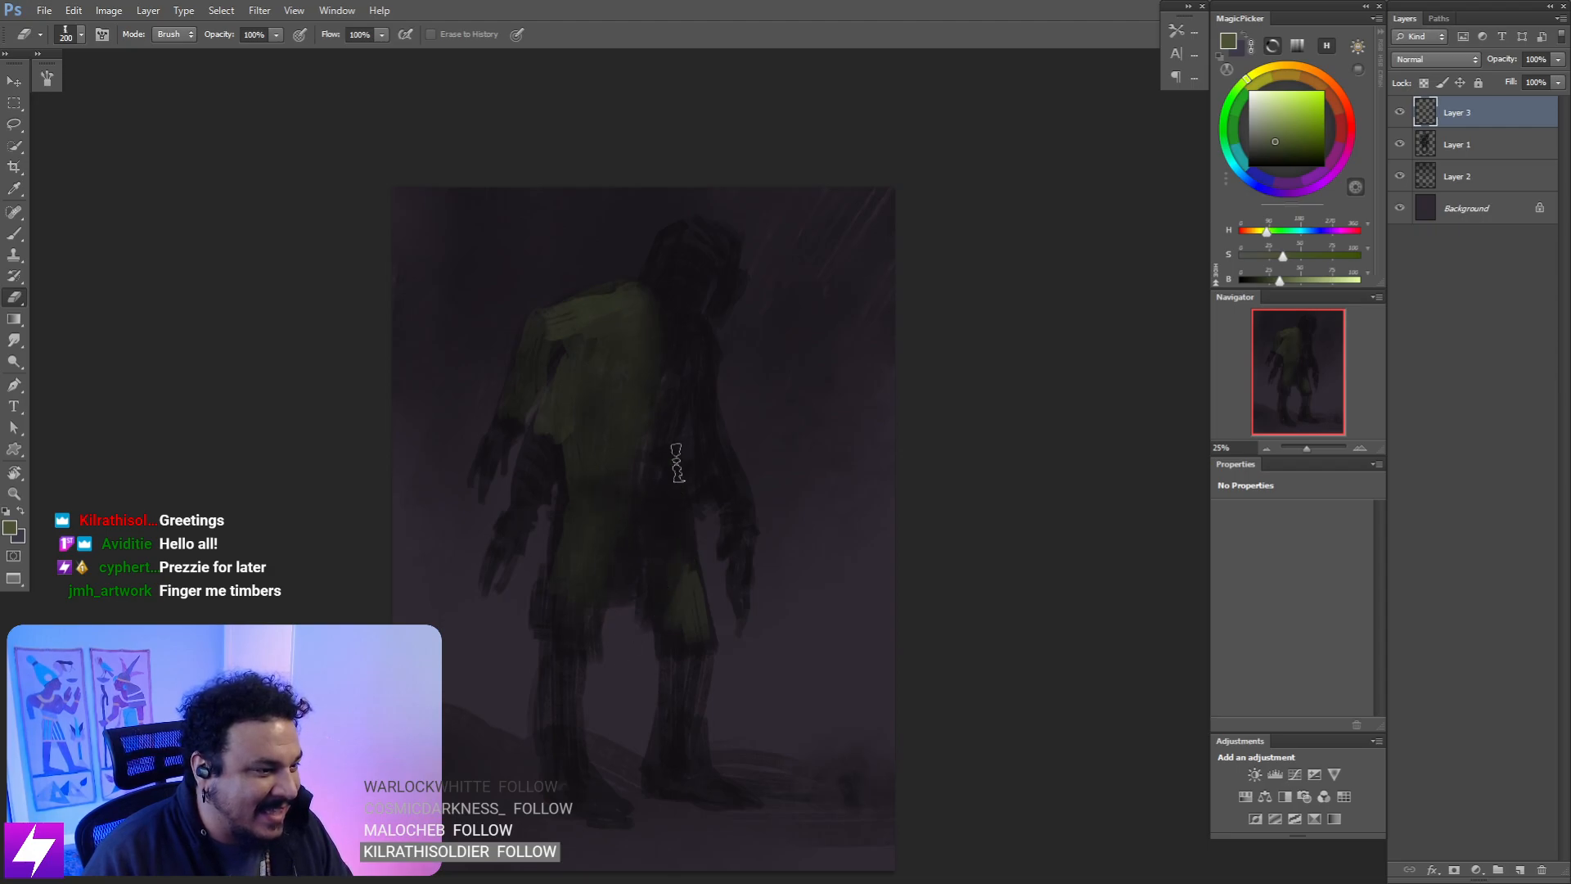
mouse_move(680, 463)
left_mouse_down()
mouse_move(566, 510)
mouse_move(669, 527)
mouse_move(565, 537)
mouse_move(619, 576)
left_mouse_up()
key("bracketleft")
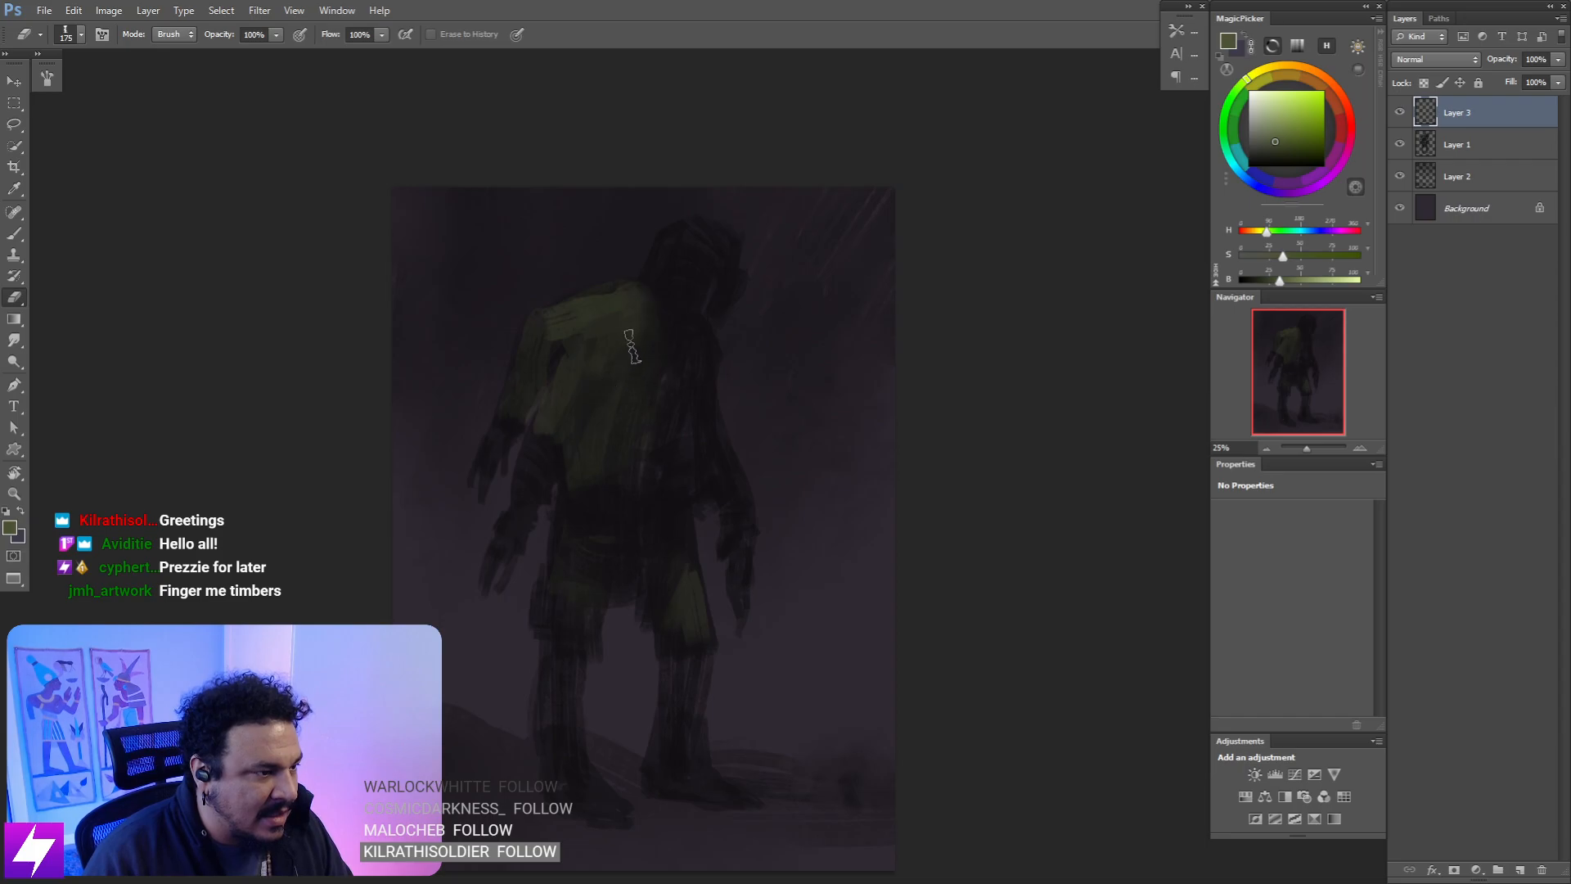
left_click_drag(714, 414, 707, 445)
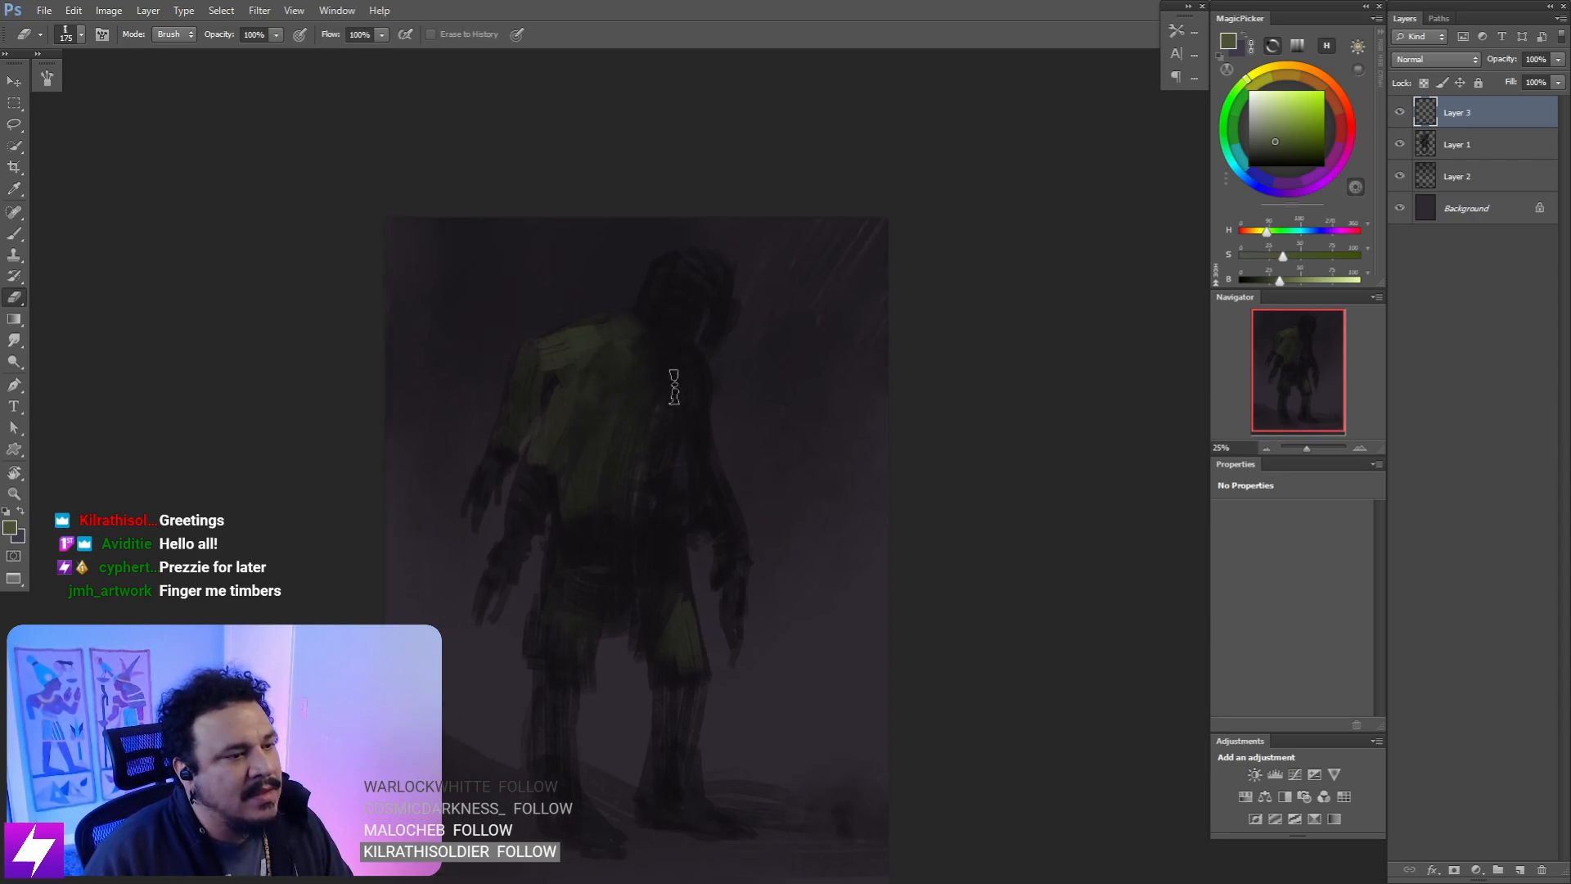
- Paint the front forearm green with a 150 px brush, trim it with a 175 px eraser, and flip the canvas horizontally
key("b")
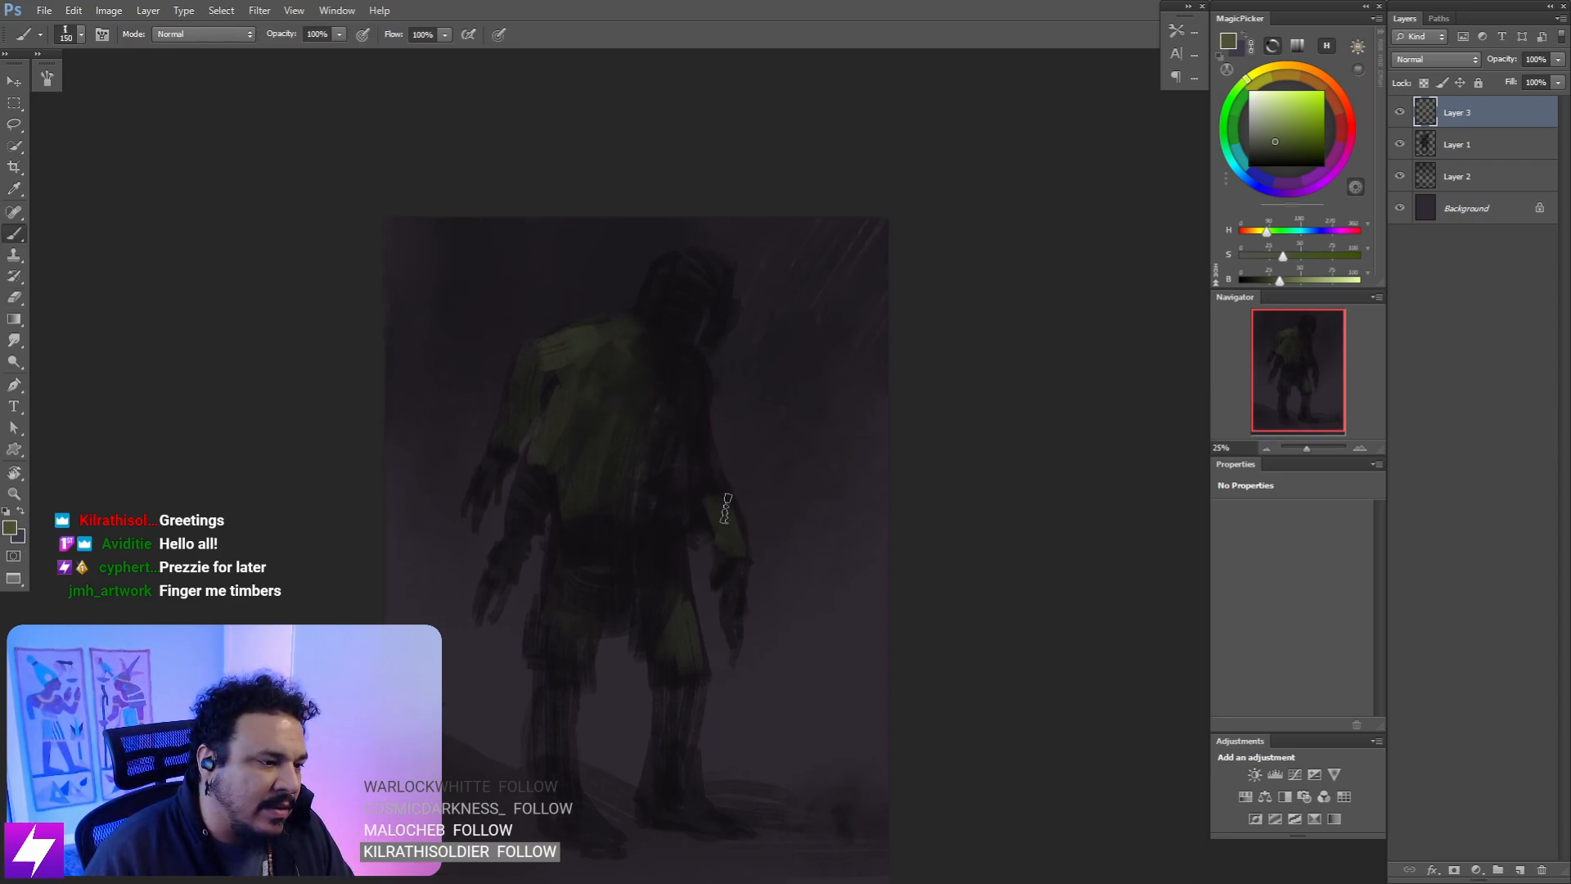
key("e")
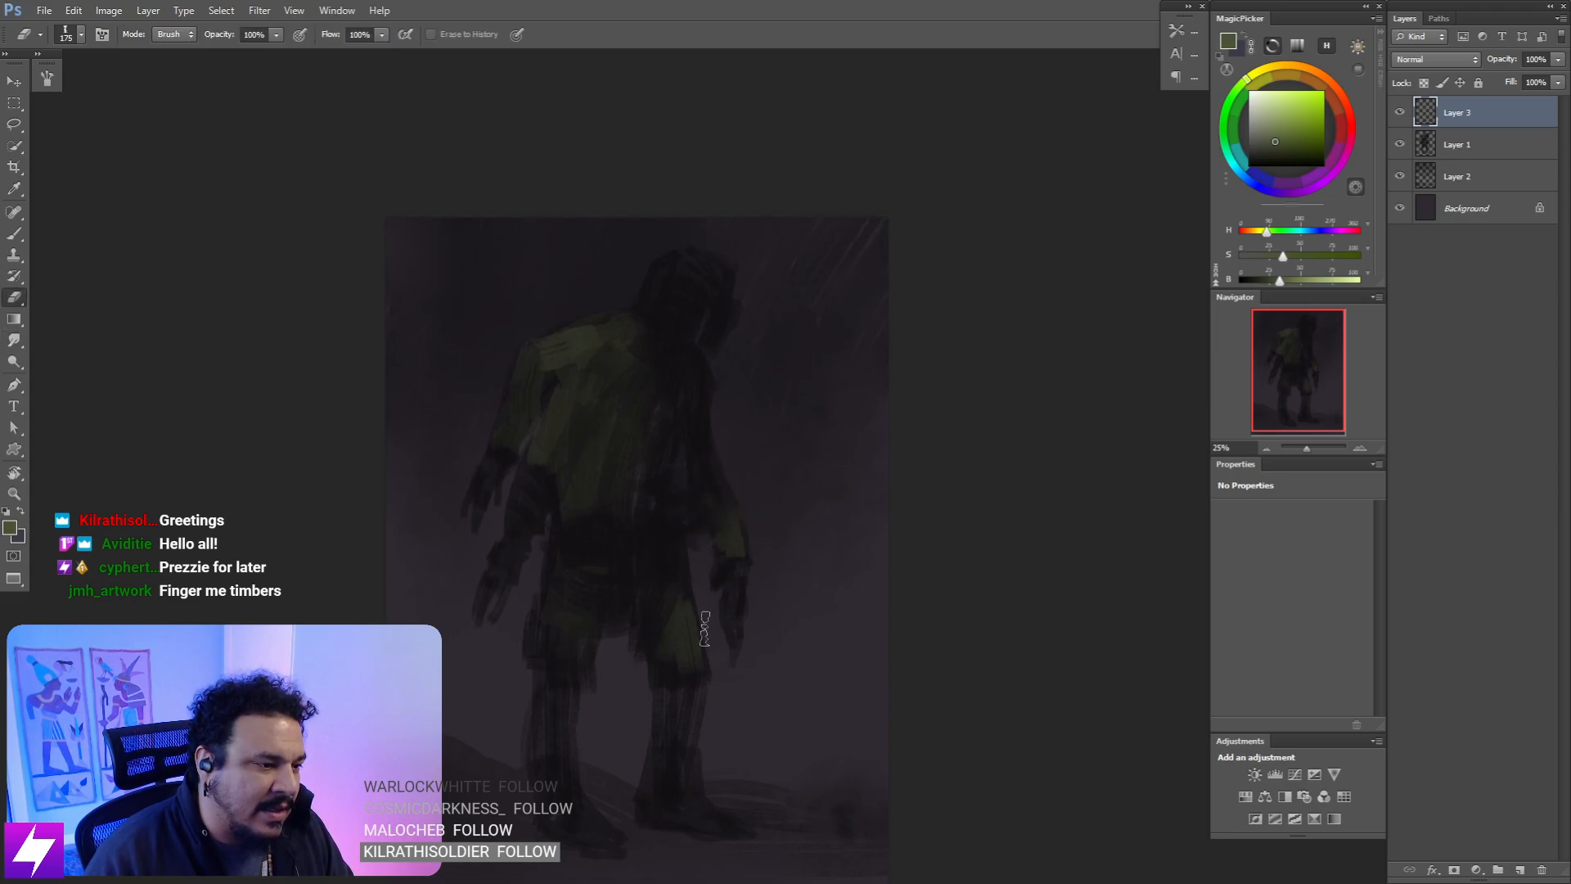
scroll(798, 458, "down", 1, "alt")
scroll(731, 495, "up", 2, "alt")
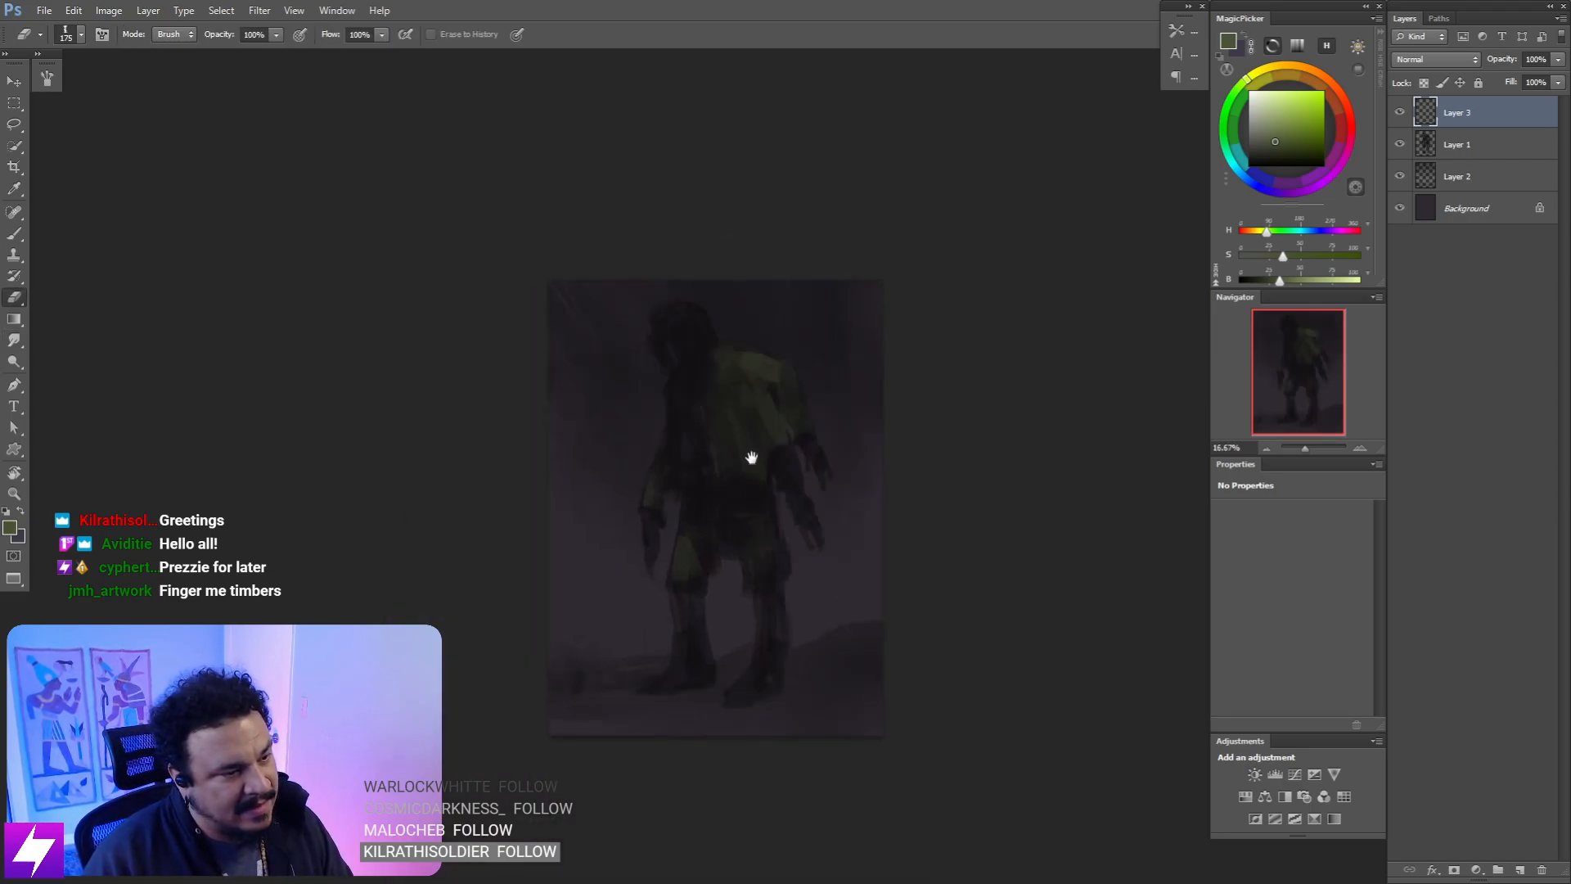
- Soften the green with a 400 px smudge and draw thin curved lines across the chest and hip at 45 px
key("b")
left_click_drag(743, 460, 734, 498)
key("r")
left_click_drag(671, 555, 692, 519)
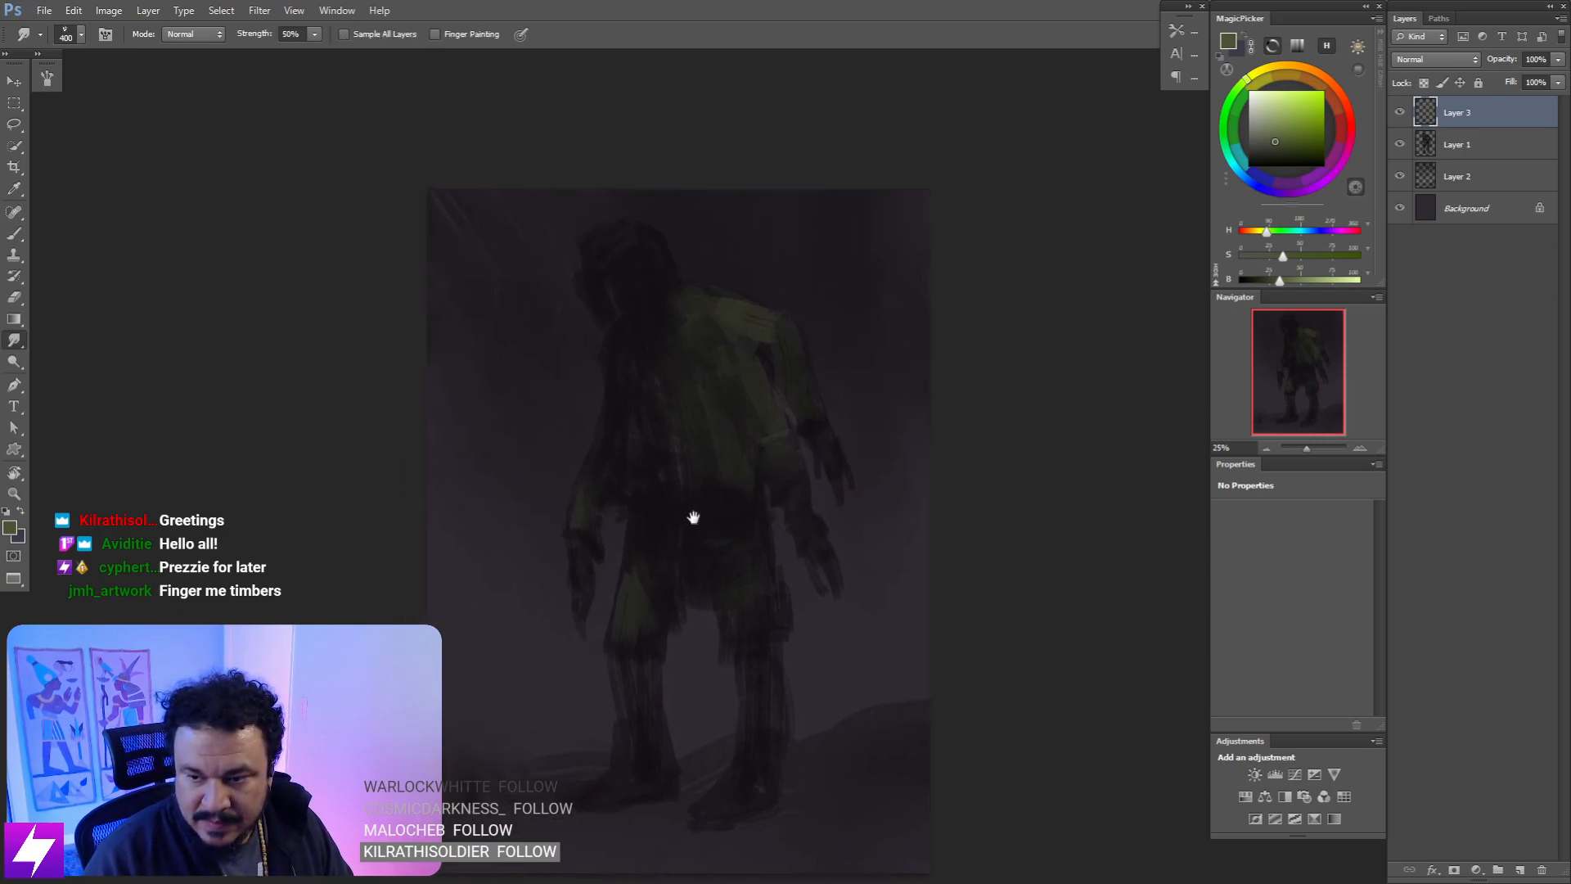
key("b")
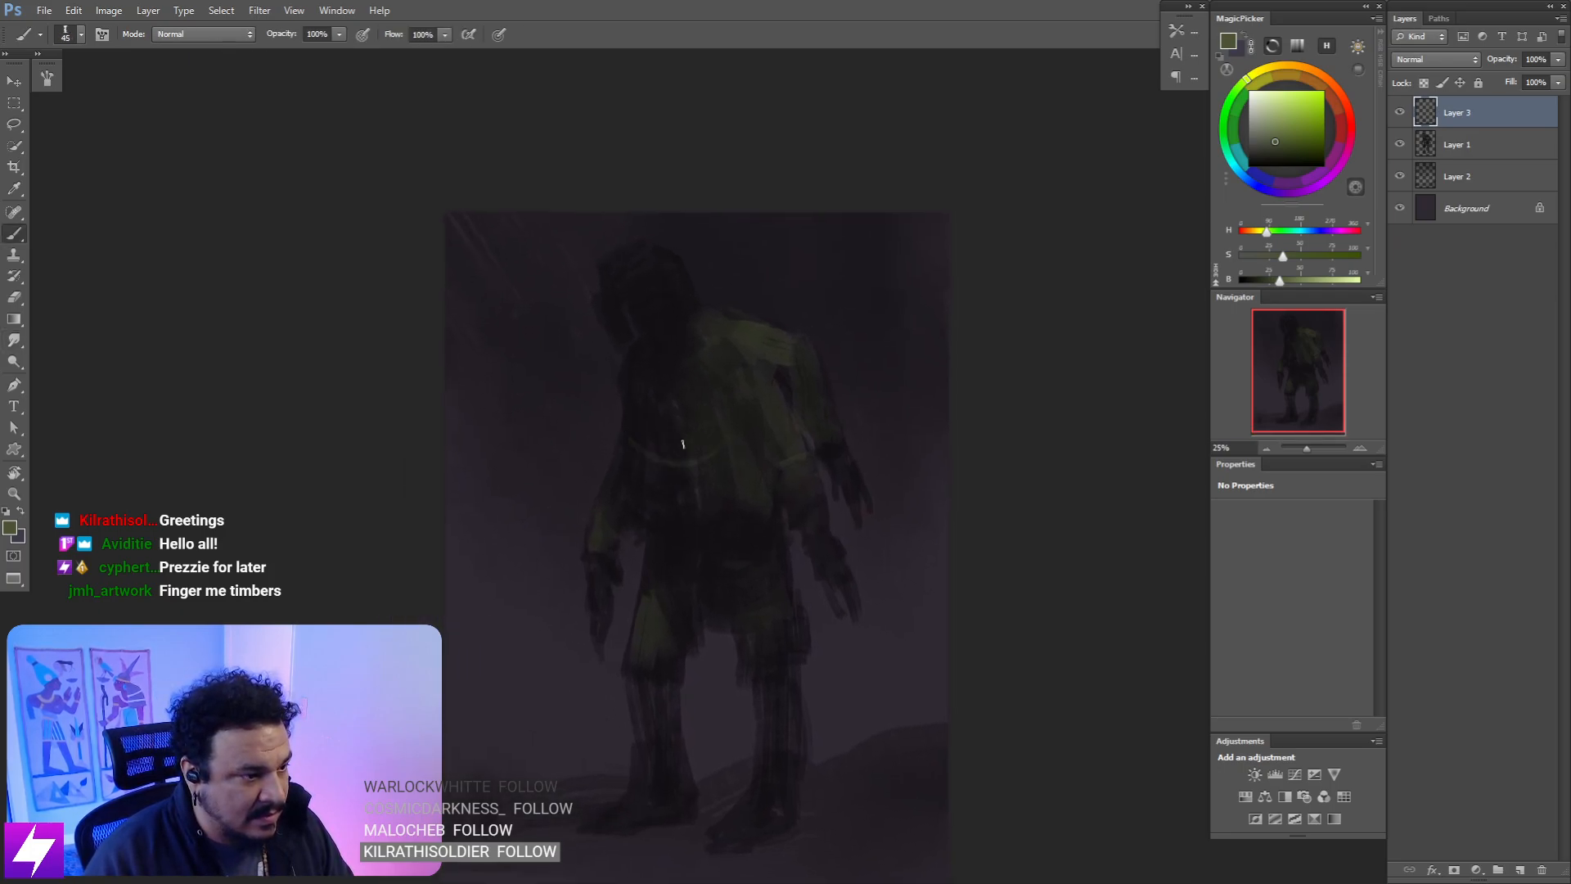
left_click_drag(719, 588, 663, 501)
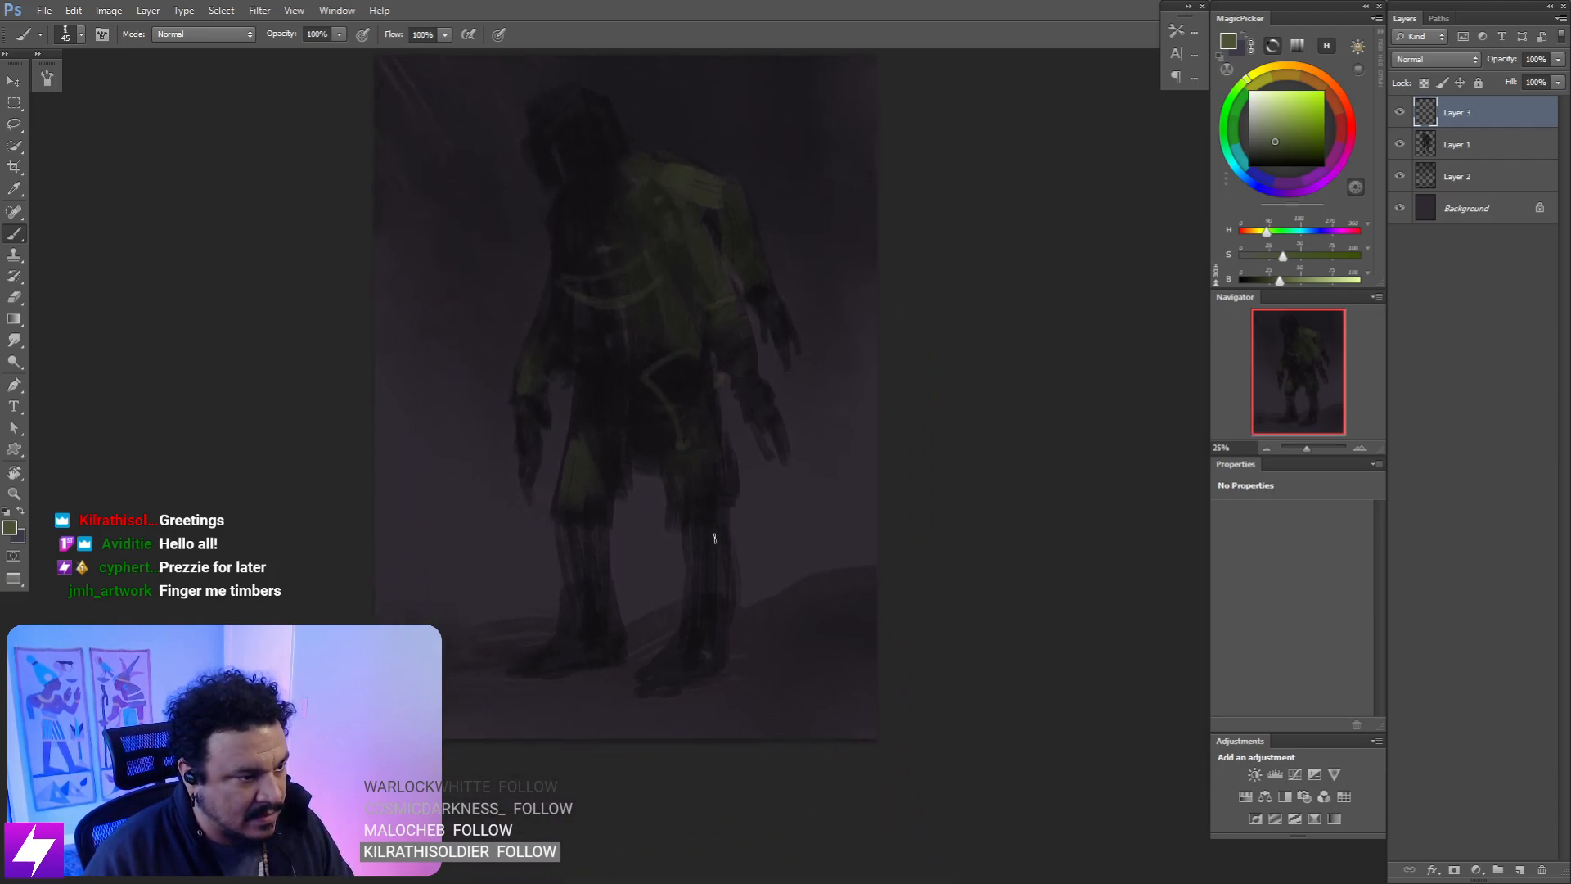
- Paint olive green on both boots with an 80 px brush and smudge them at 200 px
left_click_drag(716, 598, 698, 532)
key("]")
key("]")
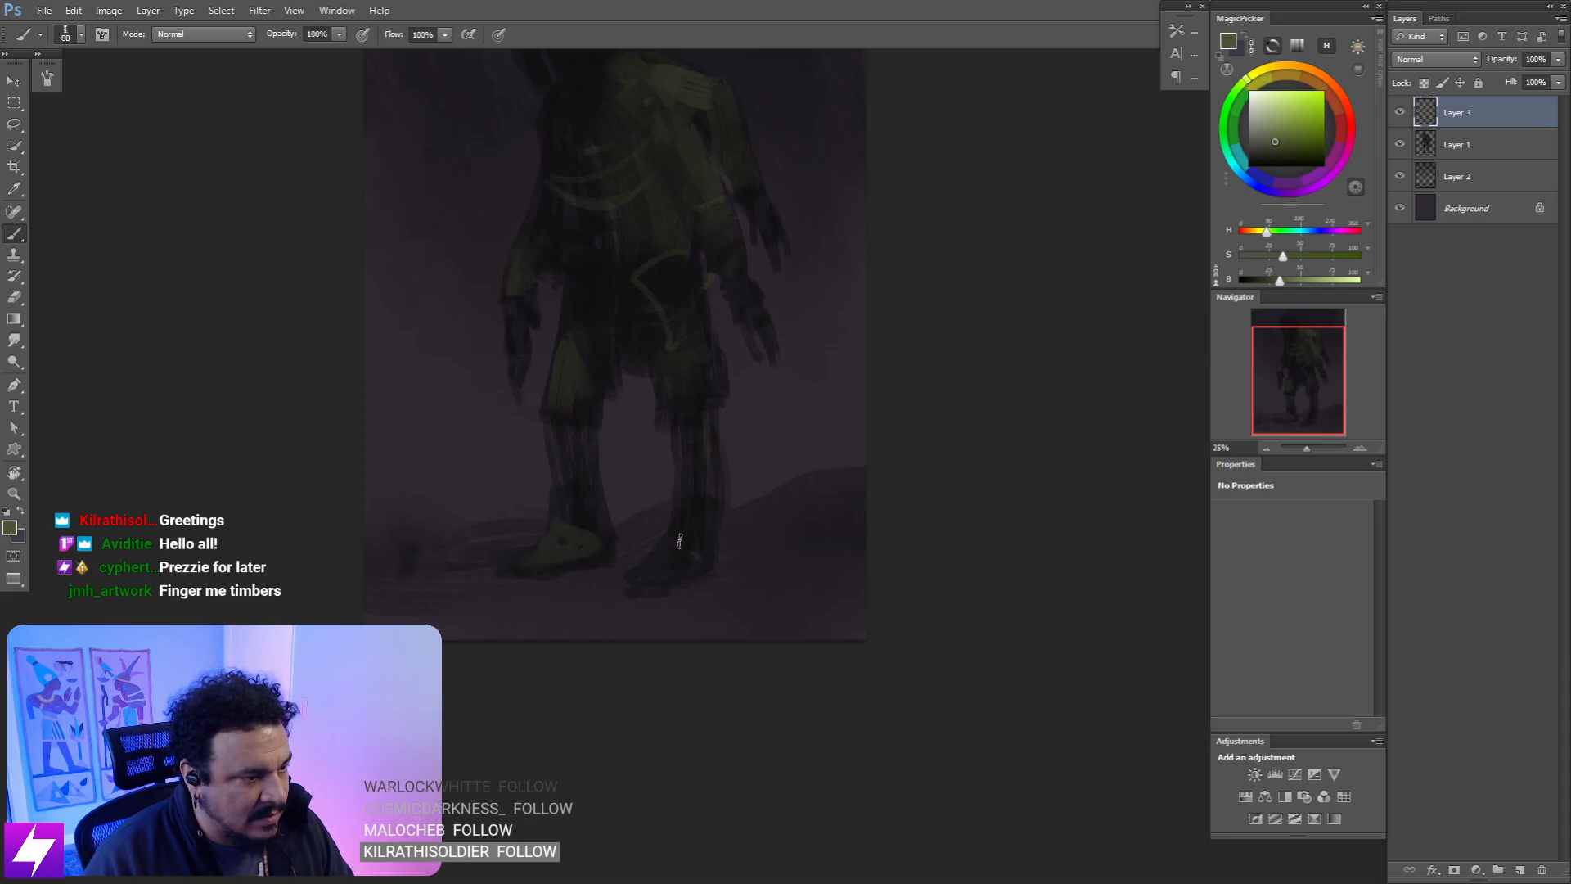
key("r")
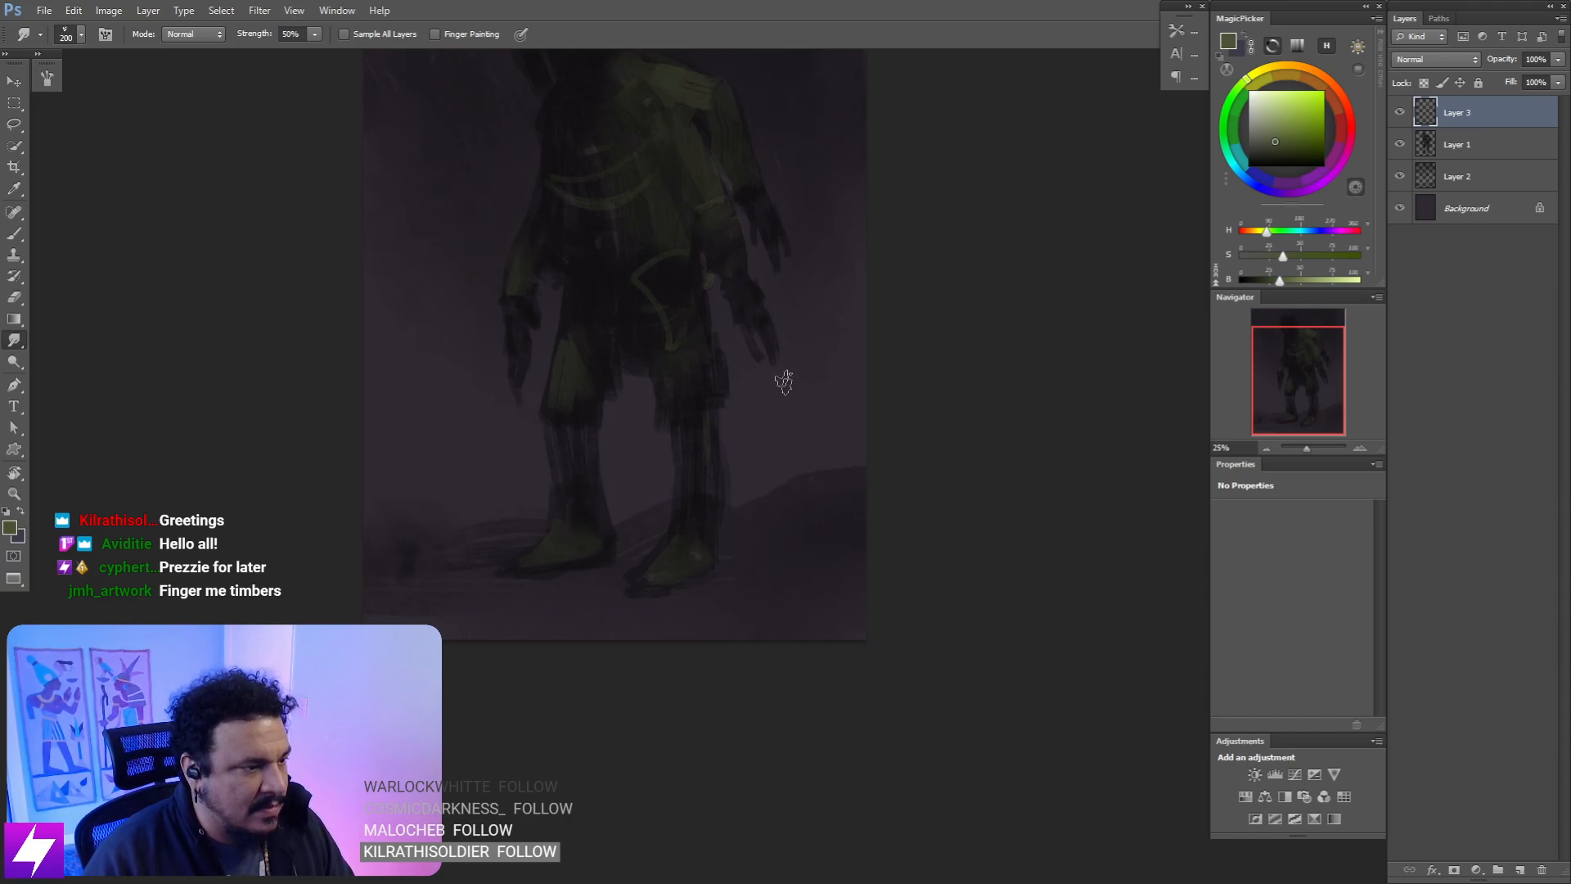
- Zoom out to the whole figure and mirror the canvas horizontally again
key("ctrl+minus")
left_click_drag(735, 475, 710, 571)
key("ctrl+minus")
key("ctrl+shift+h")
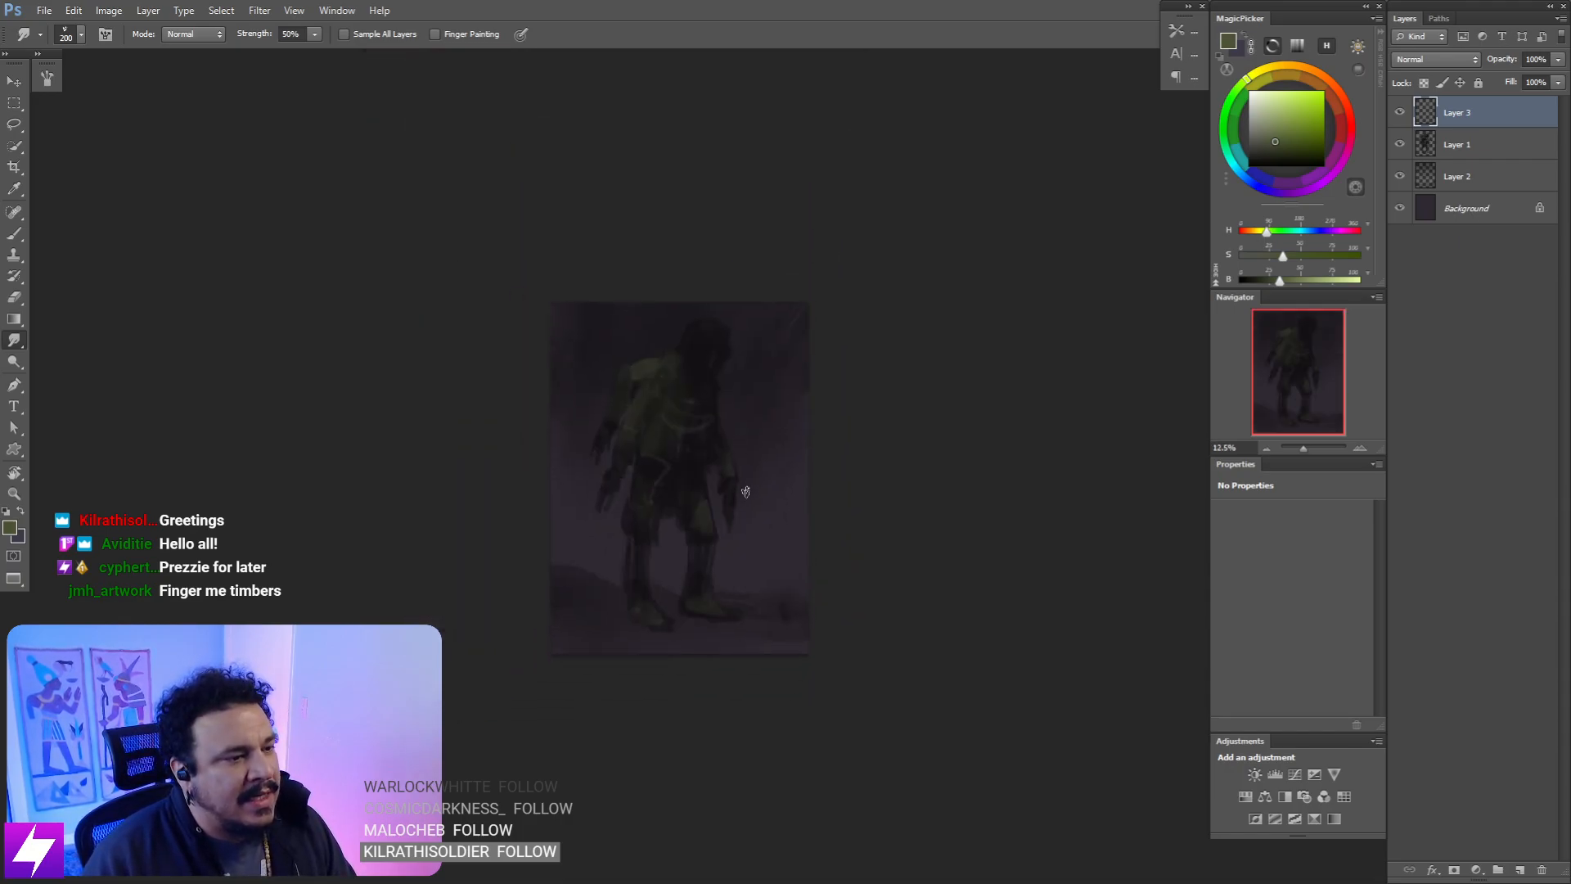
- Smudge the green across the shoulder, back and chest at 300 px and 50% strength
key("ctrl+plus")
left_click_drag(753, 459, 740, 523)
left_click_drag(630, 448, 670, 483)
key("ctrl+plus")
key("bracketright")
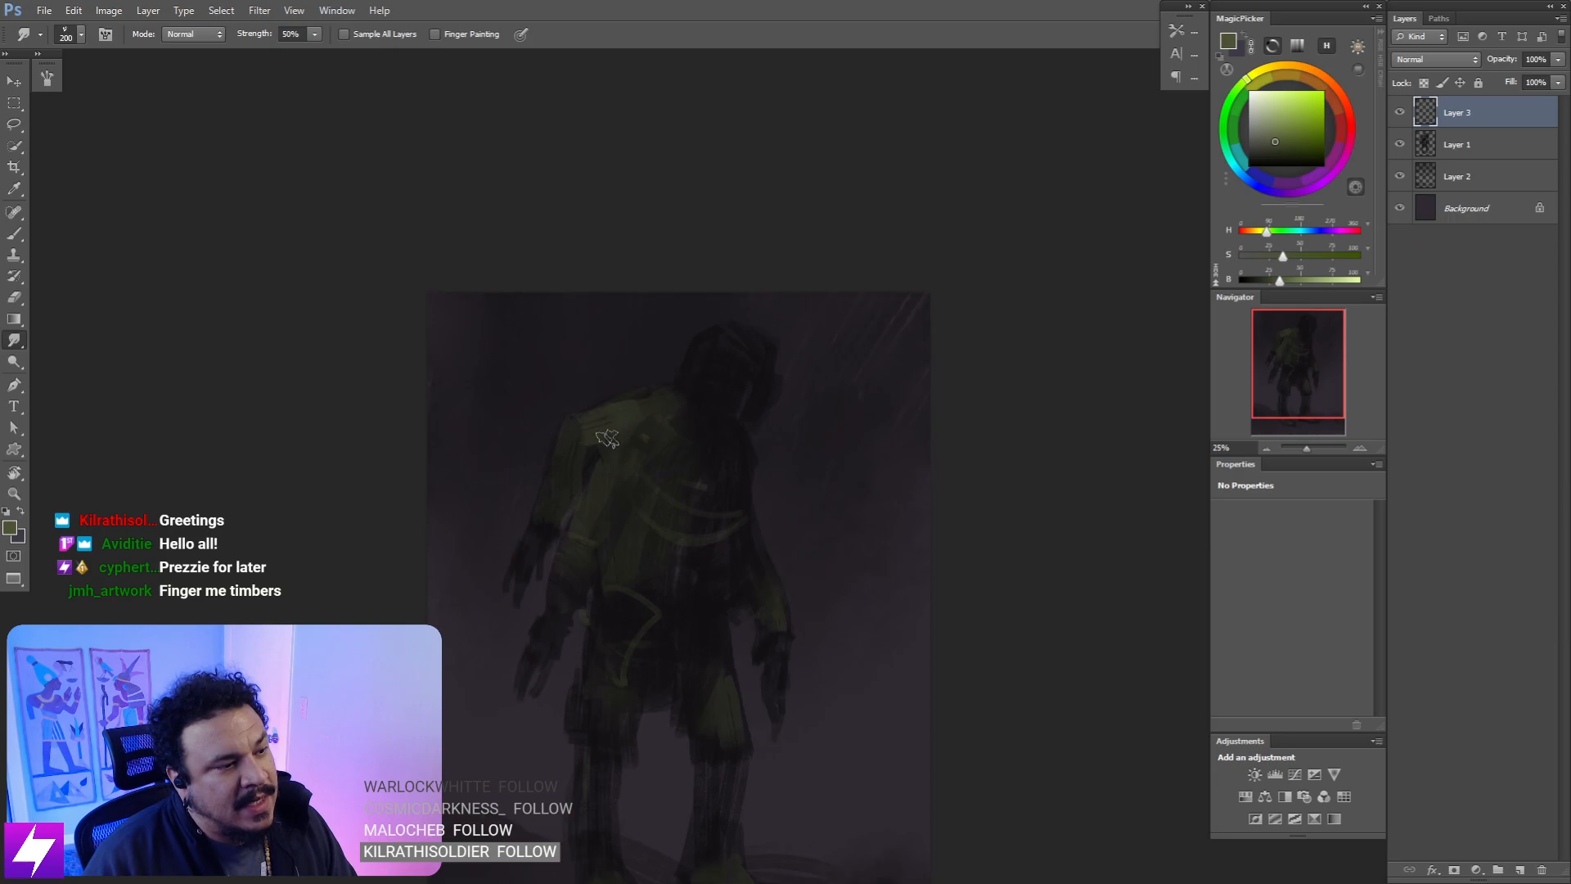
left_click_drag(614, 438, 676, 398)
mouse_move(681, 514)
left_mouse_down()
mouse_move(758, 473)
mouse_move(746, 485)
left_mouse_up()
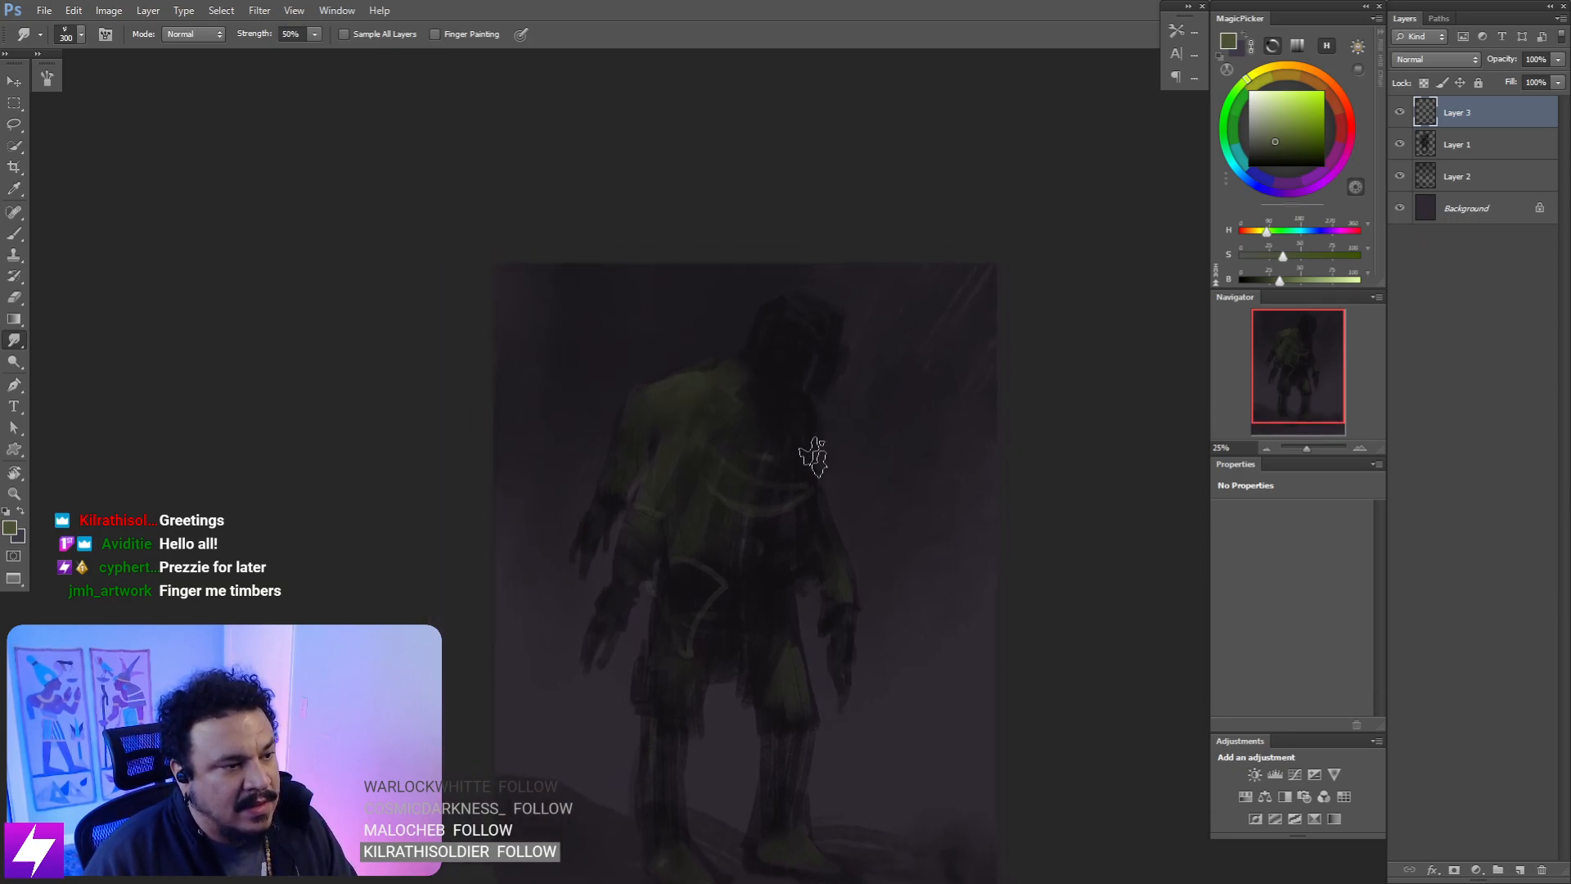
left_click_drag(812, 424, 787, 417)
- Cover the hooded head and neck with olive green and smudge it at 300 px
left_click_drag(806, 499, 807, 491)
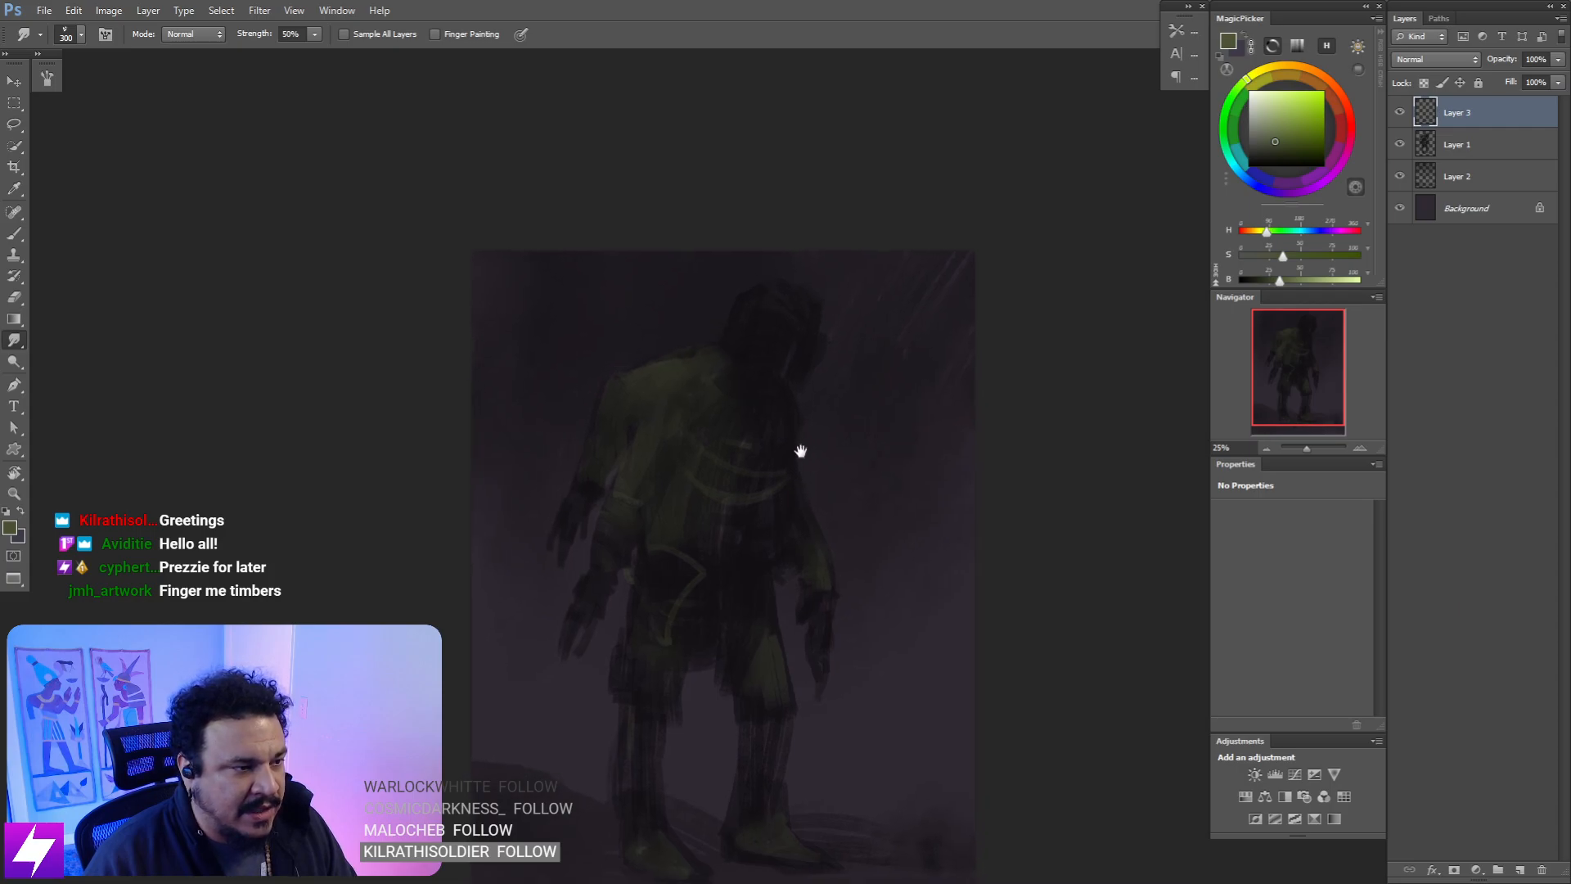
left_click_drag(860, 358, 840, 354)
mouse_move(782, 312)
left_mouse_down()
mouse_move(811, 294)
mouse_move(797, 325)
mouse_move(776, 312)
mouse_move(729, 371)
mouse_move(779, 318)
mouse_move(742, 418)
left_mouse_up()
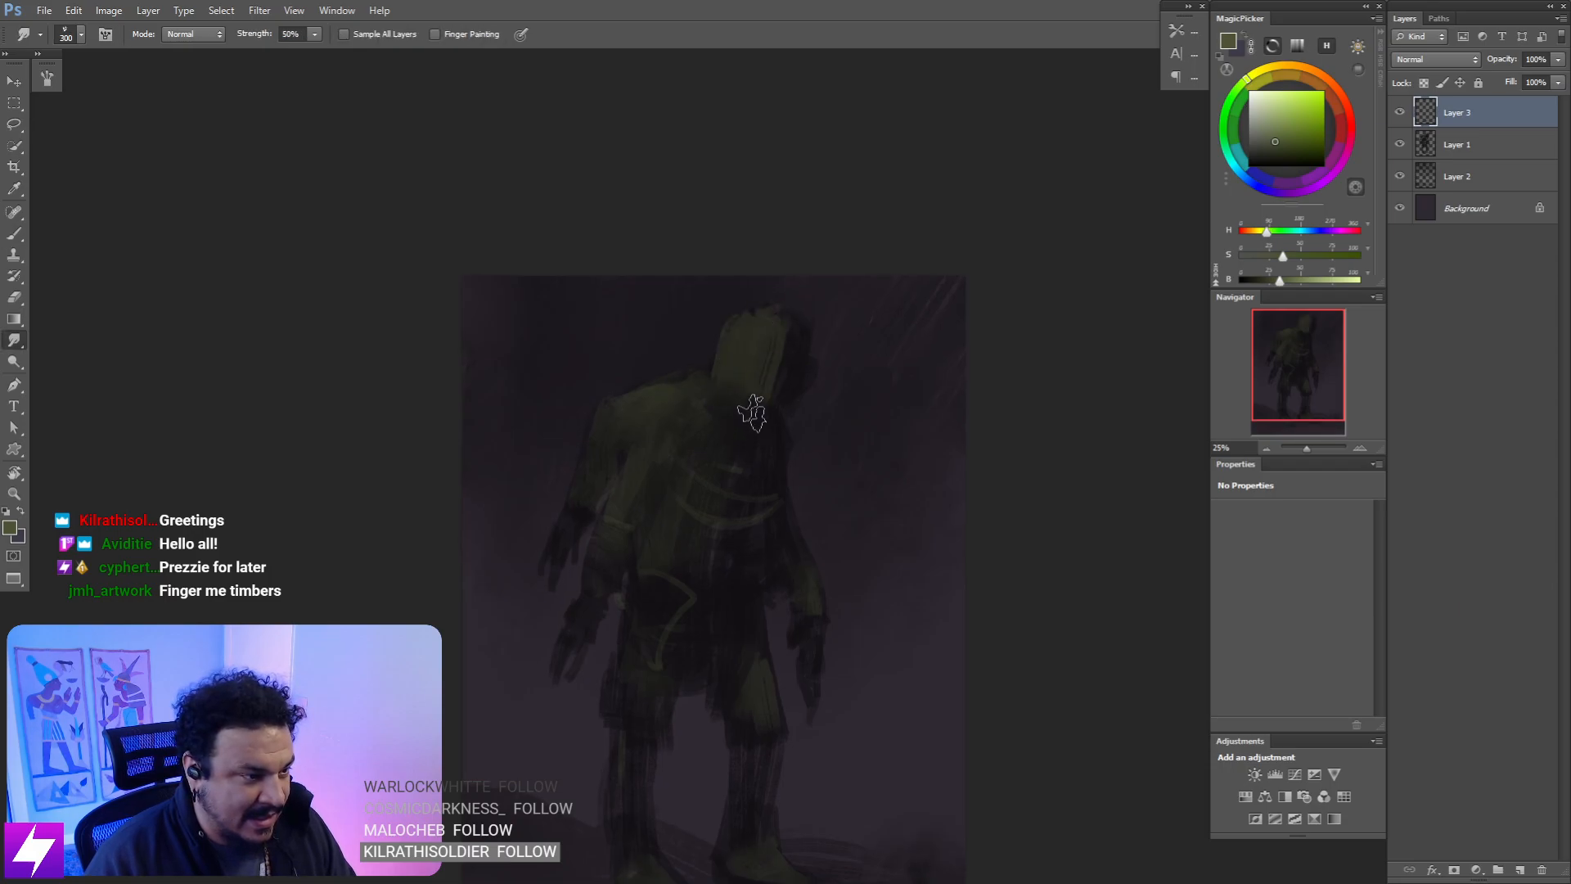
- Carve dark separations into the green around the shoulder, arm and torso with a 15 to 125 px eraser
key("e")
key("bracketleft")
key("bracketleft")
key("bracketleft")
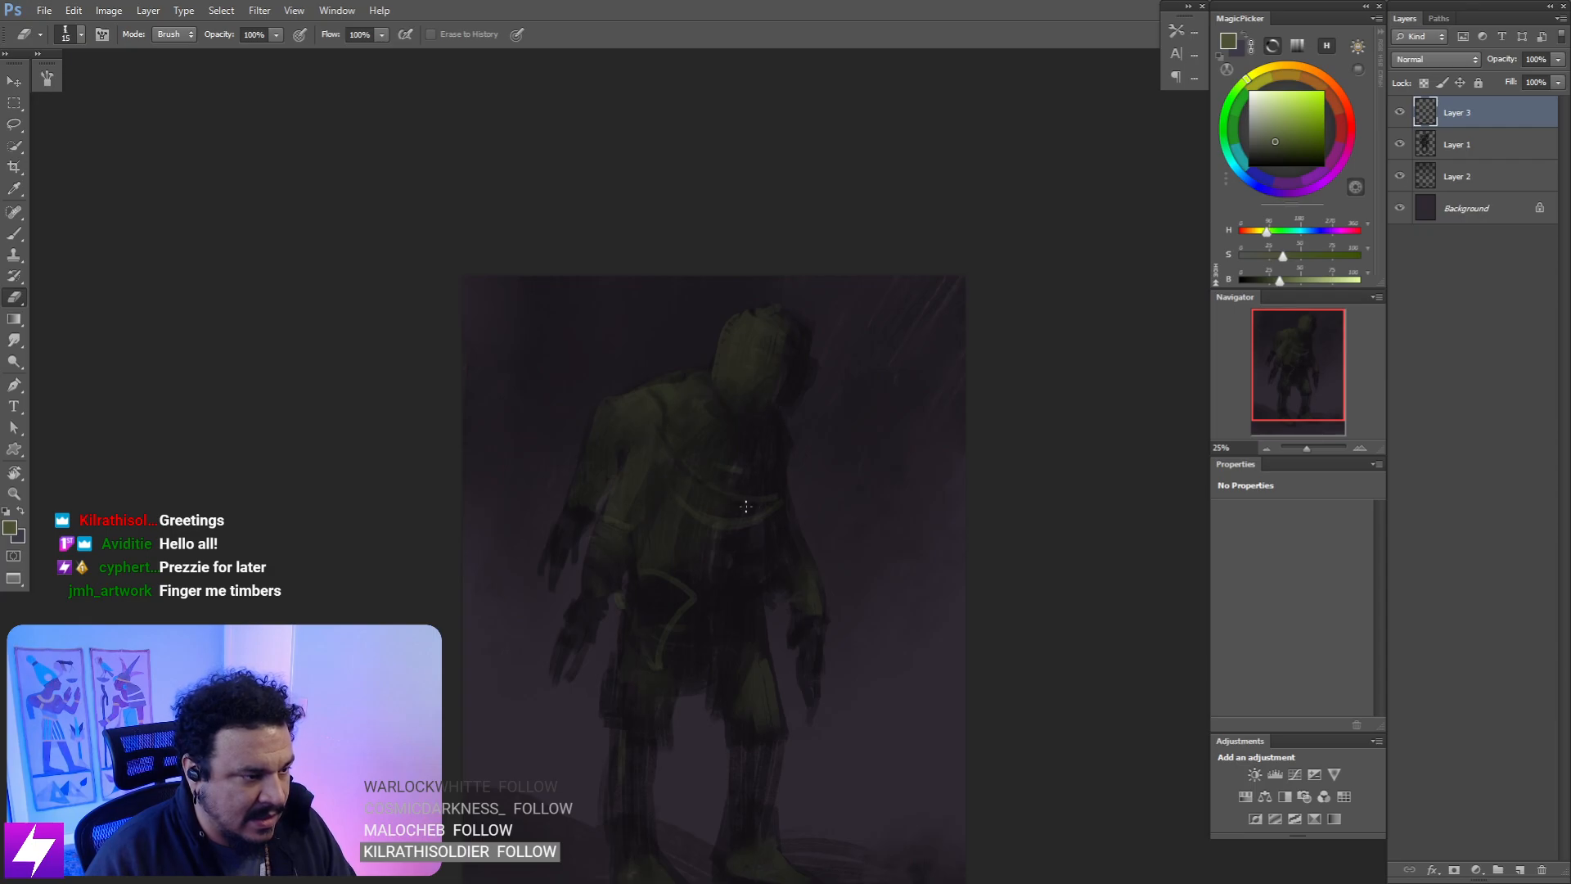
left_click_drag(683, 499, 677, 445)
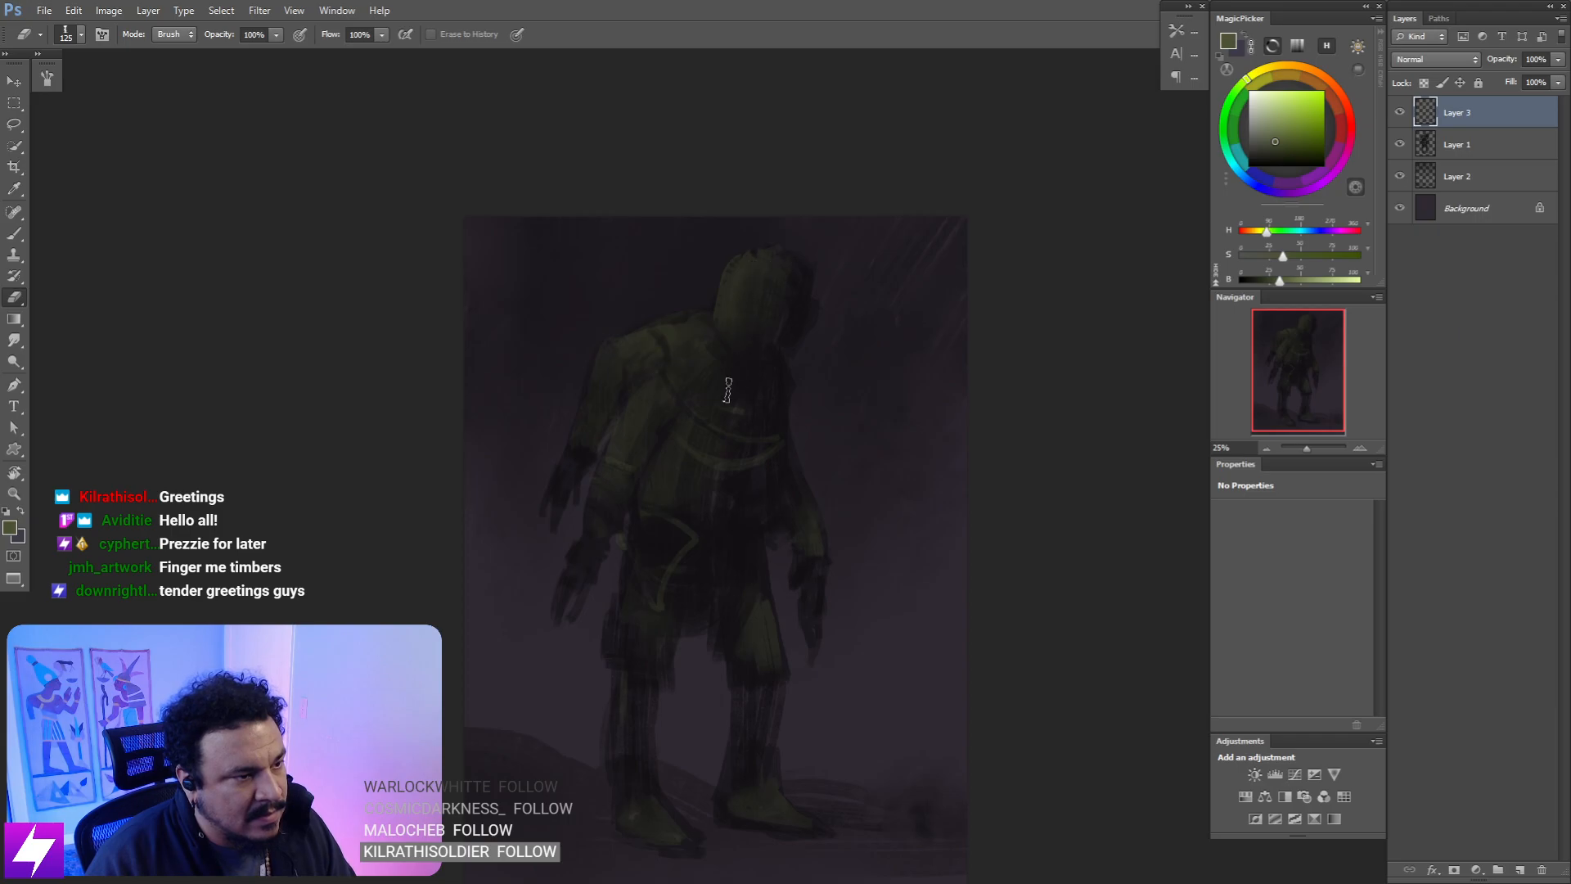
- Mirror the canvas horizontally and examine the figure from the hood to the hands
key("ctrl+minus")
key("ctrl+shift+h")
key("ctrl+plus")
left_click_drag(844, 374, 770, 353)
key("ctrl+shift+h")
key("ctrl+shift+h")
key("ctrl+plus")
left_click_drag(765, 413, 751, 377)
mouse_move(710, 342)
left_mouse_down()
mouse_move(736, 365)
mouse_move(696, 353)
left_mouse_up()
mouse_move(771, 382)
left_mouse_down()
mouse_move(779, 421)
mouse_move(757, 356)
left_mouse_up()
left_click_drag(739, 425, 743, 373)
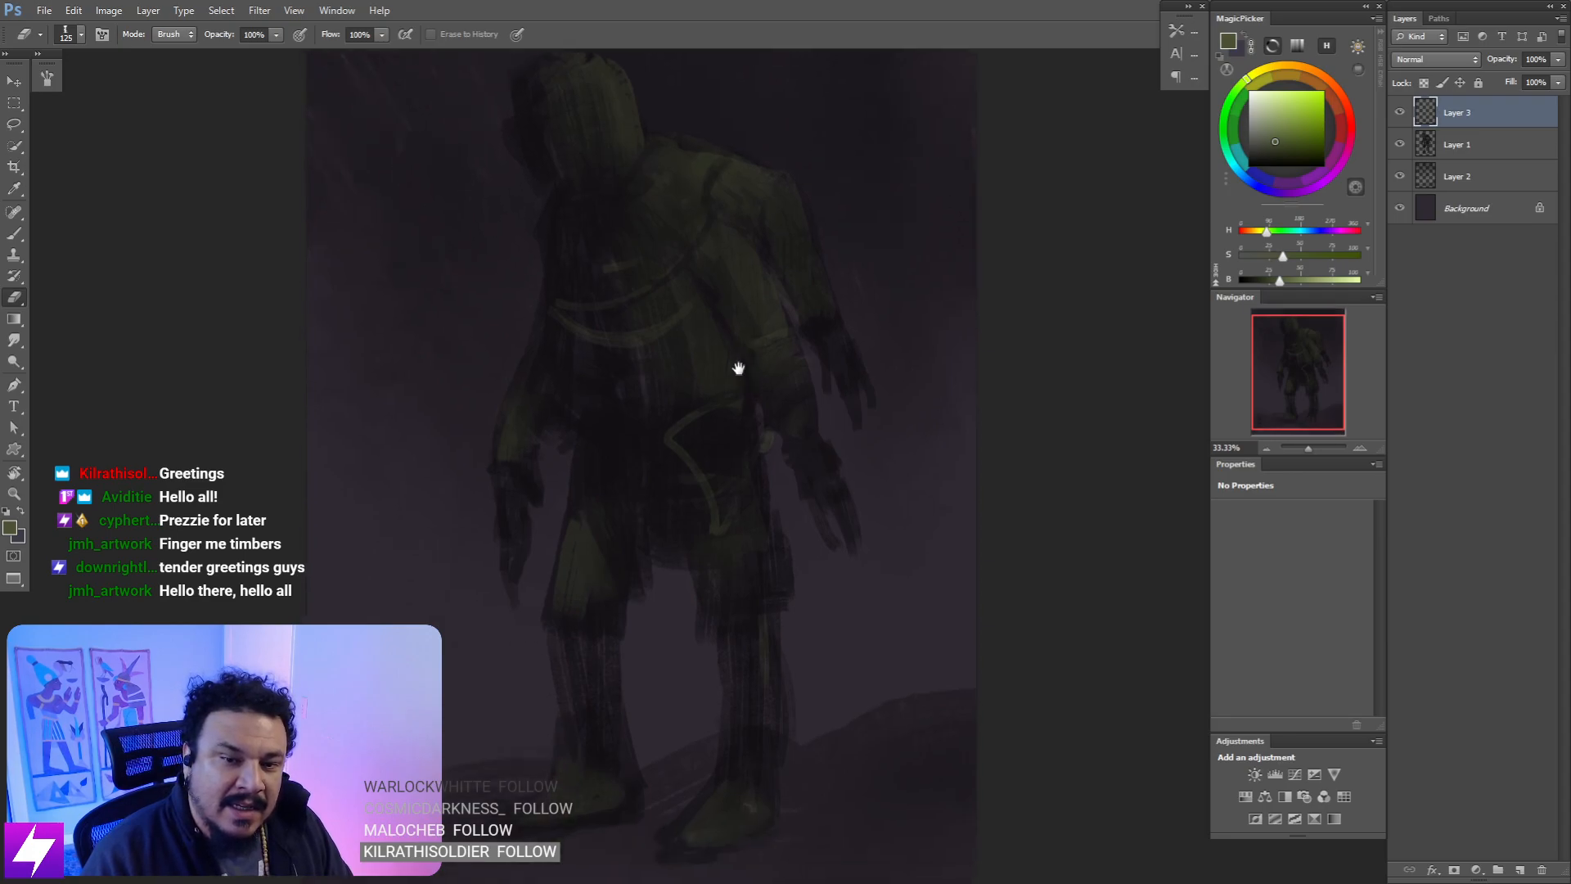
left_click_drag(733, 305, 743, 349)
left_click_drag(714, 274, 725, 333)
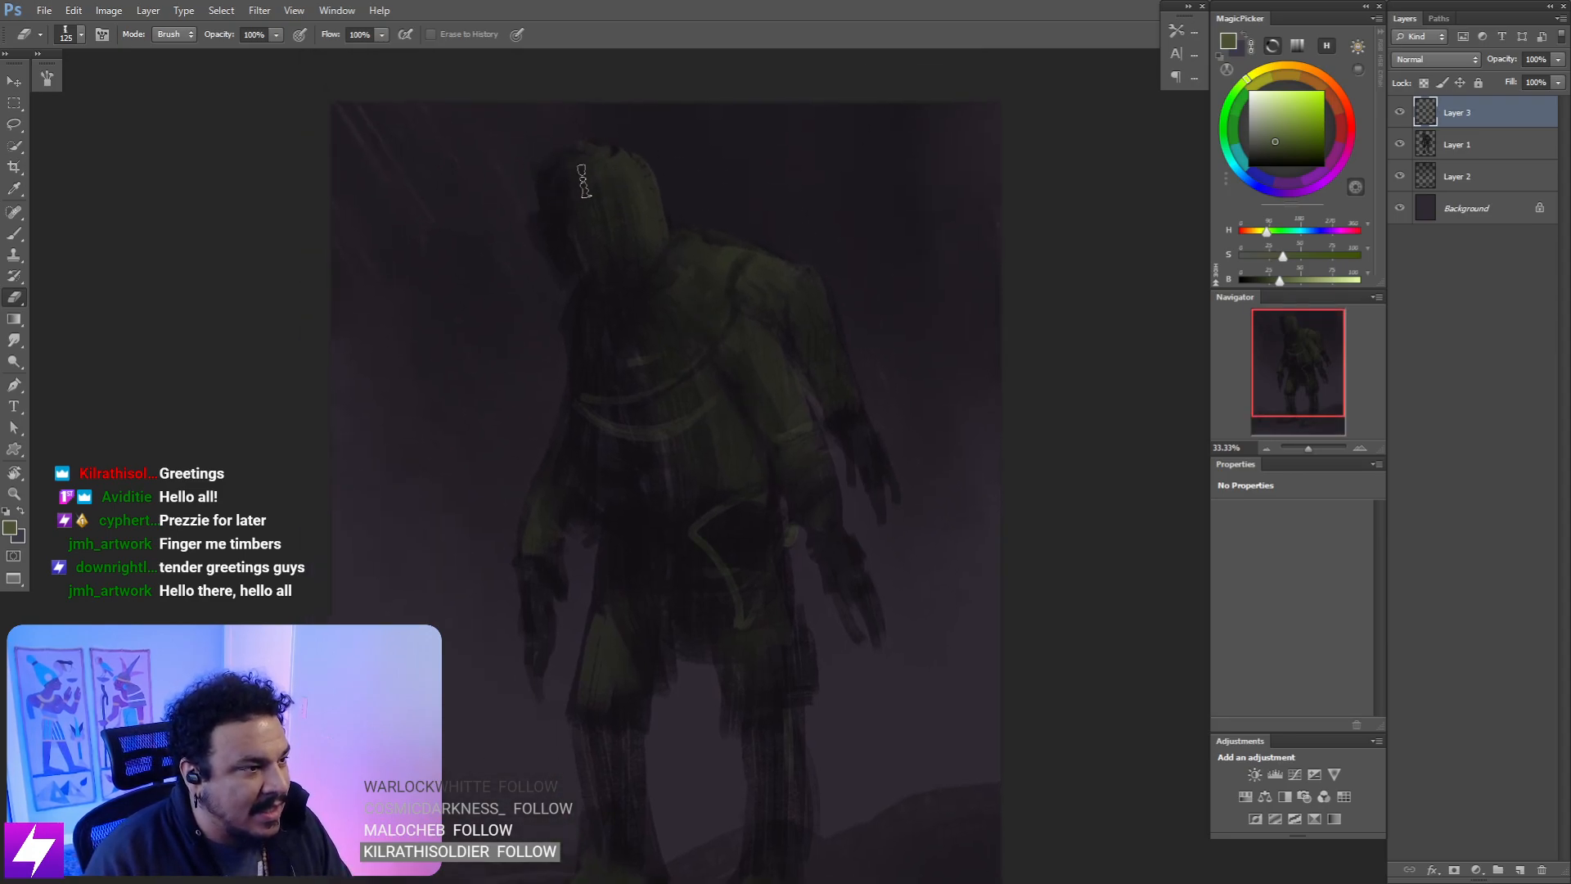
- Thin out the green on the front thigh with the 125 px eraser
left_click_drag(675, 401, 610, 254)
left_click_drag(664, 503, 648, 338)
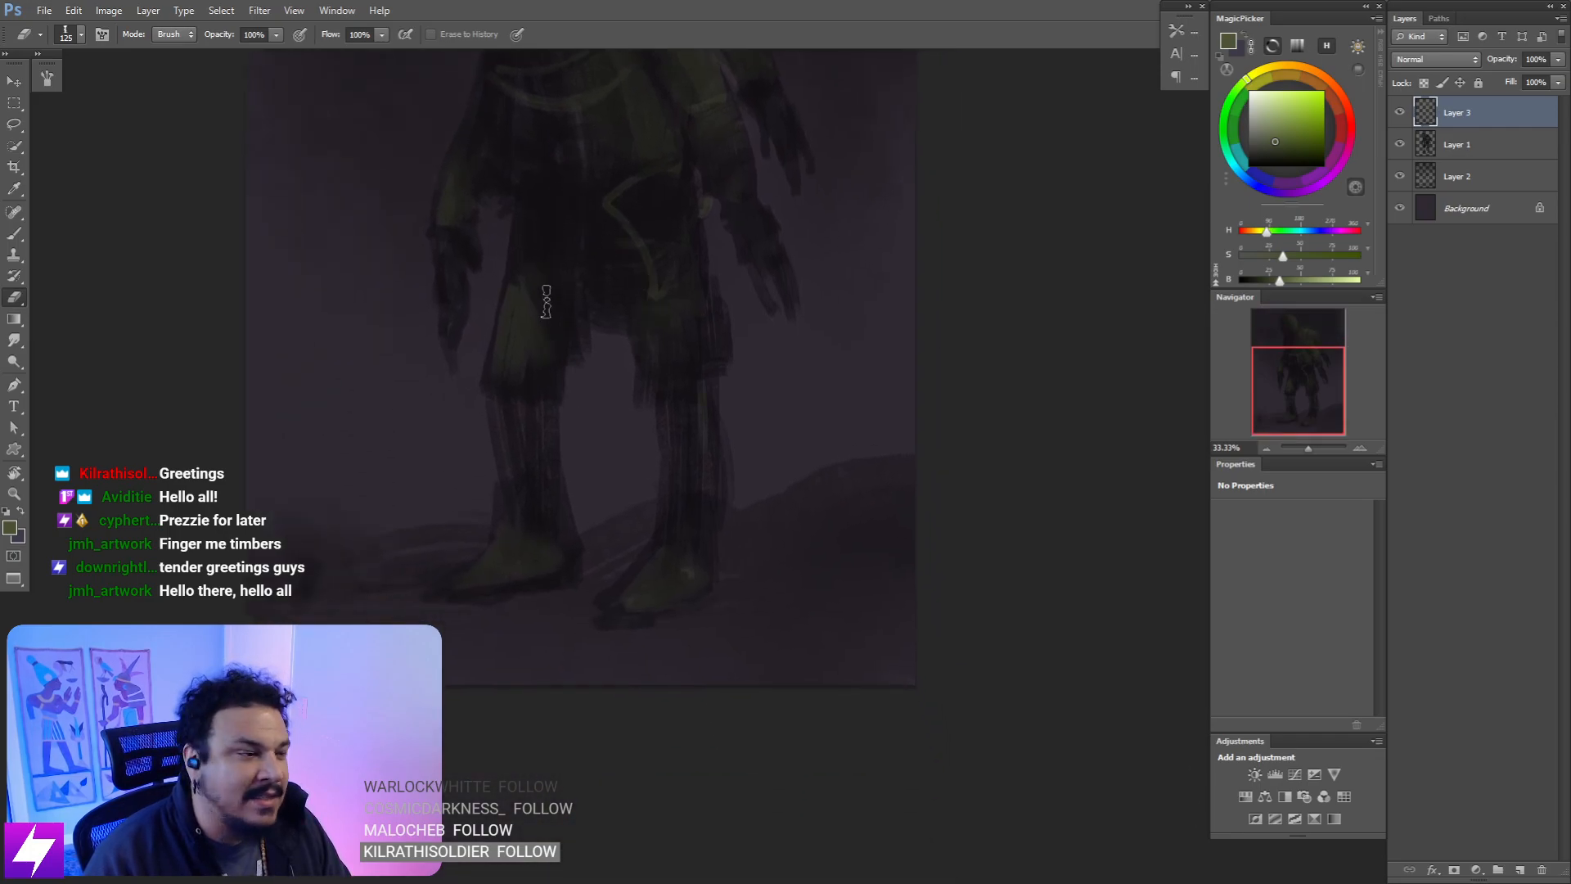
left_click_drag(546, 303, 556, 413)
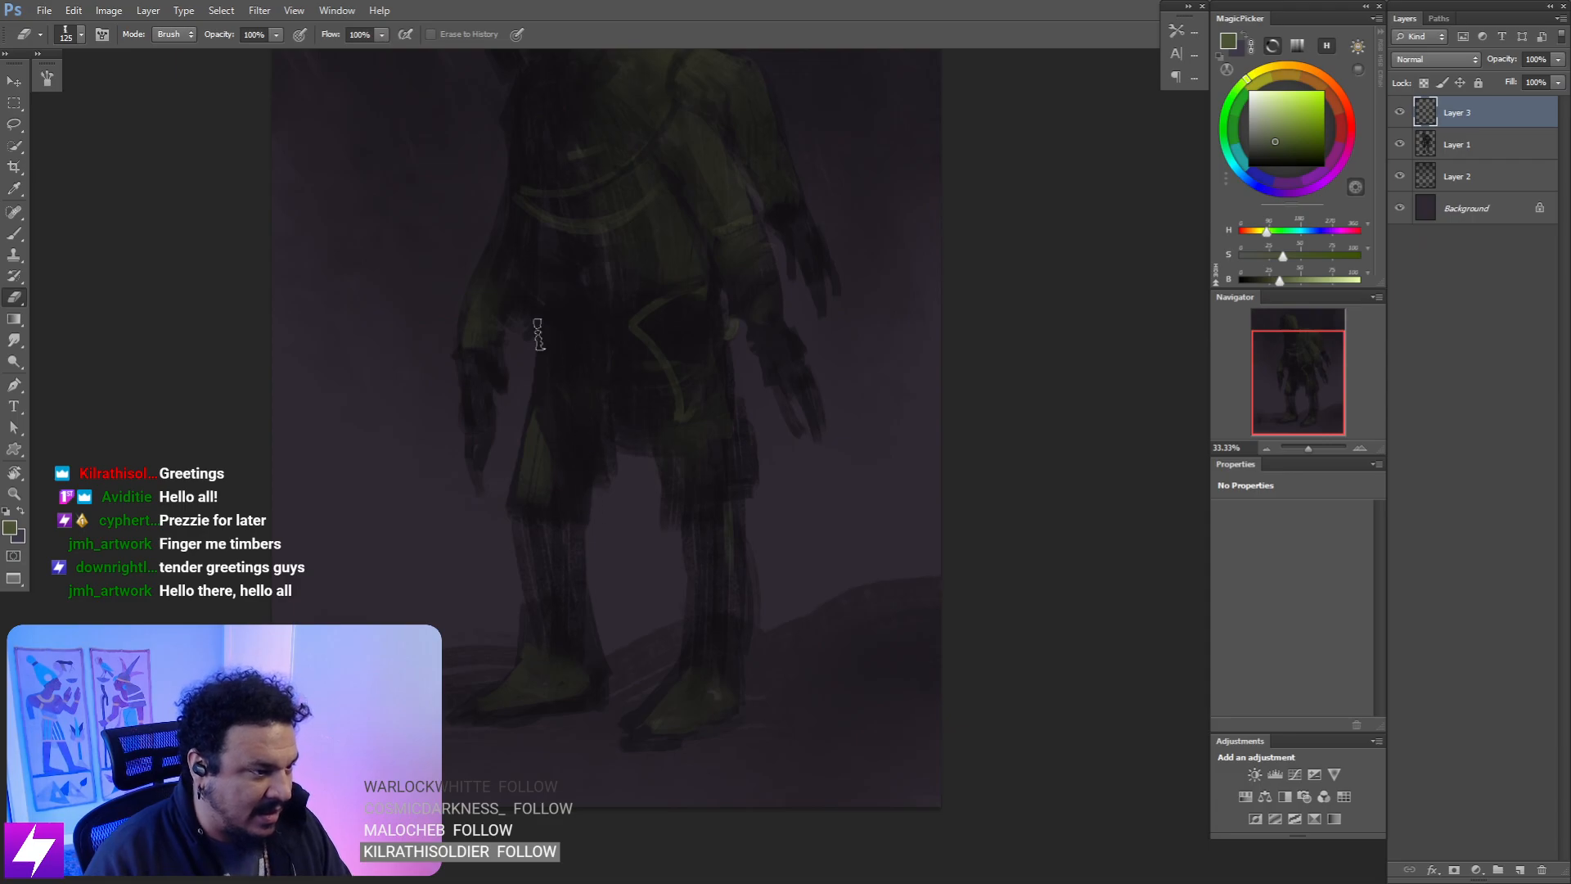
key("ctrl+minus")
key("ctrl+minus")
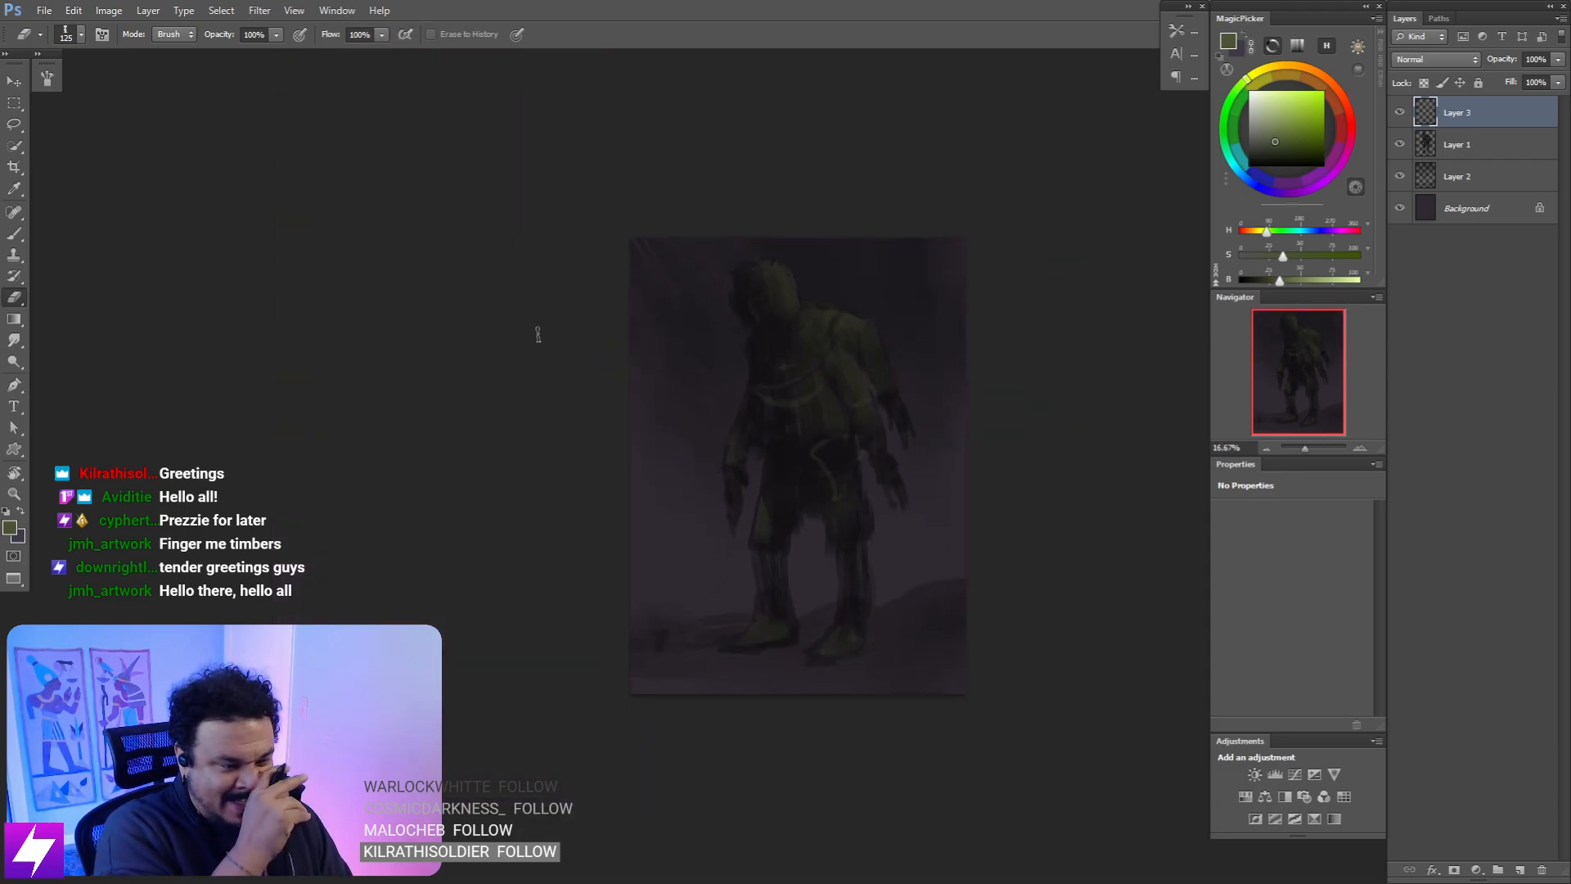
left_click_drag(717, 350, 683, 373)
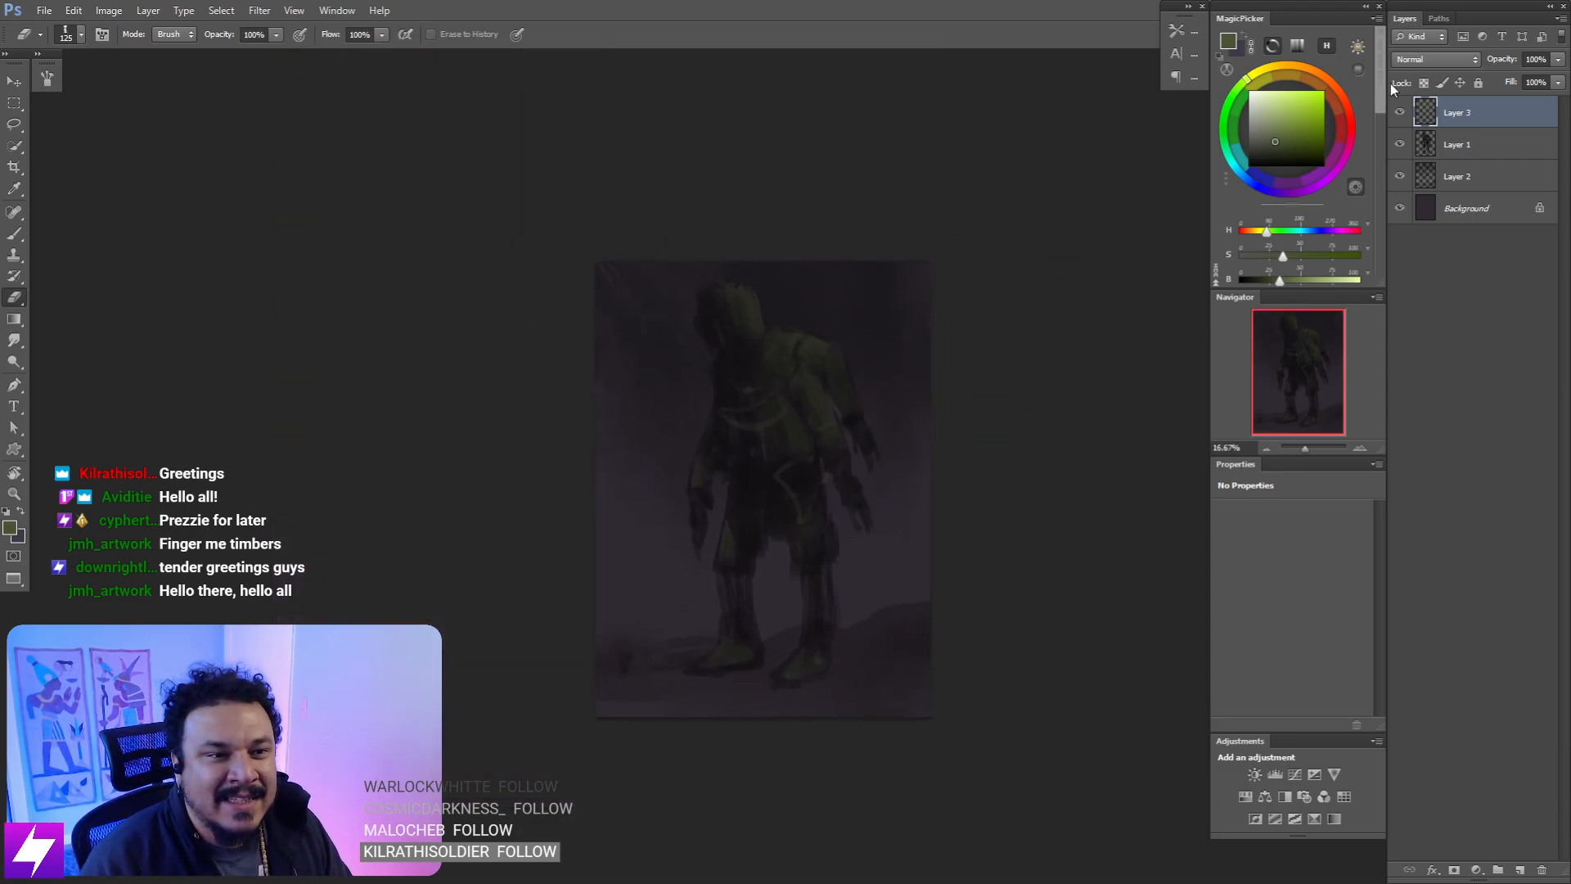
- Sample a dark olive from the hood and square off its top with an 80 px brush
key("ctrl+plus")
mouse_move(856, 416)
left_mouse_down()
mouse_move(816, 428)
mouse_move(862, 484)
left_mouse_up()
key("b")
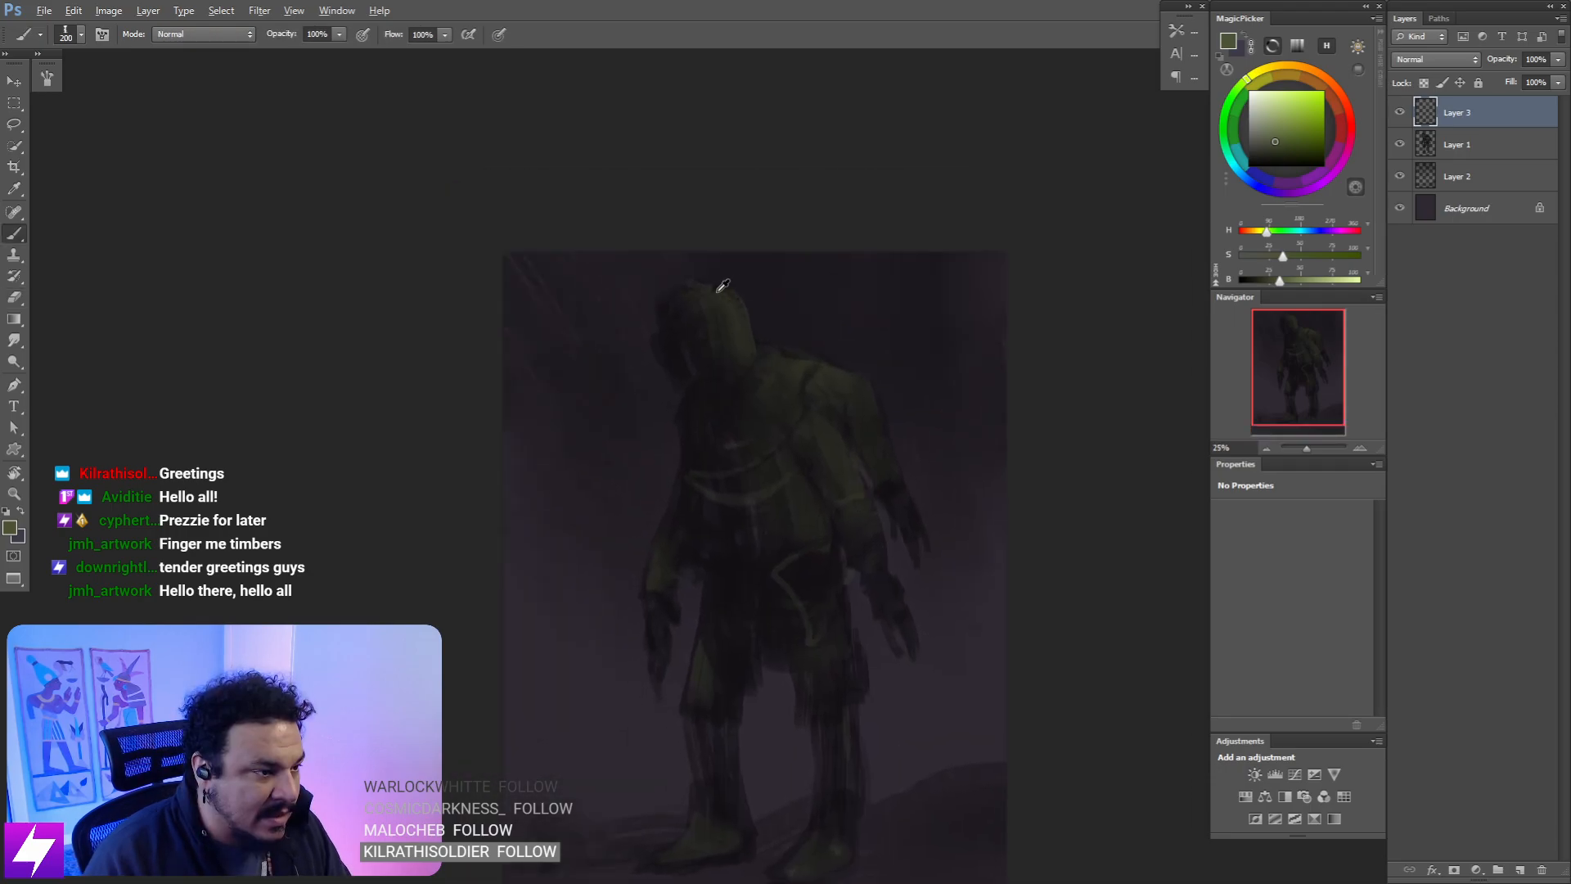
left_click(734, 297, "alt")
key("bracketleft")
key("bracketleft")
key("bracketleft")
key("bracketleft")
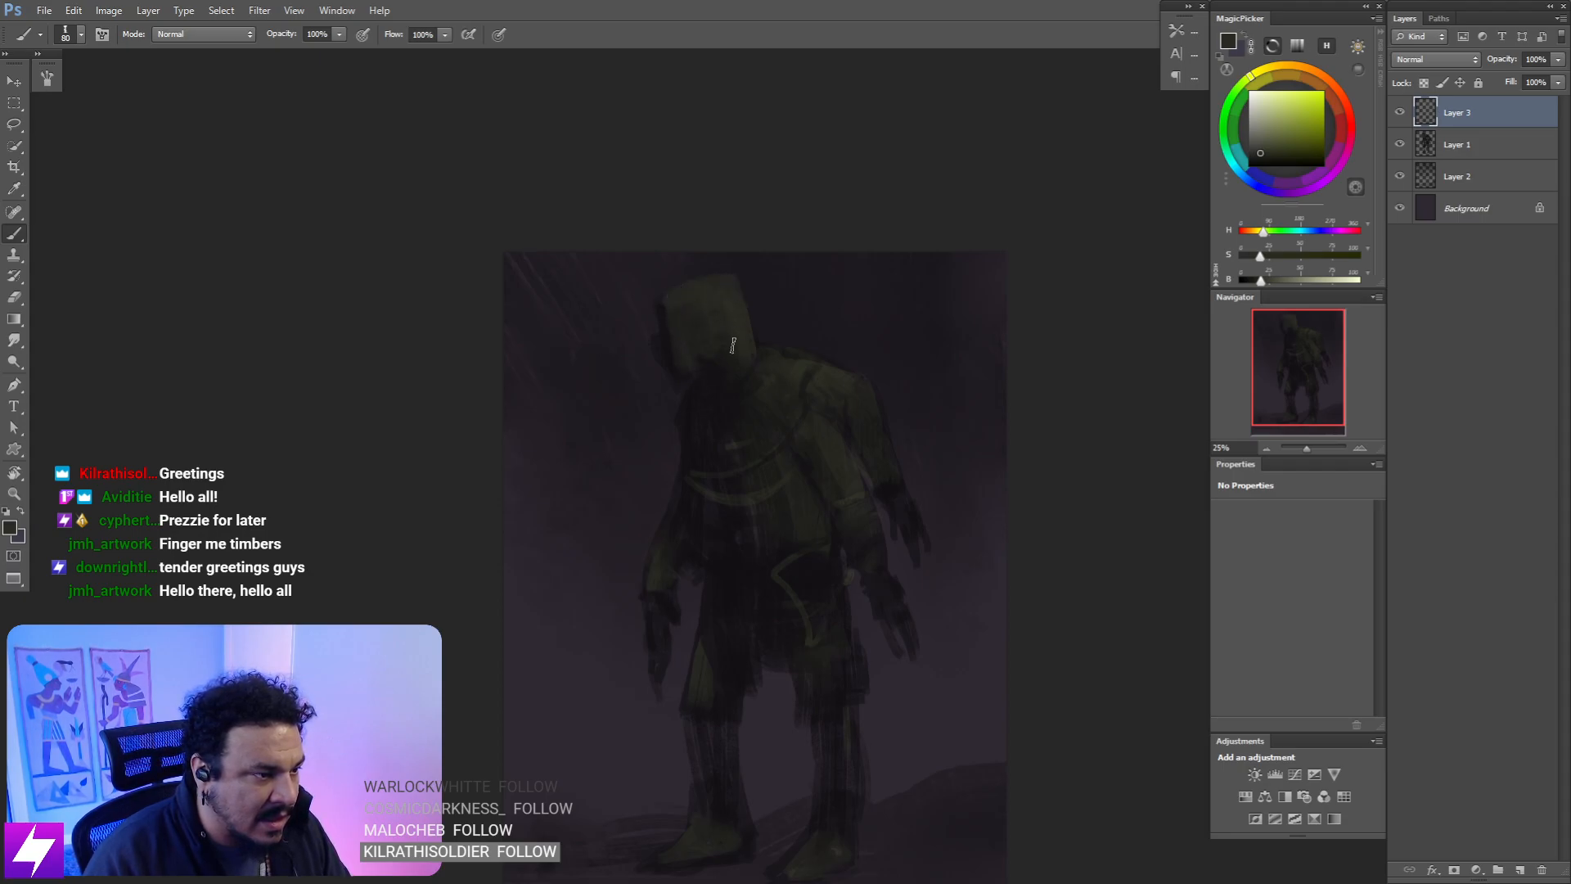
- Darken the front of the hood and face area with a sampled near-black purple at 125 px
left_click(709, 367, "alt")
key("bracketright")
key("bracketright")
key("bracketright")
mouse_move(671, 308)
left_mouse_down()
mouse_move(692, 301)
mouse_move(684, 334)
left_mouse_up()
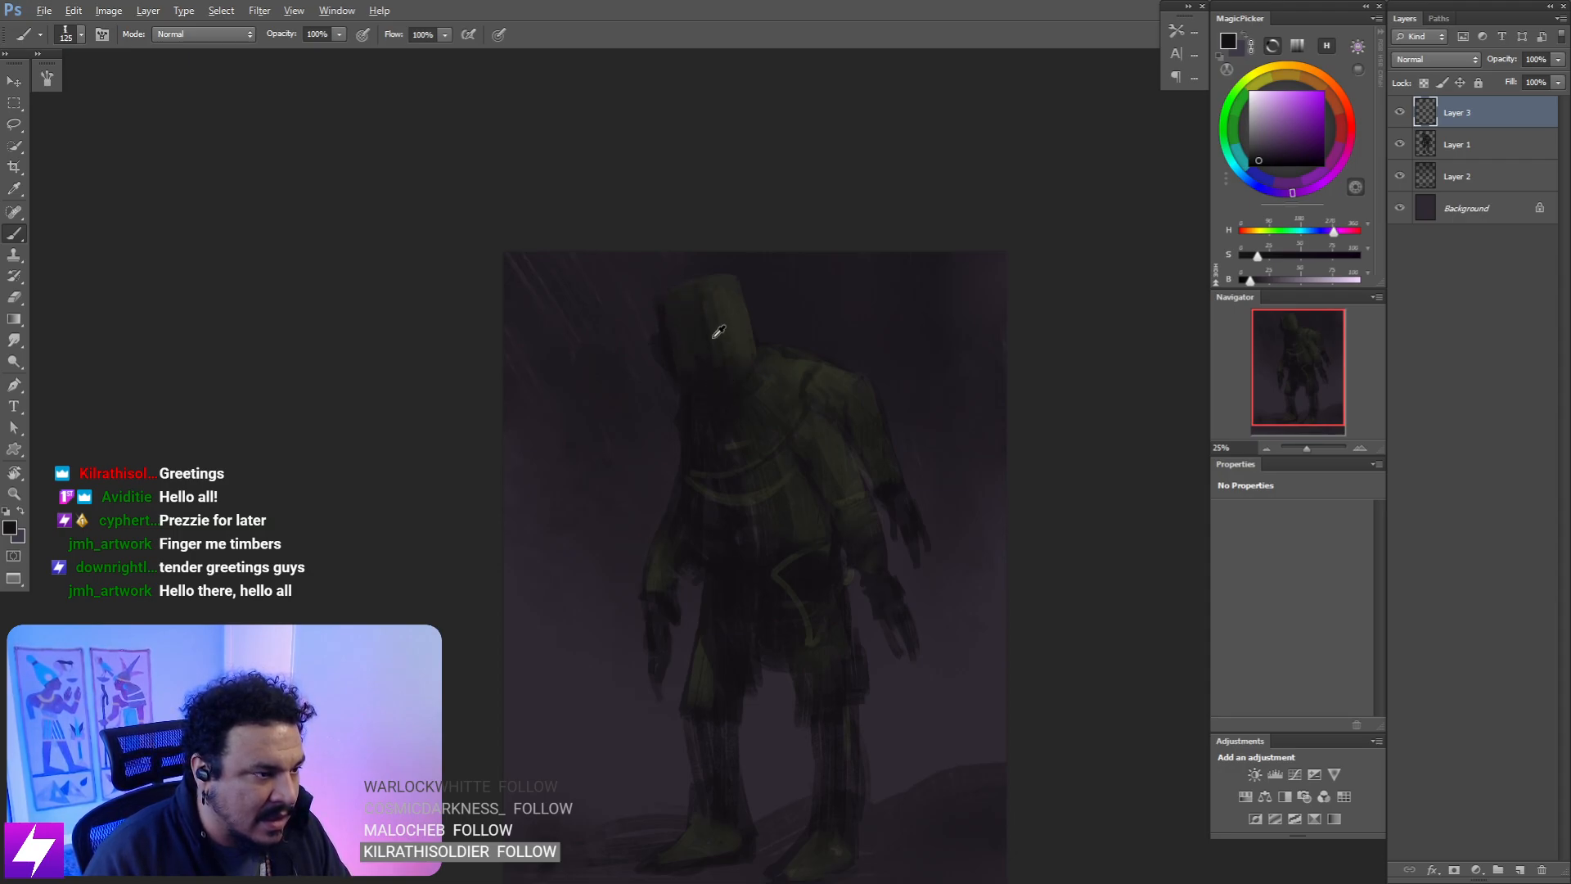
left_click(711, 355, "alt")
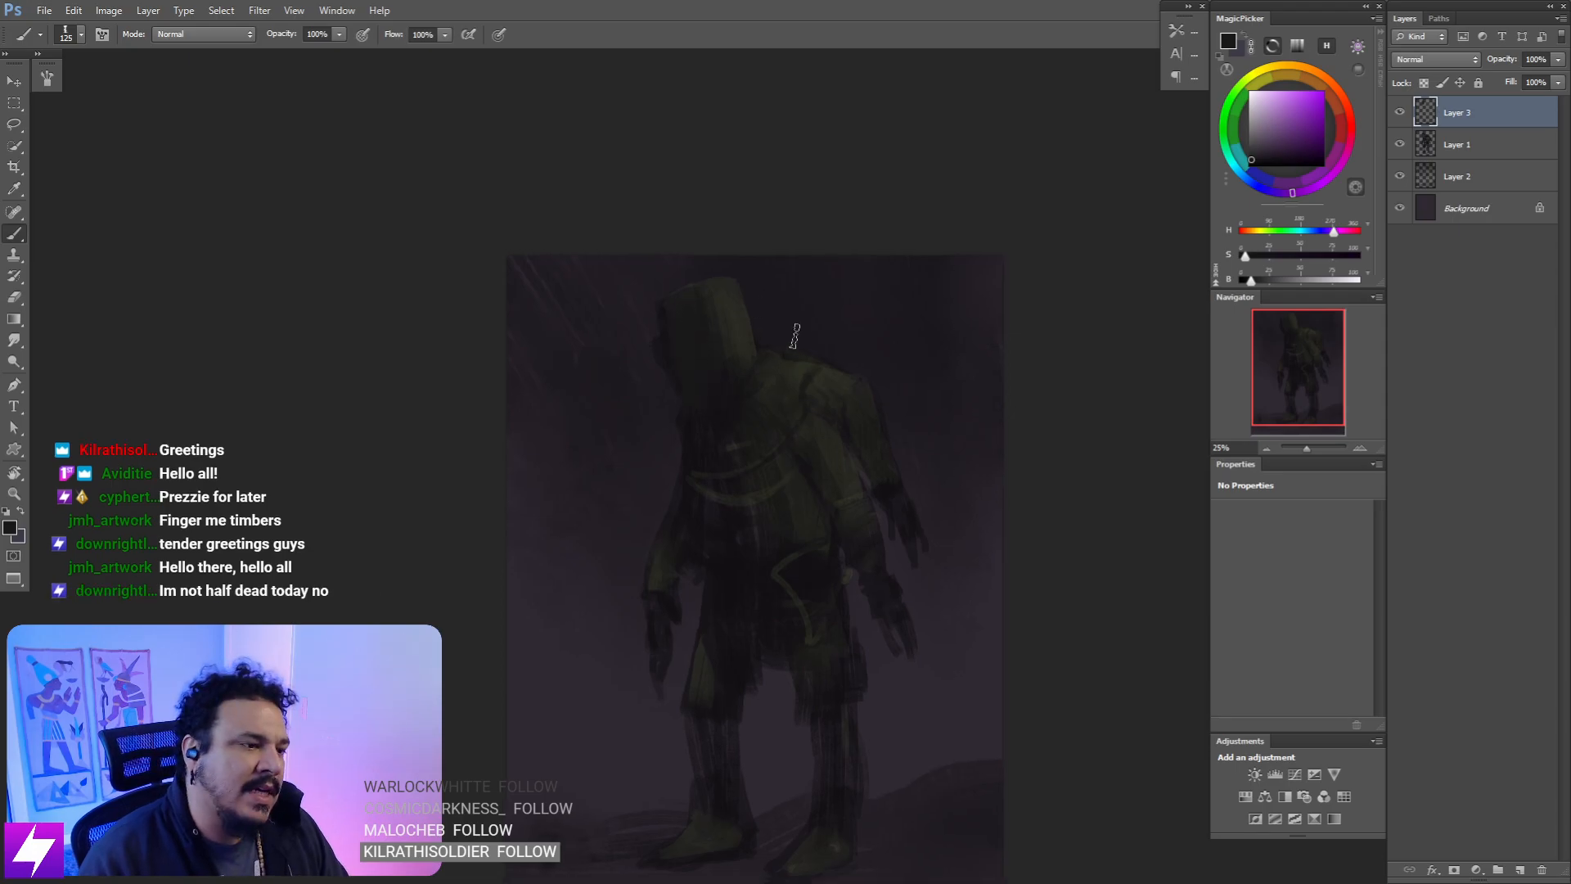
- Mirror the canvas horizontally and darken the chest and belly with a 100 to 300 px brush
key("ctrl+minus")
key("ctrl+minus")
key("ctrl+shift+h")
key("ctrl+plus")
key("ctrl+plus")
left_click_drag(843, 333, 850, 400)
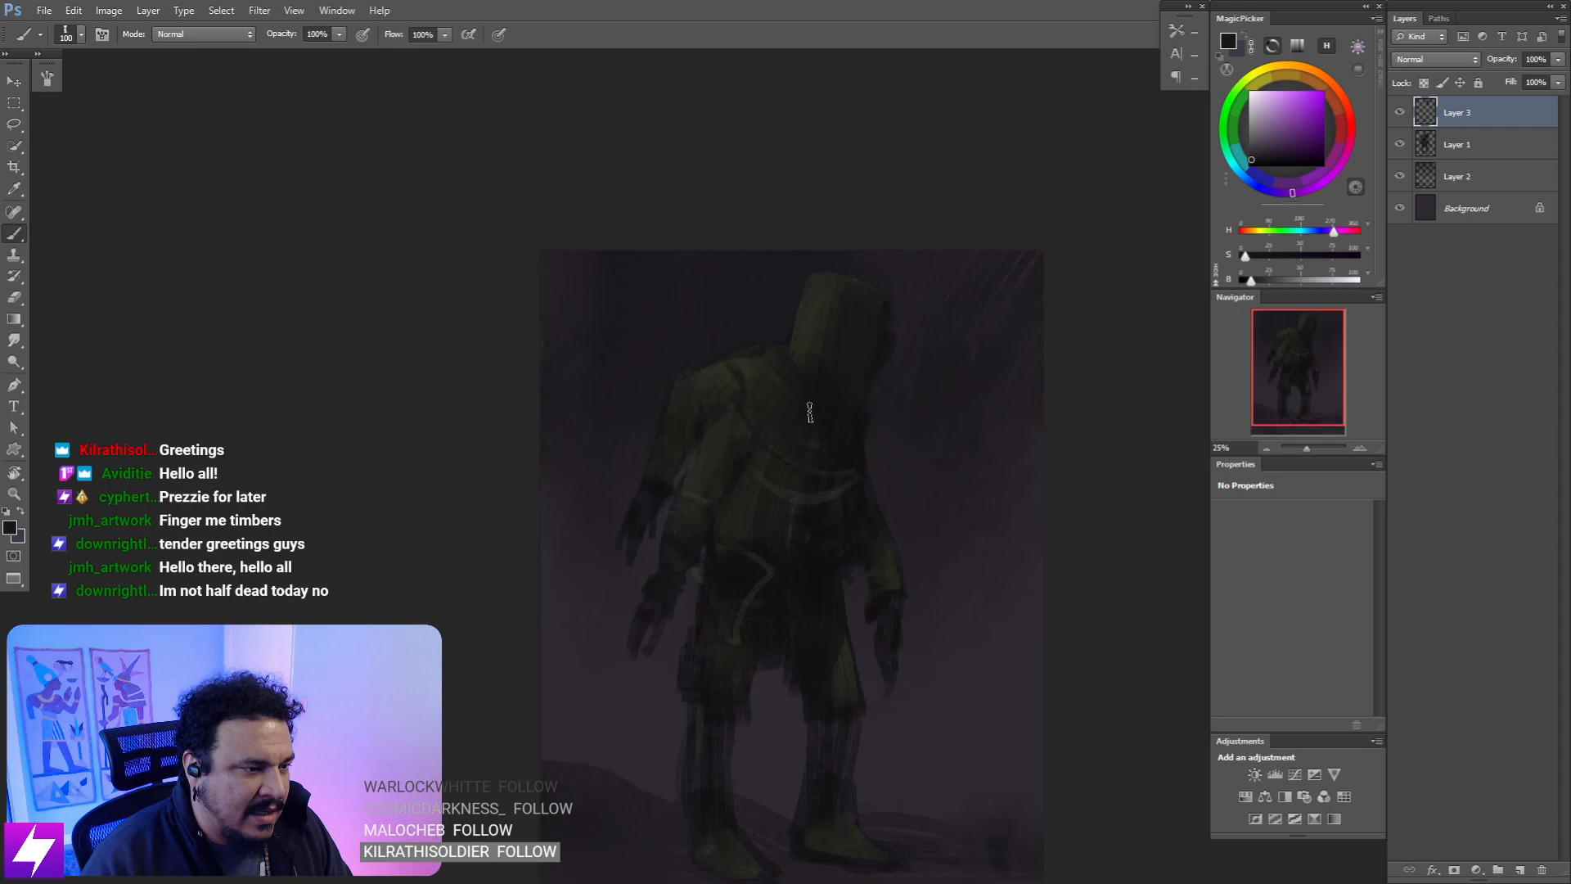
key("bracketright")
key("bracketright")
key("bracketright")
key("bracketright")
key("bracketright")
key("bracketright")
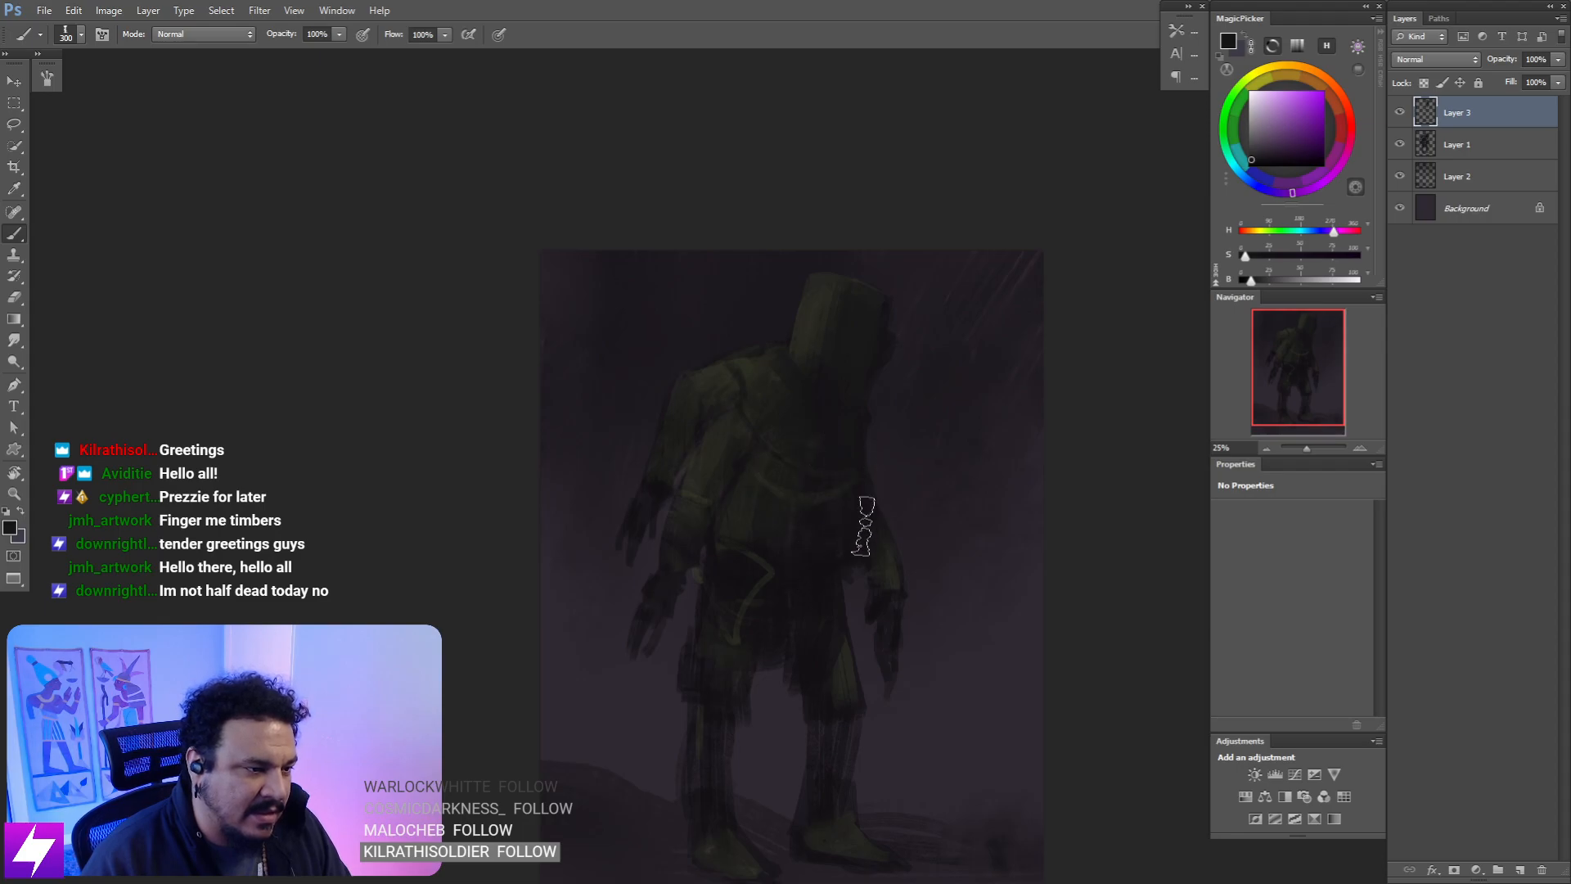
- Mirror the canvas back and examine the whole figure at small and larger scale
scroll(830, 487, "down", 3)
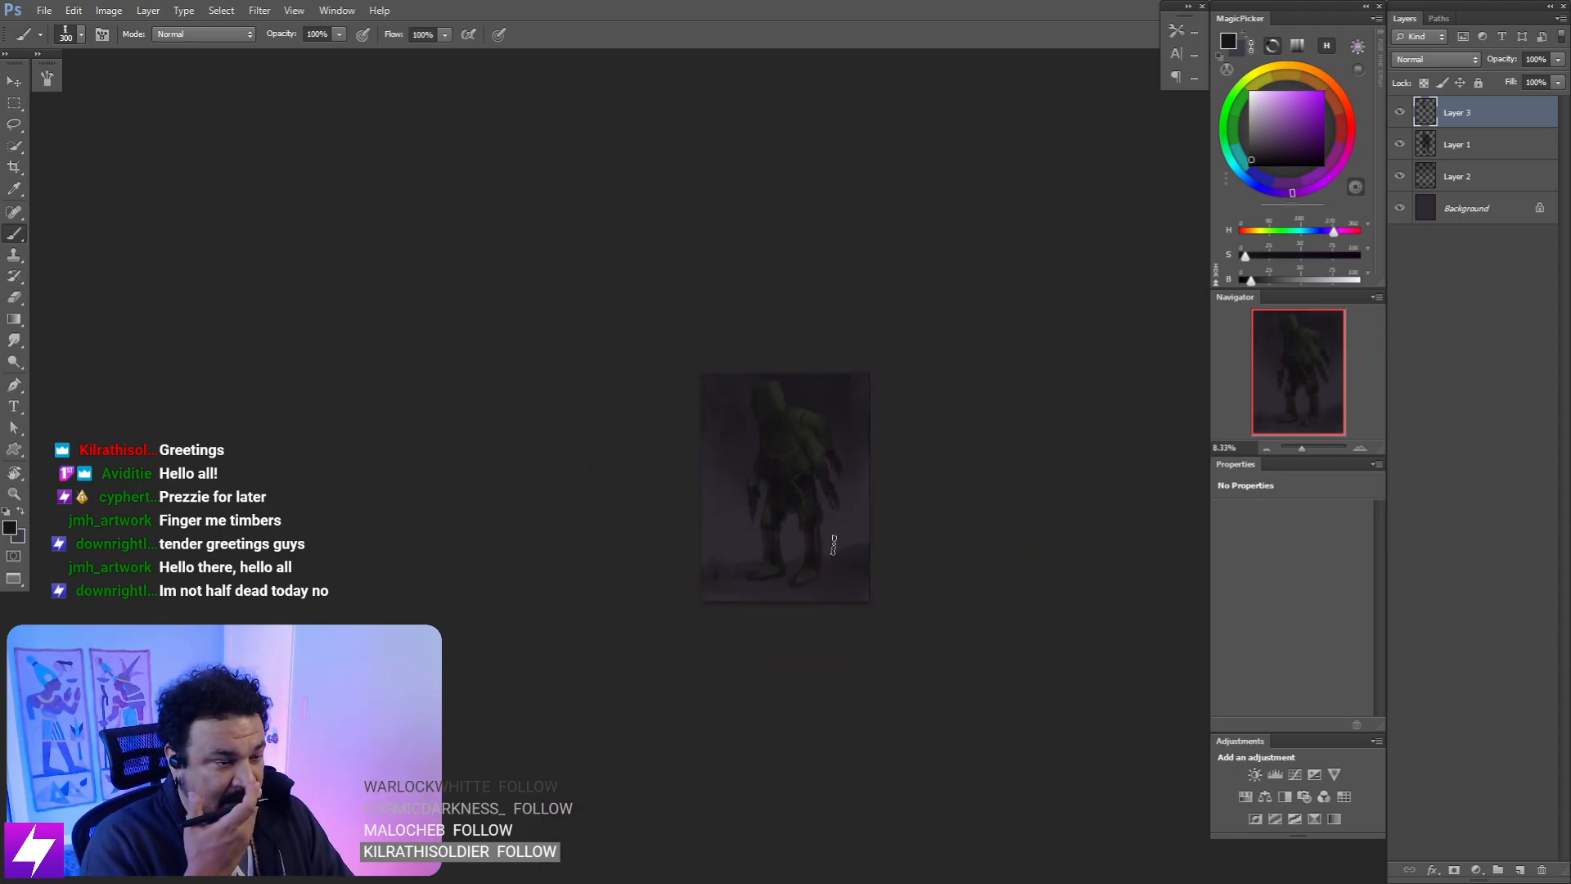
scroll(835, 552, "up", 1)
scroll(833, 545, "up", 2)
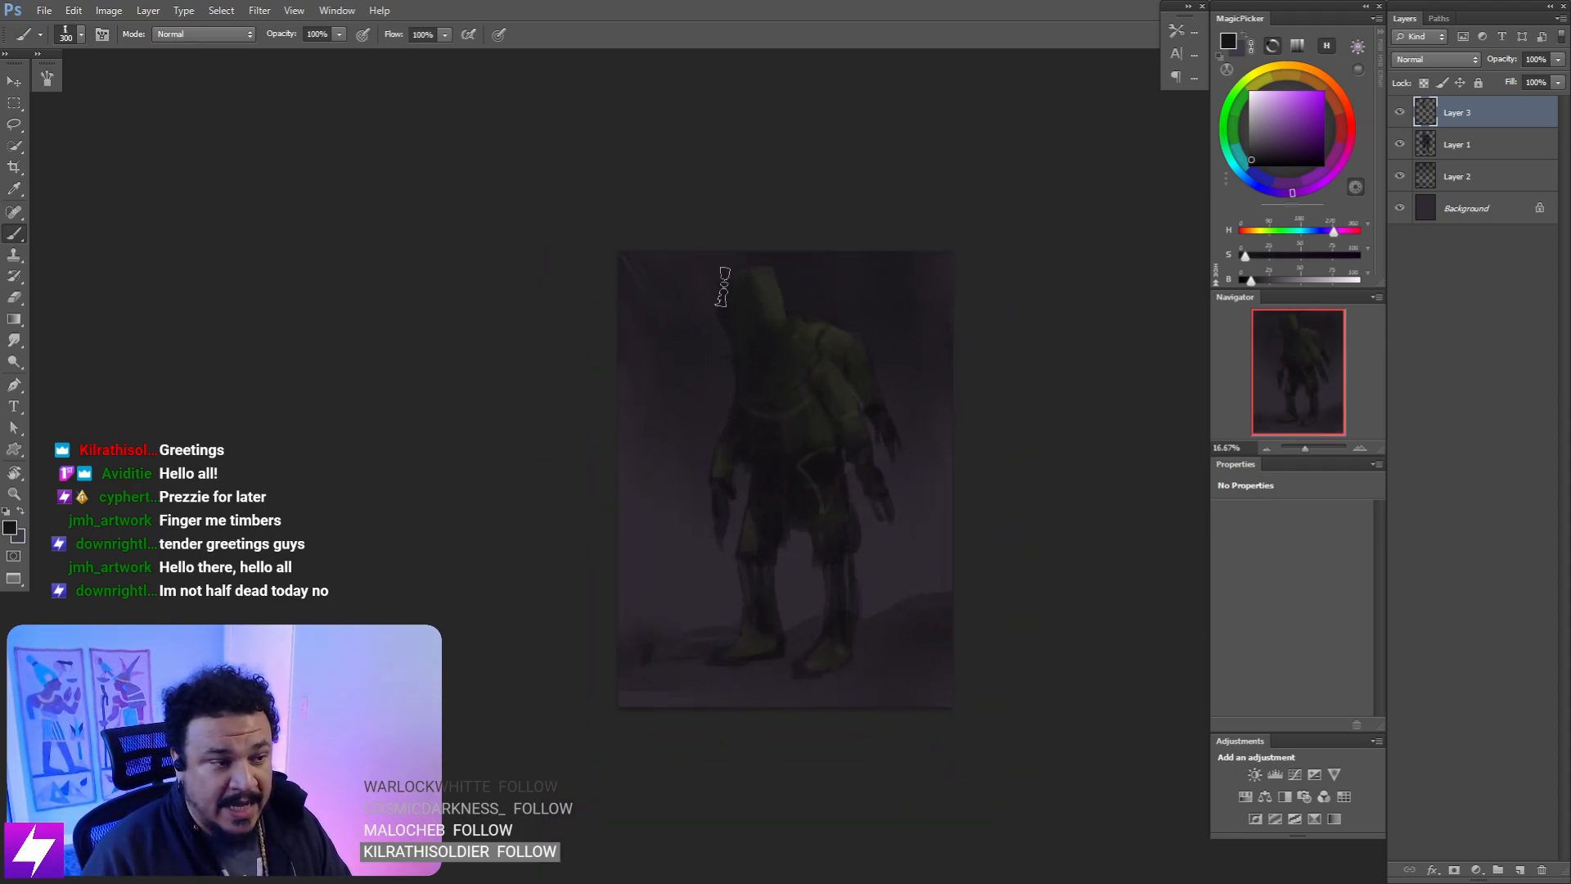
left_click_drag(697, 488, 722, 516)
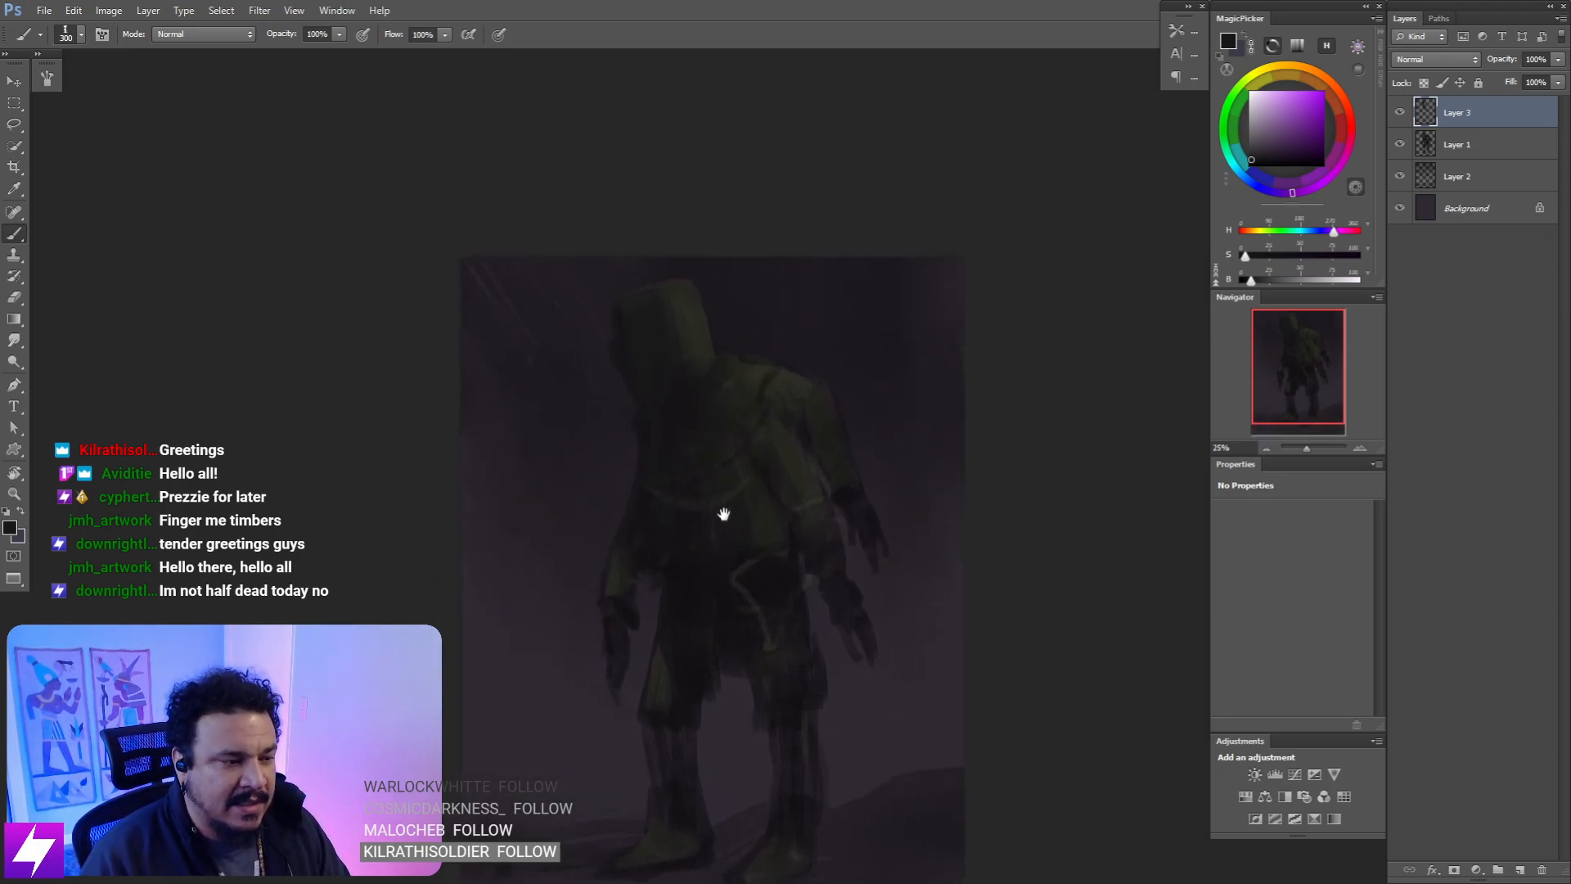
left_click_drag(671, 597, 717, 501)
left_click_drag(750, 552, 723, 557)
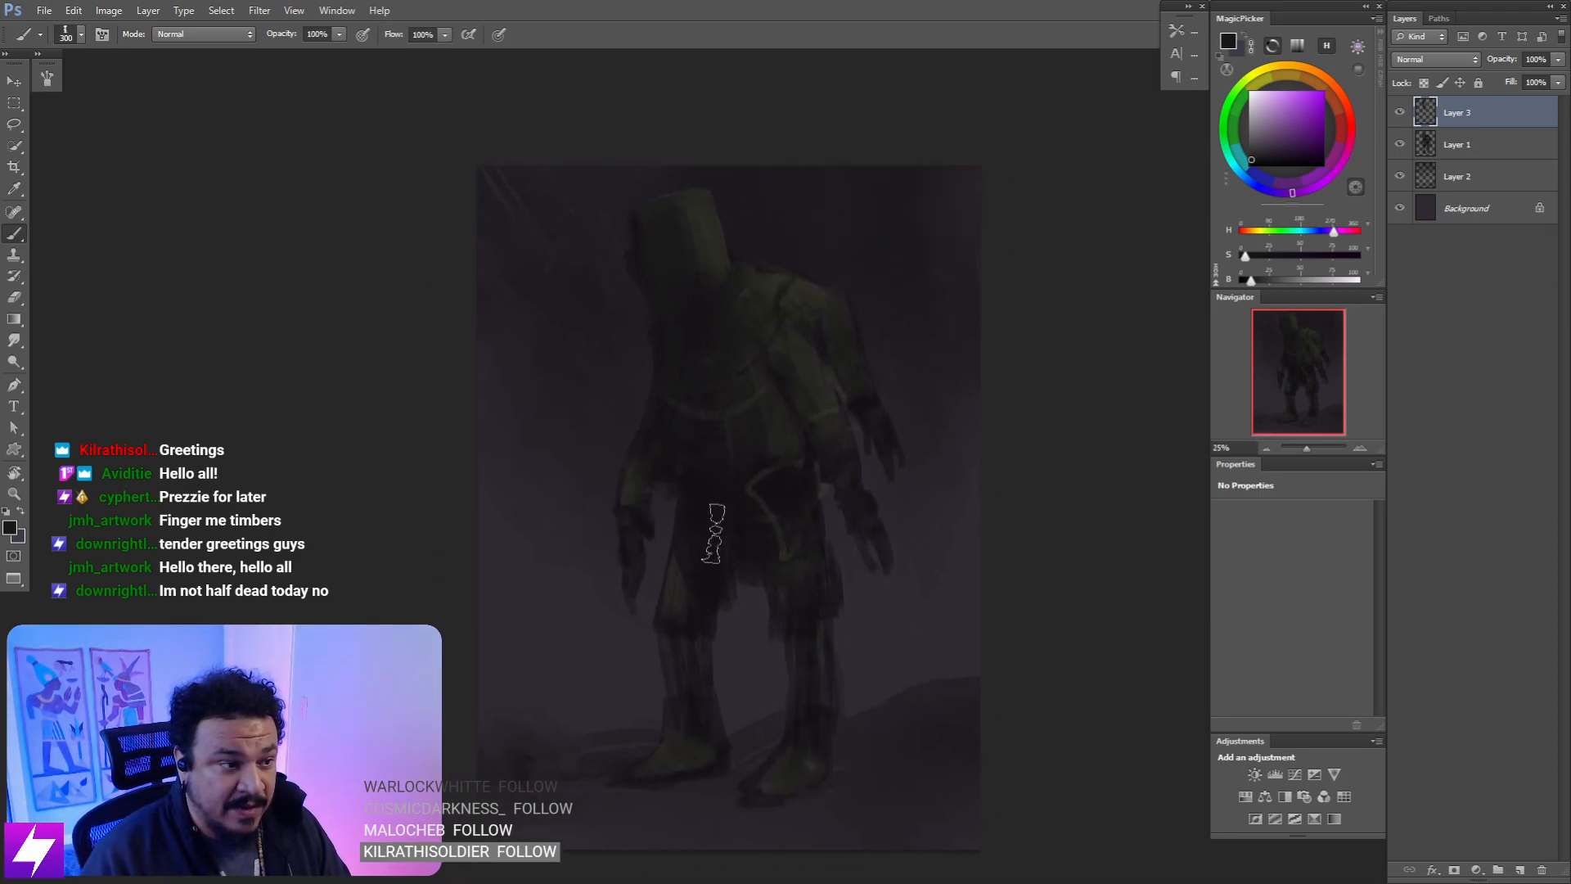
- Darken the lower garment and upper legs with a sampled dark purple at 90 px
left_click(695, 573, "alt")
key("bracketleft")
key("bracketleft")
key("bracketleft")
key("bracketleft")
key("bracketleft")
key("bracketleft")
key("bracketleft")
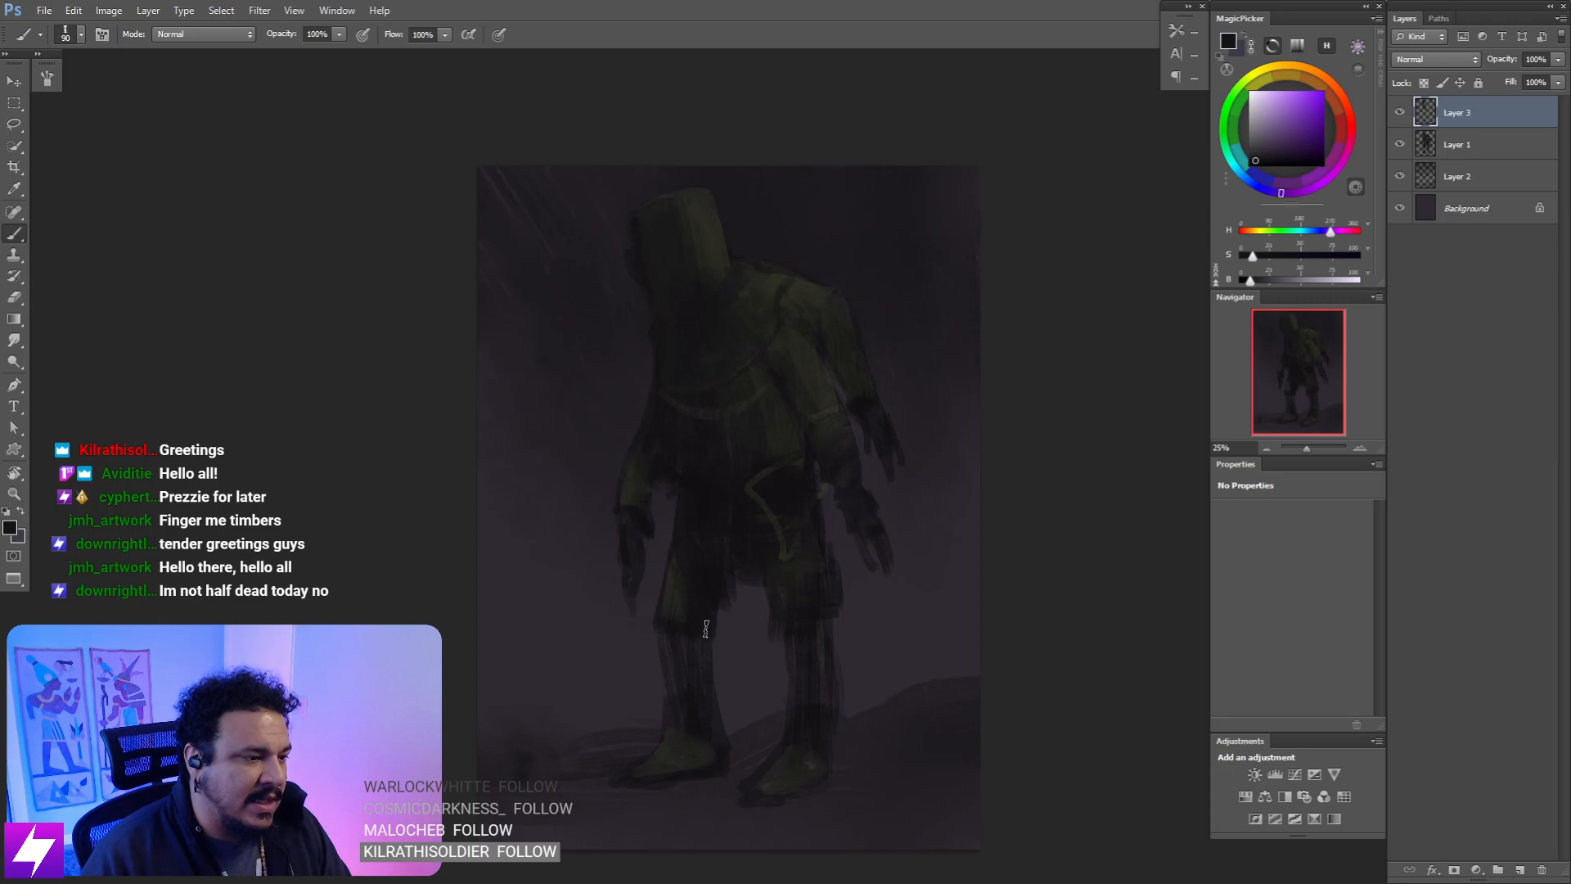
- Sample near-black from the waist and cover the green on the front forearm with a 60 to 100 px brush
left_click(708, 480, "alt")
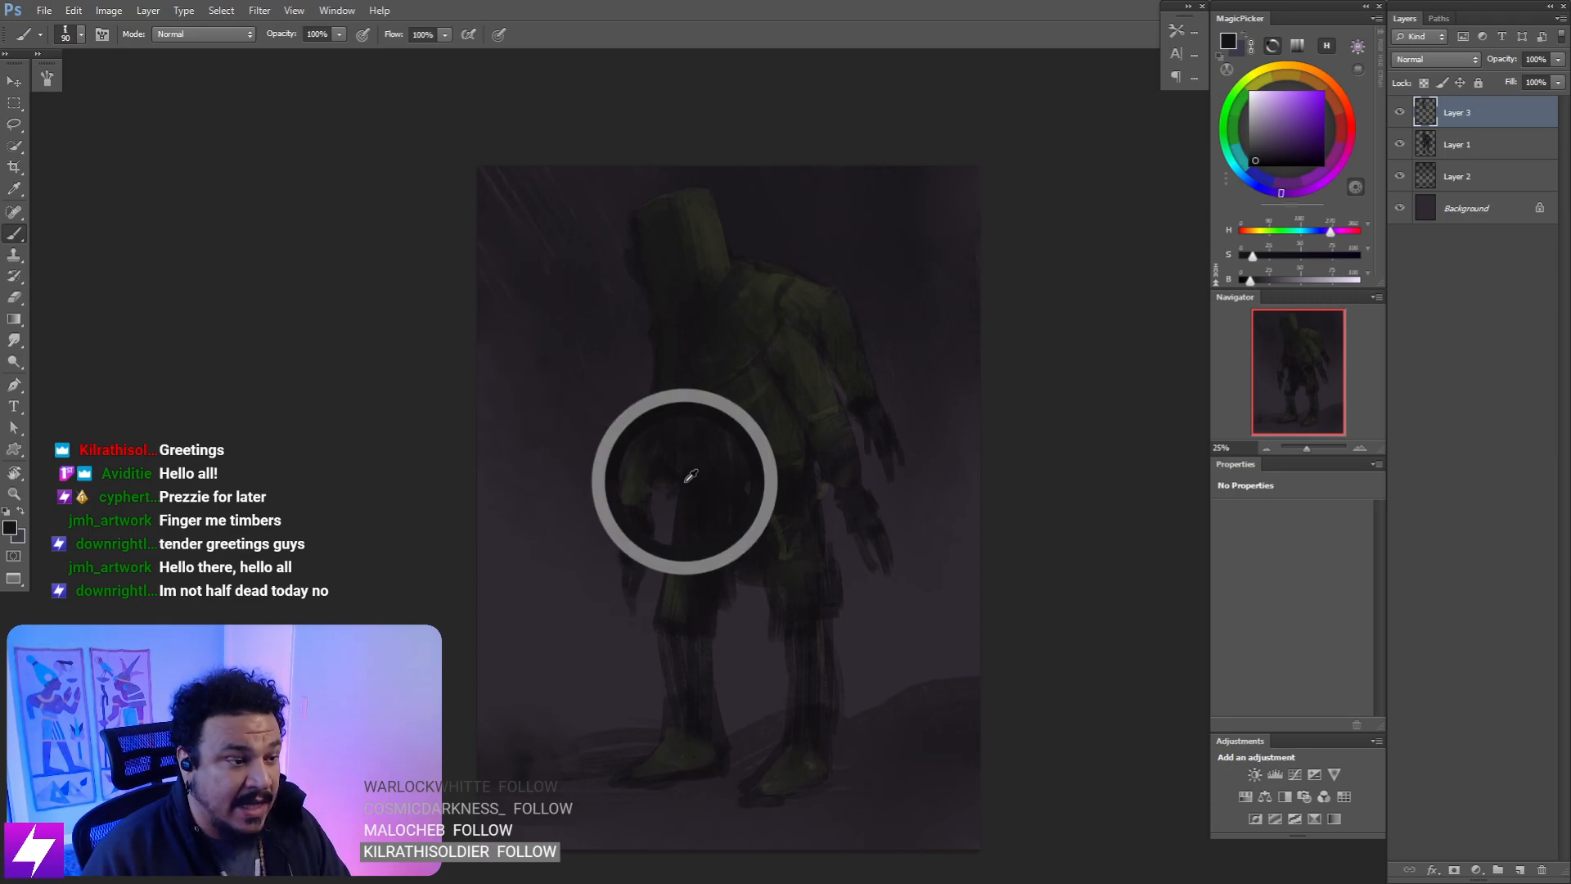
key("bracketleft")
key("bracketleft")
key("bracketleft")
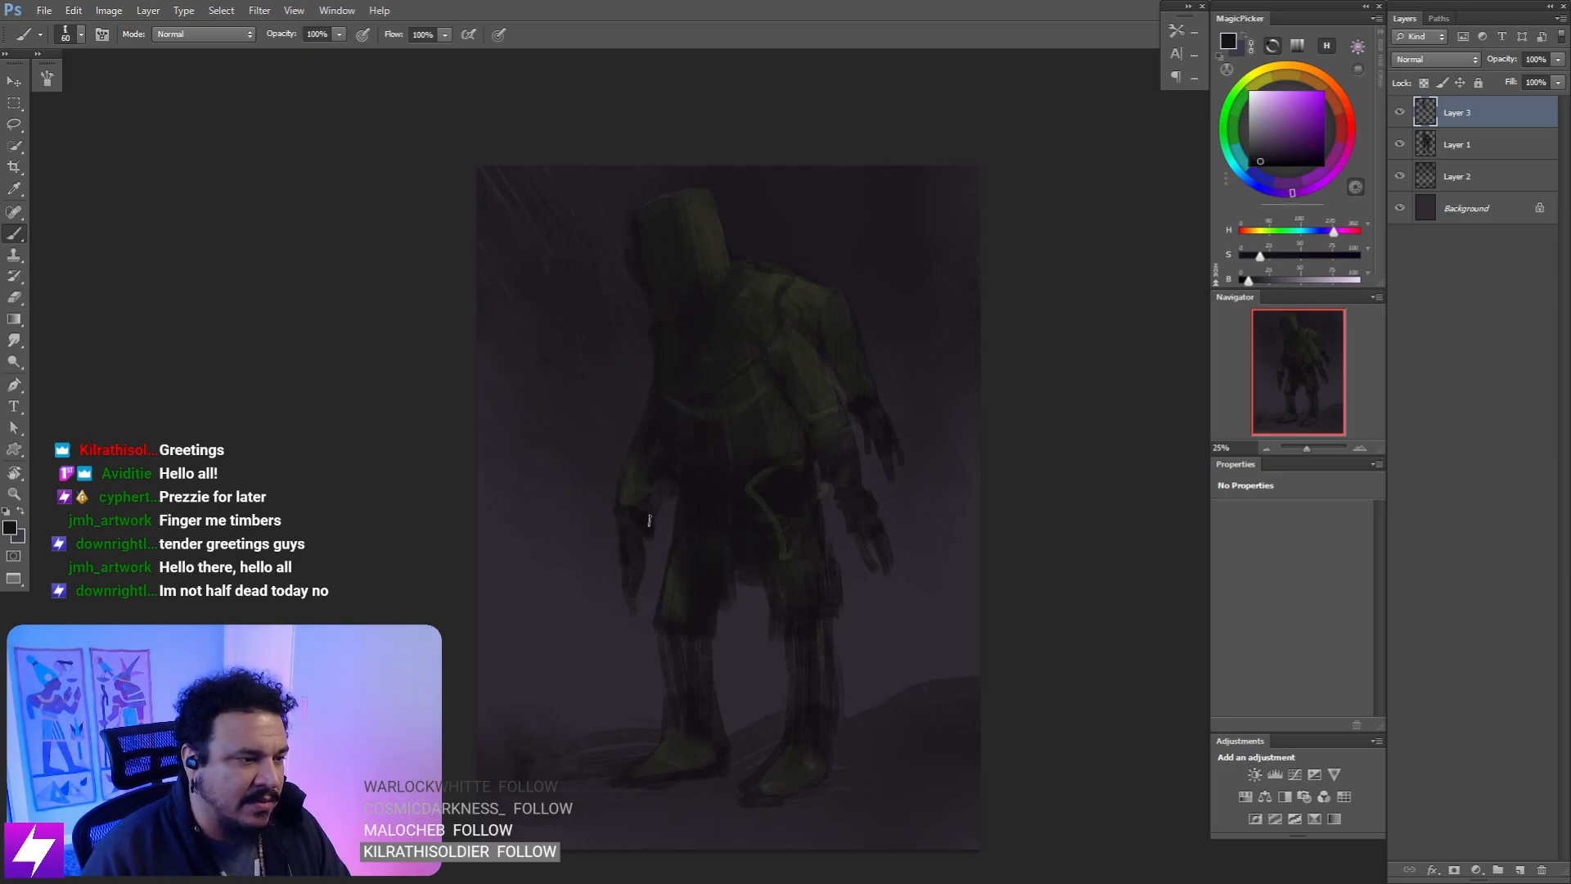
key("bracketright")
key("bracketright")
key("bracketright")
key("bracketright")
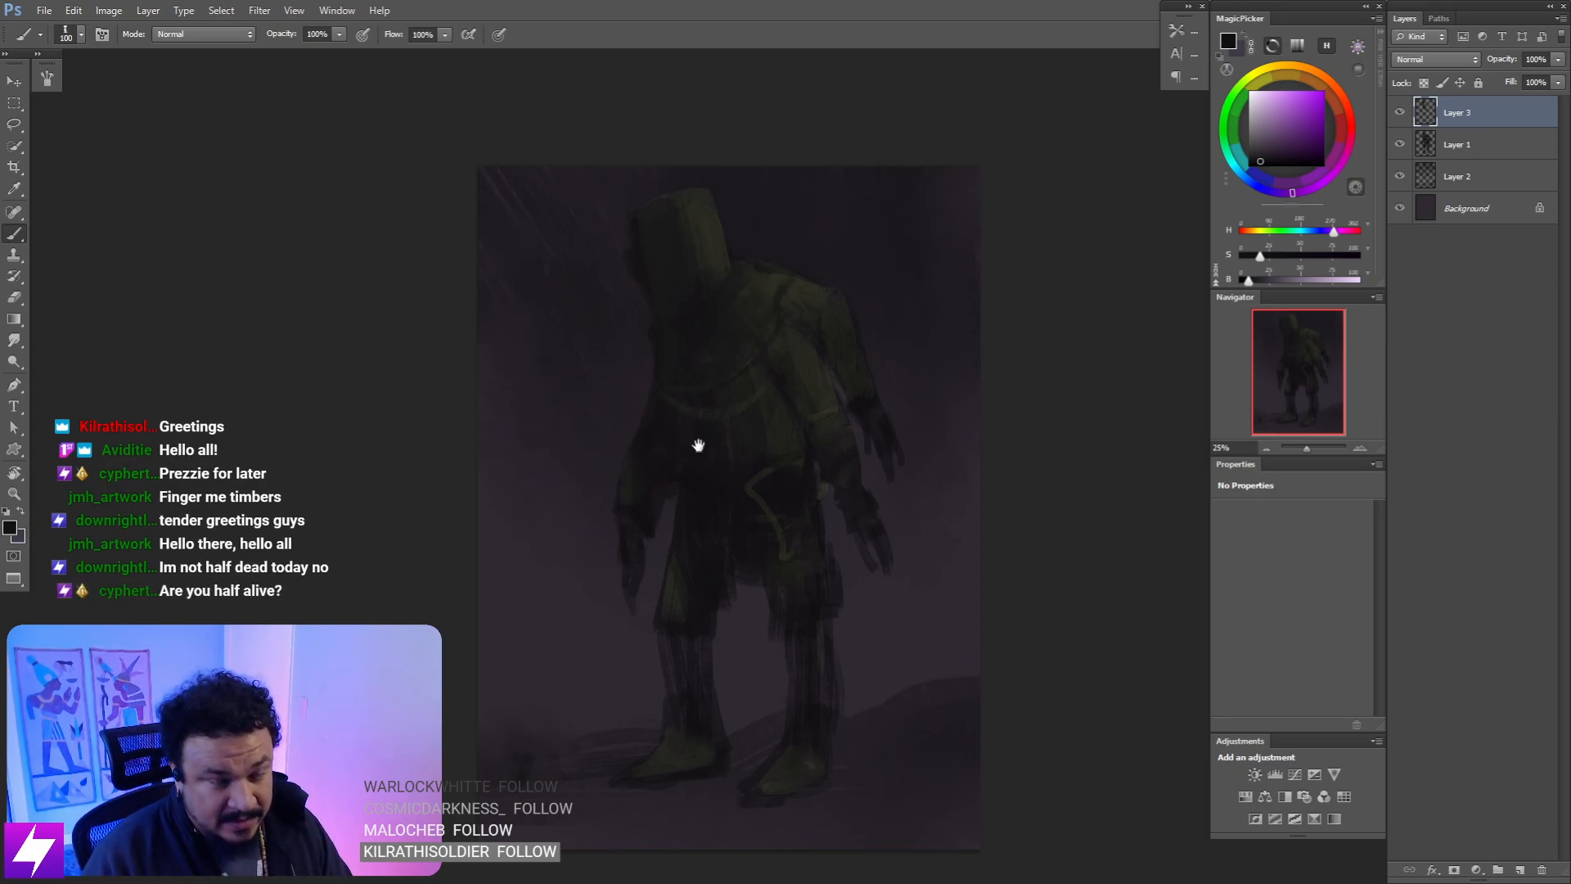
- Smudge the torso shading at 300 px and 50% strength, and mirror the canvas horizontally
left_click_drag(694, 480, 685, 465)
key("r")
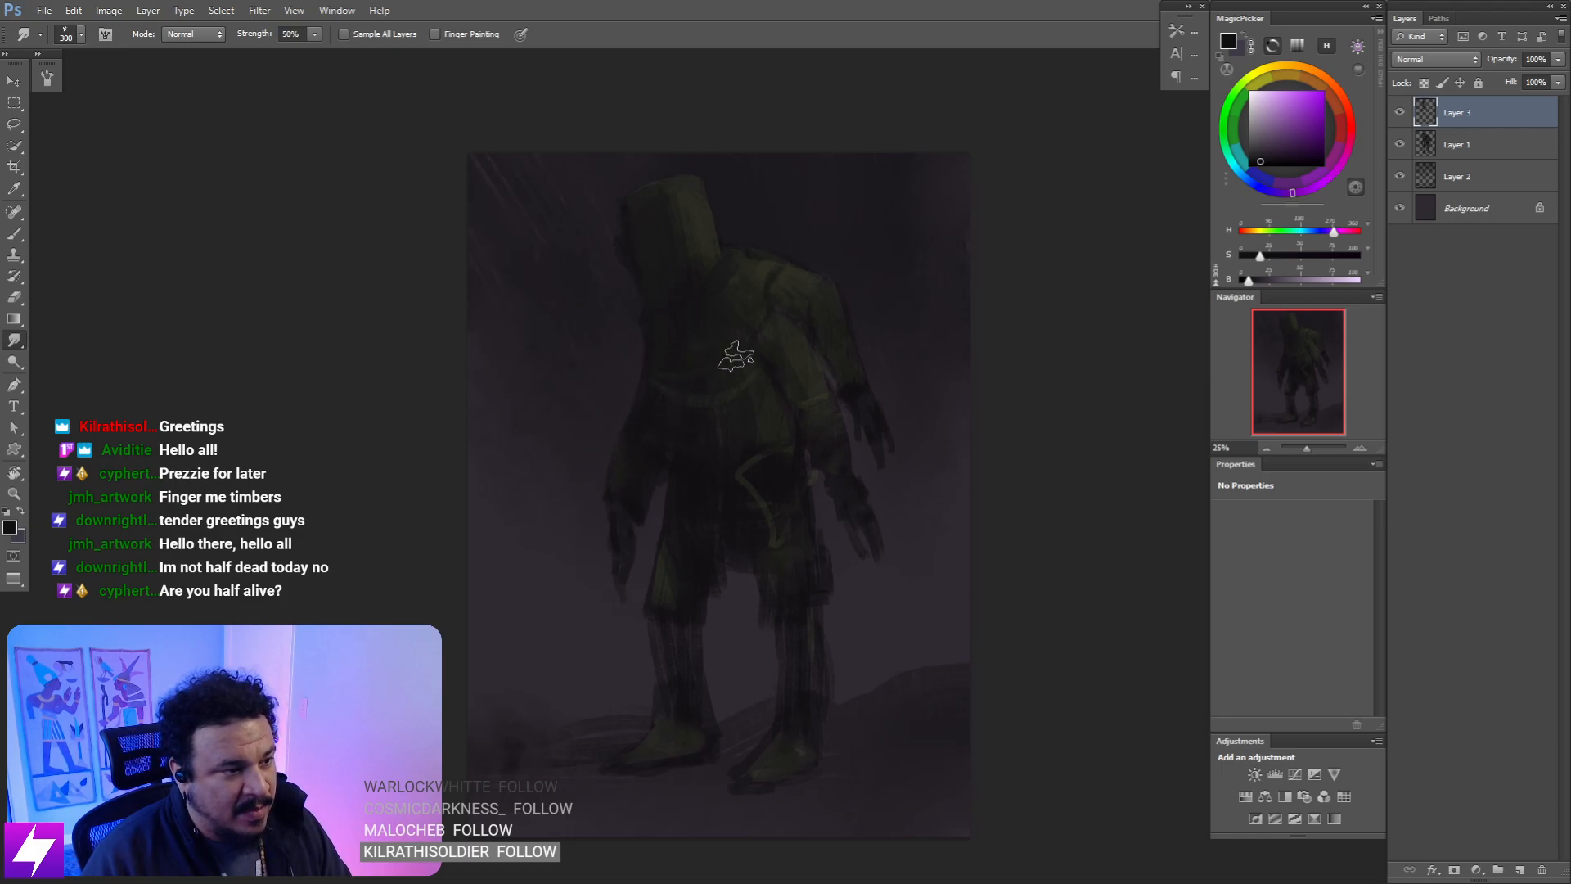
mouse_move(811, 429)
left_mouse_down()
mouse_move(808, 460)
mouse_move(760, 458)
mouse_move(792, 497)
mouse_move(773, 393)
mouse_move(766, 407)
mouse_move(784, 415)
left_mouse_up()
key("ctrl+minus")
key("ctrl+shift+h")
key("ctrl+plus")
- Paint the rear arms and lower wrist with dark olive sampled from the shoulder at 80 to 100 px, and smudge at 125 px
key("b")
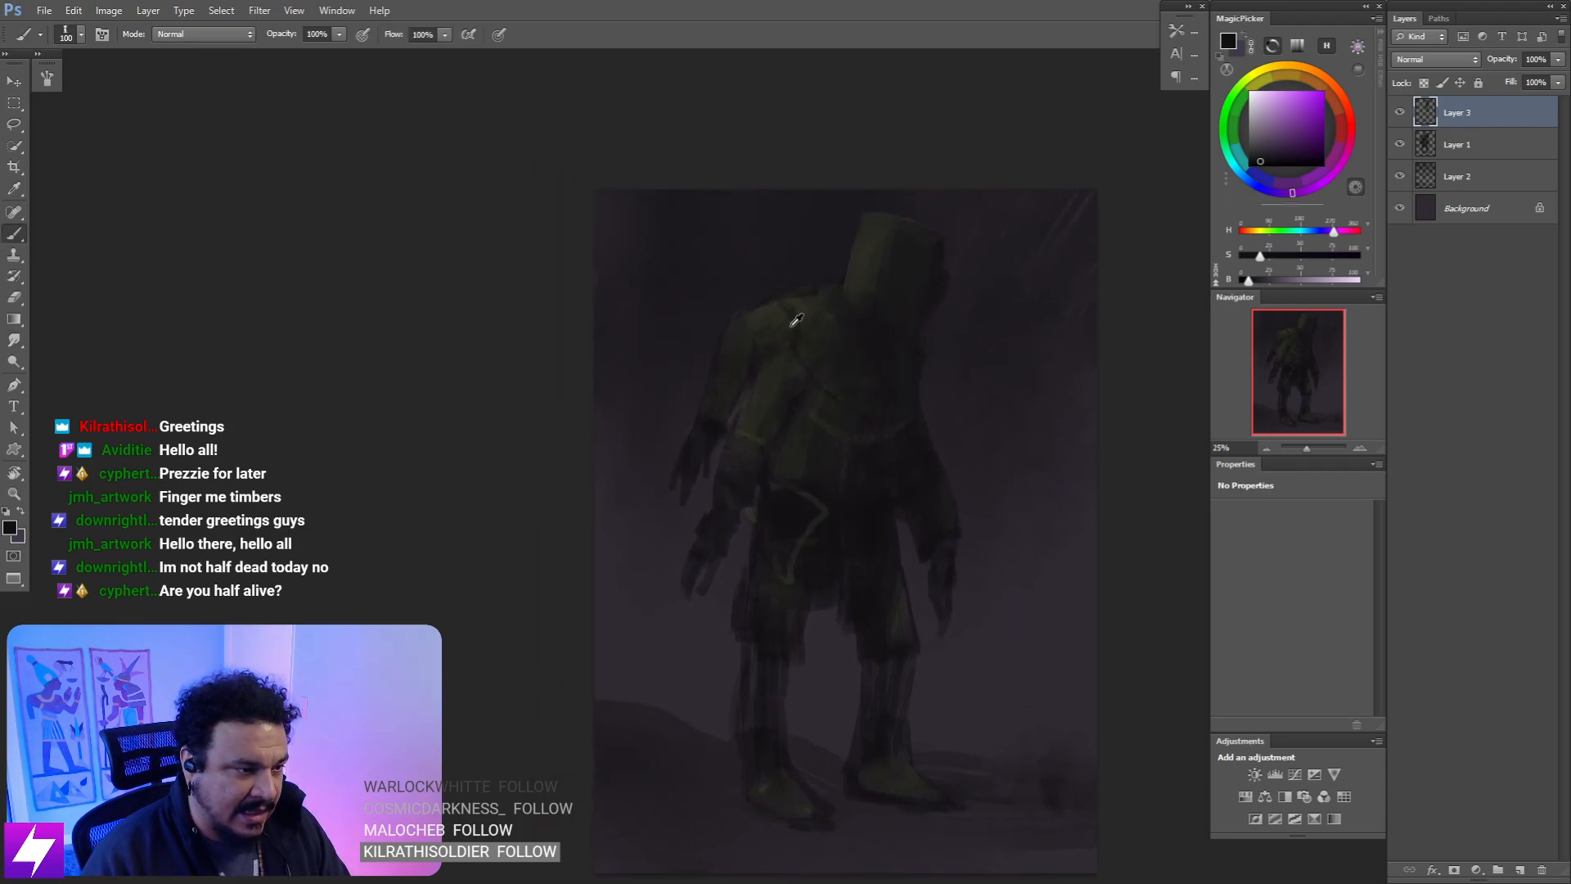
left_click(808, 298, "alt")
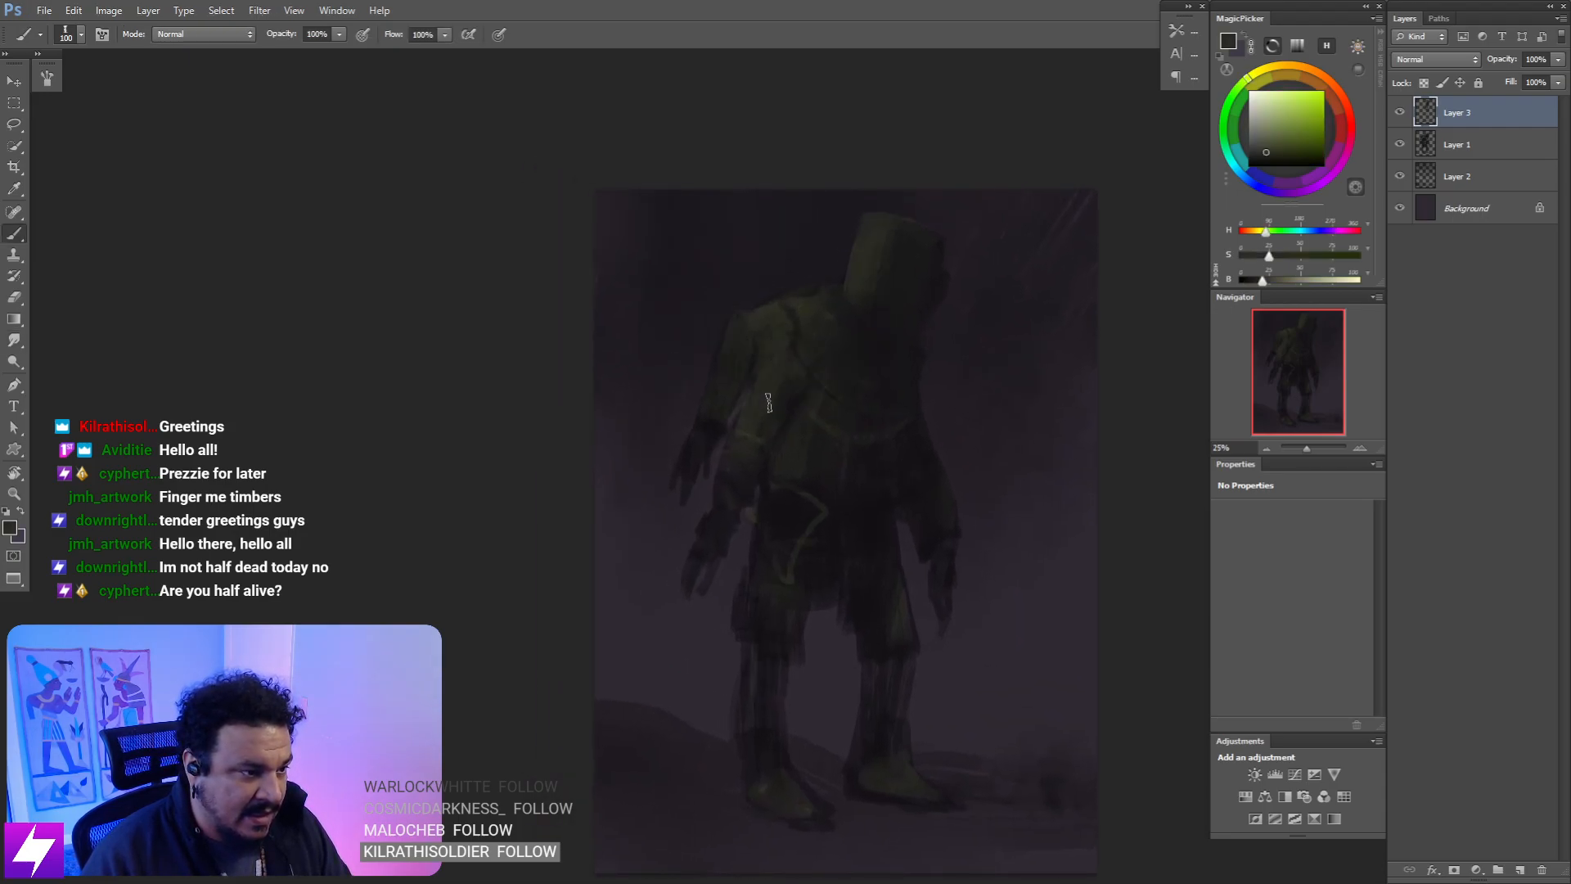
left_click_drag(805, 538, 793, 536)
left_click_drag(831, 459, 758, 511)
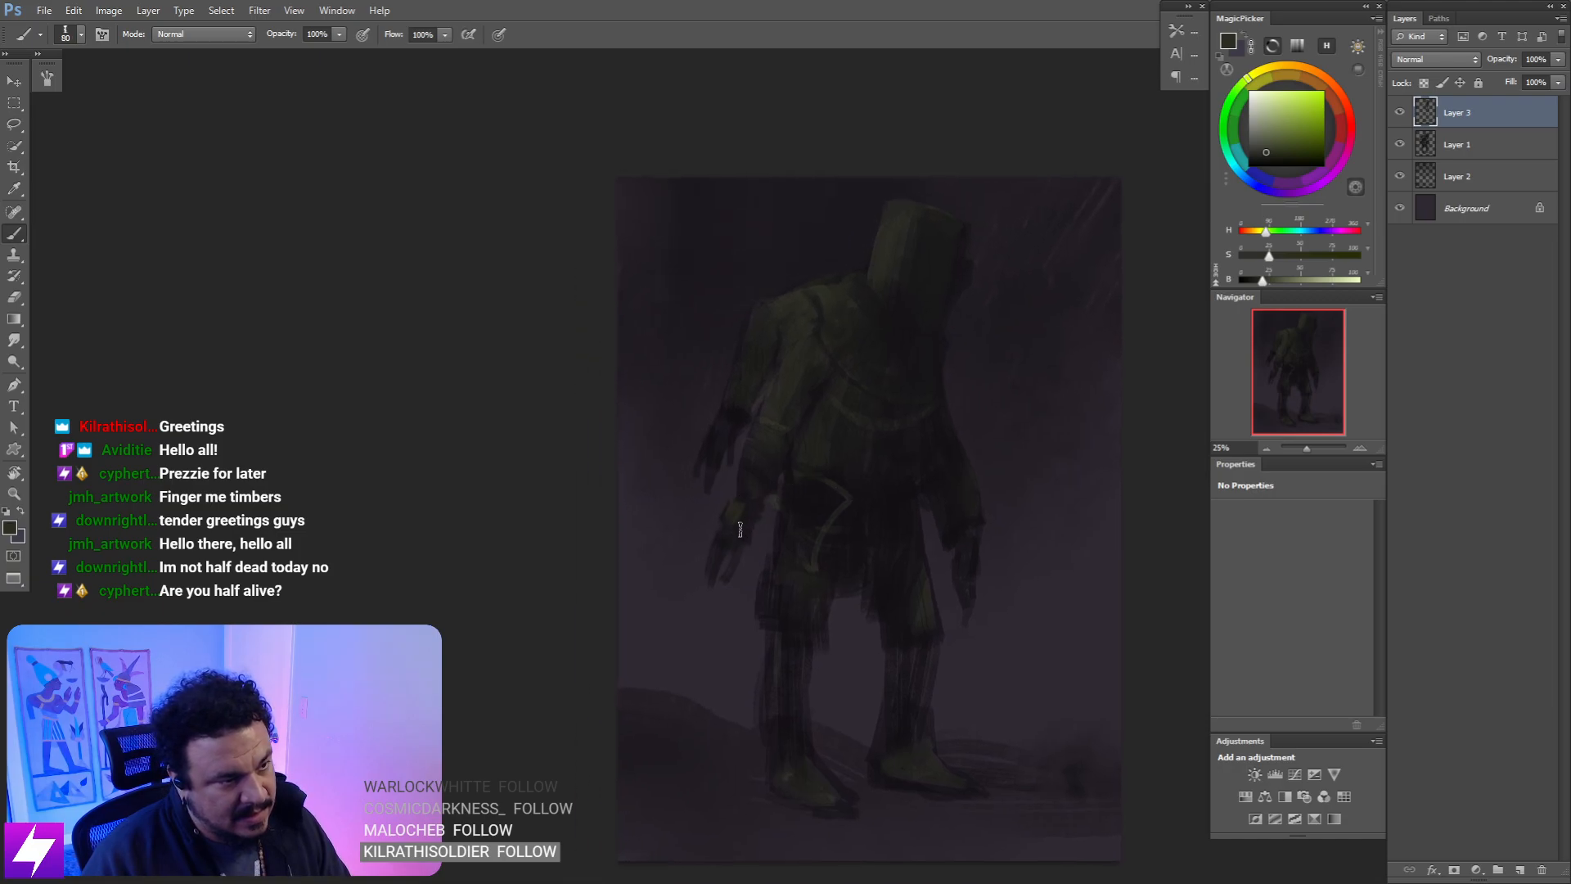
key("r")
left_click_drag(808, 477, 779, 520)
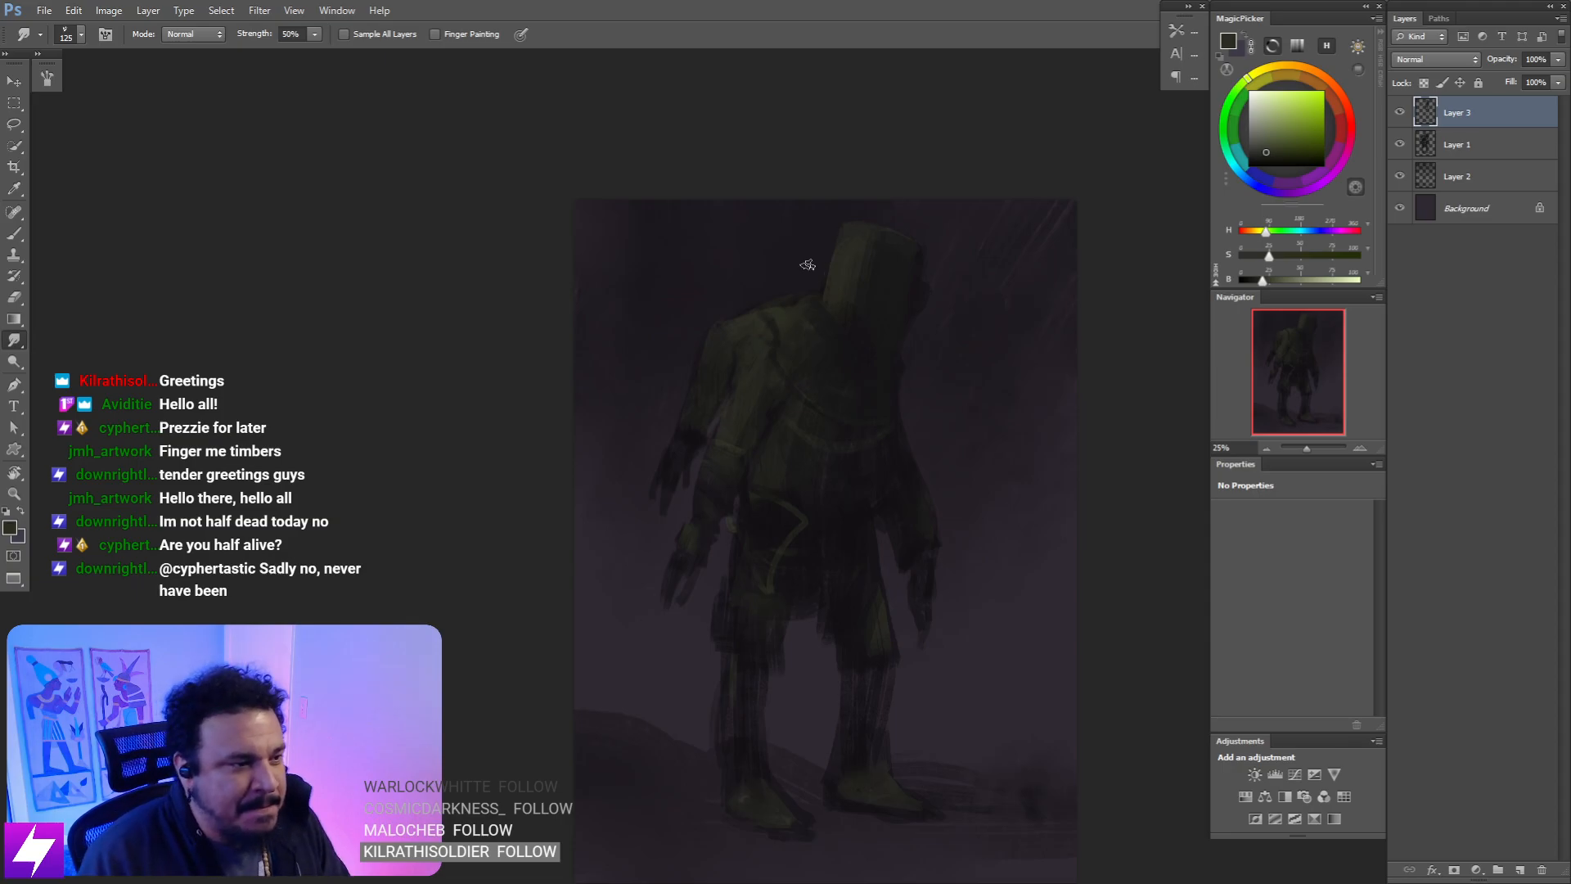
- Compare the figure with and without Layer 3, and merge Layer 3 down into Layer 1
left_click(1400, 113)
left_click(1400, 113)
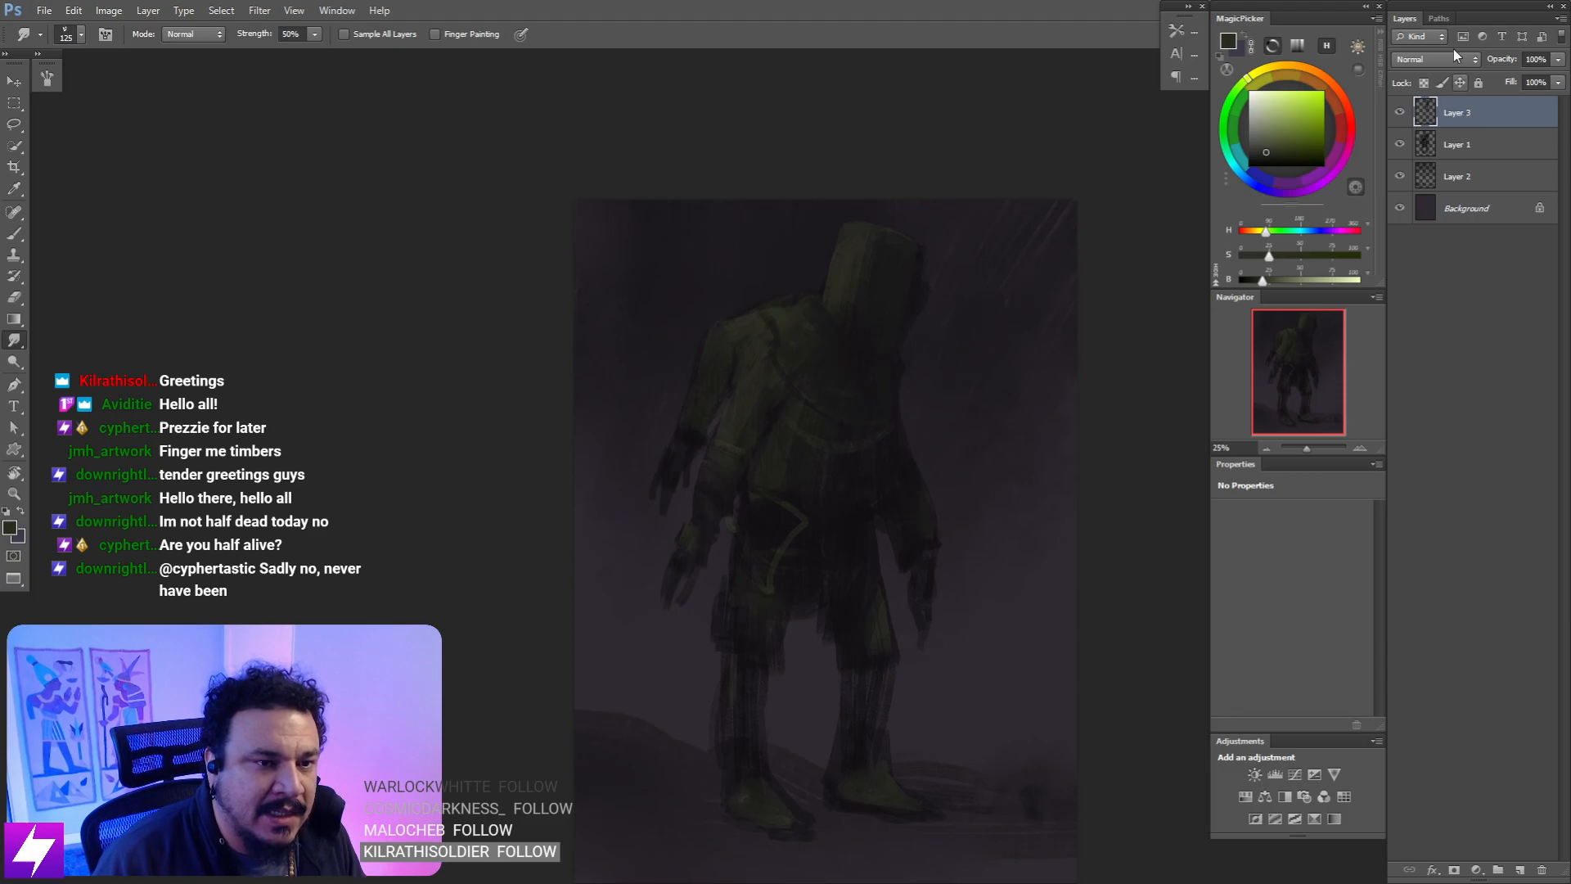
key("ctrl+e")
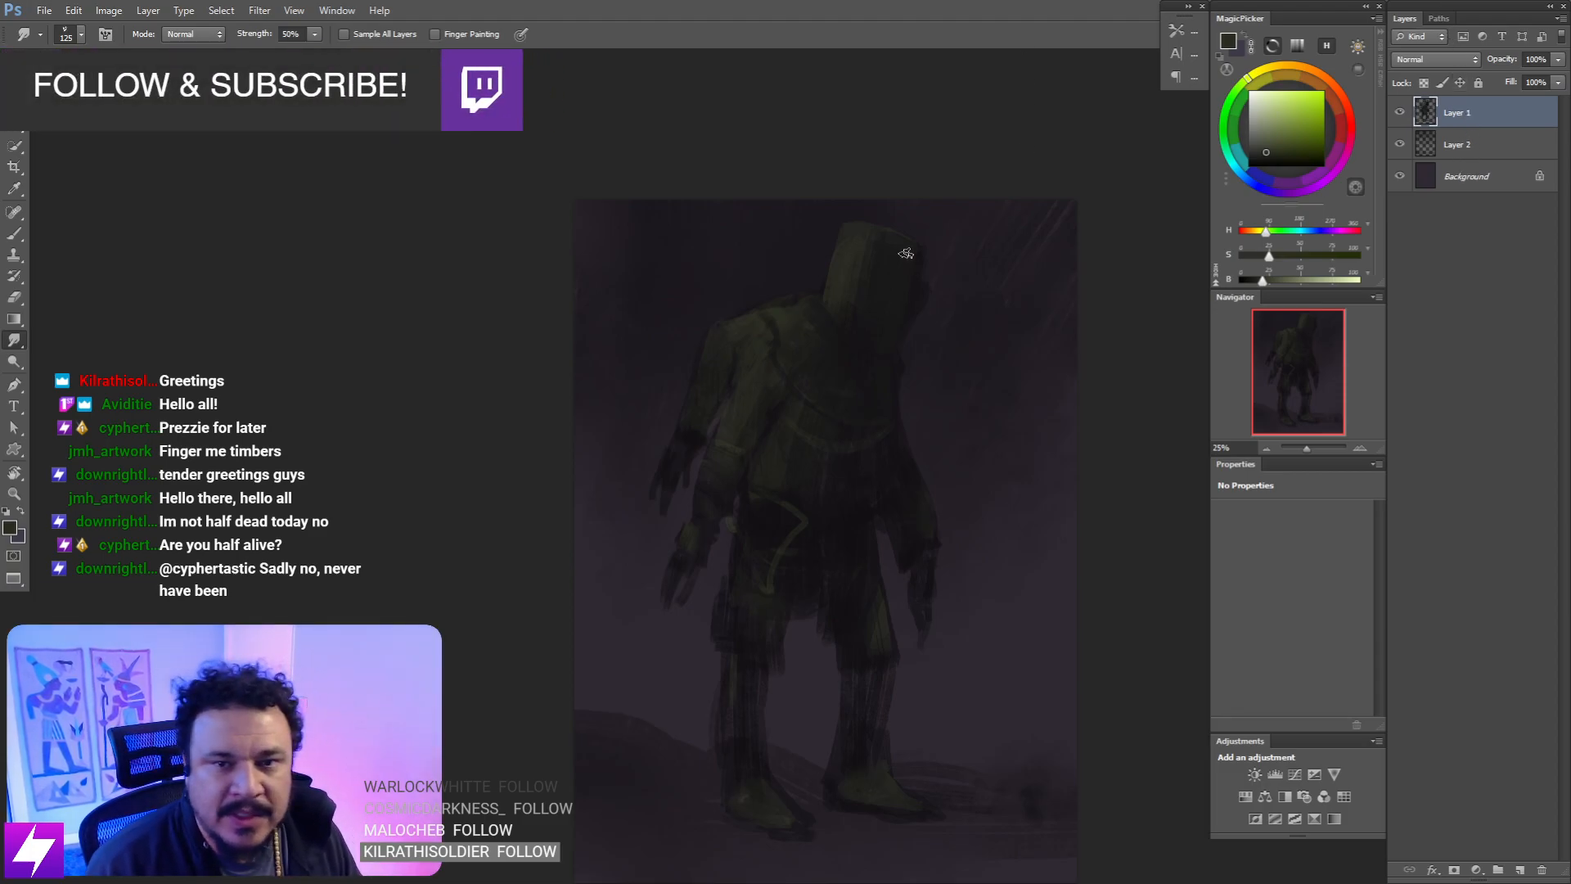
- Clean up the figure's outline around the neck, shoulders and chest on Layer 1 with a 45 px eraser
mouse_move(810, 315)
left_mouse_down()
mouse_move(729, 315)
mouse_move(700, 338)
left_mouse_up()
key("ctrl+plus")
key("e")
key("bracketleft")
key("bracketleft")
key("bracketleft")
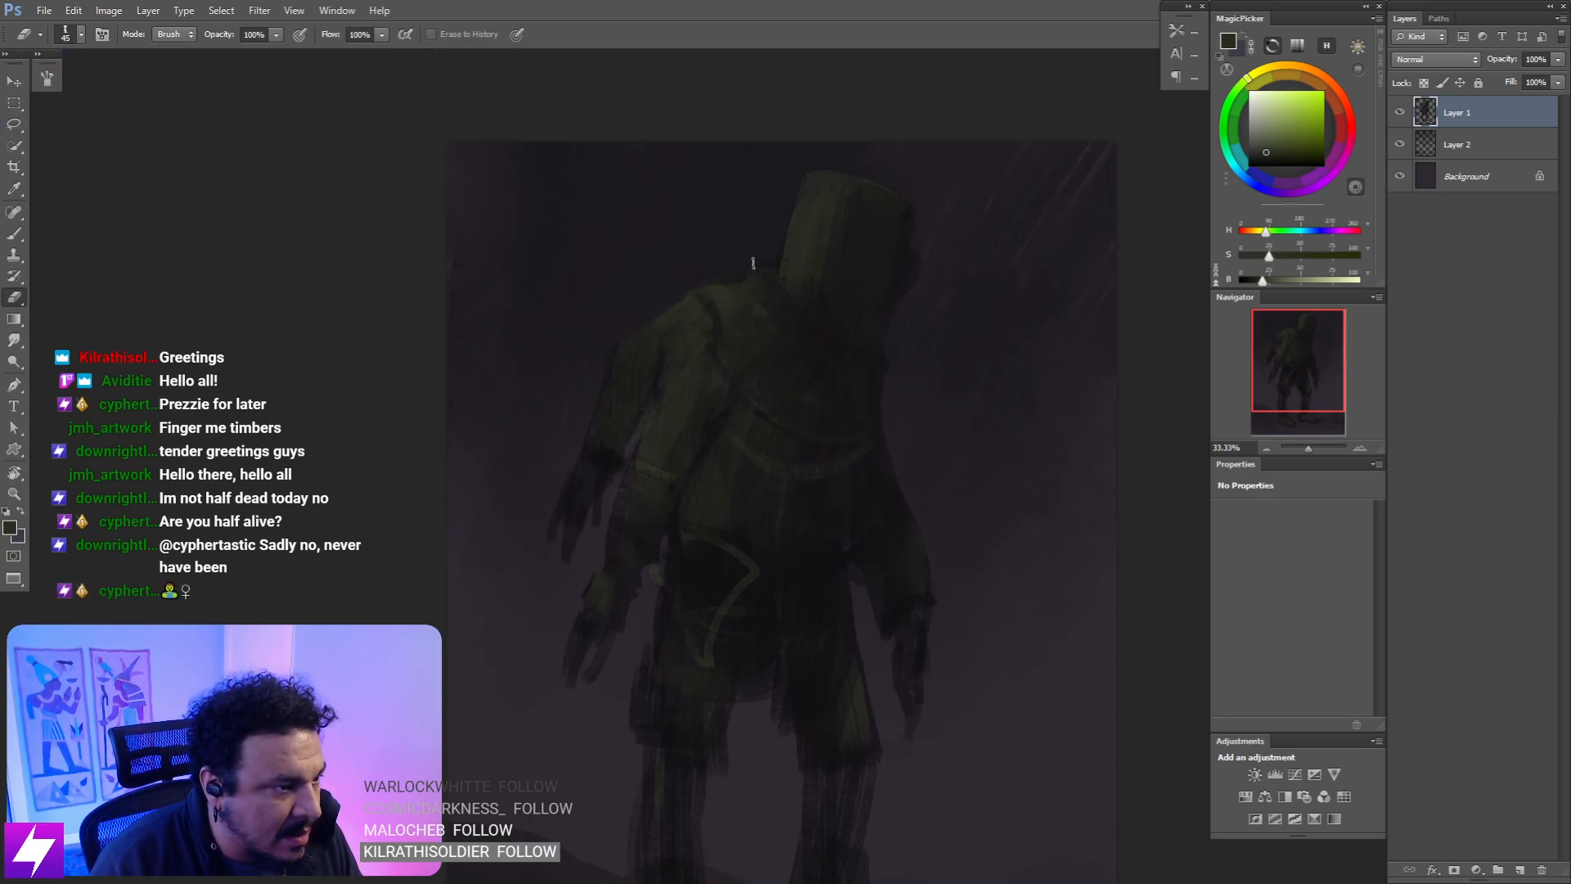
scroll(881, 368, "down", 1)
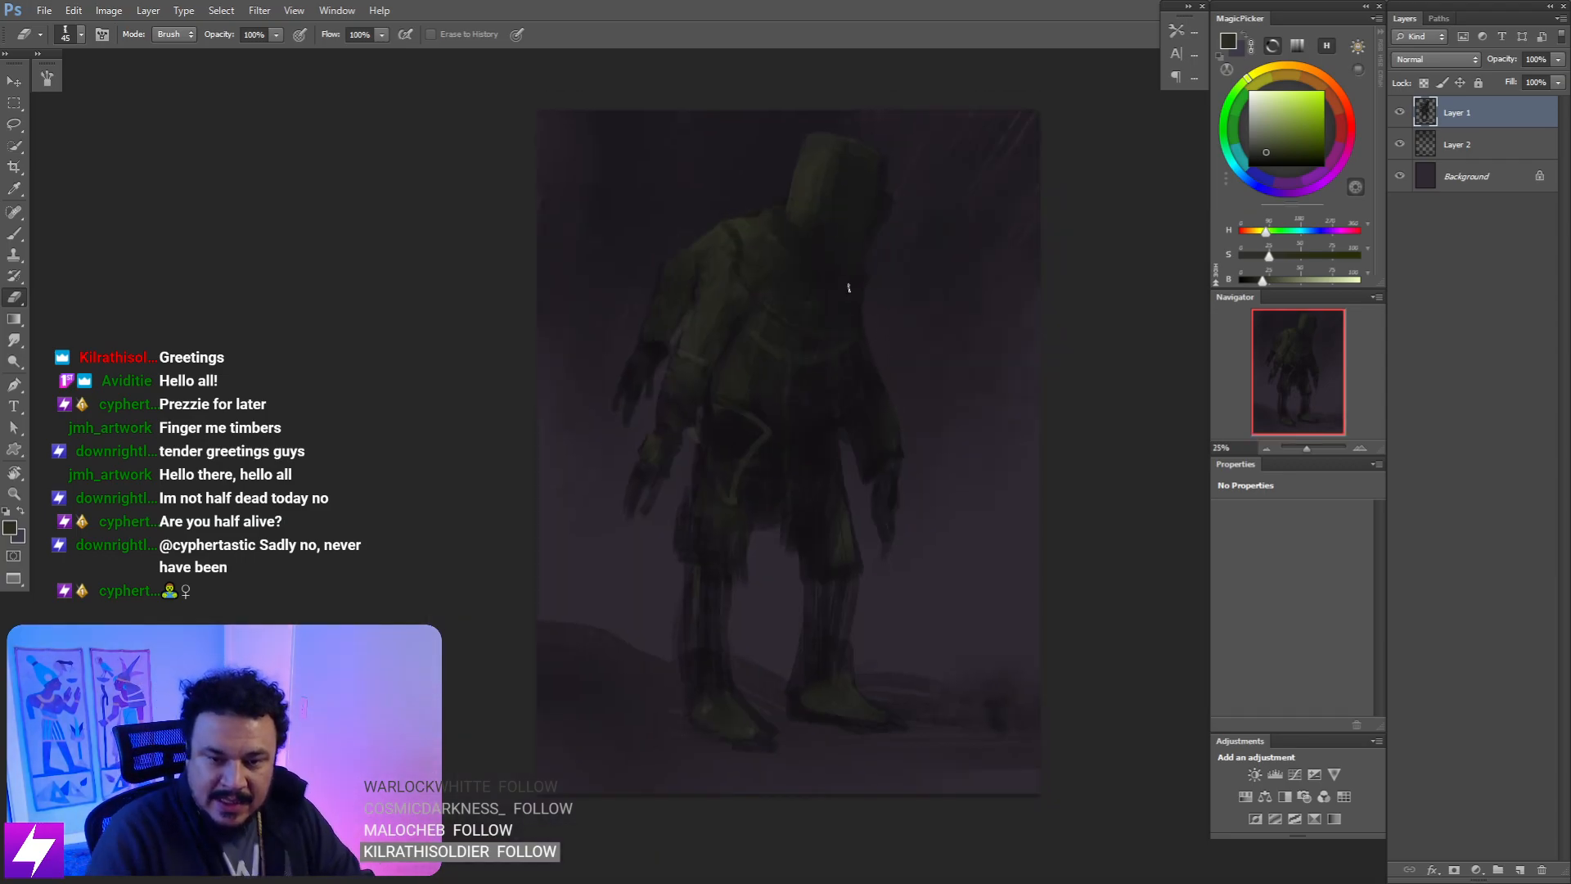
key("ctrl+plus")
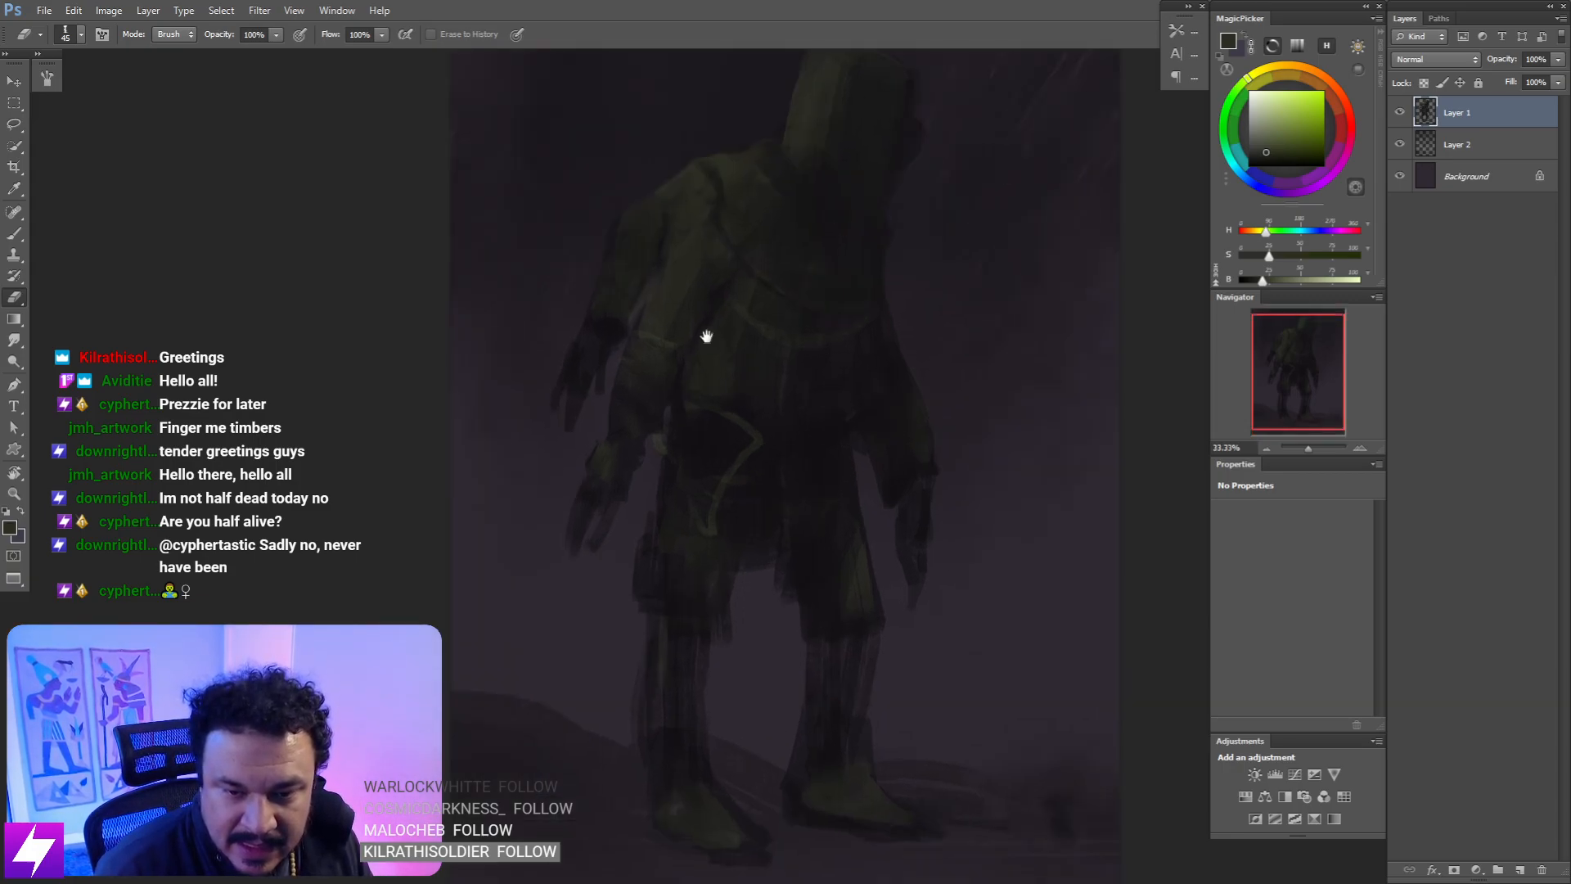
left_click_drag(777, 230, 698, 347)
left_click_drag(768, 288, 765, 331)
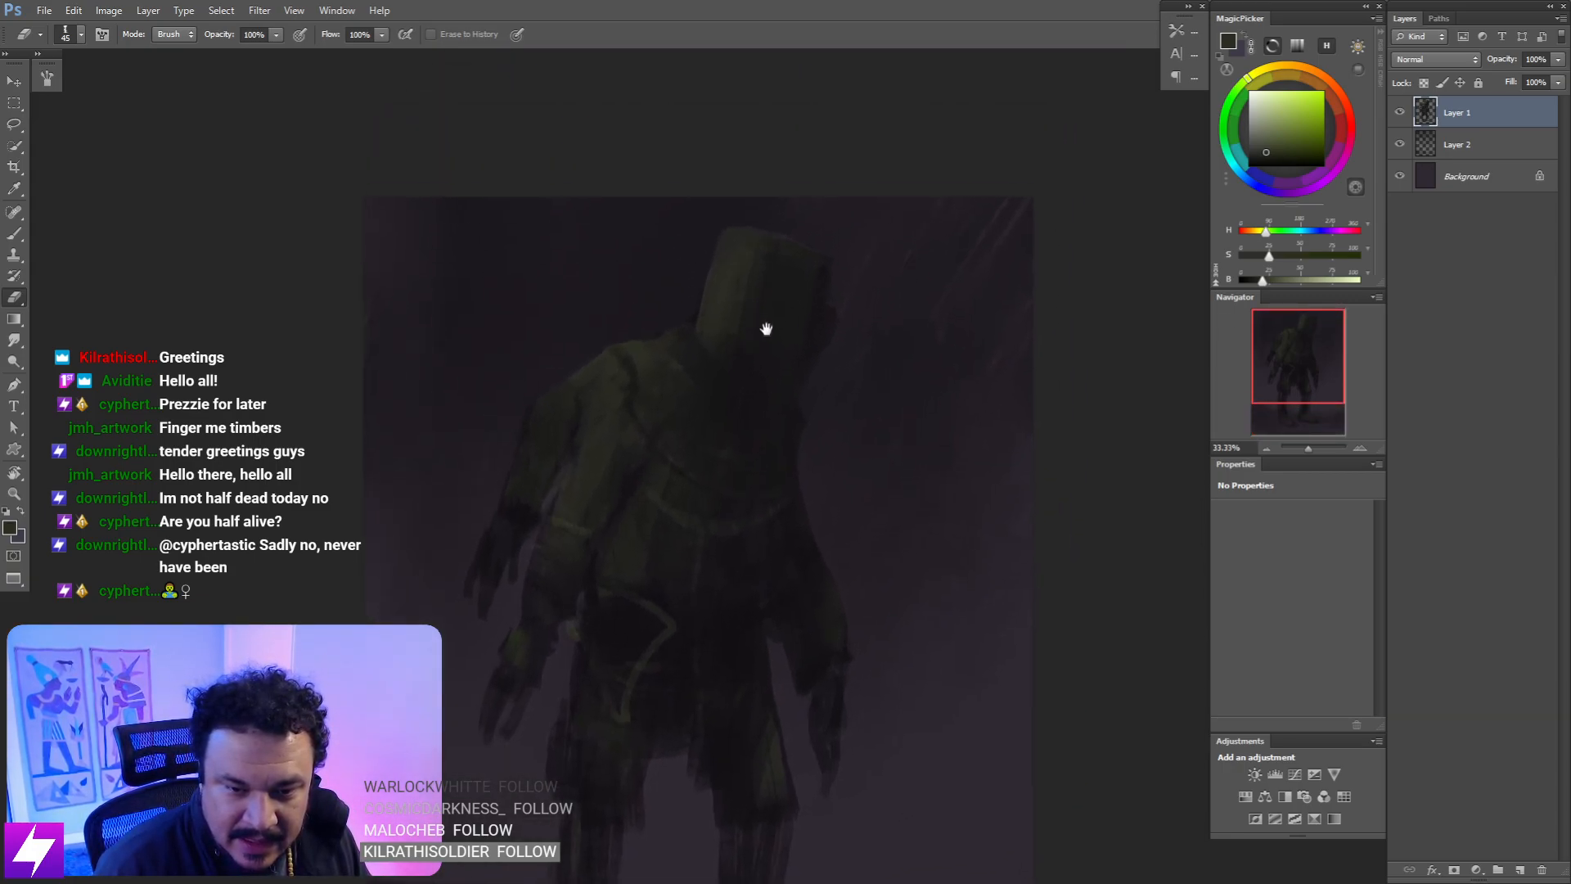
mouse_move(720, 412)
left_mouse_down()
mouse_move(737, 365)
mouse_move(837, 405)
left_mouse_up()
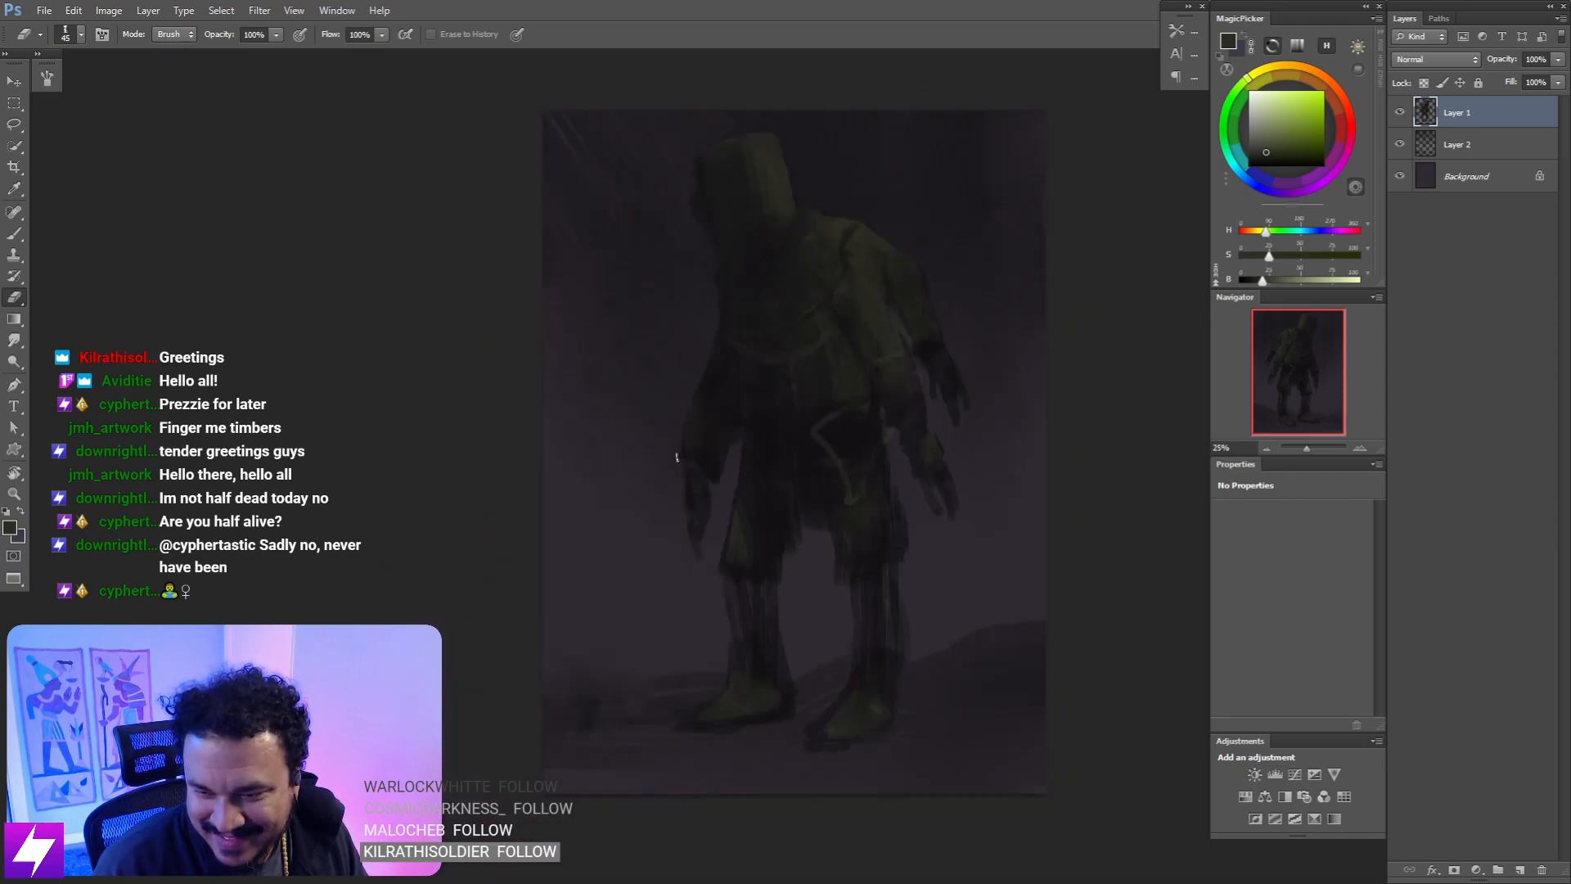
- Choose another brush preset from the brush collection, sample near-black purple from the waist, and set the brush to 80 px
key("ctrl+minus")
key("b")
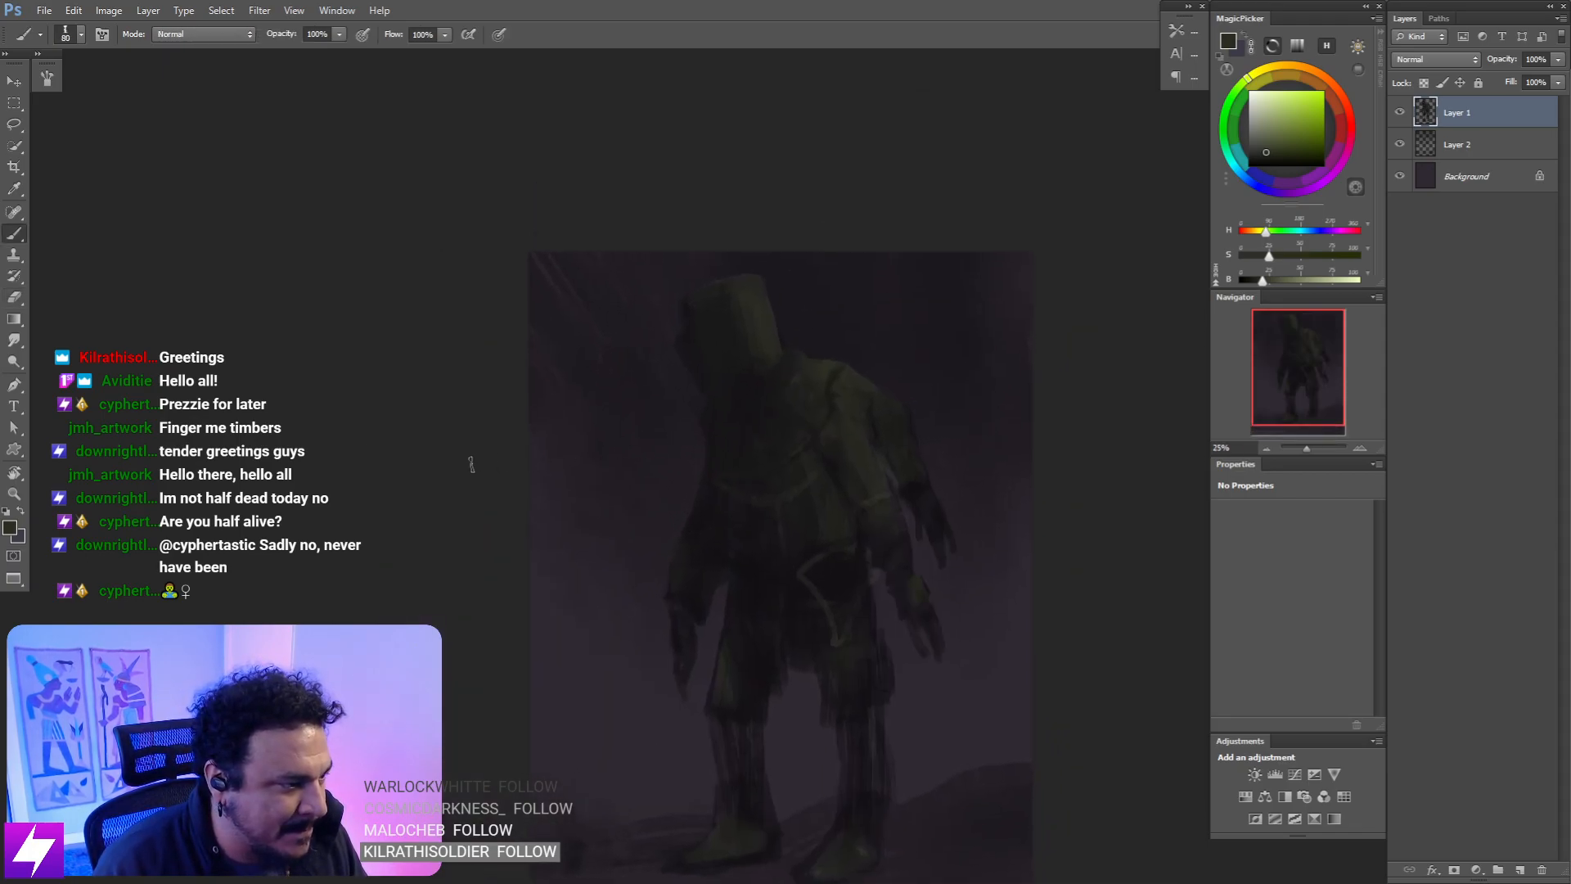
left_click_drag(499, 528, 413, 519)
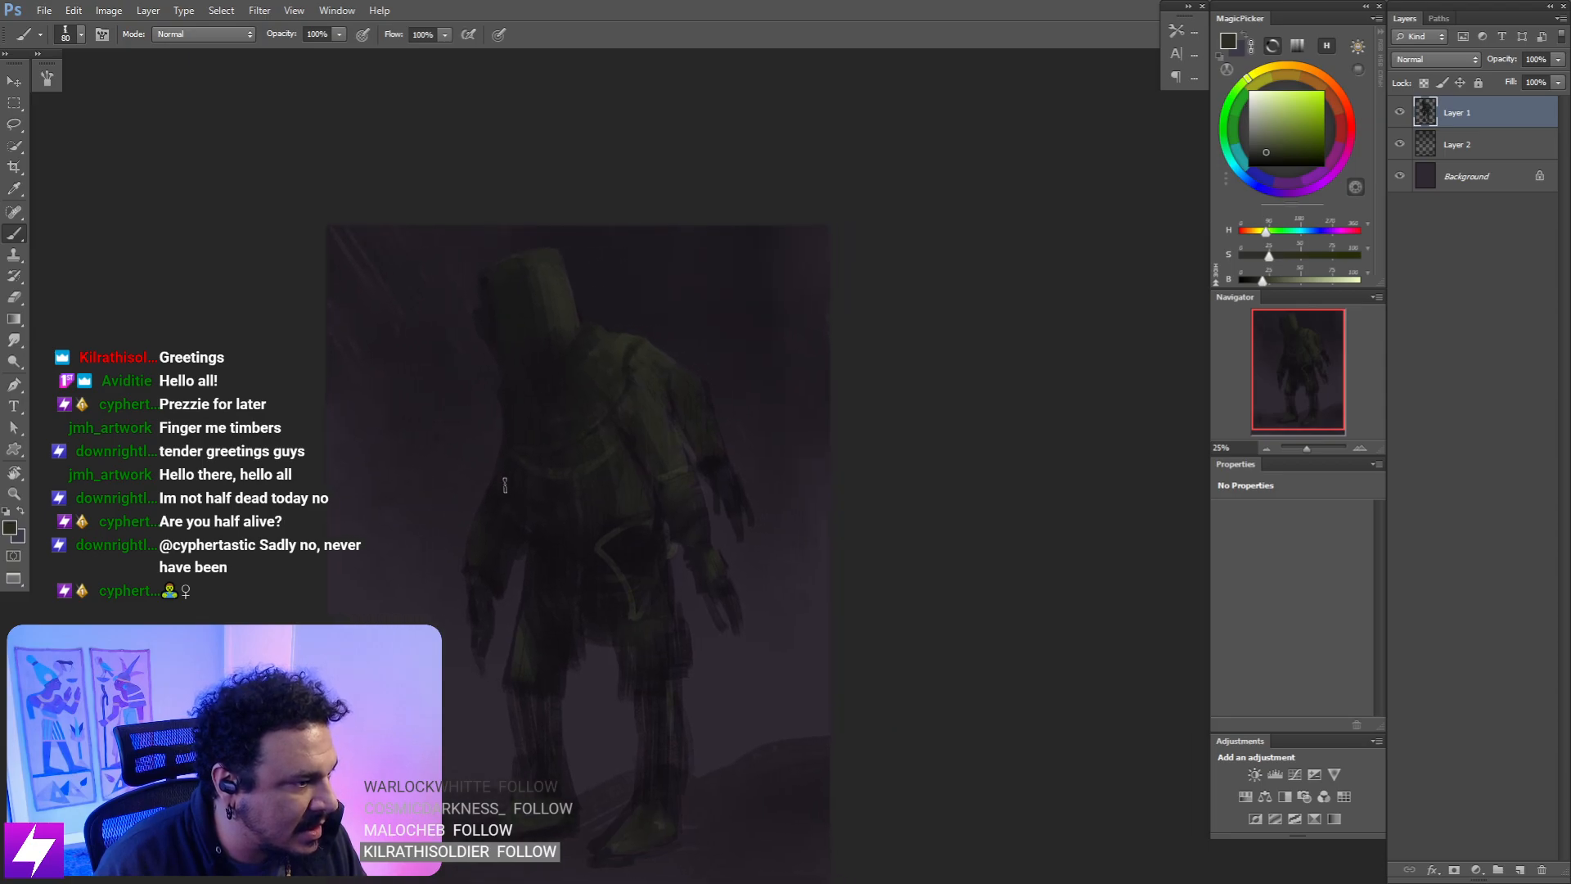
right_click(490, 524)
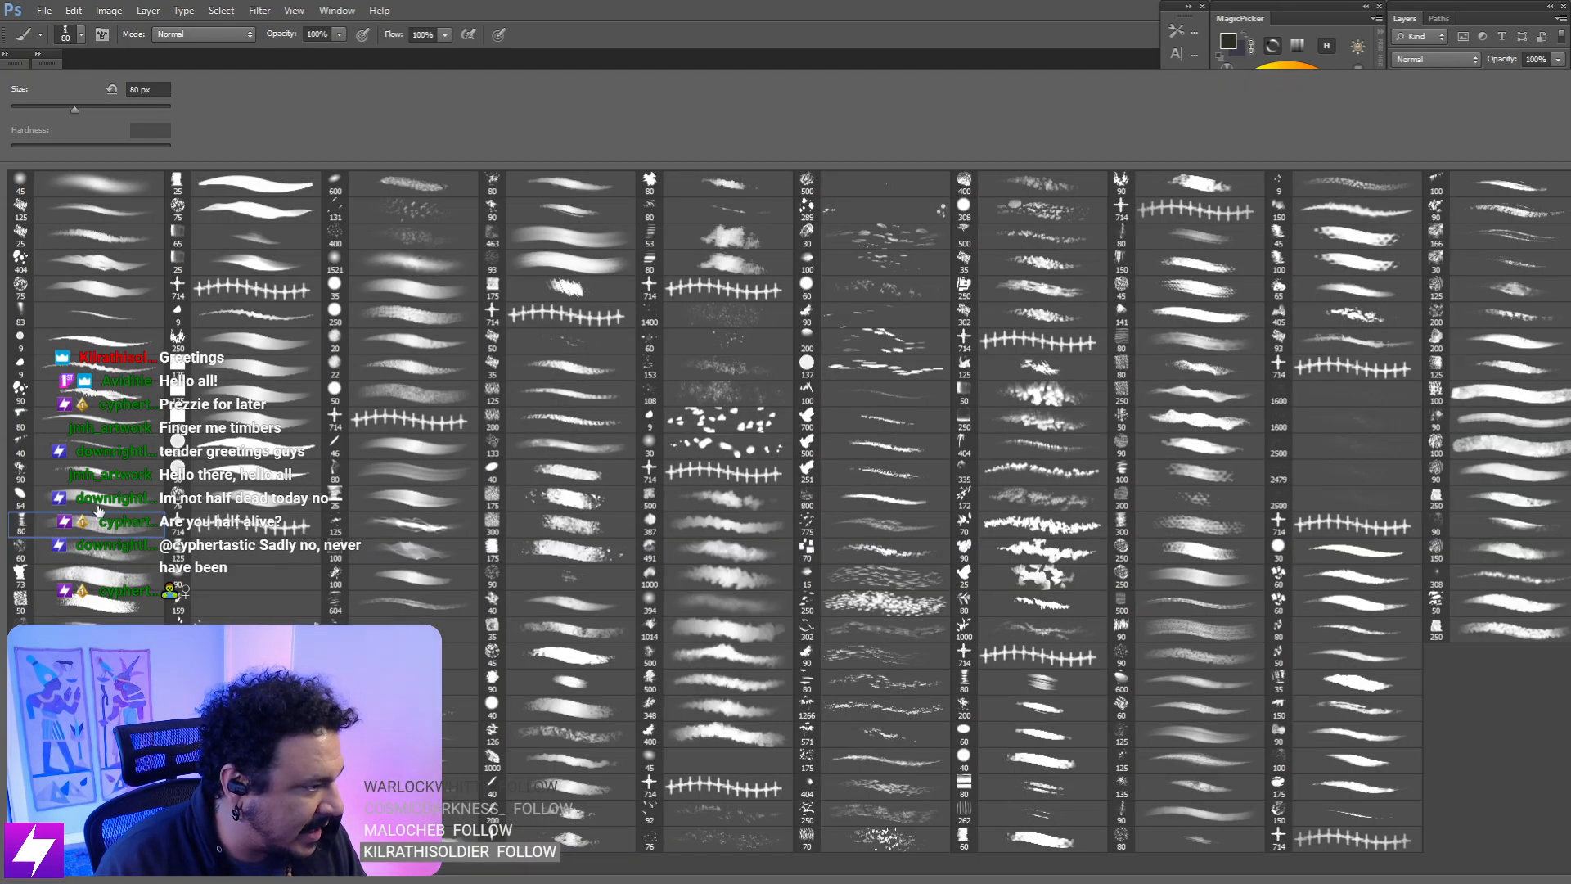
double_click(97, 510)
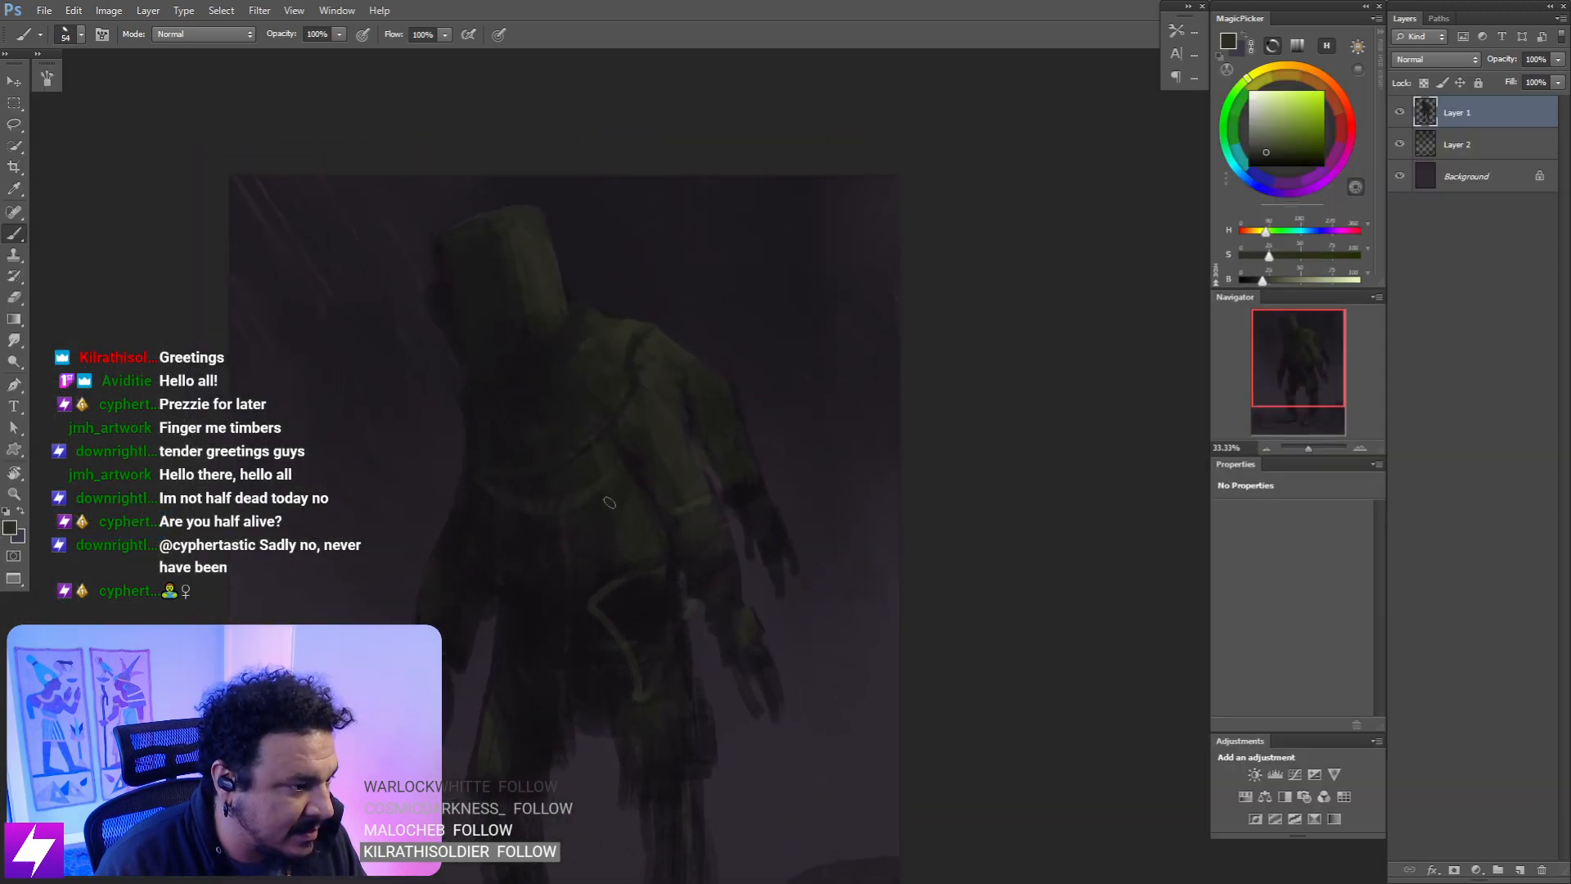
left_click(646, 603, "alt")
key("bracketleft")
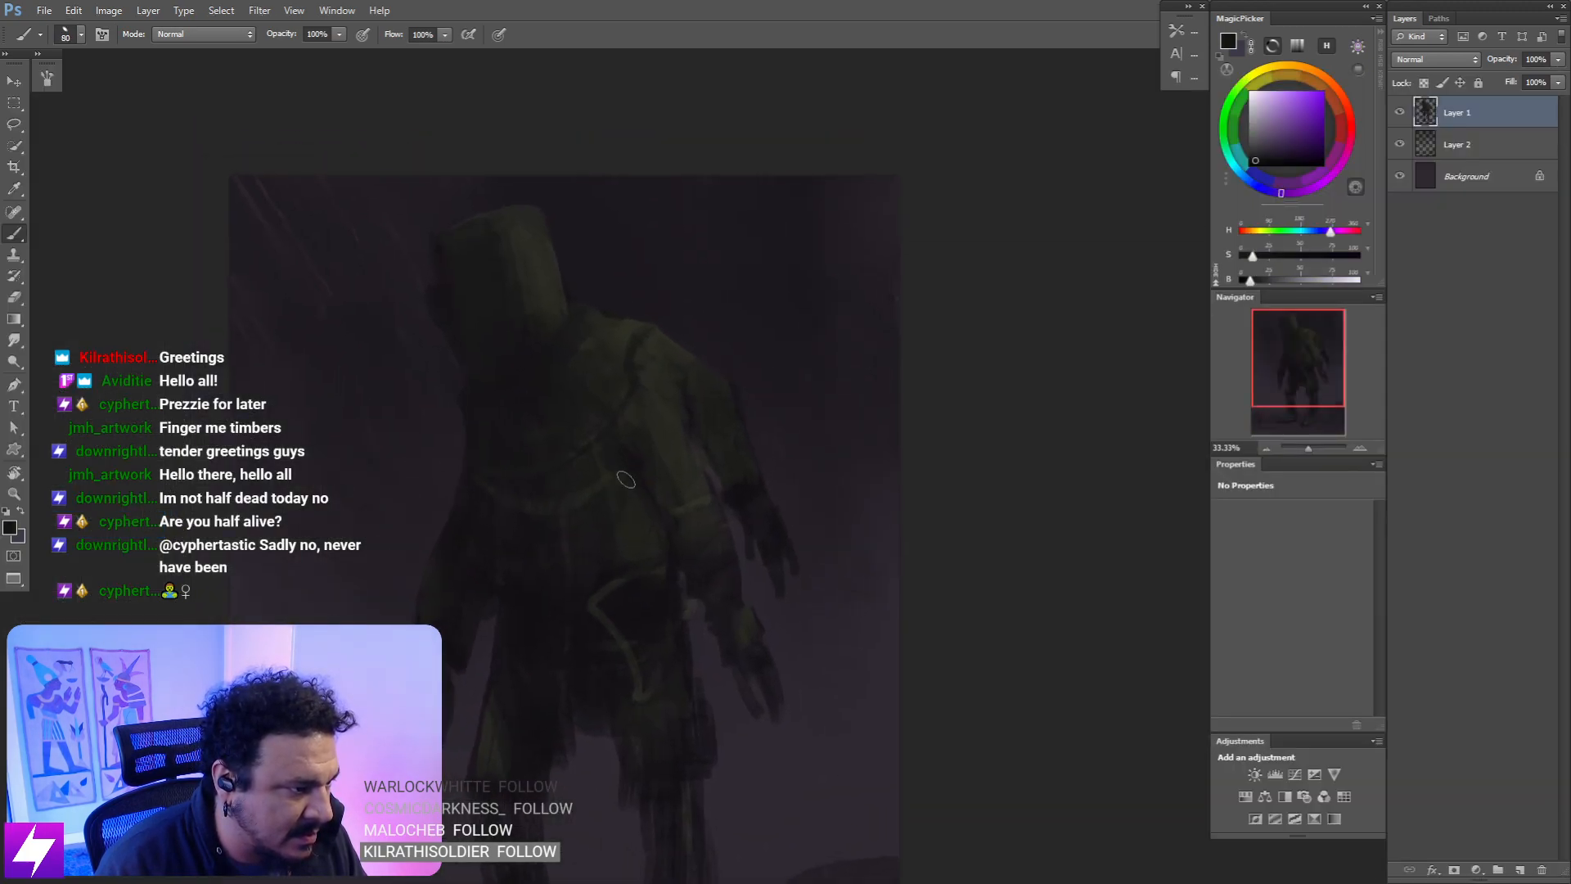
left_click_drag(584, 511, 663, 511)
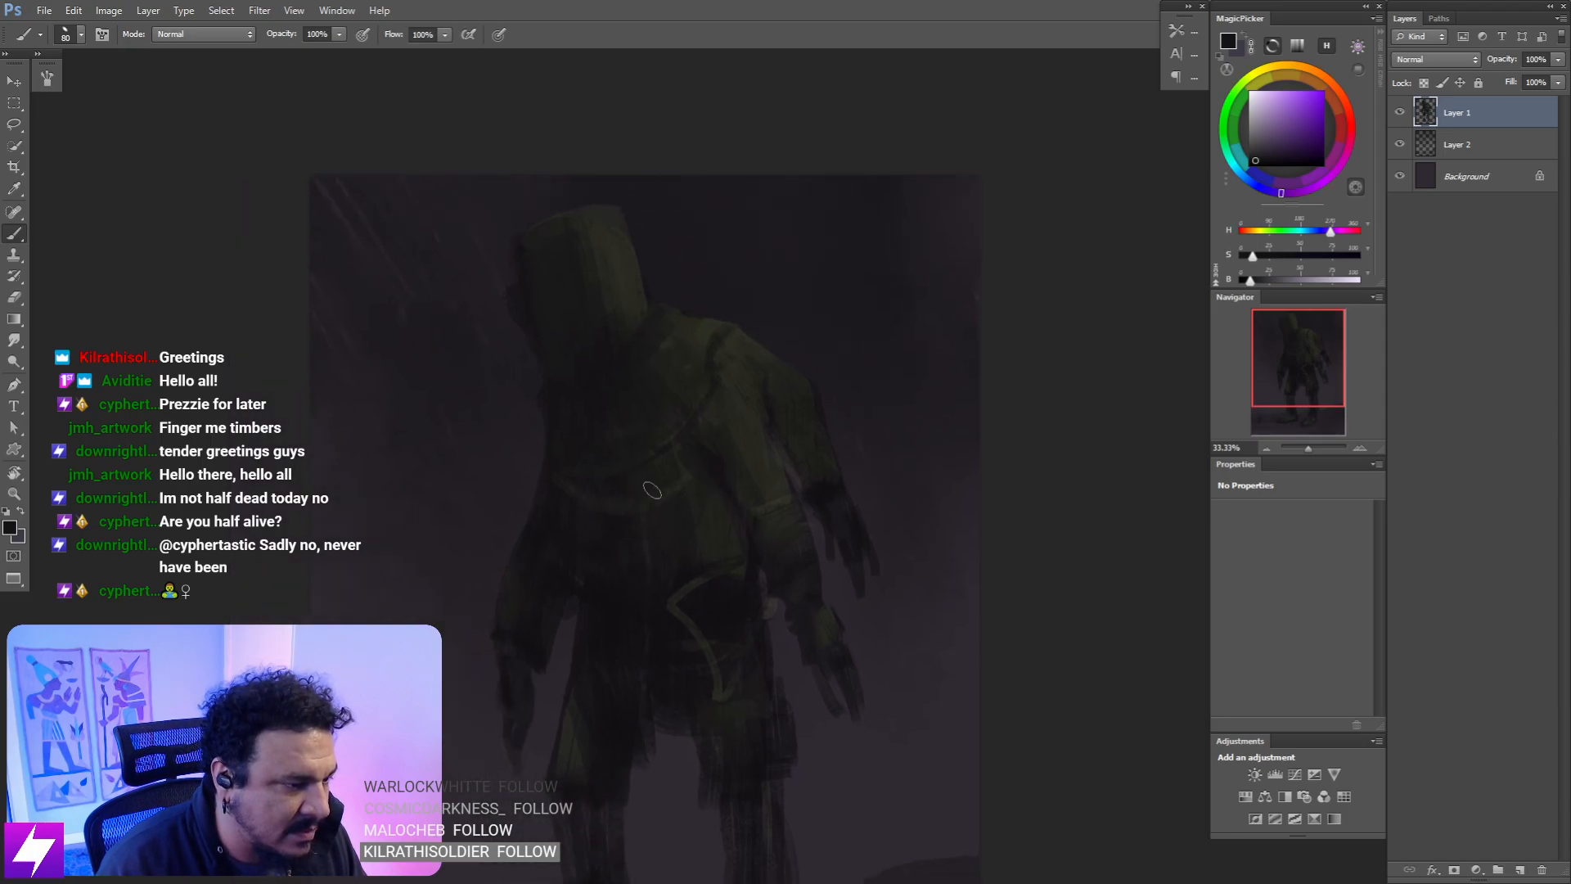
- Adjust Layer 1 with Levels, setting the input levels to 3, 0.95 and 194
key("ctrl+minus")
left_click_drag(500, 663, 573, 544)
key("ctrl+l")
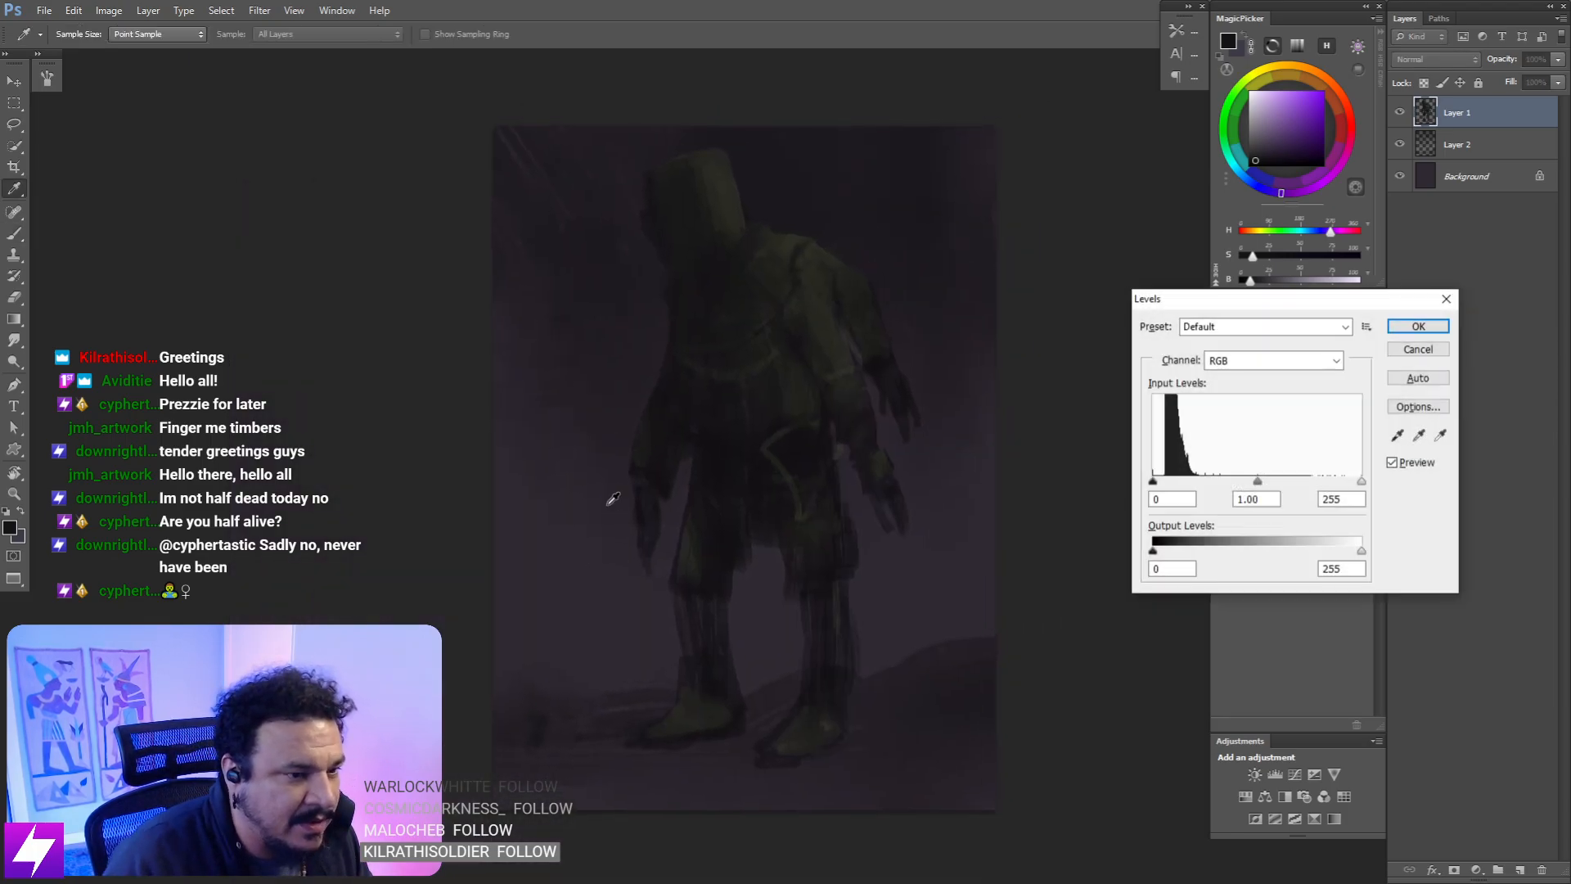
left_click_drag(1258, 481, 1256, 483)
left_click_drag(1362, 481, 1331, 481)
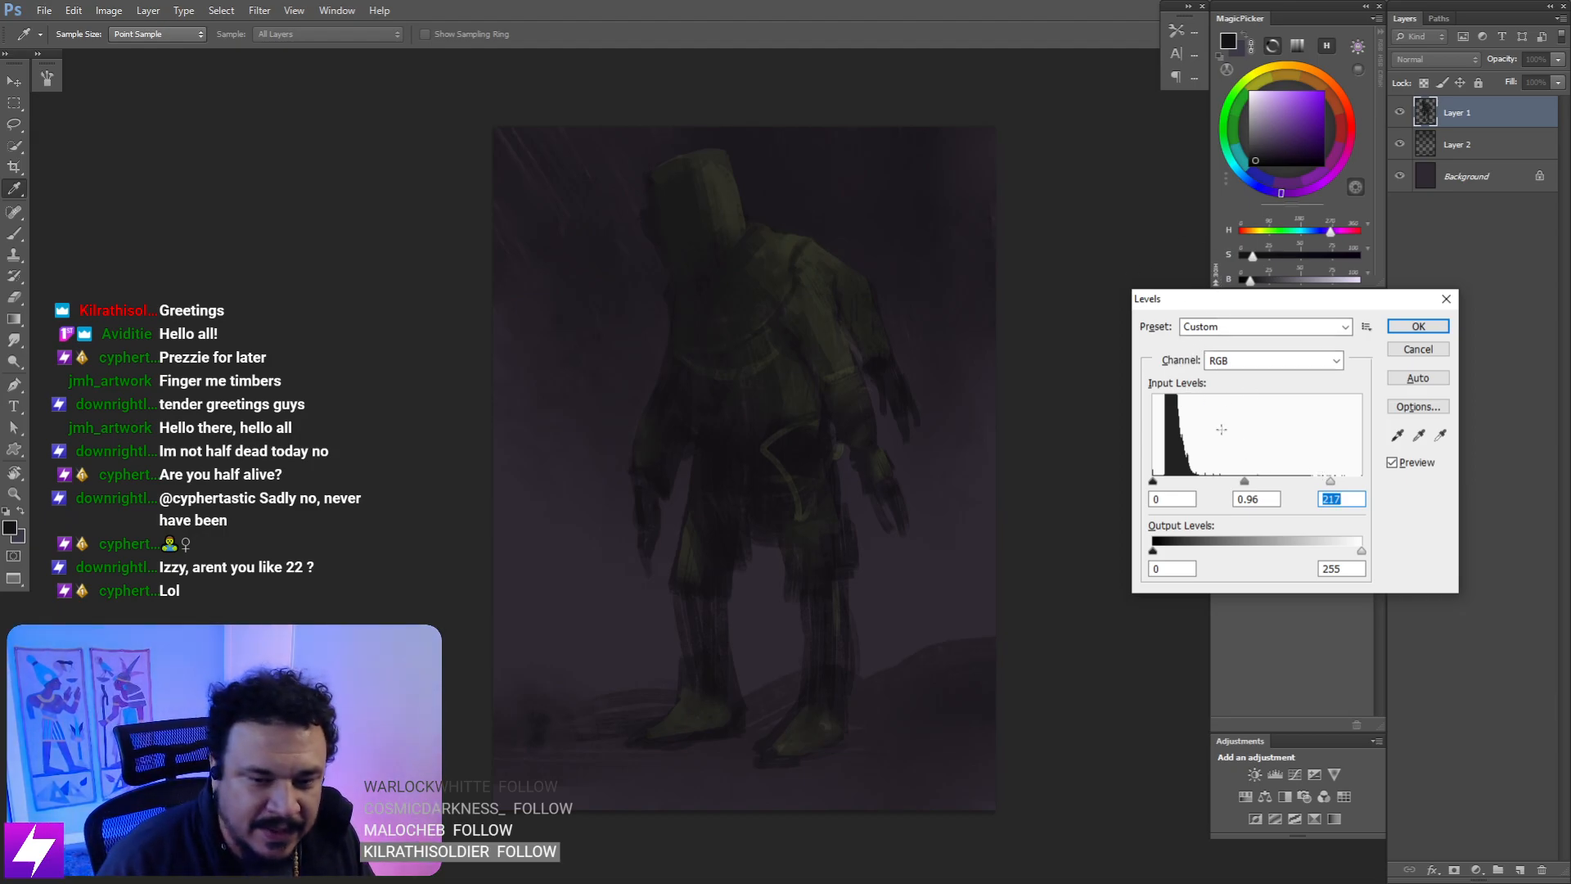
left_click_drag(1245, 483, 1159, 485)
left_click(1156, 484)
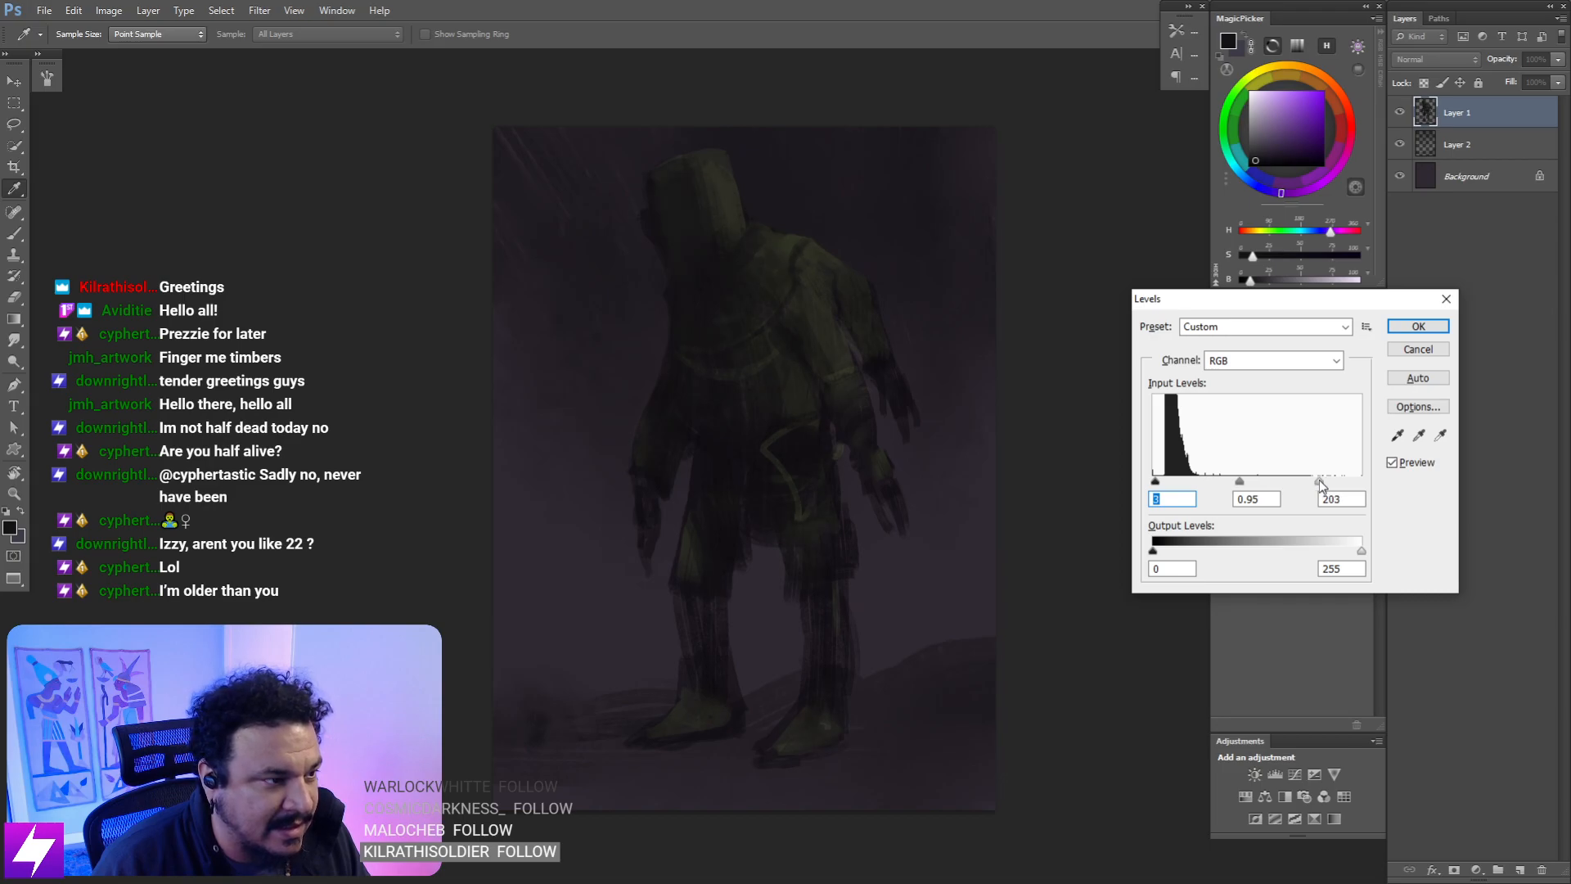
left_click_drag(1326, 484, 1311, 479)
left_click(1431, 327)
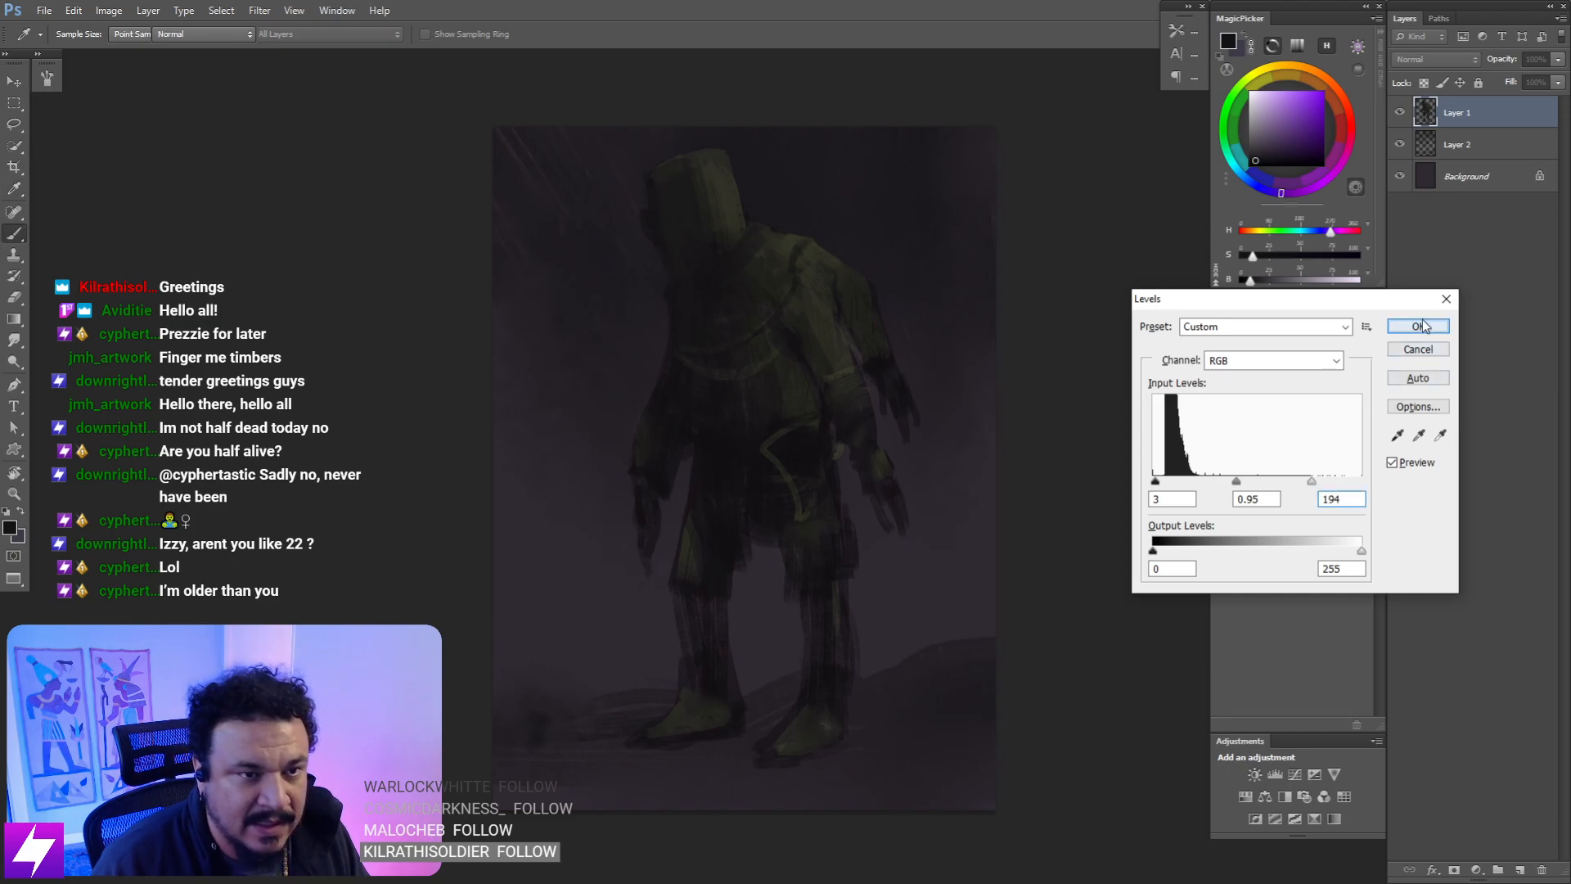
- Toggle Layer 2's visibility and examine the whole figure's silhouette and values at reduced size
left_click(1400, 145)
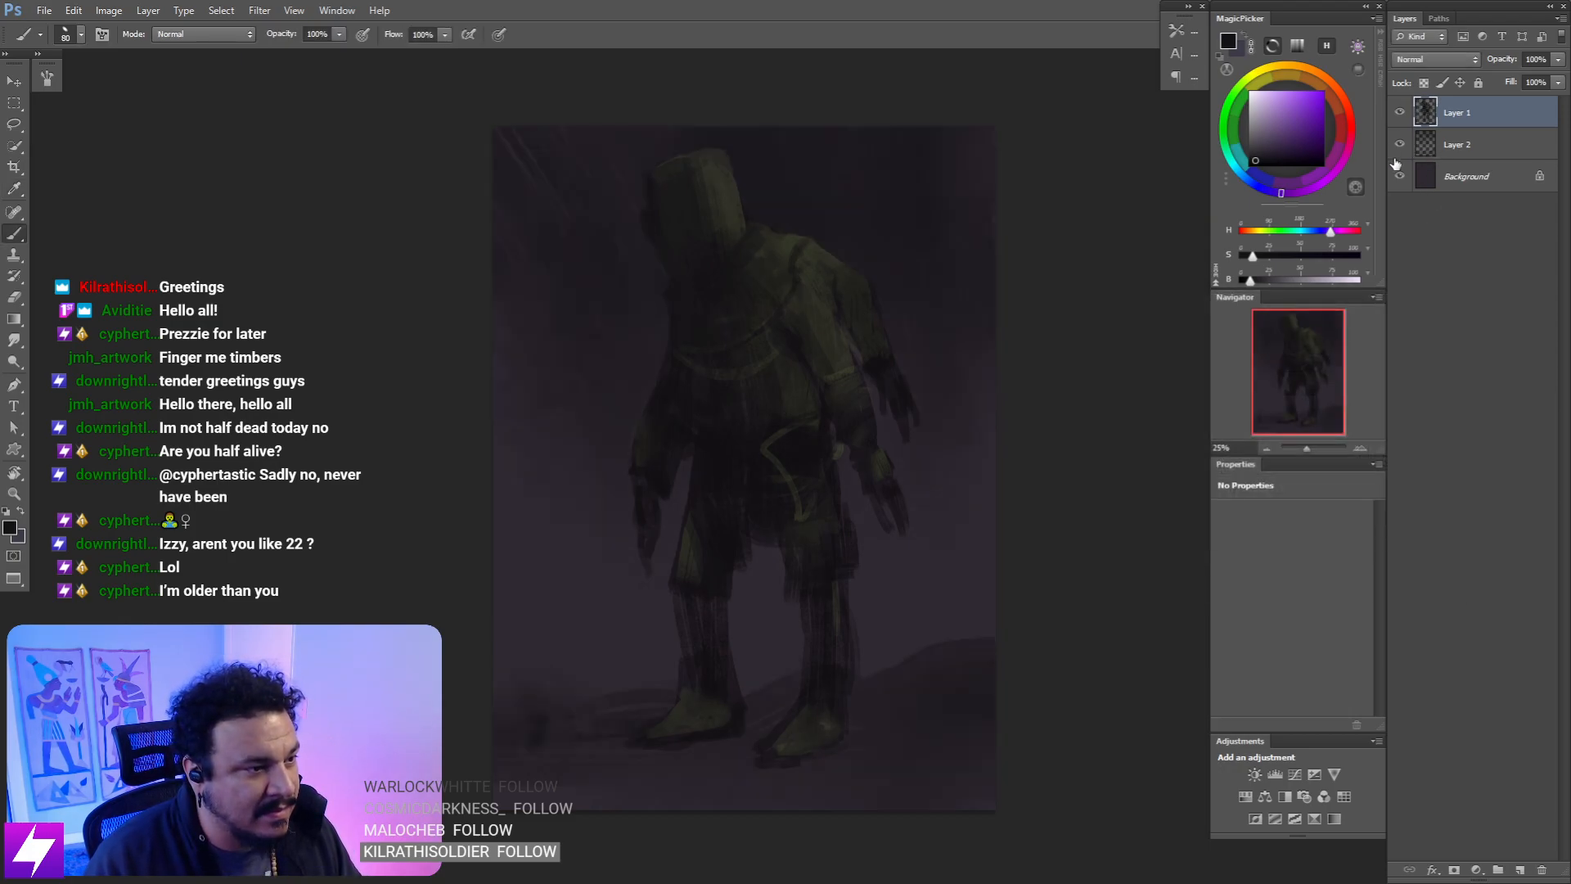
key("ctrl+minus")
key("ctrl+minus")
left_click_drag(866, 582, 866, 603)
key("ctrl+plus")
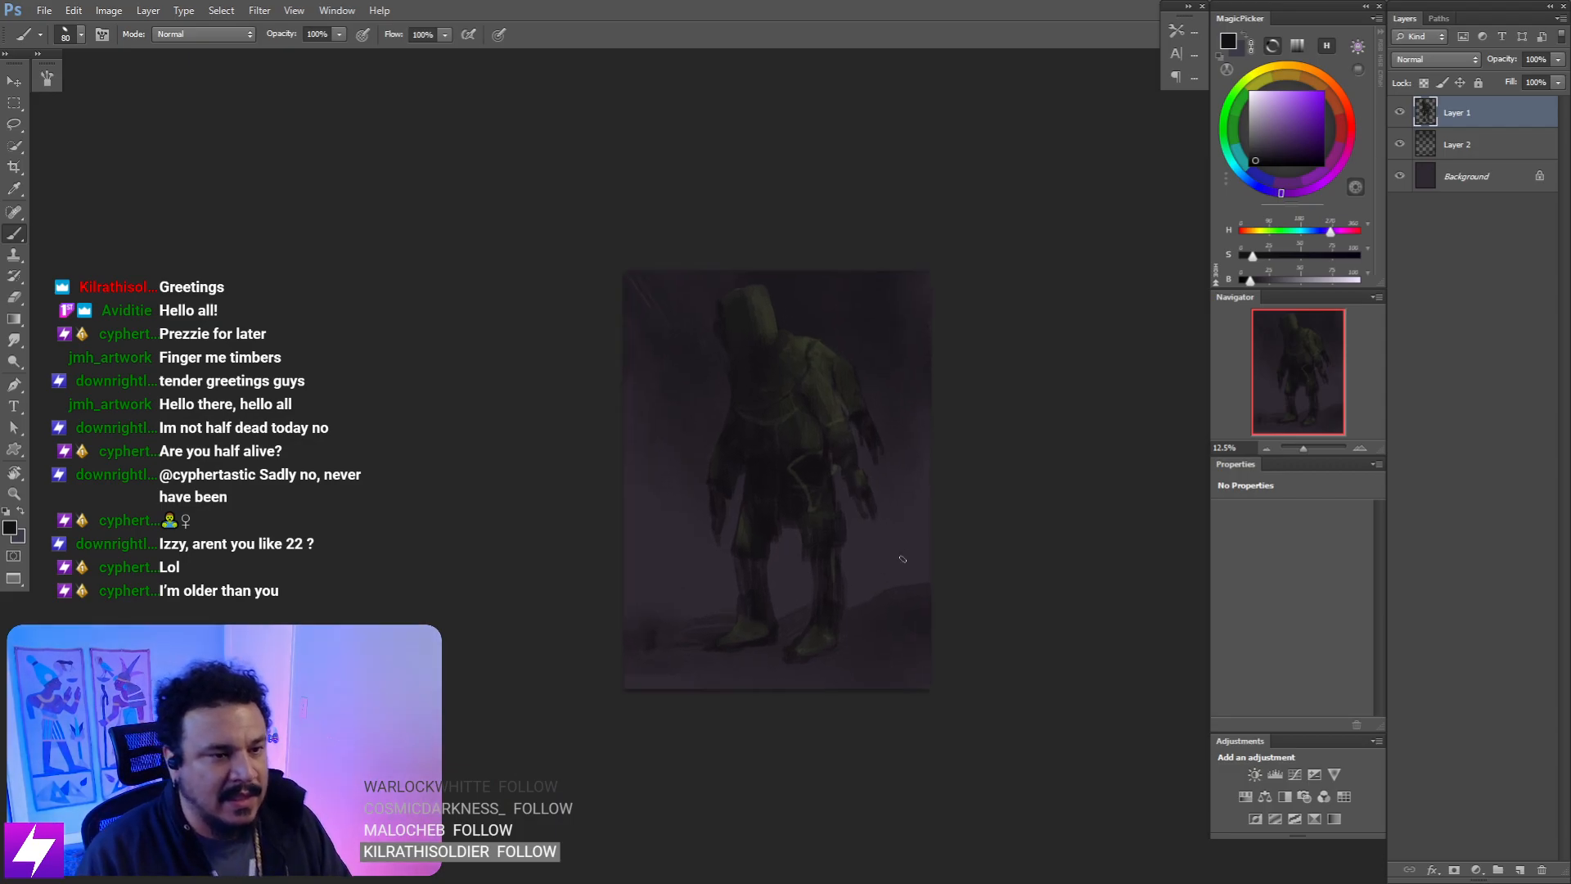
left_click_drag(901, 545, 834, 626)
left_click_drag(851, 519, 835, 557)
- Smudge the torso shading beside the front arm at 175 px and 50% strength, and mirror the canvas horizontally
key("ctrl+plus")
mouse_move(736, 715)
left_mouse_down()
mouse_move(840, 573)
mouse_move(879, 576)
left_mouse_up()
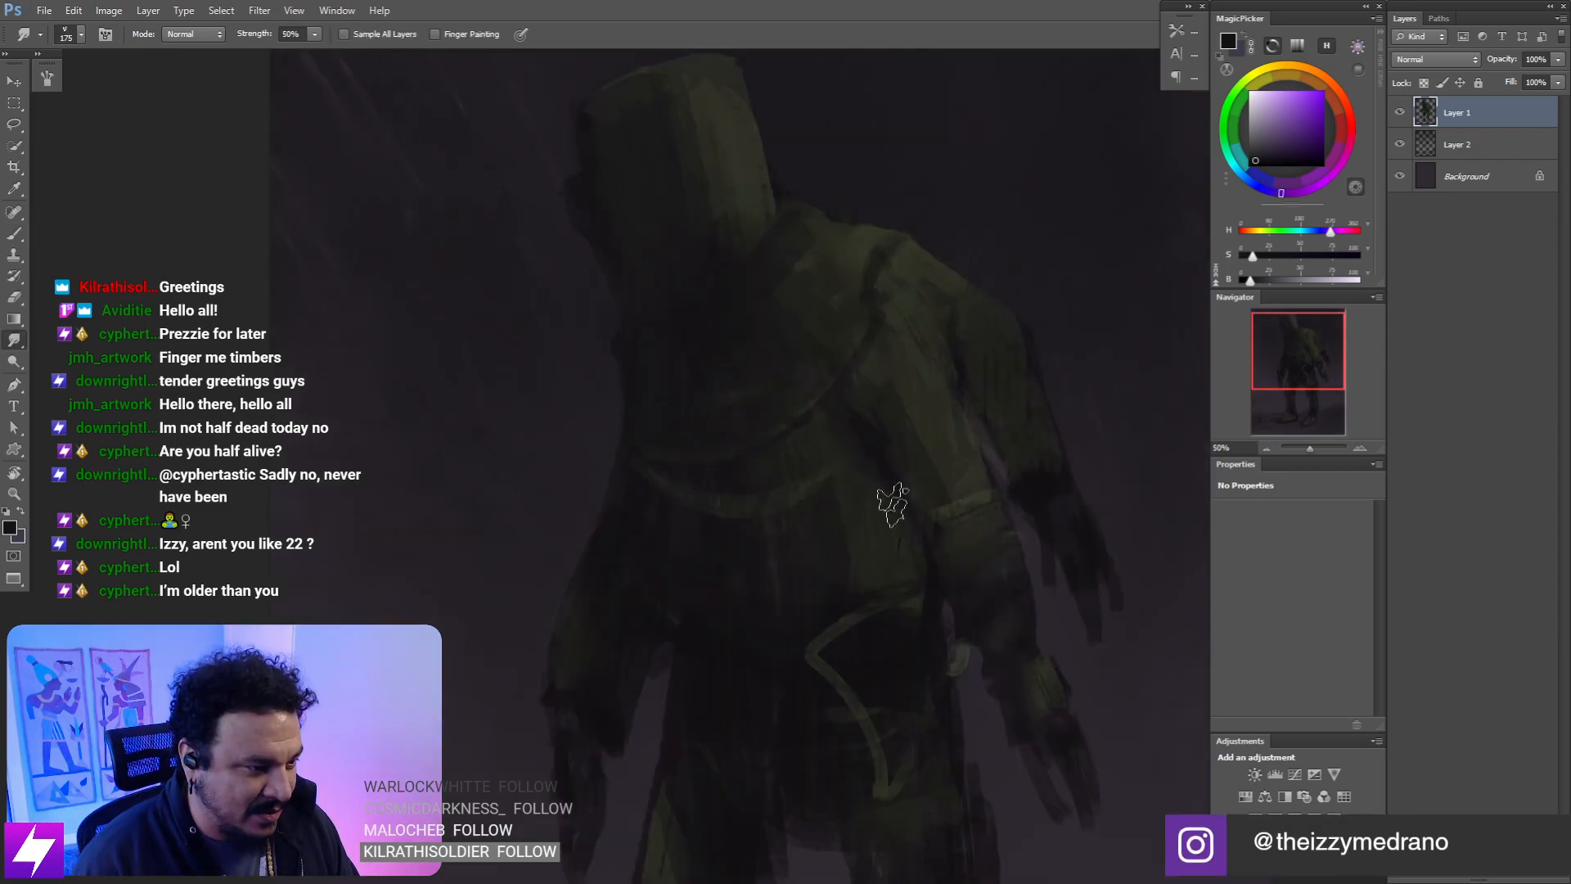
left_click_drag(892, 506, 898, 501)
key("ctrl+minus")
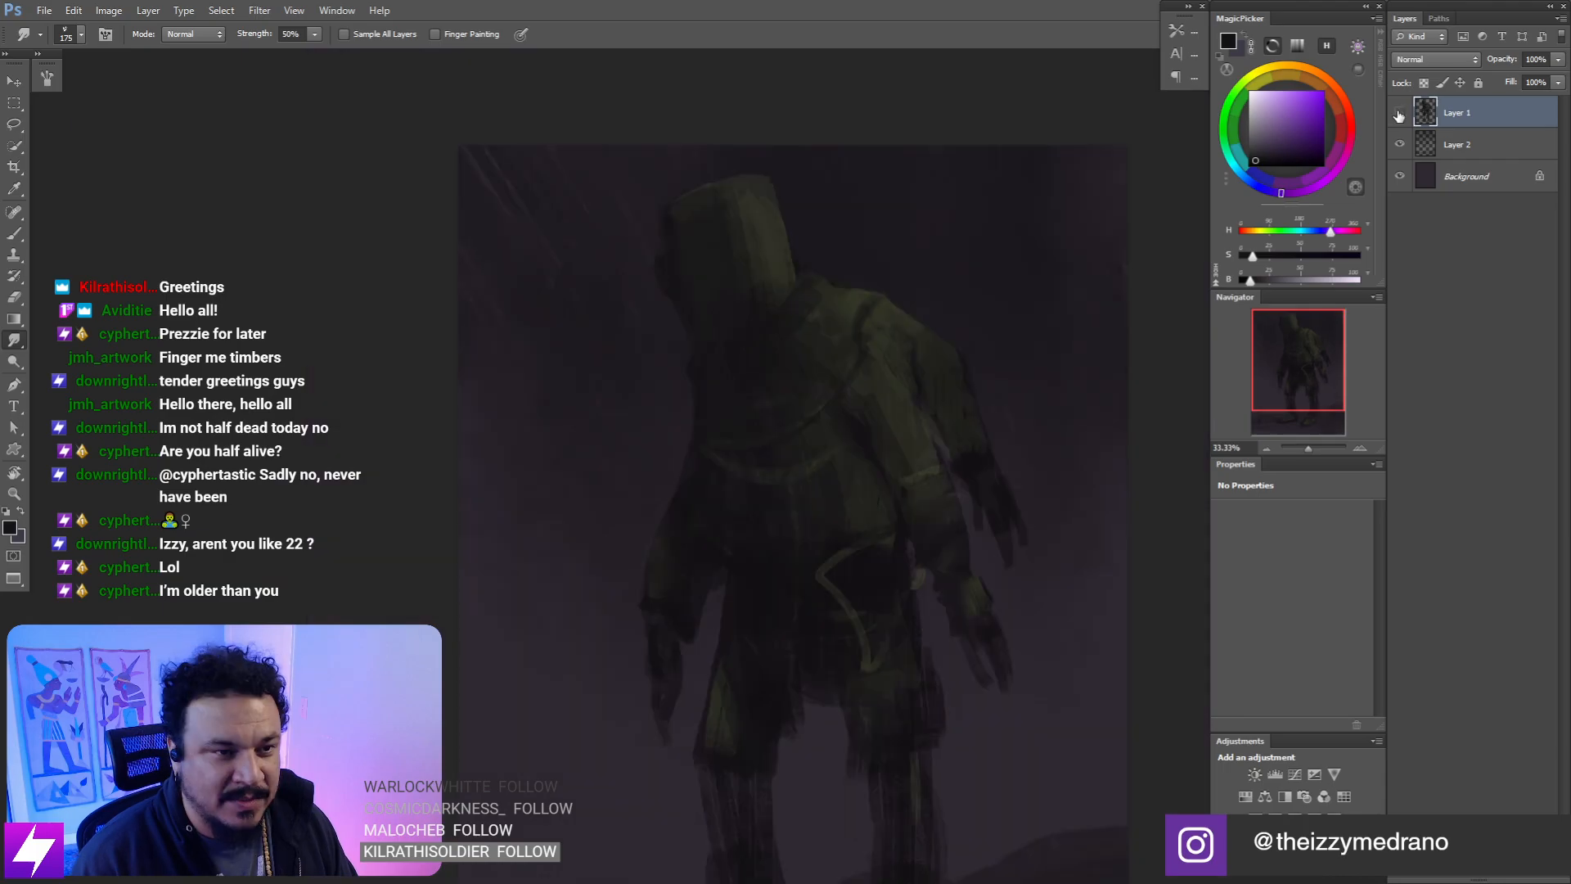
left_click_drag(799, 511, 796, 547)
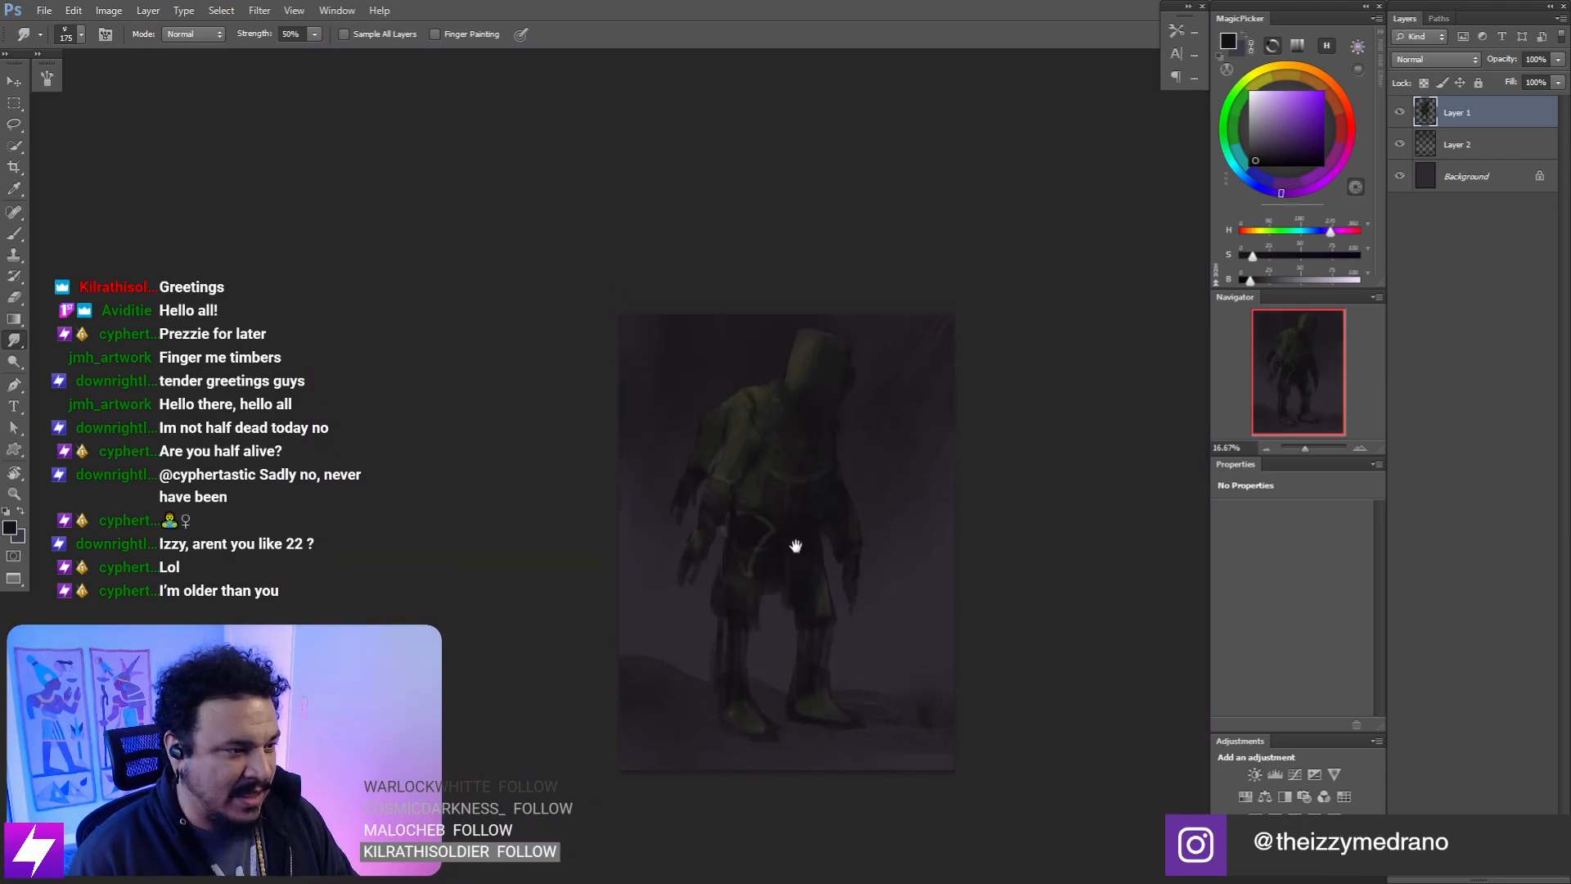
key("ctrl+plus")
key("ctrl+plus")
left_click_drag(736, 451, 754, 486)
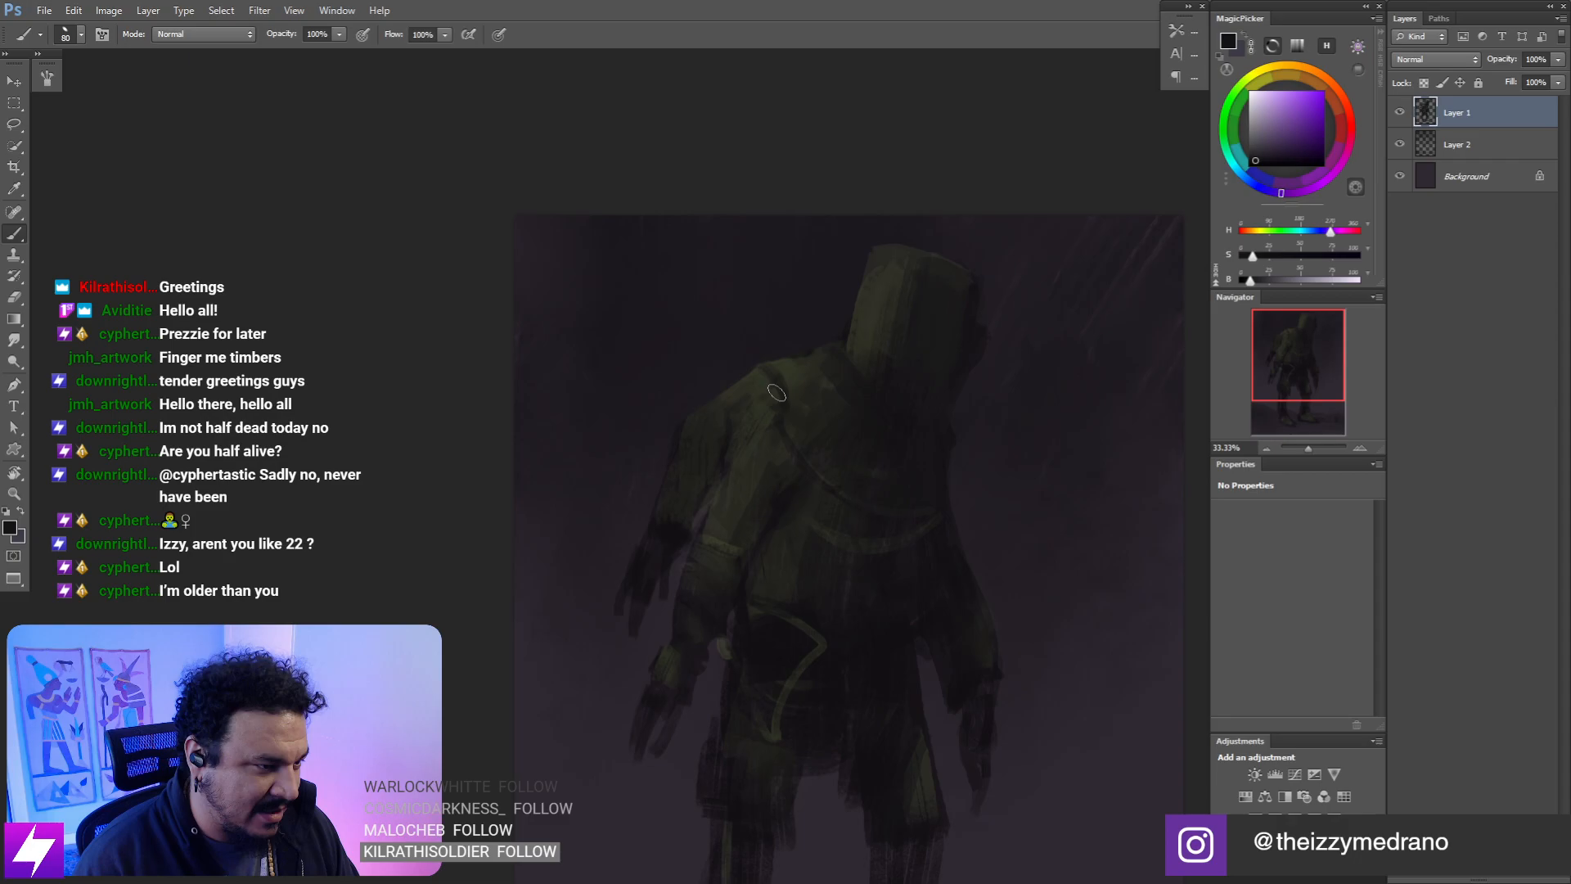
- Lasso a pointed collar flap over the rear shoulder and paint it with sampled olive green at 100 px
key("l")
mouse_move(808, 358)
left_mouse_down()
mouse_move(793, 403)
mouse_move(819, 378)
mouse_move(812, 356)
mouse_move(749, 368)
mouse_move(812, 358)
left_mouse_up()
key("b")
left_click(799, 373, "alt")
key("bracketright")
key("bracketright")
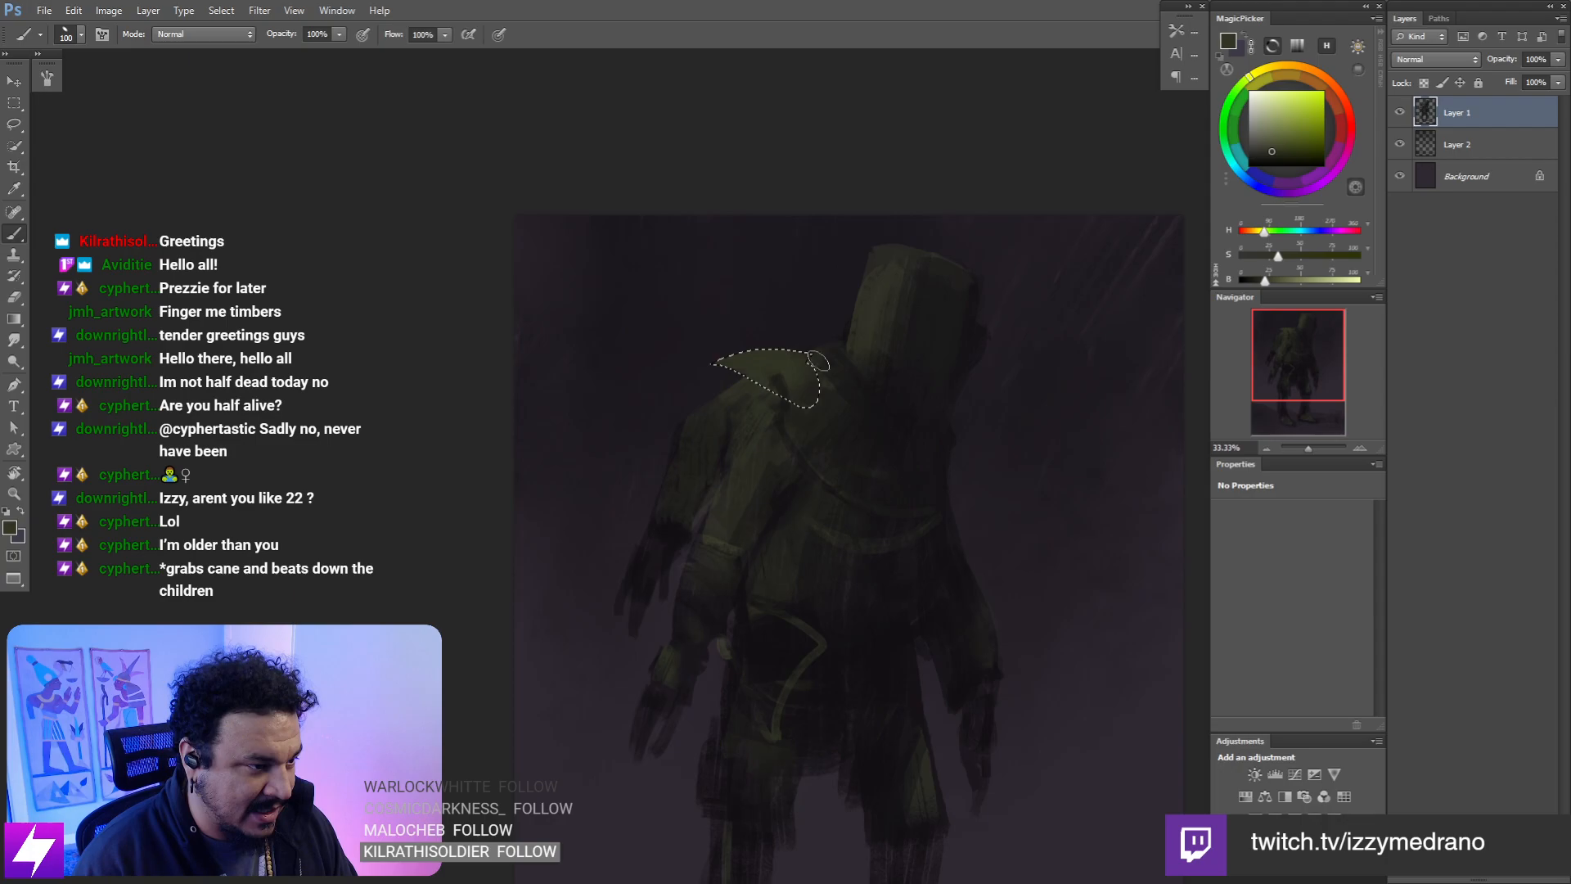
- Deselect the collar flap and darken its underside and the adjoining shoulder folds with sampled dark tones at 40 to 25 px
key("l")
left_click(815, 434)
key("b")
left_click(777, 377, "alt")
key("bracketleft")
key("bracketleft")
key("bracketleft")
key("bracketleft")
key("bracketleft")
key("bracketleft")
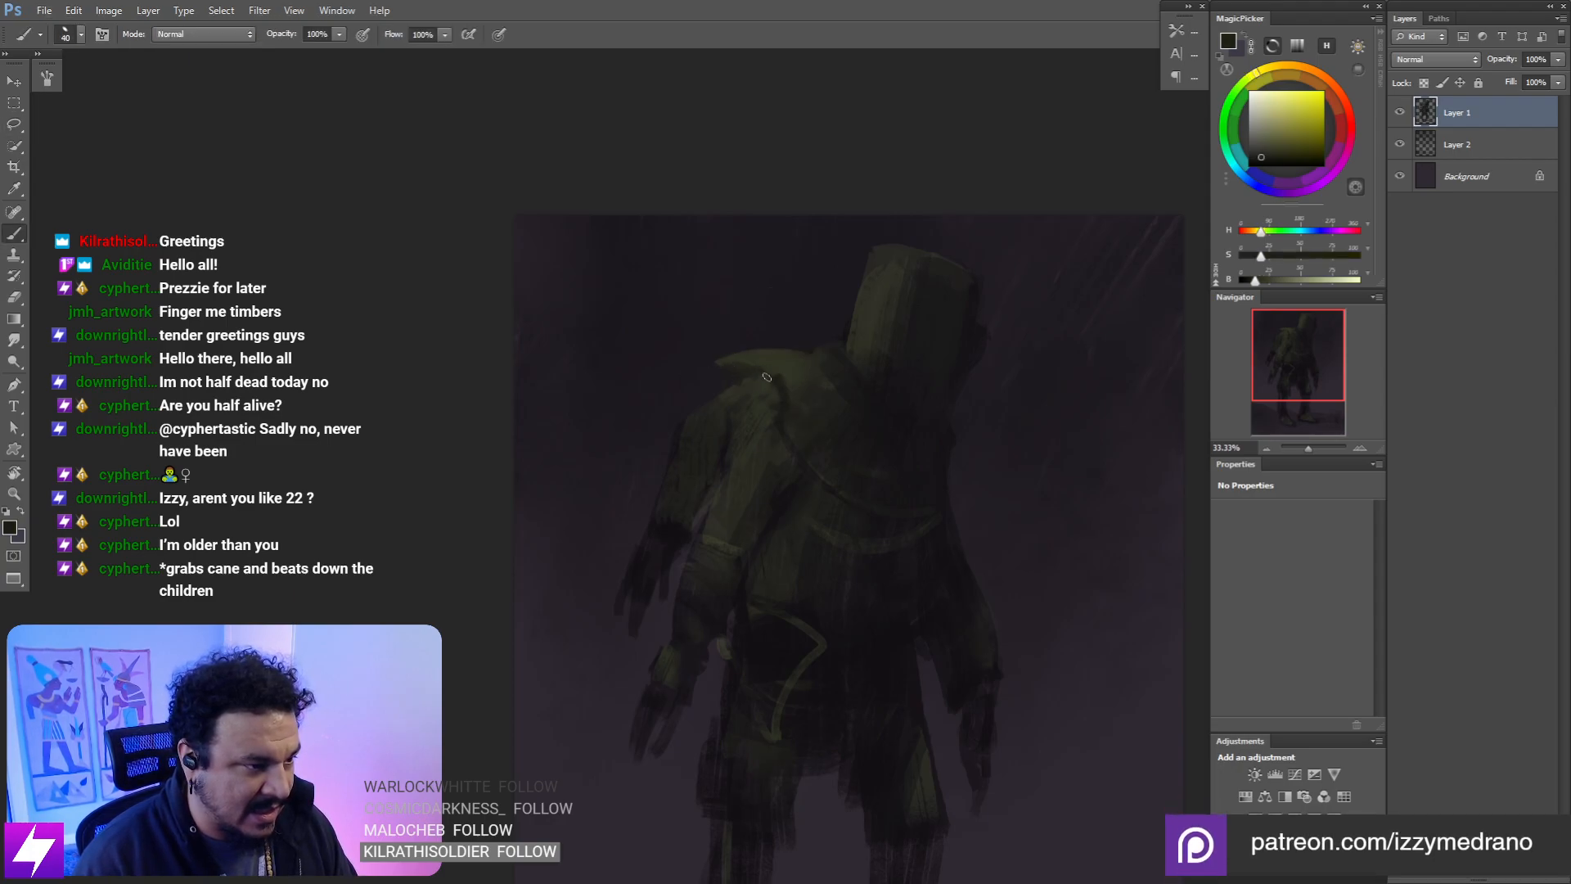
left_click(895, 649, "alt")
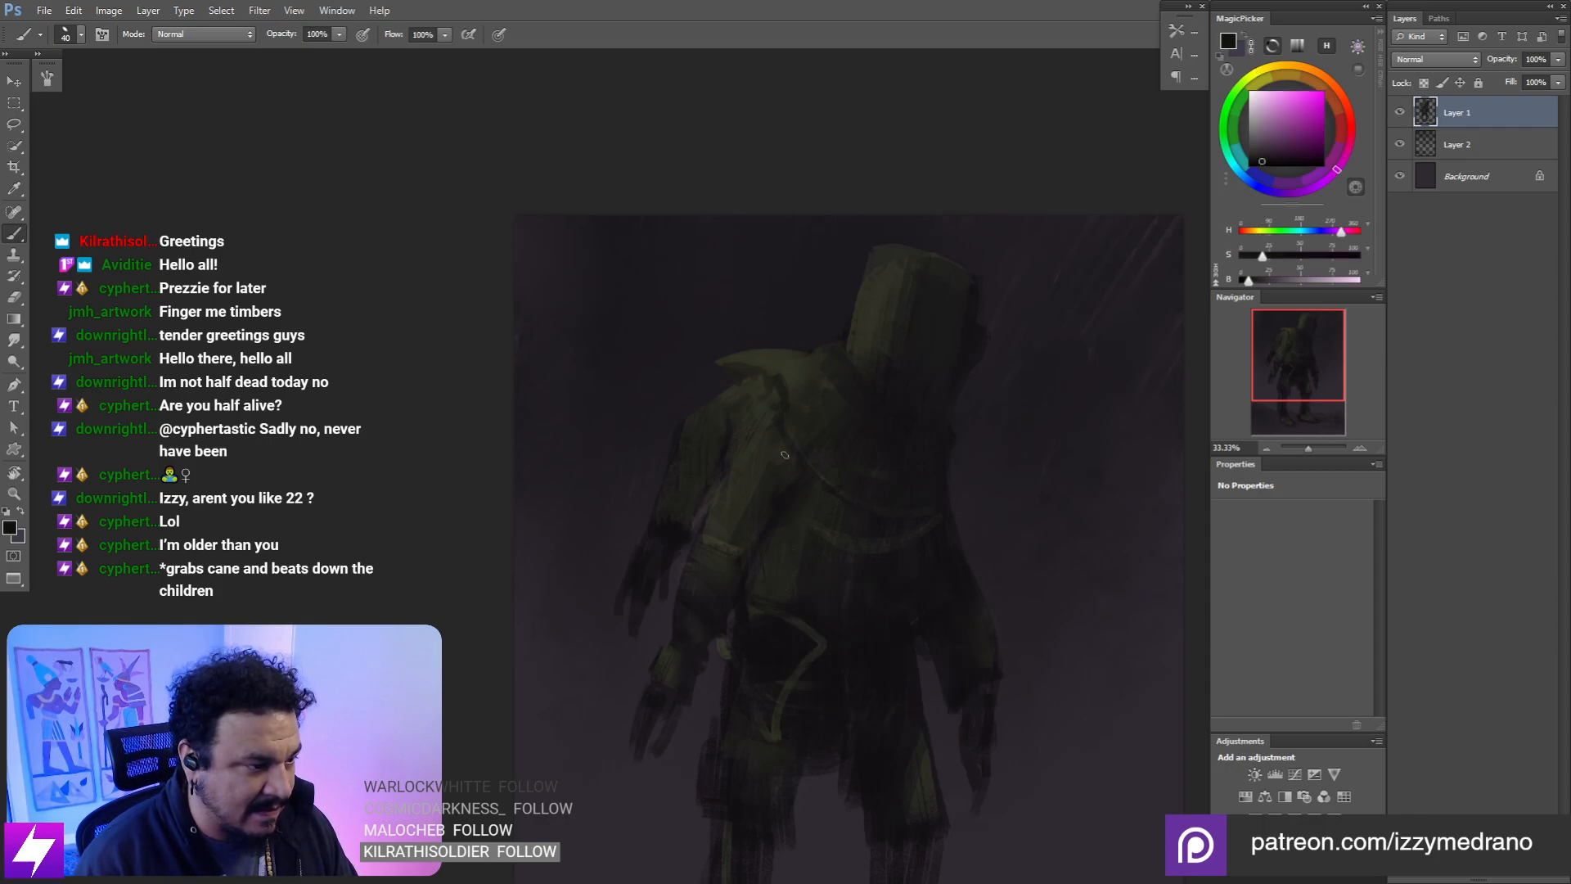
key("[")
key("[")
key("[")
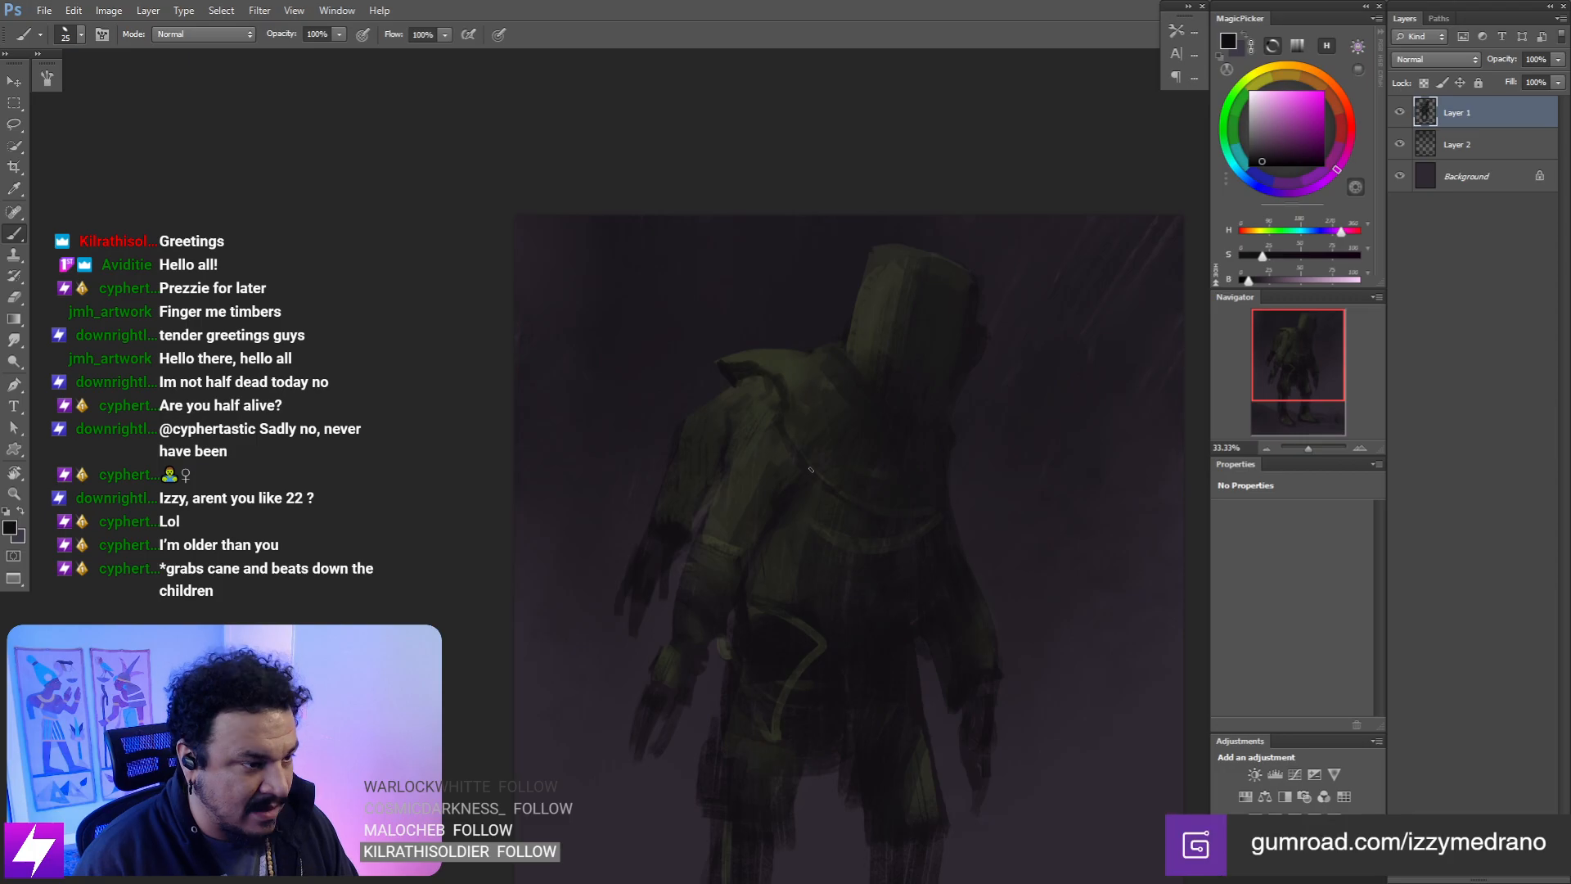
- Rotate the canvas view, paint dark accents along the hood's lower edge and face at 20 to 40 px, and reset the rotation
key("r")
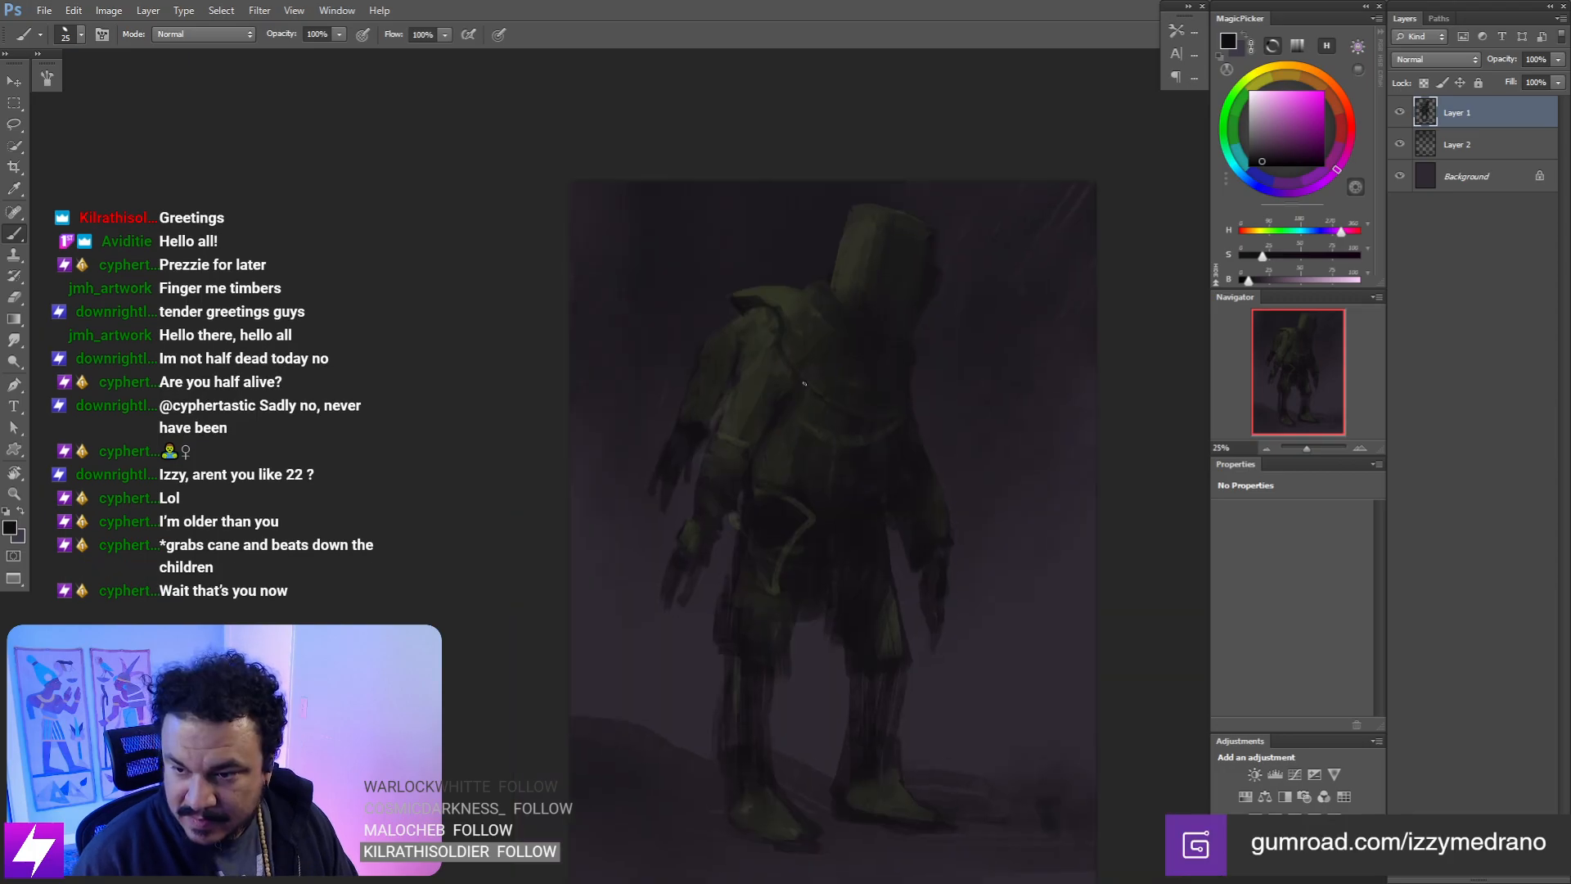
mouse_move(811, 469)
left_mouse_down()
mouse_move(873, 550)
mouse_move(834, 494)
mouse_move(876, 269)
mouse_move(950, 359)
mouse_move(933, 509)
left_mouse_up()
key("b")
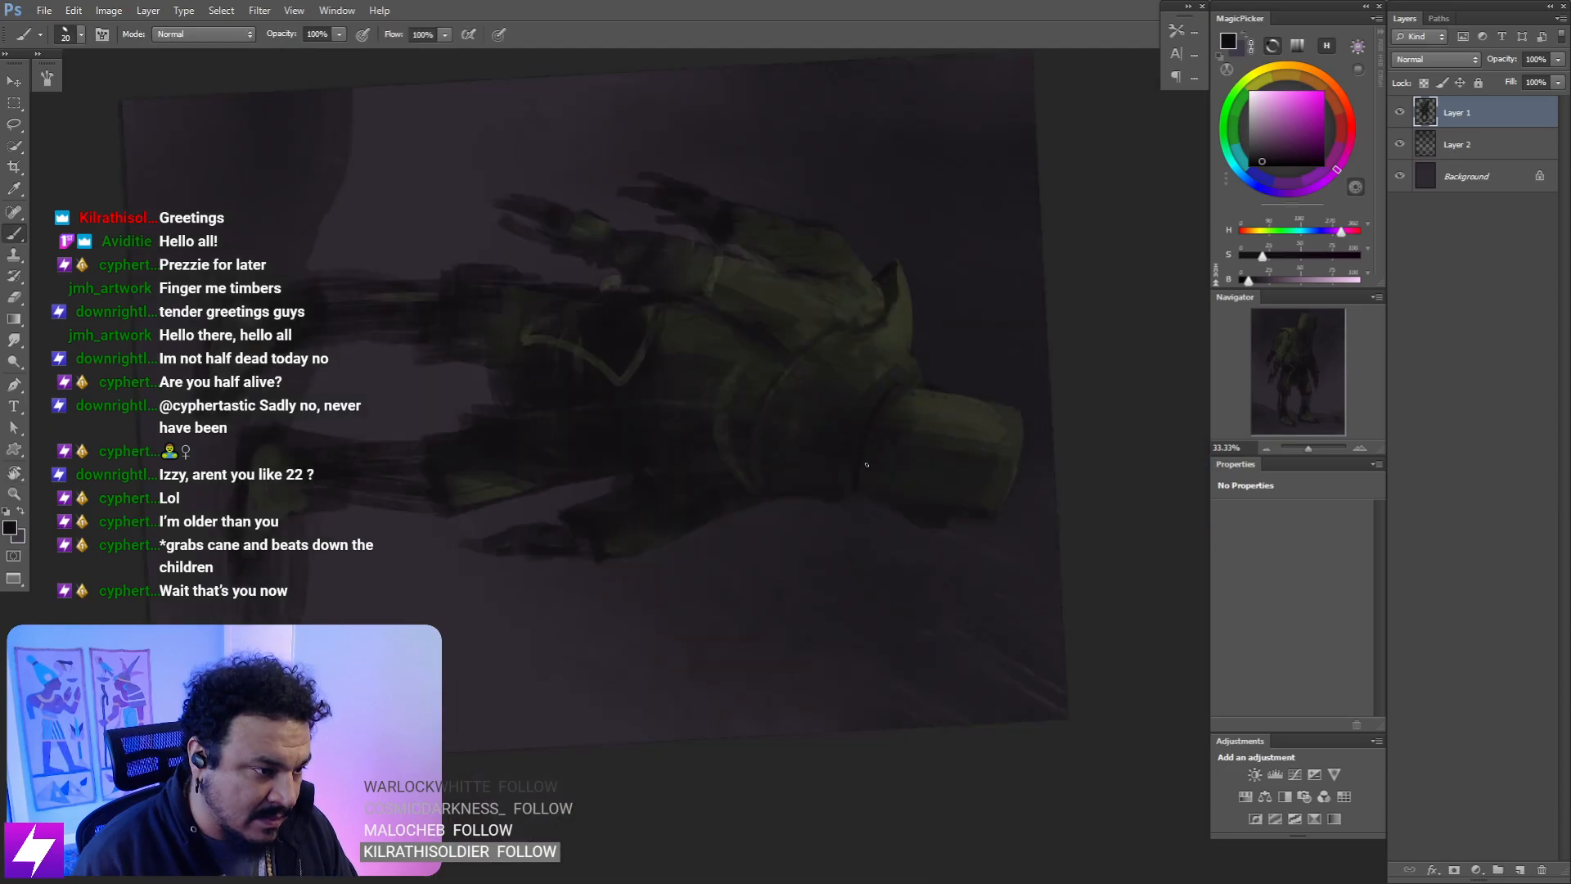
key("bracketleft")
key("bracketleft")
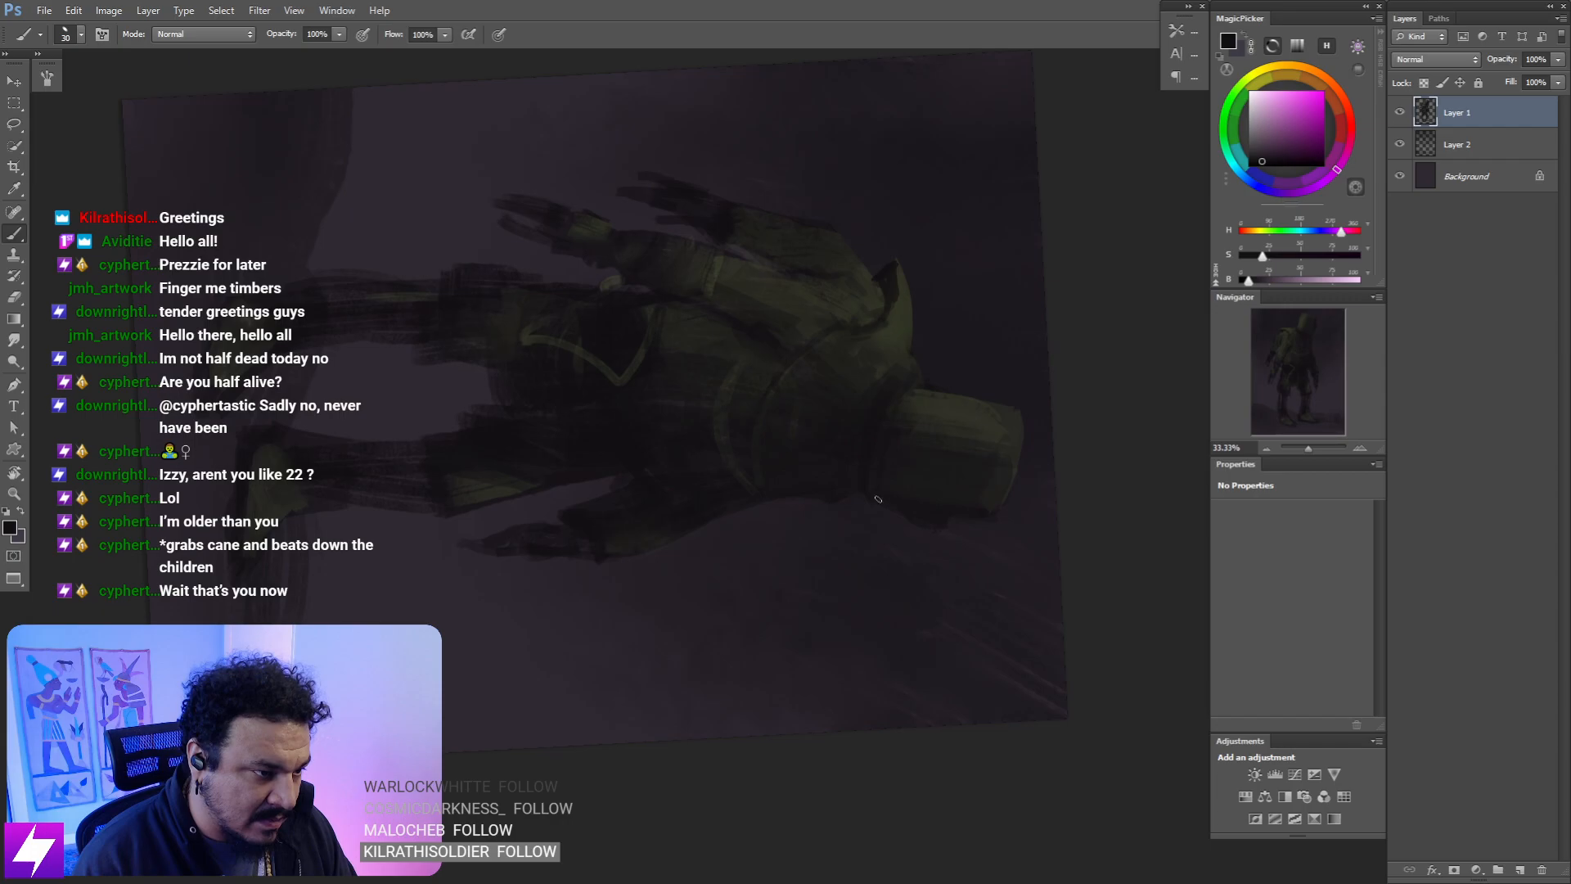
key("bracketright")
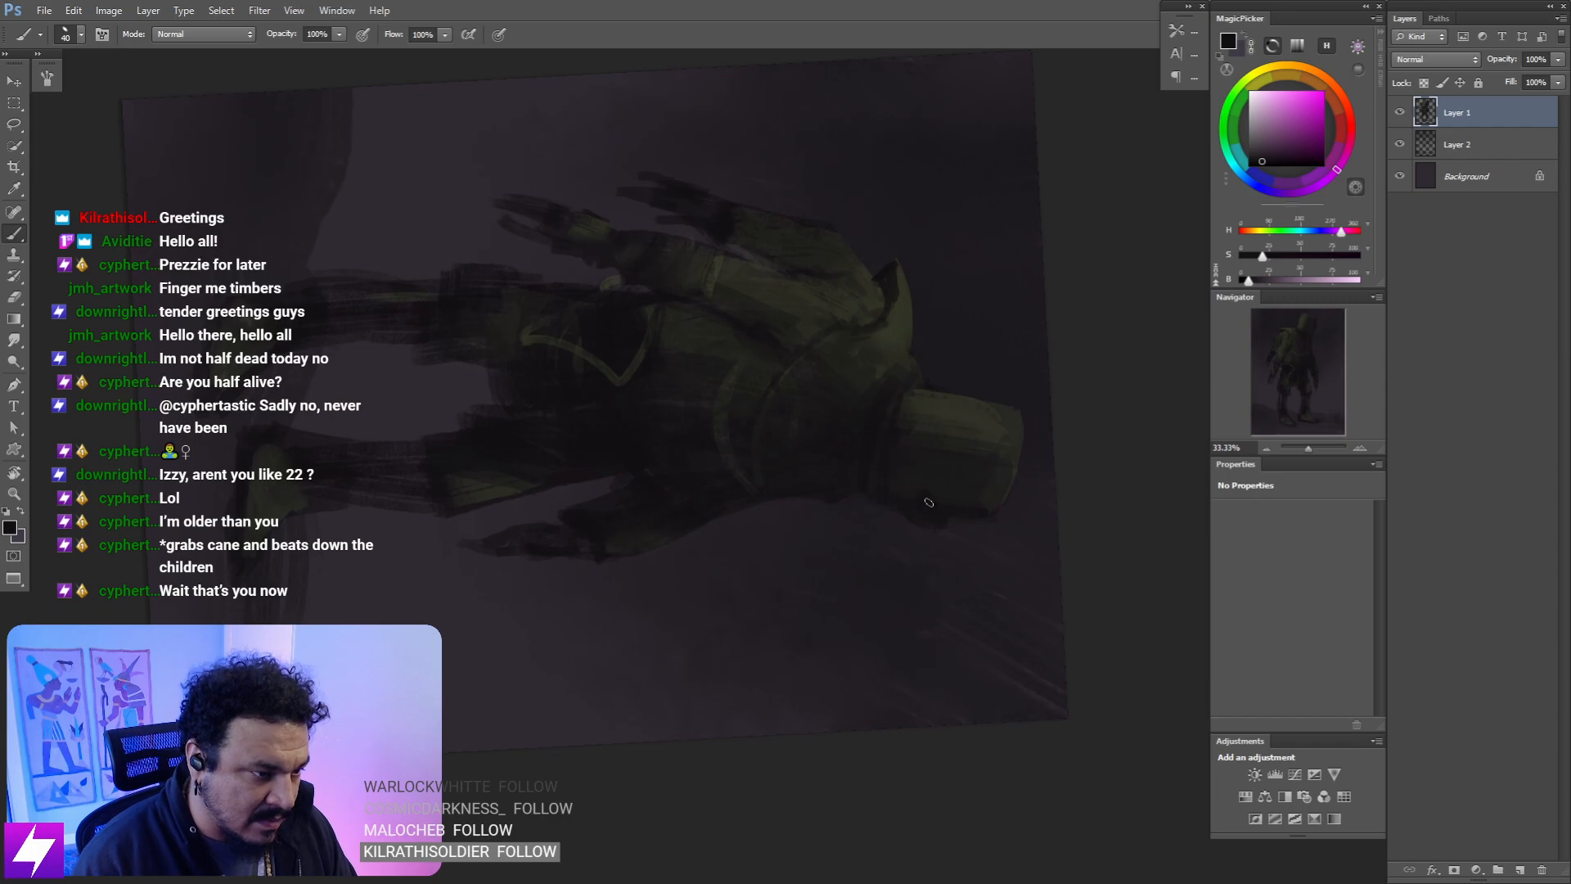
key("Escape")
left_click_drag(954, 537, 992, 552)
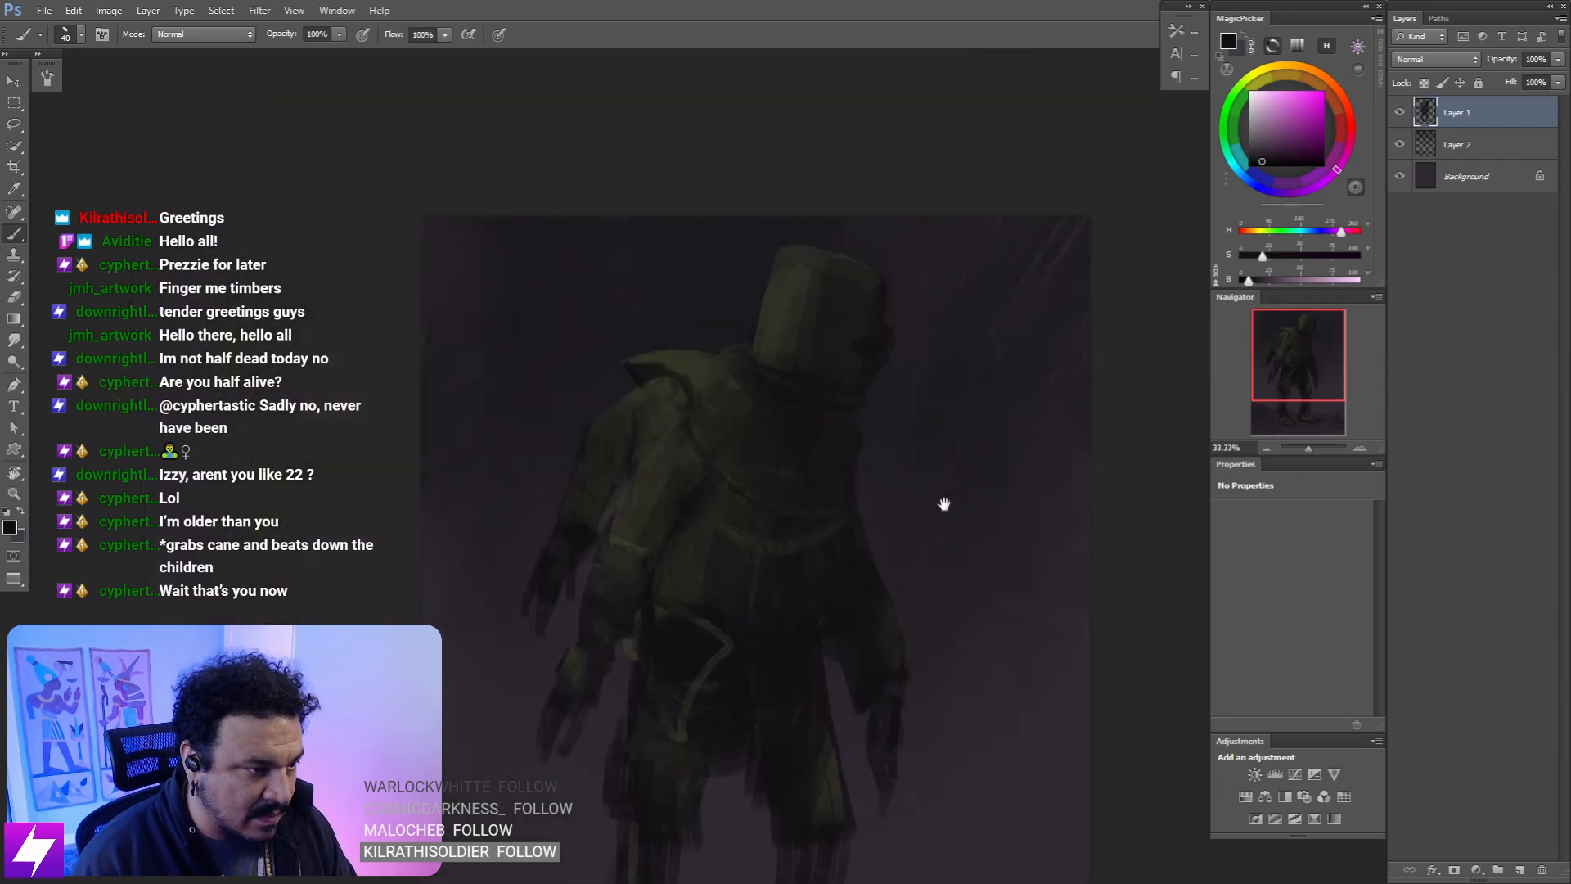
mouse_move(944, 504)
left_mouse_down()
mouse_move(898, 459)
mouse_move(871, 474)
mouse_move(918, 499)
left_mouse_up()
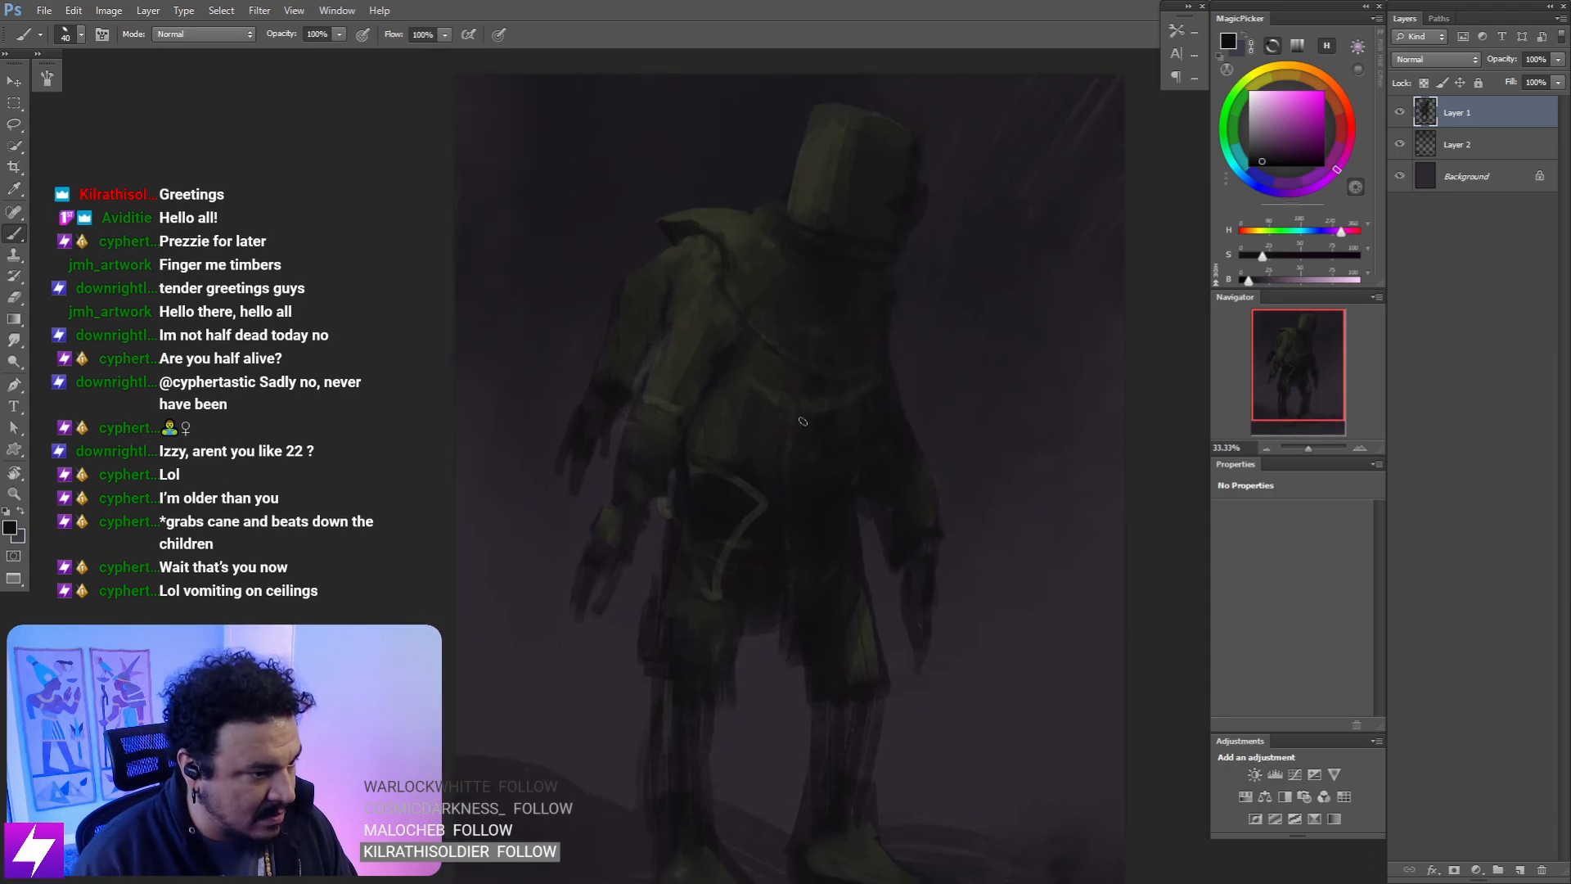
- Paint near-black flared sleeve shapes over the forearms with the brush enlarged to 90 px, undoing one unwanted stroke
key("bracketright")
key("bracketright")
left_click_drag(900, 359, 952, 520)
mouse_move(906, 396)
left_mouse_down()
mouse_move(944, 516)
mouse_move(896, 373)
mouse_move(936, 468)
mouse_move(932, 534)
mouse_move(874, 527)
mouse_move(857, 504)
mouse_move(882, 549)
mouse_move(863, 508)
mouse_move(867, 549)
left_mouse_up()
mouse_move(614, 441)
left_mouse_down()
mouse_move(669, 432)
mouse_move(664, 492)
left_mouse_up()
key("bracketright")
key("bracketright")
key("ctrl+z")
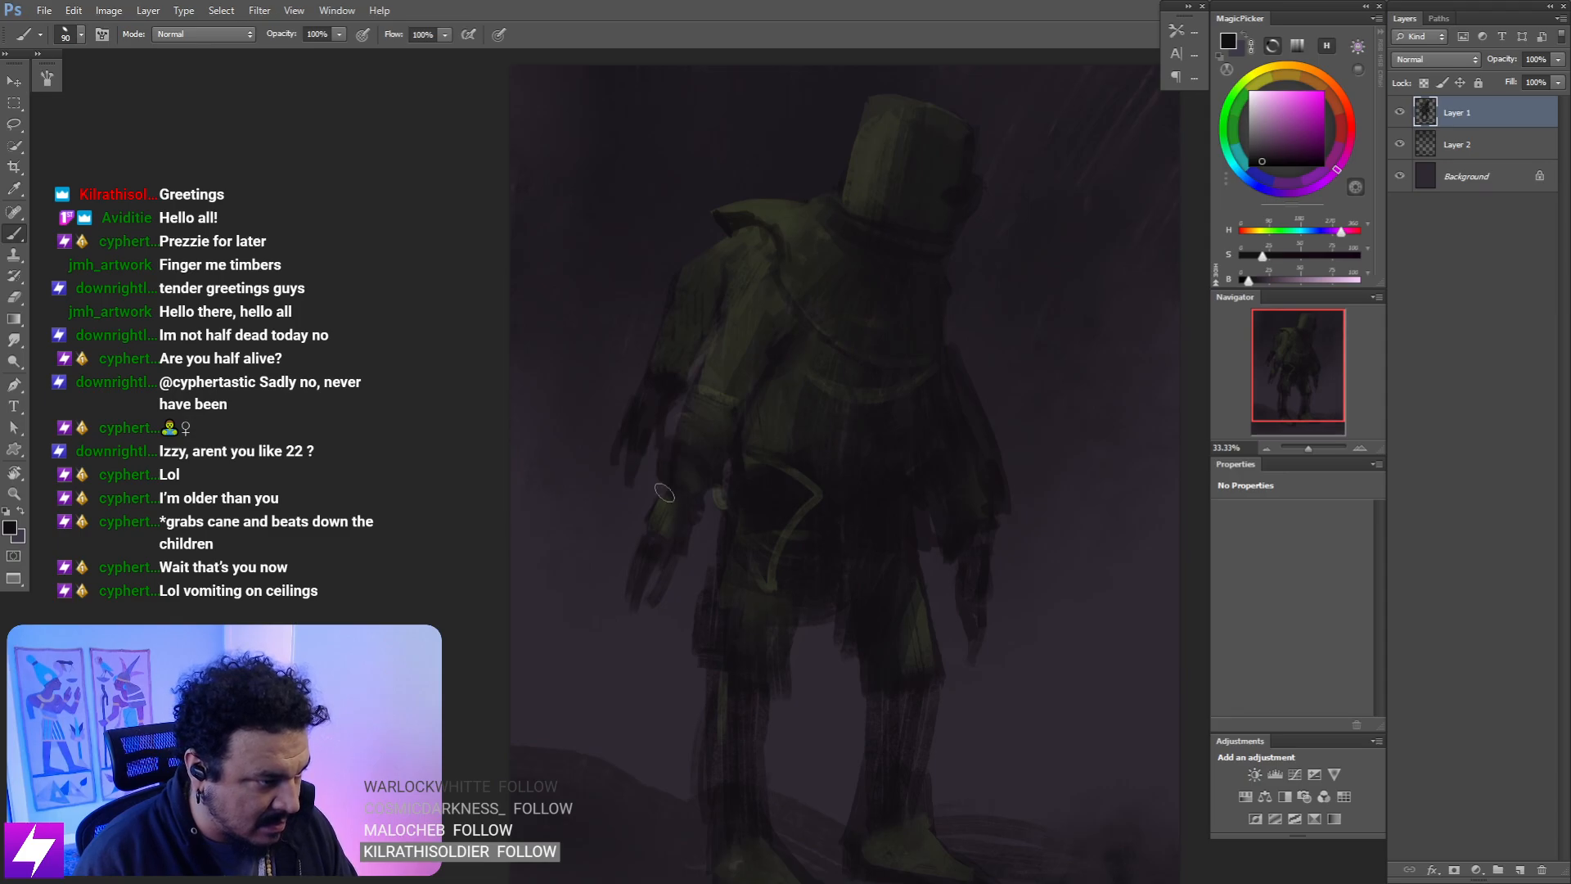
key("bracketright")
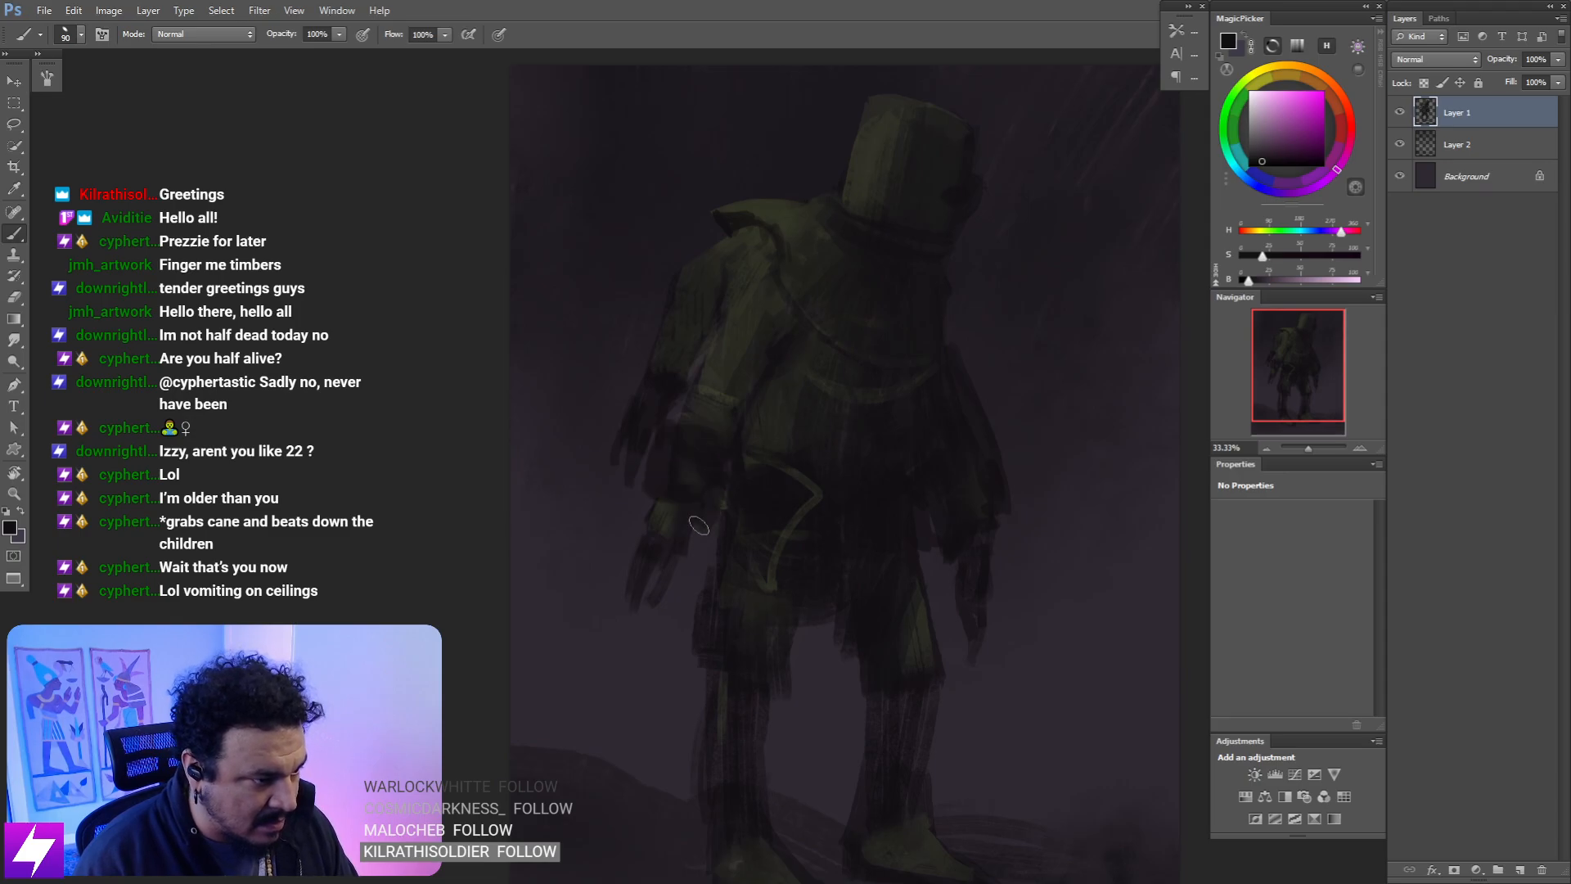
- Paint the hanging cloth between the thighs and bulk up both legs and boots with near-black at 125 to 175 px
left_click_drag(768, 603, 747, 529)
left_click_drag(798, 607, 766, 581)
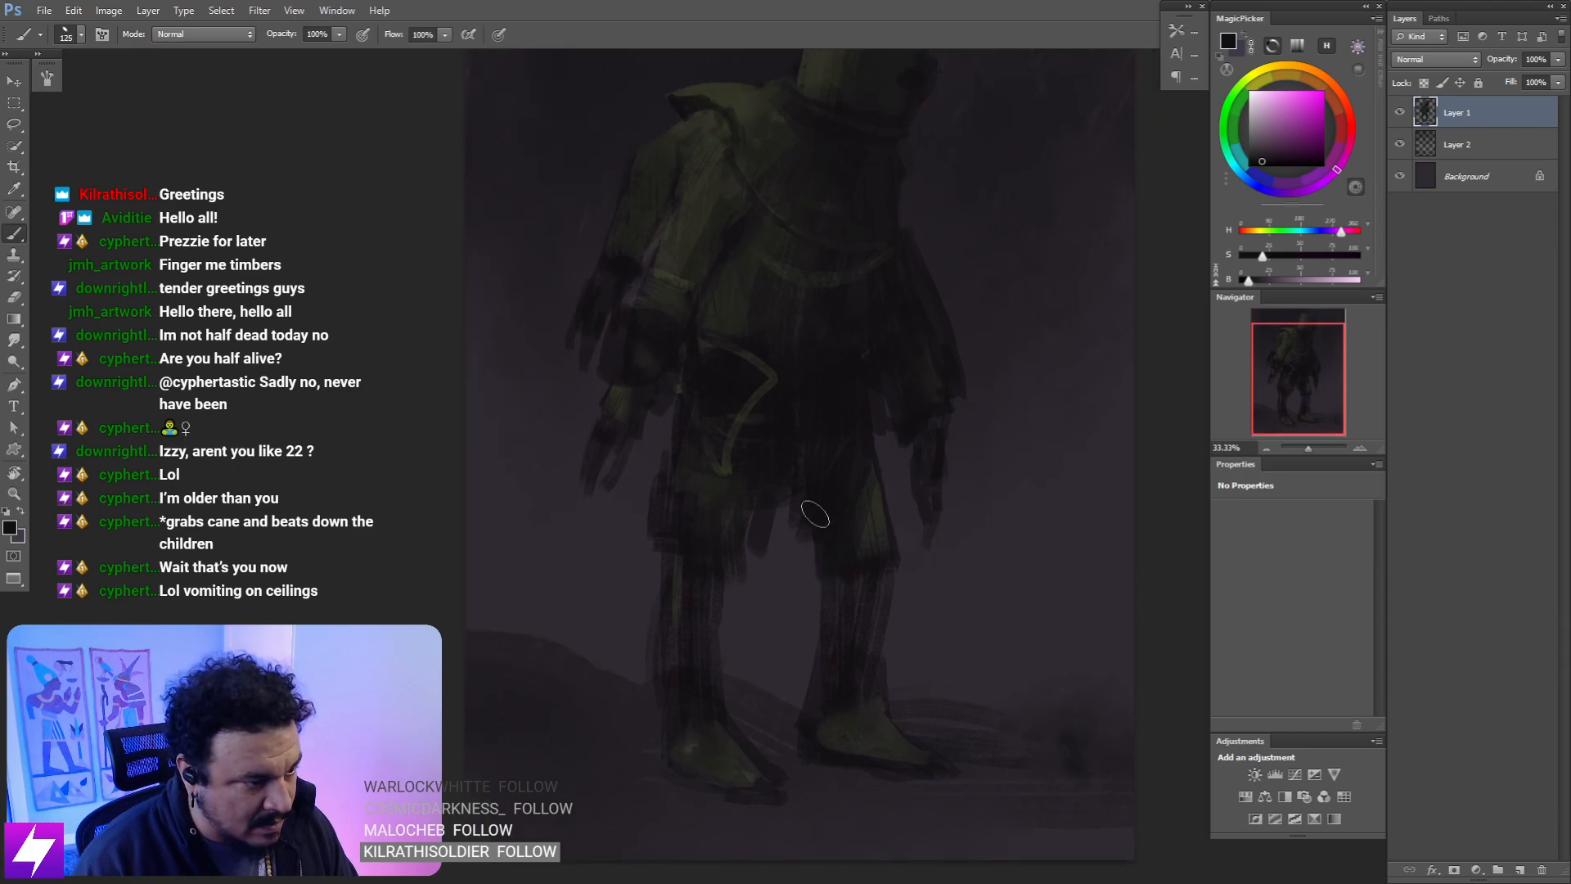
key("bracketright")
key("bracketright")
mouse_move(831, 631)
left_mouse_down()
mouse_move(871, 585)
mouse_move(835, 670)
mouse_move(827, 635)
mouse_move(816, 711)
left_mouse_up()
mouse_move(681, 604)
left_mouse_down()
mouse_move(689, 656)
mouse_move(714, 657)
mouse_move(722, 740)
left_mouse_up()
key("bracketright")
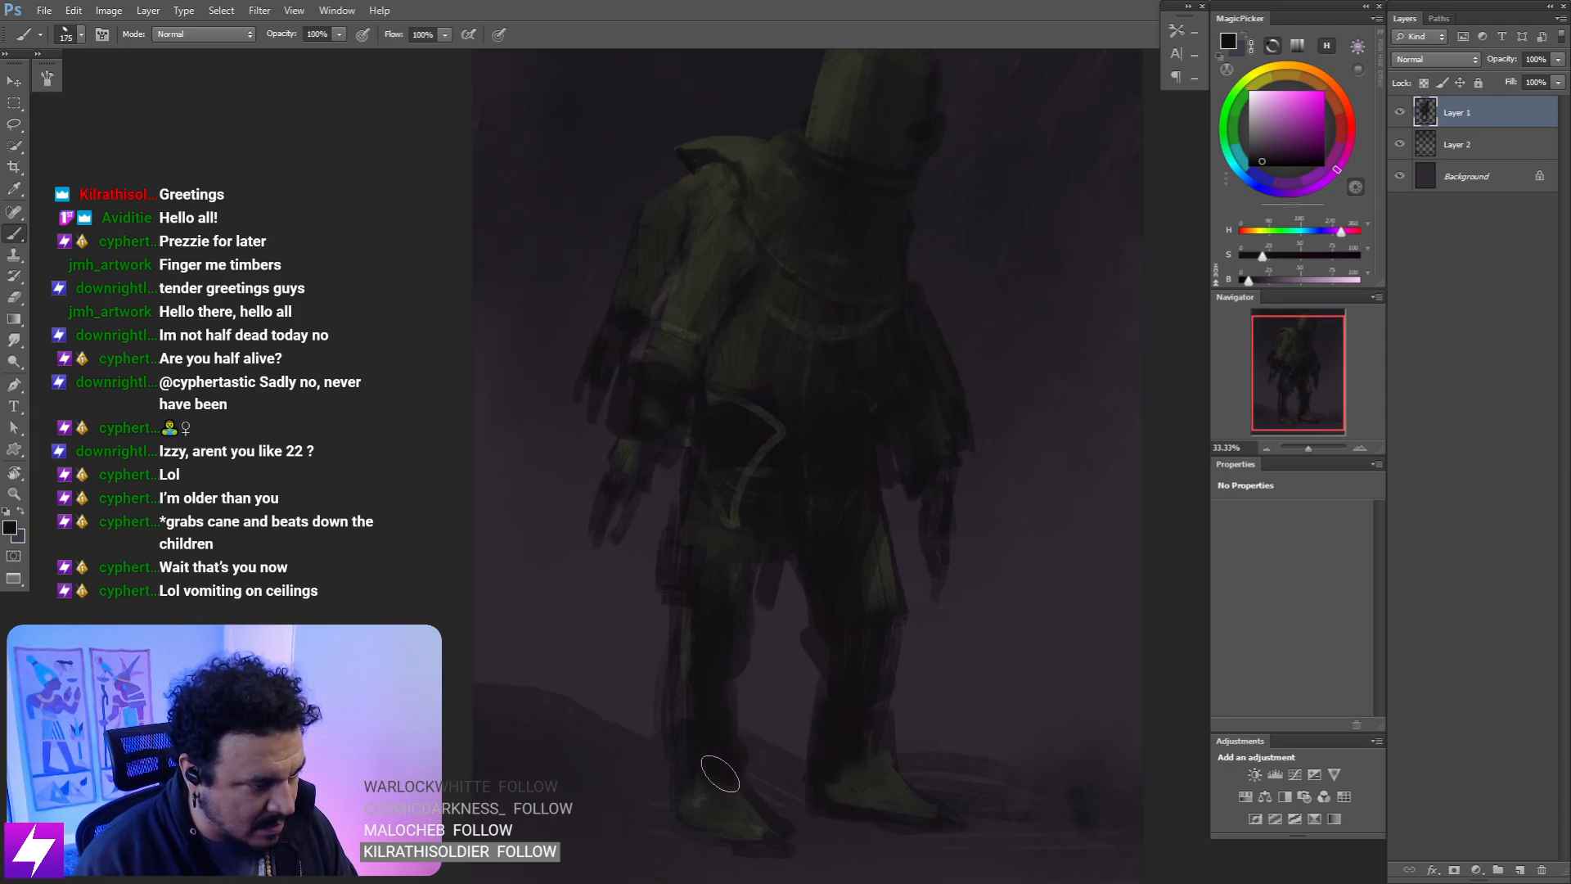
key("bracketleft")
mouse_move(684, 649)
left_mouse_down()
mouse_move(686, 793)
mouse_move(712, 801)
mouse_move(734, 781)
mouse_move(751, 830)
left_mouse_up()
left_click_drag(887, 744, 872, 792)
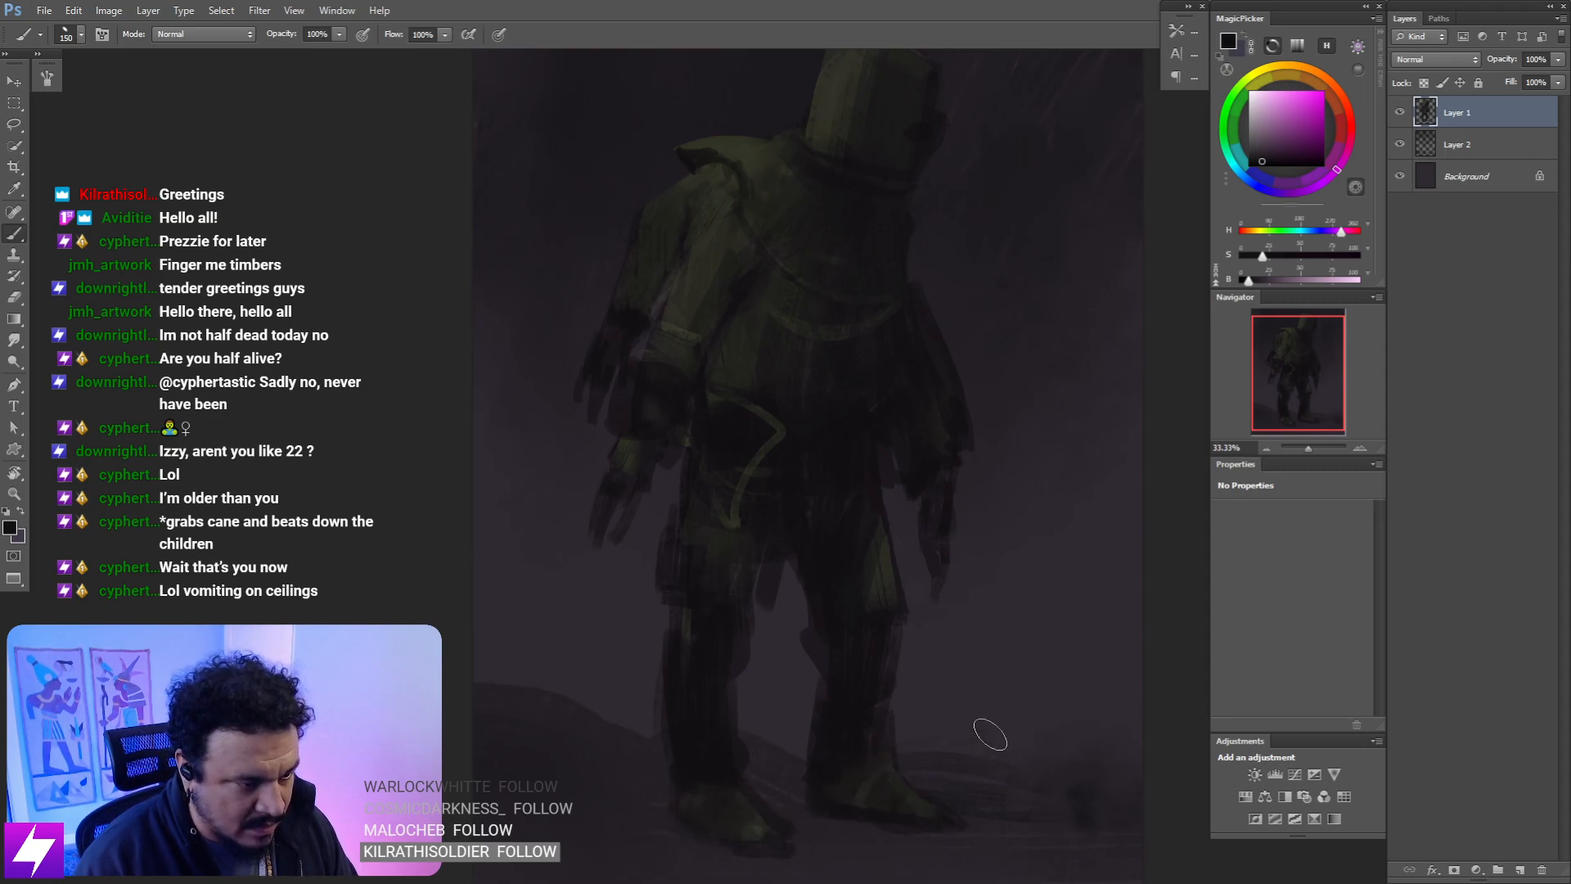
- Mirror the canvas horizontally and examine the figure's overall silhouette
key("ctrl+minus")
left_click_drag(893, 627, 869, 608)
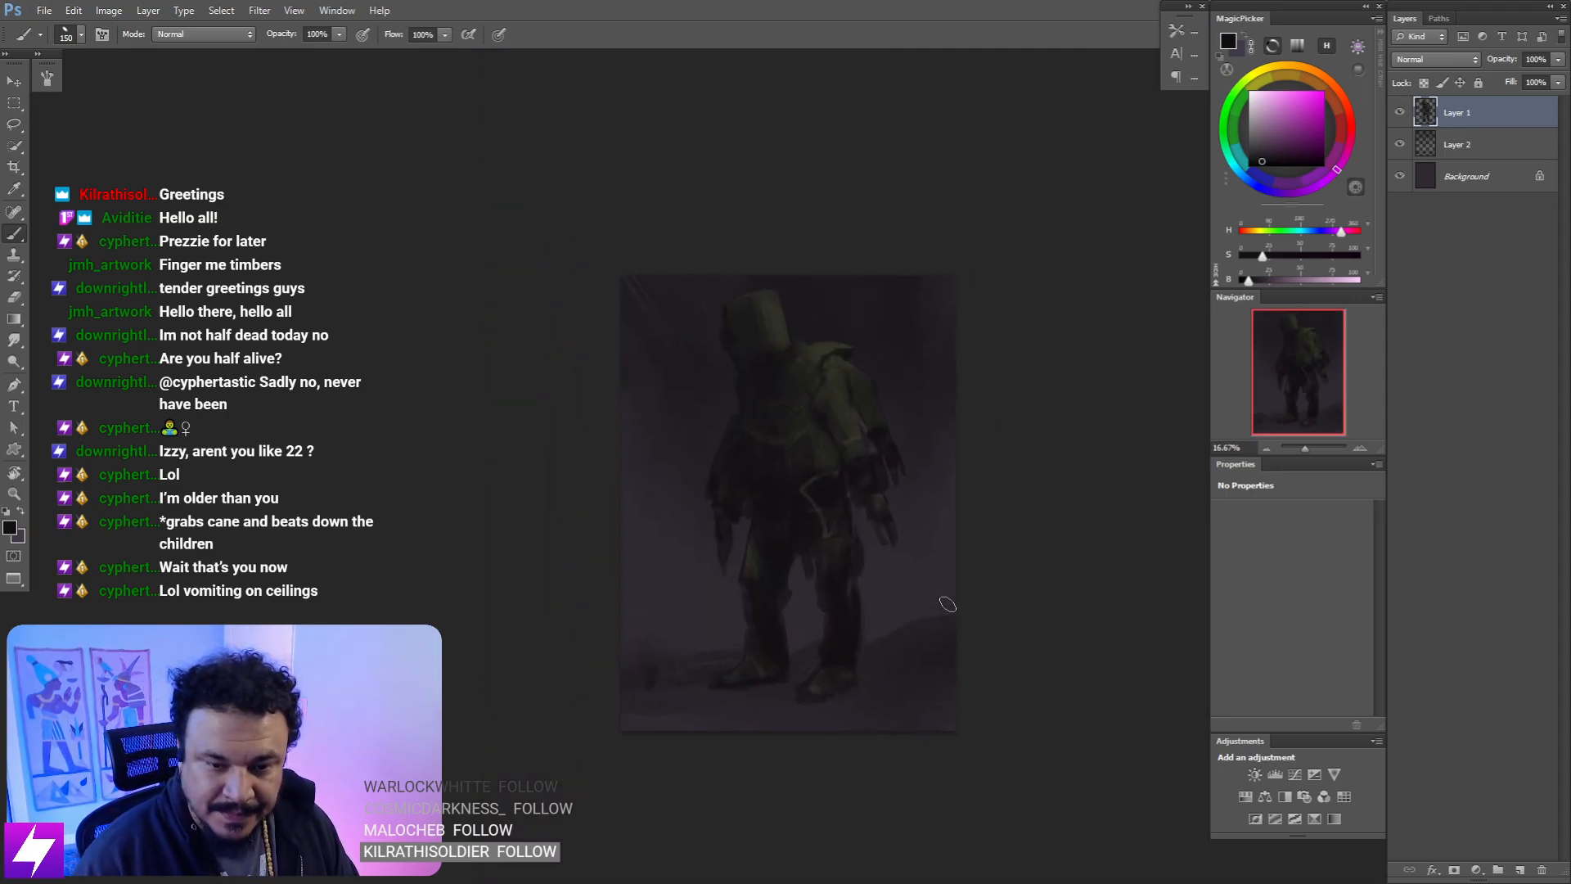
key("ctrl+plus")
left_click_drag(947, 577, 857, 611)
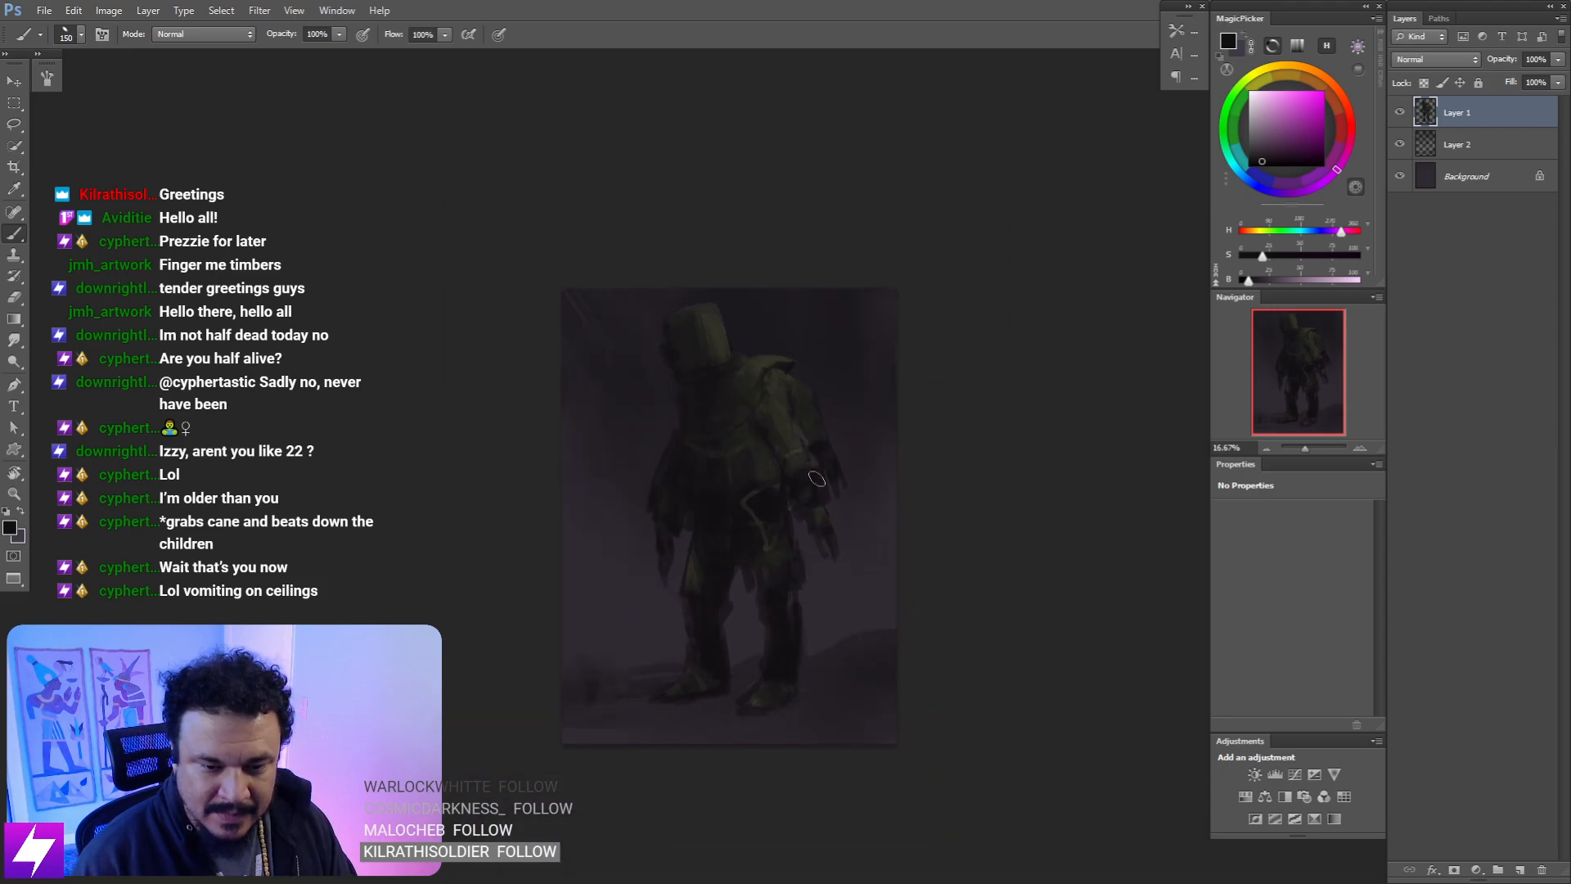
key("ctrl+minus")
key("ctrl+plus")
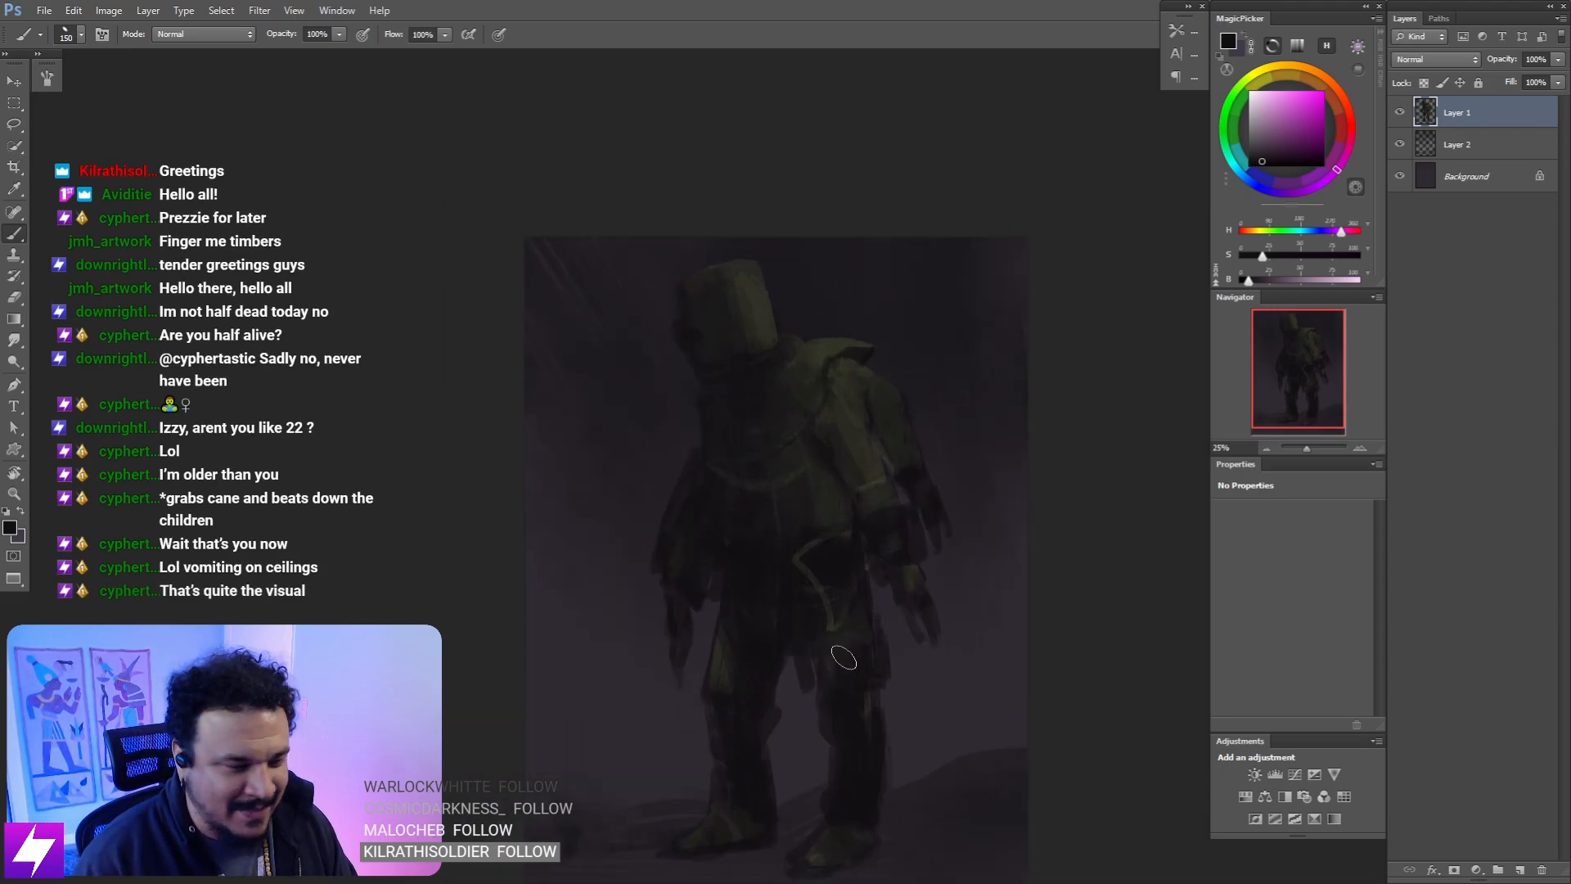
key("ctrl+plus")
left_click_drag(859, 532, 867, 539)
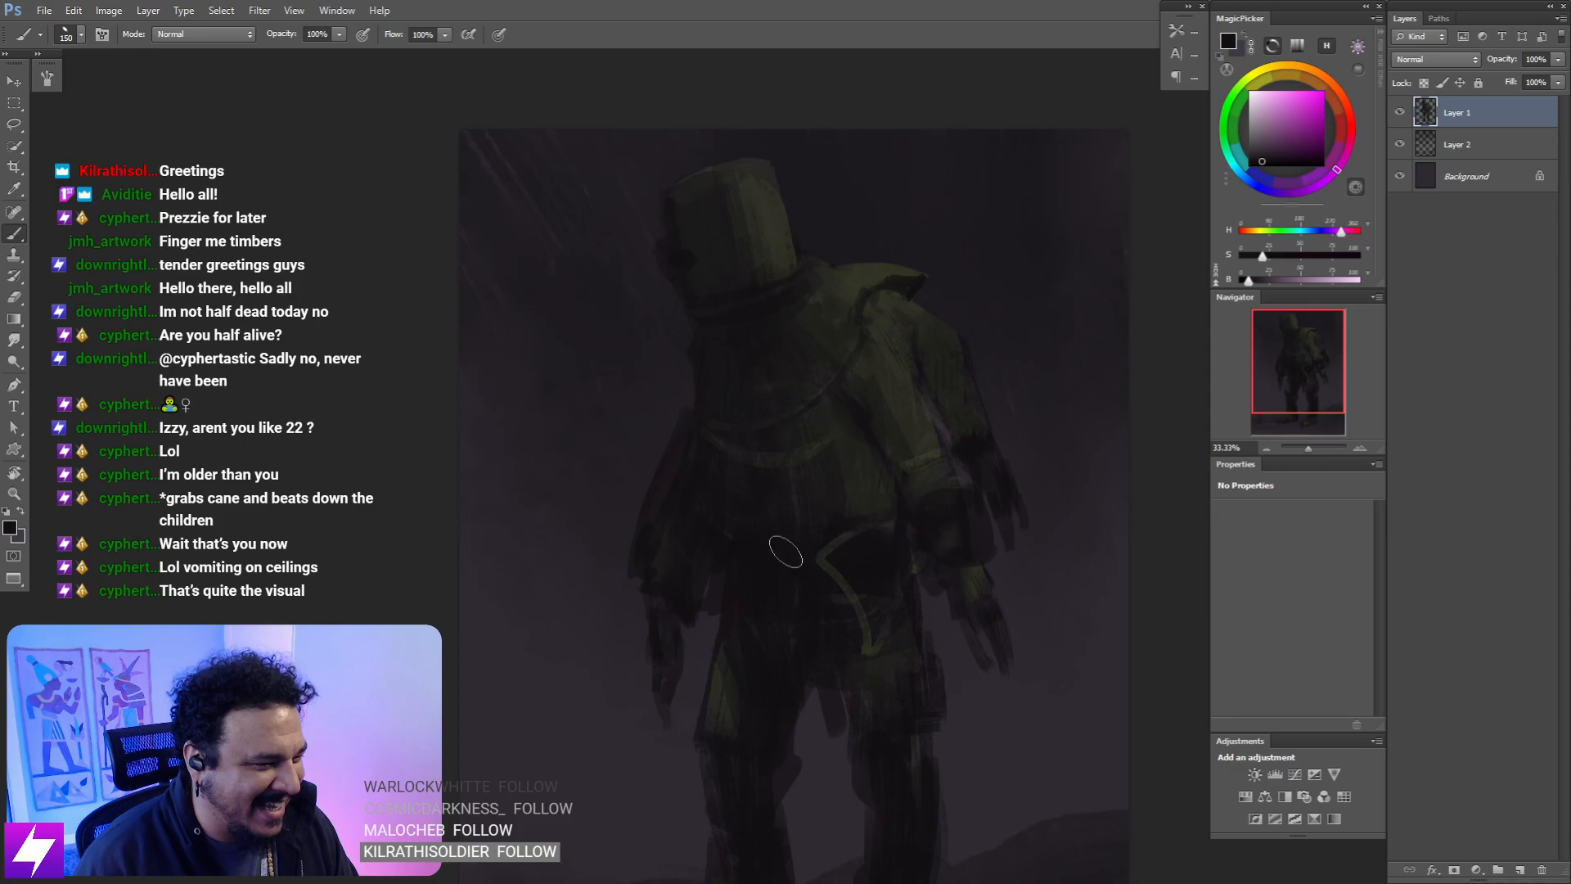
- Paint near-black over the far arm's sleeve and the adjoining side of the torso with the brush between 50 and 90 px
key("bracketleft")
key("bracketleft")
key("bracketleft")
key("bracketleft")
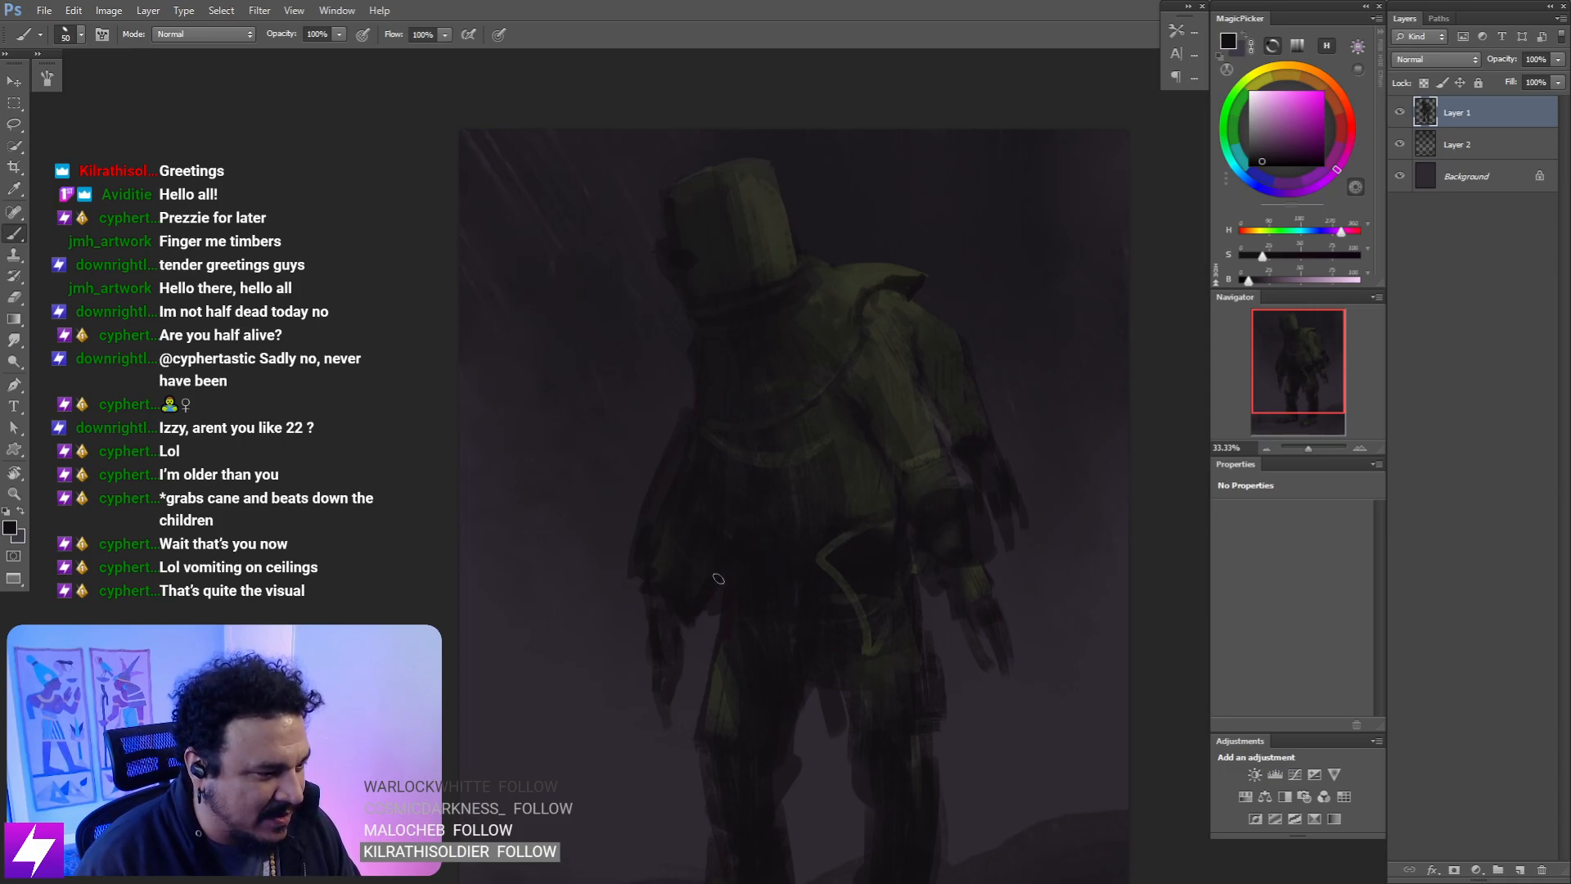
key("bracketright")
key("bracketright")
key("bracketright")
key("bracketright")
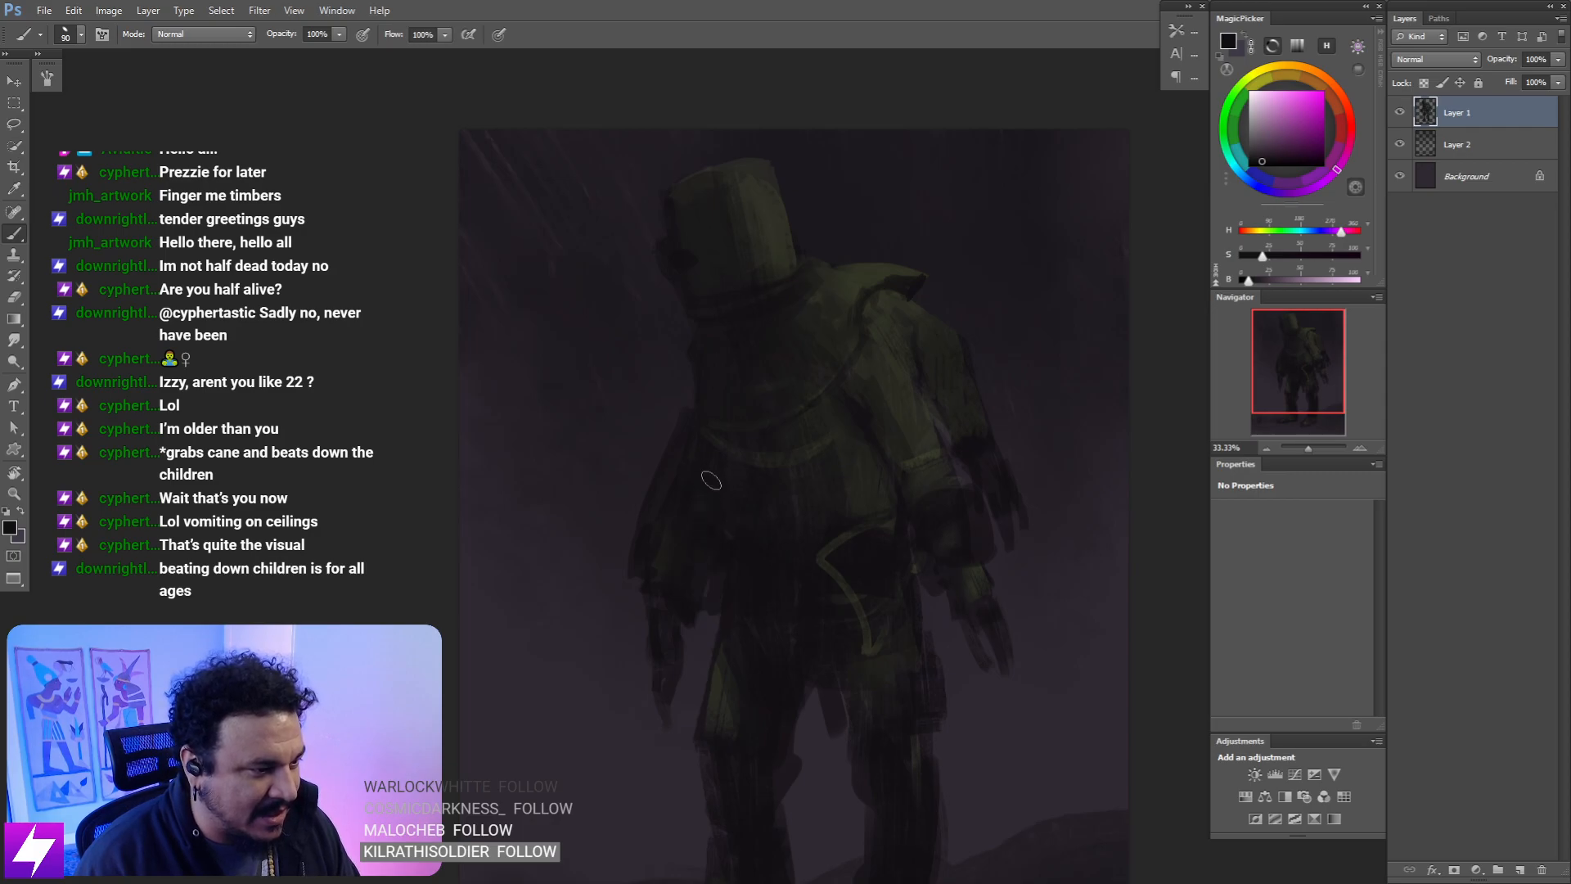
key("bracketright")
key("bracketright")
key("bracketleft")
key("bracketleft")
key("bracketleft")
key("bracketleft")
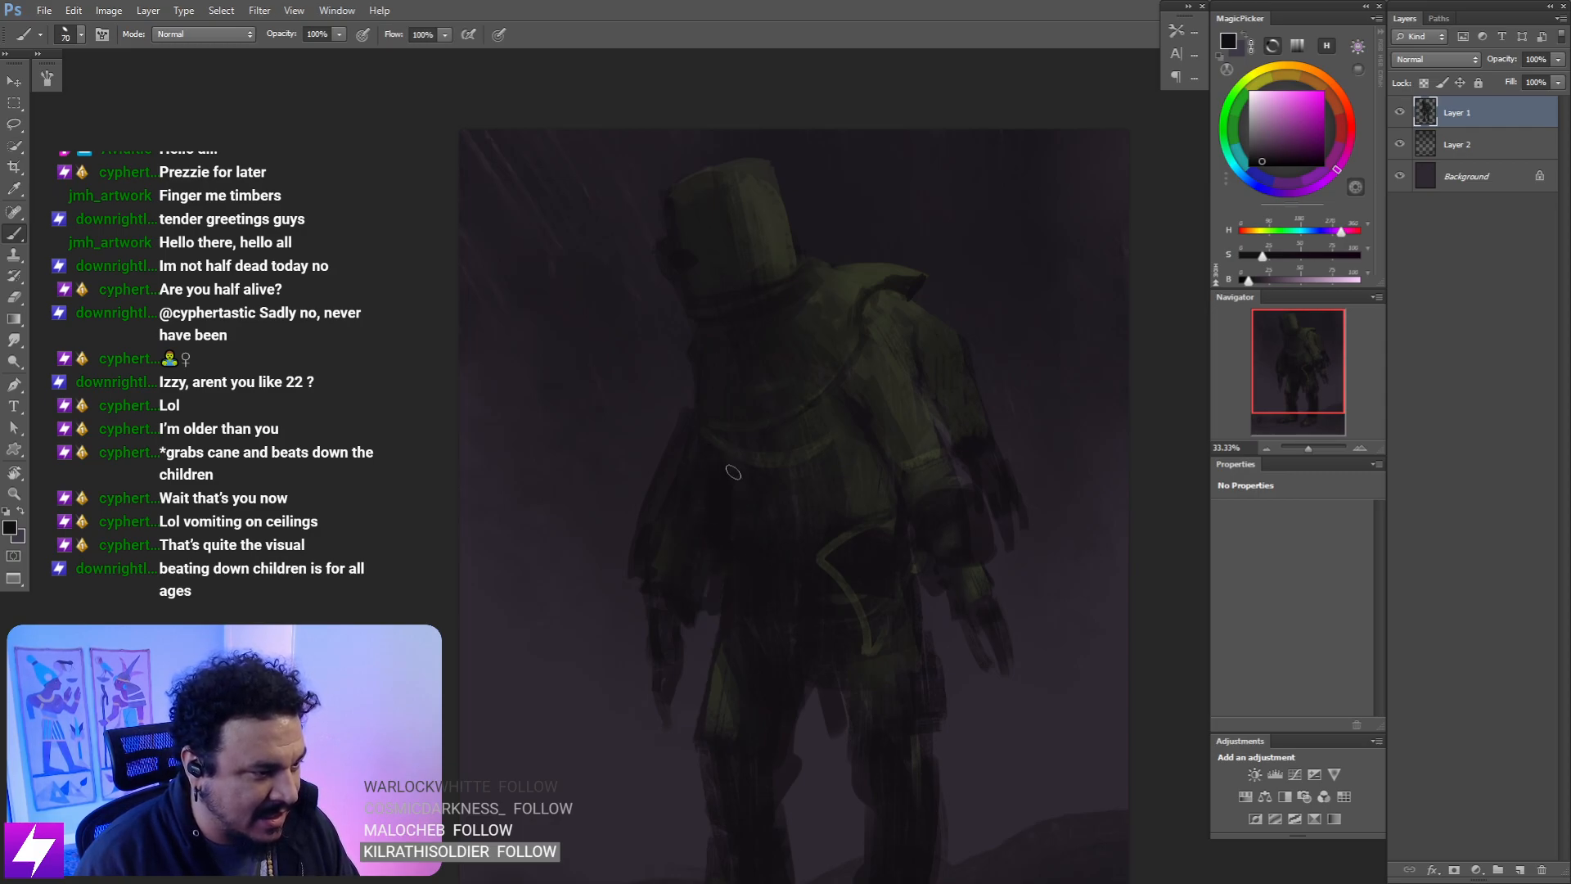
- Darken the gap between far arm and torso and the shadow beneath the collar, reducing the brush from 100 to 50 px
key("bracketright")
key("bracketright")
key("bracketright")
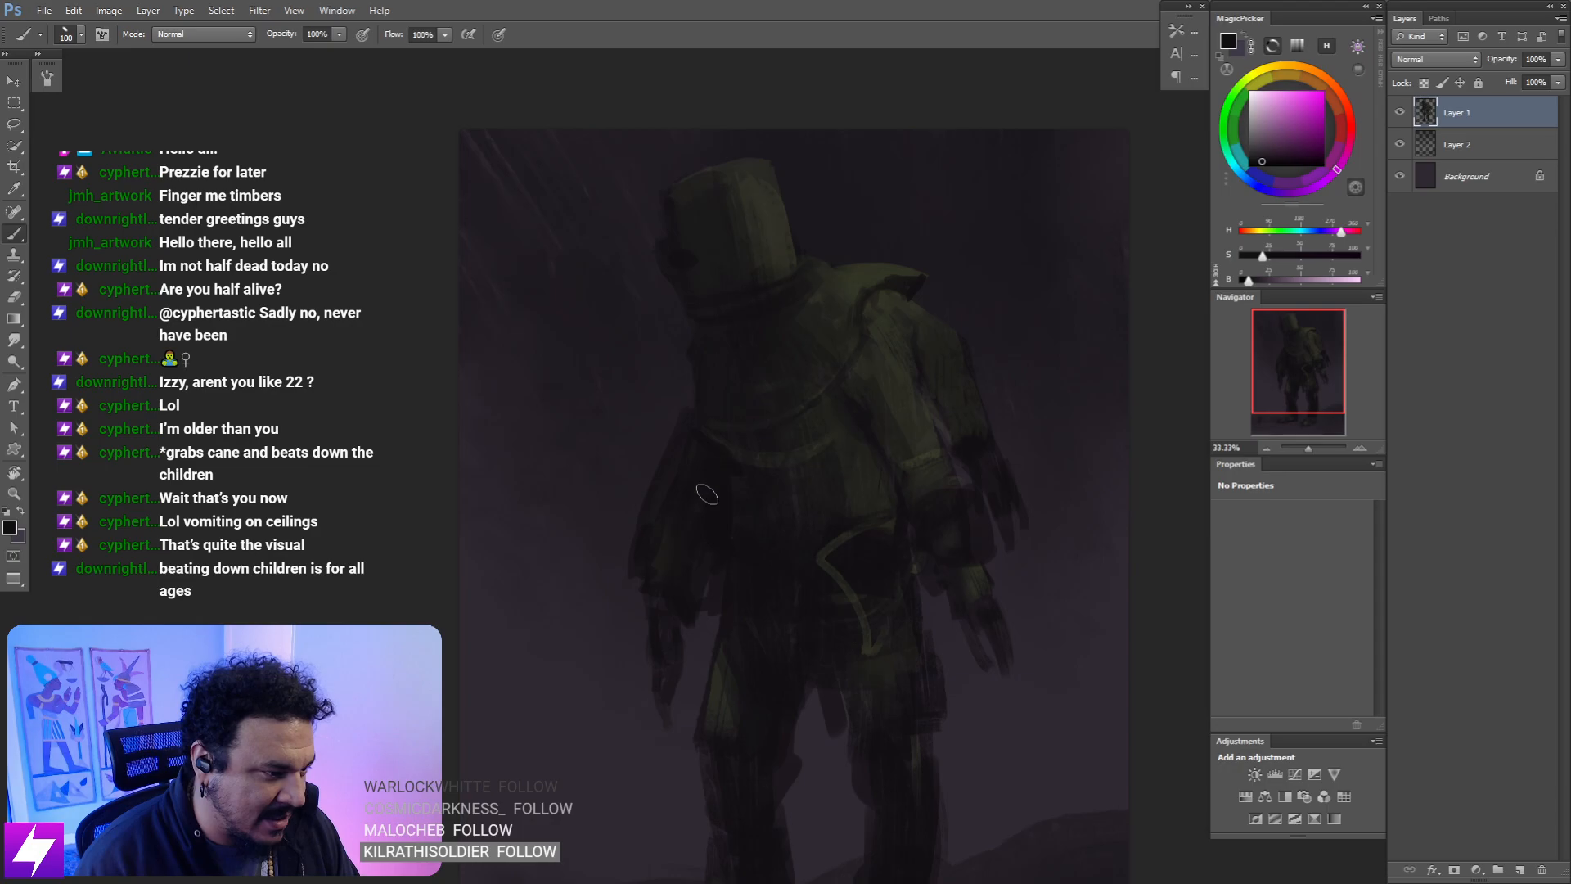
key("bracketleft")
key("bracketleft")
key("bracketleft")
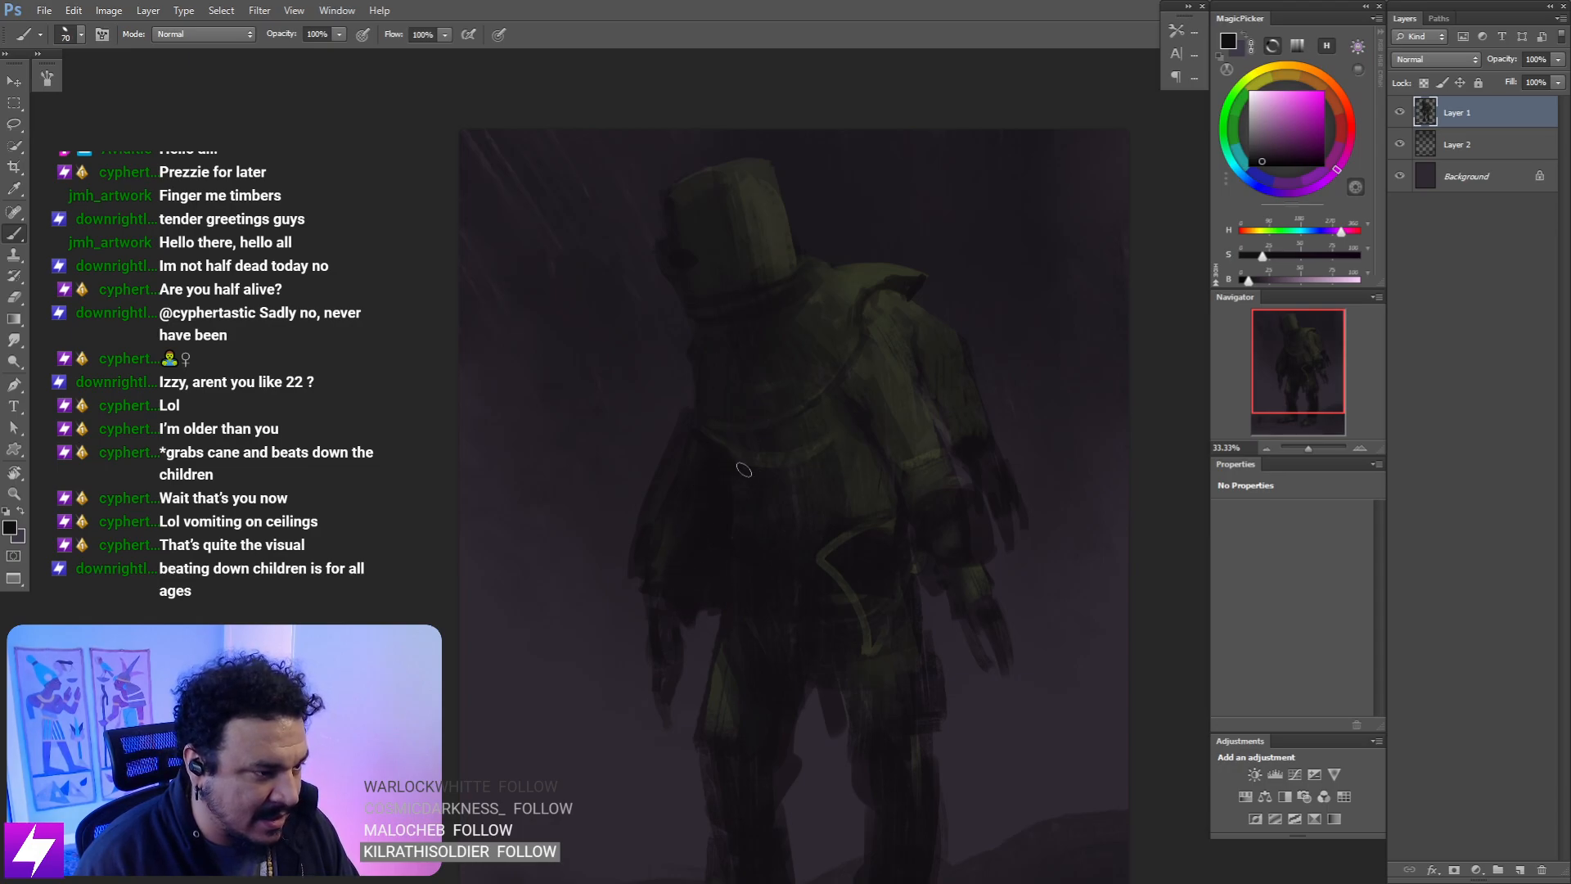
key("bracketleft")
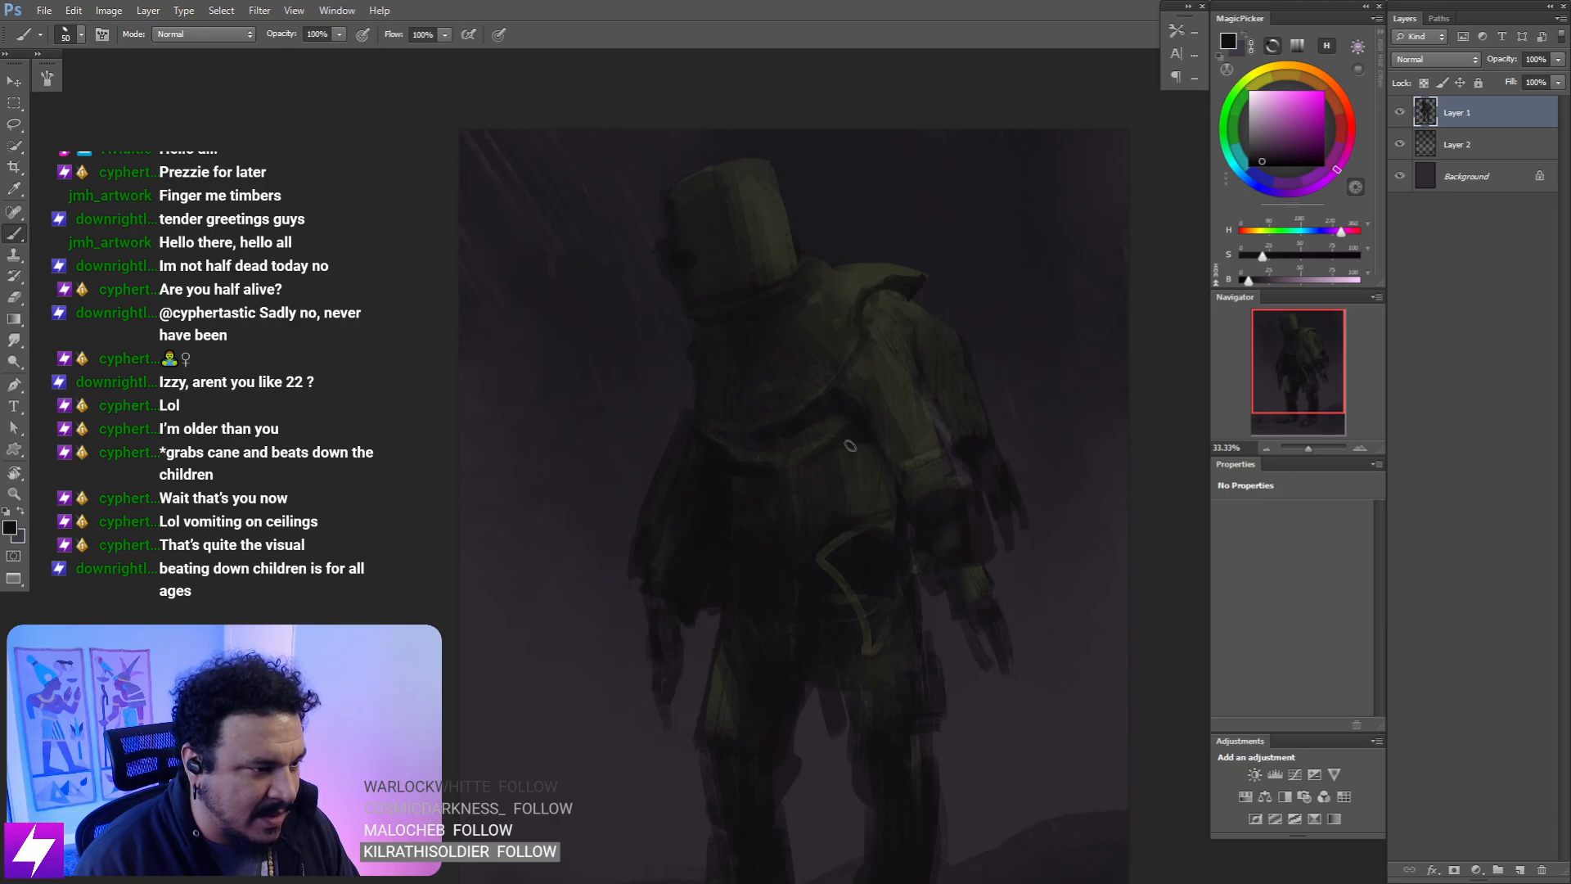
- Mirror the canvas horizontally, sample the hood's olive and widen the back of the hood with the brush at 70 px
key("ctrl+shift+h")
key("ctrl+minus")
key("ctrl+minus")
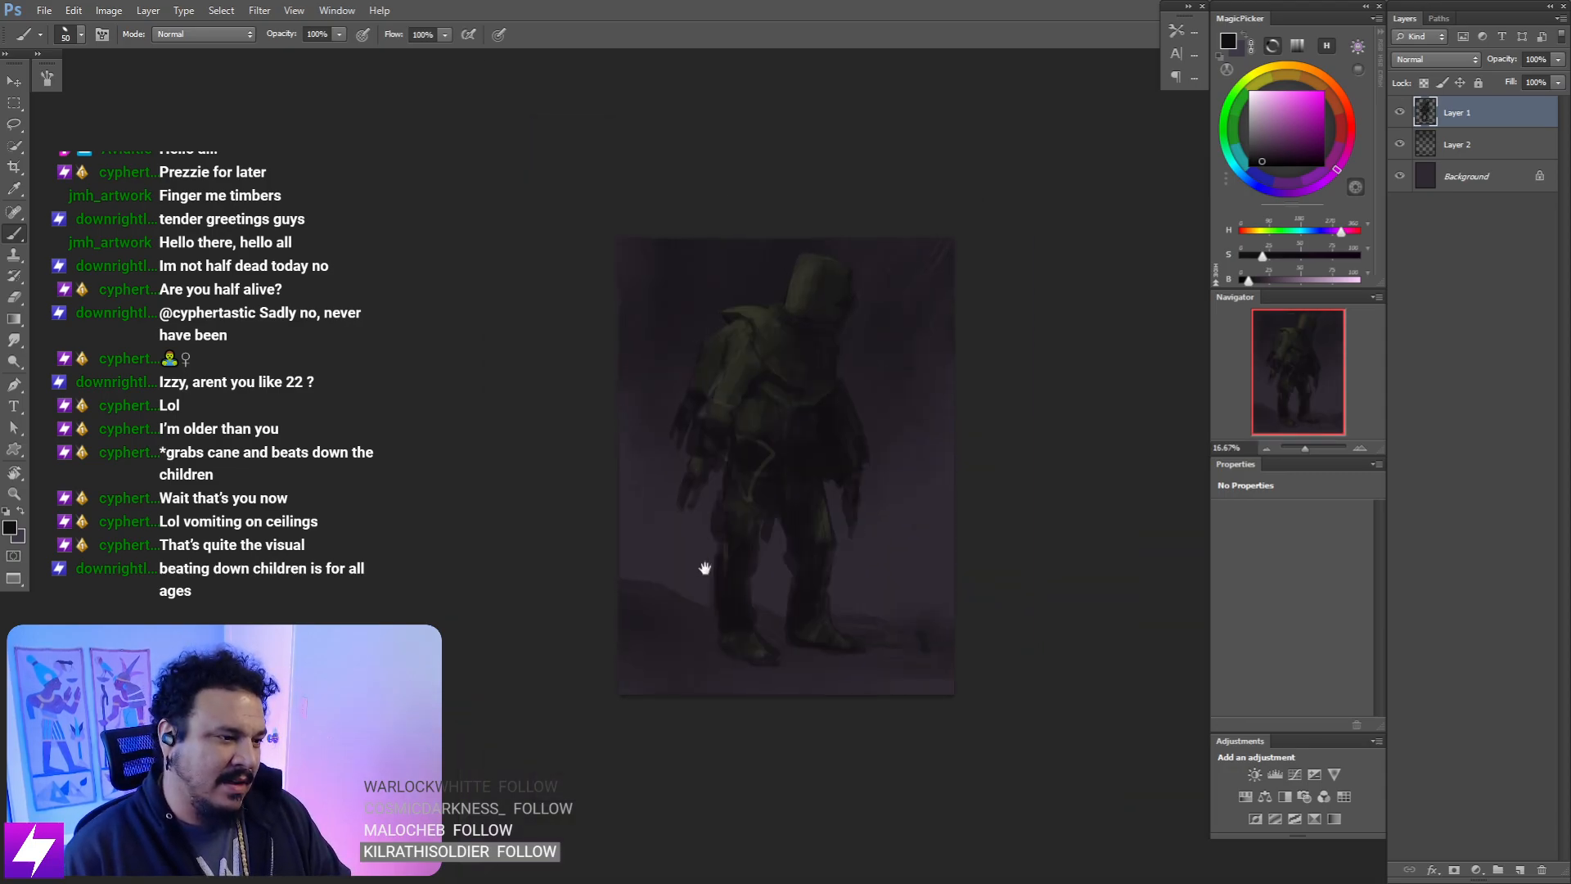
key("ctrl+plus")
left_click_drag(843, 214, 881, 327)
key("ctrl+plus")
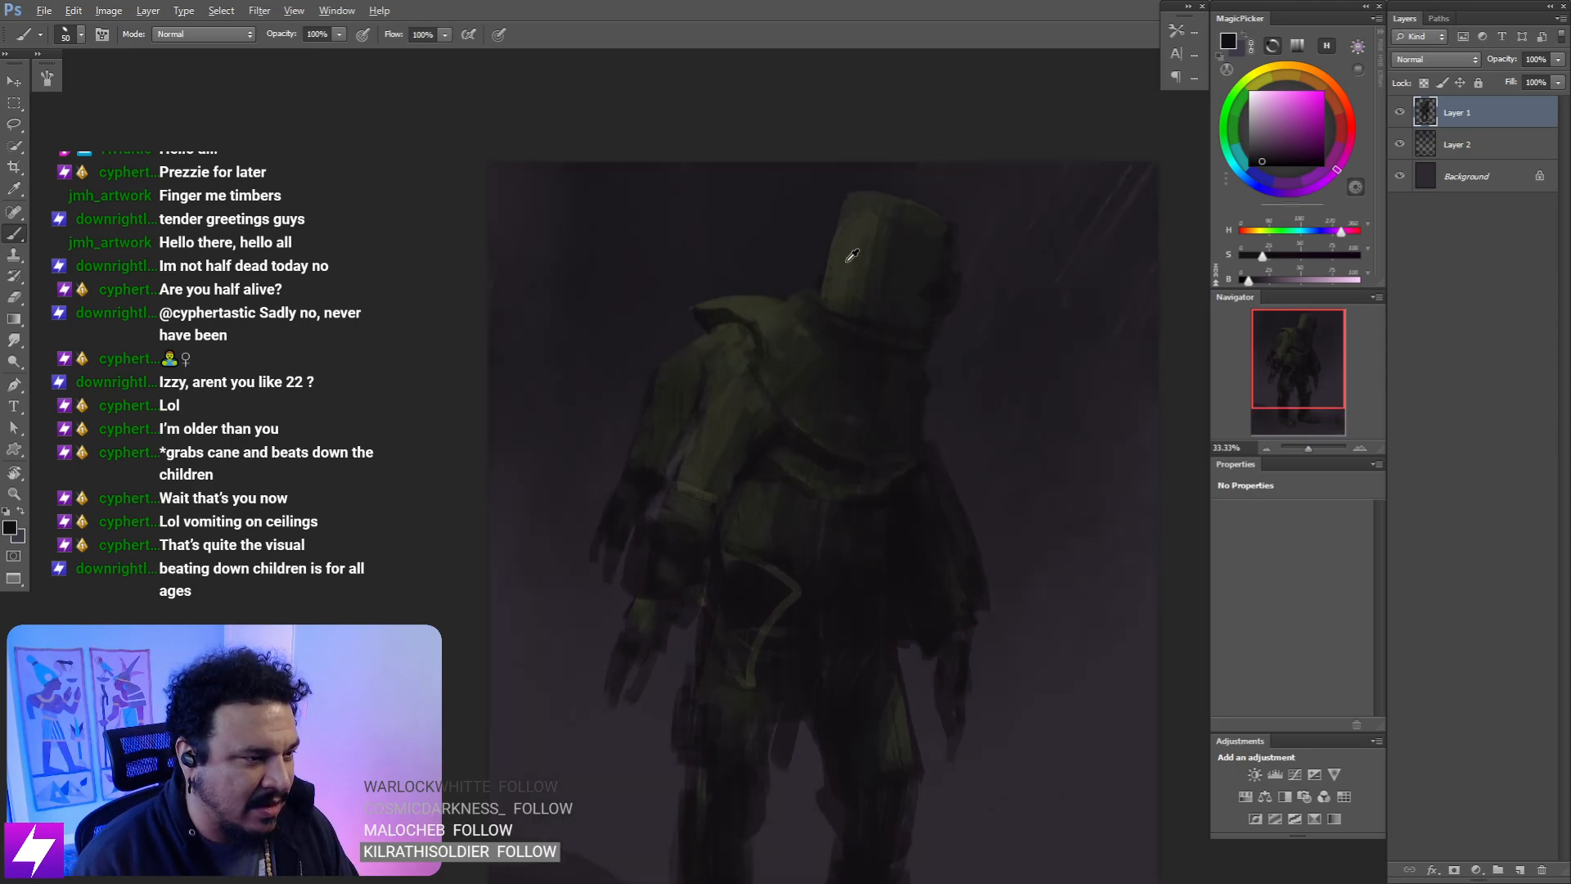
left_click(852, 255, "alt")
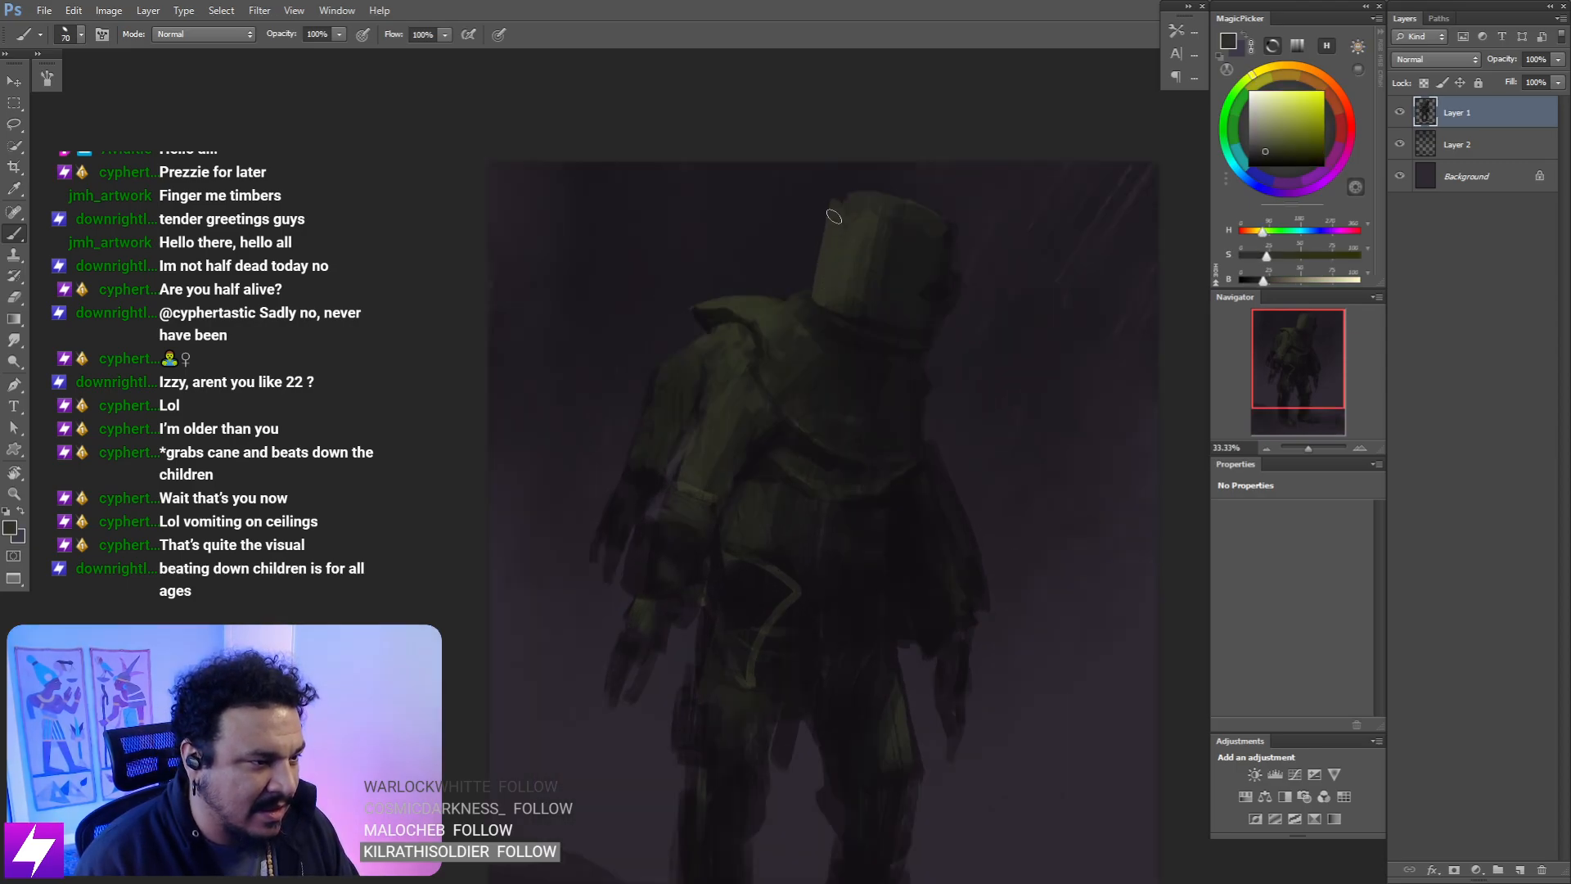
key("bracketright")
key("bracketright")
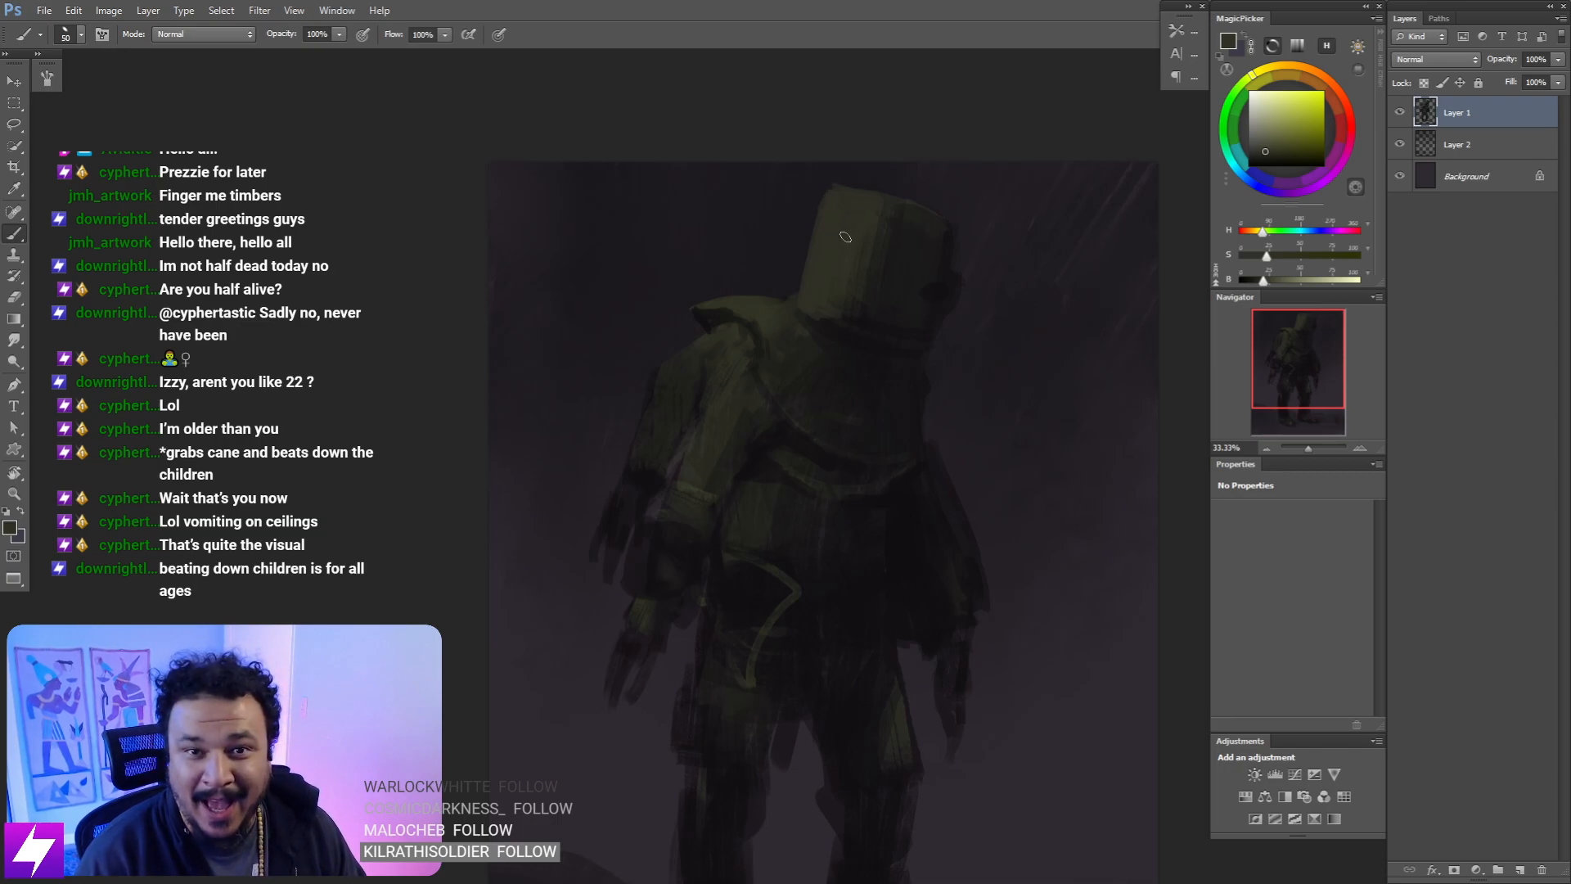
- Rotate the canvas view and refine the hood's top edge with sampled olive and dark tones at 20 to 30 px
key("e")
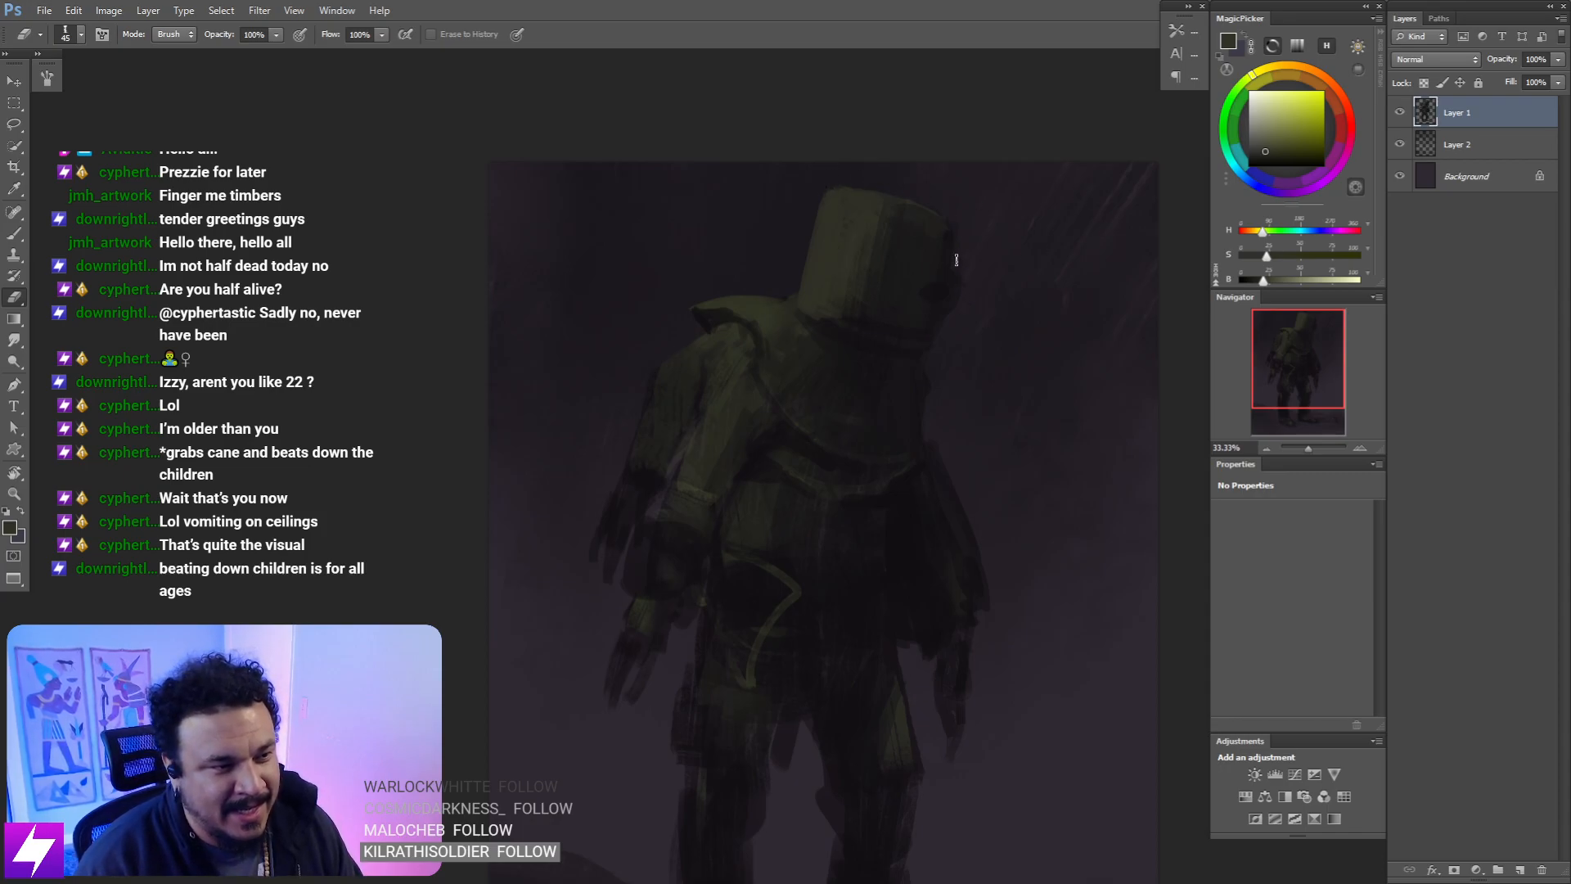
key("r")
mouse_move(954, 210)
left_mouse_down()
mouse_move(996, 302)
mouse_move(902, 250)
mouse_move(912, 302)
mouse_move(950, 278)
mouse_move(834, 326)
left_mouse_up()
key("b")
left_click(788, 333, "alt")
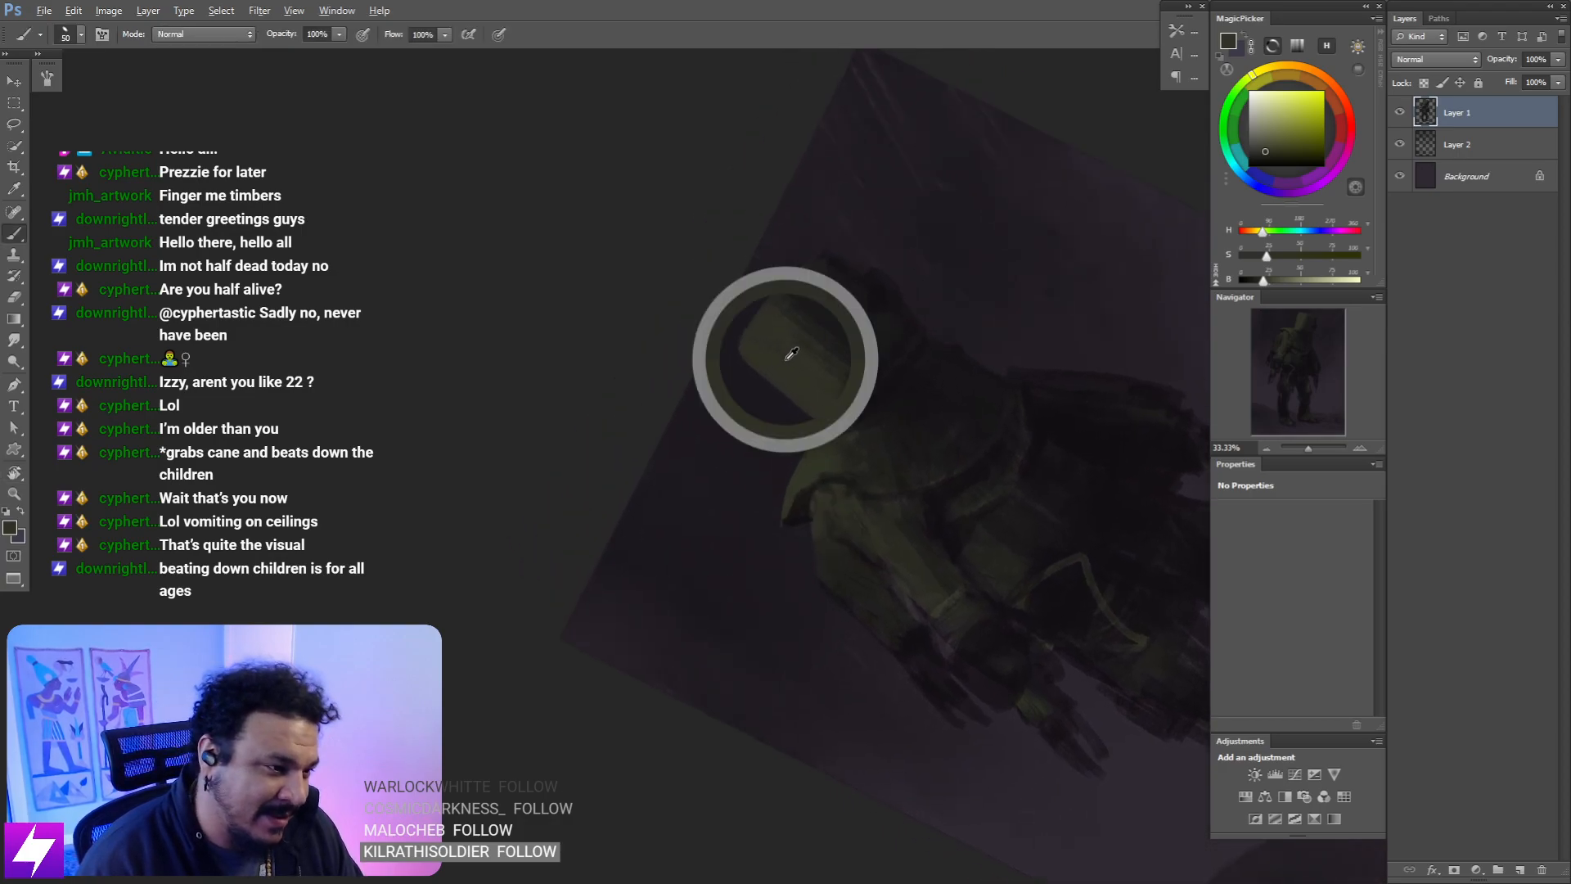
key("ctrl+z")
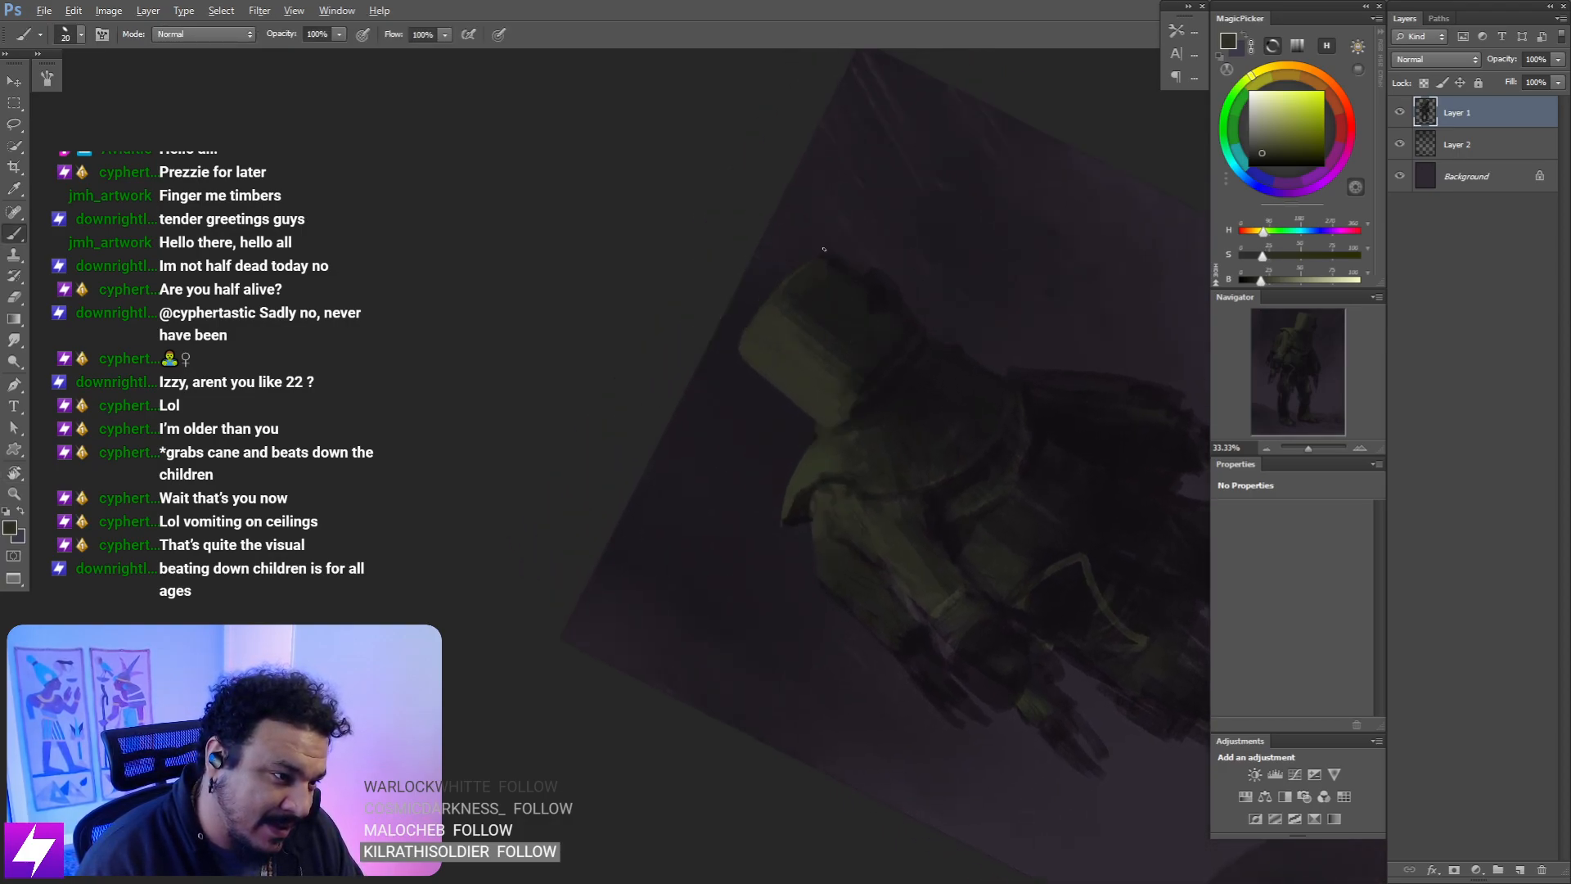
left_click_drag(811, 254, 764, 303)
left_click(819, 270, "alt")
key("bracketright")
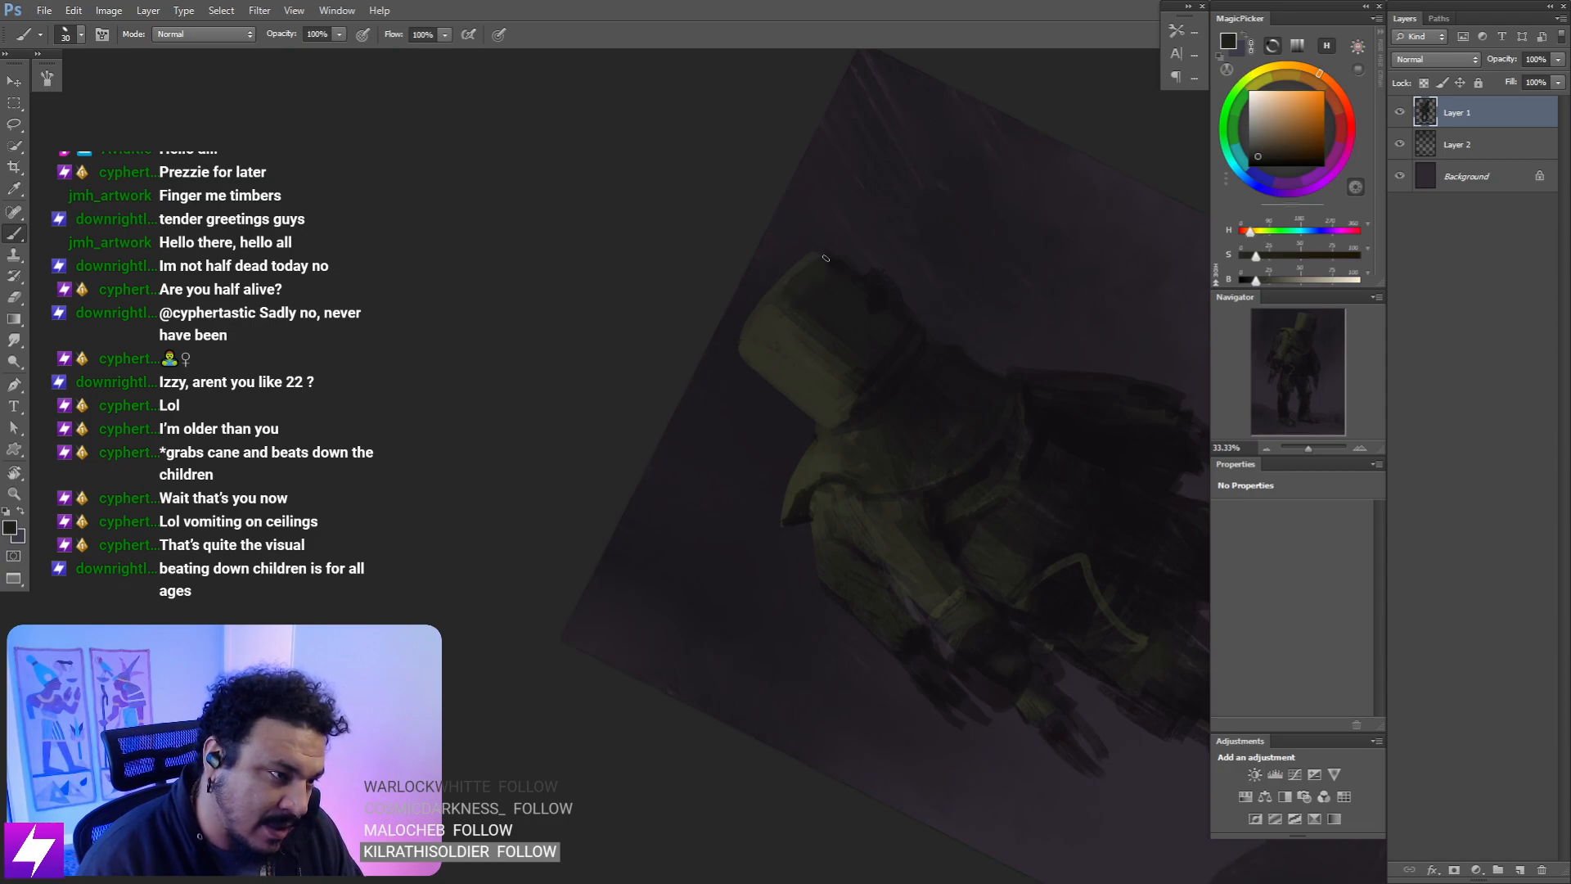
- Sample dark tones from the hood and blend its shaded side with the brush enlarged to 80 and 100 px
left_click(800, 318, "alt")
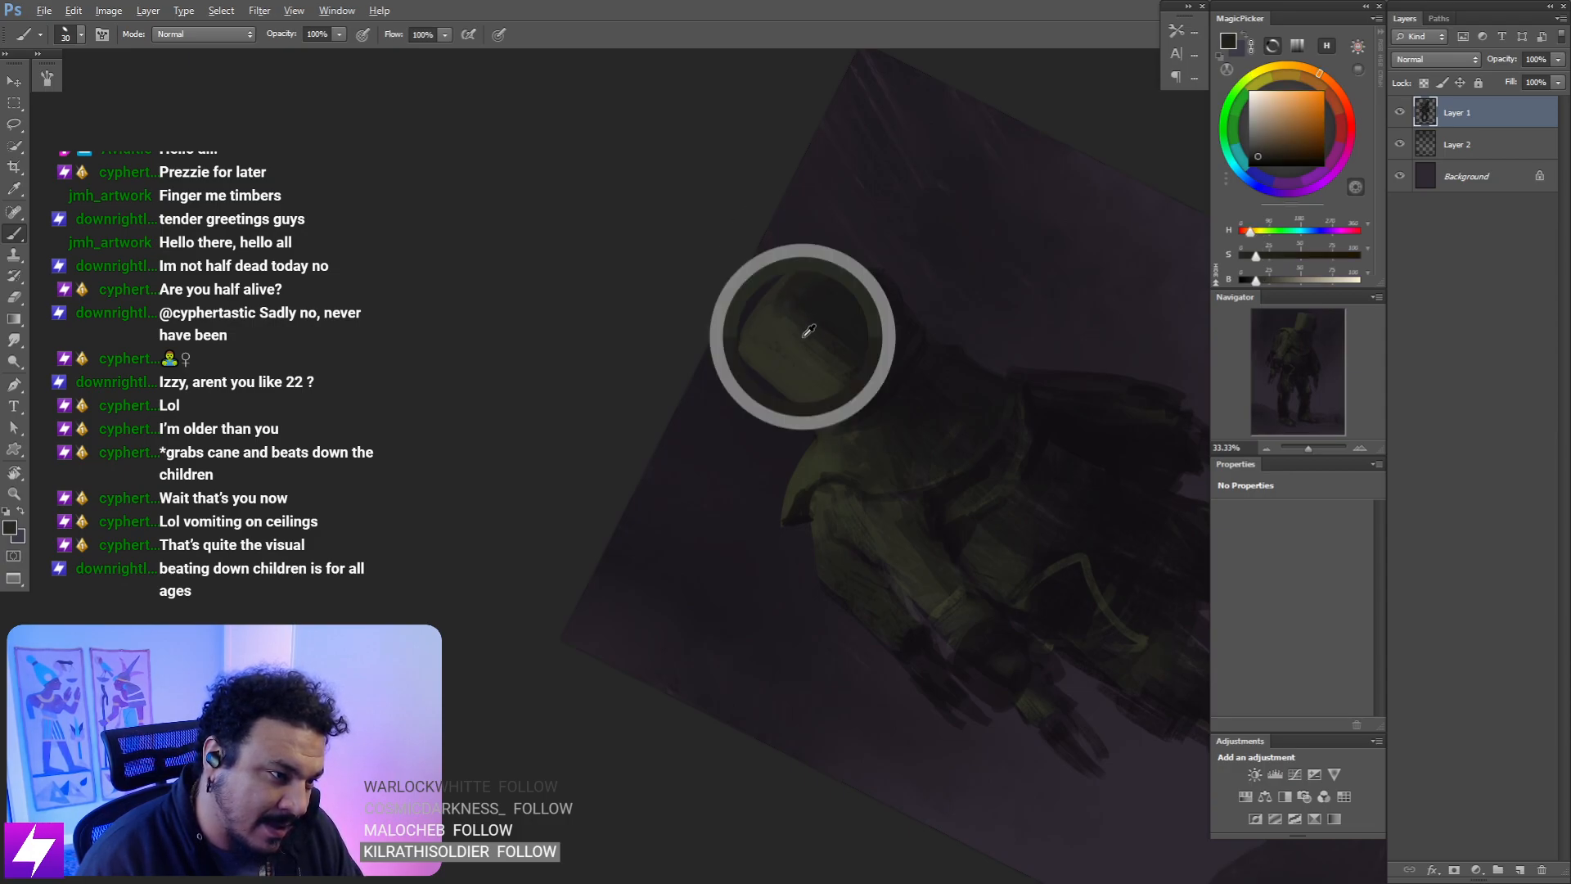
key("bracketright")
key("bracketright")
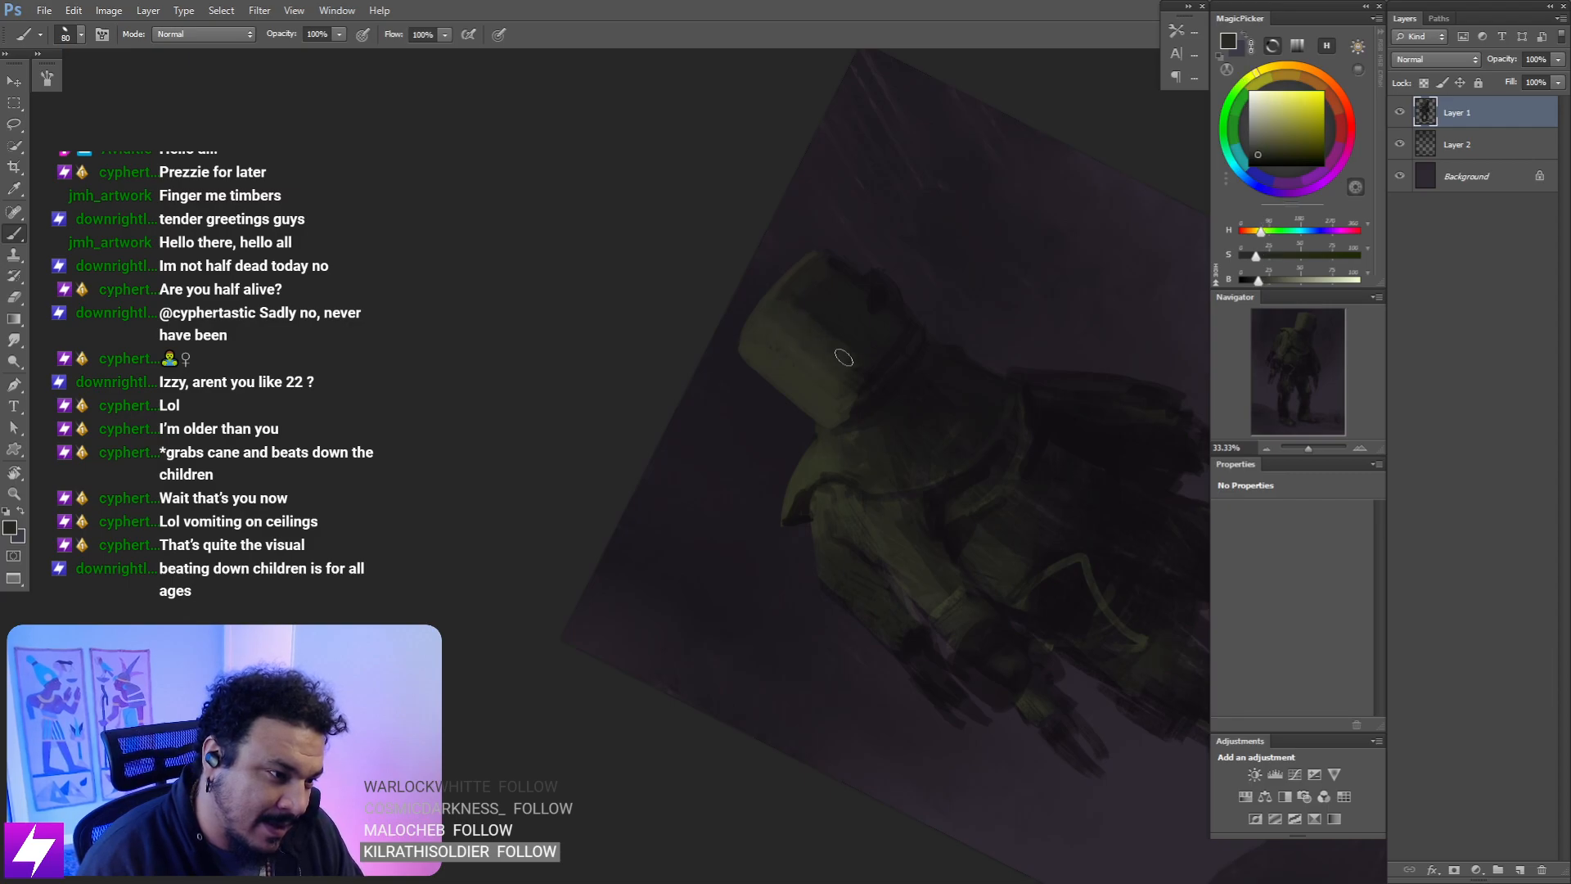
left_click(847, 304, "alt")
key("bracketright")
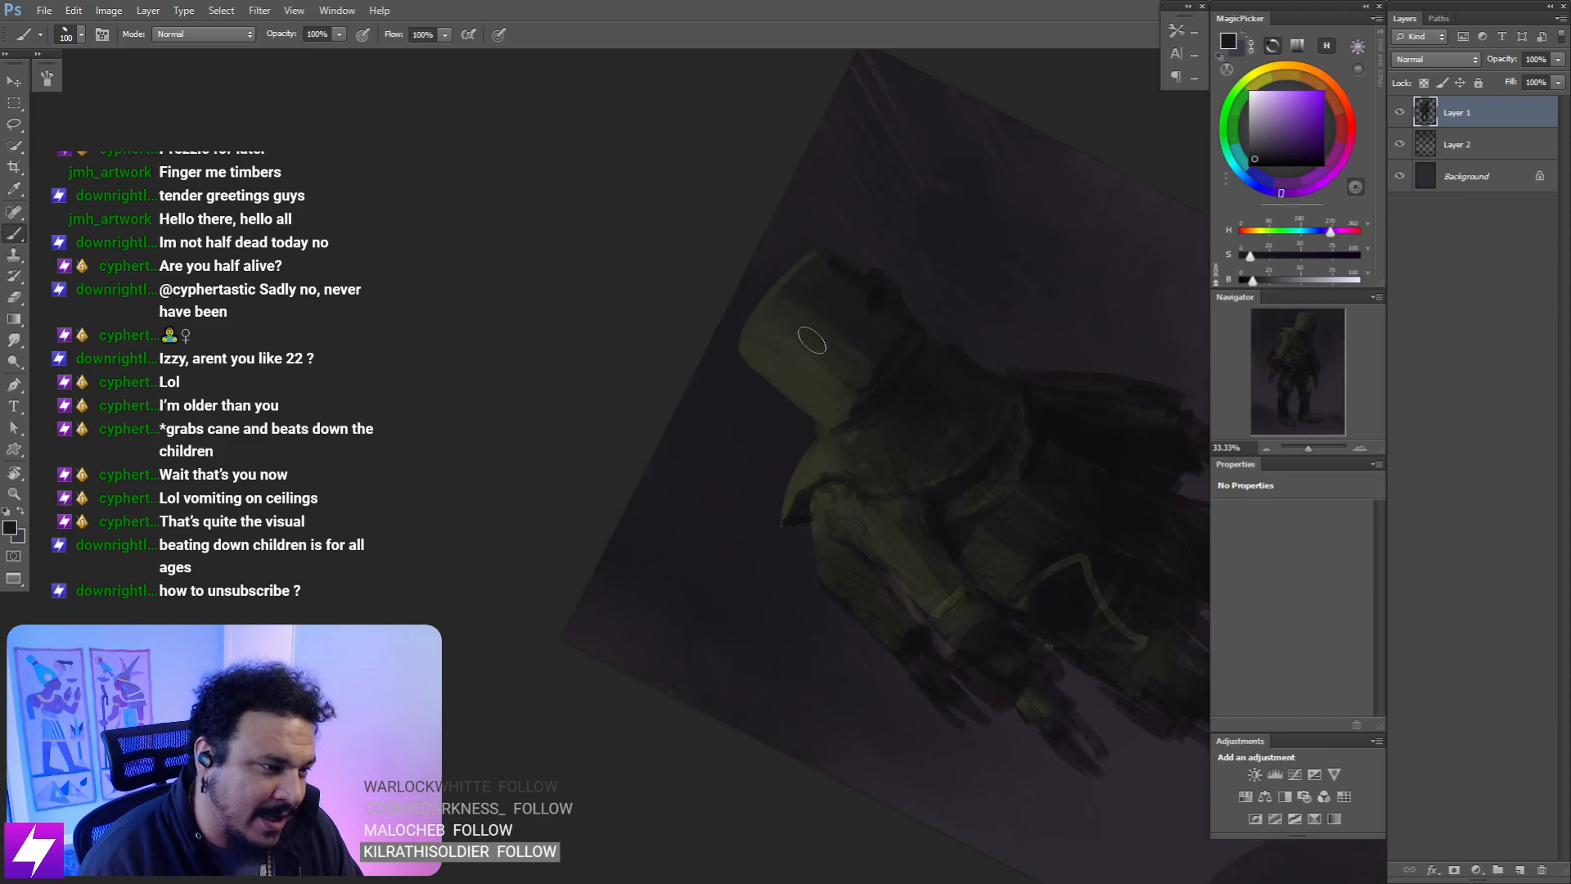
- Reset the view rotation, mirror the canvas horizontally and examine the whole figure
key("Escape")
key("ctrl+minus")
key("ctrl+shift+h")
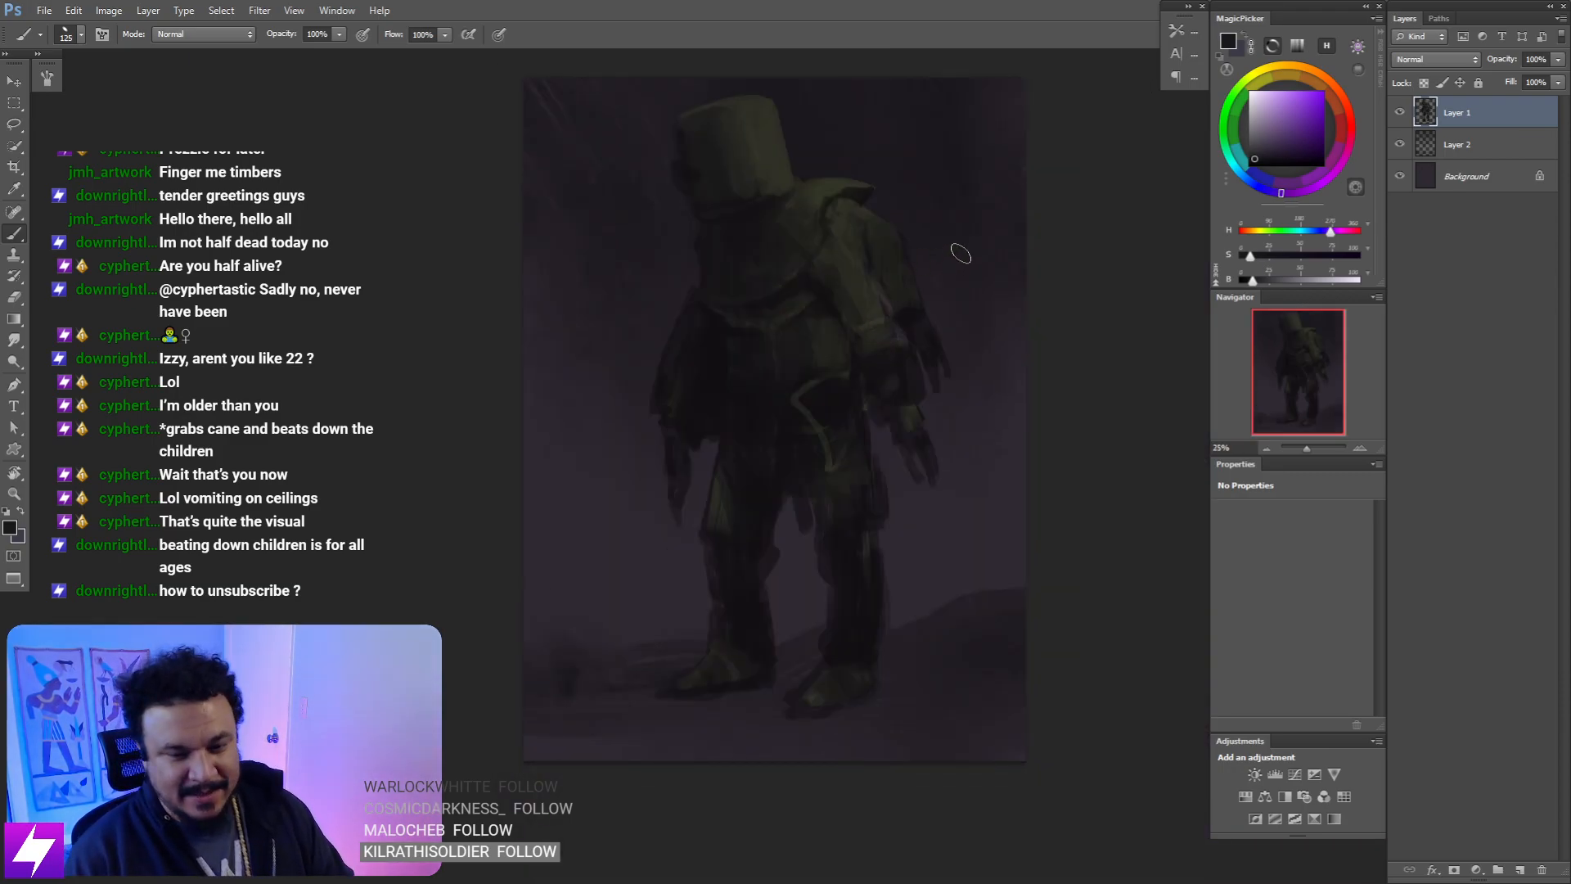
left_click_drag(879, 262, 910, 309)
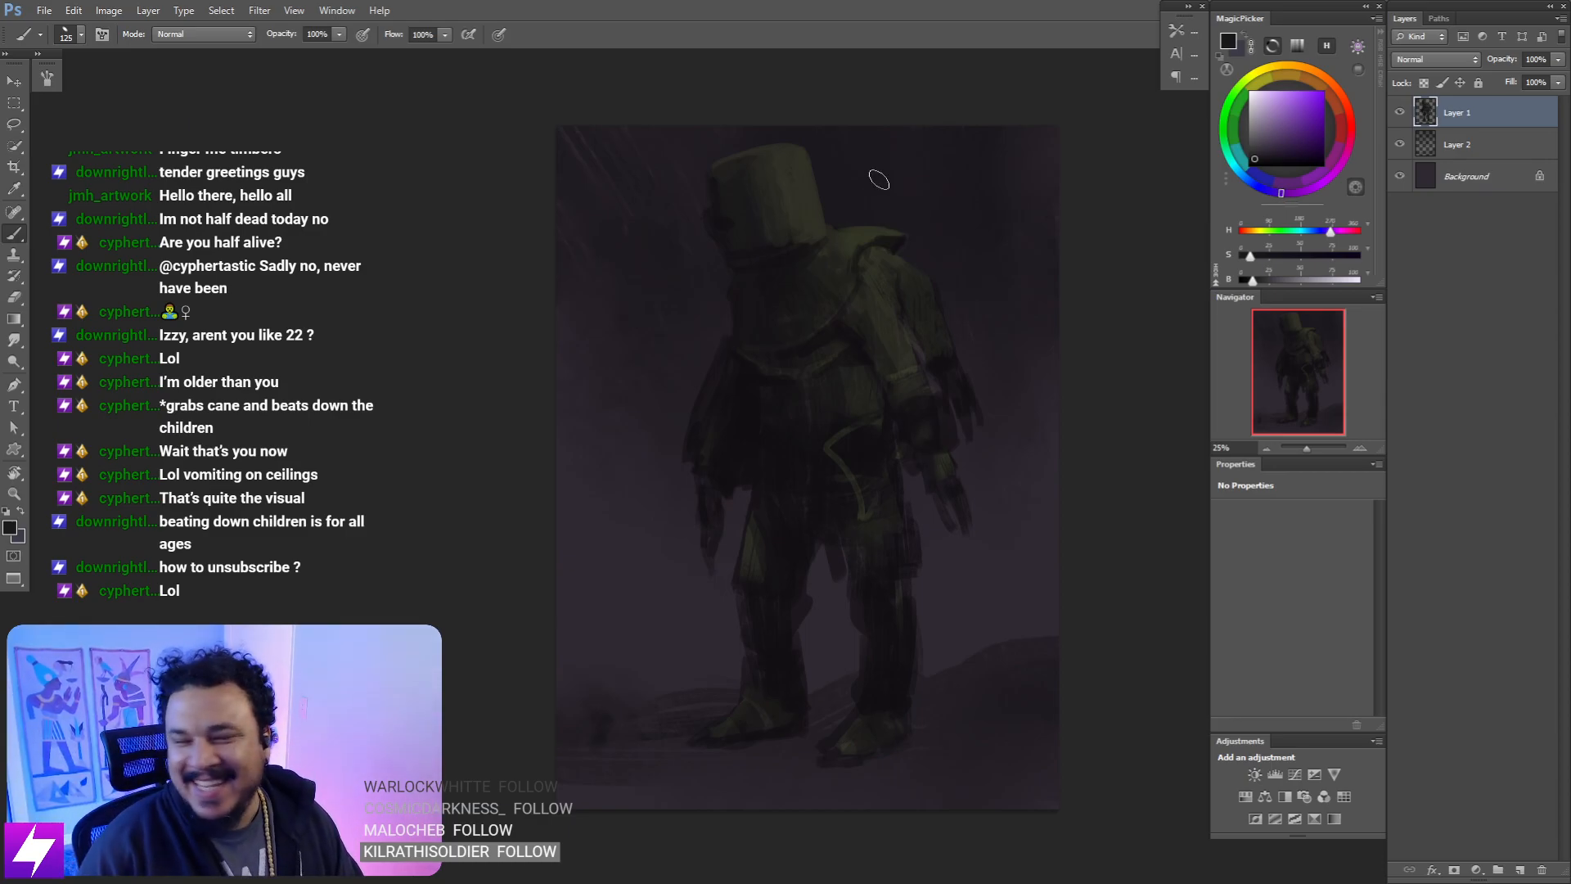
left_click_drag(816, 274, 865, 295)
- Sample olive and near-black from the hood and repaint its rounded top and shaded lower front at 125 px
key("ctrl+plus")
key("r")
mouse_move(1002, 170)
left_mouse_down()
mouse_move(897, 126)
mouse_move(832, 214)
mouse_move(849, 325)
left_mouse_up()
key("b")
left_click(809, 248, "alt")
key("r")
key("Escape")
key("b")
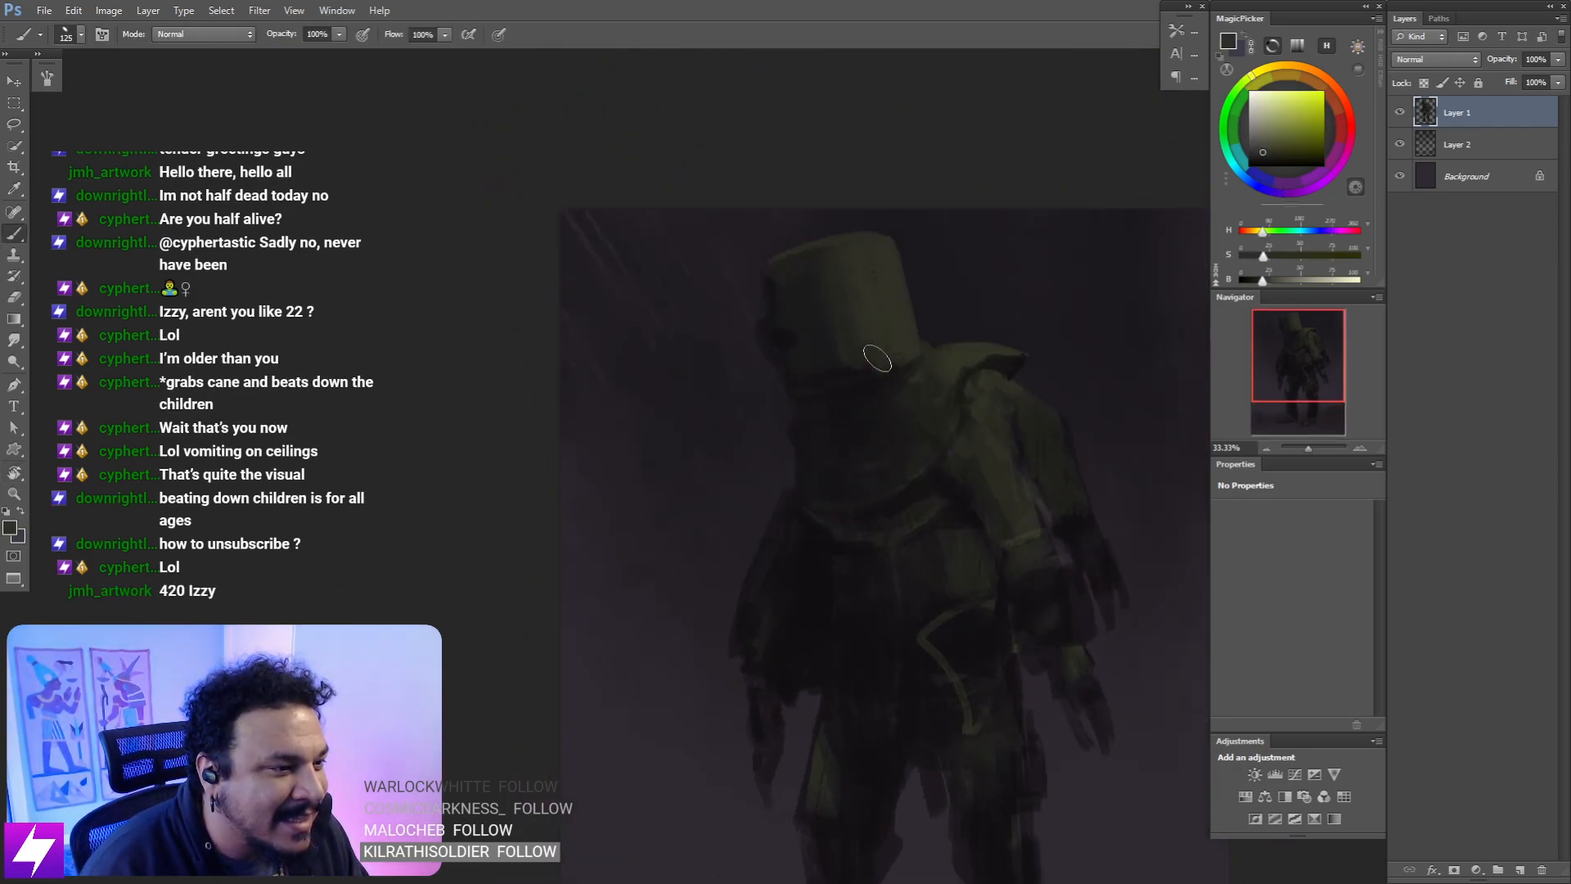
left_click(817, 292, "alt")
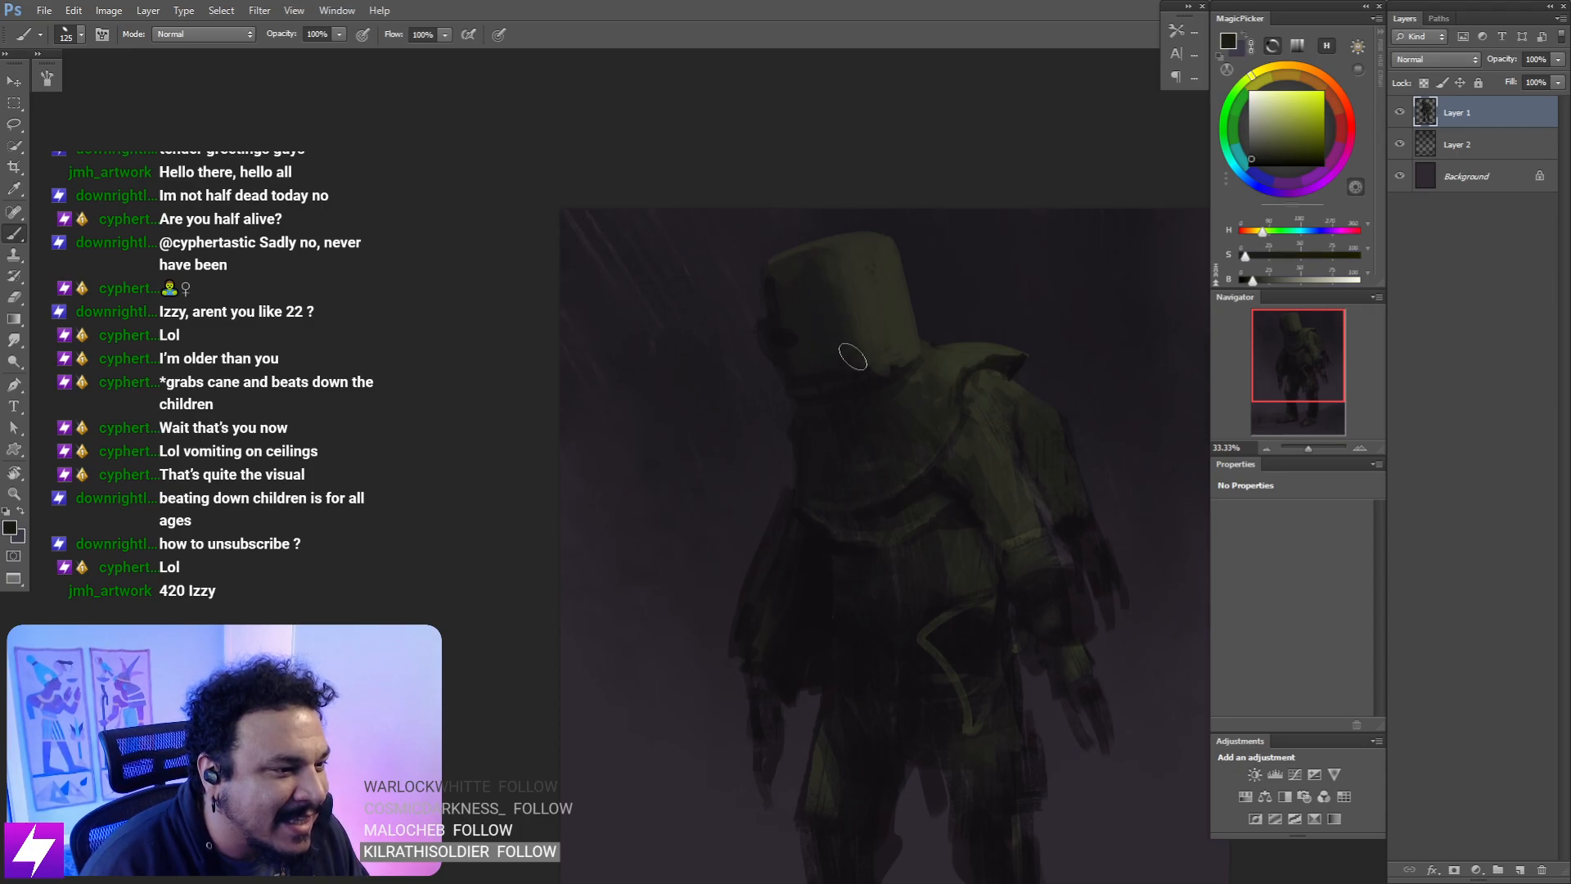
- Rotate the canvas view and paint a dark sampled line along the hood's lower edge with the brush reduced to 35 px
key("r")
left_click_drag(853, 356, 782, 414)
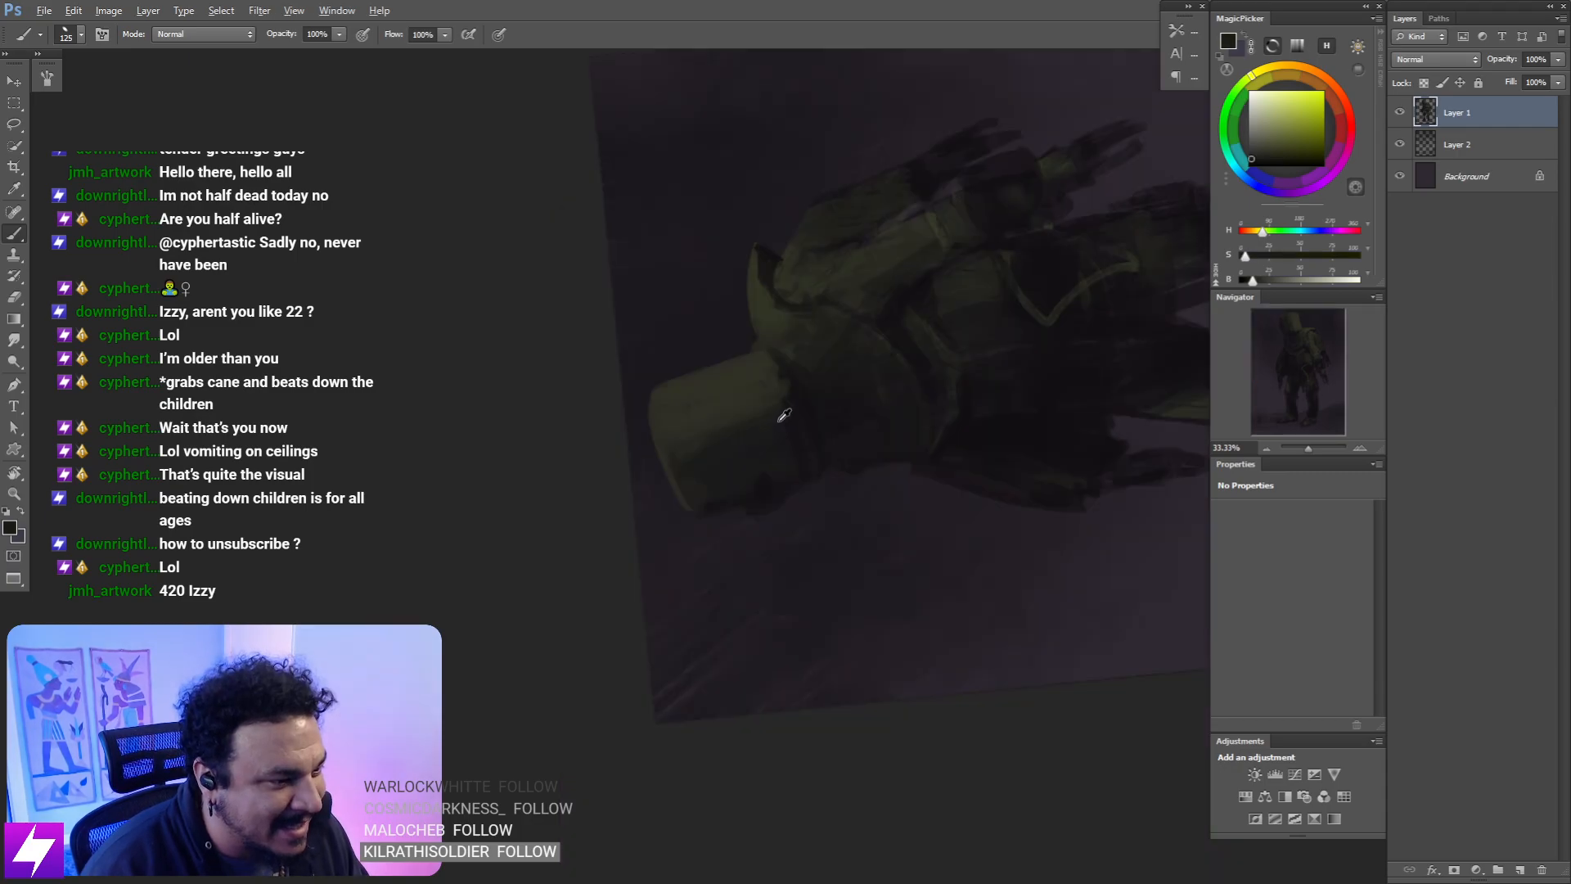
left_click(783, 416, "alt")
key("[")
key("[")
key("[")
key("[")
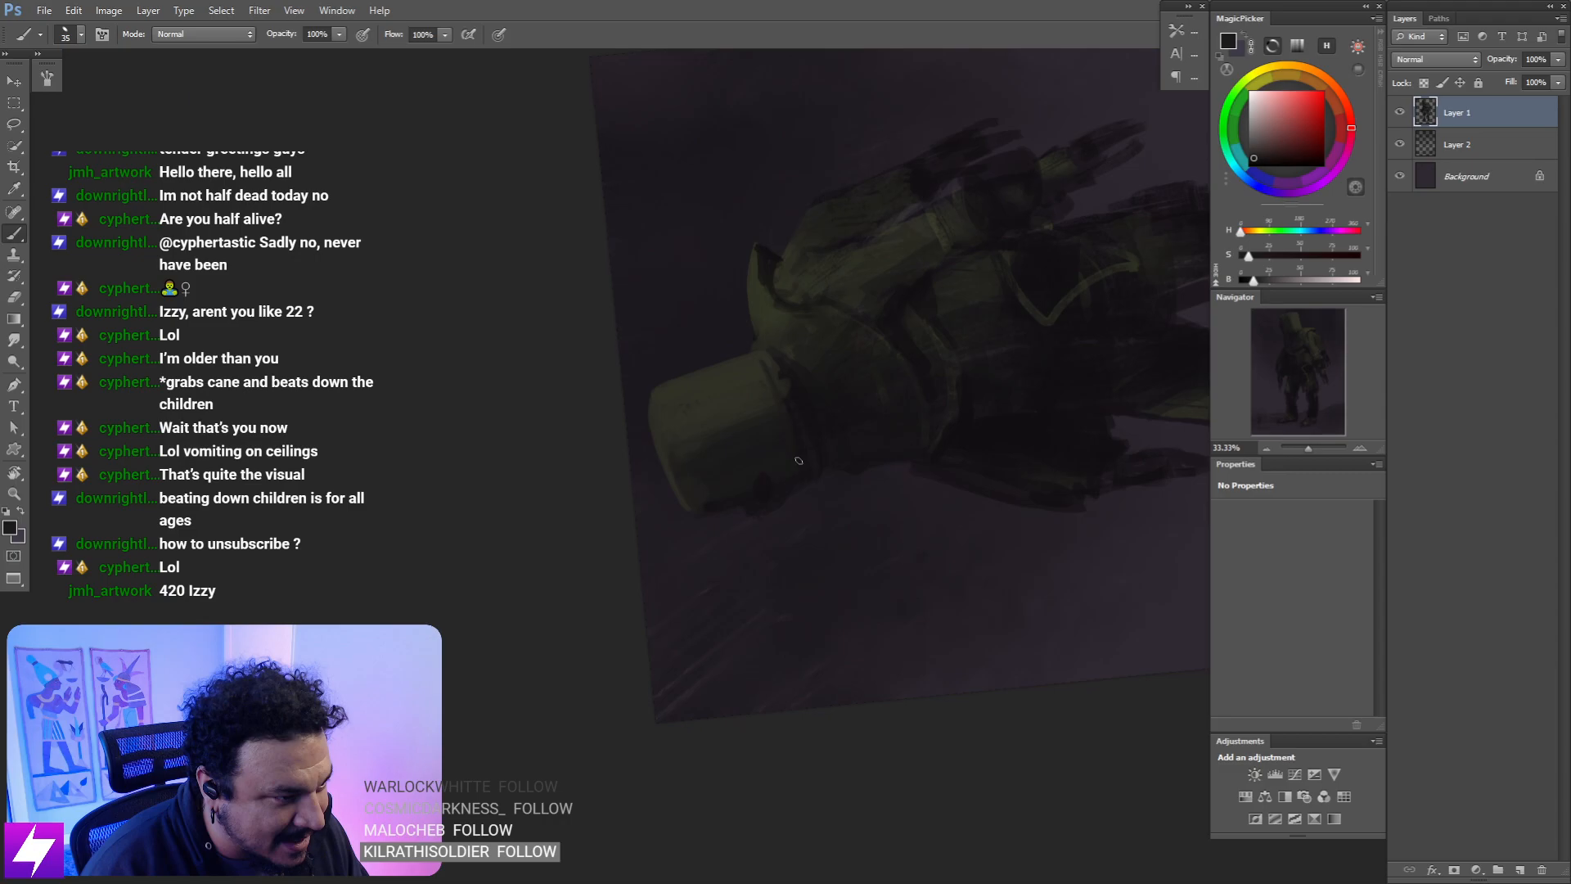
- Paint an olive rim around the hood's lower edge and shade the collar beneath it with sampled tones at 70 px
left_click(769, 363, "alt")
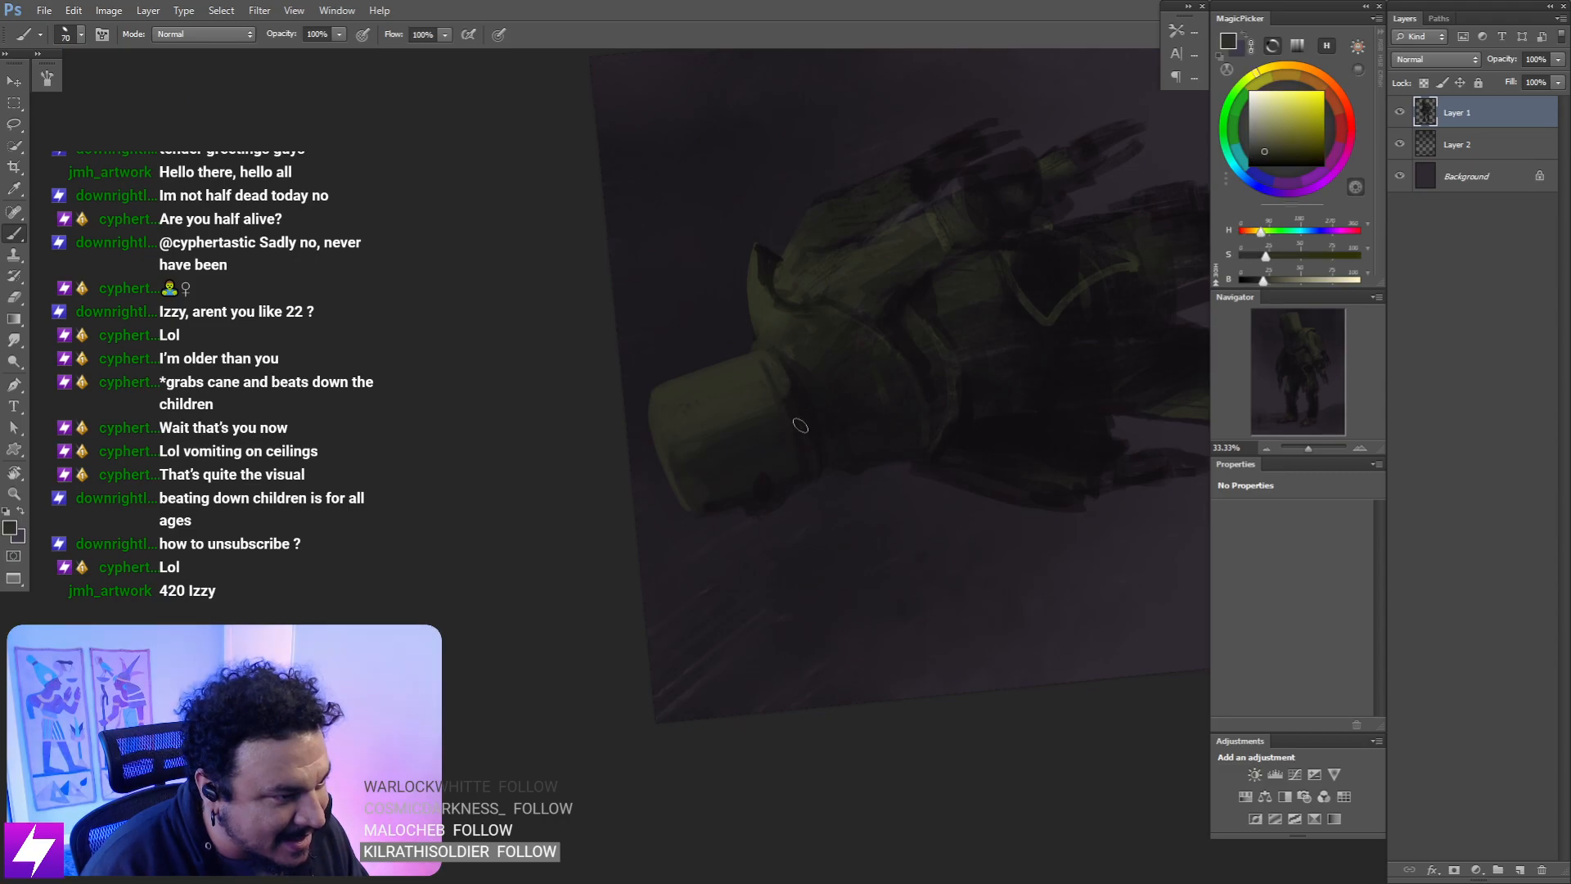
key("]")
key("]")
key("]")
key("]")
key("]")
left_click(784, 358, "alt")
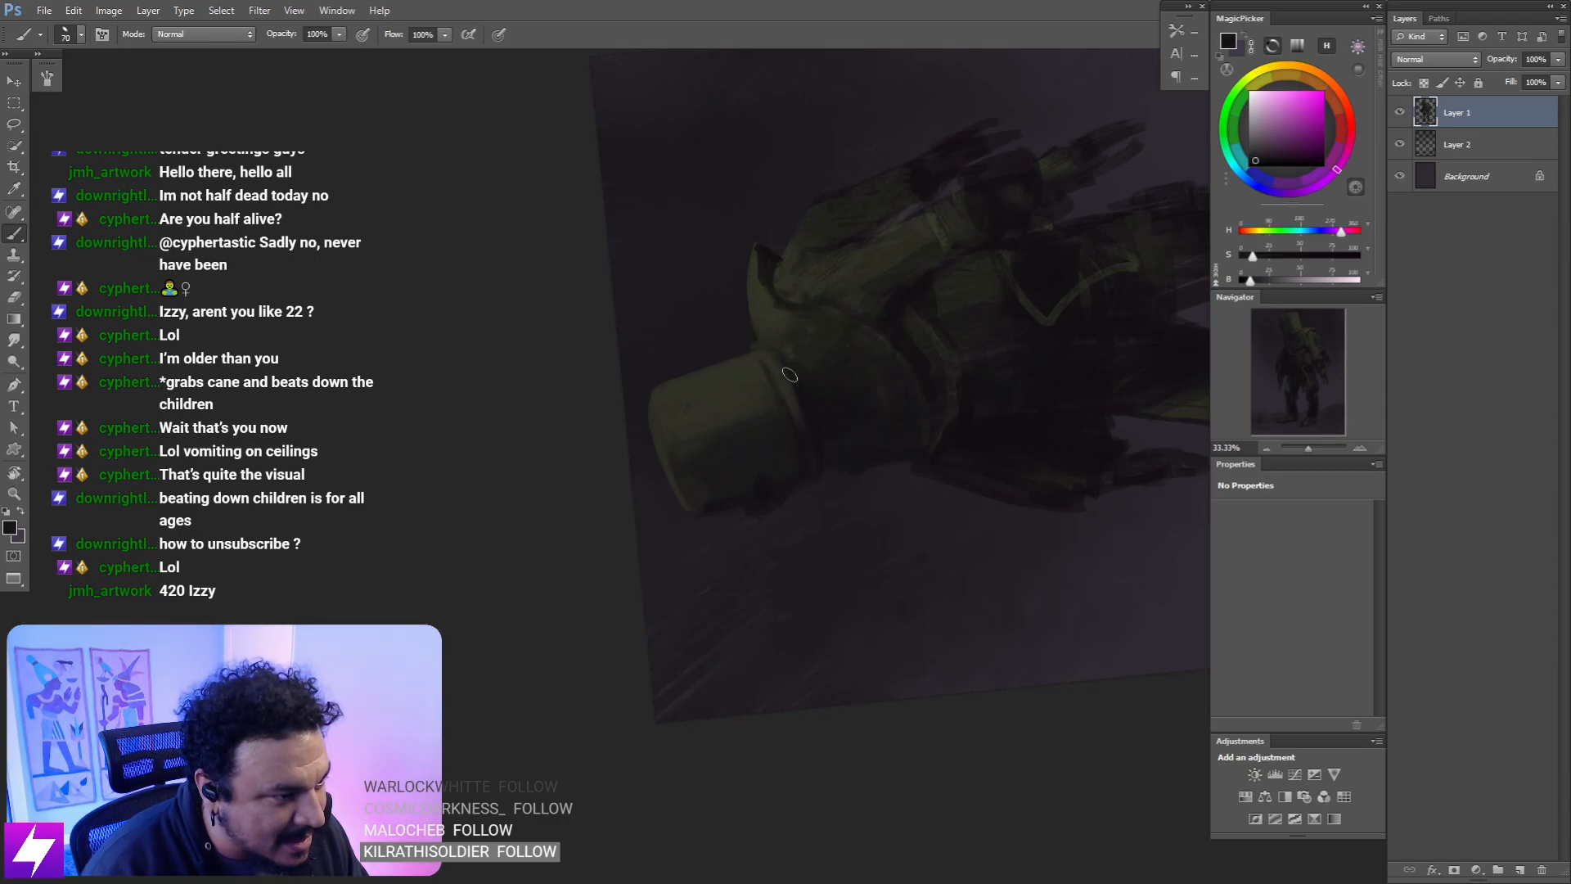
left_click(790, 373, "alt")
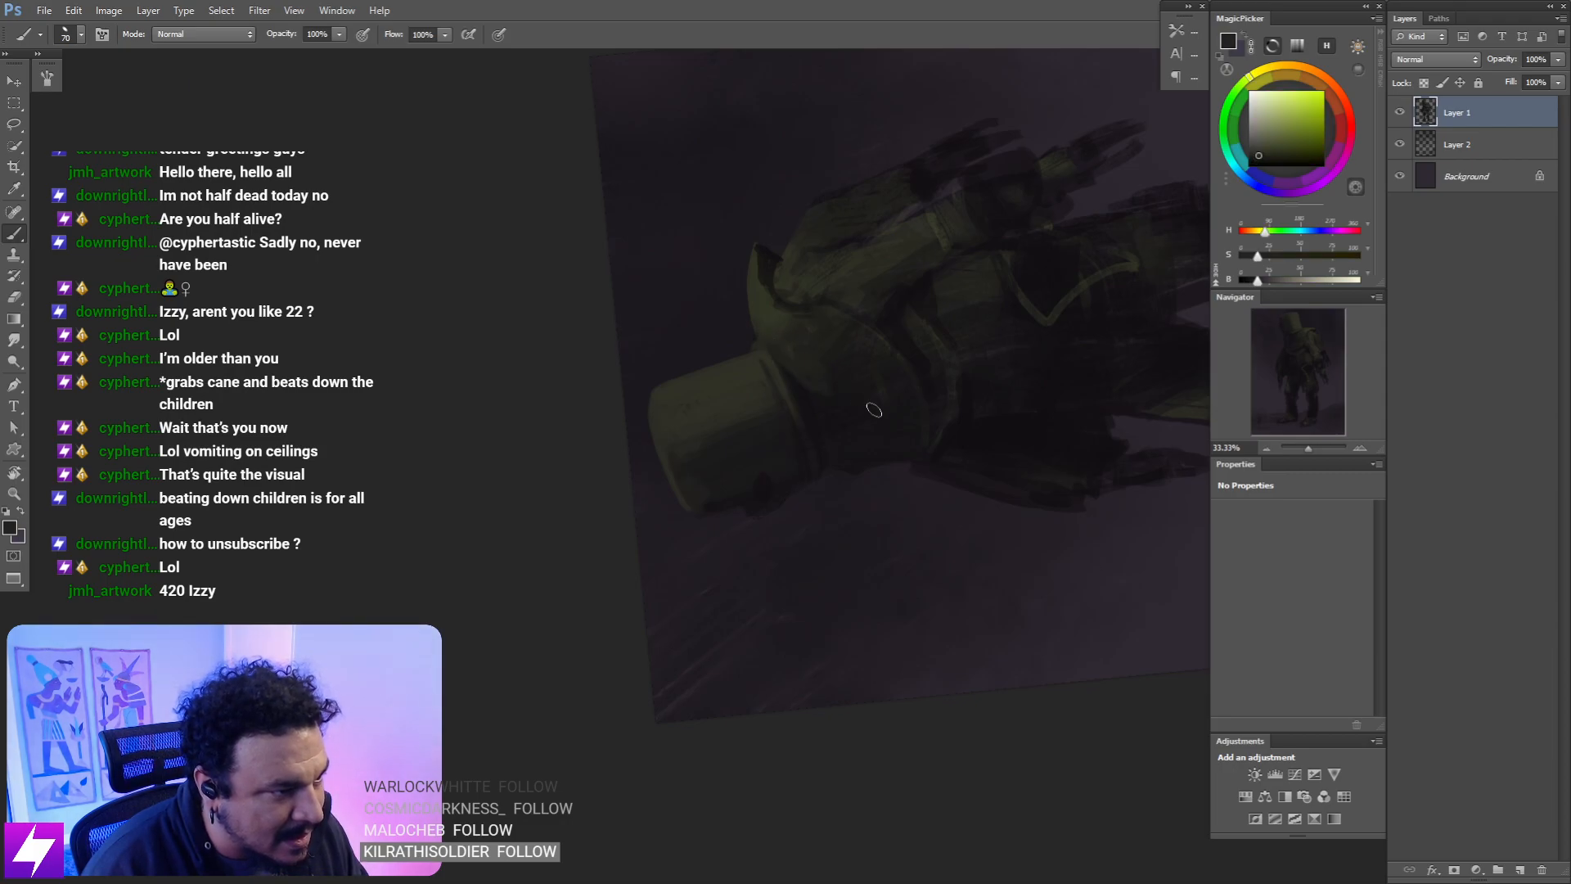
- Reset the view rotation and add small near-black accents across the hood's rim at 40 and 35 px
key("Escape")
mouse_move(876, 484)
left_mouse_down()
mouse_move(844, 442)
mouse_move(841, 349)
left_mouse_up()
left_click(810, 357, "alt")
key("[")
key("[")
key("[")
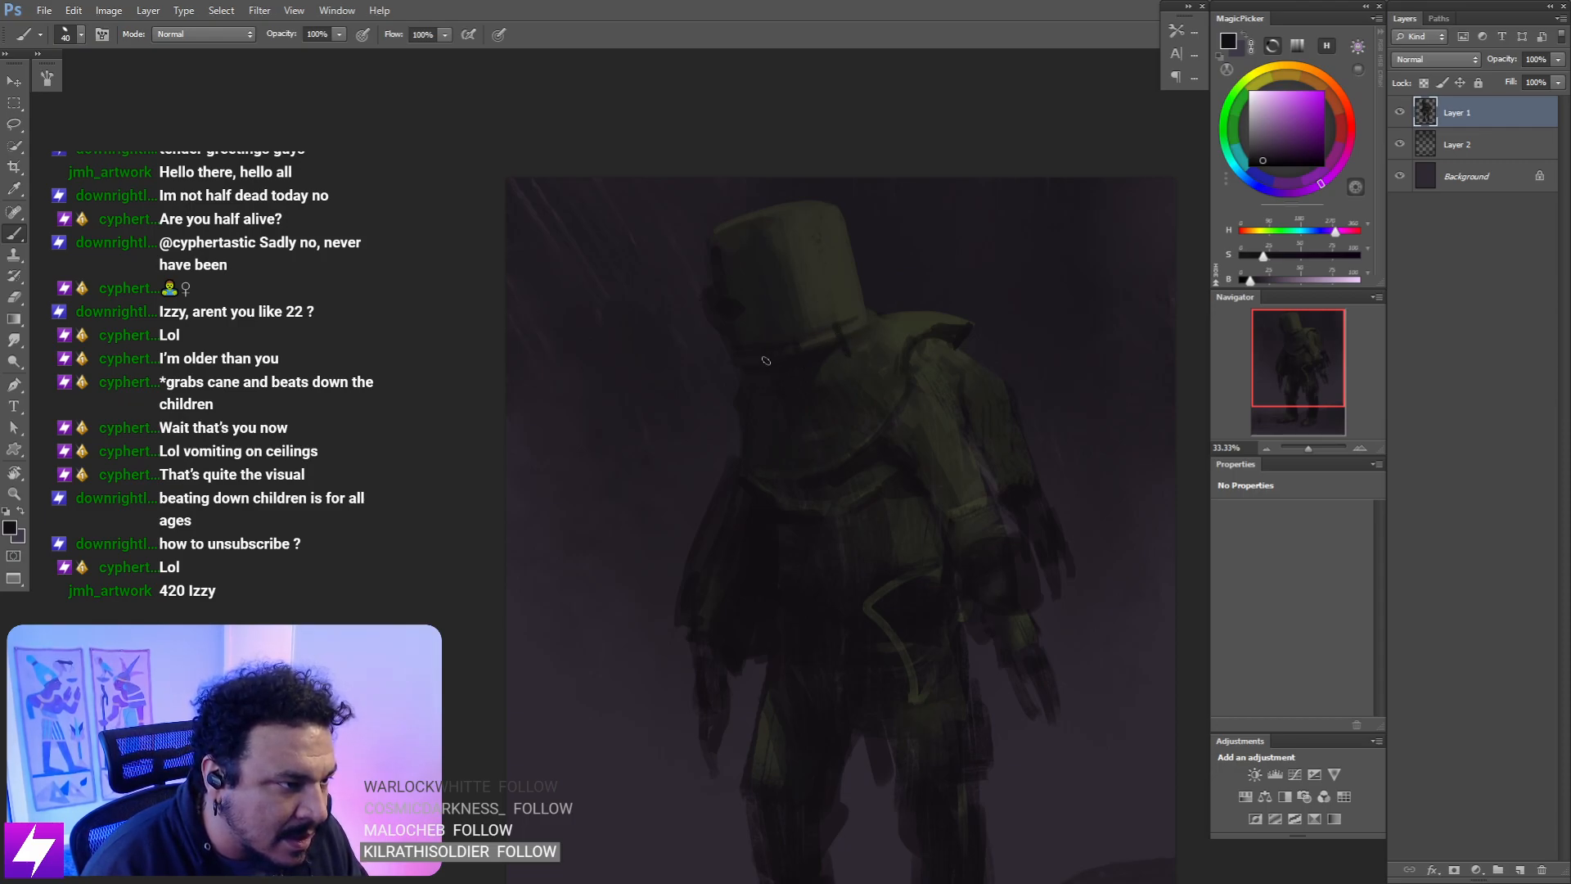
key("bracketleft")
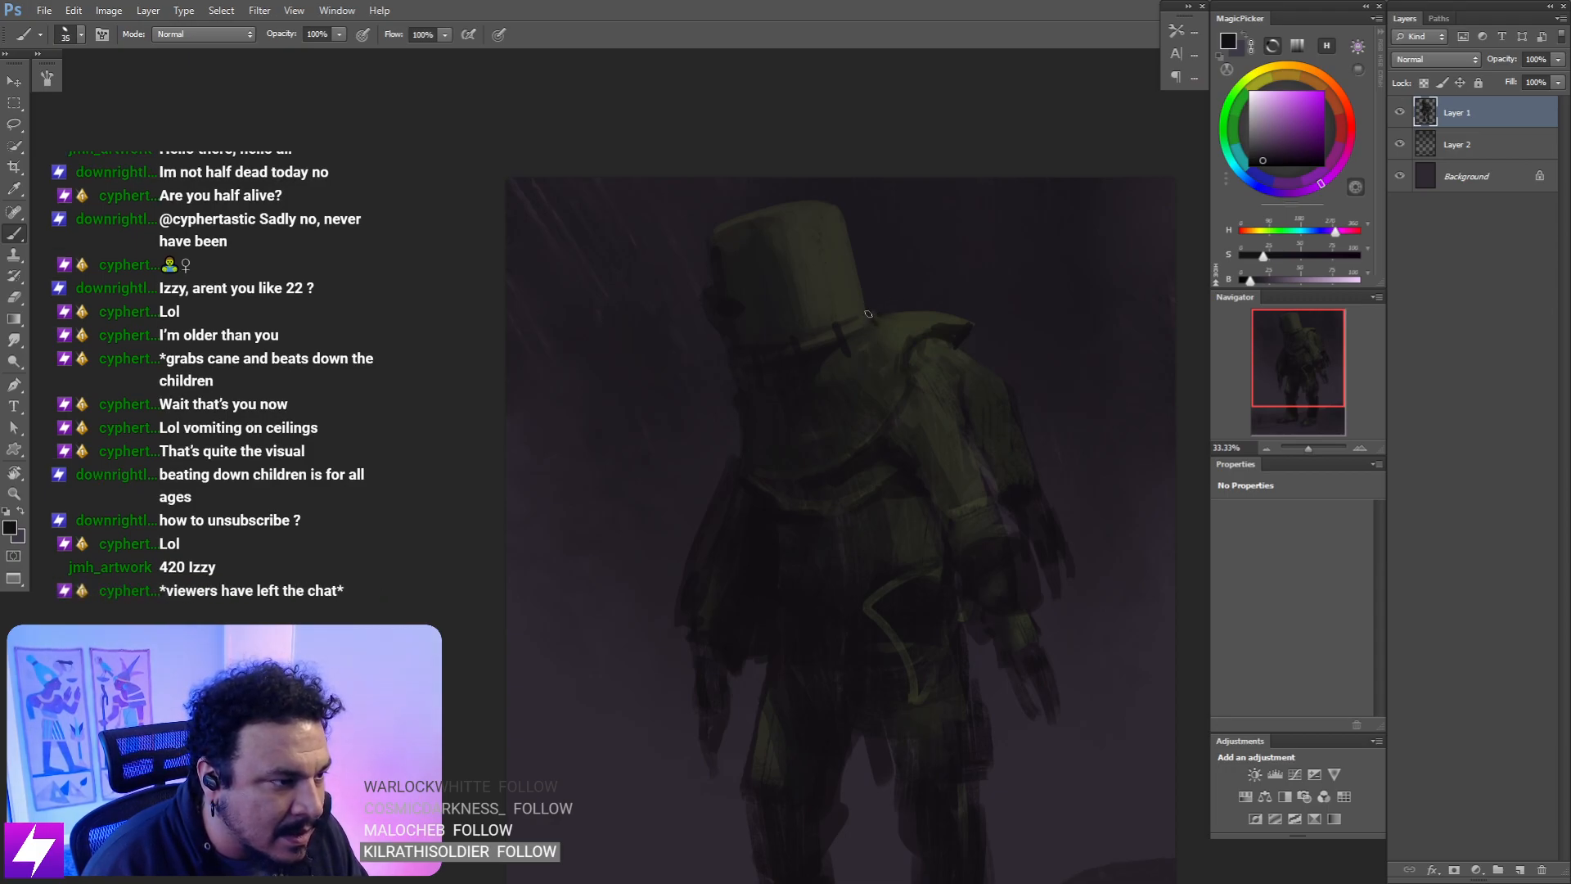
- Mirror the canvas horizontally and examine the hood and overall silhouette from a reduced view
key("ctrl+shift+h")
key("ctrl+minus")
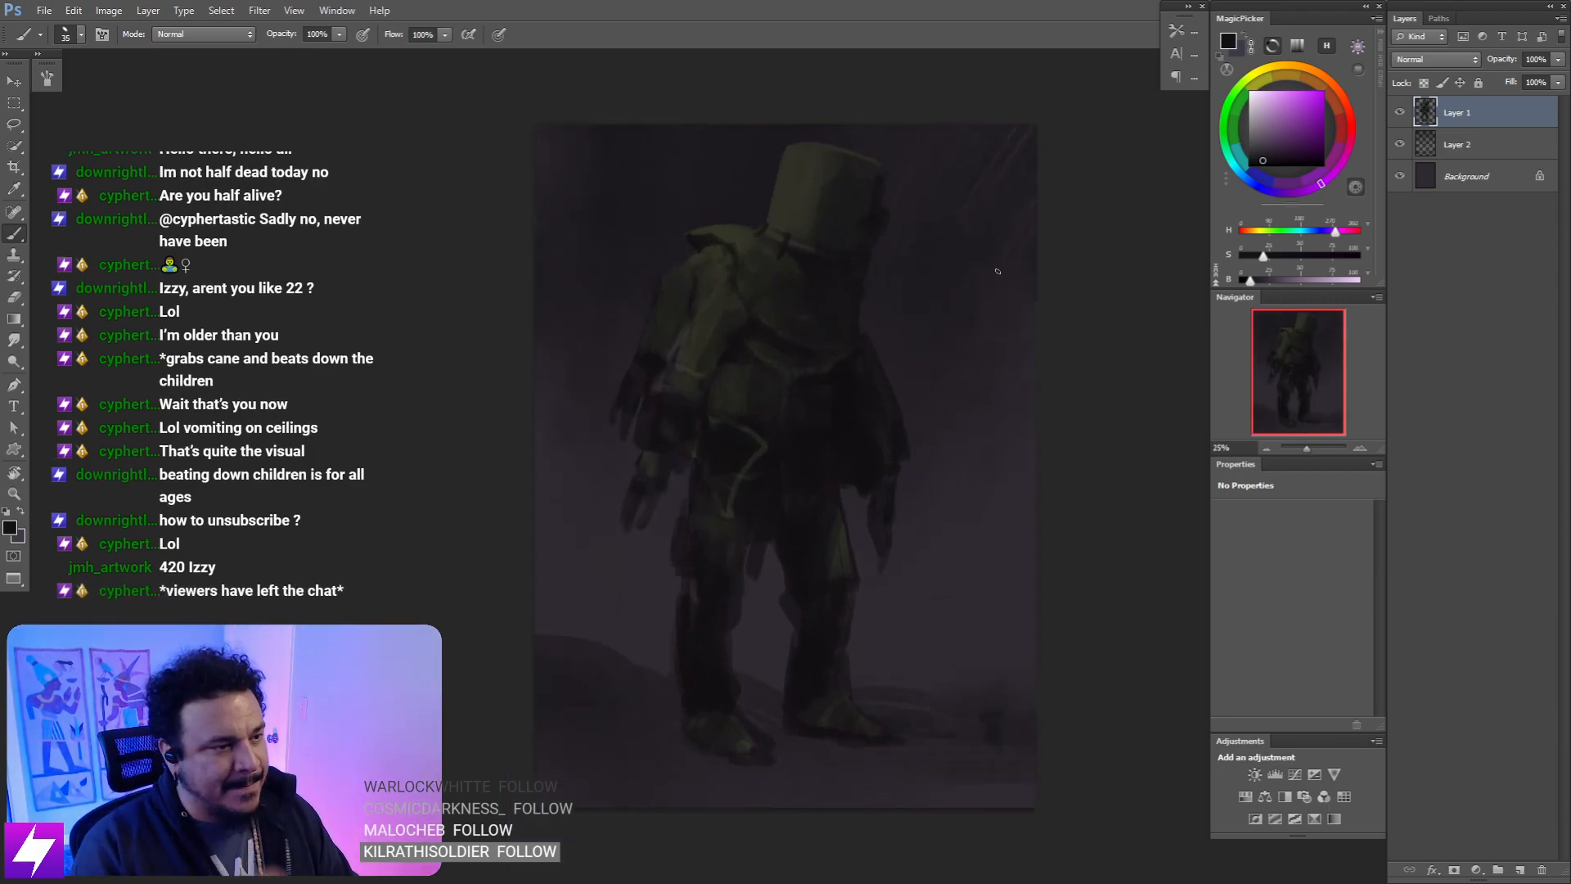
left_click_drag(669, 419, 693, 499)
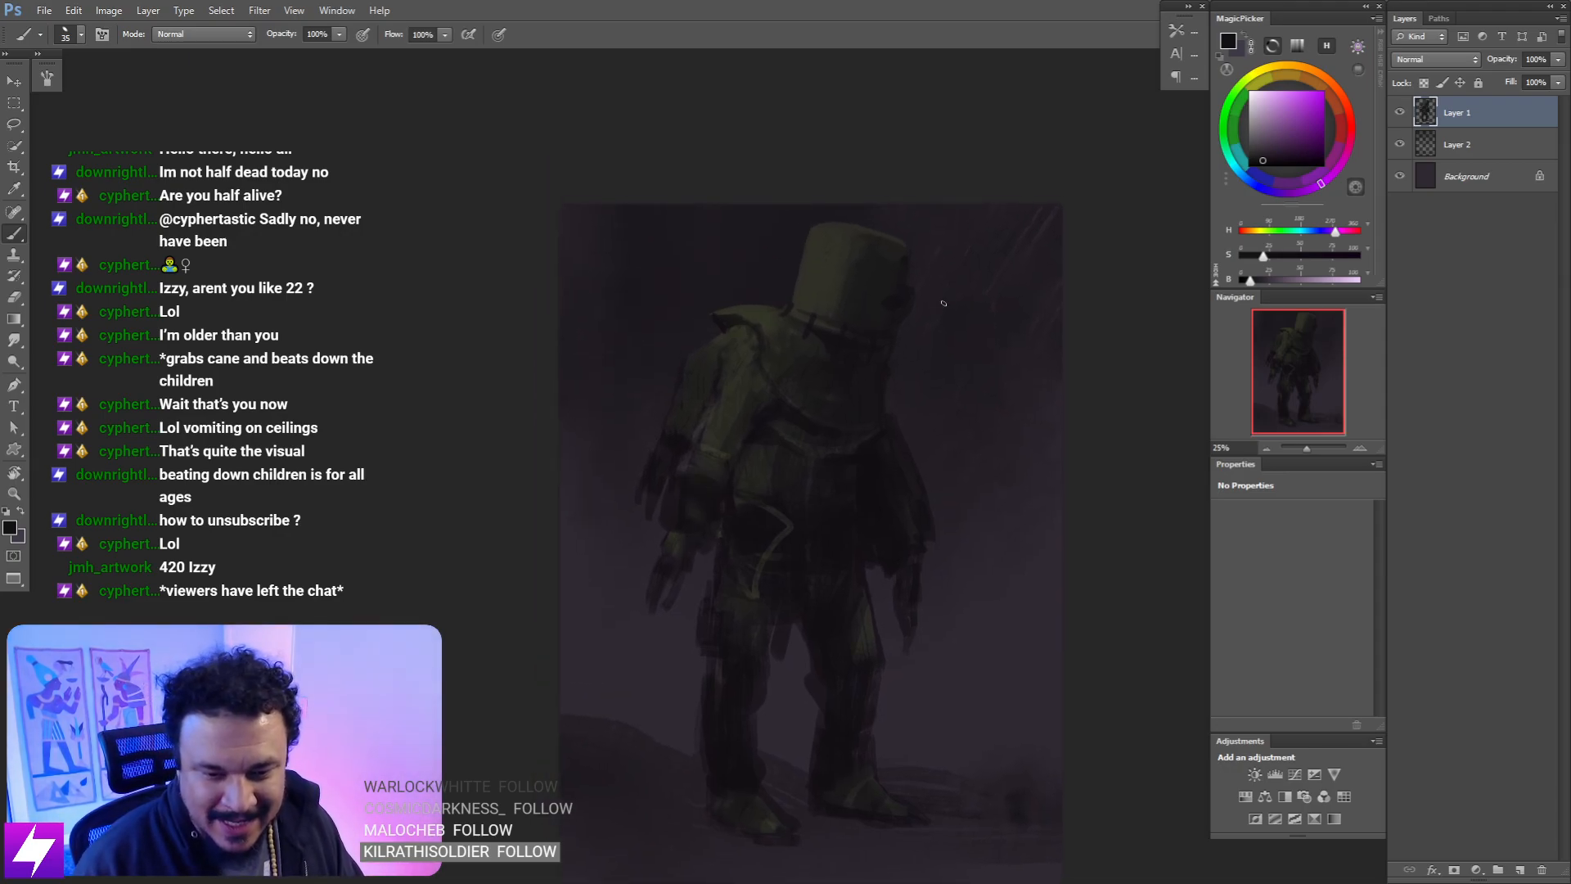
left_click_drag(884, 430, 808, 440)
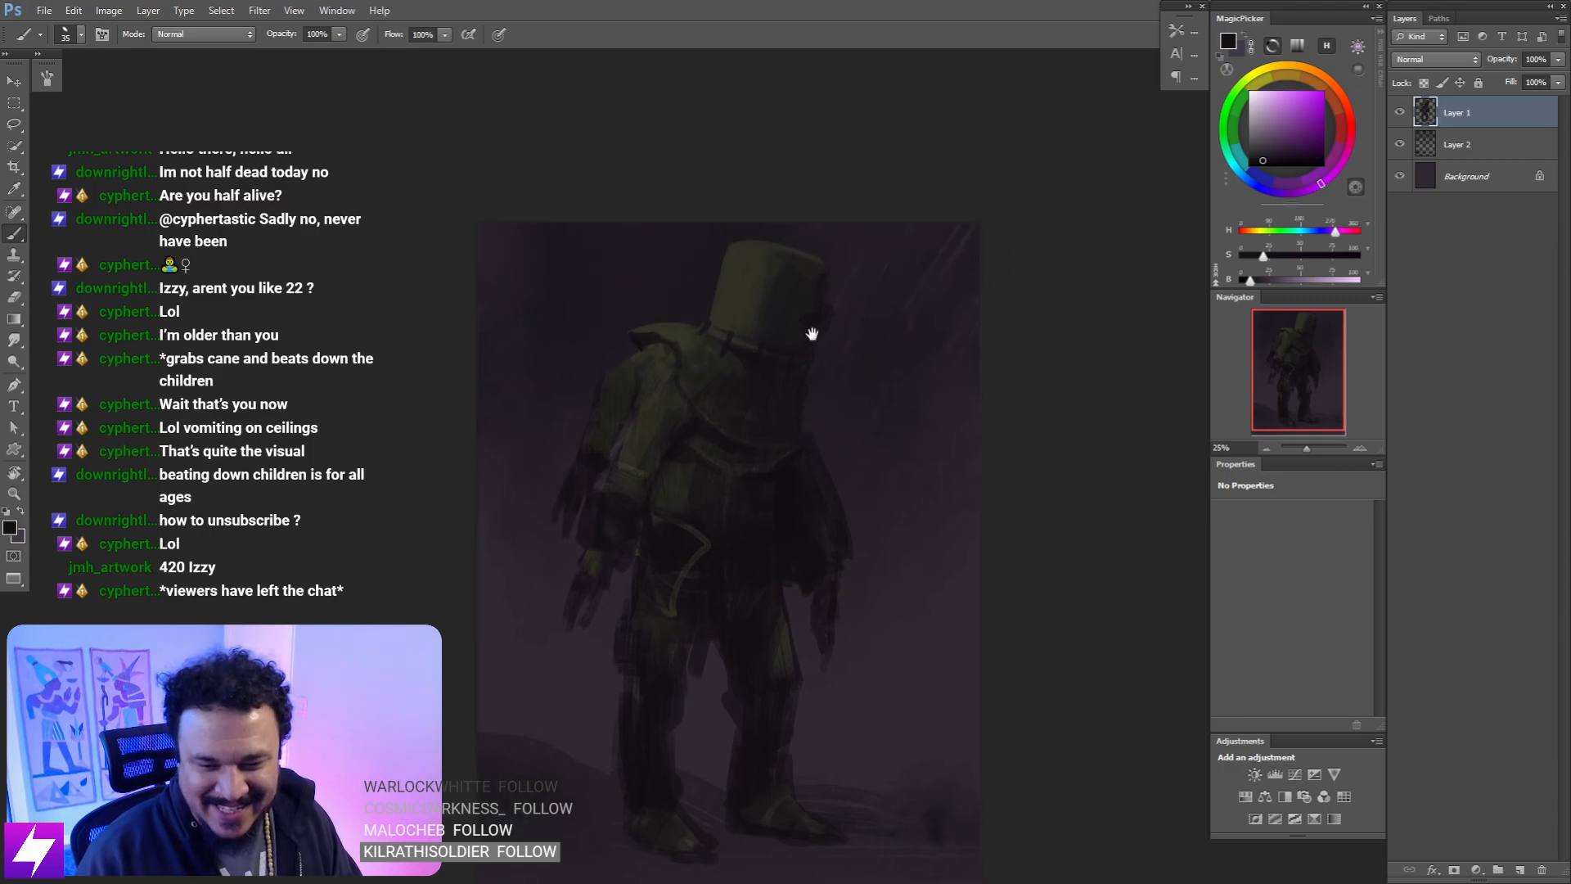
left_click_drag(649, 365, 707, 304)
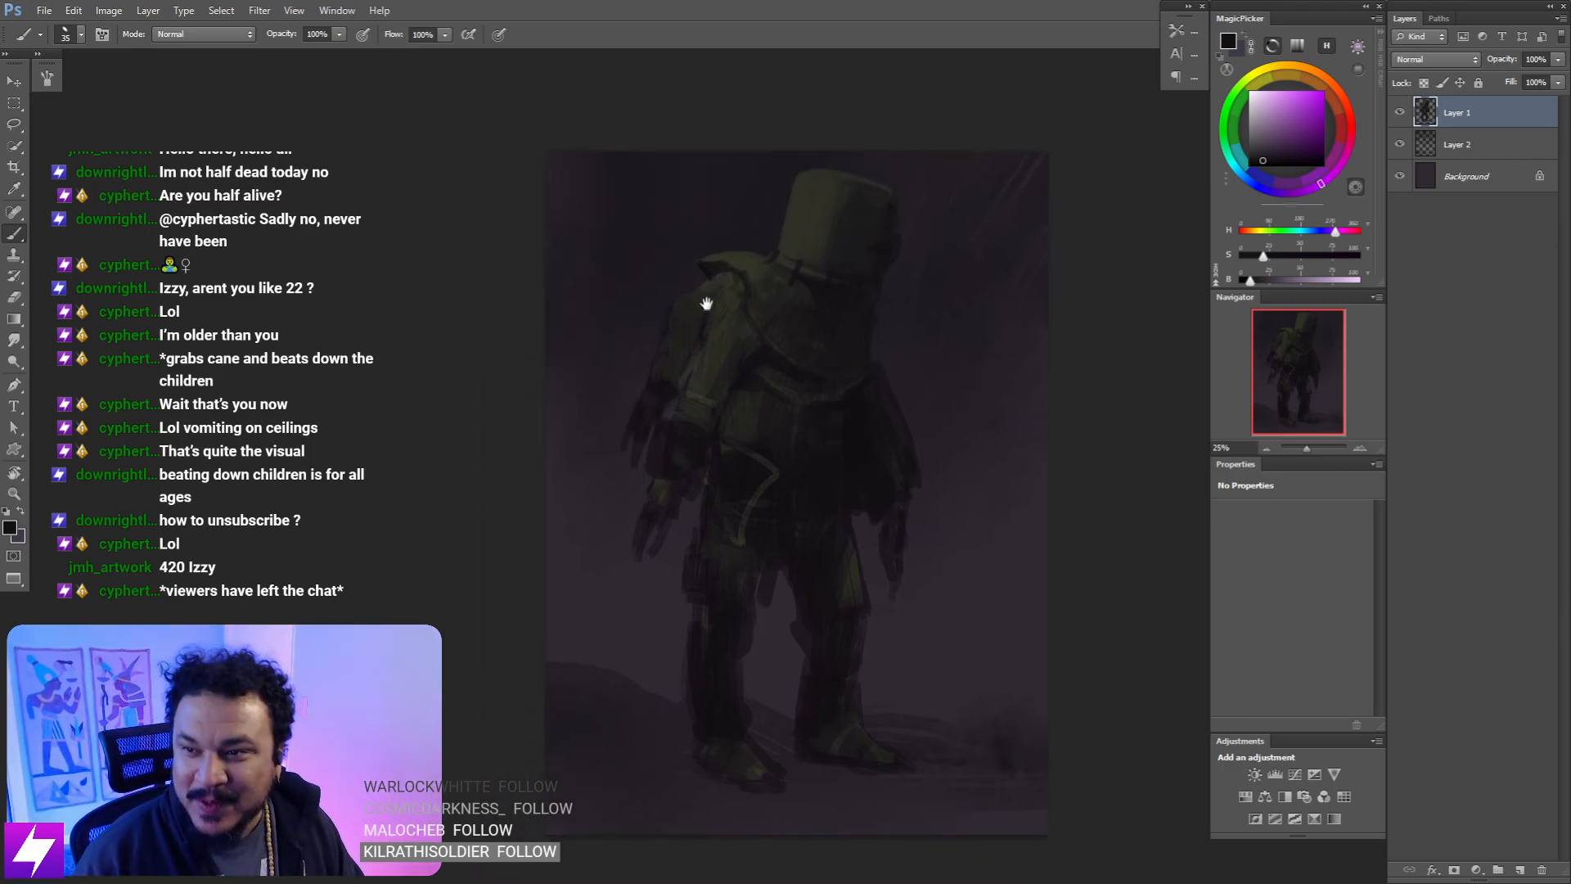
- Paint a round near-black eye port on the front of the hood with sampled dark tones at 80 and 70 px
key("ctrl+plus")
mouse_move(912, 463)
left_mouse_down()
mouse_move(870, 449)
mouse_move(793, 585)
left_mouse_up()
key("ctrl+plus")
left_click_drag(877, 237, 898, 323)
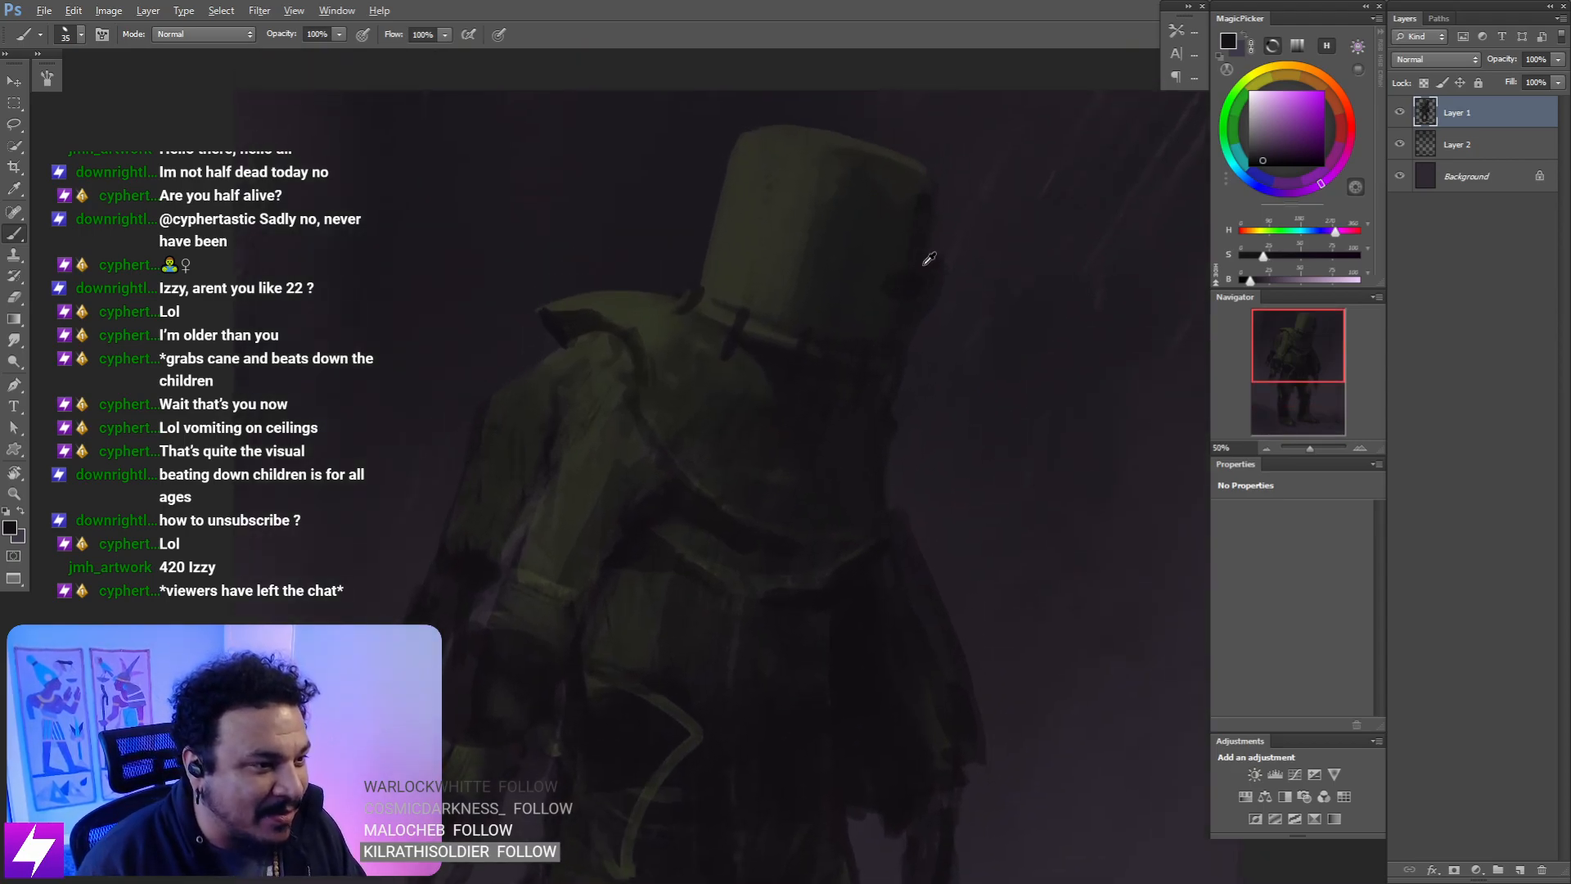
left_click(920, 270, "alt")
key("bracketright")
key("bracketright")
key("bracketright")
key("bracketright")
key("bracketright")
key("bracketright")
left_click_drag(913, 257, 921, 289)
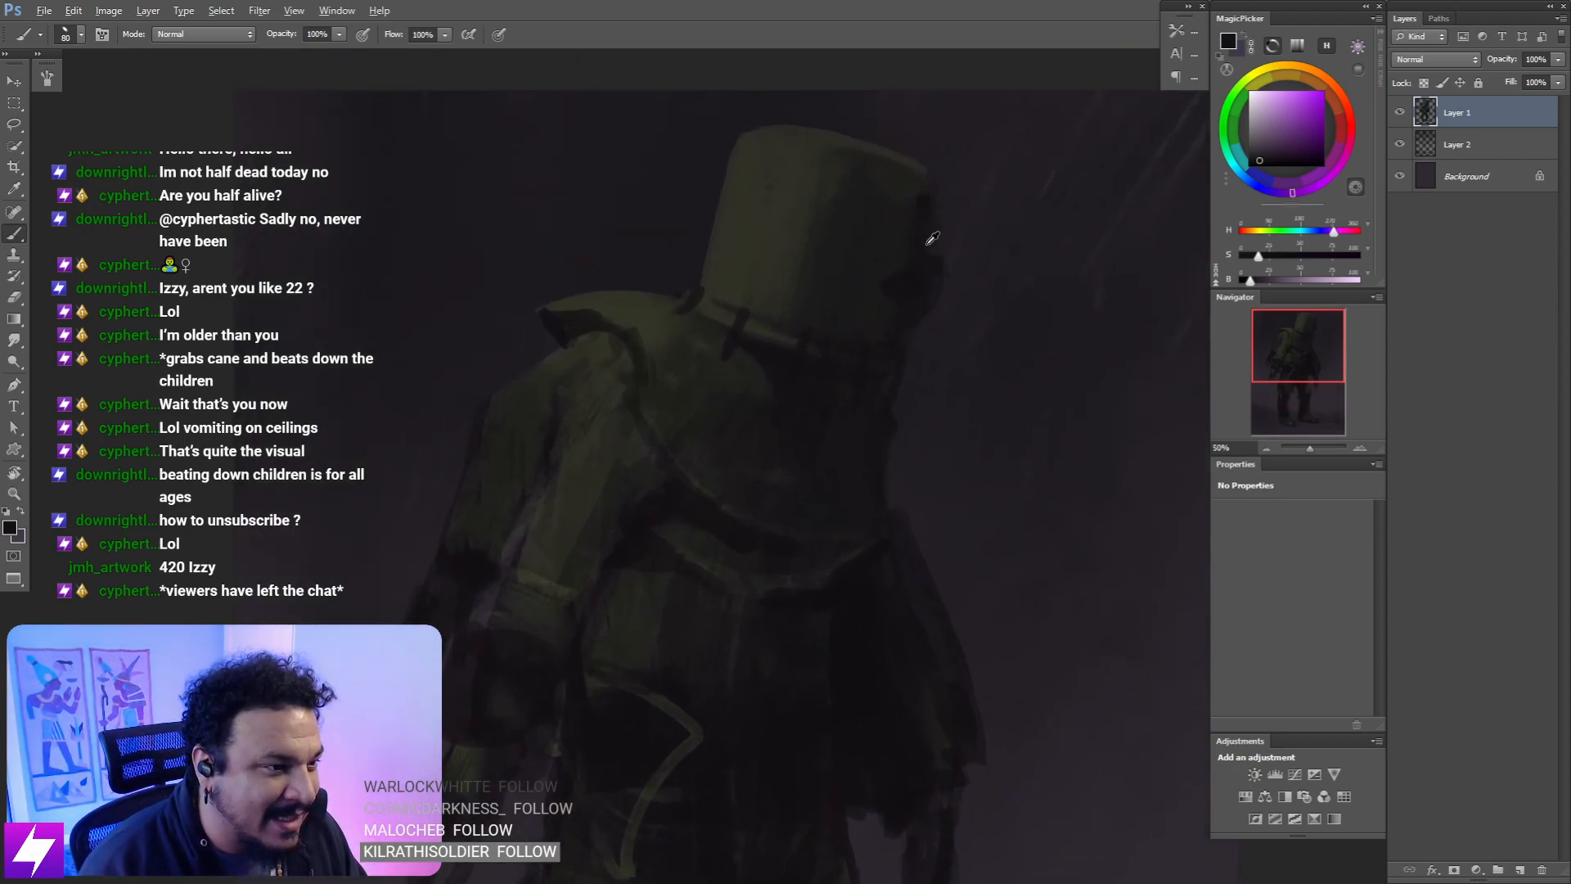
left_click(916, 259, "alt")
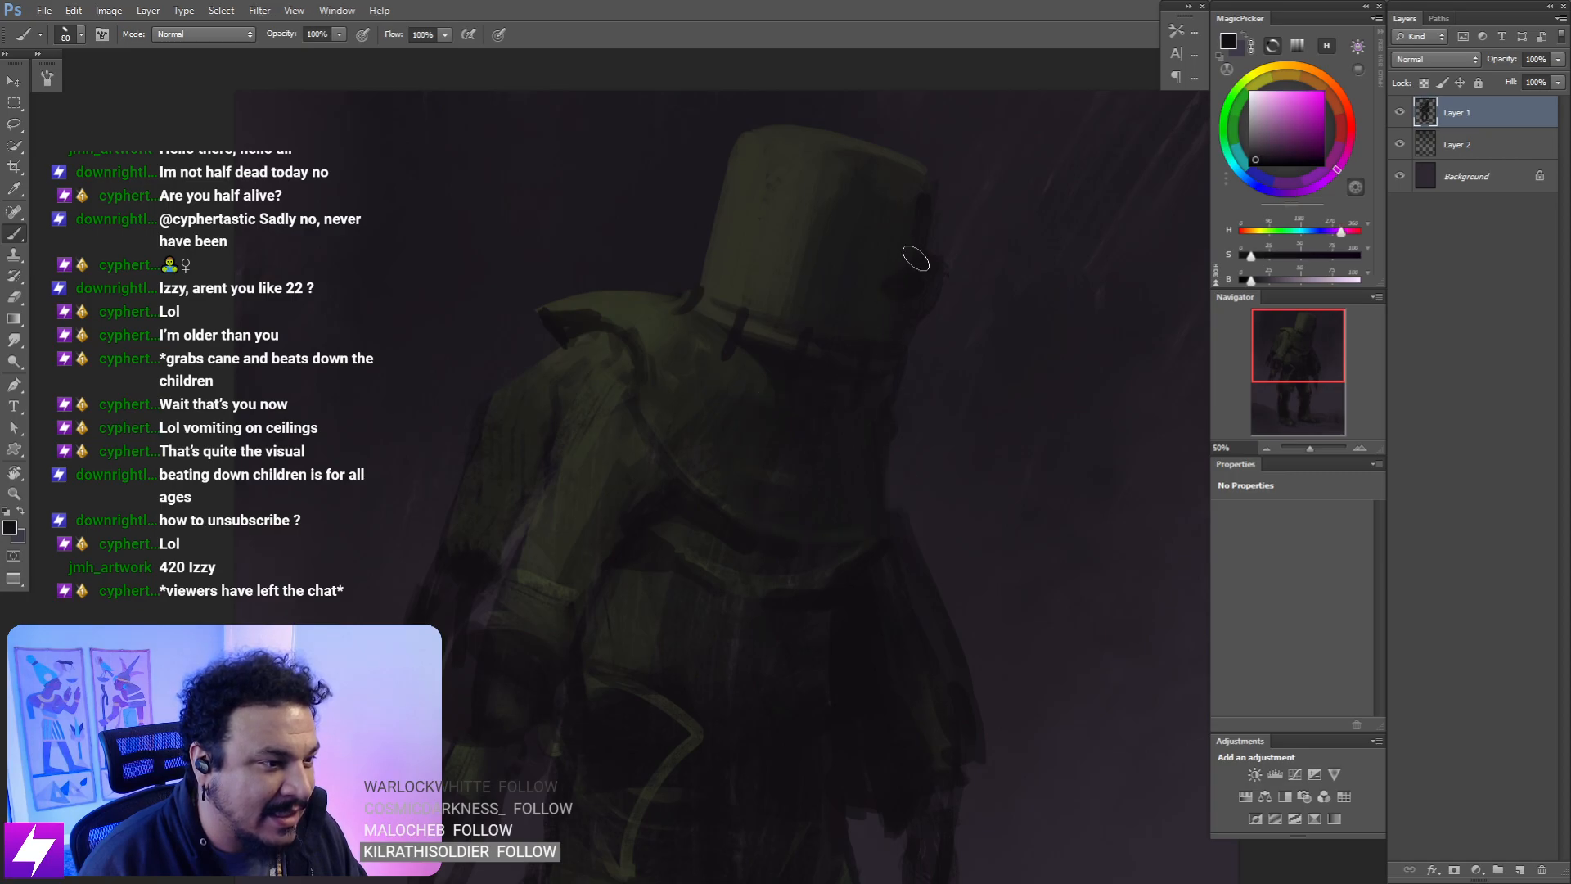
key("bracketleft")
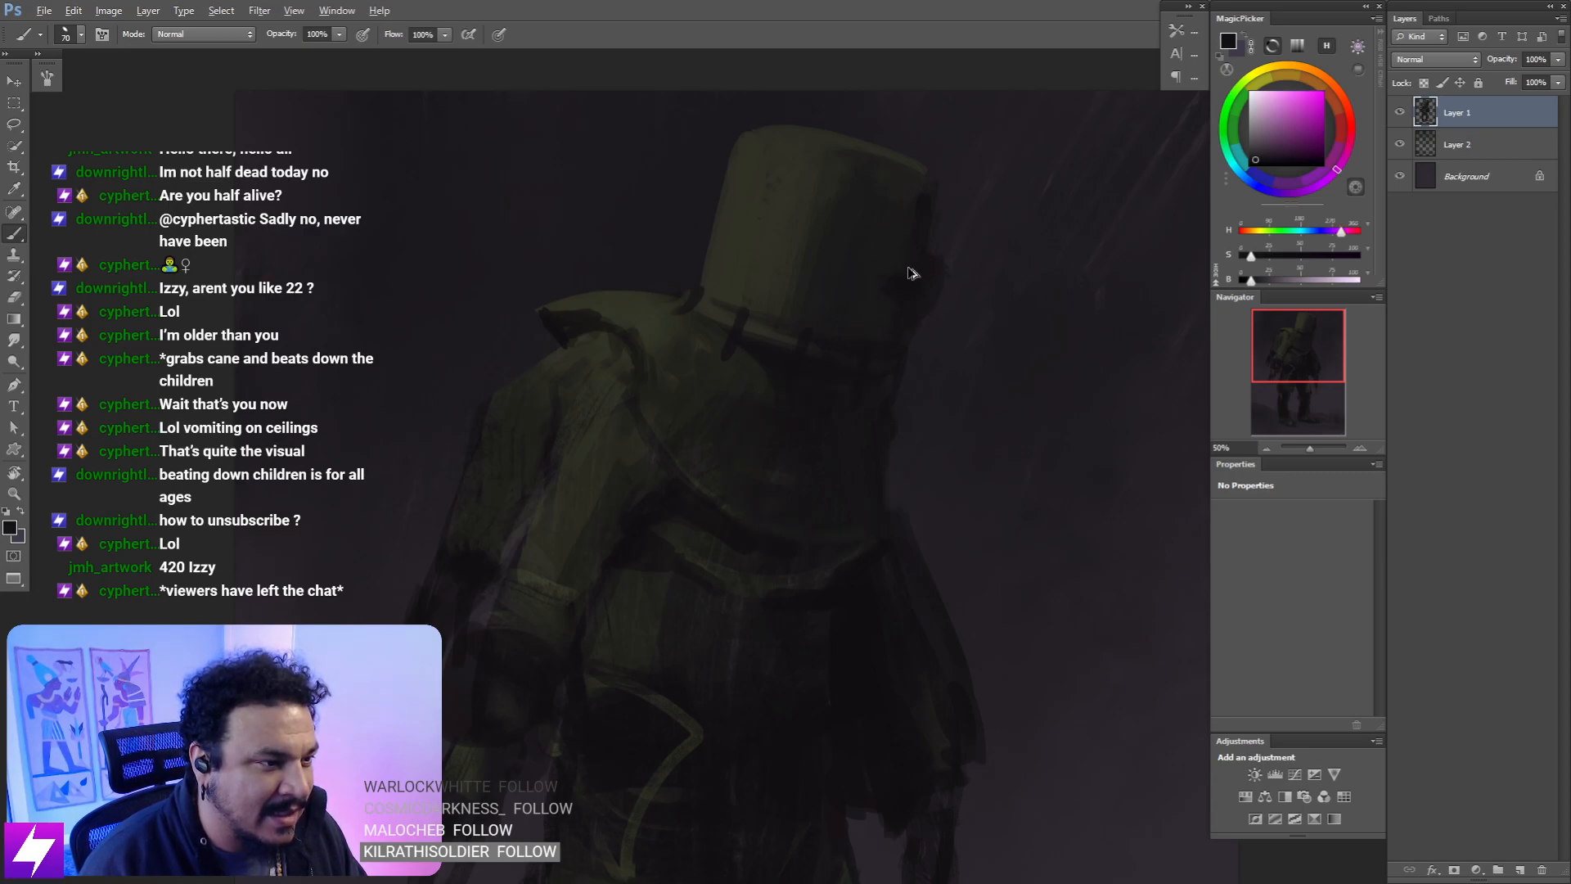
- Define a curved rim around the hood's eye port with a sampled dark olive tone, reducing the brush to 25 px
left_click(814, 235, "alt")
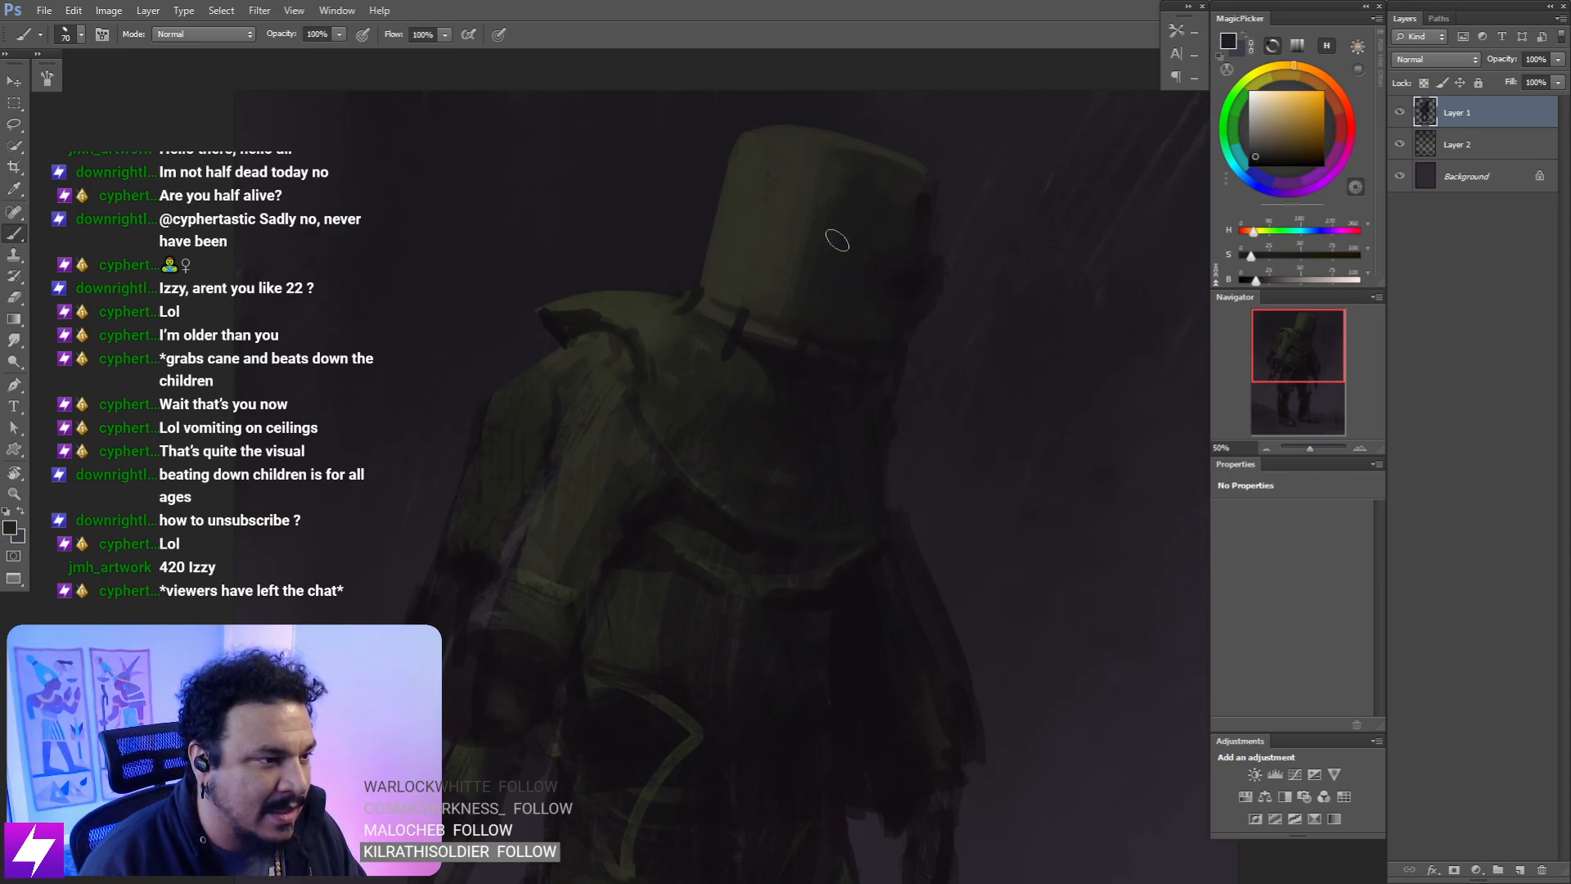
key("bracketleft")
key("bracketleft")
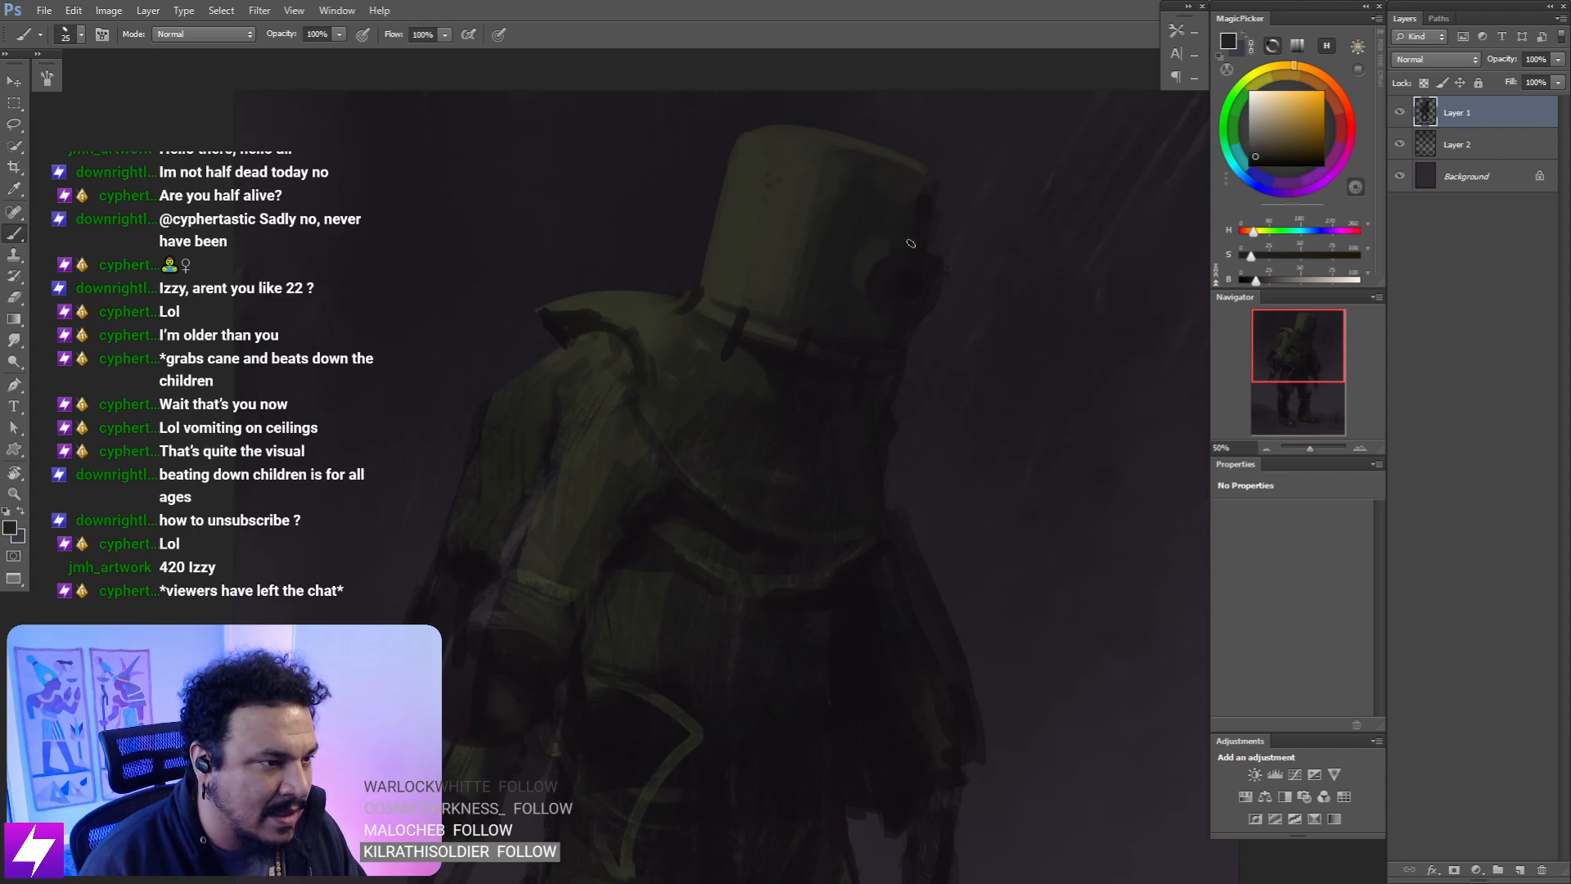
- Rotate the canvas view, accent the eye port's rim with sampled olive at 10 px, and smudge it at 50% strength
key("r")
mouse_move(971, 256)
left_mouse_down()
mouse_move(867, 186)
mouse_move(852, 256)
left_mouse_up()
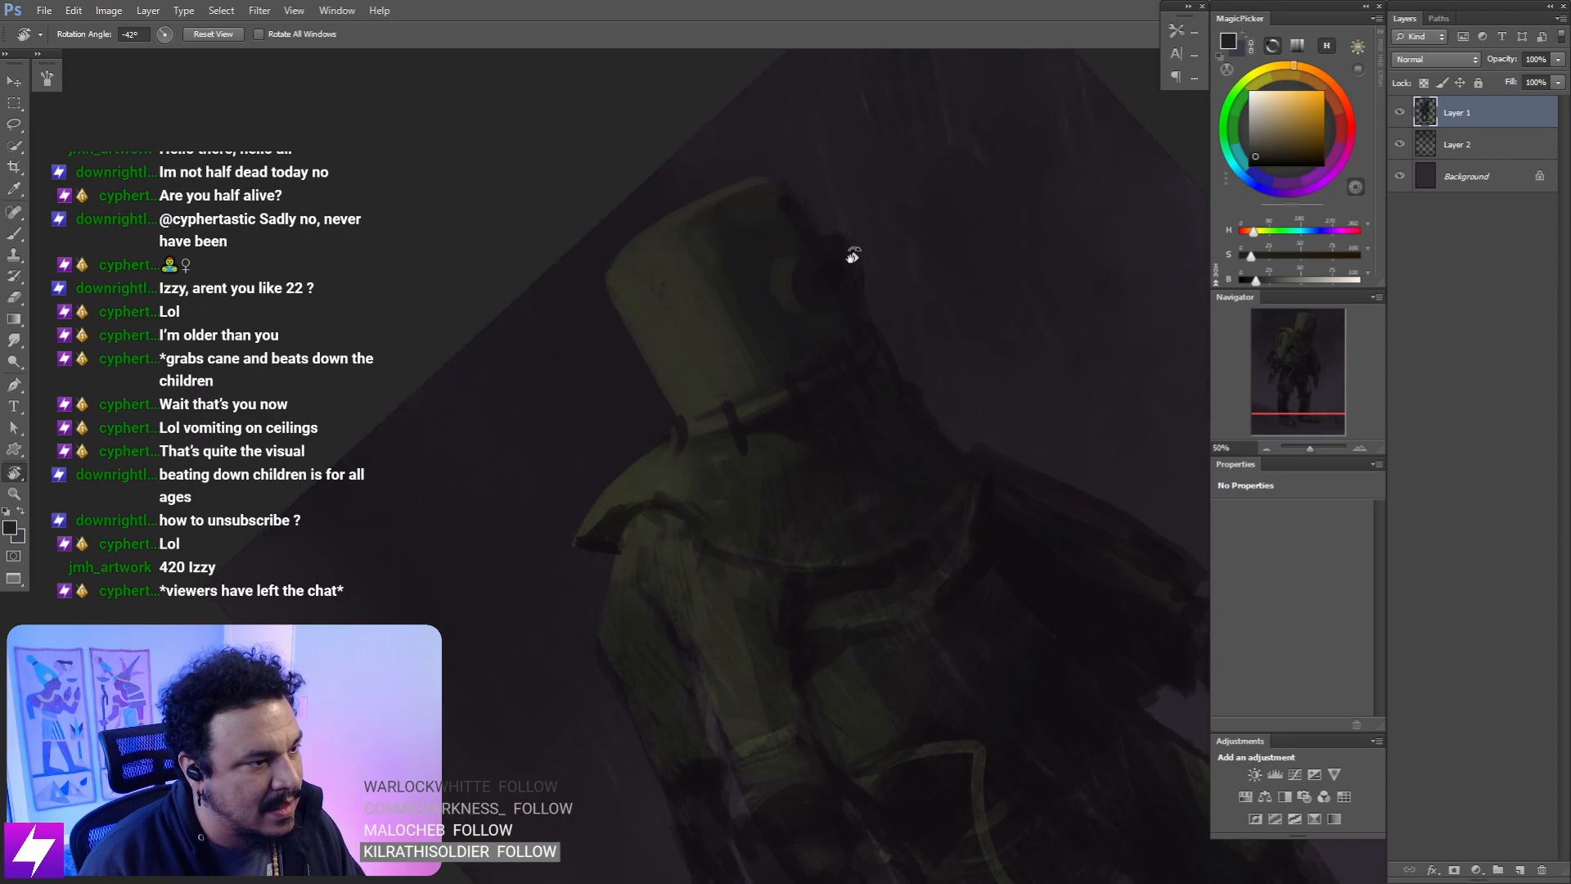
left_click(687, 325, "alt")
key("bracketleft")
key("bracketleft")
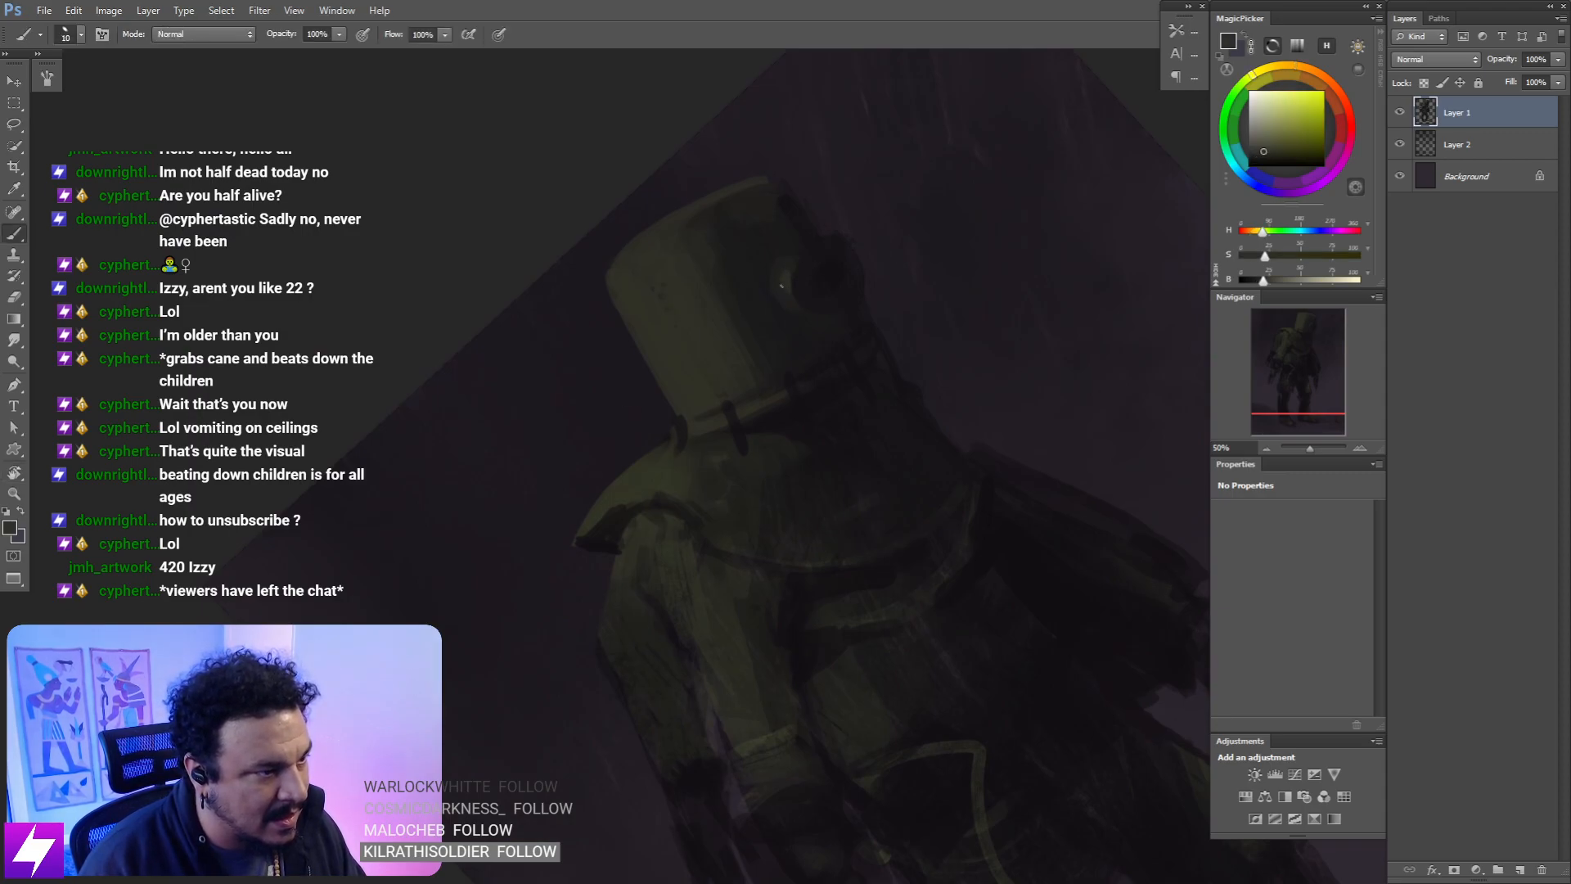
key("s")
left_click_drag(786, 270, 779, 293)
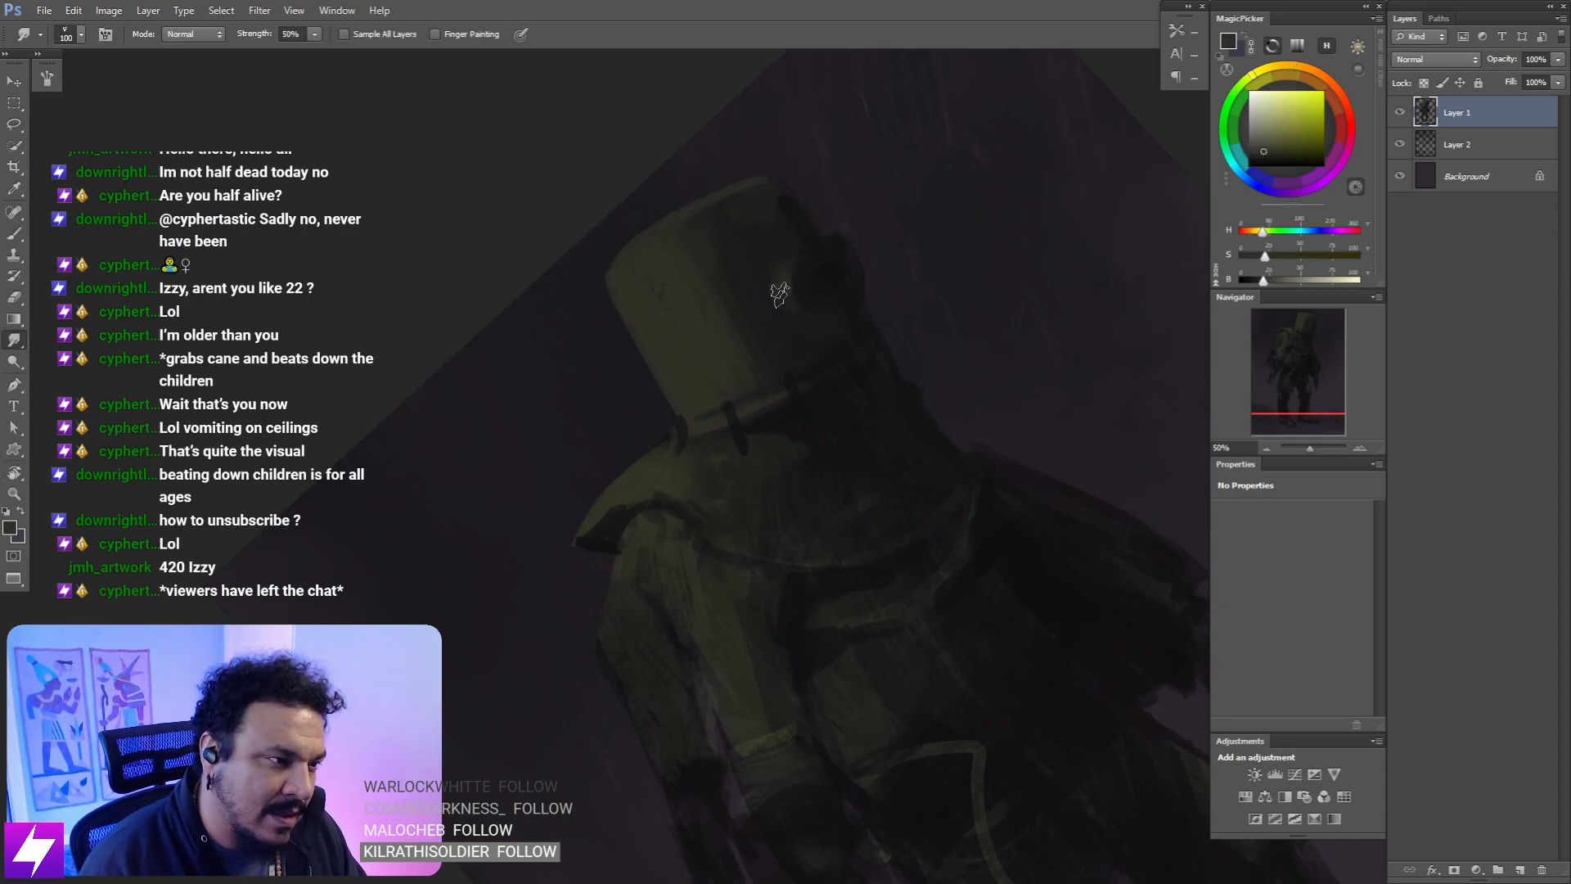
key("b")
left_click(799, 246, "alt")
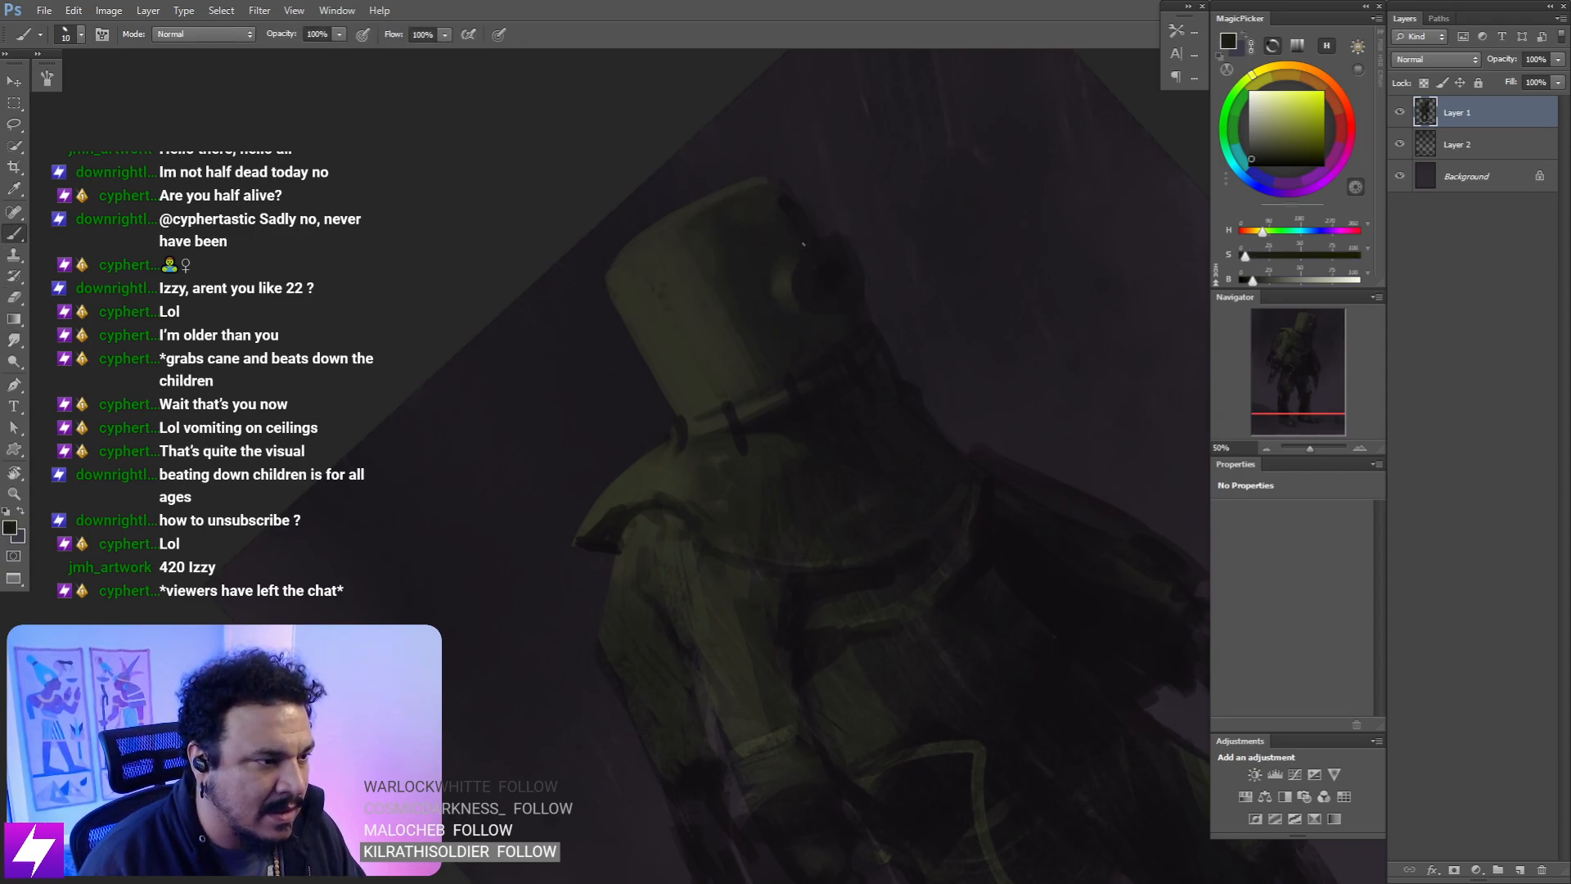
- Reset the view rotation, mirror the canvas, and repaint the near sleeve with sampled olive tones at 50 and 60 px
key("ctrl+minus")
key("ctrl+minus")
key("ctrl+minus")
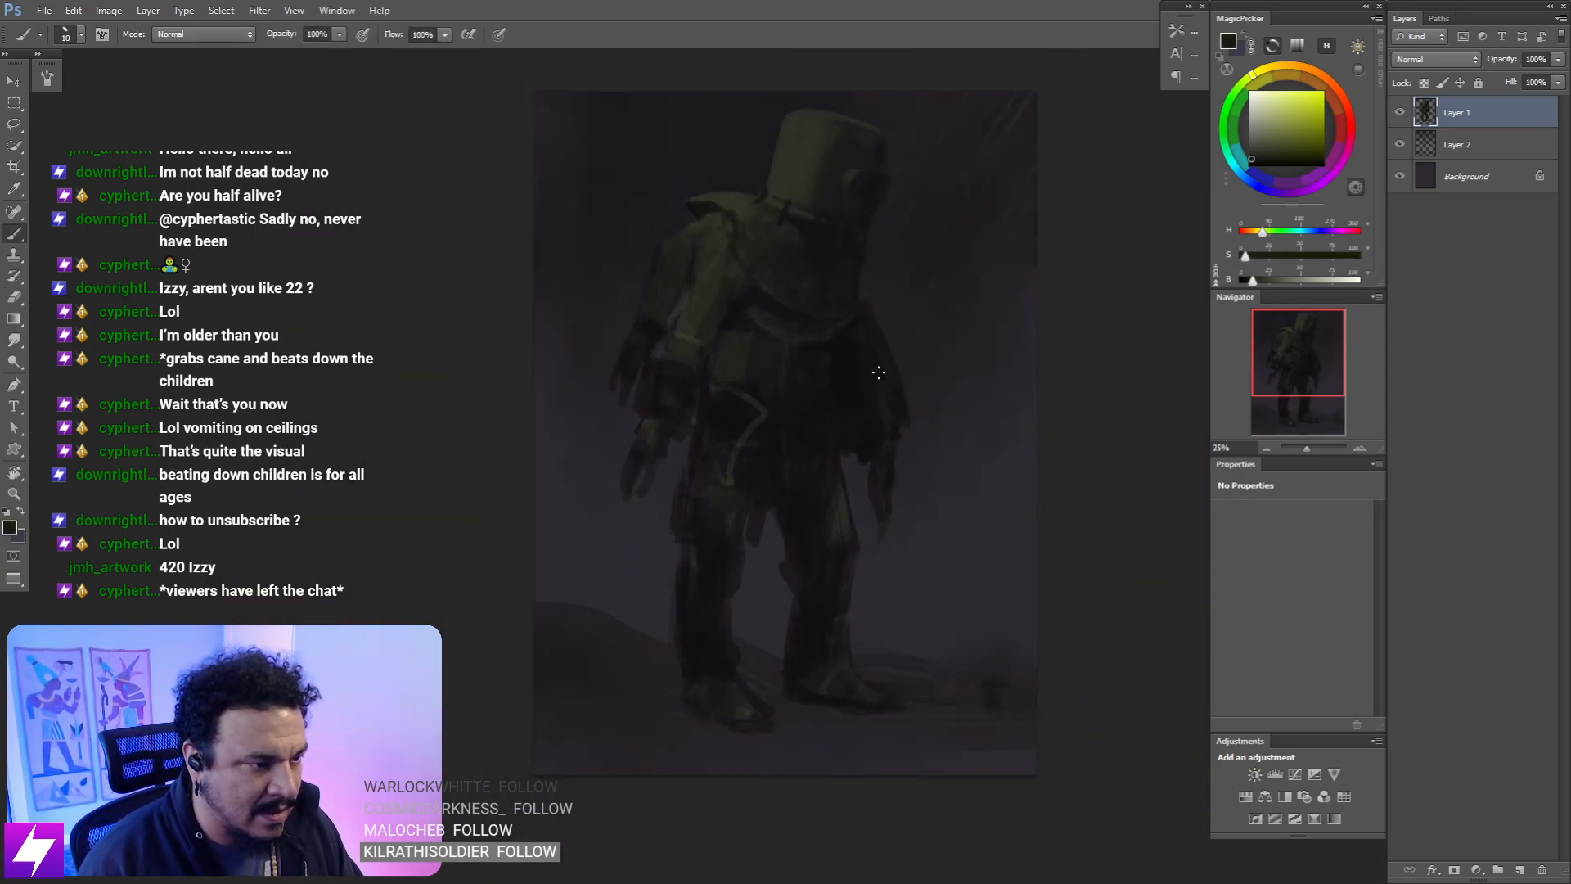
key("ctrl+plus")
key("ctrl+plus")
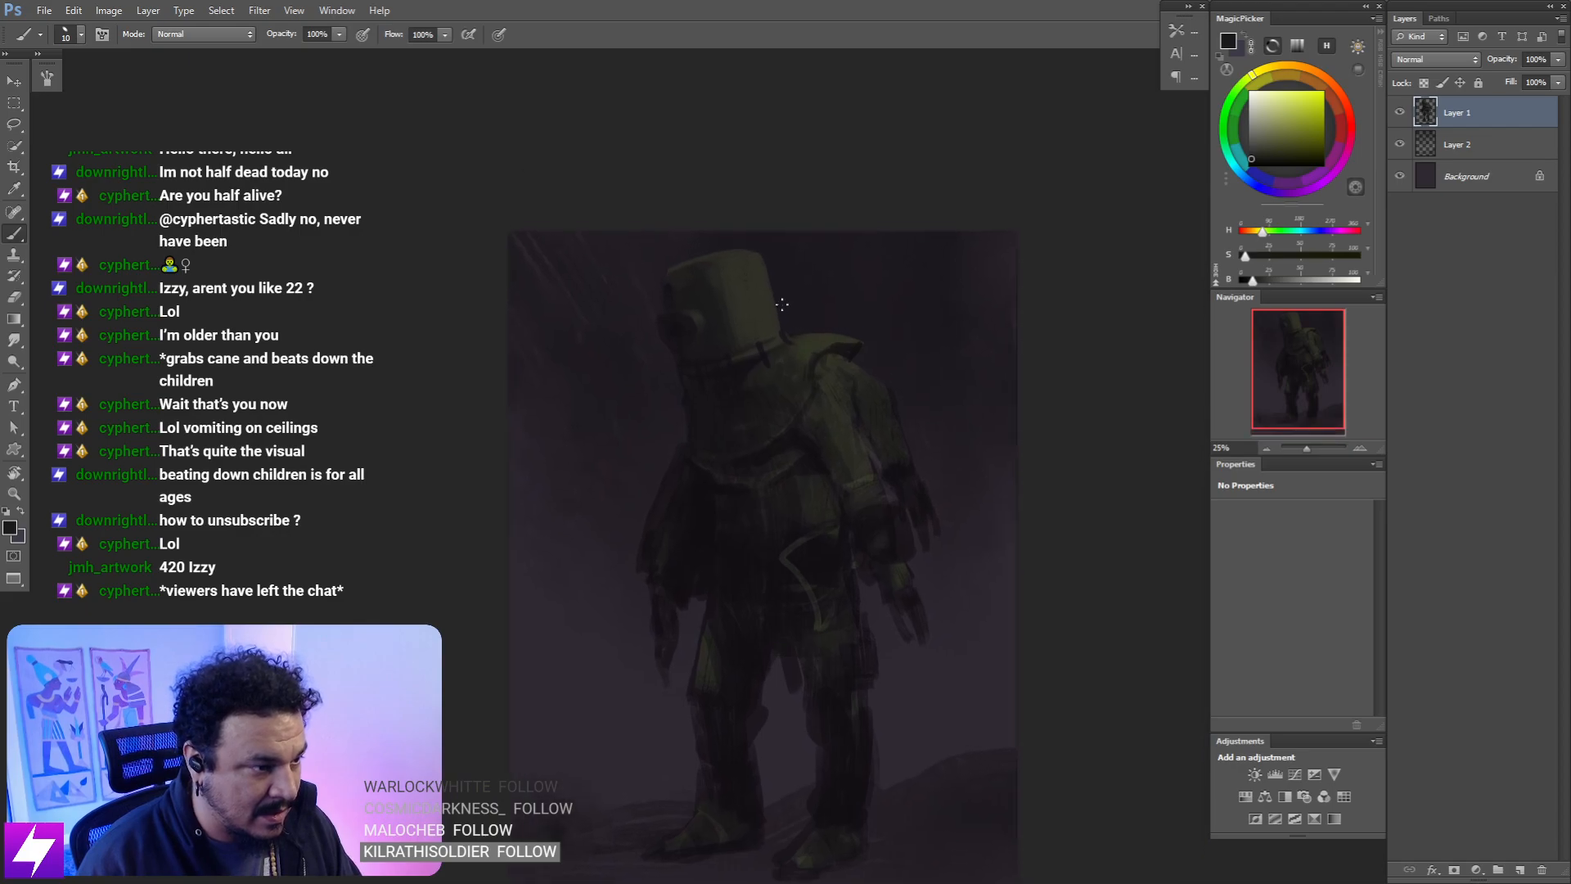
left_click(819, 307, "alt")
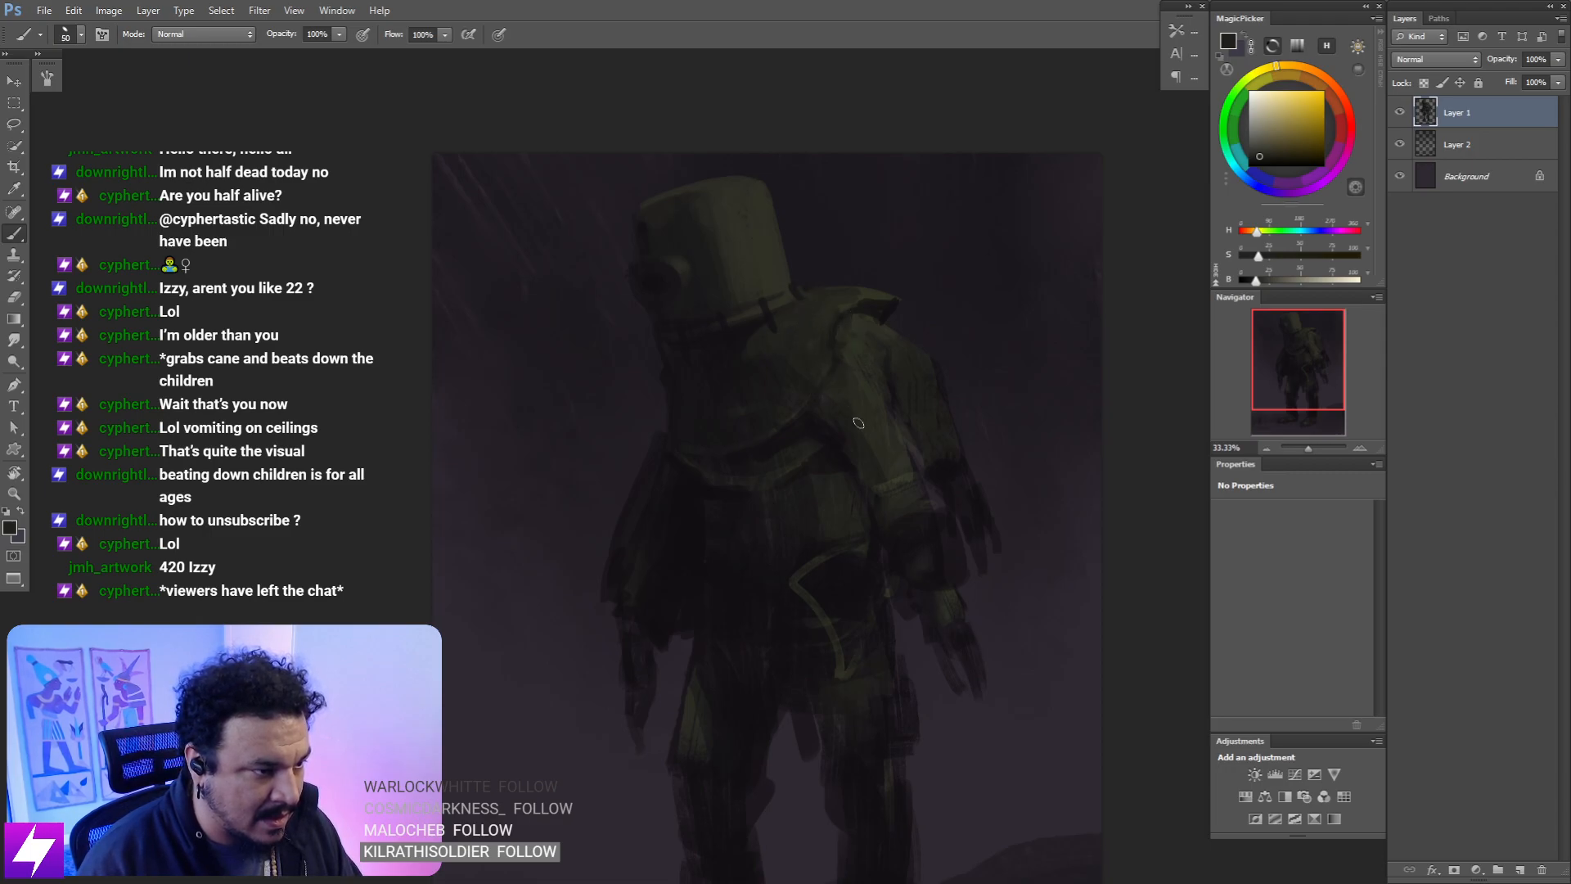
left_click(813, 421, "alt")
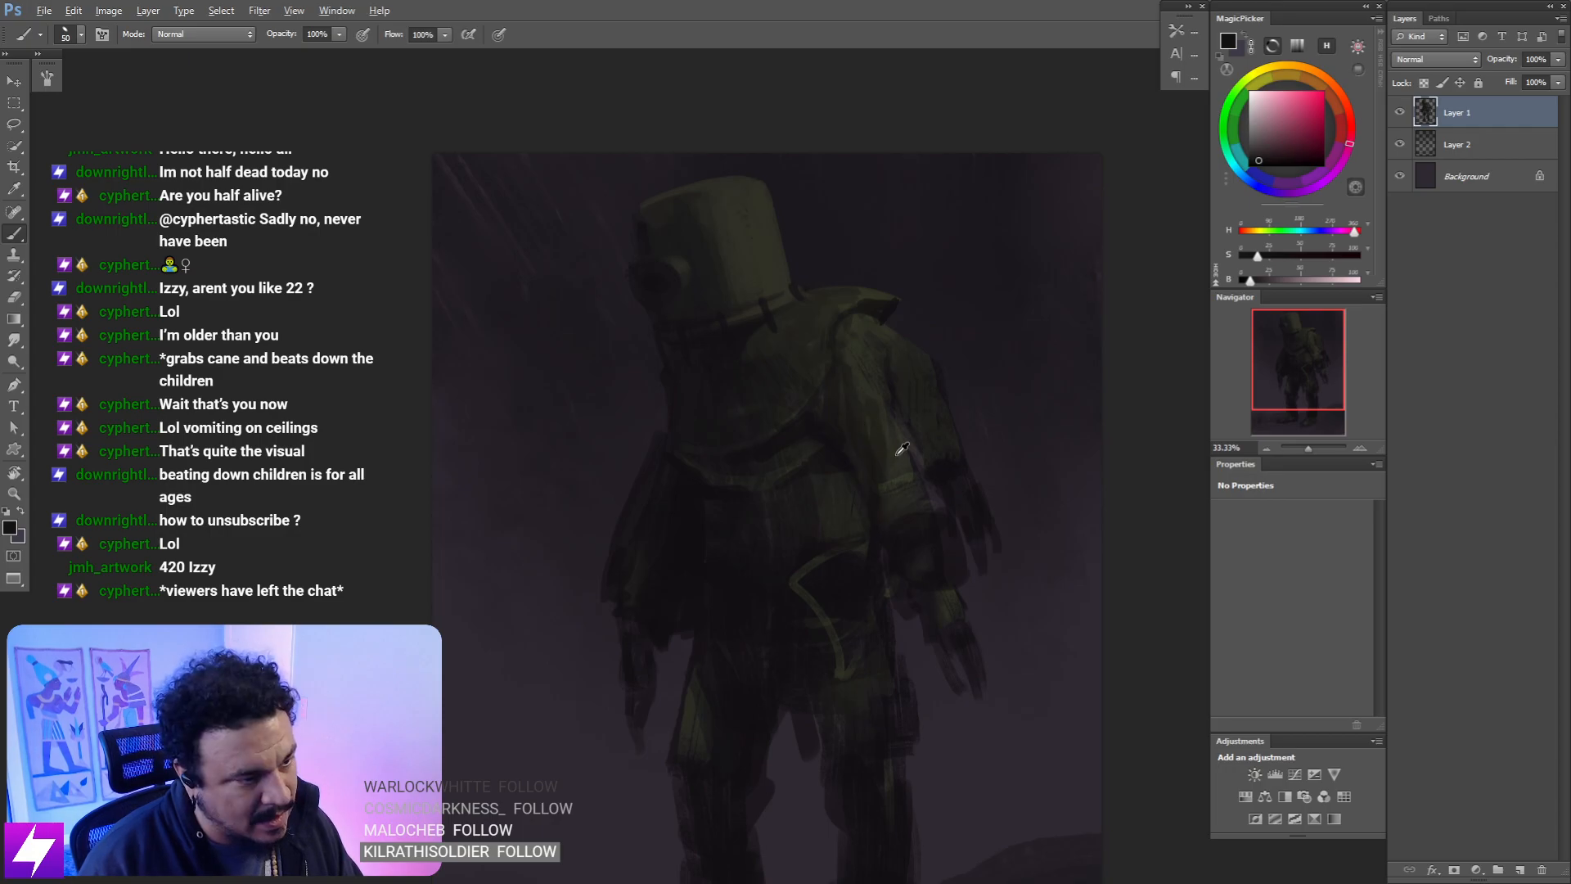
left_click(901, 448, "alt")
key("bracketright")
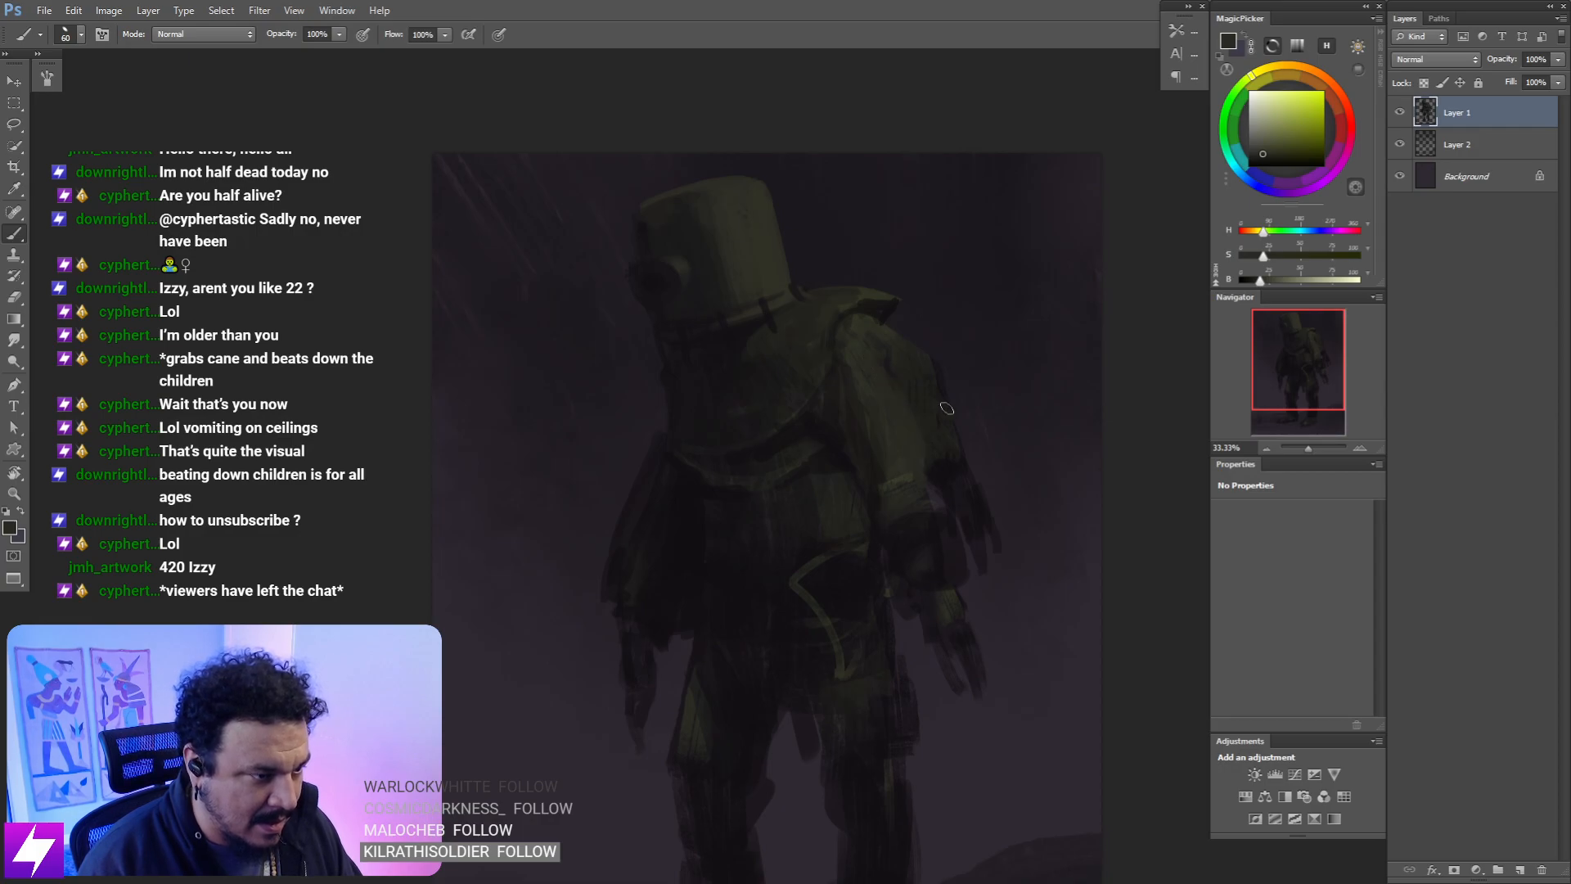
left_click(914, 483, "alt")
key("bracketright")
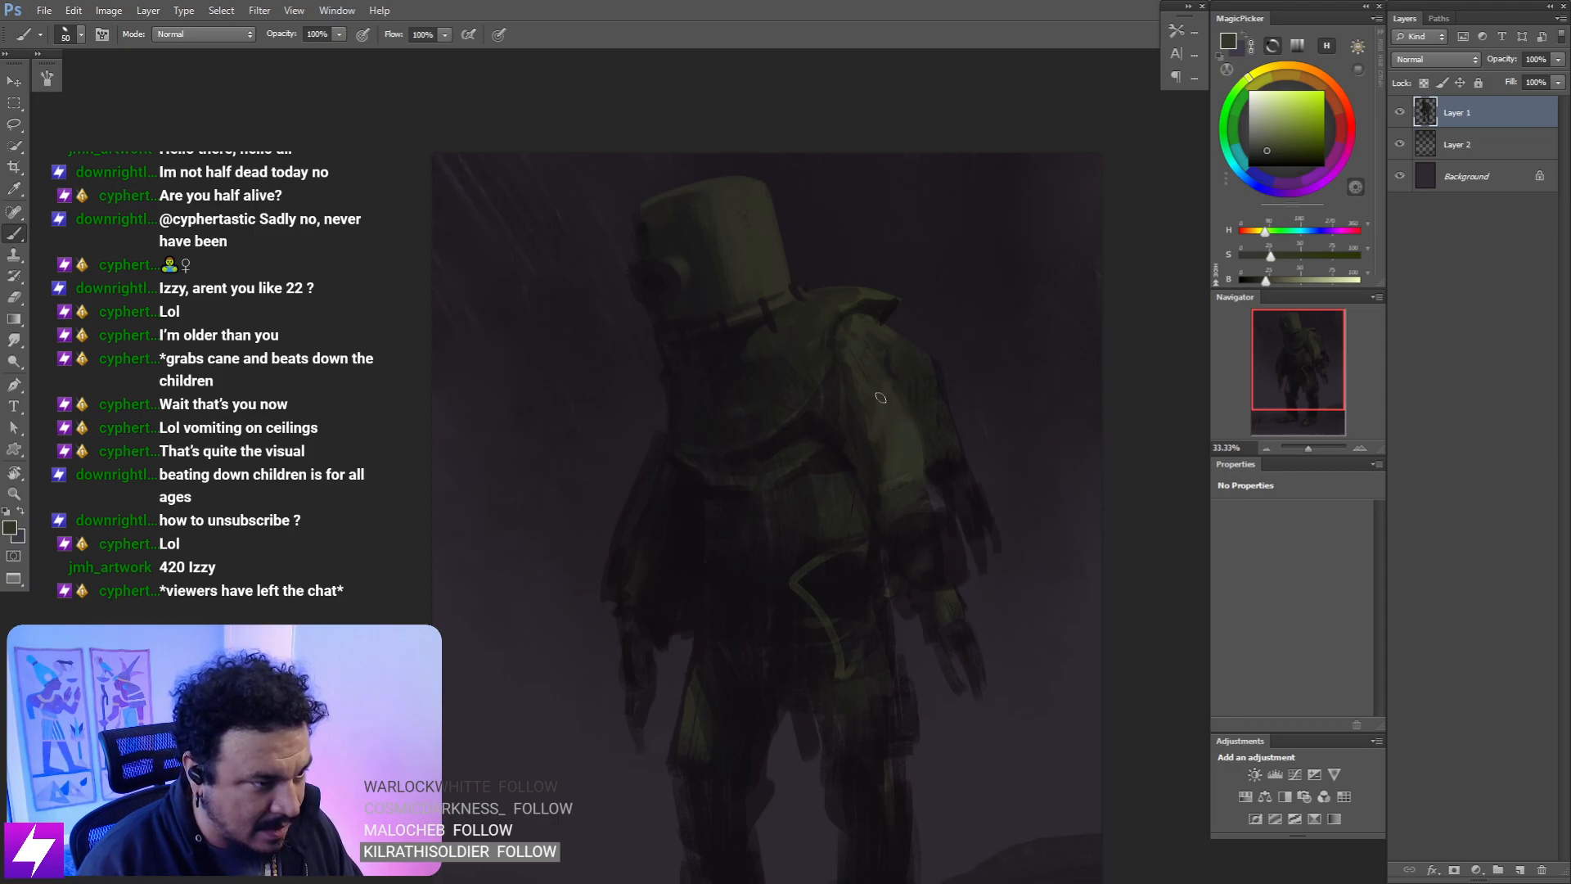
- Mirror the canvas back and shade folds around the near sleeve's elbow with darker sampled olive at 50 px
key("ctrl+minus")
key("ctrl+minus")
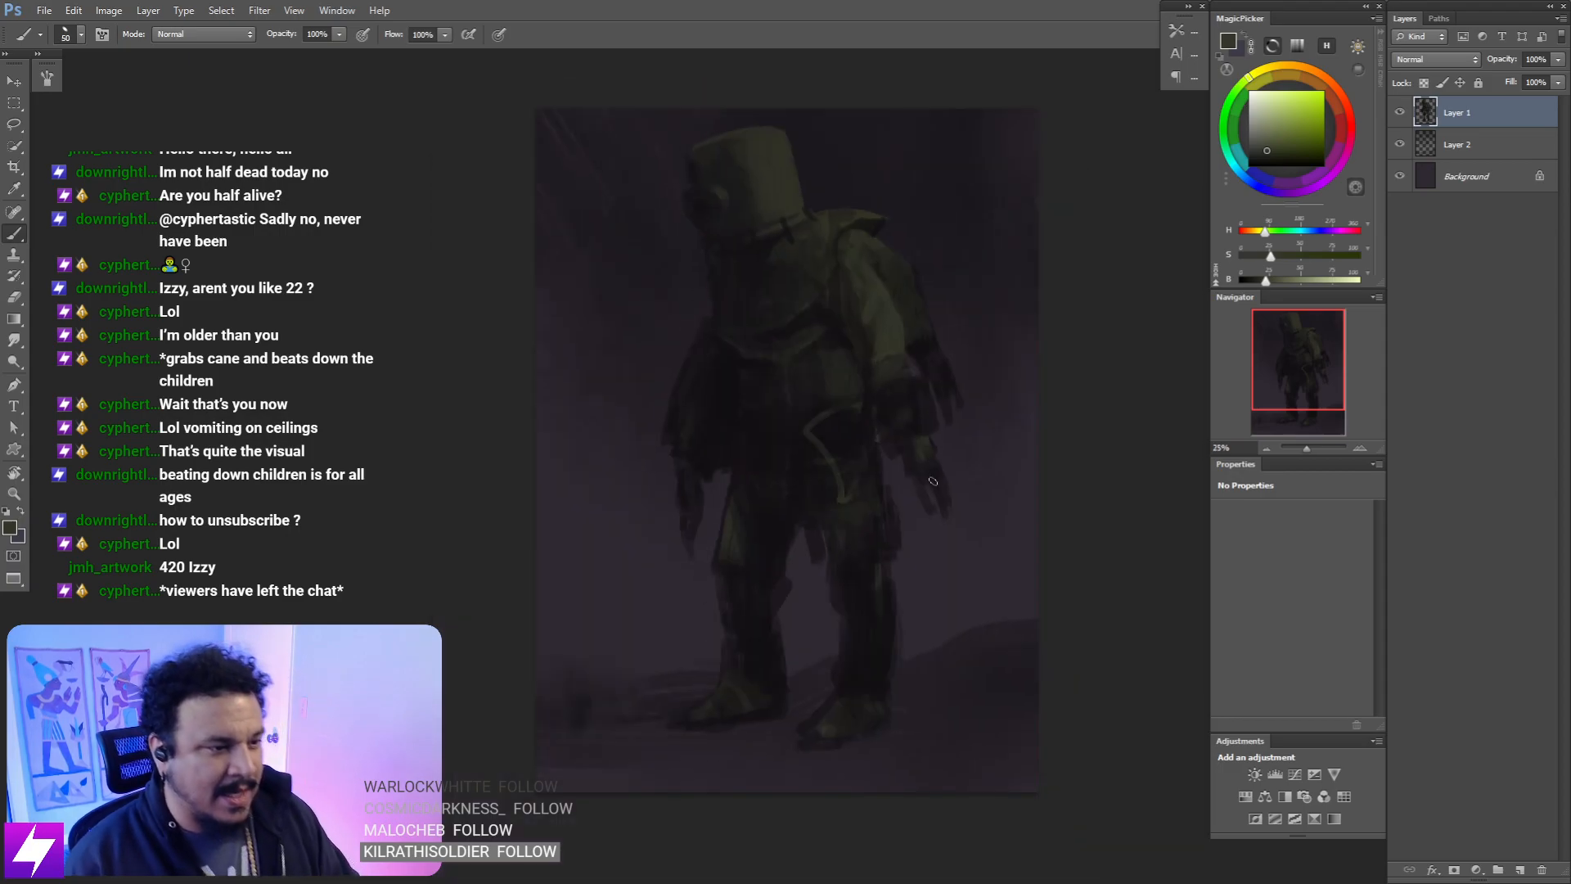
key("ctrl+shift+h")
key("ctrl+plus")
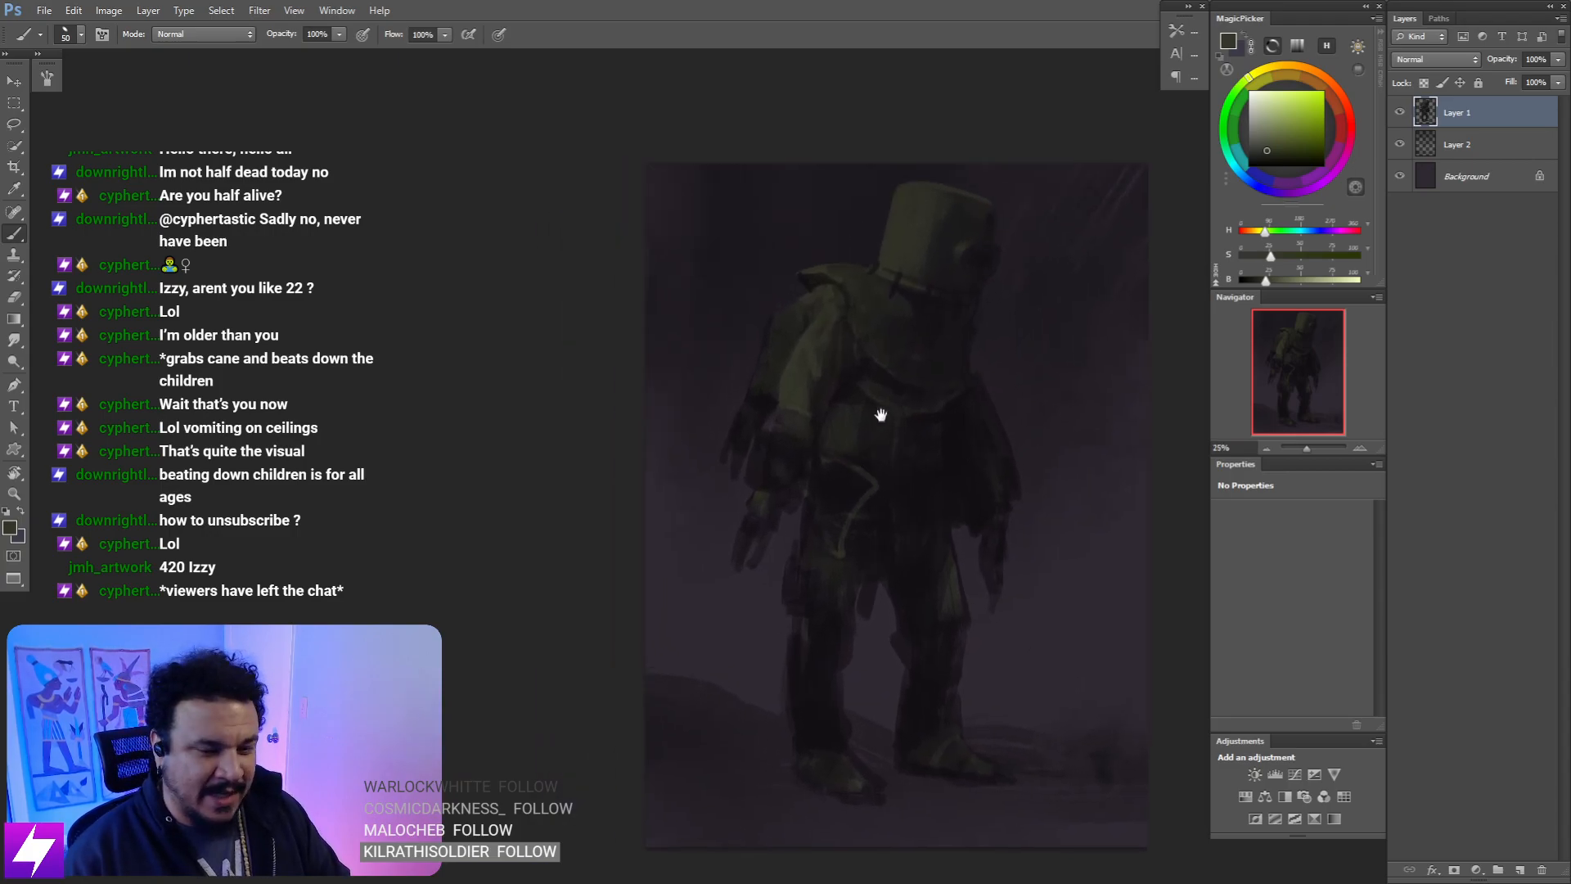
key("ctrl+plus")
left_click_drag(795, 382, 842, 427)
key("ctrl+plus")
left_click(878, 336, "alt")
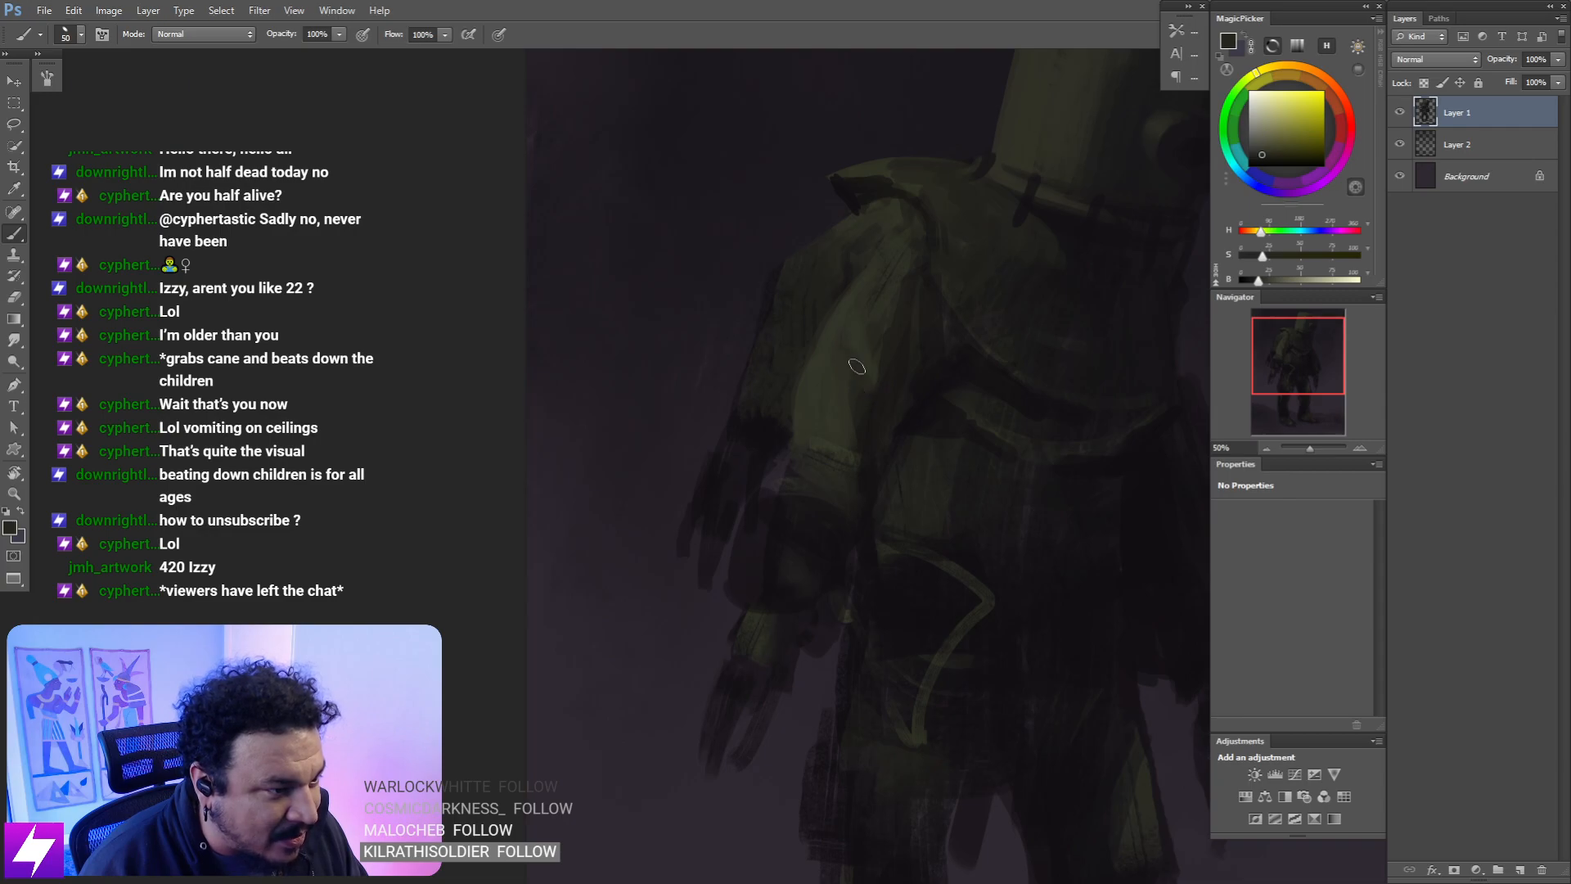
left_click(867, 402, "alt")
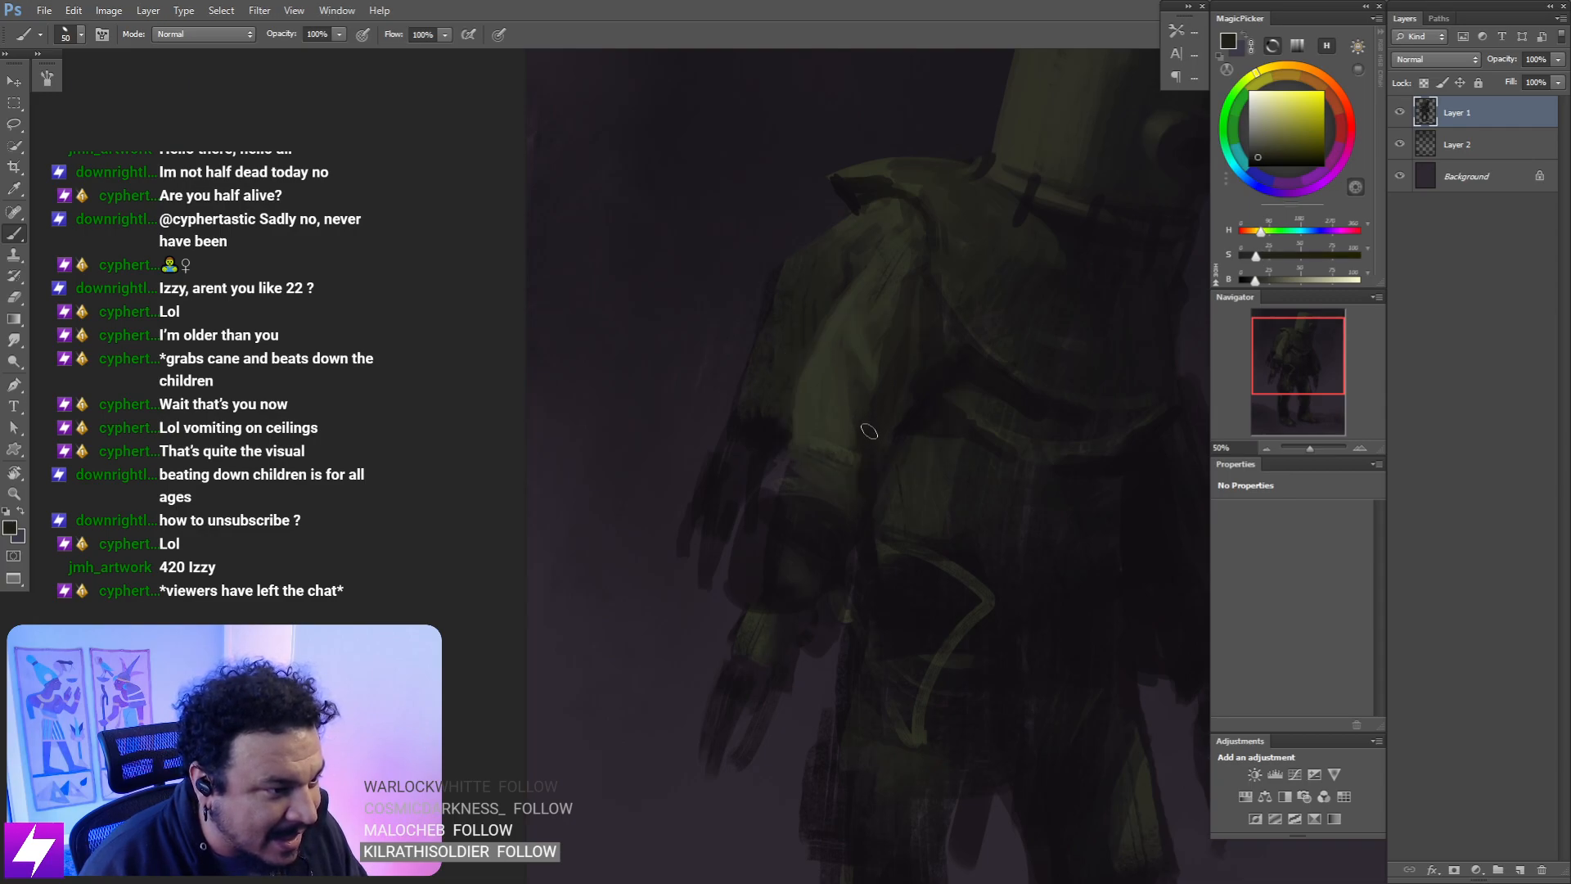
- Flip the canvas horizontally and model the upper sleeve below the shoulder with sampled olive and darker tones at 50 and 40 px
key("ctrl+minus")
key("ctrl+minus")
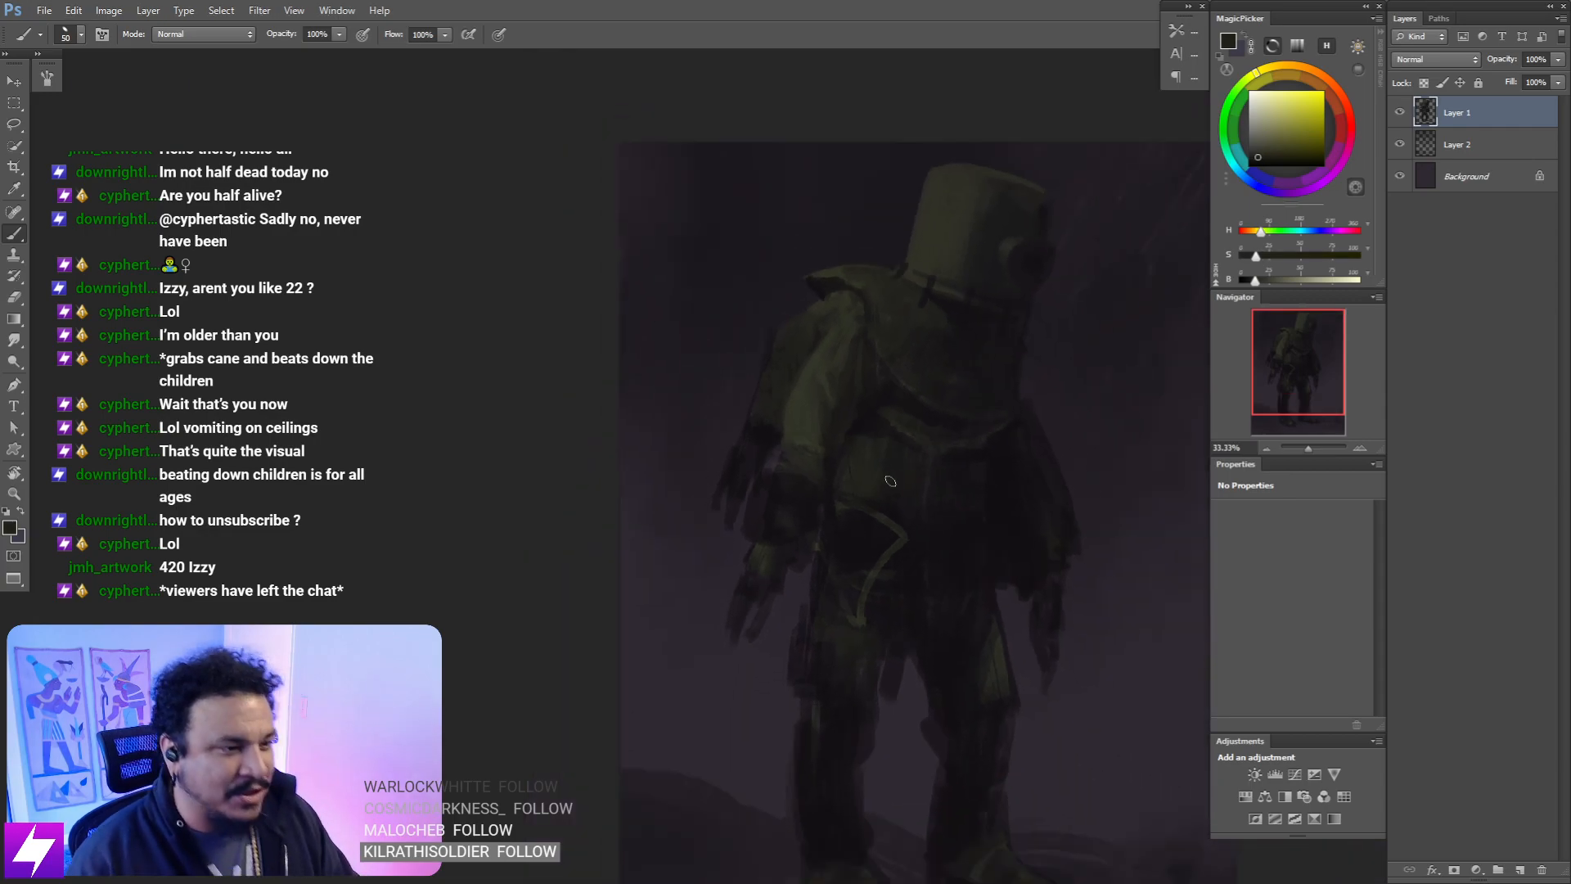
left_click_drag(761, 385, 851, 418)
key("ctrl+shift+h")
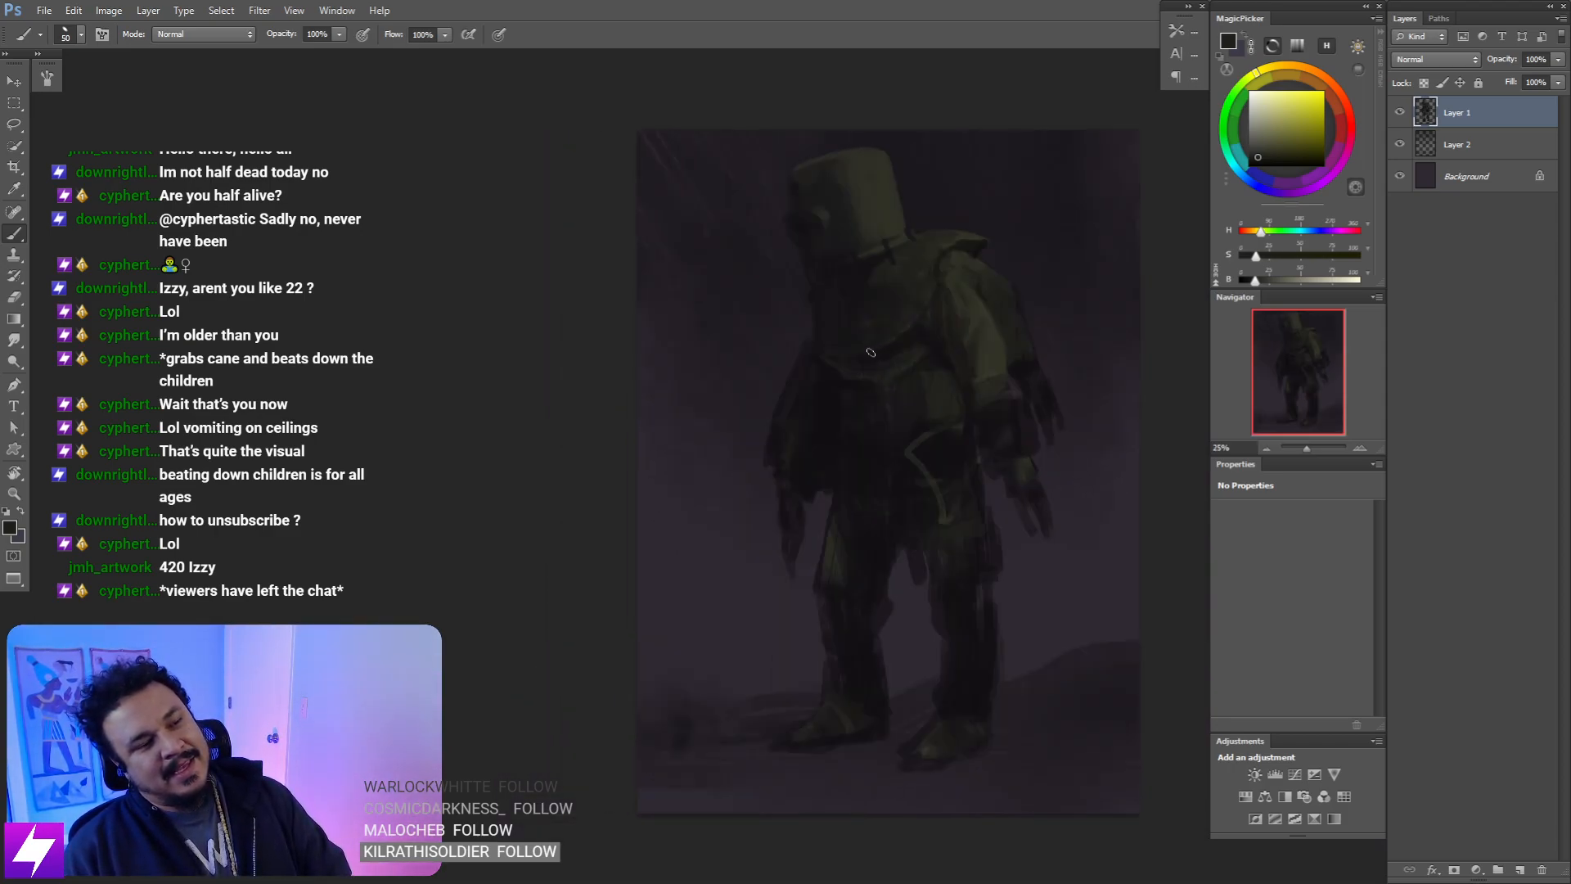
key("ctrl+plus")
key("ctrl+plus")
left_click_drag(1043, 332, 881, 408)
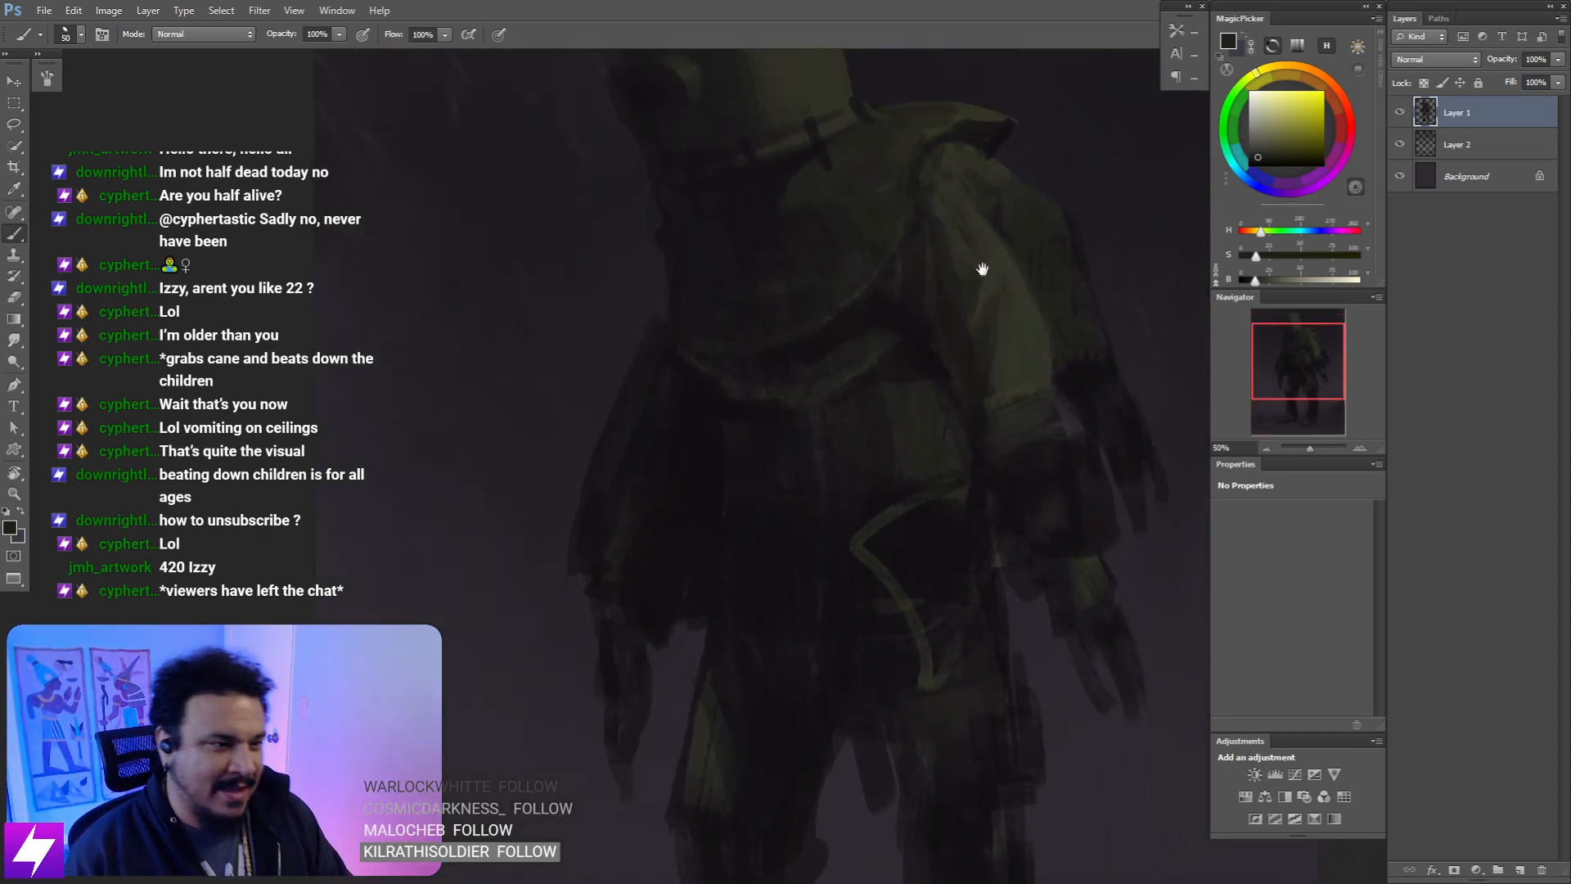
left_click(967, 190, "alt")
key("bracketright")
key("bracketright")
left_click_drag(943, 180, 942, 246)
key("bracketright")
key("bracketright")
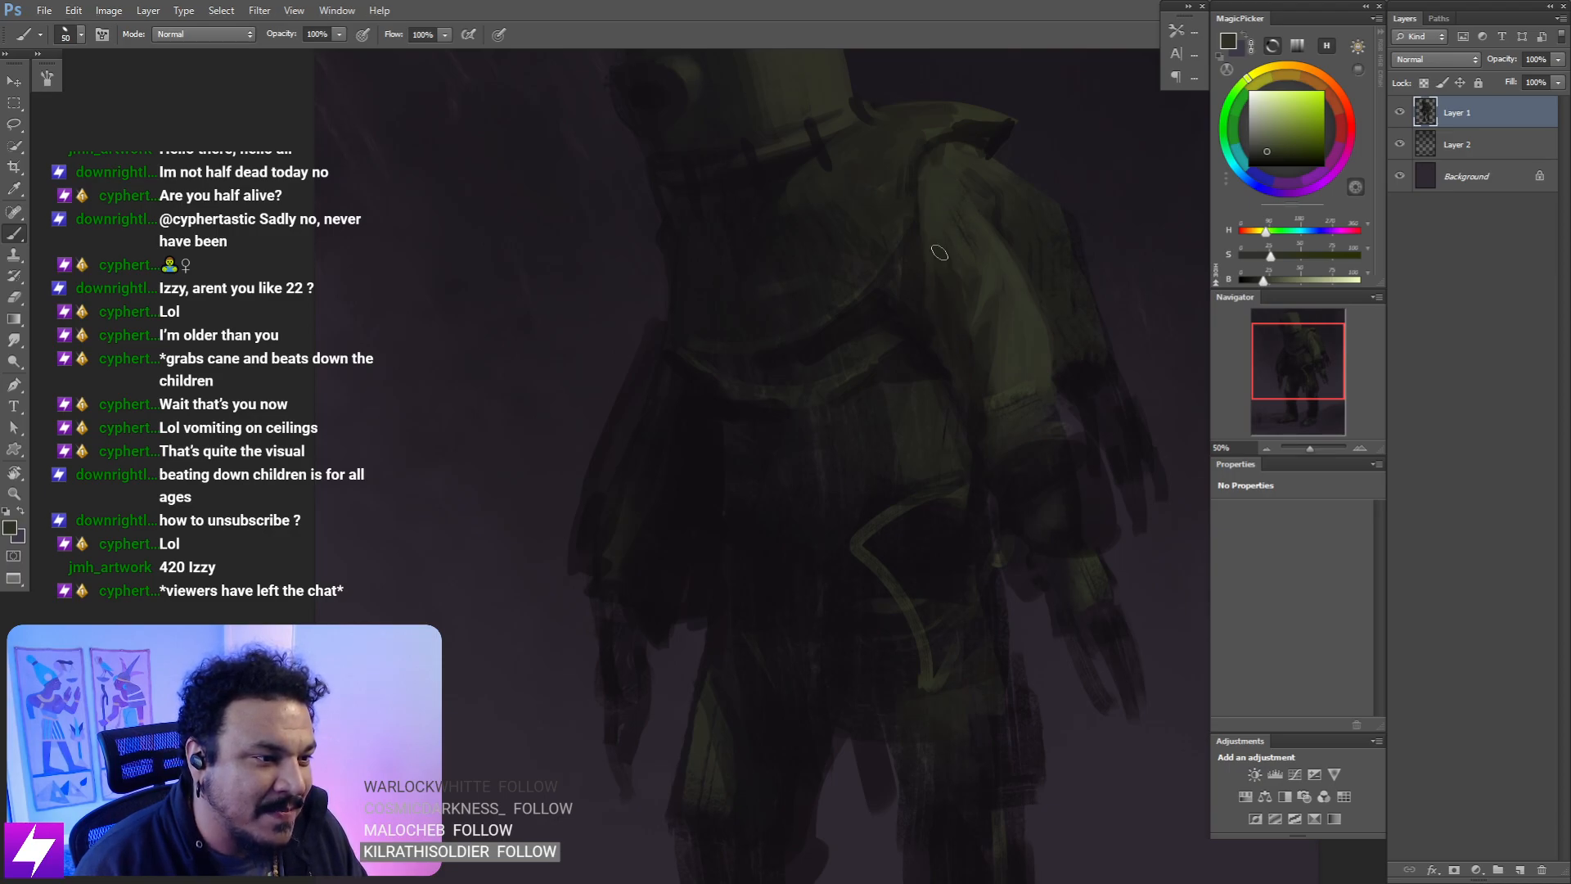
left_click(961, 299, "alt")
key("bracketright")
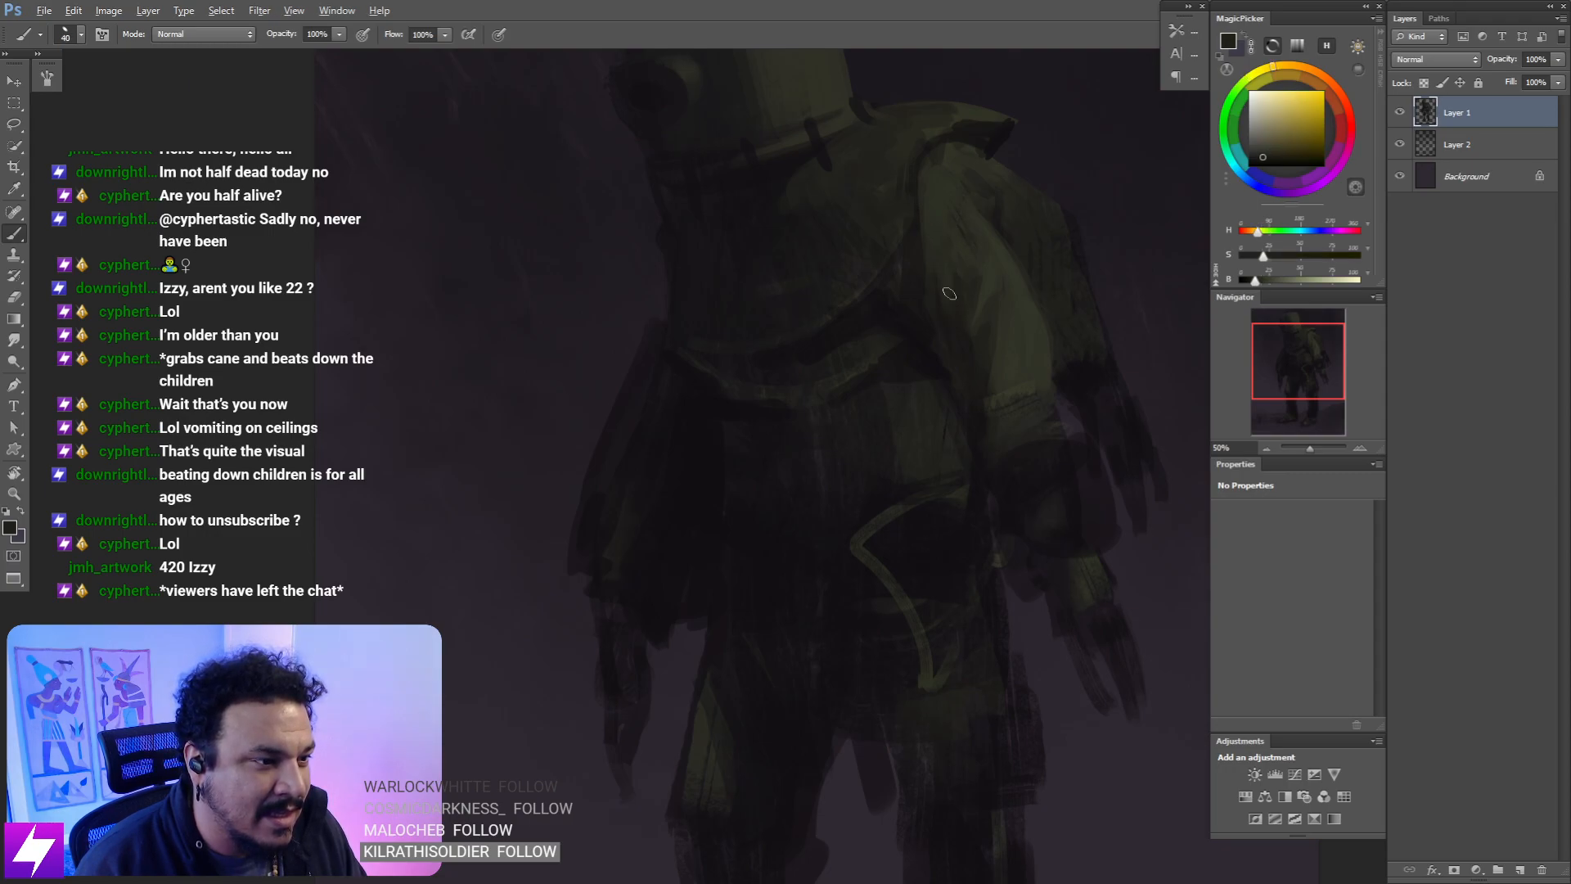
- Mirror the canvas and darken the gap between the sleeve and torso with sampled dark tones at 60 and 70 px
key("ctrl+minus")
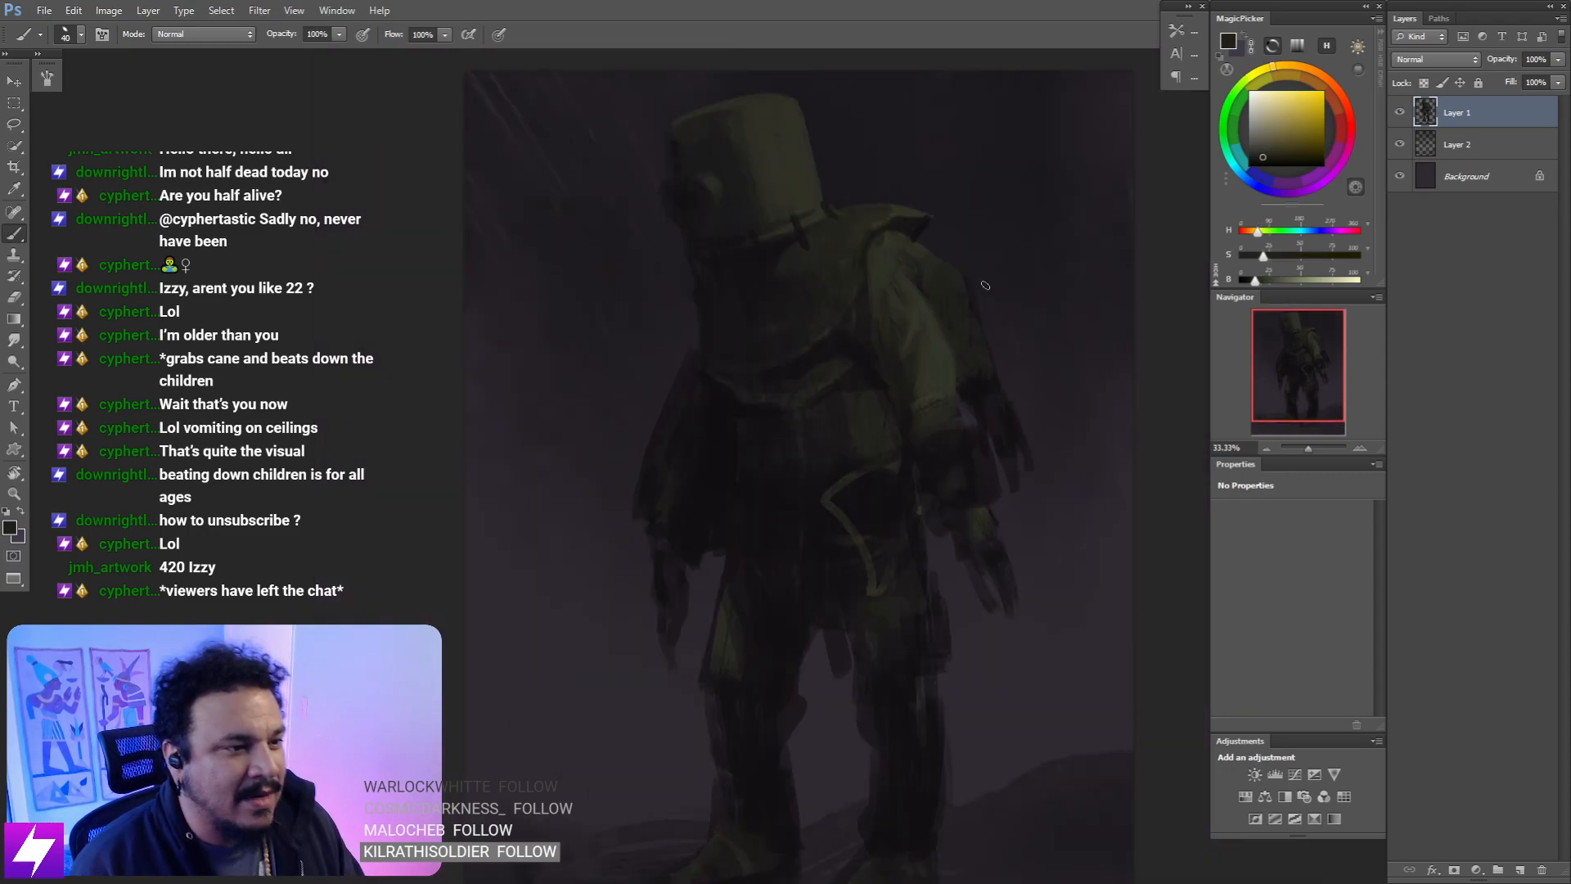
key("ctrl+minus")
key("F2")
left_click_drag(923, 358, 943, 354)
mouse_move(800, 329)
left_mouse_down()
mouse_move(851, 334)
mouse_move(842, 316)
mouse_move(895, 347)
mouse_move(885, 318)
left_mouse_up()
key("ctrl+plus")
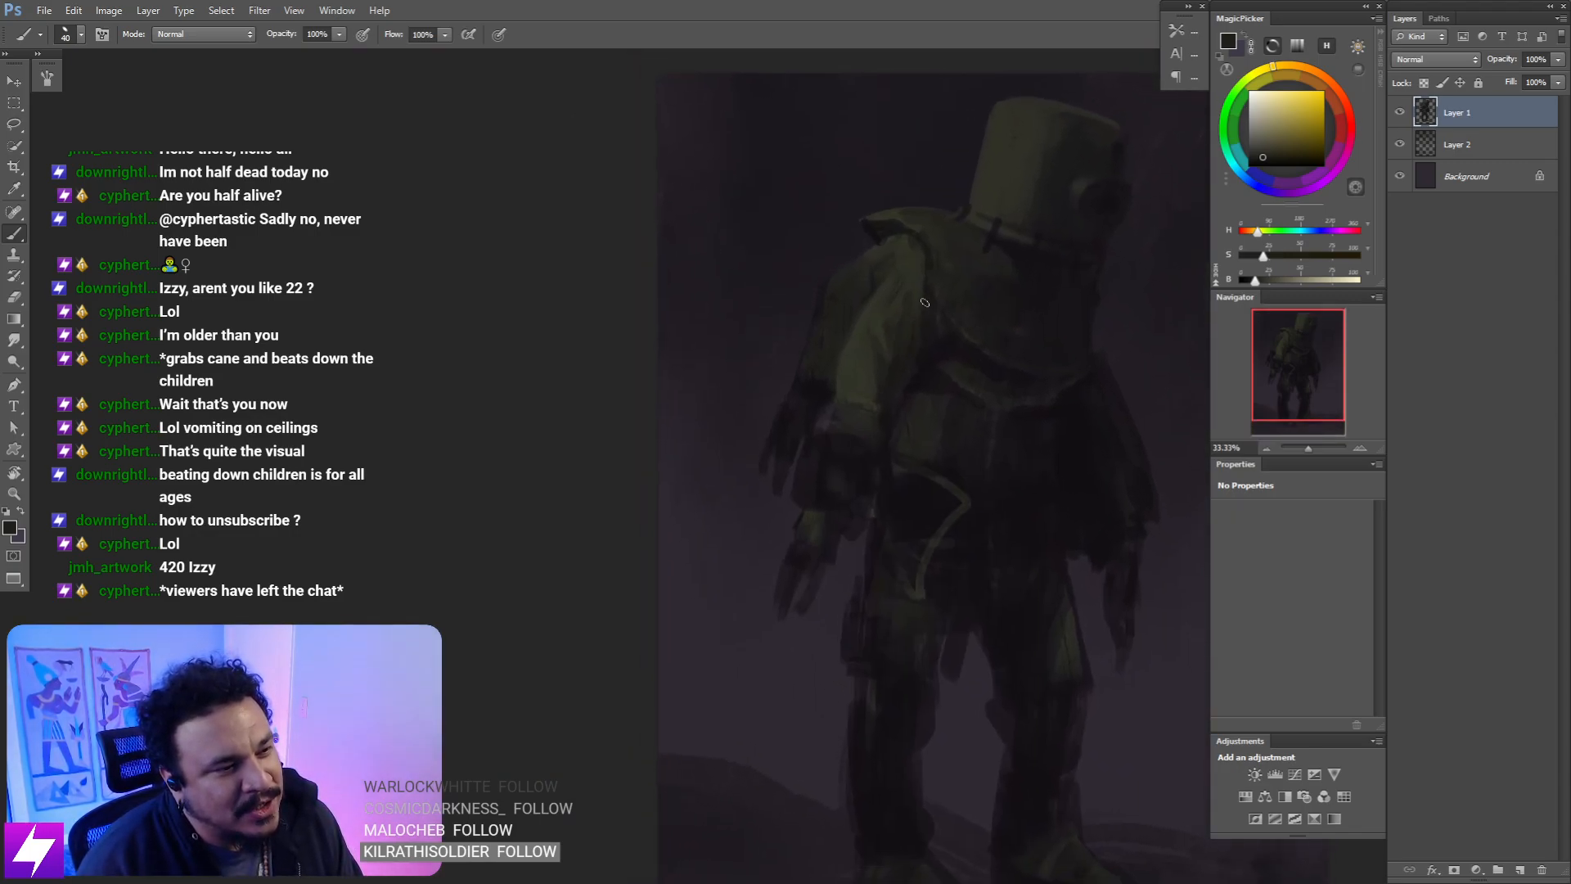
left_click(926, 330, "alt")
key("bracketright")
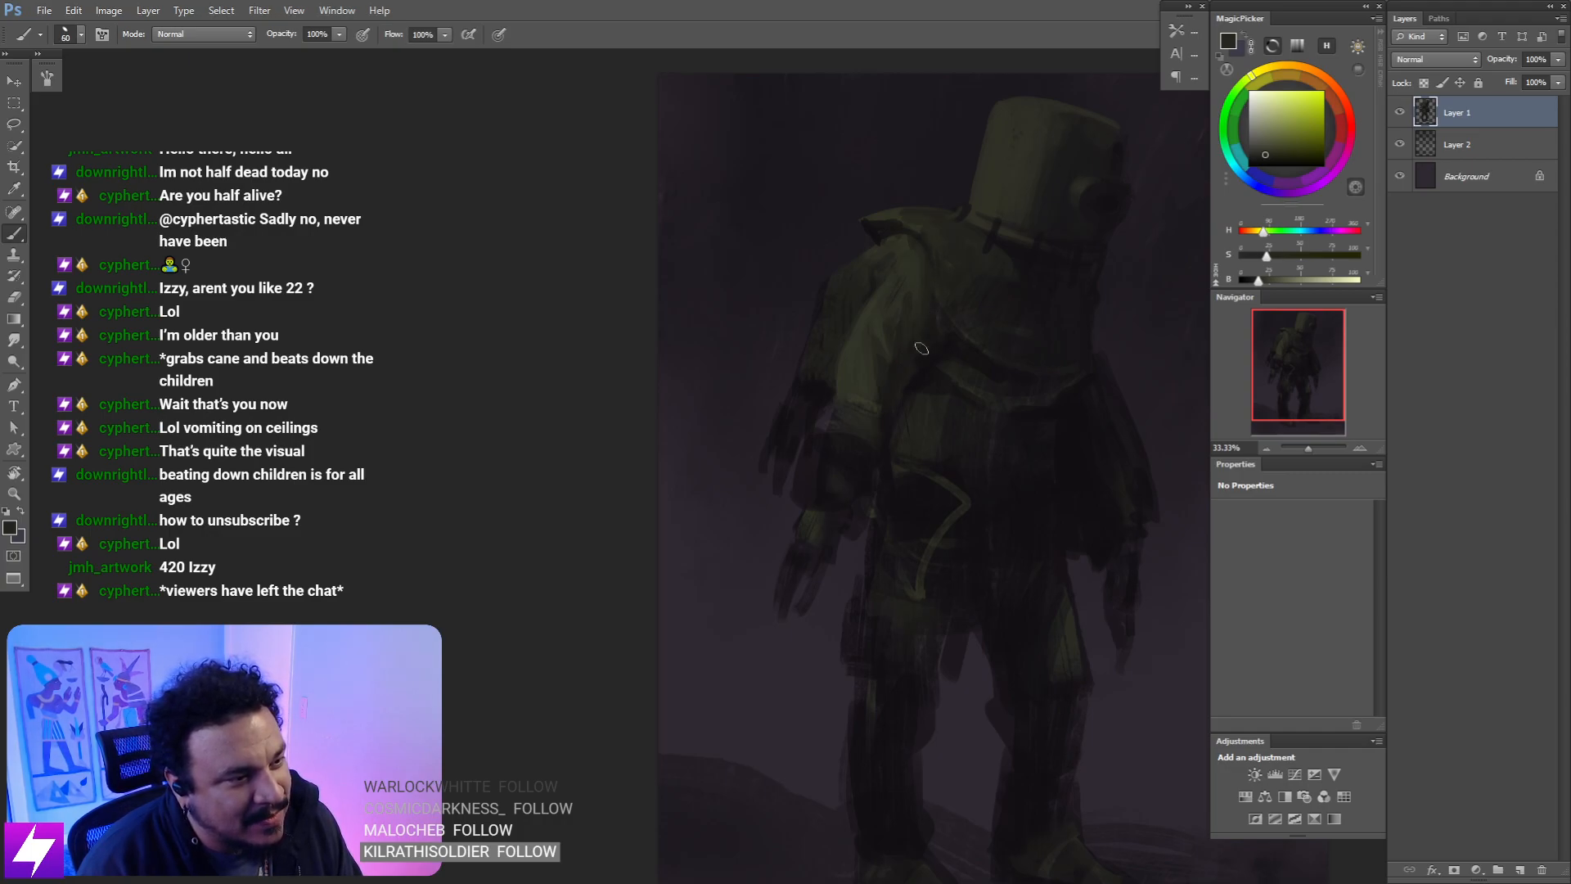
left_click(933, 346, "alt")
key("bracketright")
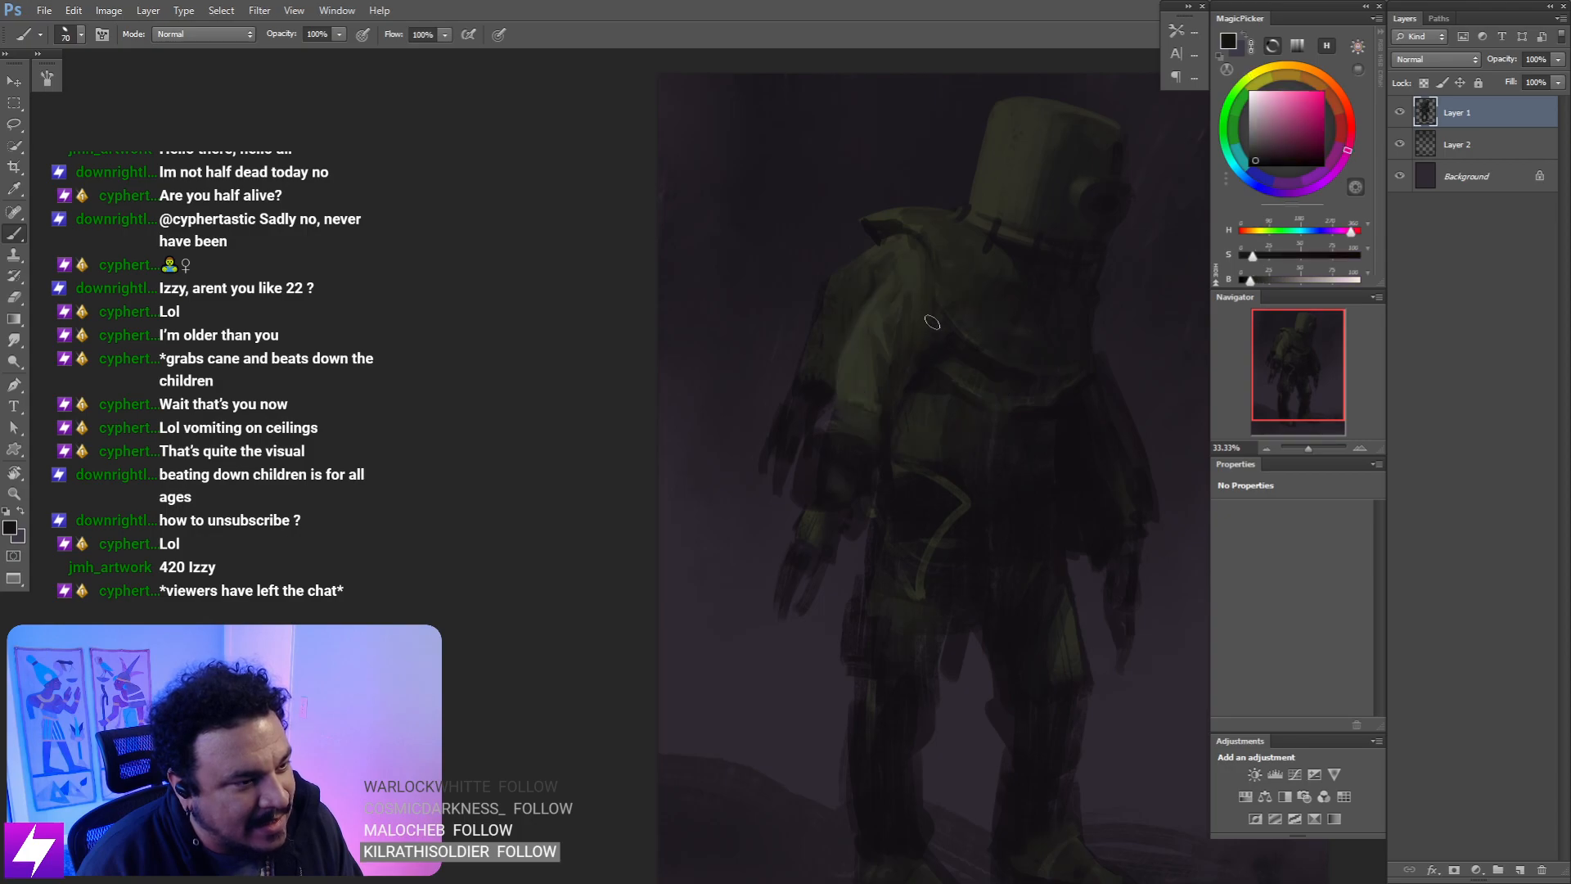
- Examine the overall figure and its sleeve from a reduced view in both mirrored orientations
key("ctrl+minus")
key("ctrl+minus")
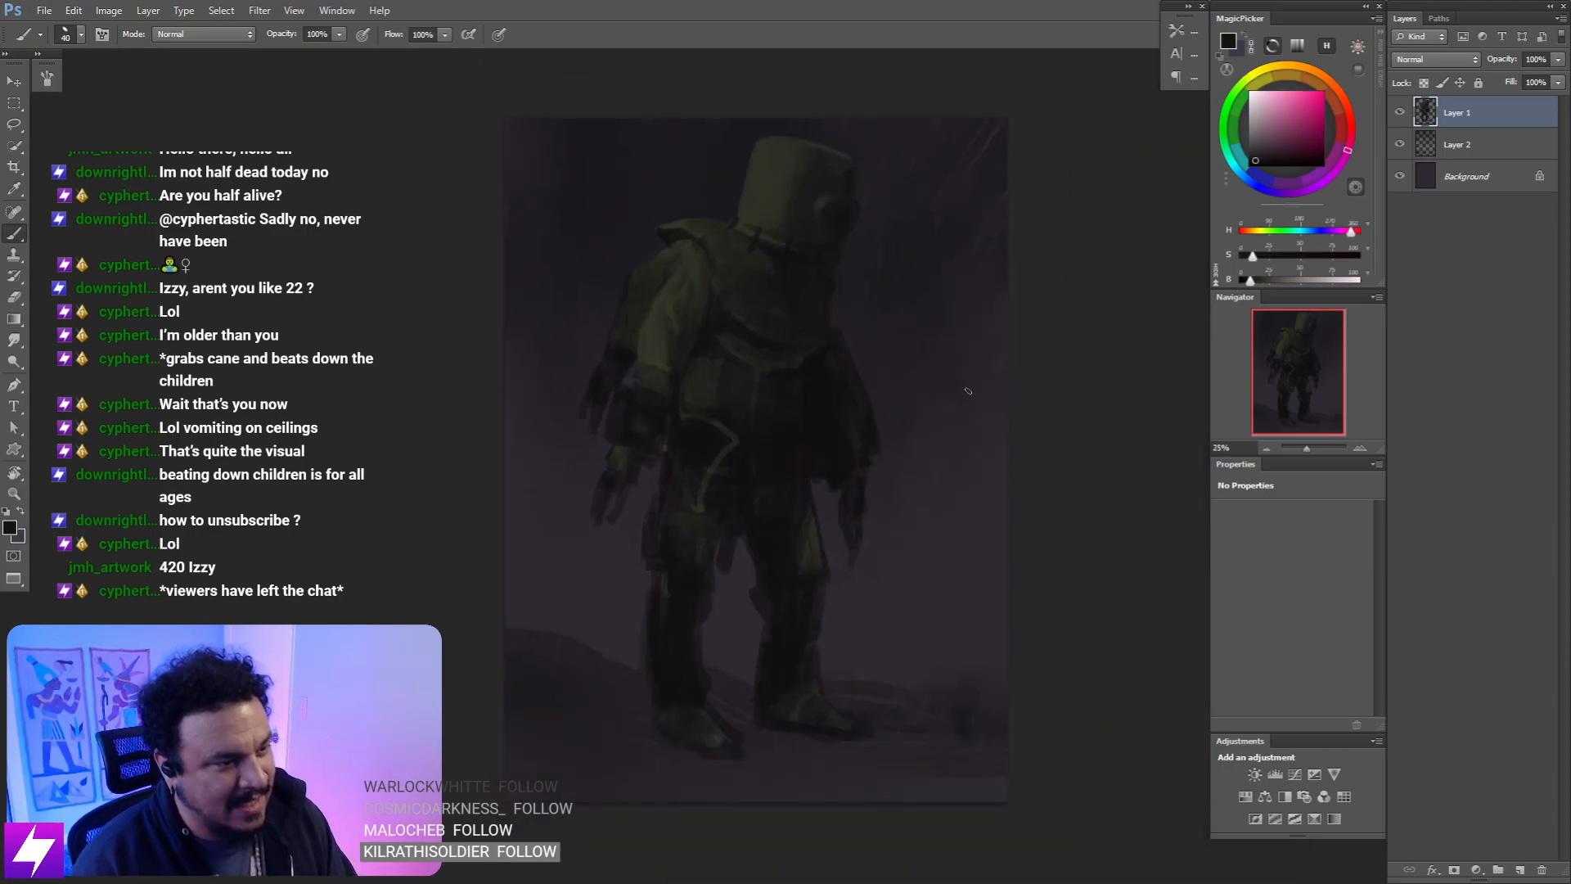
key("ctrl+shift+h")
key("ctrl+plus")
key("ctrl+plus")
mouse_move(890, 363)
left_mouse_down()
mouse_move(863, 399)
mouse_move(922, 450)
left_mouse_up()
key("ctrl+minus")
key("ctrl+shift+h")
- Refine the near sleeve's inner edge down to the cuff with sampled dark and olive tones at 40 px
key("ctrl+plus")
key("ctrl+plus")
key("ctrl+plus")
left_click_drag(662, 434, 835, 474)
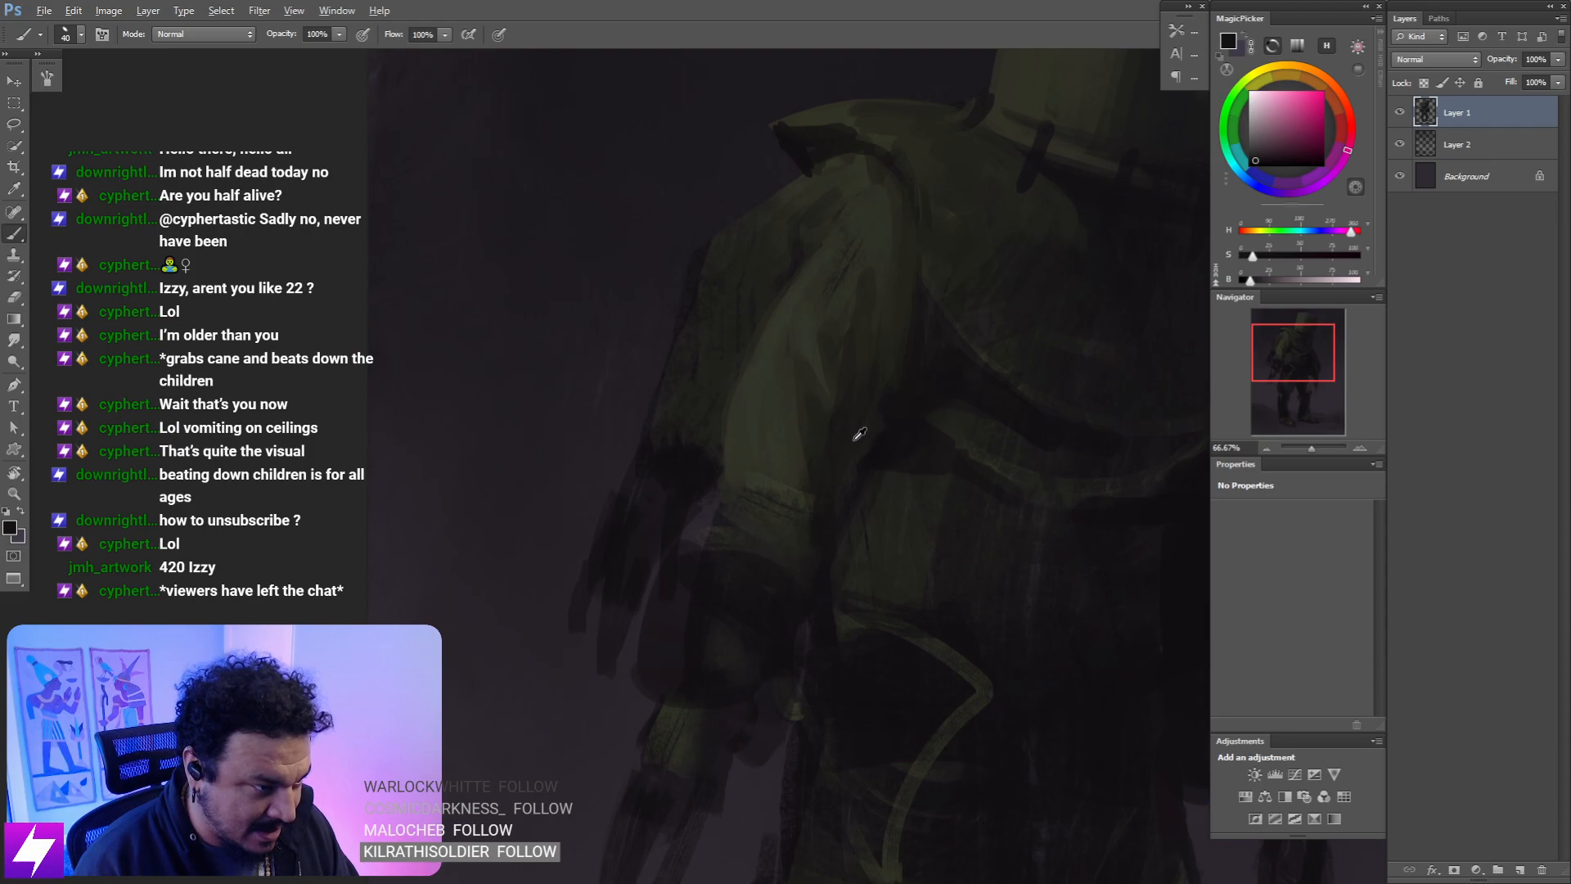
left_click(841, 424, "alt")
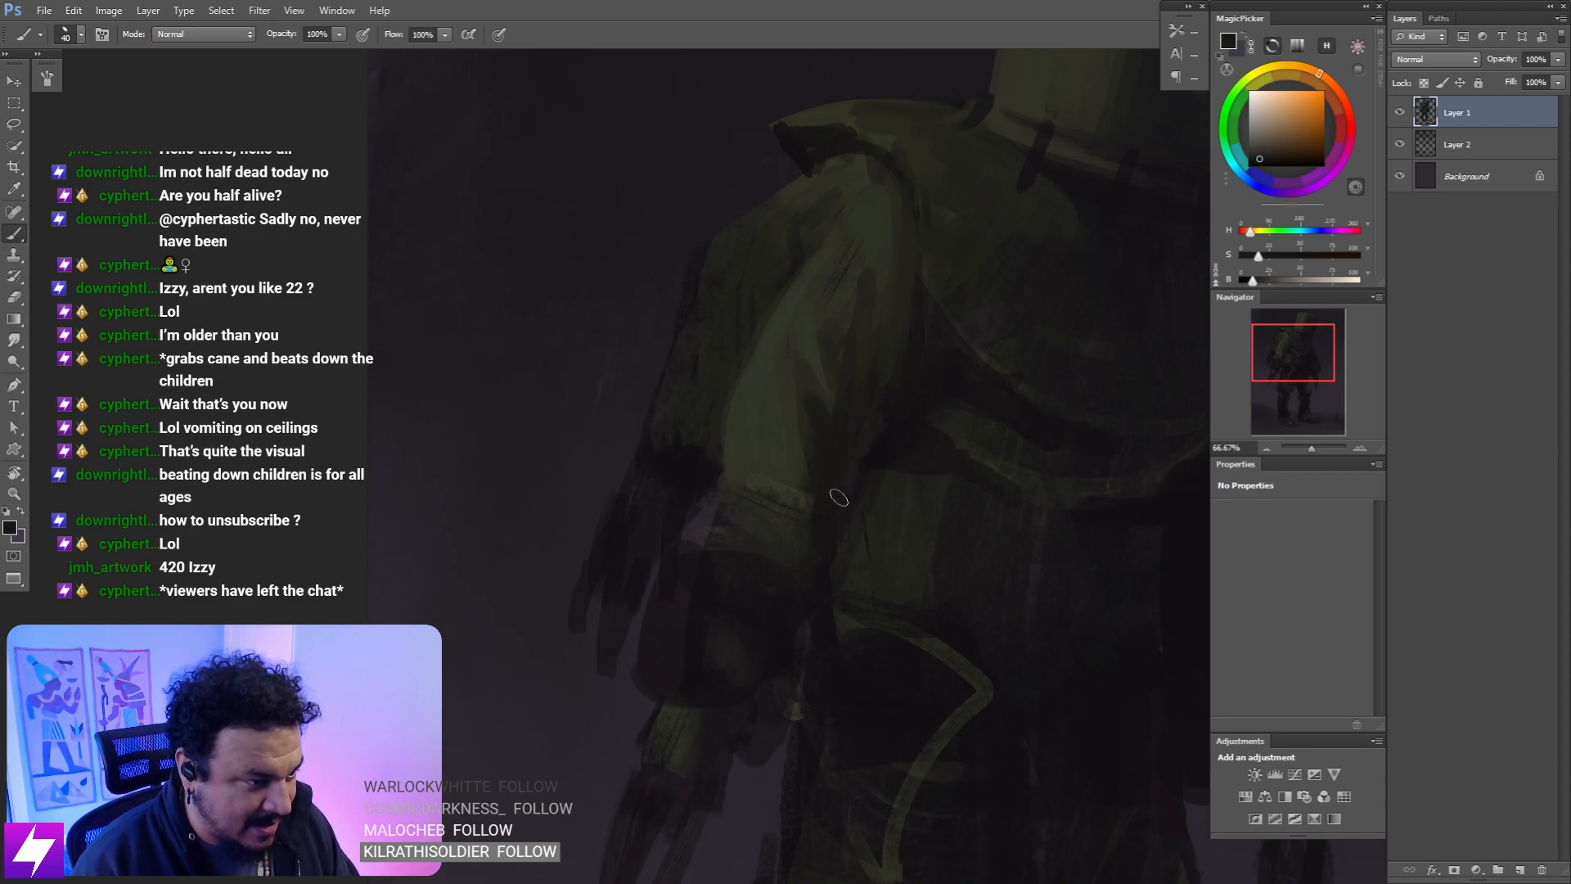
left_click(817, 390, "alt")
key("ctrl+minus")
key("ctrl+minus")
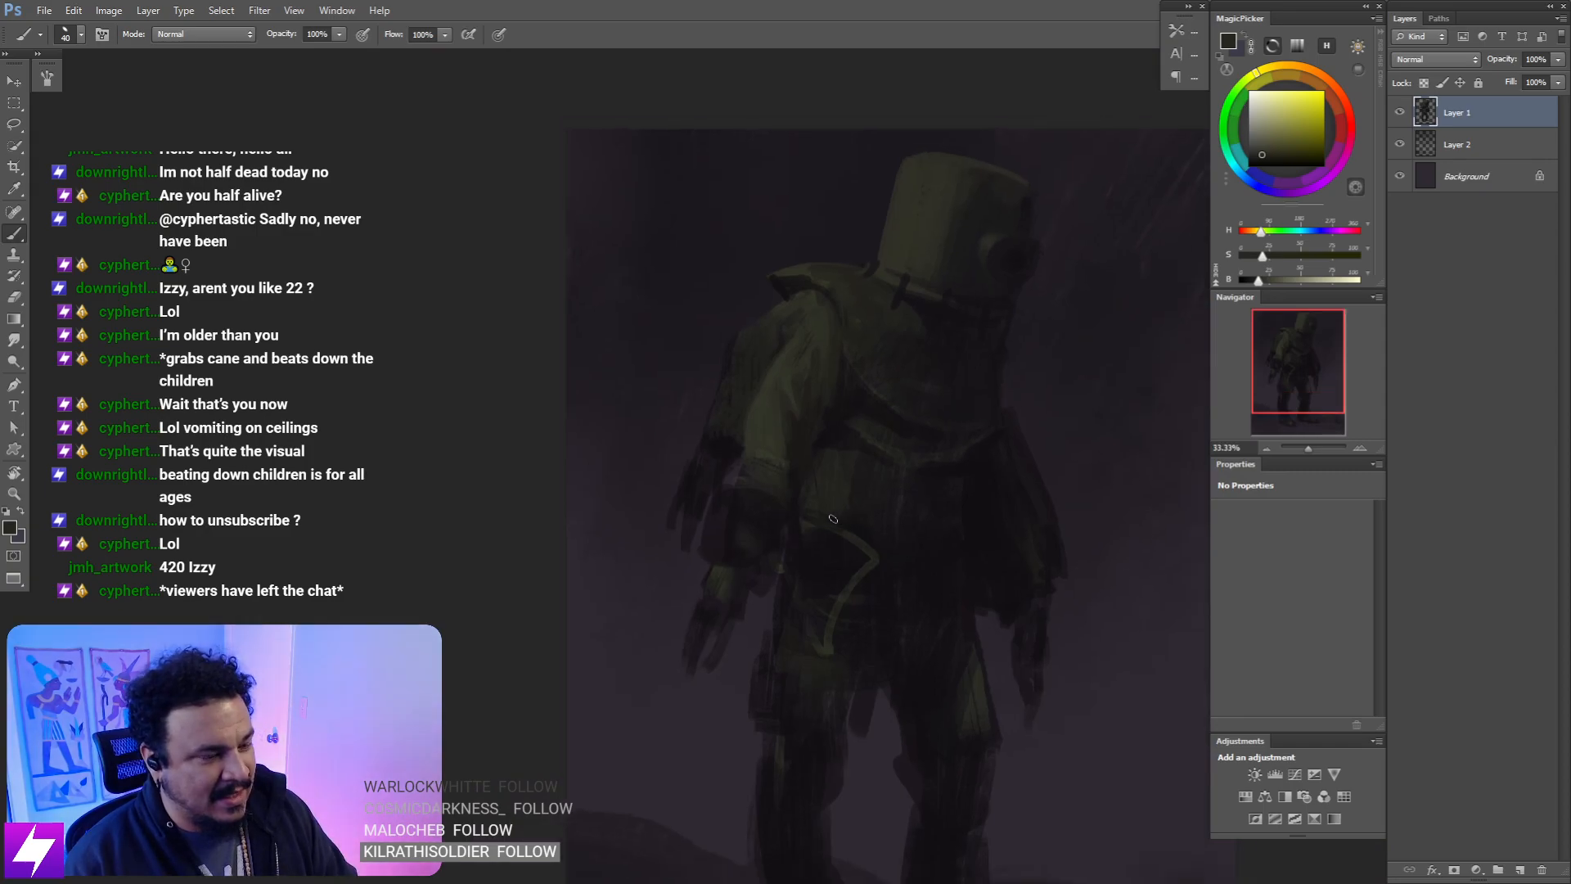
- Flip the canvas horizontally and paint the rear sleeve's form and cuff edge with sampled olive at 60, 80 and 40 px
key("ctrl+shift+h")
left_click_drag(984, 419, 934, 433)
key("ctrl+plus")
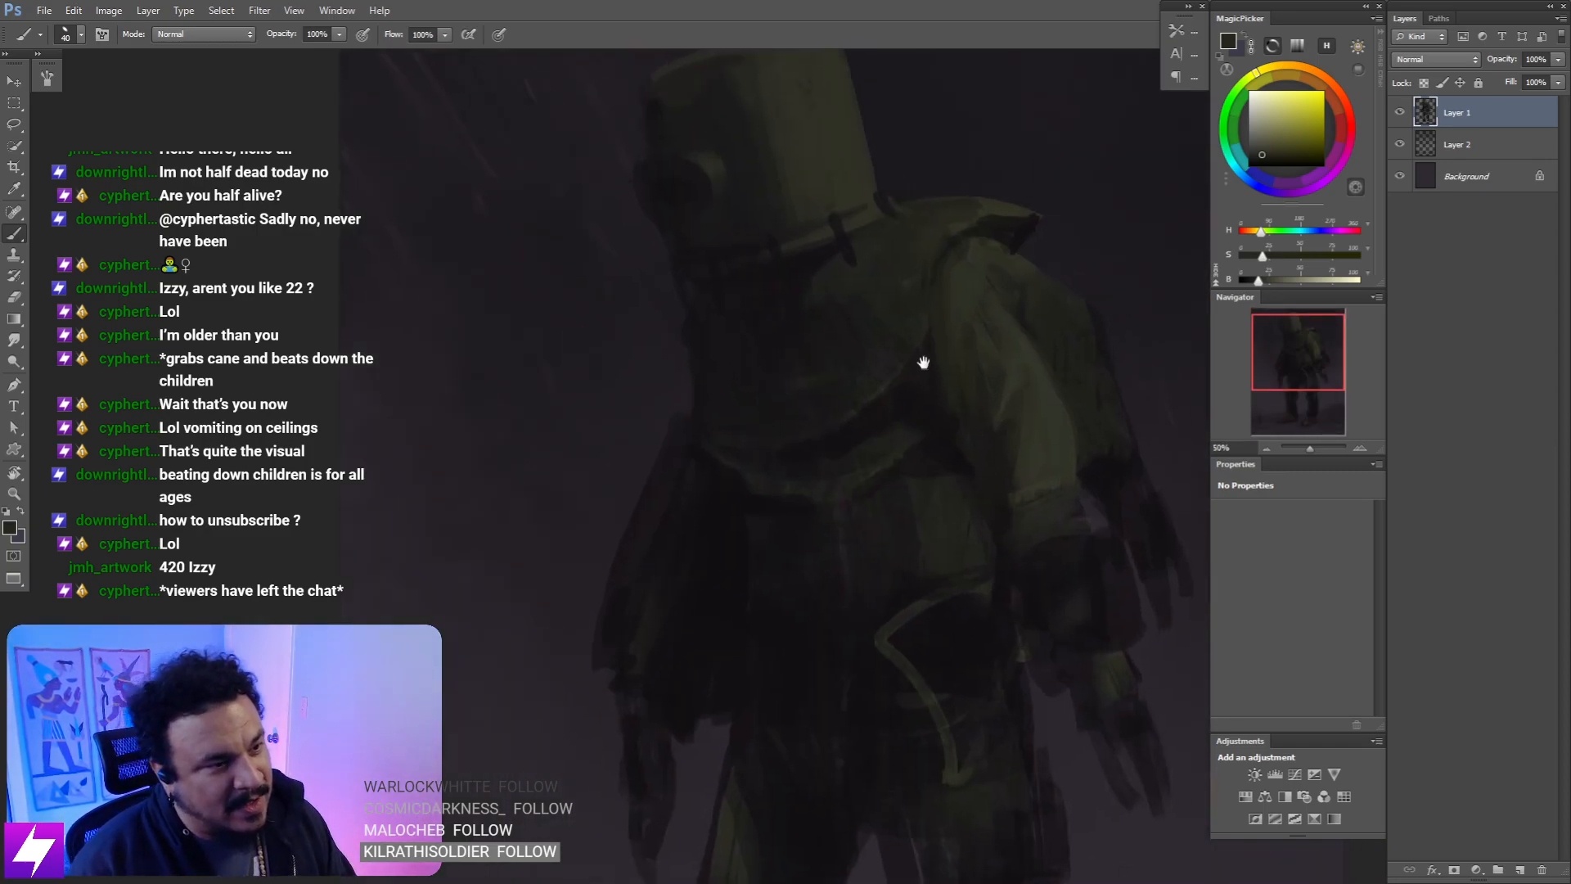
left_click(986, 438, "alt")
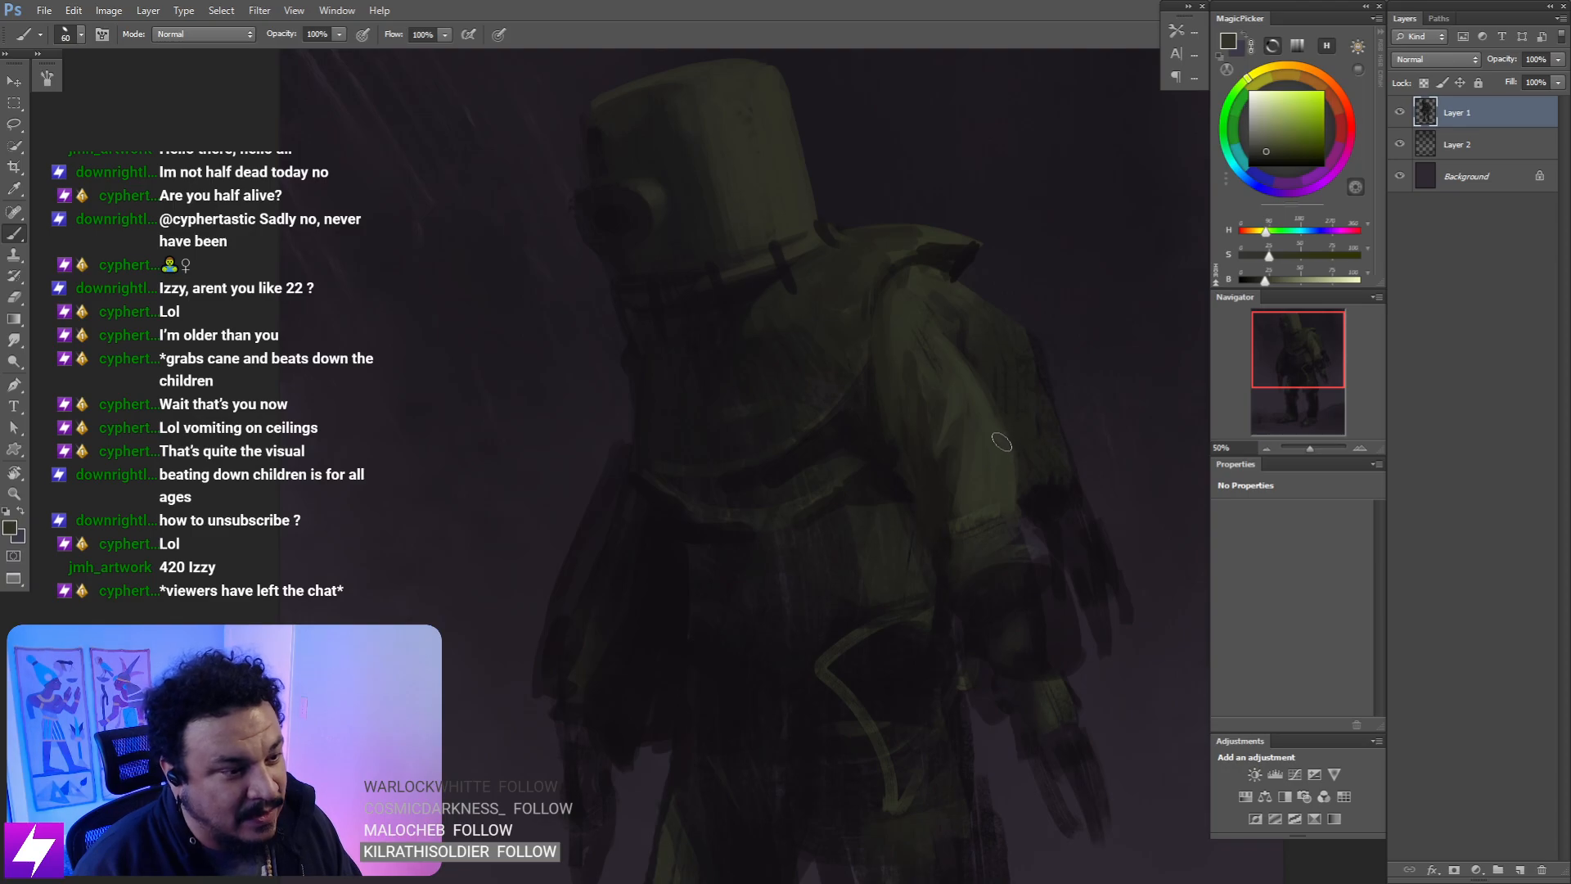
left_click_drag(980, 462, 956, 518)
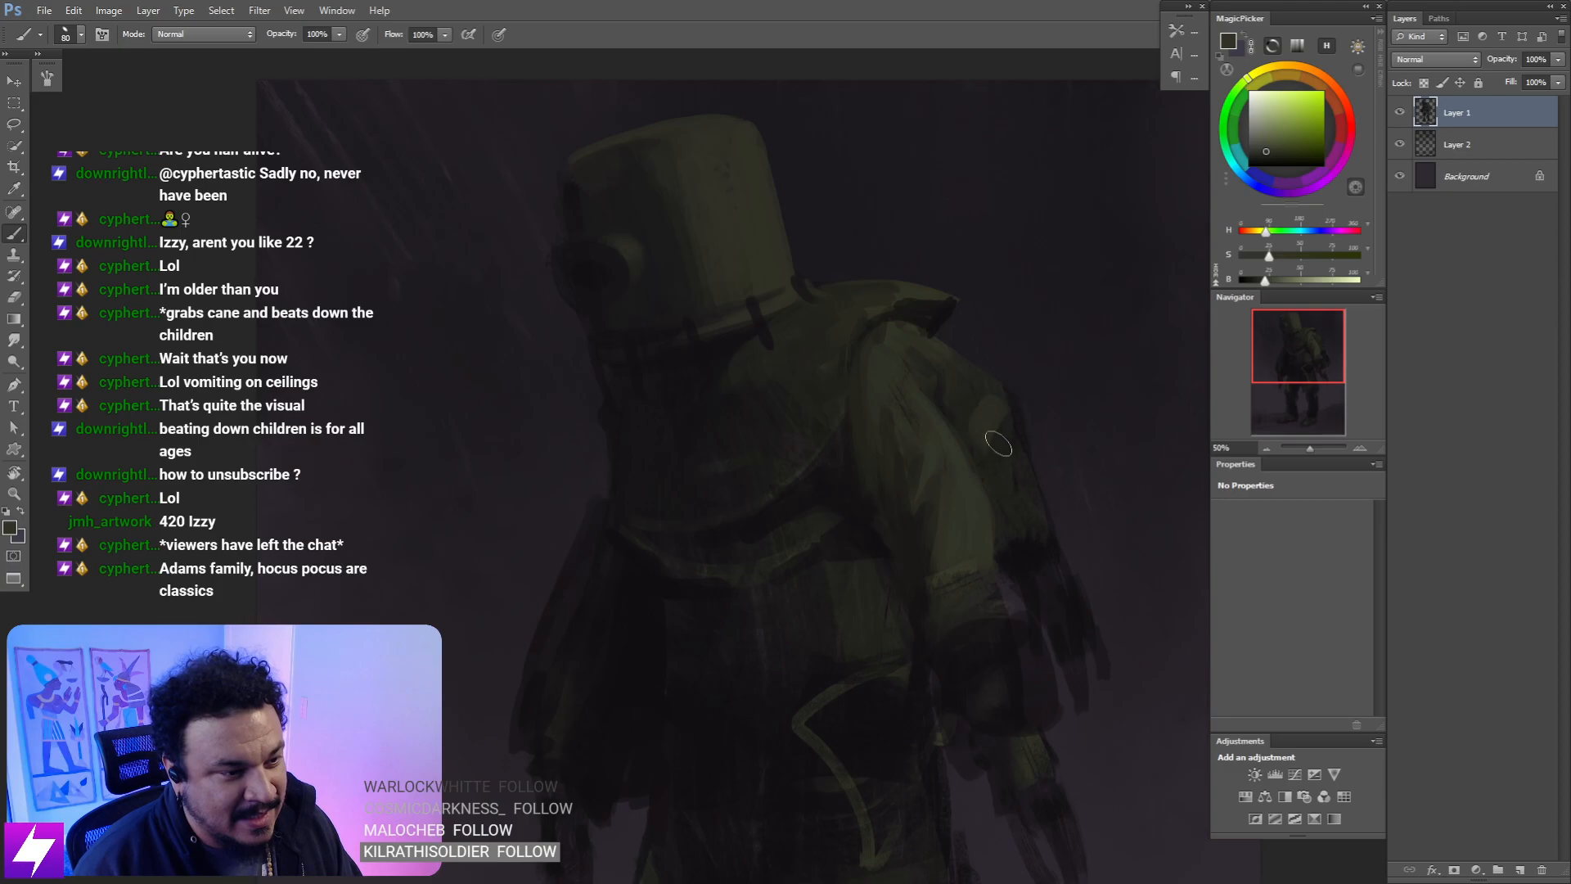
left_click_drag(1007, 495, 1005, 405)
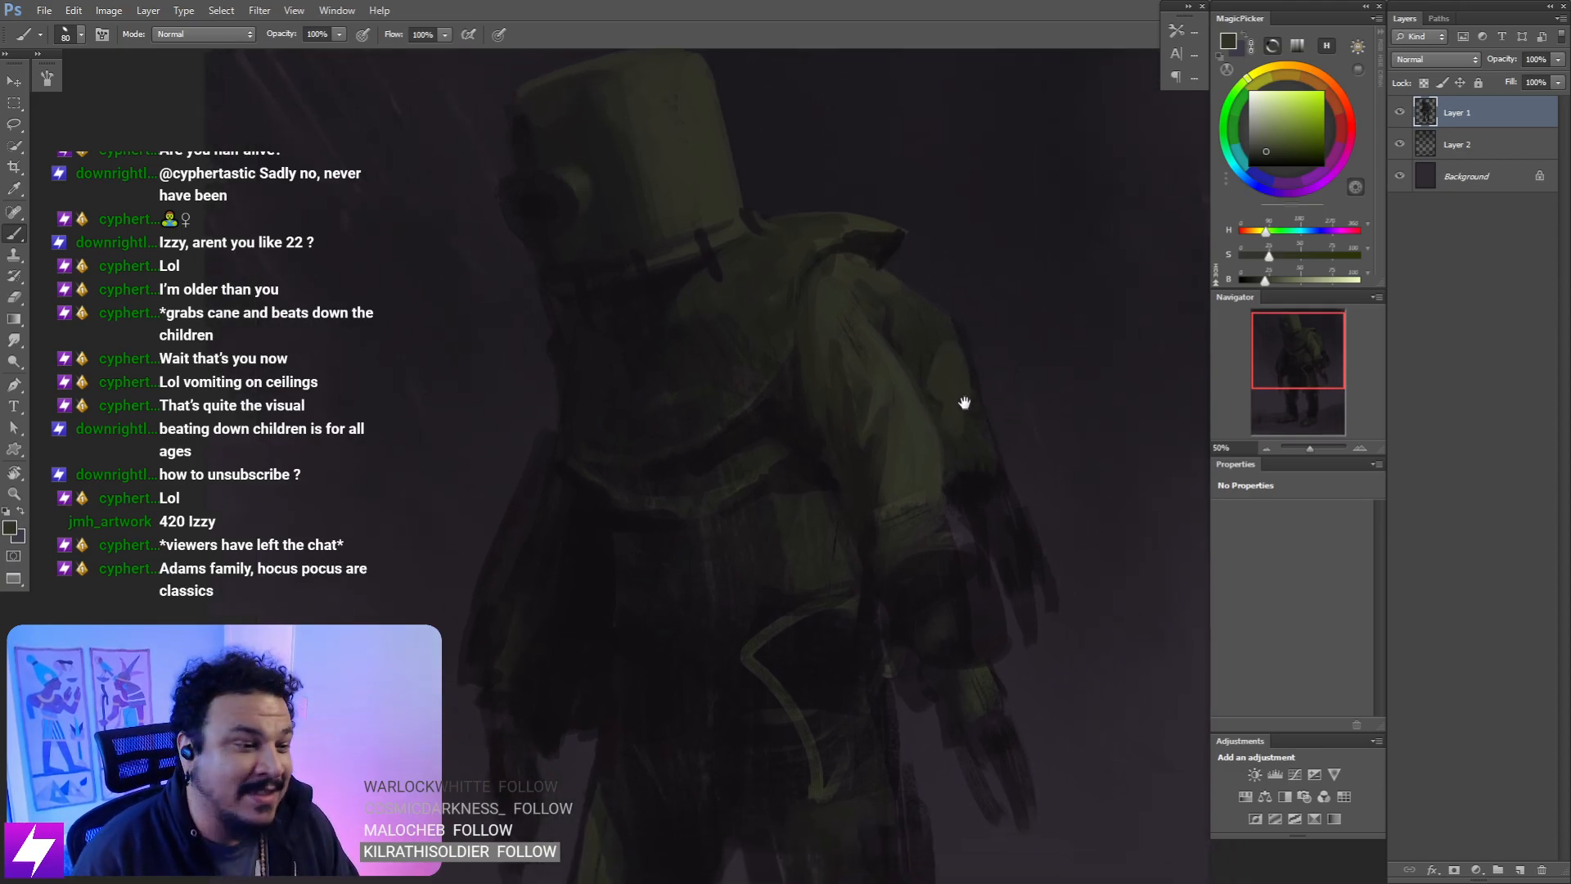
key("bracketleft")
key("bracketleft")
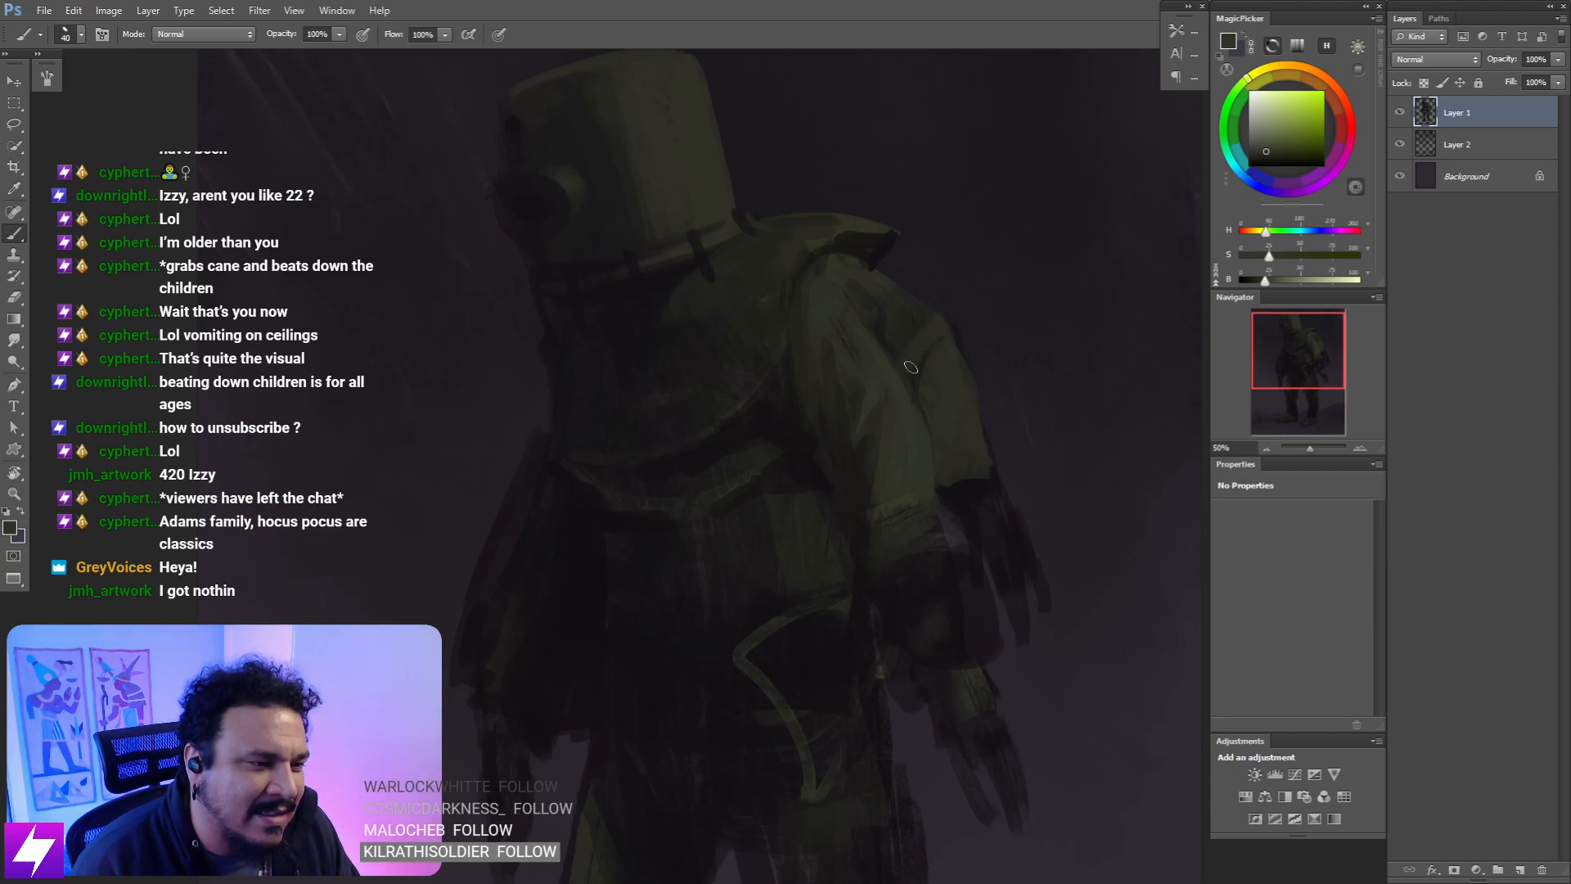
- Mirror the canvas and refine the folds between the two upper sleeves with sampled dark and olive tones at 45 and 50 px
key("ctrl+minus")
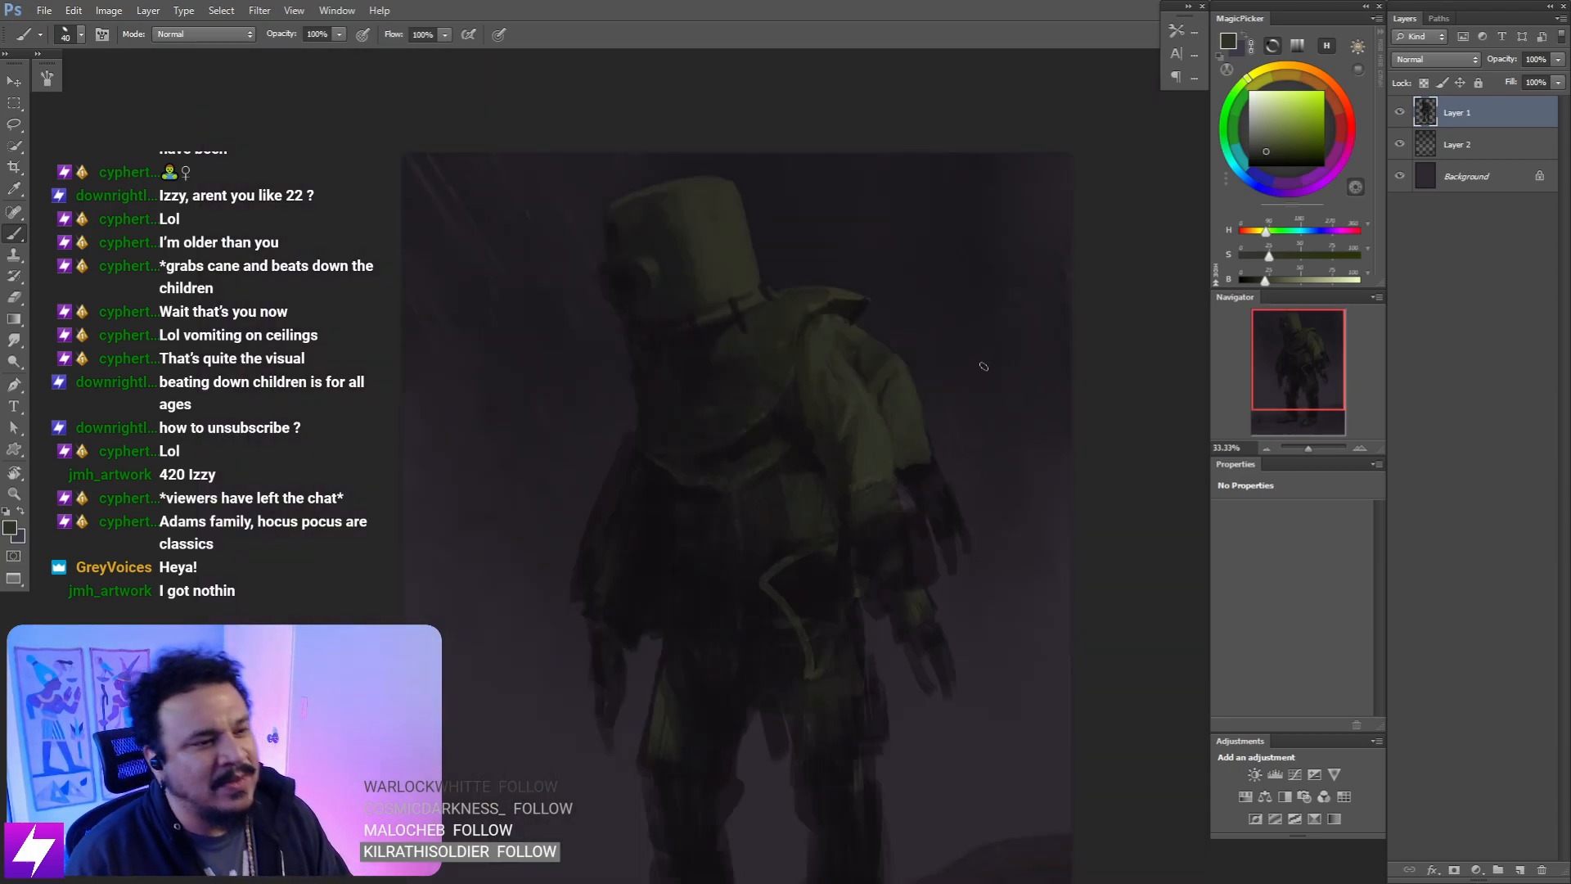
key("ctrl+minus")
key("ctrl+shift+h")
key("ctrl+plus")
left_click_drag(817, 266, 981, 421)
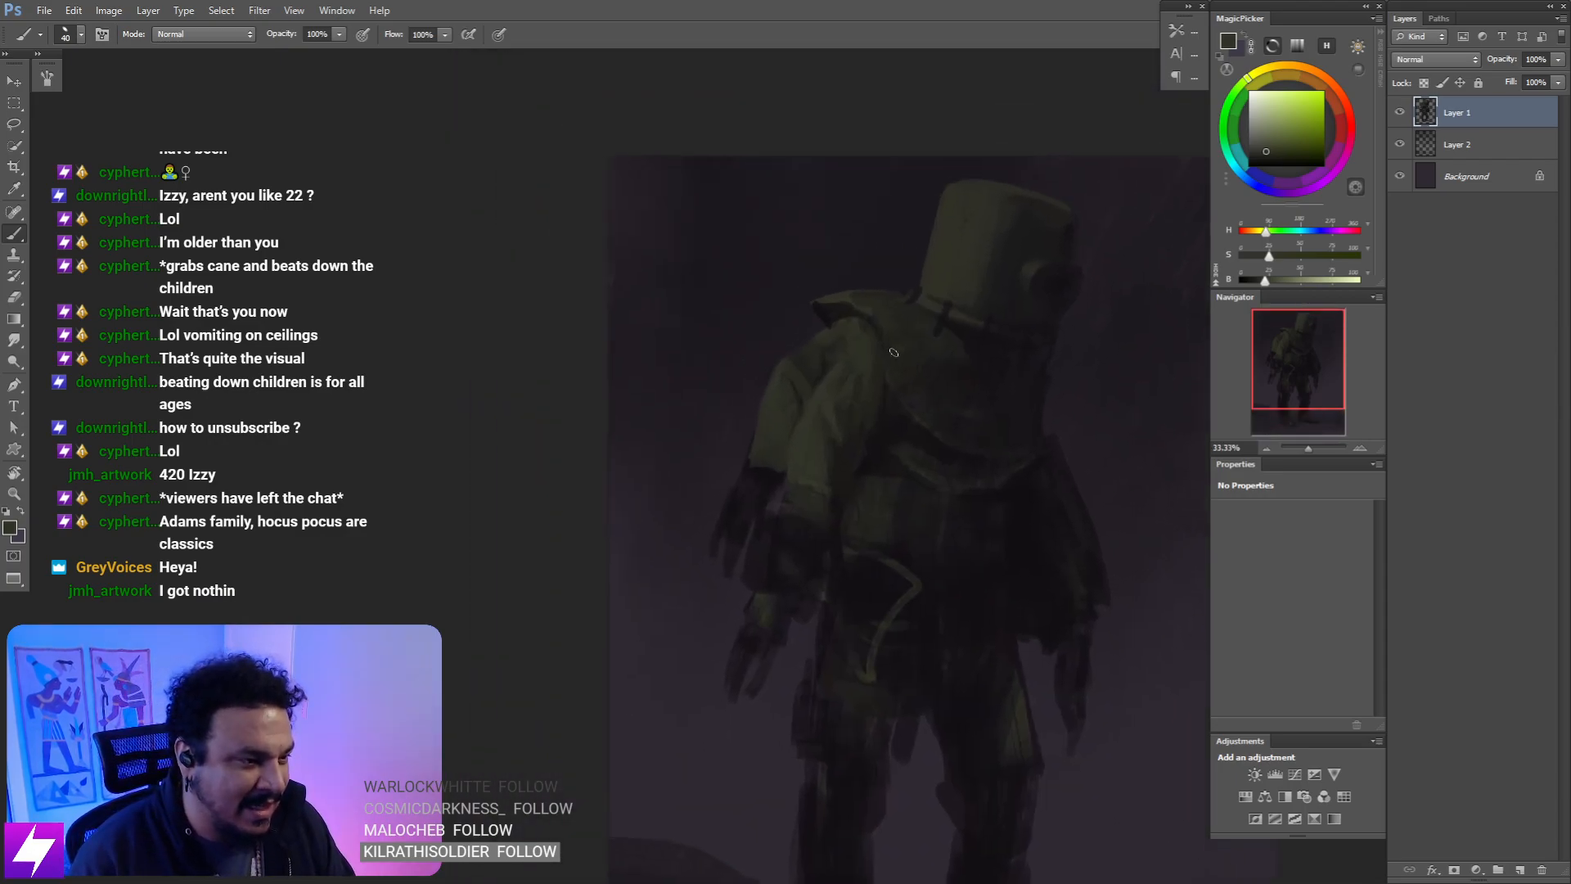
key("ctrl+plus")
key("bracketleft")
key("bracketleft")
key("bracketleft")
left_click(842, 307, "alt")
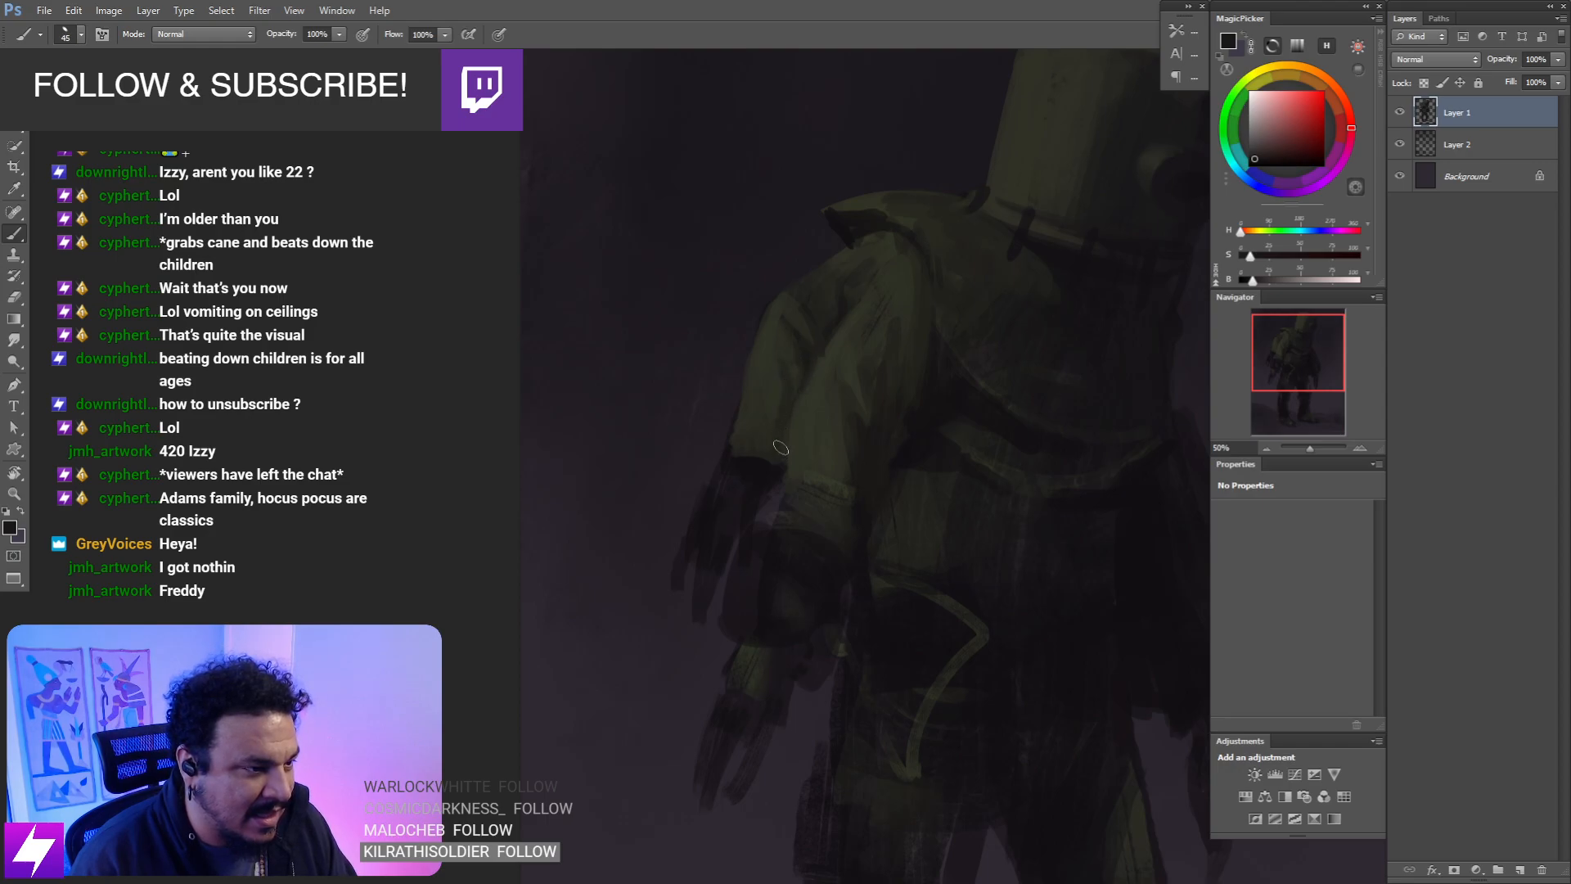
left_click(798, 291, "alt")
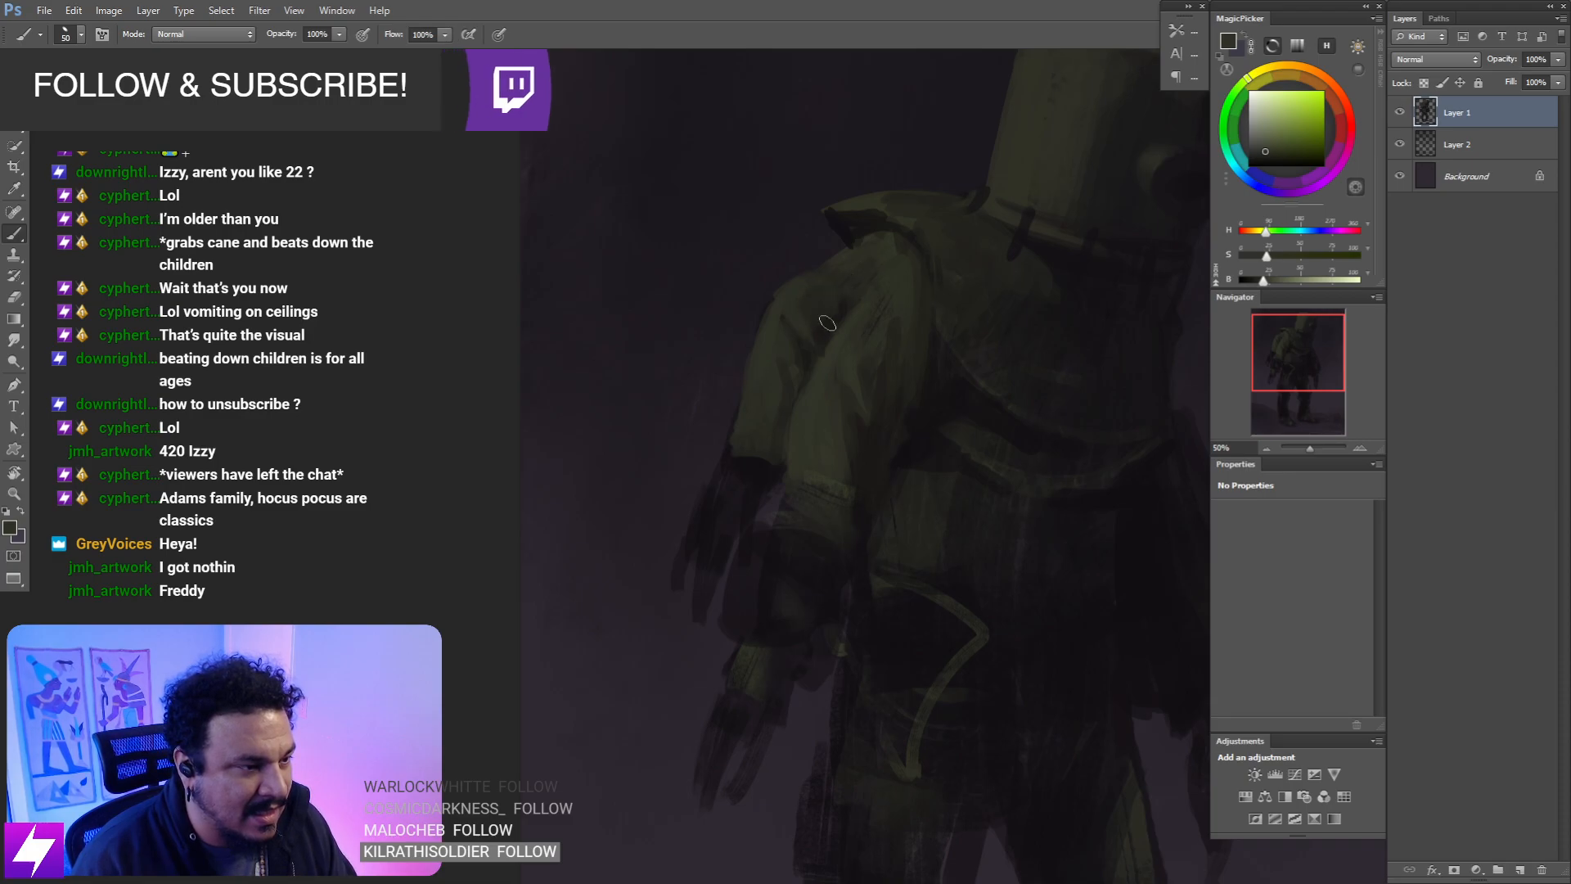
- Flip the canvas horizontally and touch up the collar area with a sampled dark tone at 30 px, ending on the Smudge tool
key("ctrl+minus")
key("ctrl+minus")
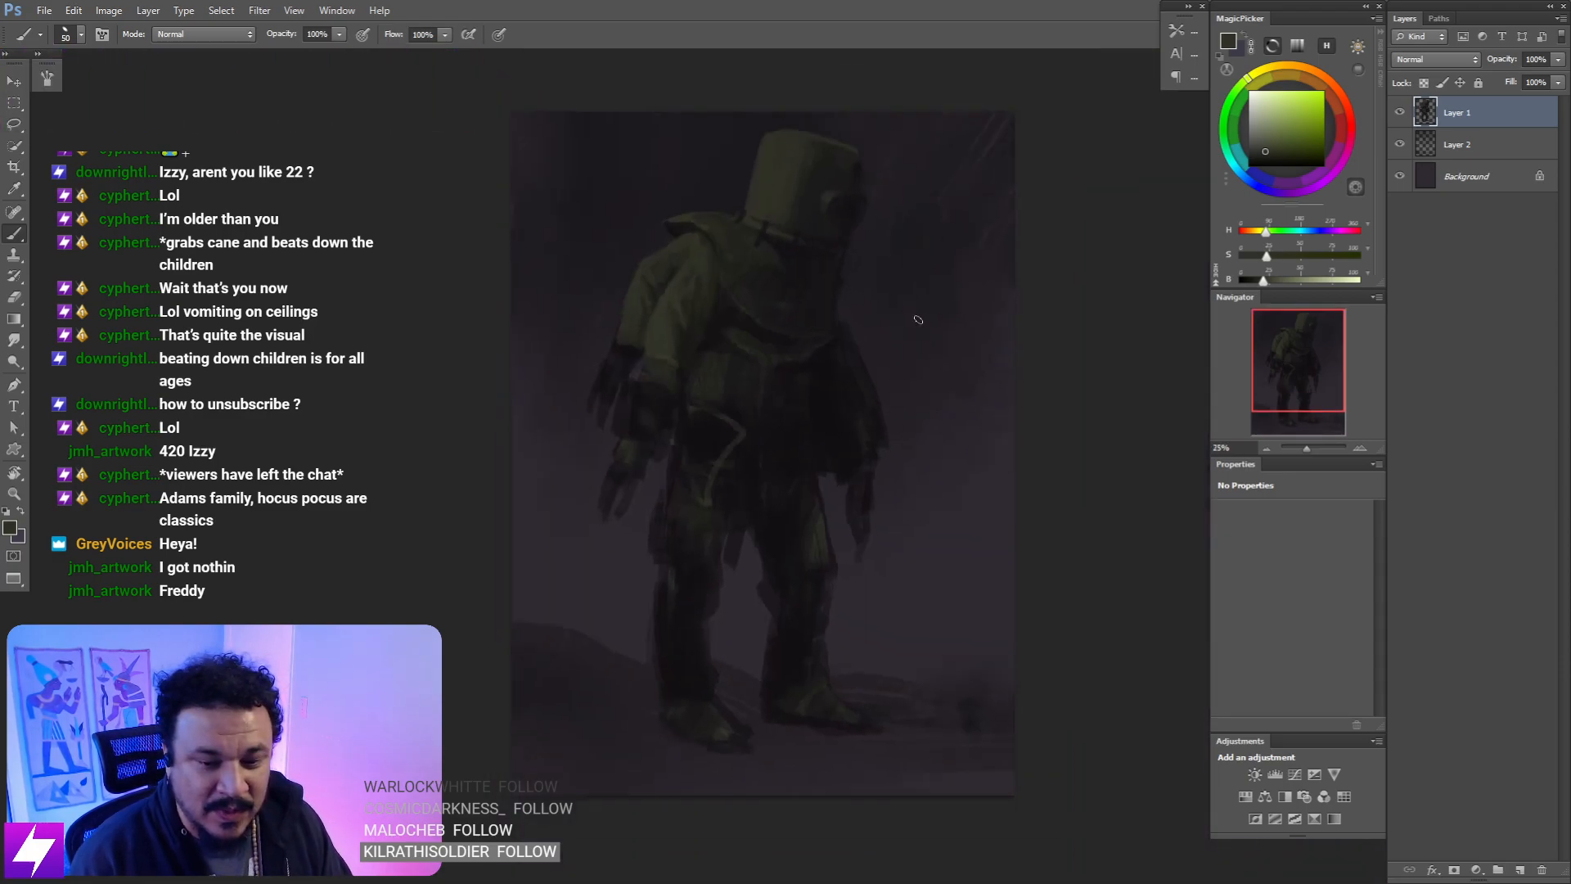
key("ctrl+shift+f")
left_click_drag(852, 273, 897, 321)
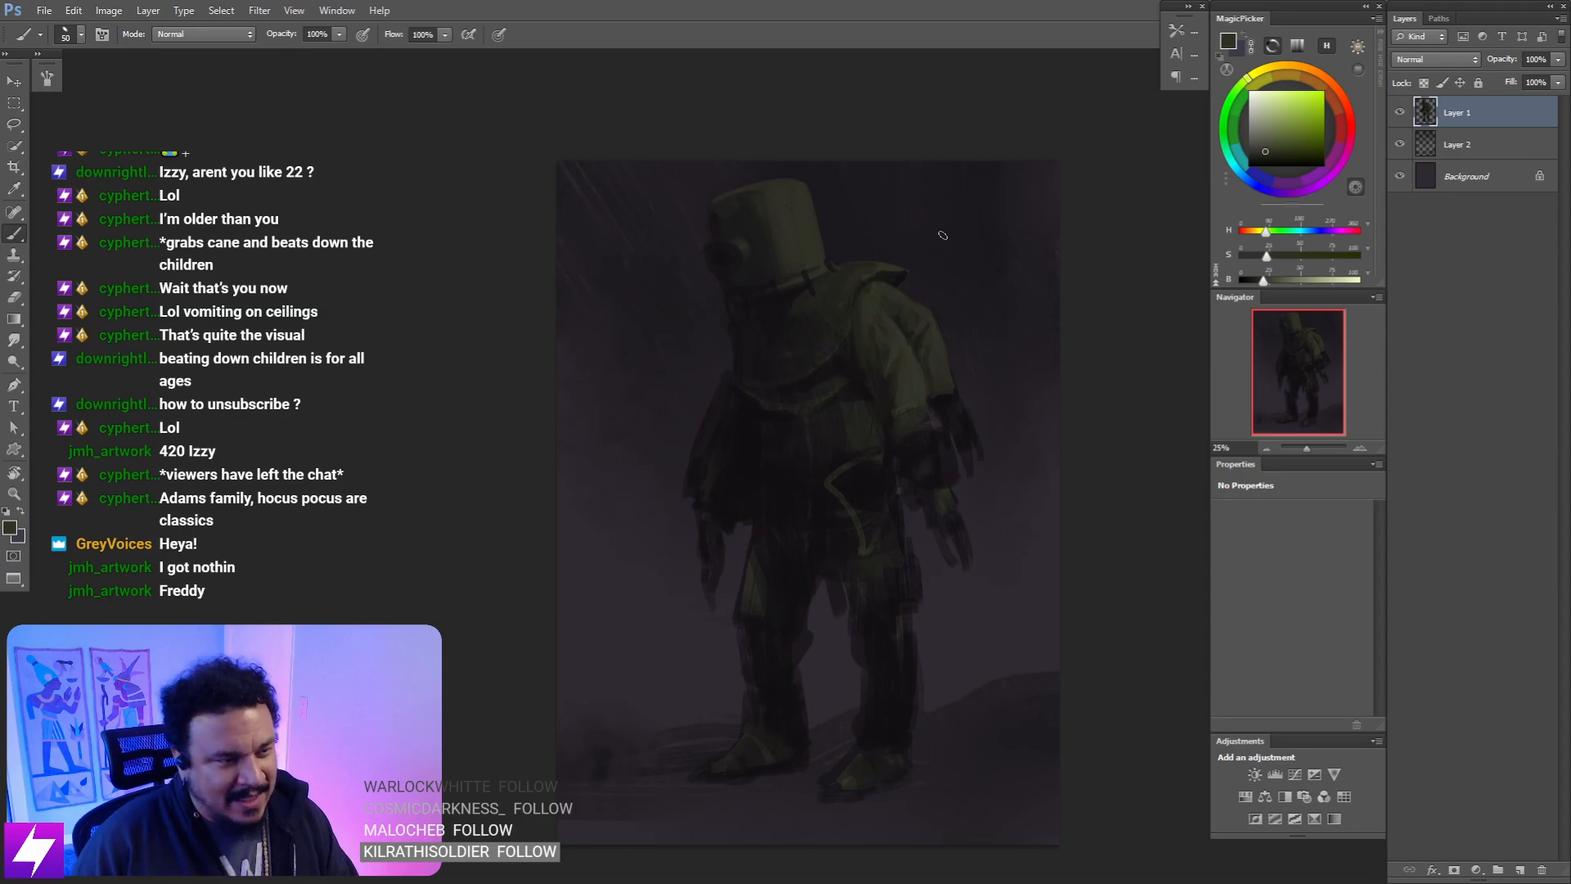
key("ctrl+plus")
mouse_move(910, 318)
left_mouse_down()
mouse_move(817, 326)
mouse_move(765, 384)
left_mouse_up()
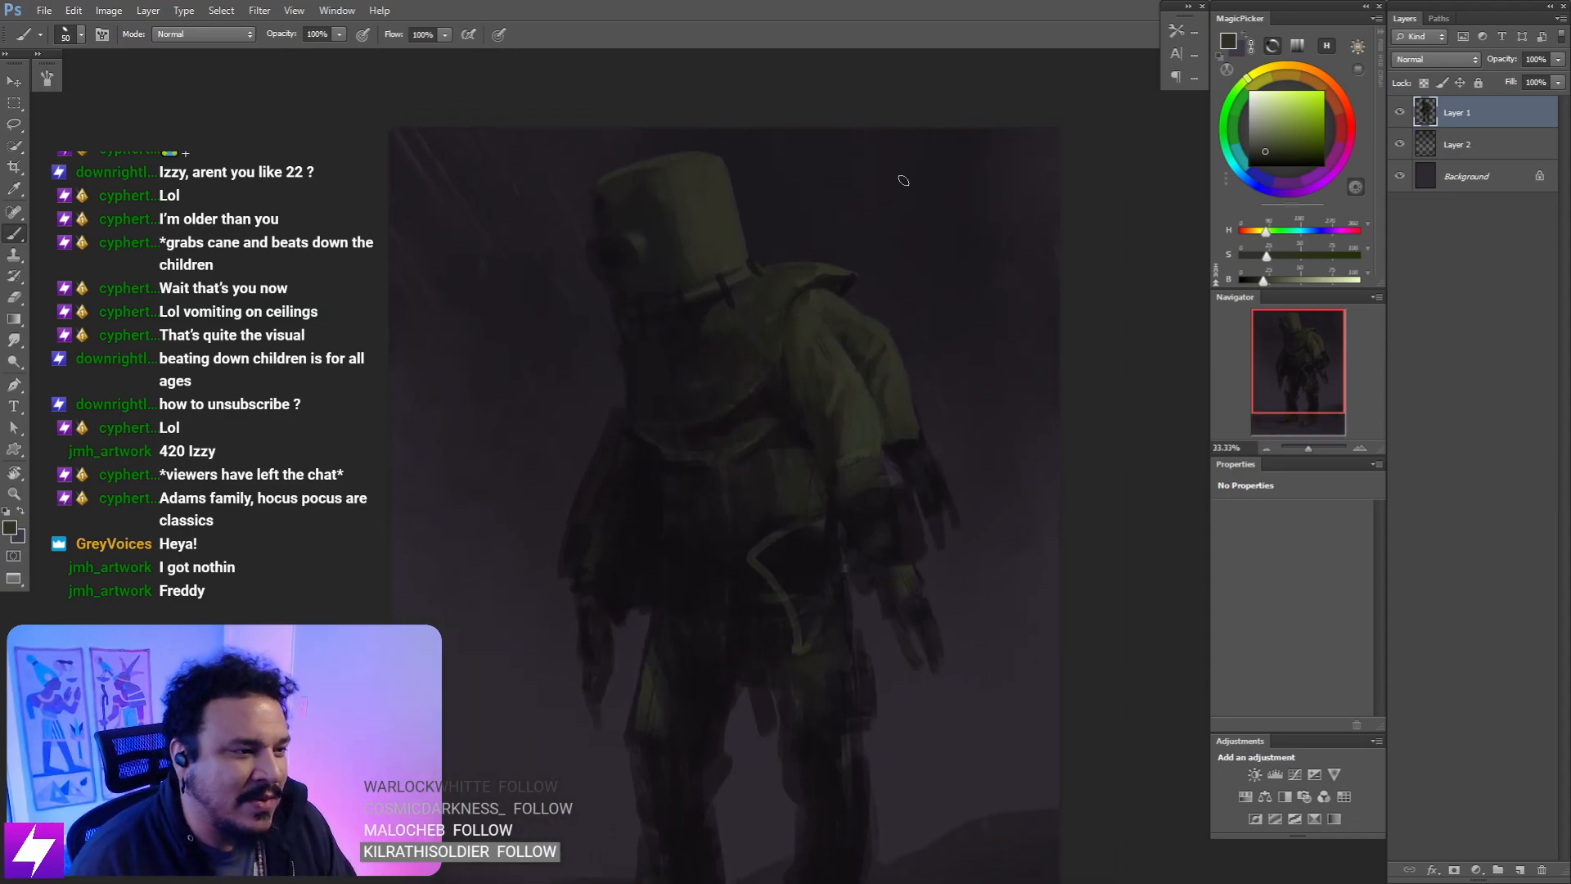
left_click(690, 341, "alt")
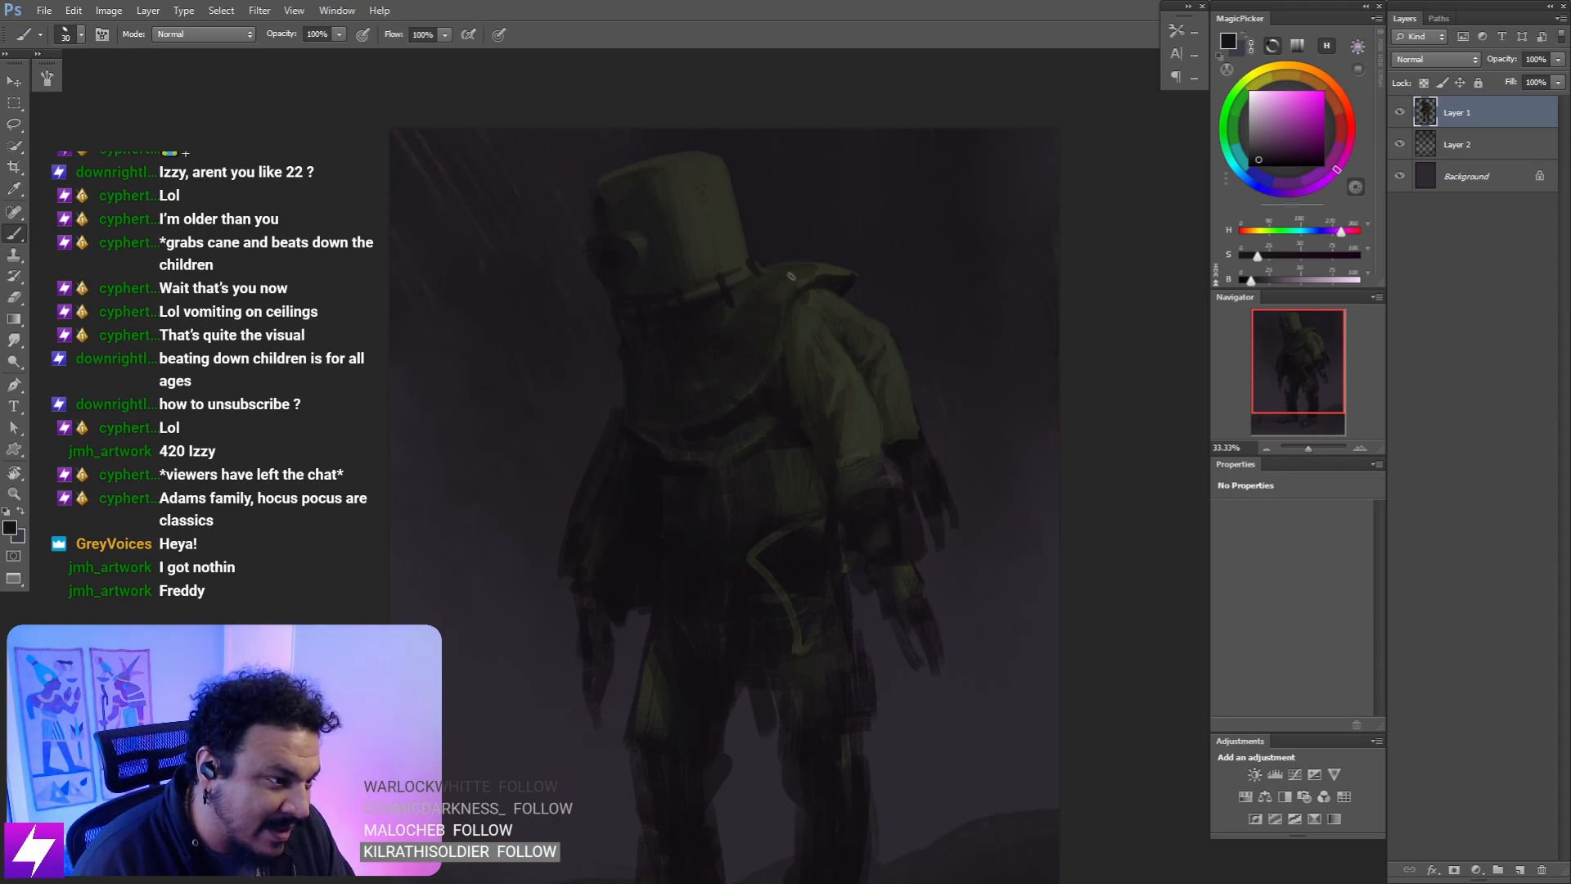
key("r")
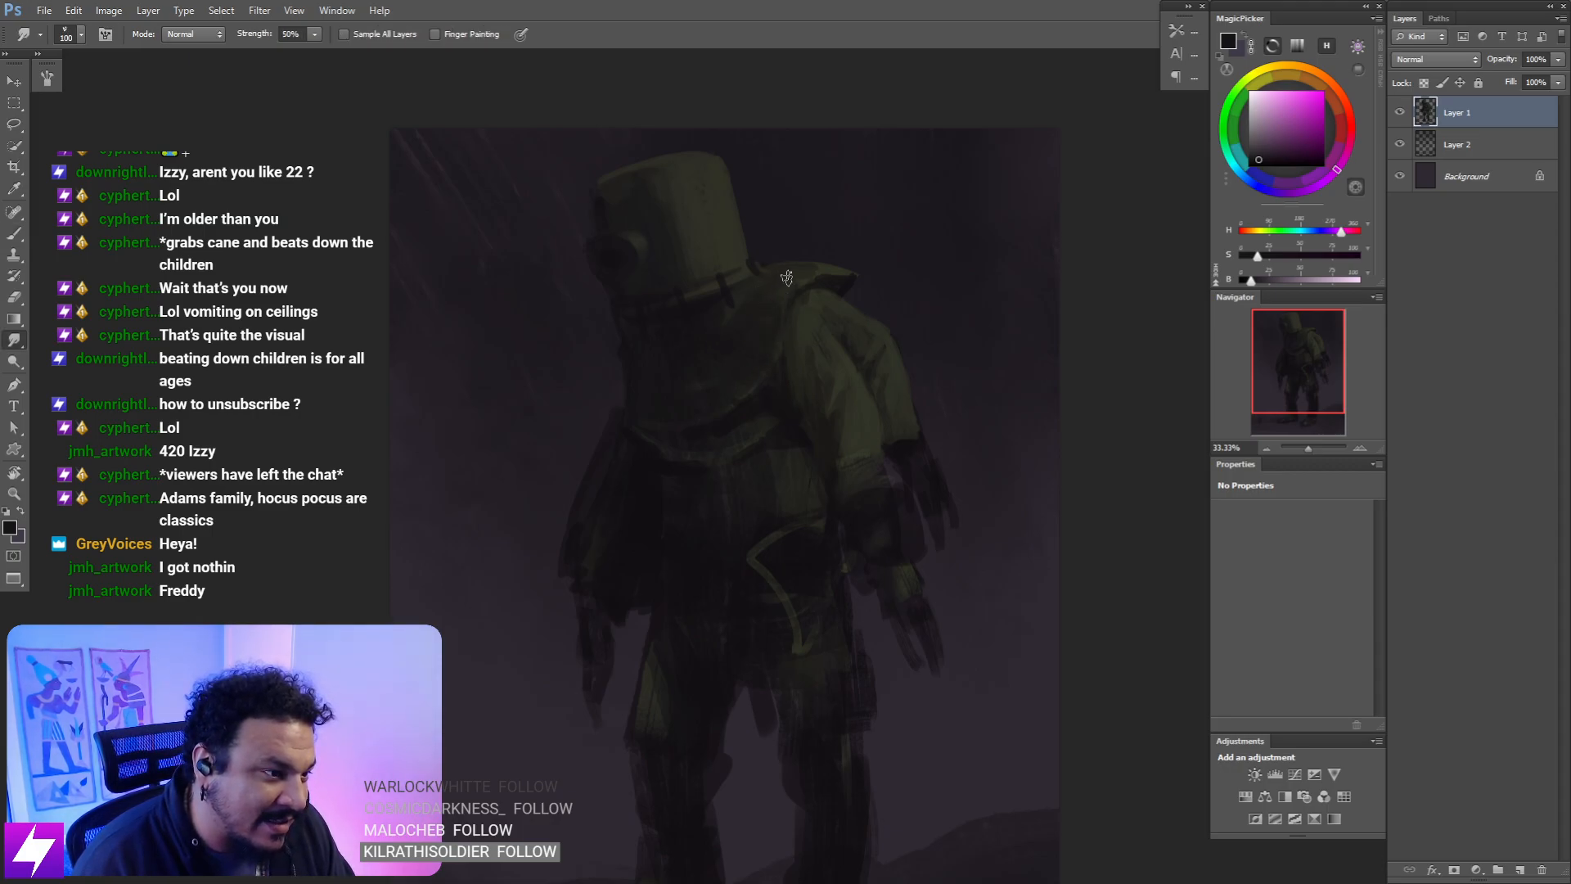
- Examine the whole figure's silhouette and values in the mirrored orientation at several zoom levels
key("ctrl+minus")
key("ctrl+minus")
key("F2")
key("ctrl+plus")
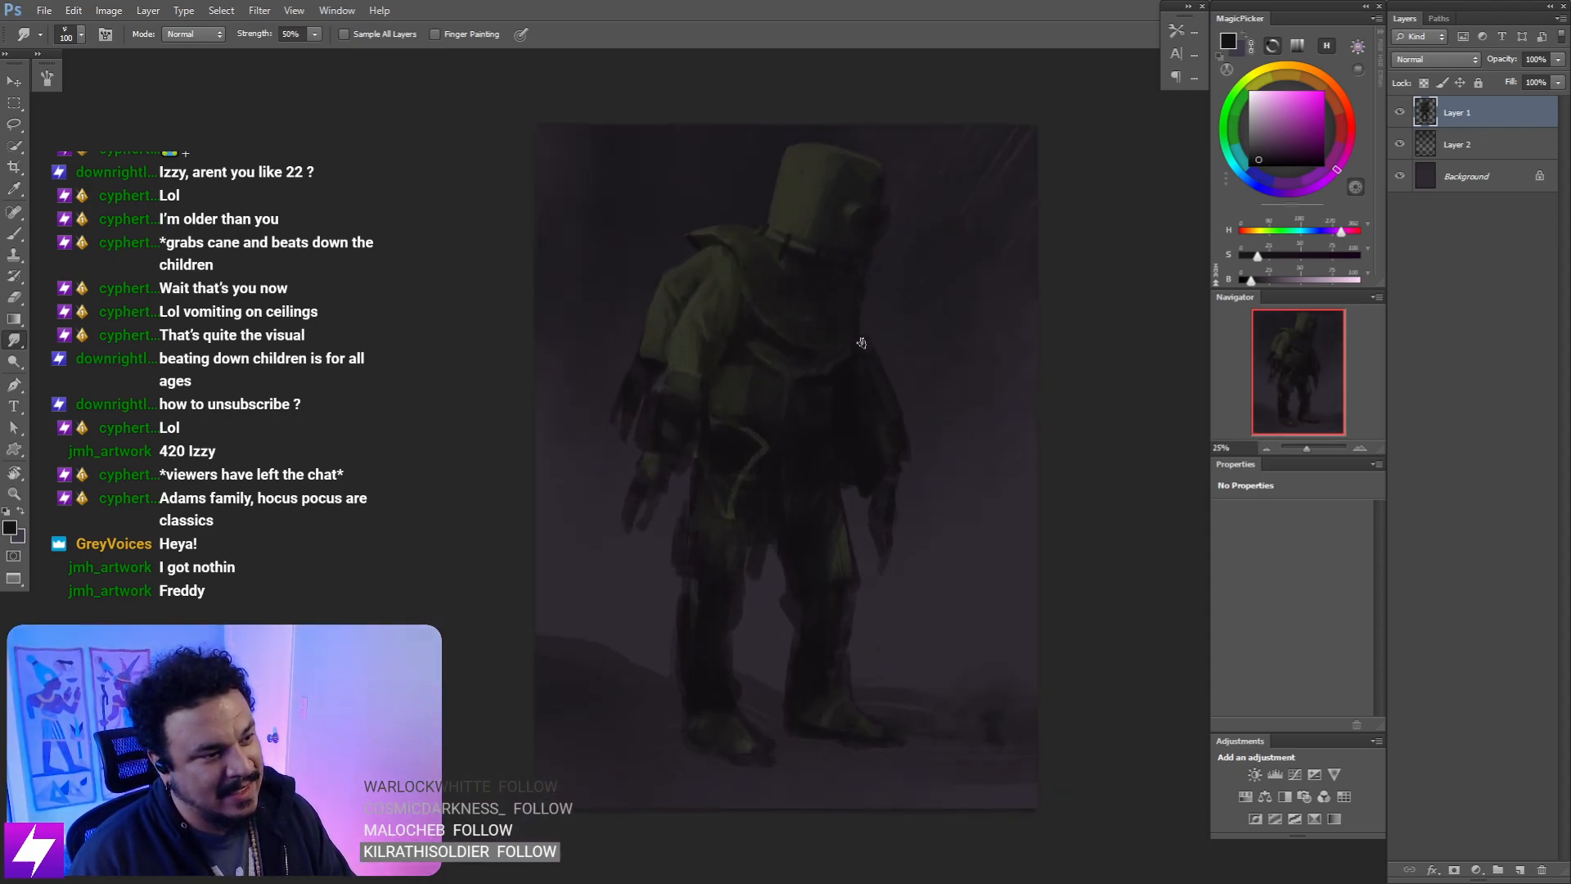
key("ctrl+plus")
left_click_drag(826, 332, 845, 393)
key("ctrl+minus")
key("ctrl+minus")
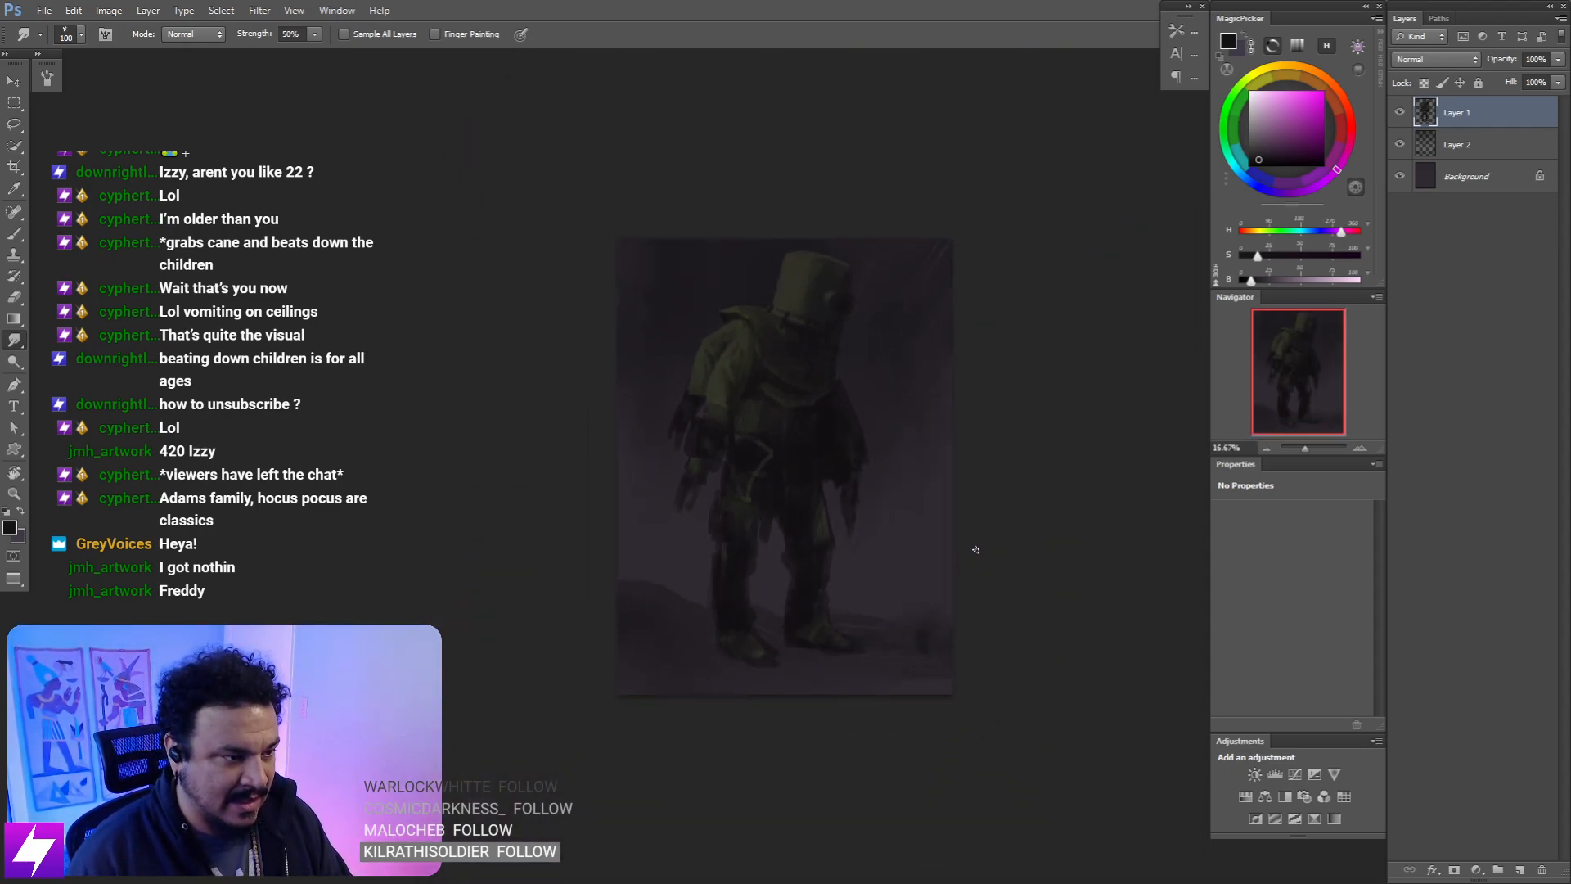
- Add a new layer clipped to Layer 1, set its blend mode to Color and switch to the Brush tool
key("ctrl+shift+alt+n")
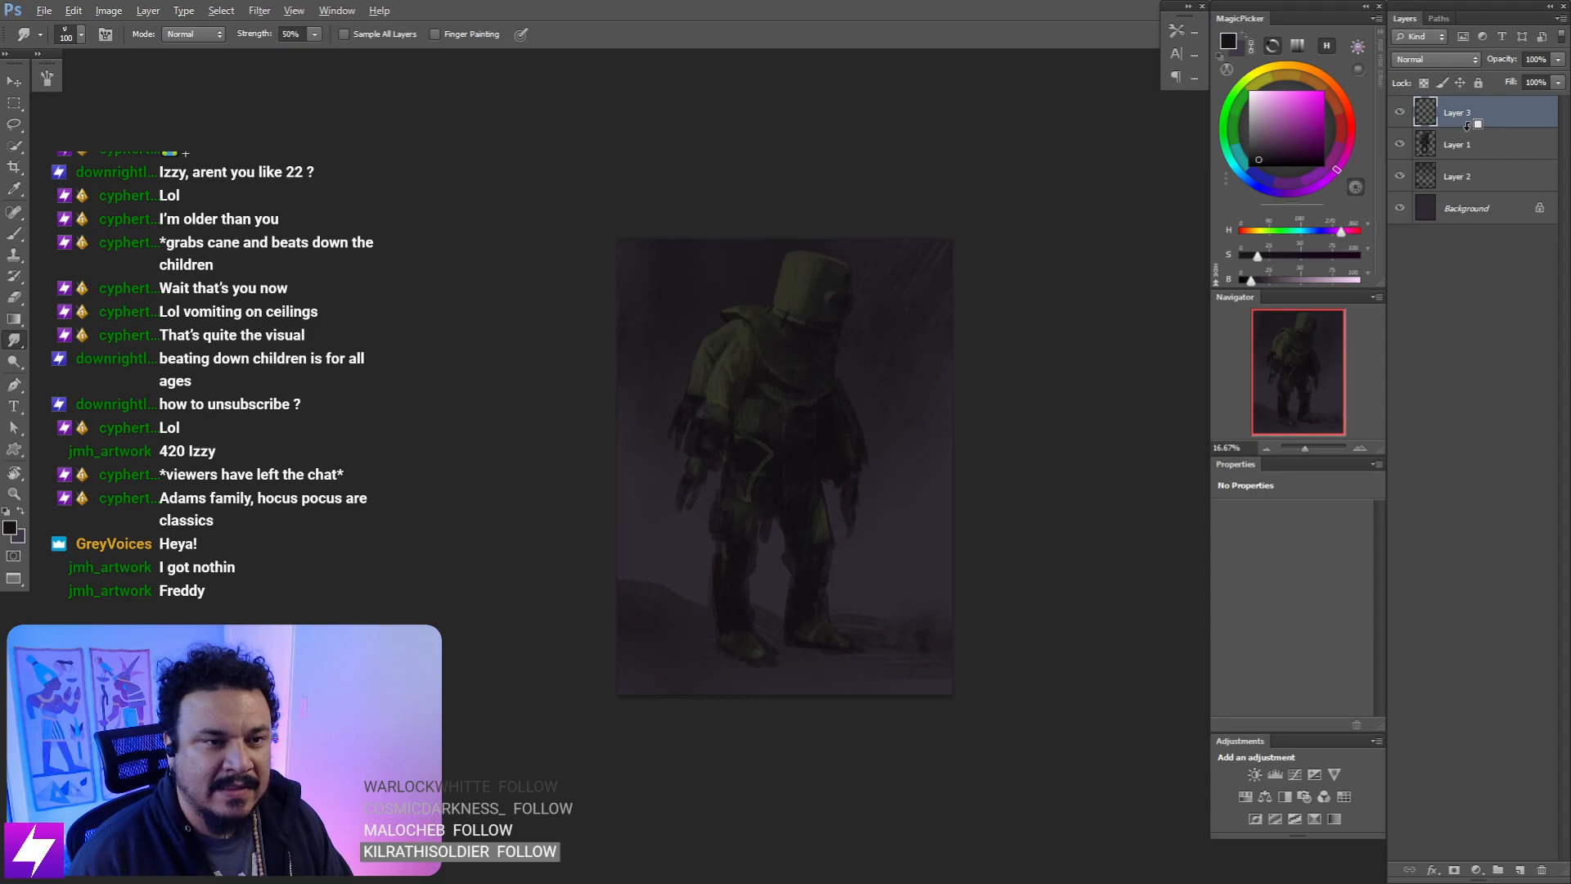
left_click(1429, 59)
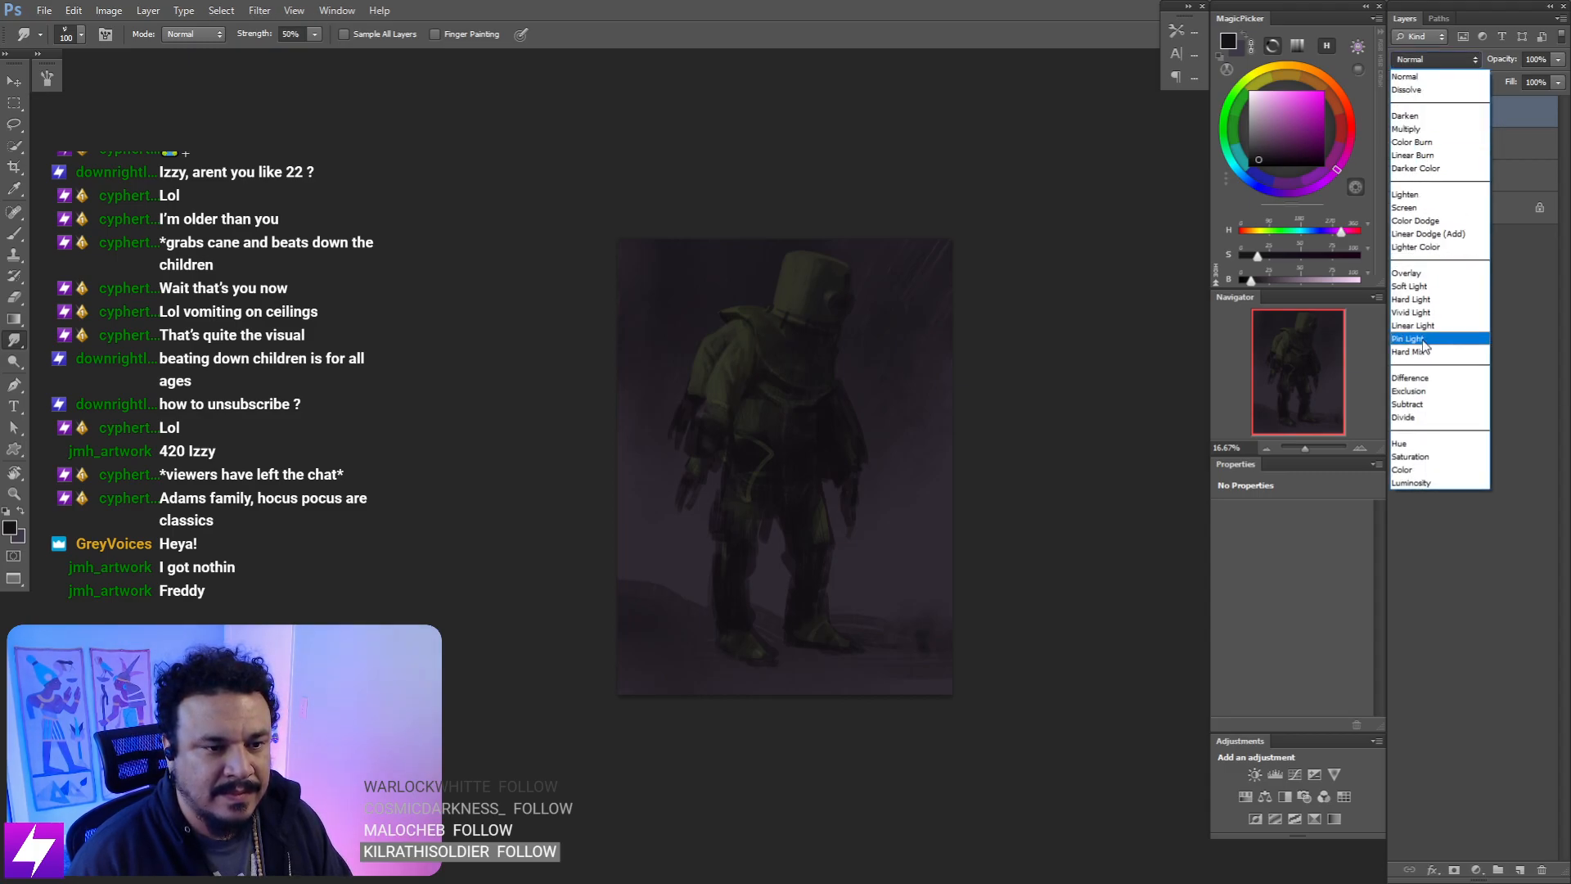
left_click(1415, 469)
key("b")
key("ctrl+plus")
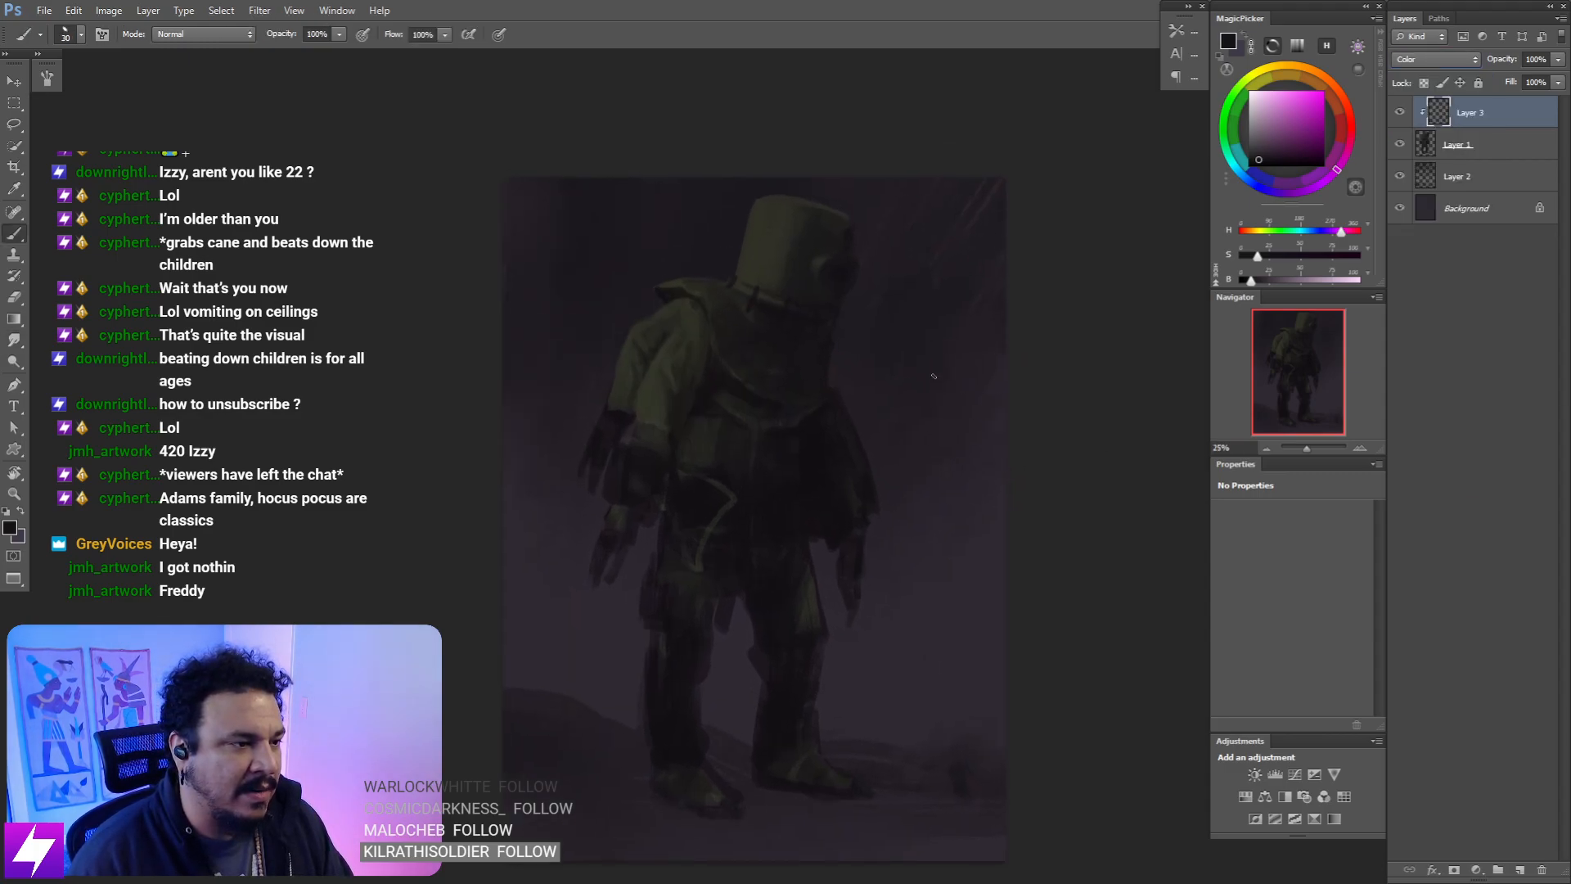
- Pick a burnt orange, enlarge the brush to 300 px and try tinting the chest below the hood
key("alt")
left_click(1286, 118)
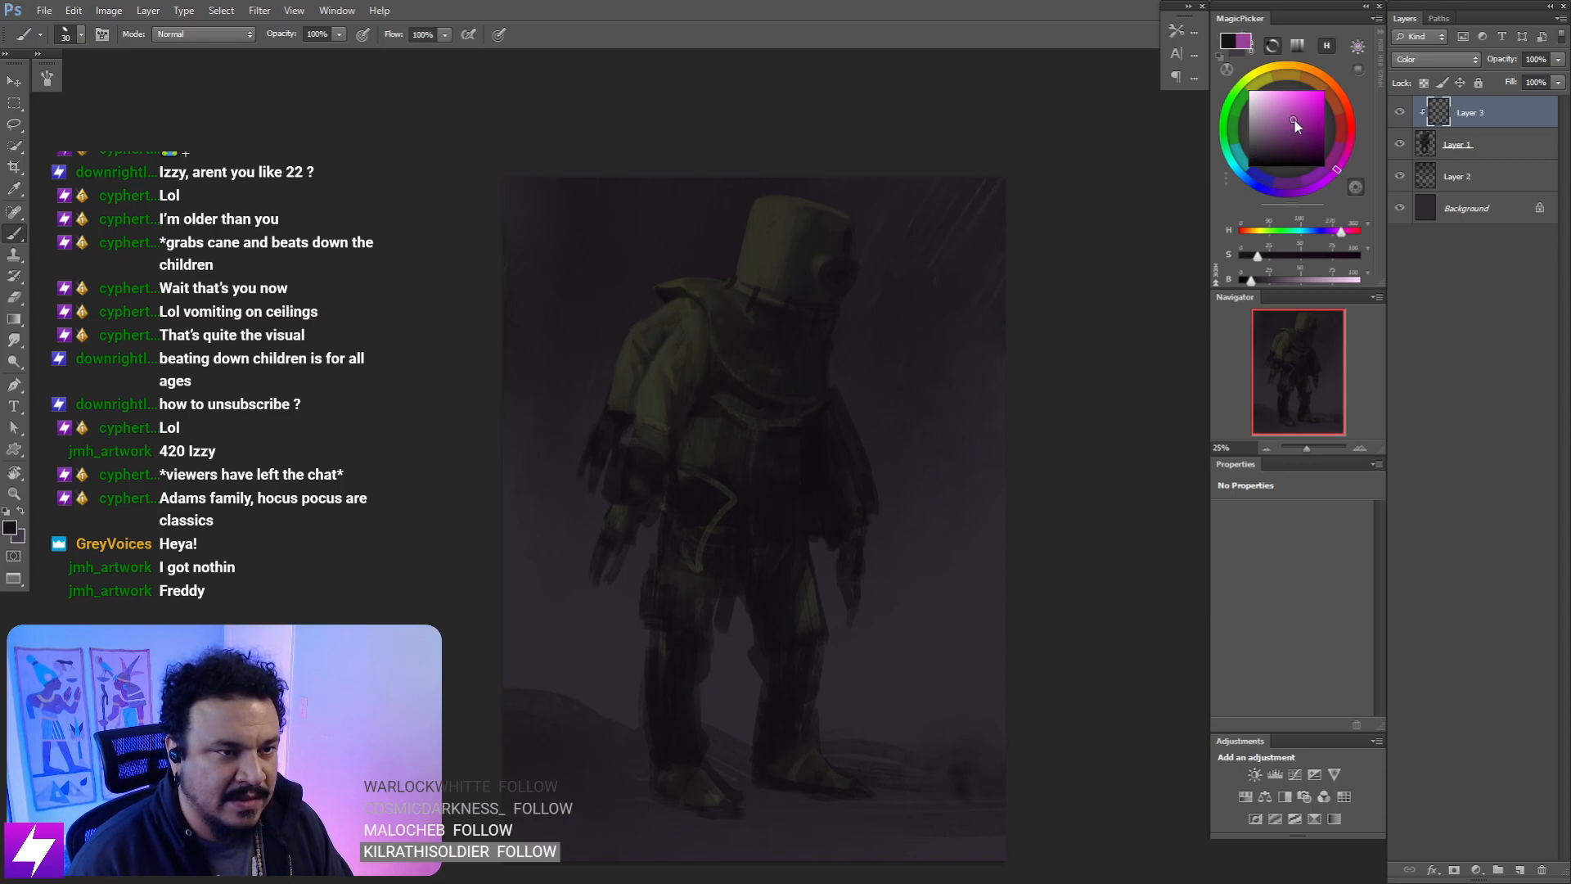
left_click(1334, 86)
key("bracketright")
key("bracketright")
key("bracketright")
key("bracketright")
key("bracketright")
key("bracketright")
key("bracketright")
key("bracketright")
key("bracketright")
key("bracketright")
key("bracketright")
key("bracketright")
key("bracketright")
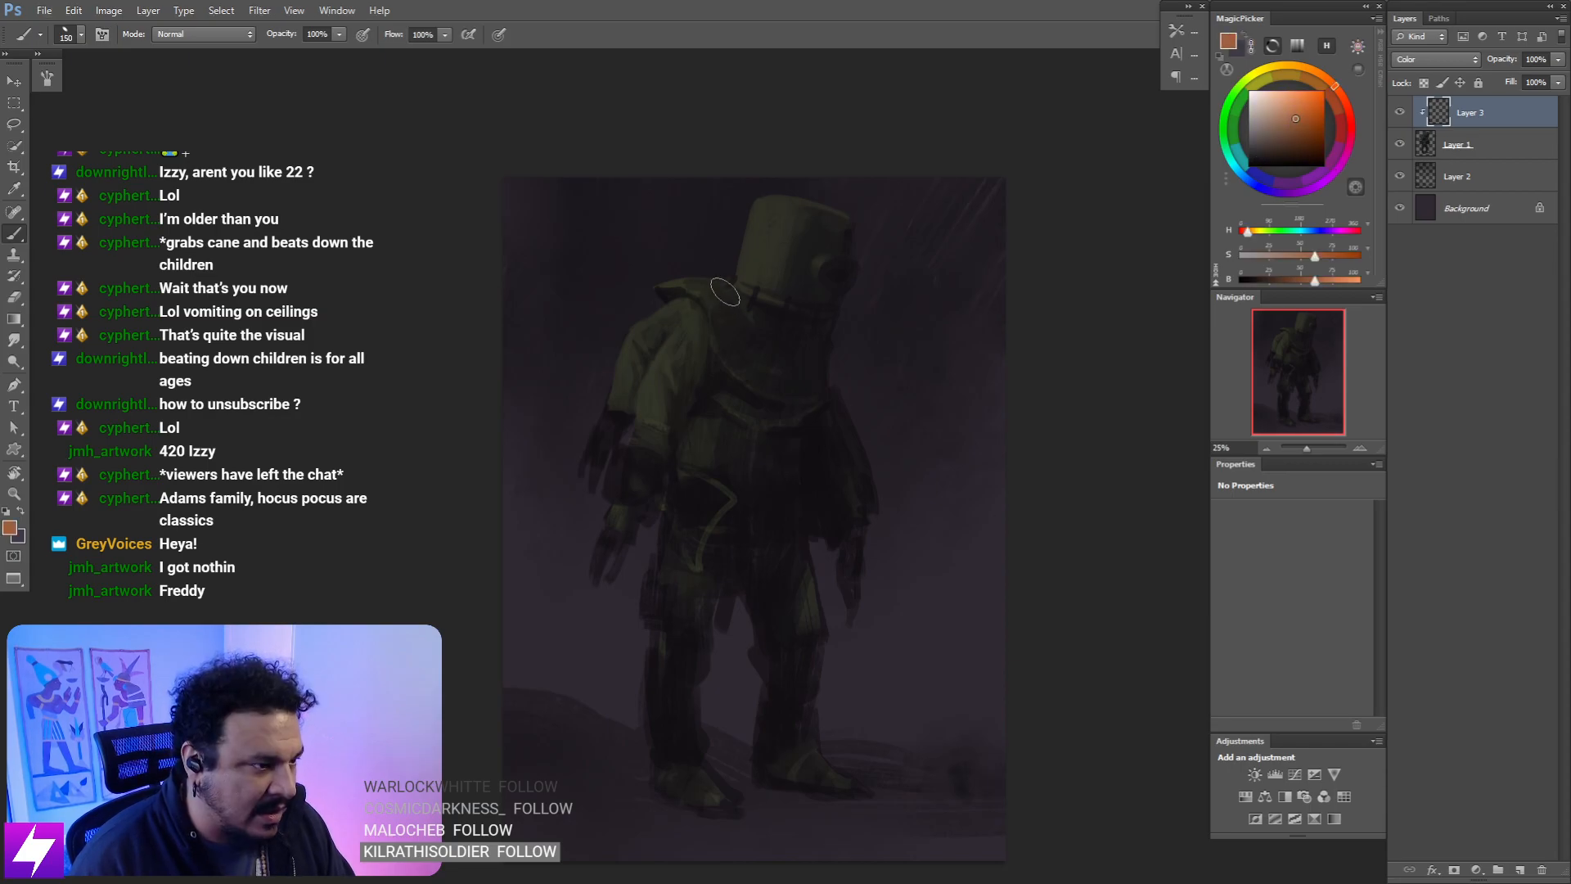
mouse_move(708, 295)
left_mouse_down()
mouse_move(735, 340)
mouse_move(820, 323)
mouse_move(778, 354)
left_mouse_up()
key("ctrl+z")
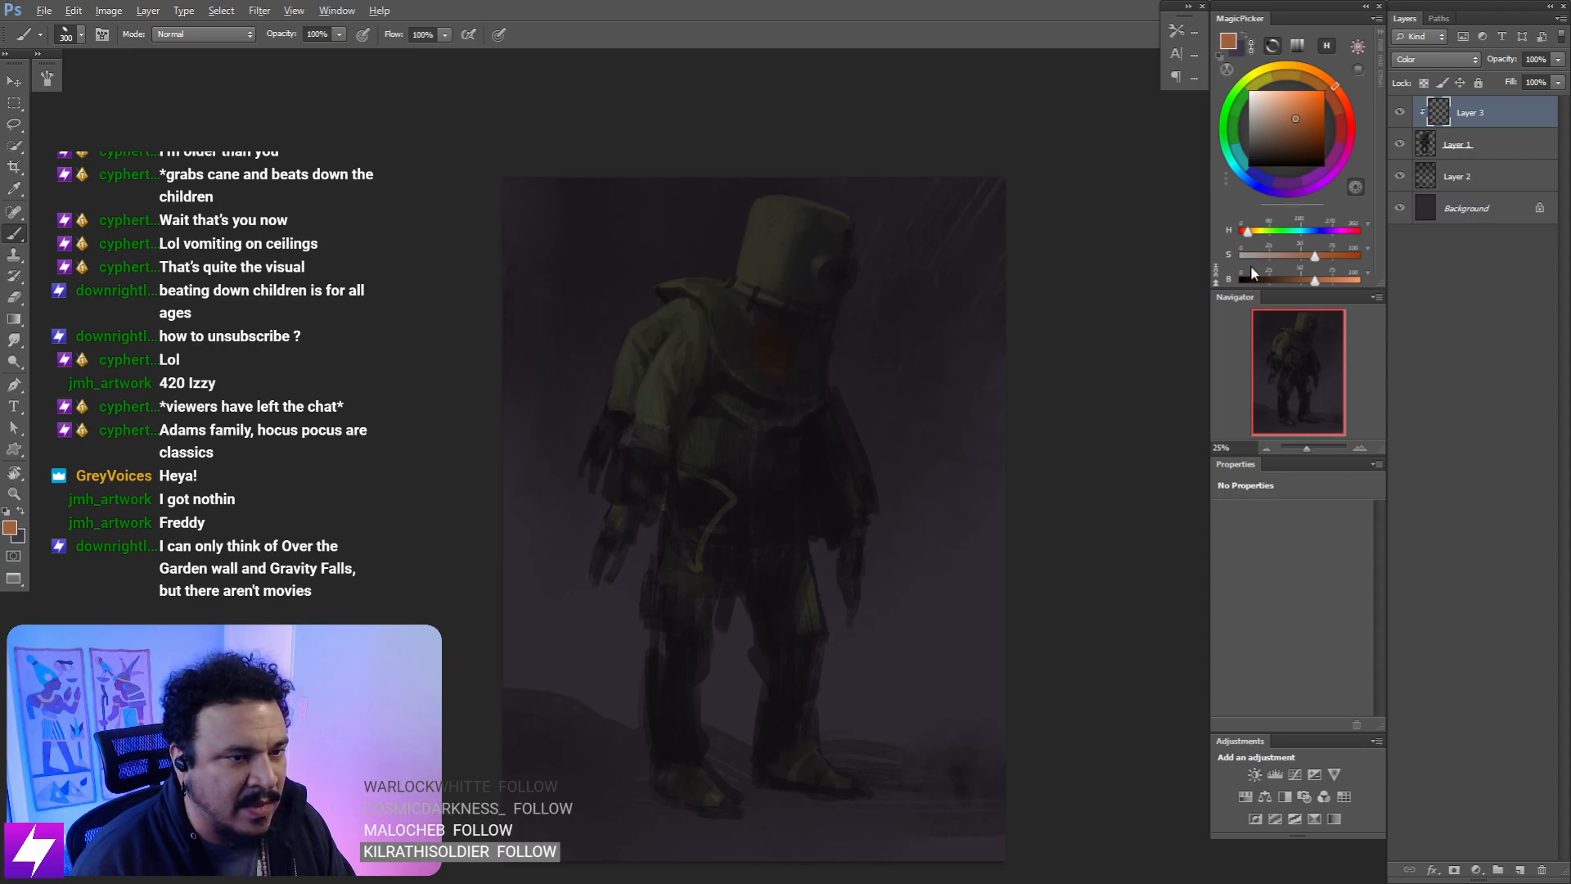
- Desaturate the orange, tint the chest below the hood at 300 px and smudge the tint toward the collar at 400 px
left_click_drag(1309, 256, 1261, 255)
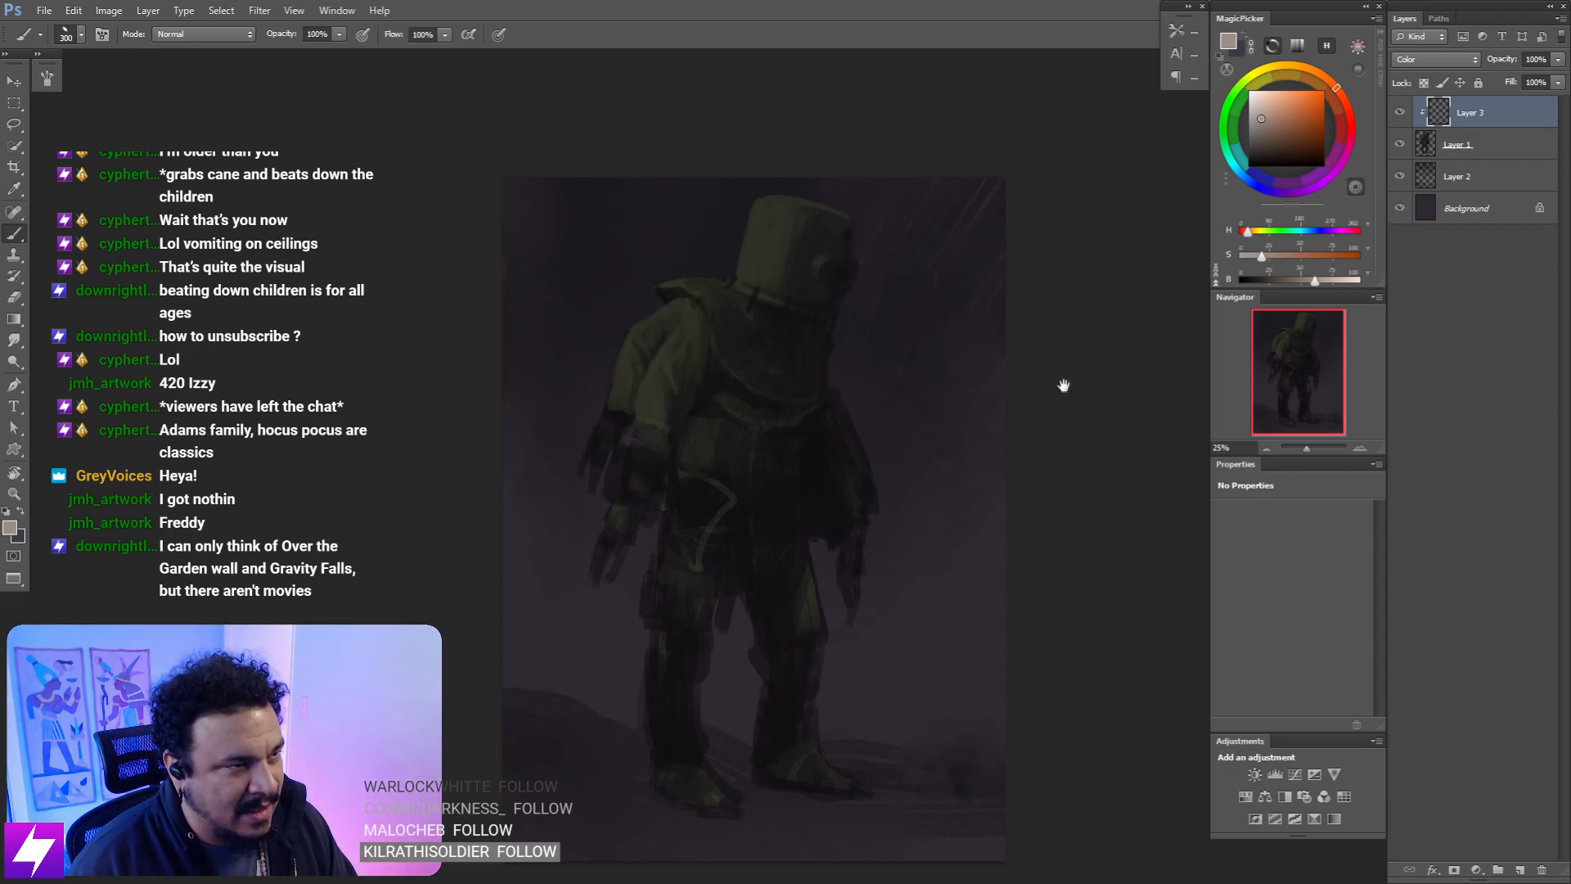
mouse_move(1074, 380)
left_mouse_down()
mouse_move(1059, 375)
mouse_move(1077, 393)
left_mouse_up()
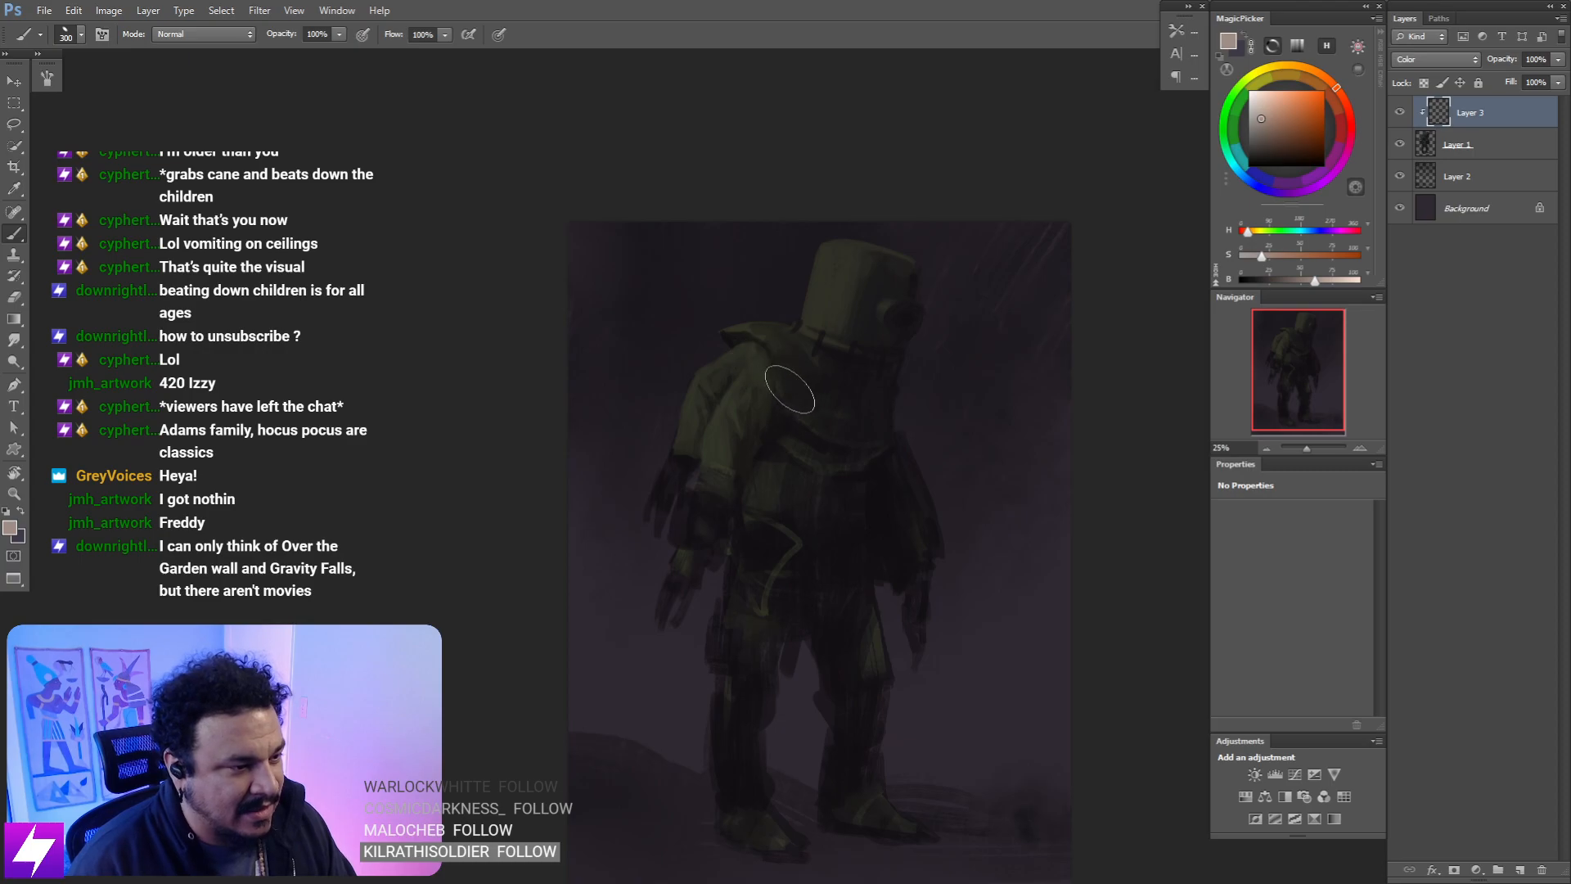
mouse_move(850, 386)
left_mouse_down()
mouse_move(799, 409)
mouse_move(851, 419)
left_mouse_up()
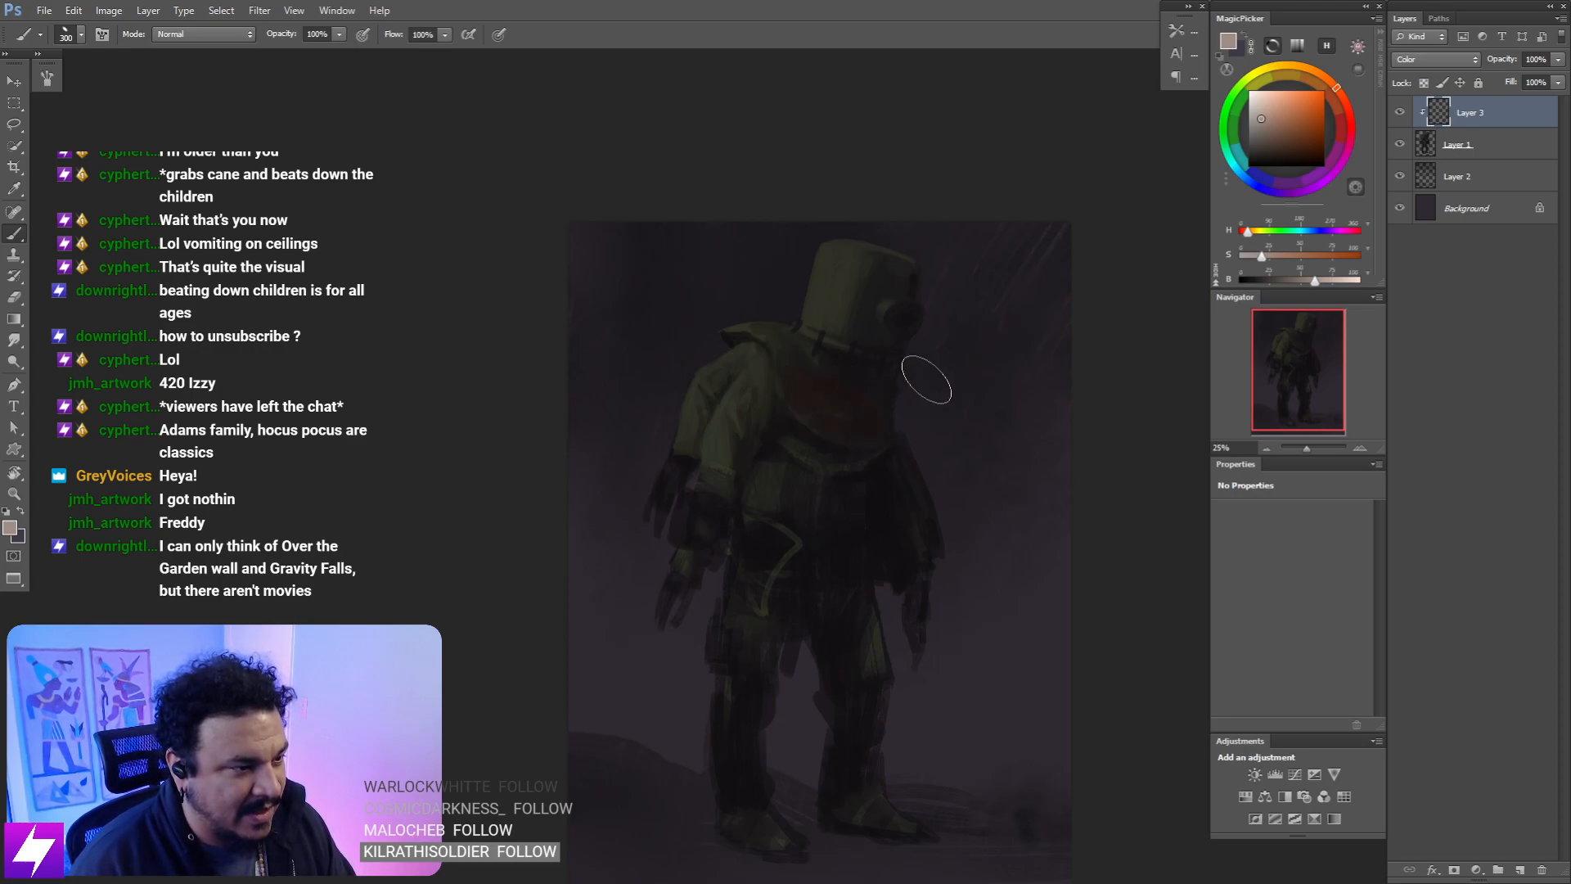
key("r")
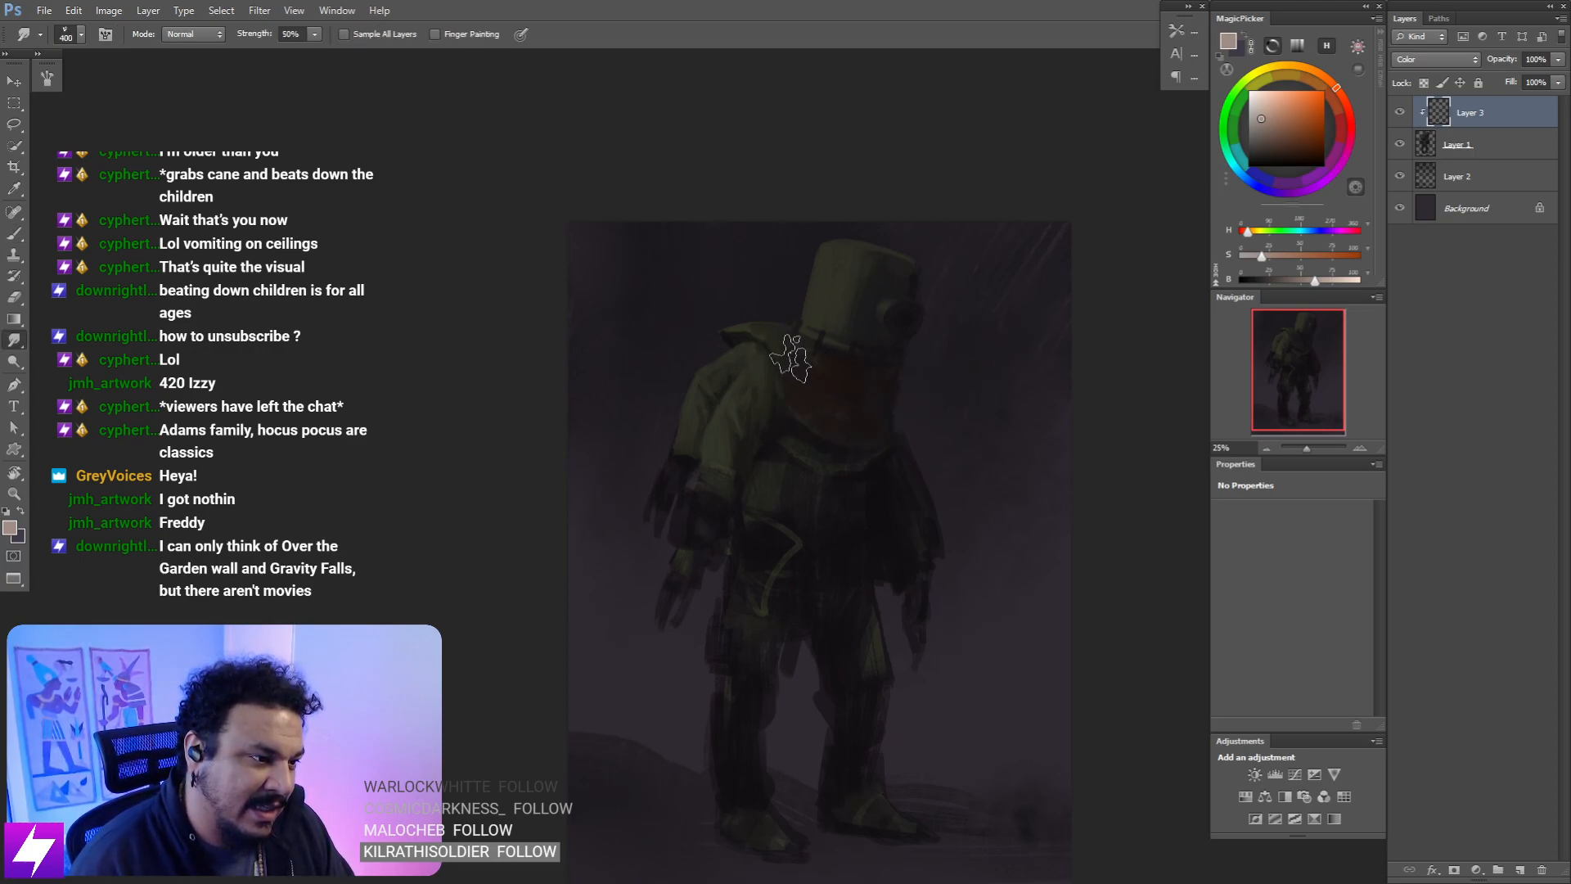
mouse_move(867, 396)
left_mouse_down()
mouse_move(793, 363)
mouse_move(862, 426)
mouse_move(856, 402)
mouse_move(771, 336)
left_mouse_up()
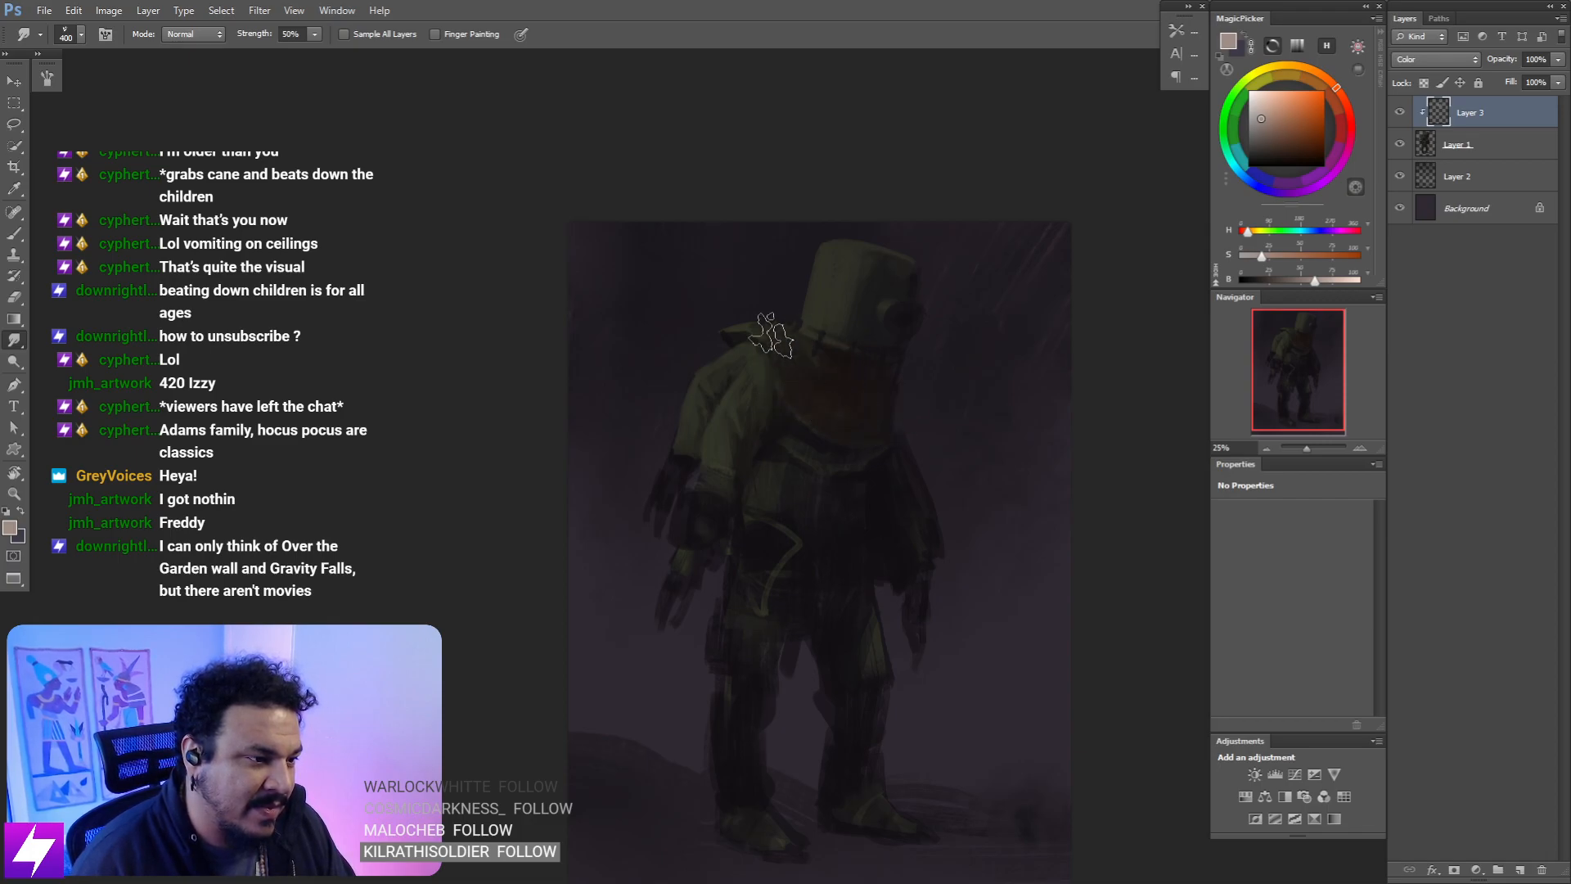
mouse_move(894, 472)
left_mouse_down()
mouse_move(867, 463)
mouse_move(916, 438)
mouse_move(931, 460)
left_mouse_up()
left_click_drag(852, 557, 881, 480)
- Tint the waist, lower legs and boots with the muted orange at 300 and 400 px, blending with the Smudge tool
key("b")
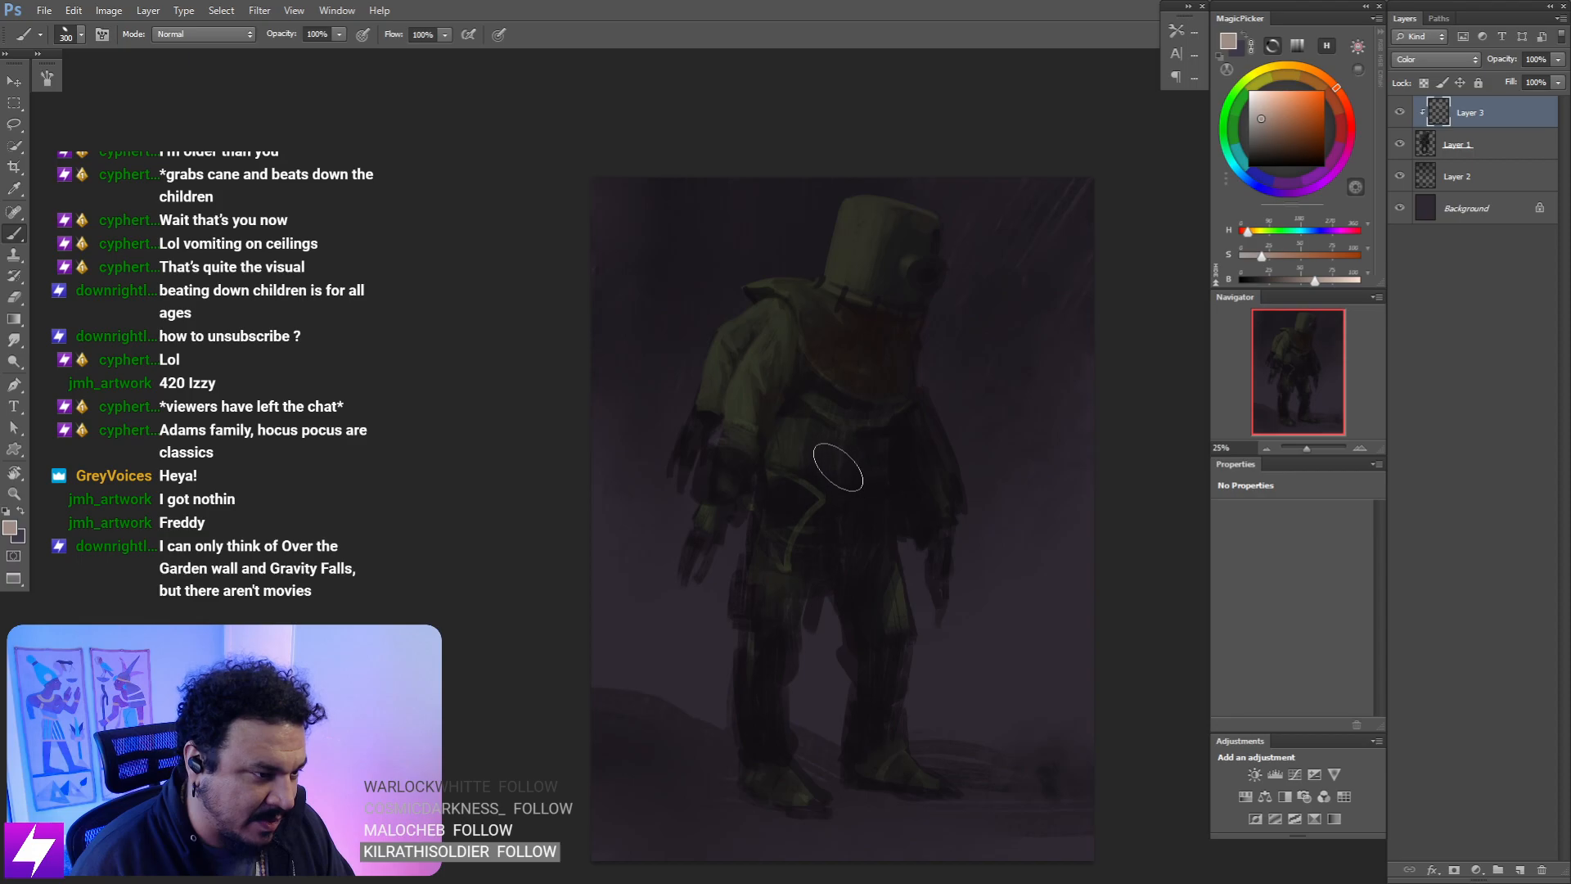
mouse_move(794, 556)
left_mouse_down()
mouse_move(789, 507)
mouse_move(789, 544)
mouse_move(830, 517)
mouse_move(810, 506)
mouse_move(856, 498)
mouse_move(787, 503)
mouse_move(840, 526)
left_mouse_up()
key("r")
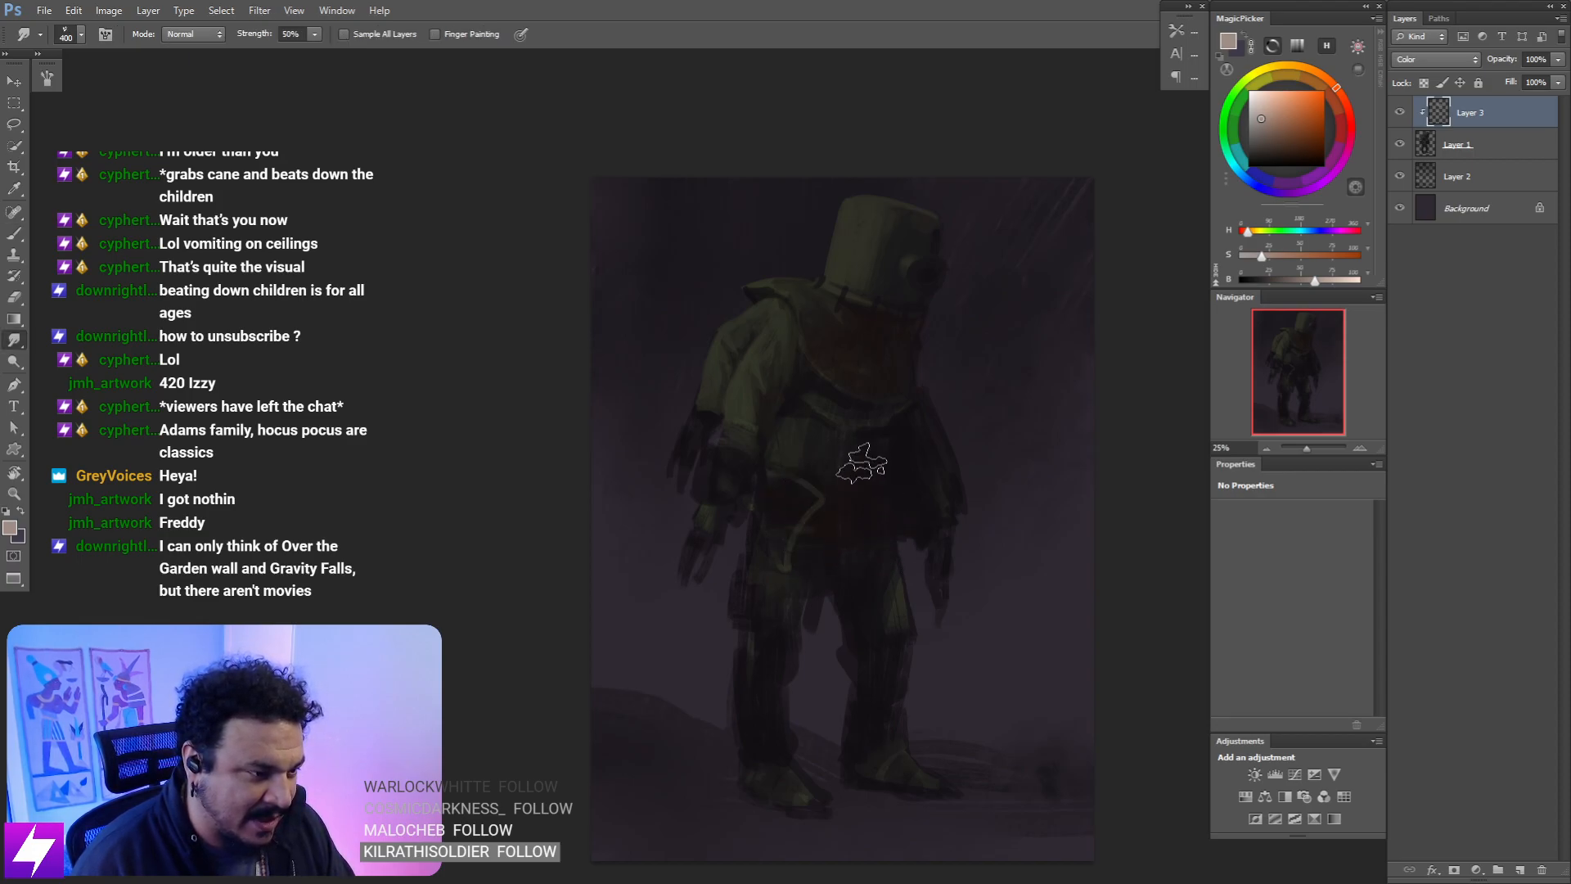
key("b")
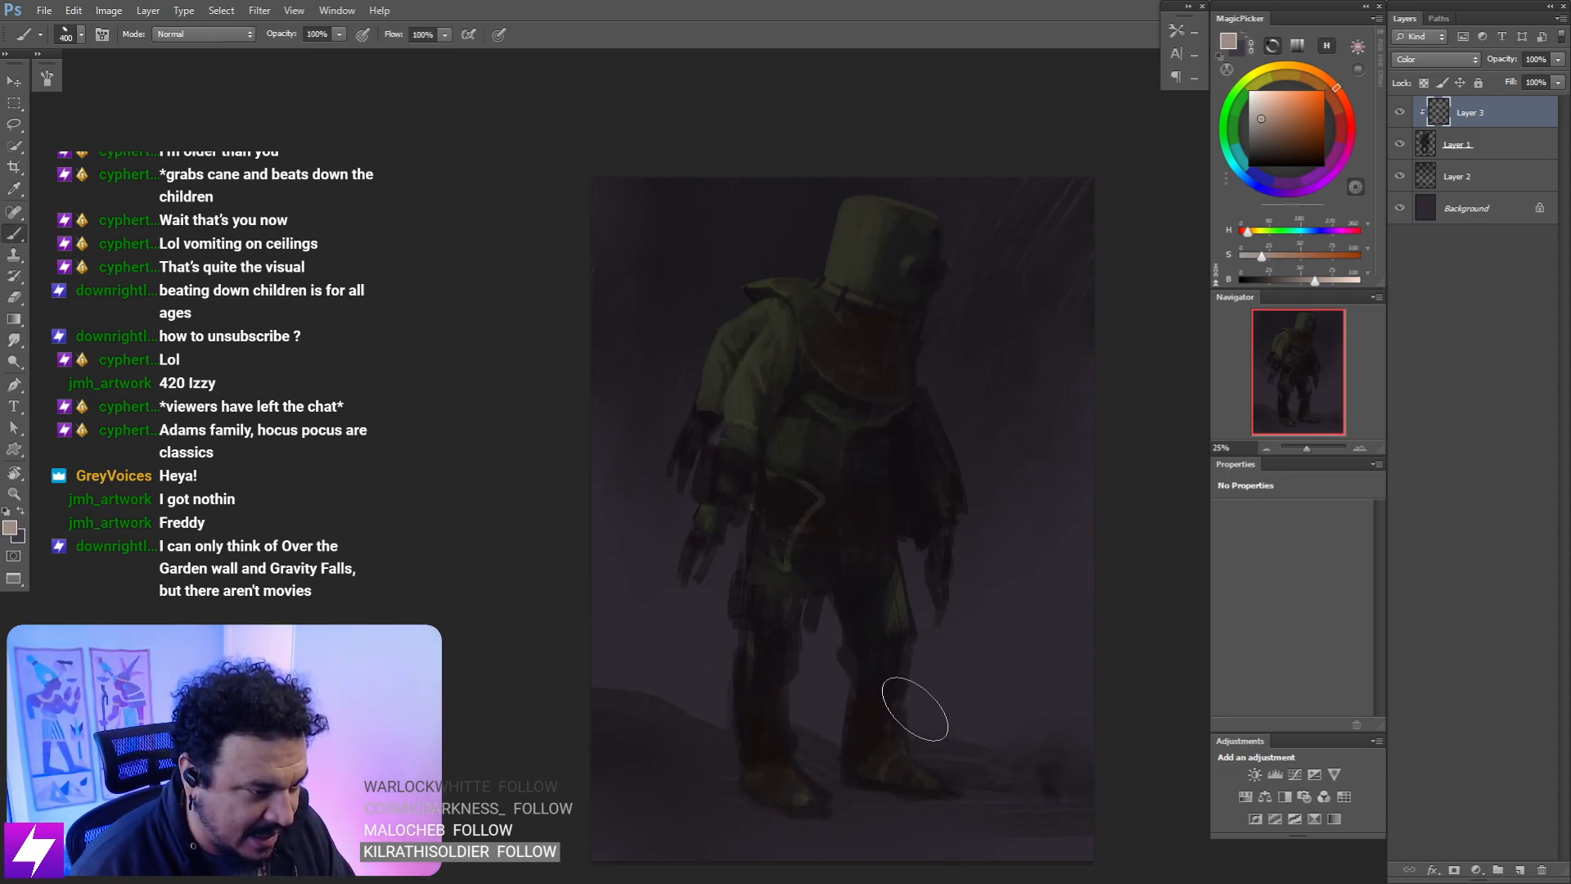
key("r")
- Flip the canvas horizontally and tint the near forearm and glove with the muted orange at 250 px
key("ctrl+minus")
key("ctrl+minus")
key("ctrl+shift+h")
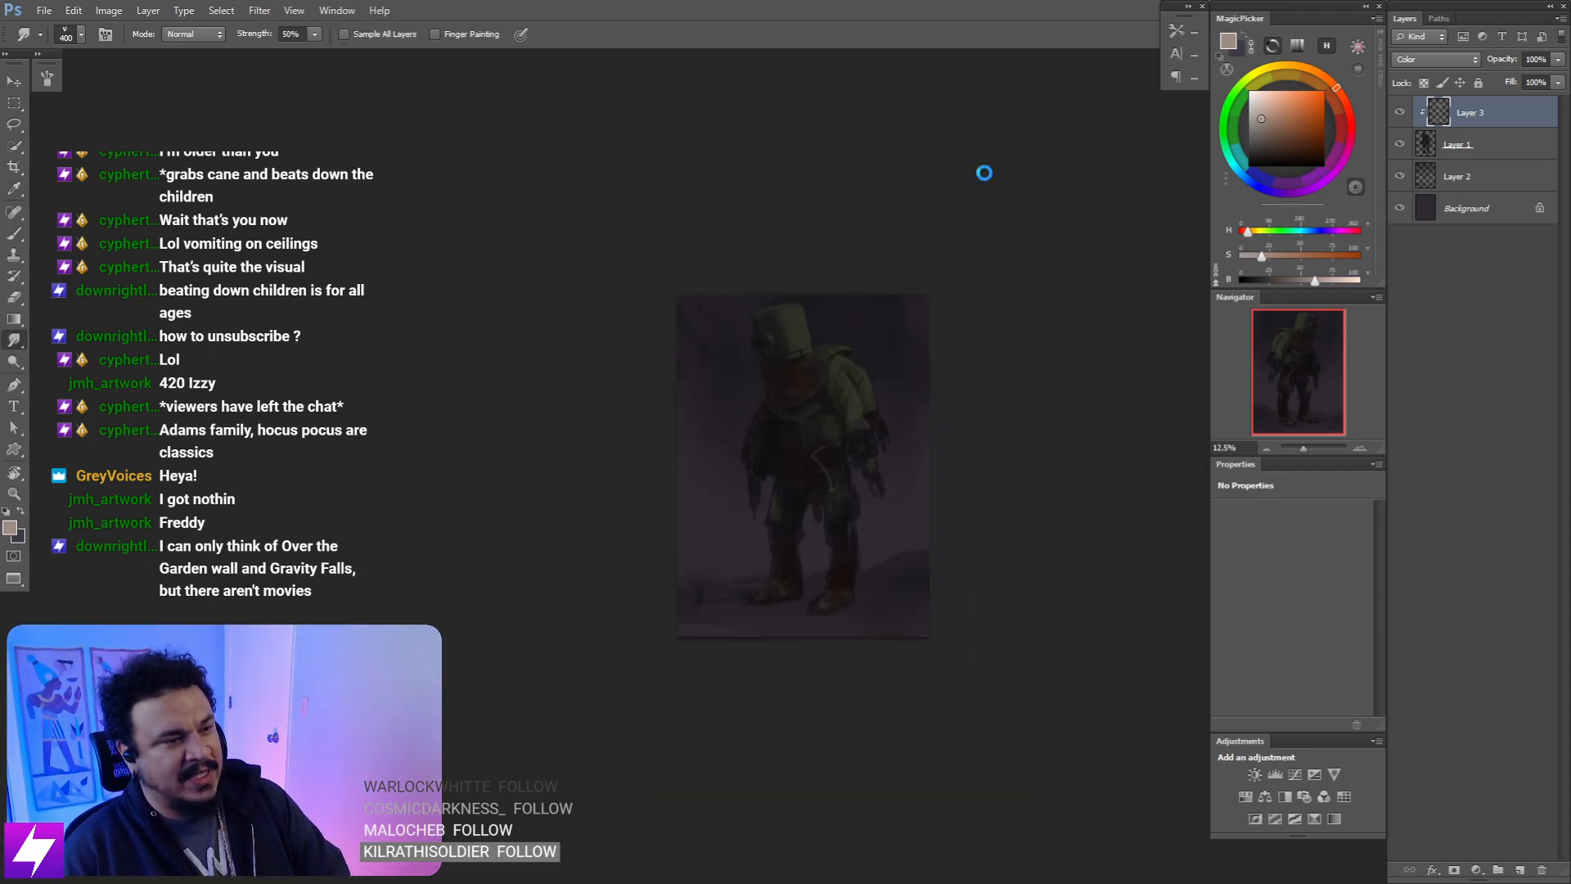
key("ctrl+plus")
key("b")
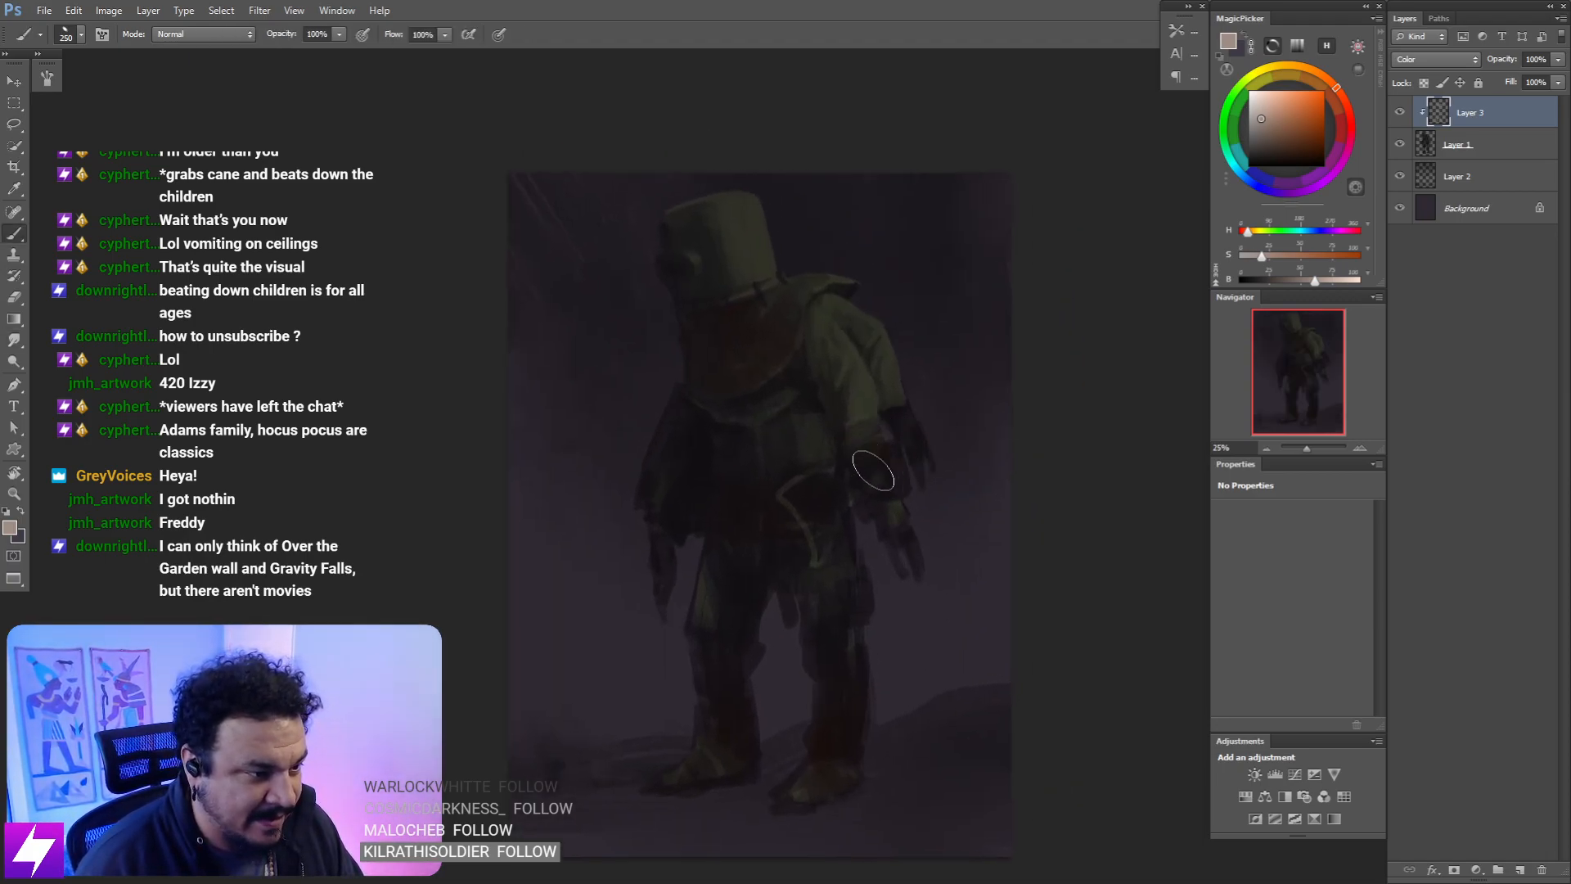
left_click_drag(889, 381, 936, 443)
- Tint the hood with a muted blue at 500 px and blend it with the Smudge tool, enlarged from 400 to 700 px
key("bracketright")
key("bracketright")
key("bracketright")
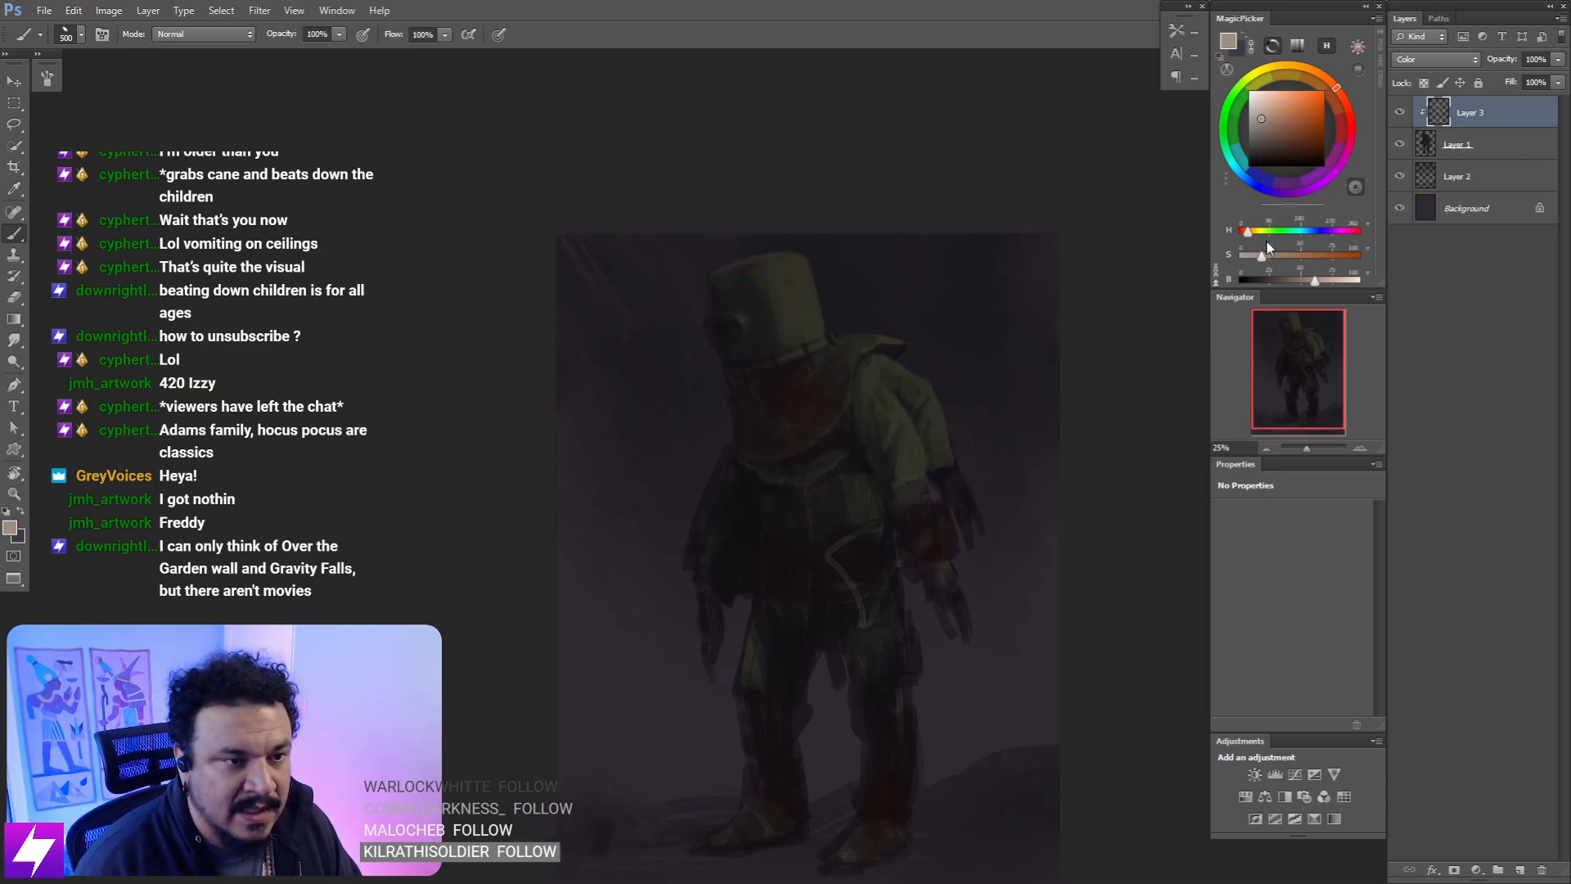
left_click(1318, 232)
mouse_move(736, 316)
left_mouse_down()
mouse_move(784, 279)
mouse_move(843, 272)
mouse_move(784, 336)
mouse_move(858, 283)
mouse_move(805, 262)
mouse_move(790, 304)
mouse_move(732, 326)
mouse_move(779, 296)
mouse_move(765, 322)
mouse_move(739, 298)
mouse_move(715, 333)
mouse_move(804, 342)
left_mouse_up()
key("r")
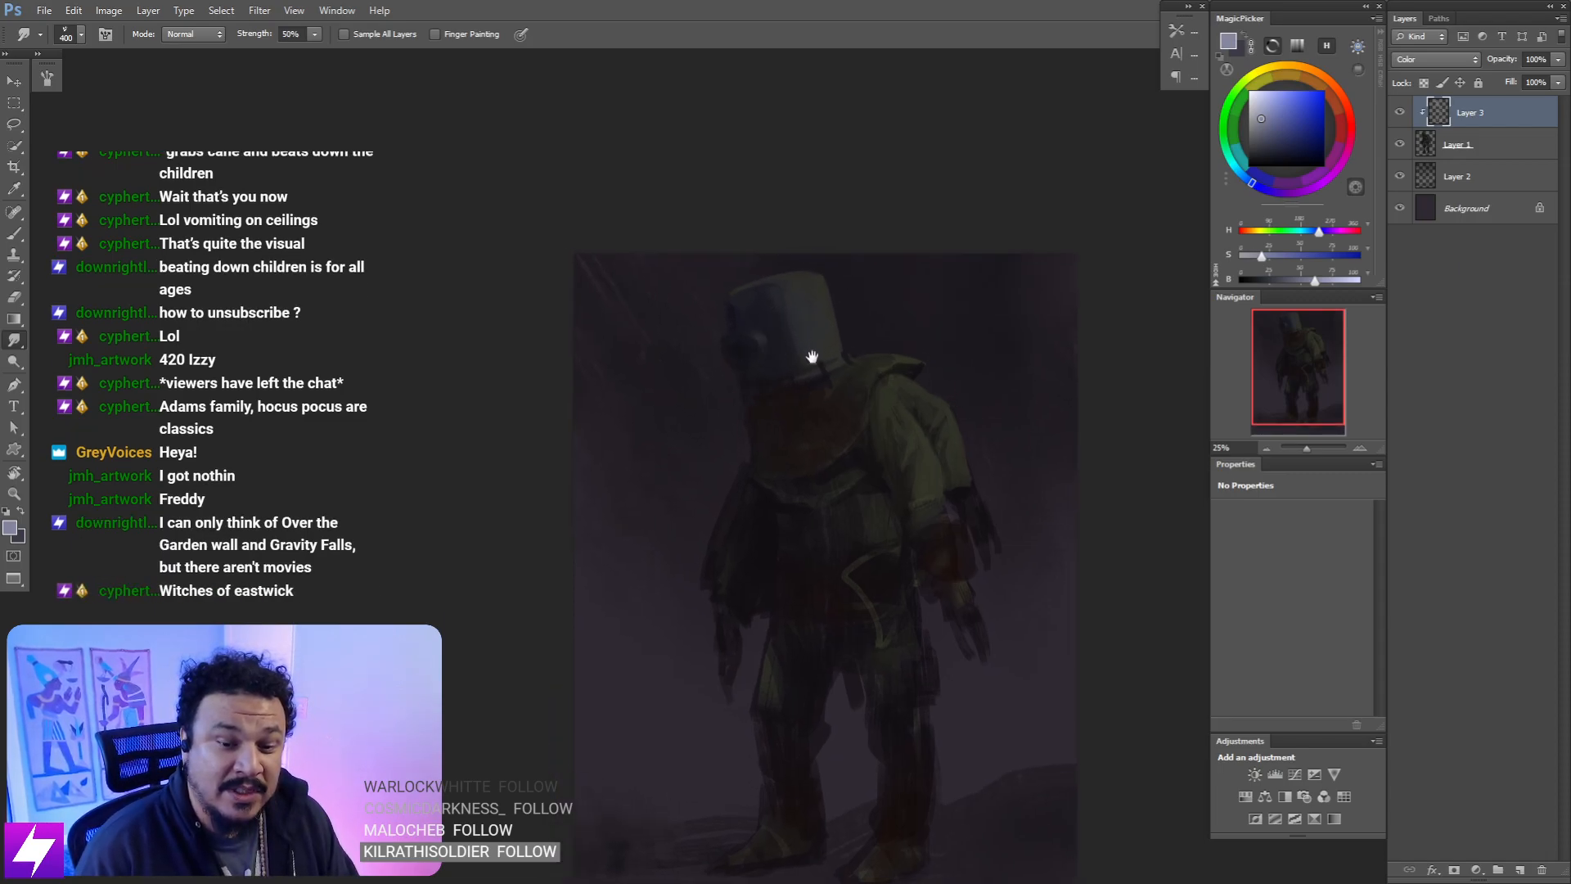
mouse_move(789, 424)
left_mouse_down()
mouse_move(849, 400)
mouse_move(832, 400)
mouse_move(833, 428)
left_mouse_up()
key("bracketright")
key("bracketright")
key("bracketright")
key("bracketright")
key("bracketright")
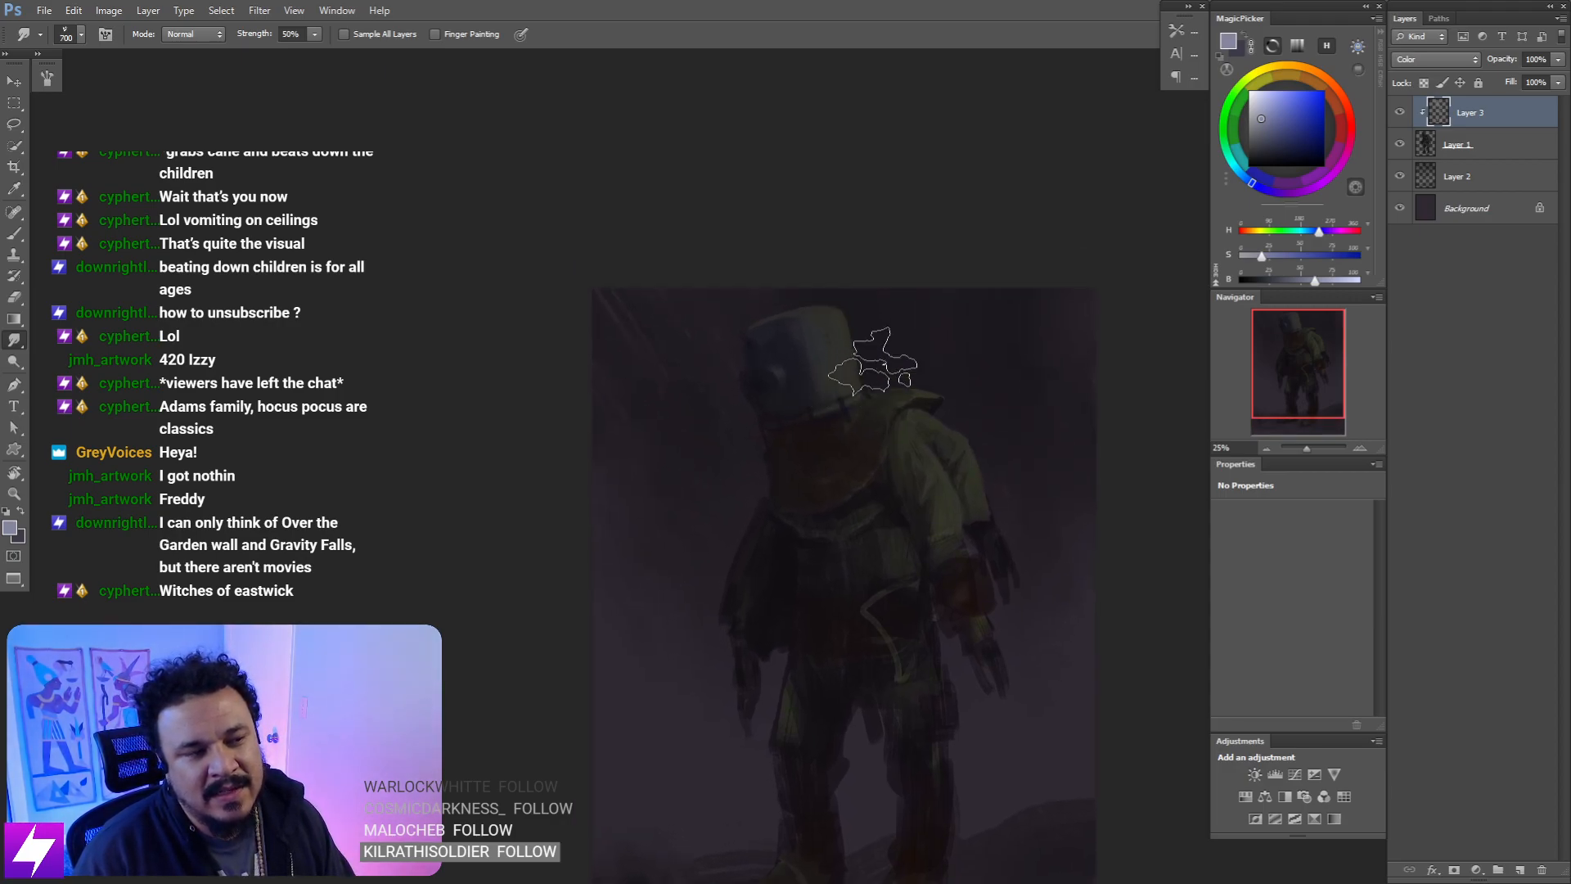
- Blend the blue tint on the hood with the Smudge tool at 900 px and switch to the Eraser at 200 px
key("ctrl+plus")
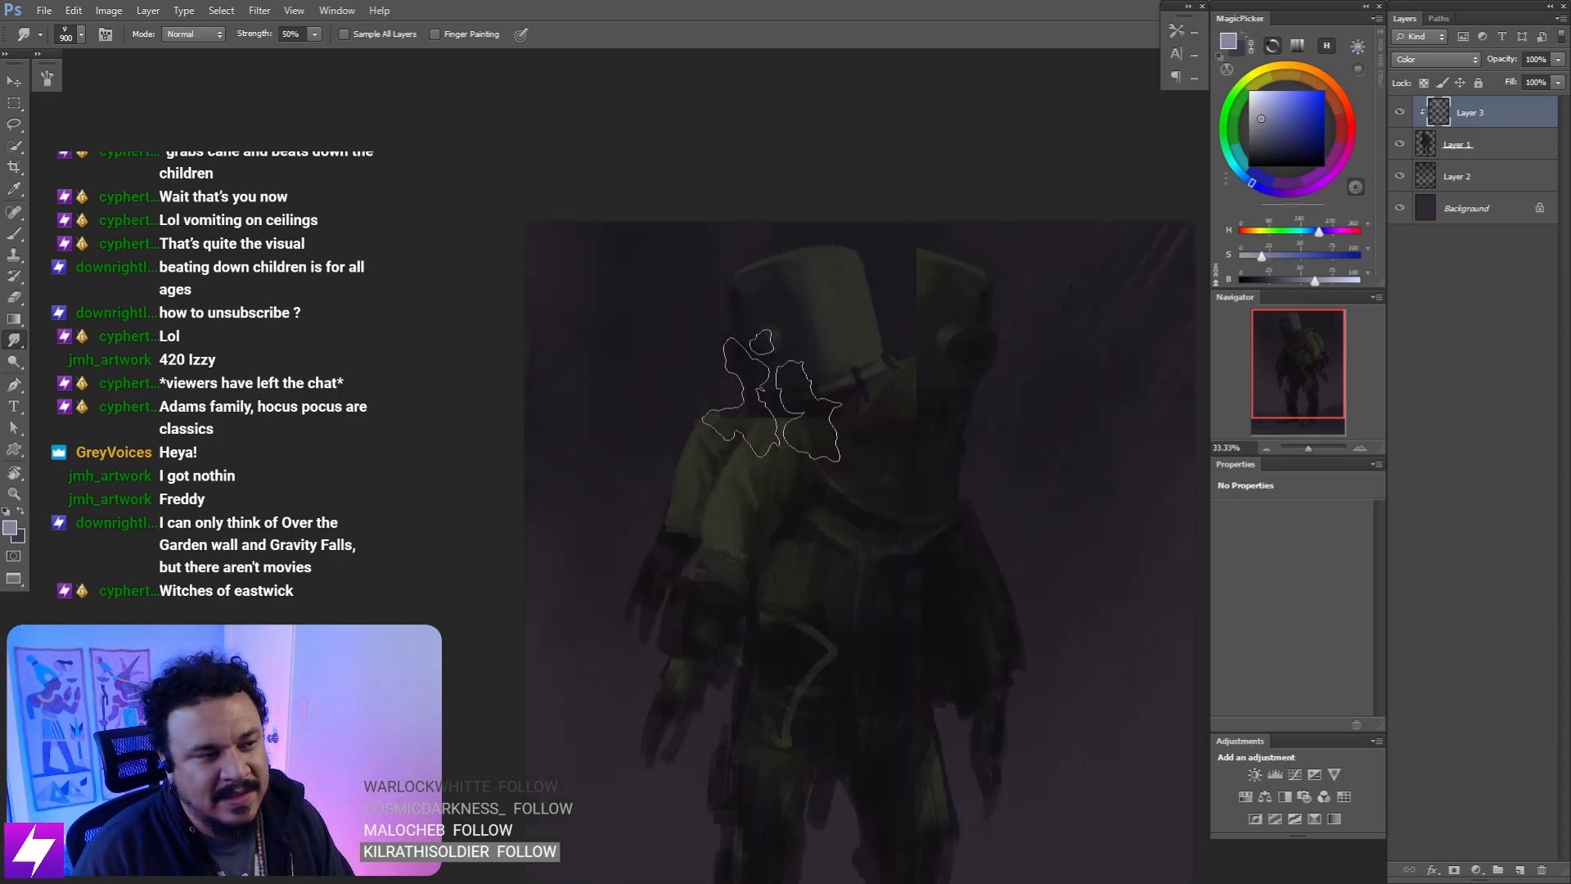
left_click_drag(778, 392, 768, 434)
key("e")
key("bracketleft")
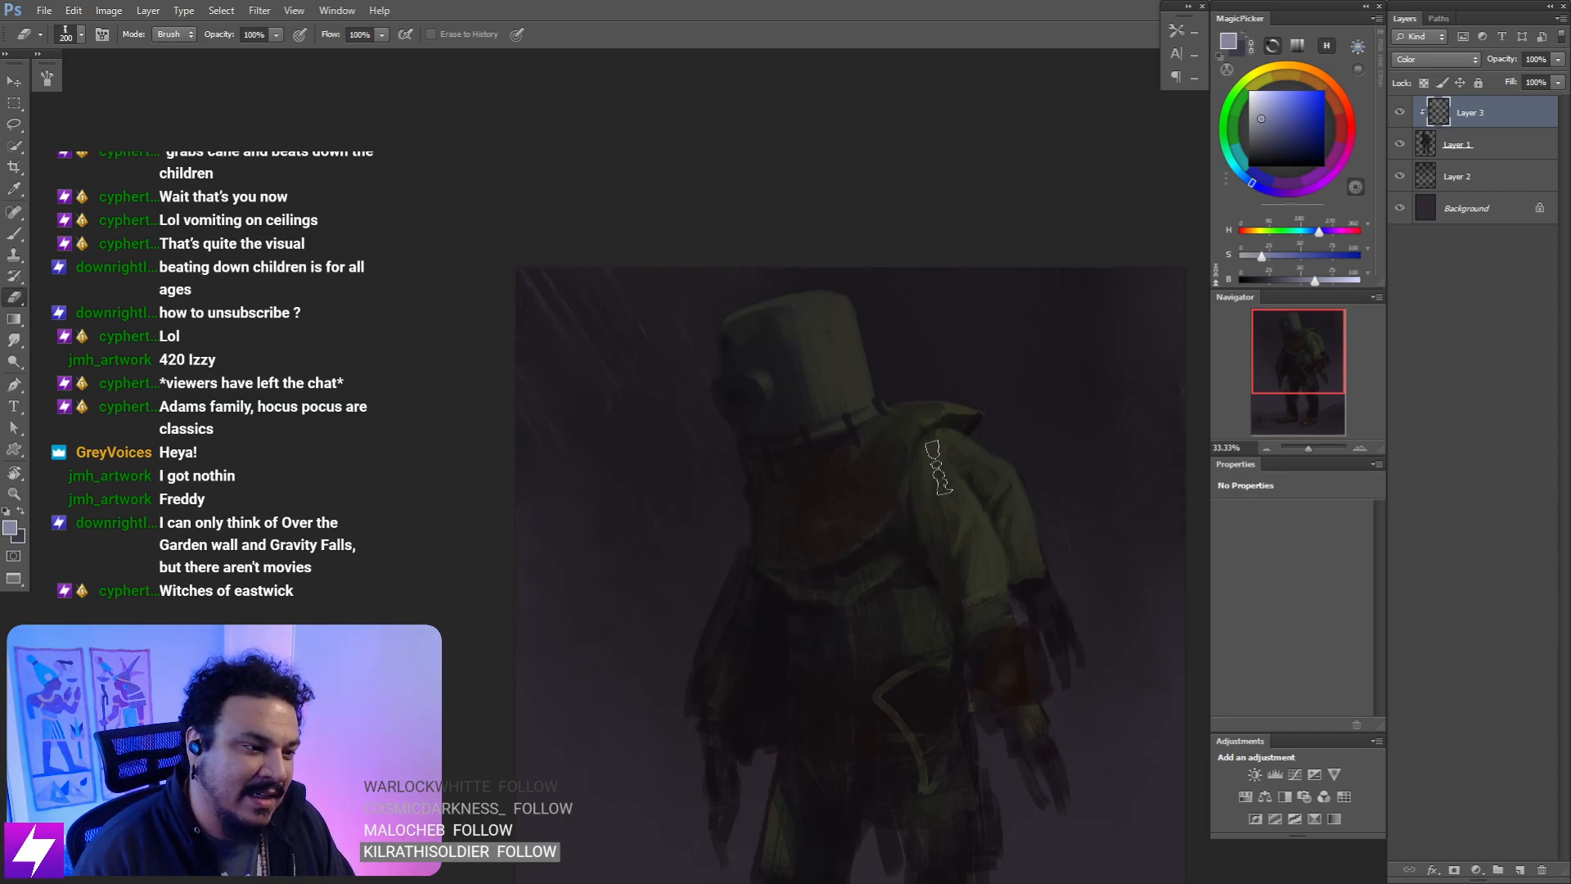
- Review the whole figure at reduced zoom and flip the canvas horizontally to check the tints
key("ctrl+minus")
left_click_drag(904, 400, 874, 422)
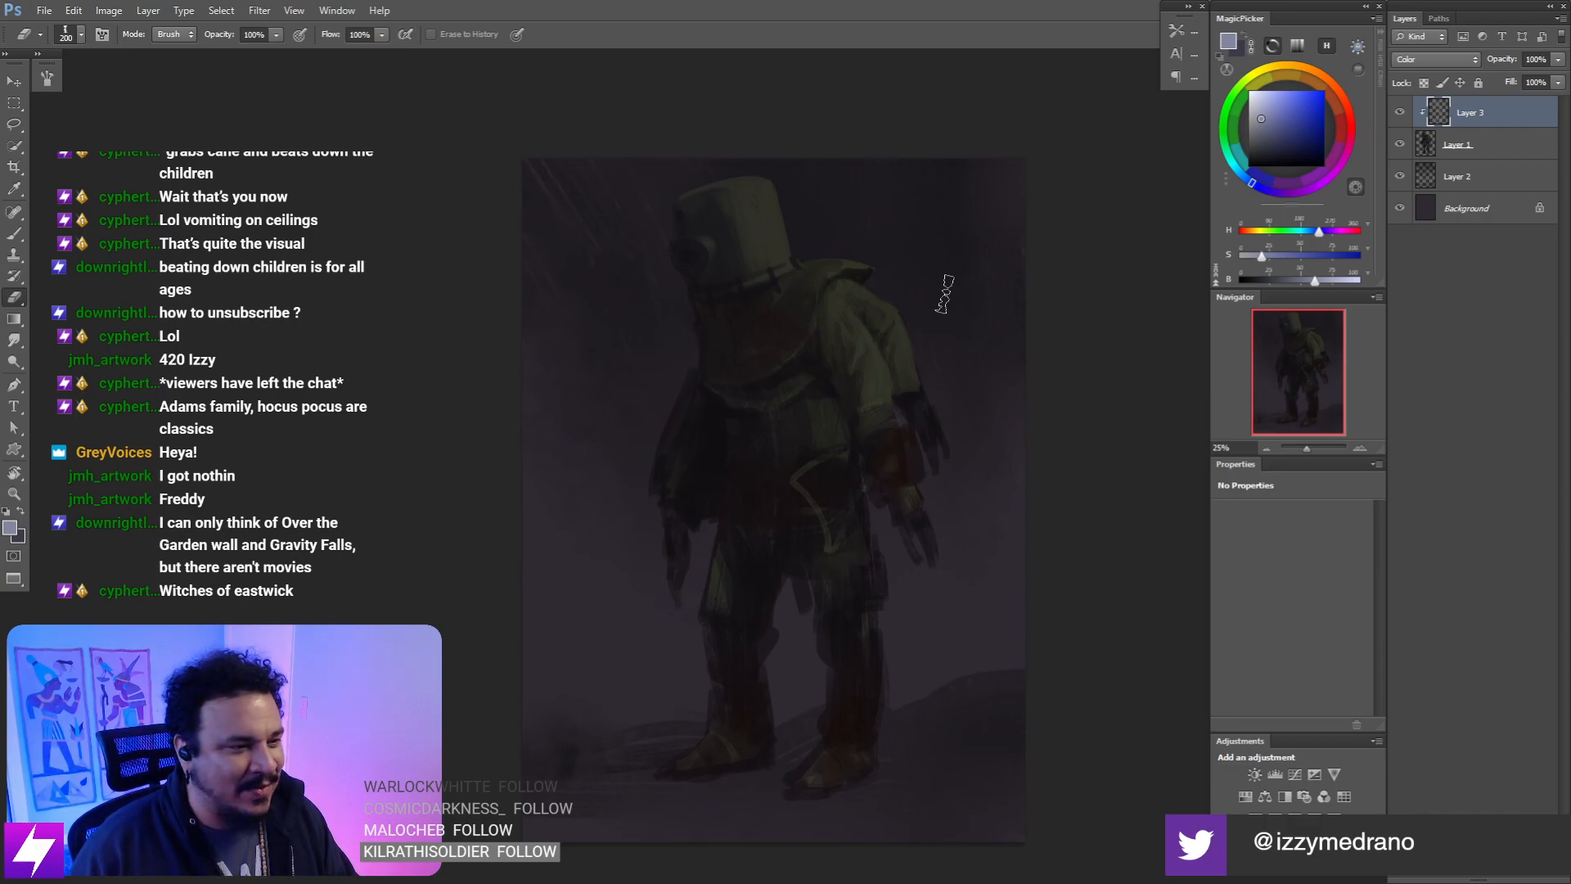
key("ctrl+minus")
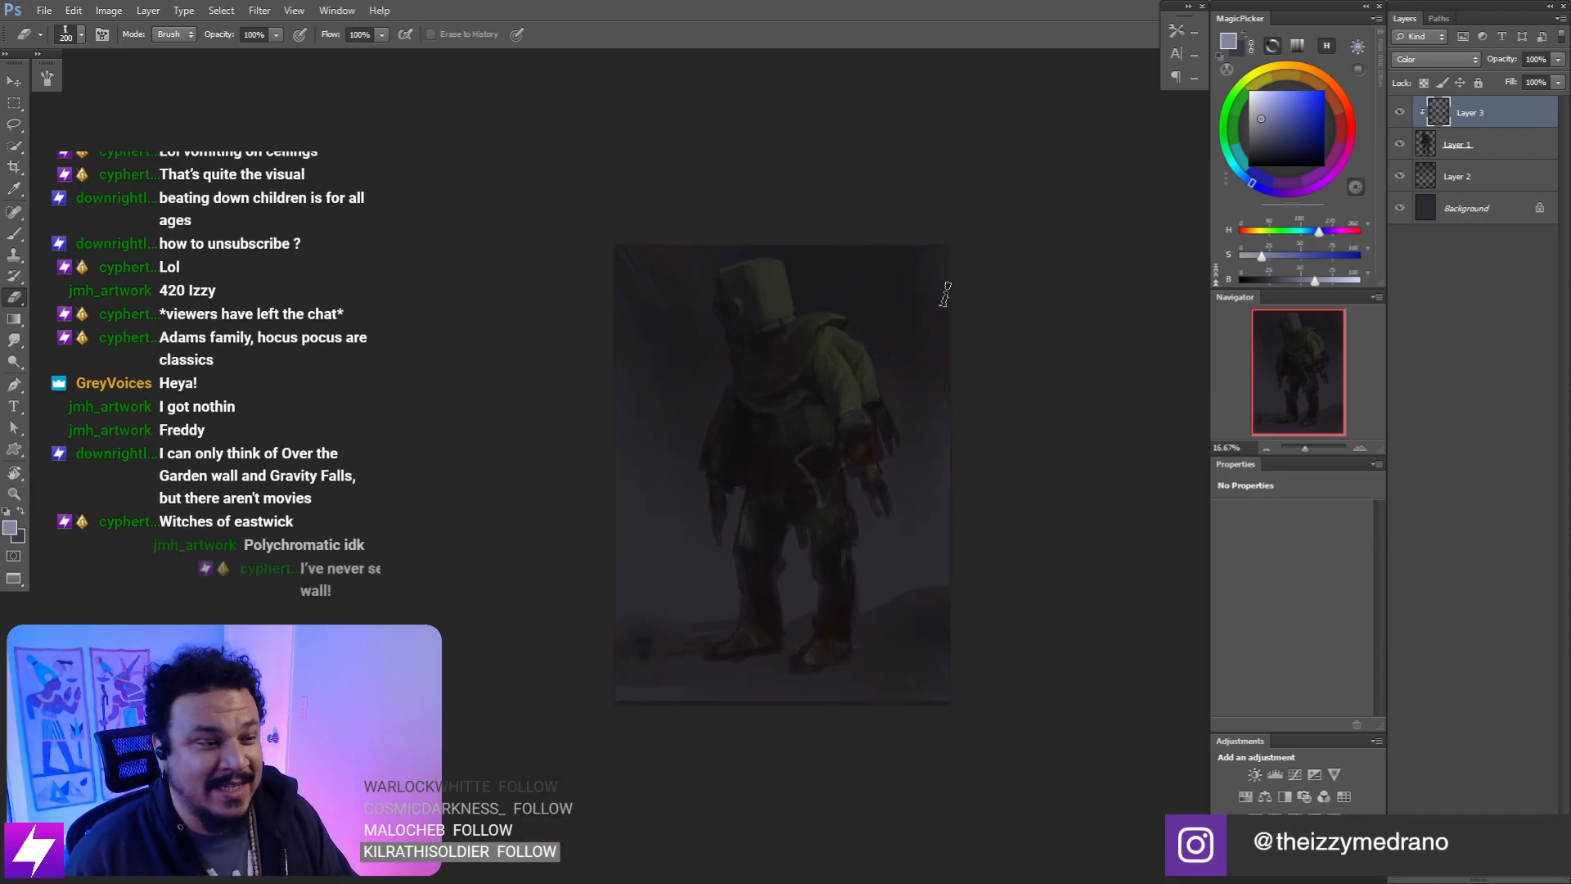
key("ctrl+plus")
key("ctrl+shift+h")
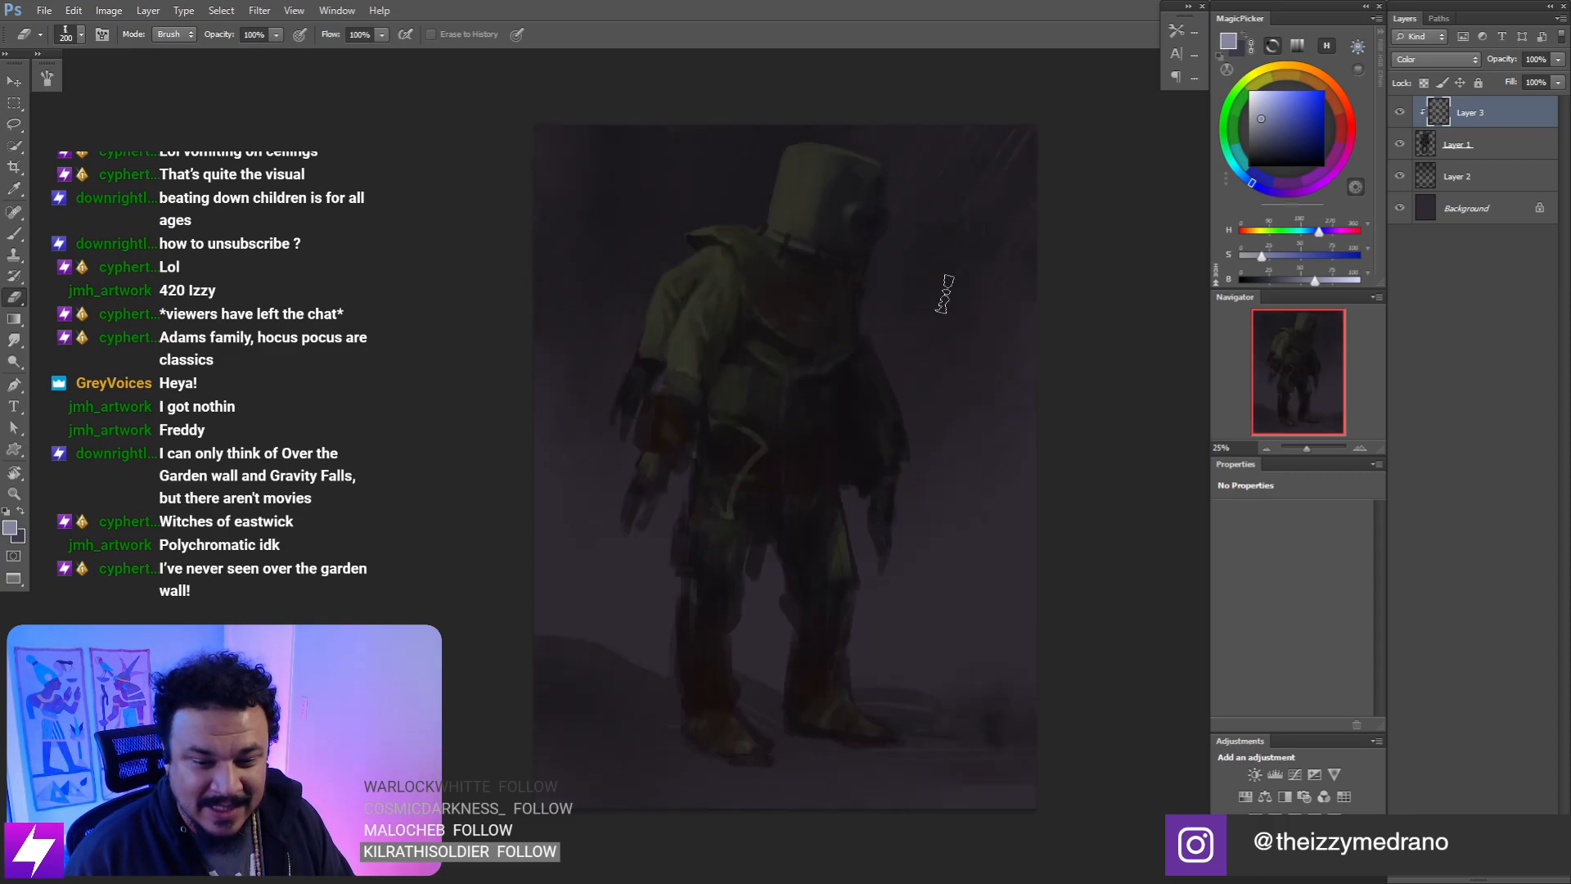
left_click_drag(1107, 526, 999, 631)
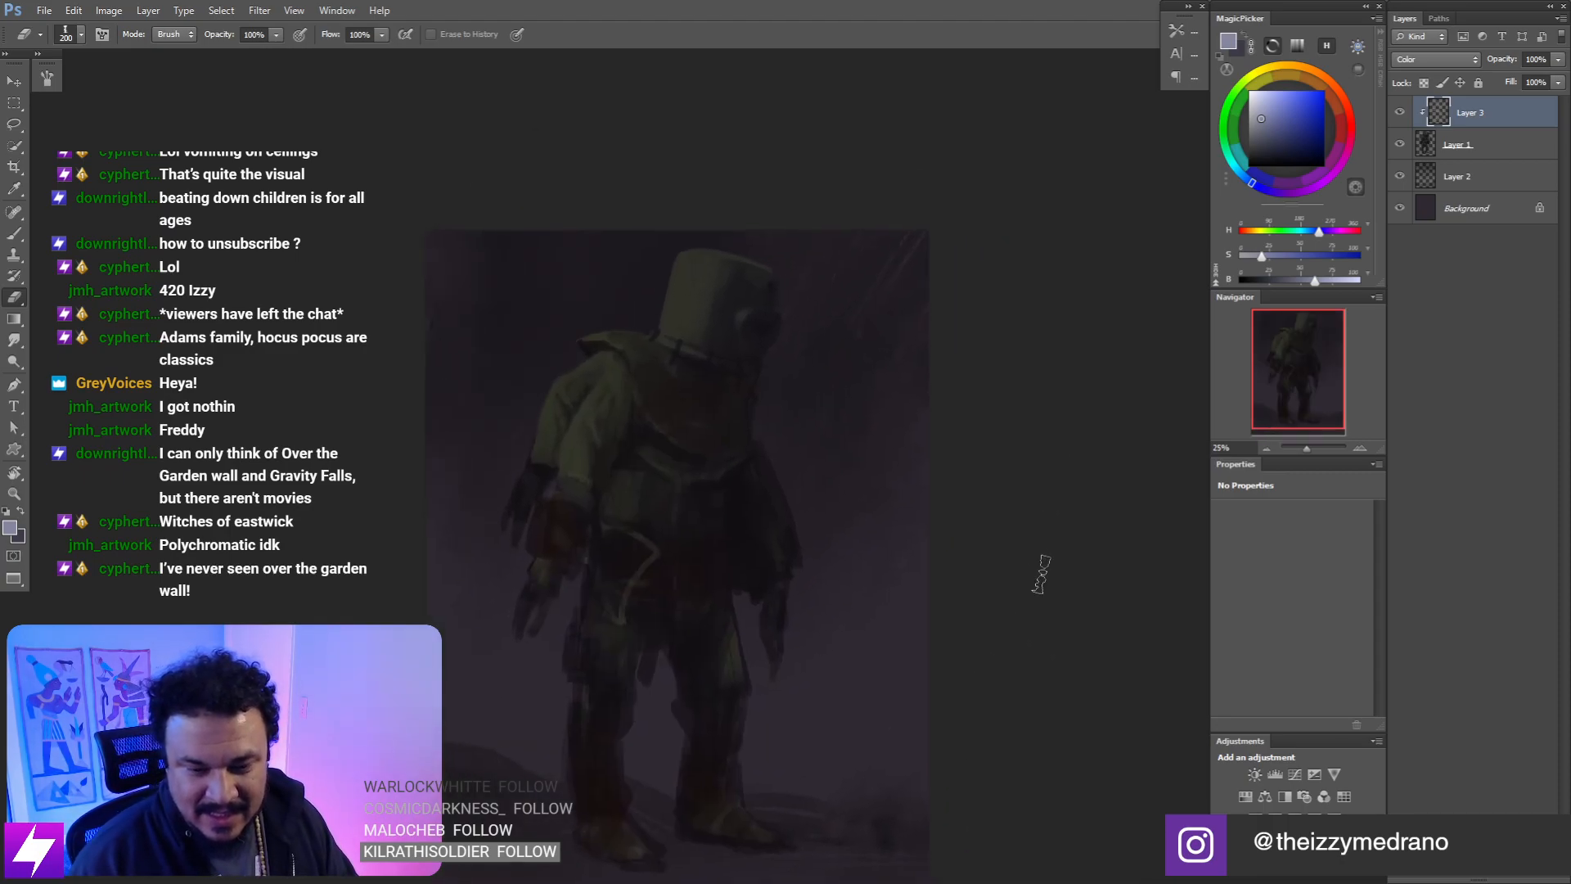
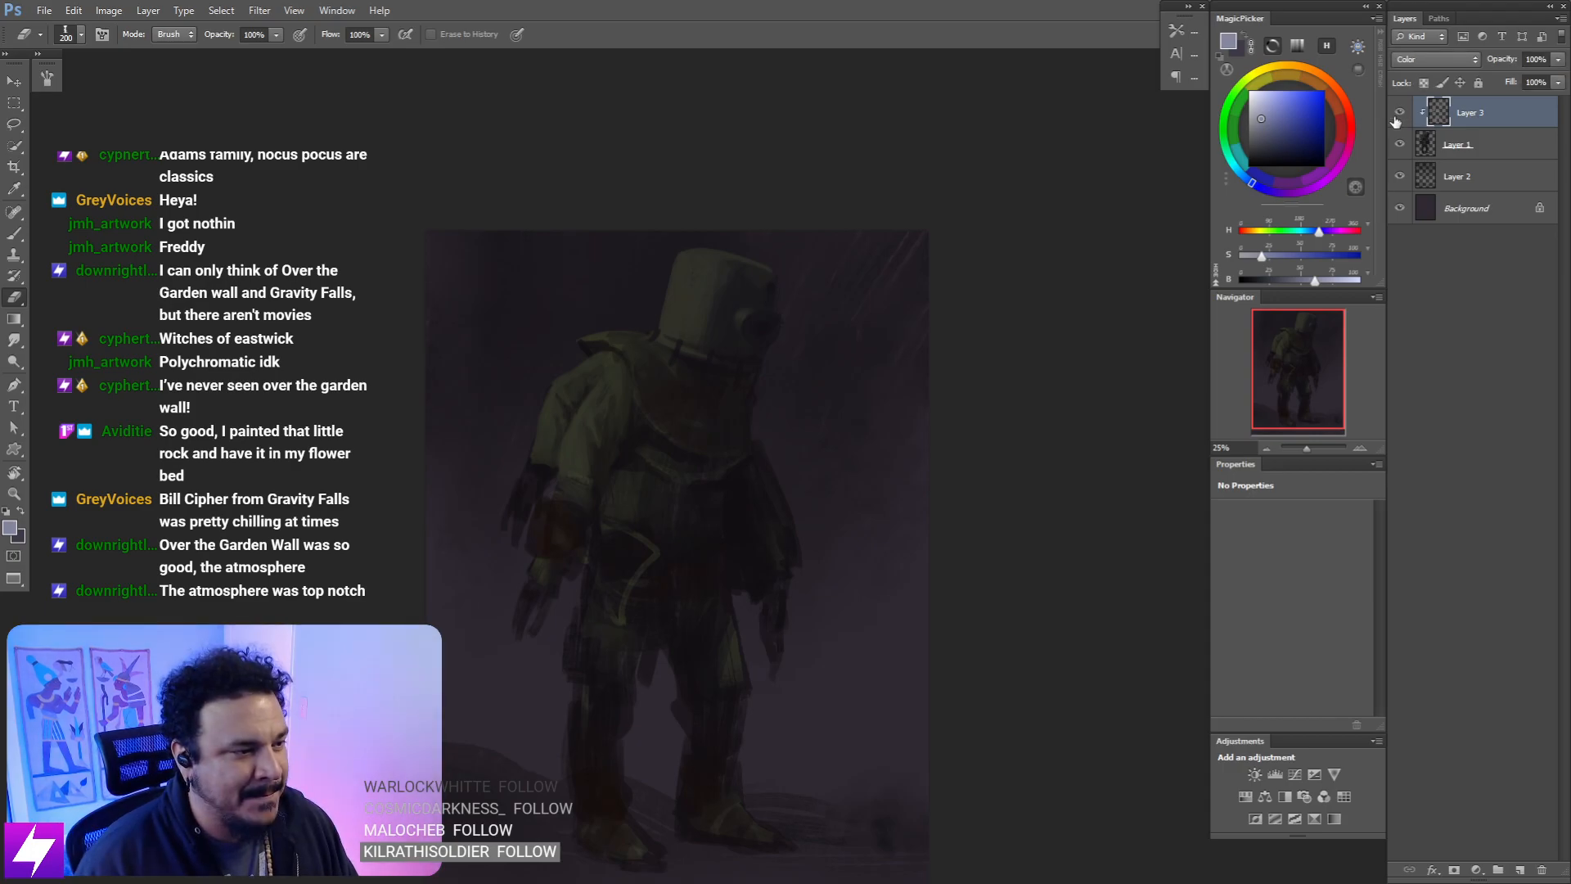
- Tint the rear glove behind the near forearm with the muted blue Brush at 200 px
left_click_drag(659, 547, 725, 518)
key("b")
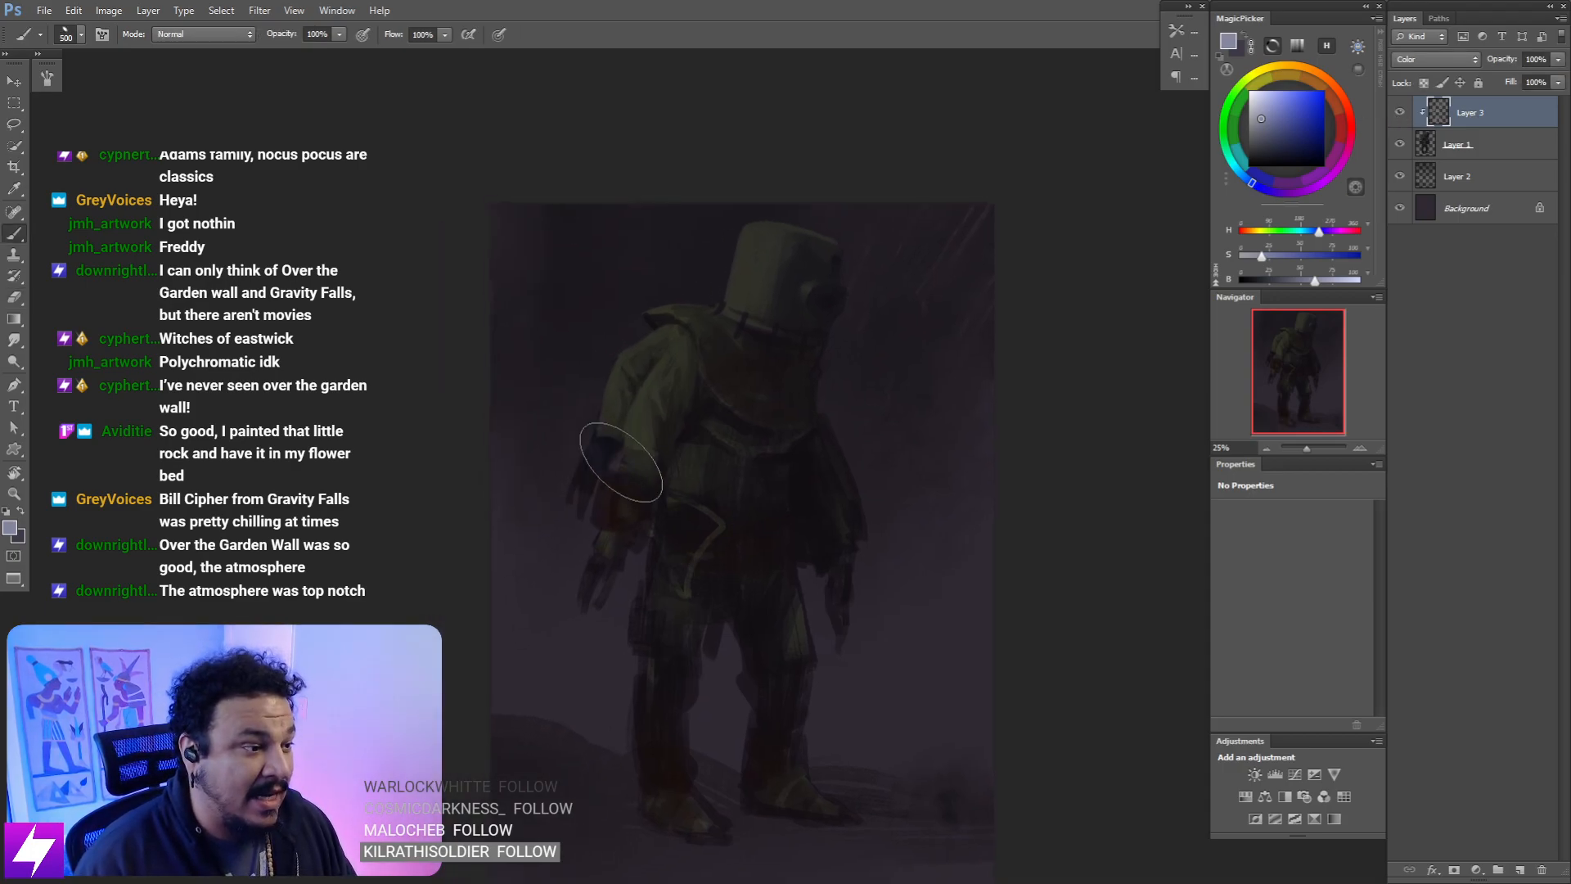
key("[")
key("[")
key("[")
mouse_move(587, 481)
left_mouse_down()
mouse_move(589, 459)
mouse_move(587, 494)
left_mouse_up()
- Tint the far leg with the muted blue at 400 px and select the Smudge tool at 900 px for blending
left_click_drag(779, 573, 766, 545)
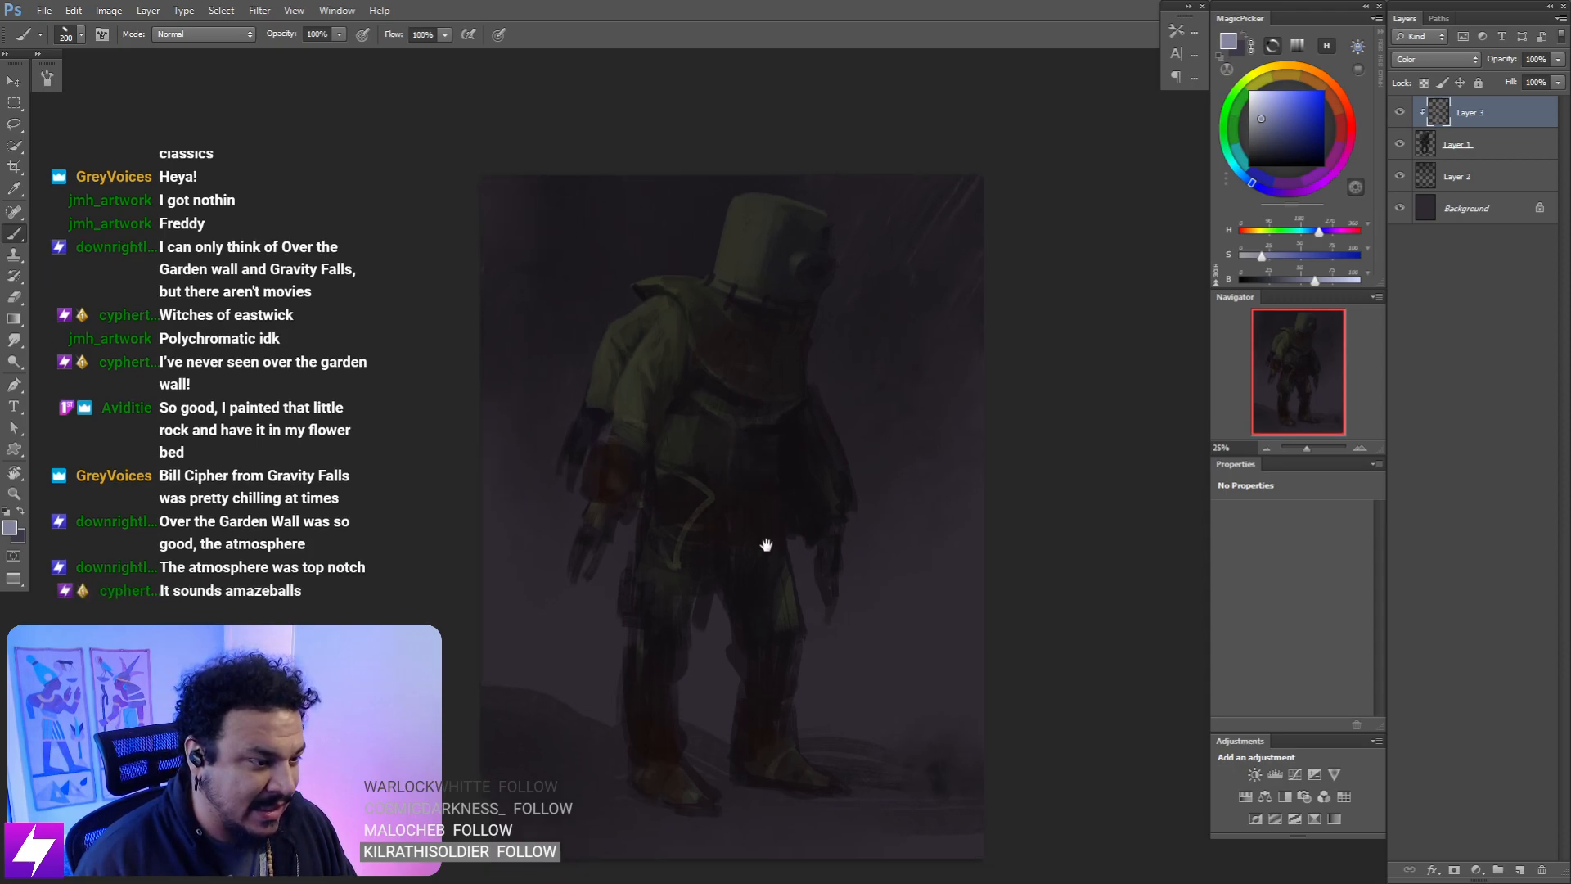
key("bracketright")
key("bracketright")
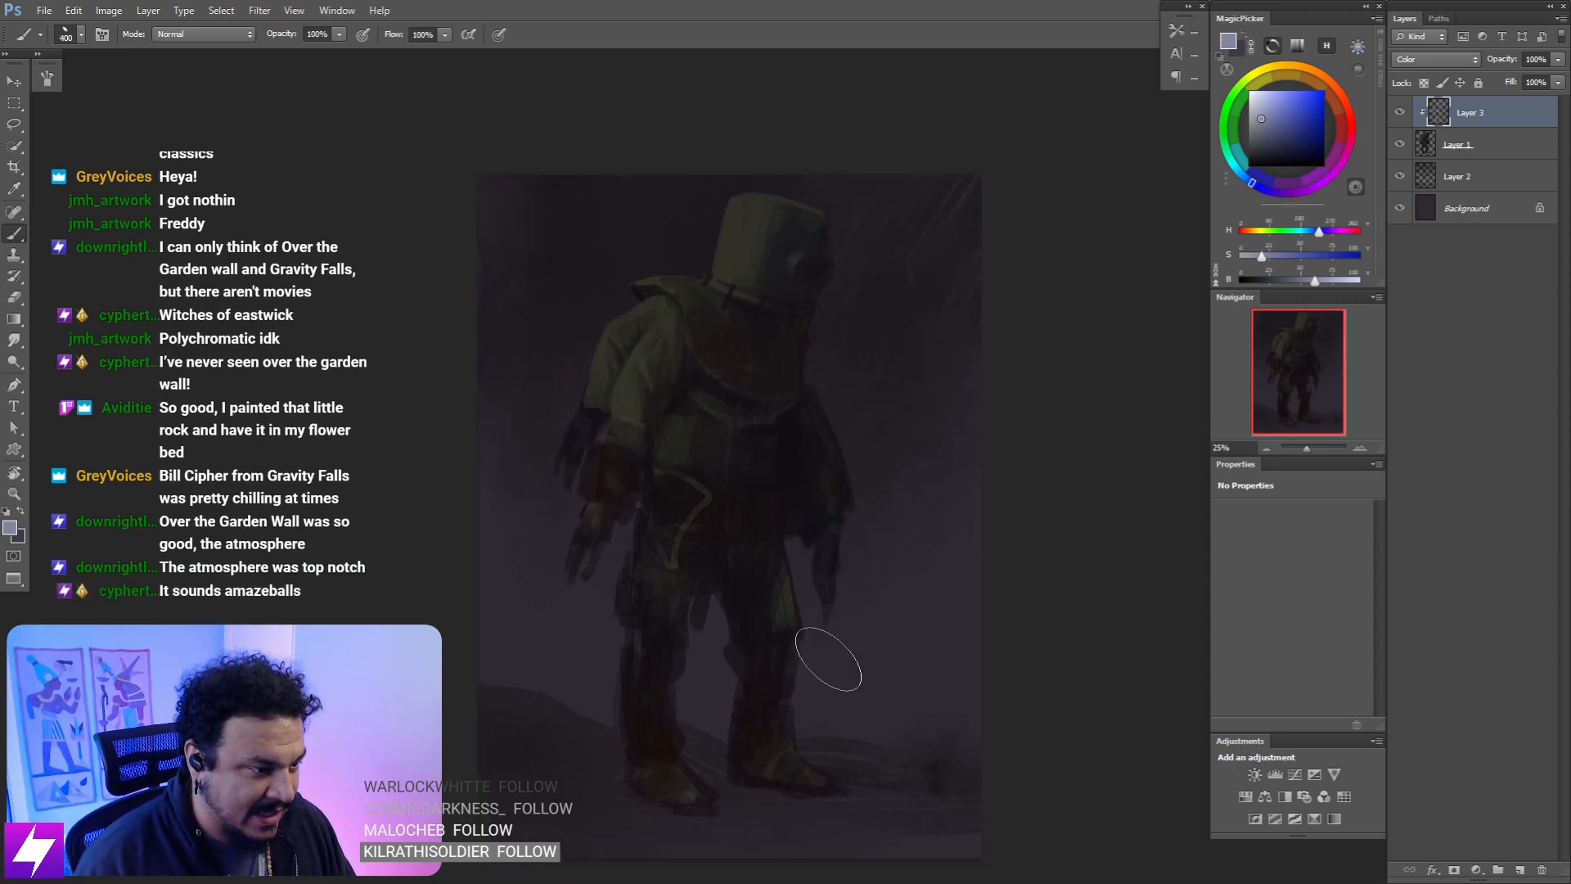
left_click_drag(806, 692, 806, 695)
key("r")
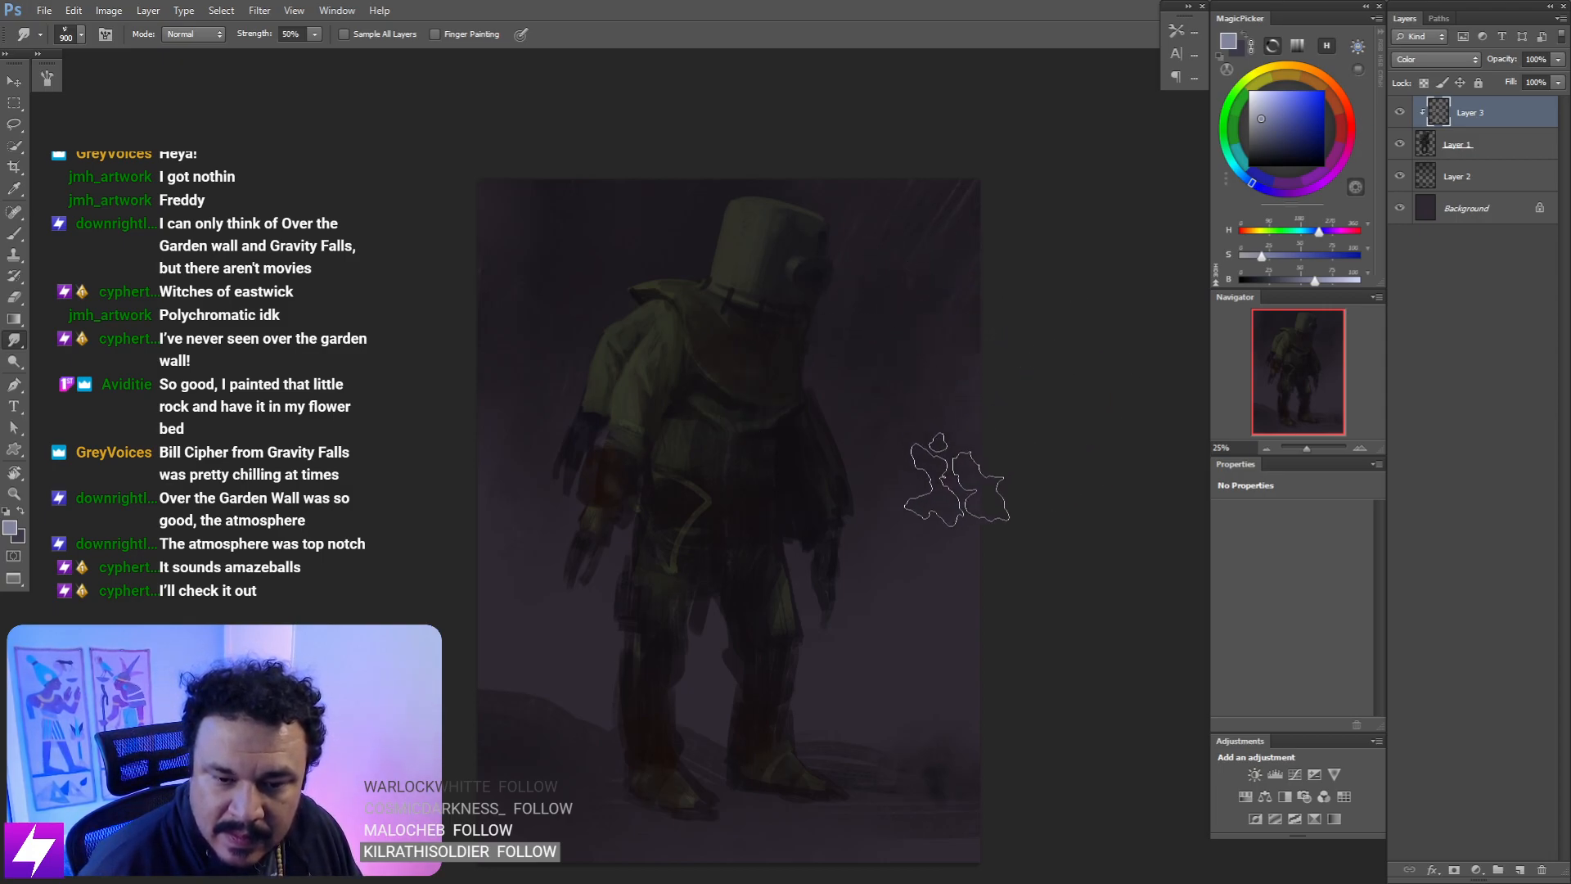
mouse_move(970, 518)
left_mouse_down()
mouse_move(908, 502)
mouse_move(988, 526)
mouse_move(974, 554)
mouse_move(971, 530)
mouse_move(945, 529)
mouse_move(917, 594)
left_mouse_up()
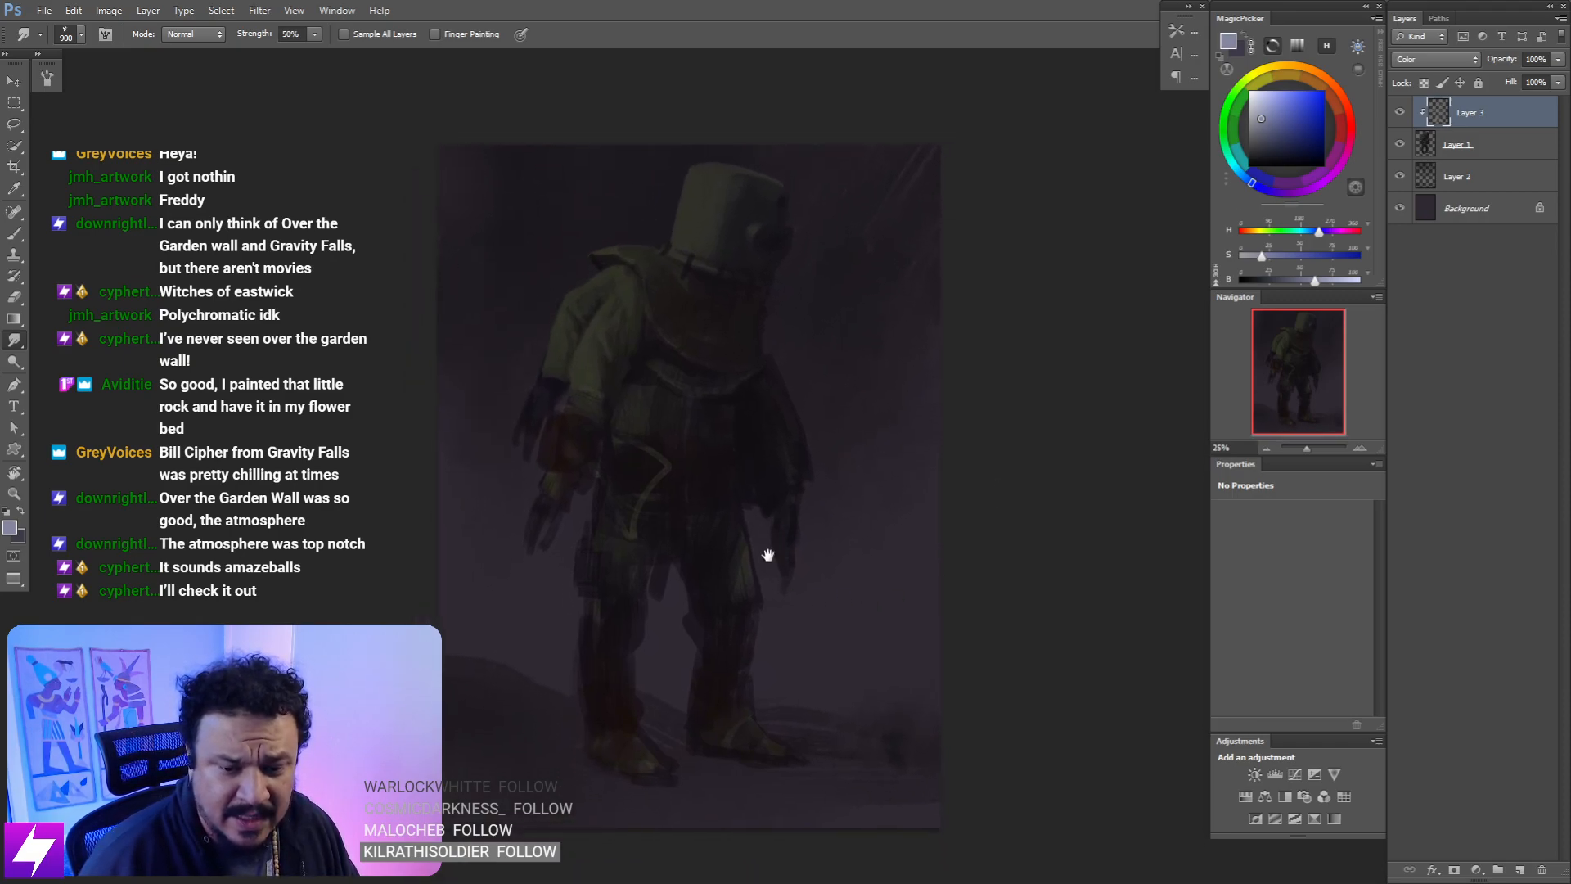
mouse_move(747, 554)
left_mouse_down()
mouse_move(759, 544)
mouse_move(735, 581)
left_mouse_up()
- Flip the canvas horizontally and compare the figure with the tint layer, Layer 3, hidden and shown
key("ctrl+plus")
left_click_drag(705, 491, 758, 473)
left_click_drag(683, 468, 730, 462)
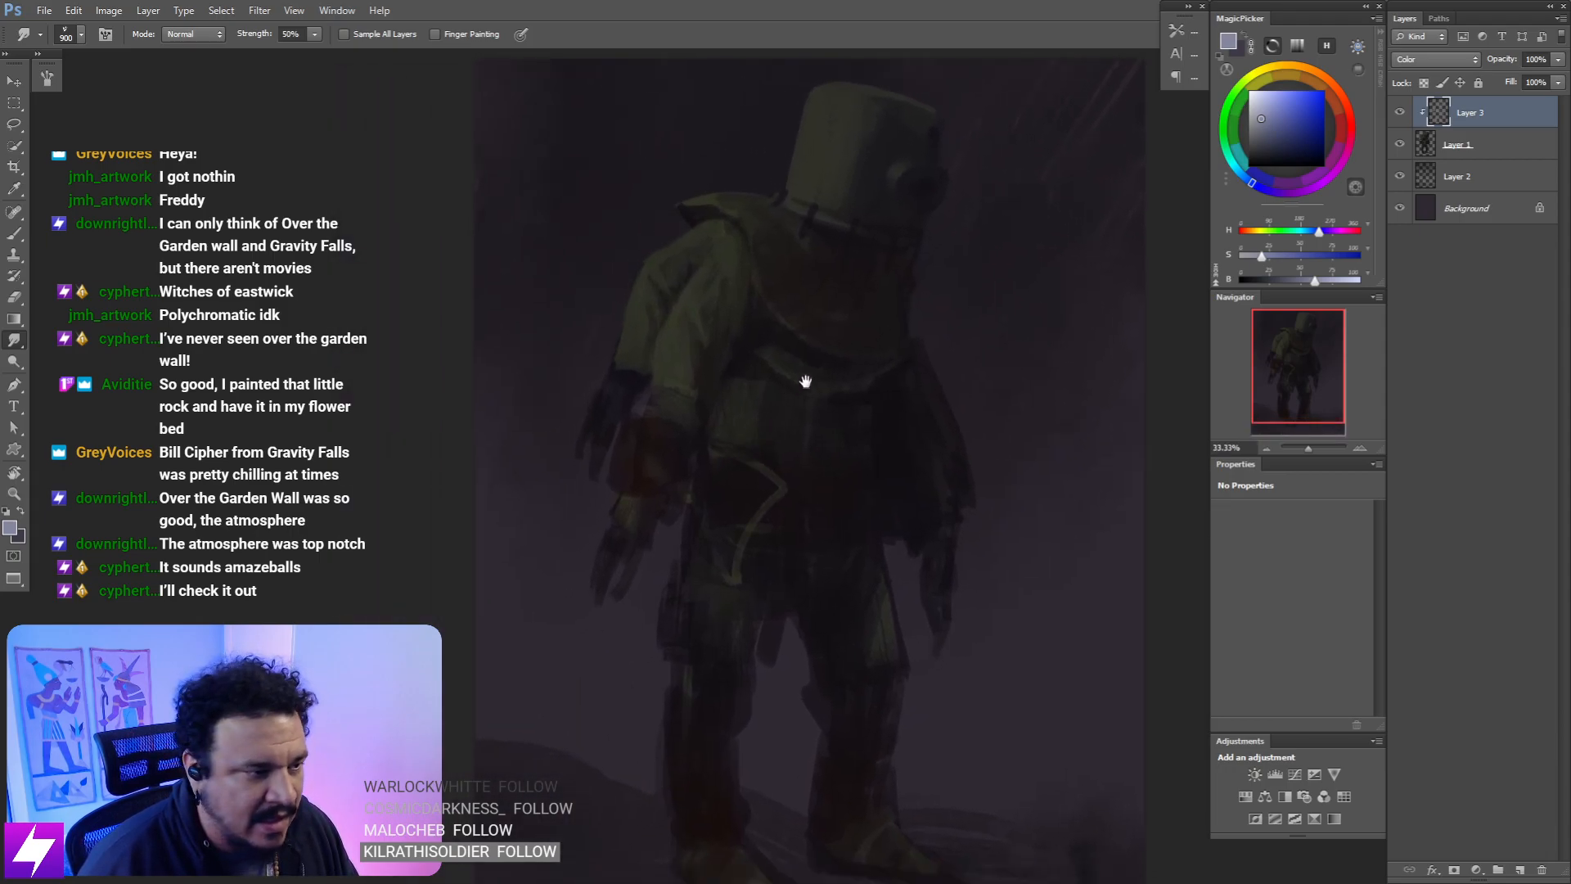
left_click_drag(806, 382, 647, 403)
key("ctrl+minus")
key("ctrl+shift+h")
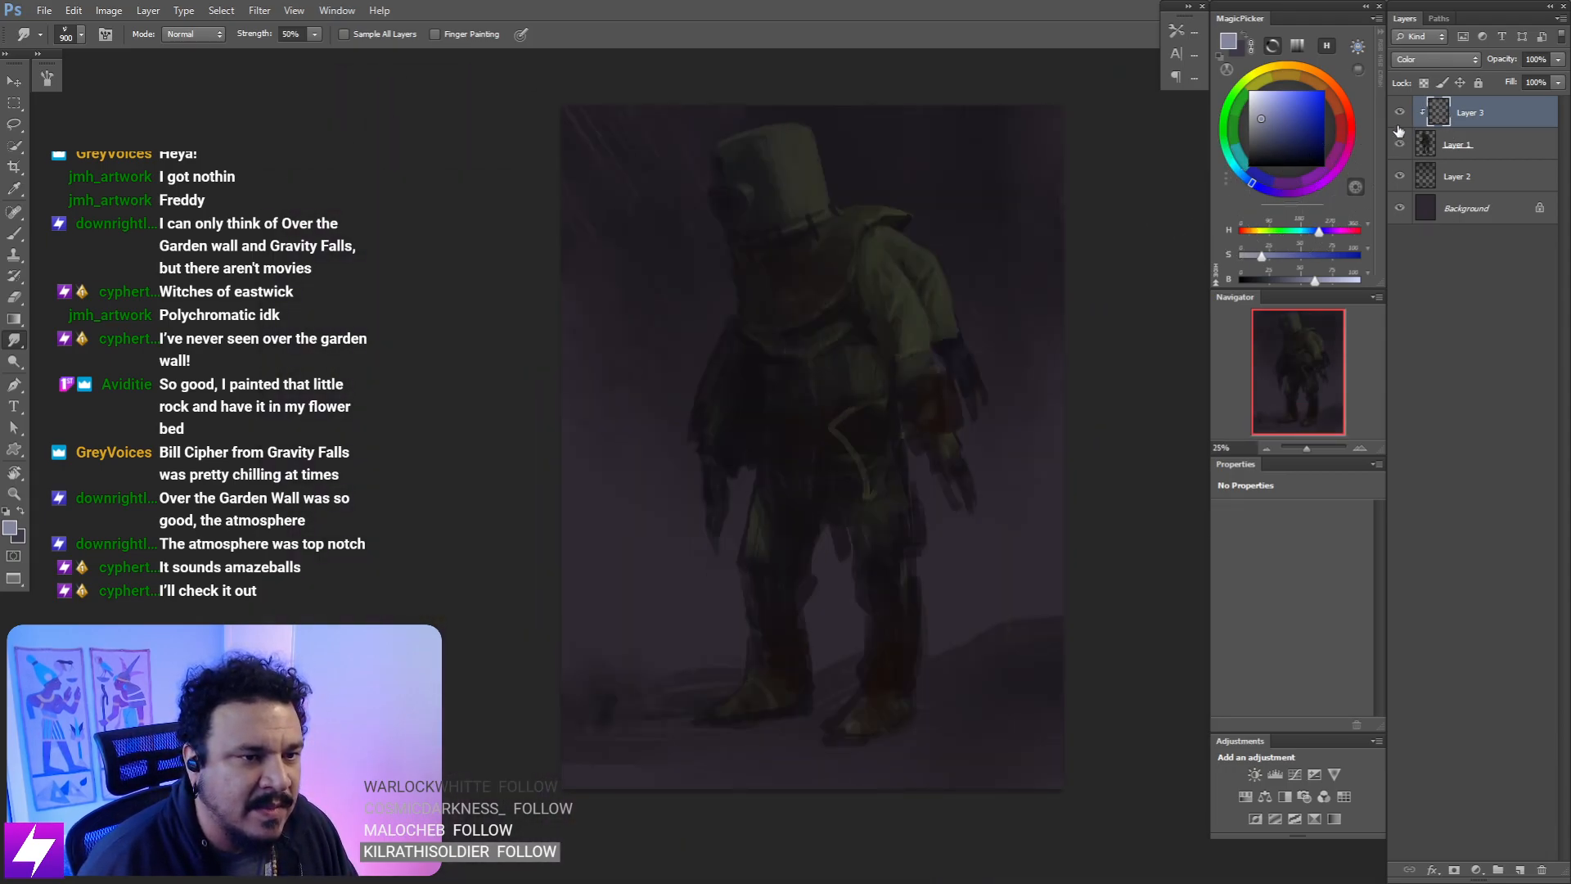
left_click(1400, 117)
left_click(1401, 117)
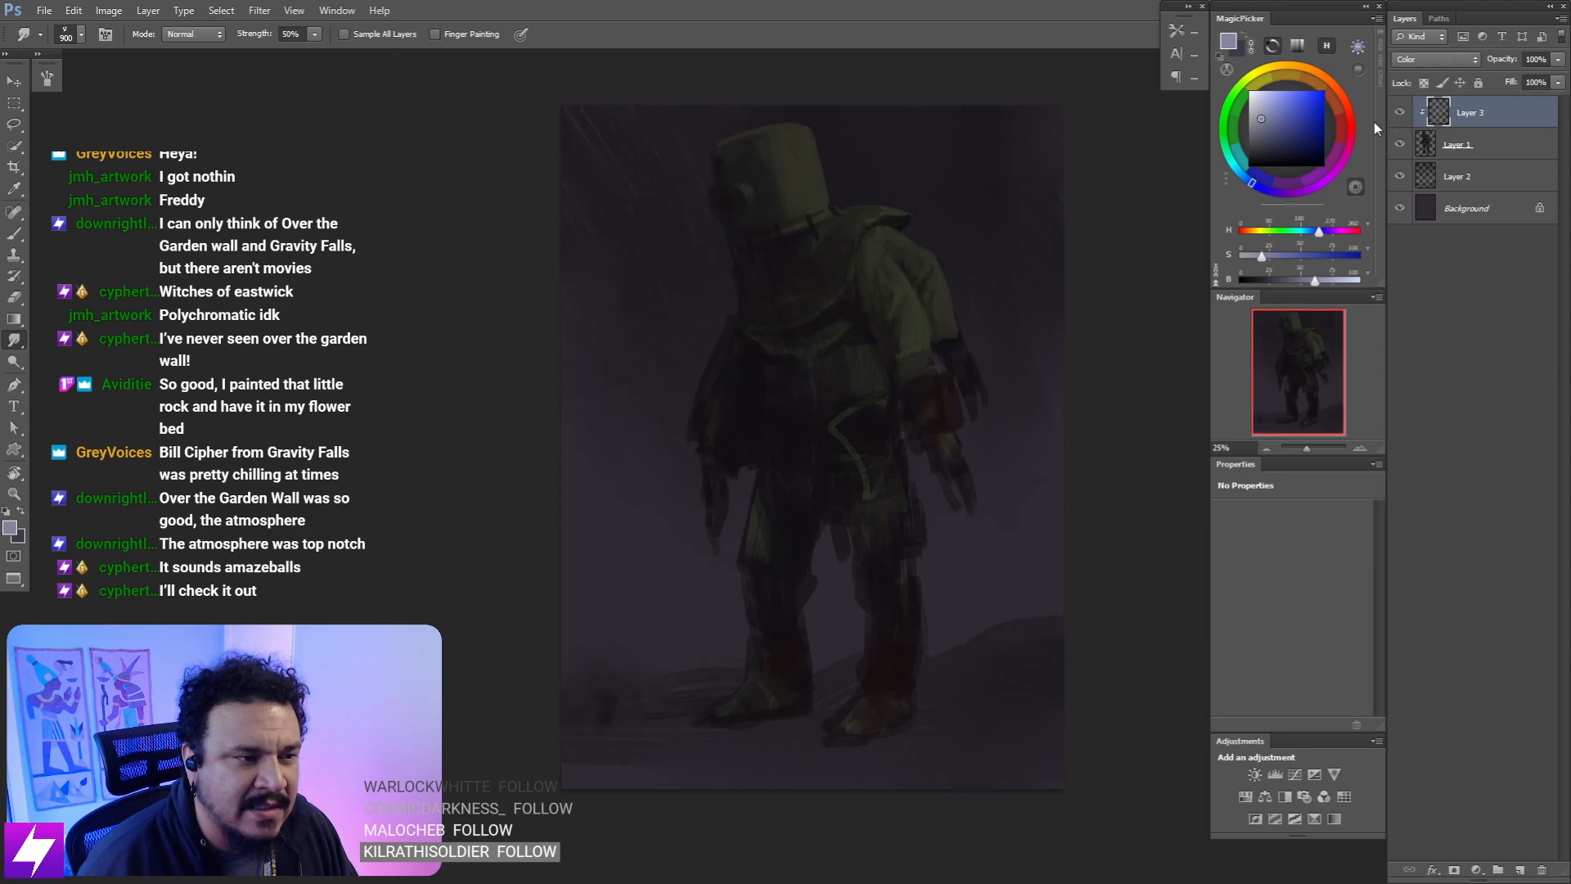
- Sample the dark purple of the background and tint the near sleeve with it, reducing the Brush from 400 to 250 px
left_click_drag(1010, 340, 968, 375)
key("b")
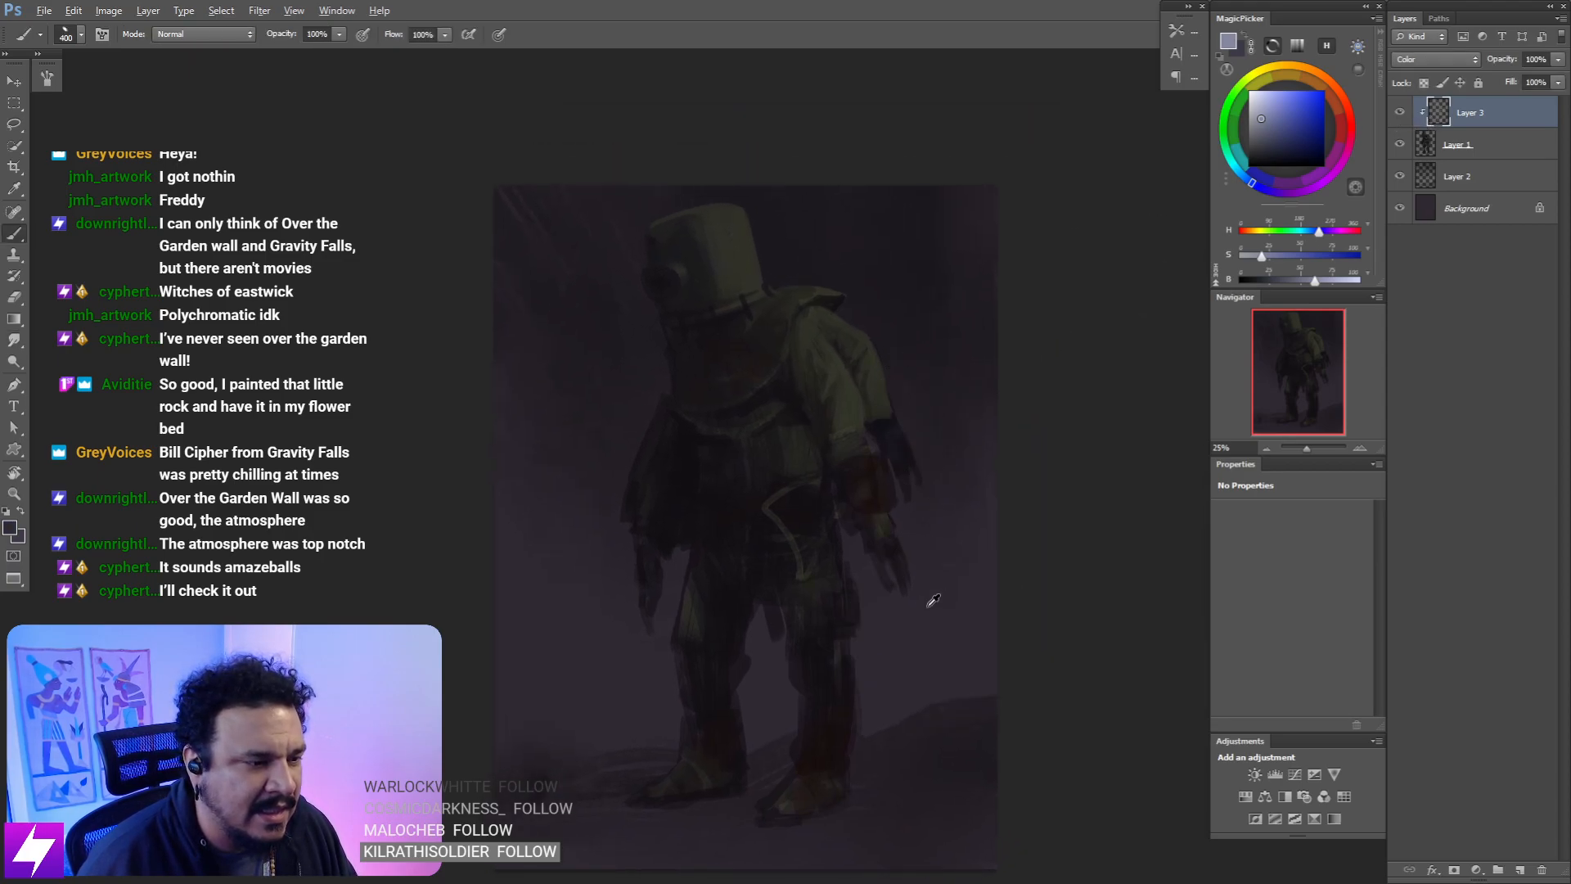
left_click(933, 600, "alt")
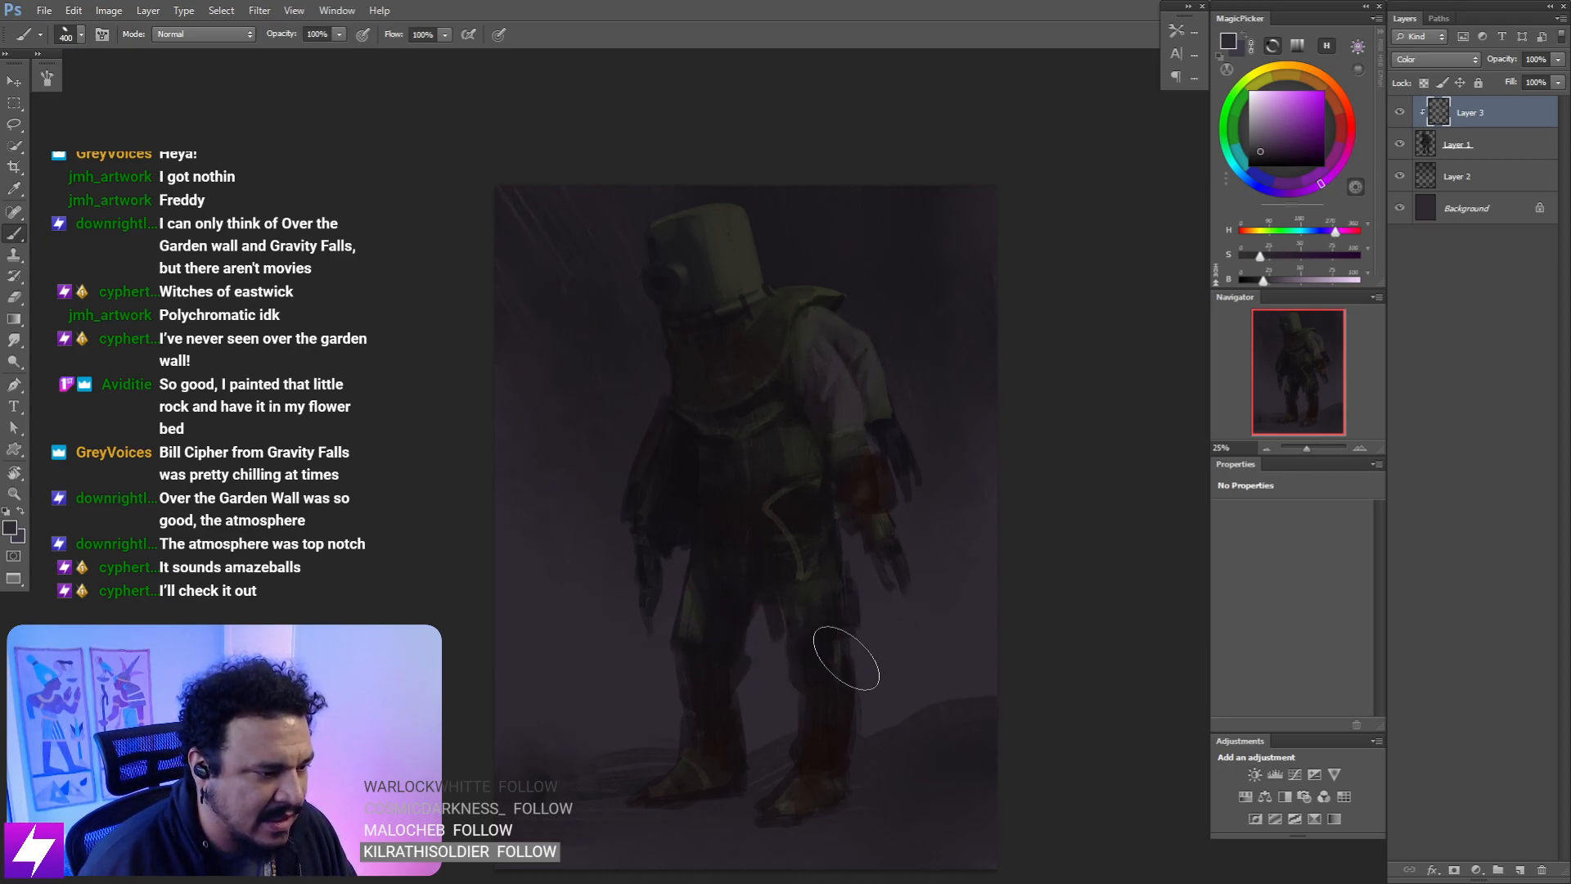
key("bracketleft")
key("bracketleft")
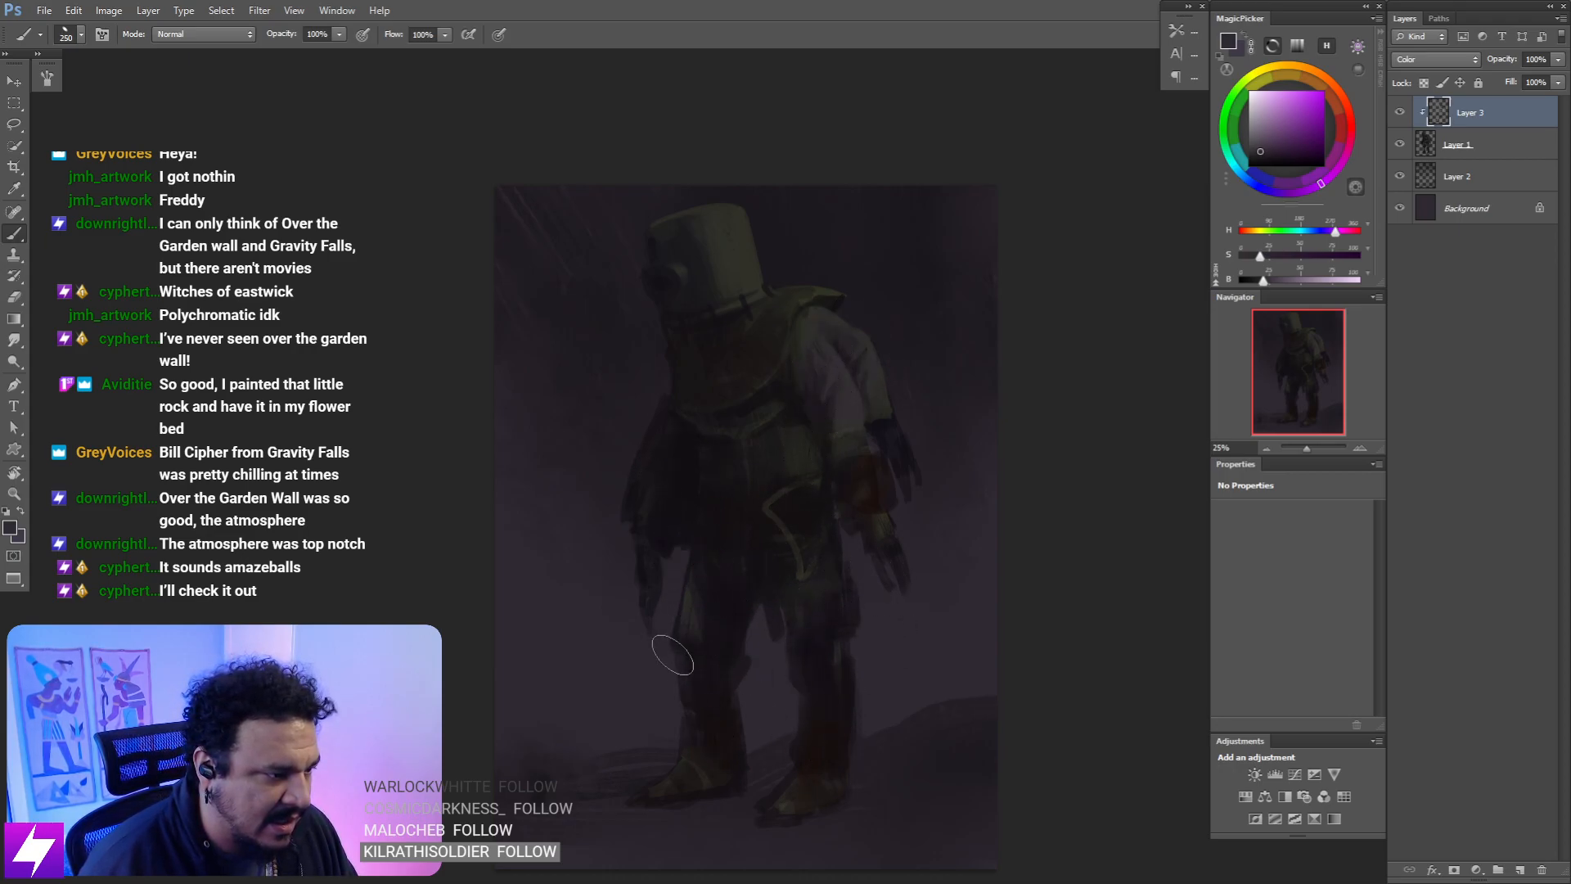
- Flip the canvas horizontally and refine the dark purple tint around the sleeve, cuff and torso at 200 and 150 px
left_click_drag(822, 437, 936, 352)
key("ctrl+minus")
key("ctrl+shift+h")
key("ctrl+plus")
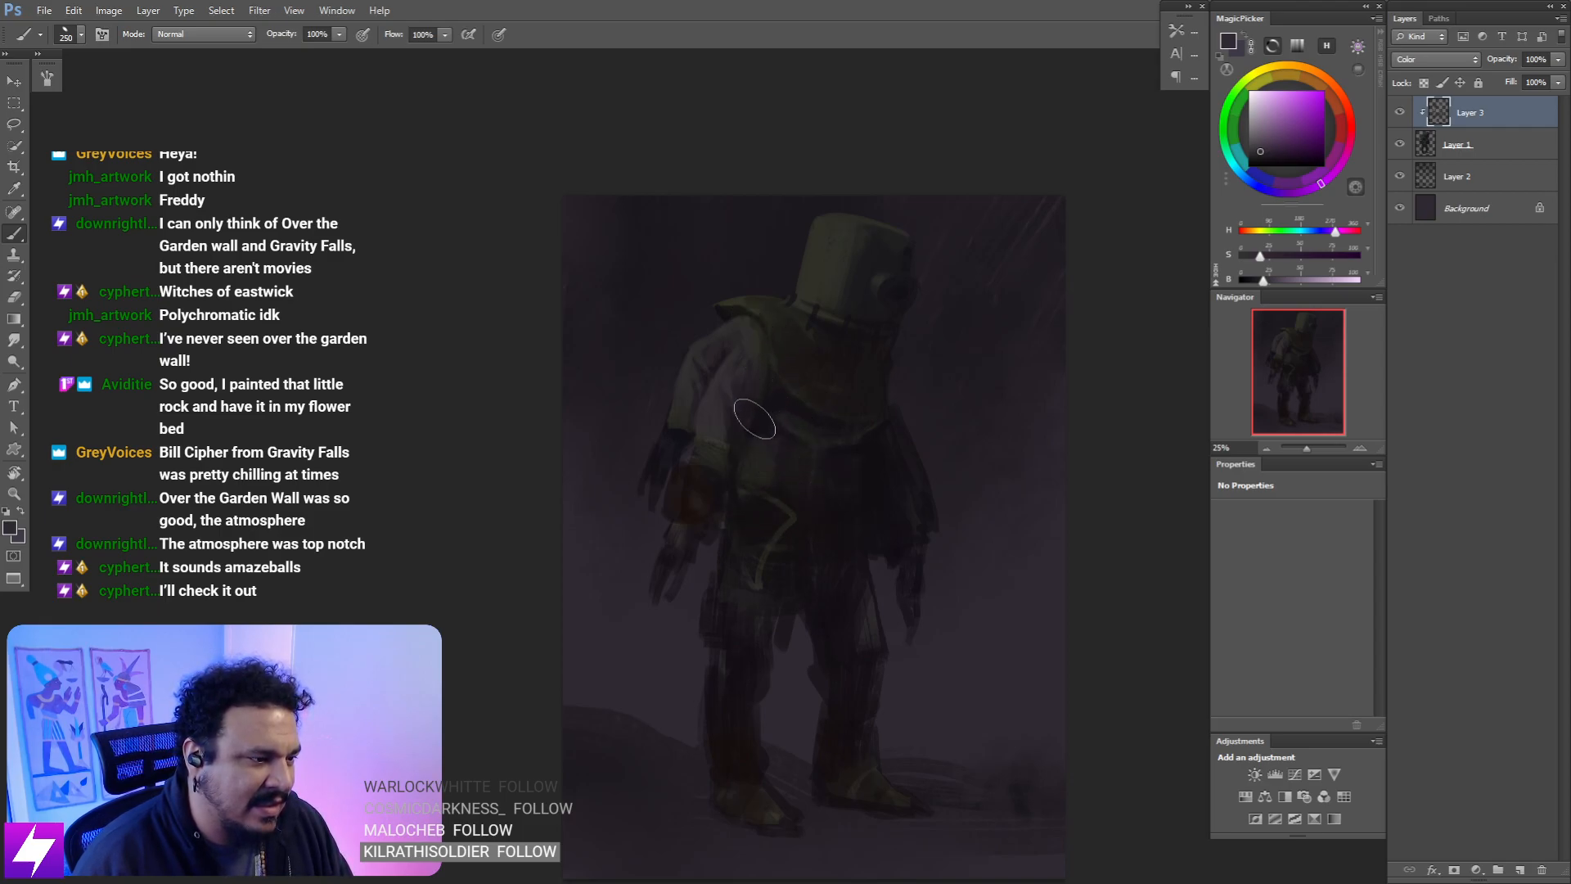
key("bracketleft")
key("bracketleft")
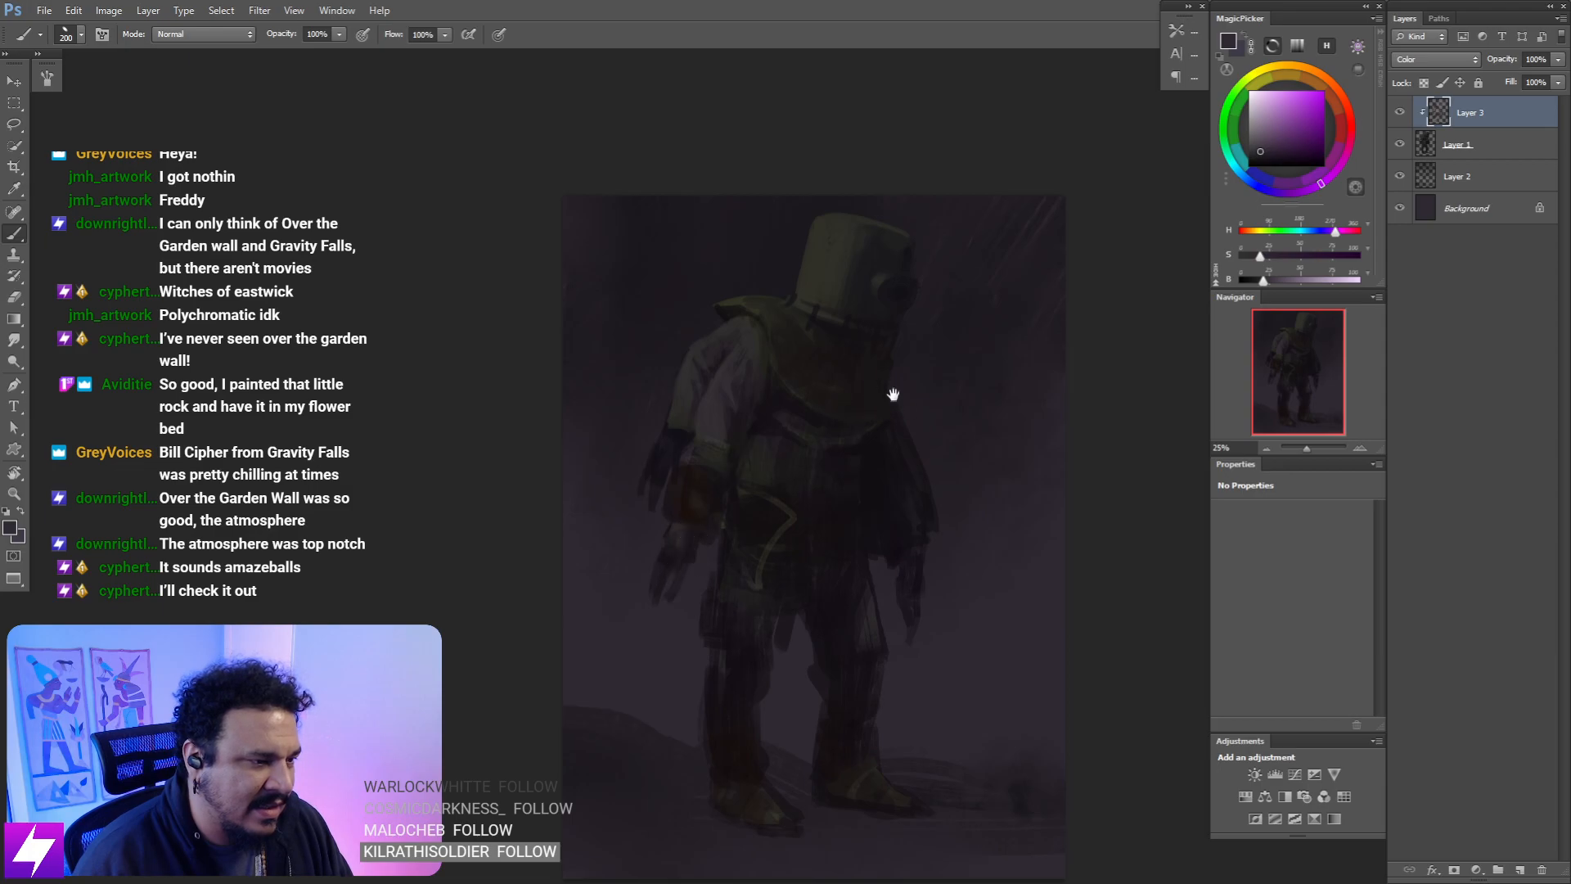
left_click_drag(893, 395, 831, 431)
key("bracketleft")
key("bracketleft")
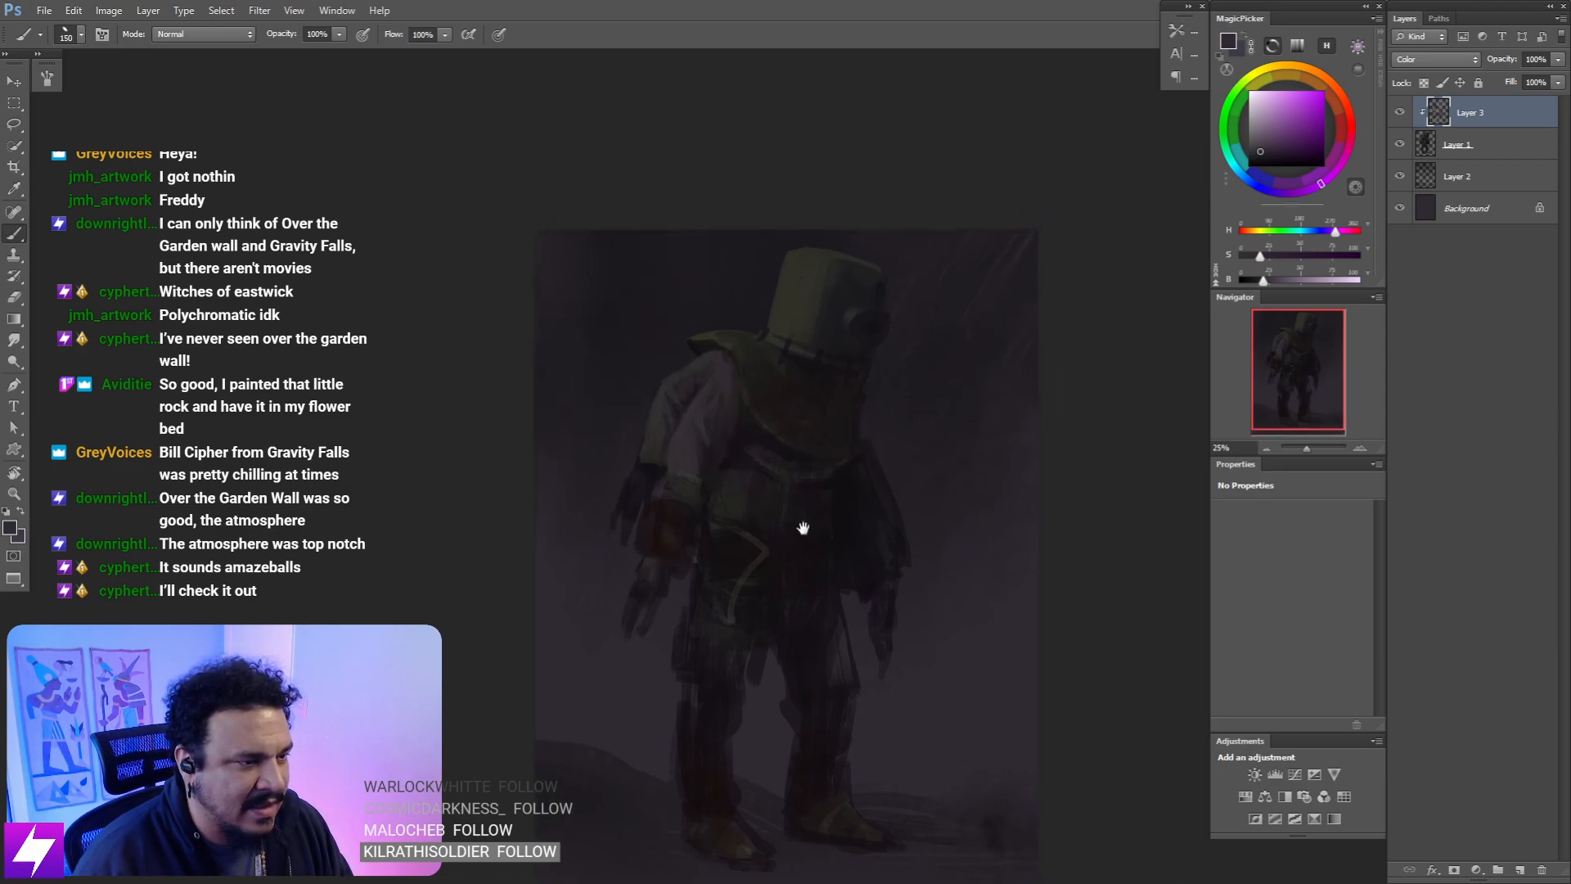
left_click_drag(803, 528, 792, 525)
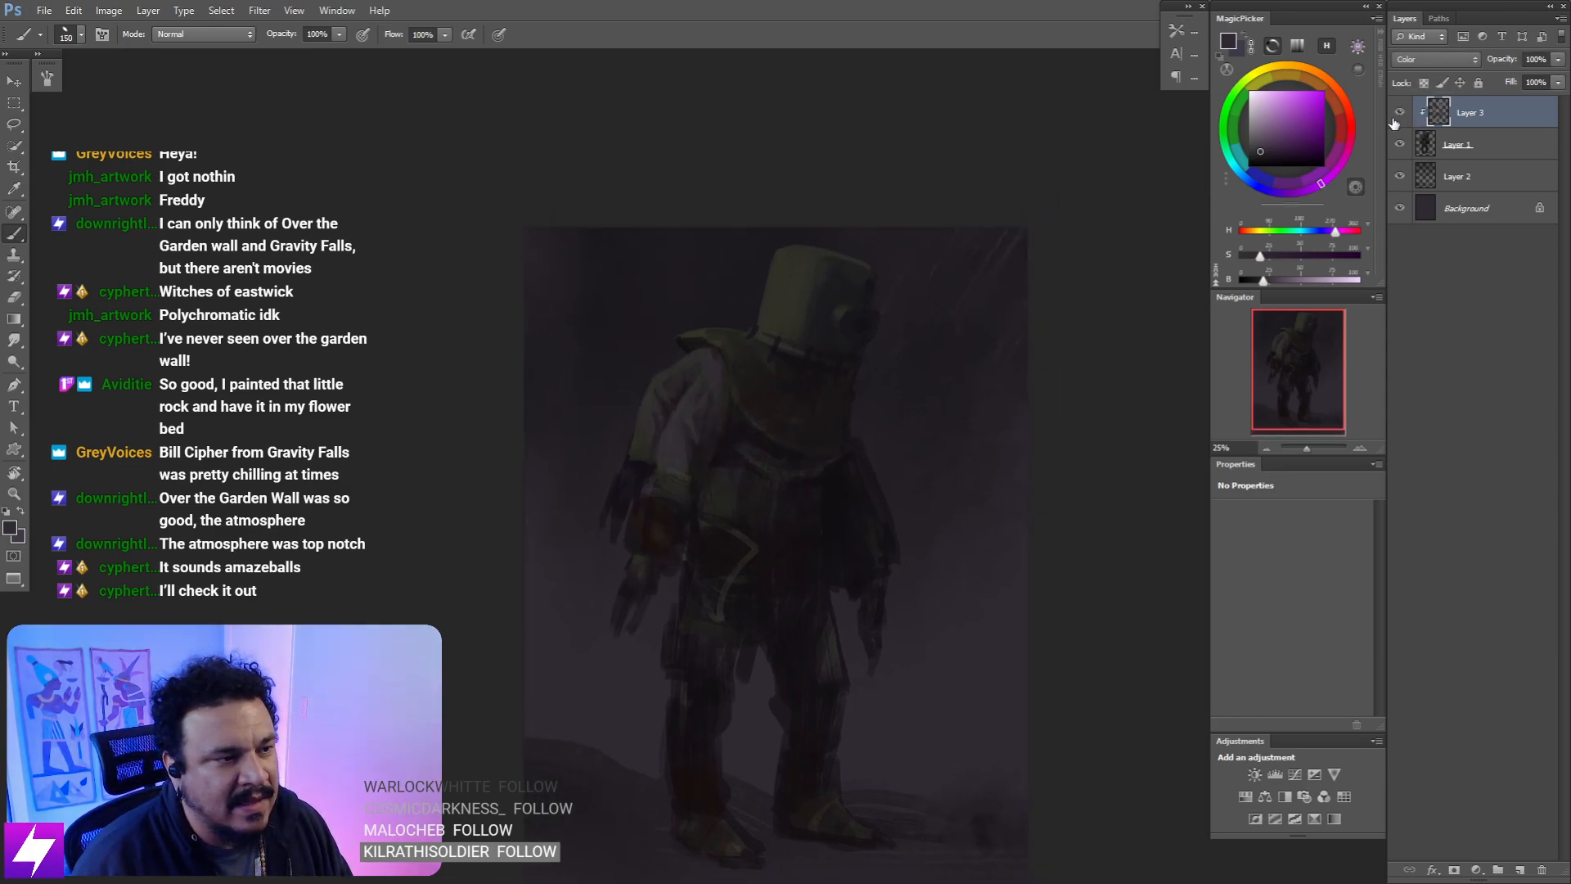
- Add a new Normal layer above the clipped Color layer and check the figure by toggling its visibility
key("ctrl+shift+alt+n")
key("ctrl+plus")
mouse_move(823, 402)
left_mouse_down()
mouse_move(808, 456)
mouse_move(842, 420)
left_mouse_up()
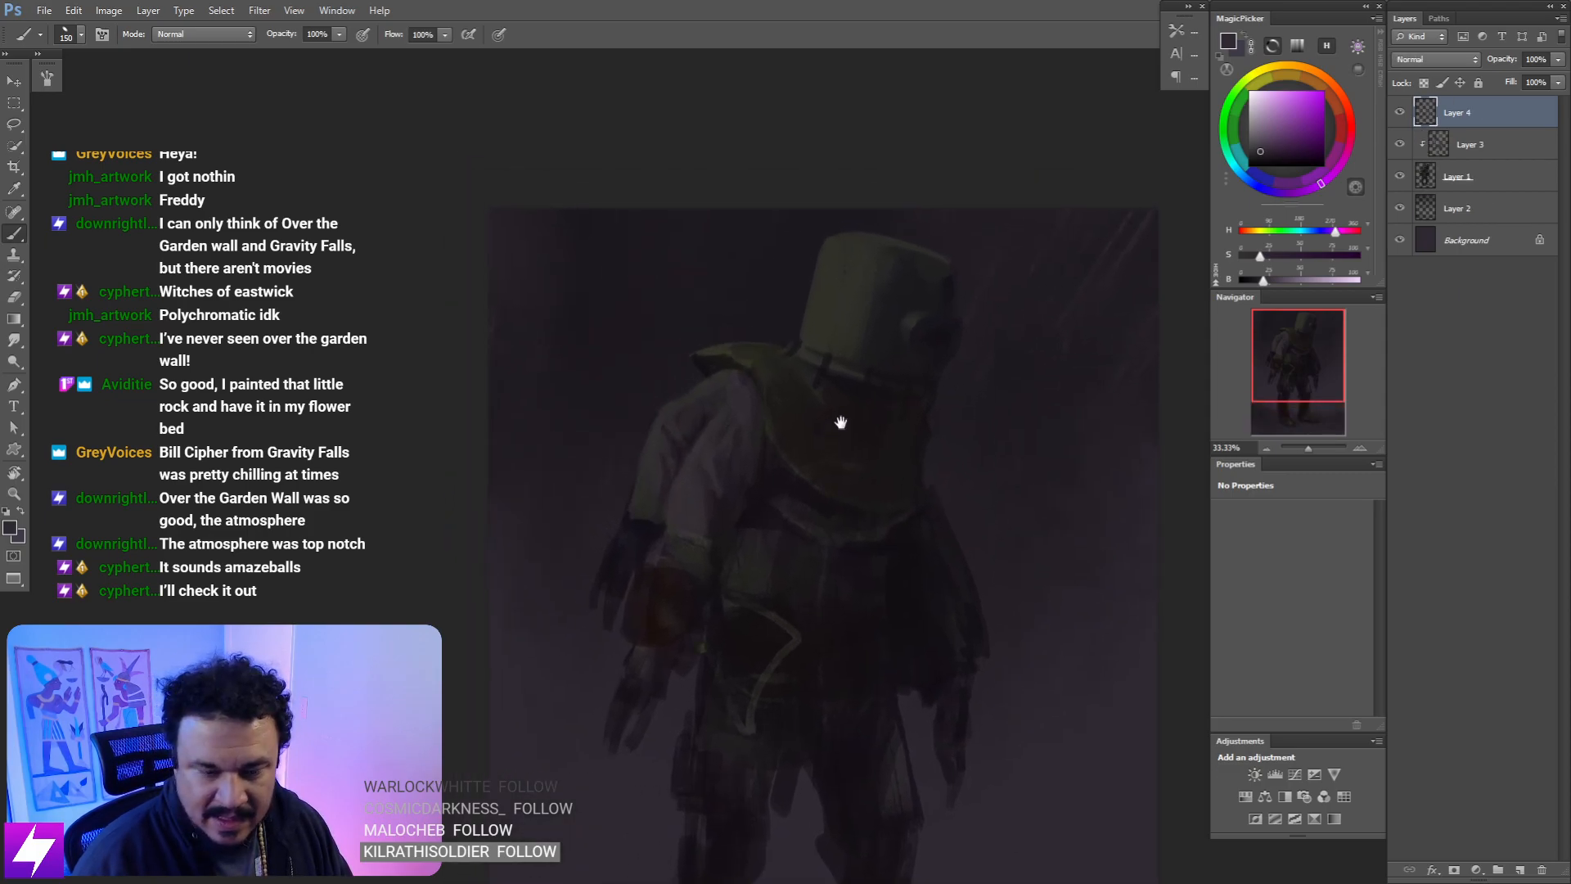
left_click(1401, 110)
left_click(1401, 115)
key("ctrl+minus")
left_click_drag(898, 493, 916, 516)
left_click_drag(875, 435, 888, 455)
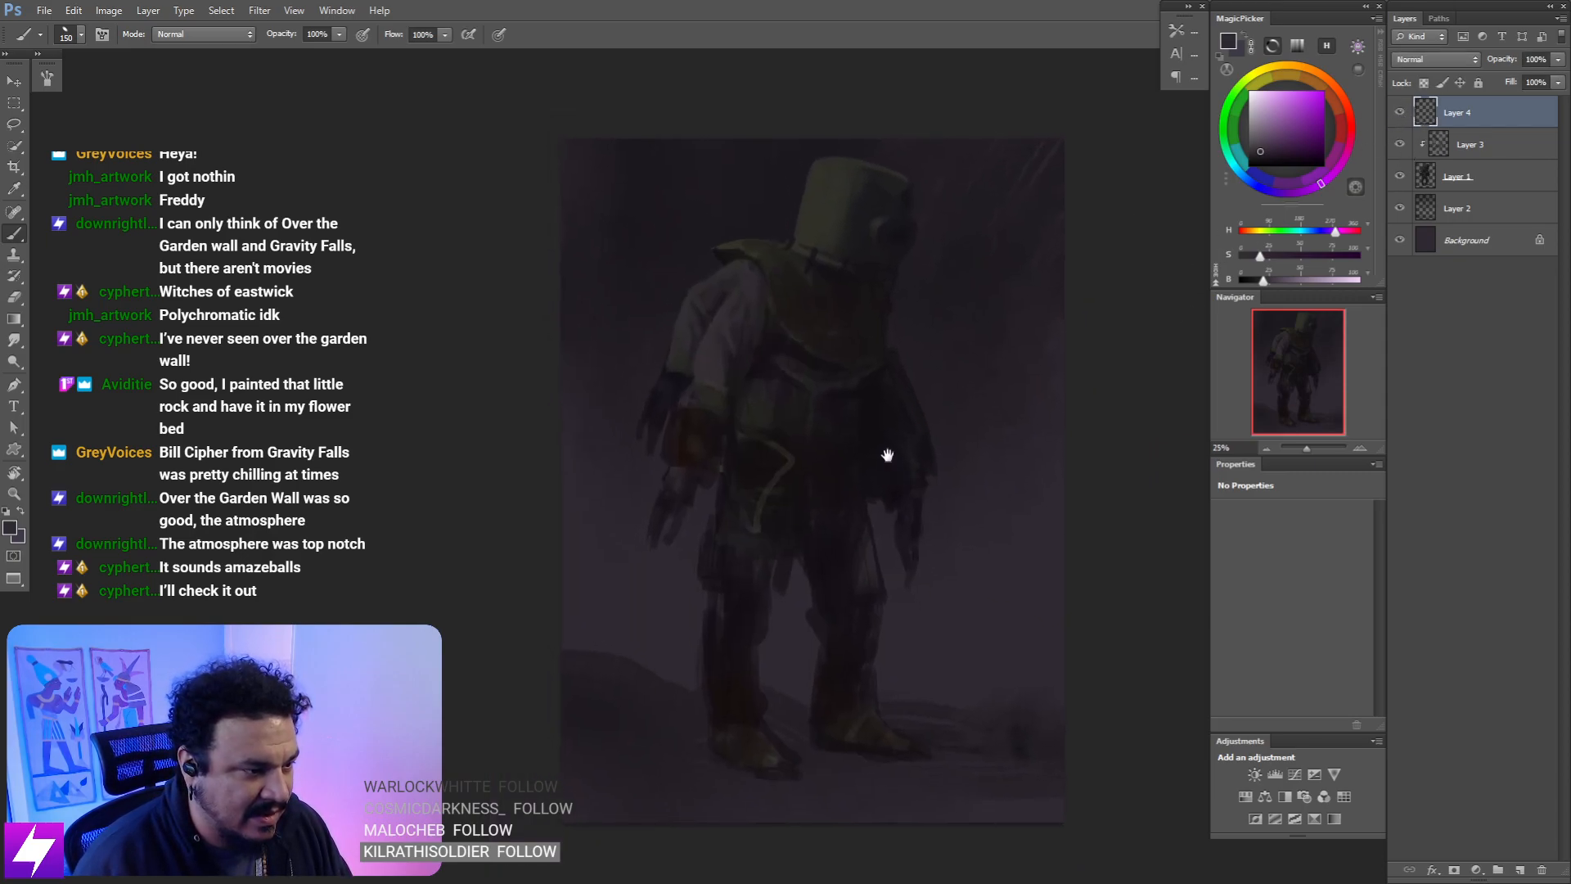
- Sample a near-black from the torso and paint over the near leg with the Brush at 70 px
key("ctrl+plus")
mouse_move(876, 537)
left_mouse_down()
mouse_move(878, 499)
mouse_move(883, 525)
left_mouse_up()
left_click(915, 397, "alt")
left_click_drag(788, 598, 824, 513)
key("bracketleft")
key("bracketleft")
key("bracketleft")
key("bracketleft")
key("bracketleft")
key("bracketleft")
key("bracketleft")
key("bracketleft")
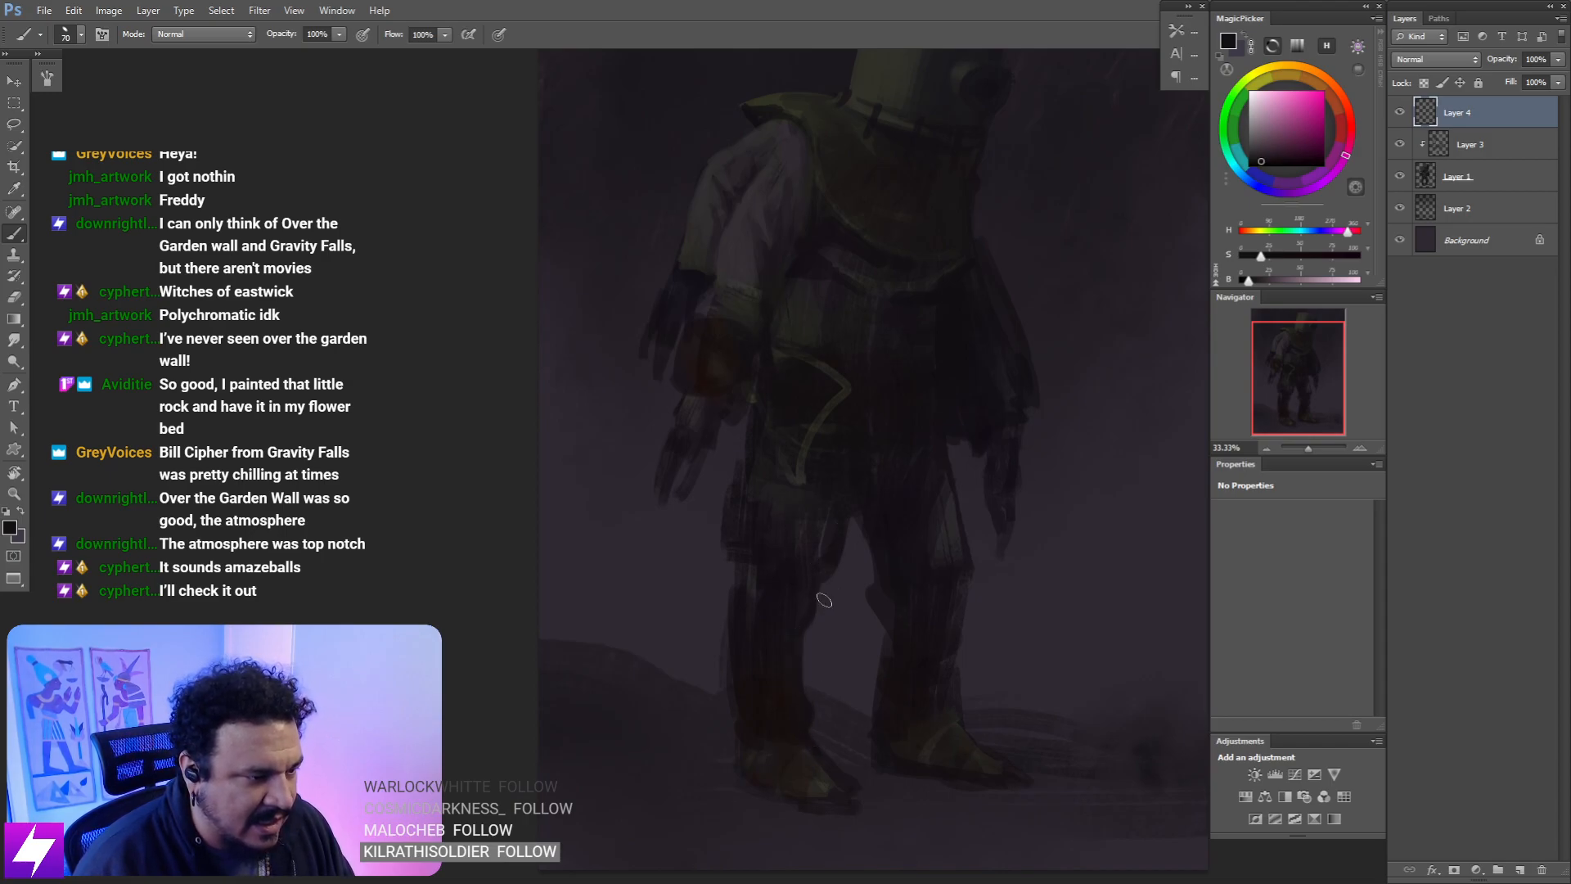
- Darken the area between the thighs at 100 px and return the Brush to 70 px for the near knee
key("bracketright")
key("bracketright")
key("bracketright")
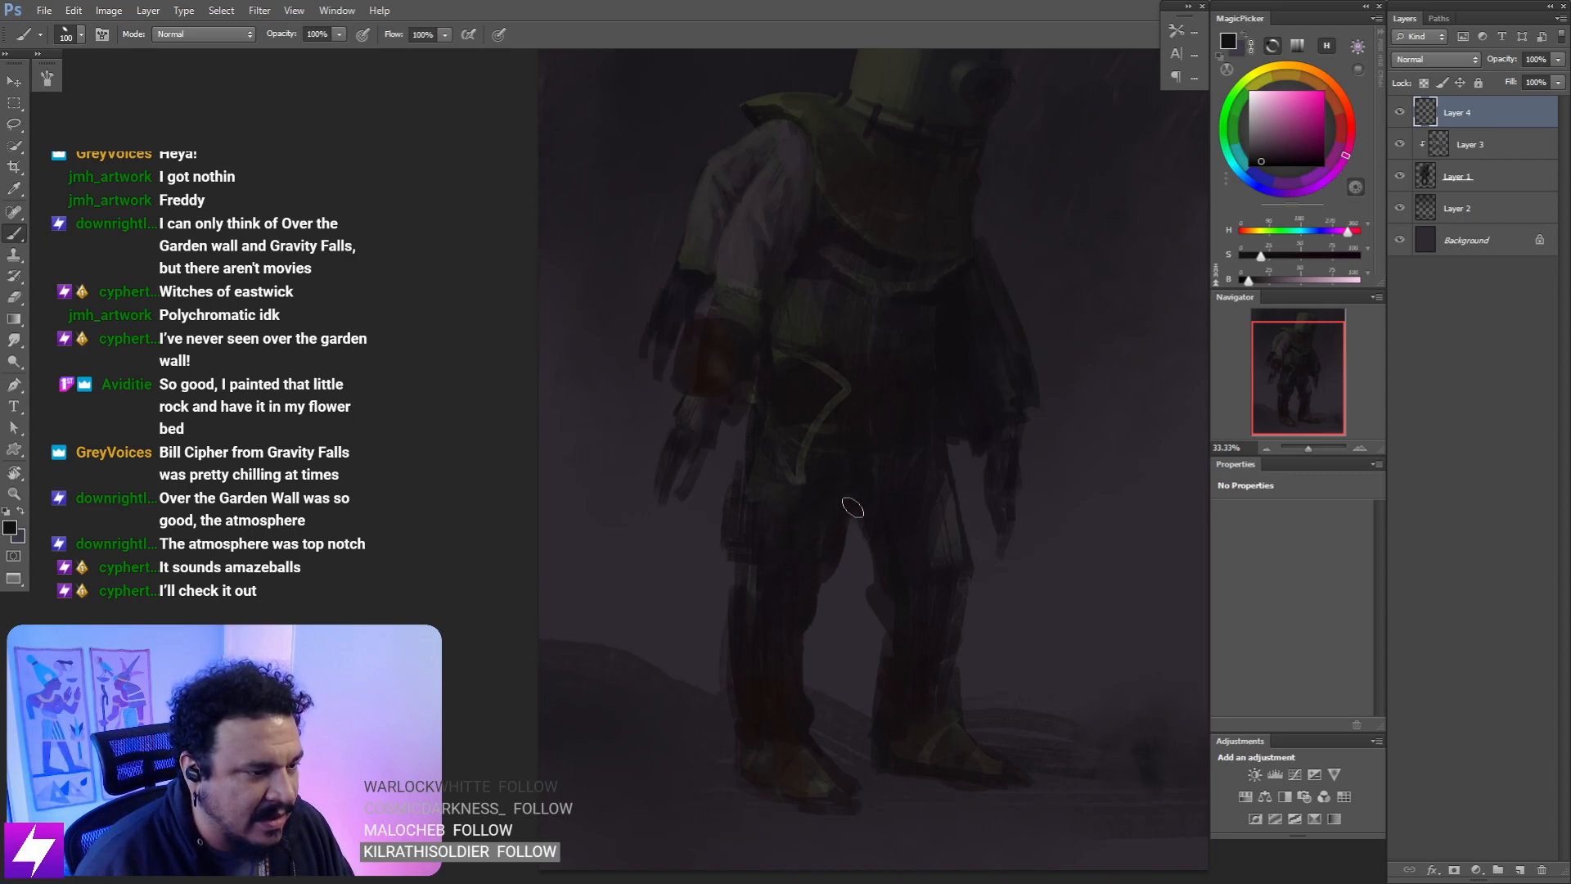
key("bracketleft")
key("bracketleft")
key("bracketleft")
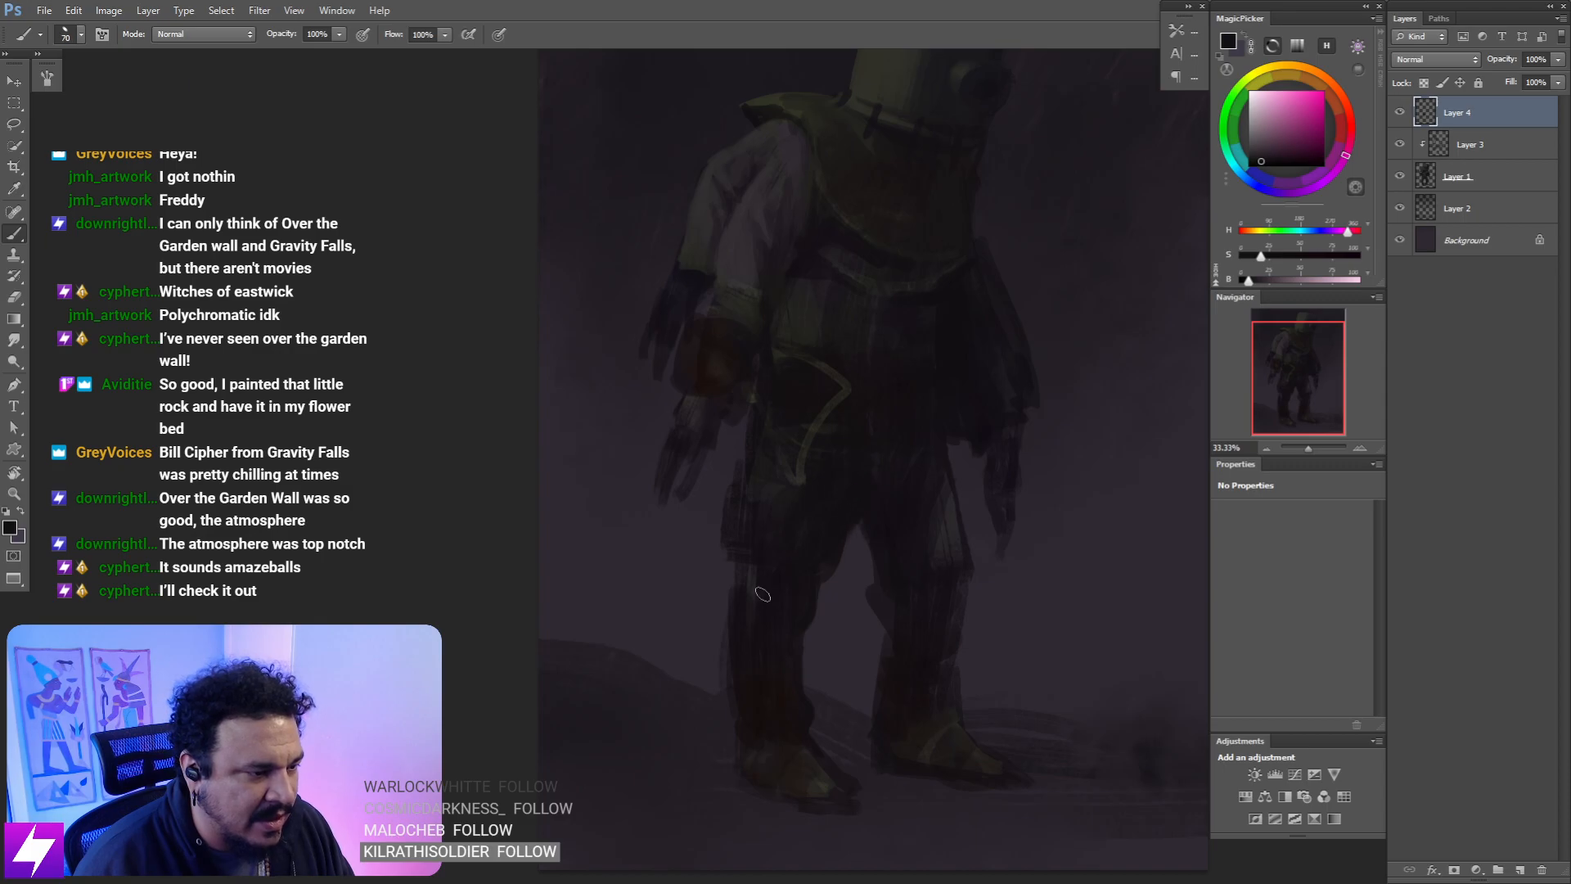
- Sample a dark purple near the knee and paint the near lower leg's outer edge, down to 50 px
left_click(743, 577, "alt")
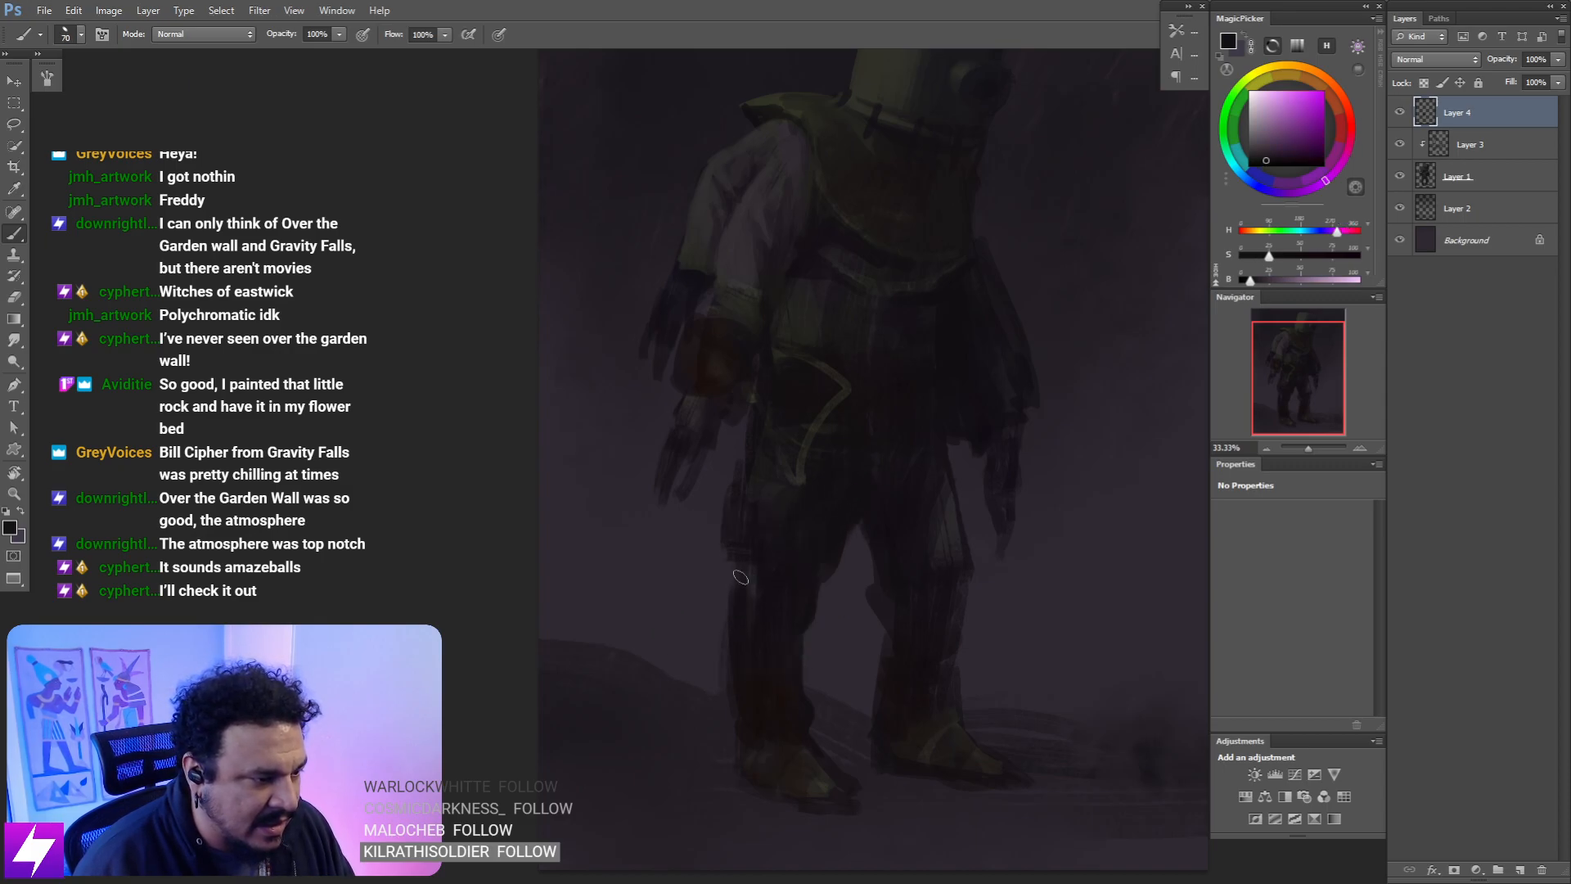
left_click_drag(734, 566, 728, 629)
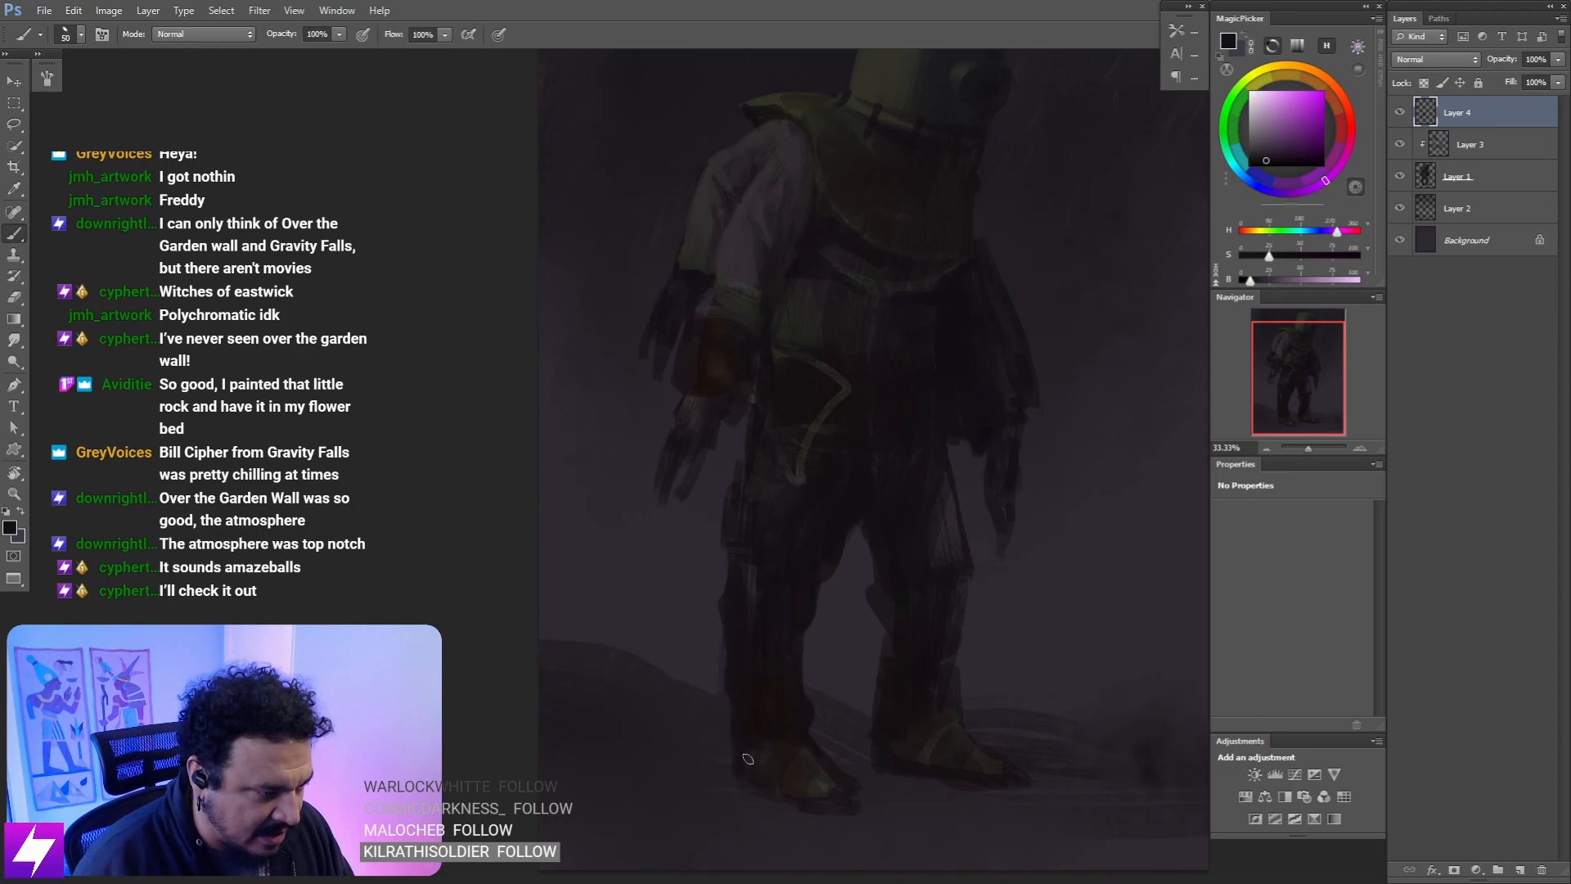
key("ctrl+minus")
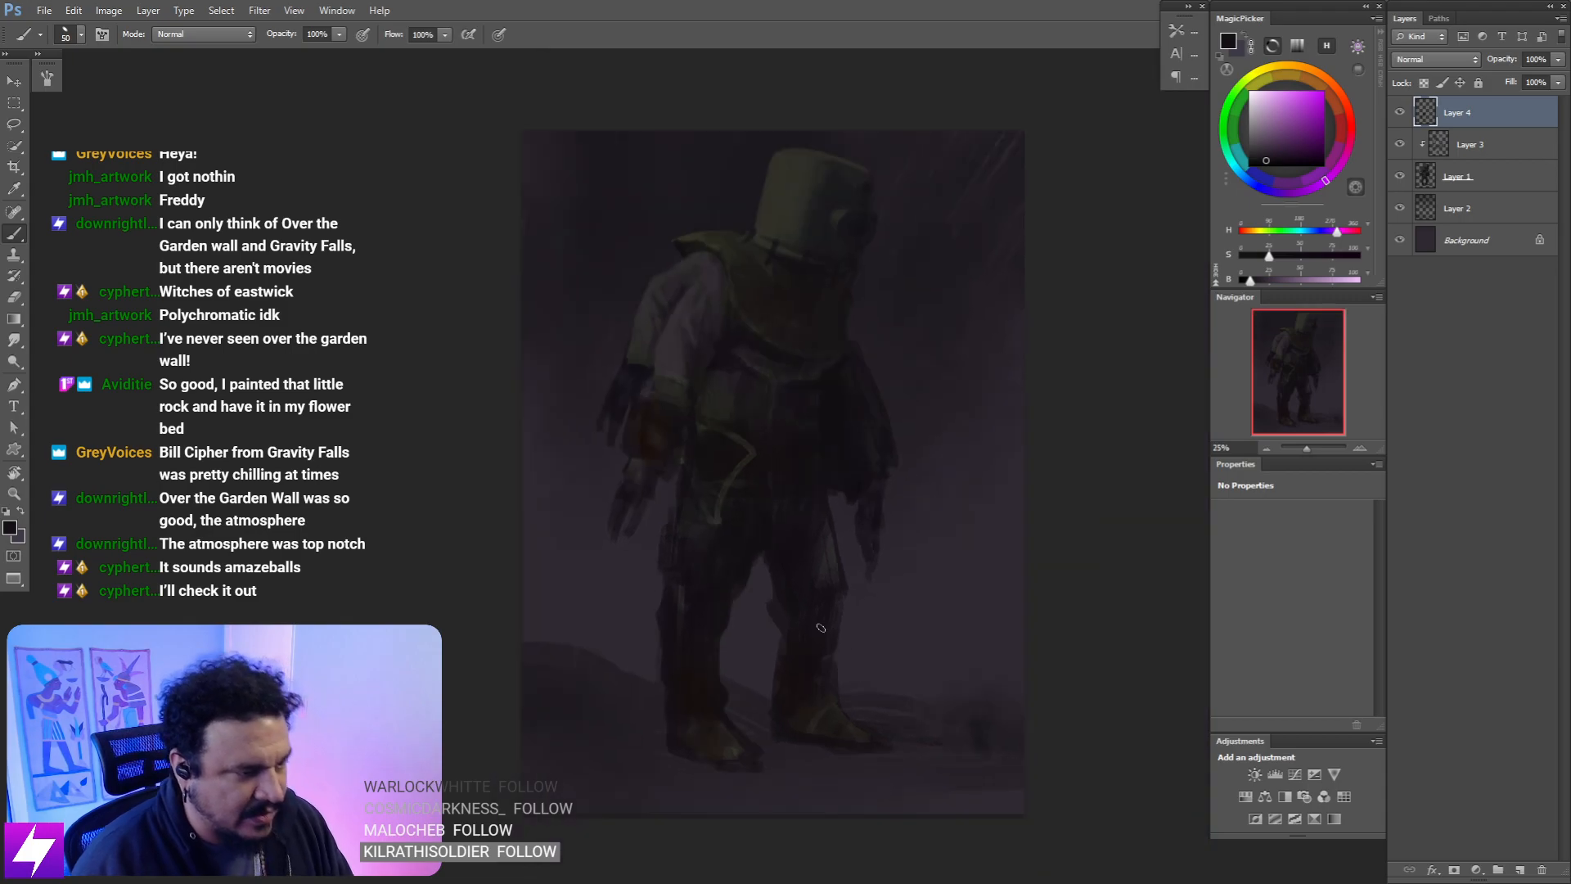
- Flip the canvas horizontally, sample the near boot's dark brown and paint over the boot at 70 px
left_click_drag(745, 708, 832, 633)
key("ctrl+plus")
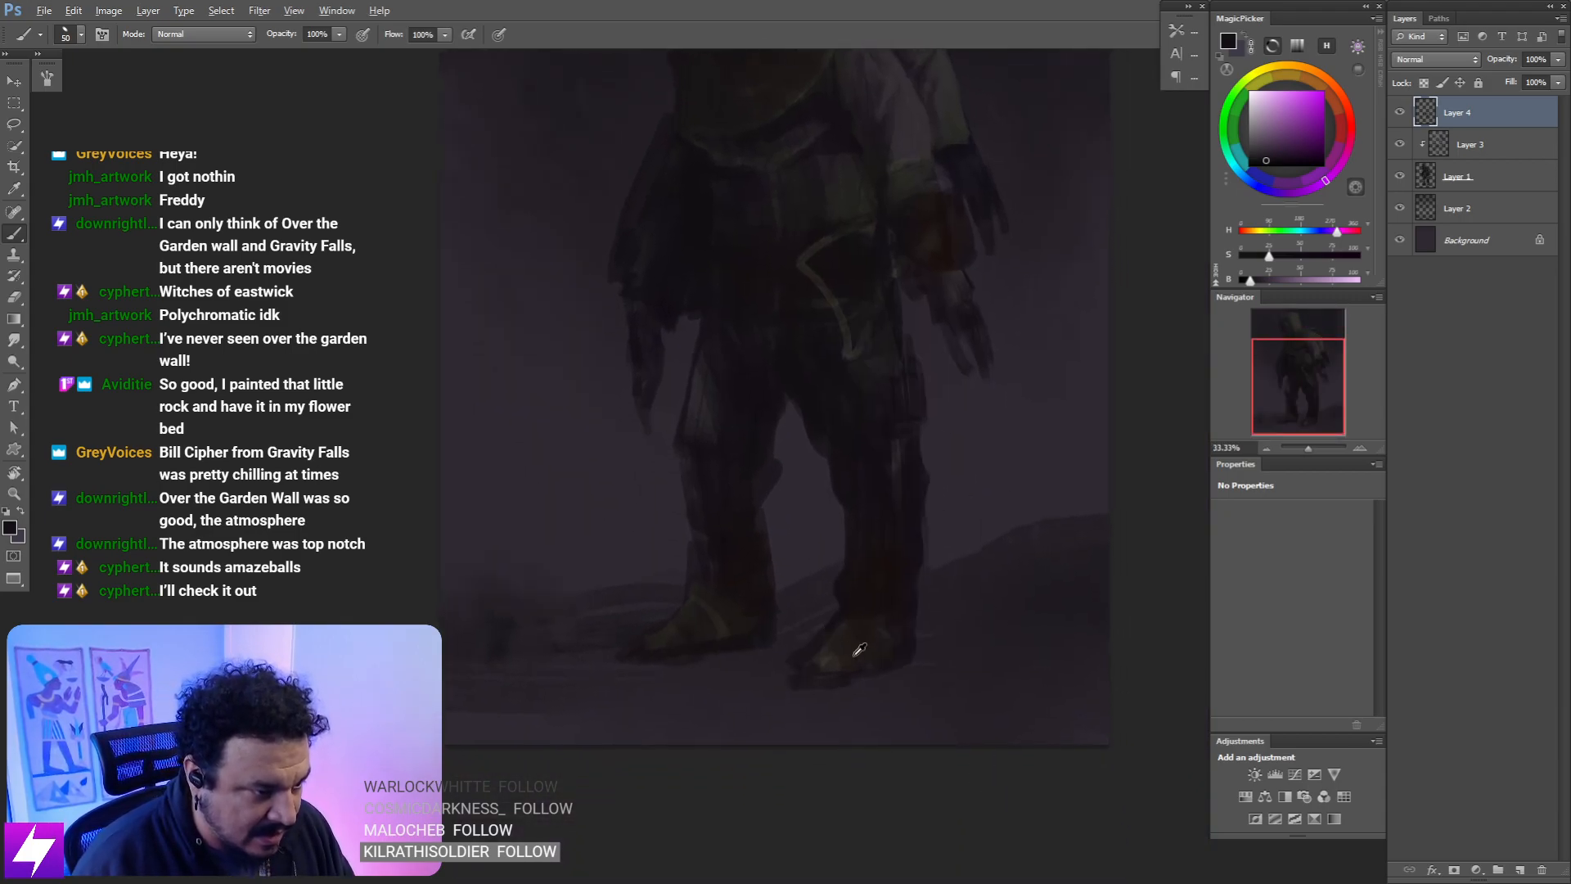
left_click(859, 649, "alt")
key("bracketright")
key("bracketright")
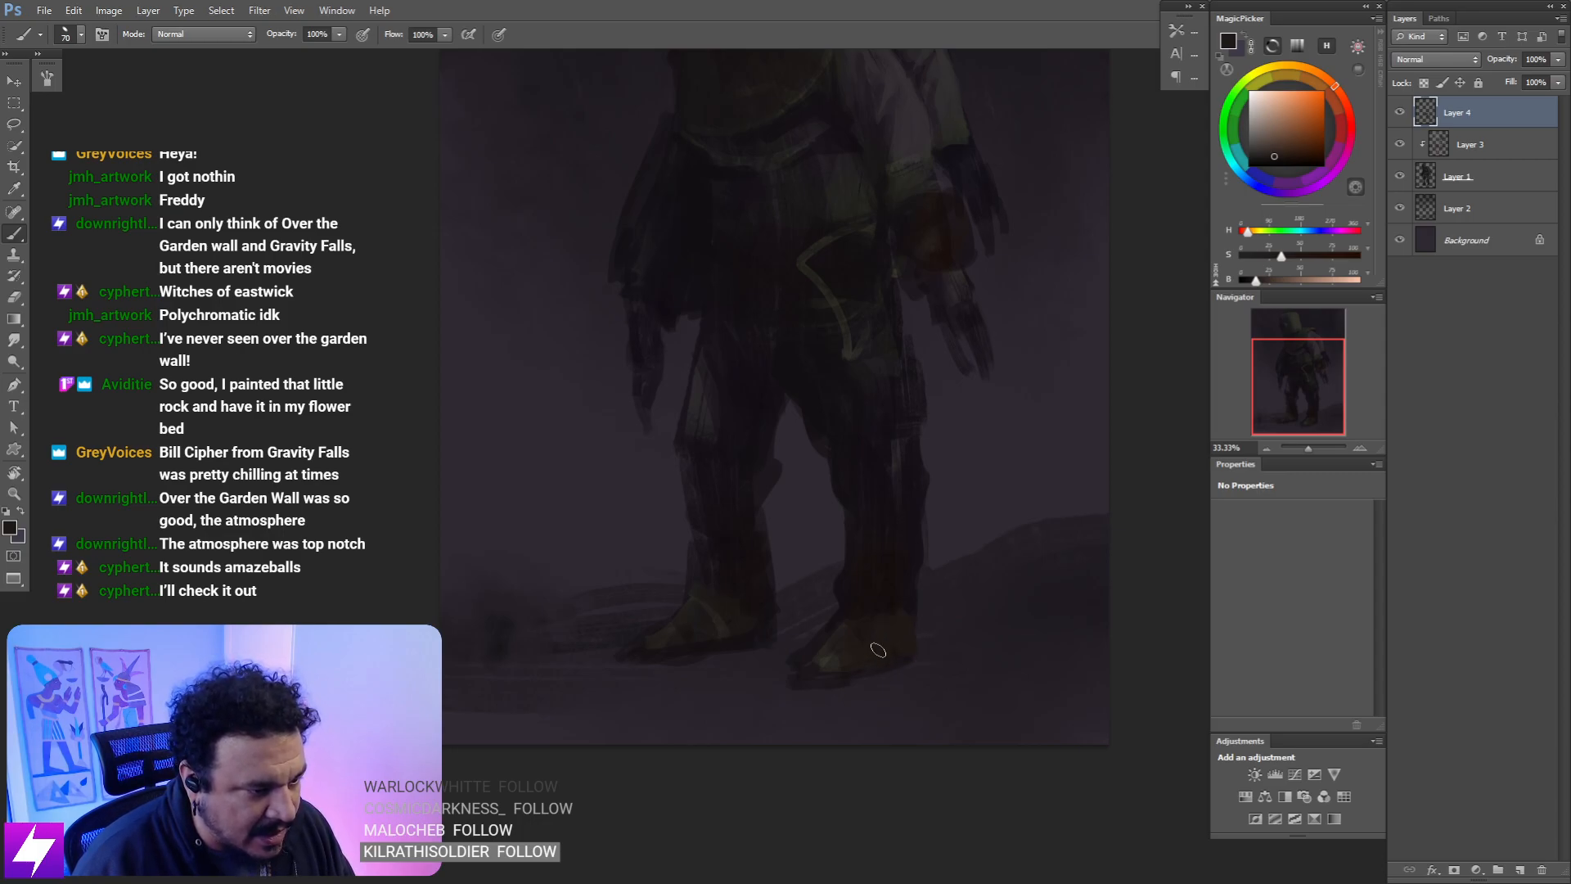
- Rotate the view and fill out the near boot's heel and toe with the dark brown at 100 px
key("r")
mouse_move(936, 677)
left_mouse_down()
mouse_move(996, 586)
mouse_move(885, 575)
mouse_move(867, 639)
mouse_move(928, 581)
left_mouse_up()
key("bracketright")
key("bracketright")
key("bracketright")
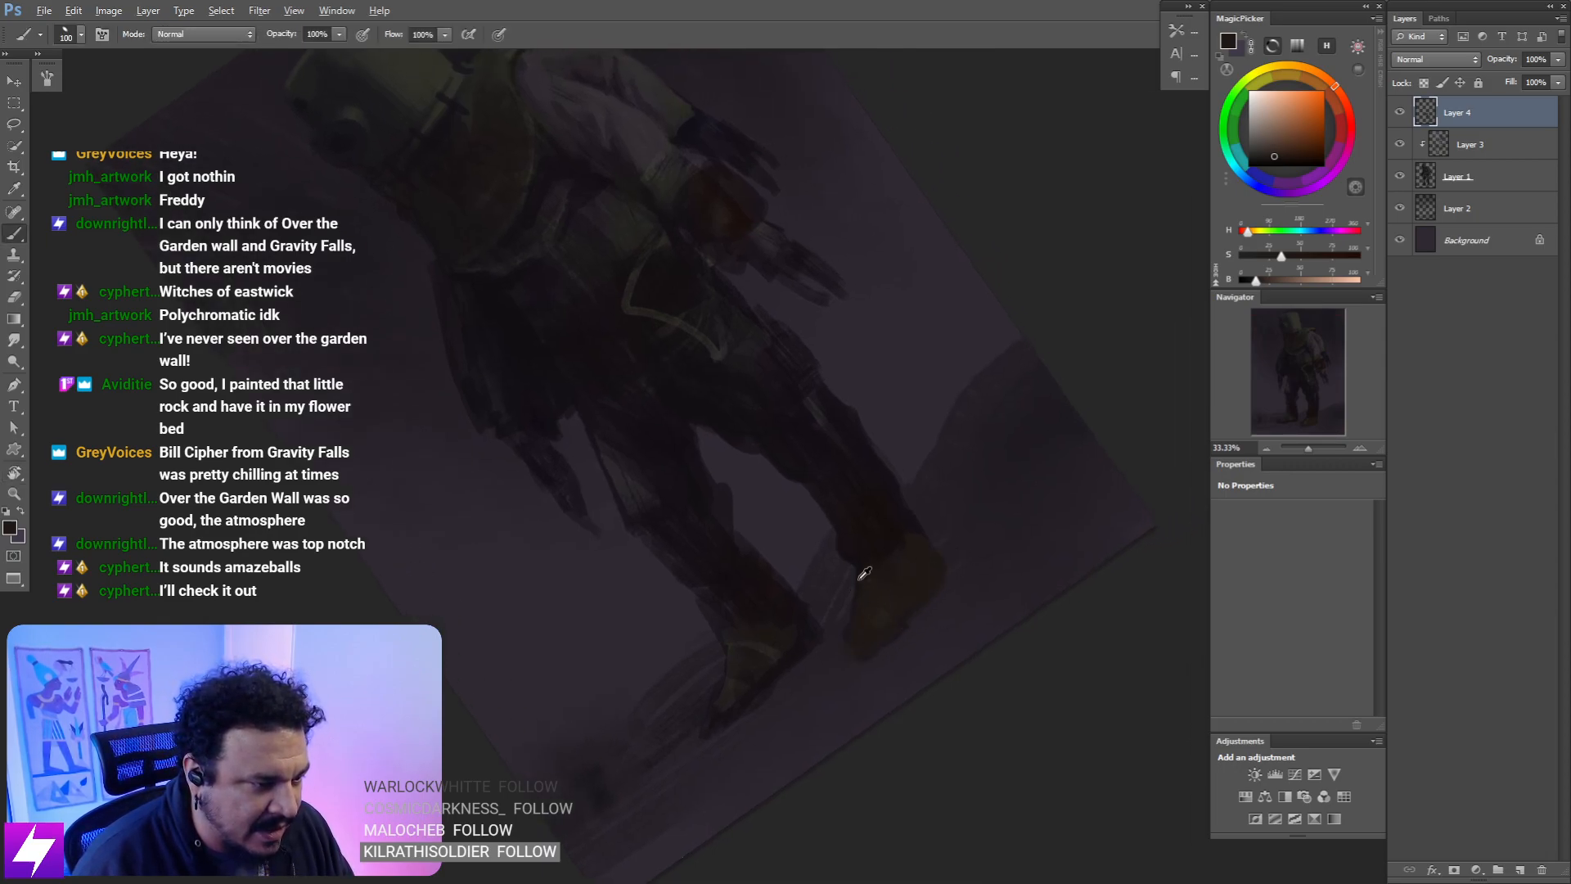
- Sample a near-black beside the near boot, define its toe and sole edge at 20 px, and reset the view rotation
left_click(865, 573, "alt")
key("bracketleft")
key("bracketleft")
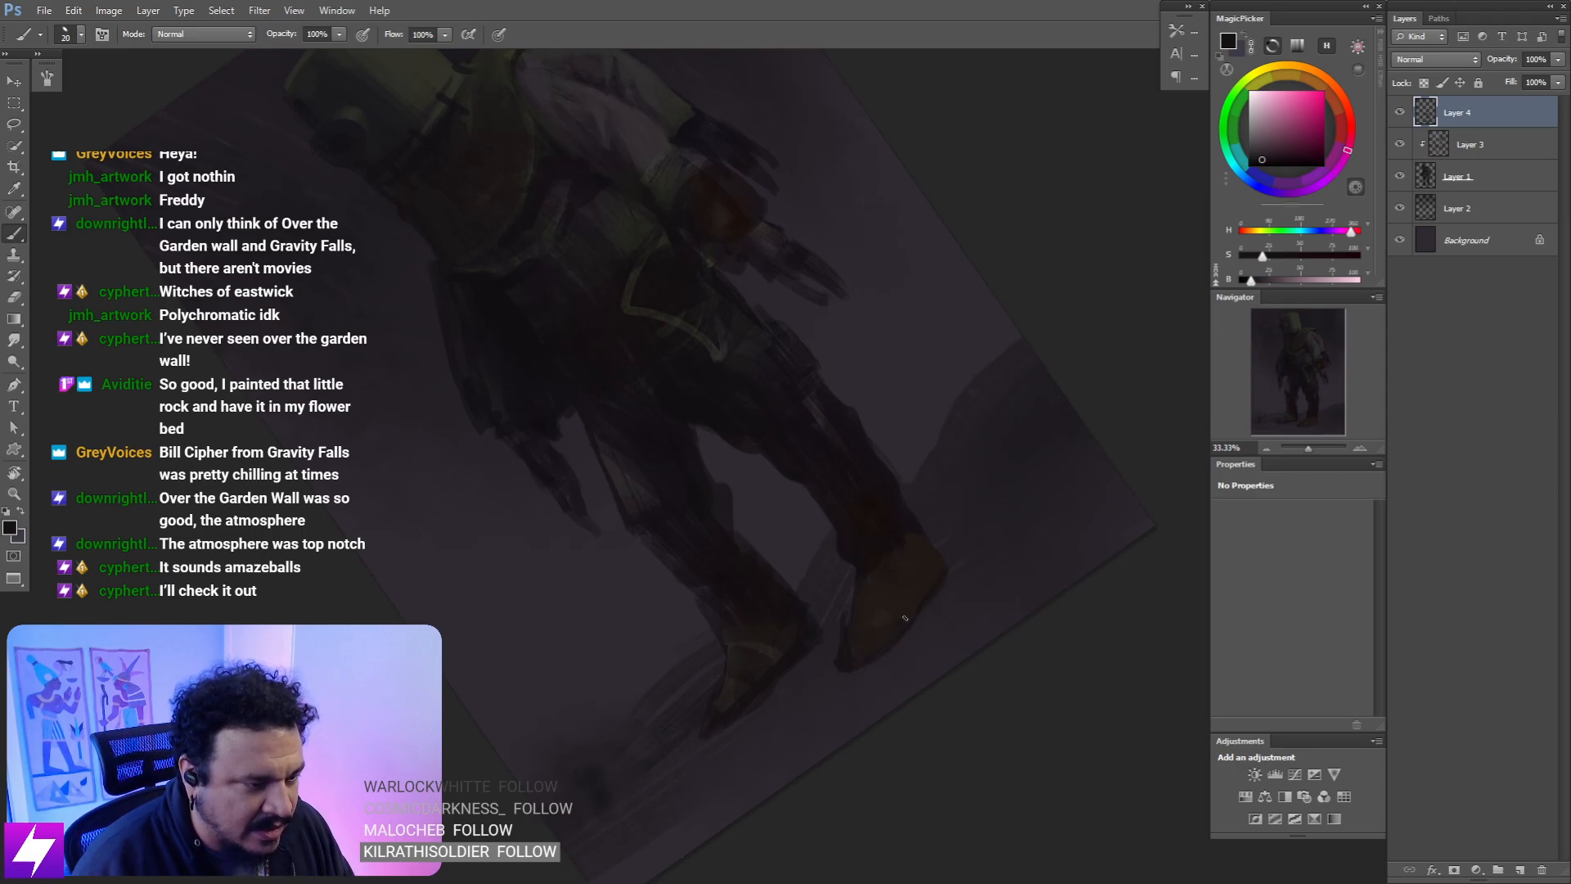
key("Escape")
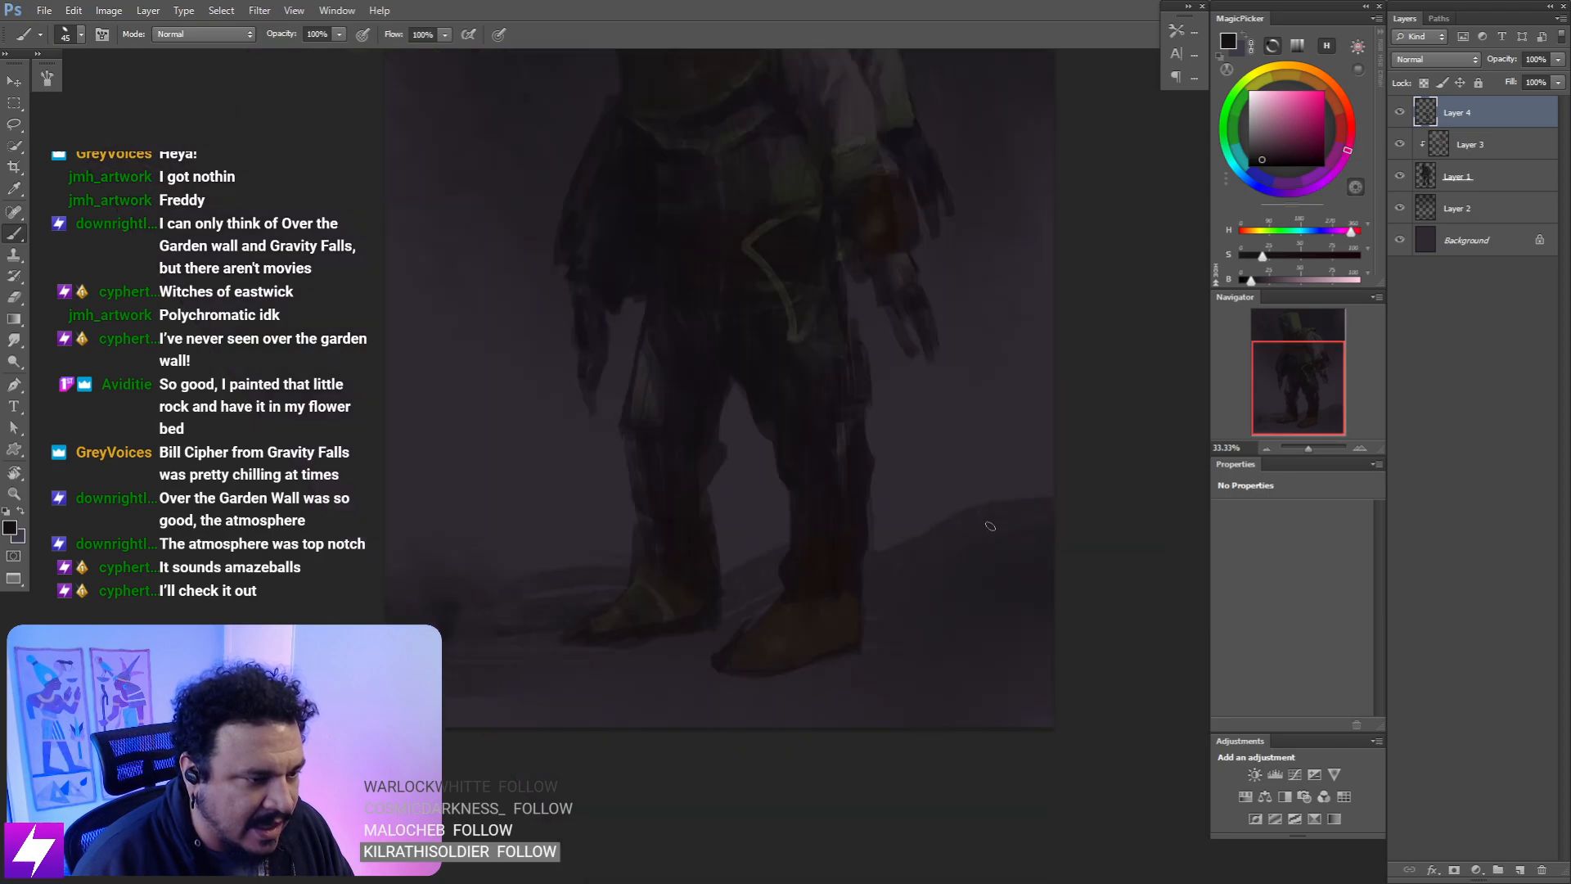
- Flip the canvas horizontally and refine the near lower leg's outer edge down to the boot at 25 px
left_click_drag(859, 639, 870, 636)
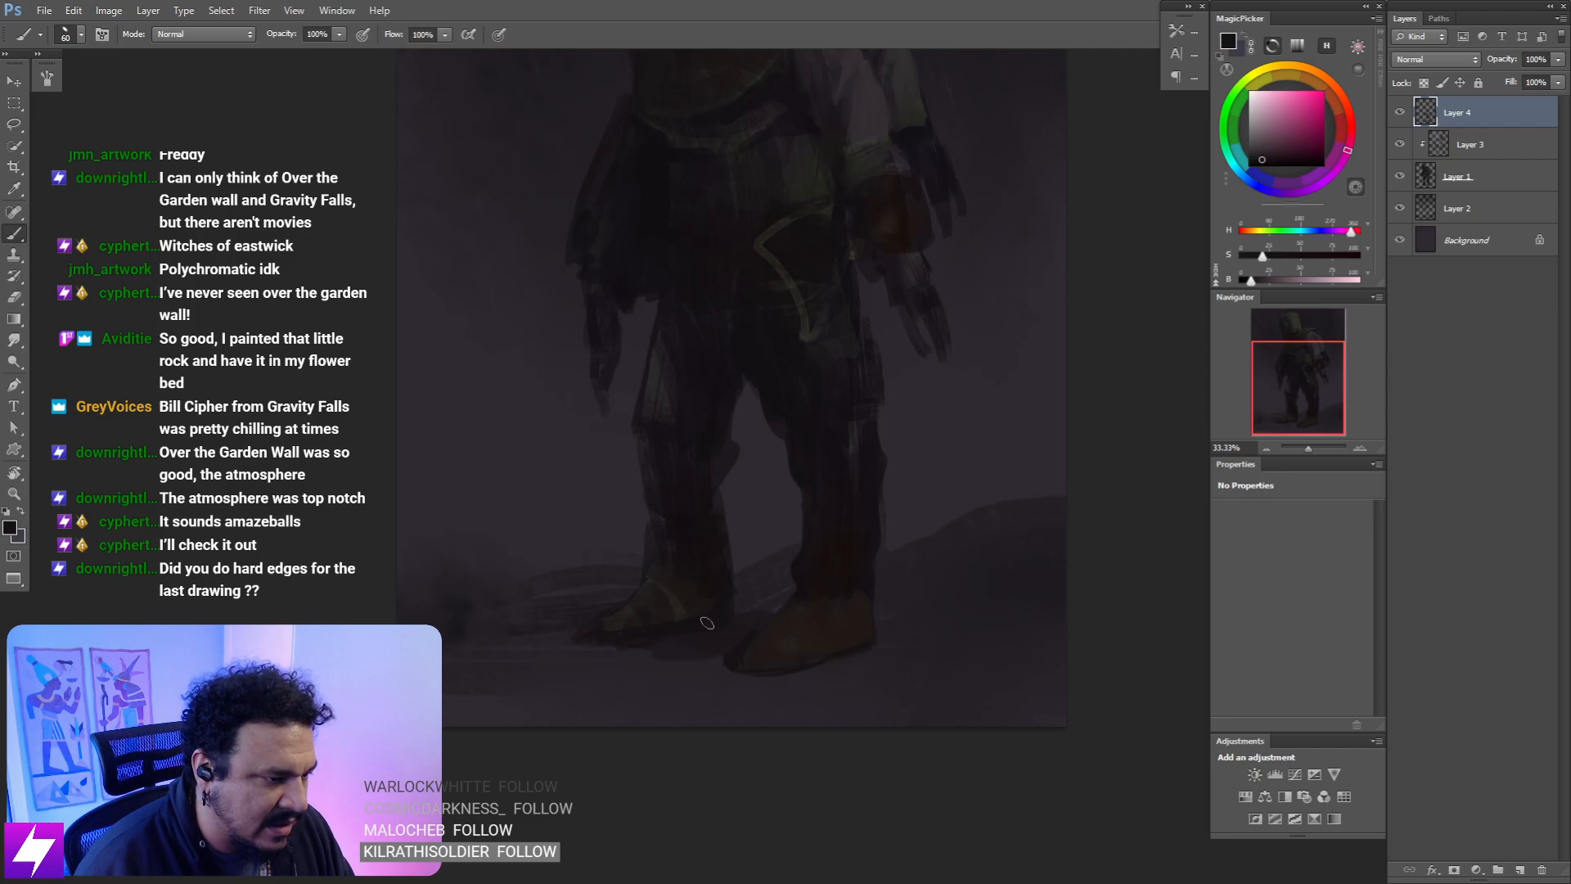
key("ctrl+minus")
key("ctrl+minus")
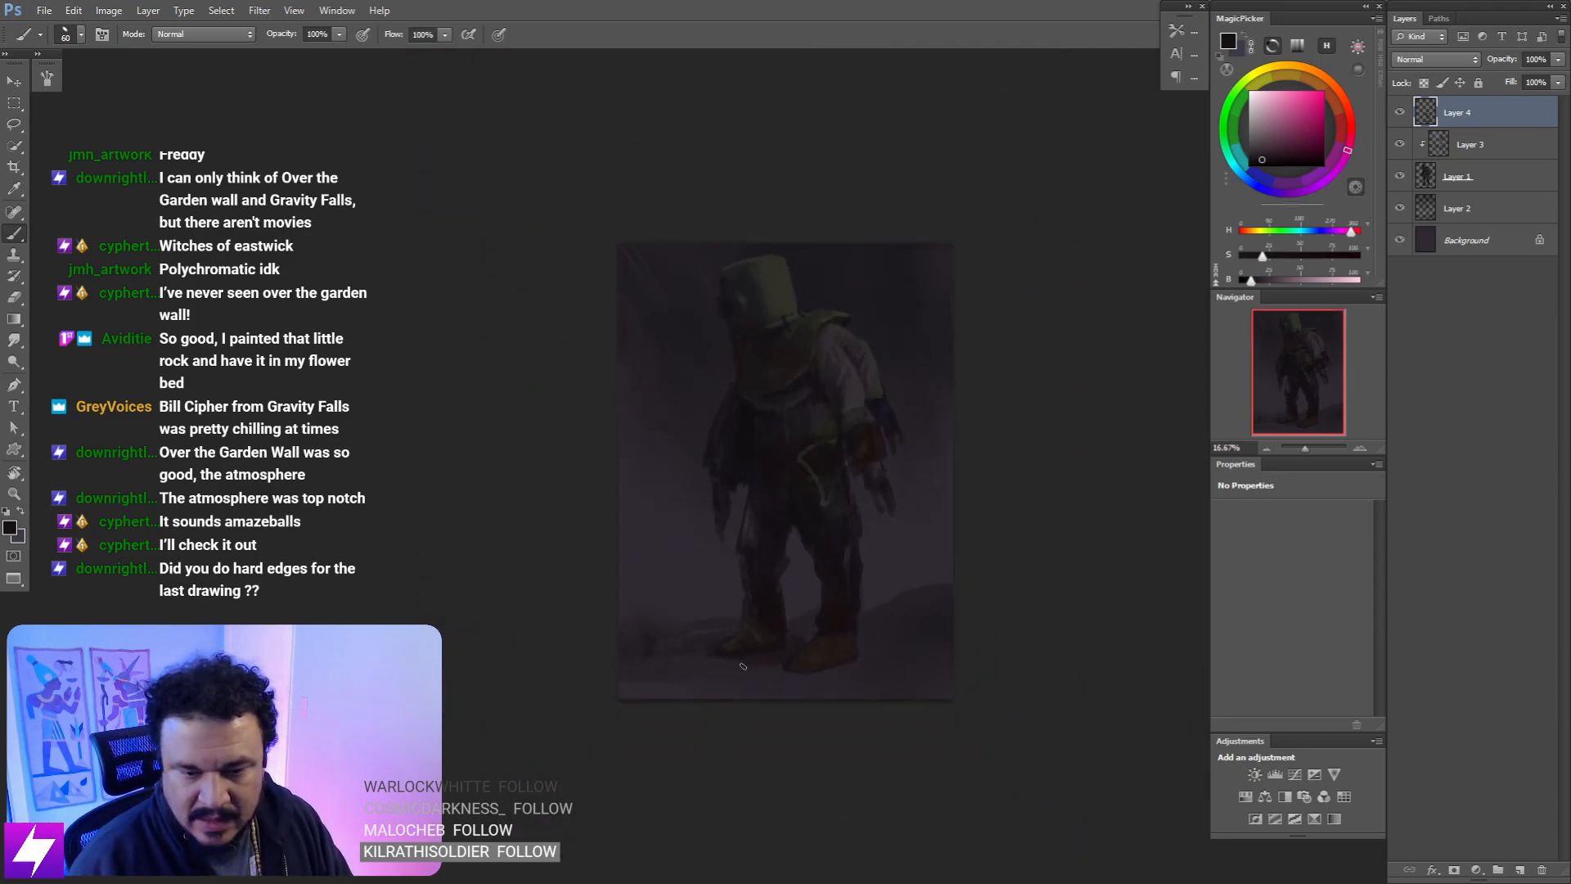
key("ctrl+shift+h")
left_click_drag(729, 655, 788, 665)
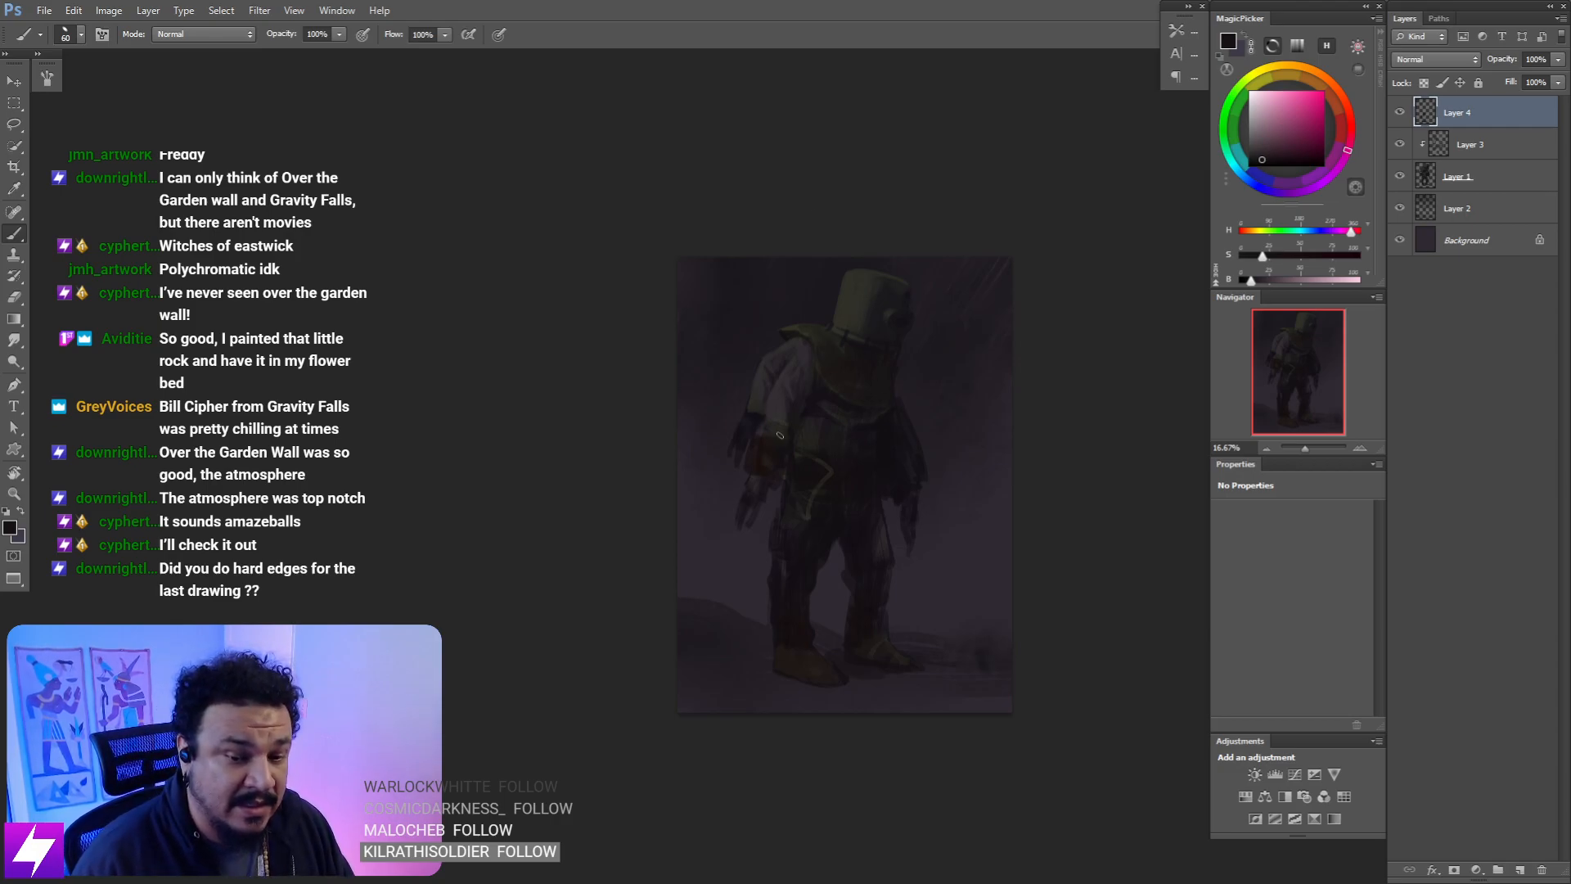
key("ctrl+plus")
left_click_drag(821, 600, 789, 566)
key("ctrl+plus")
scroll(818, 589, "down", 5)
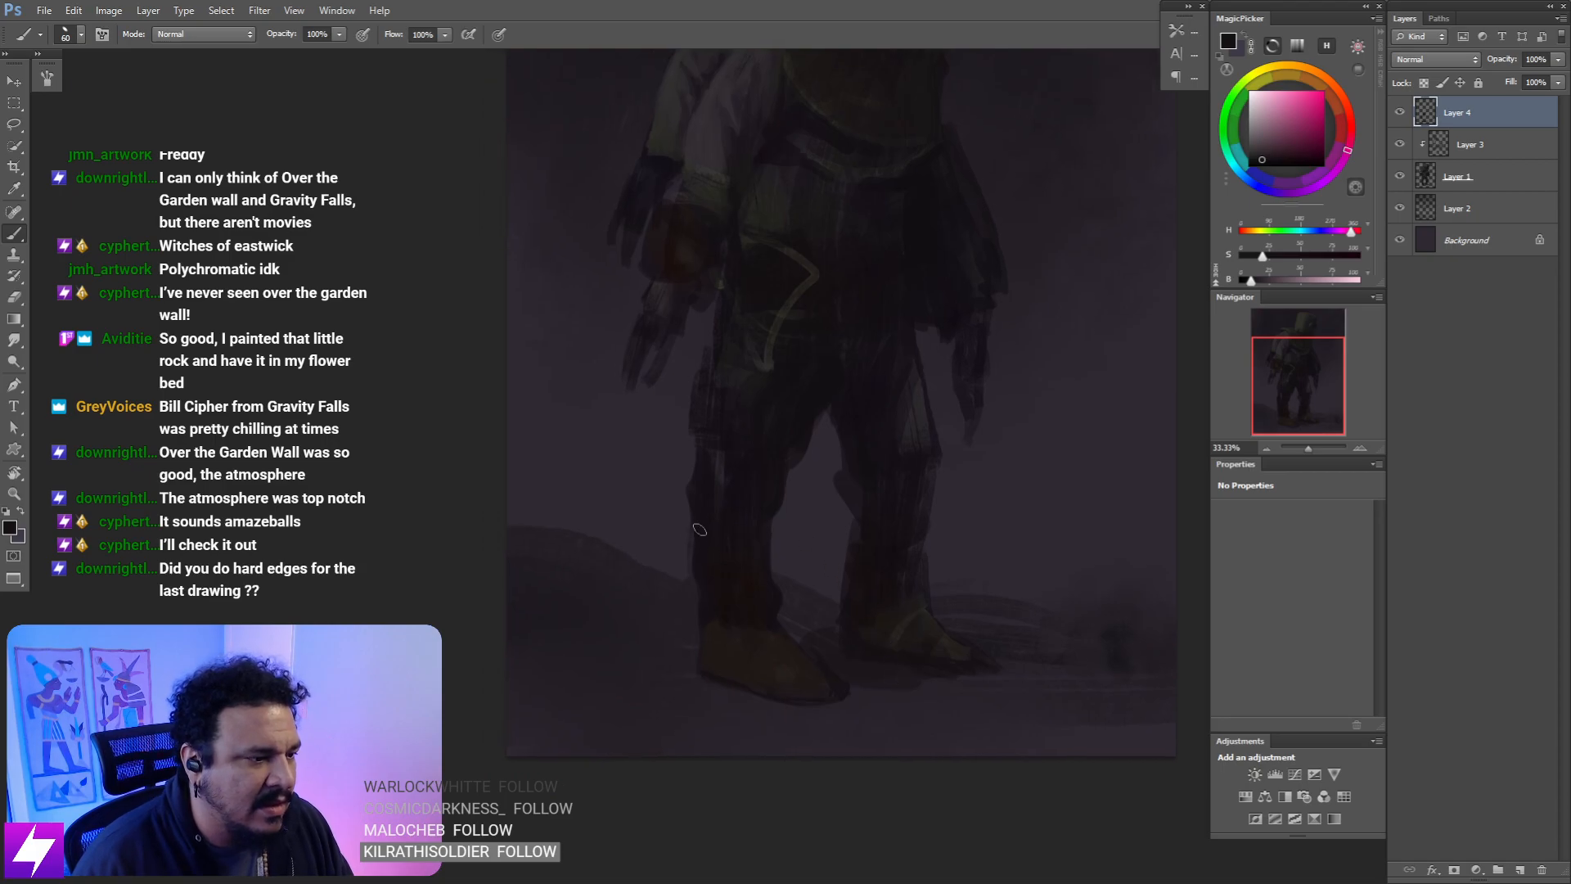
key("bracketleft")
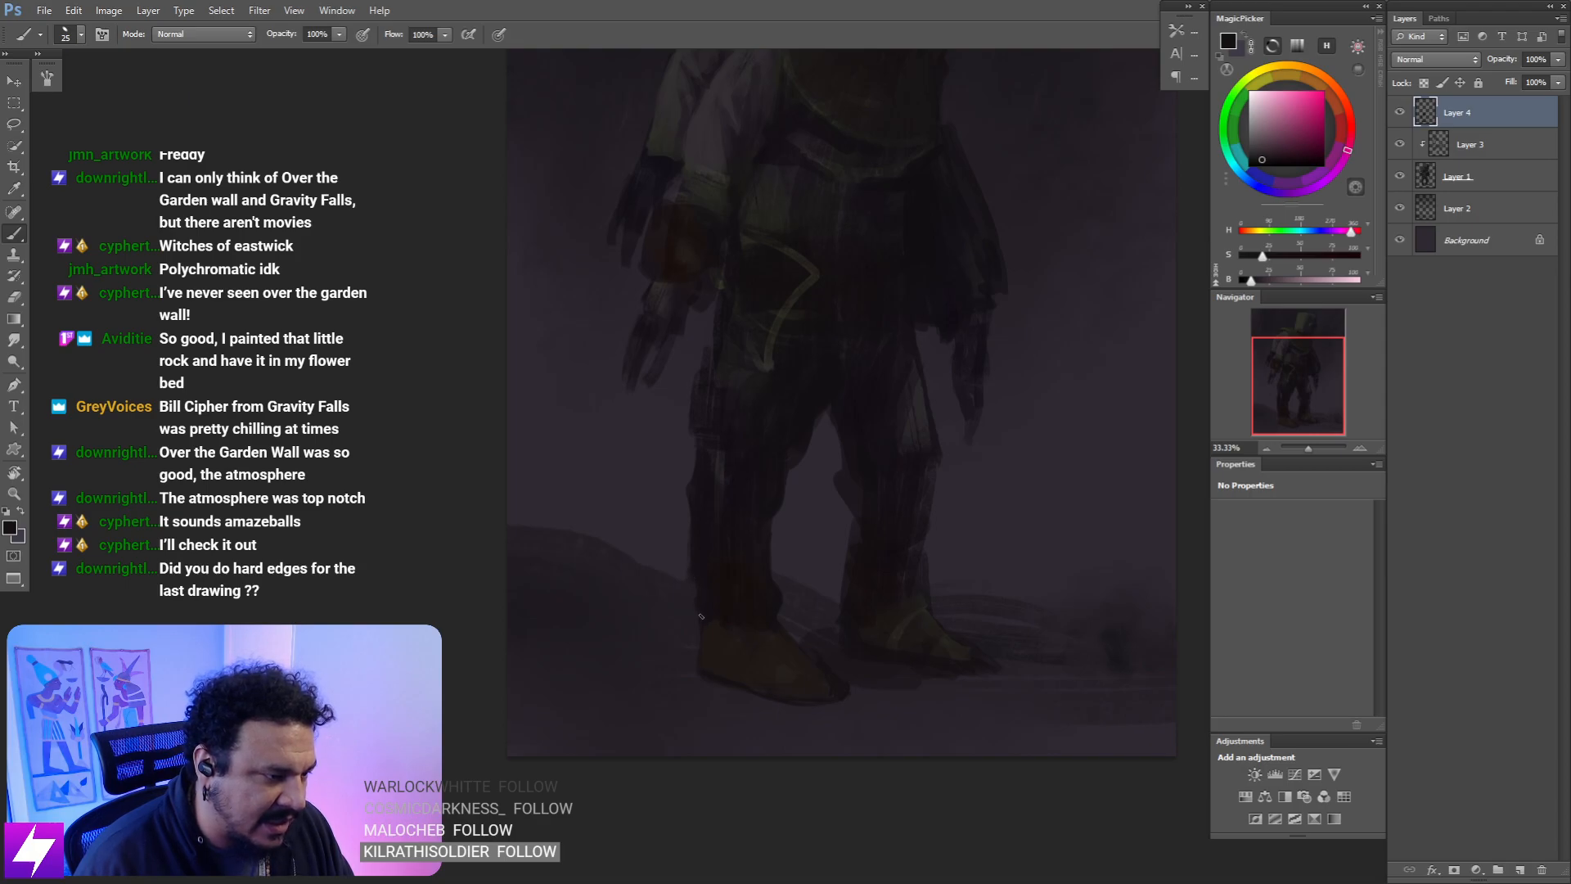
left_click_drag(783, 562, 769, 579)
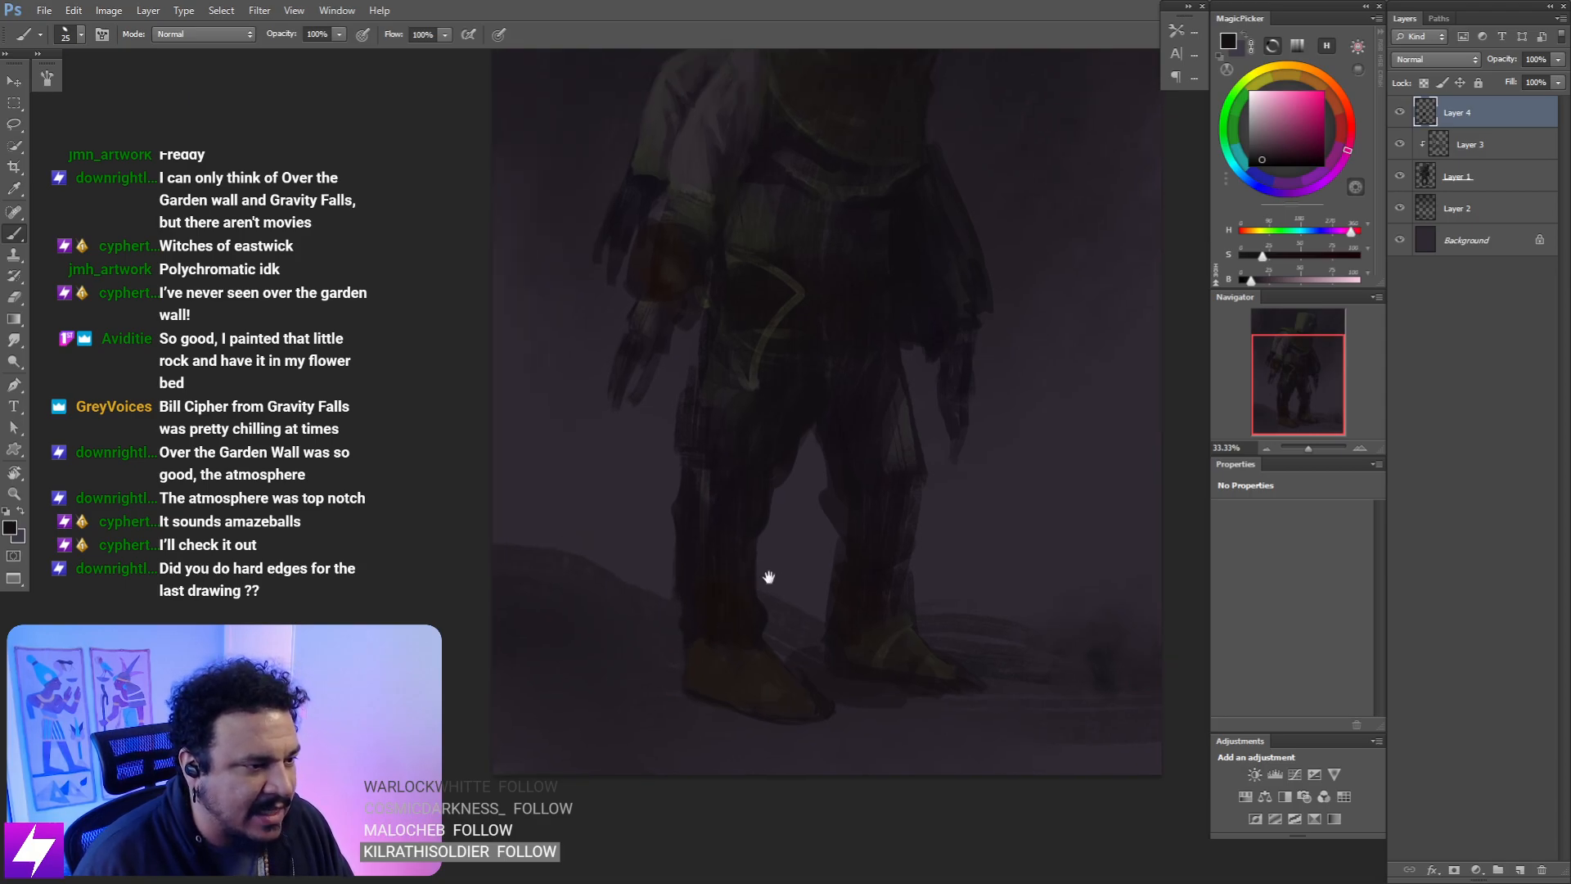
- Rotate the view, sample the dark reddish brown at the near boot's ankle and paint over it at 30 px
key("ctrl+minus")
key("r")
left_click_drag(817, 711, 911, 615)
left_click_drag(886, 671, 800, 492)
key("ctrl+plus")
key("b")
left_click(792, 561, "alt")
key("]")
key("]")
key("]")
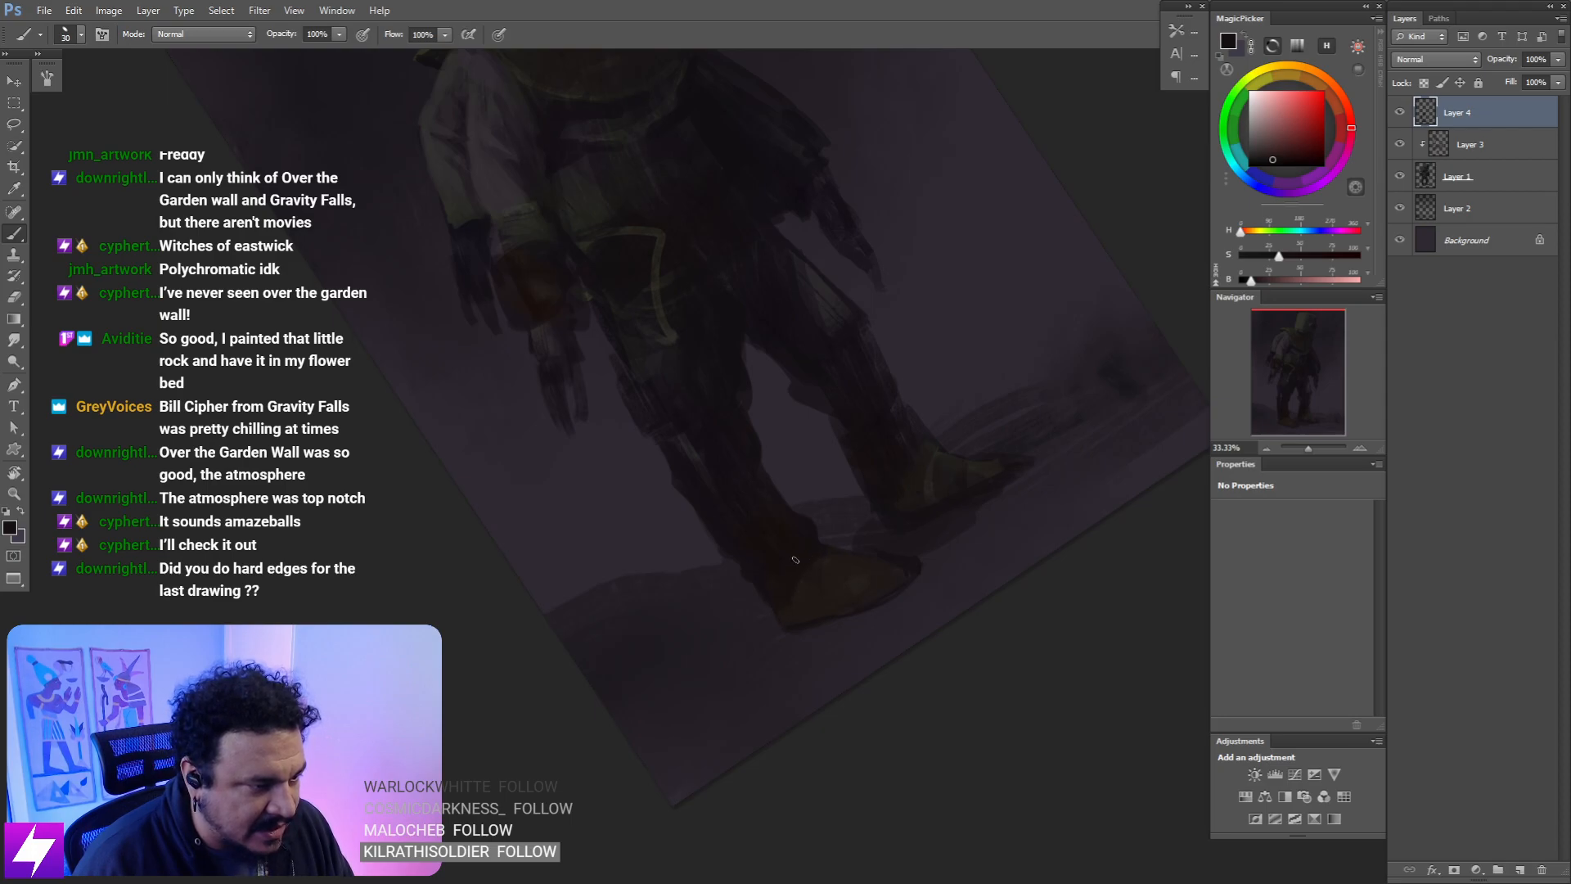
- Sample a darker brown from the near boot, define its upper edge at 15 px and reset the view rotation
left_click(813, 578, "alt")
key("bracketright")
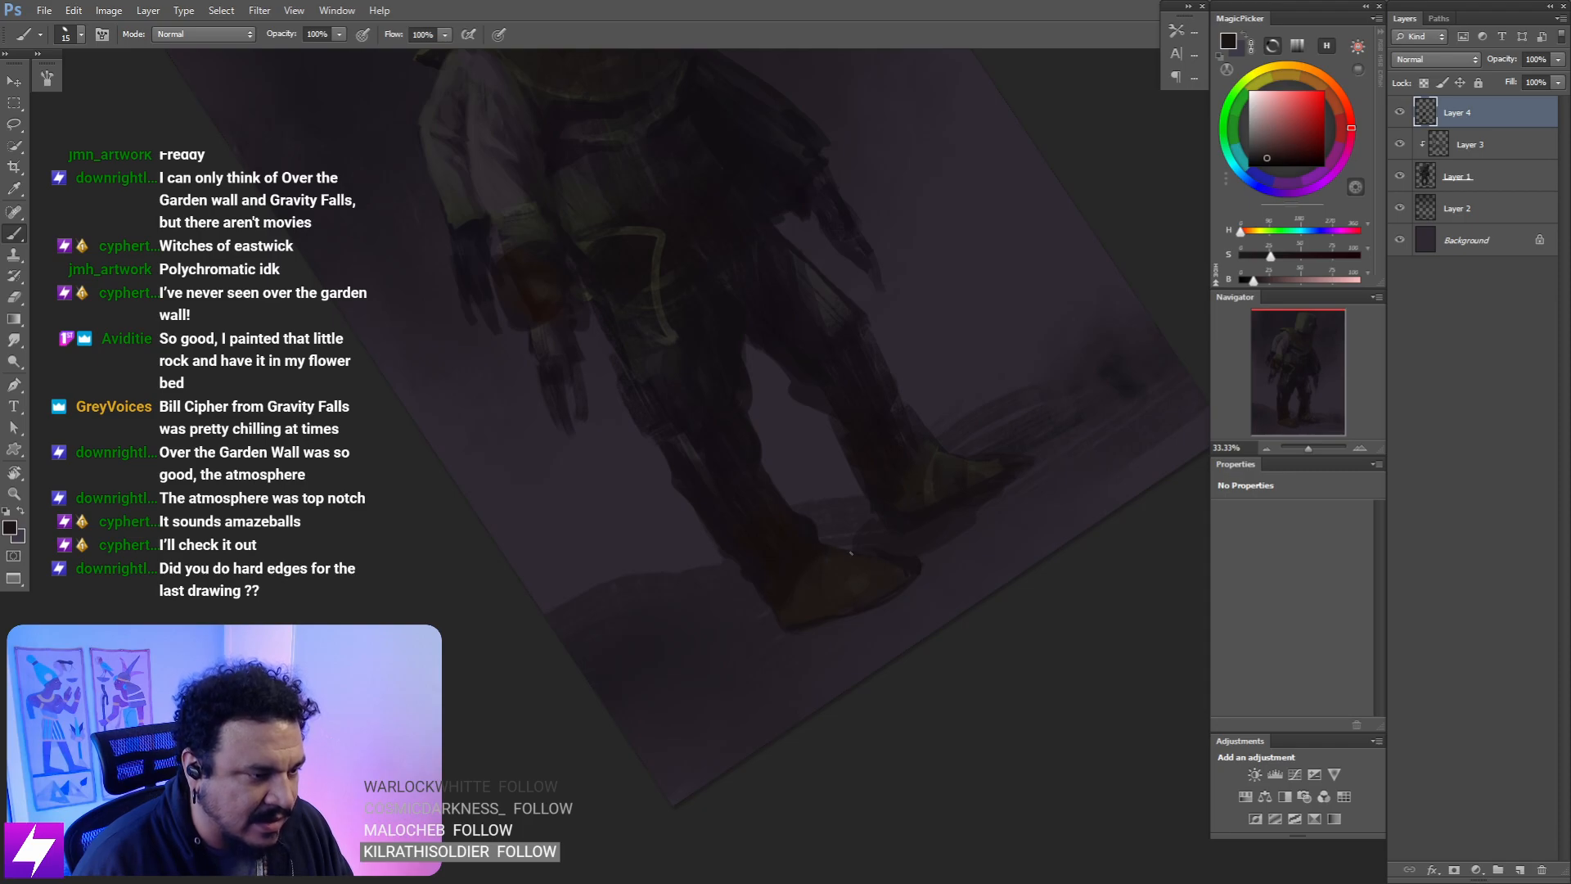
key("Escape")
left_click_drag(884, 619, 862, 595)
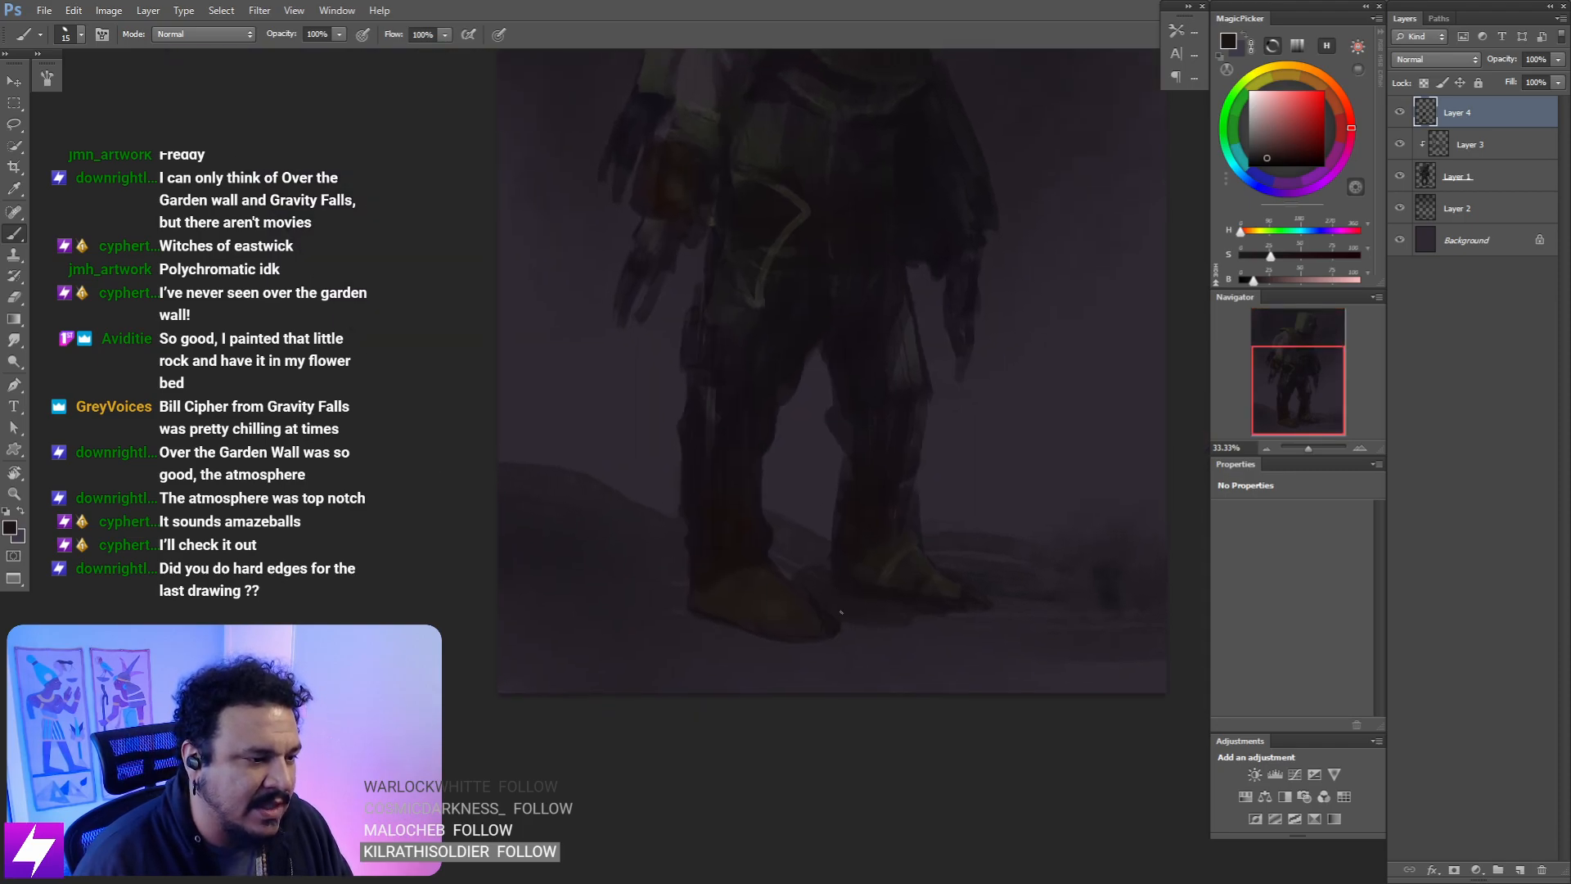
- Sample a dark purple beside the near boot's toe, touch up the toe, and clean around the boots with the Eraser at 100 px
key("bracketright")
key("bracketright")
left_click(840, 619, "alt")
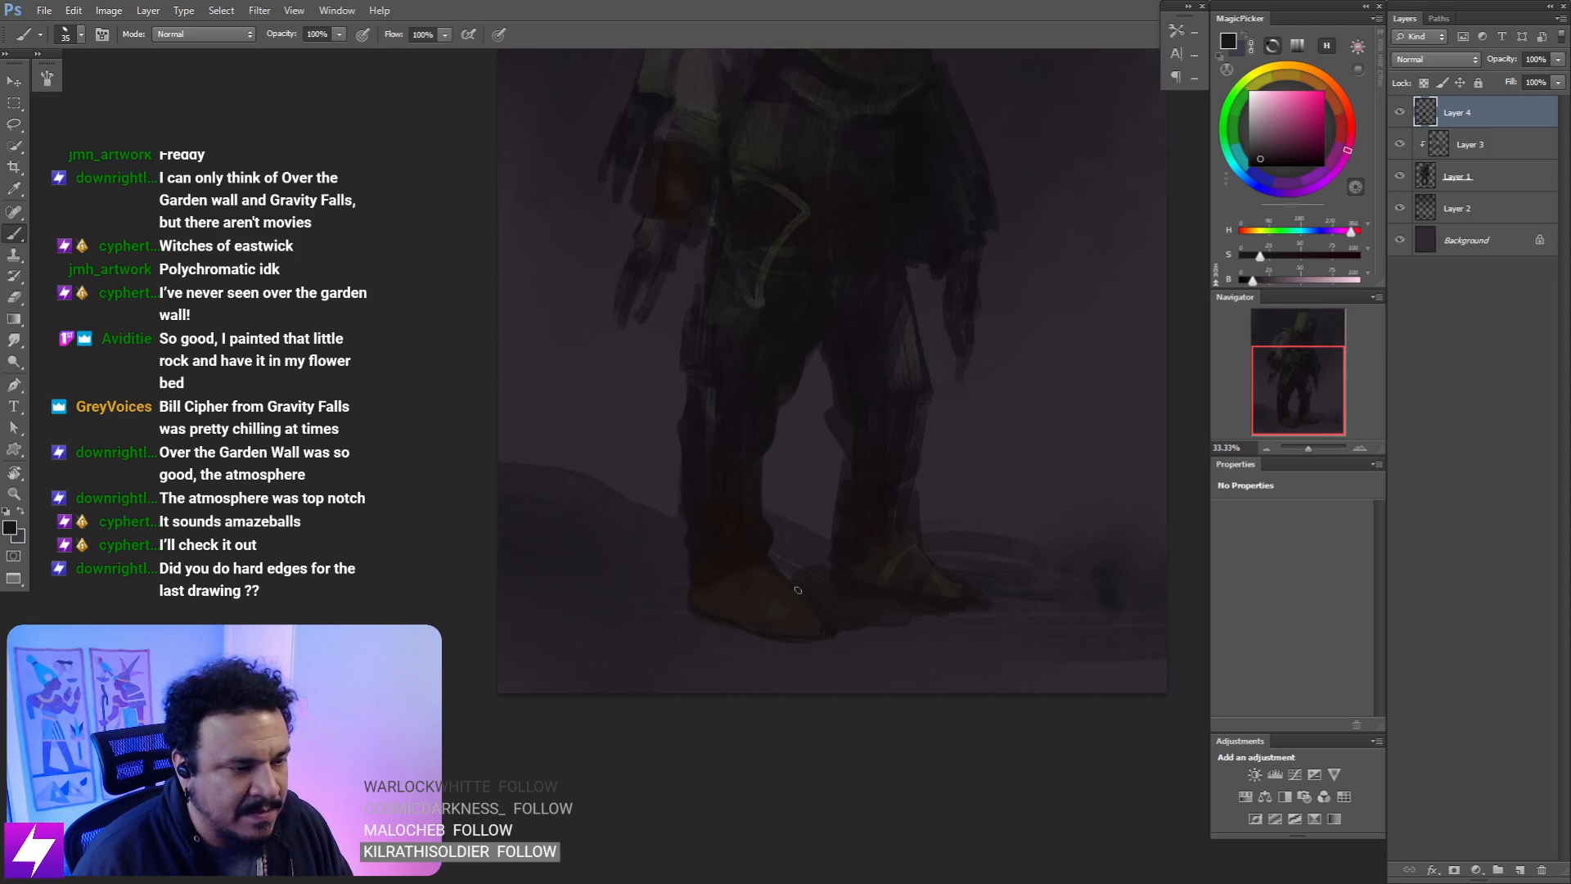
key("e")
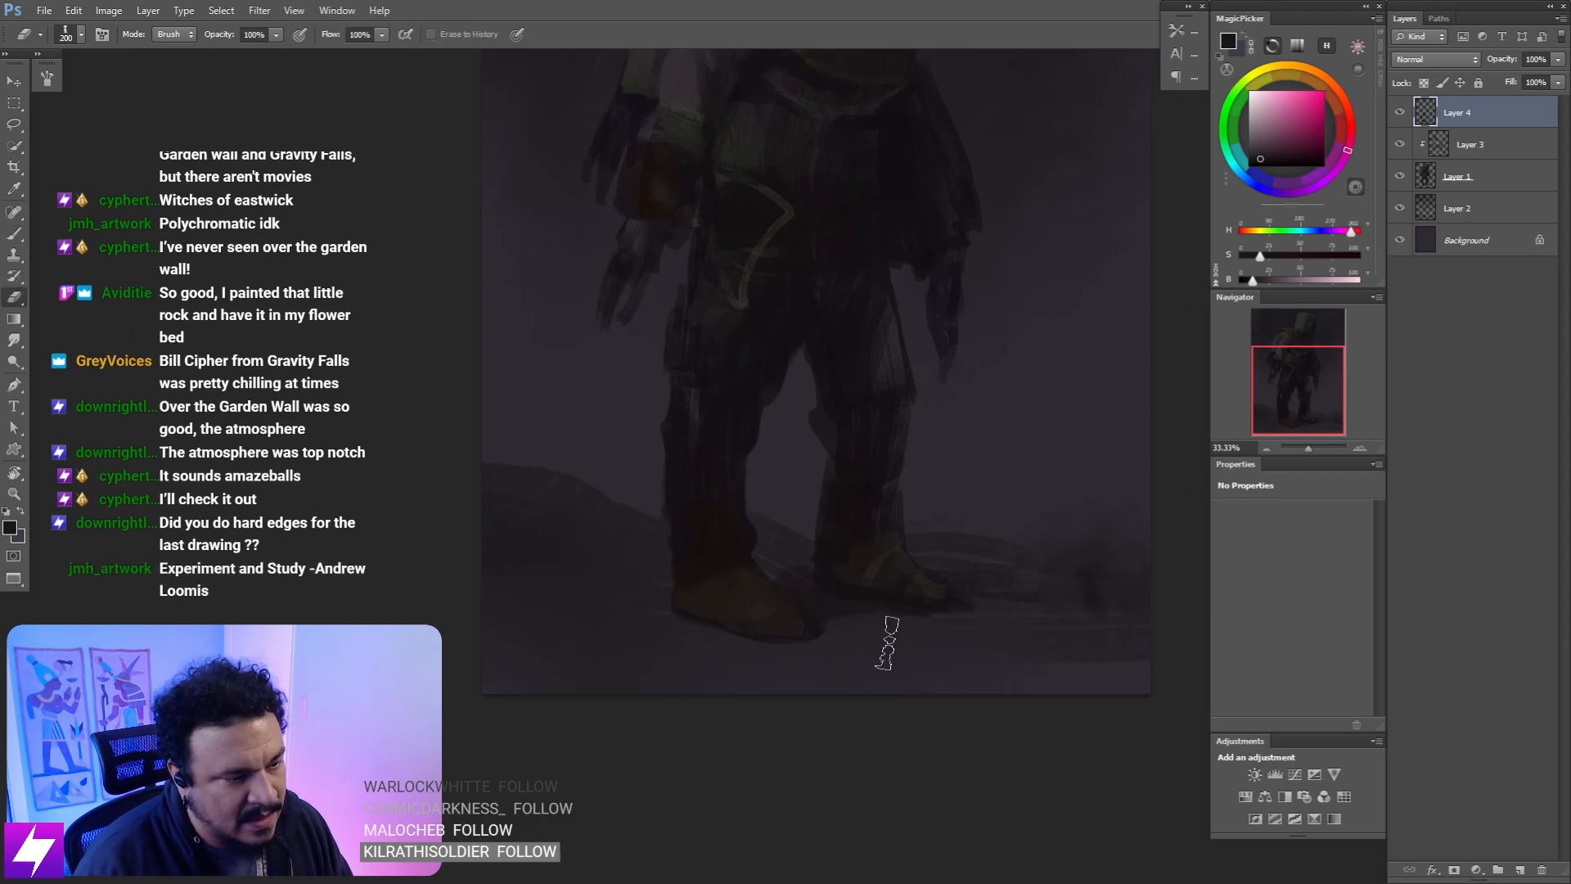
left_click_drag(974, 628, 947, 639)
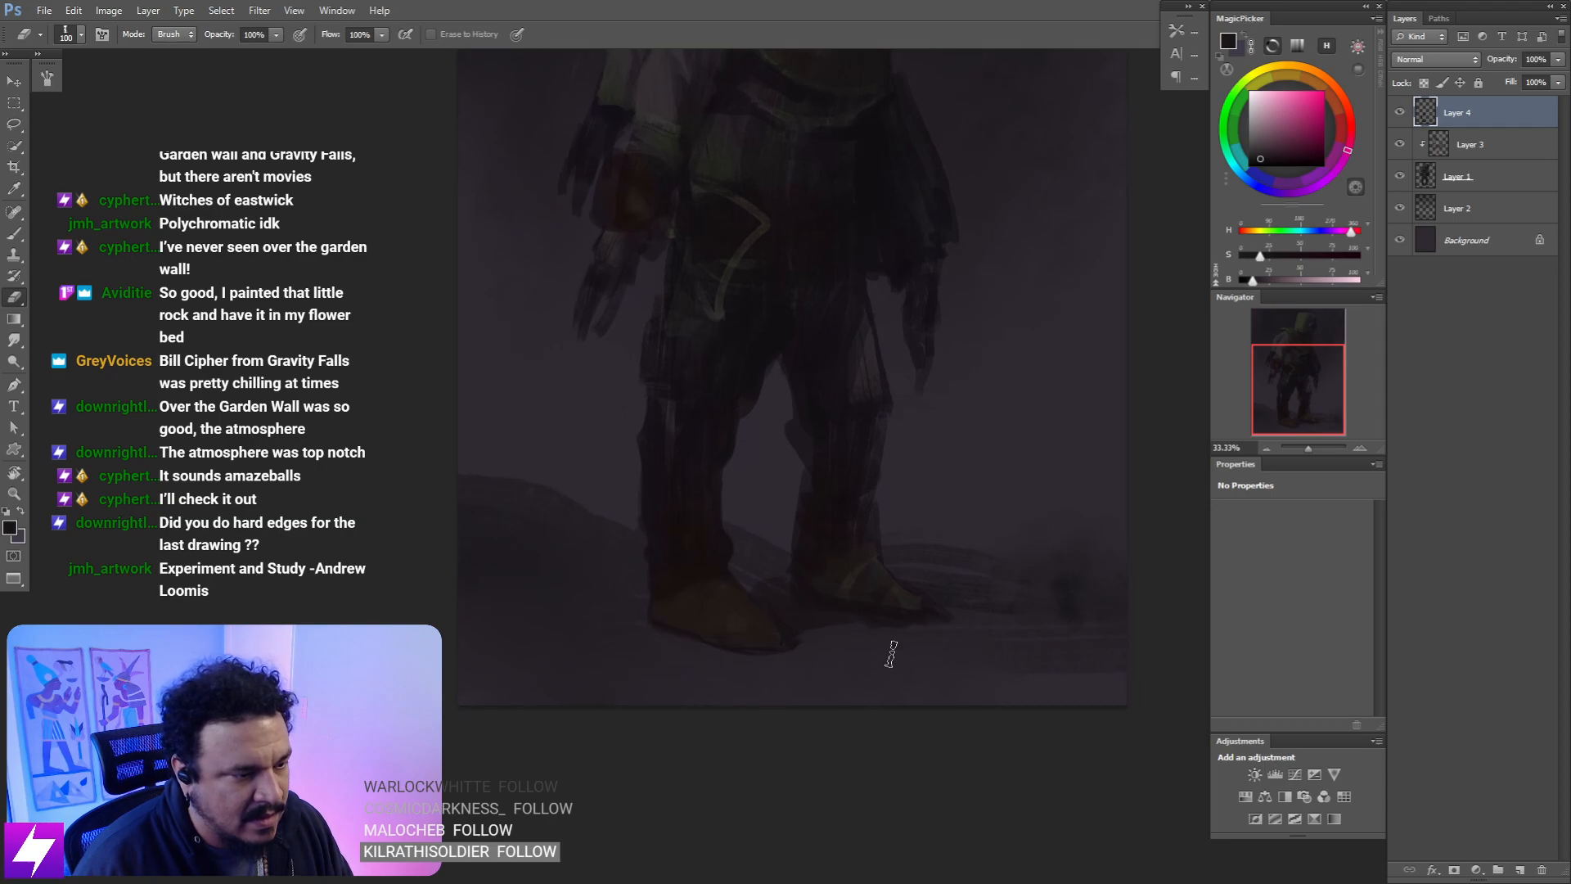
key("ctrl+minus")
key("bracketleft")
key("bracketleft")
key("bracketleft")
key("bracketleft")
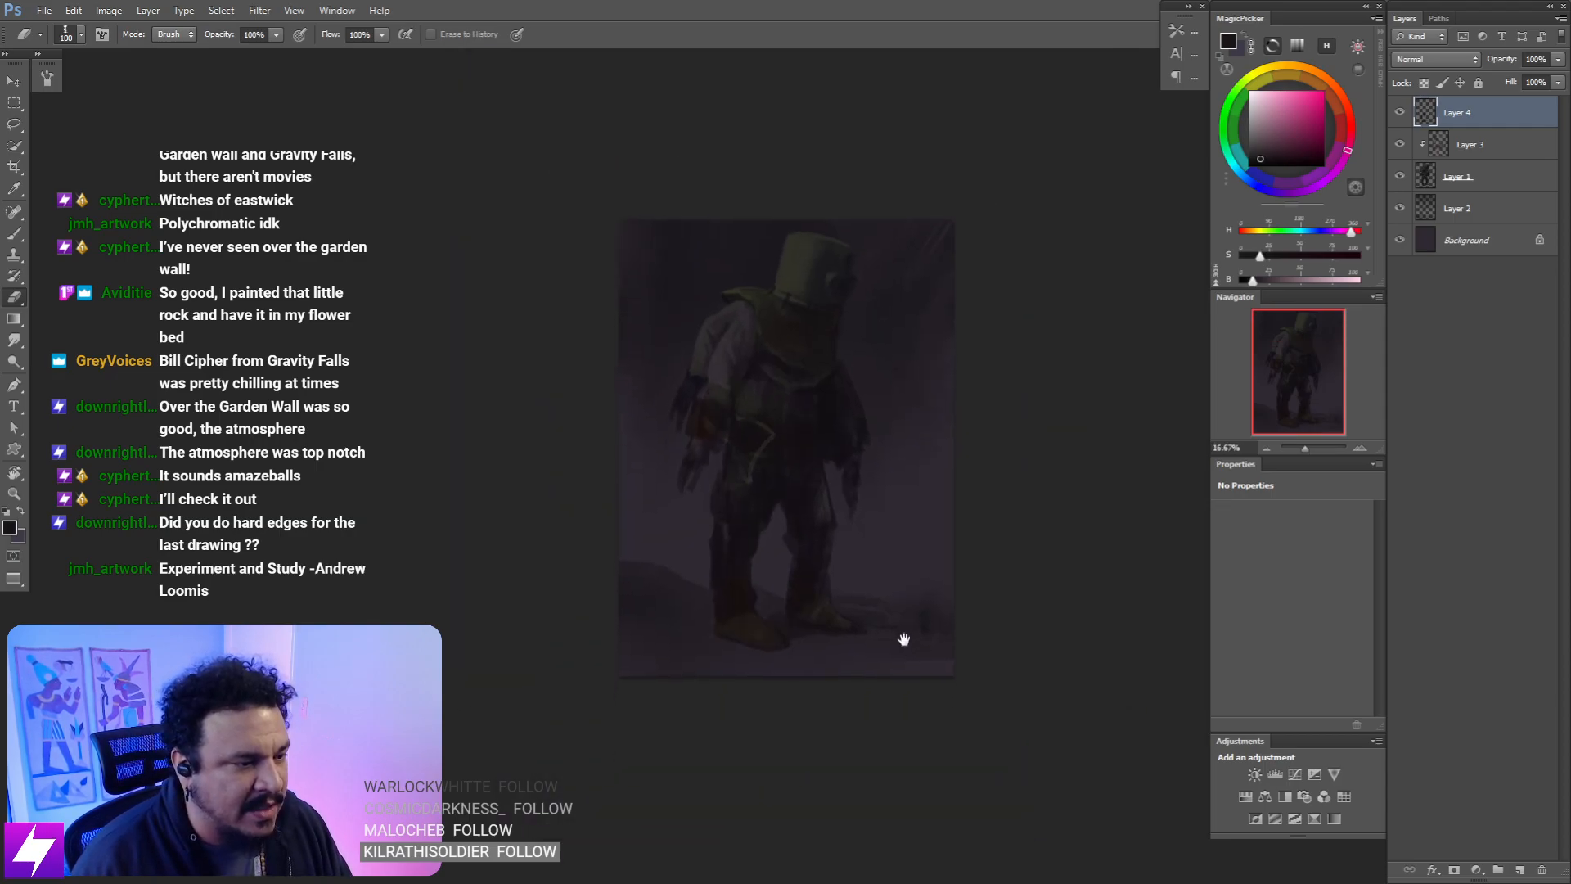
- Save the painting with the whole figure in view
key("ctrl+minus")
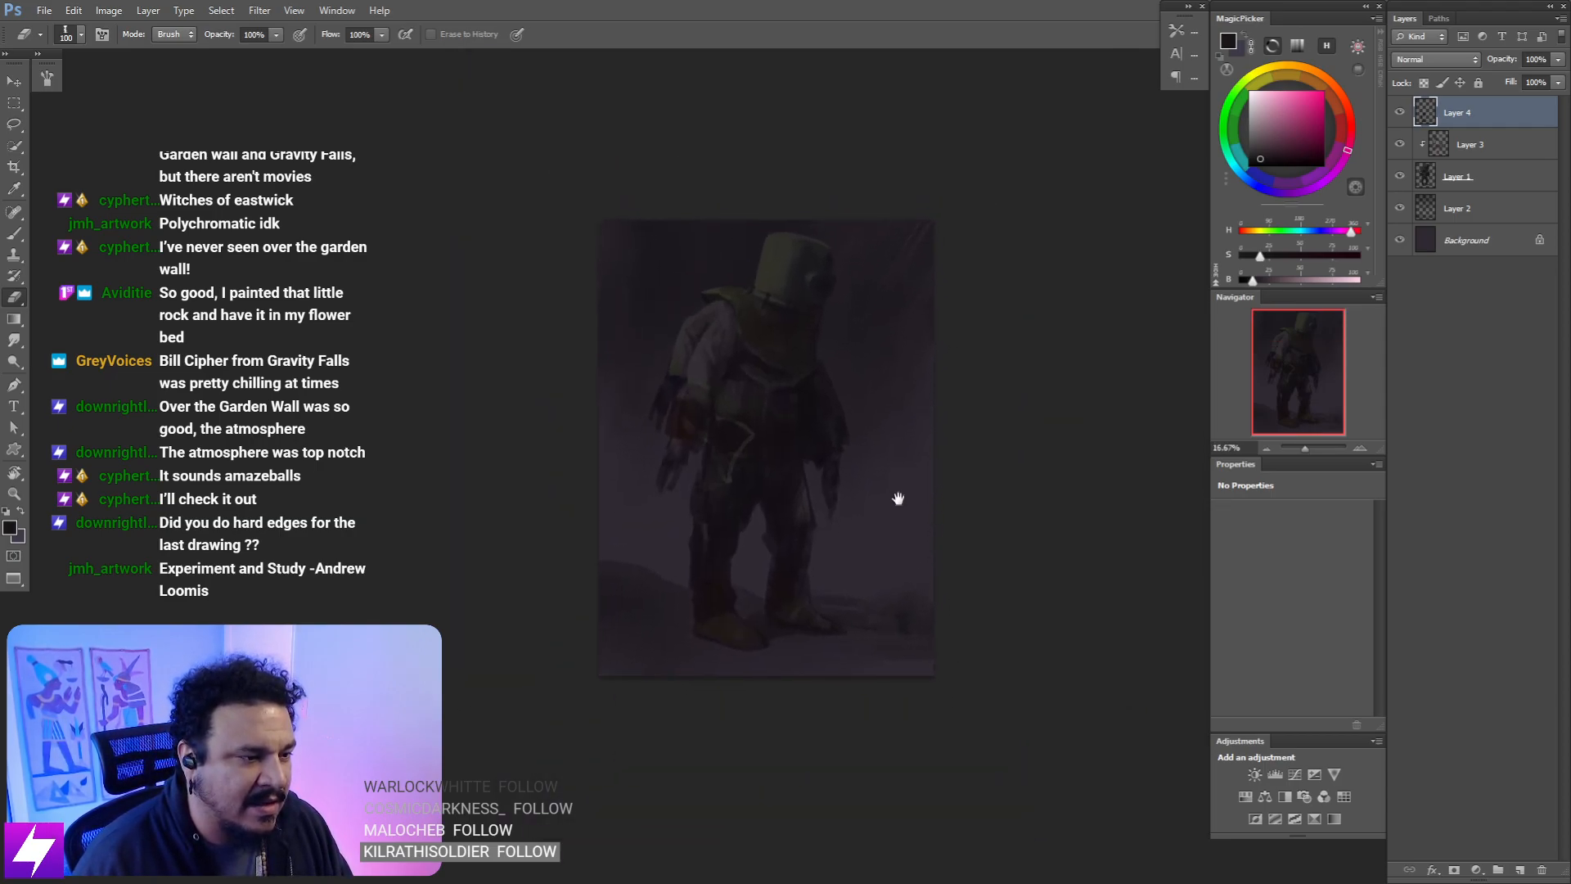
left_click_drag(898, 498, 907, 554)
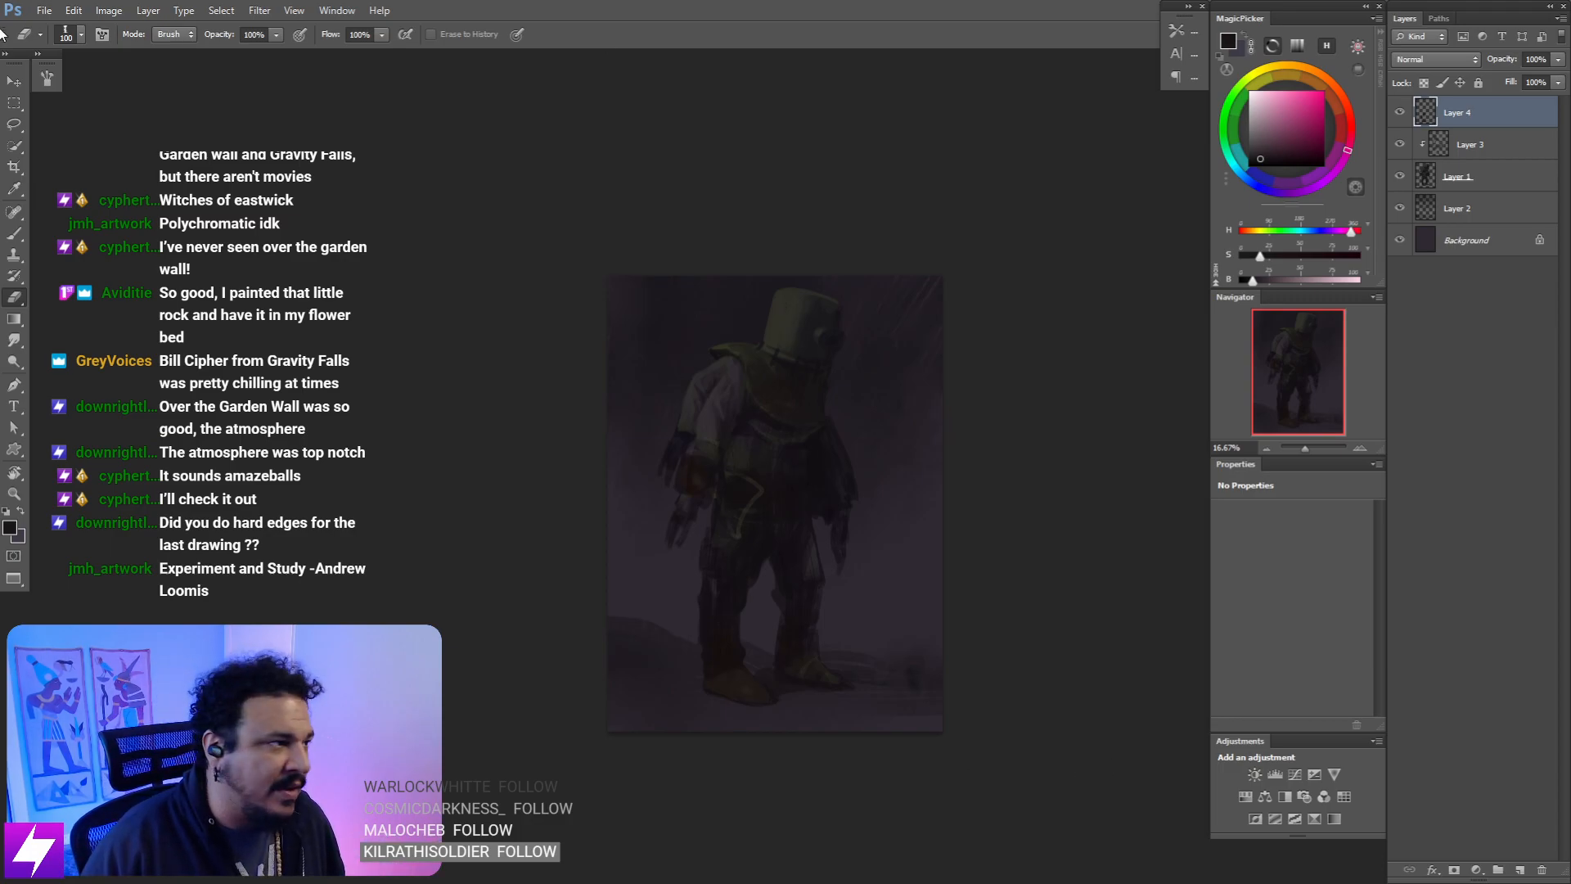
left_click(44, 10)
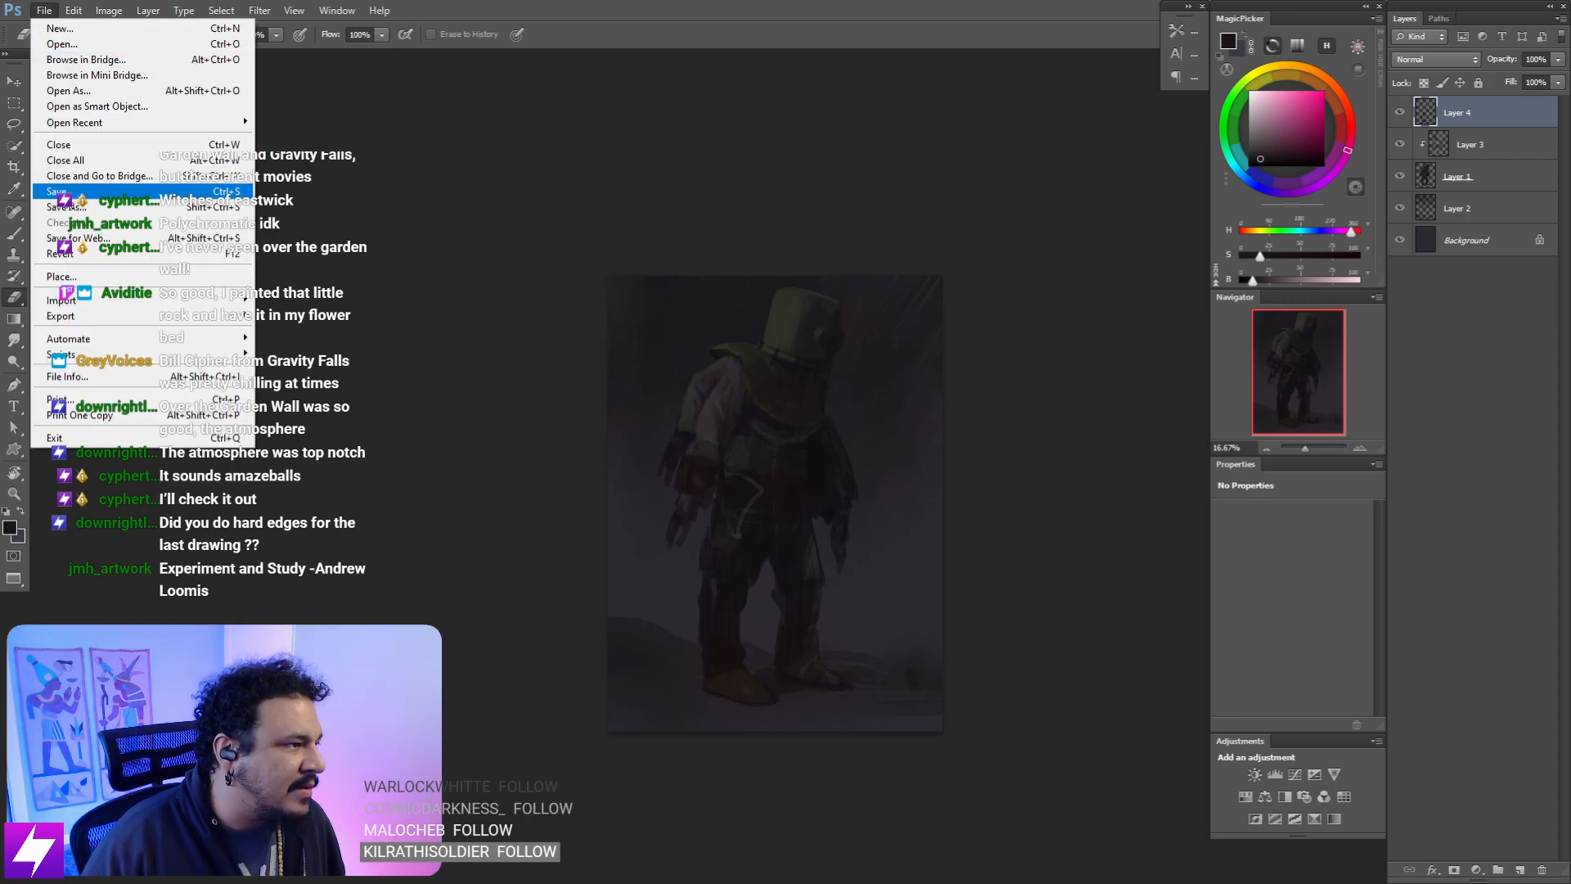
left_click(67, 187)
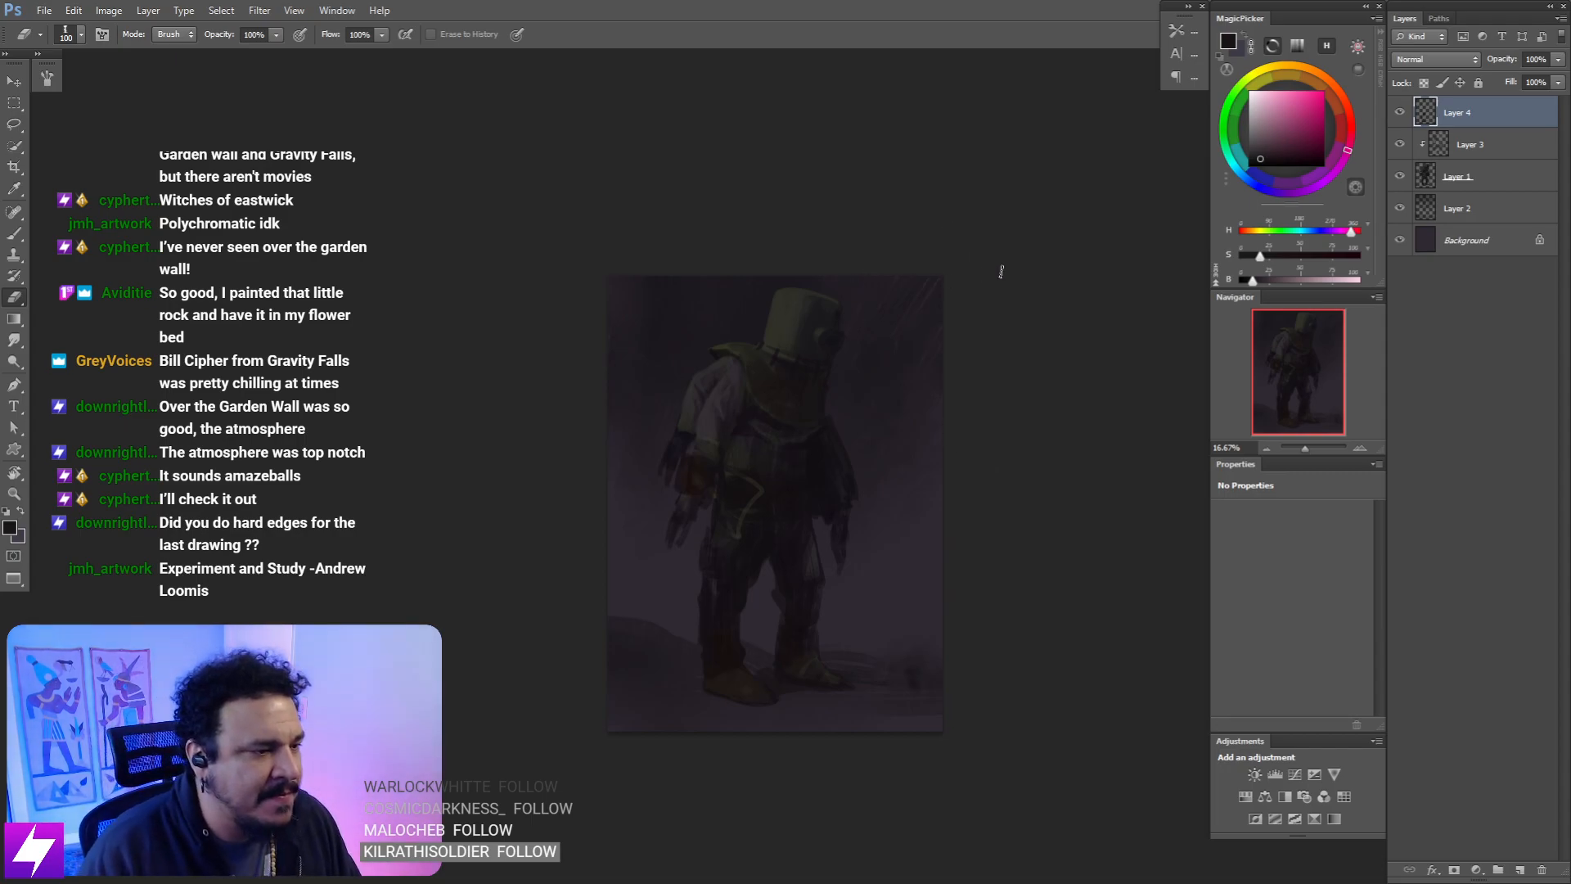
- Examine the whole figure's silhouette and upper body, comparing the mirrored and unmirrored canvas
key("ctrl+plus")
key("ctrl+plus")
key("ctrl+minus")
key("ctrl+minus")
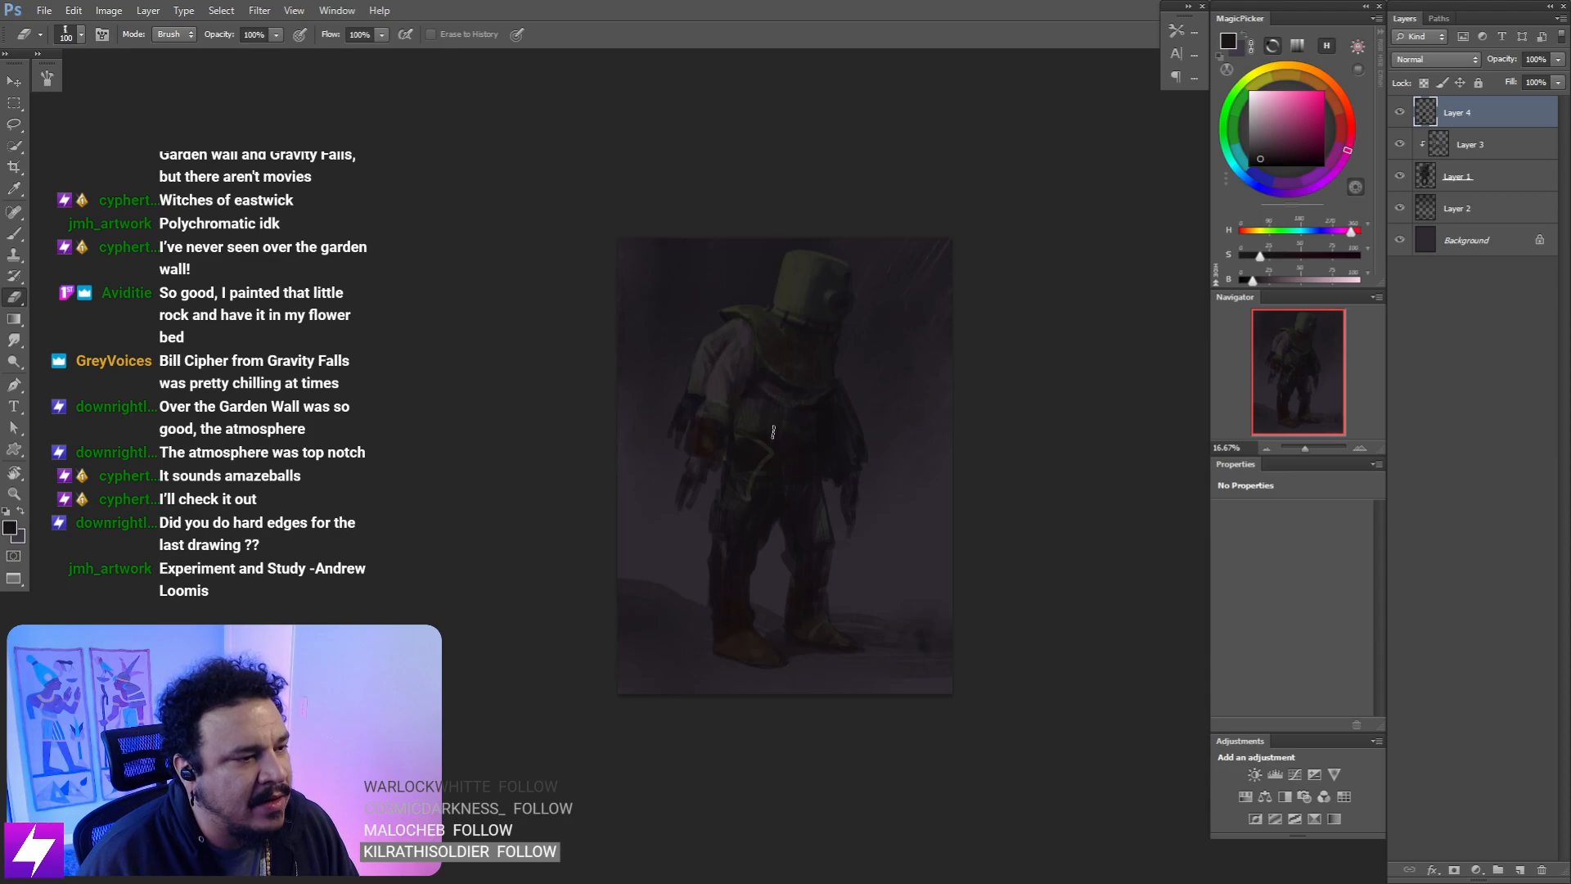
key("ctrl+shift+h")
key("ctrl+plus")
key("ctrl+plus")
key("ctrl+shift+h")
key("ctrl+shift+h")
left_click_drag(964, 305, 888, 375)
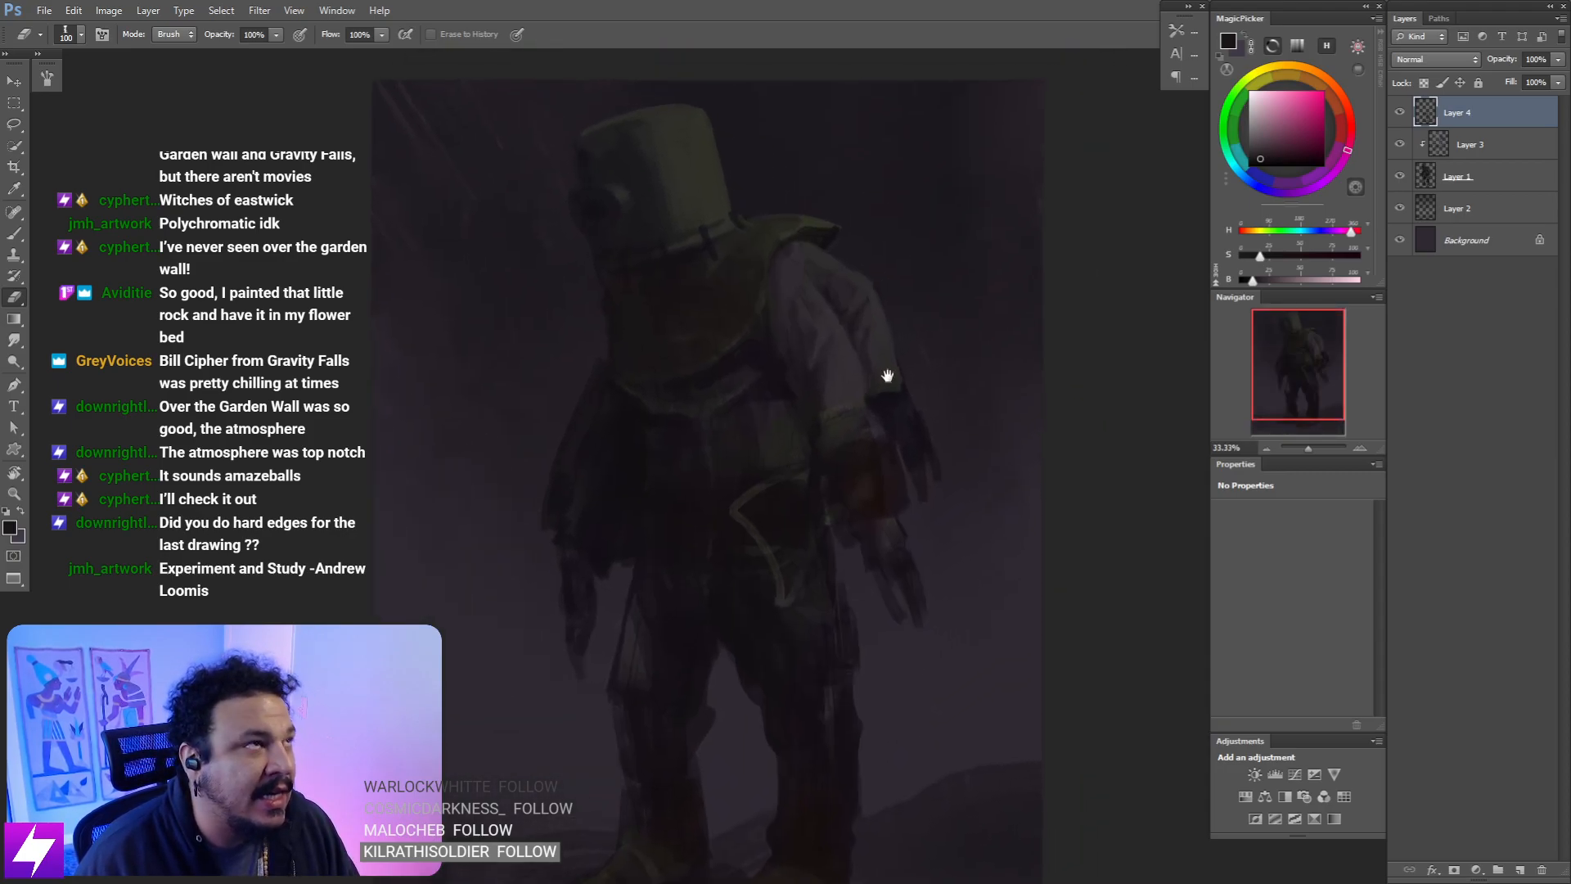
mouse_move(753, 442)
left_mouse_down()
mouse_move(783, 411)
mouse_move(754, 434)
mouse_move(768, 427)
left_mouse_up()
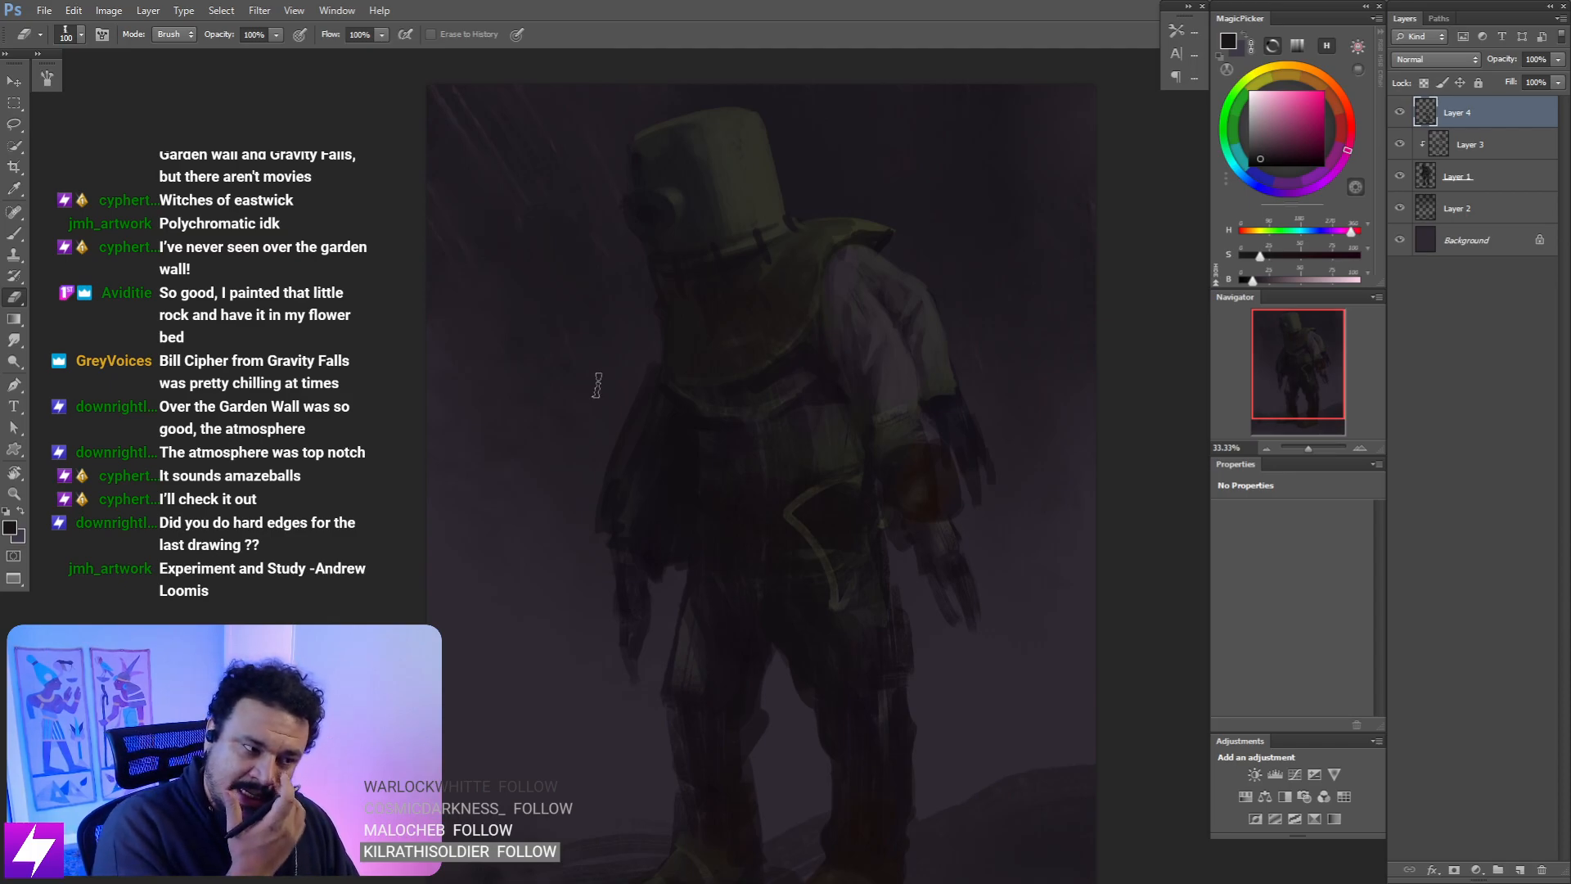
key("ctrl+minus")
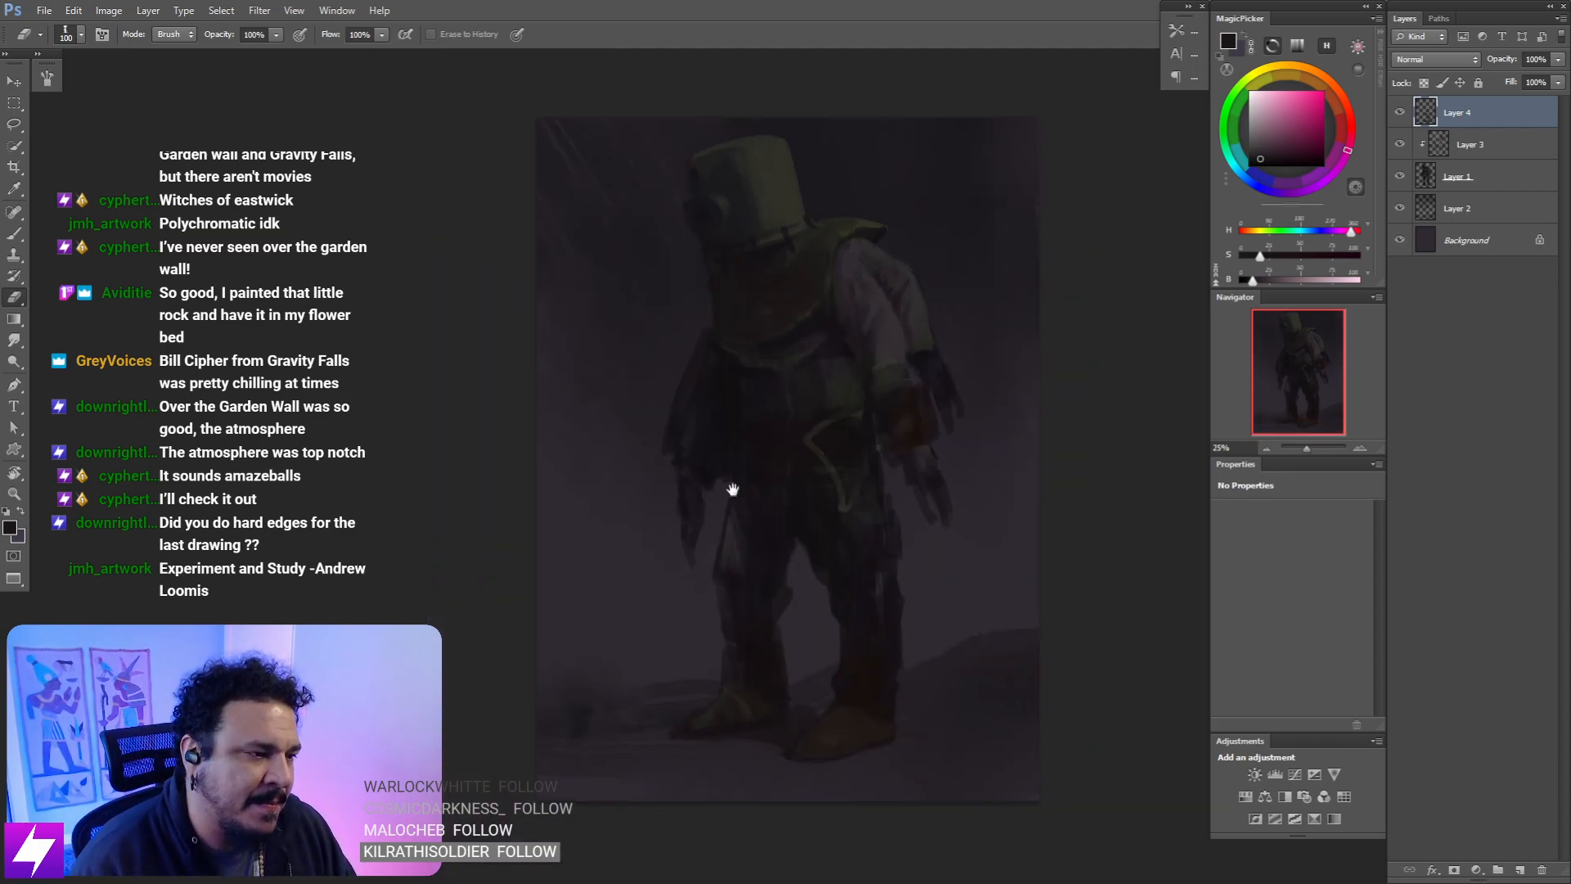
left_click_drag(812, 482, 785, 534)
mouse_move(698, 435)
left_mouse_down()
mouse_move(670, 393)
mouse_move(660, 414)
mouse_move(680, 432)
left_mouse_up()
- Sample a near-black beside the collar and paint the far shoulder's dark edge at 60 px
key("ctrl+plus")
key("b")
left_click(657, 403, "alt")
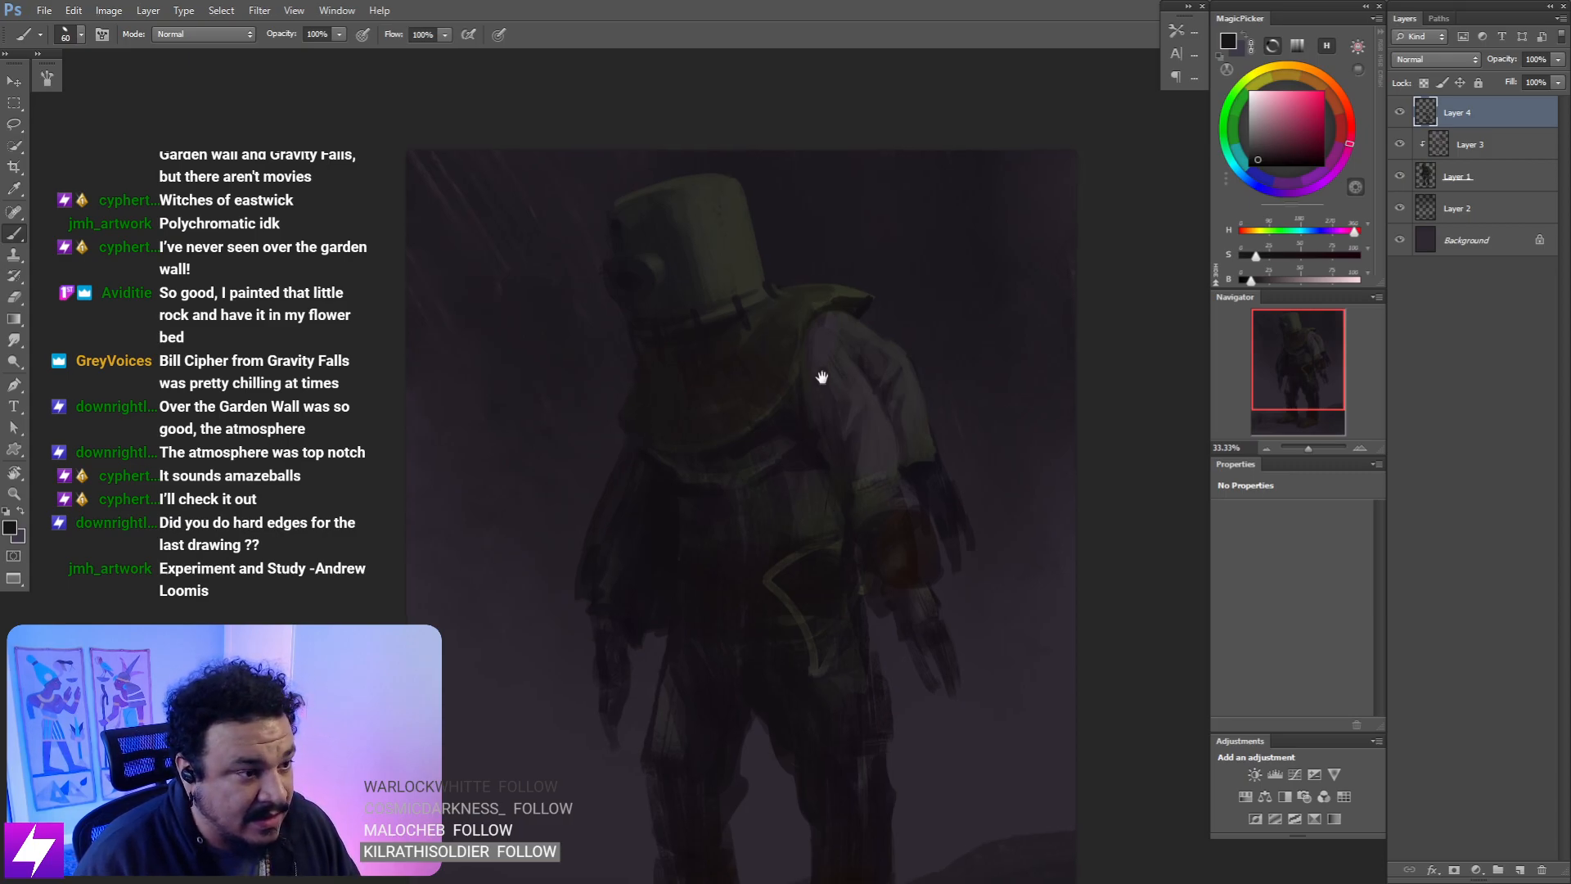
mouse_move(821, 379)
left_mouse_down()
mouse_move(820, 404)
mouse_move(805, 395)
left_mouse_up()
key("ctrl+minus")
key("ctrl+minus")
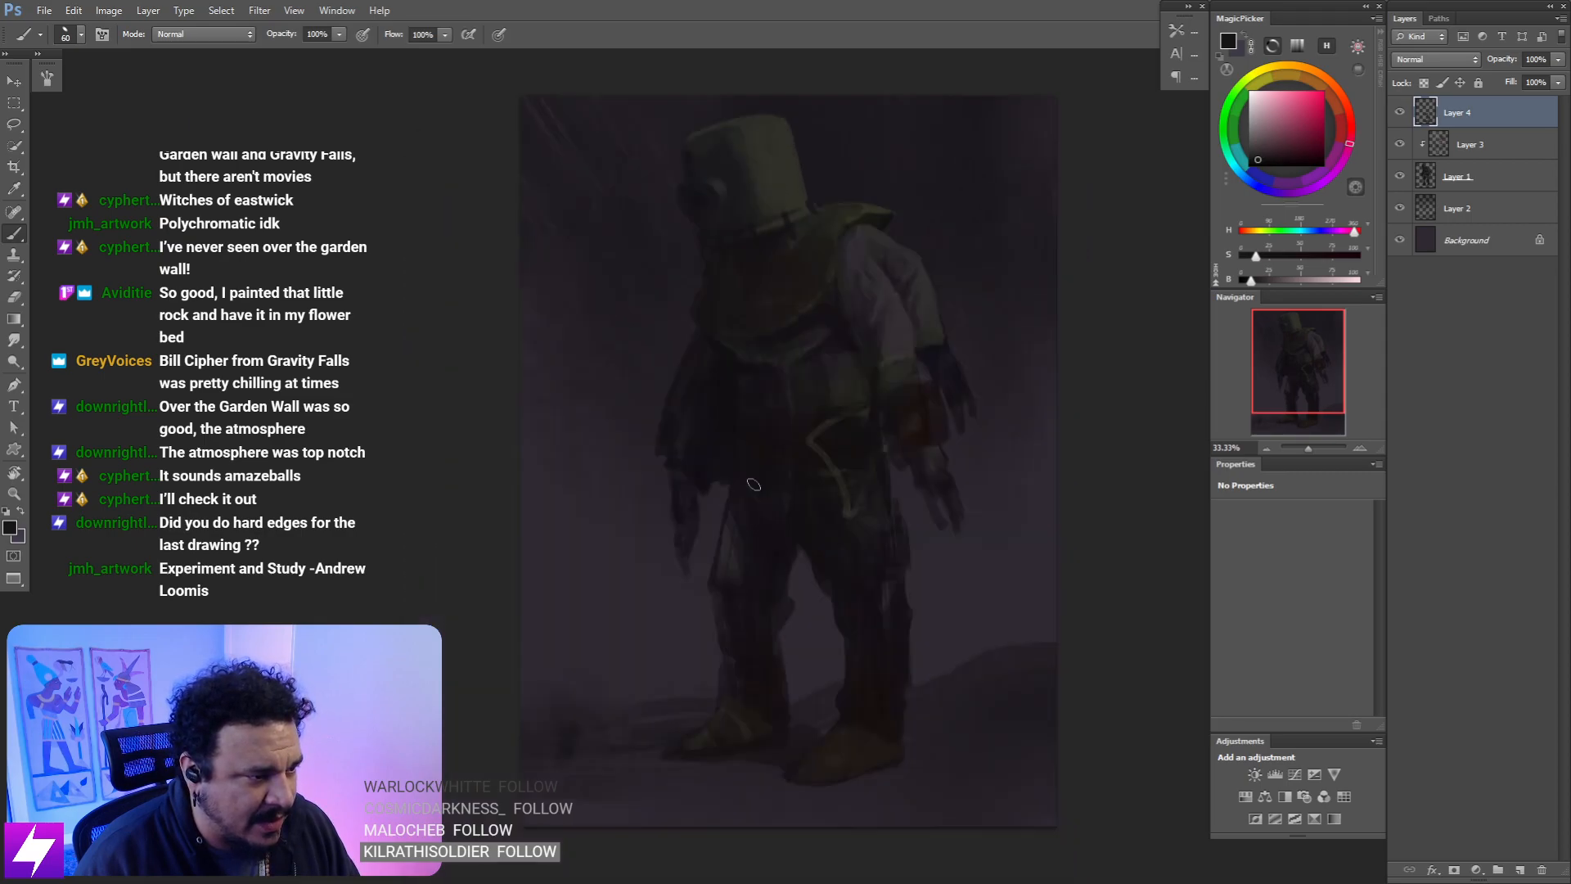
- Flip the canvas and rotate the view, sample the collar's dark olive and paint along its lower rim at 35 px
key("ctrl+shift+h")
key("ctrl+plus")
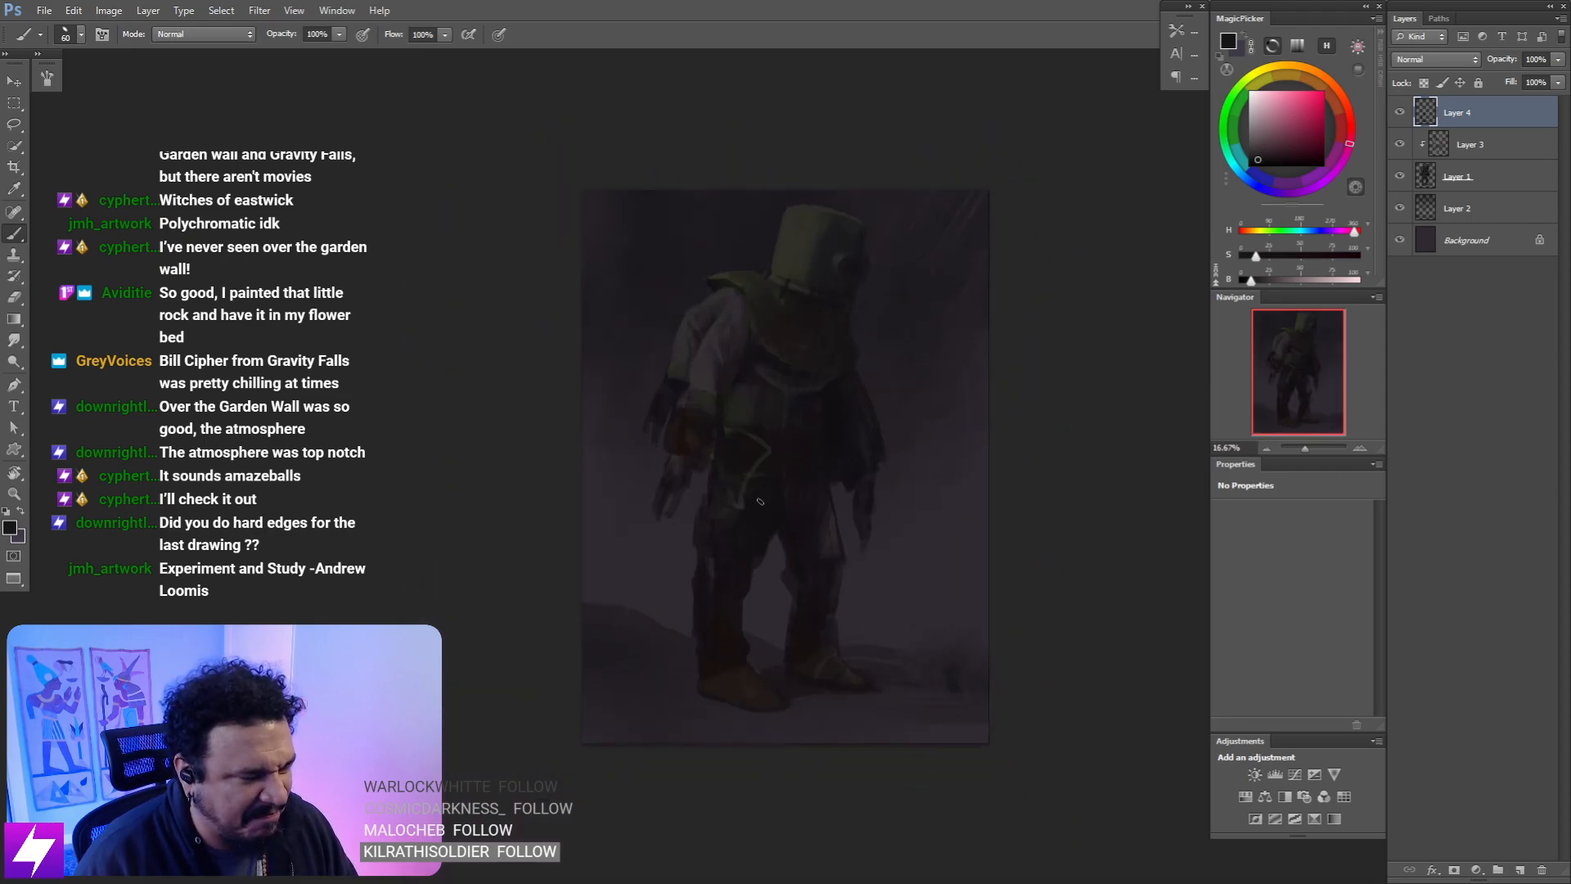
mouse_move(758, 480)
left_mouse_down()
mouse_move(852, 452)
mouse_move(843, 466)
left_mouse_up()
key("r")
left_click_drag(810, 528, 817, 450)
key("ctrl+plus")
key("b")
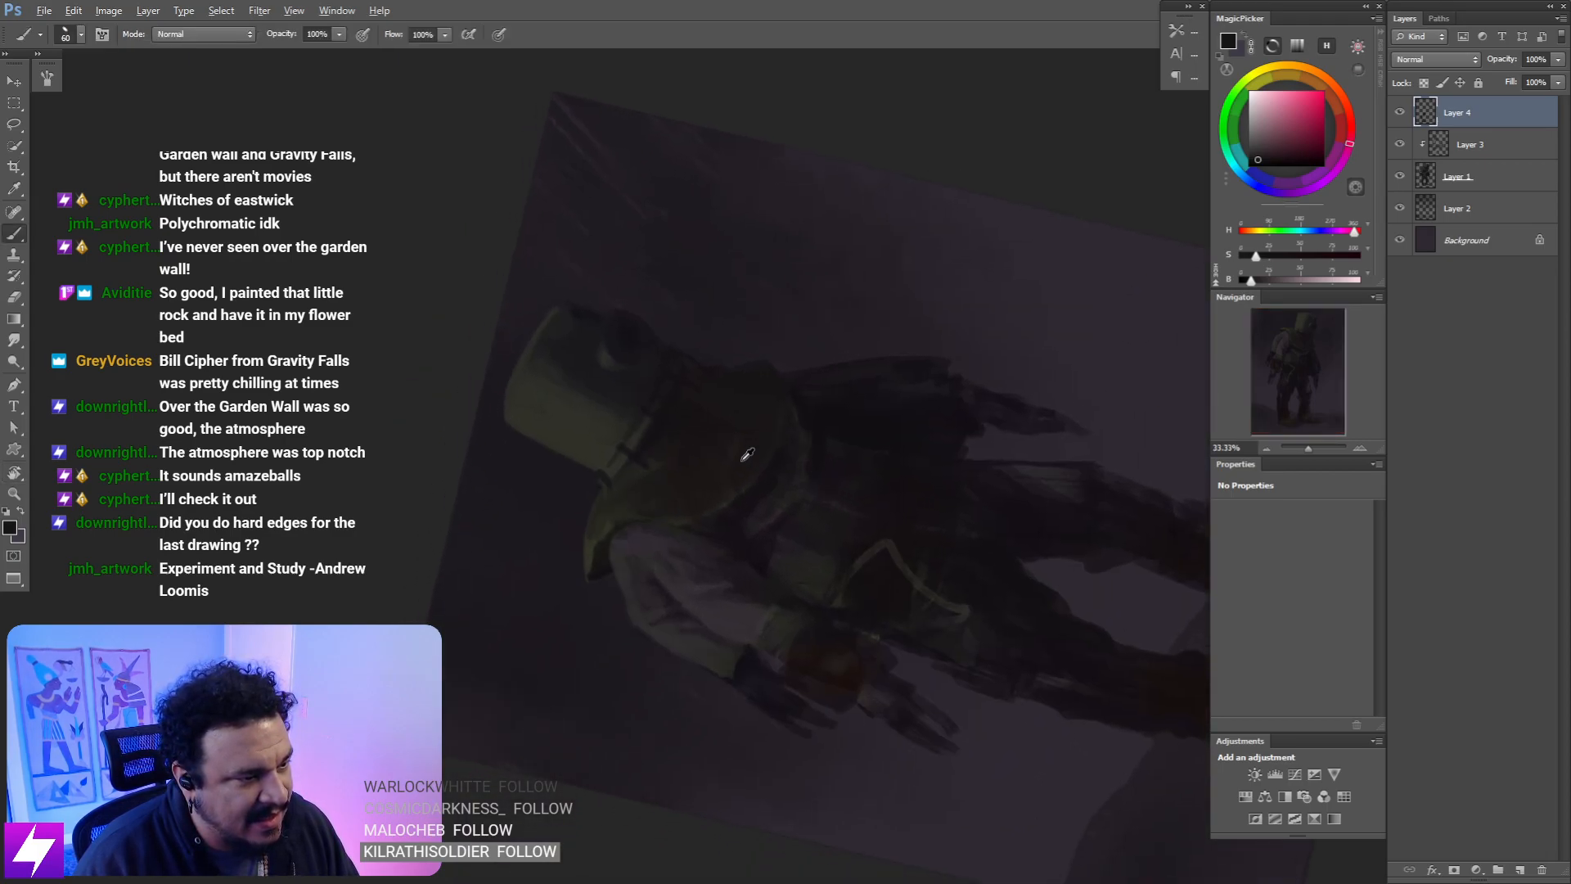
left_click(737, 489, "alt")
key("bracketleft")
key("bracketleft")
key("bracketleft")
key("bracketleft")
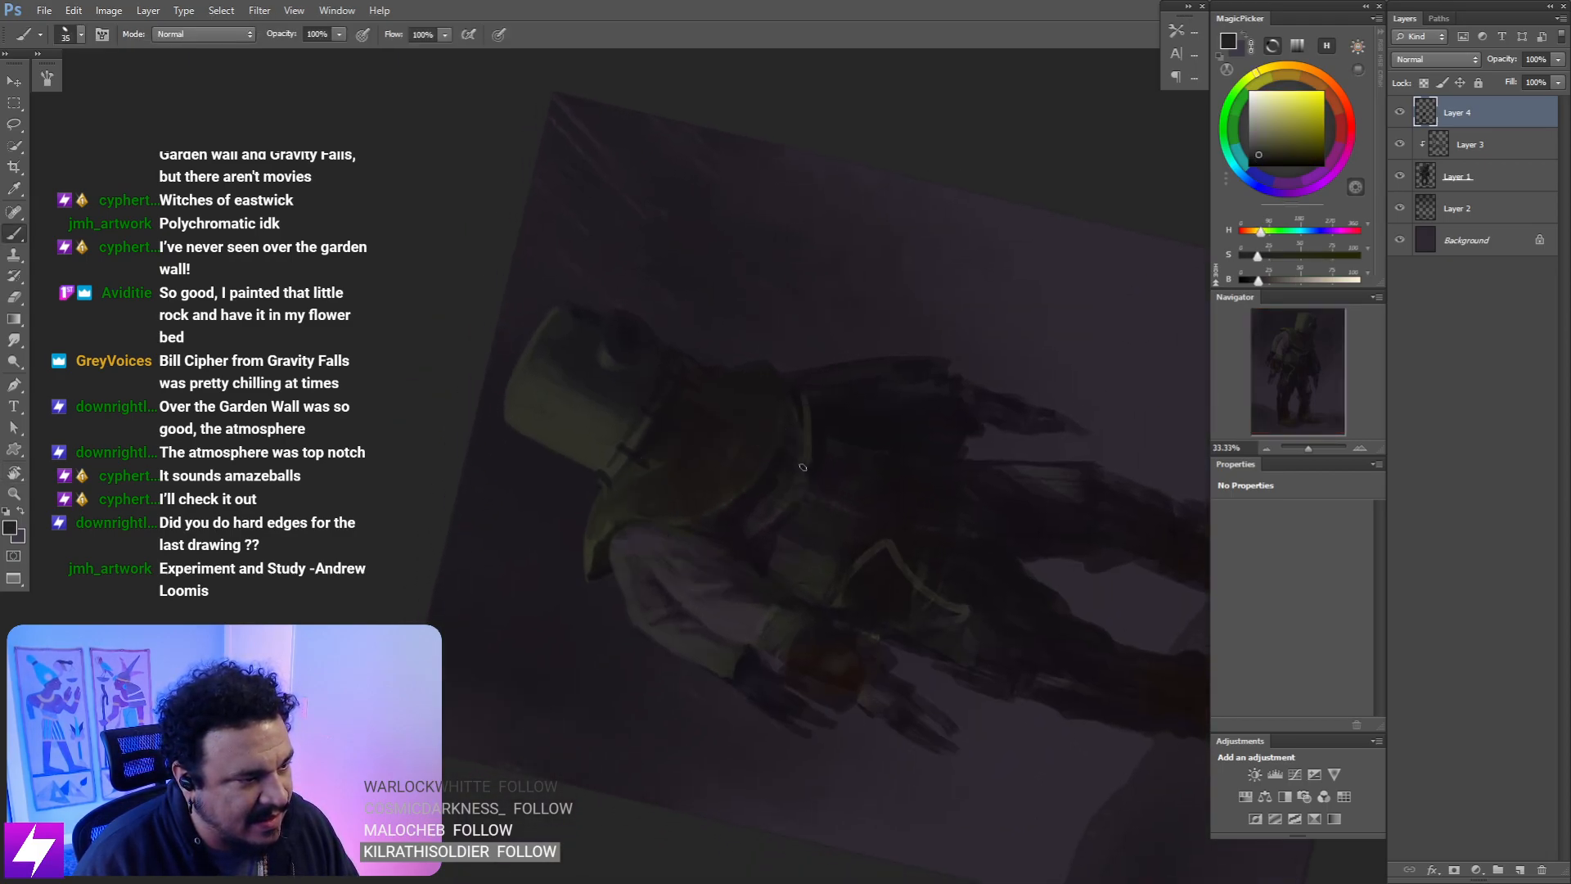
- Undo the last collar rim stroke, try another along the same edge, undo it and reset the view rotation
key("ctrl+z")
mouse_move(806, 406)
left_mouse_down()
mouse_move(803, 480)
mouse_move(796, 439)
left_mouse_up()
key("ctrl+z")
key("Escape")
- Sample dark purples just below the collar and deepen the shadow on the chest, up to 50 px
left_click(814, 418, "alt")
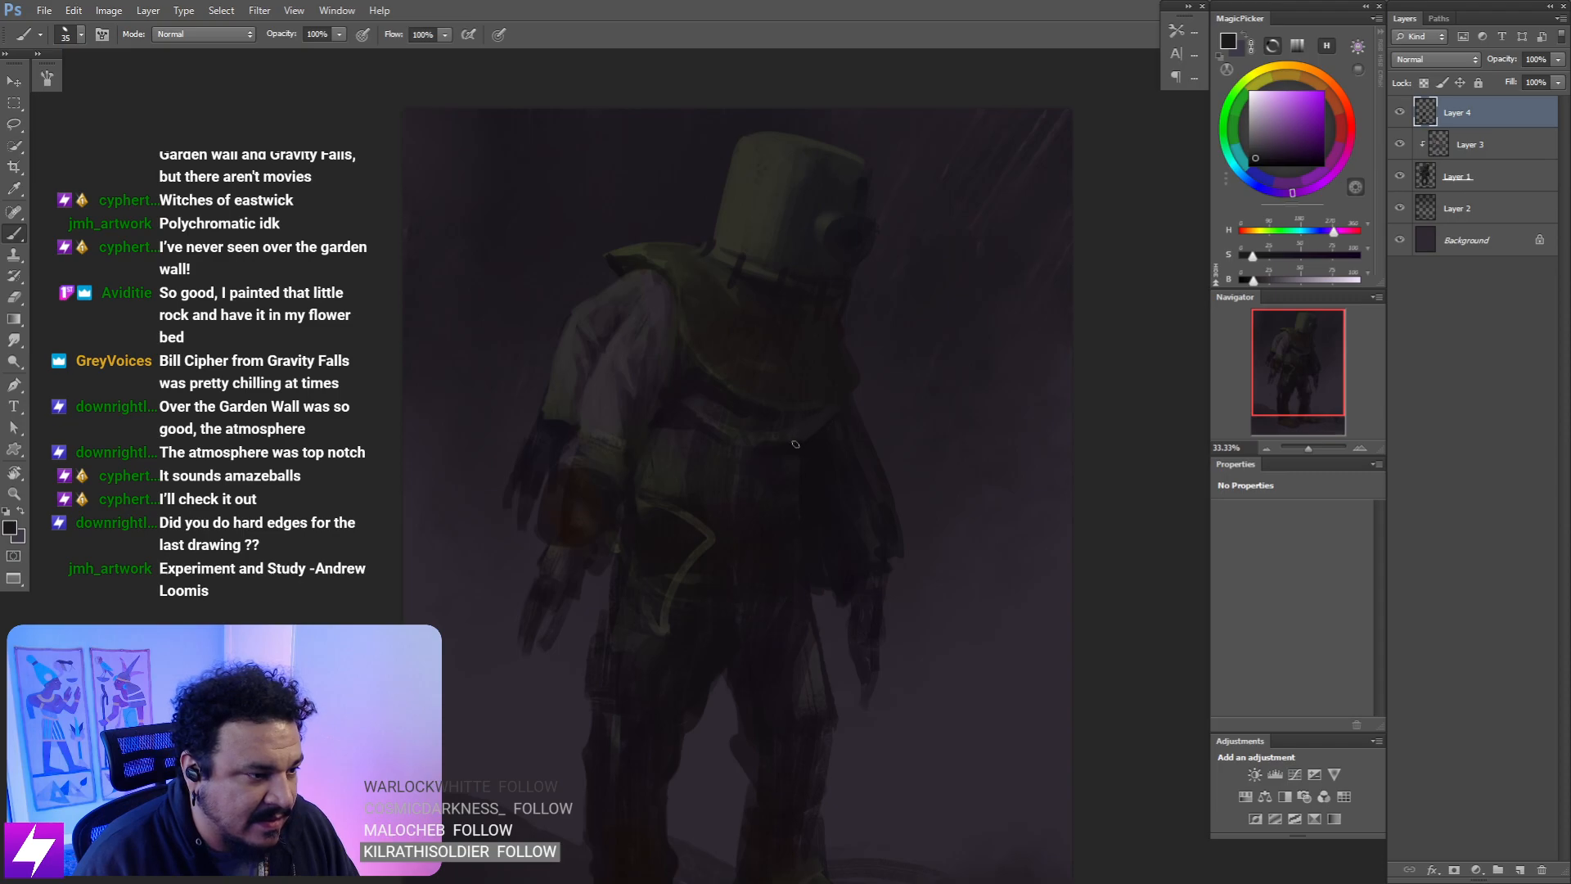
left_click(810, 450, "alt")
key("bracketleft")
key("bracketleft")
key("bracketleft")
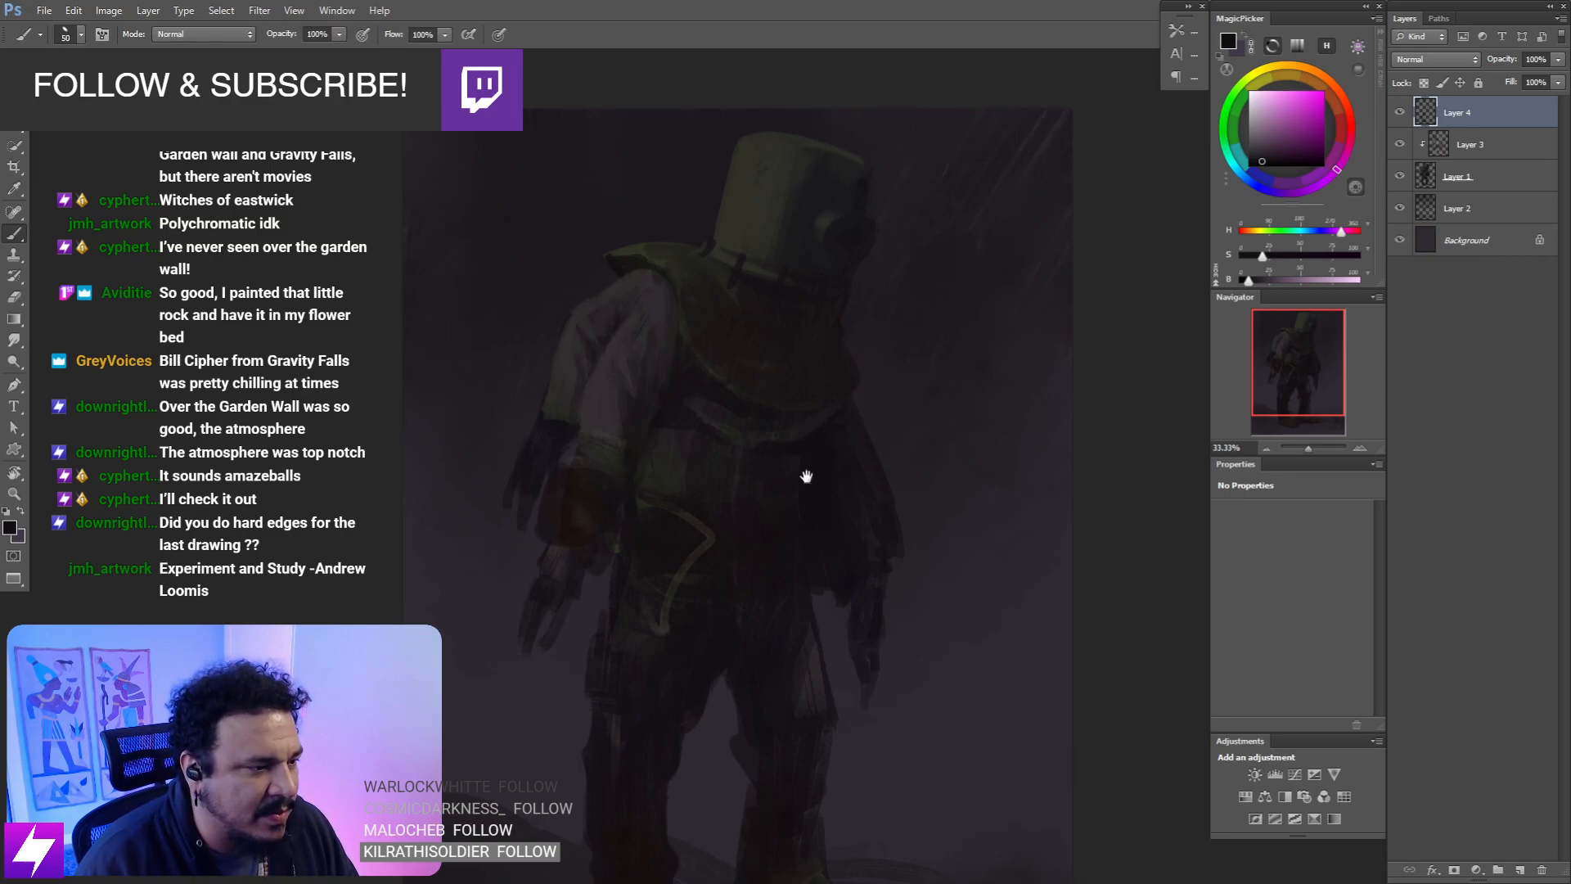
- Sample a dark olive from the upper torso and paint the abdomen above the hip pouch at 30 px
mouse_move(752, 482)
left_mouse_down()
mouse_move(782, 464)
mouse_move(765, 456)
mouse_move(800, 474)
mouse_move(811, 432)
left_mouse_up()
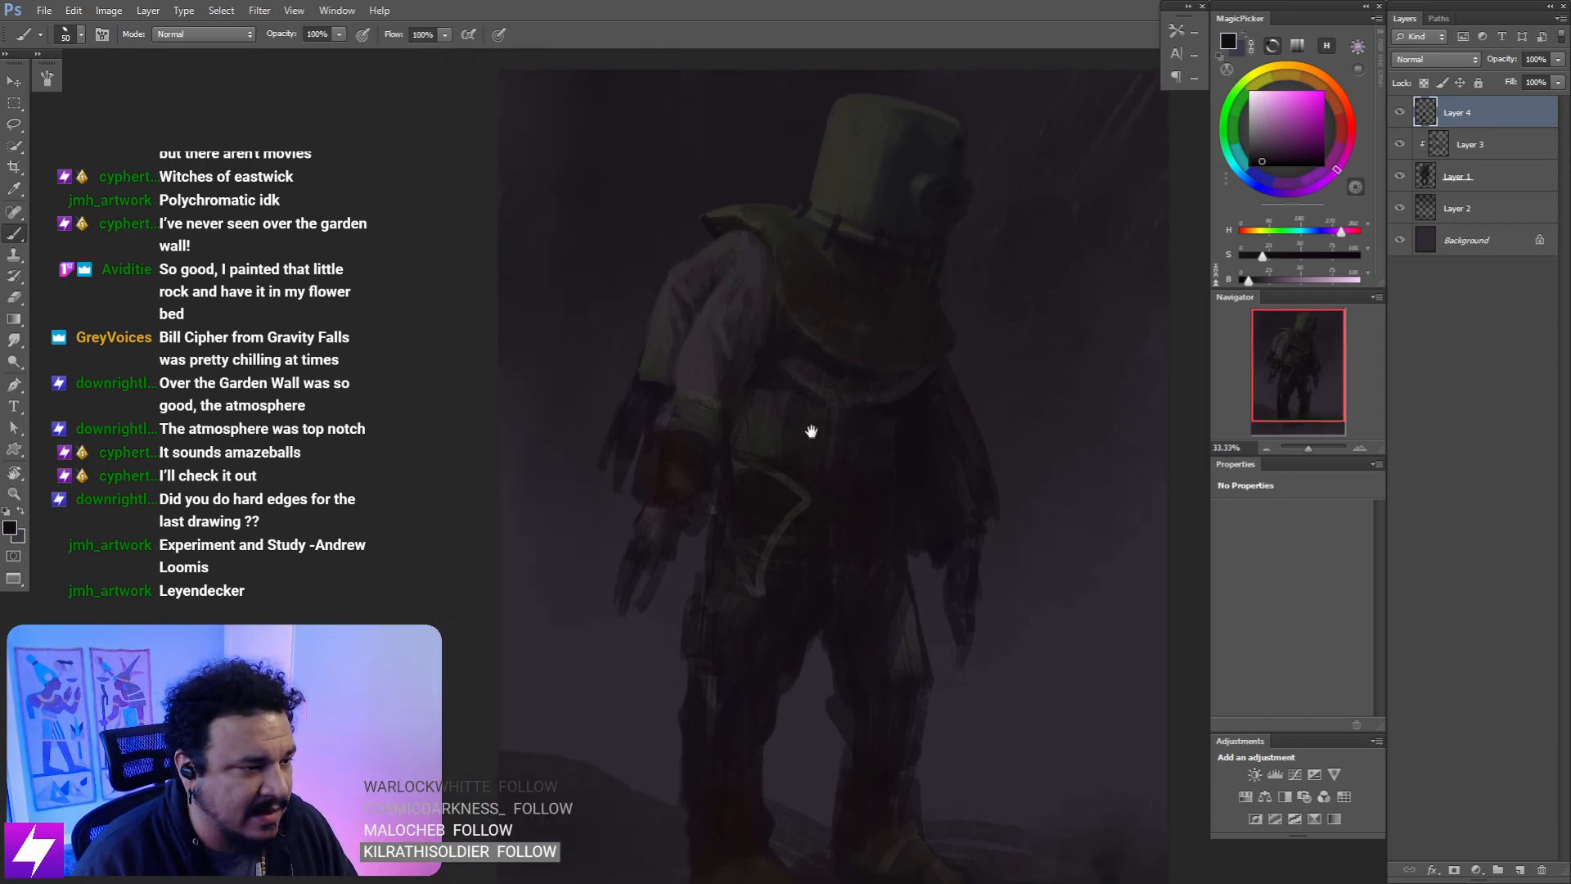
left_click(767, 438, "alt")
key("bracketleft")
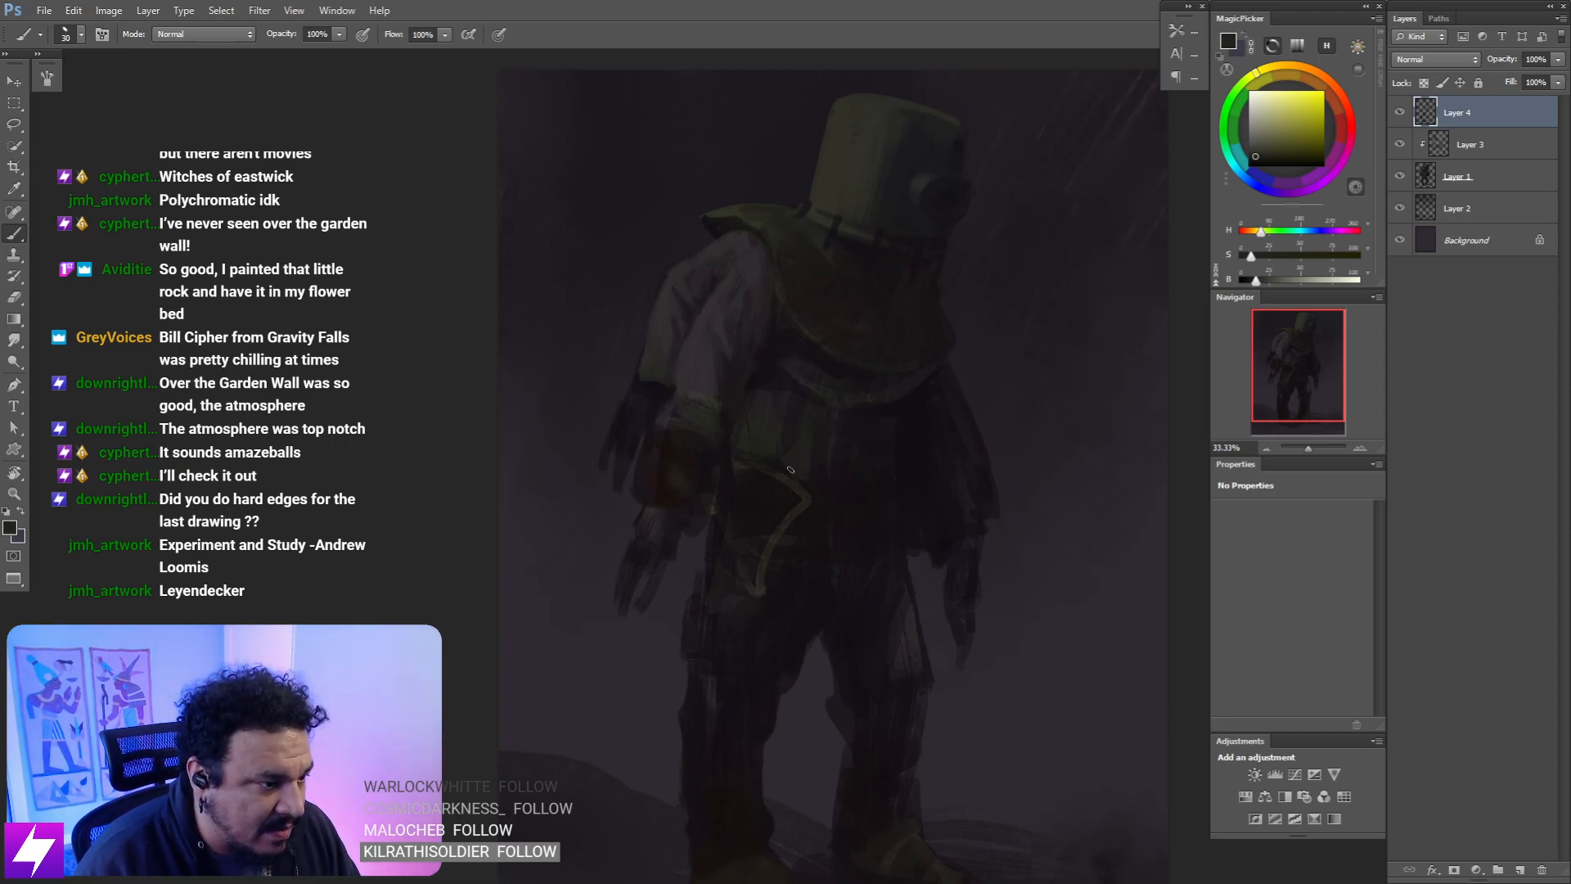
left_click_drag(847, 499, 792, 543)
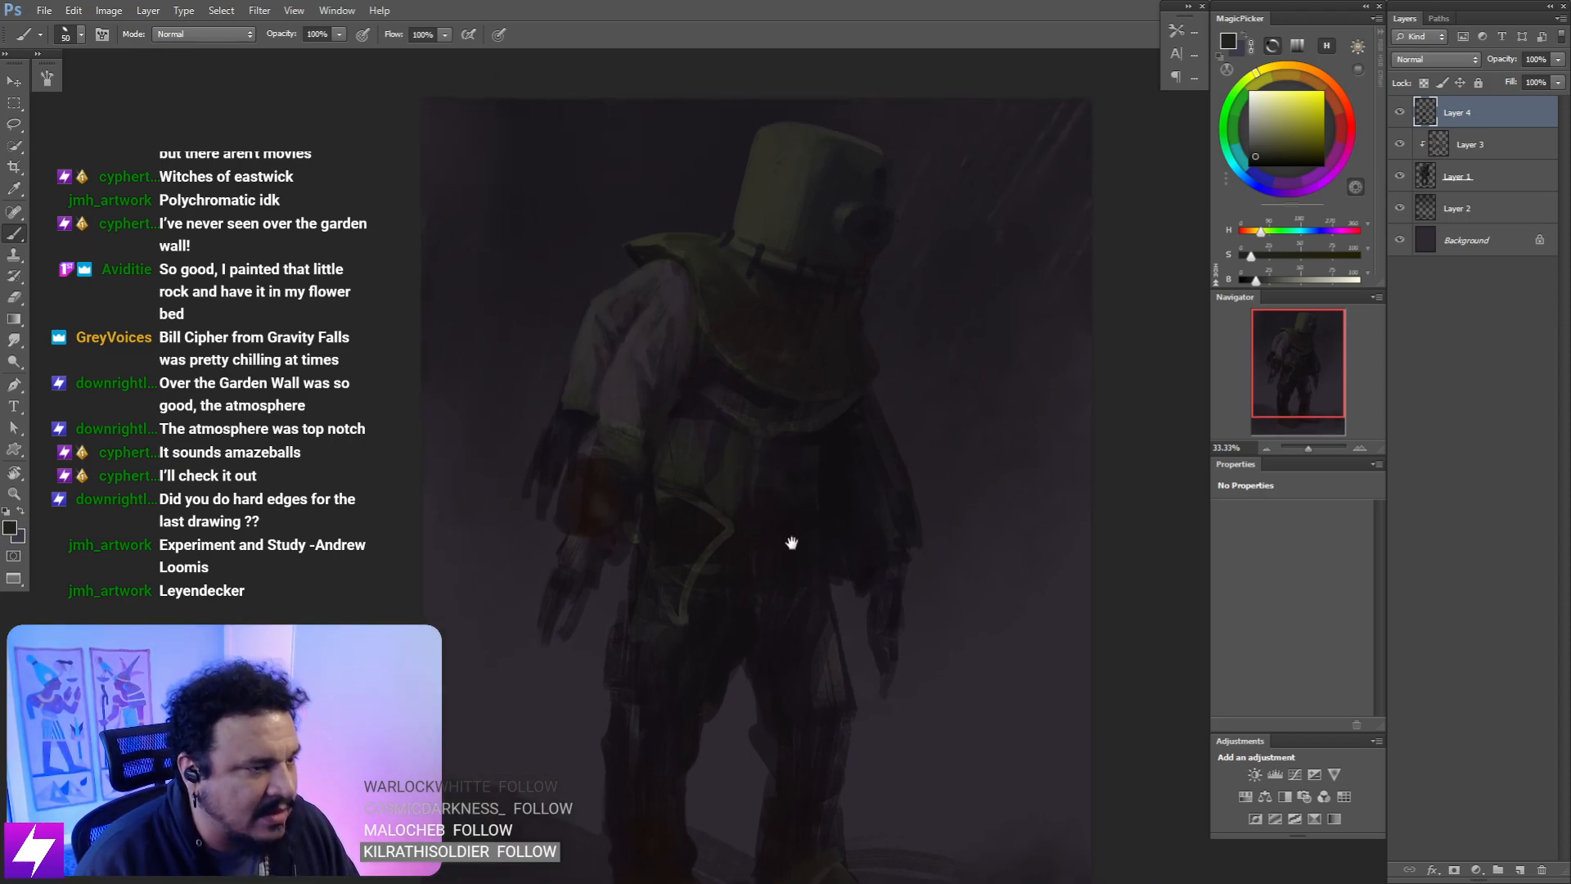
- Flip the canvas horizontally and switch to a different brush preset at 125 px
key("ctrl+minus")
key("ctrl+minus")
key("ctrl+shift+h")
left_click_drag(728, 504, 479, 467)
right_click(480, 467)
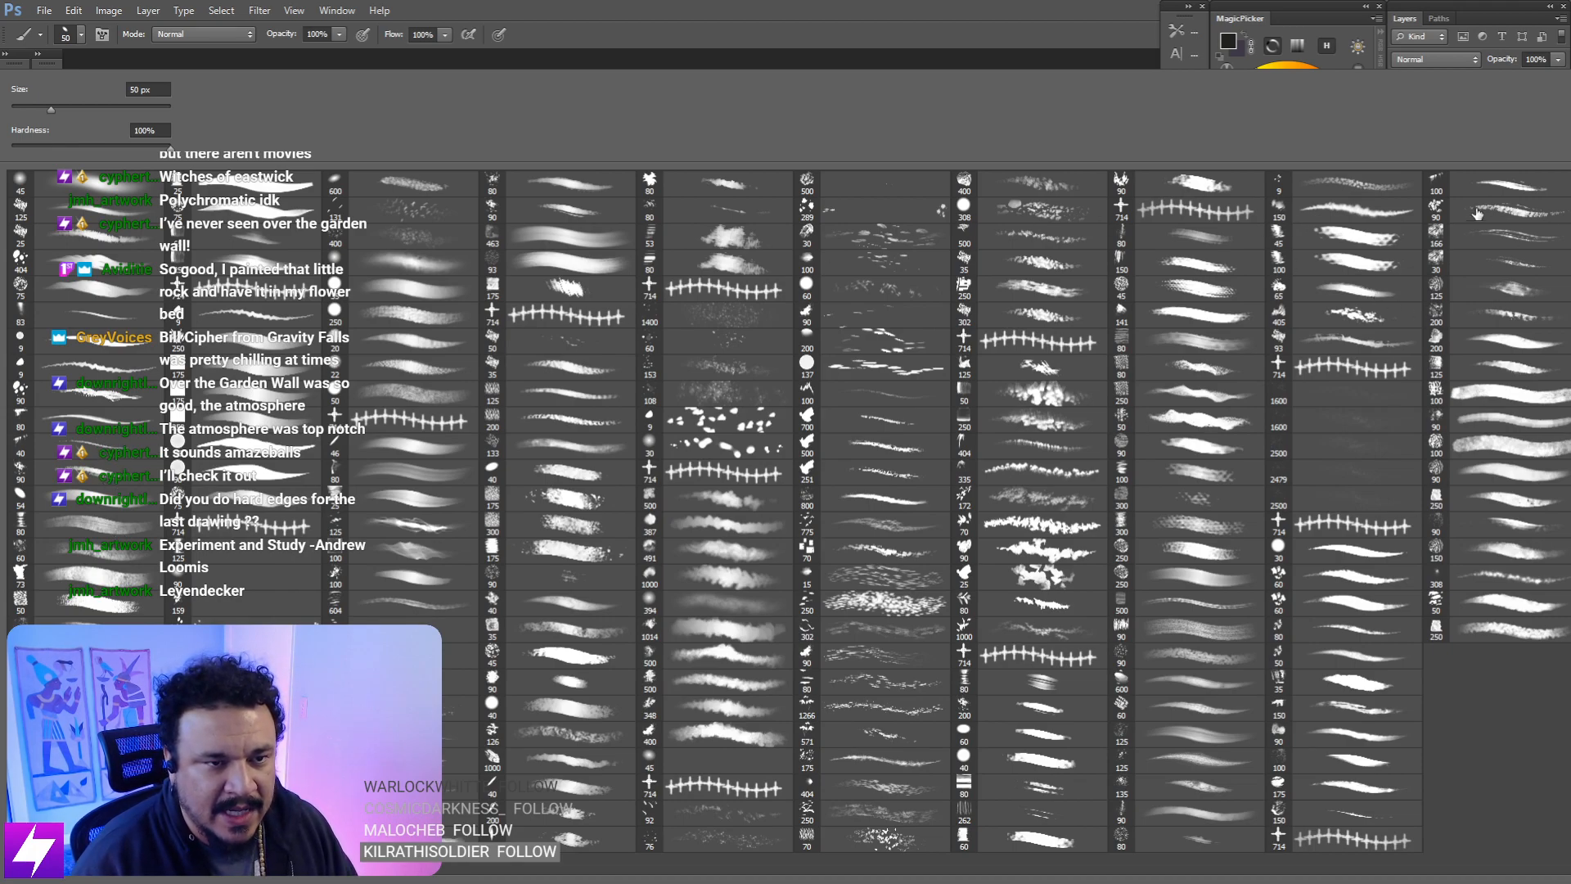
key("Escape")
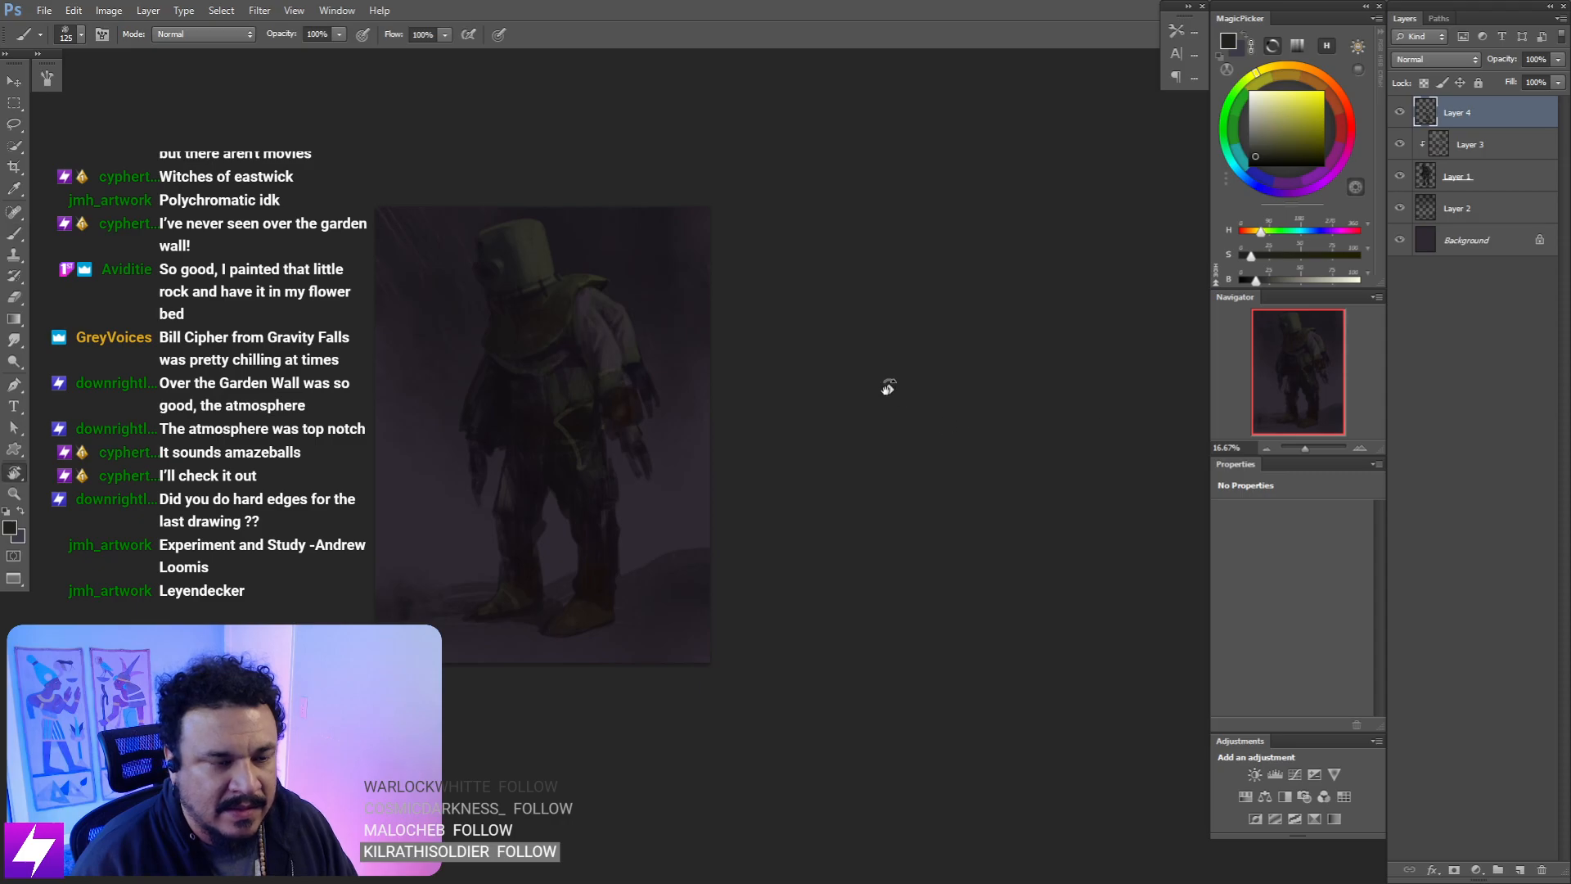
- Sample a dark olive from the torso just above the hip pouch and paint over the abdomen at 60 px
key("r")
left_click_drag(527, 309, 773, 222)
key("ctrl+plus")
left_click_drag(895, 213, 928, 381)
key("ctrl+plus")
key("ctrl+plus")
key("b")
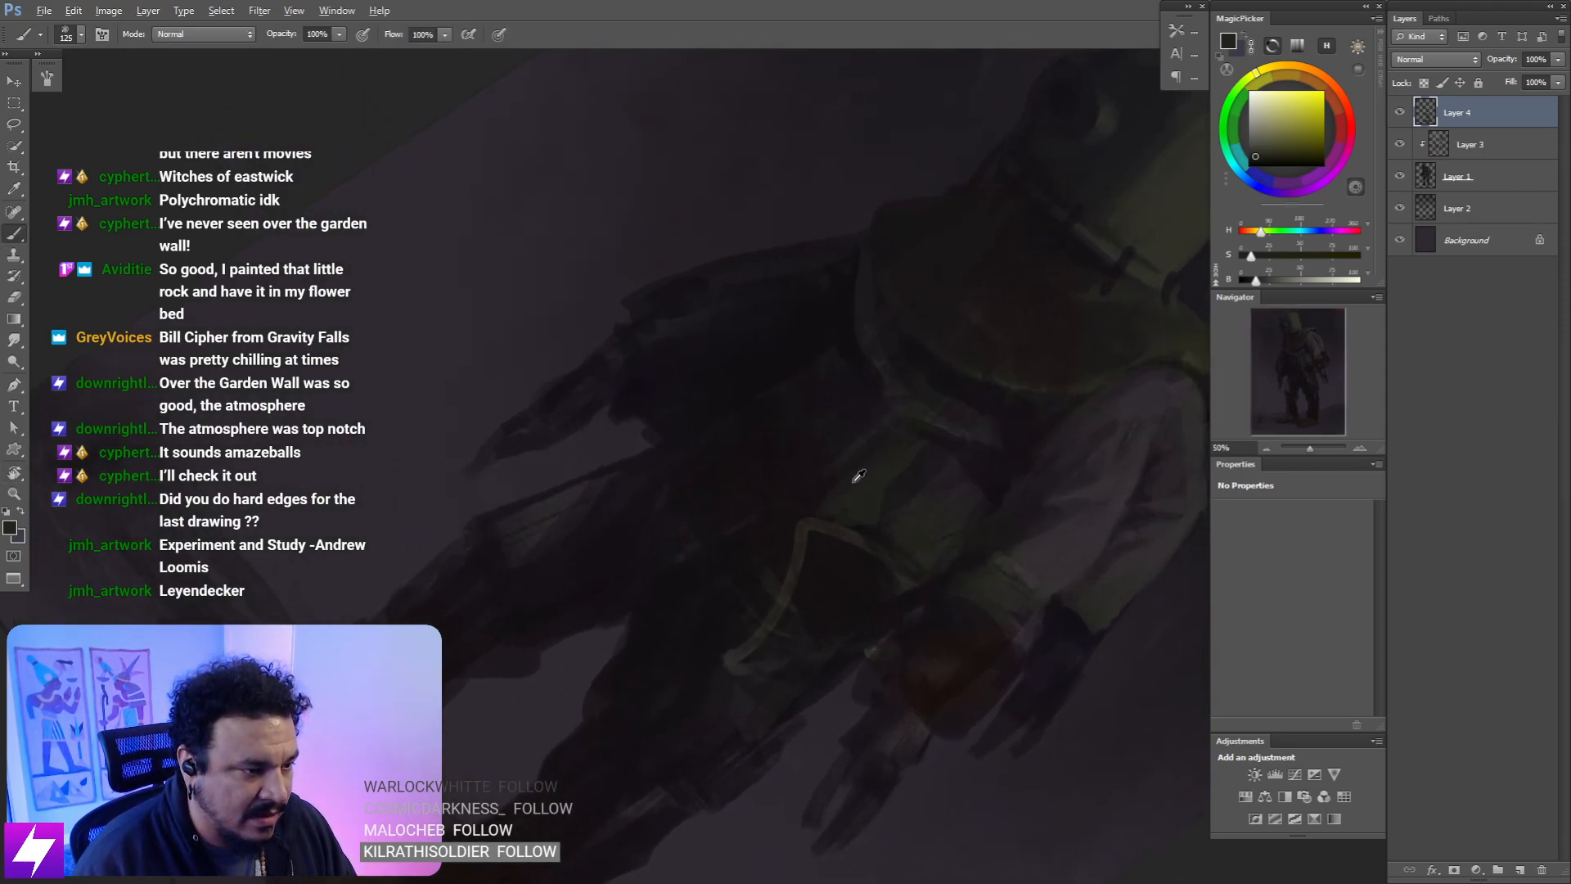
left_click(857, 474, "alt")
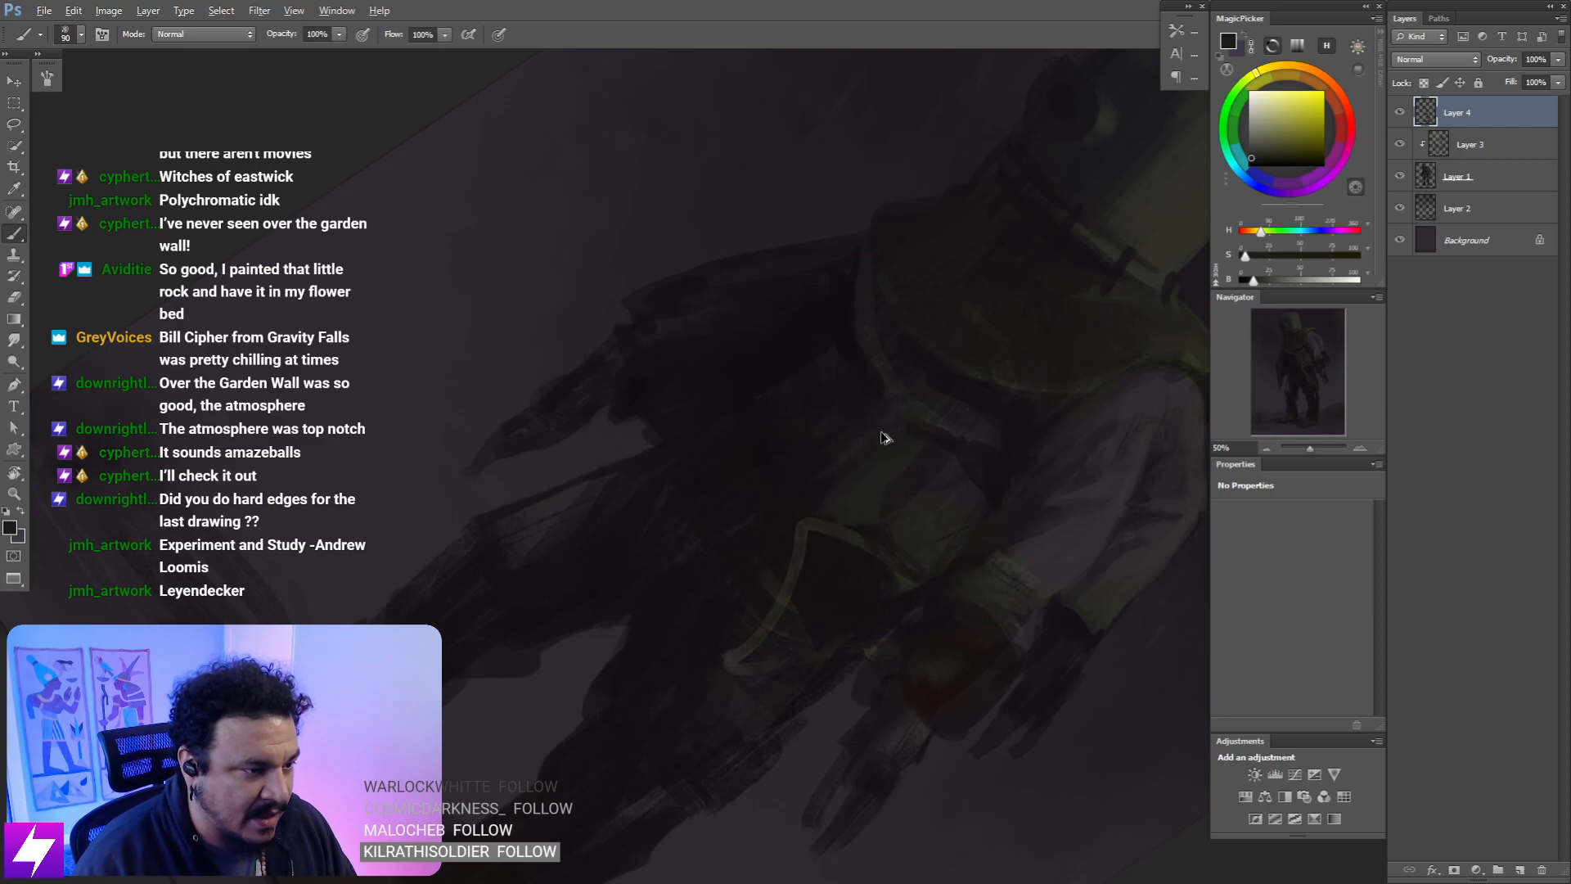
key("bracketleft")
key("bracketleft")
key("bracketleft")
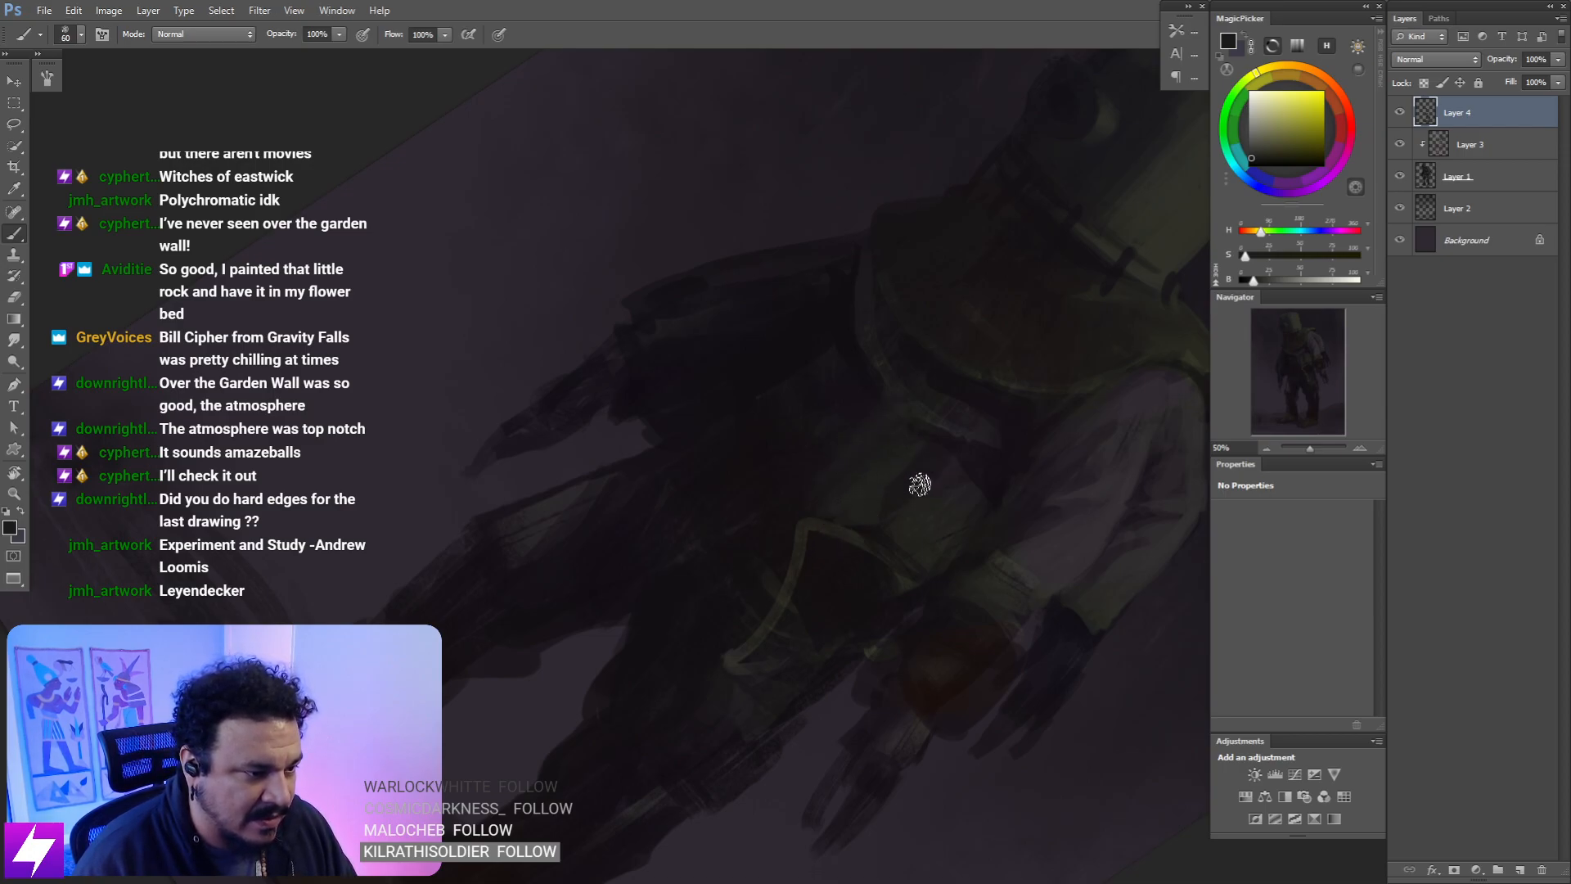
key("Escape")
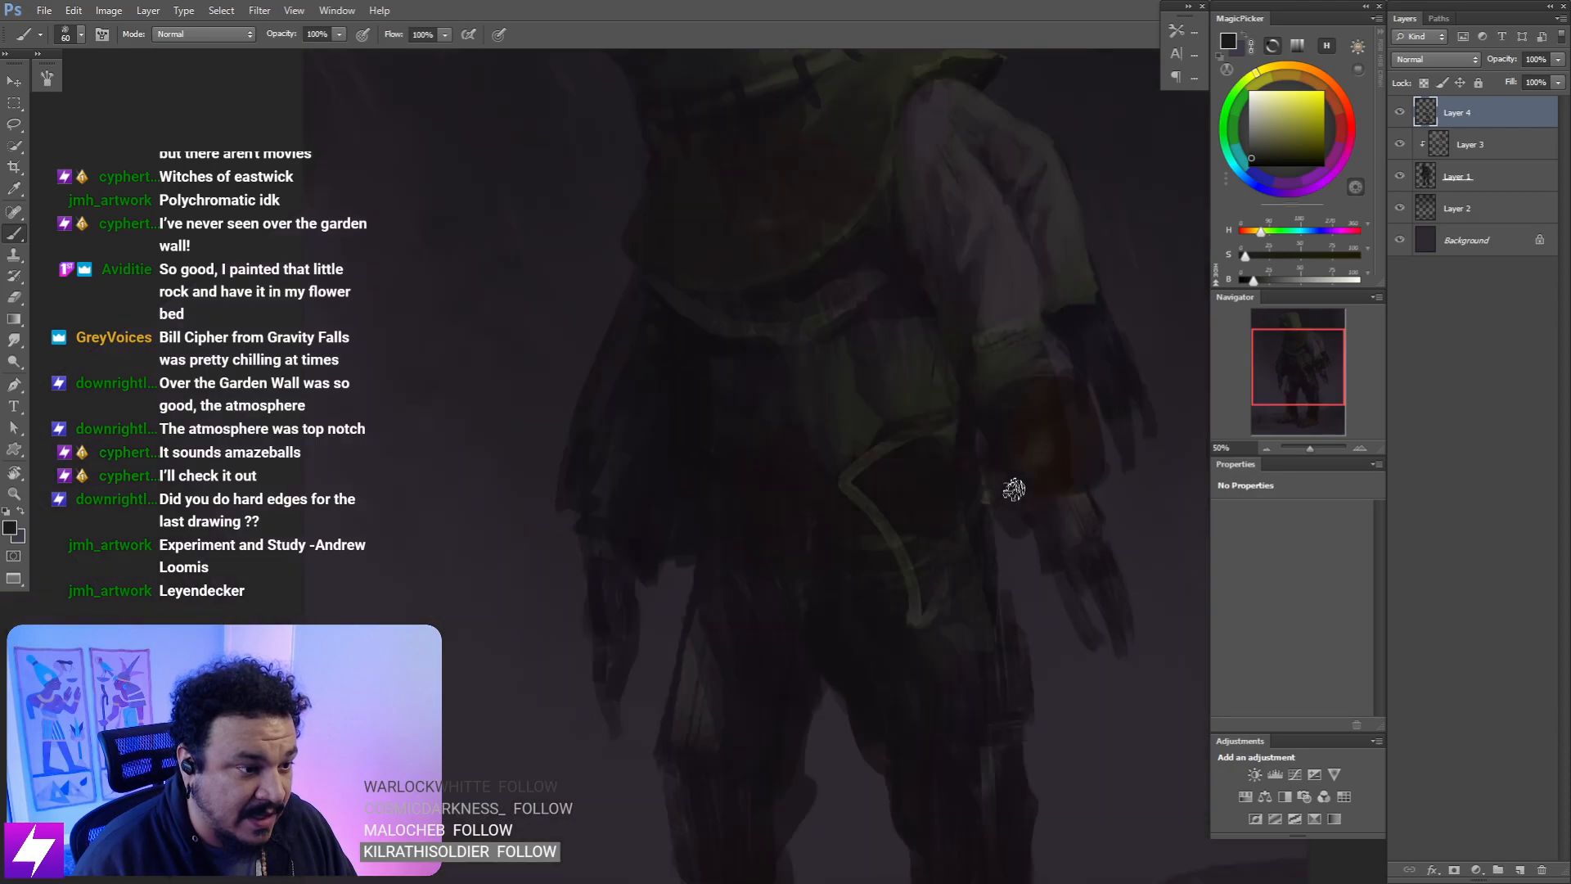
- Sample dark purples from the upper abdomen and below the collar and work them into the torso shading at 60 px
left_click_drag(964, 446, 969, 478)
left_click(928, 402, "alt")
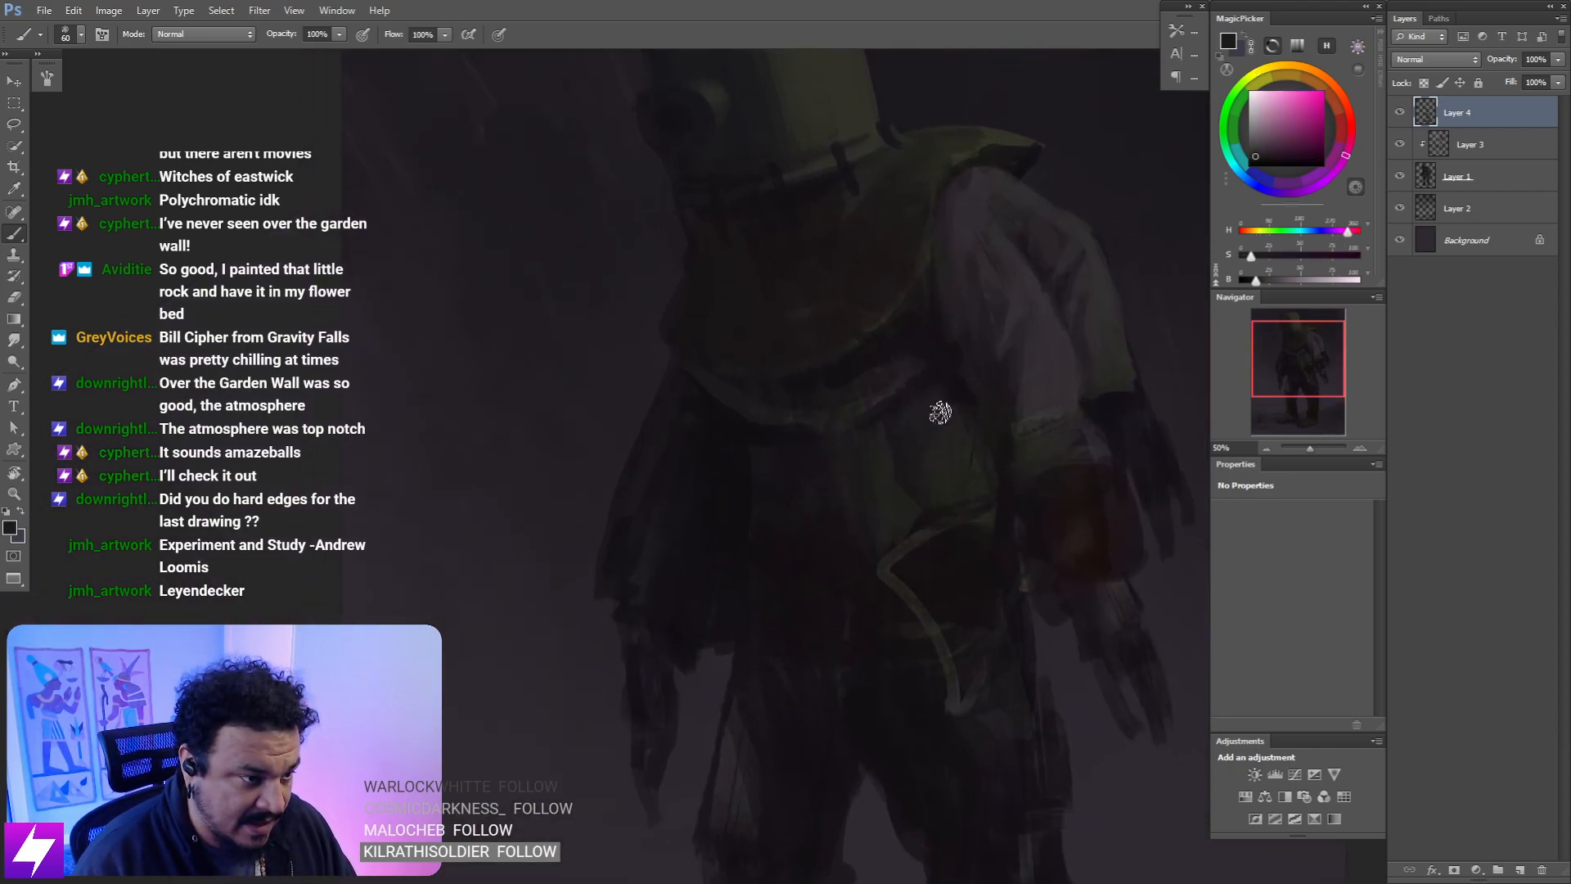
key("ctrl+minus")
key("ctrl+plus")
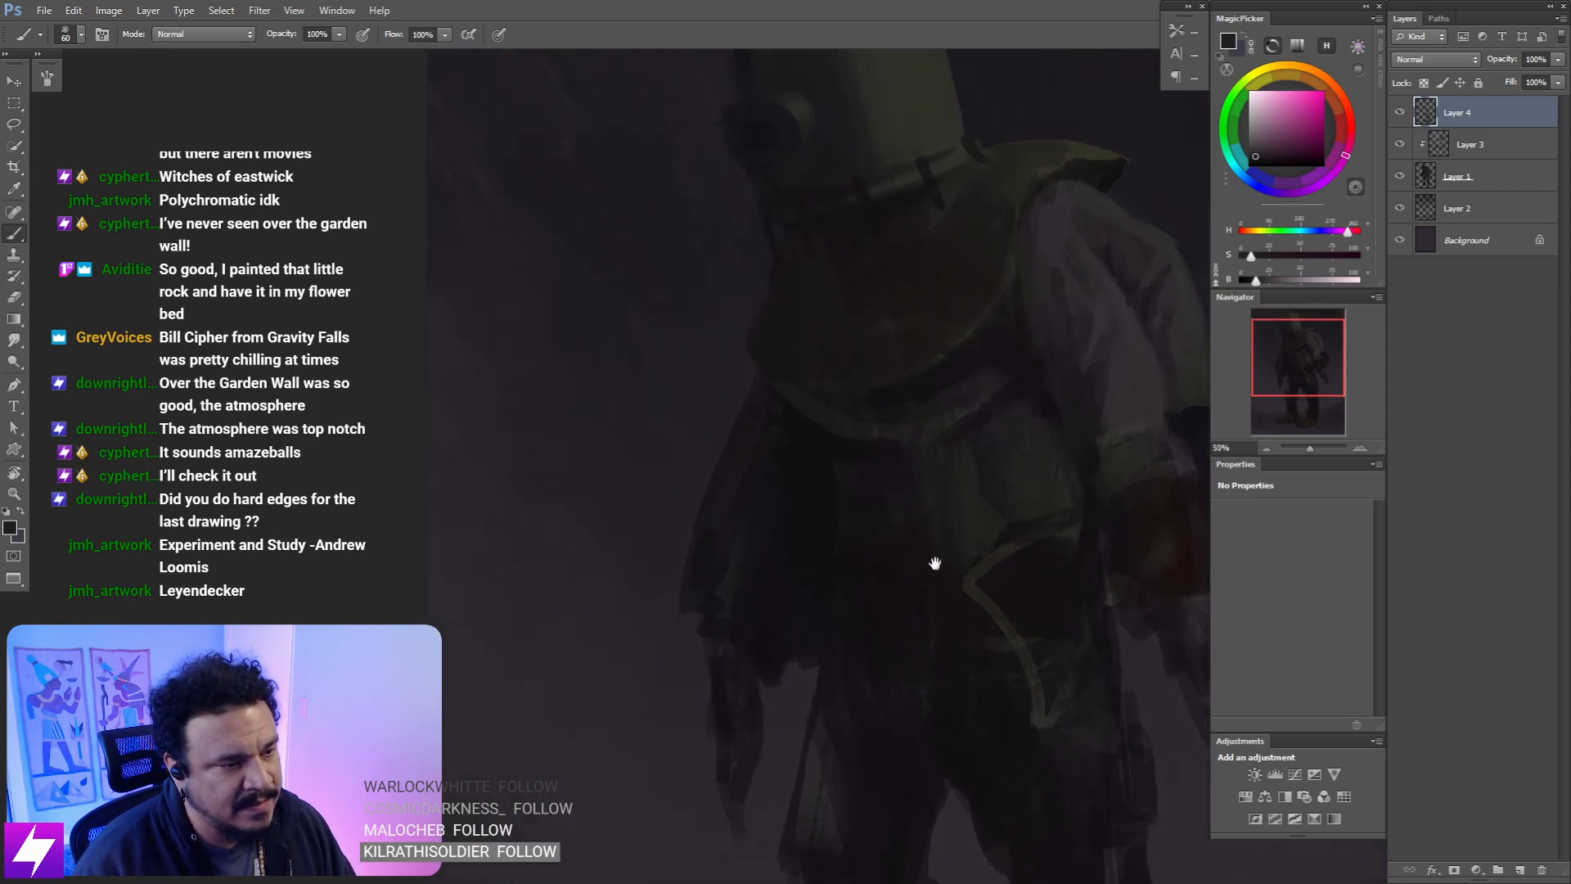
left_click(828, 439, "alt")
key("bracketright")
key("bracketright")
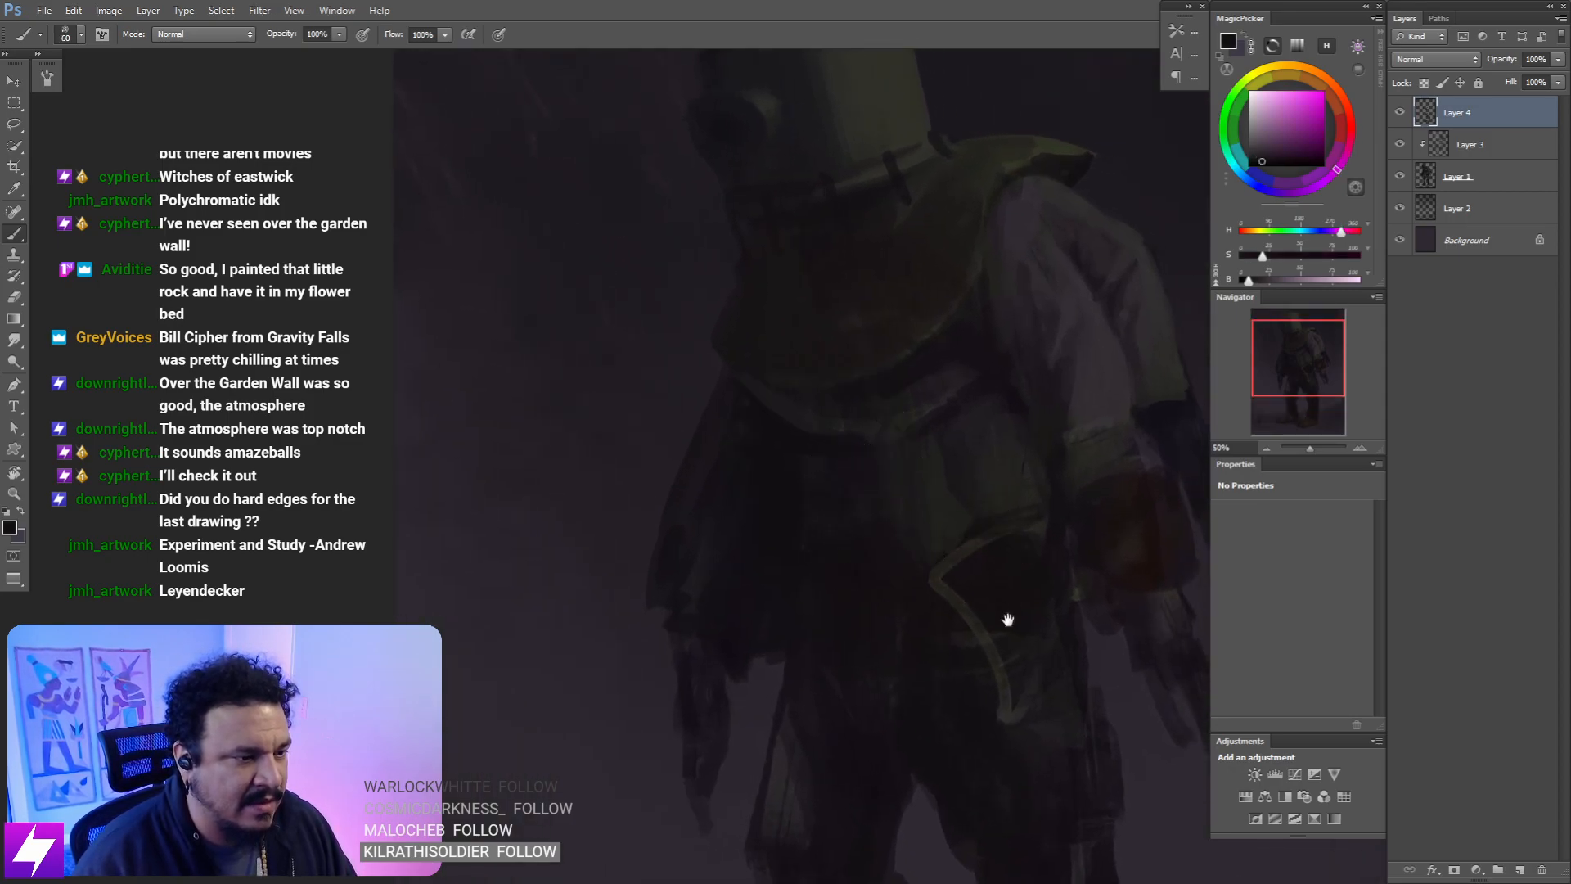
- Sample a dark purple beside the collar's lower edge and shade the abdomen patch at 25 to 35 px
key("r")
mouse_move(1006, 621)
left_mouse_down()
mouse_move(955, 593)
mouse_move(1019, 594)
mouse_move(1000, 491)
mouse_move(909, 463)
mouse_move(887, 519)
left_mouse_up()
key("ctrl+plus")
key("b")
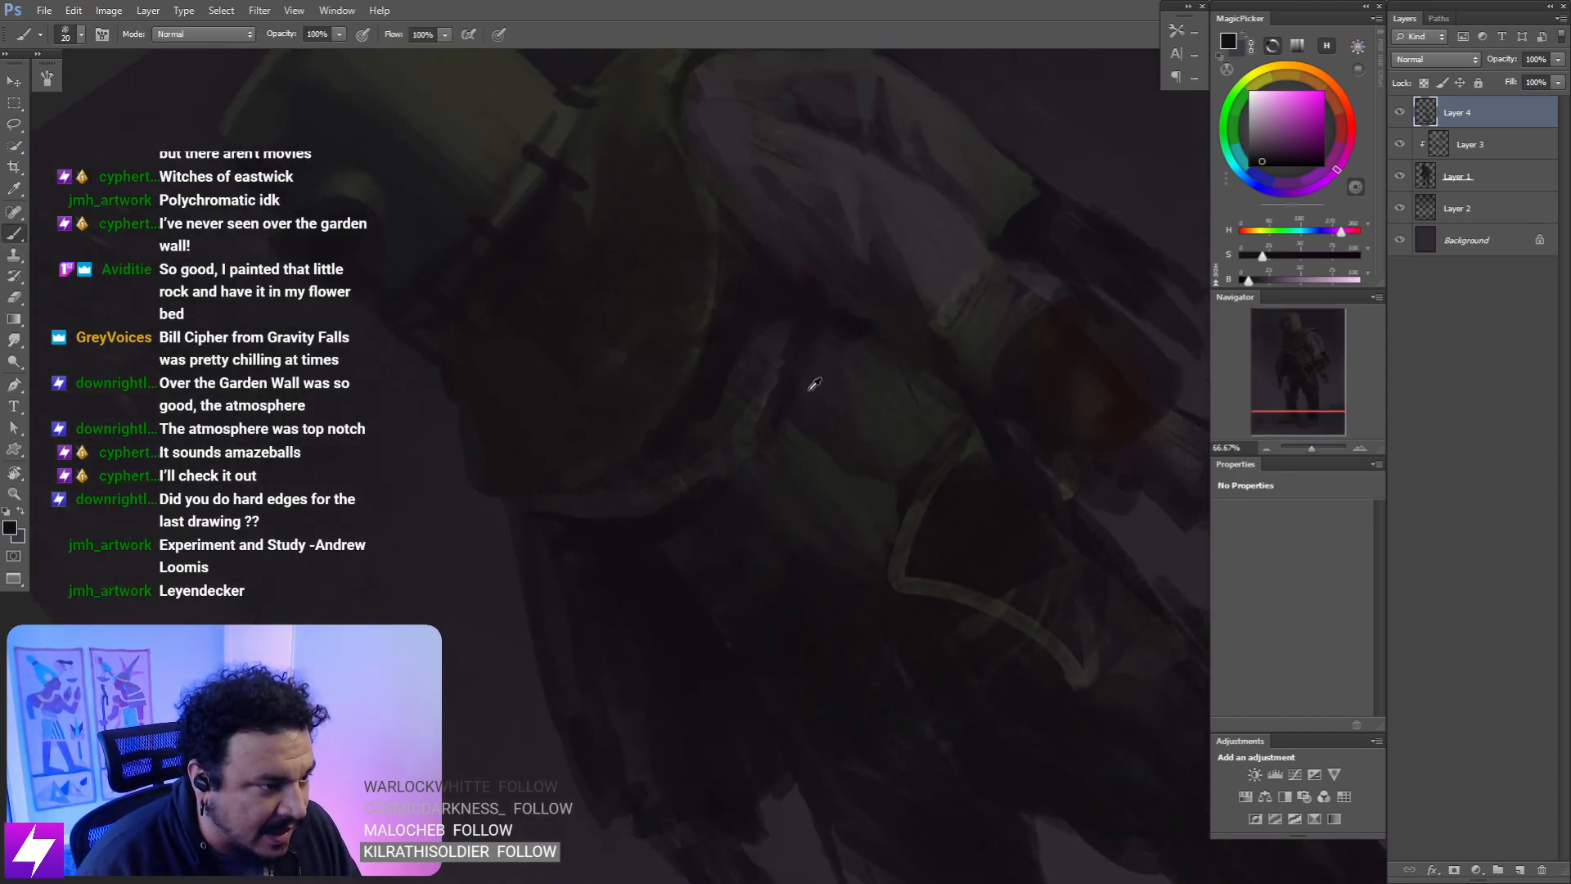
left_click(800, 392, "alt")
key("bracketright")
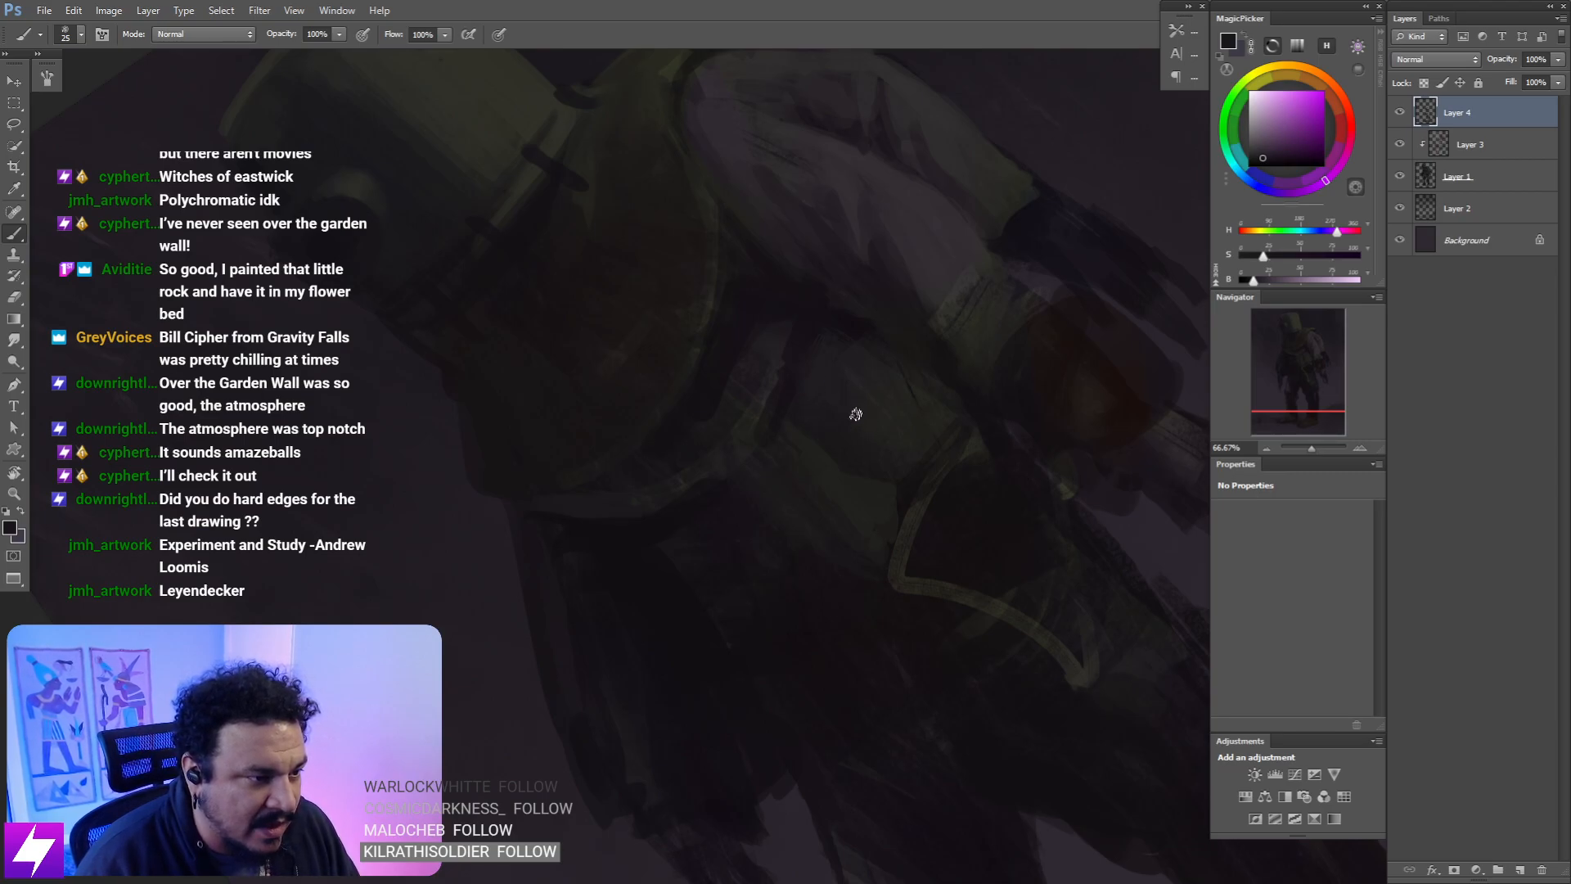
key("bracketright")
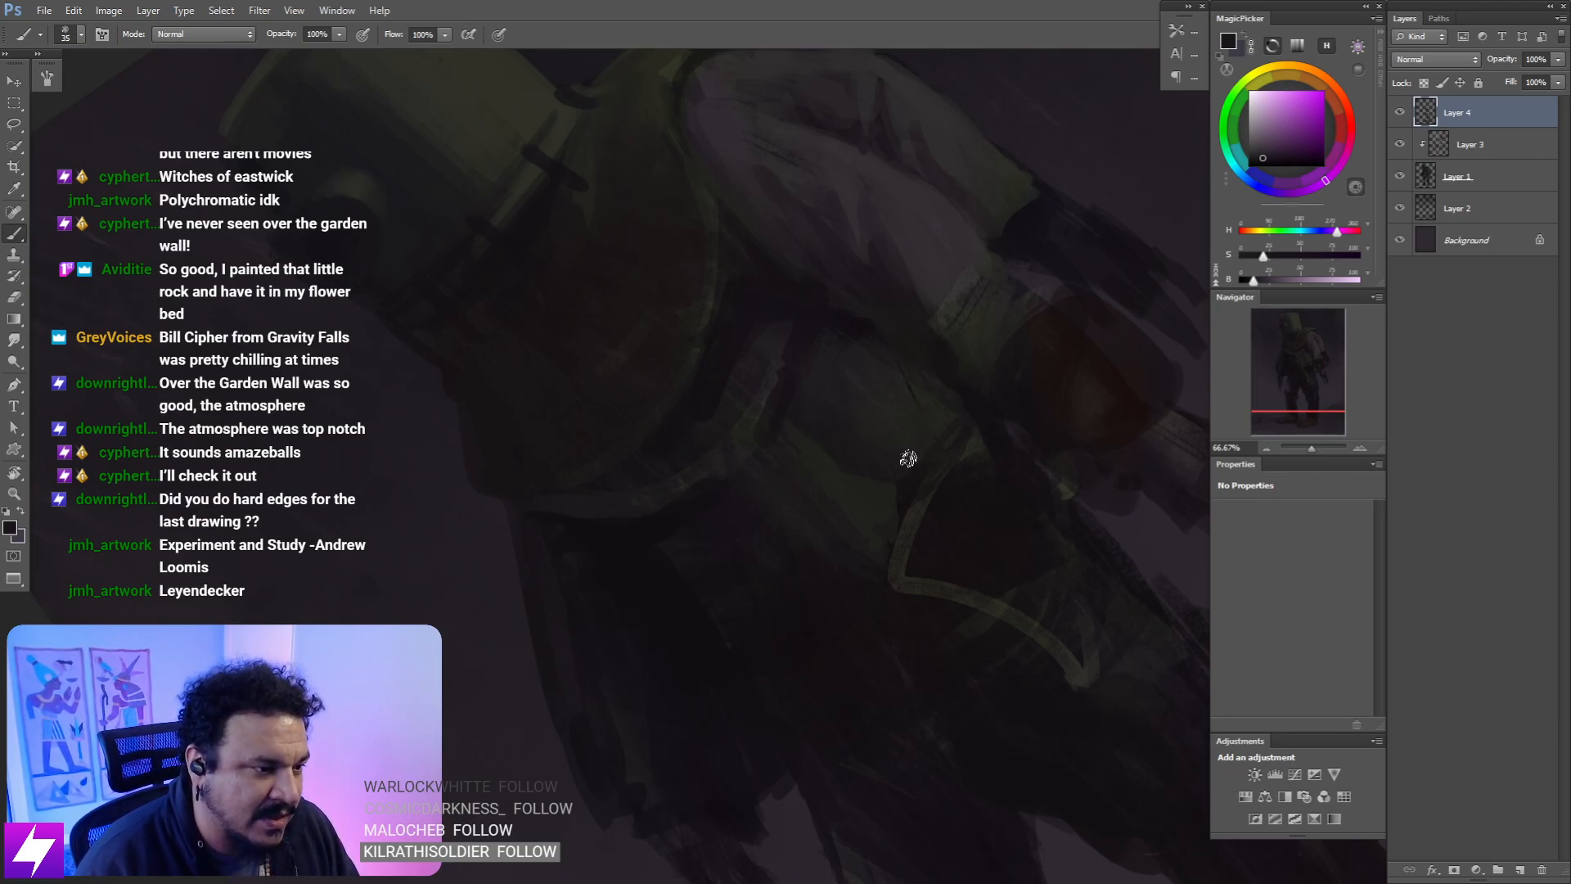
key("Escape")
- Sample a muted purple from the upper abdomen and blend it across the area above the hip pouch at 45 px
key("ctrl+minus")
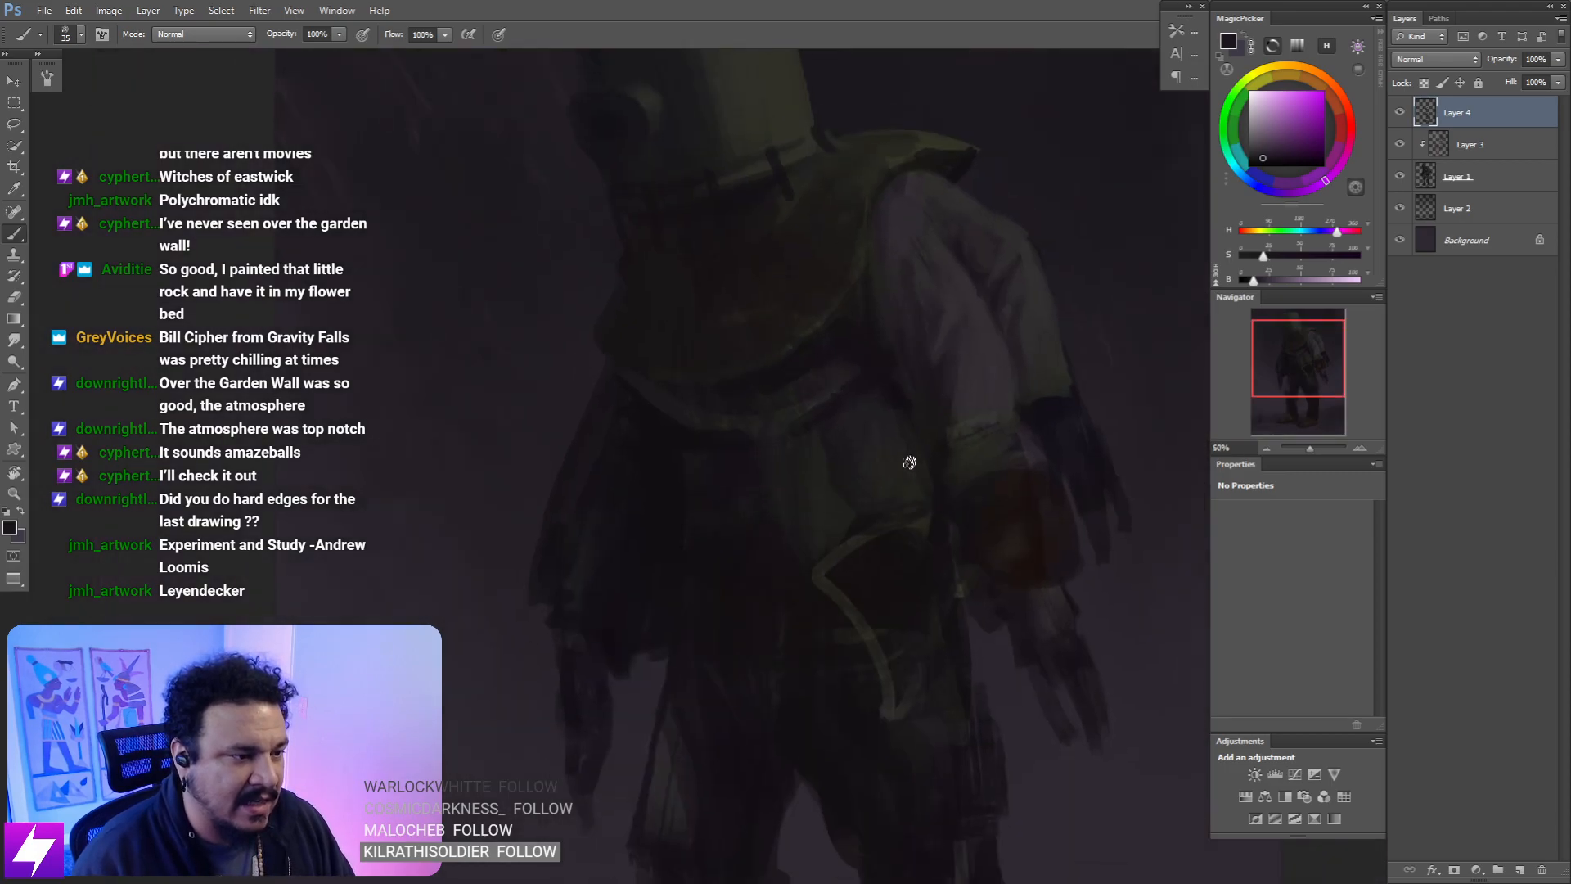
key("ctrl+plus")
key("ctrl+plus")
left_click_drag(936, 471, 900, 488)
left_click(881, 390, "alt")
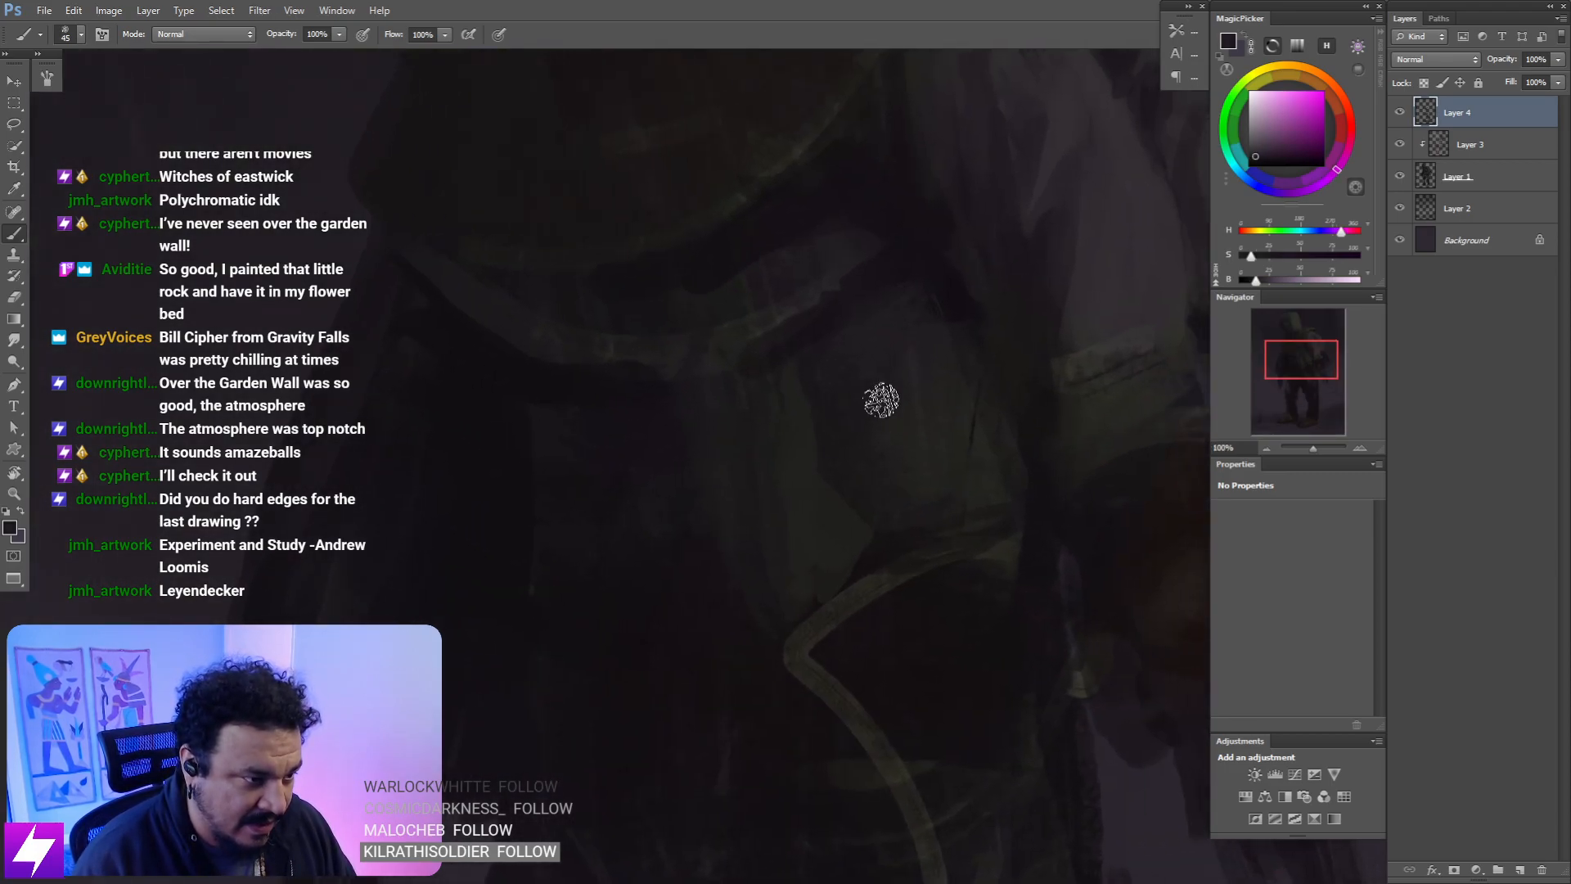
key("bracketright")
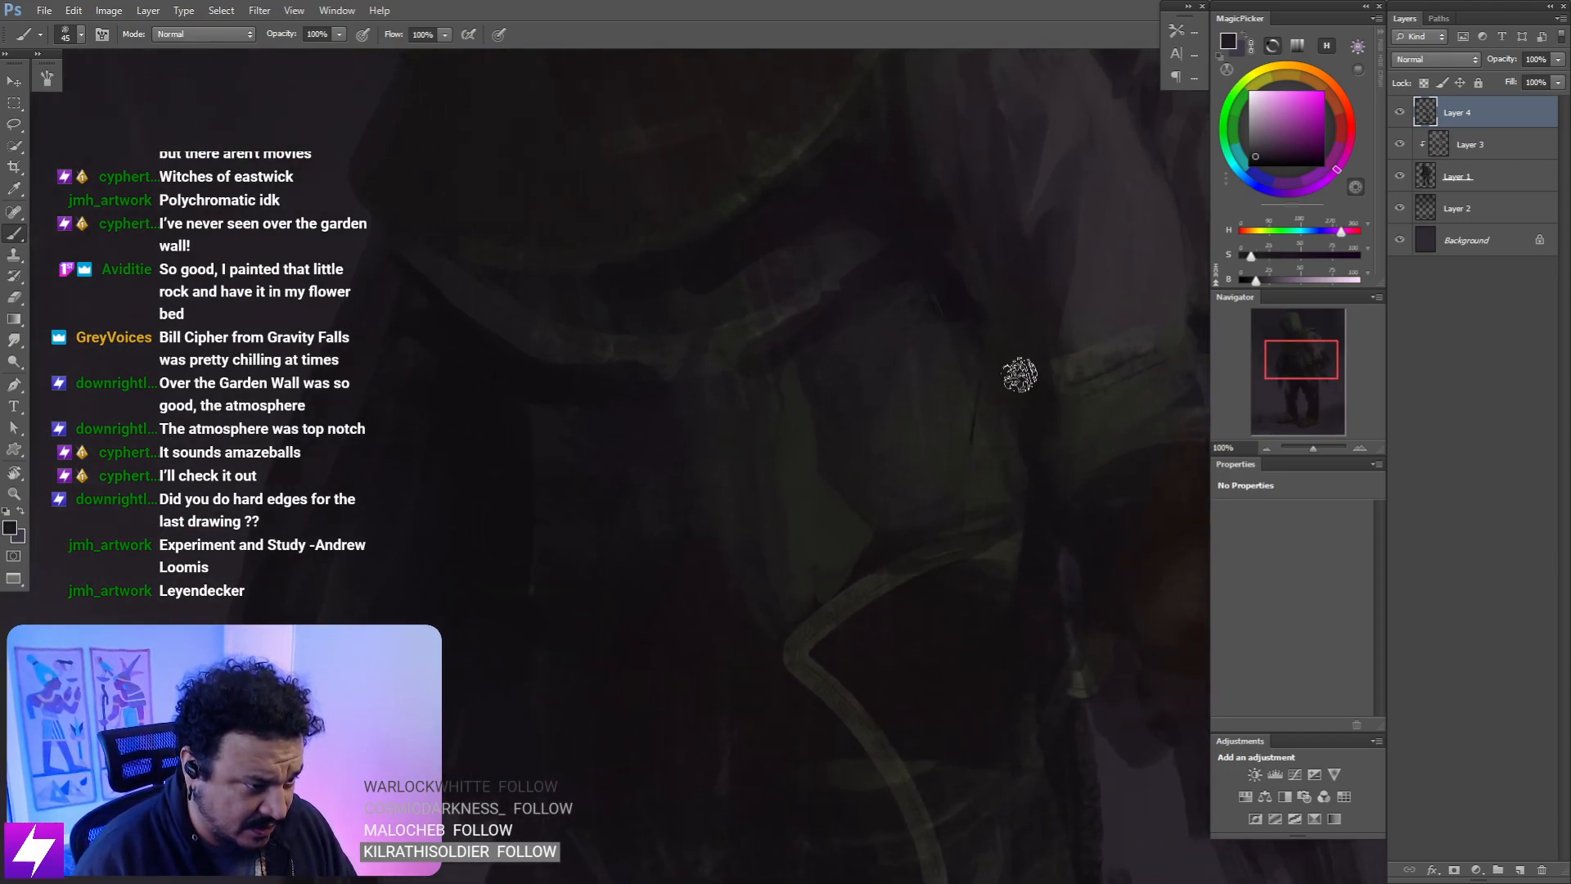
- Flip the canvas horizontally to work on the mirrored torso
key("ctrl+minus")
key("ctrl+minus")
key("ctrl+minus")
key("ctrl+plus")
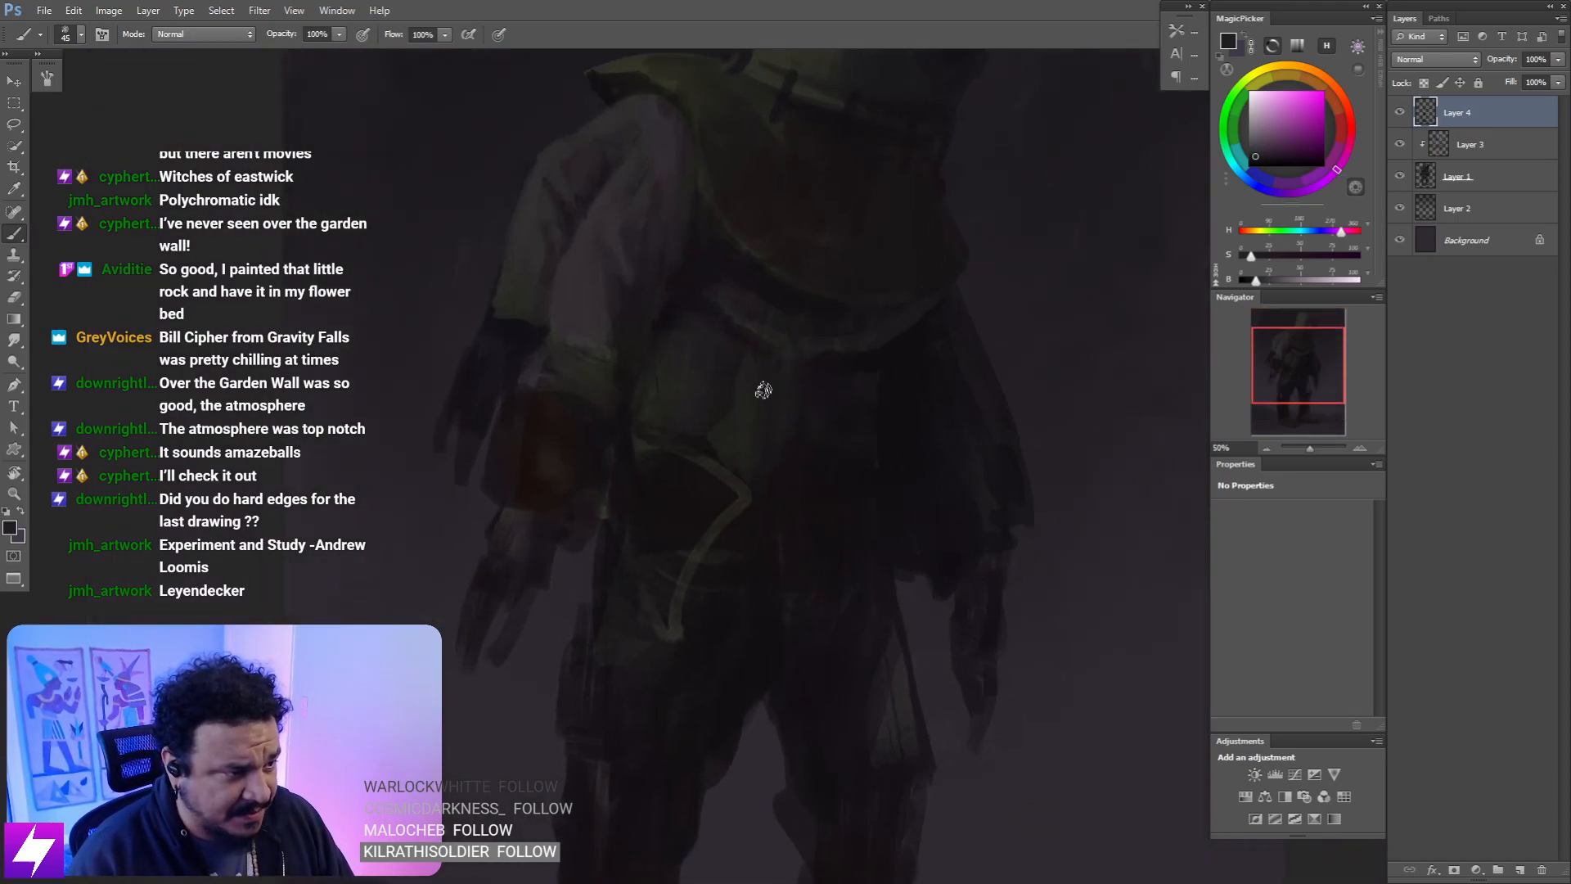
key("ctrl+plus")
left_click_drag(798, 440, 829, 469)
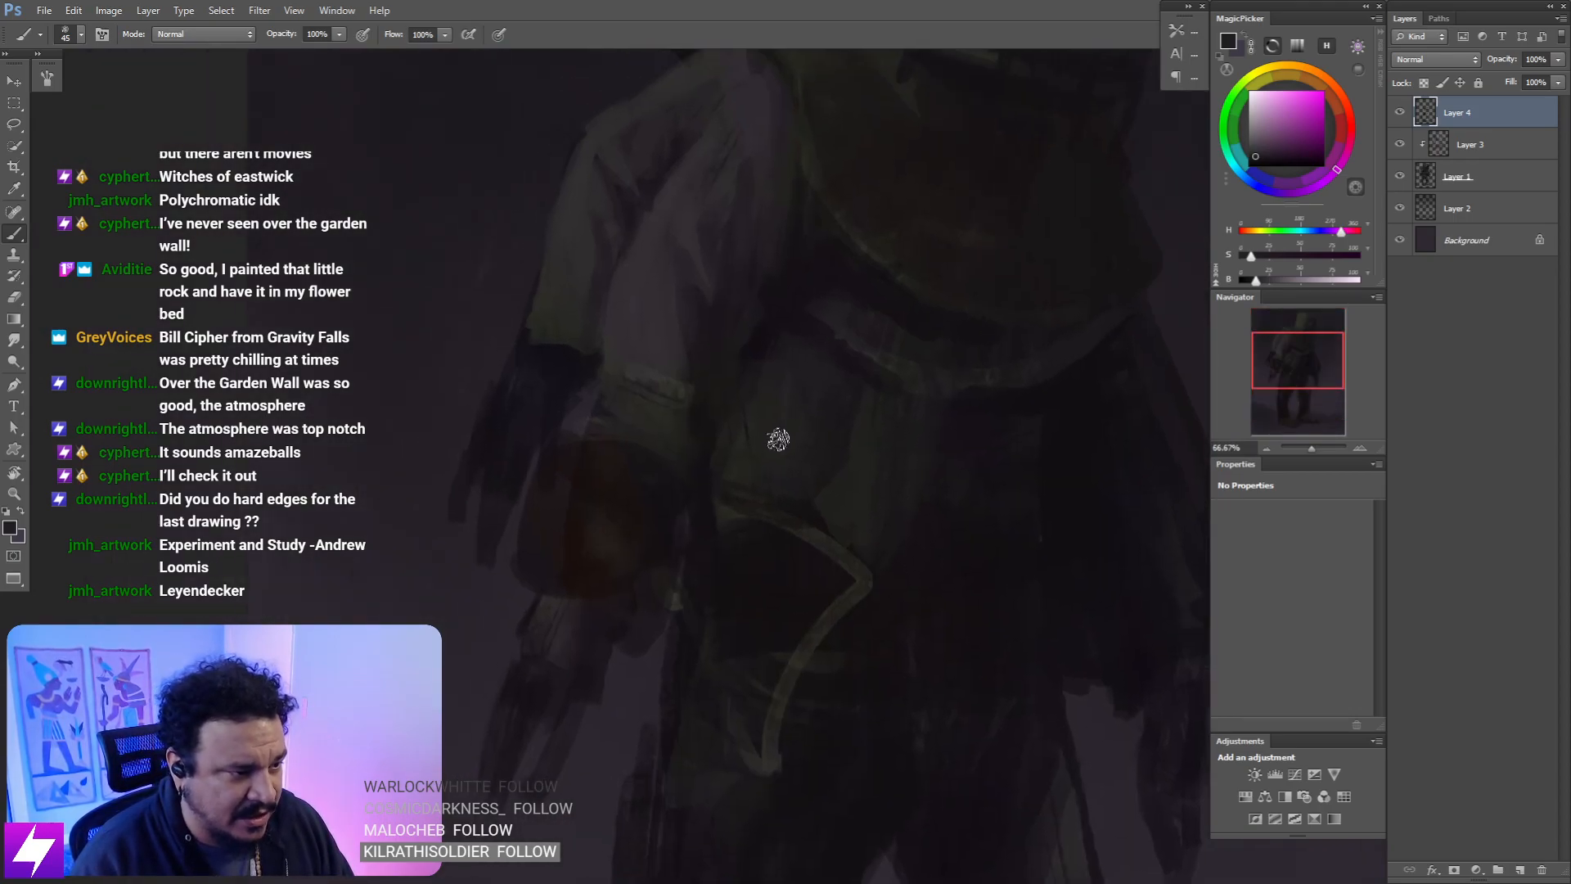
- Sample dark olive tones from the abdomen's outer side and paint above the hip pouch at 30 to 40 px
left_click(759, 458, "alt")
key("bracketleft")
key("bracketleft")
key("bracketleft")
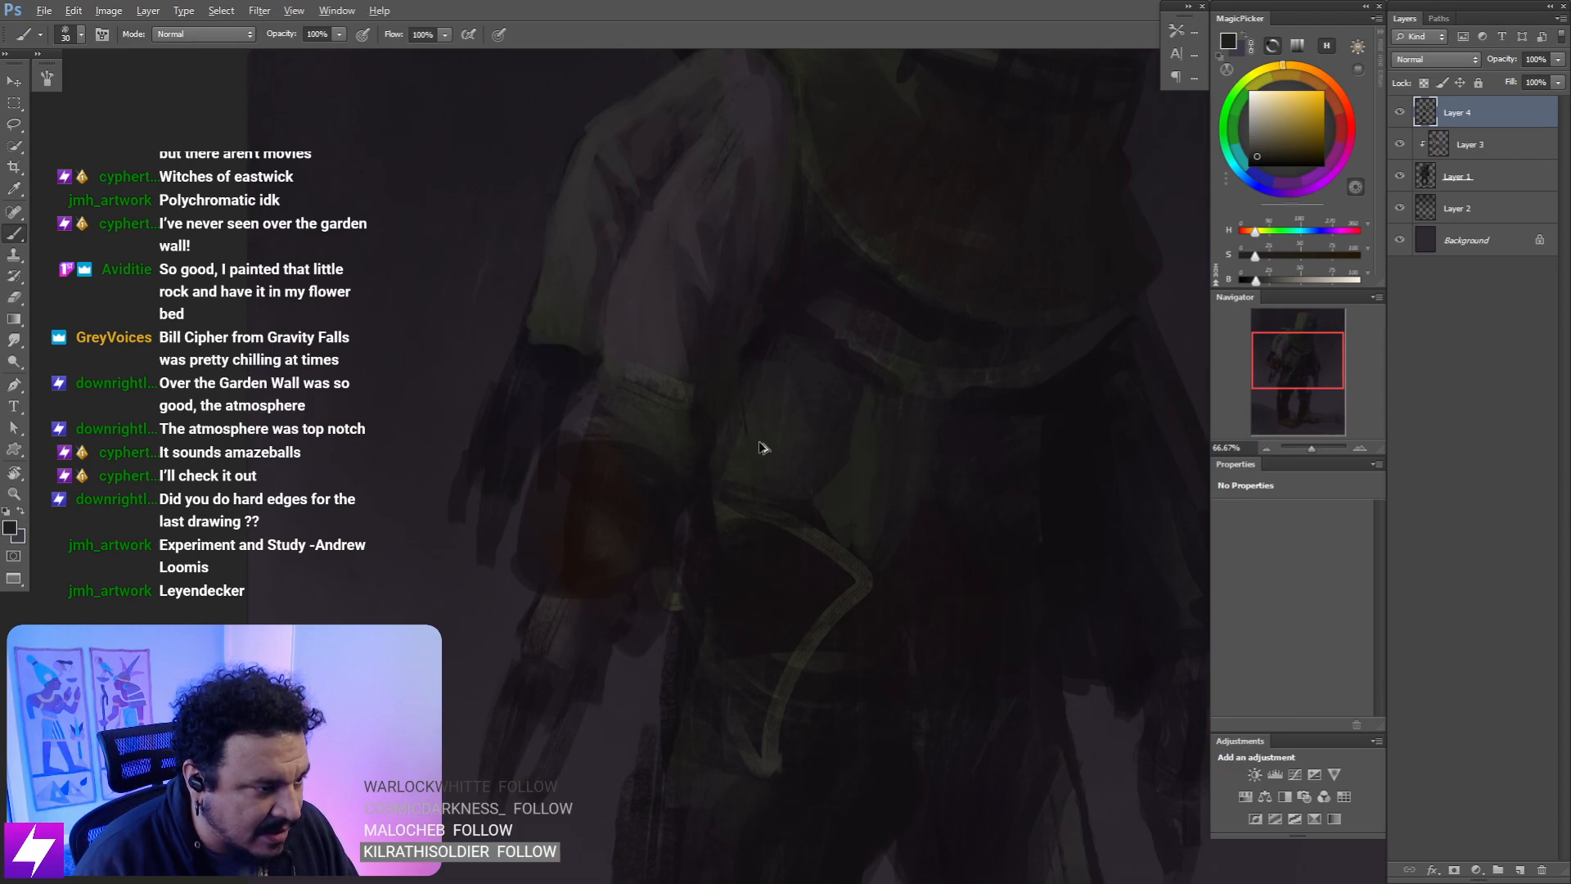
left_click(746, 461, "alt")
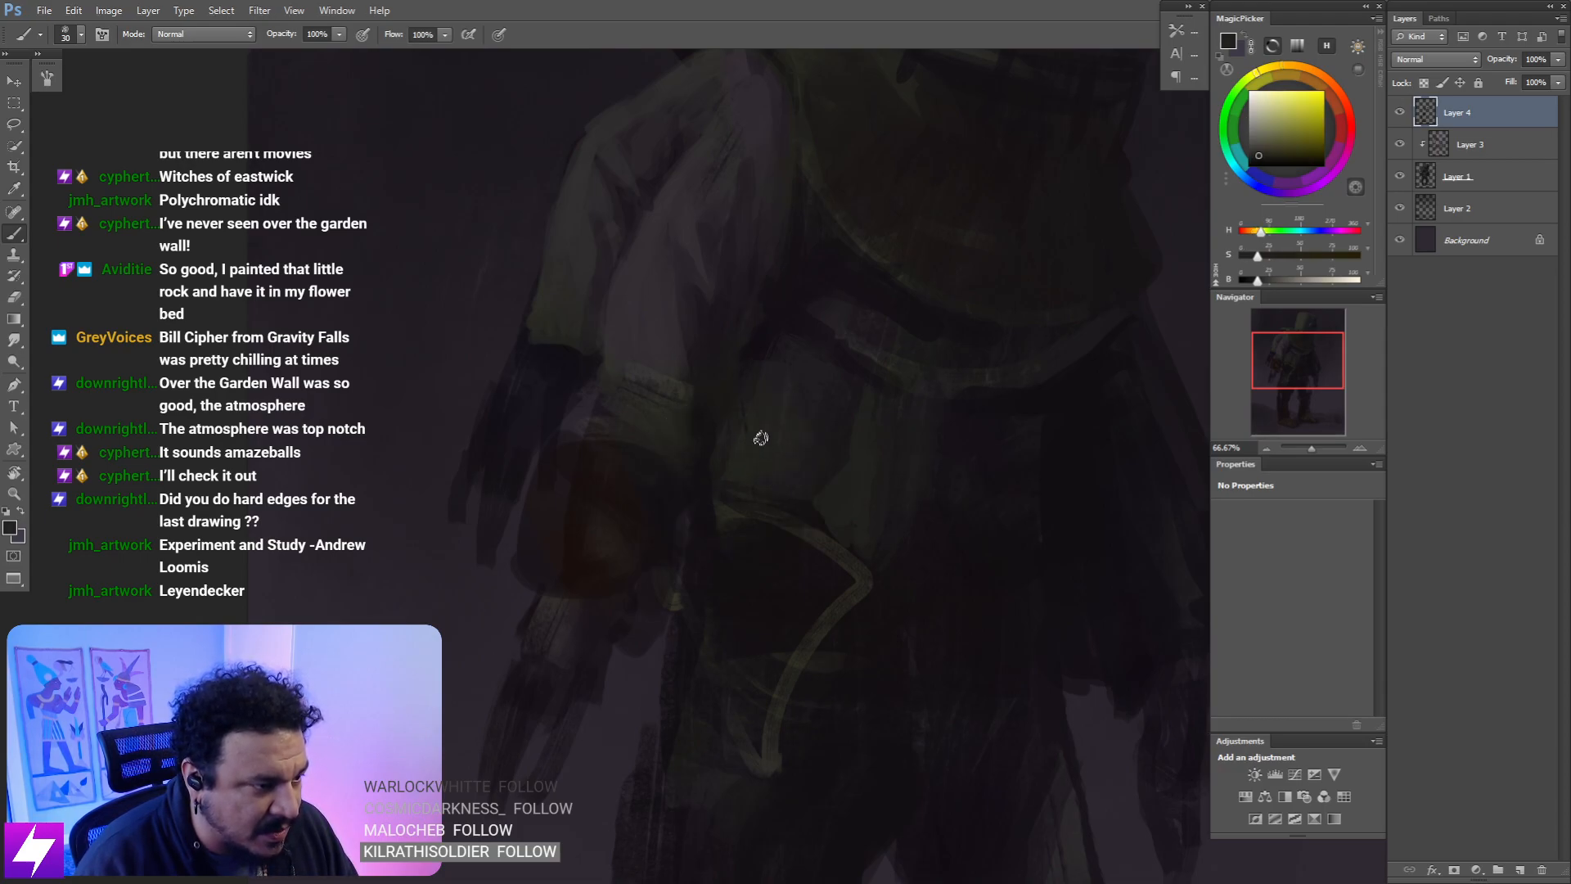
key("bracketright")
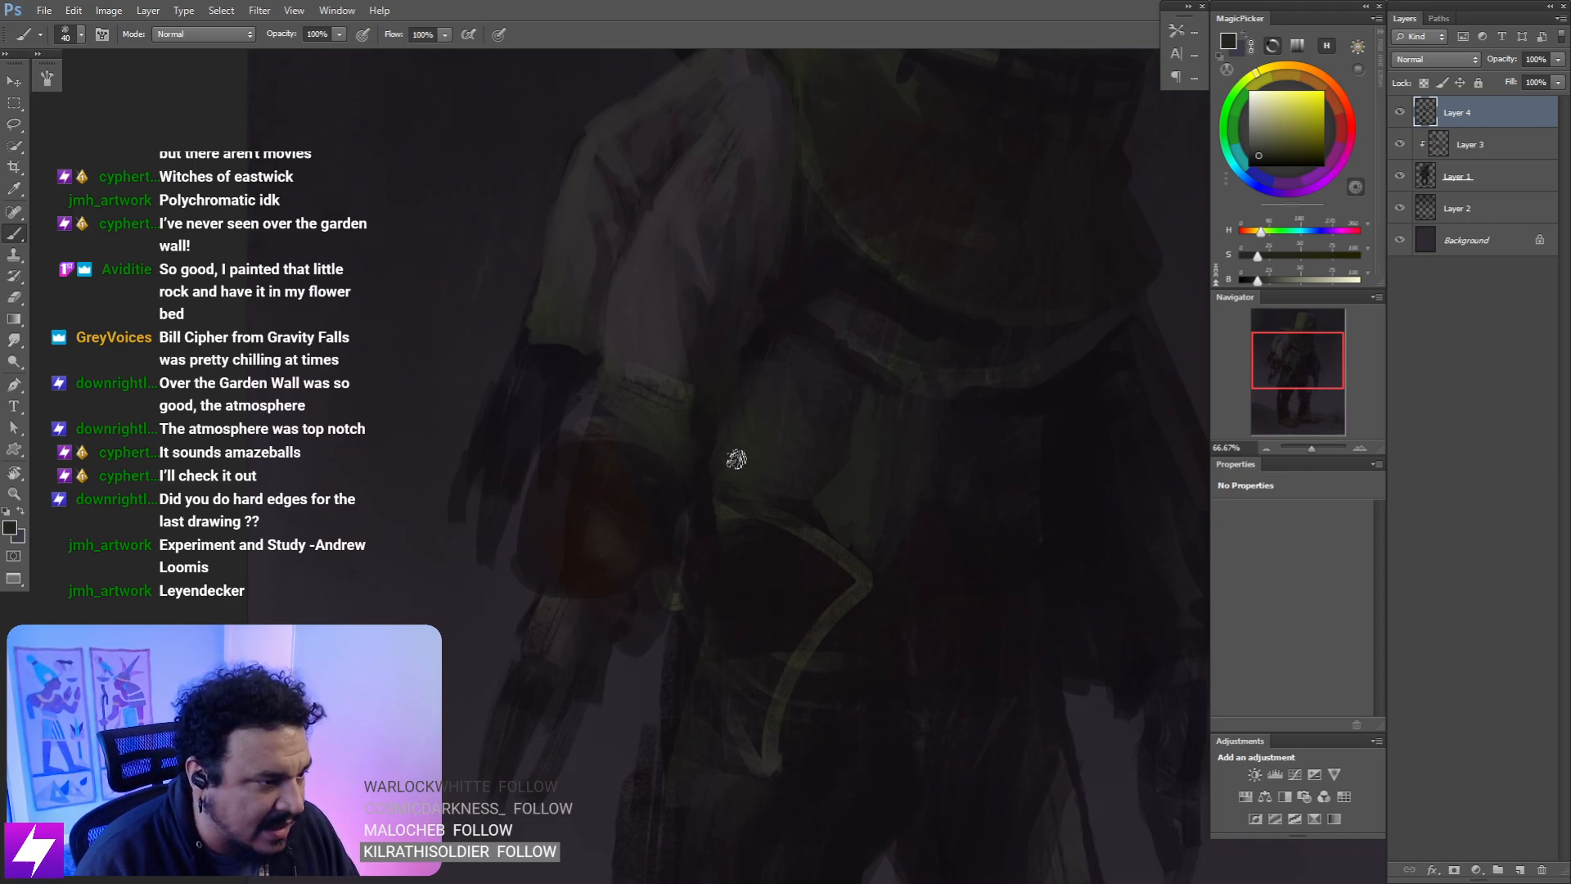
key("bracketleft")
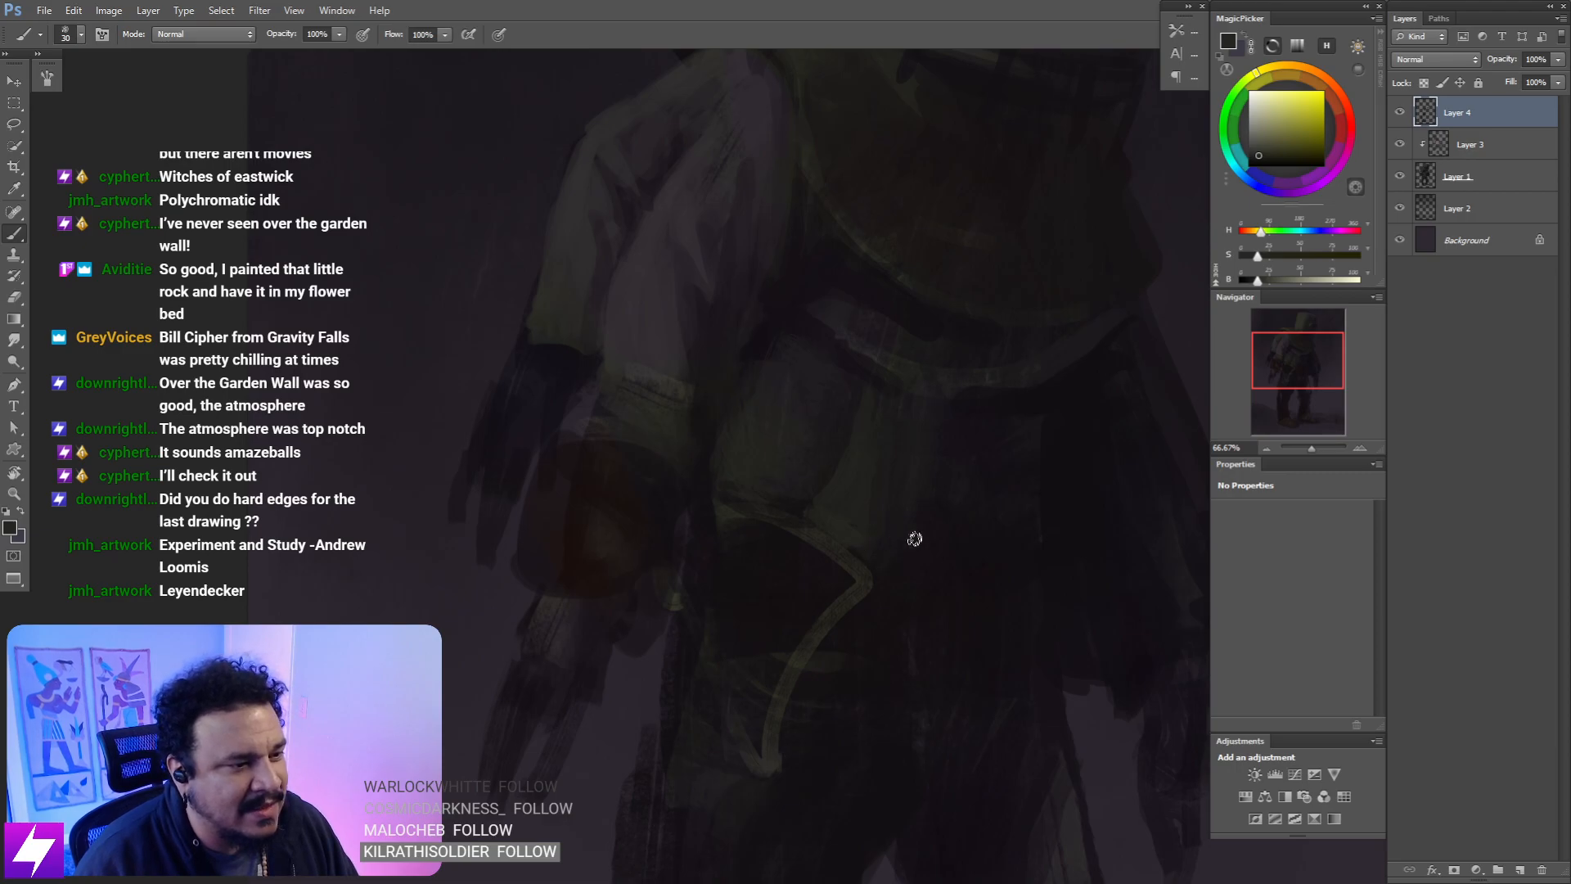
- Clean up the edge between the abdomen and the hip pouch with the Eraser at 45 px
key("ctrl+minus")
key("r")
mouse_move(852, 663)
left_mouse_down()
mouse_move(881, 445)
mouse_move(818, 425)
left_mouse_up()
key("e")
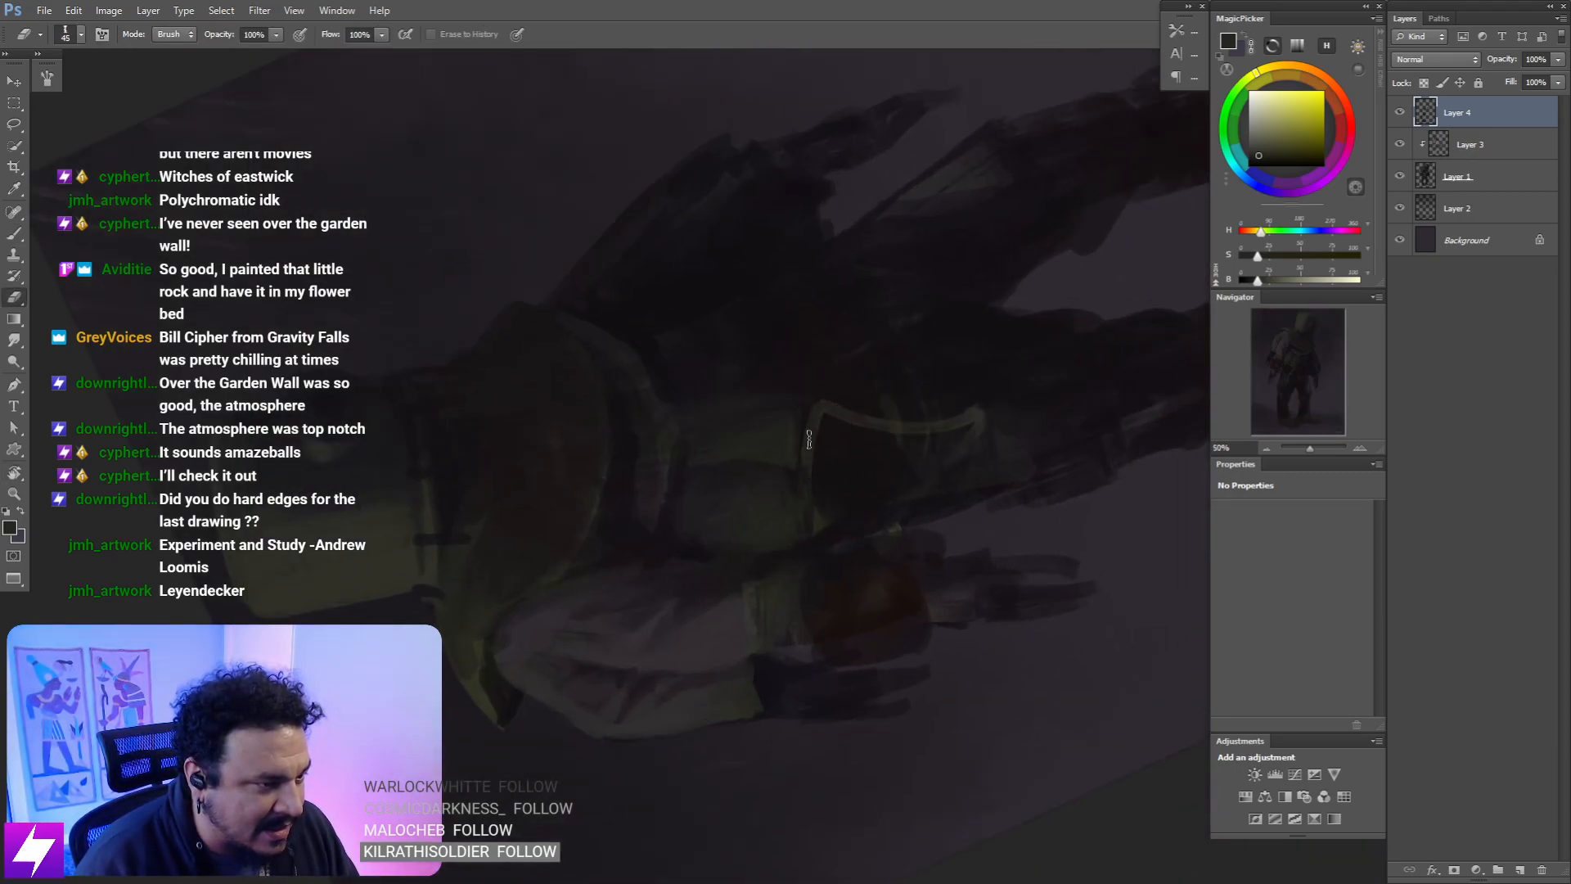
key("Escape")
key("ctrl+minus")
key("ctrl+minus")
left_click_drag(808, 428, 843, 473)
key("ctrl+minus")
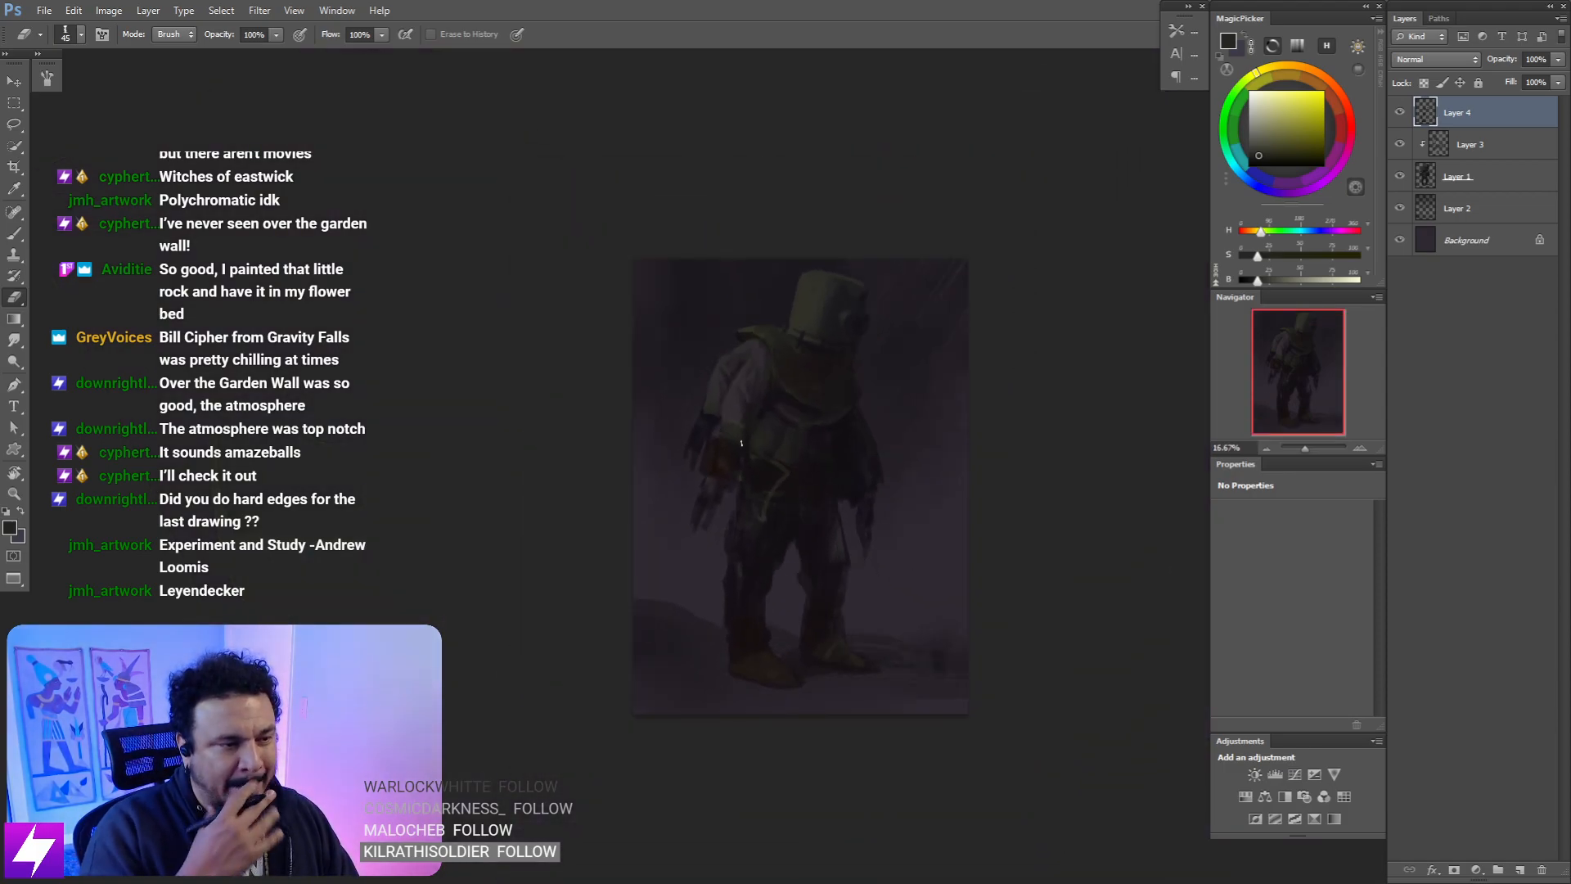
- Sample a dark purple from the gap between sleeve and torso and deepen the shadow along the abdomen's side, up to 45 px
key("ctrl+plus")
key("ctrl+plus")
key("ctrl+plus")
left_click_drag(738, 341, 771, 432)
key("r")
mouse_move(801, 332)
left_mouse_down()
mouse_move(901, 431)
mouse_move(835, 393)
mouse_move(802, 414)
mouse_move(778, 488)
mouse_move(779, 537)
mouse_move(804, 578)
left_mouse_up()
key("b")
key("Escape")
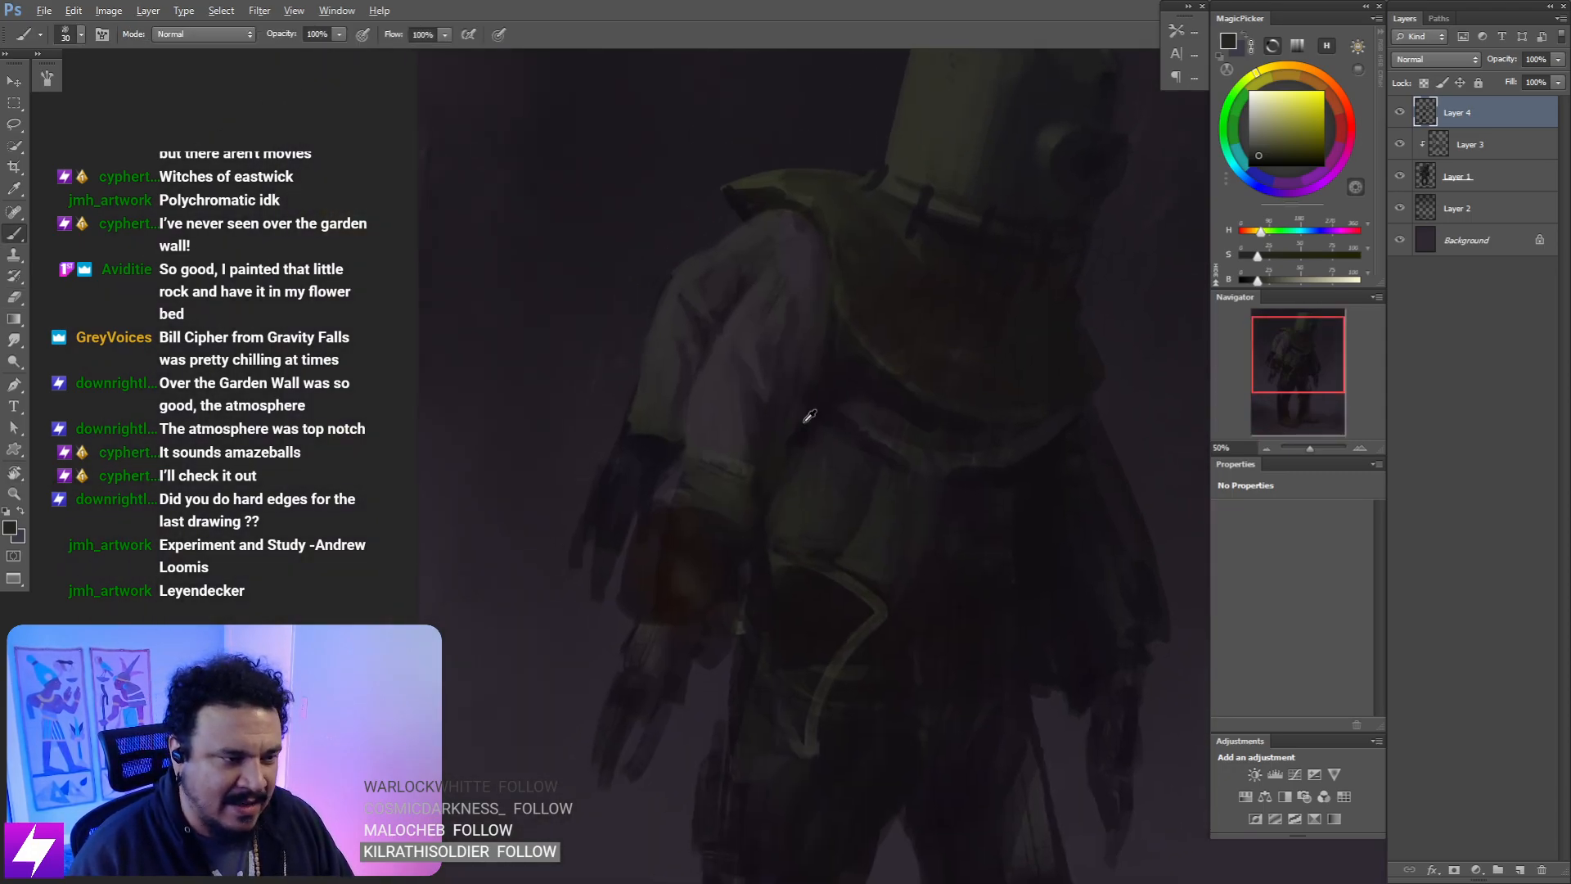
left_click(801, 432, "alt")
key("]")
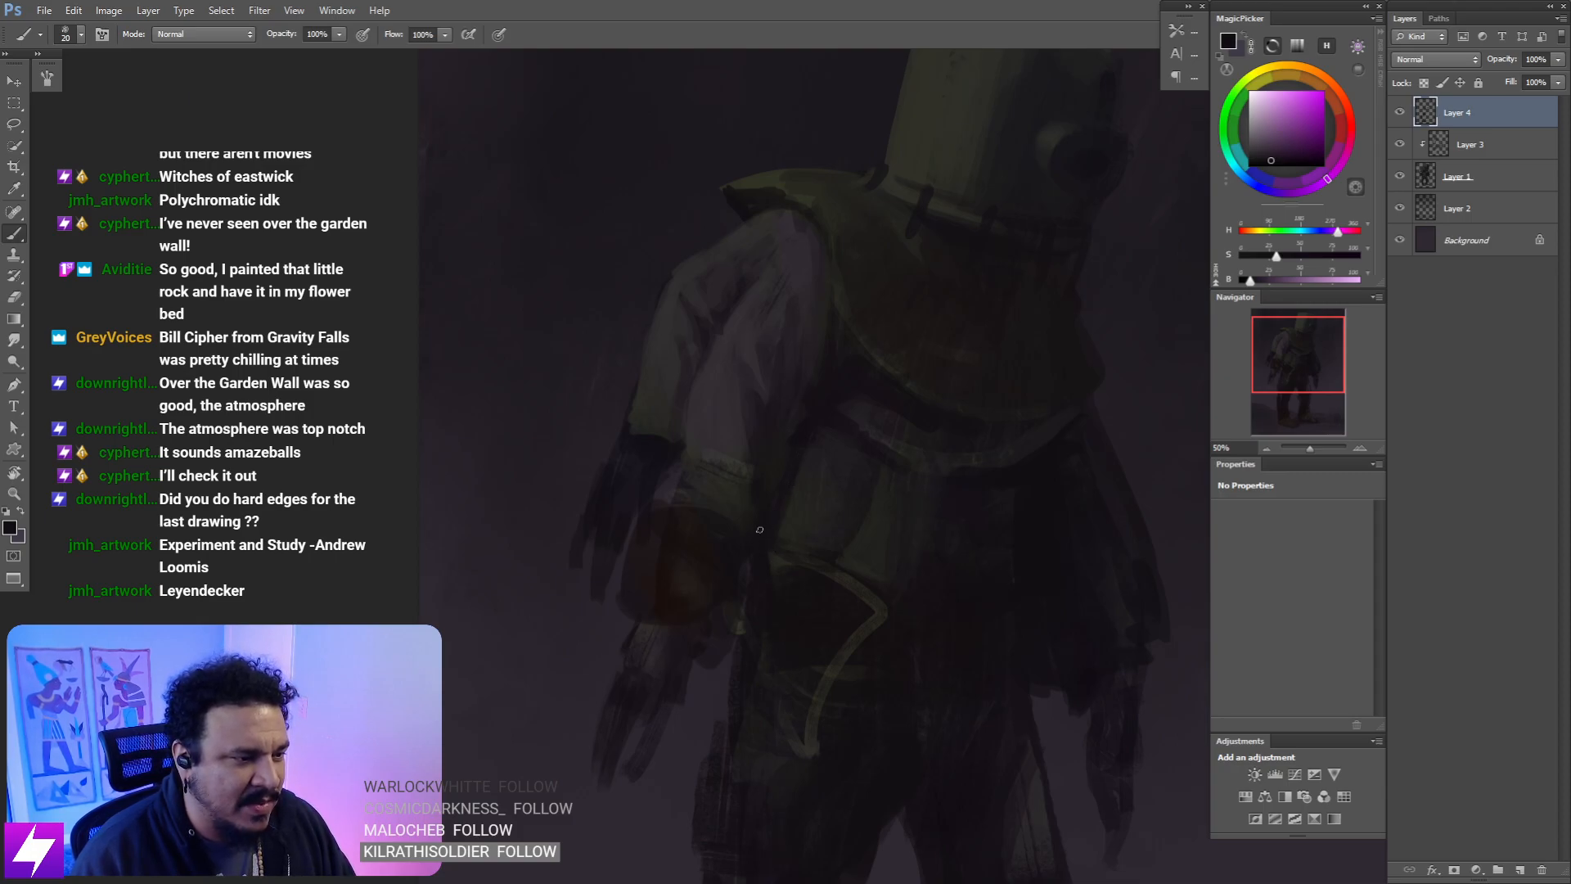
key("]")
key("]")
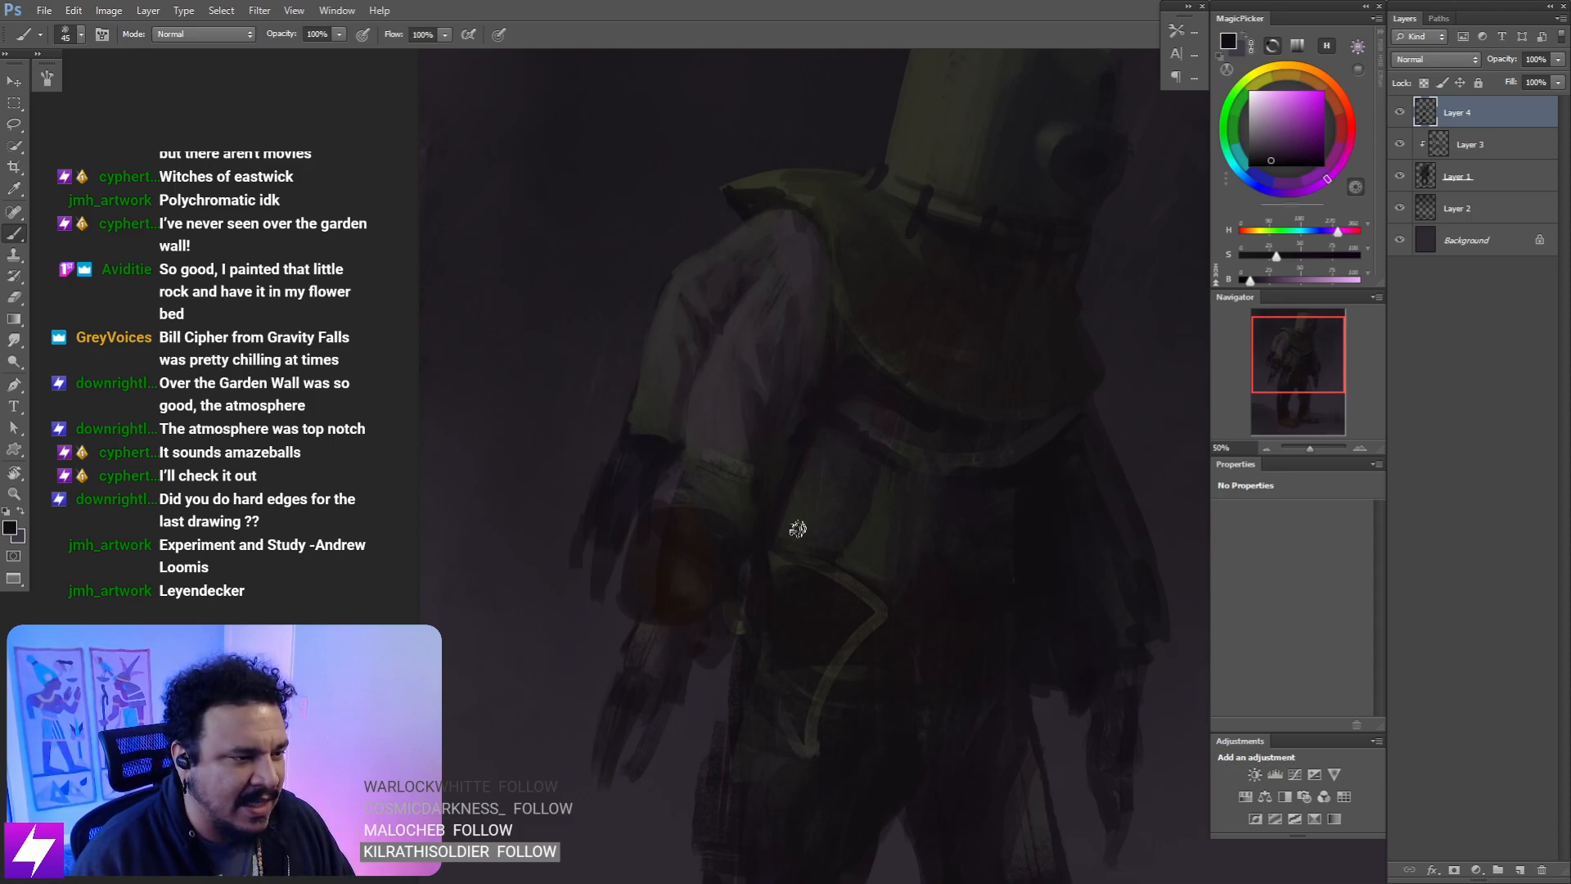
- Sample a dark olive from the abdomen and refine its green and shadowed planes beside the hip pouch at 25 px
left_click_drag(864, 494, 828, 471)
key("ctrl+plus")
key("ctrl+plus")
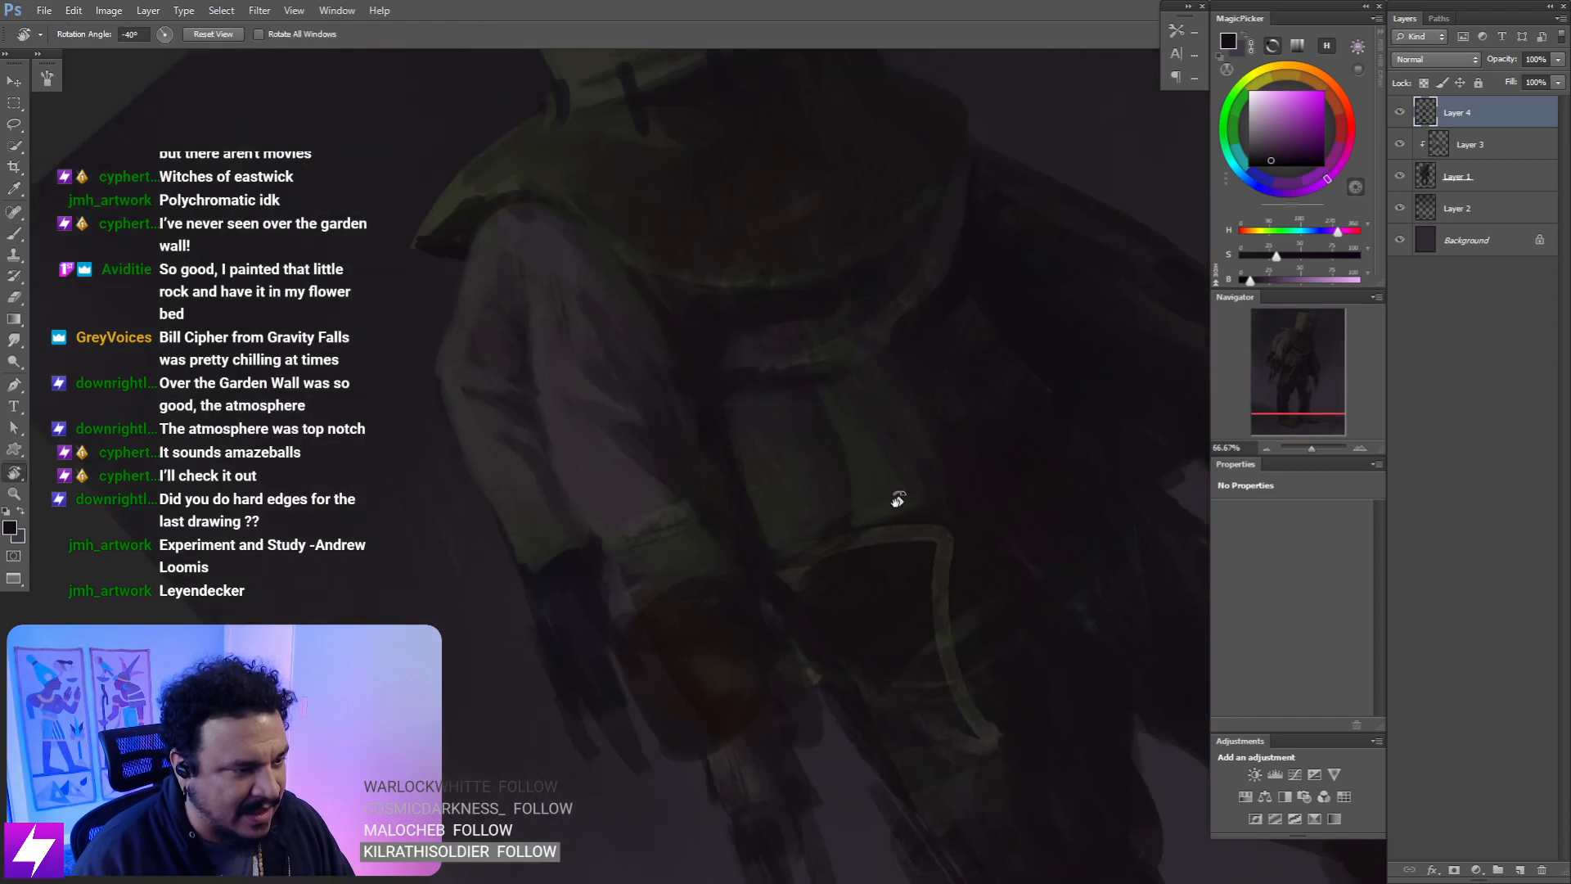
left_click(853, 332, "alt")
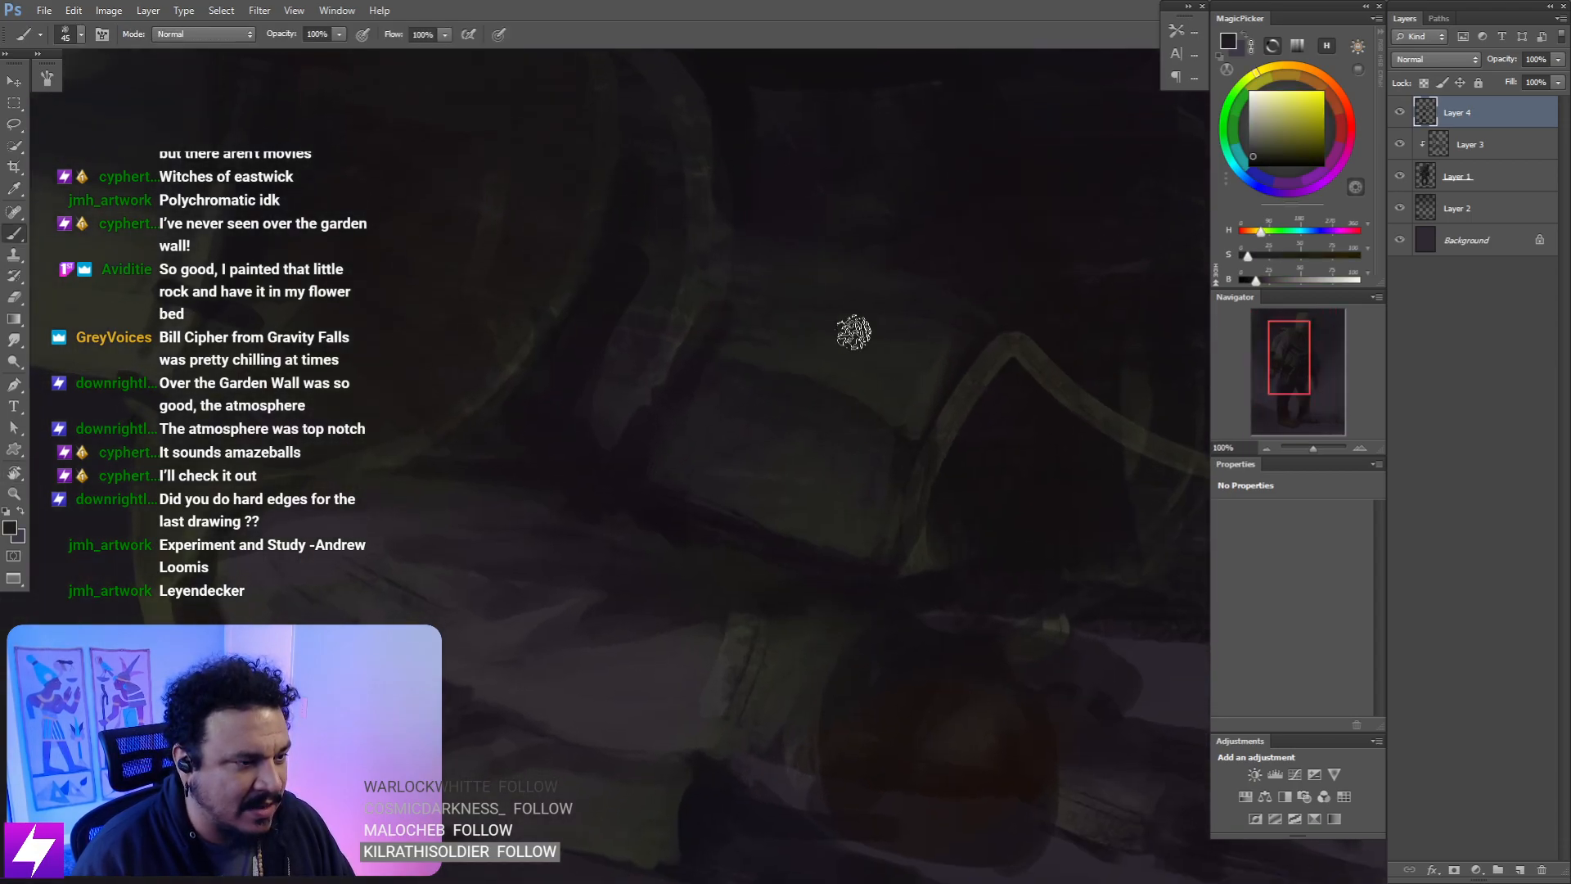
key("bracketleft")
key("bracketleft")
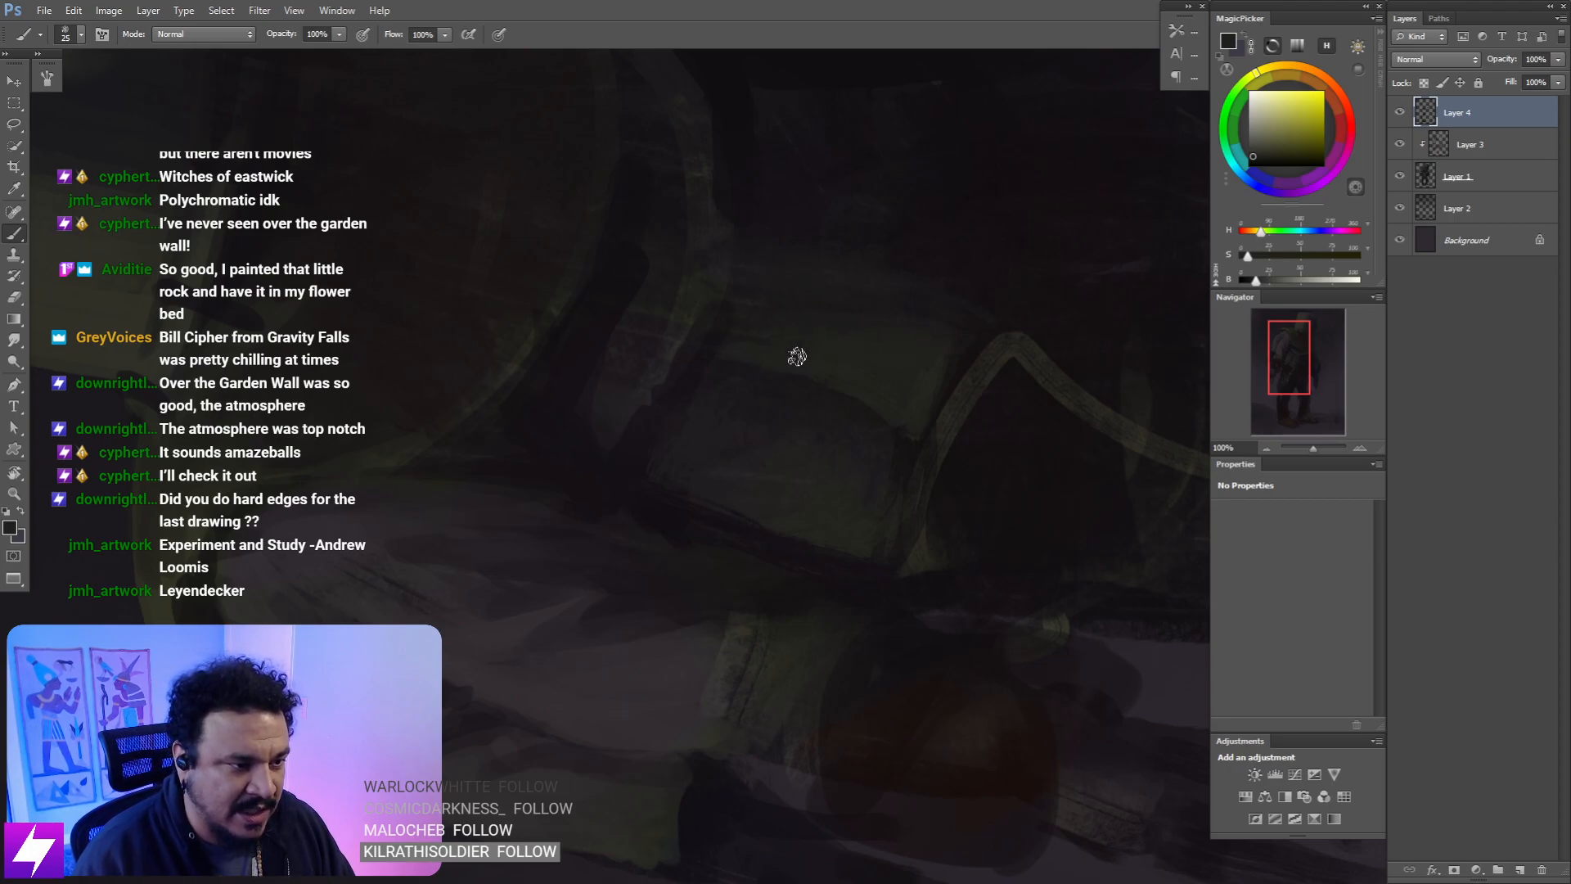
key("Escape")
left_click_drag(846, 423, 797, 443)
key("ctrl+minus")
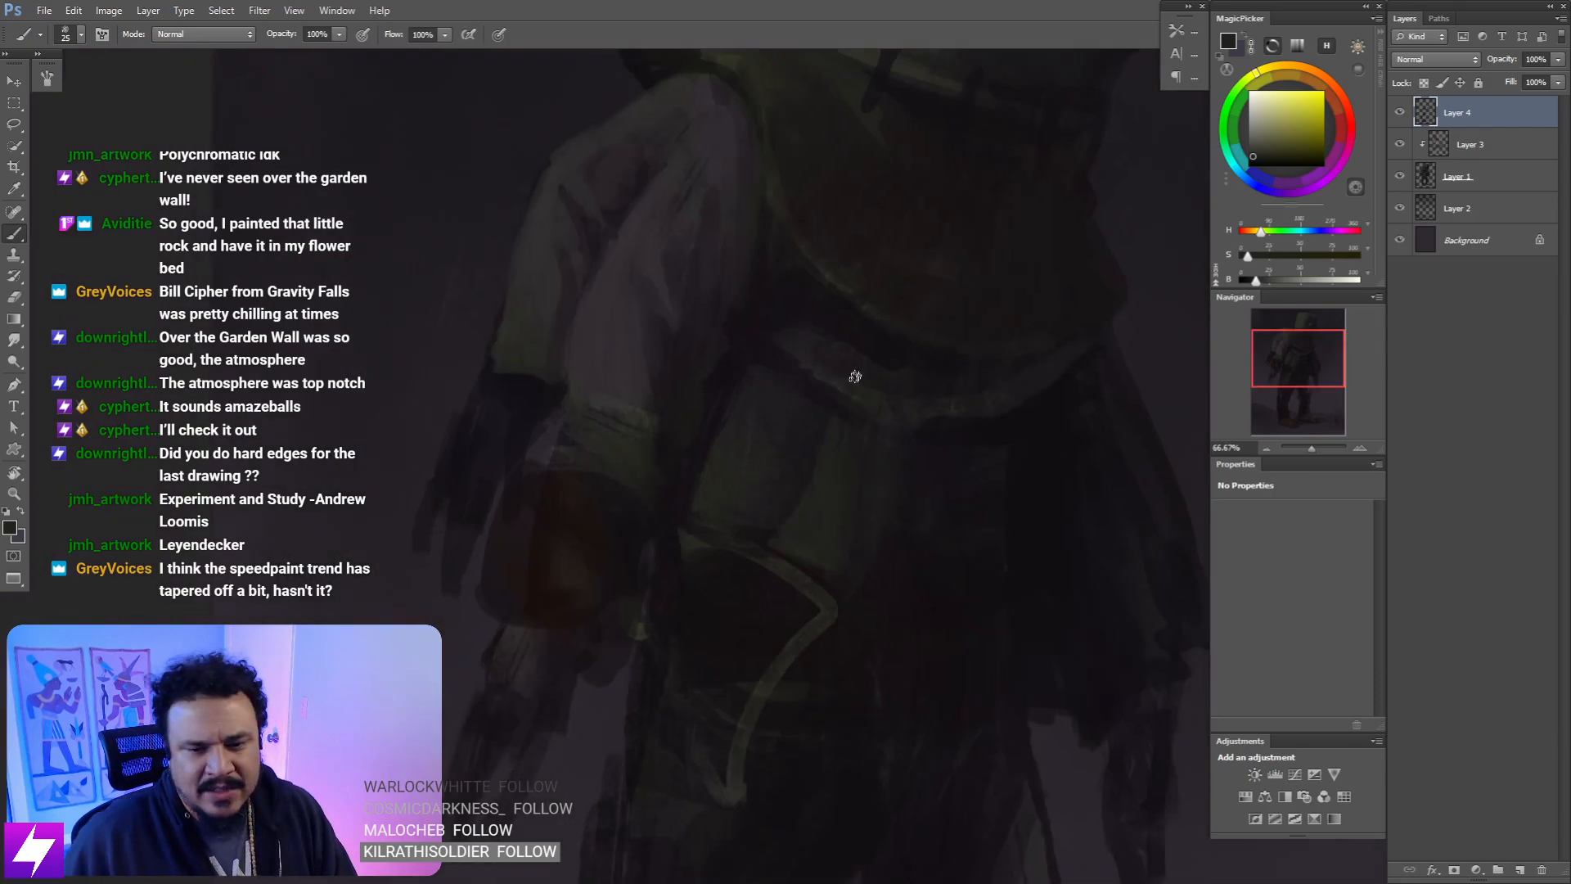
- Examine the torso up close and the whole figure from a distance, flipping the canvas horizontally
key("ctrl+minus")
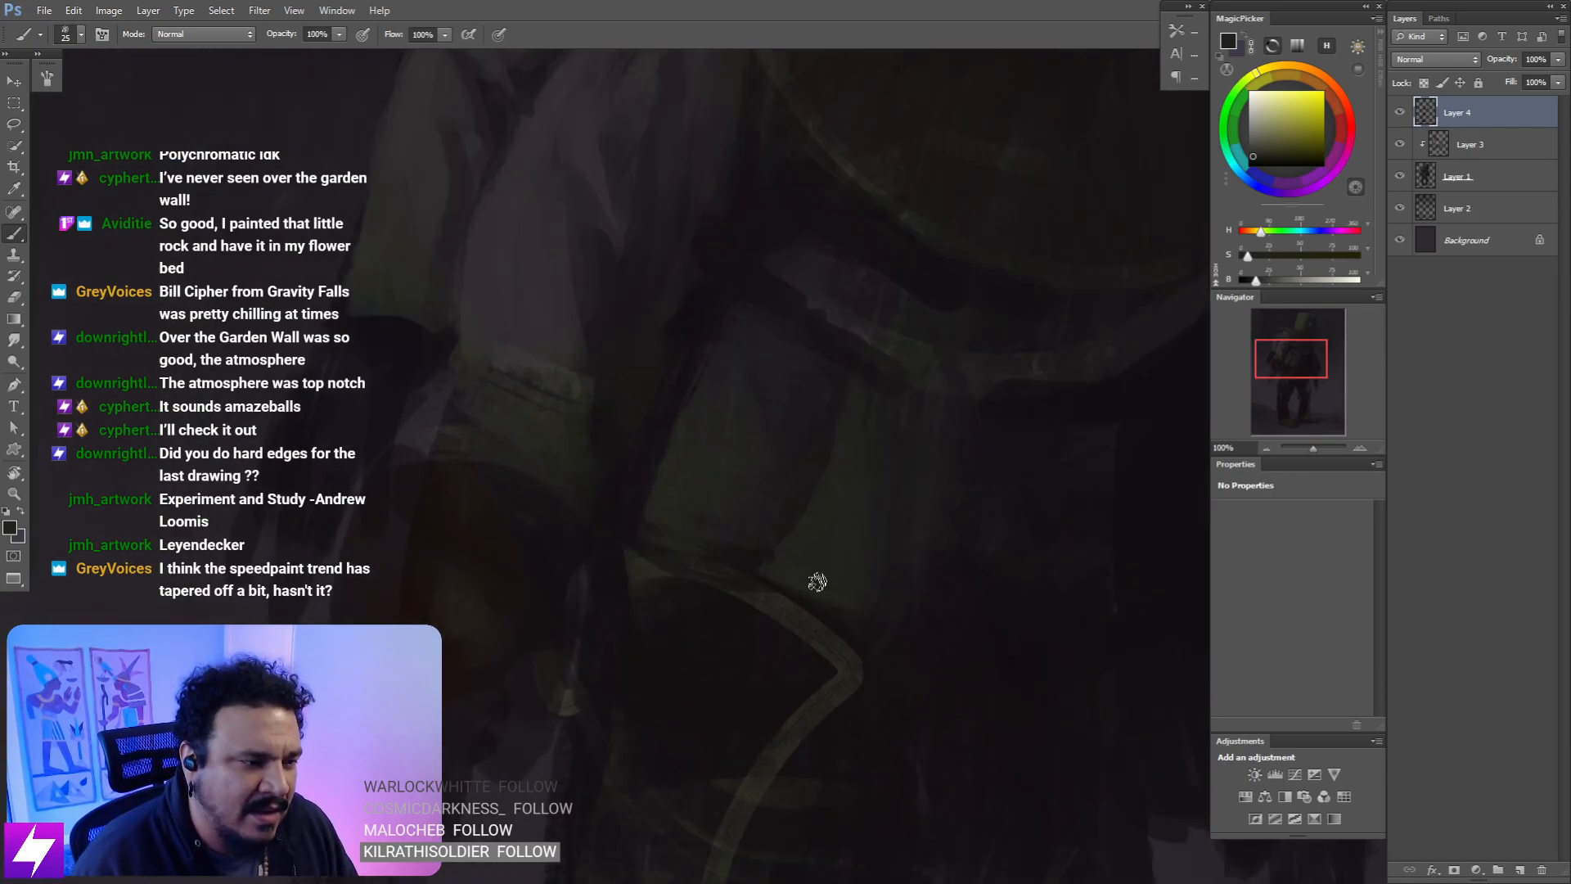
left_click_drag(808, 589, 846, 478)
key("r")
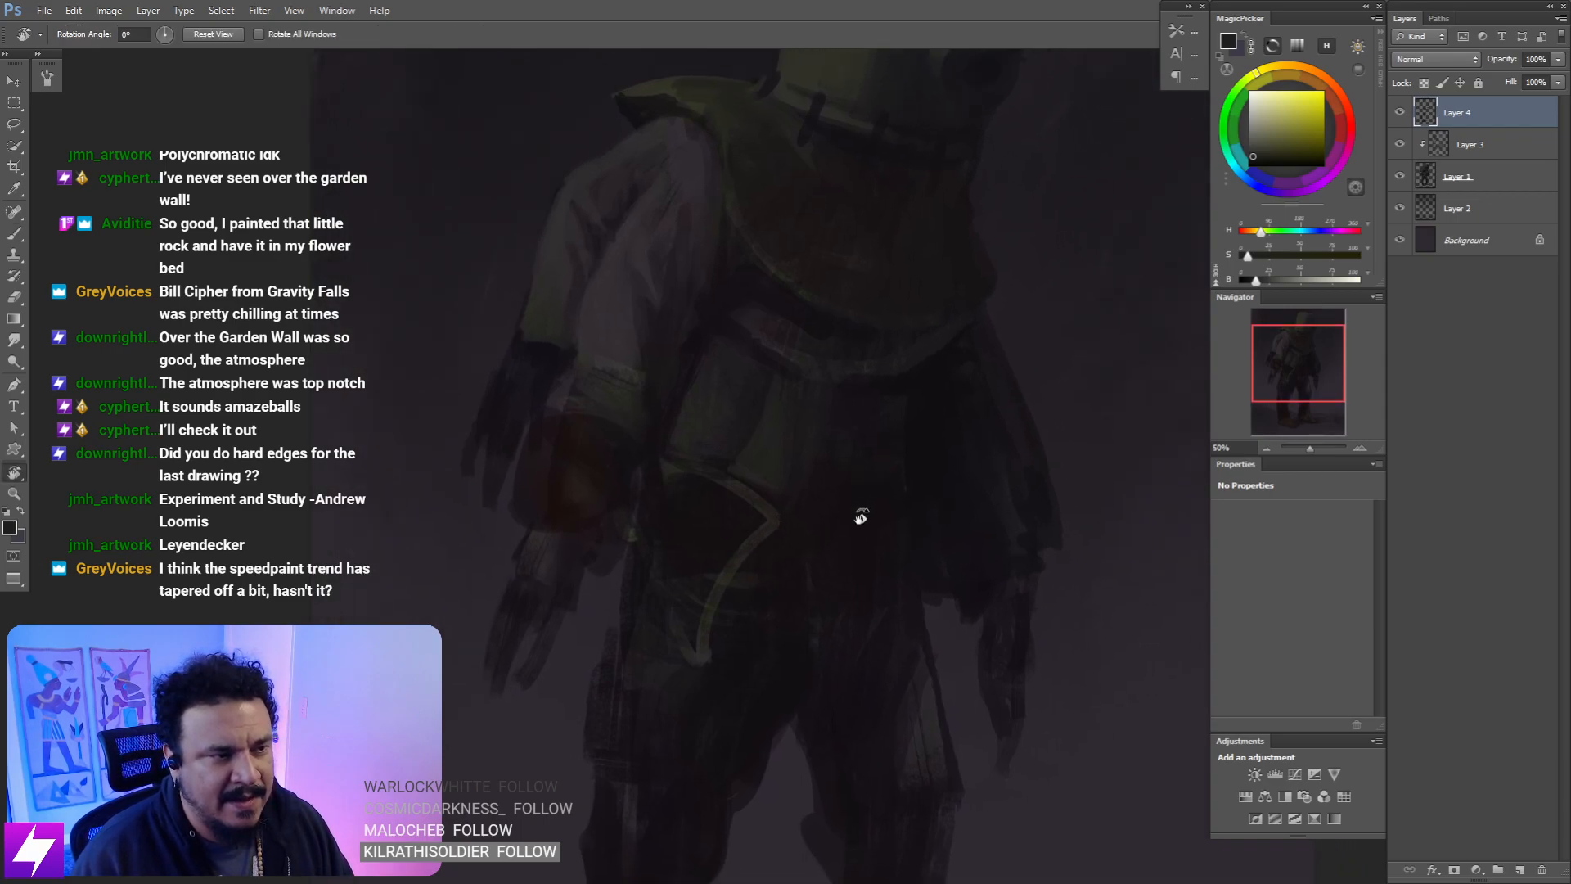
left_click_drag(863, 246, 979, 445)
key("ctrl+plus")
key("Escape")
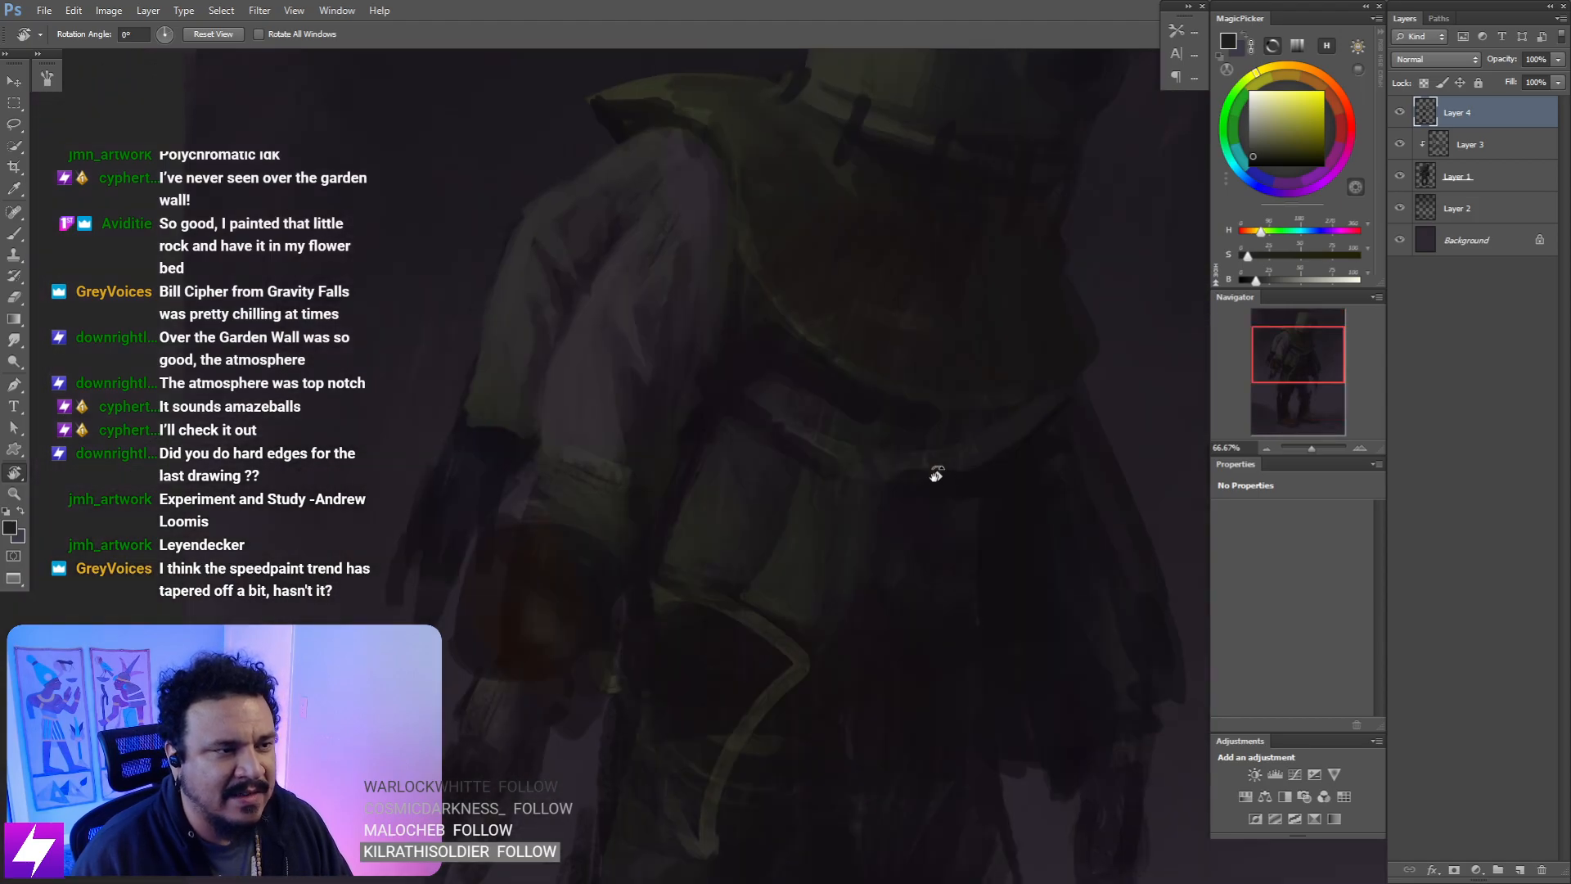
key("ctrl+minus")
key("ctrl+minus")
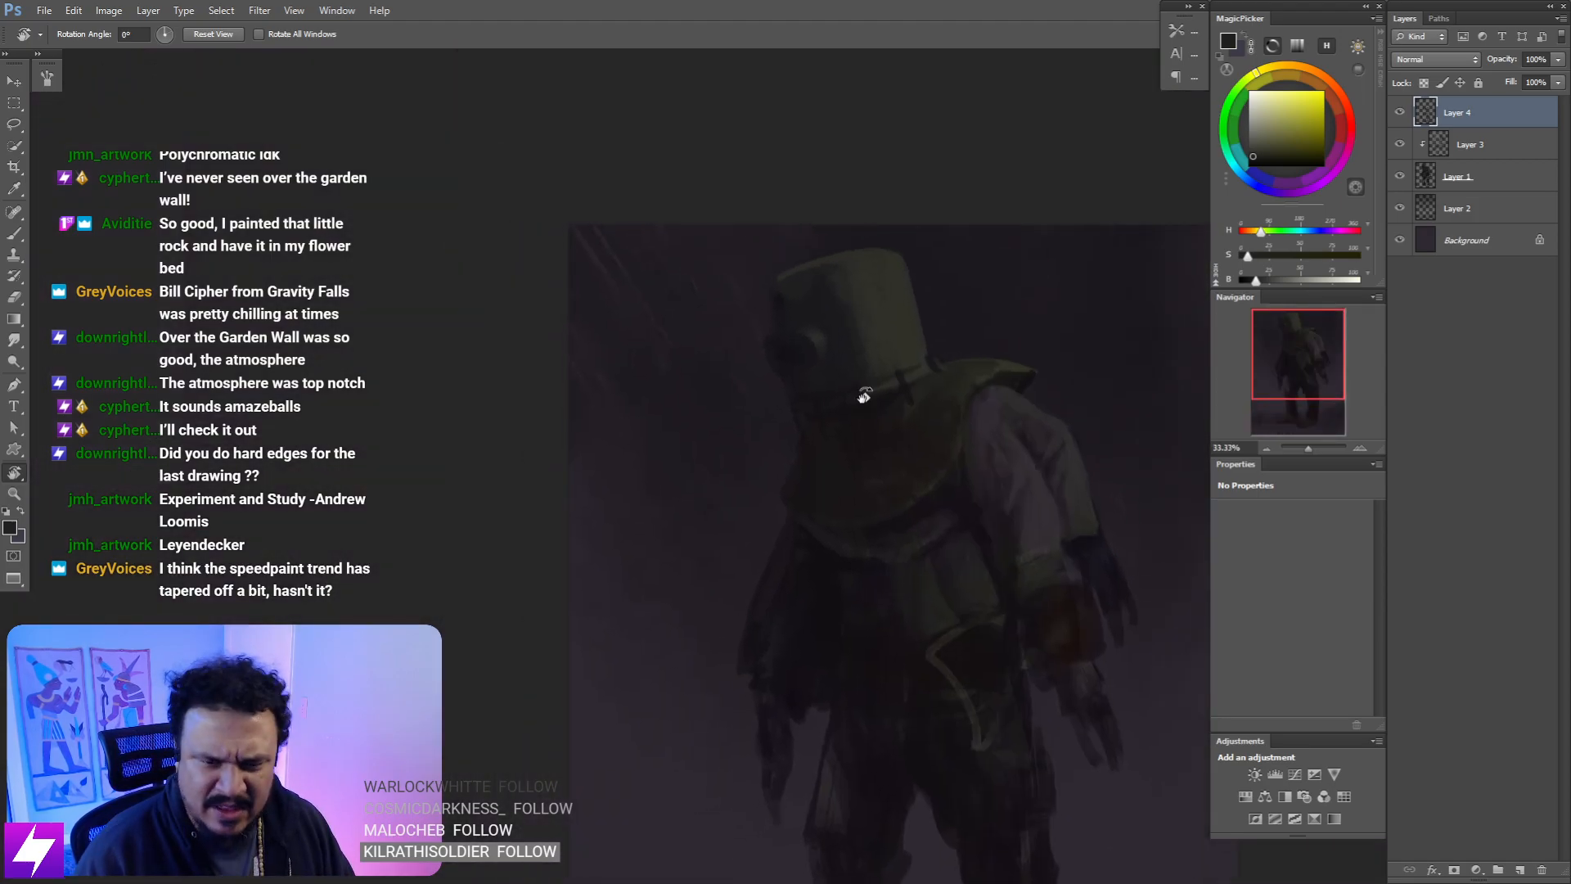
- Sample a dark tone from the helmet and brush shadow down the helmet's side at about 125 px
scroll(864, 292, "up", 1)
key("b")
left_click(831, 283, "alt")
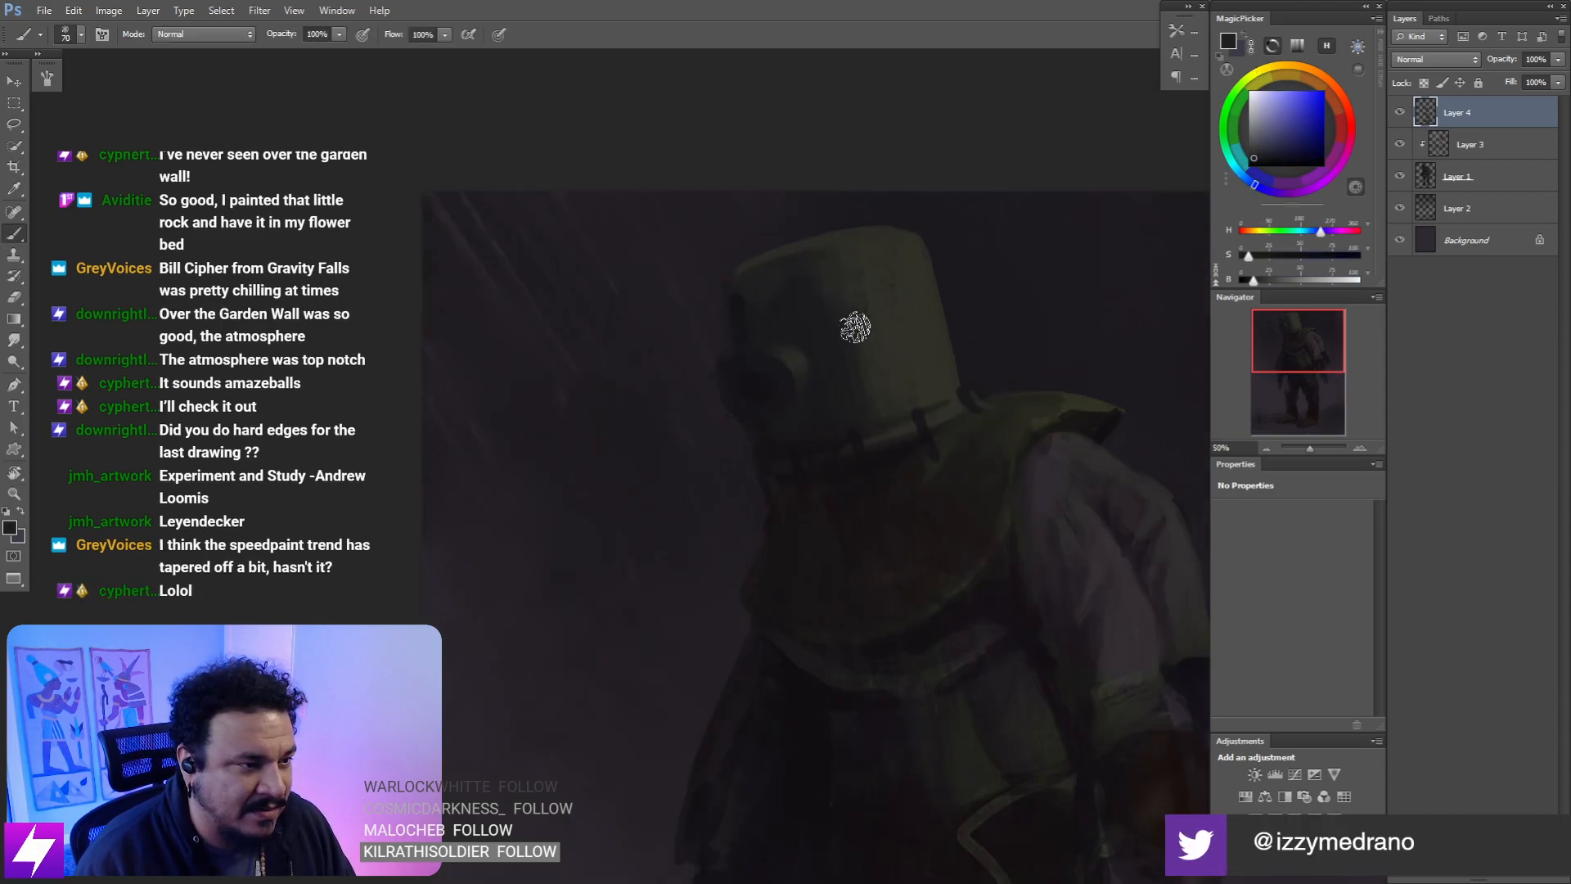
key("bracketright")
key("bracketright")
key("bracketright")
key("bracketright")
key("bracketright")
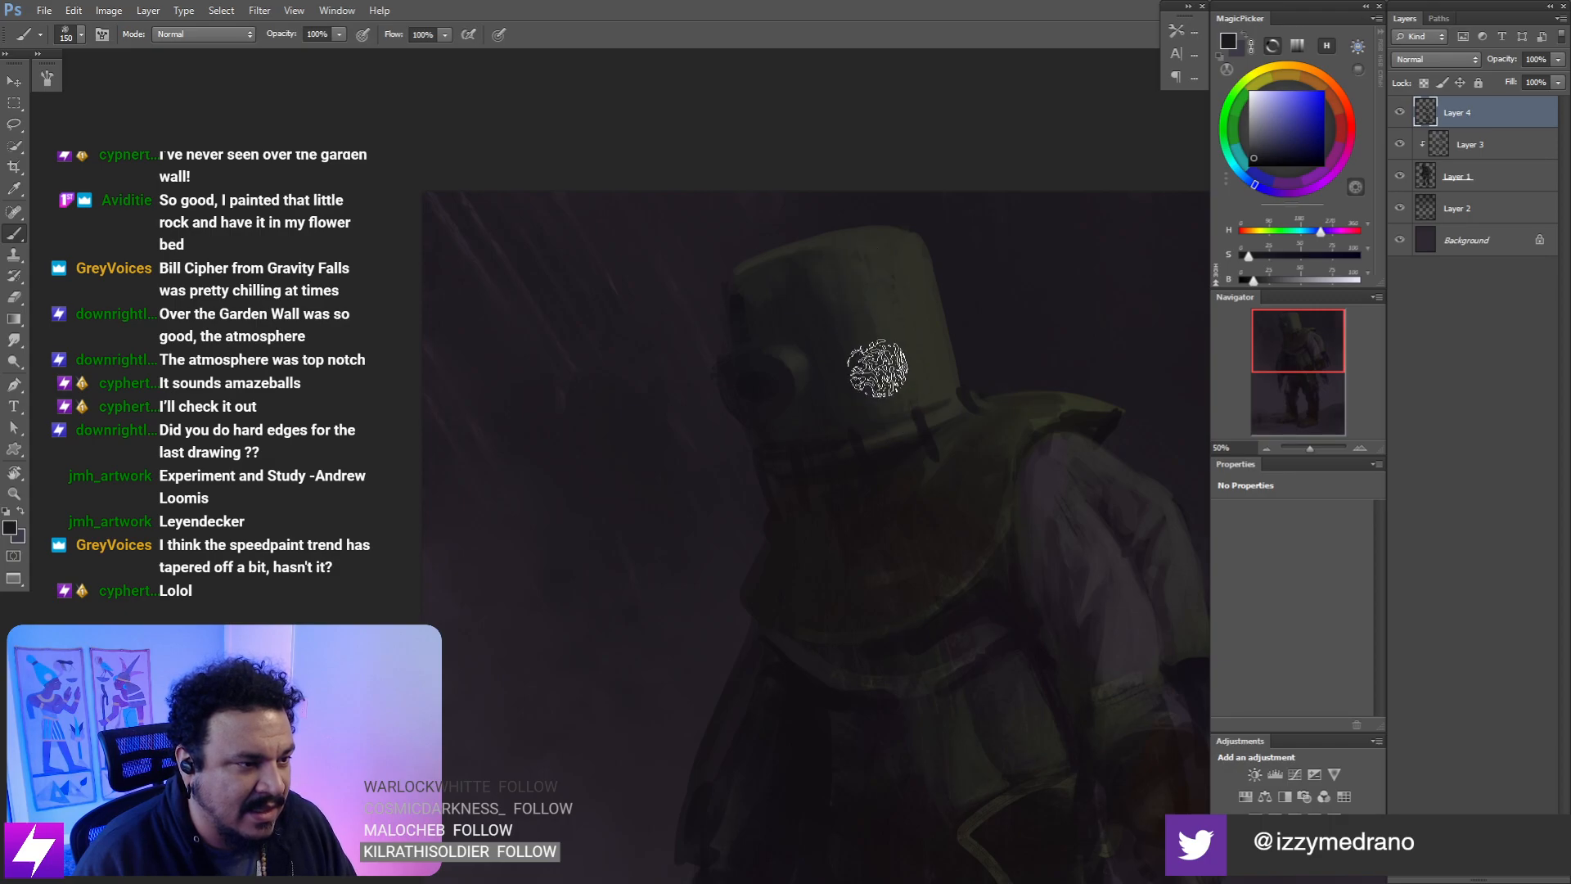
key("bracketleft")
key("bracketleft")
key("bracketleft")
left_click_drag(847, 274, 893, 372)
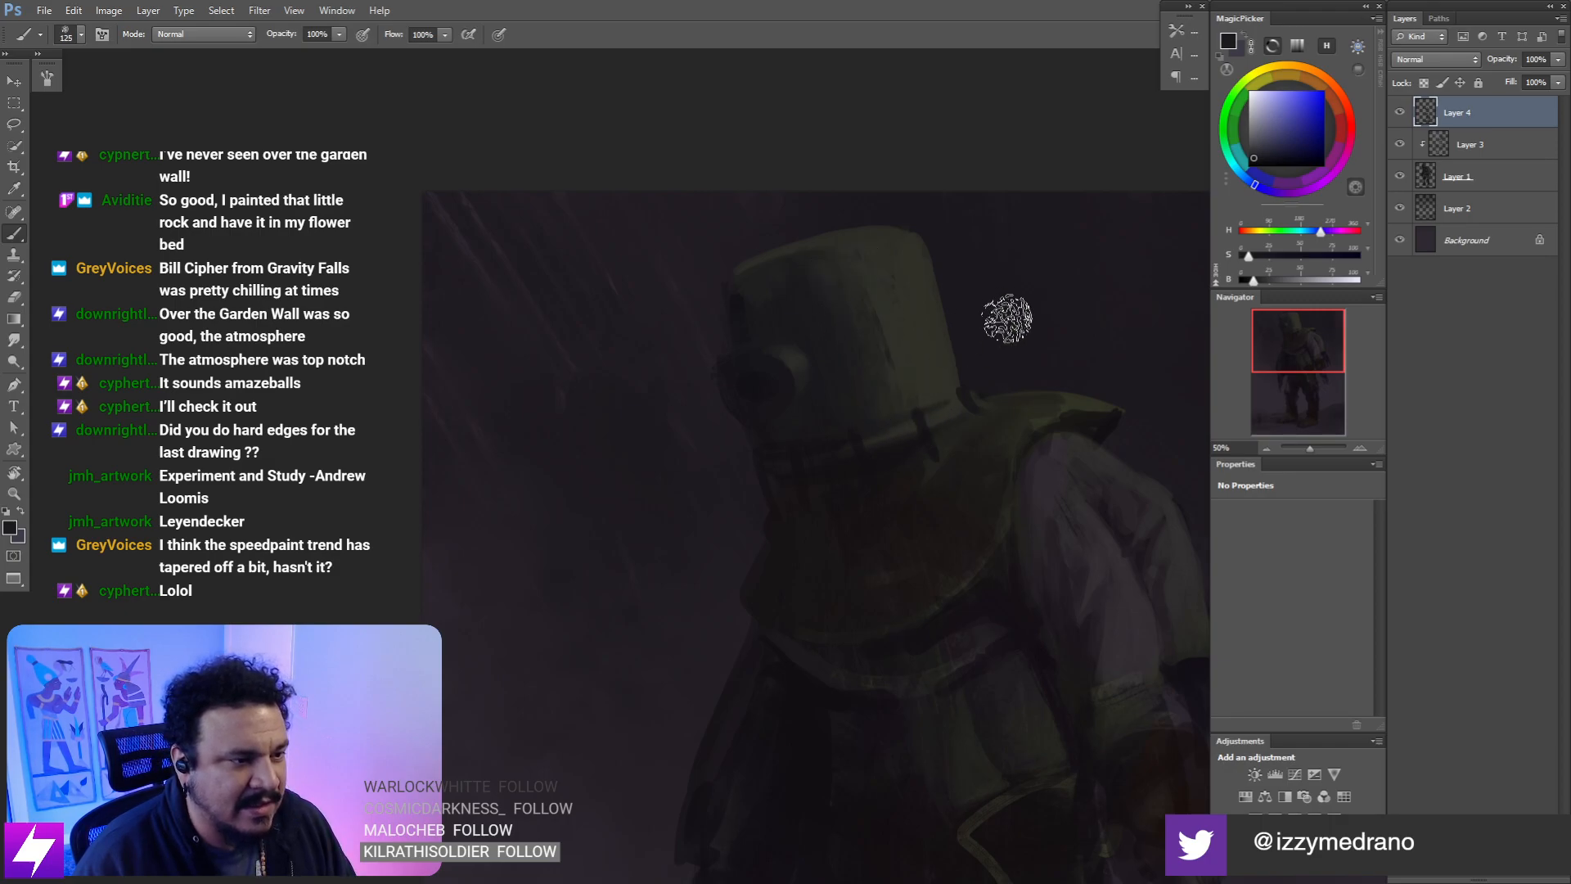
- Blend the fresh shading on the helmet's side with the Smudge tool at 50% strength
key("s")
left_click_drag(910, 284, 878, 282)
key("bracketleft")
key("bracketleft")
key("bracketleft")
key("bracketleft")
key("bracketleft")
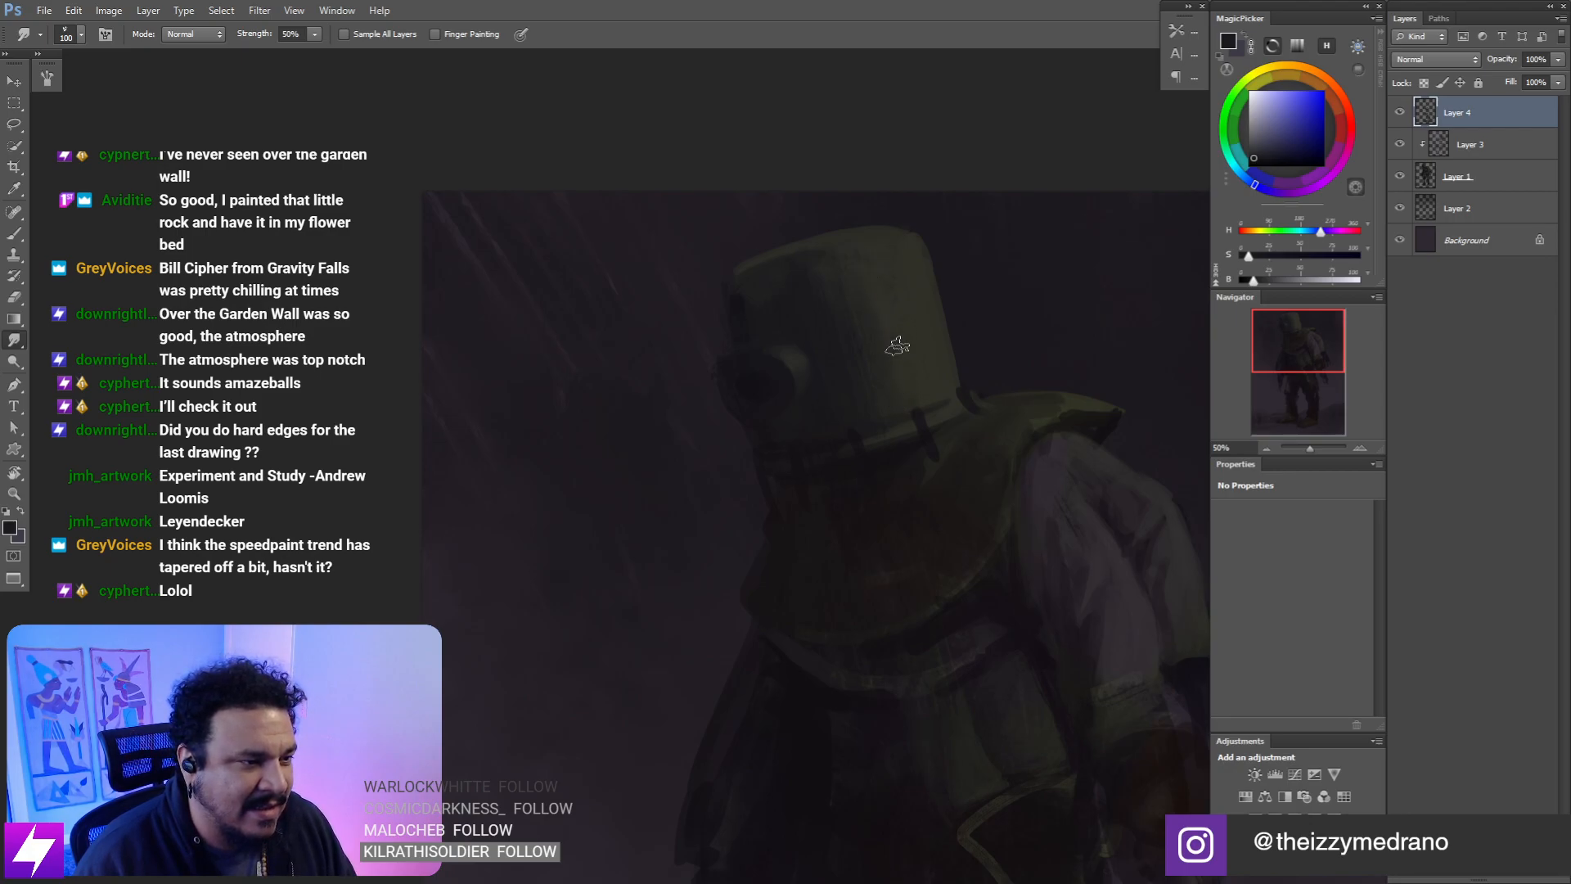
key("bracketright")
key("bracketright")
key("bracketright")
key("bracketright")
key("ctrl+minus")
key("ctrl+plus")
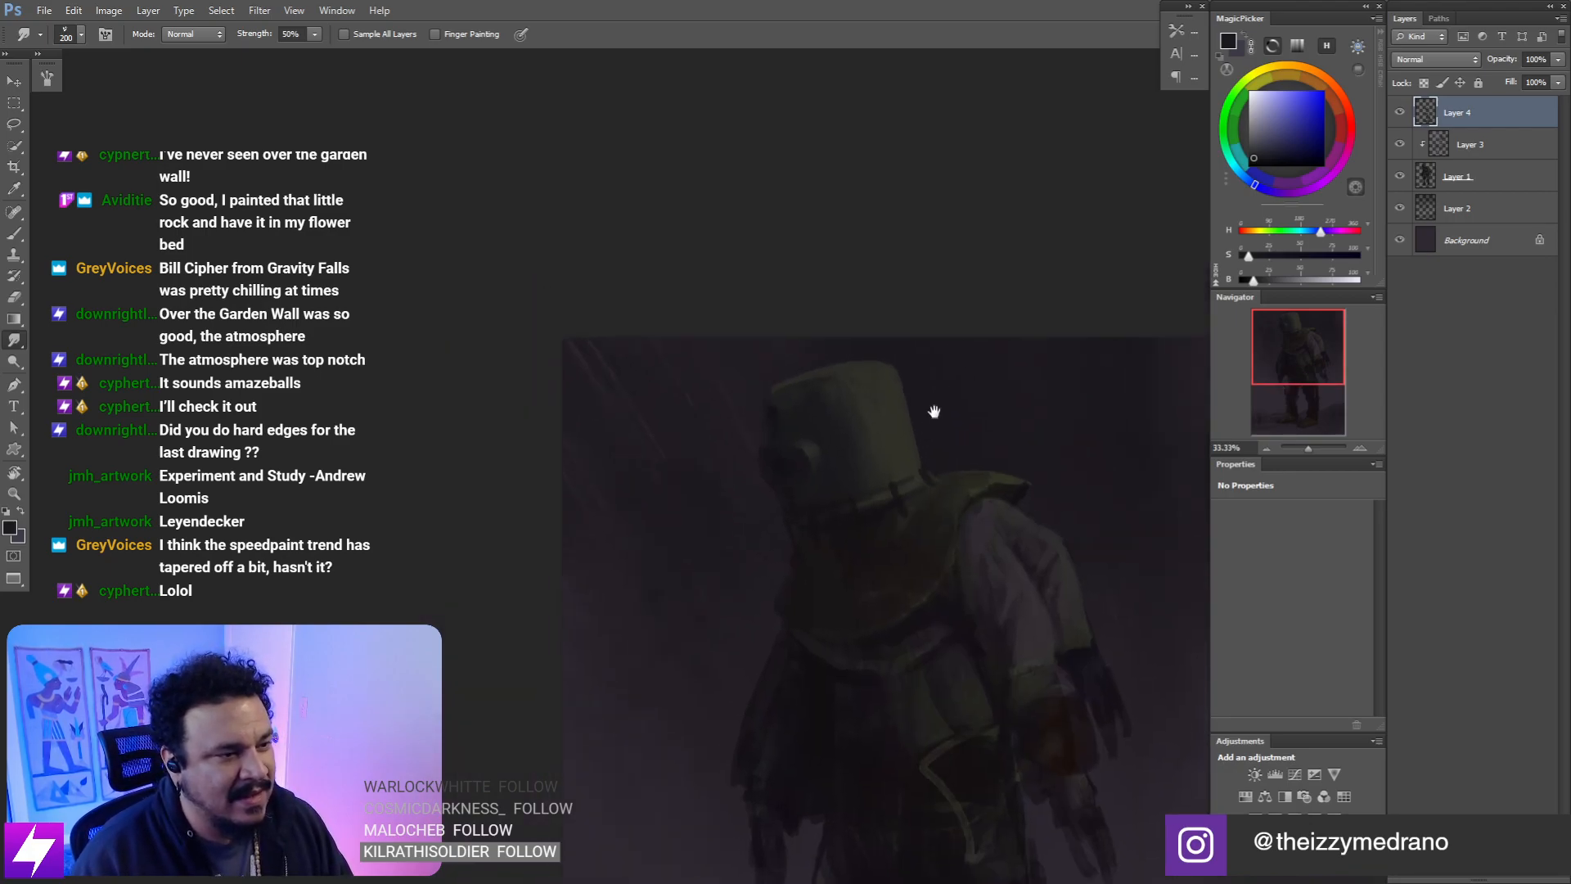
- Sample the helmet's olive, raise its brightness and dab a small highlight near the helmet's top edge, reducing the brush to 20 px
key("b")
left_click(925, 348, "alt")
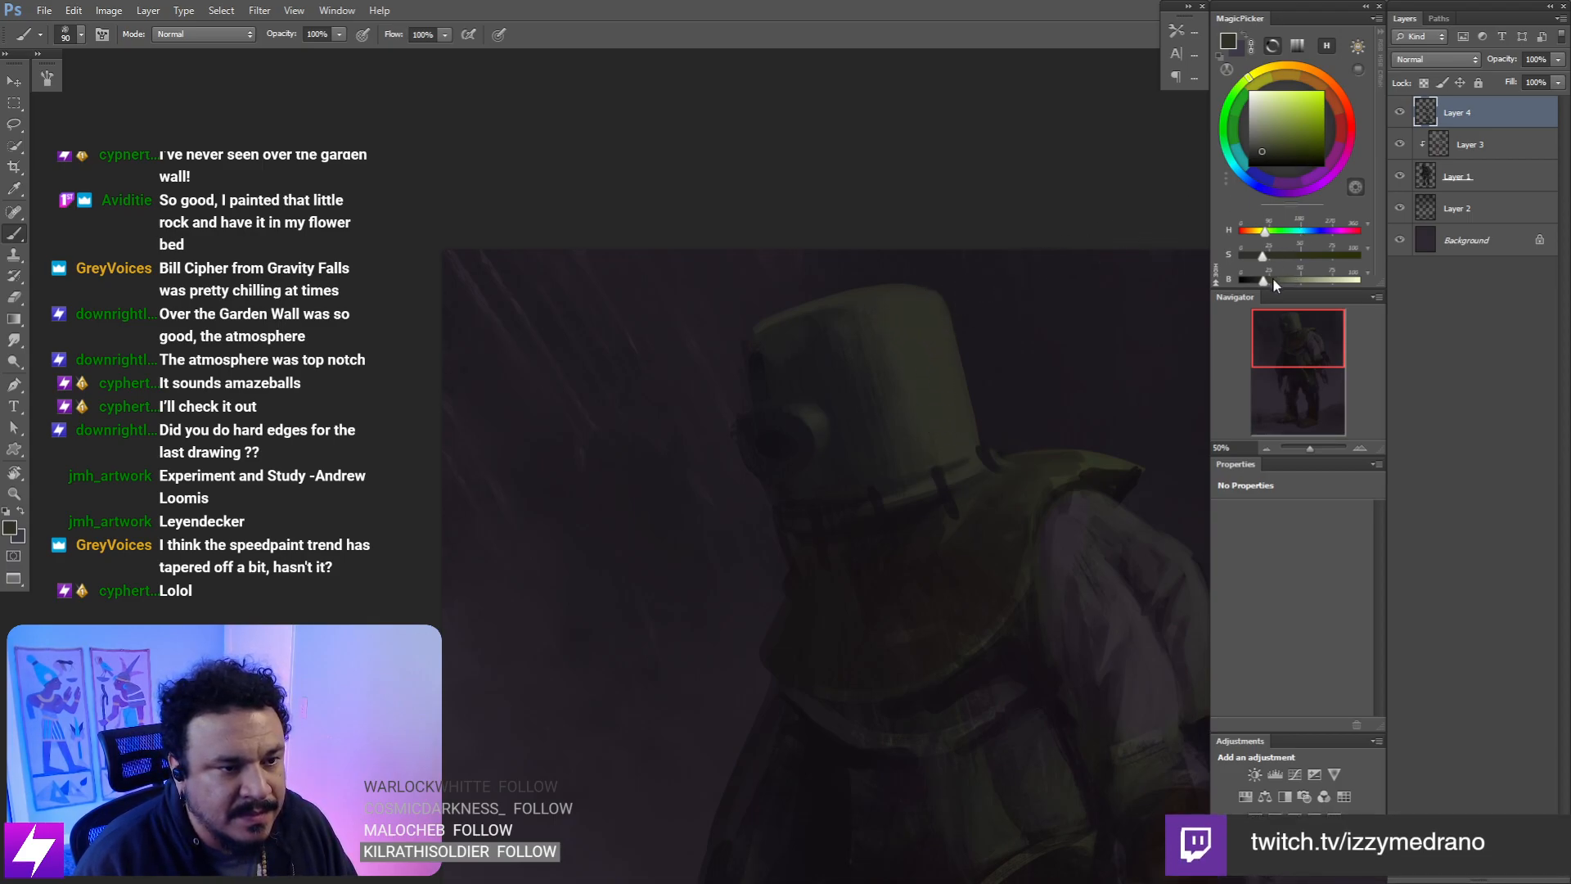
left_click_drag(1273, 280, 1278, 279)
key("bracketleft")
key("bracketleft")
key("bracketleft")
key("bracketleft")
key("bracketleft")
left_click_drag(914, 311, 916, 326)
key("ctrl+z")
key("bracketleft")
key("bracketleft")
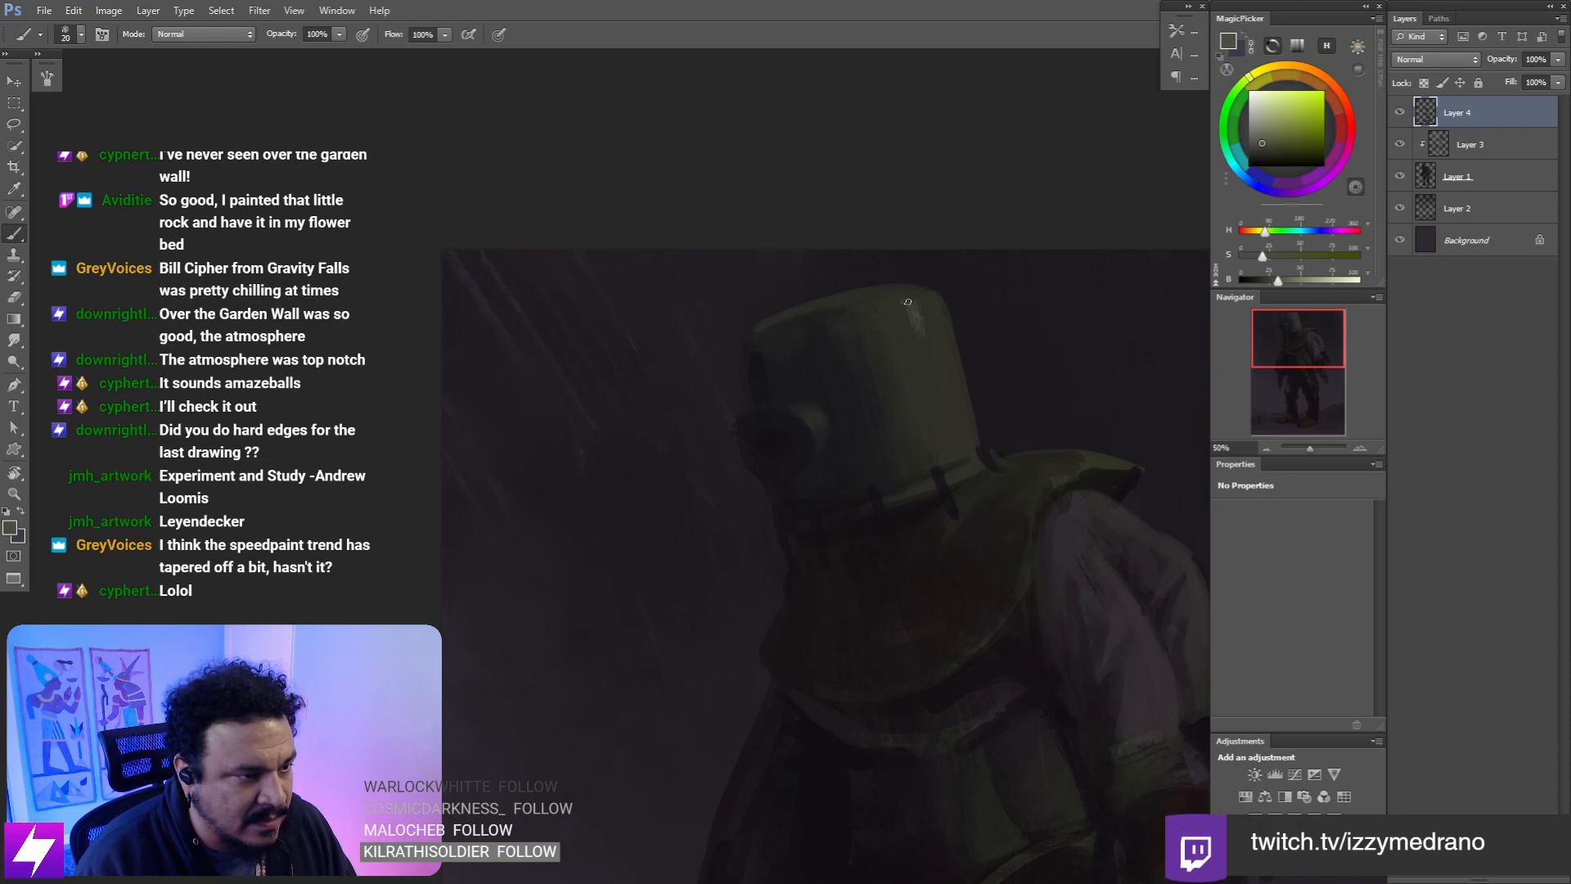
- Switch to the thin tapered 100 px brush preset for painting the helmet's highlights
key("r")
left_click_drag(1018, 351, 907, 364)
key("ctrl+minus")
key("ctrl+minus")
left_click_drag(939, 299, 918, 402)
key("b")
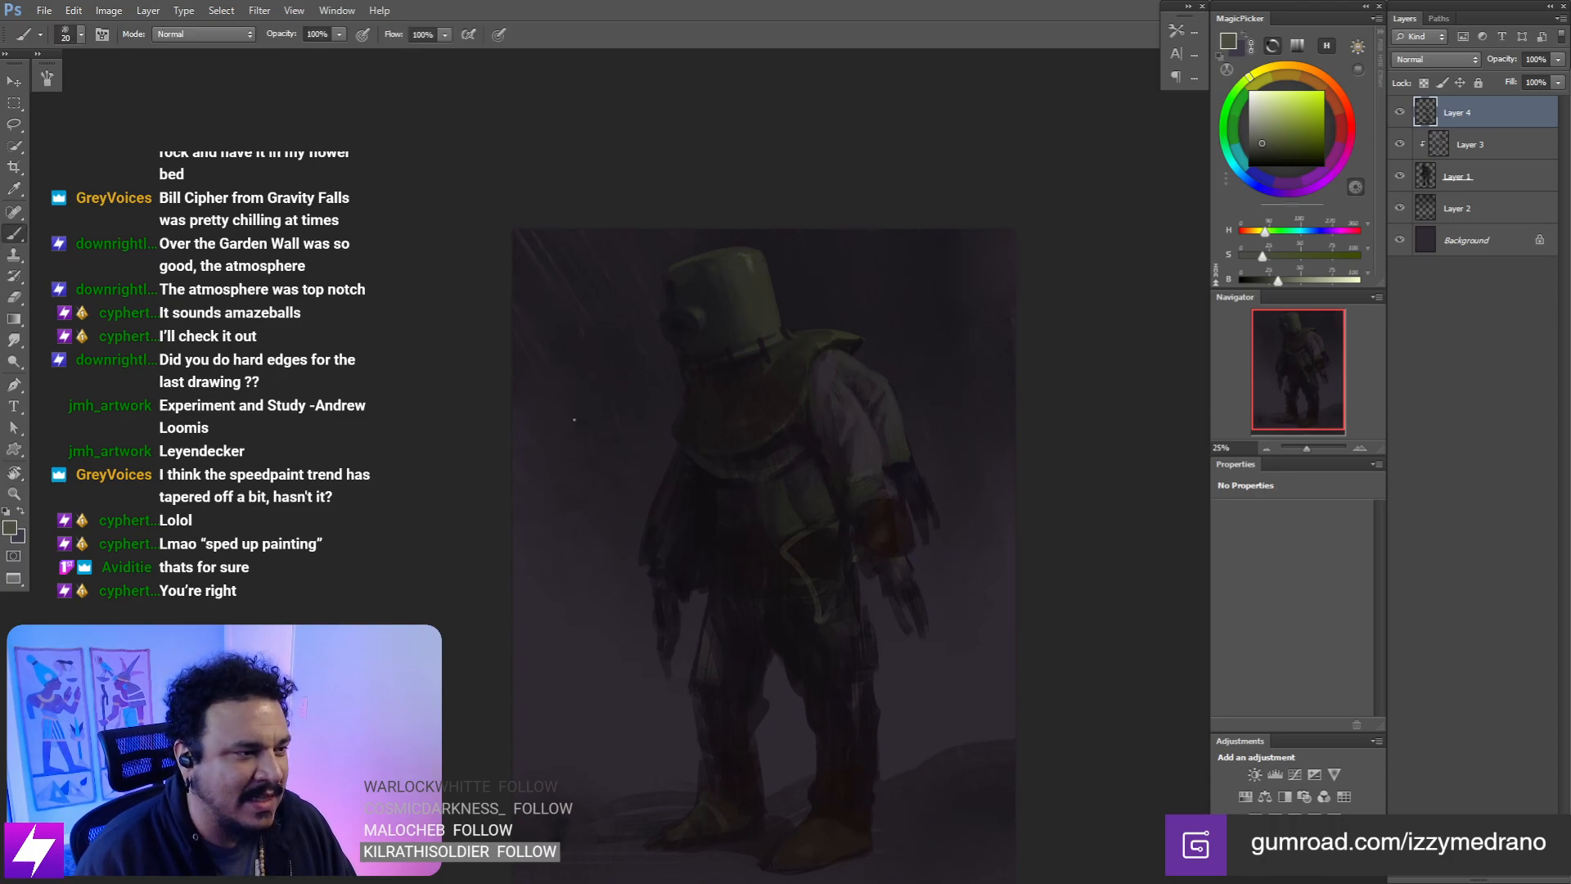
right_click(749, 446)
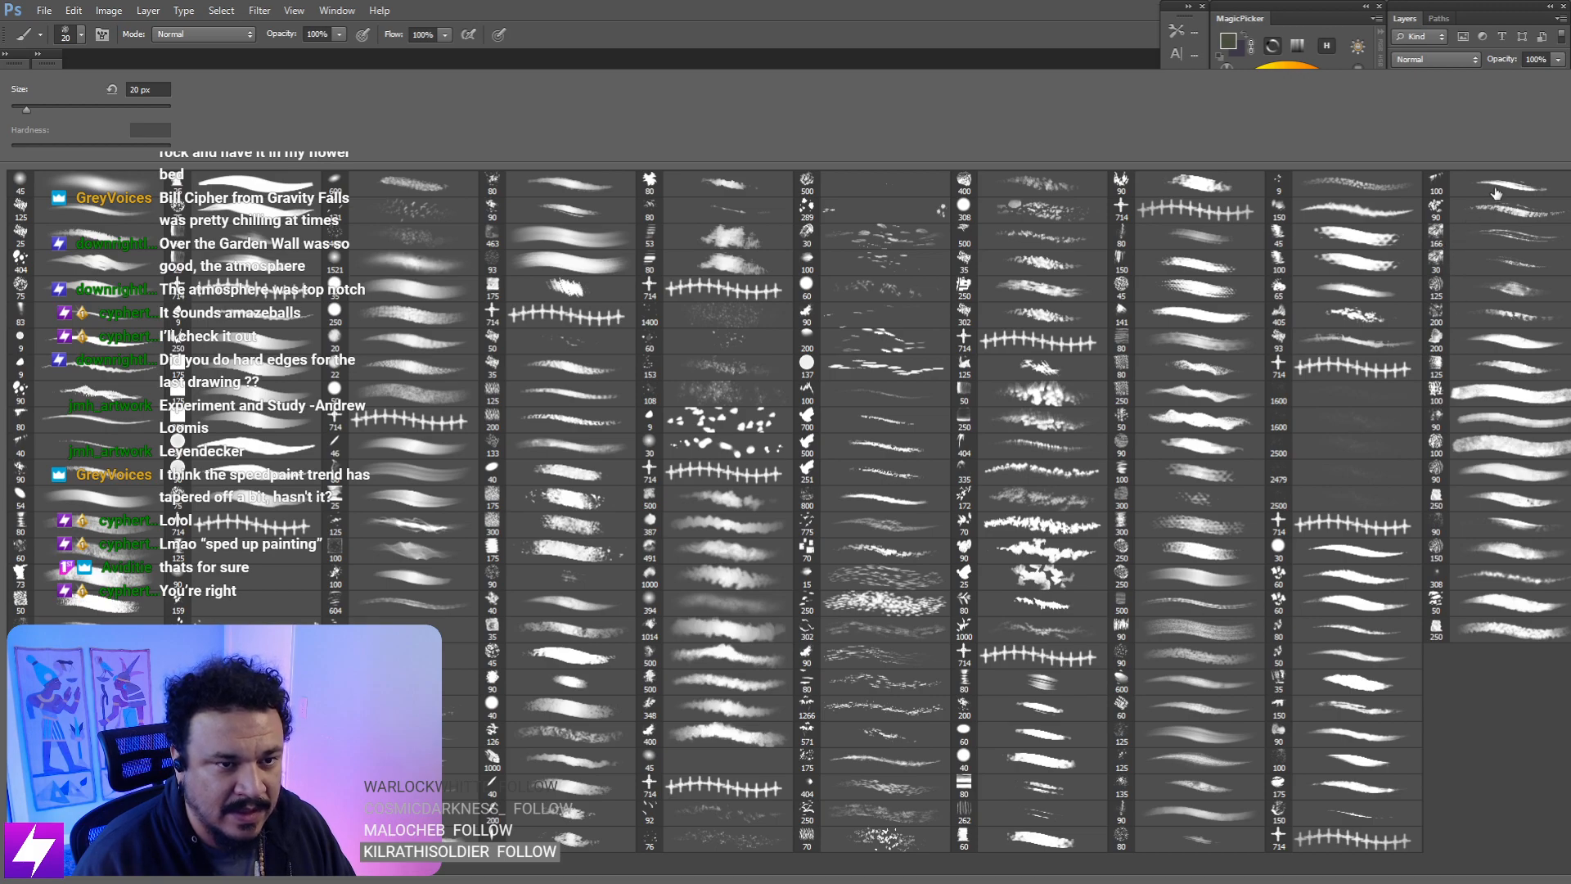
double_click(1449, 187)
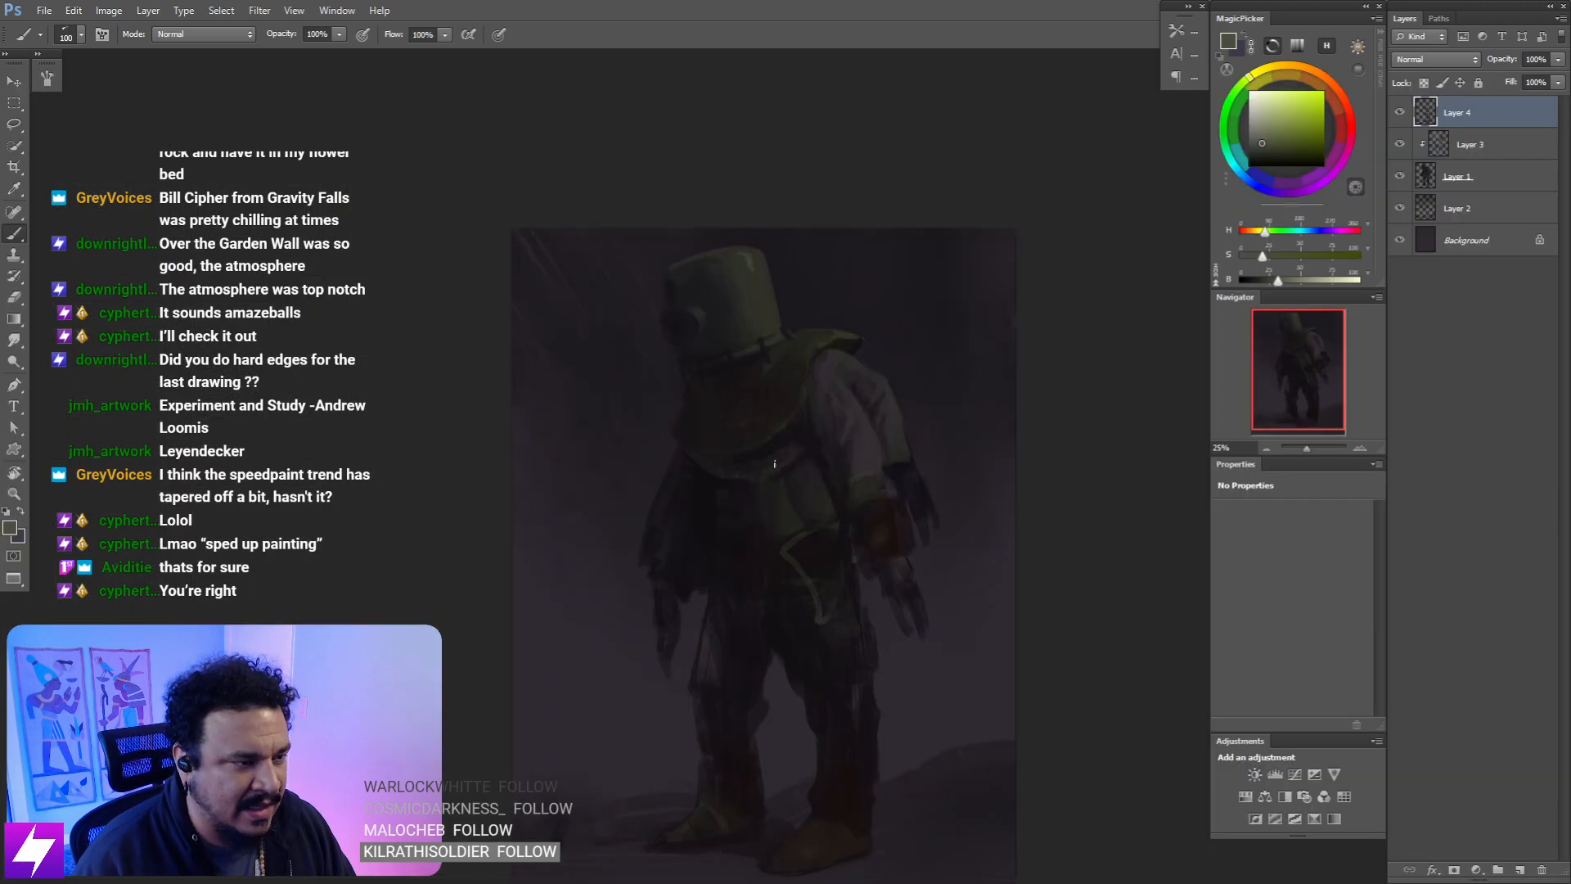
- Try a bright highlight streak down the helmet at 90 px, undo it, and sample a softer olive from the helmet
scroll(772, 356, "up", 1)
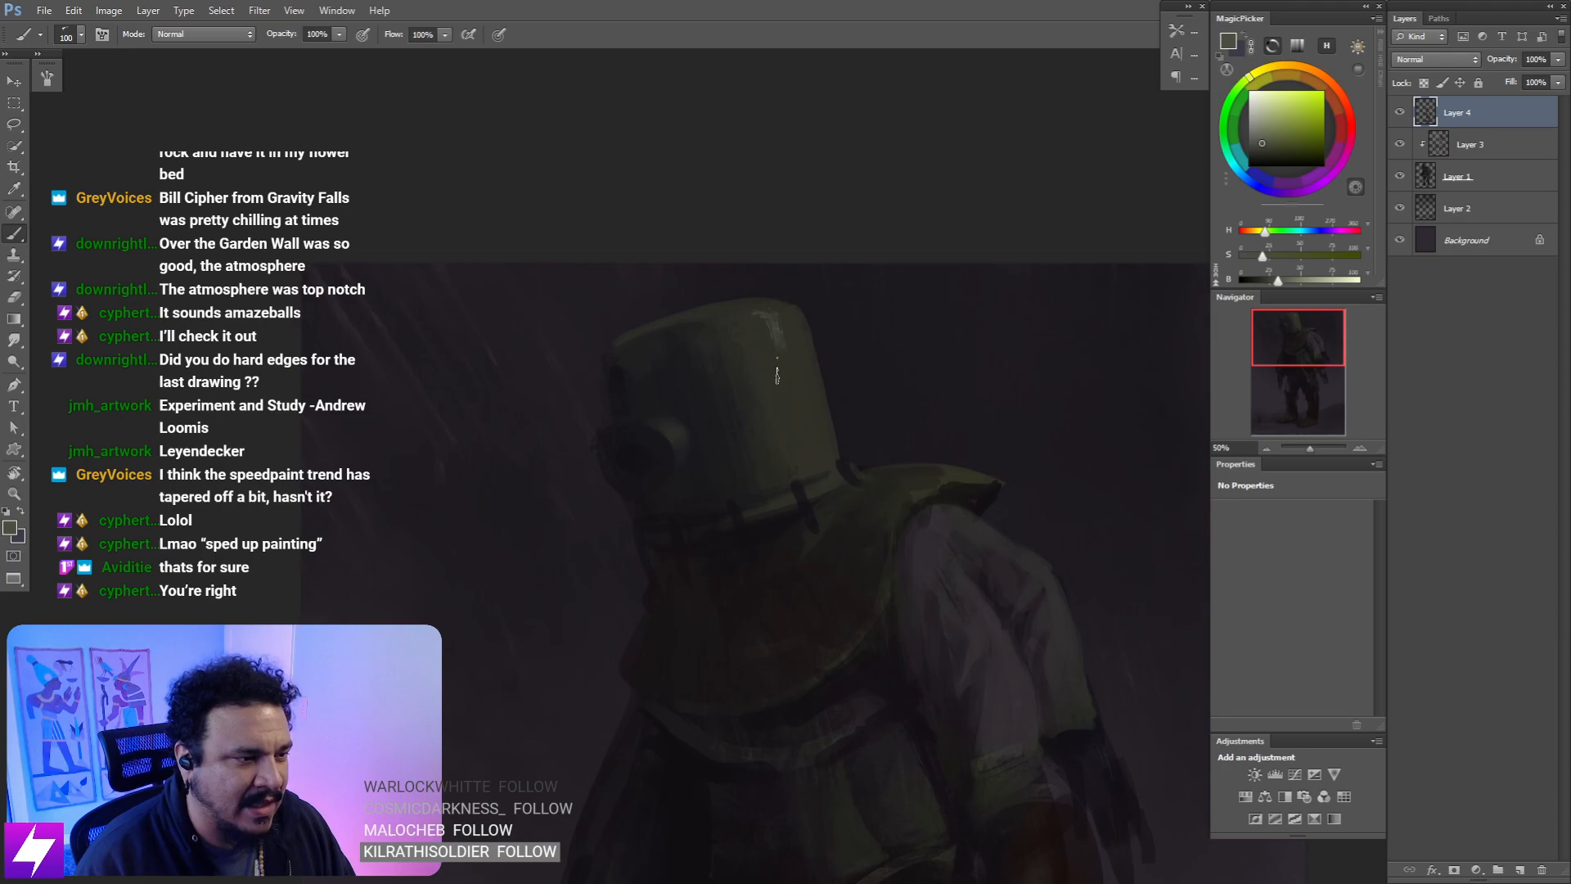
key("[")
left_click_drag(777, 319, 798, 407)
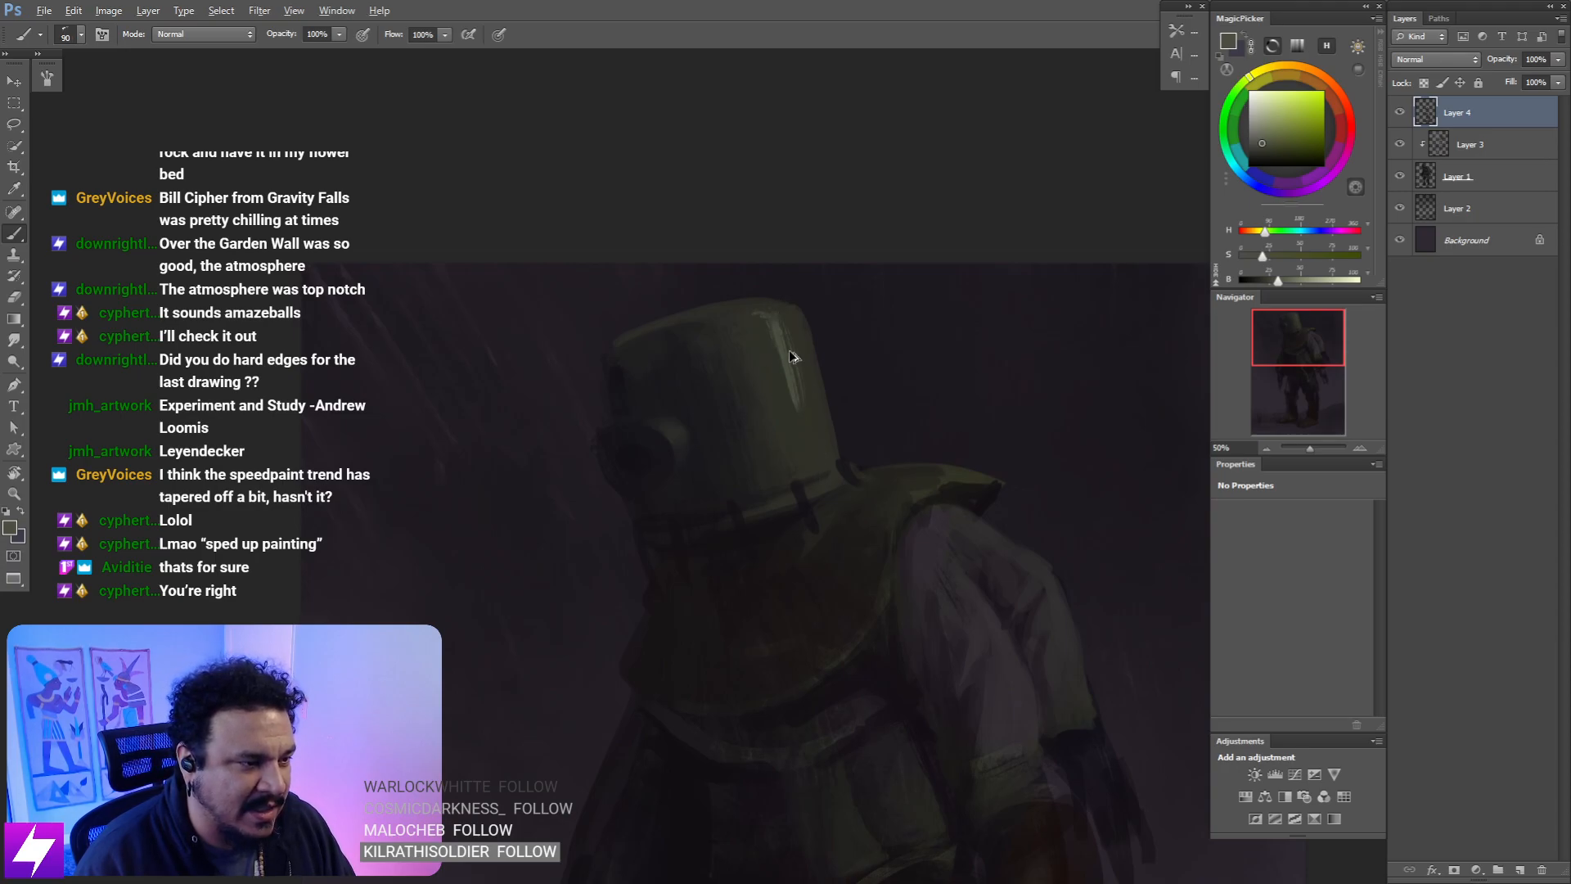
key("ctrl+z")
left_click(780, 310, "alt")
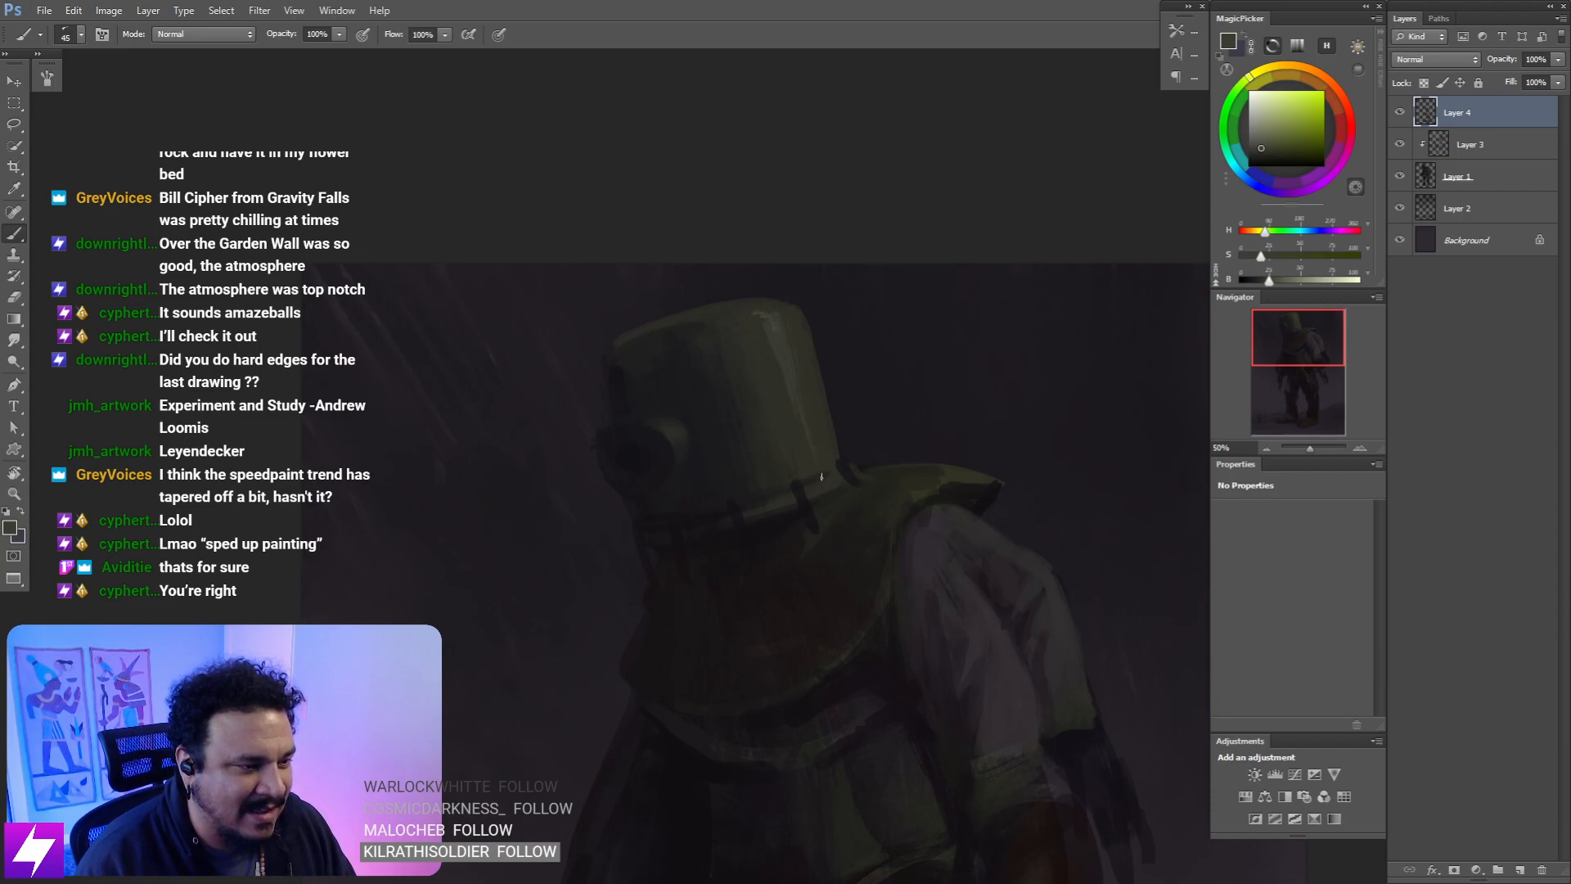
- Refine the highlight and the helmet's back edge with sampled olive tones, using a 45 px brush on the rotated canvas
key("r")
mouse_move(824, 424)
left_mouse_down()
mouse_move(828, 281)
mouse_move(765, 406)
mouse_move(718, 383)
left_mouse_up()
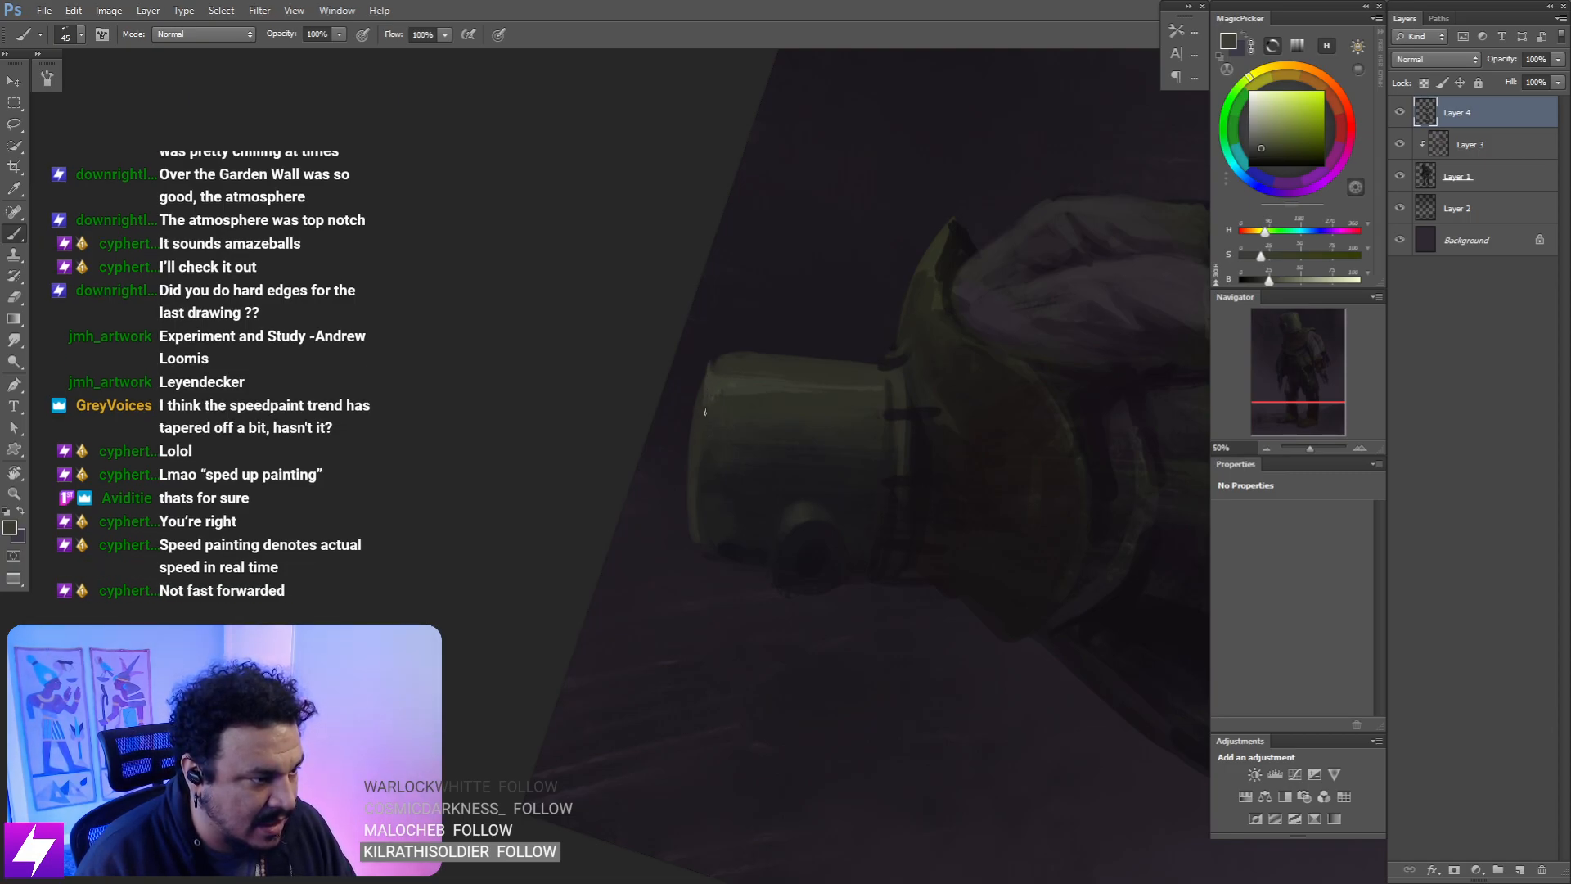
left_click(729, 366, "alt")
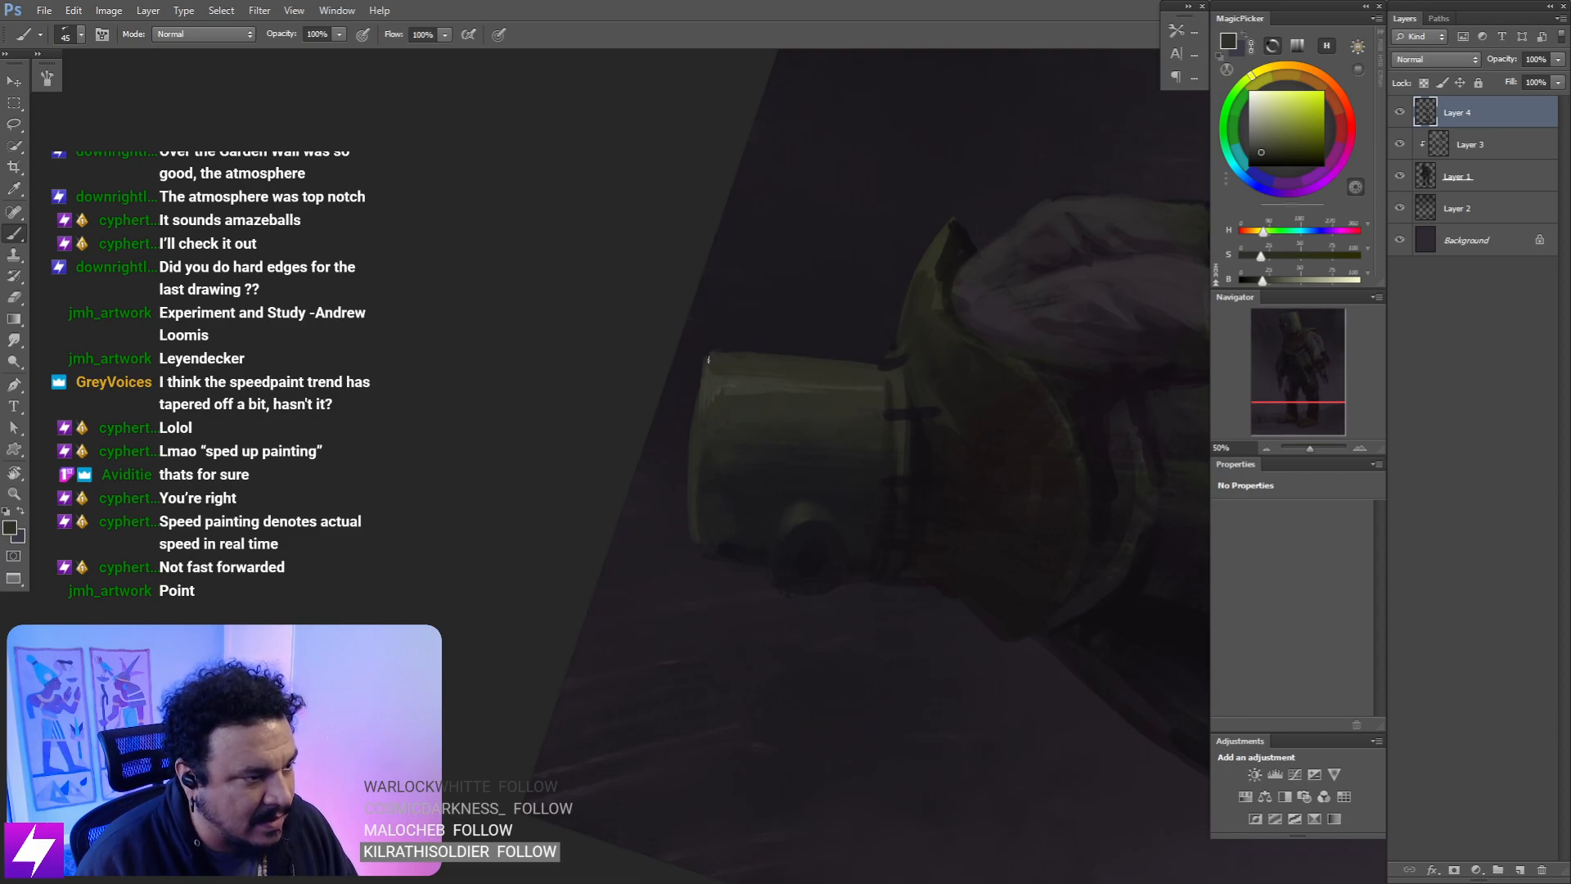
key("ctrl+minus")
key("Escape")
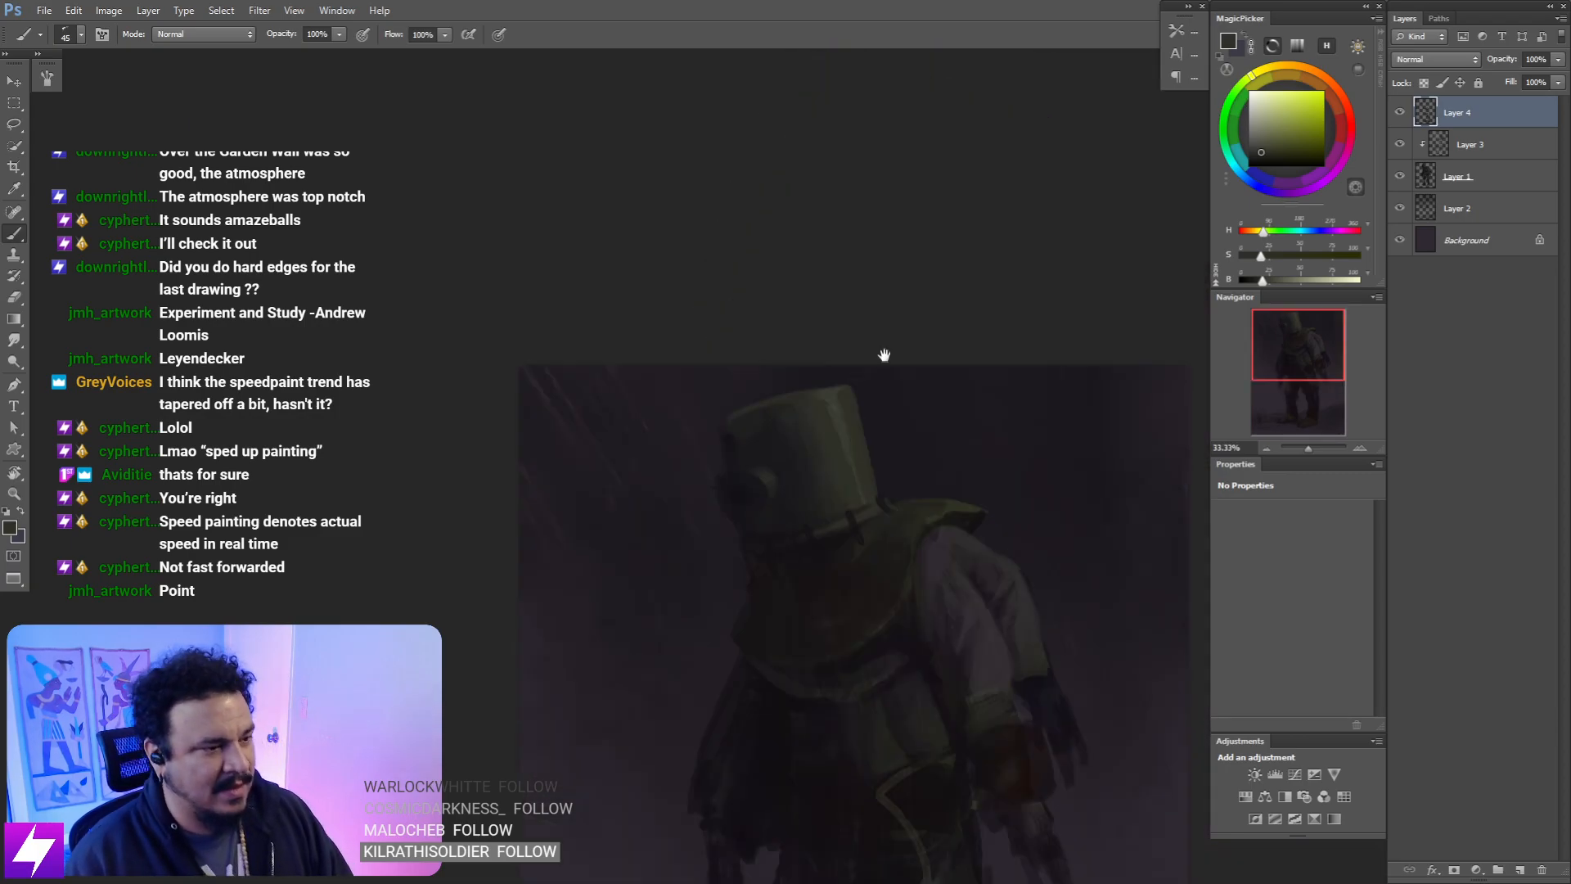
- Clean up the helmet's outer top corner with a 30 px Eraser on the rotated canvas
left_click_drag(855, 396, 856, 385)
scroll(864, 295, "down", 5)
key("r")
mouse_move(917, 459)
left_mouse_down()
mouse_move(902, 415)
mouse_move(822, 319)
mouse_move(784, 308)
mouse_move(905, 354)
mouse_move(870, 410)
mouse_move(916, 414)
mouse_move(714, 465)
left_mouse_up()
key("ctrl+plus")
mouse_move(696, 609)
left_mouse_down()
mouse_move(736, 516)
mouse_move(751, 529)
left_mouse_up()
key("e")
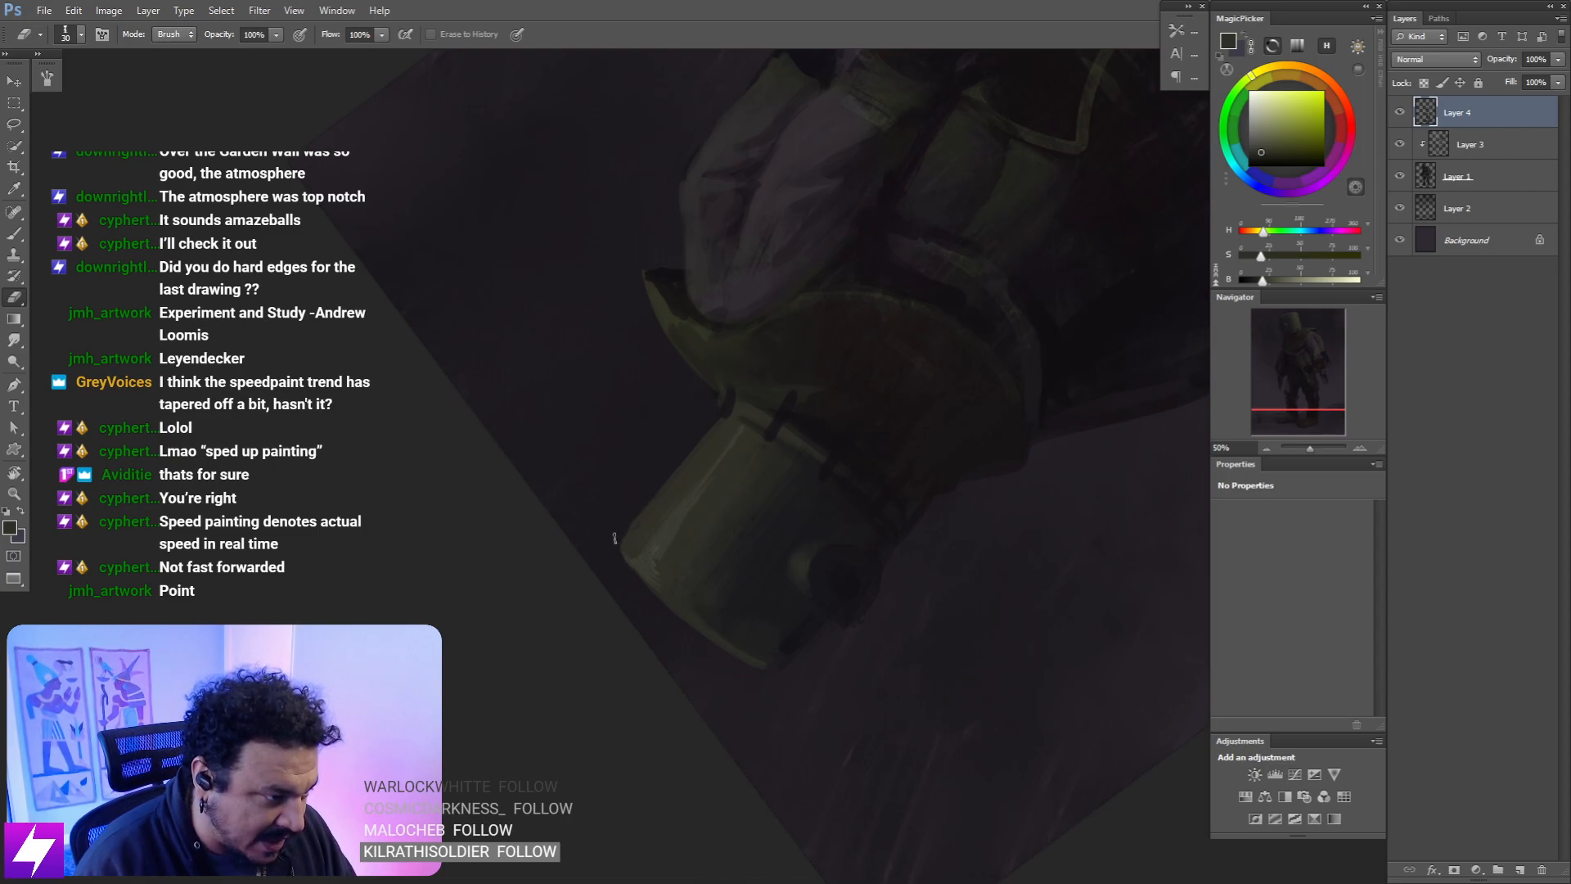
key("Escape")
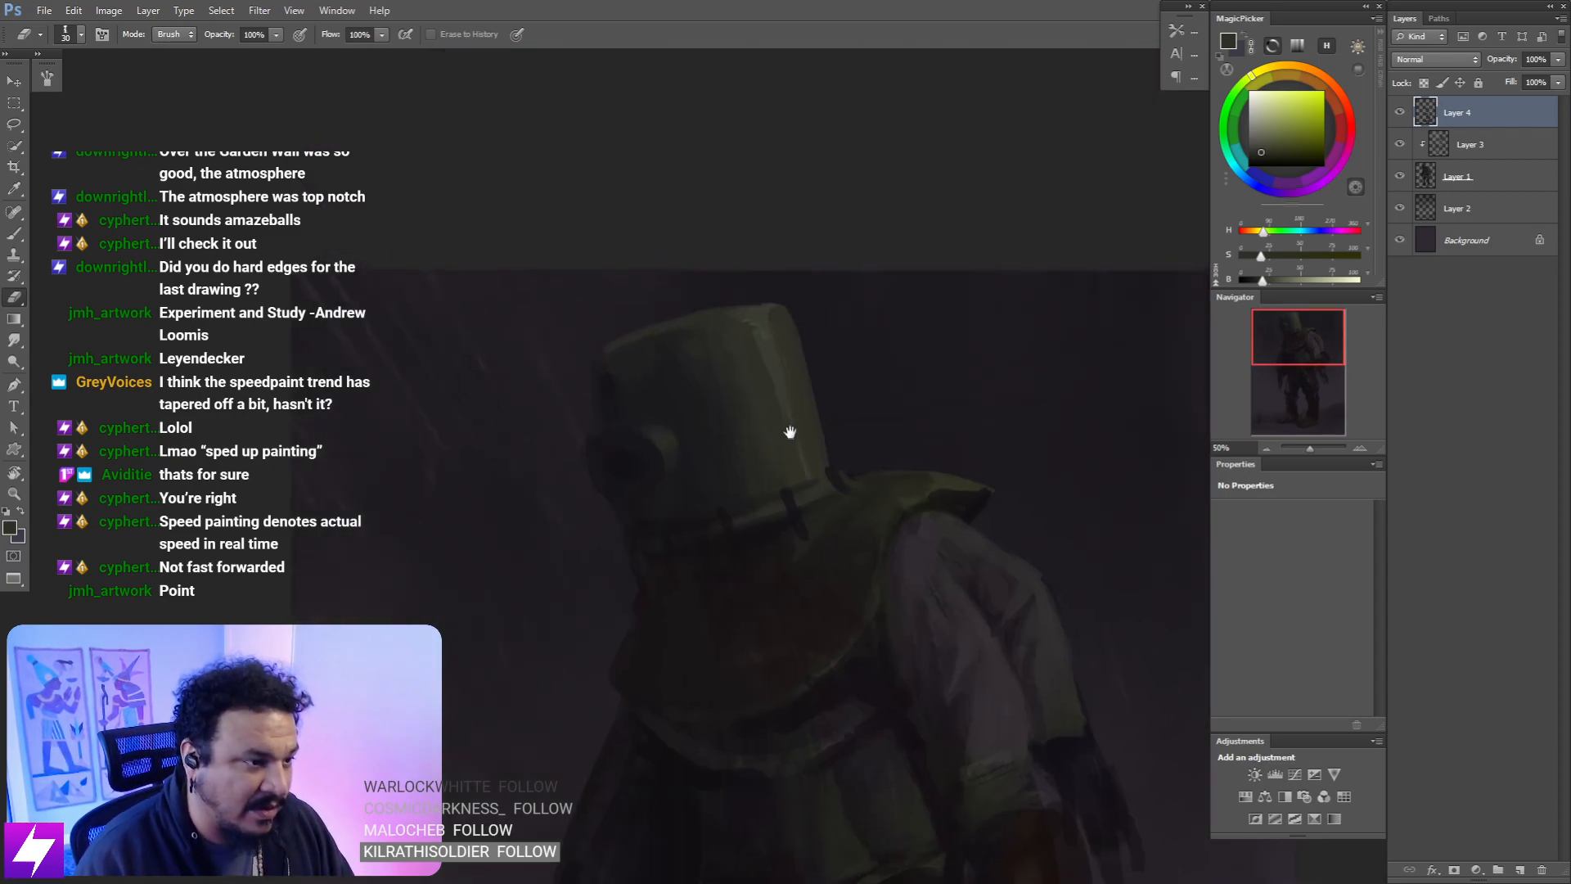
- Flip the canvas horizontally to check the whole figure in mirror view
key("ctrl+minus")
key("ctrl+minus")
key("ctrl+minus")
key("ctrl+shift+h")
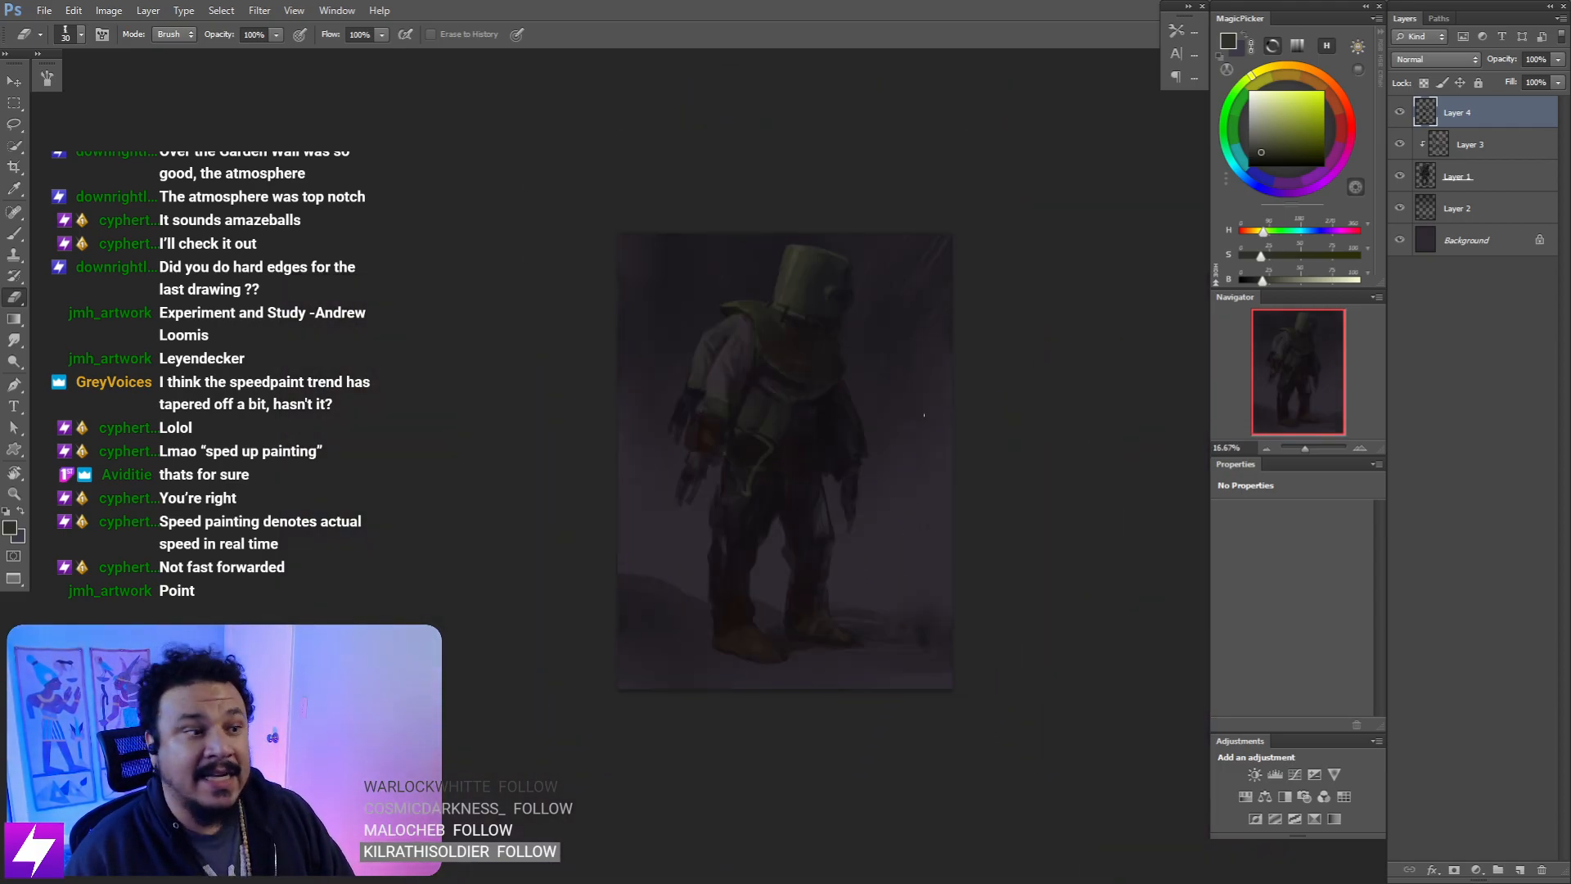
key("ctrl+plus")
left_click_drag(850, 217, 842, 305)
left_click_drag(786, 250, 783, 283)
- Choose the 40 px brush preset and soften the helmet's highlight streak with olive sampled from the helmet
key("b")
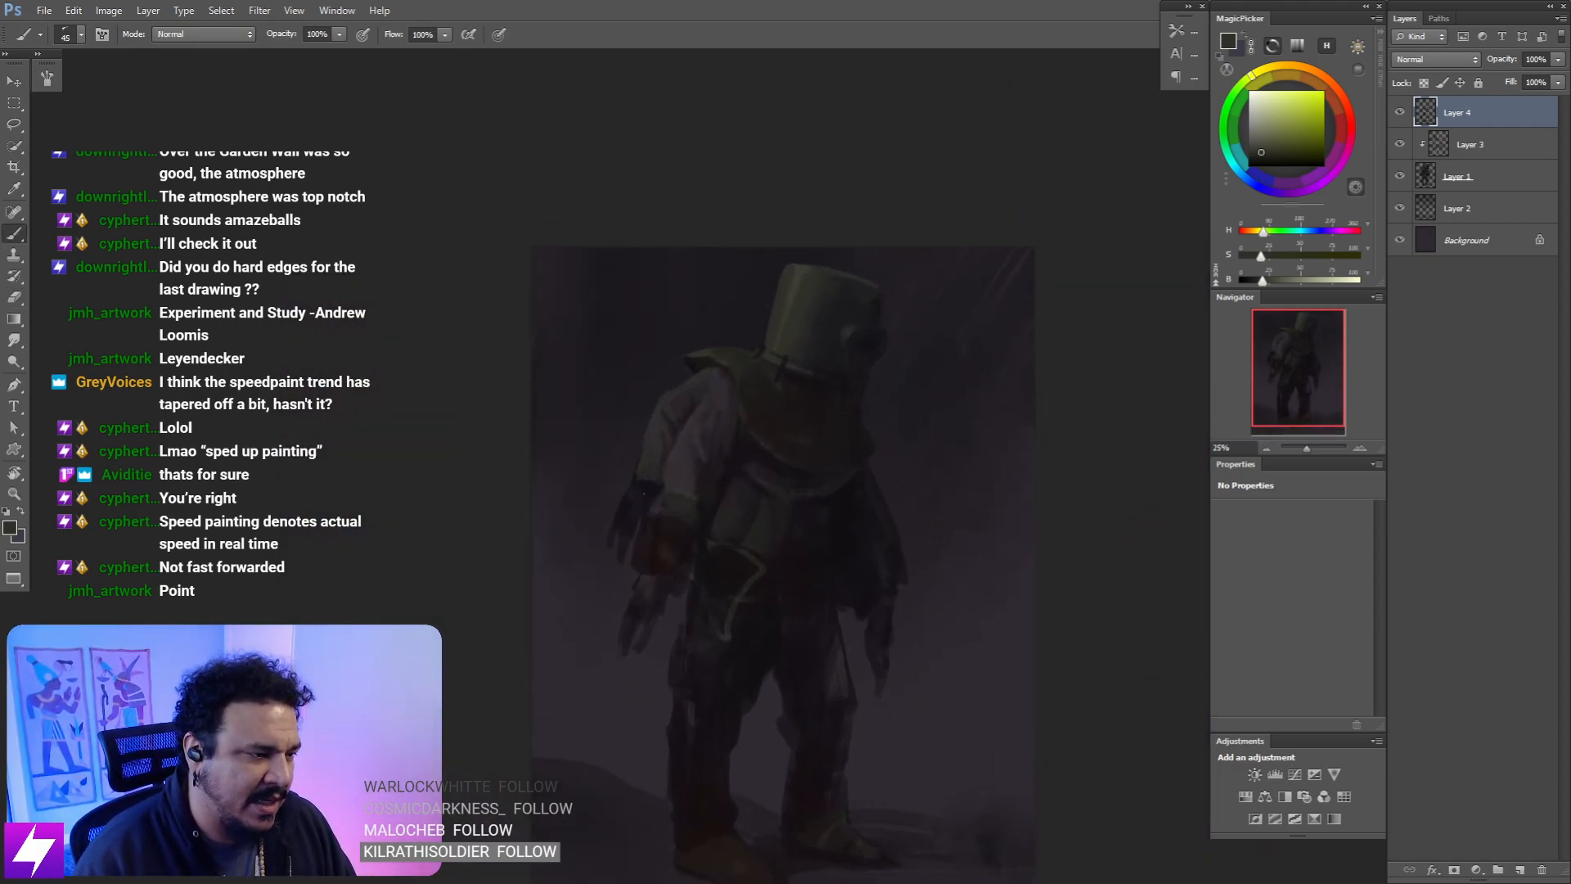
right_click(376, 379)
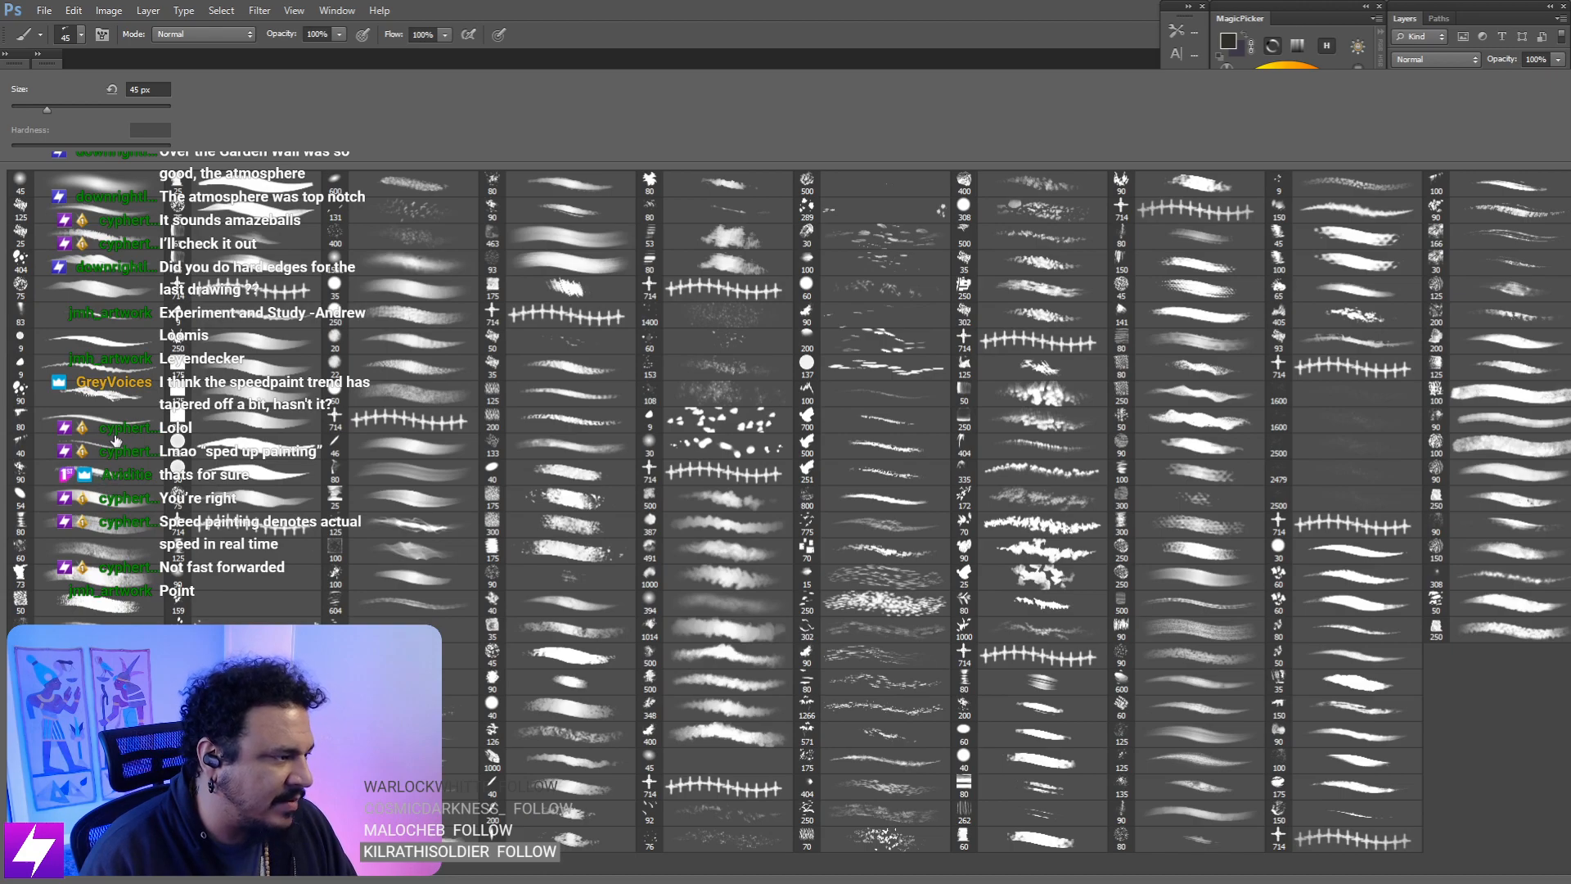
left_click(148, 436)
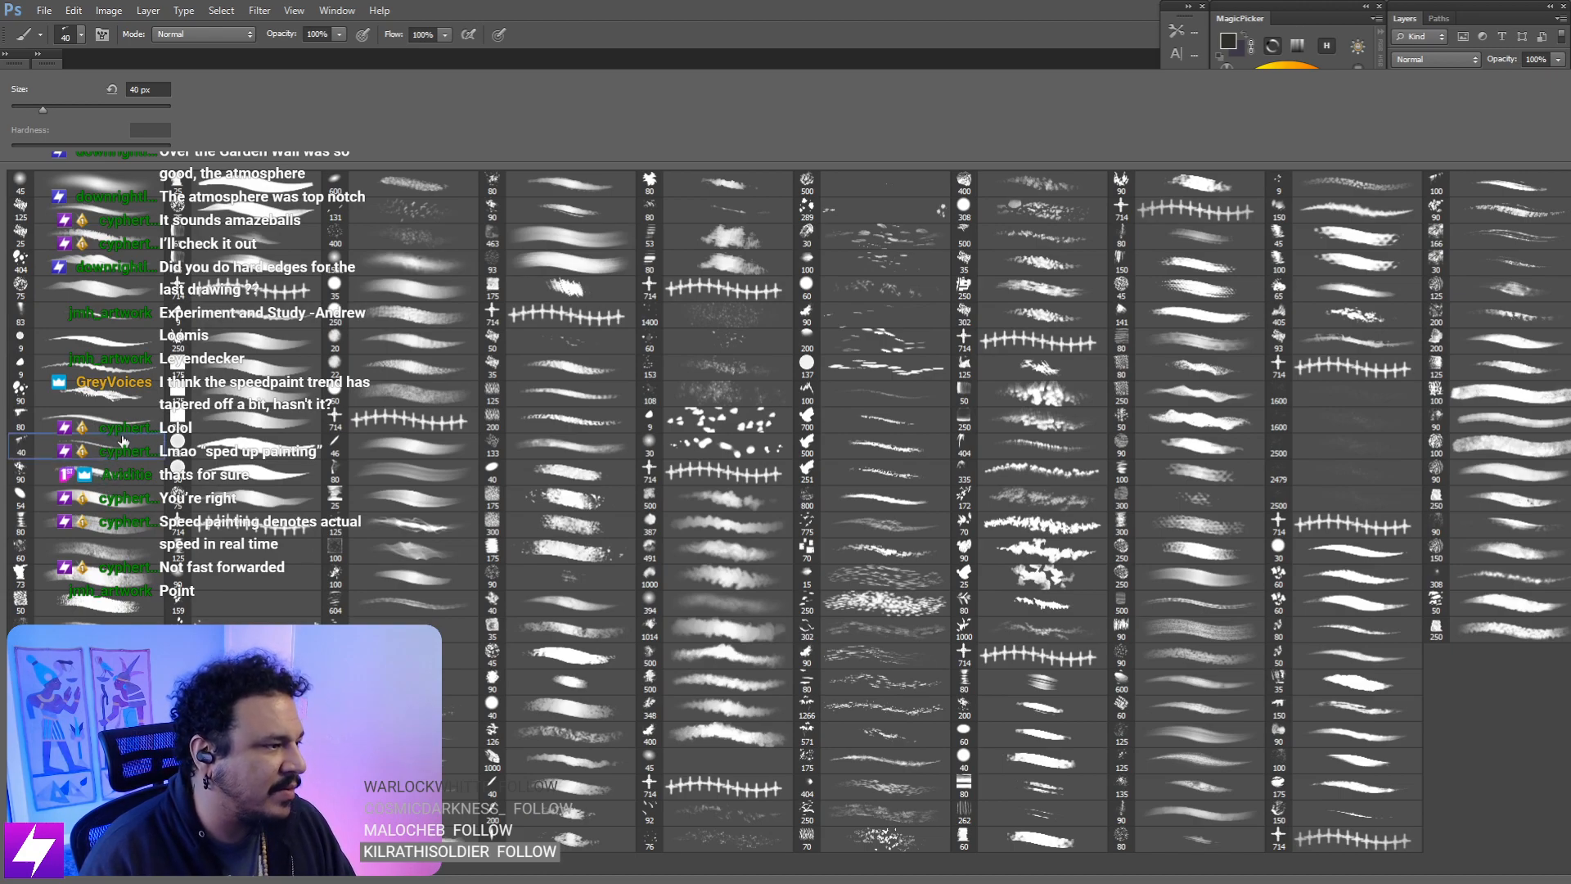
key("Return")
key("ctrl+plus")
key("ctrl+plus")
left_click_drag(778, 204, 752, 306)
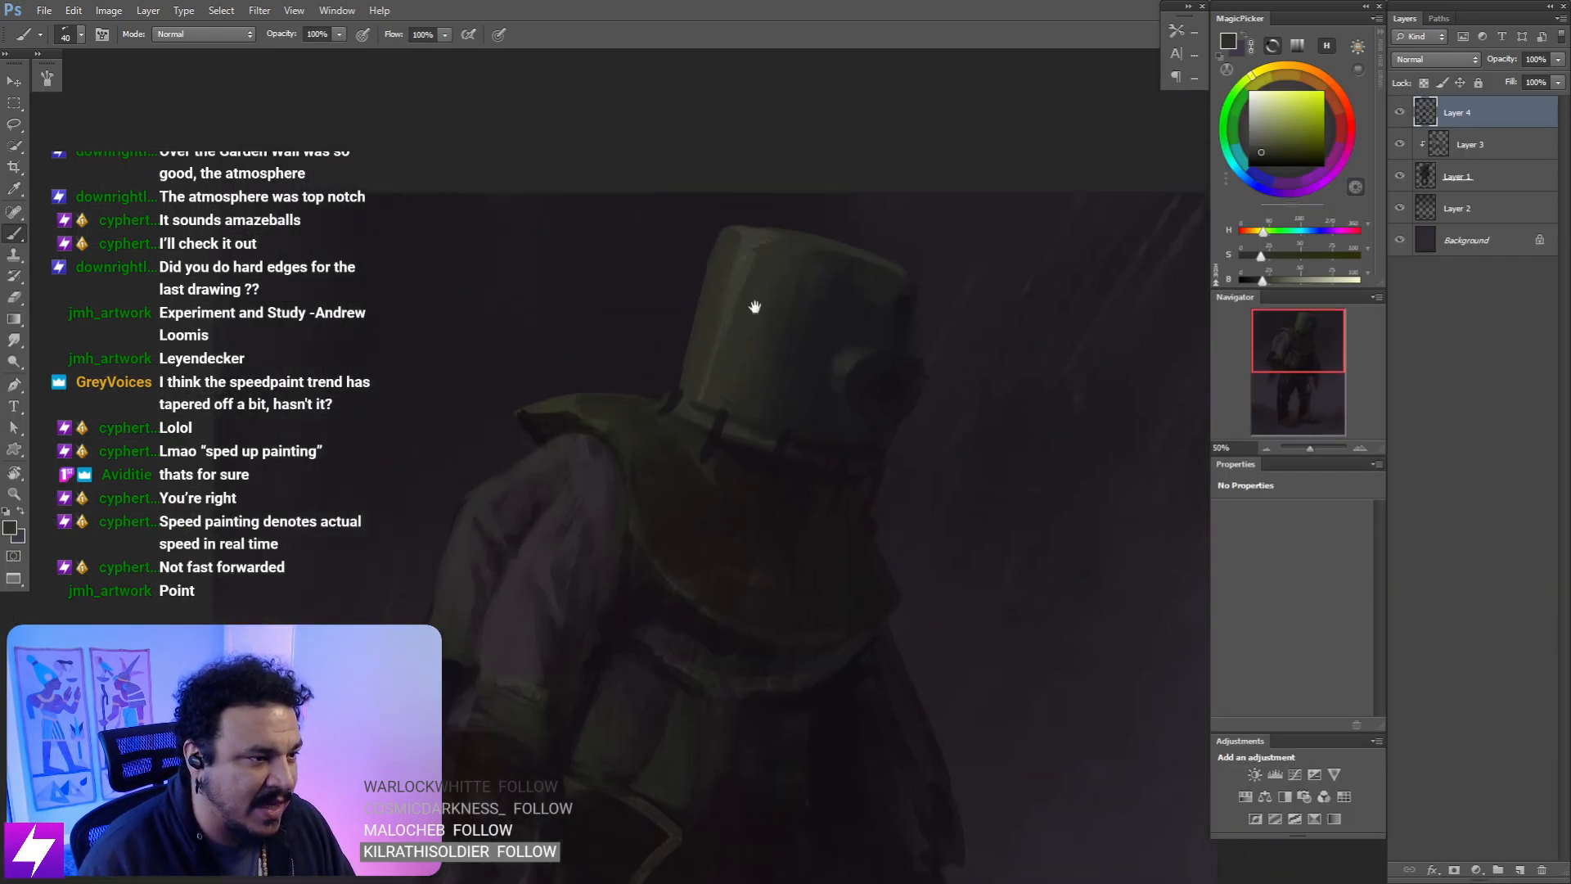
left_click(758, 254, "alt")
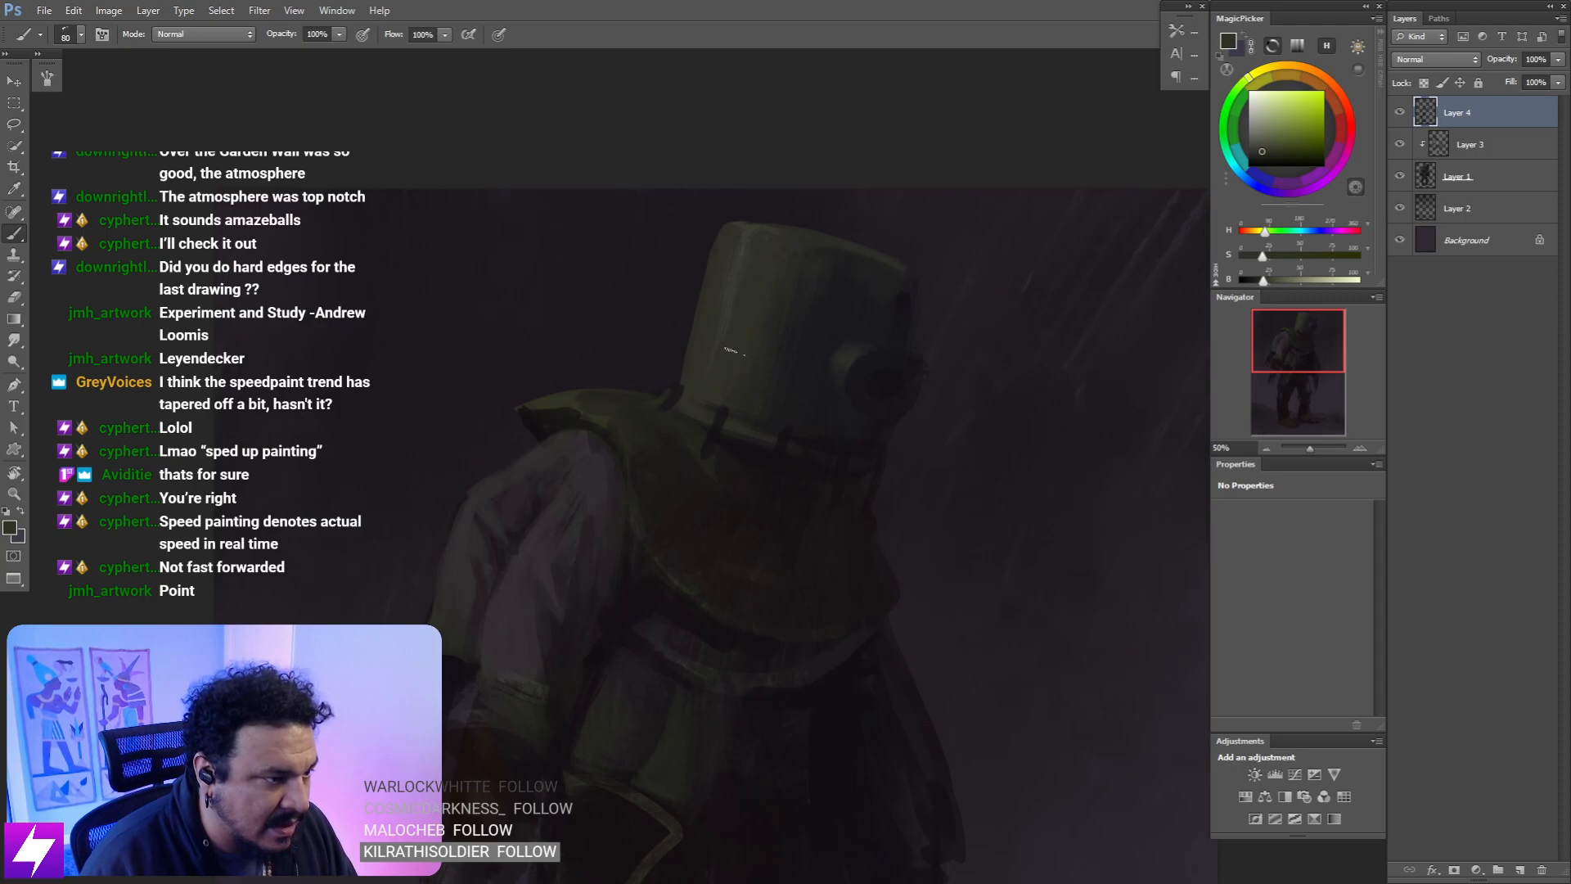
key("ctrl+minus")
key("r")
left_click_drag(856, 279, 678, 345)
left_click_drag(763, 267, 650, 310)
key("Escape")
key("ctrl+plus")
left_click_drag(770, 262, 777, 281)
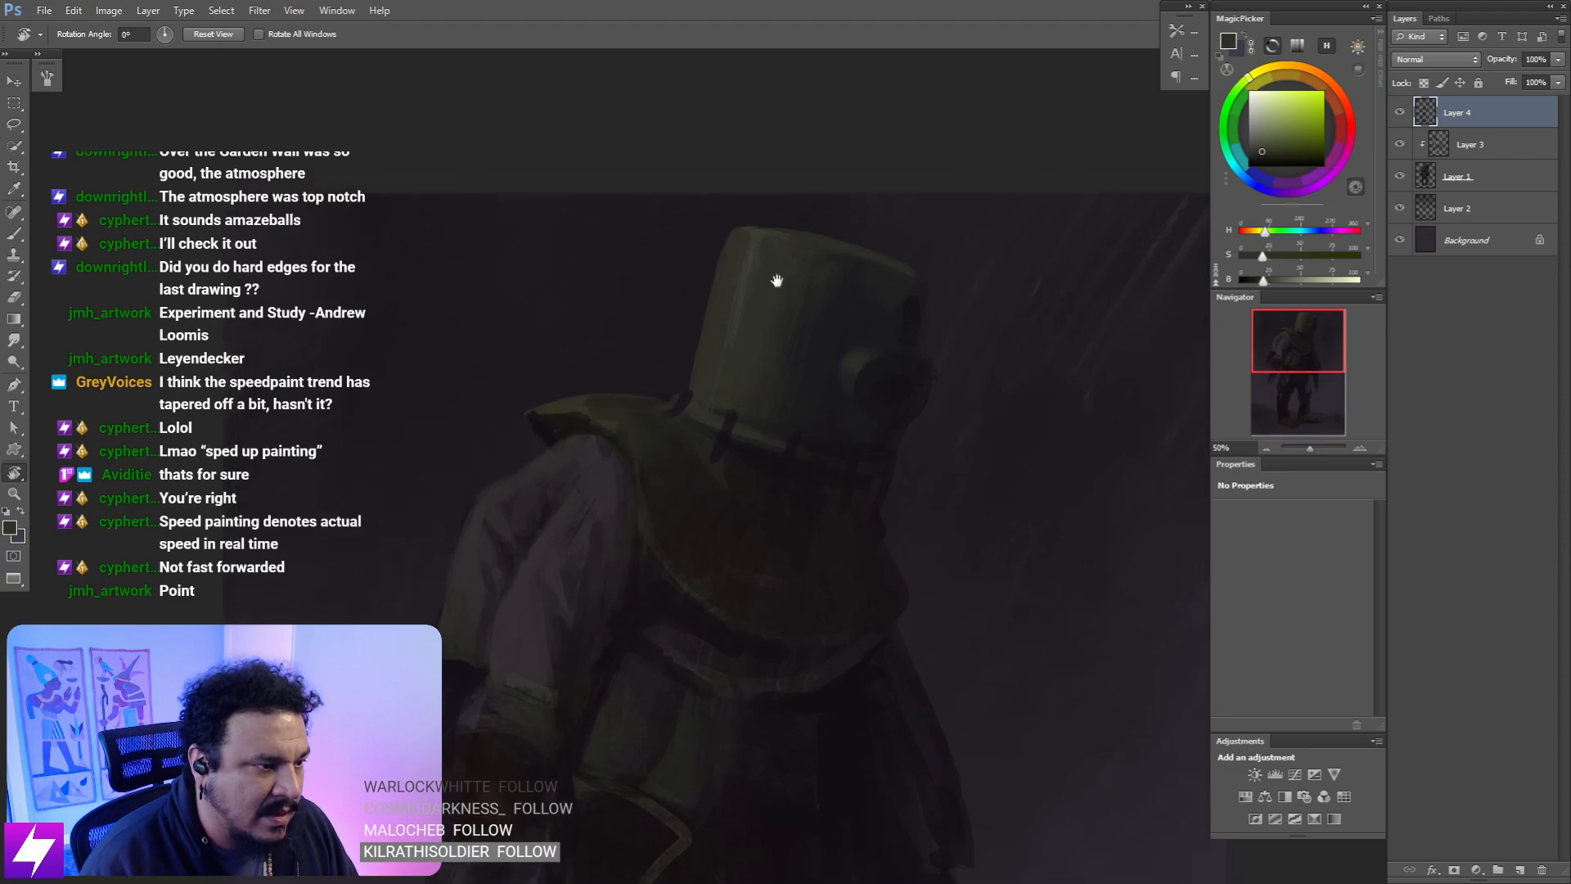
- Paint over the round protruding lens on the helmet's front with sampled dark tones, enlarging the brush to 175 px
left_click_drag(778, 340, 716, 329)
left_click_drag(811, 262, 936, 329)
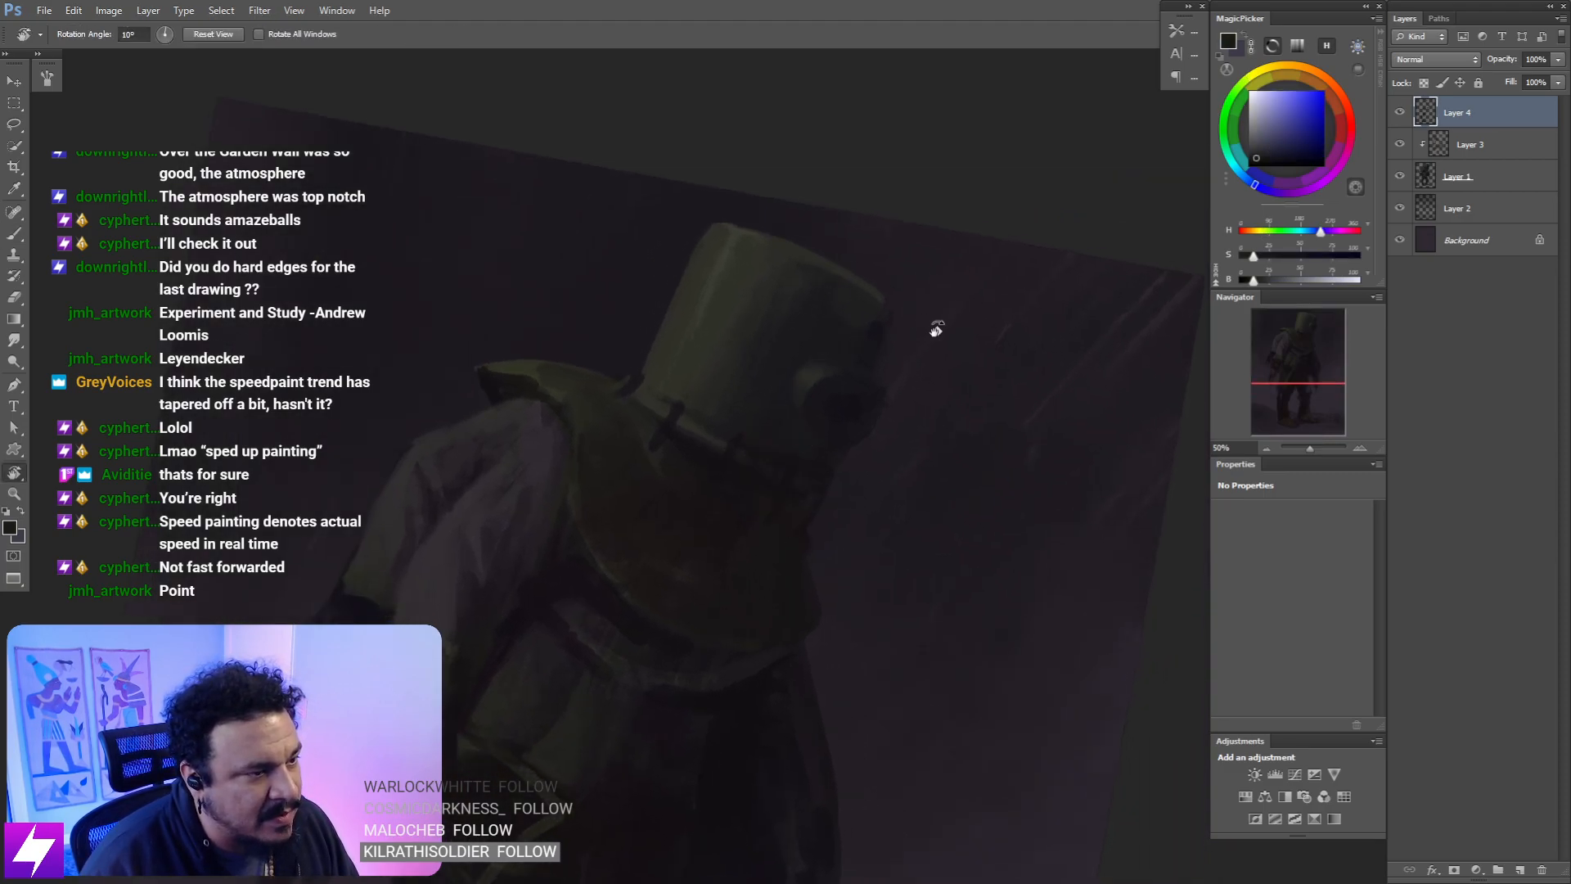
key("Escape")
mouse_move(797, 368)
left_mouse_down()
mouse_move(814, 329)
mouse_move(789, 337)
mouse_move(822, 358)
mouse_move(818, 305)
mouse_move(805, 341)
left_mouse_up()
key("b")
left_click(861, 335, "alt")
key("bracketright")
key("bracketright")
key("bracketright")
key("bracketright")
key("bracketright")
key("ctrl+z")
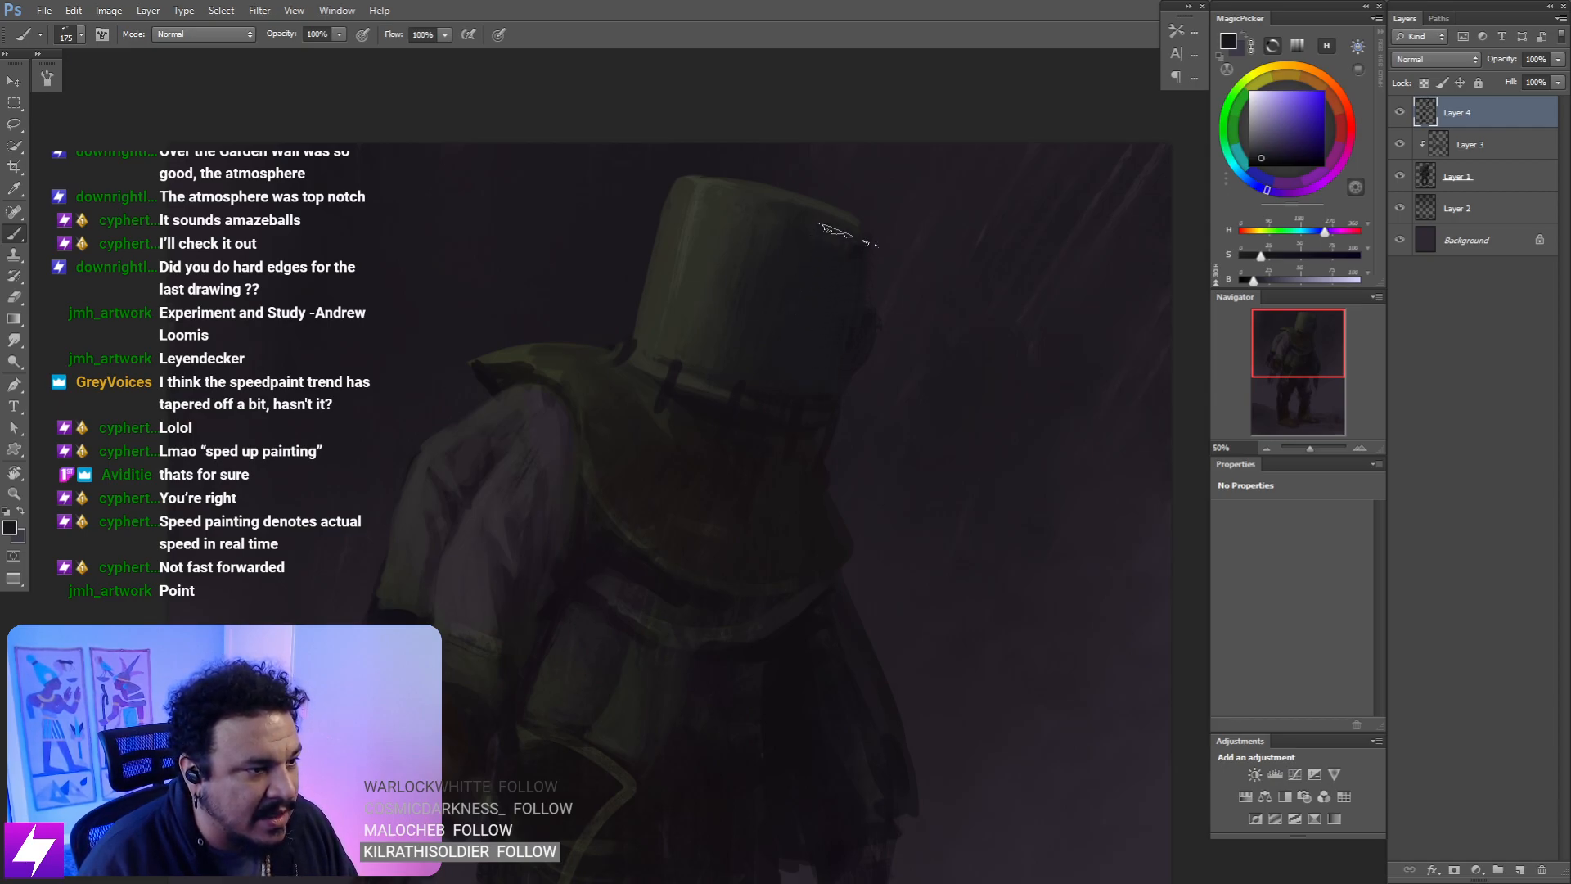
- Paint sampled background purple along the helmet's front edge and blend the area with a 300 px Smudge brush
left_click(887, 257, "alt")
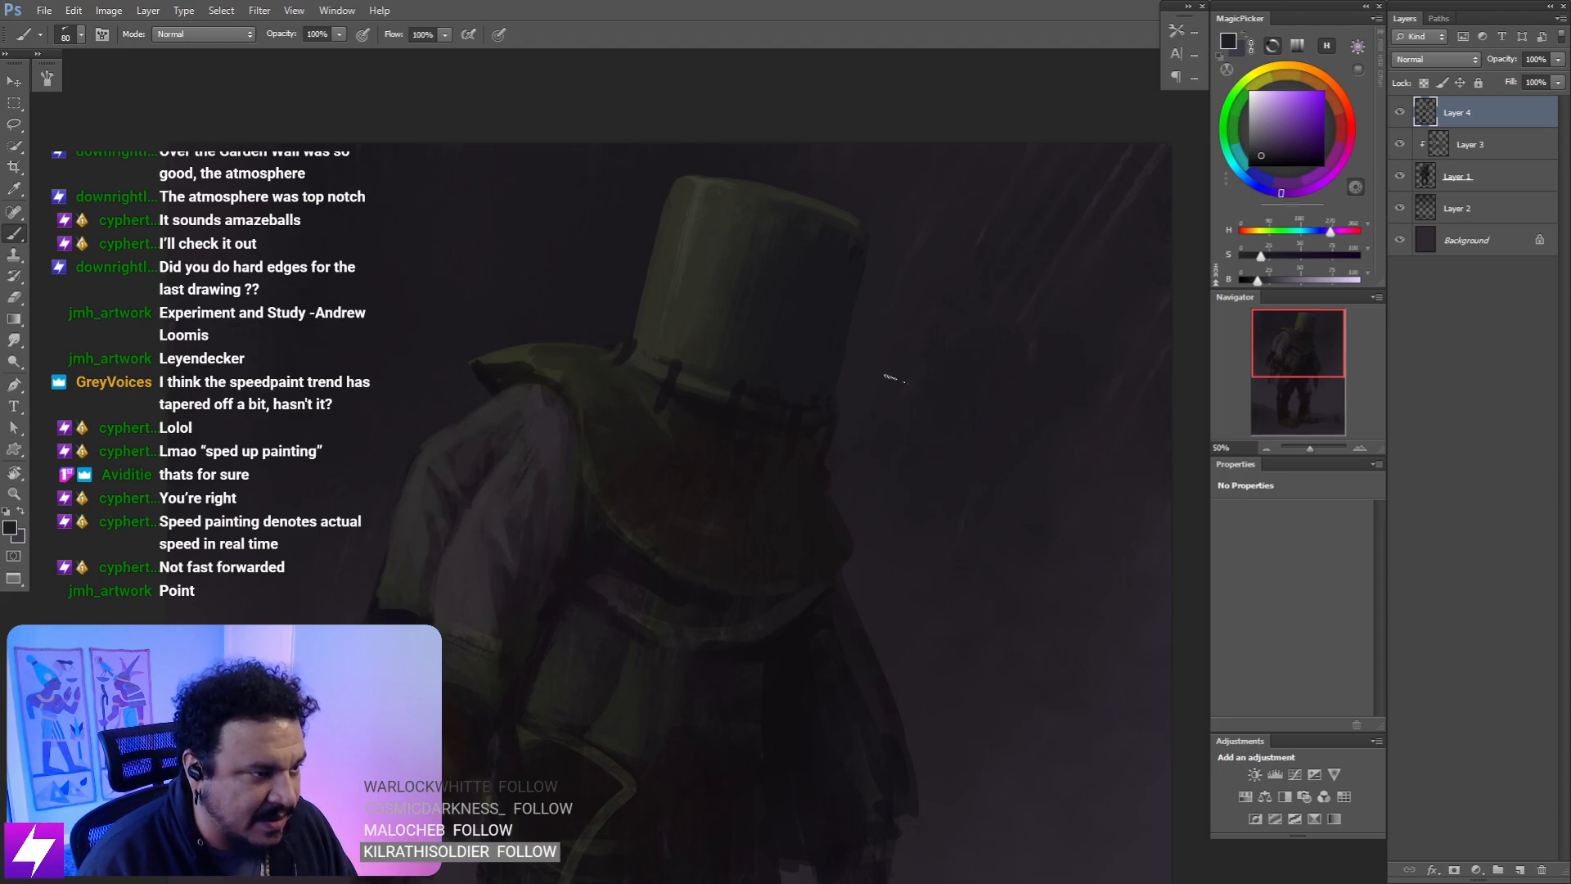
left_click_drag(926, 287, 912, 342)
left_click(912, 293, "alt")
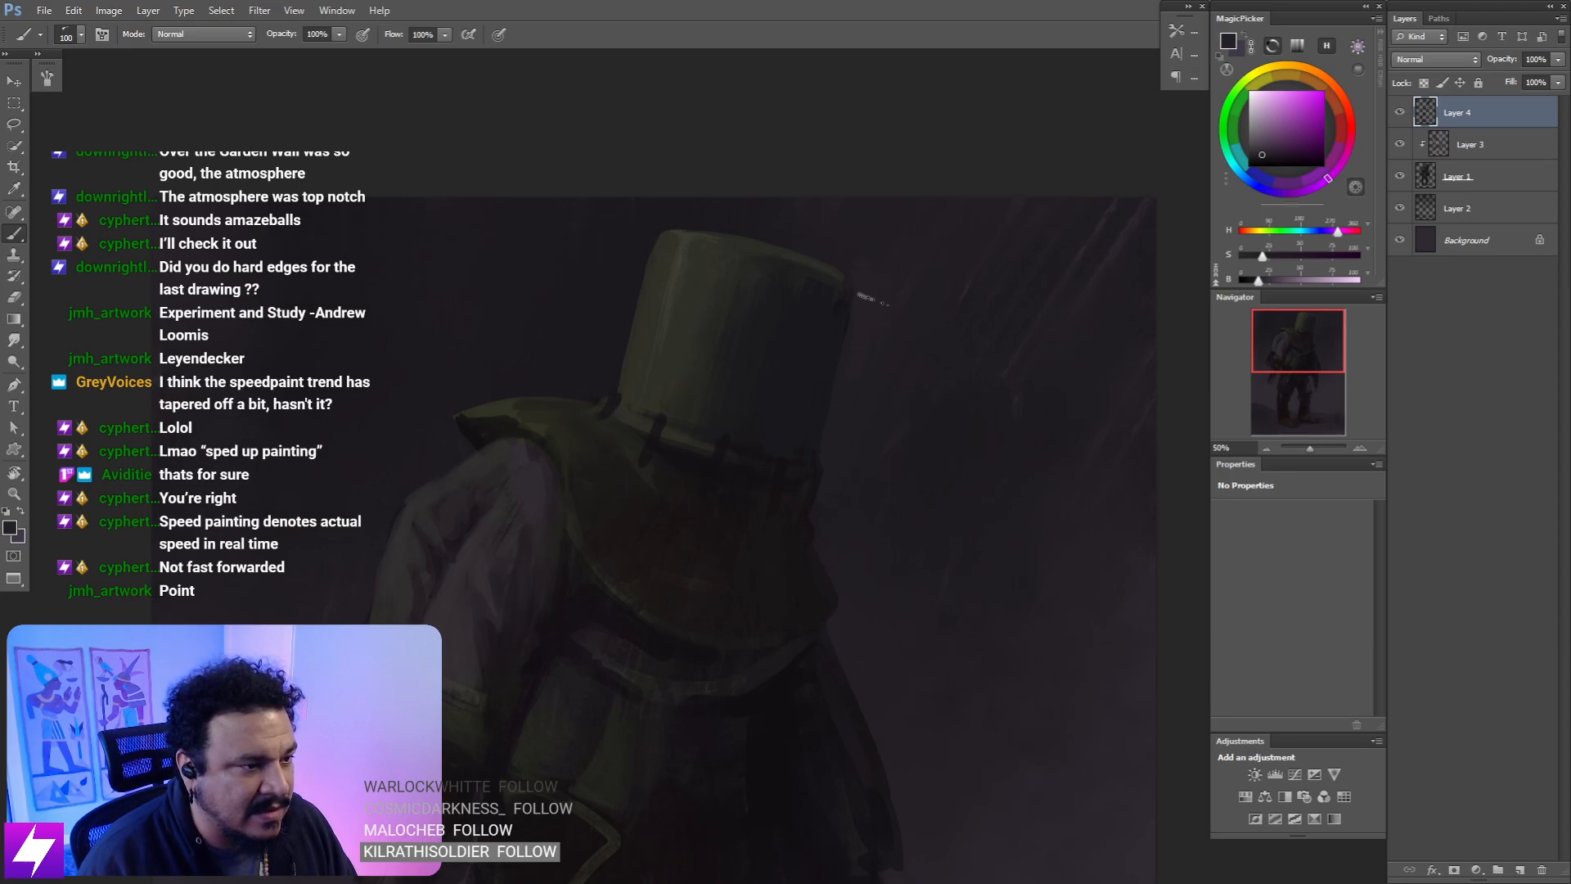
key("r")
mouse_move(886, 329)
left_mouse_down()
mouse_move(865, 388)
mouse_move(873, 367)
left_mouse_up()
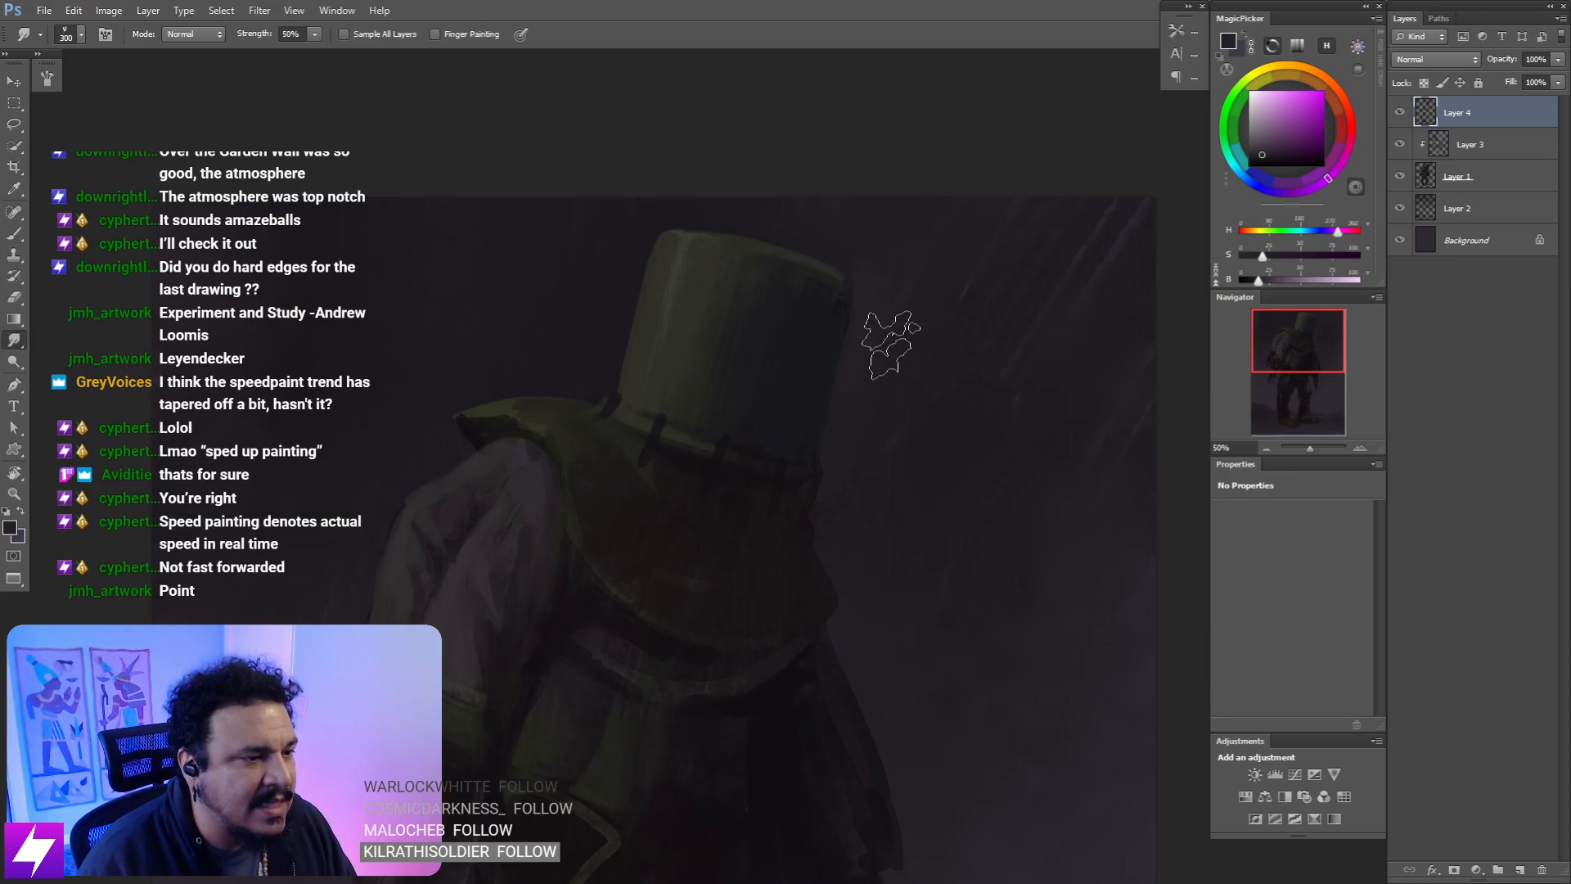
key("ctrl+minus")
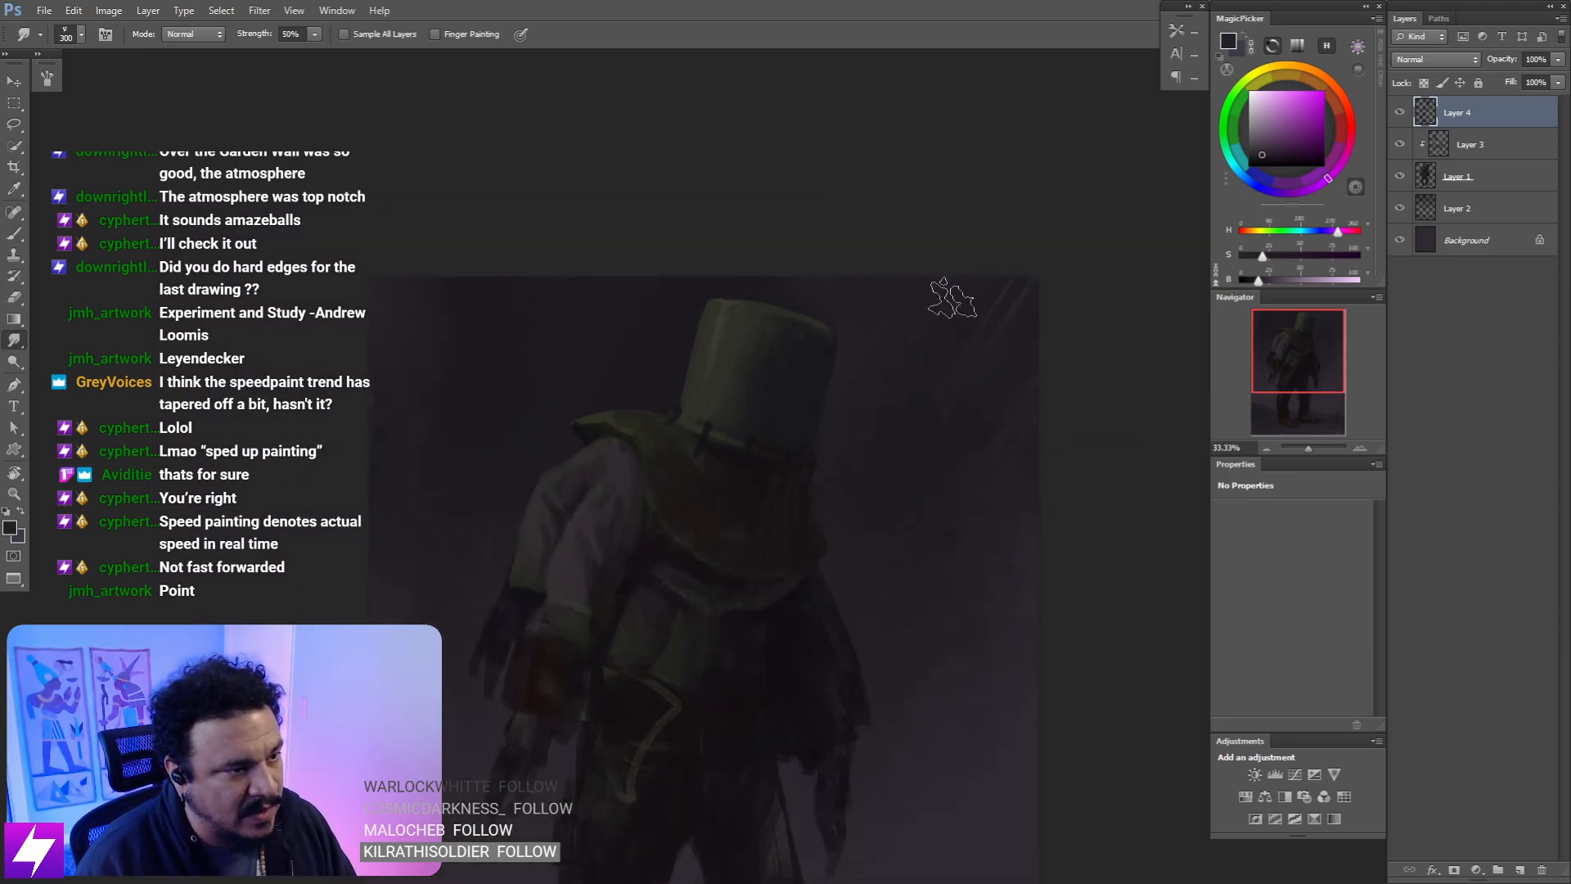
- Flip the canvas back and refine the helmet's front top rim with a sampled dark tone using a 100 px brush
key("r")
left_click_drag(952, 299, 963, 241)
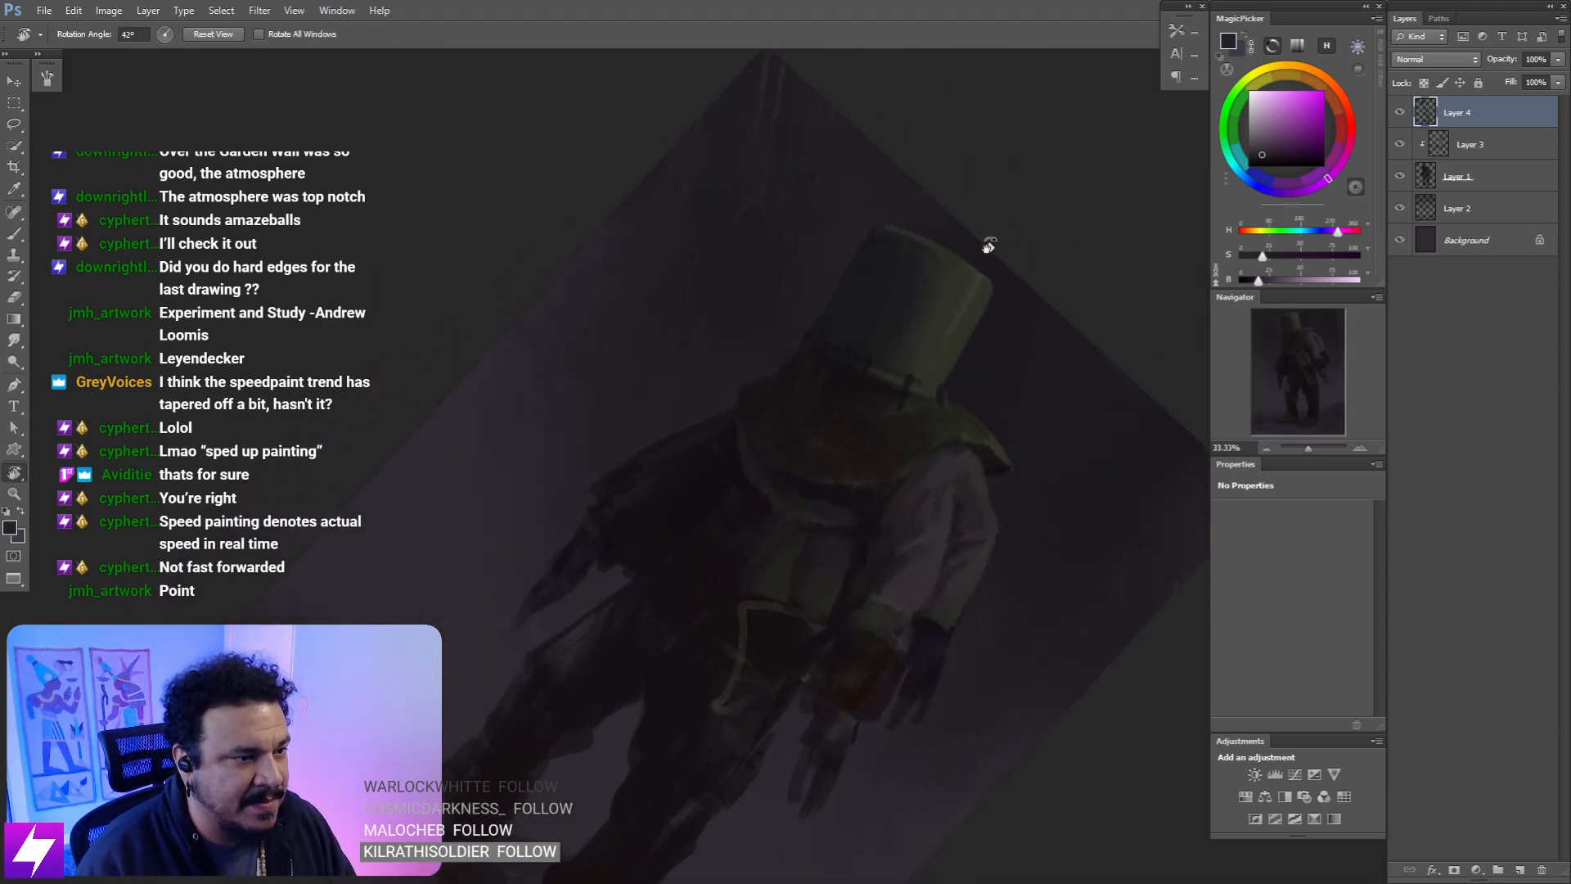
key("ctrl+plus")
left_click_drag(863, 295, 895, 276)
key("b")
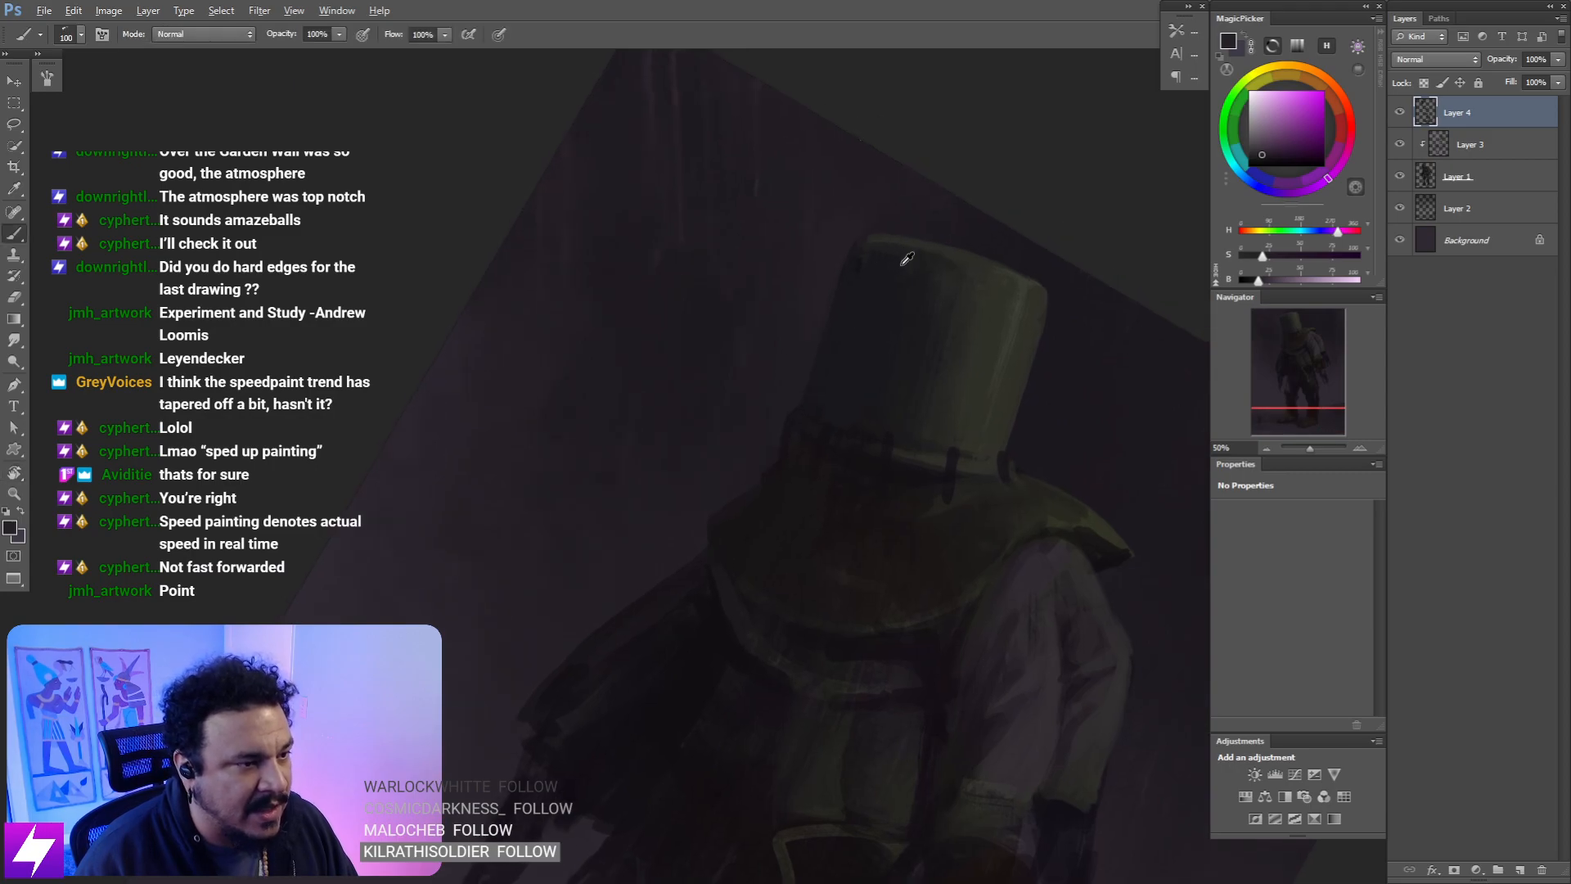
left_click(905, 260, "alt")
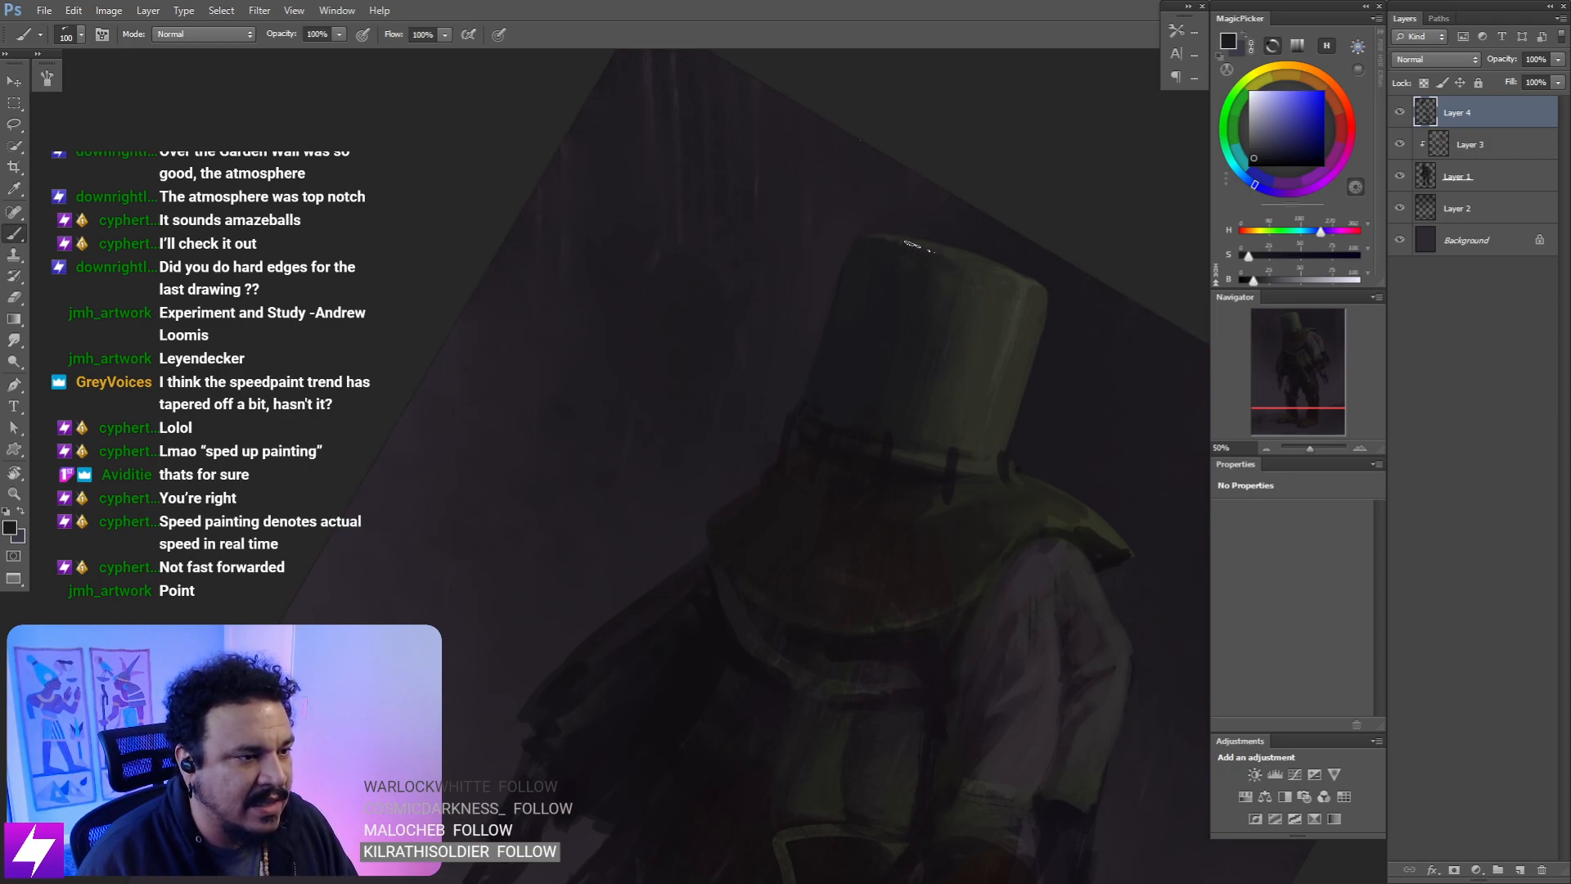
key("ctrl+minus")
key("Escape")
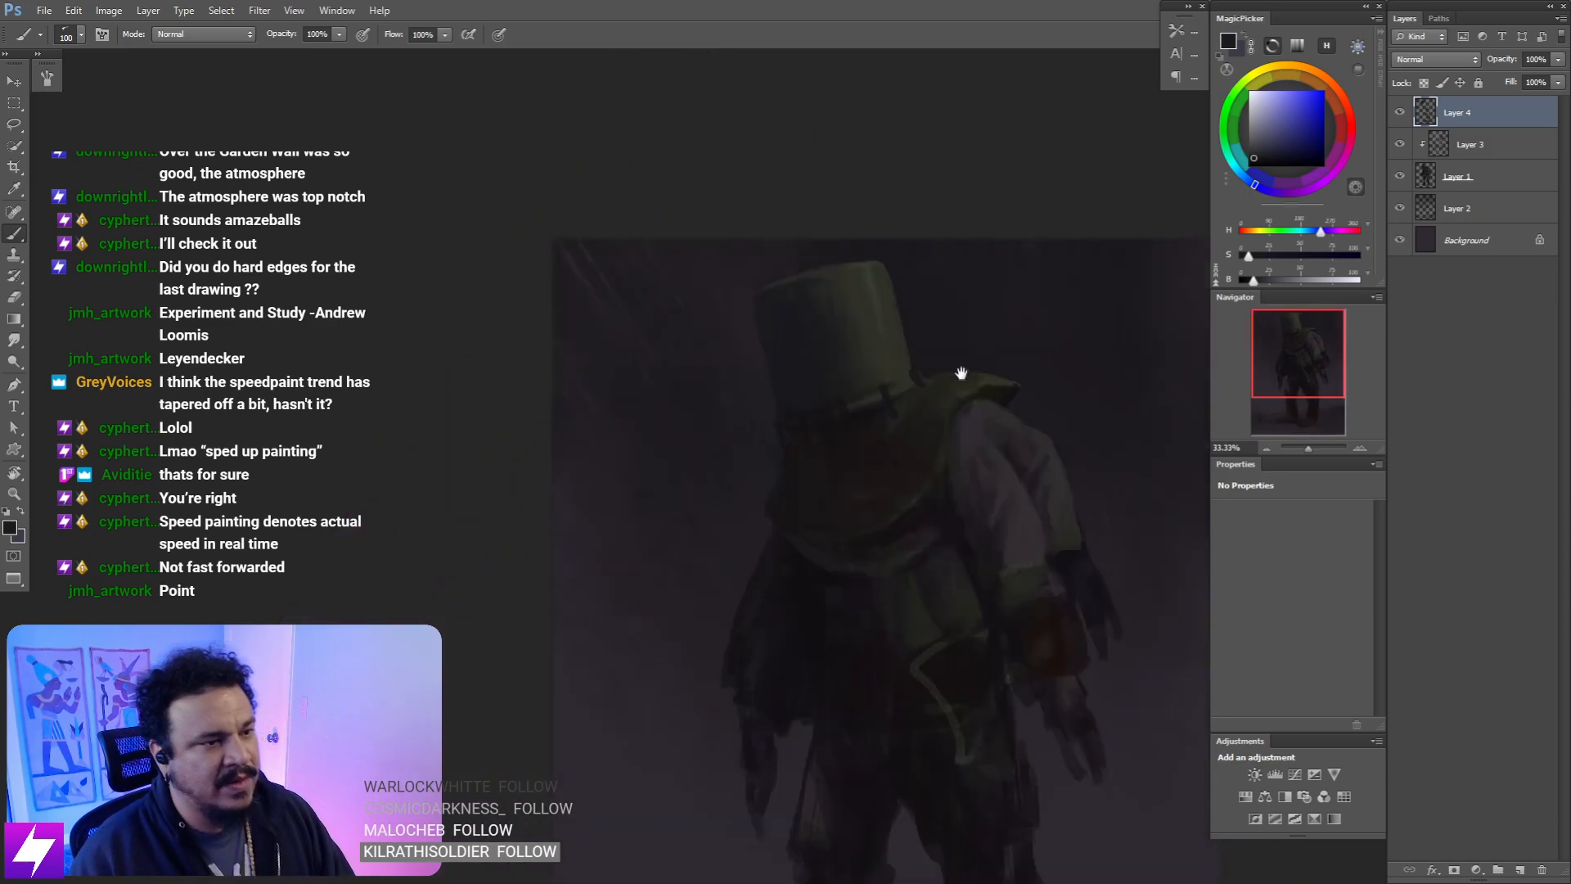
- Flip the canvas horizontally and check the figure's overall silhouette and the helmet's shape
left_click_drag(960, 373, 936, 371)
key("ctrl+minus")
key("ctrl+minus")
key("ctrl+shift+h")
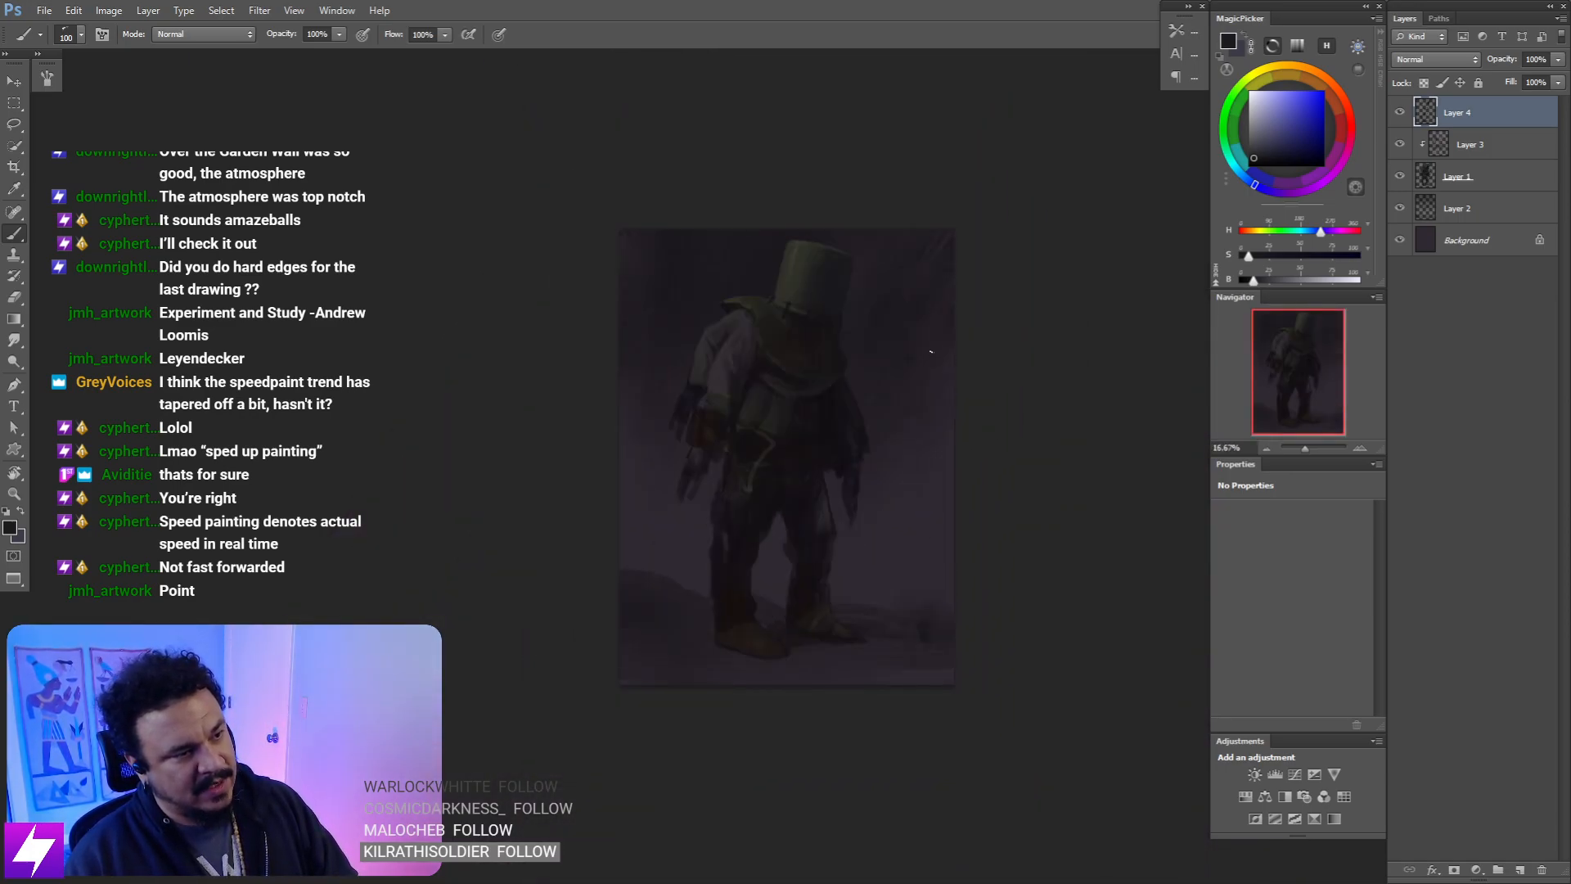
key("ctrl+plus")
key("ctrl+plus")
left_click_drag(921, 290, 923, 336)
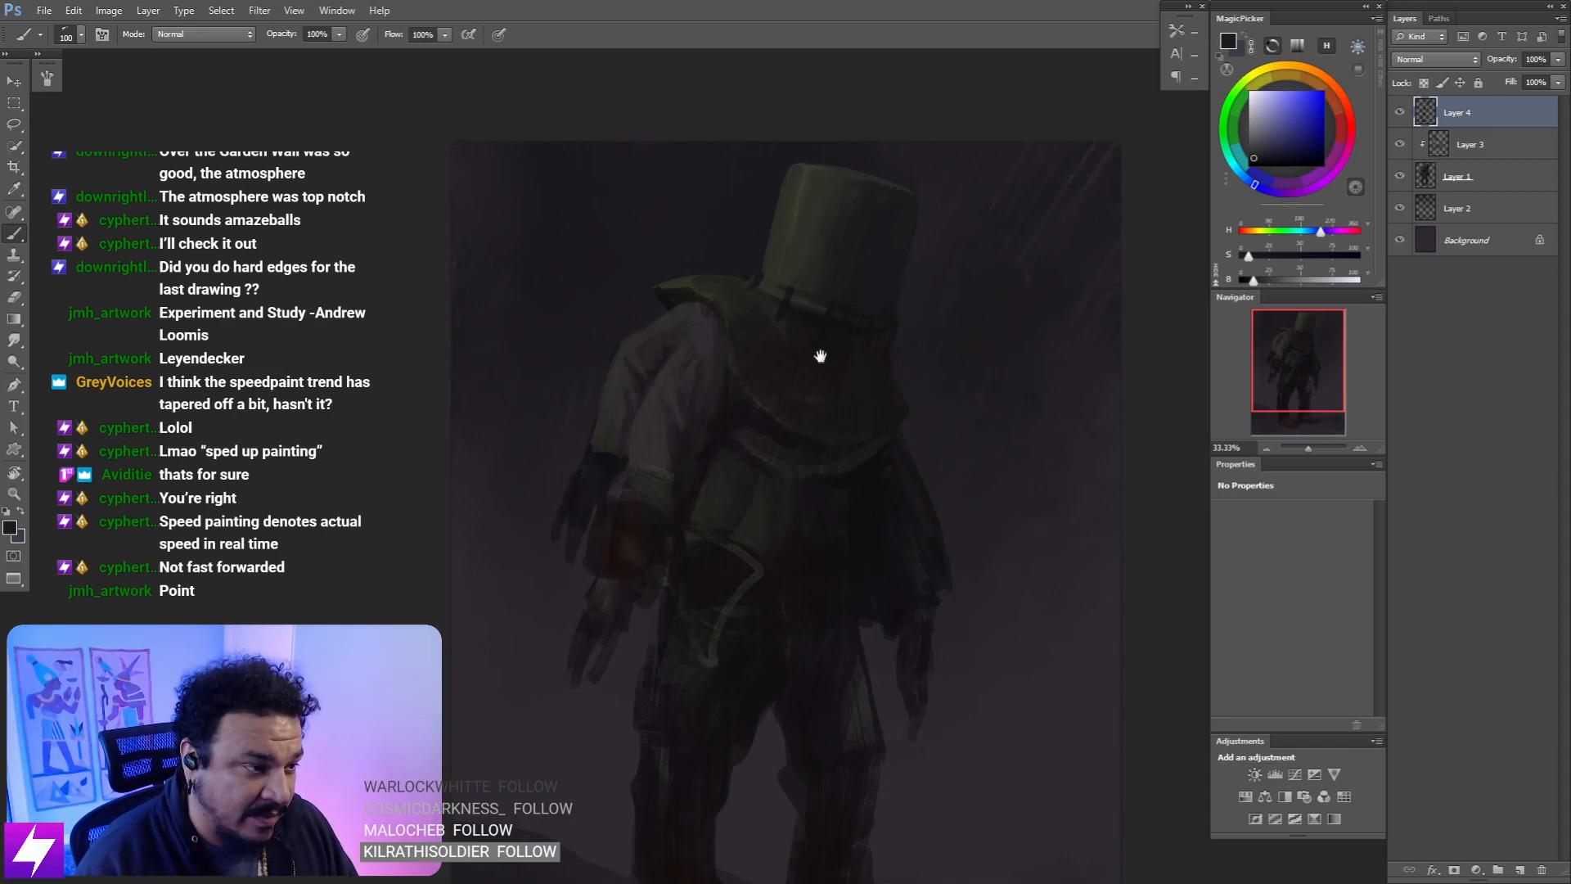
left_click_drag(790, 318, 807, 333)
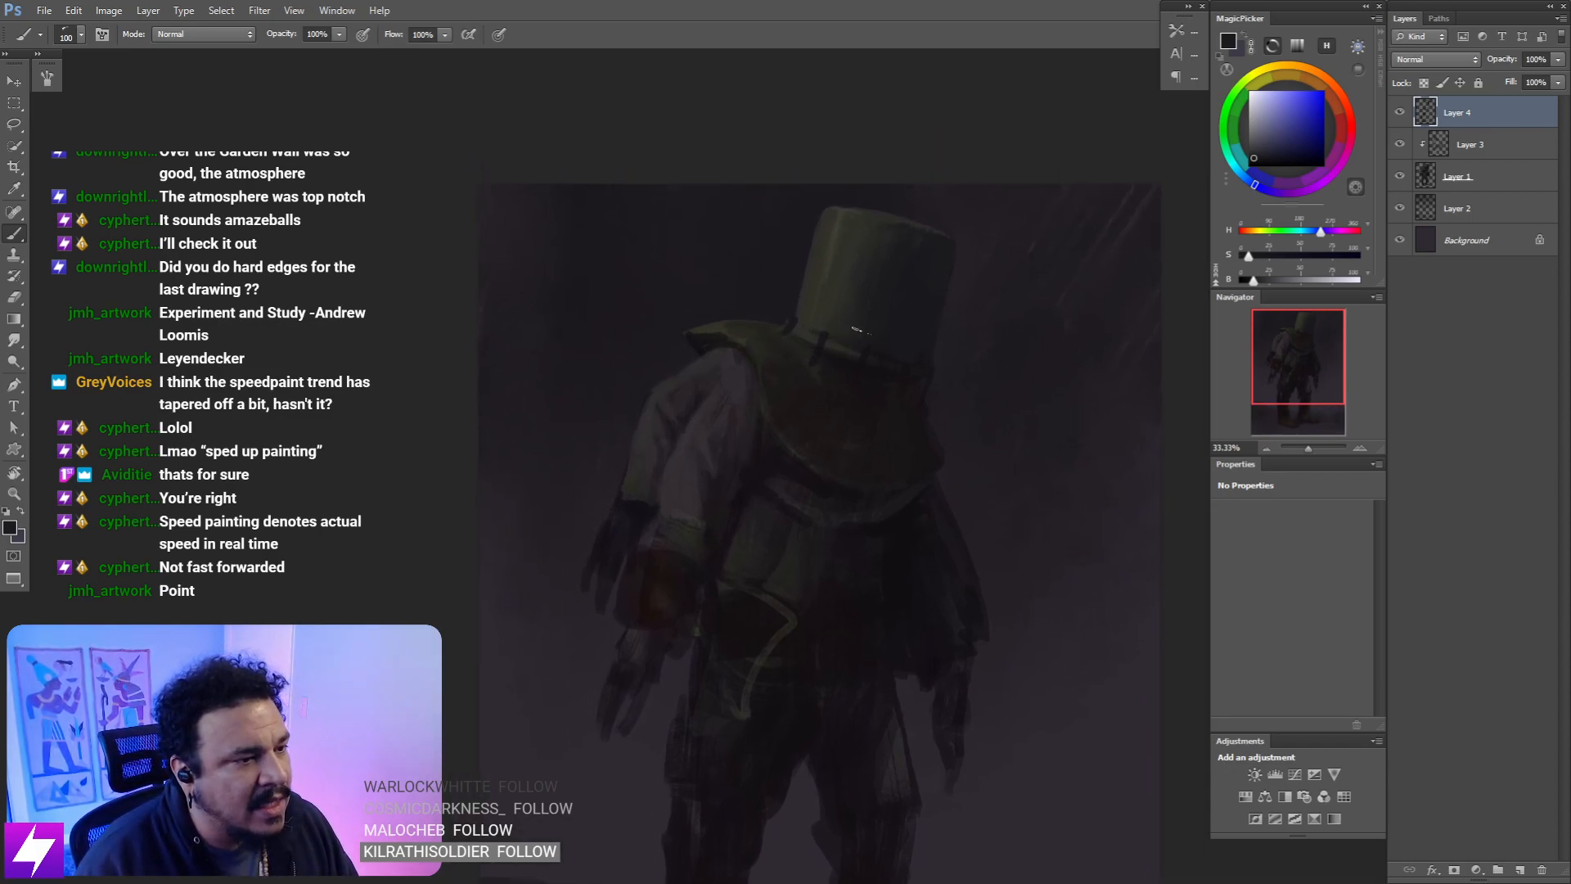
- Shade the helmet's top and darker side with green and dark tones sampled from it, and choose the 125 px Smudge brush for blending
scroll(859, 327, "up", 1)
left_click(881, 196, "alt")
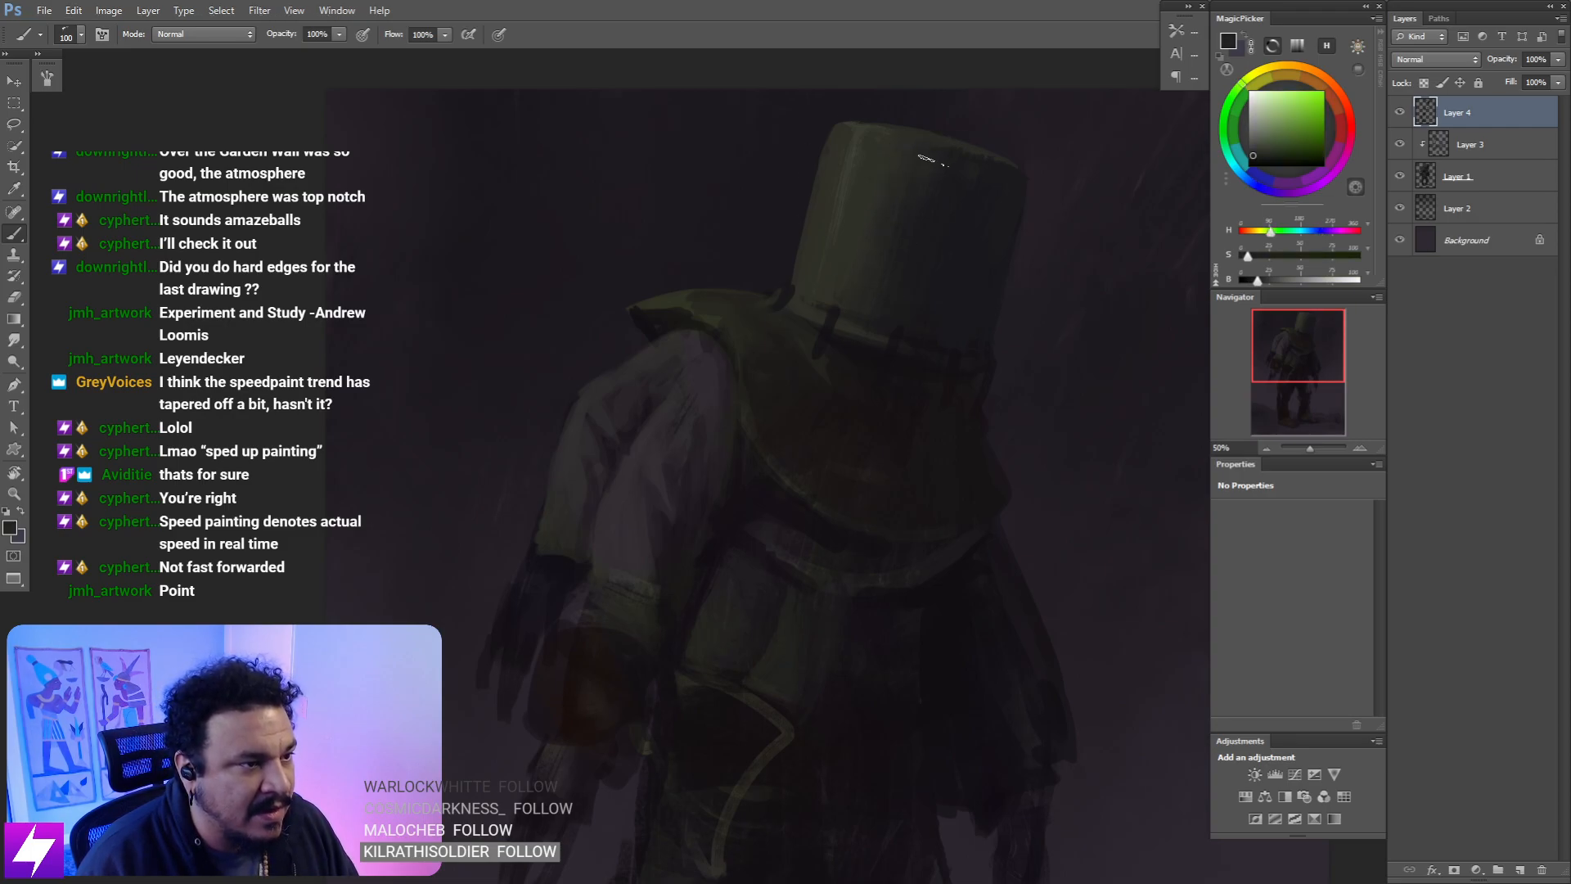
key("r")
left_click_drag(925, 140, 1013, 192)
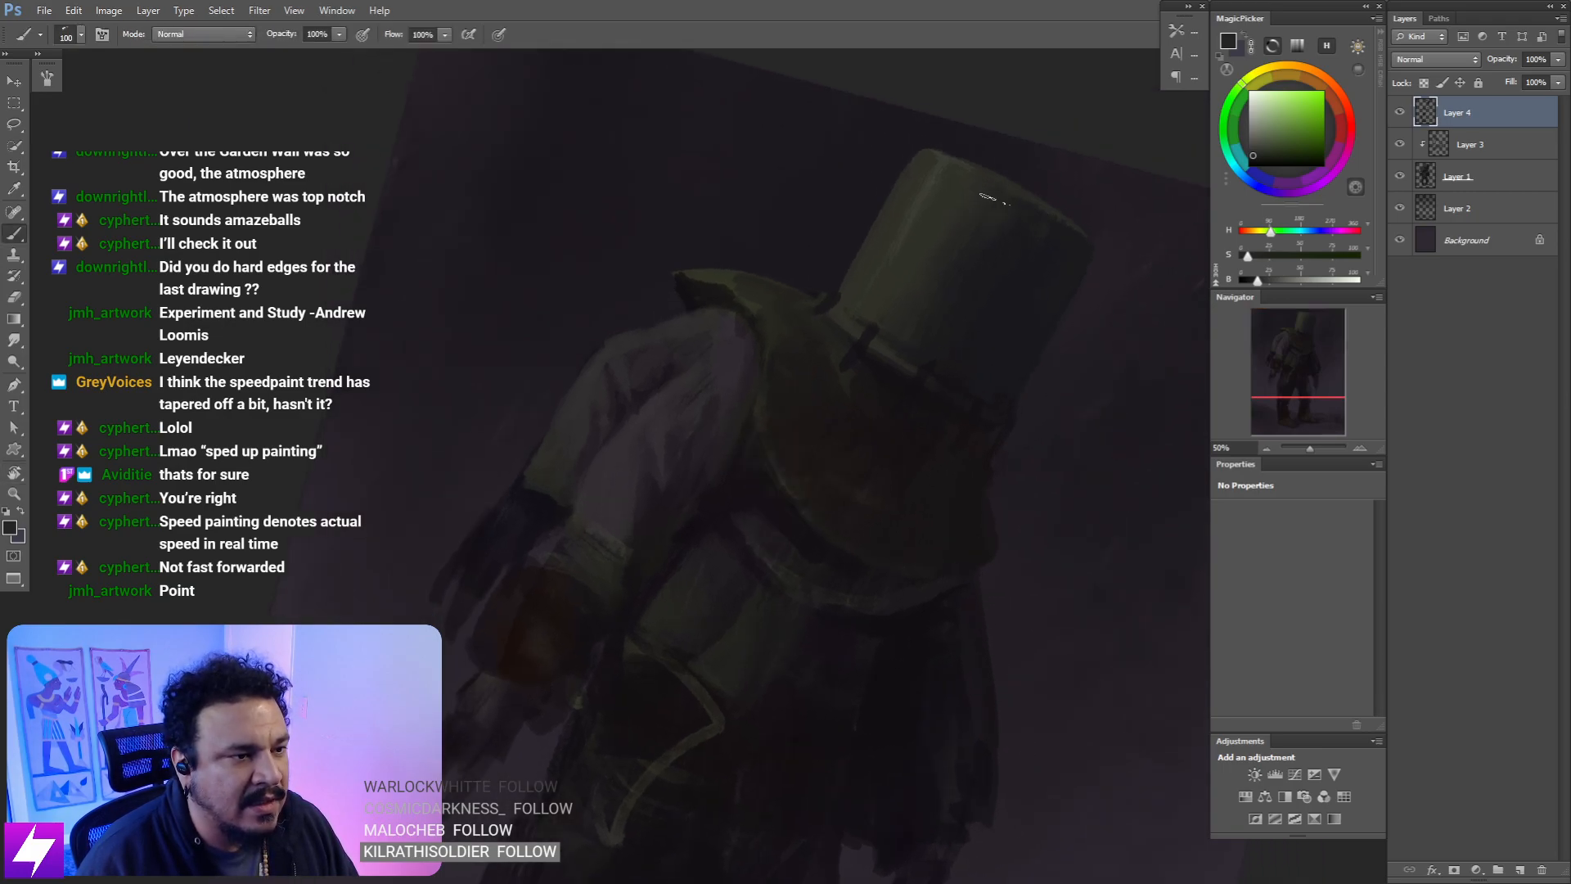
left_click(991, 261, "alt")
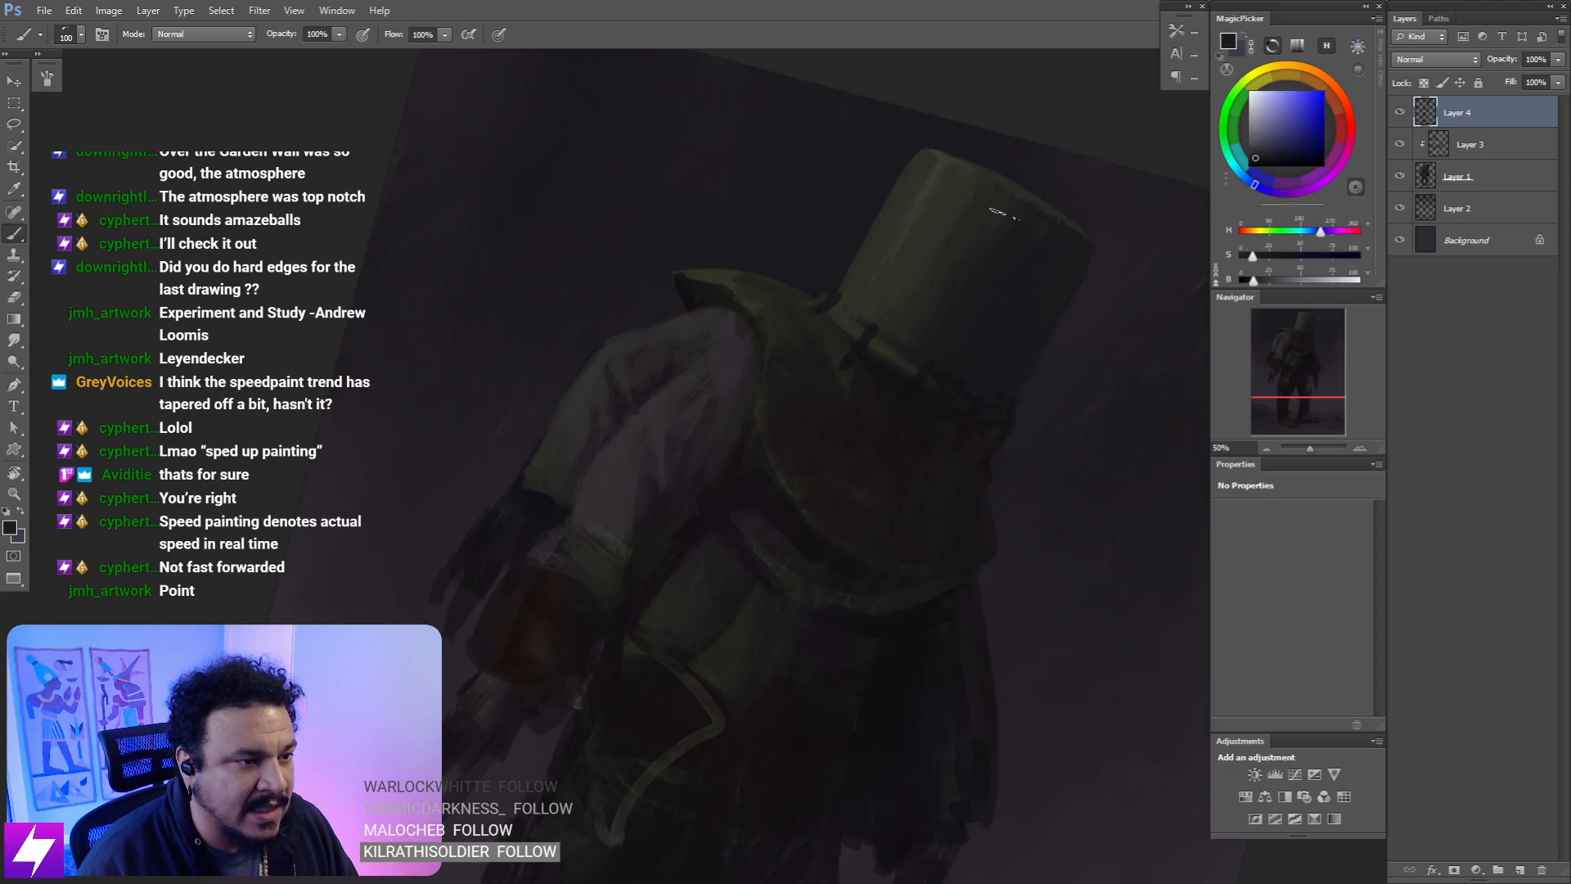
left_click(933, 321, "alt")
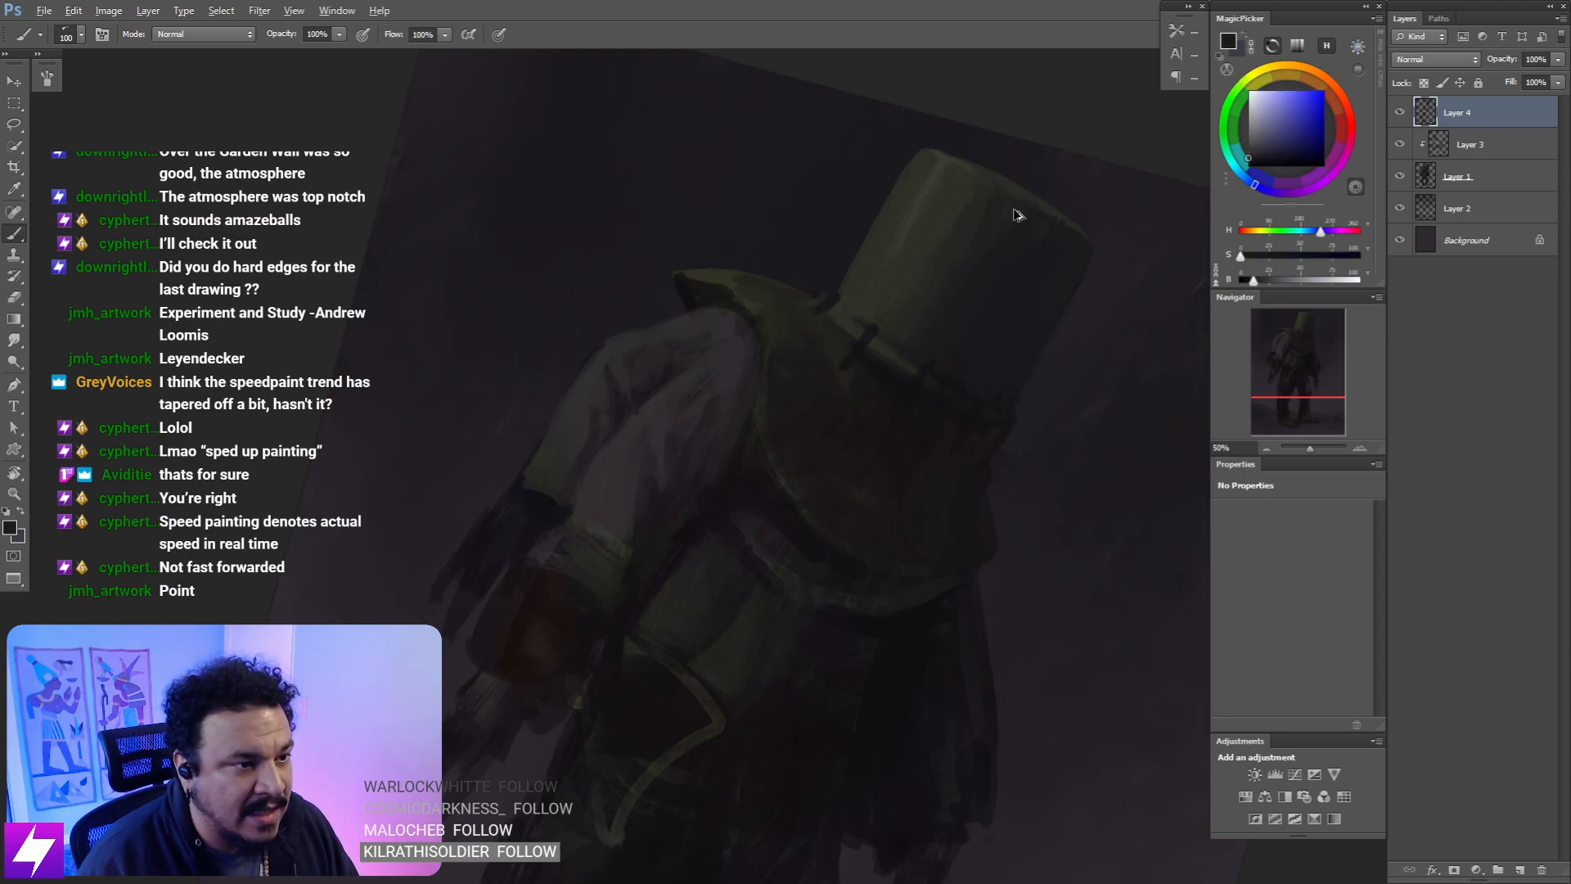
key("r")
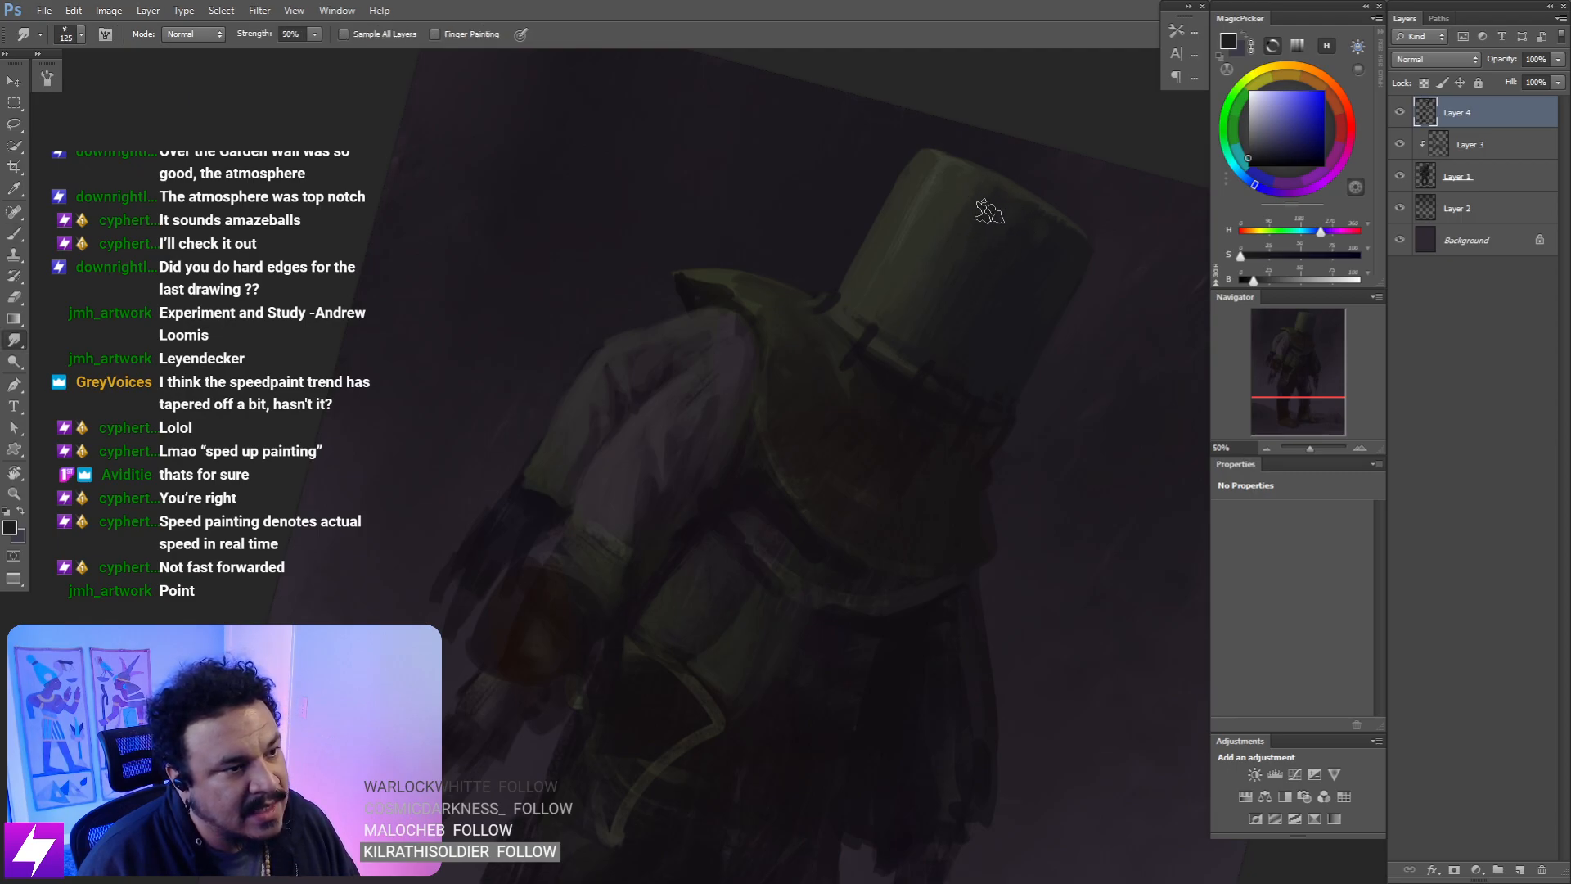
key("Escape")
- Flip the canvas back horizontally and review the helmet against the whole figure
key("ctrl+minus")
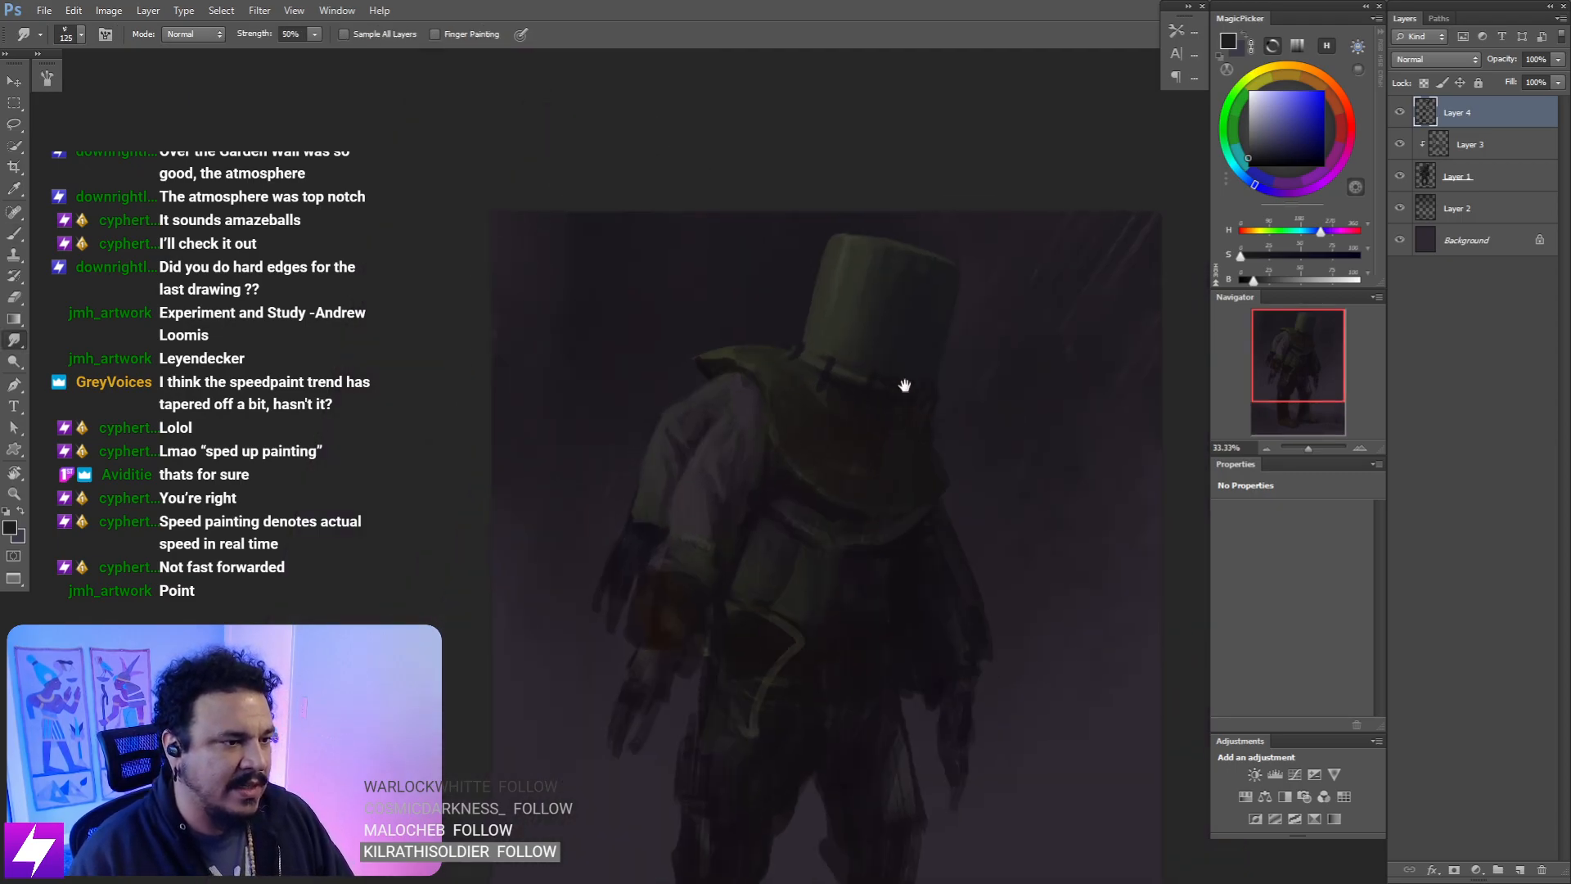
left_click_drag(905, 385, 1010, 287)
key("ctrl+minus")
key("ctrl+minus")
key("ctrl+shift+h")
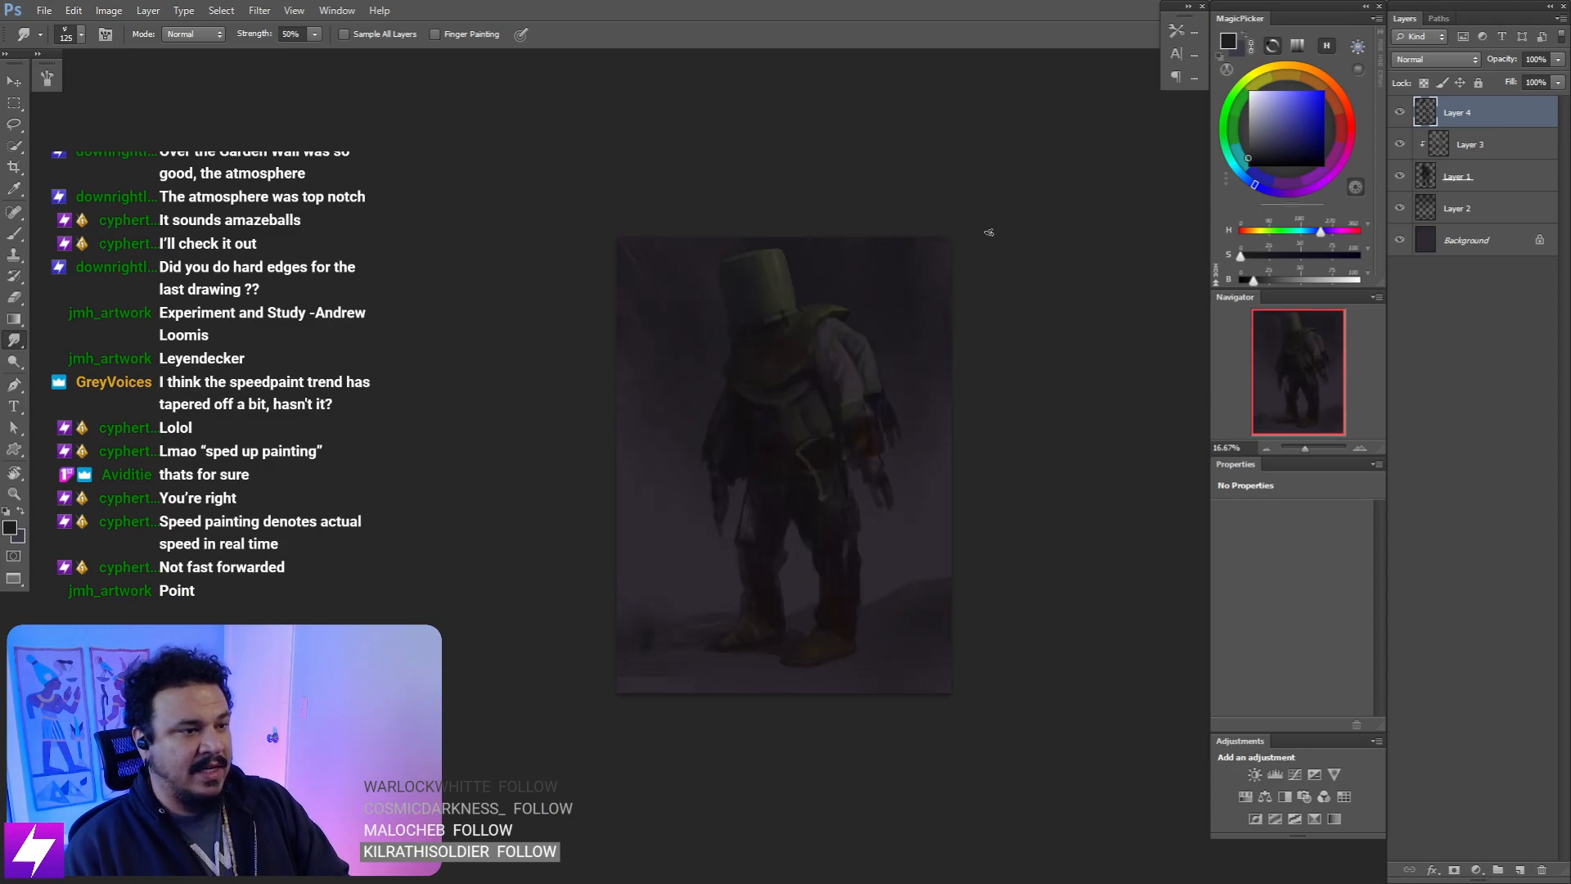
key("ctrl+plus")
key("ctrl+plus")
left_click_drag(904, 223, 910, 240)
left_click_drag(940, 147, 919, 292)
- Paint a thin dark seam around the lit side of the helmet below its top, using sampled dark green and a 100 px brush
key("r")
left_click_drag(943, 391, 943, 206)
mouse_move(944, 305)
left_mouse_down()
mouse_move(930, 347)
mouse_move(916, 343)
mouse_move(927, 374)
mouse_move(874, 402)
mouse_move(930, 310)
mouse_move(951, 322)
left_mouse_up()
key("ctrl+plus")
left_click_drag(865, 388, 928, 338)
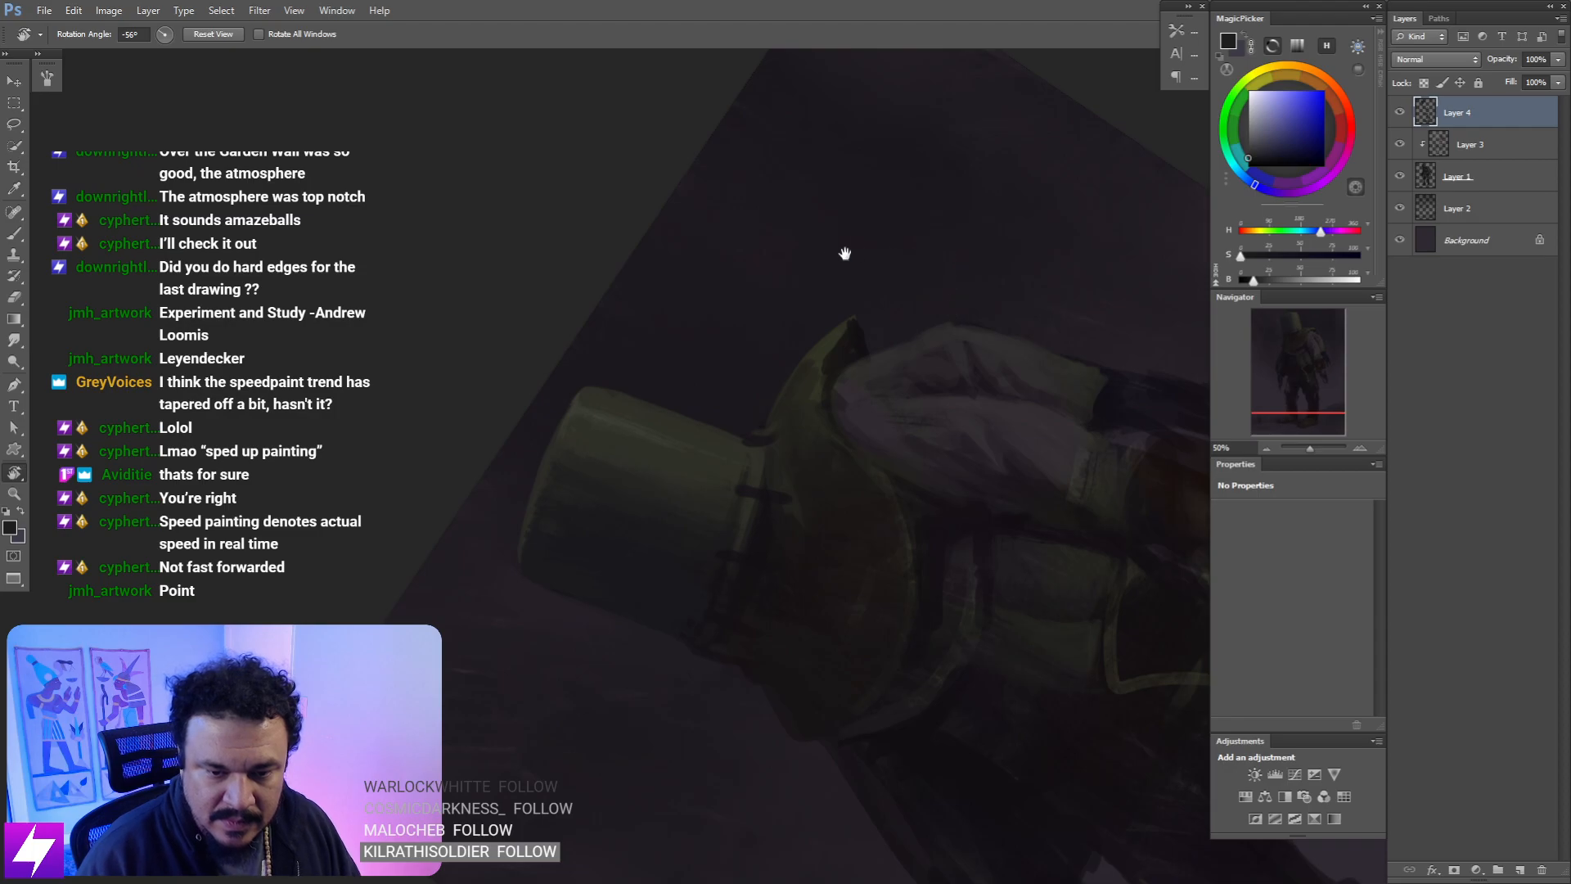
mouse_move(868, 421)
left_mouse_down()
mouse_move(905, 406)
mouse_move(845, 396)
left_mouse_up()
key("b")
left_click(664, 423, "alt")
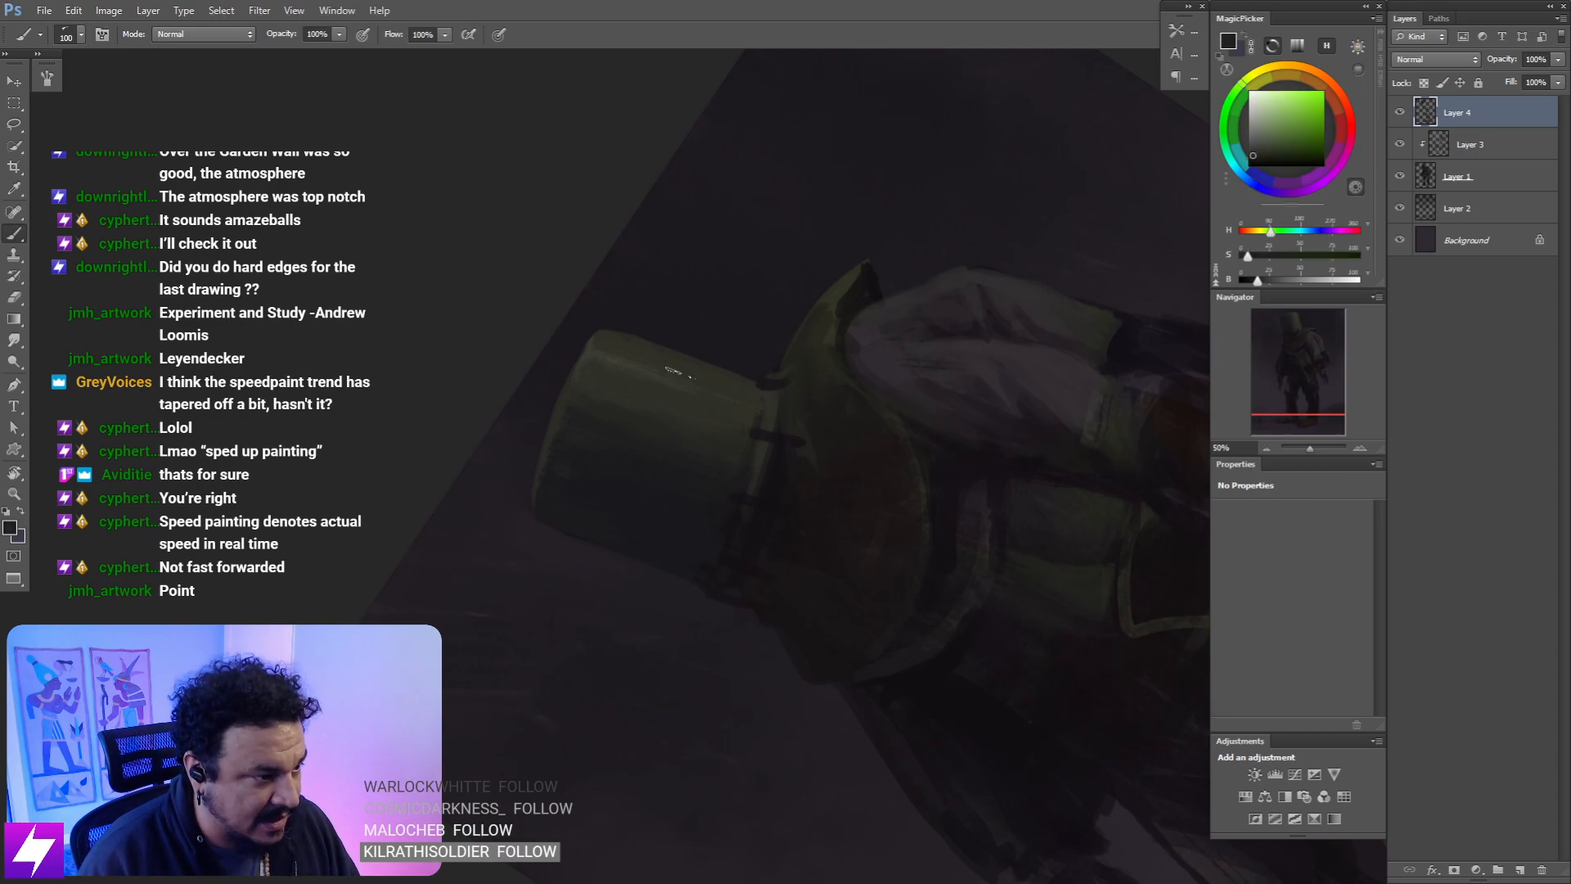
key("ctrl+z")
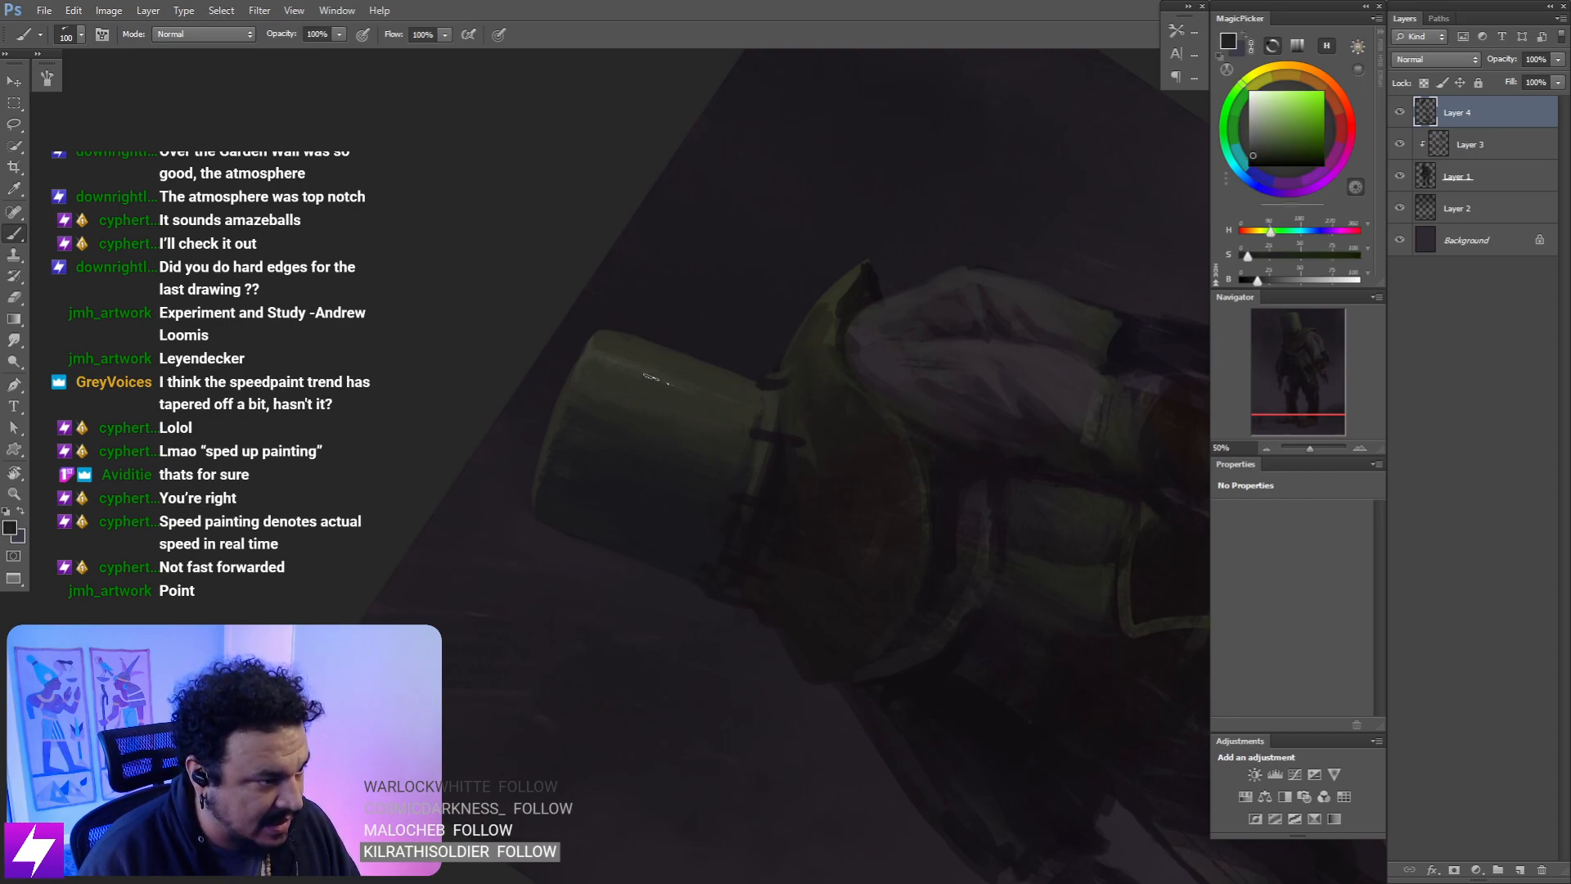
left_click_drag(666, 352, 655, 399)
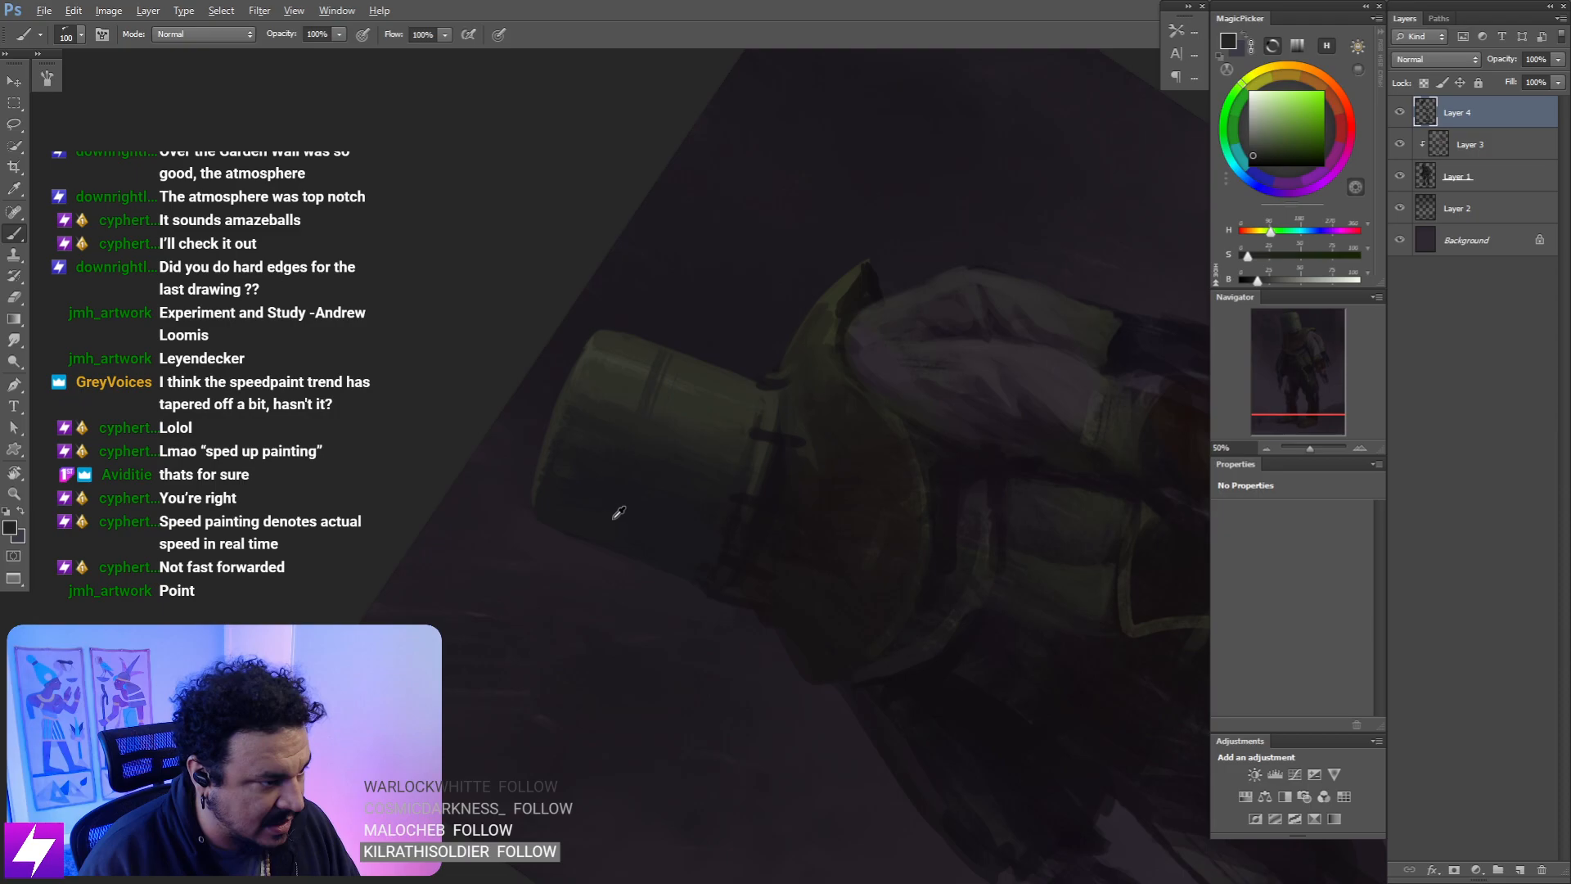
- Refine the shaded side of the helmet around the seam with dark tones sampled from the surrounding area
left_click(720, 517, "alt")
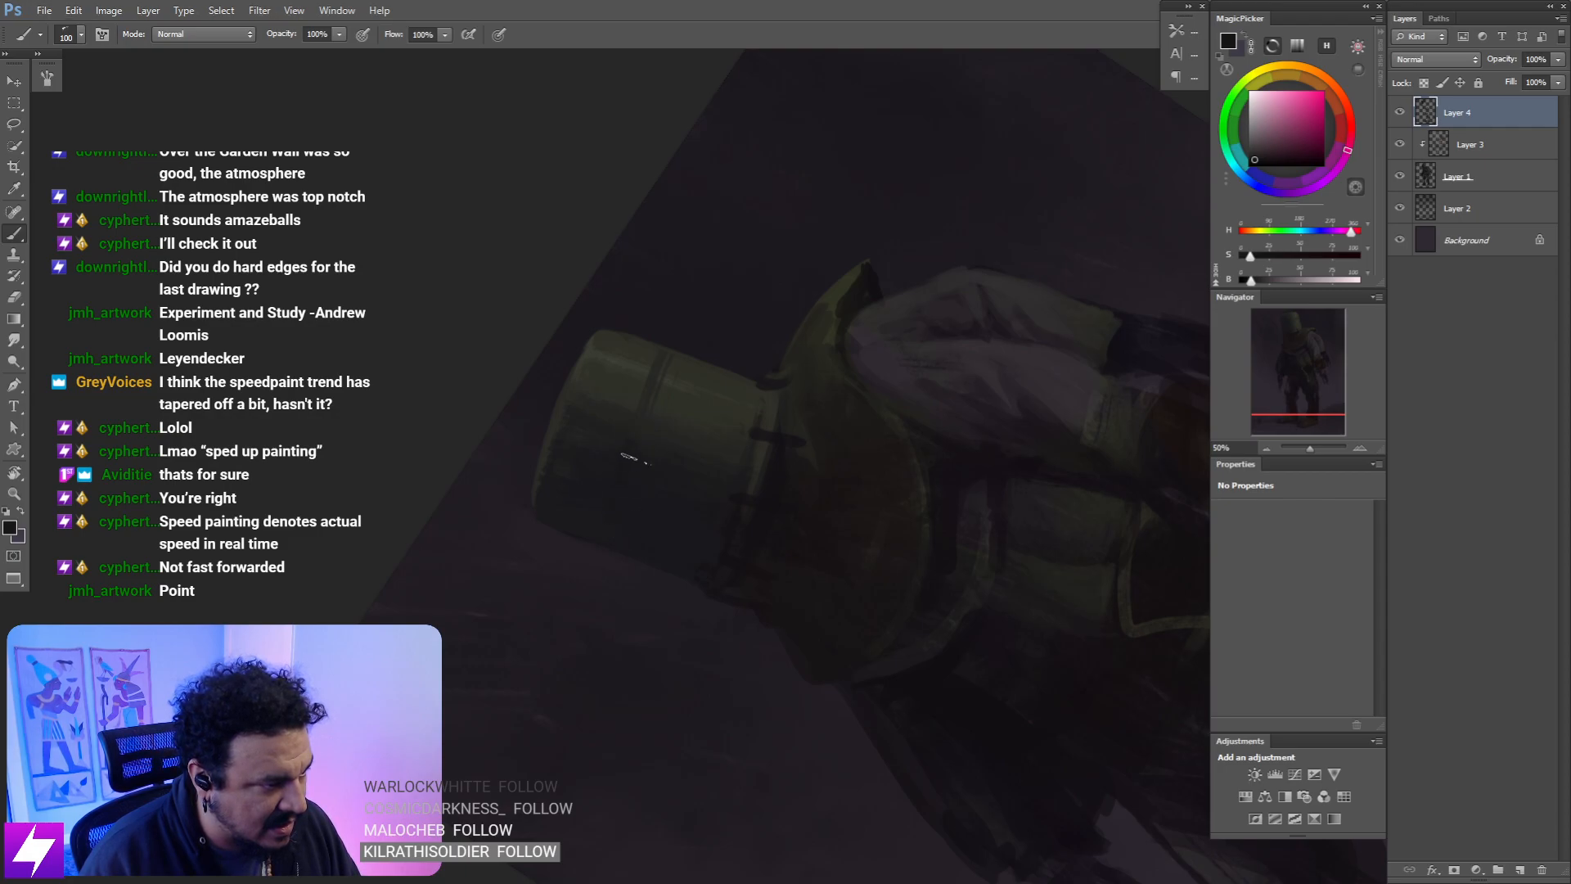
left_click(646, 458, "alt")
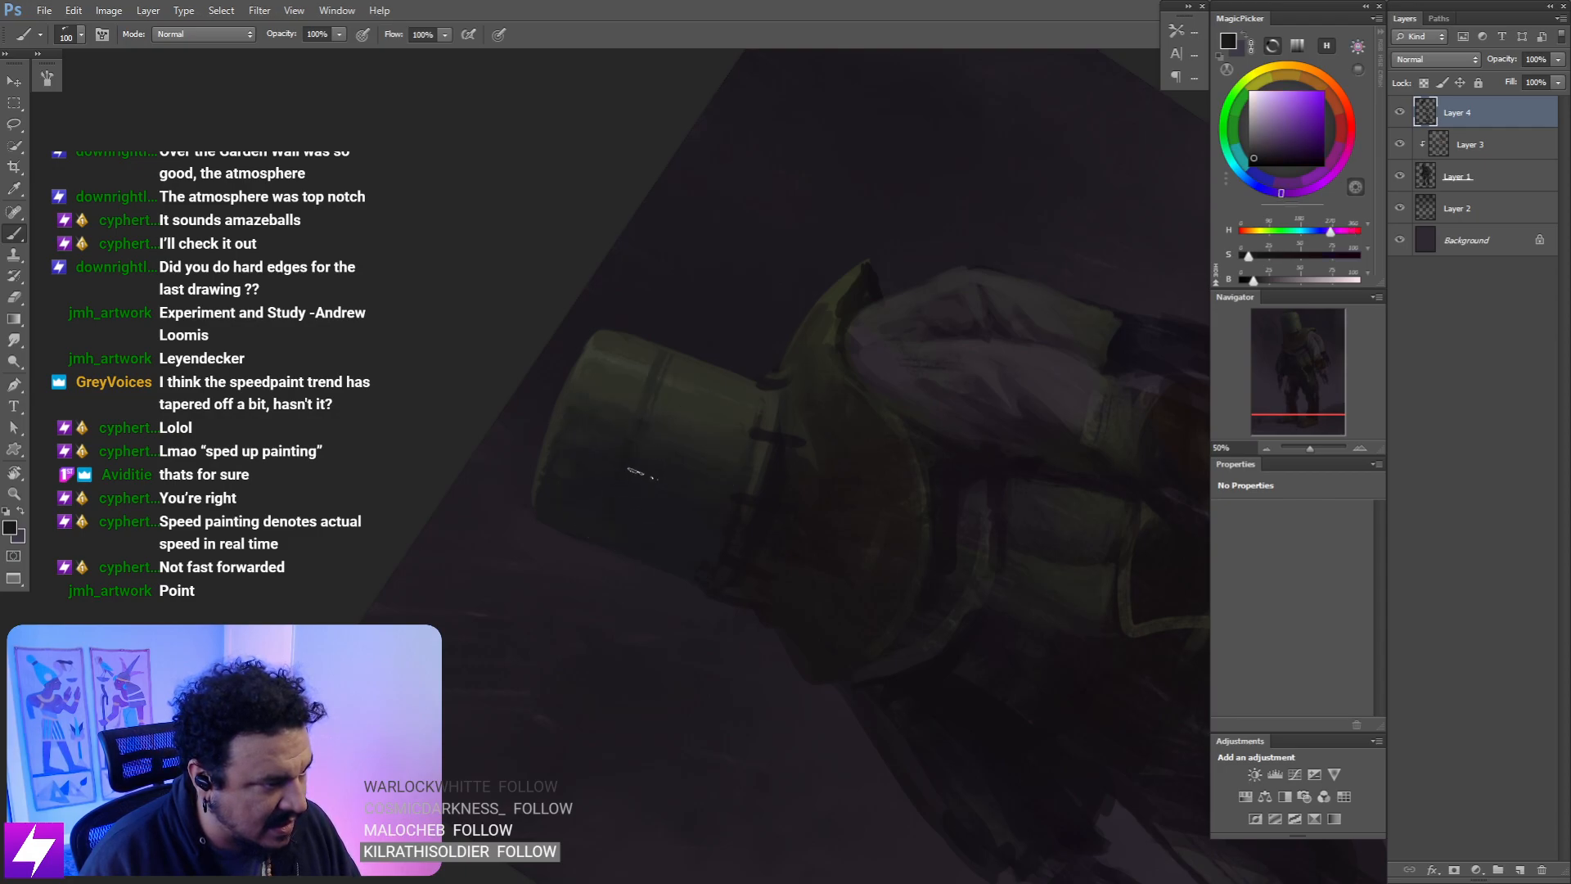
left_click(657, 438, "alt")
key("Escape")
- Flip the canvas and touch up the helmet's lit edge at the seam with sampled olive, using a 70 px brush
key("ctrl+minus")
key("ctrl+minus")
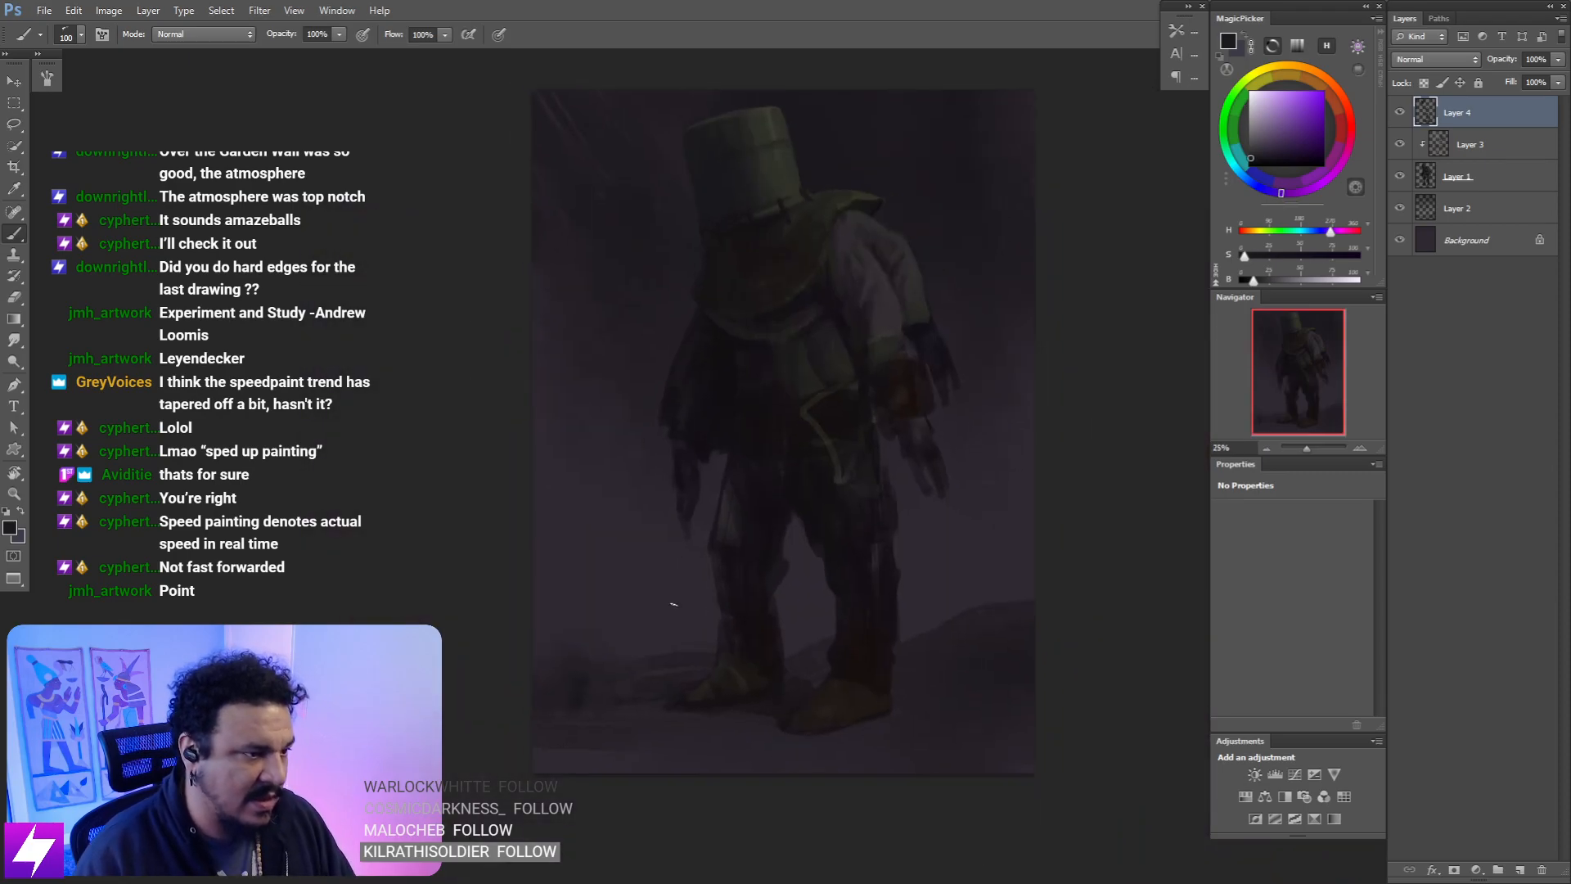
key("ctrl+minus")
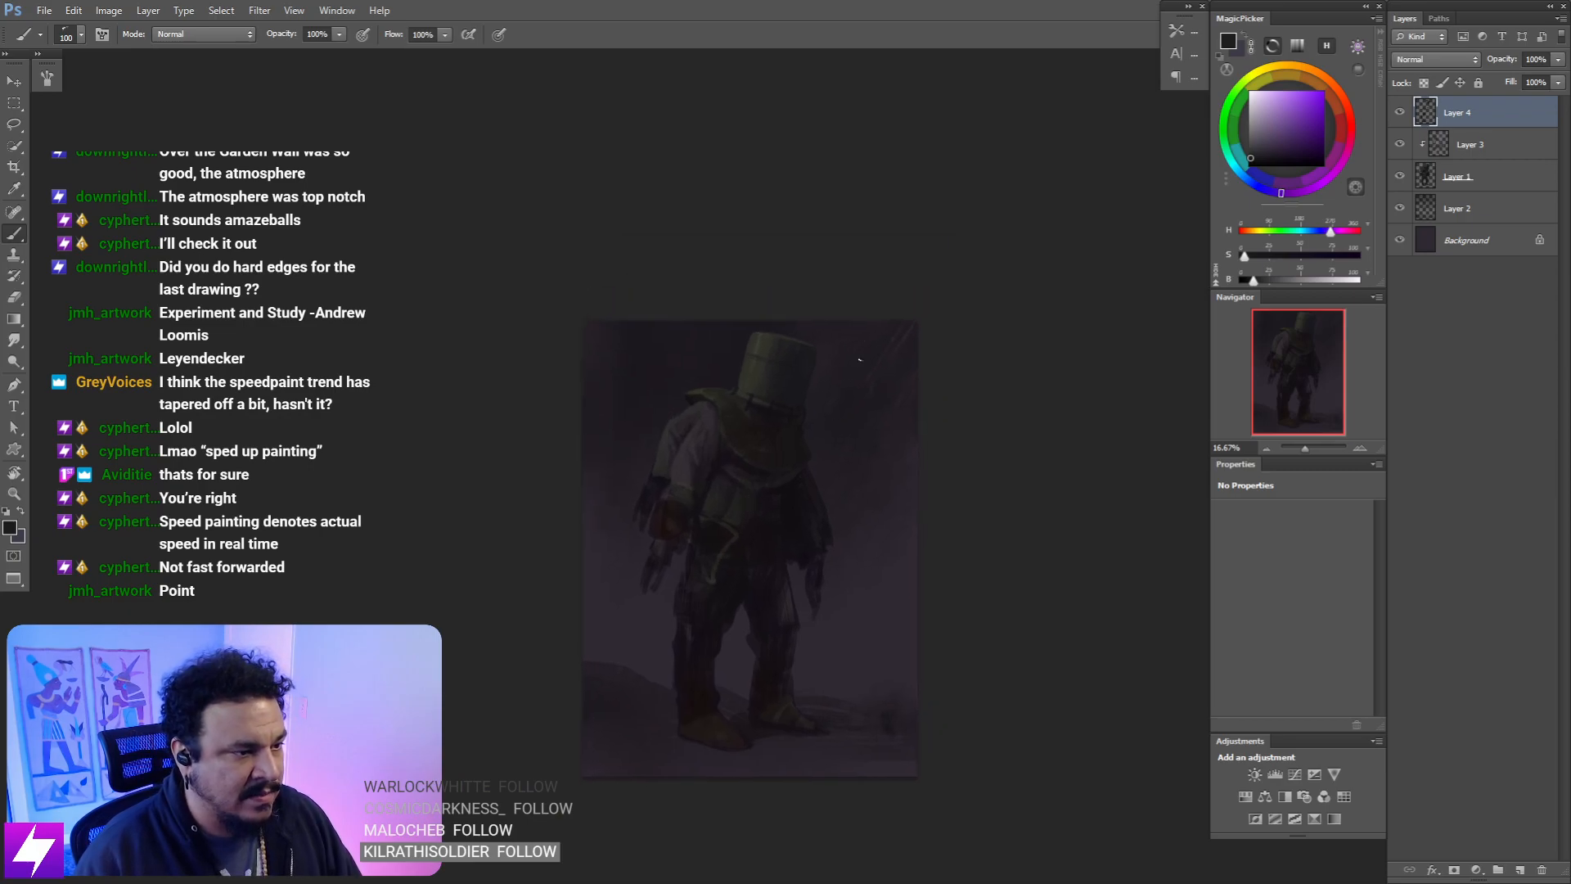
key("ctrl+plus")
key("ctrl+plus")
left_click(801, 295, "alt")
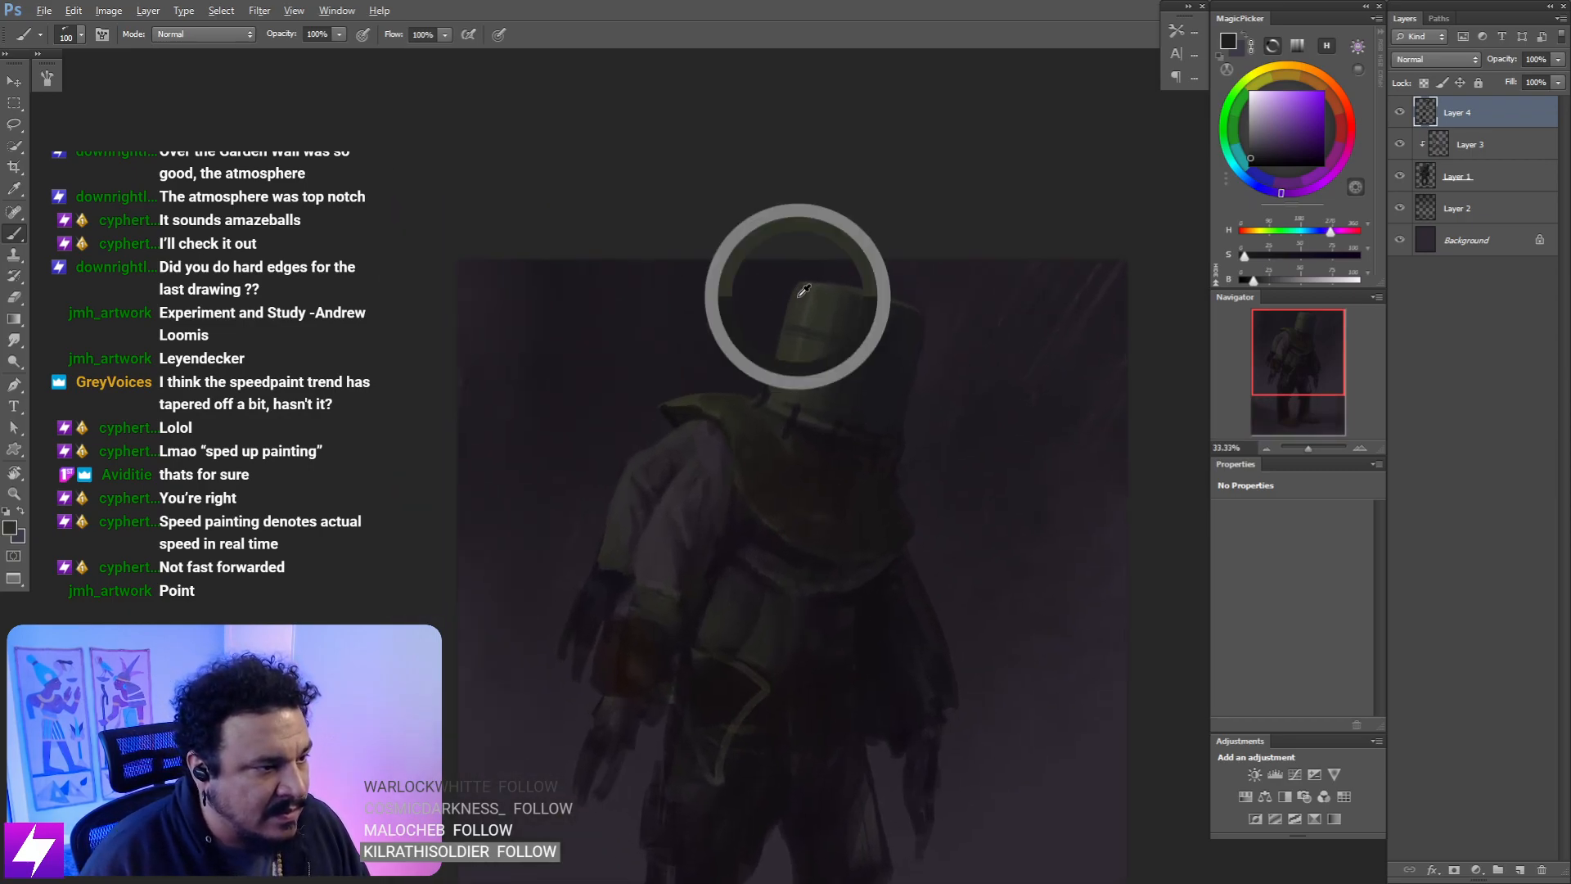
key("bracketleft")
key("bracketleft")
key("bracketleft")
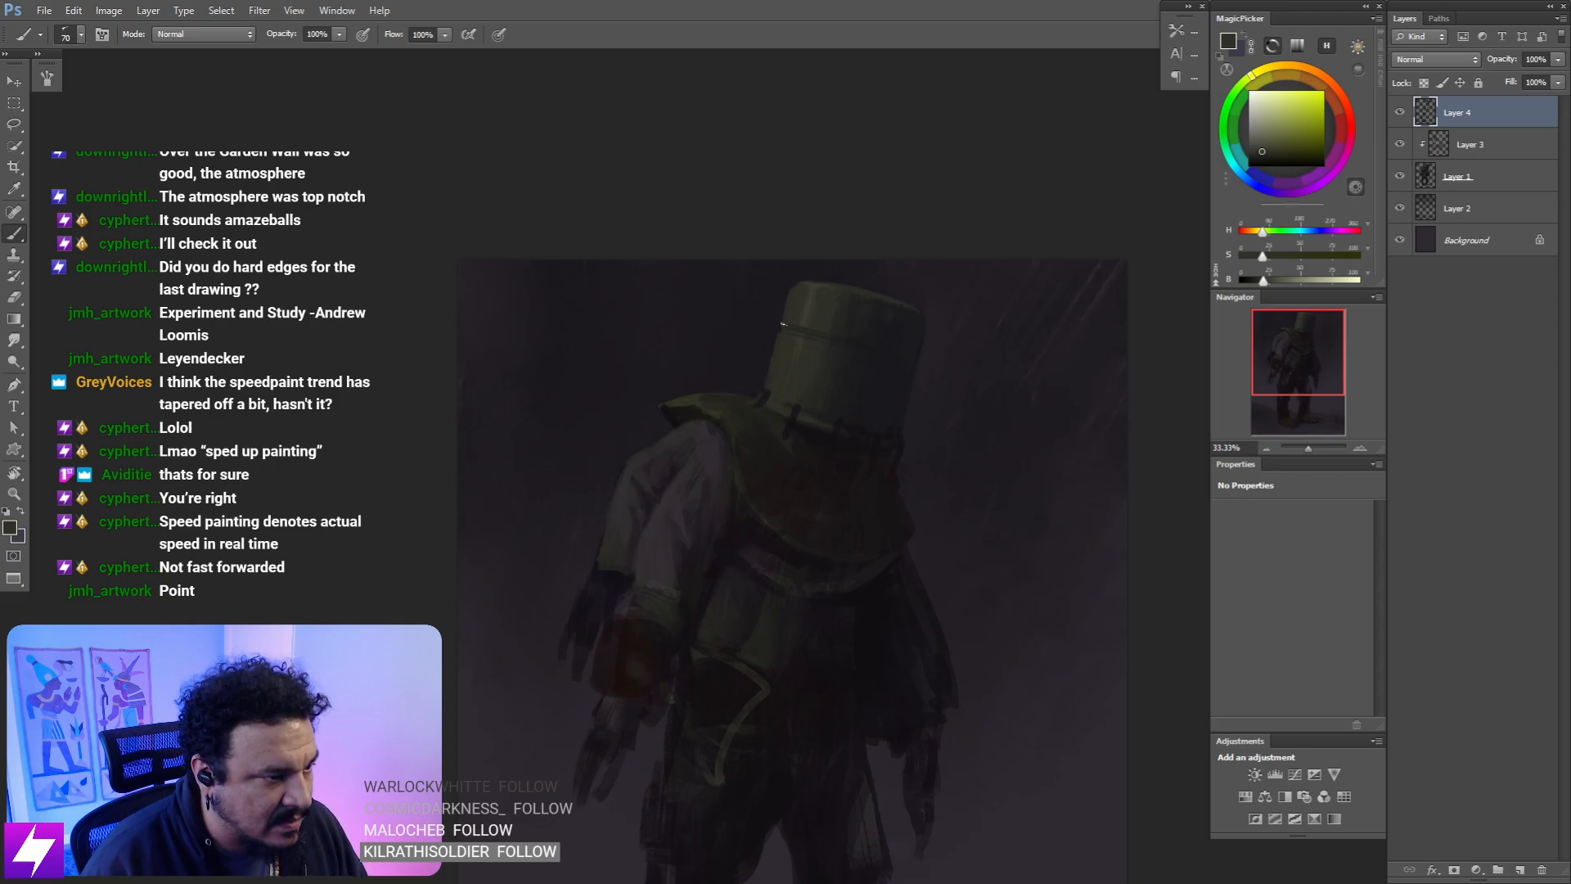
- Flip the canvas back and extend the collar's lower front corner into a point with sampled dark tones, using 125 px and 60 px brushes
key("ctrl+minus")
mouse_move(898, 350)
left_mouse_down()
mouse_move(885, 391)
mouse_move(910, 448)
left_mouse_up()
key("ctrl+plus")
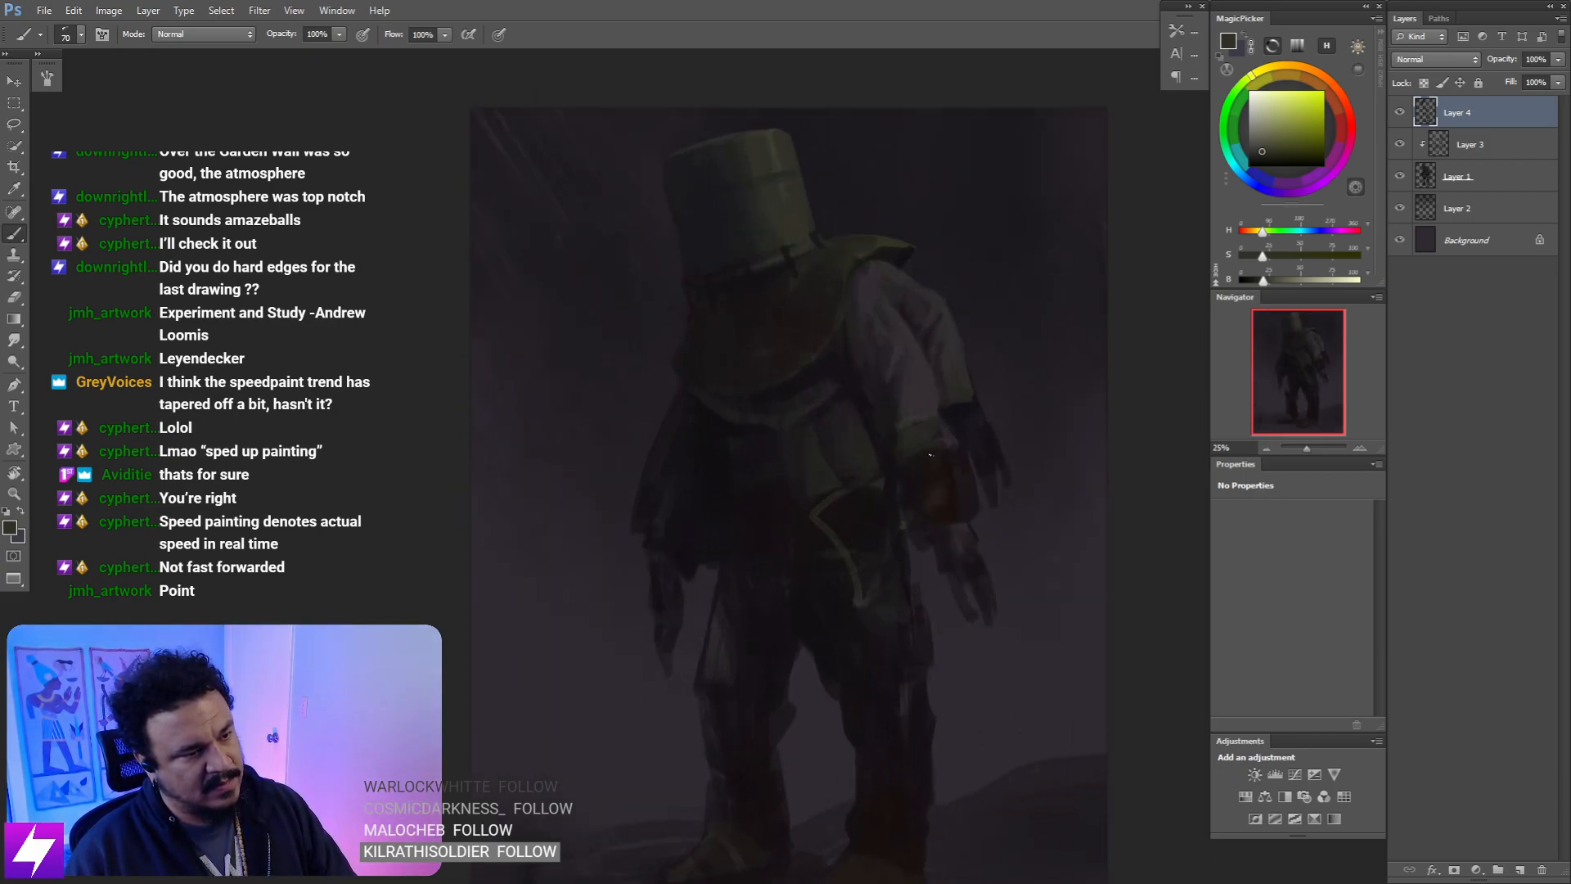
key("ctrl+plus")
left_click_drag(758, 443, 765, 452)
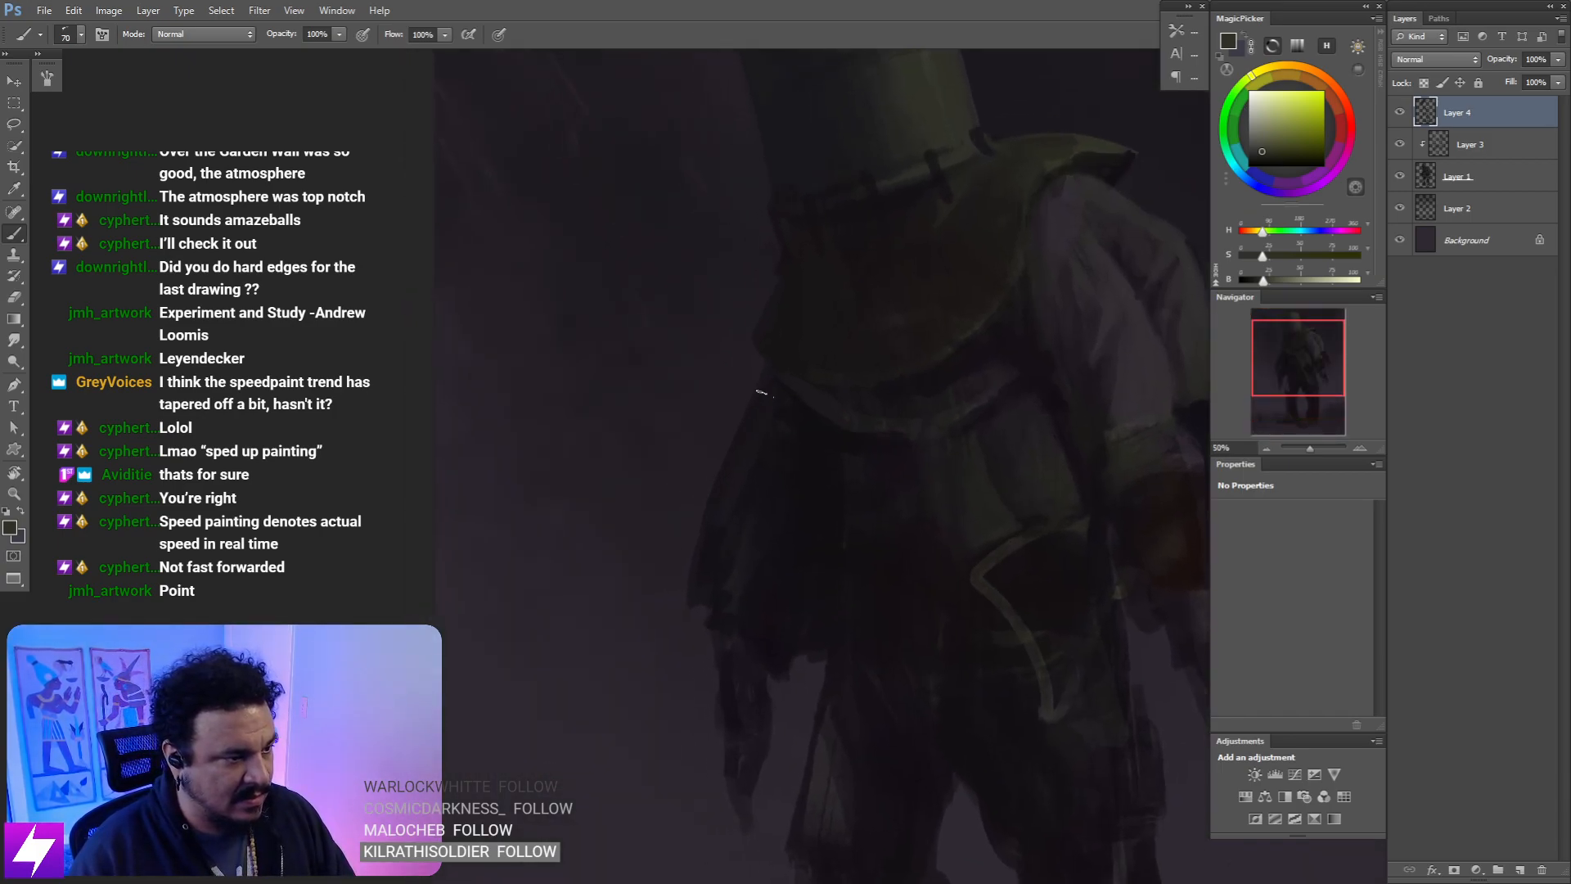
left_click(771, 341, "alt")
key("bracketright")
key("bracketright")
key("bracketright")
key("bracketright")
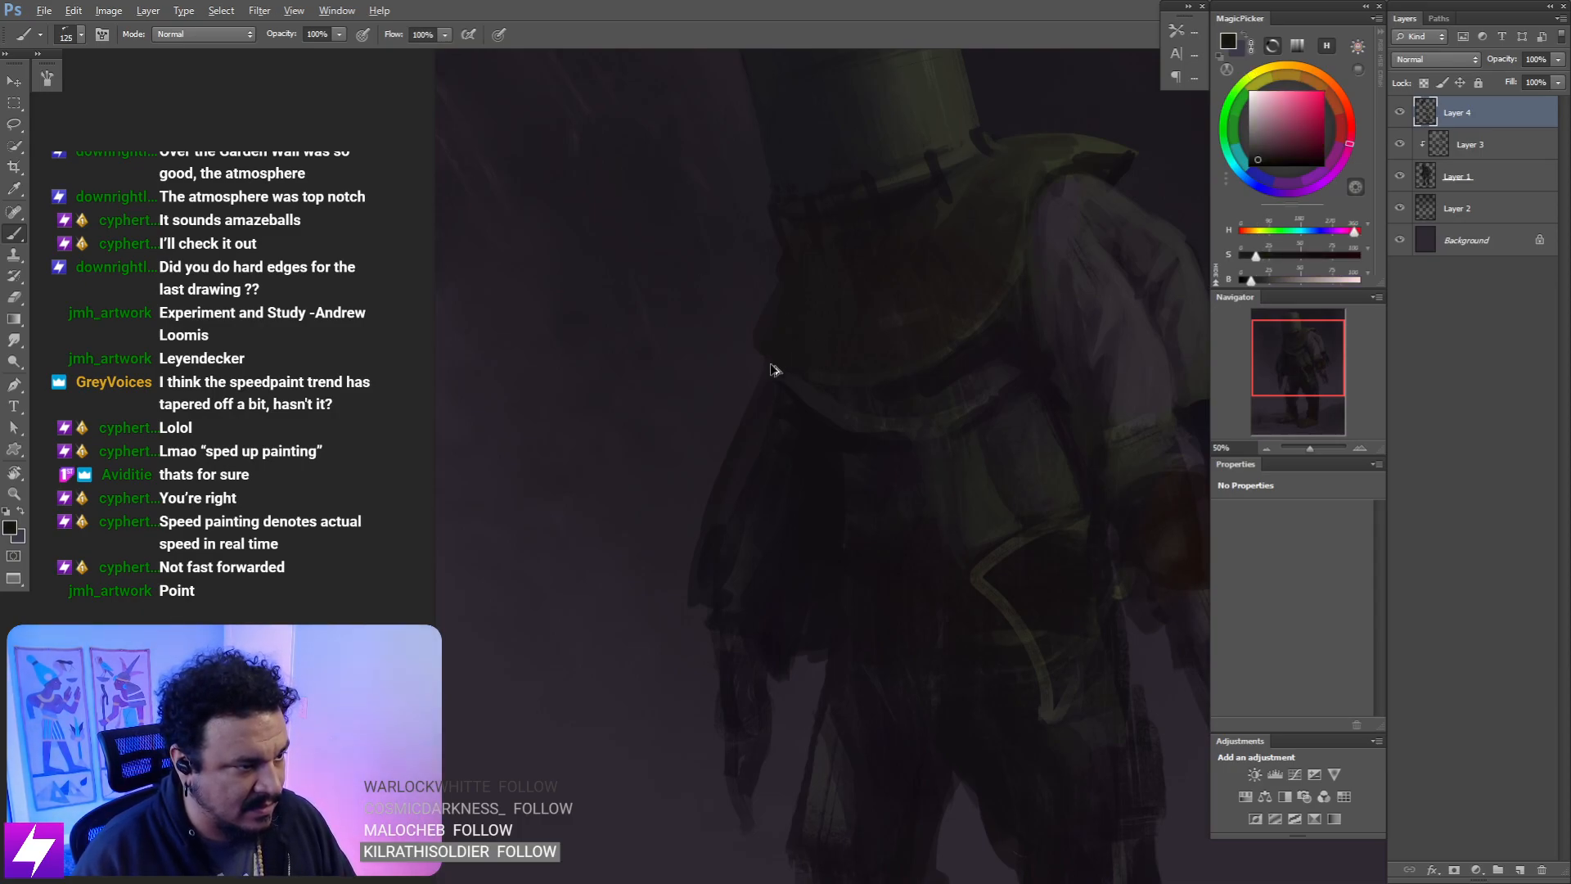
left_click(765, 331, "alt")
key("bracketleft")
key("bracketleft")
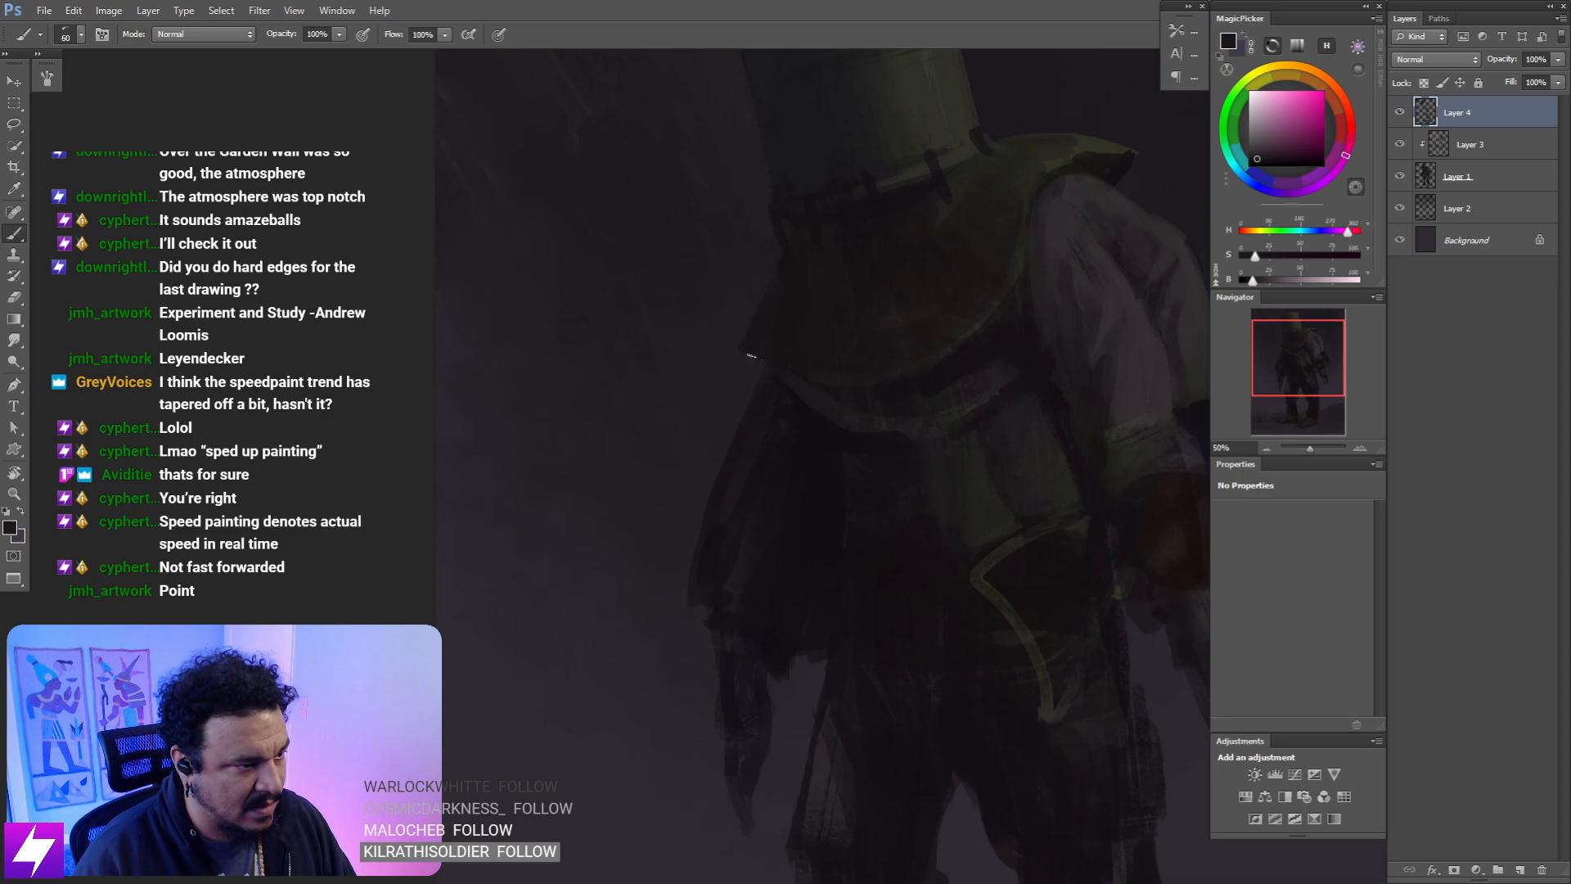
- Clean the outline around the collar's front corner and far shoulder with sampled background purple and a 90 px brush, checking it on the flipped canvas
key("ctrl+minus")
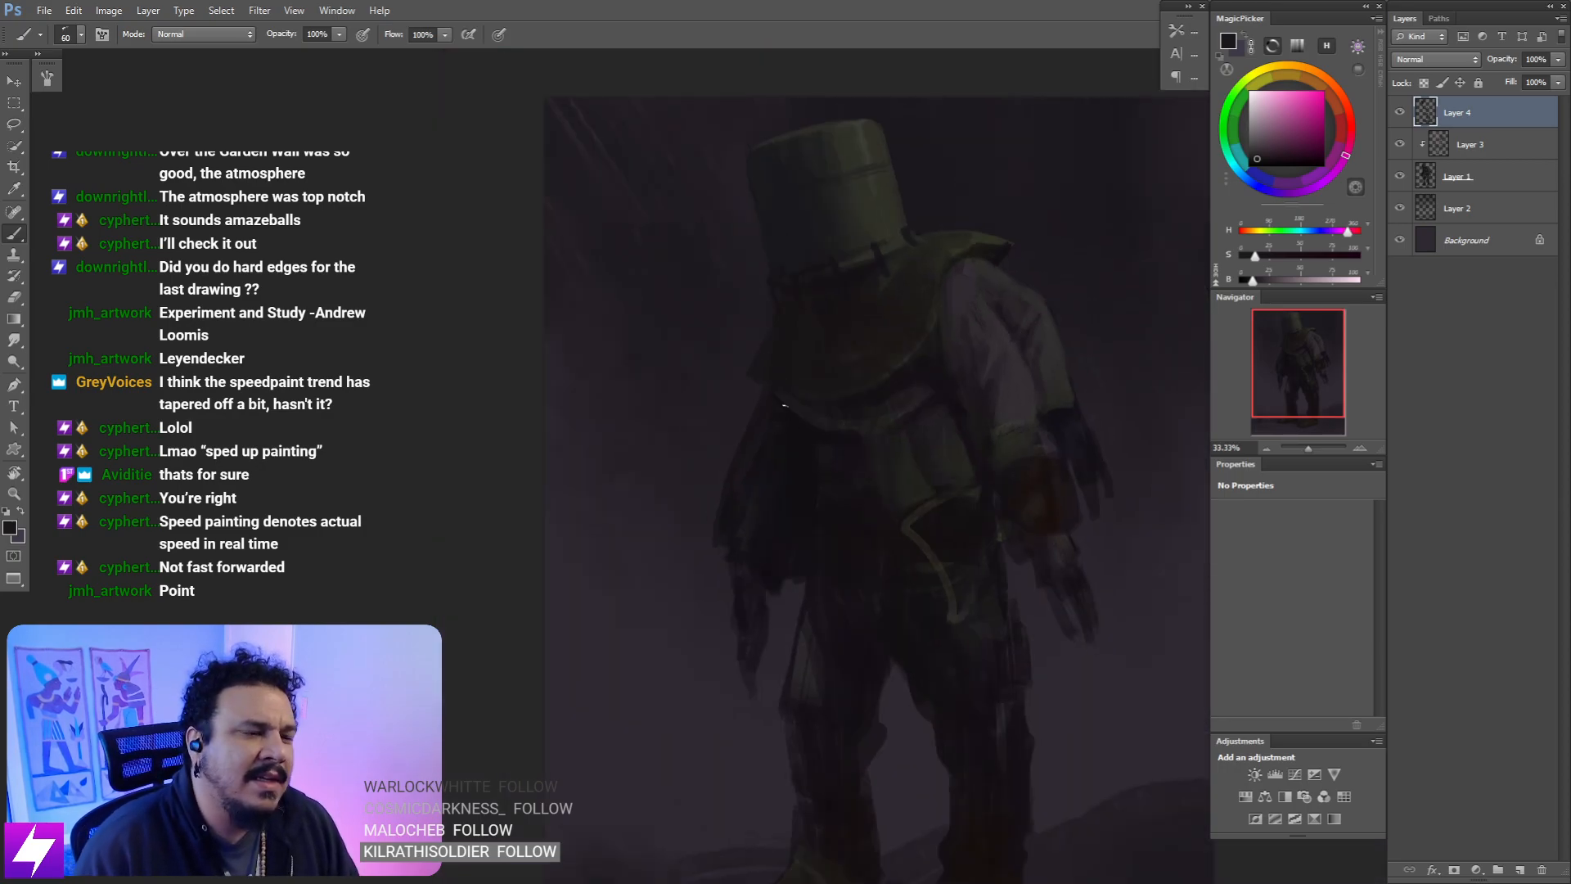
mouse_move(783, 417)
left_mouse_down()
mouse_move(803, 445)
mouse_move(778, 400)
mouse_move(794, 429)
left_mouse_up()
left_click(819, 351, "alt")
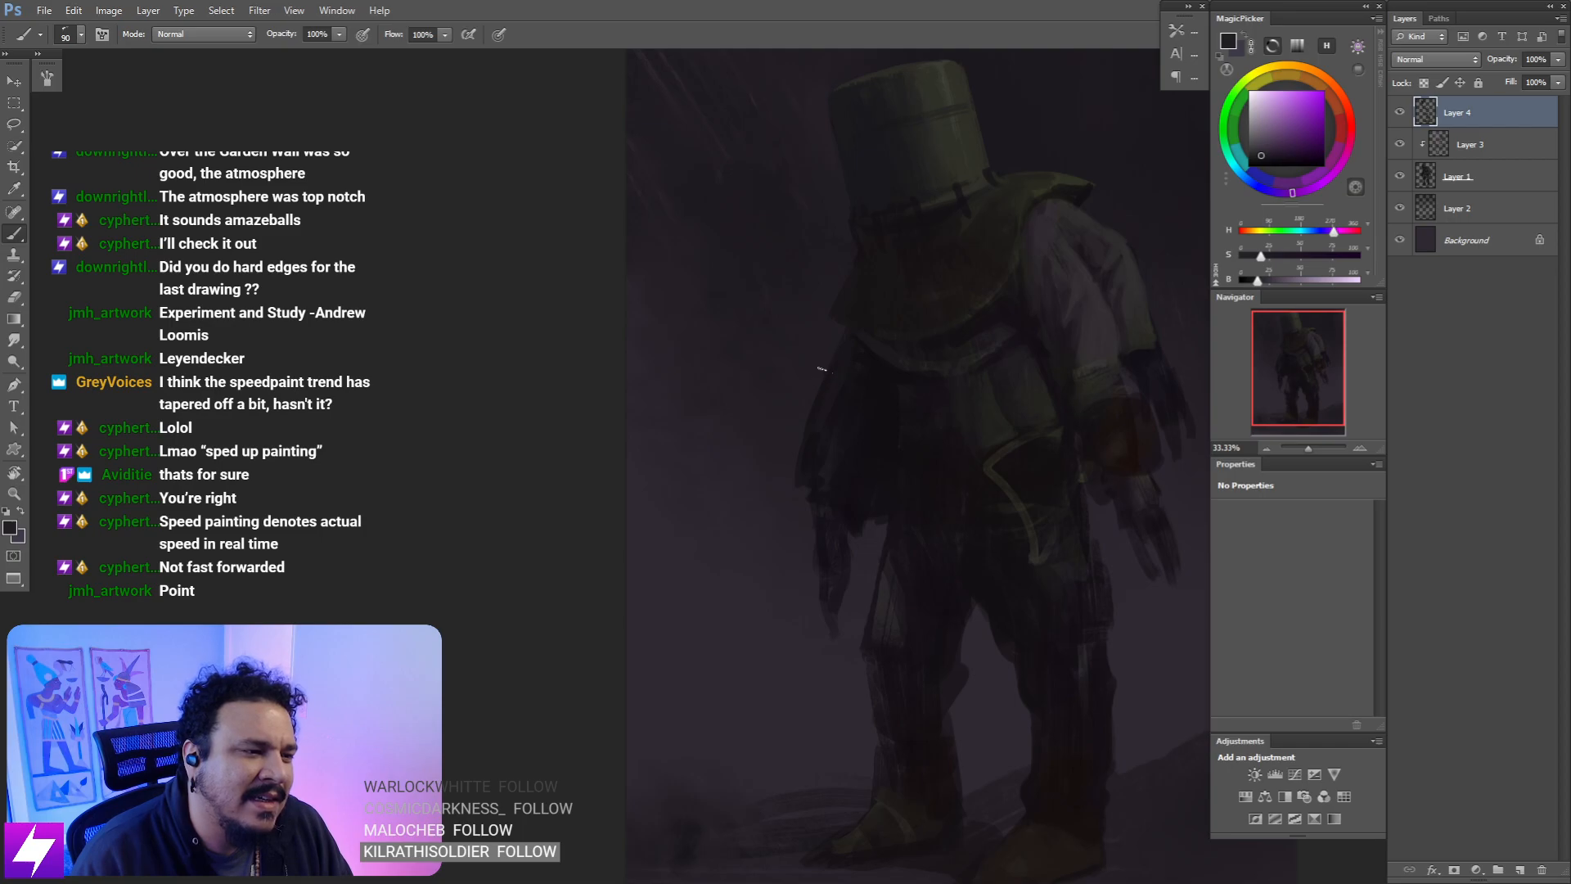
key("ctrl+minus")
key("ctrl+shift+h")
mouse_move(855, 344)
left_mouse_down()
mouse_move(852, 369)
mouse_move(919, 295)
mouse_move(927, 316)
left_mouse_up()
key("ctrl+plus")
key("e")
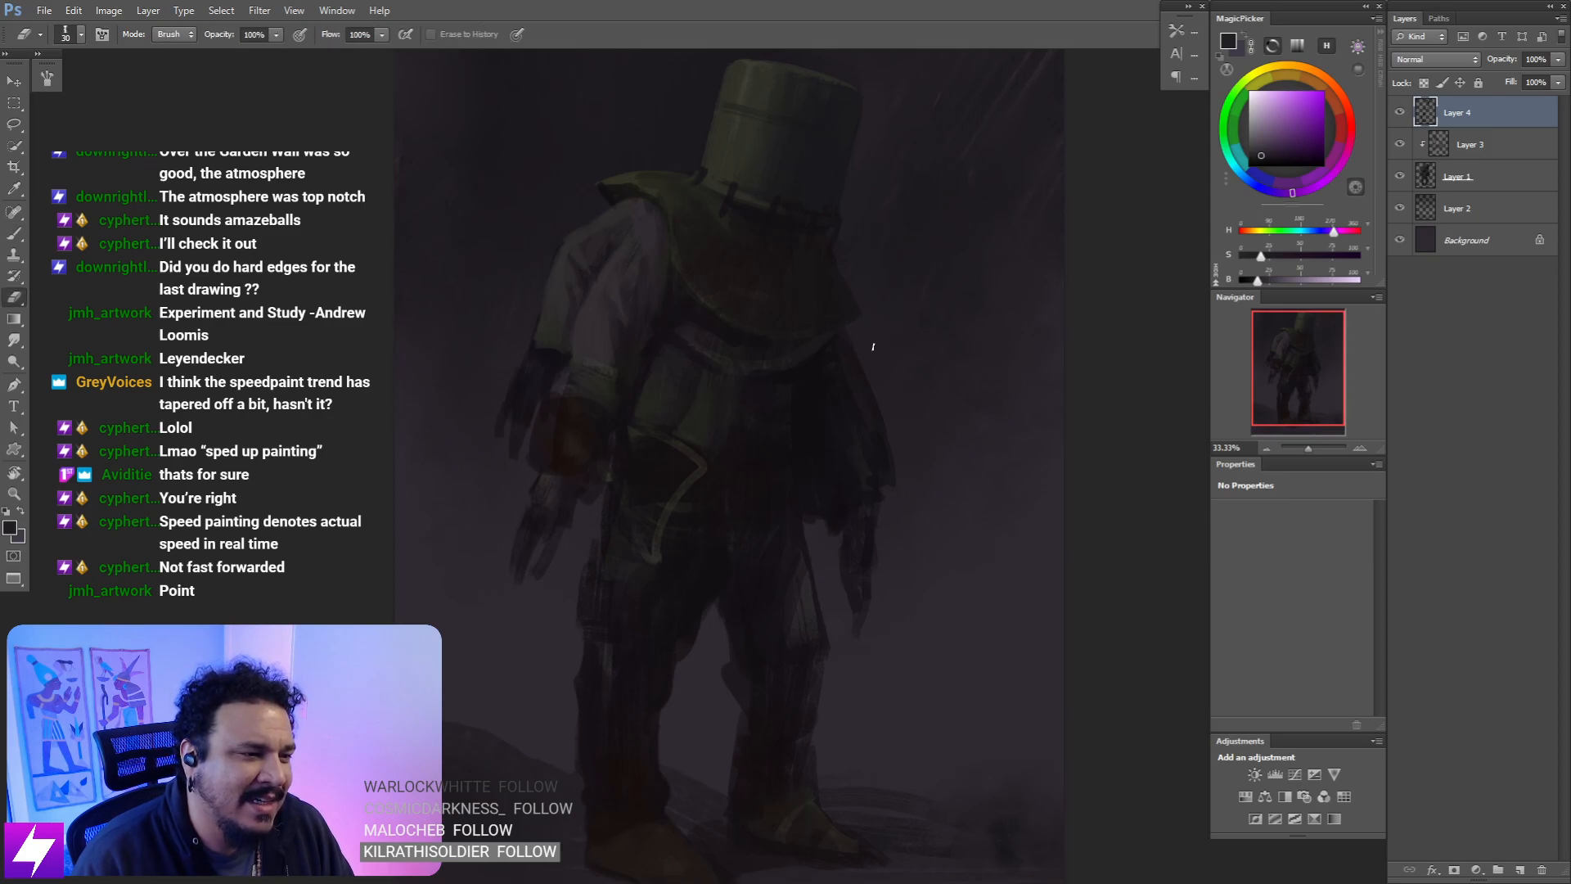
key("b")
left_click(860, 342, "alt")
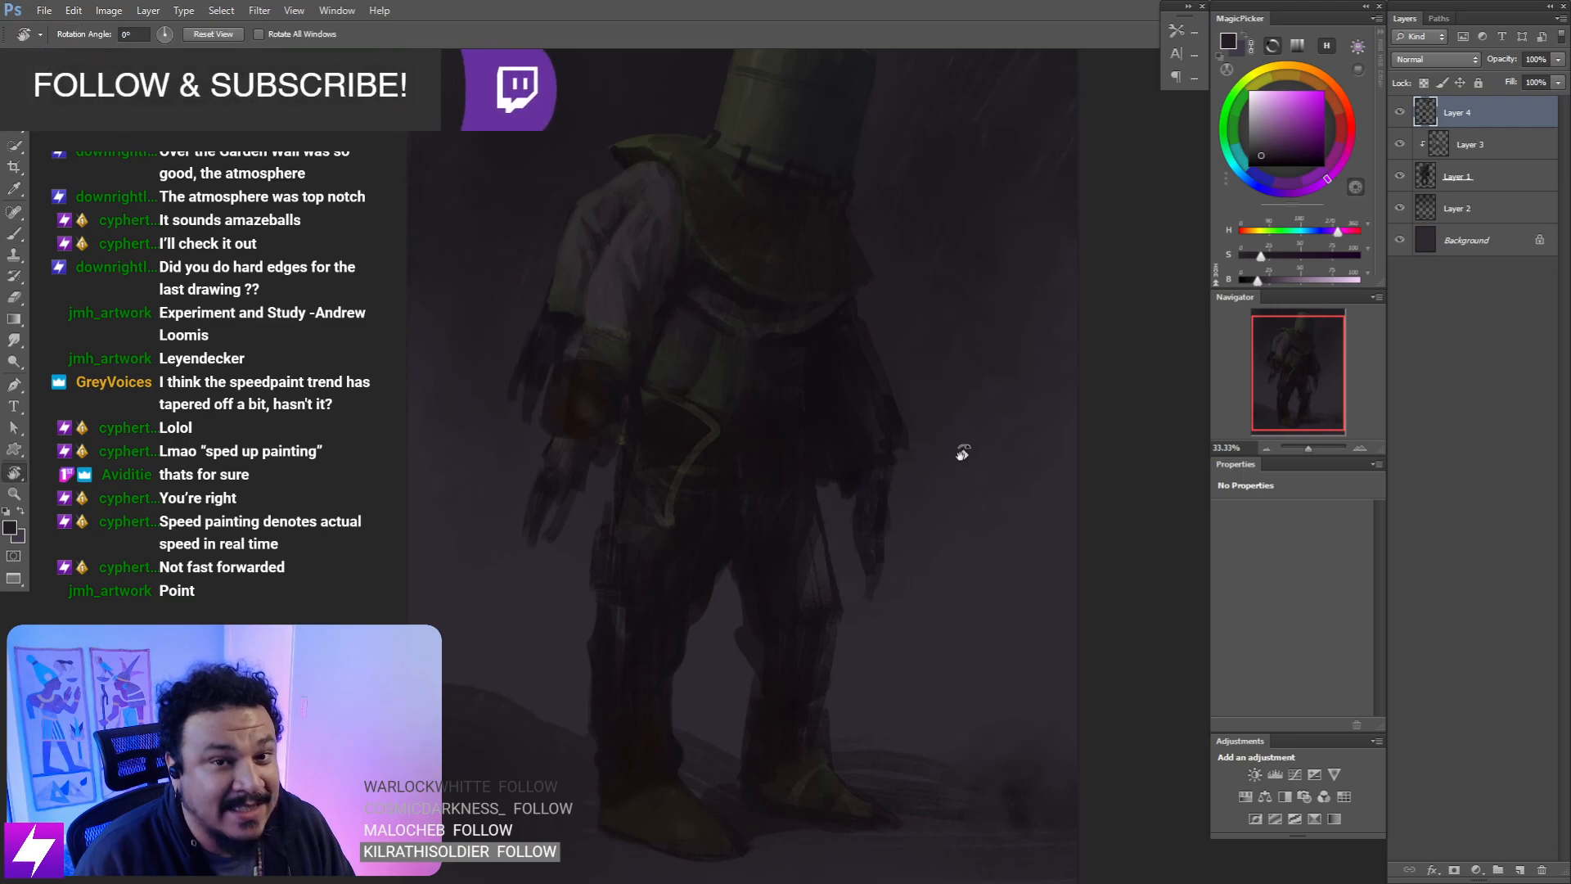
- Rotate the view and refine the far arm's outer edge with background purple using the 90 px brush
key("r")
mouse_move(961, 449)
left_mouse_down()
mouse_move(984, 401)
mouse_move(941, 418)
mouse_move(912, 385)
mouse_move(875, 428)
left_mouse_up()
key("b")
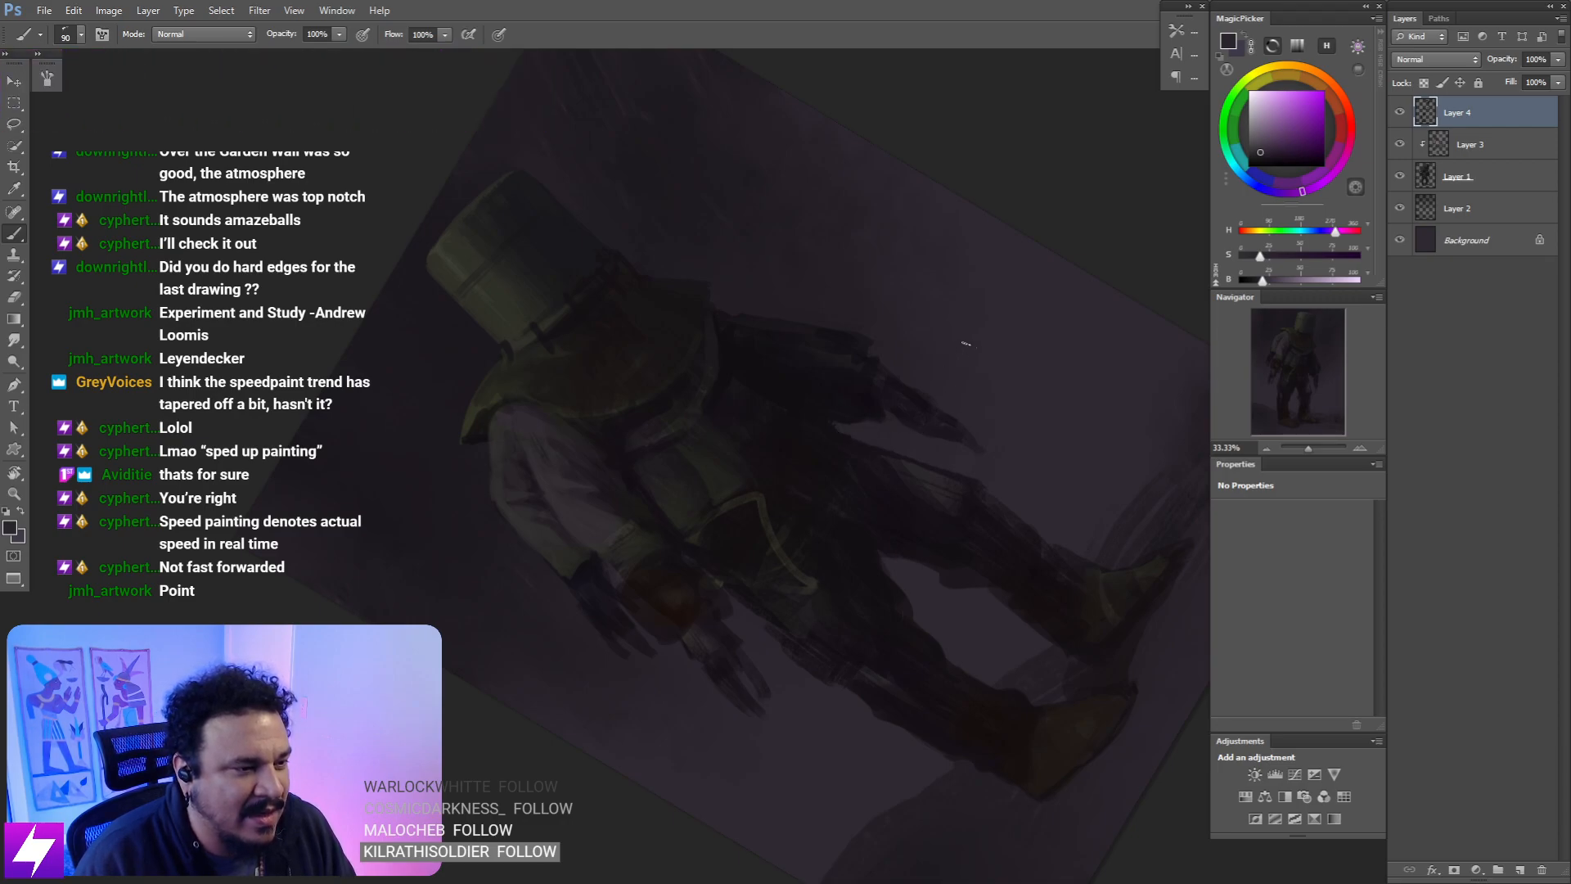
key("Escape")
left_click_drag(971, 399, 944, 379)
key("r")
left_click_drag(988, 446, 938, 331)
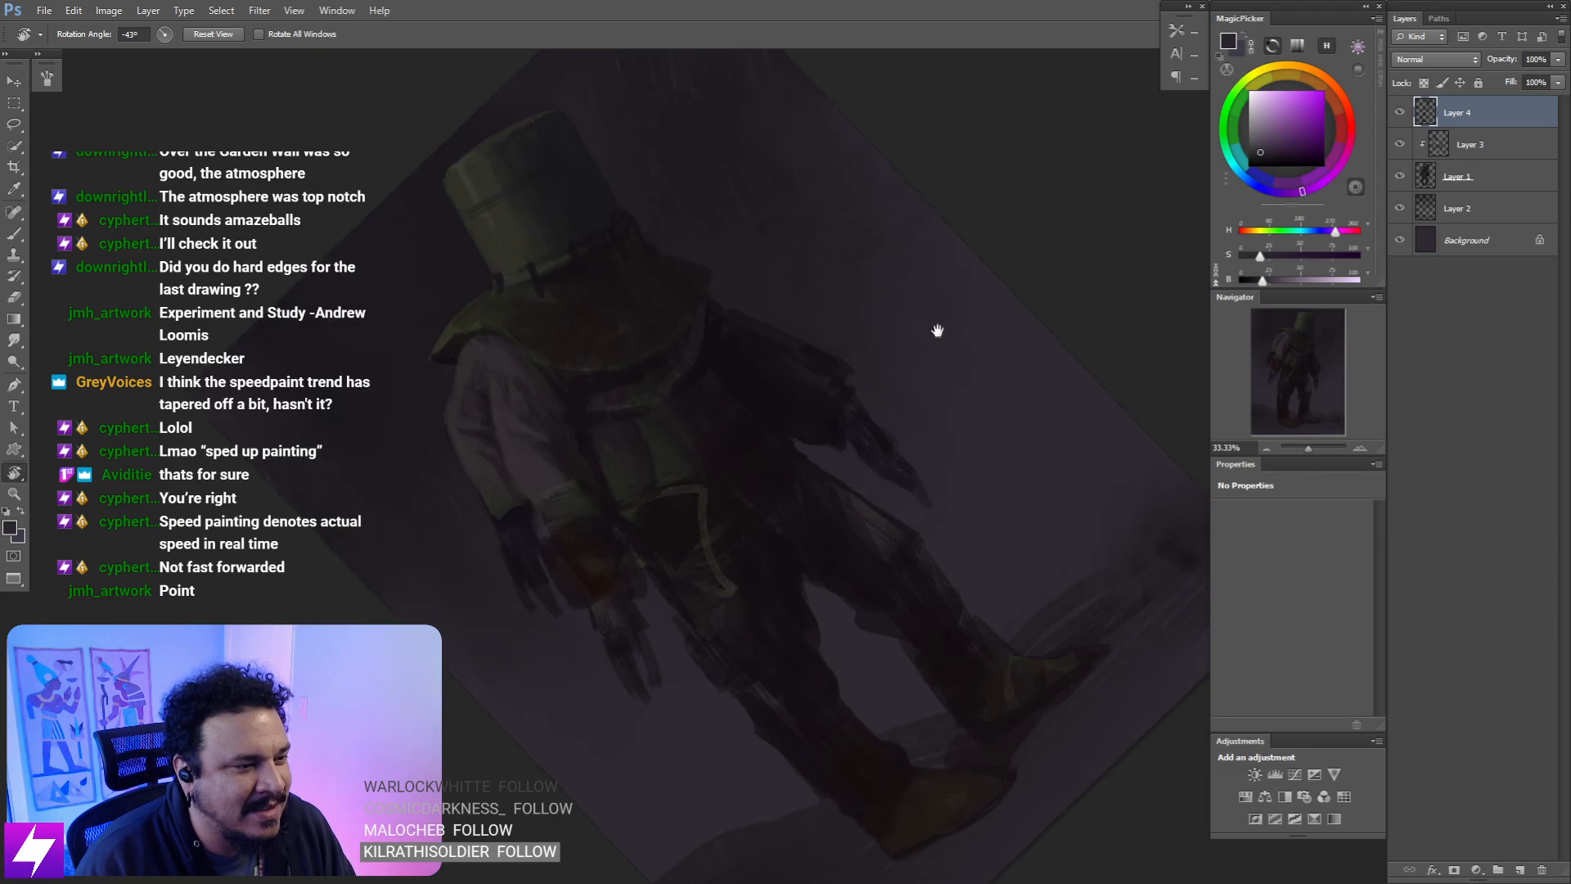
key("Escape")
- Flip the canvas back and deepen the shadow under the collar beside the light sleeve with a sampled dark tone, using 150 px and 90 px brushes
key("ctrl+minus")
key("ctrl+minus")
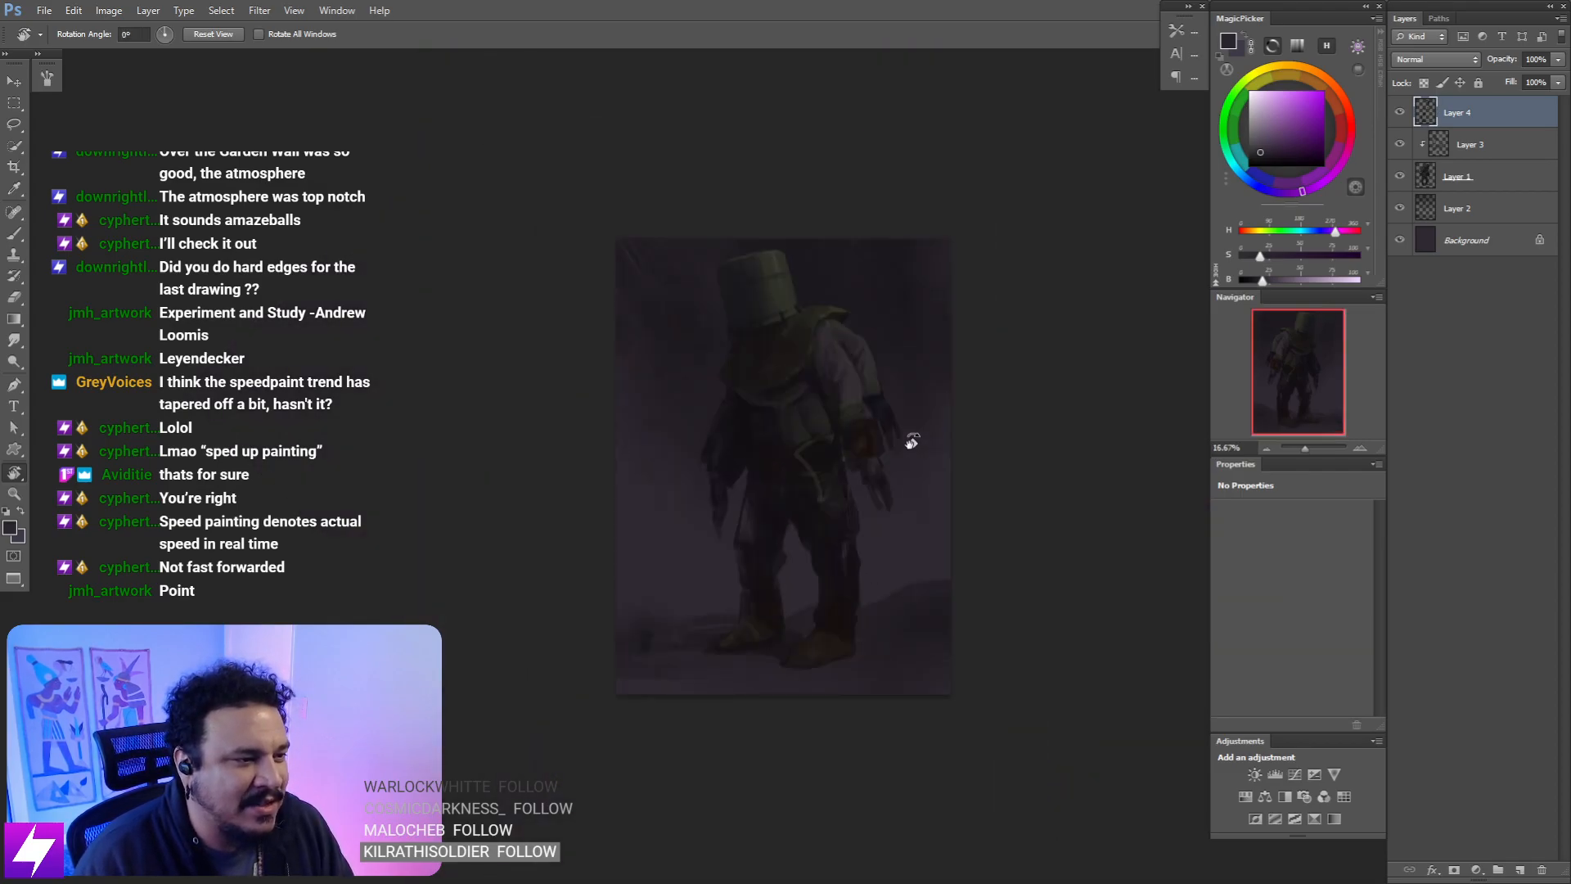
left_click_drag(897, 412, 932, 443)
key("ctrl+plus")
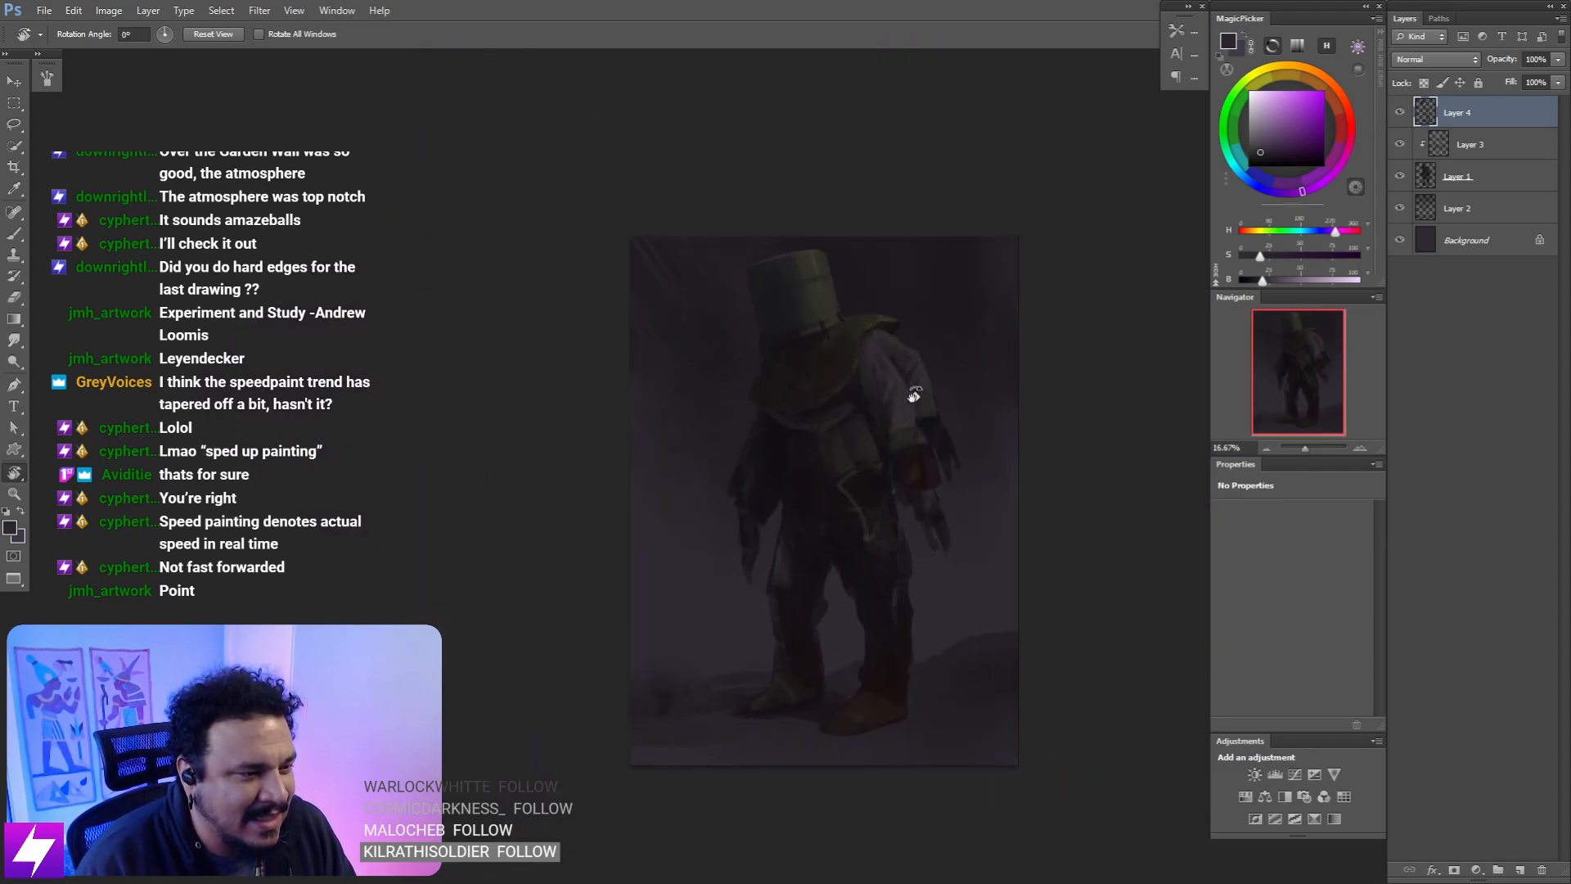
key("ctrl+plus")
left_click_drag(930, 343, 918, 392)
key("b")
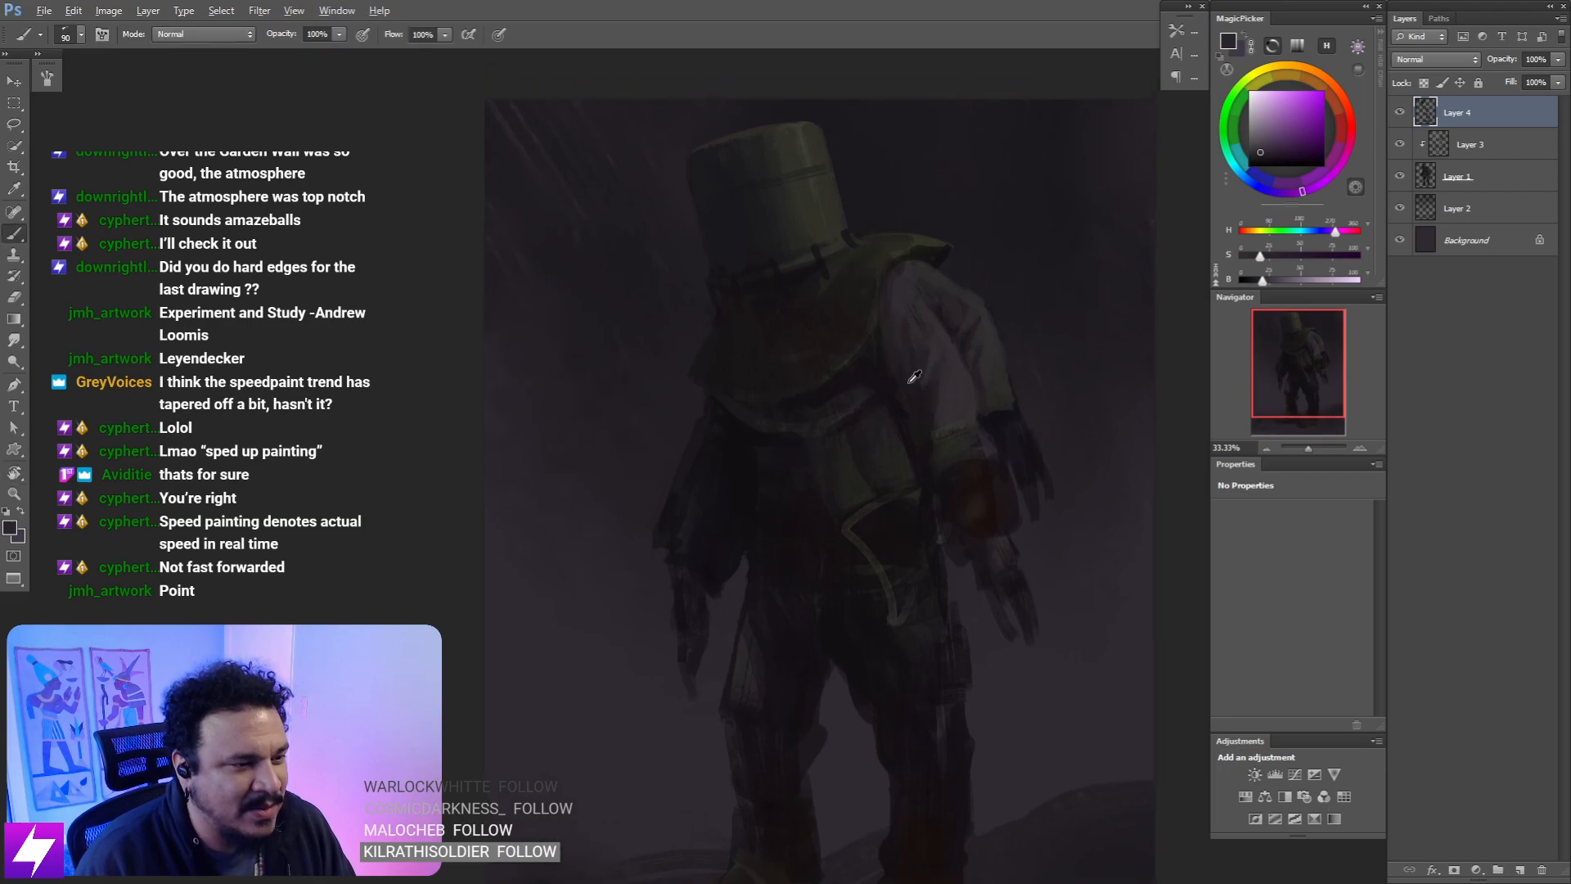
left_click(890, 333, "alt")
key("bracketright")
key("bracketright")
key("bracketright")
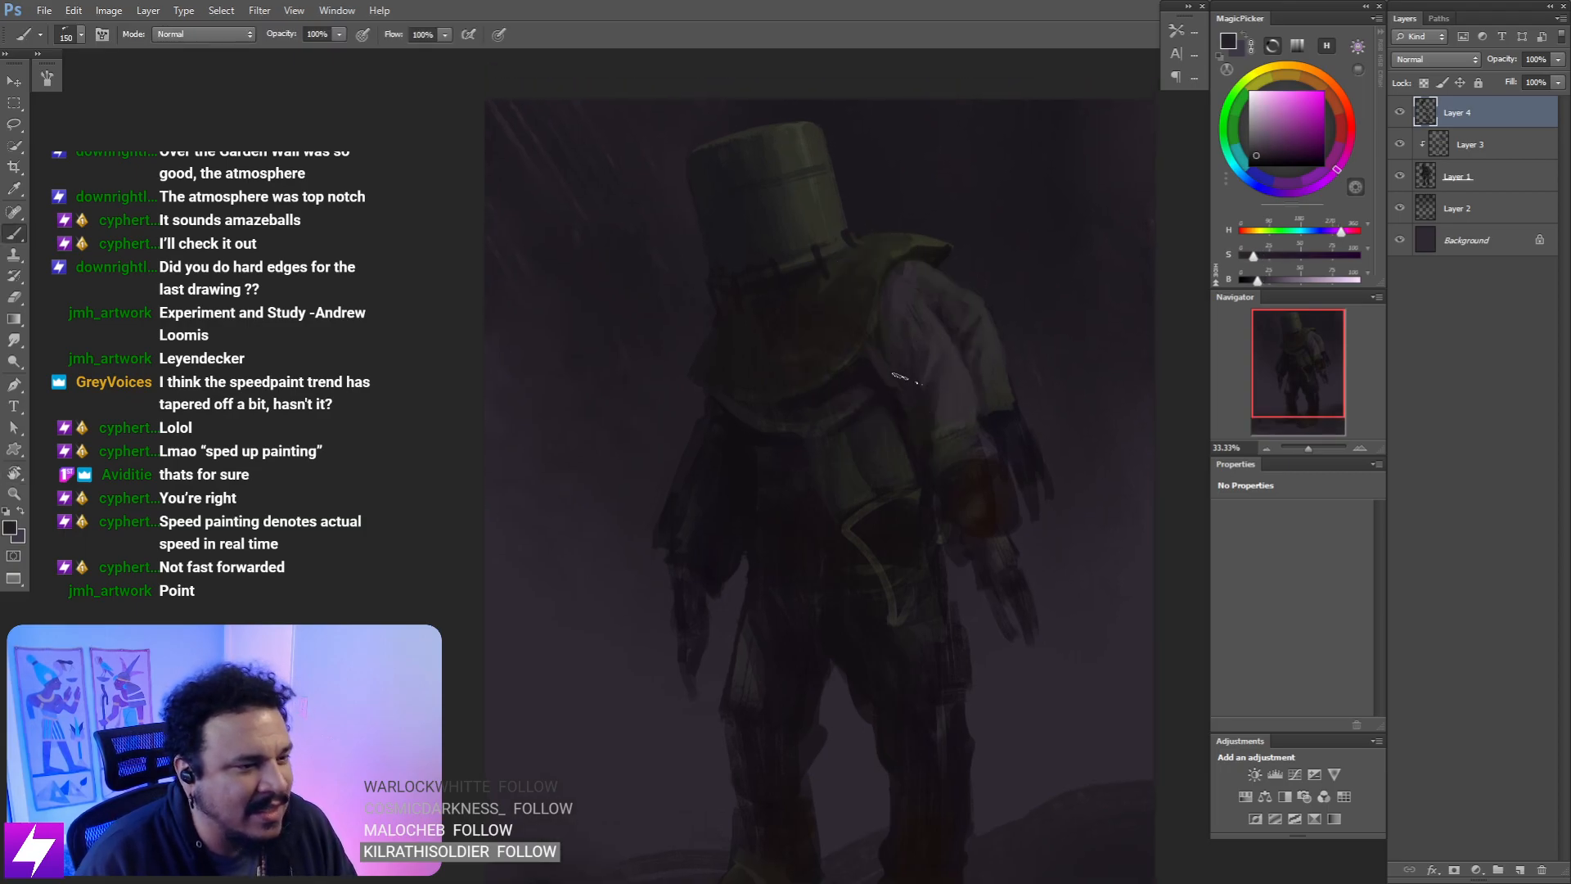
key("bracketleft")
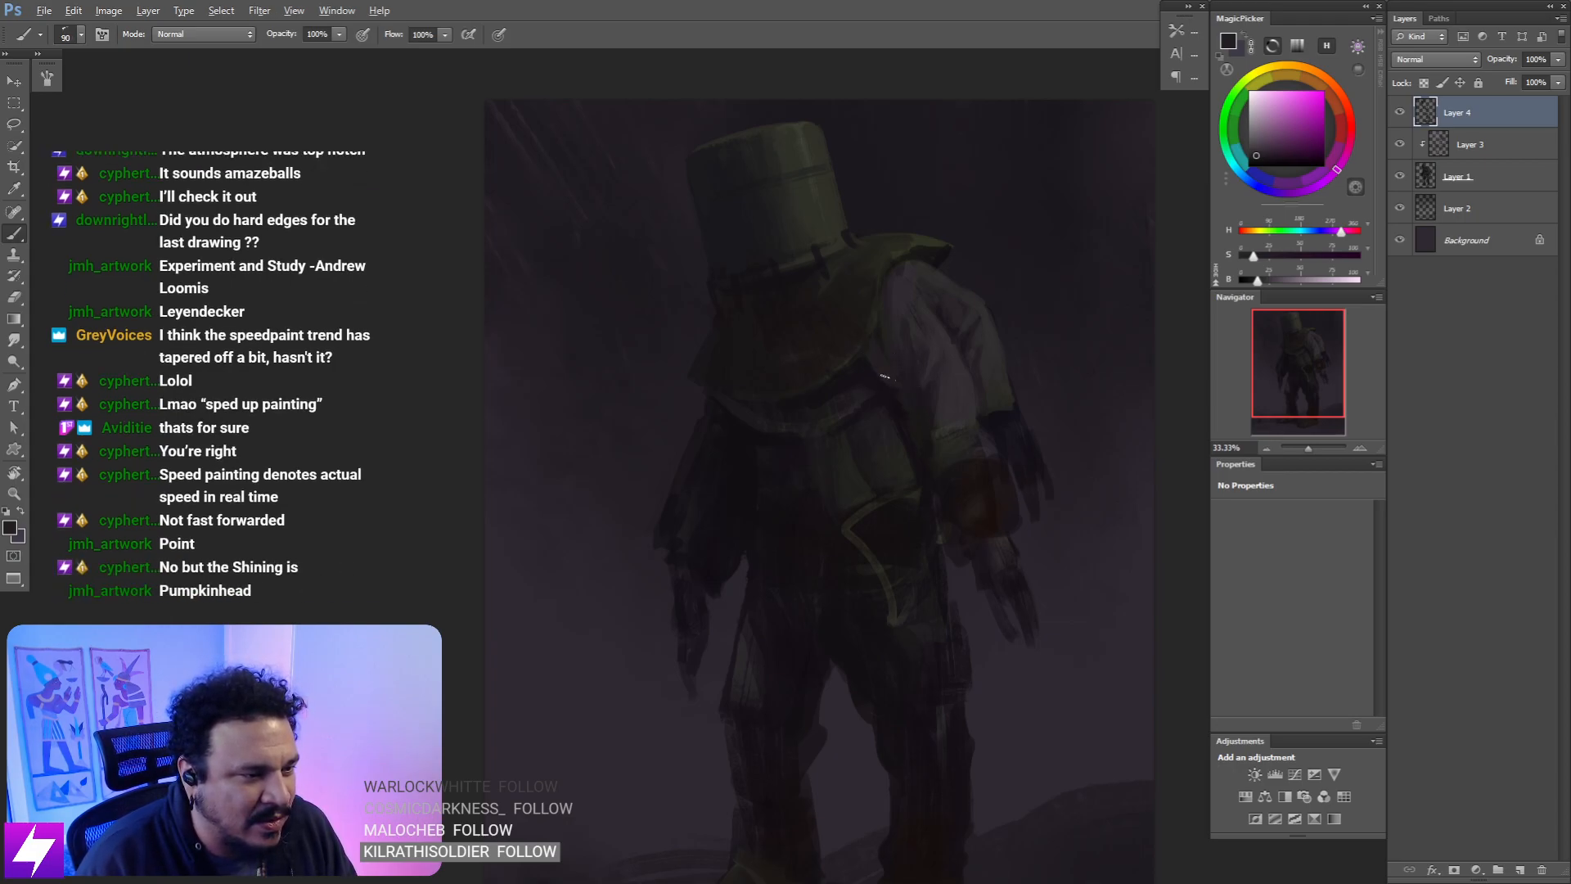
- Deepen the shadow between the torso and the light sleeve under the collar with sampled dark tones
left_click(887, 393, "alt")
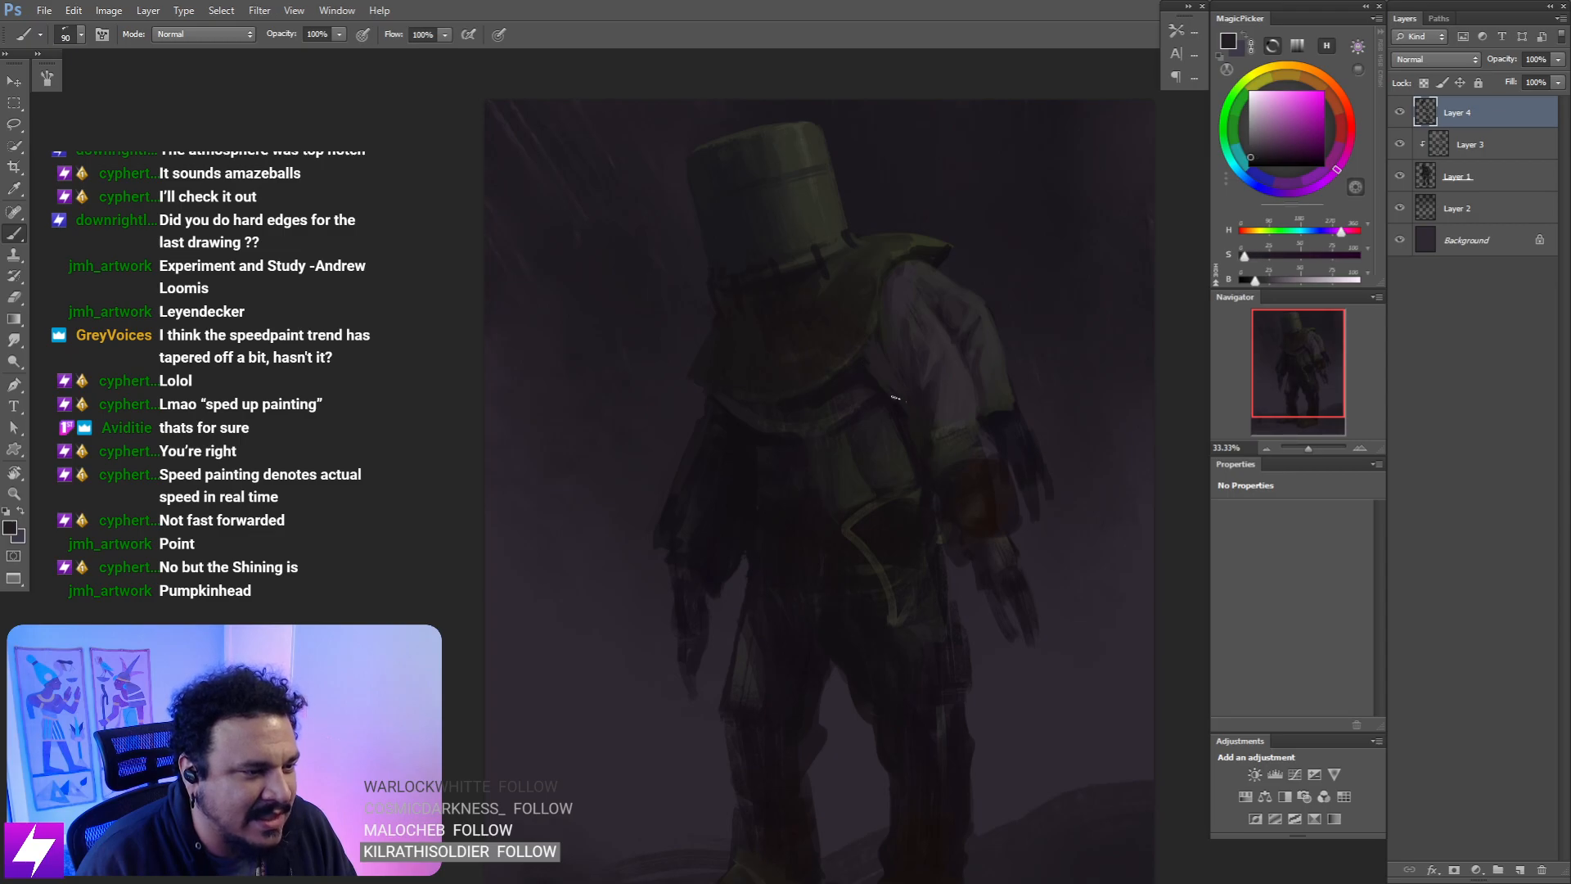
left_click(874, 374, "alt")
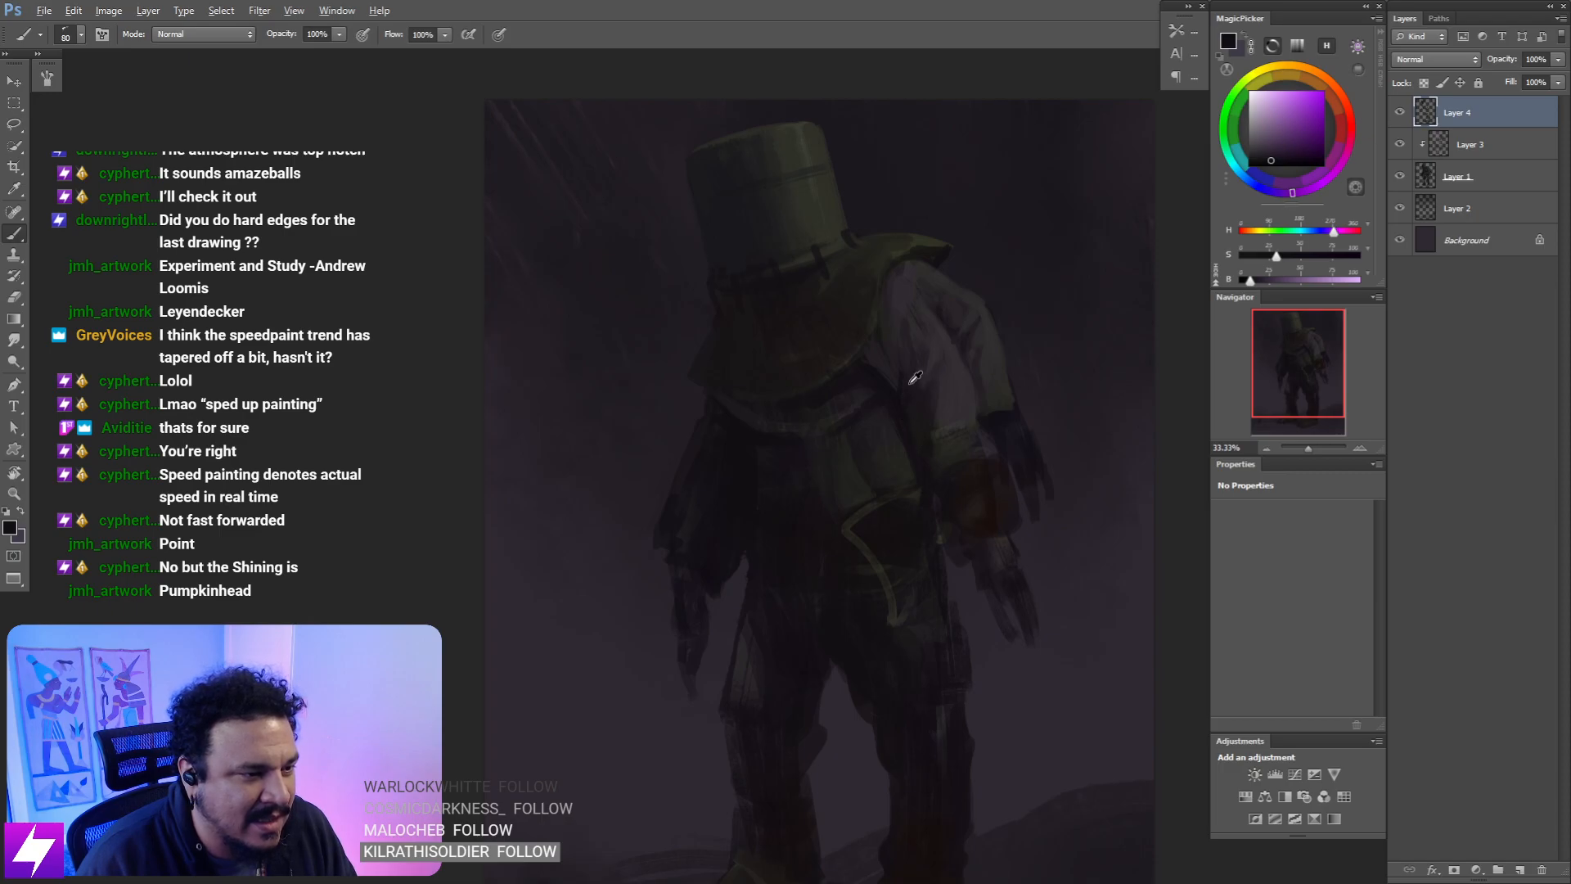
left_click(913, 377, "alt")
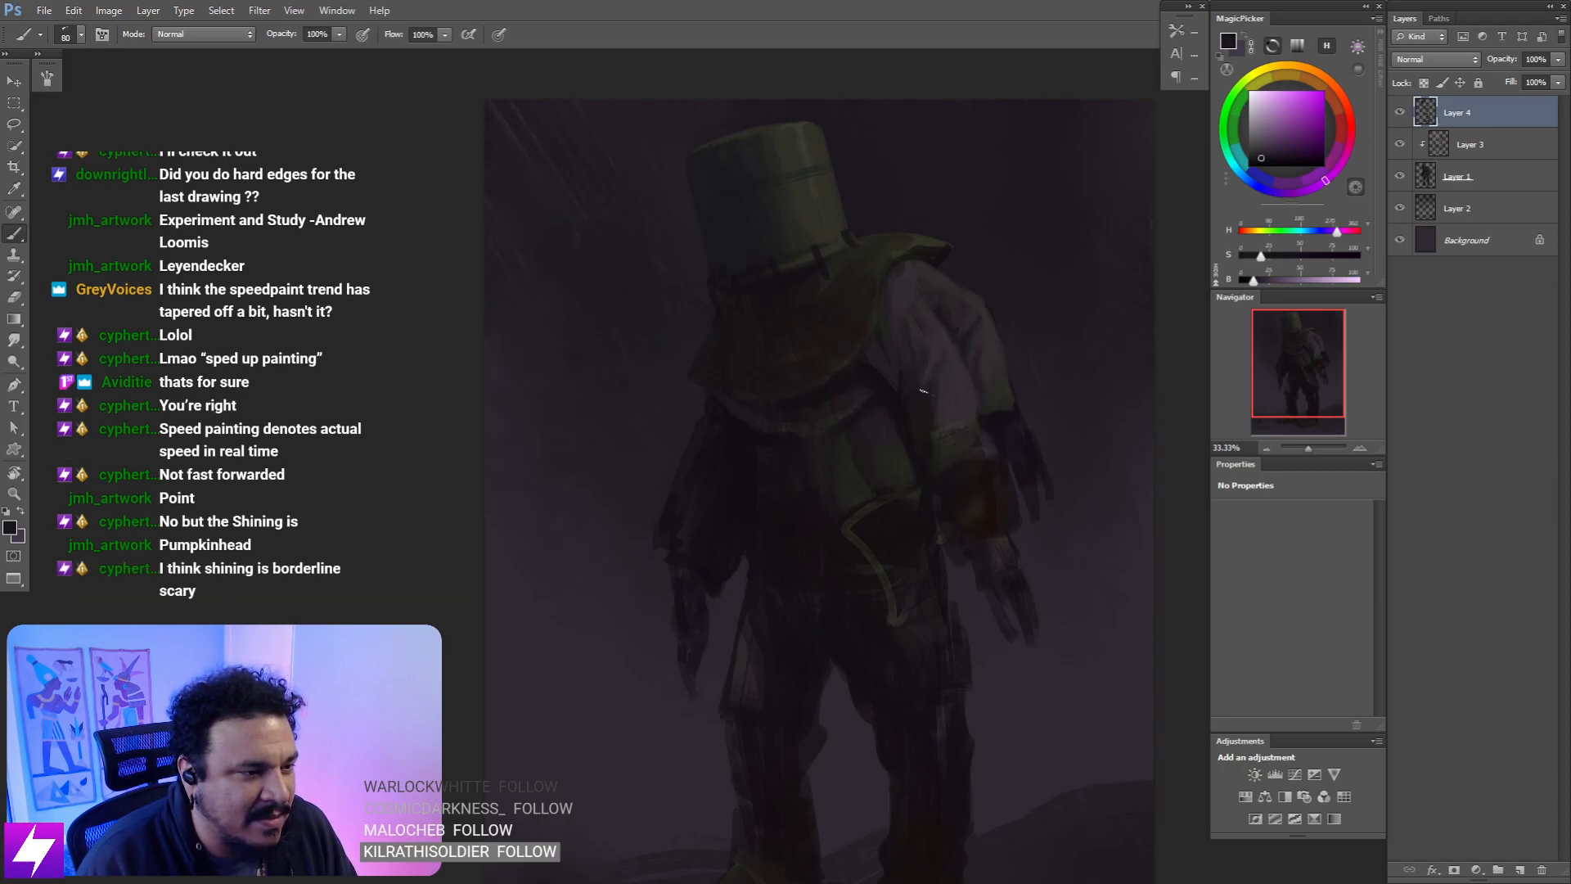
mouse_move(923, 391)
left_mouse_down()
mouse_move(988, 346)
mouse_move(970, 380)
left_mouse_up()
left_click(991, 346, "ctrl")
- Refine the light sleeve's inner edge with a sampled dark purple and a 40 px brush
key("r")
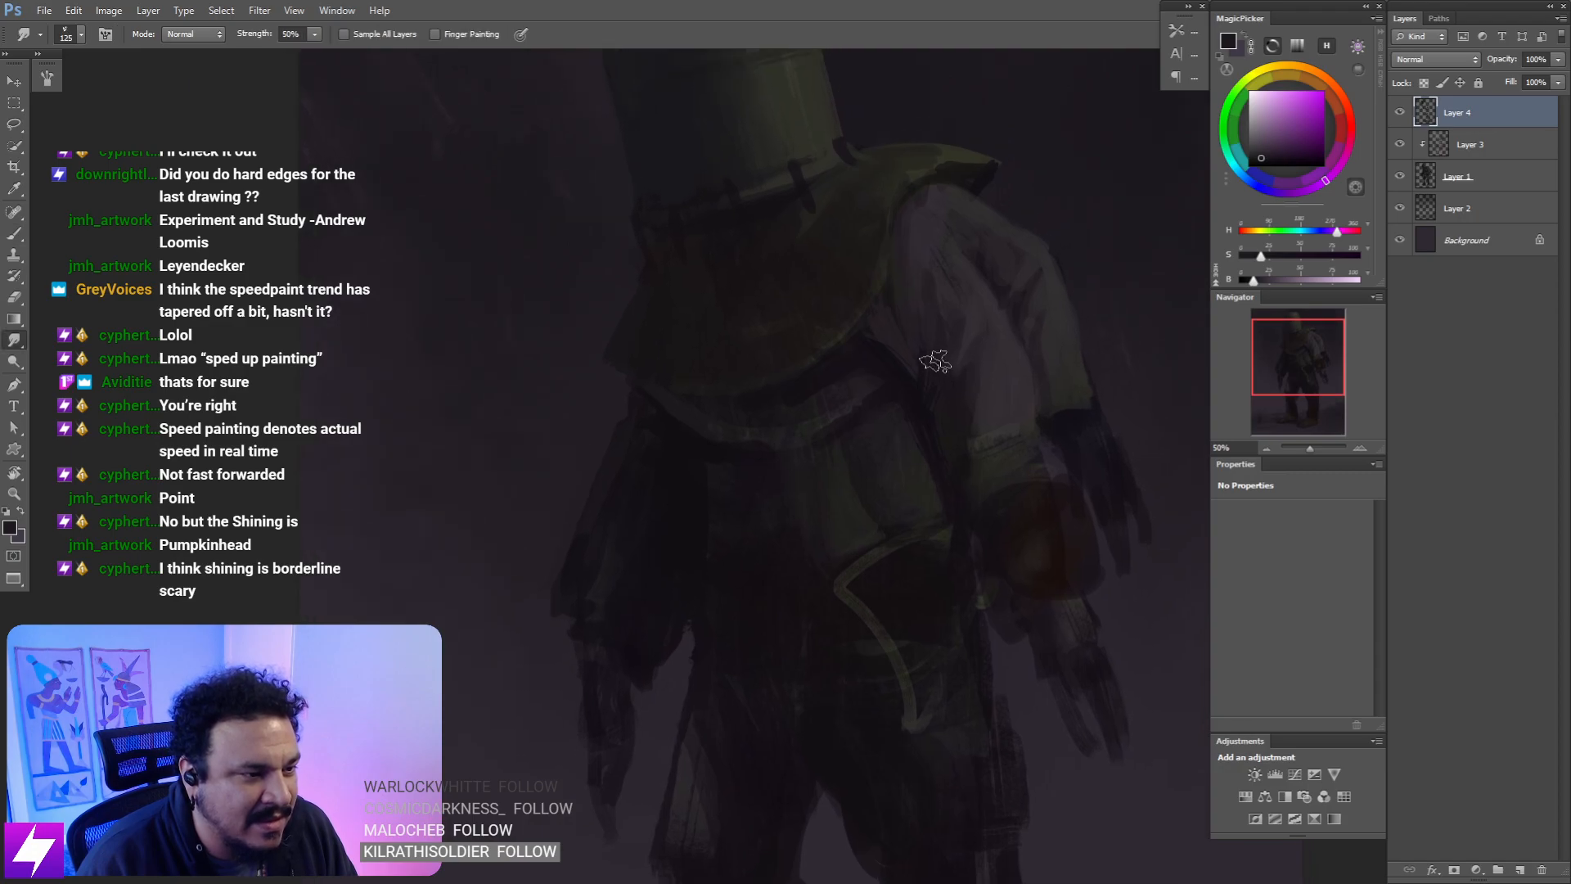
key("b")
left_click(925, 338, "alt")
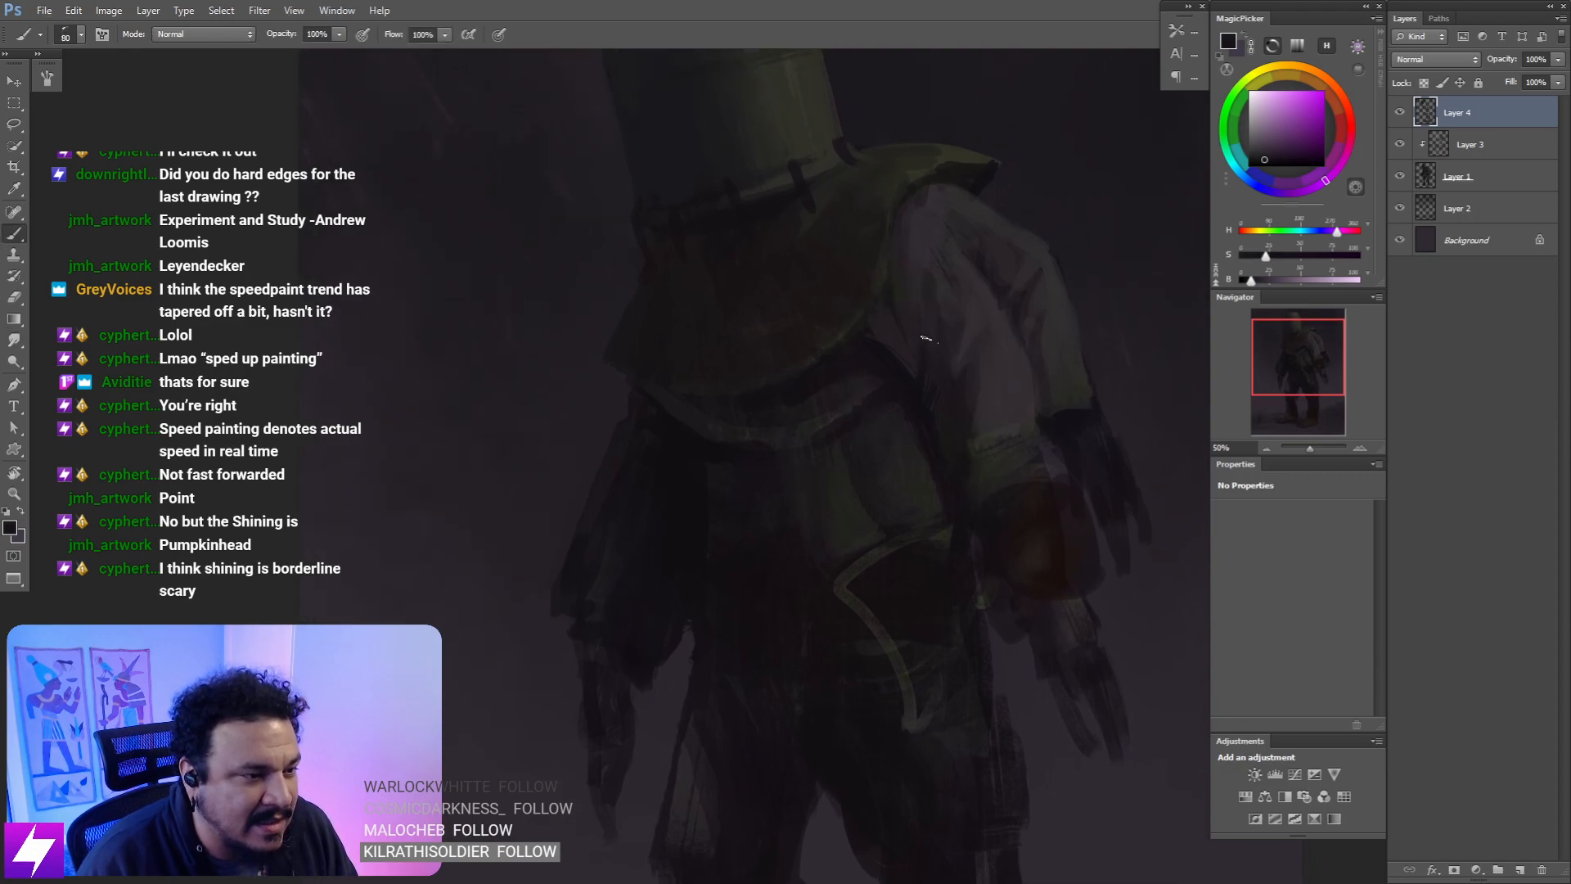
key("bracketleft")
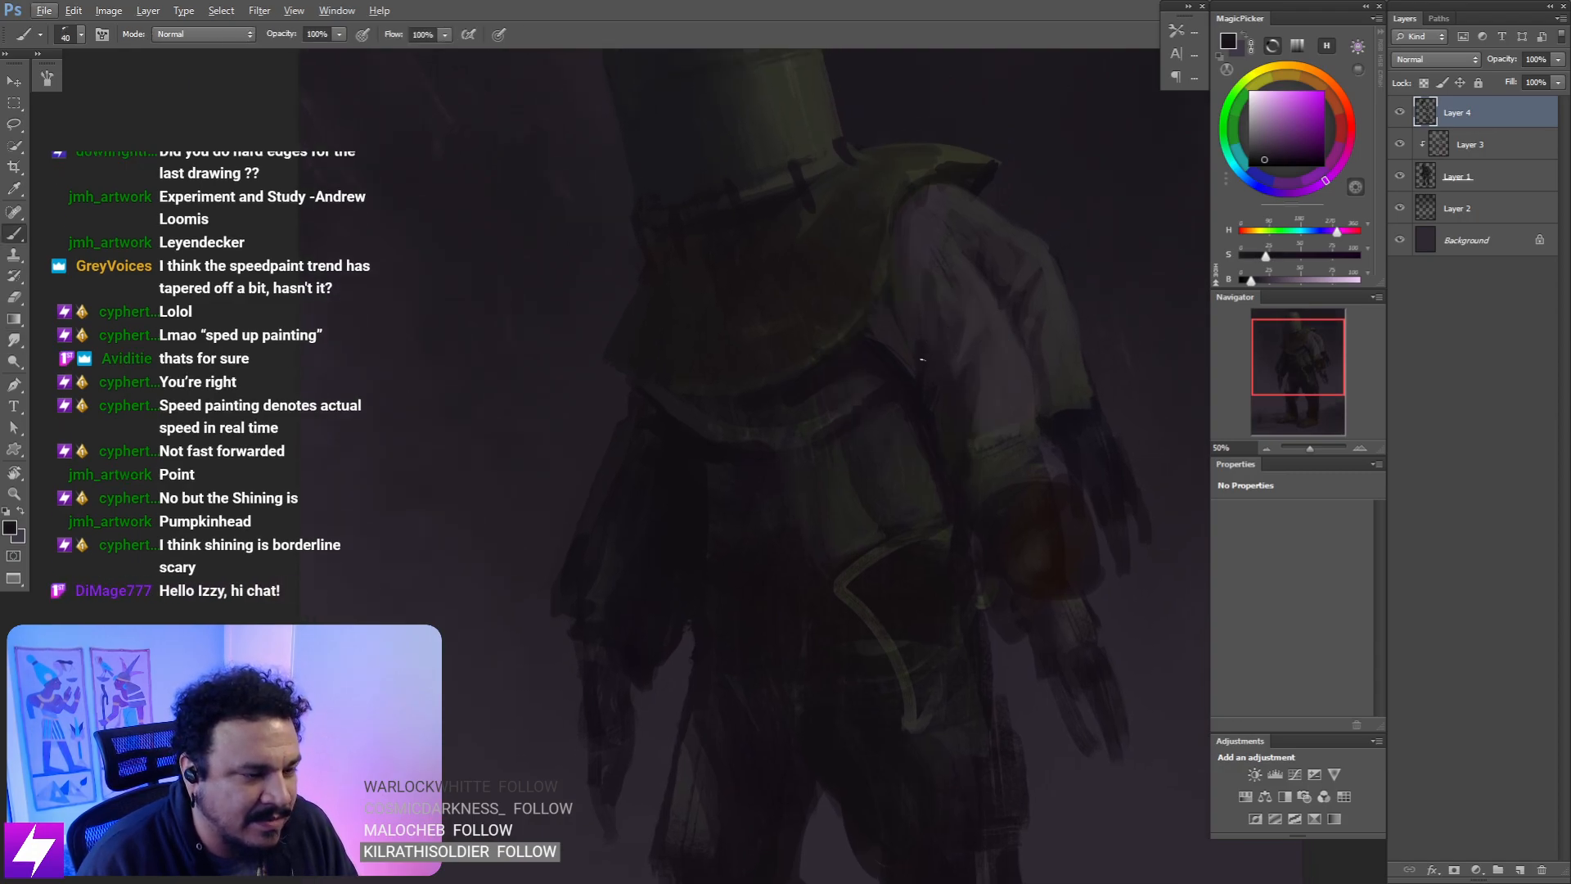
- Switch to a different brush preset and darken the light sleeve's inner edge beside the torso at 80 px and 90 px
right_click(505, 453)
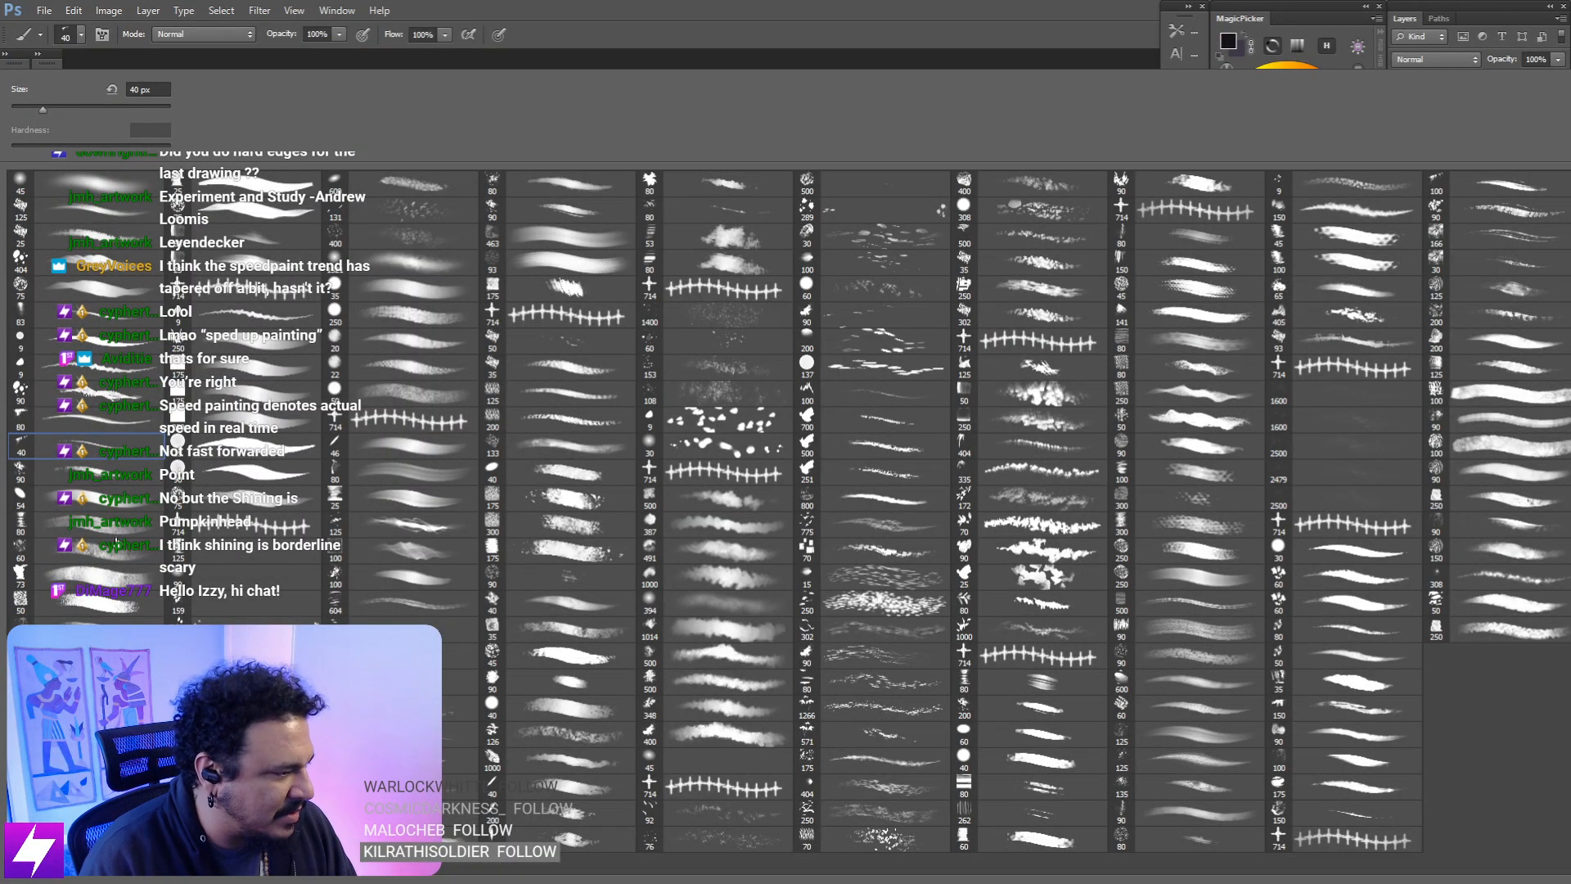
double_click(88, 313)
key("ctrl+plus")
mouse_move(807, 350)
left_mouse_down()
mouse_move(769, 362)
mouse_move(766, 422)
left_mouse_up()
key("ctrl+plus")
key("[")
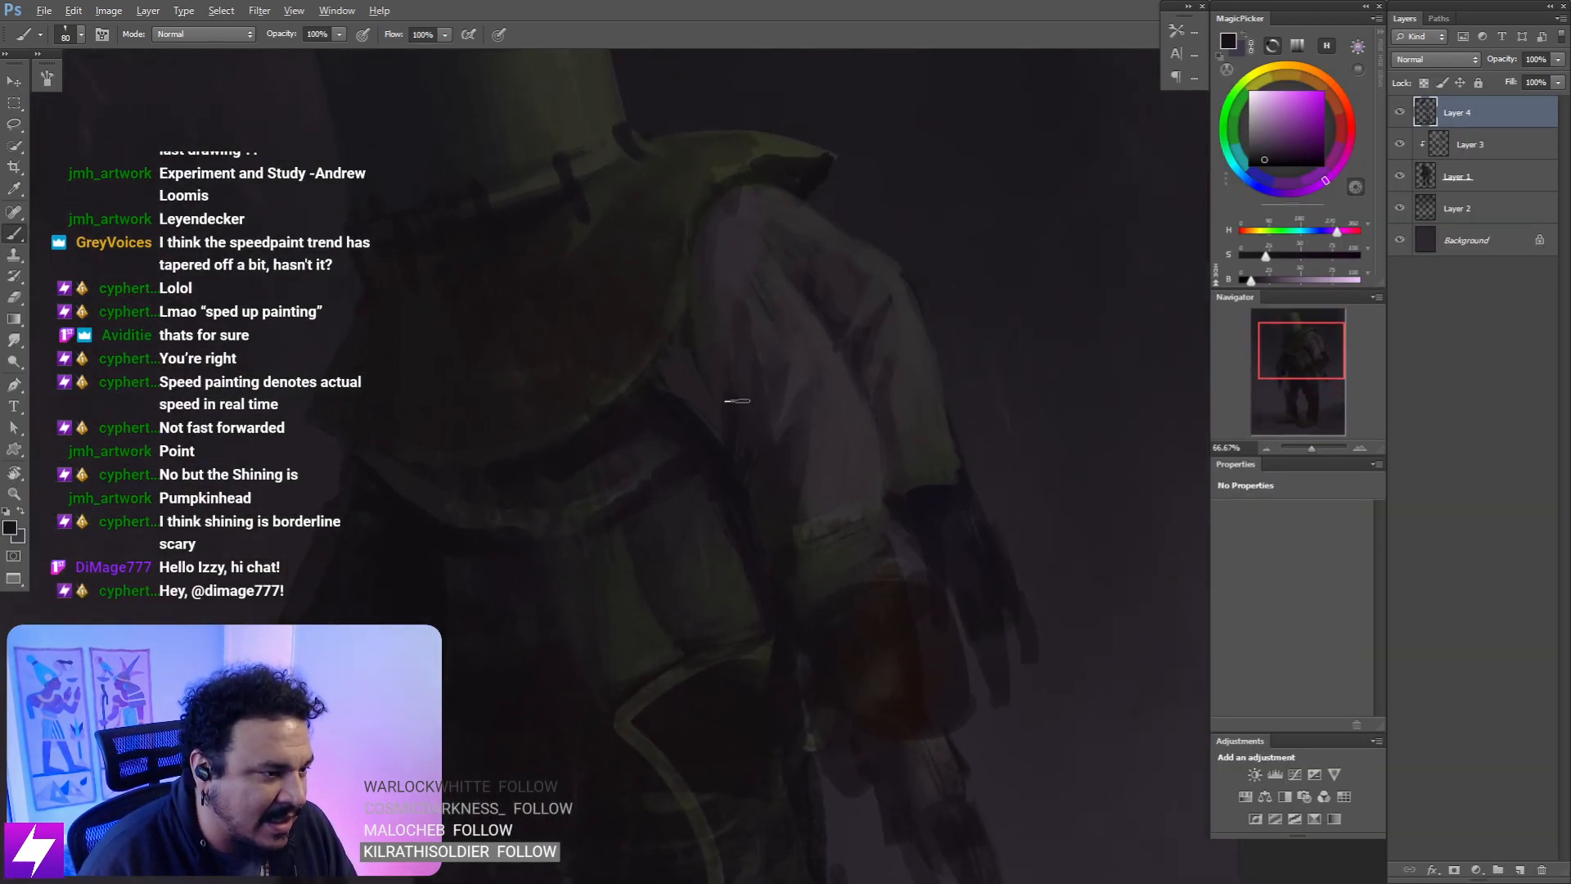
key("bracketright")
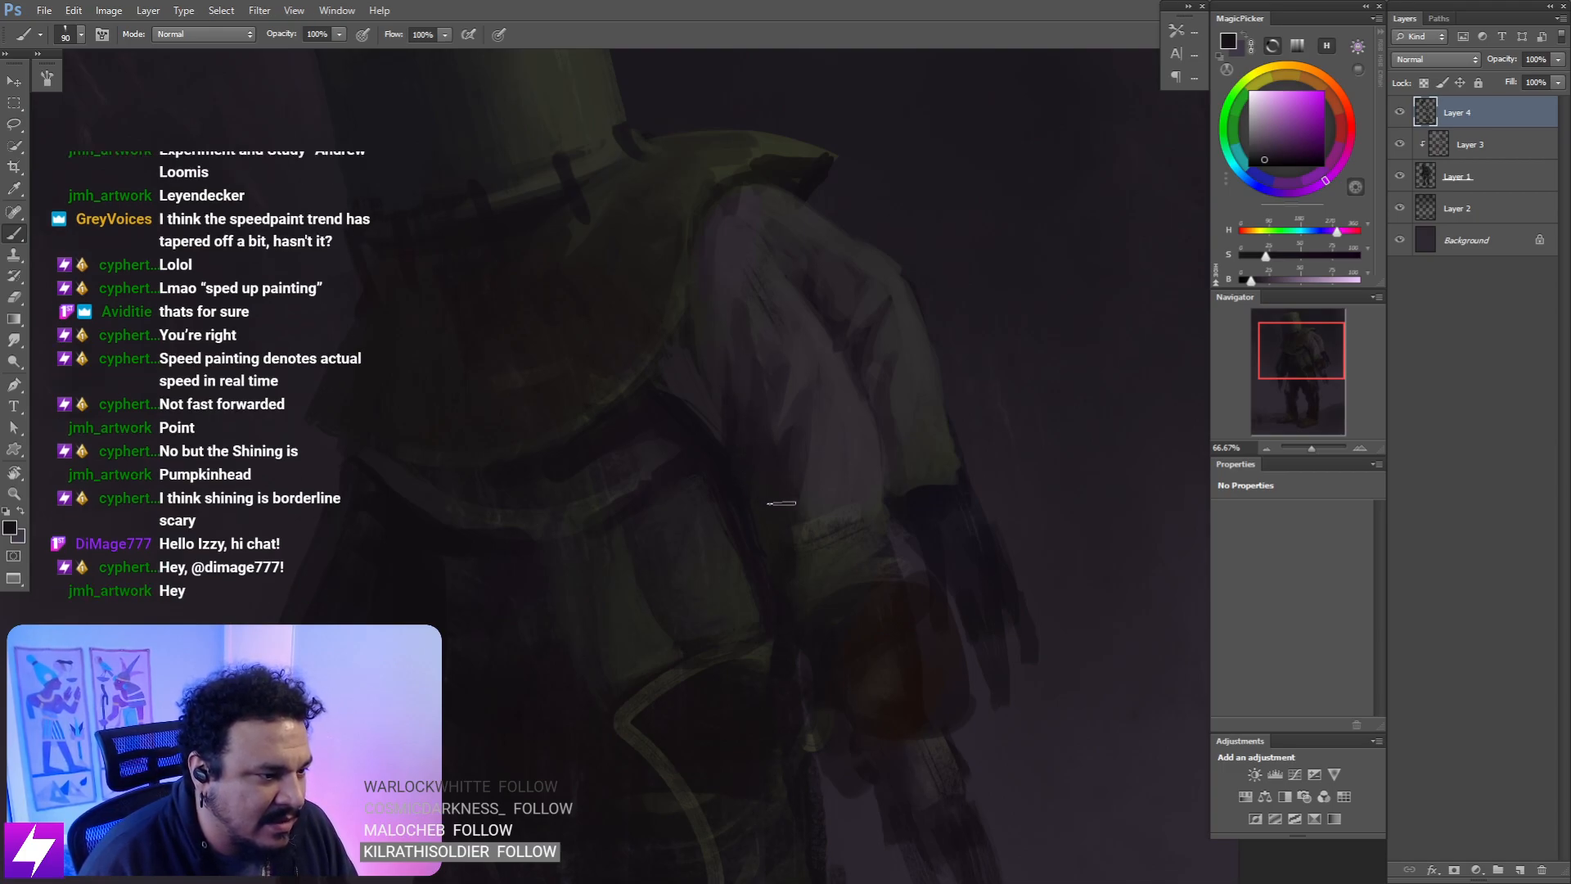
- Rotate the view and repaint the light sleeve's cuff with sampled purple and dark brown tones using a 125 px brush
key("r")
mouse_move(778, 563)
left_mouse_down()
mouse_move(905, 439)
mouse_move(810, 416)
left_mouse_up()
key("b")
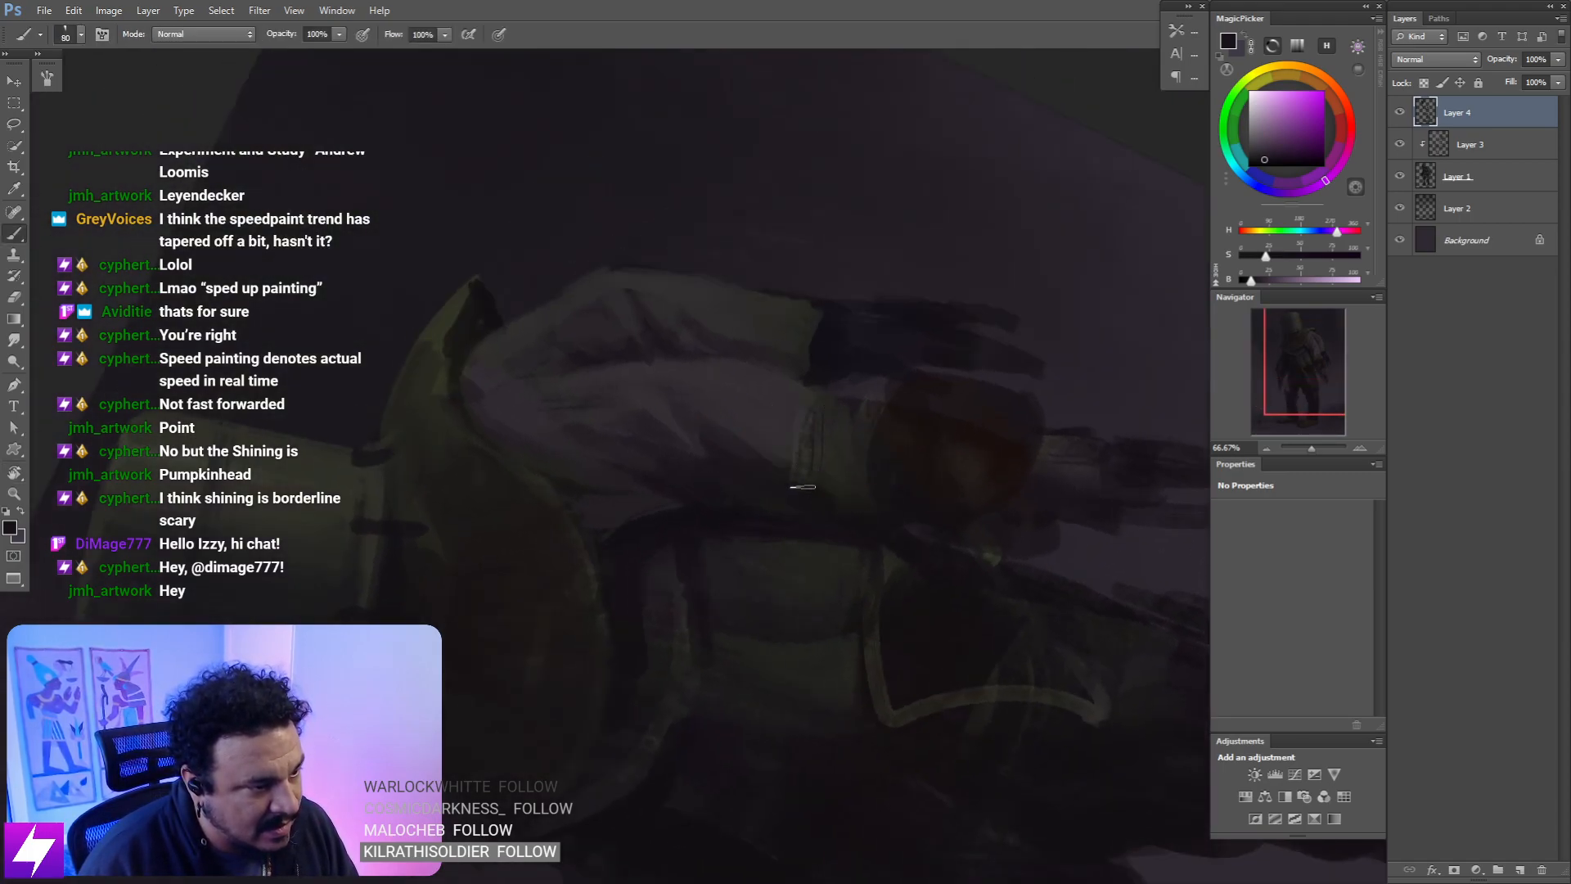
left_click(821, 414, "alt")
key("bracketright")
key("bracketright")
key("bracketright")
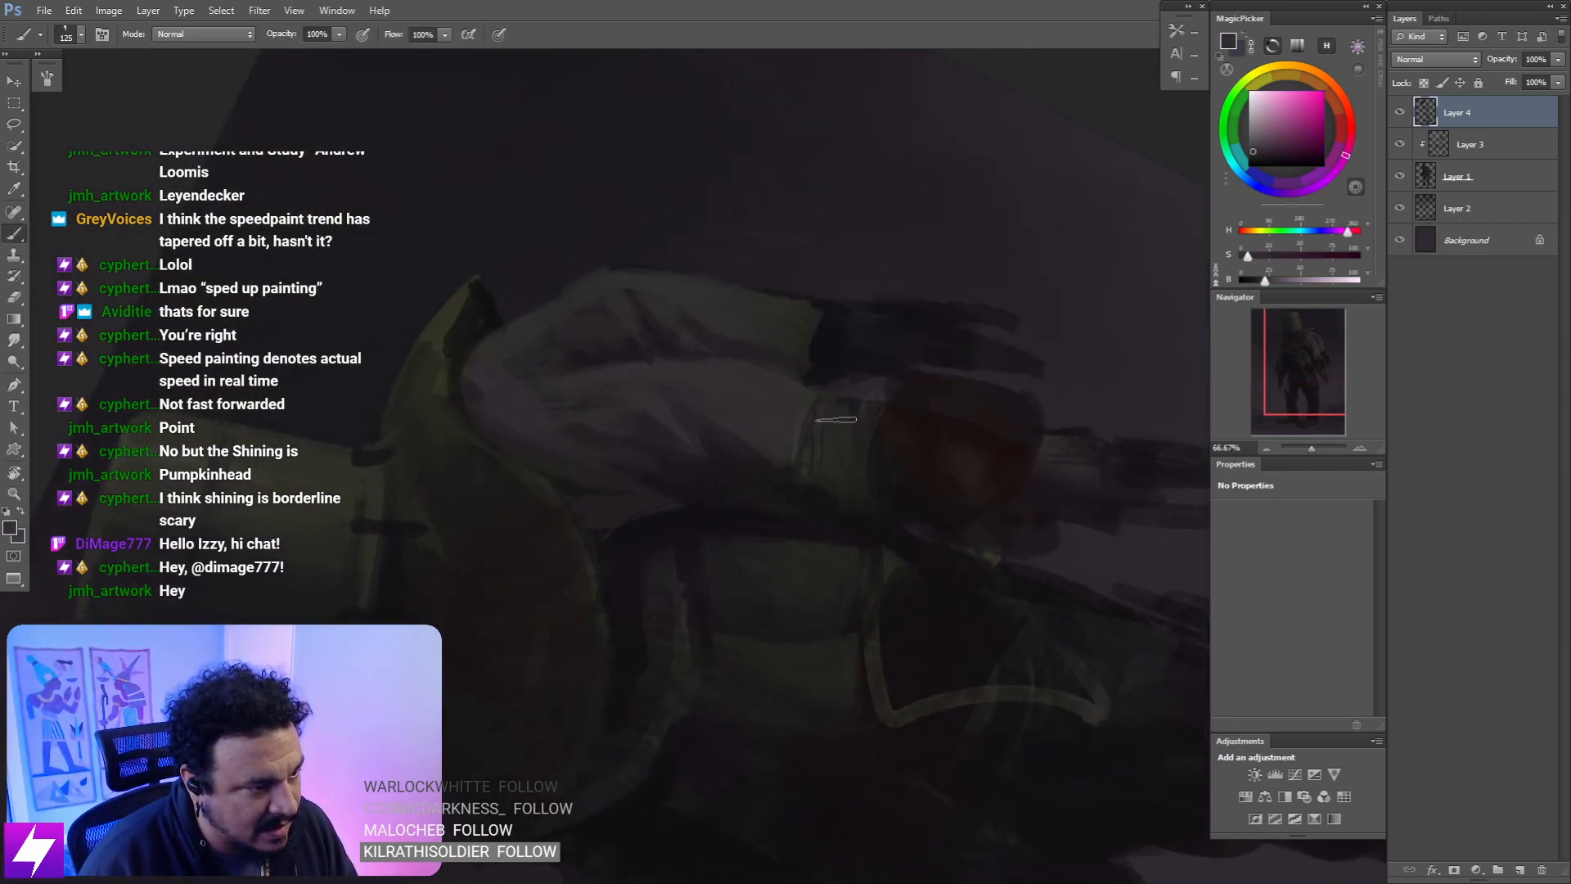
left_click(833, 480, "alt")
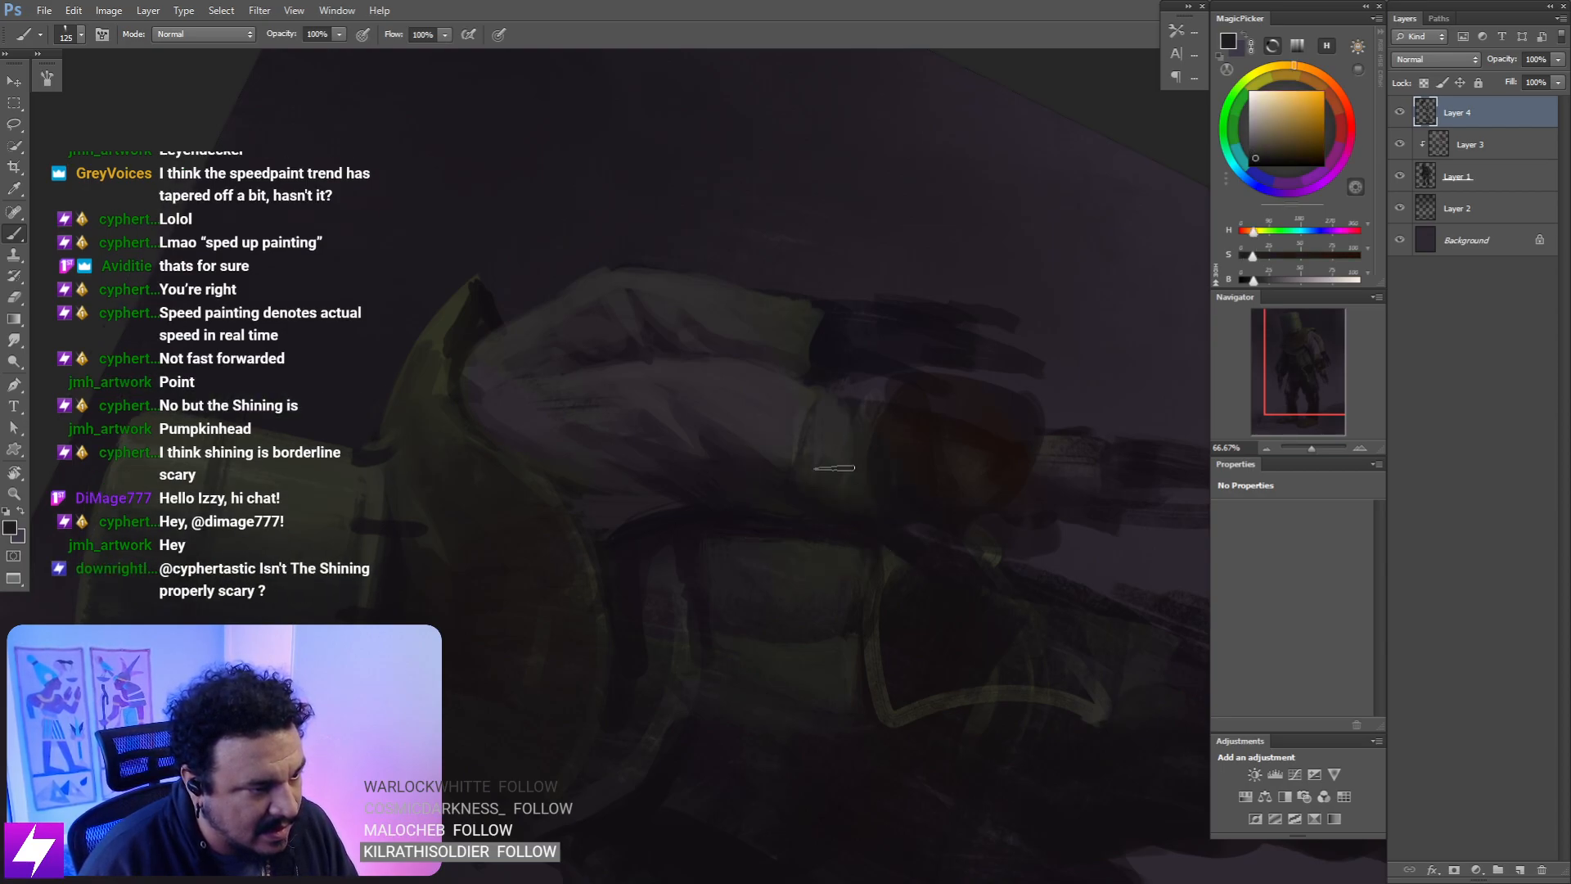
- Reset the view rotation and flip the canvas horizontally to examine the whole figure's silhouette and values
key("ctrl+minus")
key("Escape")
key("ctrl+minus")
key("ctrl+minus")
key("ctrl+shift+h")
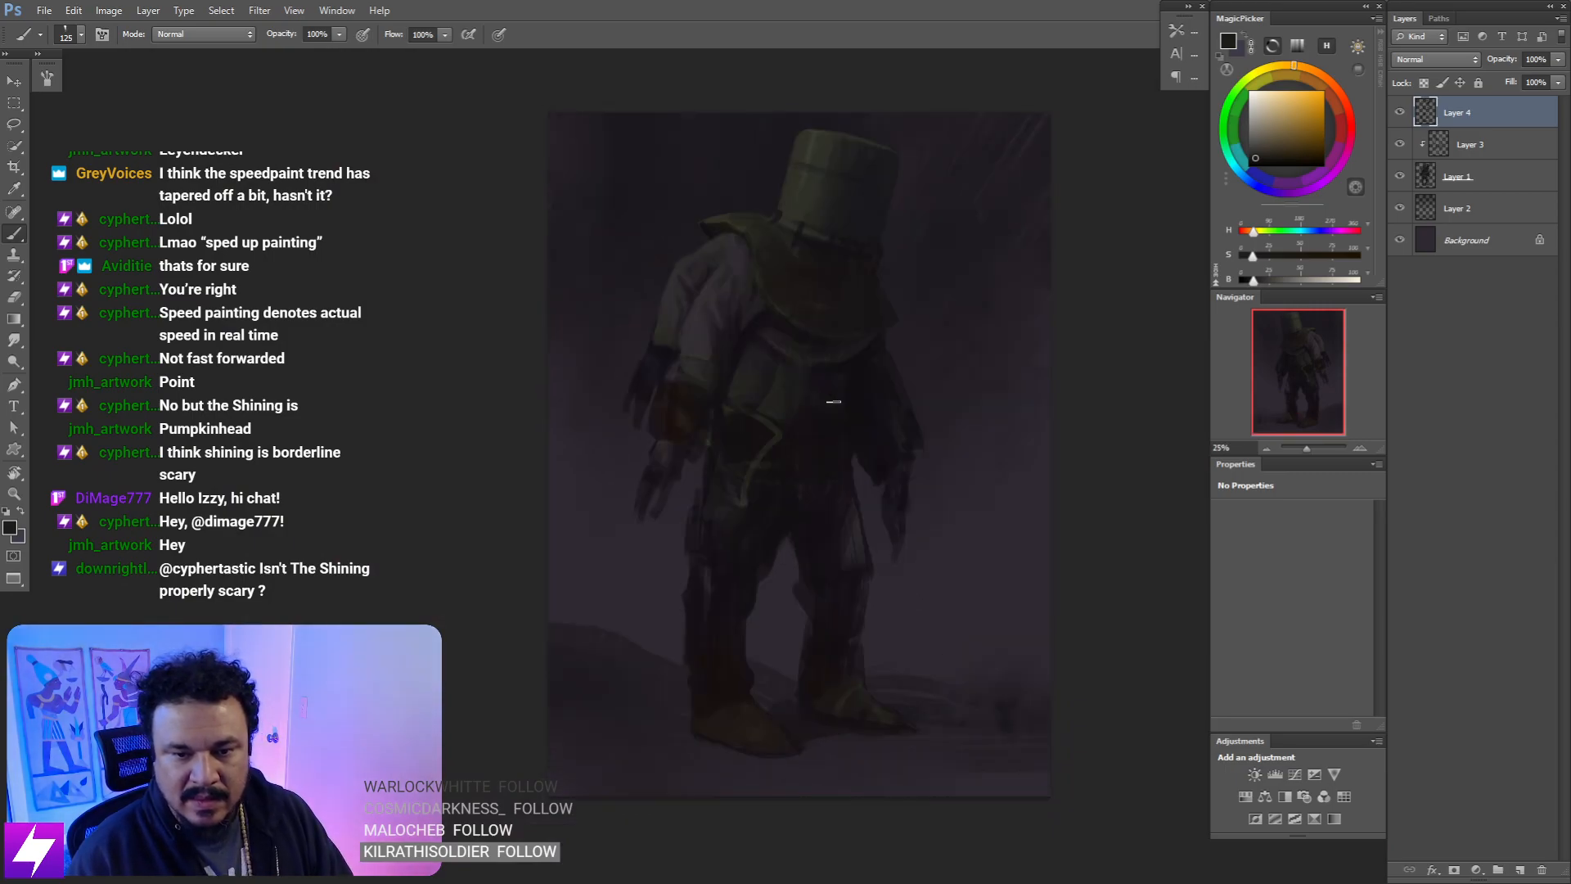
left_click_drag(816, 432, 800, 445)
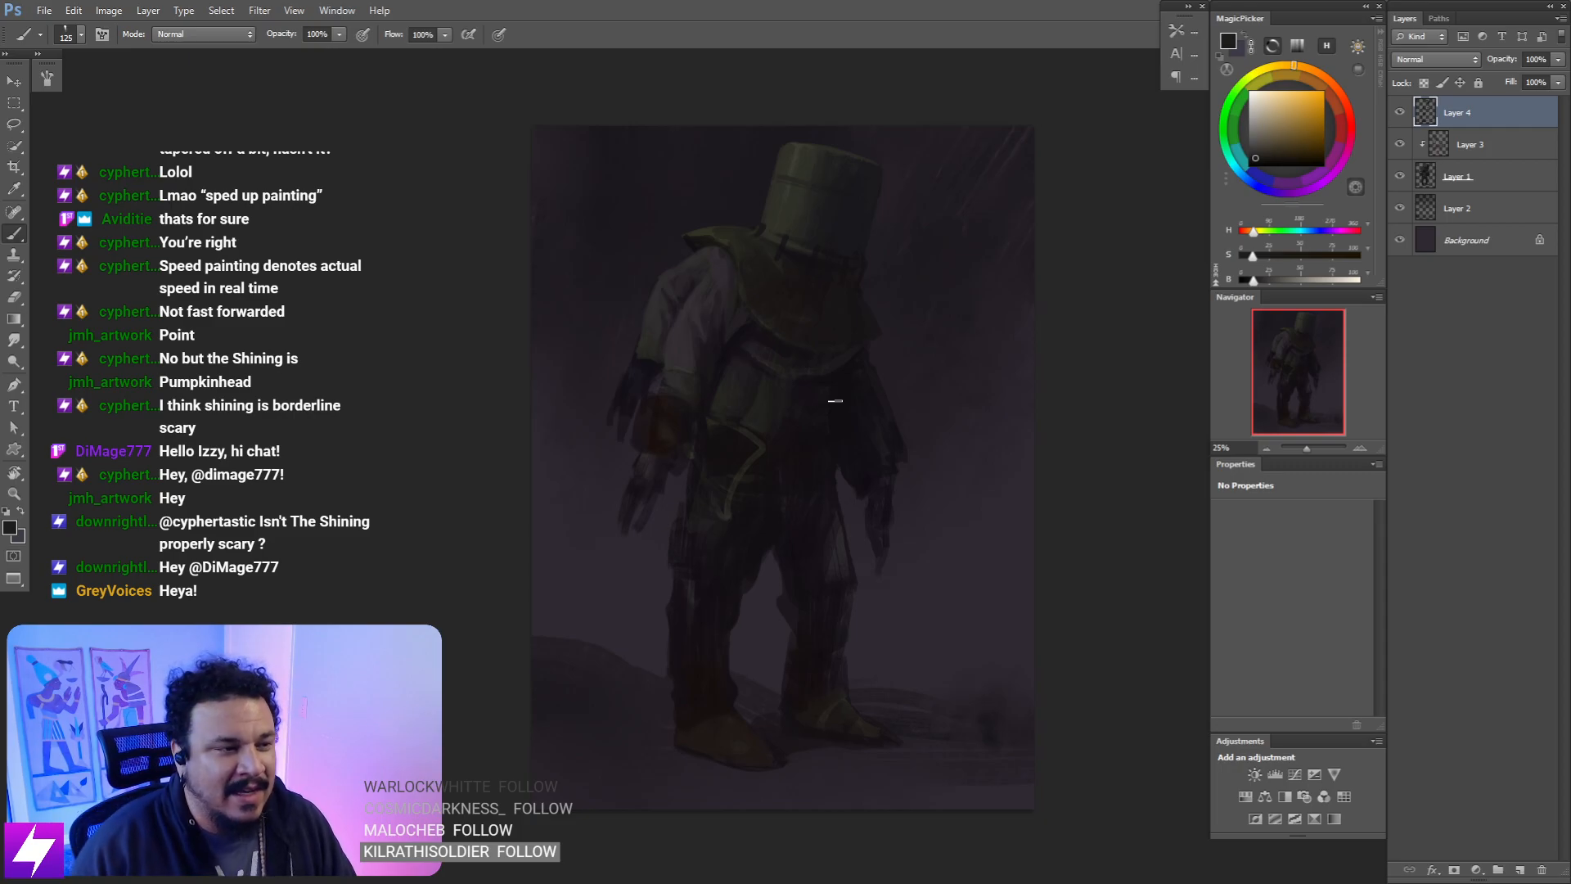
key("ctrl+plus")
left_click_drag(856, 412, 902, 456)
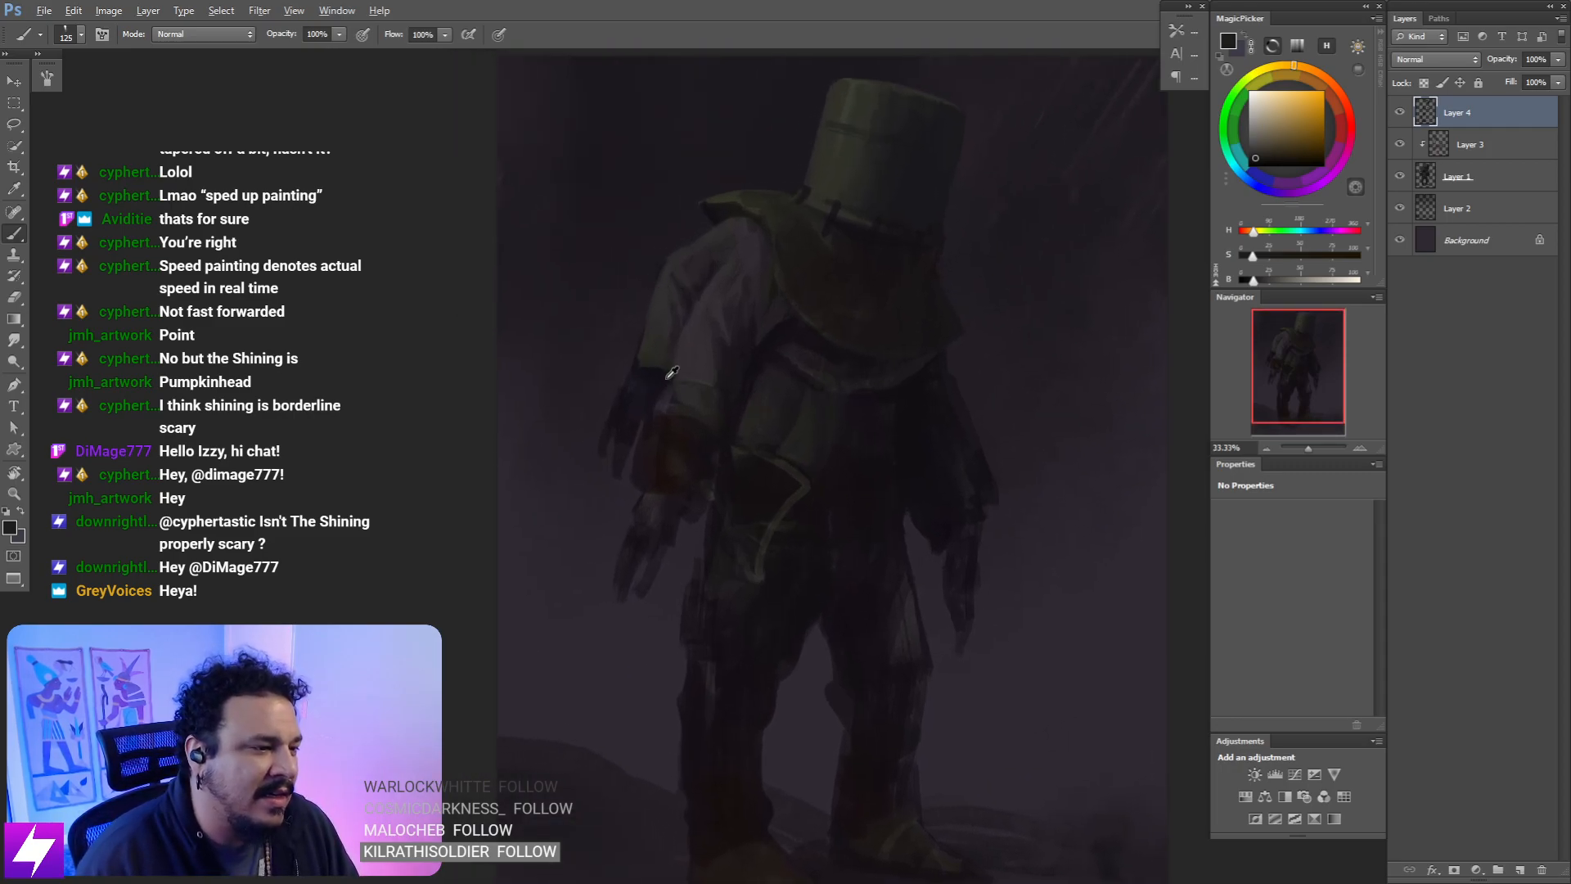
- Rotate the view and shade the light sleeve's inner edge with sampled dark tones, using 125 px and 200 px brushes
left_click(669, 375, "alt")
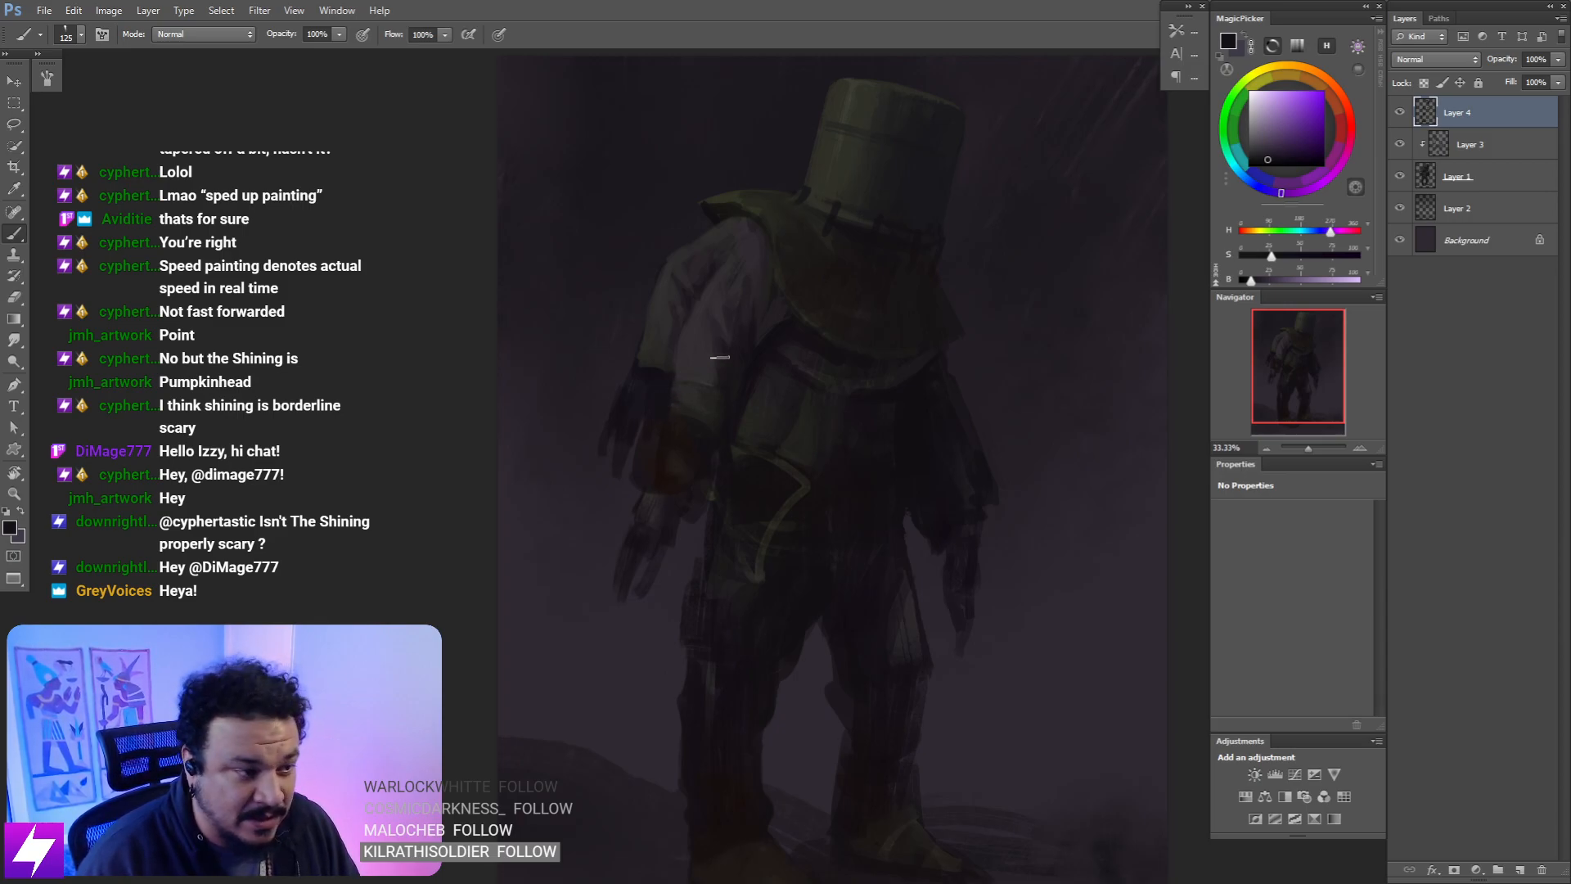
key("r")
left_click_drag(824, 326, 761, 264)
left_click_drag(855, 307, 701, 323)
key("ctrl+plus")
mouse_move(920, 528)
left_mouse_down()
mouse_move(884, 508)
mouse_move(867, 458)
left_mouse_up()
key("b")
left_click(821, 494, "alt")
key("bracketright")
key("bracketright")
key("bracketright")
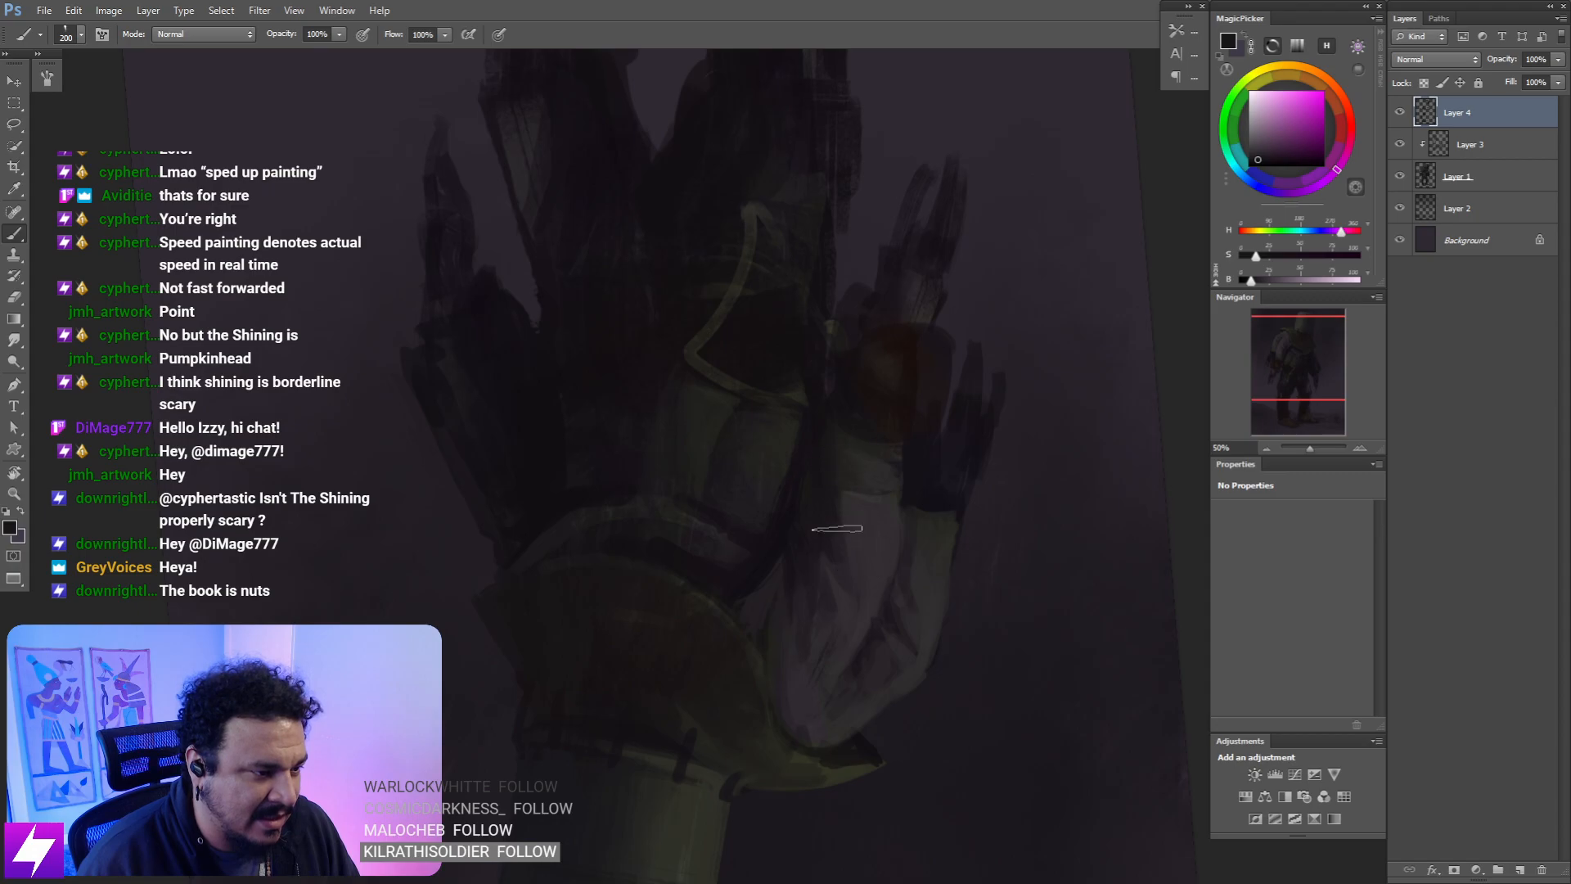
- Reset the view rotation and refine the armpit shadow under the collar with a sampled dark tone, using 125, 90 and 80 px brushes
key("Escape")
left_click_drag(842, 544, 851, 627)
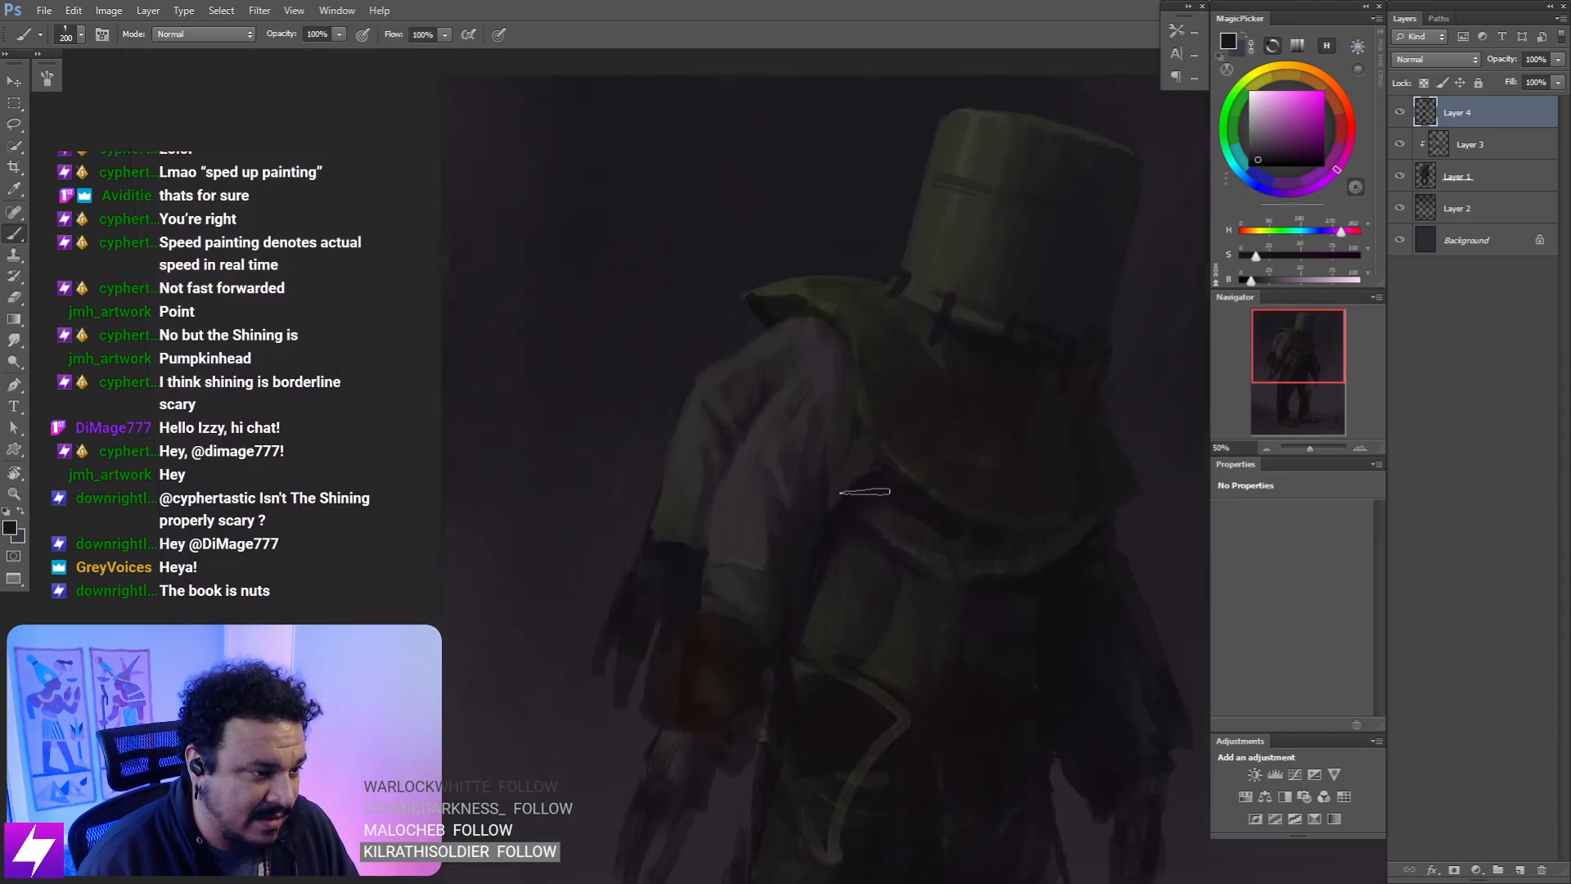
key("bracketleft")
key("bracketleft")
key("bracketleft")
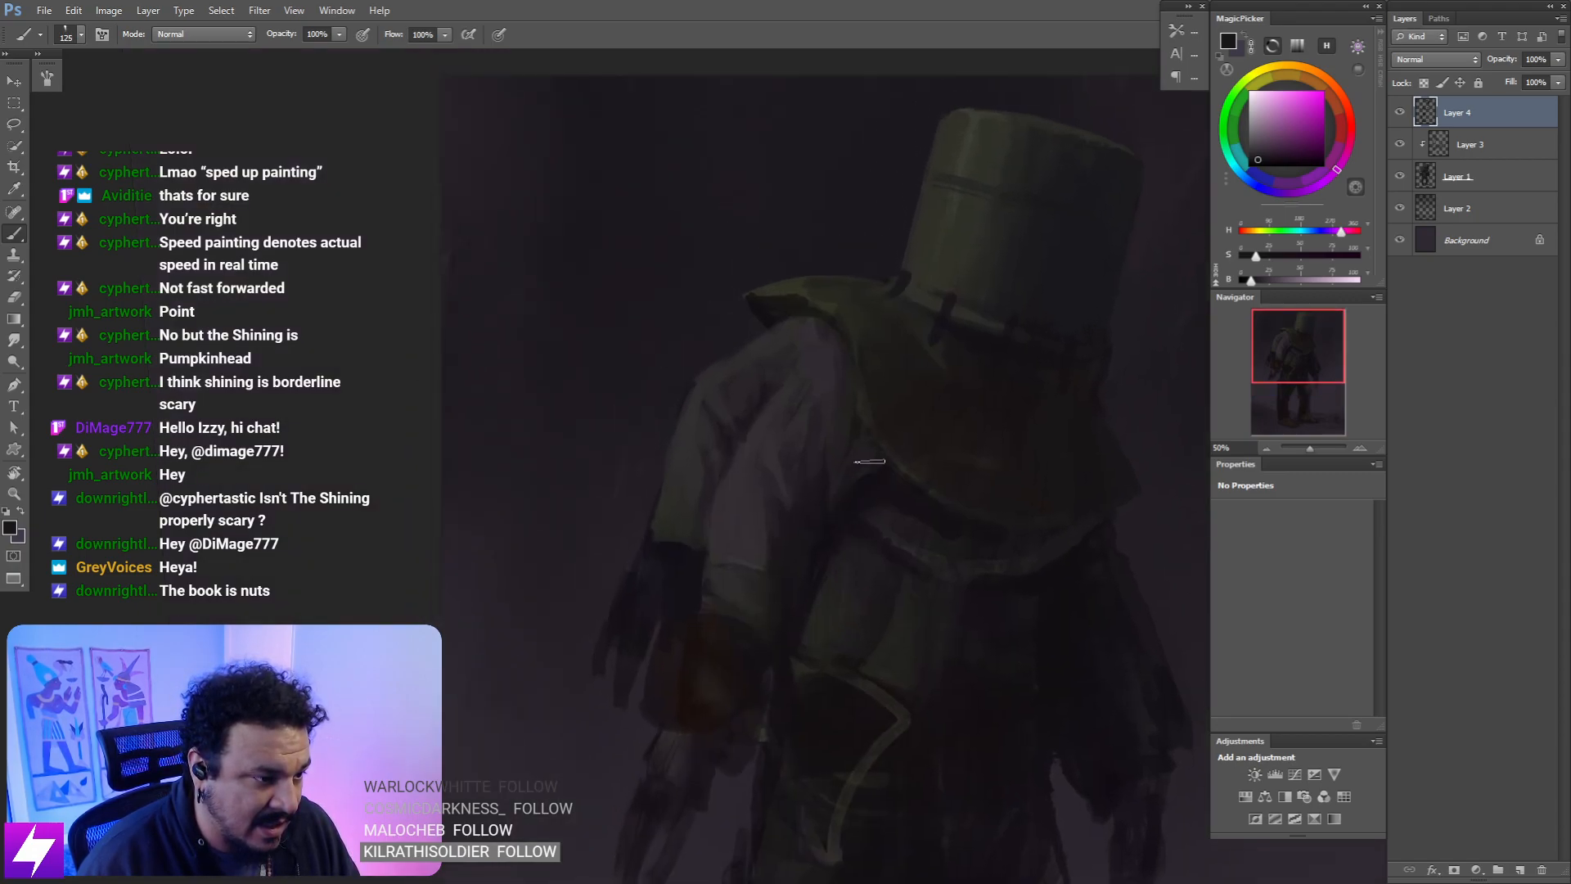
left_click(829, 526, "alt")
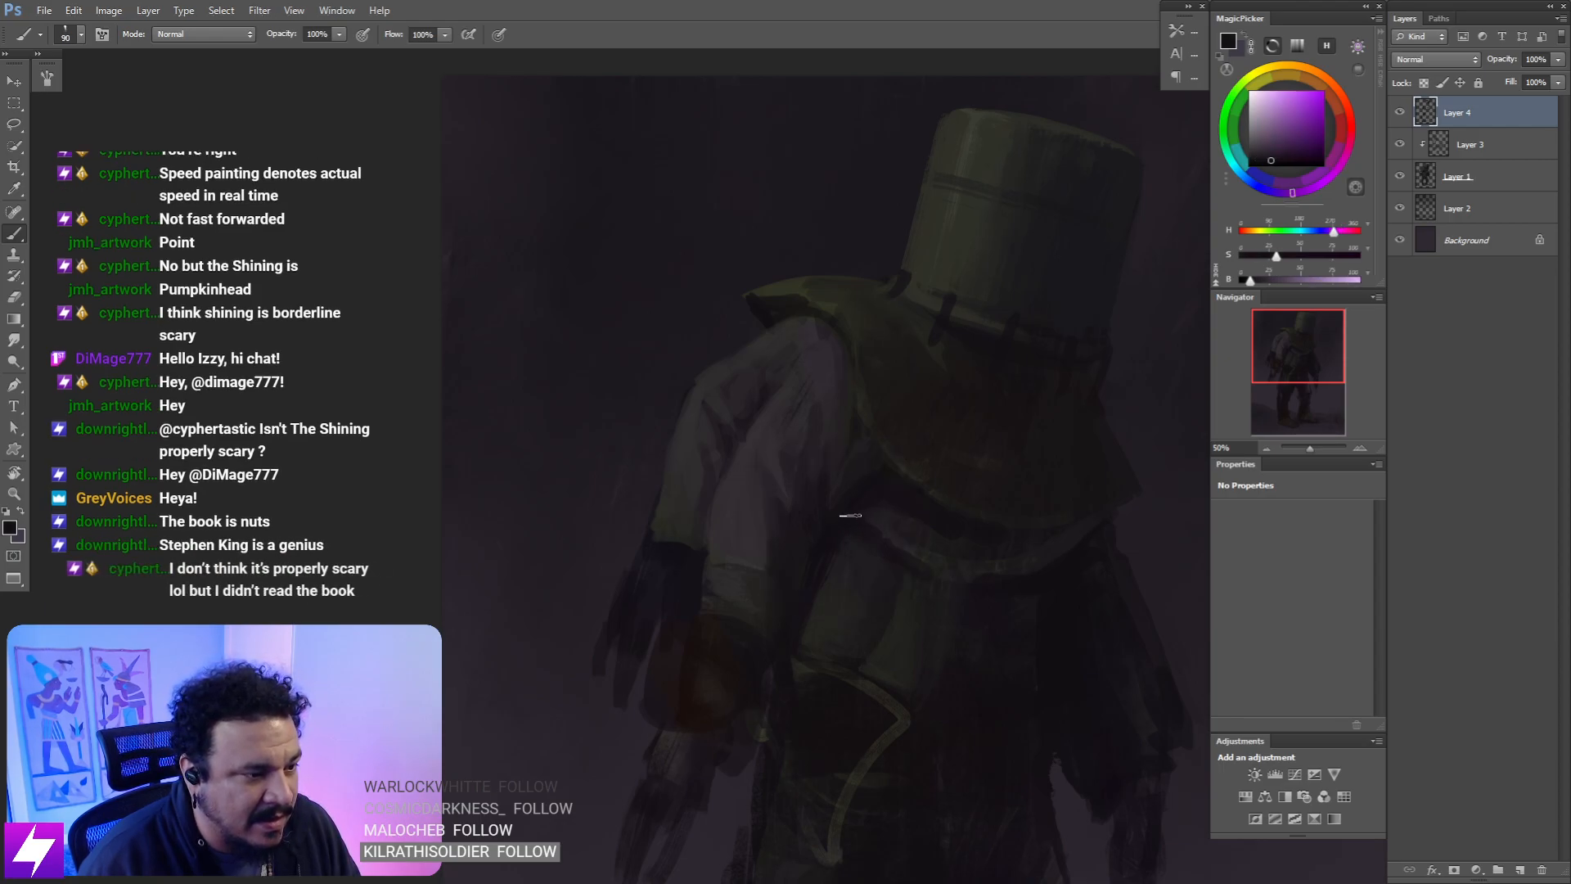
key("bracketleft")
key("bracketleft")
key("bracketleft")
left_click_drag(838, 535, 865, 493)
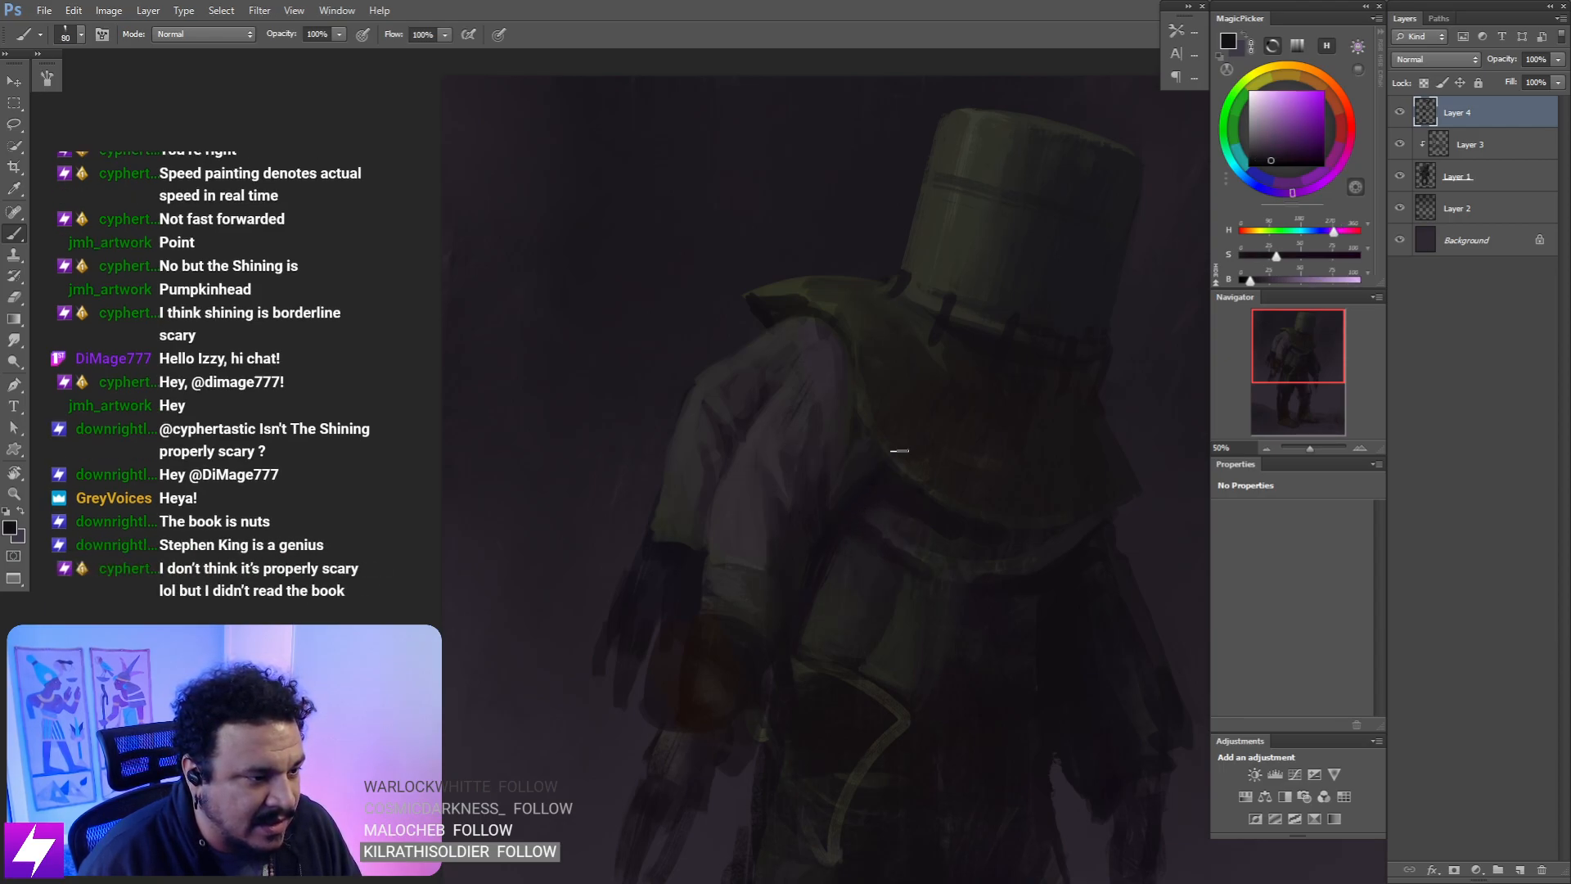
- Flip the canvas back and paint a sampled lighter purple on the upper sleeve beside the collar with a 125 px brush
key("ctrl+minus")
key("ctrl+minus")
key("ctrl+minus")
key("ctrl+shift+h")
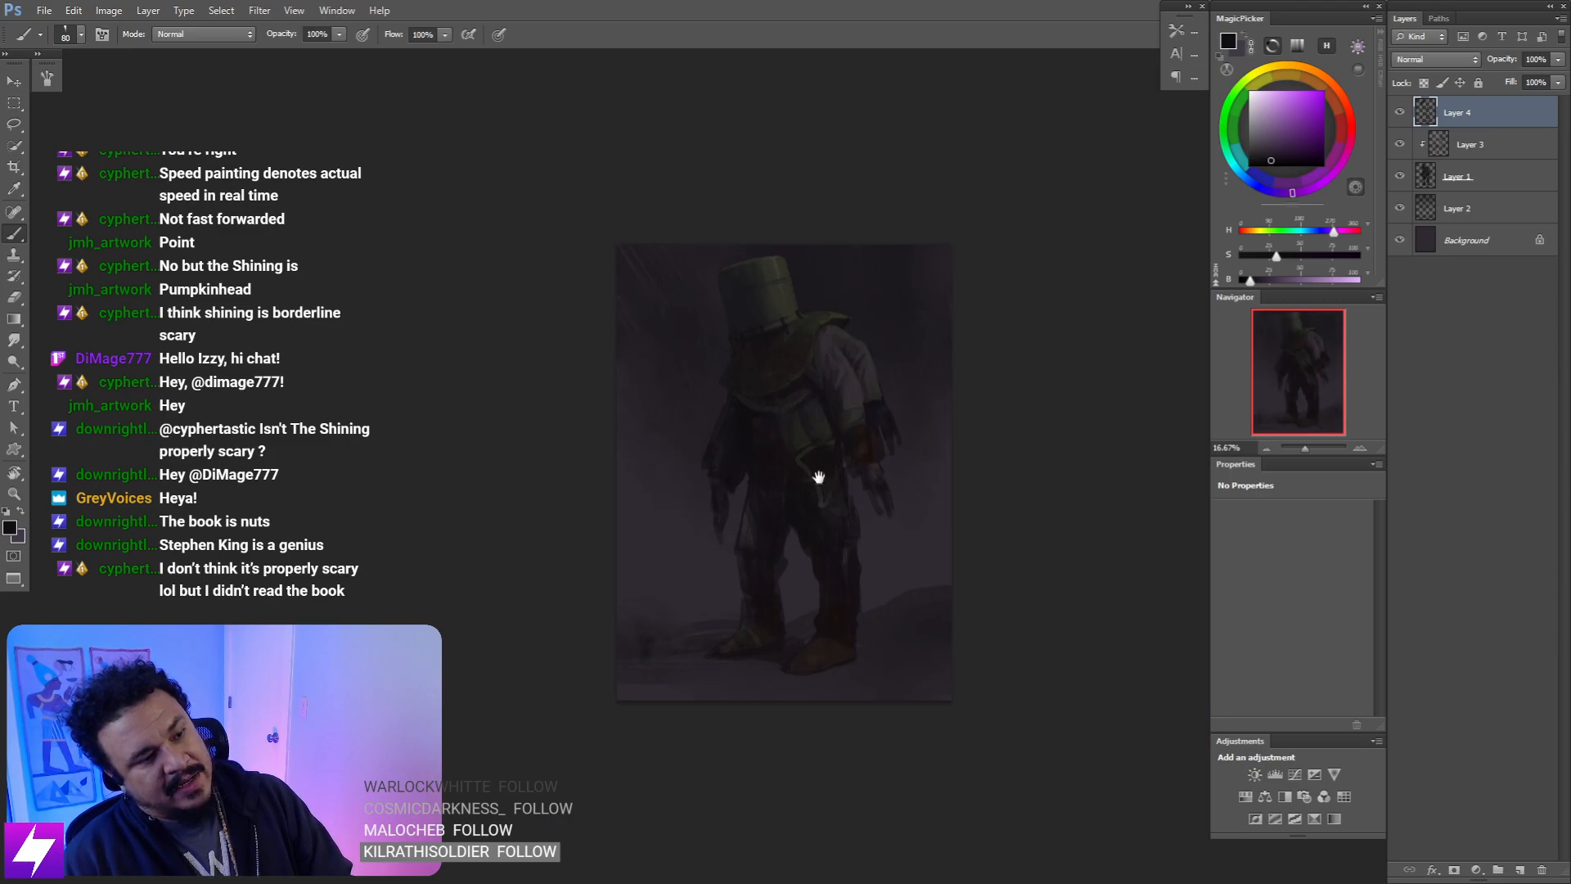
key("ctrl+plus")
key("ctrl+plus")
key("ctrl+plus")
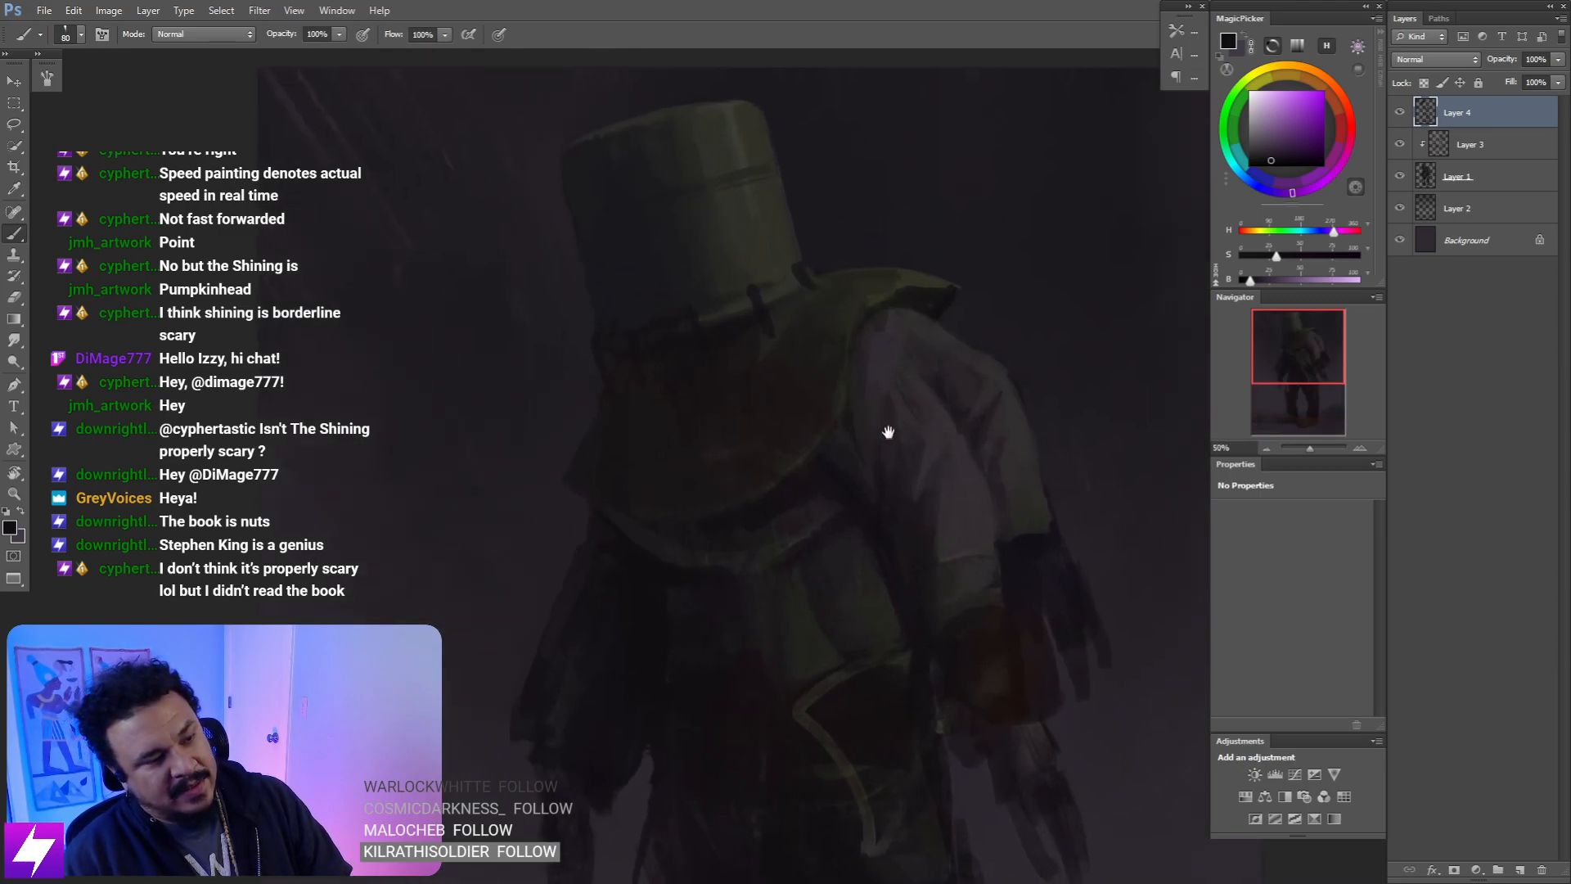
left_click_drag(888, 432, 868, 453)
left_click(857, 386, "alt")
key("bracketright")
key("bracketright")
key("bracketright")
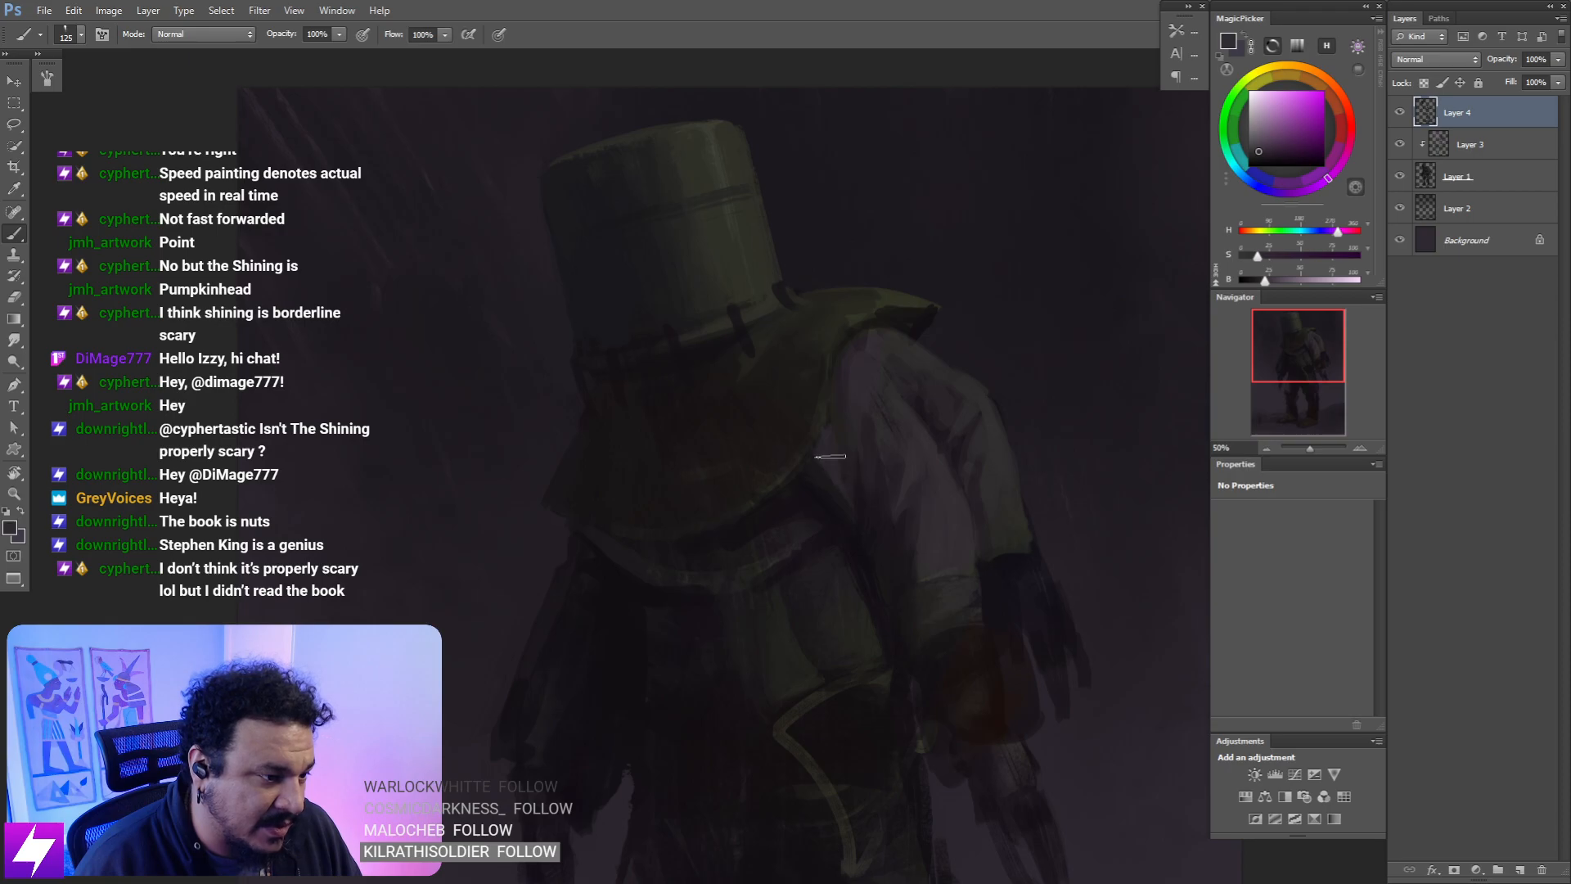
- Shade the sleeve along the collar's lower edge with sampled dark tones, using 80, 90 and 125 px brushes
left_click(820, 466, "alt")
key("bracketleft")
key("bracketleft")
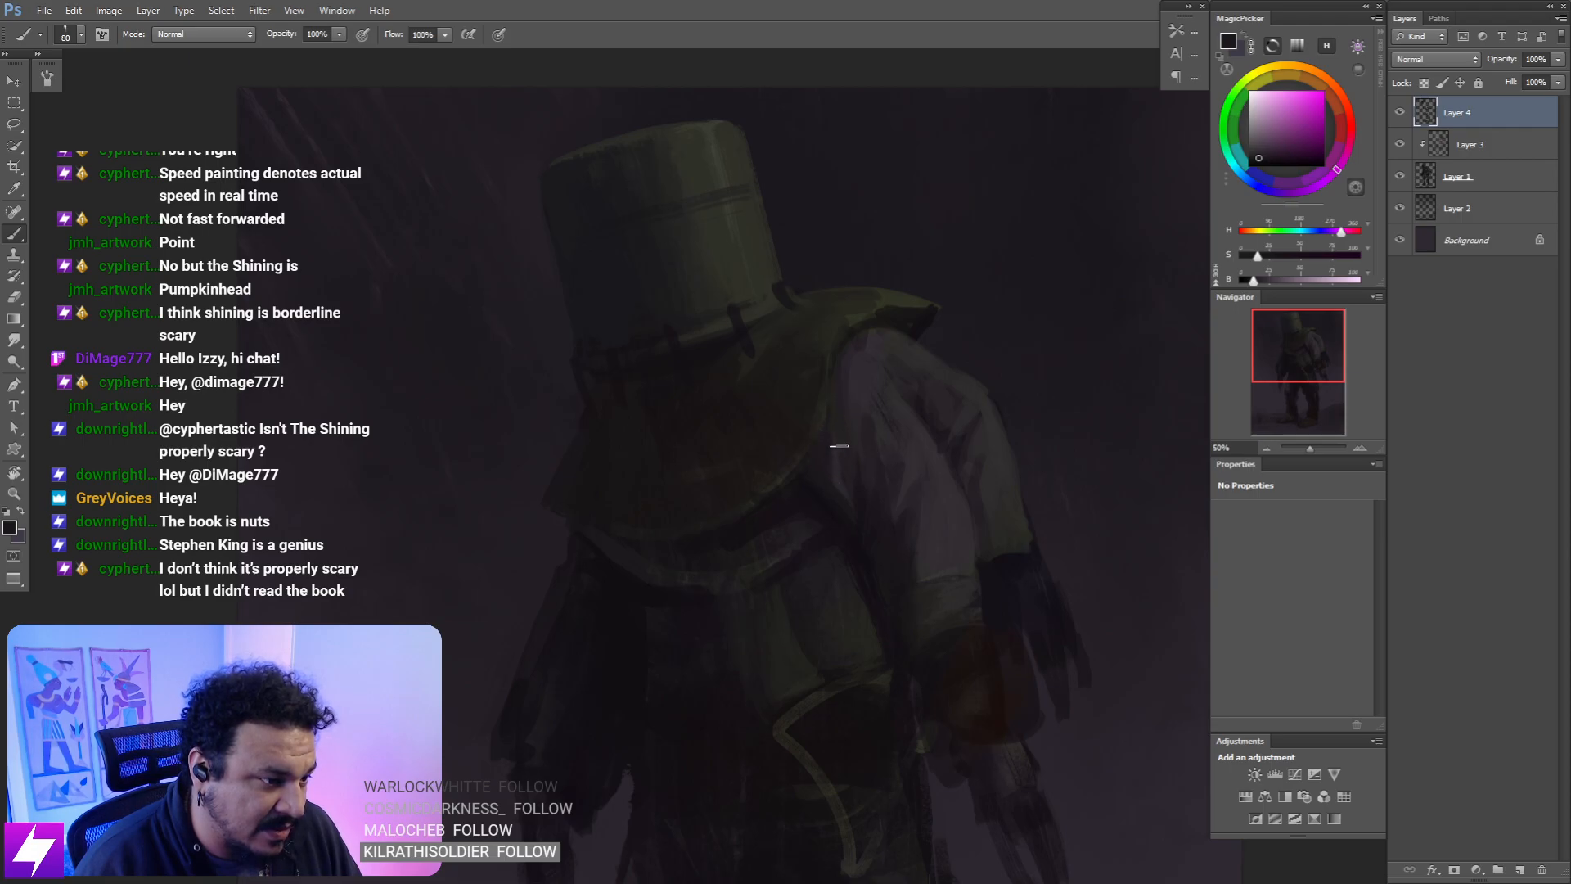
key("bracketright")
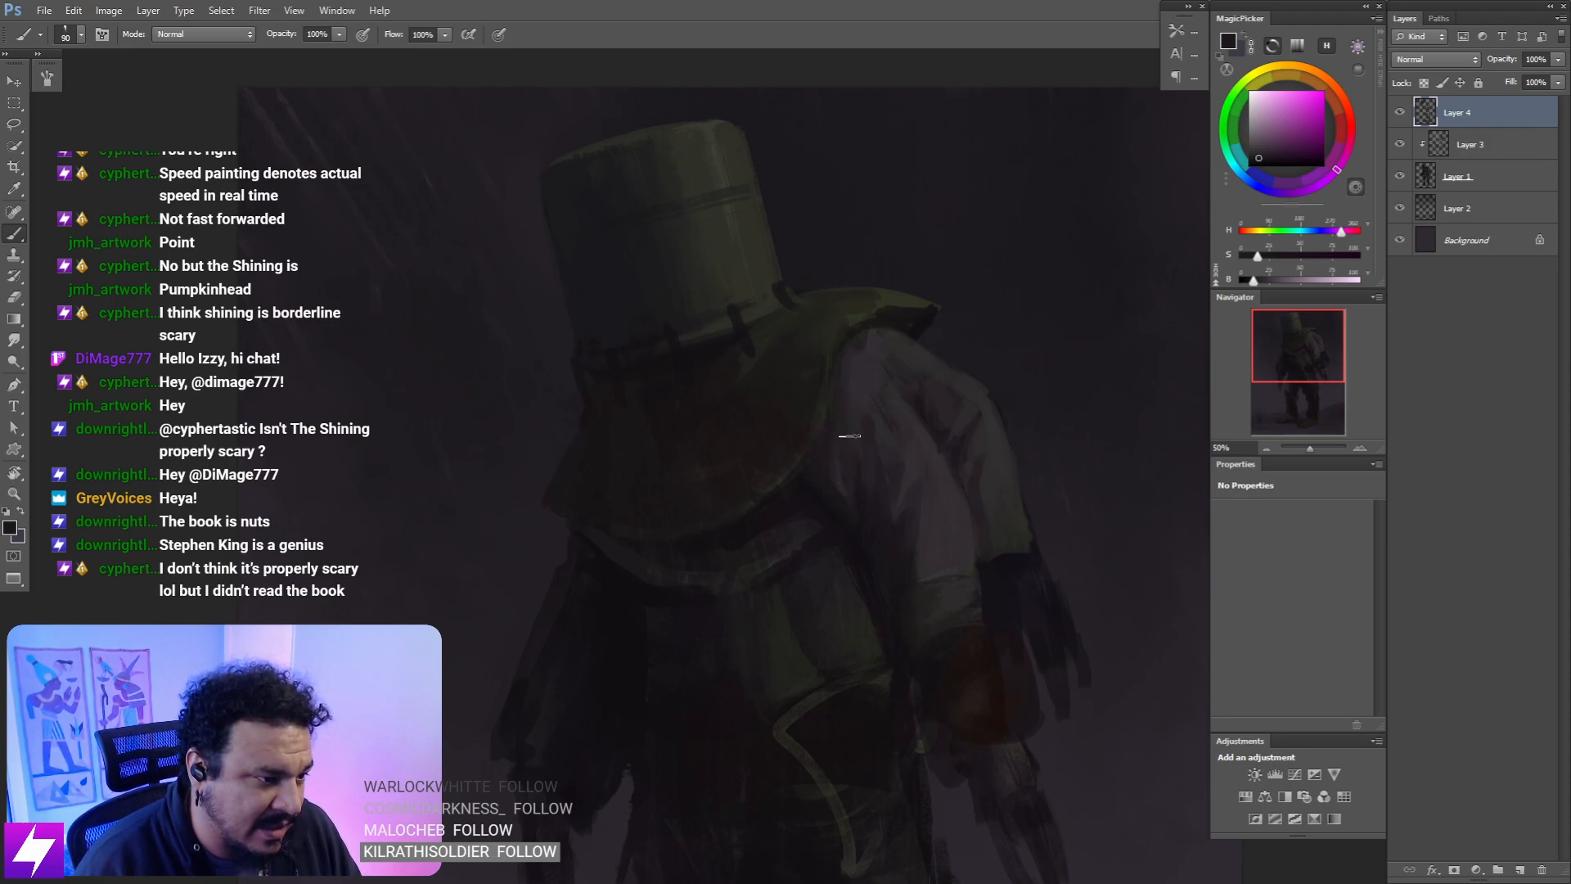
left_click(810, 488, "alt")
key("bracketright")
key("bracketright")
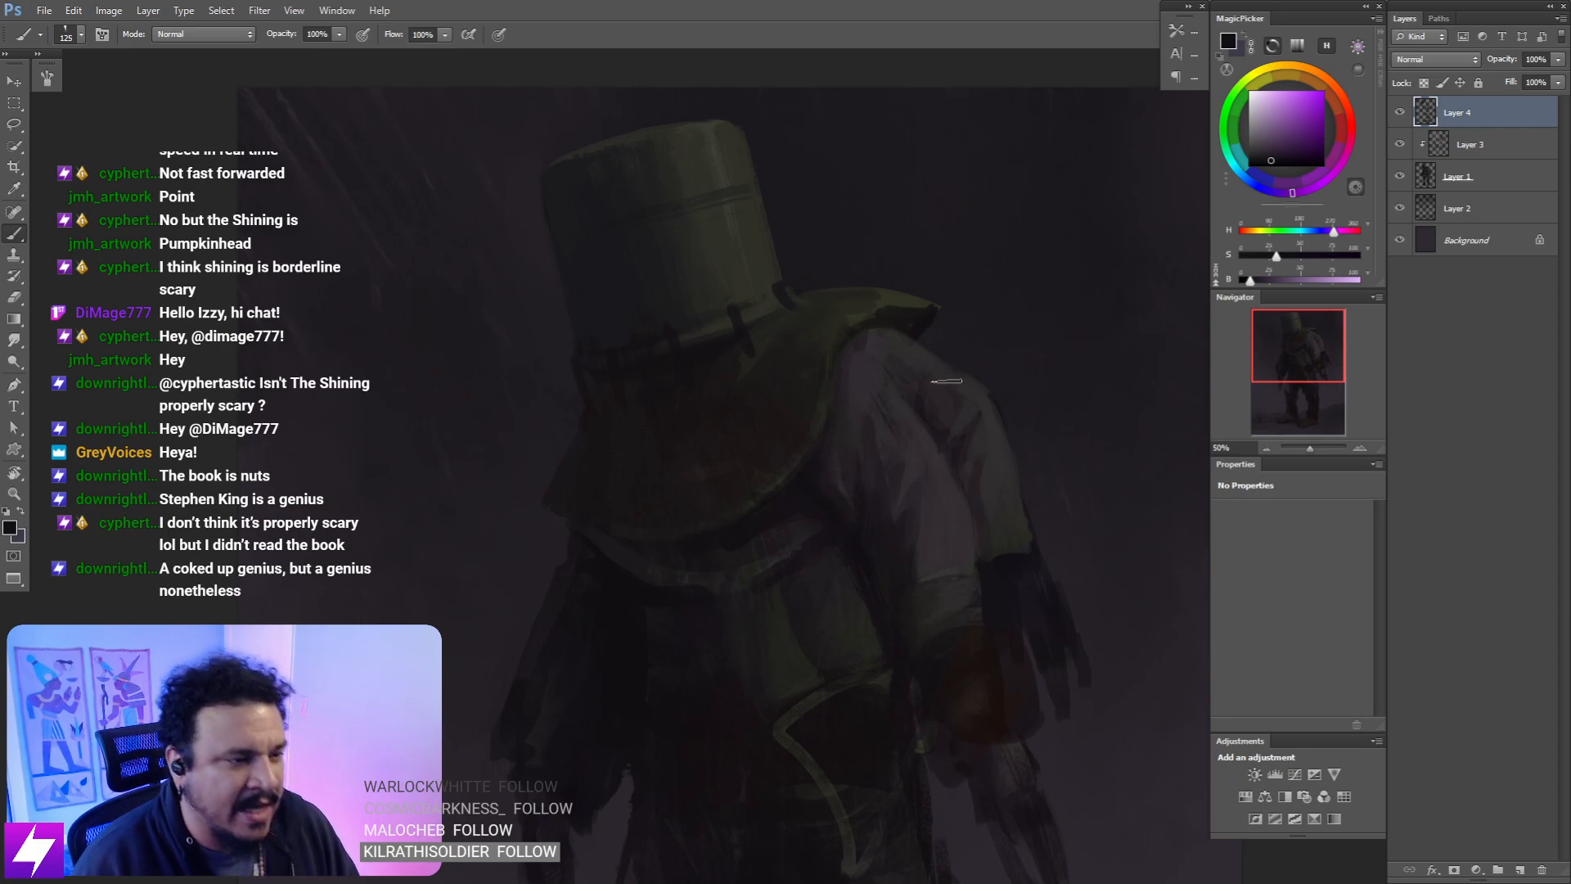
- Flip the canvas and lighten the upper part of the light sleeve with a sampled purple and a 100 px brush
key("ctrl+minus")
key("ctrl+minus")
key("ctrl+shift+h")
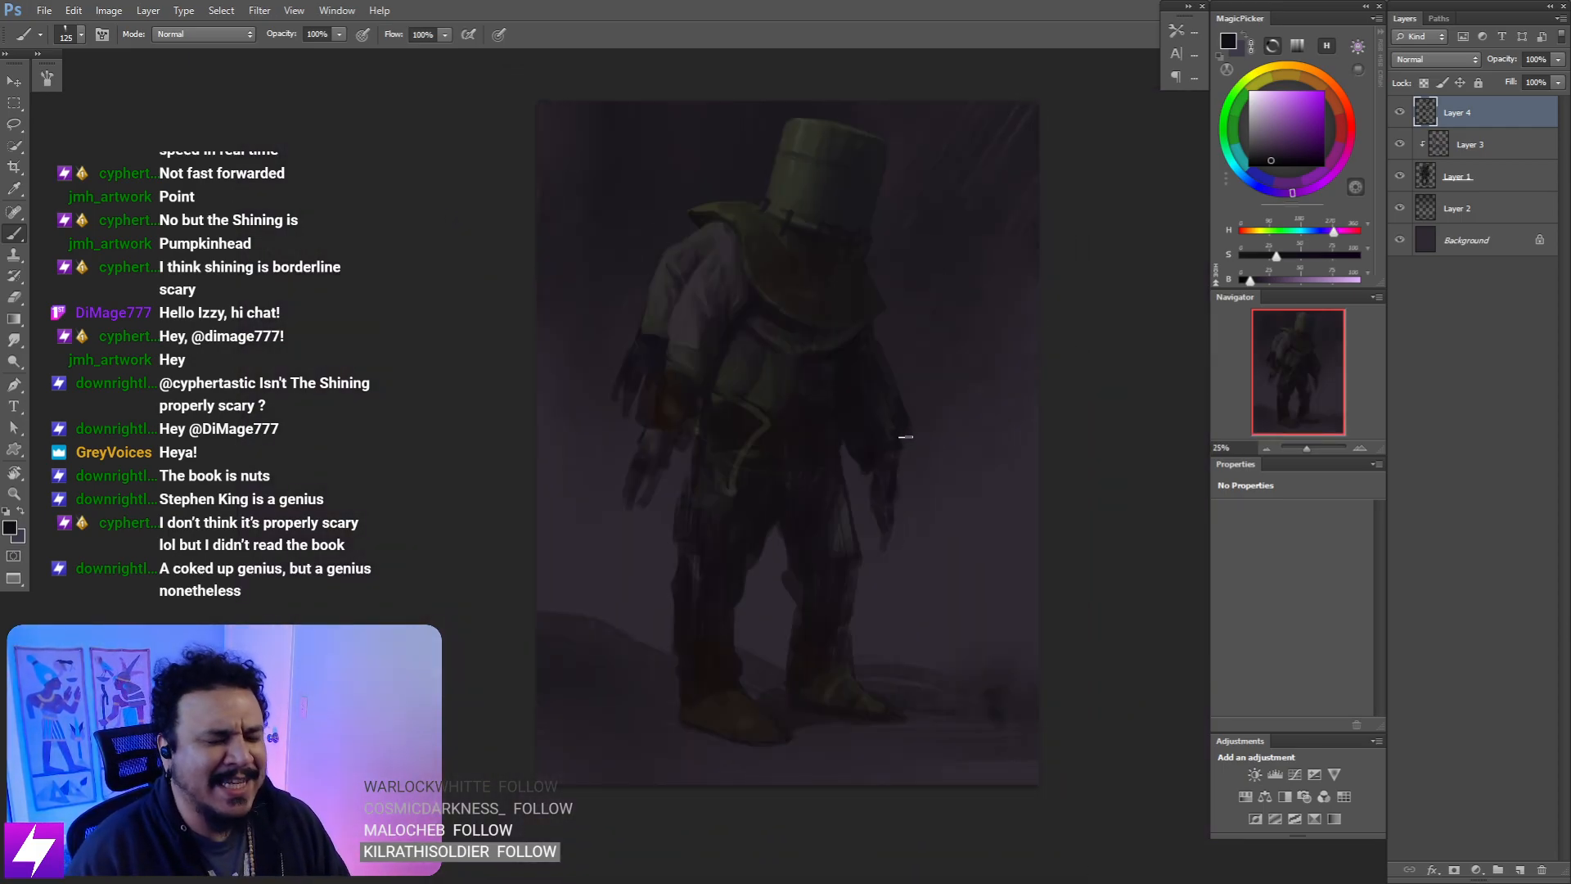
left_click_drag(882, 396, 891, 442)
left_click_drag(740, 340, 919, 456)
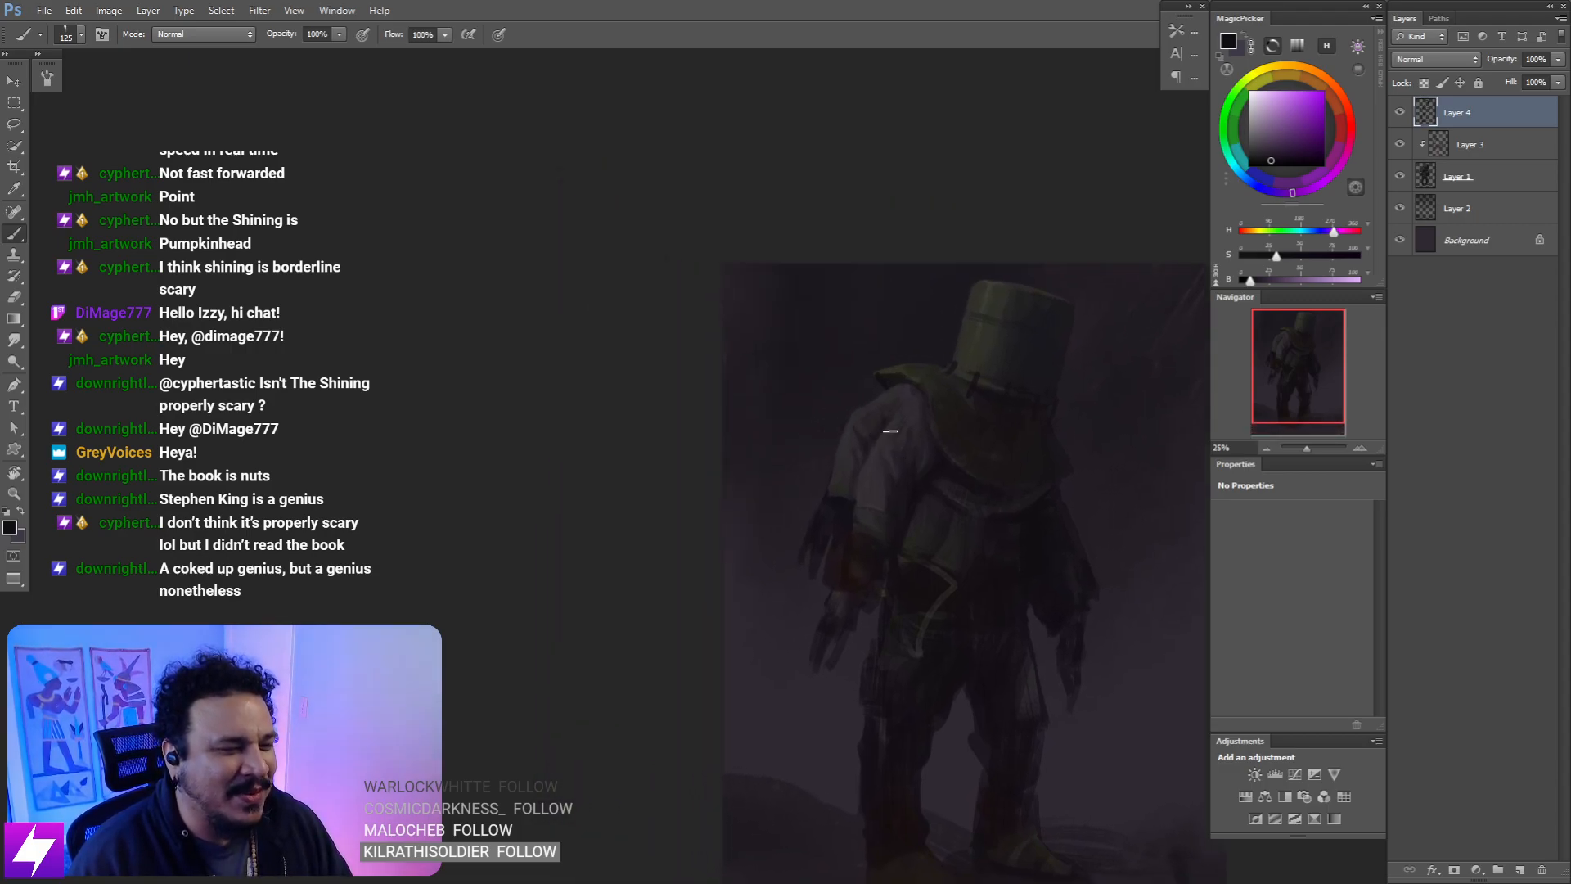
key("ctrl+plus")
key("ctrl+plus")
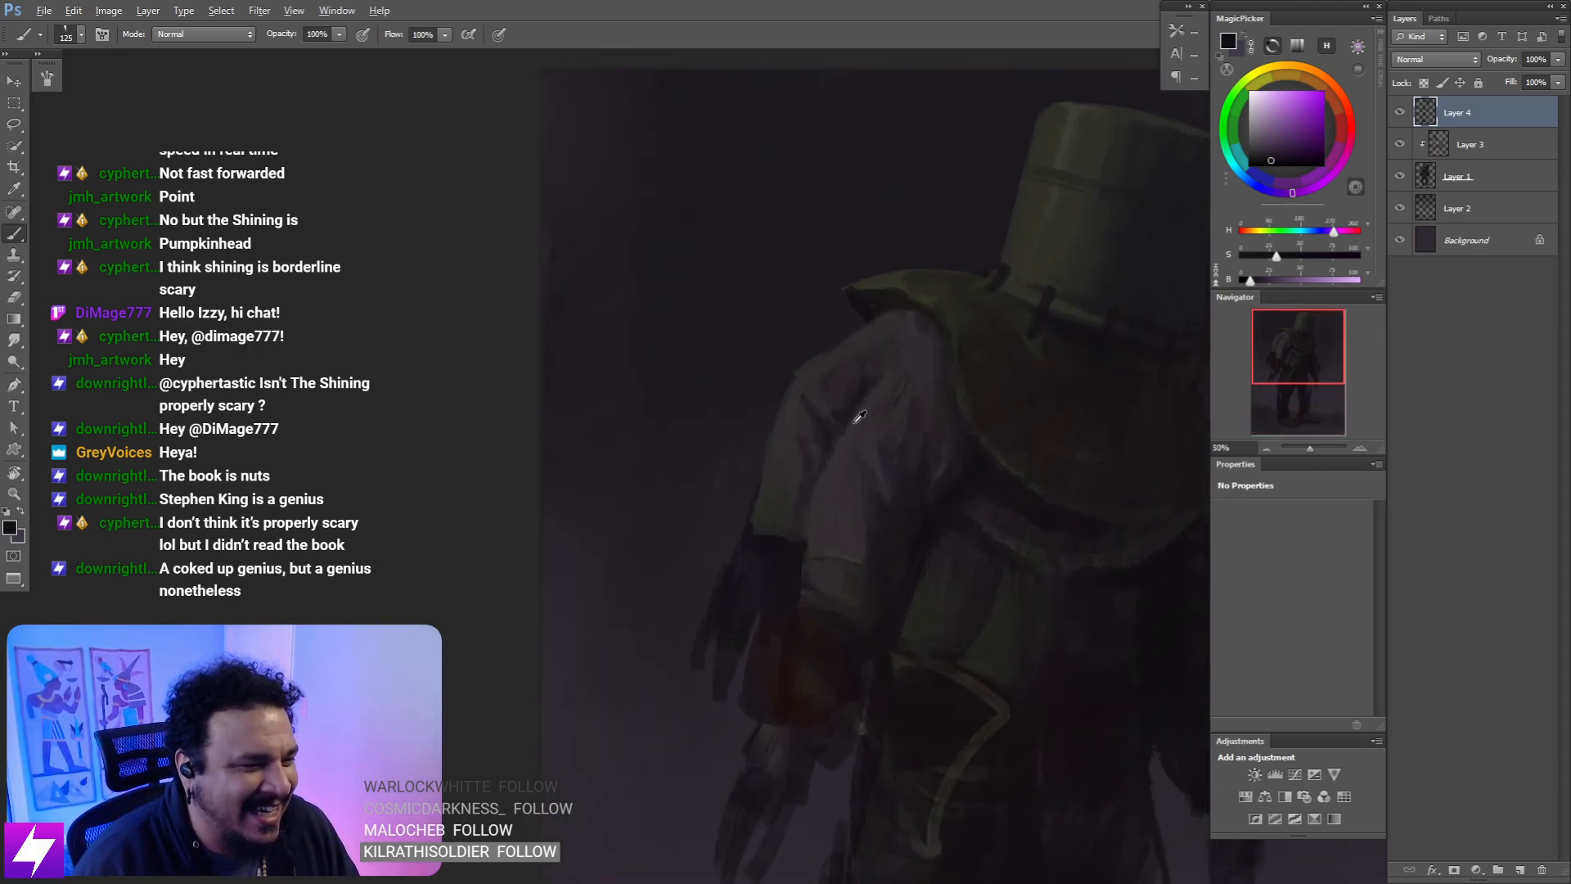
left_click(859, 417, "alt")
key("bracketleft")
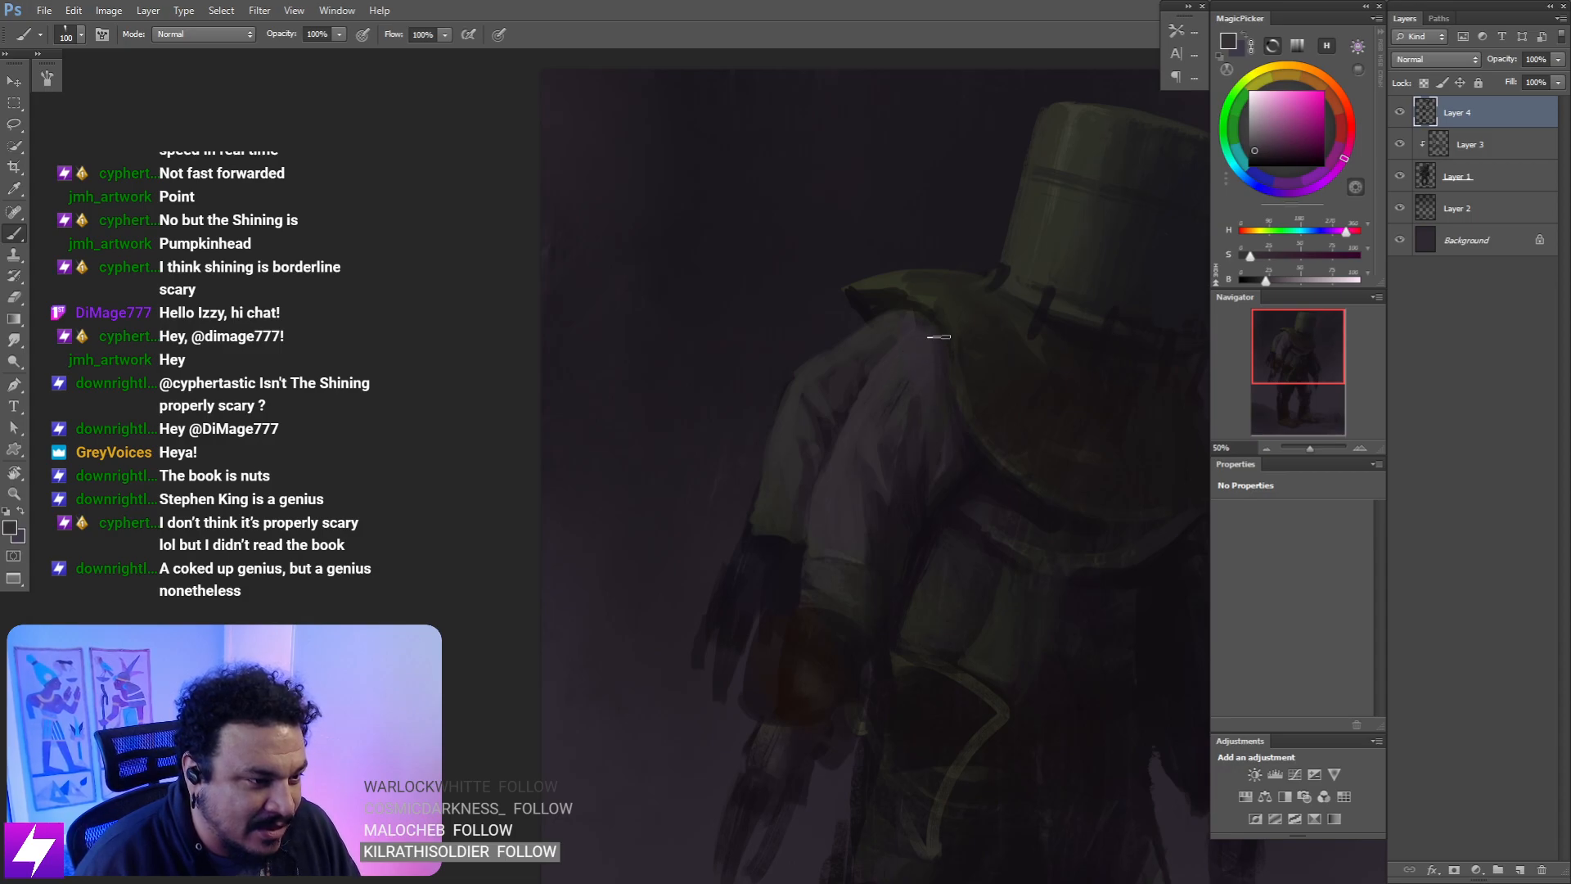
- Examine the whole figure from afar and up close, in both flipped and normal canvas orientation
key("ctrl+minus")
left_click_drag(965, 343, 965, 271)
key("ctrl+minus")
left_click_drag(1118, 416, 971, 311)
key("ctrl+plus")
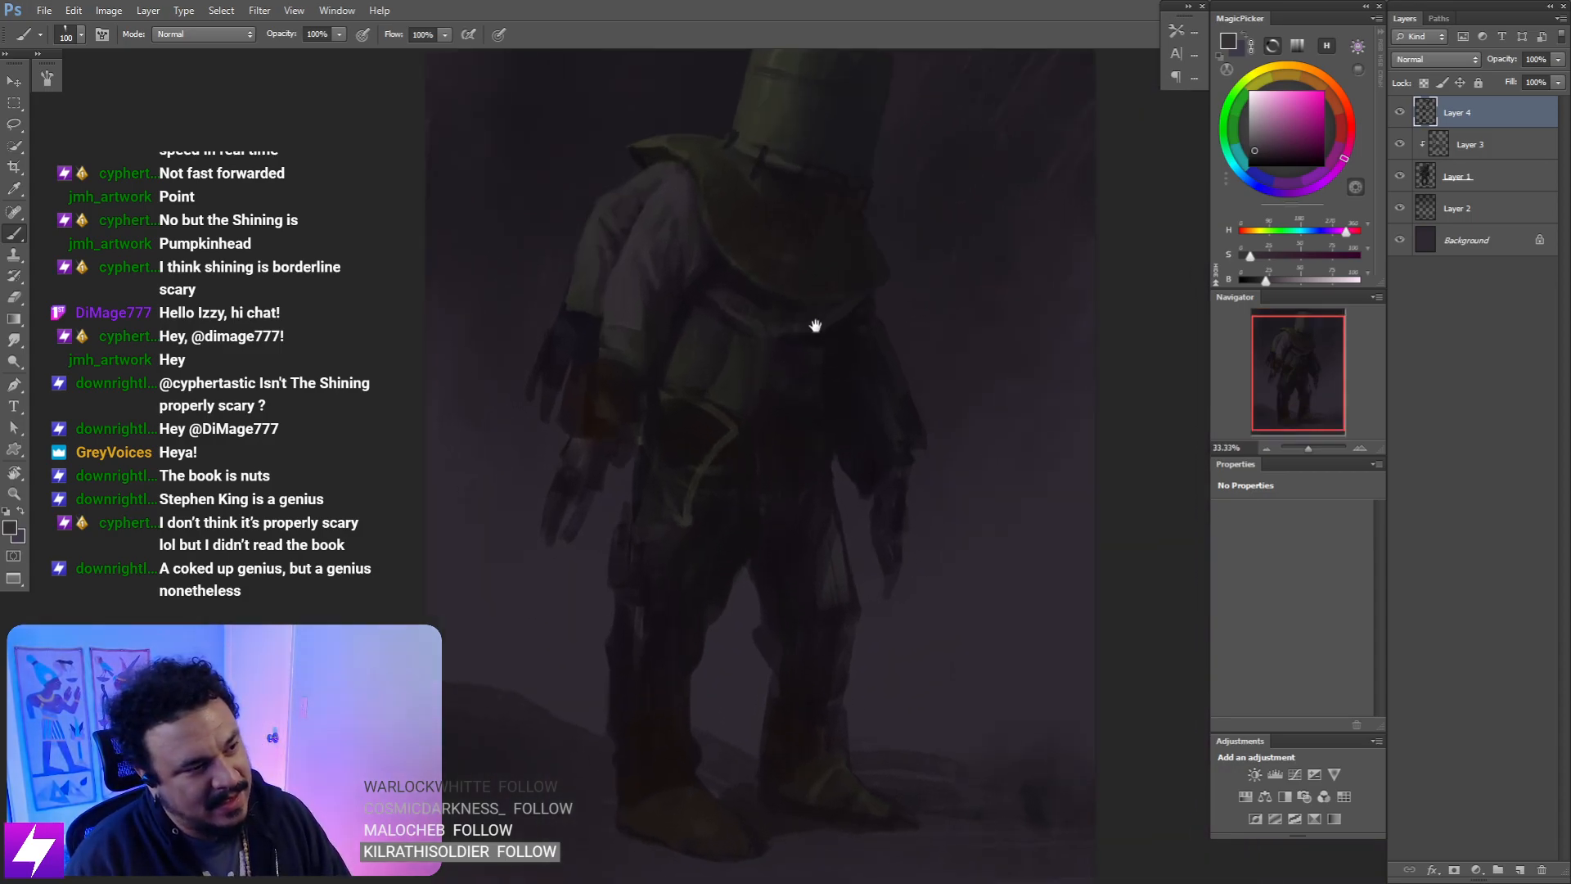
key("ctrl+minus")
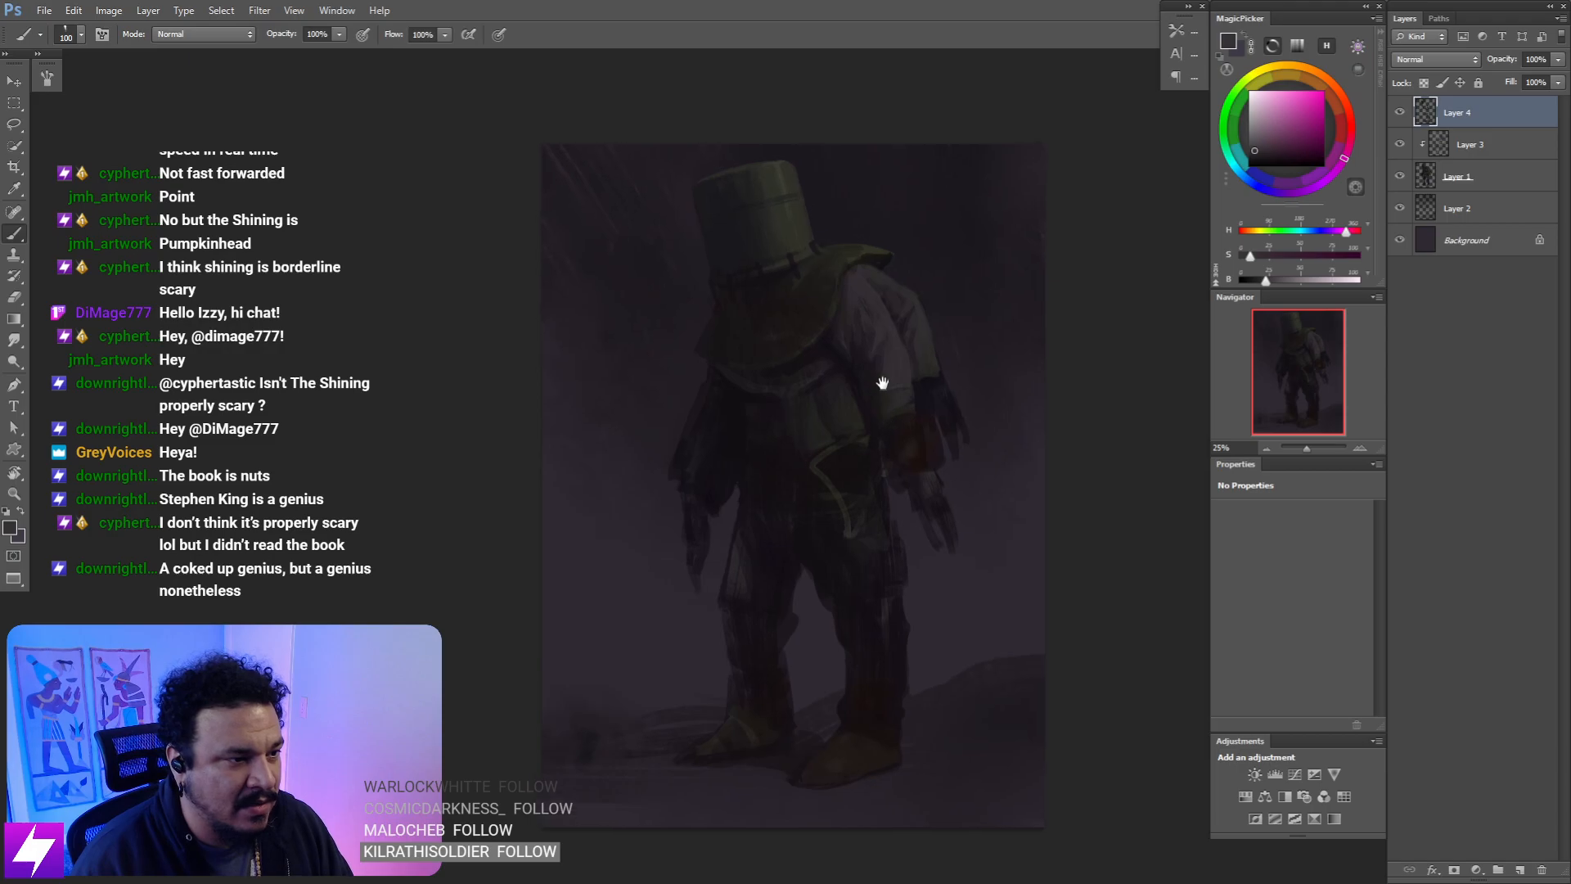
left_click_drag(882, 383, 866, 426)
key("ctrl+plus")
key("ctrl+plus")
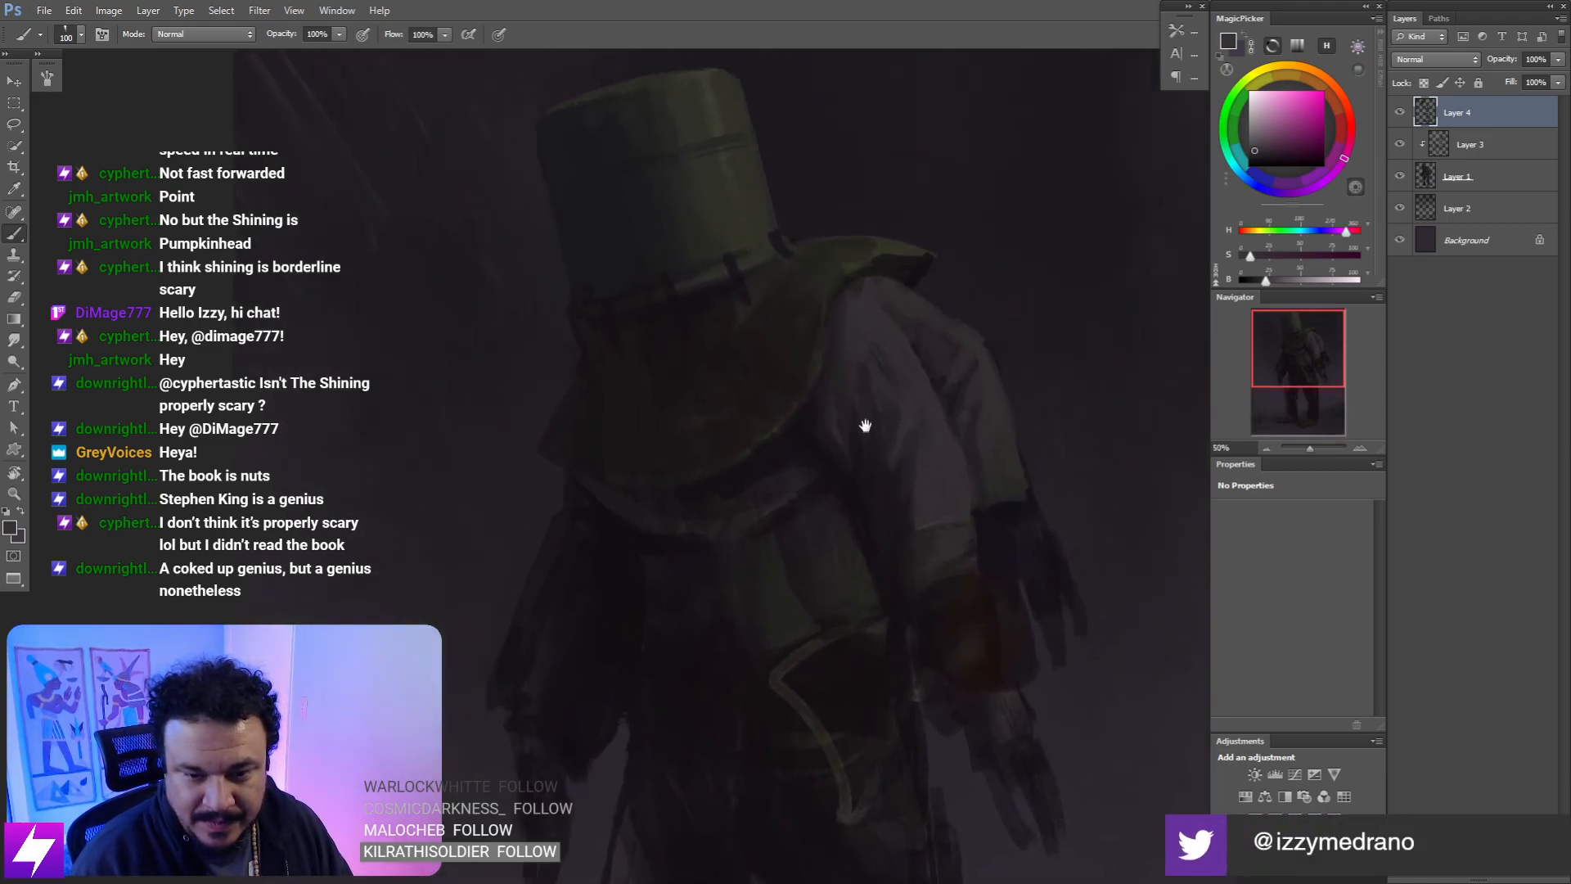
key("ctrl+minus")
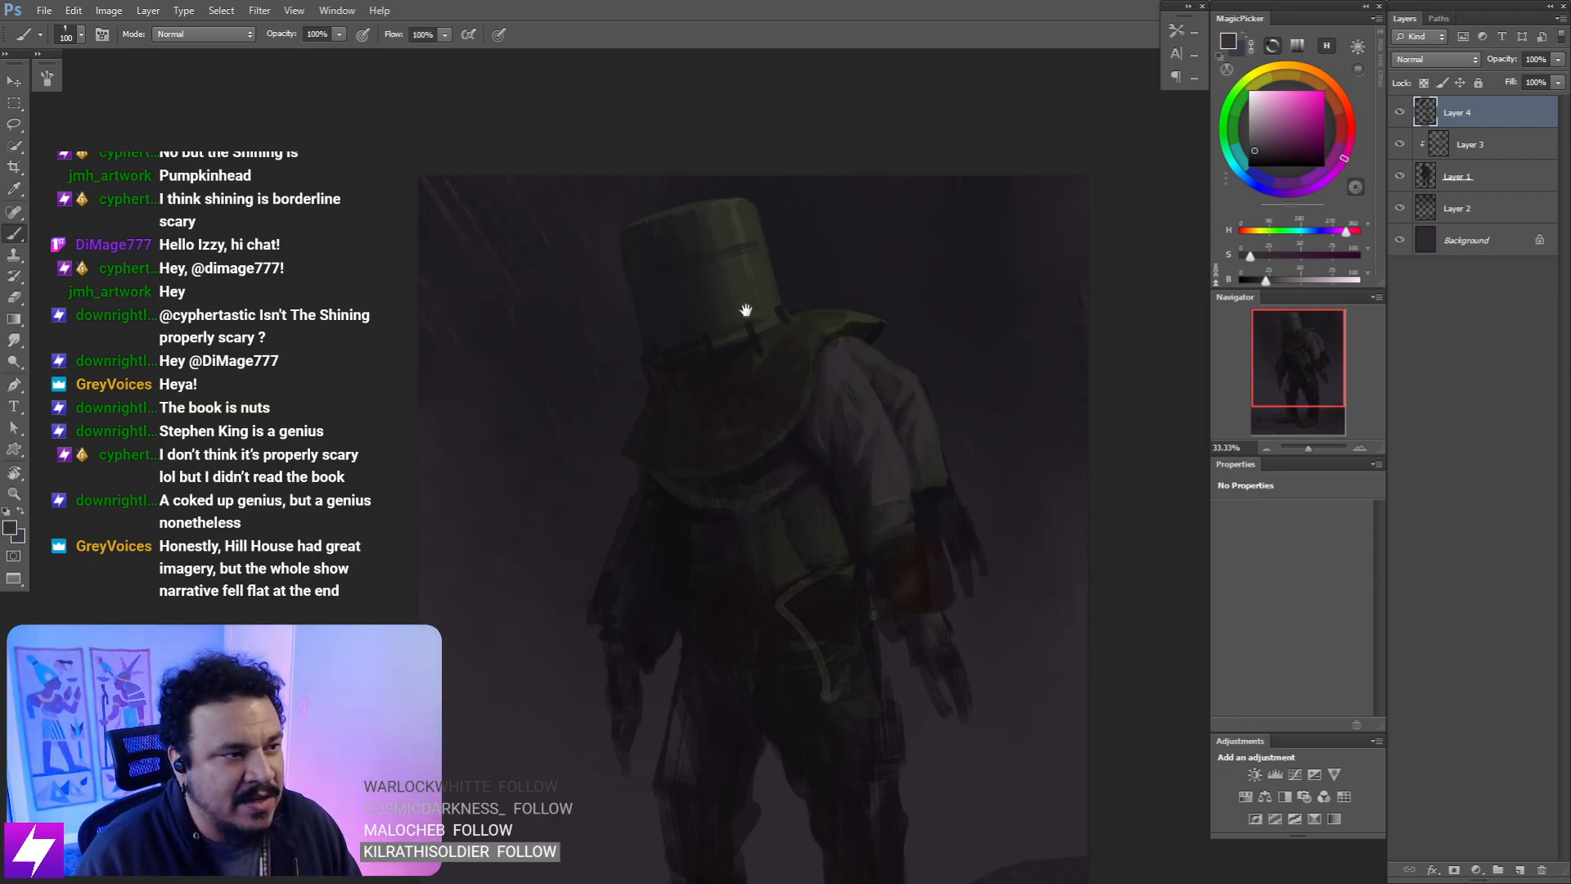
- Paint a sampled dark purple on the background beside the helmet's shadowed edge with a 175 px brush and blend it with the Smudge tool
left_click_drag(745, 310, 768, 358)
key("r")
left_click_drag(861, 305, 826, 292)
key("ctrl+plus")
left_click_drag(622, 249, 817, 349)
key("b")
left_click(680, 334, "alt")
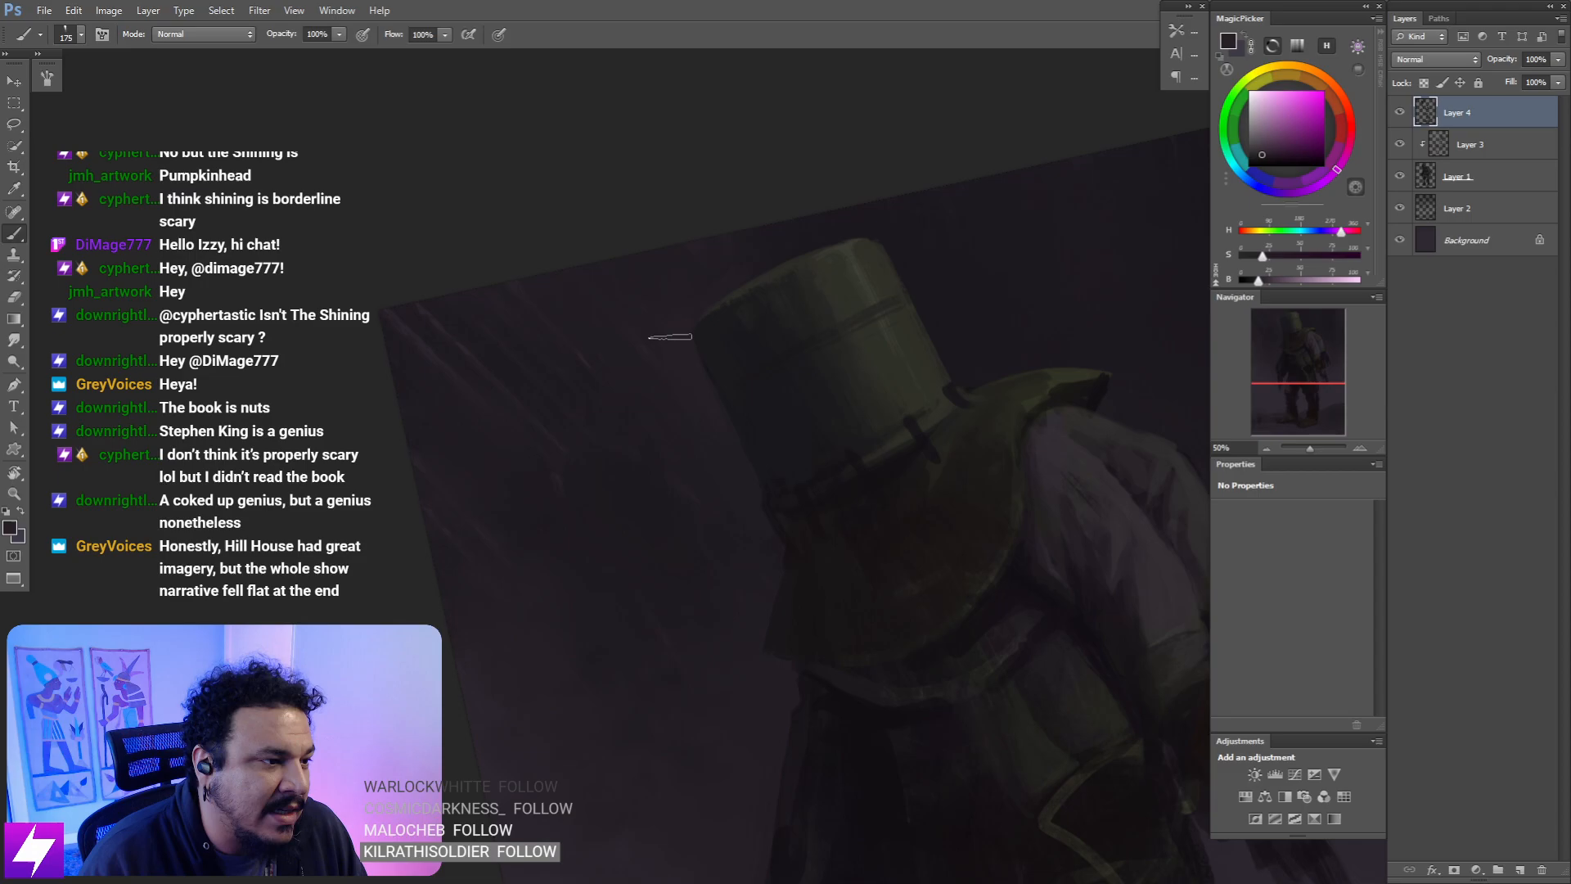
key("r")
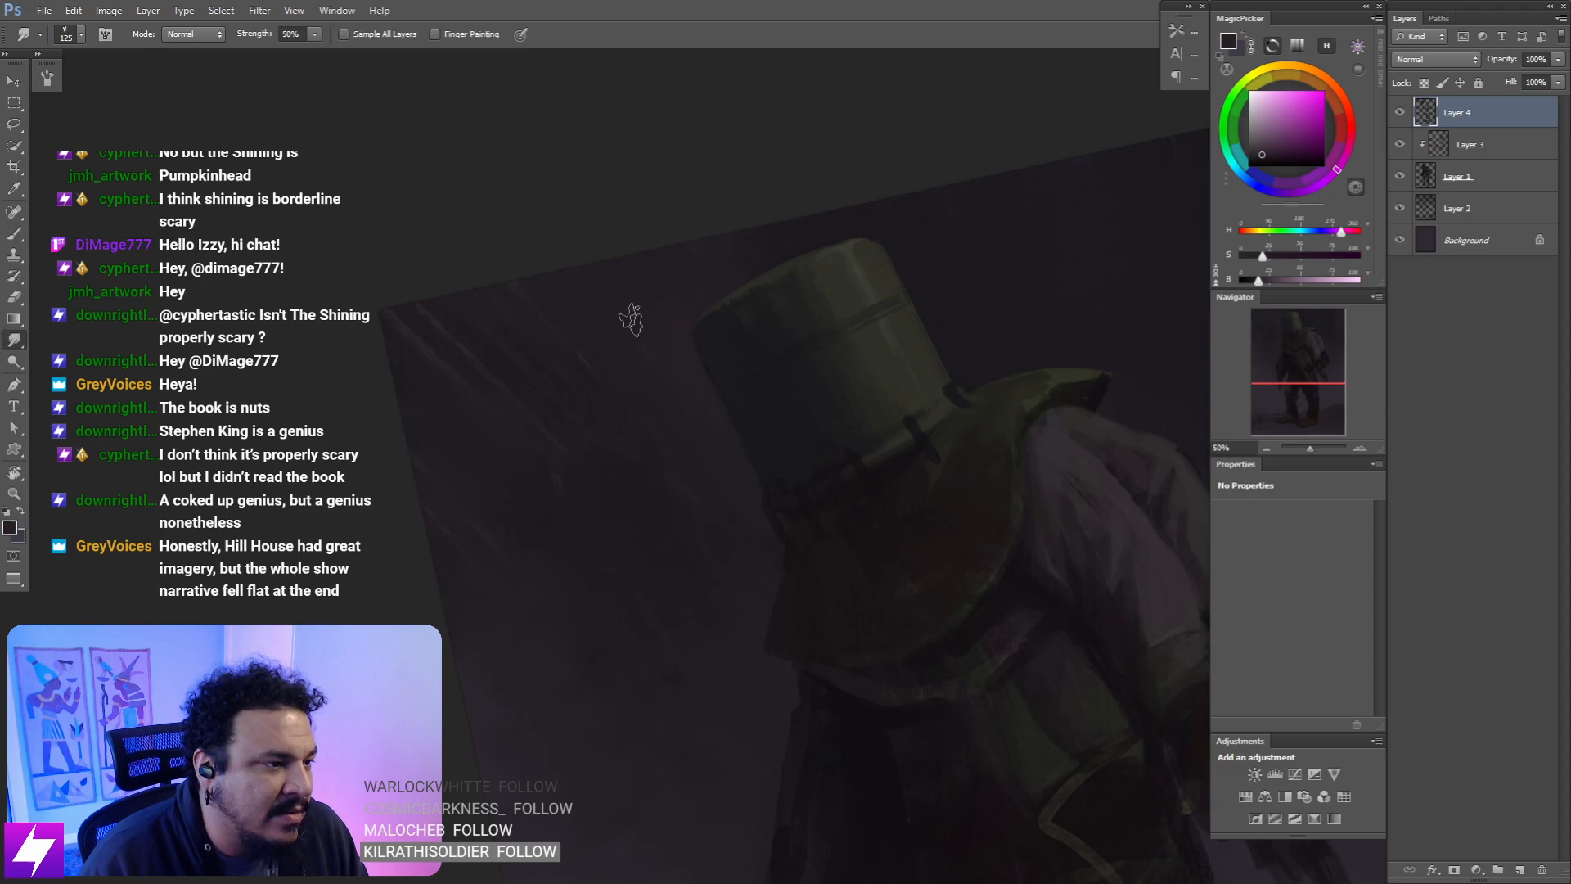
- Flip the canvas and touch up the background beside the helmet's lower shadowed edge with 150 and 175 px brushes
key("Escape")
key("ctrl+minus")
key("ctrl+minus")
key("ctrl+minus")
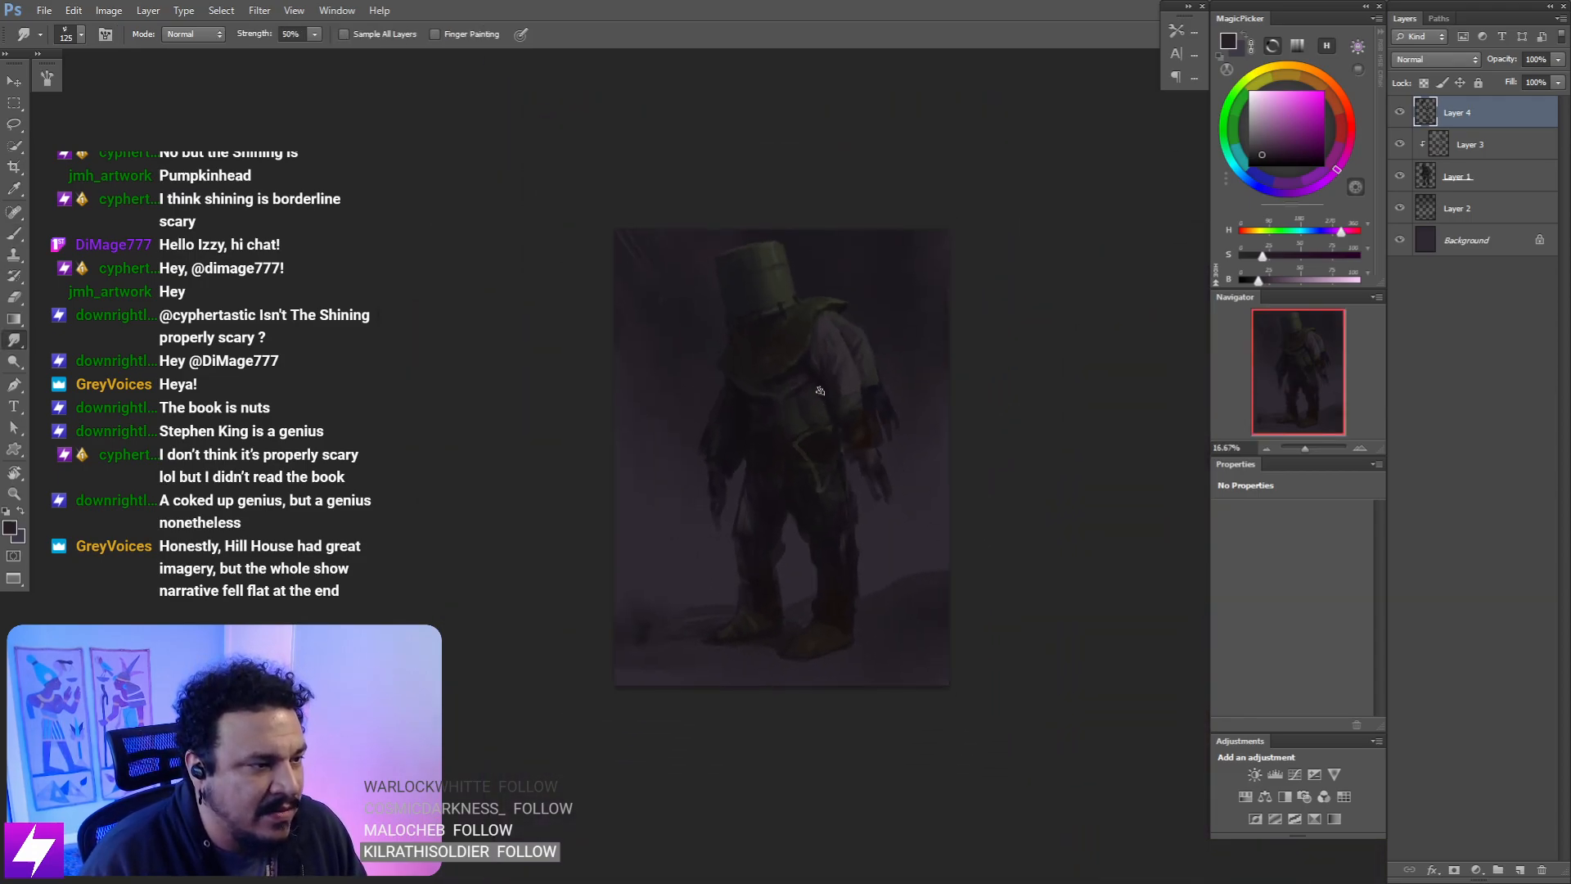
key("ctrl+shift+h")
left_click_drag(804, 399, 786, 436)
key("ctrl+plus")
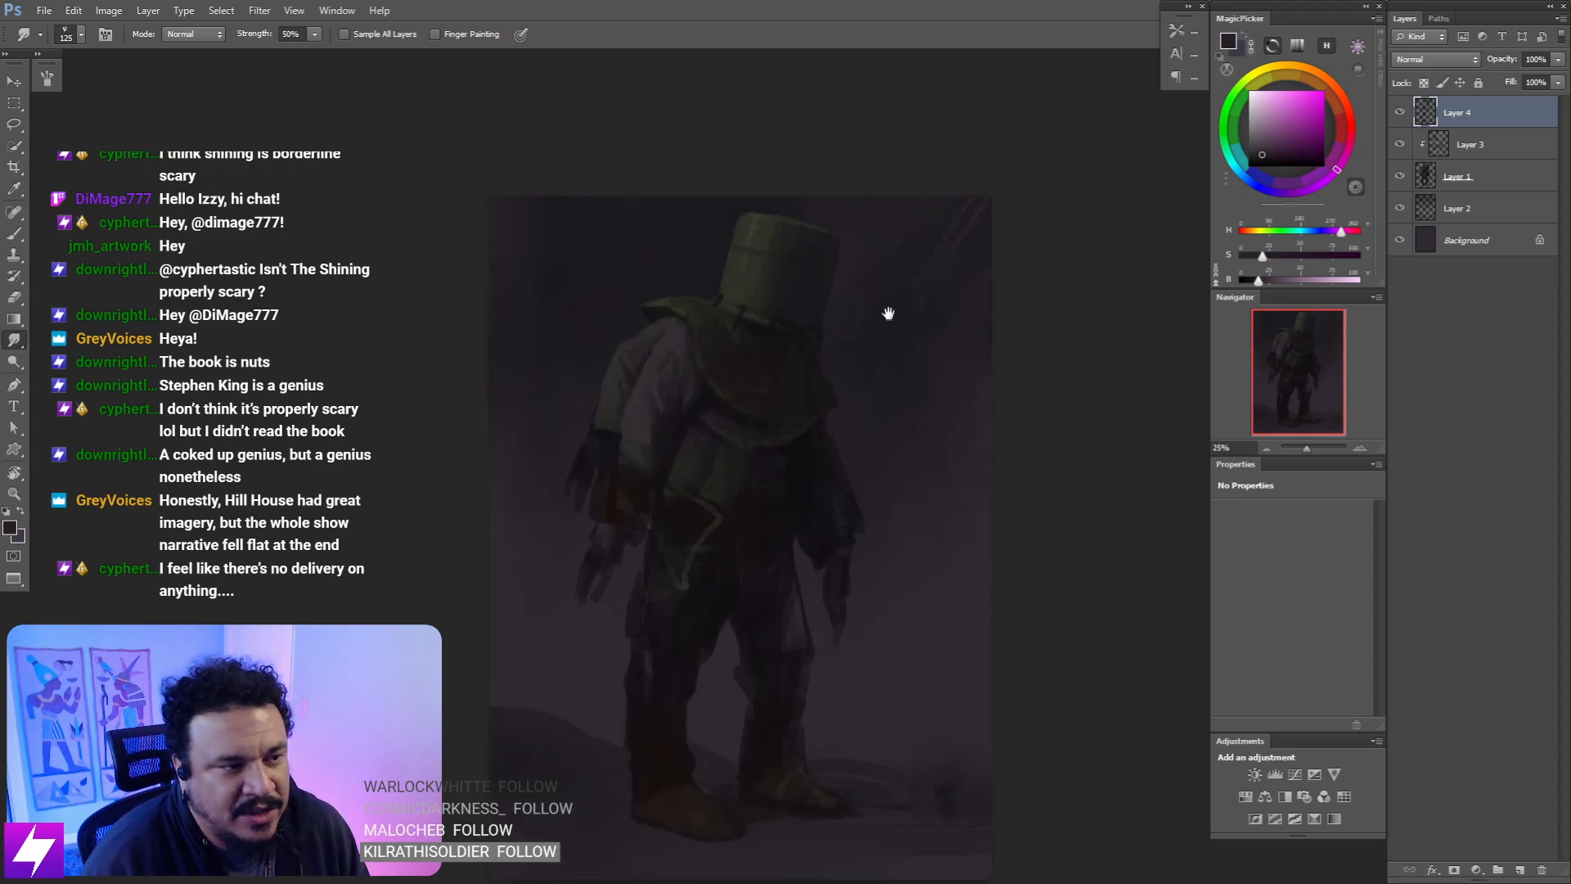
key("b")
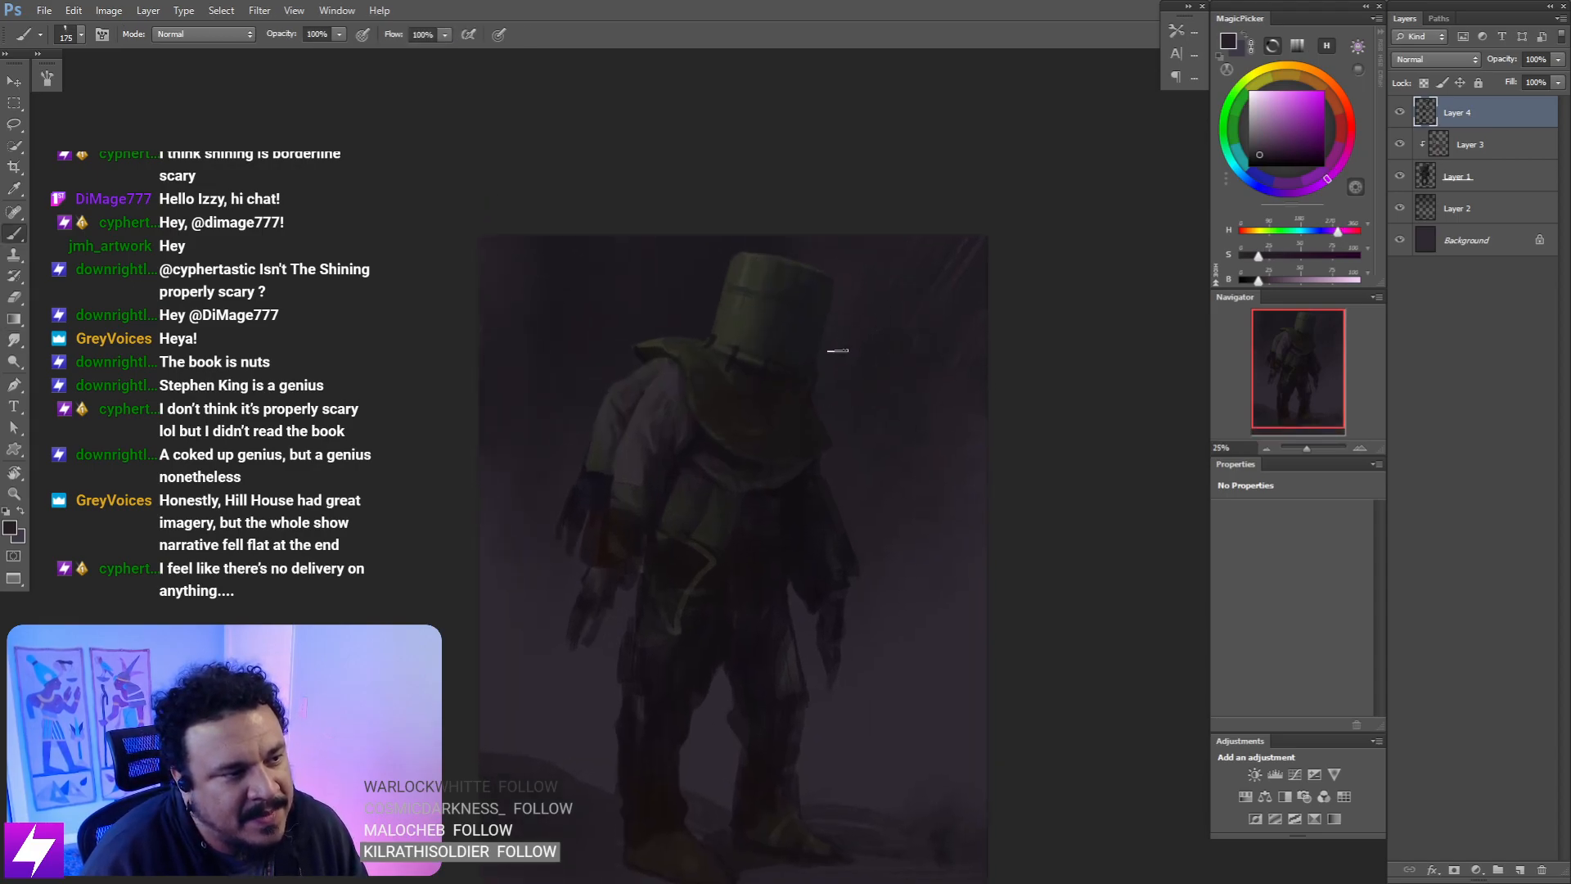
key("ctrl+plus")
left_click_drag(835, 315, 840, 353)
key("[")
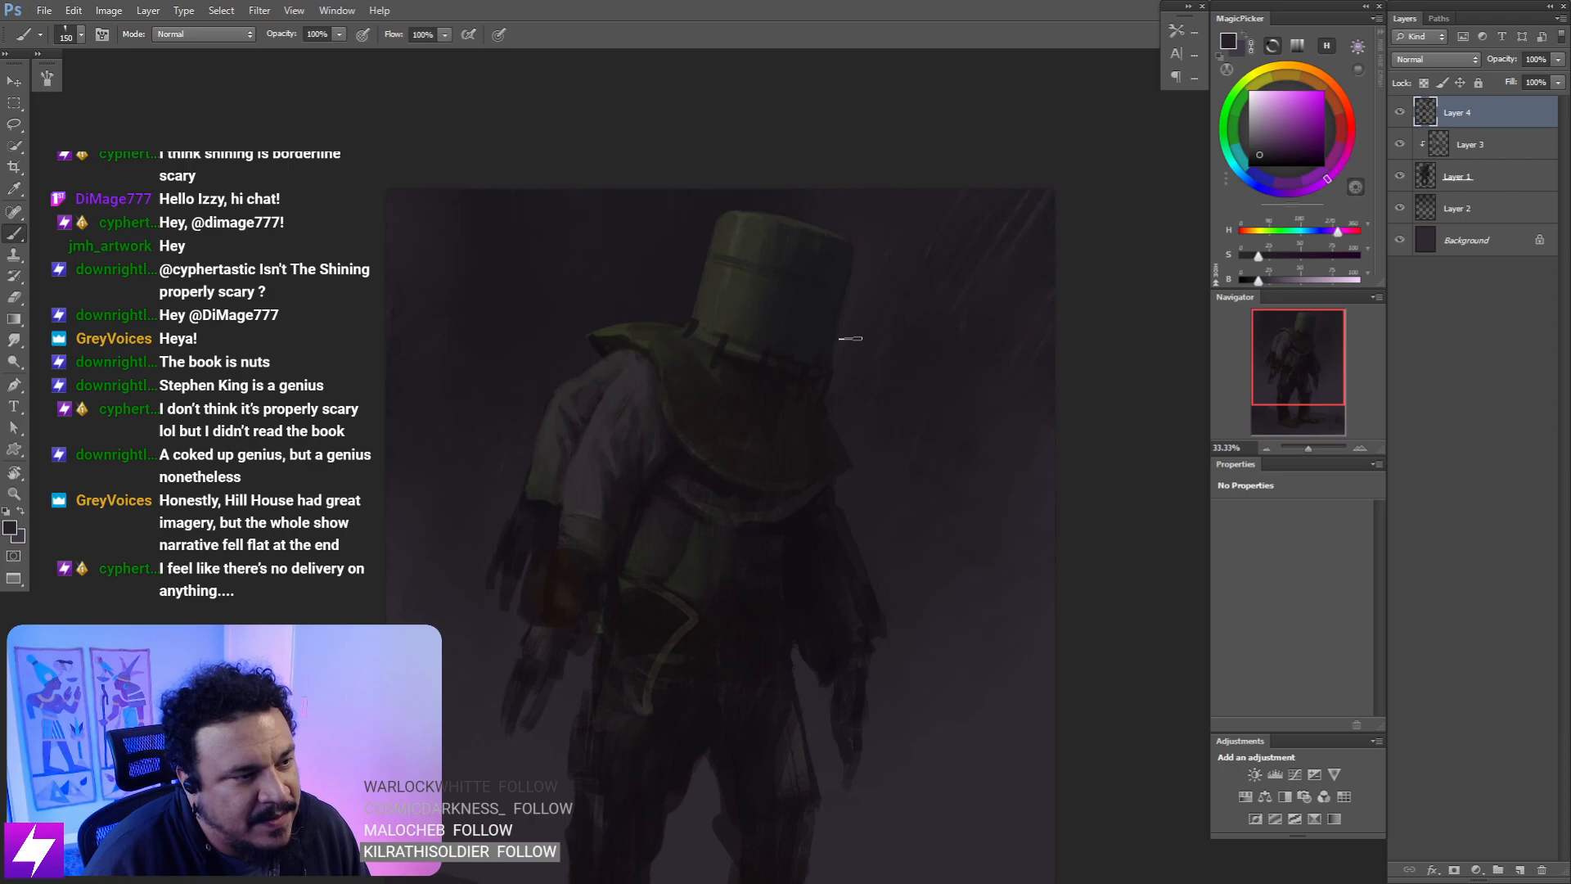
key("bracketleft")
key("bracketleft")
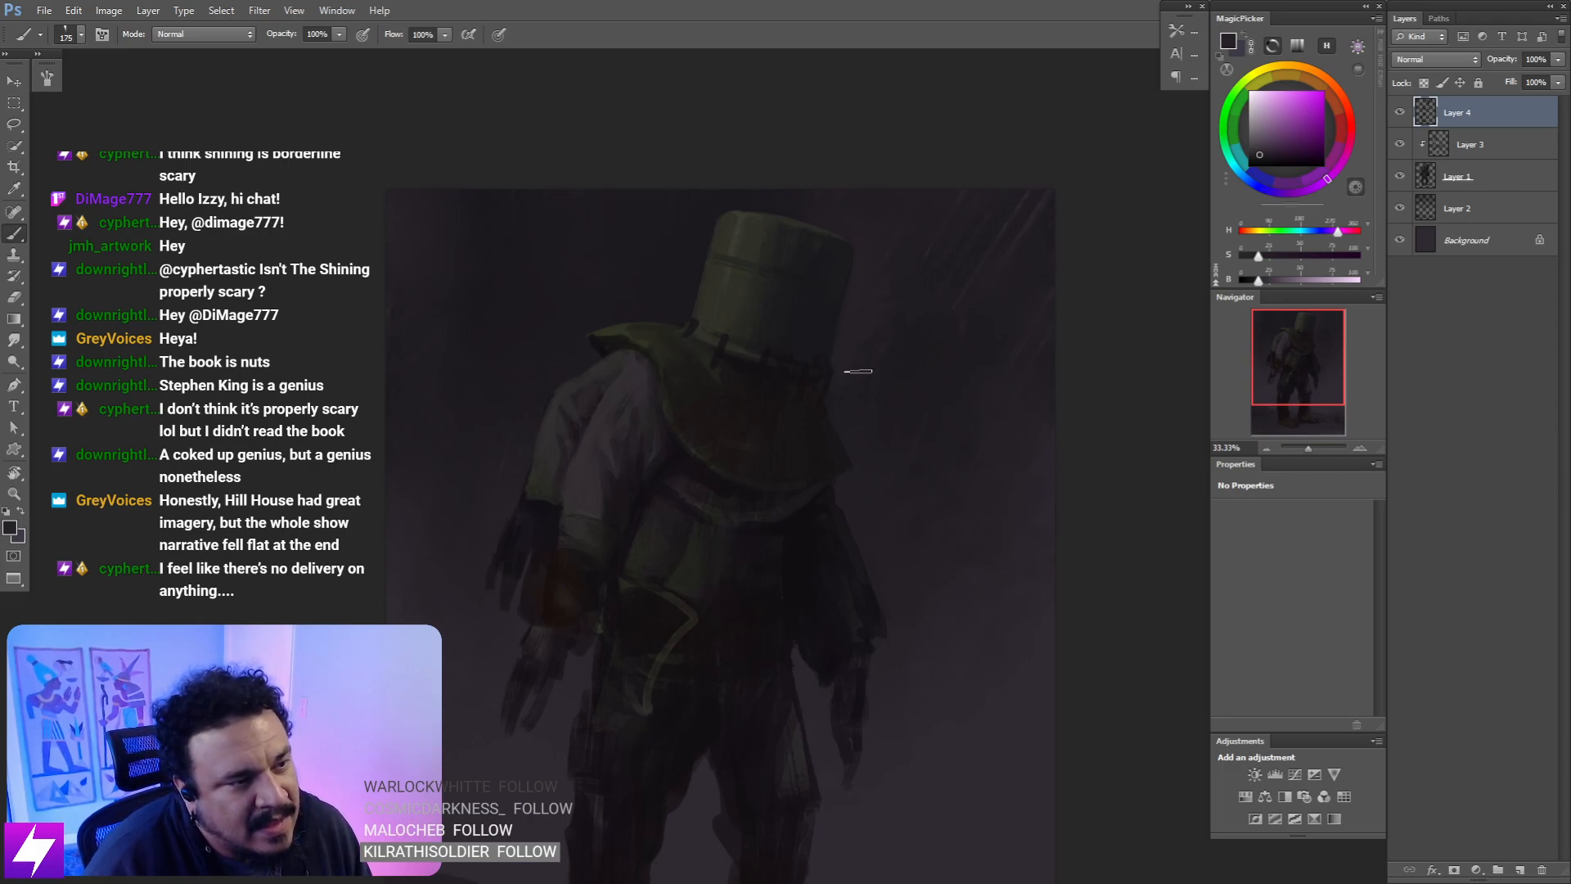
- Smudge the background beside the helmet and collar at 50% strength with 150 and 175 px brush sizes
key("r")
key("bracketright")
key("bracketright")
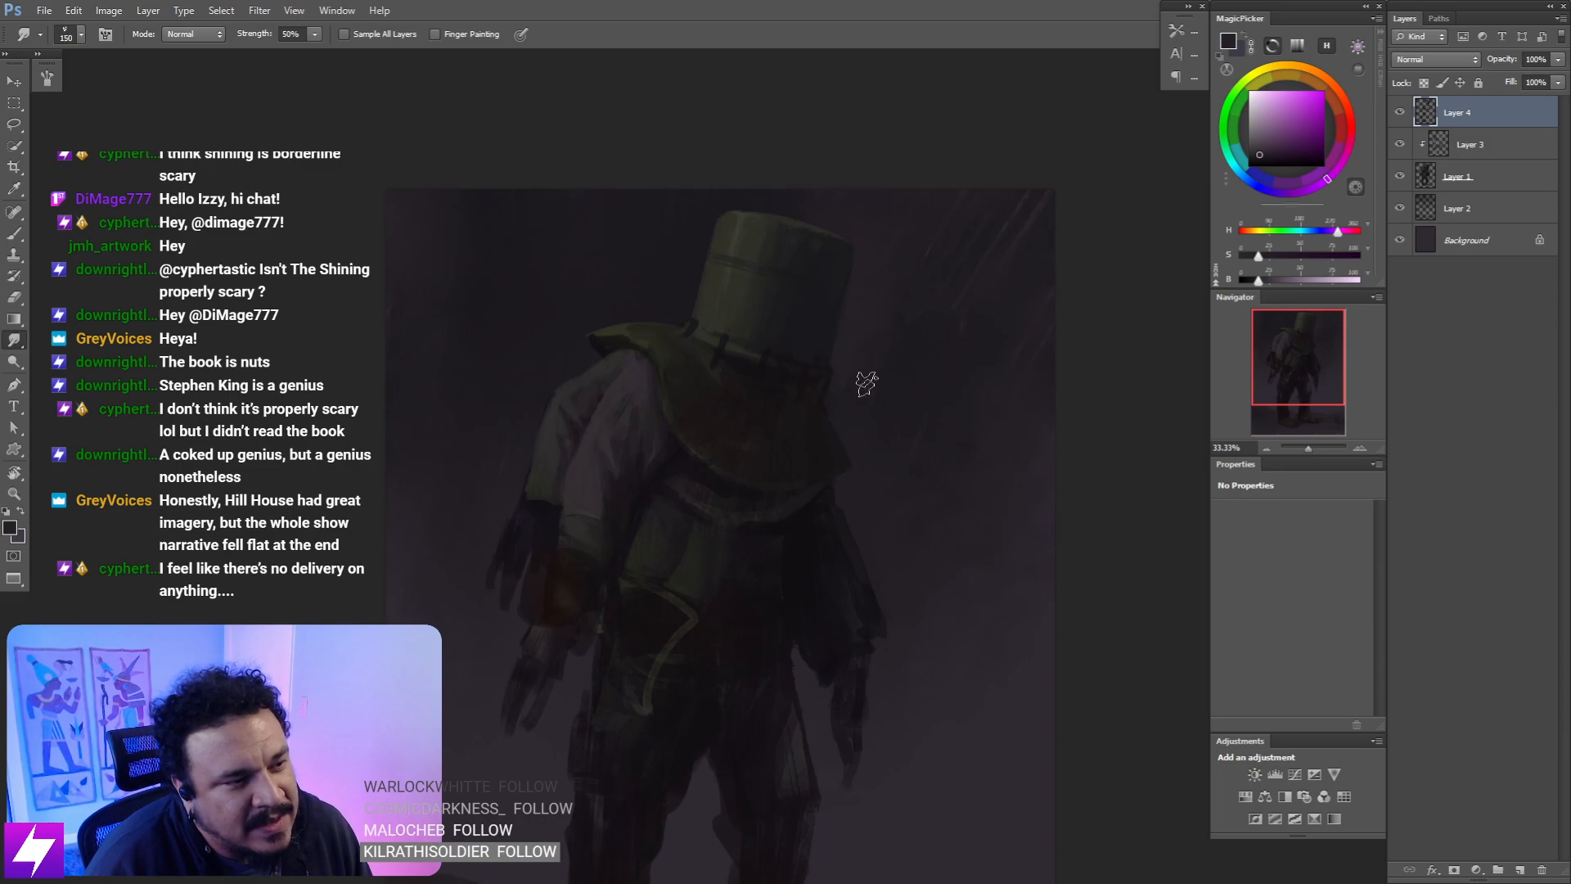
key("ctrl+minus")
left_click_drag(846, 350, 793, 392)
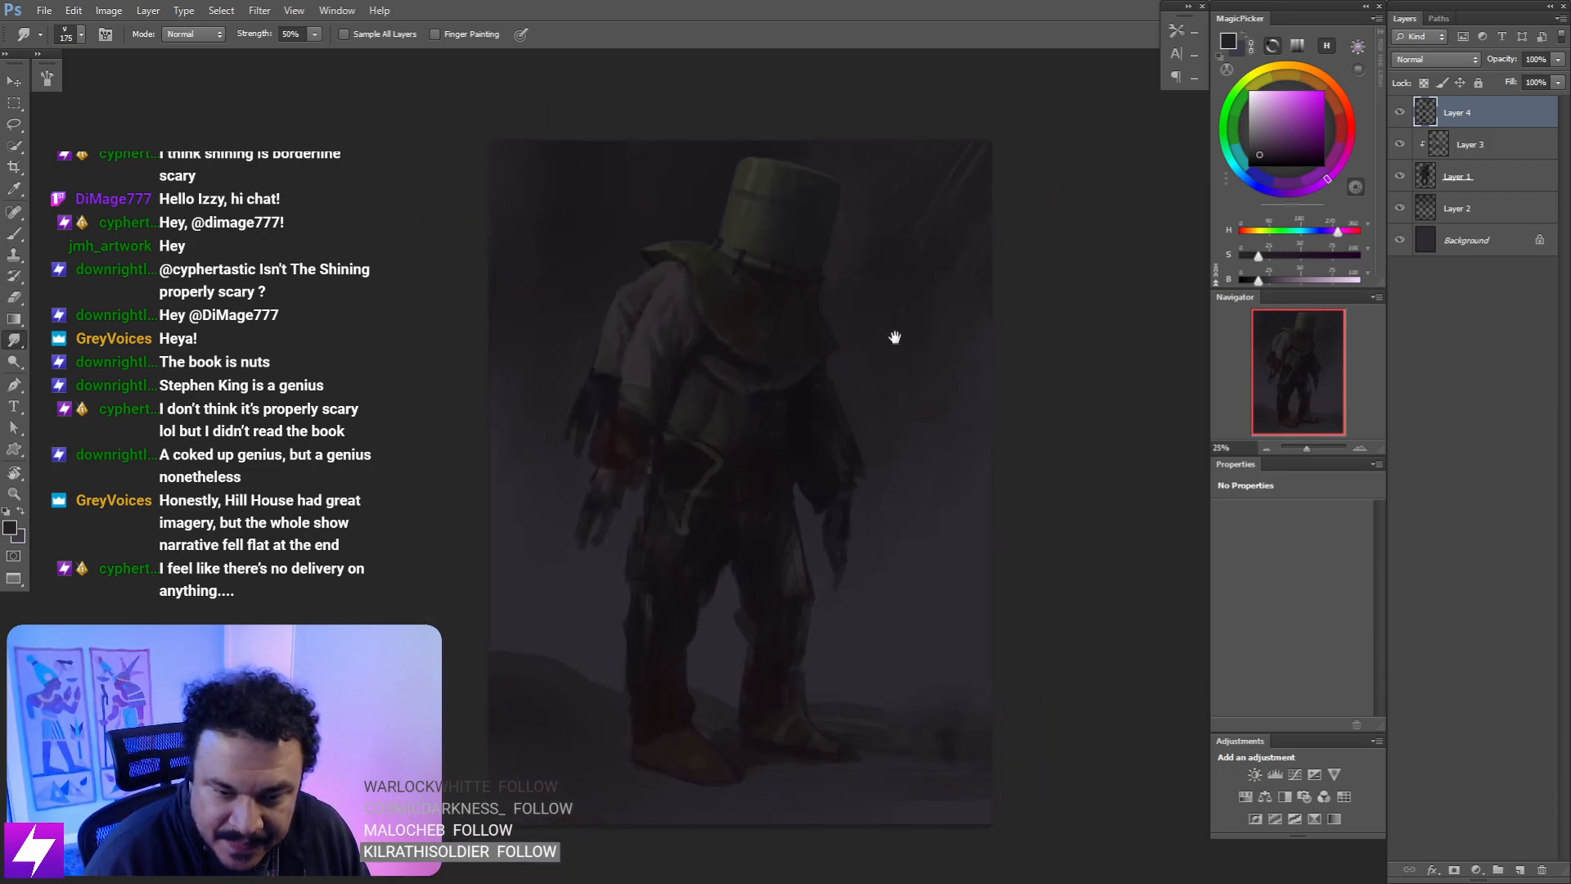
left_click_drag(808, 332, 820, 351)
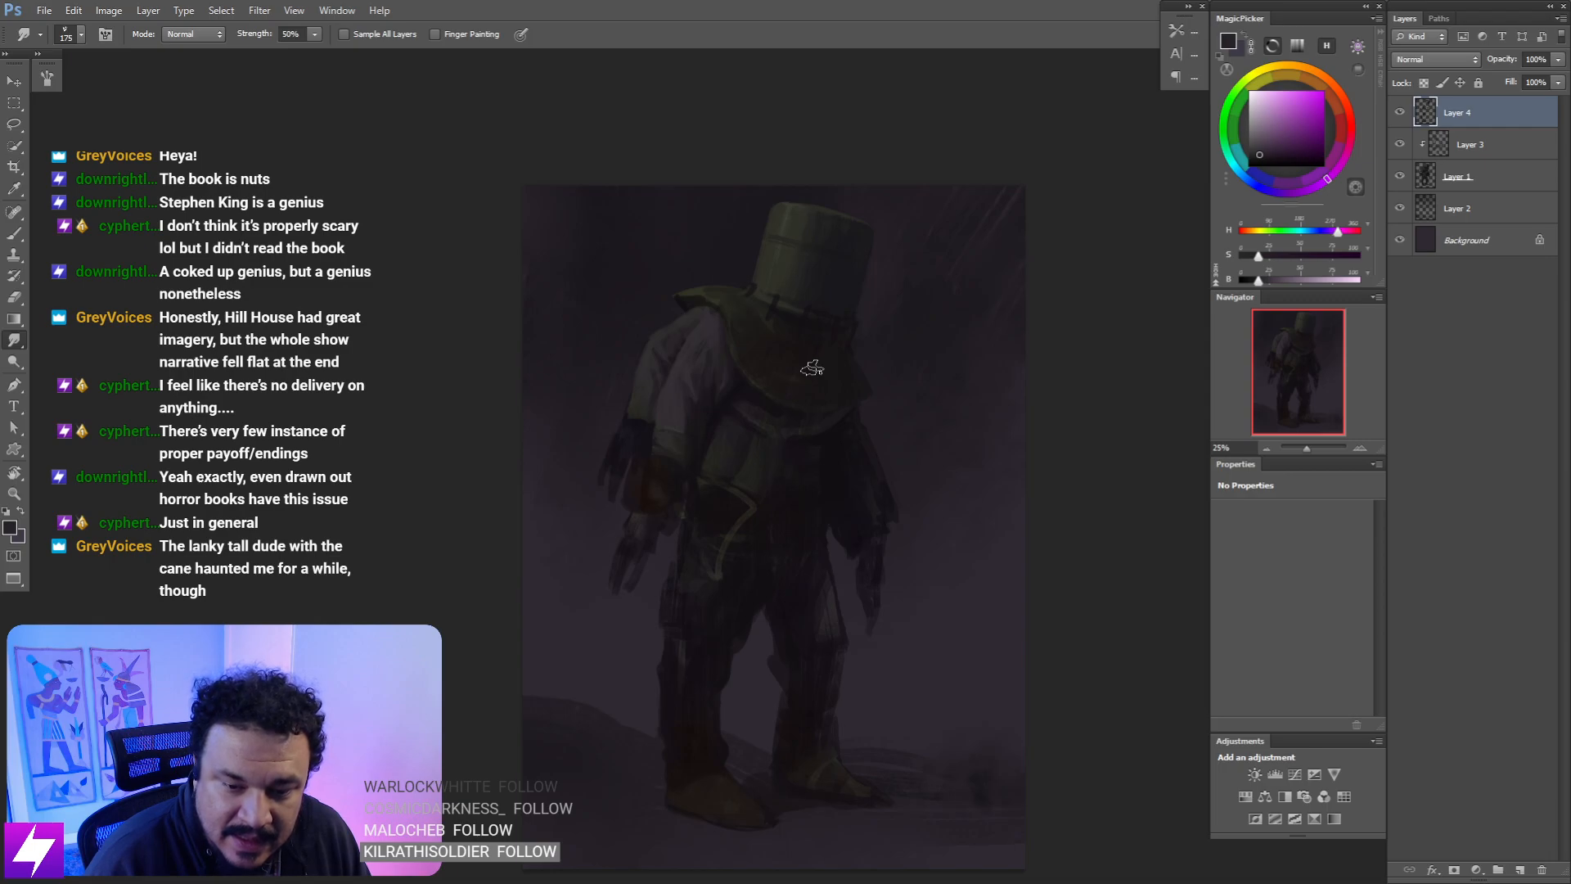
- Refine the helmet's shadowed edge near the straps with sampled dark background purple, using 150 and 175 px brushes
left_click_drag(824, 352, 887, 287)
key("ctrl+plus")
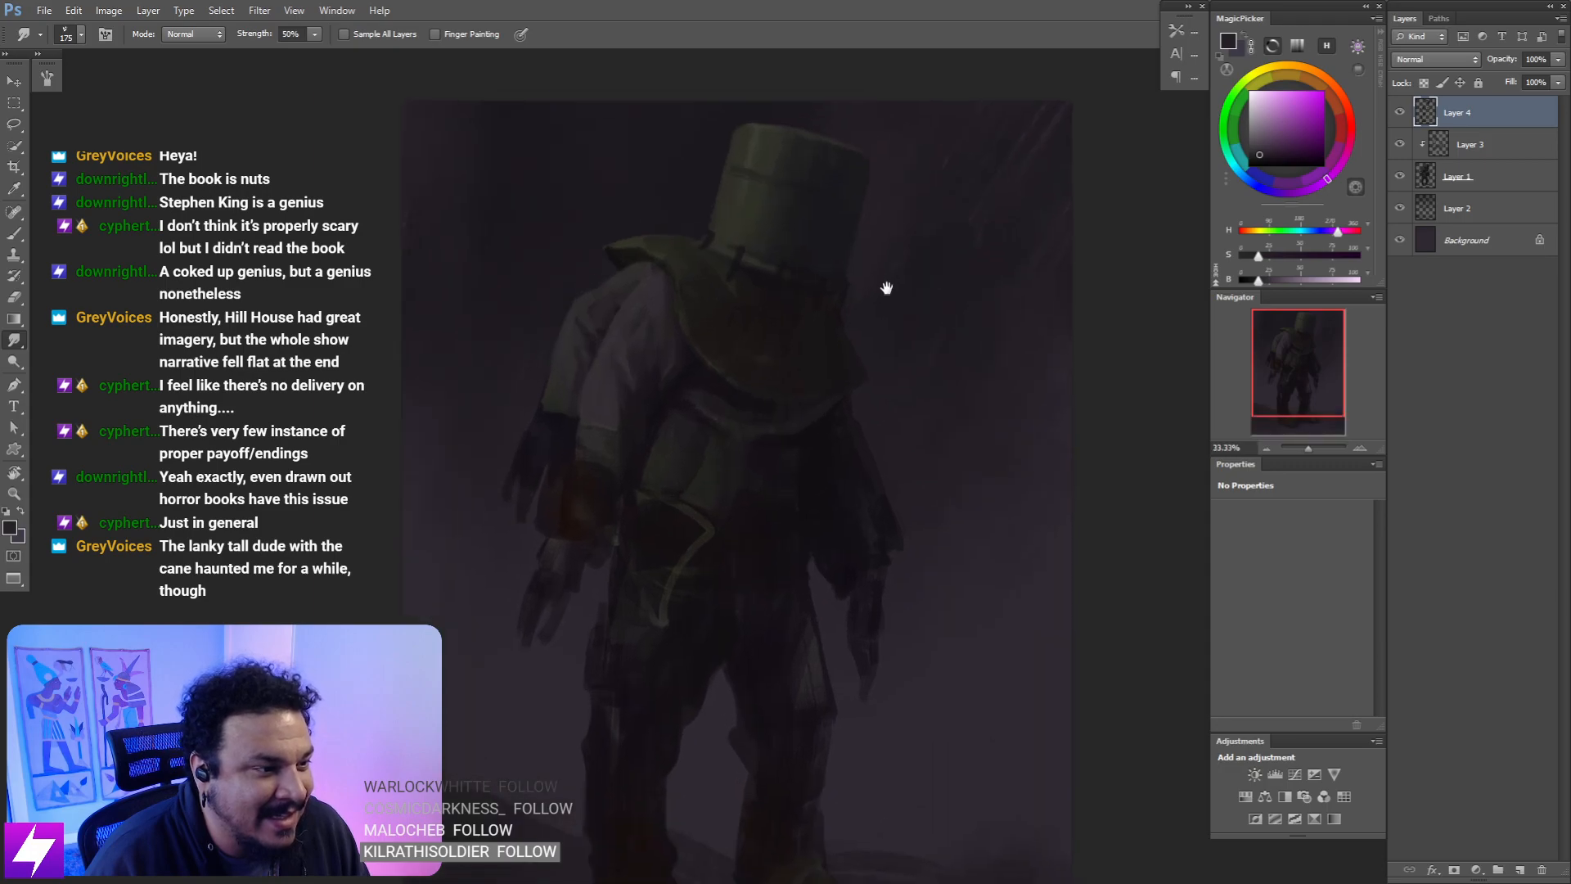
left_click_drag(919, 229, 863, 376)
key("ctrl+plus")
left_click_drag(923, 255, 912, 325)
key("b")
left_click(770, 204, "alt")
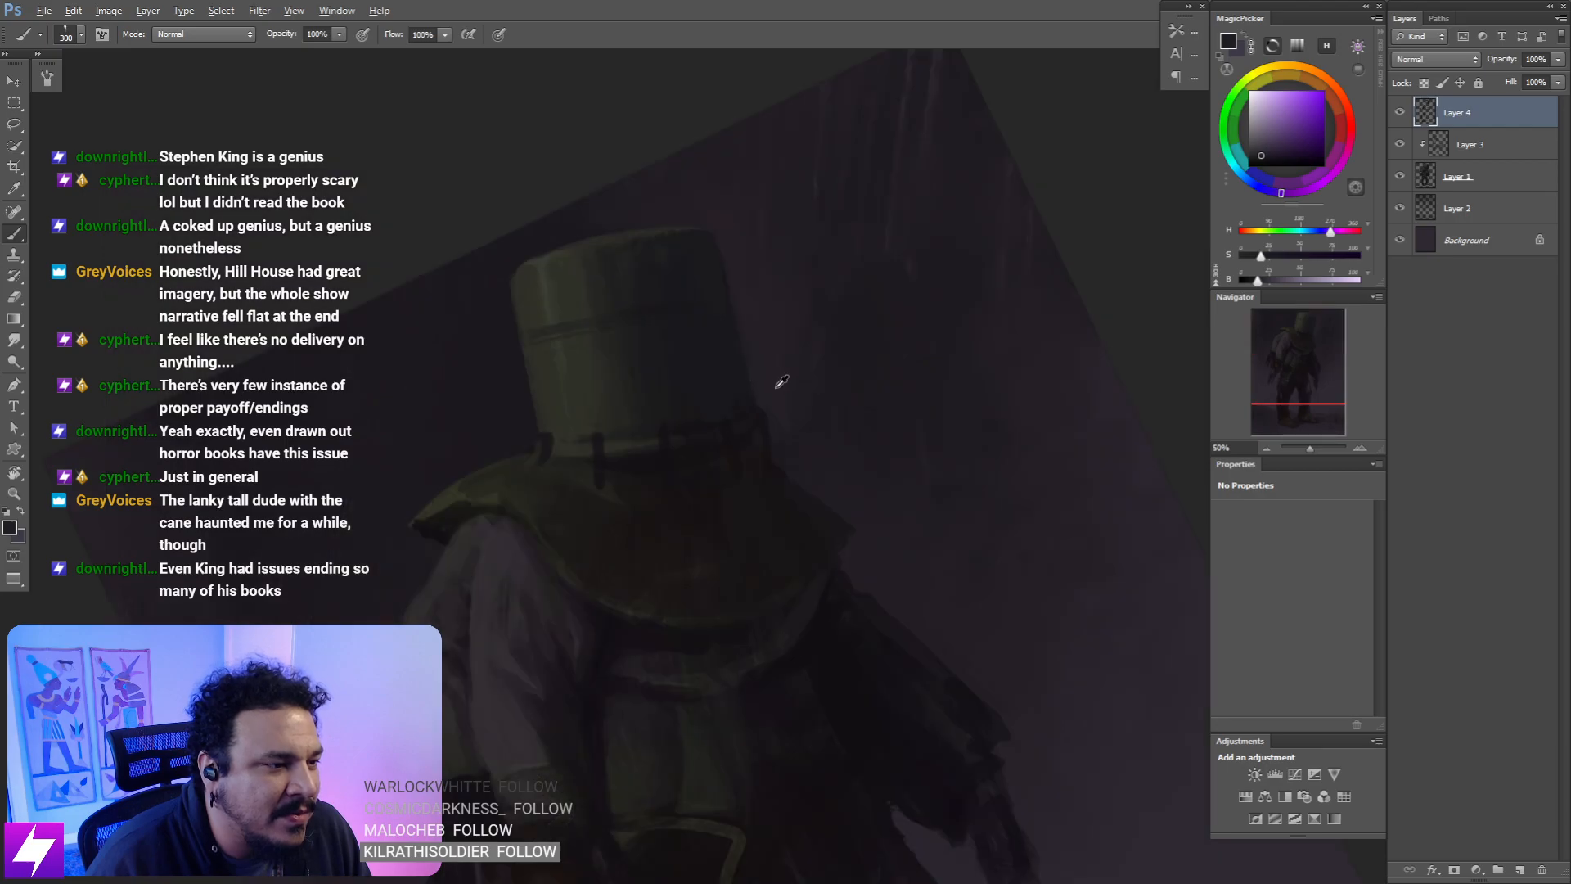
left_click(776, 388, "alt")
key("bracketleft")
key("bracketleft")
key("bracketleft")
key("bracketleft")
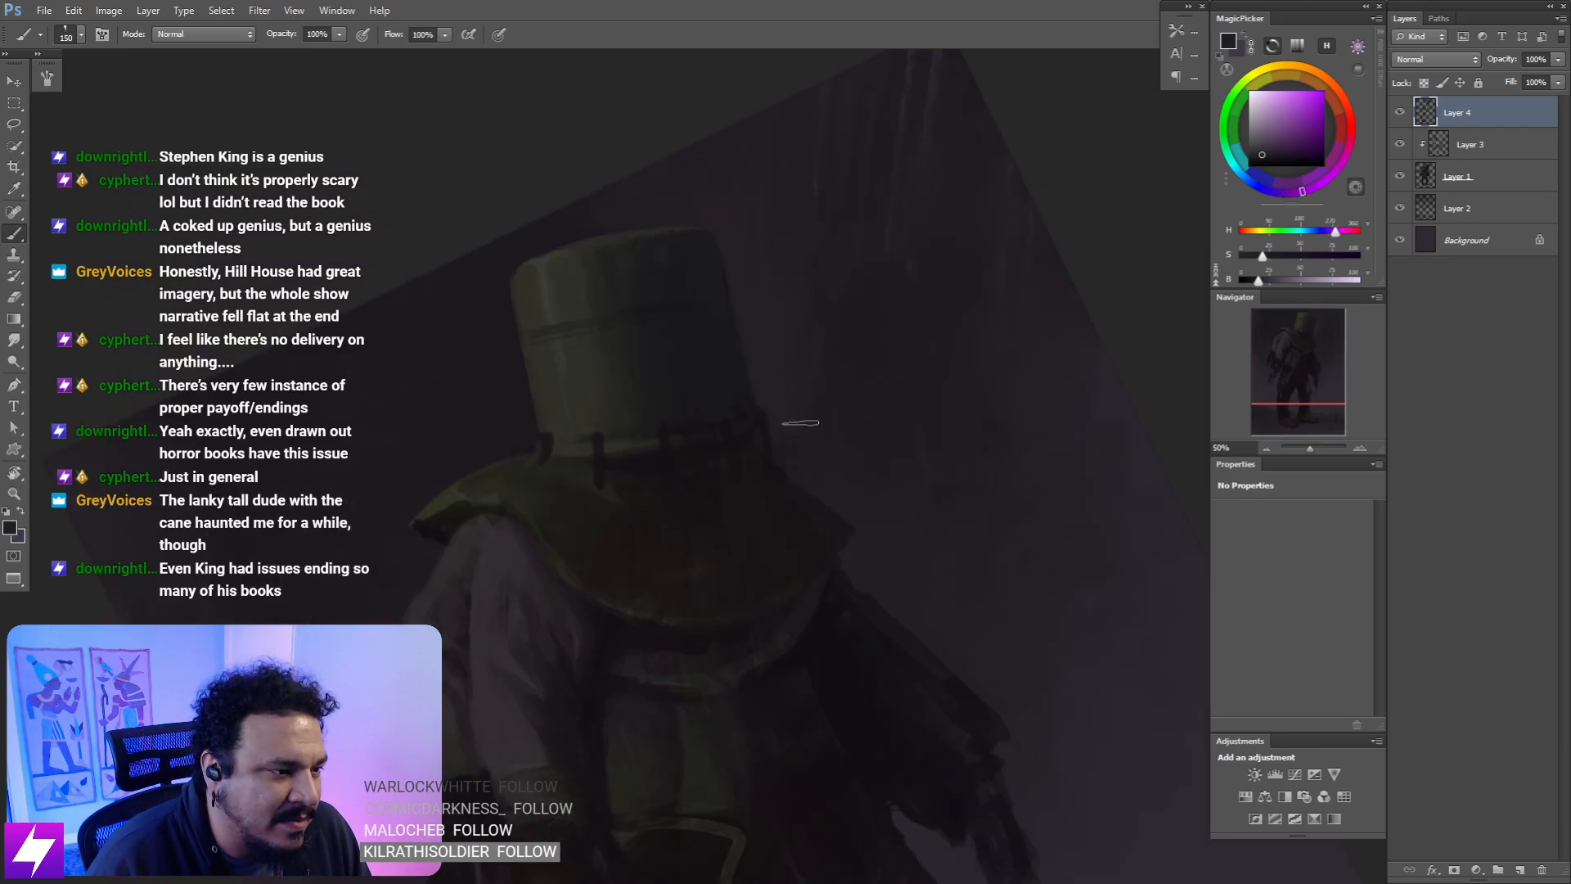
key("bracketright")
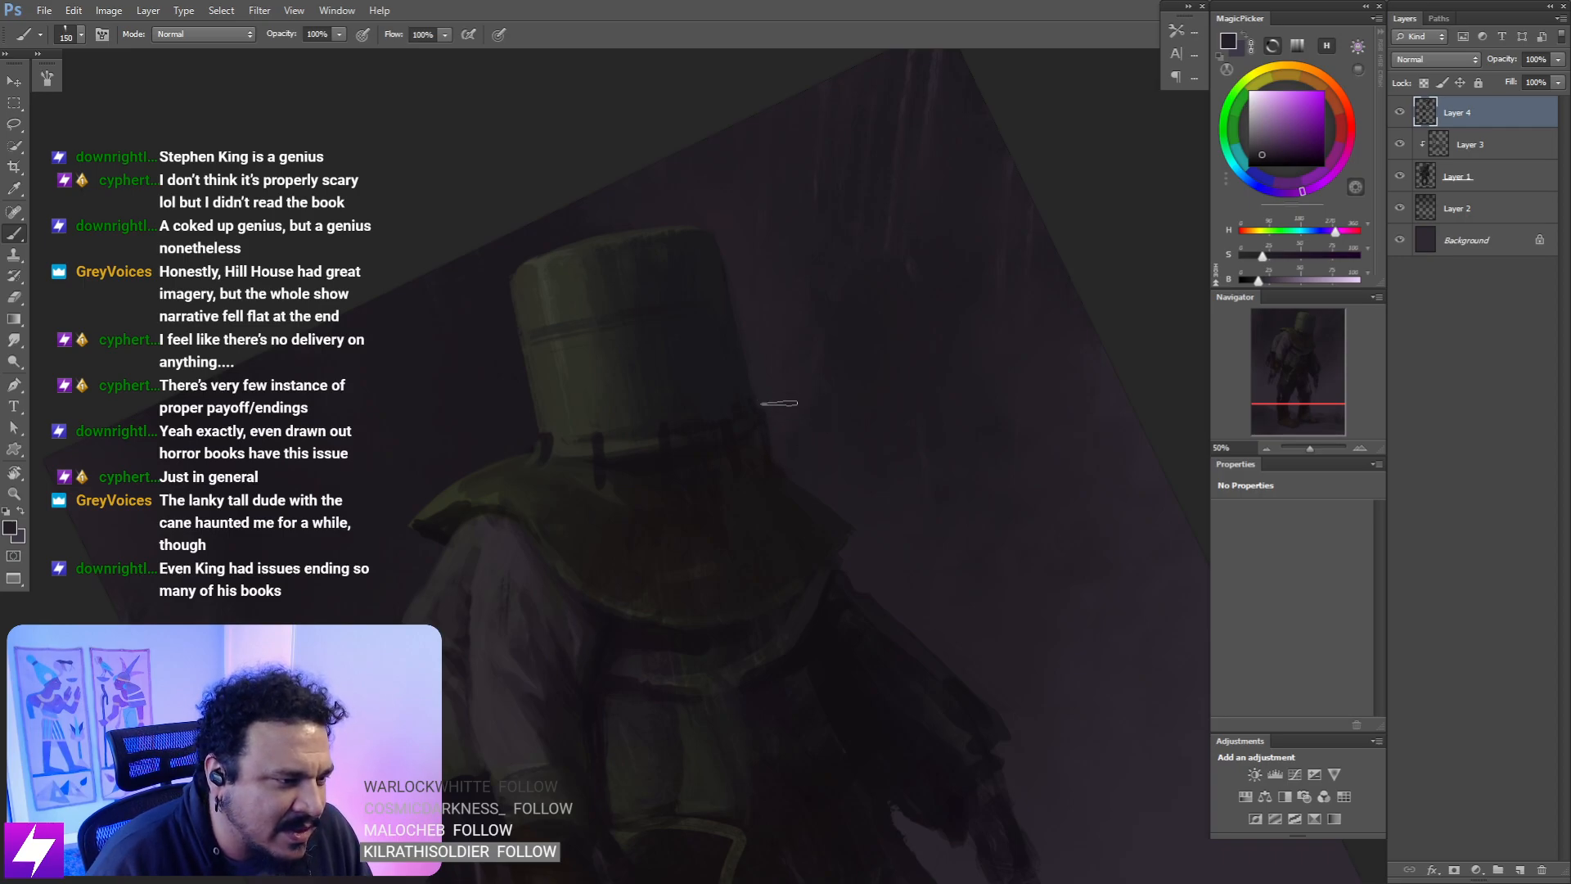
key("bracketleft")
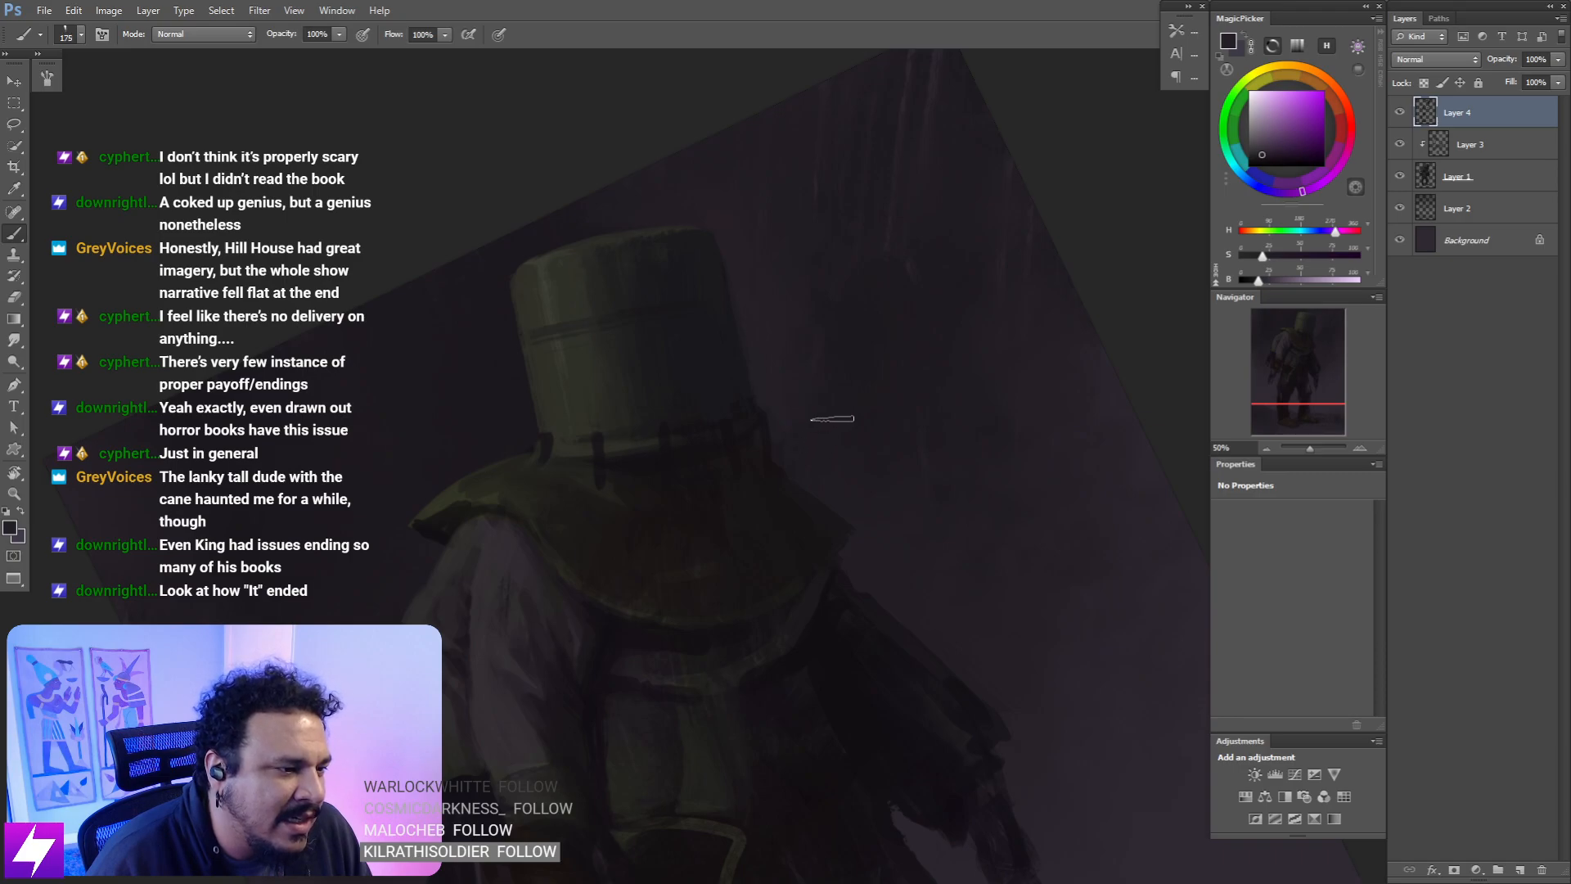
- Flip the canvas back and paint a sampled purple on the background beside the helmet and collar with a 300 px brush
key("Escape")
key("ctrl+minus")
key("ctrl+minus")
key("ctrl+shift+h")
key("bracketright")
left_click_drag(803, 266, 825, 354)
left_click_drag(724, 322, 824, 376)
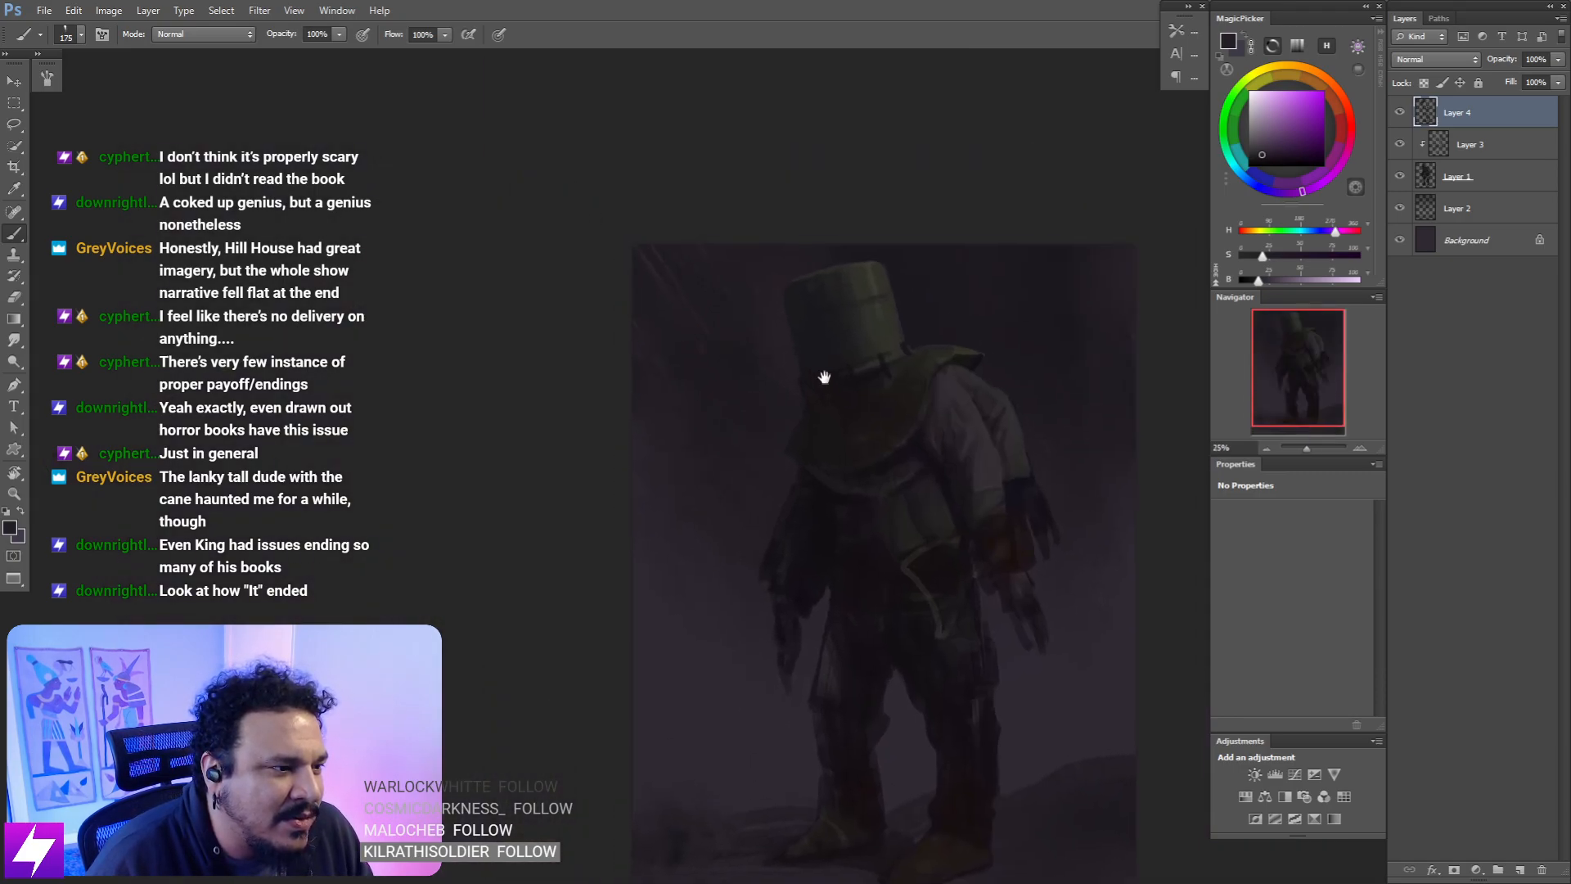
key("ctrl+plus")
left_click_drag(831, 313, 810, 348)
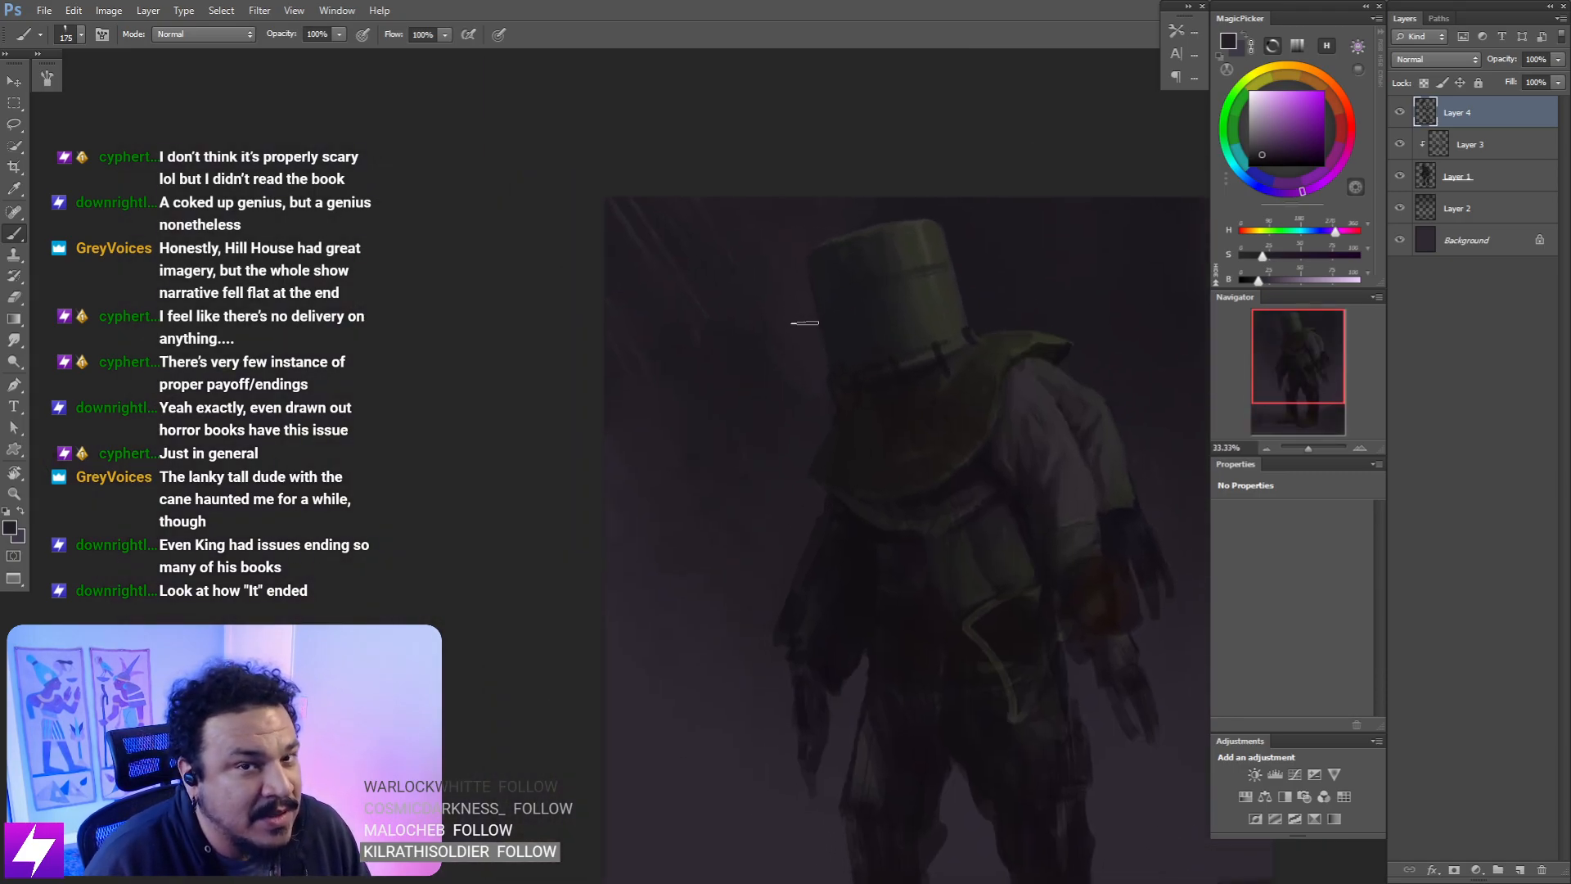
left_click(774, 318, "alt")
key("bracketright")
key("bracketright")
key("bracketright")
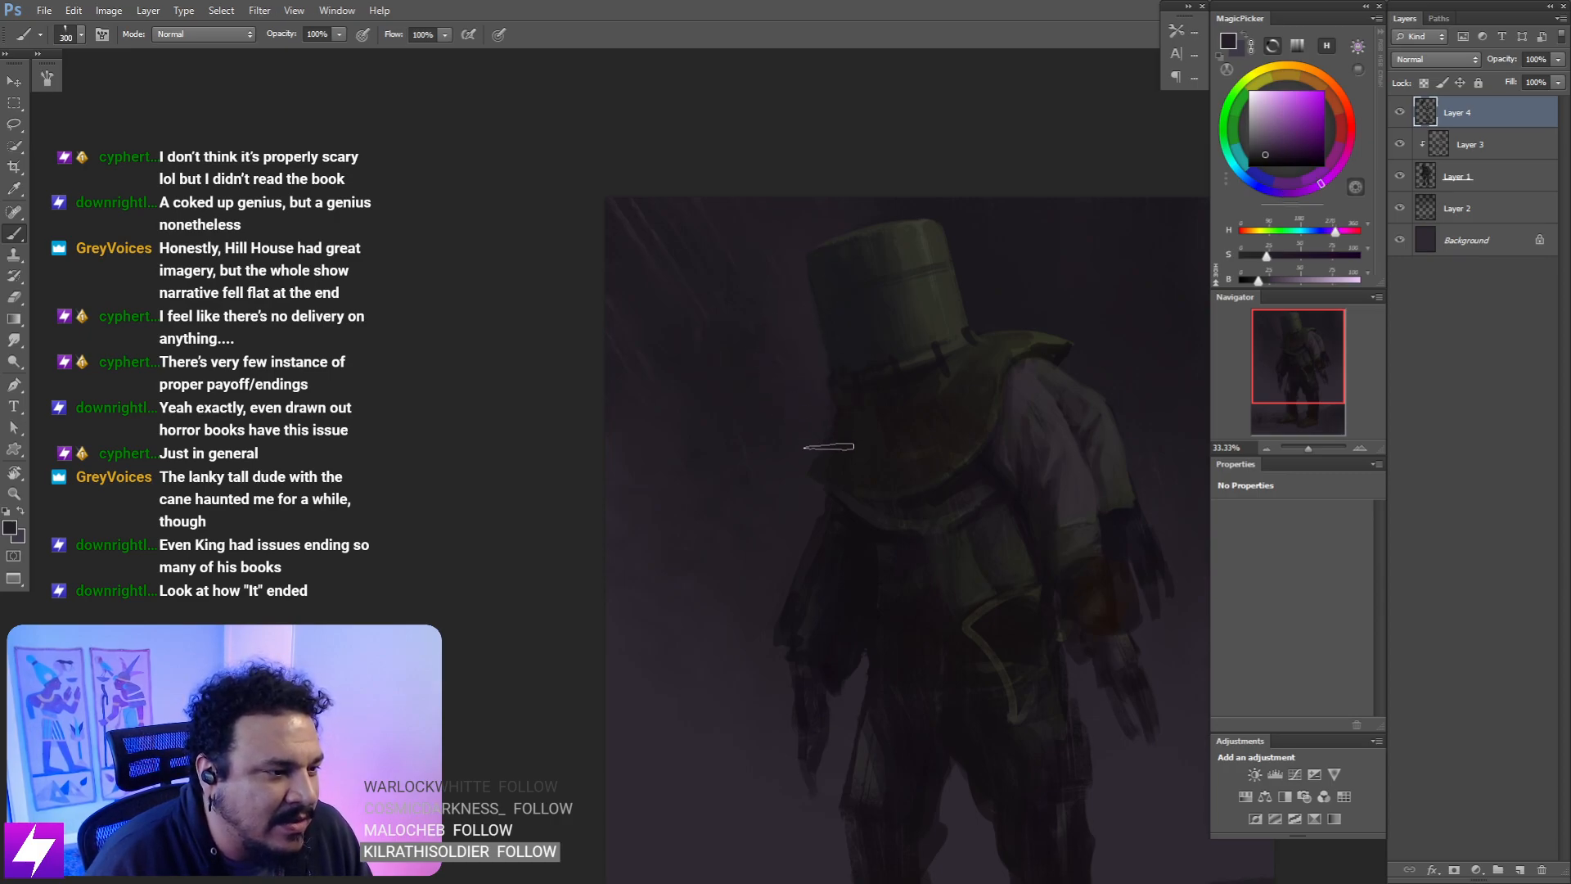
left_click_drag(818, 450, 811, 446)
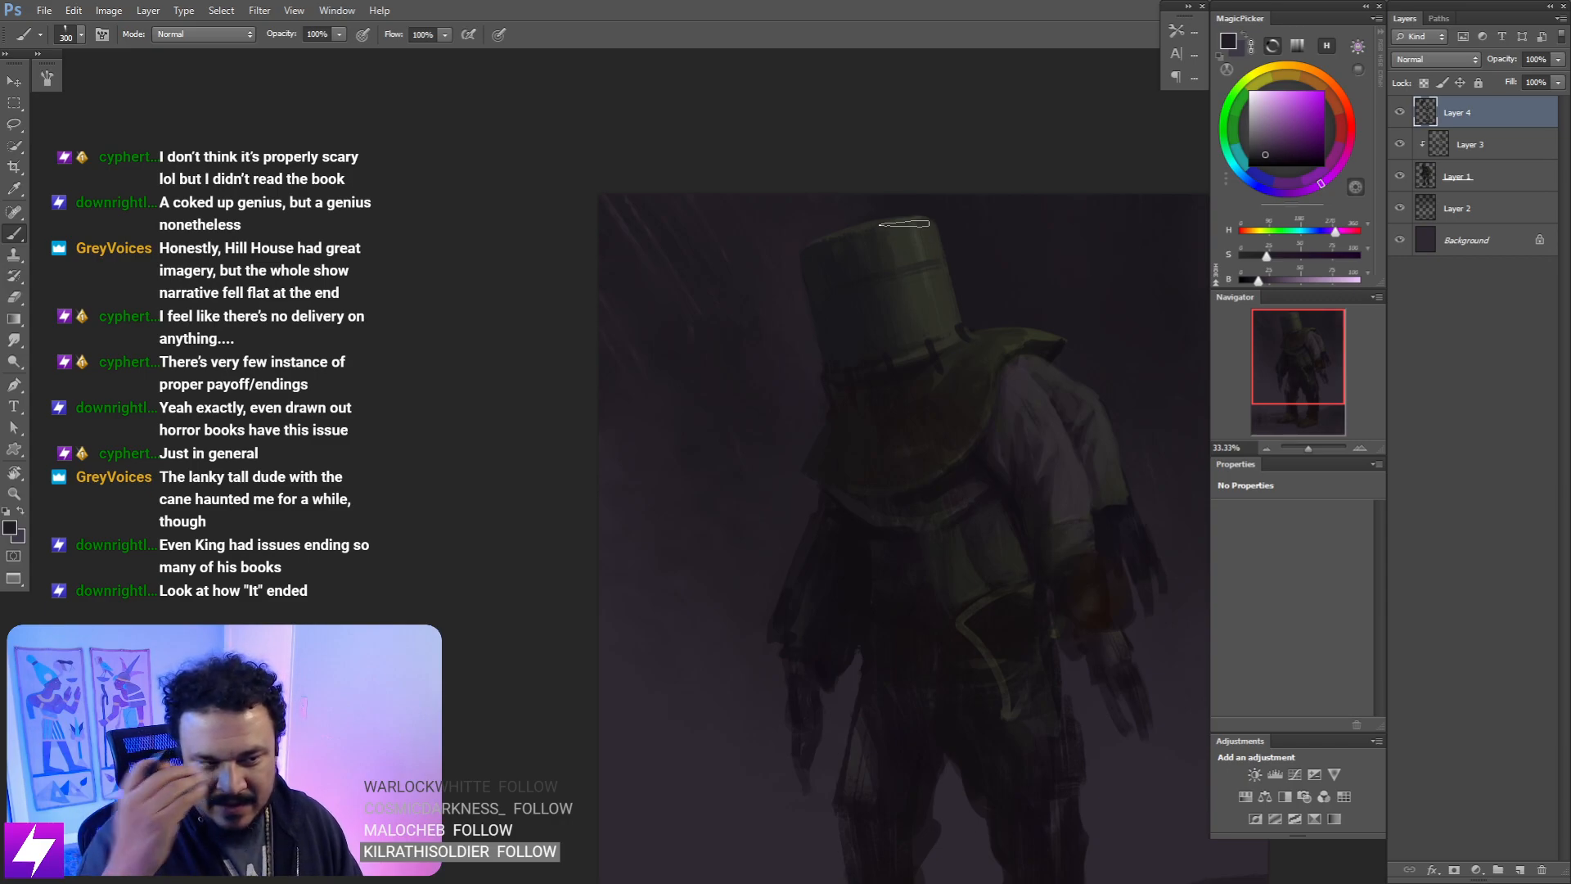
- Paint a sampled background purple beside the dark sleeve with a 500 px brush and smudge the transition below the collar at 175 px
left_click_drag(1010, 285, 931, 374)
scroll(900, 425, "down", 5)
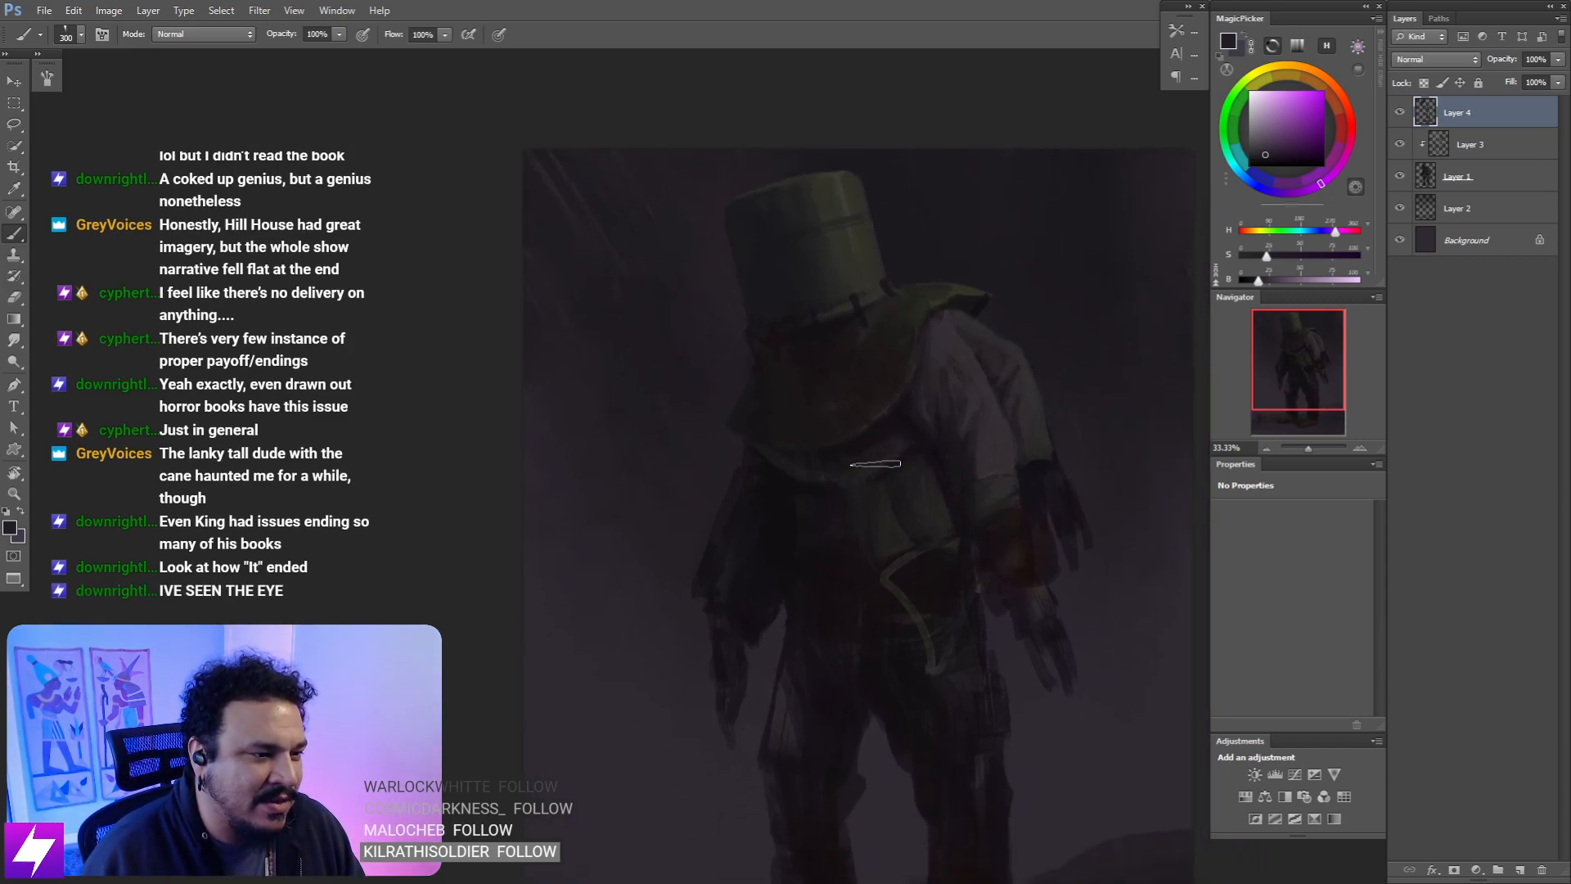
left_click(694, 548, "alt")
key("bracketright")
key("bracketright")
key("bracketright")
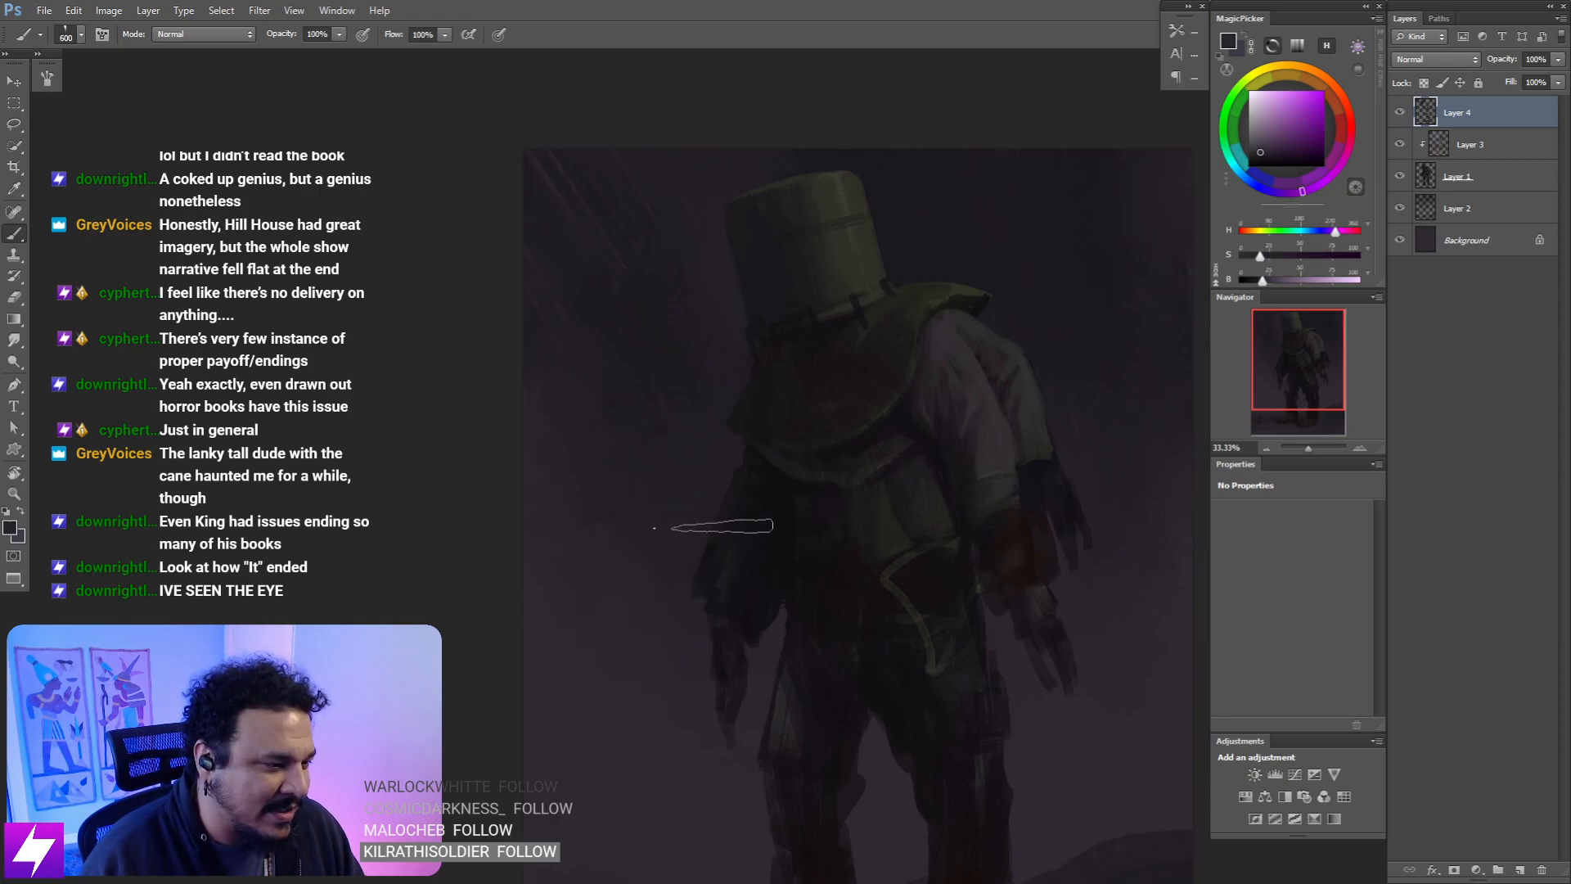
key("bracketleft")
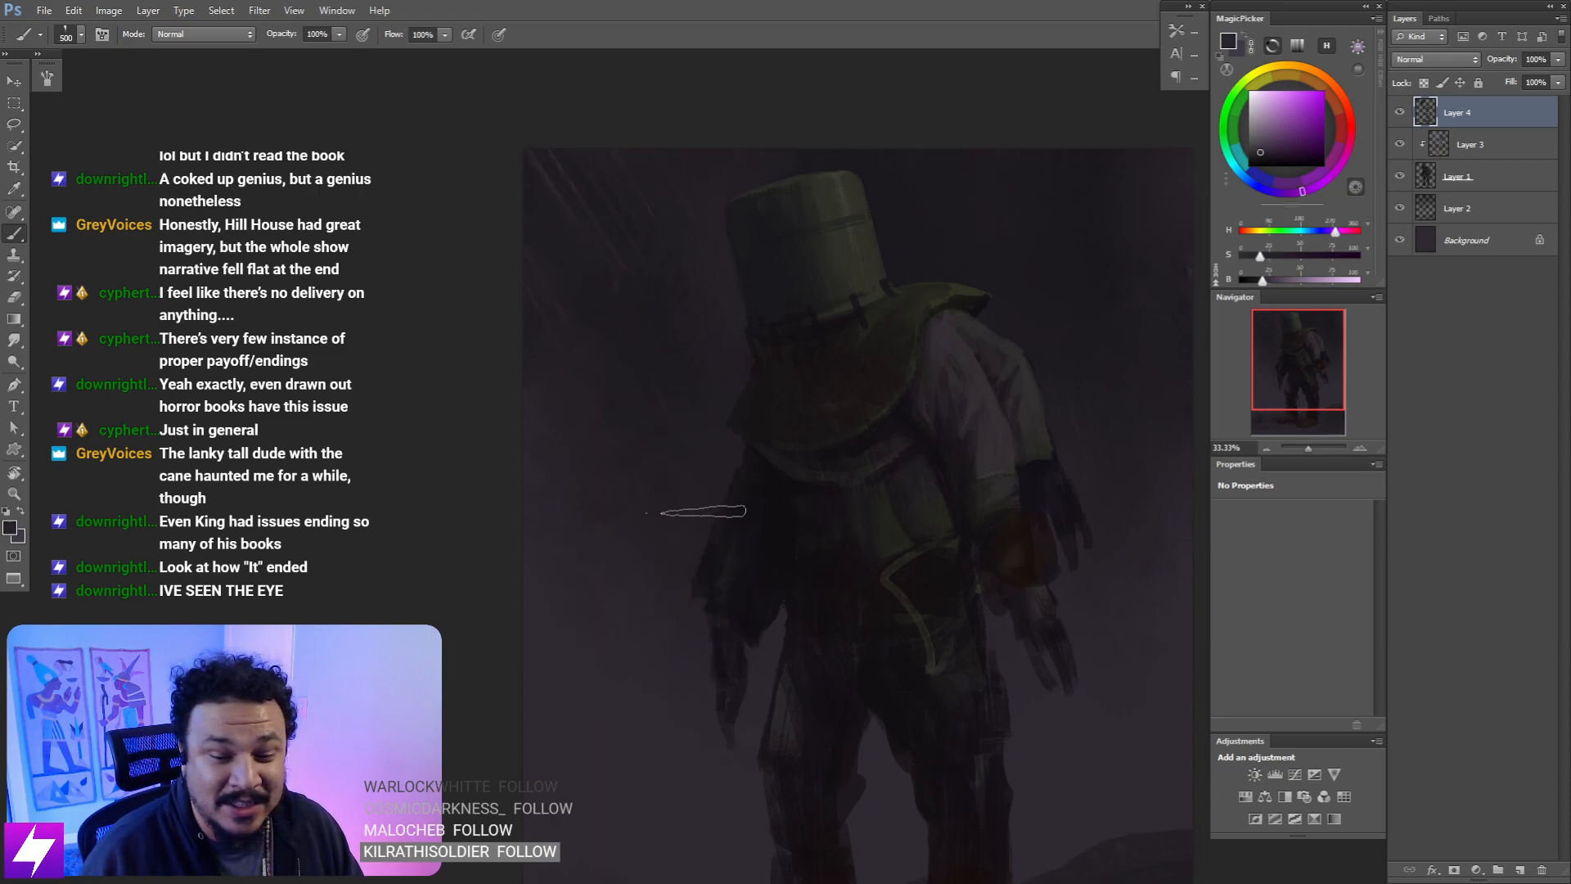
key("space")
left_click_drag(691, 498, 717, 477)
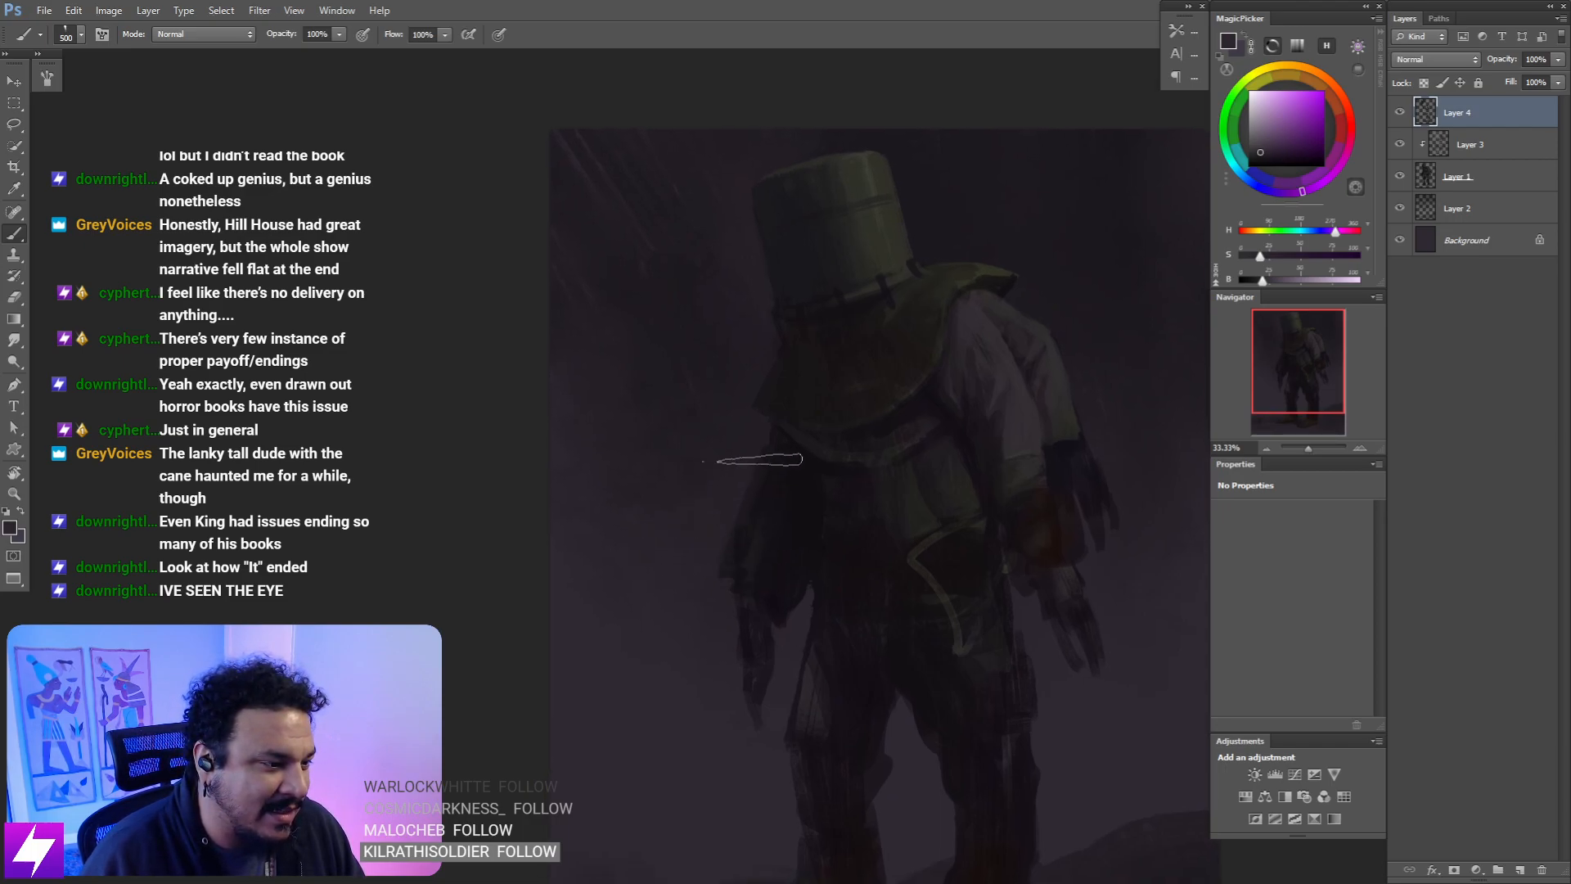
key("r")
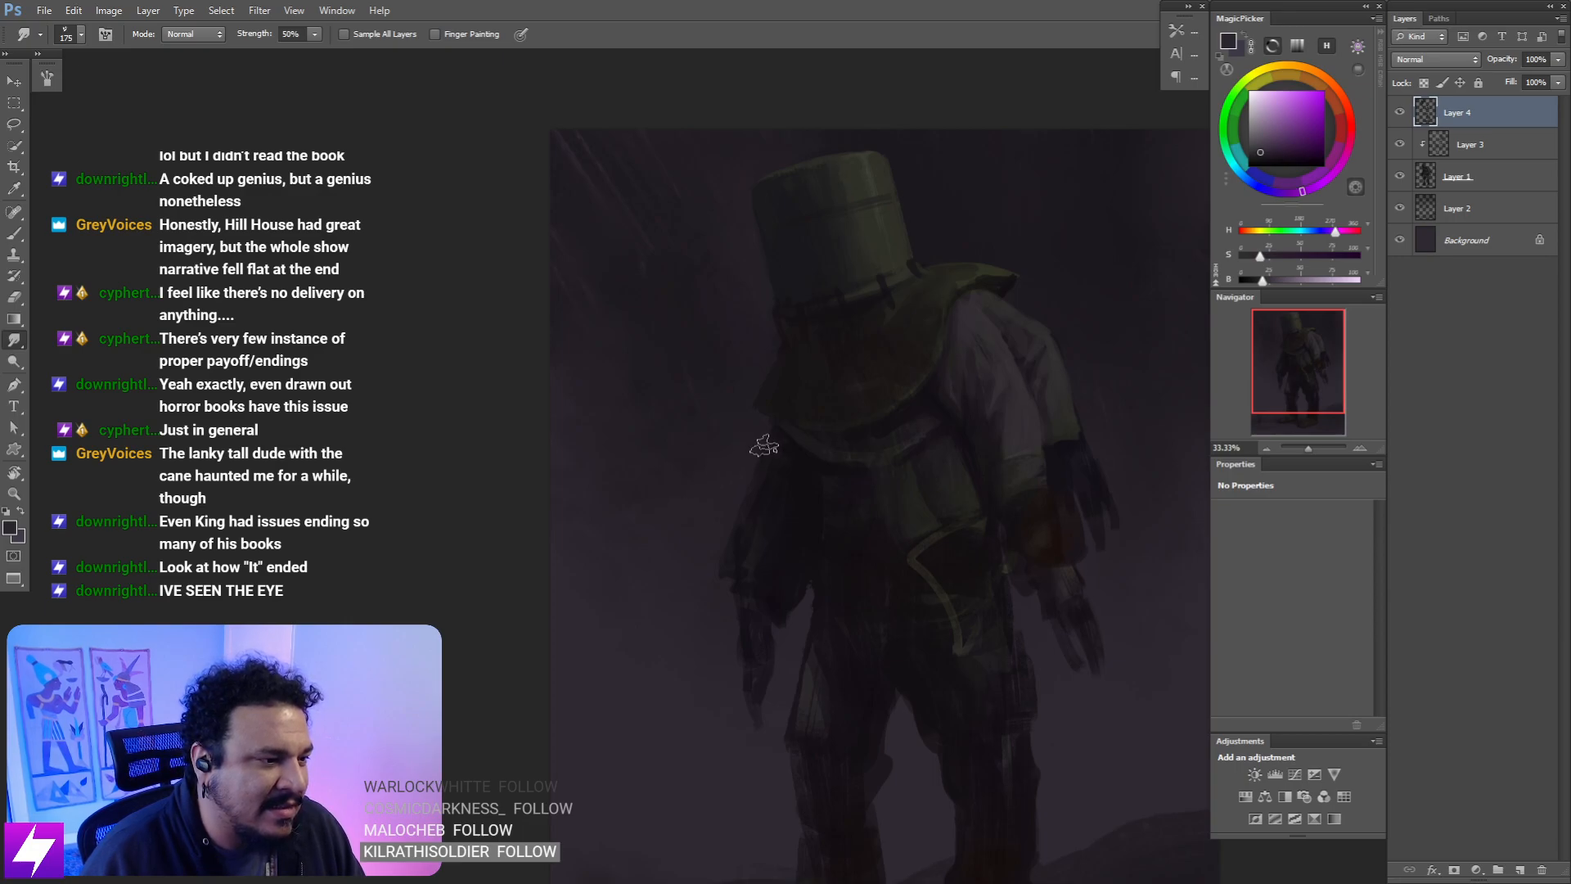
left_click_drag(712, 478, 743, 468)
left_click_drag(731, 524, 742, 475)
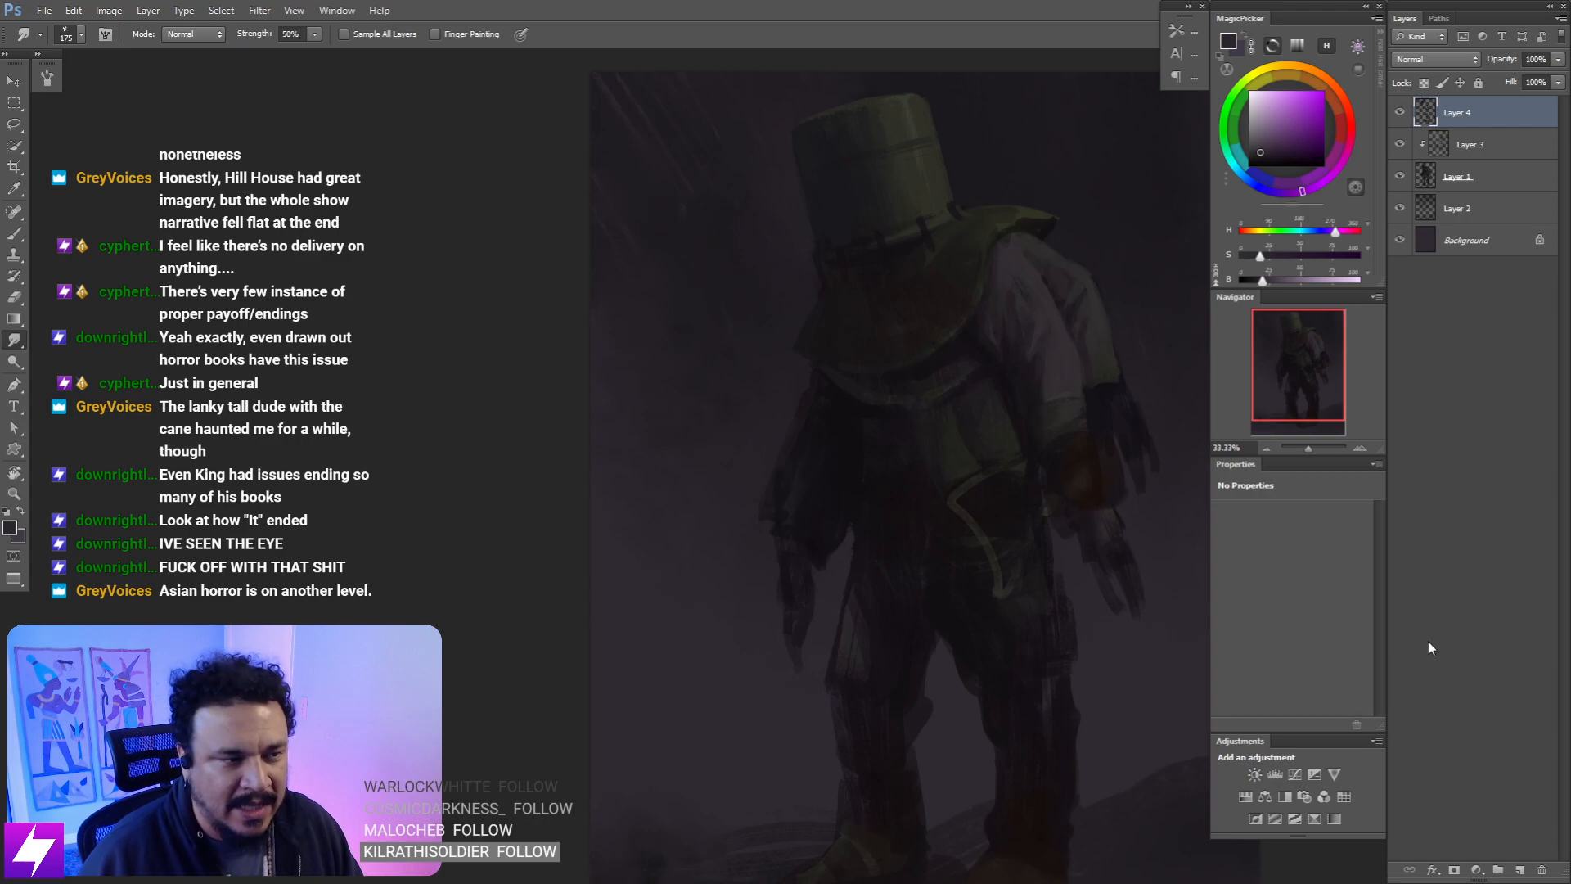
- Paint a sampled dark purple on the background beside the helmet with a 300 px brush and smudge it at 300 px
left_click_drag(782, 373, 819, 409)
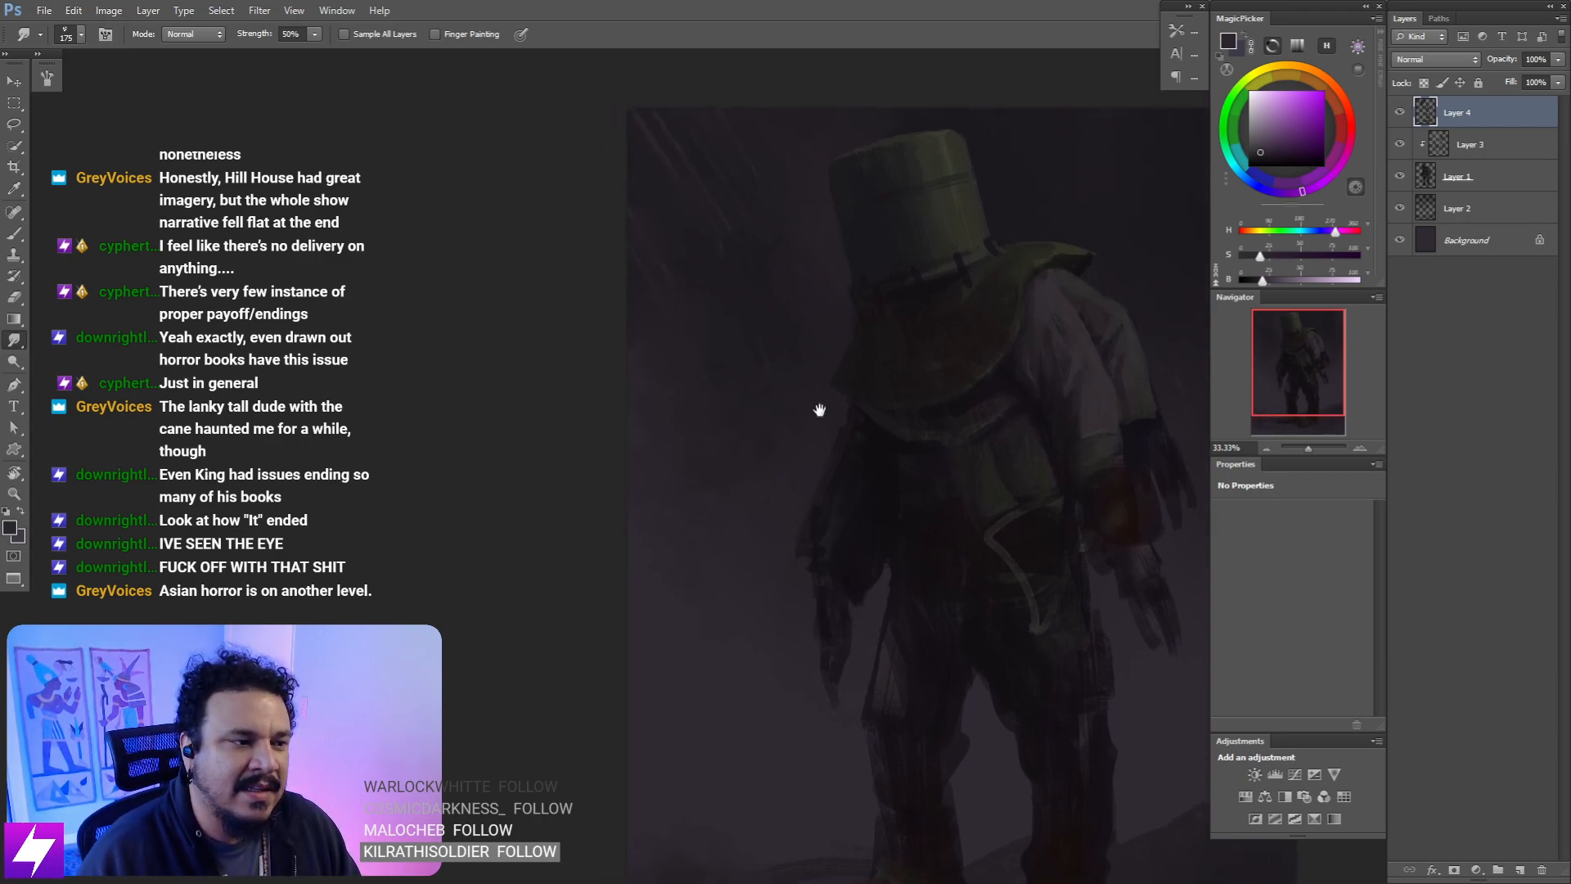
mouse_move(800, 474)
left_mouse_down()
mouse_move(803, 459)
mouse_move(768, 481)
mouse_move(790, 475)
left_mouse_up()
left_click_drag(876, 448, 828, 430)
left_click_drag(892, 387, 897, 485)
left_click_drag(904, 301, 922, 345)
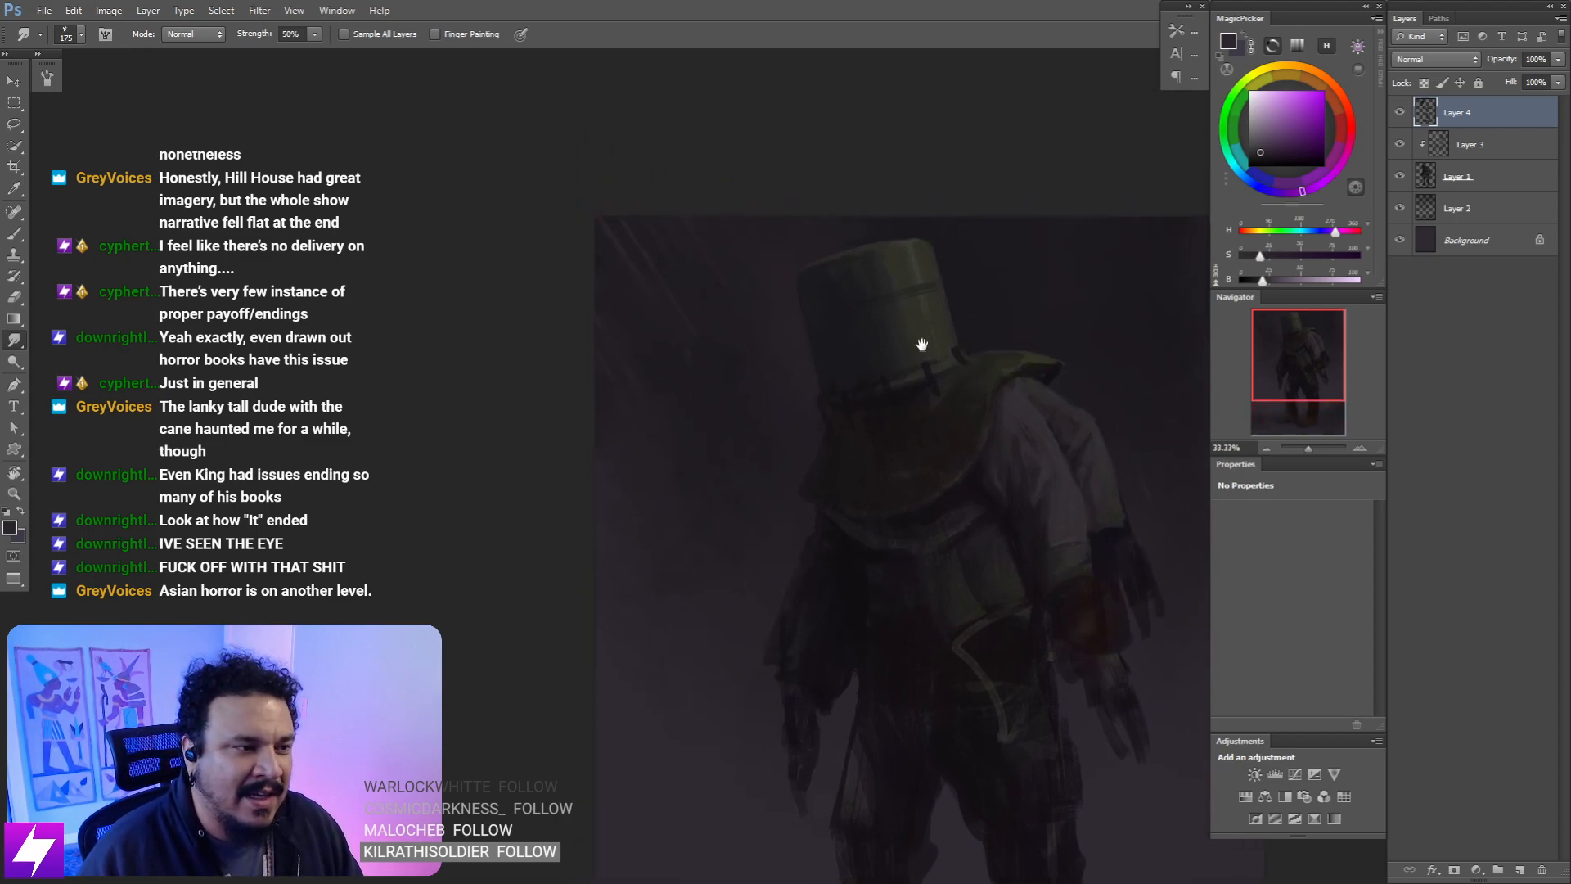
key("b")
left_click(784, 276, "alt")
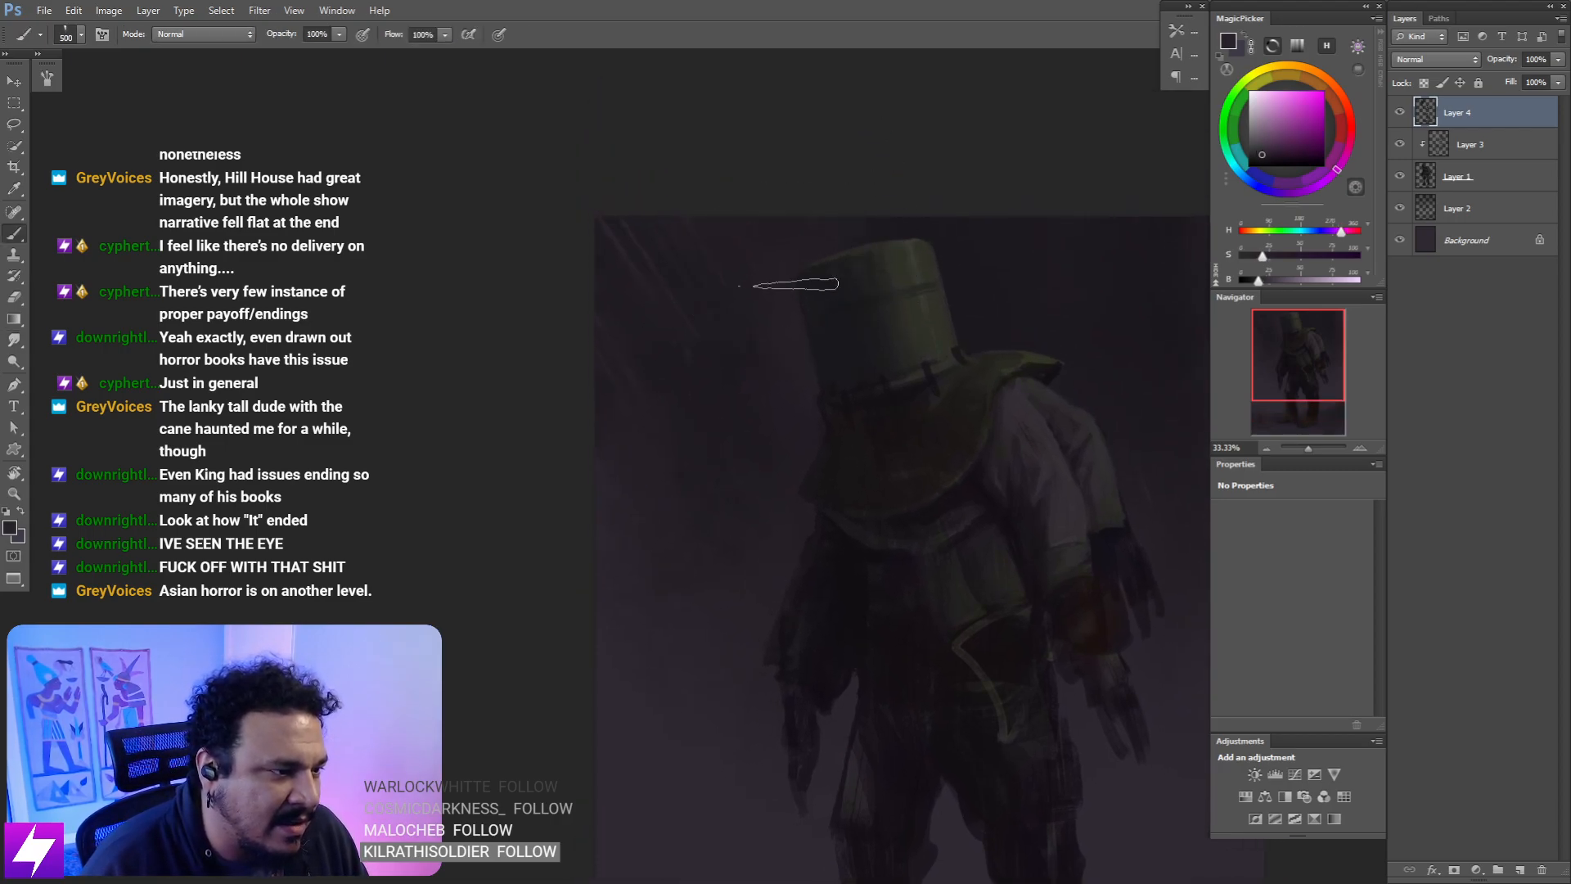
key("bracketleft")
key("bracketleft")
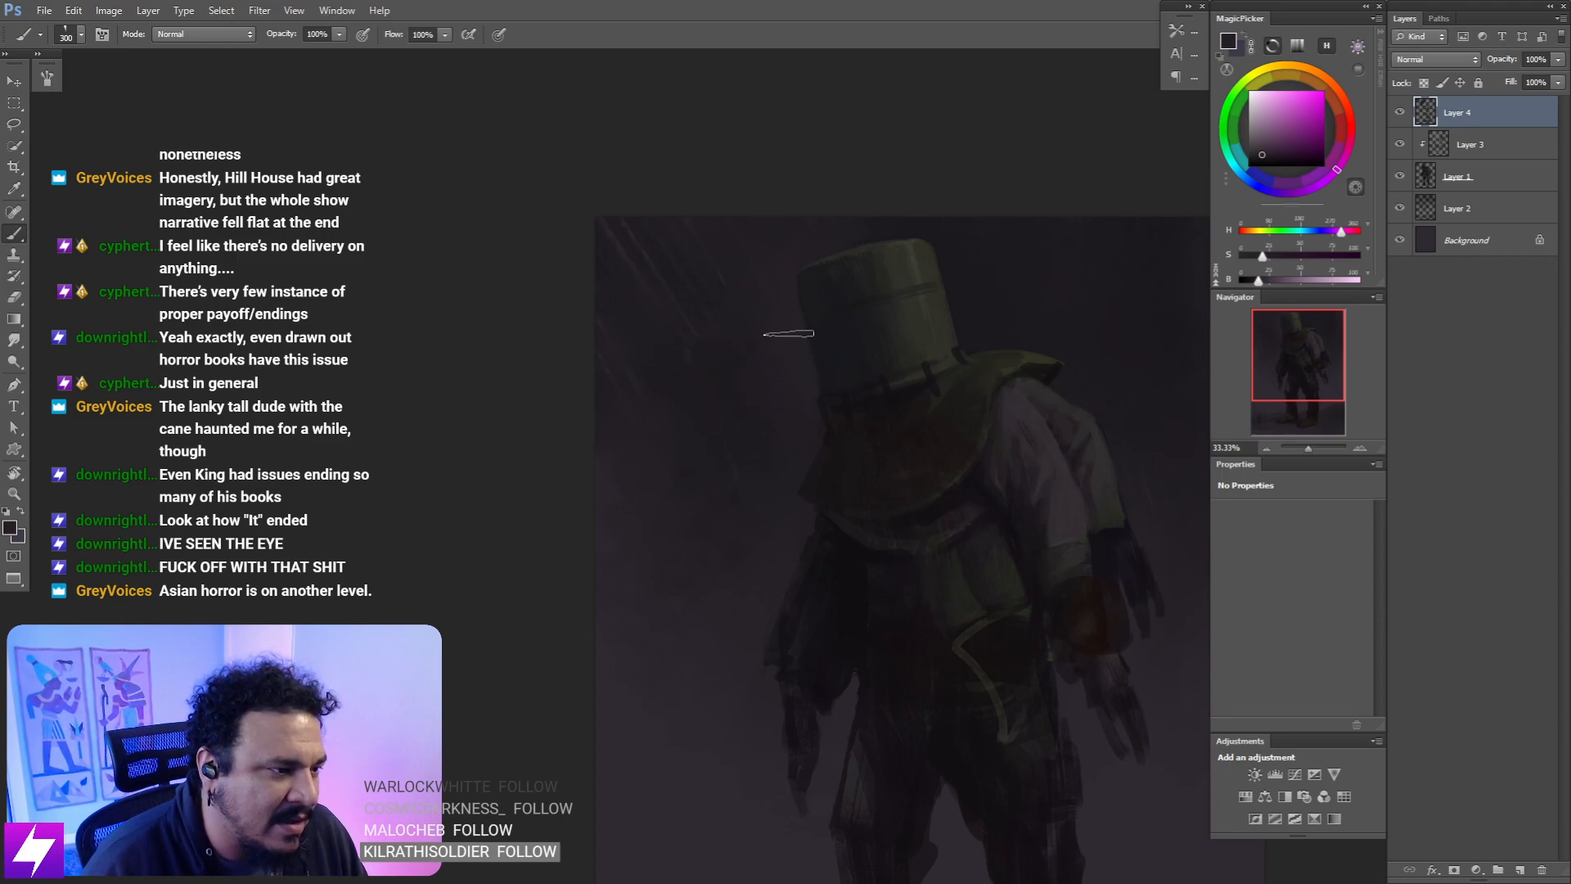
key("r")
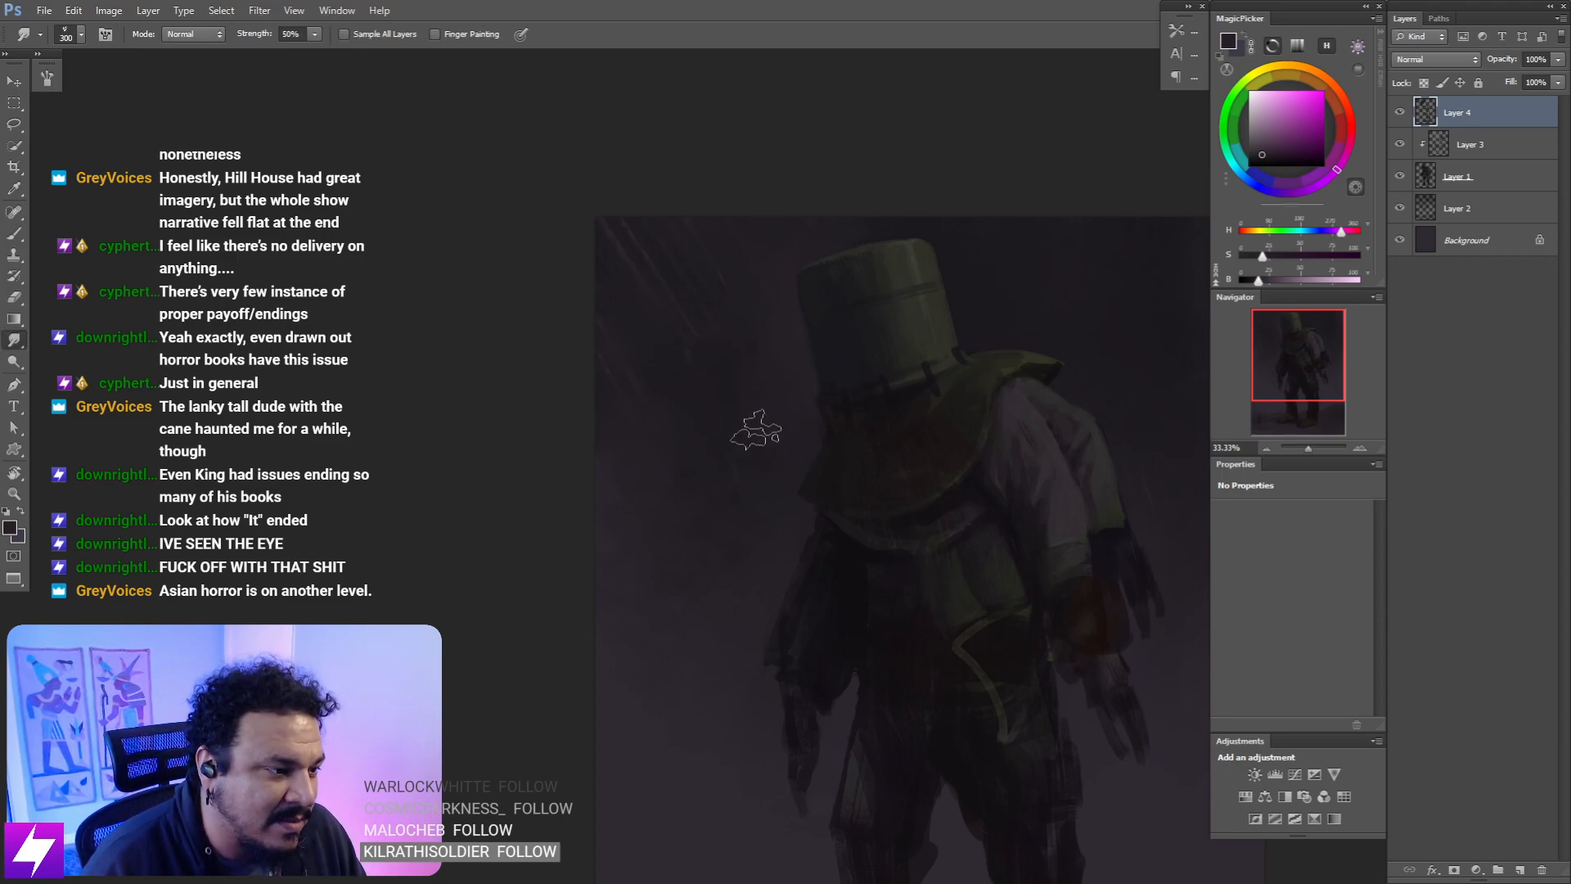
- Clean the gap between the dark hand and the leg and darken the cuff with sampled tones, using 90 and 125 px brushes
mouse_move(772, 564)
left_mouse_down()
mouse_move(782, 552)
mouse_move(716, 405)
left_mouse_up()
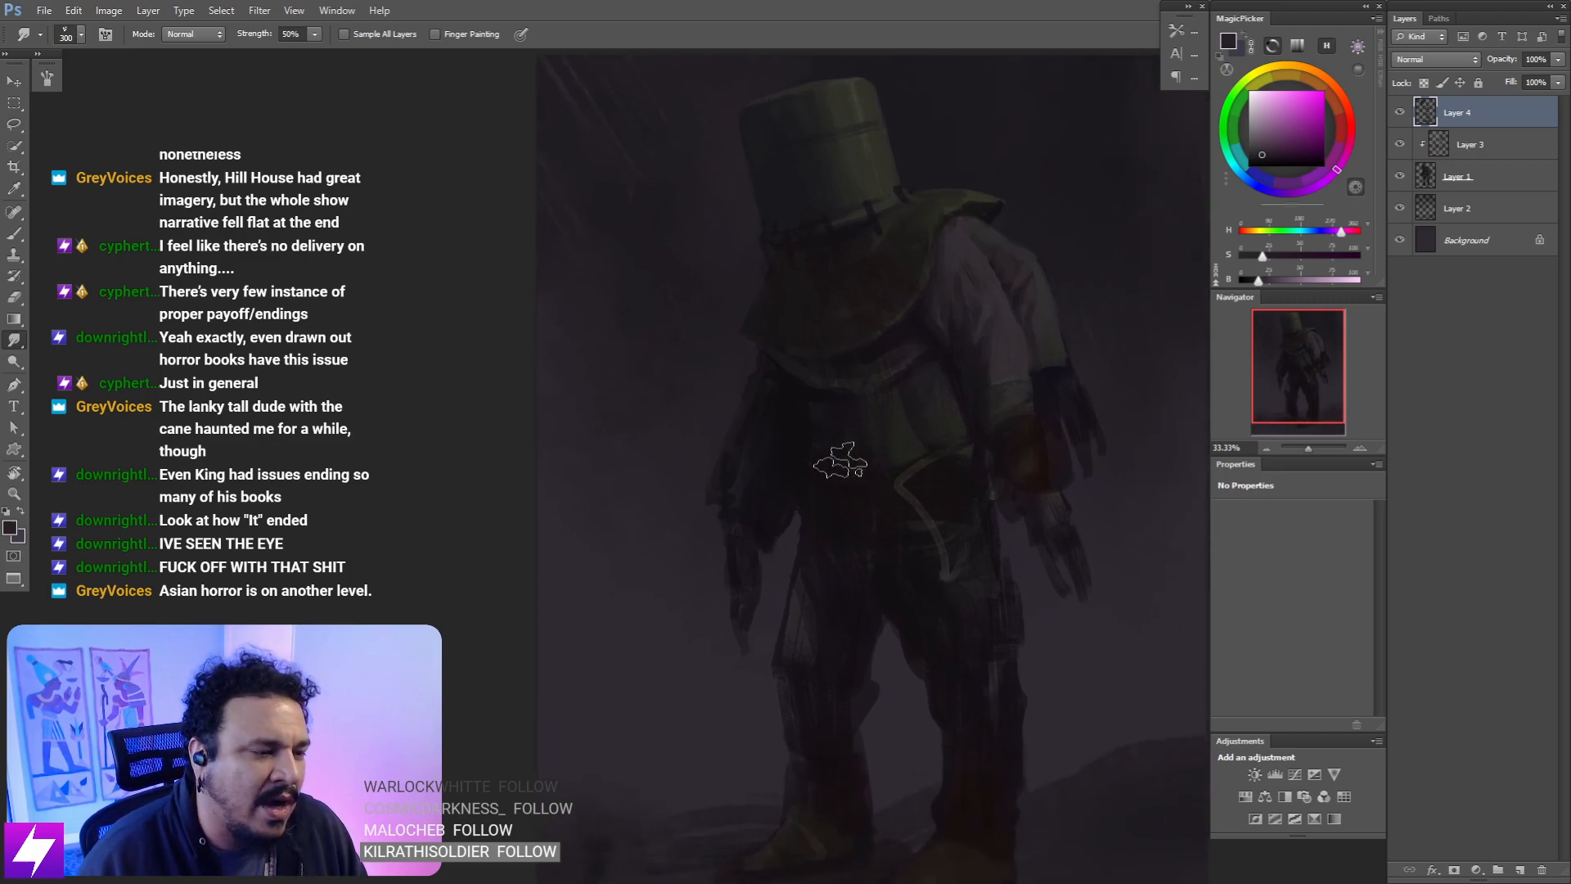
key("b")
left_click(772, 563, "alt")
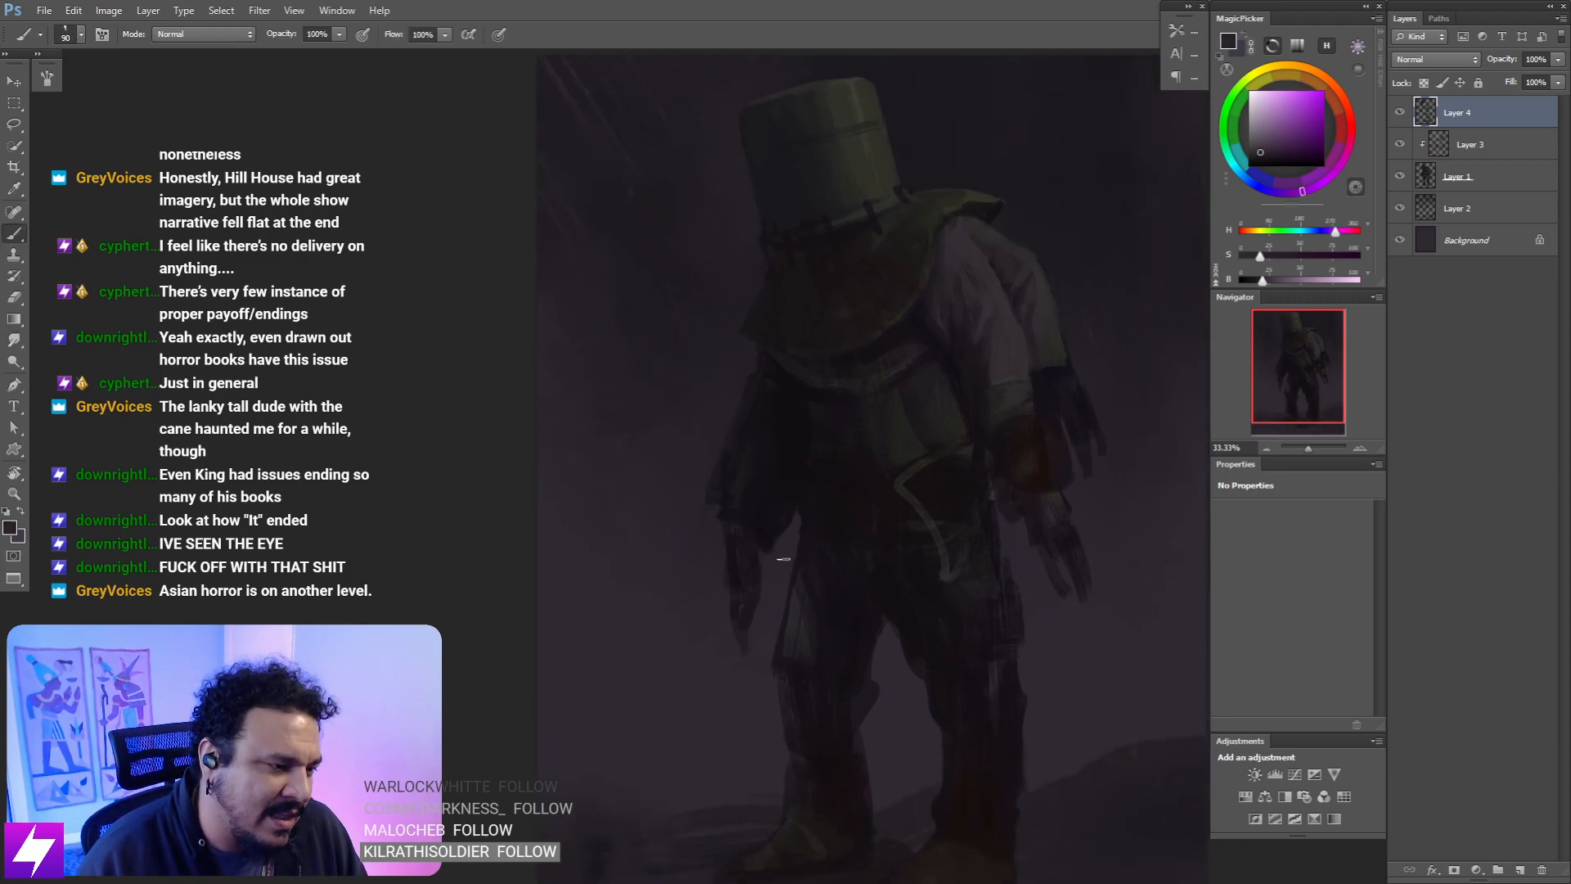
left_click(765, 528, "alt")
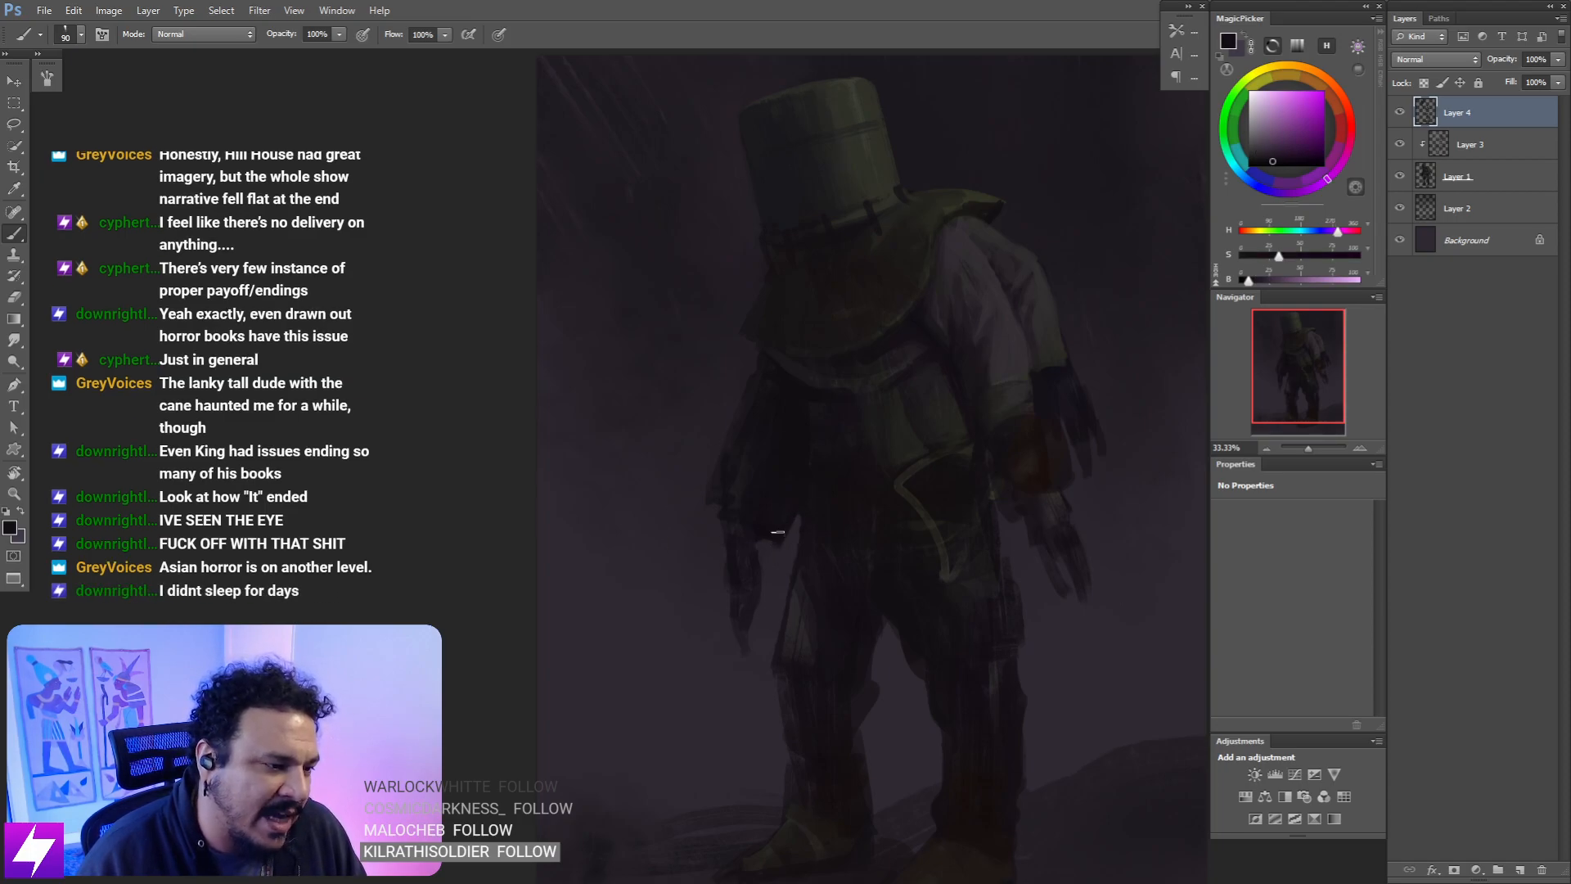
key("bracketright")
key("bracketright")
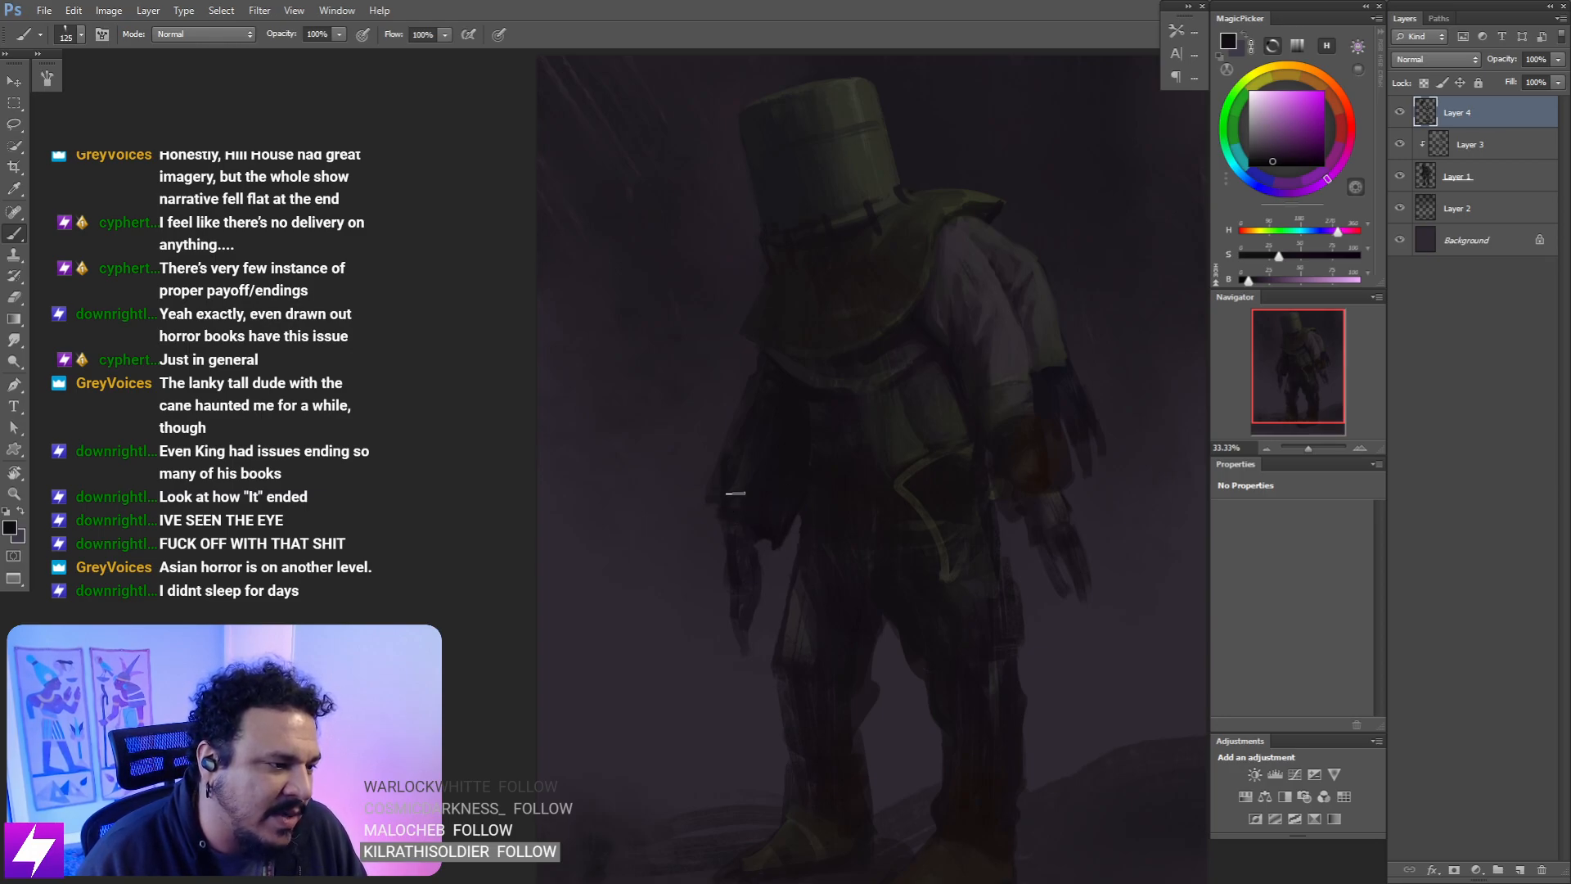
- Select the torn cuff edge with the Lasso, paint inside the selection with a dark 200 px brush, deselect, and flip the canvas
key("l")
mouse_move(734, 492)
left_mouse_down()
mouse_move(687, 510)
mouse_move(751, 487)
left_mouse_up()
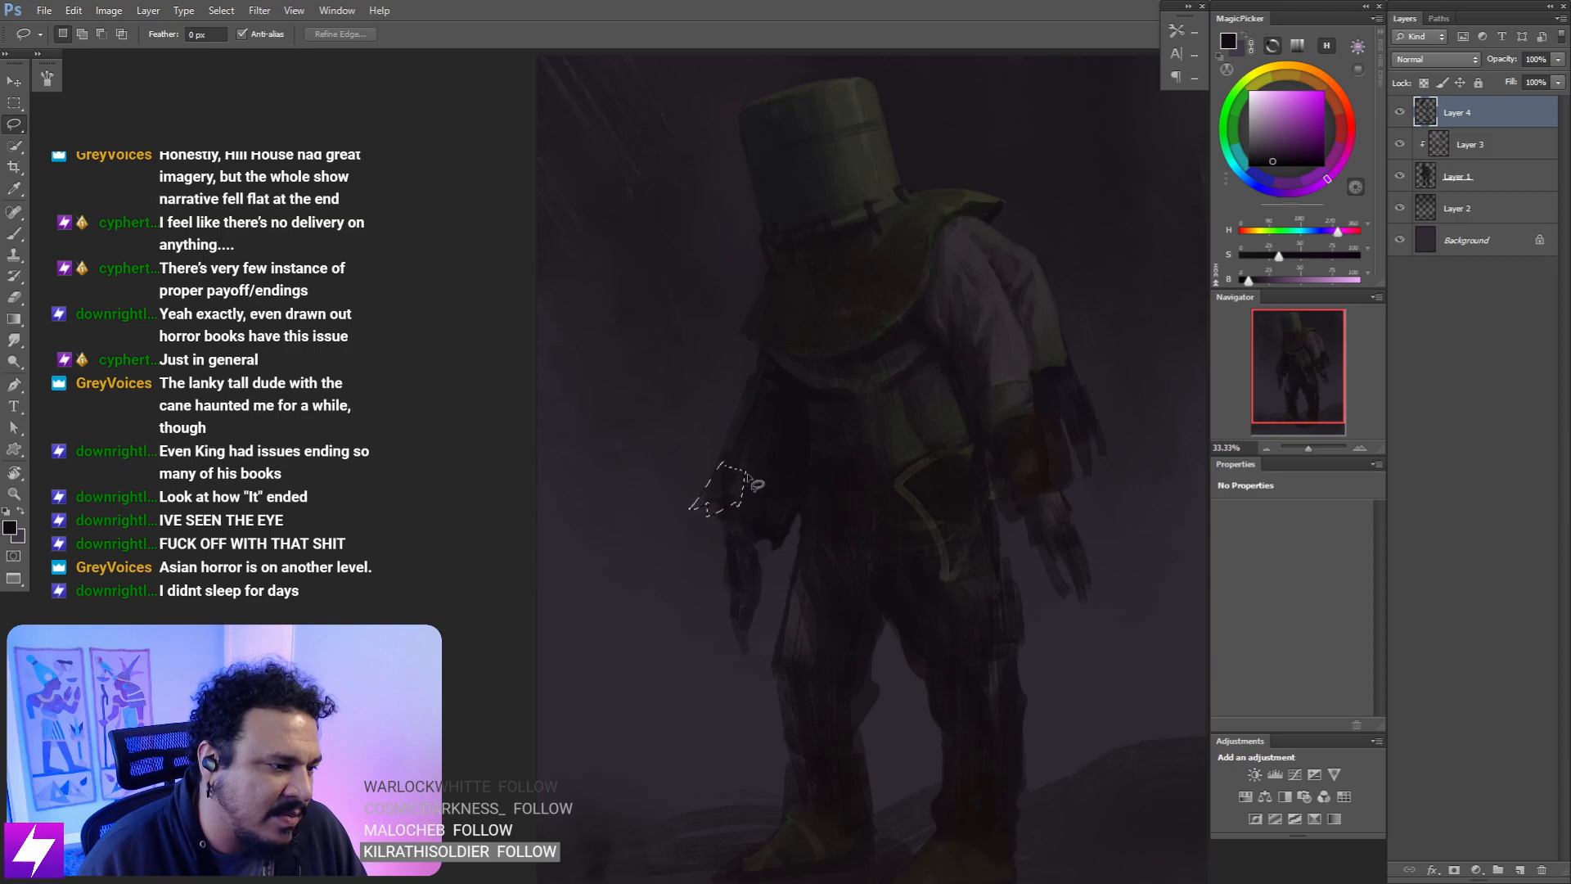
key("b")
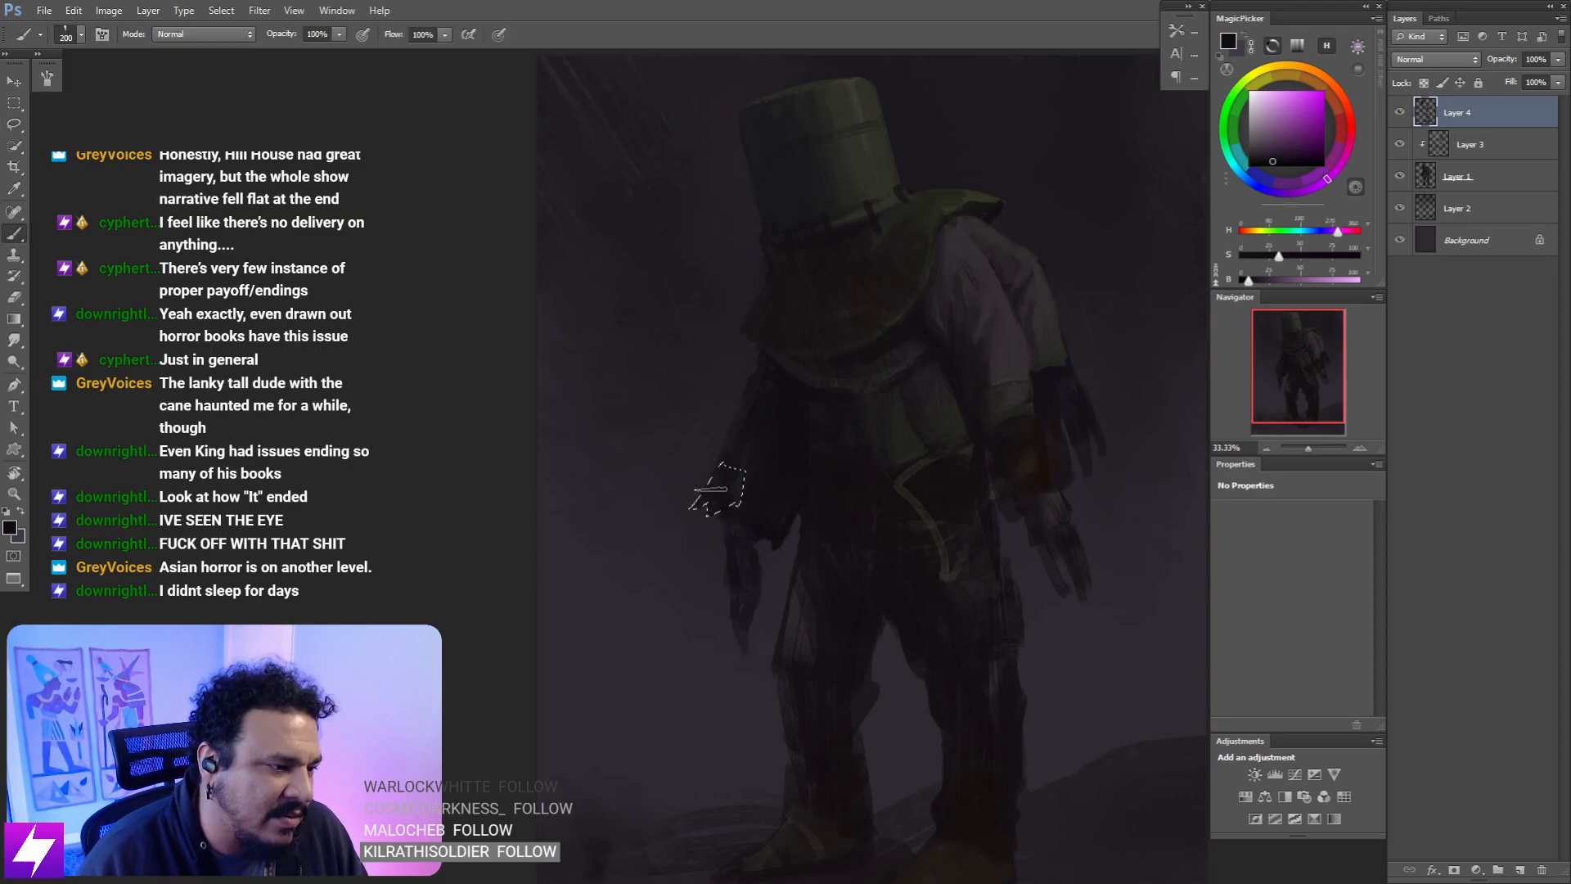
key("l")
left_click(792, 468)
key("ctrl+minus")
key("ctrl+minus")
key("ctrl+shift+h")
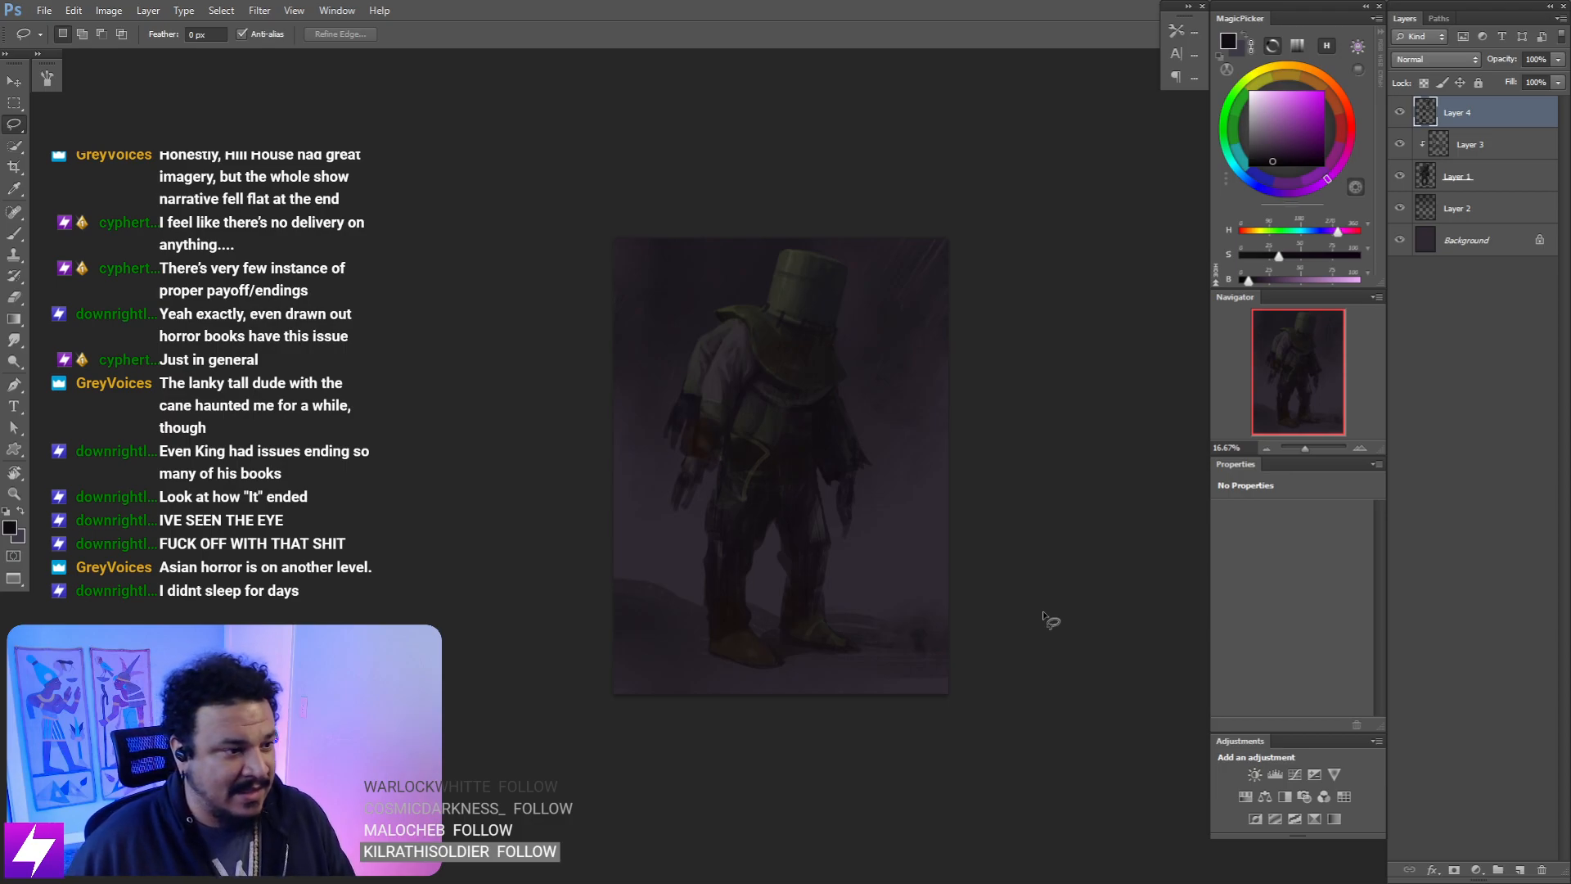
- Compare the flipped painting with and without Layer 4 and examine the figure's silhouette and torso
left_click(1402, 115)
left_click(1402, 115)
left_click_drag(820, 401, 831, 400)
left_click_drag(786, 491, 791, 479)
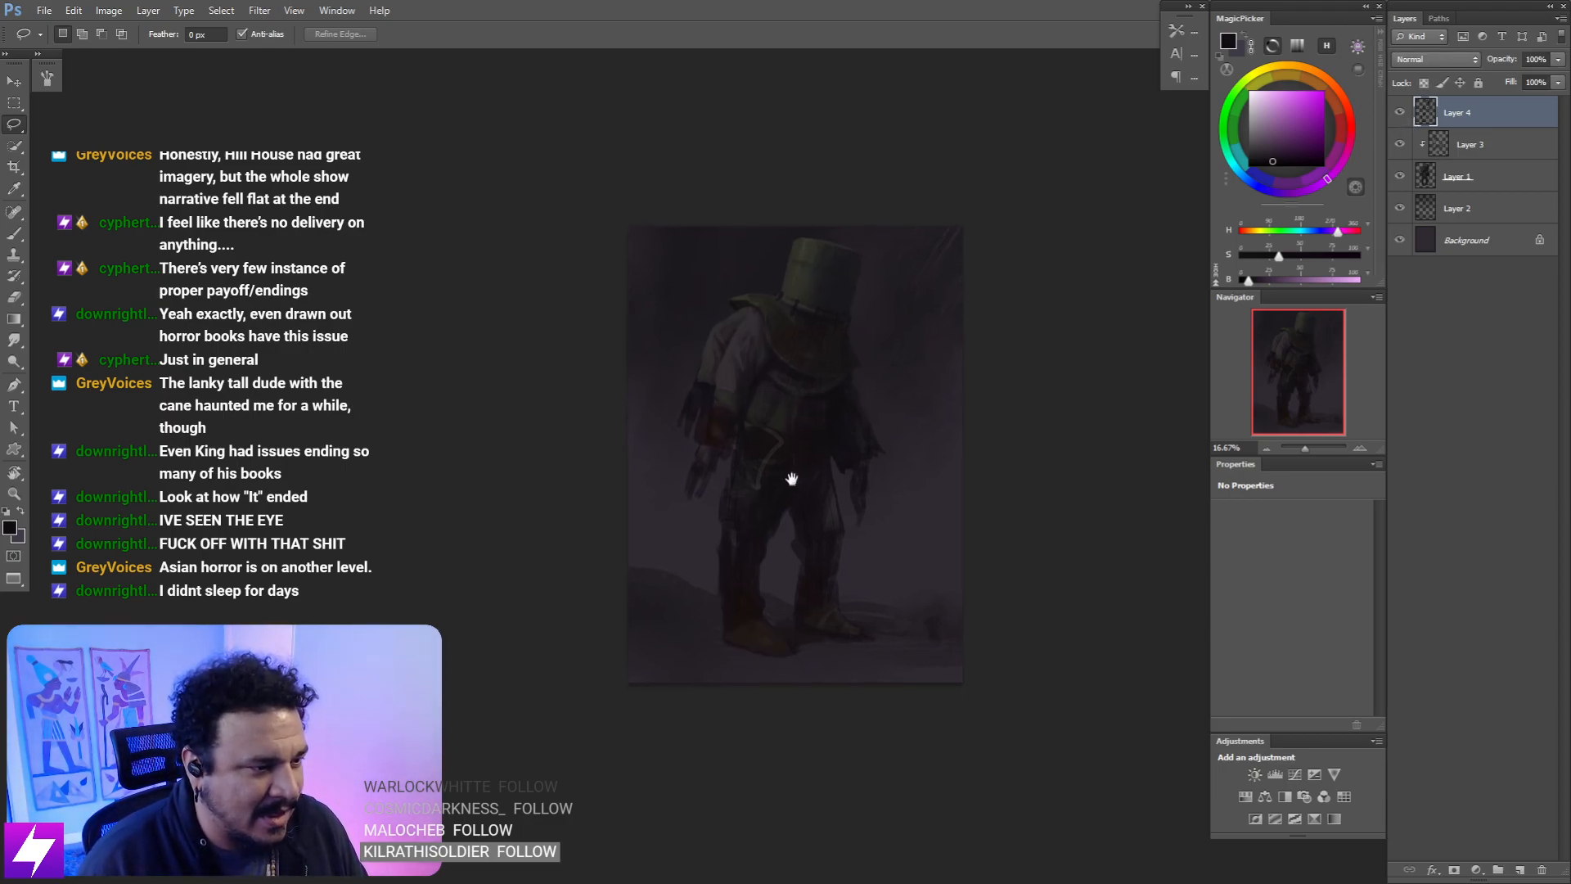
scroll(838, 432, "up", 2)
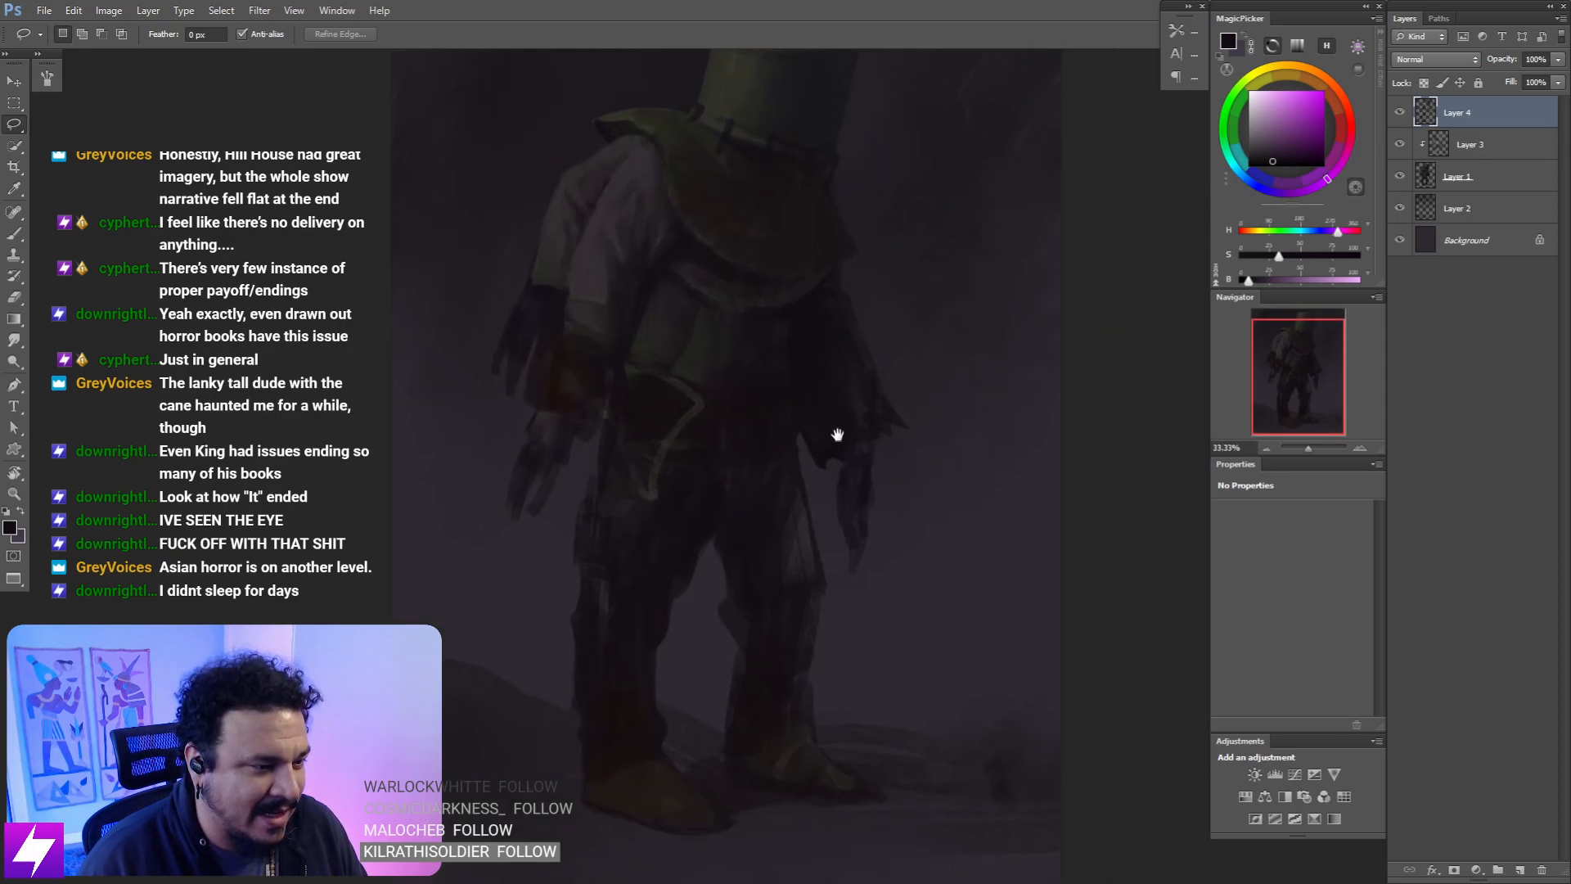
left_click_drag(778, 450, 834, 477)
mouse_move(757, 409)
left_mouse_down()
mouse_move(807, 513)
mouse_move(897, 453)
left_mouse_up()
key("r")
left_click_drag(838, 551, 863, 473)
key("Escape")
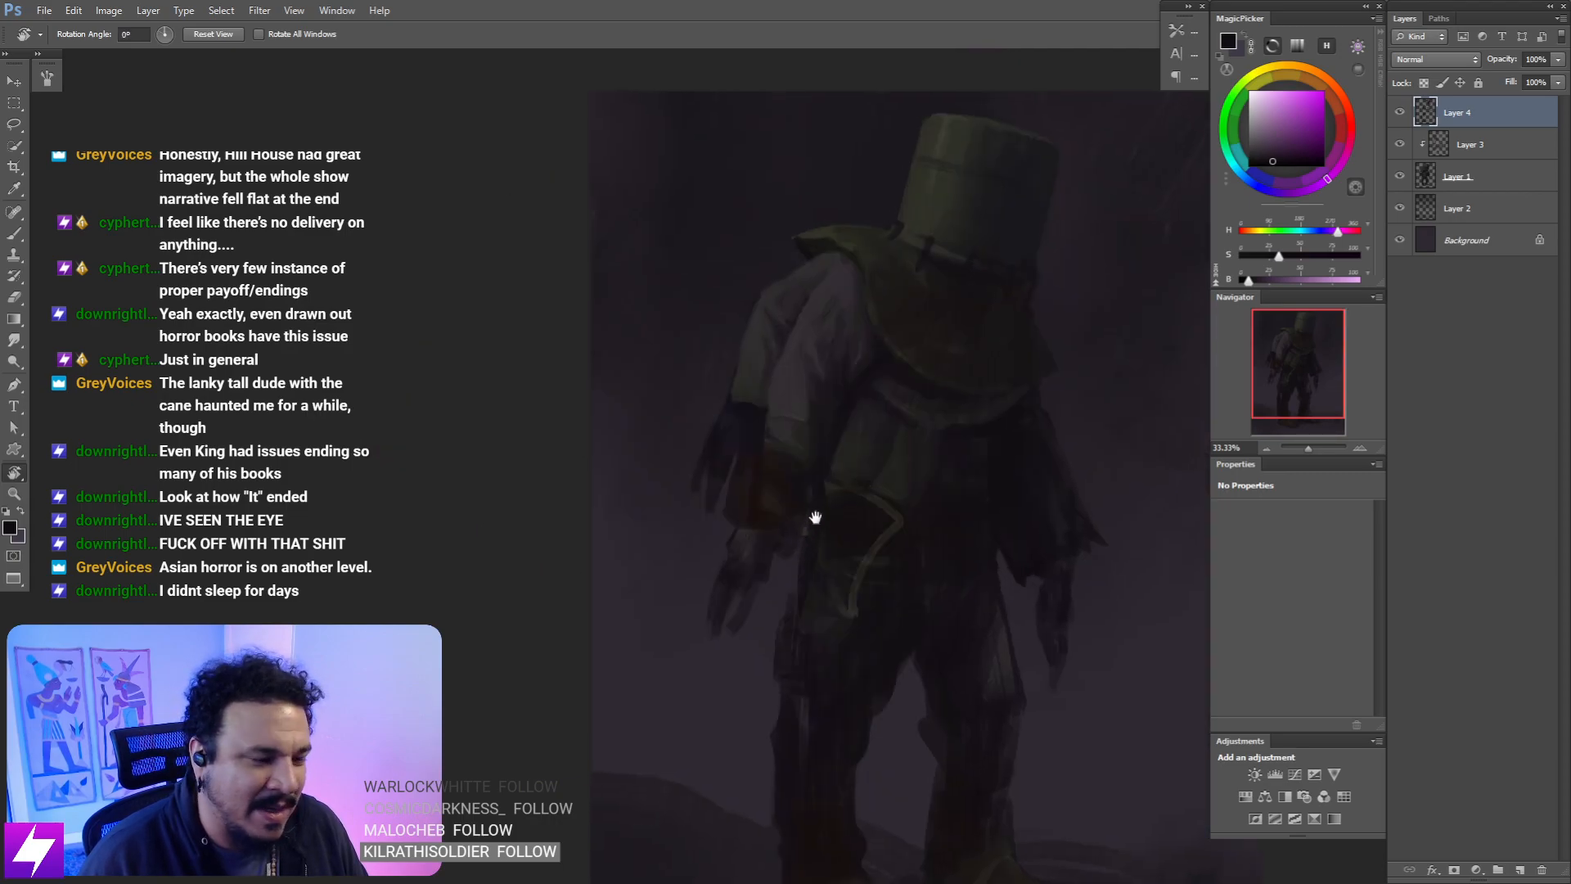
- Shade the orange-brown glove and the waist beside it with sampled dark tones, using 175 and 100 px brushes
scroll(754, 516, "up", 1)
key("b")
left_click(756, 515, "alt")
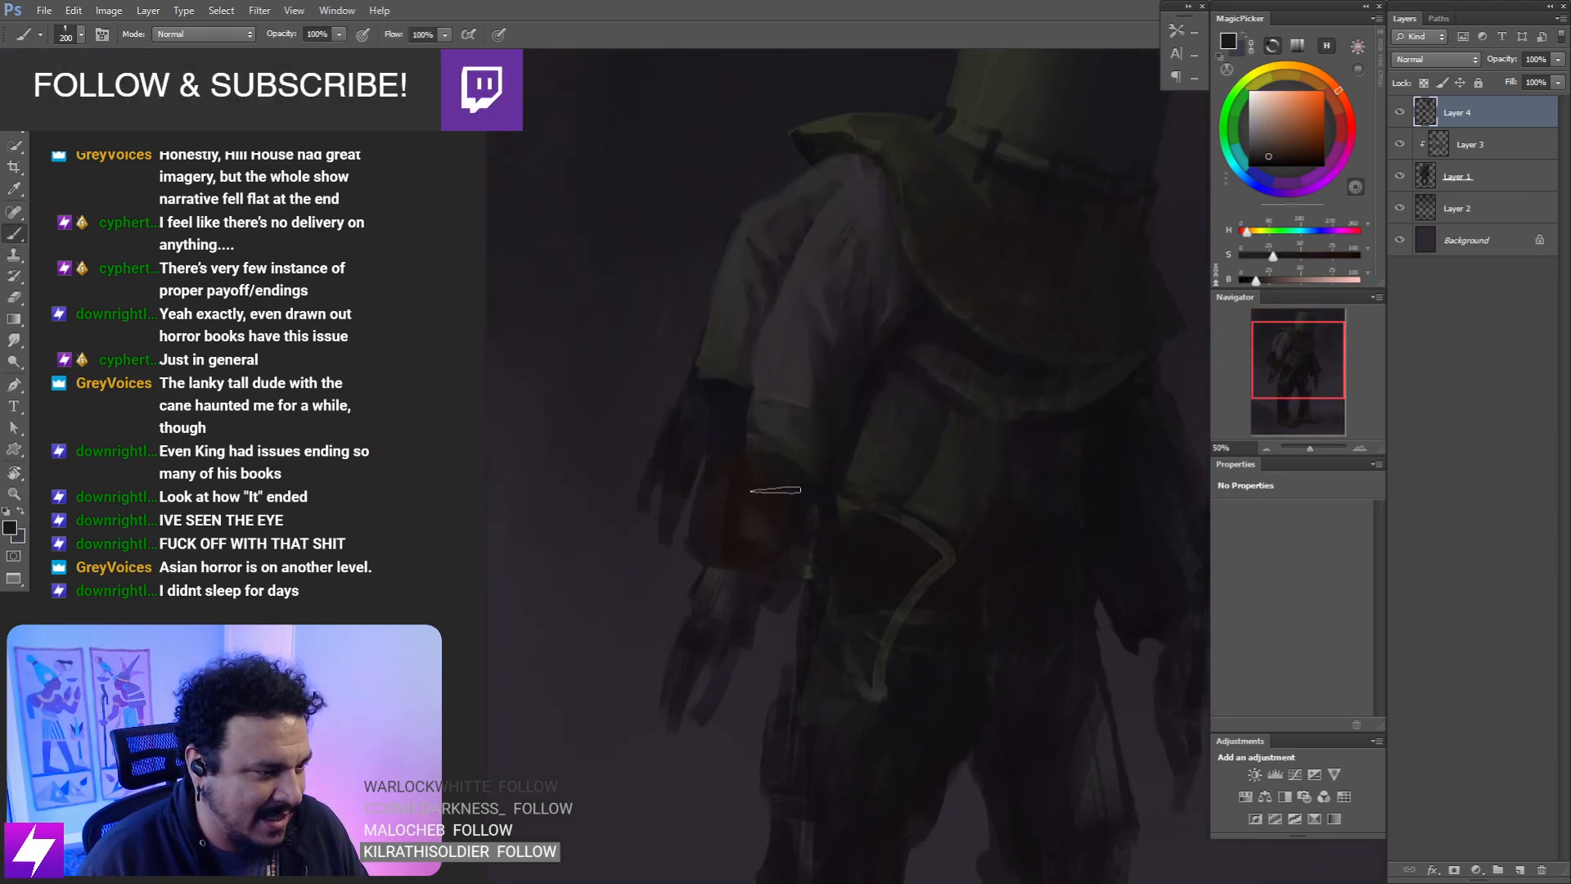
key("bracketright")
key("bracketright")
key("bracketright")
key("bracketleft")
key("bracketleft")
key("bracketleft")
key("bracketleft")
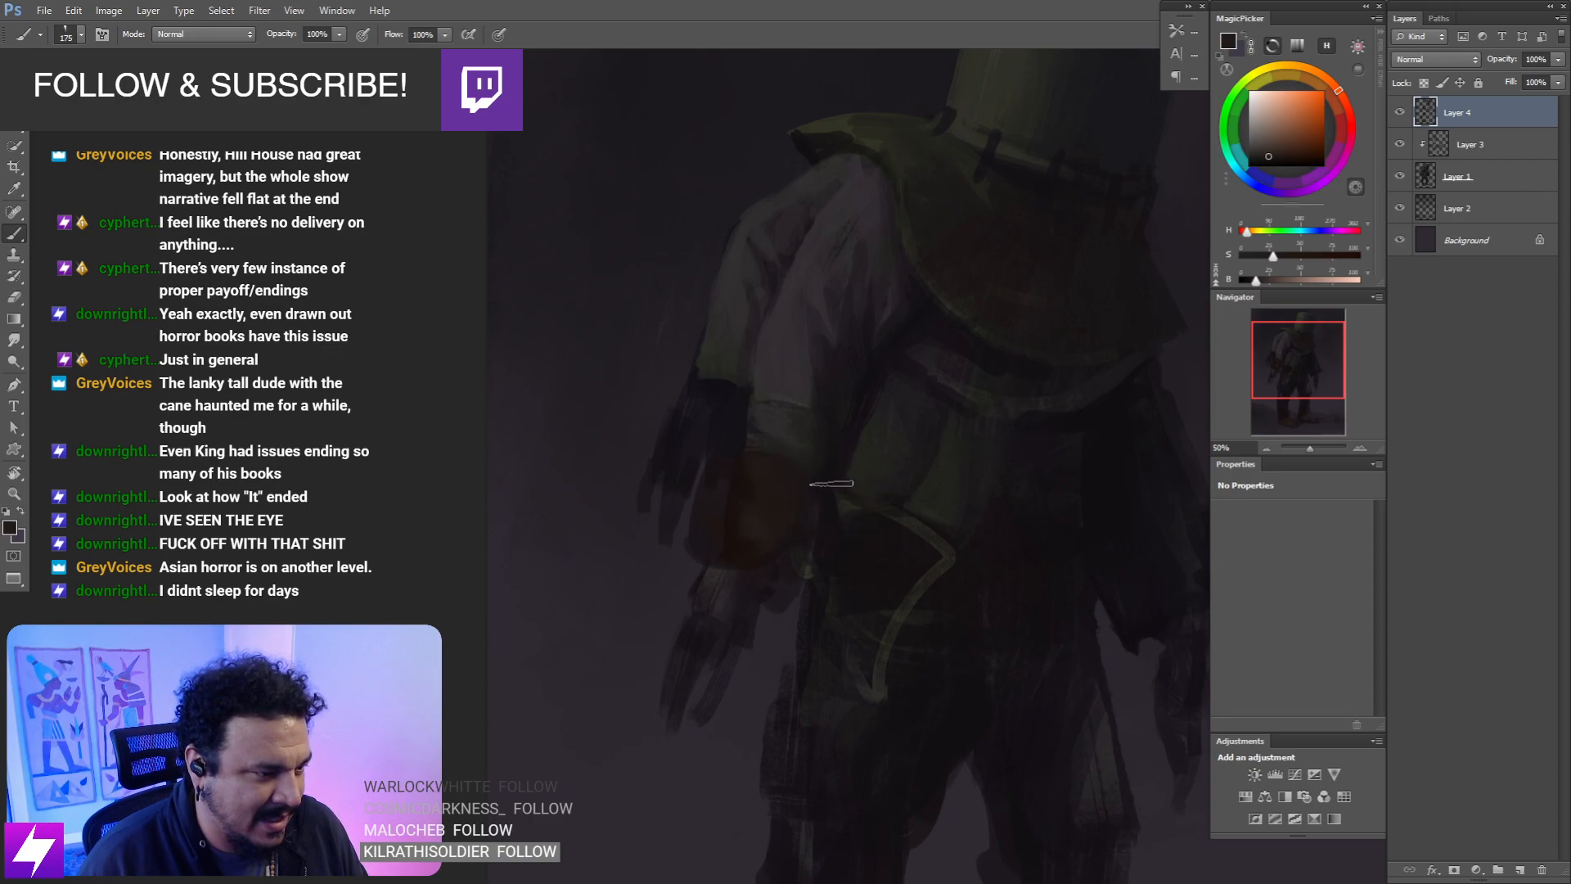
left_click(833, 481, "alt")
key("bracketleft")
key("bracketleft")
key("bracketleft")
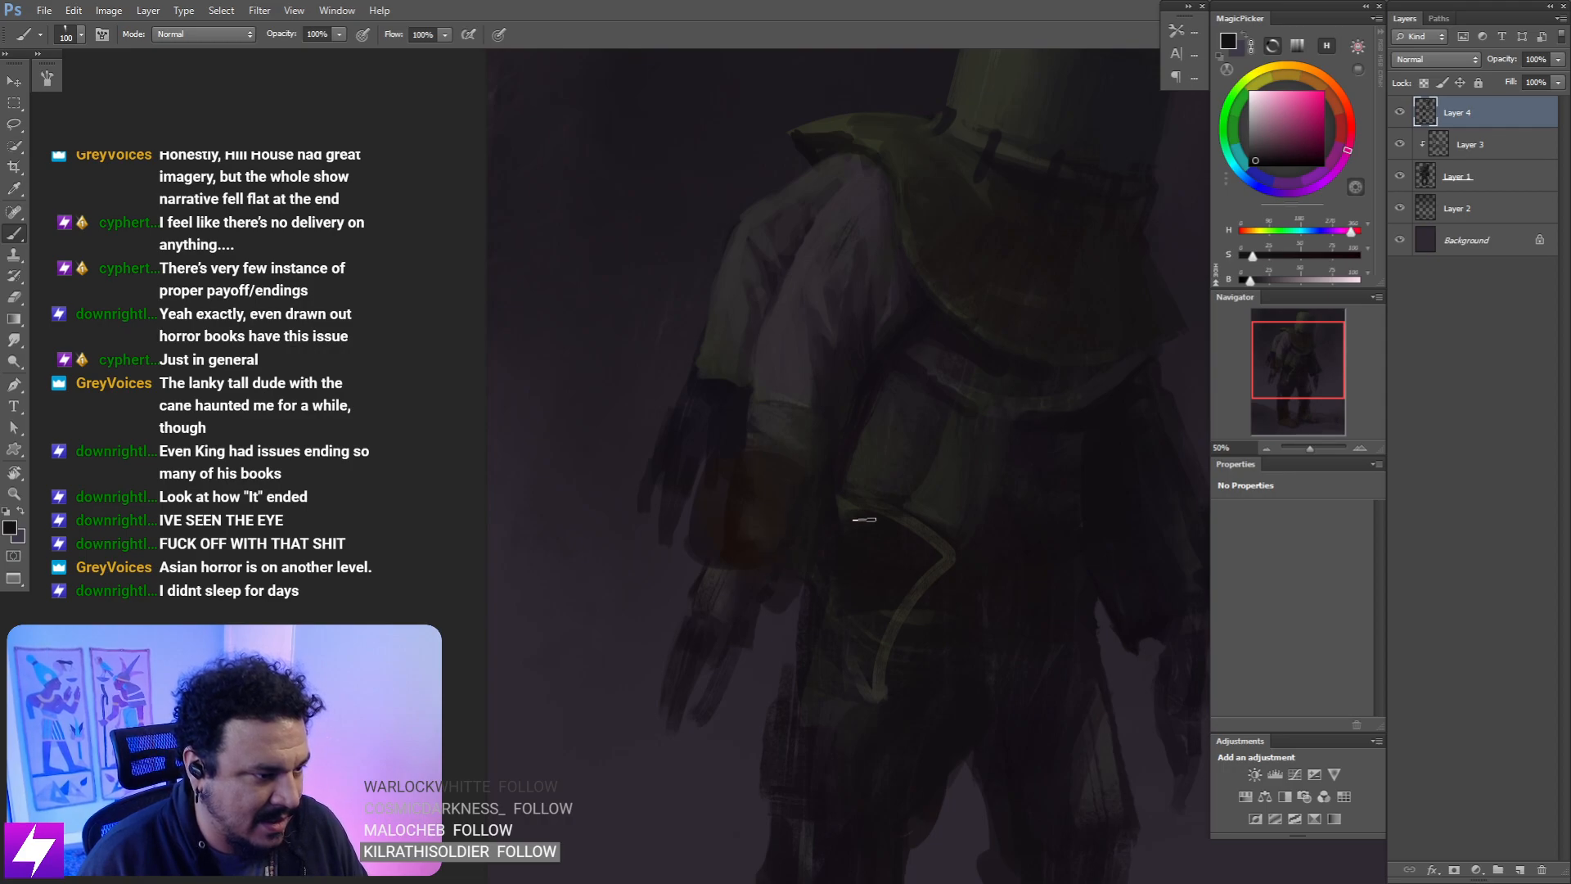
- Flip the canvas back and darken the trousers beside the outlined pouch with a sampled dark reddish tone and a 100 px brush
key("ctrl+minus")
key("r")
left_click_drag(856, 610, 831, 319)
key("ctrl+0")
key("Escape")
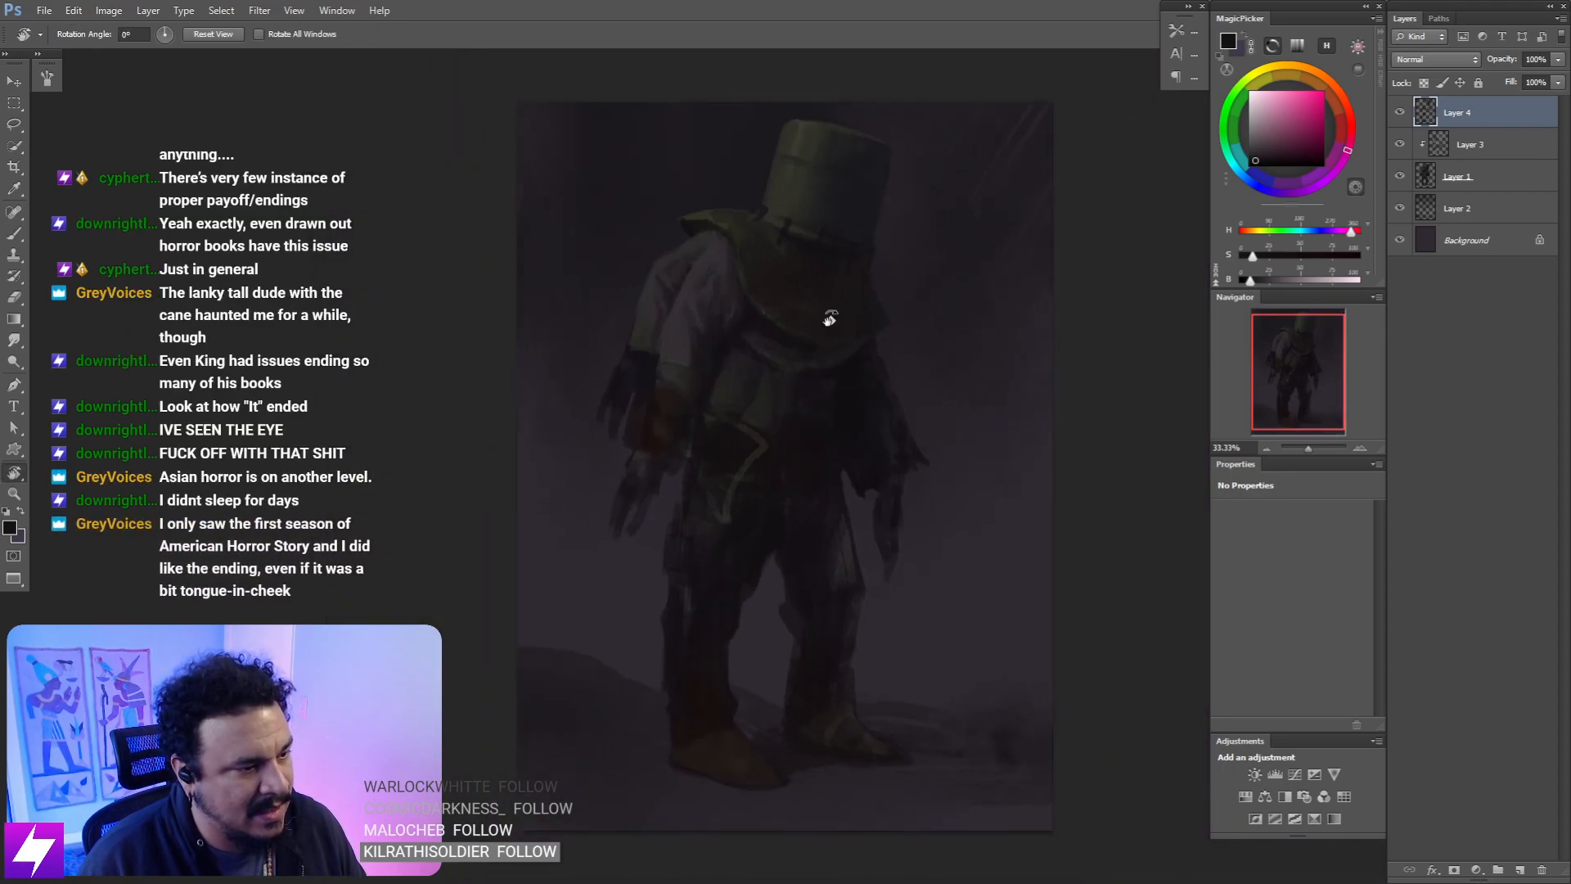
key("b")
key("ctrl+plus")
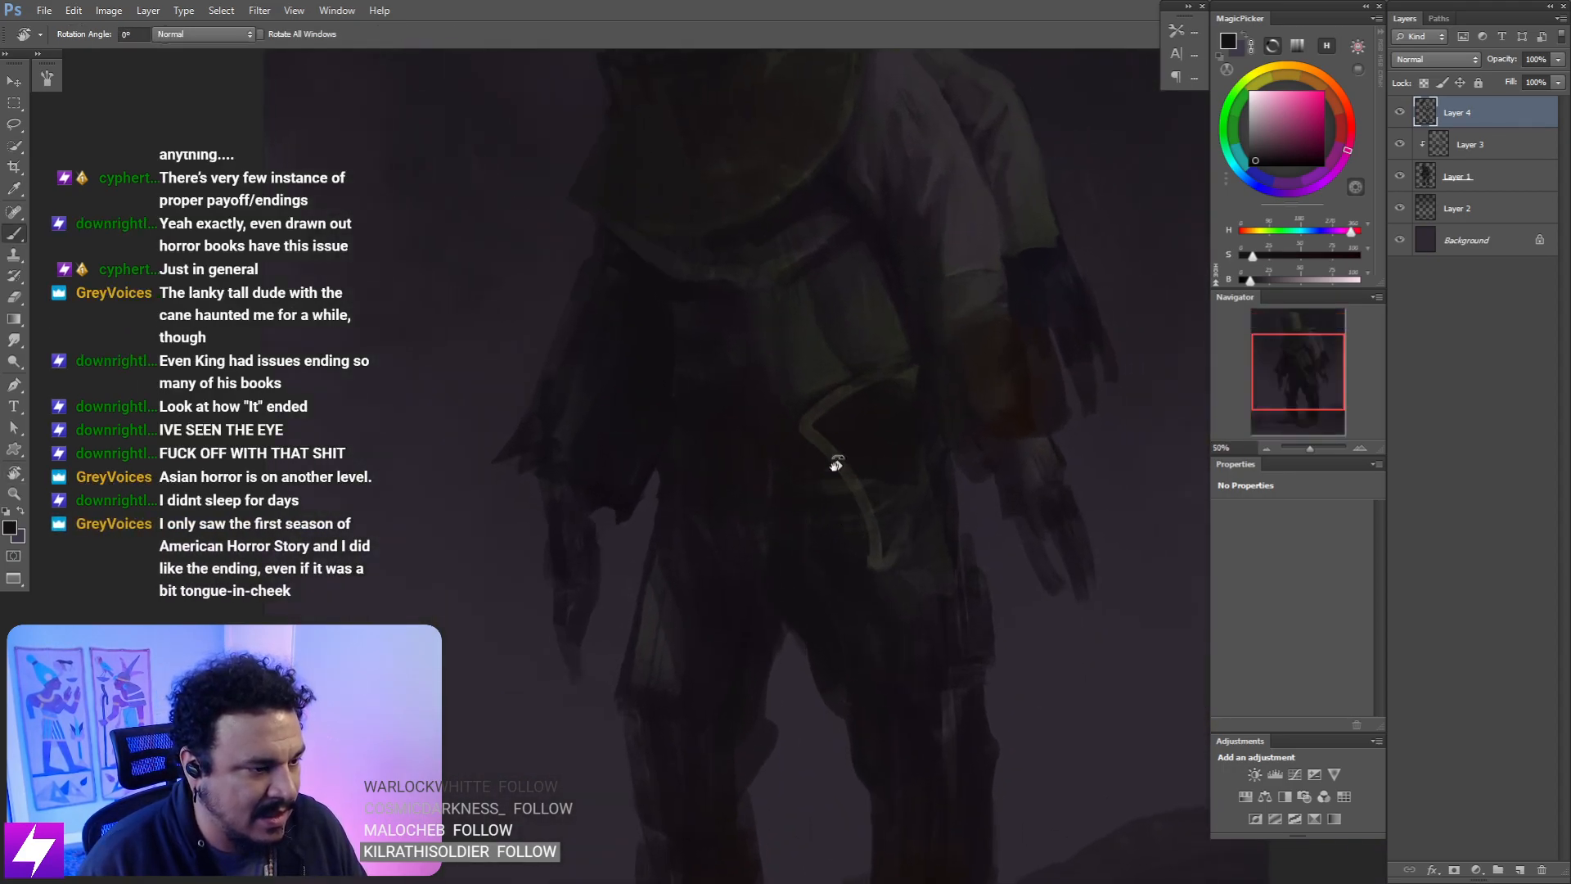
left_click(809, 443, "alt")
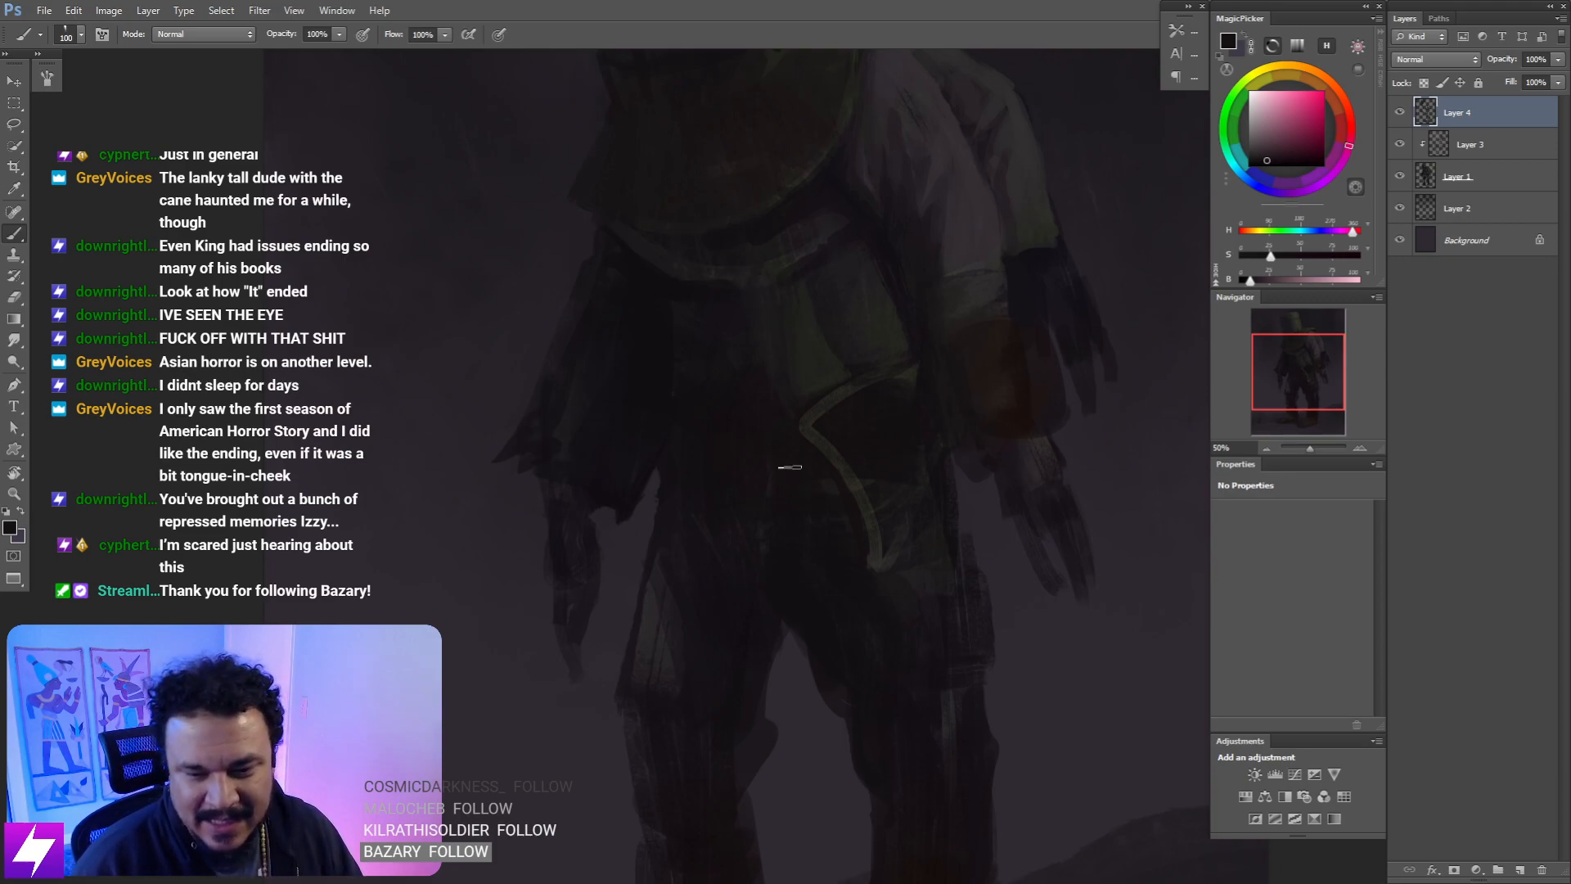
key("ctrl+minus")
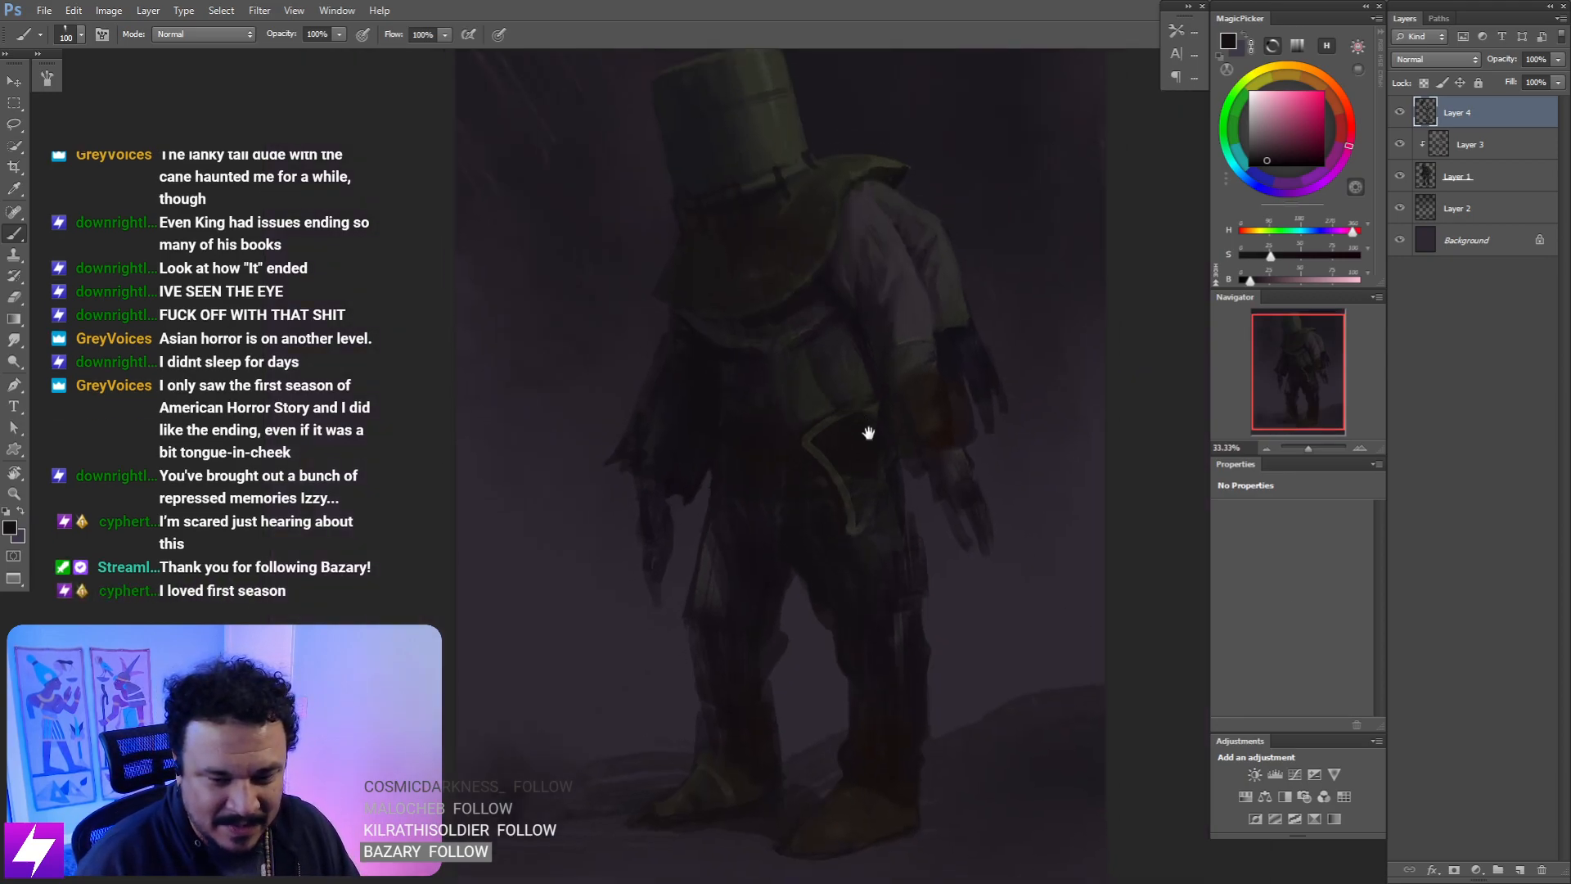
- Tilt the canvas and paint a dark strap line from the helmet's rim down the collar with 125 and 175 px brushes
key("r")
key("ctrl+minus")
key("ctrl+minus")
left_click_drag(952, 329, 858, 424)
key("ctrl+plus")
mouse_move(725, 500)
left_mouse_down()
mouse_move(779, 463)
mouse_move(799, 420)
mouse_move(834, 414)
mouse_move(838, 337)
left_mouse_up()
left_click_drag(865, 318, 828, 452)
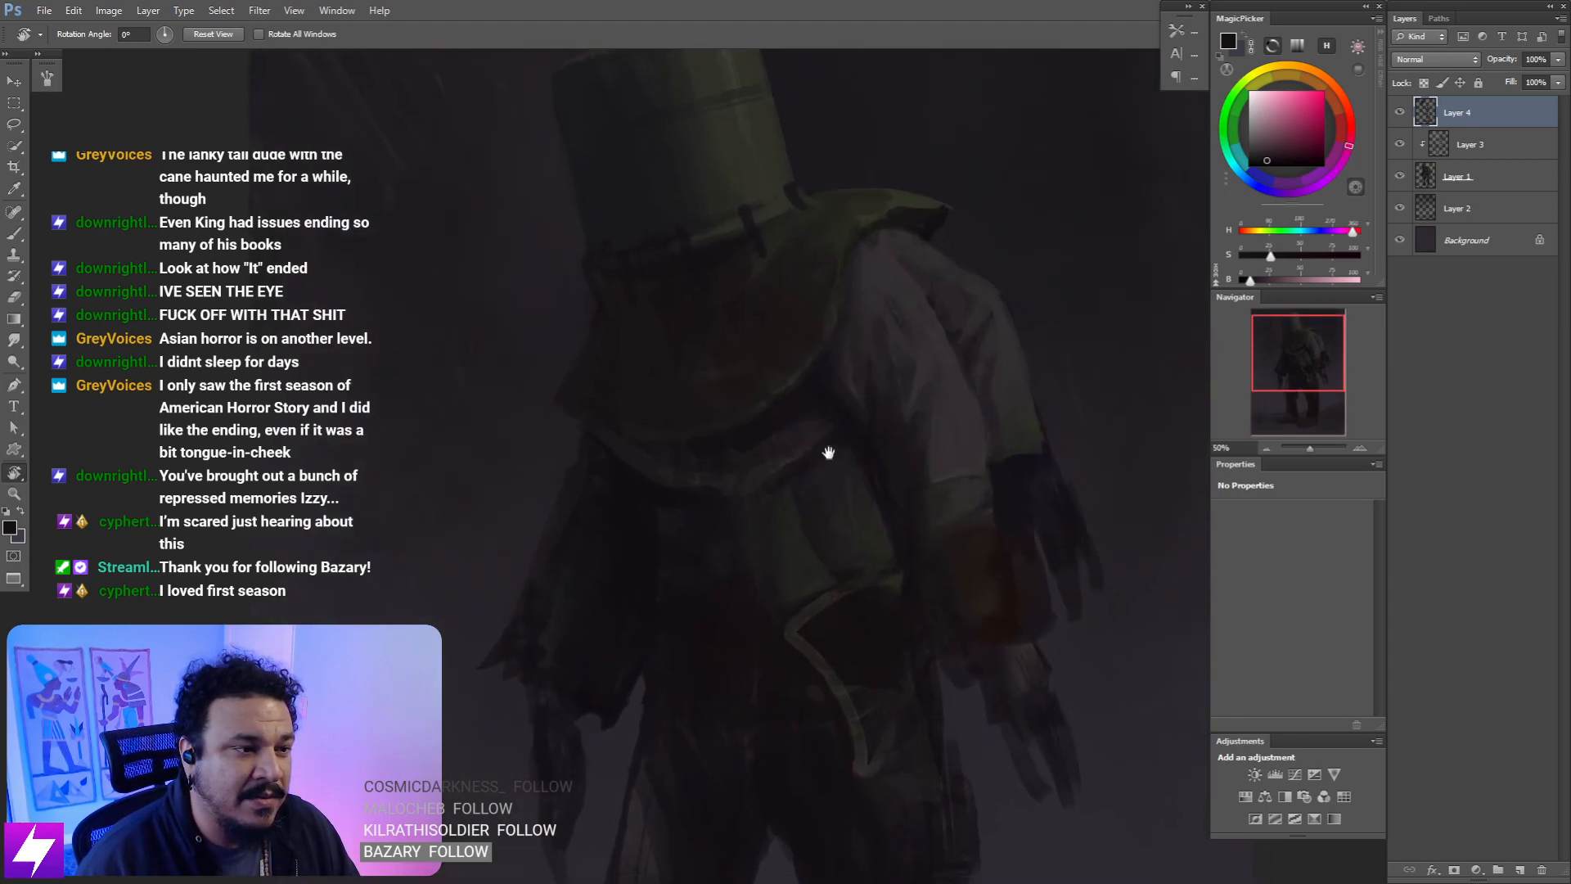
mouse_move(891, 338)
left_mouse_down()
mouse_move(870, 361)
mouse_move(864, 298)
mouse_move(955, 395)
mouse_move(828, 393)
mouse_move(911, 341)
left_mouse_up()
key("b")
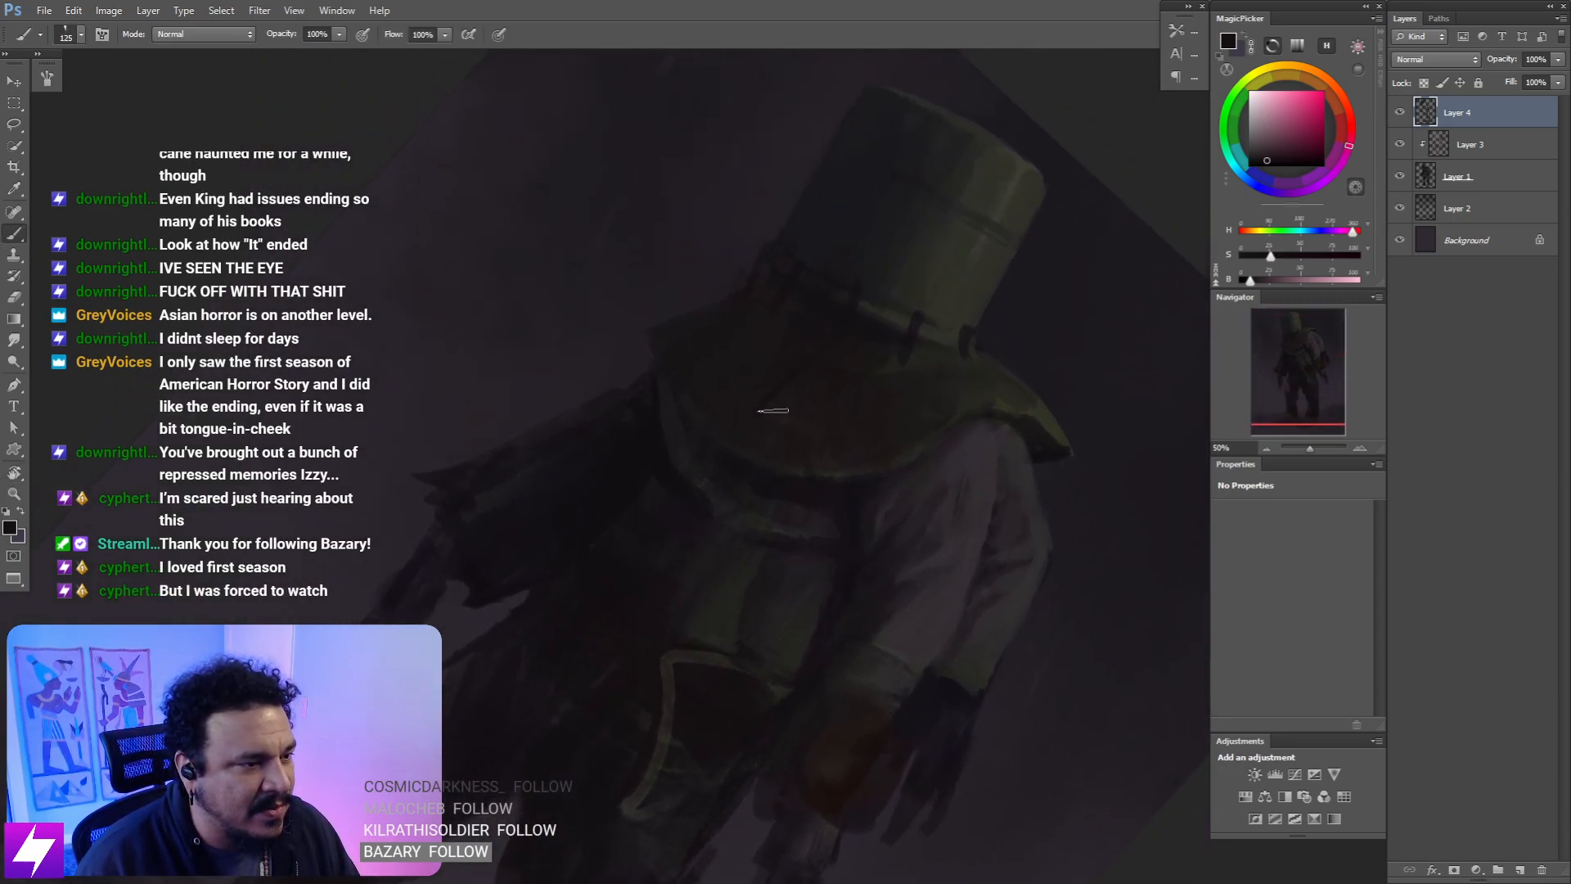
key("bracketright")
key("bracketright")
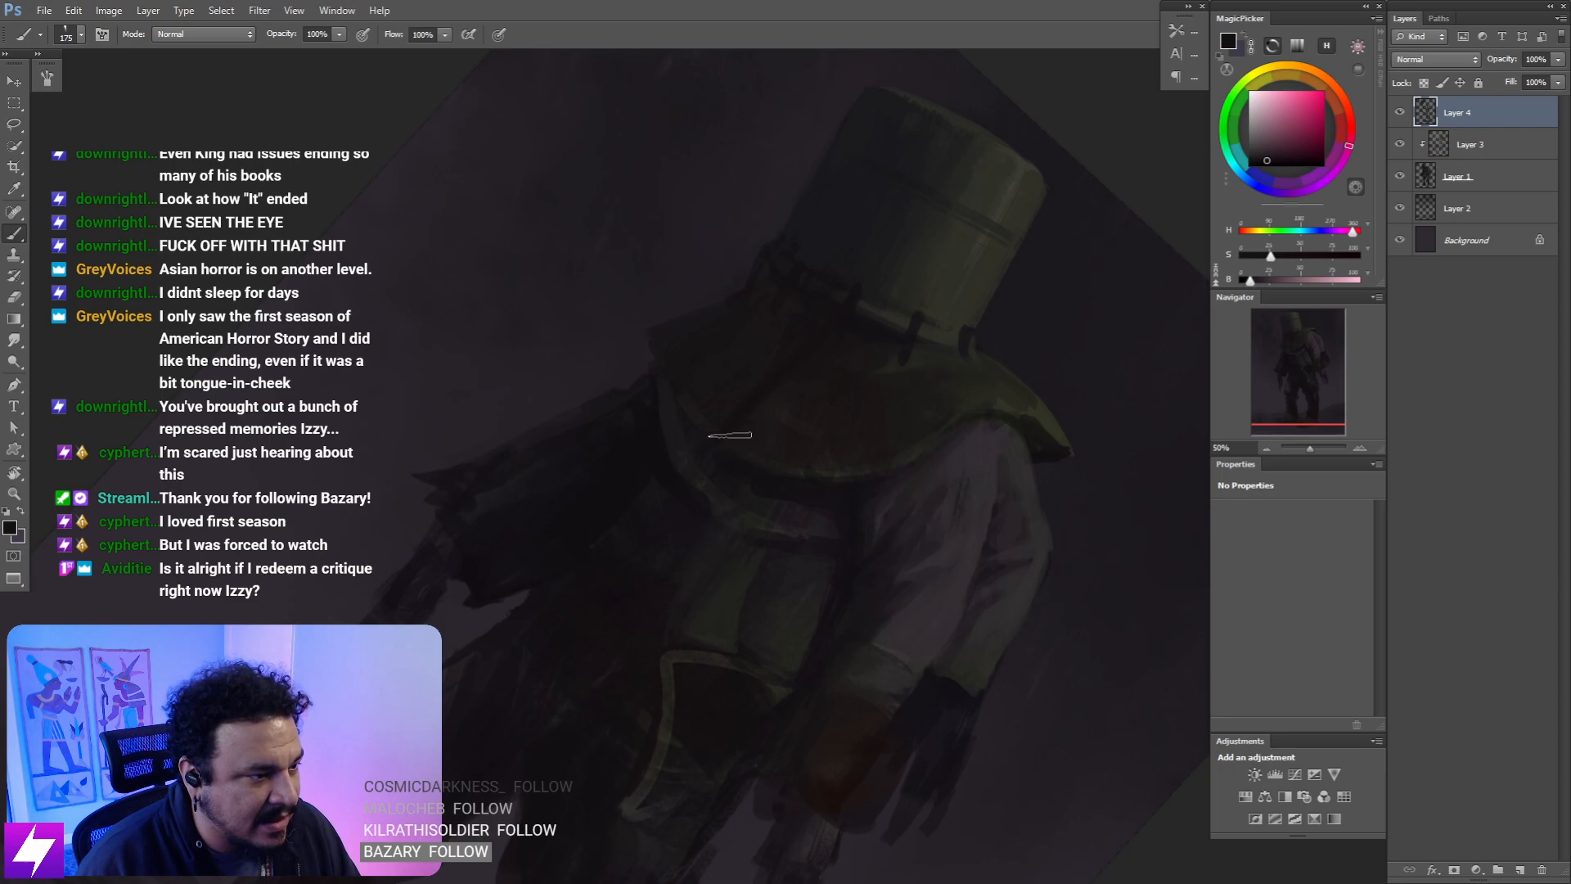
- Reduce the canvas tilt and extend dark vertical straps from the helmet's rim across the collar with 250 and 150 px brushes
key("r")
mouse_move(959, 326)
left_mouse_down()
mouse_move(864, 332)
mouse_move(868, 385)
left_mouse_up()
key("space")
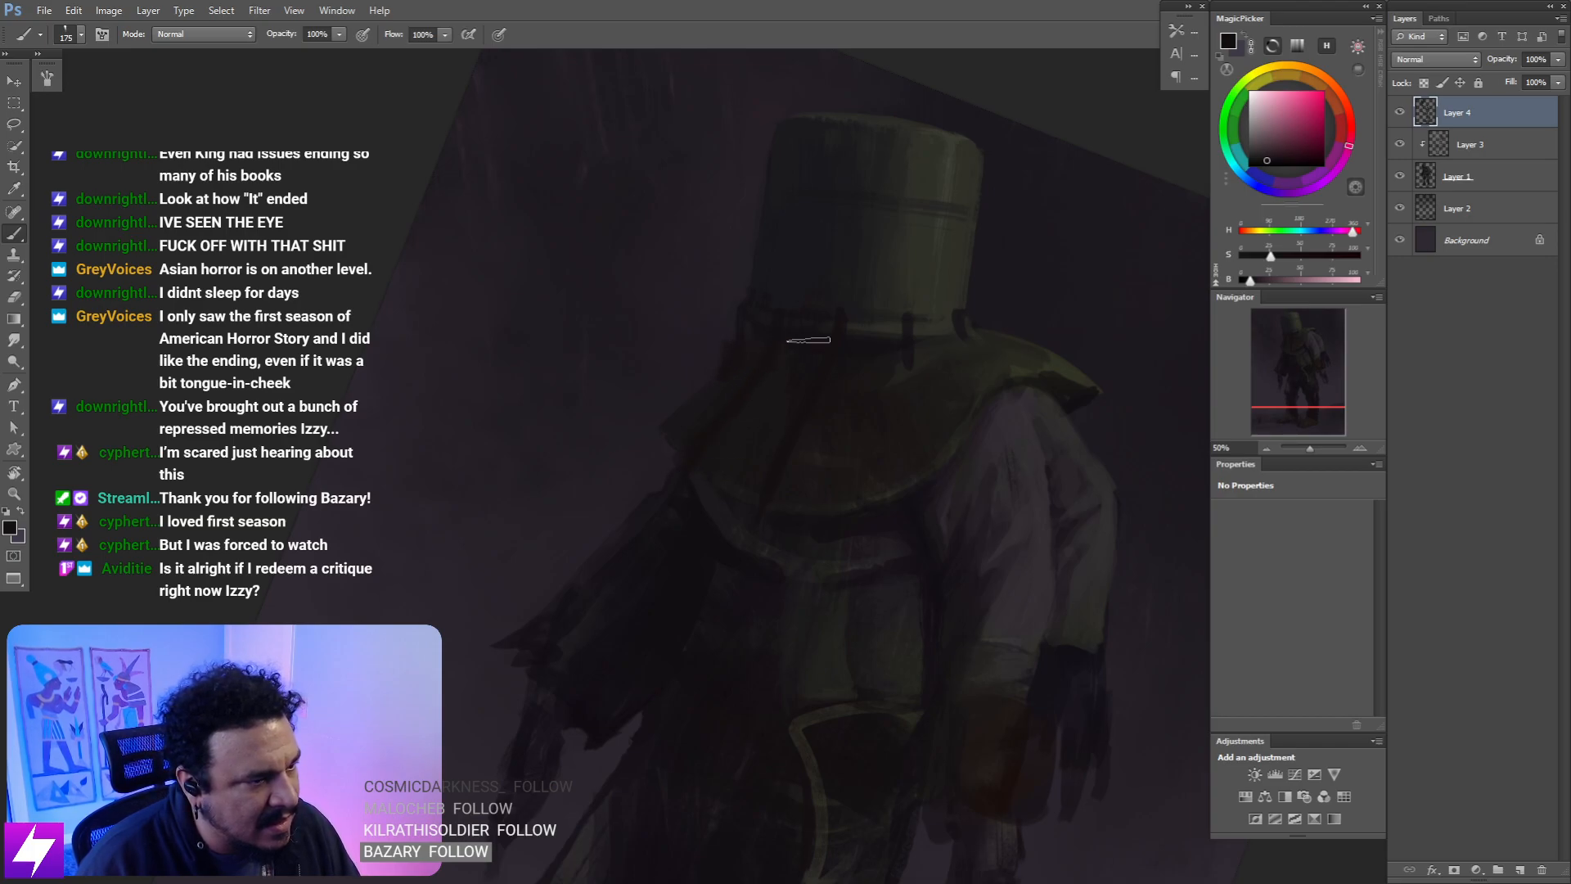
key("bracketright")
key("bracketright")
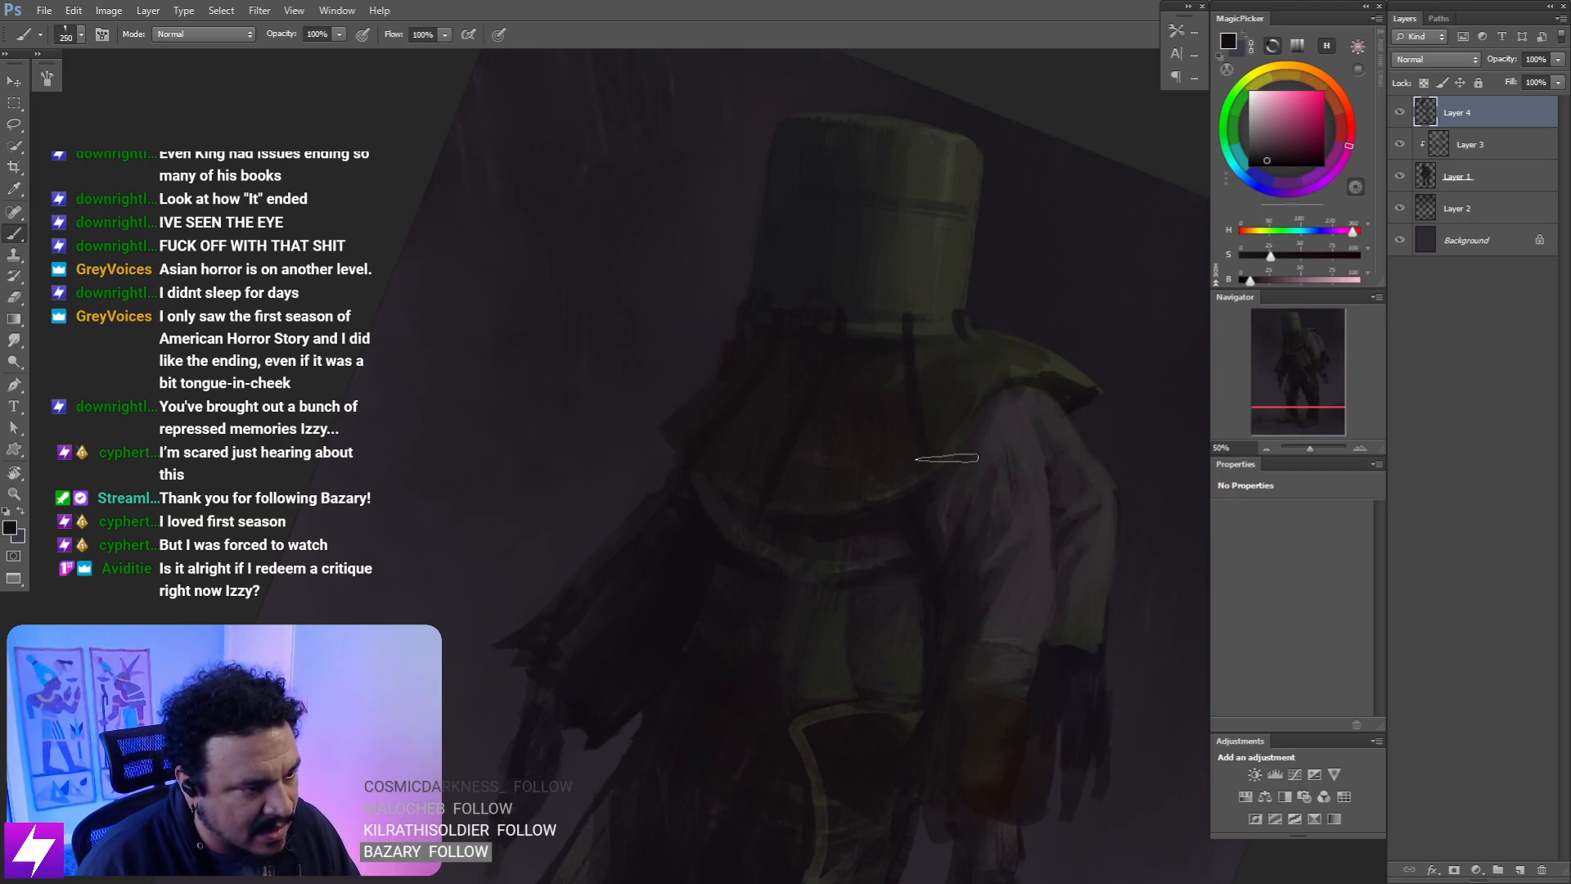
key("bracketleft")
key("bracketleft")
key("bracketleft")
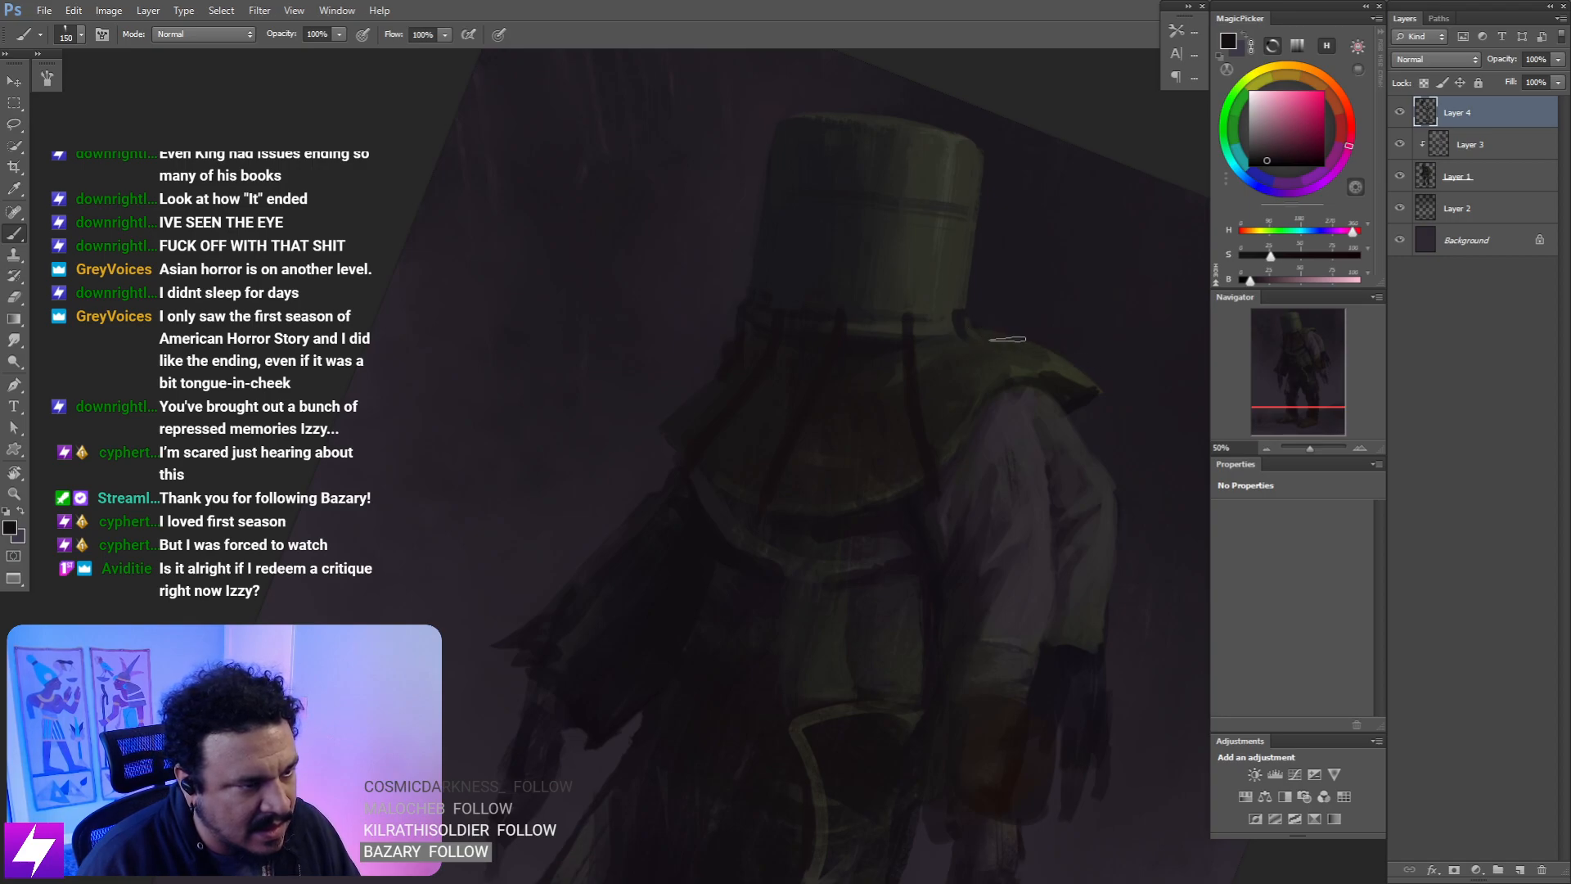
- Refine the strap end at the helmet's rim with a sampled dark grey and an 80 px brush
left_click(965, 339, "alt")
key("bracketleft")
key("bracketleft")
key("bracketleft")
key("bracketleft")
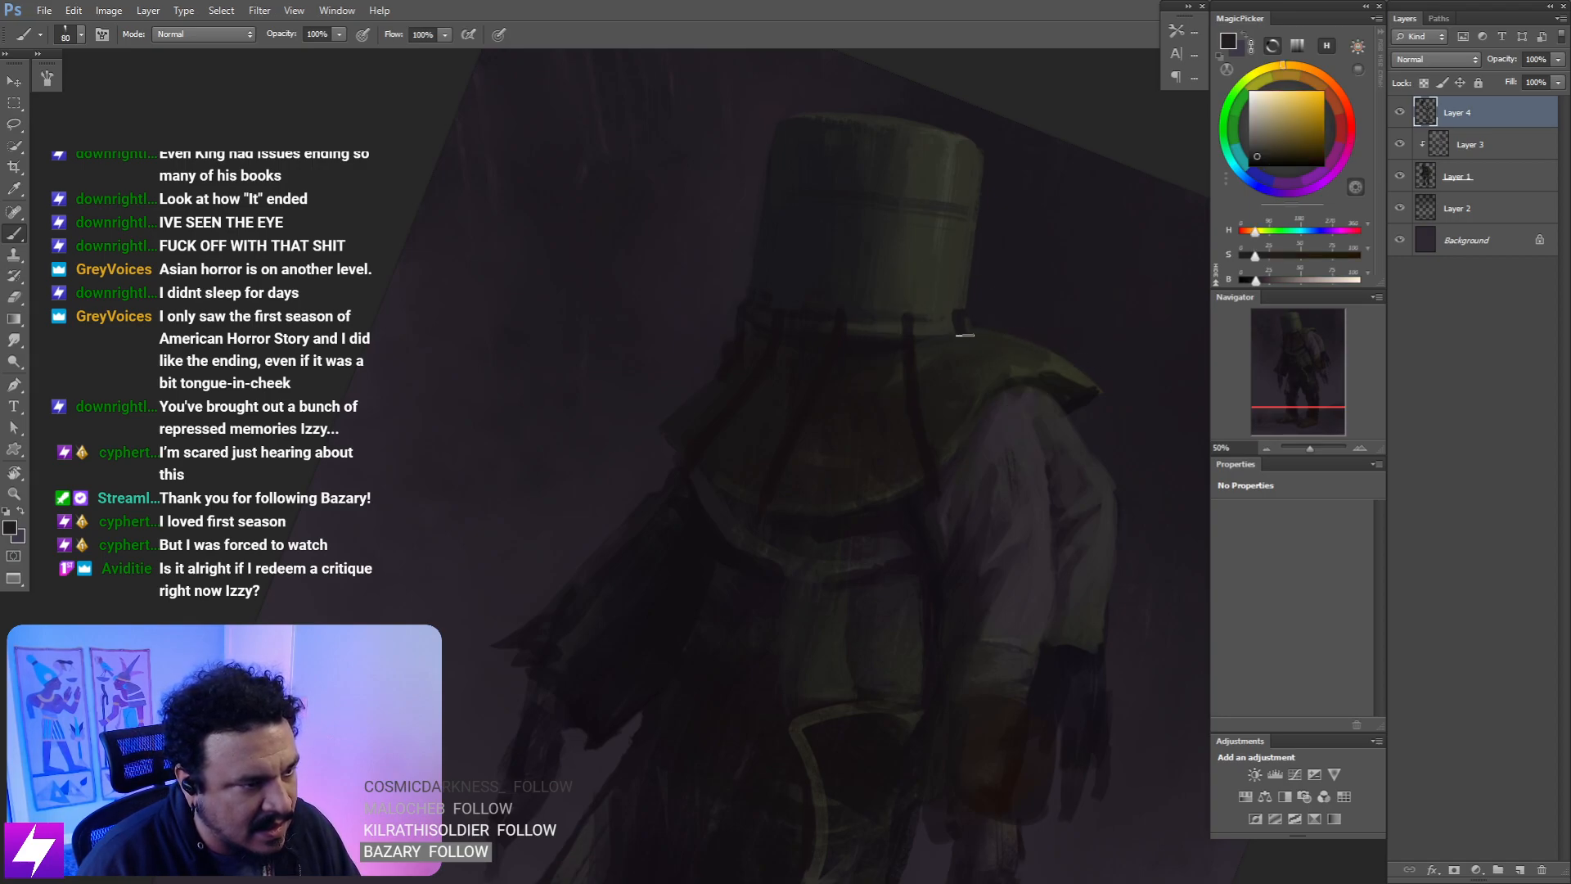
- Reset the canvas rotation, flip the canvas, and examine the new collar straps on the whole figure
key("ctrl+minus")
key("r")
left_click_drag(961, 528, 1014, 425)
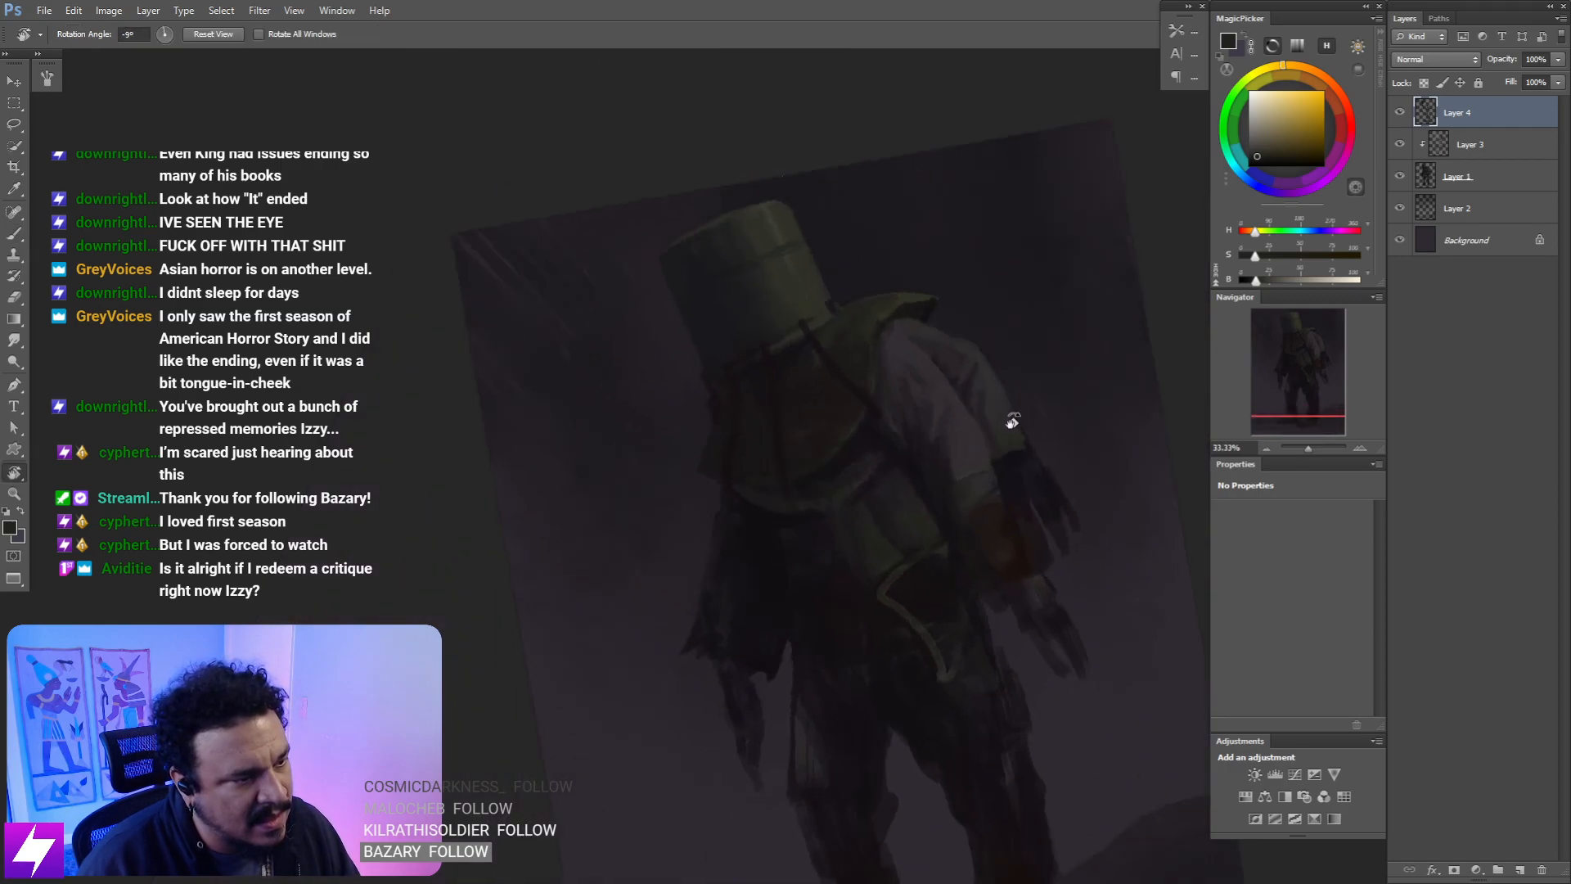
key("ctrl+minus")
key("Escape")
left_click_drag(892, 406, 940, 421)
left_click_drag(851, 322, 935, 393)
key("ctrl+plus")
key("ctrl+shift+h")
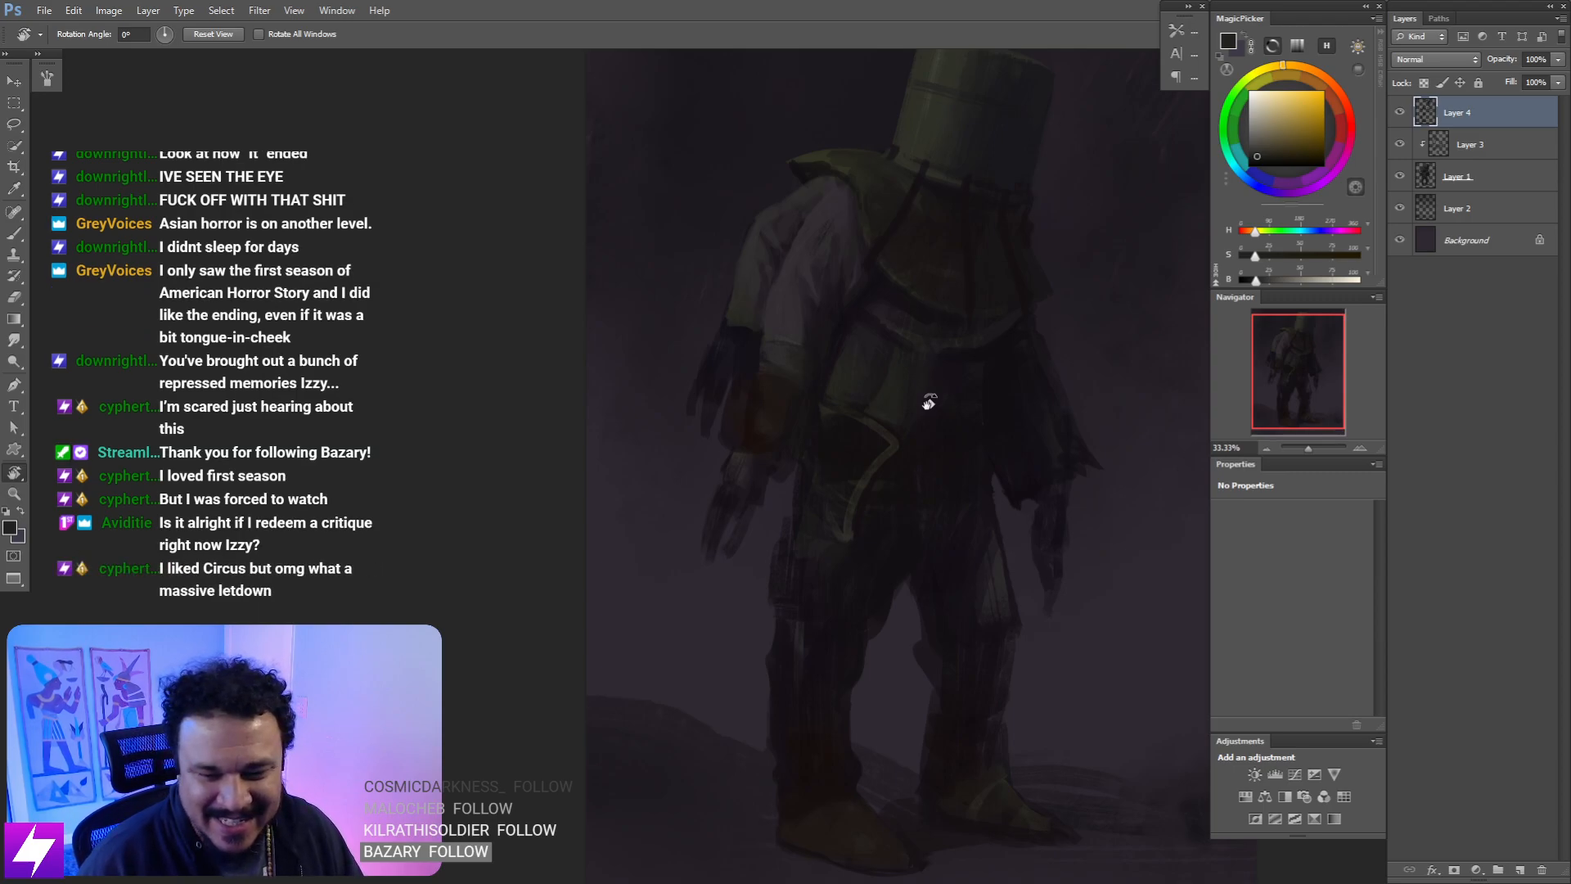
left_click_drag(932, 406, 878, 431)
left_click_drag(1021, 396, 860, 432)
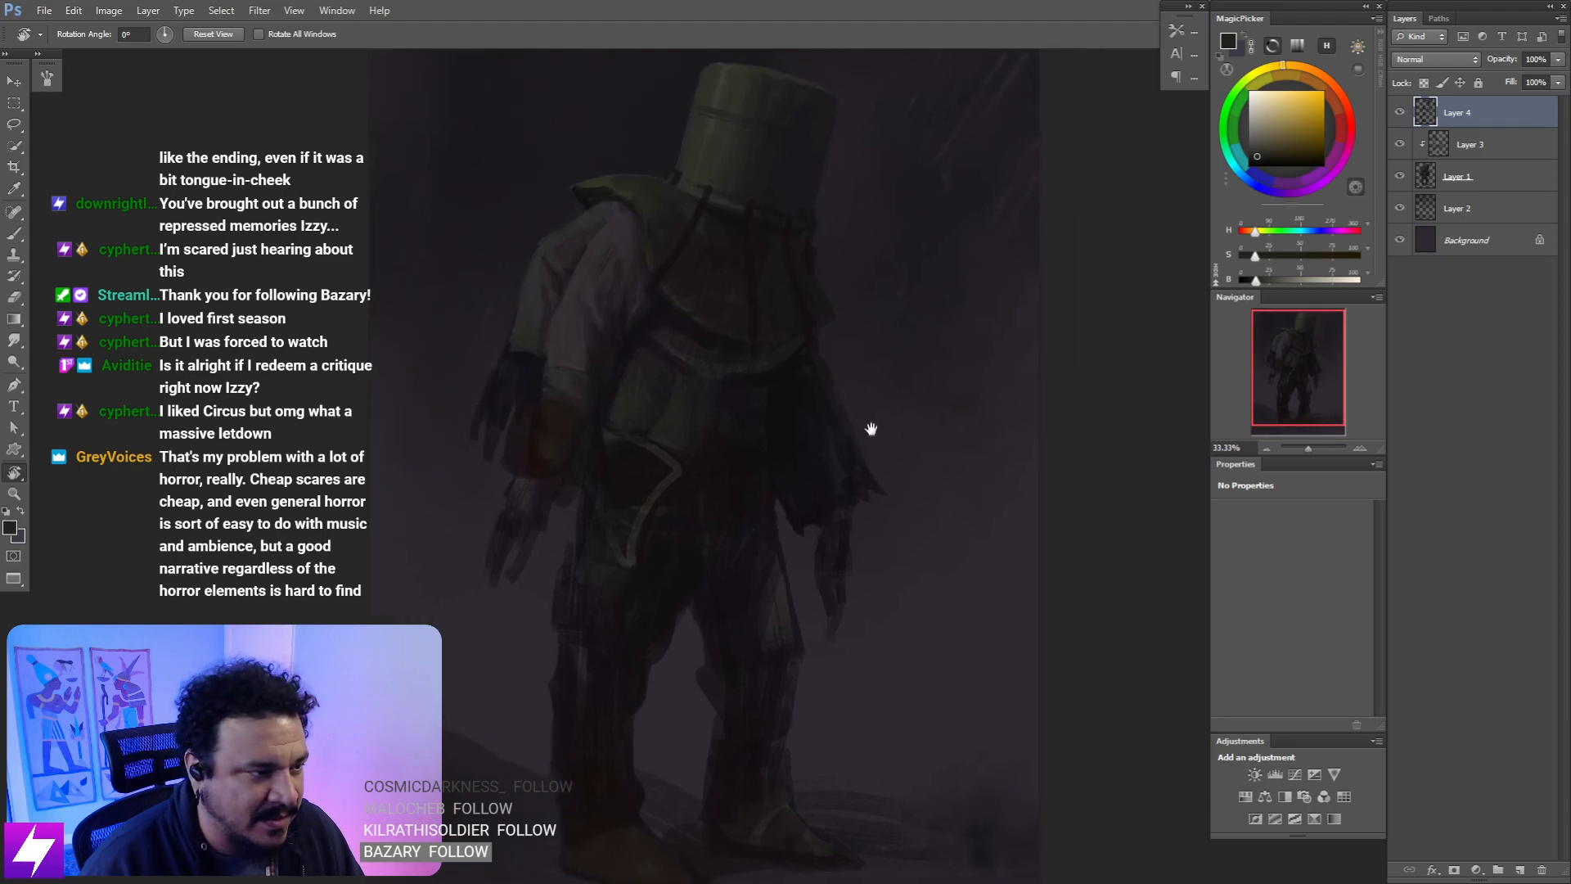
key("ctrl+minus")
mouse_move(969, 357)
left_mouse_down()
mouse_move(922, 407)
mouse_move(891, 409)
left_mouse_up()
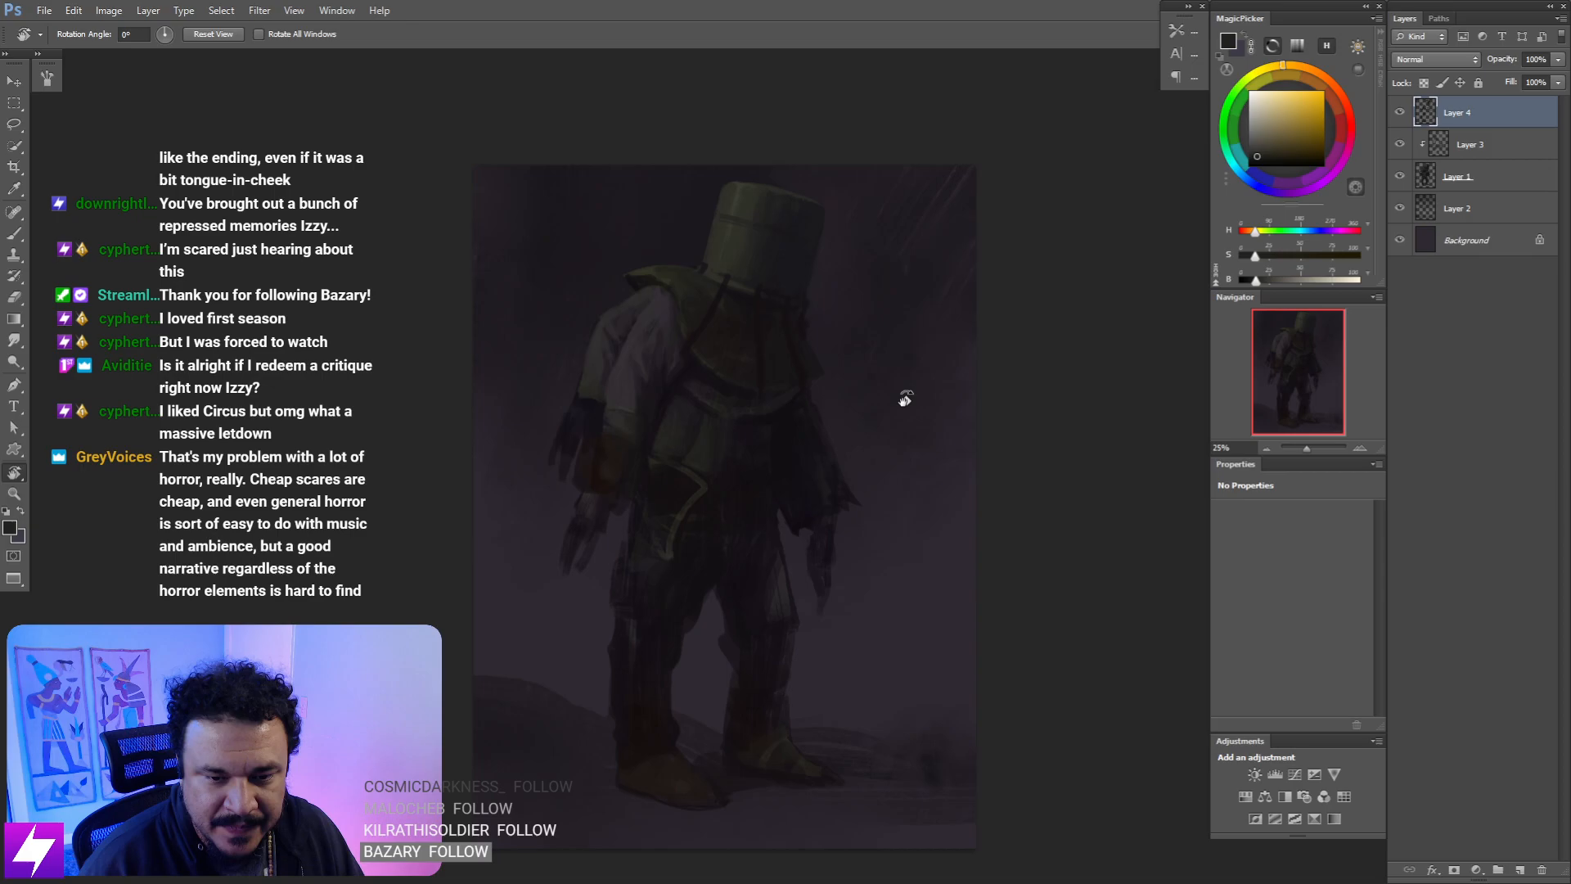
left_click_drag(878, 448, 814, 448)
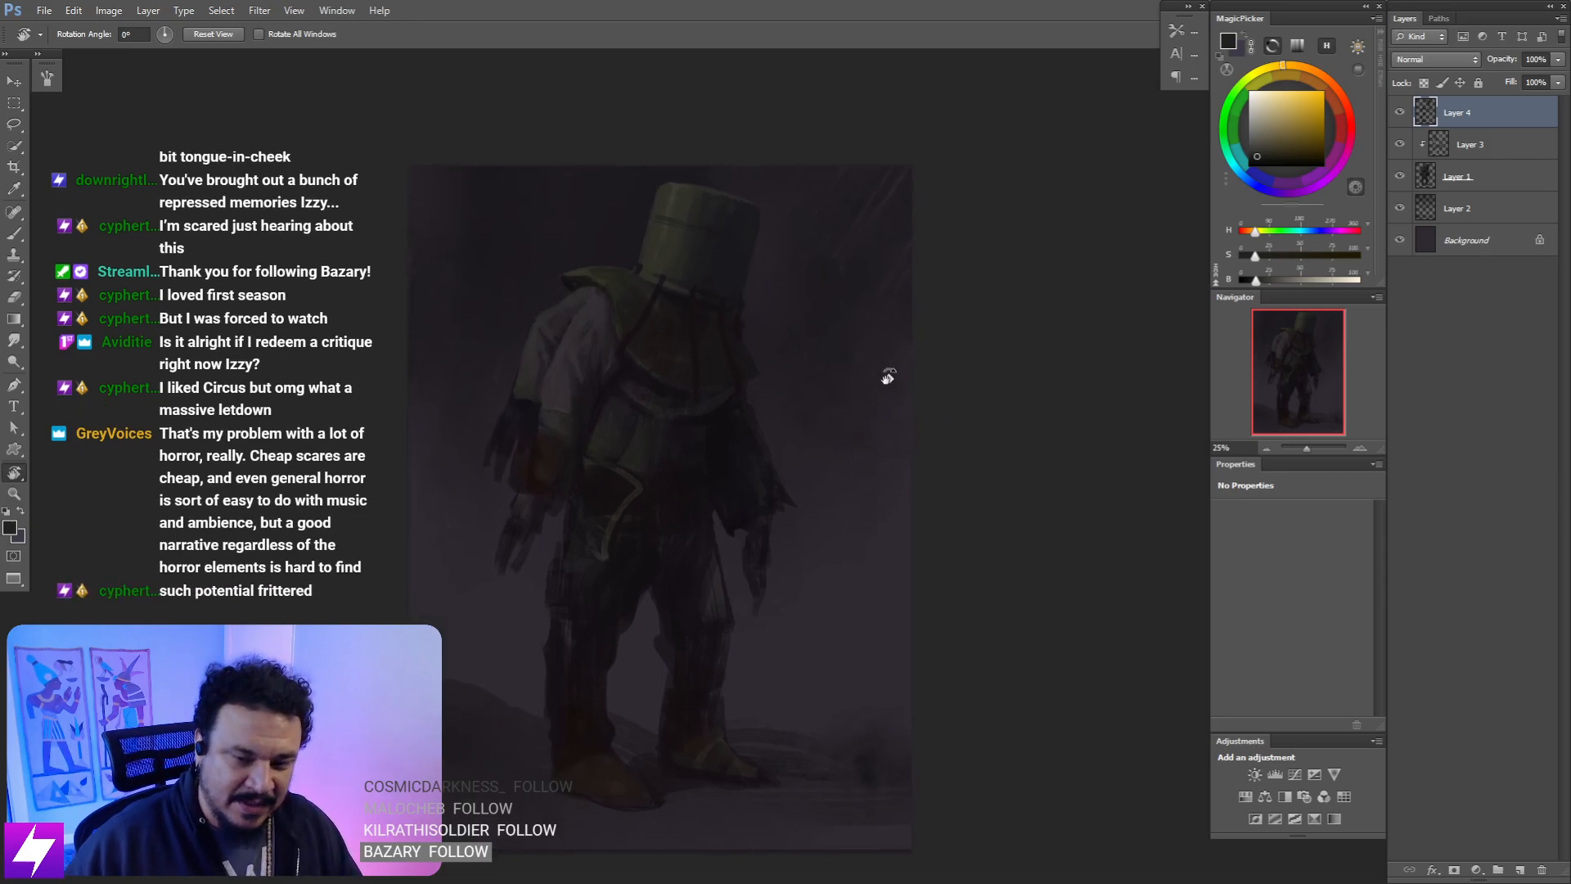
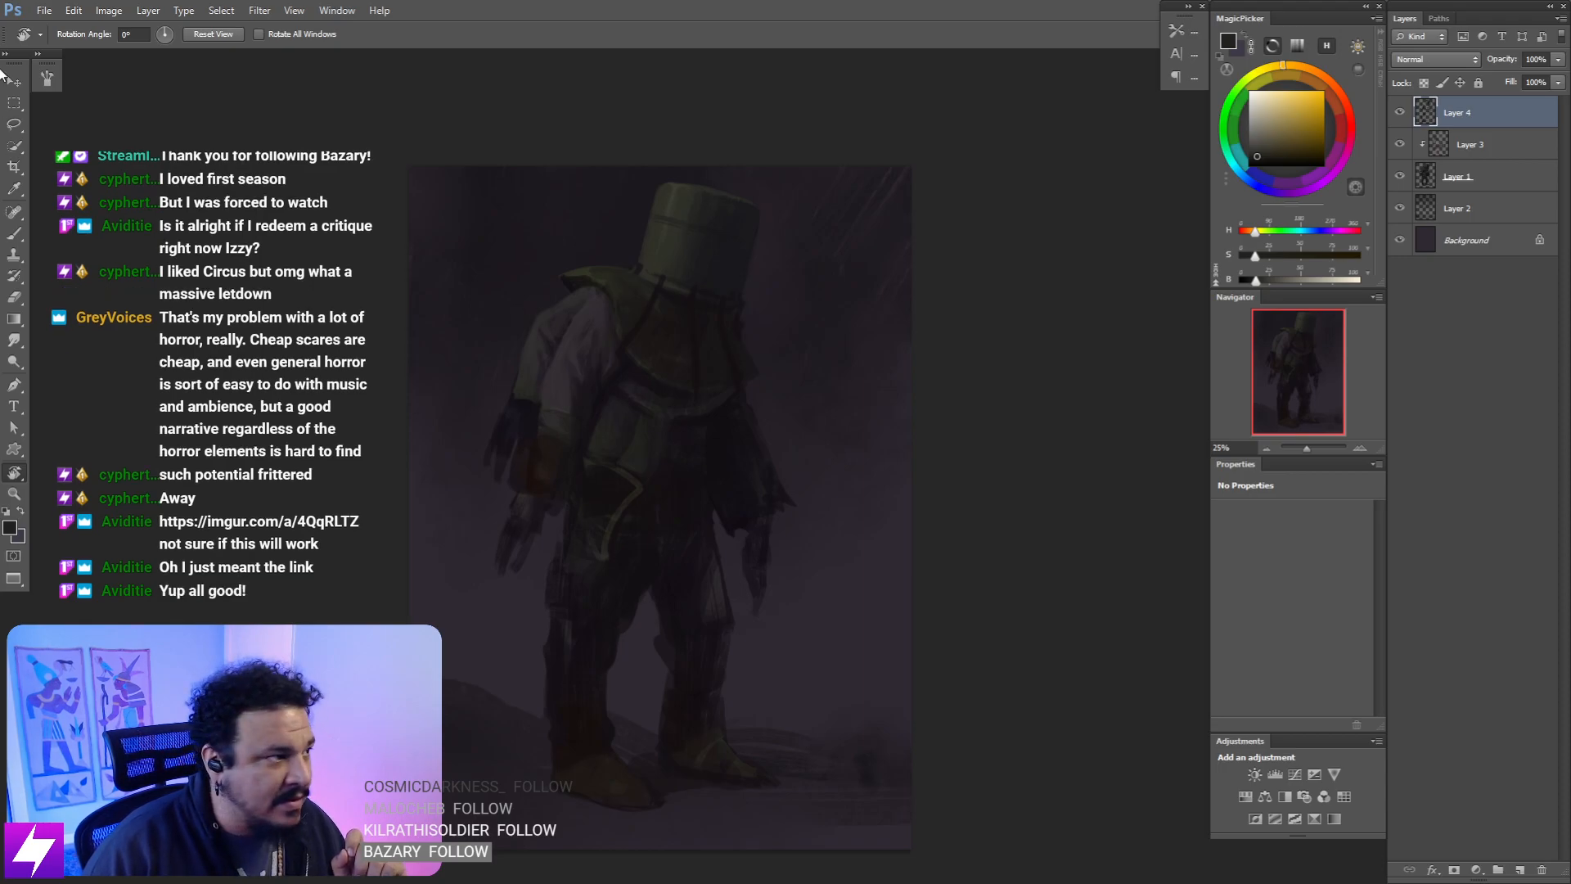
left_click(35, 10)
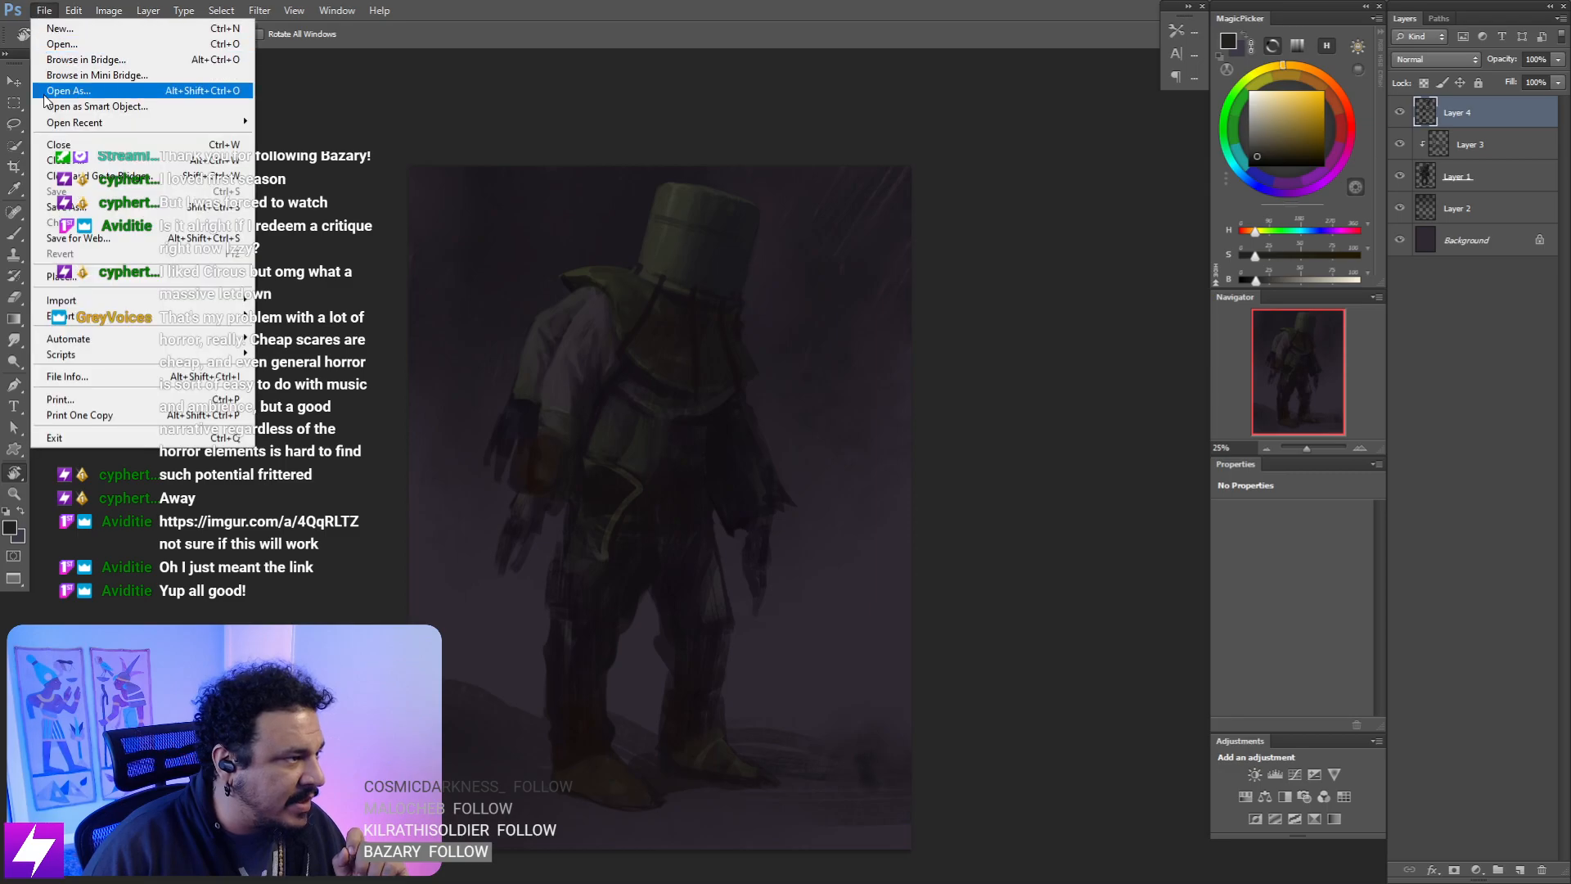
key("Escape")
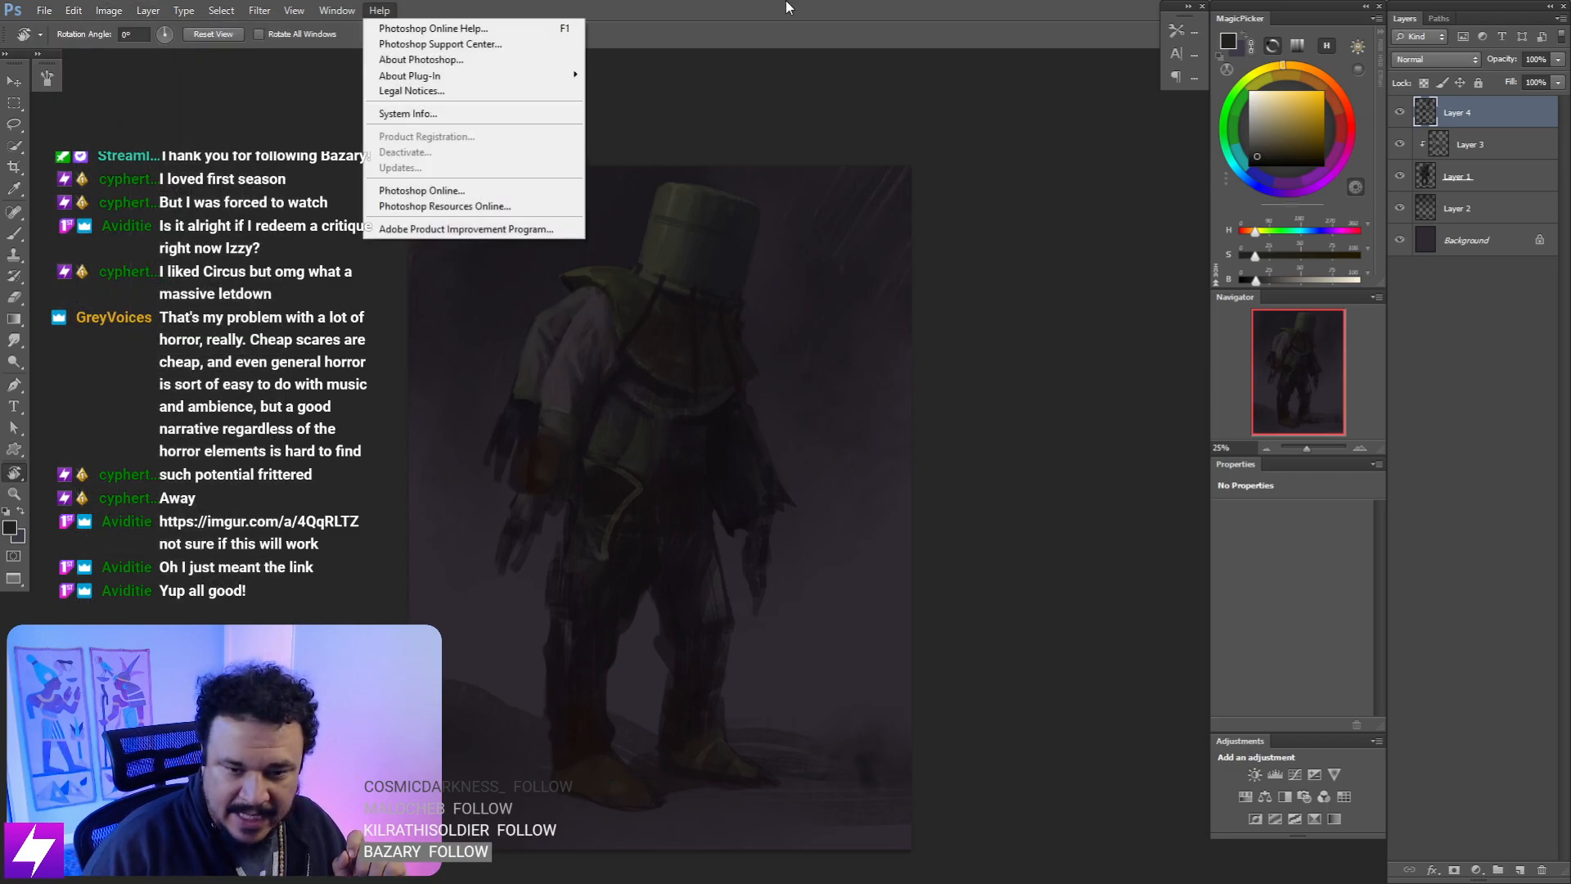
left_click(934, 4)
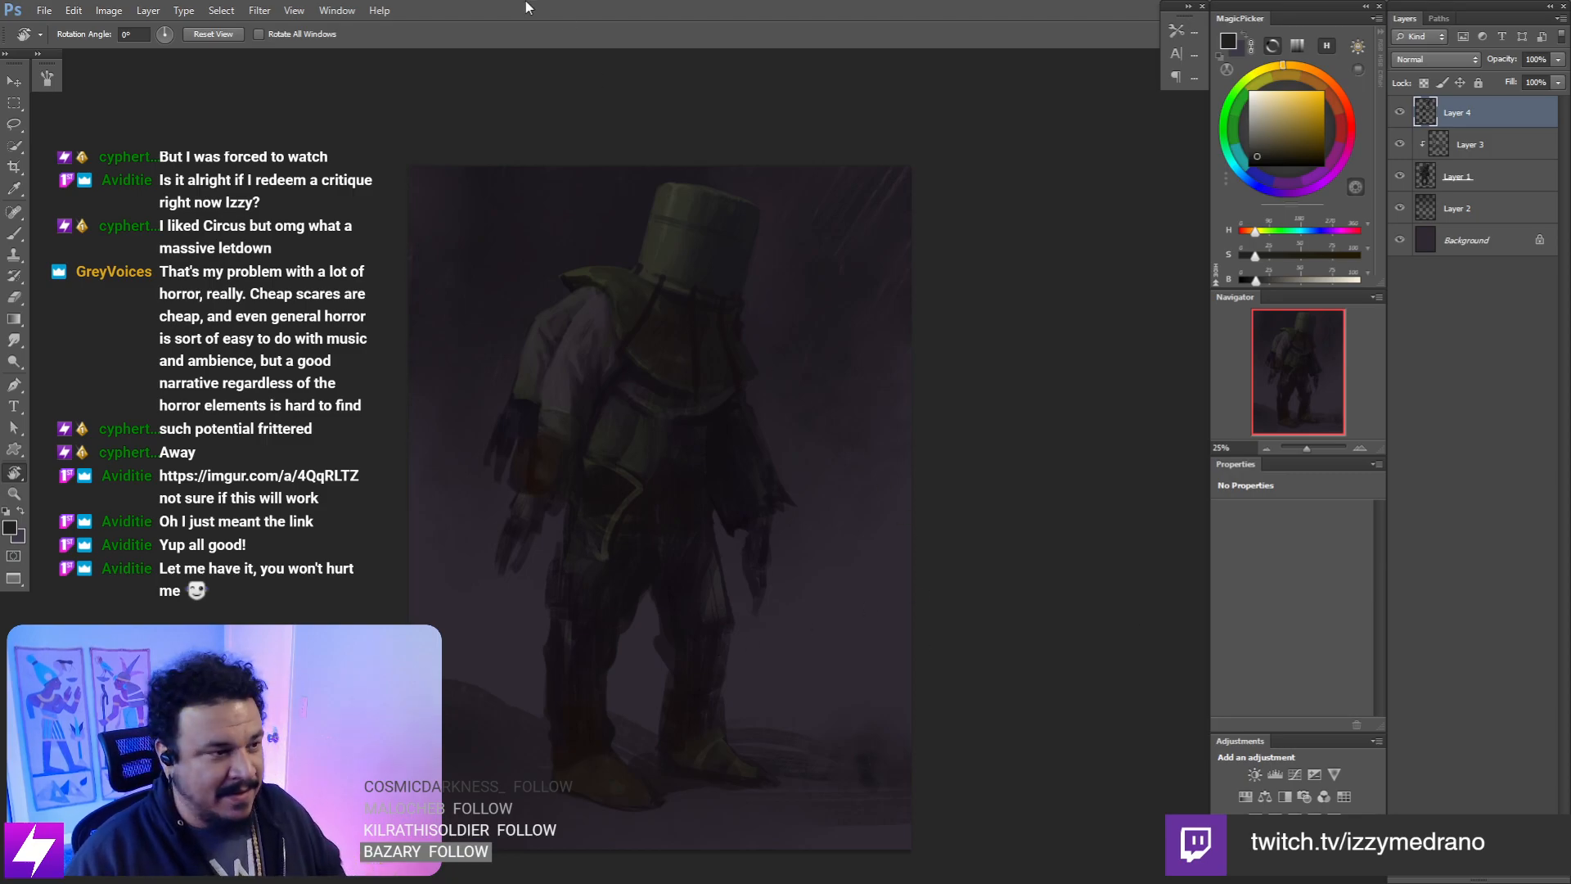
- Create a new document and paste the copied pirate illustration into it
left_click(44, 11)
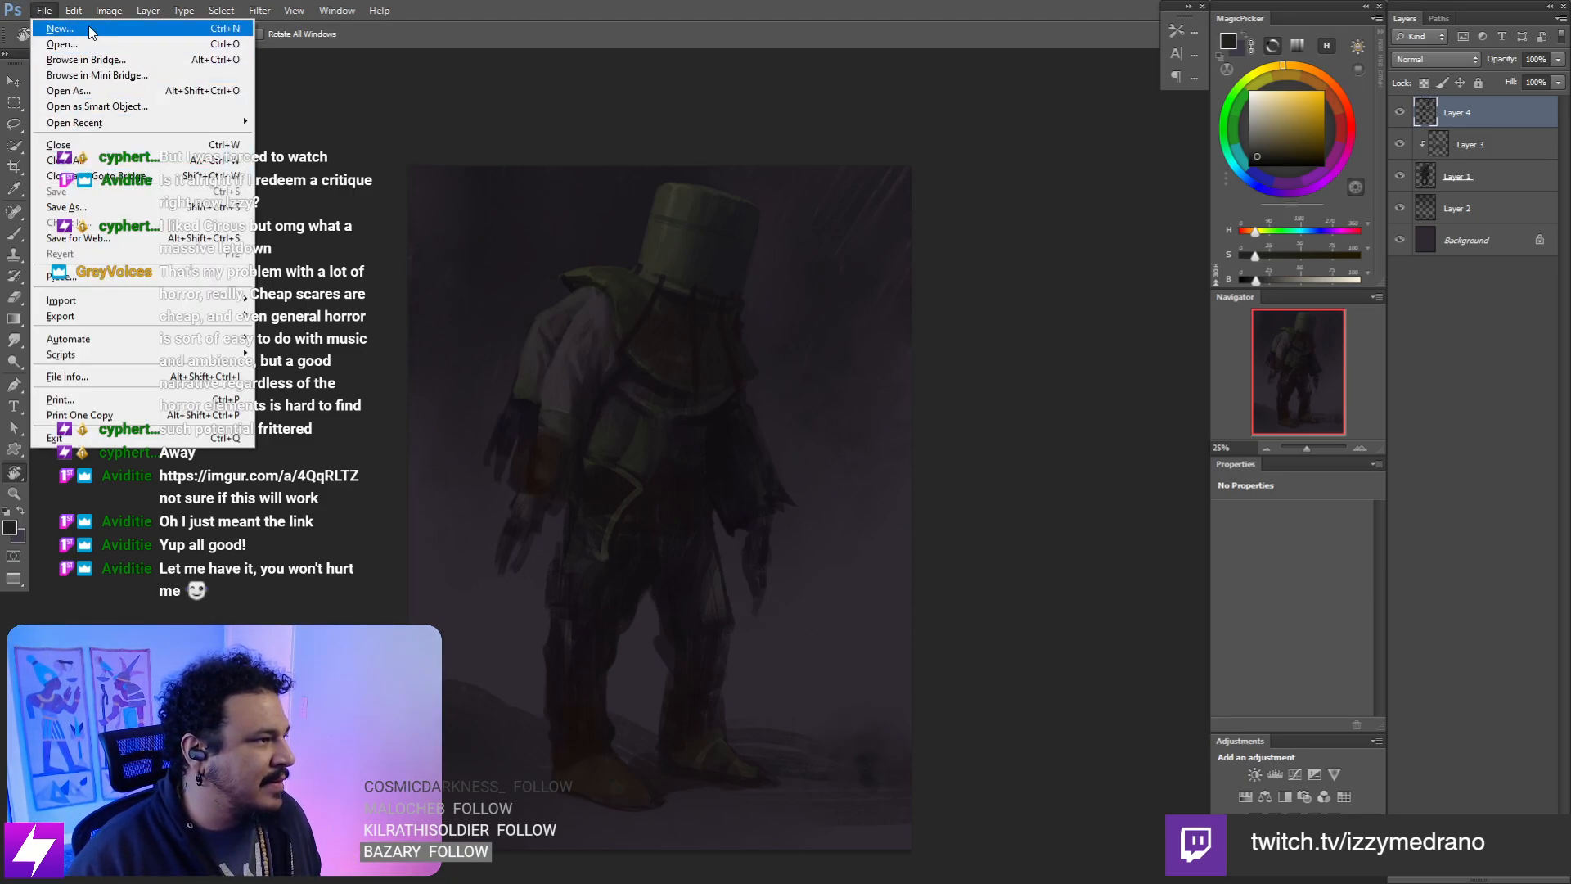
left_click(59, 29)
left_click(790, 301)
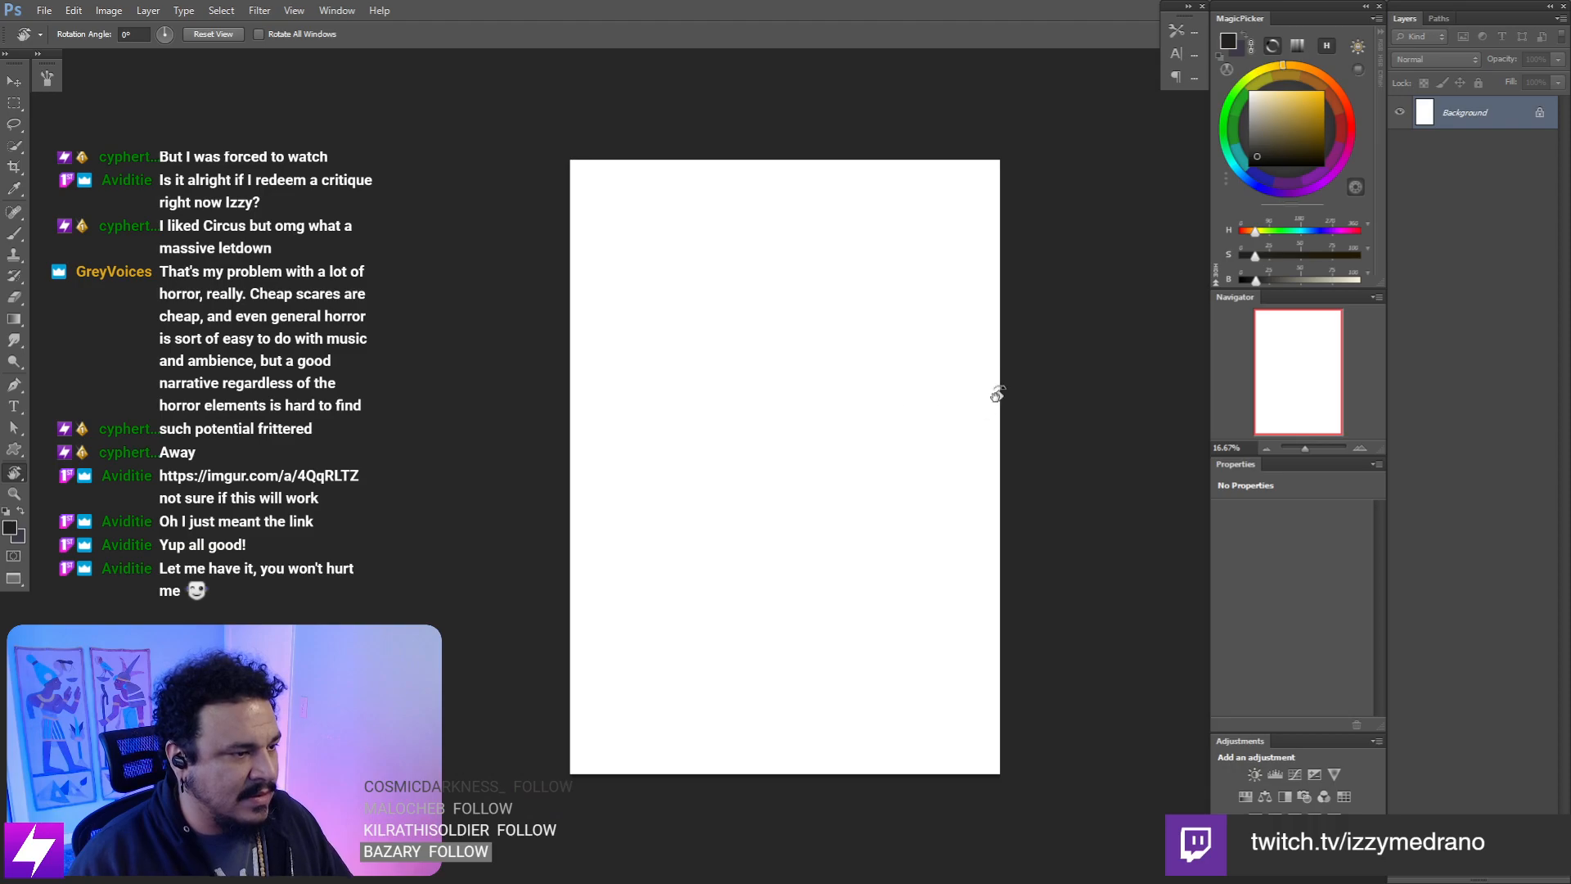
key("ctrl+v")
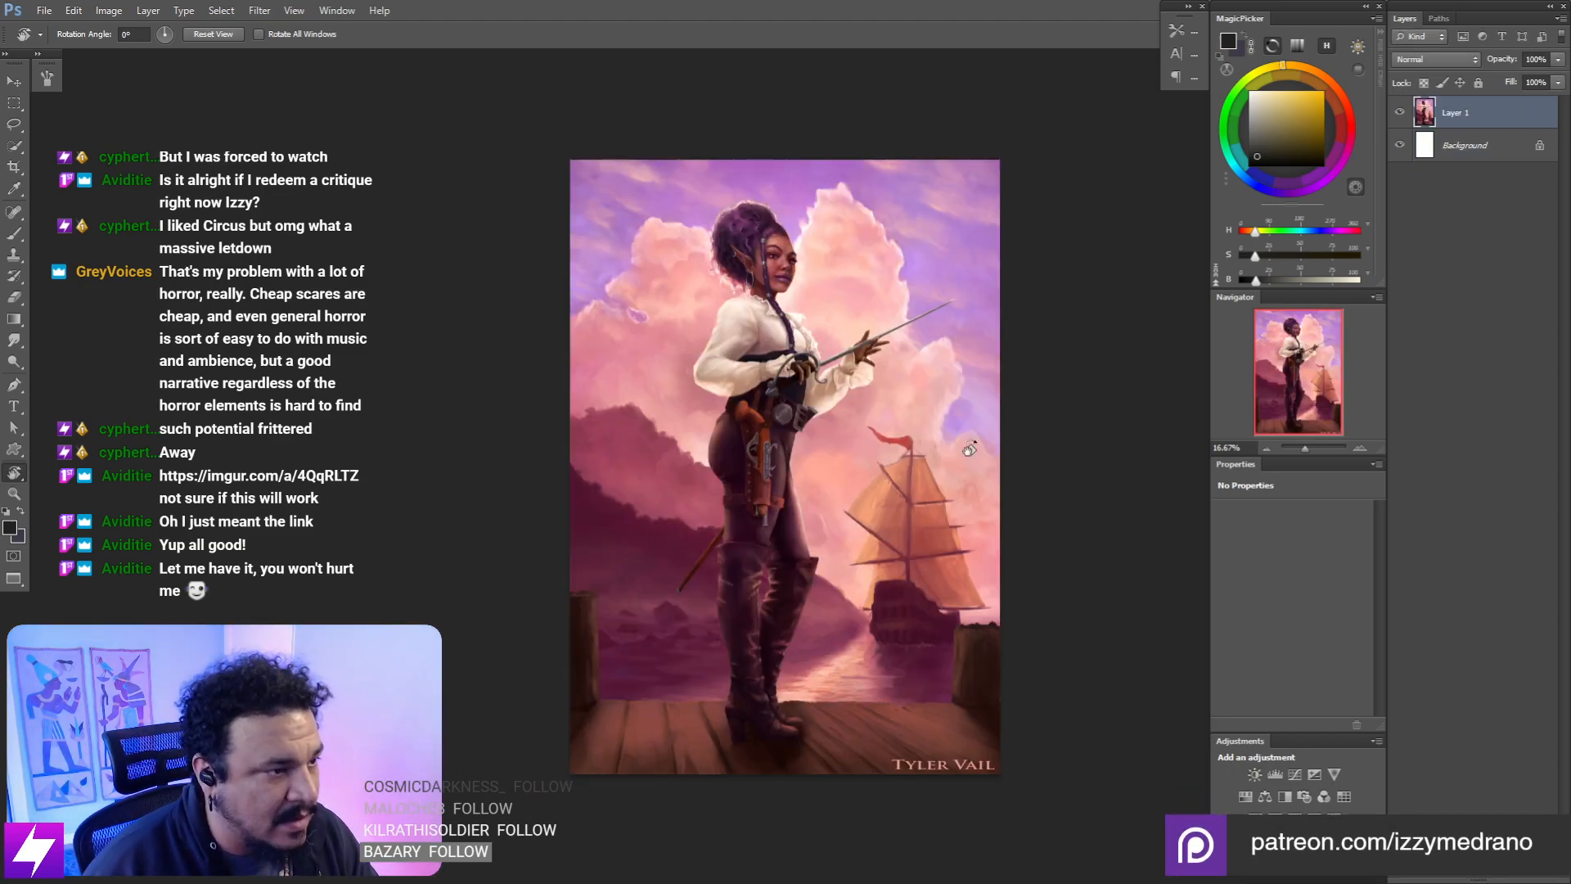
key("ctrl+plus")
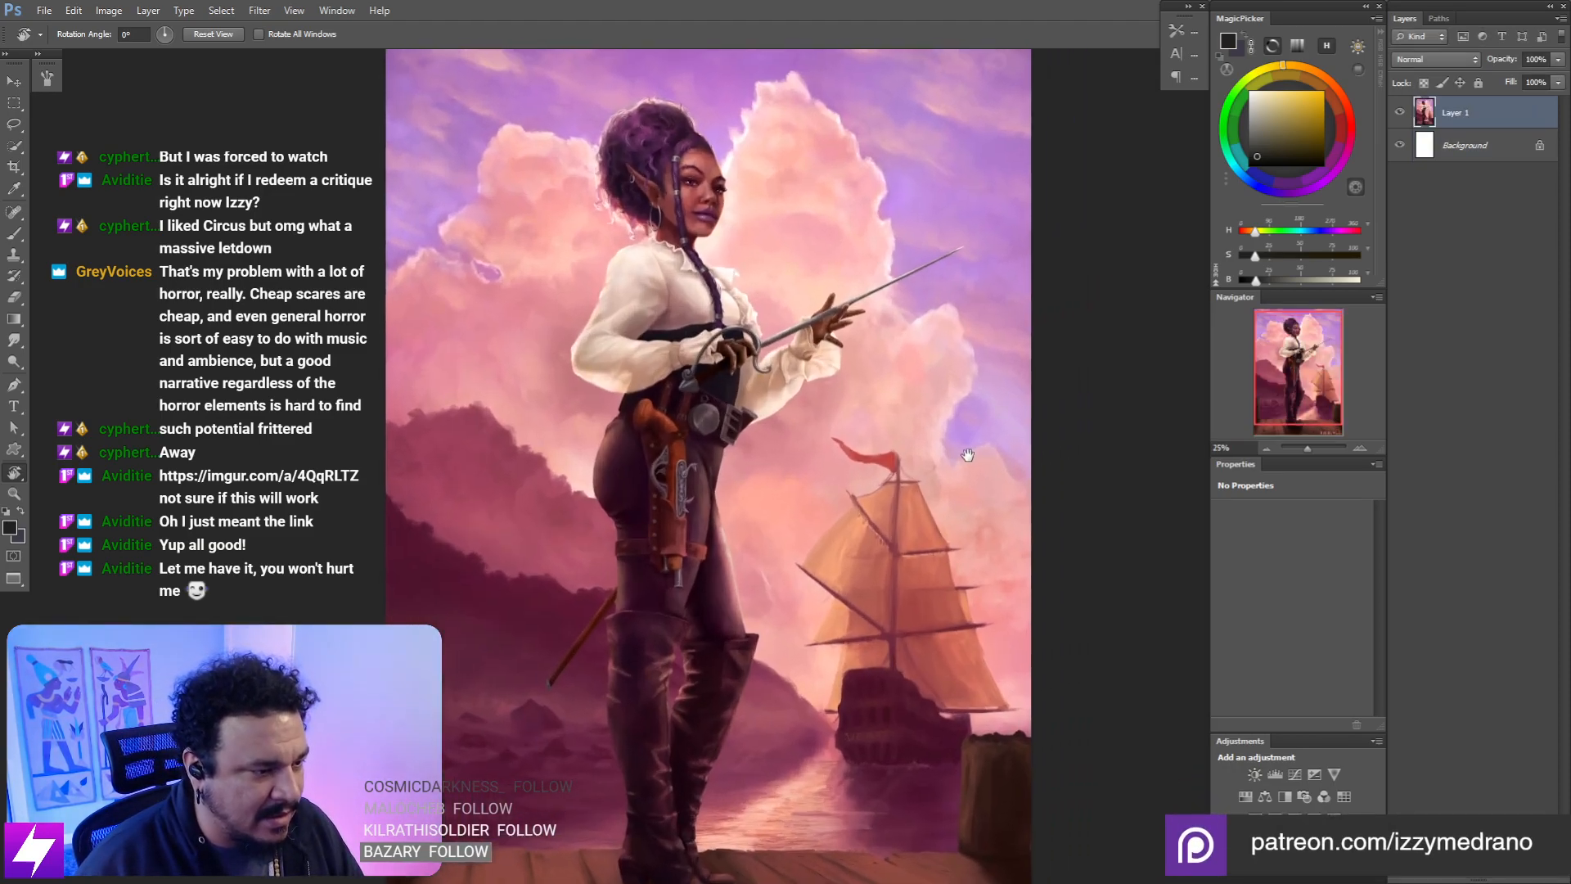
key("ctrl+minus")
left_click_drag(967, 426, 932, 423)
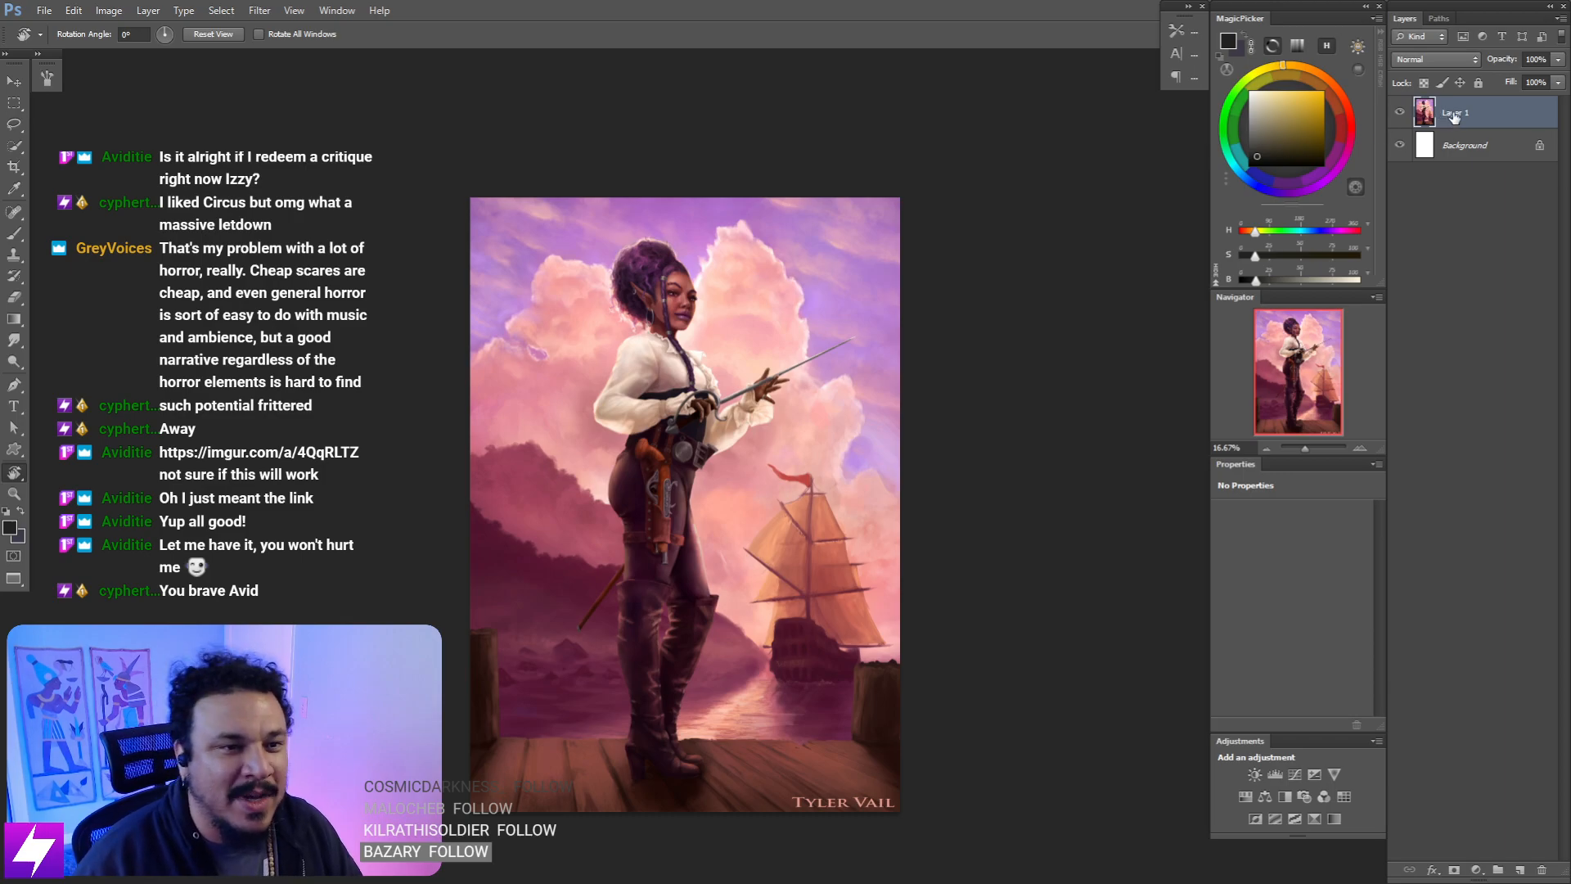
- Add an empty layer above the pasted illustration
key("ctrl+shift+alt+n")
key("ctrl+plus")
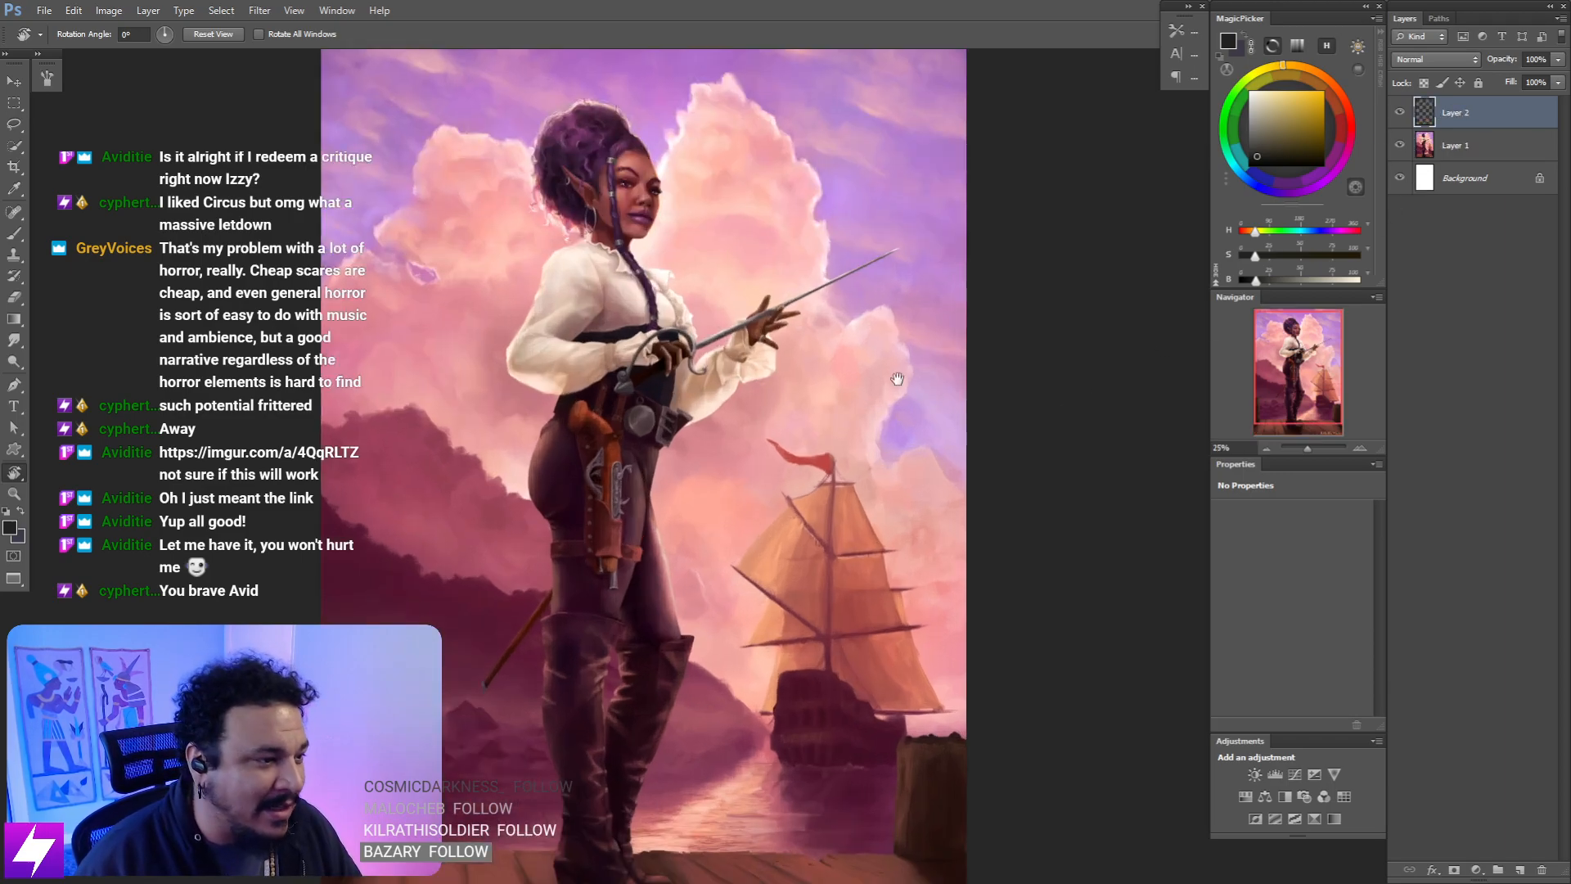
- Examine the pirate illustration as a whole and close up, from the figure's head down to the ship and the dock
left_click_drag(891, 305, 906, 370)
key("ctrl+minus")
left_click_drag(903, 296, 854, 302)
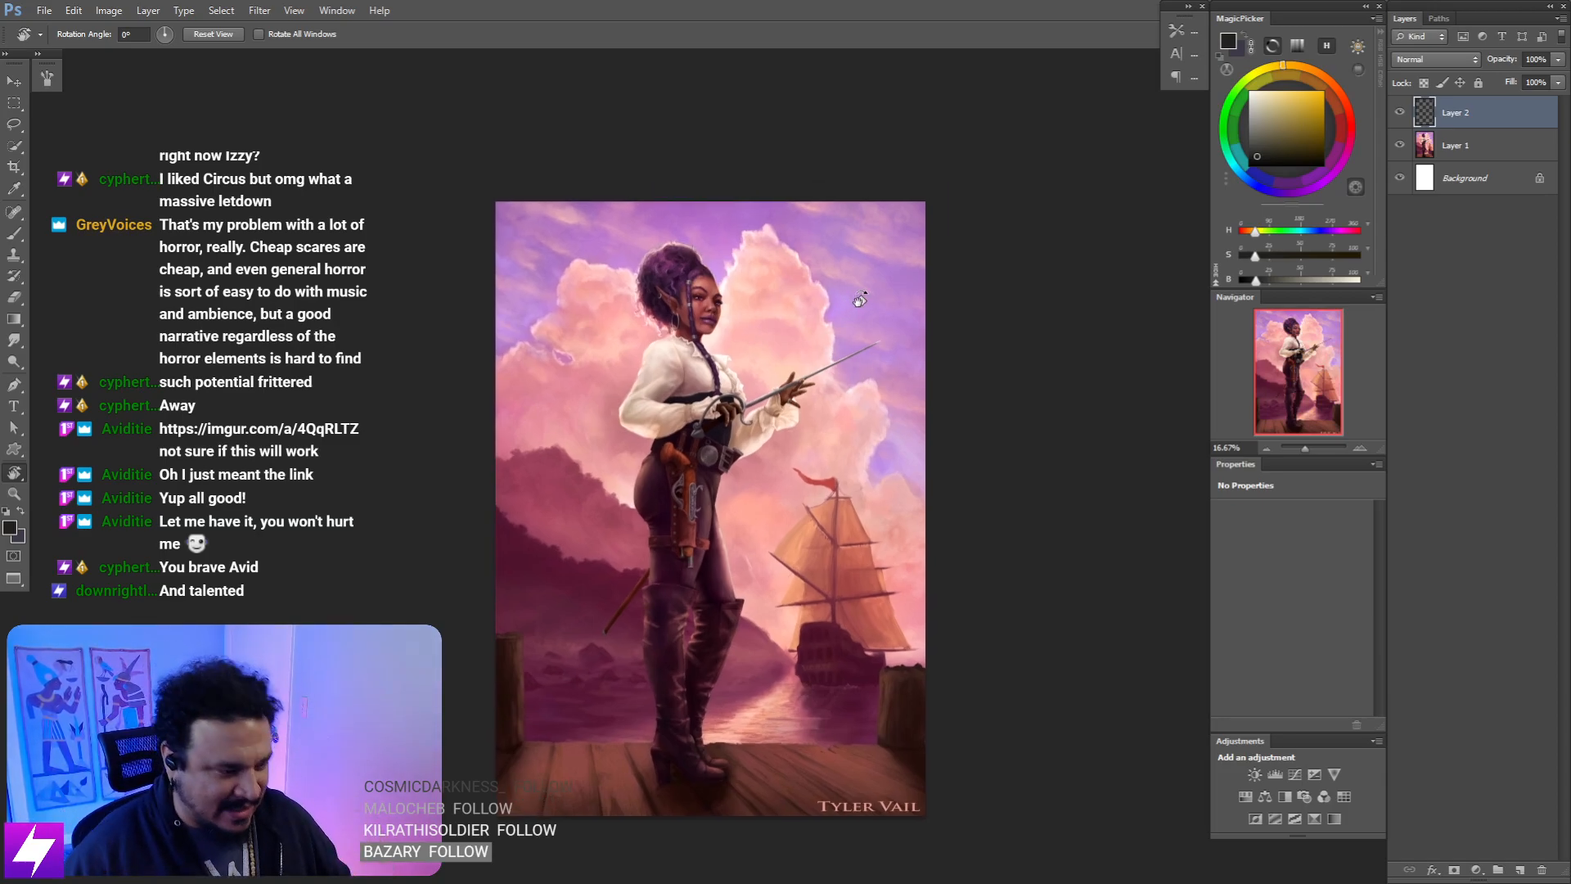
key("ctrl+plus")
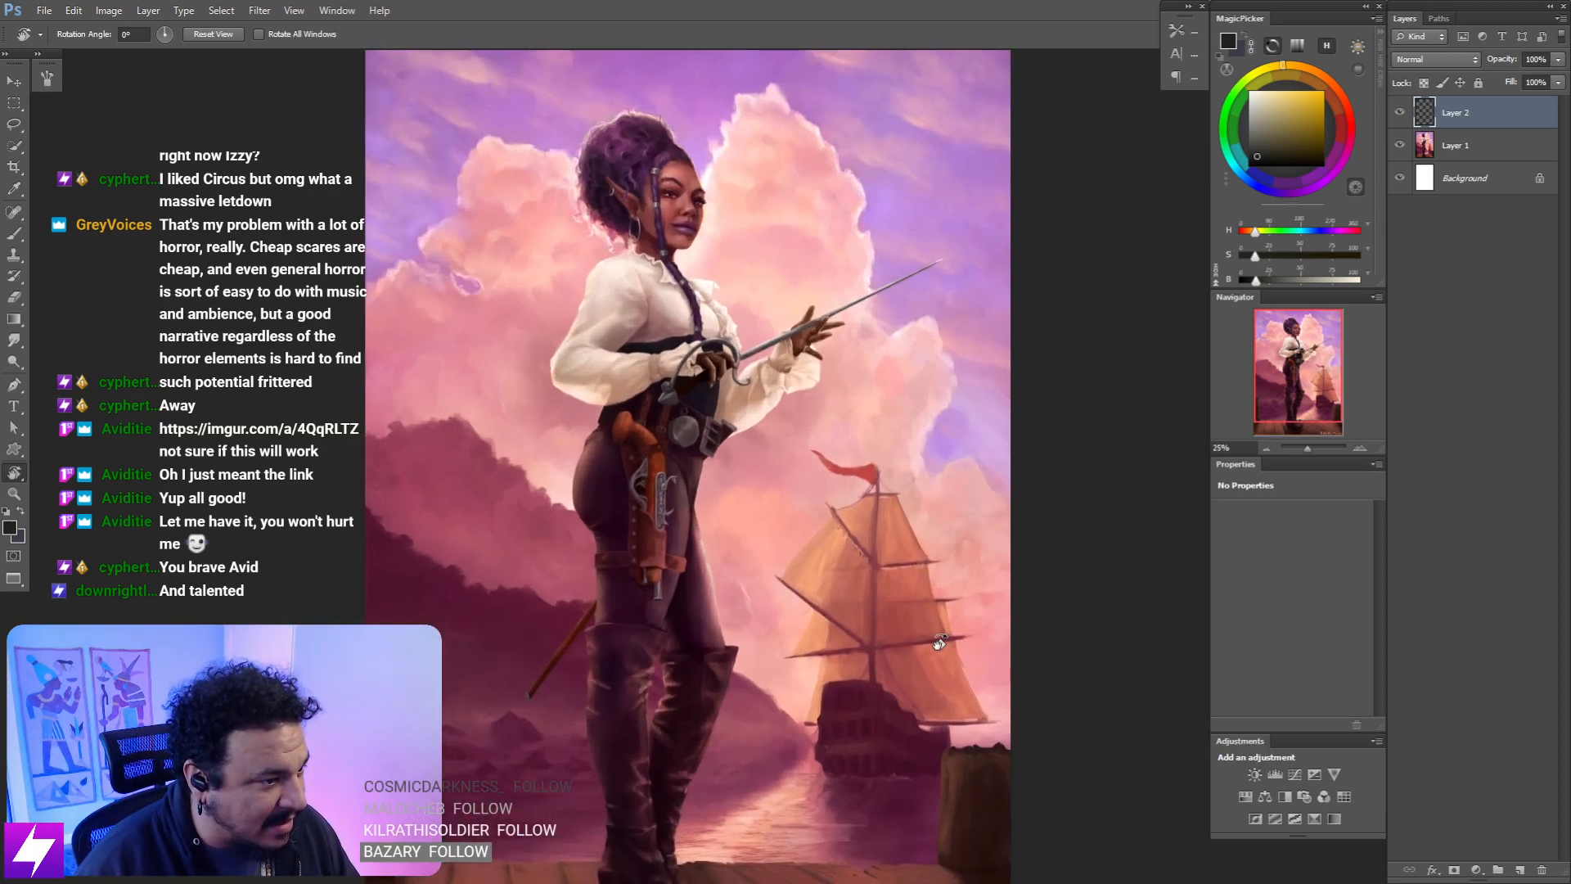
mouse_move(939, 642)
left_mouse_down()
mouse_move(920, 574)
mouse_move(935, 470)
mouse_move(911, 384)
mouse_move(907, 464)
mouse_move(933, 463)
mouse_move(937, 489)
mouse_move(931, 453)
left_mouse_up()
left_click_drag(898, 557, 879, 397)
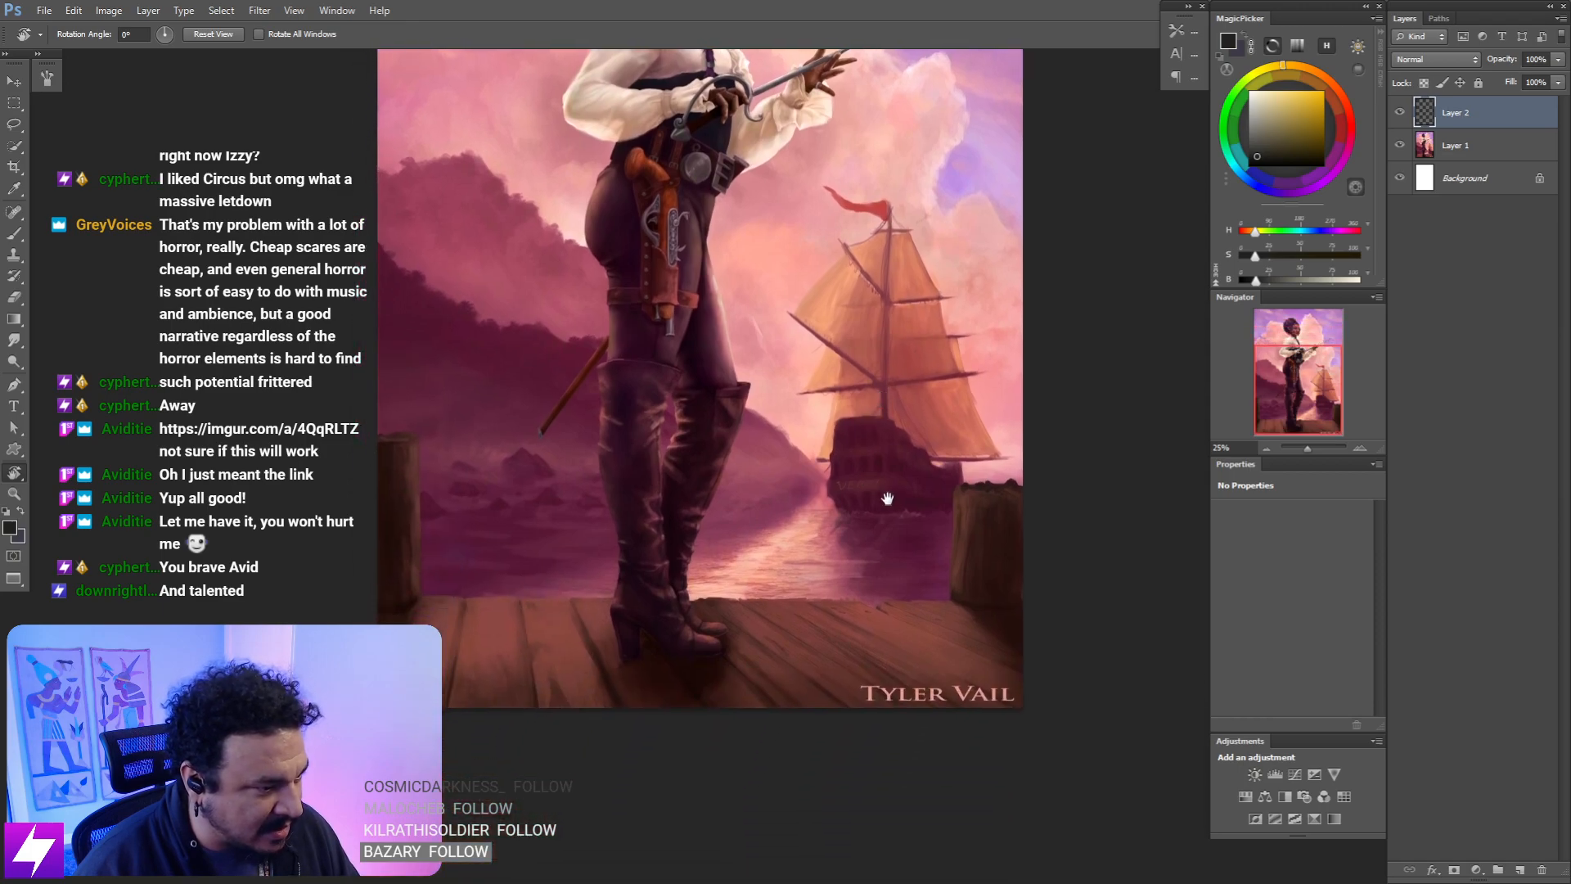
left_click_drag(940, 438, 921, 609)
left_click_drag(889, 434, 884, 473)
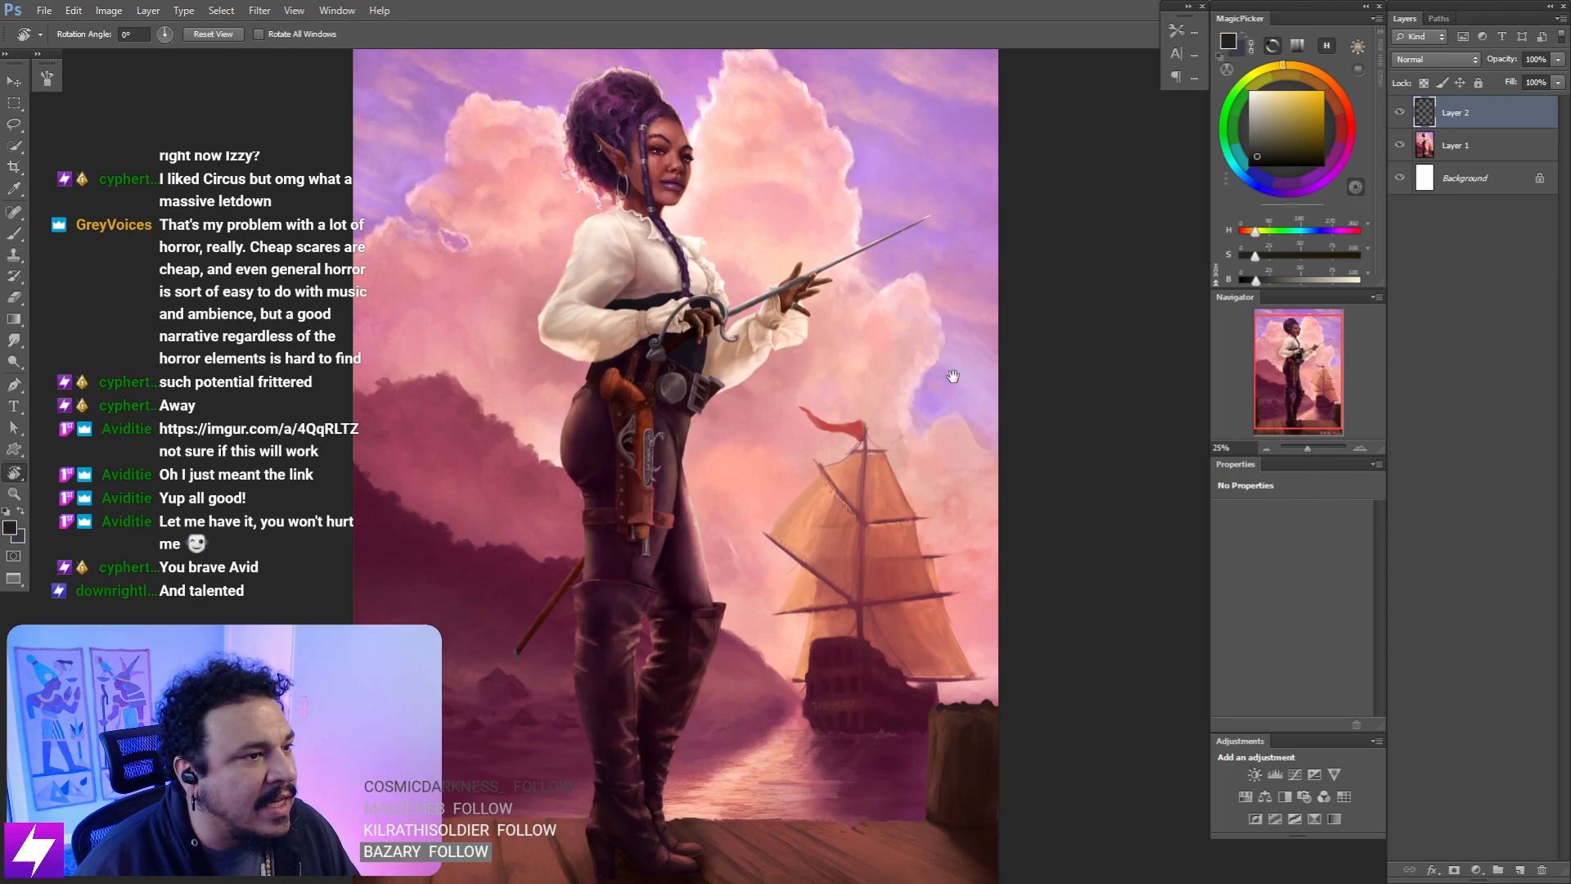
mouse_move(950, 376)
left_mouse_down()
mouse_move(971, 361)
mouse_move(966, 385)
left_mouse_up()
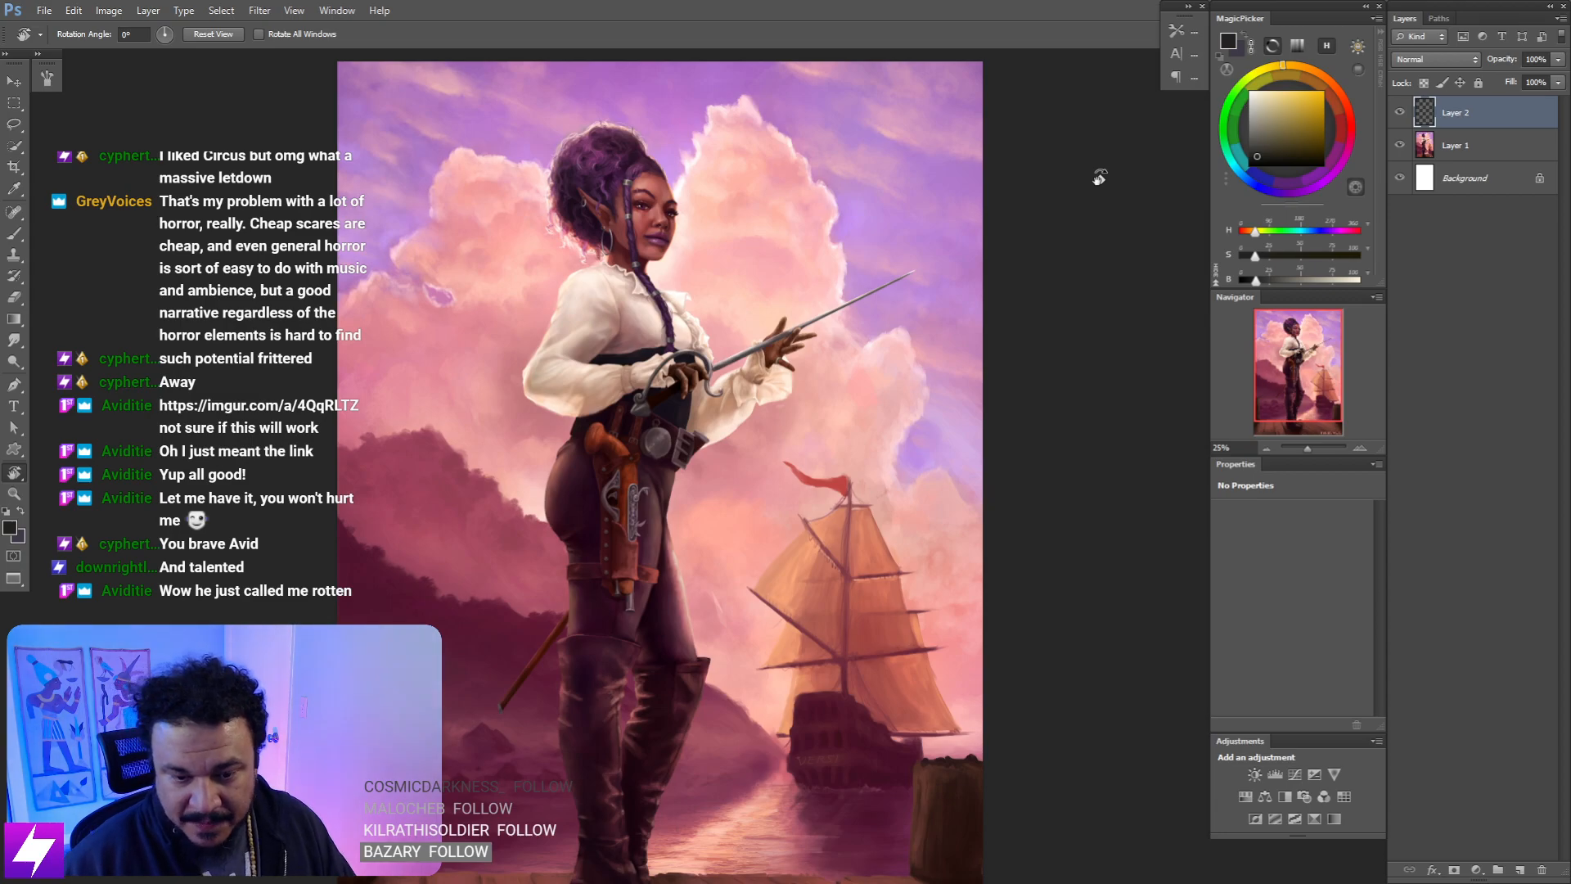
key("ctrl+plus")
left_click_drag(1020, 275, 1021, 349)
left_click_drag(931, 486, 954, 238)
left_click_drag(966, 517, 958, 305)
key("ctrl+minus")
mouse_move(929, 403)
left_mouse_down()
mouse_move(944, 407)
mouse_move(916, 437)
mouse_move(853, 371)
left_mouse_up()
key("ctrl+minus")
left_click(1400, 113)
left_click(1400, 113)
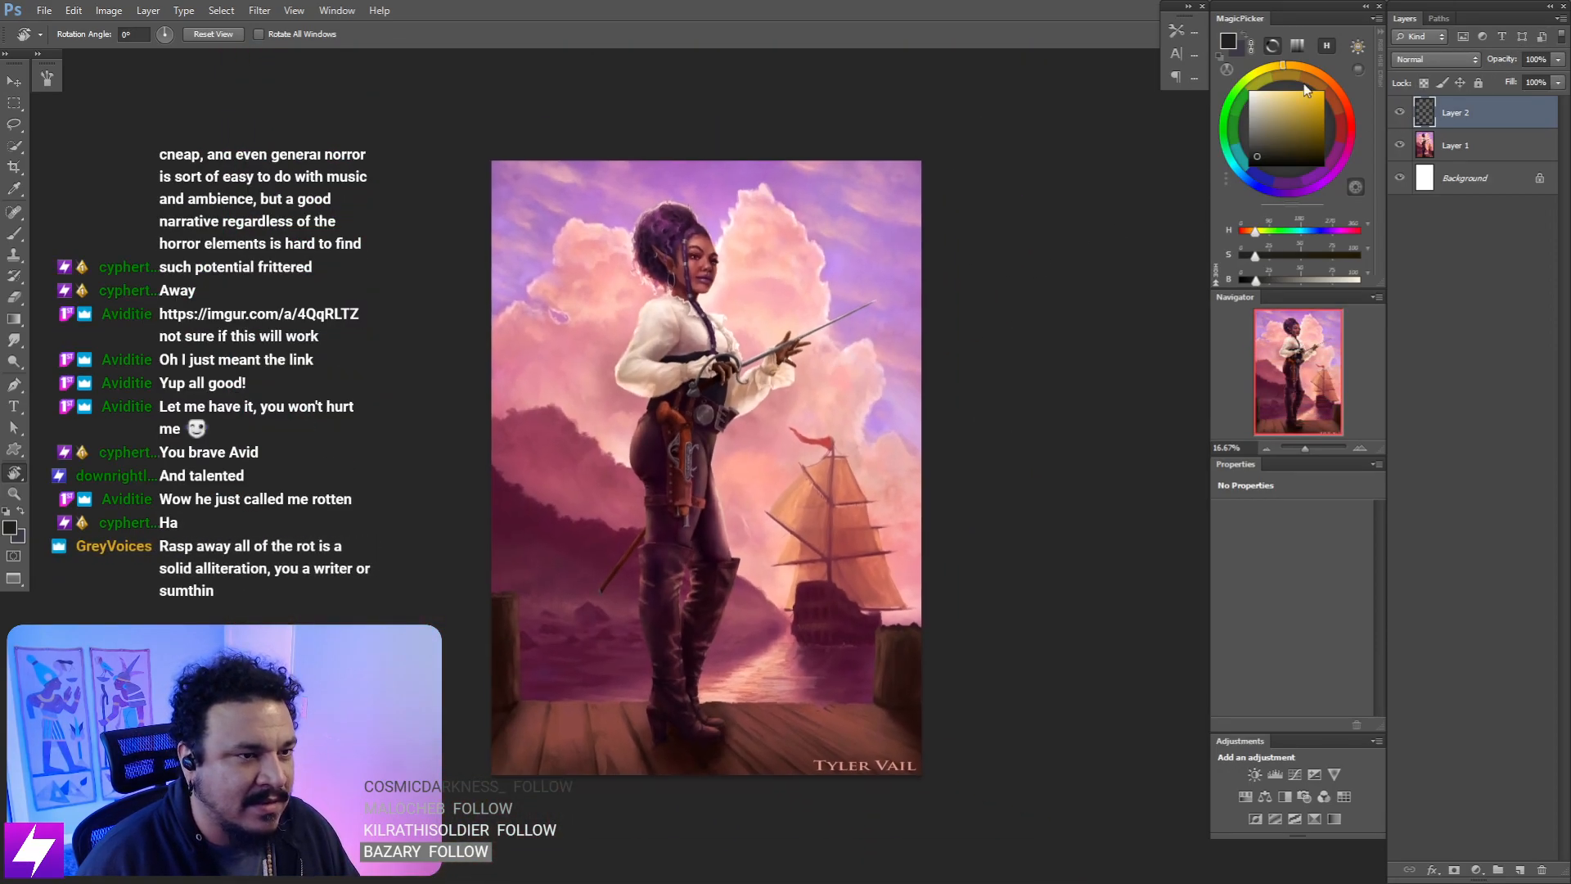
- Draw a straight dark horizon line across the full width of the illustration at boot-top height, using a 125 px brush
left_click(1351, 129)
key("b")
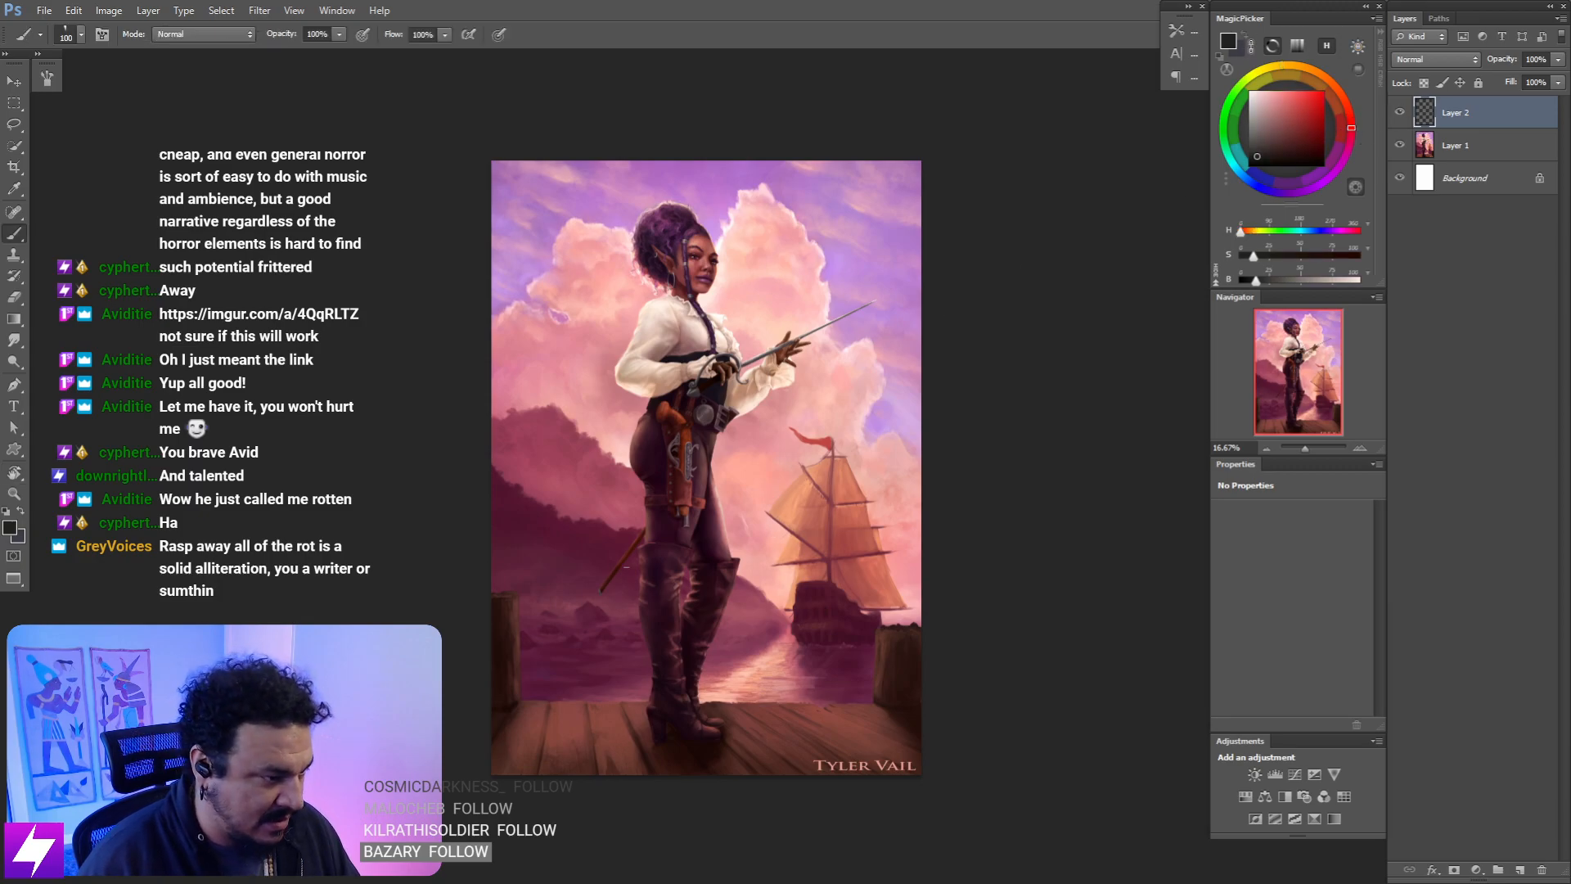
left_click_drag(487, 560, 1025, 505)
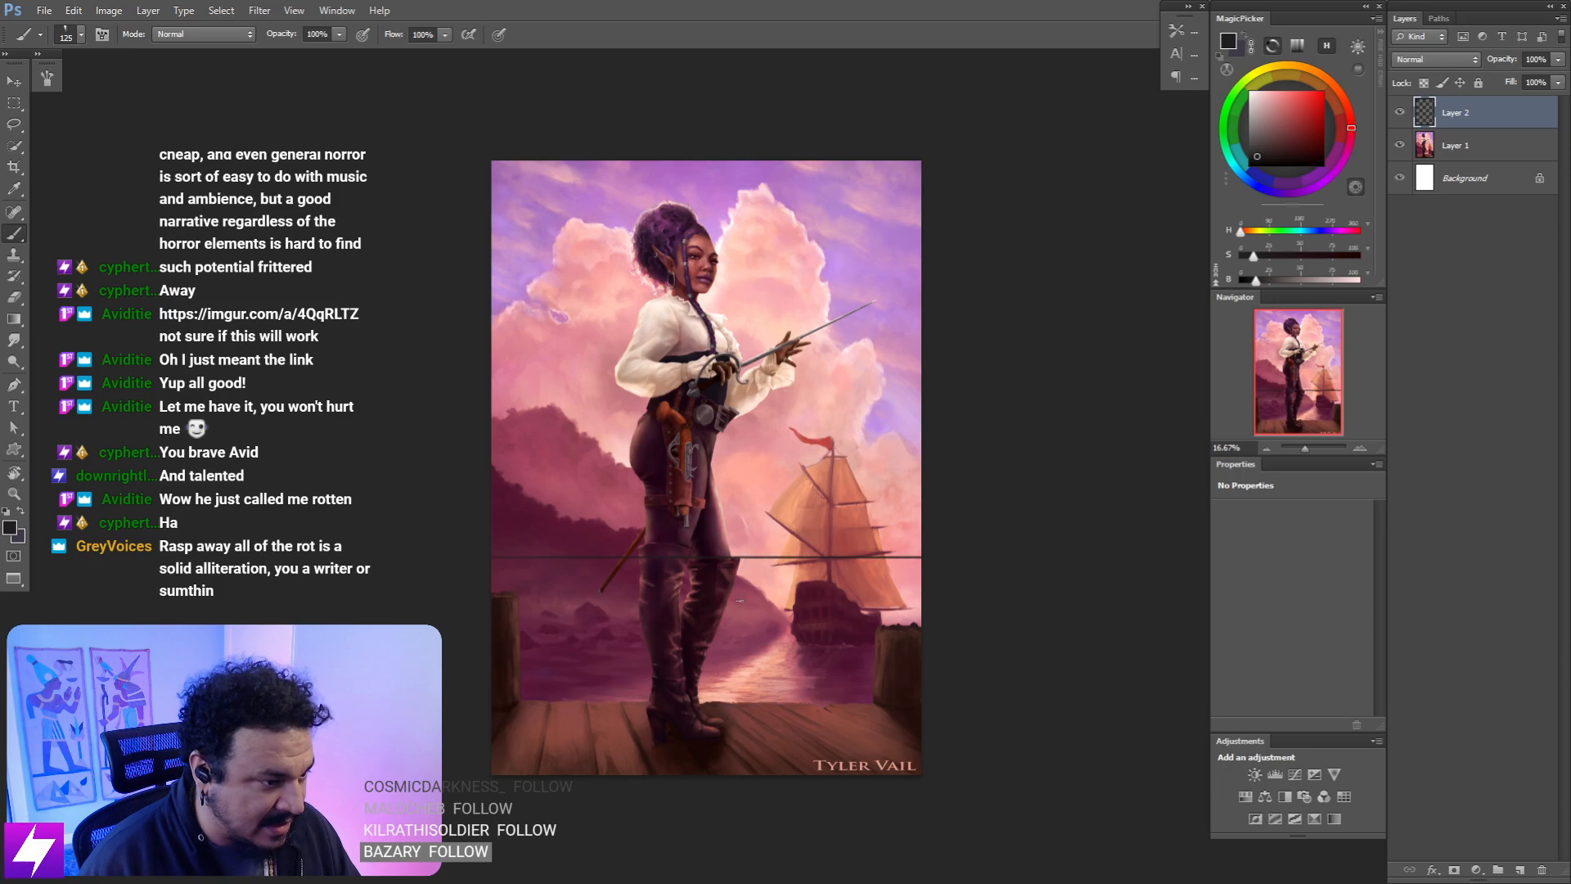
key("ctrl+alt+z")
left_click_drag(652, 573, 920, 572)
key("ctrl+alt+z")
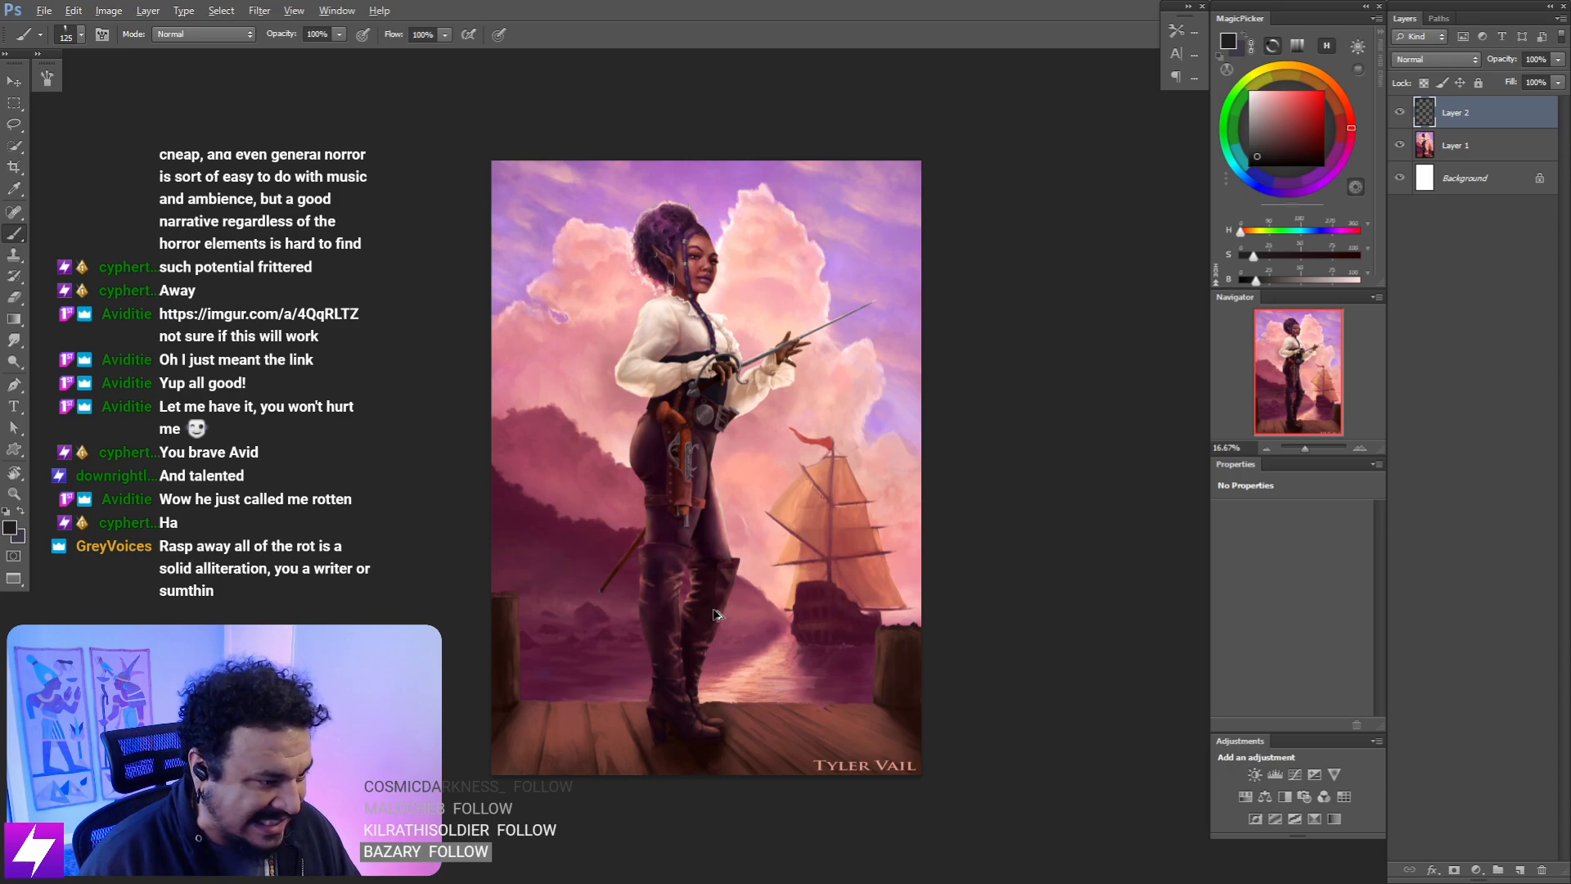
left_click_drag(468, 607, 920, 605)
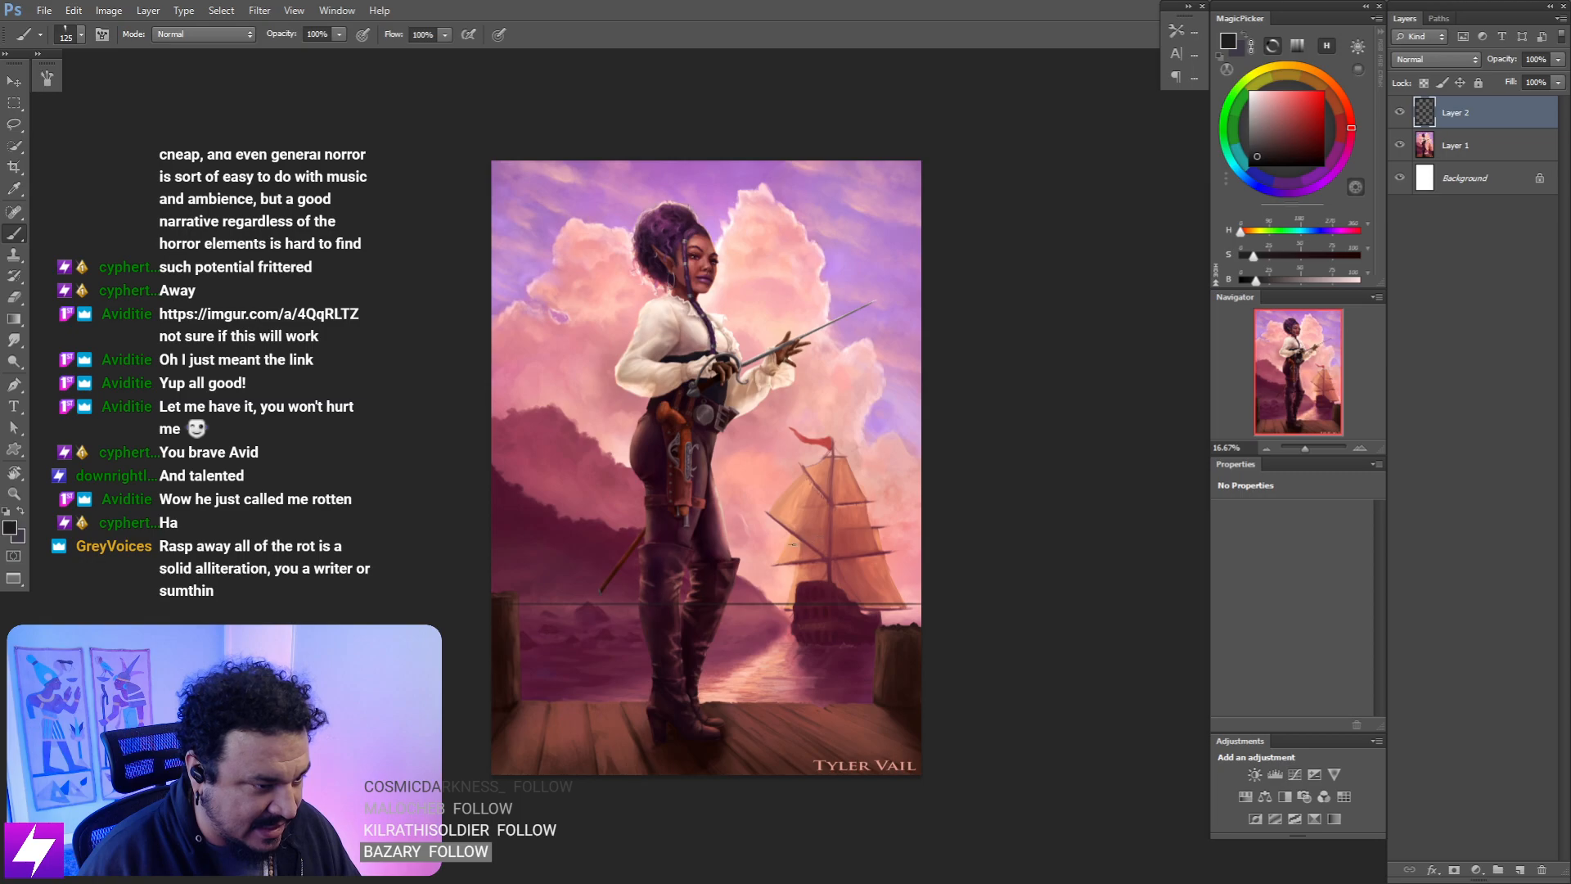
key("ctrl+alt+z")
left_click_drag(468, 578, 949, 577)
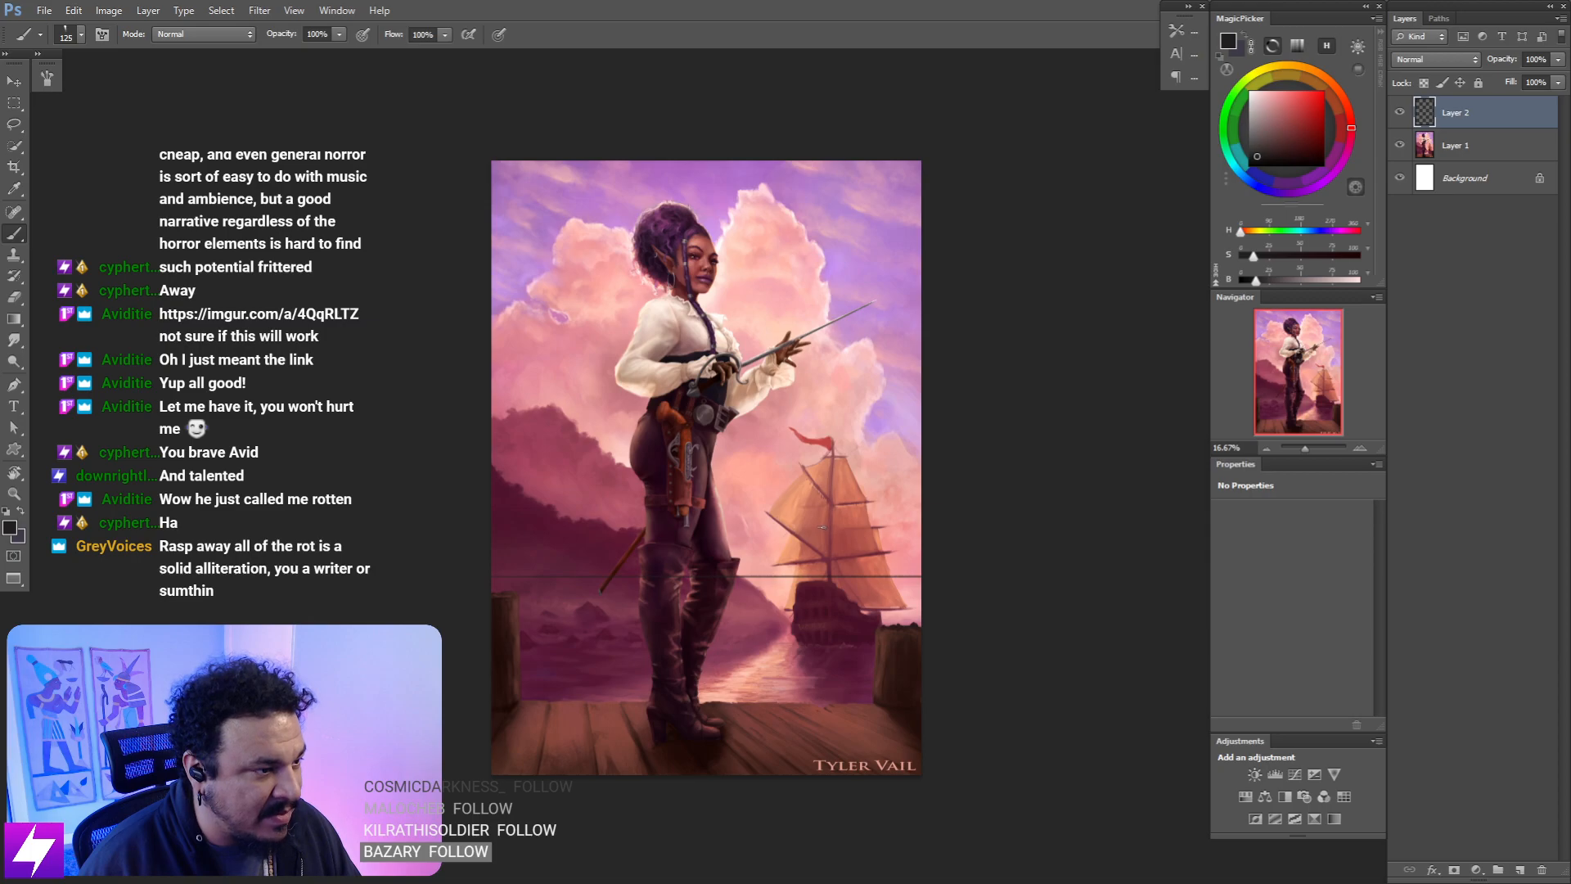
- Paint over the ship's lower sail edge beside the hull with the sampled background pink and a 175 px brush
left_click_drag(891, 492, 906, 422)
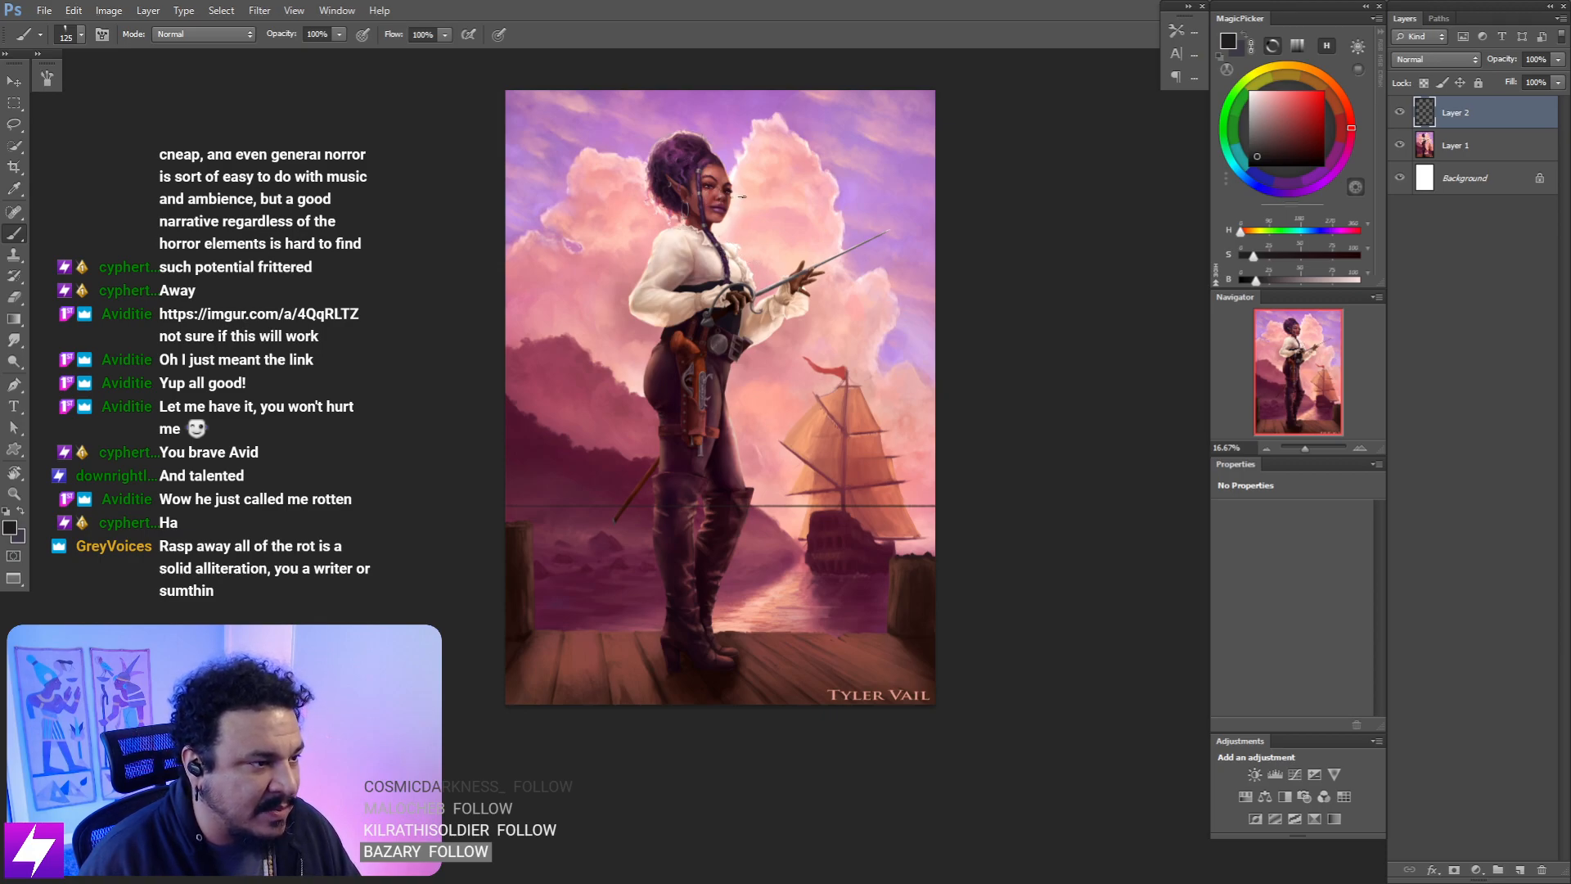
left_click_drag(801, 372, 812, 307)
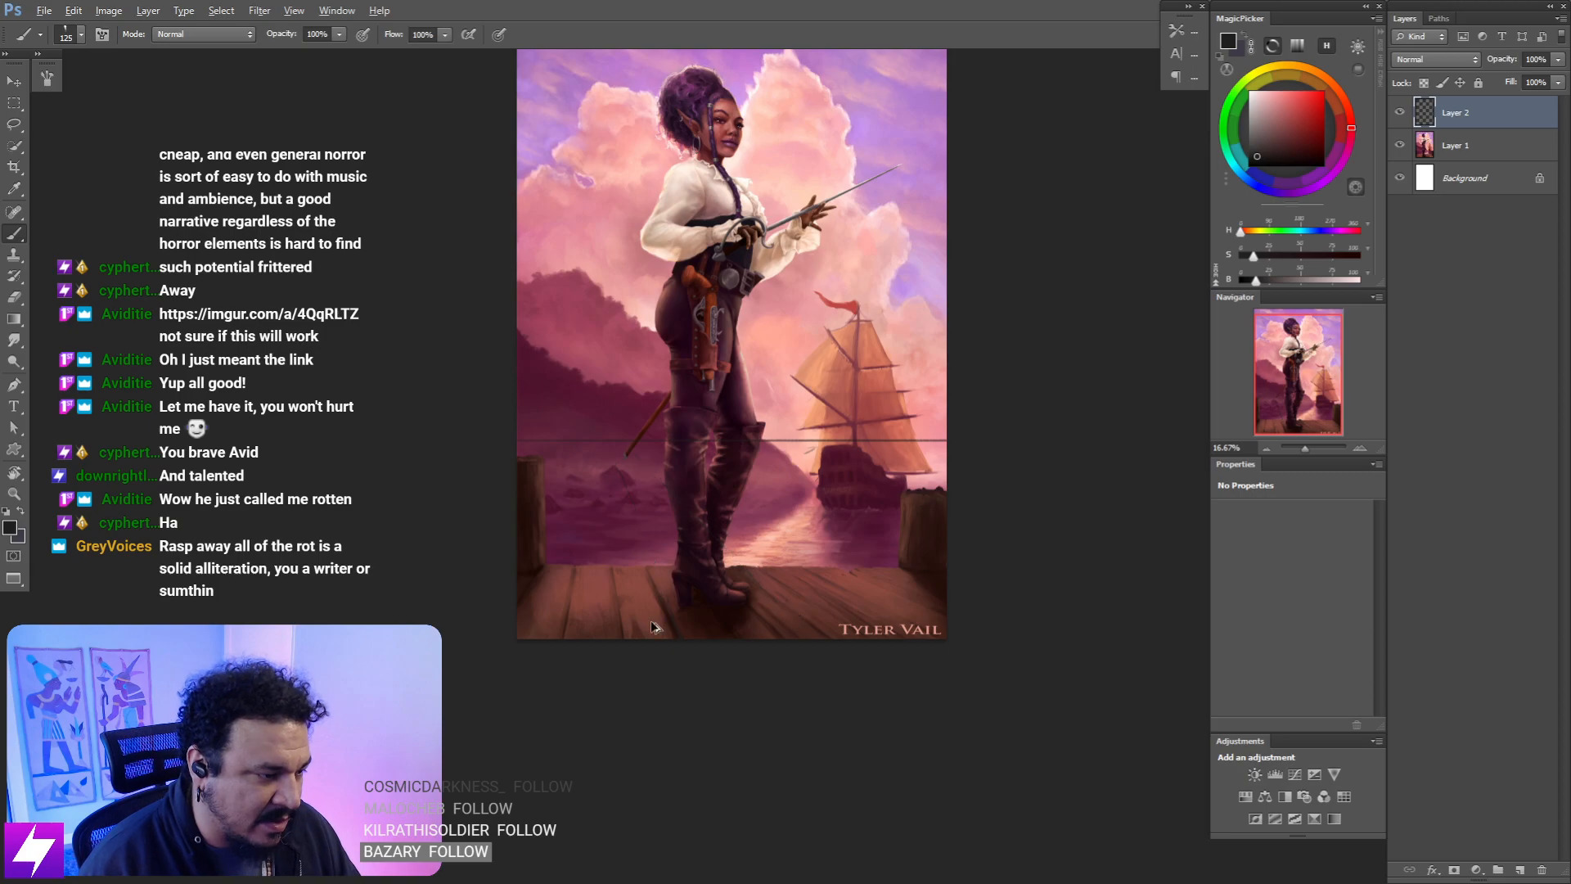
left_click_drag(762, 554, 731, 540)
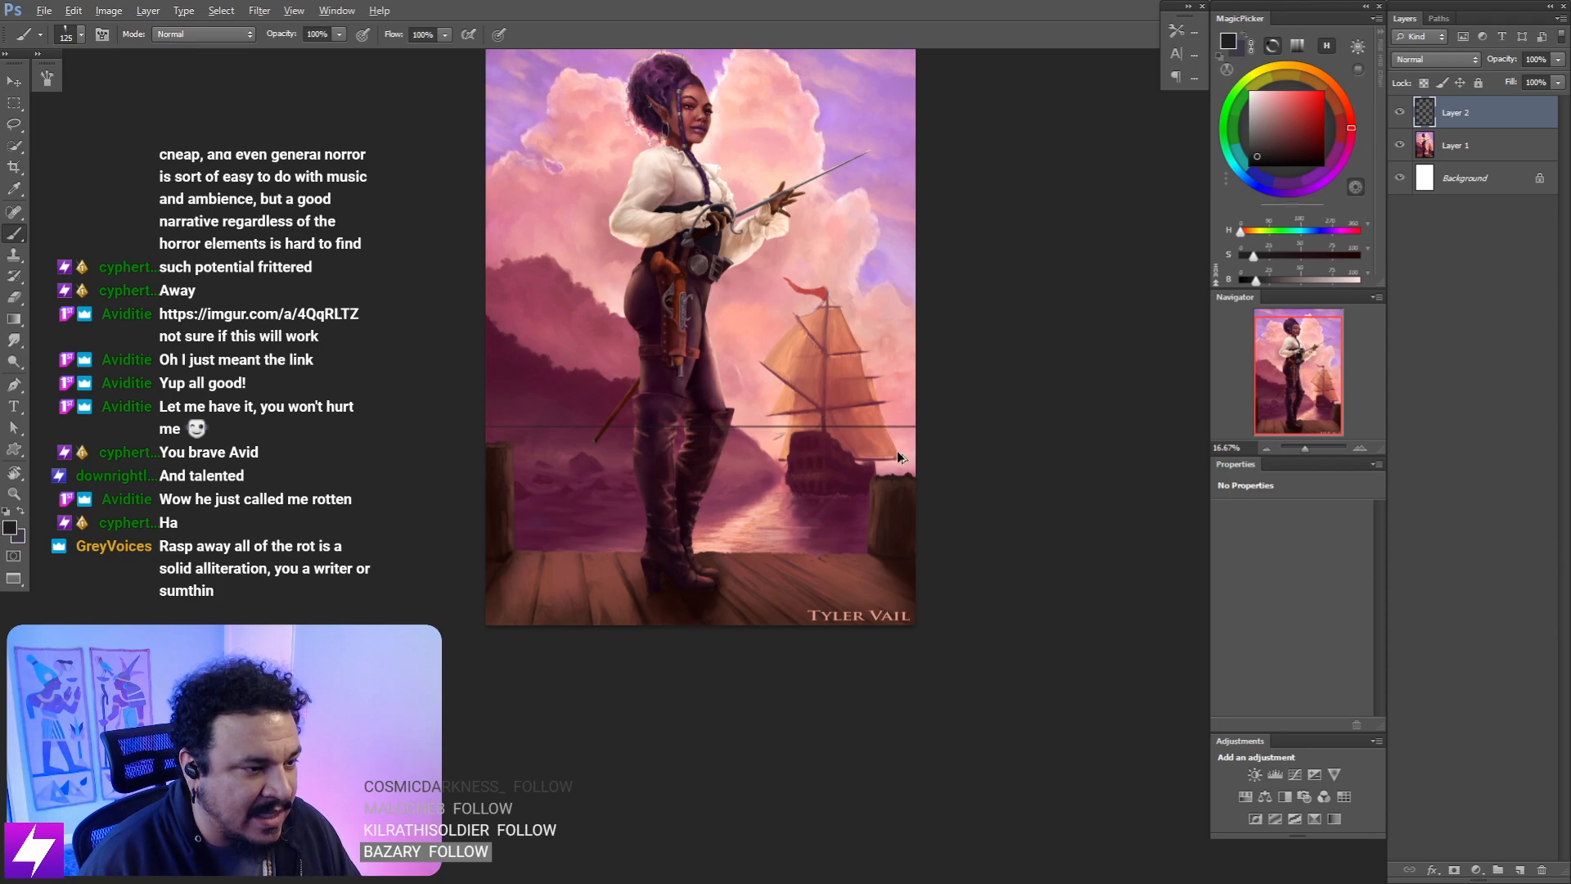
key("ctrl+minus")
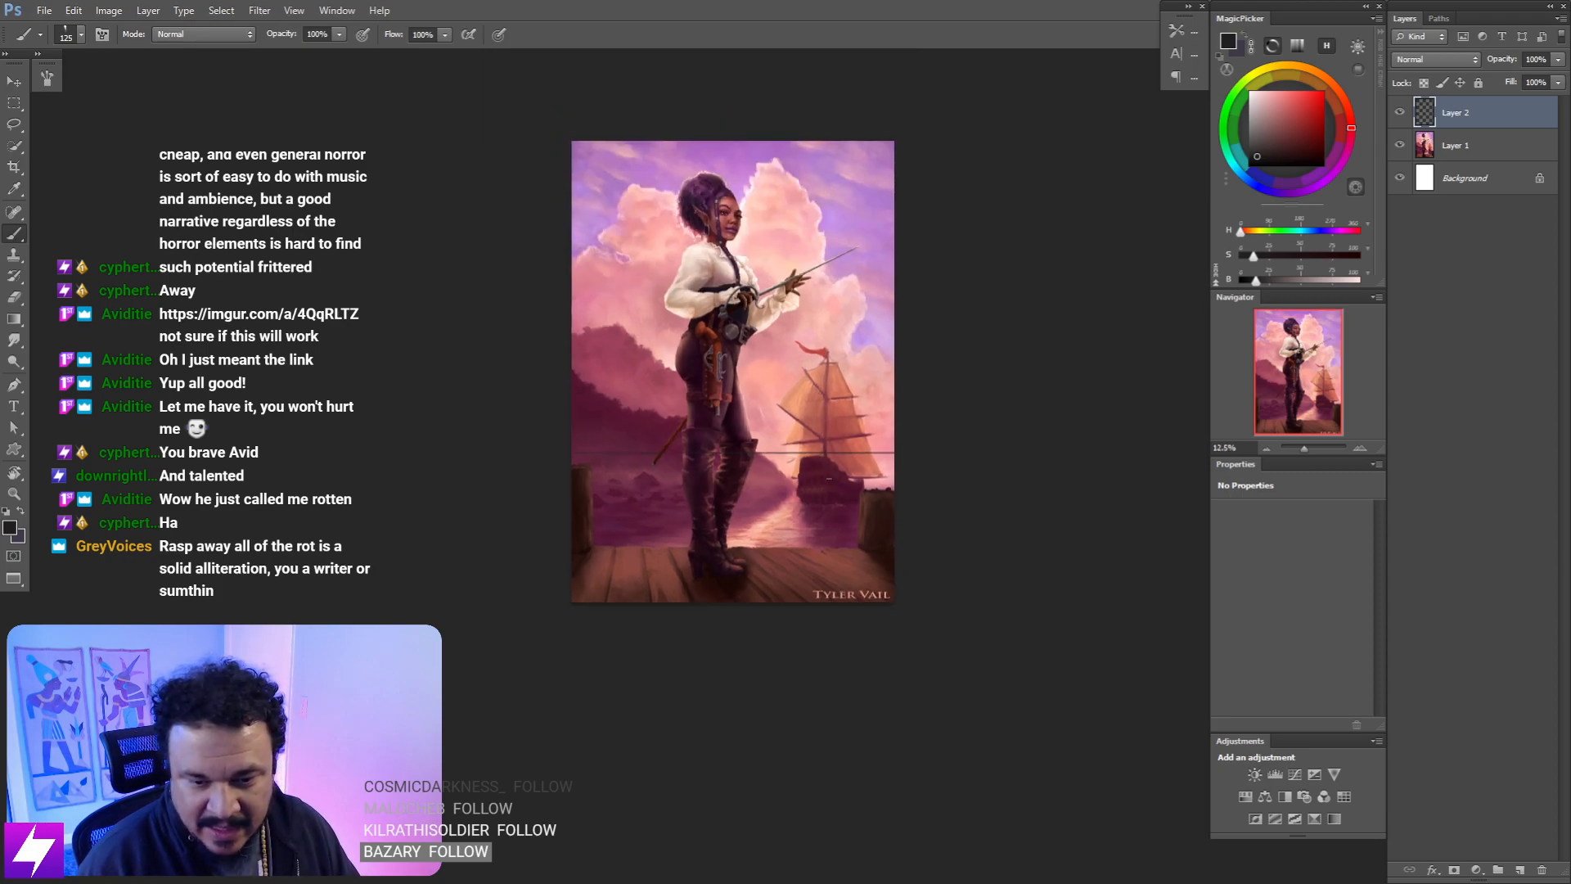
key("ctrl+plus")
left_click_drag(820, 512, 816, 456)
key("ctrl+plus")
left_click(815, 460, "alt")
key("bracketright")
key("bracketright")
key("bracketright")
key("bracketright")
key("bracketright")
key("bracketright")
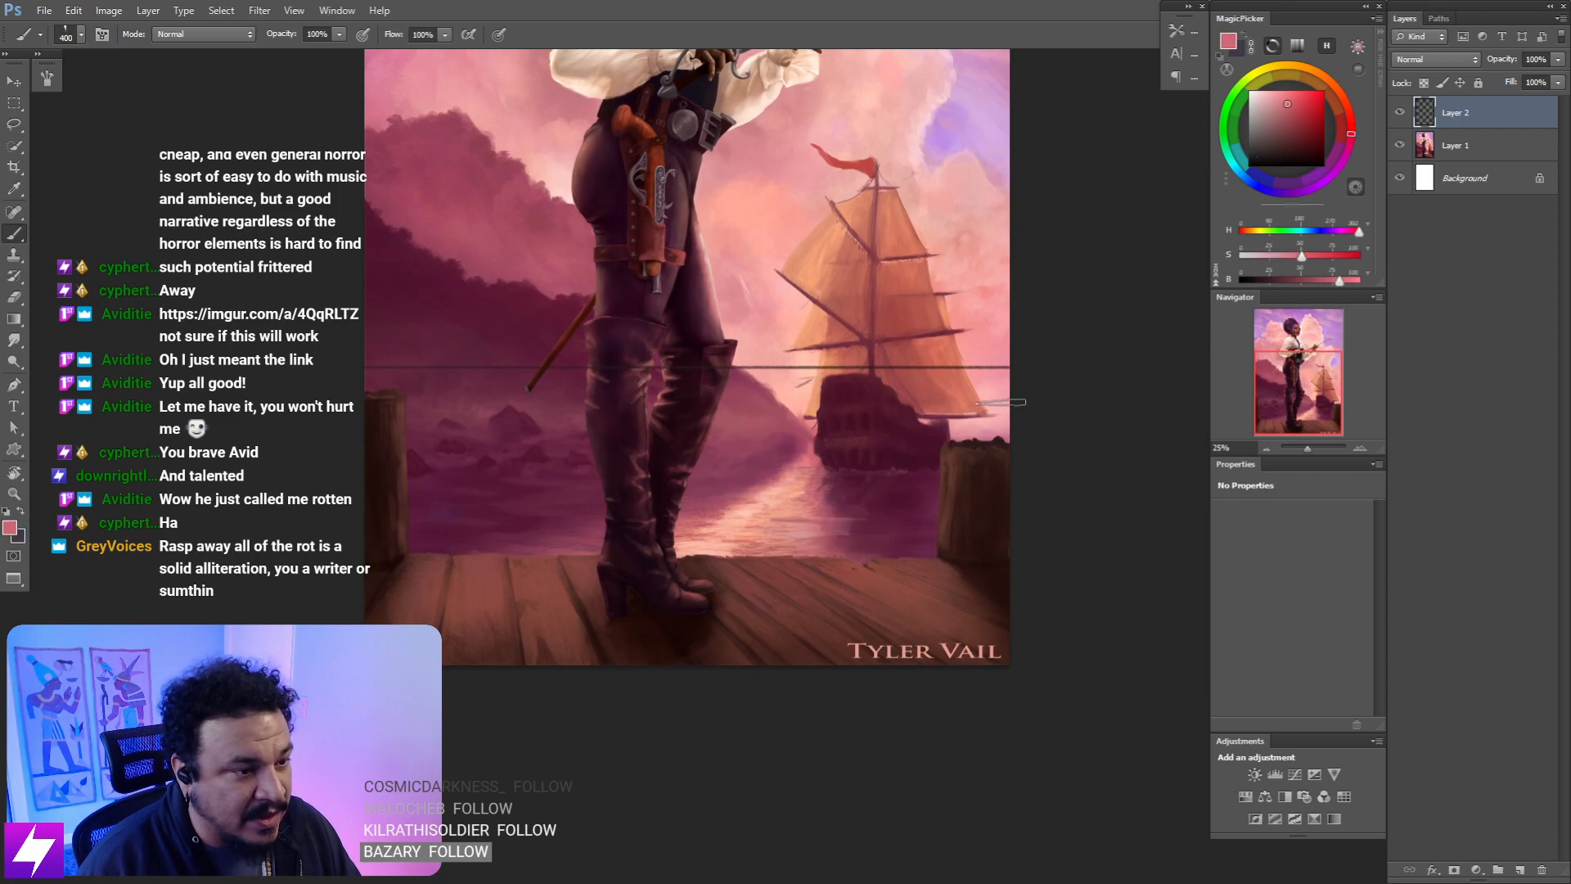
key("bracketleft")
key("bracketleft")
key("bracketleft")
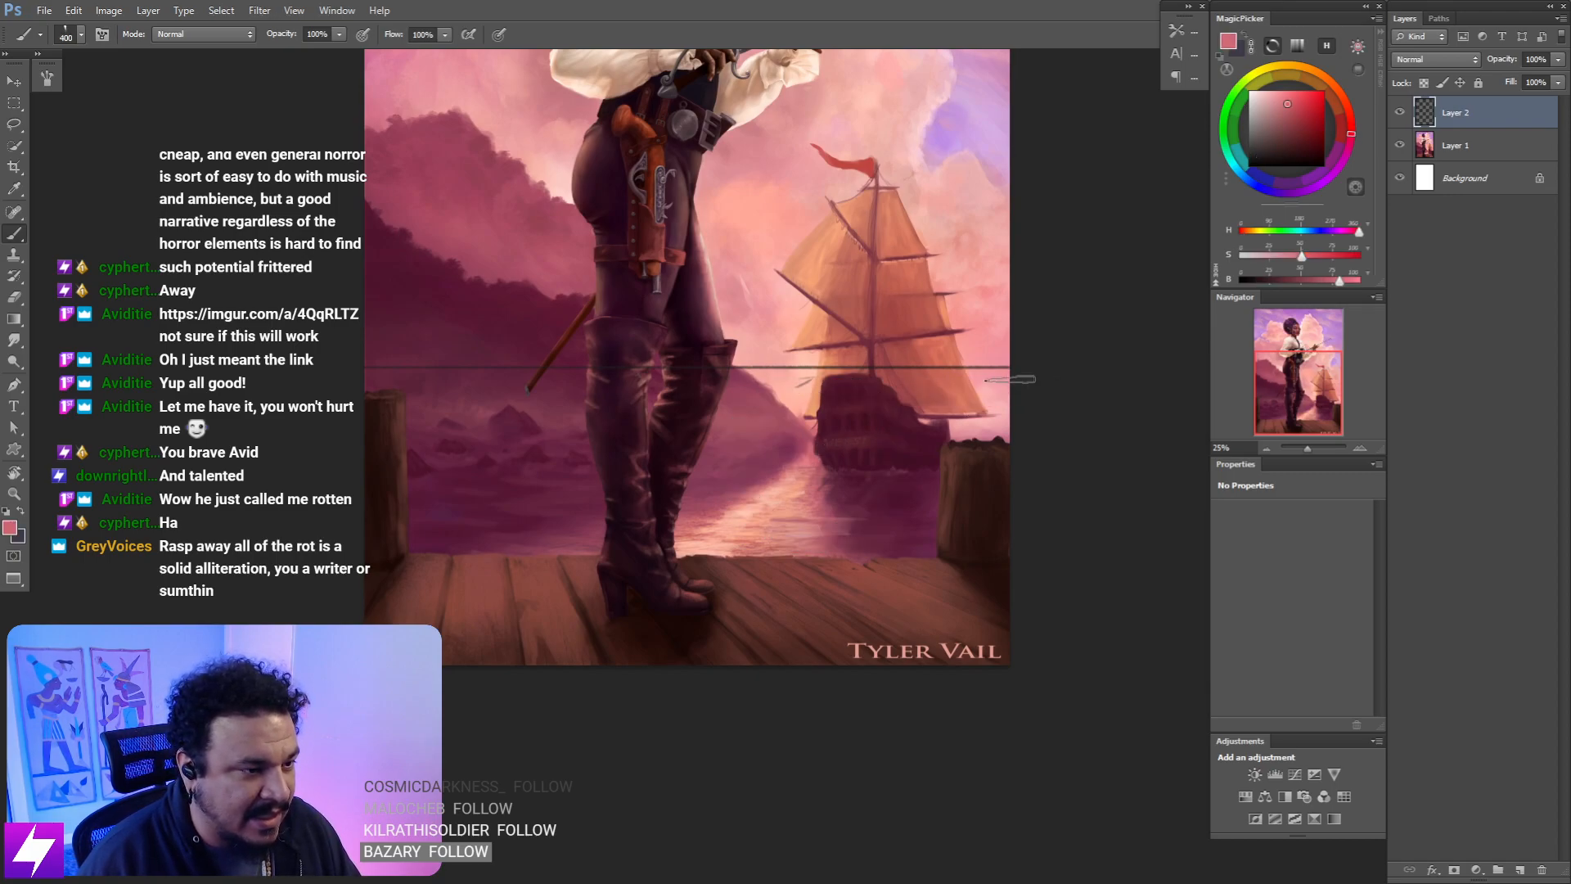
mouse_move(1010, 372)
left_mouse_down()
mouse_move(981, 375)
mouse_move(1009, 422)
left_mouse_up()
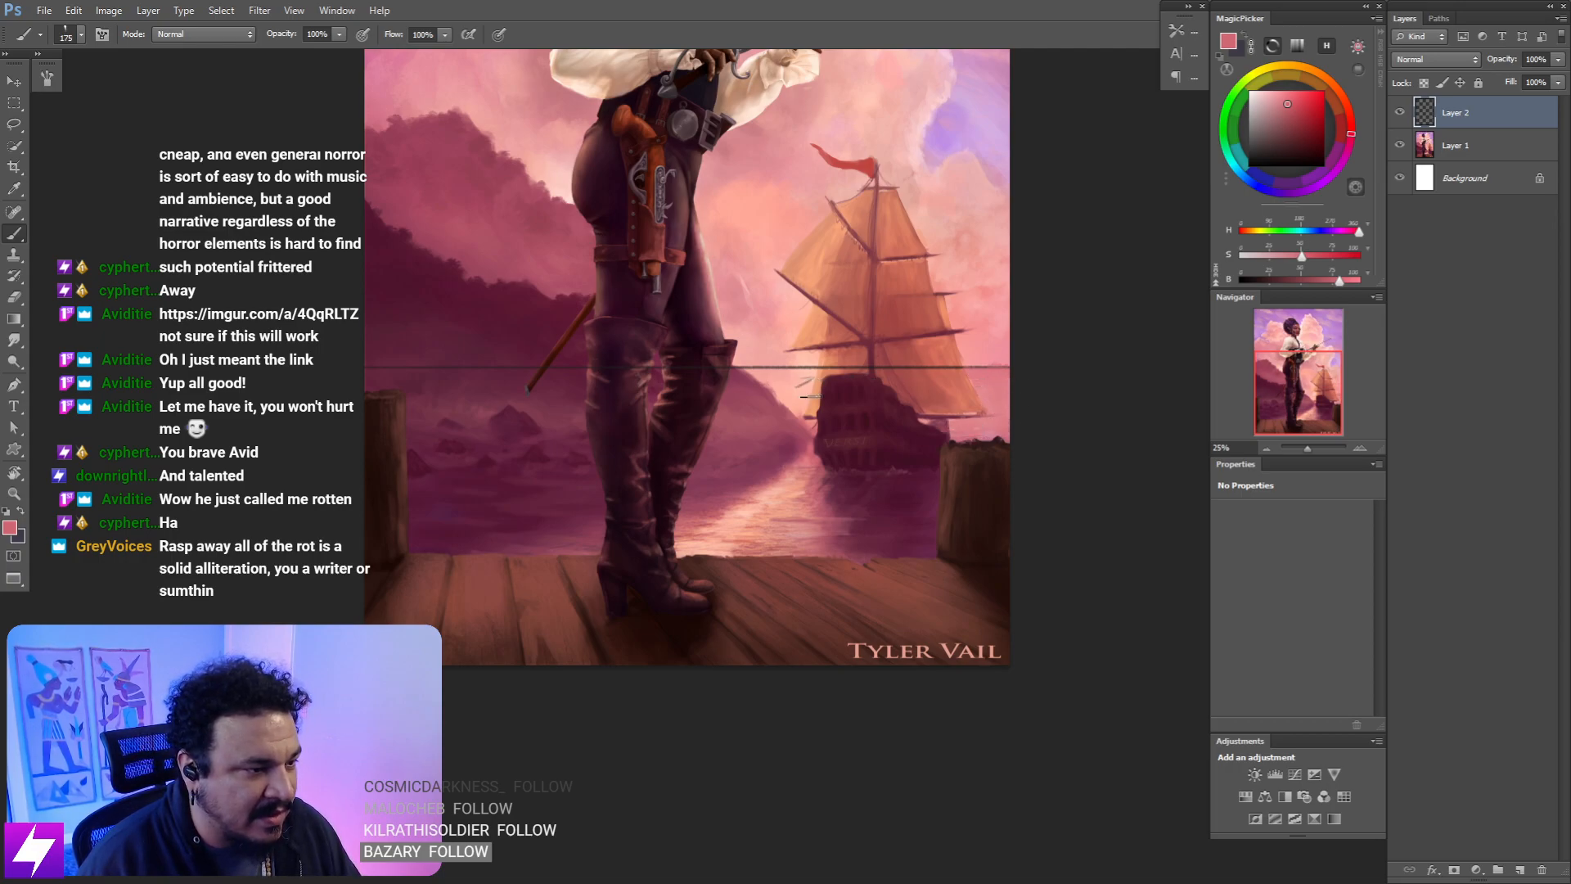
key("bracketleft")
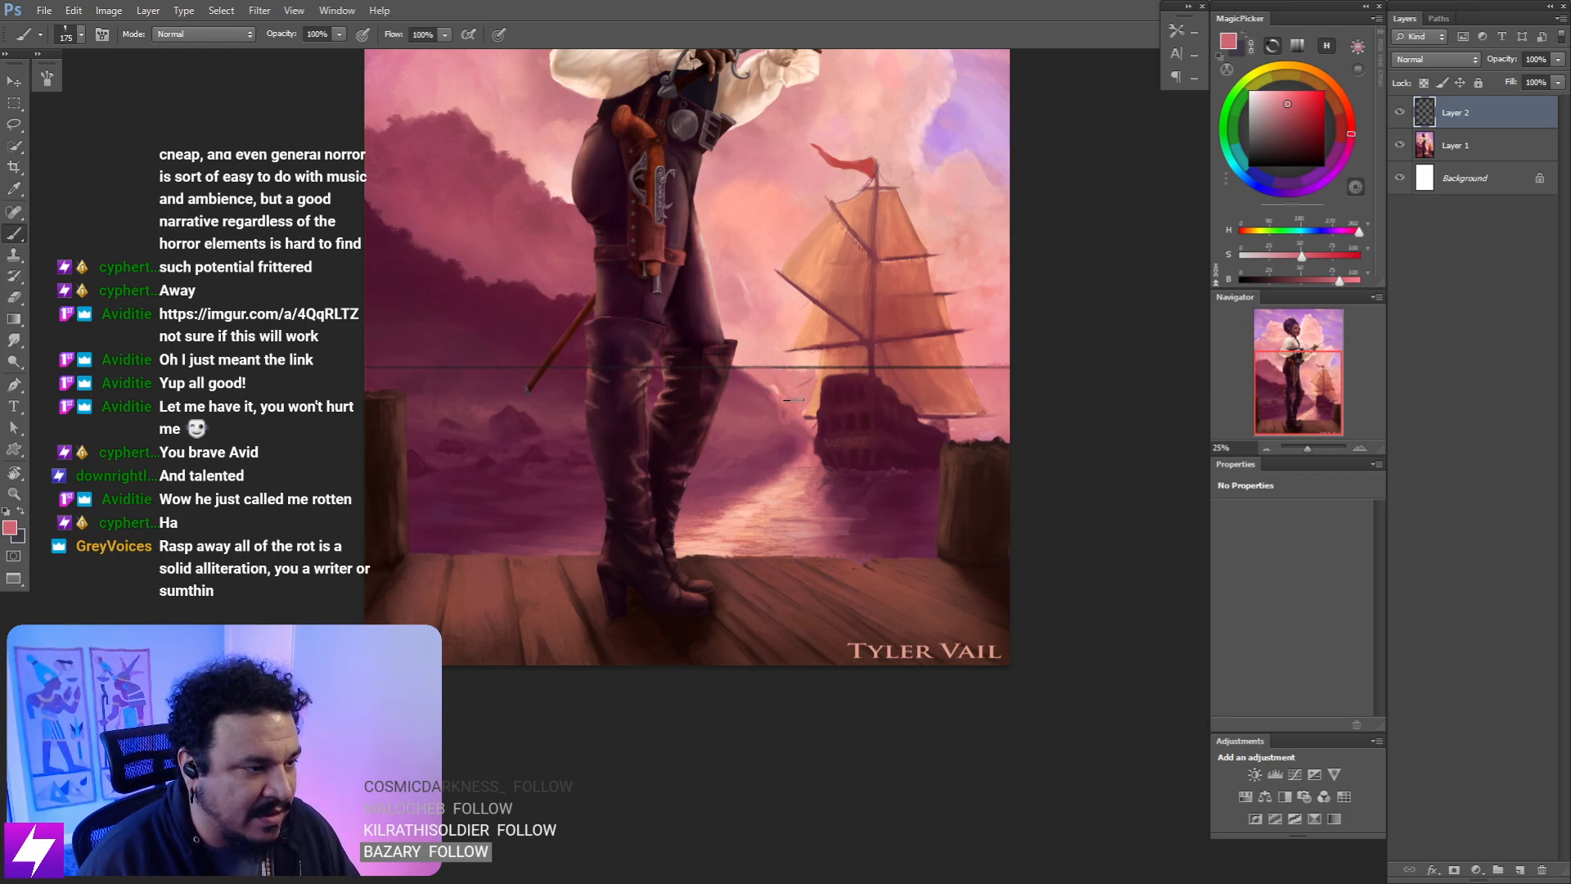
key("e")
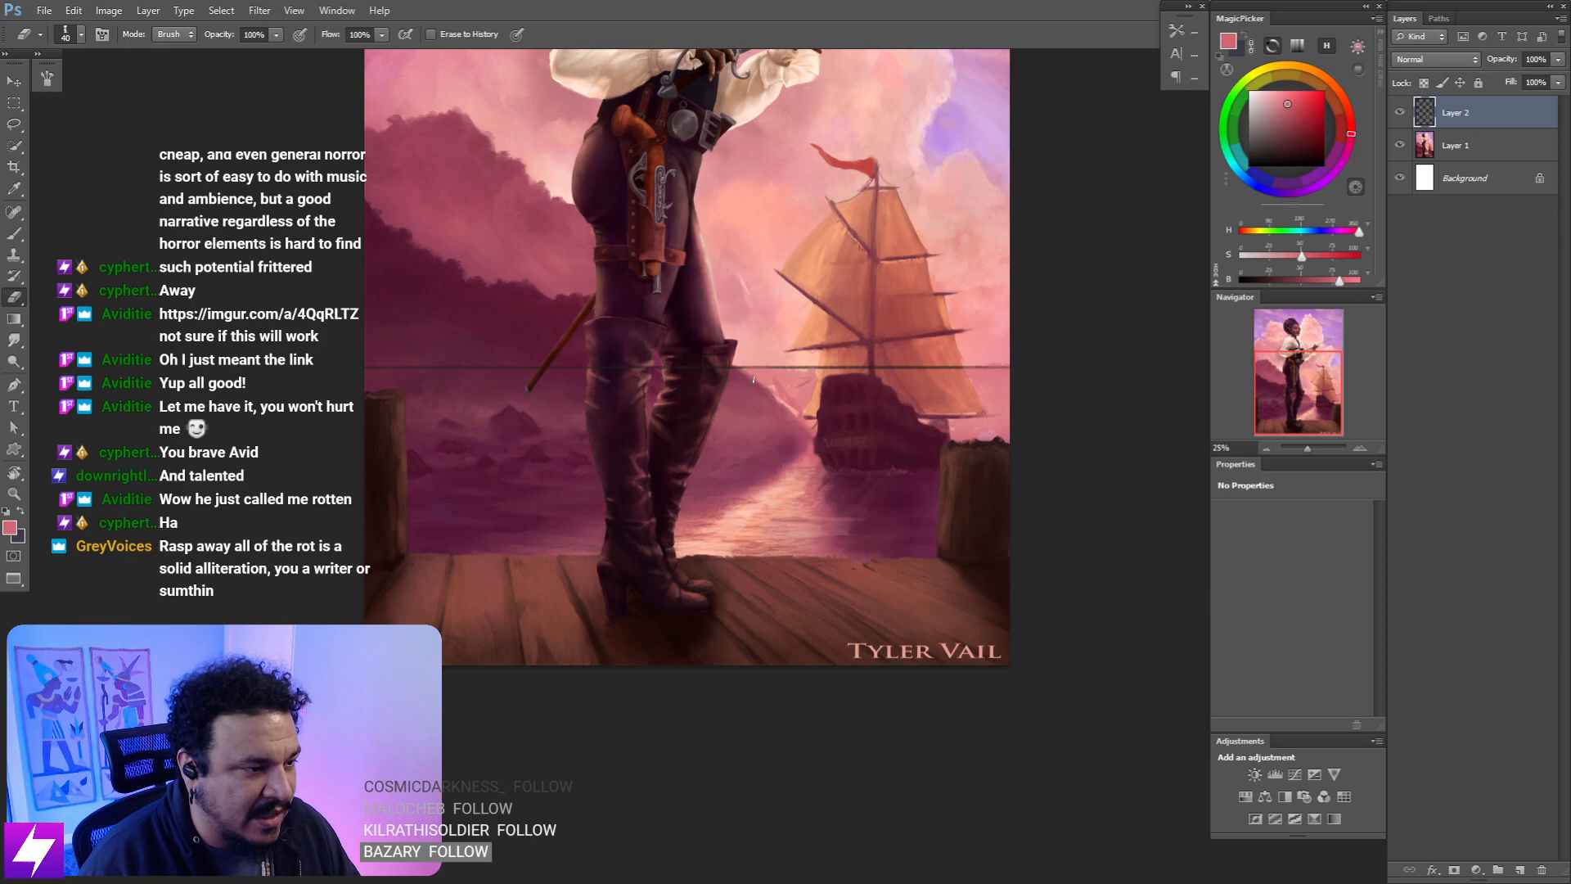
- Paint the water between the boots and the ship's hull with sampled muted pink and dark maroon, using a 125 px brush
key("ctrl+minus")
key("b")
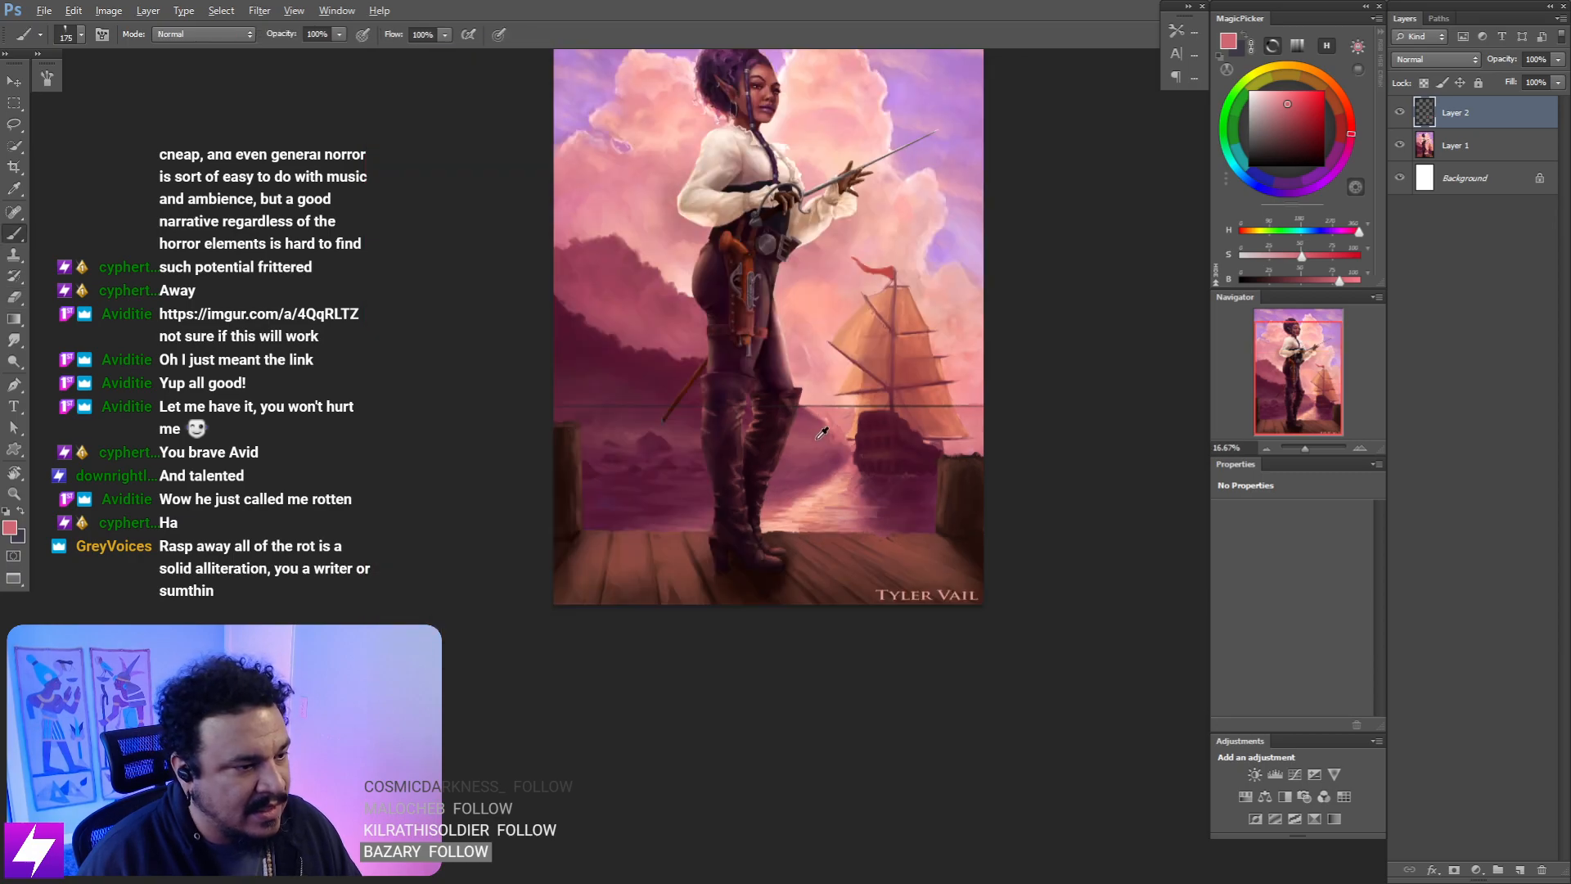
left_click(825, 432, "alt")
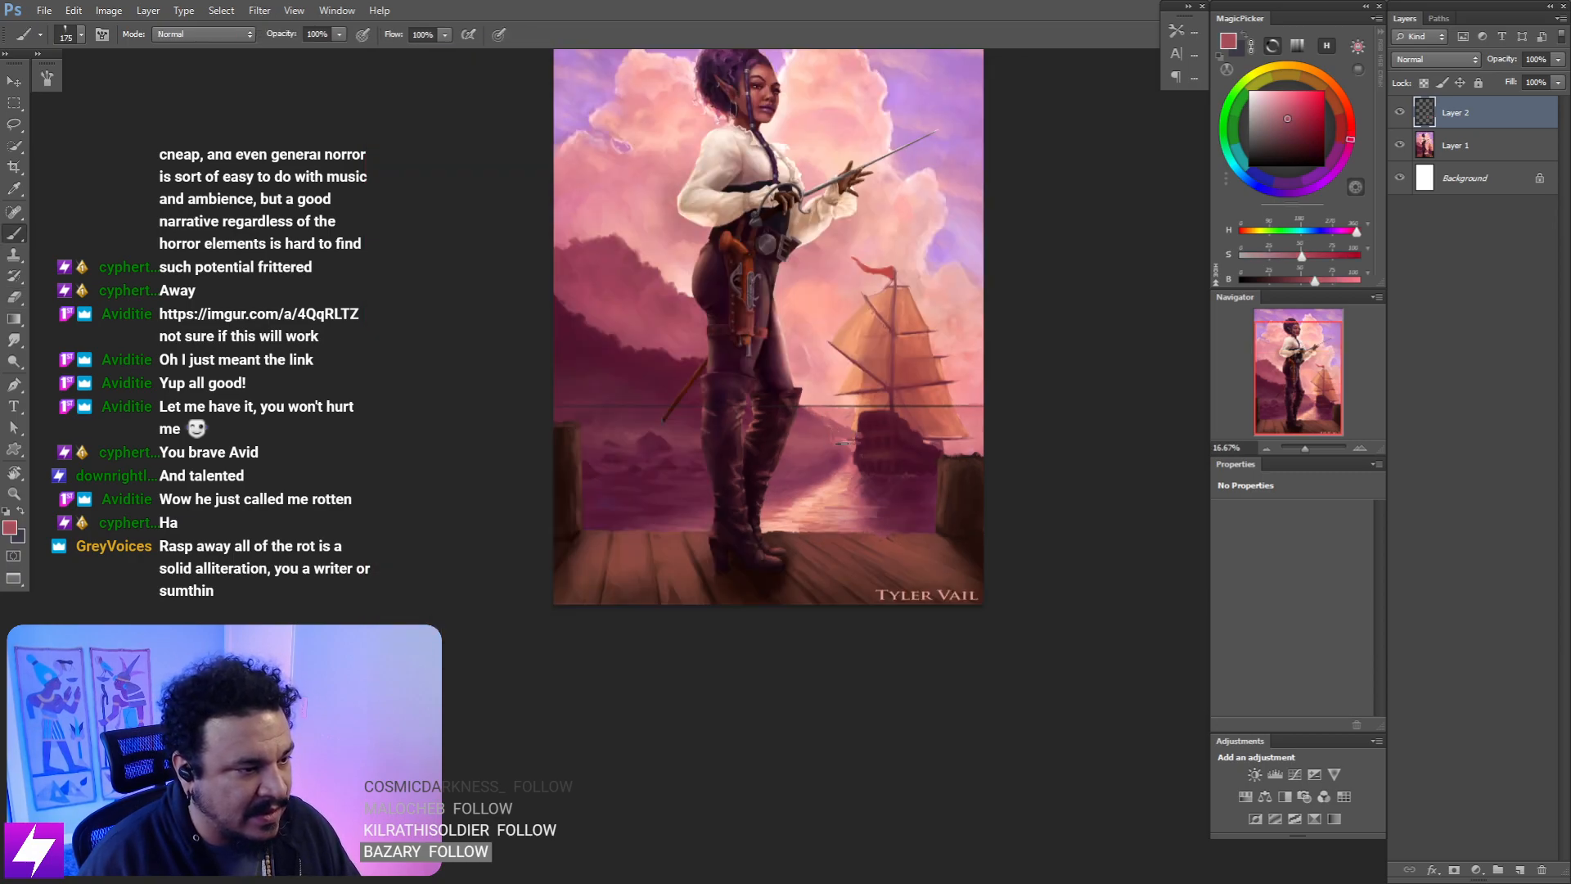
key("bracketleft")
key("bracketleft")
left_click(896, 478, "alt")
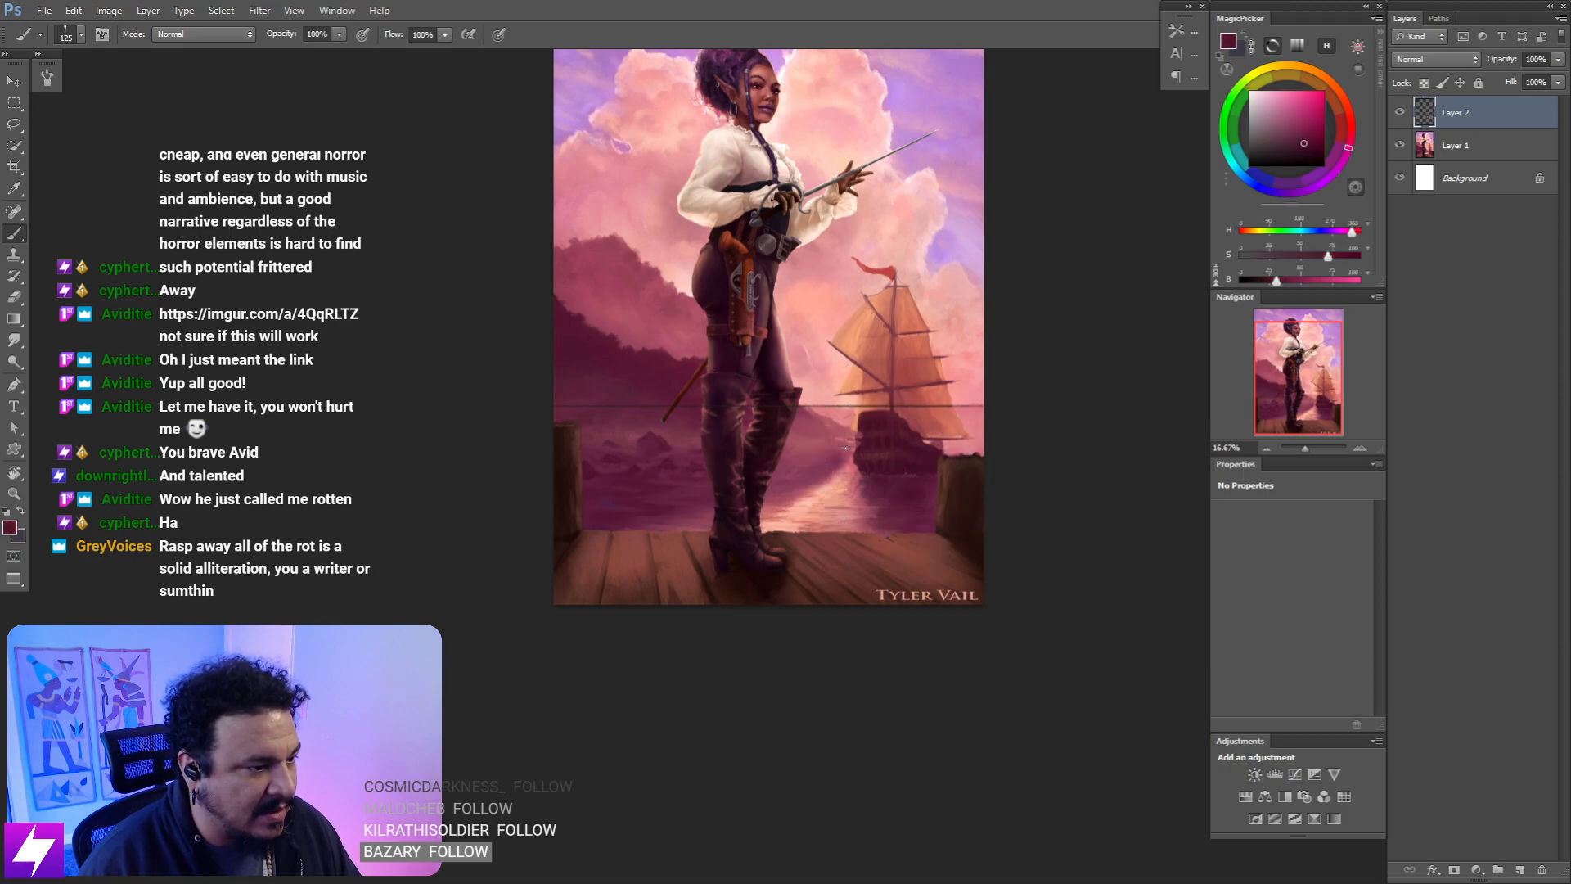
left_click_drag(847, 446, 777, 450)
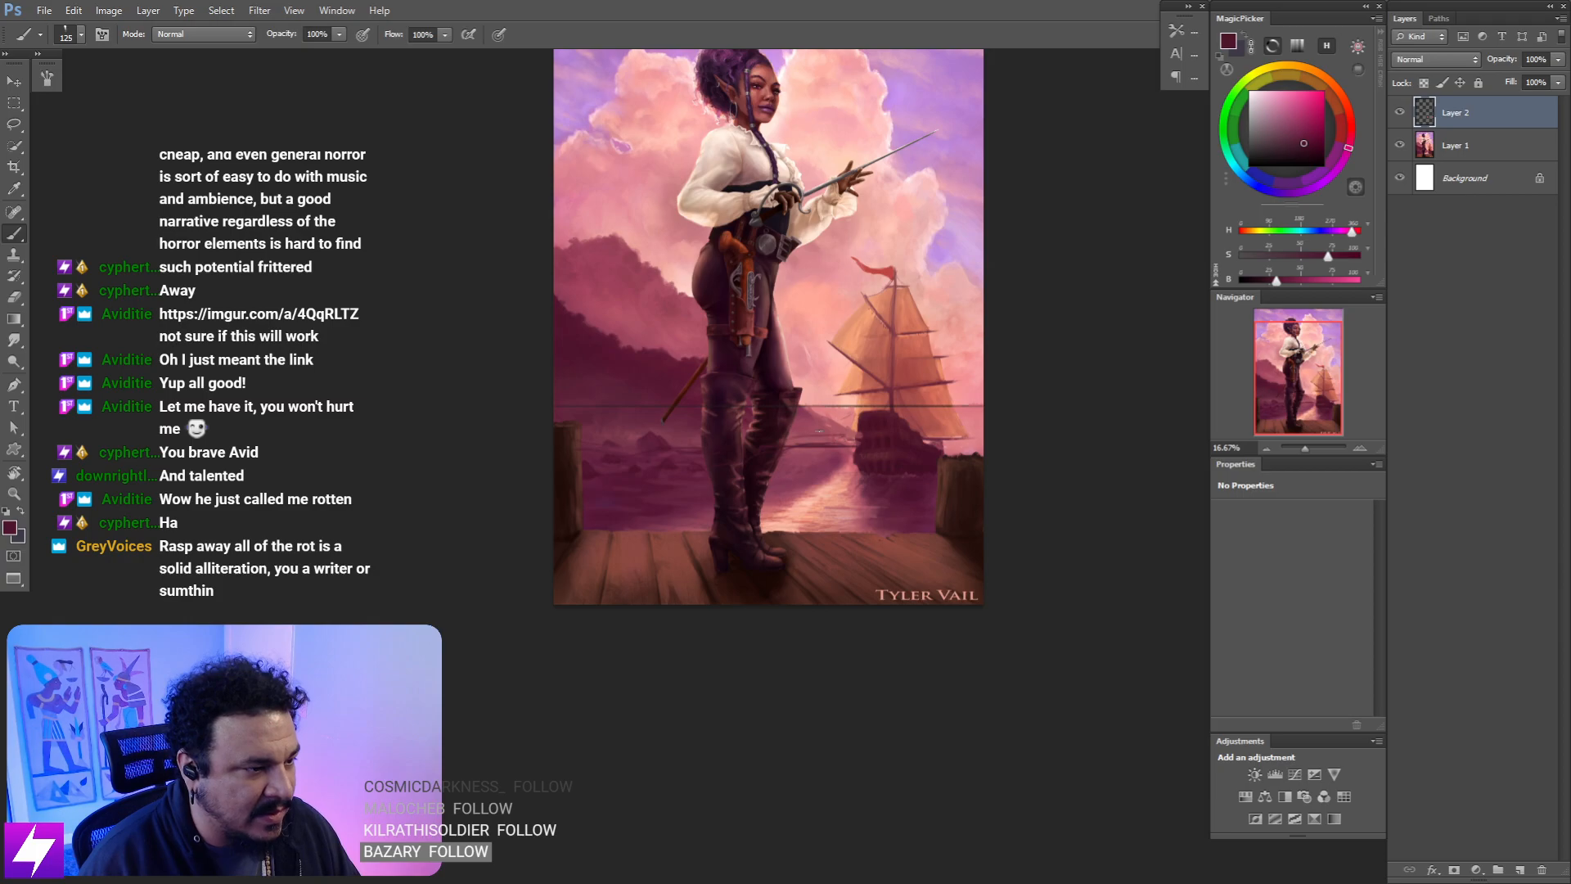
left_click_drag(812, 524, 767, 526)
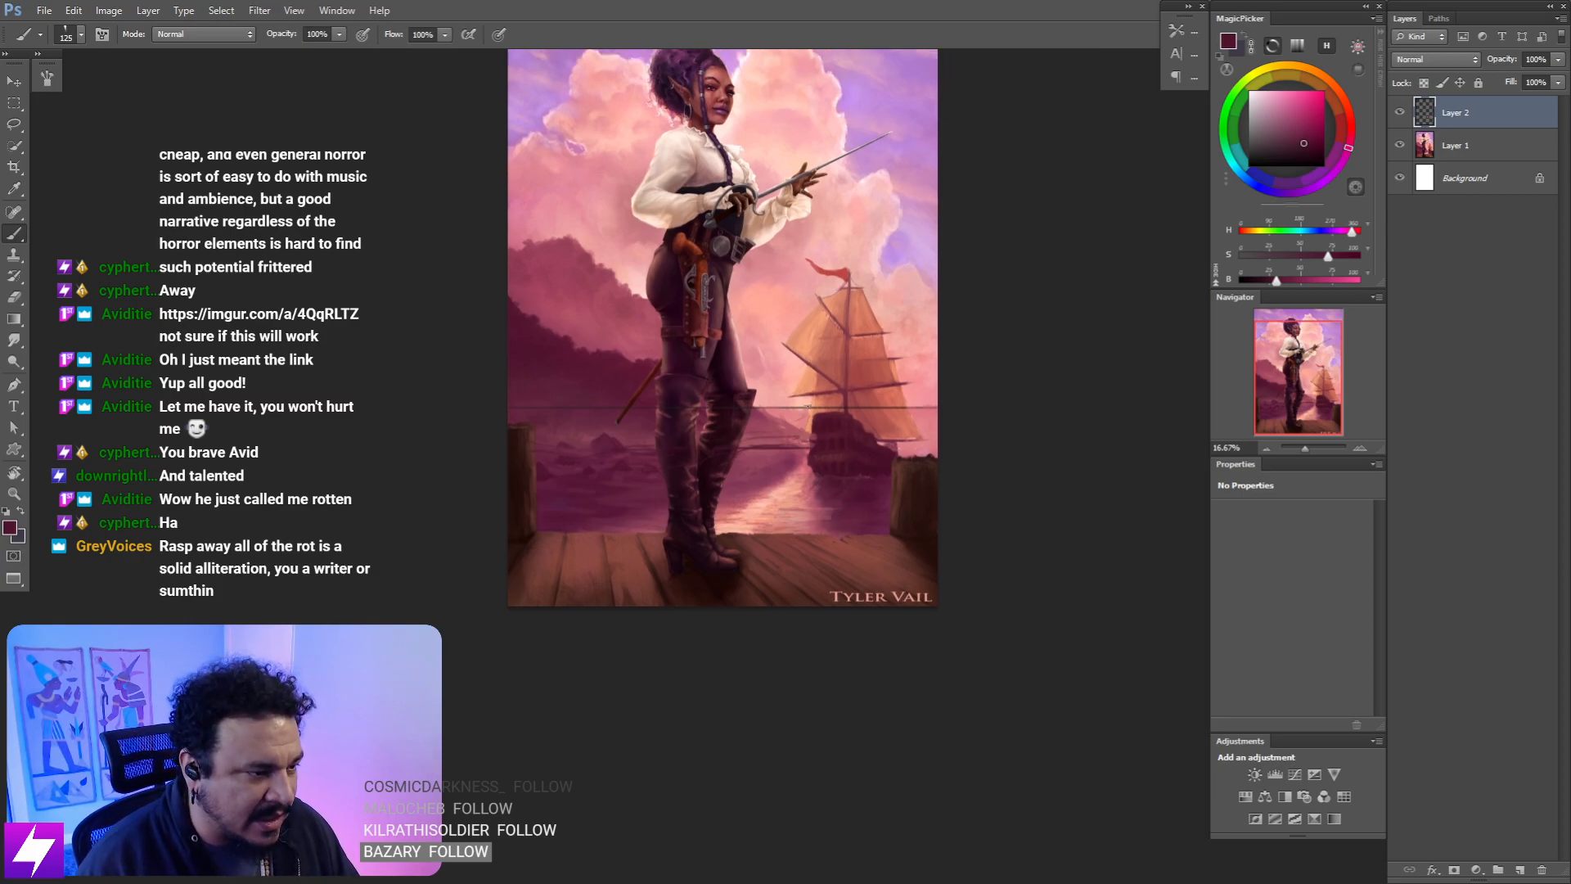
key("e")
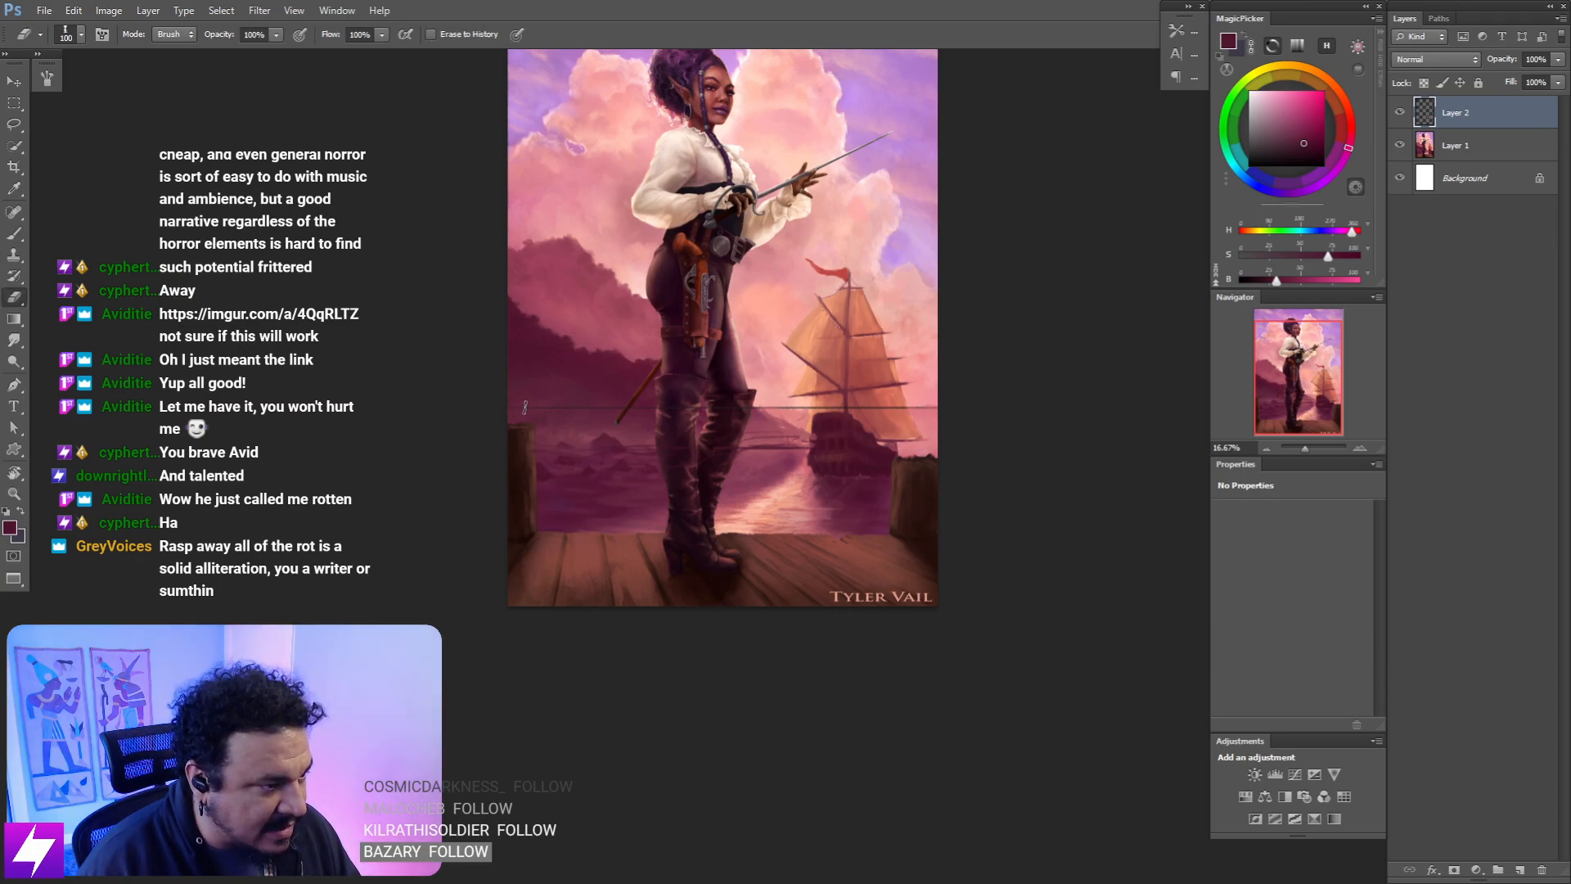
mouse_move(524, 407)
left_mouse_down()
mouse_move(785, 374)
mouse_move(995, 374)
left_mouse_up()
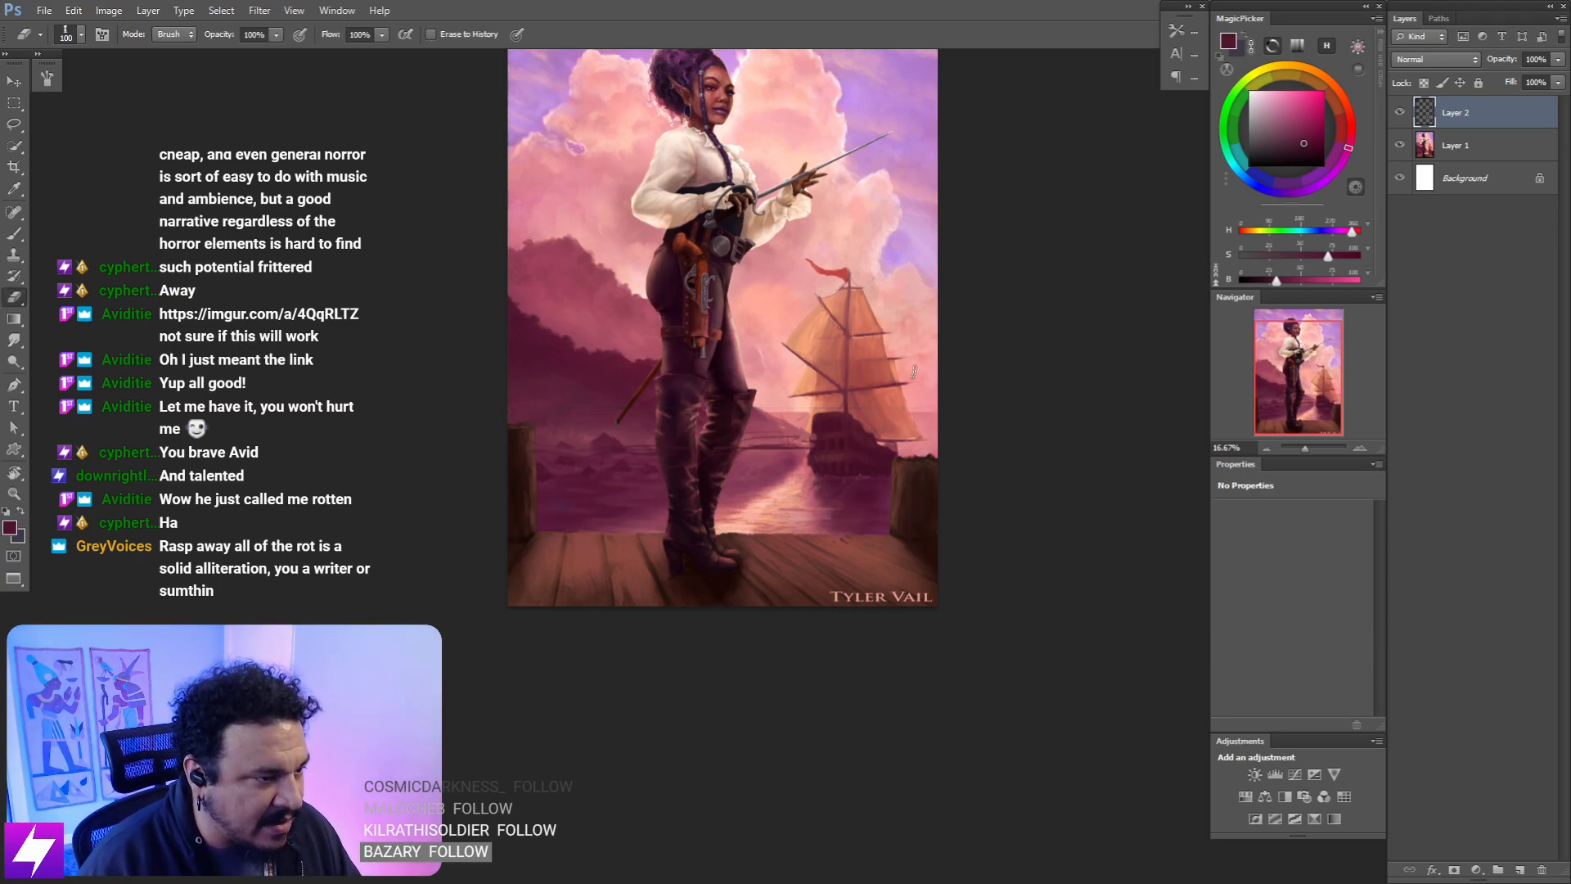
key("ctrl+z")
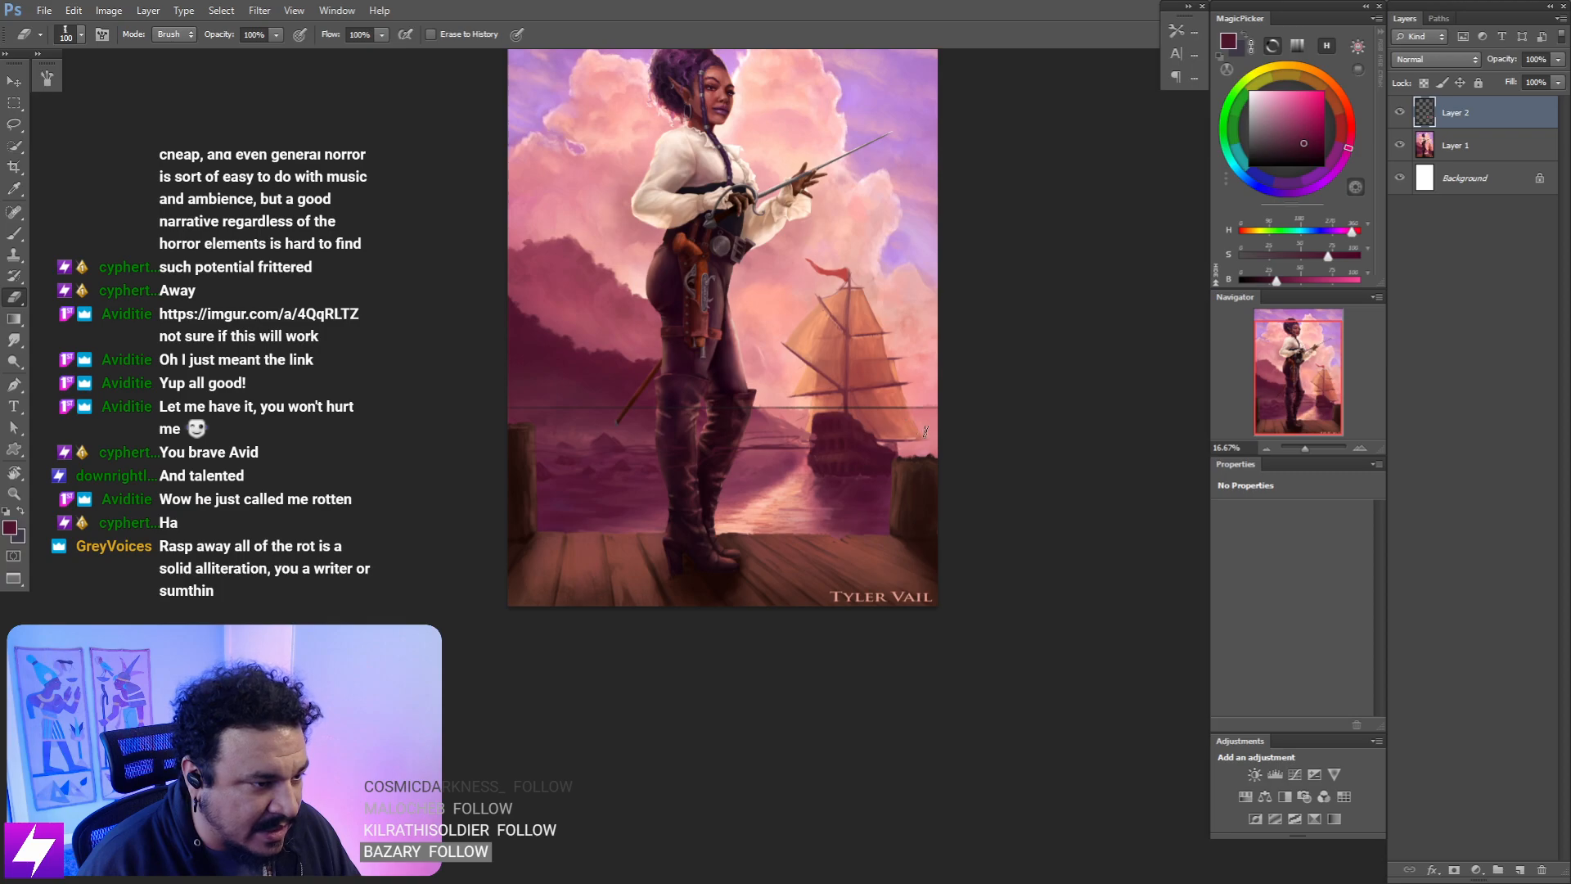
- Reshape the ship's hull with its sampled dark maroon and add sampled light pink along its waterline at 125 px
key("b")
left_click(882, 444, "alt")
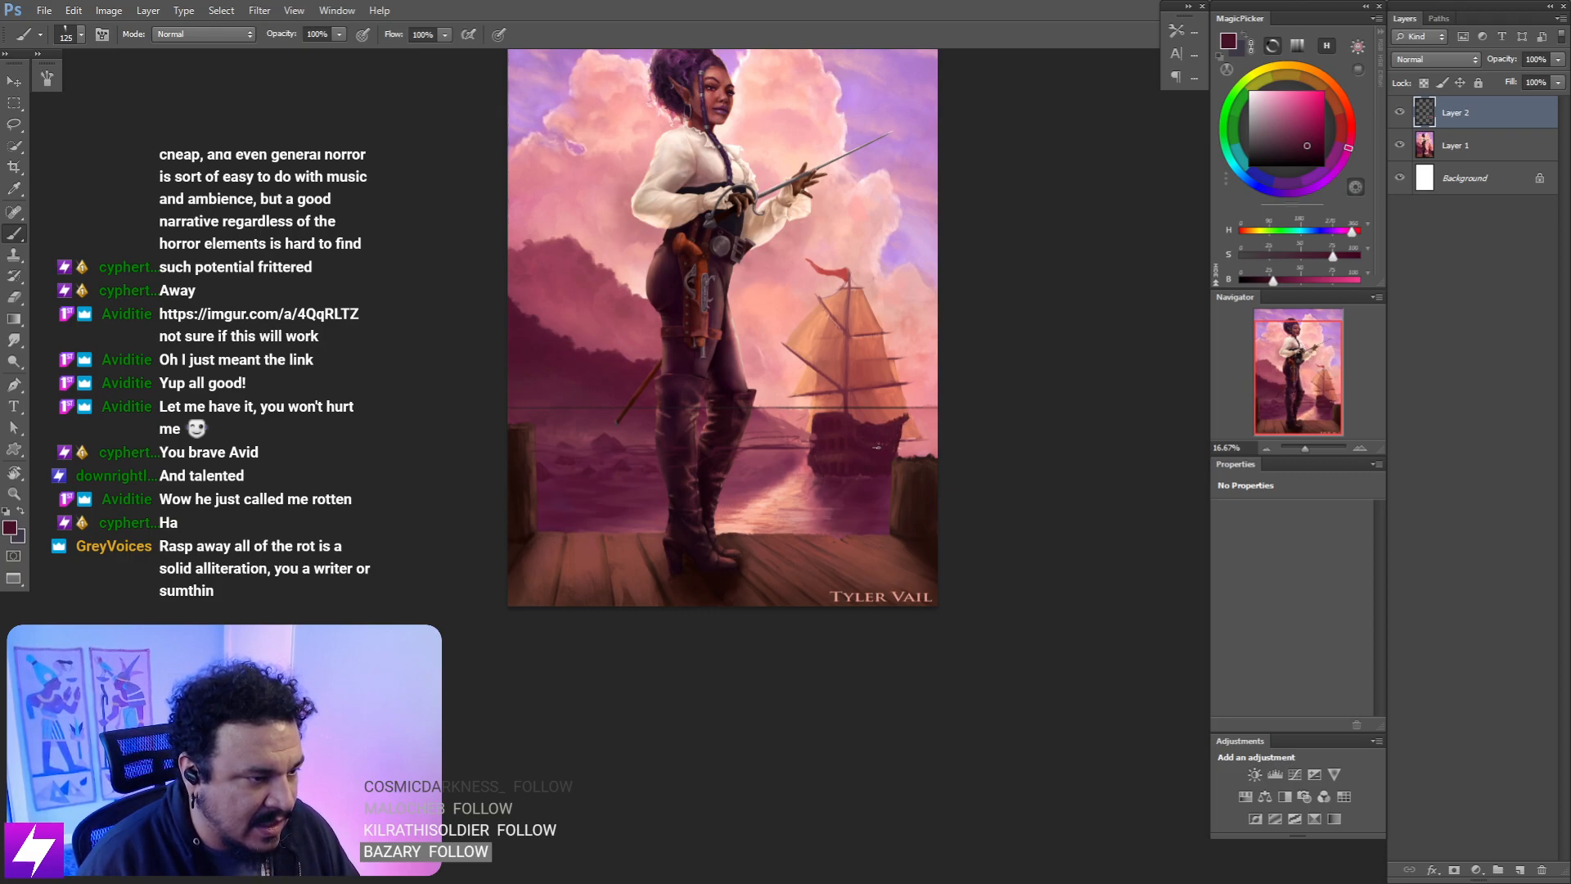
left_click(880, 473, "alt")
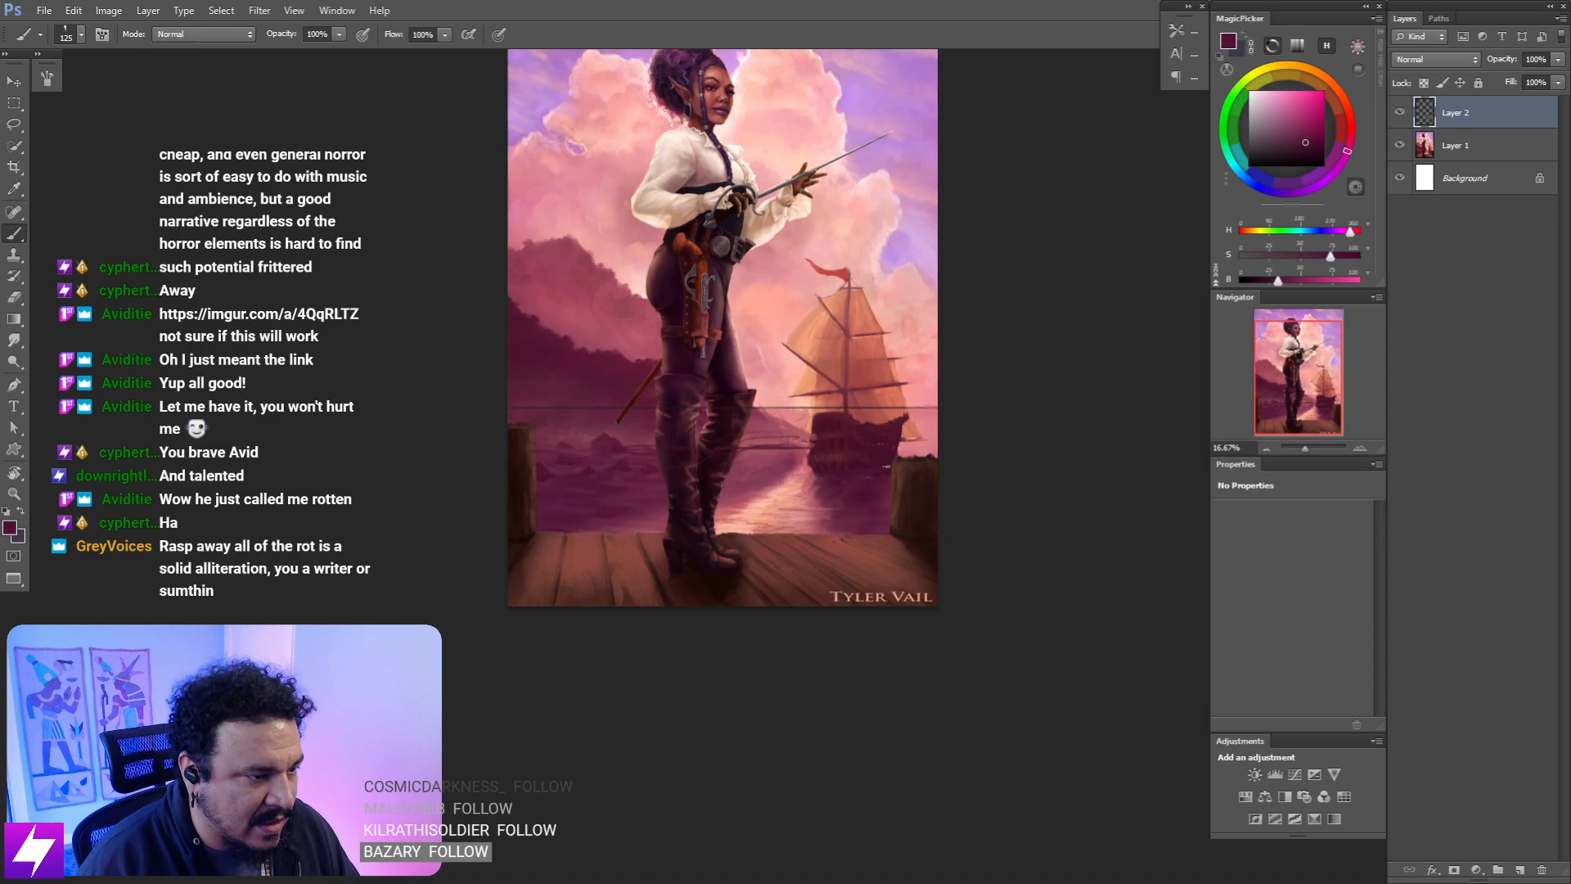
left_click(908, 446, "alt")
left_click_drag(866, 474, 823, 474)
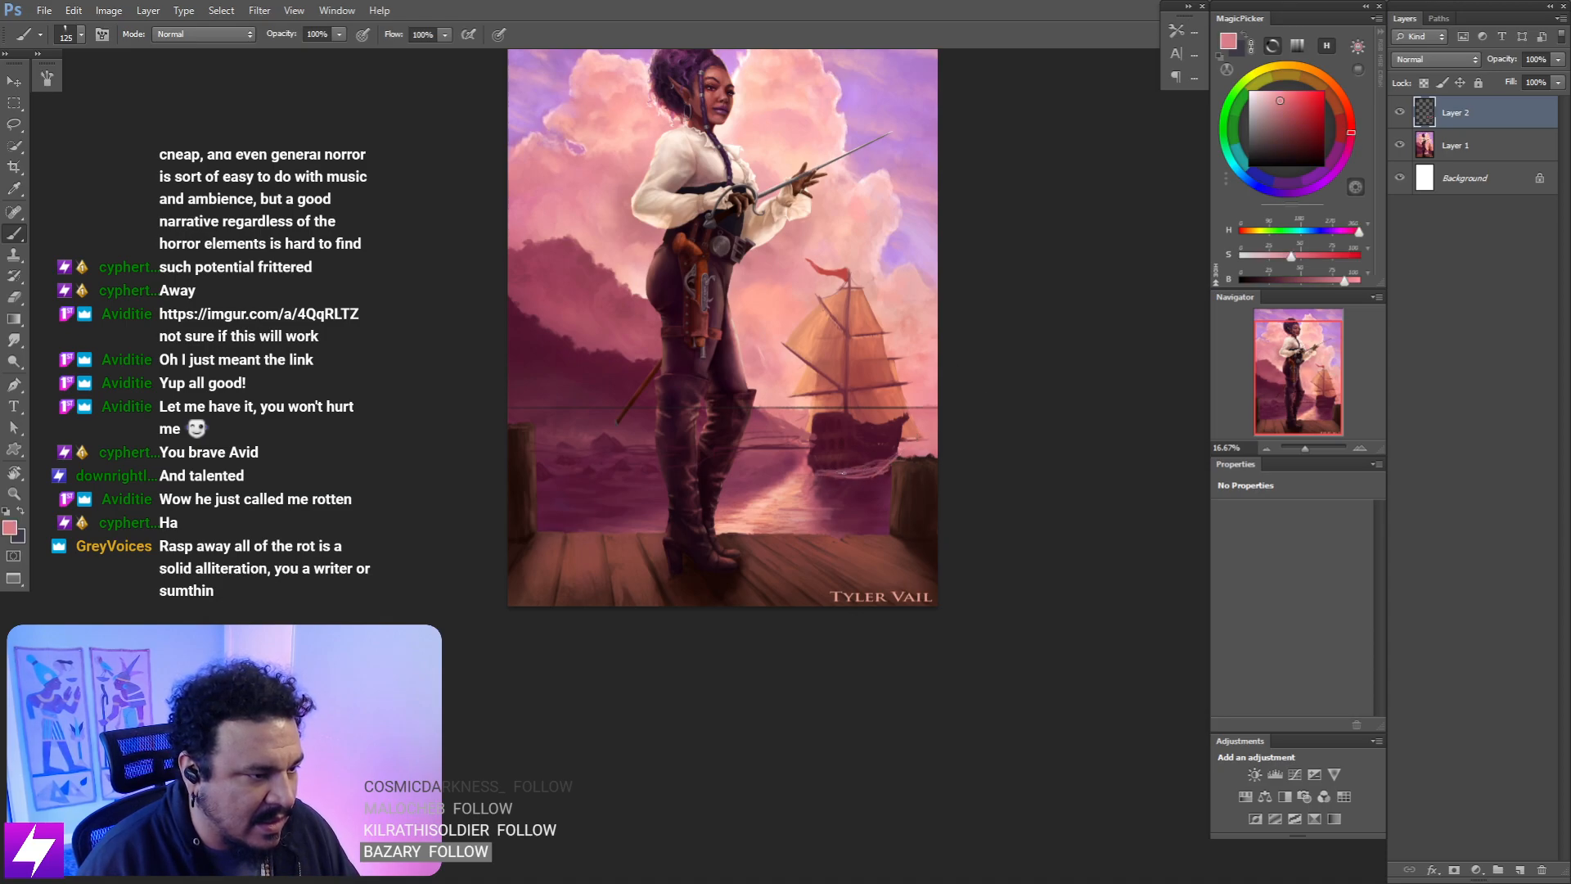
- Darken the ship's hull and the water around it with sampled maroons and a 250 px brush
left_click(837, 494, "alt")
key("bracketright")
key("bracketright")
key("bracketright")
key("bracketright")
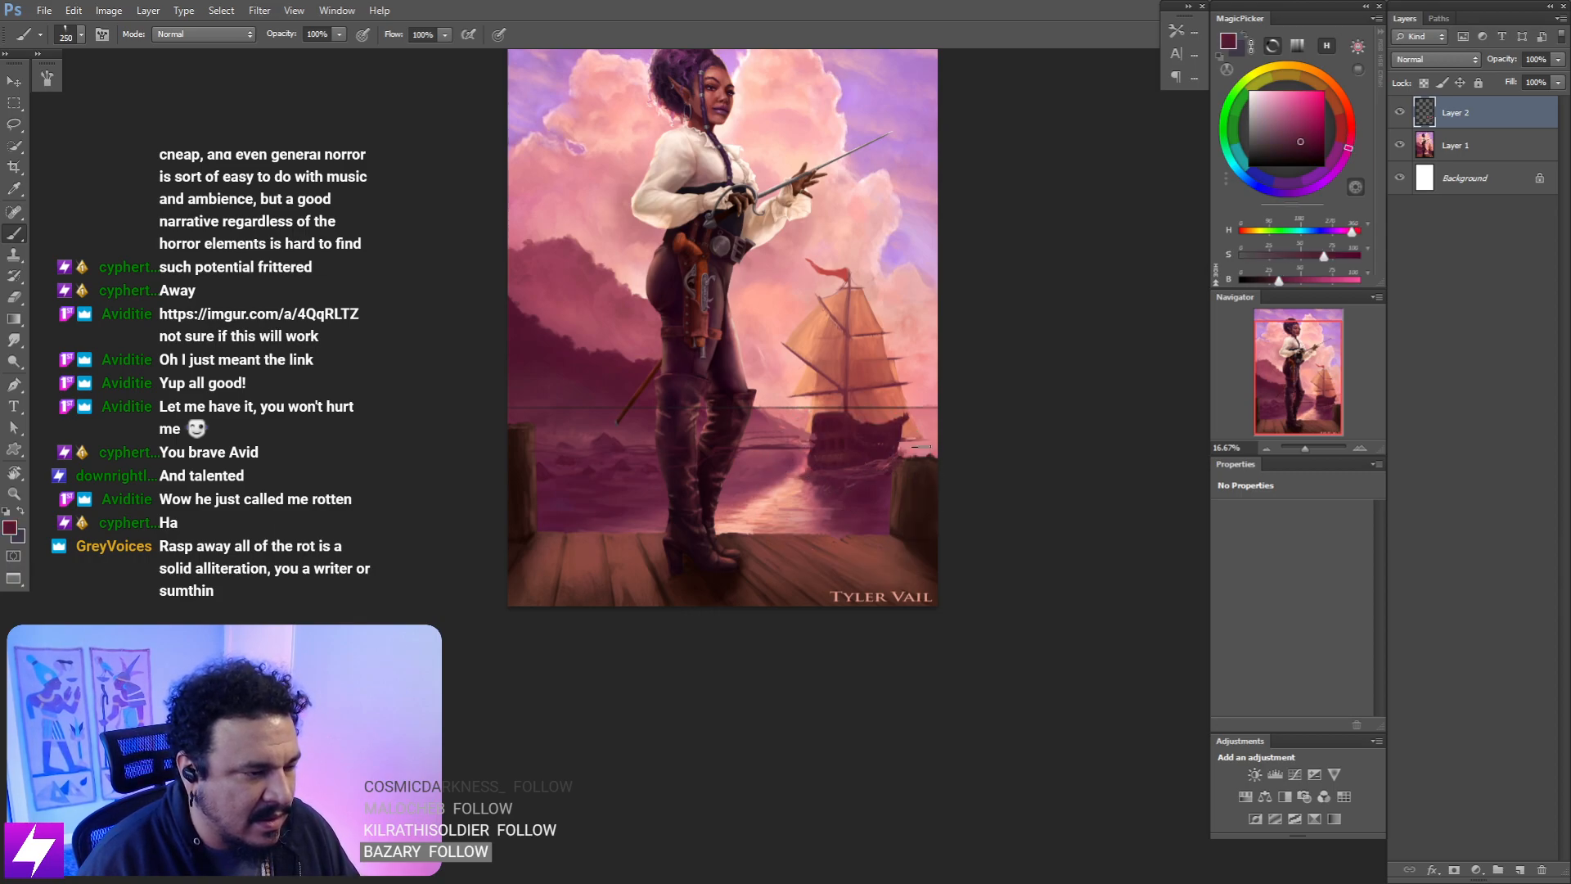
scroll(916, 442, "up", 2)
left_click(859, 462, "alt")
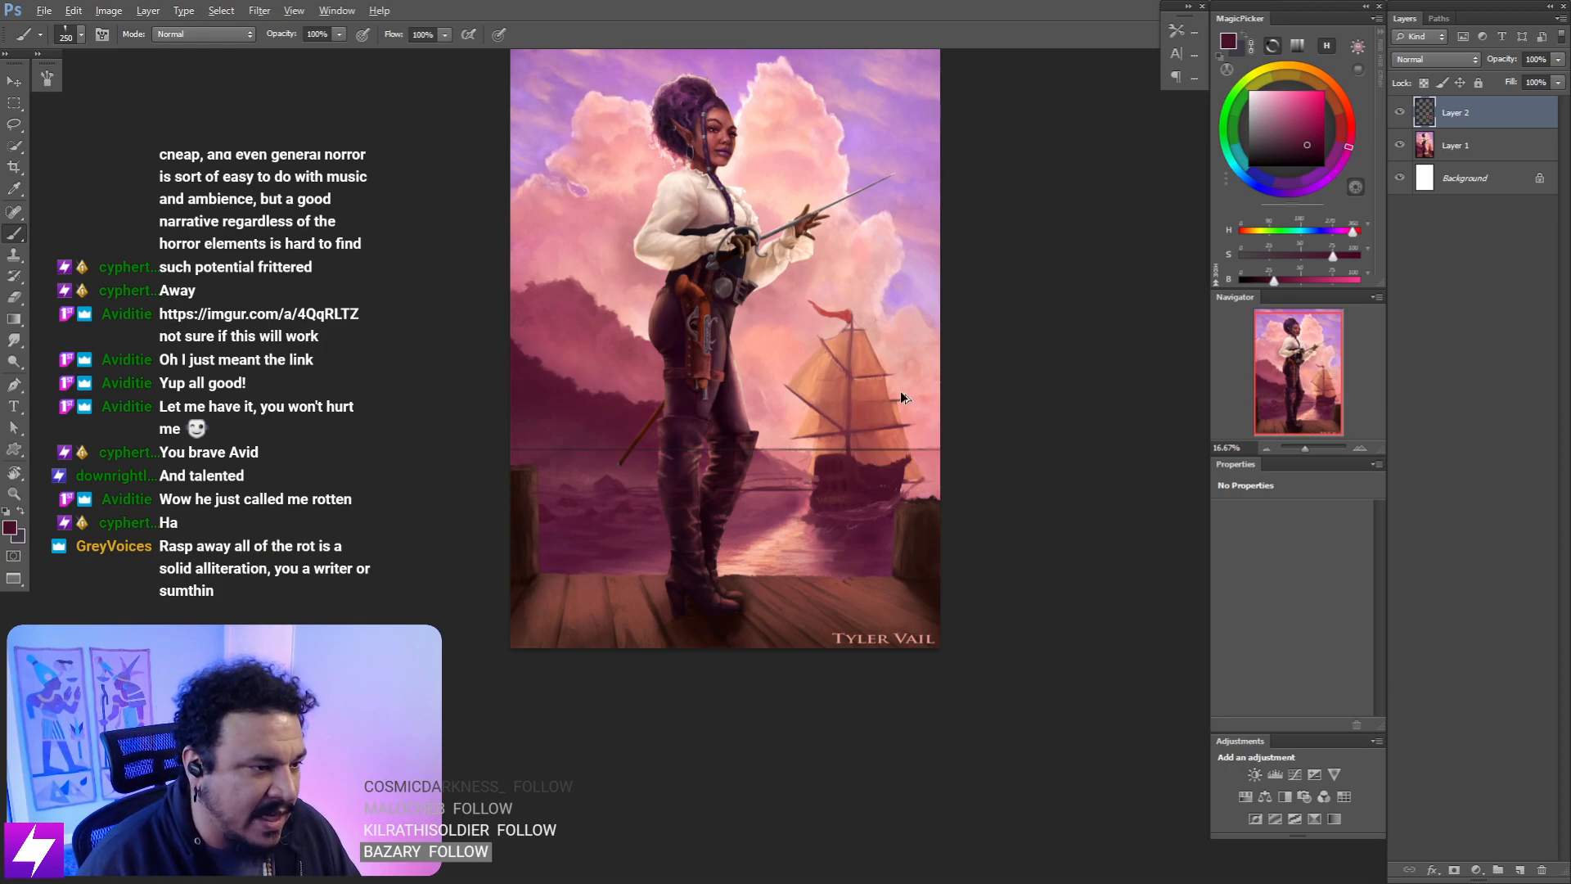
- Draw dark horizontal yards across the ship's lower sails with the sampled hull maroon and a 150 px brush
mouse_move(873, 432)
left_mouse_down()
mouse_move(865, 445)
mouse_move(905, 428)
mouse_move(867, 440)
left_mouse_up()
key("ctrl+plus")
mouse_move(908, 303)
left_mouse_down()
mouse_move(843, 320)
mouse_move(857, 369)
left_mouse_up()
mouse_move(838, 314)
left_mouse_down()
mouse_move(843, 508)
mouse_move(847, 289)
mouse_move(845, 509)
left_mouse_up()
key("ctrl+z")
left_click_drag(751, 454, 934, 451)
left_click_drag(793, 374, 934, 364)
key("ctrl+z")
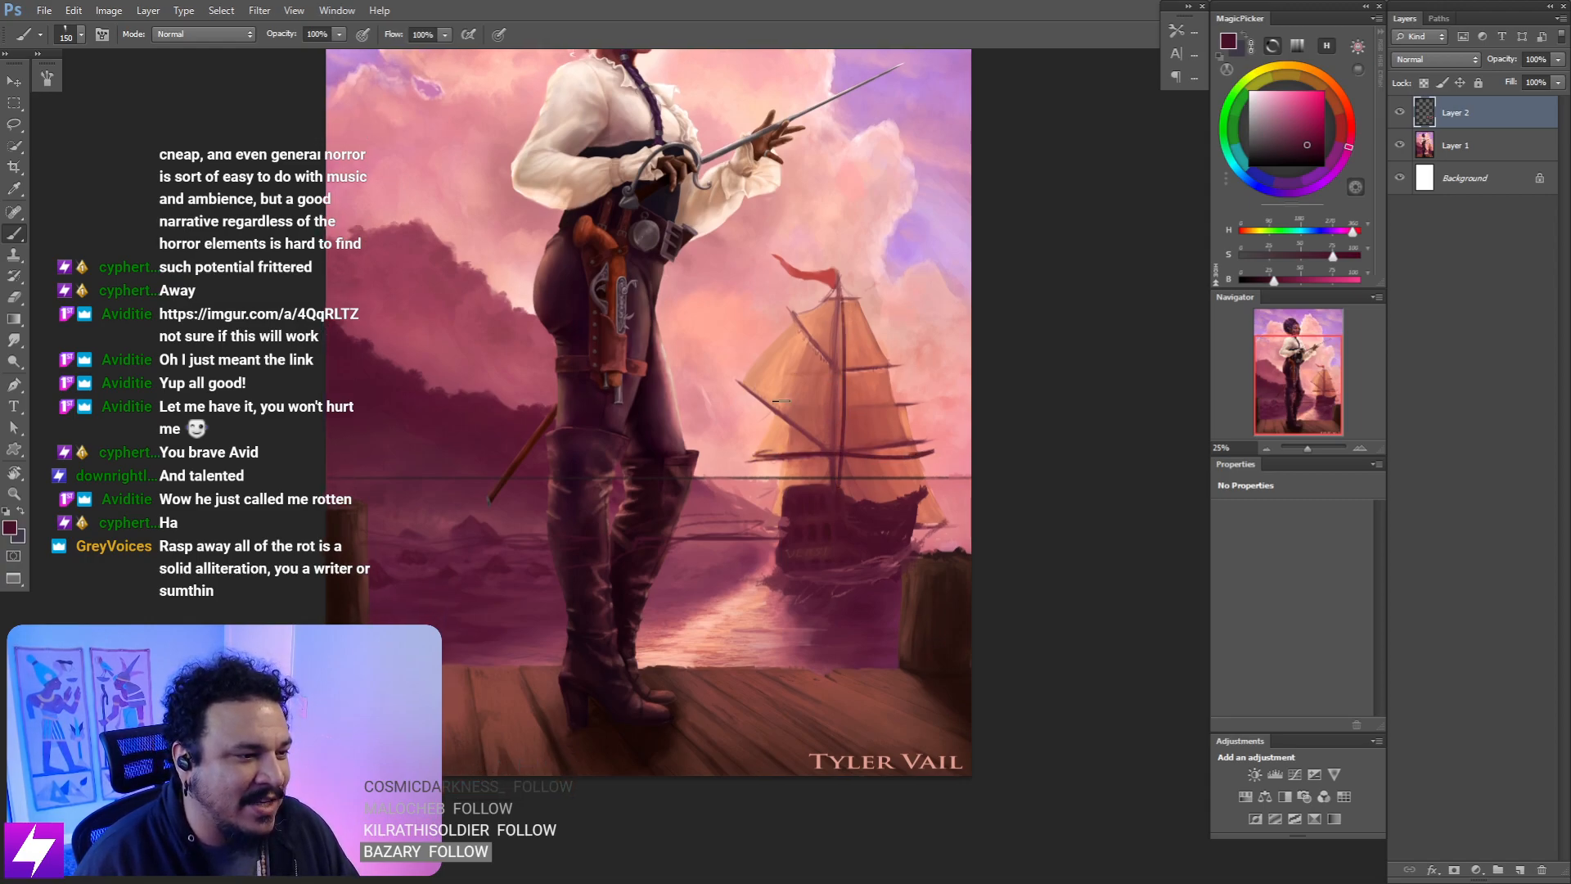
- Extend the ship's lower yard past the sail's outer edge, angling it slightly upward
mouse_move(727, 363)
left_mouse_down()
mouse_move(834, 448)
mouse_move(965, 433)
left_mouse_up()
key("ctrl+z")
key("ctrl+z")
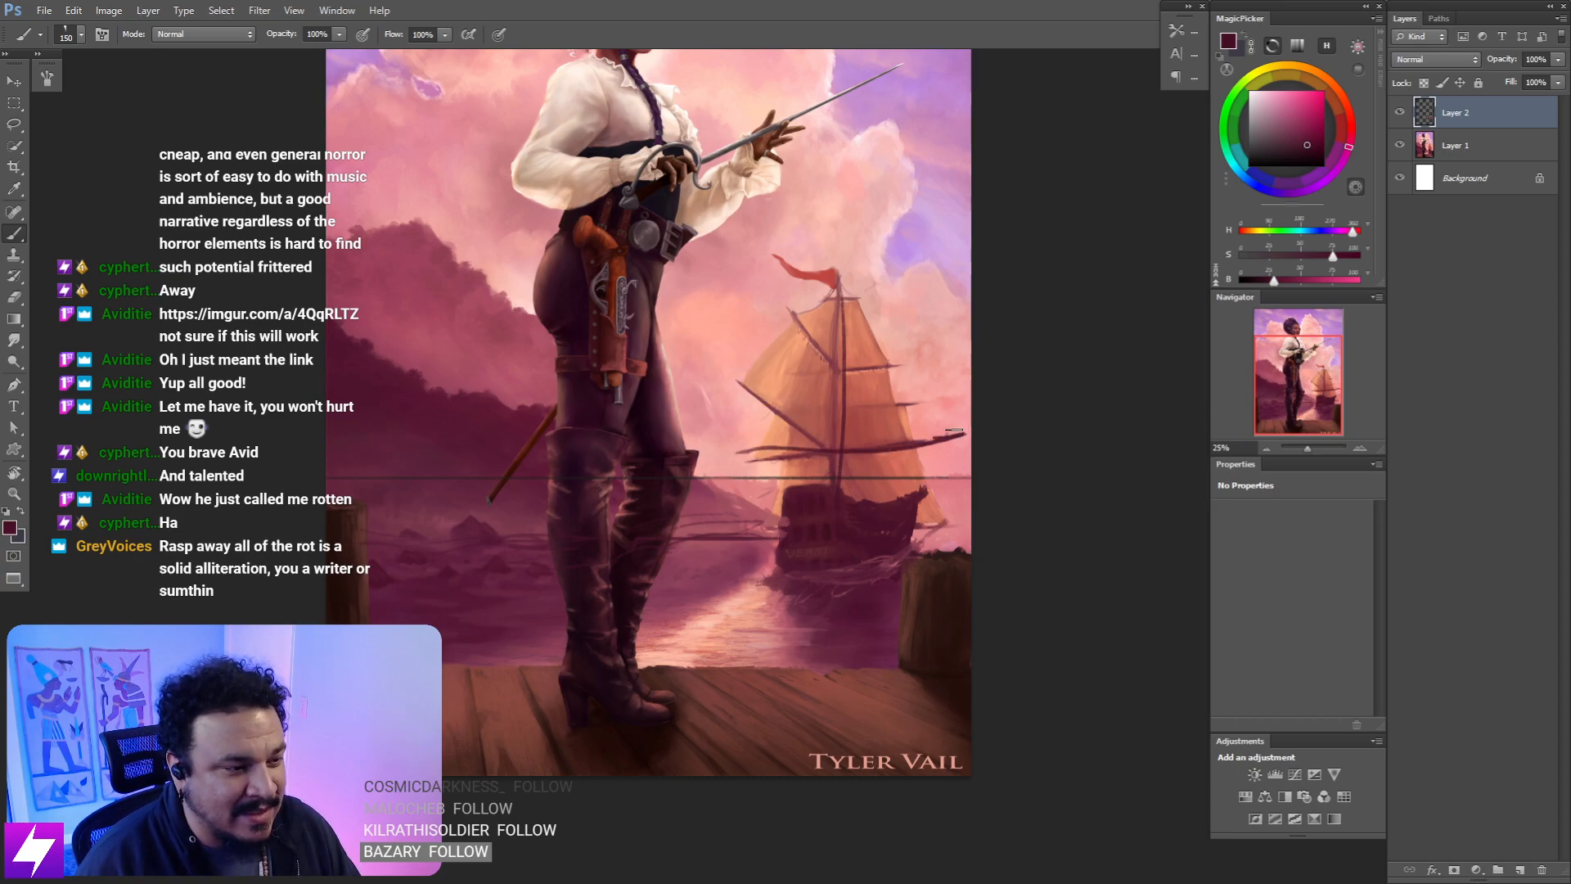
- Undo the ship's lower yard extension, and sketch a small mast mark above the flag before undoing it too
key("ctrl+z")
left_click_drag(866, 264, 810, 241)
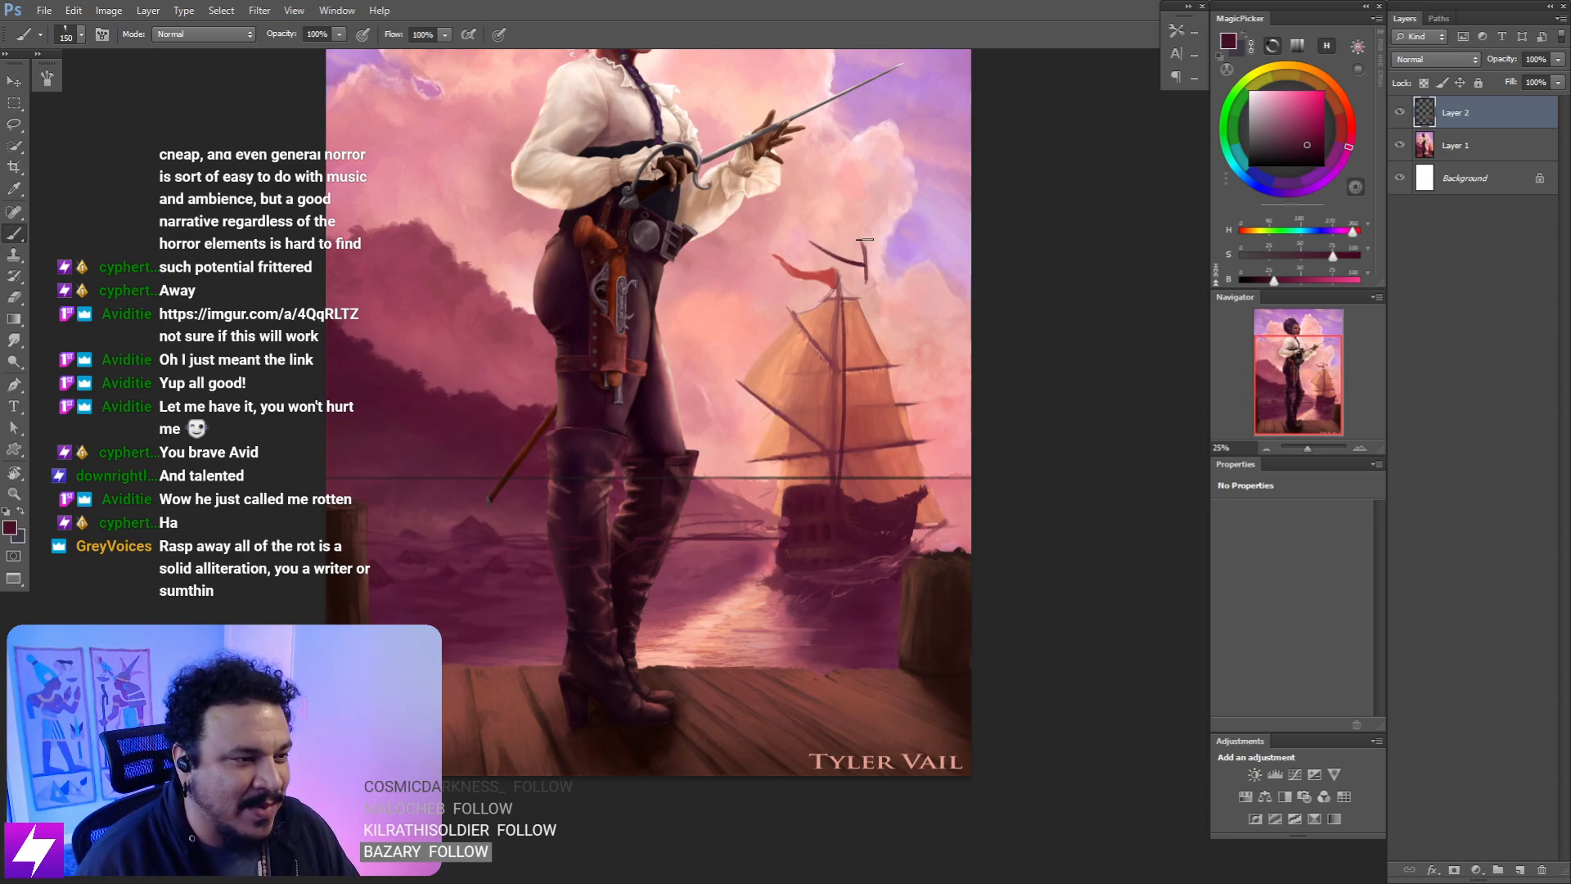
key("ctrl+z")
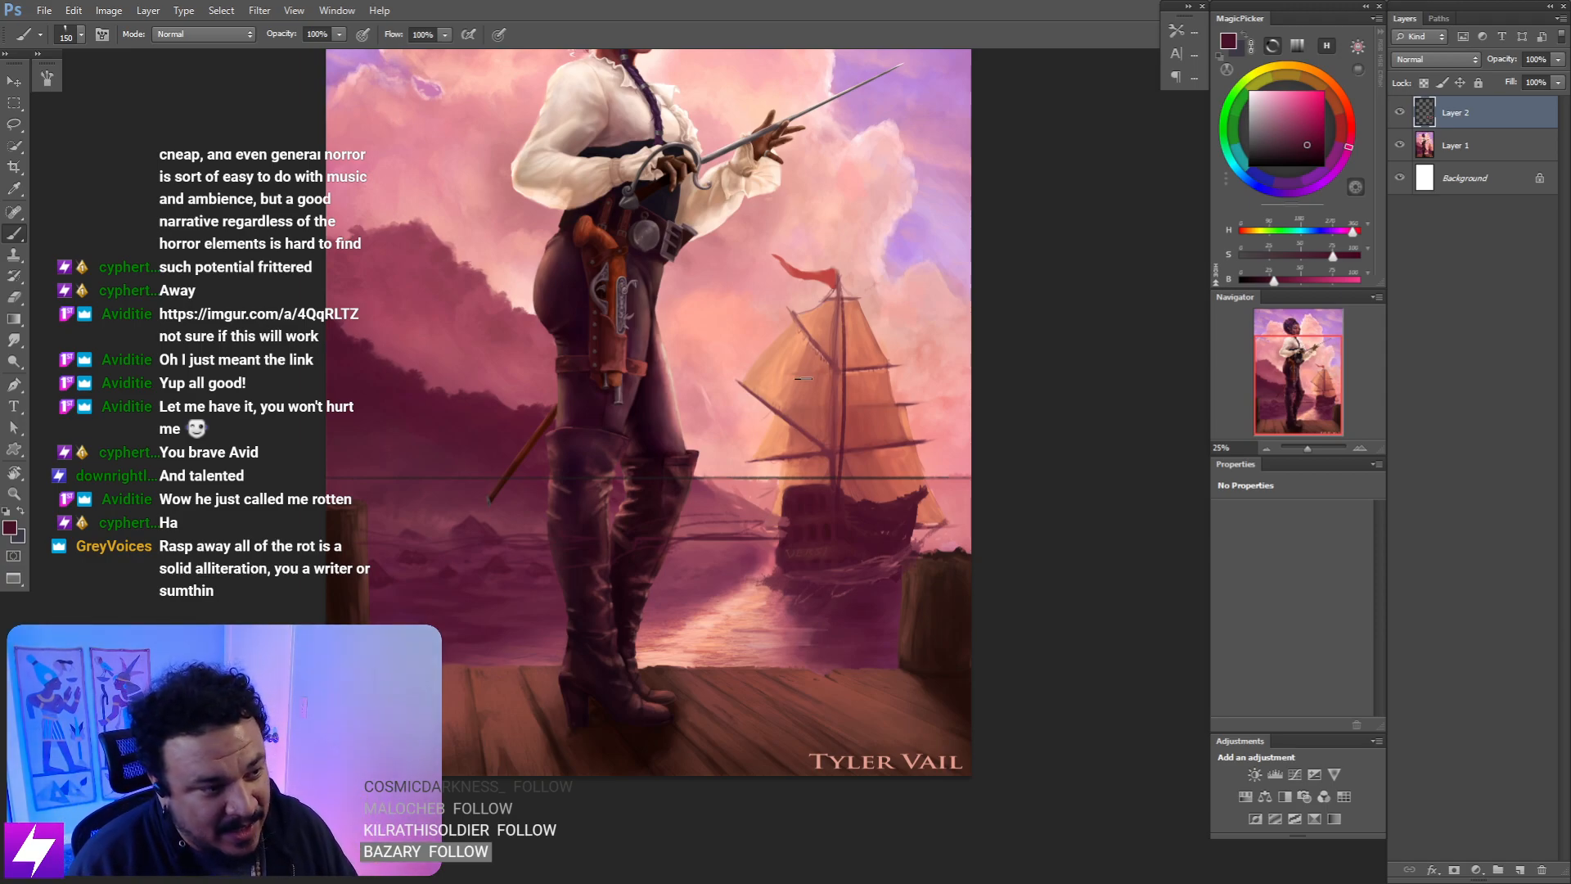
- Examine the repainted ship in relation to the pirate figure, the clouds and the horizon line
mouse_move(888, 491)
left_mouse_down()
mouse_move(844, 512)
mouse_move(858, 530)
mouse_move(826, 493)
mouse_move(851, 491)
mouse_move(803, 477)
mouse_move(775, 502)
mouse_move(799, 480)
mouse_move(842, 364)
left_mouse_up()
mouse_move(827, 292)
left_mouse_down()
mouse_move(823, 383)
mouse_move(737, 391)
mouse_move(761, 448)
mouse_move(816, 481)
left_mouse_up()
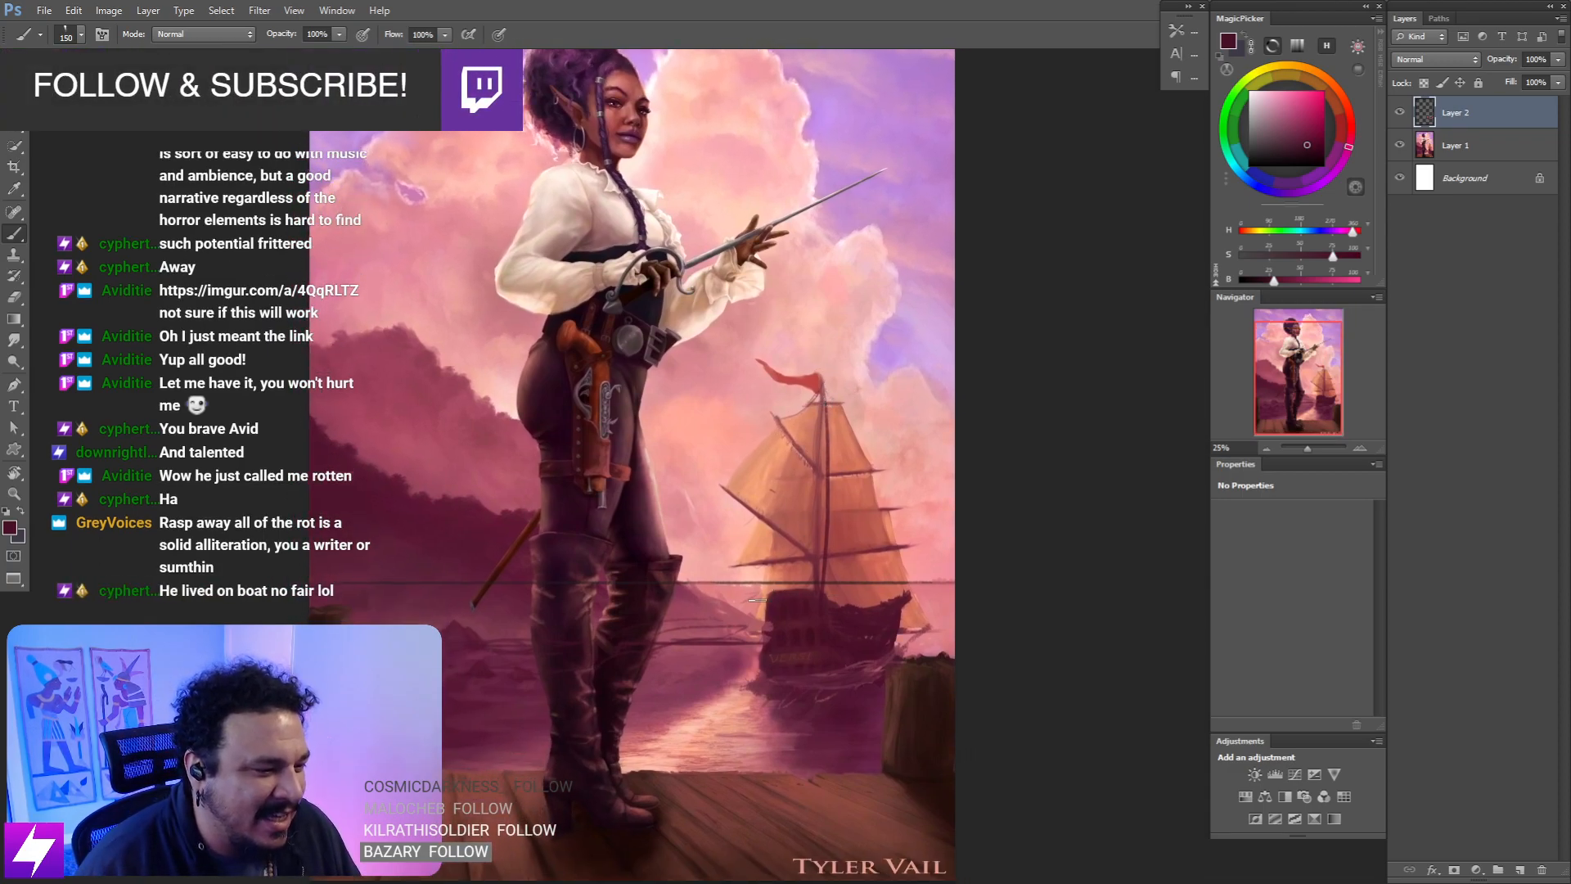
mouse_move(750, 638)
left_mouse_down()
mouse_move(712, 597)
mouse_move(763, 595)
mouse_move(732, 626)
mouse_move(725, 671)
left_mouse_up()
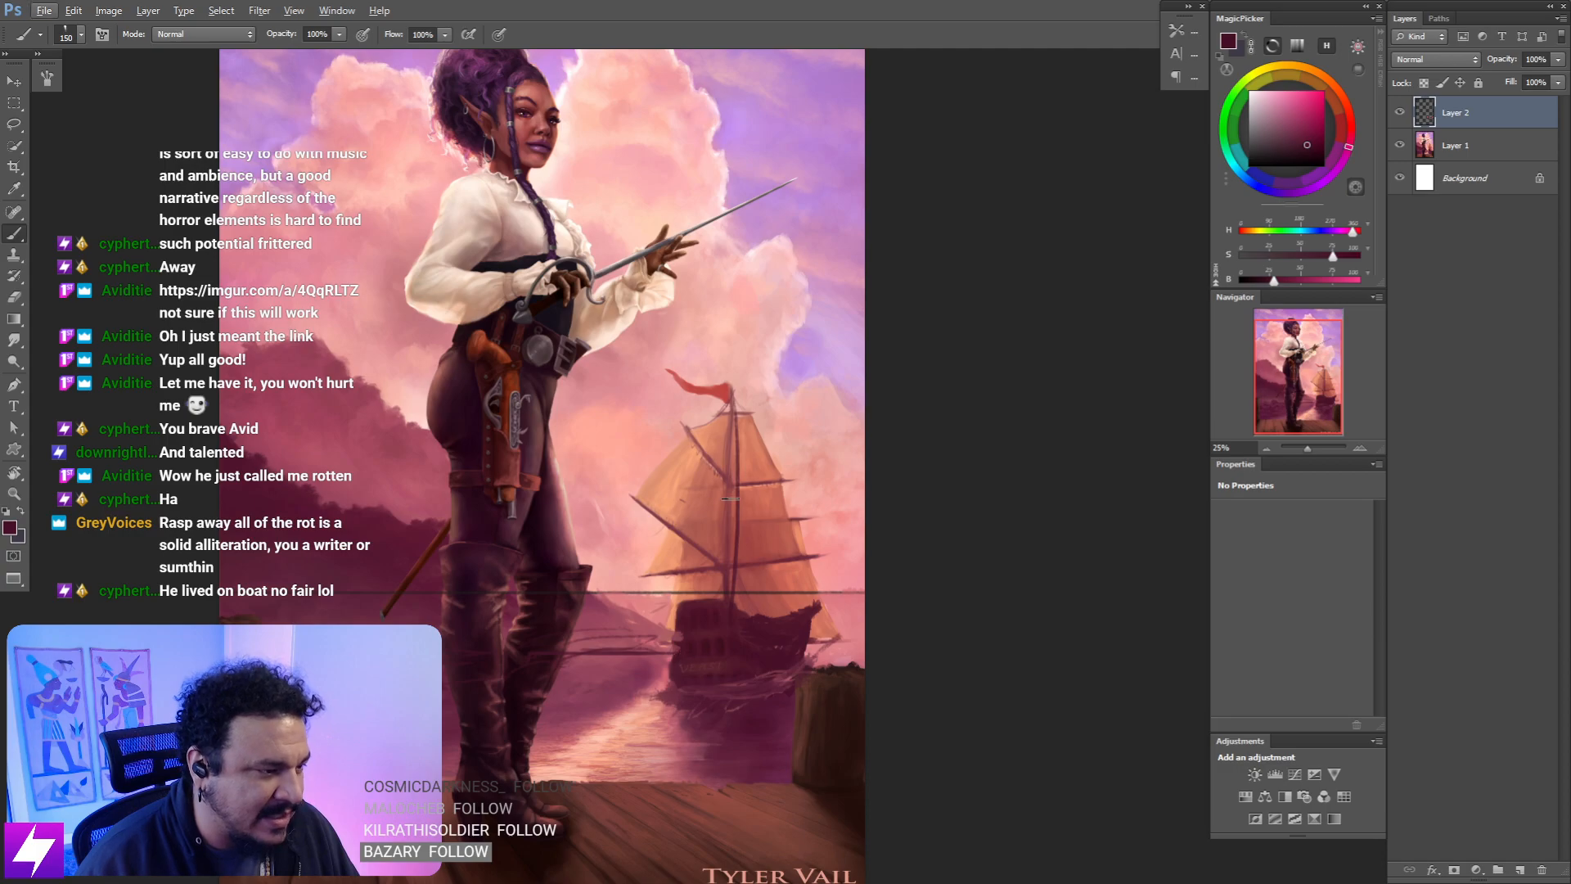
left_click_drag(719, 484, 770, 558)
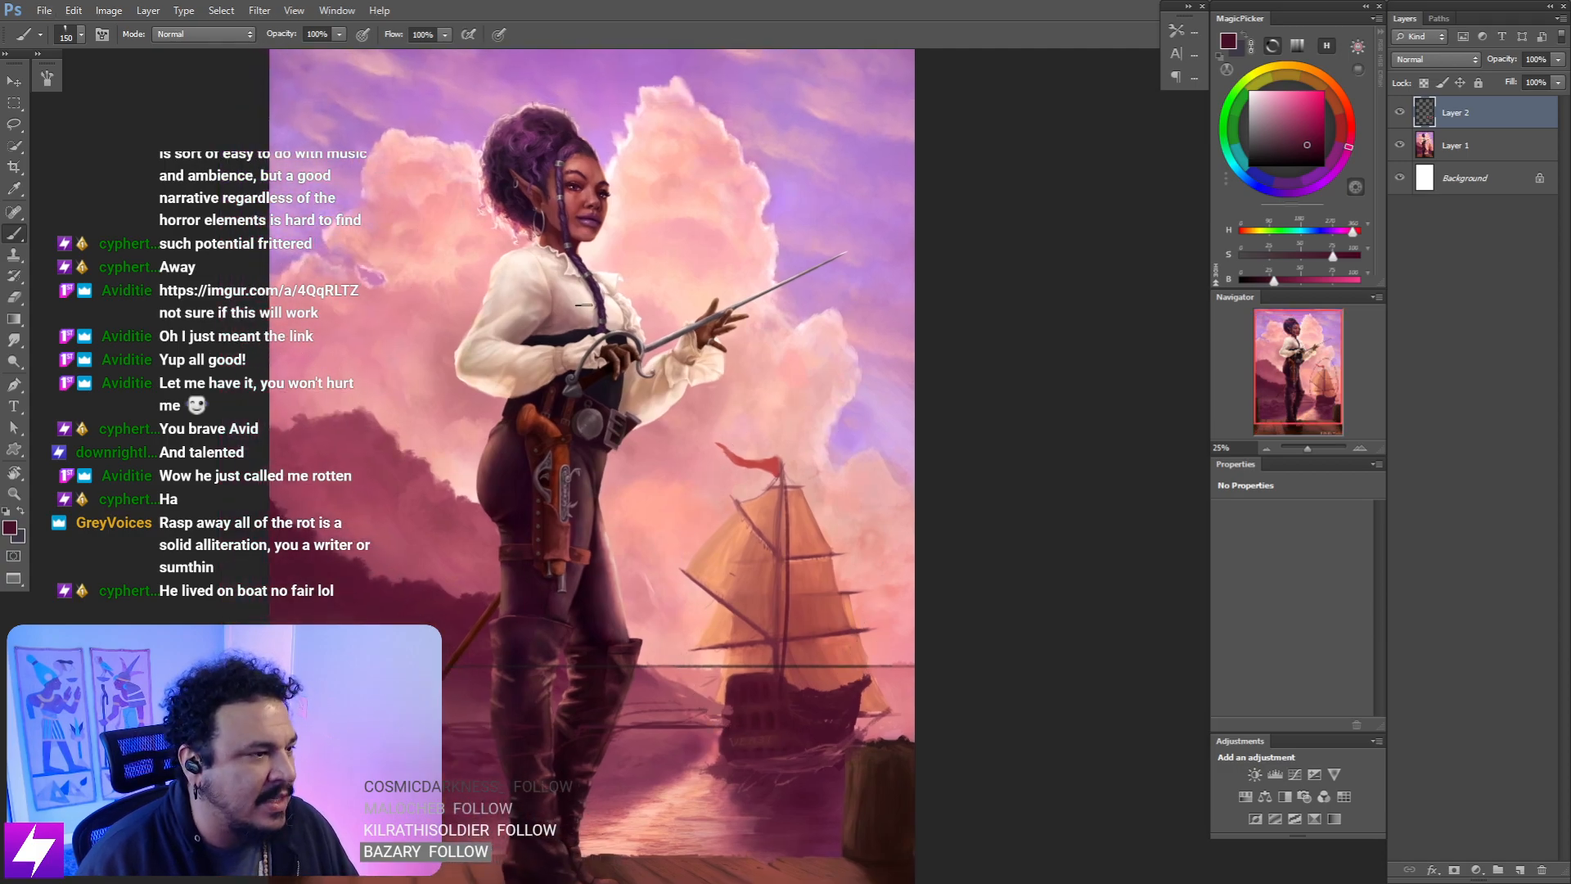
mouse_move(856, 437)
left_mouse_down()
mouse_move(926, 445)
mouse_move(919, 486)
left_mouse_up()
mouse_move(817, 502)
left_mouse_down()
mouse_move(745, 366)
mouse_move(821, 498)
left_mouse_up()
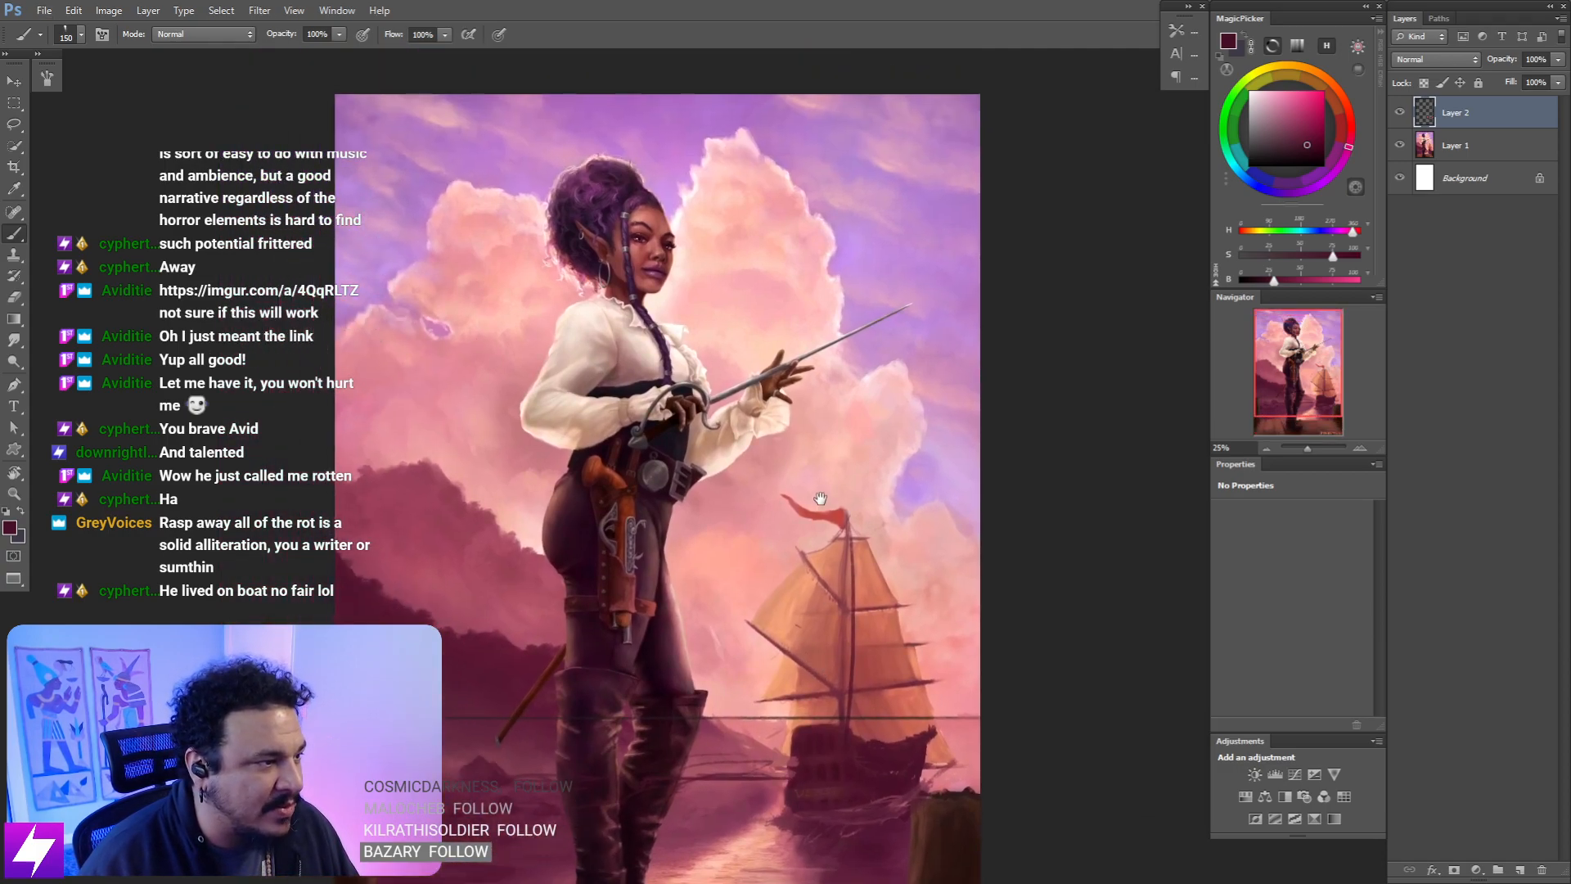
mouse_move(904, 472)
left_mouse_down()
mouse_move(859, 498)
mouse_move(859, 483)
left_mouse_up()
left_click_drag(713, 254, 729, 243)
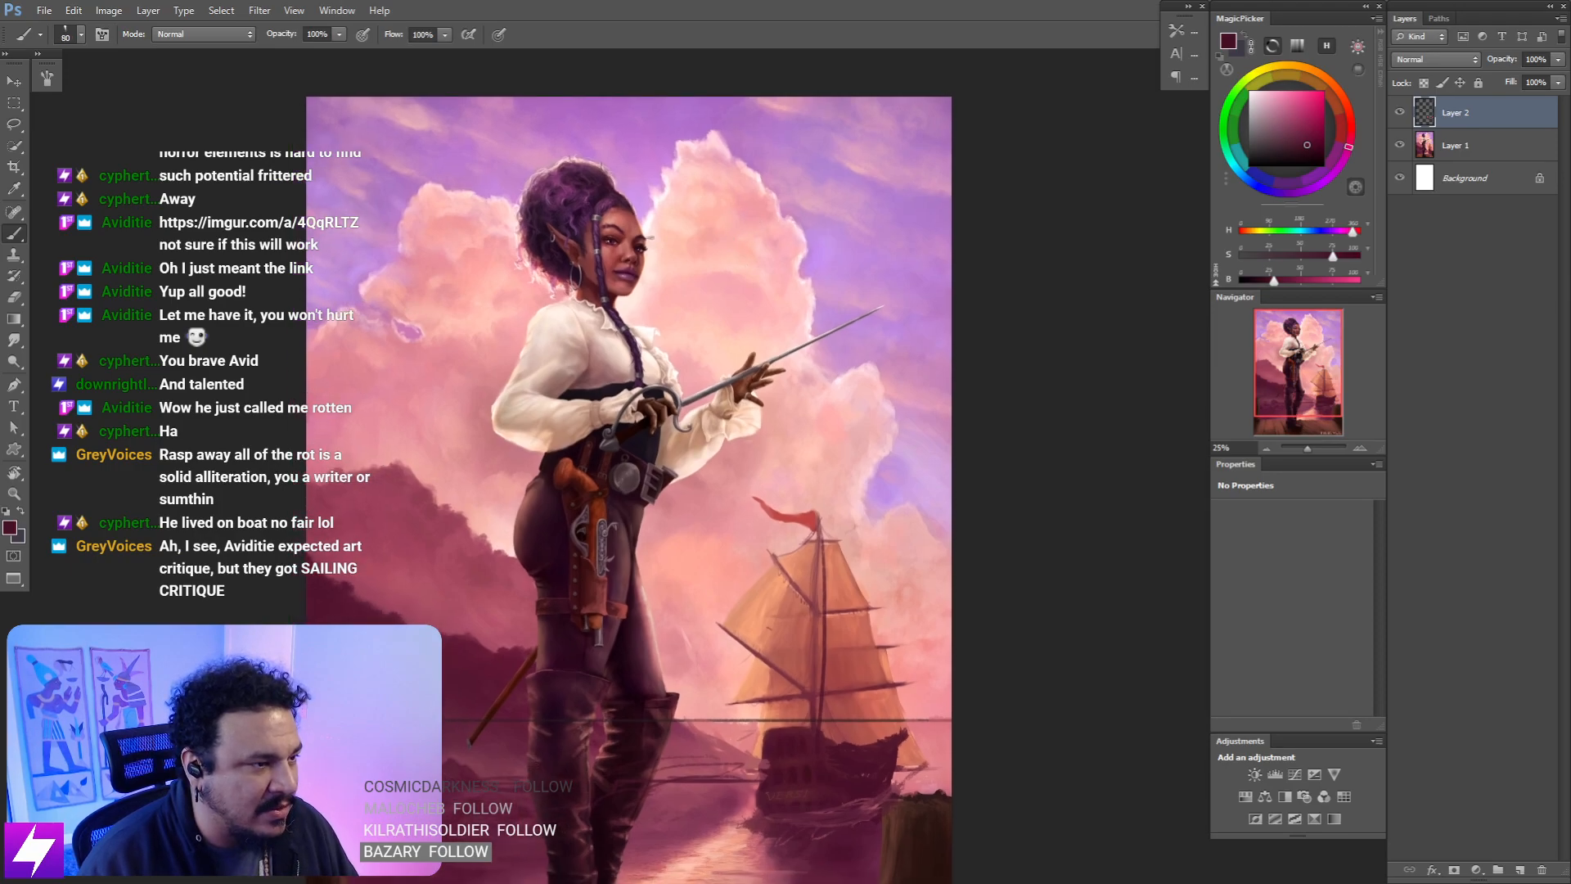
- Try tracing the outline of the tall cloud behind the head in dark maroon at 60 px, and undo it
left_click_drag(669, 194, 719, 147)
left_click_drag(805, 266, 820, 342)
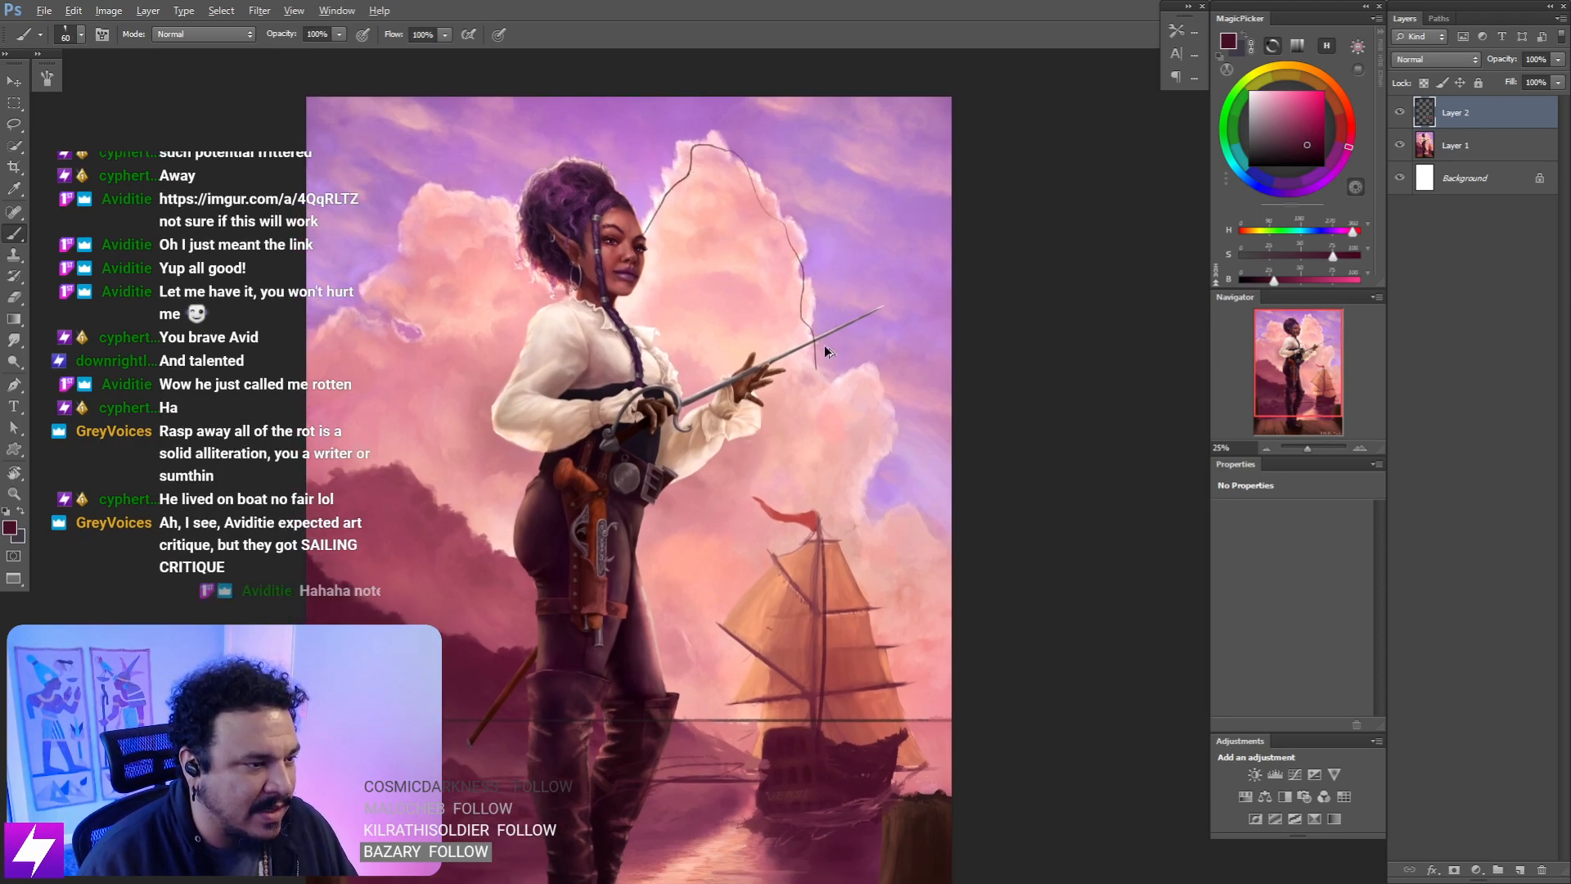
key("ctrl+z")
- Mark the pirate's head with a circle and her face with a small loop, undoing both marks
mouse_move(674, 307)
left_mouse_down()
mouse_move(702, 351)
mouse_move(687, 351)
left_mouse_up()
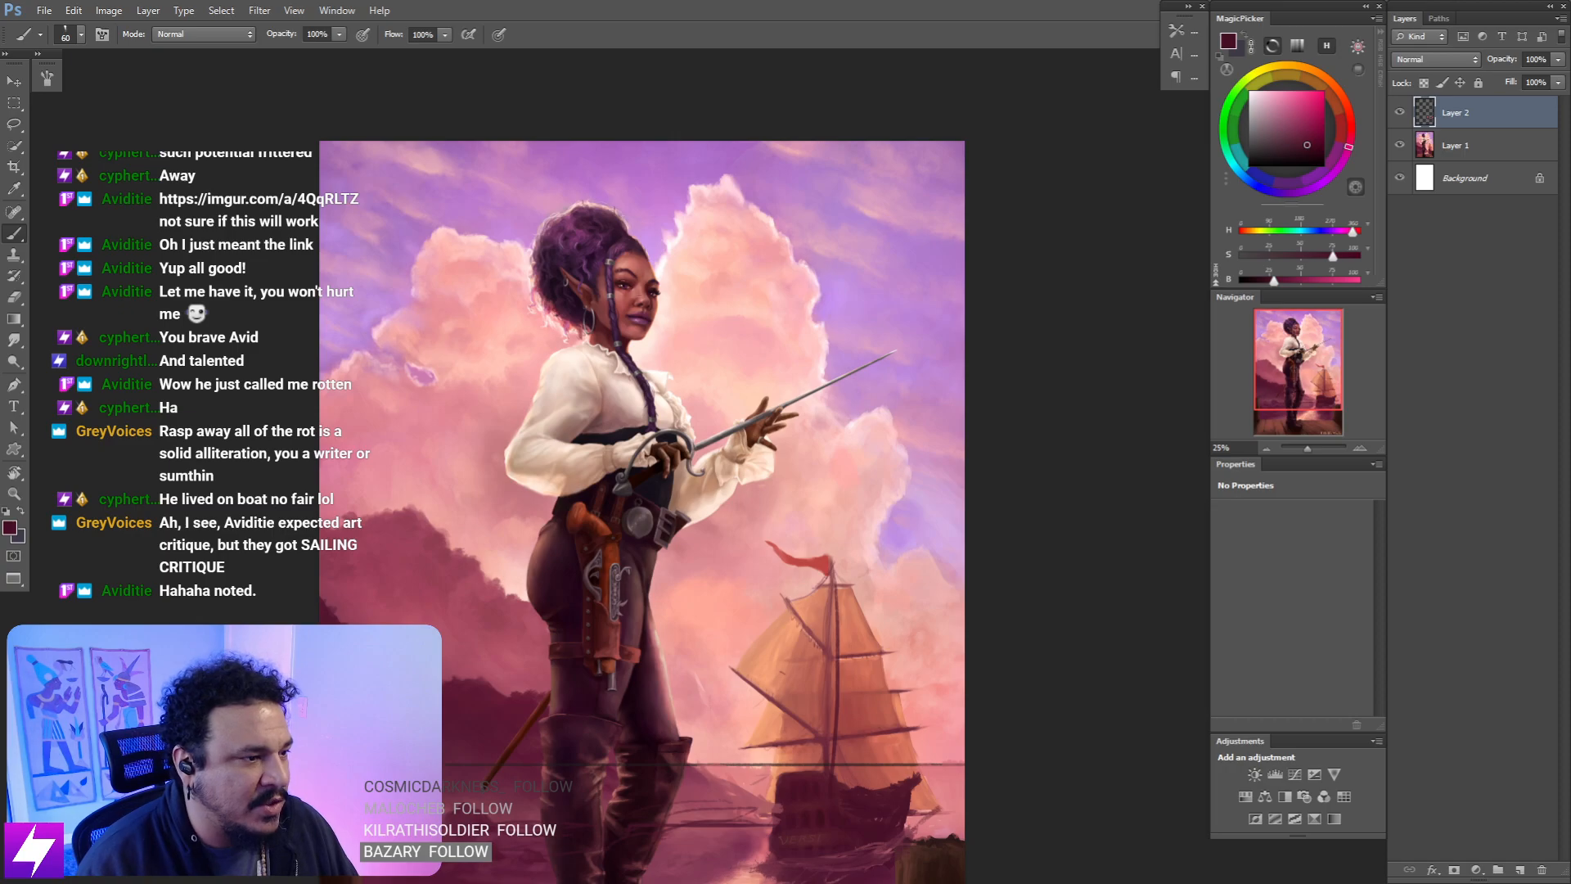
mouse_move(630, 266)
left_mouse_down()
mouse_move(667, 221)
mouse_move(565, 323)
mouse_move(589, 381)
left_mouse_up()
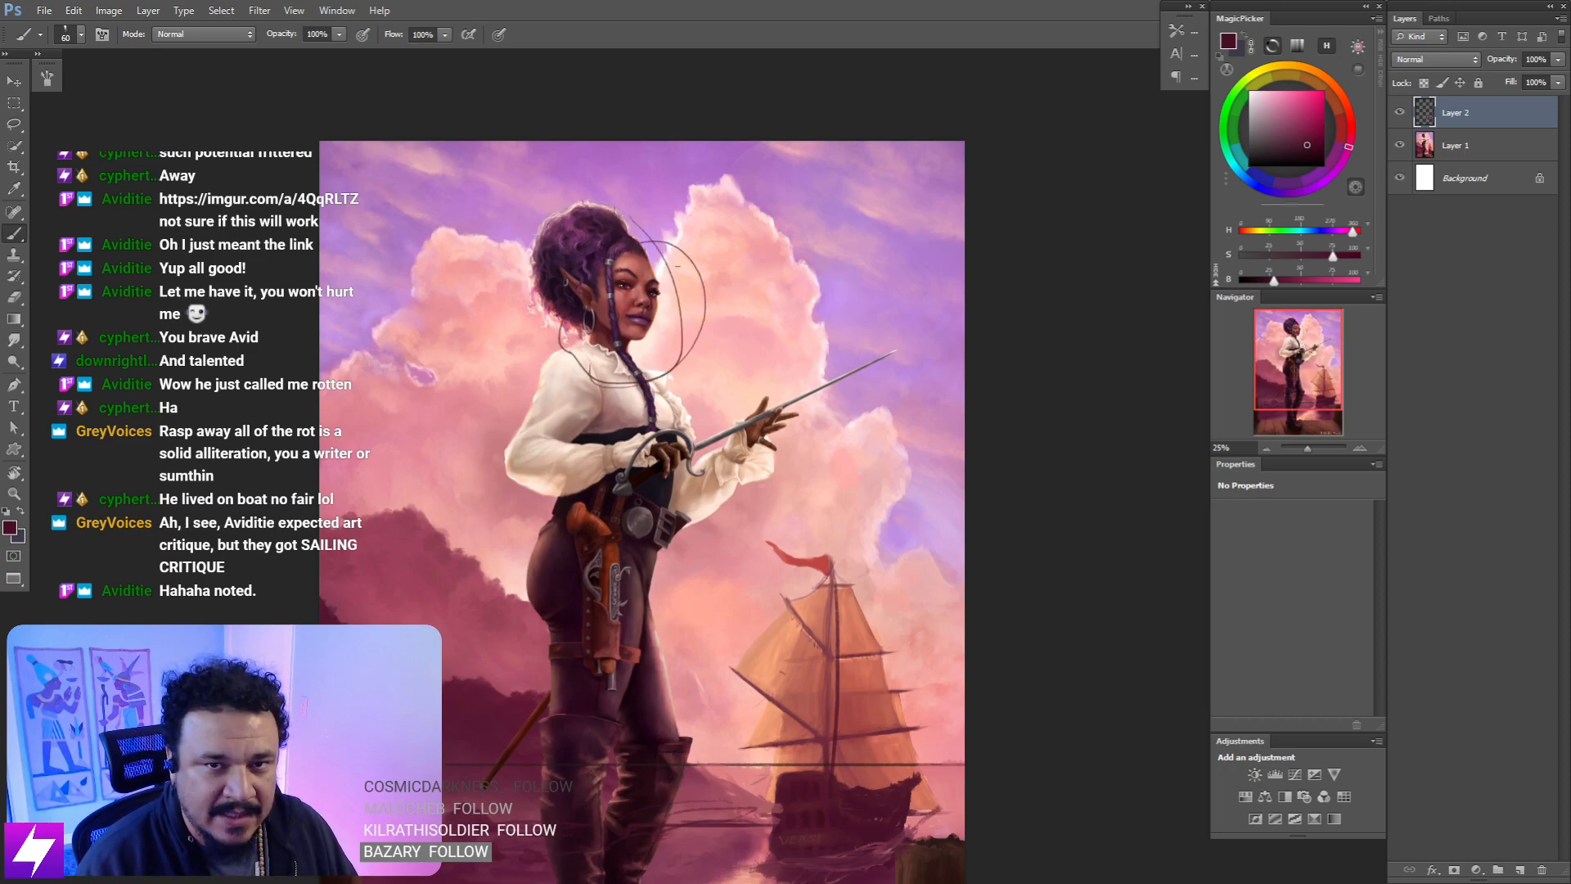
key("ctrl+z")
mouse_move(607, 270)
left_mouse_down()
mouse_move(626, 262)
mouse_move(631, 279)
left_mouse_up()
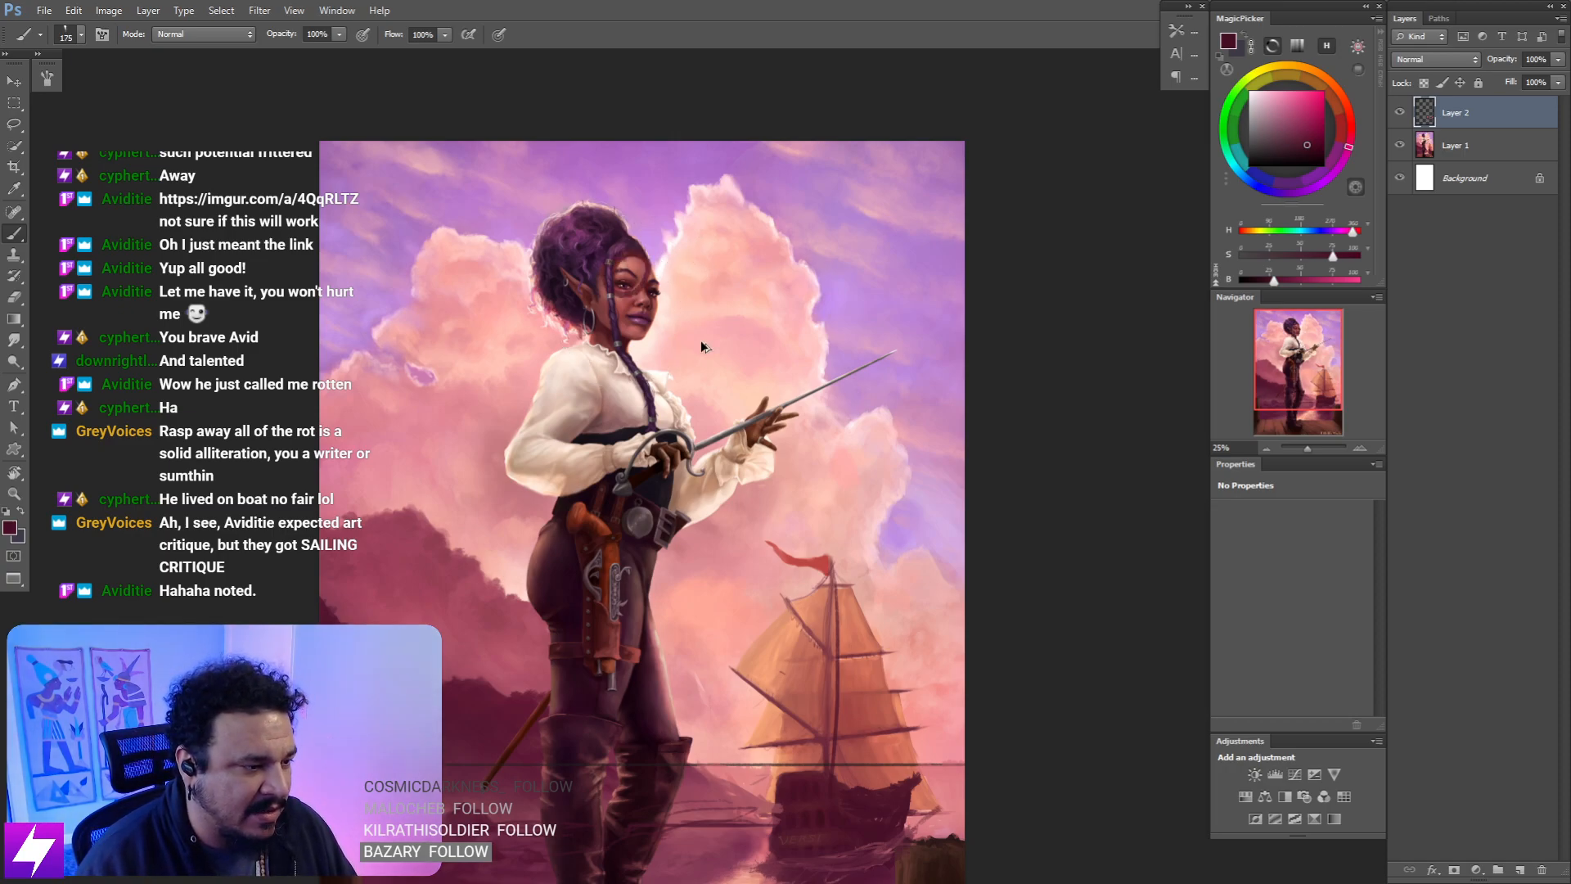
key("ctrl+z")
- Try marking a curve along the front of the pirate's legs with a 175 px brush, and undo it
key("bracketright")
key("bracketright")
key("bracketright")
left_click_drag(668, 656, 666, 444)
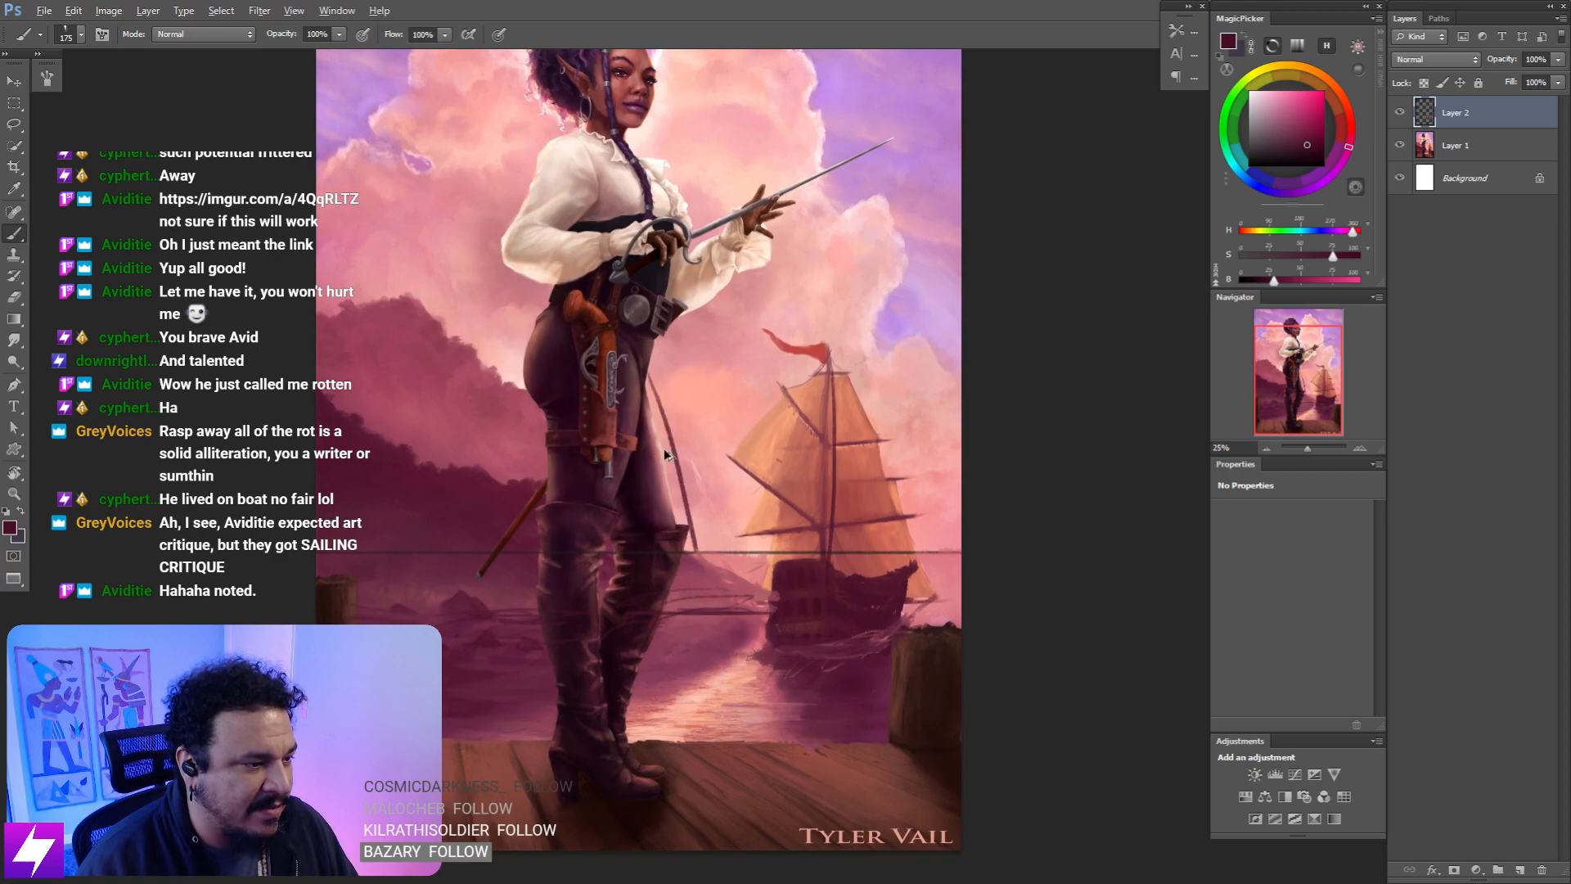
key("ctrl+z")
left_click_drag(662, 532, 675, 702)
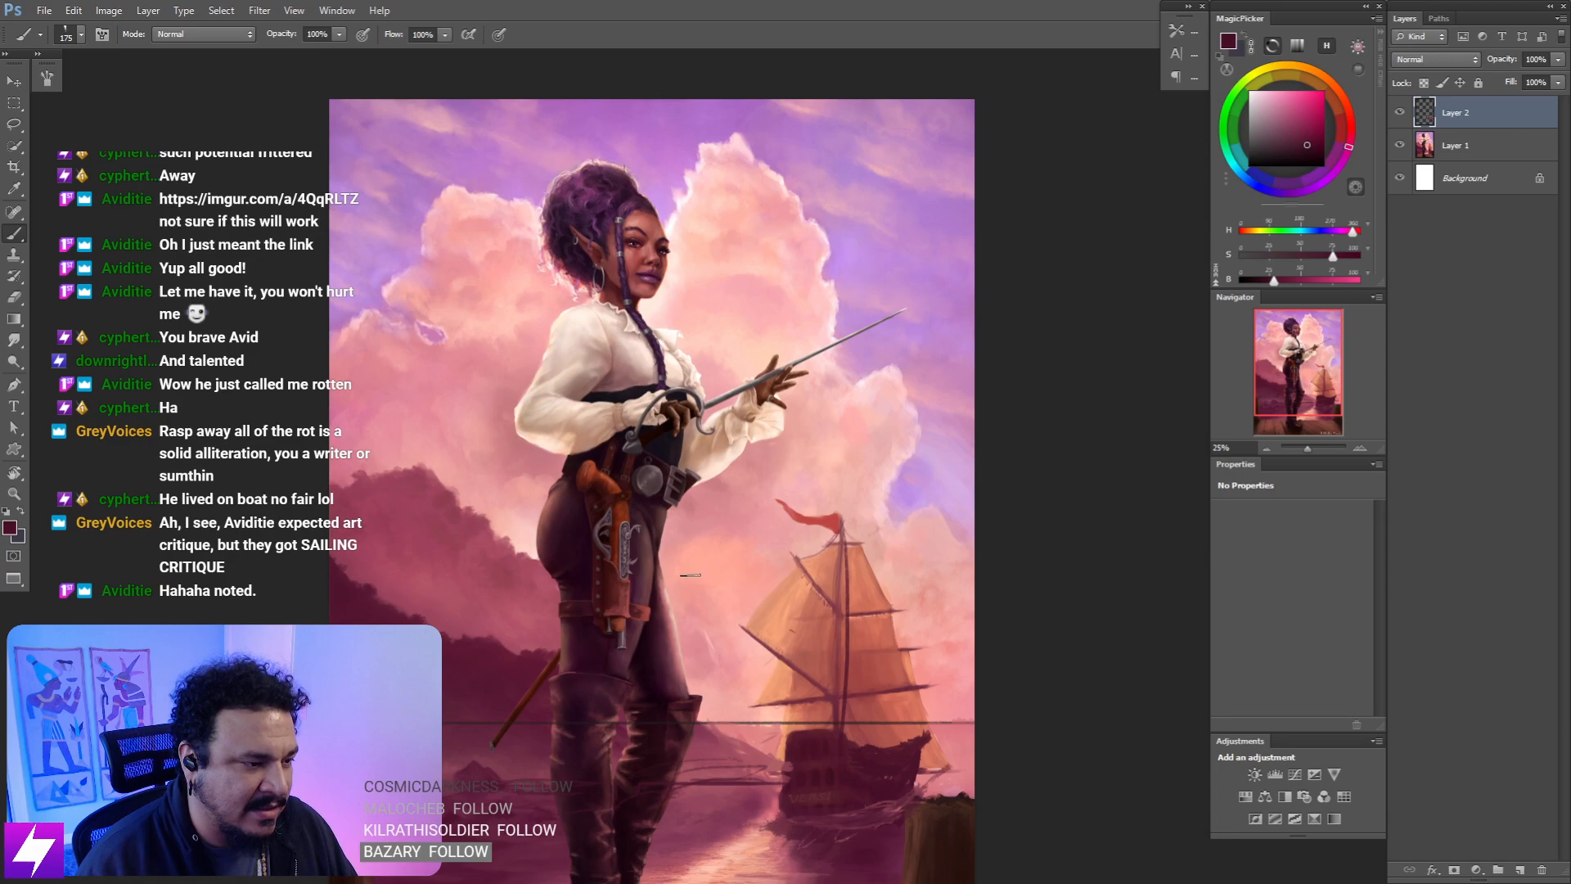
- Try marking the cloud's contour down toward the ship with an 80 px brush, and undo the stroke
key("ctrl+0")
key("ctrl+minus")
left_click_drag(764, 415, 714, 458)
key("ctrl+plus")
mouse_move(825, 286)
left_mouse_down()
mouse_move(805, 355)
mouse_move(752, 337)
left_mouse_up()
key("bracketleft")
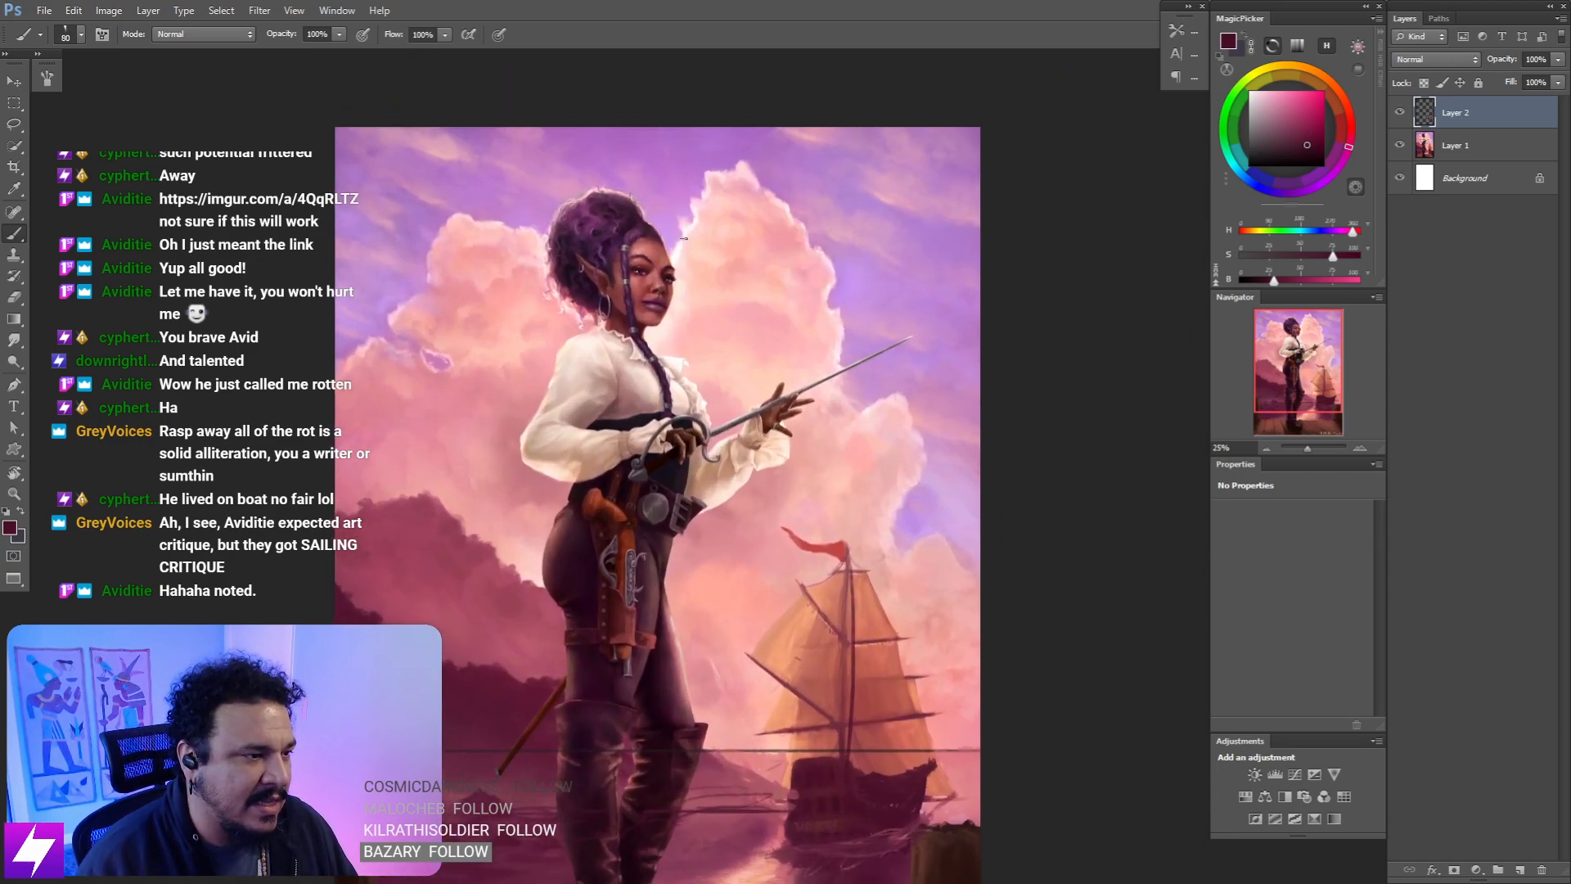
mouse_move(790, 199)
left_mouse_down()
mouse_move(870, 407)
mouse_move(916, 462)
mouse_move(896, 522)
left_mouse_up()
key("ctrl+z")
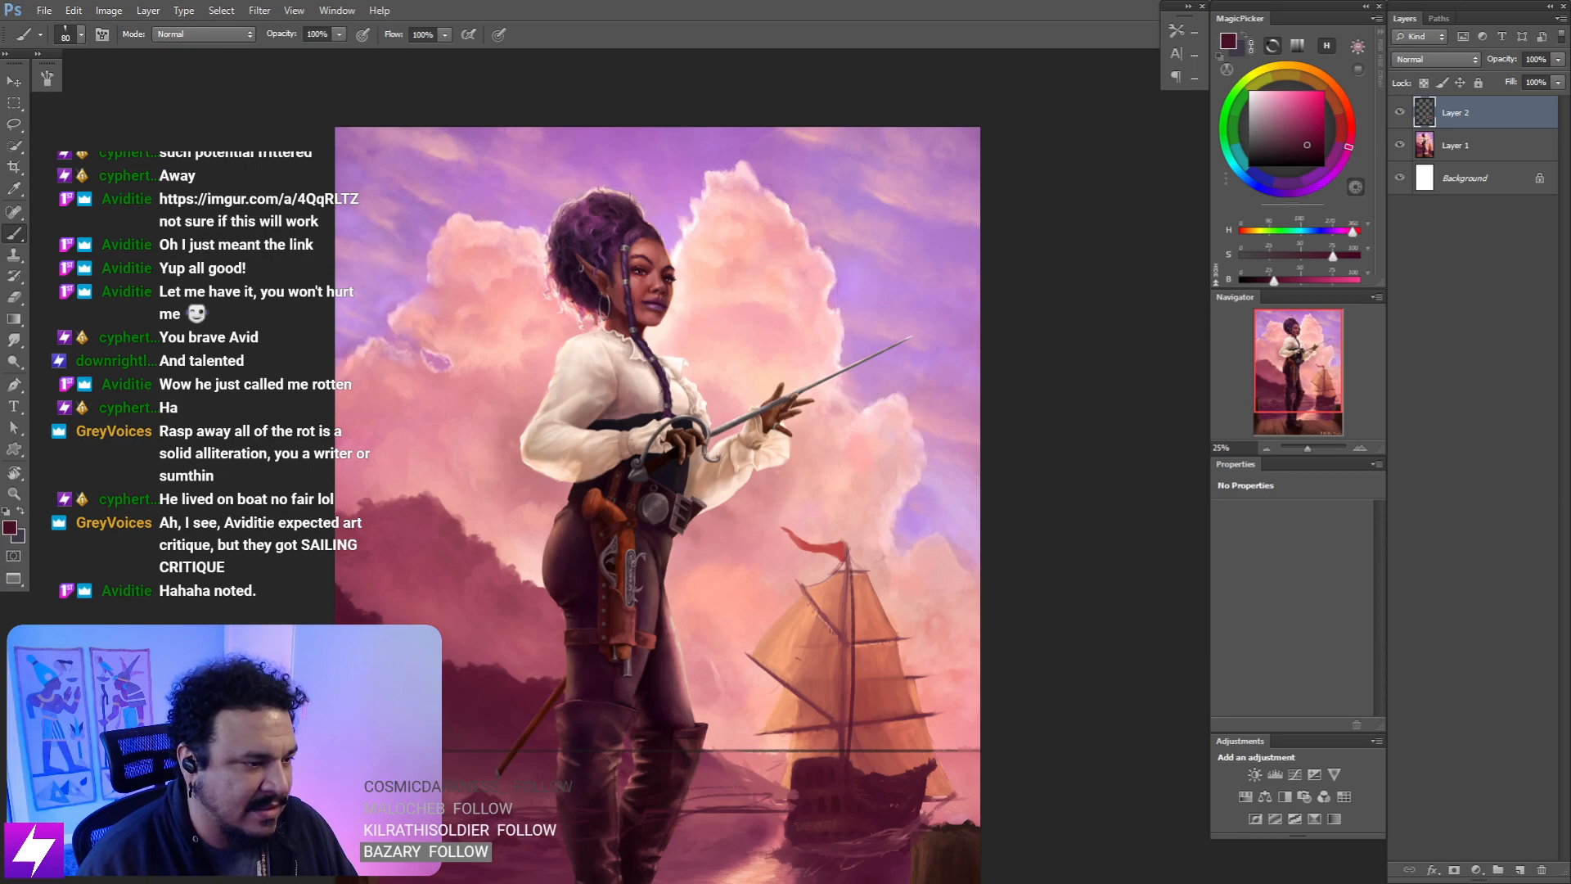
- Soften the tall cloud's outer edge with sampled light pink at up to 200 px and the Smudge tool at 300 px
left_click_drag(531, 441, 572, 447)
left_click_drag(784, 201, 787, 230)
left_click(826, 246, "alt")
key("bracketright")
key("bracketright")
key("bracketright")
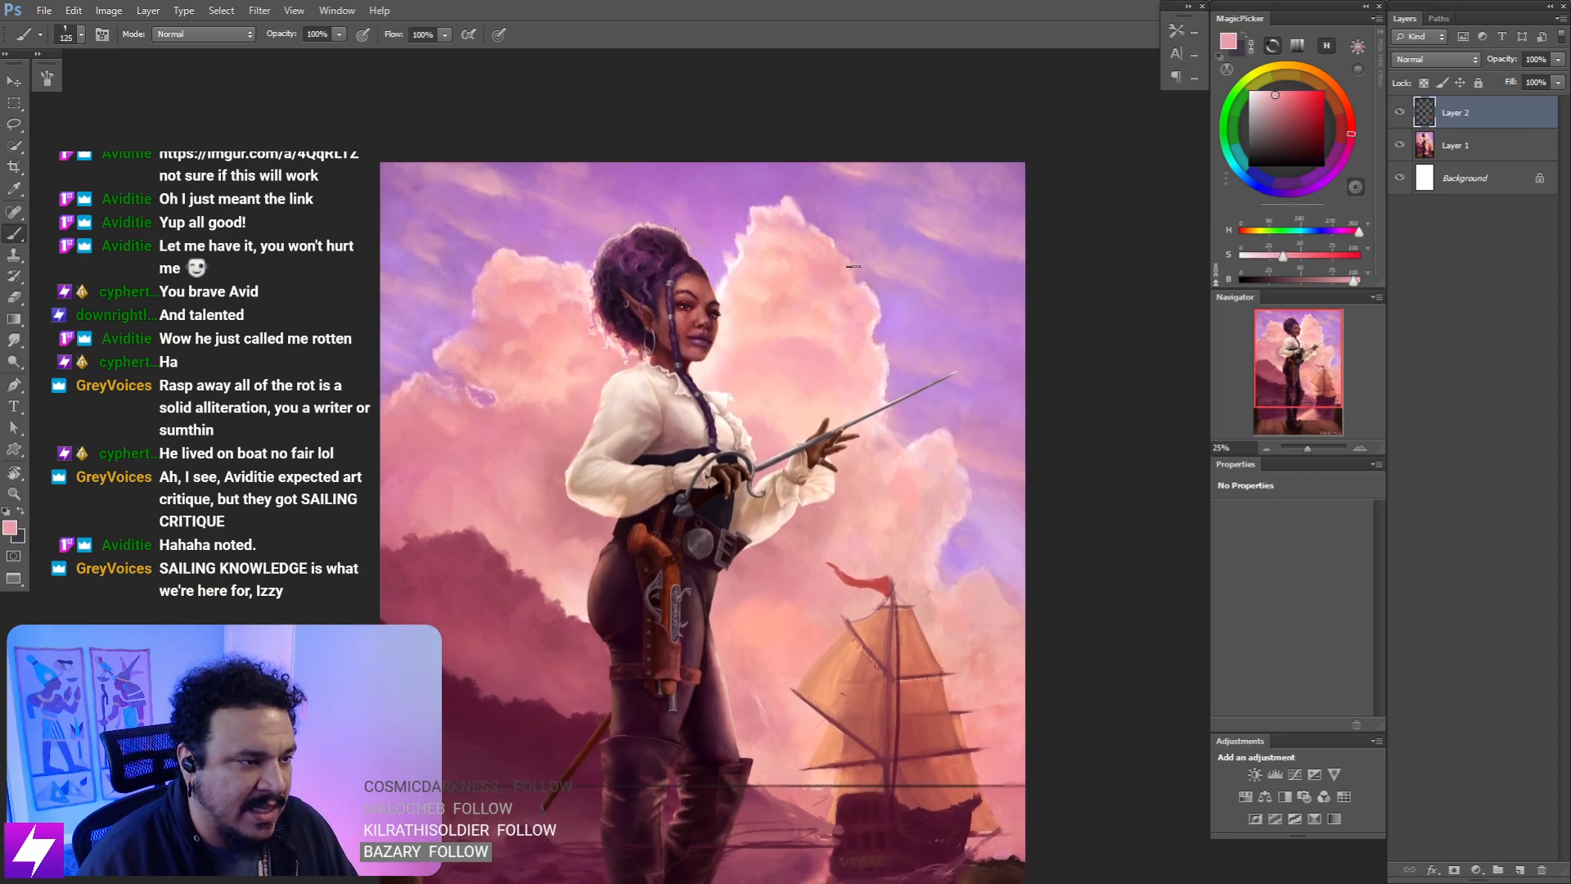
key("bracketright")
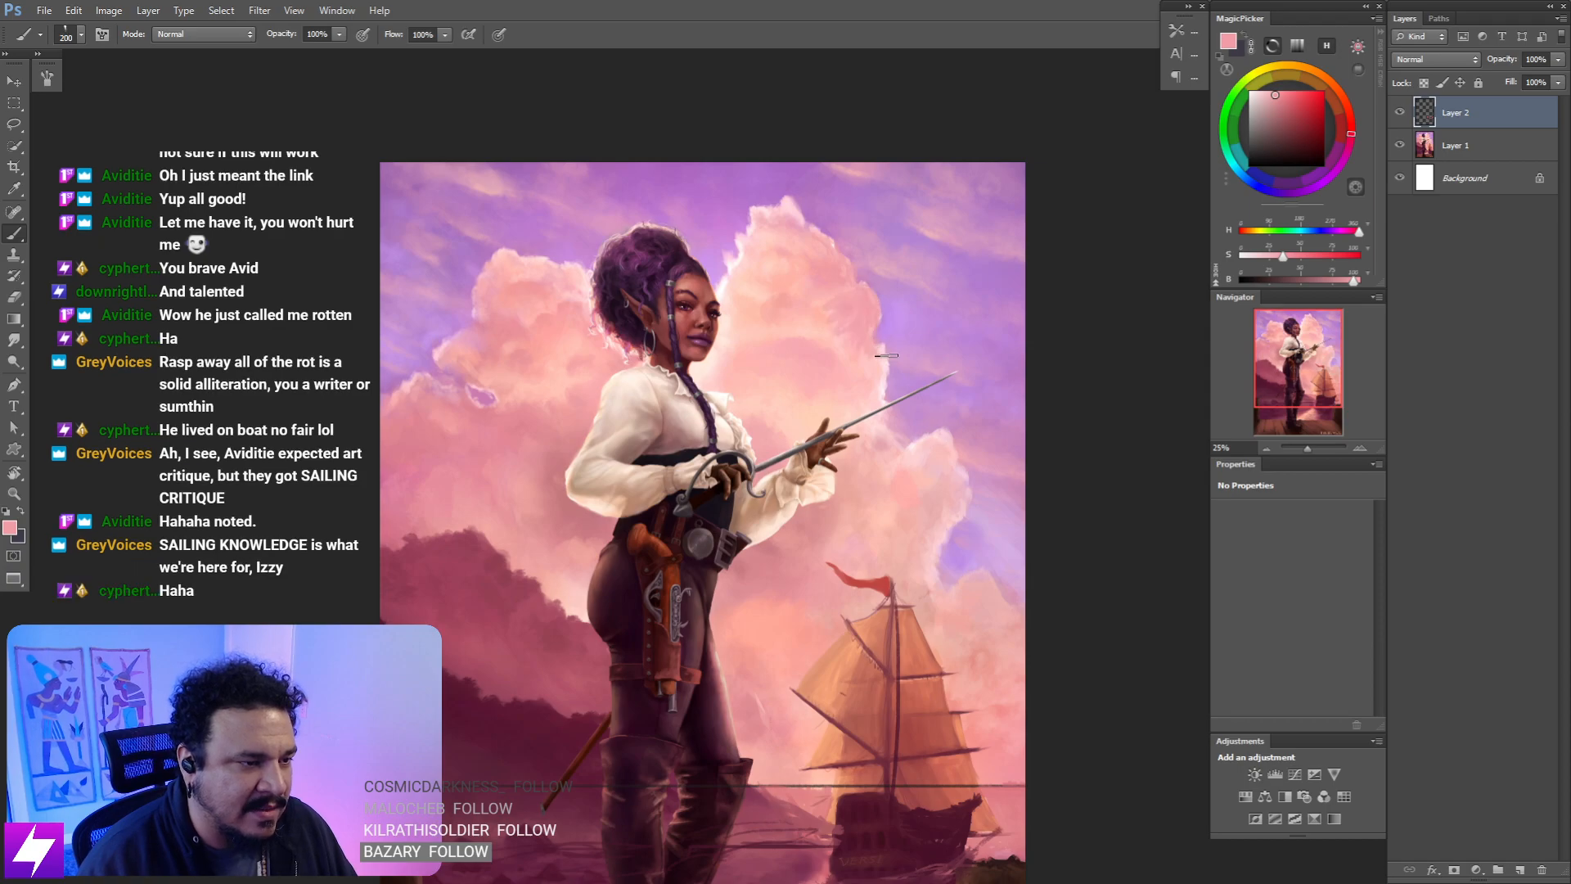
key("r")
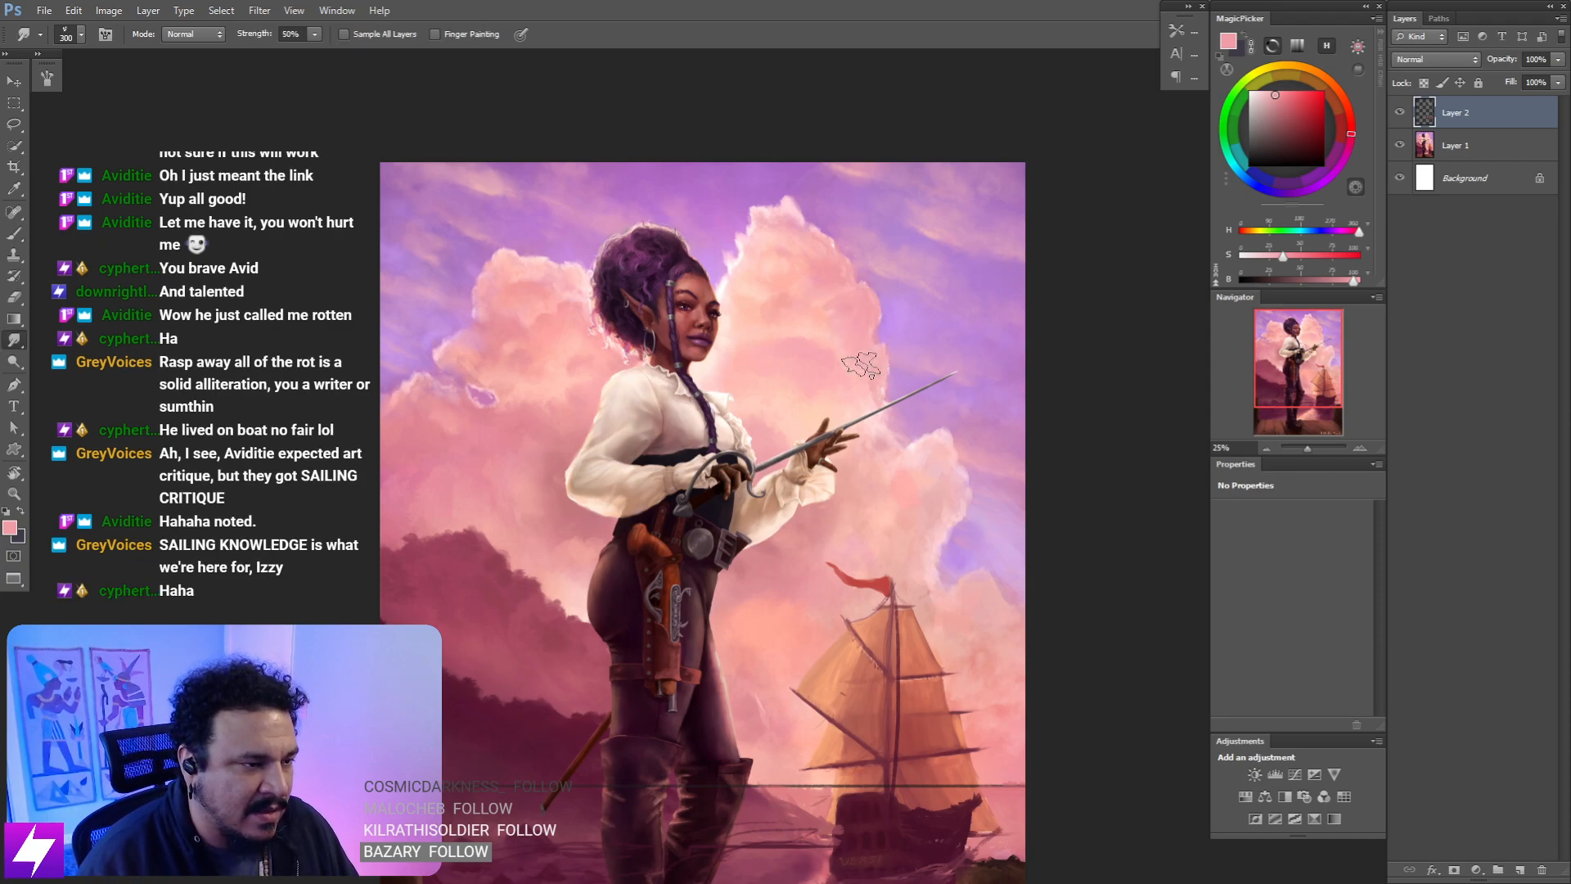
- Examine the whole illustration to judge how the cloud edges compete with the pirate figure
key("ctrl+minus")
left_click_drag(907, 437, 917, 479)
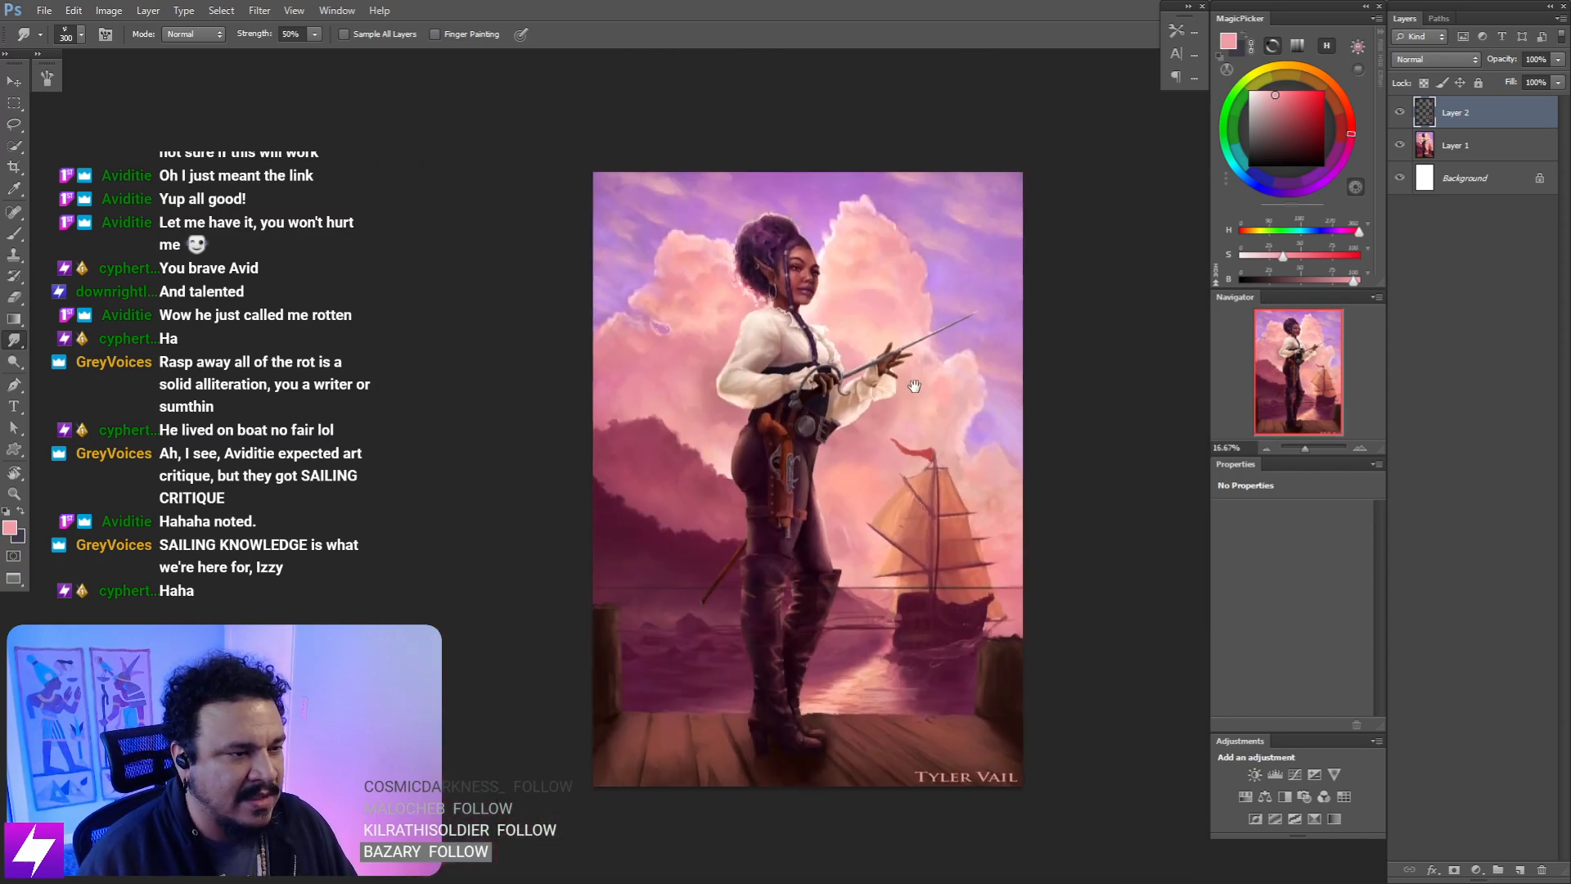
left_click_drag(852, 305, 876, 314)
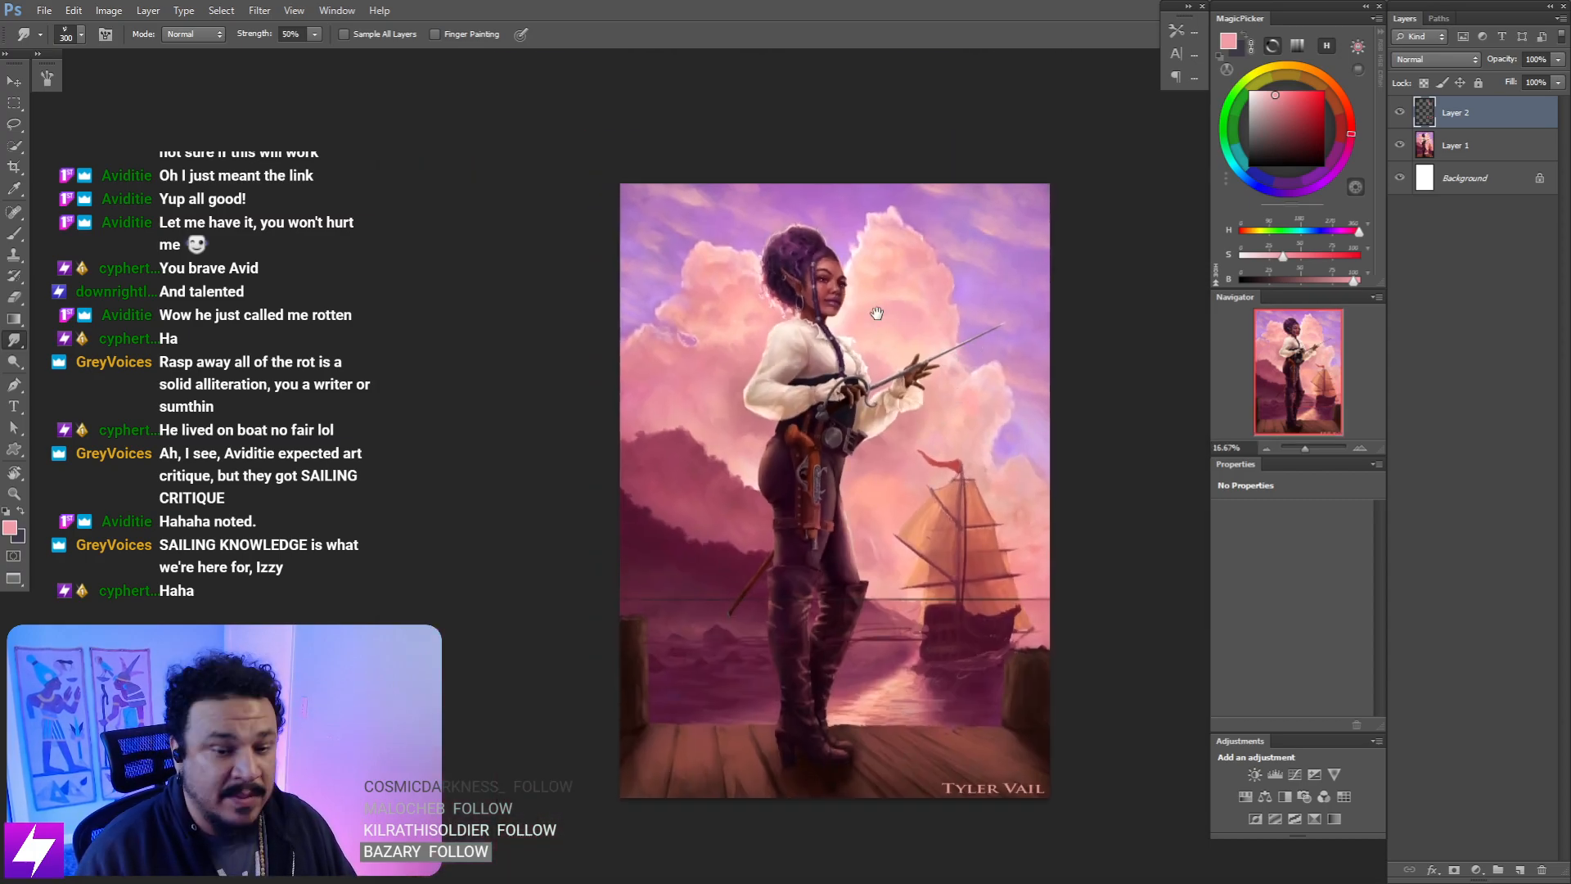
key("ctrl+plus")
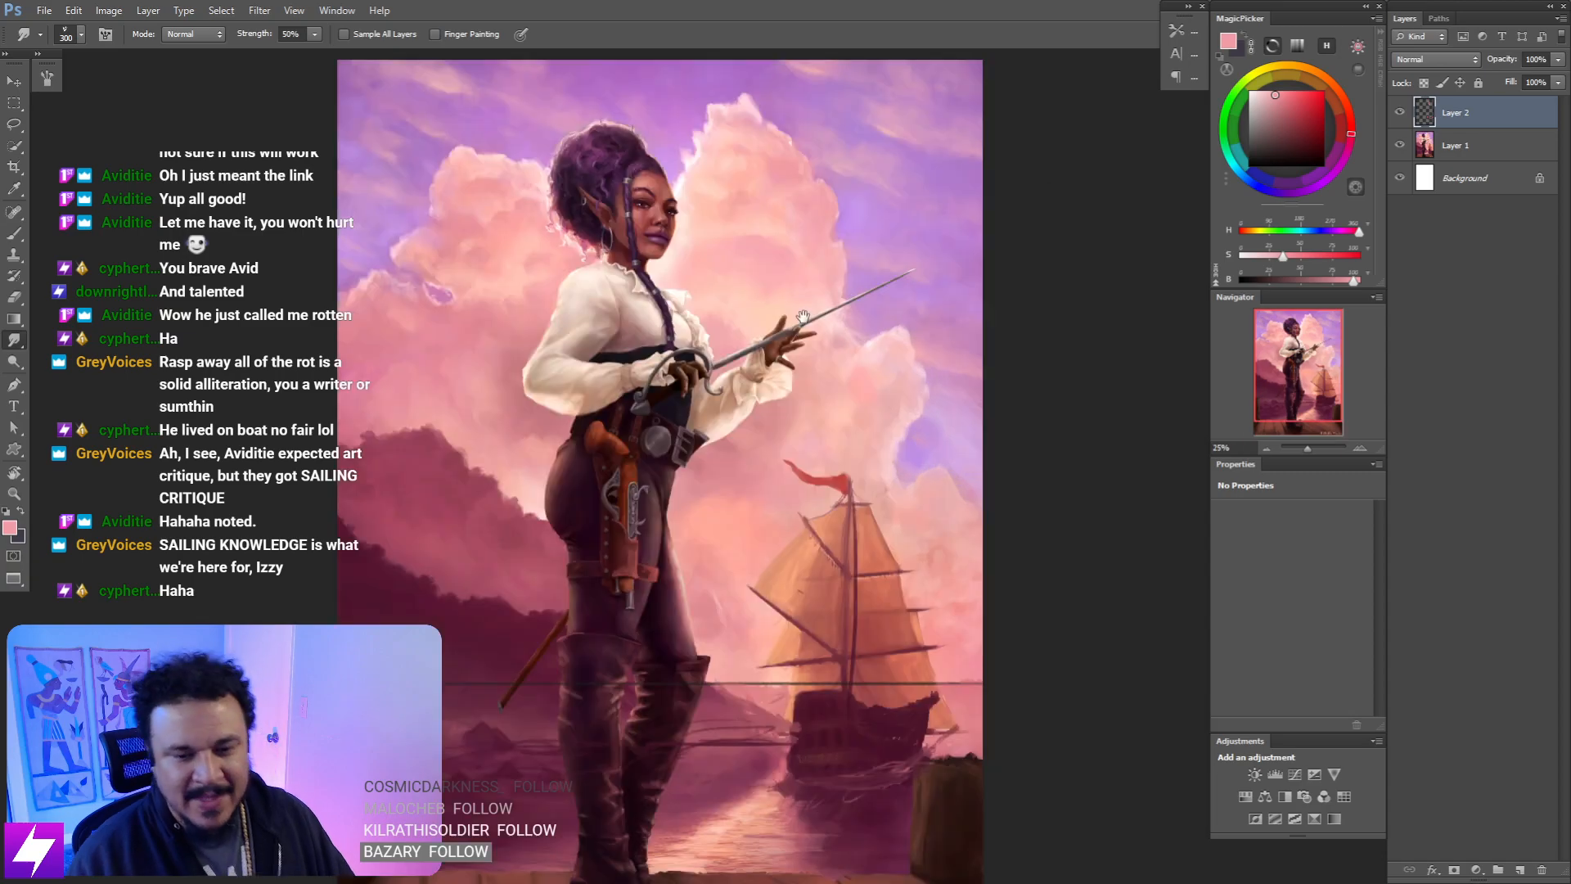
left_click_drag(792, 256, 734, 284)
key("ctrl+minus")
left_click_drag(850, 368, 750, 389)
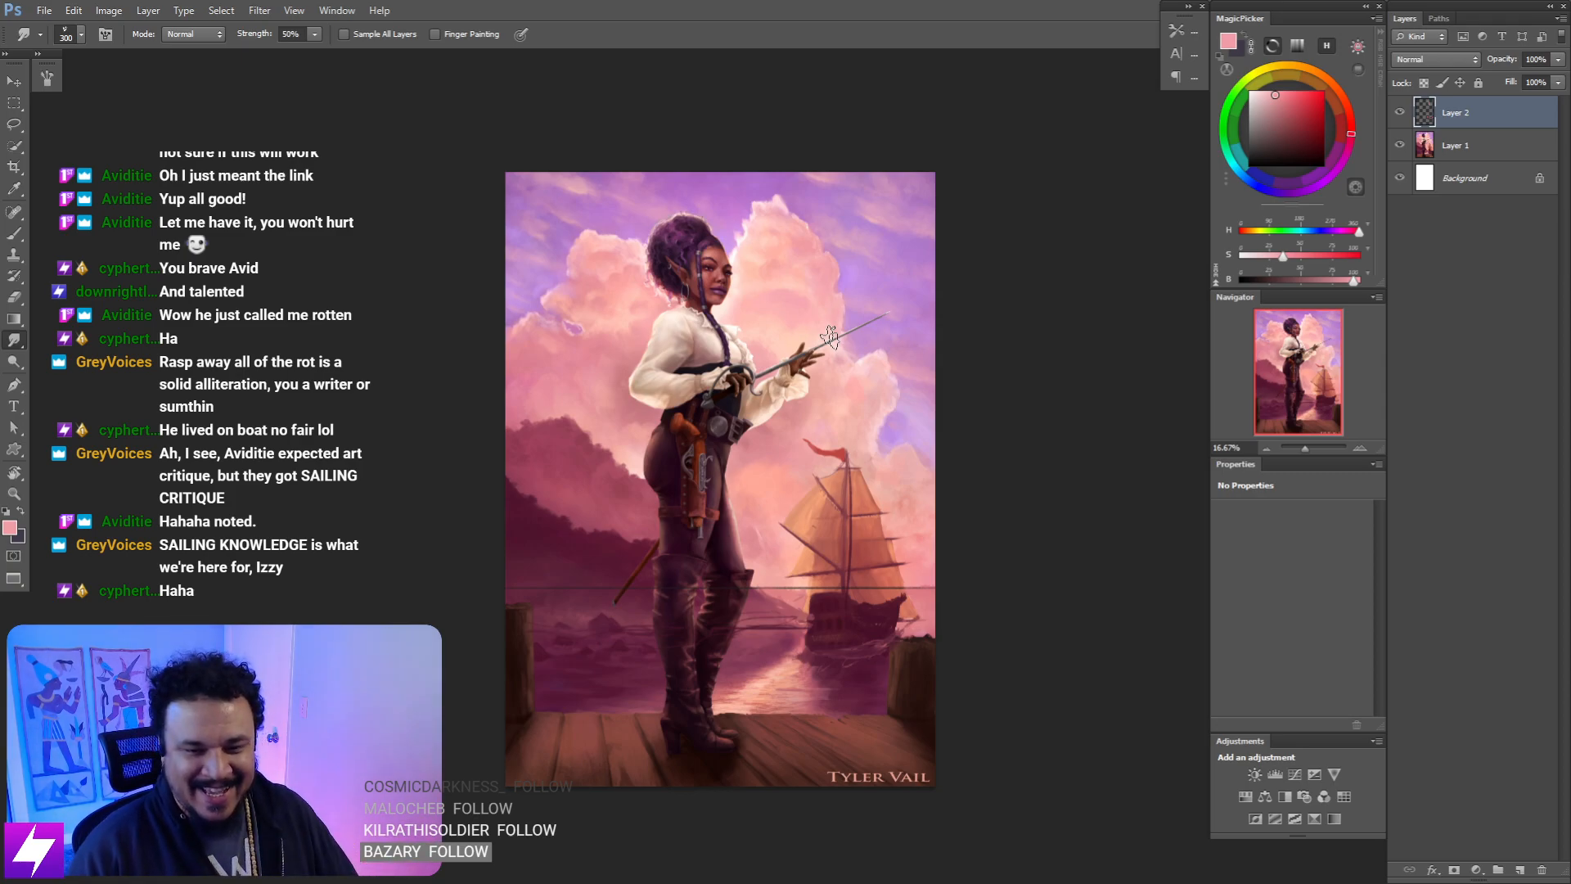
mouse_move(785, 488)
left_mouse_down()
mouse_move(847, 442)
mouse_move(793, 496)
left_mouse_up()
- Paint thin white wisps into the clouds on both sides of the pirate's head with a 150 px brush
key("ctrl+plus")
mouse_move(828, 275)
left_mouse_down()
mouse_move(861, 369)
mouse_move(877, 368)
left_mouse_up()
key("b")
left_click(815, 210, "alt")
key("bracketleft")
key("bracketleft")
key("bracketleft")
key("bracketleft")
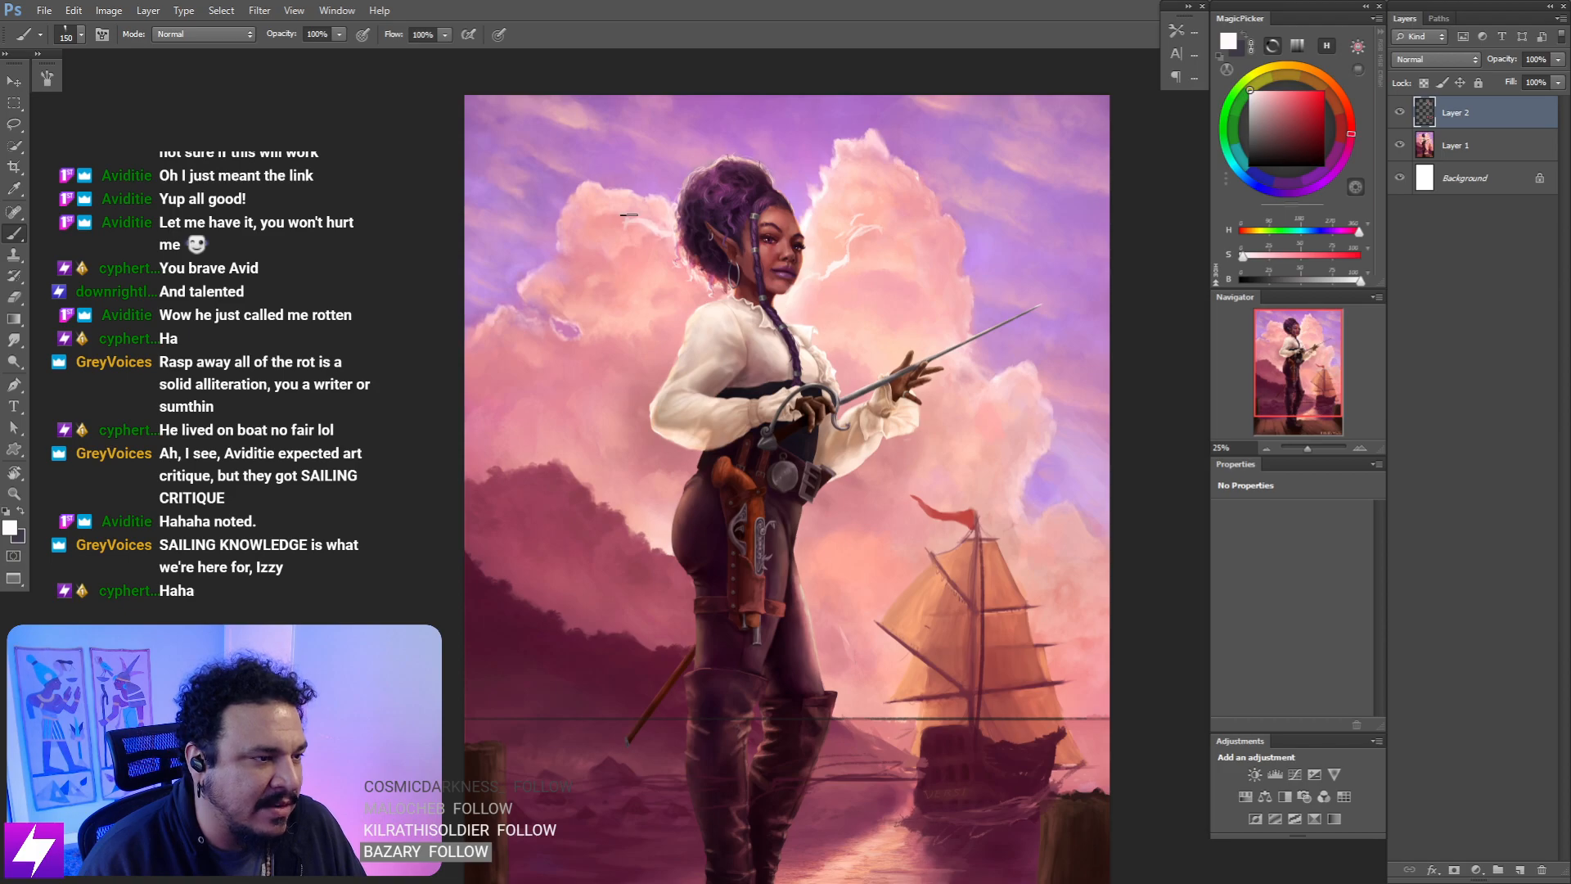
- Refine the white cloud wisps around the pirate's head with a 70 px brush
key("ctrl+minus")
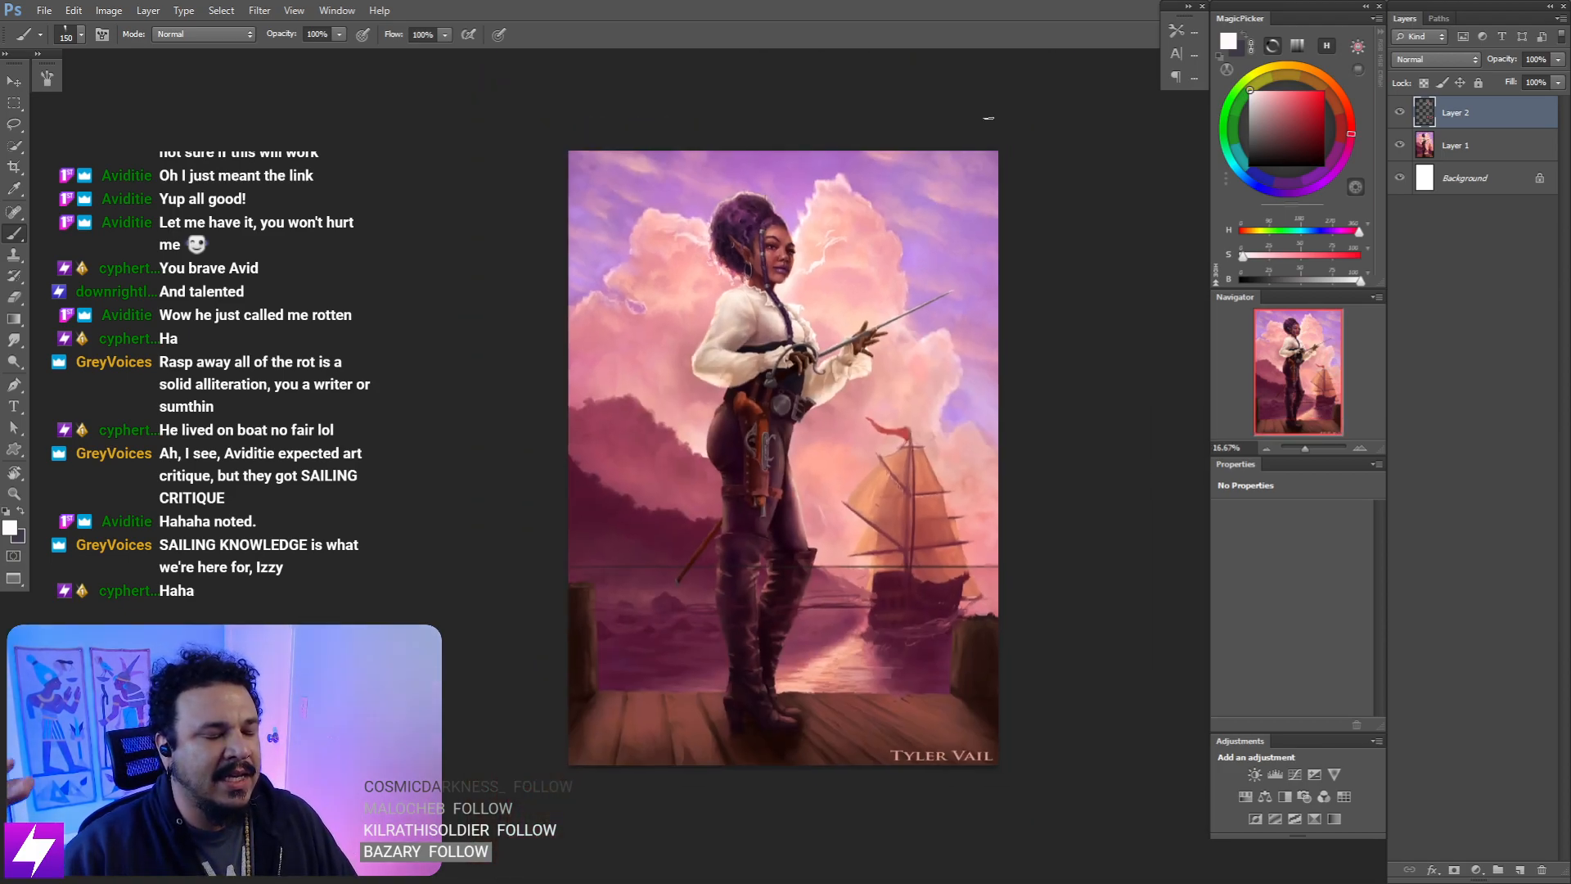
left_click_drag(790, 288, 814, 358)
key("ctrl+plus")
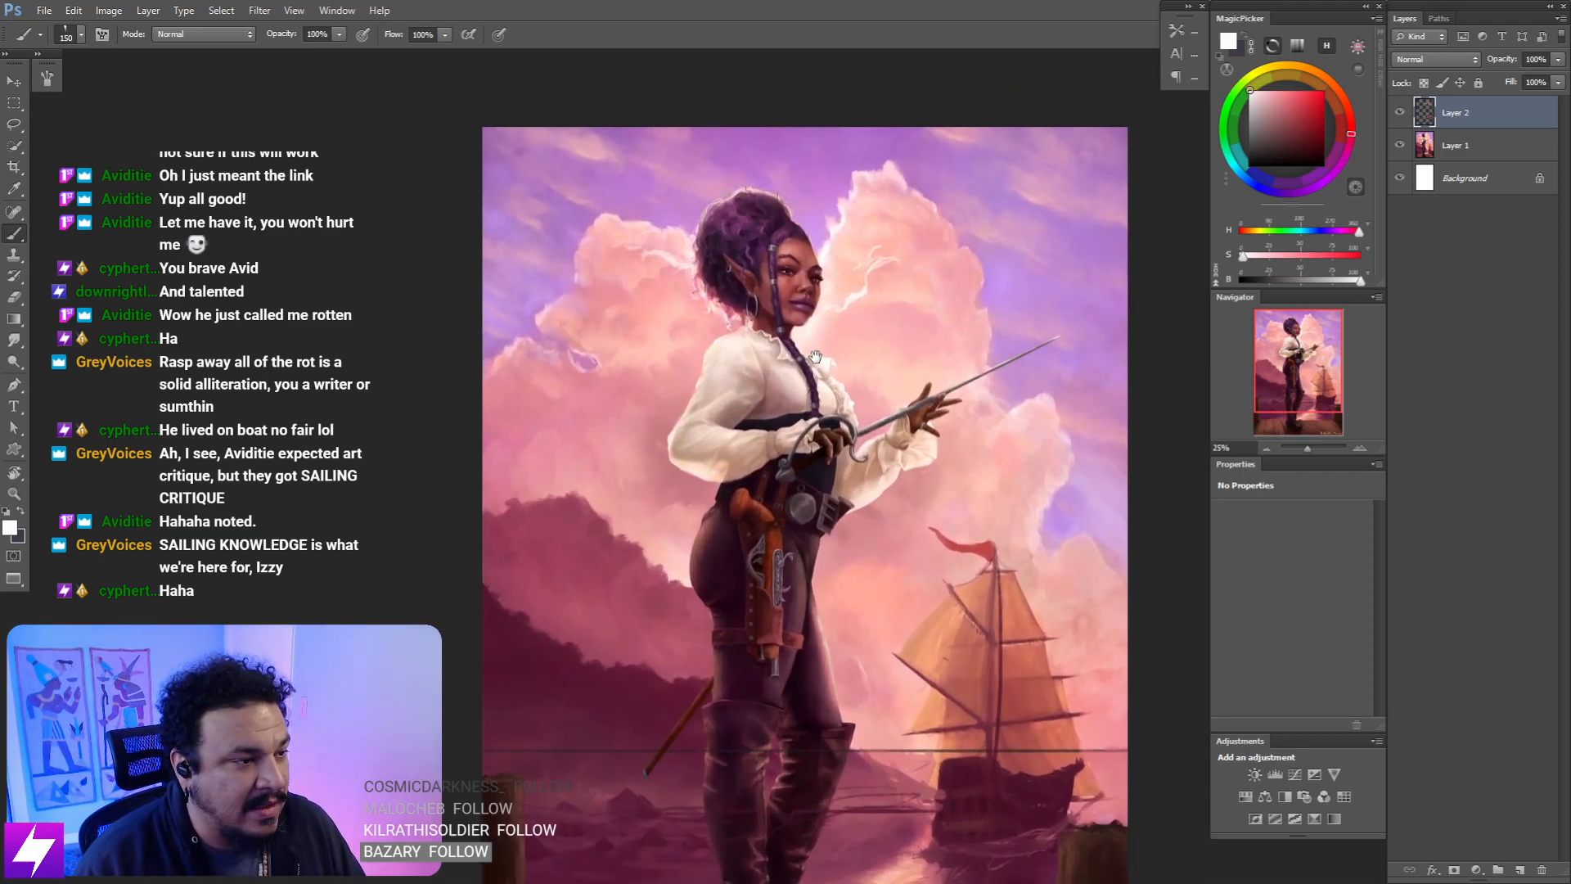
key("ctrl+plus")
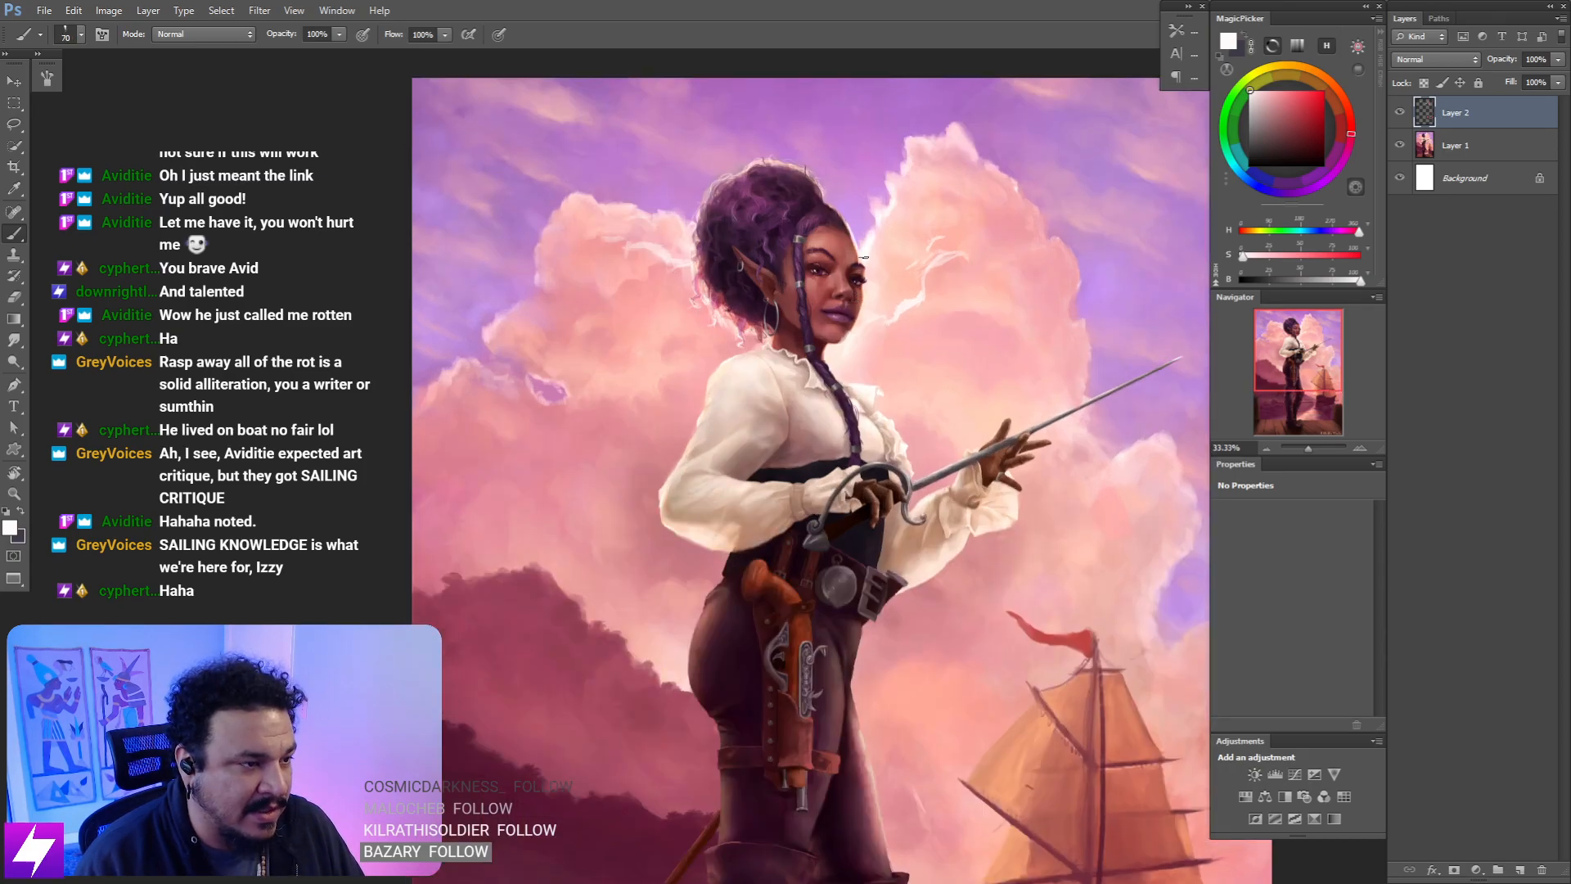
left_click_drag(837, 370, 840, 353)
key("ctrl+minus")
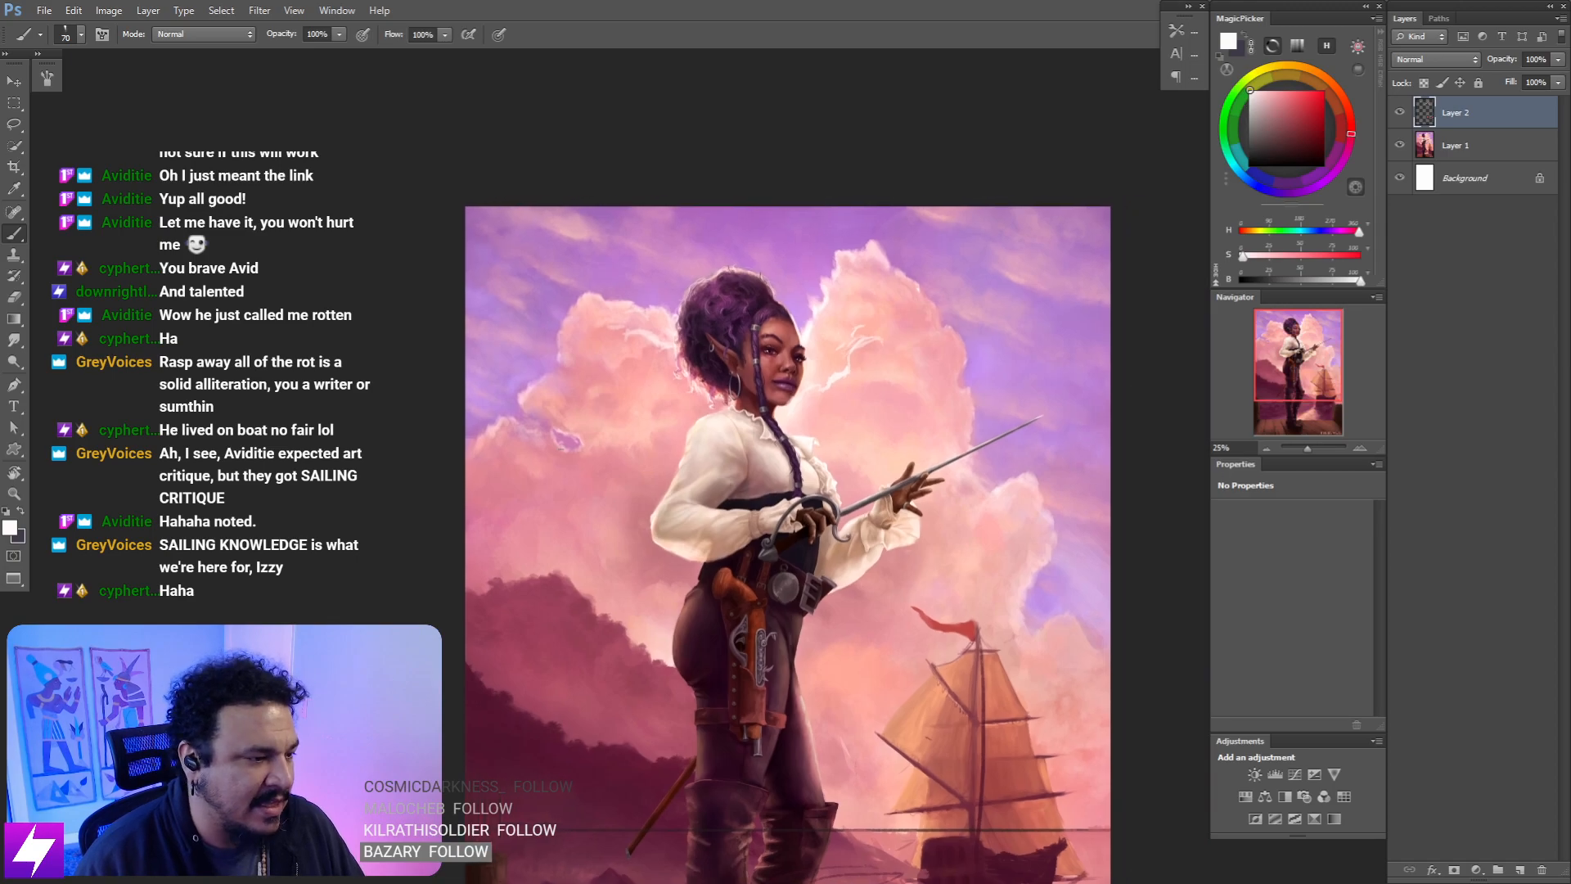
- Choose a different brush preset at 80 px and add a new layer above the ship repaint for the face
right_click(818, 410)
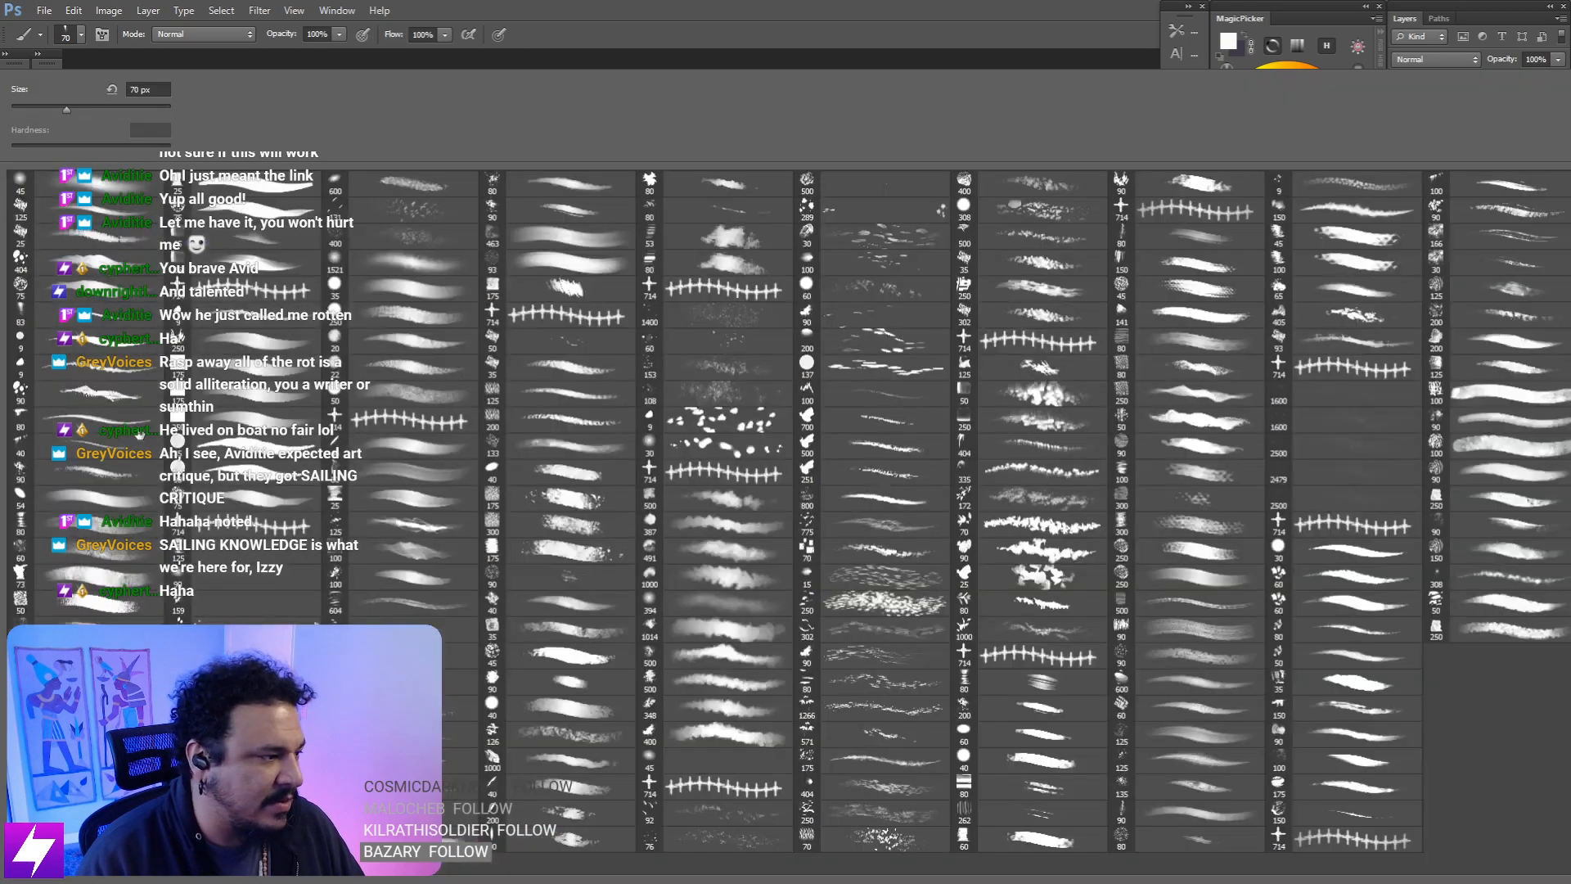
double_click(126, 519)
left_click_drag(972, 314, 942, 327)
key("ctrl+shift+alt+n")
mouse_move(753, 384)
left_mouse_down()
mouse_move(802, 400)
mouse_move(761, 375)
mouse_move(788, 380)
mouse_move(783, 413)
left_mouse_up()
key("ctrl+plus")
key("ctrl+plus")
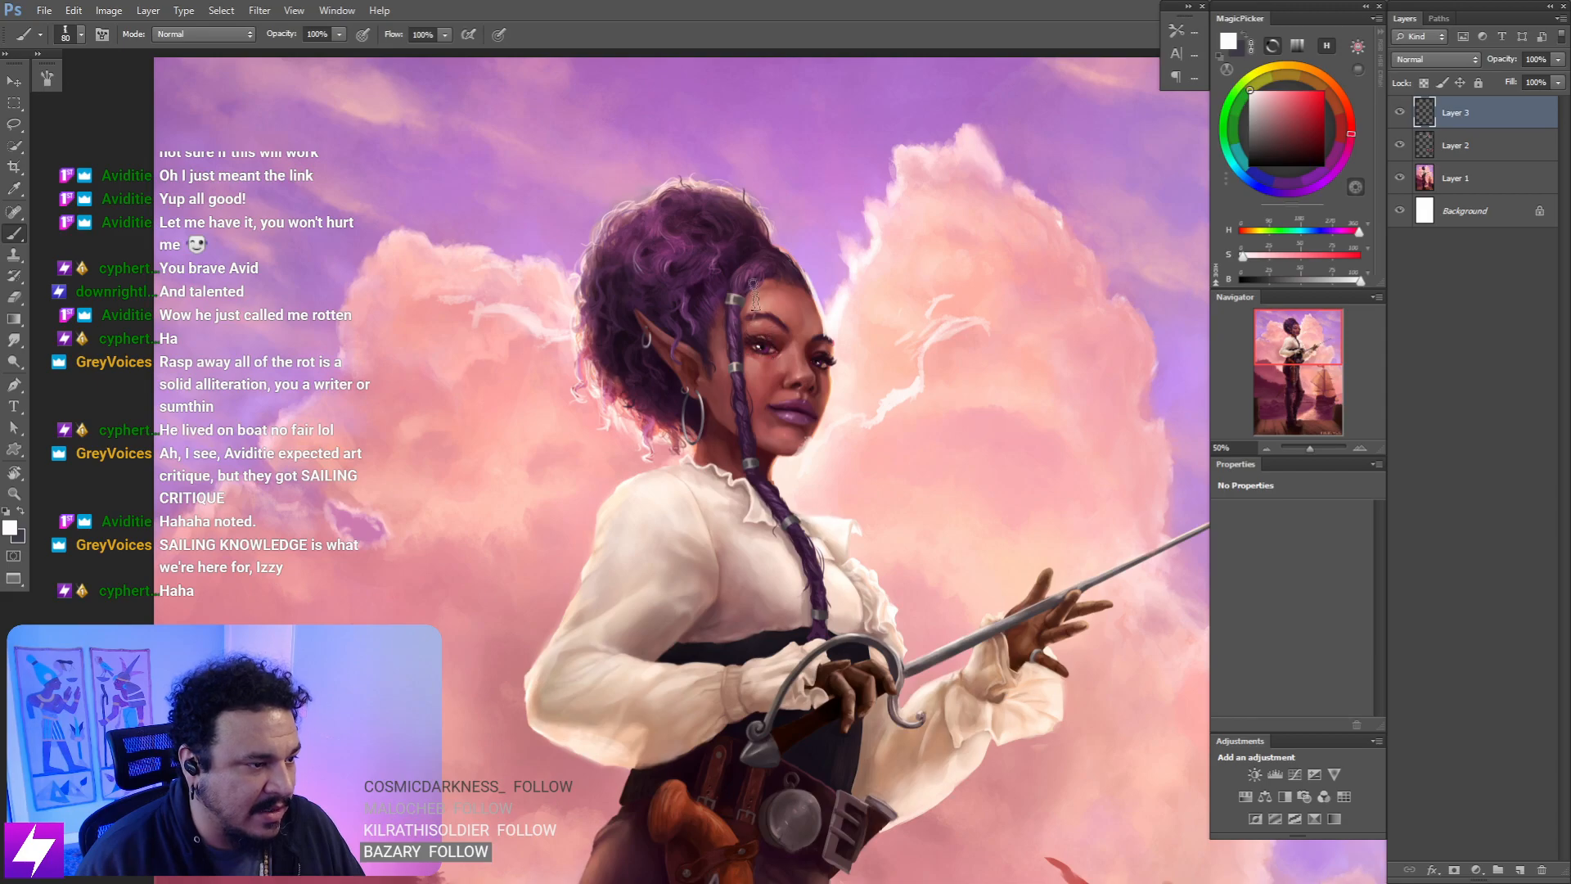
- Darken the pirate's face with sampled dark maroon using the 80 px brush
left_click(778, 345, "alt")
left_click_drag(774, 350, 766, 344)
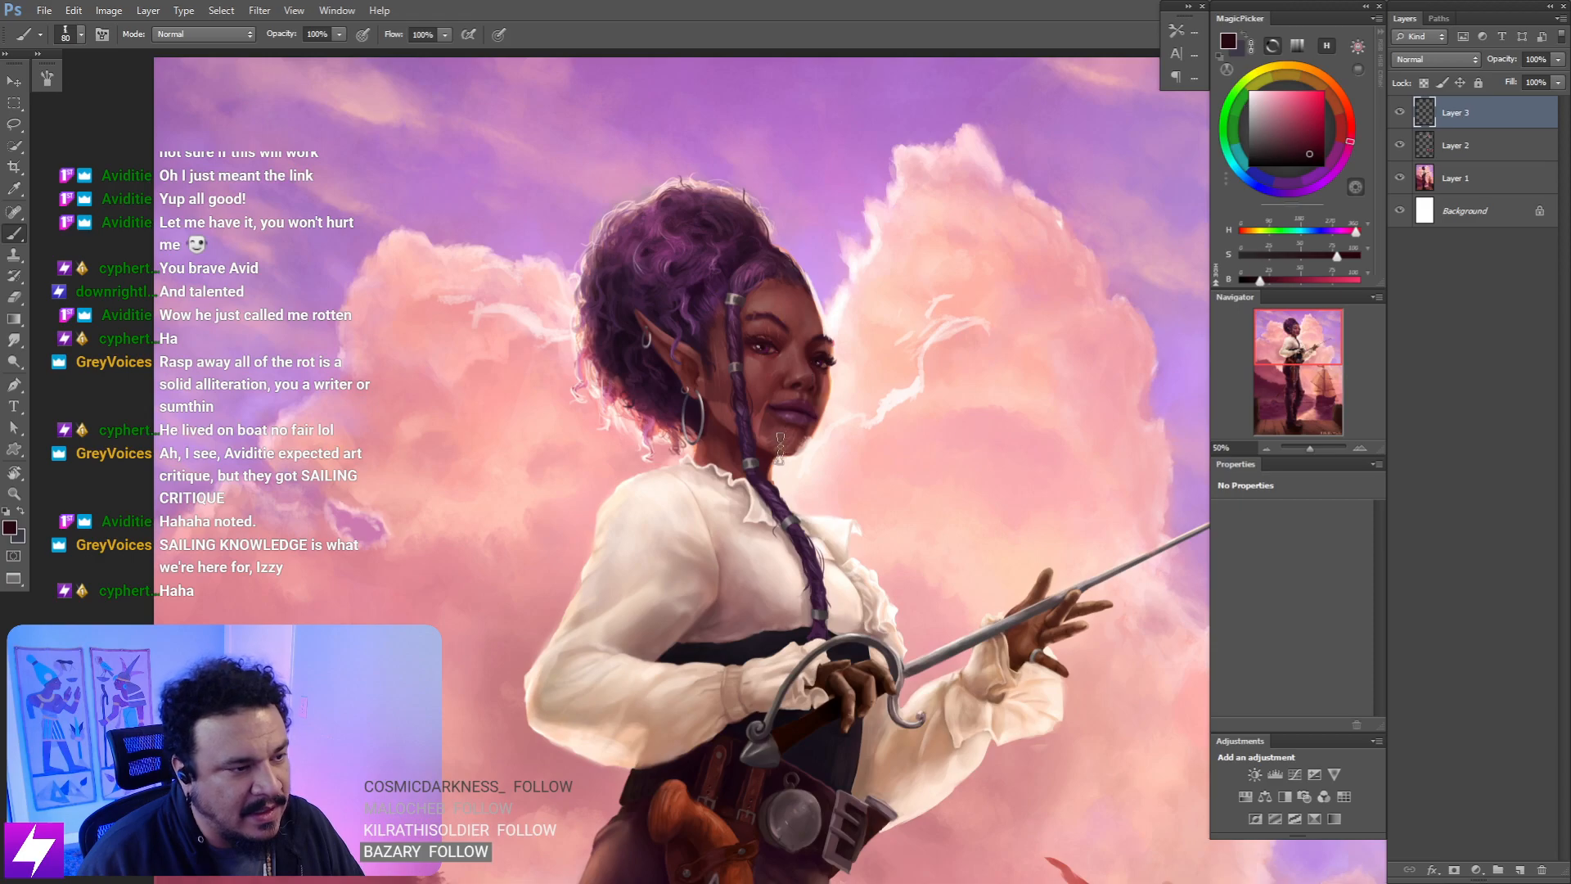
key("ctrl+minus")
key("ctrl+minus")
key("ctrl+minus")
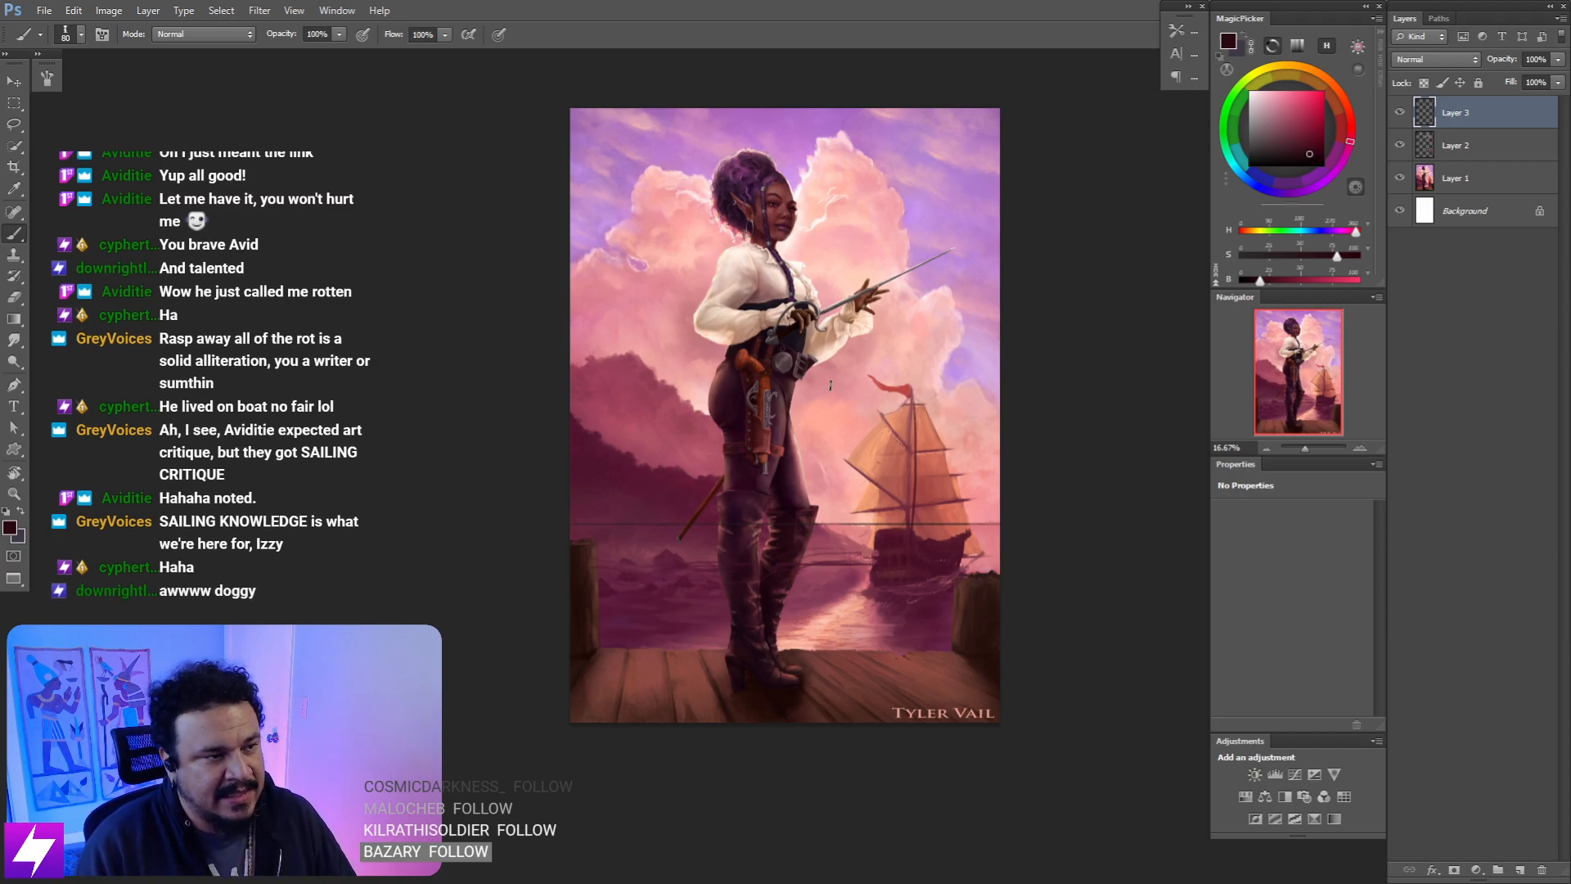
- Blend the dark shading on the pirate's face using the Smudge tool at 200 px and 50% strength
key("ctrl+plus")
key("ctrl+plus")
left_click_drag(806, 211, 832, 383)
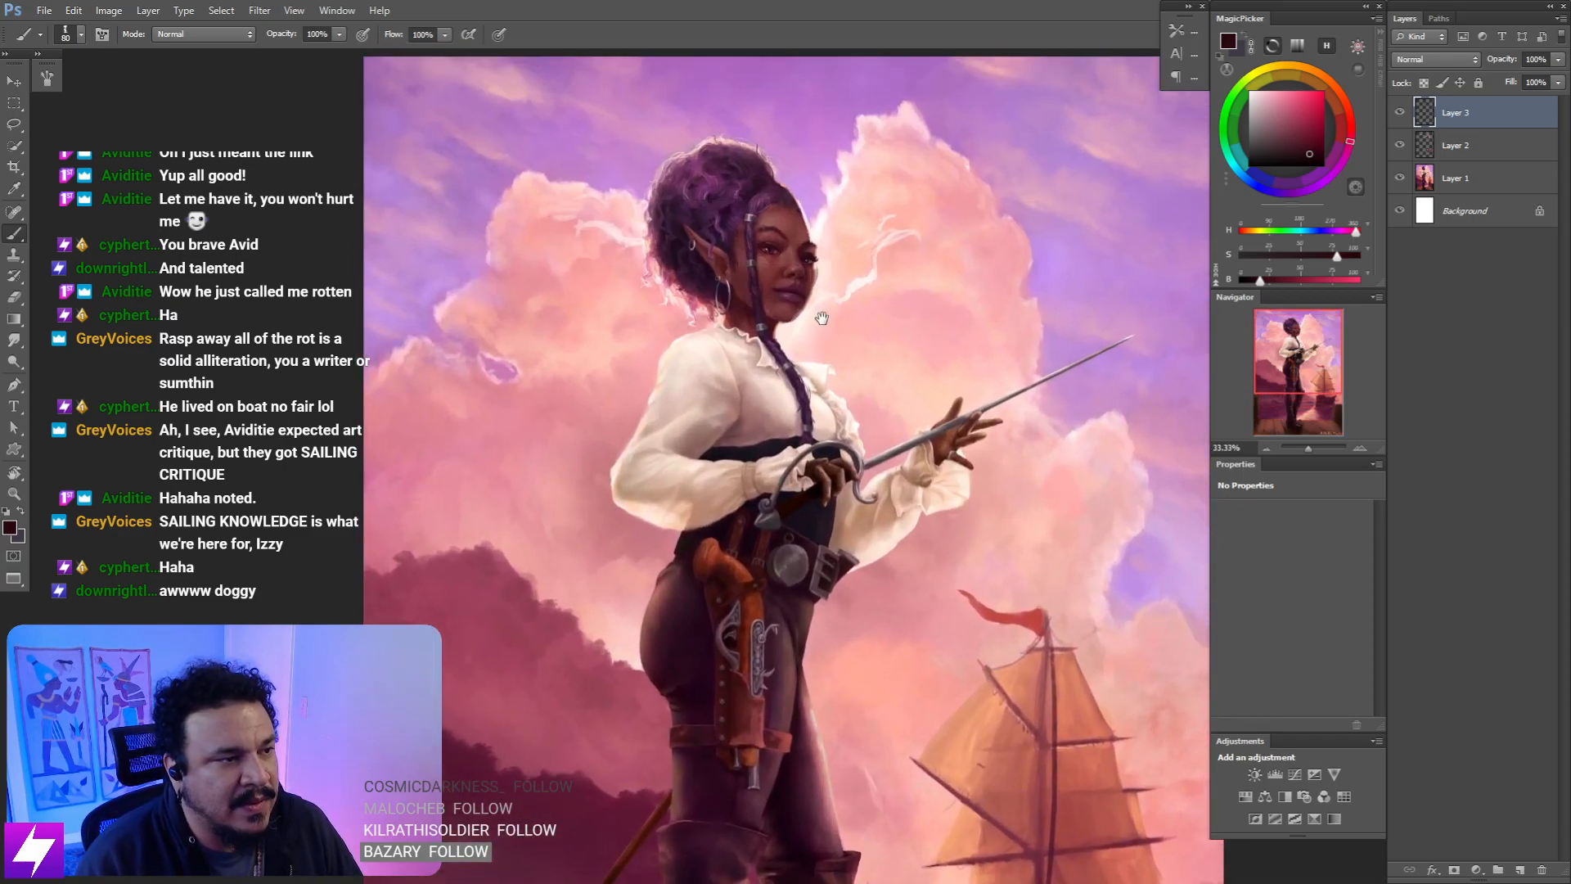
key("r")
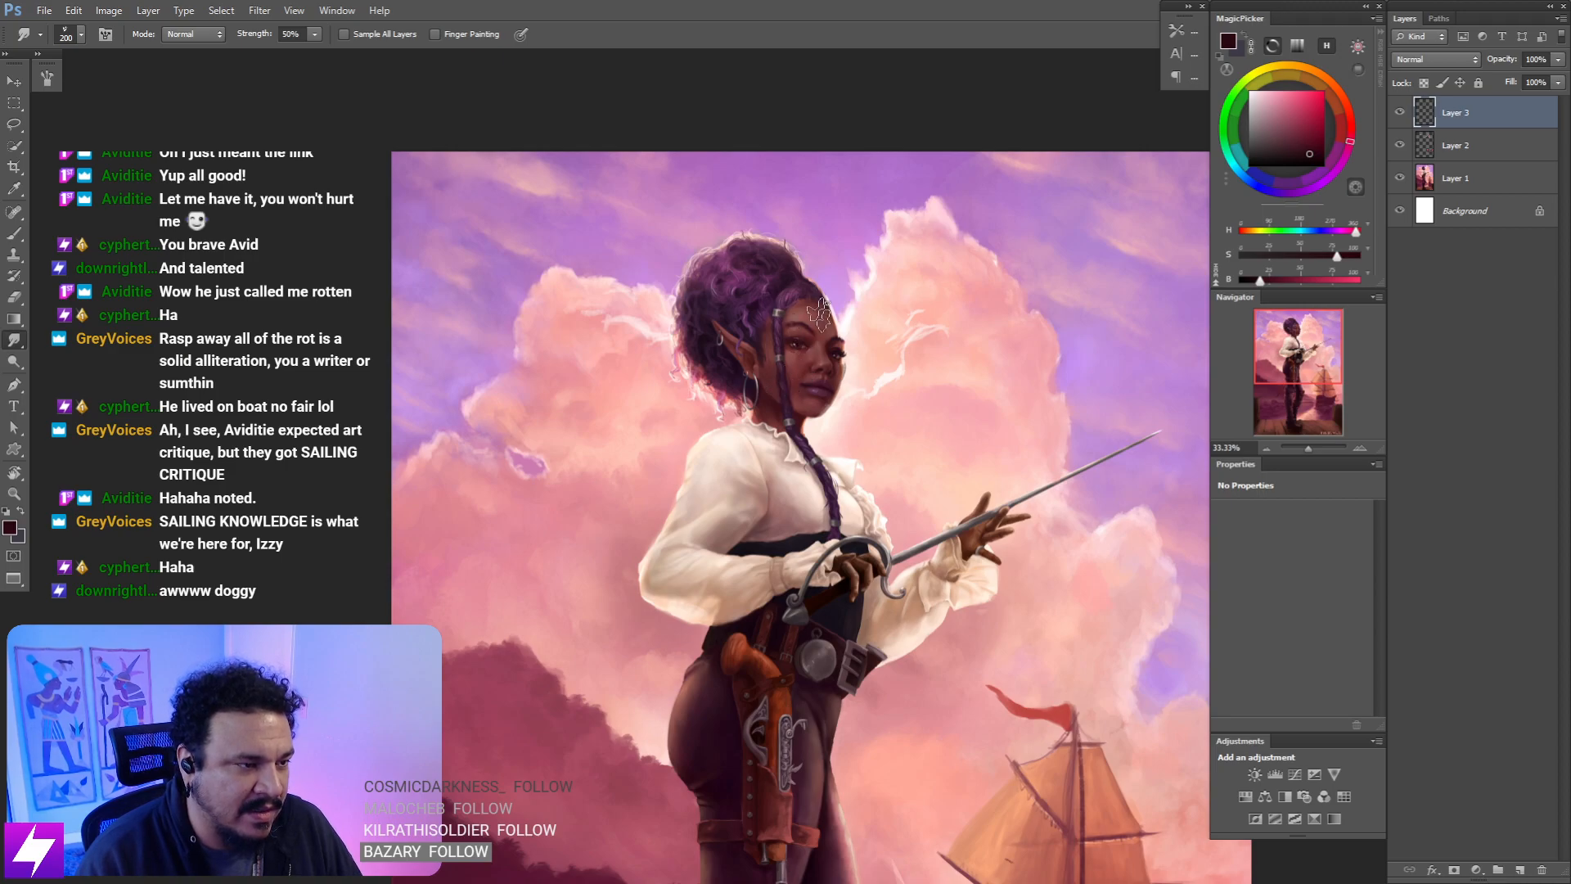
left_click_drag(774, 341, 801, 362)
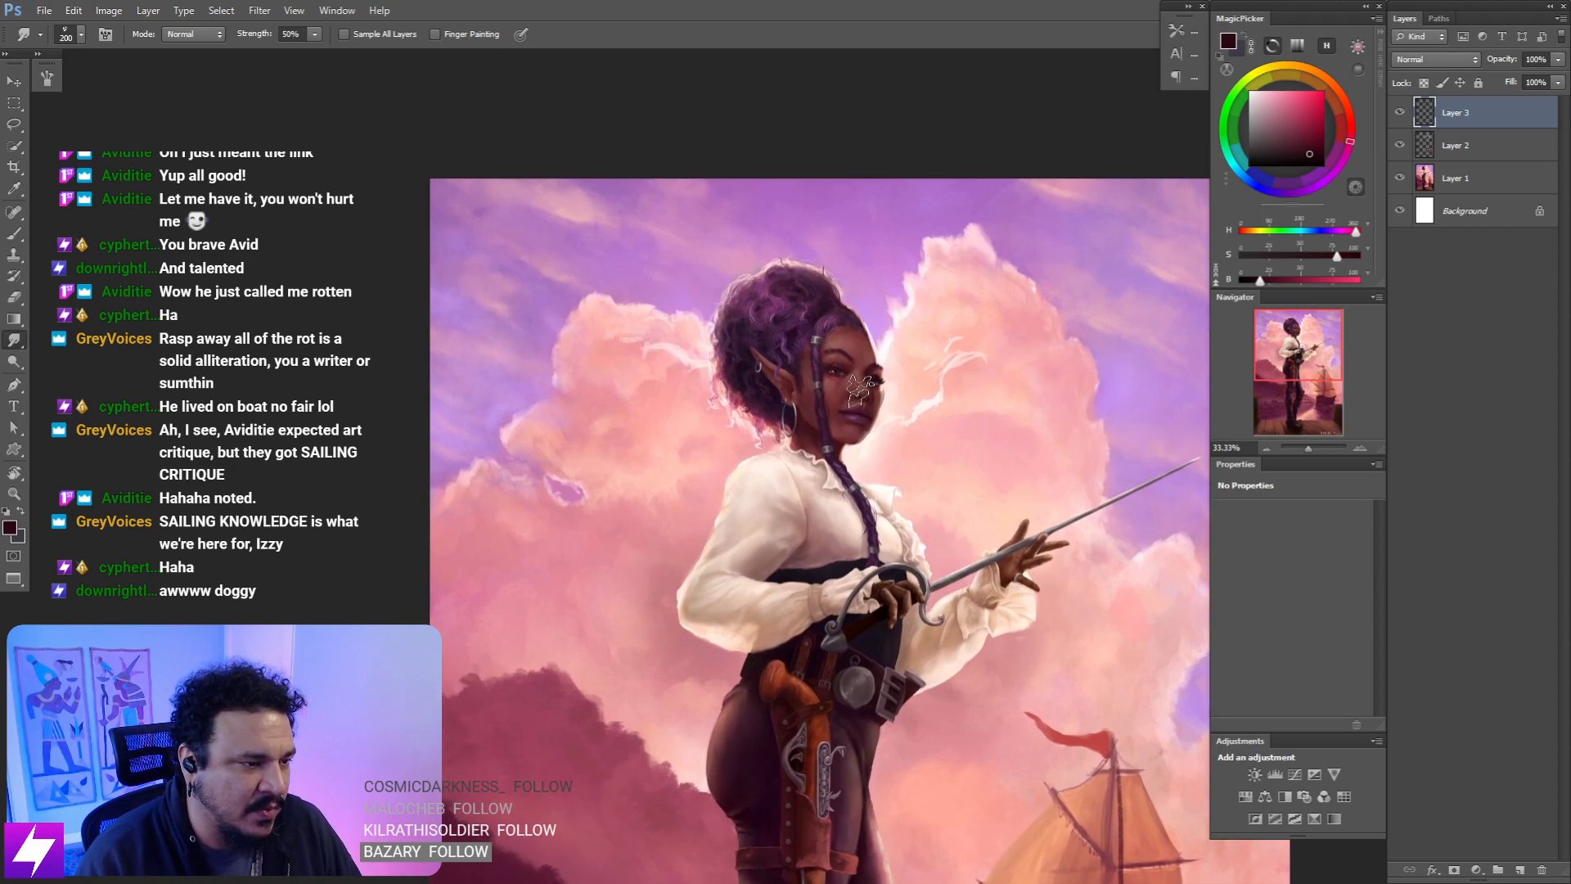
key("ctrl+plus")
left_click_drag(921, 361, 879, 343)
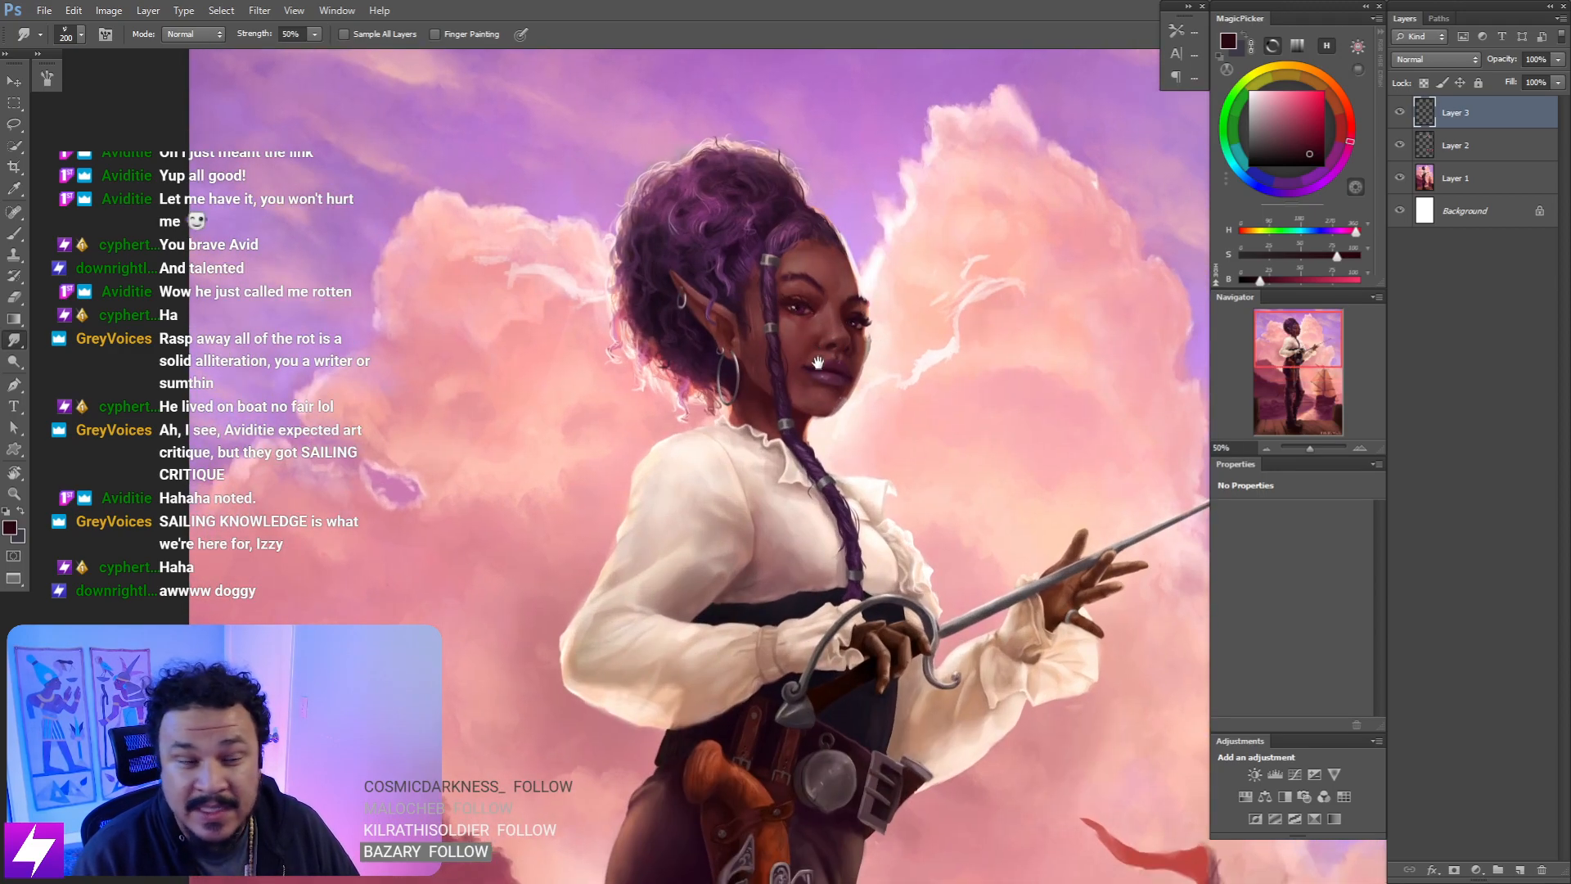
- Examine the darkened face against the clouds and ship, both close up and across the whole painting
key("ctrl+minus")
key("ctrl+minus")
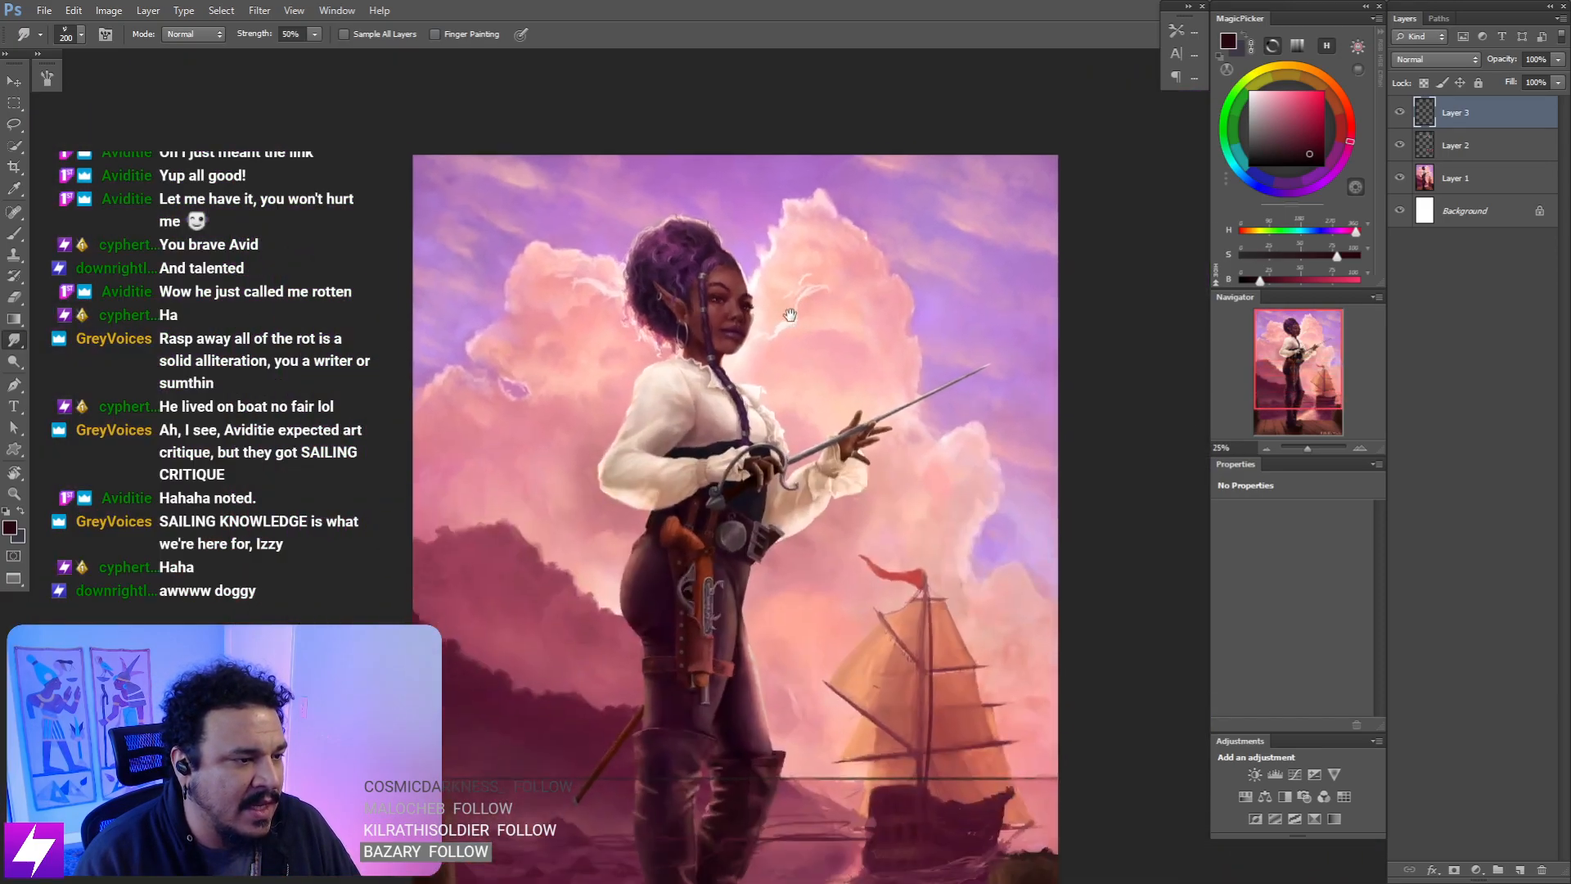
mouse_move(789, 315)
left_mouse_down()
mouse_move(770, 181)
mouse_move(768, 232)
left_mouse_up()
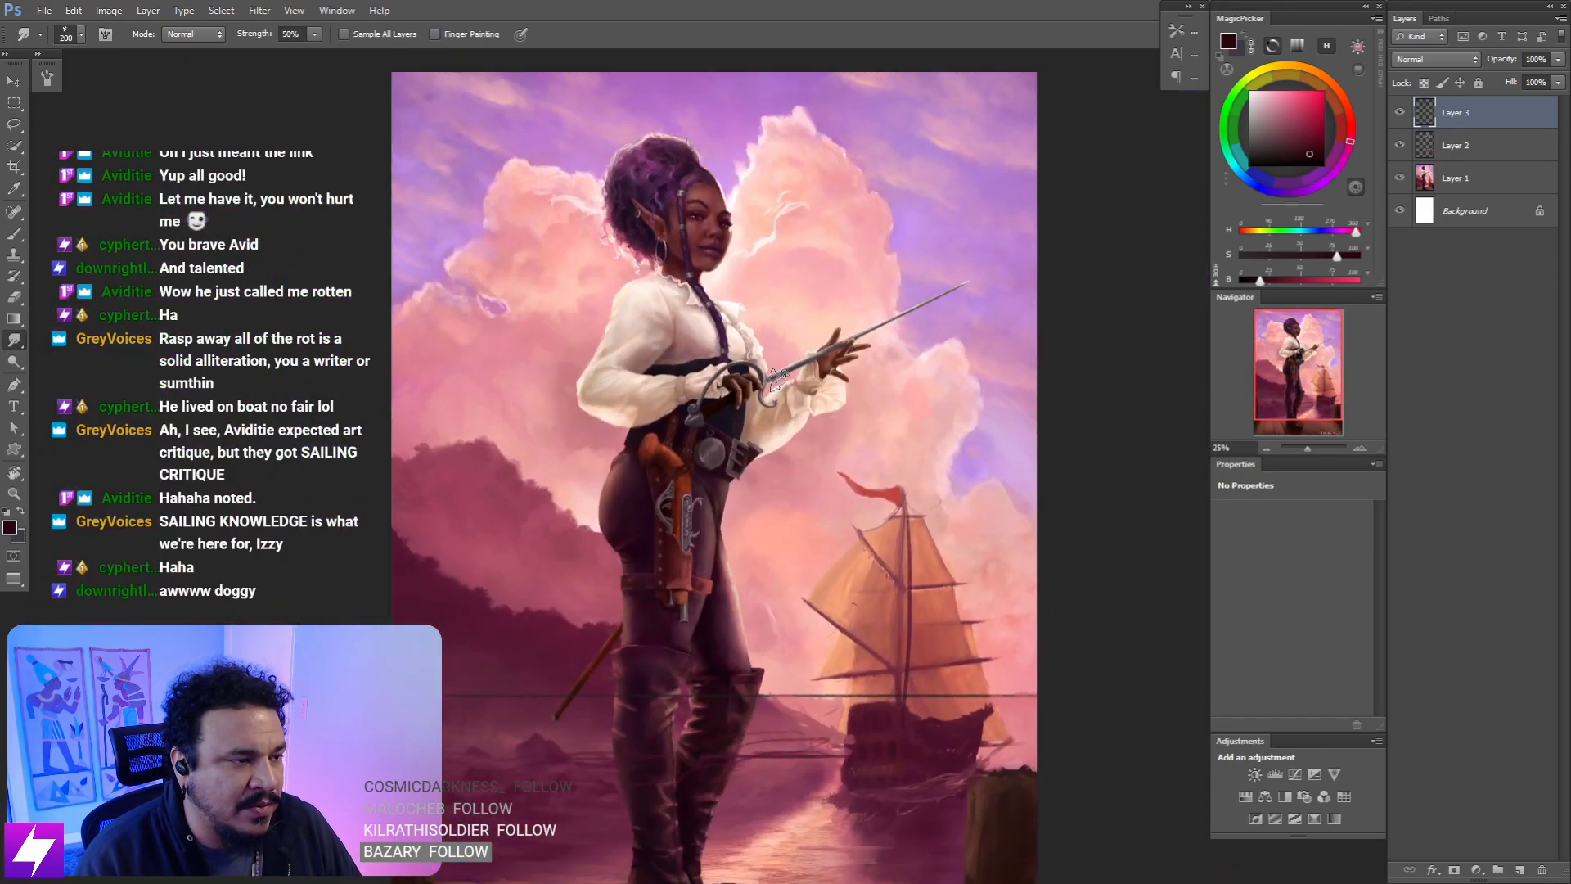
key("ctrl+minus")
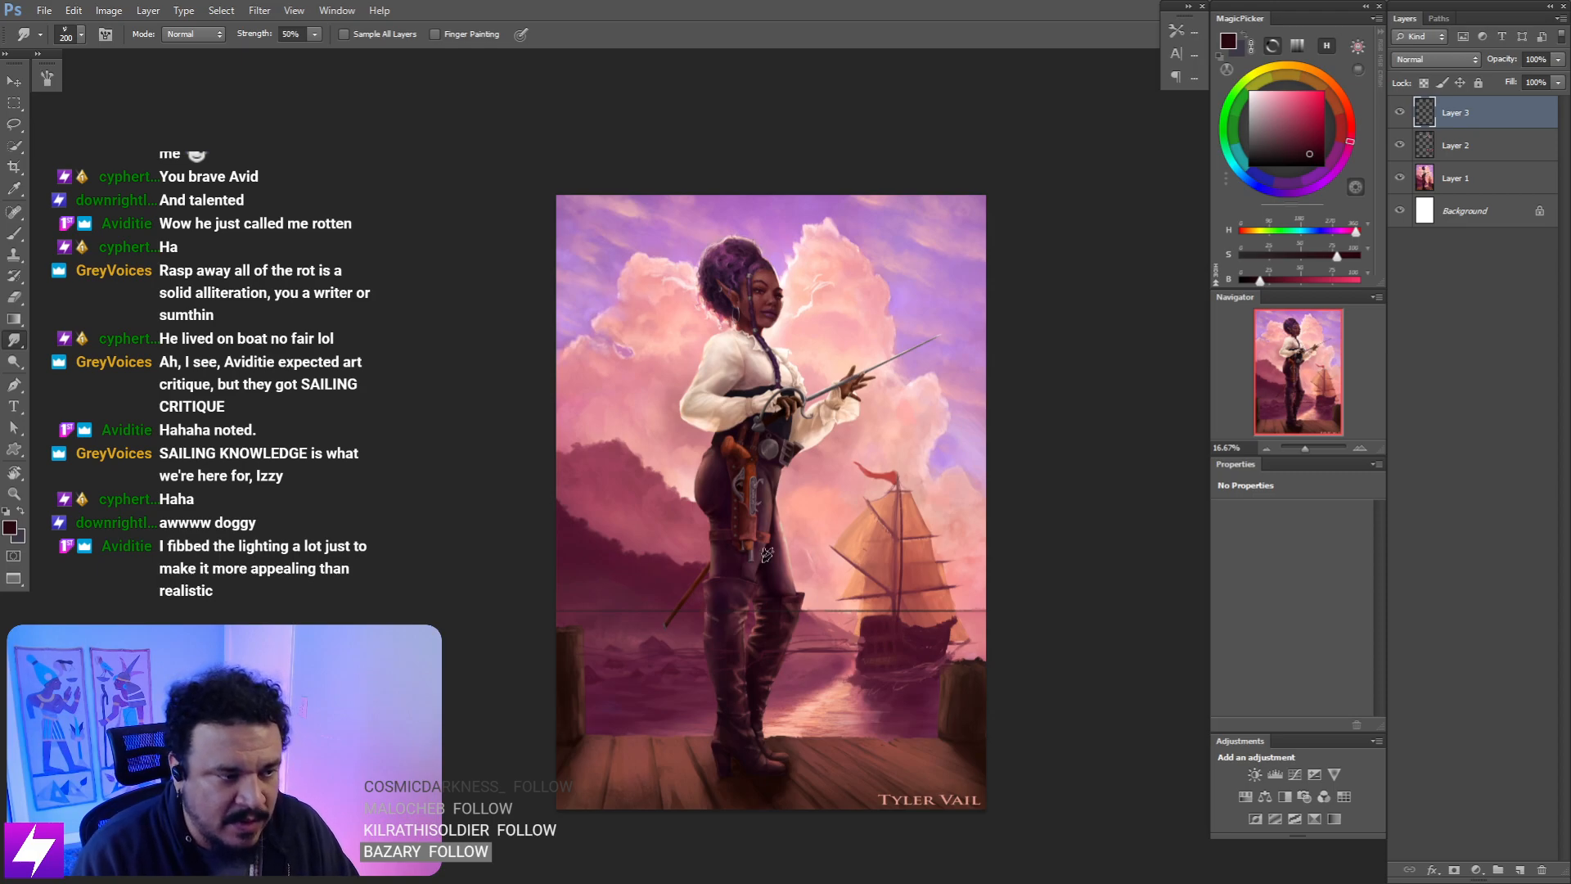
left_click_drag(775, 642, 815, 627)
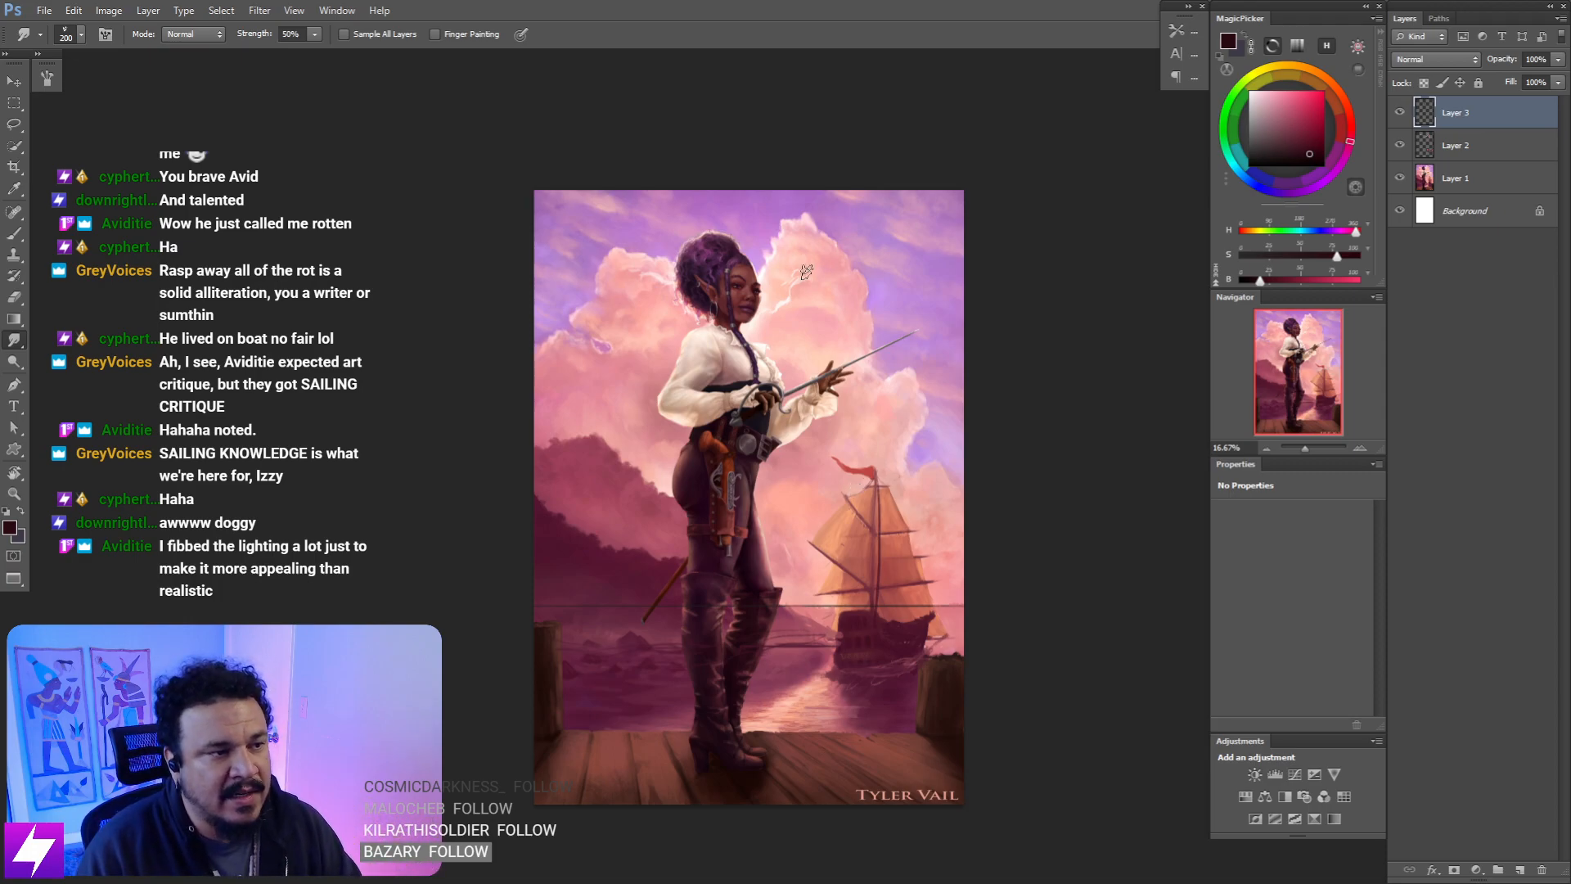
key("ctrl+plus")
left_click_drag(793, 220, 788, 350)
key("ctrl+minus")
left_click_drag(677, 598, 684, 488)
left_click_drag(781, 360, 730, 377)
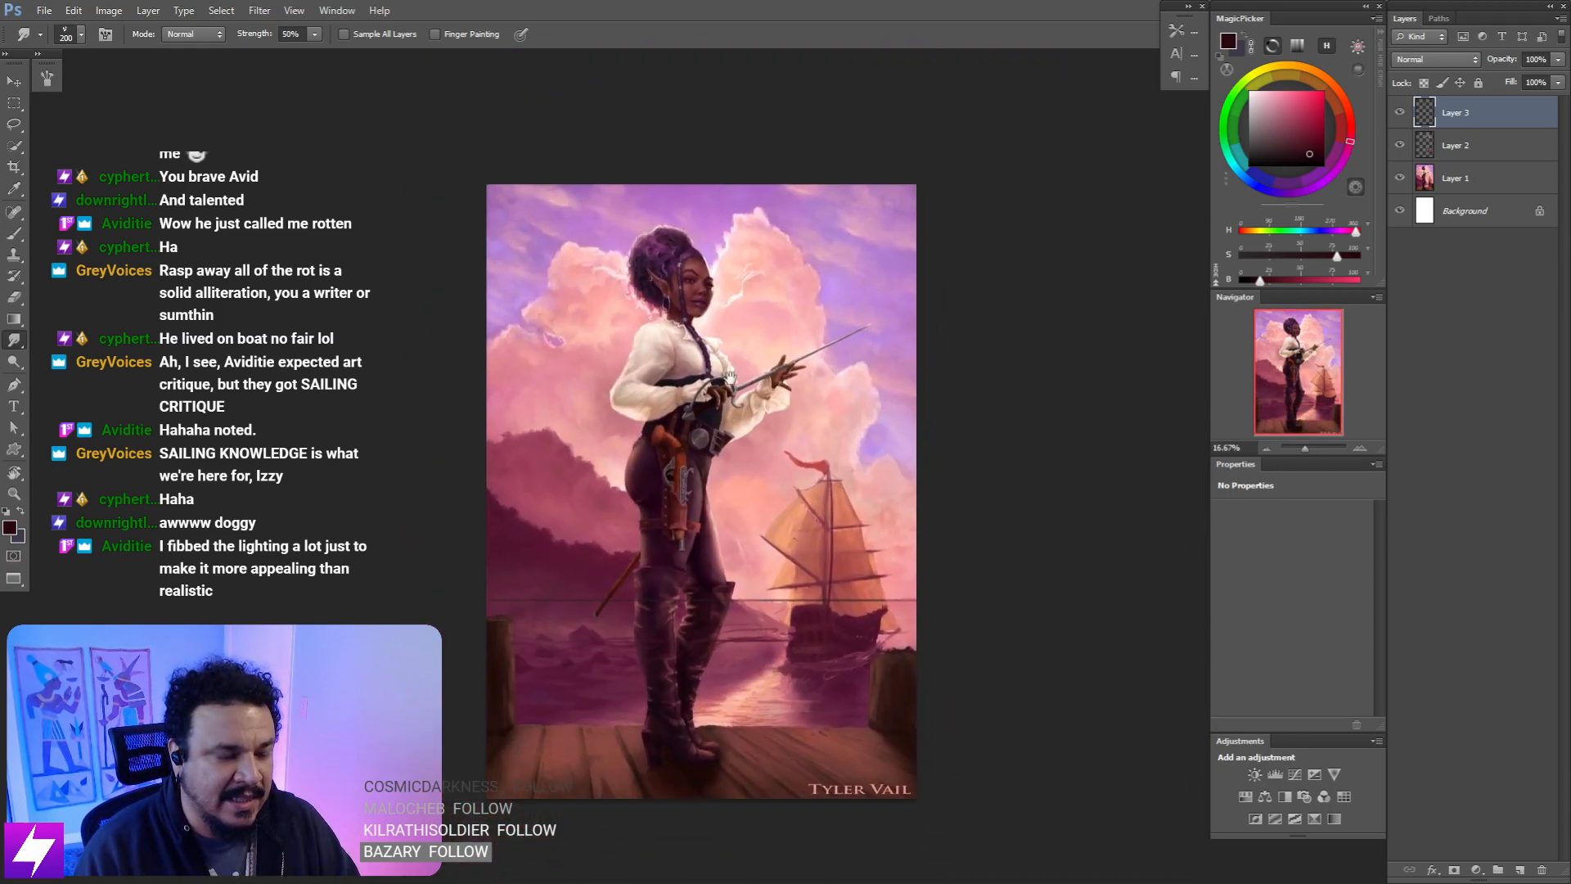
- Toggle the grayscale proof on and off to check the painting's values
key("ctrl+y")
key("ctrl+plus")
key("ctrl+minus")
key("ctrl+minus")
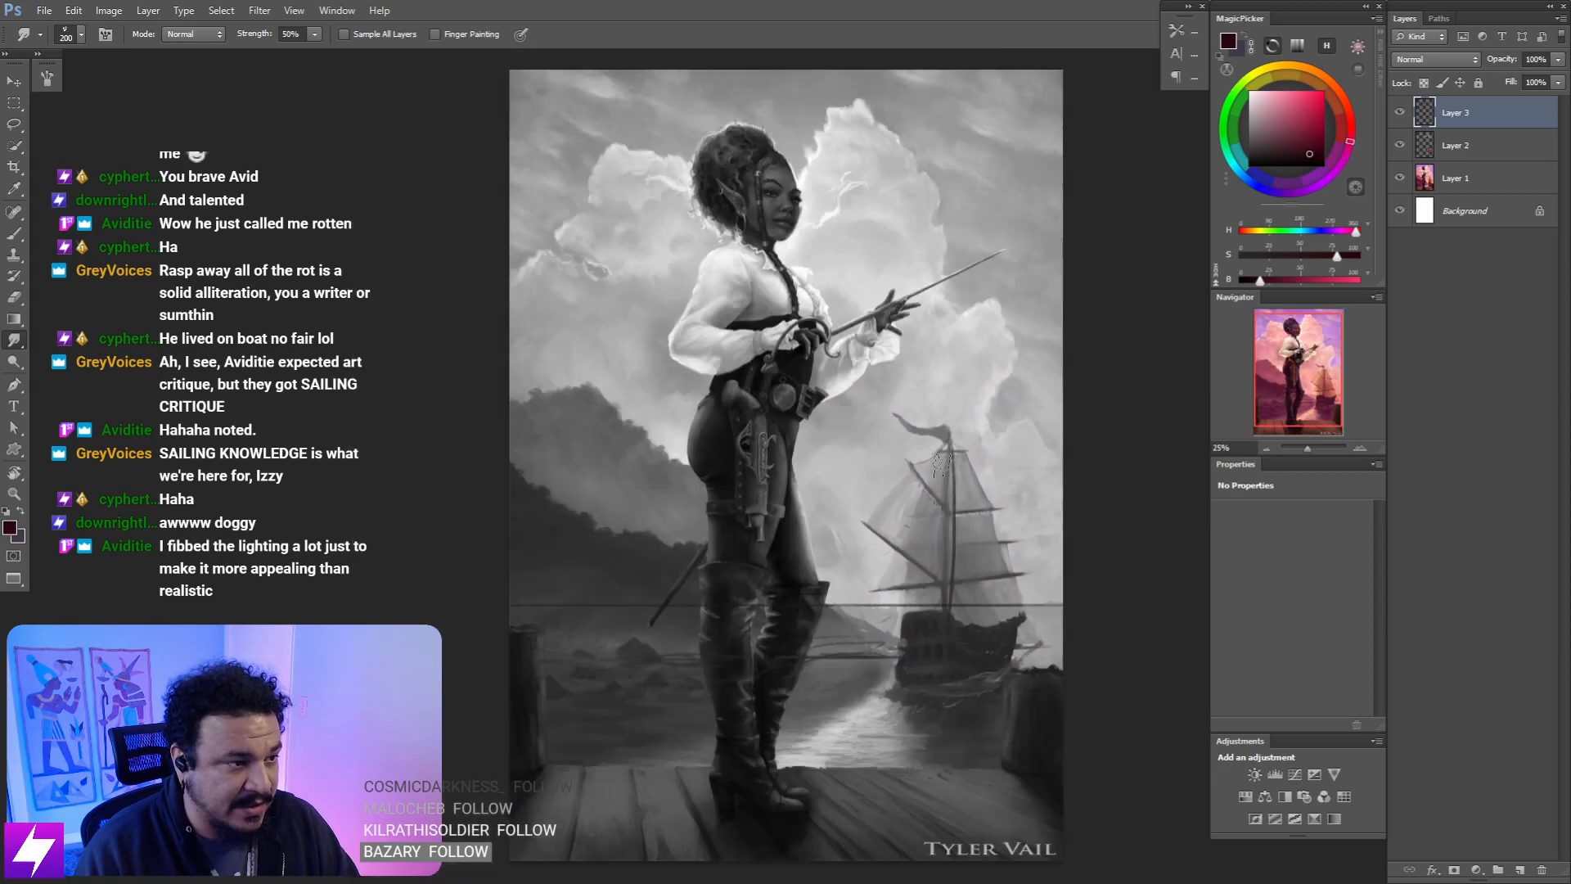
left_click_drag(923, 486, 958, 484)
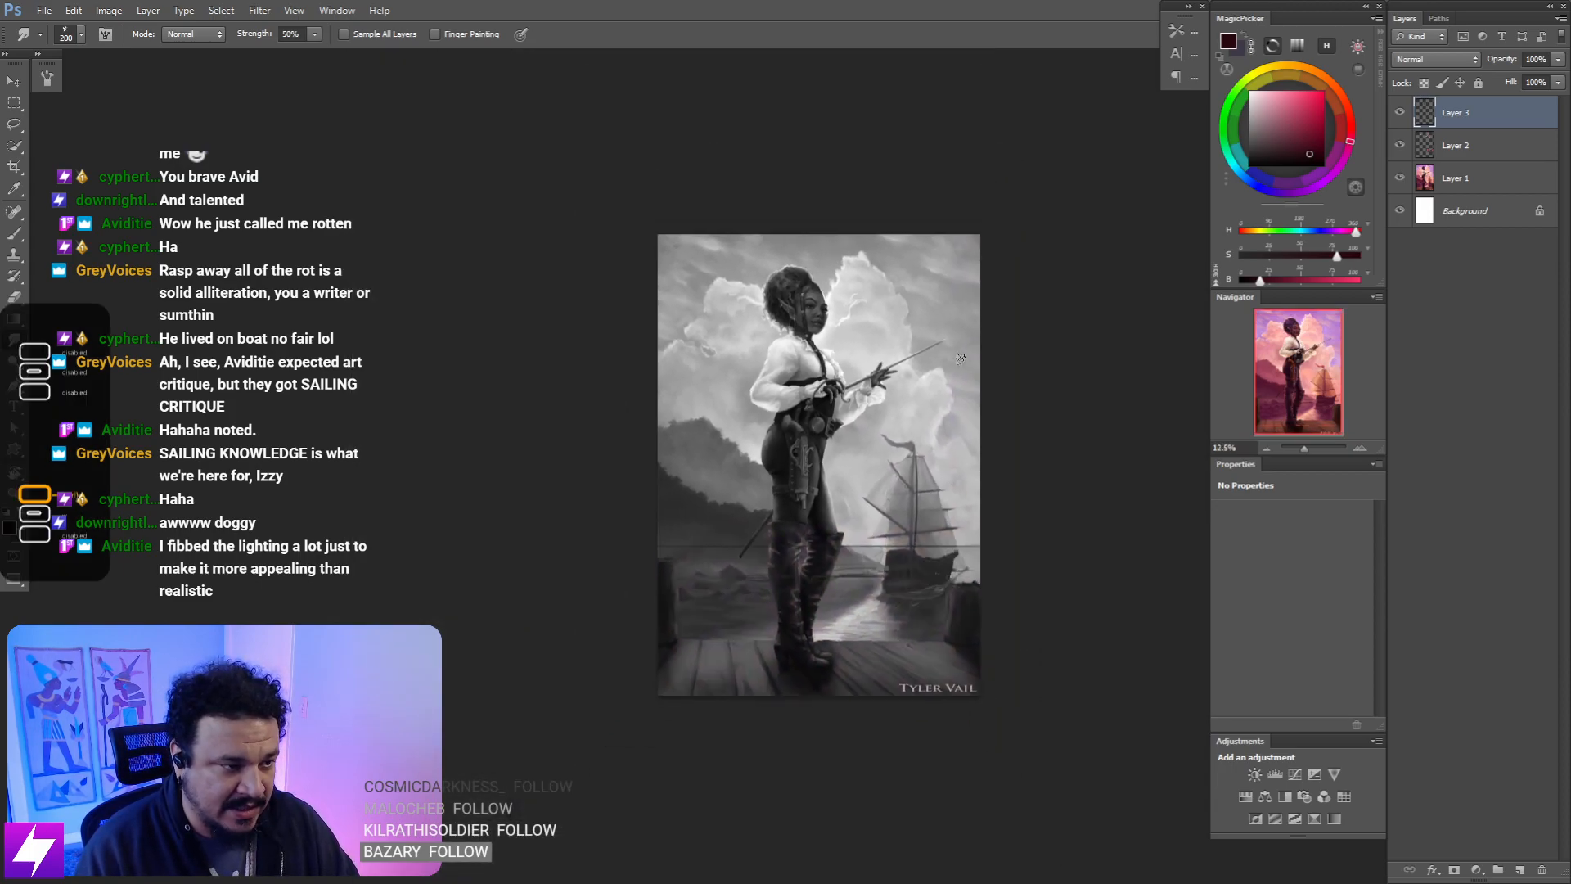
key("ctrl+y")
key("ctrl+plus")
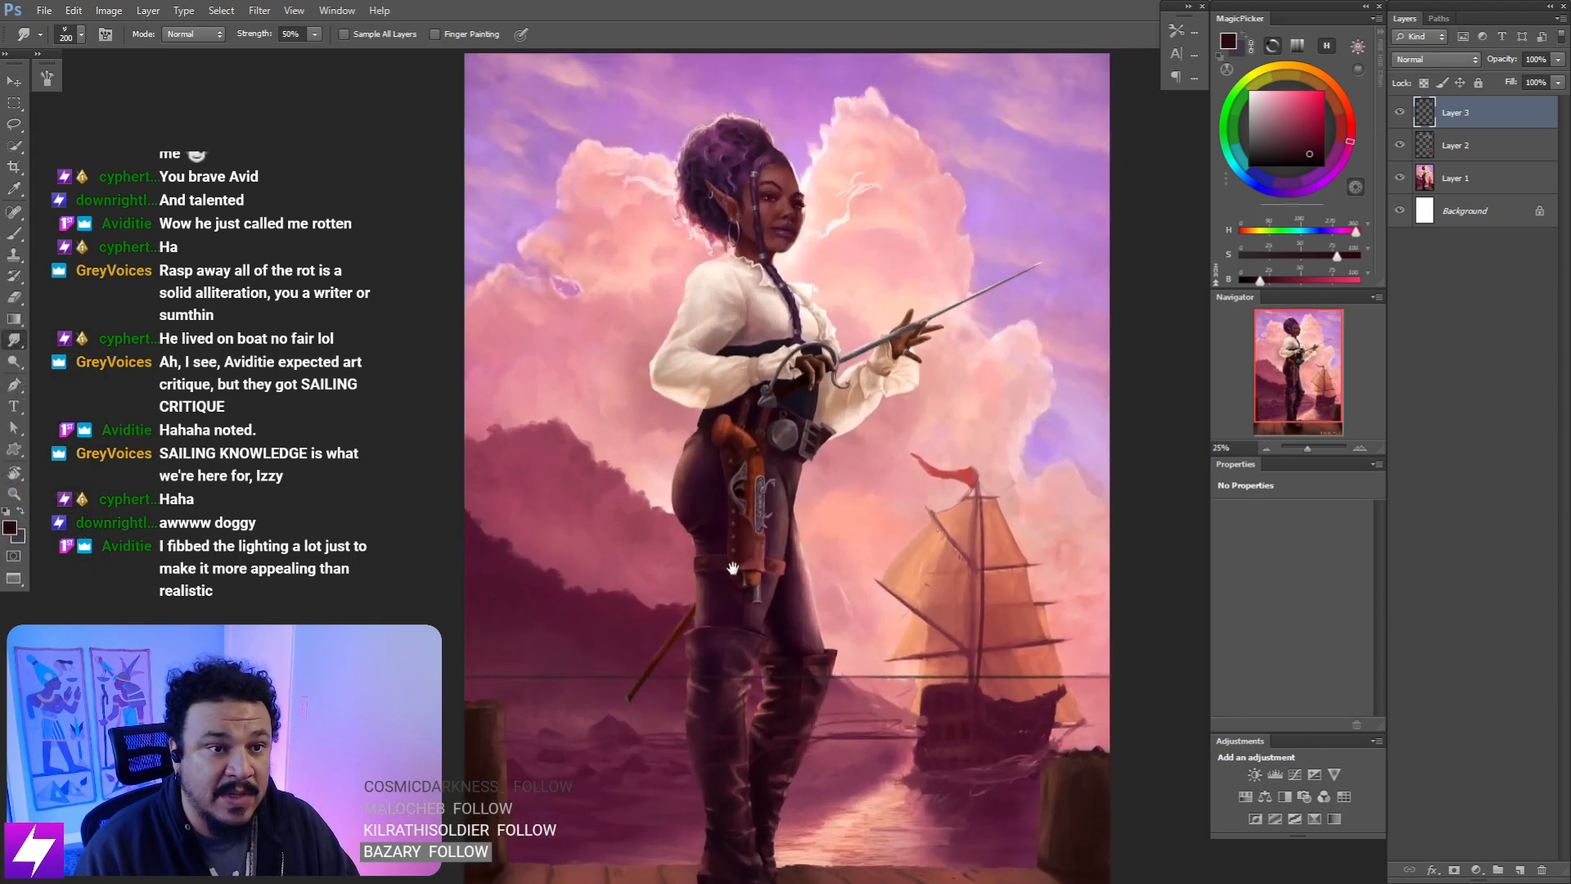
- Trim the dark shading on the pirate's face with the Eraser at 100 px and check the whole painting
left_click_drag(836, 474, 739, 557)
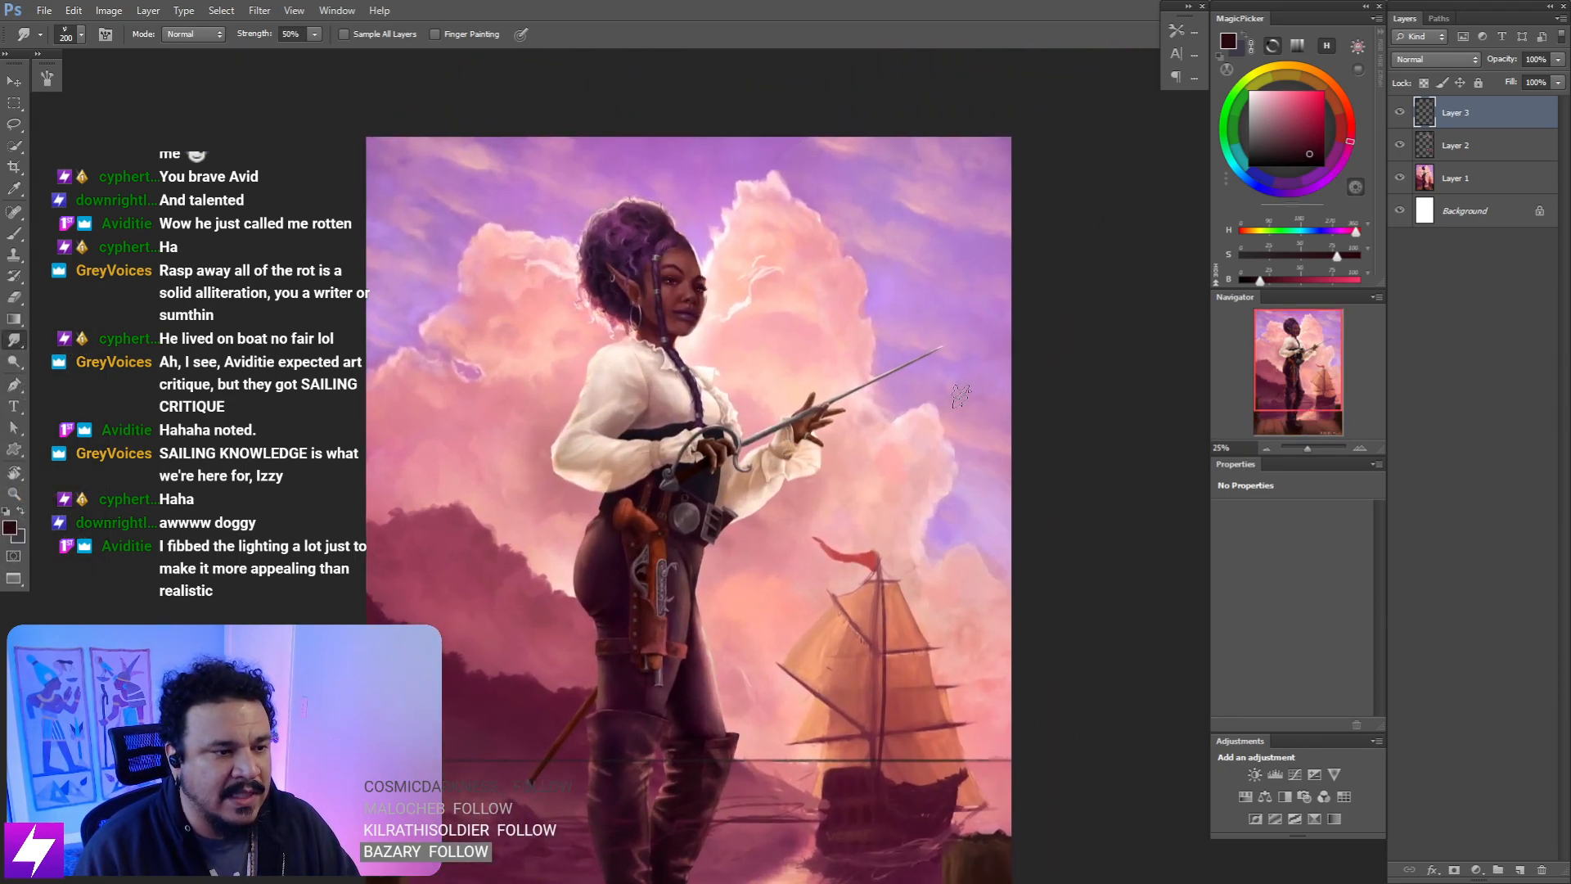
key("ctrl+minus")
key("ctrl+plus")
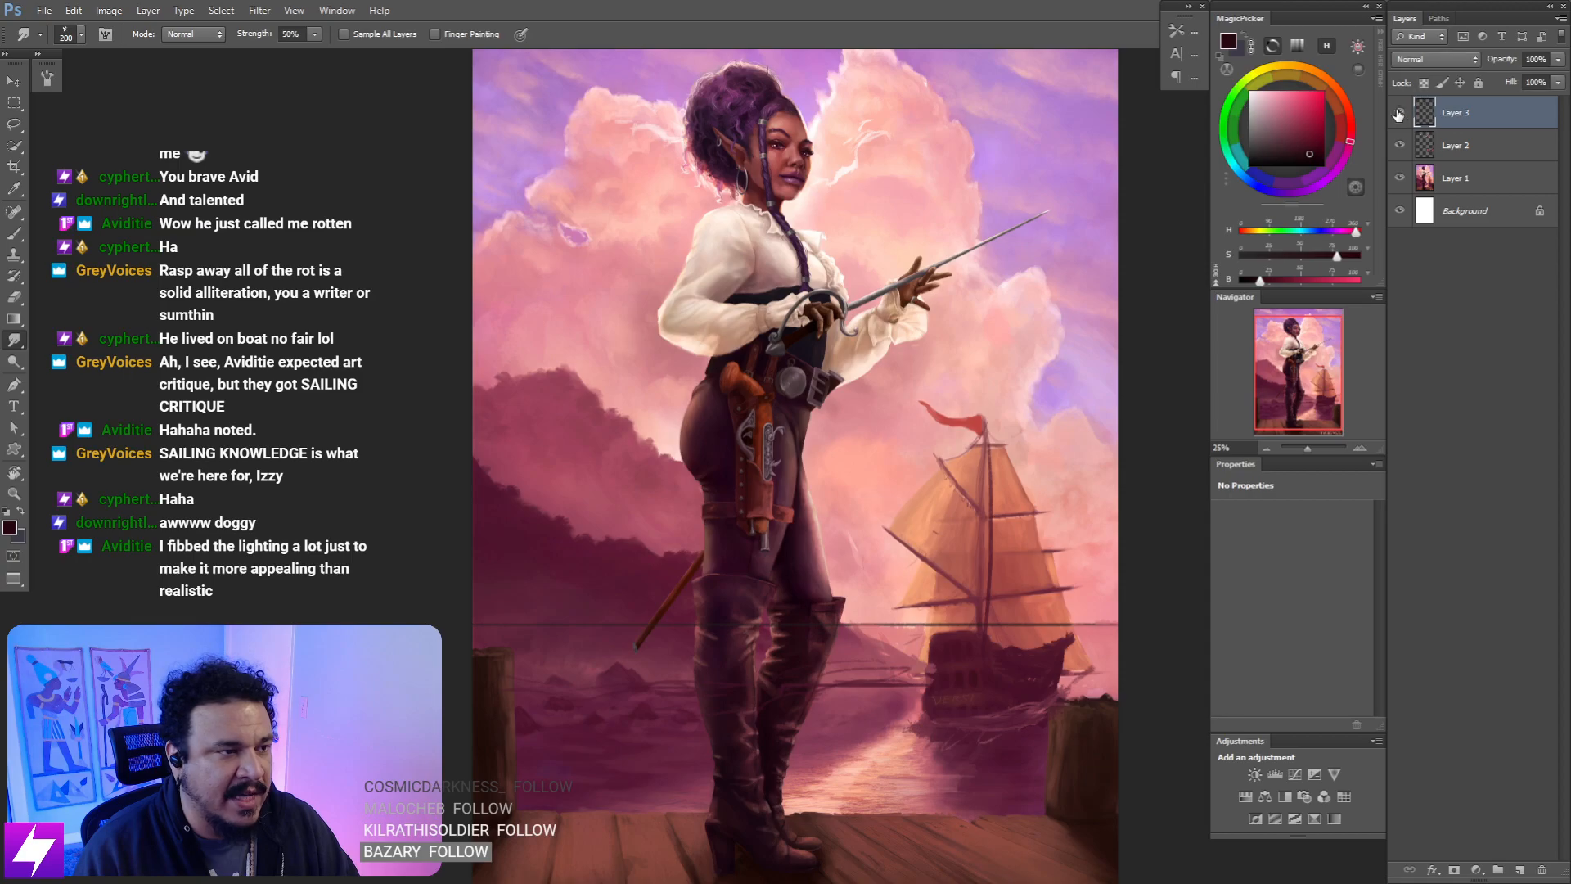
key("e")
key("ctrl+plus")
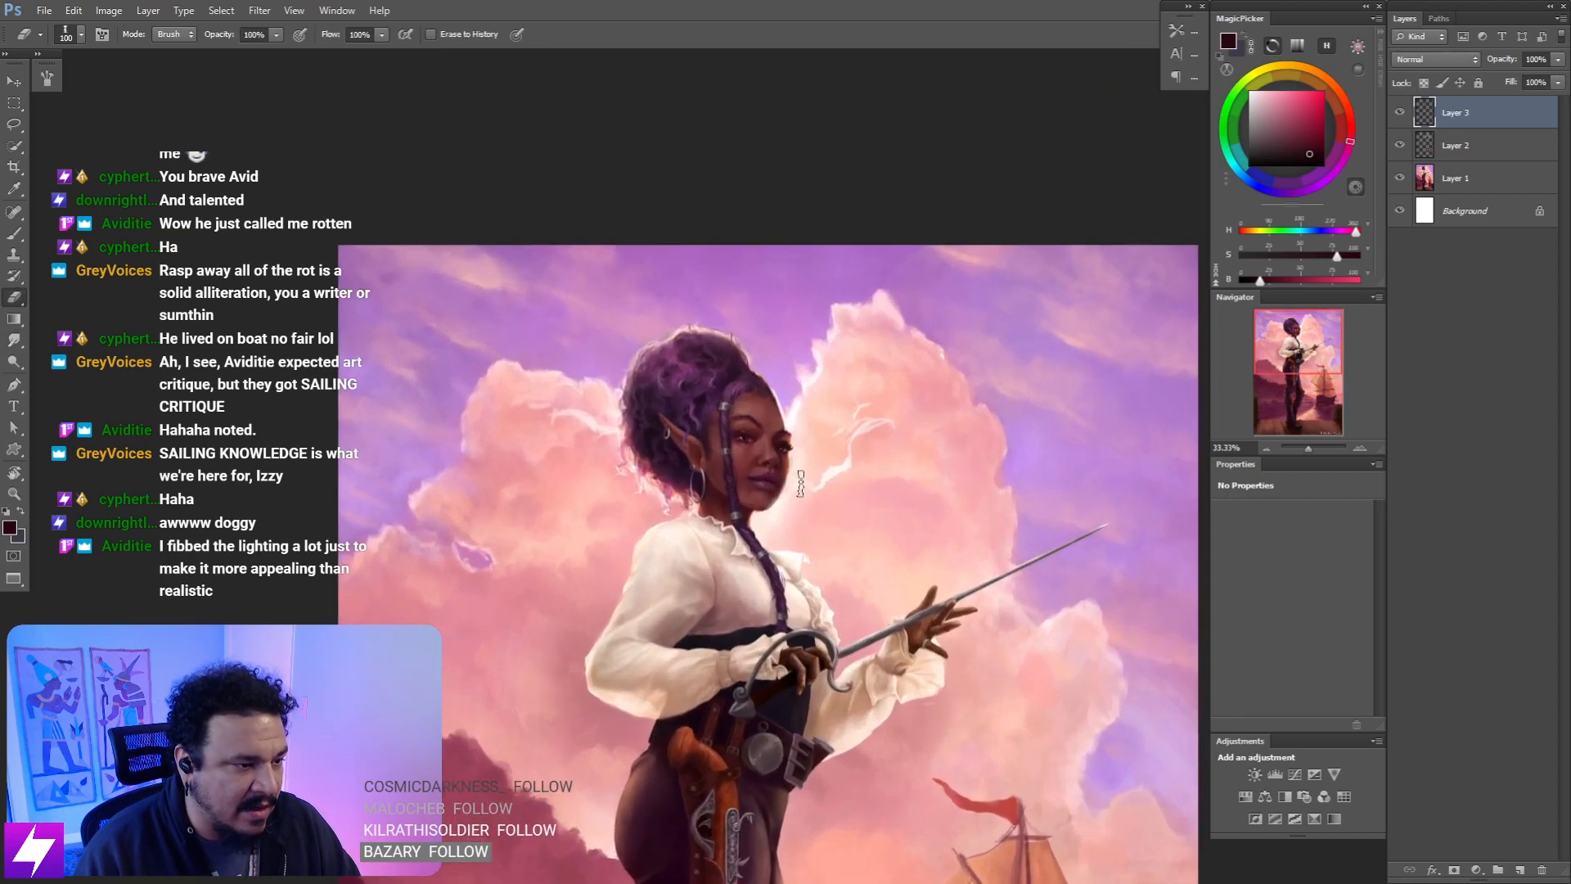
mouse_move(793, 492)
left_mouse_down()
mouse_move(803, 507)
mouse_move(769, 434)
left_mouse_up()
key("b")
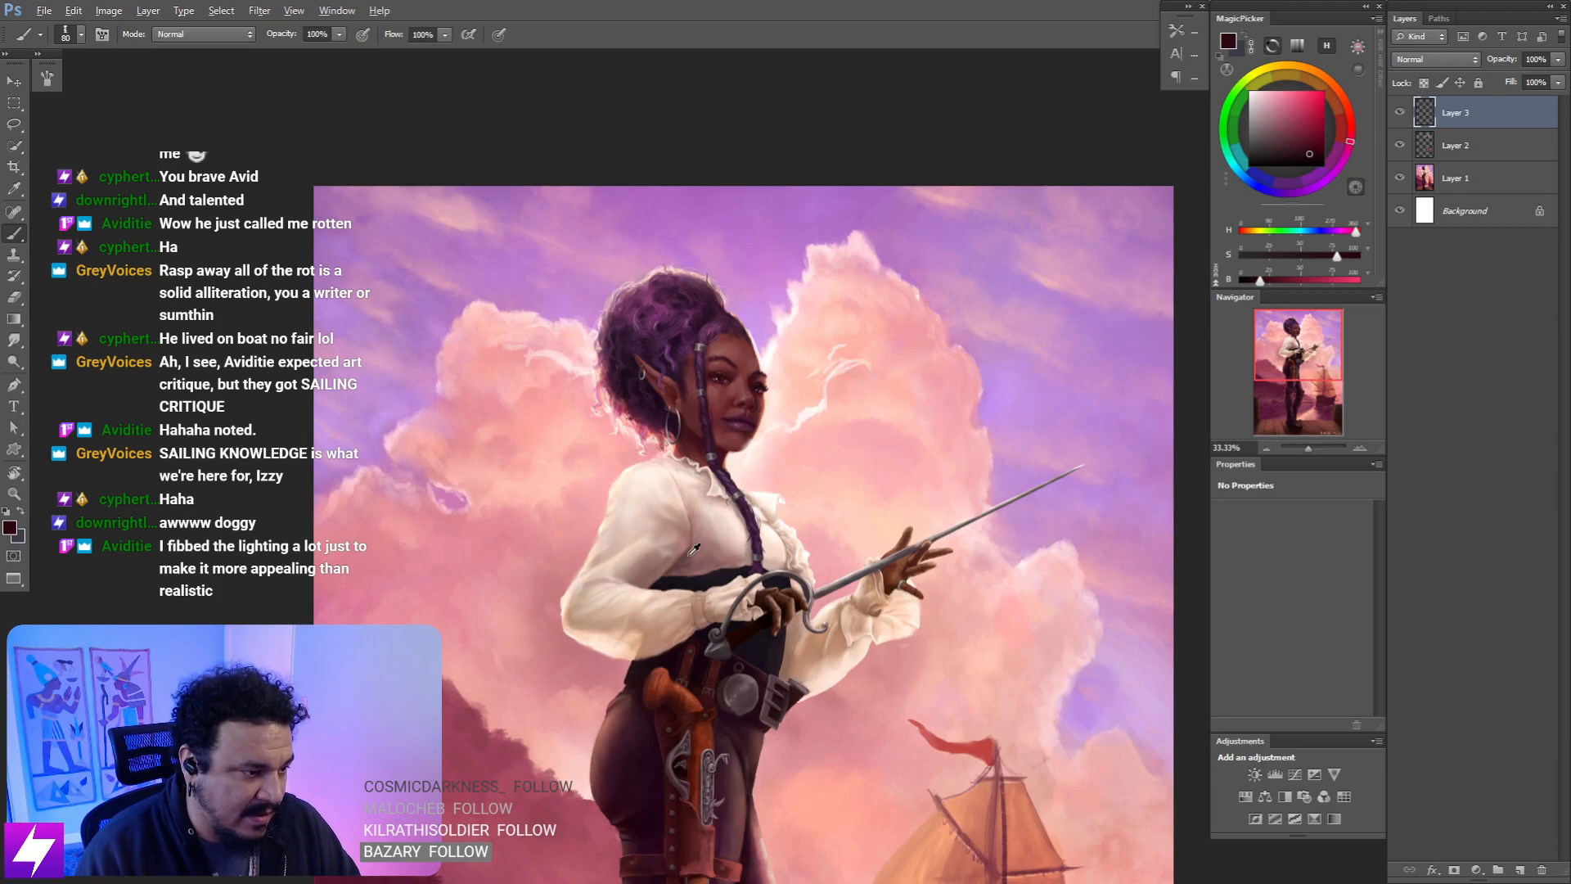
key("ctrl+minus")
key("ctrl+minus")
mouse_move(734, 655)
left_mouse_down()
mouse_move(733, 587)
mouse_move(652, 514)
mouse_move(698, 510)
left_mouse_up()
left_click_drag(876, 296, 836, 418)
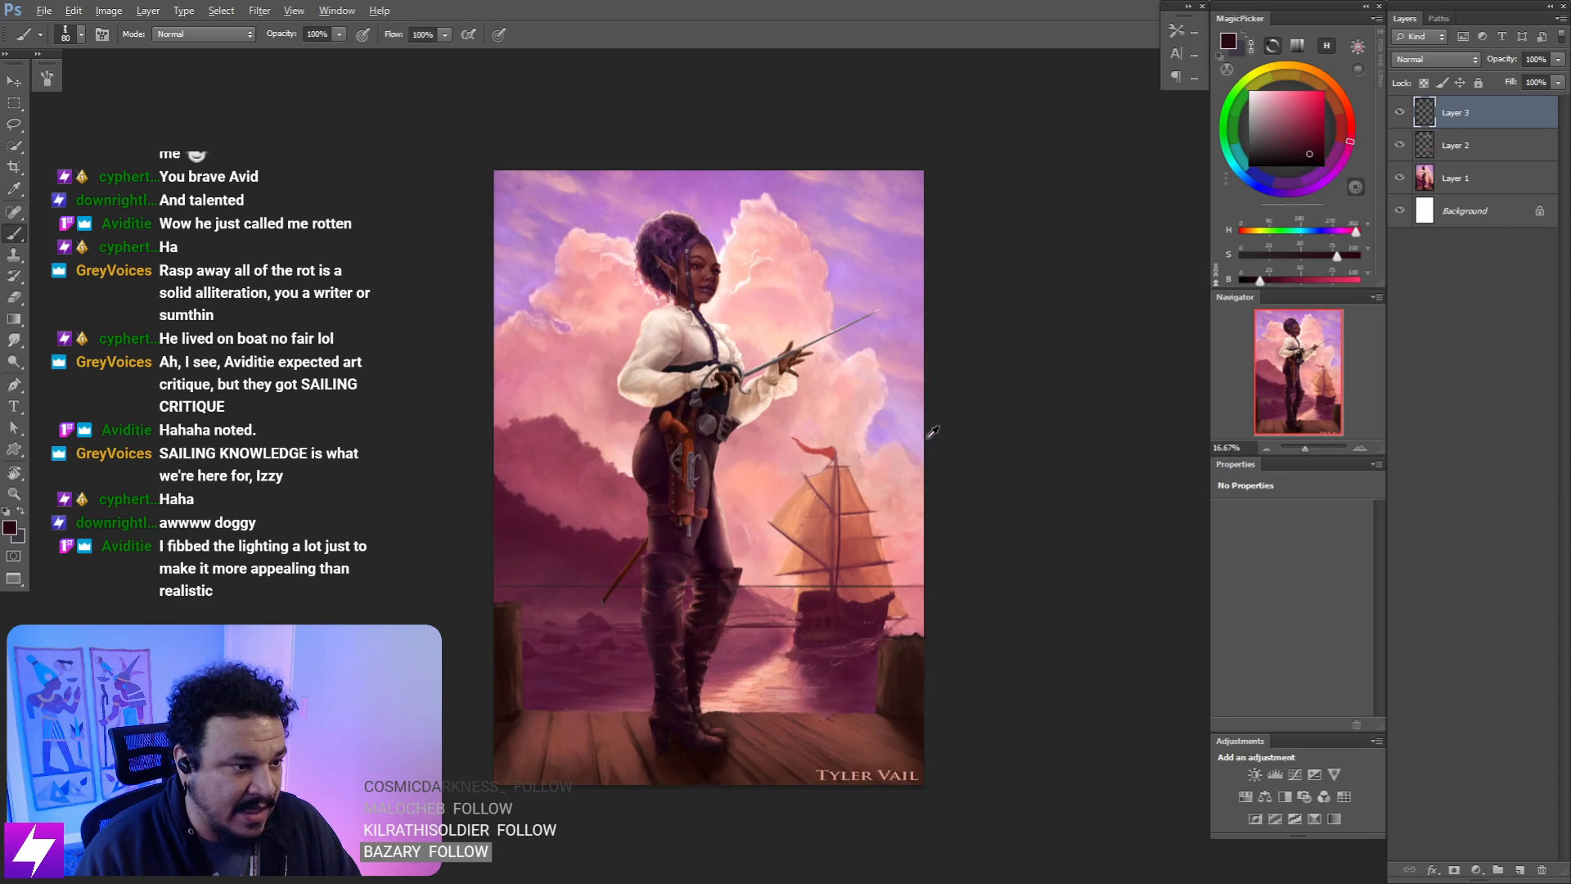
- Paint muted dusty-pink highlights on the pirate's face, reducing the brush from 50 to 25 px
left_click_drag(1292, 136, 1274, 128)
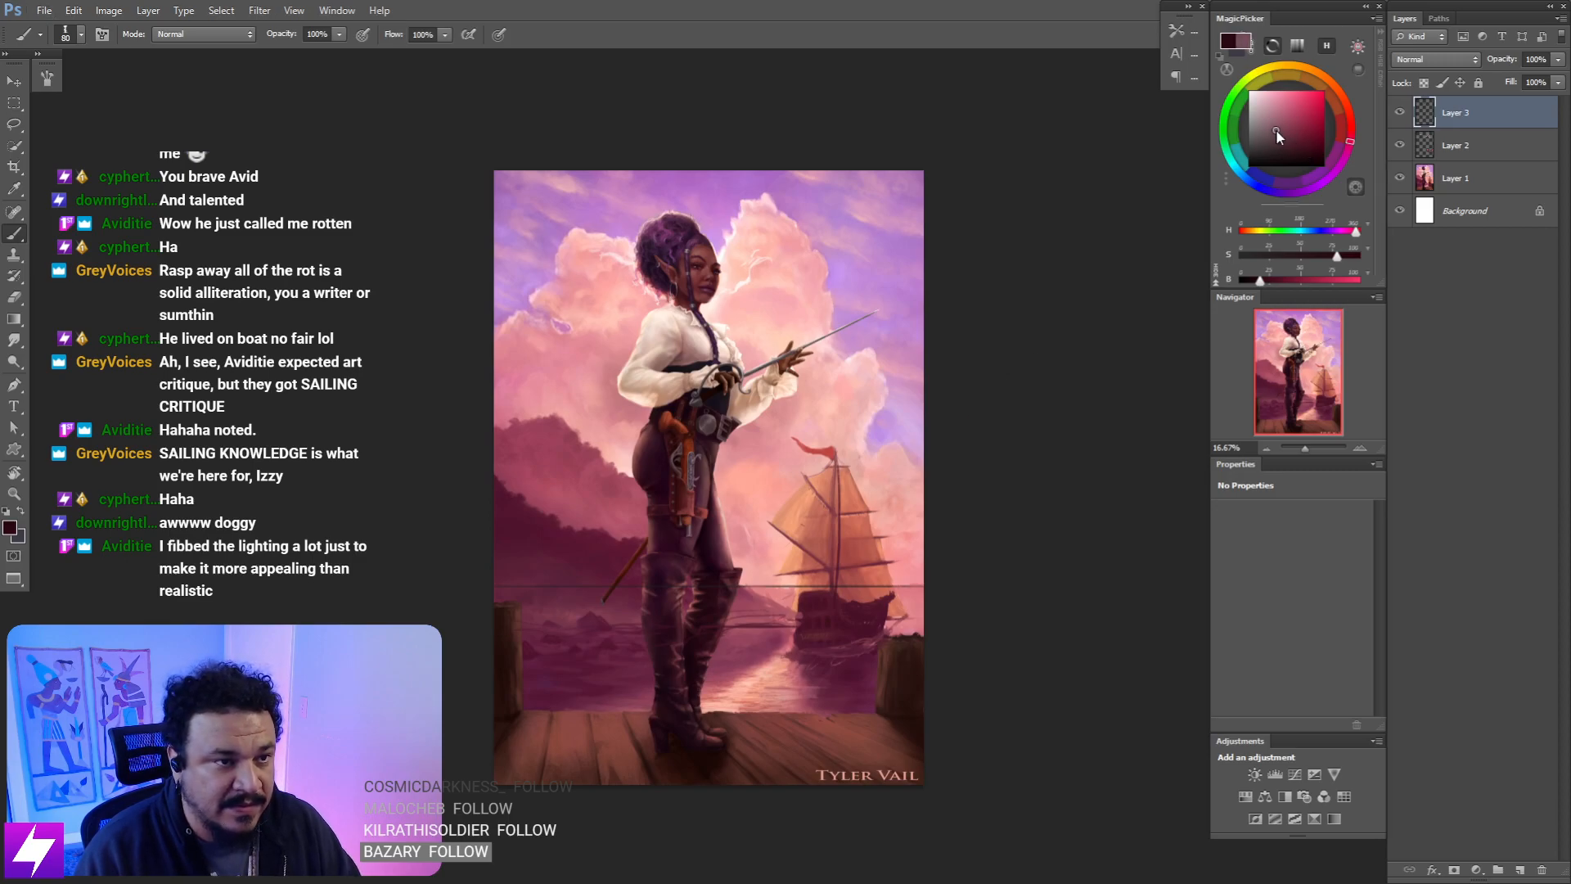
key("ctrl+plus")
key("ctrl+plus")
mouse_move(670, 277)
left_mouse_down()
mouse_move(743, 579)
mouse_move(714, 338)
left_mouse_up()
key("ctrl+plus")
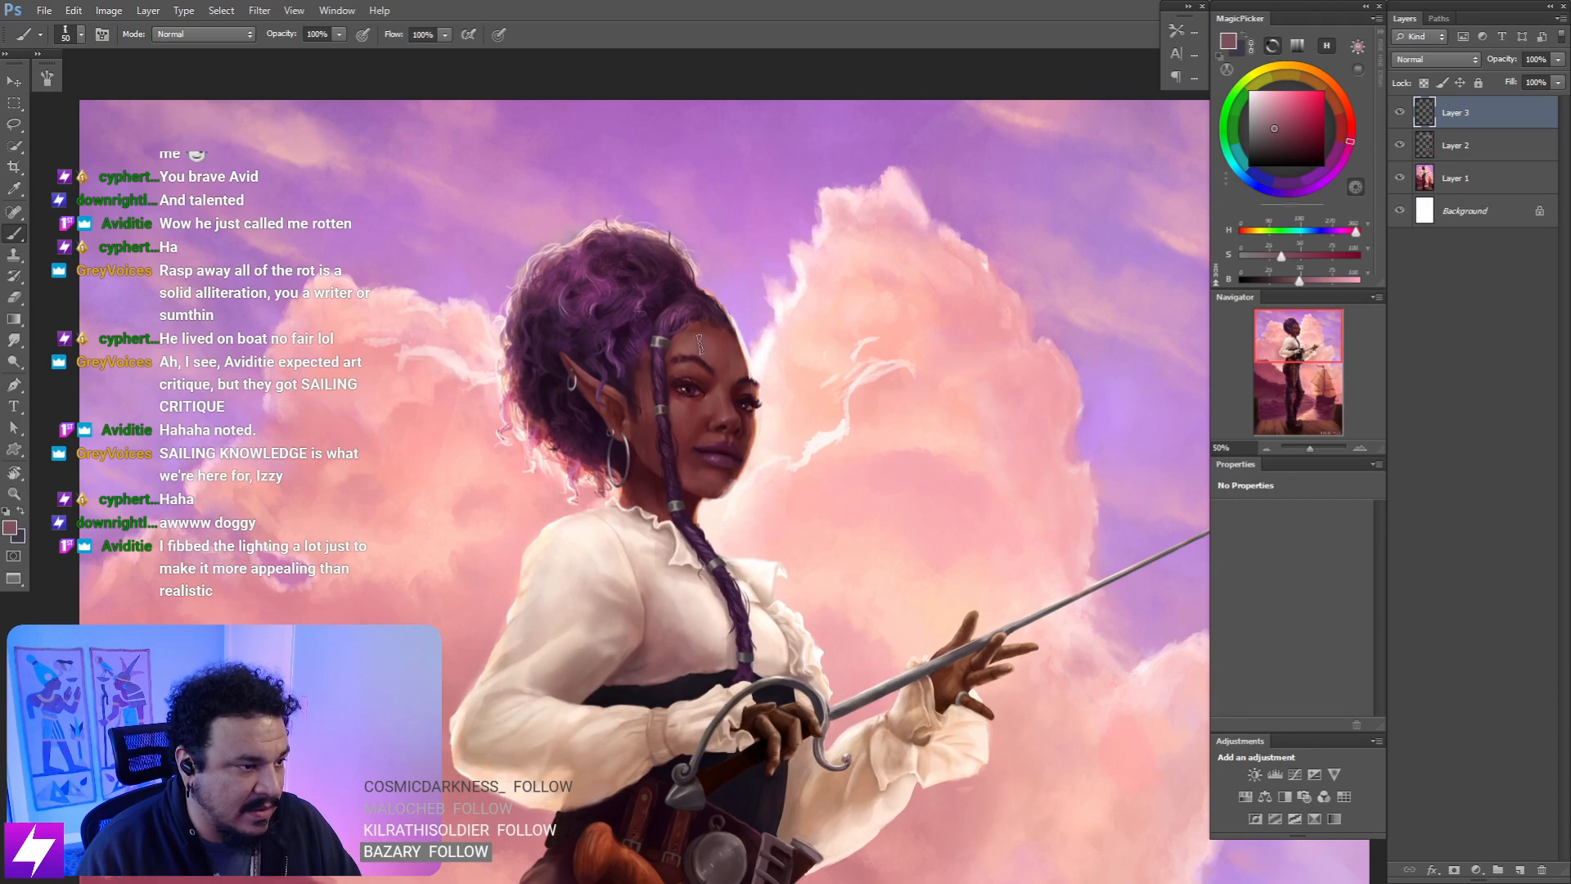
left_click_drag(1292, 281, 1309, 281)
key("bracketleft")
key("bracketleft")
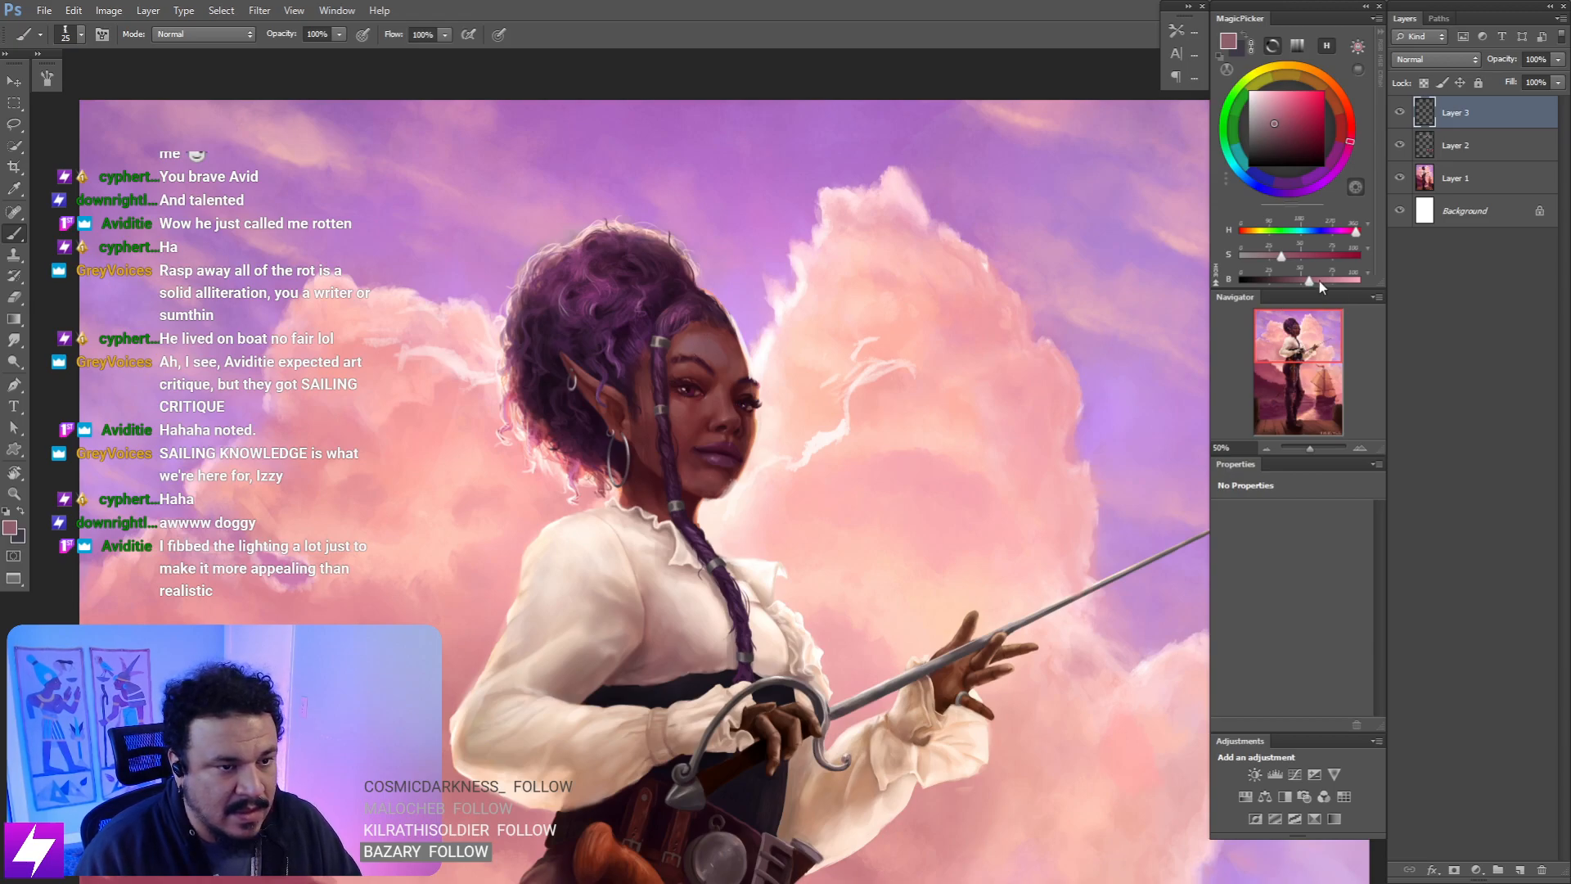
- Add fine lighter-pink highlights to the pirate's face and blend them with the Smudge tool at 80 px and 50% strength
left_click_drag(1319, 281, 1273, 257)
key("bracketleft")
key("bracketleft")
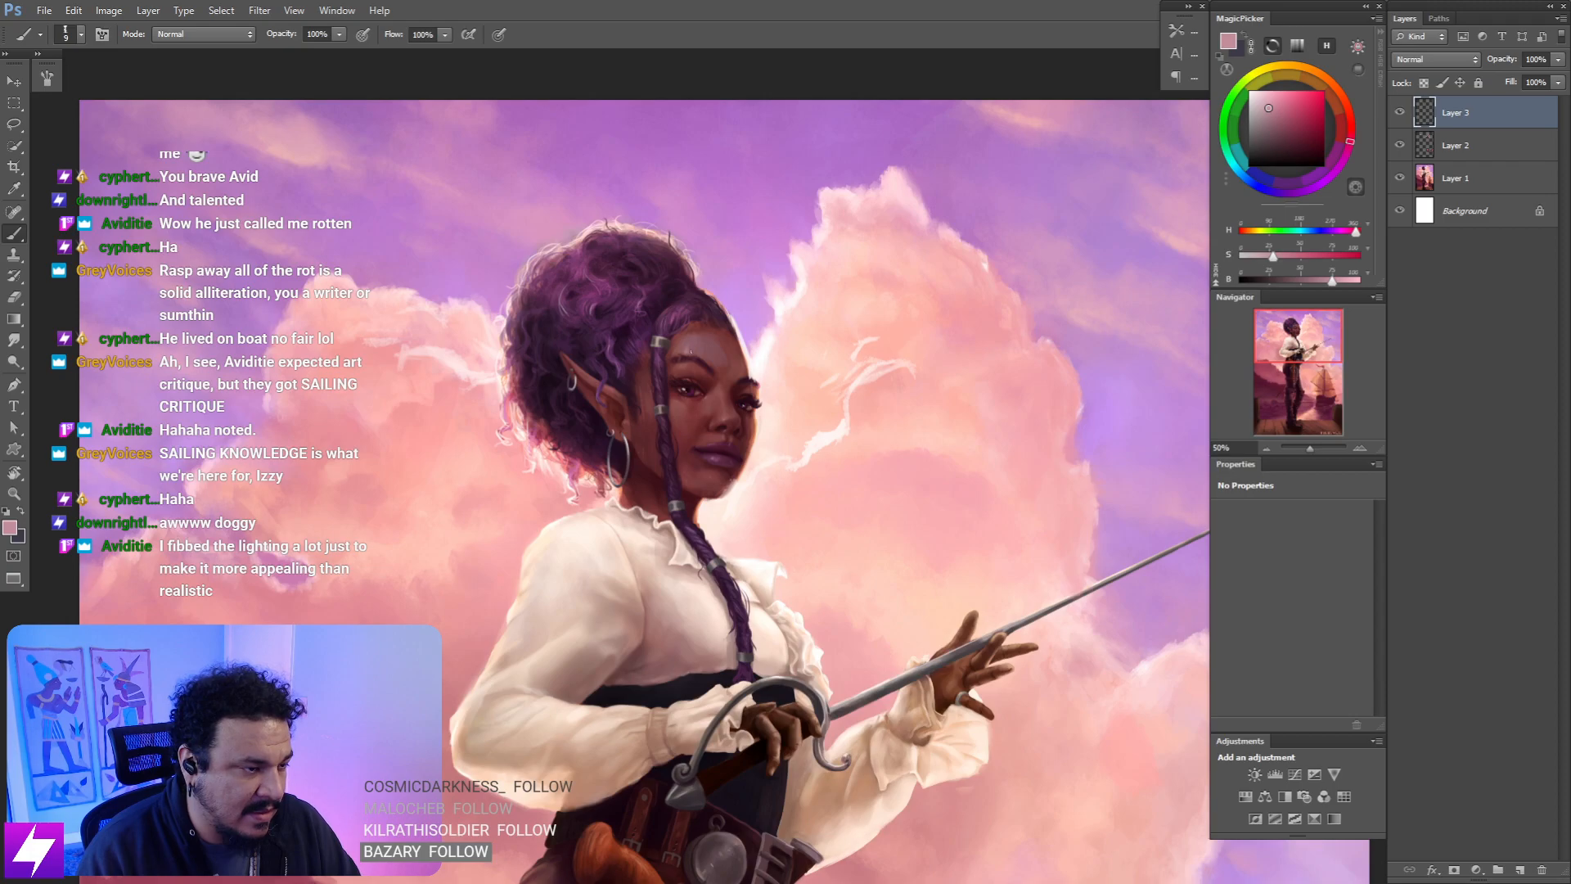
key("r")
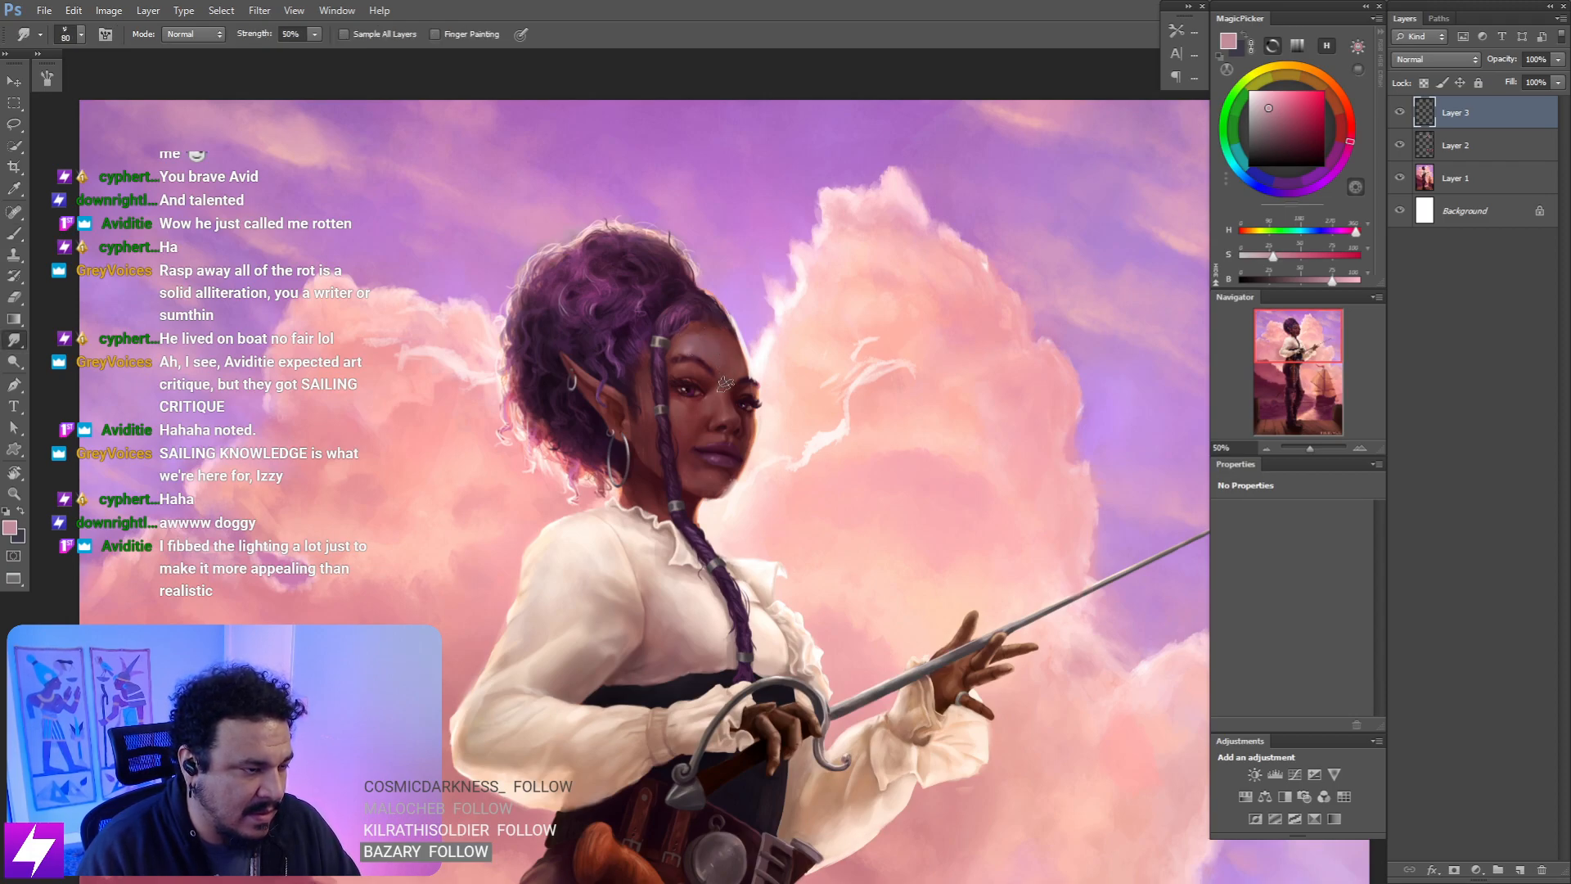
key("ctrl+minus")
key("ctrl+minus")
key("ctrl+minus")
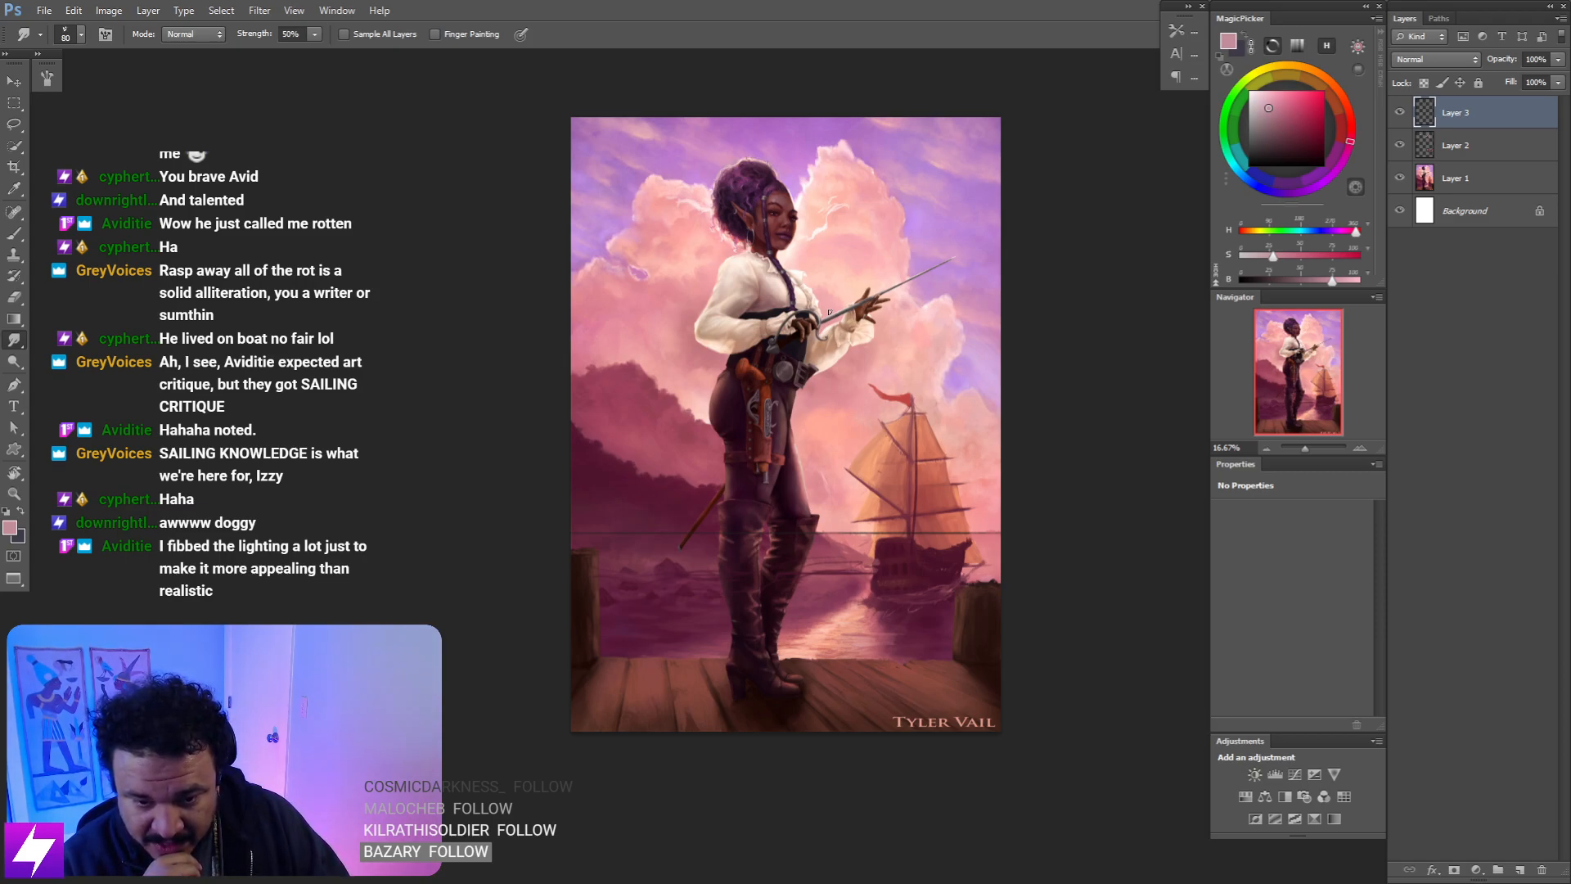
- Examine the highlighted face and the figure's lighting against the clouds, ship and foreground at several zoom levels
key("ctrl+plus")
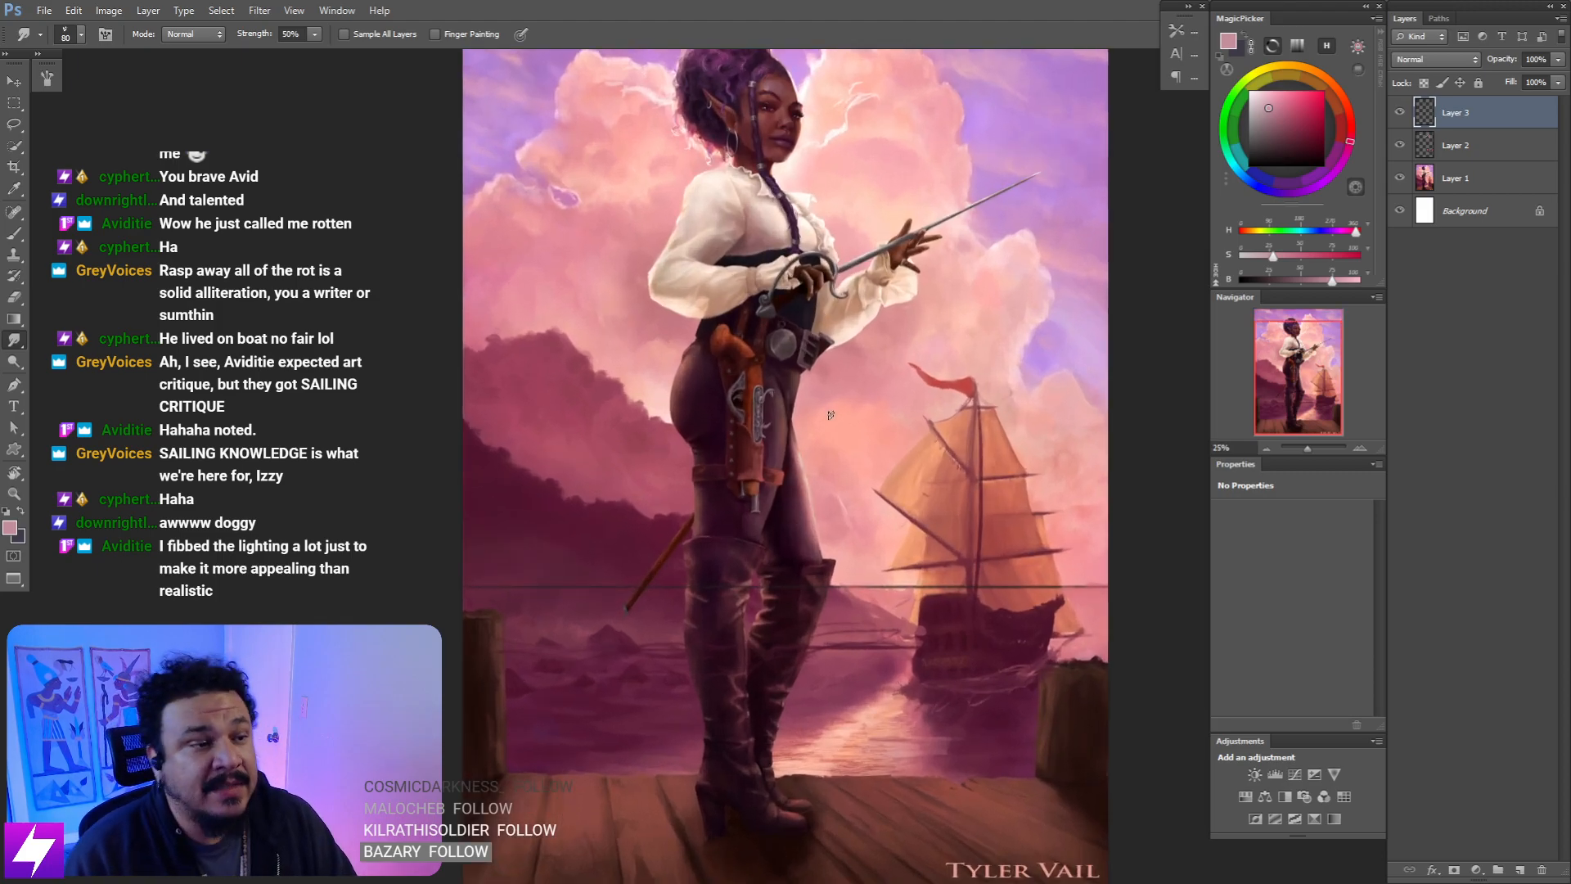
mouse_move(844, 371)
left_mouse_down()
mouse_move(824, 450)
mouse_move(759, 497)
mouse_move(736, 443)
mouse_move(752, 507)
left_mouse_up()
key("ctrl+minus")
mouse_move(860, 403)
left_mouse_down()
mouse_move(807, 461)
mouse_move(846, 500)
mouse_move(833, 452)
left_mouse_up()
left_click_drag(781, 364, 794, 382)
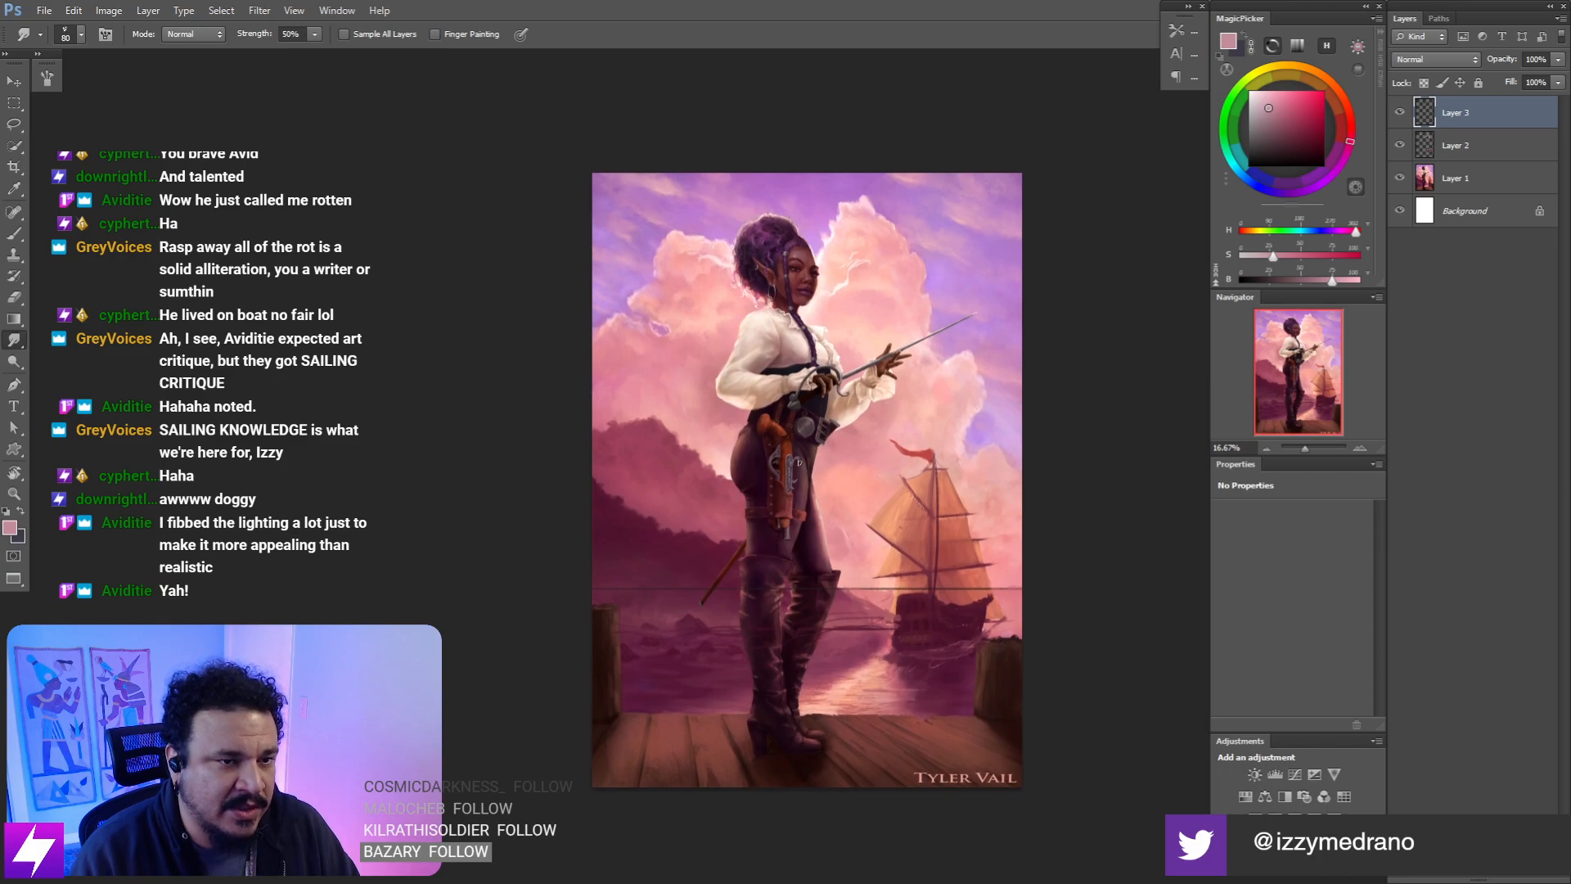
left_click(795, 488, "ctrl")
left_click_drag(805, 447, 789, 478)
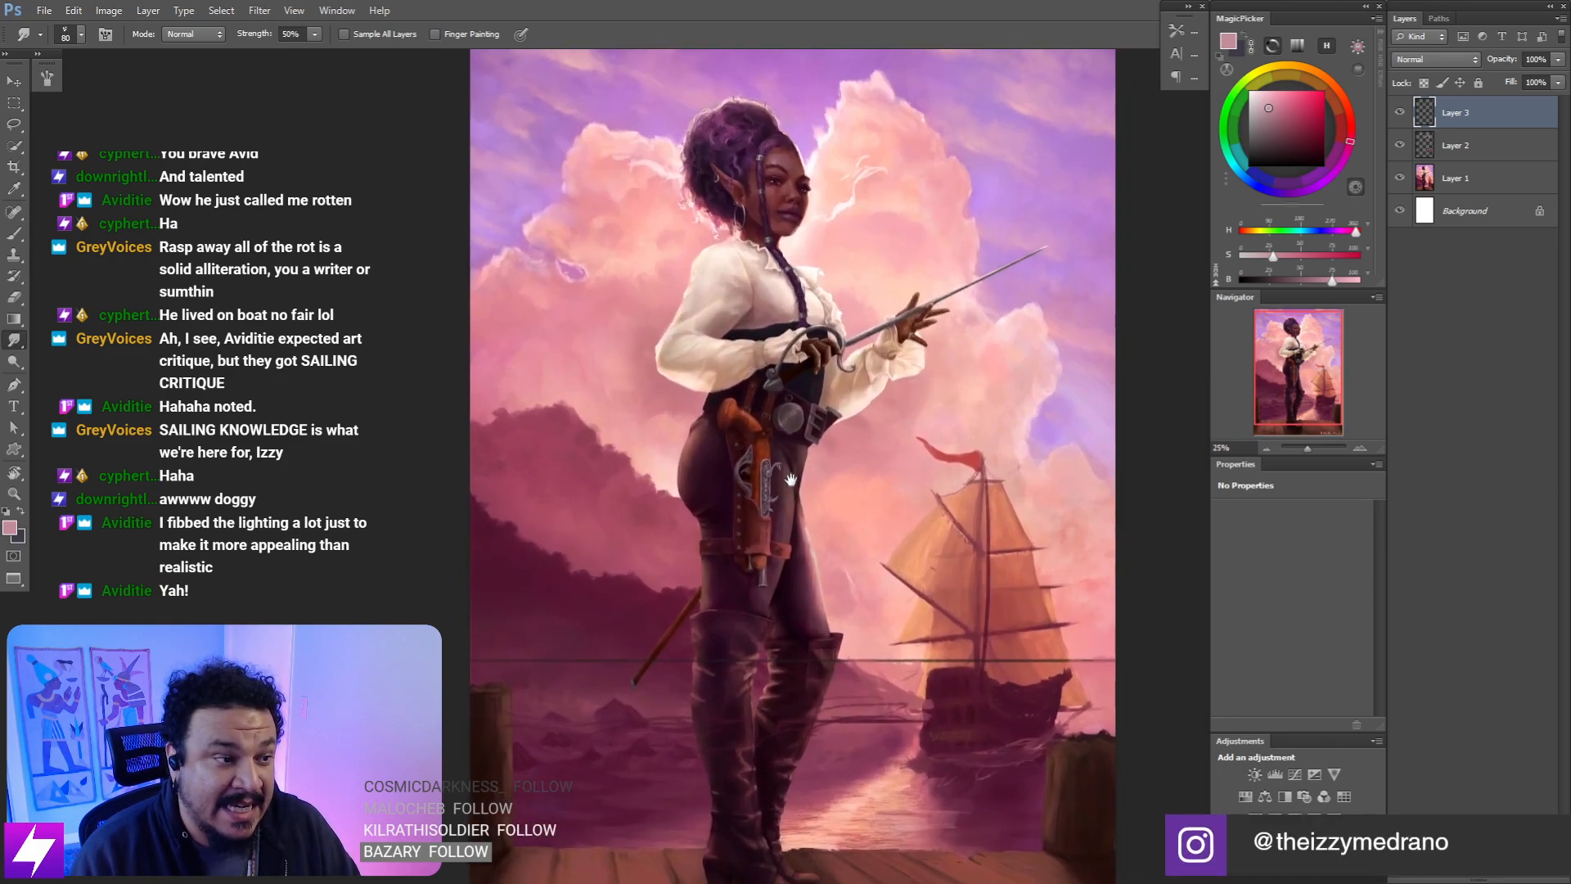
mouse_move(841, 372)
left_mouse_down()
mouse_move(833, 403)
mouse_move(802, 384)
mouse_move(804, 507)
mouse_move(878, 421)
left_mouse_up()
left_click(916, 270, "alt")
left_click(745, 485, "ctrl")
left_click_drag(816, 360, 829, 399)
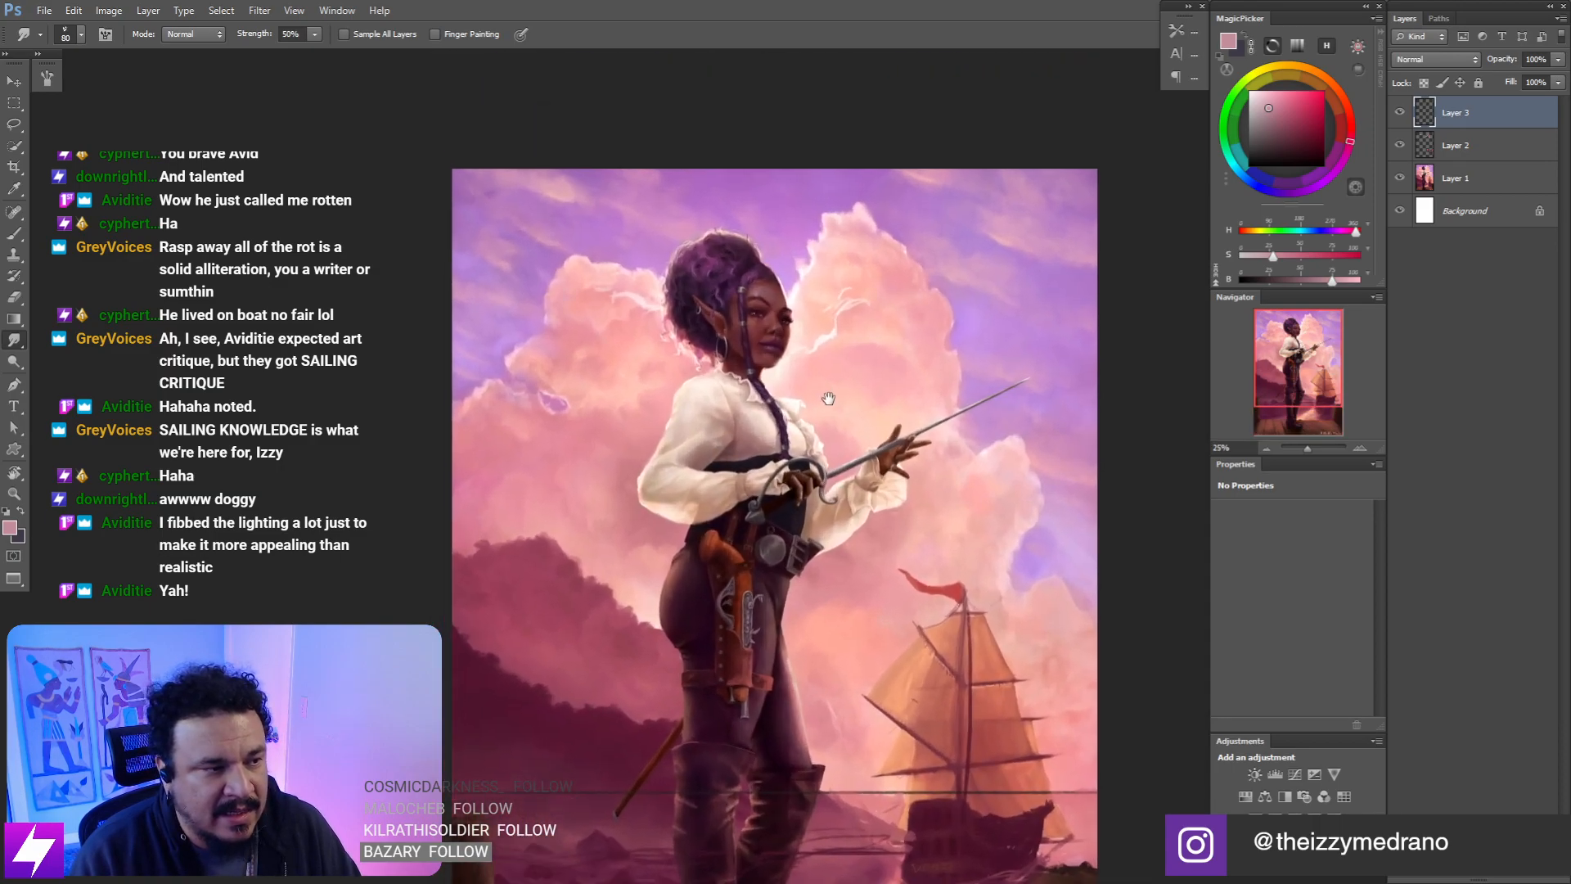
left_click_drag(655, 391, 683, 379)
- Mirror the canvas horizontally to check the figure and composition with fresh eyes
key("b")
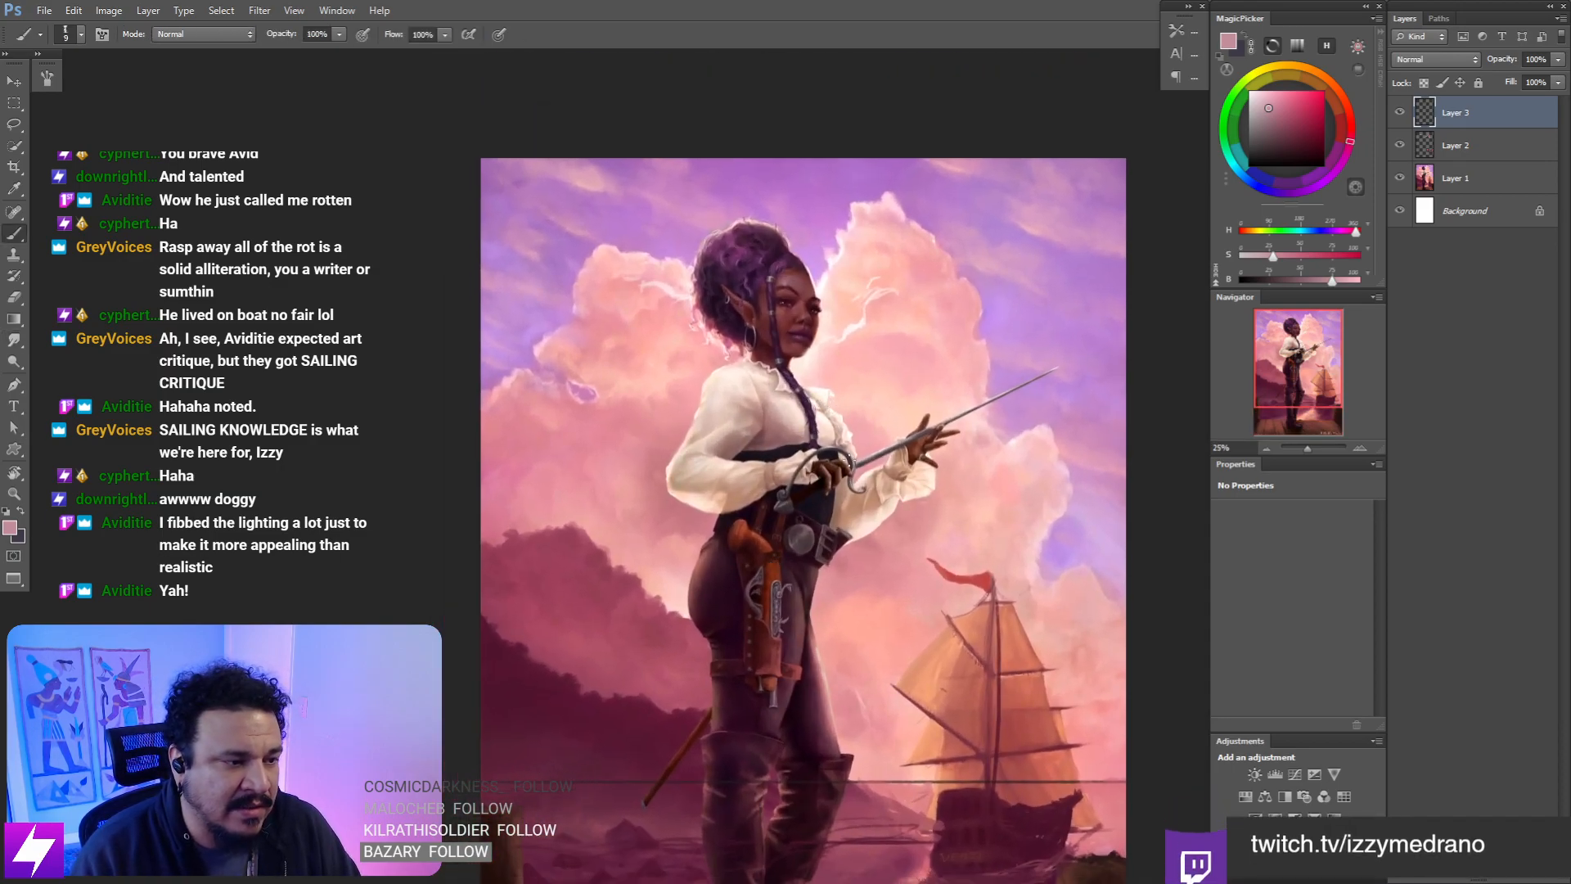
key("ctrl+minus")
key("ctrl+shift+h")
left_click_drag(806, 367, 818, 416)
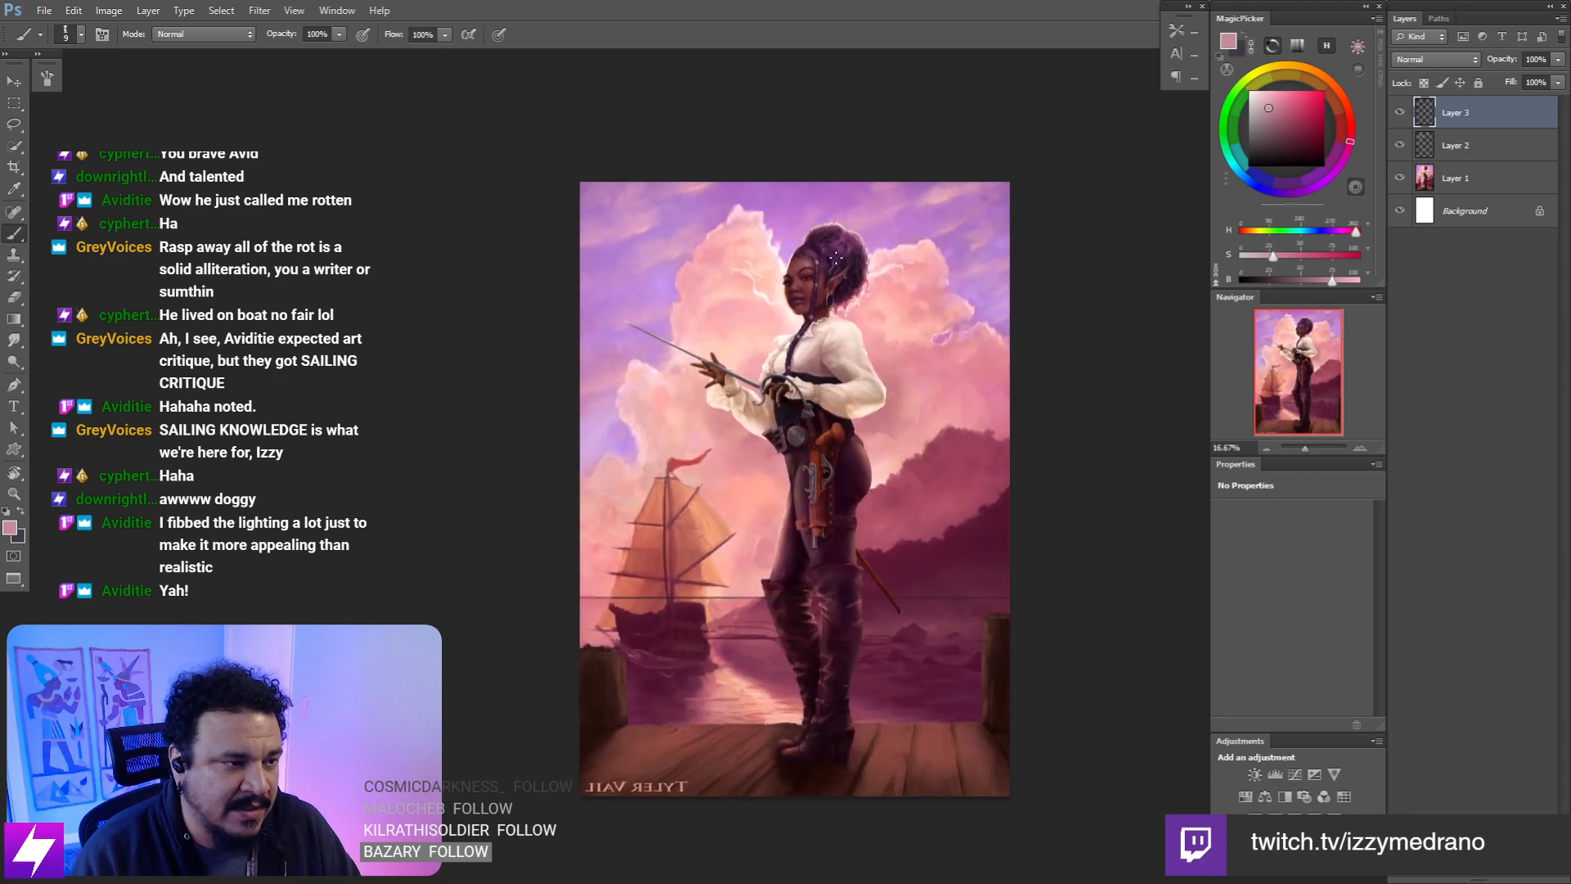
left_click(822, 484, "ctrl")
left_click_drag(823, 479, 803, 575)
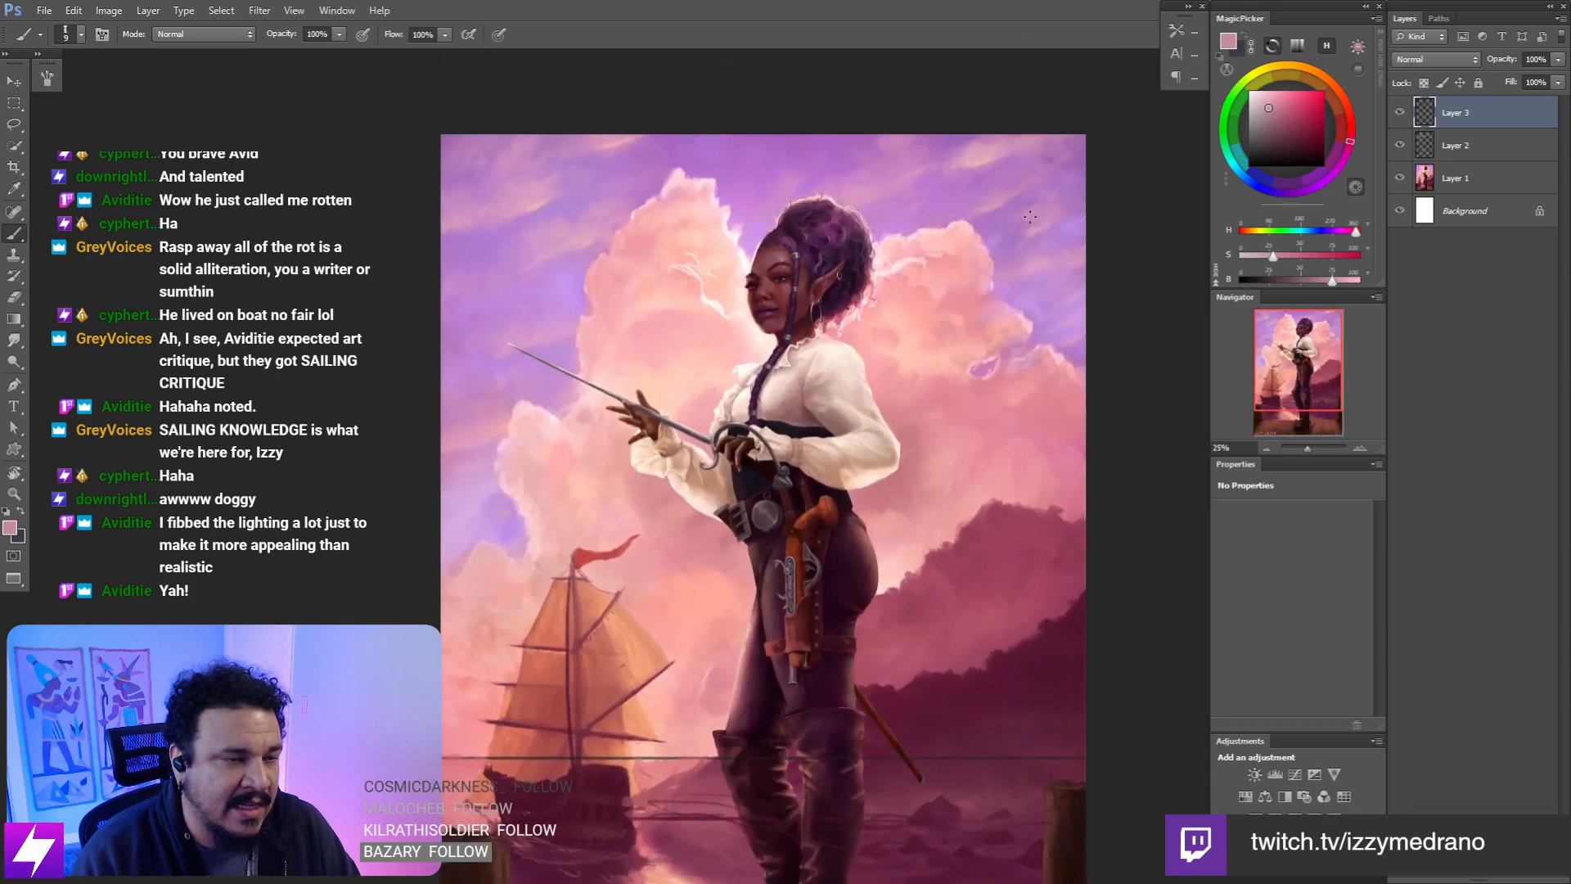
- Toggle Layer 3's visibility to compare the face with and without the repaint
left_click(1400, 114)
left_click(1401, 115)
left_click(1399, 115)
left_click(1398, 116)
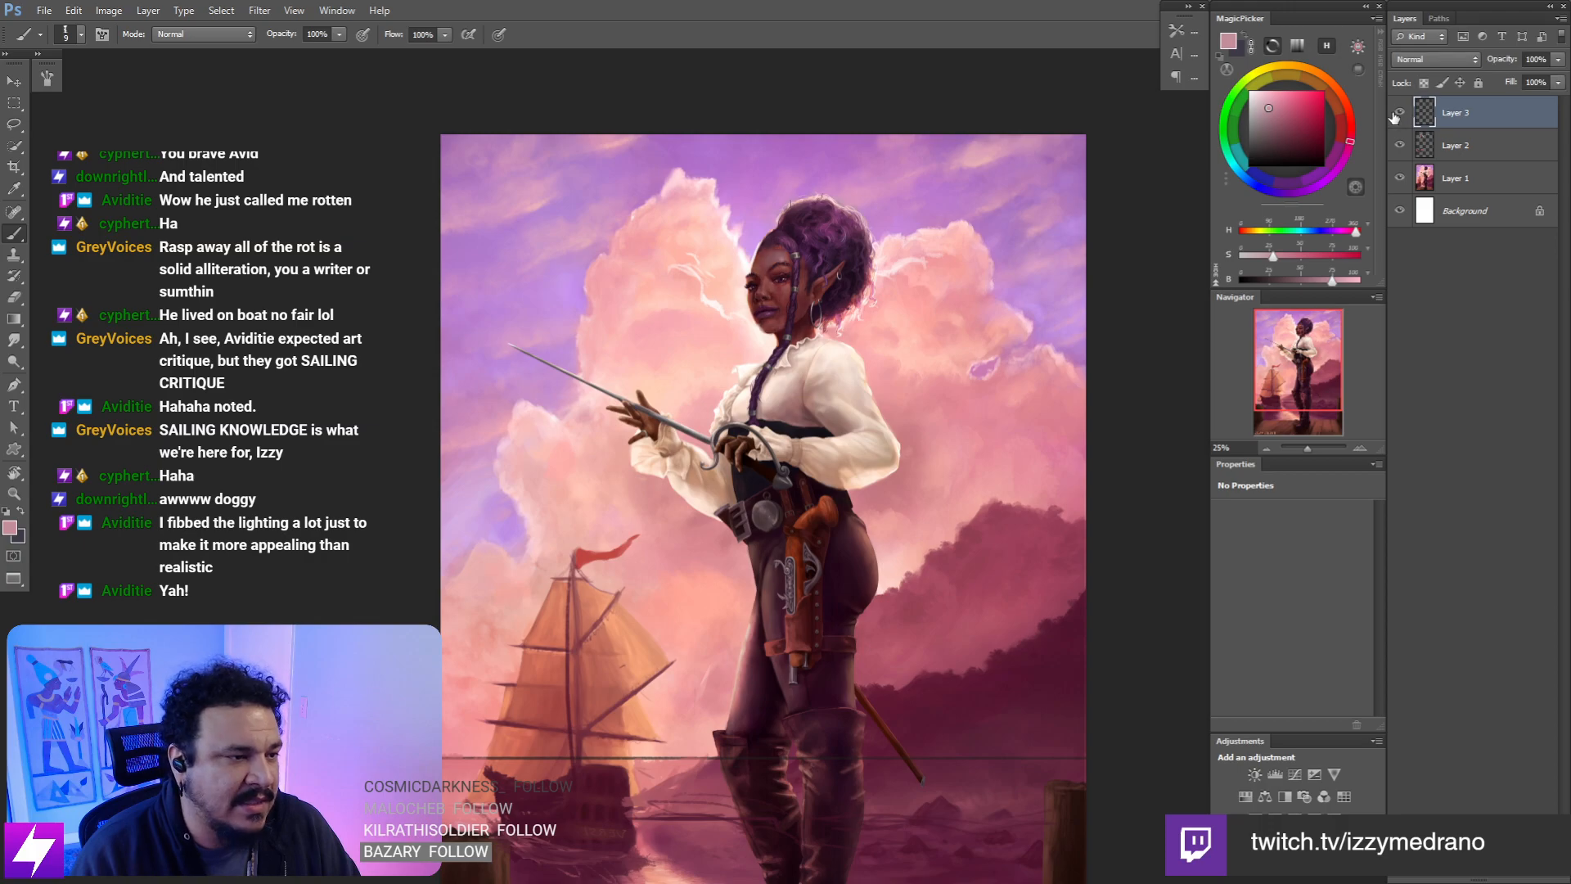
- Refine the face shading on Layer 3 with the Eraser and the Smudge tool at 90 px
left_click_drag(779, 376, 791, 474)
left_click(791, 474, "ctrl")
key("e")
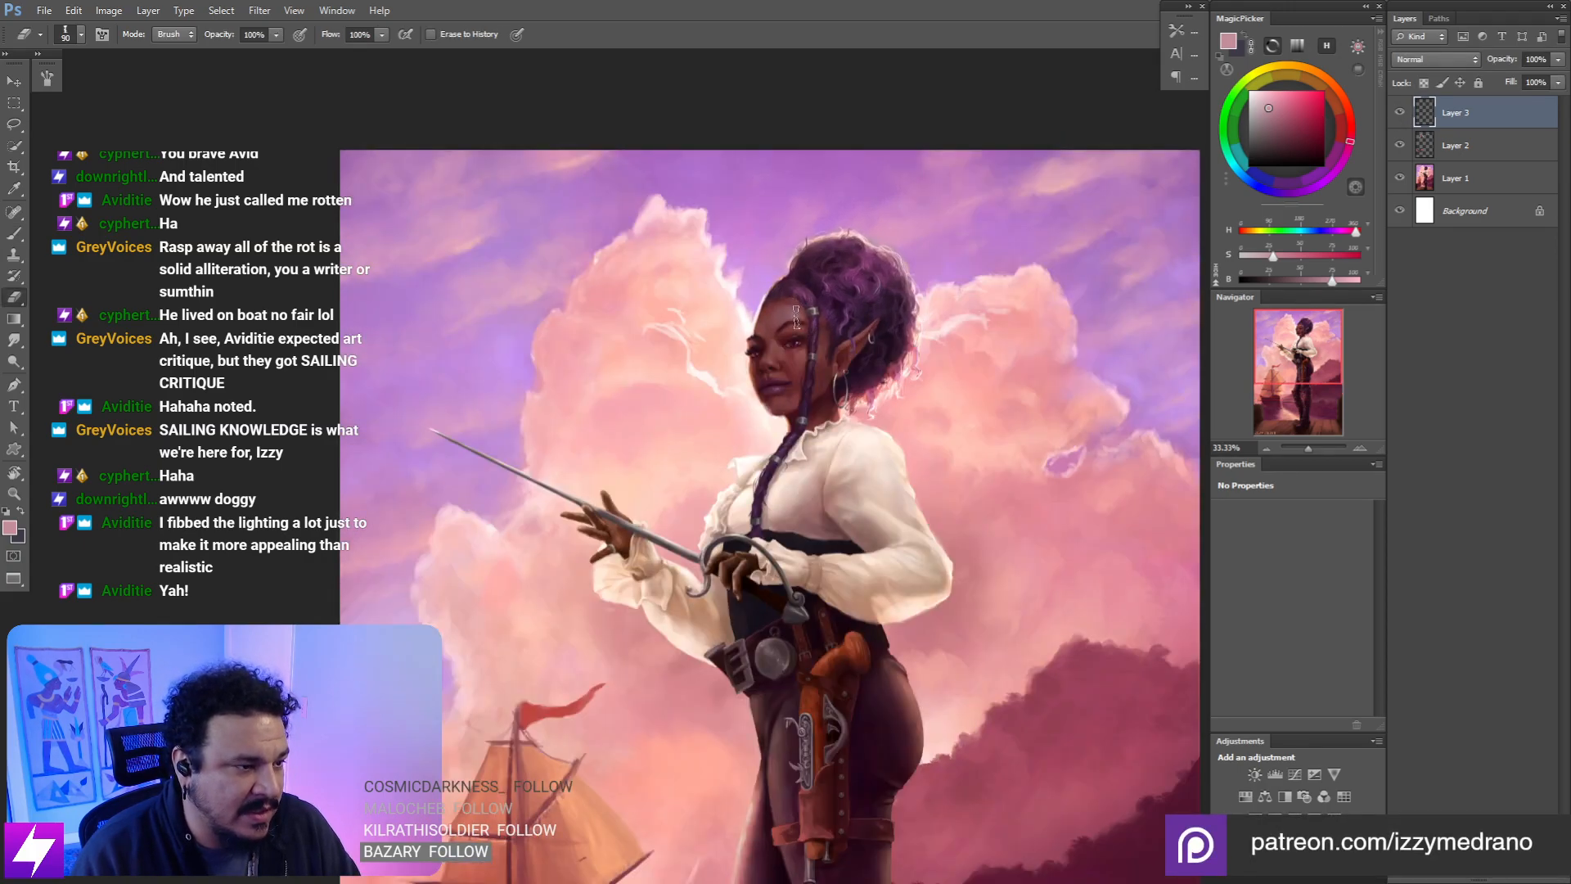
key("r")
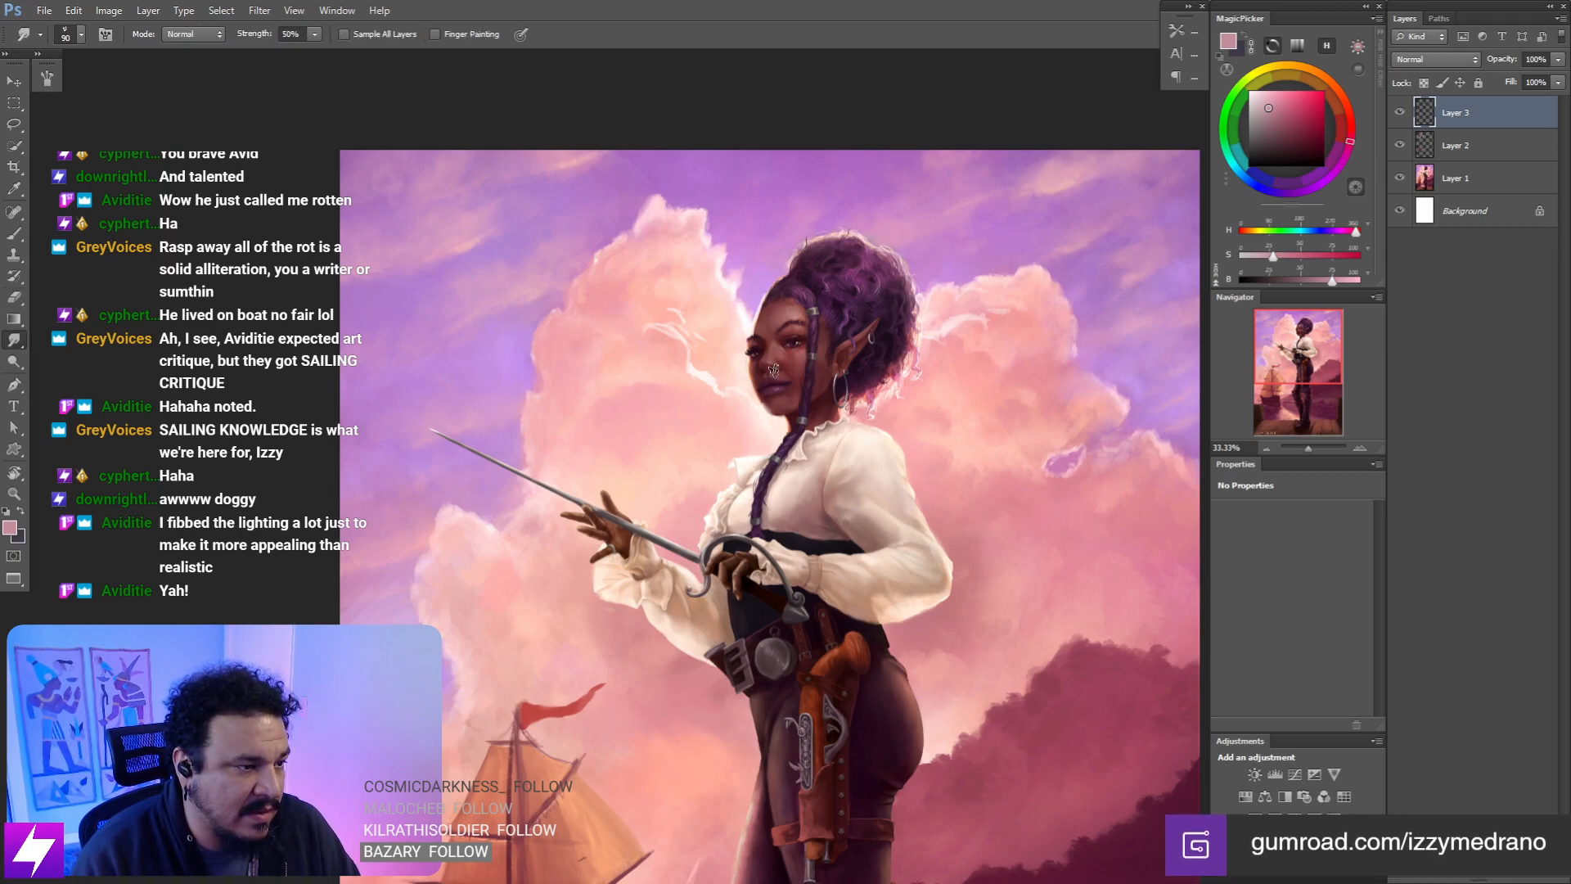
key("ctrl+minus")
- Sample a muted rose from the hillside and paint shading on the white shirt's sleeve with a 90 px brush
key("b")
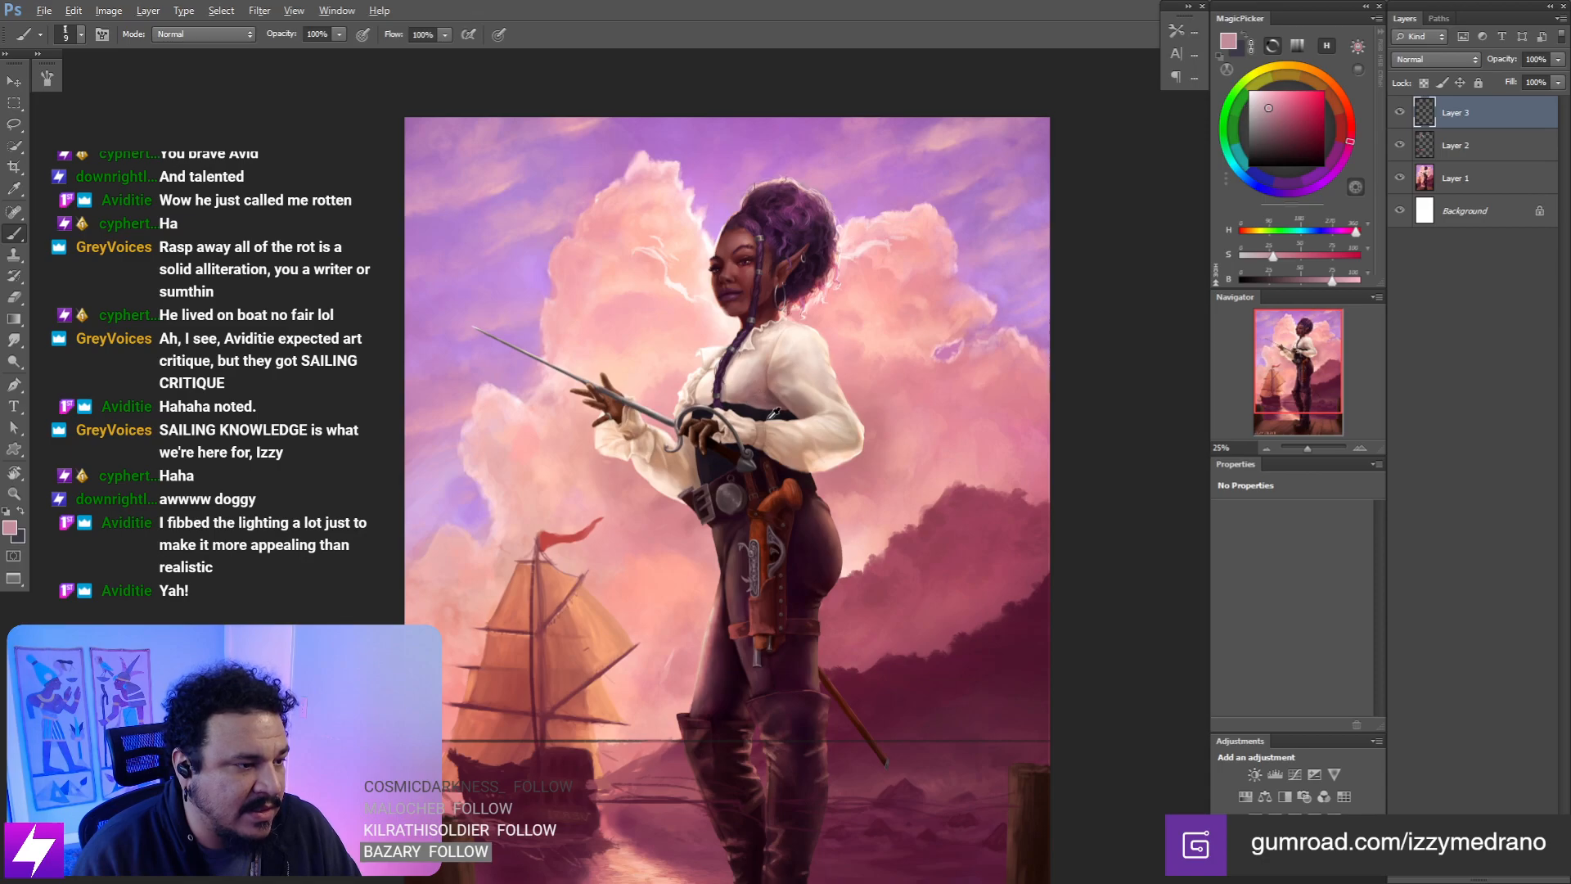
left_click(941, 518, "alt")
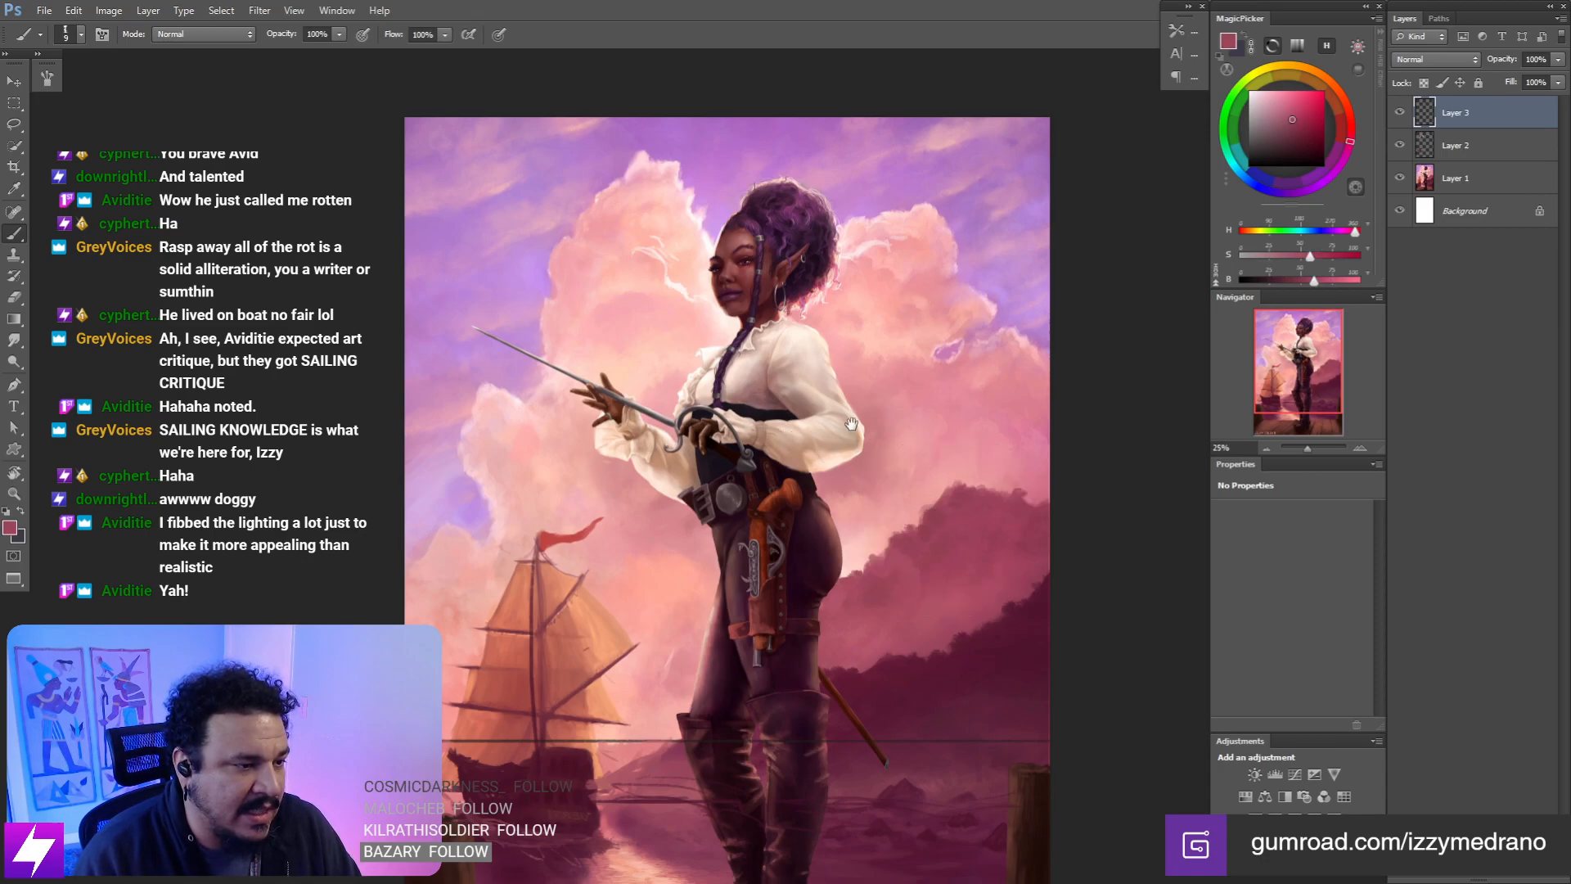
left_click_drag(818, 449, 832, 423)
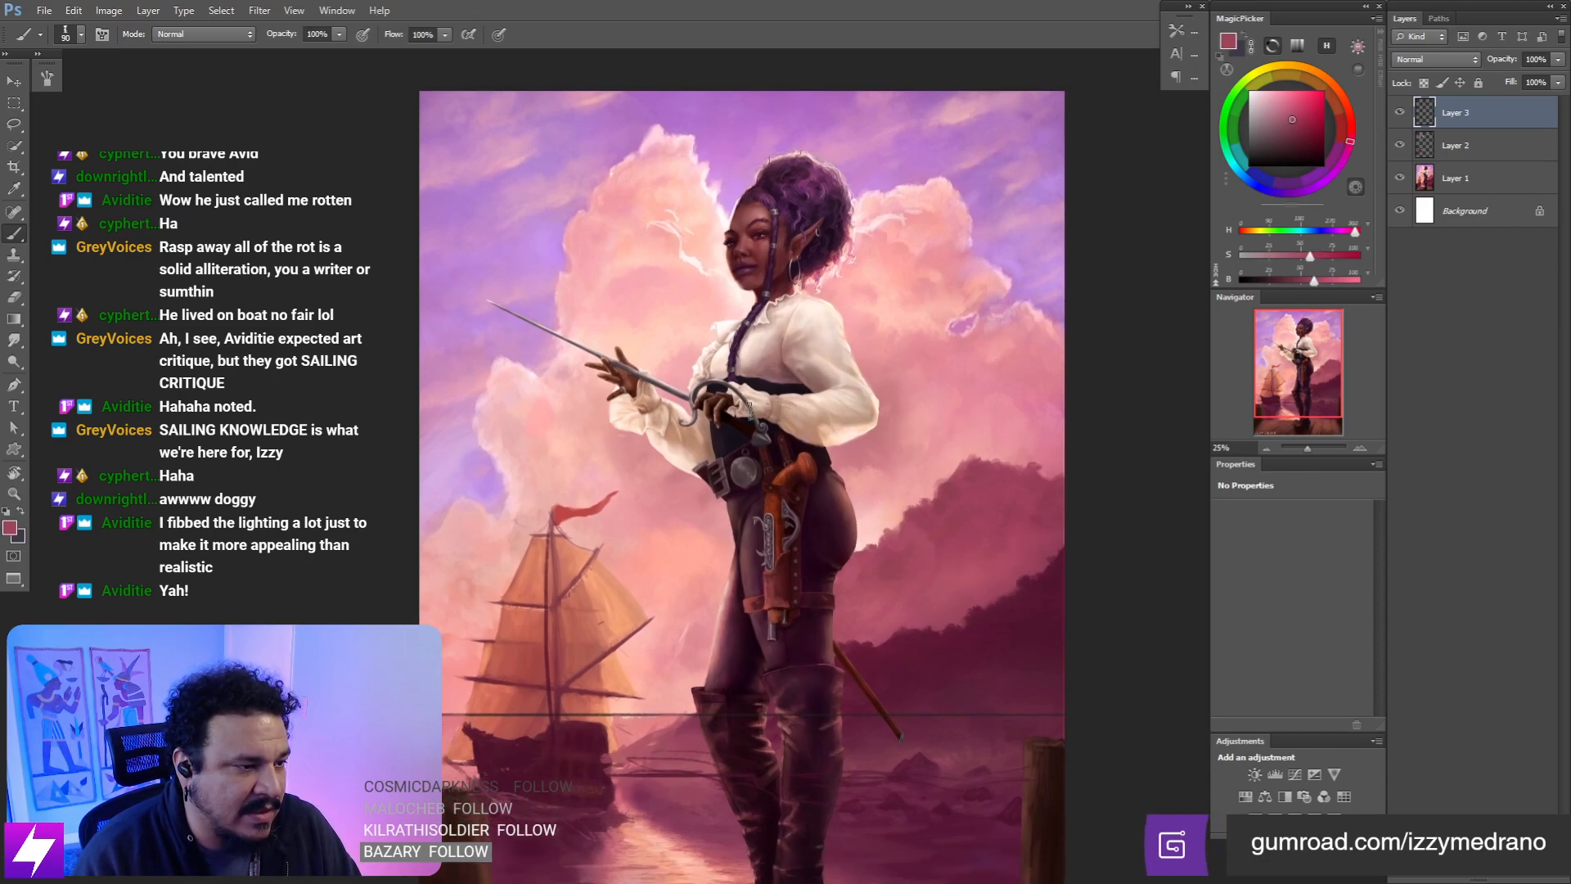
key("bracketright")
key("bracketright")
key("bracketright")
key("bracketright")
key("bracketright")
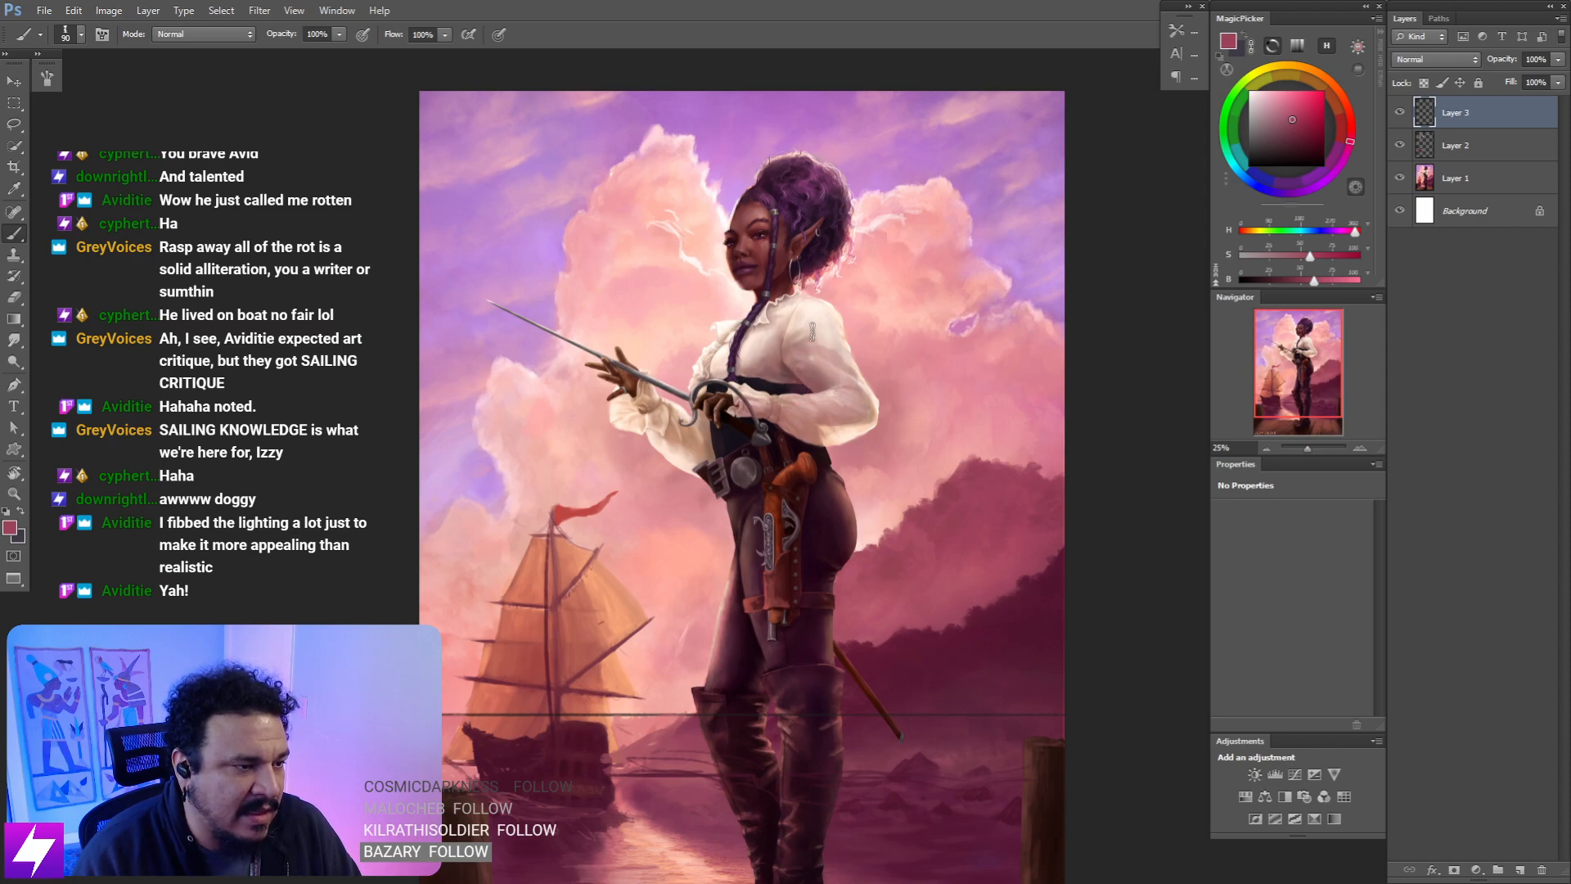
- Blend the rose shading on the shirt sleeve with the Smudge tool at 175 px and flip the canvas back
key("r")
key("bracketright")
key("bracketright")
key("bracketright")
key("bracketright")
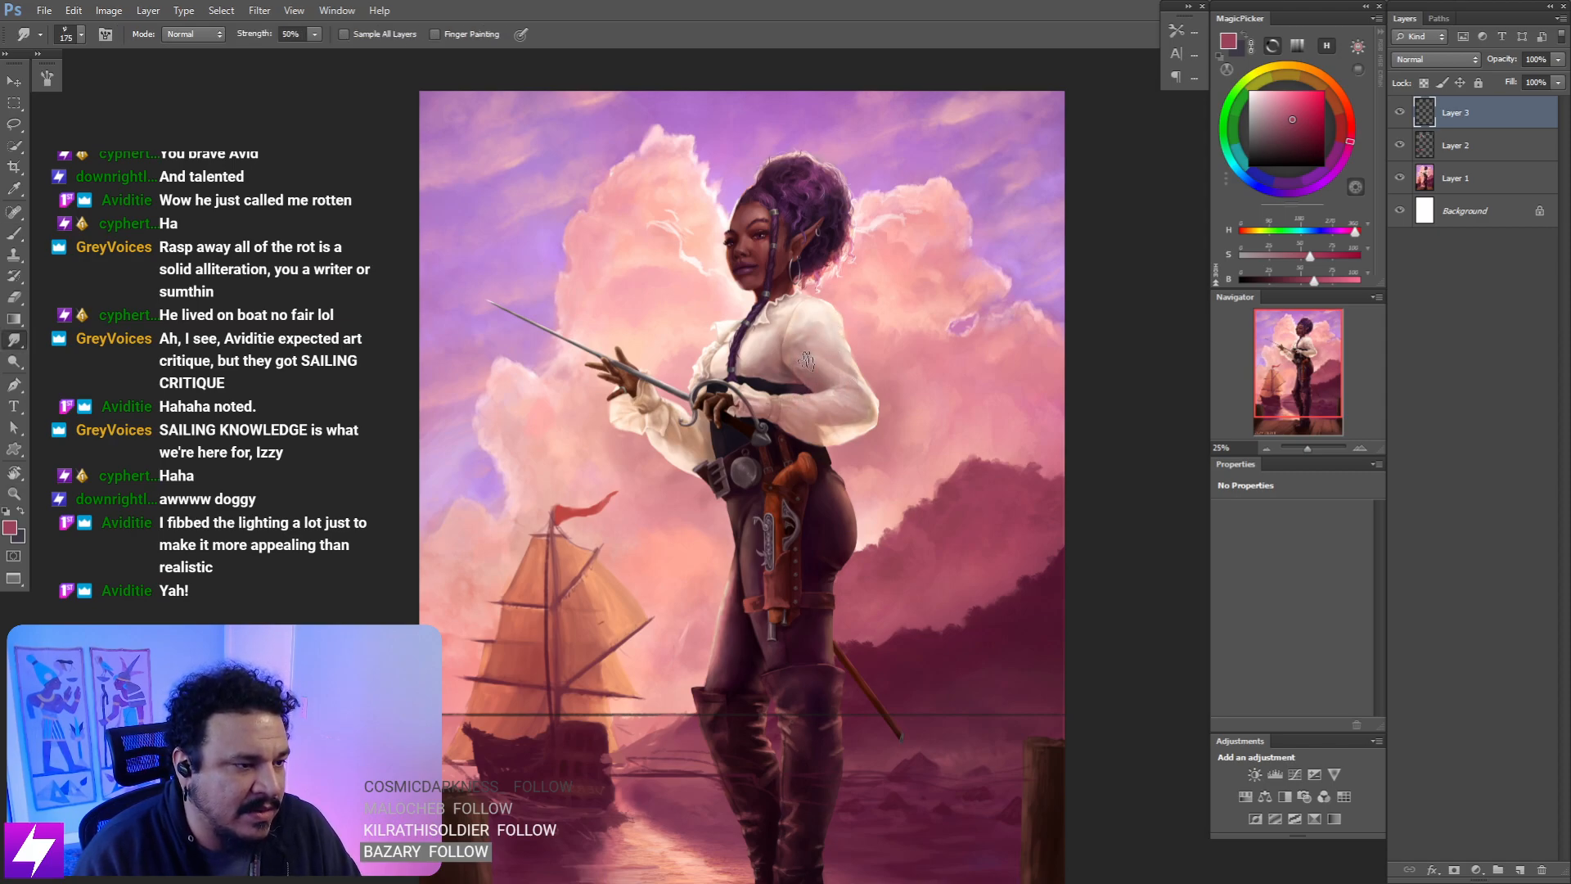
key("ctrl+minus")
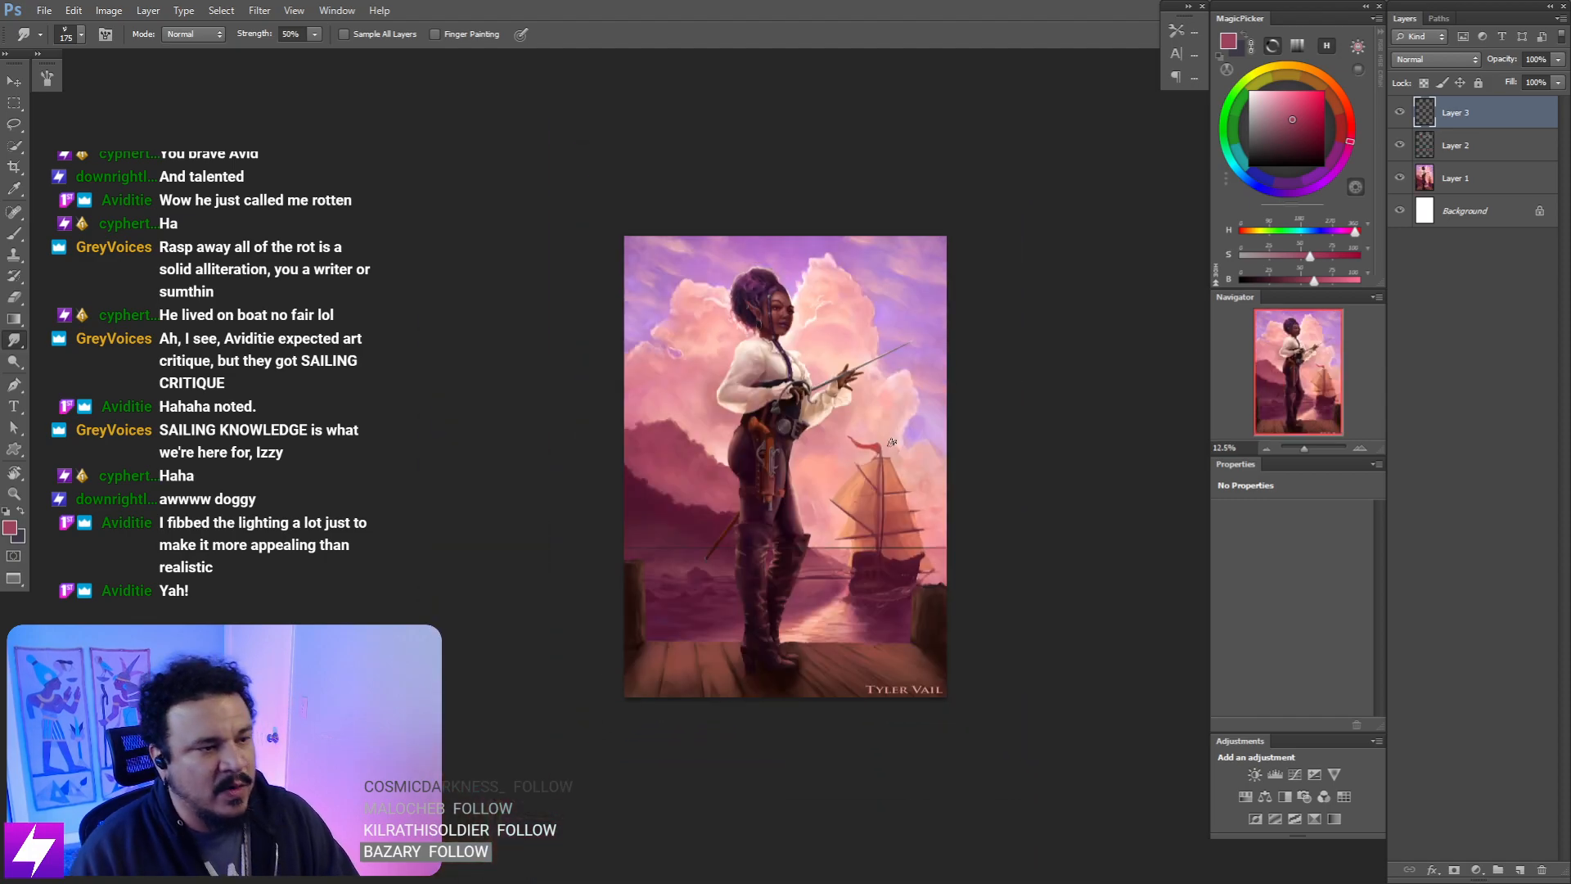
- Extend the rose shading across the shirt's shoulder with a 150 px brush and blend it with the Smudge tool at 175 px
left_click_drag(882, 418, 937, 487)
key("ctrl+plus")
key("ctrl+plus")
left_click_drag(847, 421, 852, 441)
key("b")
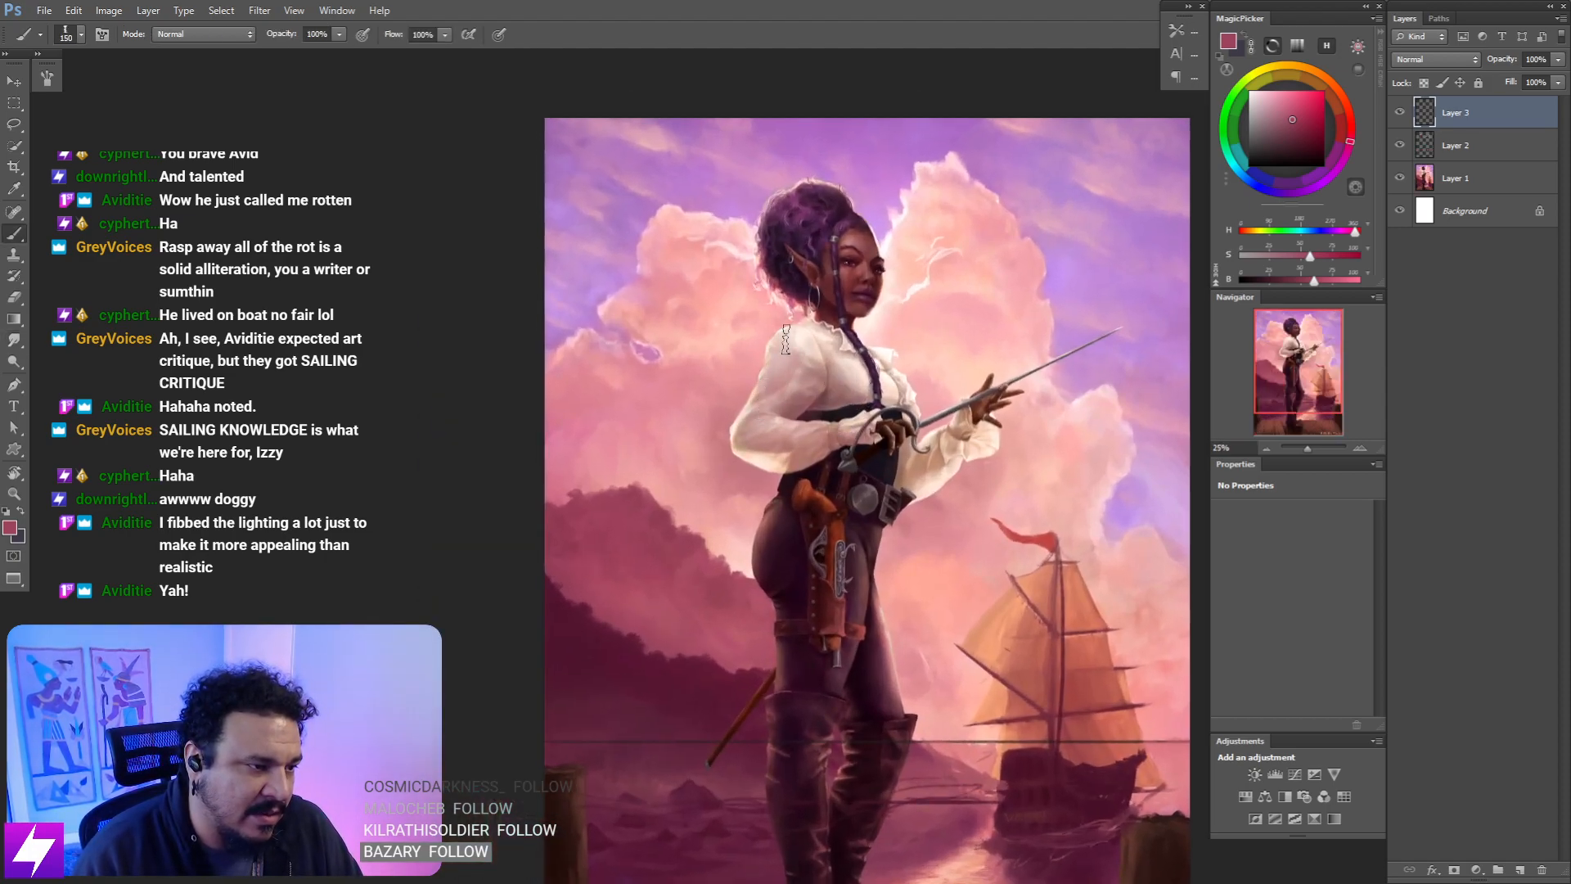
key("r")
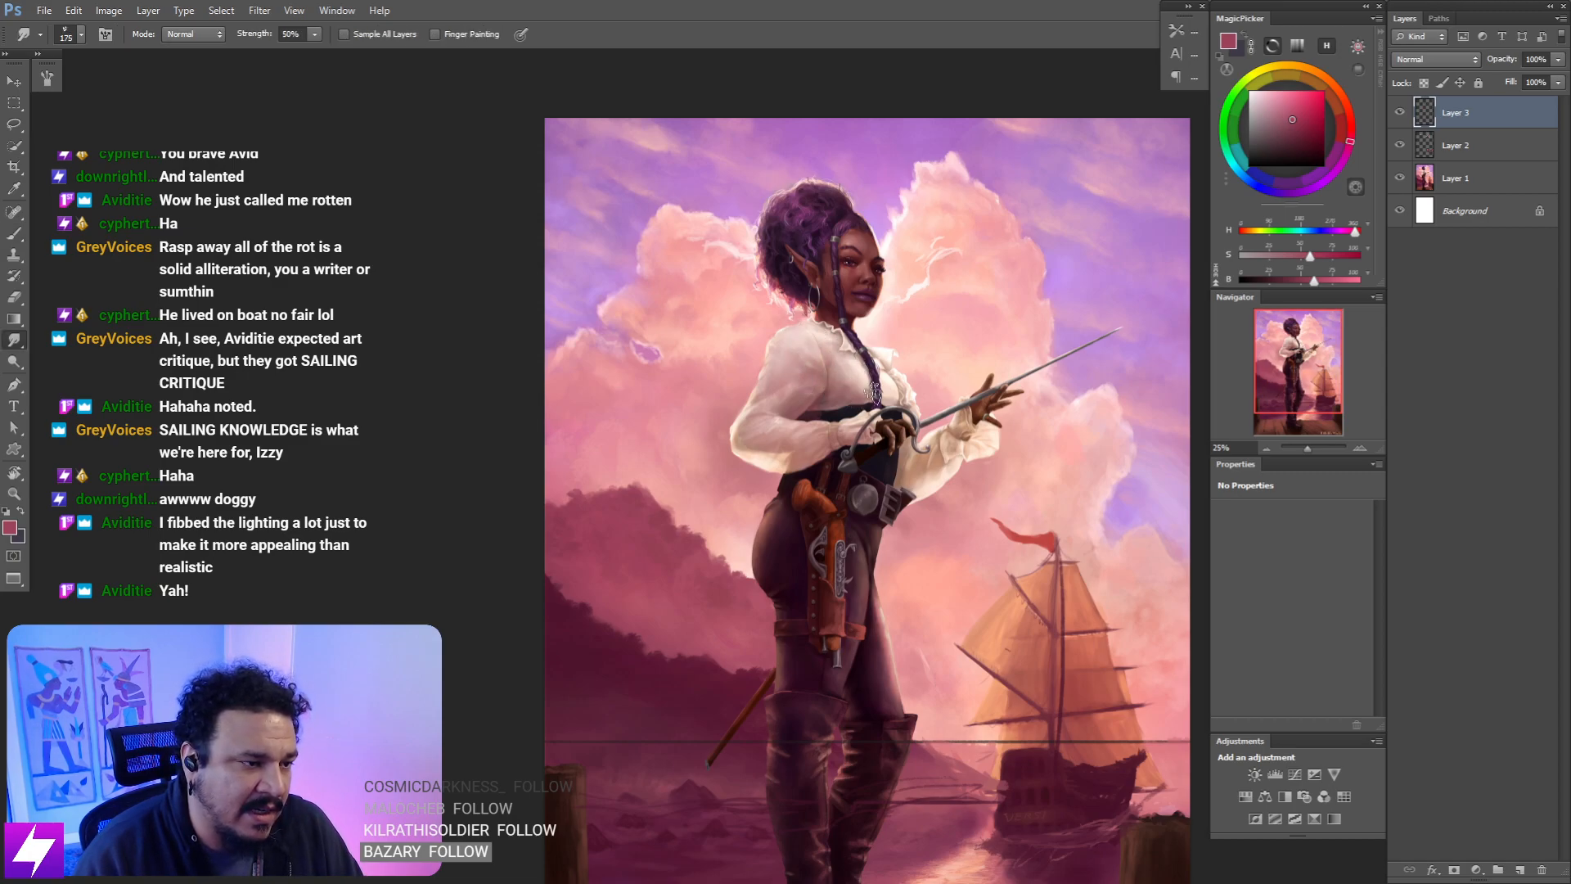
left_click_drag(921, 344, 909, 331)
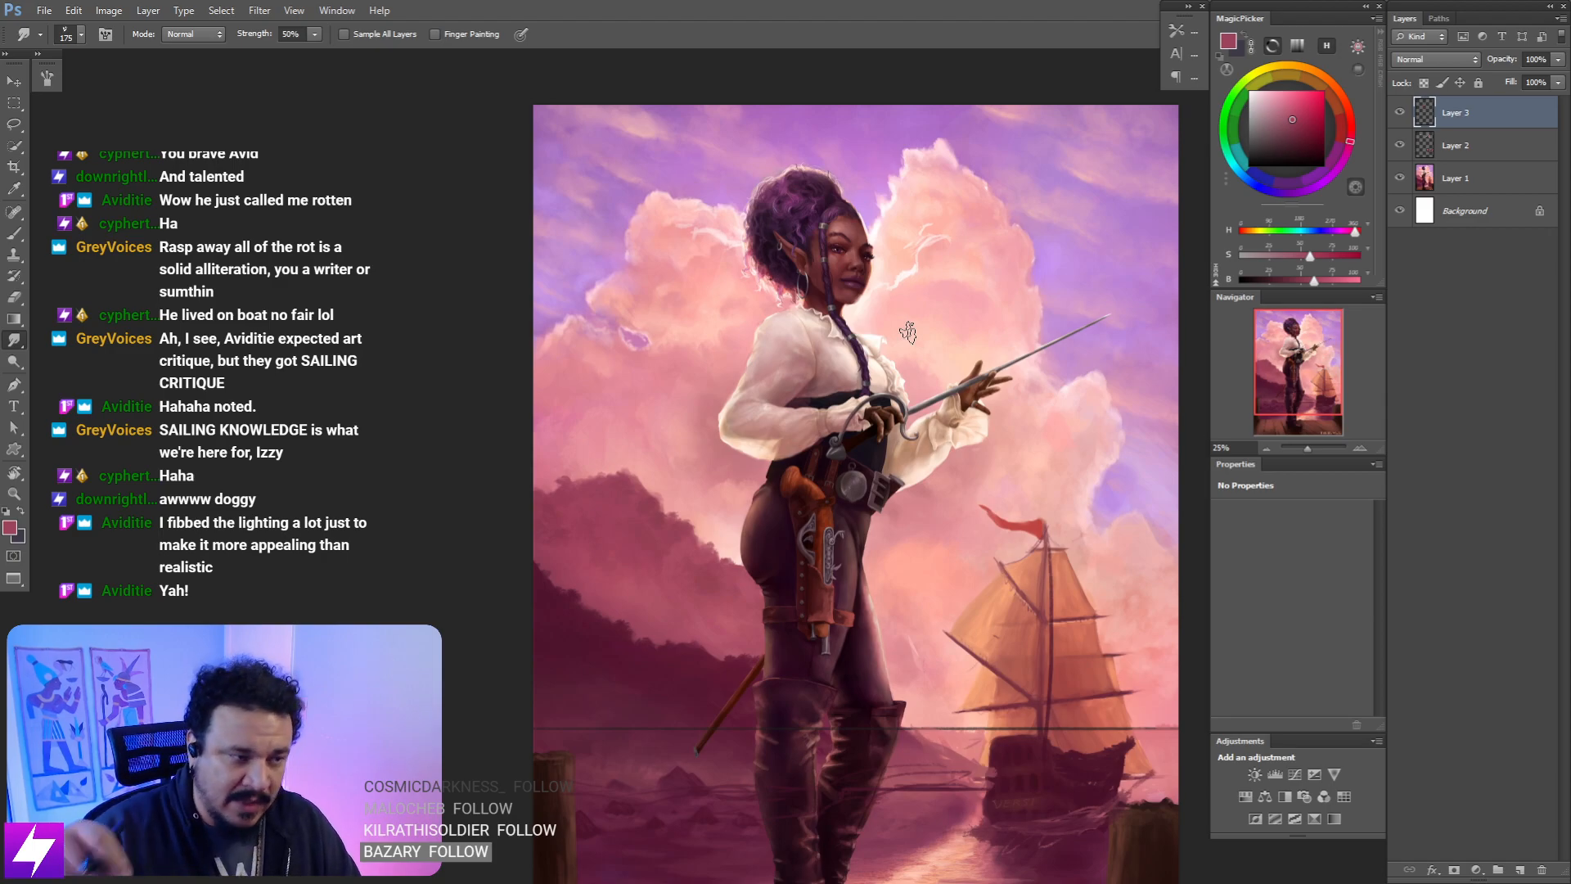
left_click_drag(875, 411, 852, 439)
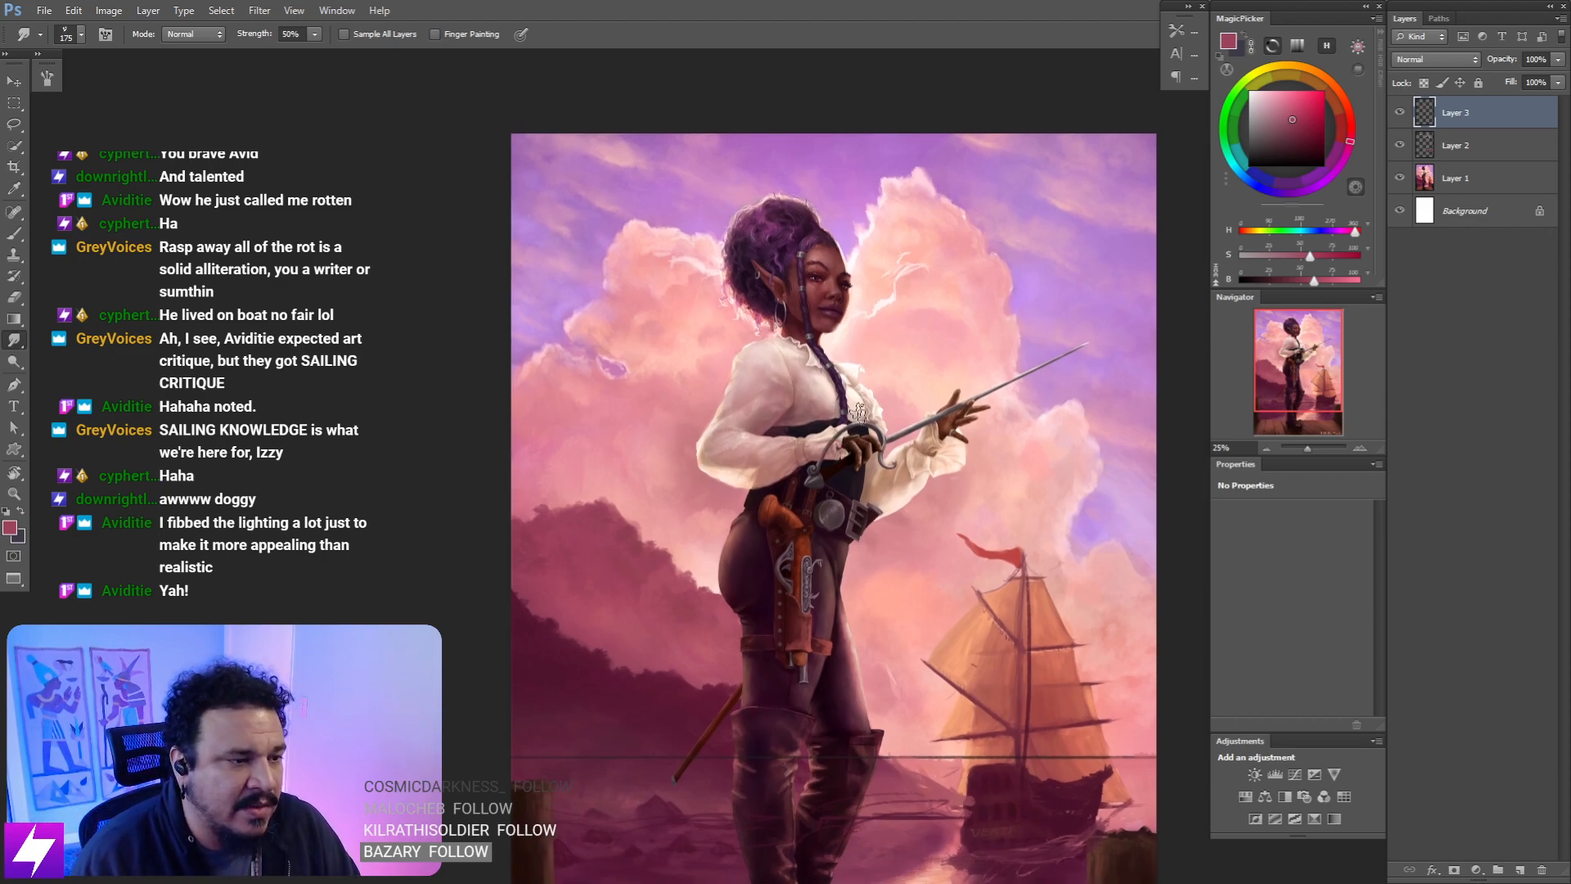
- Build up rose shading on the shirt's front and far sleeve with 90 and 150 px brushes, smudging it at 175 px
key("b")
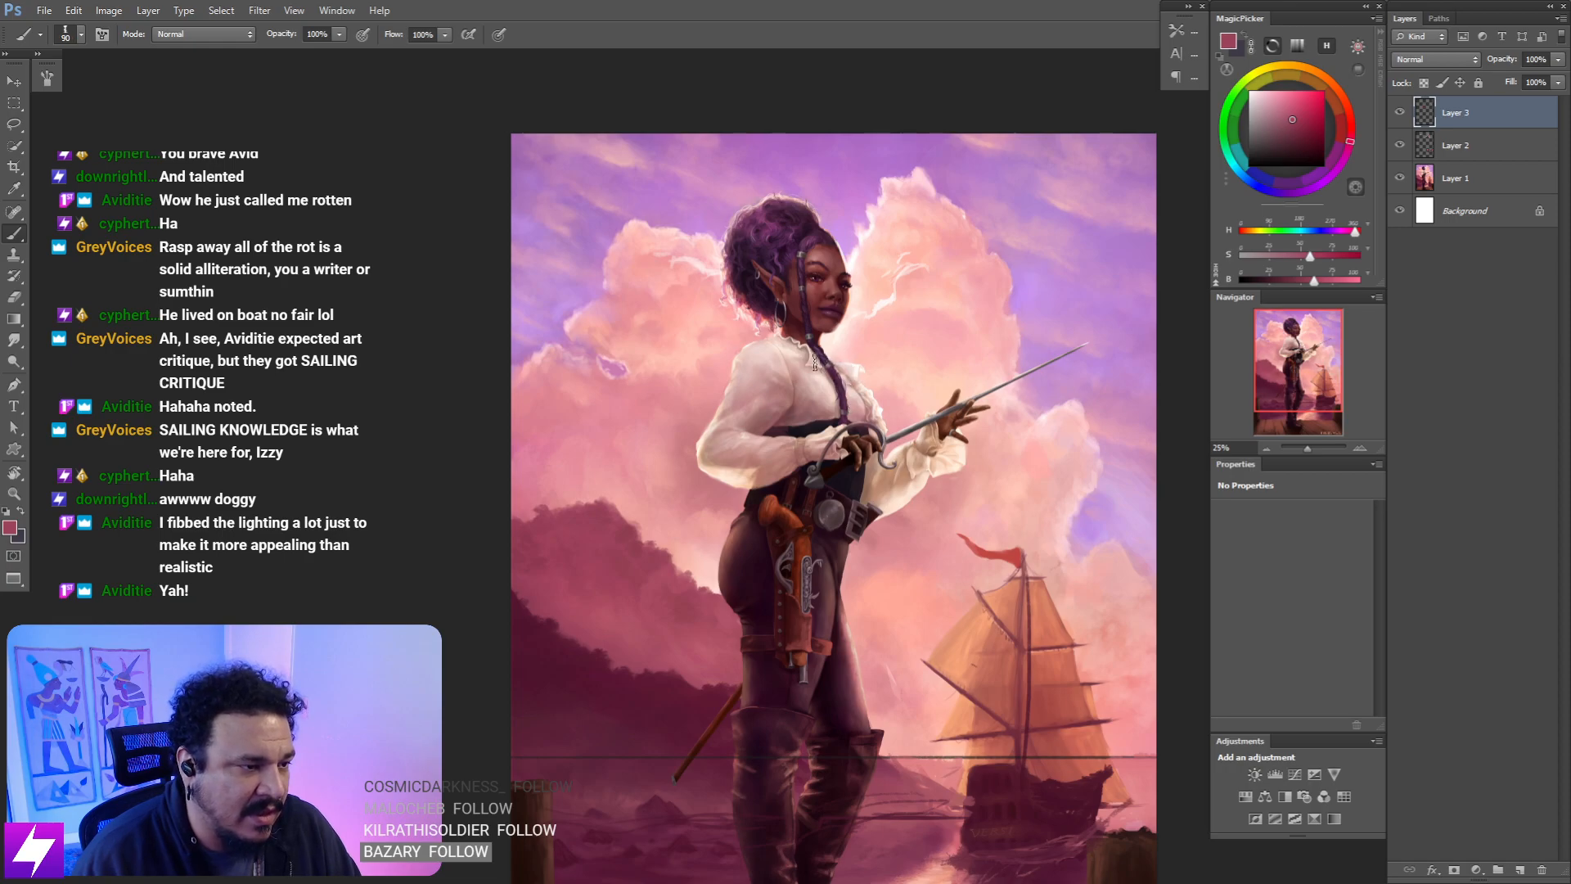
key("r")
key("ctrl+minus")
left_click_drag(855, 417, 868, 485)
key("ctrl+plus")
key("b")
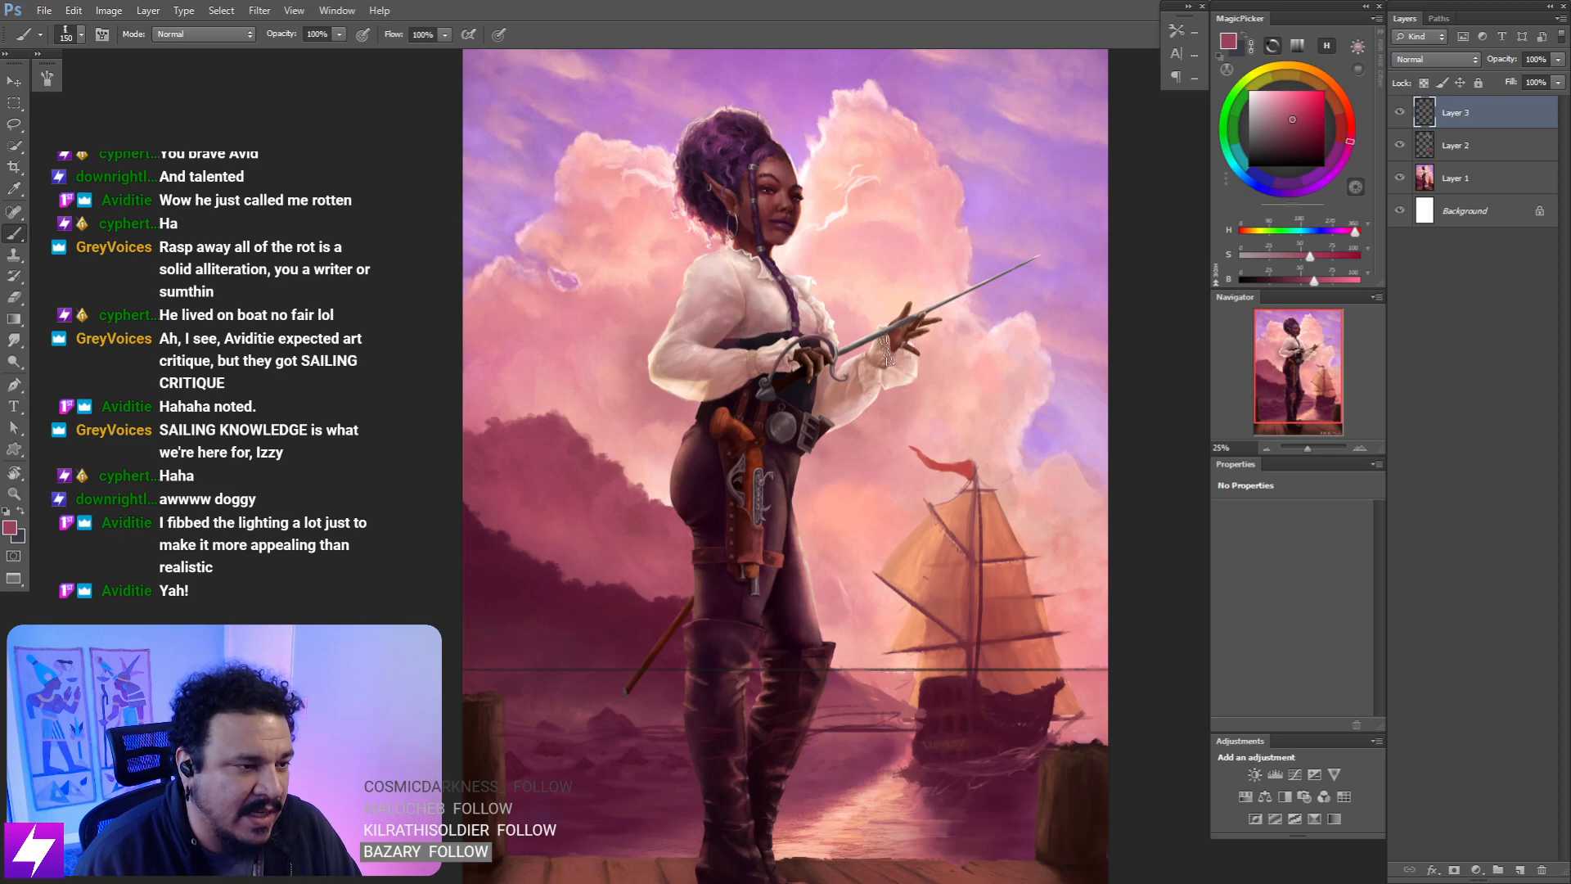
key("r")
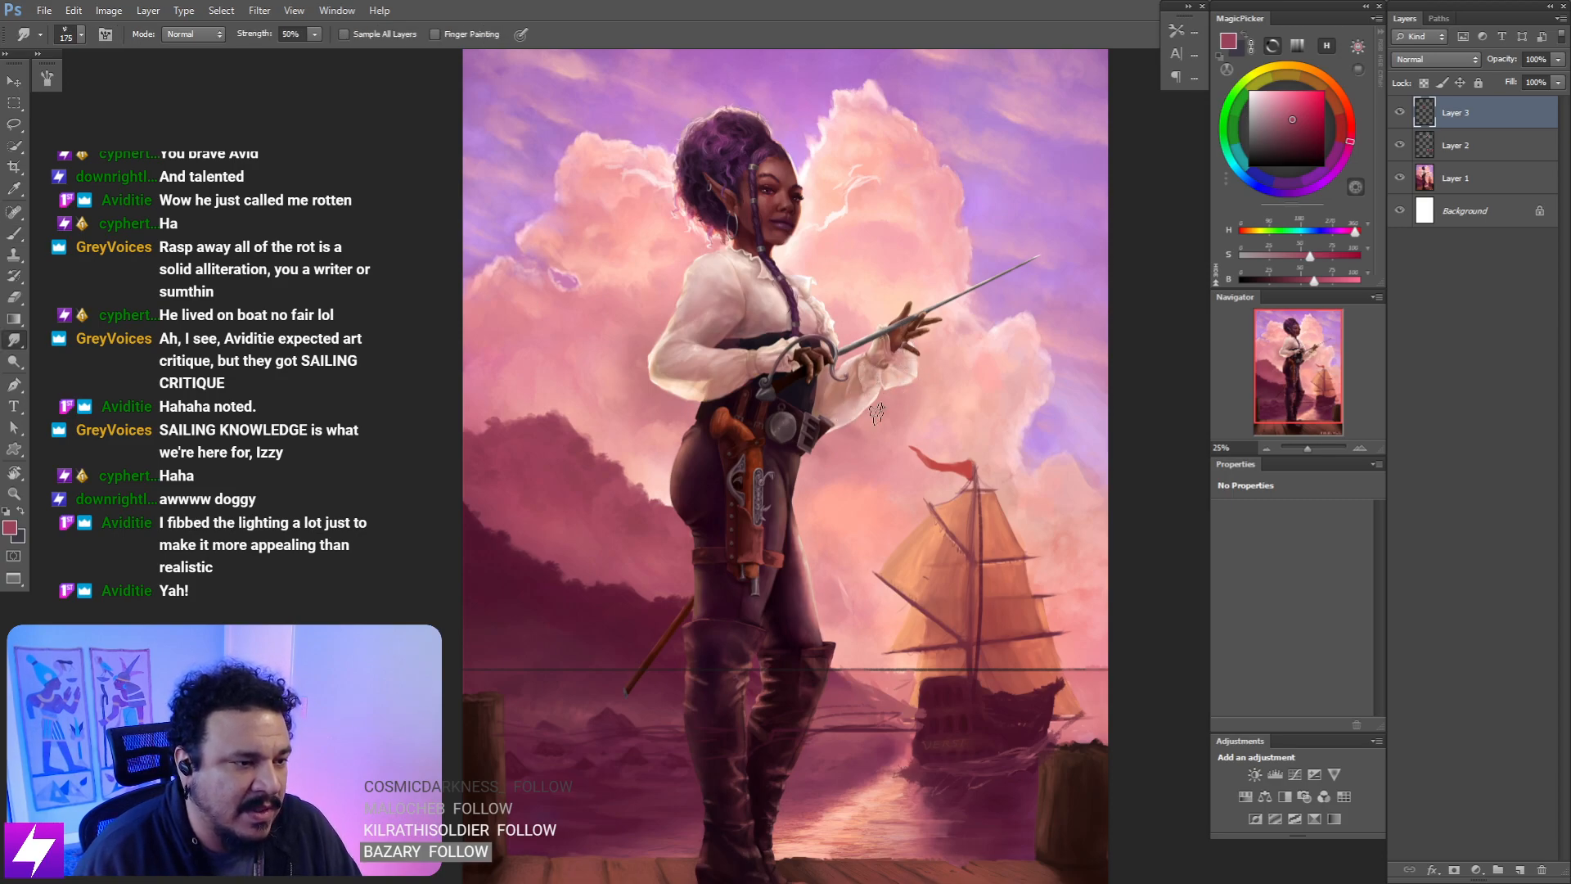
- Flip the canvas horizontally and refine the near sleeve's shading with a 35 px brush and the Smudge tool at 175 px
scroll(877, 413, "down", 2)
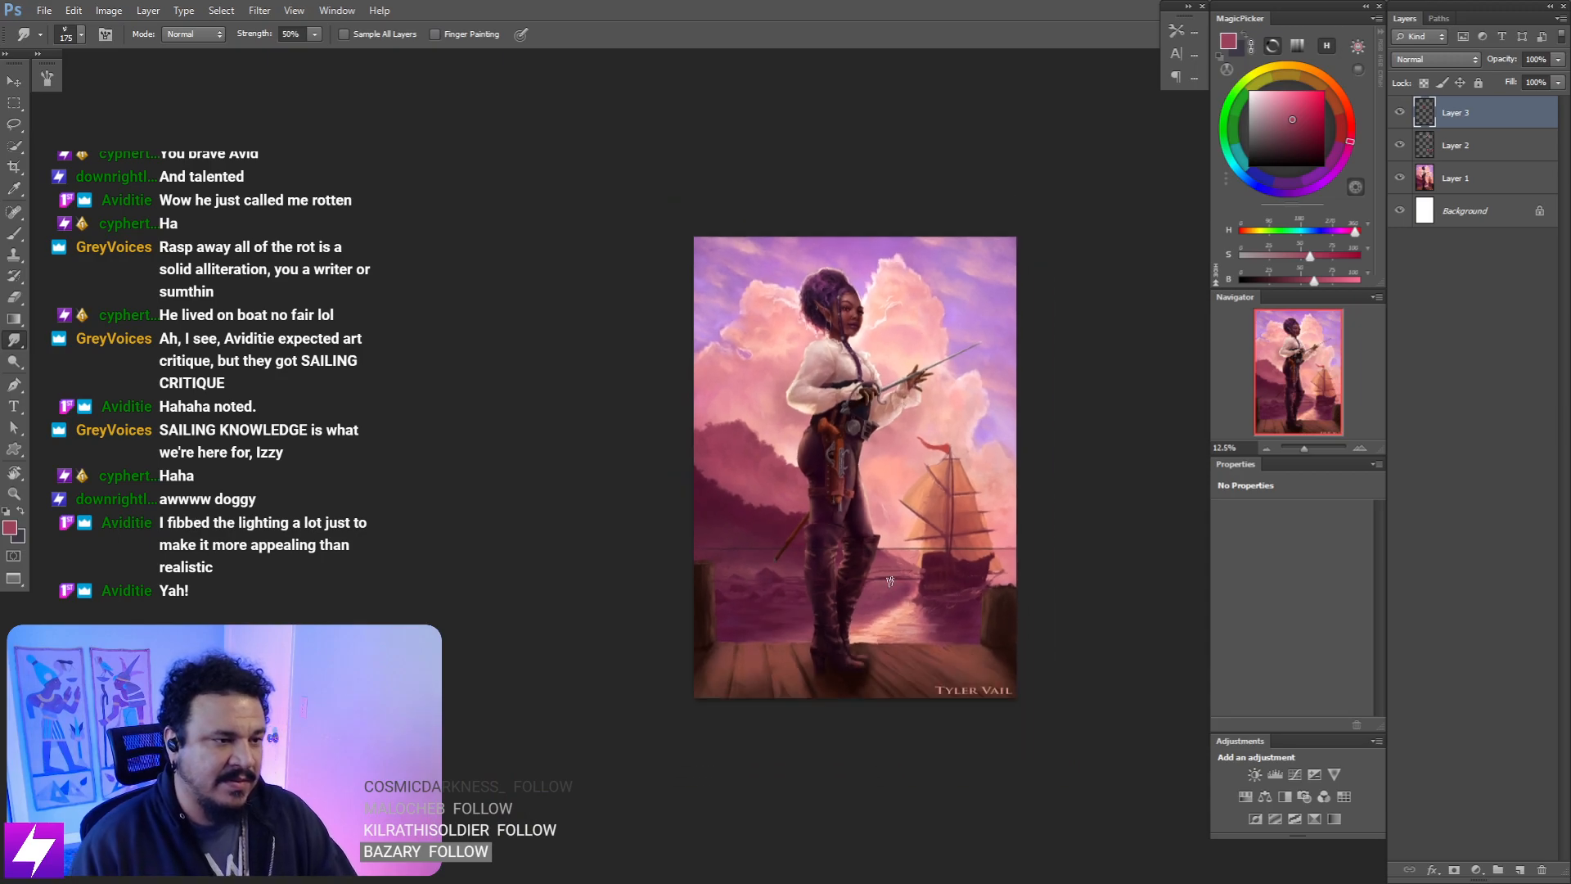
key("ctrl+plus")
key("ctrl+minus")
key("ctrl+plus")
key("ctrl+shift+h")
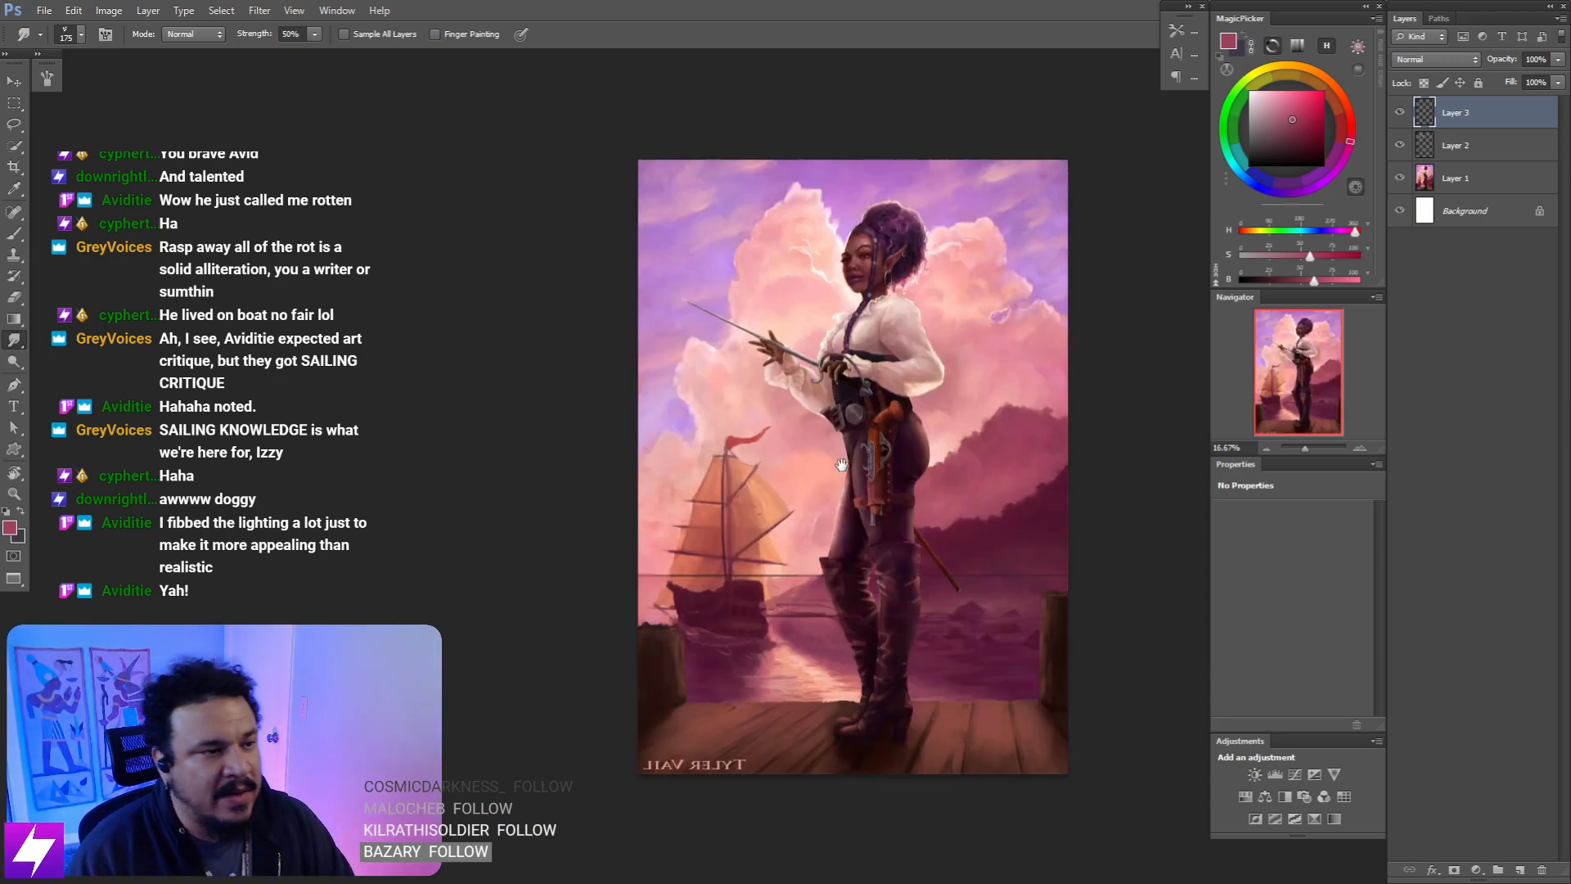
left_click_drag(842, 465, 846, 498)
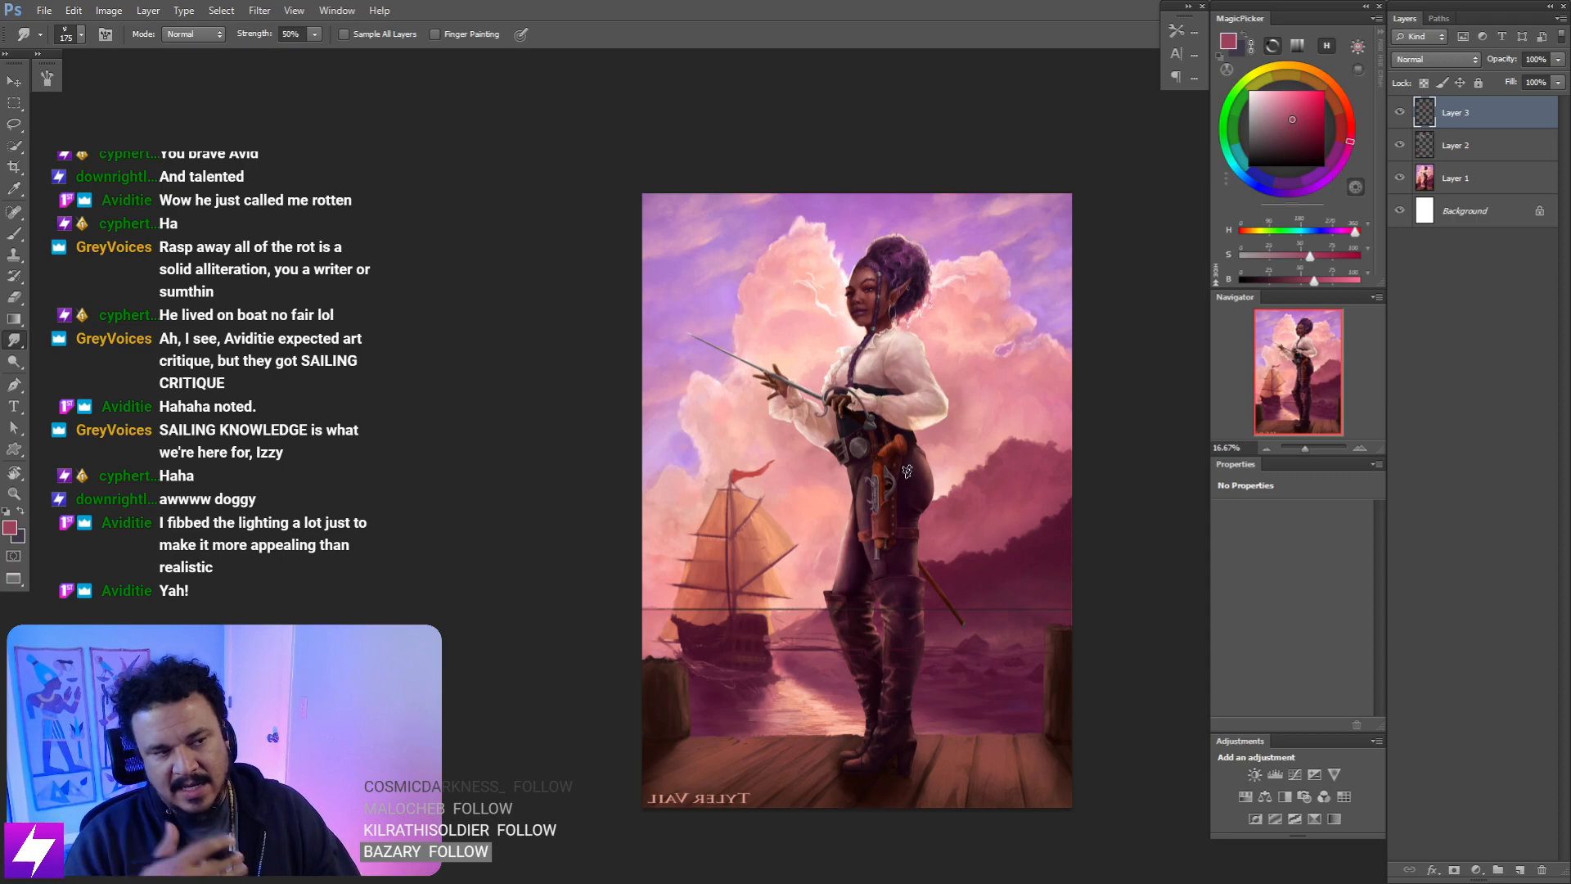
key("ctrl+plus")
mouse_move(993, 326)
left_mouse_down()
mouse_move(910, 402)
mouse_move(920, 465)
left_mouse_up()
key("ctrl+plus")
key("b")
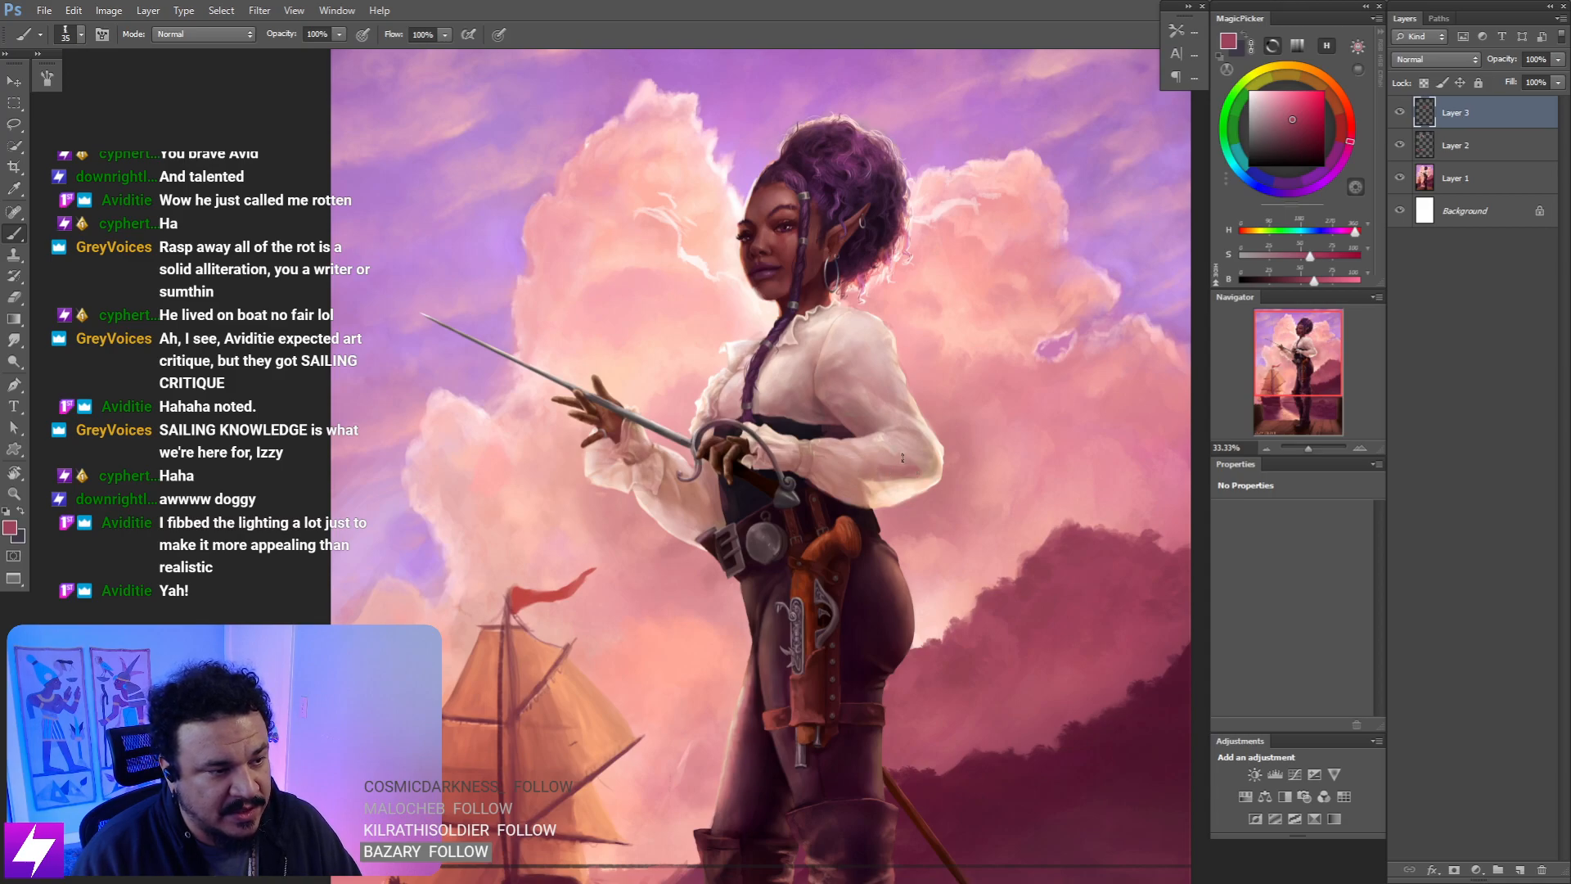
key("r")
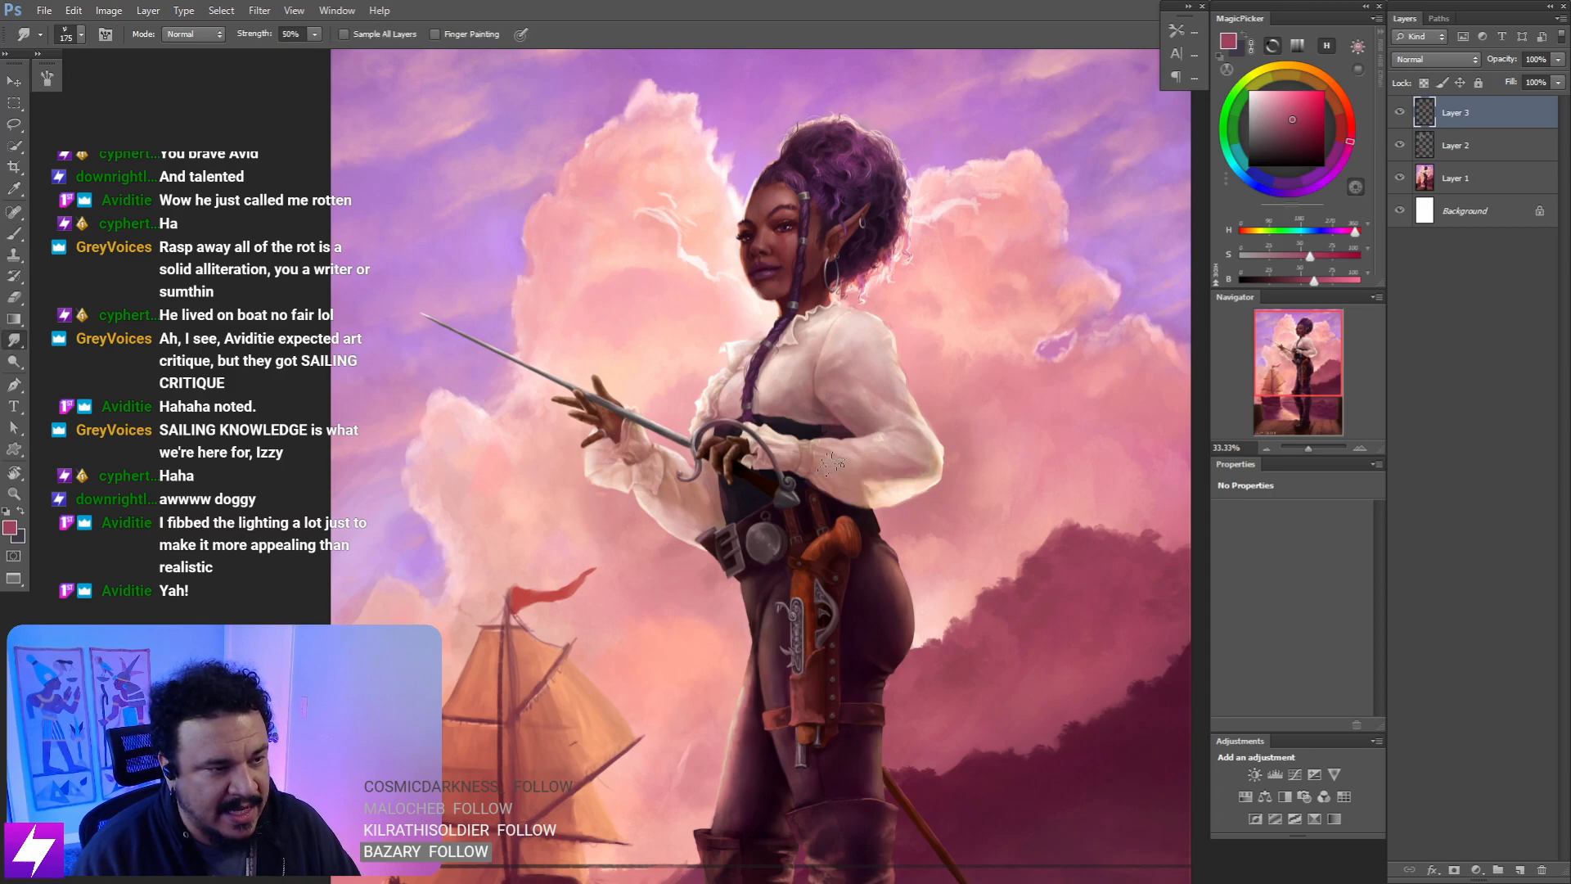
left_click_drag(830, 464, 896, 461)
- Sample a dark maroon from the hillside, paint shirt fold shadows above the corset with a 30 px brush, and flip the canvas back
key("b")
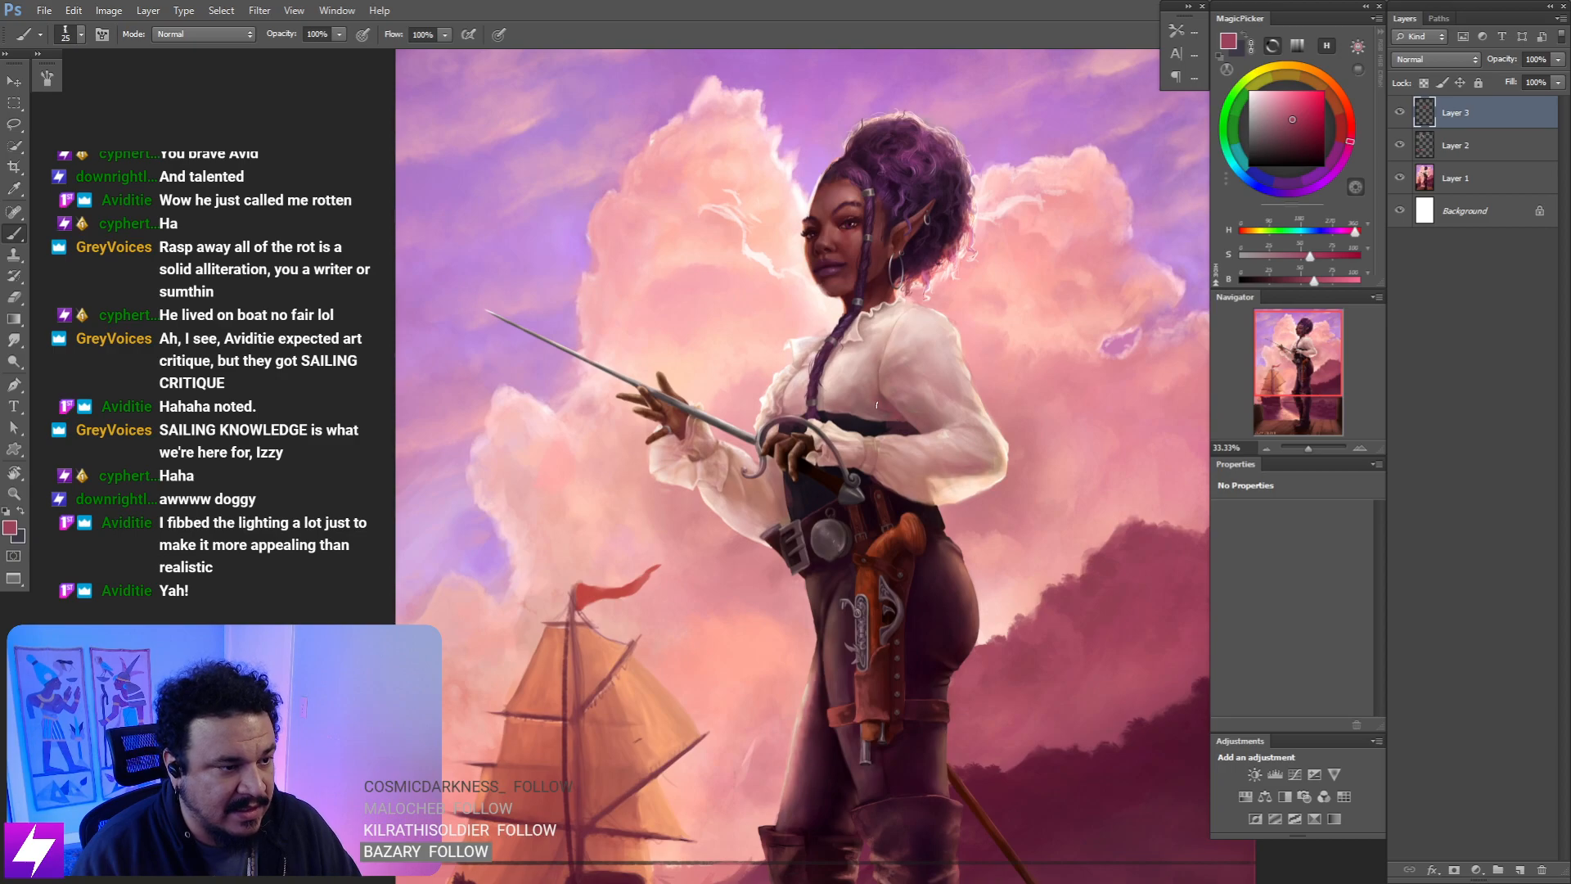
left_click(1101, 851, "alt")
left_click_drag(914, 397, 892, 392)
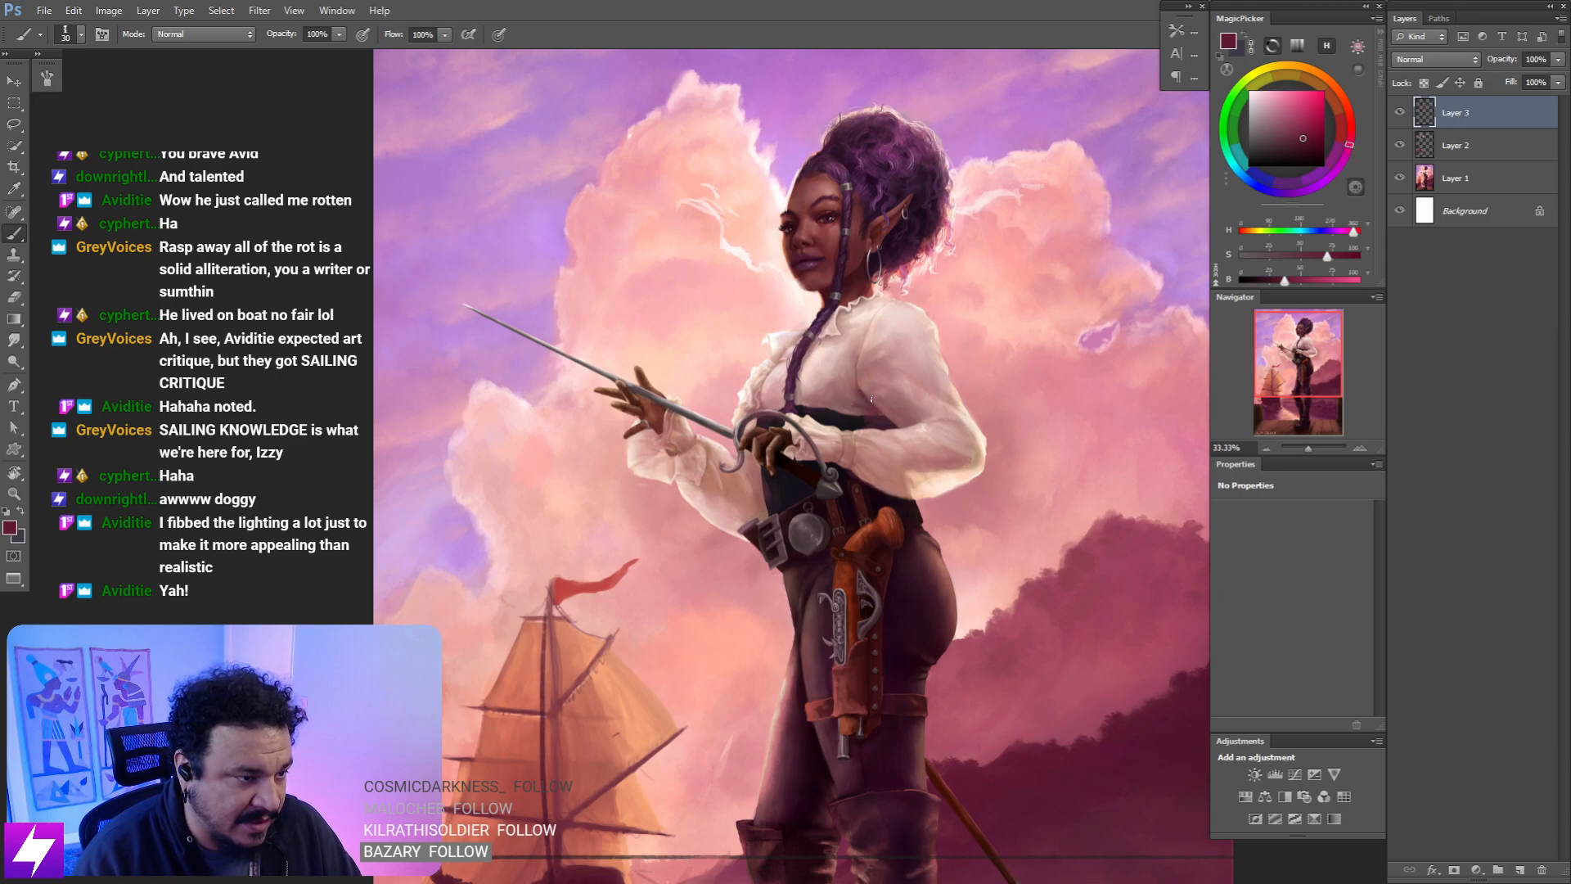
key("ctrl+minus")
key("ctrl+minus")
key("ctrl+shift+h")
mouse_move(912, 438)
left_mouse_down()
mouse_move(960, 450)
mouse_move(850, 508)
mouse_move(867, 513)
mouse_move(892, 442)
left_mouse_up()
key("ctrl+plus")
left_click_drag(839, 620, 848, 646)
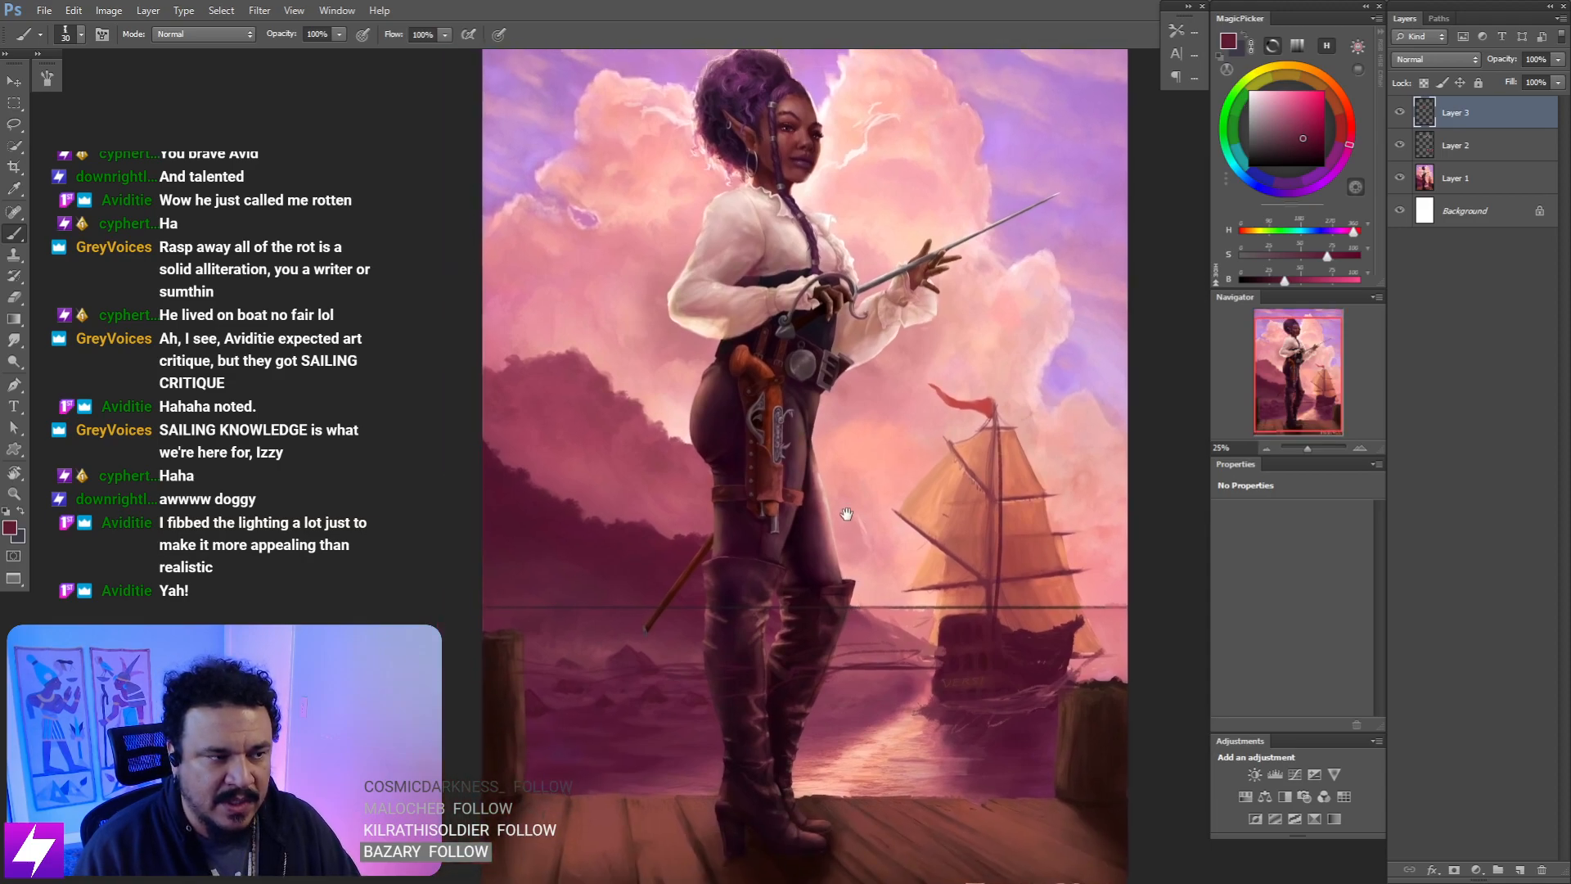
- Shade the far sleeve beneath the sword in maroon with a 60 px brush and blend it with the Smudge tool at 175 px
left_click_drag(845, 516, 856, 589)
mouse_move(848, 362)
left_mouse_down()
mouse_move(848, 446)
mouse_move(931, 486)
left_mouse_up()
key("ctrl+plus")
key("ctrl+shift+h")
key("ctrl+shift+h")
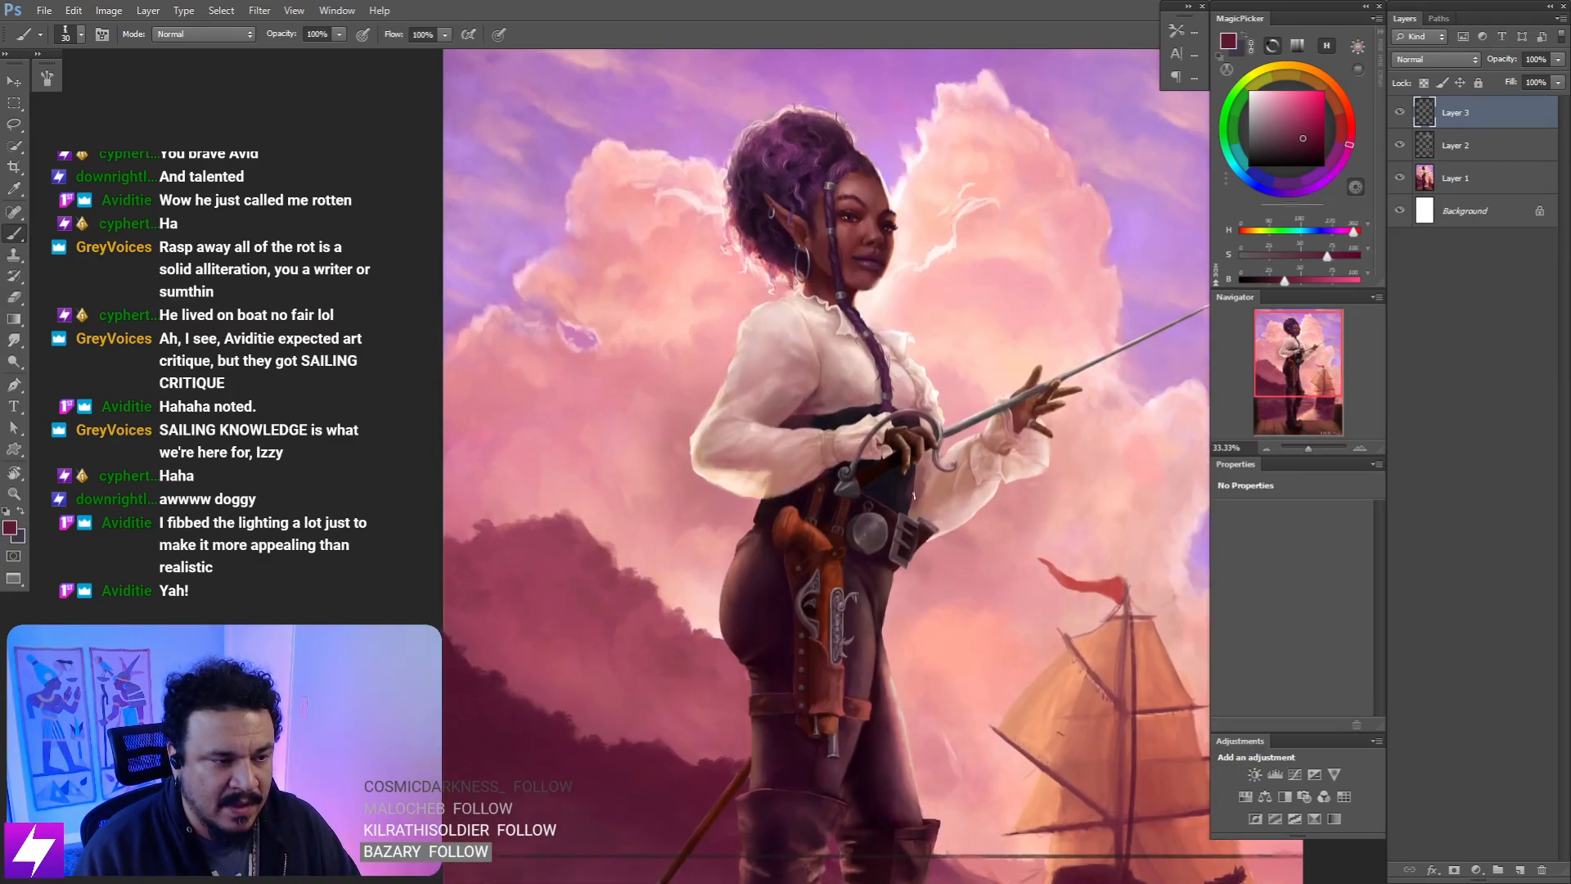
key("r")
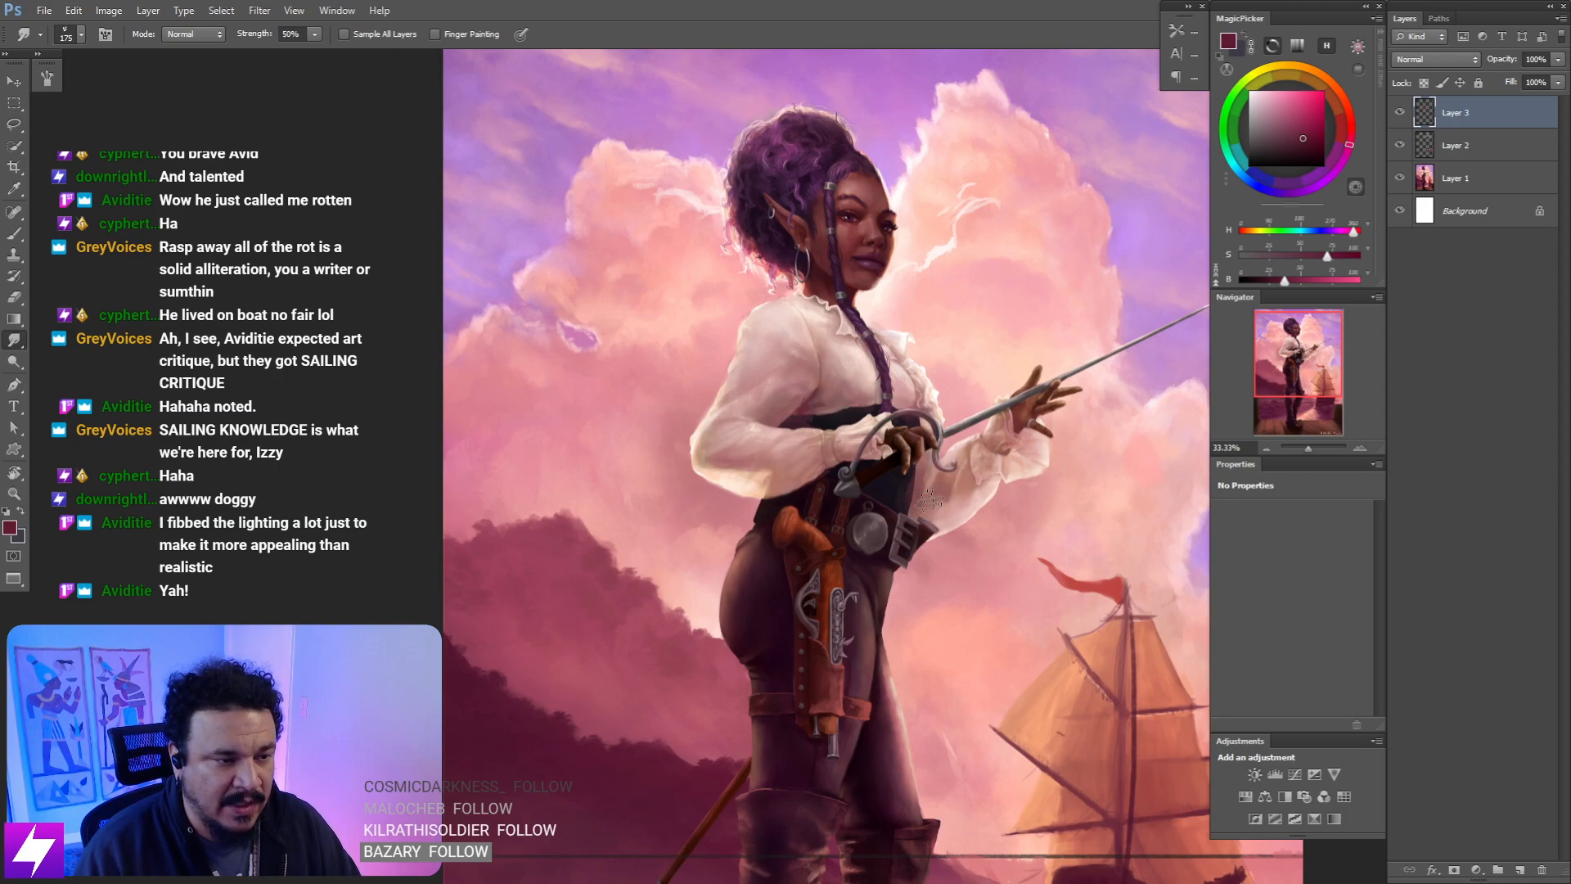
left_click_drag(918, 442, 949, 450)
key("b")
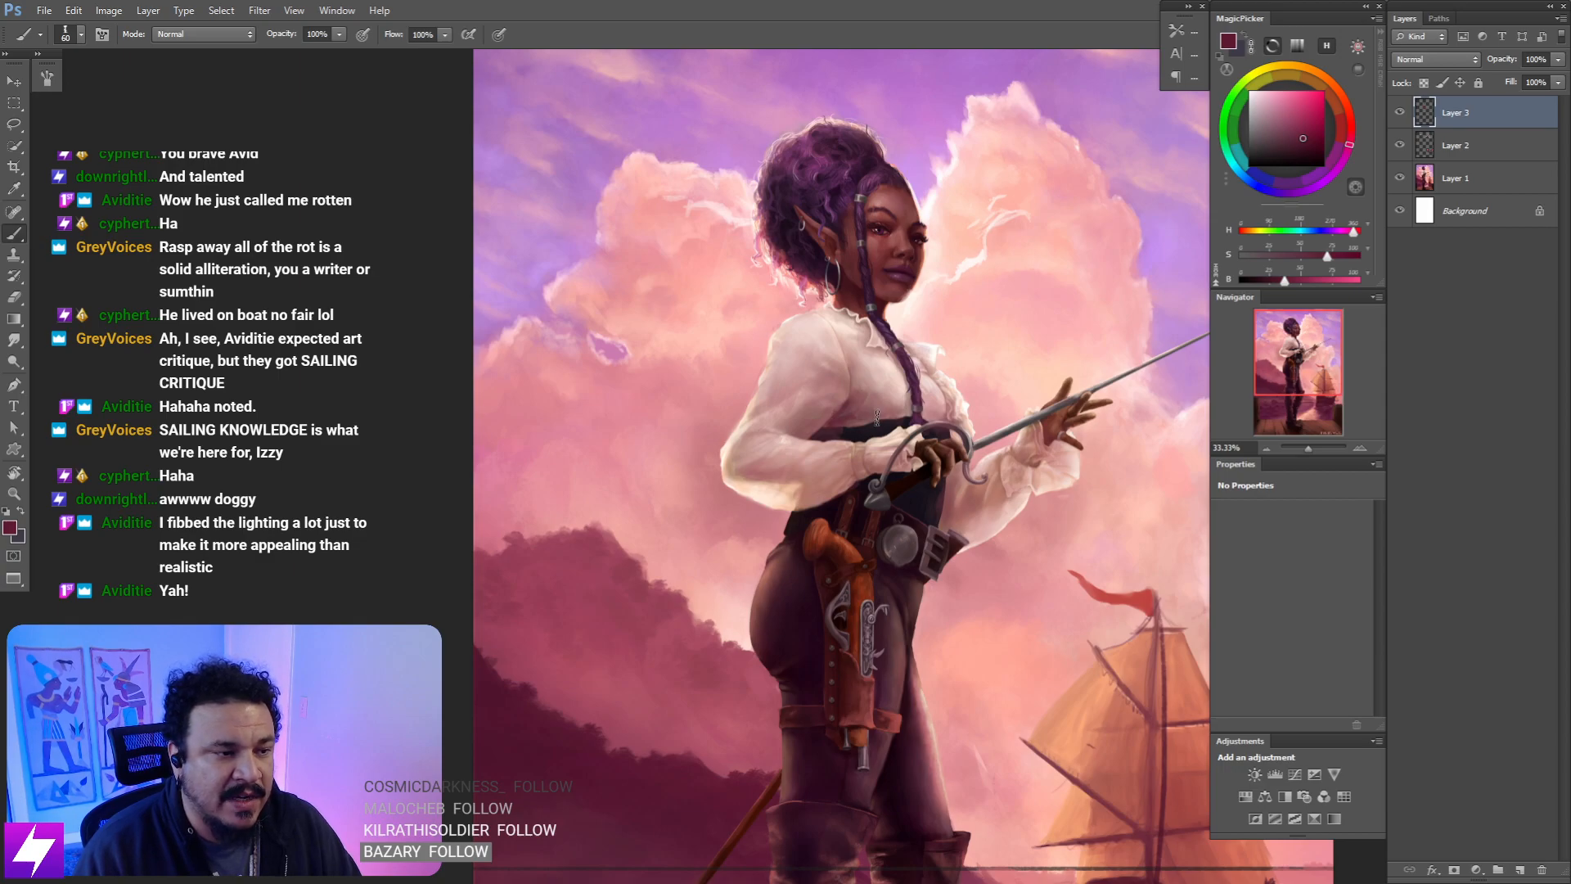
key("r")
key("ctrl+minus")
key("ctrl+minus")
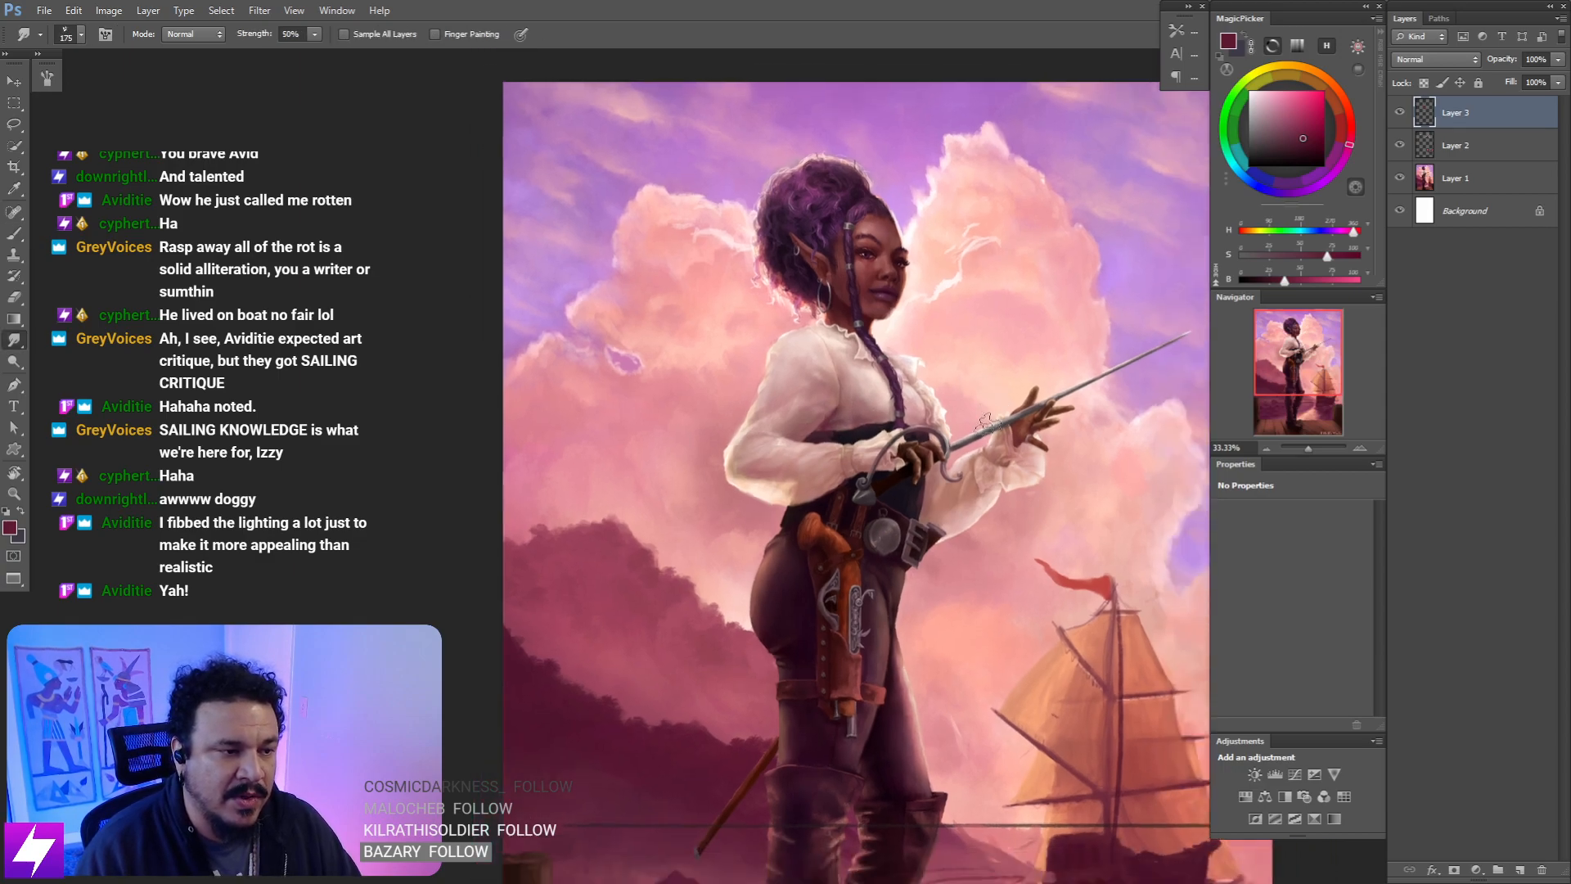
left_click_drag(929, 510, 967, 516)
- Toggle Layer 3's visibility to compare the figure with and without the shirt repaint
left_click(1400, 112)
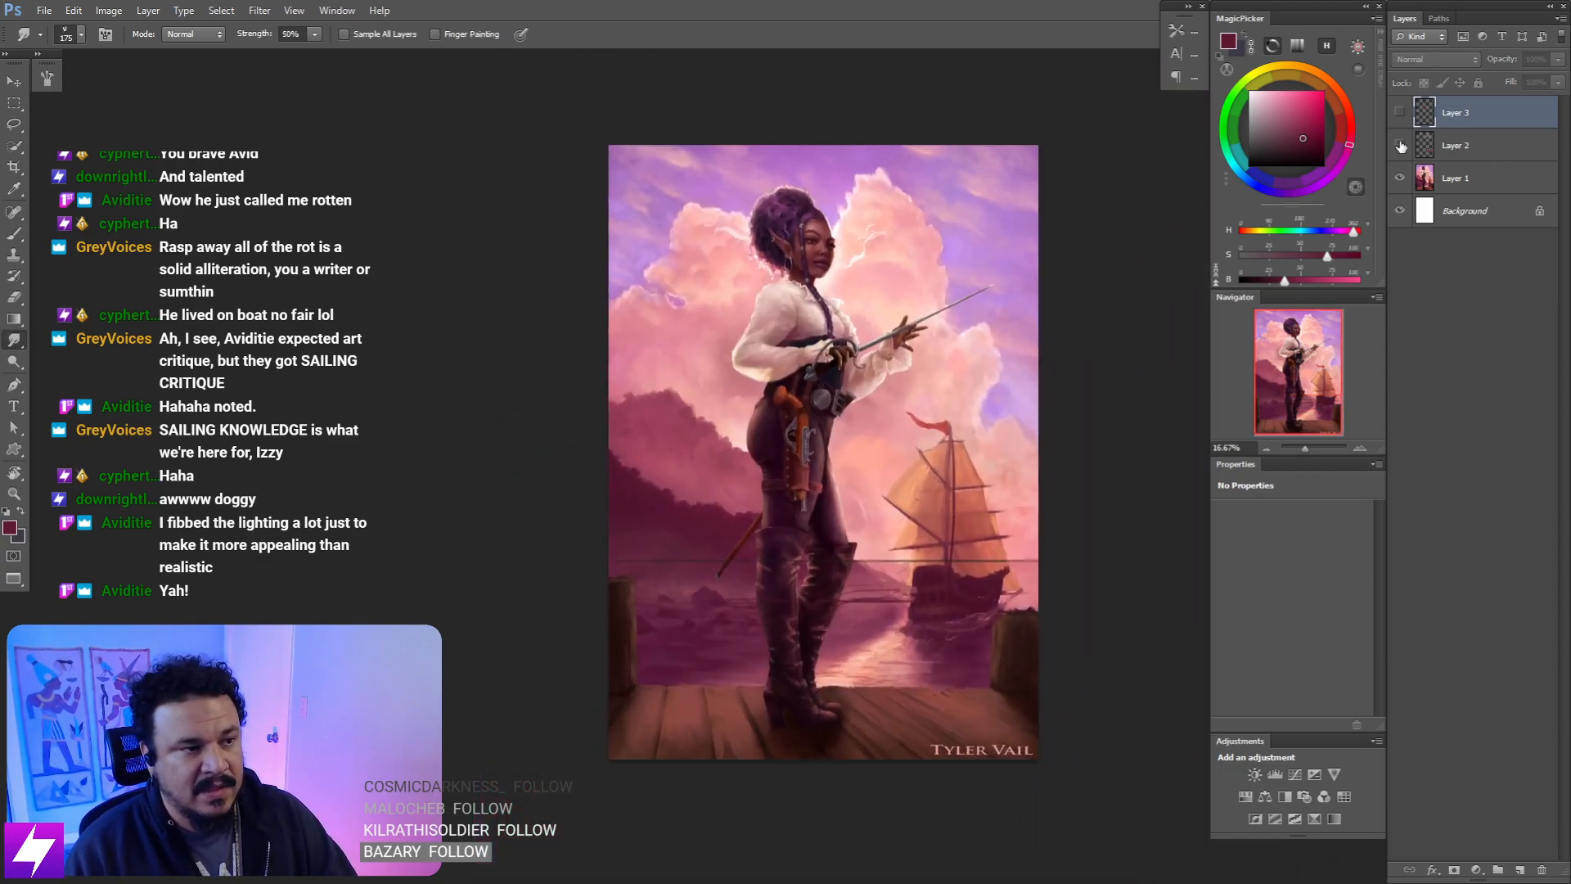
left_click_drag(1401, 133, 1400, 114)
key("ctrl+minus")
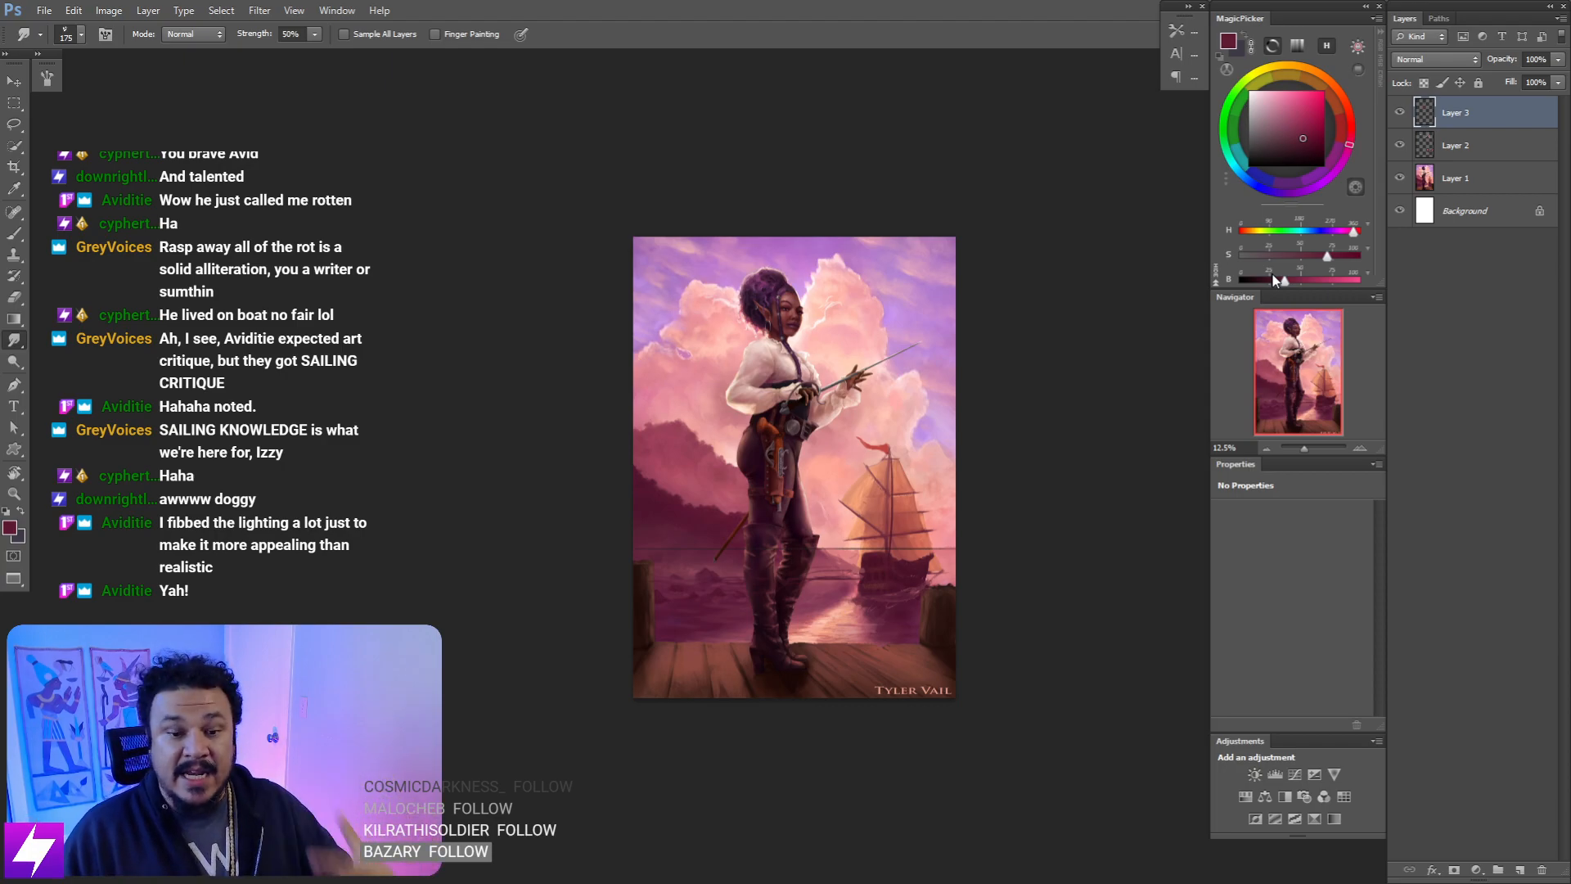
- Sample a cloud pink and paint over the sky between the pirate's legs and the ship with a 175 px brush
key("ctrl+plus")
key("ctrl+plus")
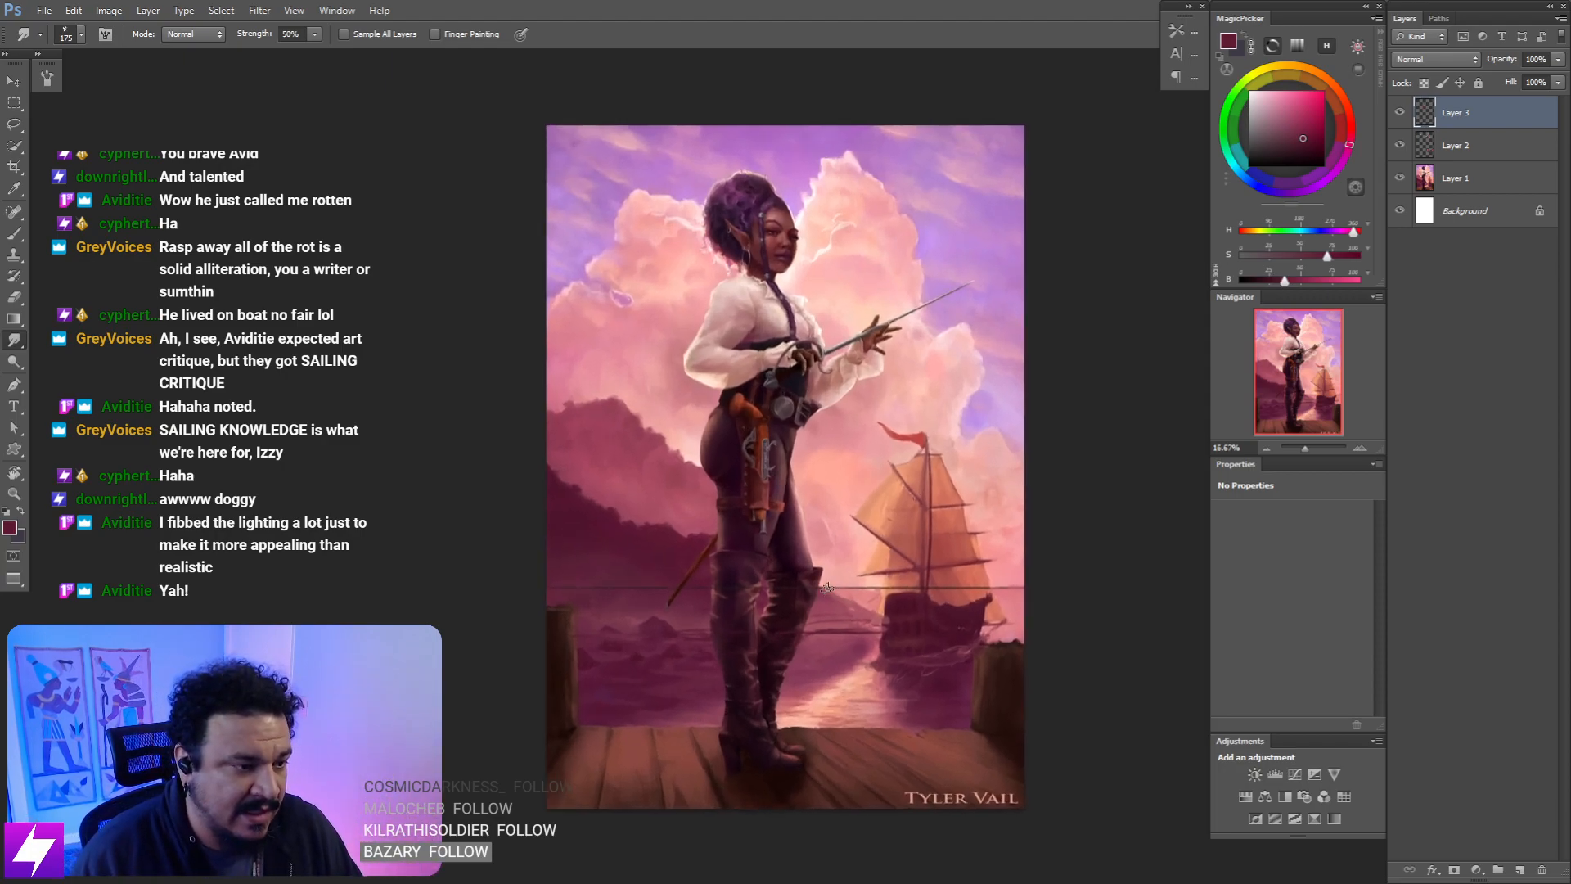
left_click_drag(824, 582, 779, 633)
key("b")
left_click(794, 544, "alt")
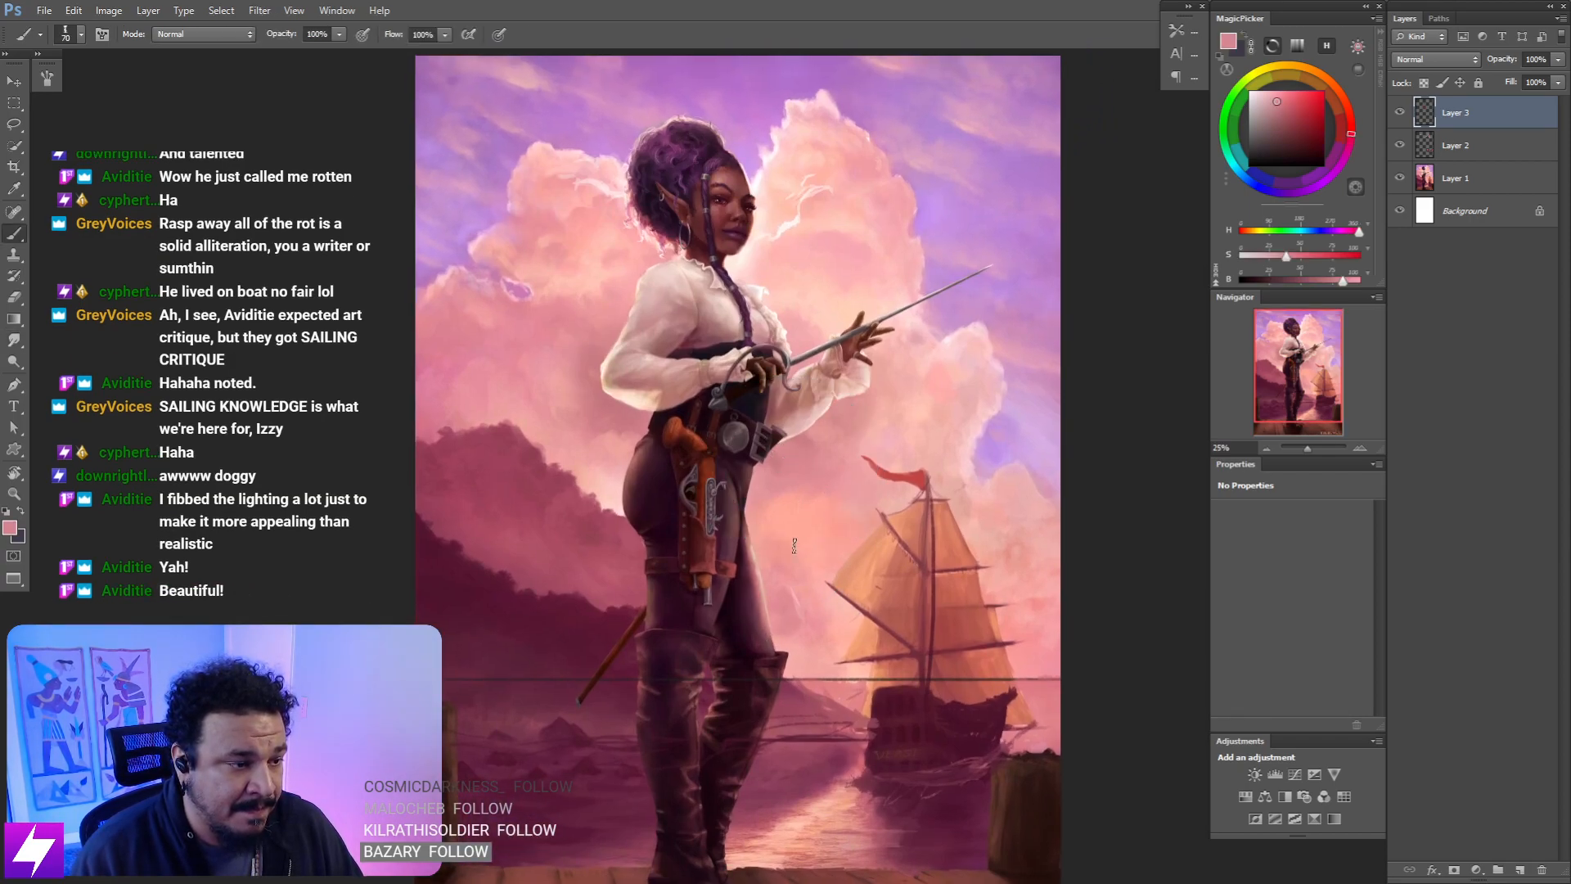
mouse_move(782, 540)
left_mouse_down()
mouse_move(814, 513)
mouse_move(802, 466)
left_mouse_up()
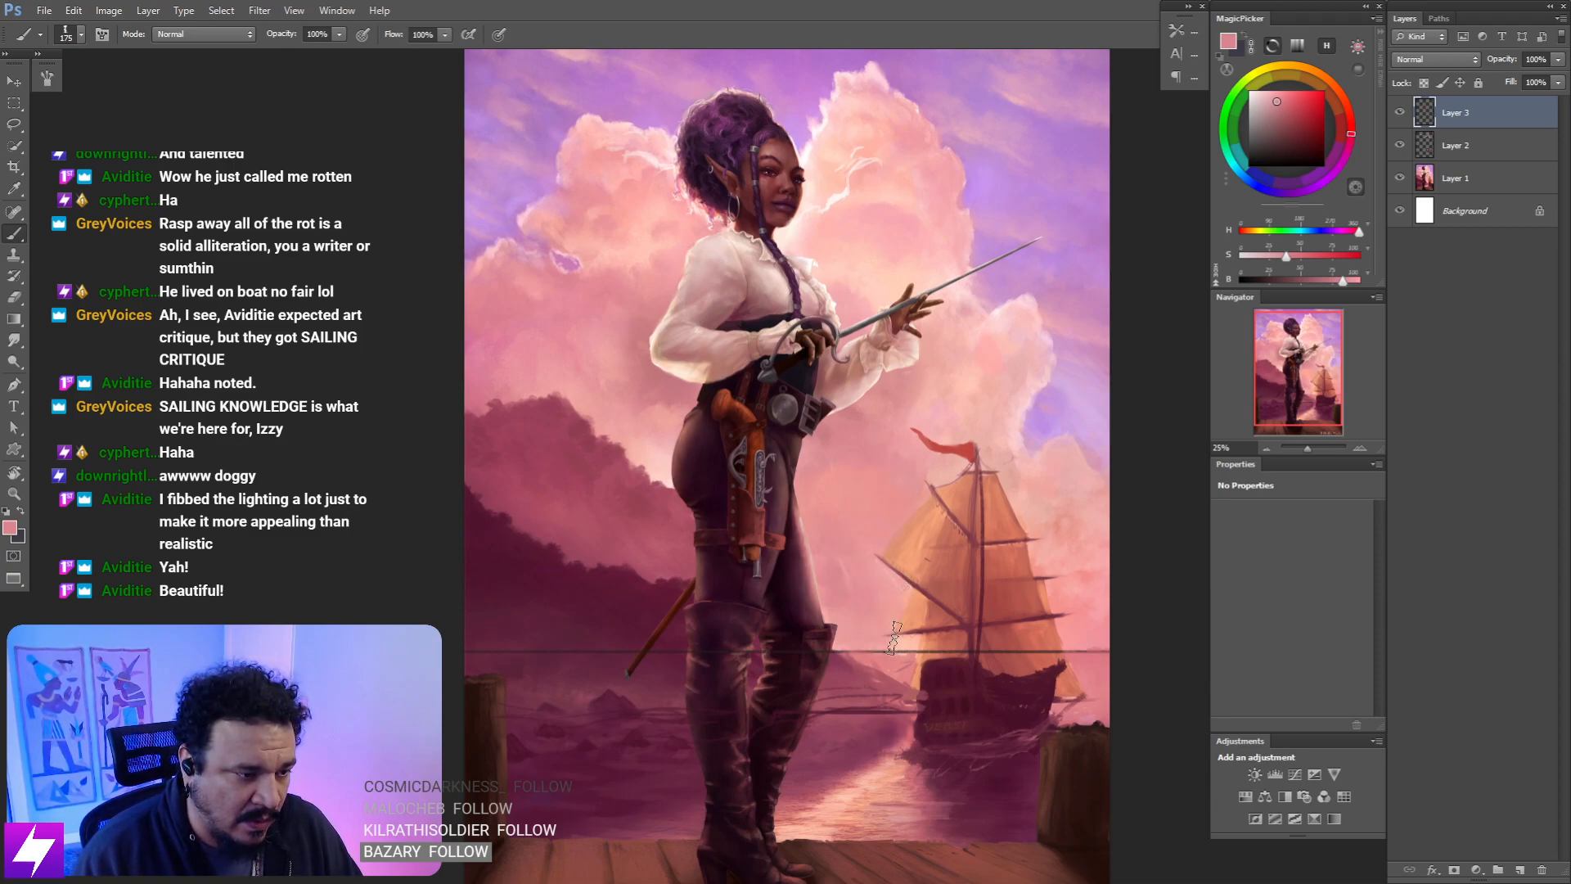
key("r")
key("b")
- Sample sky pinks and a lilac, glaze the clouds beside the legs with a 300 px brush, and smudge them at 600 px
left_click(954, 364, "alt")
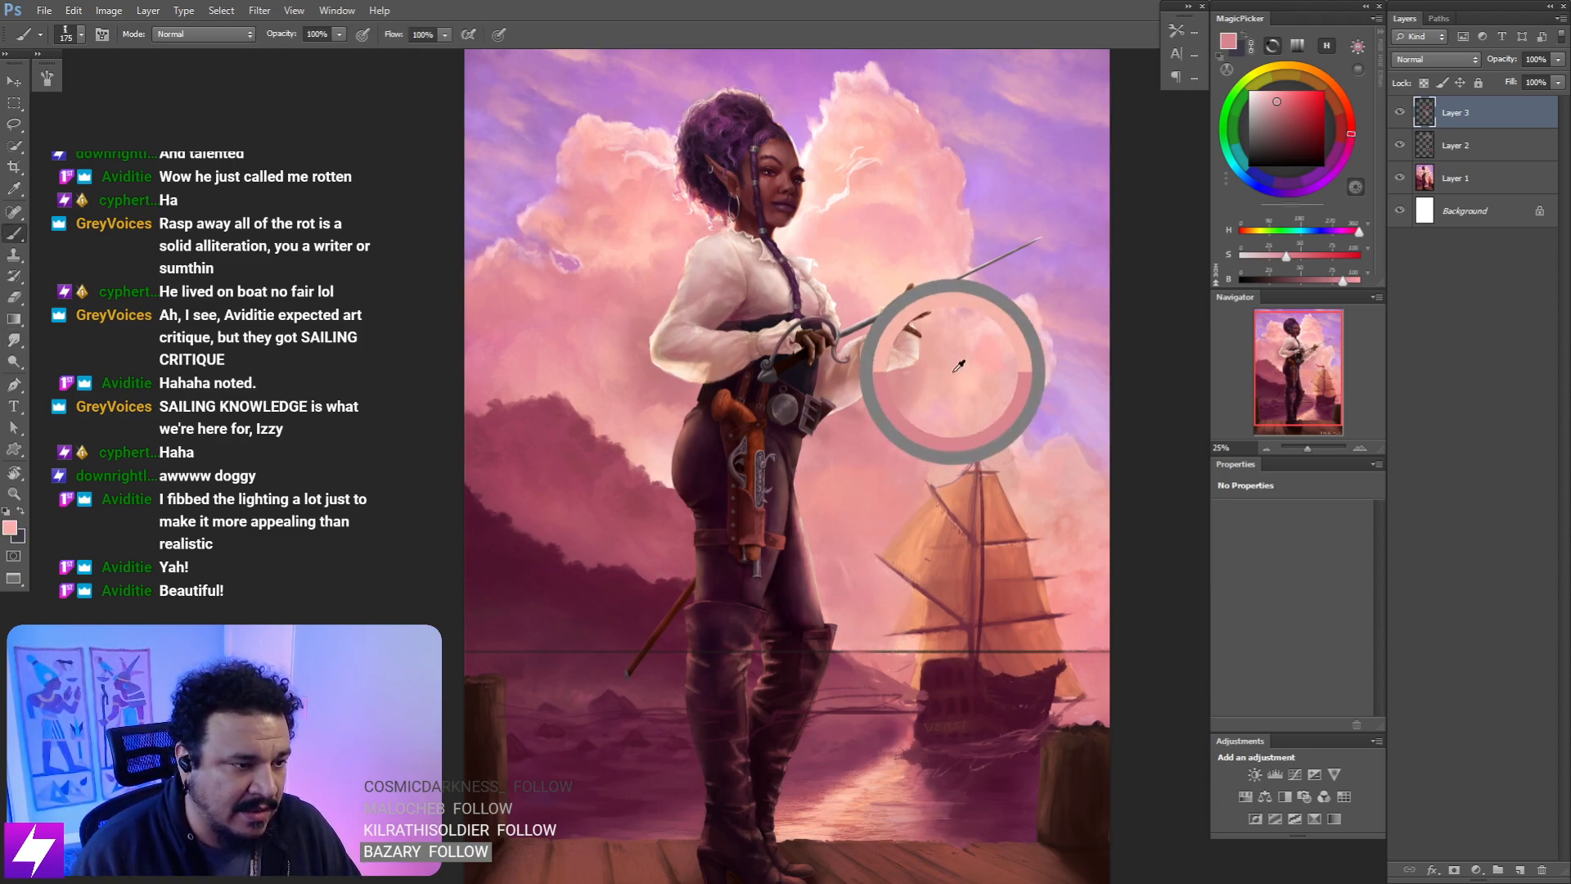
left_click_drag(1007, 270, 1047, 286)
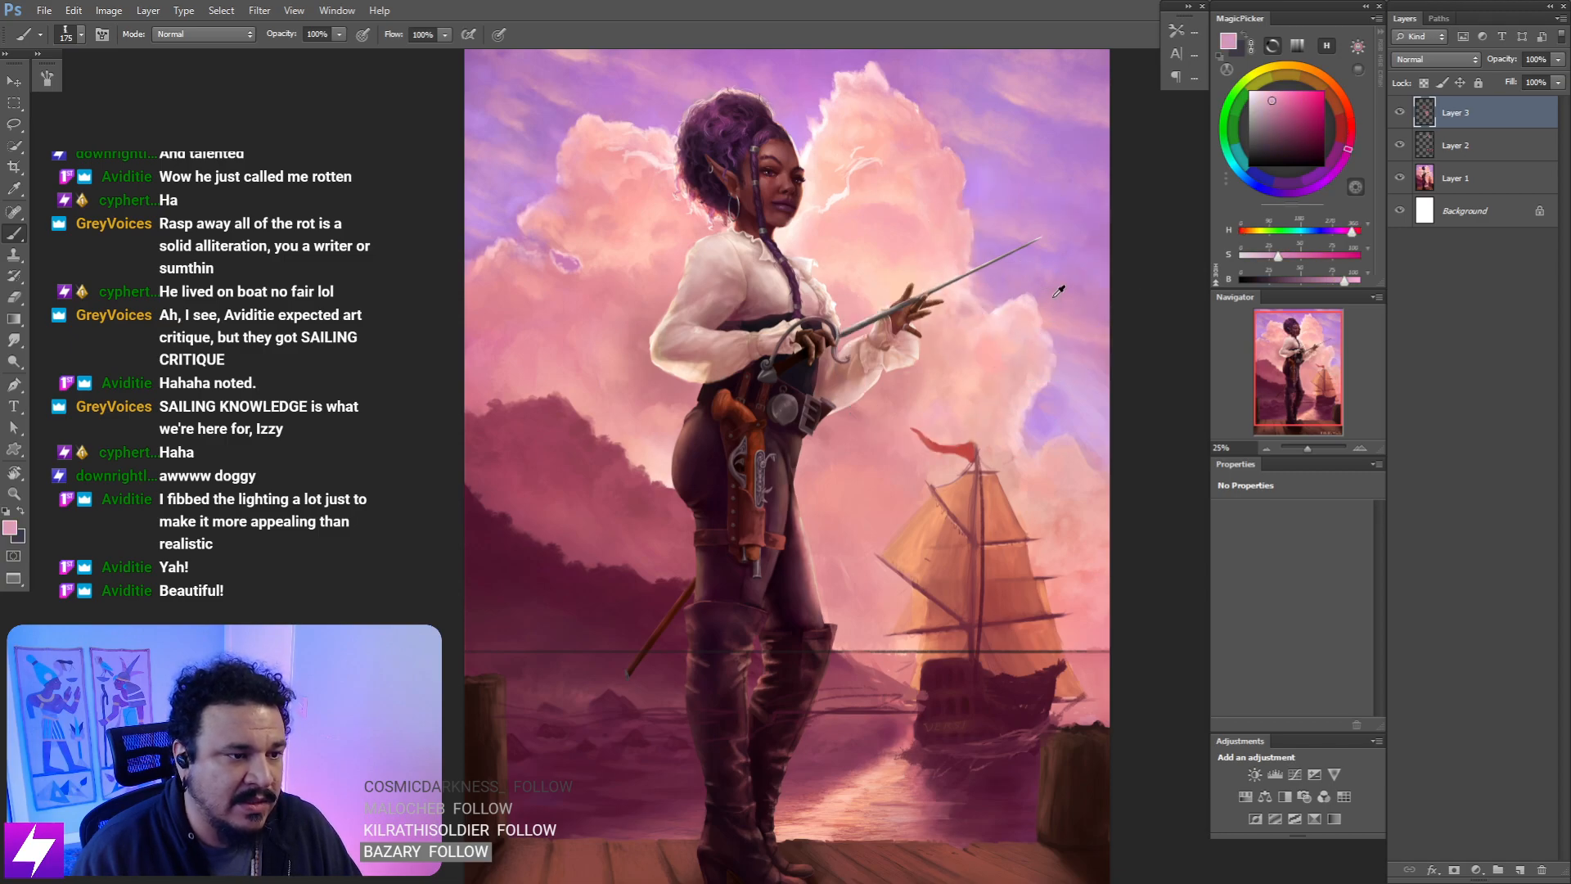
left_click(1031, 269, "alt")
key("bracketright")
key("bracketright")
key("bracketright")
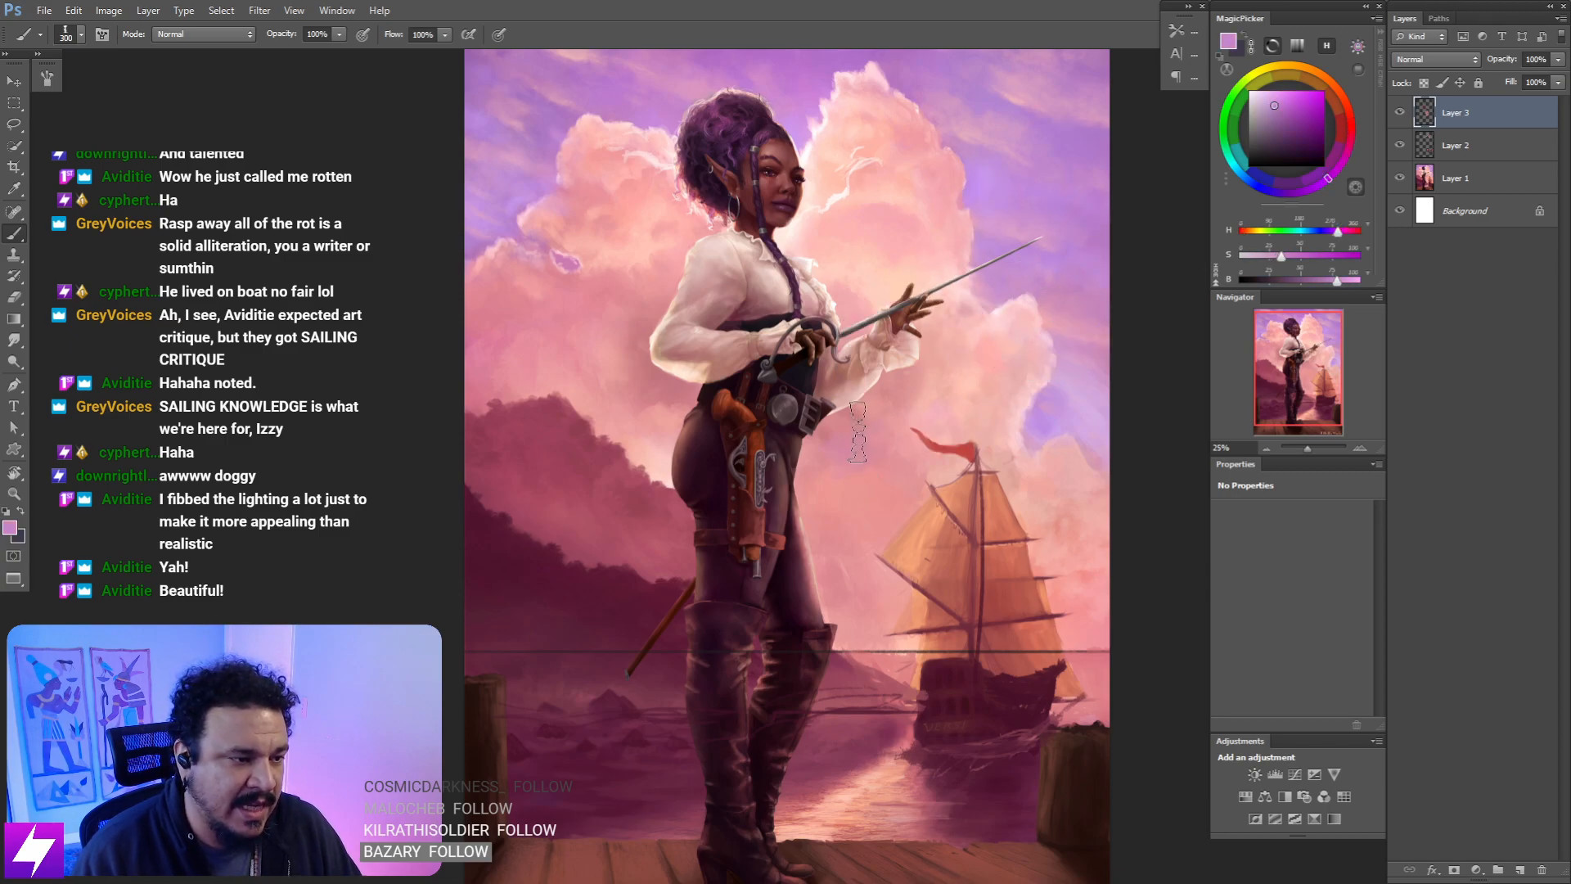
mouse_move(836, 458)
left_mouse_down()
mouse_move(826, 549)
mouse_move(844, 469)
mouse_move(843, 575)
mouse_move(866, 525)
mouse_move(875, 550)
mouse_move(912, 491)
mouse_move(871, 599)
mouse_move(838, 608)
left_mouse_up()
key("r")
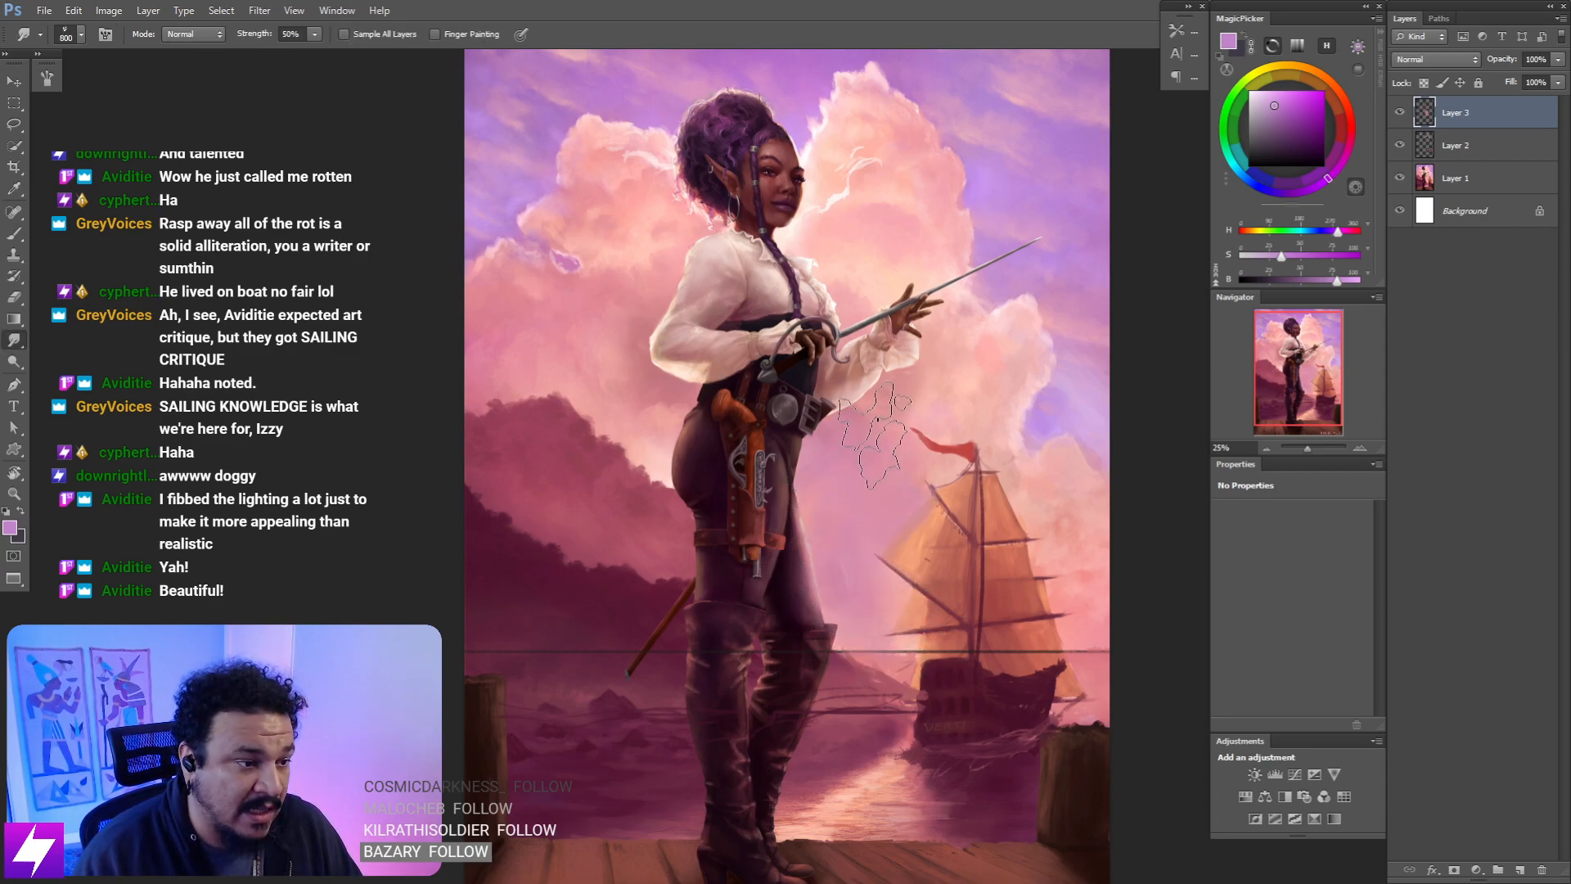
key("e")
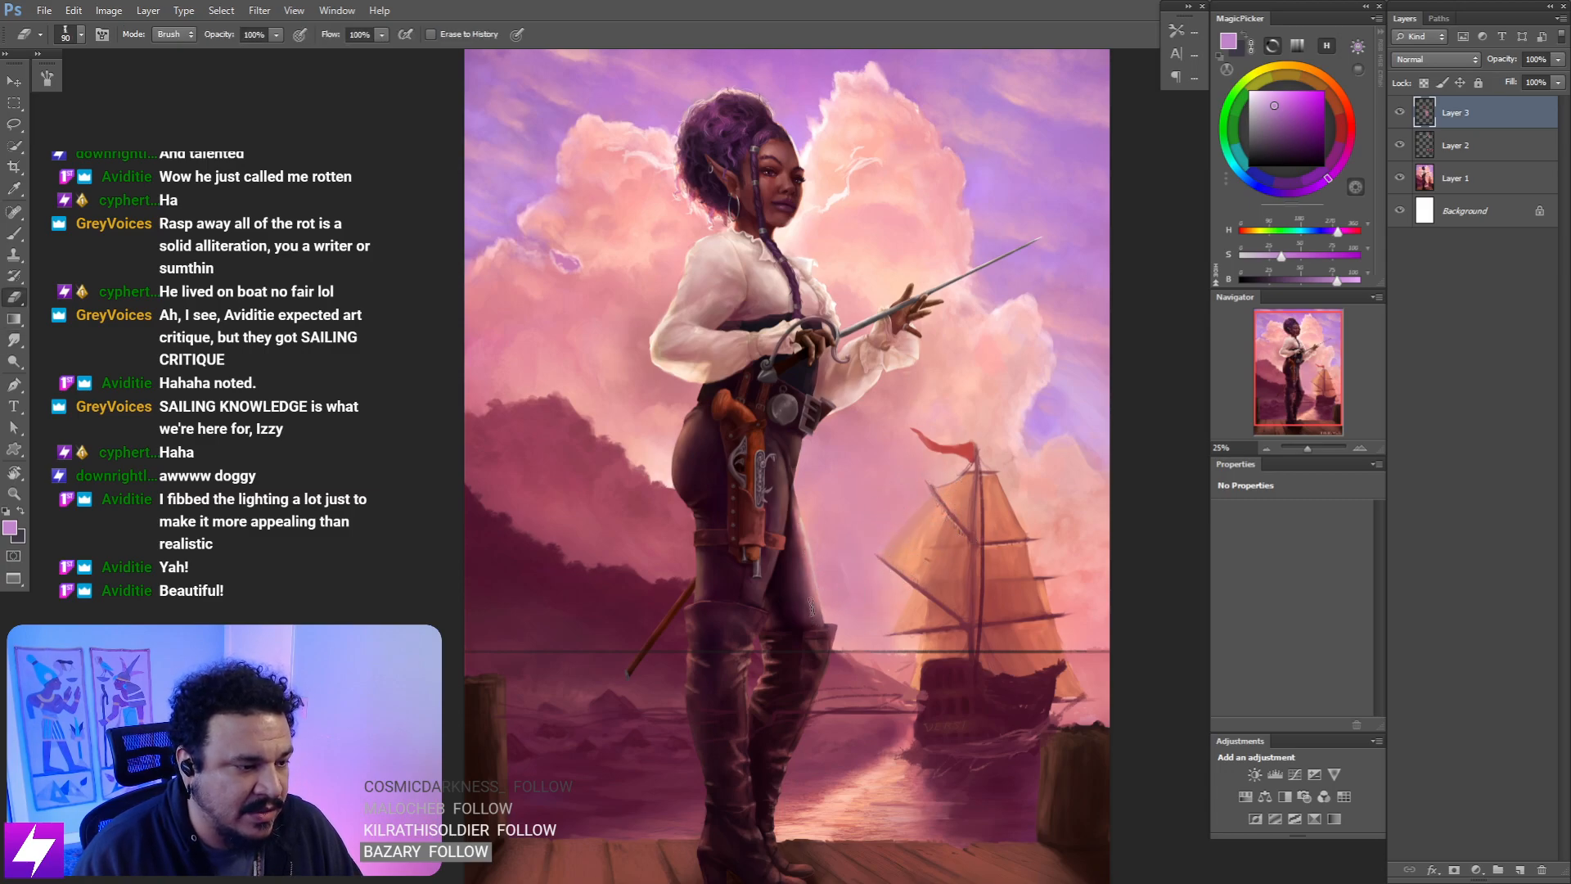
- Sample a lavender from the sky and paint its reflection on the water beside the sunlit streak with a 100 px brush
key("ctrl+minus")
mouse_move(912, 404)
left_mouse_down()
mouse_move(933, 430)
mouse_move(813, 531)
left_mouse_up()
key("ctrl+plus")
key("b")
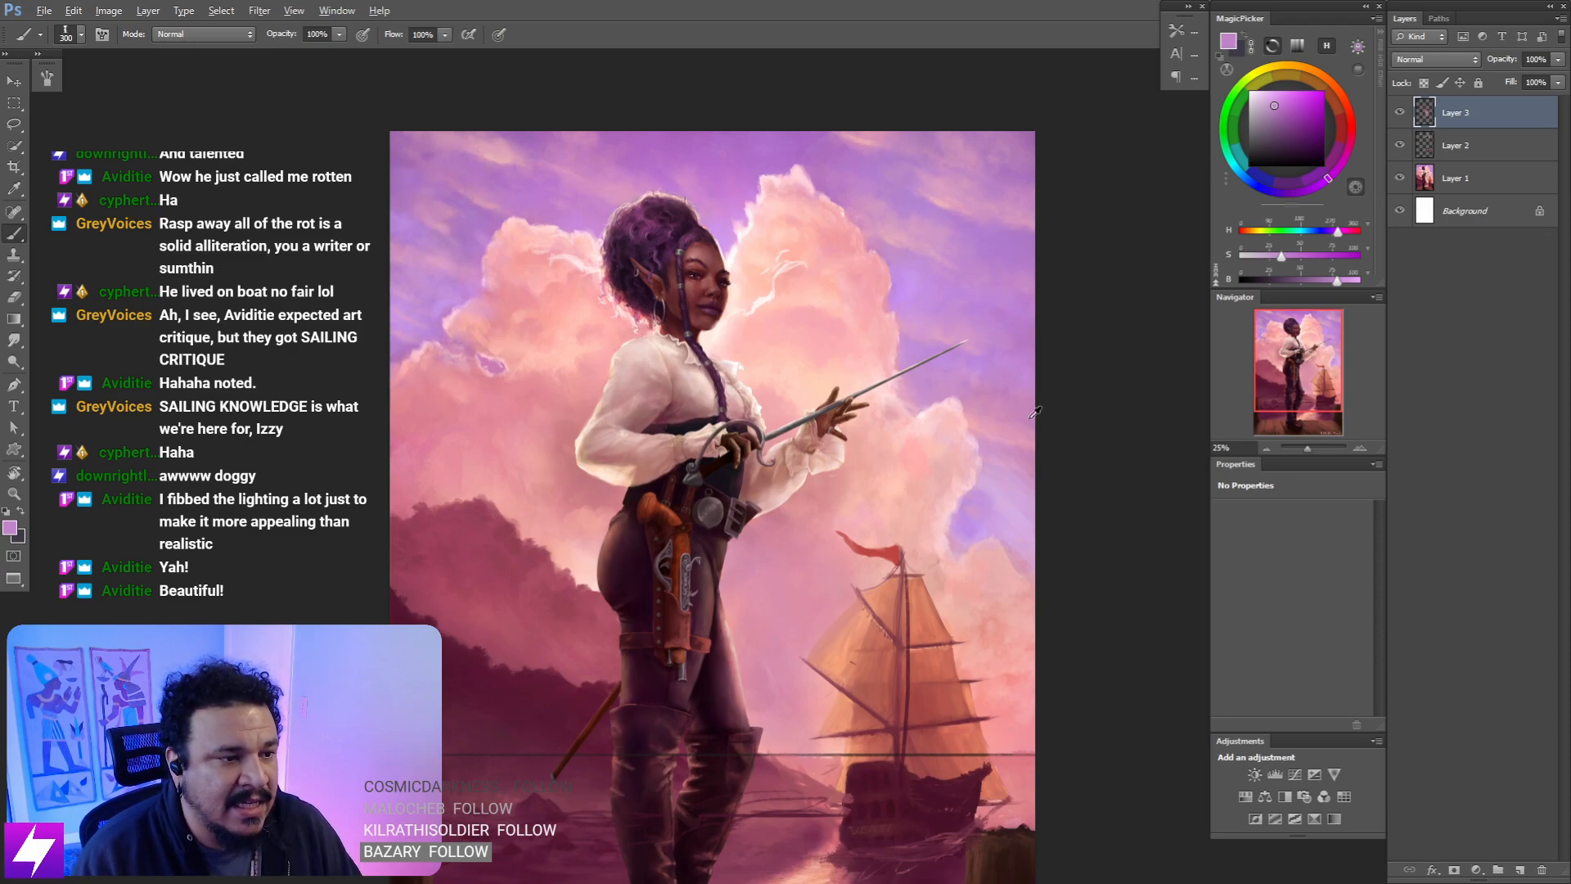
mouse_move(815, 621)
left_mouse_down()
mouse_move(845, 488)
mouse_move(830, 441)
left_mouse_up()
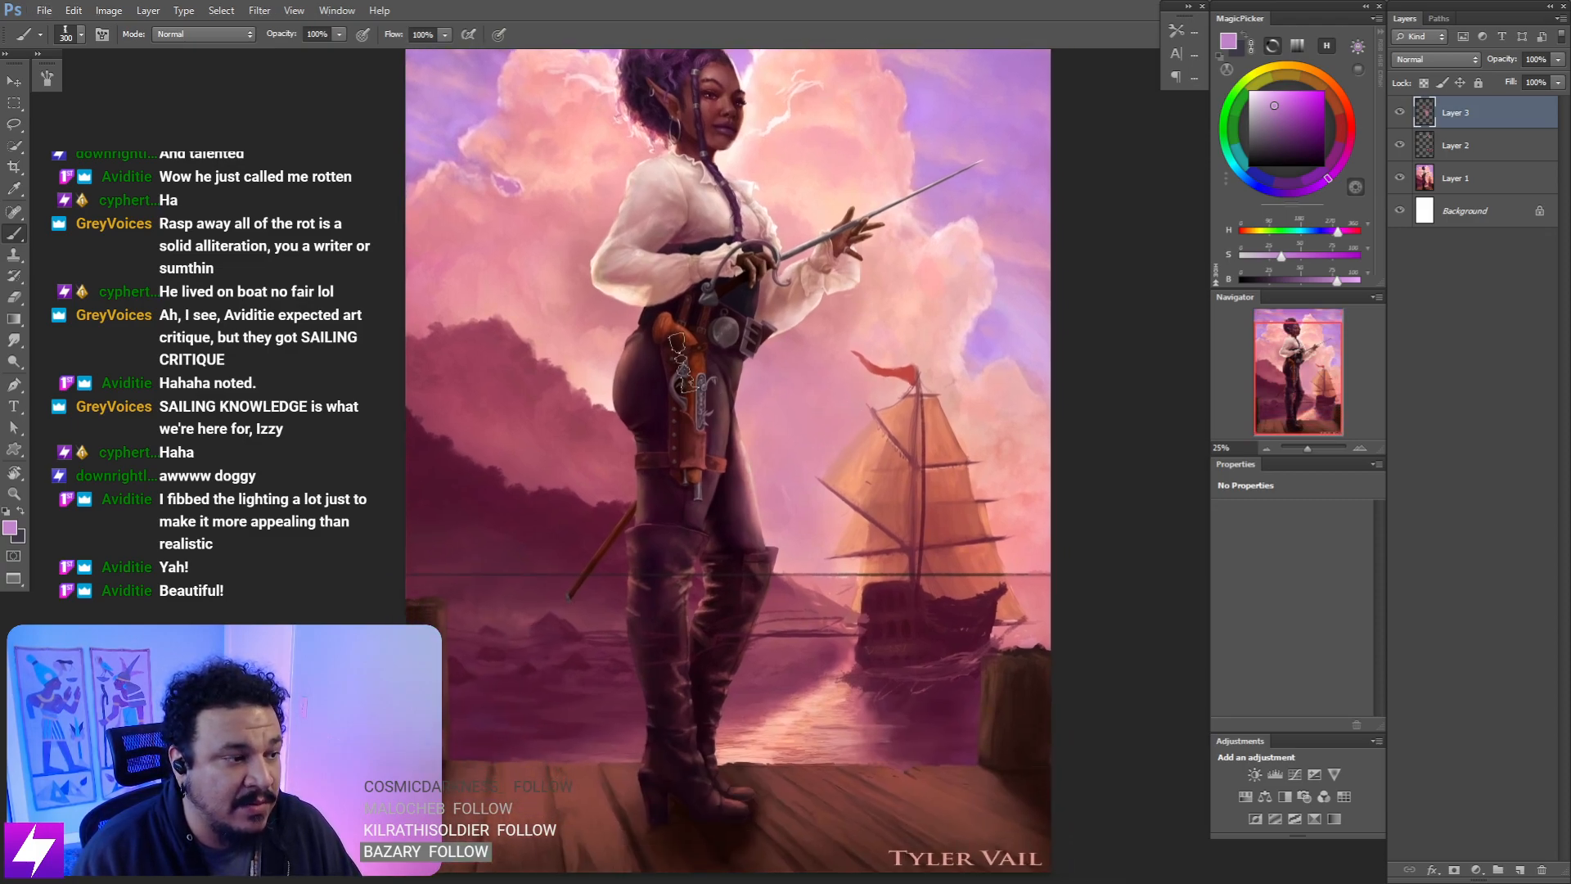
left_click(997, 330, "alt")
left_click_drag(841, 639, 888, 526)
key("bracketleft")
key("bracketleft")
key("bracketleft")
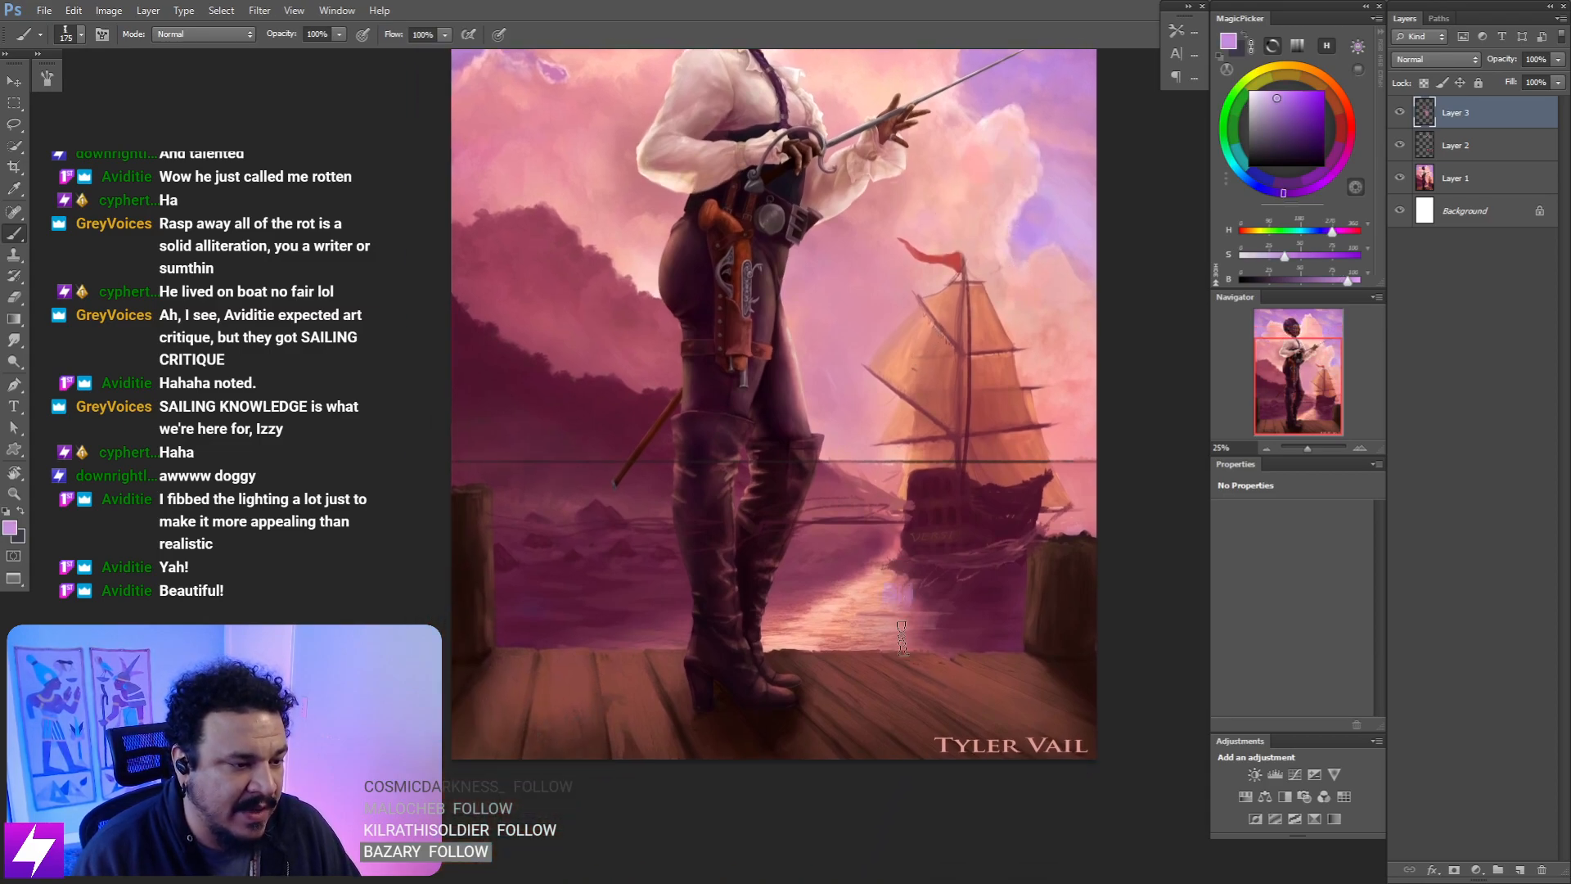
key("bracketleft")
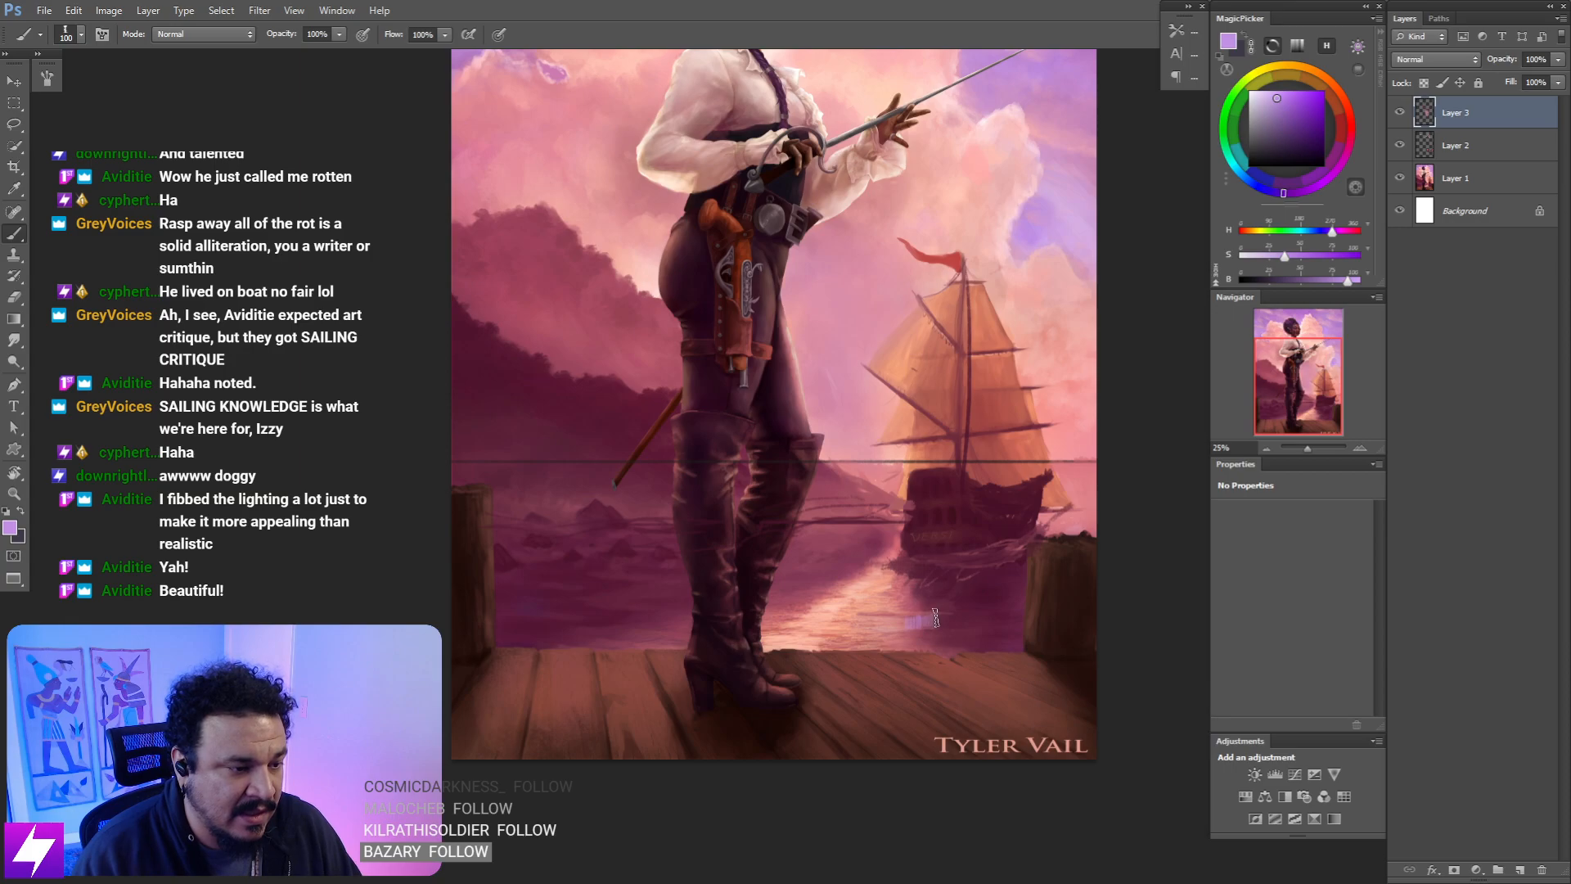
- Soften the lavender reflection on the water beside the sunlit streak with the eraser and touch it up with the brush
key("e")
left_click_drag(819, 663, 845, 676)
key("b")
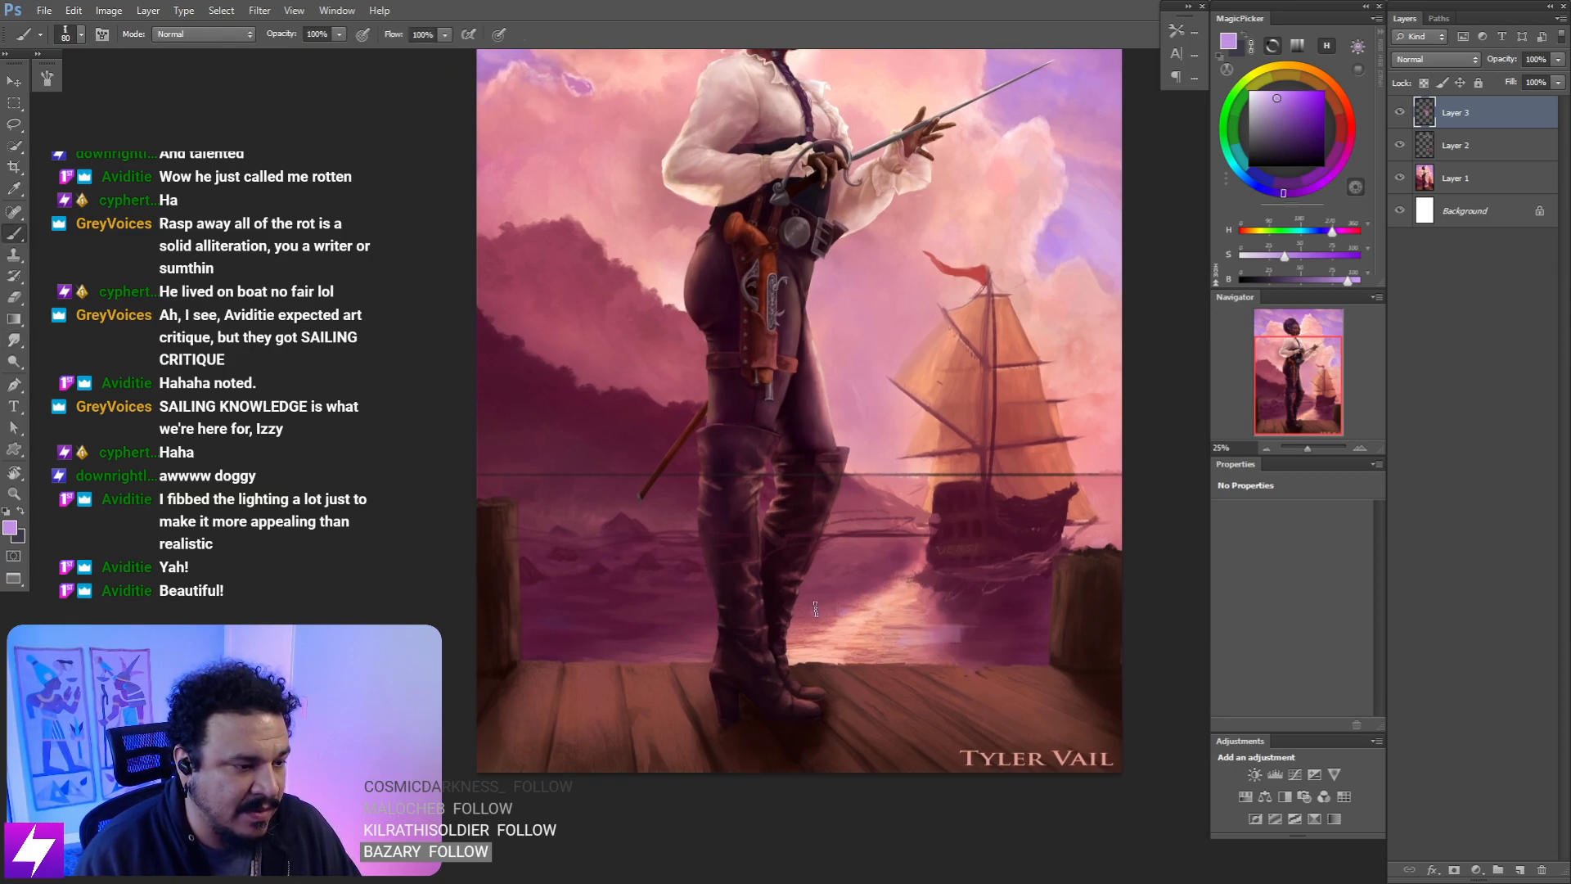
left_click_drag(696, 640, 797, 649)
key("e")
- Paint lavender highlights on the top of the wooden post beside the ship with a 30 px brush and smudge them
key("b")
key("bracketleft")
key("bracketleft")
key("bracketleft")
key("bracketleft")
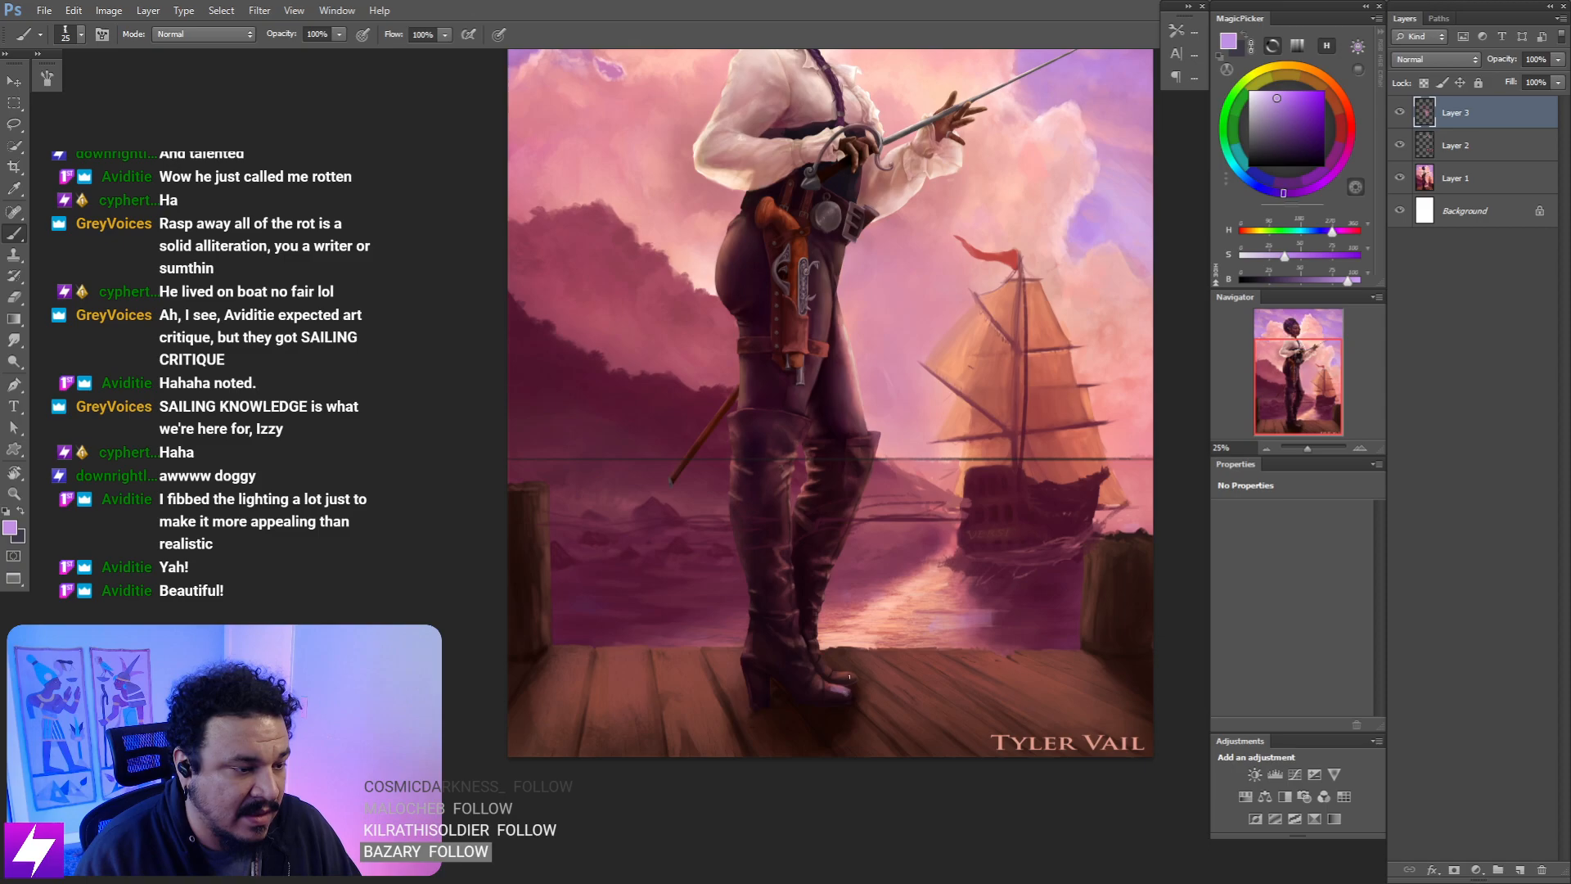
left_click_drag(957, 666, 862, 662)
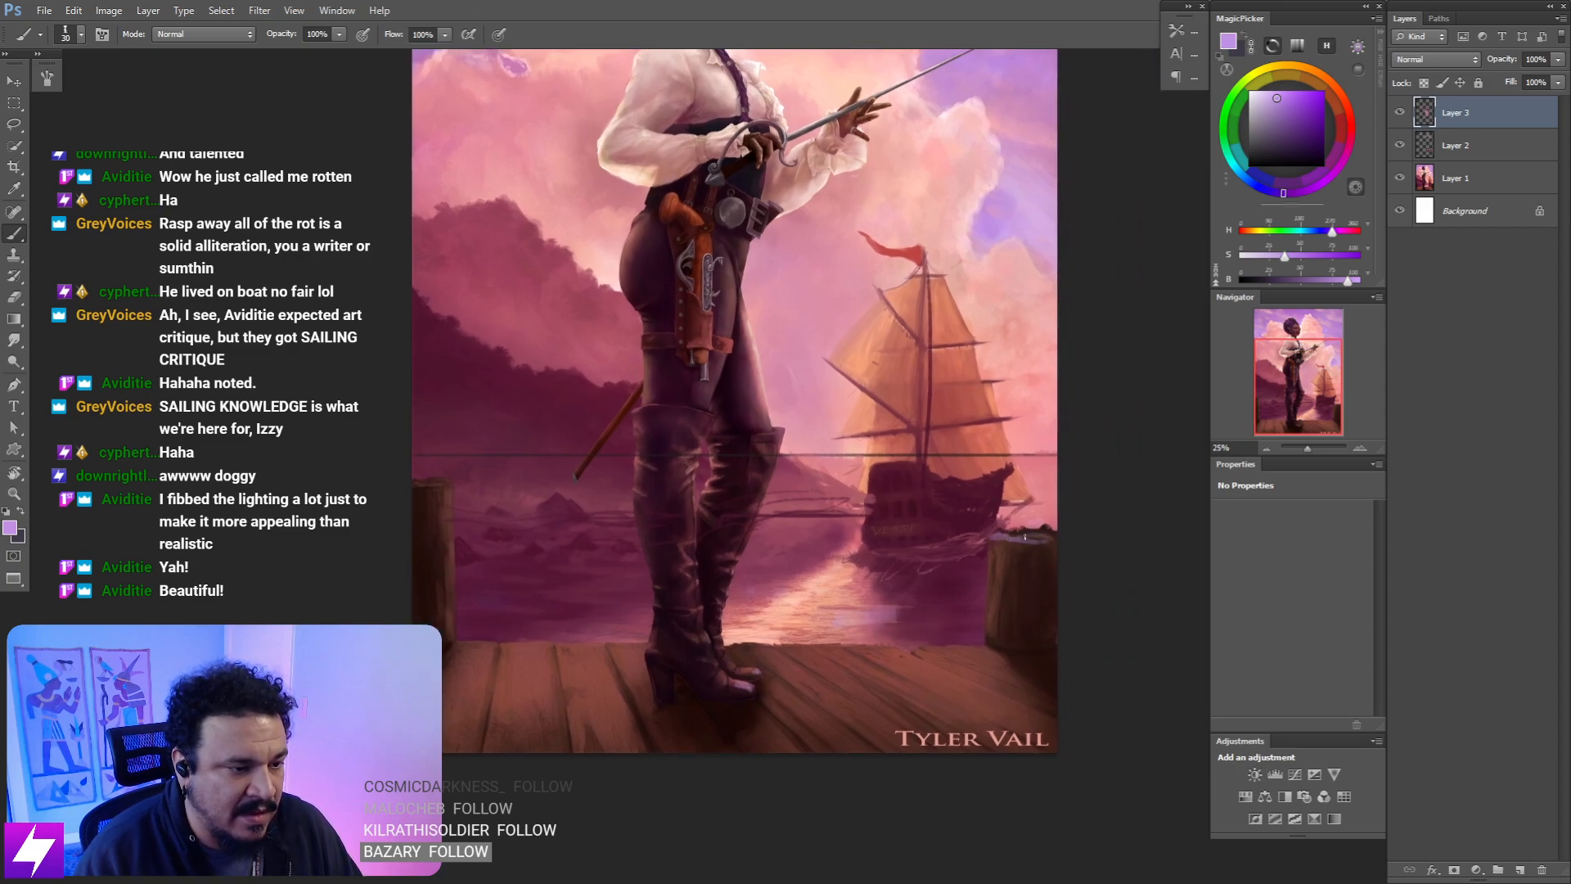
key("r")
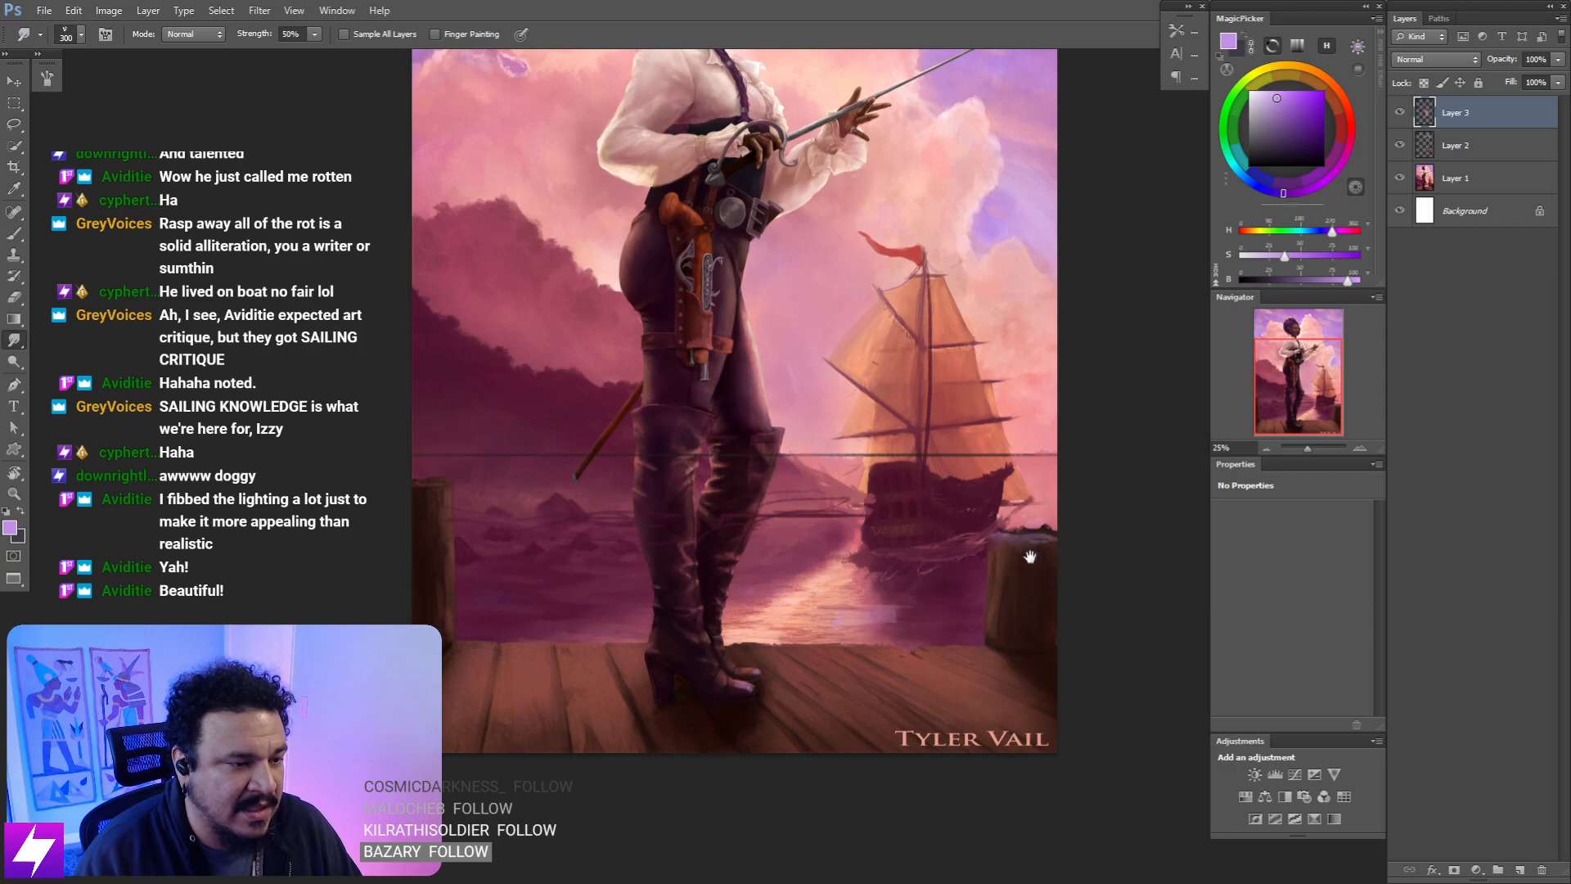
left_click_drag(1031, 556, 1051, 580)
key("b")
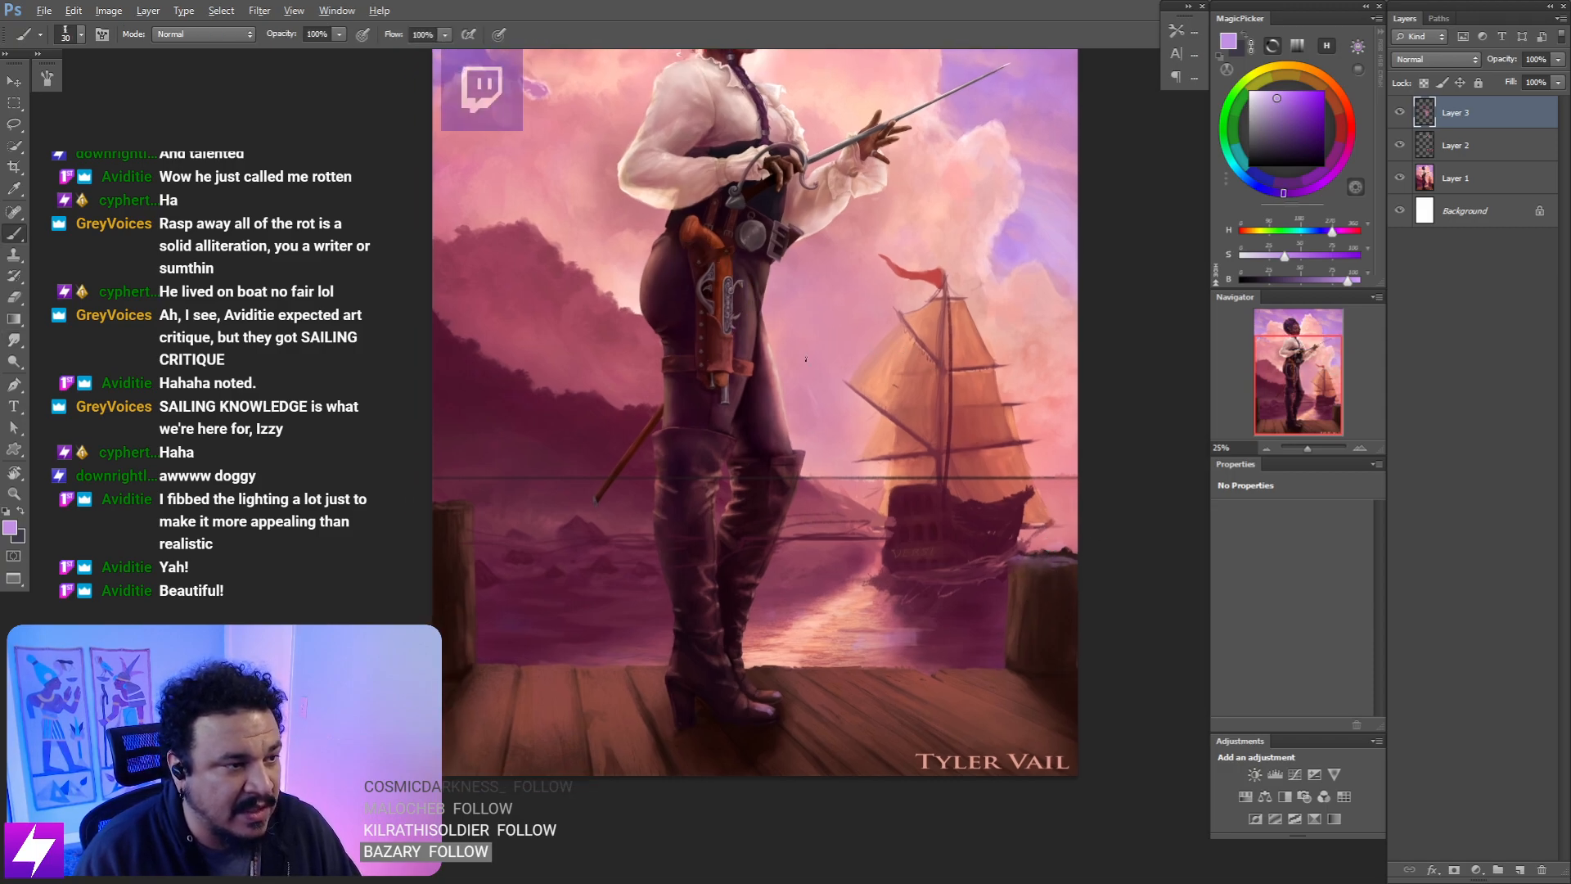
left_click_drag(806, 359, 818, 459)
left_click_drag(846, 725, 744, 400)
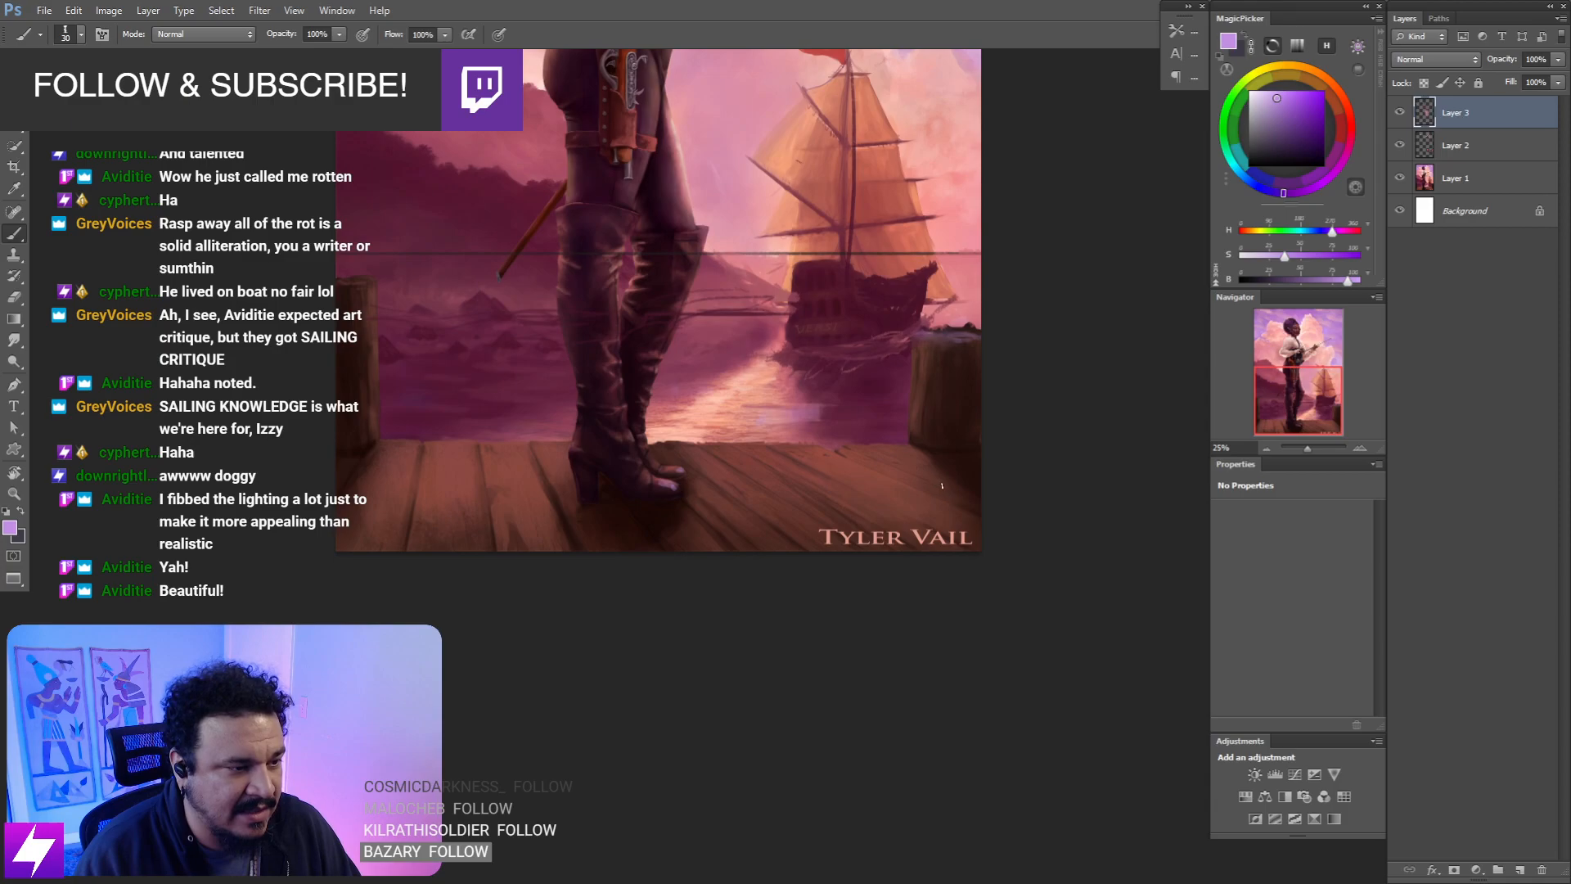
mouse_move(945, 486)
left_mouse_down()
mouse_move(675, 476)
mouse_move(464, 531)
mouse_move(968, 578)
mouse_move(819, 435)
left_mouse_up()
key("ctrl+z")
left_click_drag(523, 466, 445, 589)
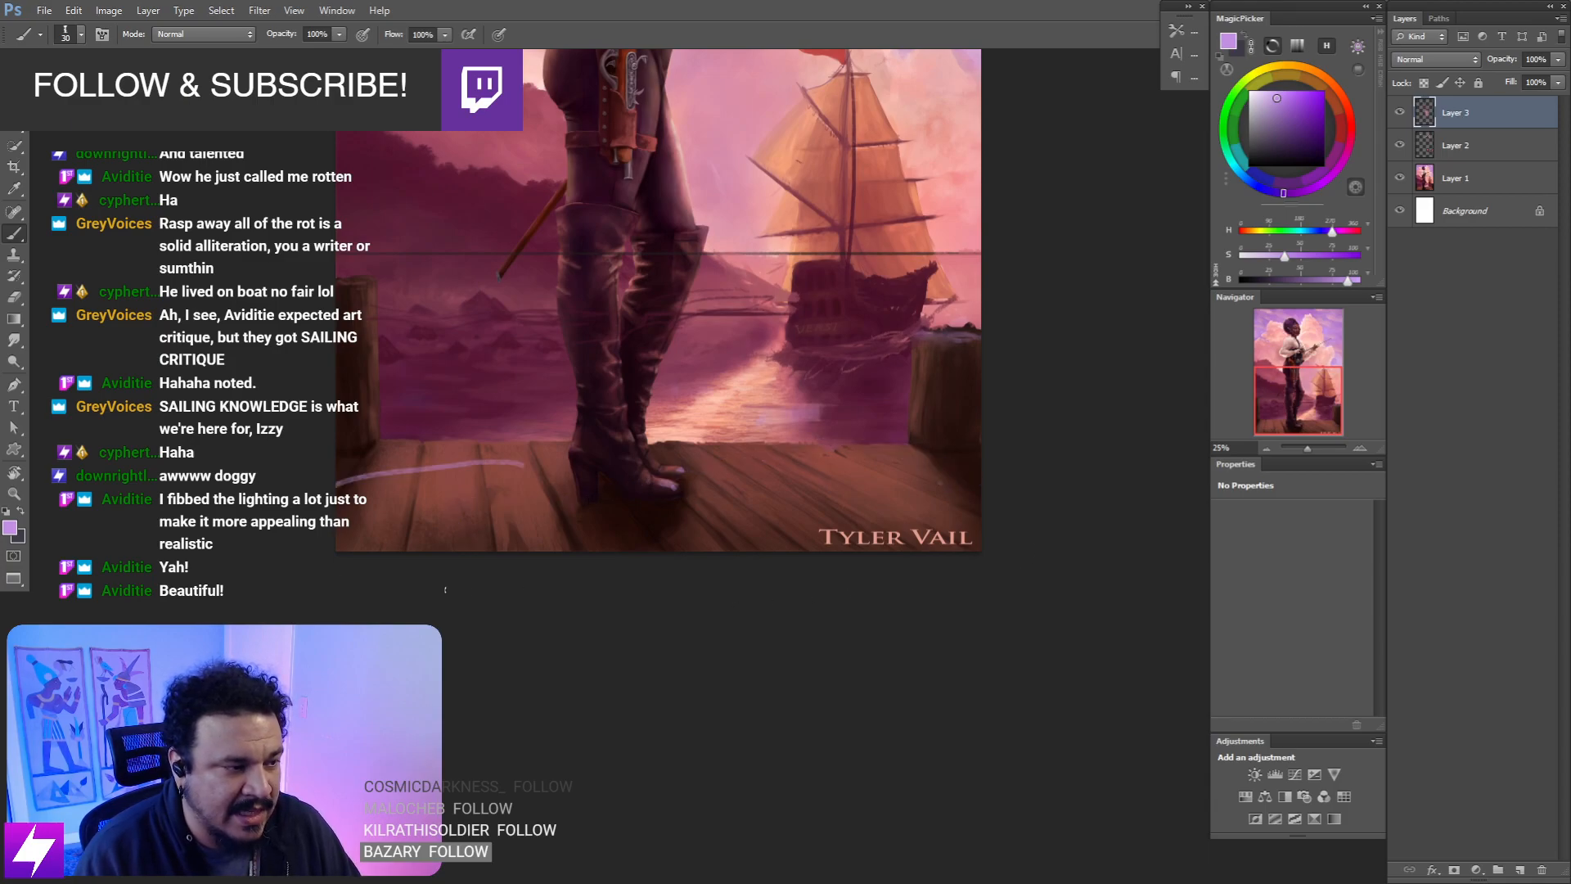
key("ctrl+z")
- Examine the pirate's boots and the surrounding dock planks up close
key("ctrl+plus")
key("ctrl+plus")
key("ctrl+plus")
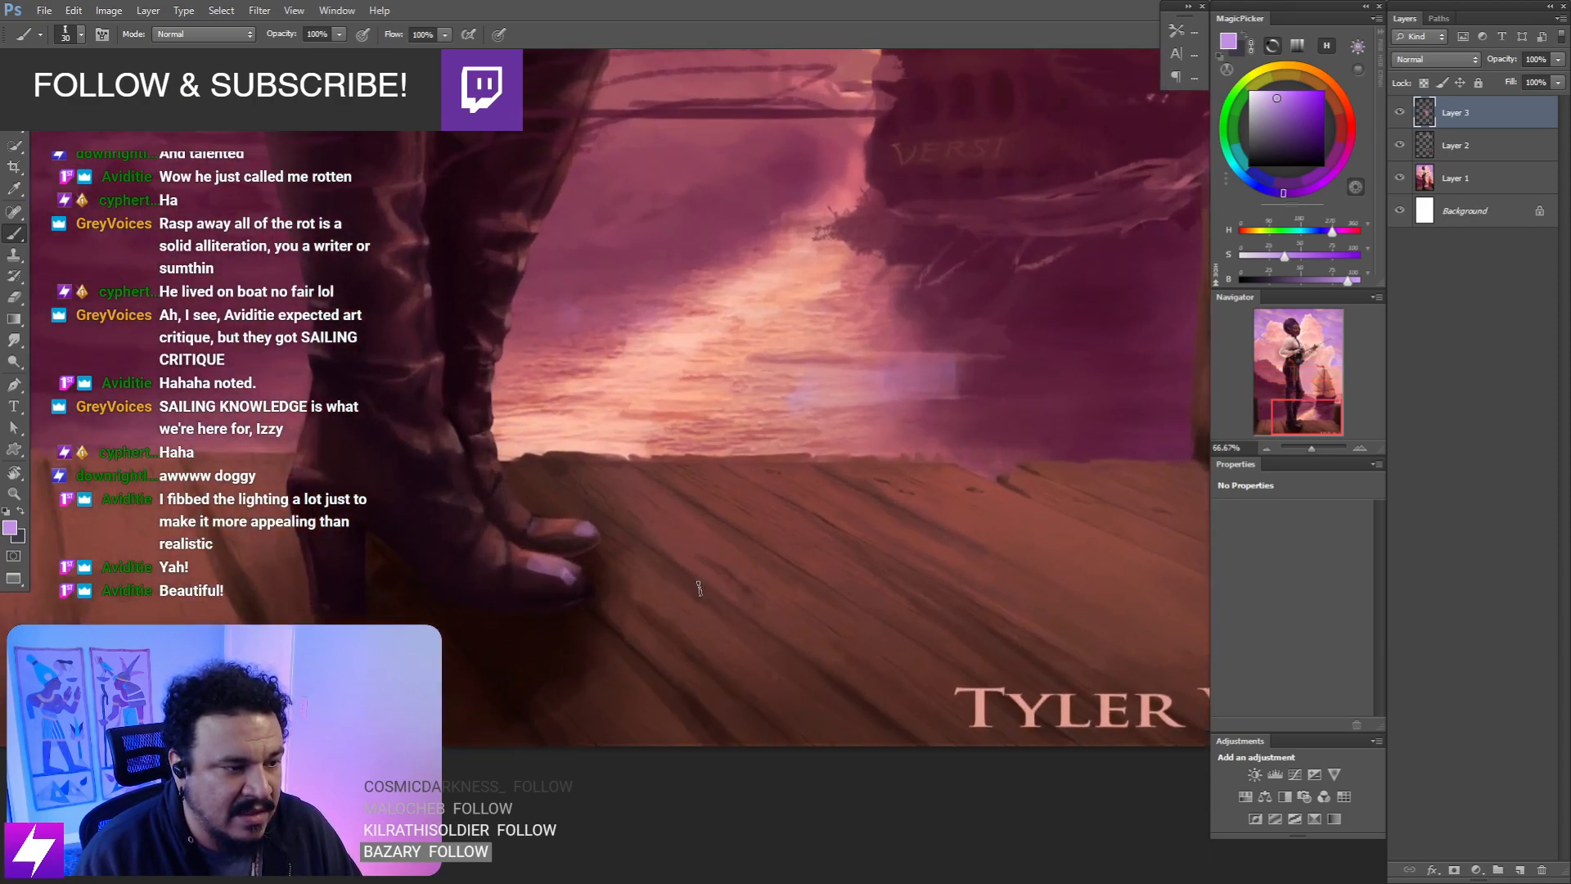
left_click_drag(663, 644, 668, 631)
left_click_drag(752, 687, 754, 586)
left_click_drag(530, 600, 849, 571)
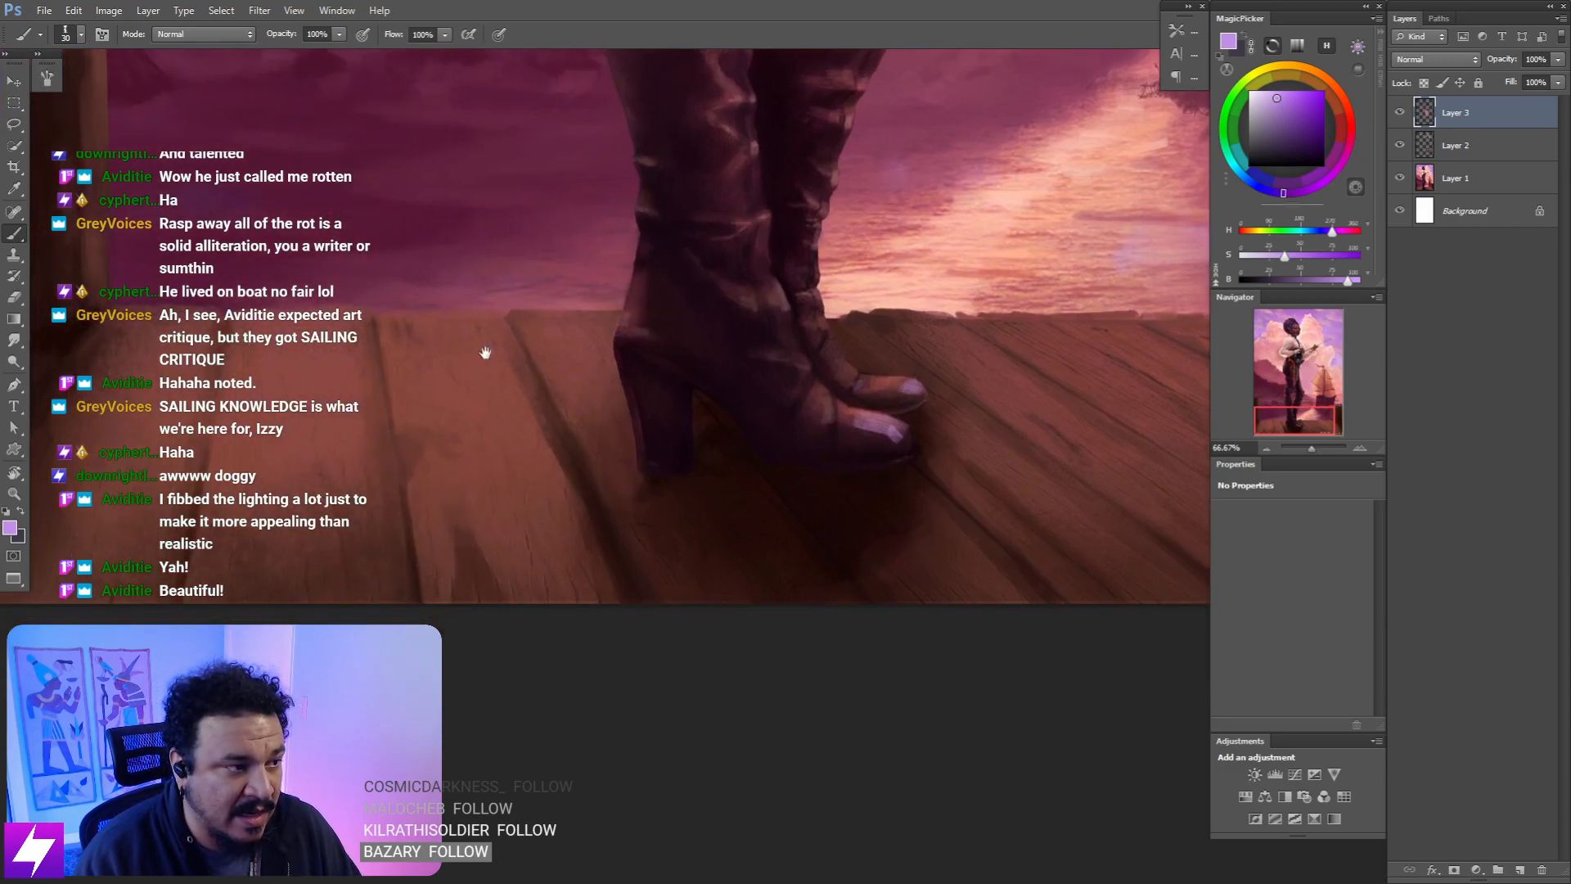
key("ctrl+minus")
key("ctrl+minus")
key("ctrl+minus")
mouse_move(799, 558)
left_mouse_down()
mouse_move(707, 587)
mouse_move(763, 571)
left_mouse_up()
mouse_move(905, 491)
left_mouse_down()
mouse_move(875, 491)
mouse_move(852, 607)
mouse_move(765, 581)
mouse_move(657, 445)
left_mouse_up()
- Paint lavender light on the dock beside the post's base with a 100 px brush, sample the muted purple there, and smudge the area
key("ctrl+minus")
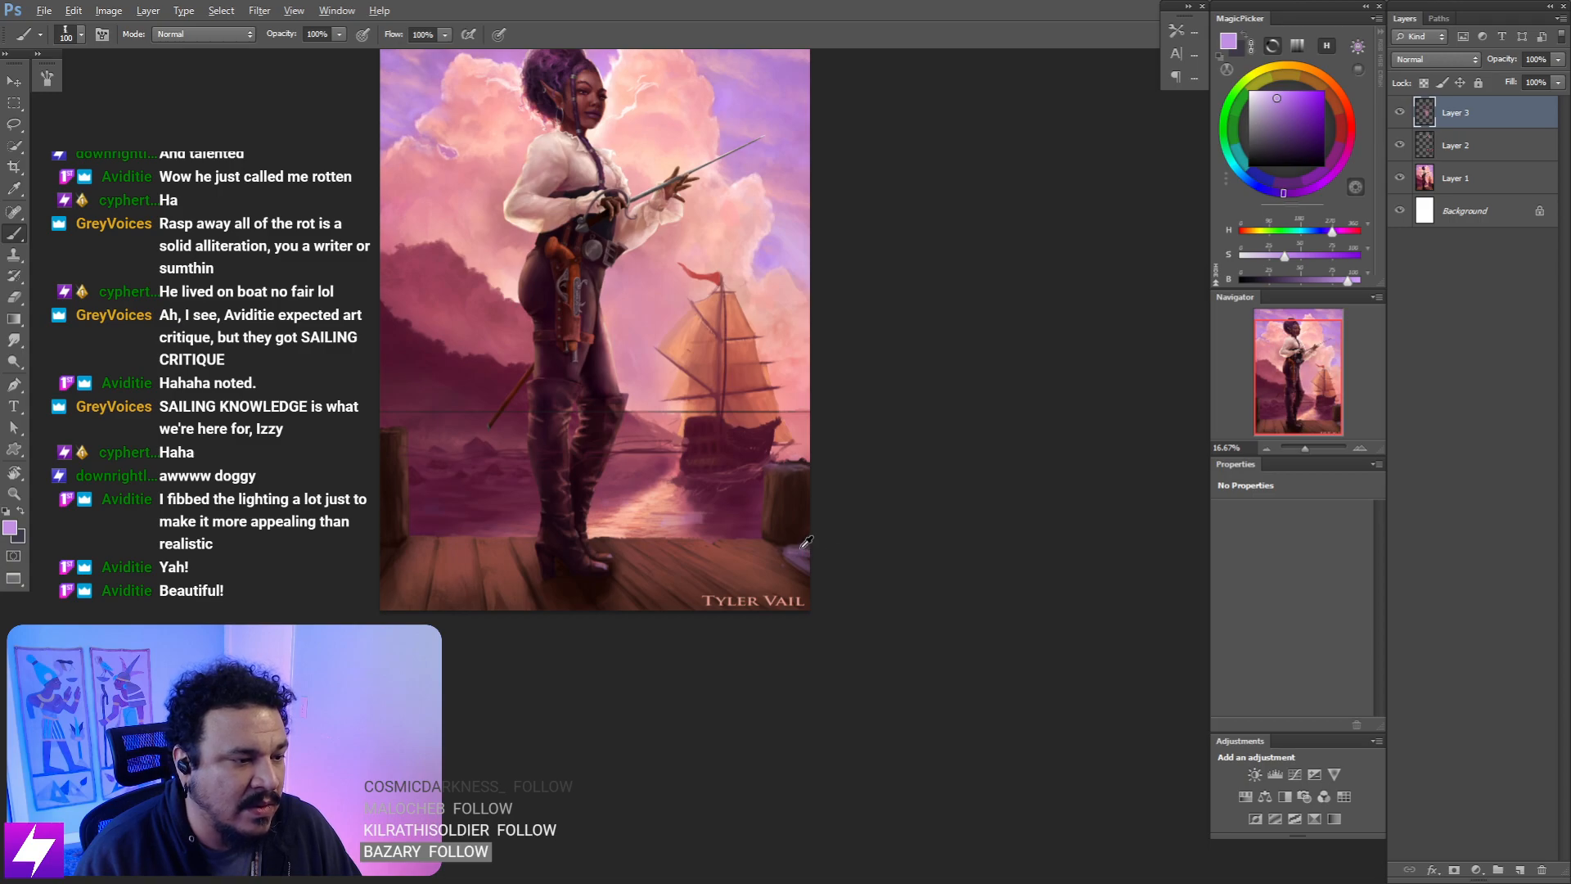
left_click(802, 546, "alt")
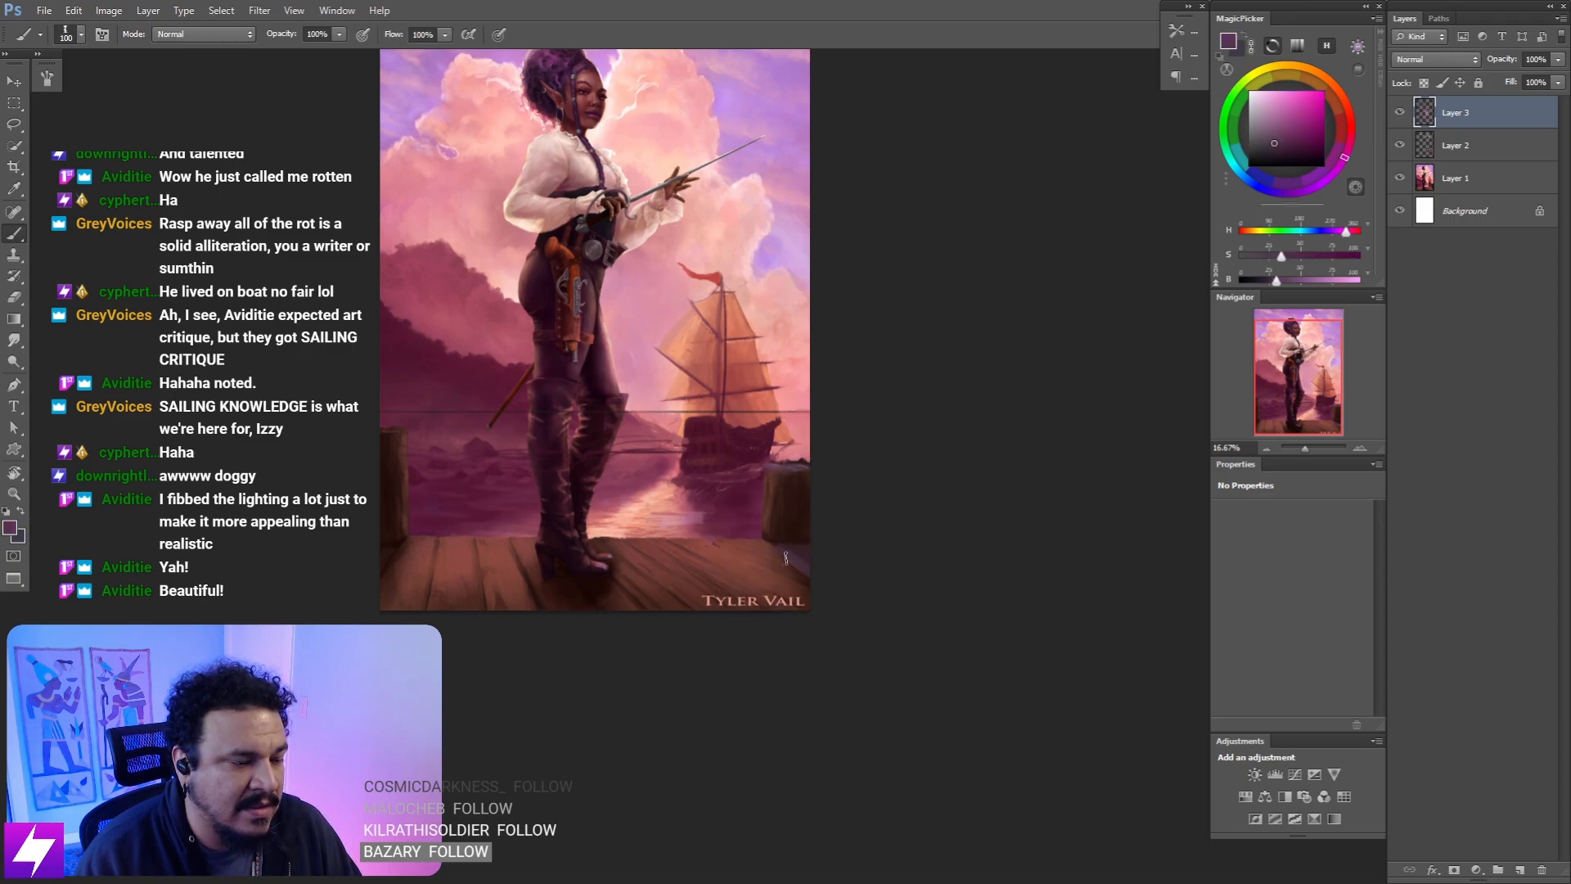
key("r")
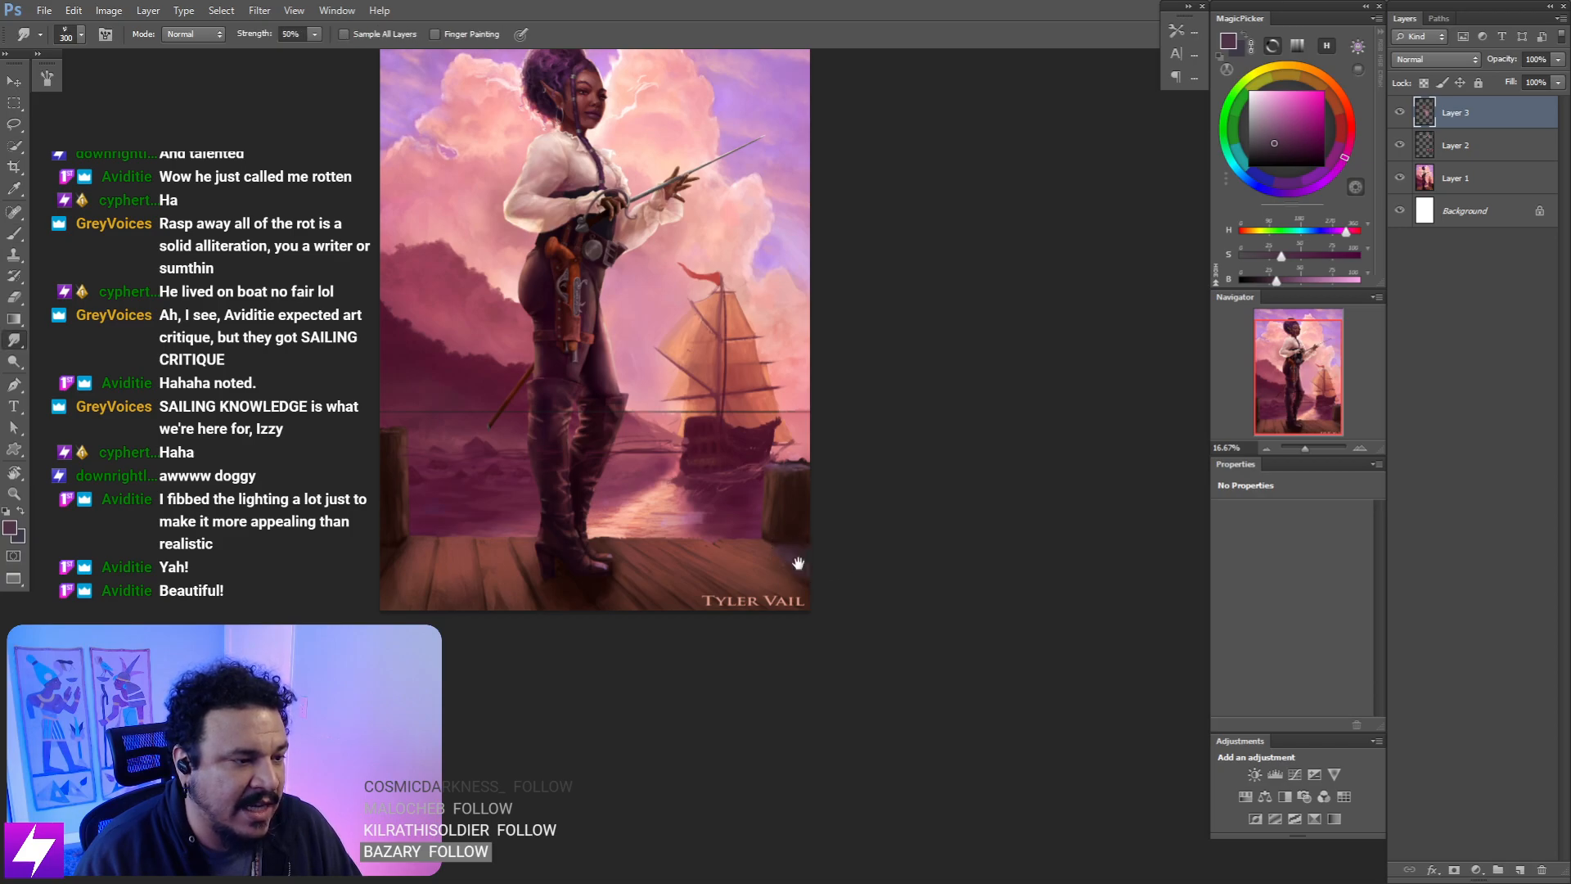
left_click_drag(798, 563, 893, 552)
key("b")
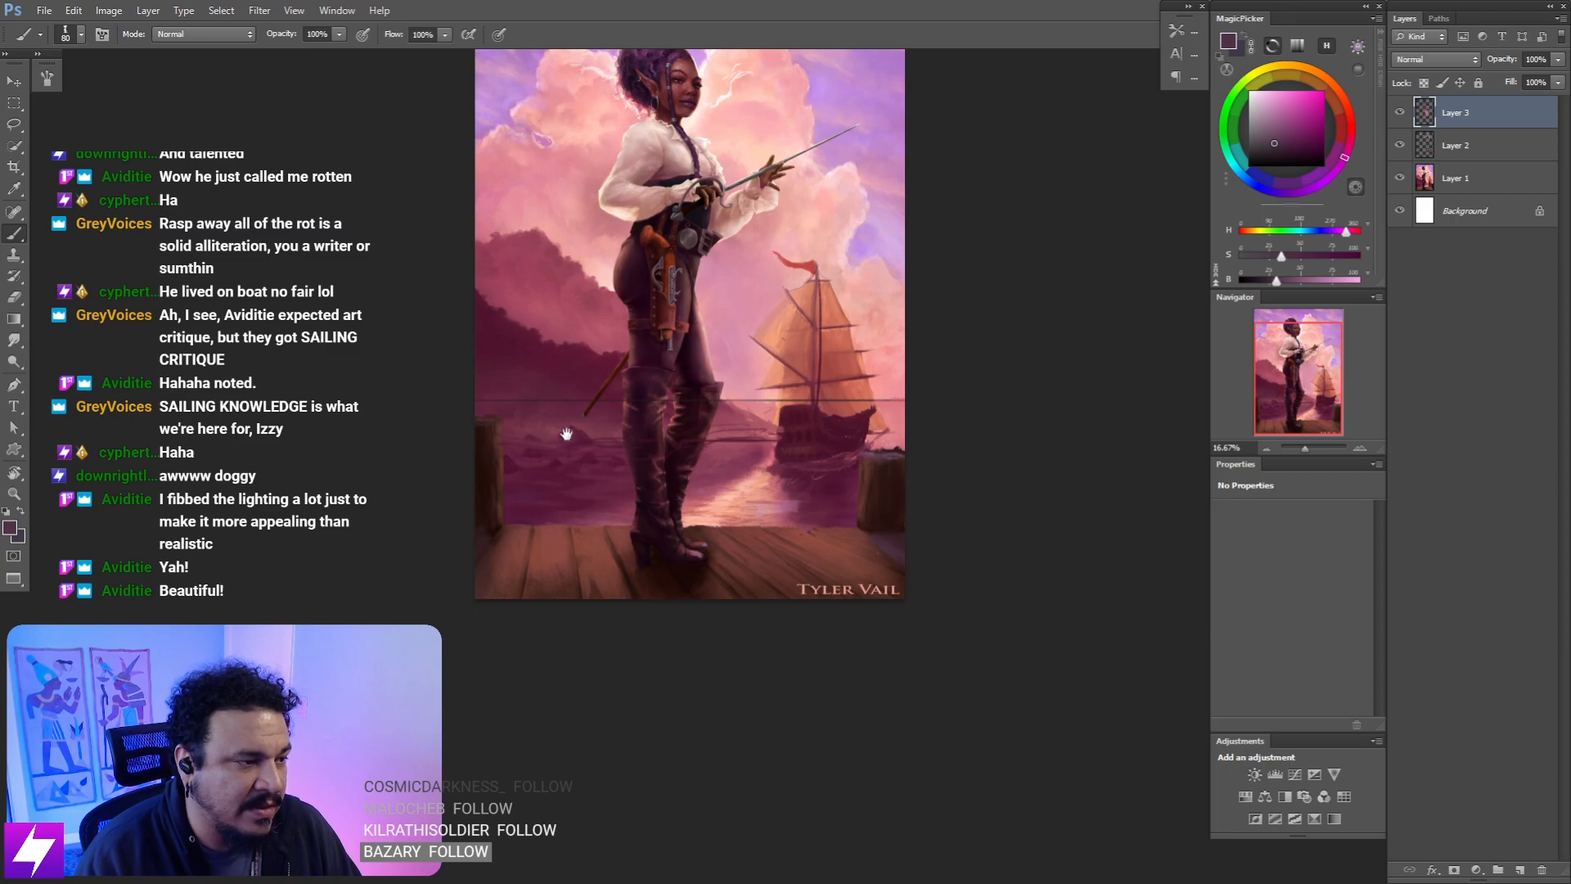
- Sample a pale lilac from the sky and paint mist over the water below the hillside with a 300 px brush
left_click_drag(566, 433, 564, 454)
key("bracketright")
key("bracketright")
key("bracketright")
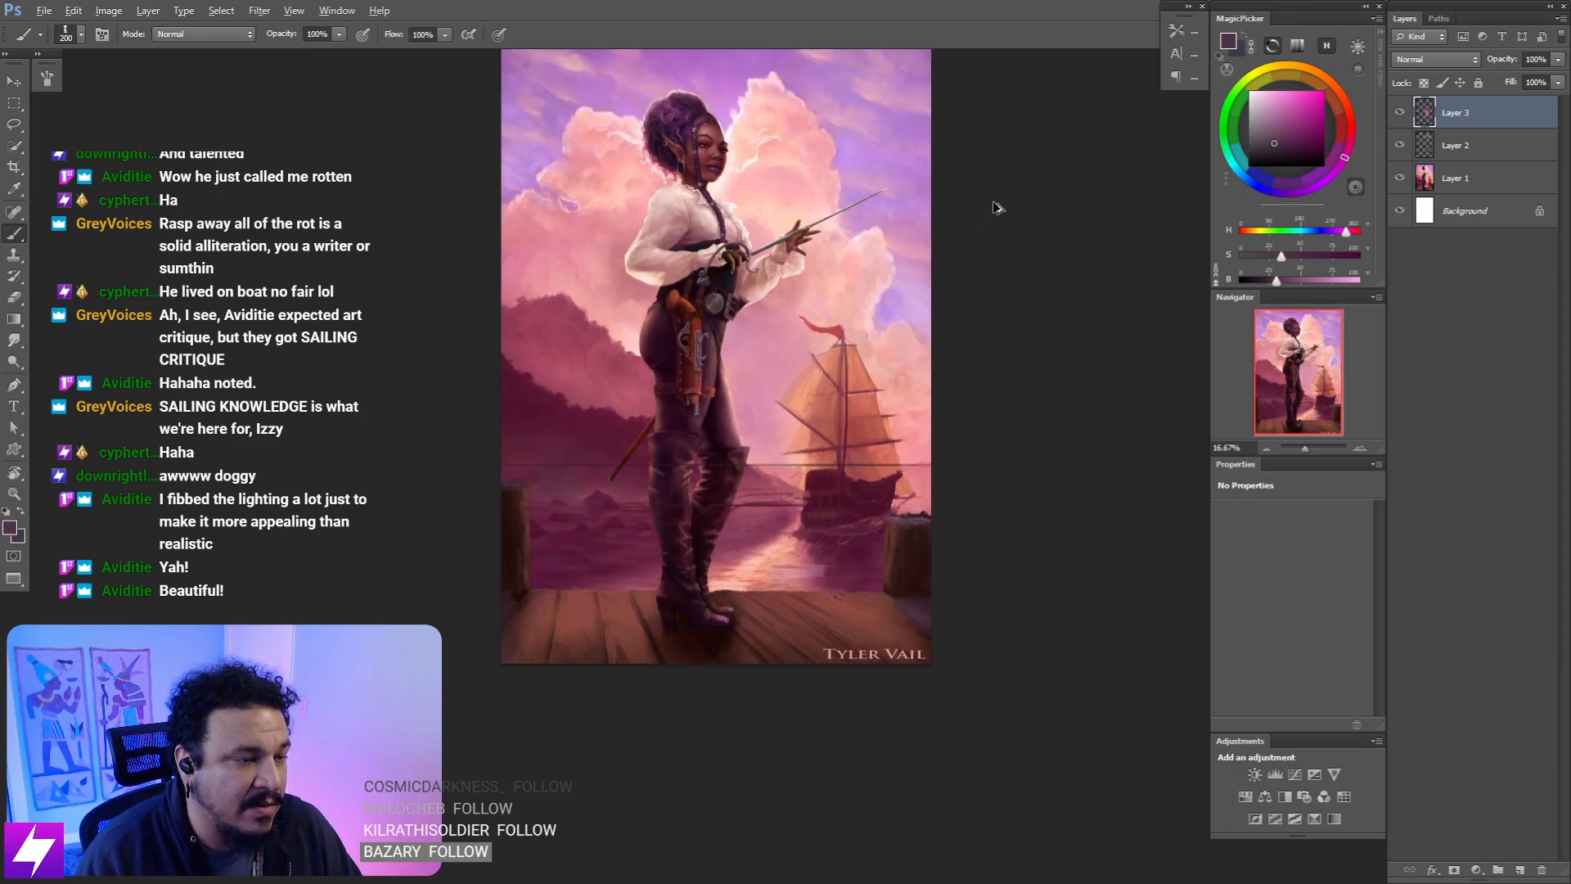
left_click(904, 282, "alt")
key("bracketright")
key("bracketright")
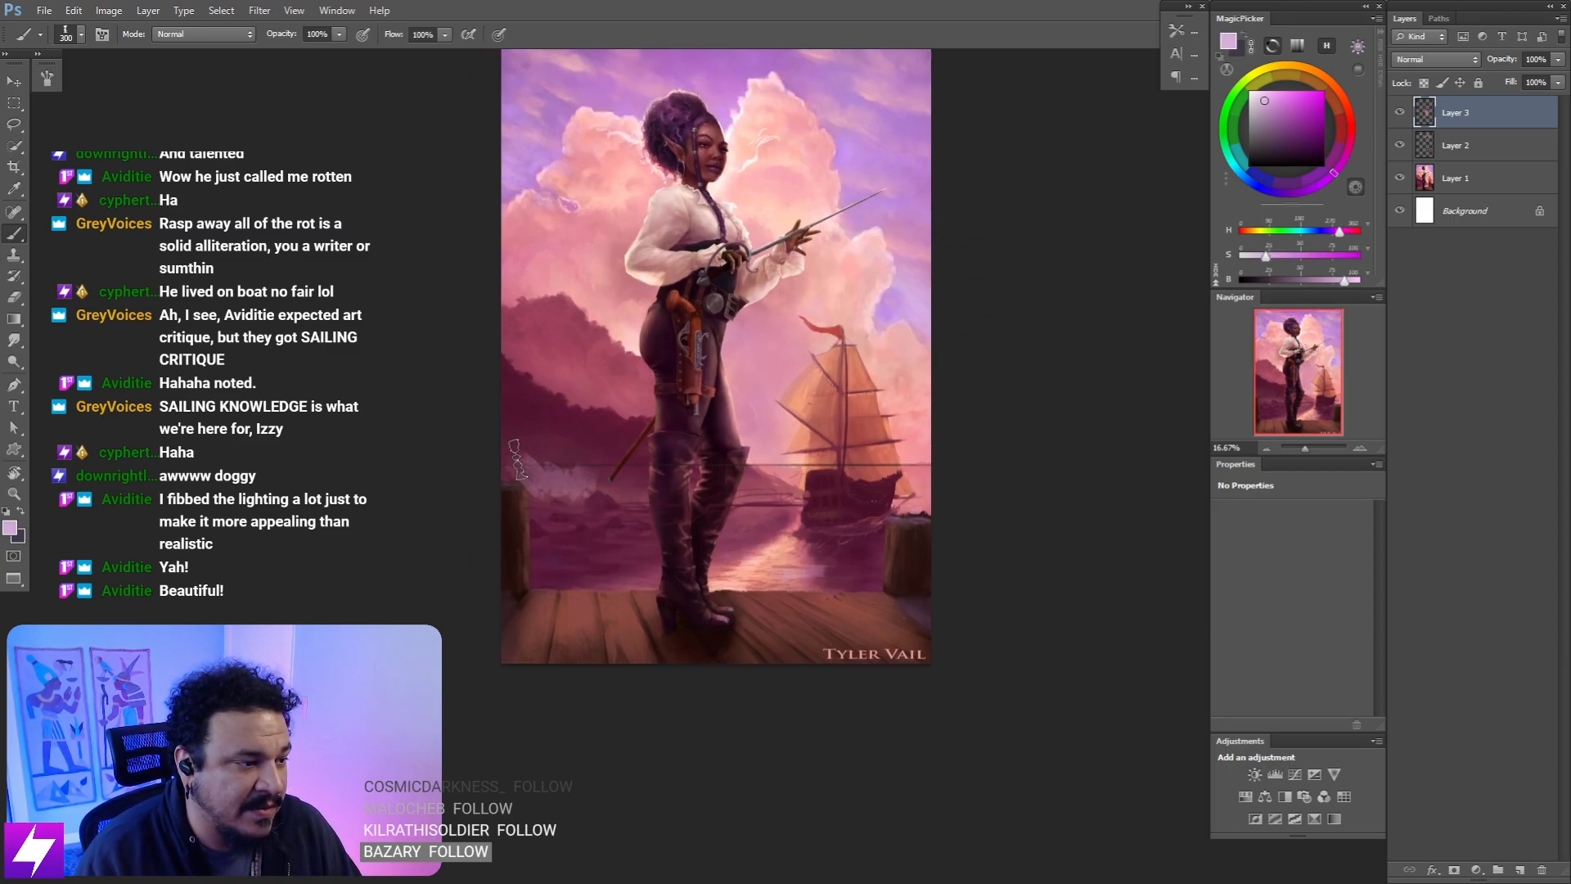
- Sample a deeper sky lilac, shift its hue to blue, and extend the mist toward the pirate's legs with a 175 px brush
left_click(843, 136, "alt")
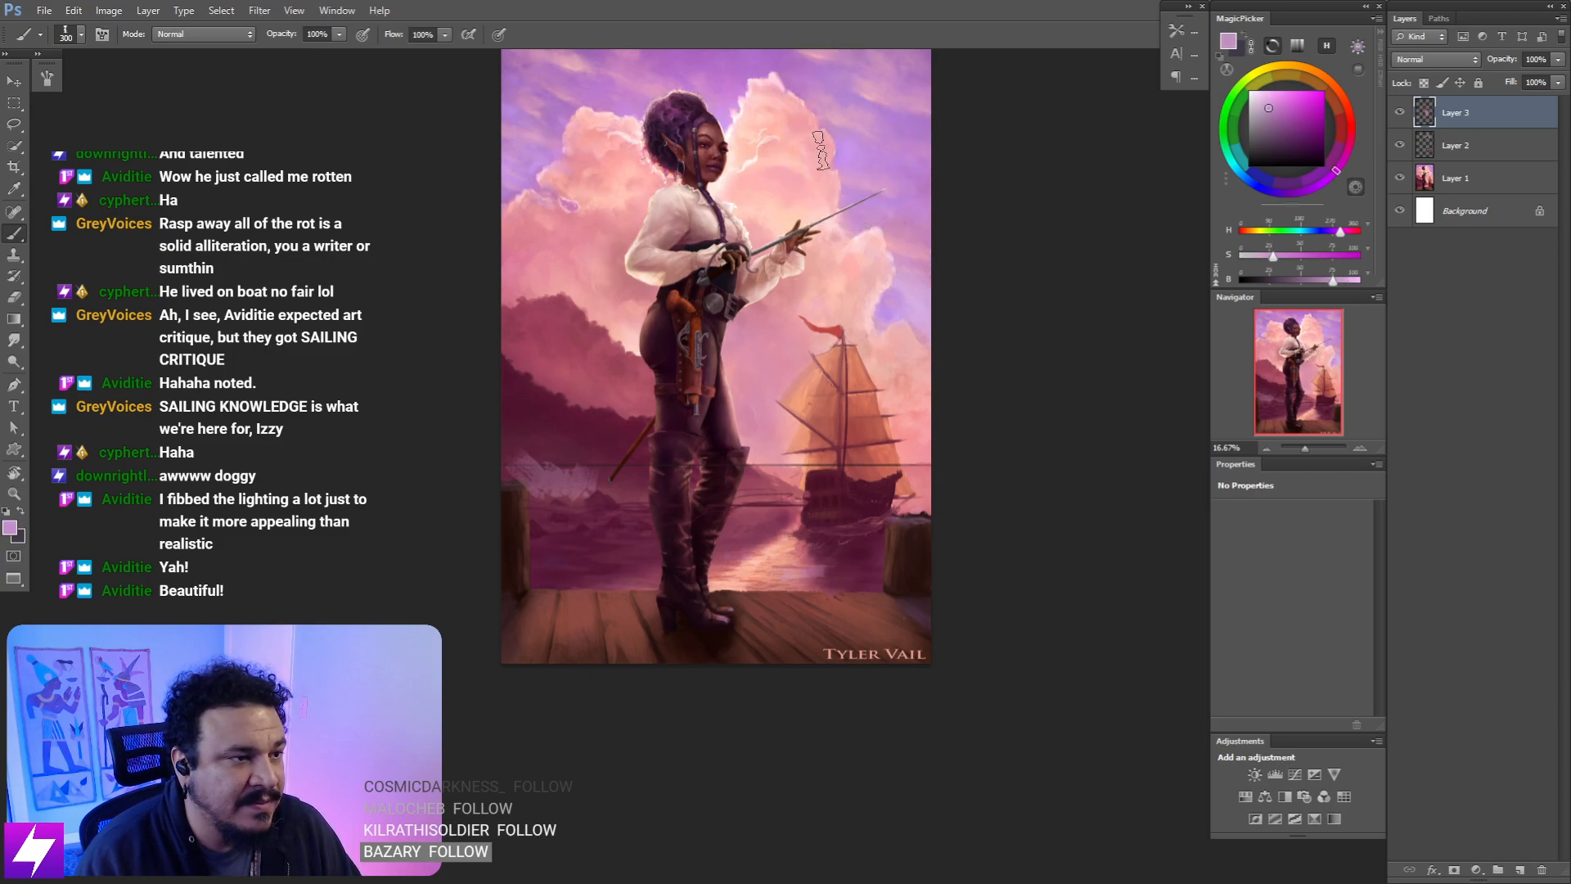
key("bracketleft")
key("bracketleft")
key("bracketleft")
left_click_drag(580, 462, 620, 493)
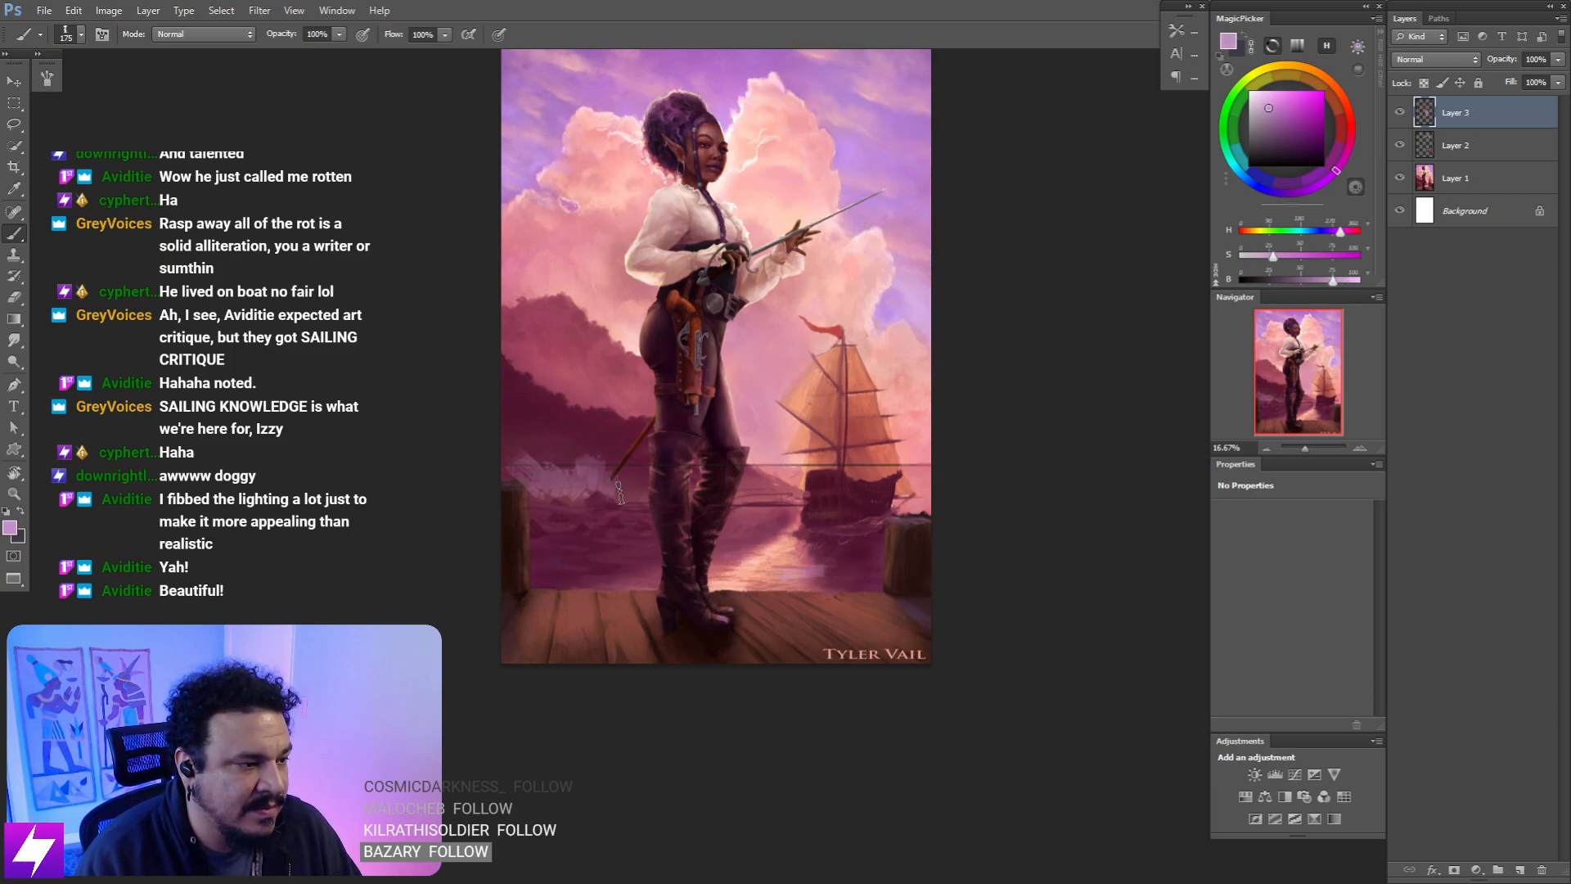
left_click(1252, 184)
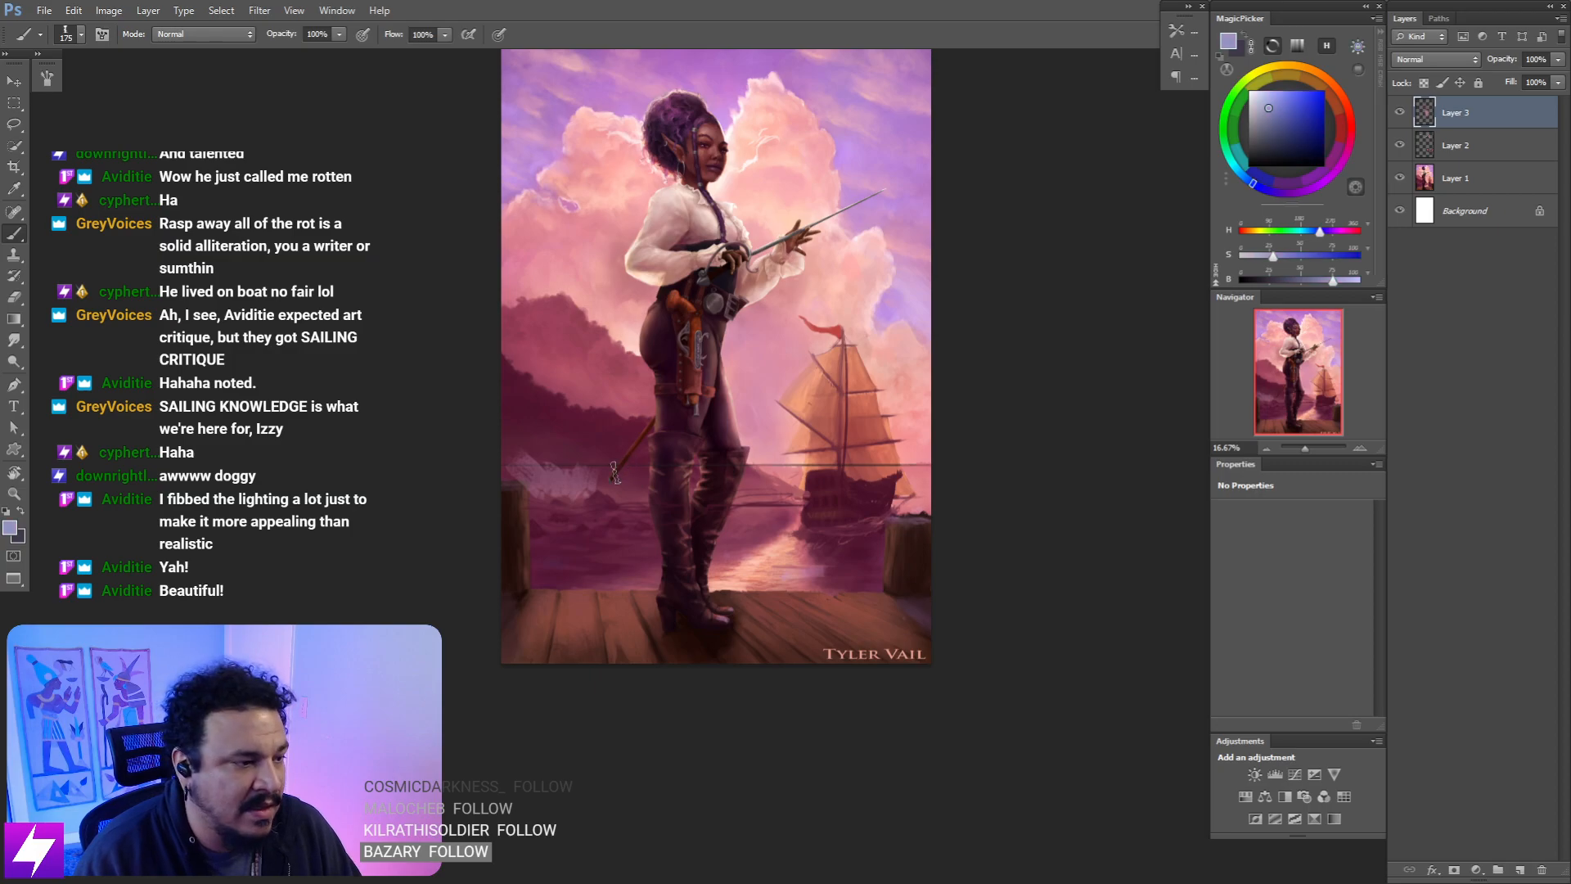
left_click_drag(615, 472, 605, 486)
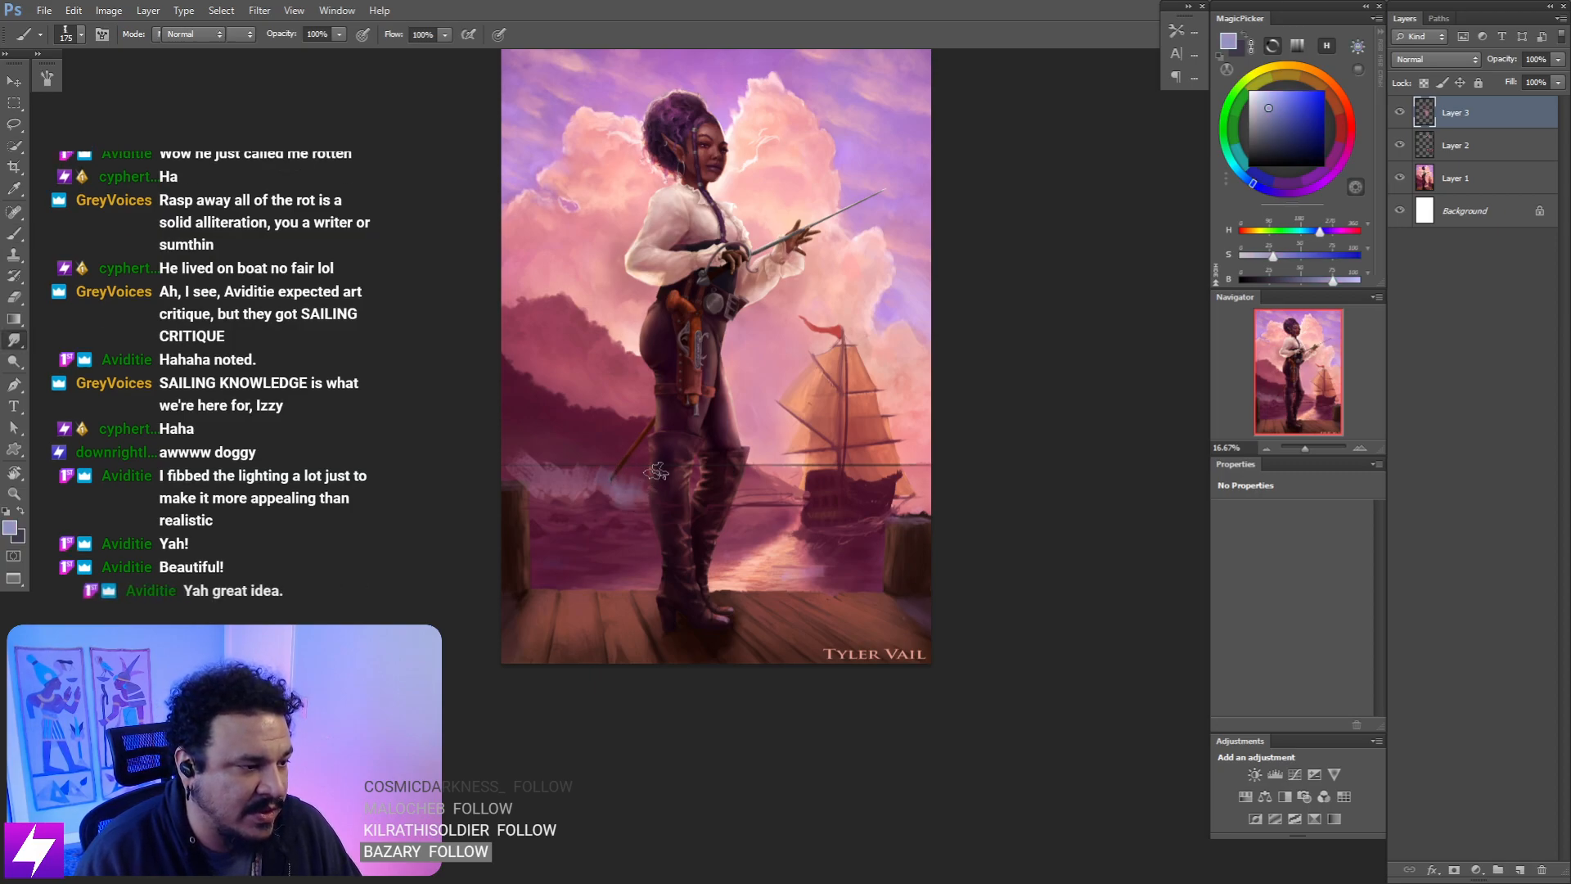
- Smudge the mist over the water and thin it out with a 200 px eraser
key("r")
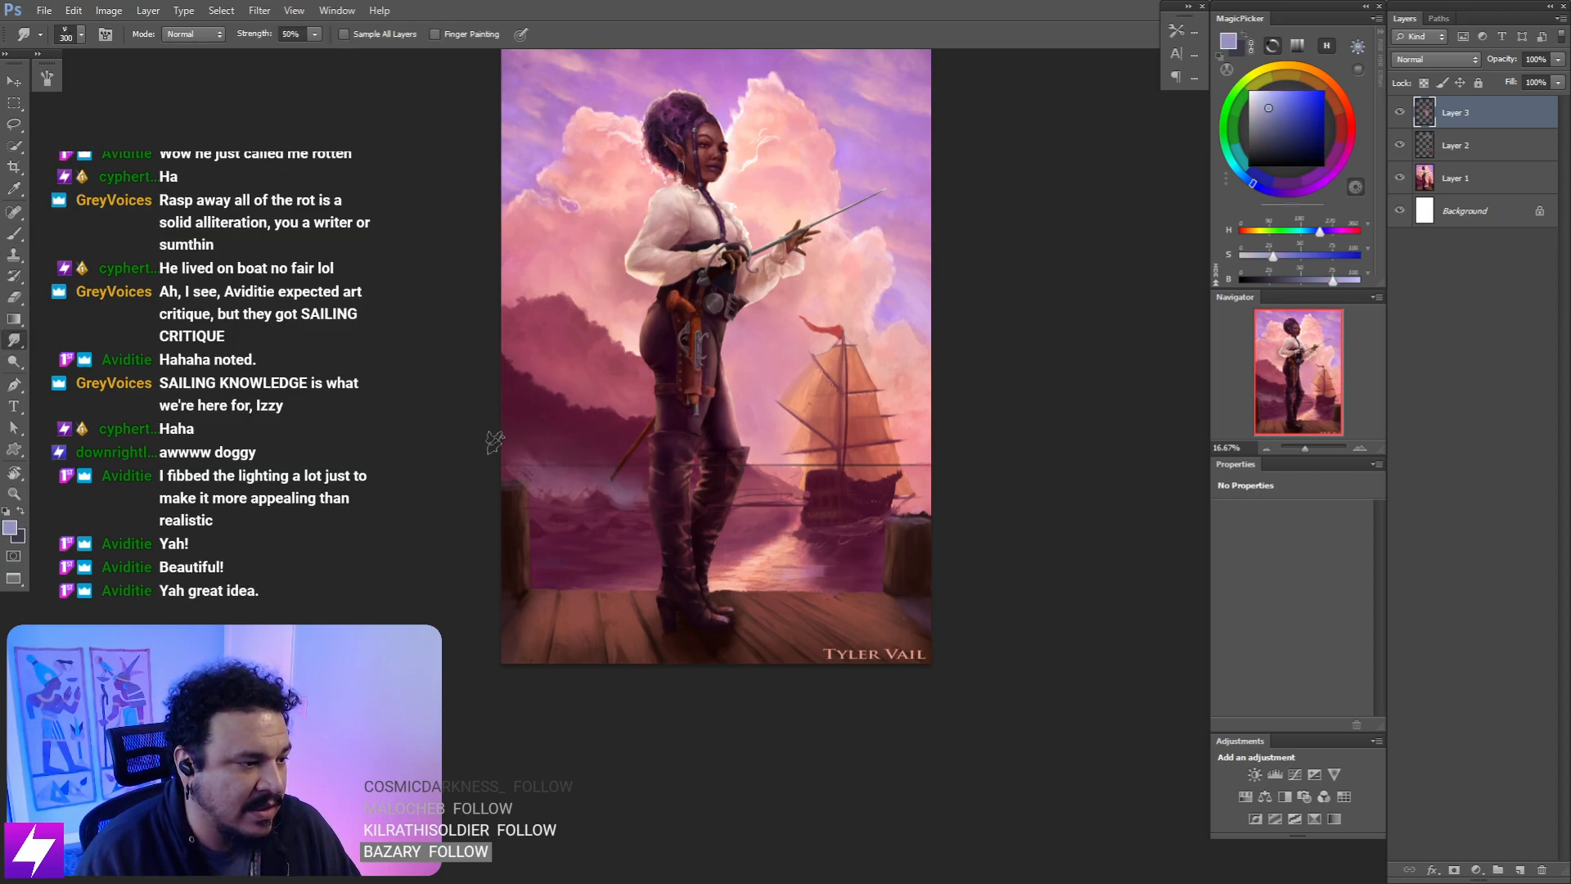
key("e")
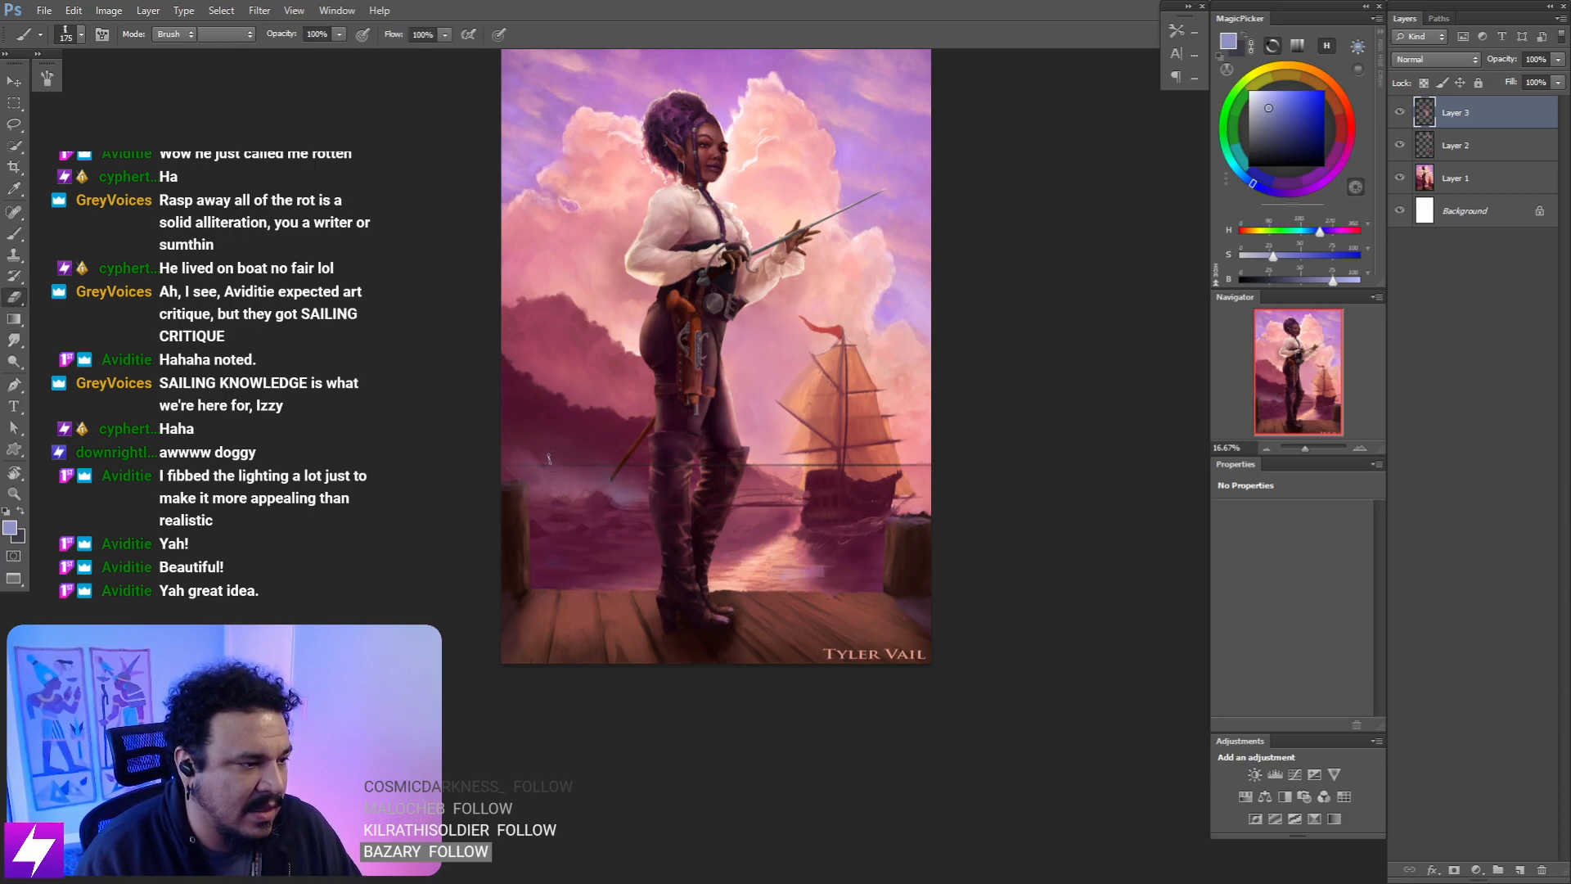
left_click_drag(543, 468, 573, 494)
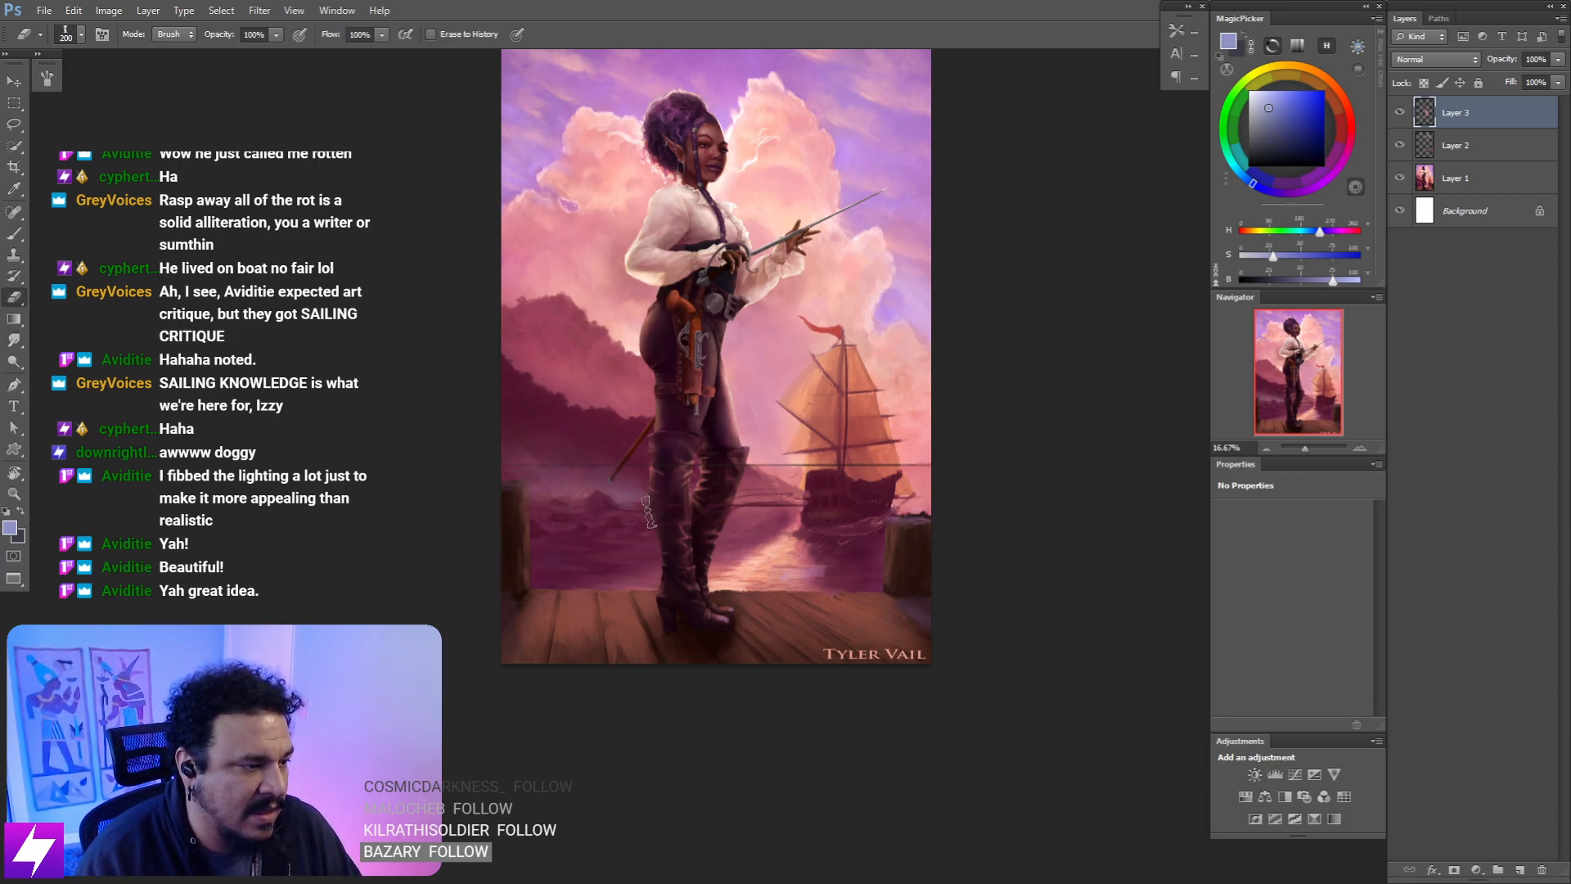
- Paint periwinkle haze on the hillside at 250 px and on the cloud above it at 300 px, smudging both areas
left_click_drag(616, 372, 647, 450)
key("b")
left_click_drag(540, 405, 576, 442)
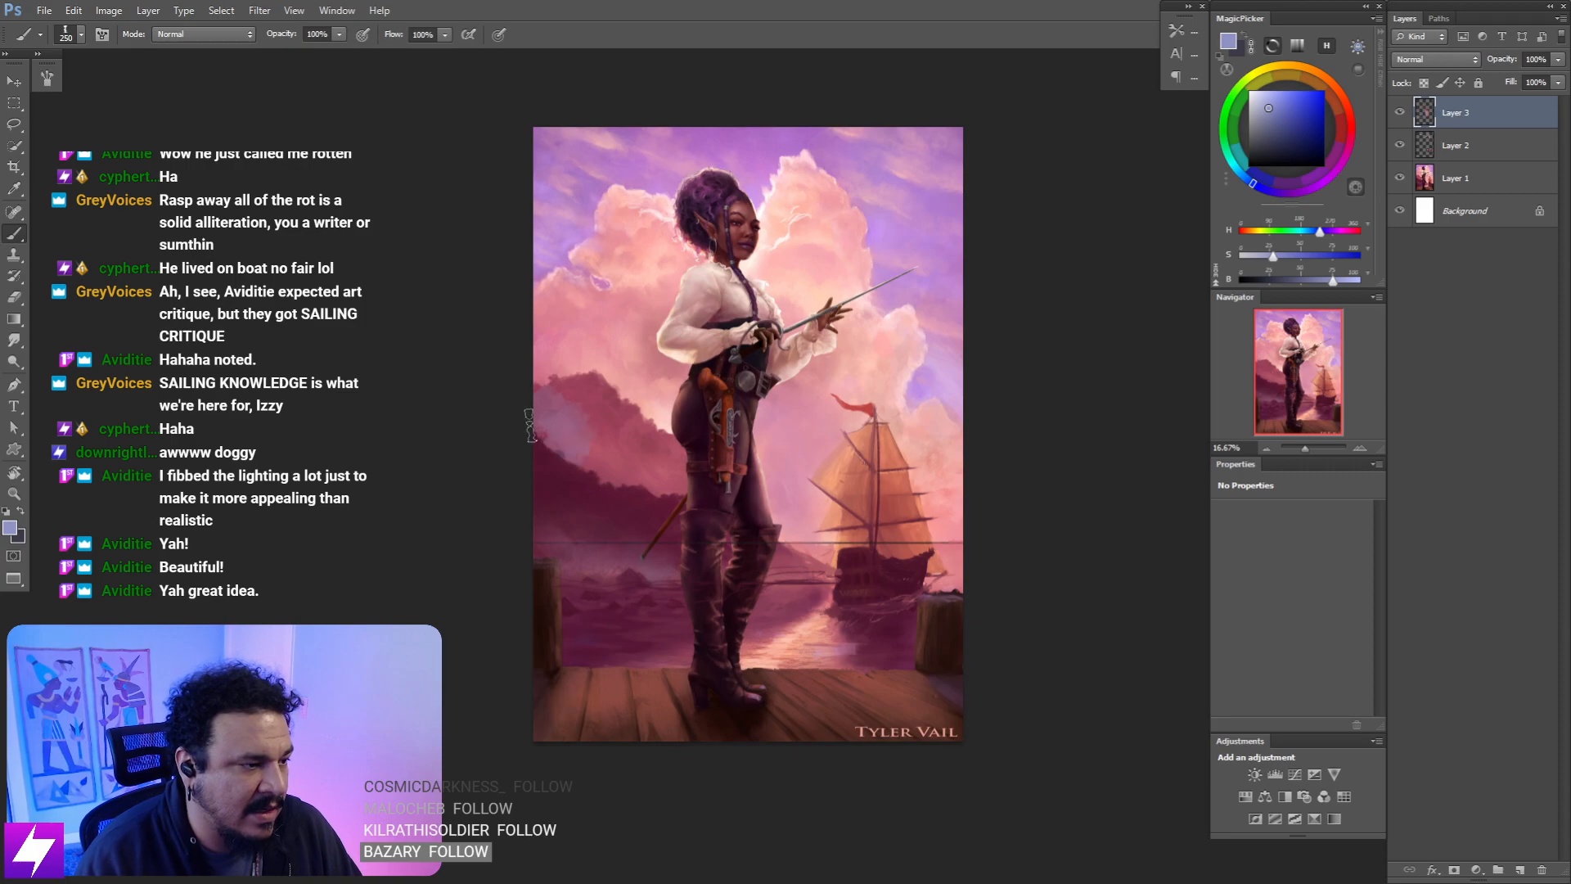
key("r")
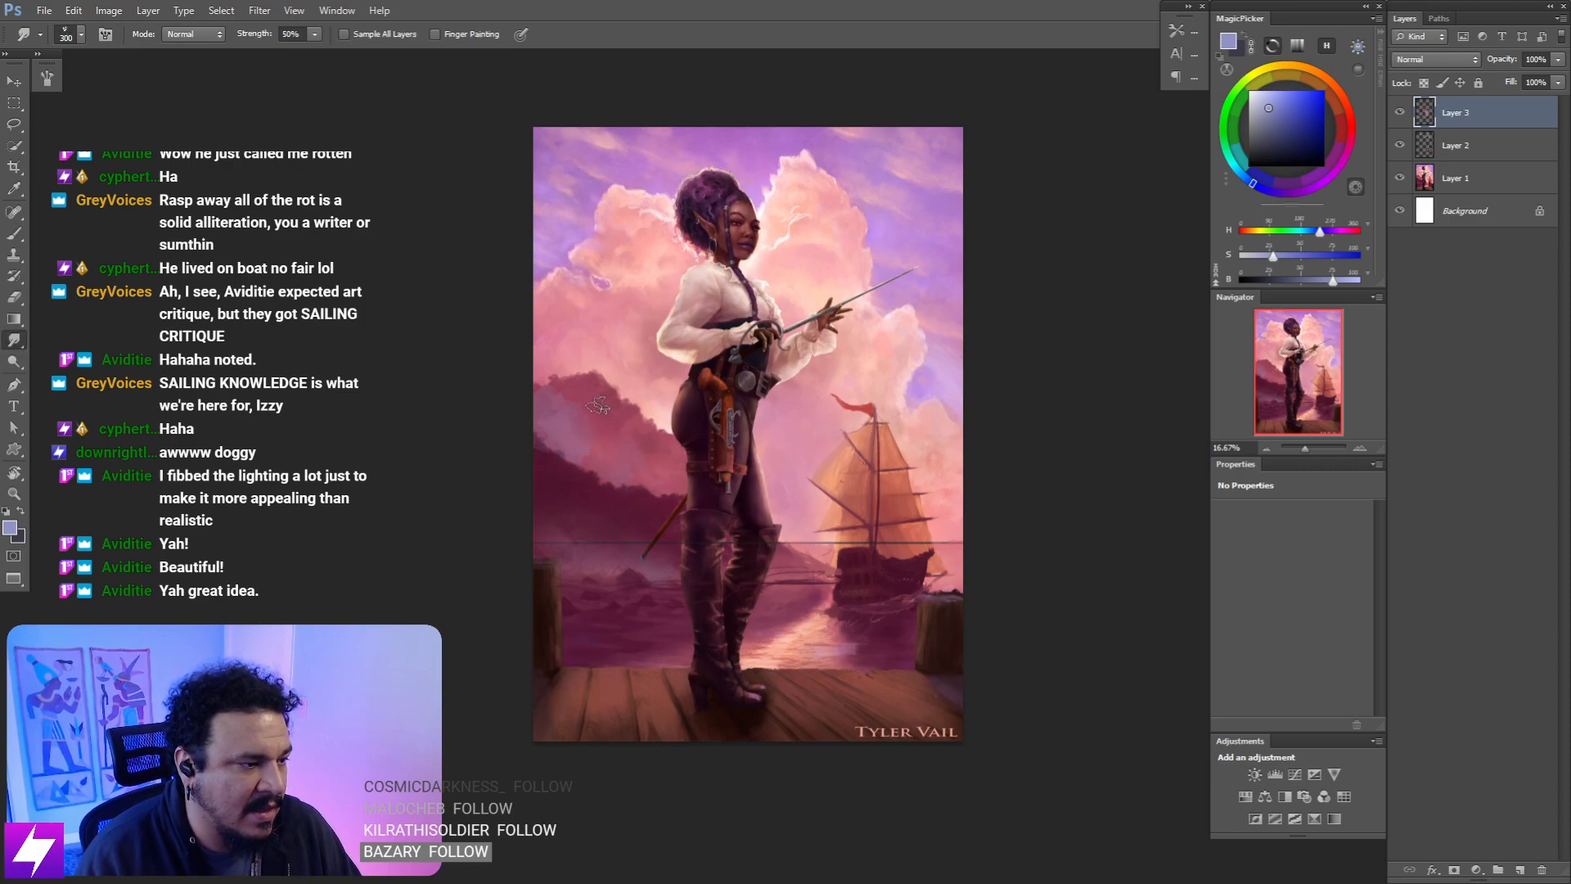
left_click_drag(650, 466, 676, 537)
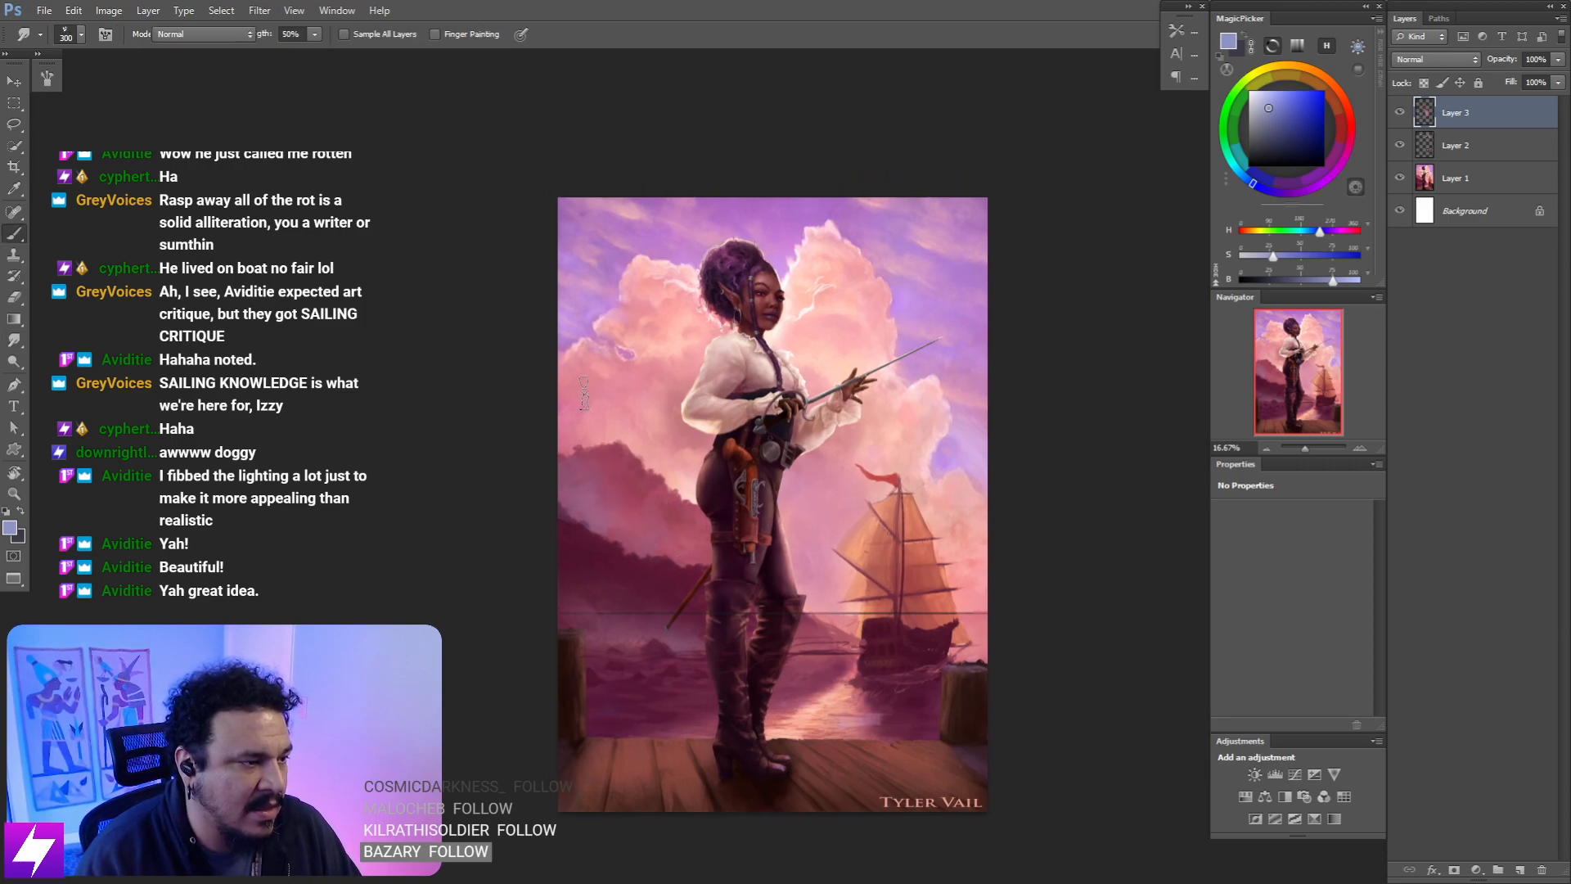
key("b")
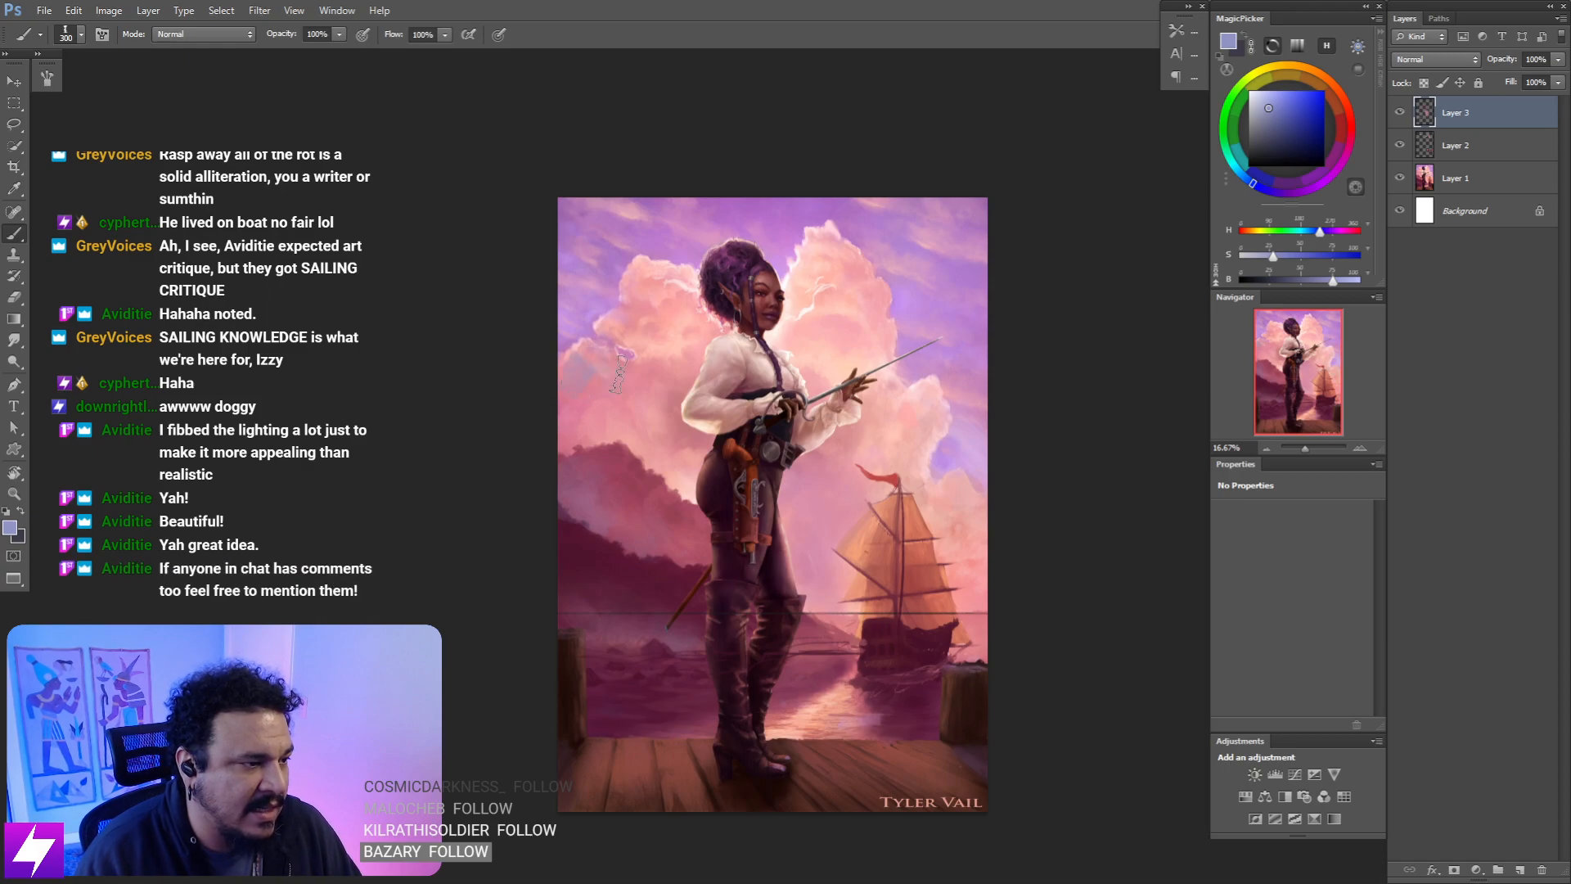
key("r")
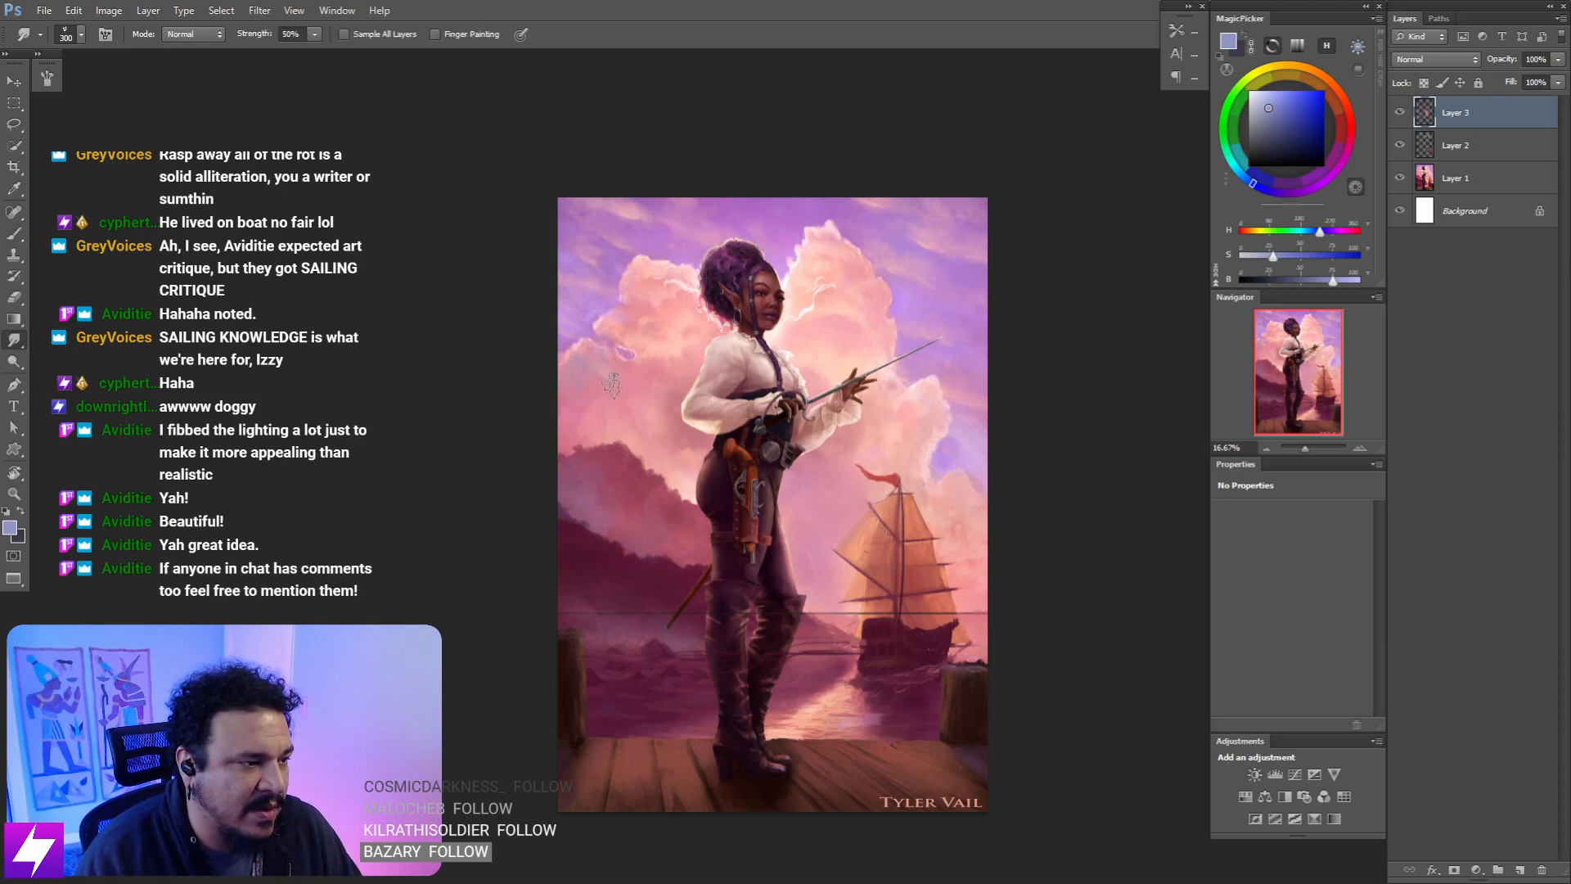
- Mirror the canvas horizontally and toggle Layer 3's visibility to compare the repaint with the original
key("ctrl+minus")
key("ctrl+minus")
key("ctrl+shift+h")
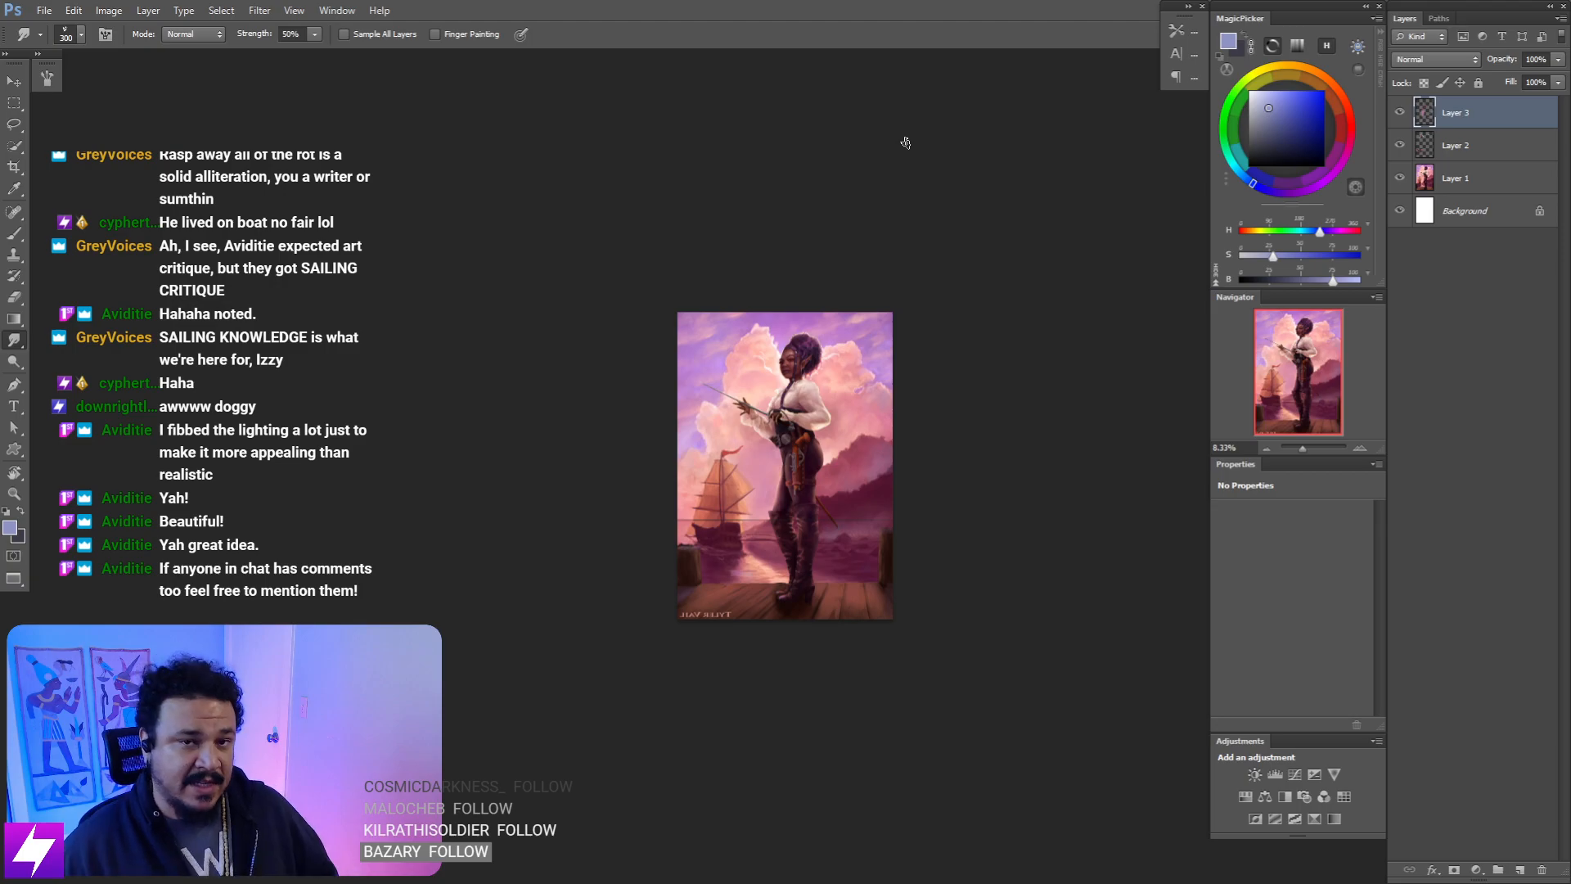
key("ctrl+plus")
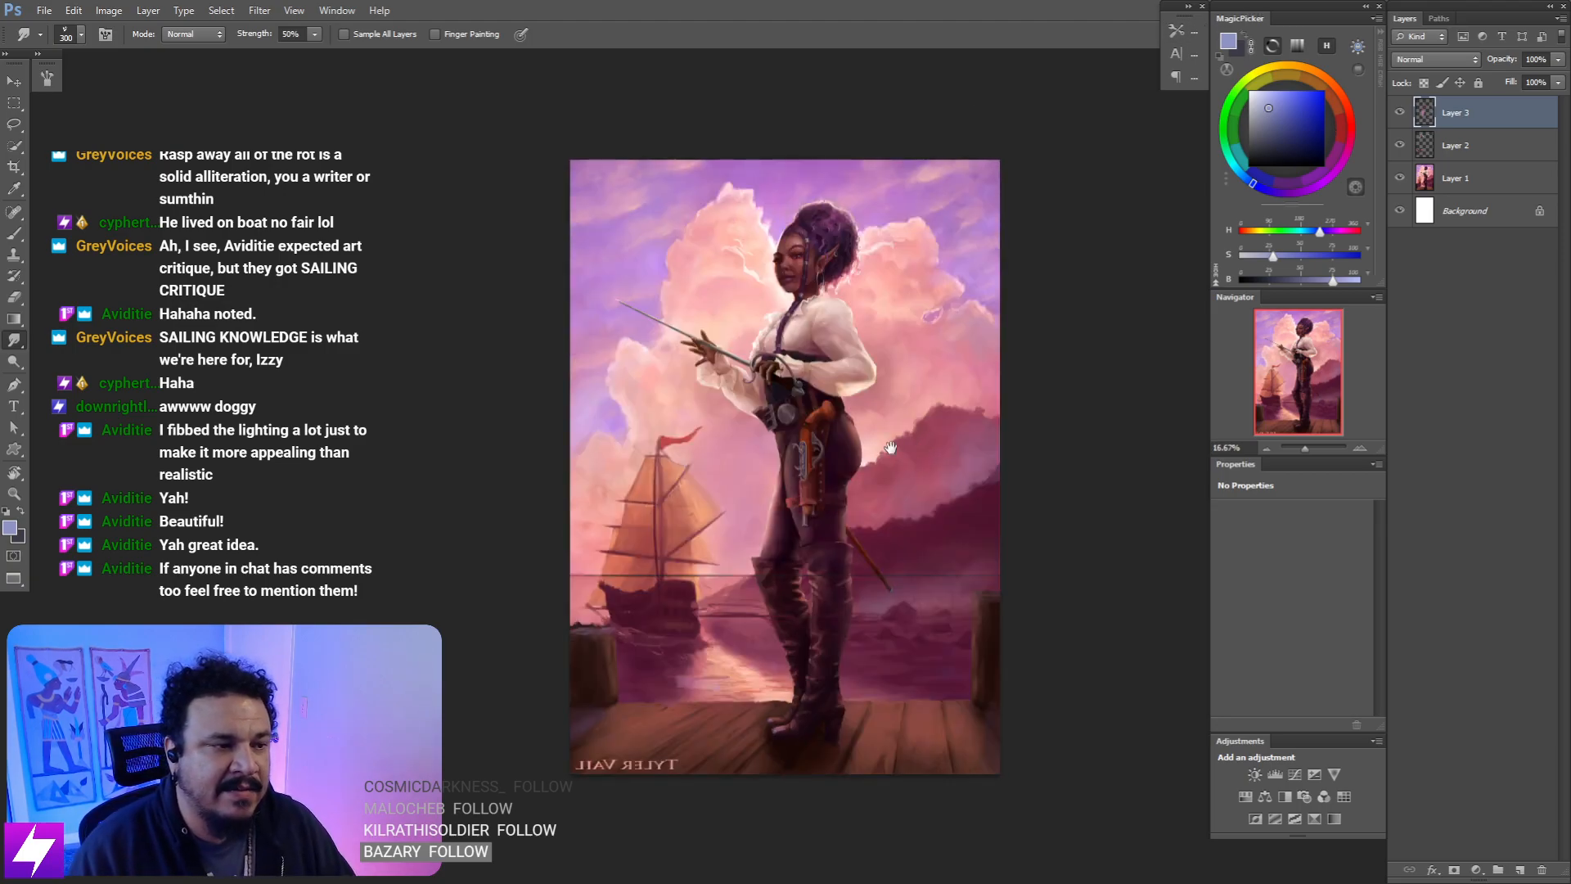
key("ctrl+plus")
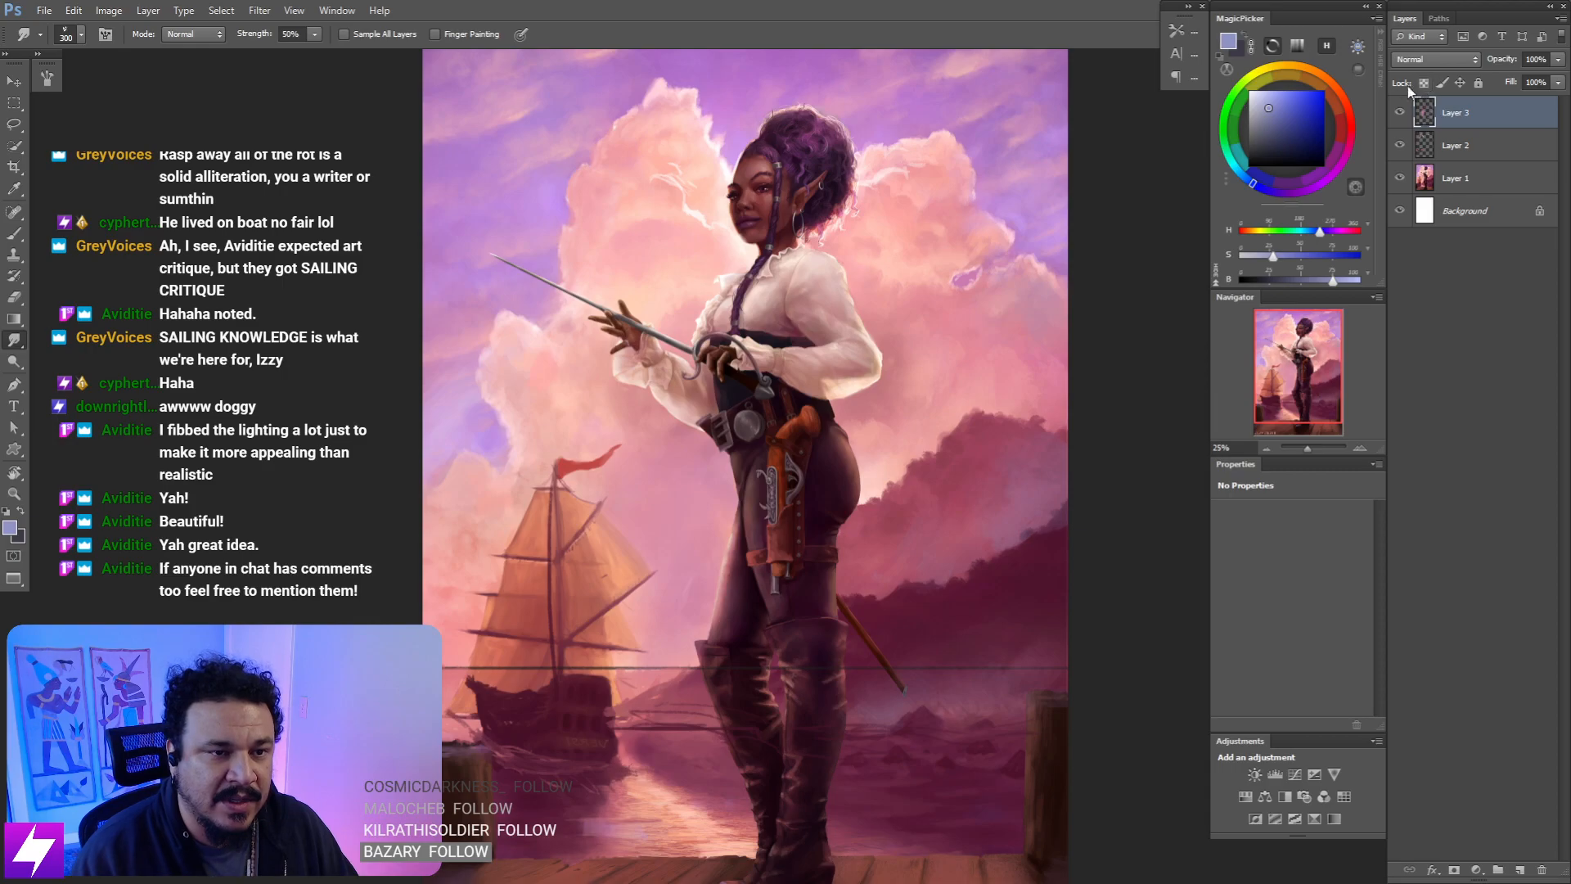
left_click(1400, 114)
left_click(1400, 114)
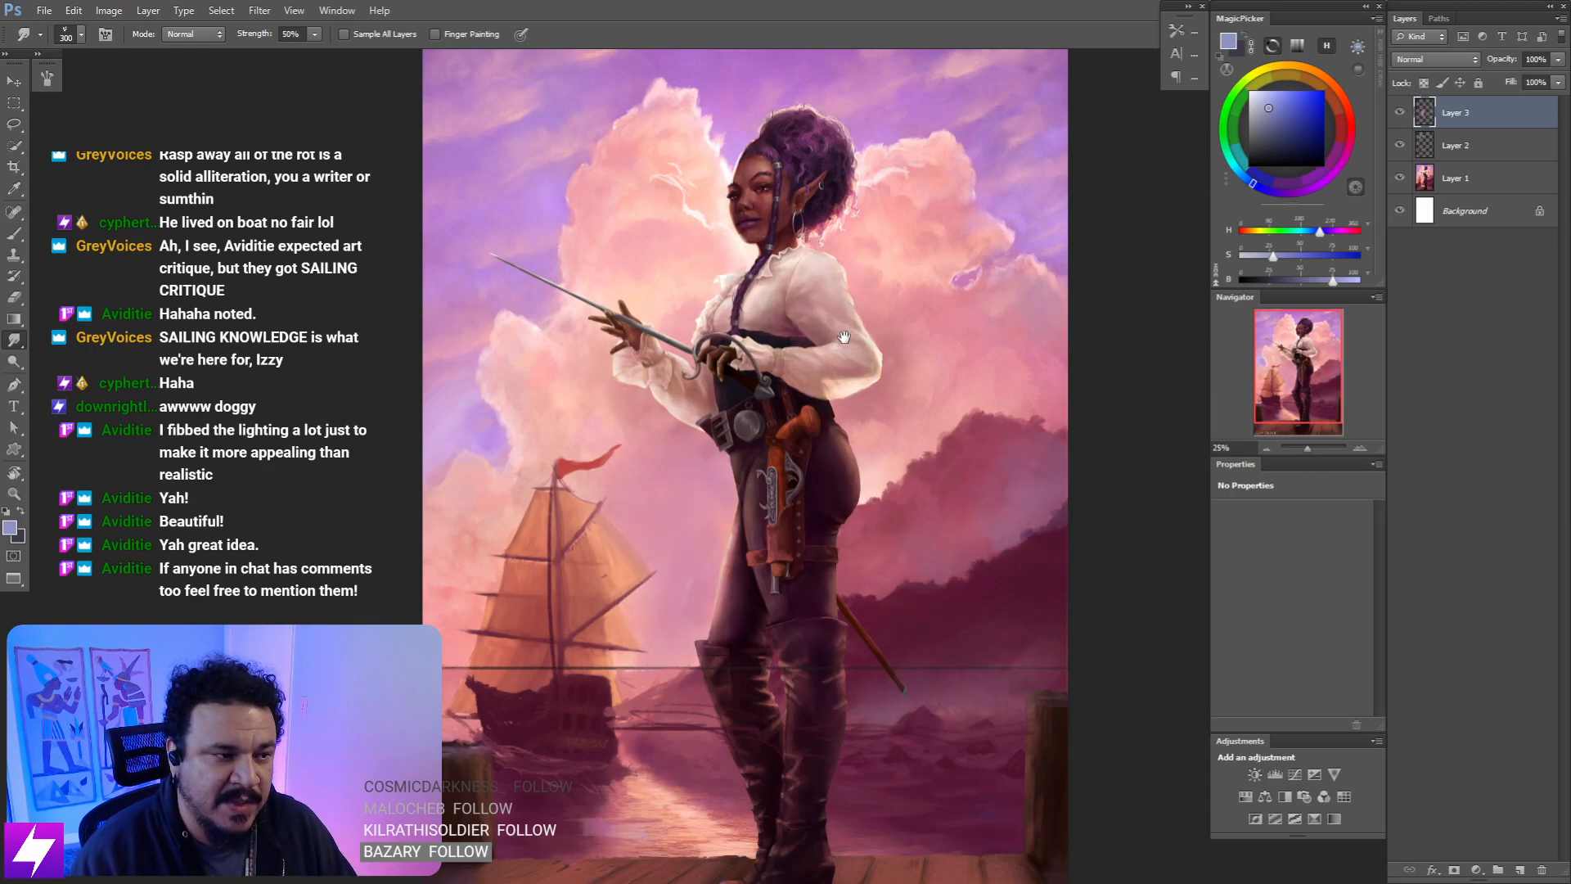
- Paint a periwinkle highlight on the pirate's hair above the forehead with a 25 px brush
mouse_move(843, 337)
left_mouse_down()
mouse_move(849, 423)
mouse_move(818, 414)
mouse_move(848, 481)
left_mouse_up()
key("ctrl+plus")
key("b")
key("ctrl+plus")
left_click_drag(836, 246, 851, 339)
key("bracketleft")
key("bracketleft")
key("bracketleft")
key("bracketleft")
key("bracketleft")
key("bracketleft")
key("bracketleft")
key("bracketleft")
key("bracketleft")
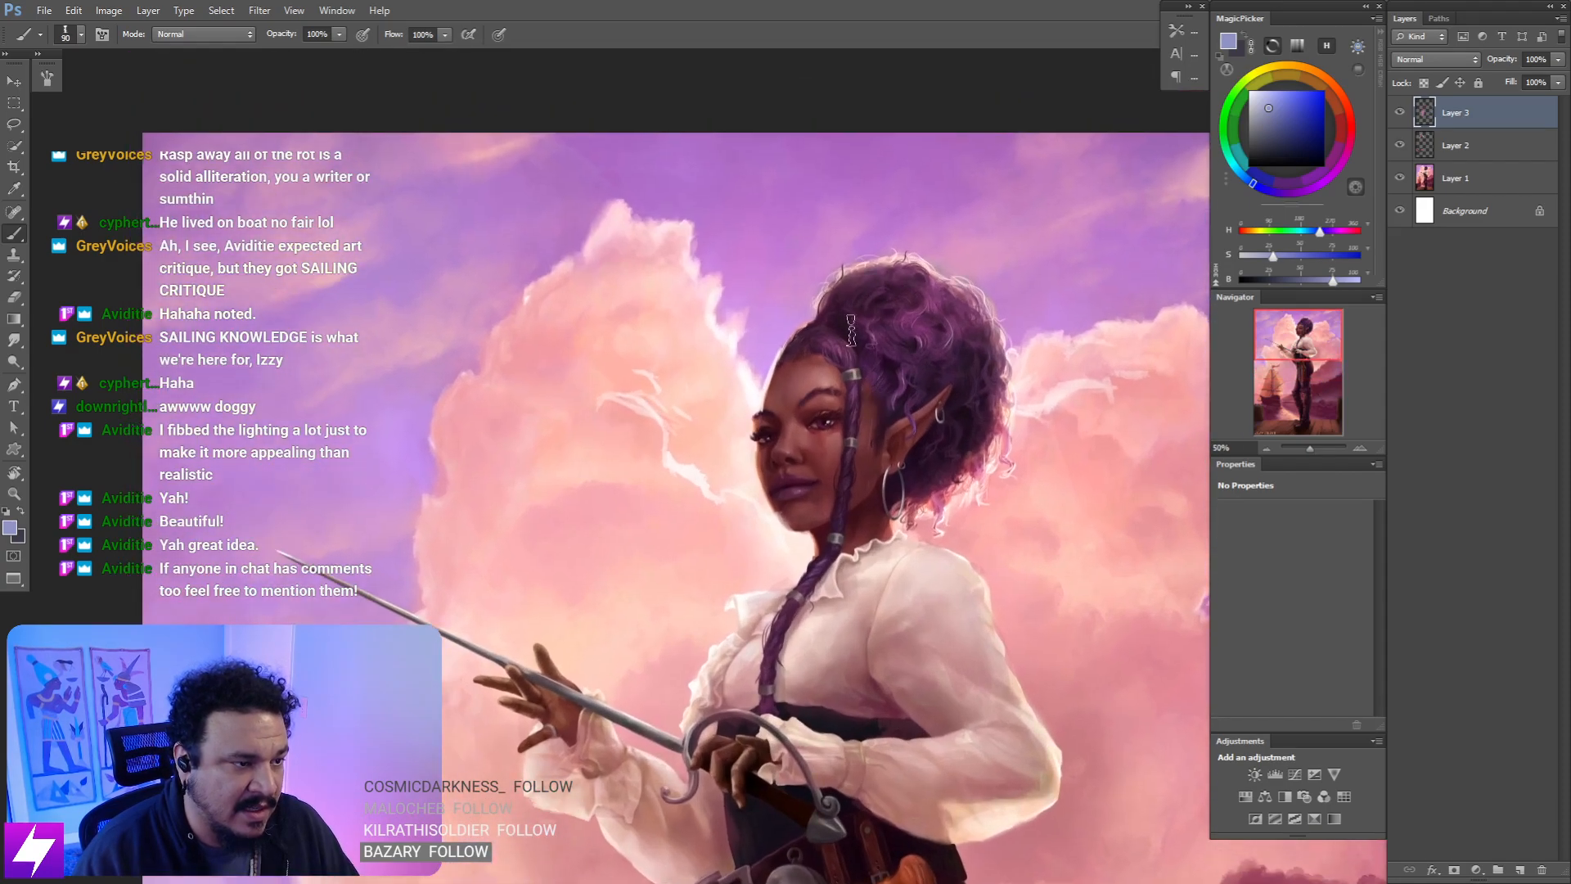
key("bracketleft")
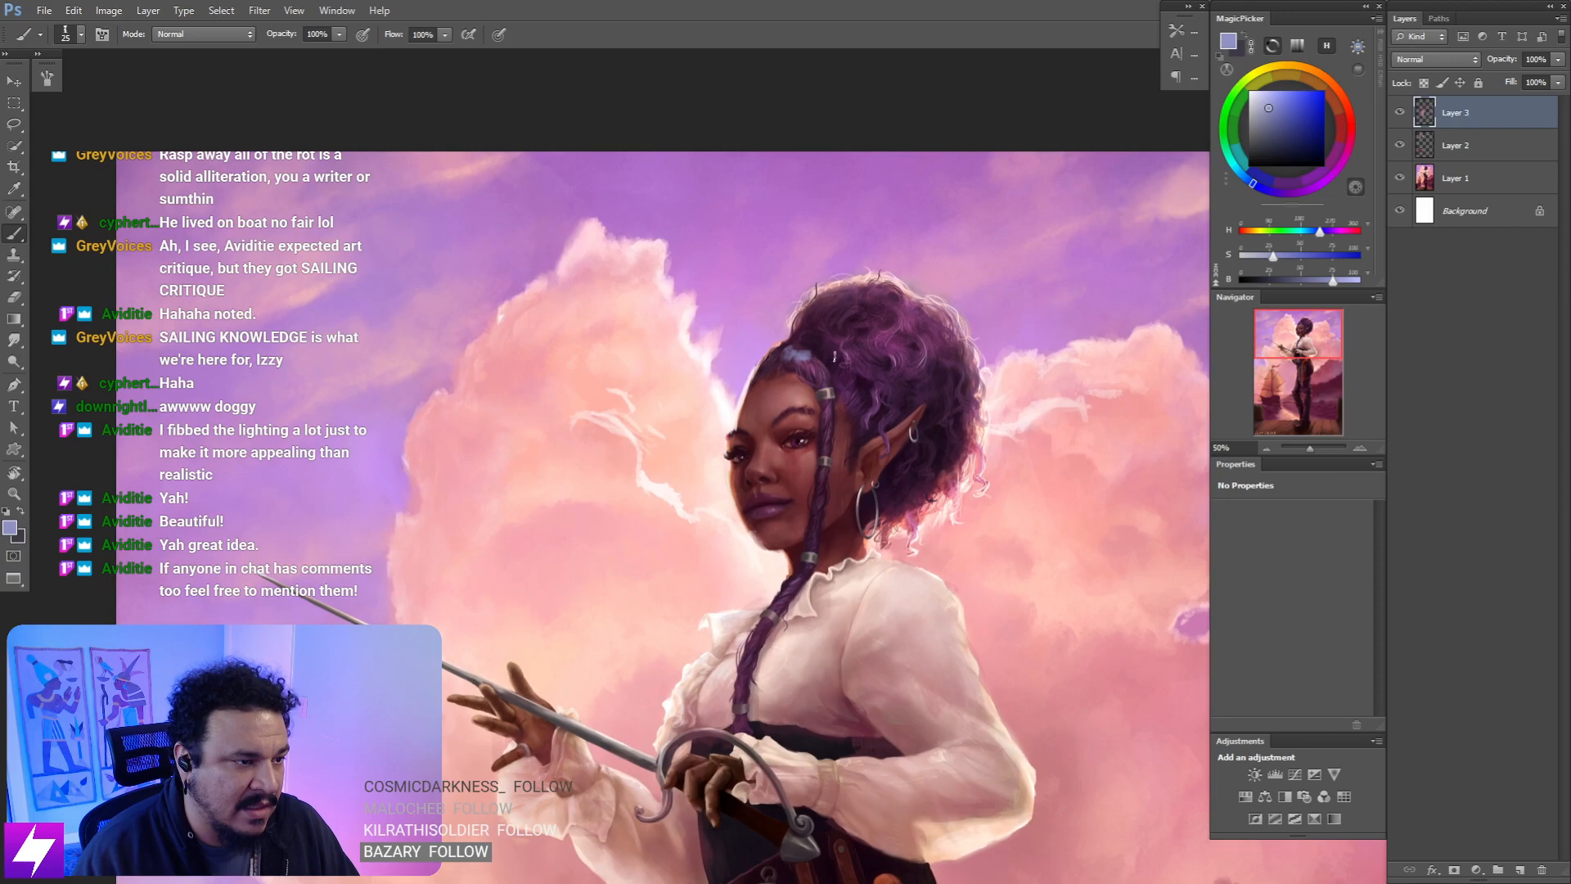
left_click_drag(843, 329, 817, 348)
- Trim the hair highlight above the forehead with a 50 px eraser and refine its strands with a 15 px brush
key("e")
key("bracketleft")
key("bracketleft")
key("bracketleft")
key("bracketleft")
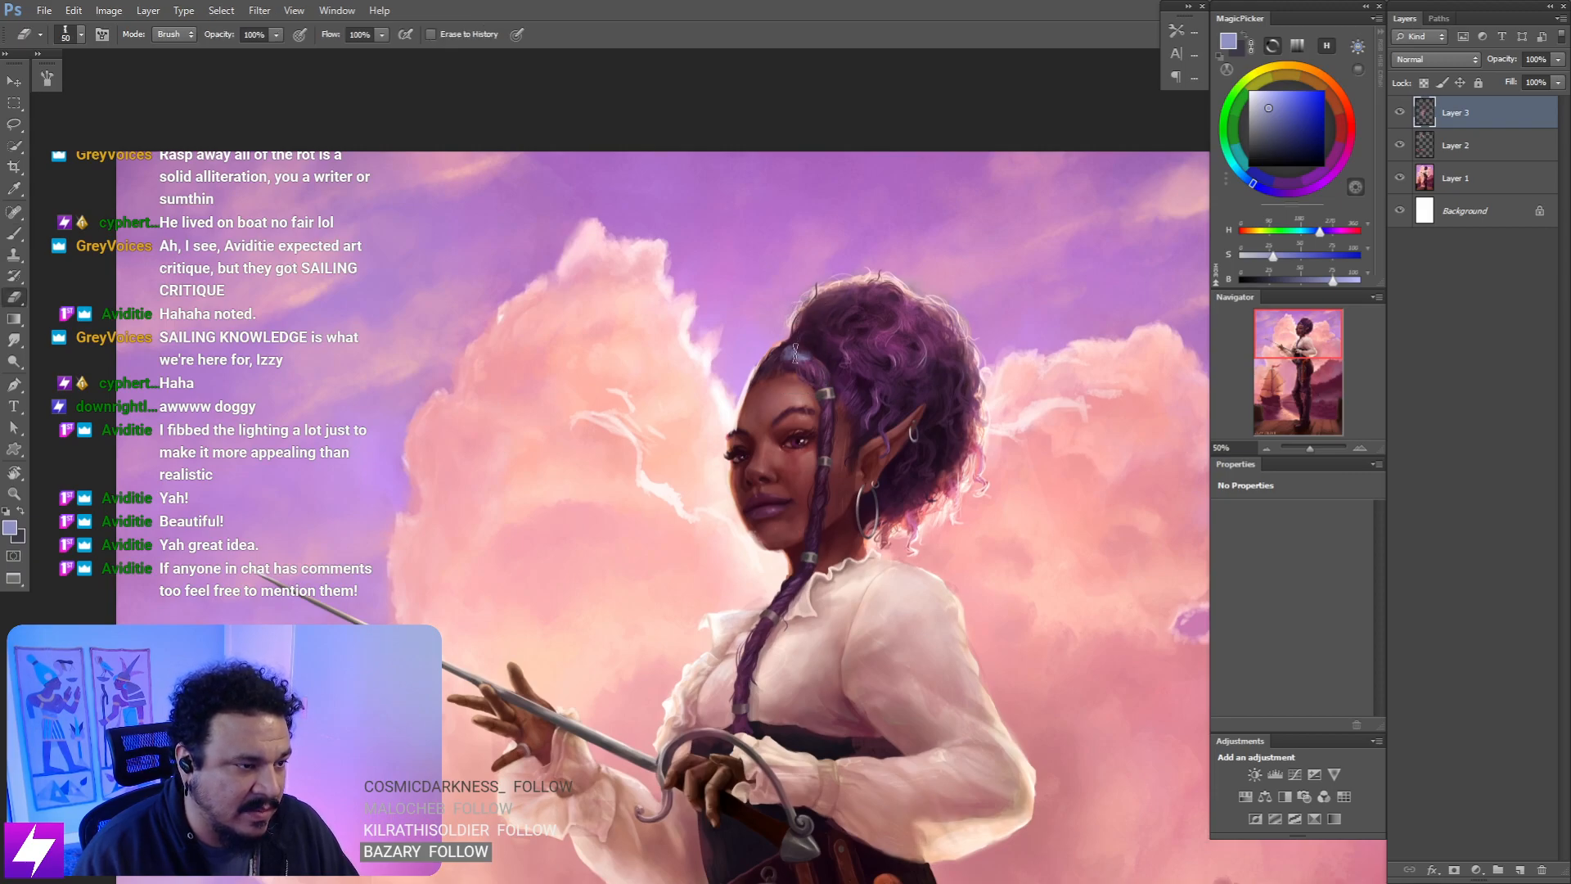
mouse_move(833, 409)
left_mouse_down()
mouse_move(804, 397)
mouse_move(800, 421)
mouse_move(774, 393)
left_mouse_up()
key("b")
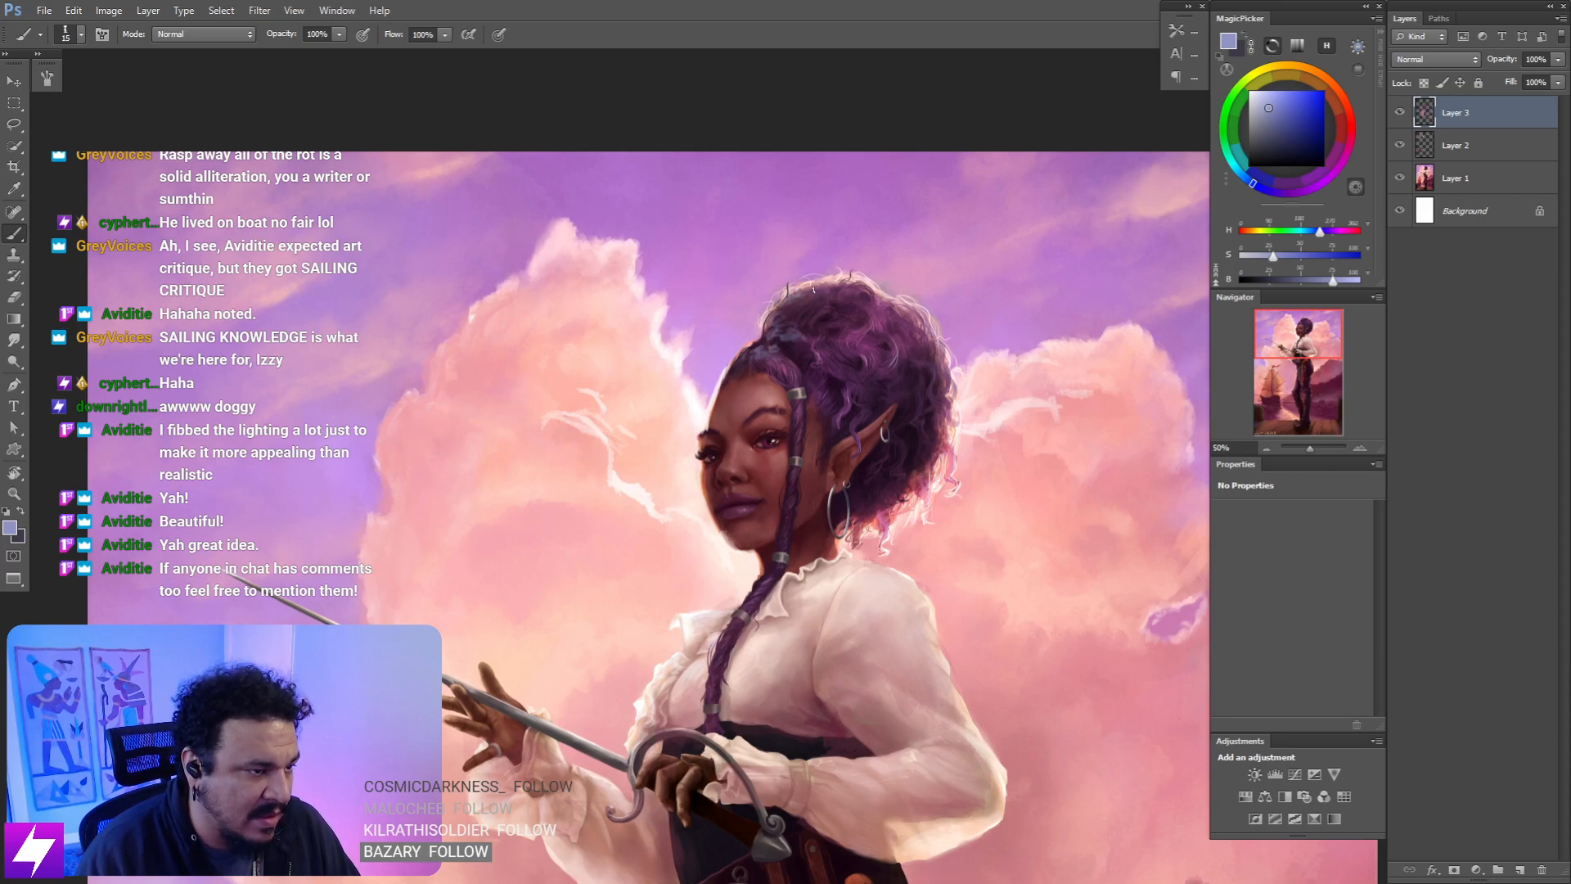
- Smudge the hair highlight above the forehead and dab periwinkle shading on the shirt collar with a 45 px brush
key("r")
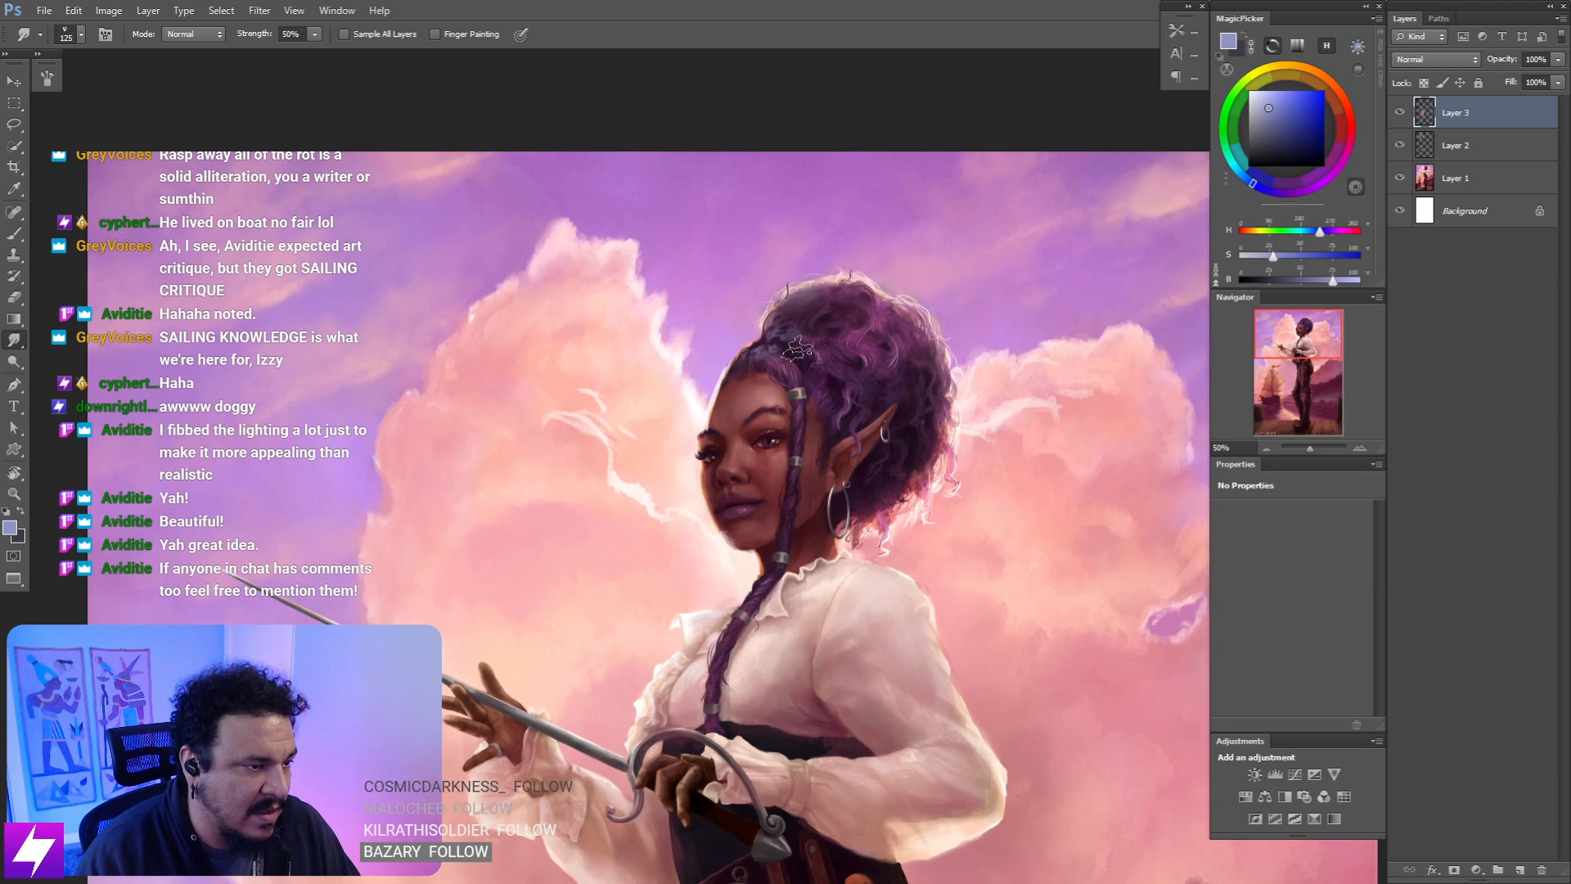
mouse_move(815, 436)
left_mouse_down()
mouse_move(774, 358)
mouse_move(671, 352)
left_mouse_up()
key("b")
key("bracketleft")
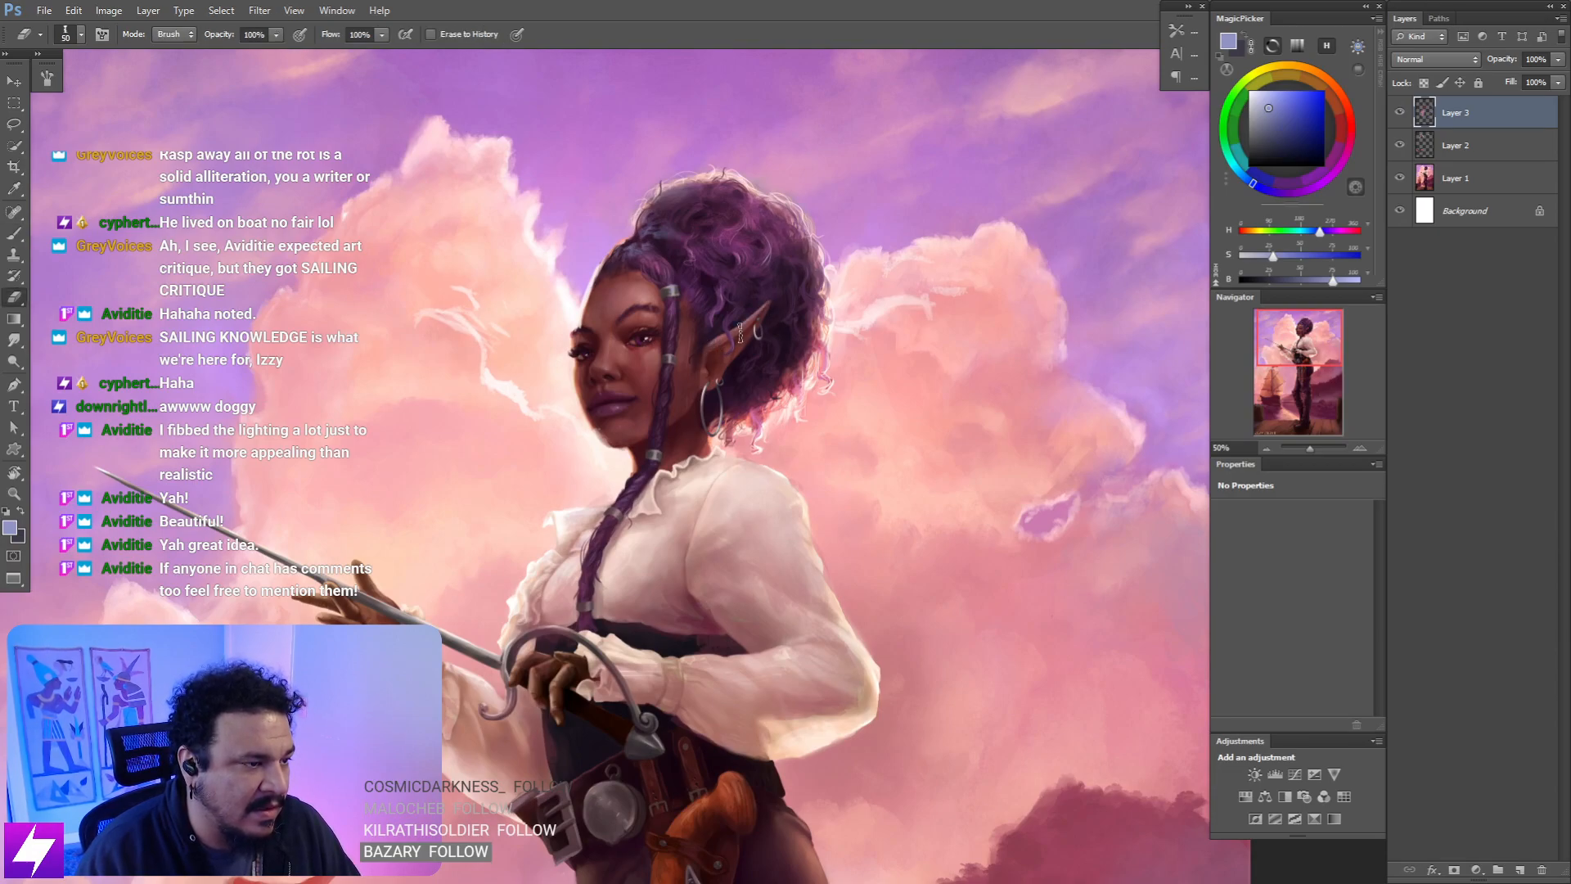
left_click_drag(778, 337, 749, 238)
left_click_drag(702, 386, 714, 378)
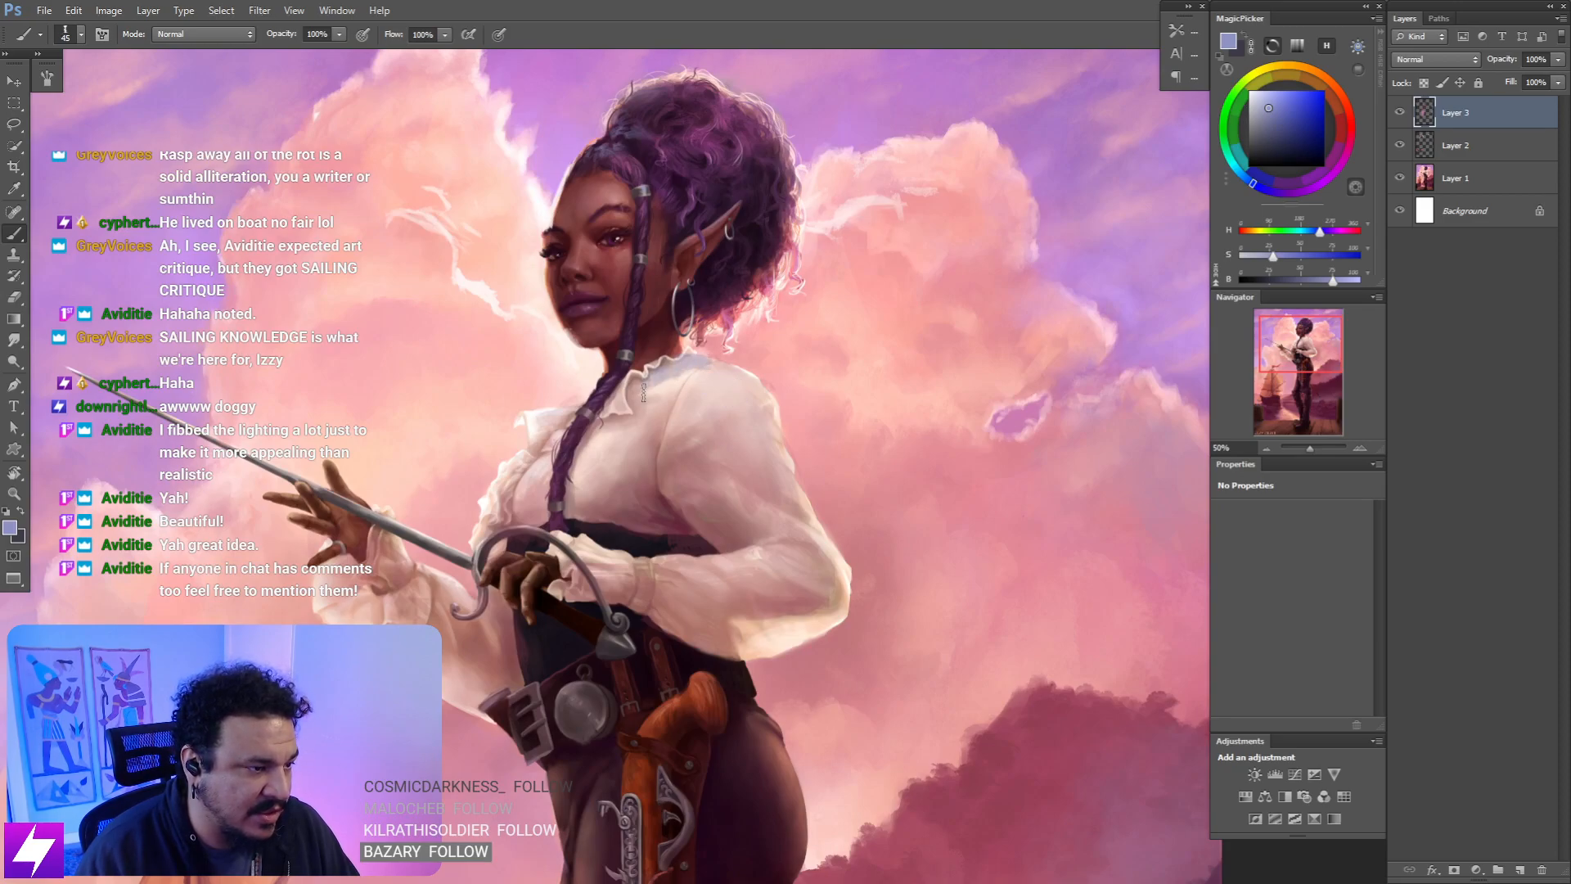
key("r")
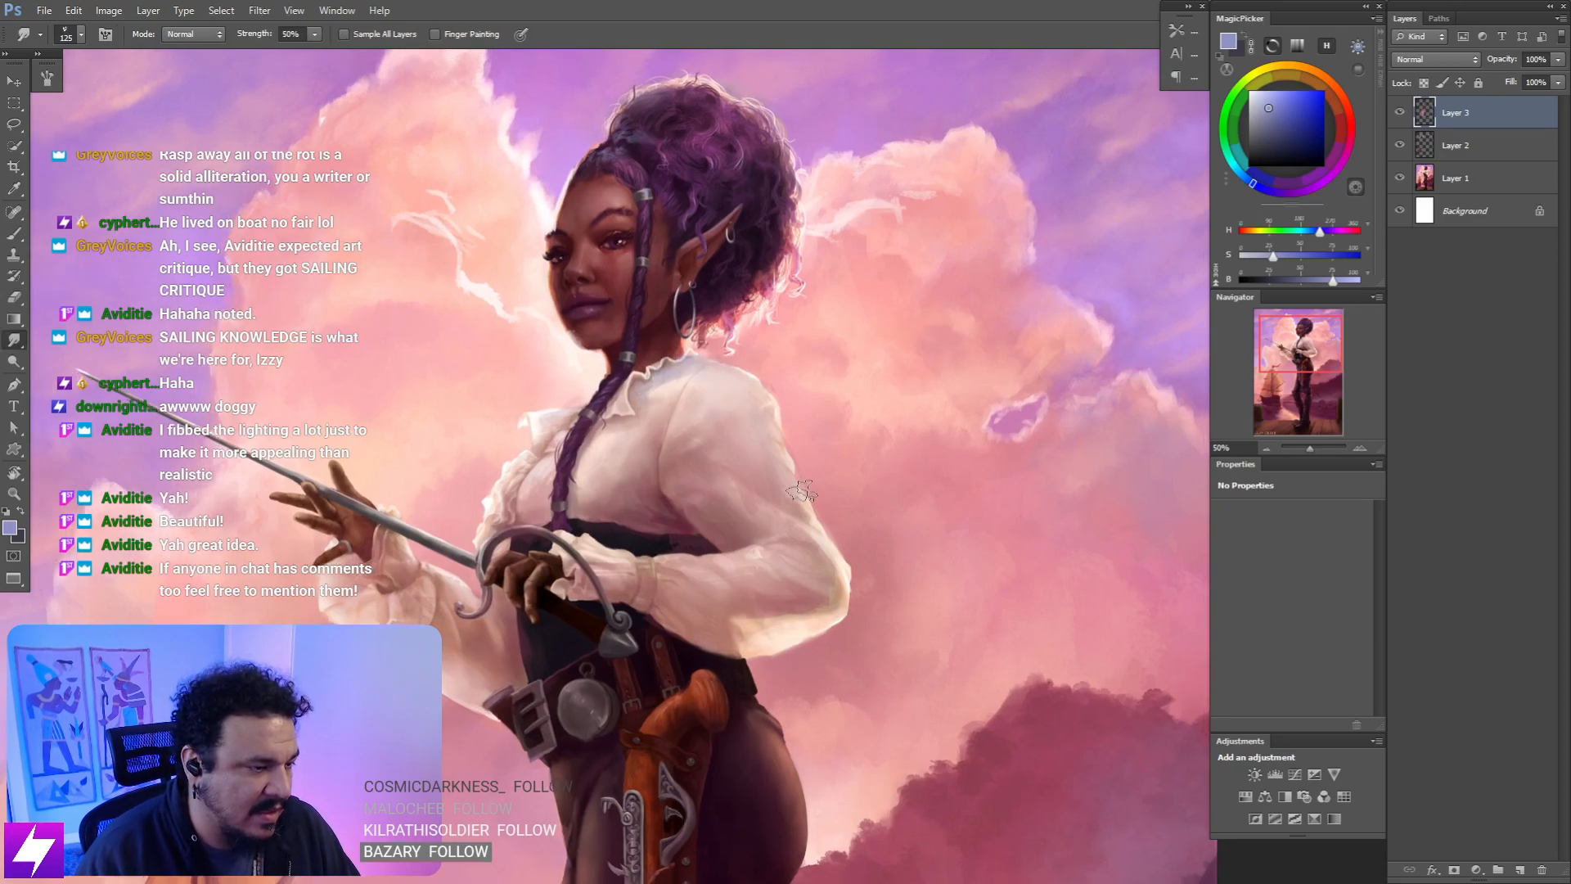
- Mirror the canvas horizontally and examine the whole composition, including the pirate's upper body
scroll(802, 491, "down", 4)
key("ctrl+shift+h")
scroll(772, 408, "up", 1)
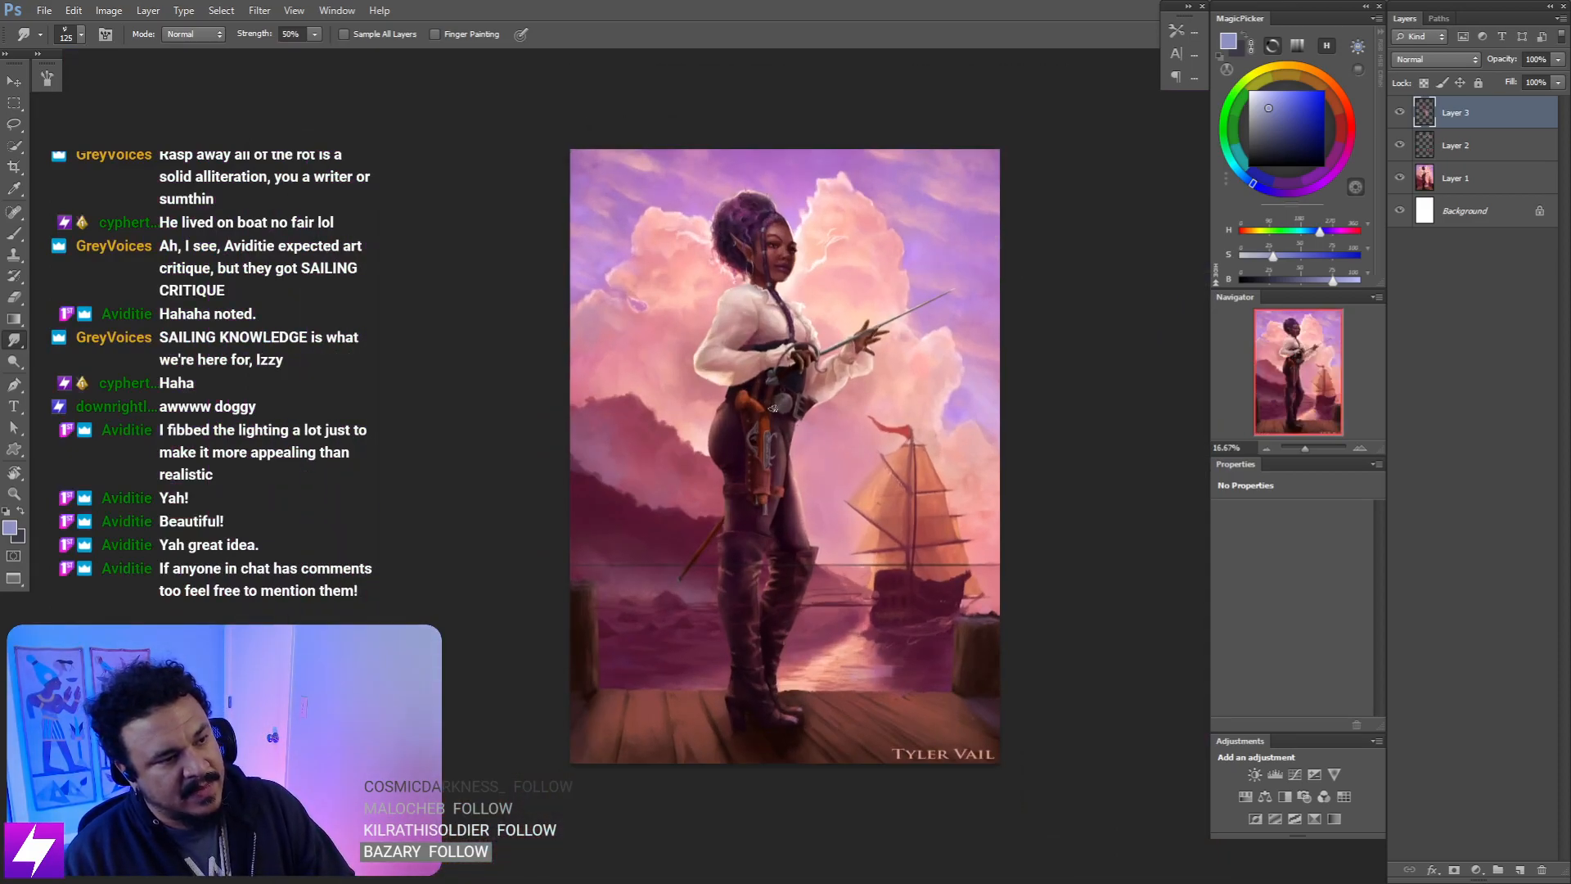
key("ctrl+plus")
left_click_drag(794, 259, 818, 426)
key("b")
key("ctrl+plus")
key("ctrl+plus")
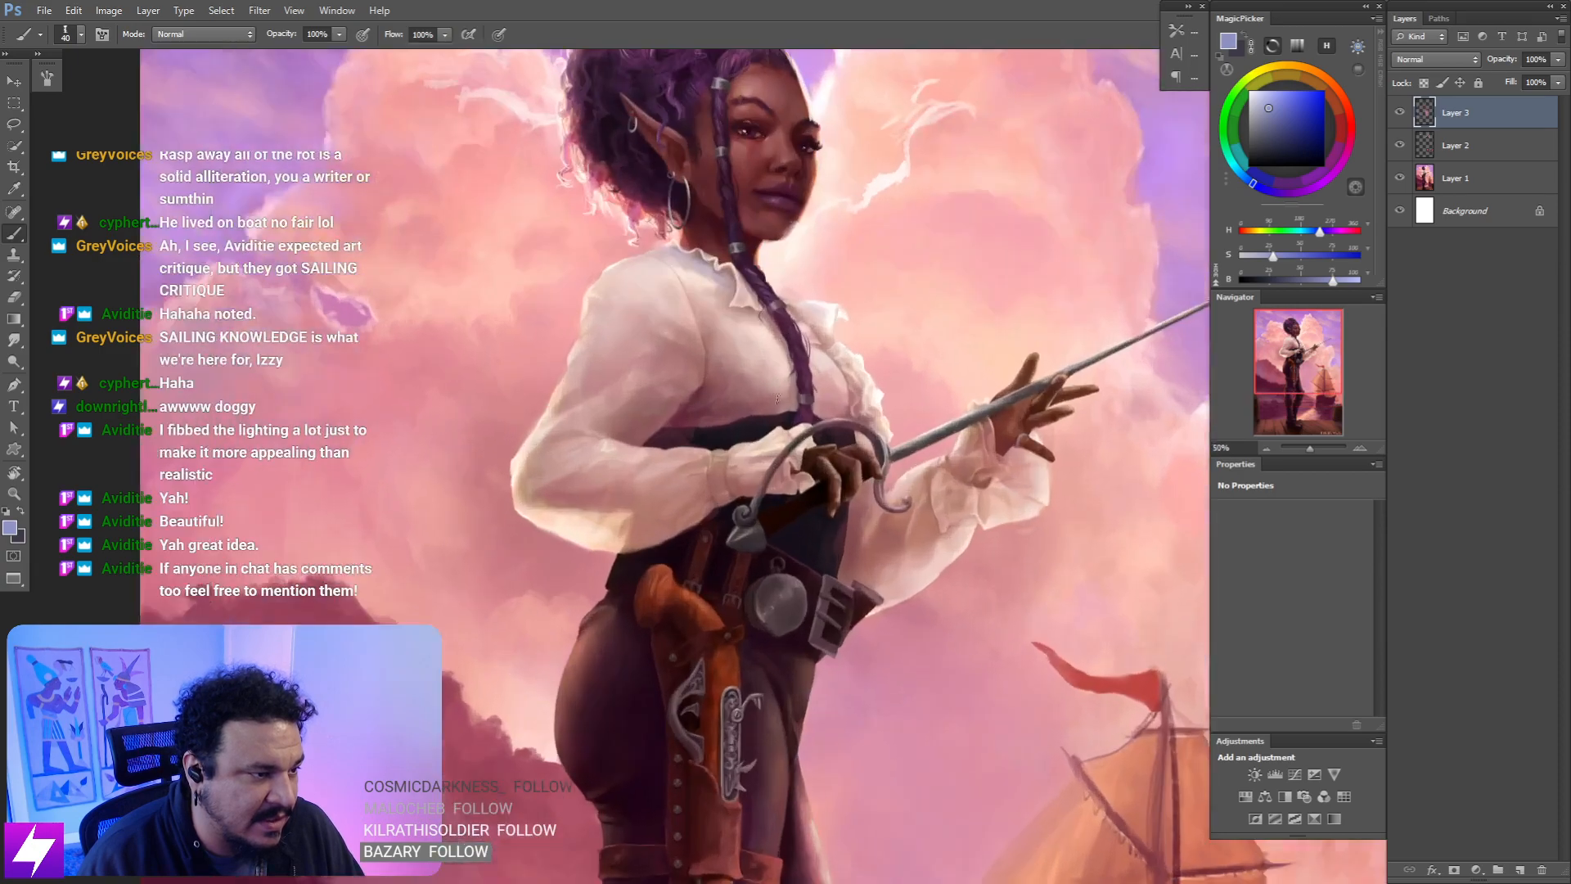
left_click_drag(798, 360, 818, 427)
- Draw a thin curved line down the cloud beside the face with a 6 px brush on the mirrored canvas, and undo it
key("bracketleft")
key("bracketleft")
key("bracketleft")
key("bracketleft")
key("bracketleft")
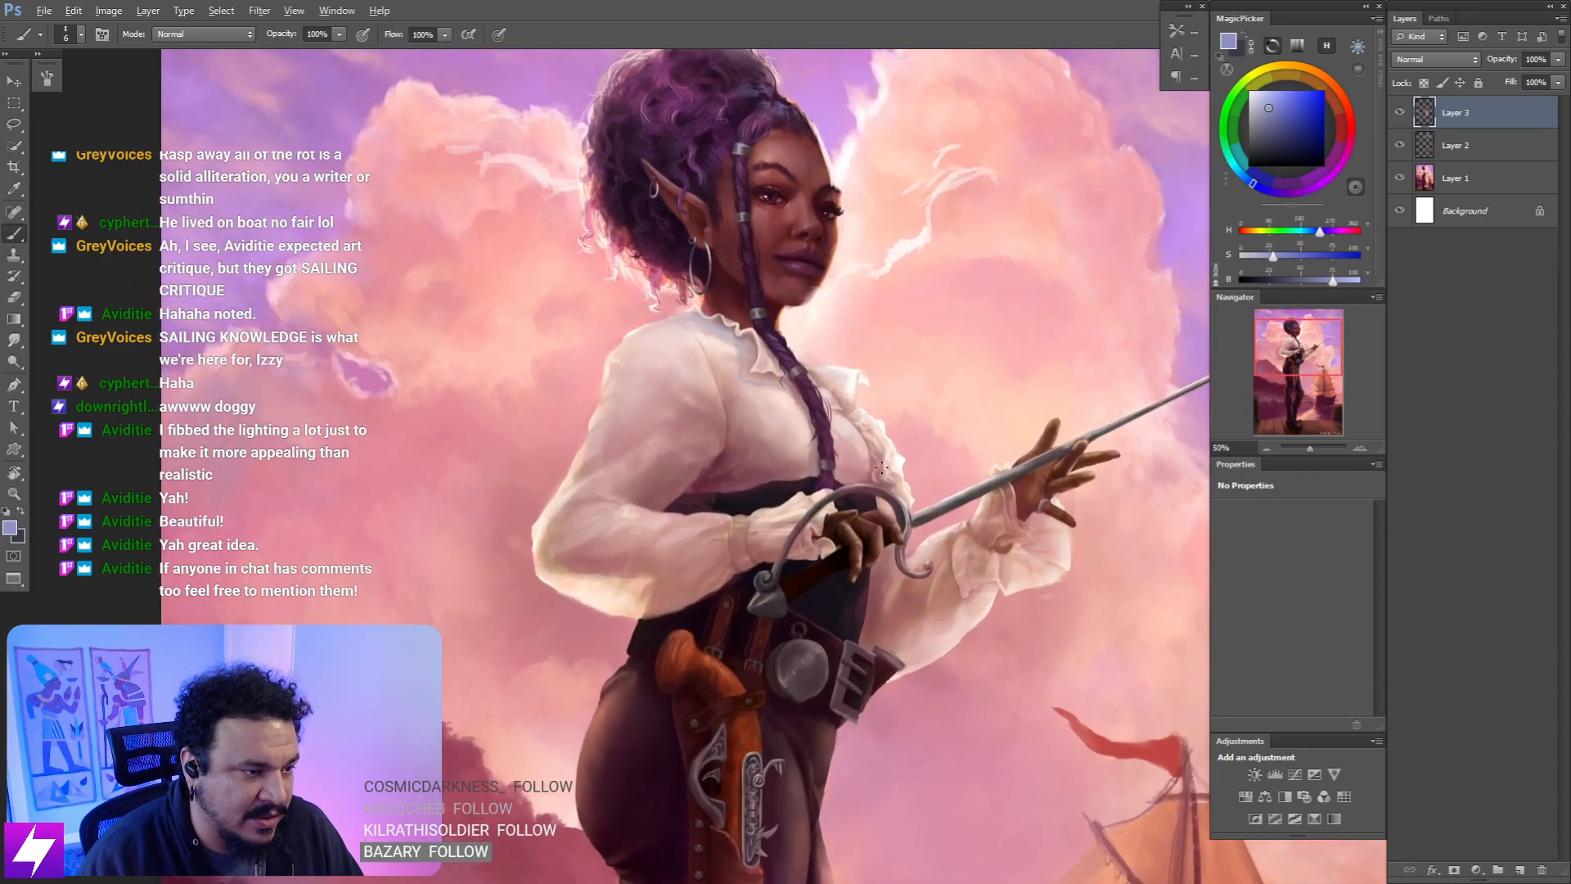
key("ctrl+alt+h")
mouse_move(891, 325)
left_mouse_down()
mouse_move(819, 491)
mouse_move(895, 493)
left_mouse_up()
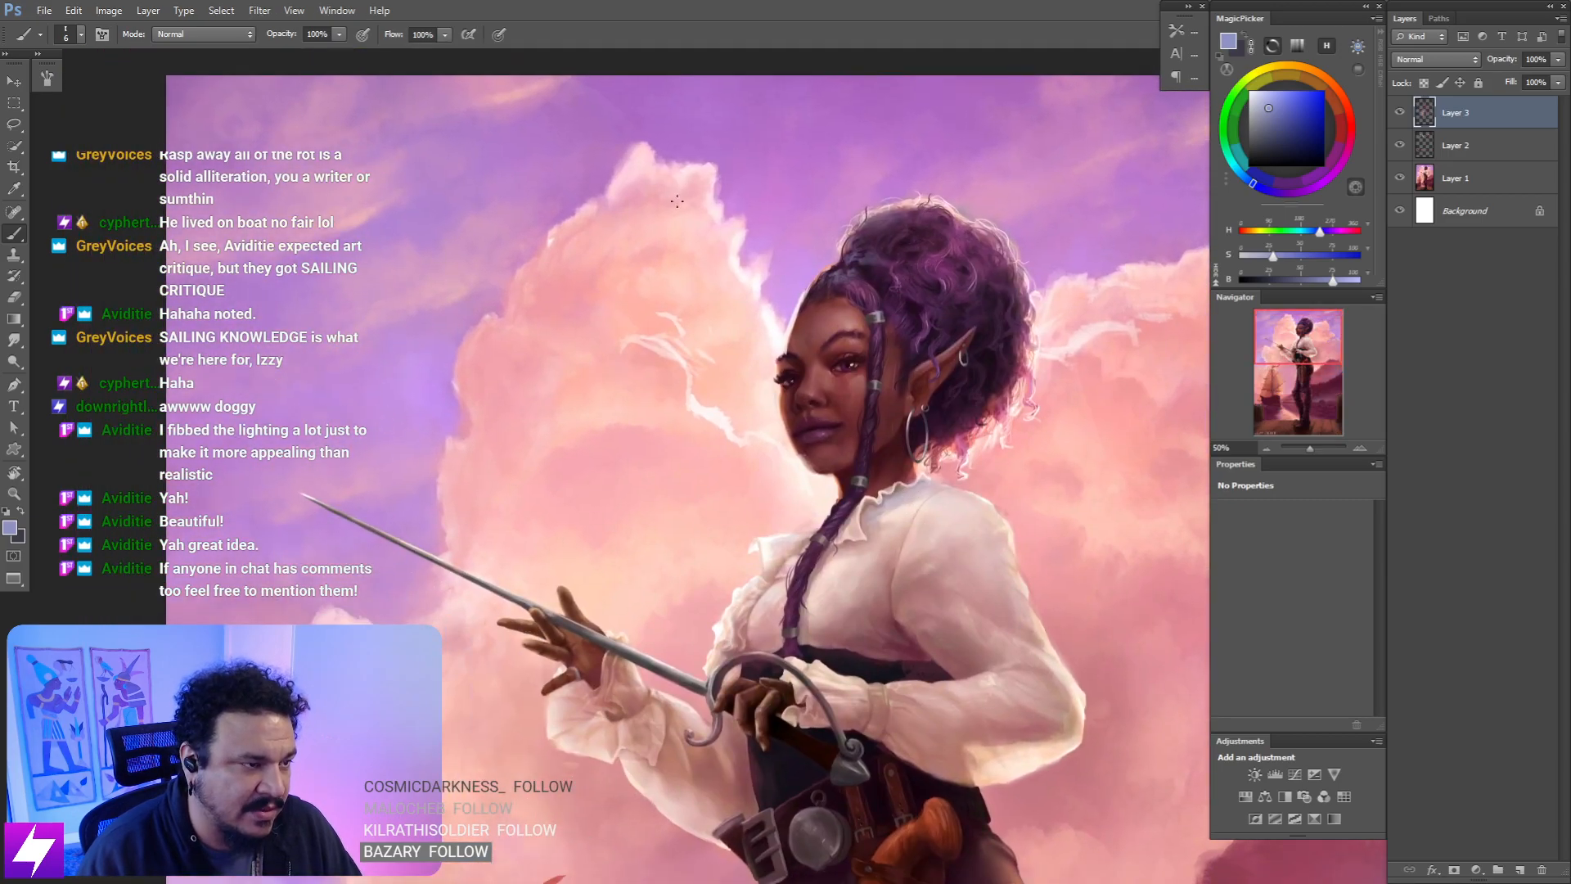
left_click_drag(672, 170, 744, 352)
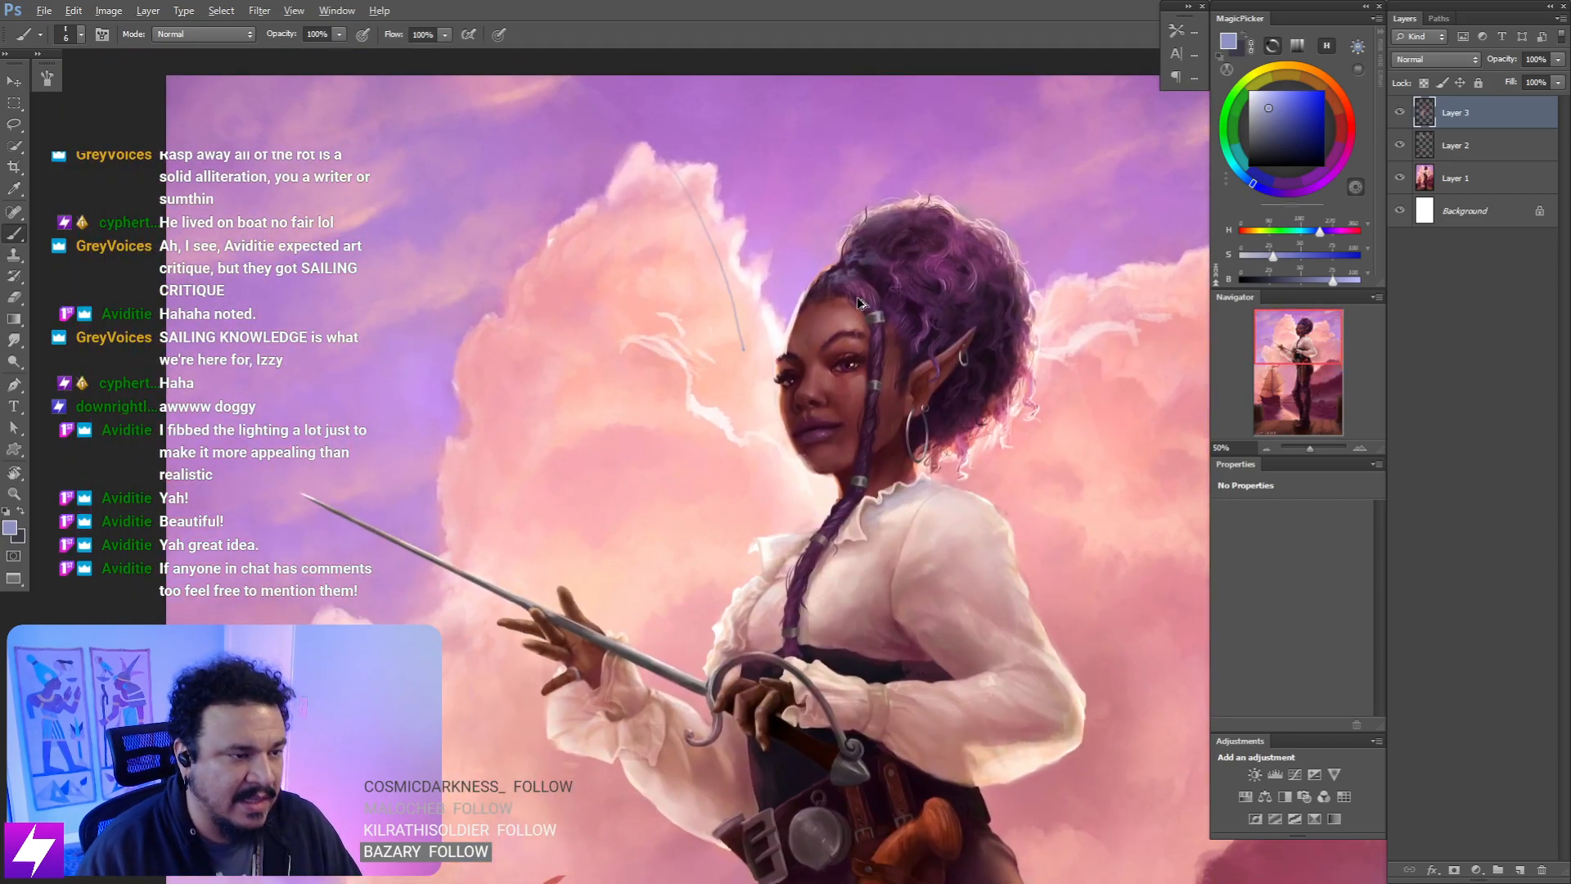
key("ctrl+z")
key("ctrl+minus")
key("ctrl+alt+h")
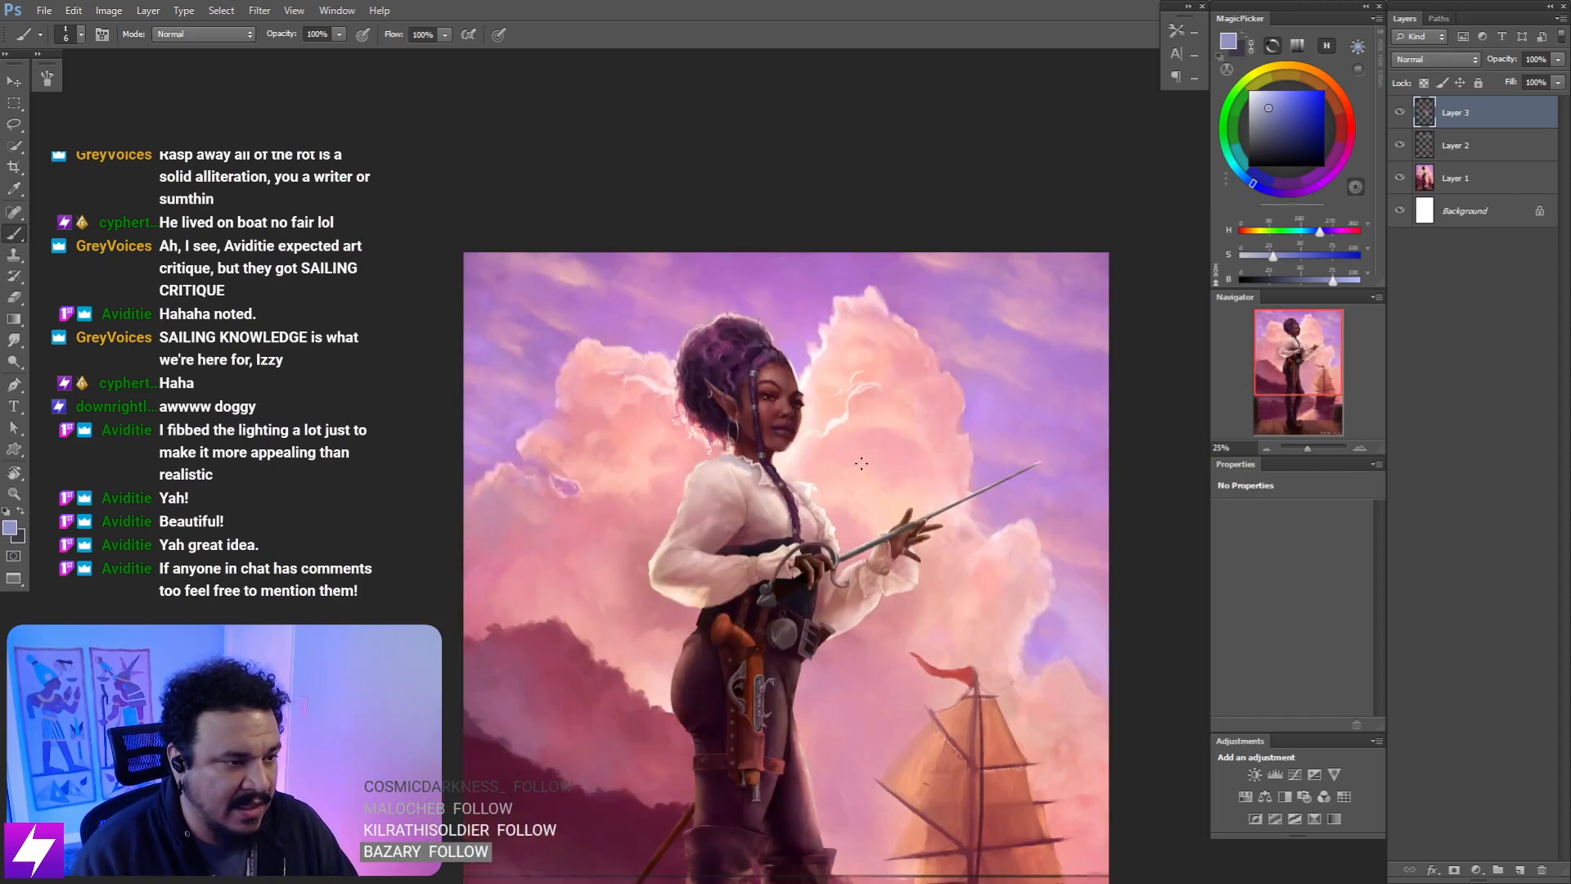
- Sample a pale greyish pink from the shirt near the collar and paint soft shading on its chest with a 50 px brush
mouse_move(945, 528)
left_mouse_down()
mouse_move(835, 455)
mouse_move(902, 486)
mouse_move(851, 469)
mouse_move(805, 479)
mouse_move(812, 490)
mouse_move(729, 484)
left_mouse_up()
key("ctrl+plus")
left_click(796, 476, "alt")
left_click(799, 475, "alt")
key("bracketright")
key("bracketright")
key("bracketright")
key("bracketright")
key("bracketright")
key("bracketright")
key("bracketright")
key("bracketright")
left_click_drag(806, 528, 878, 548)
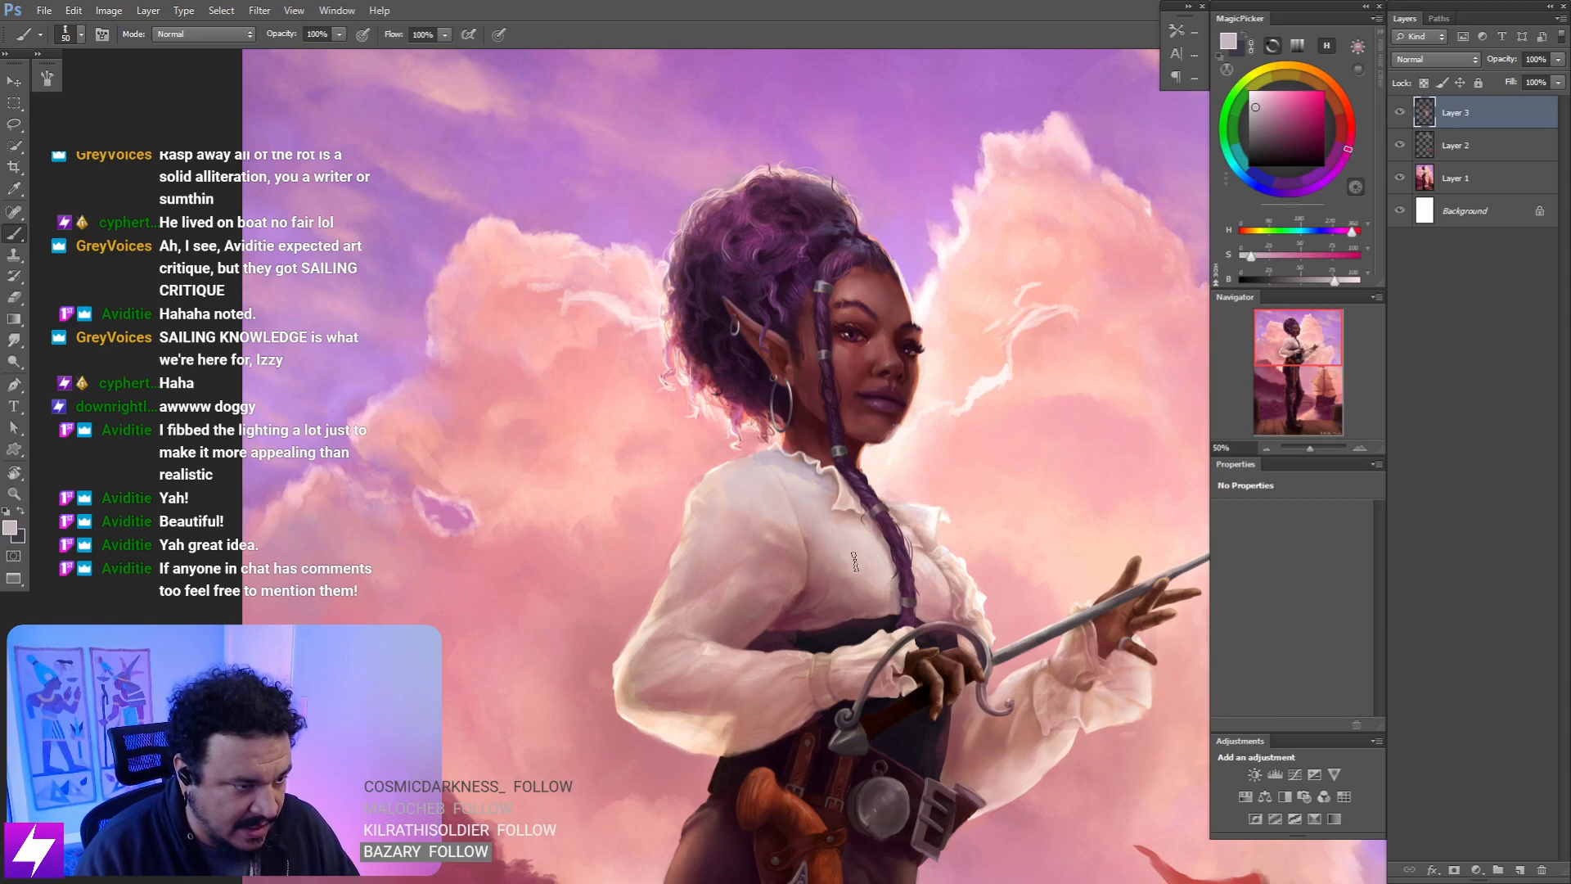
- Paint the sampled pale pink on the near sleeve with an 80 px brush and on the raised arm's cuff at 50 px
key("bracketright")
key("bracketright")
key("bracketright")
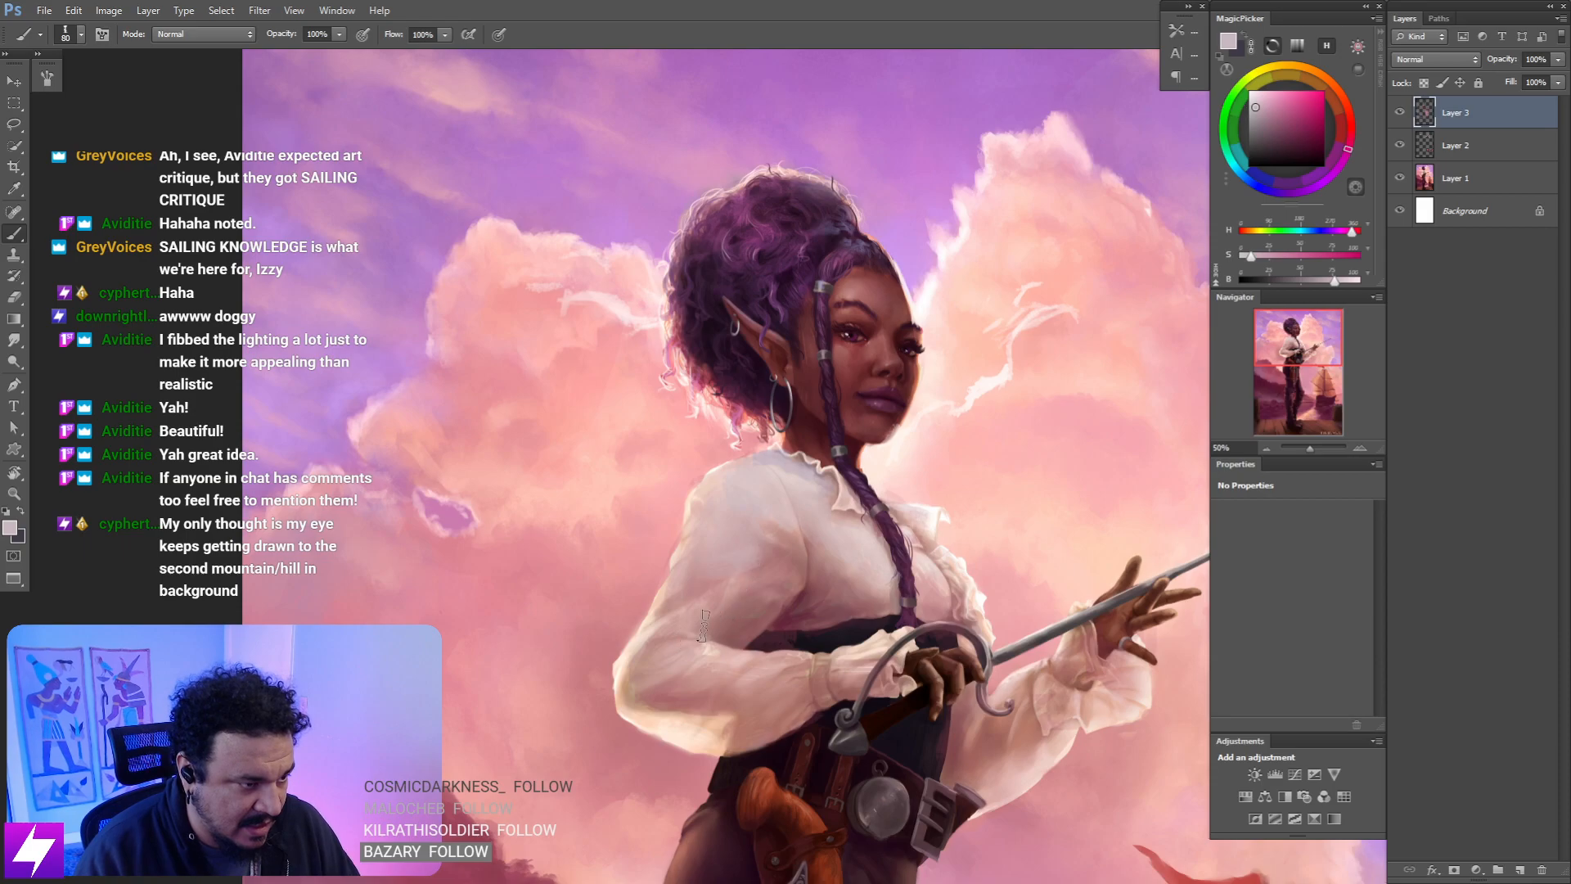
left_click_drag(947, 651, 868, 633)
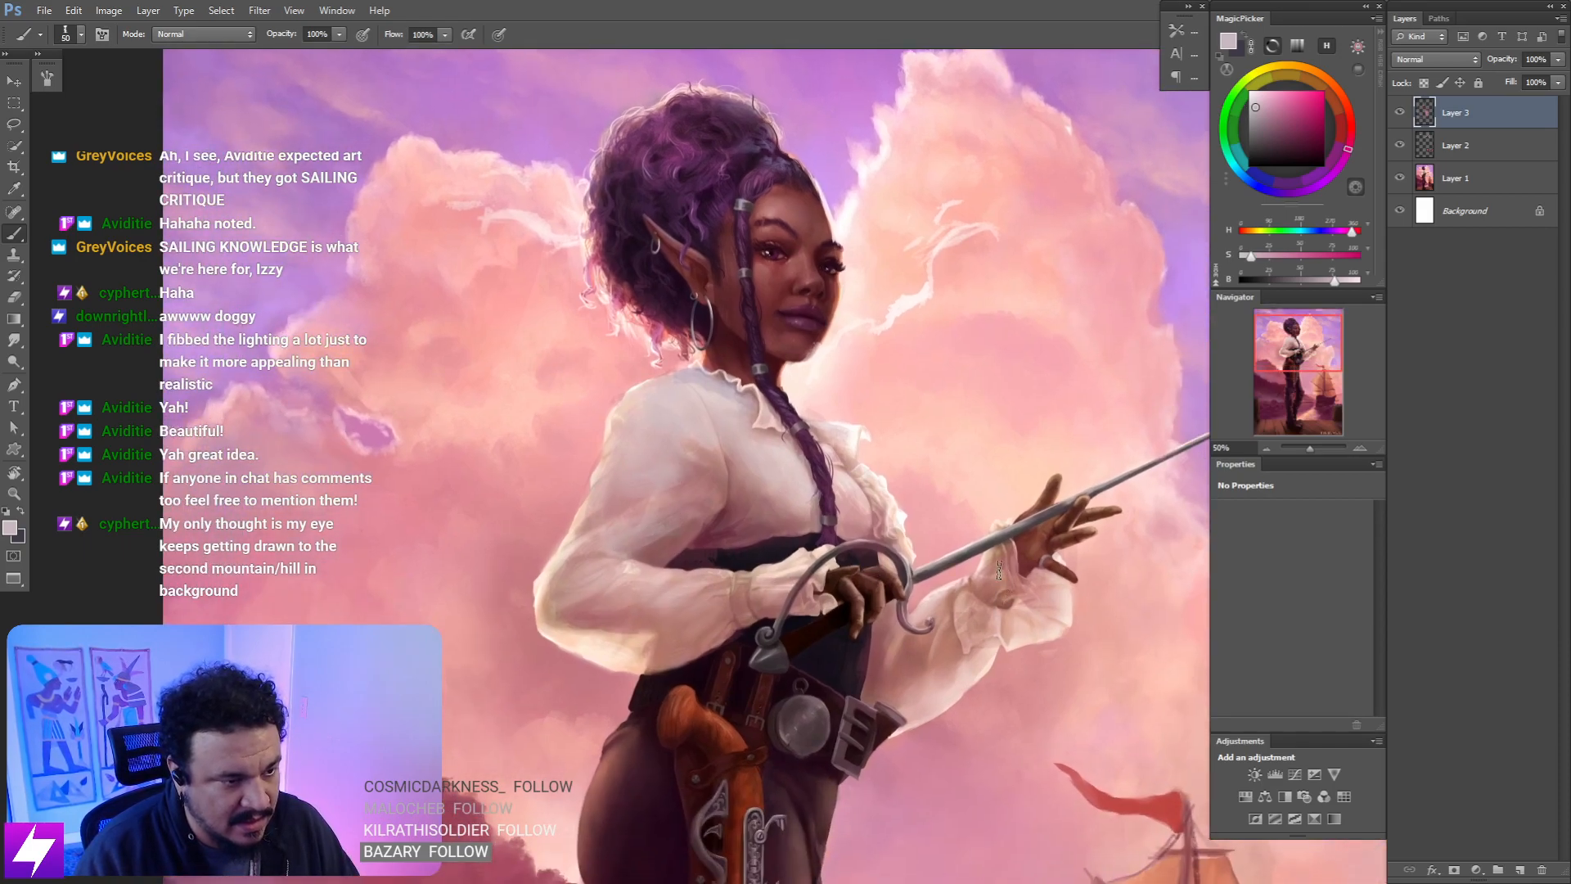
key("bracketleft")
key("bracketleft")
key("bracketleft")
mouse_move(909, 580)
left_mouse_down()
mouse_move(935, 582)
mouse_move(976, 679)
left_mouse_up()
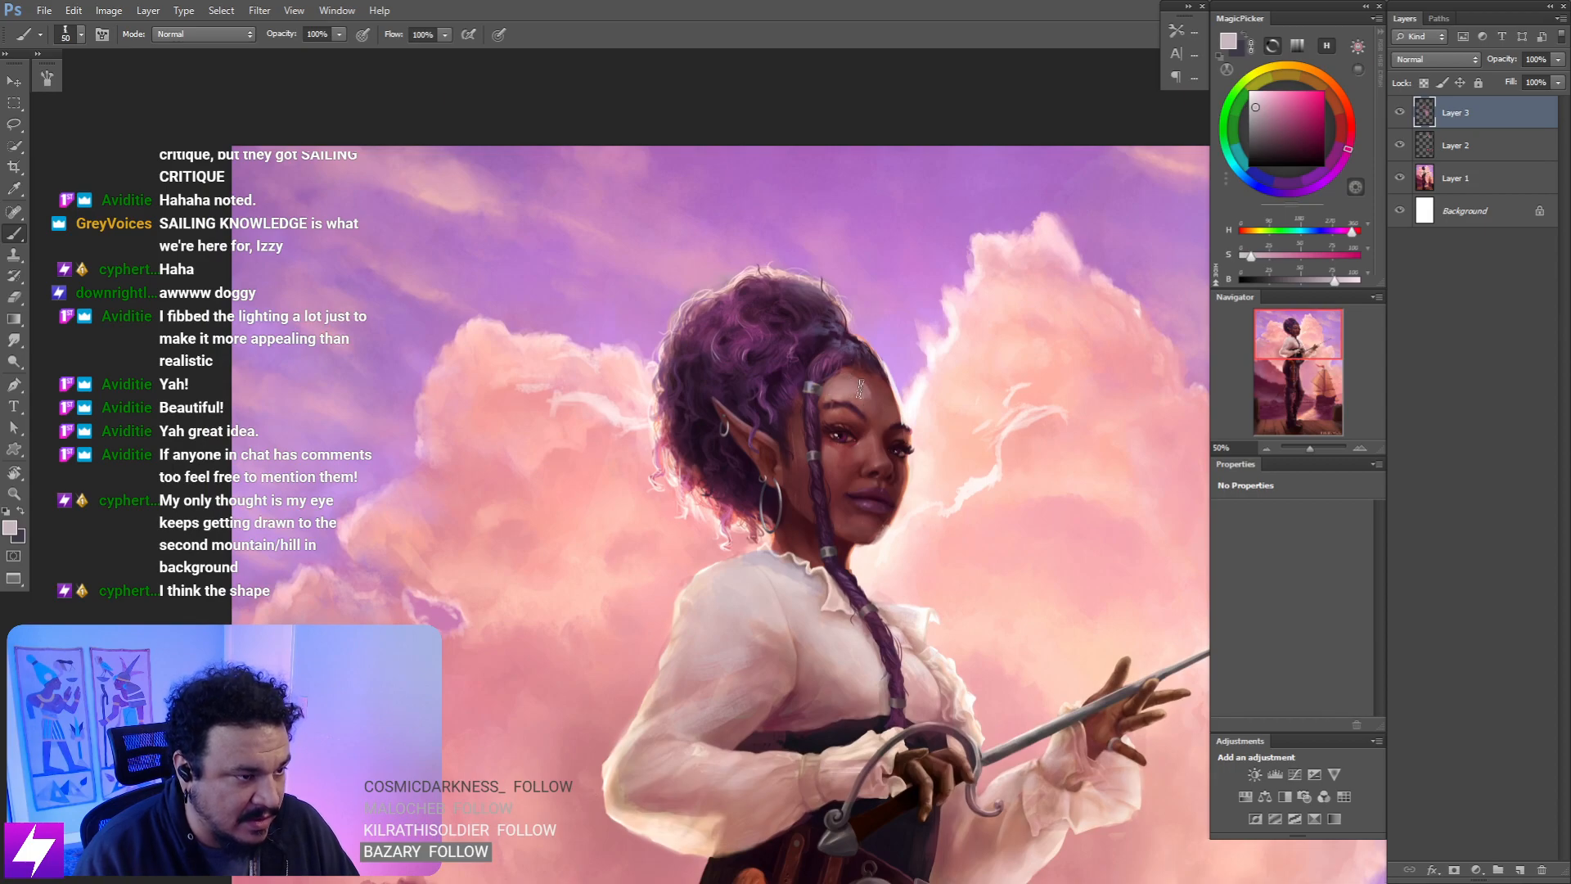
- Touch up the face with a reddish skin tone sampled from the forehead using a 20 px brush, smudge it, and mirror the canvas
key("r")
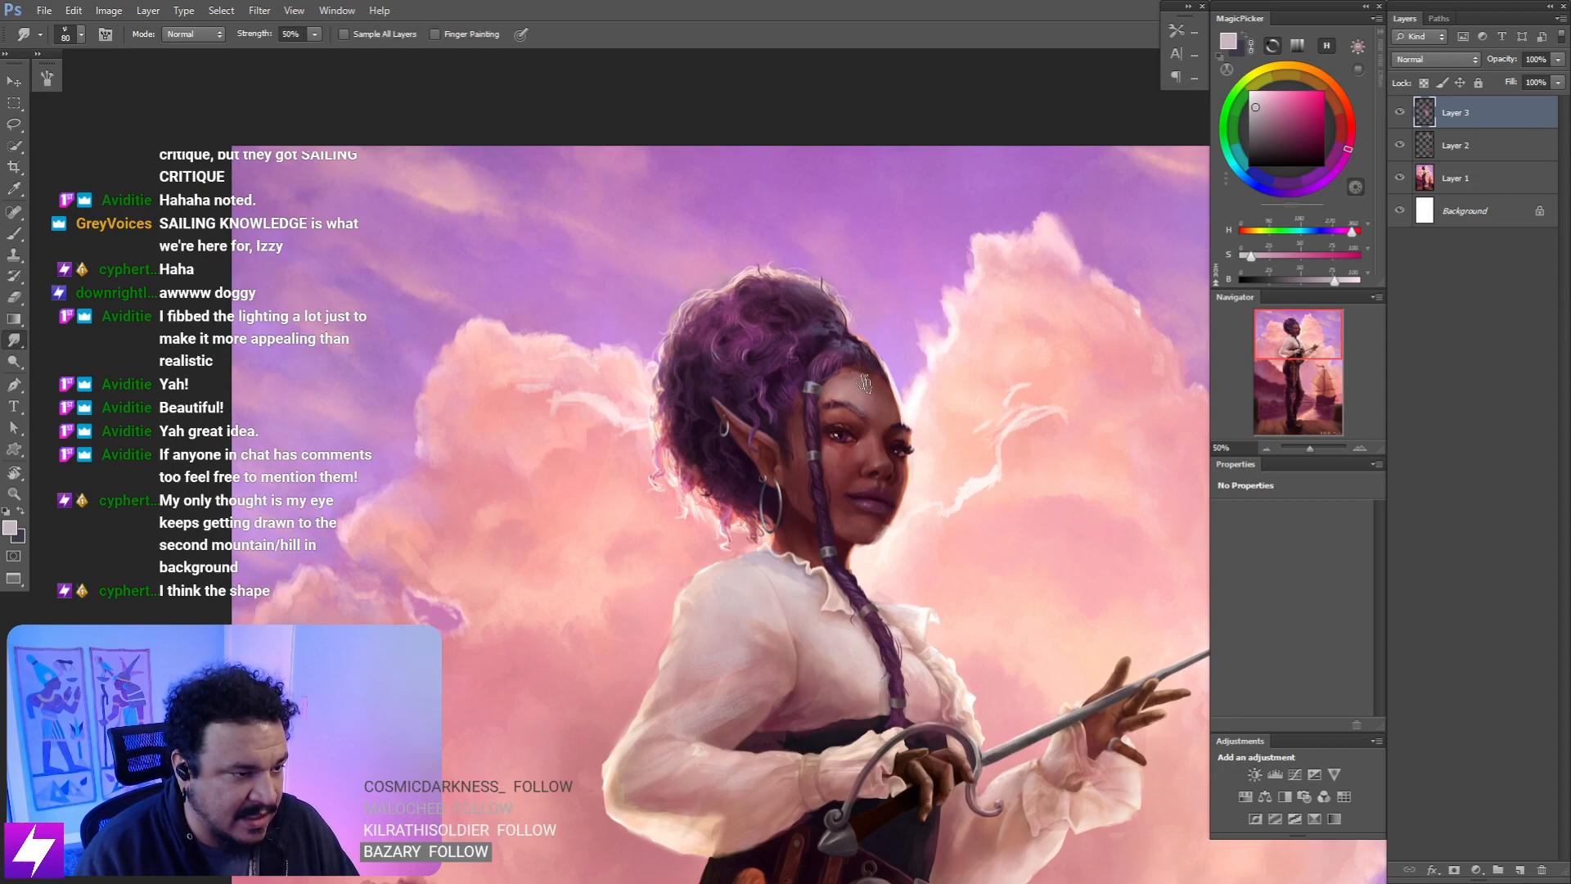
key("e")
left_click_drag(877, 476, 868, 489)
key("b")
left_click(871, 417, "alt")
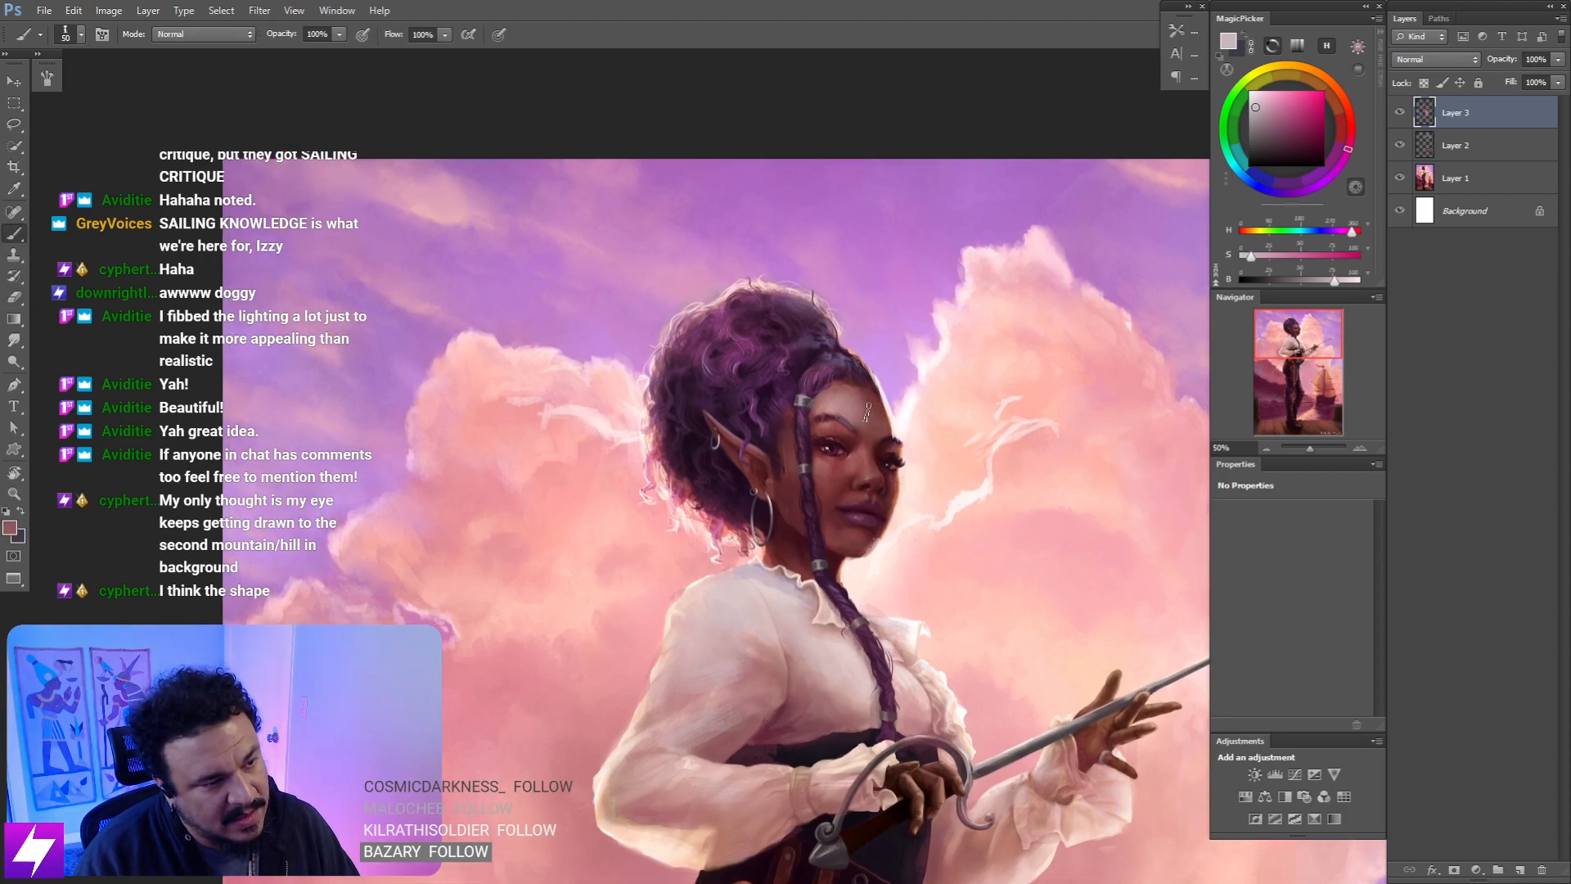
key("bracketleft")
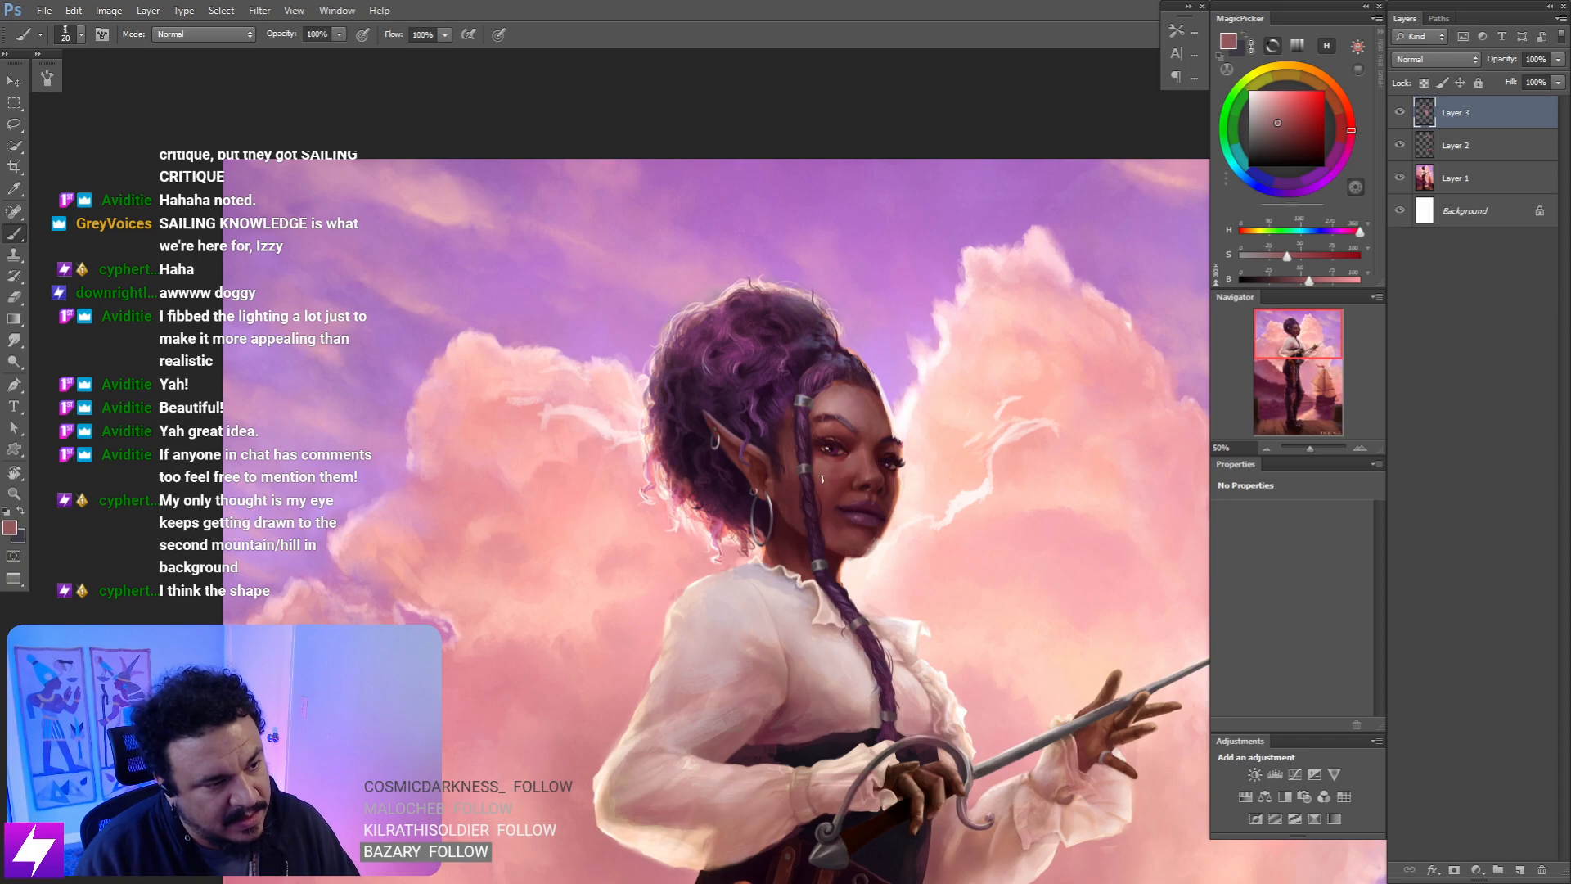
key("r")
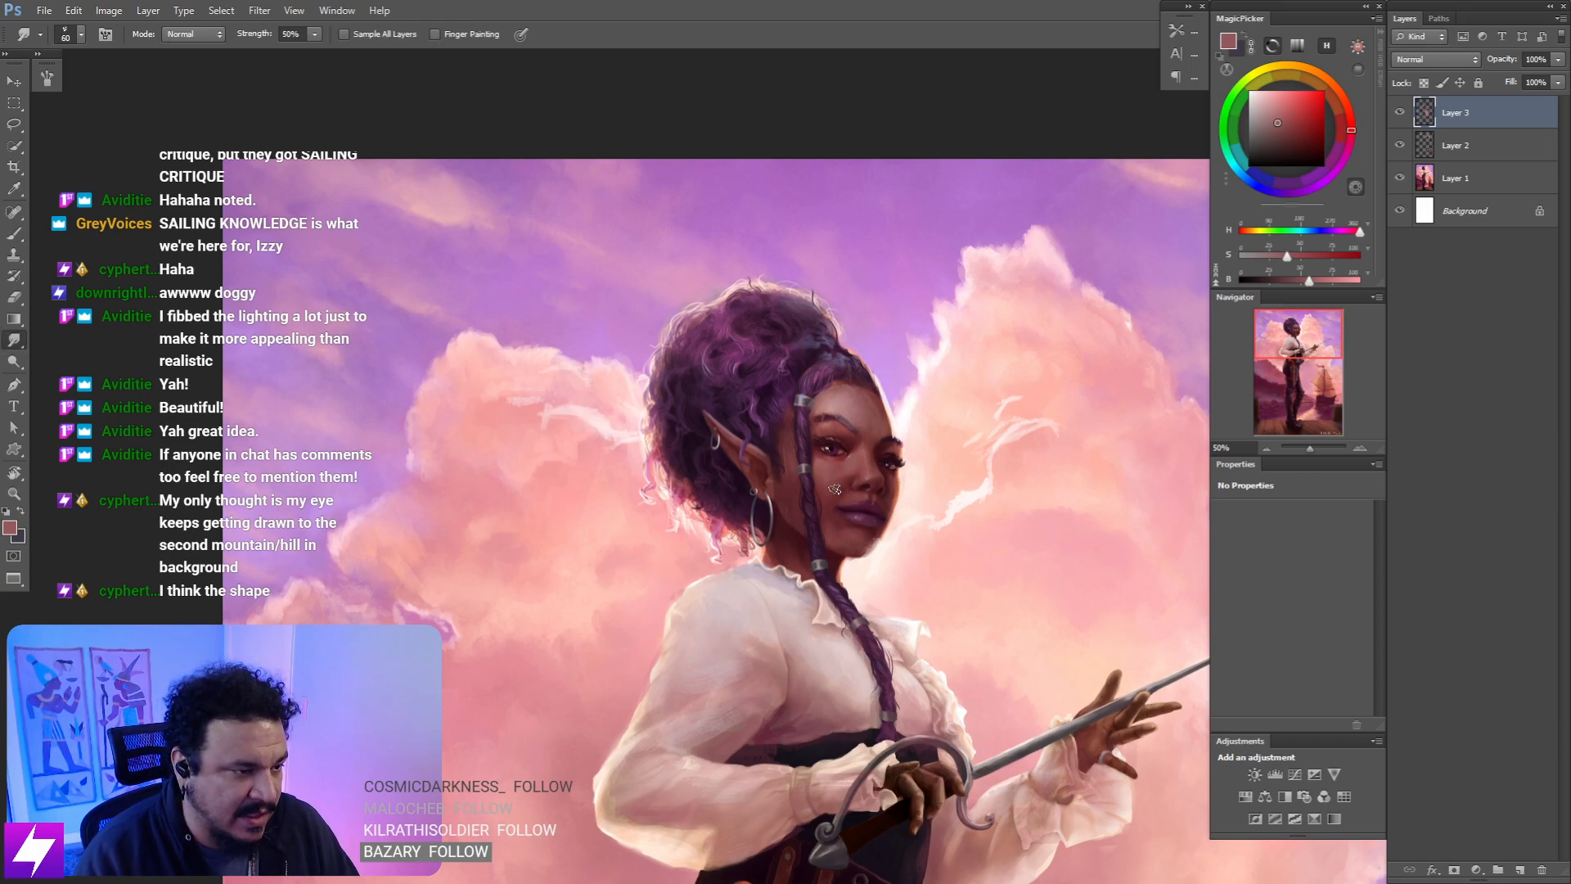
key("ctrl+minus")
key("ctrl+minus")
key("ctrl+shift+h")
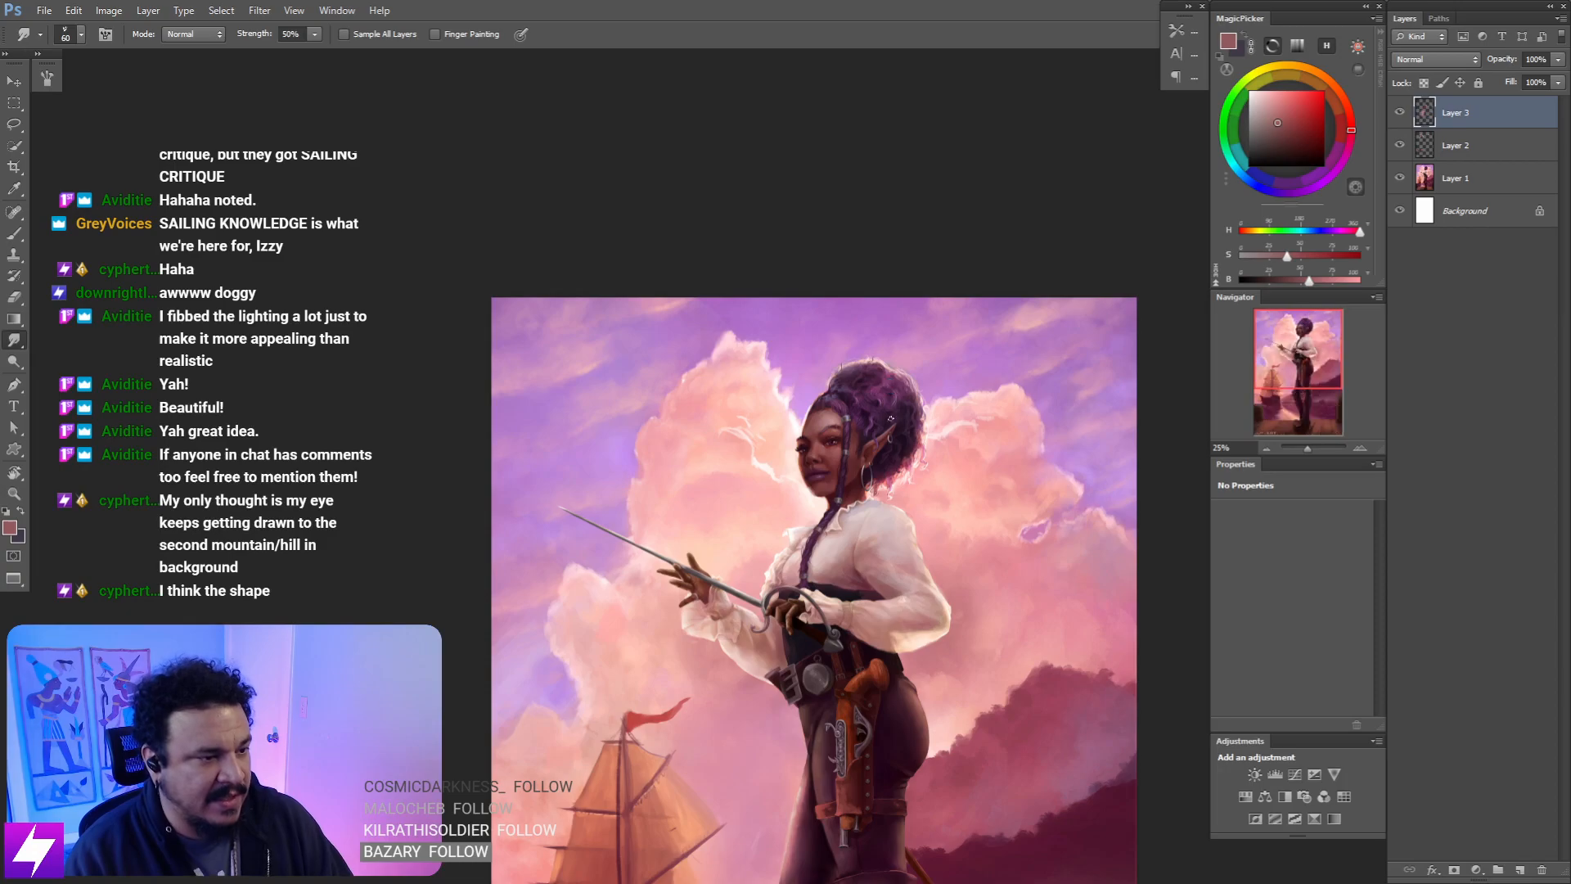
- Sample the shirt's pale pink, brighten it, and paint highlights on the shirt's shoulder with a 25 px brush
key("ctrl+plus")
key("ctrl+plus")
mouse_move(962, 557)
left_mouse_down()
mouse_move(884, 481)
mouse_move(892, 450)
mouse_move(857, 477)
left_mouse_up()
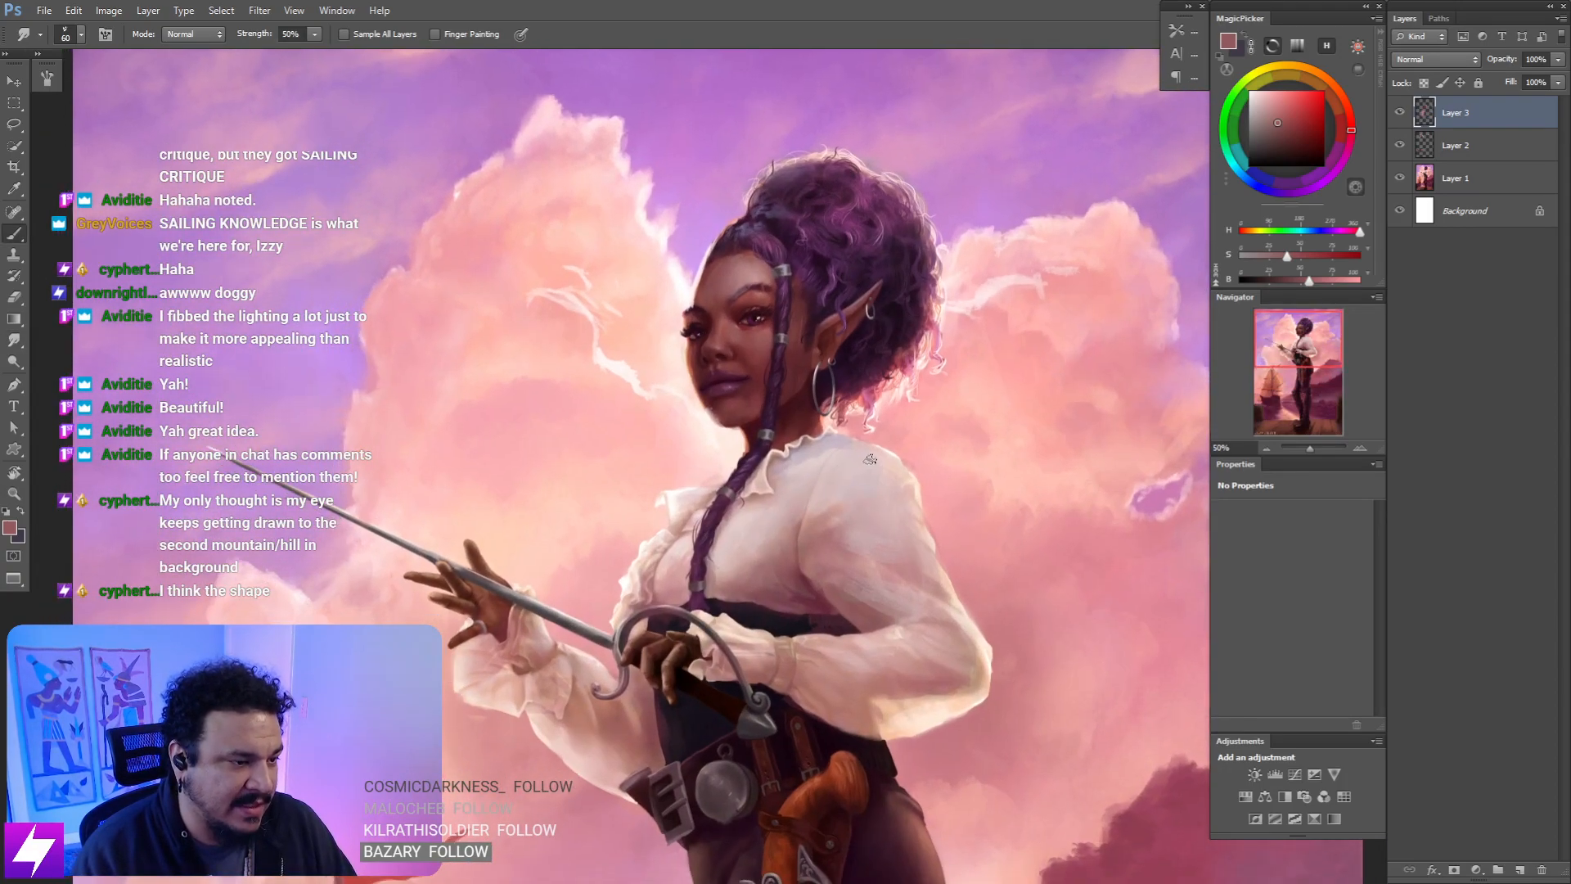
key("b")
left_click(820, 456, "alt")
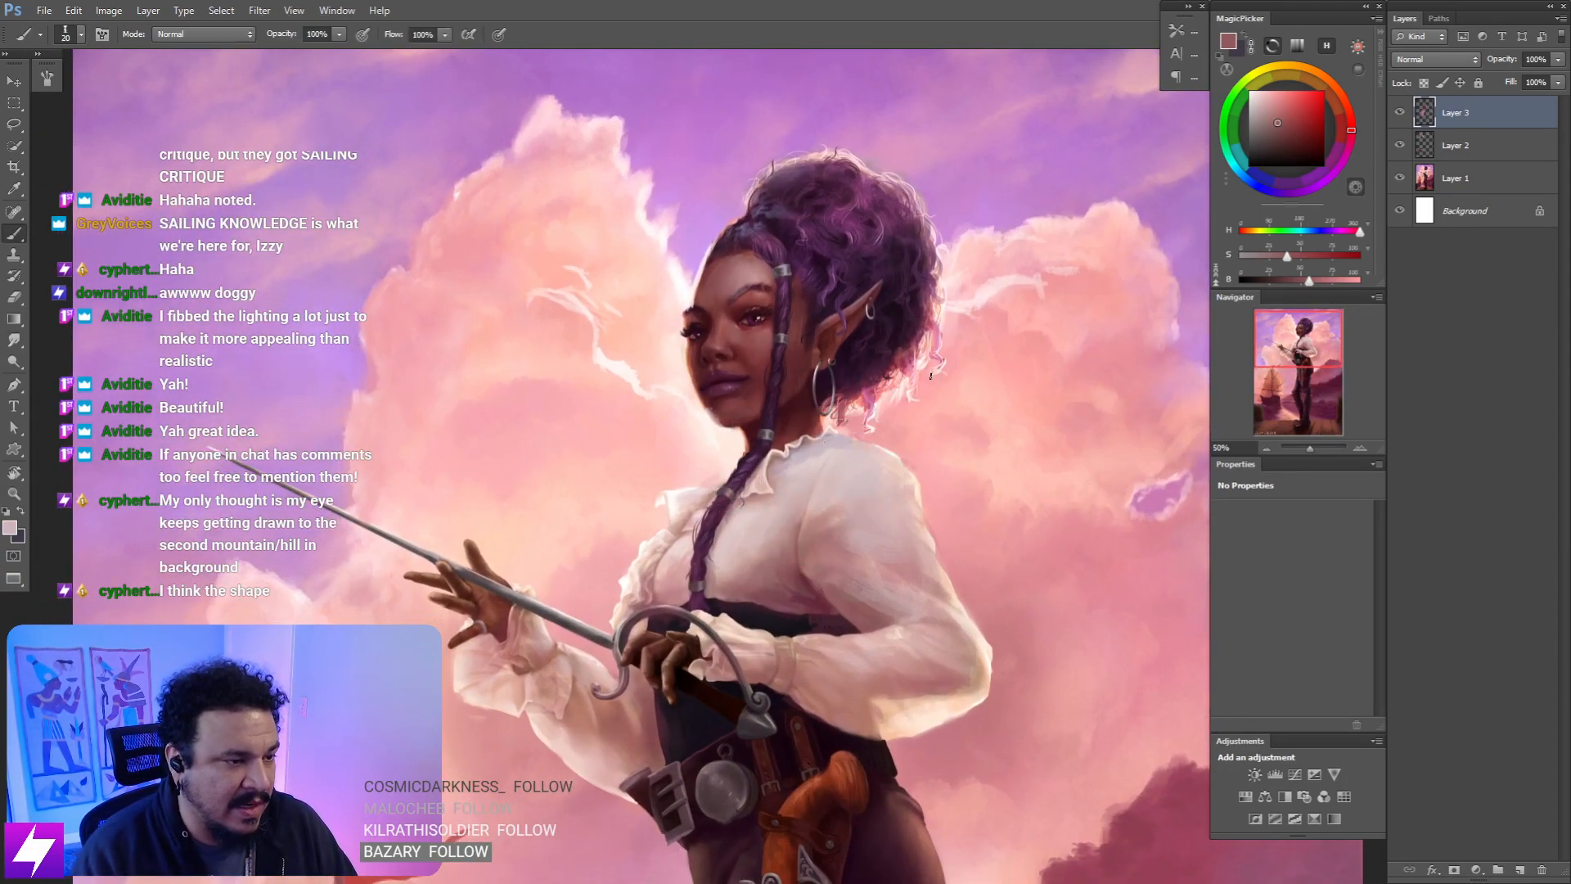
left_click_drag(1347, 280, 1349, 280)
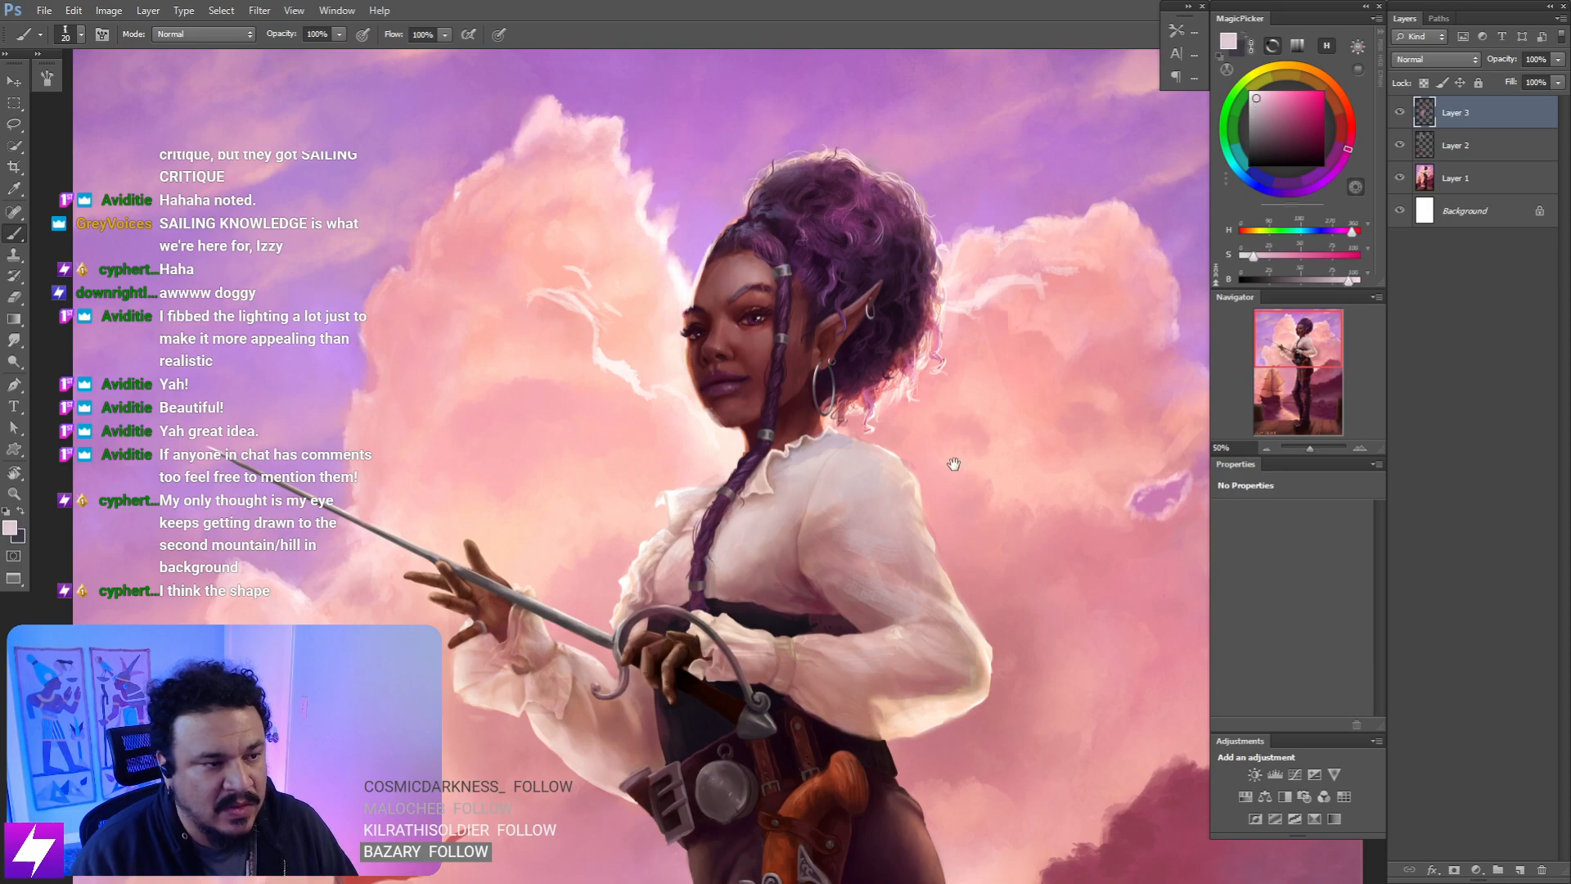
left_click_drag(954, 460, 960, 460)
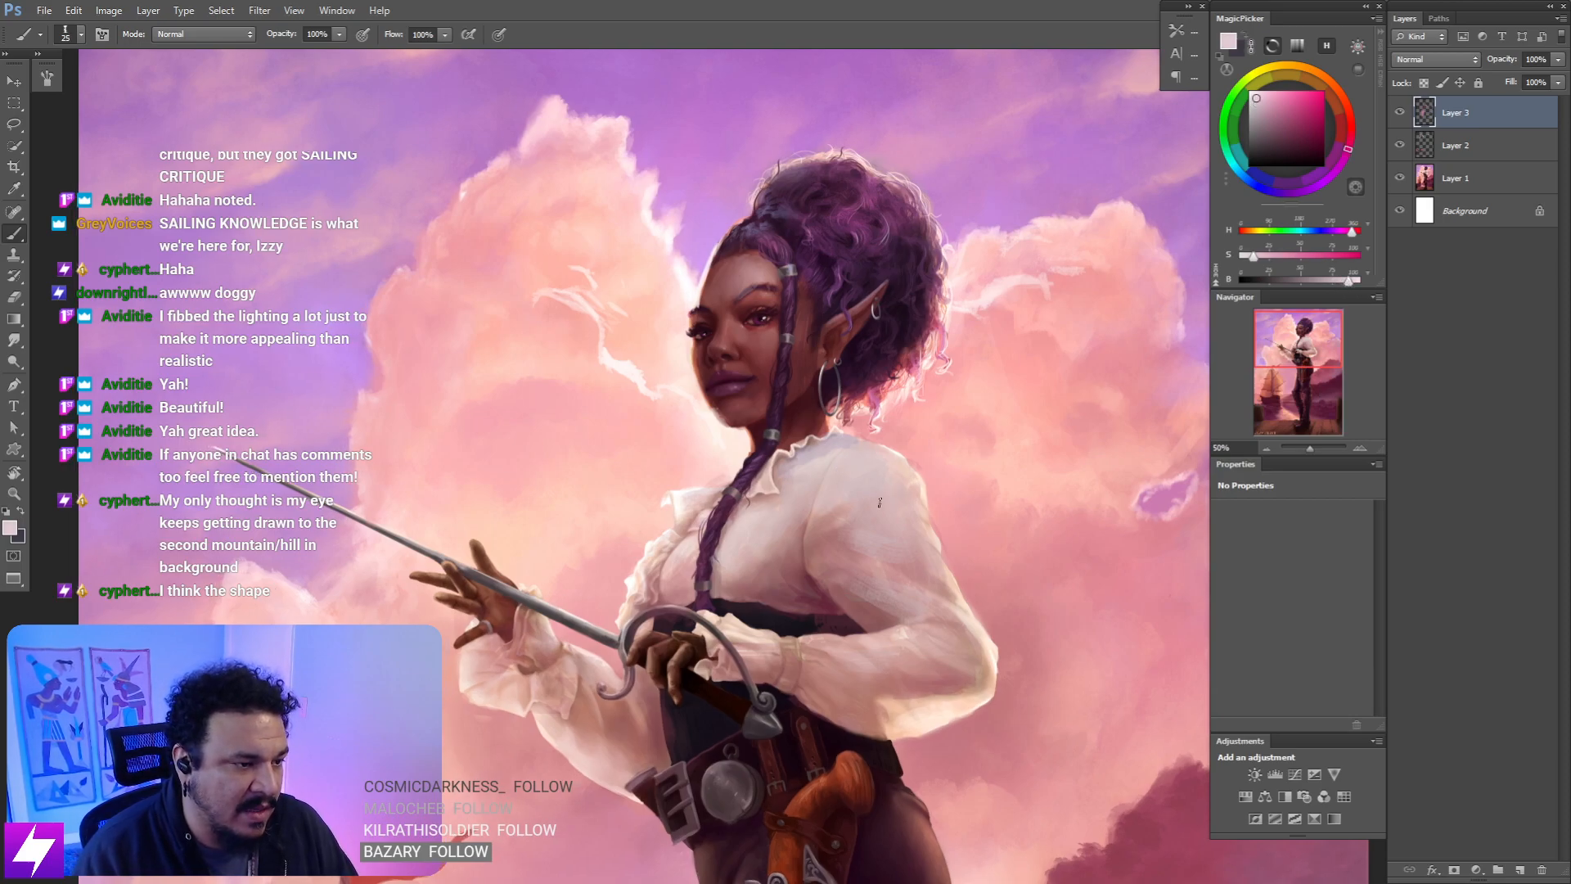
key("ctrl+minus")
key("ctrl+minus")
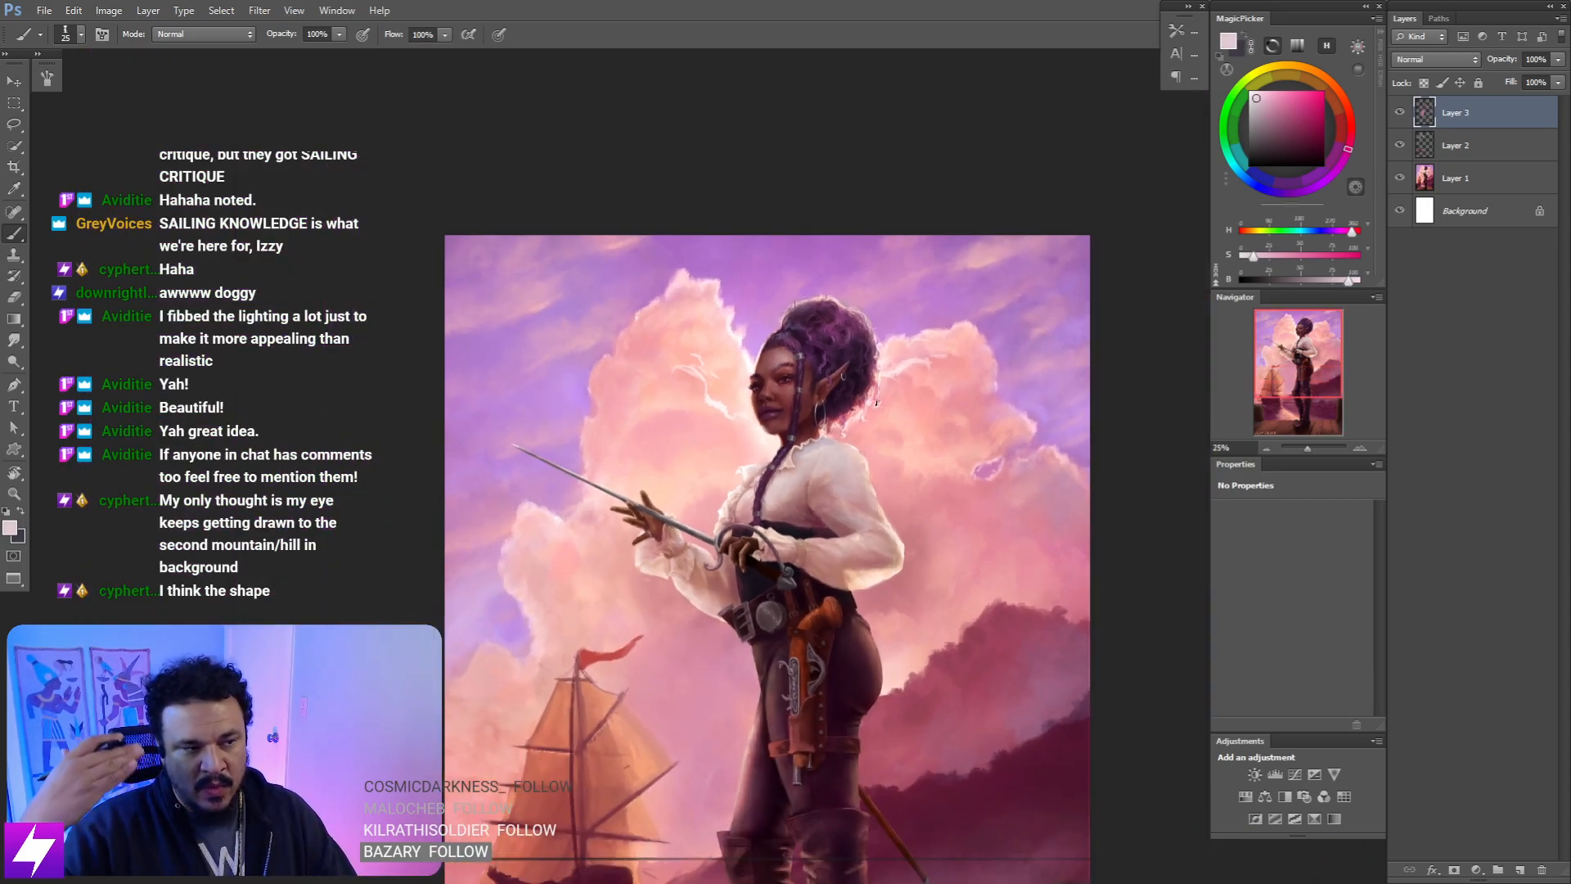
- Mix a very pale, bright violet brush colour and start highlighting the shoulder of the white blouse with an enlarged brush
left_click_drag(1005, 538, 975, 606)
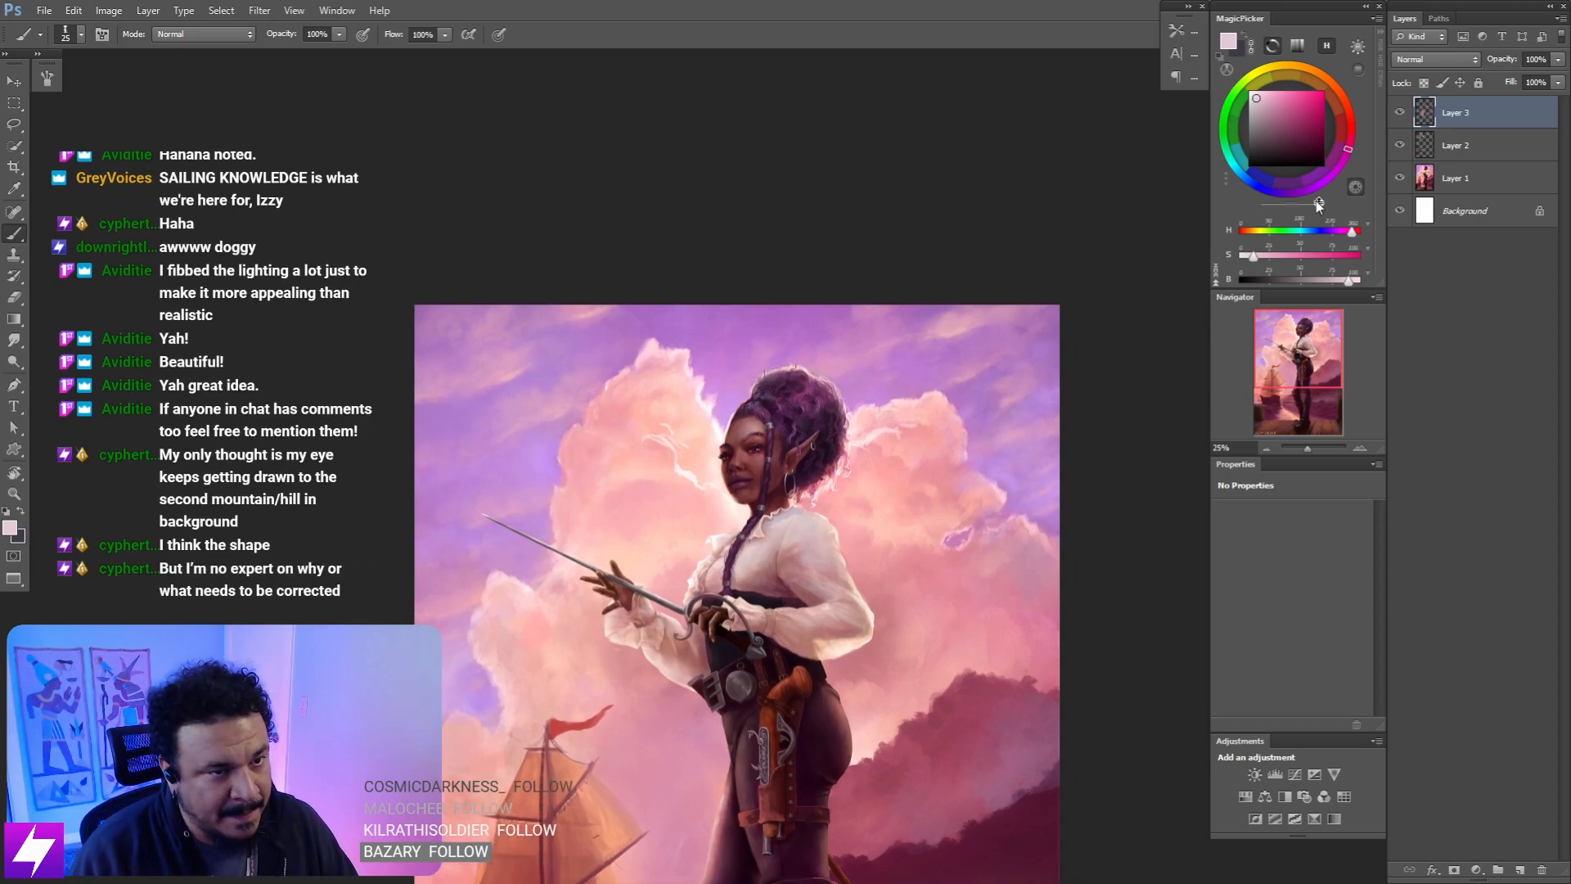
left_click_drag(1348, 282, 1350, 281)
key("ctrl+plus")
key("ctrl+plus")
left_click_drag(896, 555, 886, 532)
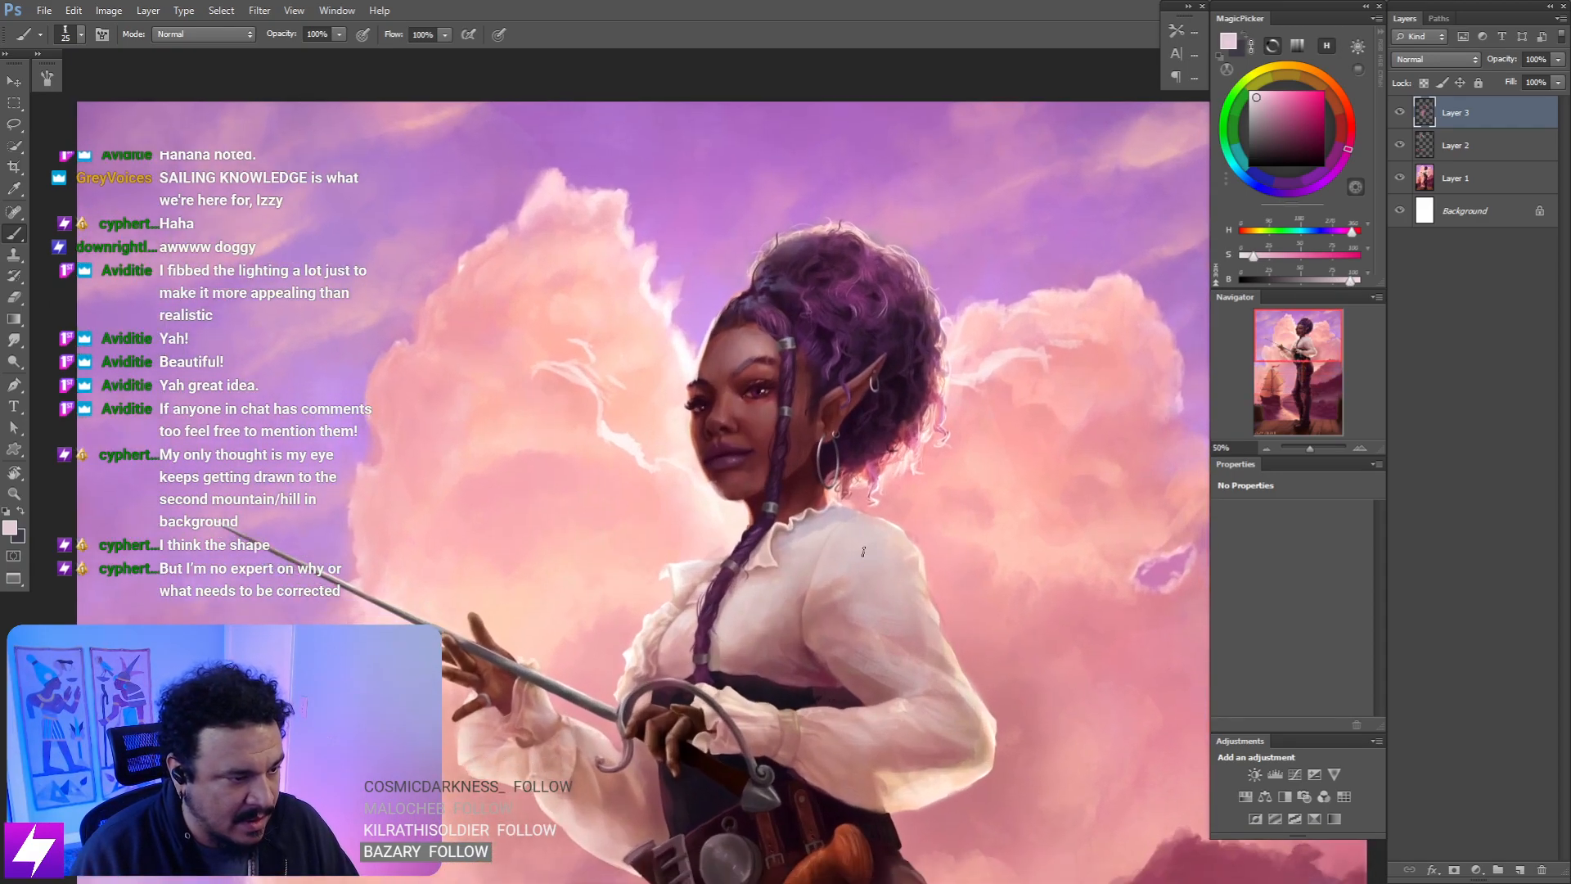
key("bracketright")
key("bracketright")
key("bracketright")
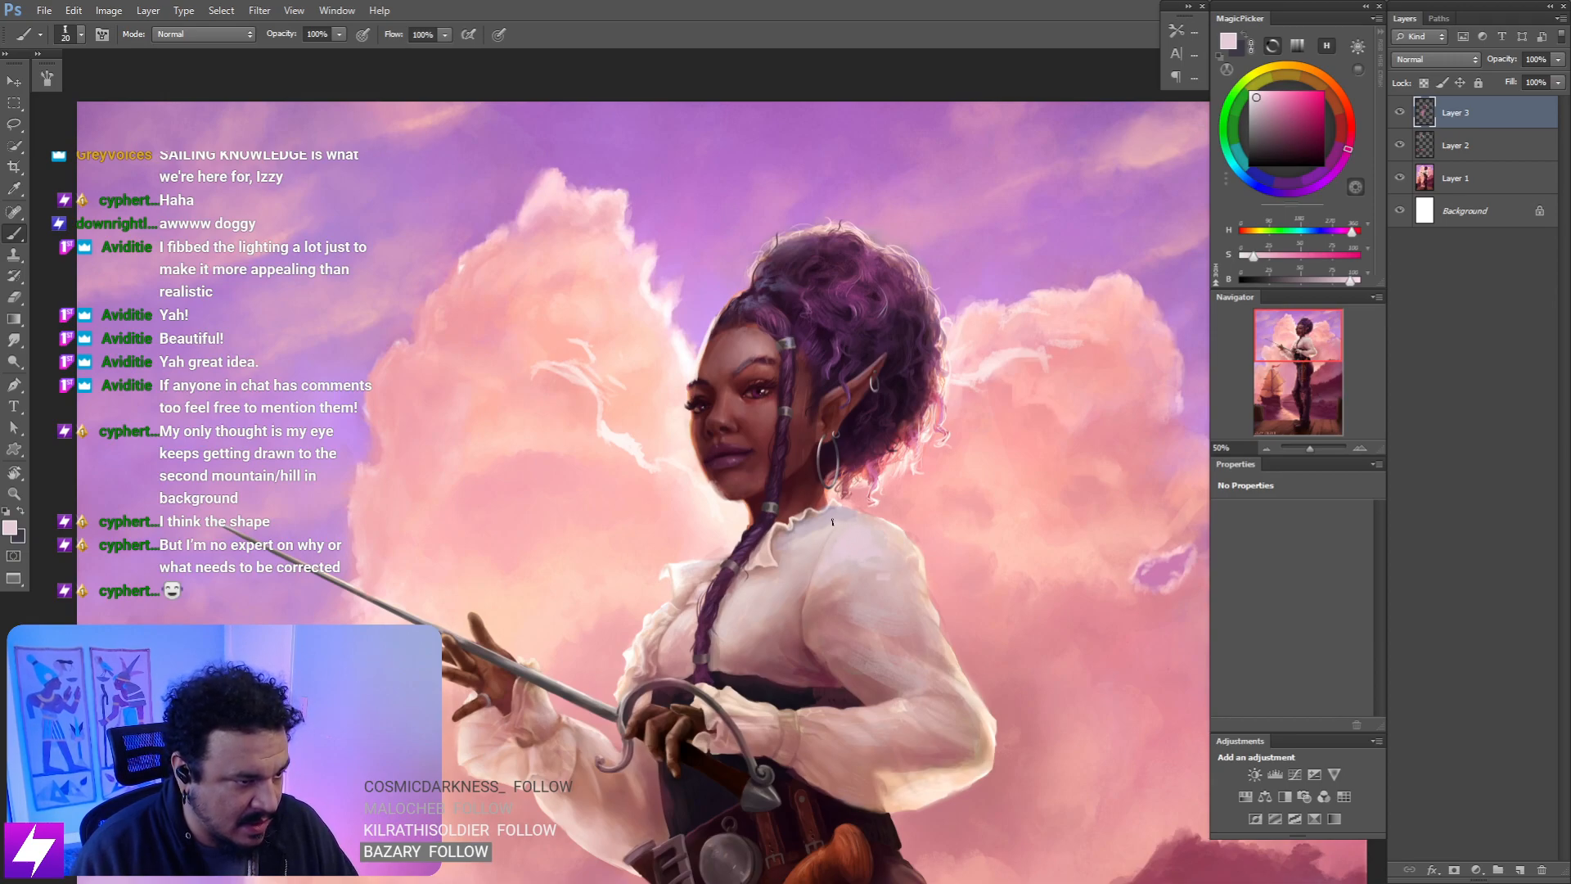
left_click_drag(1350, 233, 1332, 234)
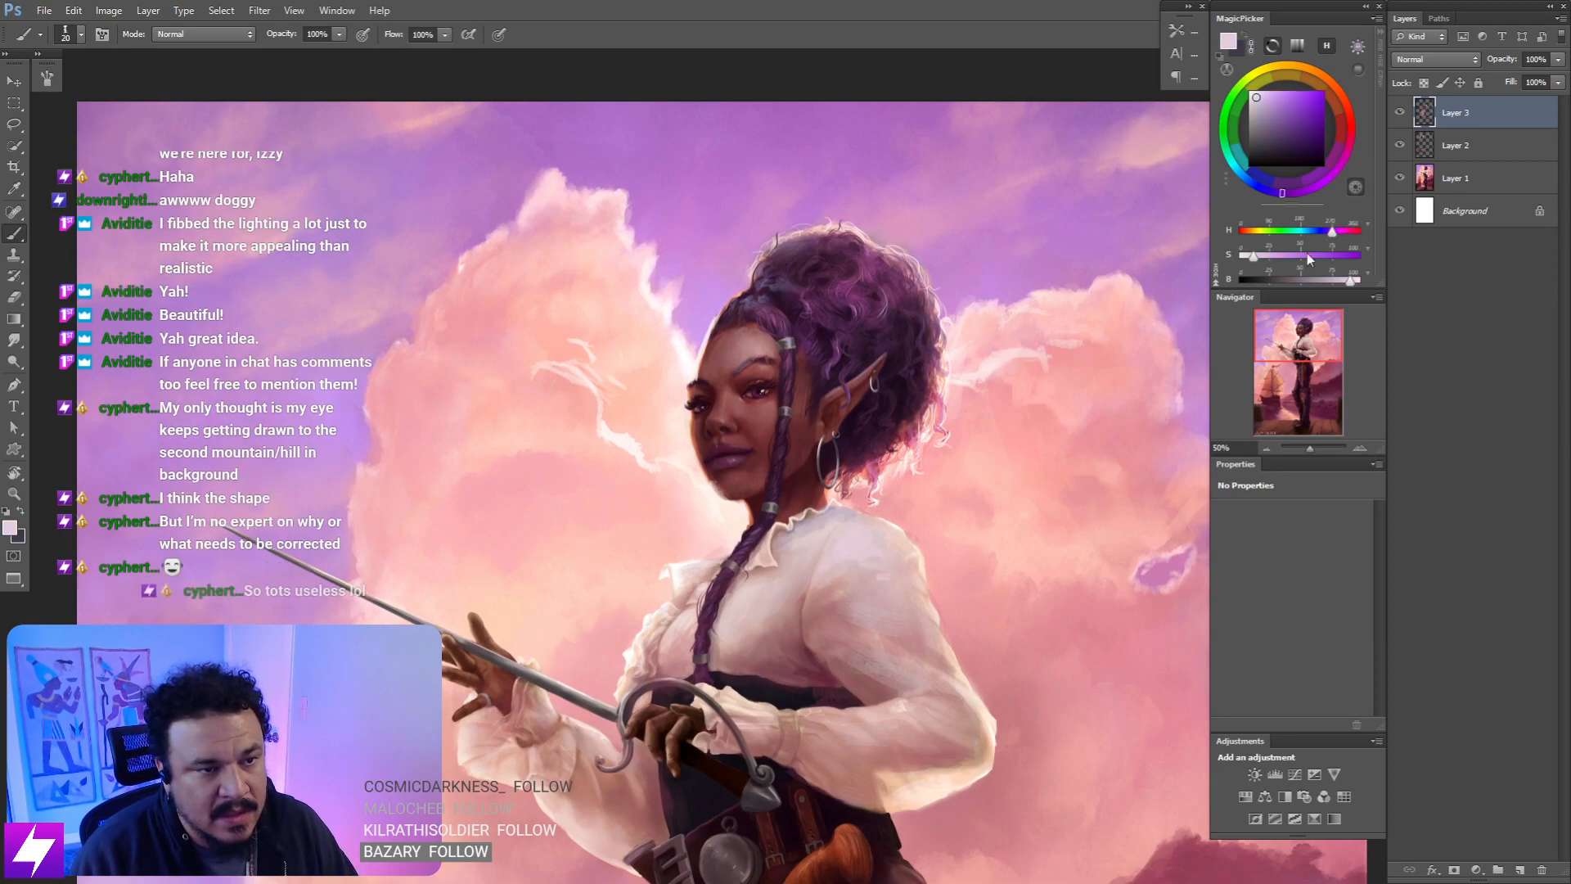
key("bracketright")
key("bracketright")
key("bracketright")
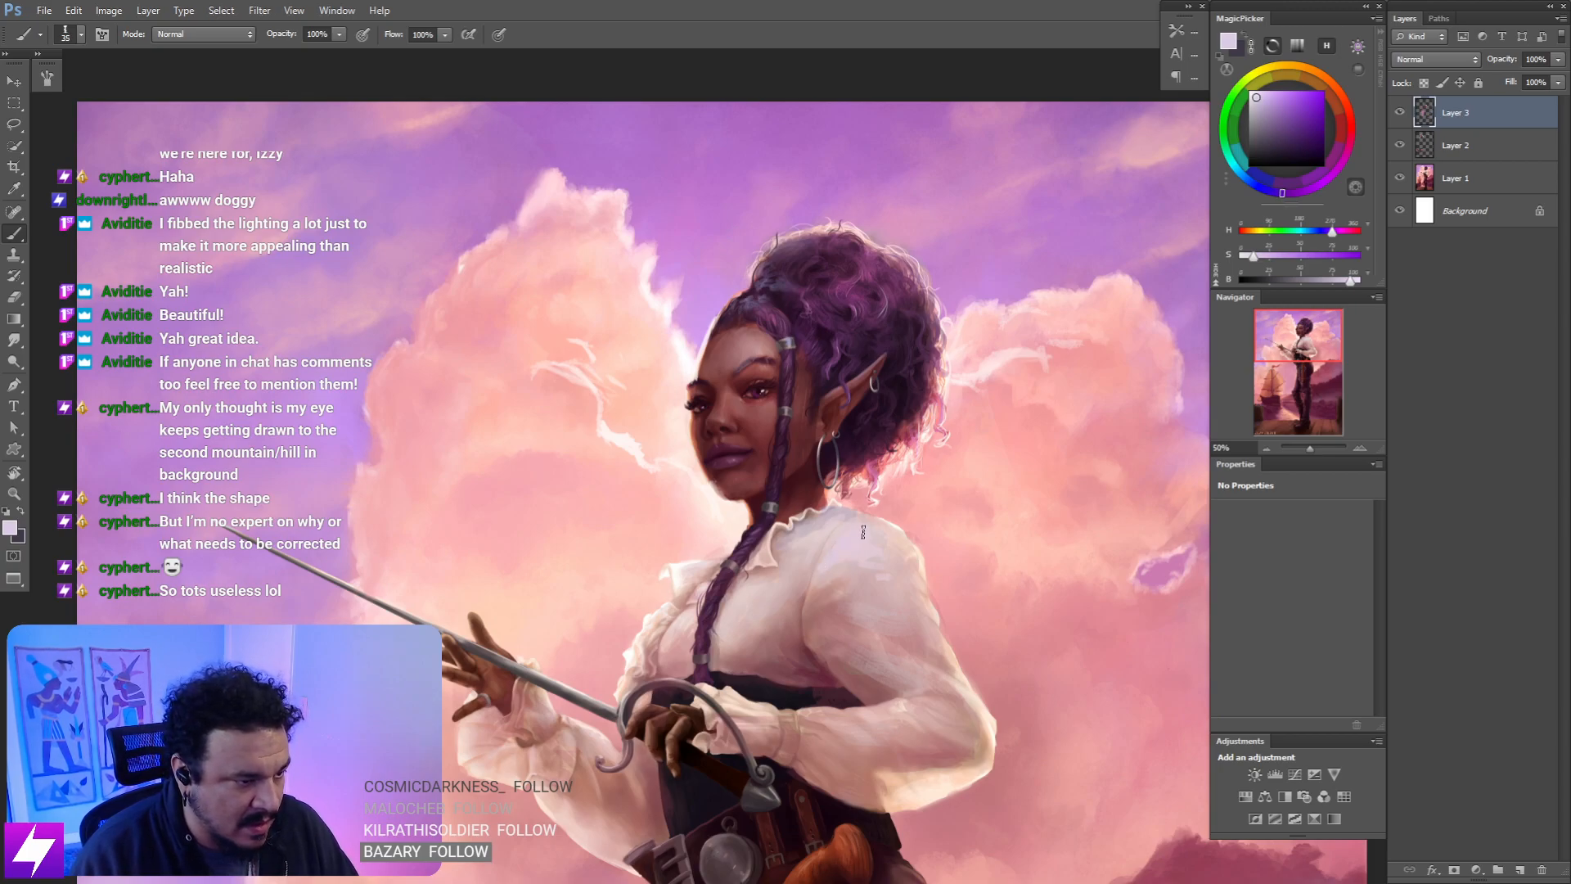
left_click_drag(1350, 278, 1345, 283)
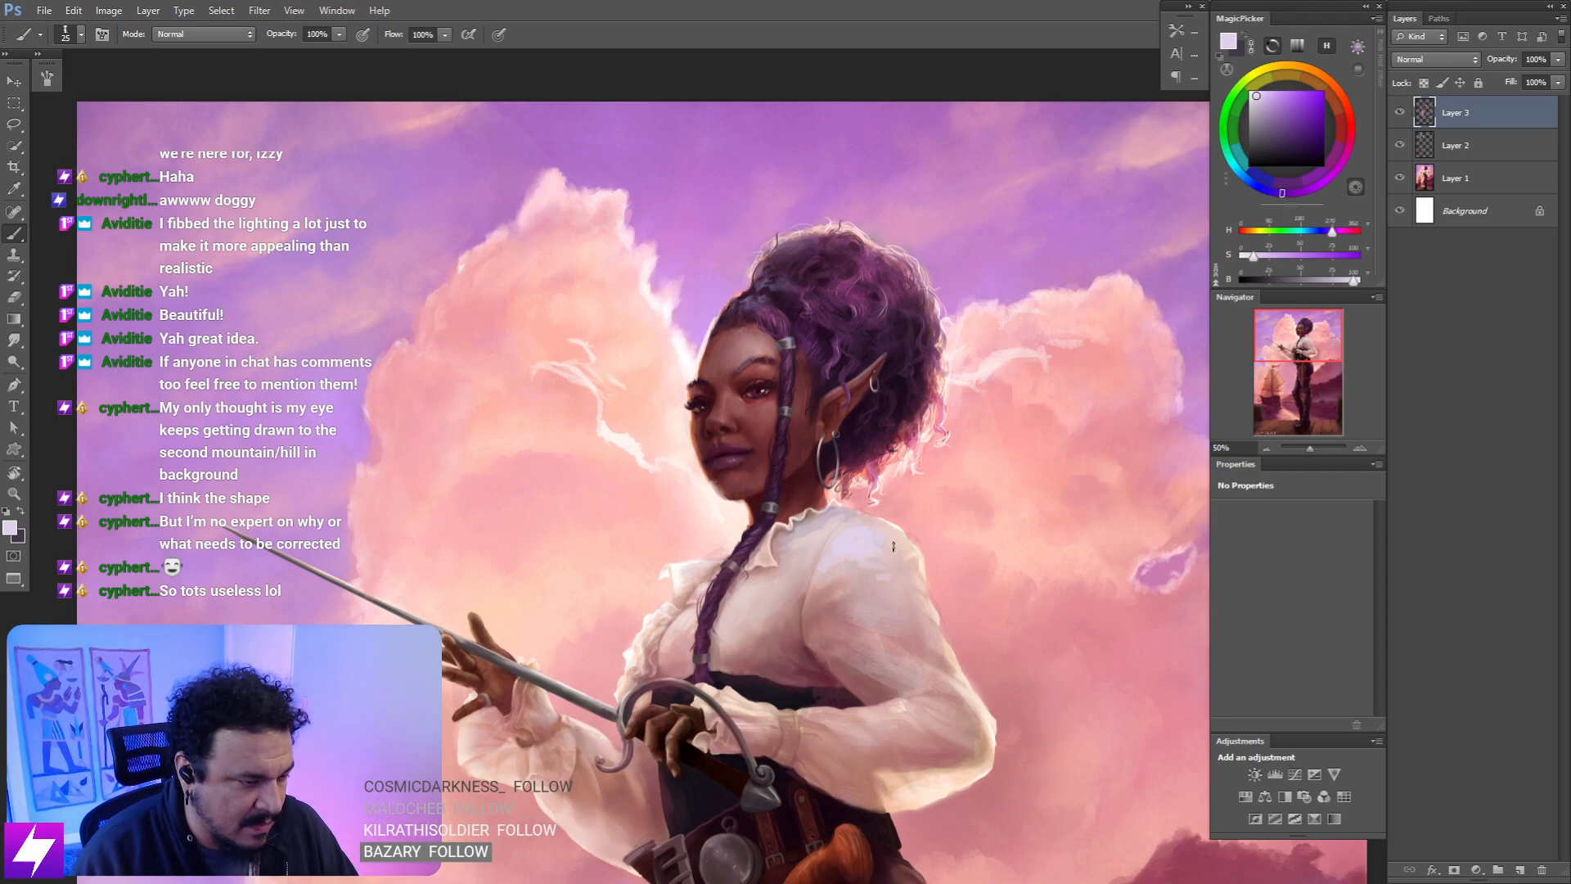
- Paint pale violet highlights along the blouse sleeve's folds, from the upper arm down to the elbow
left_click_drag(873, 606, 887, 622)
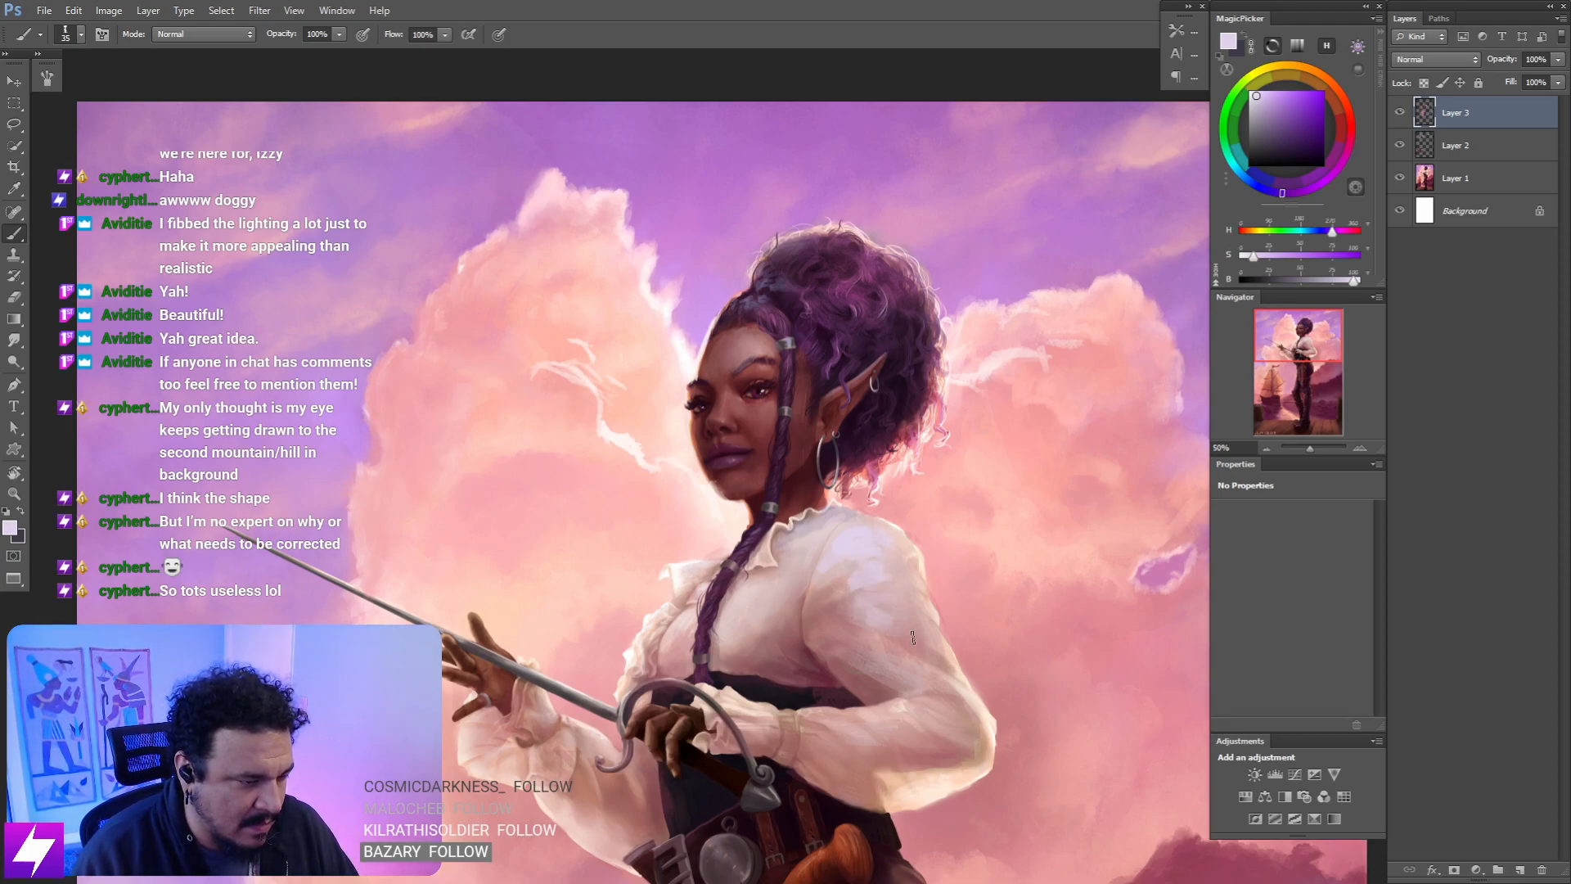
left_click_drag(927, 703, 842, 646)
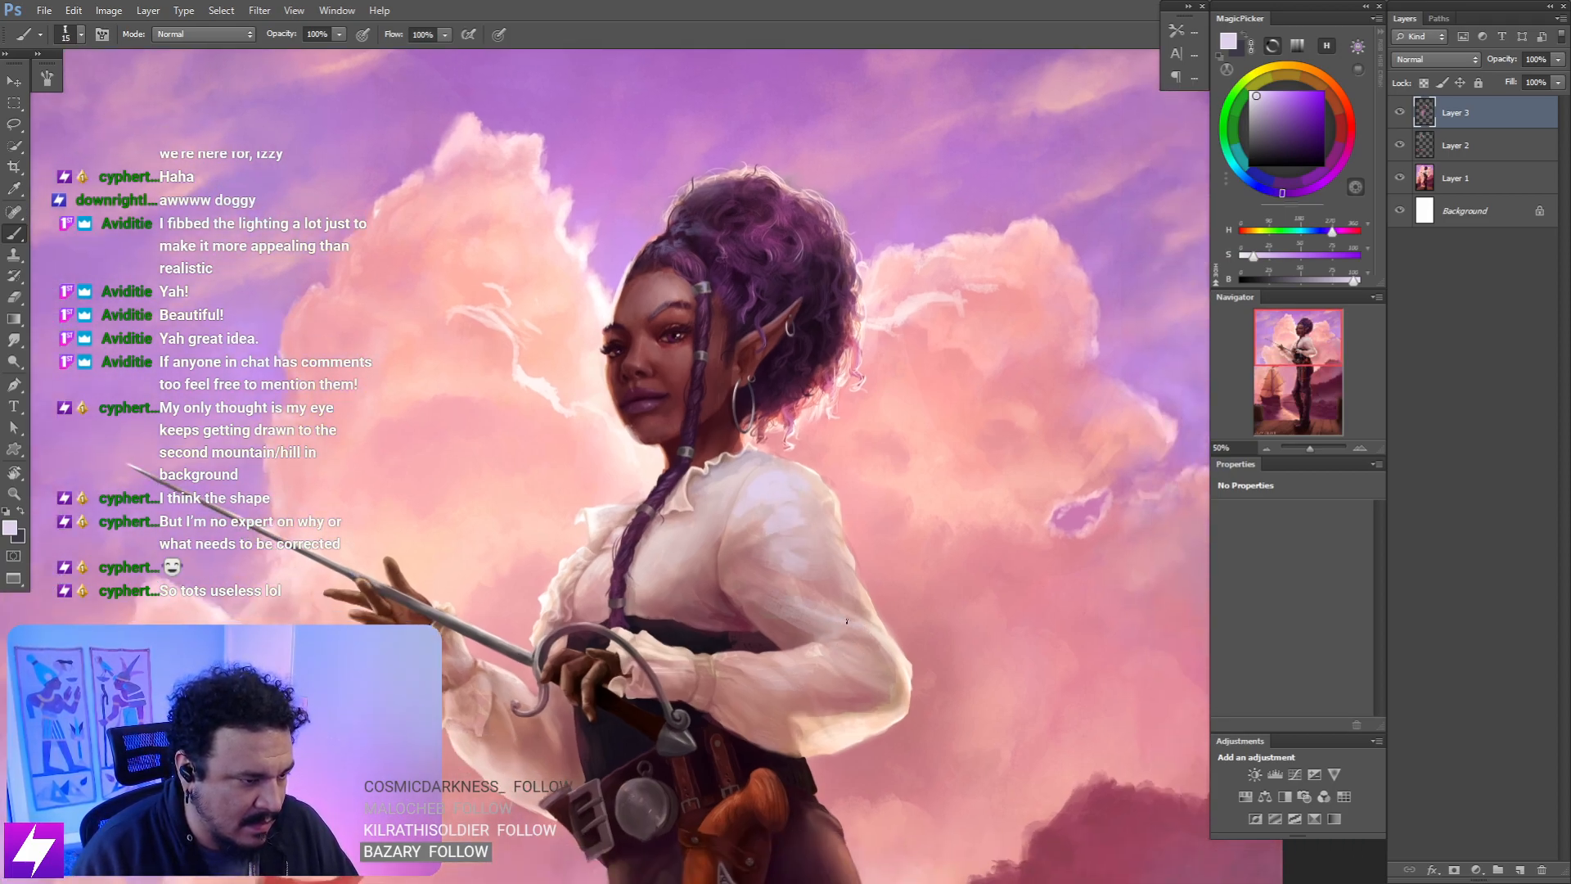
left_click_drag(830, 642, 867, 651)
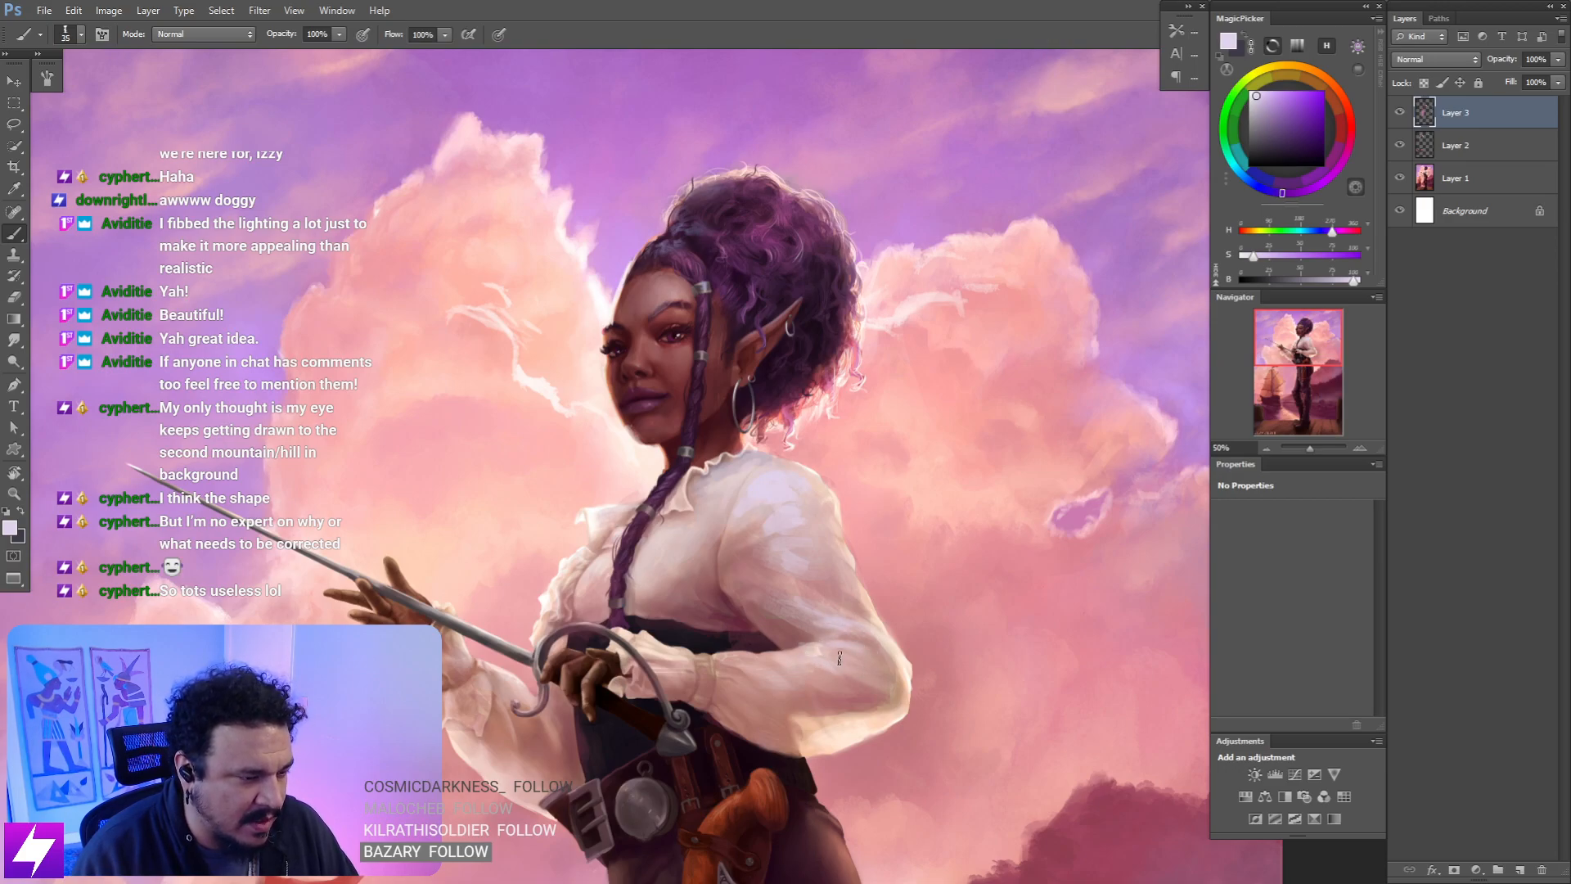
left_click_drag(954, 685, 822, 520)
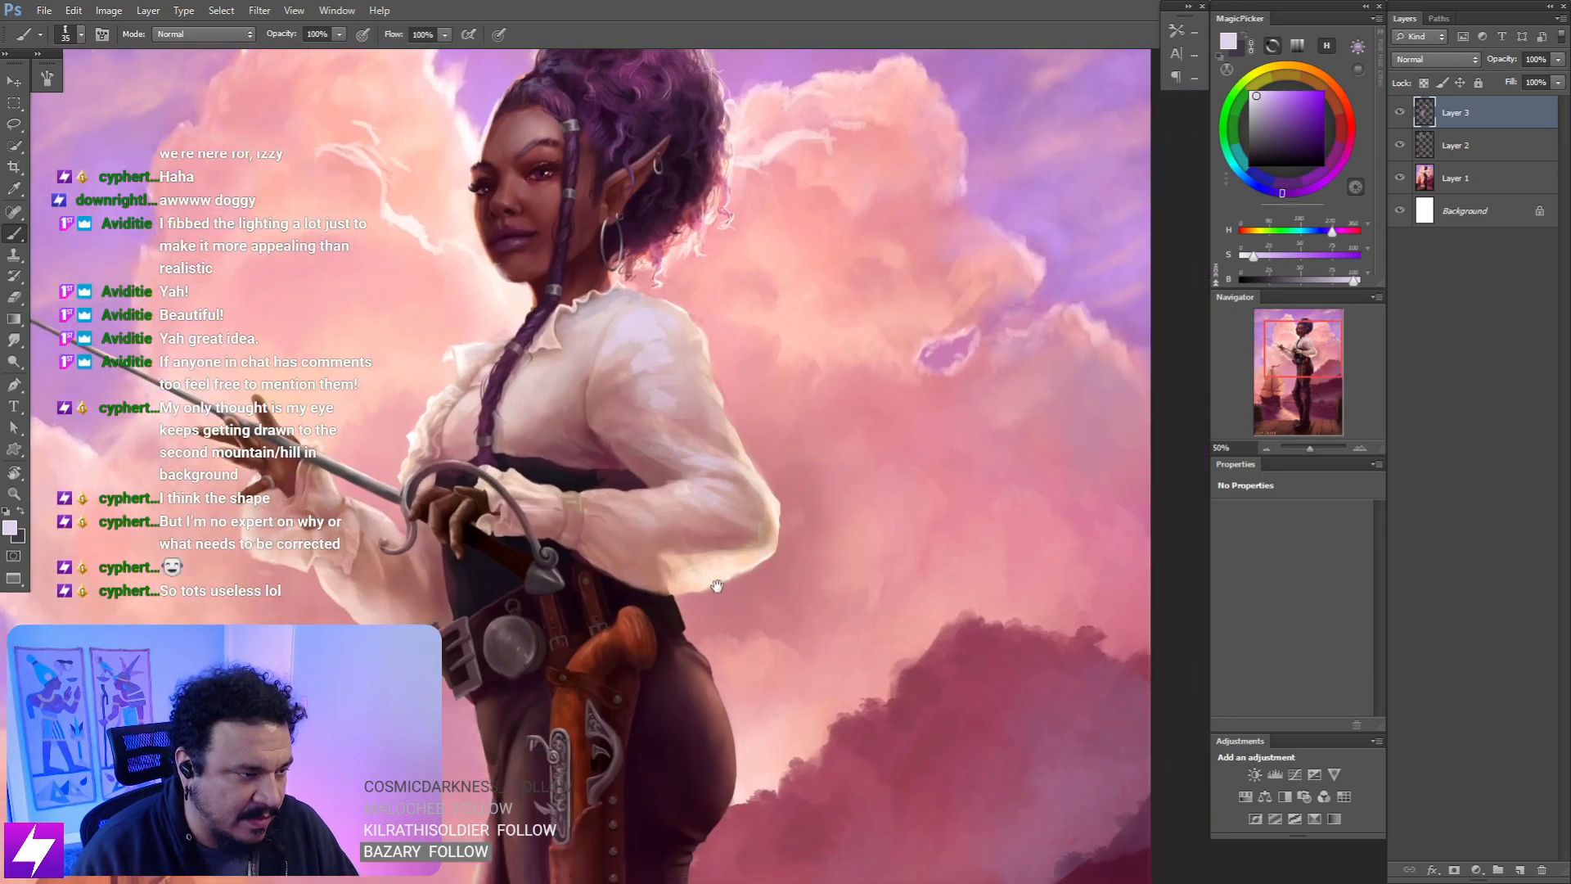
left_click_drag(668, 575, 807, 655)
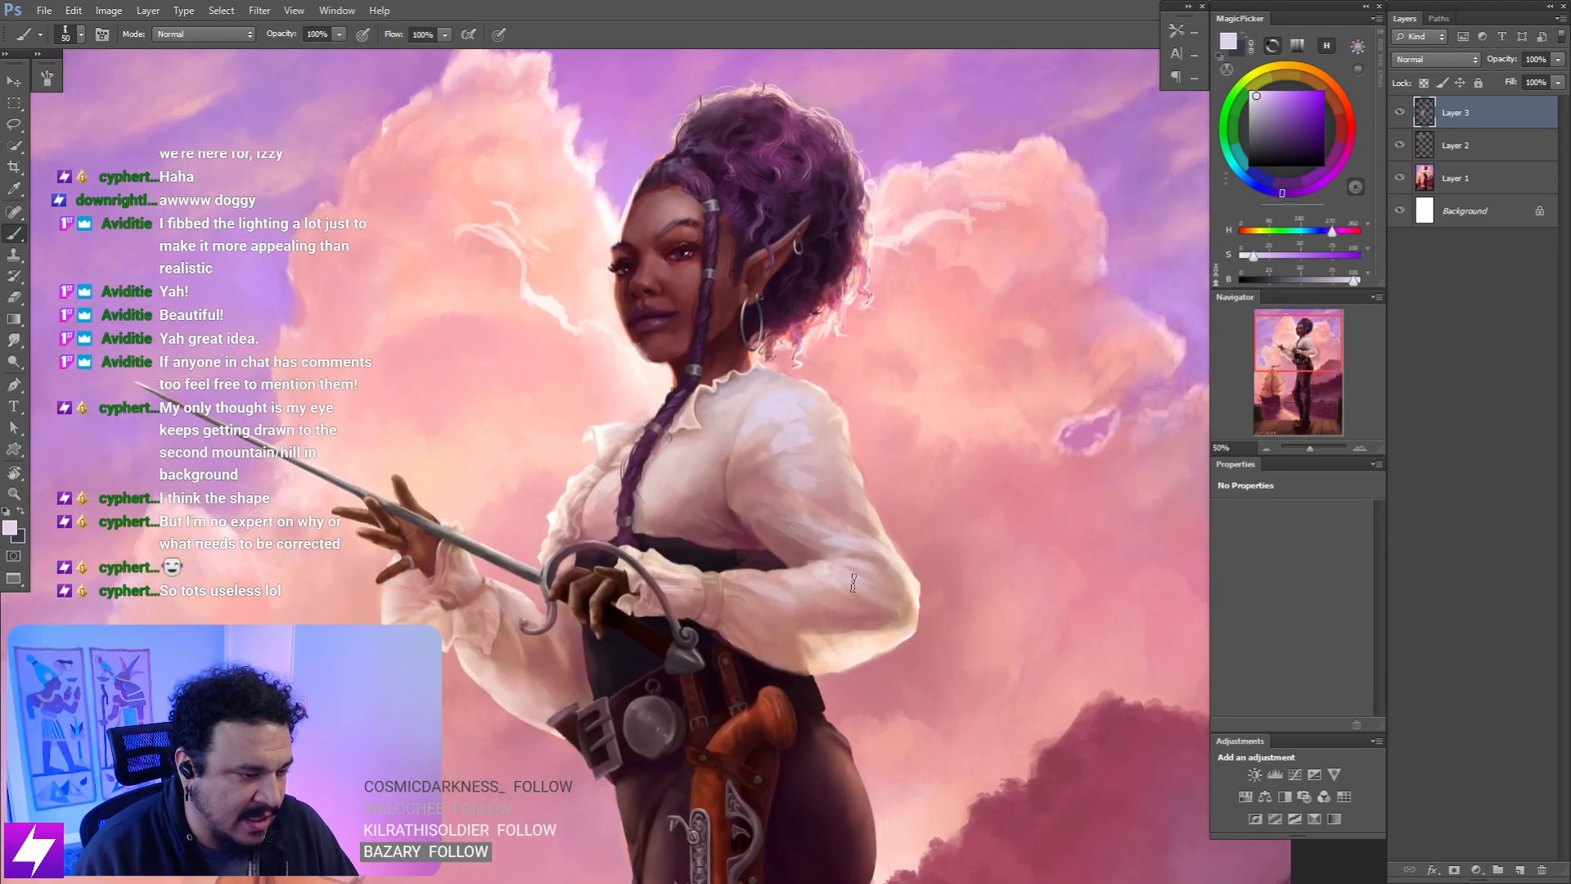
left_click_drag(755, 406, 837, 494)
- Add pale violet light to the blouse's shoulder and chest with varying brush sizes, and blend it with the Smudge tool
key("bracketleft")
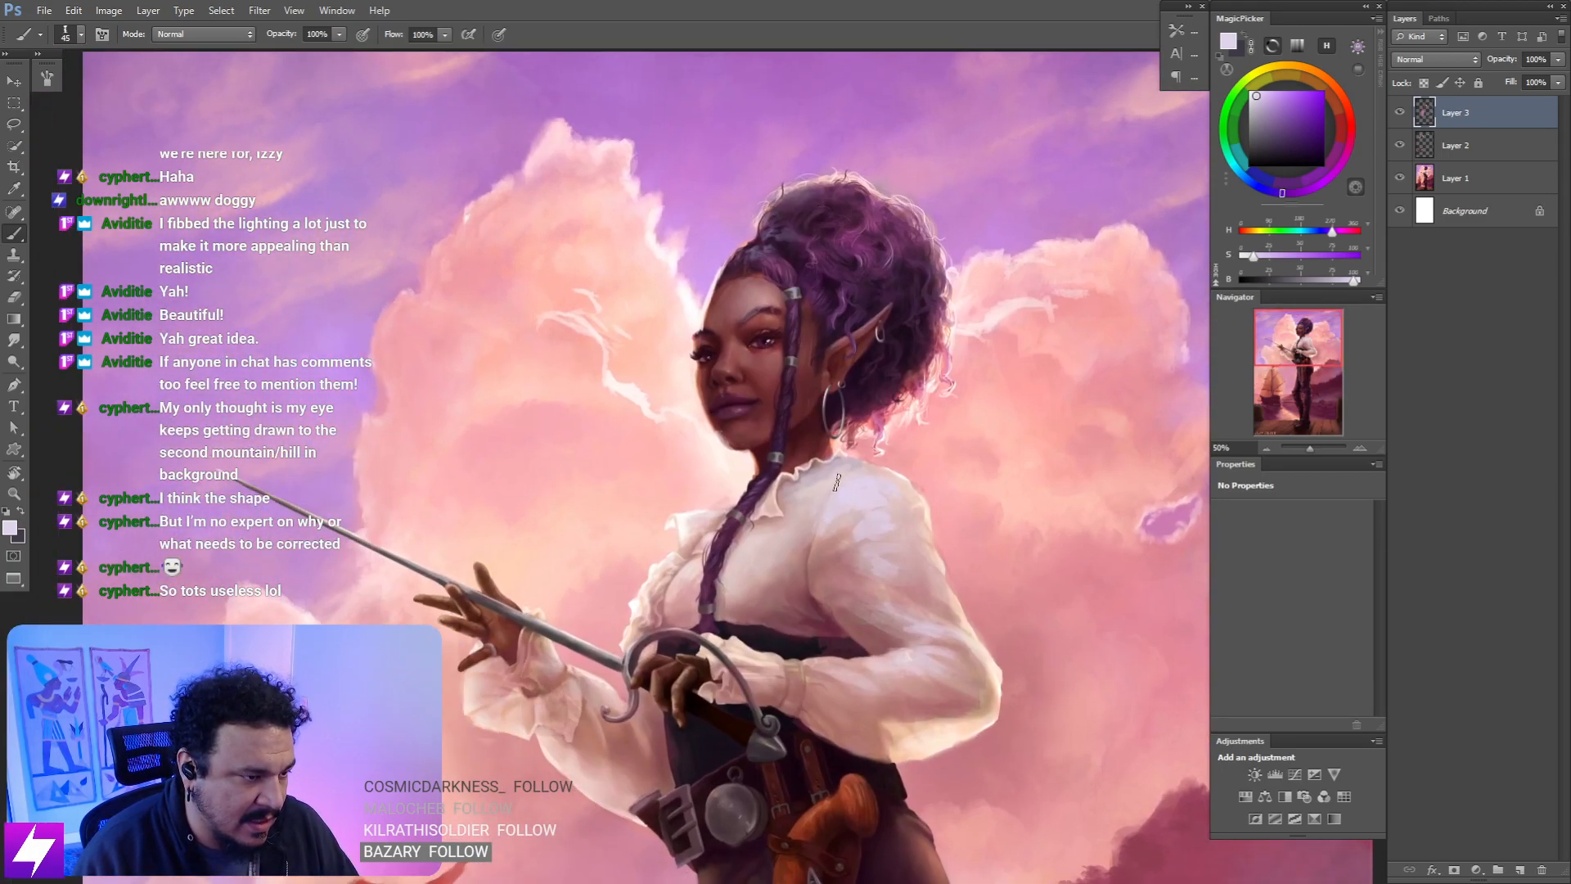
key("bracketright")
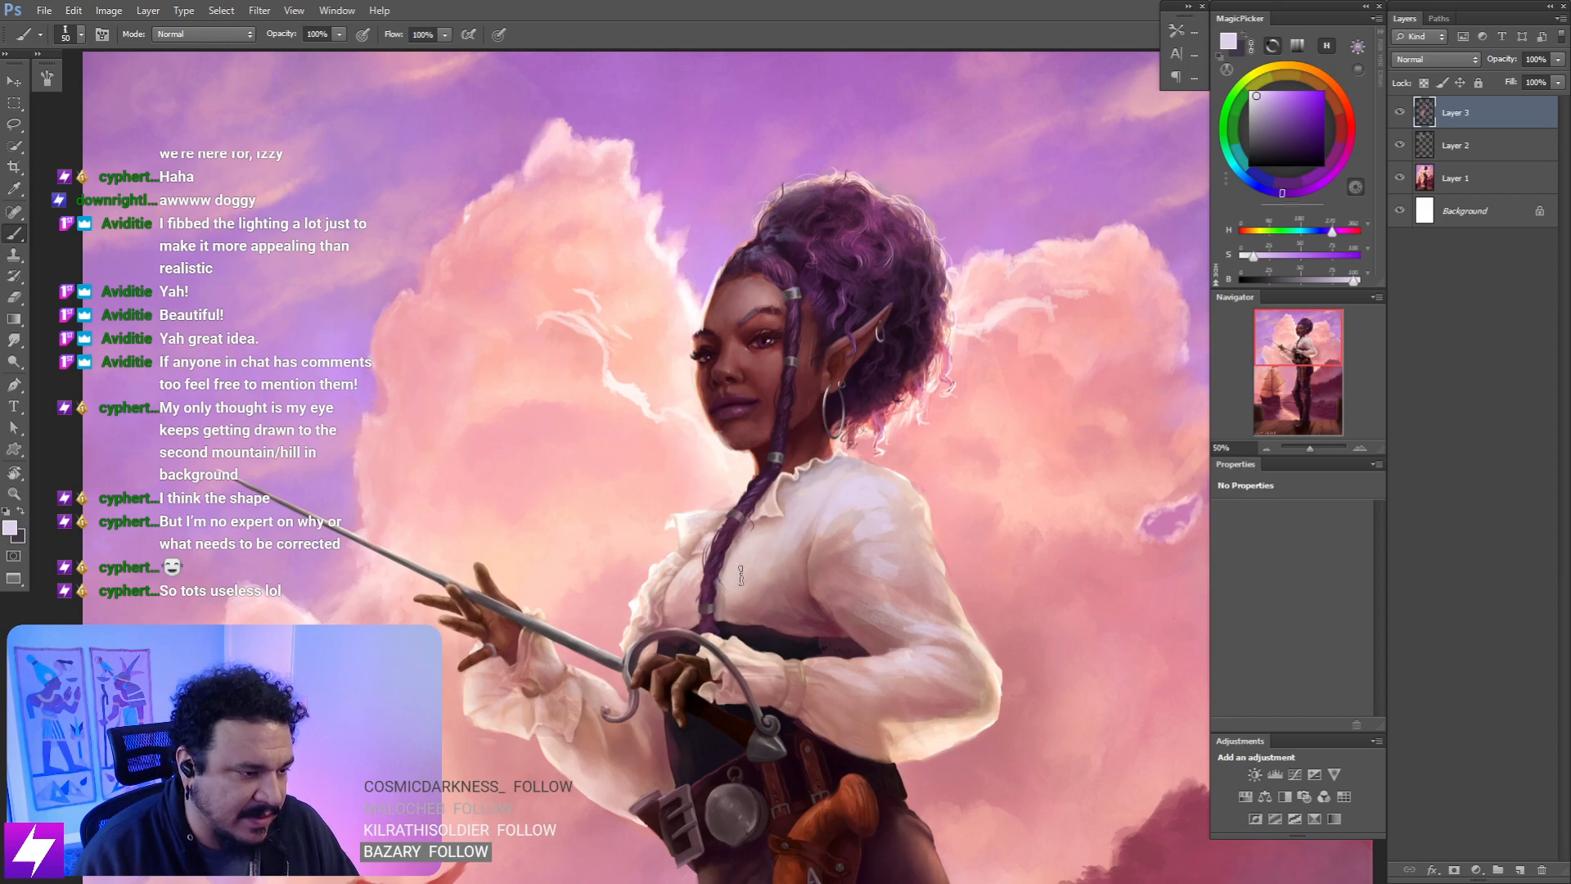
key("bracketright")
key("bracketleft")
key("bracketleft")
key("bracketleft")
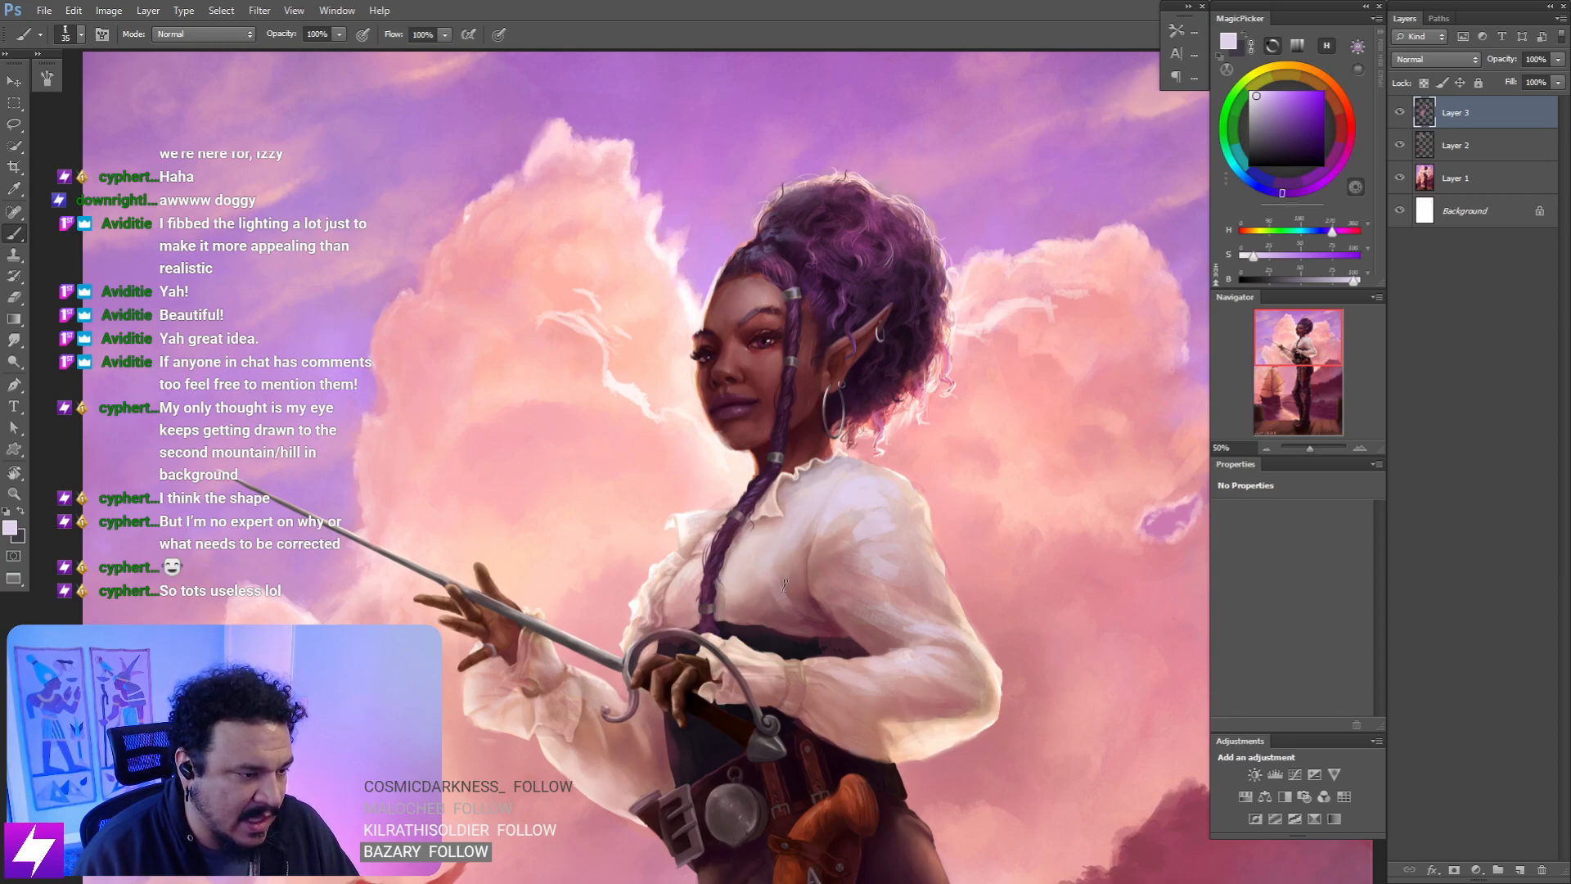
key("r")
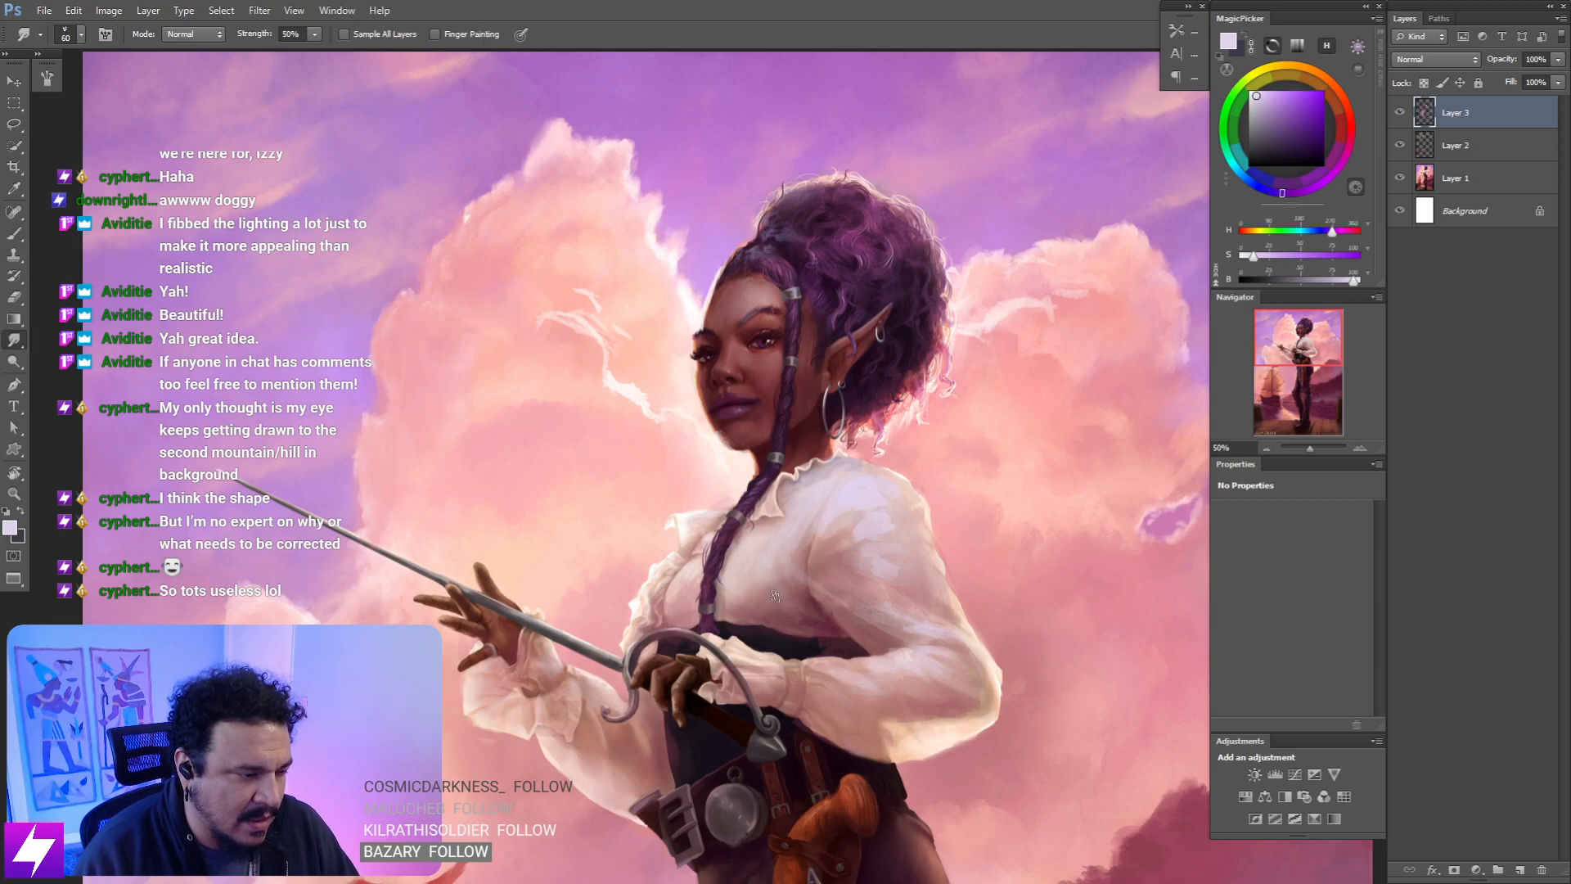
- Flip the canvas horizontally to check the whole composition mirrored
key("ctrl+minus")
key("ctrl+minus")
key("ctrl+minus")
left_click_drag(920, 530, 884, 597)
key("ctrl+shift+h")
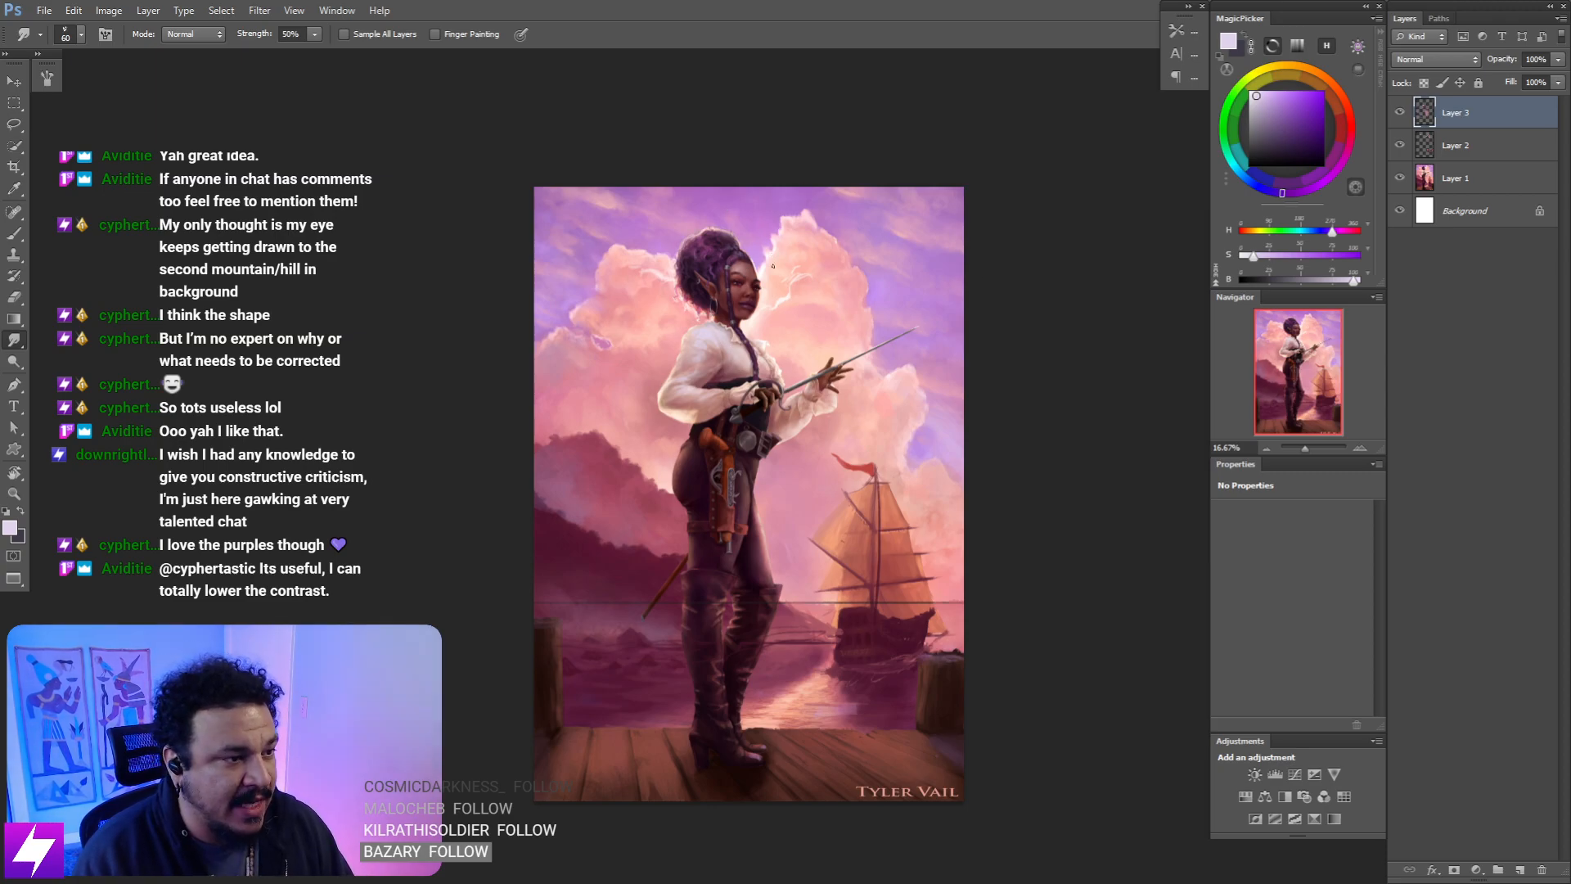
- Compare the painting with and without the Layer 3 paintover by hiding and showing that layer
key("ctrl+plus")
left_click_drag(711, 222, 776, 324)
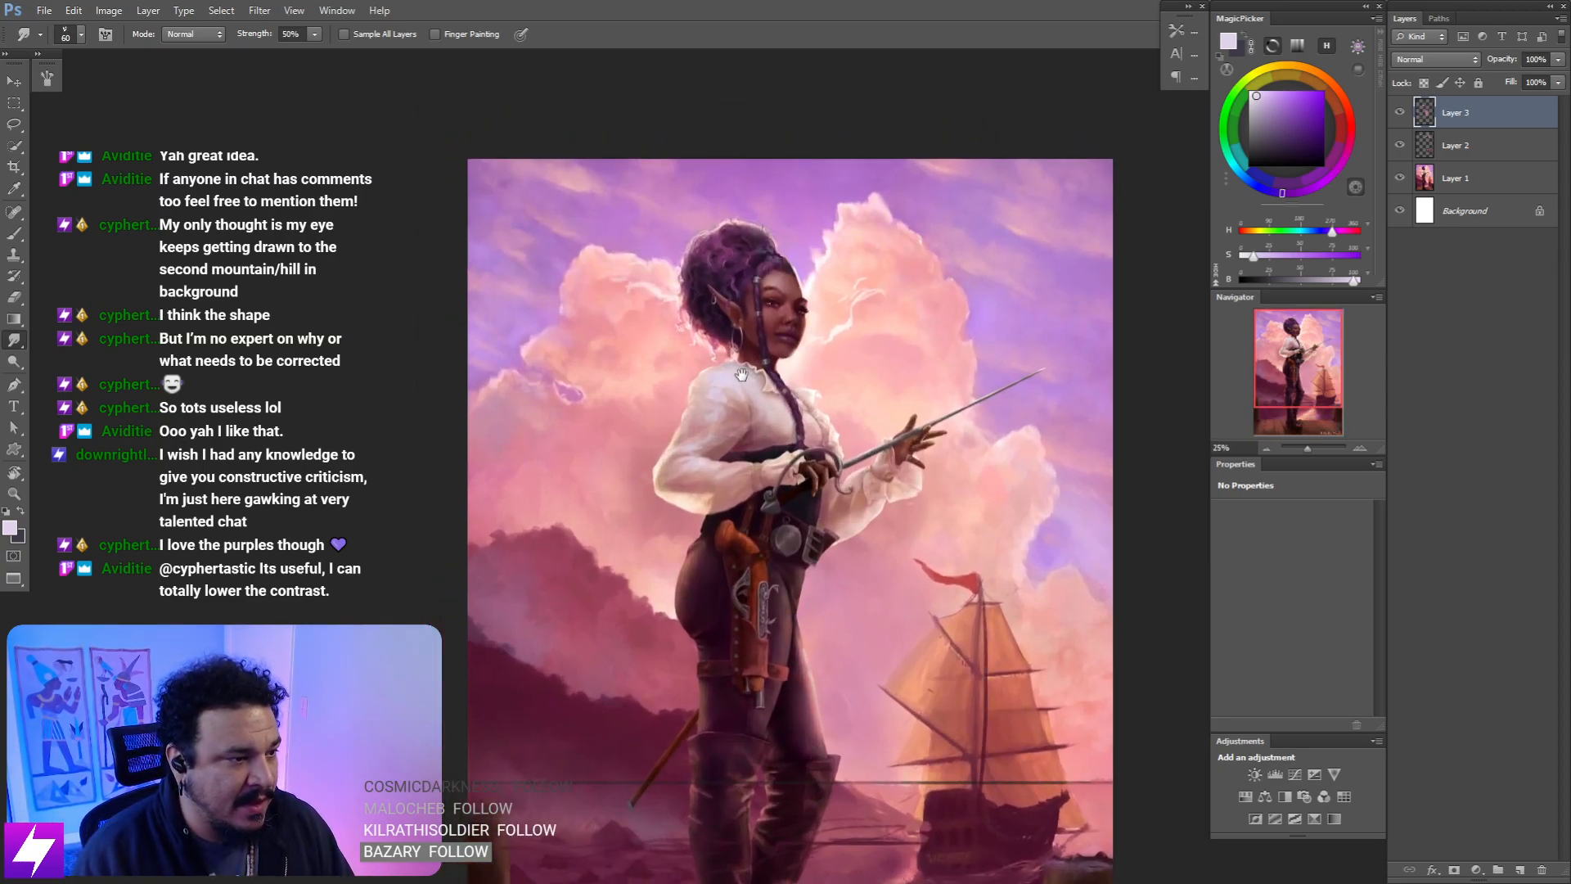
left_click_drag(741, 374, 761, 253)
left_click(1400, 112)
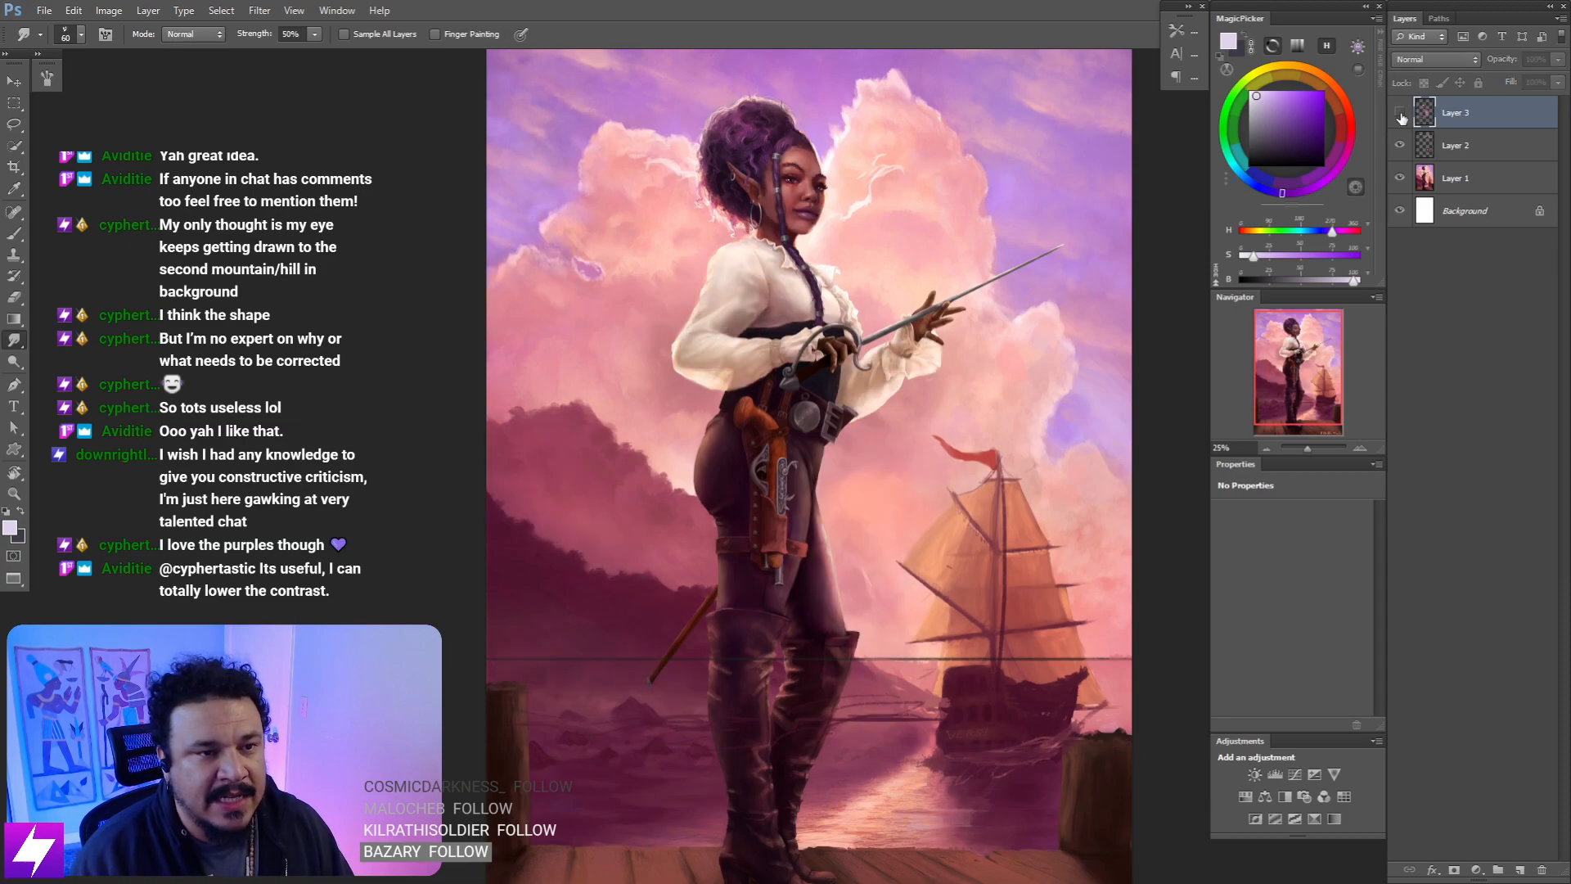
left_click(1401, 116)
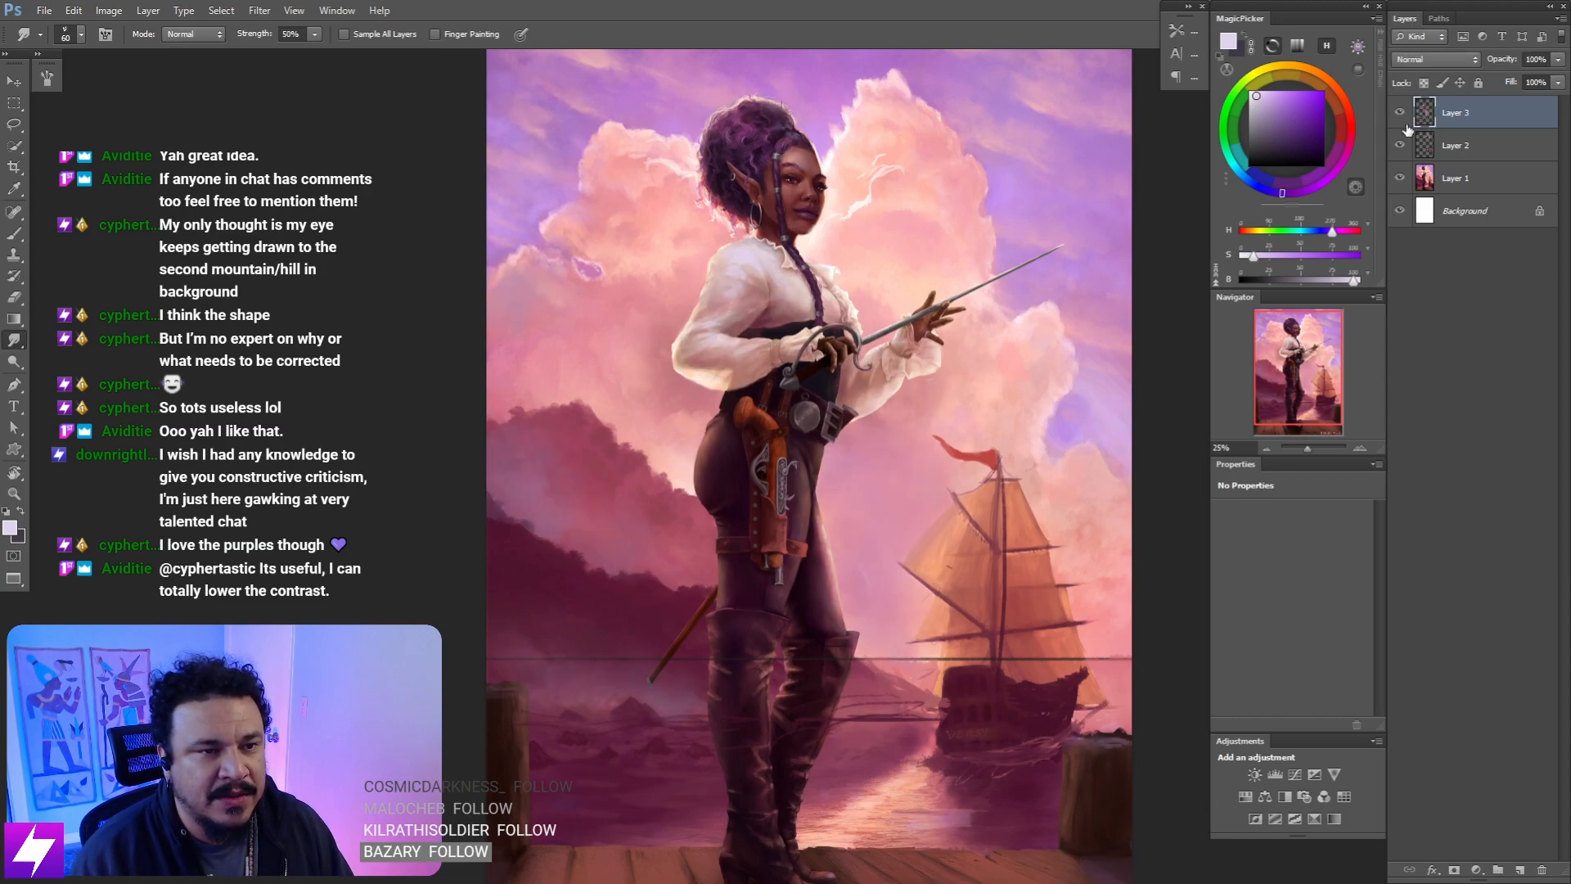
left_click_drag(803, 395, 775, 410)
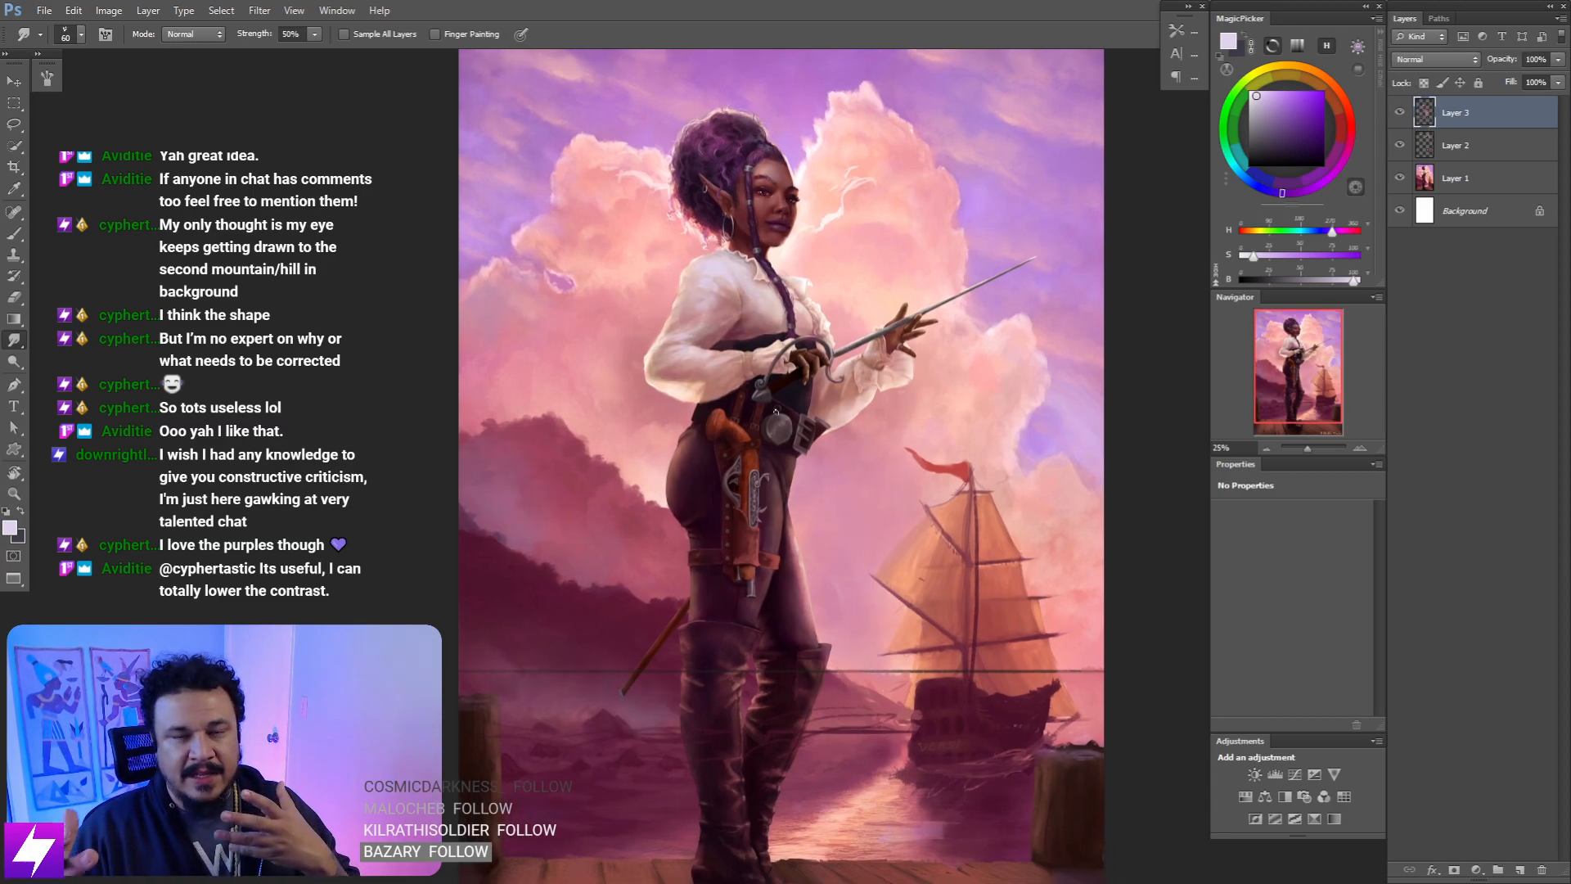
- Paint a sampled cloud pink over the distant hill's upper slope beside the figure and soften it with the Smudge tool
key("b")
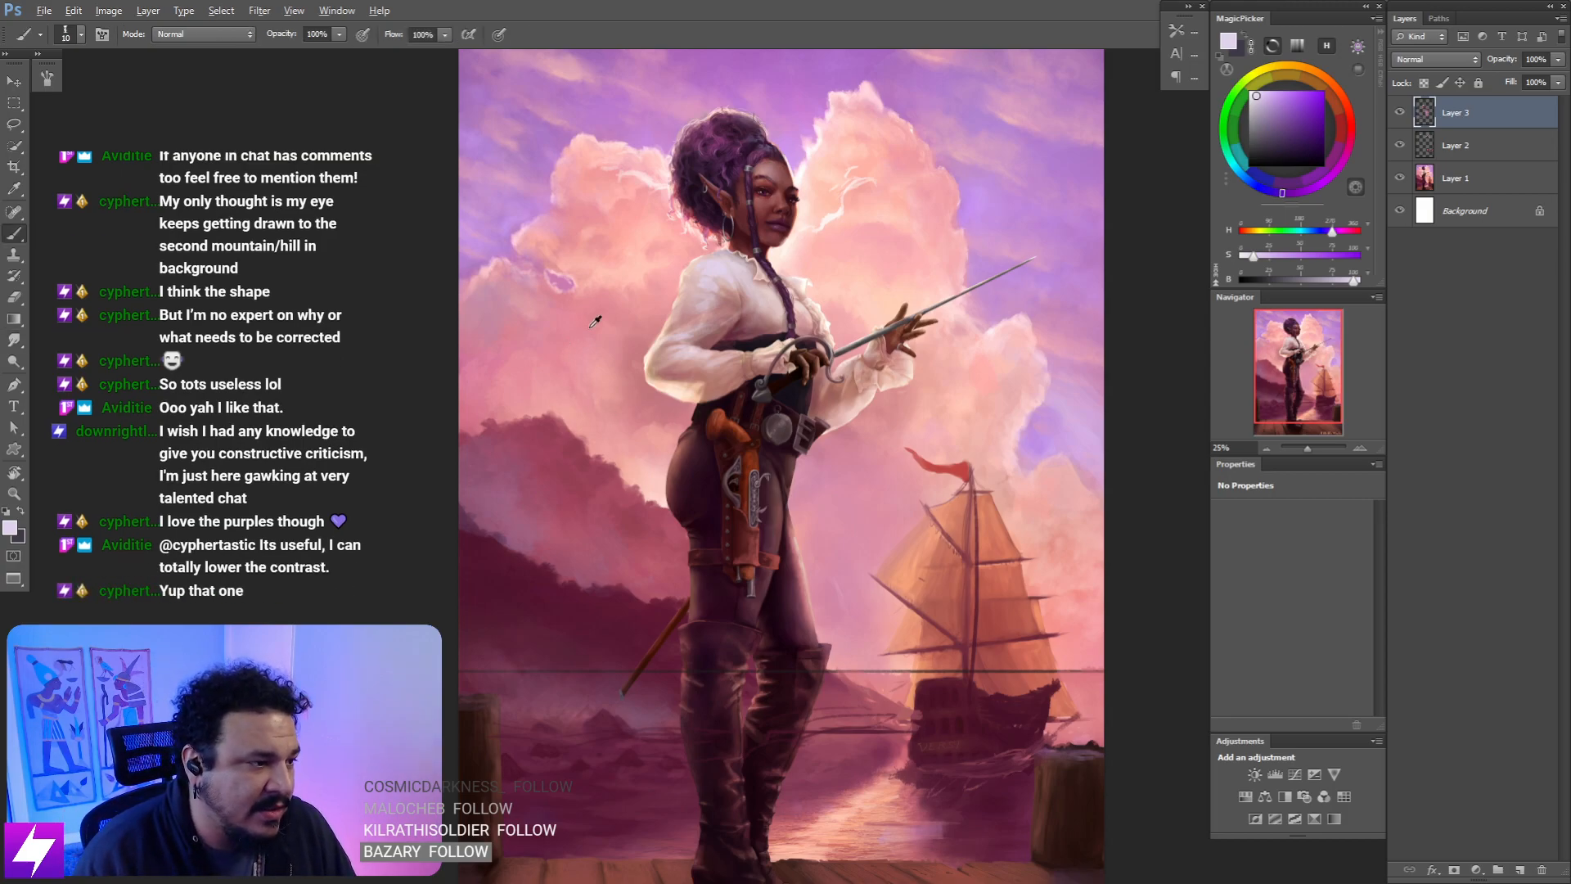
mouse_move(595, 322)
left_mouse_down()
mouse_move(635, 333)
mouse_move(586, 295)
mouse_move(615, 317)
left_mouse_up()
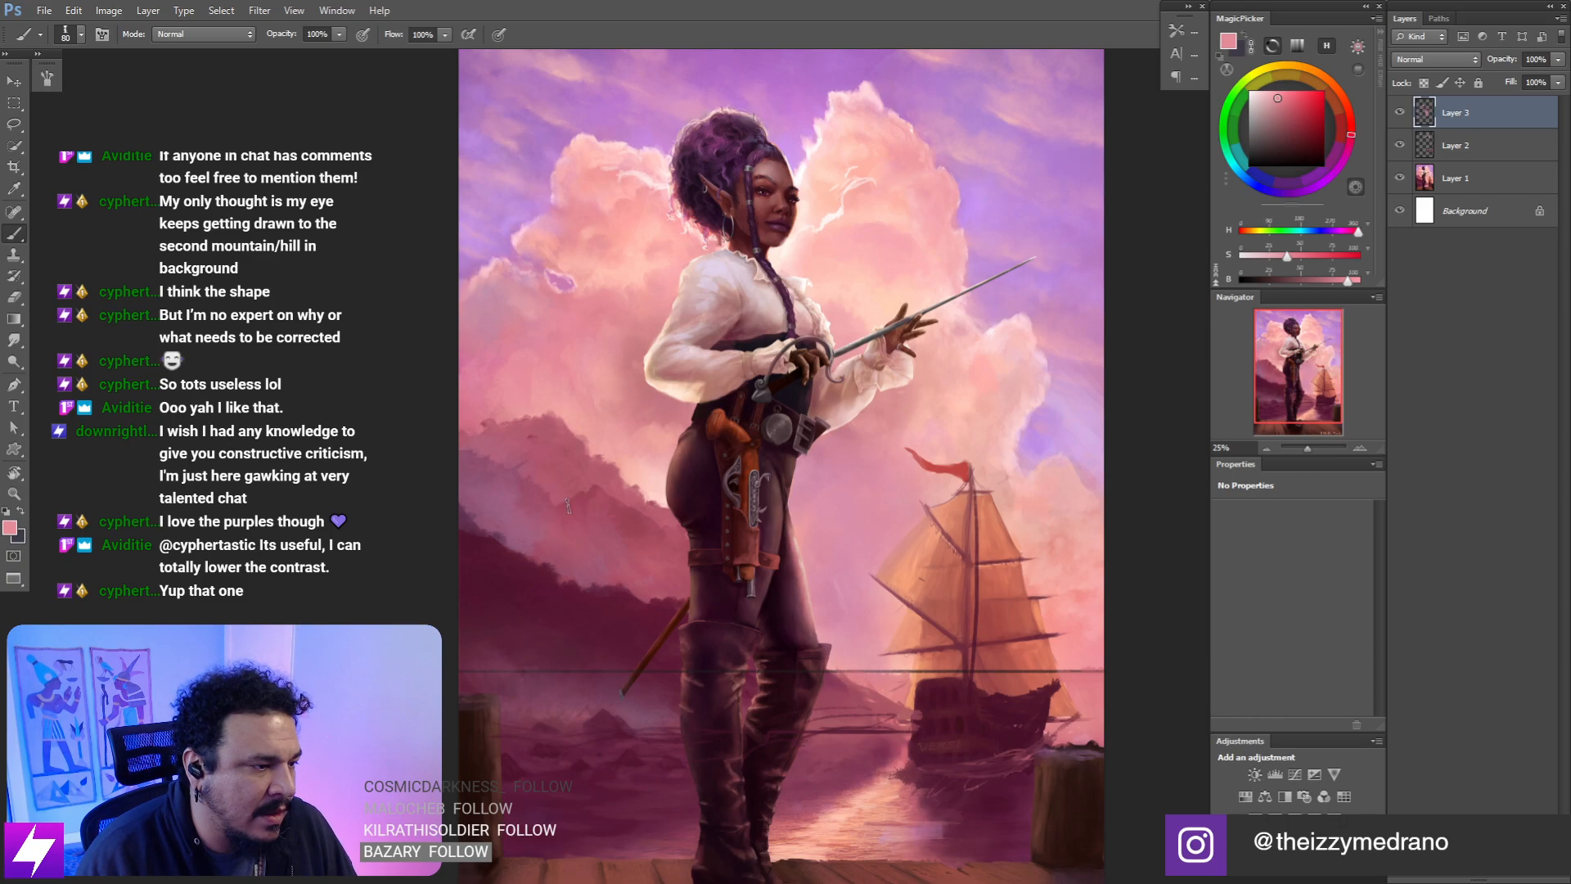
key("r")
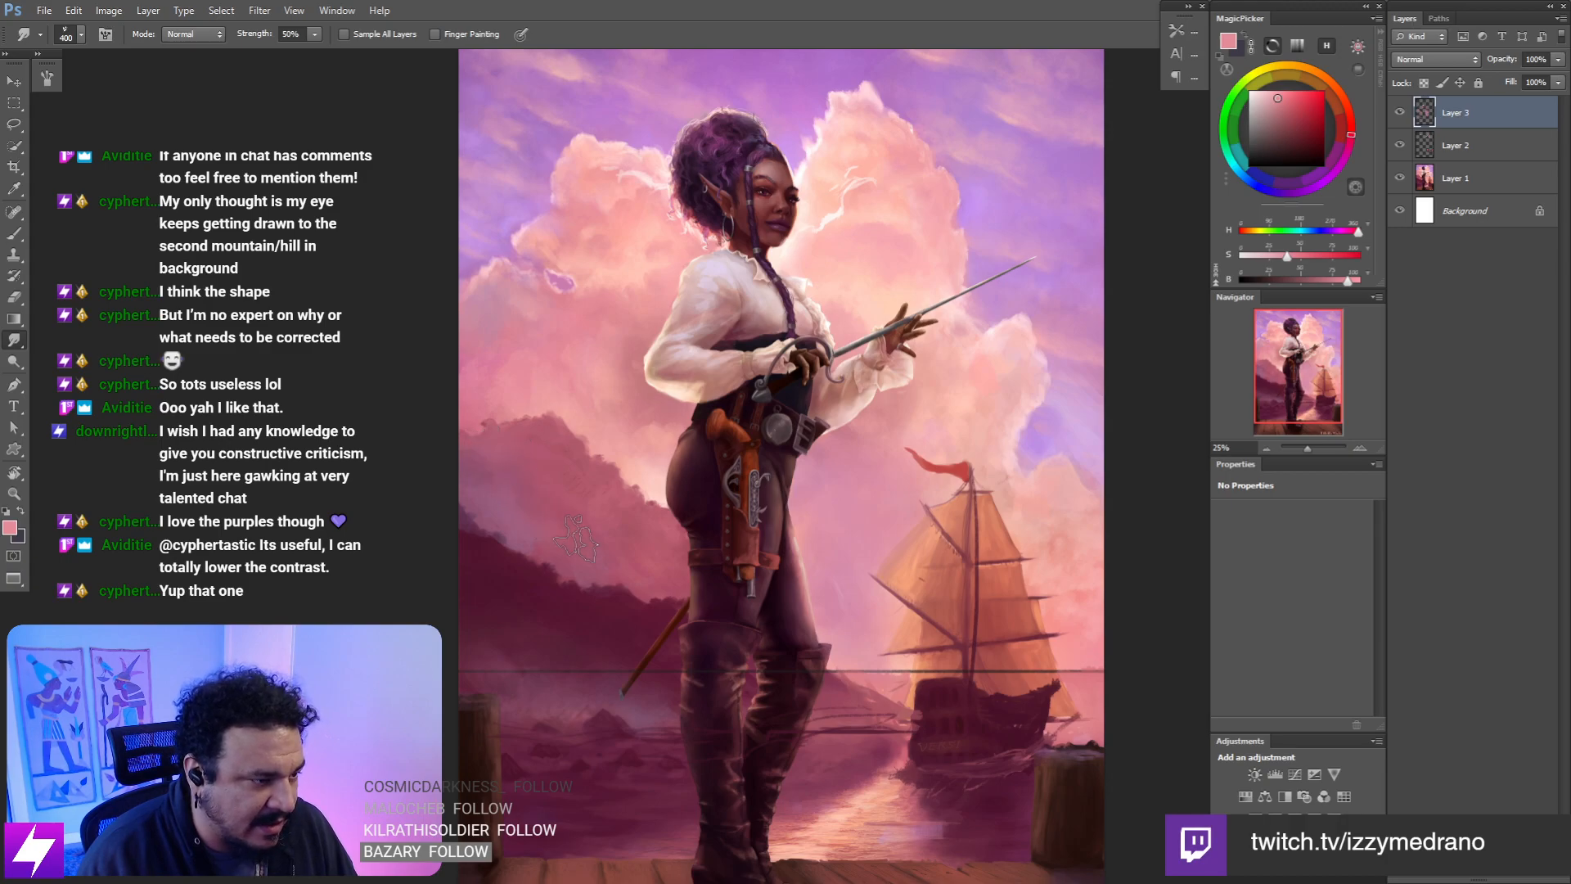
key("ctrl+minus")
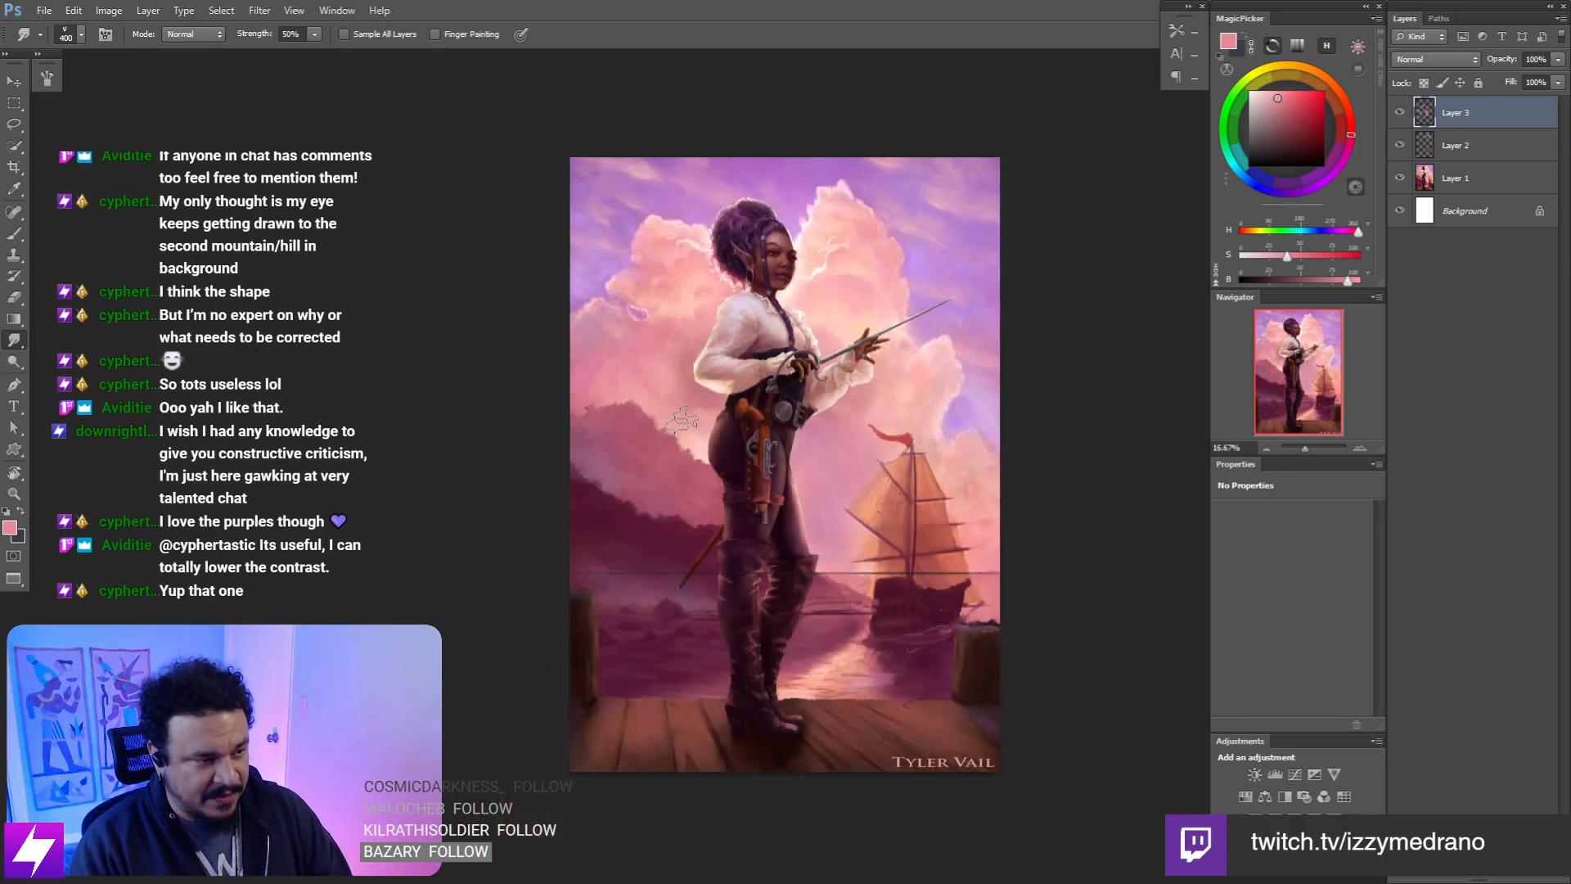
key("ctrl+plus")
key("ctrl+minus")
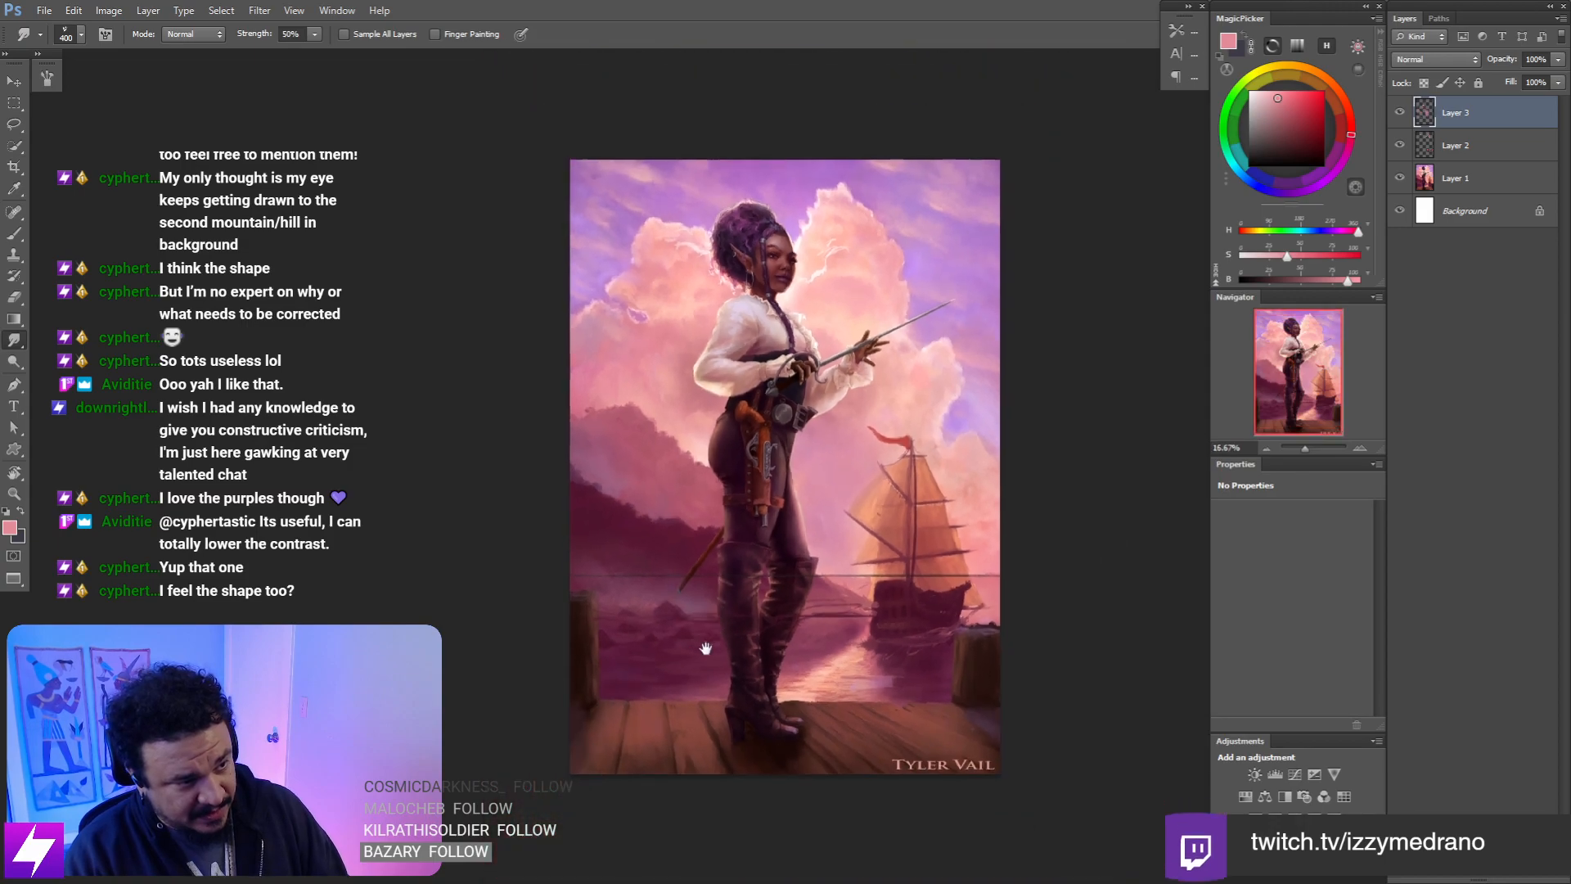
- Paint haze in a sampled muted mauve over the dark nearer hill and its base, and blend it with the Smudge tool
key("b")
left_click(641, 479, "alt")
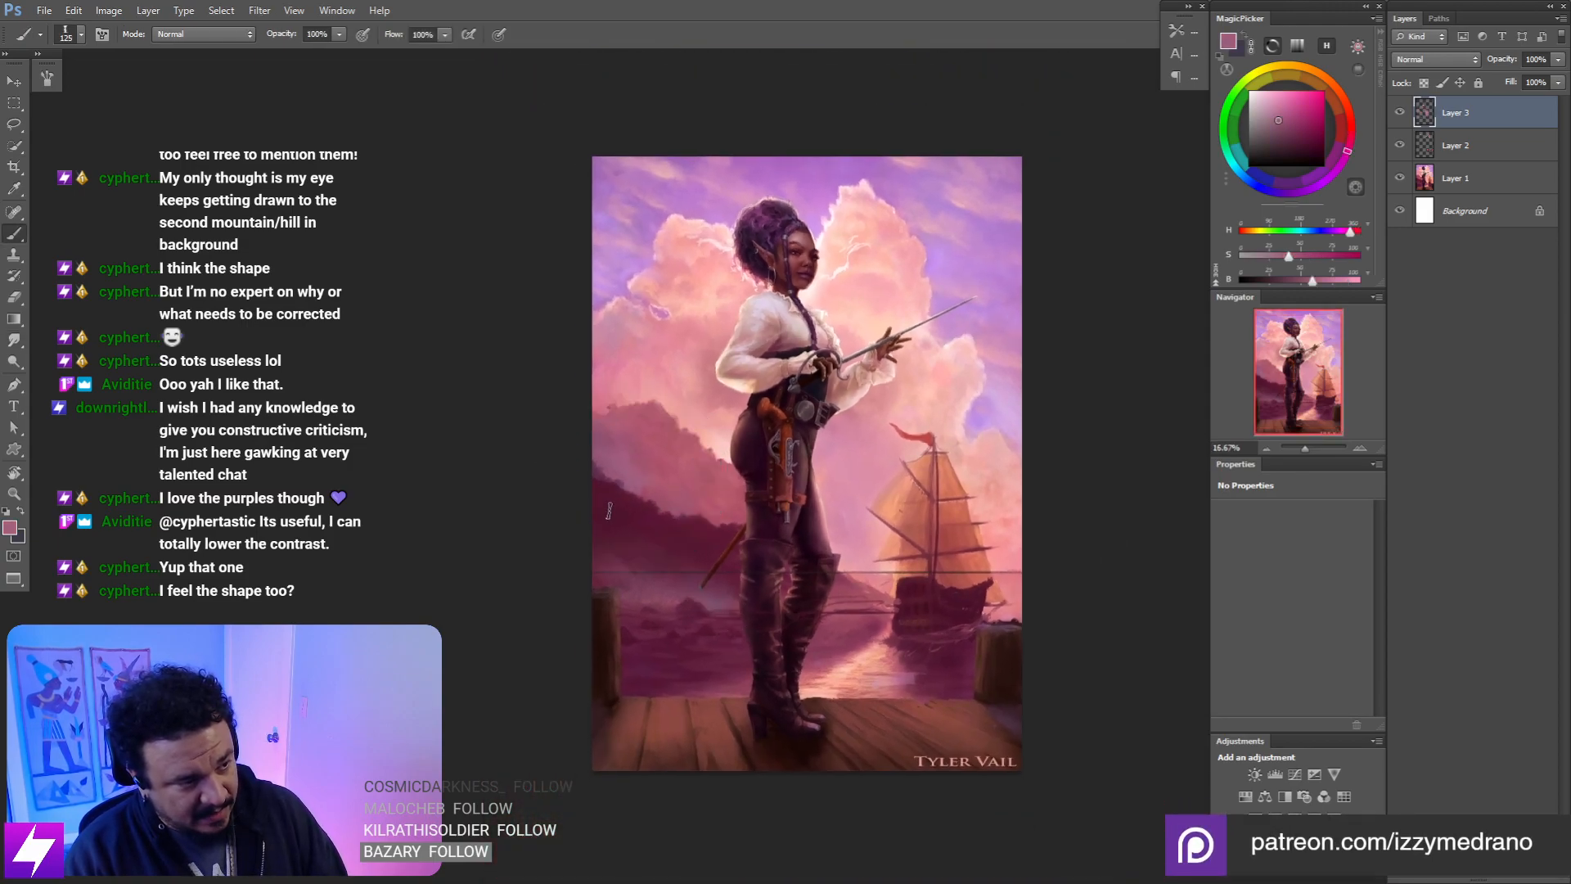
mouse_move(599, 481)
left_mouse_down()
mouse_move(612, 564)
mouse_move(626, 537)
mouse_move(688, 556)
mouse_move(718, 528)
mouse_move(719, 597)
mouse_move(648, 609)
mouse_move(705, 595)
left_mouse_up()
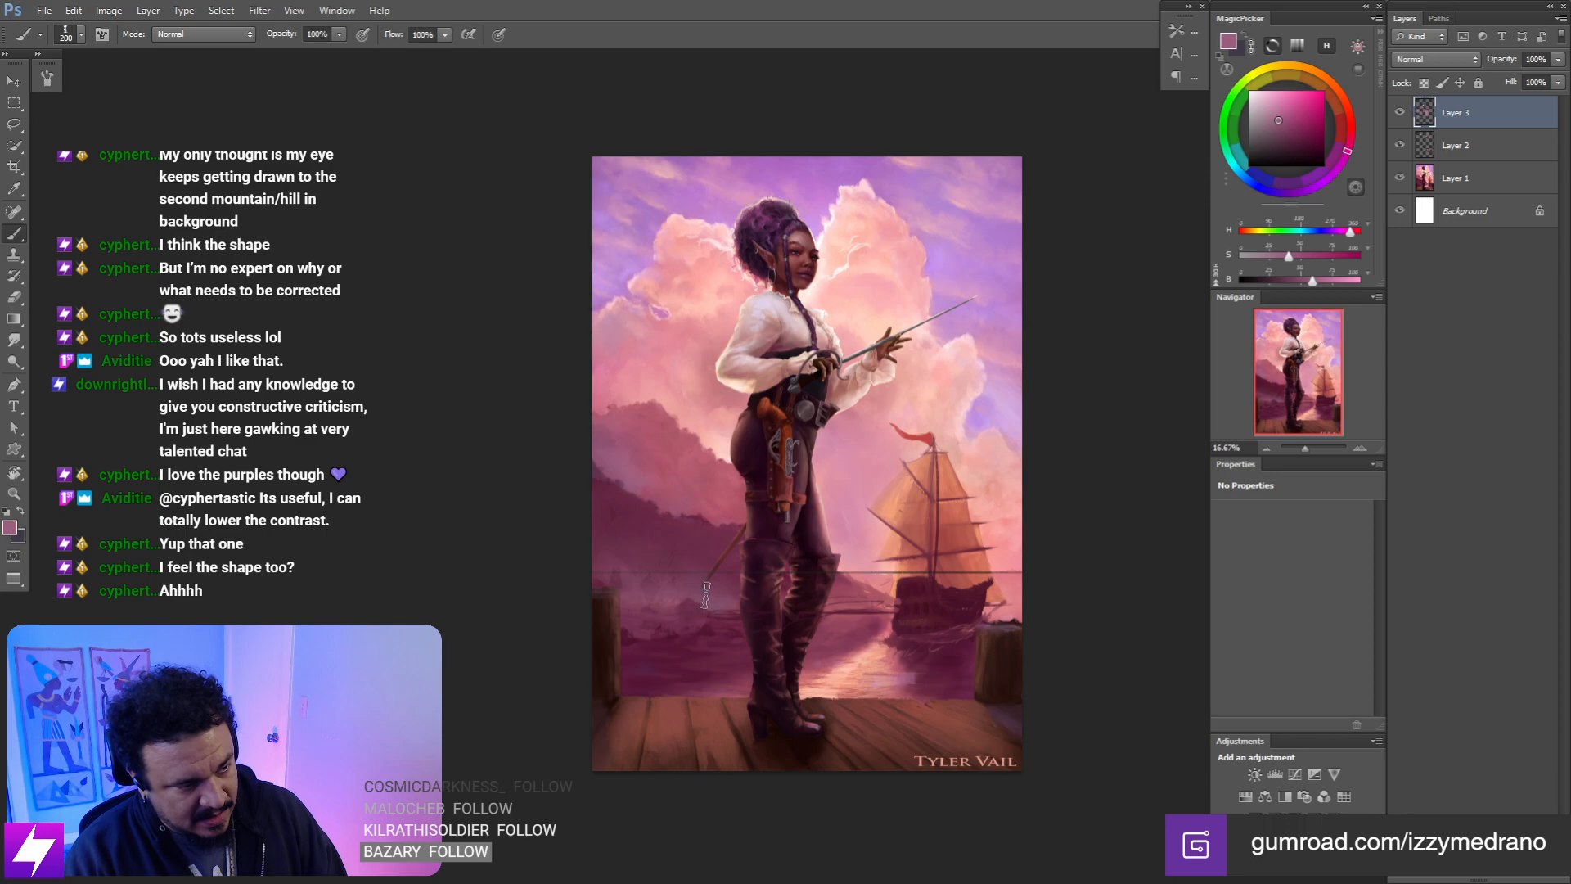
key("r")
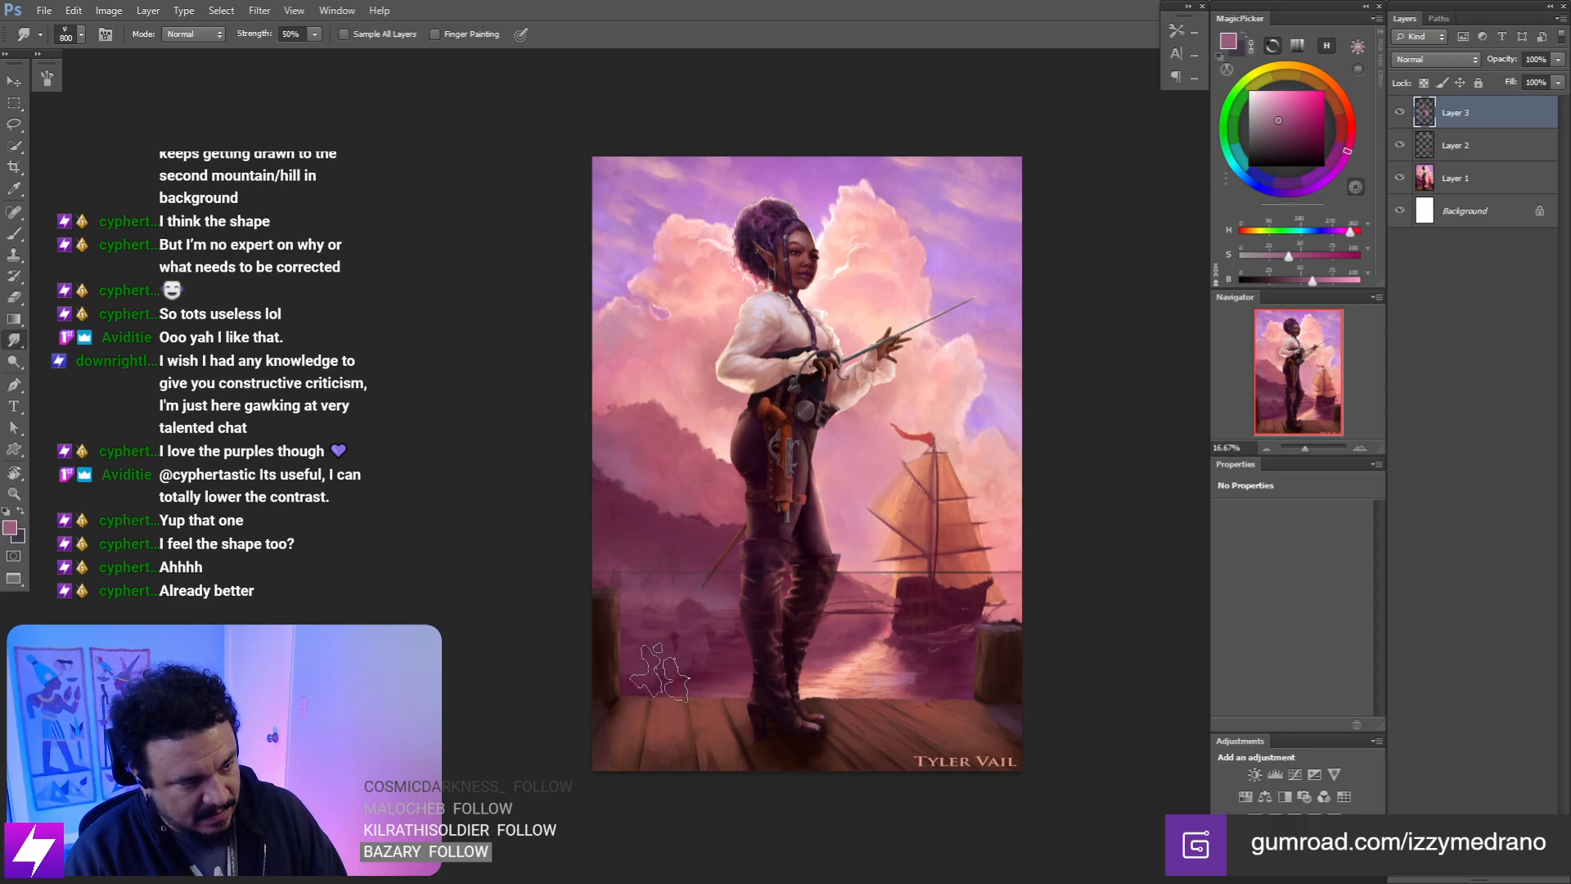
key("ctrl+minus")
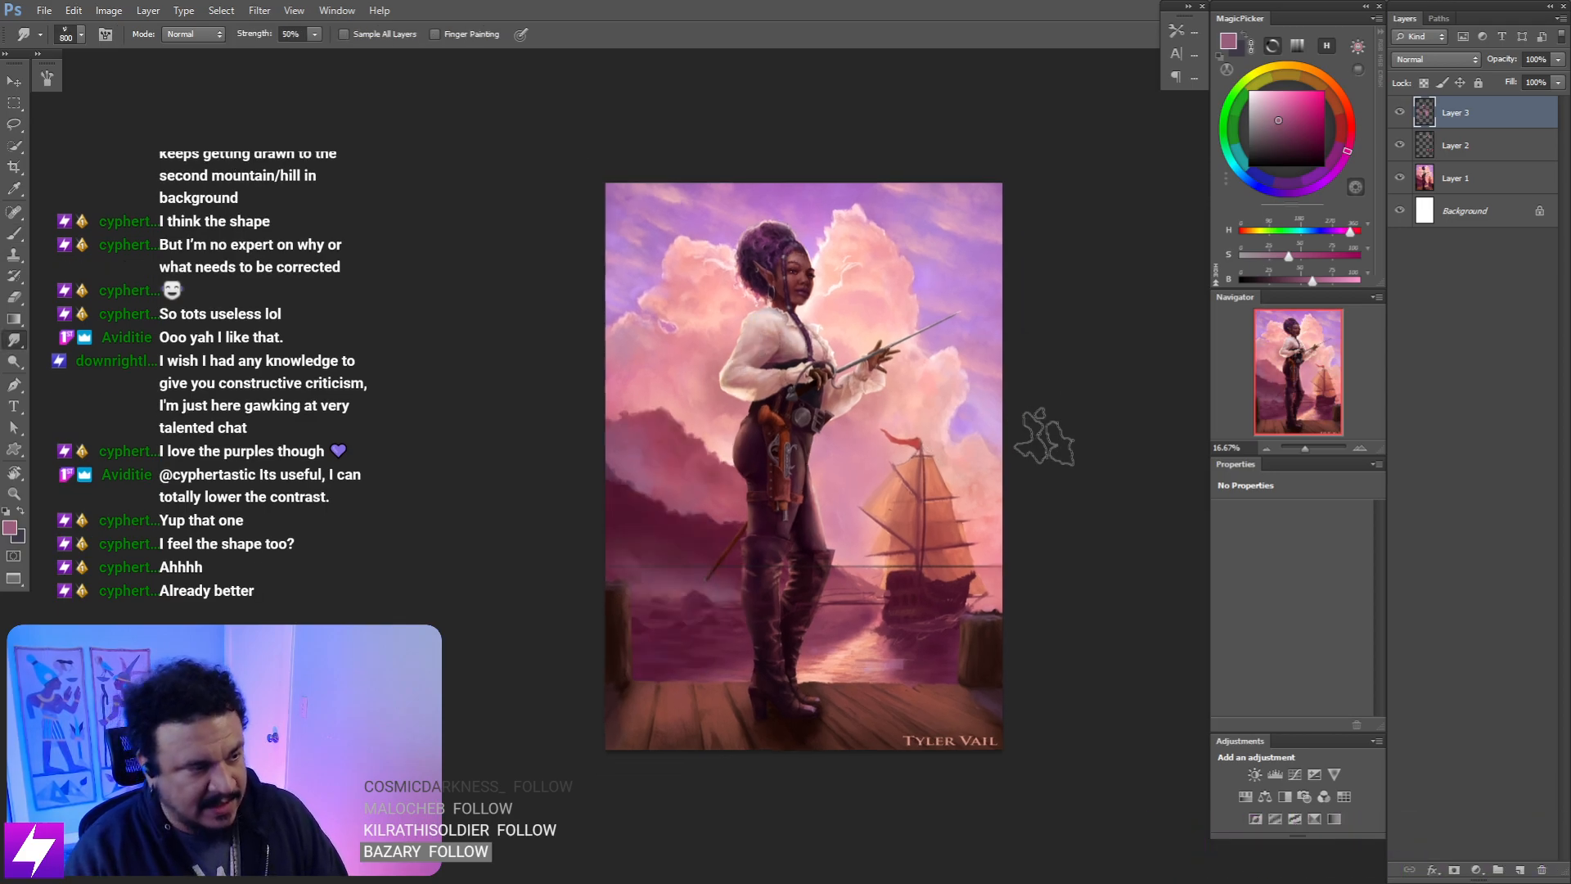
left_click_drag(801, 619, 737, 669)
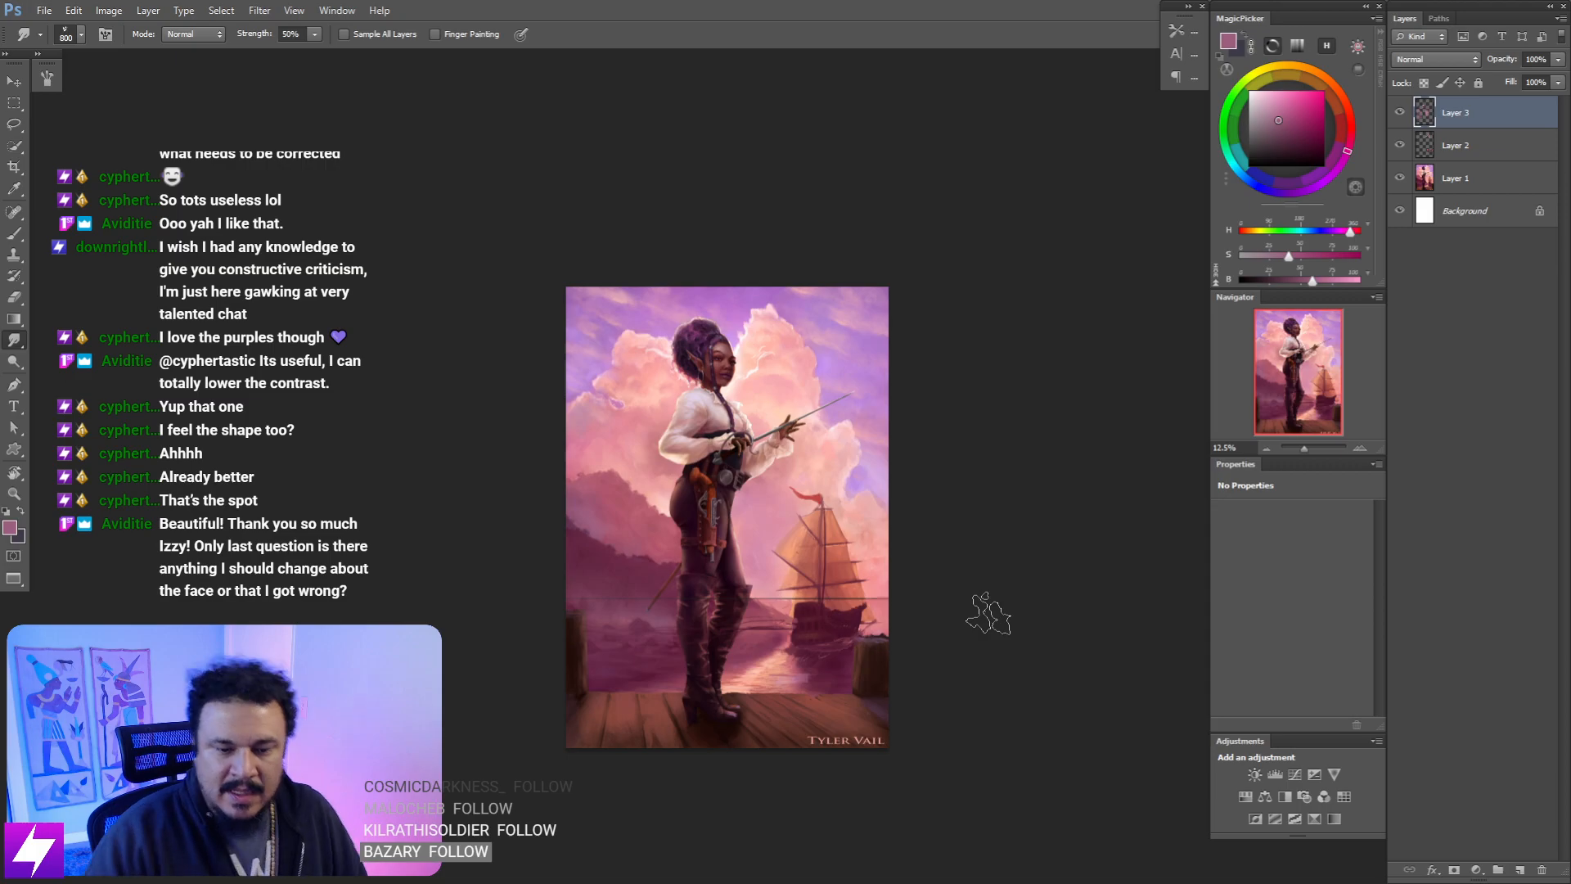
- Examine the woman's face and upper body up close and against the full composition
key("ctrl+plus")
key("ctrl+plus")
key("ctrl+plus")
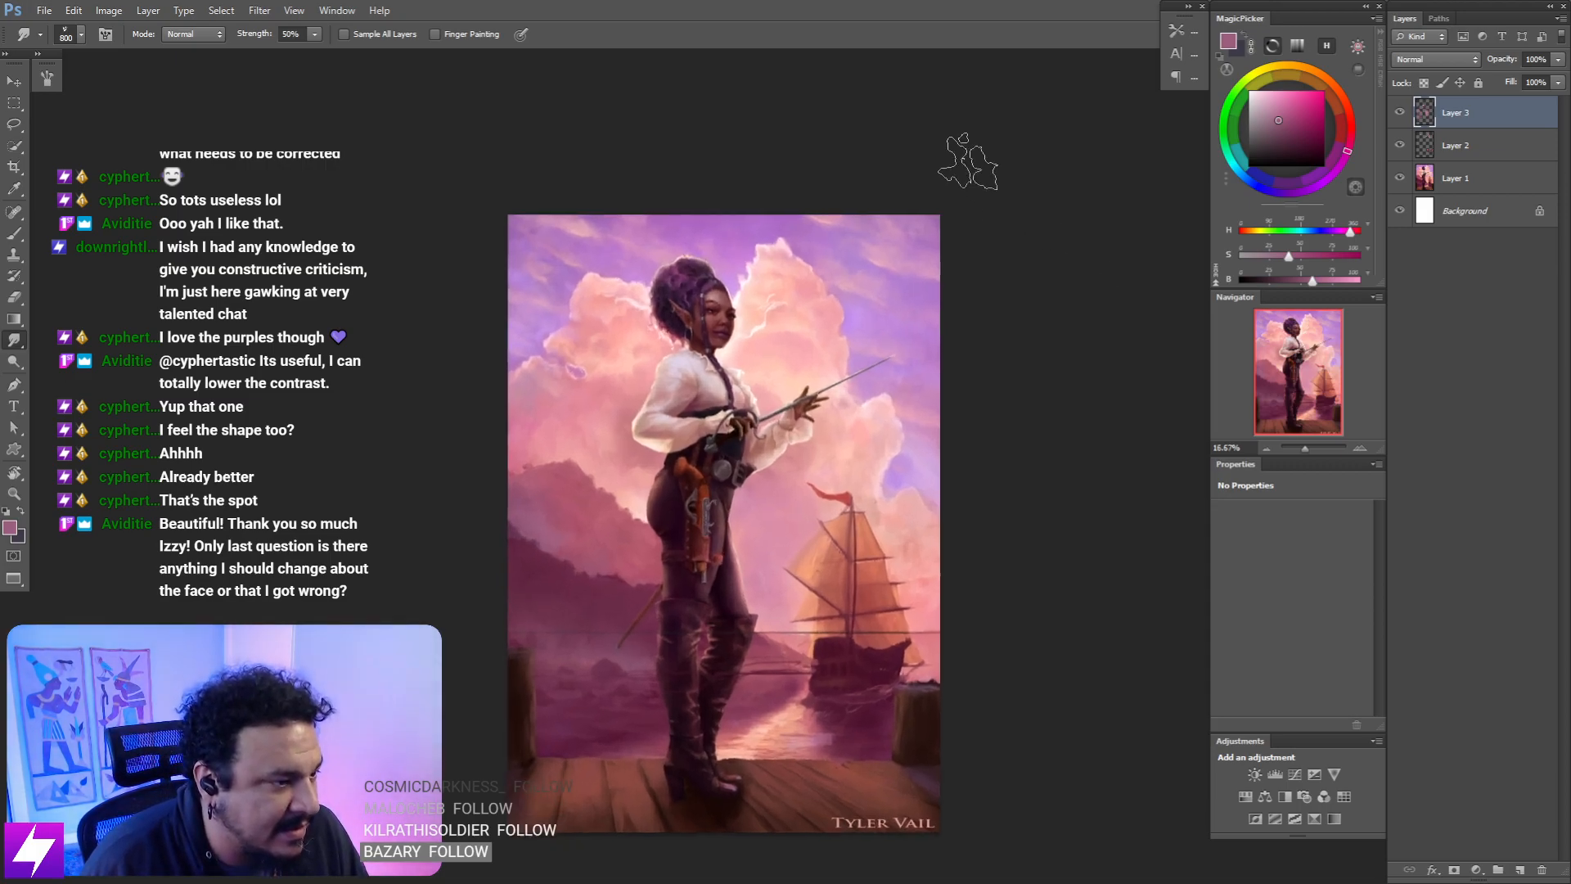
key("ctrl+shift+h")
key("ctrl+shift+h")
left_click_drag(851, 246, 843, 434)
left_click_drag(882, 368, 901, 415)
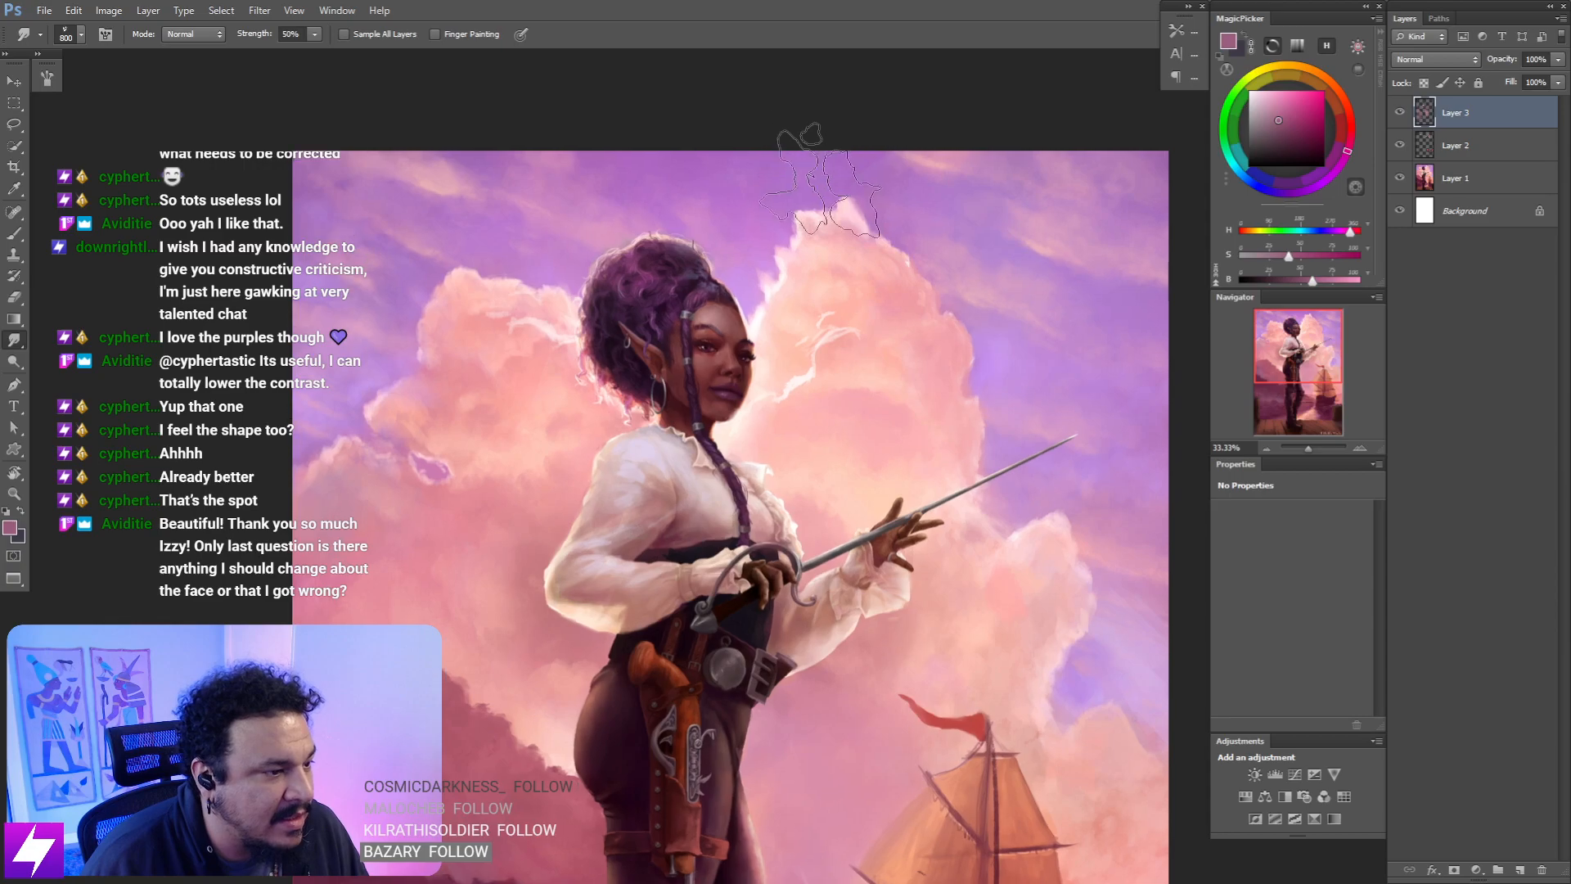
key("ctrl+plus")
key("ctrl+plus")
left_click_drag(806, 317, 858, 482)
key("ctrl+minus")
key("ctrl+minus")
key("ctrl+minus")
key("ctrl+minus")
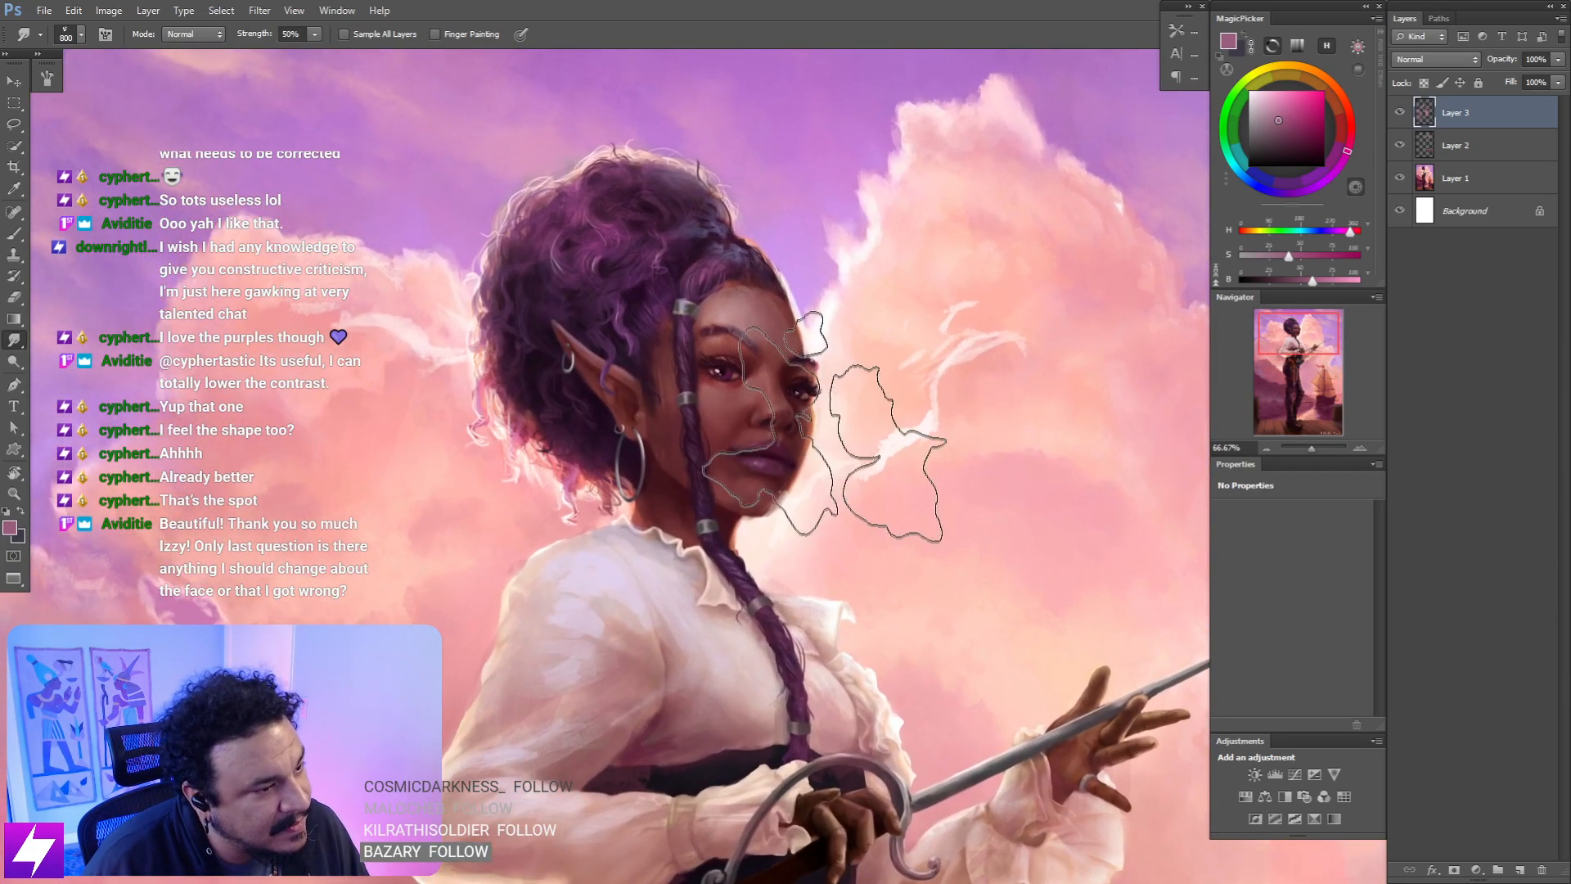
- Flip the canvas horizontally again and inspect the woman's hands, belt and pistol up close
key("ctrl+shift+h")
key("ctrl+plus")
key("ctrl+plus")
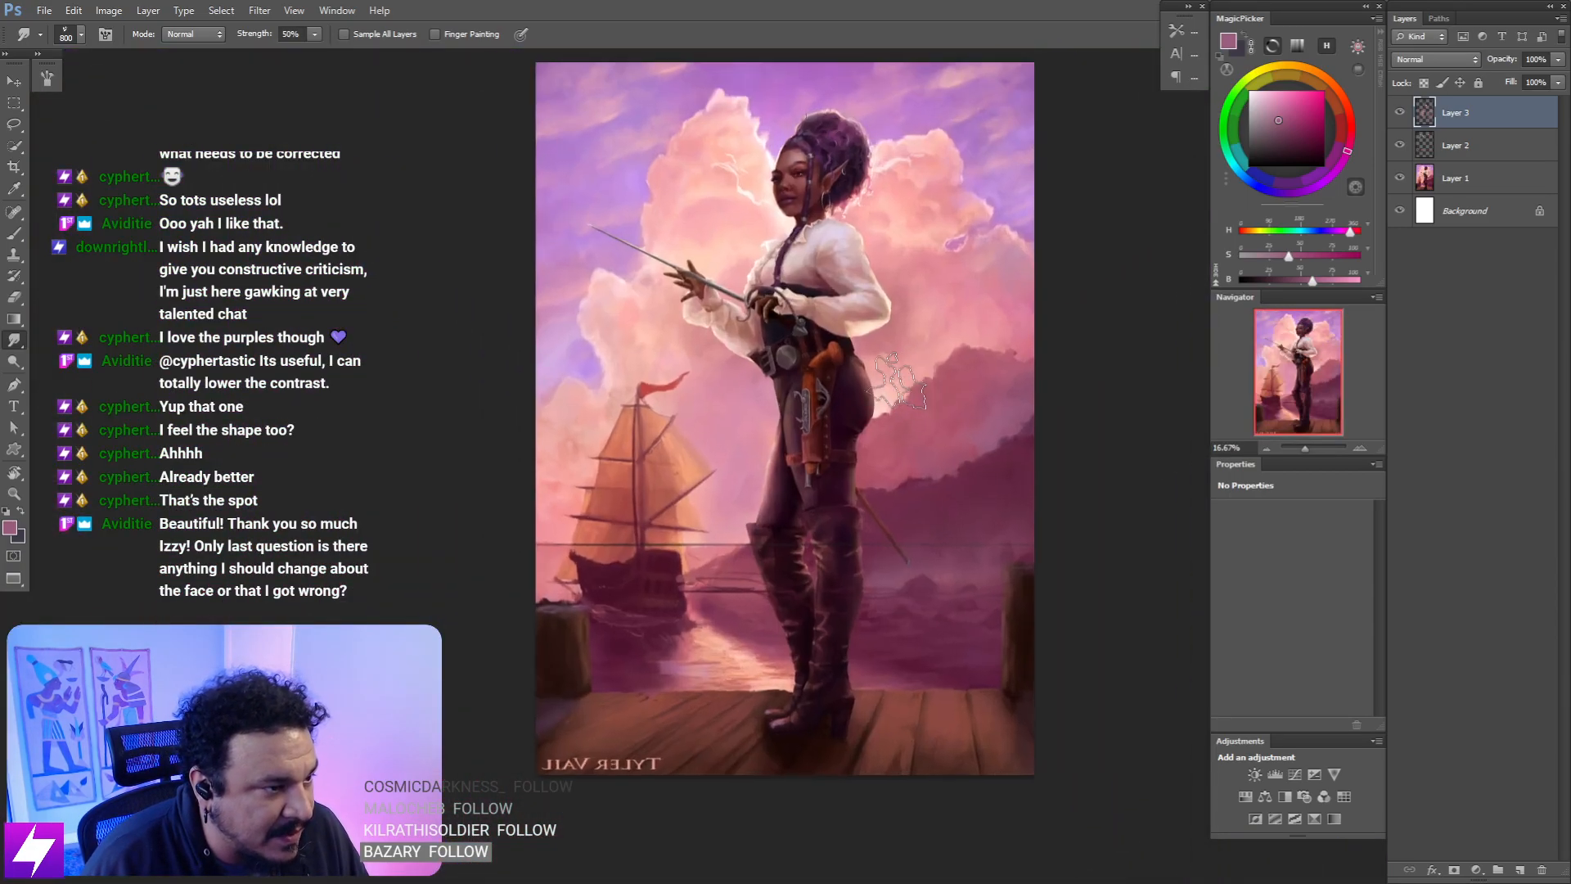
left_click_drag(859, 353, 873, 445)
key("ctrl+plus")
key("ctrl+plus")
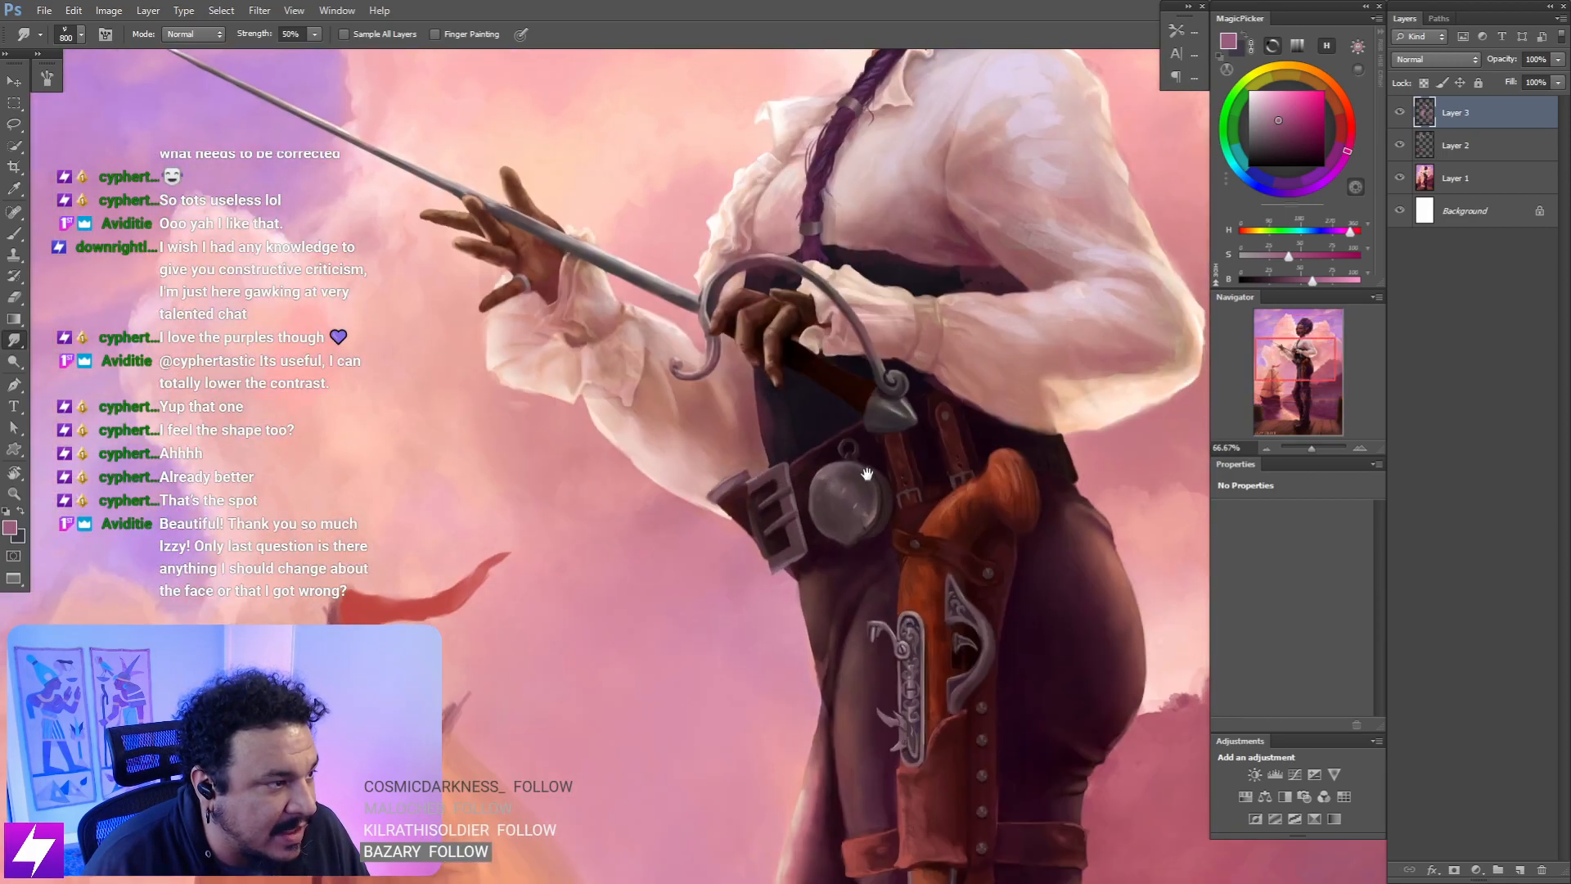
- Examine the hand gripping the sword up close and against the full figure
left_click_drag(788, 250, 824, 390)
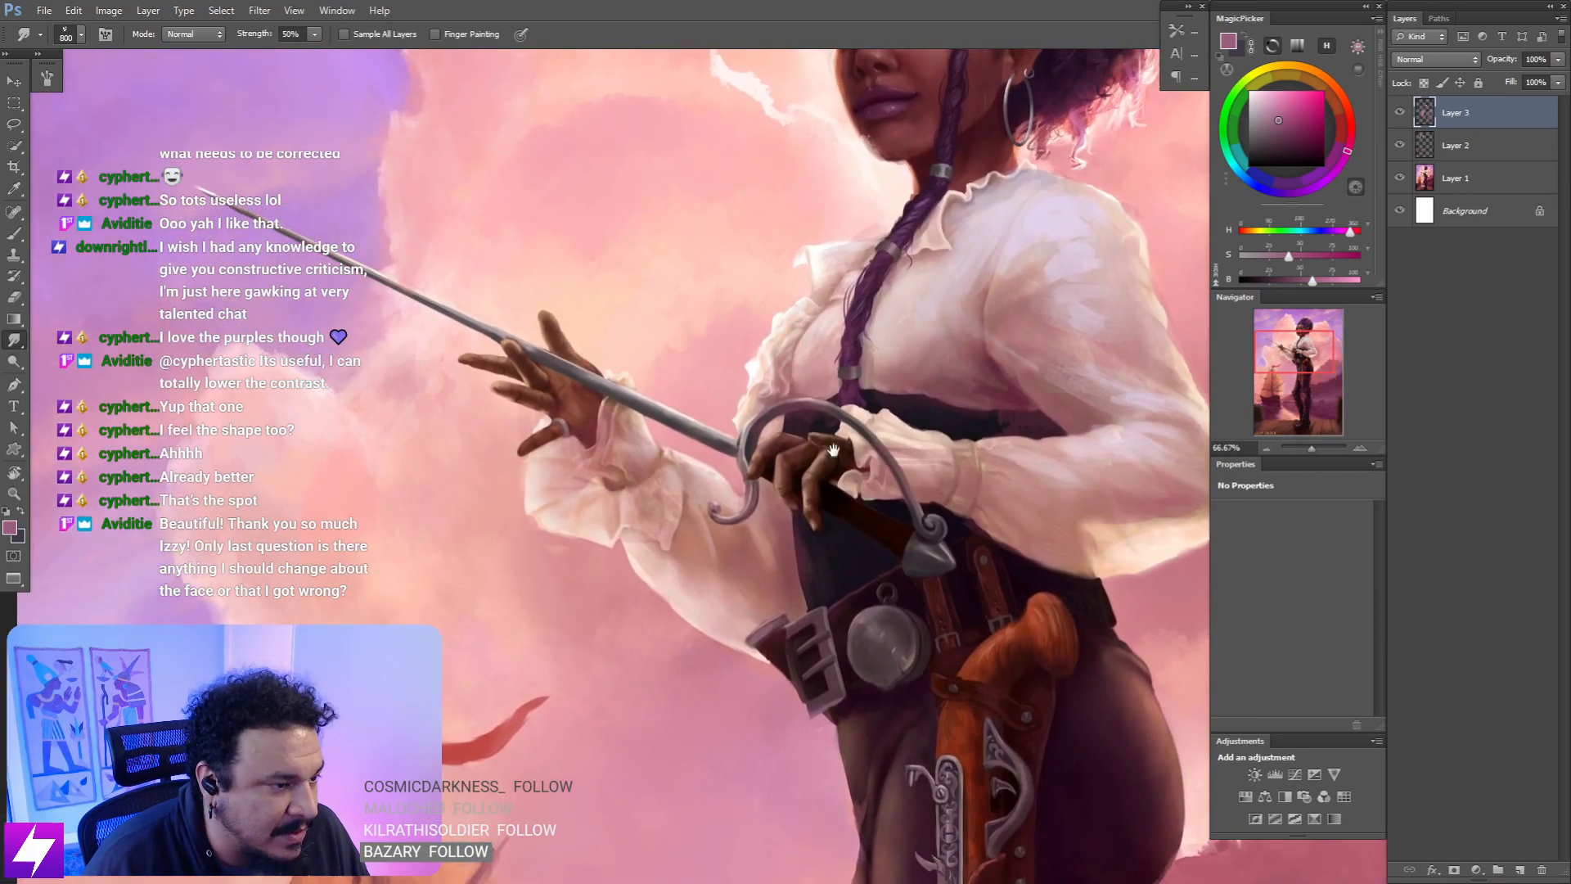
key("ctrl+plus")
key("ctrl+plus")
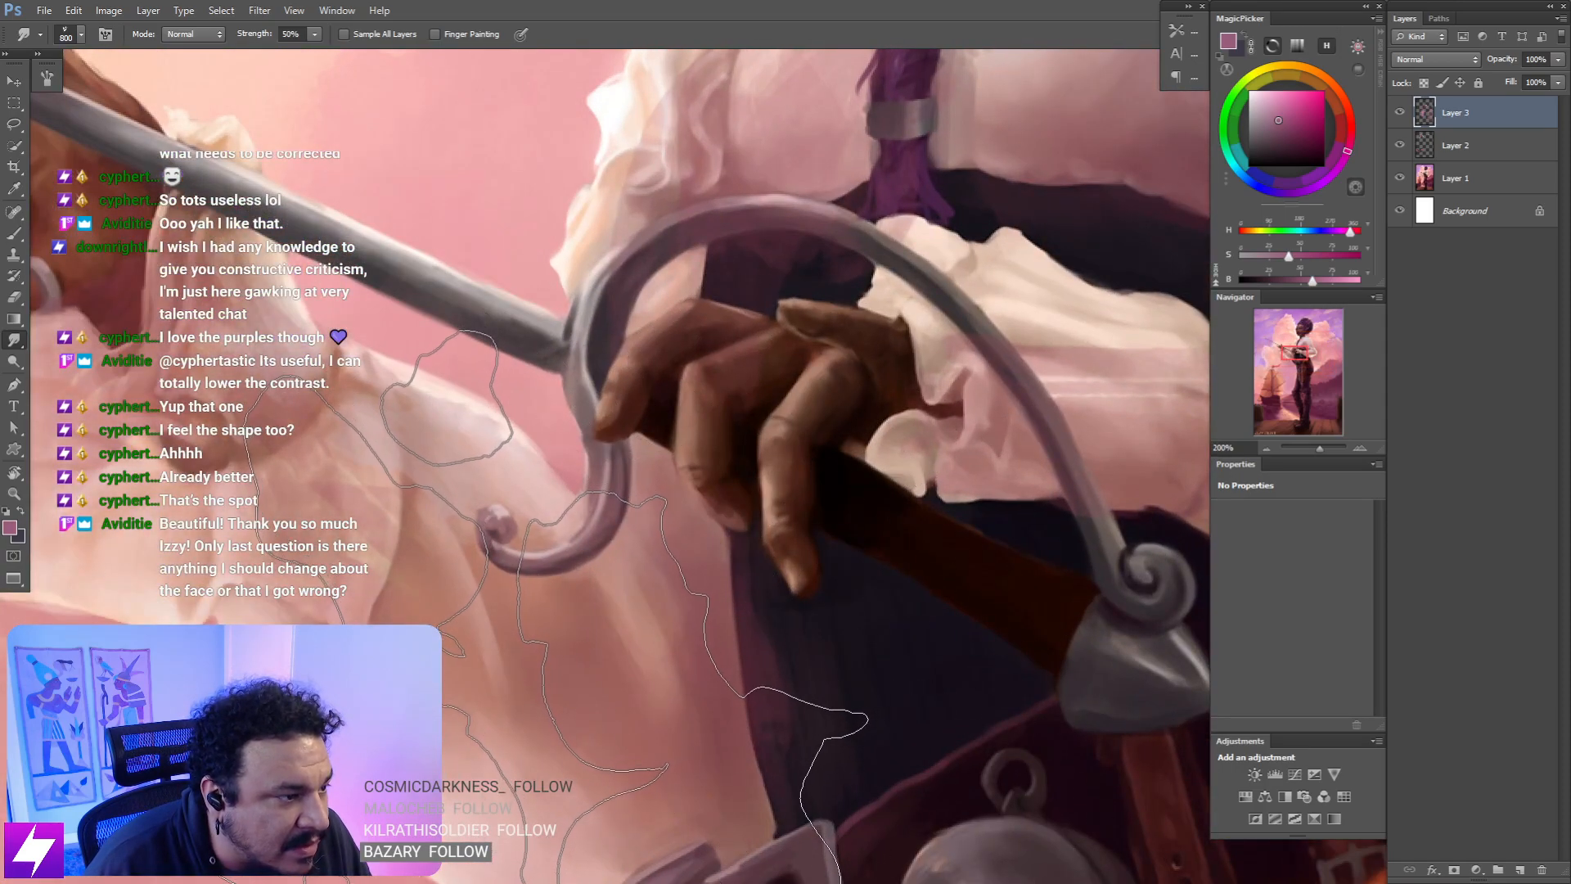
key("ctrl+minus")
key("ctrl+minus")
key("ctrl+minus")
key("ctrl+minus")
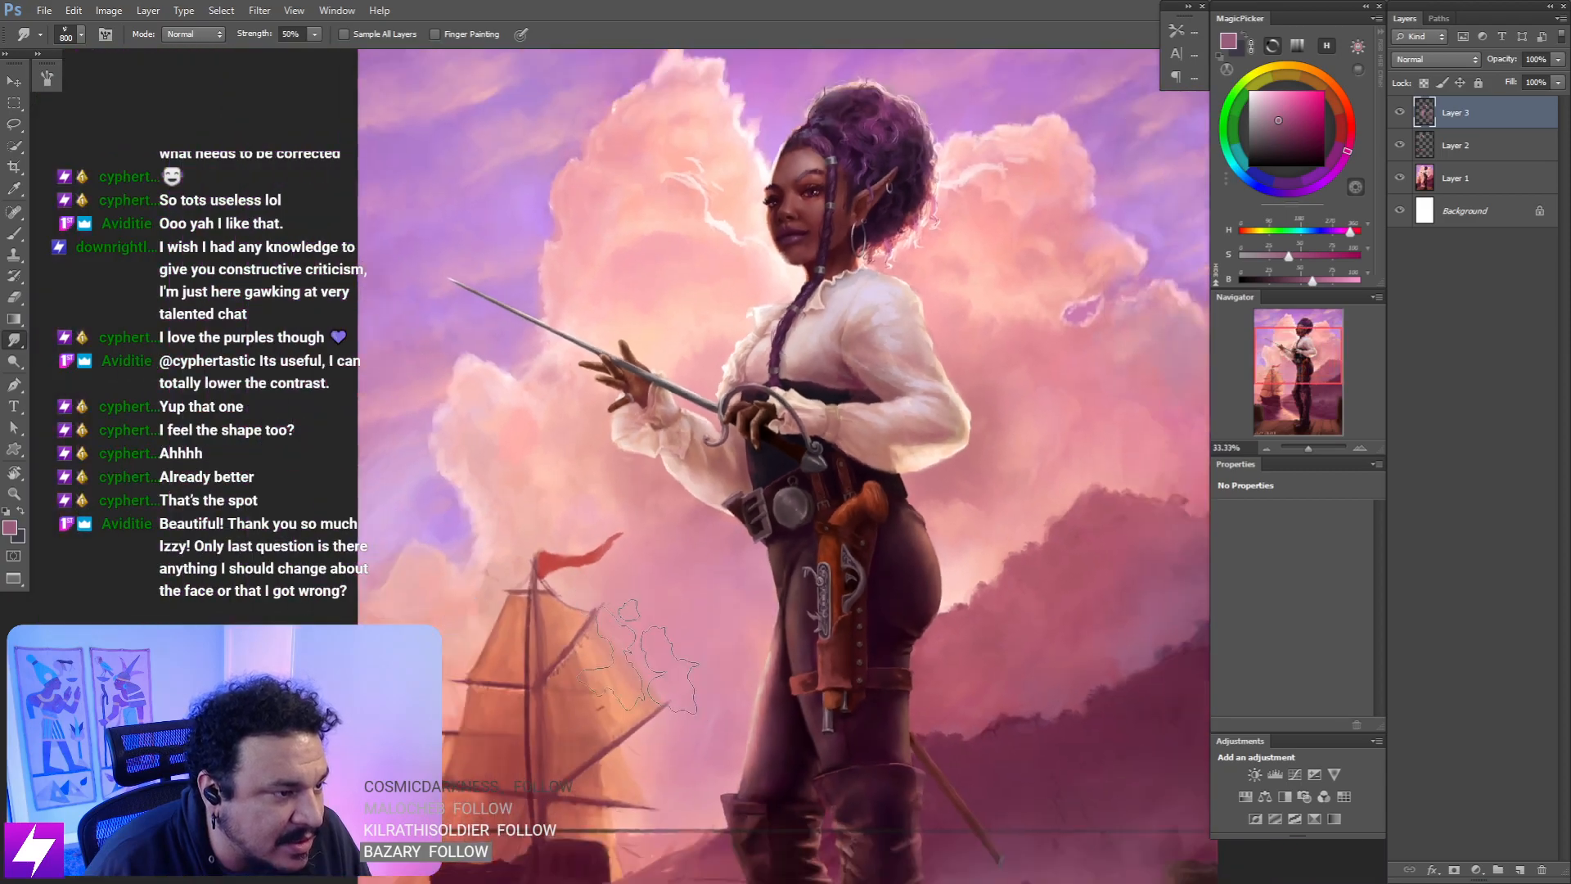
left_click_drag(675, 631, 653, 497)
mouse_move(877, 401)
left_mouse_down()
mouse_move(915, 551)
mouse_move(854, 407)
mouse_move(860, 519)
left_mouse_up()
- Reduce the Smudge brush size to 80, compare the painting with and without Layer 3, and add a new layer above it
key("bracketleft")
key("bracketleft")
key("bracketleft")
key("bracketleft")
key("bracketleft")
key("bracketleft")
key("bracketleft")
key("bracketleft")
key("bracketleft")
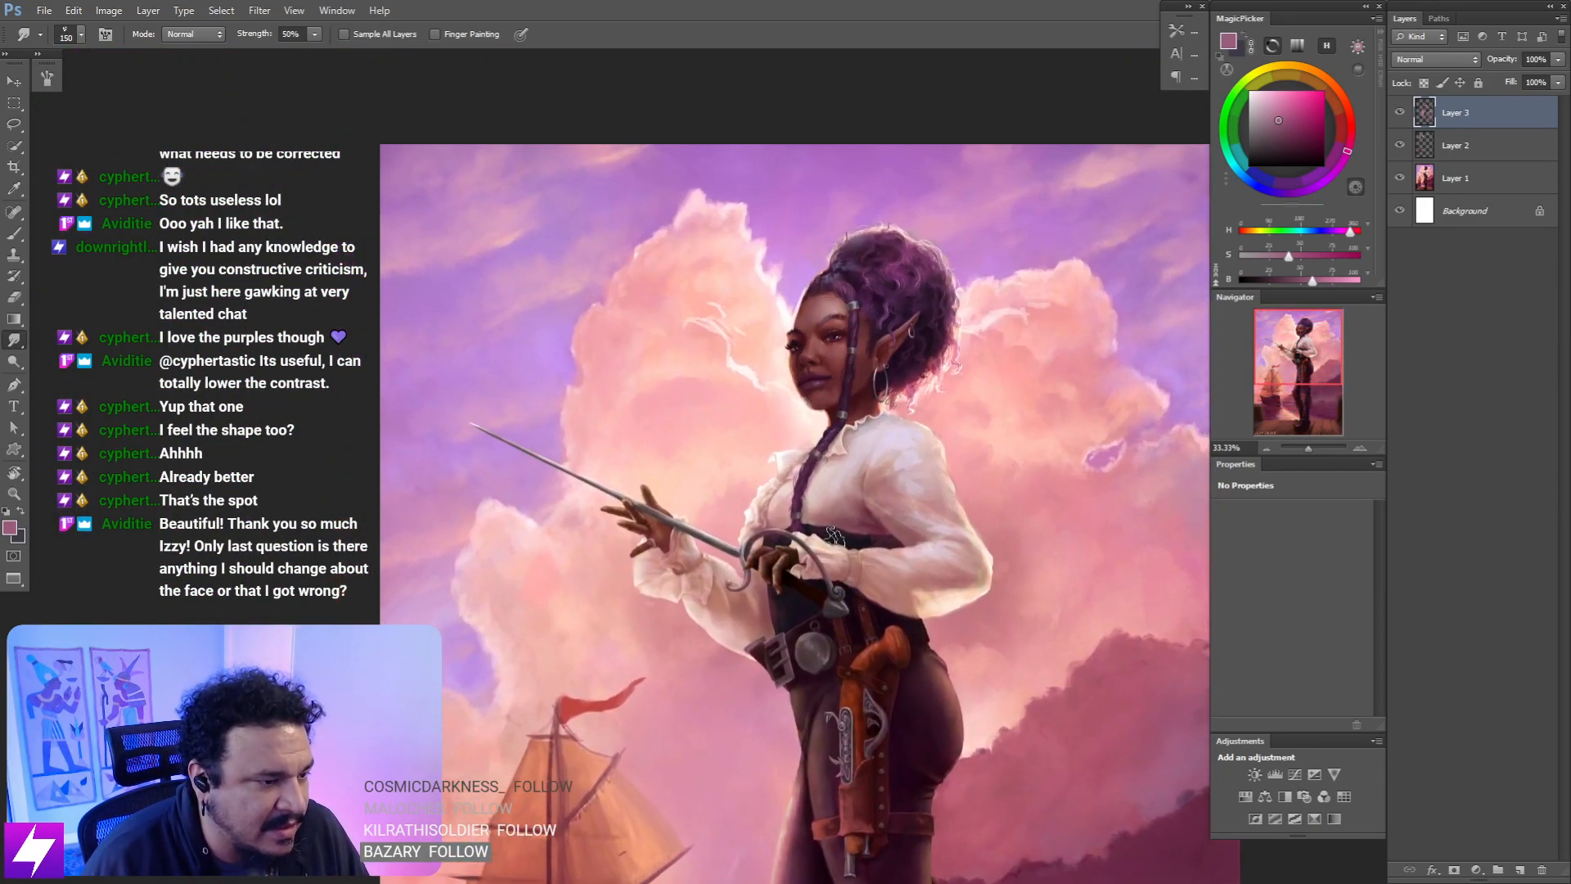
left_click_drag(964, 391, 900, 398)
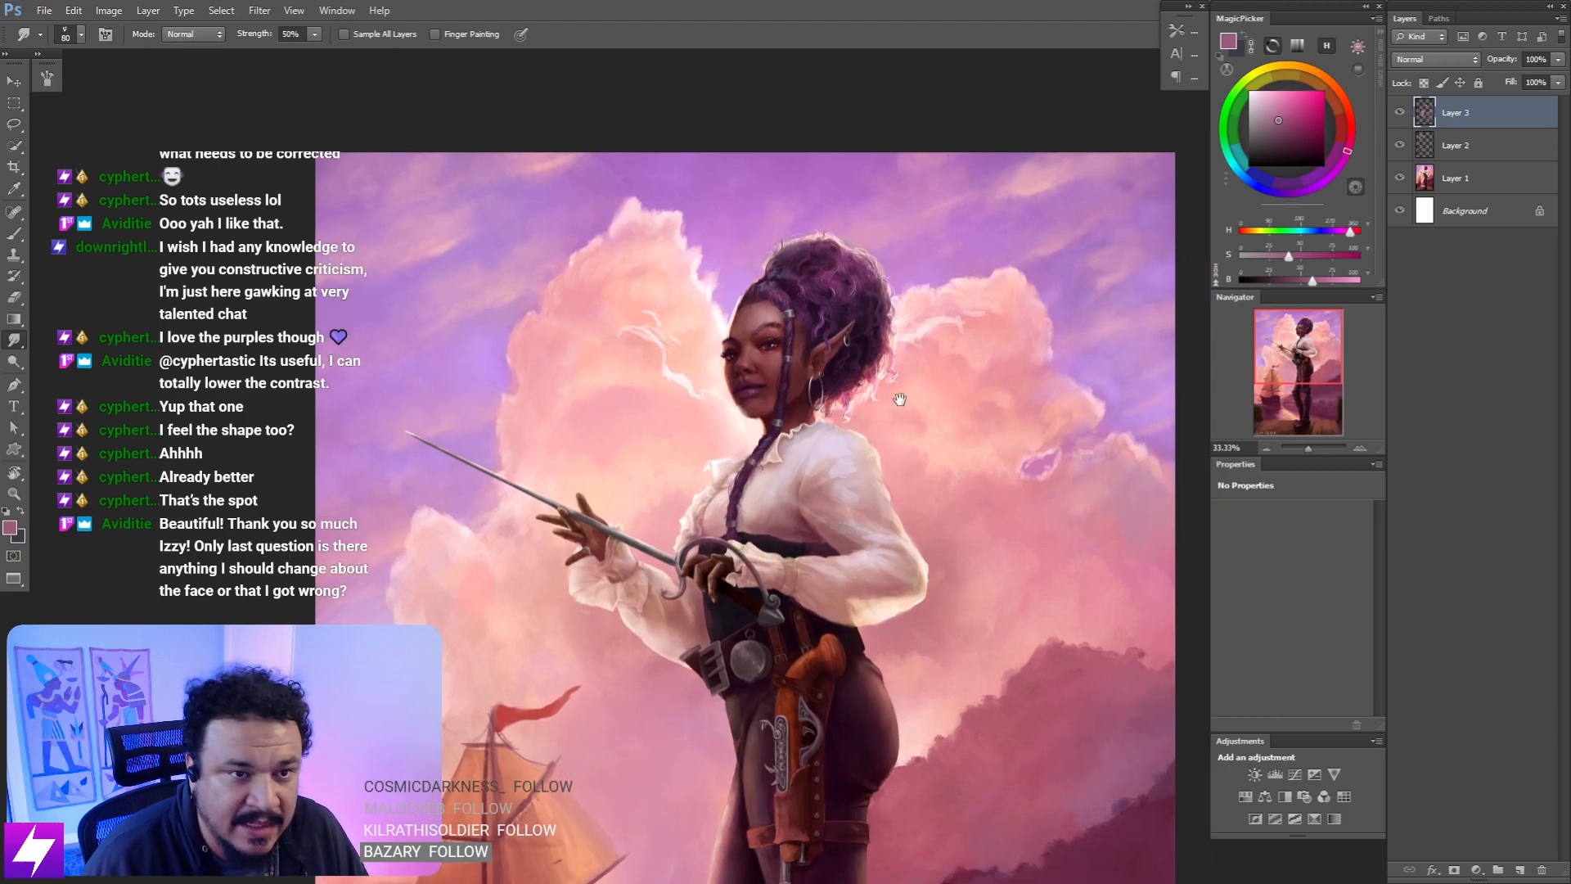
left_click(1399, 113)
left_click(1399, 113)
key("ctrl+alt+shift+n")
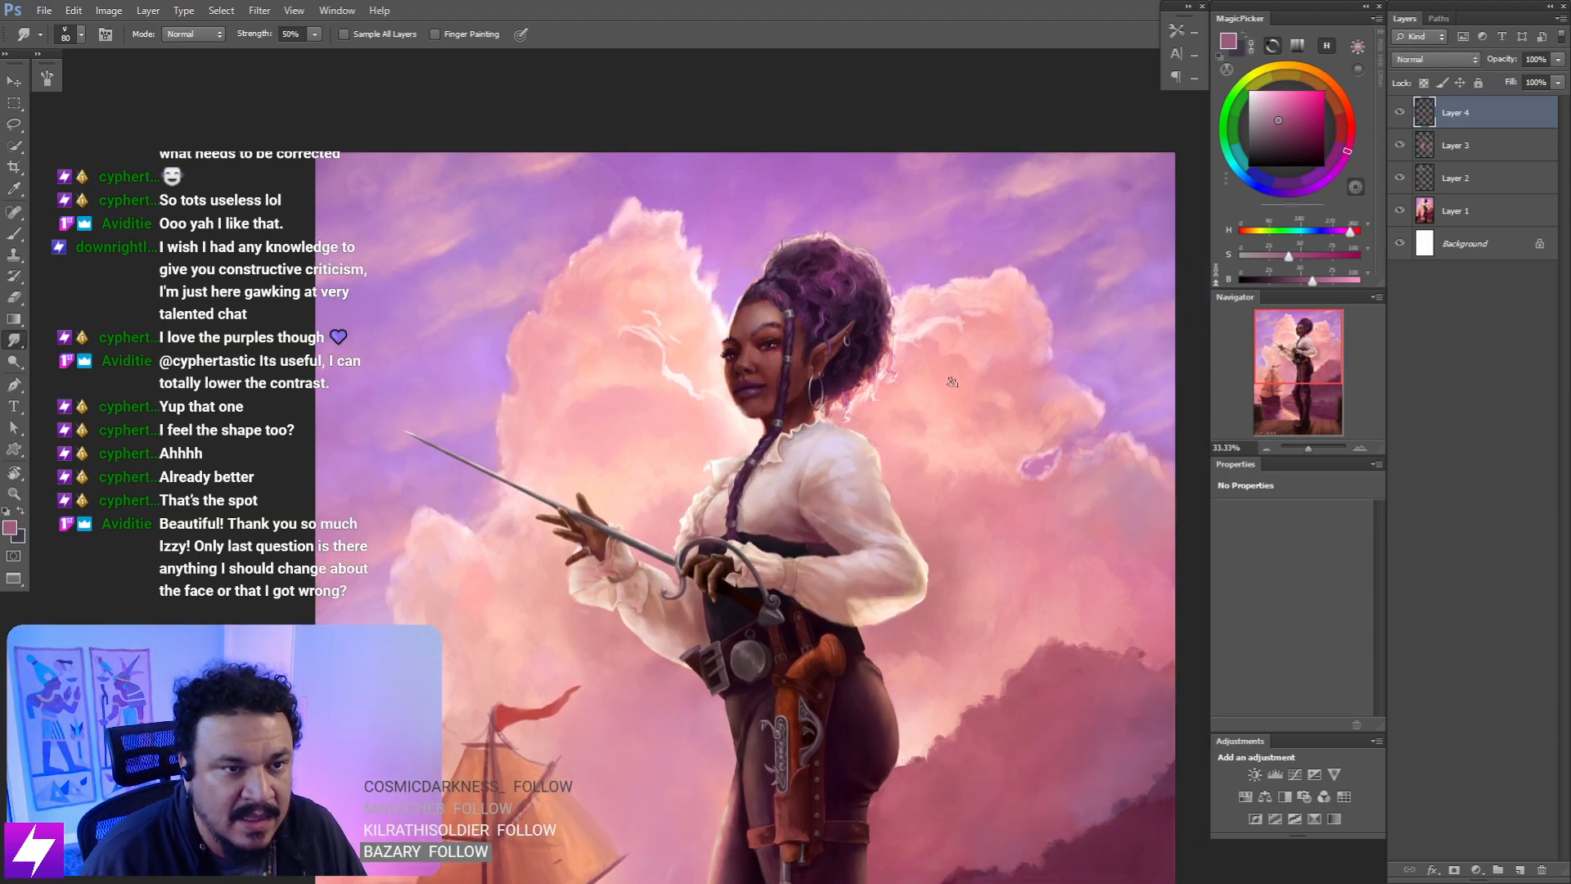
- Switch to the Brush tool, choose a different brush preset and reduce its size to 10 px
left_click_drag(866, 452, 879, 471)
key("b")
right_click(596, 572)
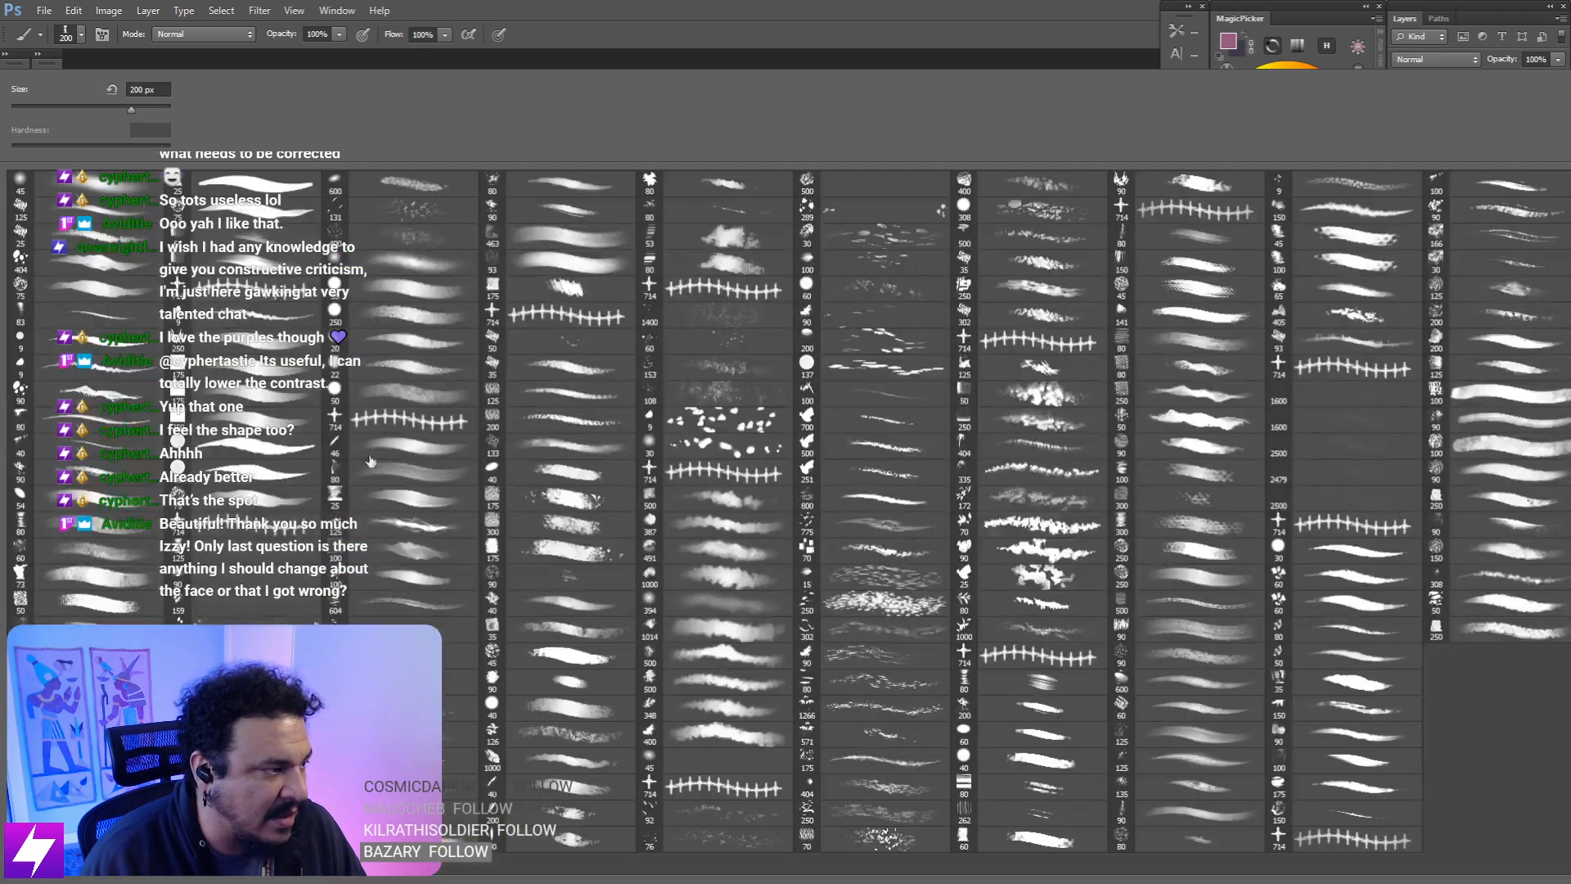
double_click(118, 297)
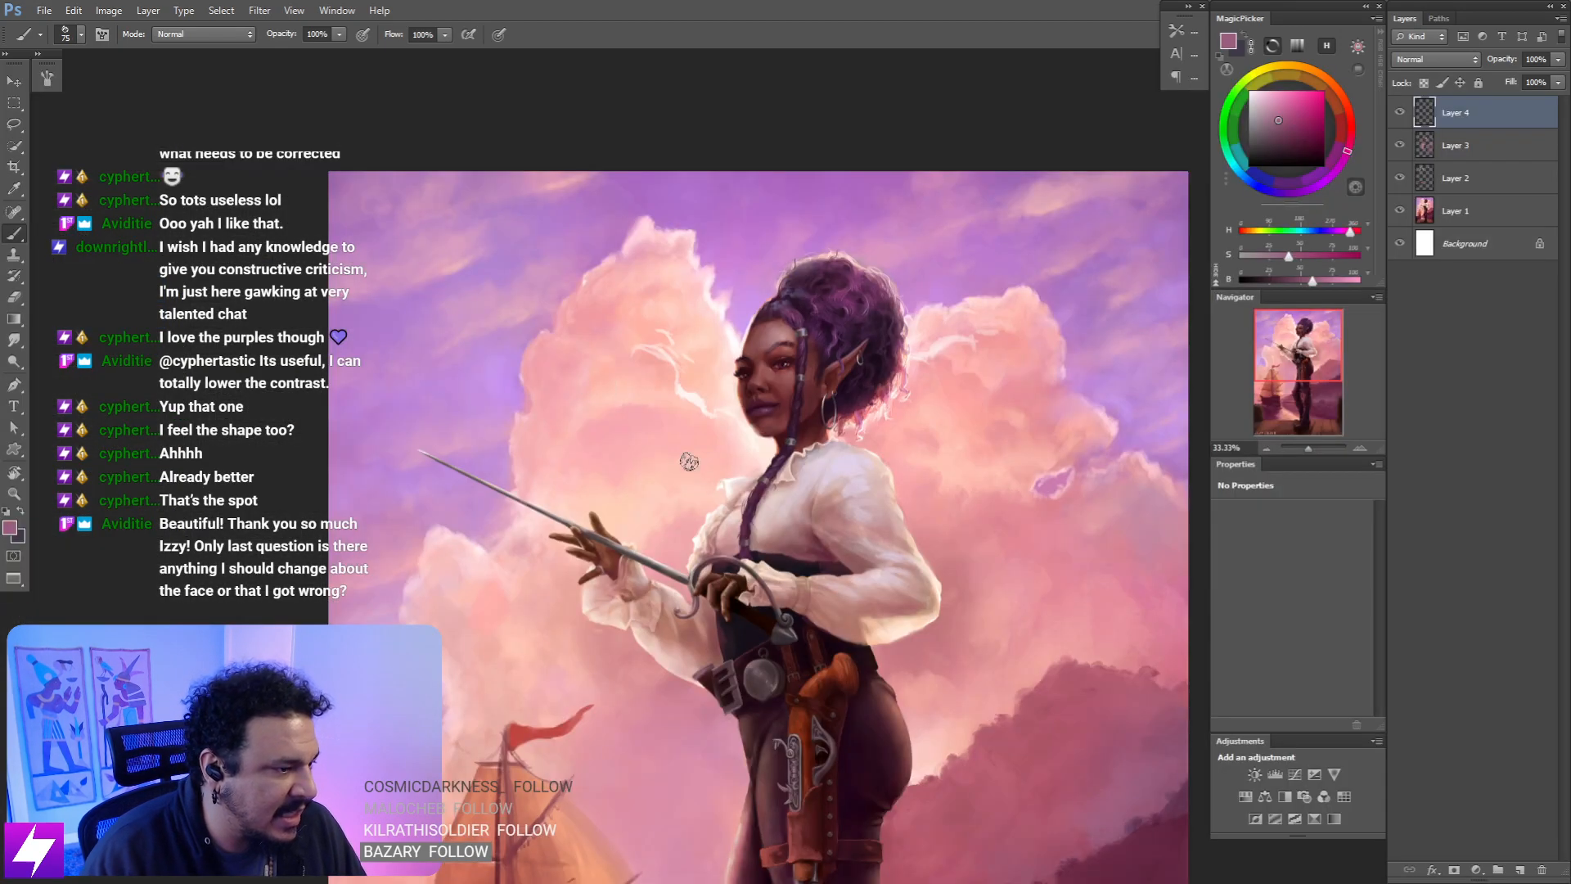
left_click(687, 459, "ctrl")
mouse_move(718, 552)
left_mouse_down()
mouse_move(680, 544)
mouse_move(640, 586)
mouse_move(634, 570)
left_mouse_up()
key("bracketleft")
key("bracketleft")
key("bracketleft")
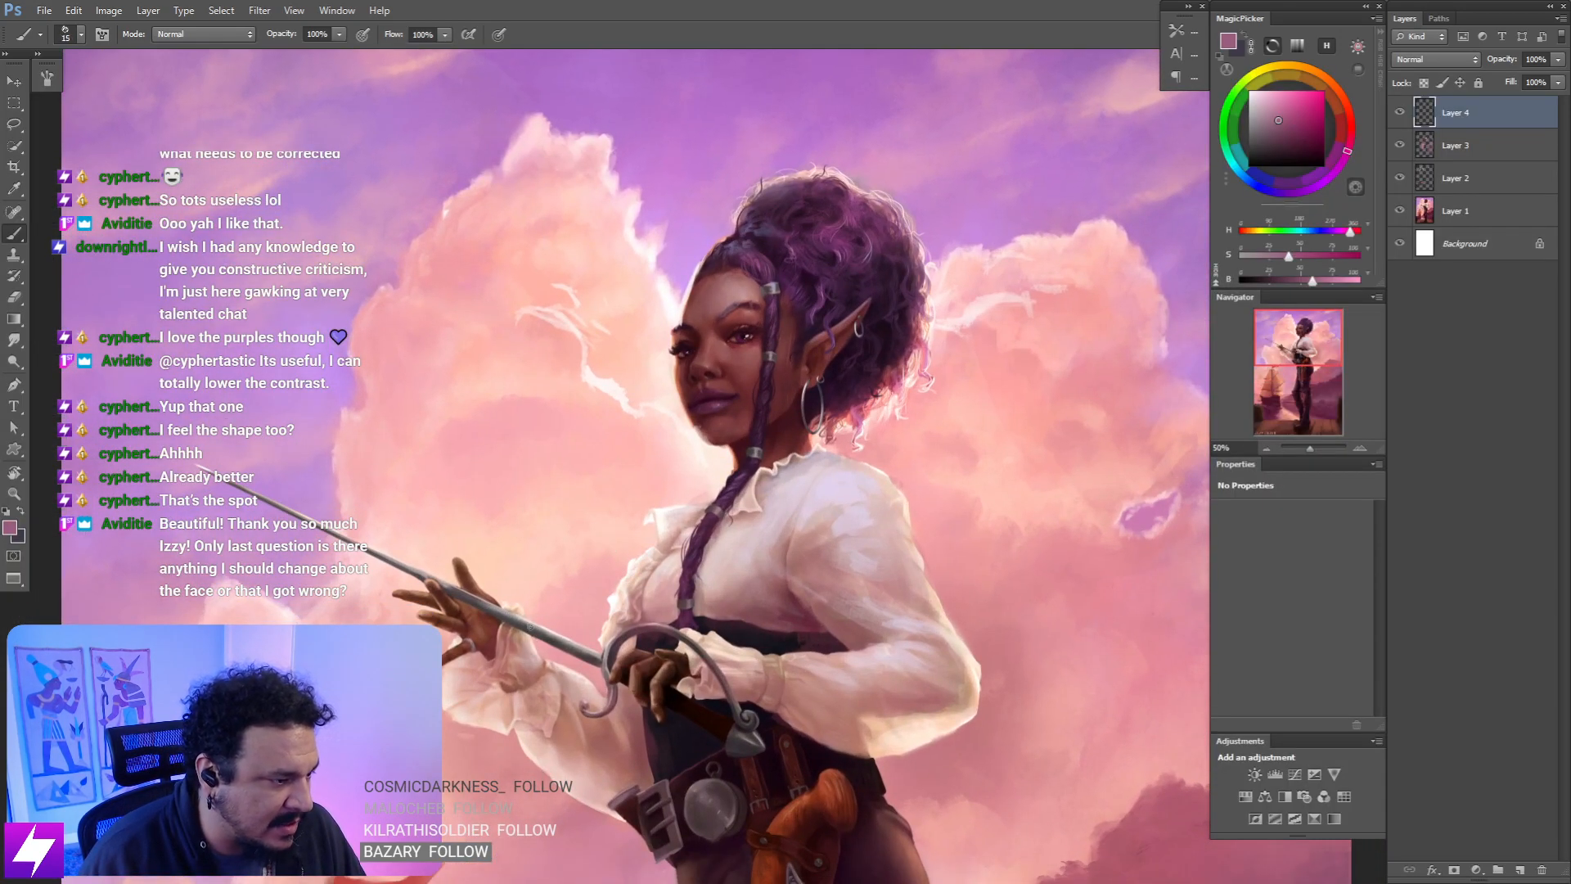
key("bracketleft")
key("bracketleft")
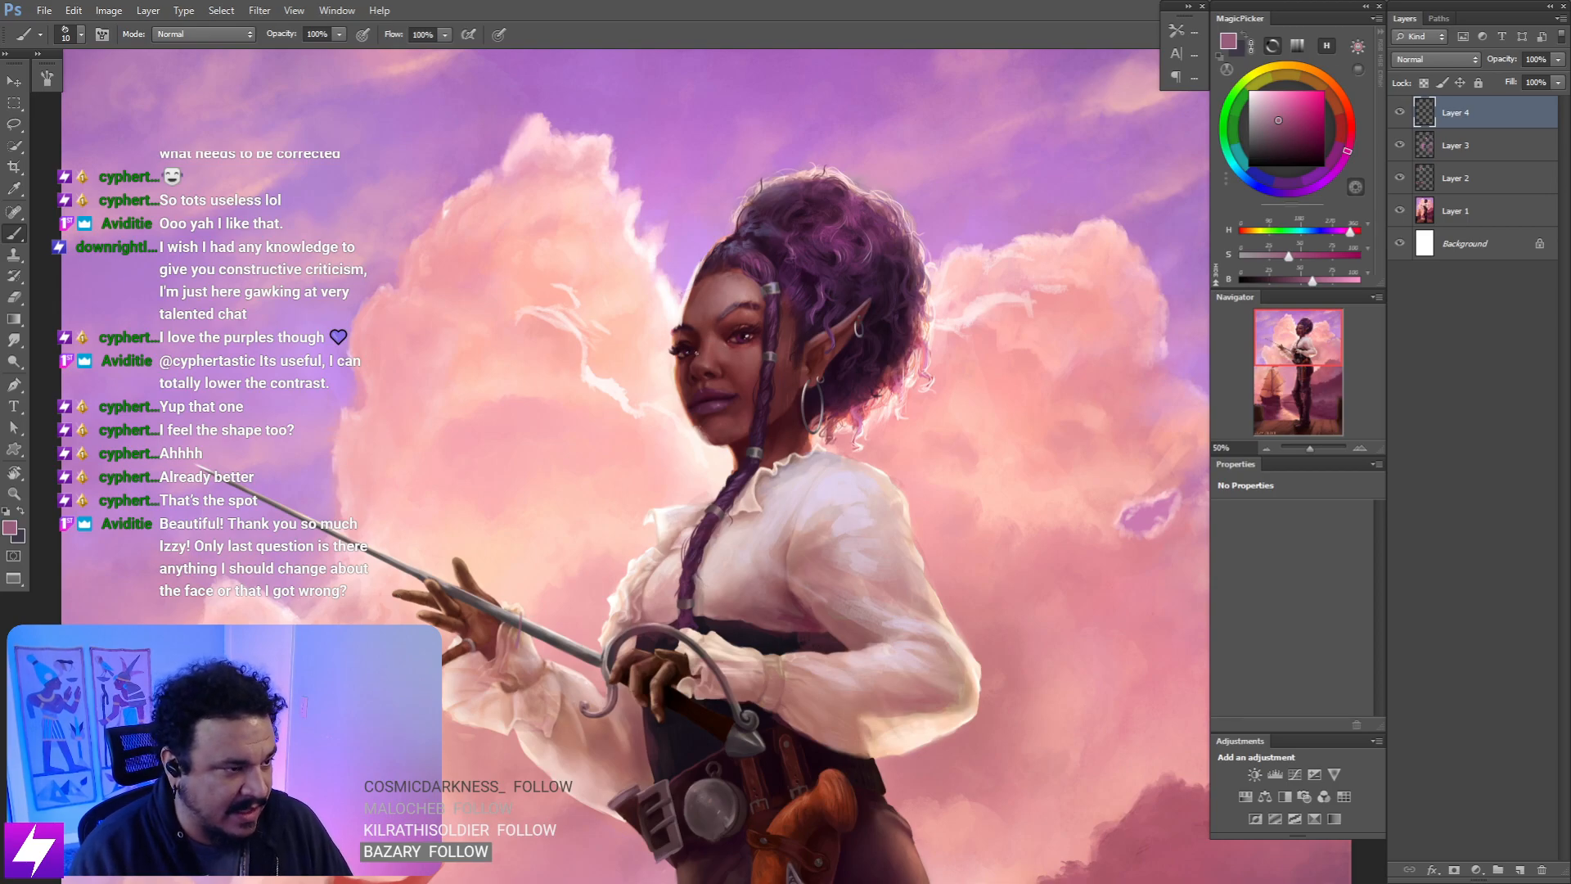
- Examine the woman's full-length pose, and check her face and upper body at closer range
key("ctrl+minus")
key("ctrl+minus")
left_click_drag(812, 511, 803, 387)
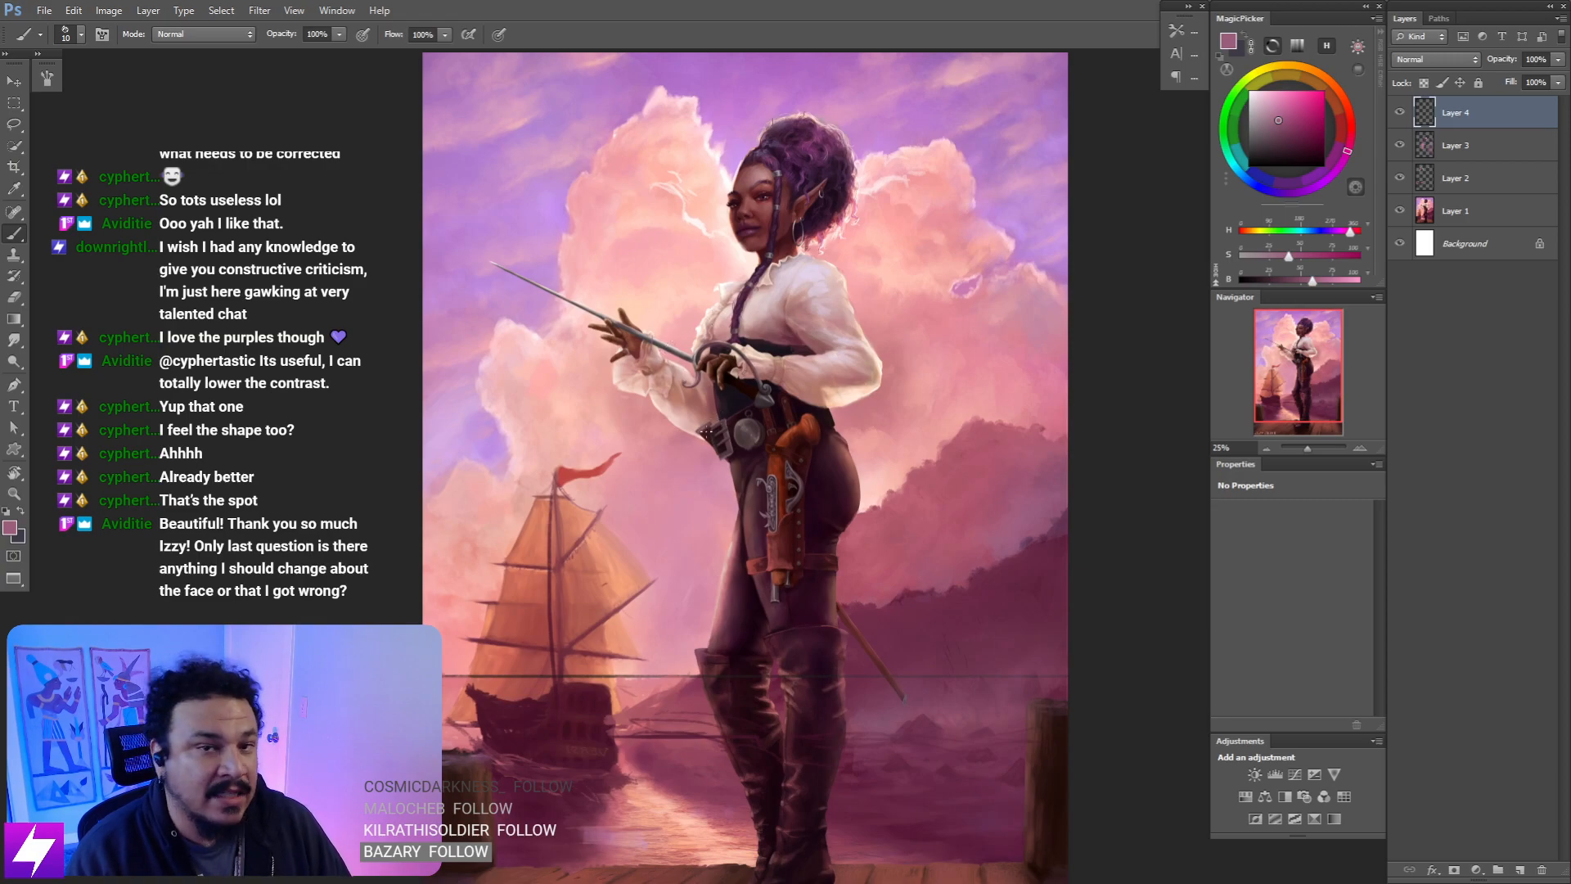
left_click_drag(761, 391, 749, 364)
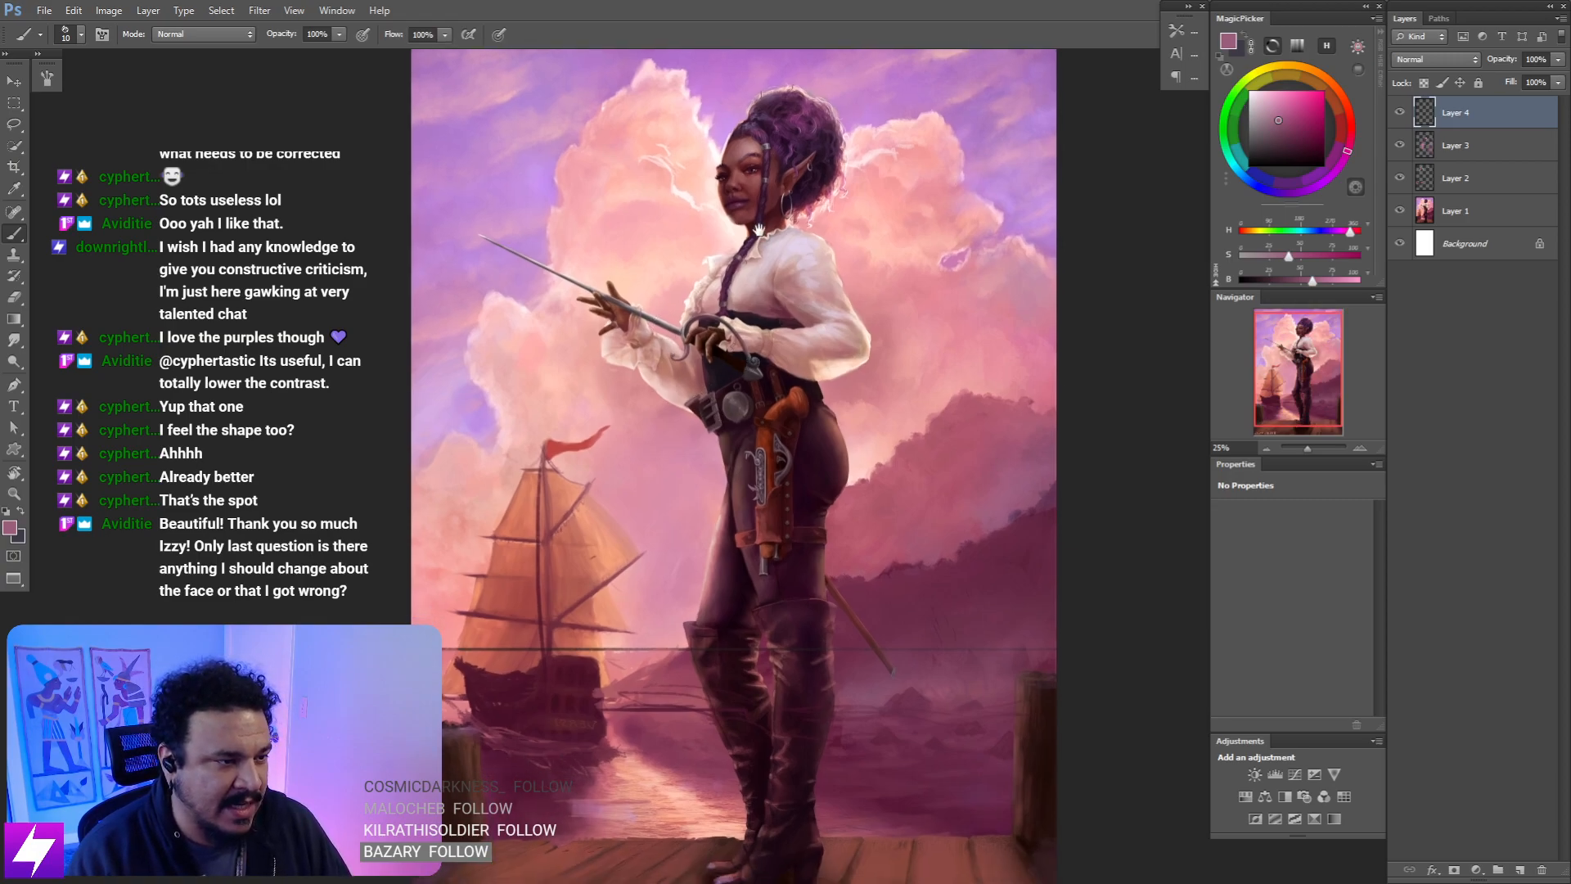
left_click_drag(781, 496, 792, 554)
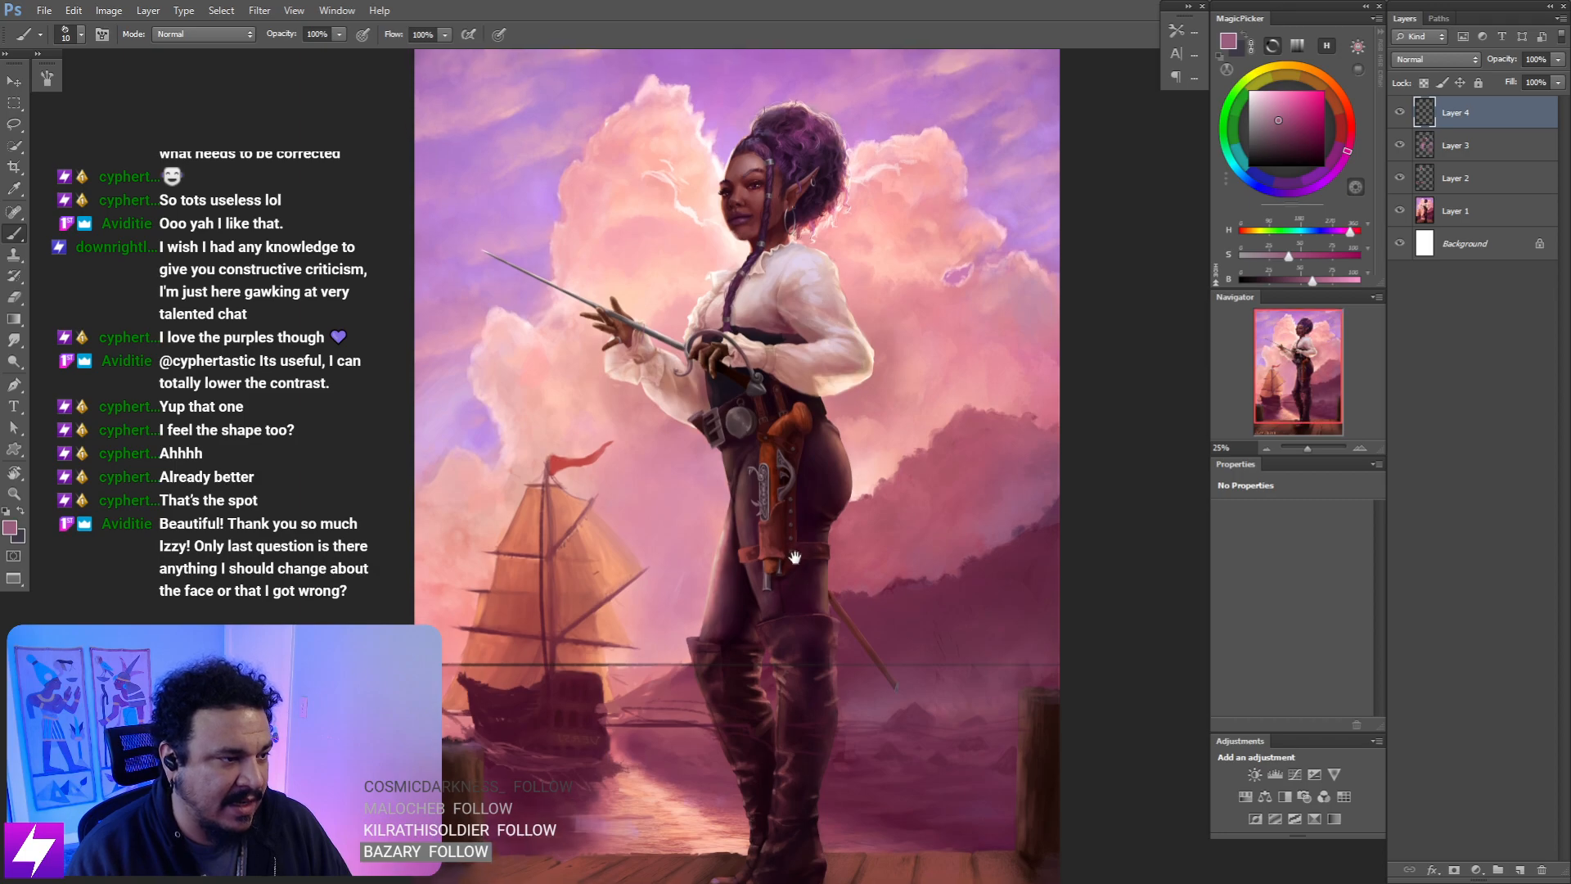
left_click_drag(785, 389, 756, 496)
left_click(756, 496, "ctrl")
left_click(756, 496, "ctrl")
left_click_drag(751, 364, 768, 587)
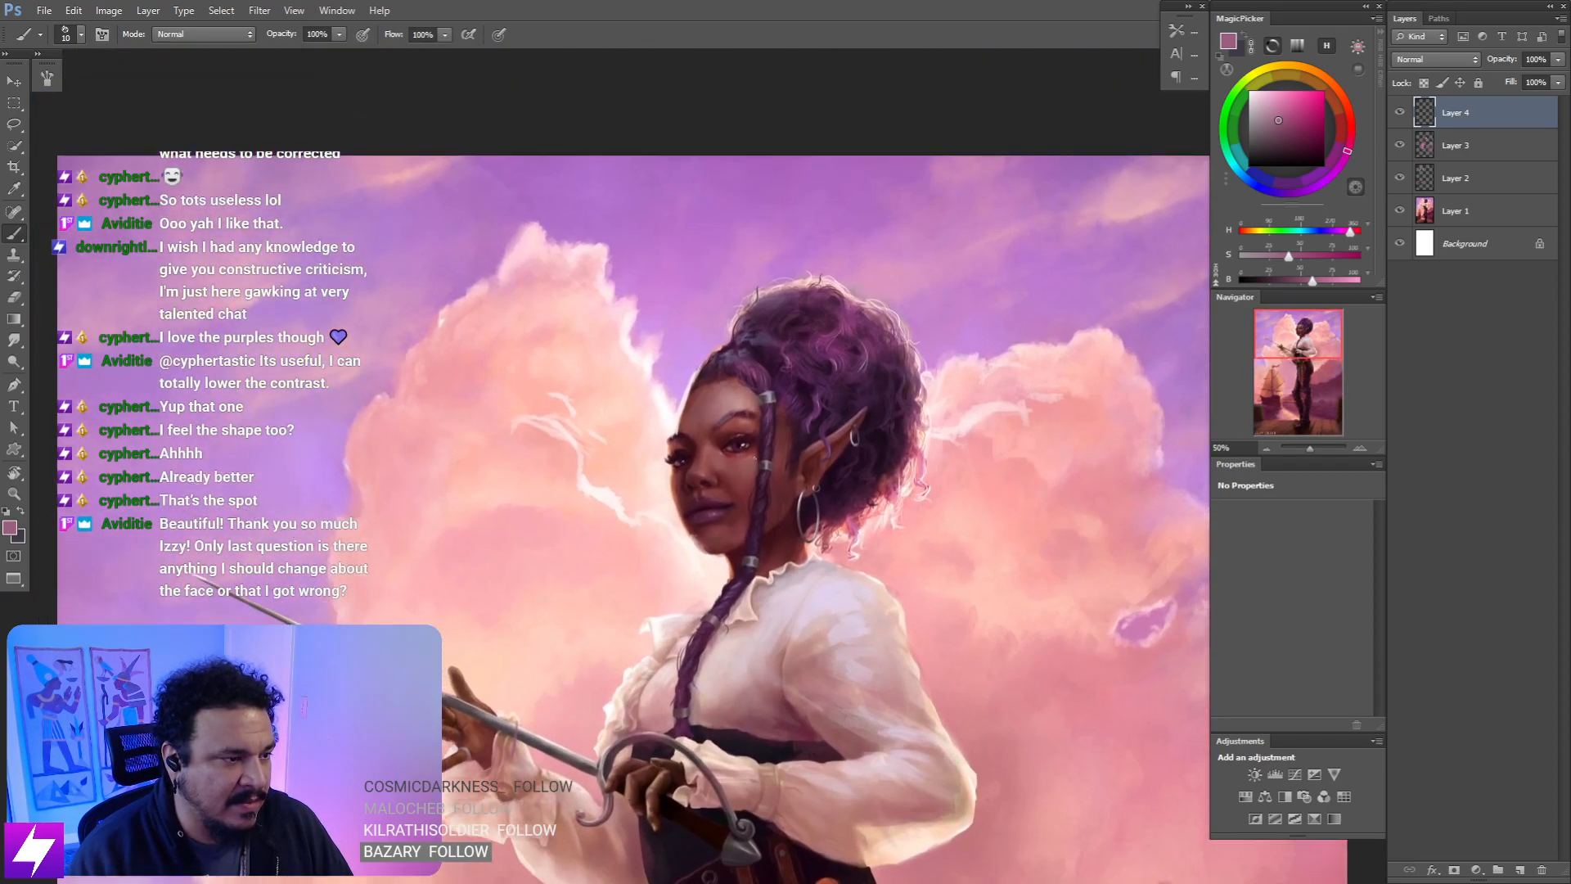
- Sample the skin tone at the forehead's edge and the lilac of the sky beside it
left_click(741, 405, "ctrl")
left_click_drag(748, 394, 767, 383)
left_click(690, 374, "alt")
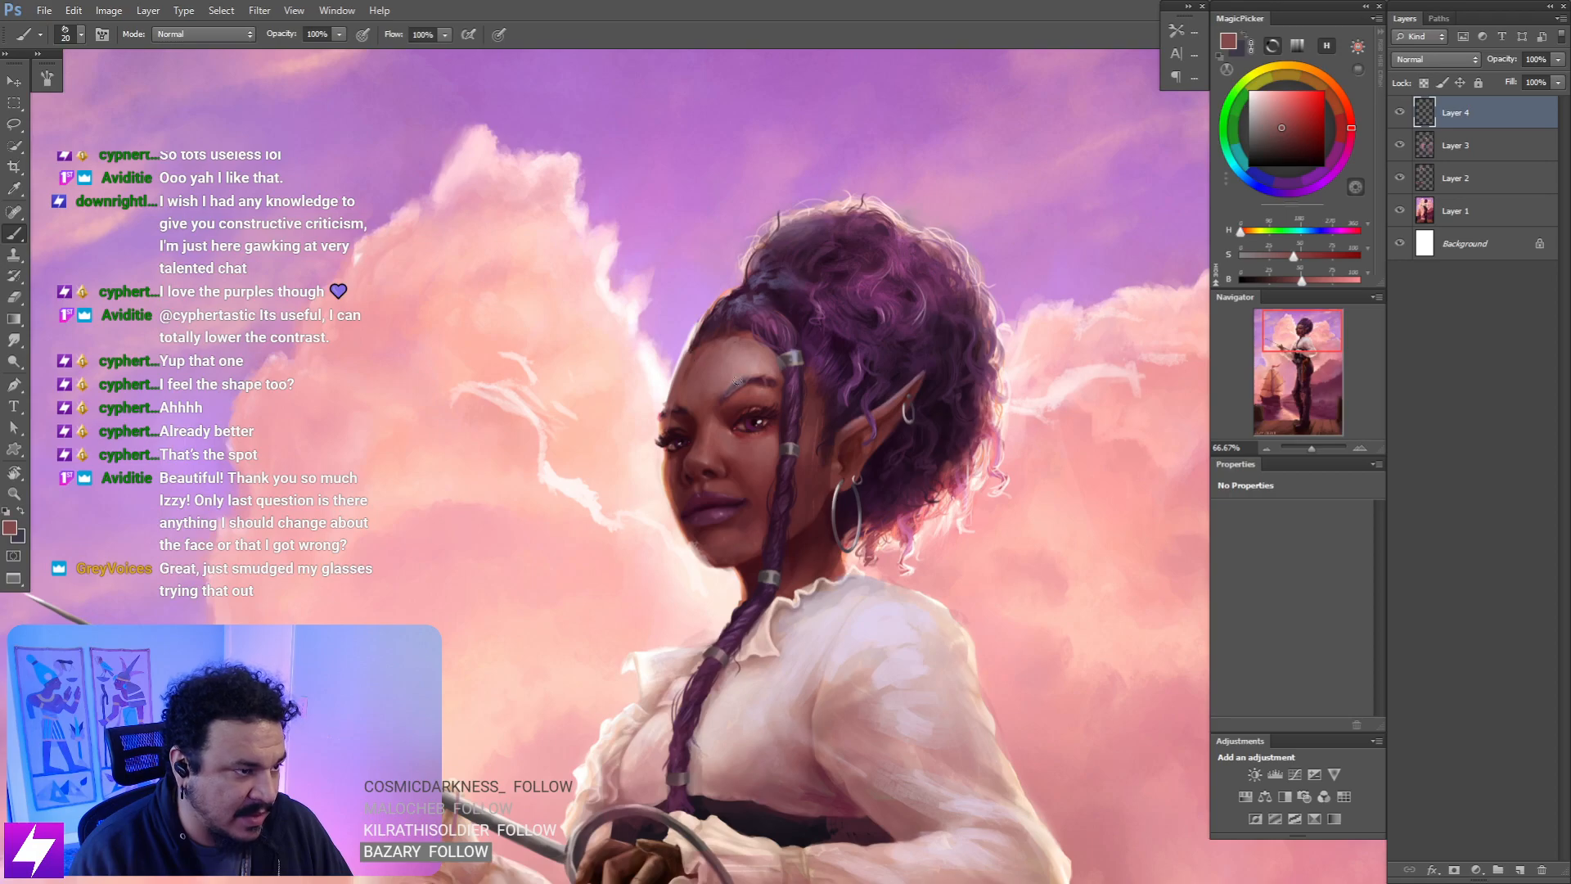
key("ctrl+minus")
key("ctrl+plus")
left_click_drag(699, 375, 730, 354)
left_click(715, 301, "alt")
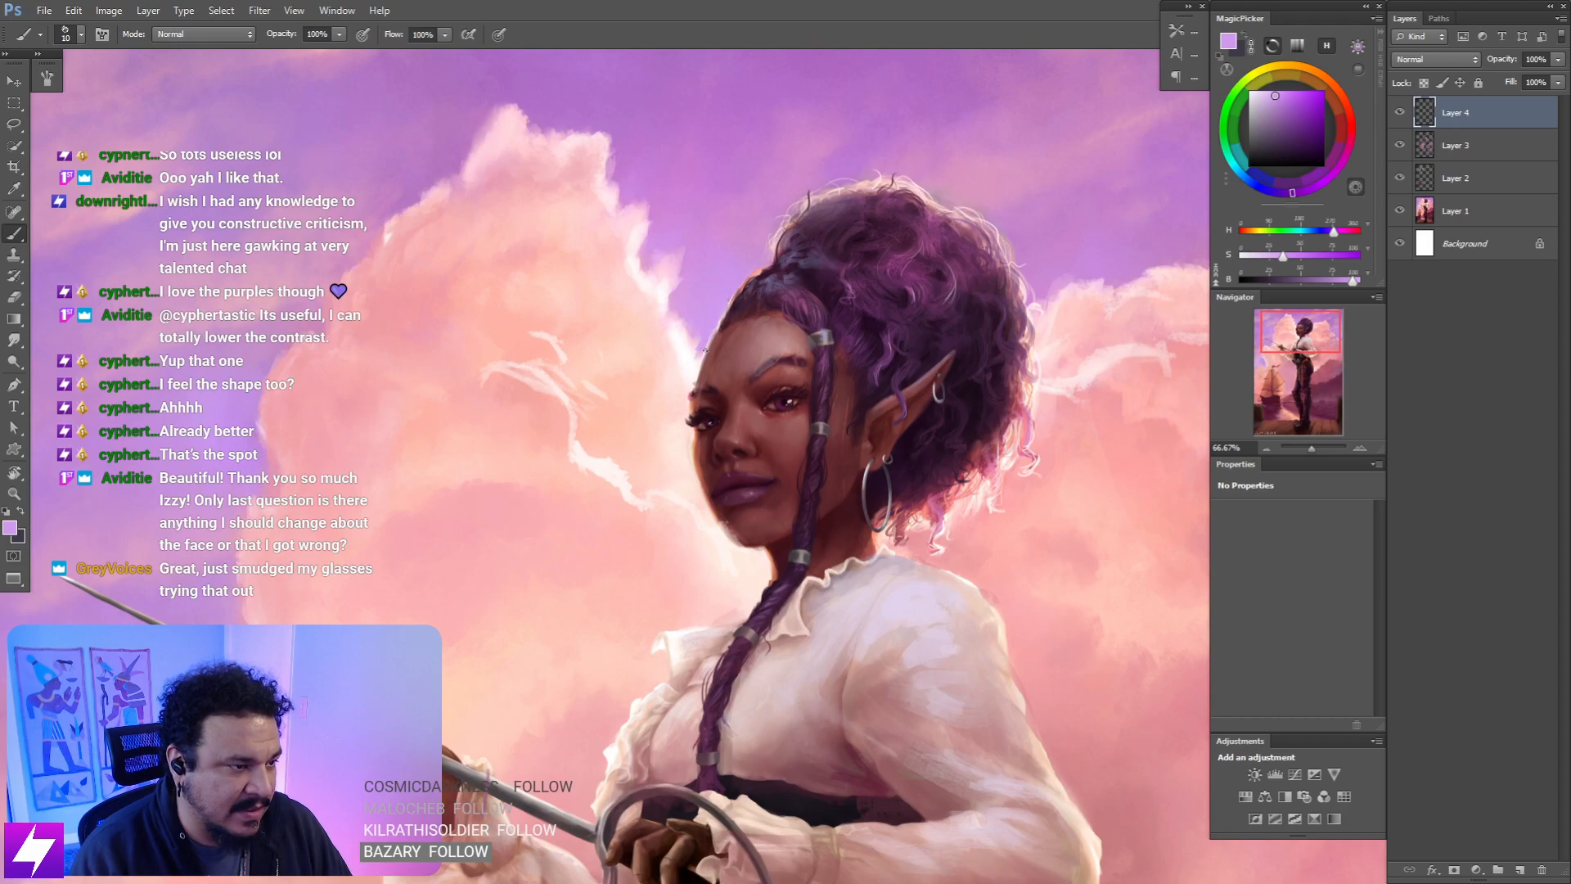
- Flip the canvas horizontally and examine the composition and the woman's face in the mirrored view
key("ctrl+minus")
key("ctrl+minus")
key("ctrl+minus")
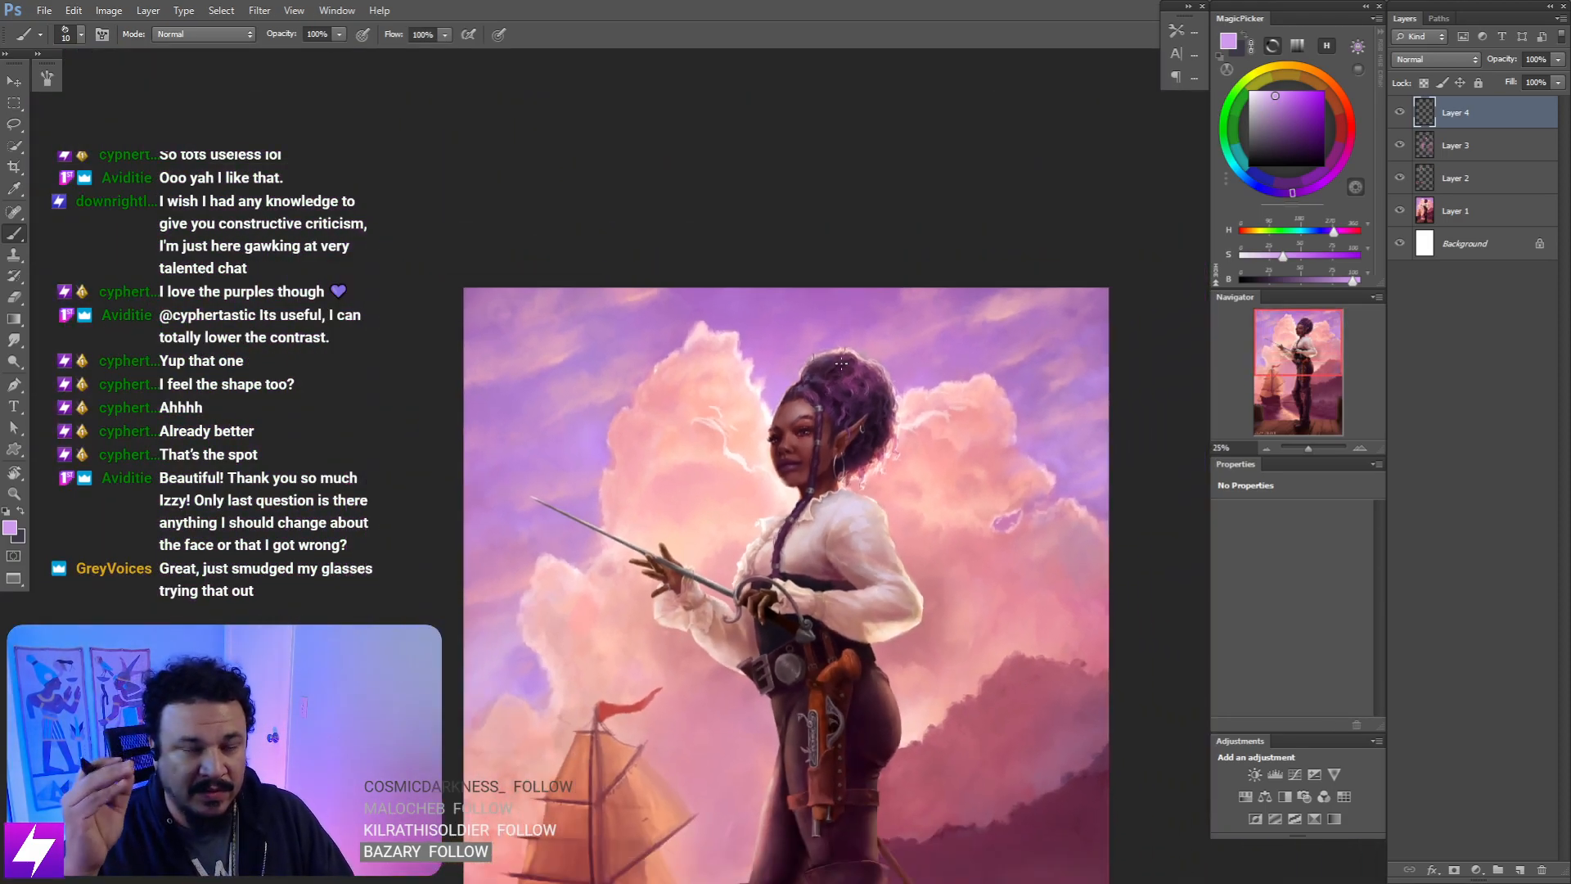
key("ctrl+minus")
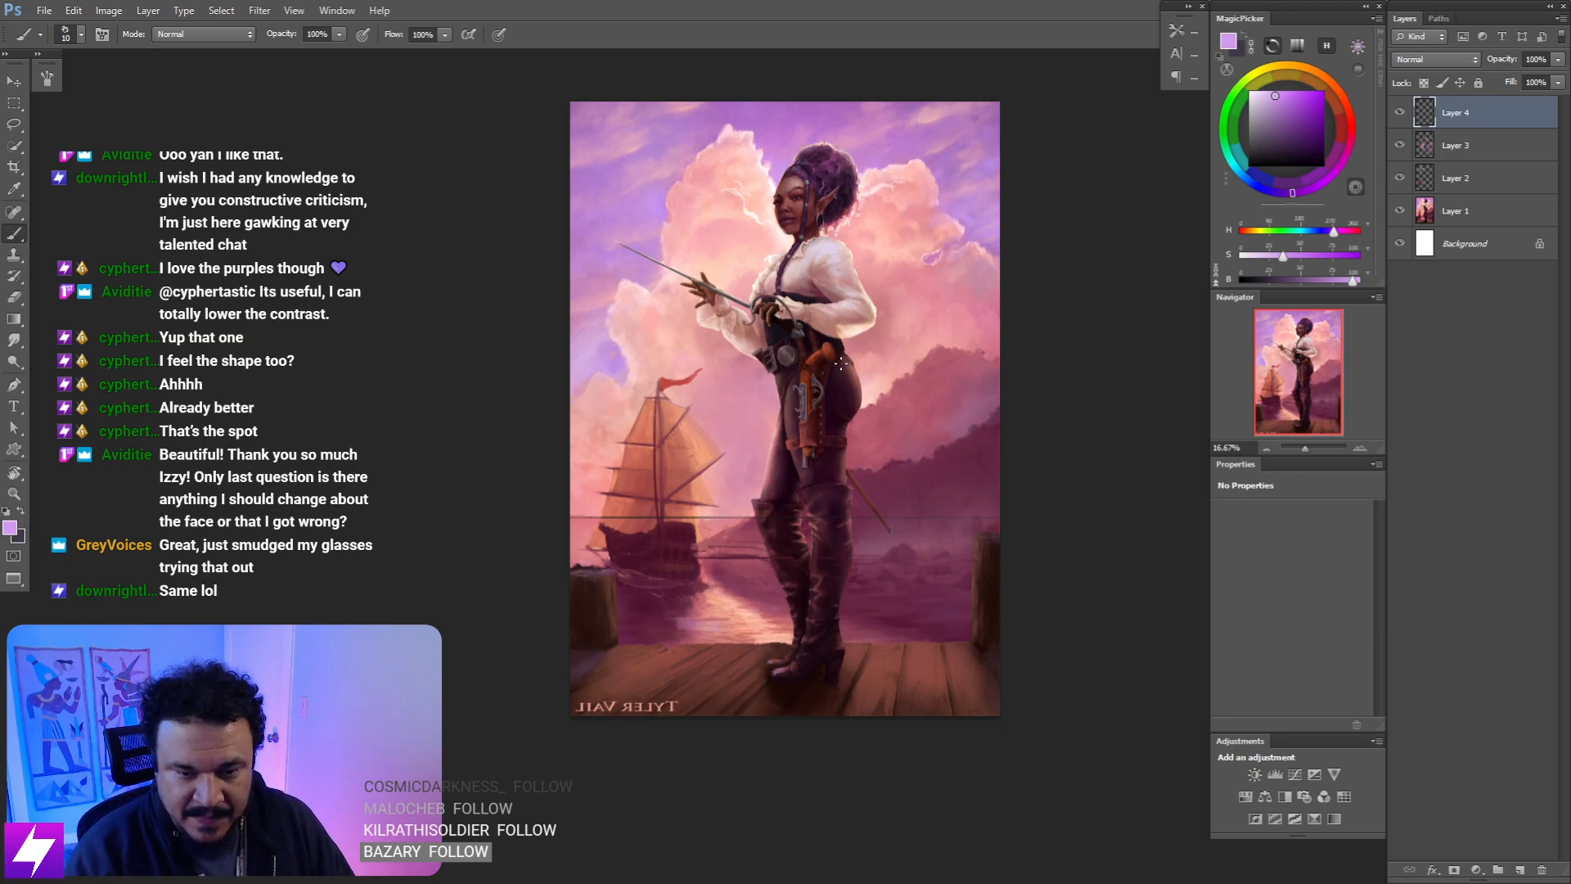
key("ctrl+shift+h")
key("ctrl+plus")
left_click_drag(986, 450, 987, 590)
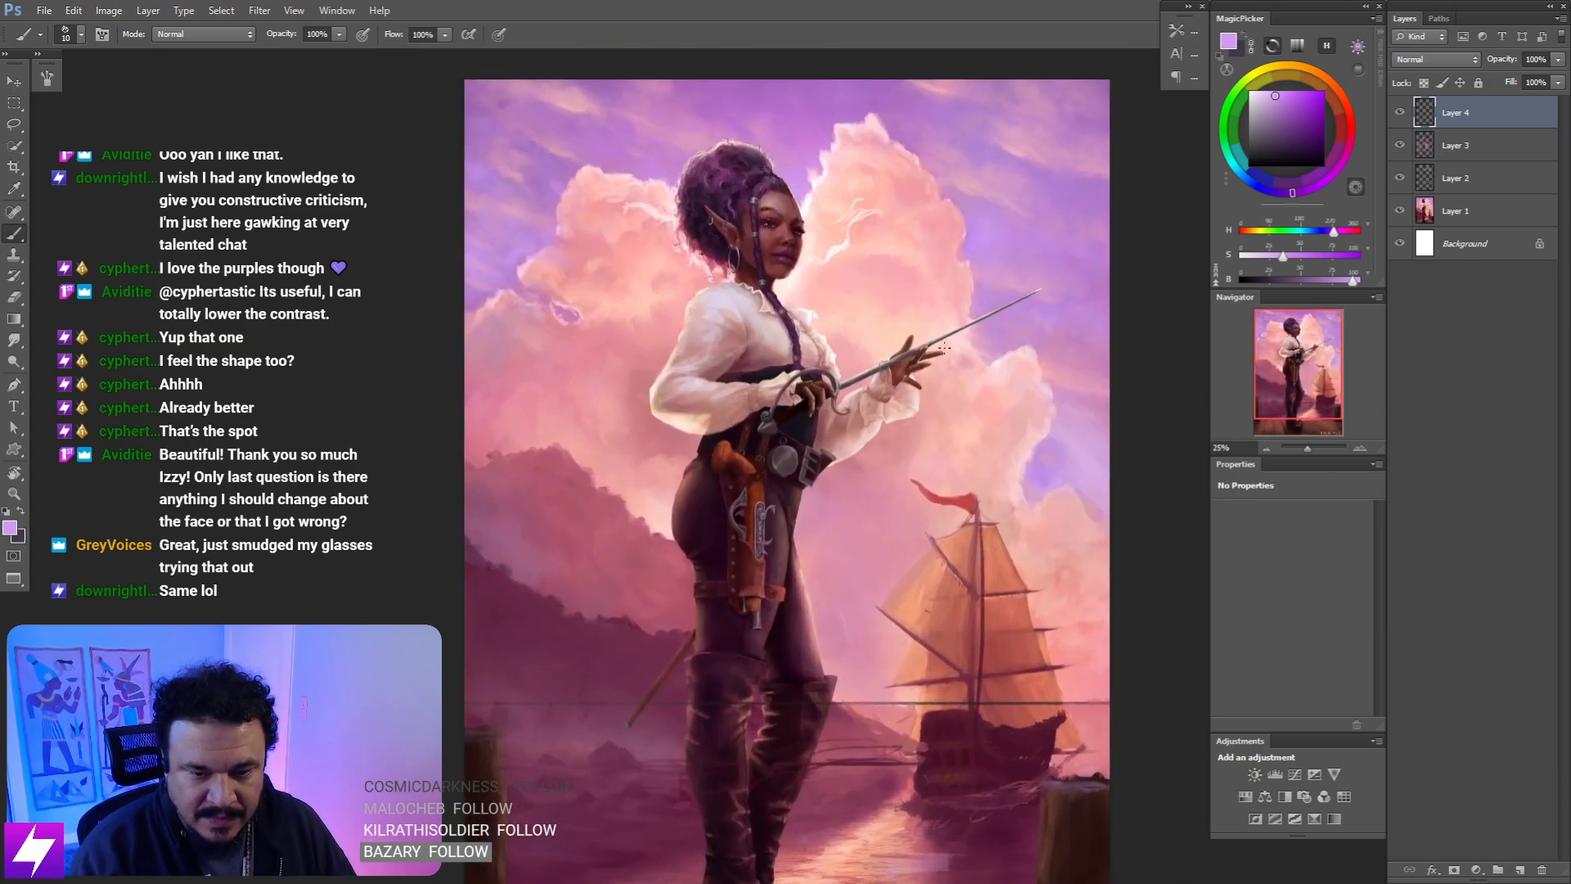
key("ctrl+plus")
left_click_drag(944, 347, 892, 435)
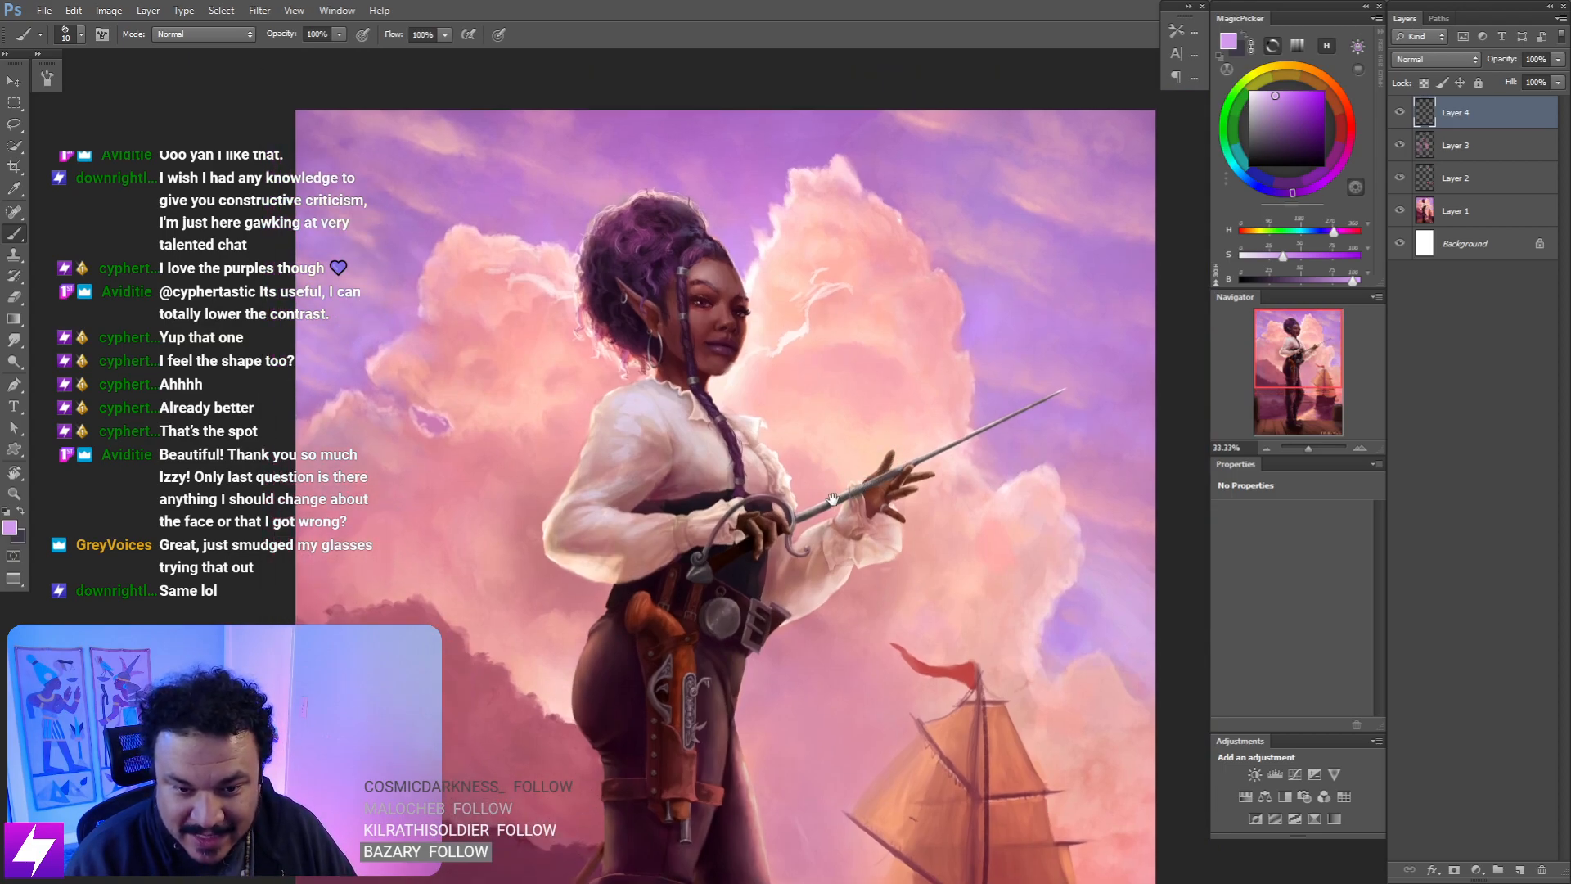
left_click_drag(800, 488, 875, 482)
key("ctrl+plus")
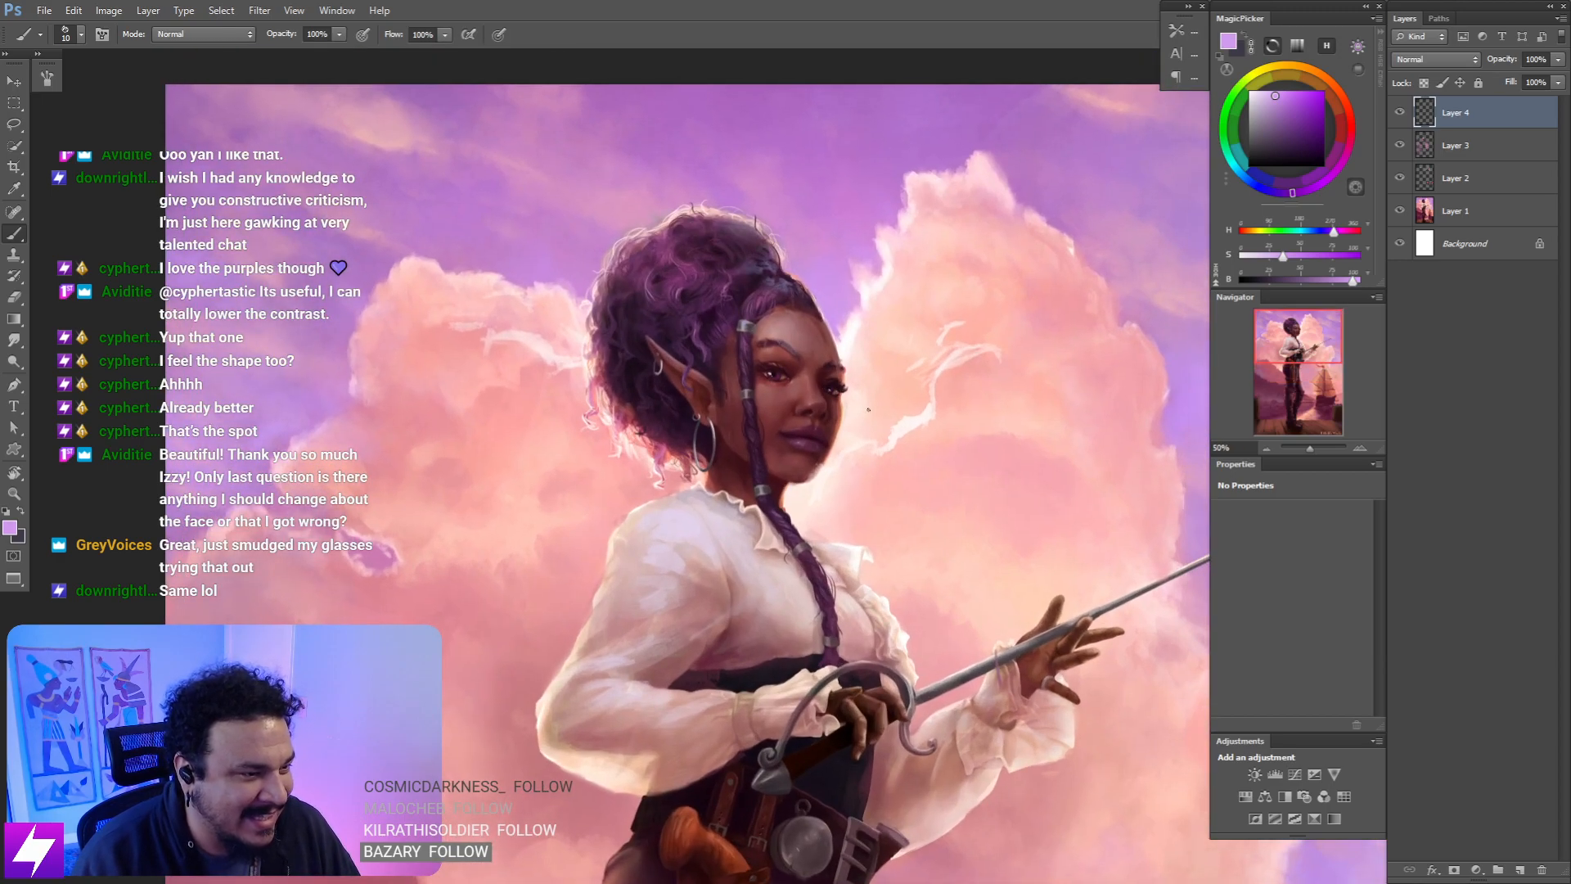
left_click_drag(852, 416, 820, 435)
key("ctrl+plus")
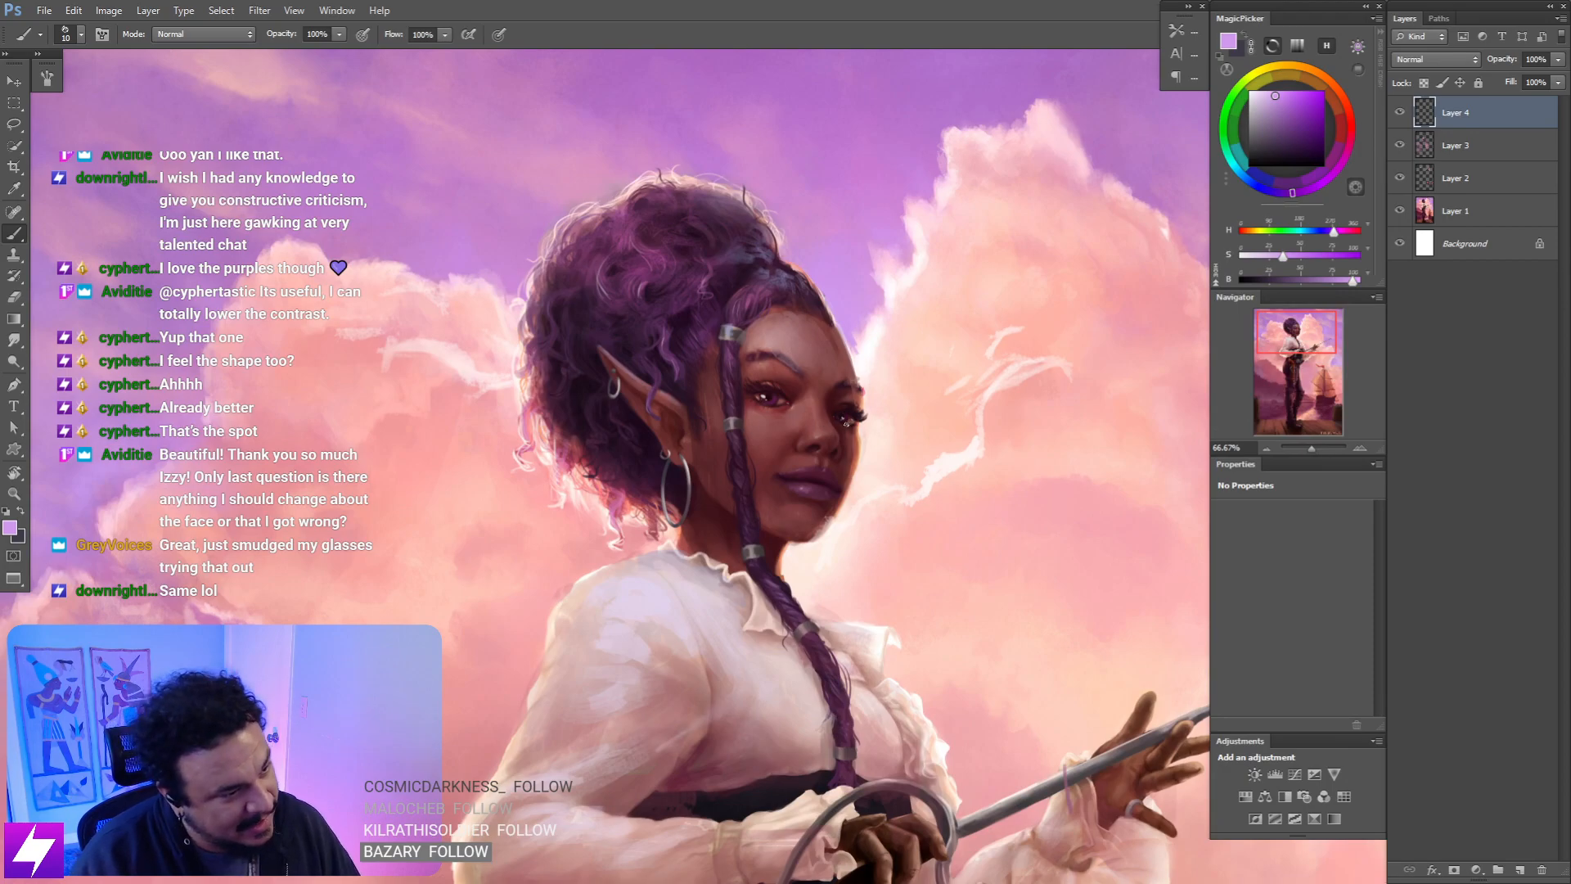
- Set the brush color to bright red and sketch a guide line across the brows with the view rotated
key("l")
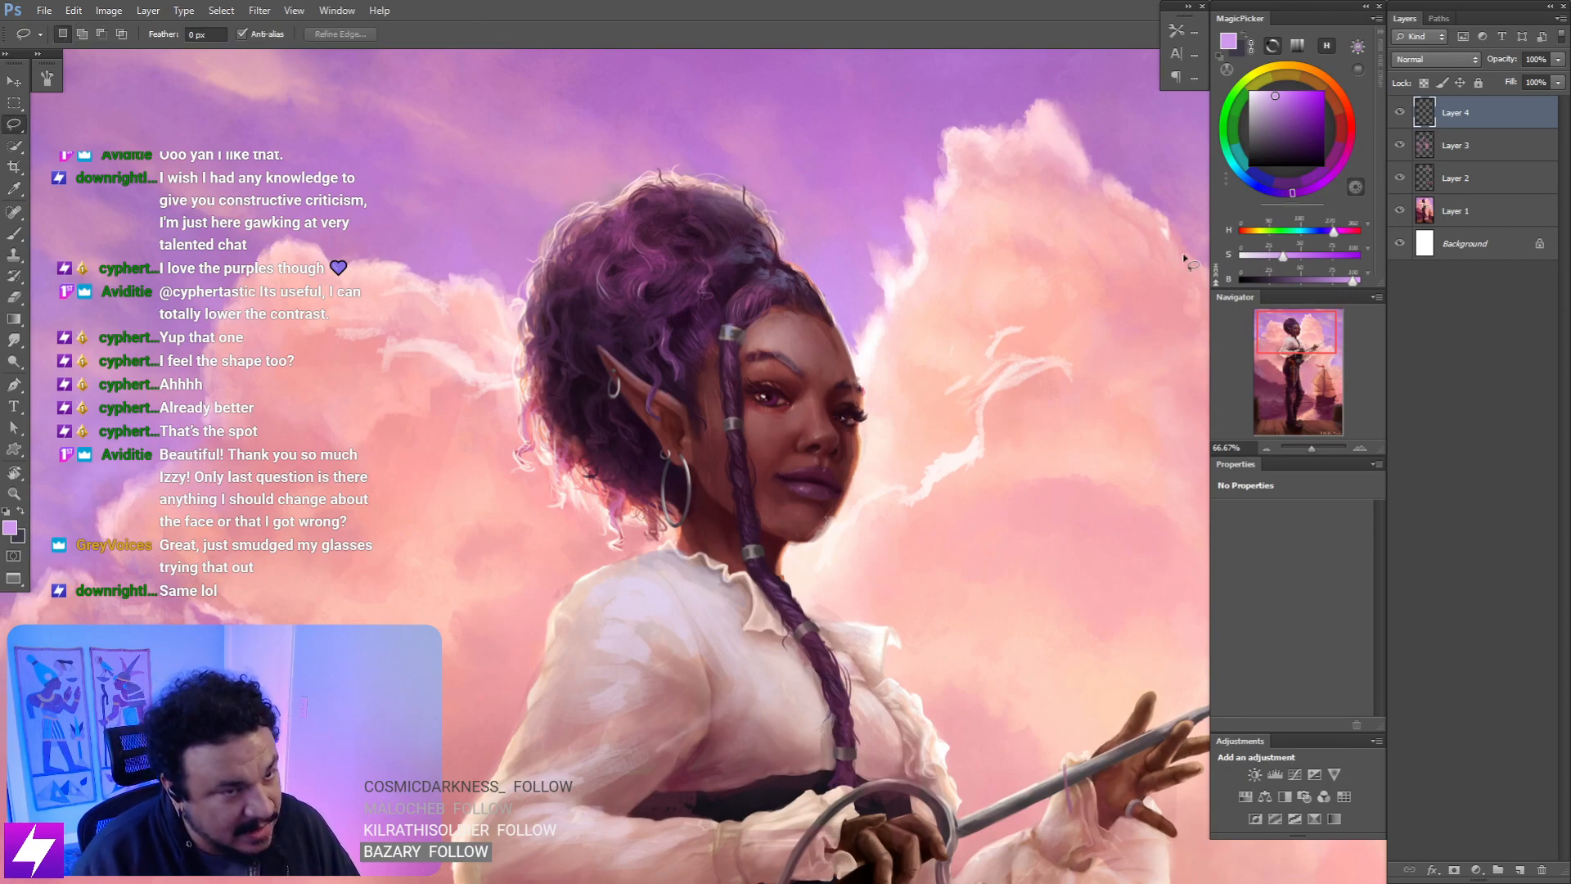
left_click(1401, 112)
left_click(1400, 112)
left_click_drag(1049, 335, 1052, 287)
key("b")
left_click(1352, 126)
left_click(1323, 97)
key("r")
mouse_move(972, 502)
left_mouse_down()
mouse_move(968, 308)
mouse_move(936, 322)
left_mouse_up()
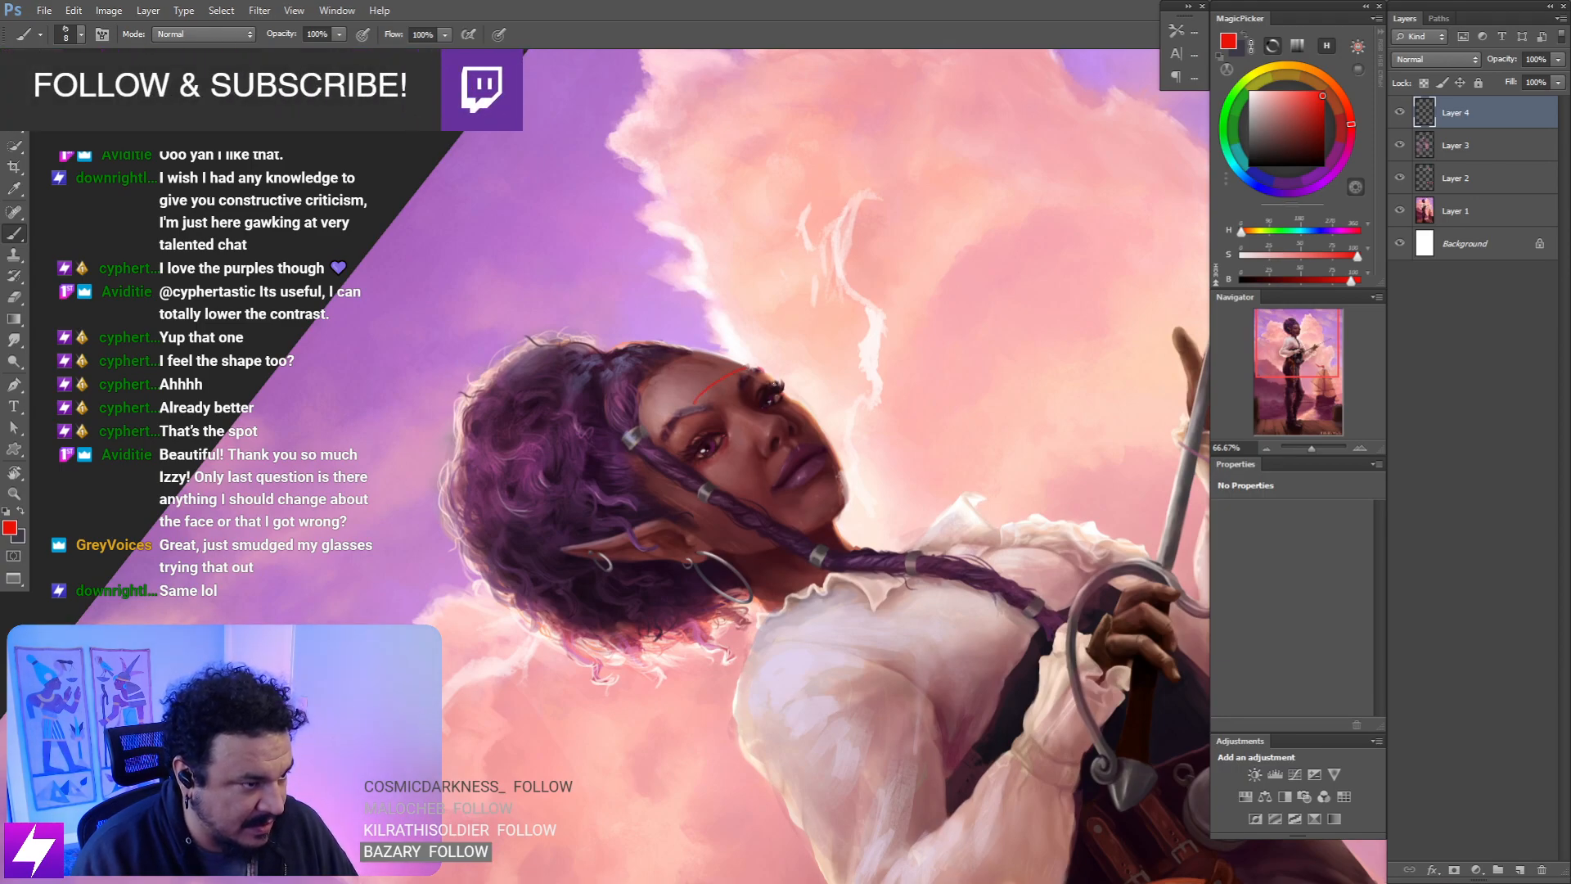
- Check the woman's face against the full composition with the view upright again
key("Escape")
key("ctrl+minus")
key("ctrl+minus")
key("ctrl+minus")
key("ctrl+minus")
left_click_drag(782, 794, 779, 519)
key("ctrl+plus")
key("ctrl+plus")
left_click_drag(757, 315, 754, 806)
- Sketch red guide lines for the brow, nose and far side of the face in the rotated view
key("r")
left_click_drag(880, 506, 856, 410)
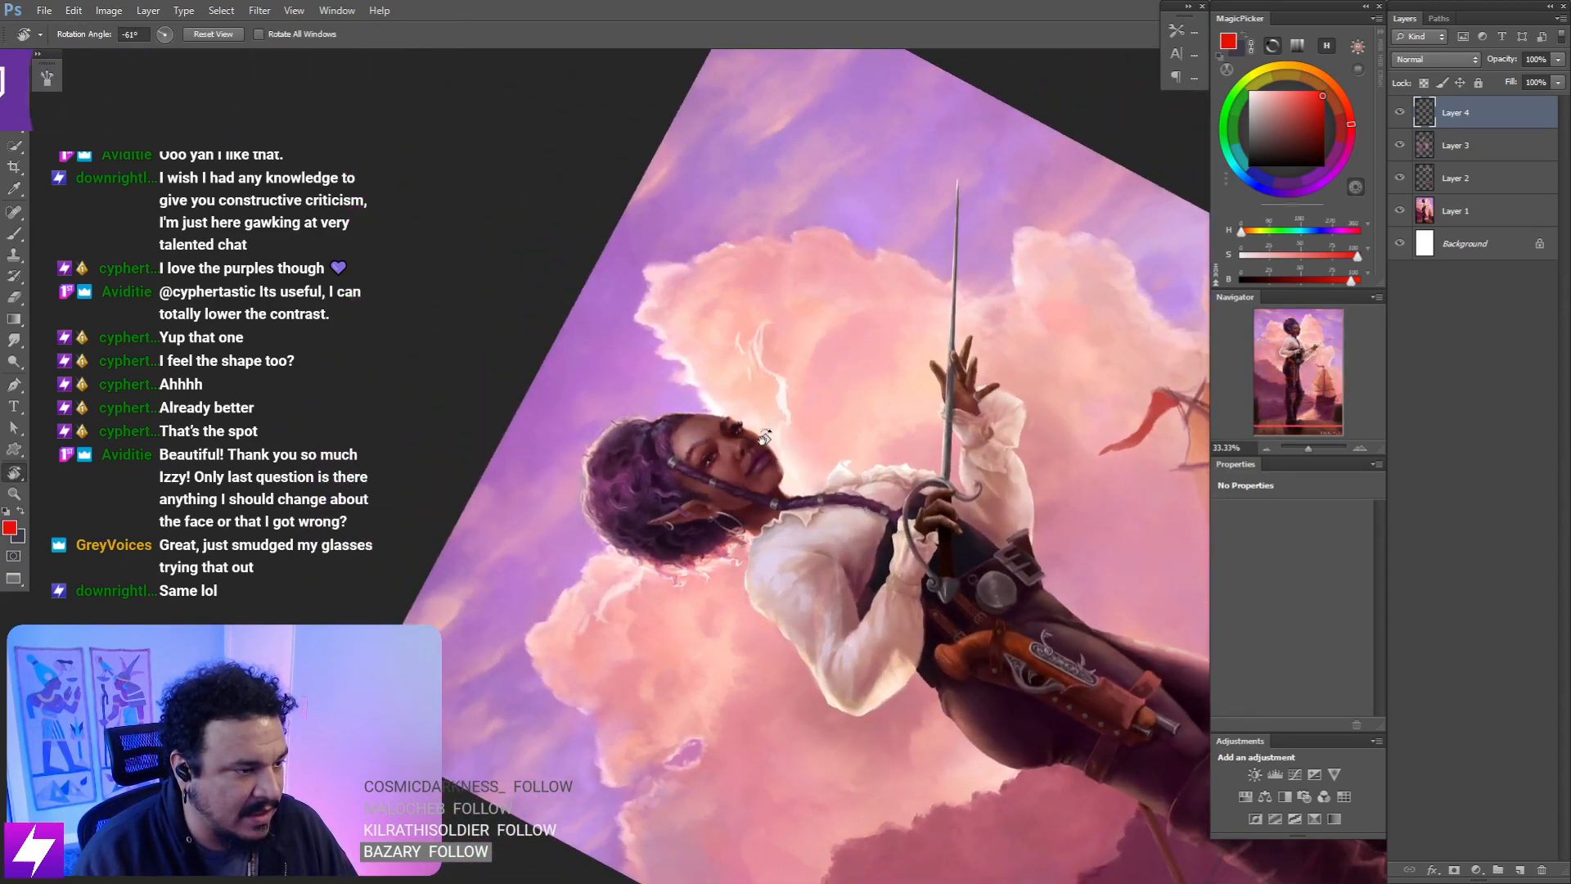
key("ctrl+plus")
key("ctrl+plus")
mouse_move(704, 455)
left_mouse_down()
mouse_move(751, 428)
mouse_move(765, 446)
left_mouse_up()
key("b")
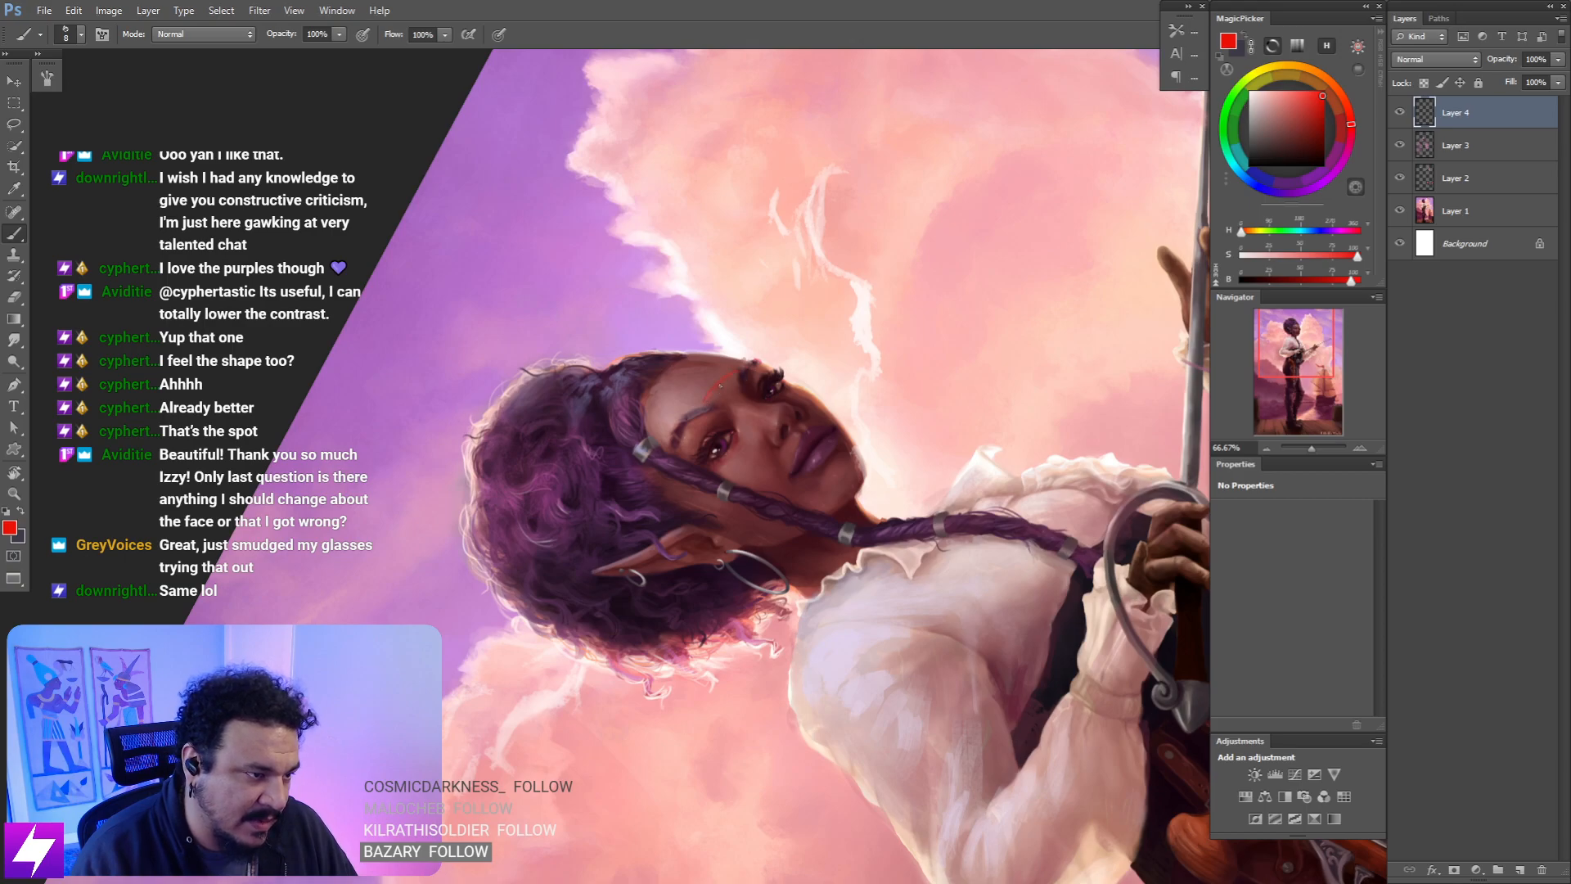
key("Escape")
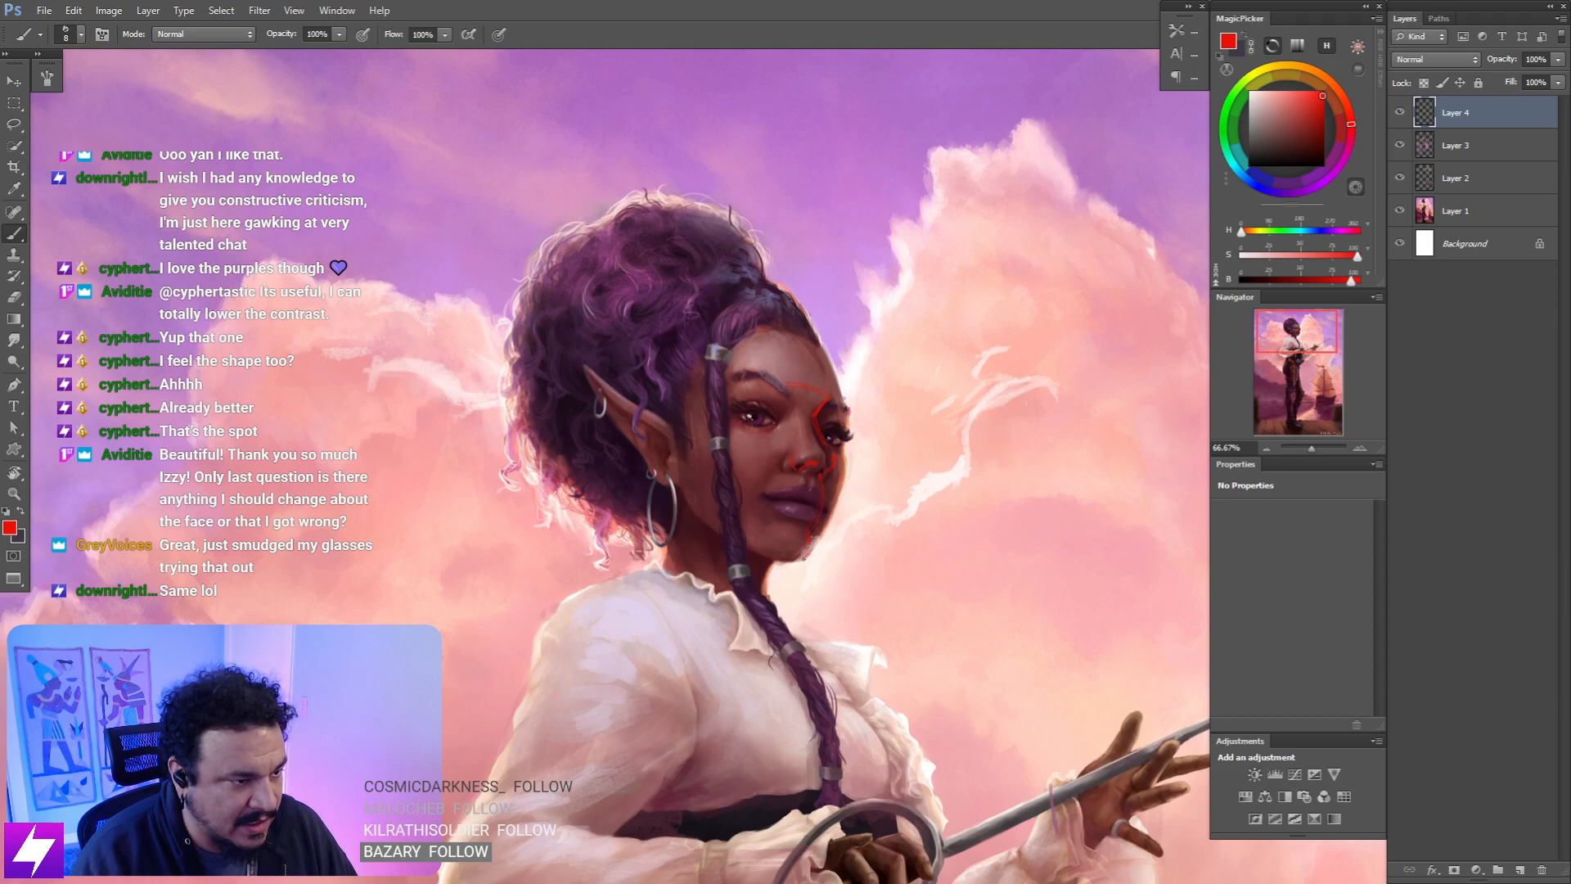
- Select the red guide lines on the far side of the face and adjust their angle slightly with Free Transform
mouse_move(877, 440)
left_mouse_down()
mouse_move(874, 476)
mouse_move(940, 378)
left_mouse_up()
key("ctrl+t")
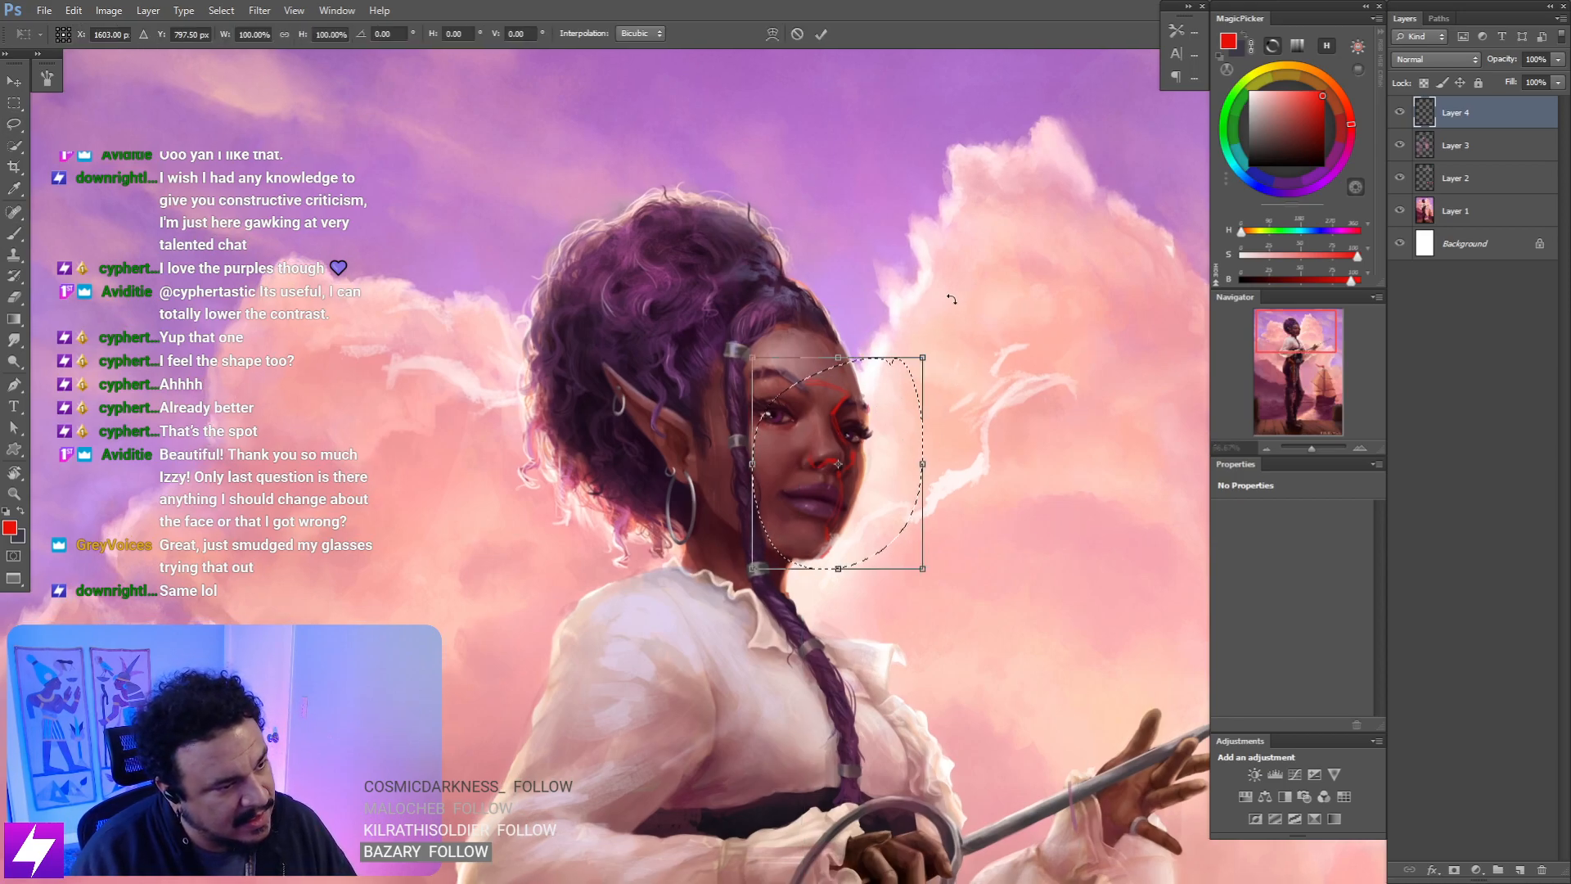
mouse_move(950, 300)
left_mouse_down()
mouse_move(974, 281)
mouse_move(960, 304)
left_mouse_up()
key("Return")
key("ctrl+d")
- Outline both eyes in red over the face in the rotated view
key("ctrl+minus")
key("r")
left_click_drag(950, 486, 949, 339)
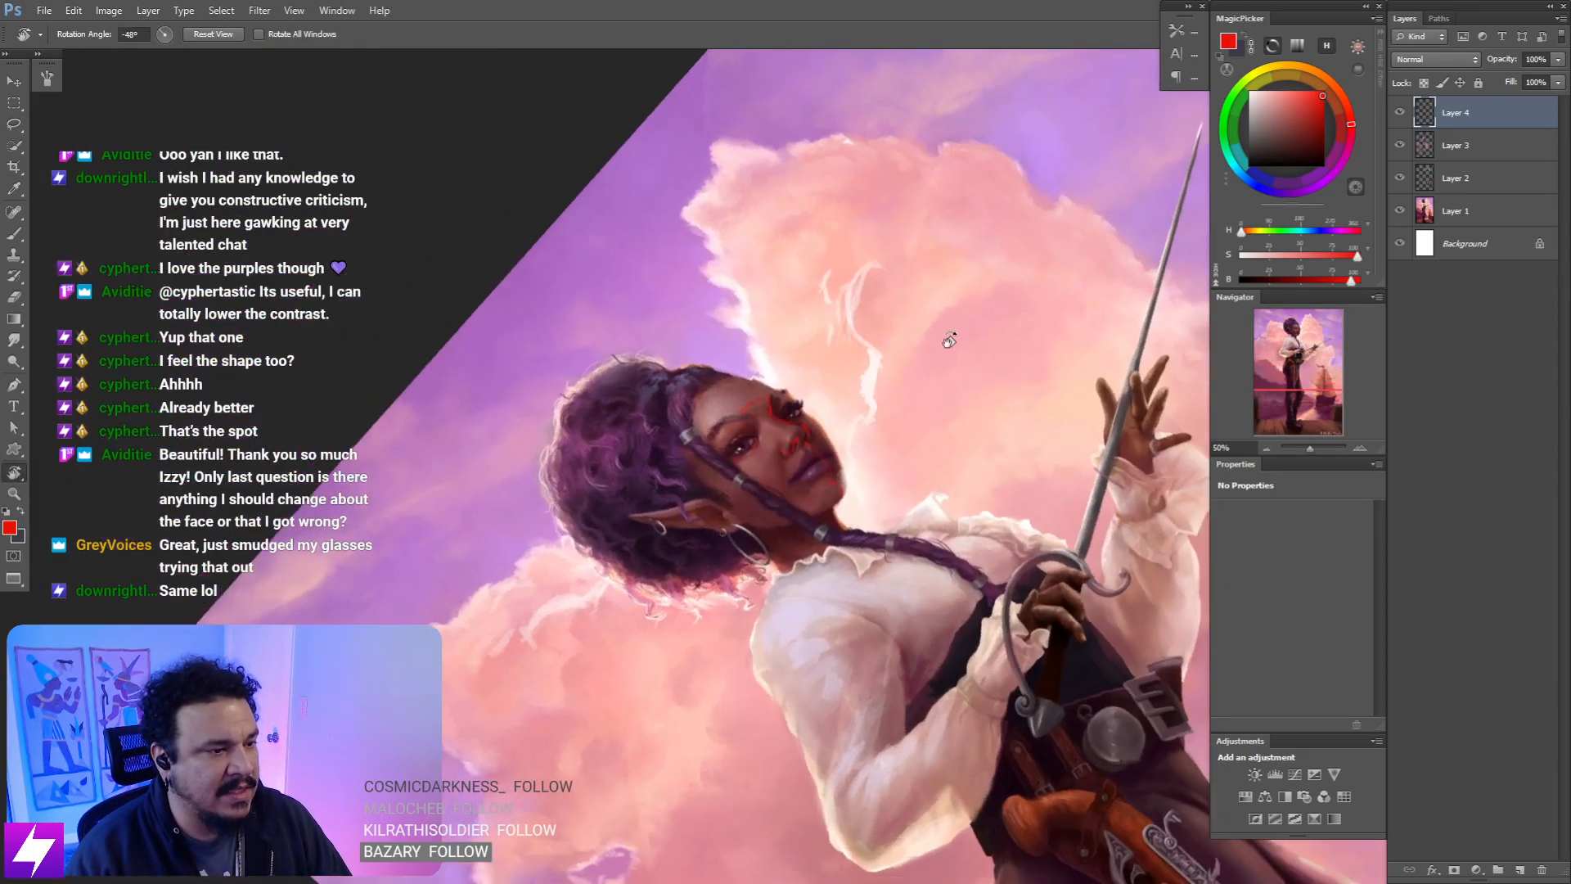
key("ctrl+plus")
key("ctrl+plus")
key("b")
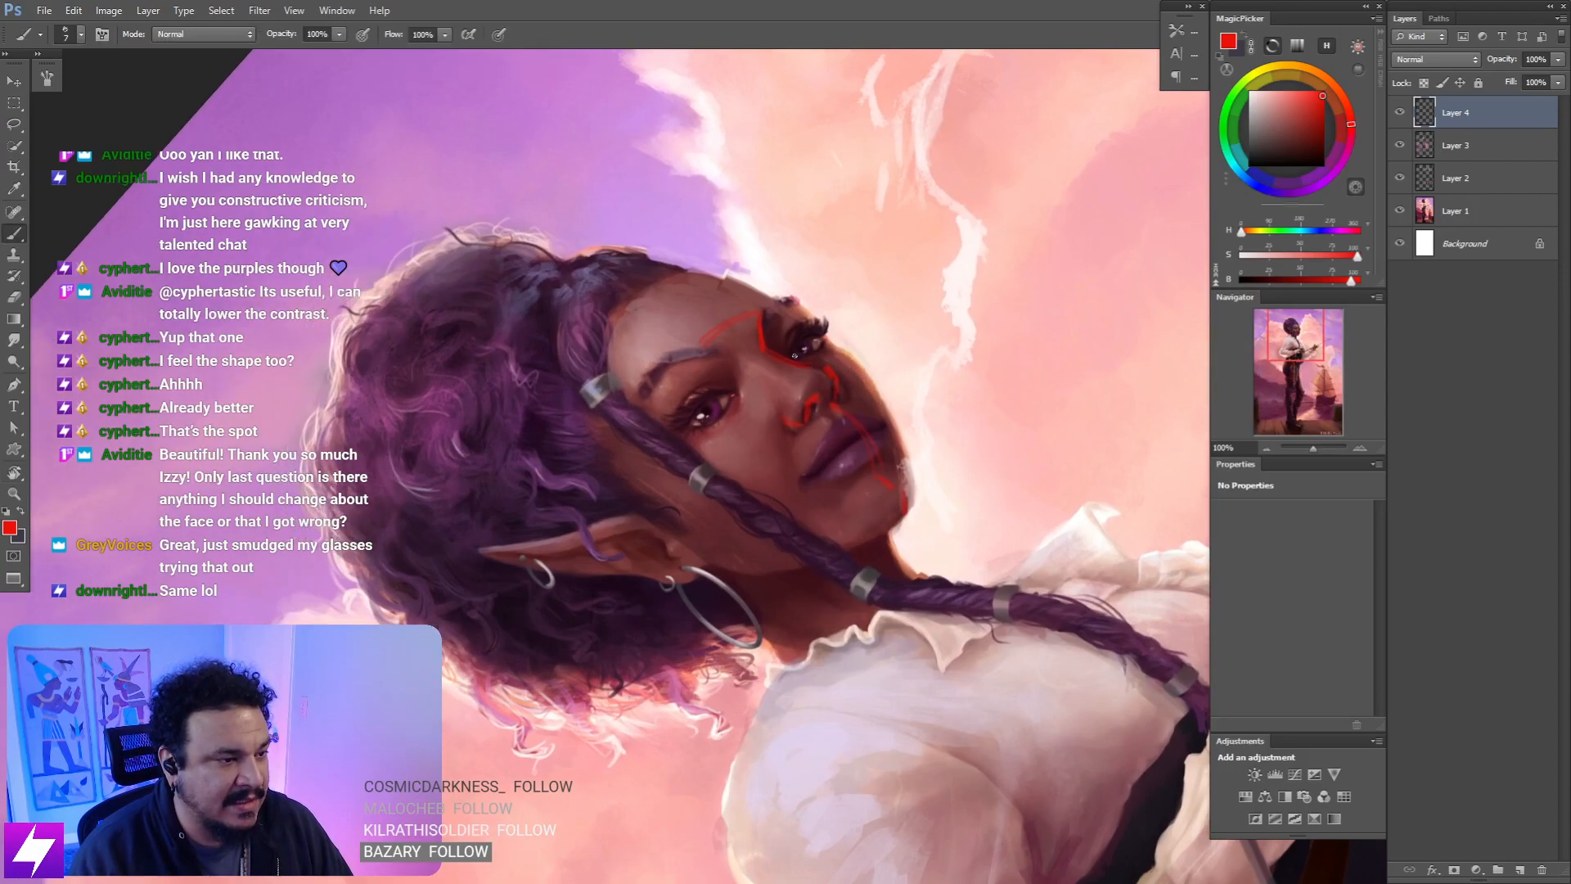
mouse_move(797, 337)
left_mouse_down()
mouse_move(819, 347)
mouse_move(789, 407)
mouse_move(814, 415)
left_mouse_up()
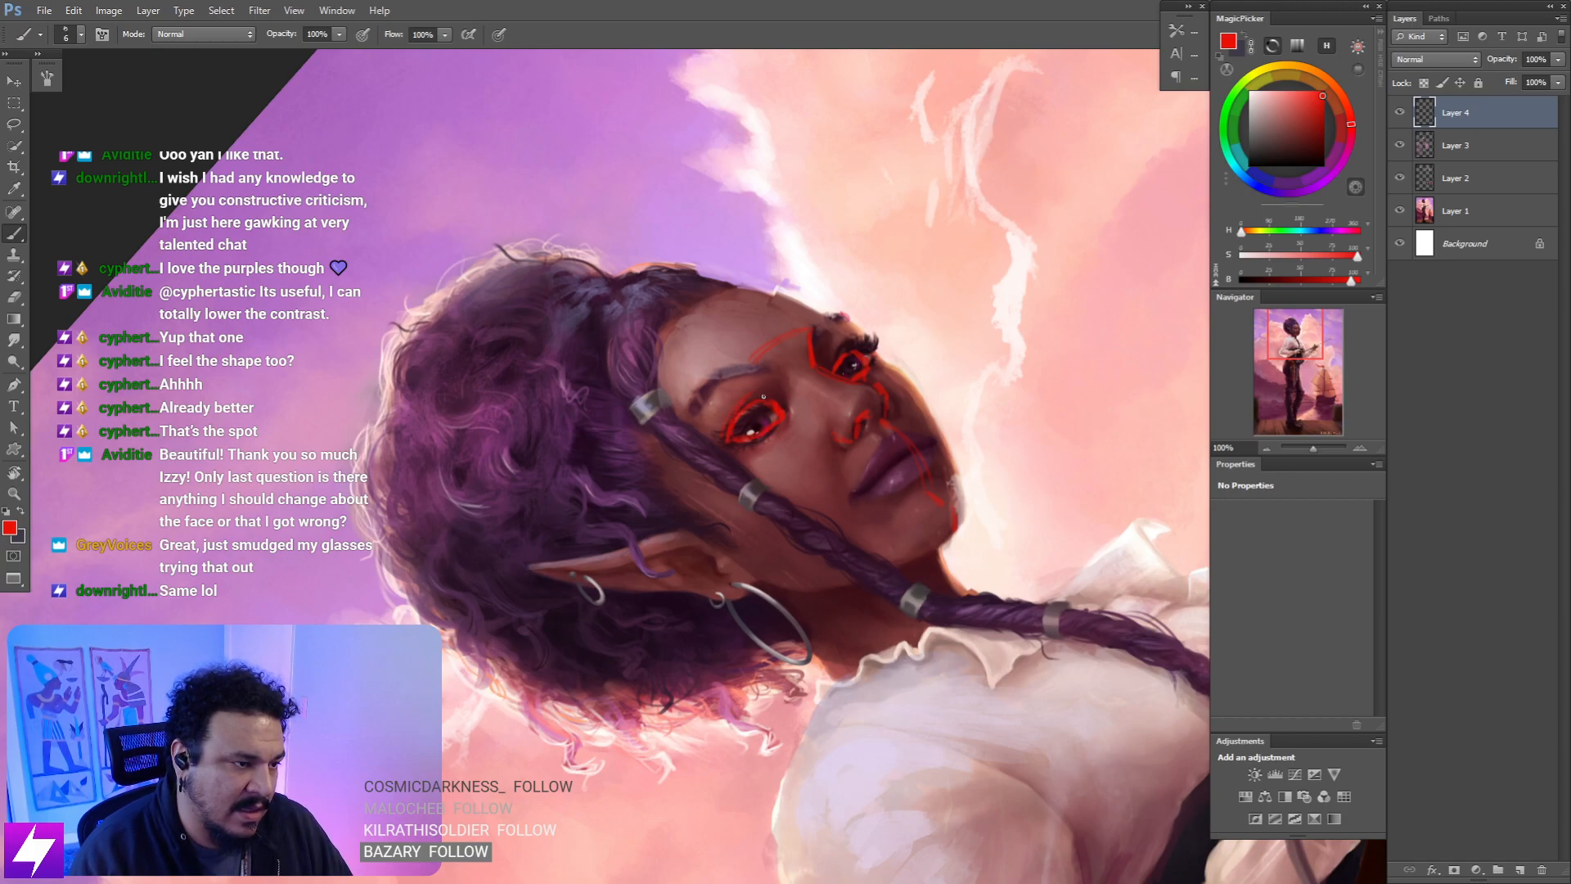
key("Escape")
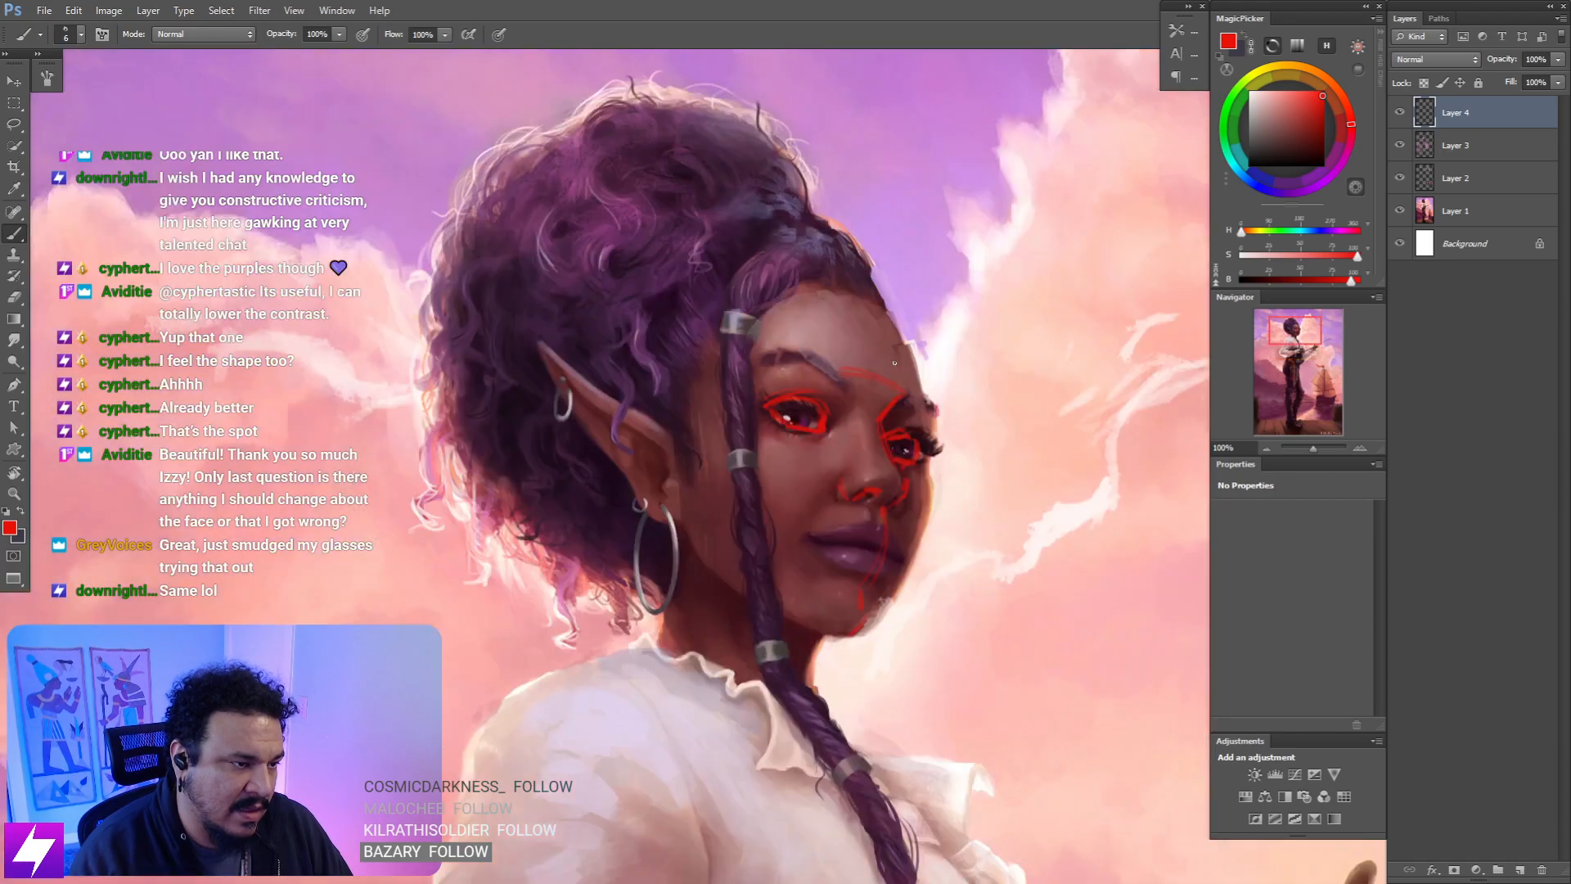
- Flip the canvas horizontally again and review the red face sketch at full and close range
key("ctrl+minus")
key("ctrl+minus")
key("ctrl+minus")
key("ctrl+shift+h")
key("ctrl+plus")
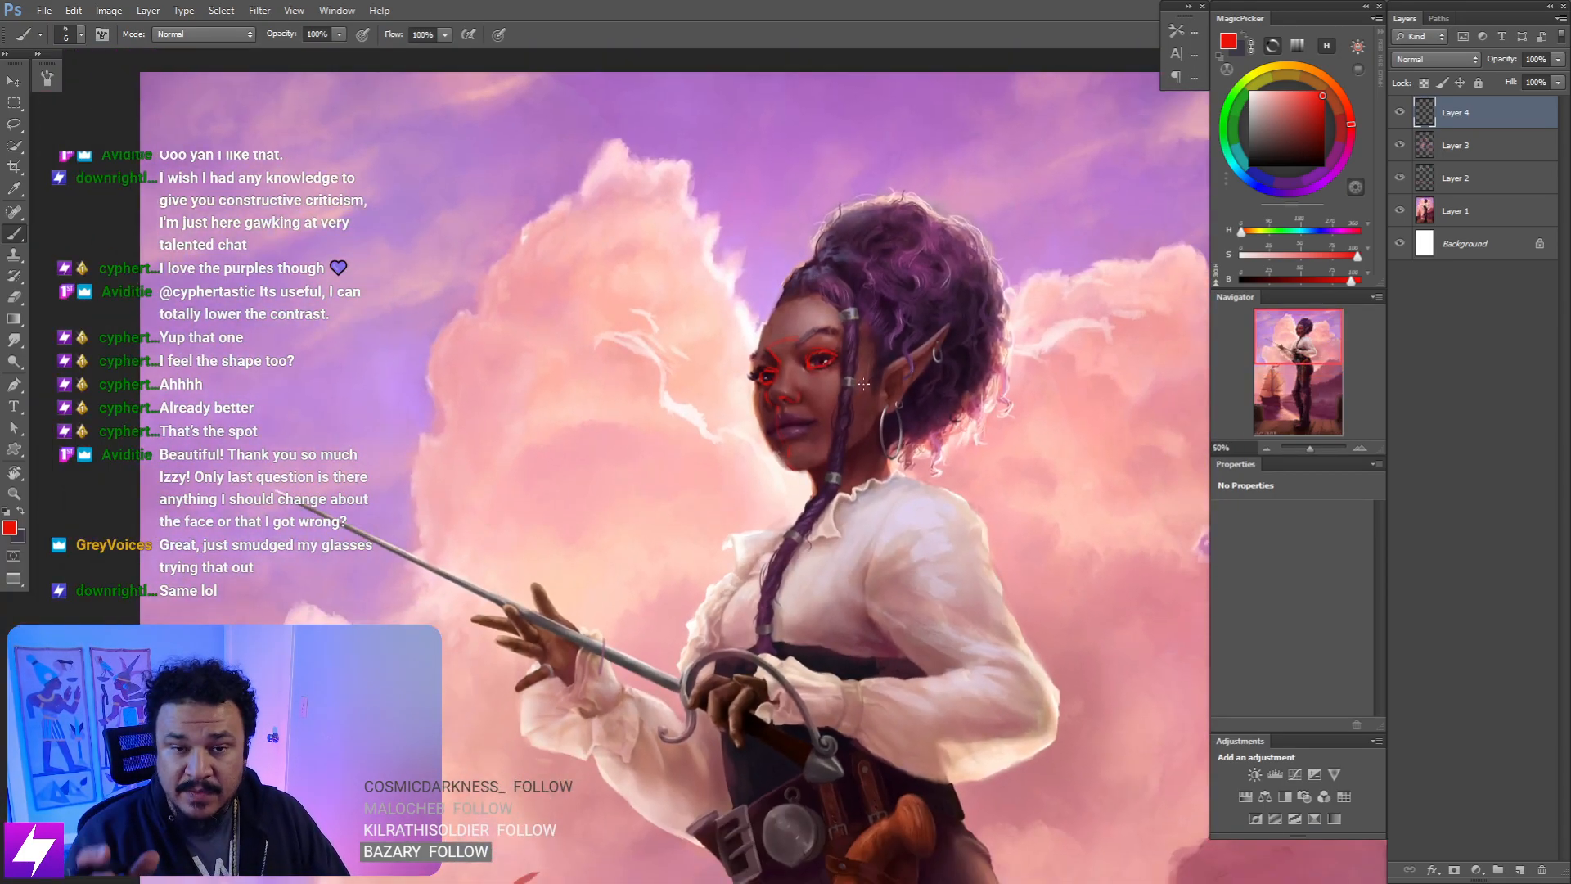
key("ctrl+minus")
key("ctrl+minus")
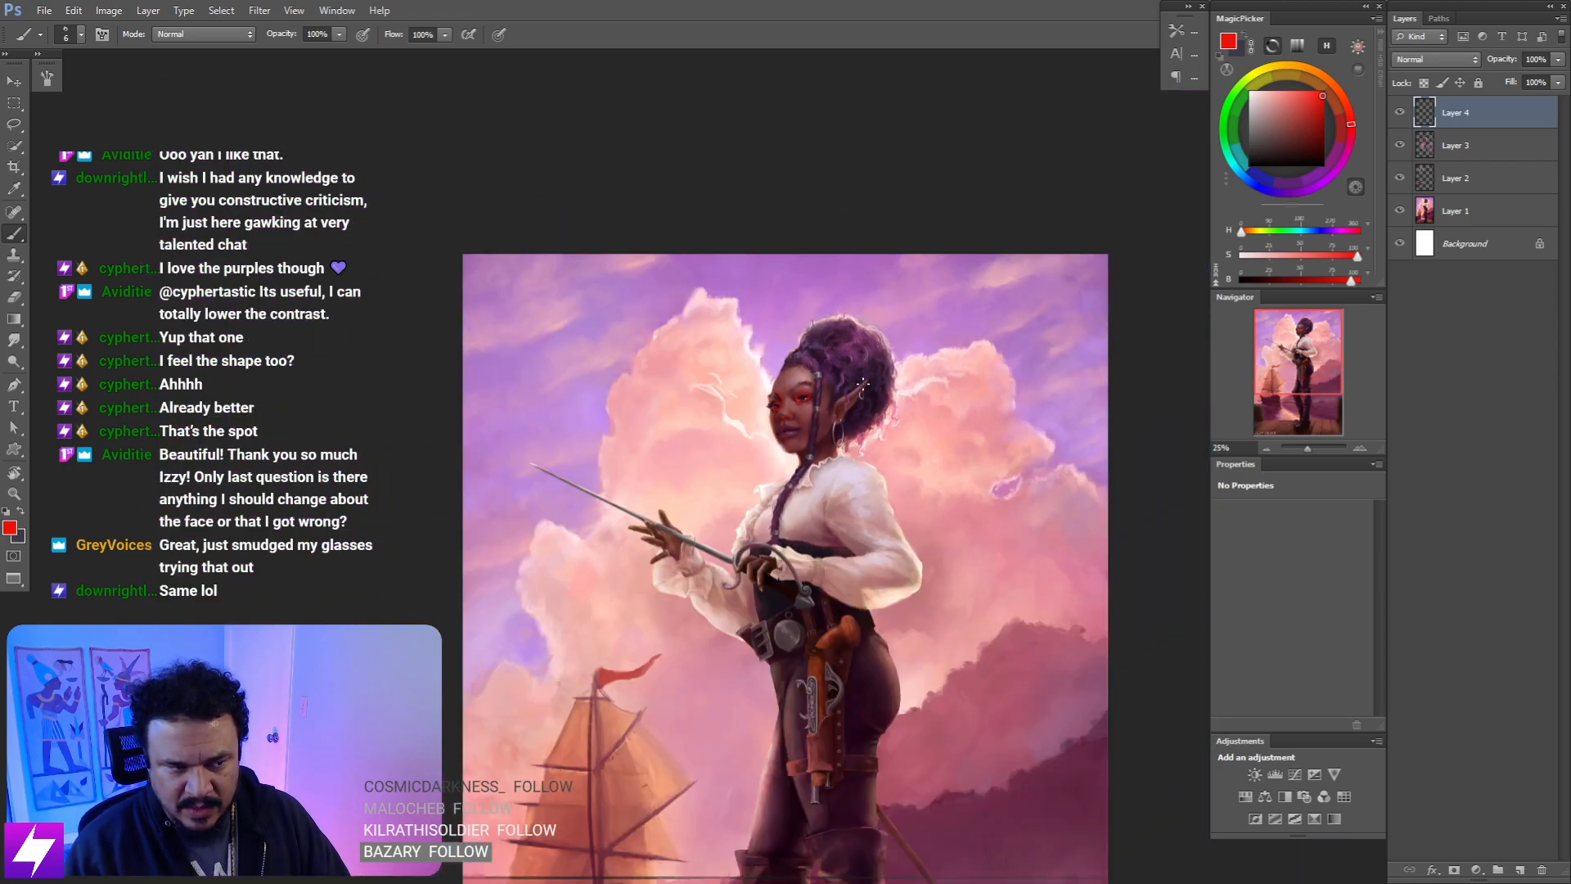
key("ctrl+plus")
key("ctrl+plus")
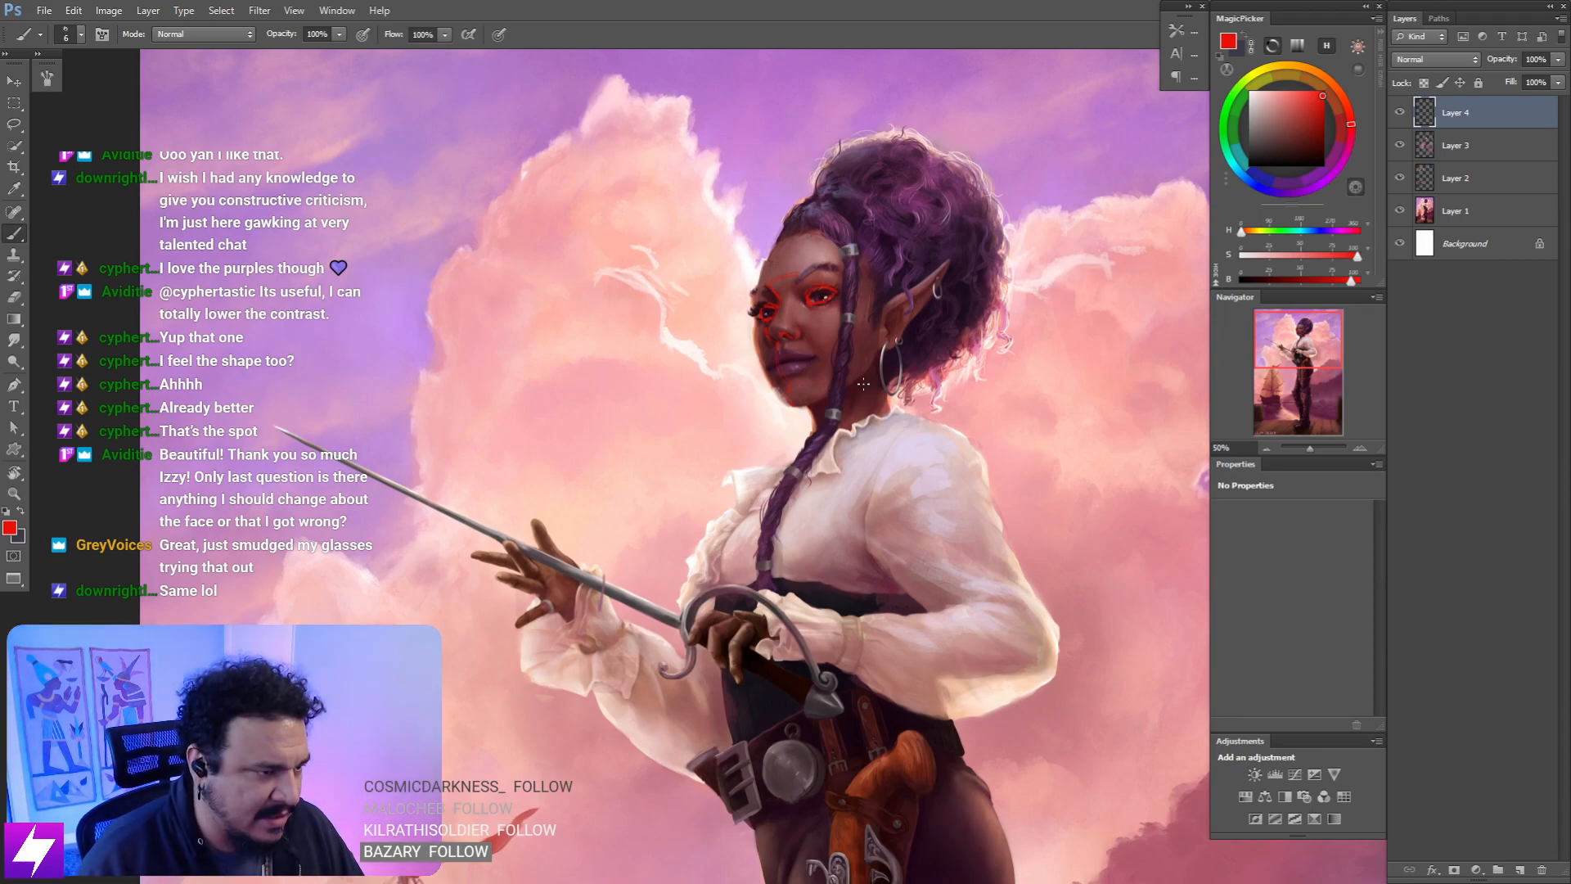
- Lasso the red sketch over the face and adjust it slightly with Free Transform
left_click_drag(696, 300, 663, 322)
key("ctrl+plus")
left_click_drag(898, 263, 778, 374)
key("ctrl+plus")
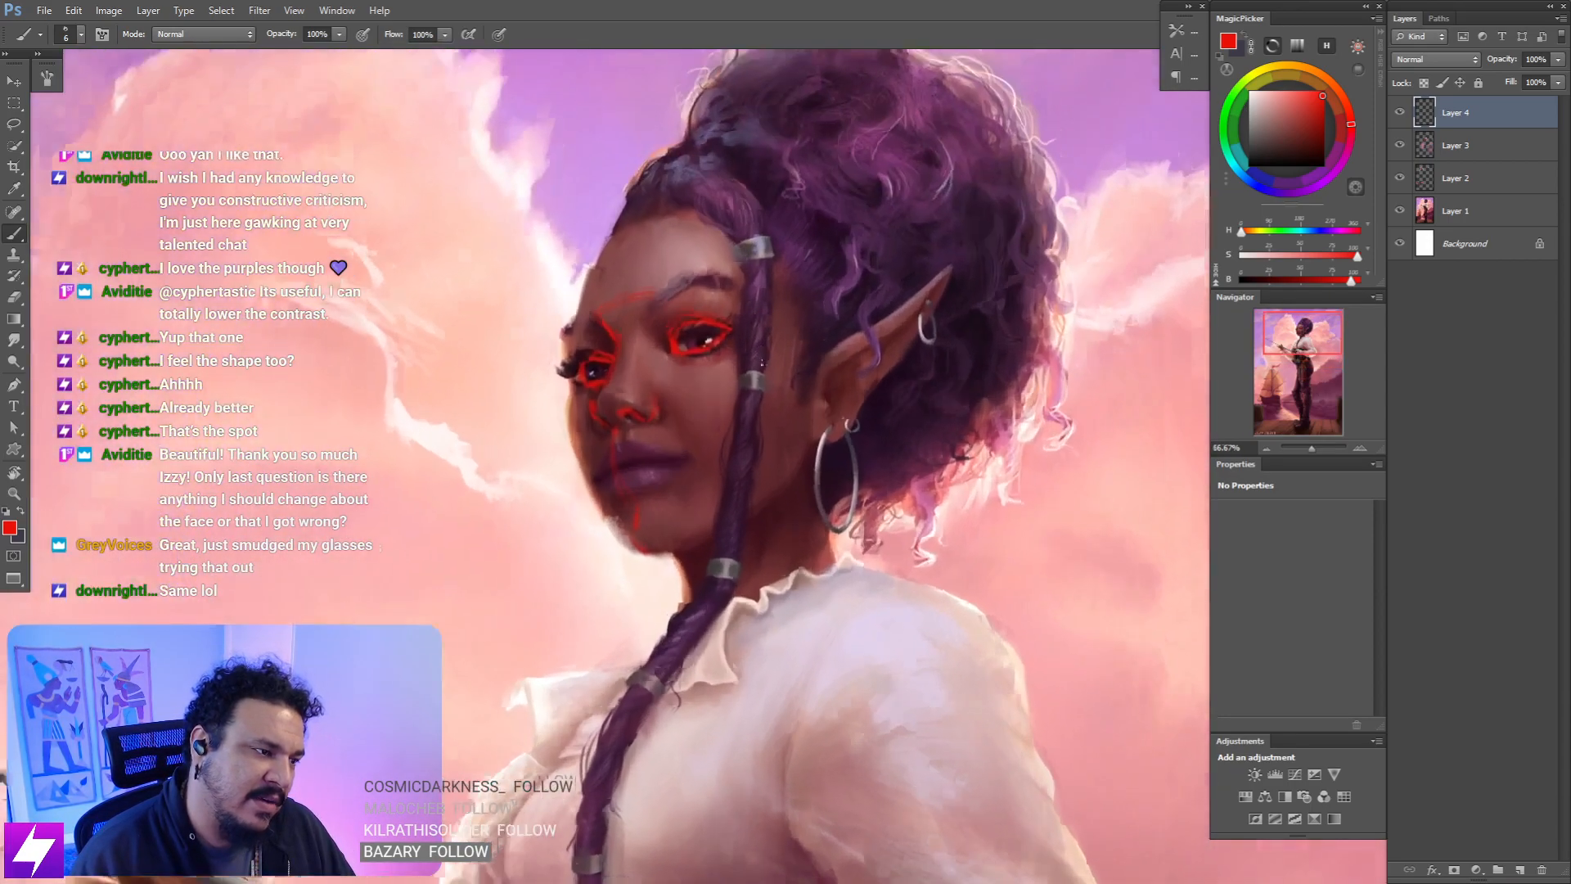
mouse_move(654, 358)
left_mouse_down()
mouse_move(682, 356)
mouse_move(712, 390)
left_mouse_up()
left_click_drag(845, 334, 838, 333)
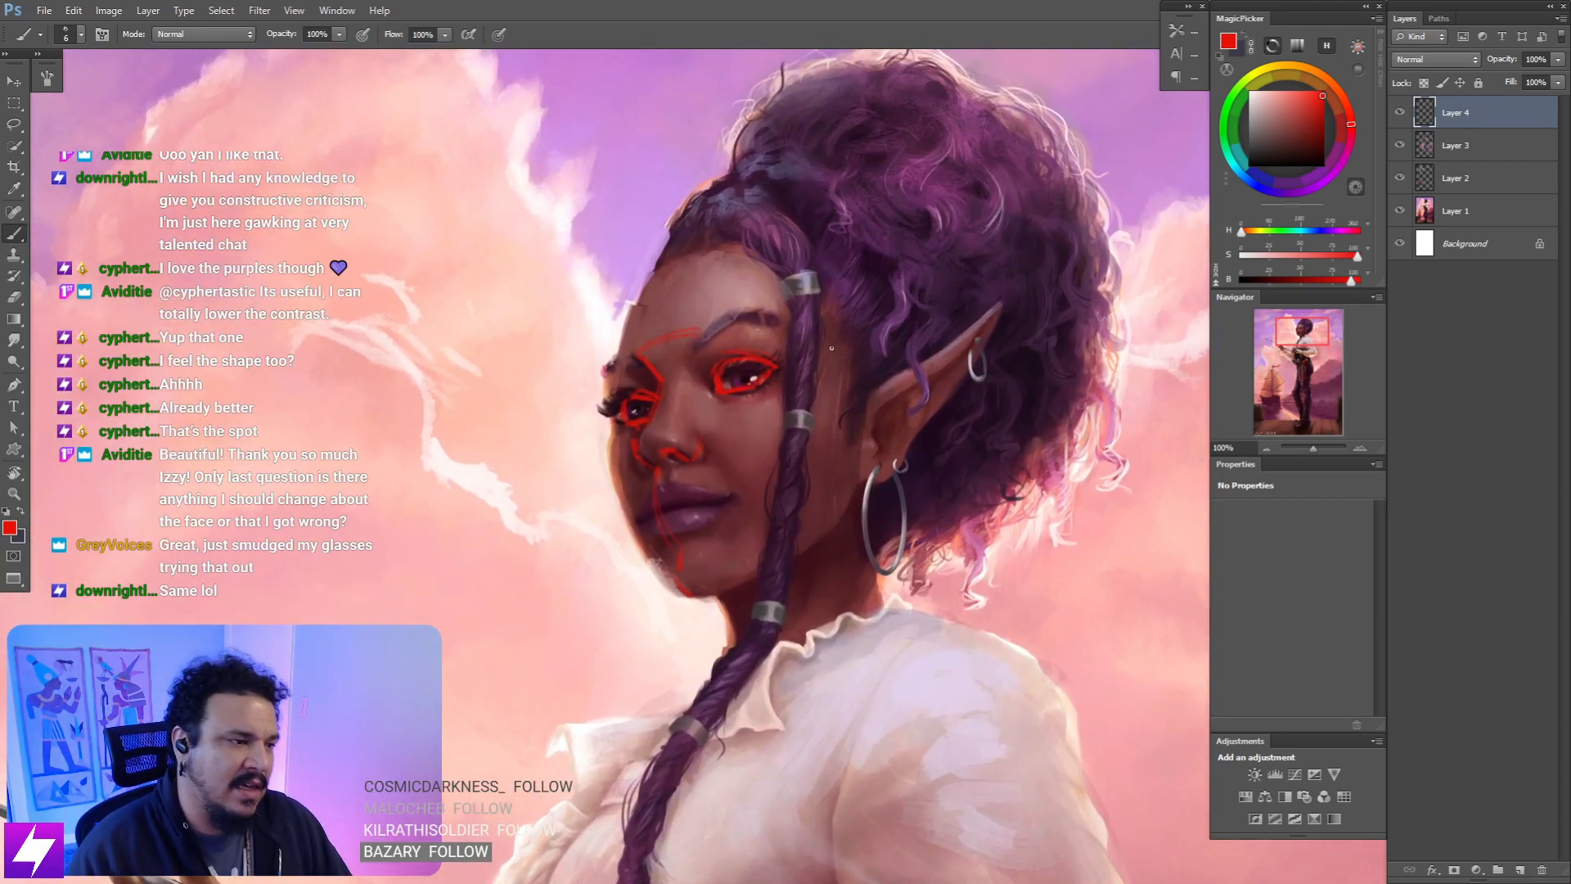
key("ctrl+t")
key("Escape")
key("l")
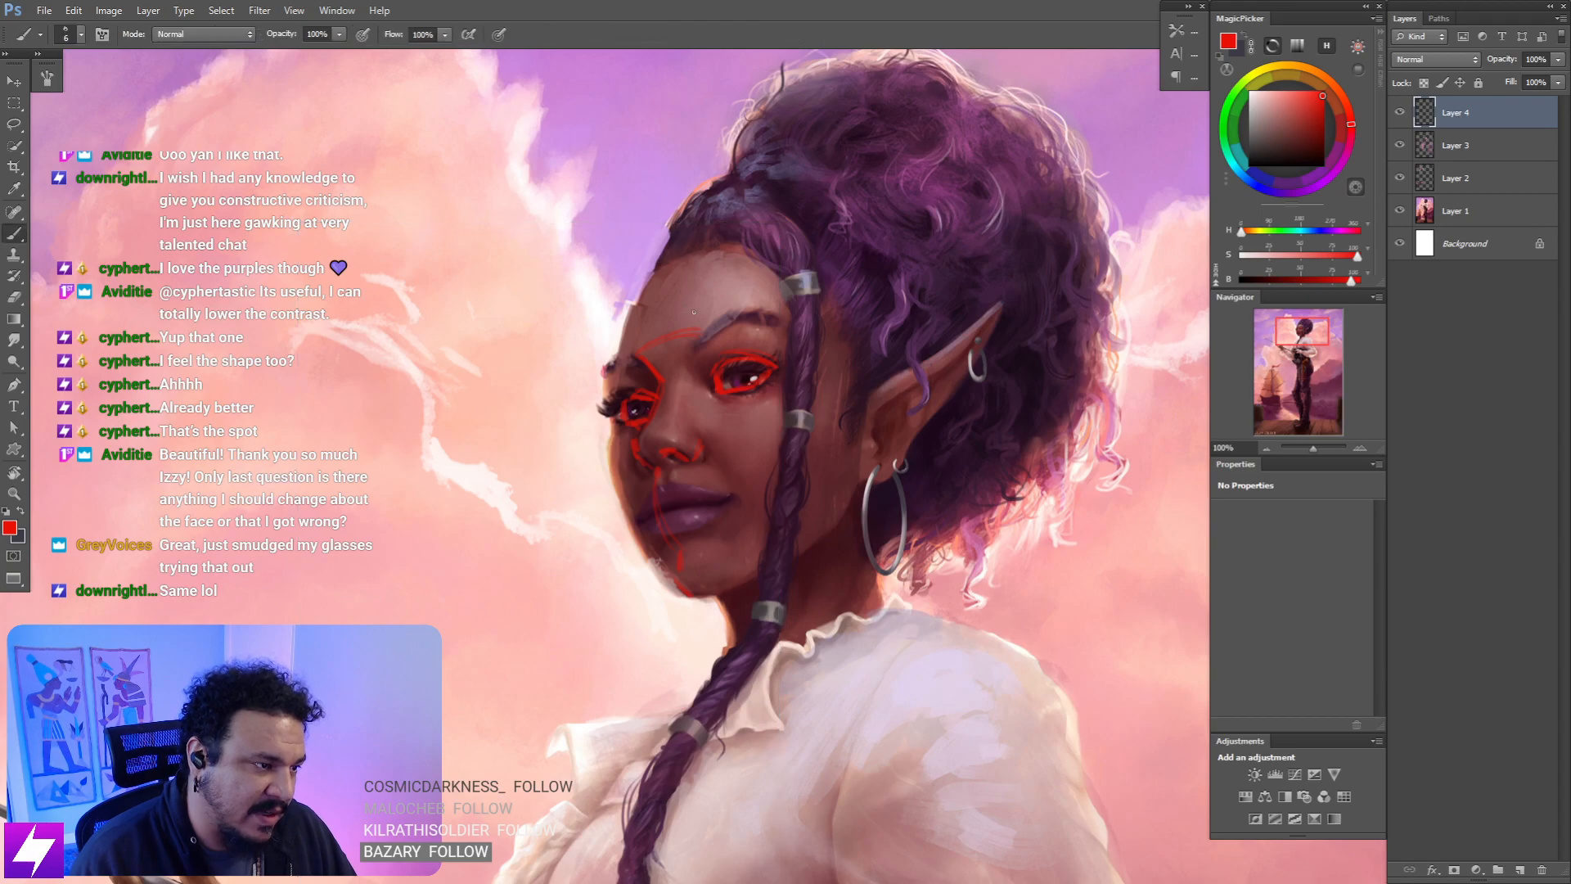
mouse_move(734, 185)
left_mouse_down()
mouse_move(790, 549)
mouse_move(765, 243)
left_mouse_up()
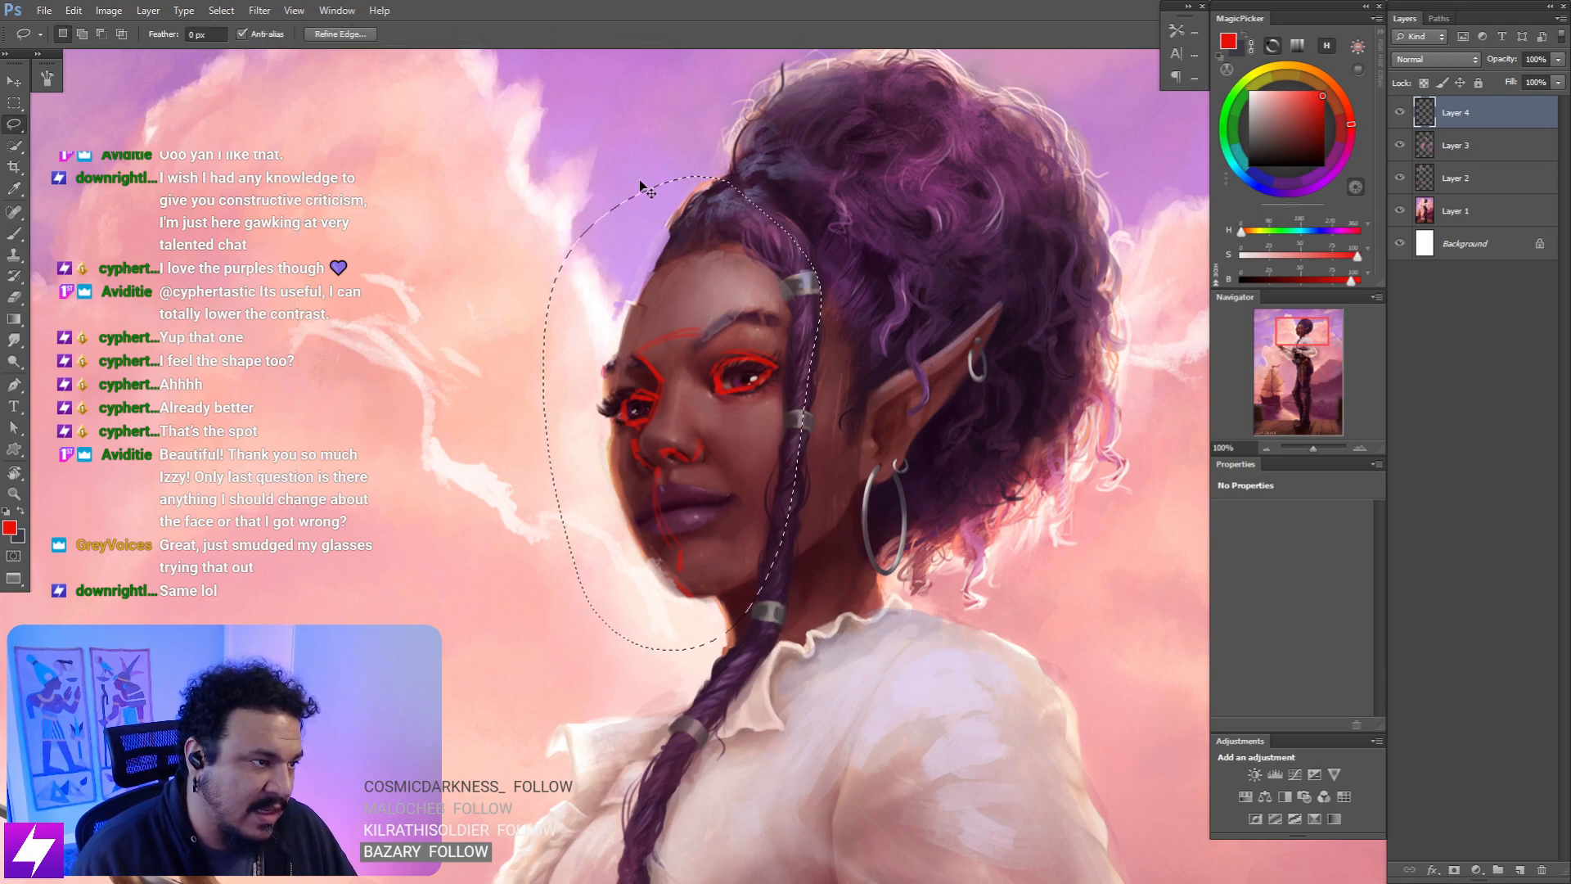
key("ctrl+t")
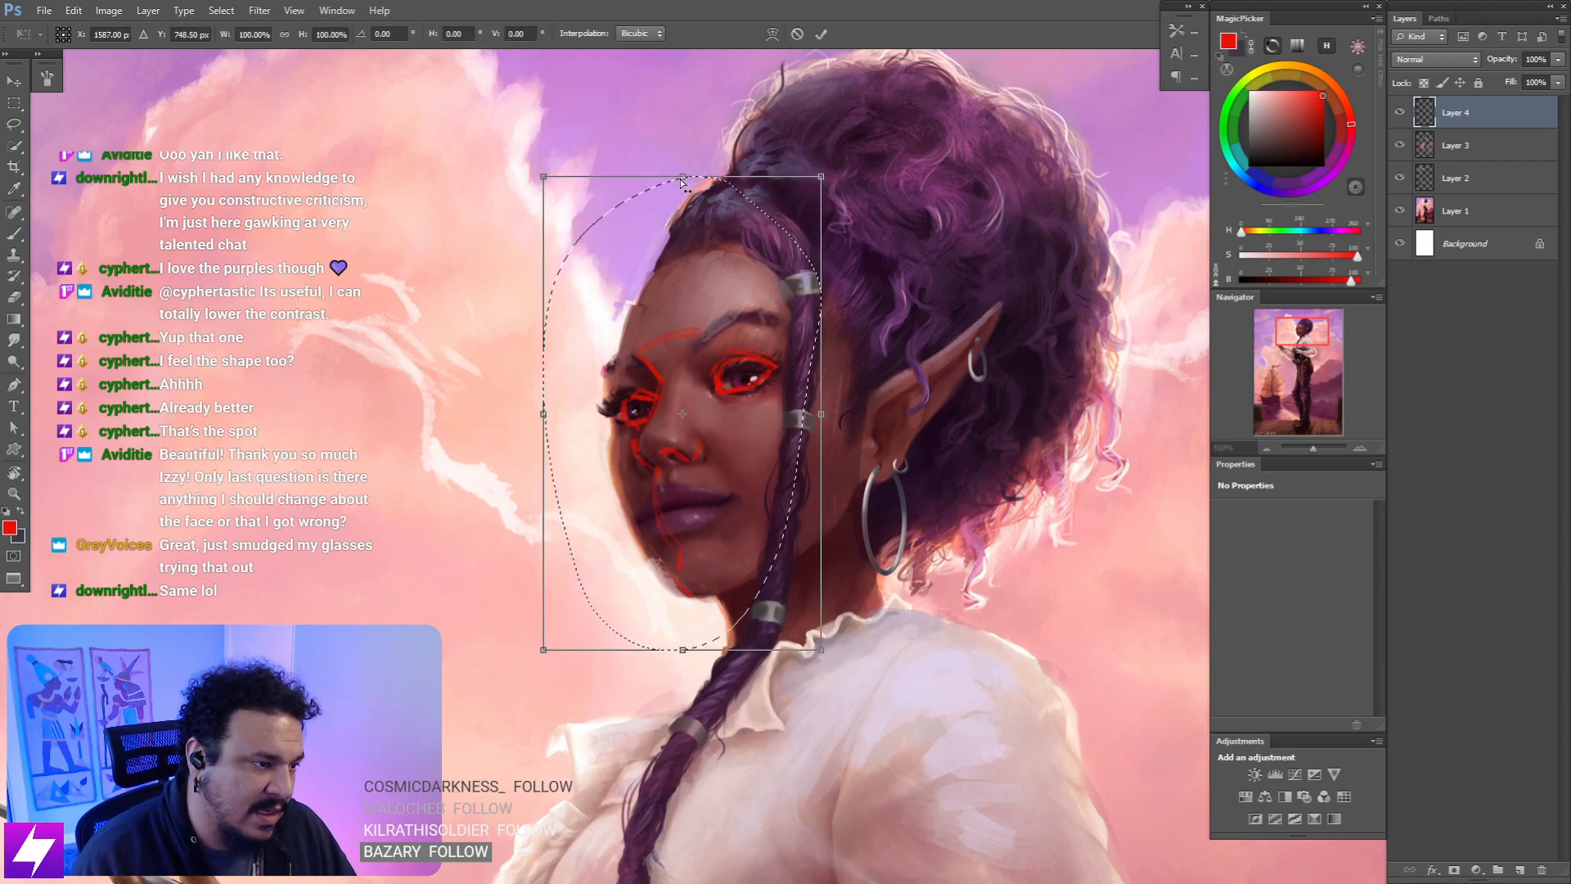
left_click_drag(684, 180, 673, 175)
key("Return")
left_click_drag(795, 249, 799, 304)
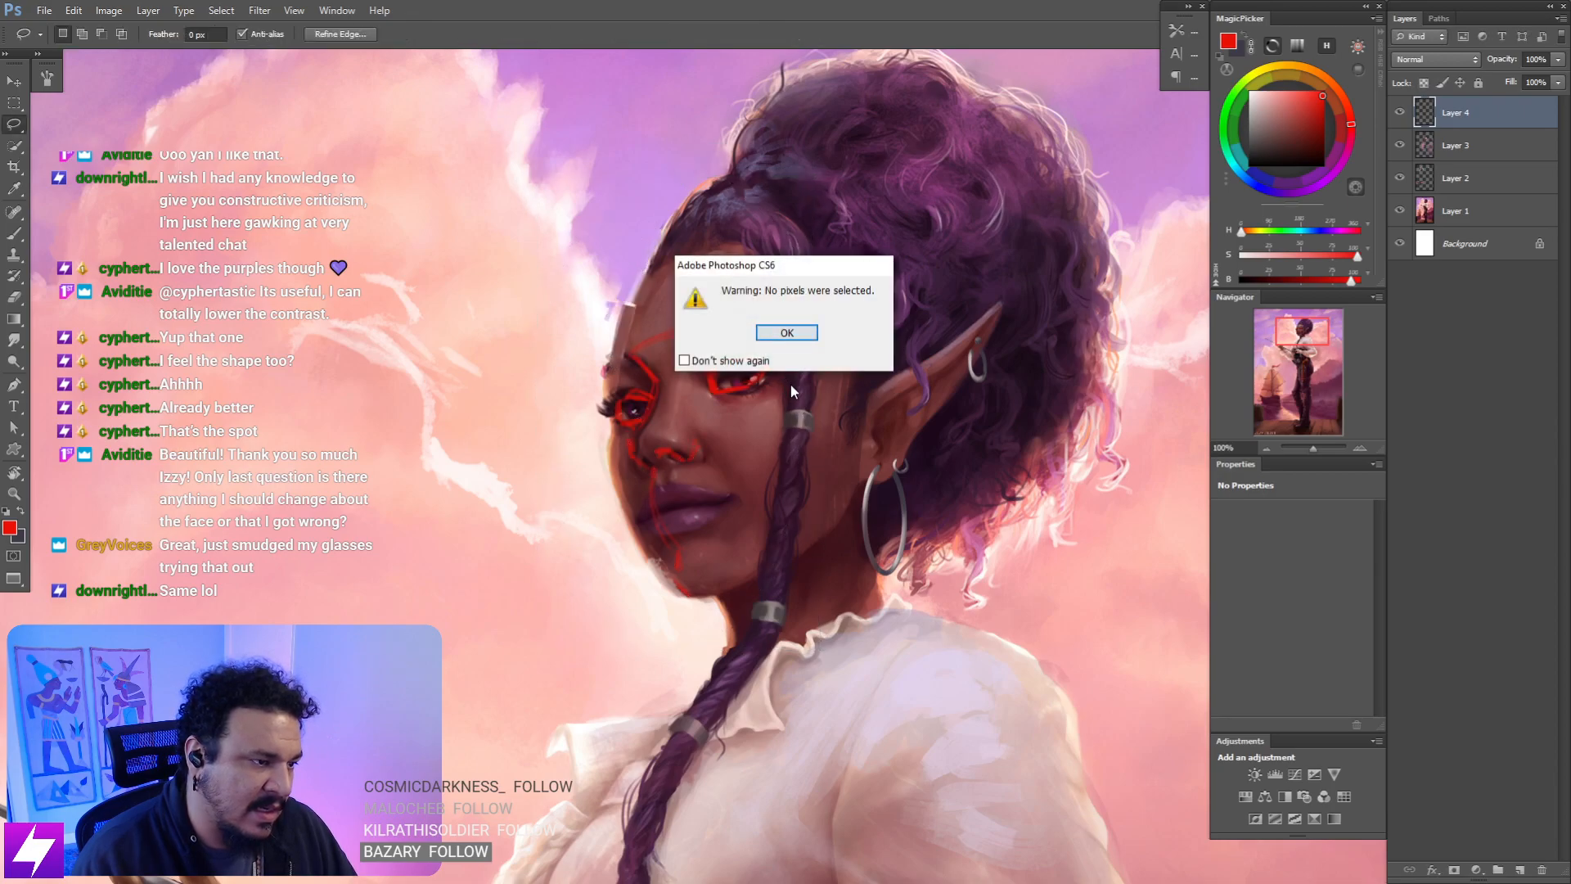
left_click(787, 332)
left_click_drag(758, 402, 730, 420)
- Sketch a red guide line along the upper edge of the near eyebrow with a slightly larger brush
key("b")
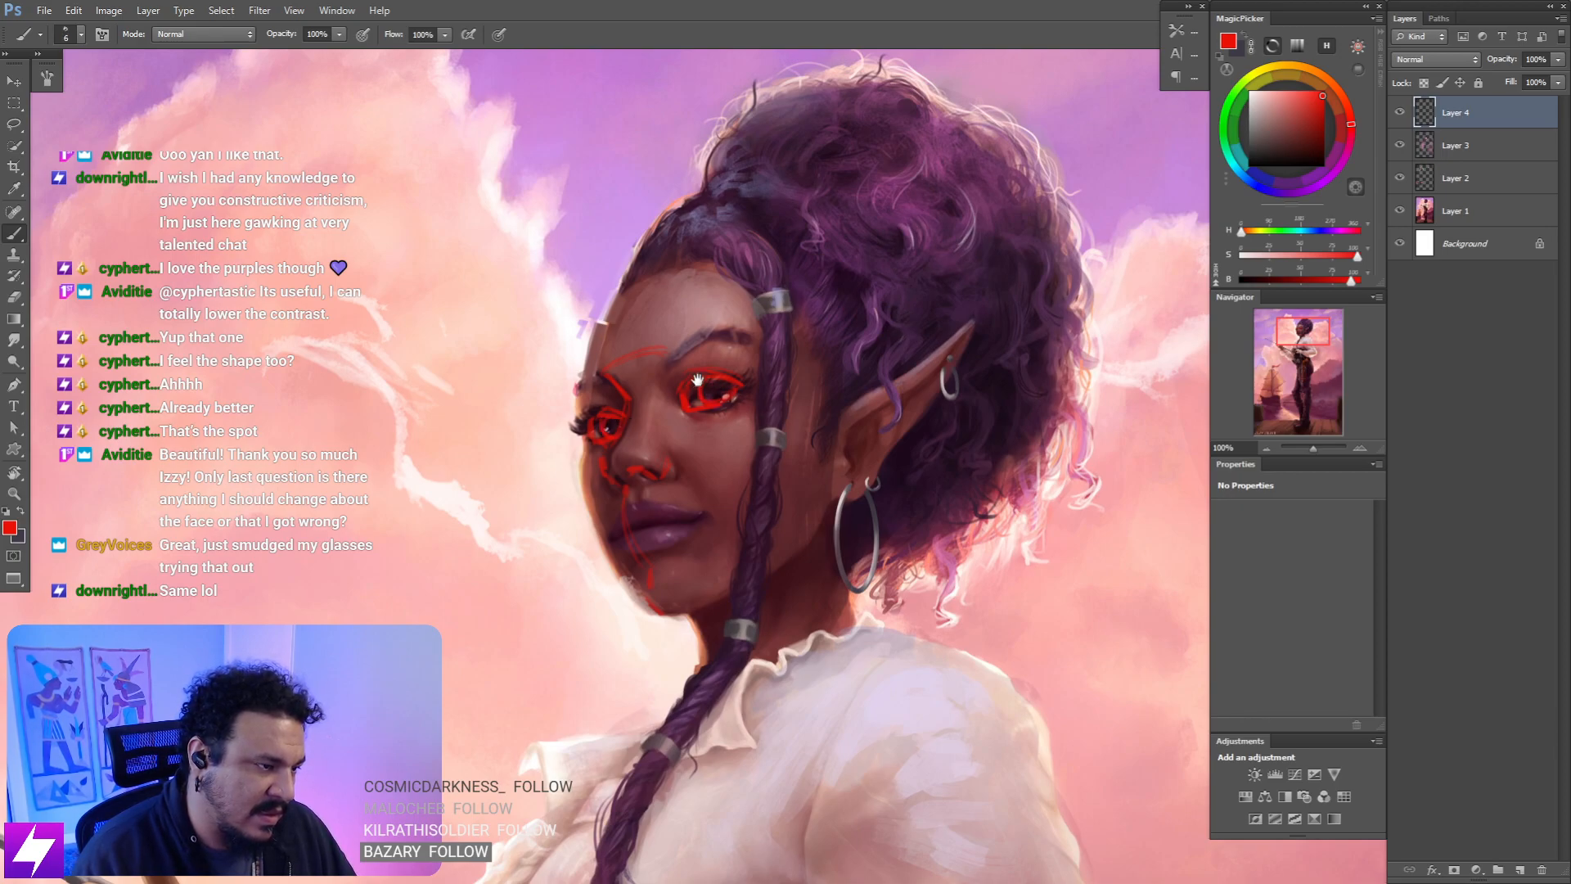
left_click_drag(697, 381, 690, 404)
key("bracketright")
key("bracketright")
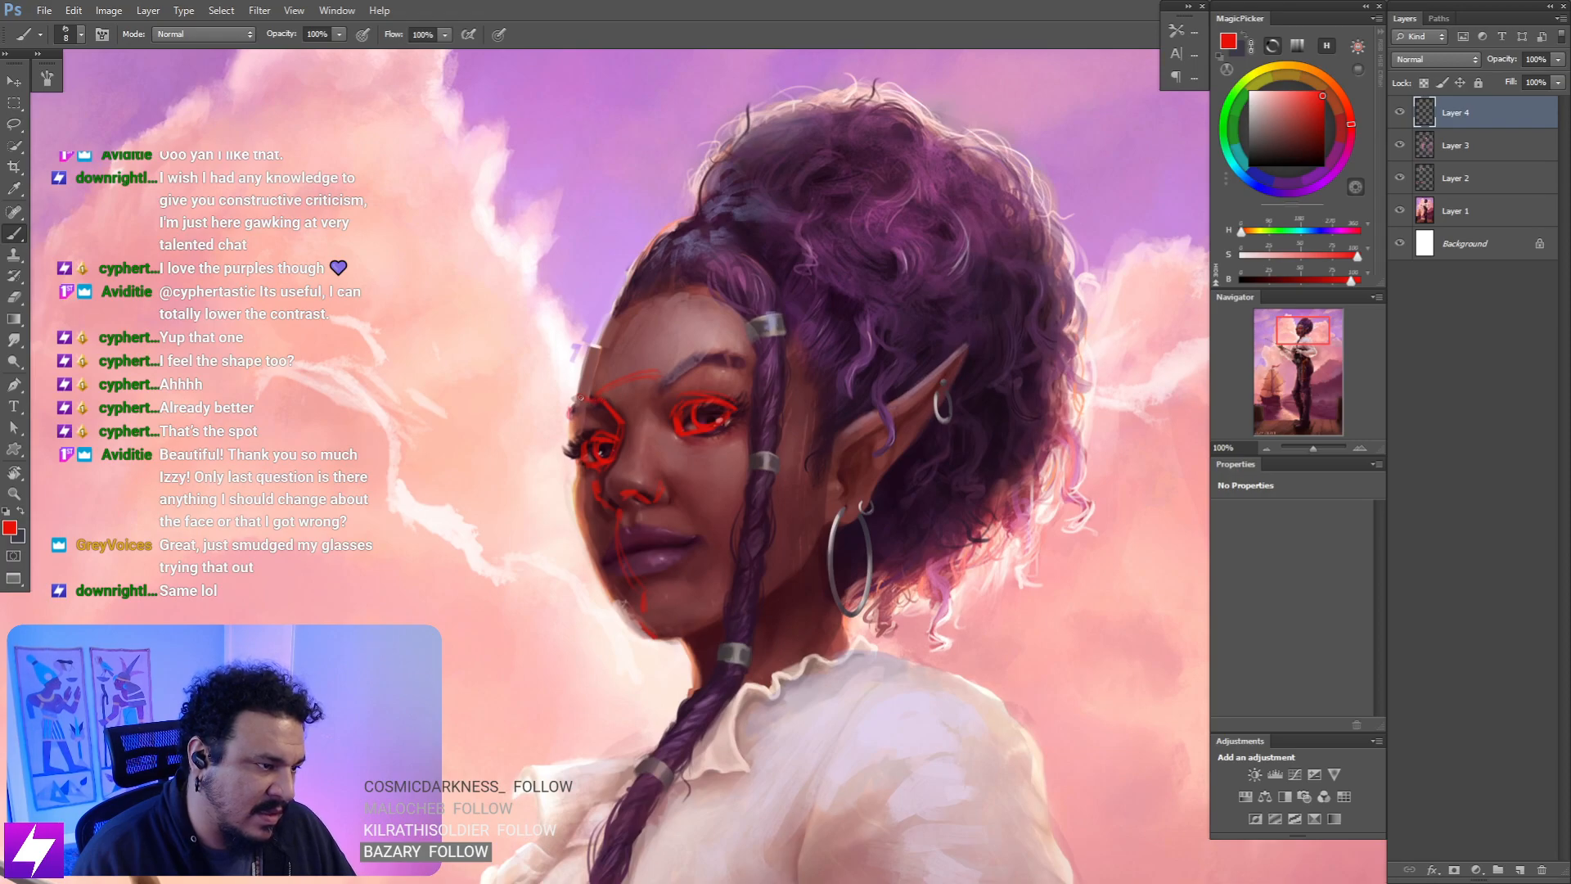
left_click_drag(664, 366, 726, 350)
left_click_drag(683, 470, 679, 422)
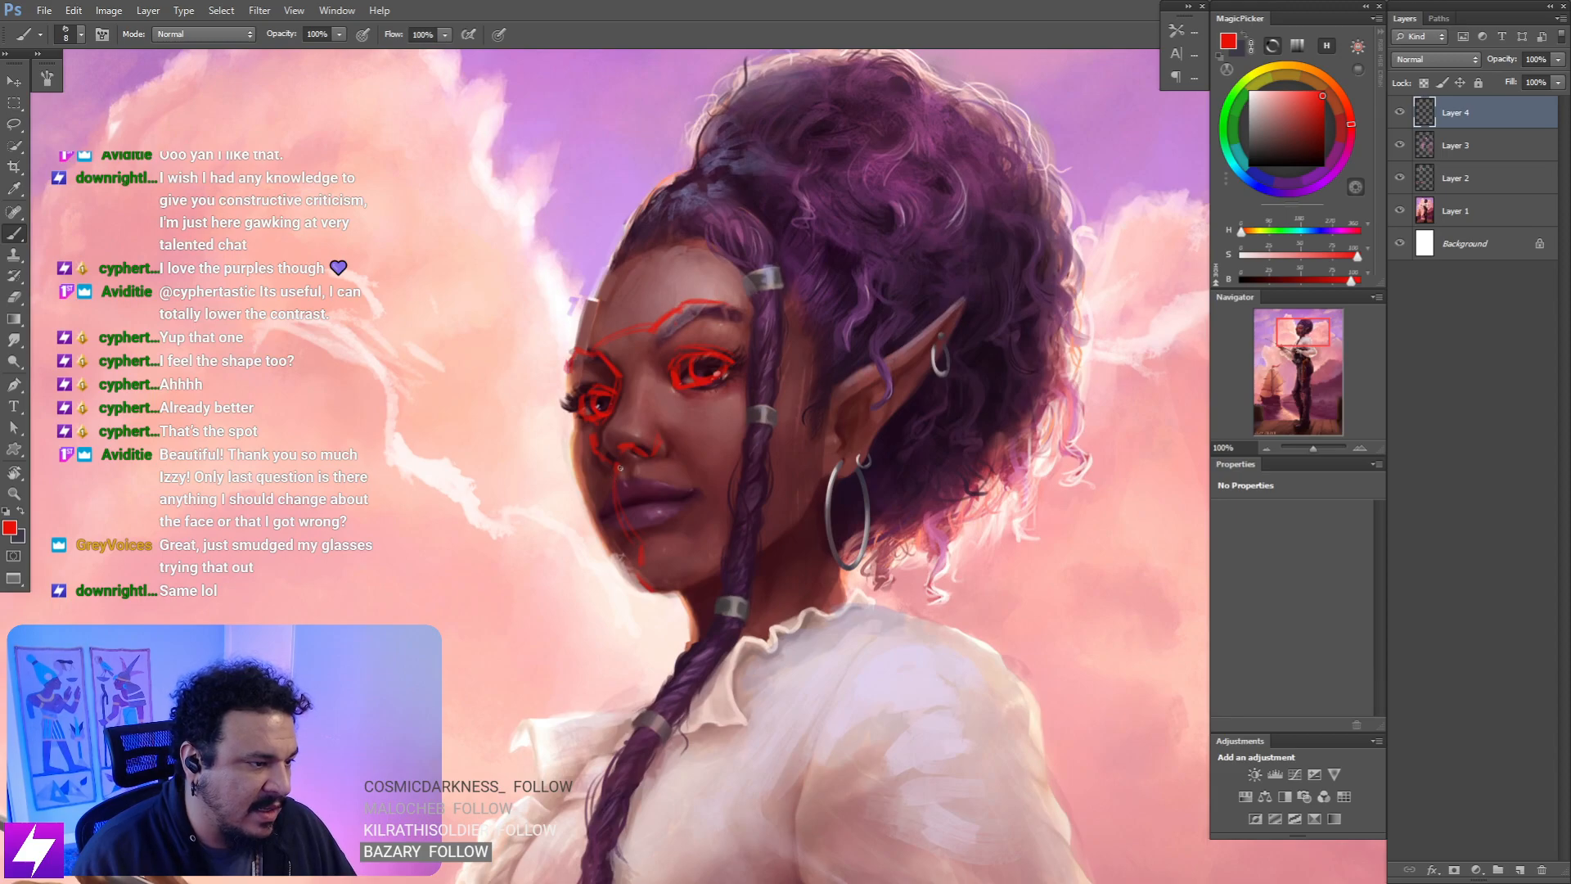
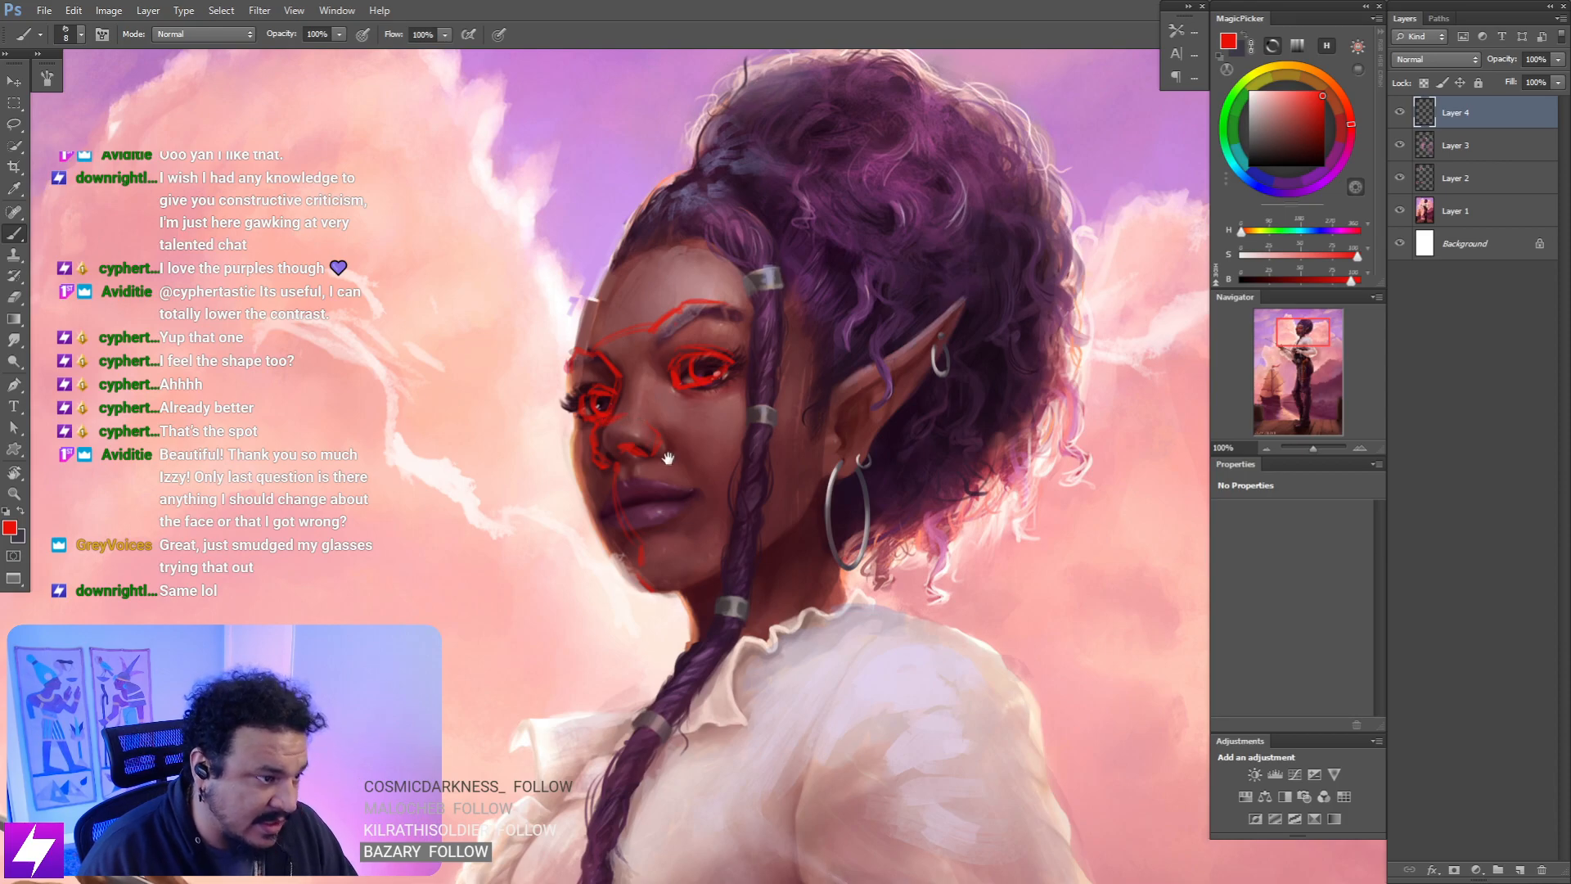
- Flip the canvas horizontally and review the red face sketch at full and close range
left_click_drag(644, 492, 675, 468)
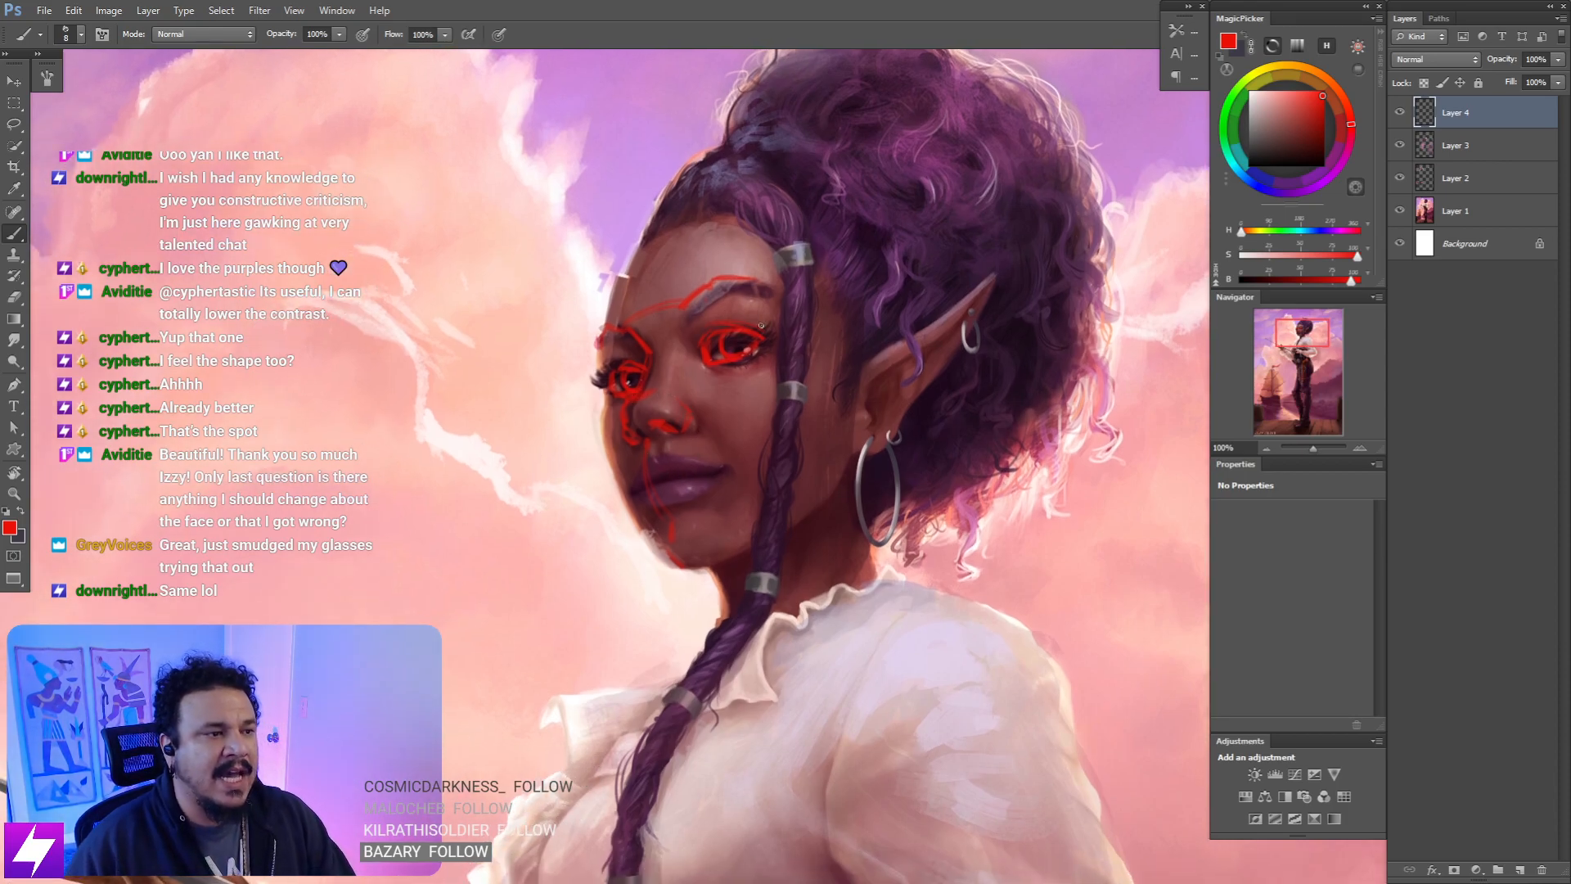
key("ctrl+minus")
key("ctrl+minus")
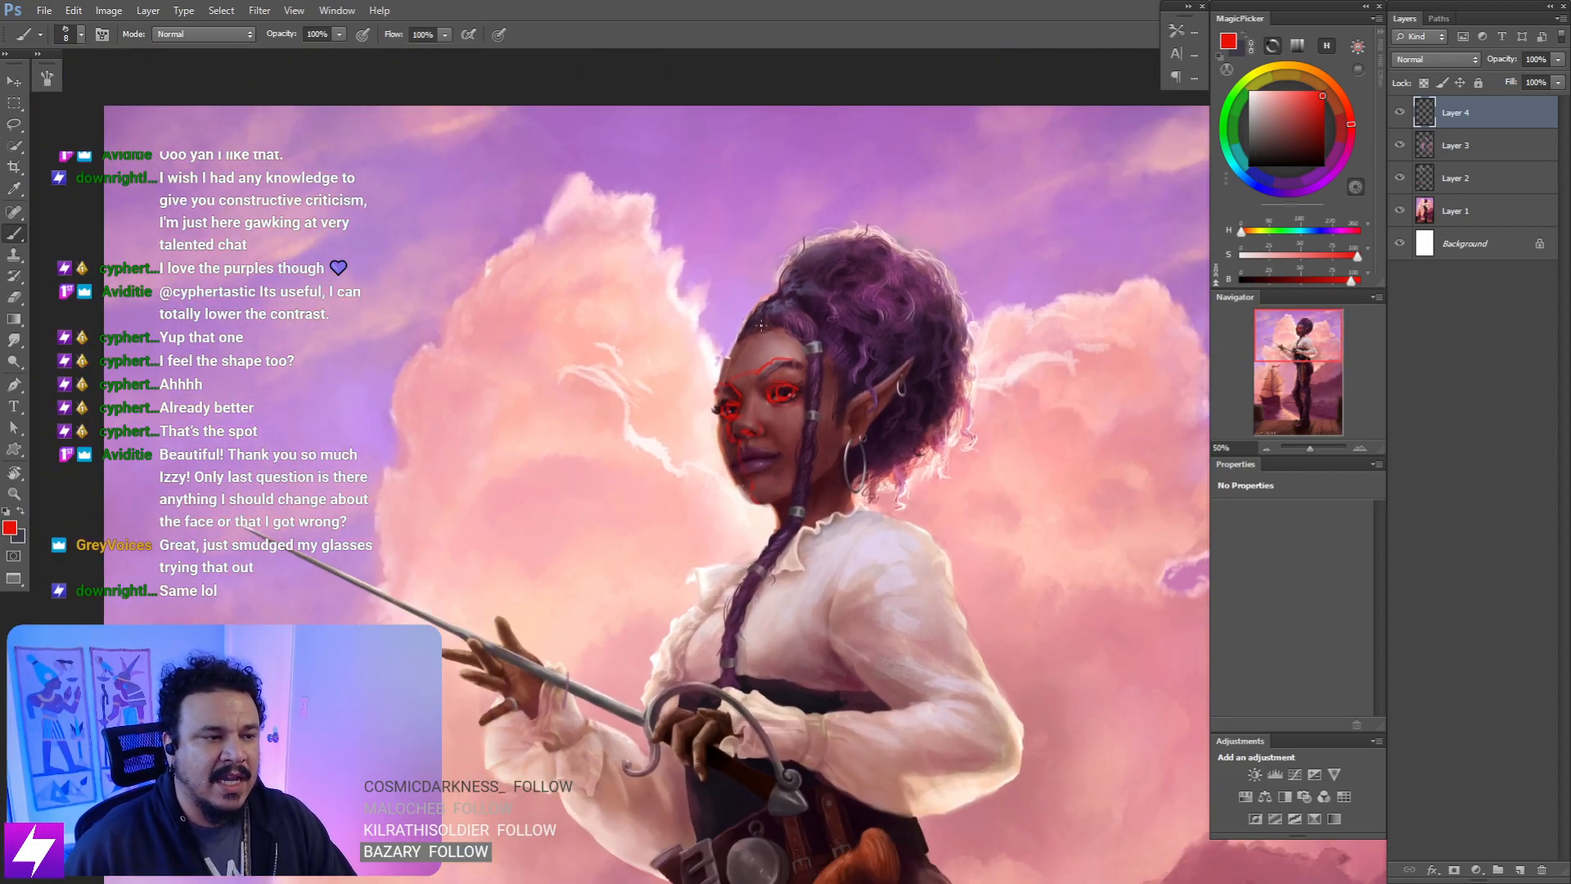
key("ctrl+plus")
key("ctrl+plus")
key("ctrl+minus")
key("ctrl+shift+h")
key("ctrl+plus")
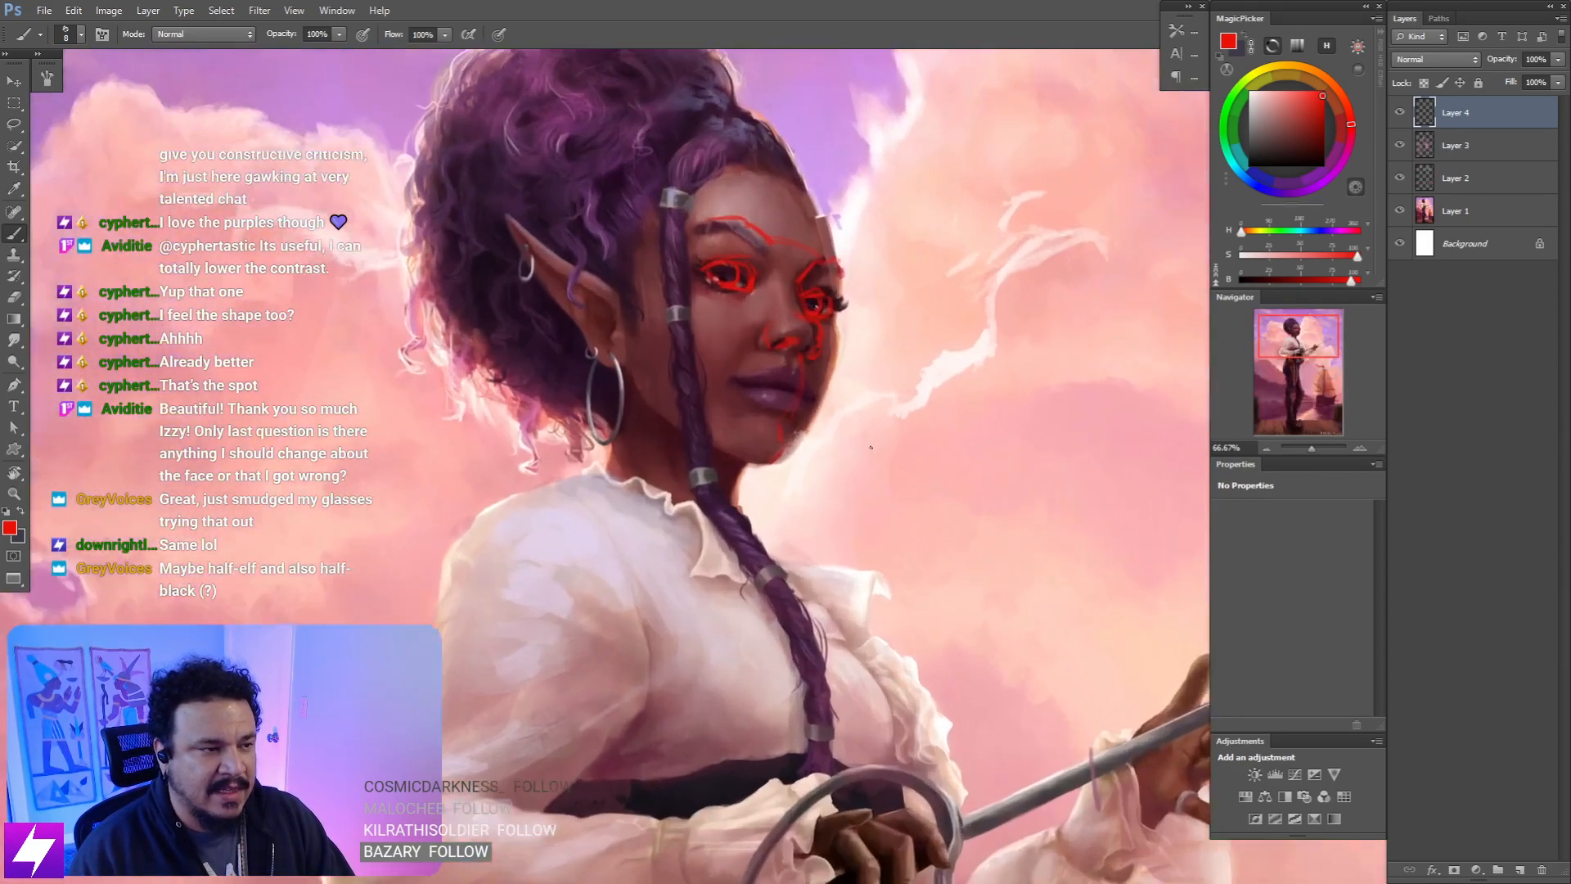
- Rotate the view to about -32° and outline the upper lip and mouth line in red with a smaller brush
left_click_drag(861, 372, 876, 484)
key("r")
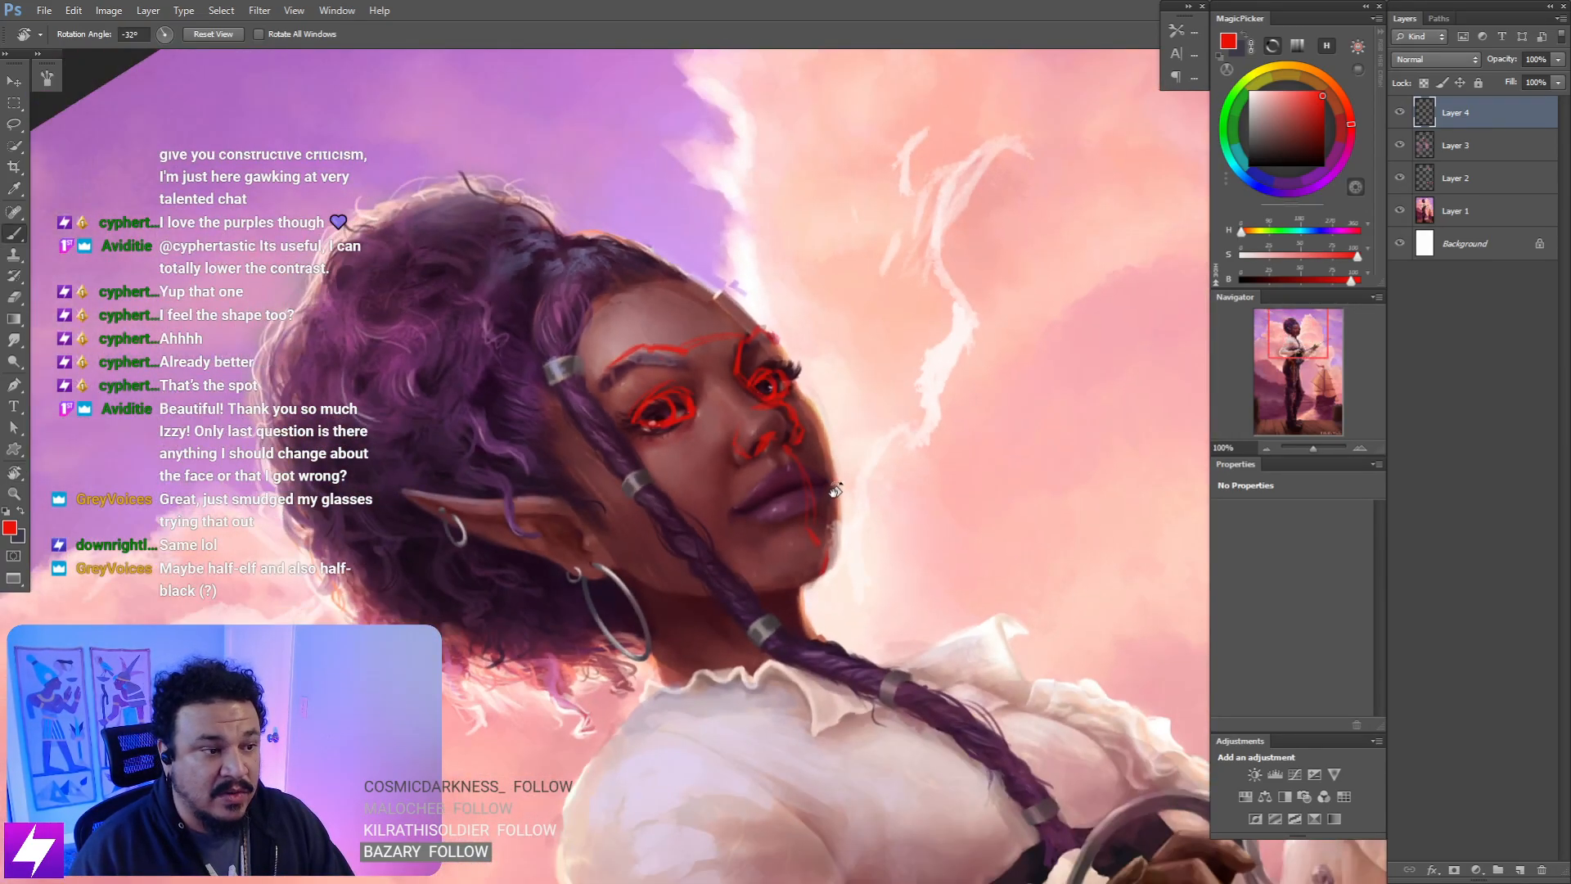
key("b")
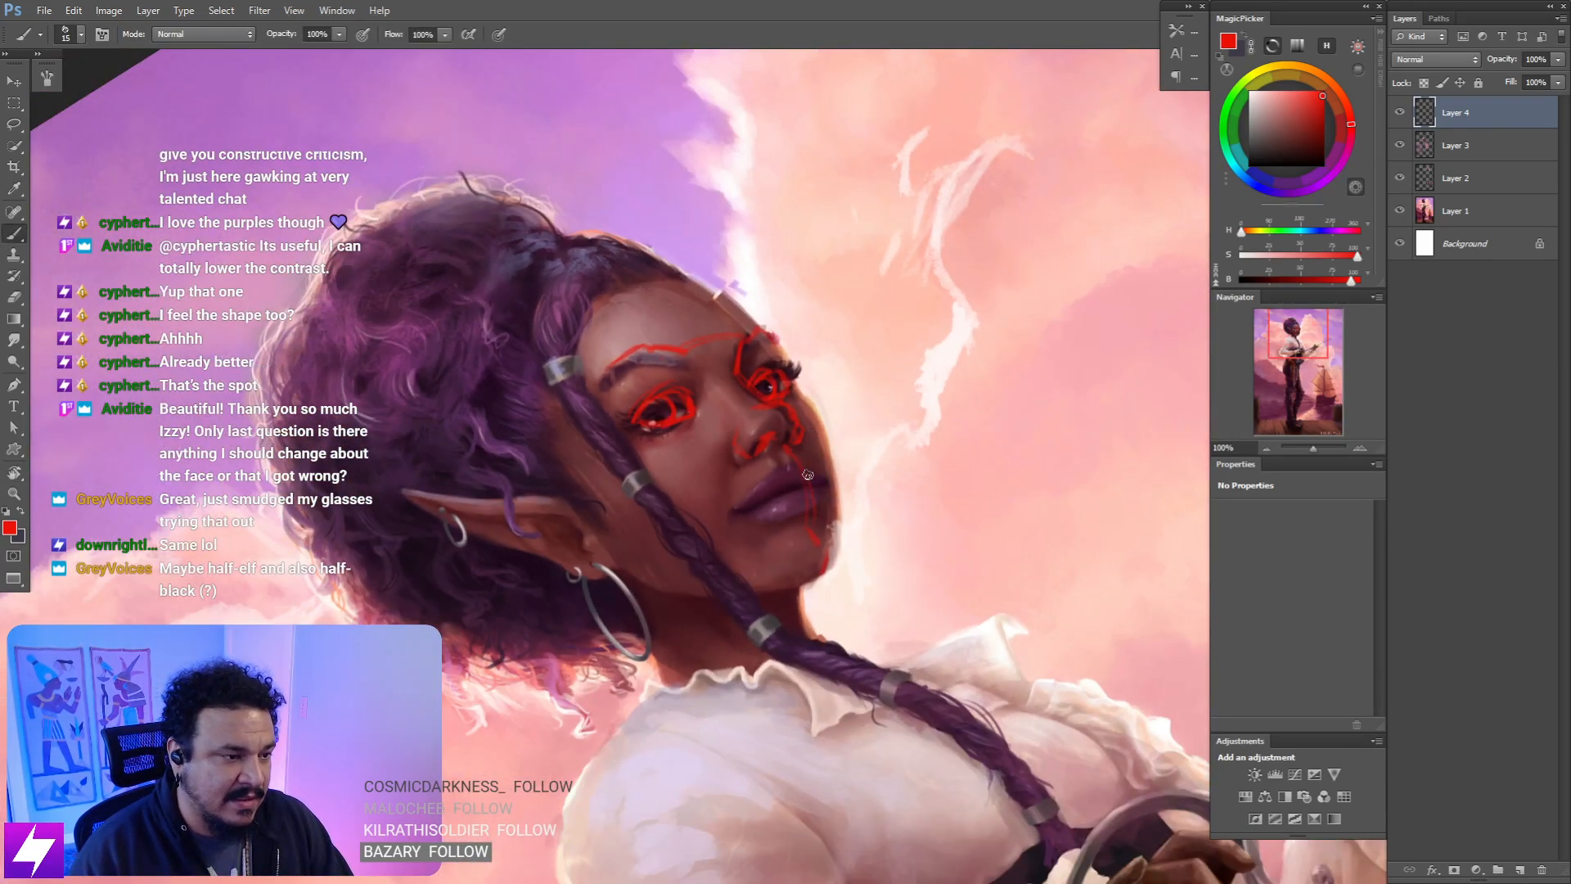
key("bracketleft")
key("bracketleft")
key("bracketleft")
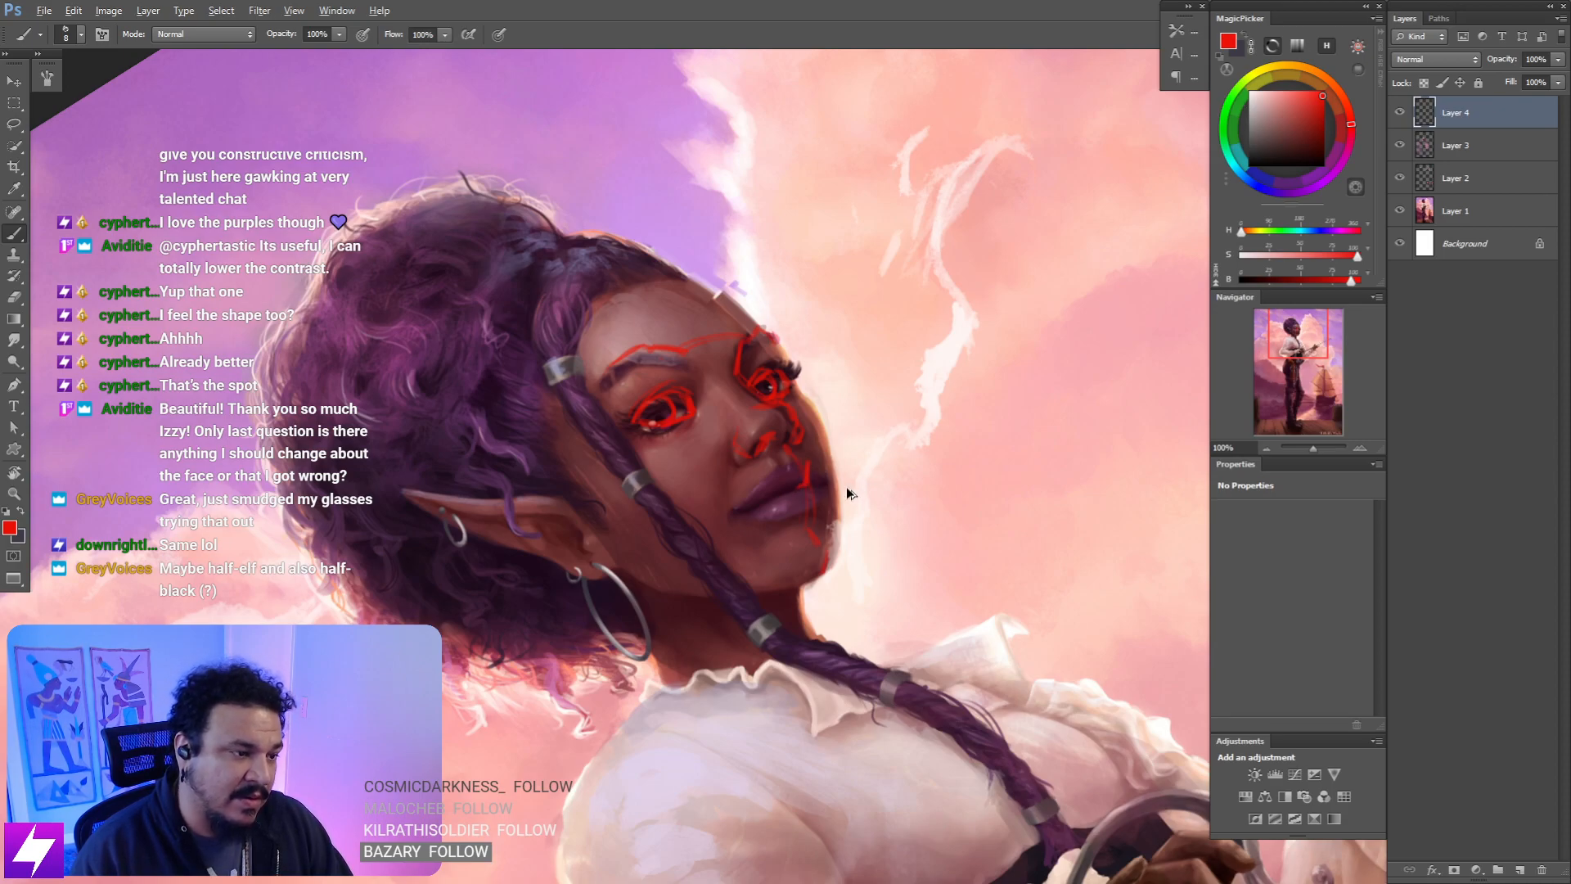
left_click_drag(794, 459, 820, 540)
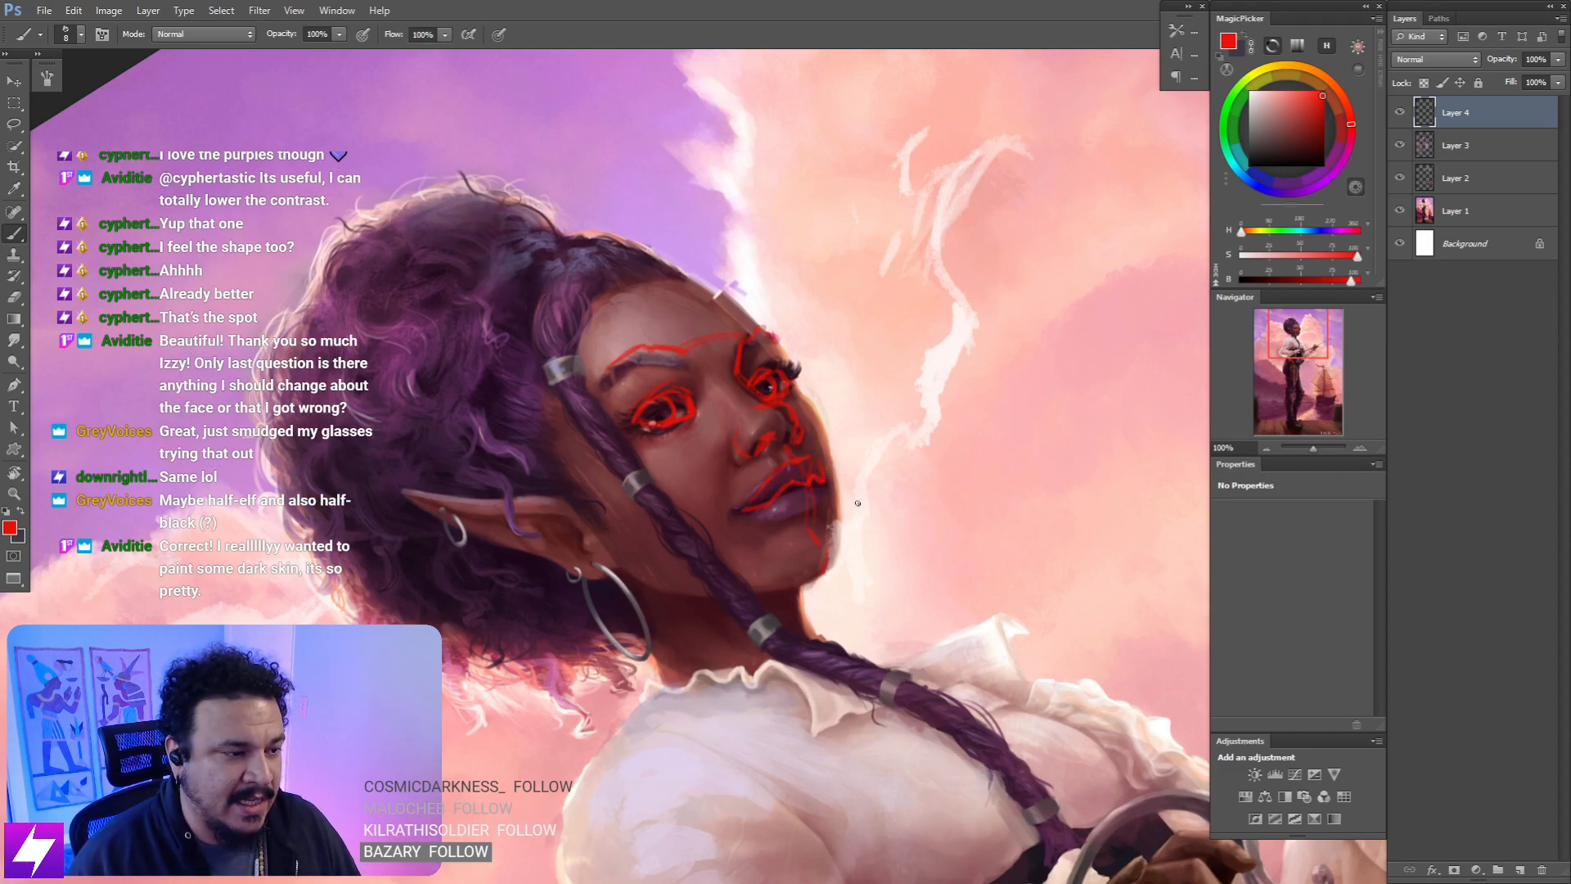
- Reset the view rotation and sketch the lower lip and the far cheek contour in red
key("Escape")
key("ctrl+minus")
key("ctrl+minus")
key("ctrl+minus")
key("ctrl+equal")
key("ctrl+equal")
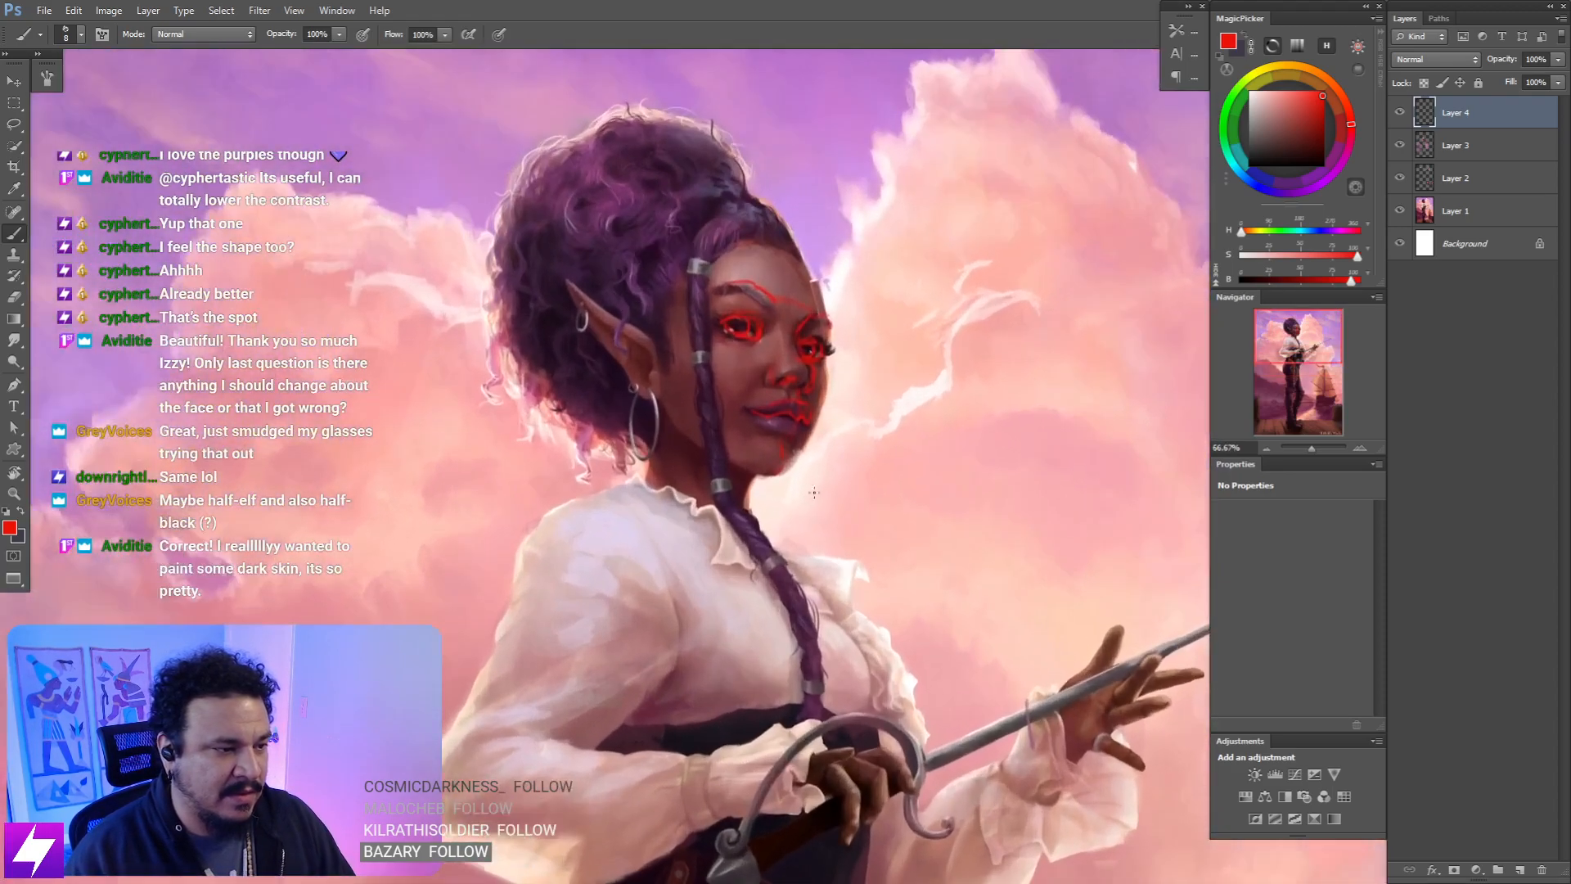
key("ctrl+equal")
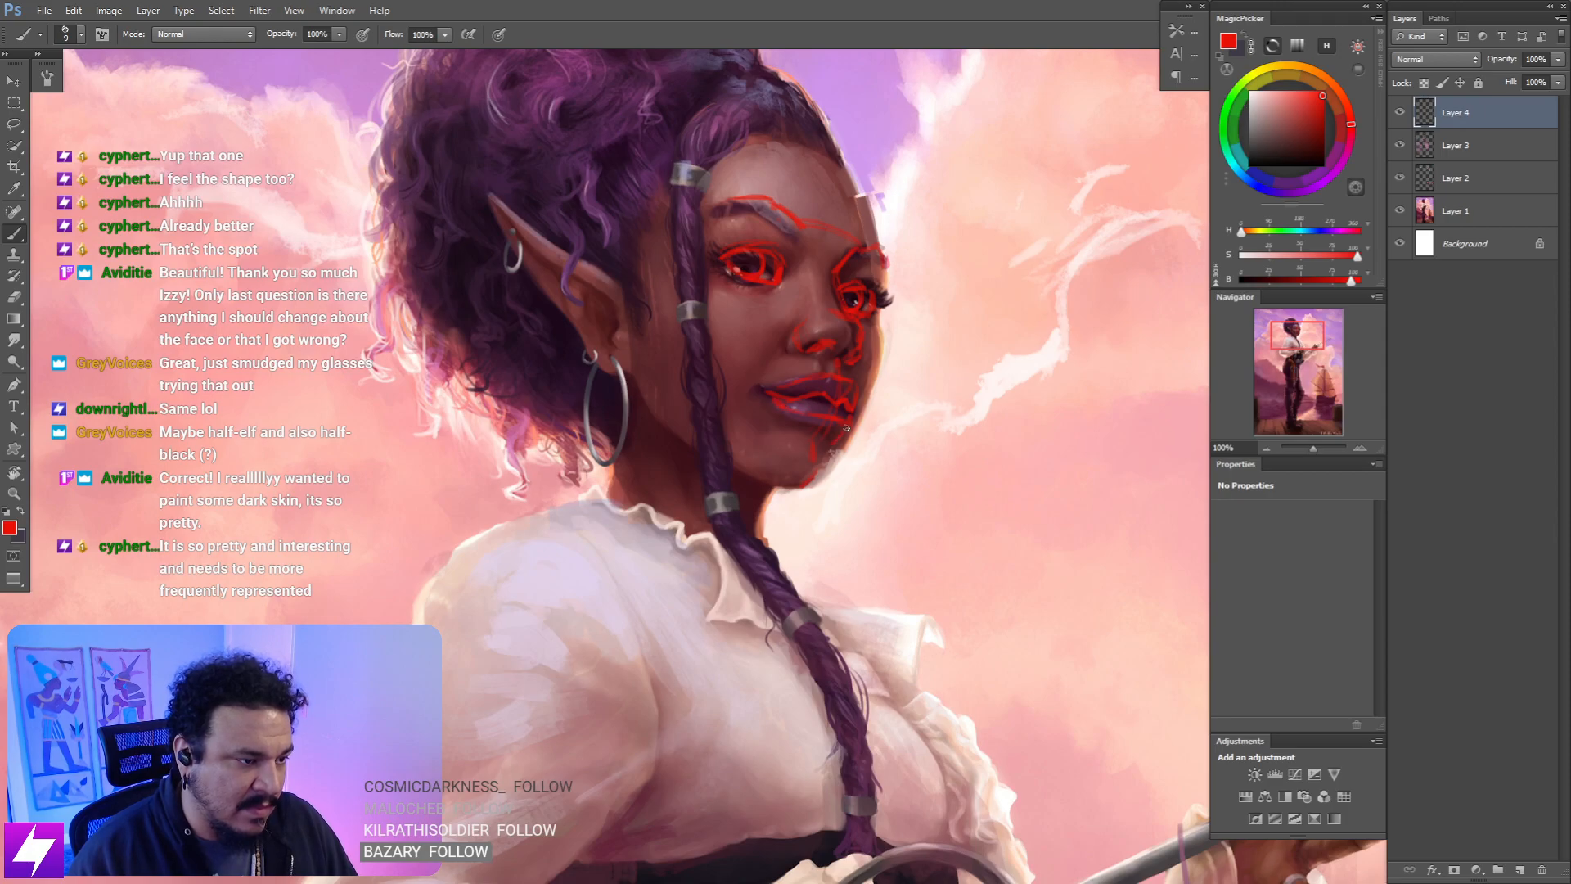
left_click_drag(860, 389, 850, 378)
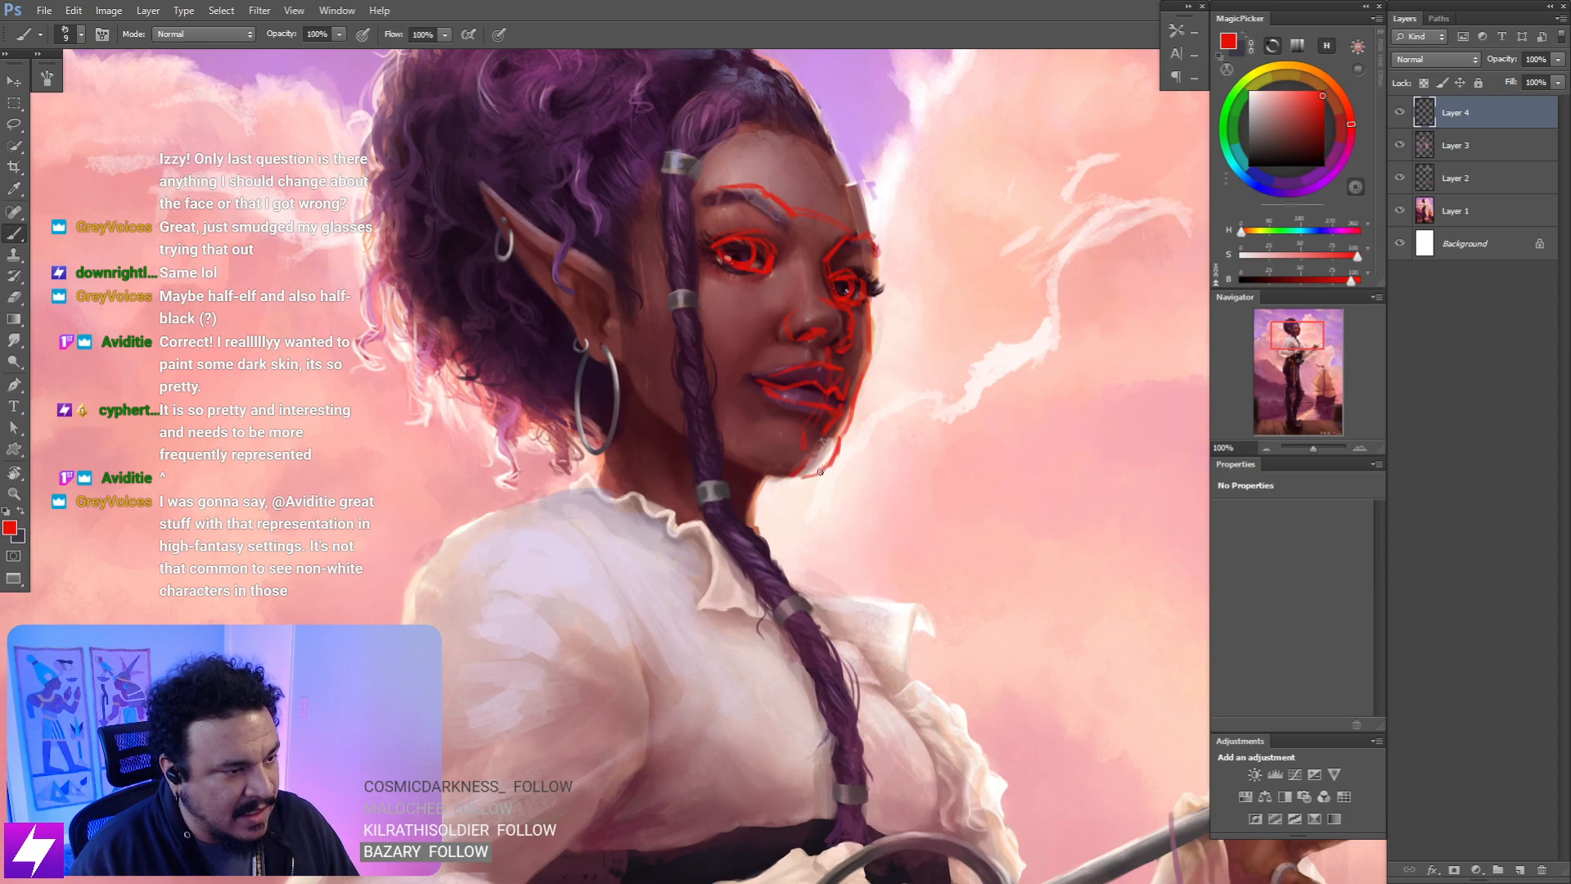
- Rotate the view to about -97°, sketch the chin contour in red and reset the rotation
key("r")
mouse_move(820, 472)
left_mouse_down()
mouse_move(810, 491)
mouse_move(776, 449)
left_mouse_up()
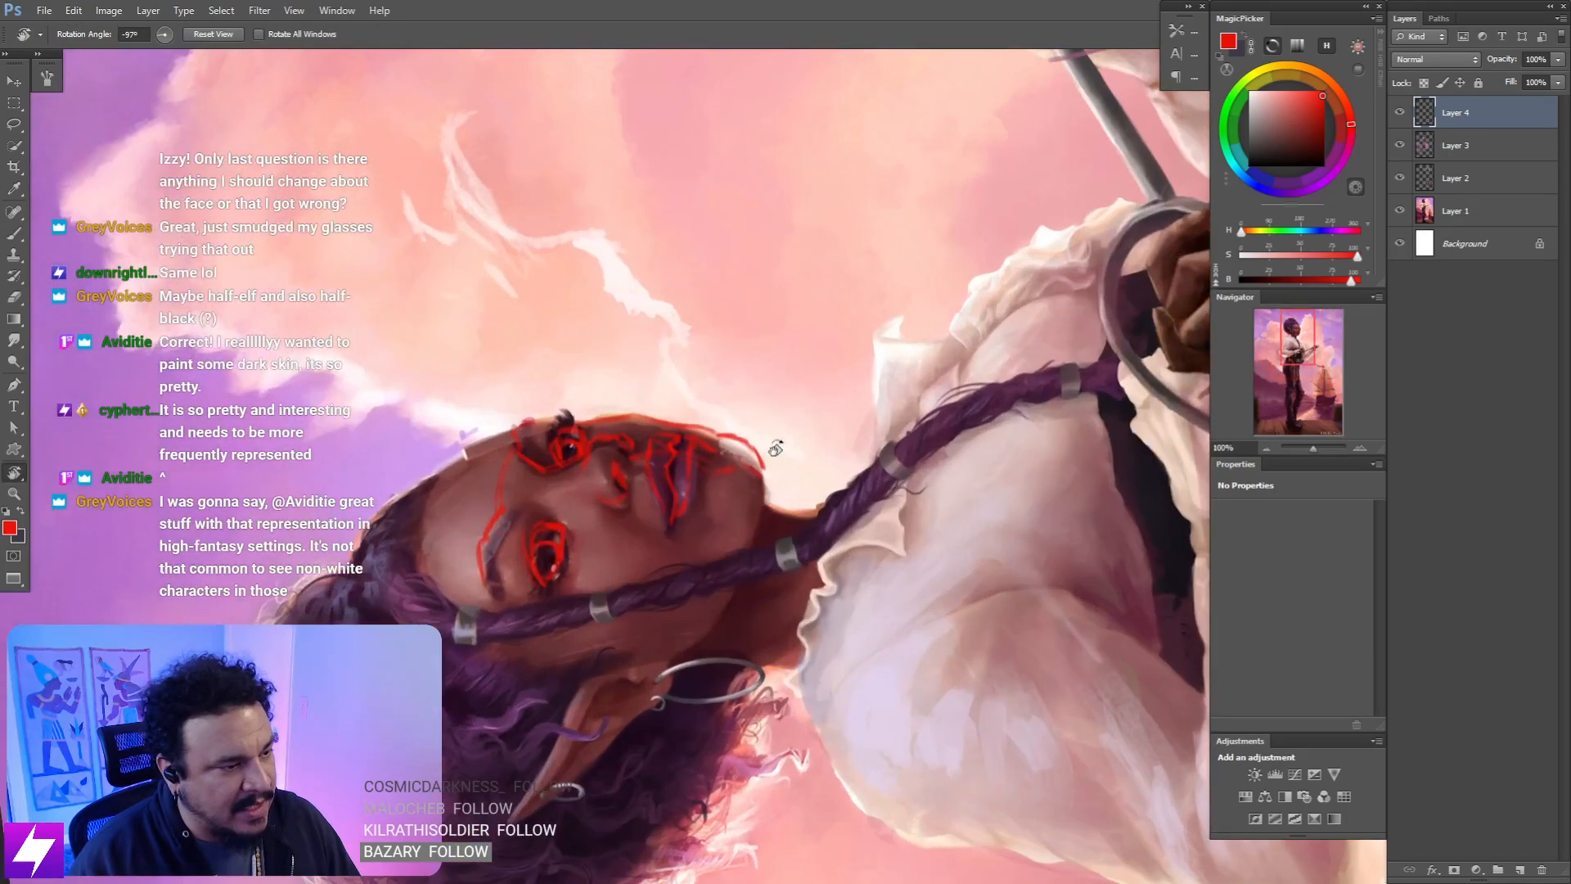
key("b")
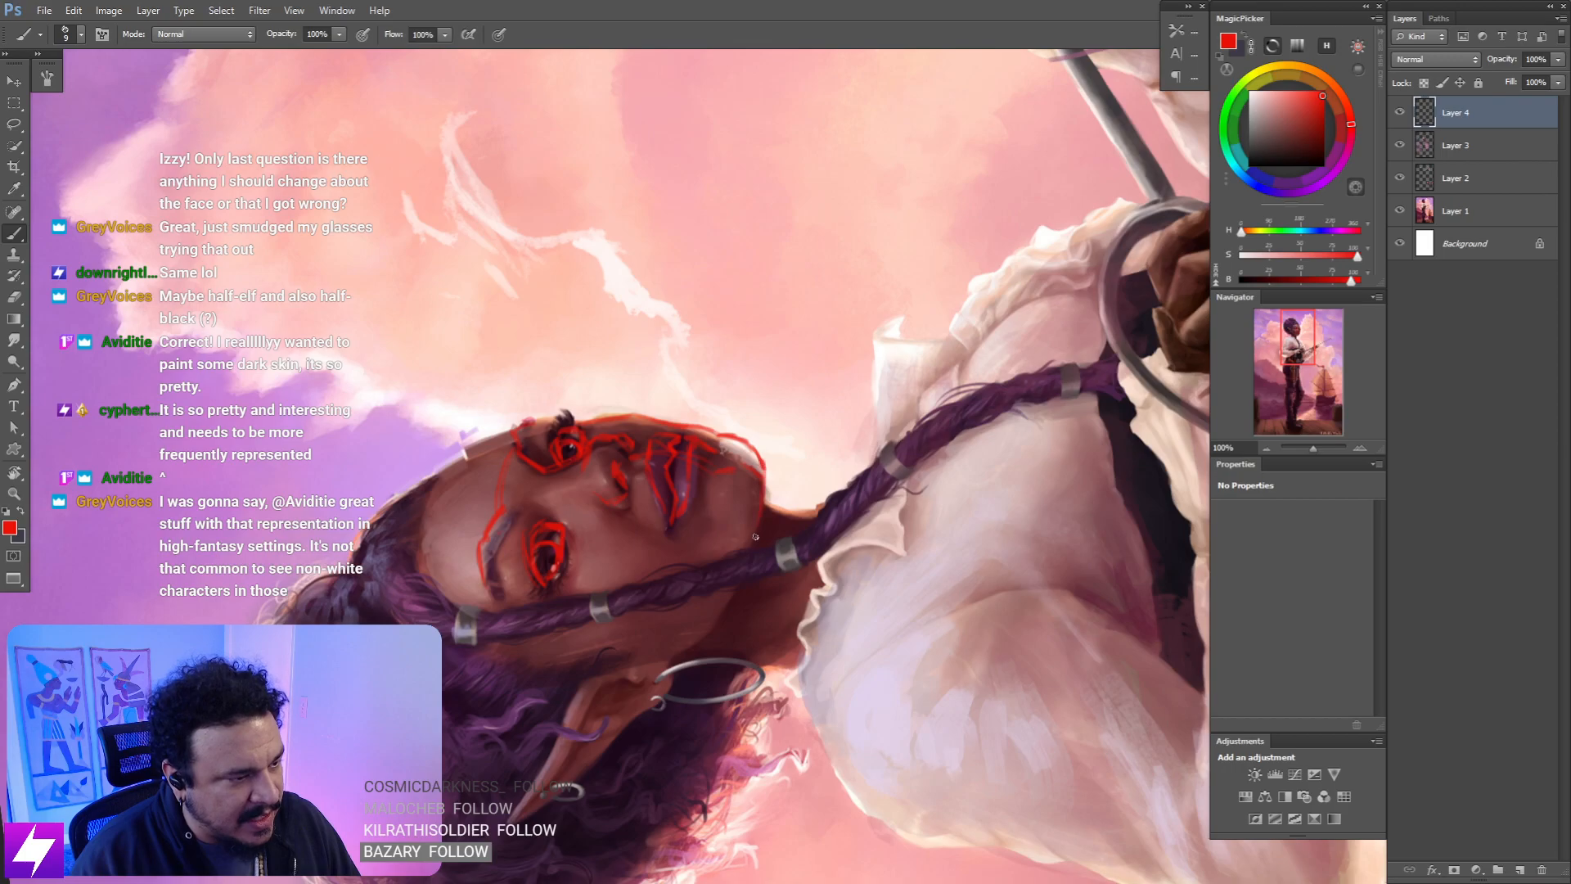
key("Escape")
key("ctrl+minus")
key("ctrl+minus")
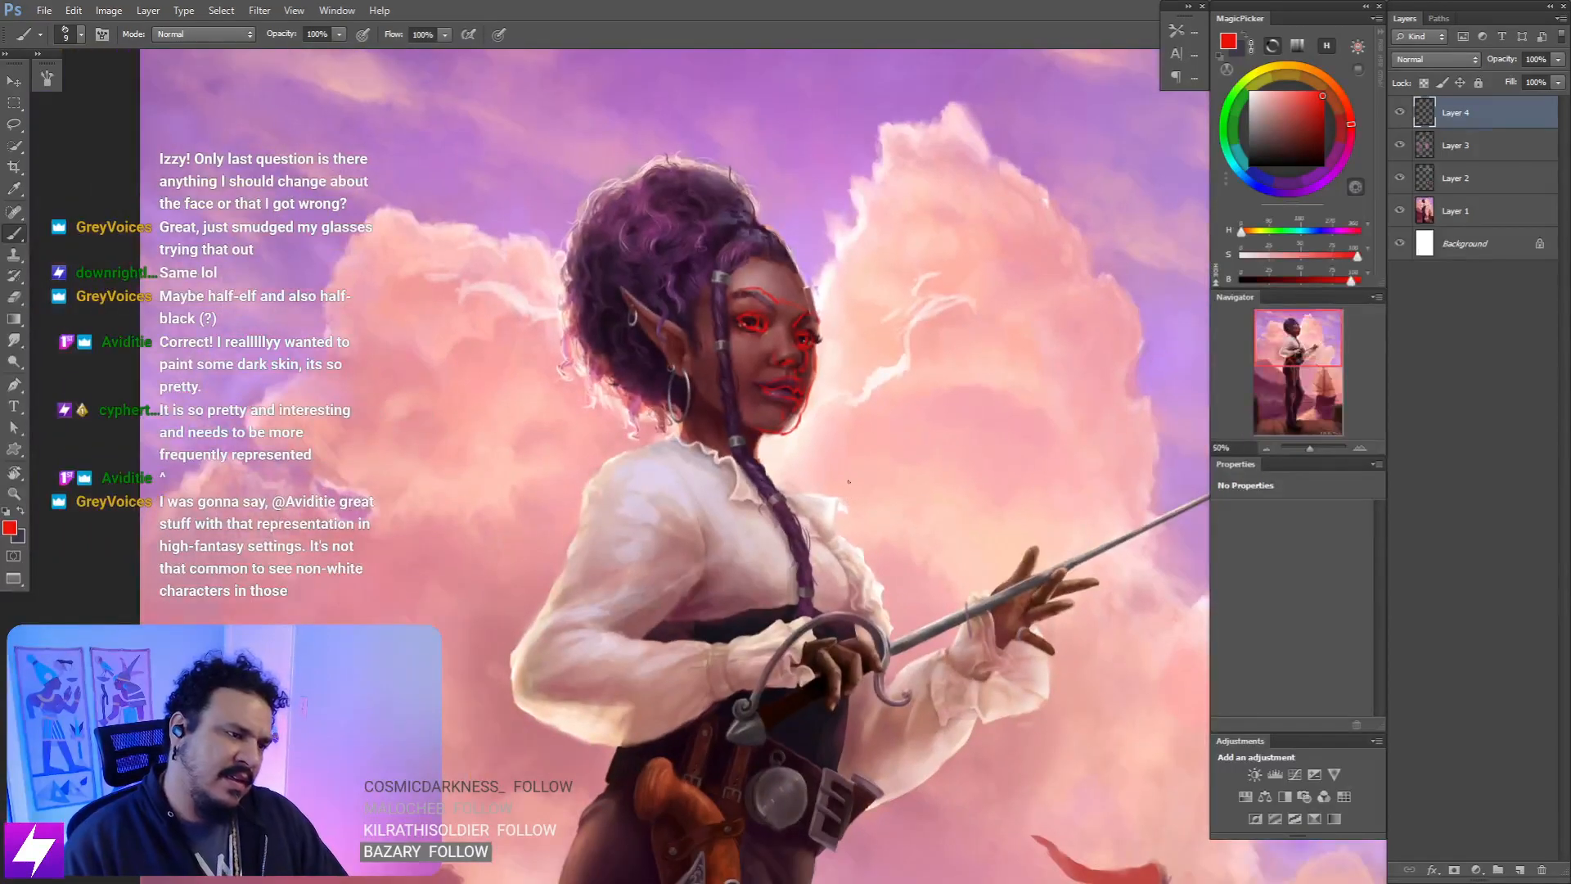
- Trim the red line under the chin with the Eraser and redraw the contour from the far cheek to the chin
key("ctrl+plus")
key("ctrl+plus")
mouse_move(842, 392)
left_mouse_down()
mouse_move(825, 446)
mouse_move(769, 497)
left_mouse_up()
key("e")
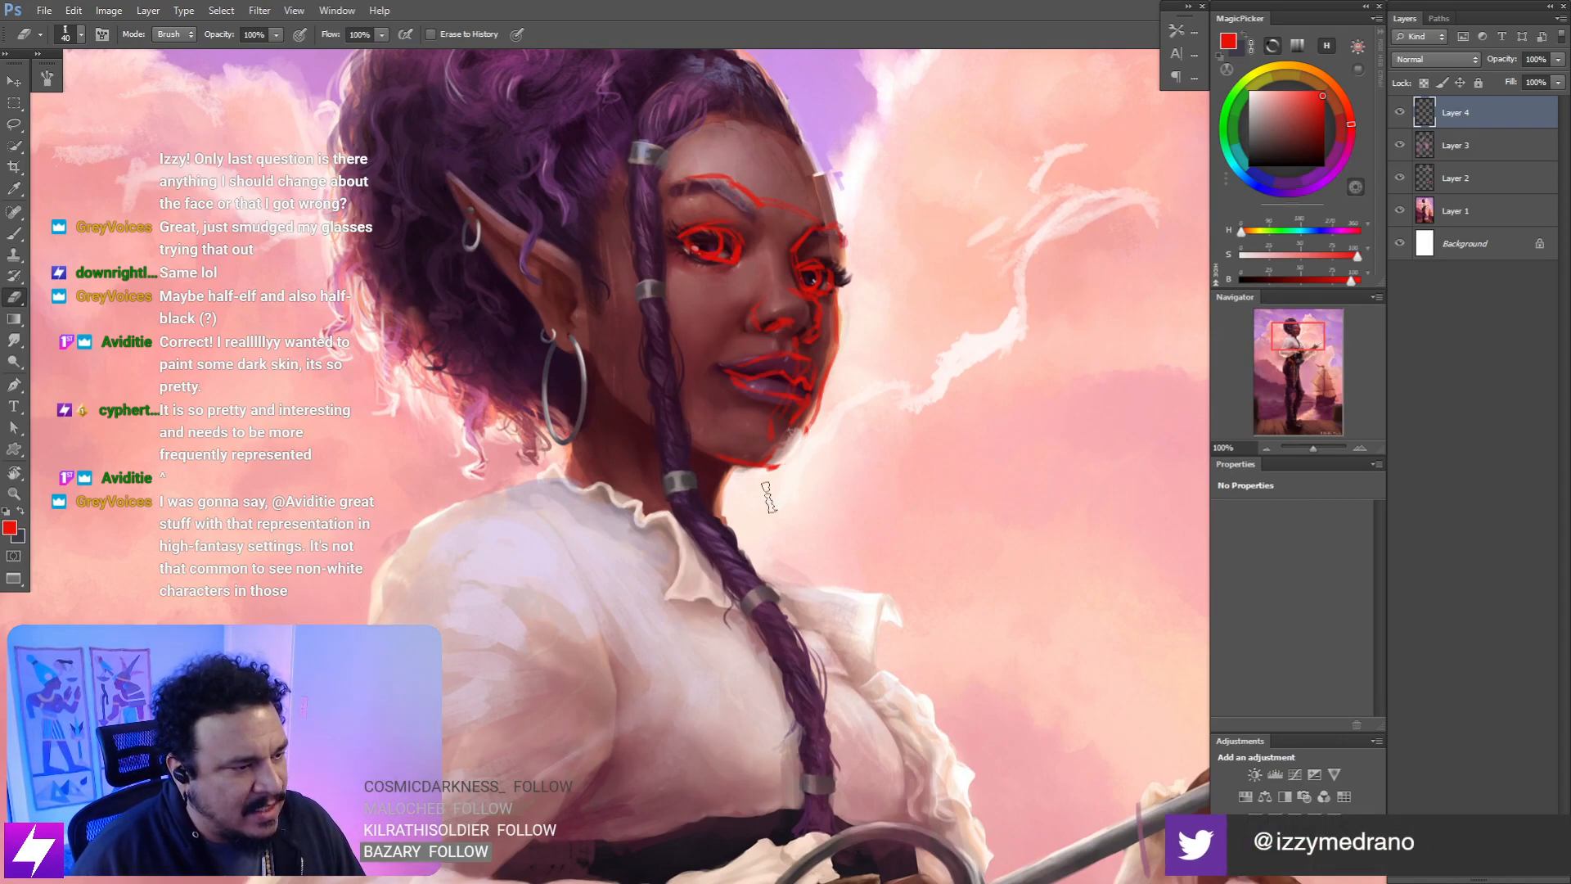
key("b")
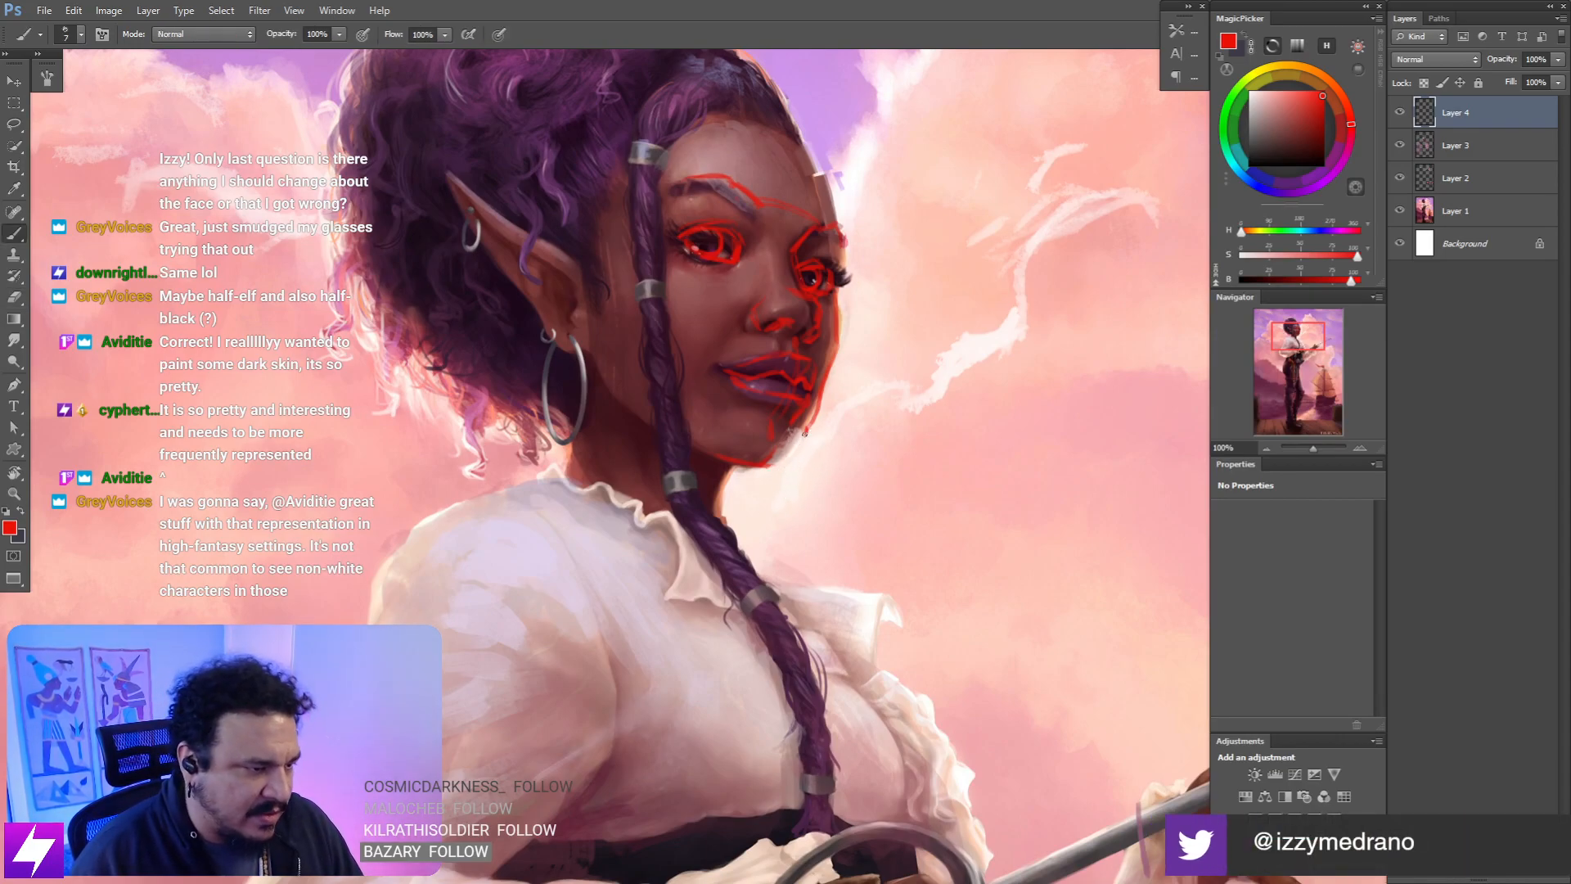
left_click_drag(810, 426, 769, 467)
key("ctrl+z")
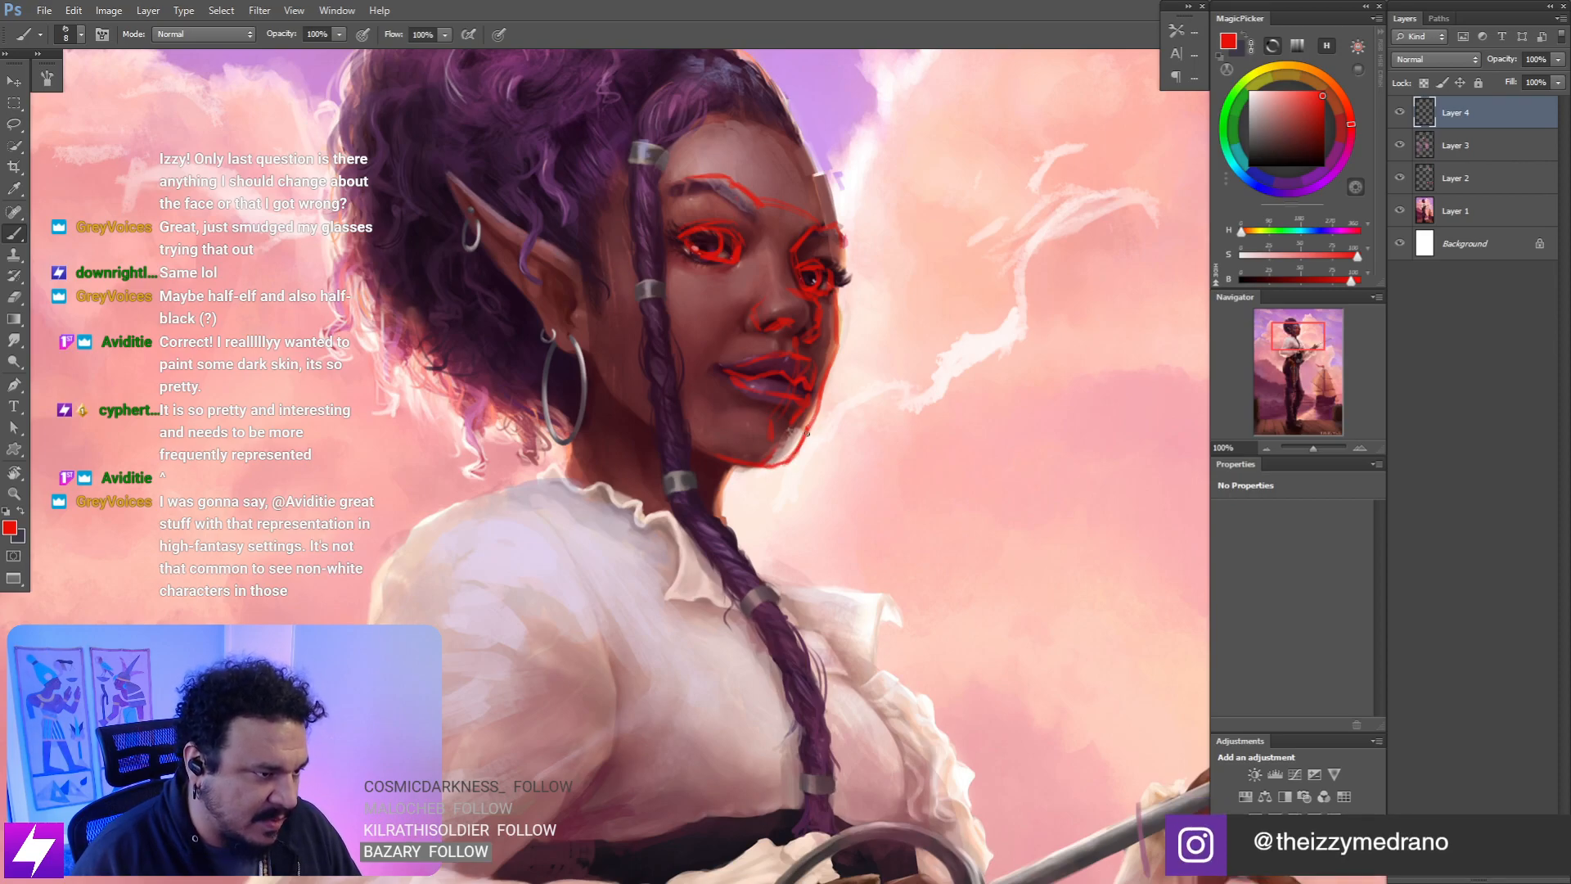
- Flip the canvas horizontally again to check the lip and chin outlines
scroll(818, 431, "down", 2)
key("ctrl+minus")
key("ctrl+shift+h")
key("ctrl+plus")
key("ctrl+plus")
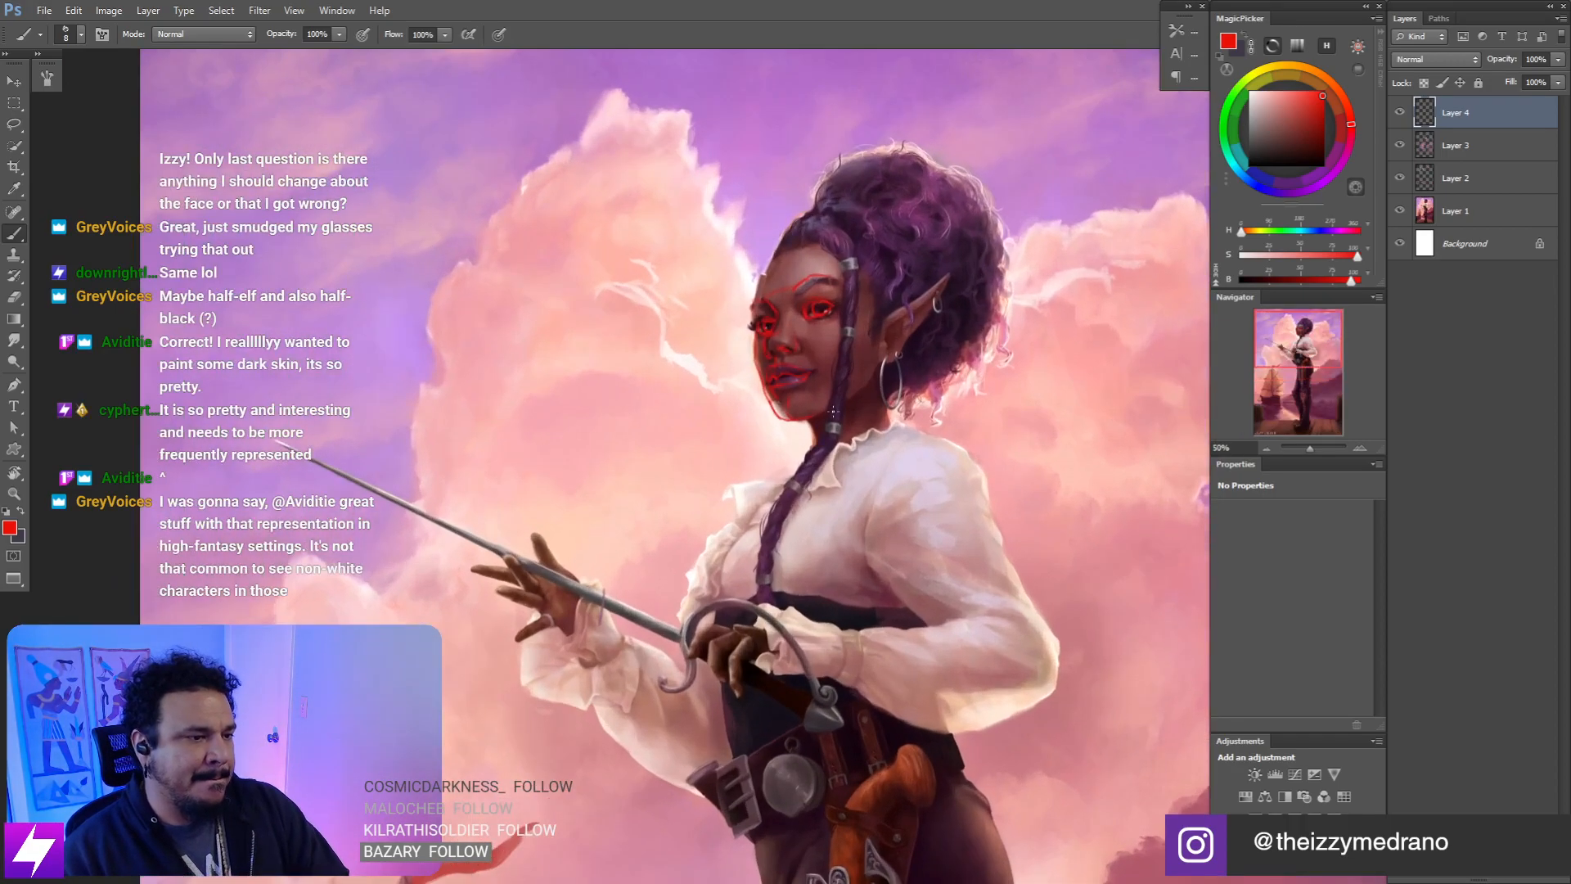
key("ctrl+plus")
- Clean up the red lower lip outline and mark the crease between the lower lip and the chin
key("e")
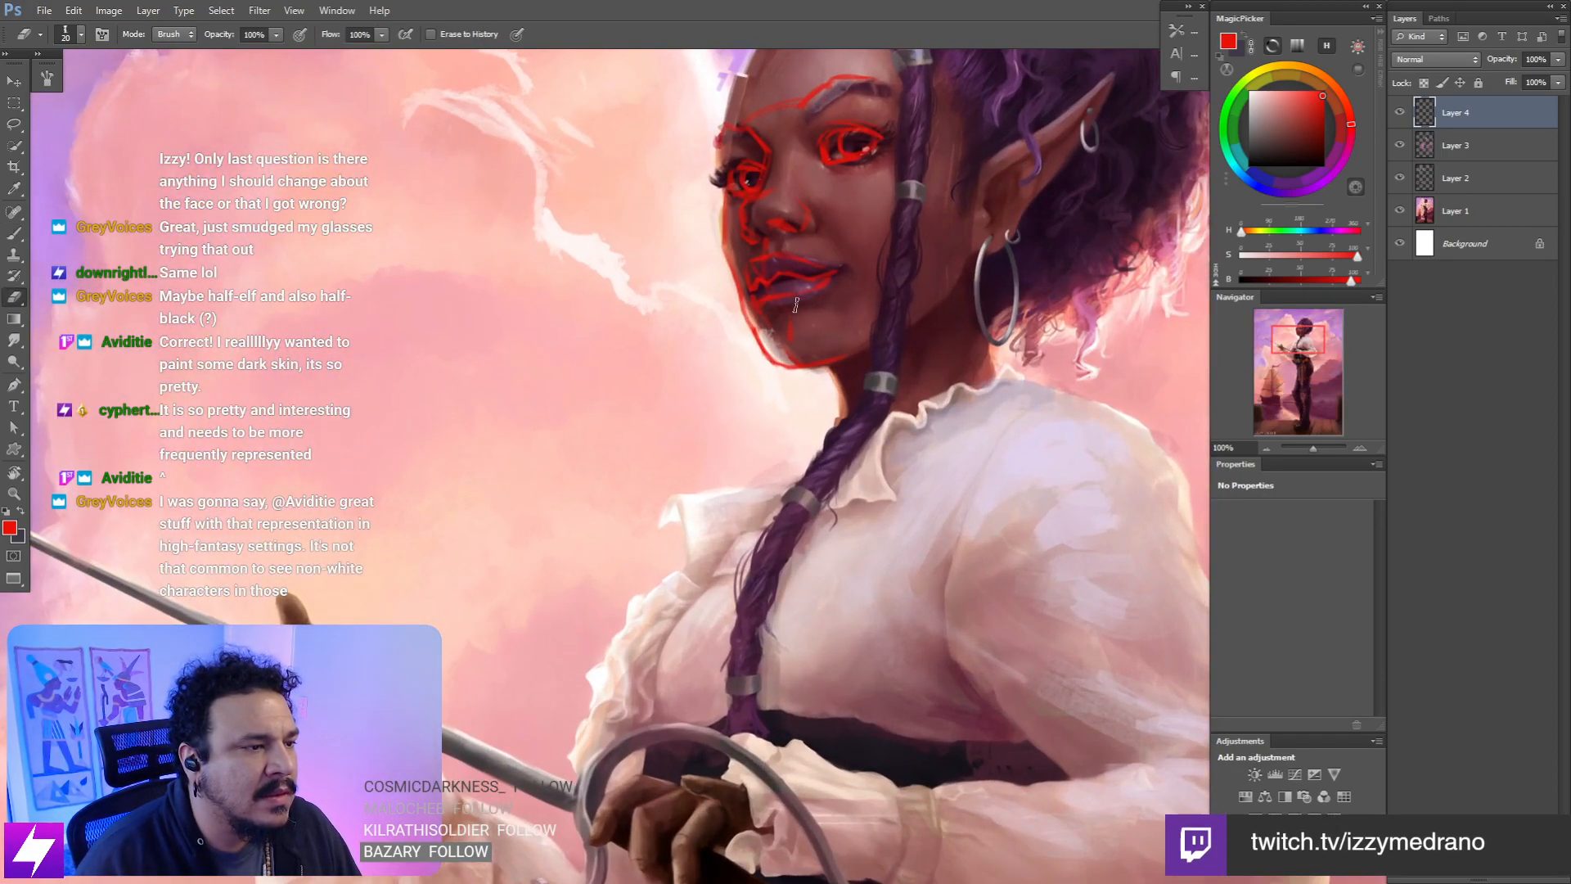
key("b")
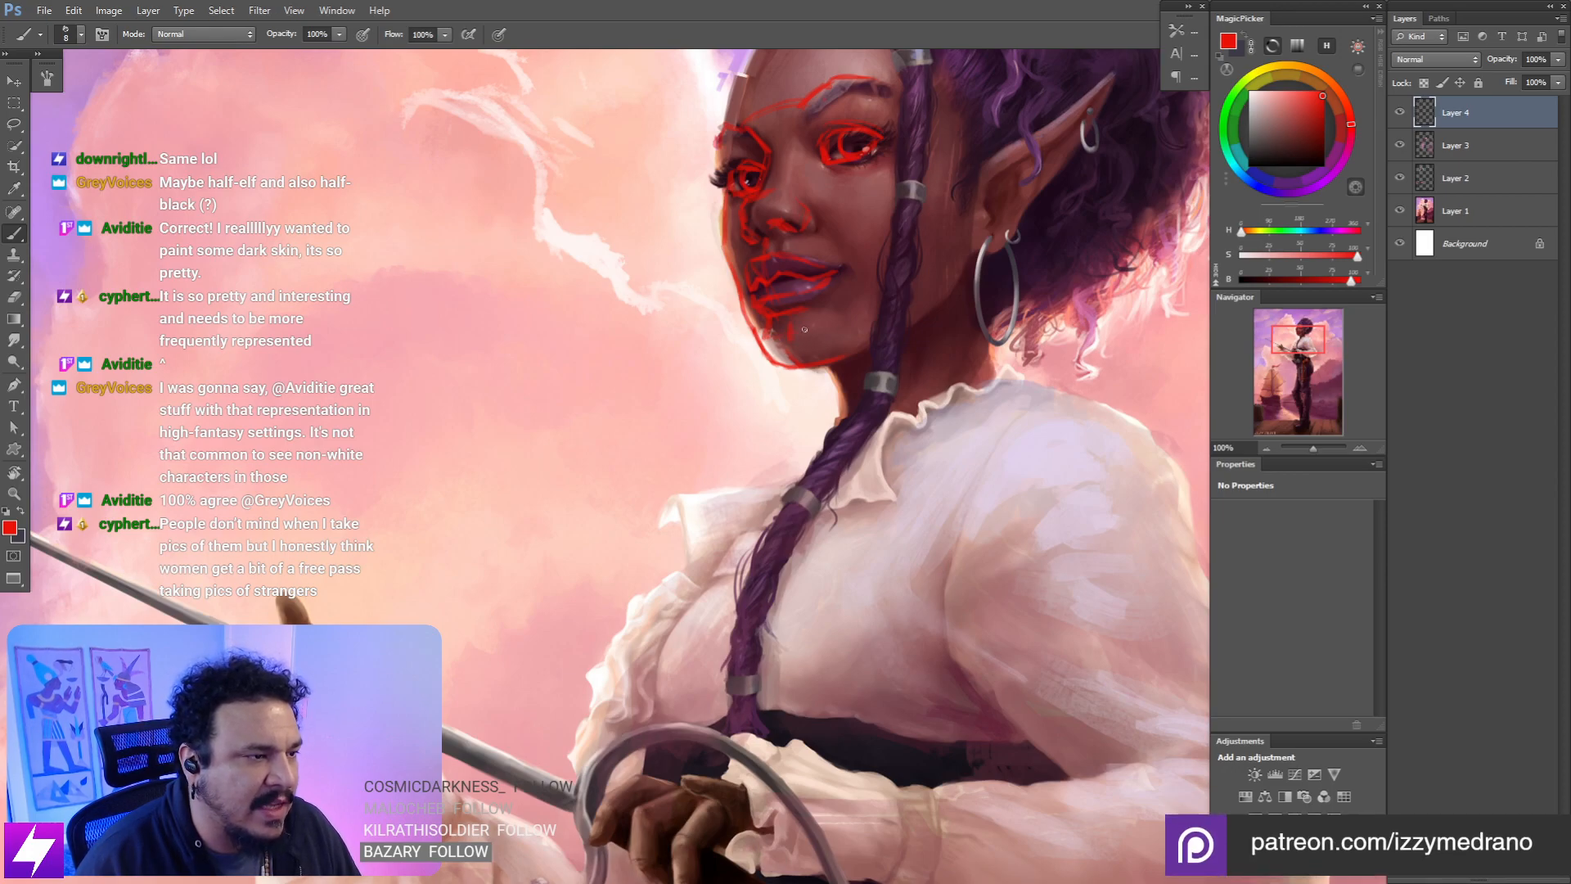
left_click_drag(864, 330, 838, 328)
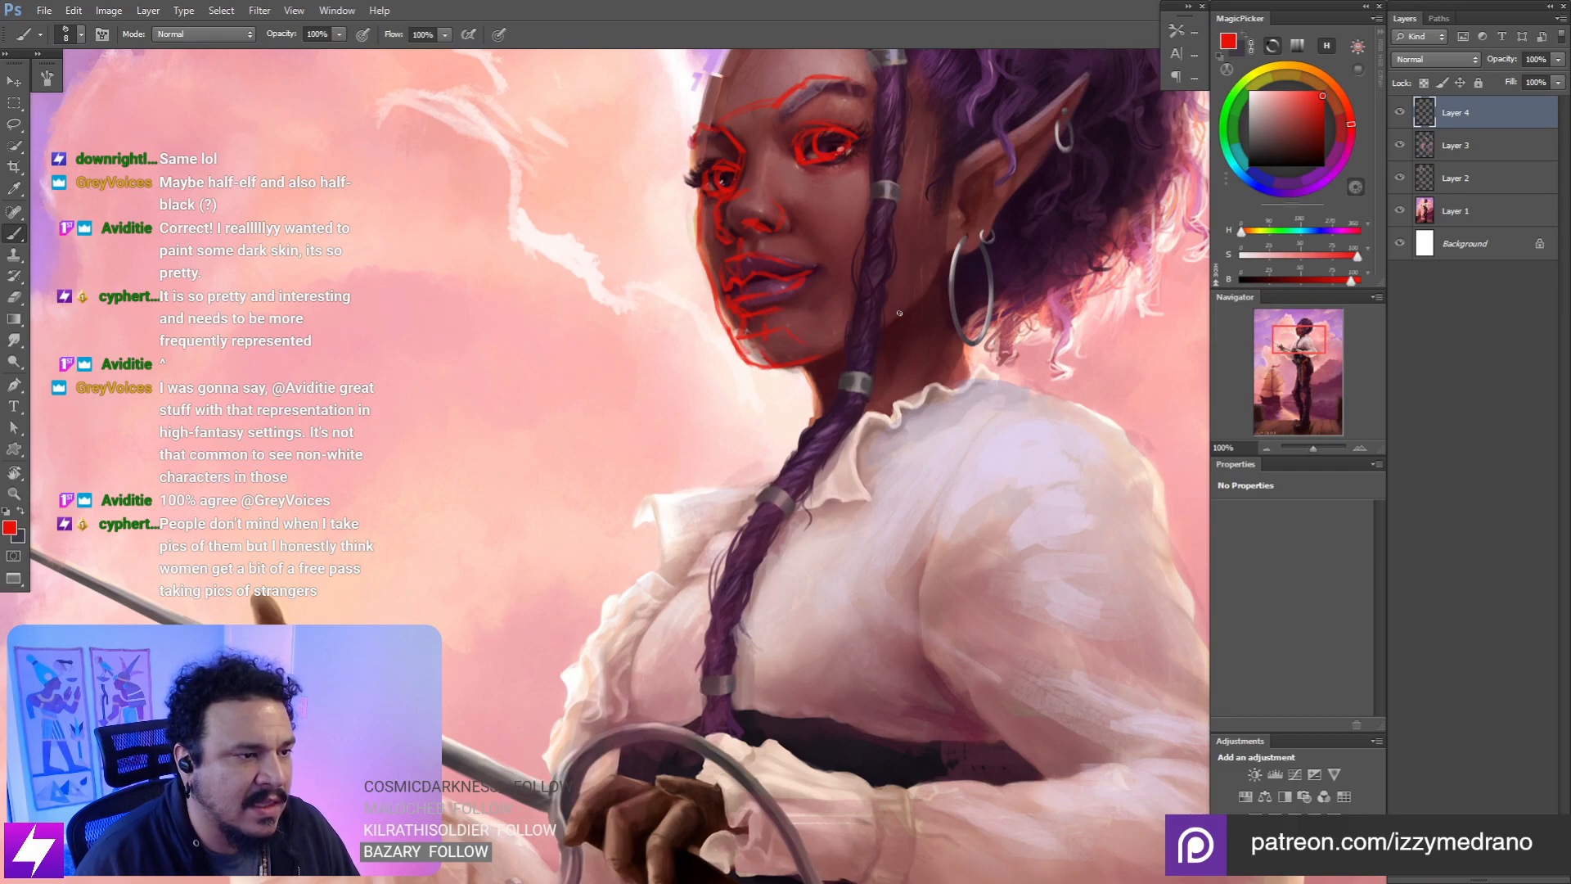
- Try a red guide stroke down the side of the face near the ear and undo it
mouse_move(899, 313)
left_mouse_down()
mouse_move(944, 321)
mouse_move(868, 338)
mouse_move(922, 271)
left_mouse_up()
mouse_move(957, 189)
left_mouse_down()
mouse_move(920, 274)
mouse_move(944, 317)
mouse_move(926, 336)
left_mouse_up()
key("ctrl+z")
- Review the red facial corrections against the full figure and background
key("ctrl+minus")
key("ctrl+minus")
key("ctrl+minus")
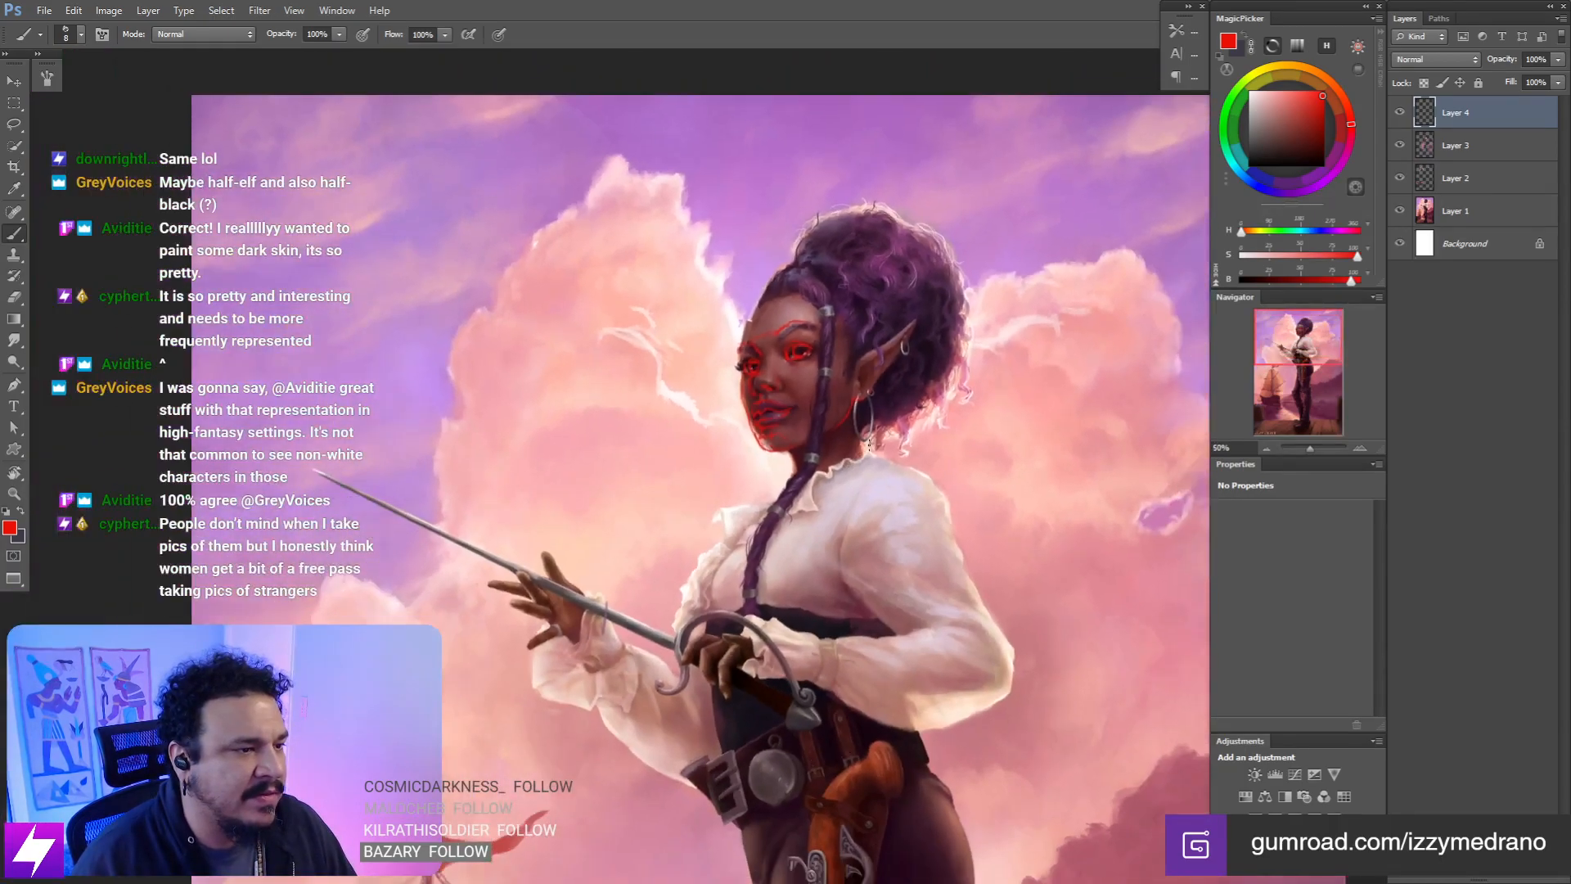
key("ctrl+minus")
left_click_drag(886, 388, 878, 353)
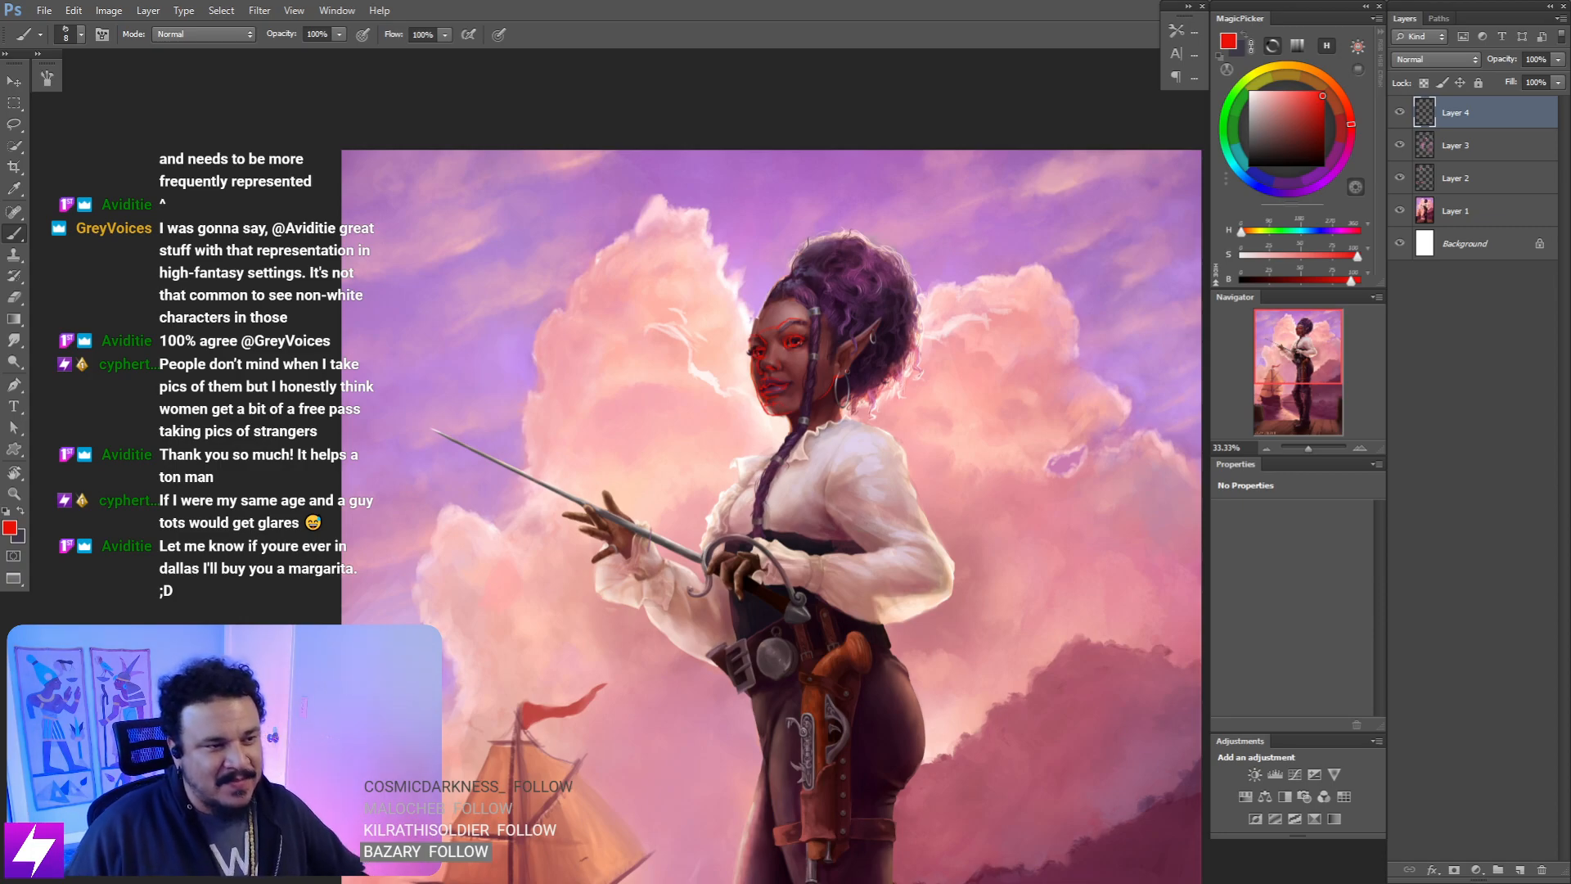
- Check the full pirate painting once more and close its document without saving changes
left_click(1514, 400)
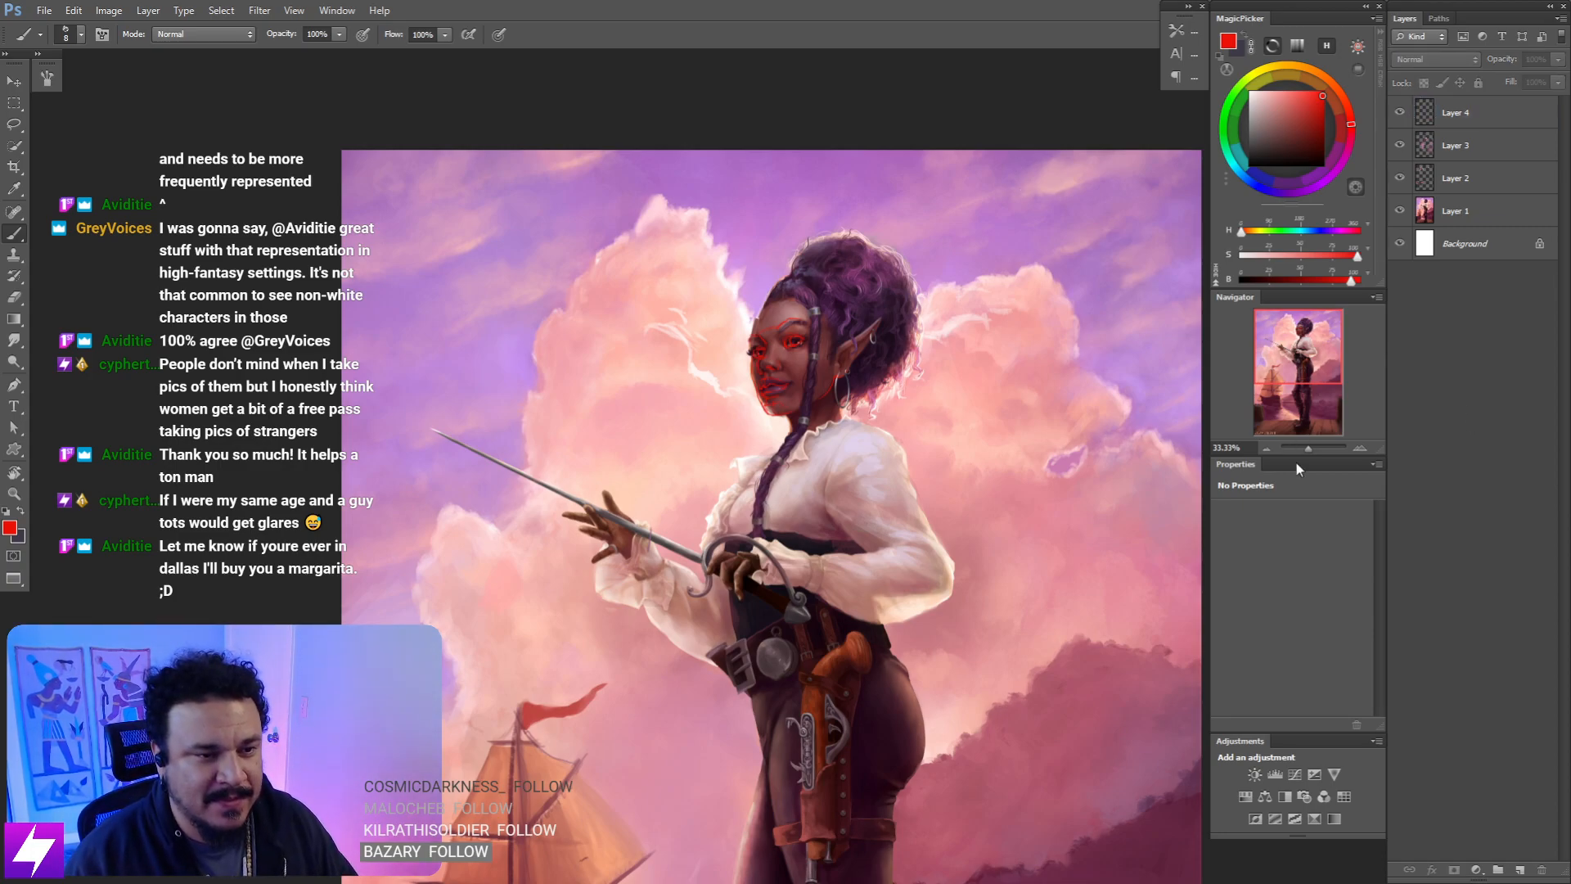
key("ctrl+minus")
key("ctrl+minus")
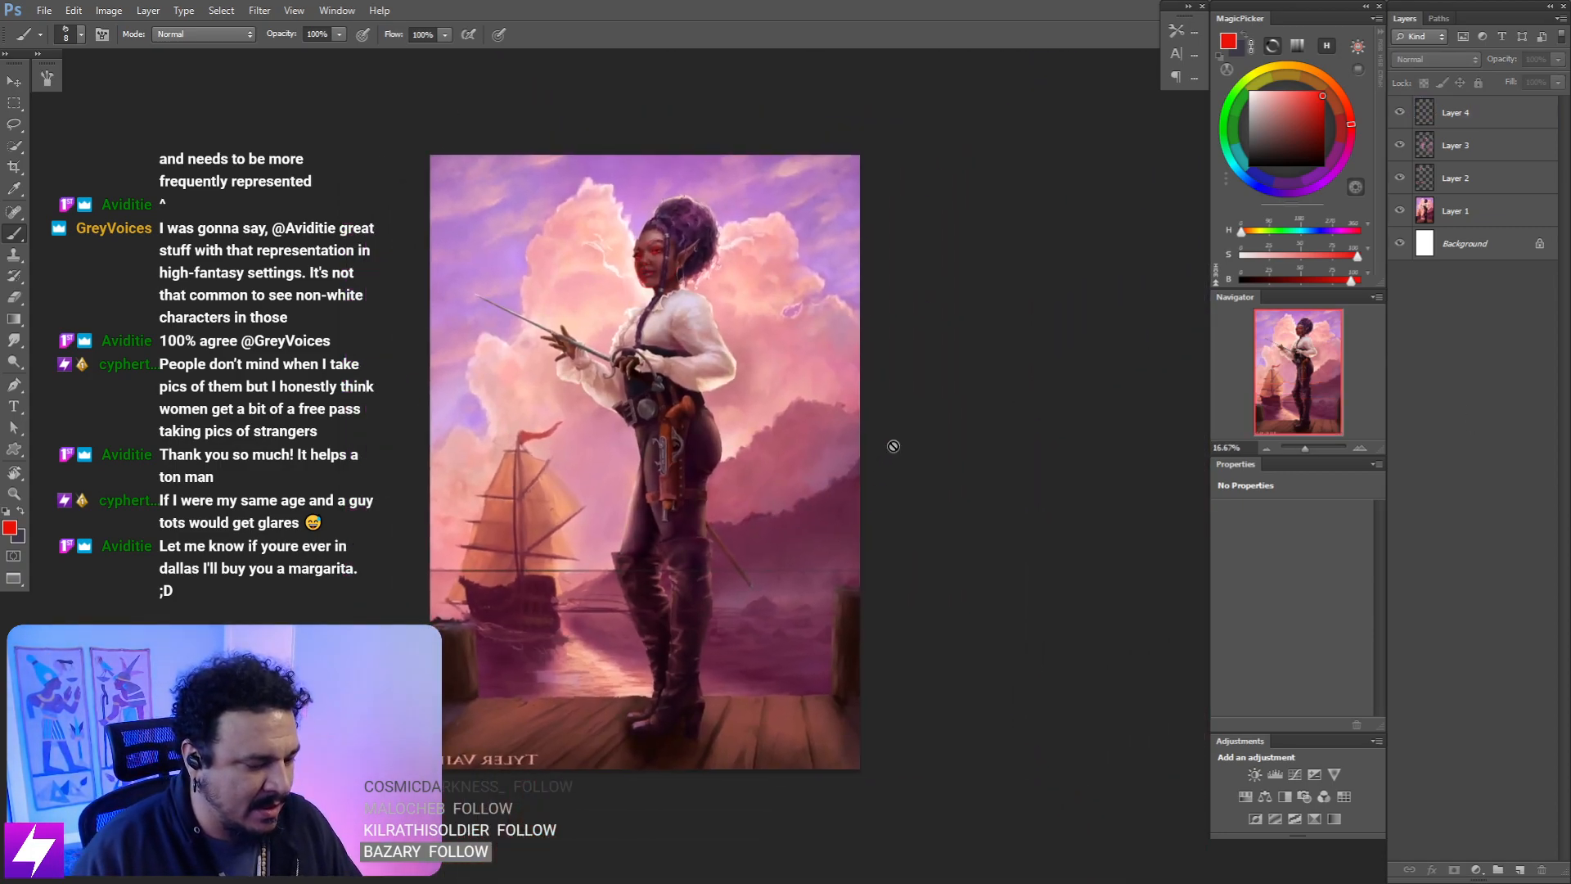
key("ctrl+w")
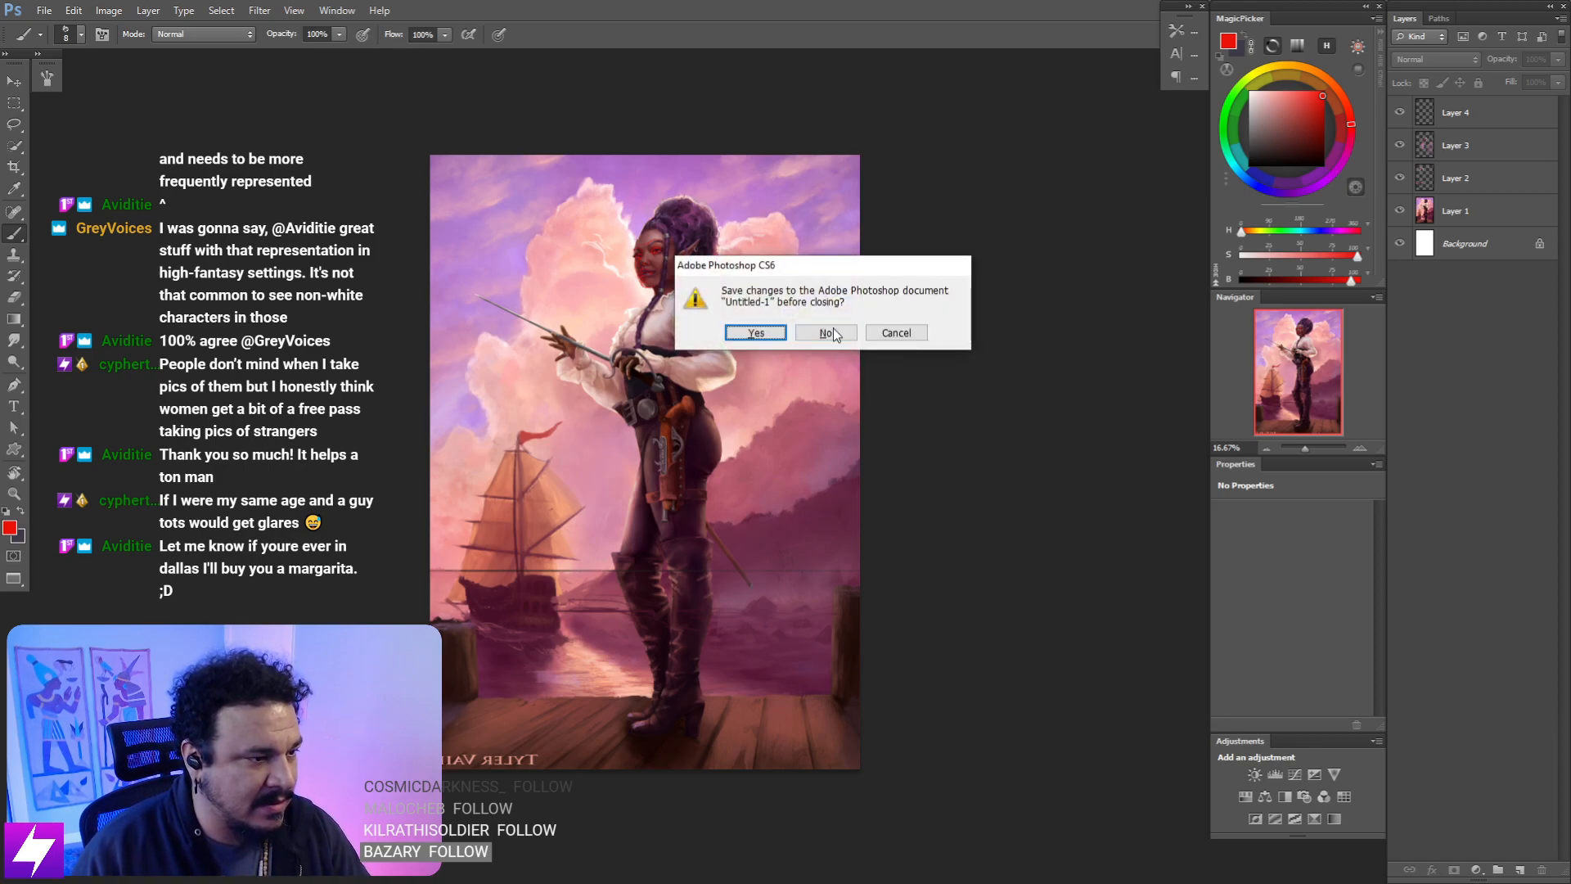
left_click(827, 333)
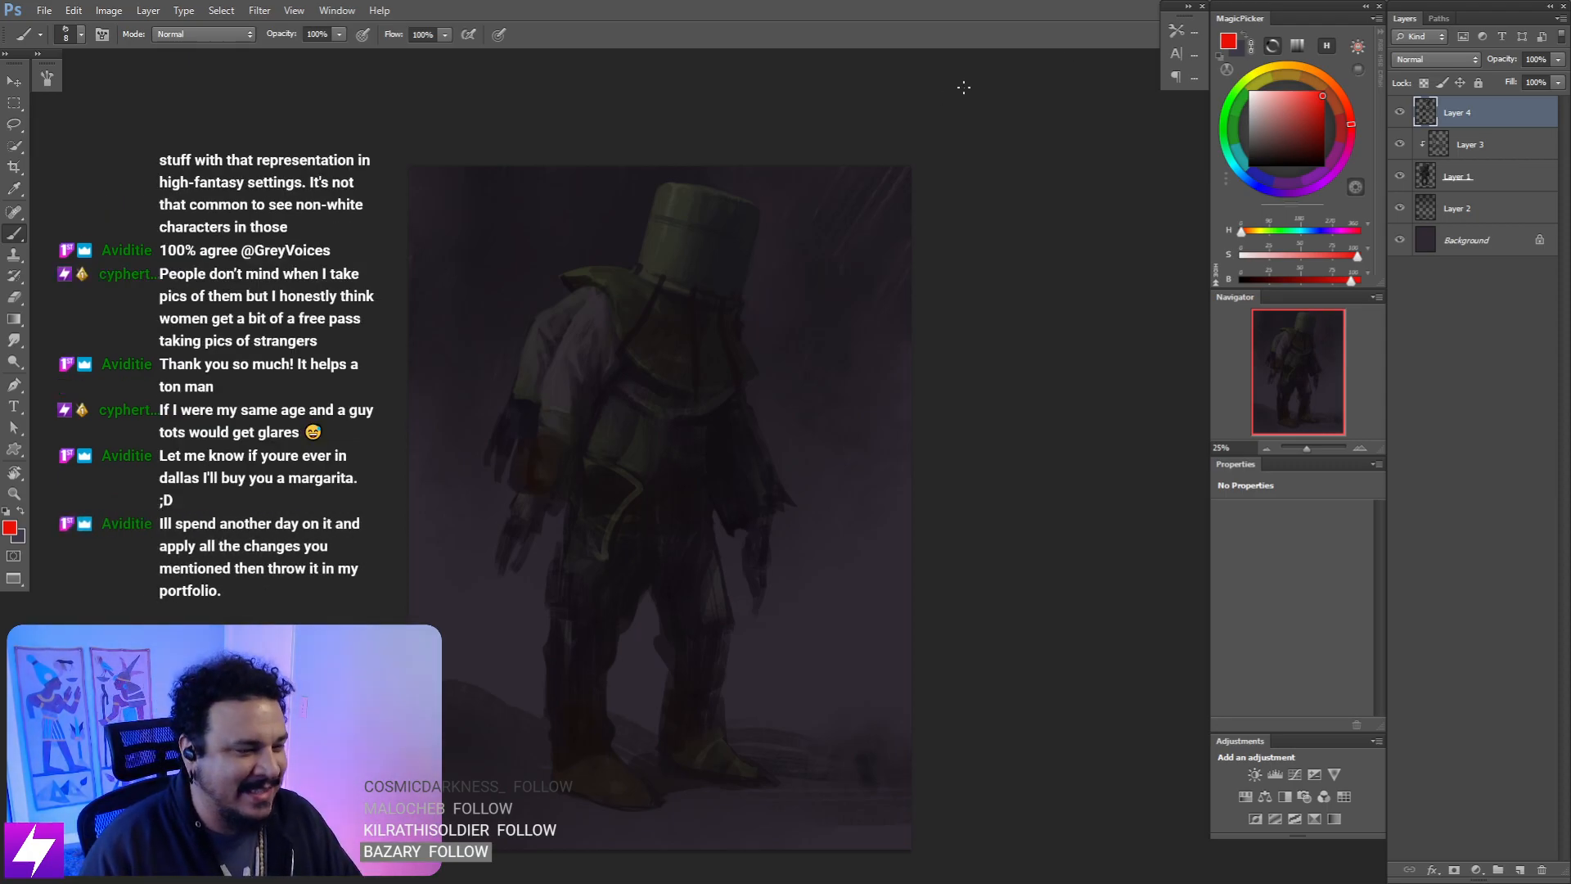
- Flip the canvas horizontally and compare the dark bucket-helmeted figure with Layer 4 hidden and shown
left_click(1405, 118)
left_click(1402, 110)
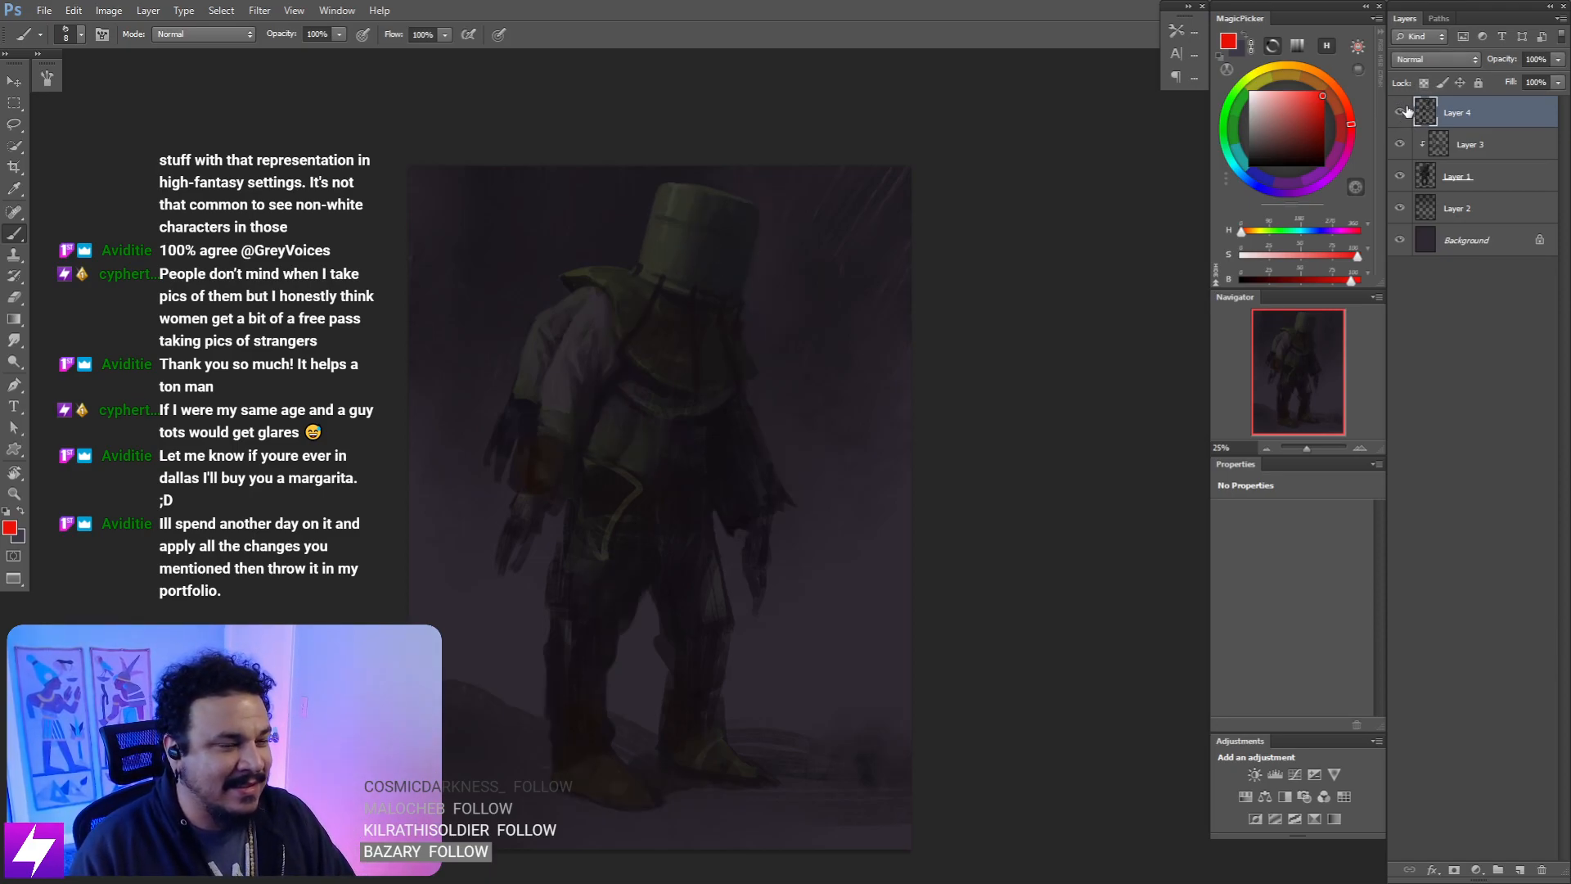
left_click(1403, 114)
left_click(1401, 117)
scroll(761, 516, "up", 1)
scroll(901, 348, "down", 1)
key("ctrl+shift+h")
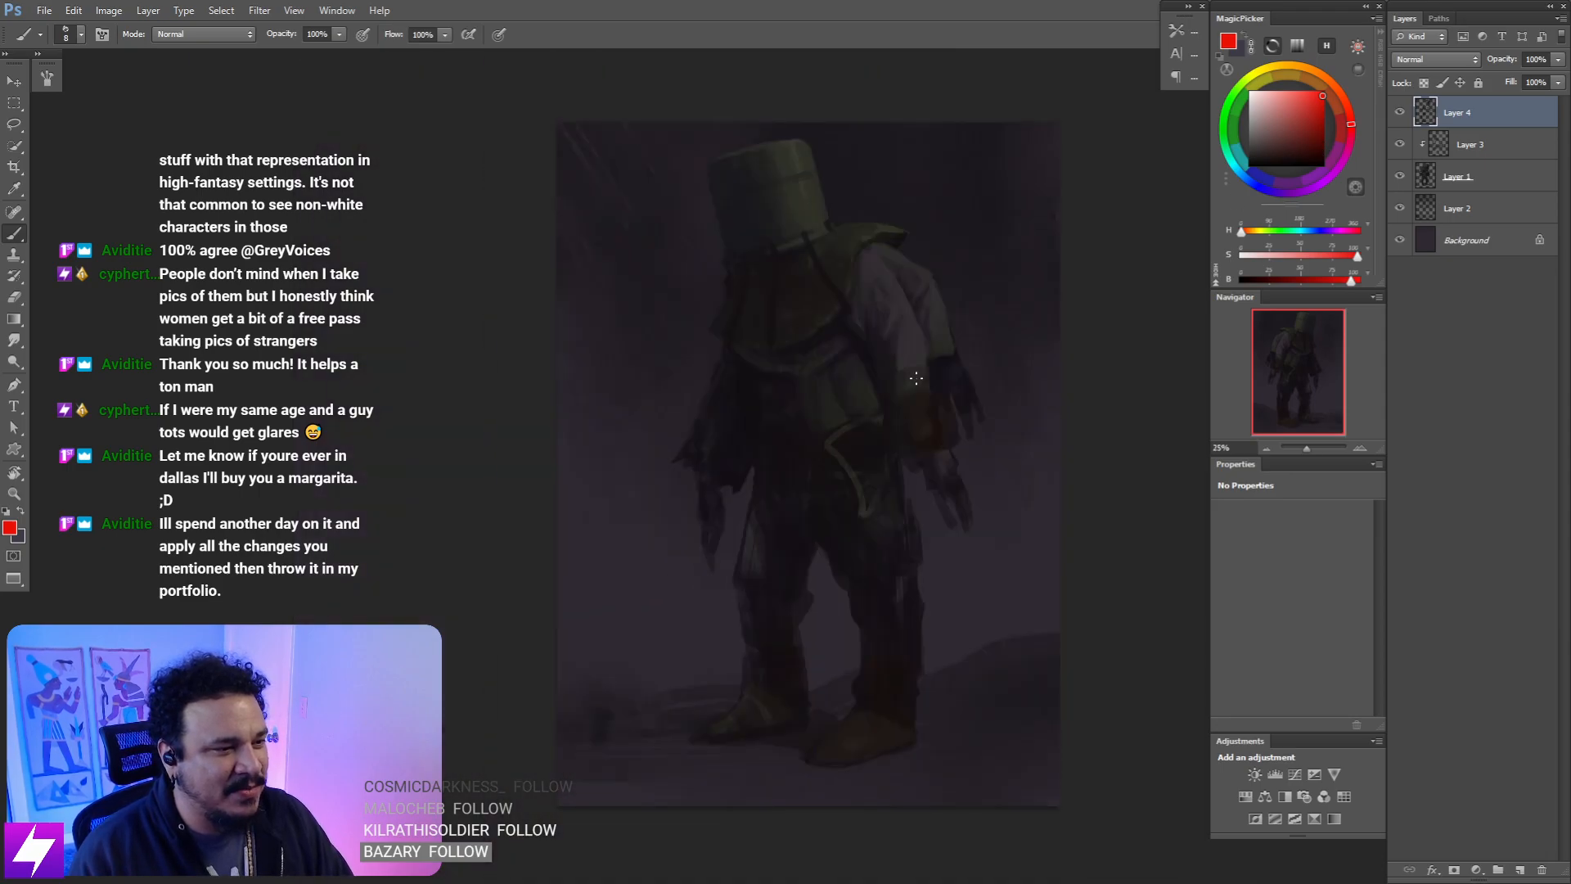
scroll(915, 378, "up", 1)
left_click_drag(909, 360, 888, 401)
scroll(892, 352, "down", 1)
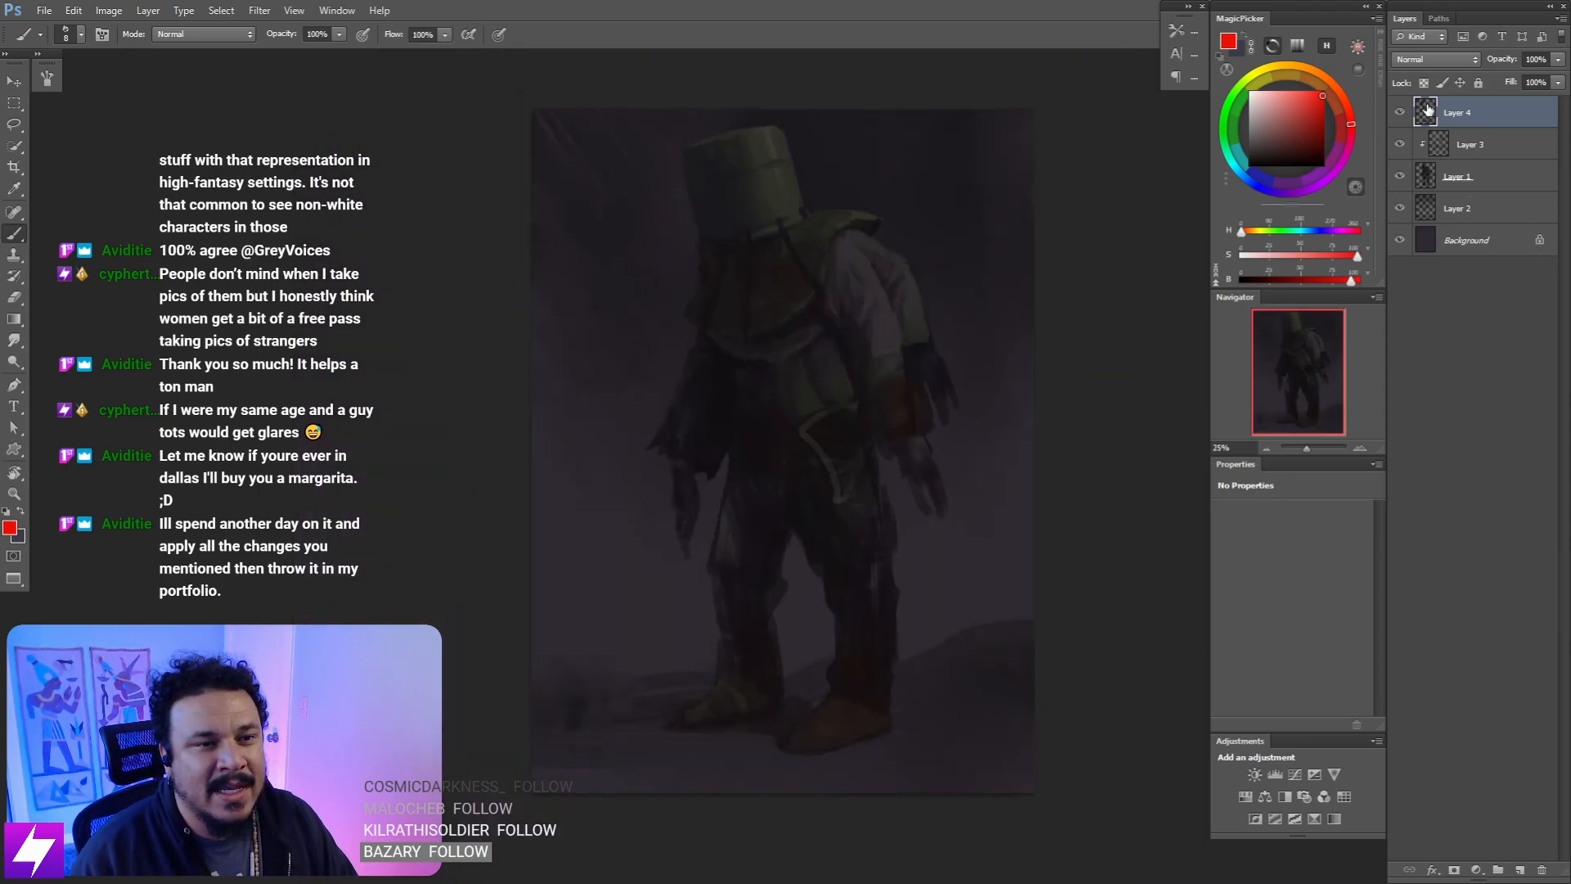
left_click(1402, 116)
left_click(1400, 112)
key("ctrl+plus")
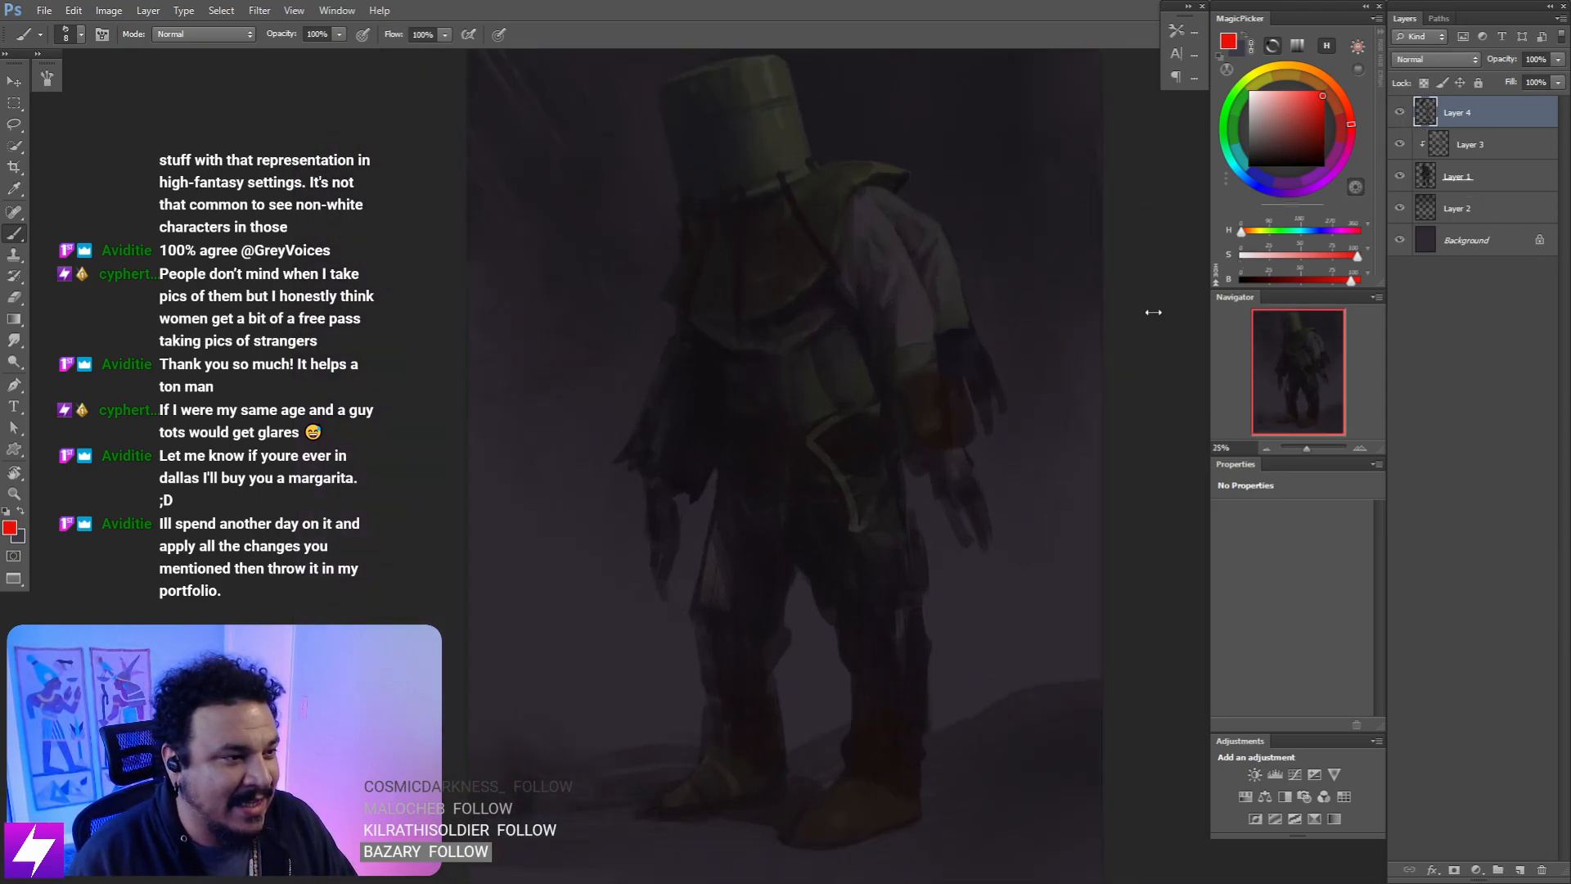
left_click_drag(998, 316, 965, 460)
- Add a new layer above Layer 4, set its blend mode to Screen, and sample a dark purplish grey from the painting
key("ctrl+alt+shift+n")
key("ctrl+minus")
left_click(1438, 59)
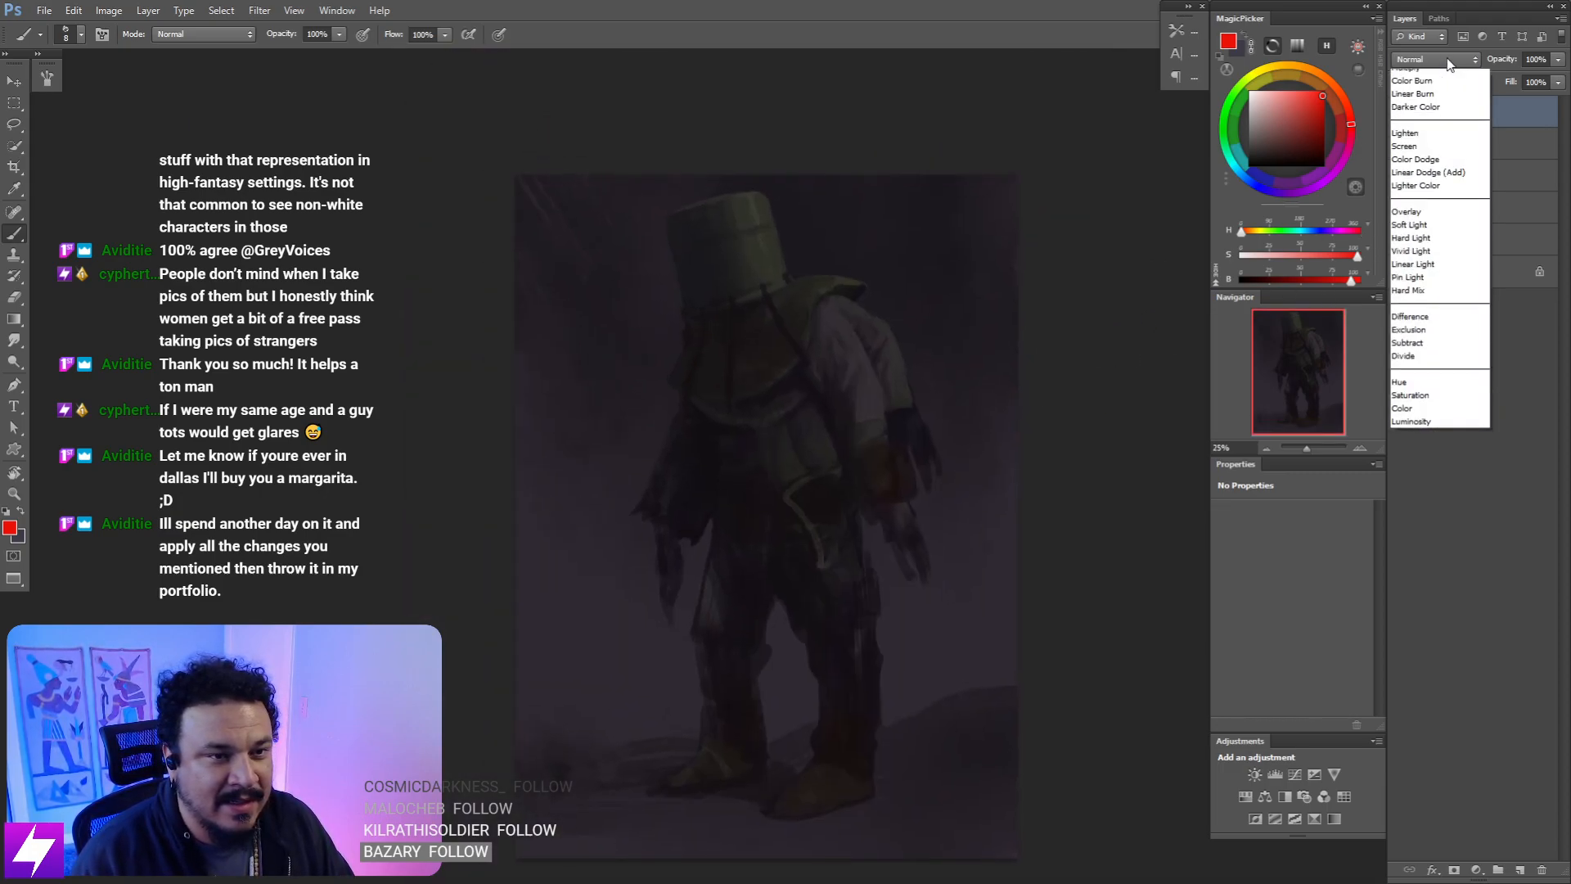
left_click(1428, 211)
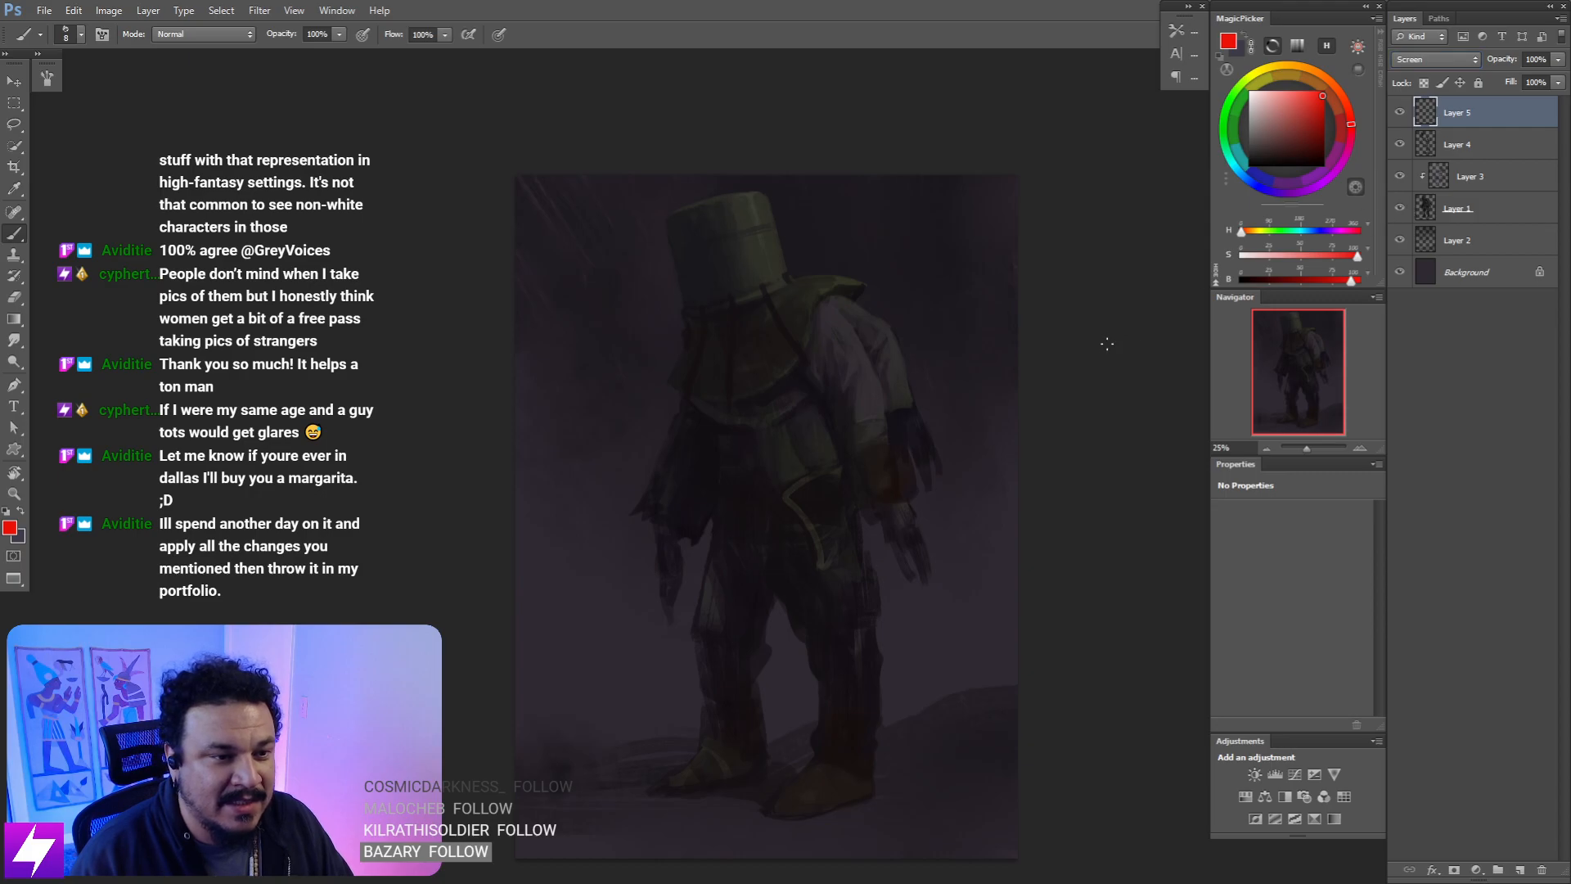
key("ctrl+plus")
left_click_drag(1098, 386, 1049, 406)
left_click(910, 448, "alt")
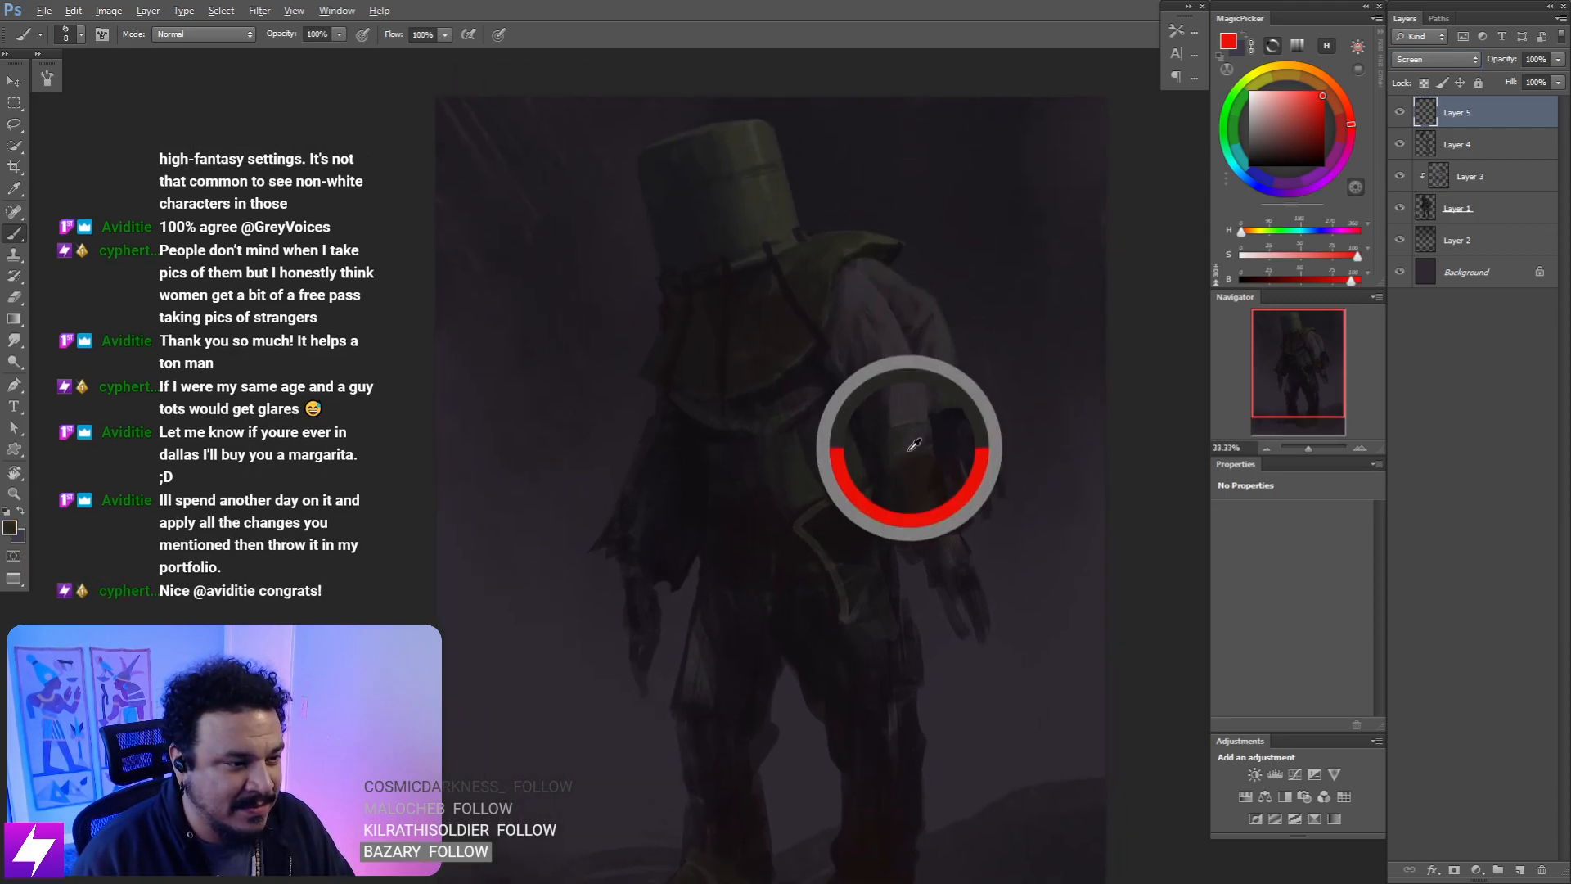
left_click_drag(929, 397, 900, 436)
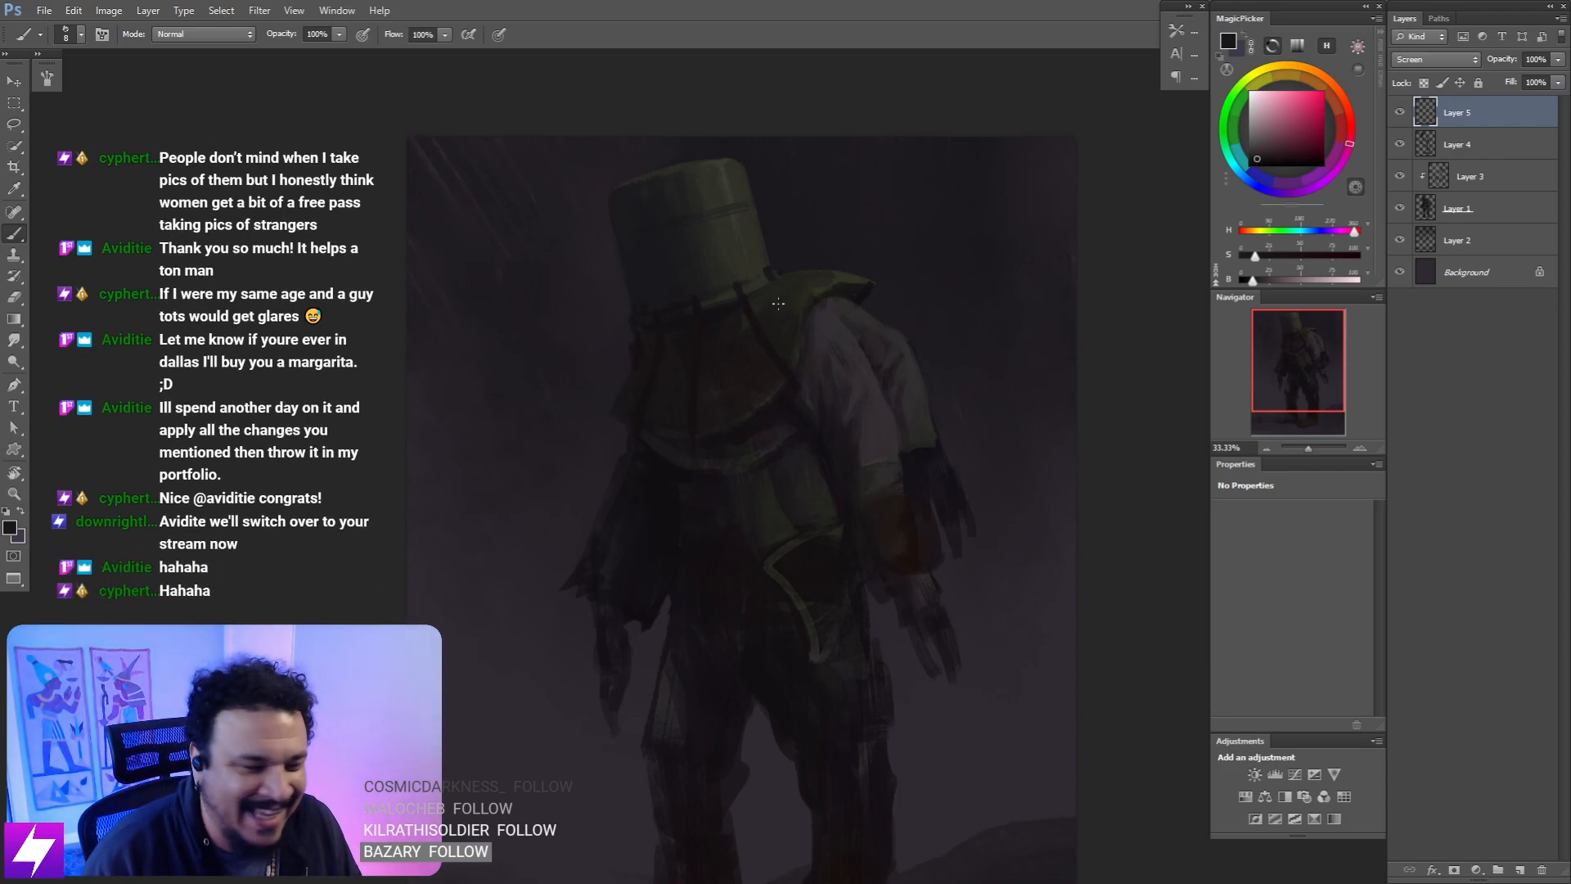
- Enlarge the brush and paint a first light patch on the upper part of the near sleeve
mouse_move(773, 398)
left_mouse_down()
mouse_move(771, 414)
mouse_move(749, 402)
mouse_move(777, 428)
left_mouse_up()
key("bracketright")
key("bracketright")
key("bracketright")
key("bracketright")
key("bracketright")
key("bracketright")
key("bracketright")
key("bracketright")
key("bracketright")
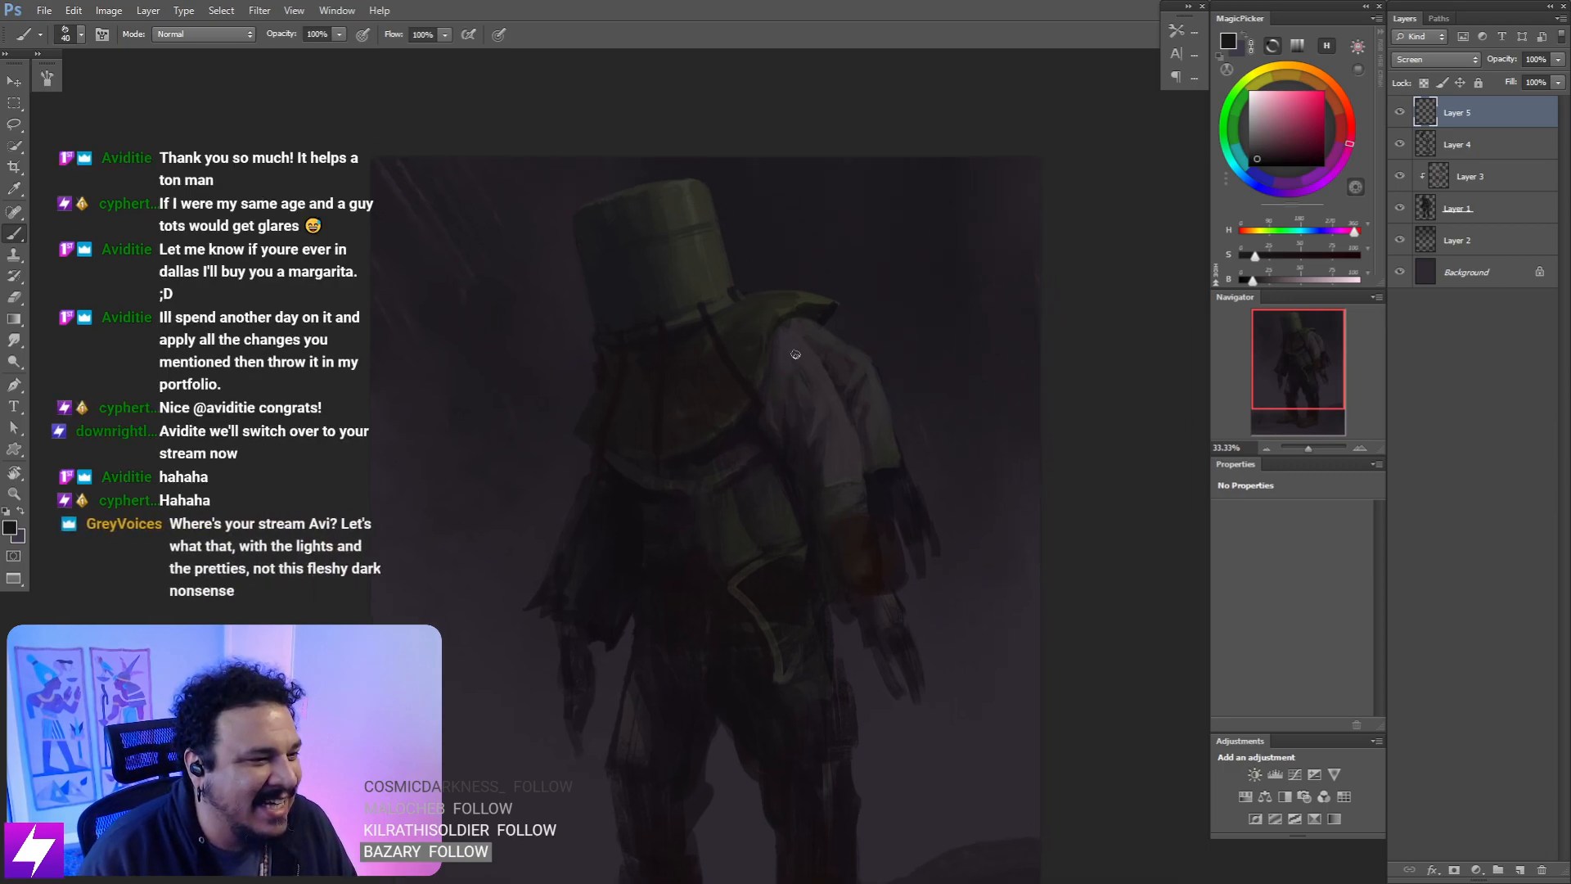
left_click_drag(791, 347, 833, 409)
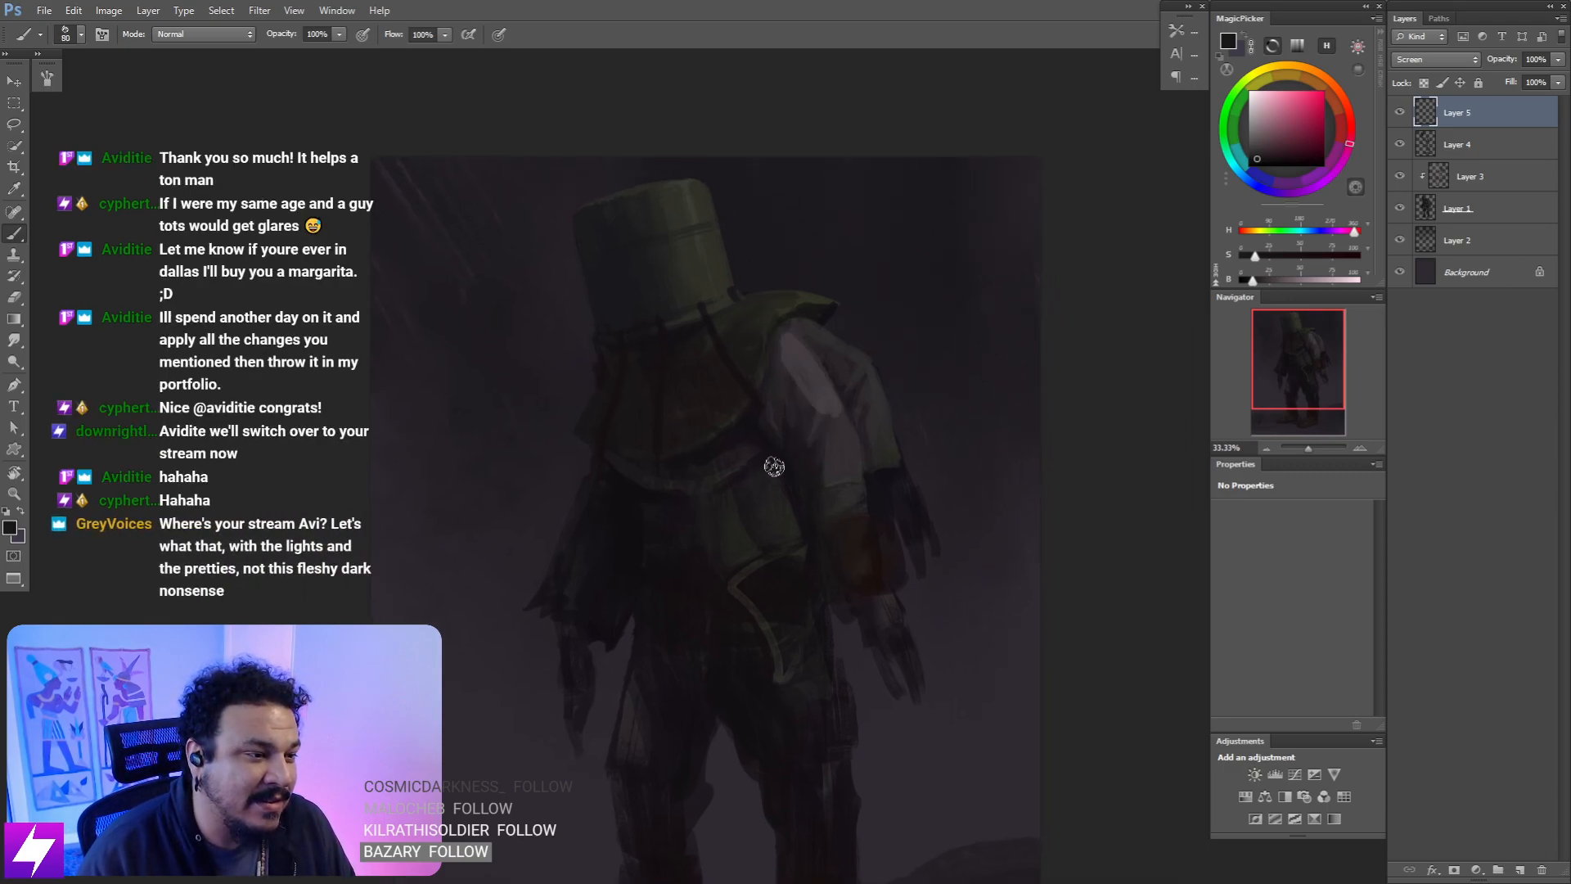
- Extend the lighter tone down the near sleeve with a larger brush and blend it with the Smudge tool
mouse_move(791, 347)
left_mouse_down()
mouse_move(816, 410)
mouse_move(794, 387)
mouse_move(788, 417)
mouse_move(786, 342)
mouse_move(778, 405)
mouse_move(787, 342)
mouse_move(832, 436)
mouse_move(790, 417)
mouse_move(814, 451)
mouse_move(821, 408)
mouse_move(846, 475)
mouse_move(810, 470)
left_mouse_up()
key("bracketright")
key("bracketright")
key("bracketright")
key("bracketright")
key("bracketright")
key("r")
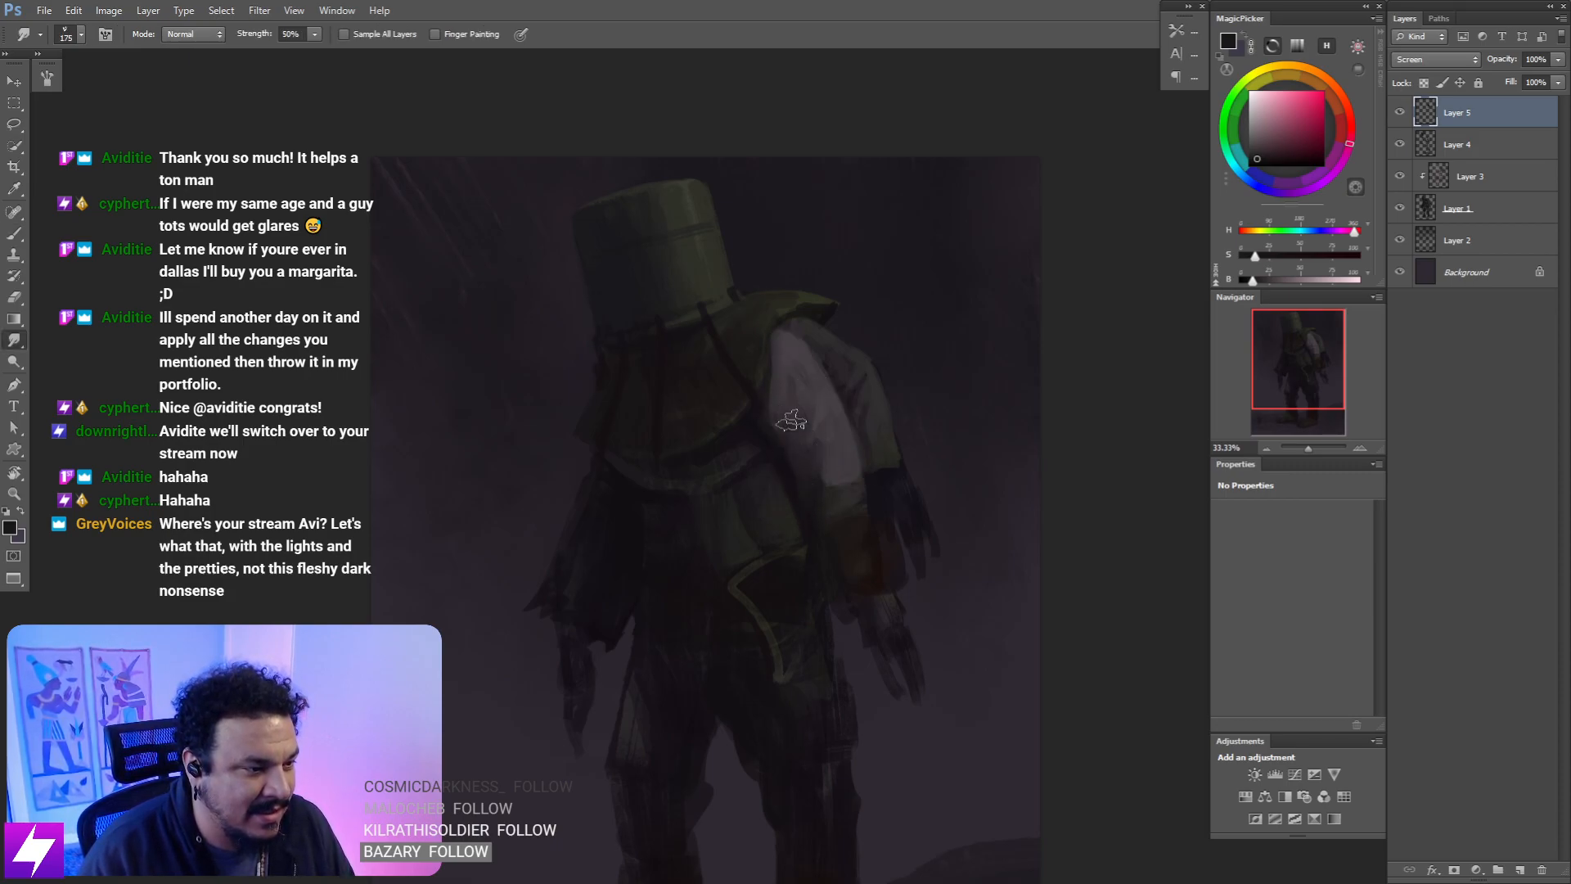
- Lighten the figure's torso below the collar, alternating brush and Smudge tool to blend the strokes
key("b")
key("bracketright")
mouse_move(820, 347)
left_mouse_down()
mouse_move(855, 383)
mouse_move(821, 348)
mouse_move(871, 447)
mouse_move(848, 407)
mouse_move(865, 409)
mouse_move(897, 532)
mouse_move(848, 540)
mouse_move(773, 509)
mouse_move(778, 537)
mouse_move(749, 500)
mouse_move(722, 502)
mouse_move(681, 547)
mouse_move(744, 494)
mouse_move(675, 563)
mouse_move(723, 522)
mouse_move(747, 602)
left_mouse_up()
key("r")
key("b")
key("bracketright")
key("bracketleft")
key("bracketleft")
key("bracketleft")
key("r")
key("bracketright")
key("bracketright")
key("bracketright")
key("bracketright")
key("bracketright")
key("bracketright")
left_click_drag(781, 745, 722, 511)
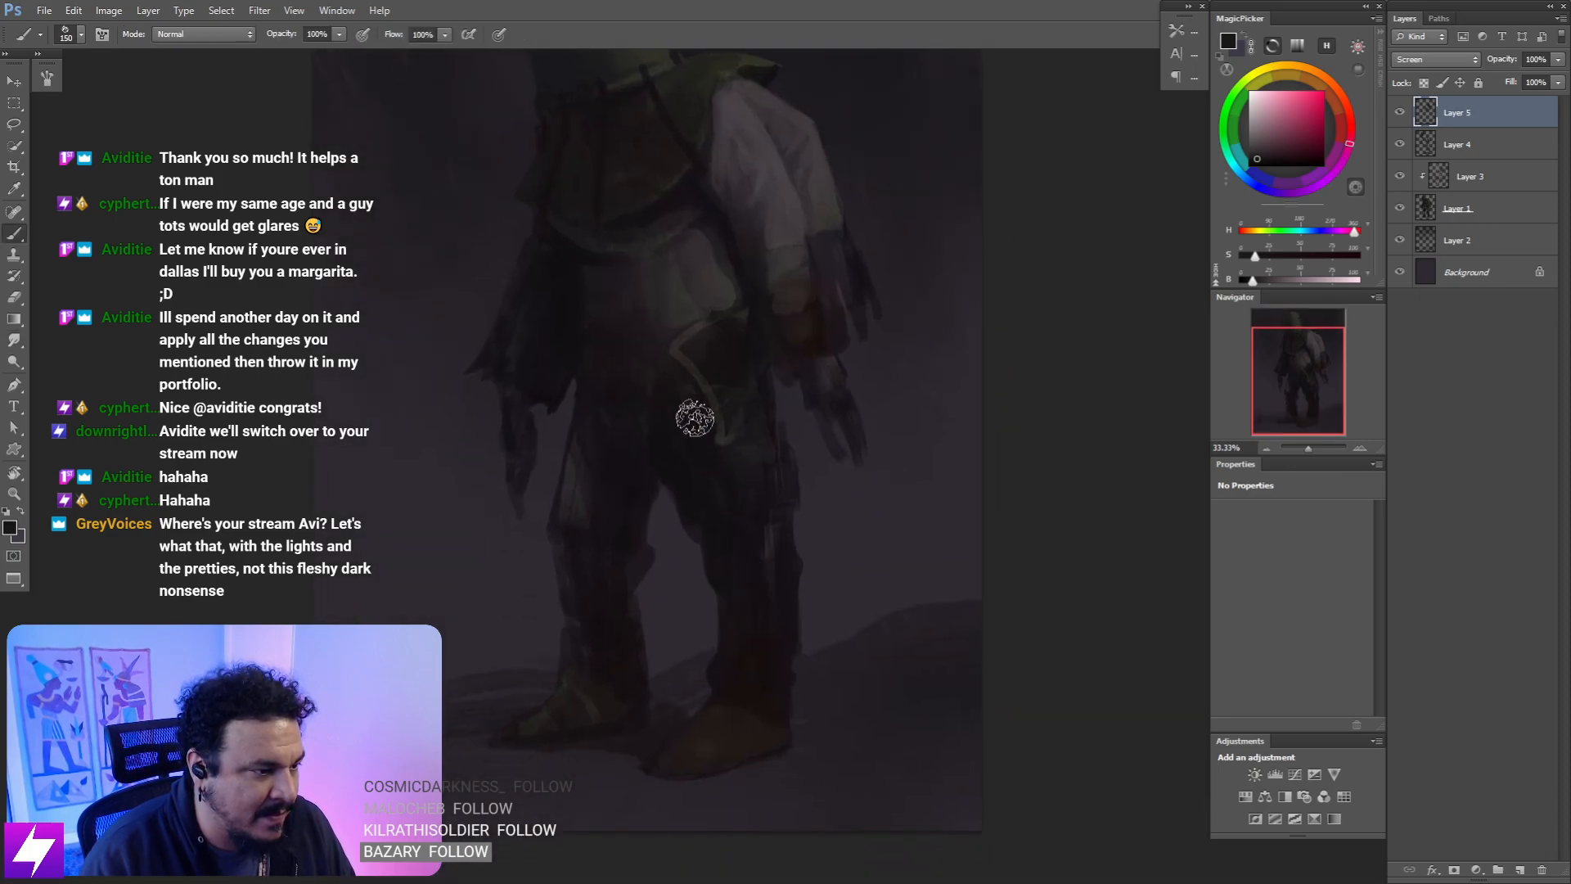
- Paint lighter tones over the thighs and knees of both trouser legs and smudge them
mouse_move(701, 438)
left_mouse_down()
mouse_move(753, 493)
mouse_move(747, 467)
mouse_move(763, 540)
mouse_move(774, 524)
mouse_move(757, 596)
left_mouse_up()
mouse_move(689, 482)
left_mouse_down()
mouse_move(736, 595)
mouse_move(772, 596)
left_mouse_up()
left_click_drag(708, 520, 779, 680)
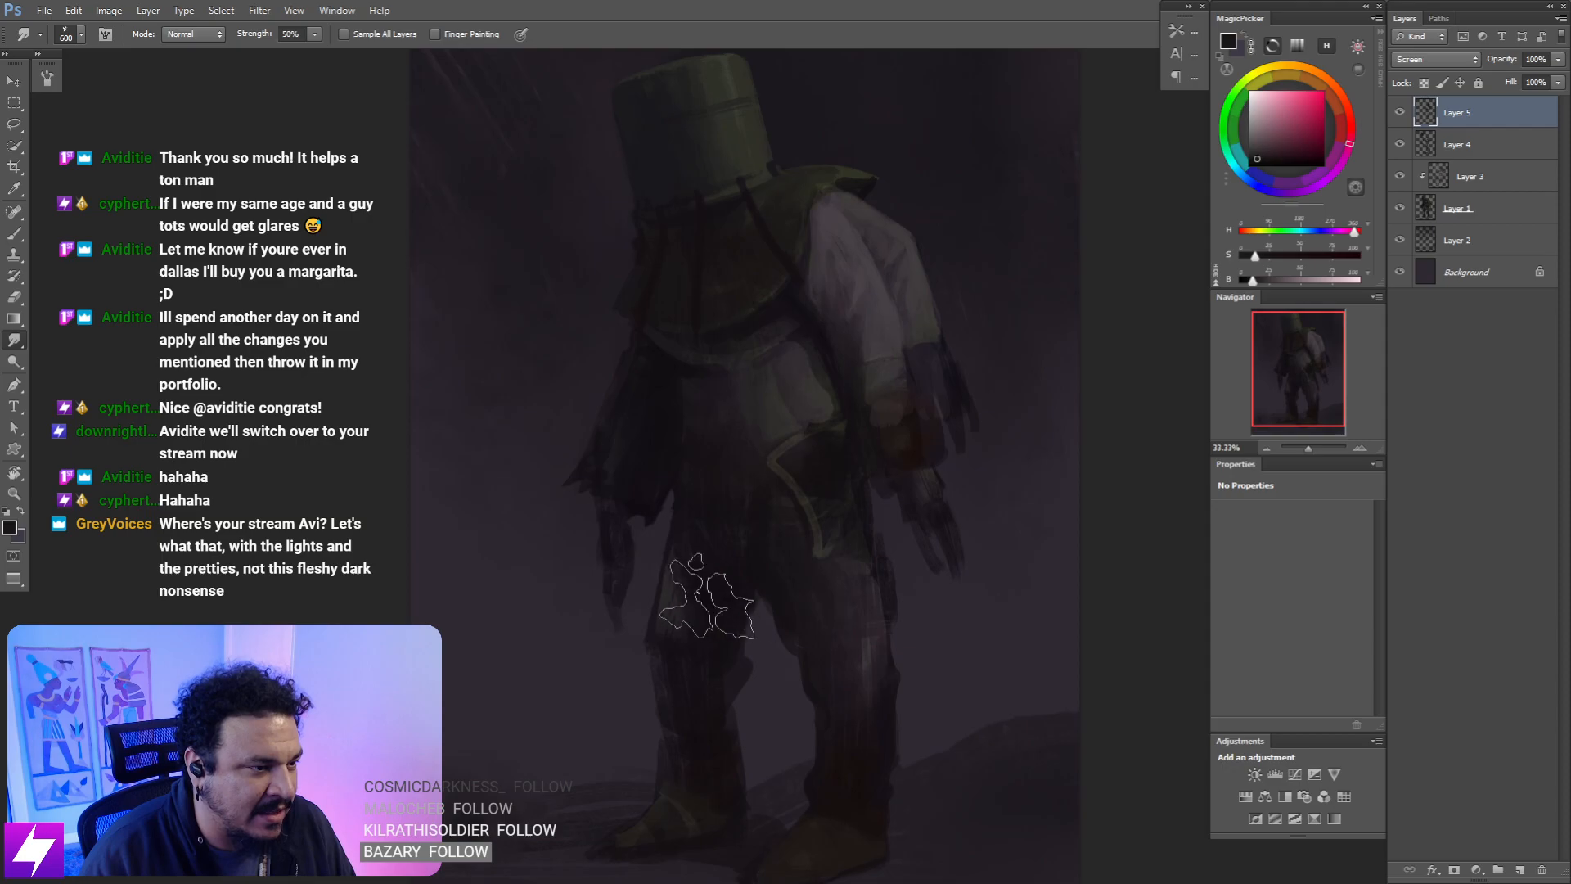
key("b")
mouse_move(714, 585)
left_mouse_down()
mouse_move(703, 652)
mouse_move(693, 550)
mouse_move(689, 665)
left_mouse_up()
key("r")
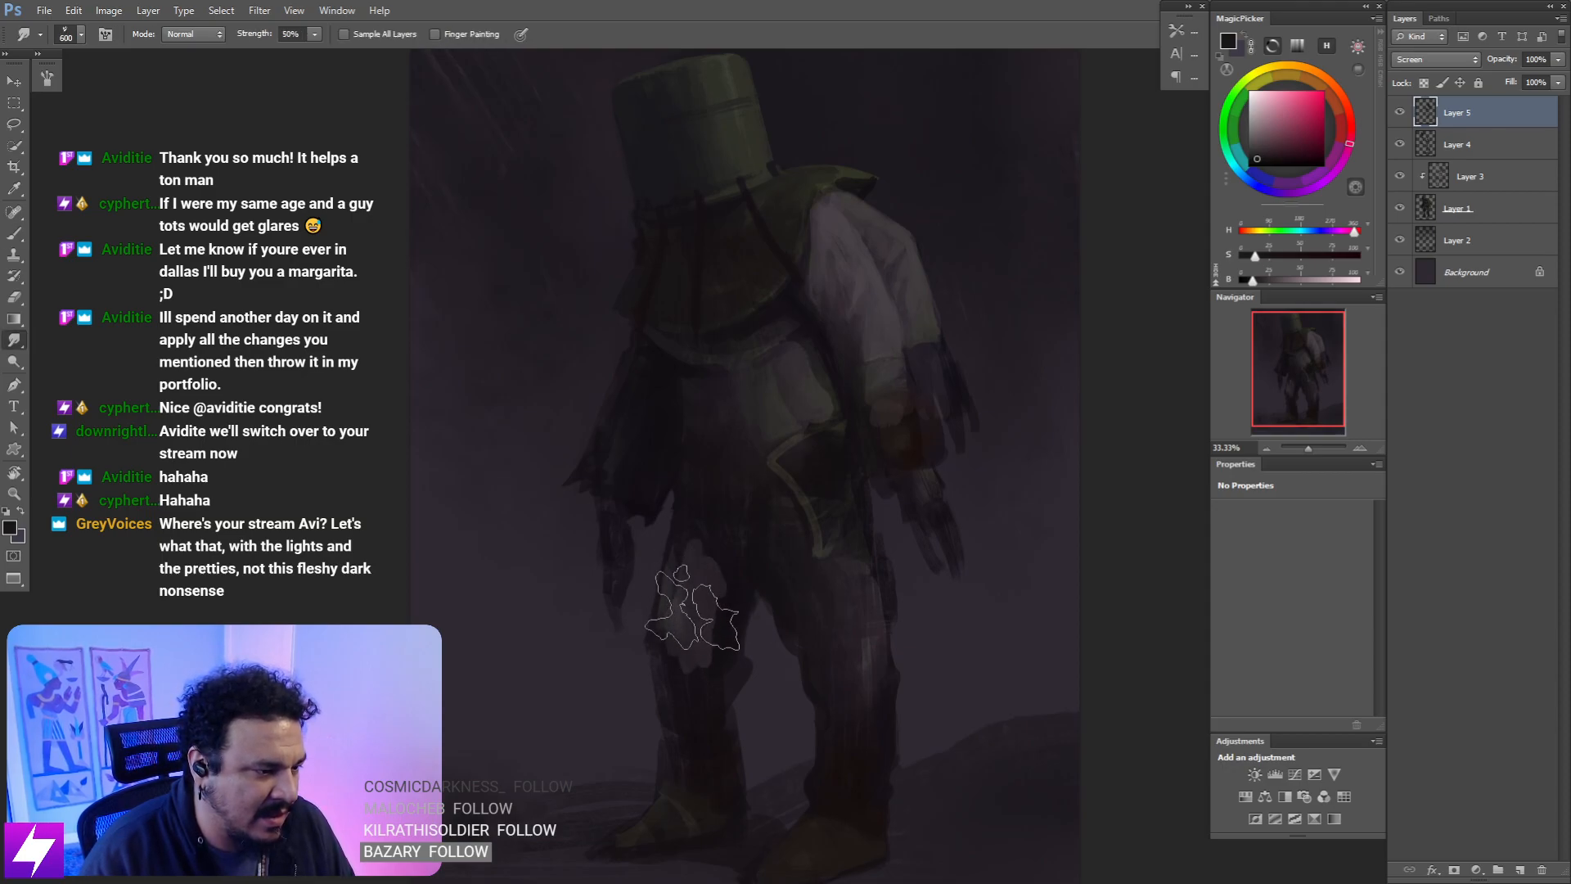
- Lighten the far arm's sleeve and blend it softly with the Smudge tool
mouse_move(740, 396)
left_mouse_down()
mouse_move(729, 550)
mouse_move(603, 624)
mouse_move(626, 629)
left_mouse_up()
key("b")
key("bracketright")
key("bracketright")
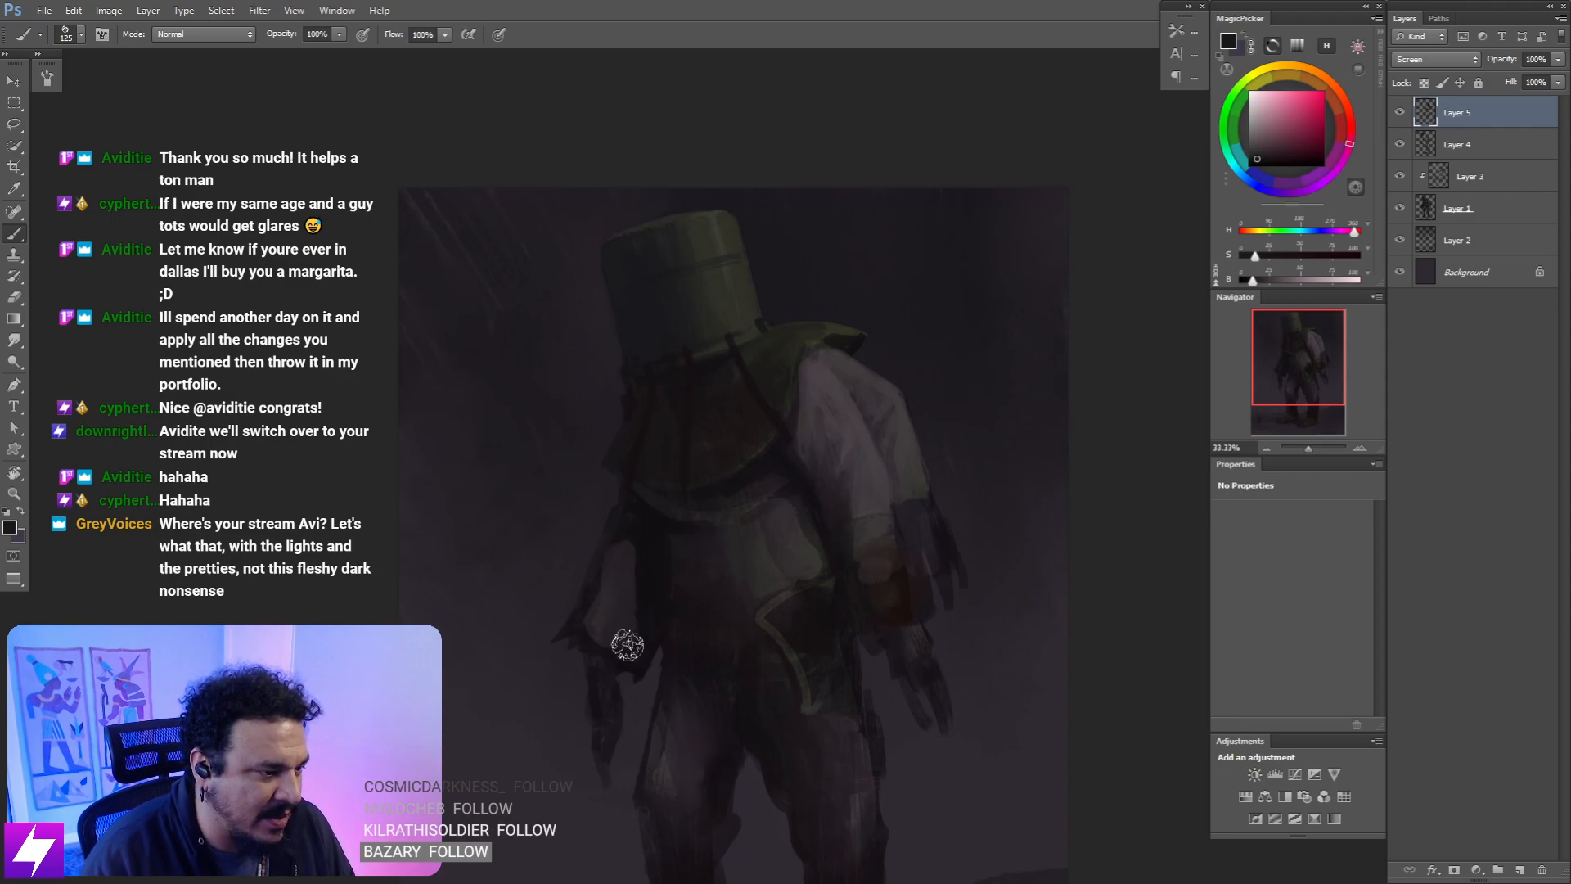
key("r")
scroll(660, 589, "up", 3)
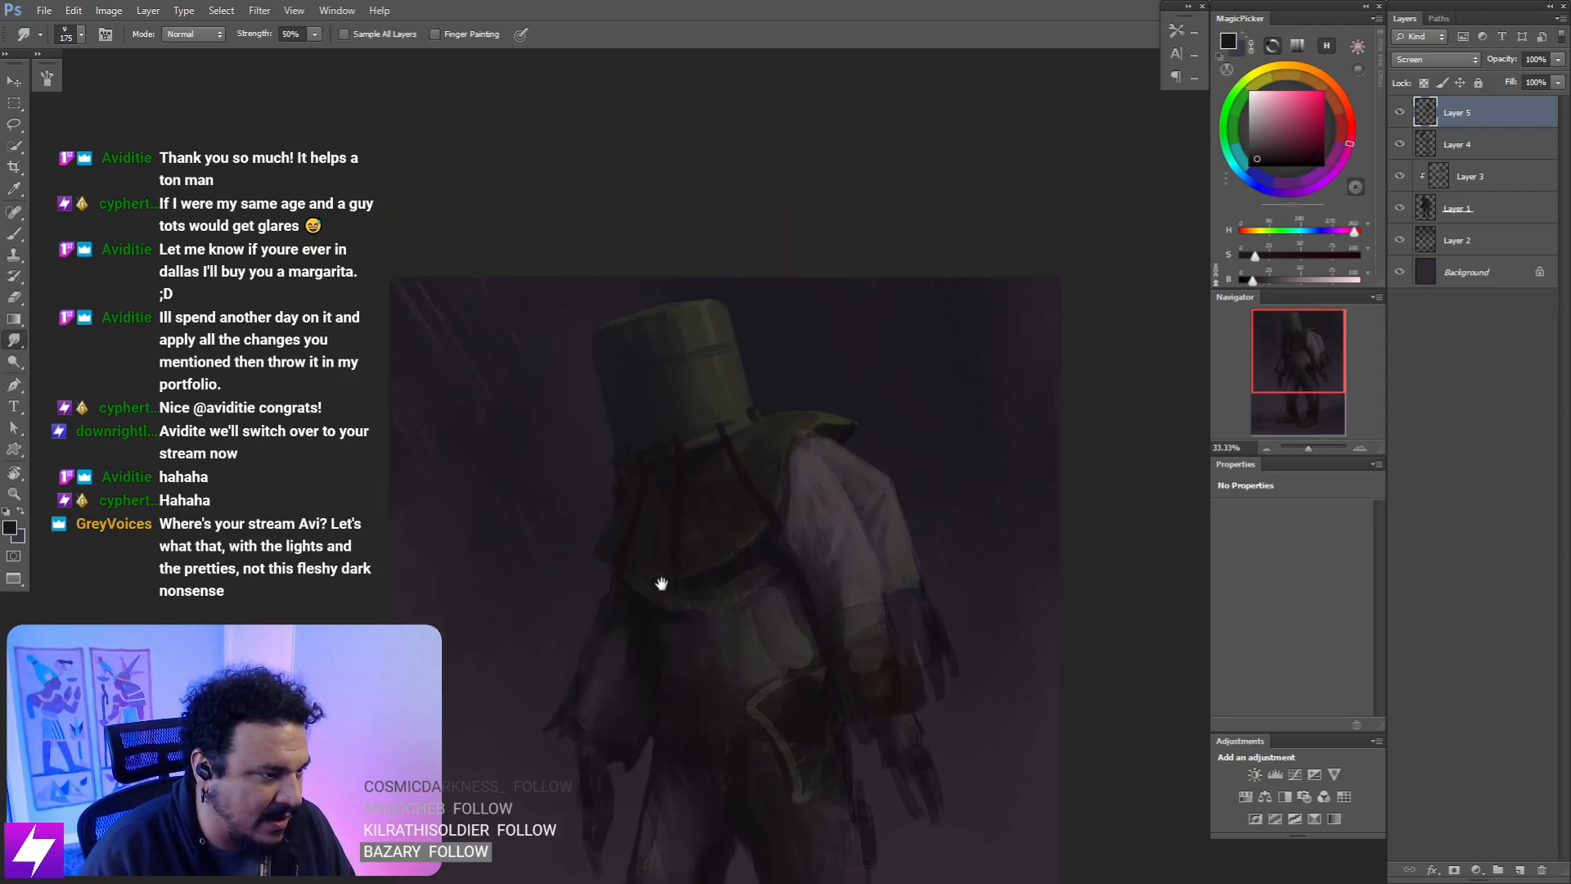
- Lighten the side of the bucket helmet with a larger brush and smudge the strokes
key("b")
key("bracketright")
key("bracketright")
key("bracketright")
key("r")
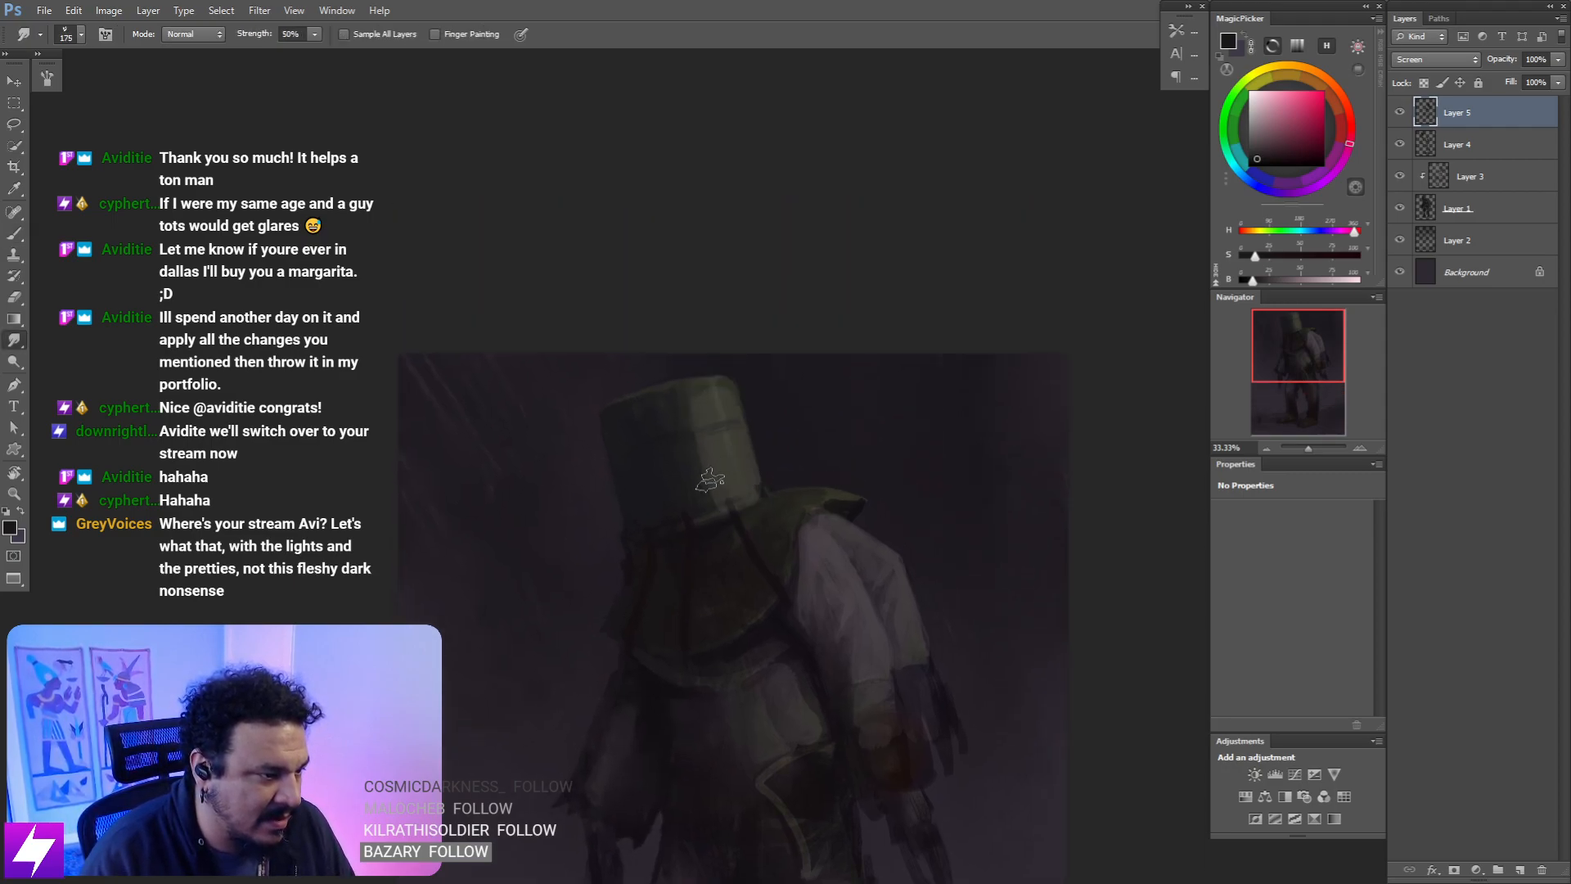
- Add a highlight to the helmet's top edge with a smaller brush and smudge it in
key("b")
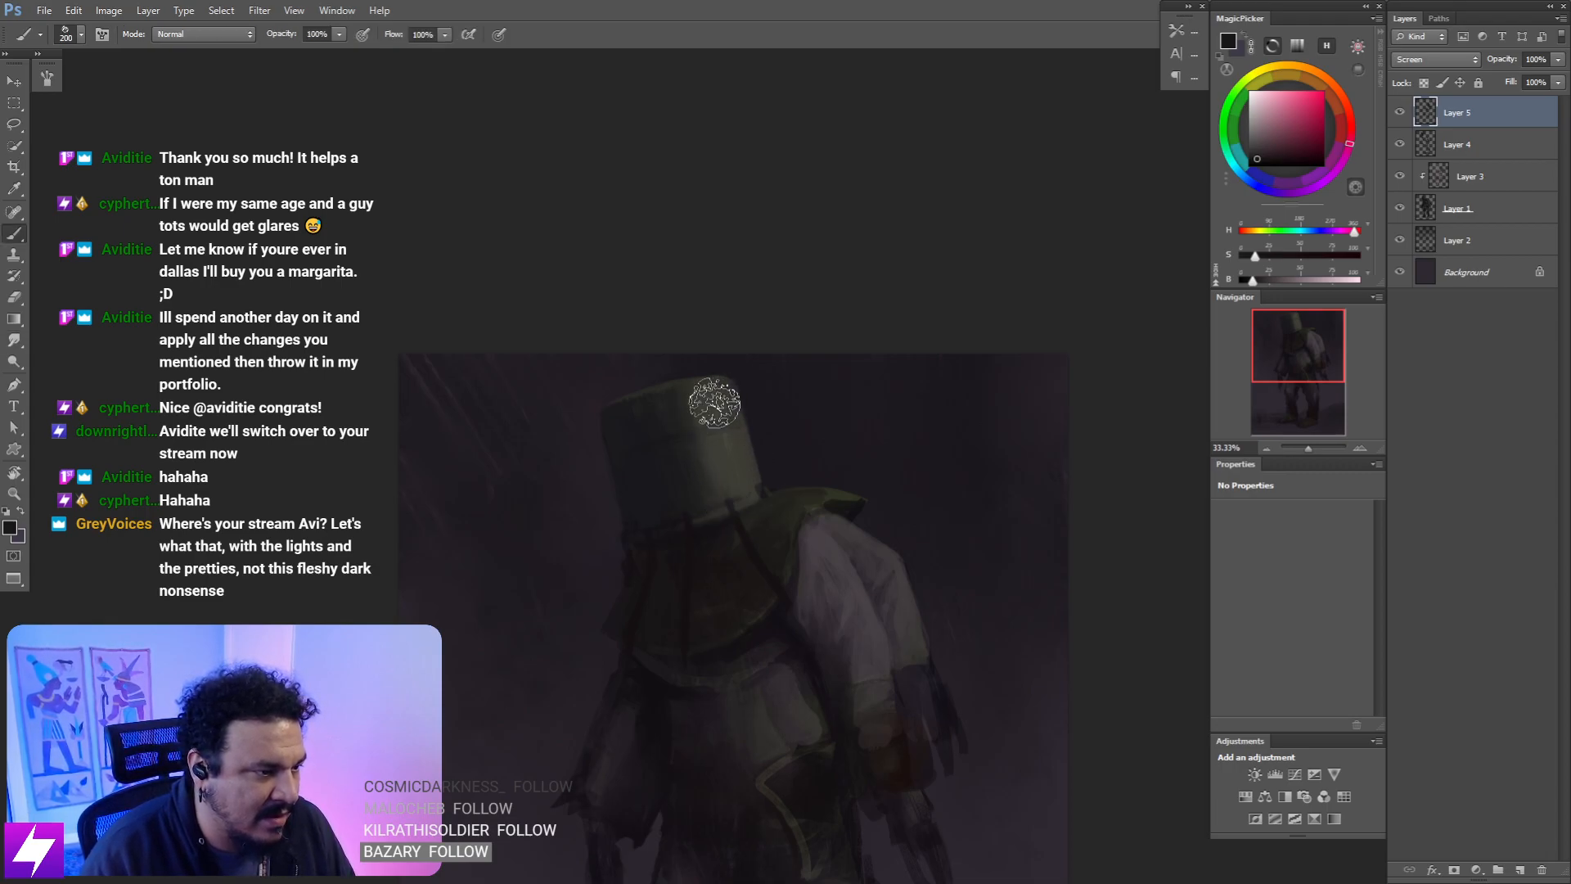
left_click_drag(731, 386, 730, 391)
key("bracketleft")
key("bracketleft")
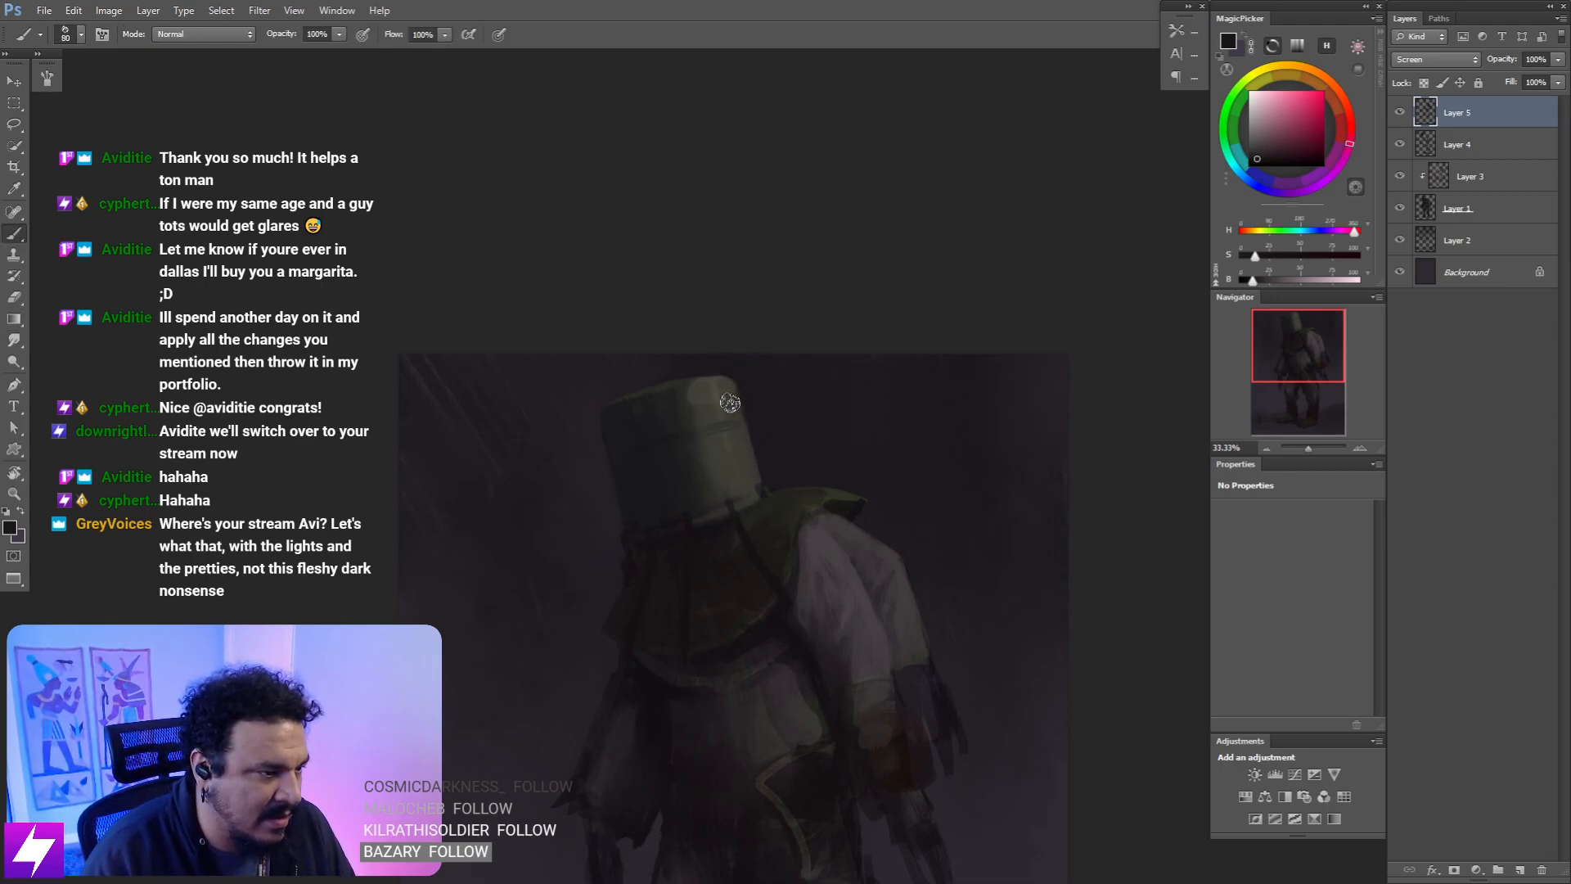
key("r")
key("space")
left_click_drag(766, 557, 749, 450)
- Lighten the top edge of the green shoulder collar and blend it with the Smudge tool
key("b")
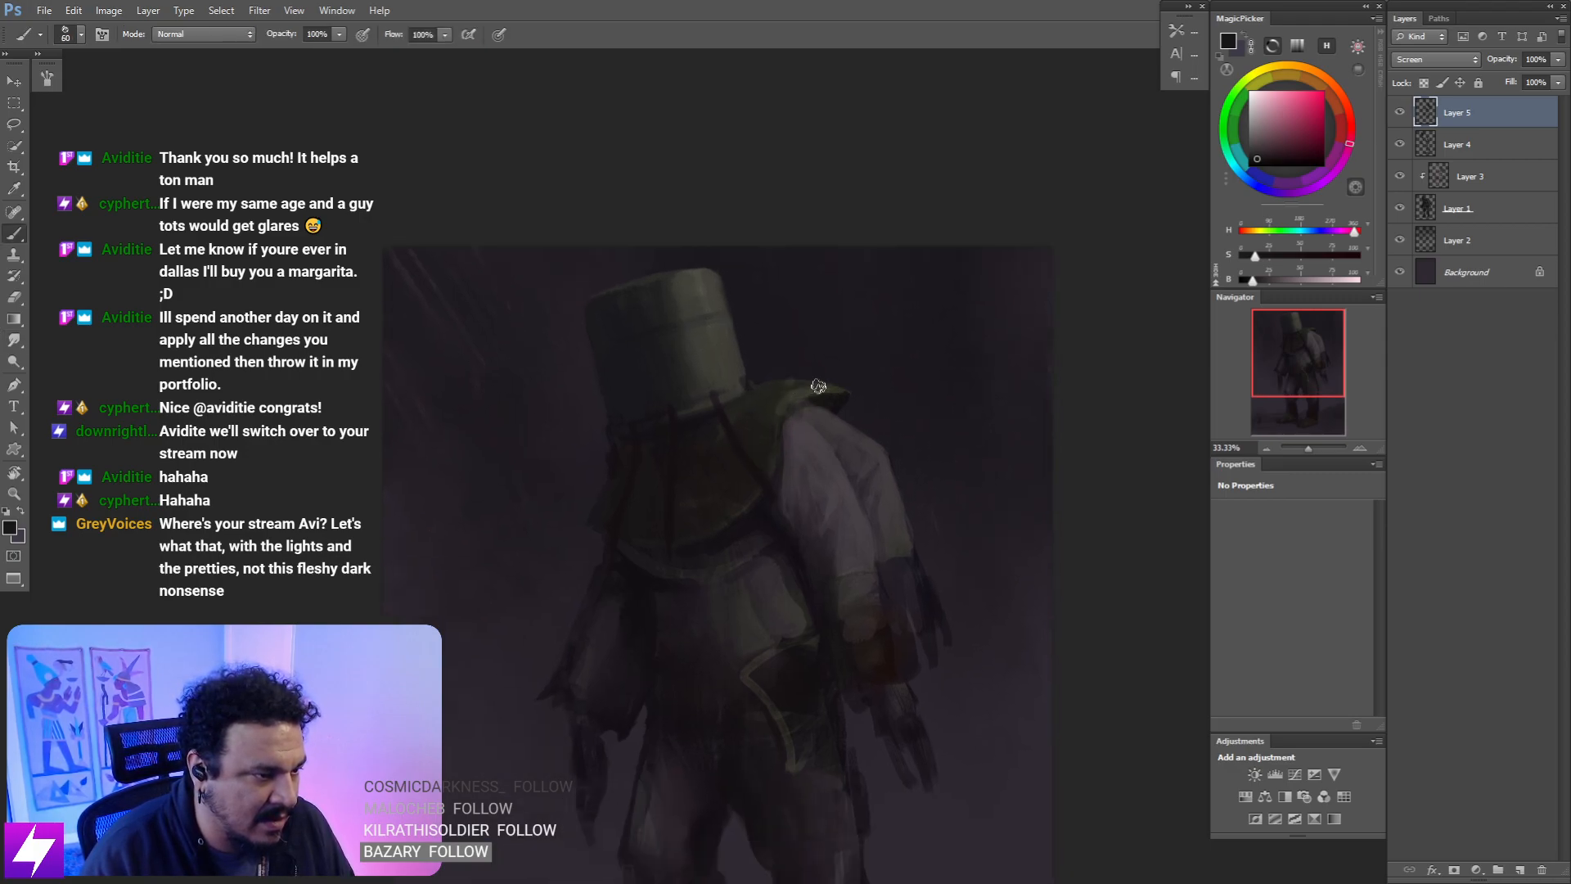
key("r")
mouse_move(818, 385)
left_mouse_down()
mouse_move(769, 412)
mouse_move(691, 516)
mouse_move(702, 460)
left_mouse_up()
- Lighten the cloth panel beneath the helmet, smudge it, and refine its folds with the eraser
key("b")
key("bracketright")
key("bracketright")
key("bracketright")
key("r")
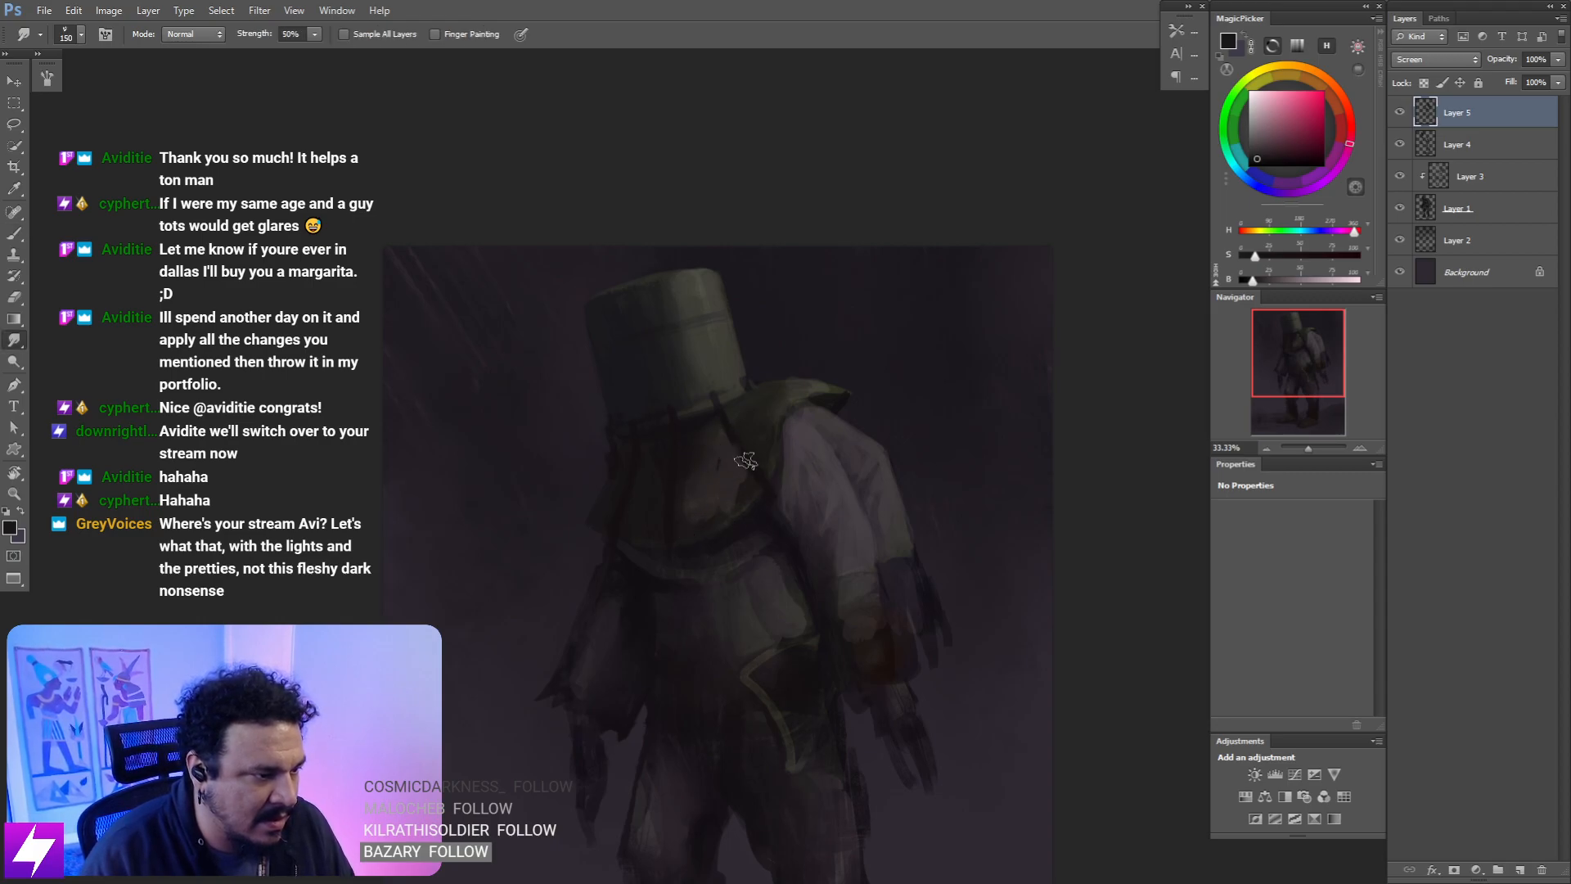
key("e")
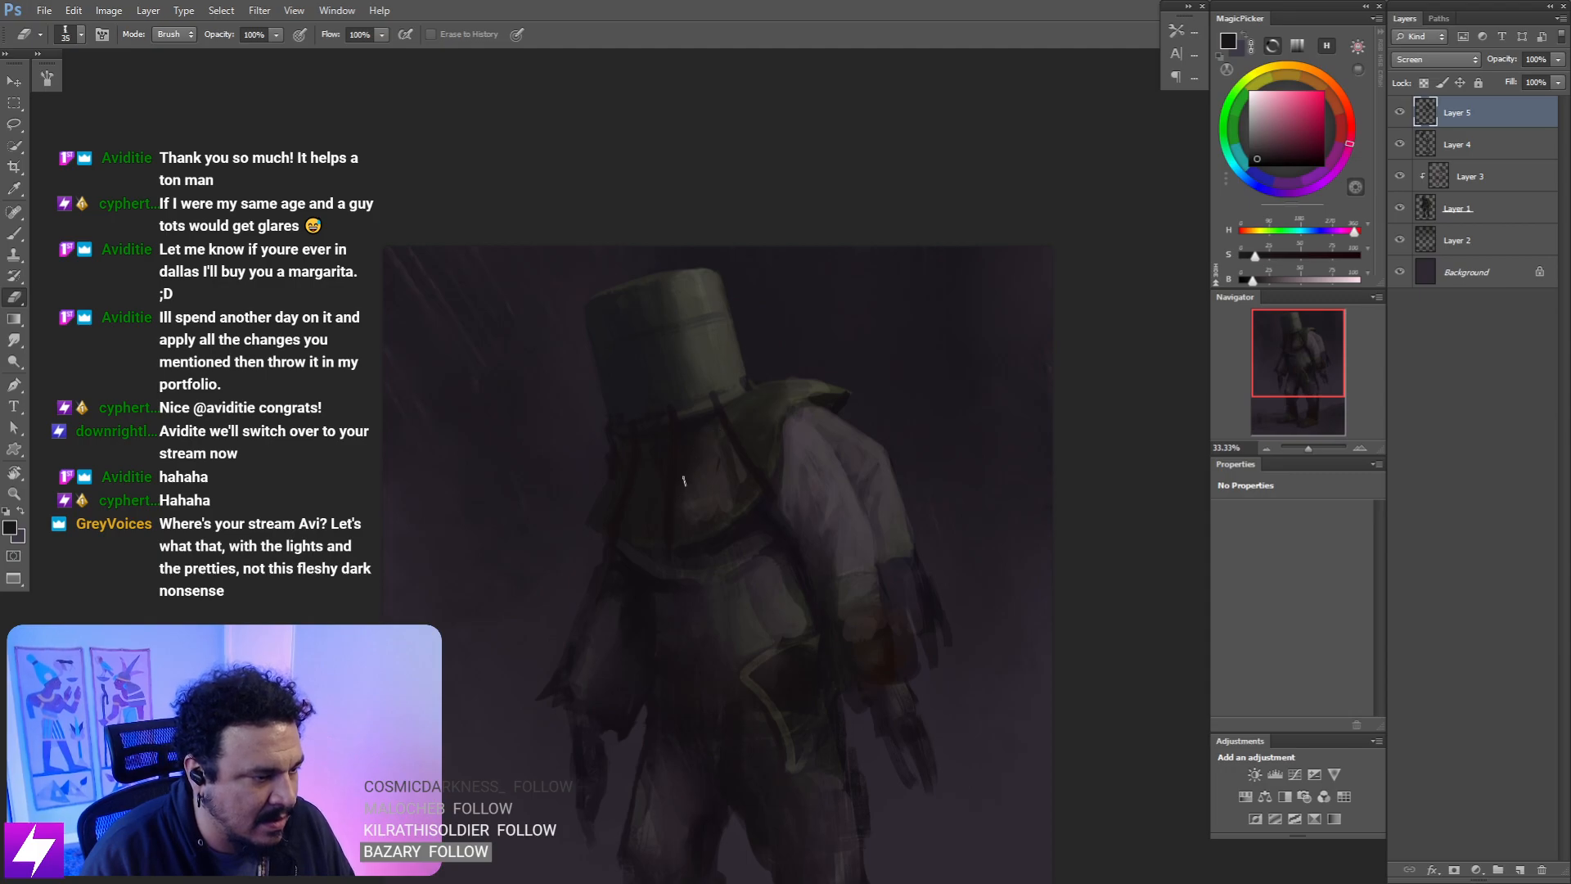
- Flip the canvas horizontally and check the lightened figure as a whole
key("ctrl+minus")
key("ctrl+minus")
key("ctrl+minus")
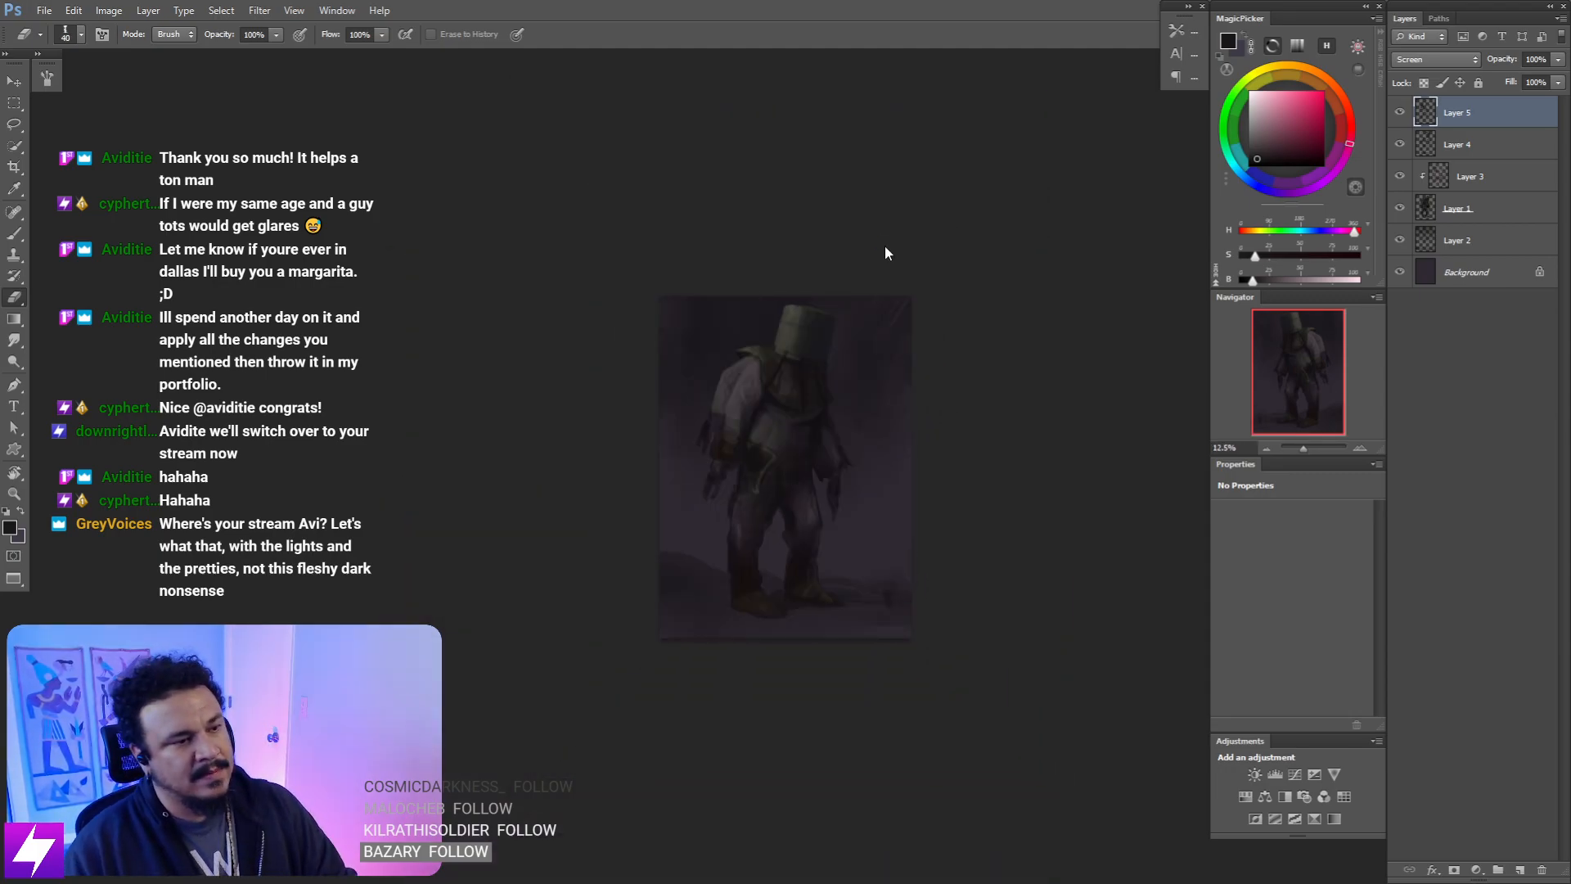
key("ctrl+plus")
key("ctrl+plus")
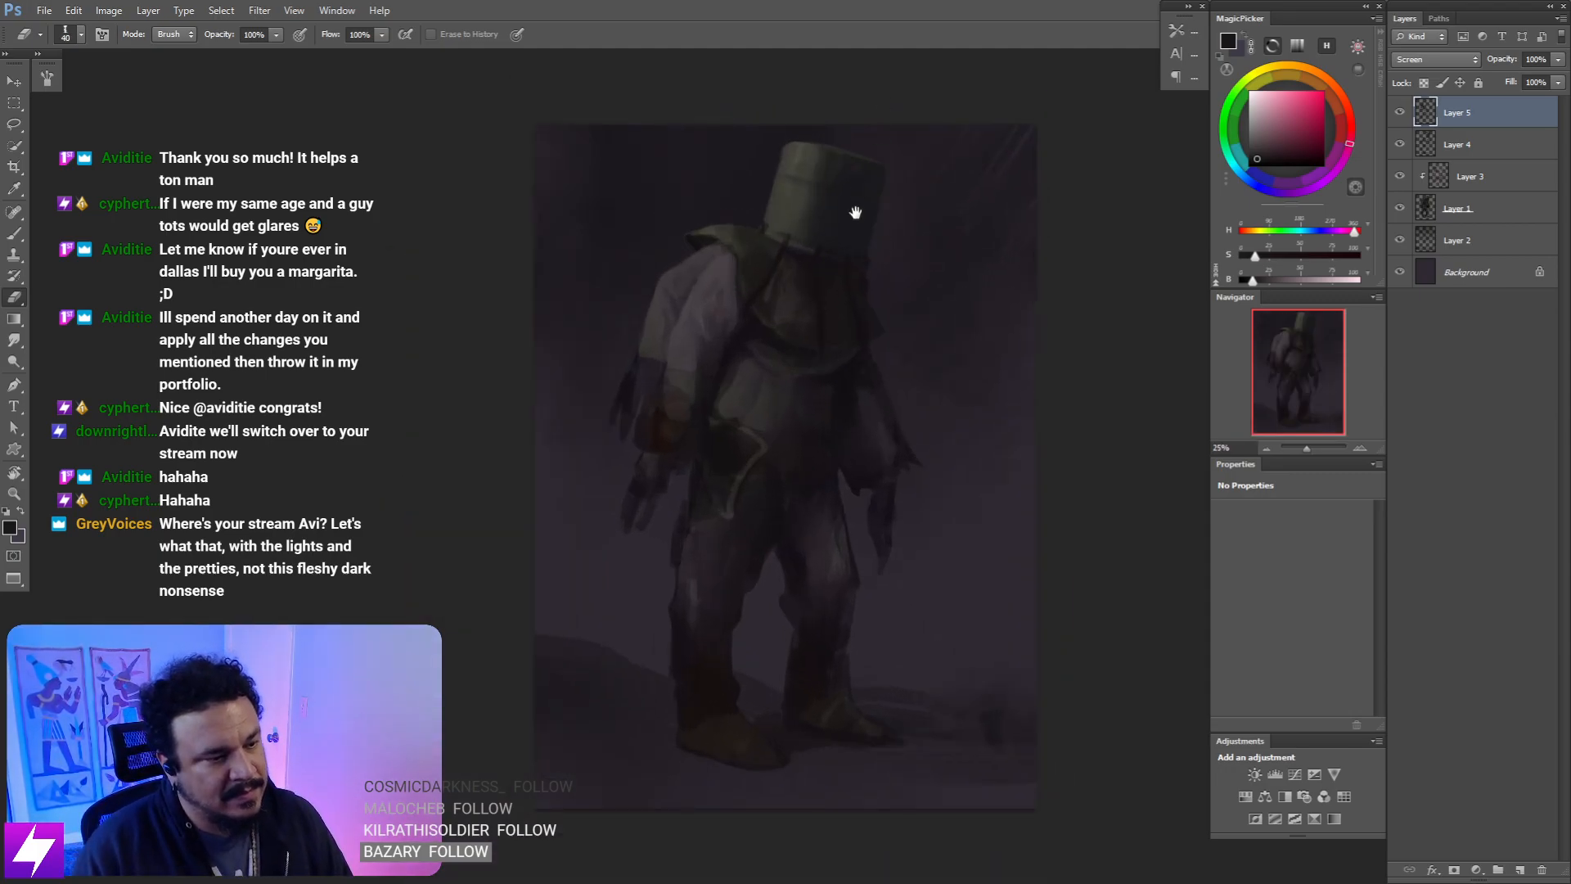
- Lighten the near lower leg and boot, smudge the strokes, and erase the excess along the folds
left_click_drag(718, 543, 763, 476)
key("b")
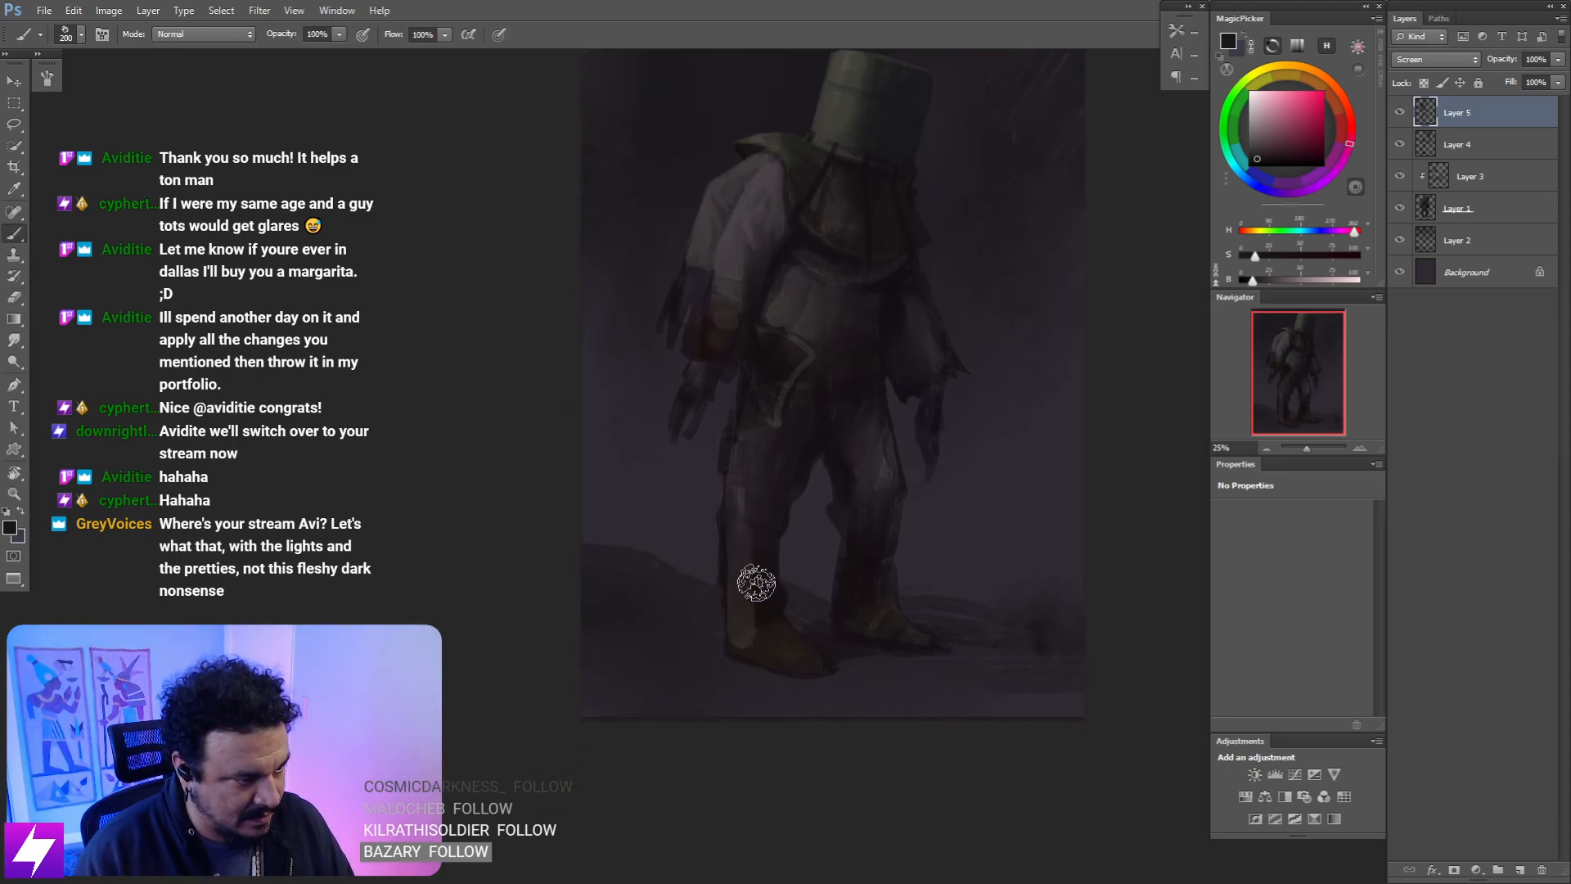
key("r")
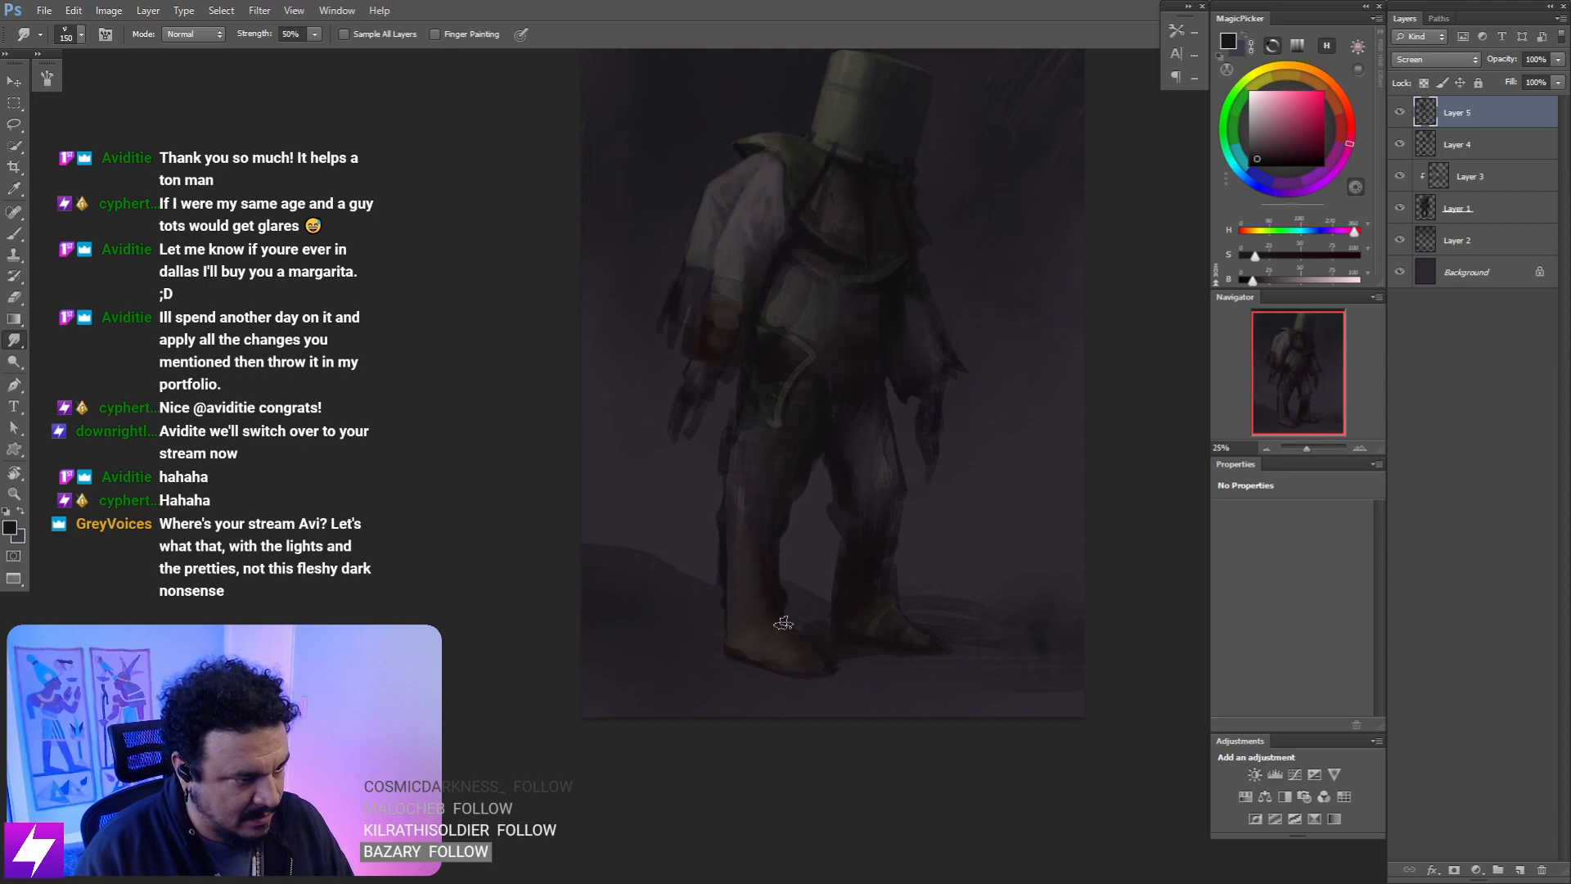
key("e")
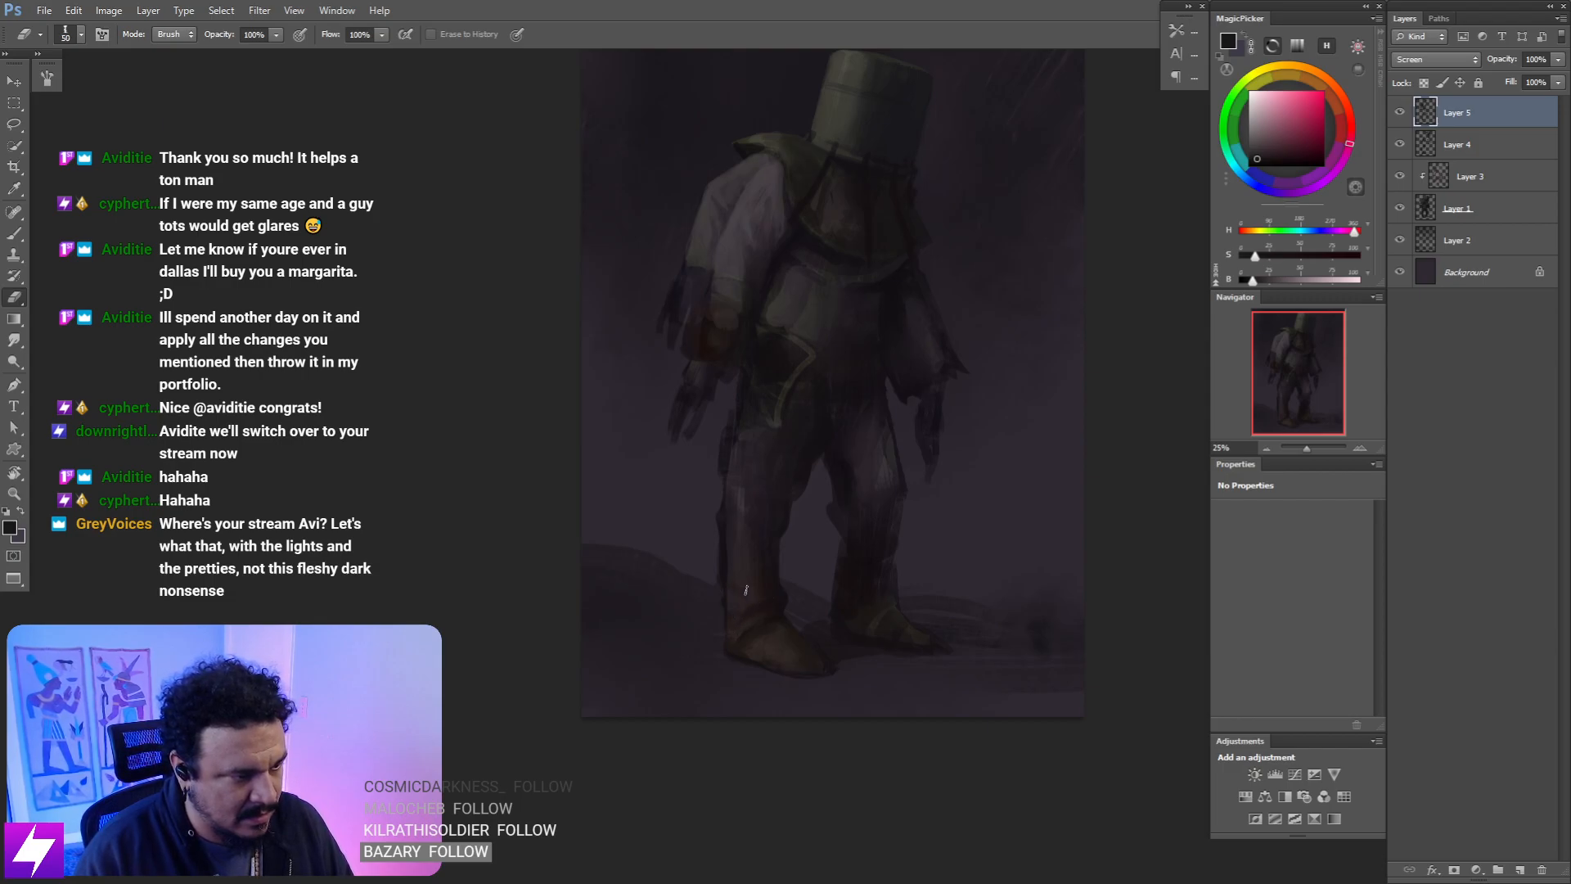
mouse_move(886, 599)
left_mouse_down()
mouse_move(786, 602)
mouse_move(827, 613)
mouse_move(854, 719)
left_mouse_up()
- Lighten the far leg around the knee and its boot, blending with the Smudge tool
key("r")
key("b")
key("r")
key("b")
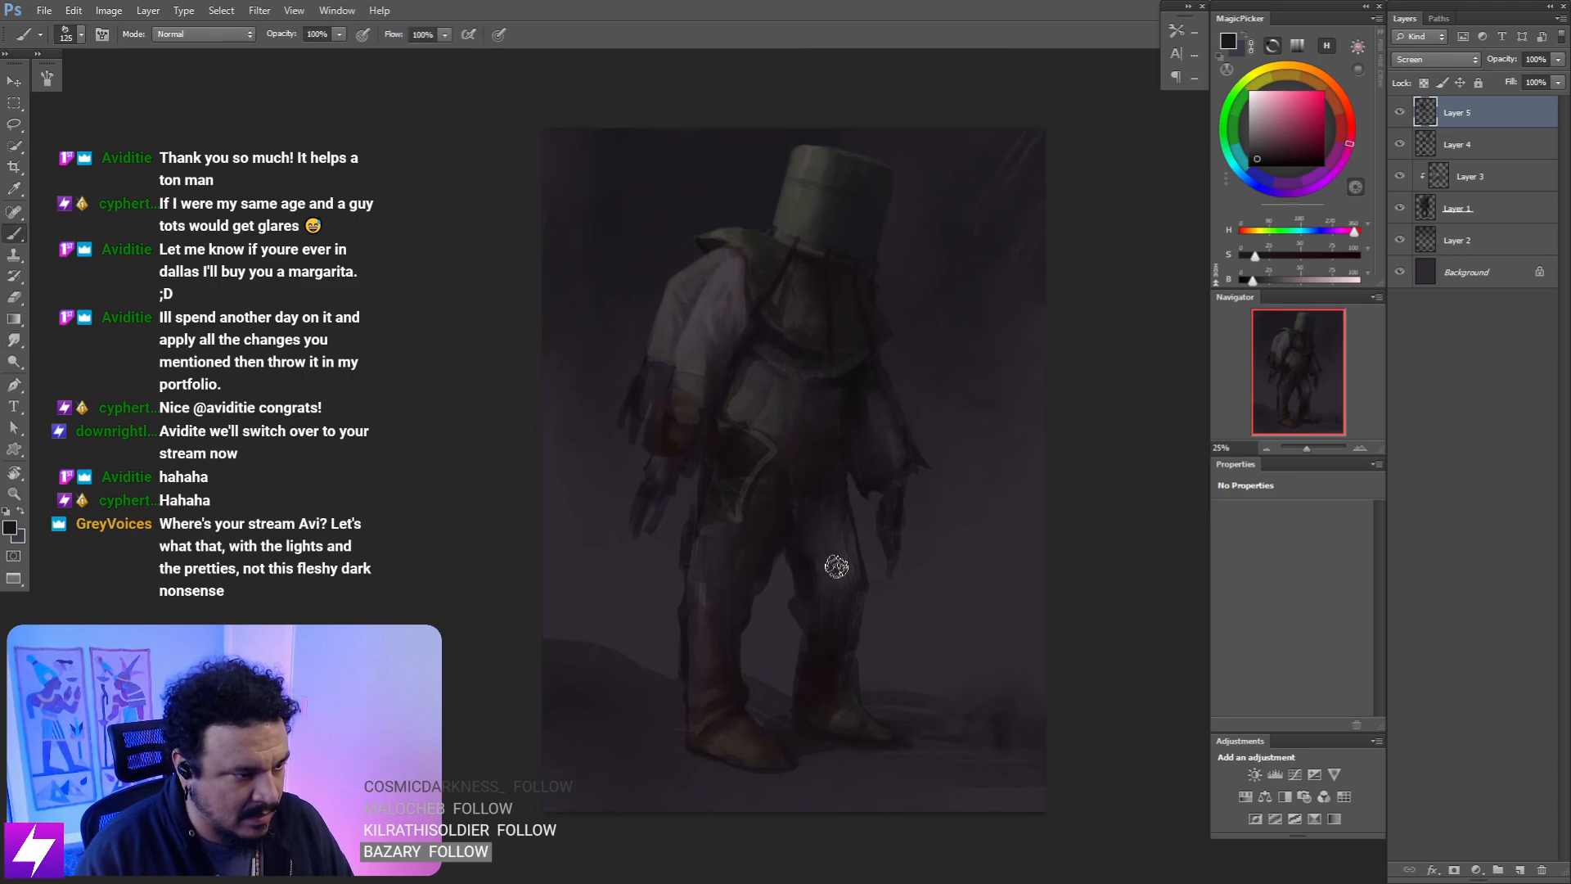
key("r")
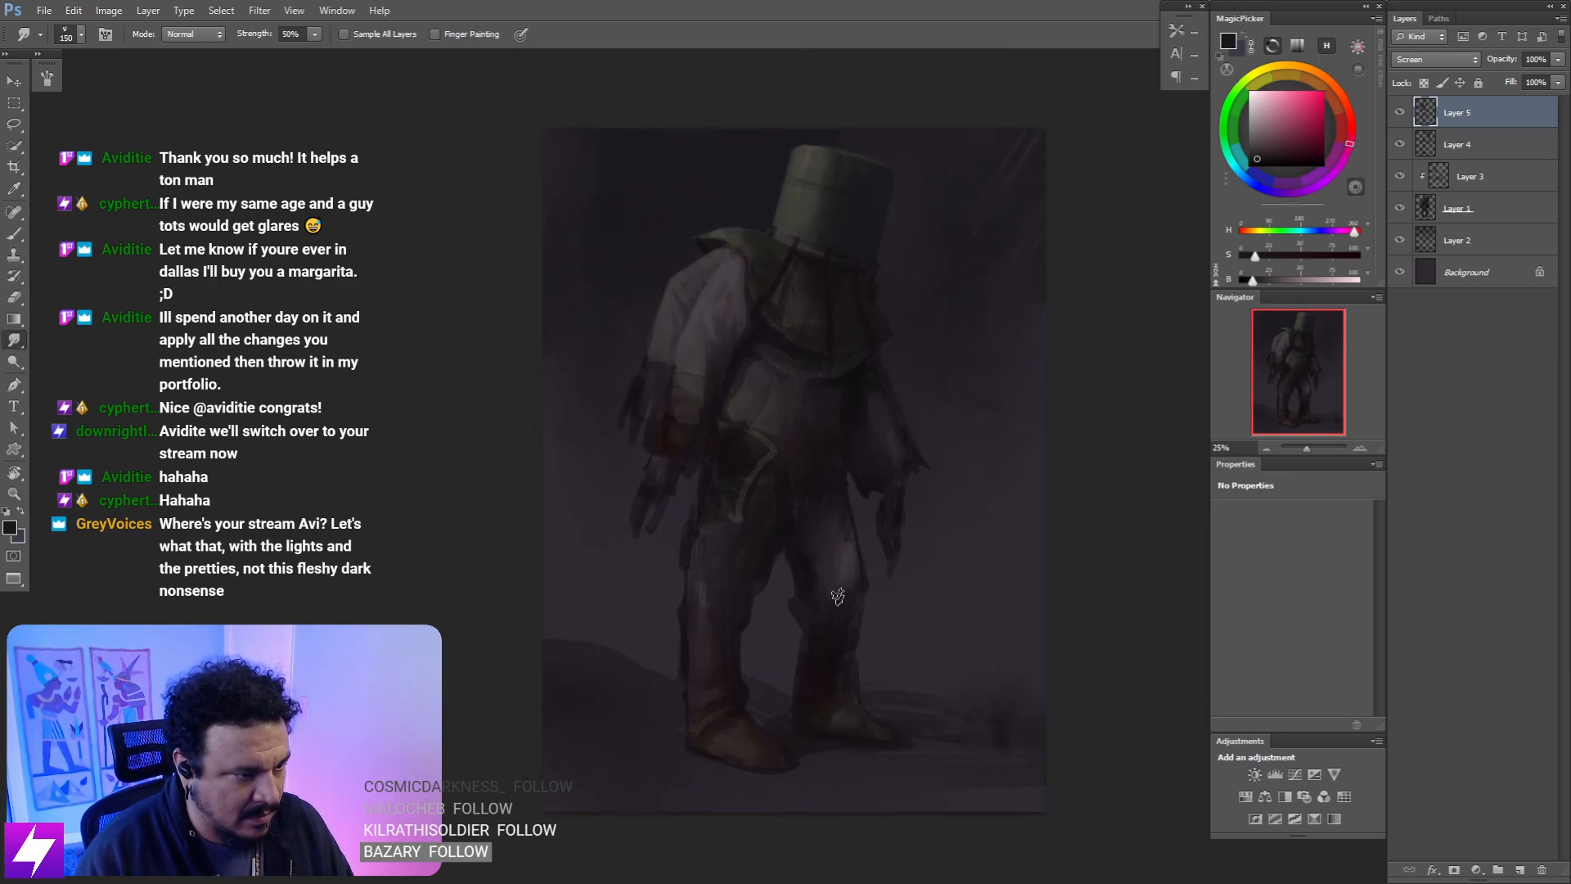
mouse_move(853, 537)
left_mouse_down()
mouse_move(887, 630)
mouse_move(887, 579)
left_mouse_up()
- Refine the lightening on the torso and near sleeve by alternating the eraser and the Smudge tool
key("e")
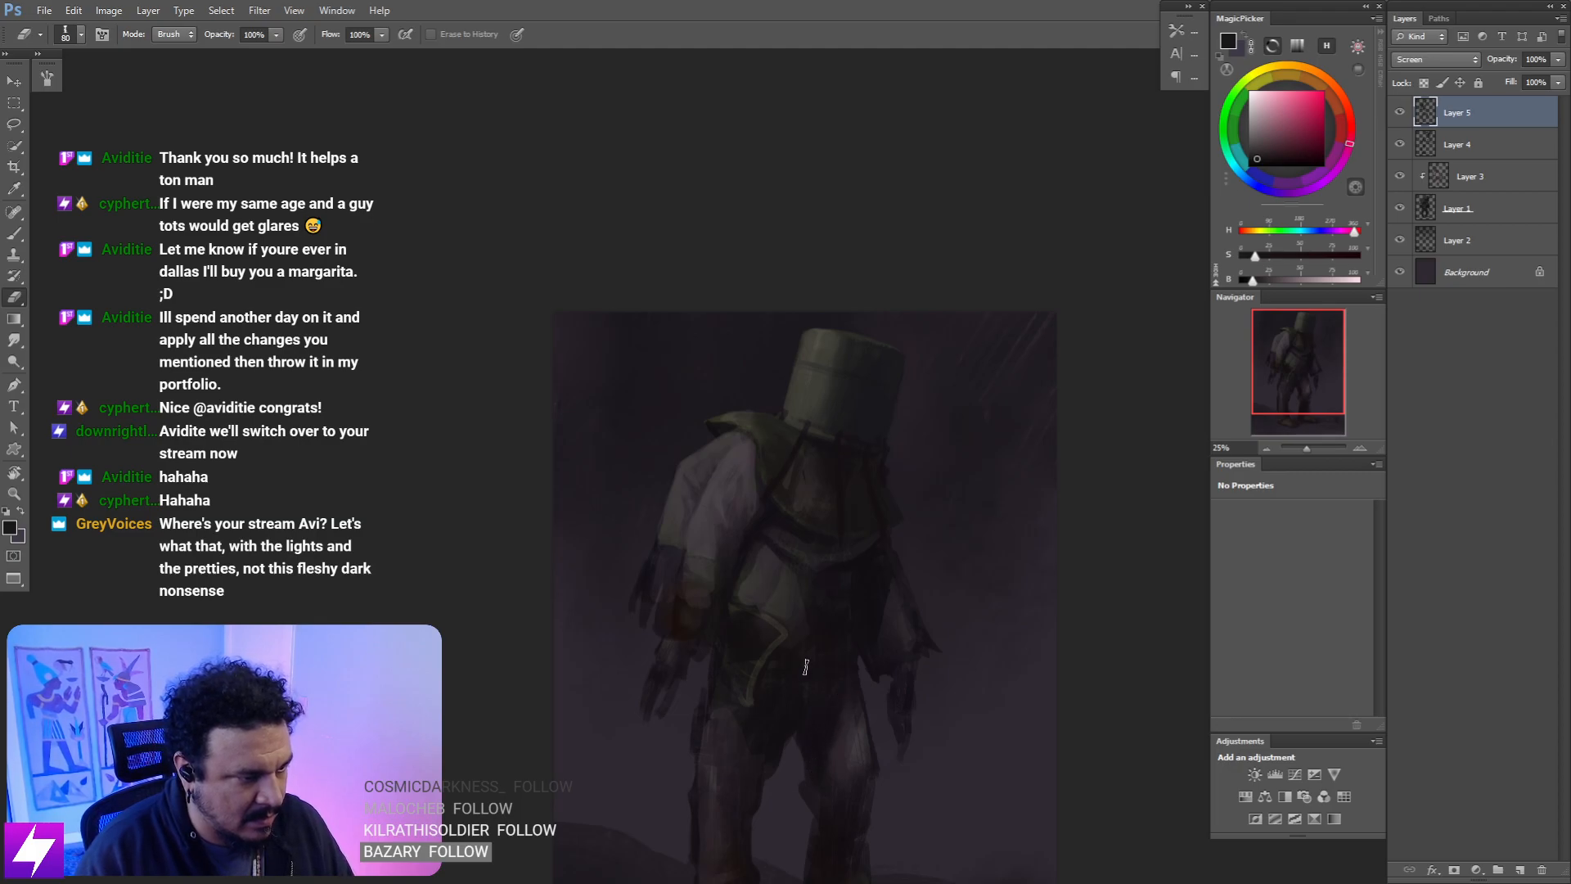
mouse_move(757, 628)
left_mouse_down()
mouse_move(818, 644)
mouse_move(842, 618)
mouse_move(831, 603)
mouse_move(833, 651)
left_mouse_up()
key("r")
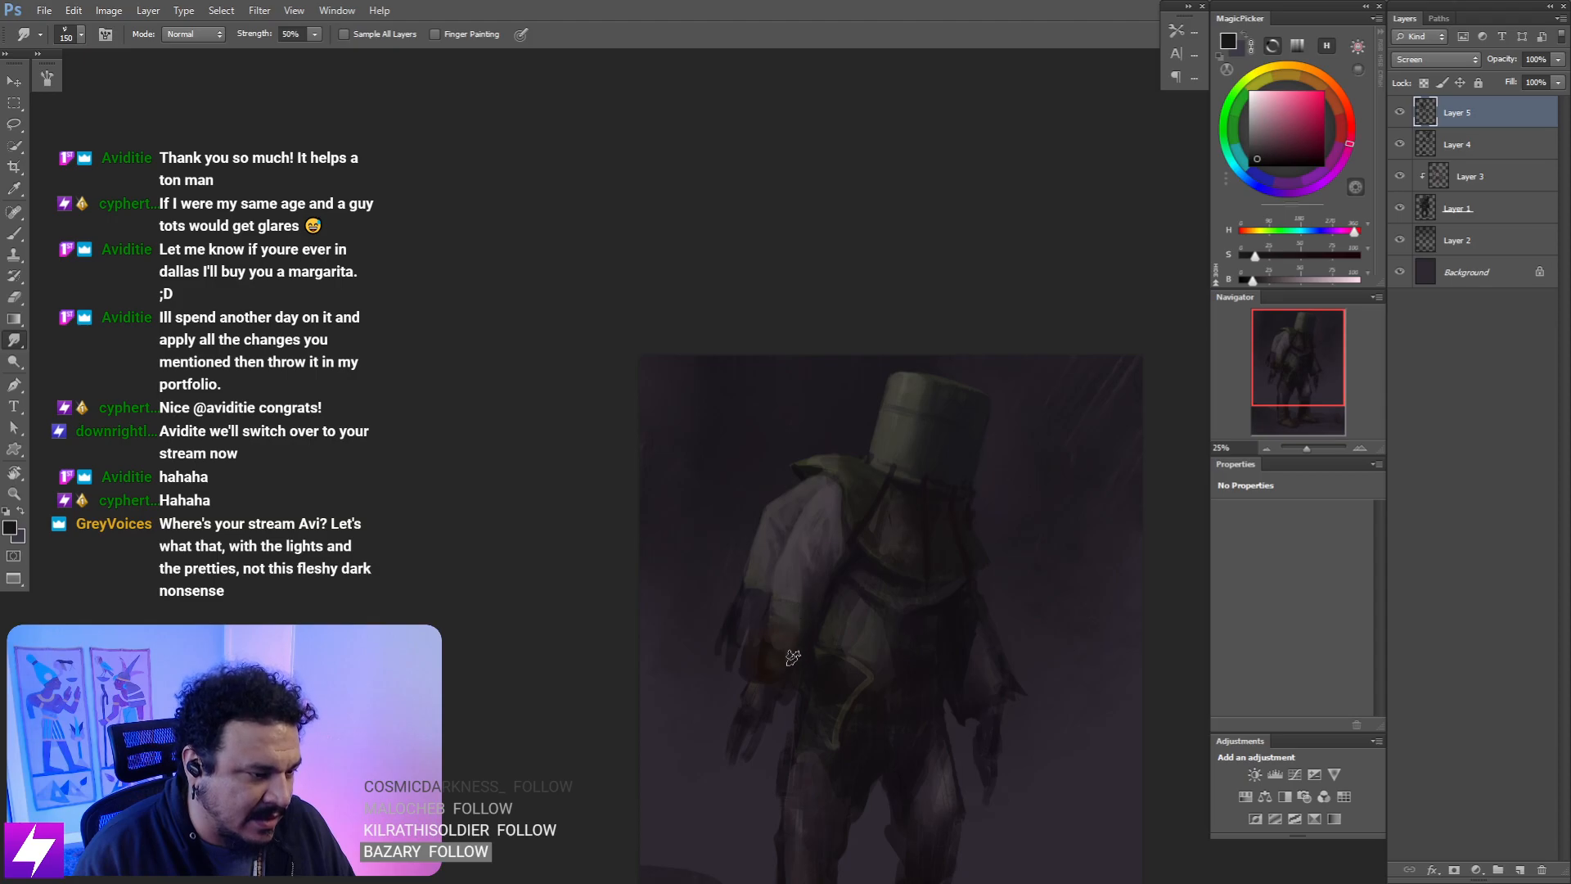
key("e")
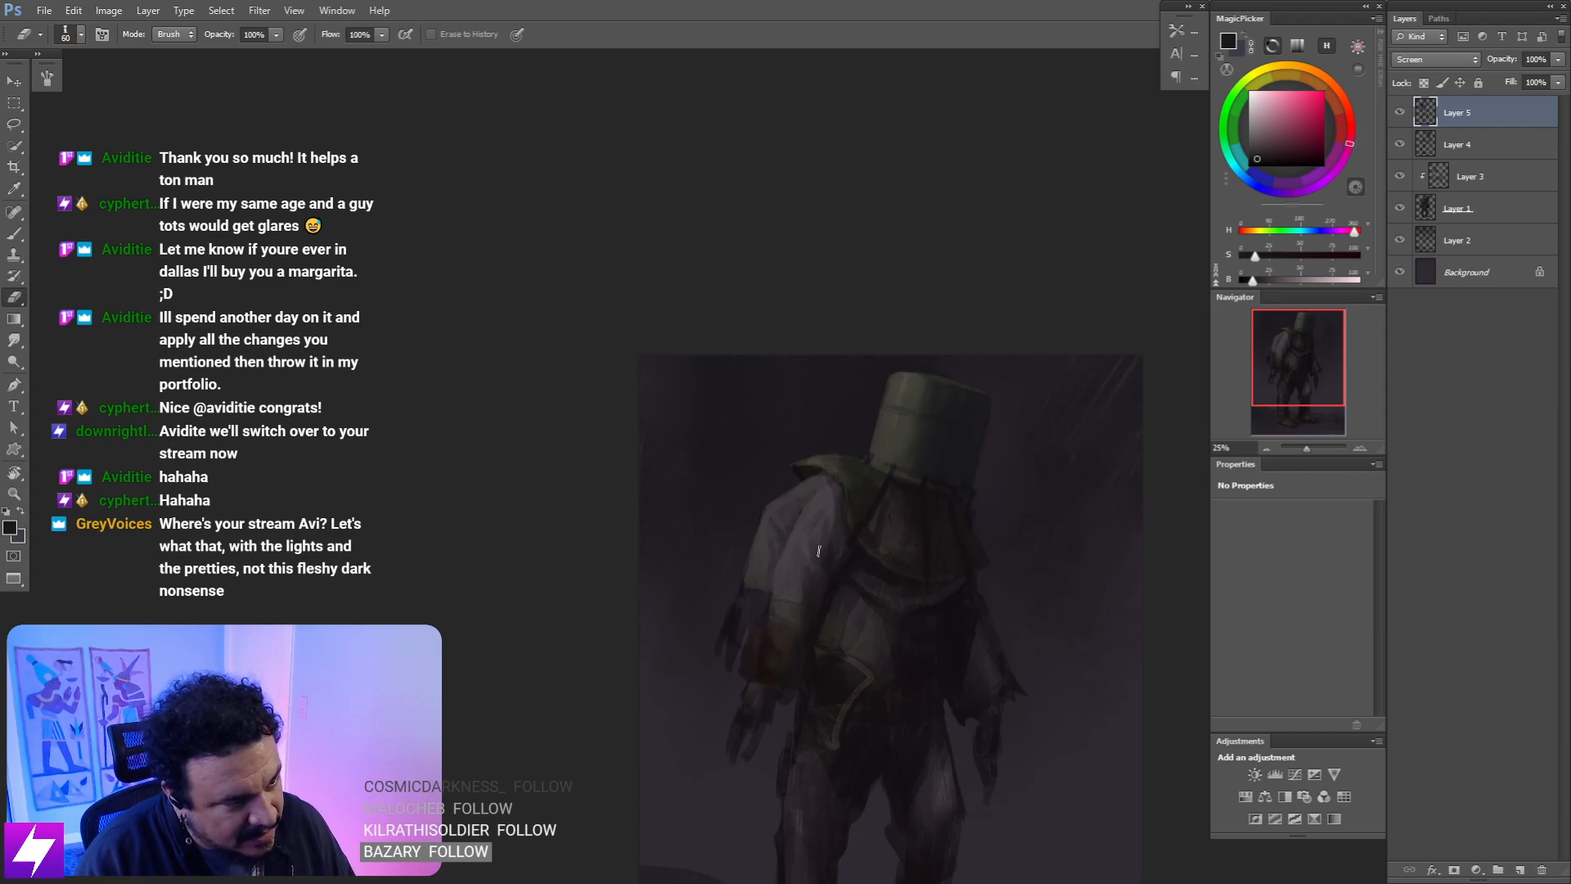
key("r")
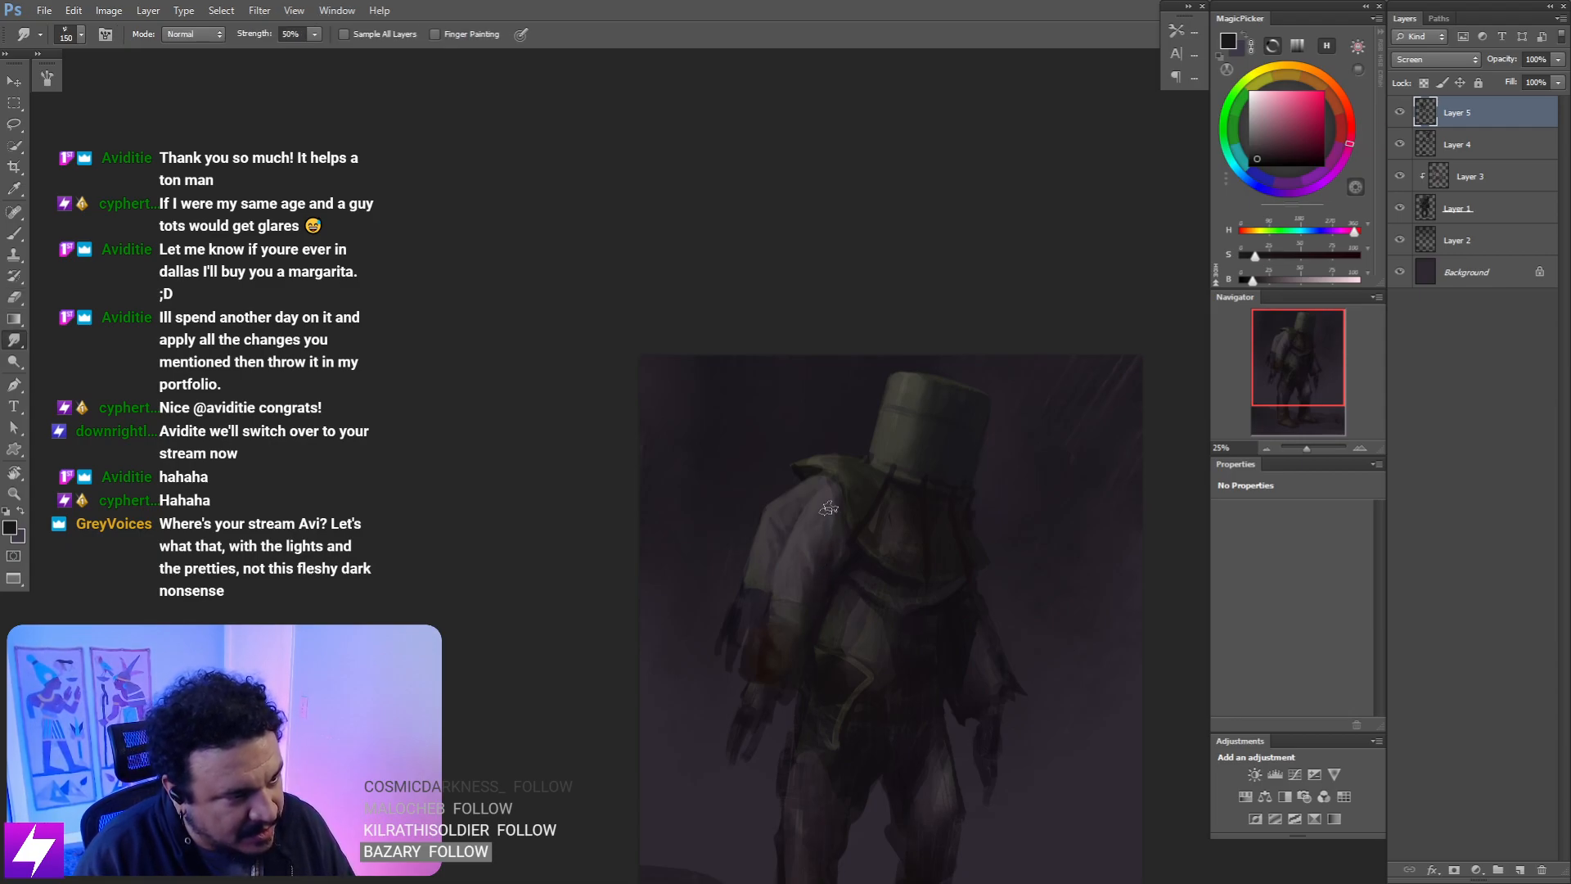
left_click_drag(829, 508, 823, 536)
key("e")
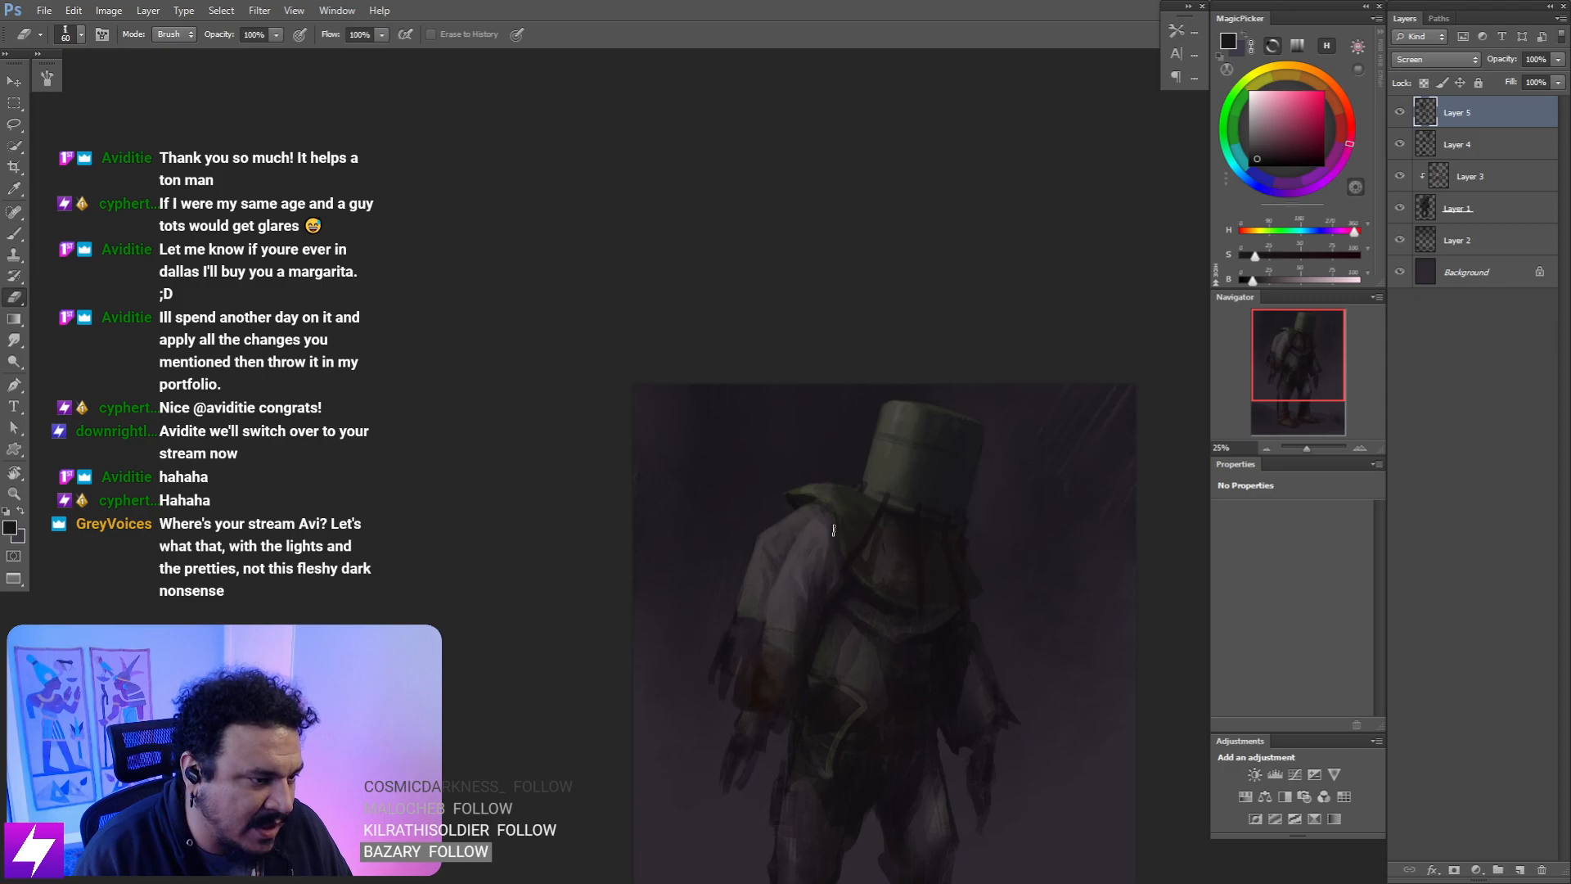
- Flip the canvas to check the figure, and add a new layer directly above Layer 2
scroll(816, 508, "down", 3)
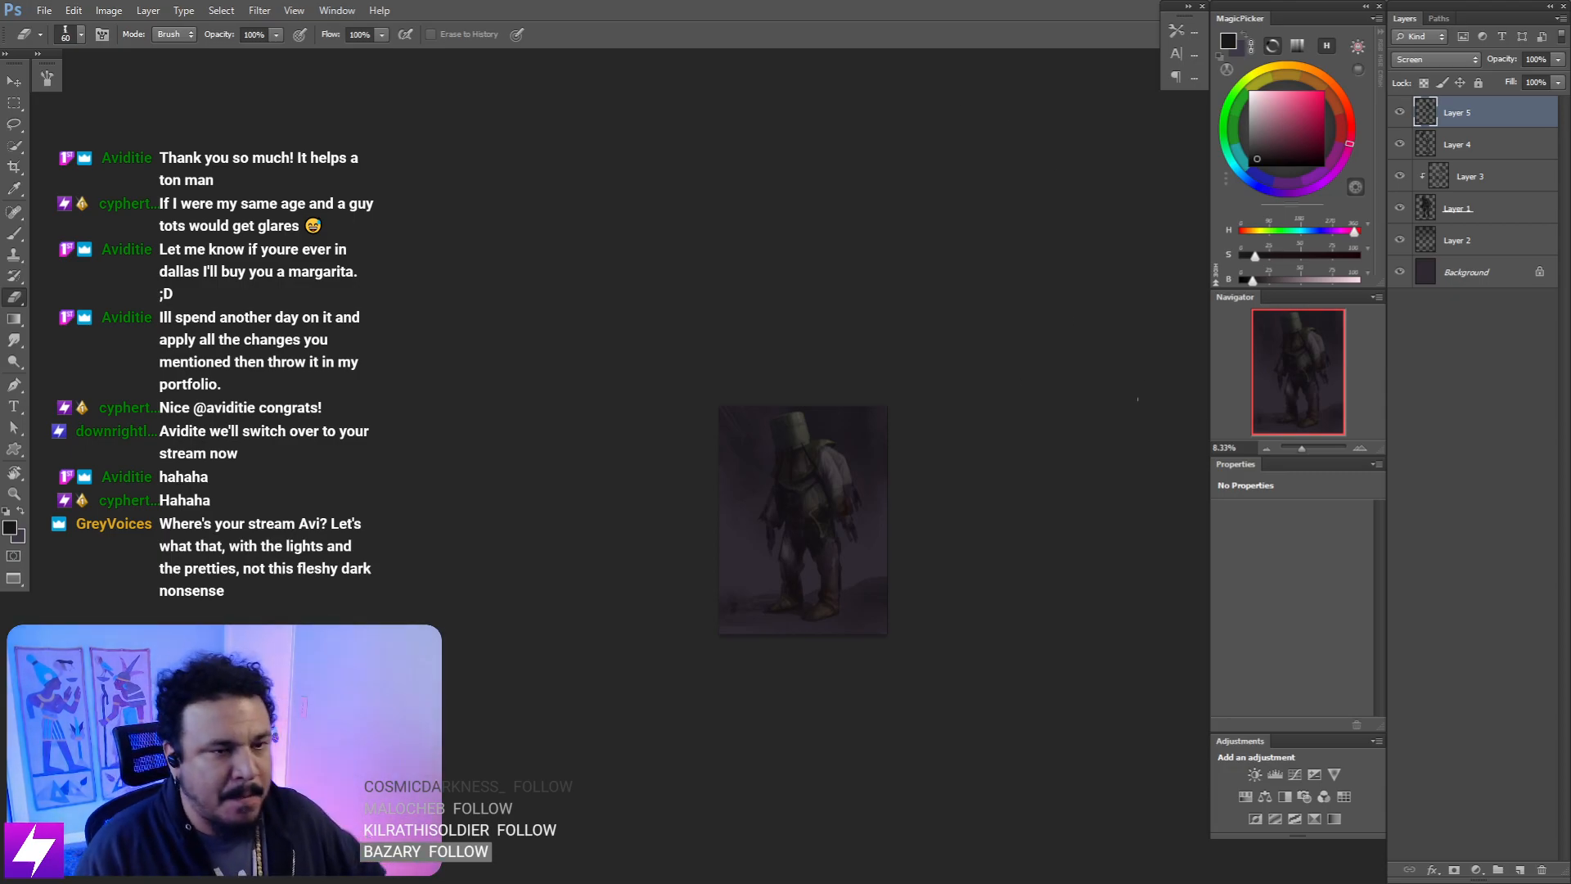
key("ctrl+plus")
key("ctrl+plus")
left_click_drag(897, 540, 853, 569)
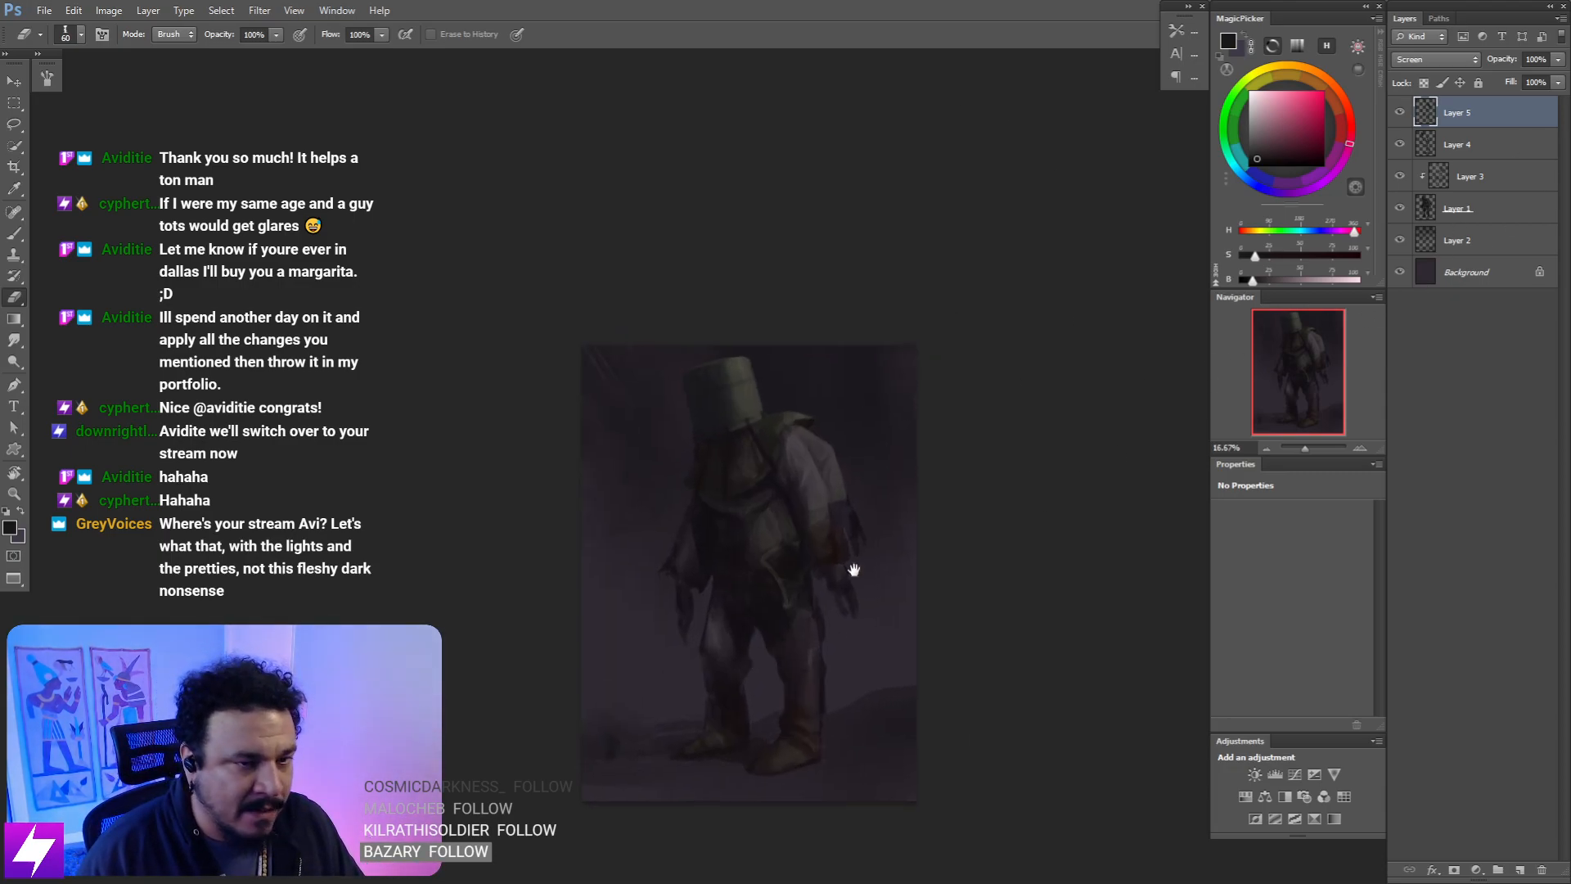
left_click(1402, 210)
left_click(1402, 209)
left_click(1458, 240)
key("ctrl+alt+shift+n")
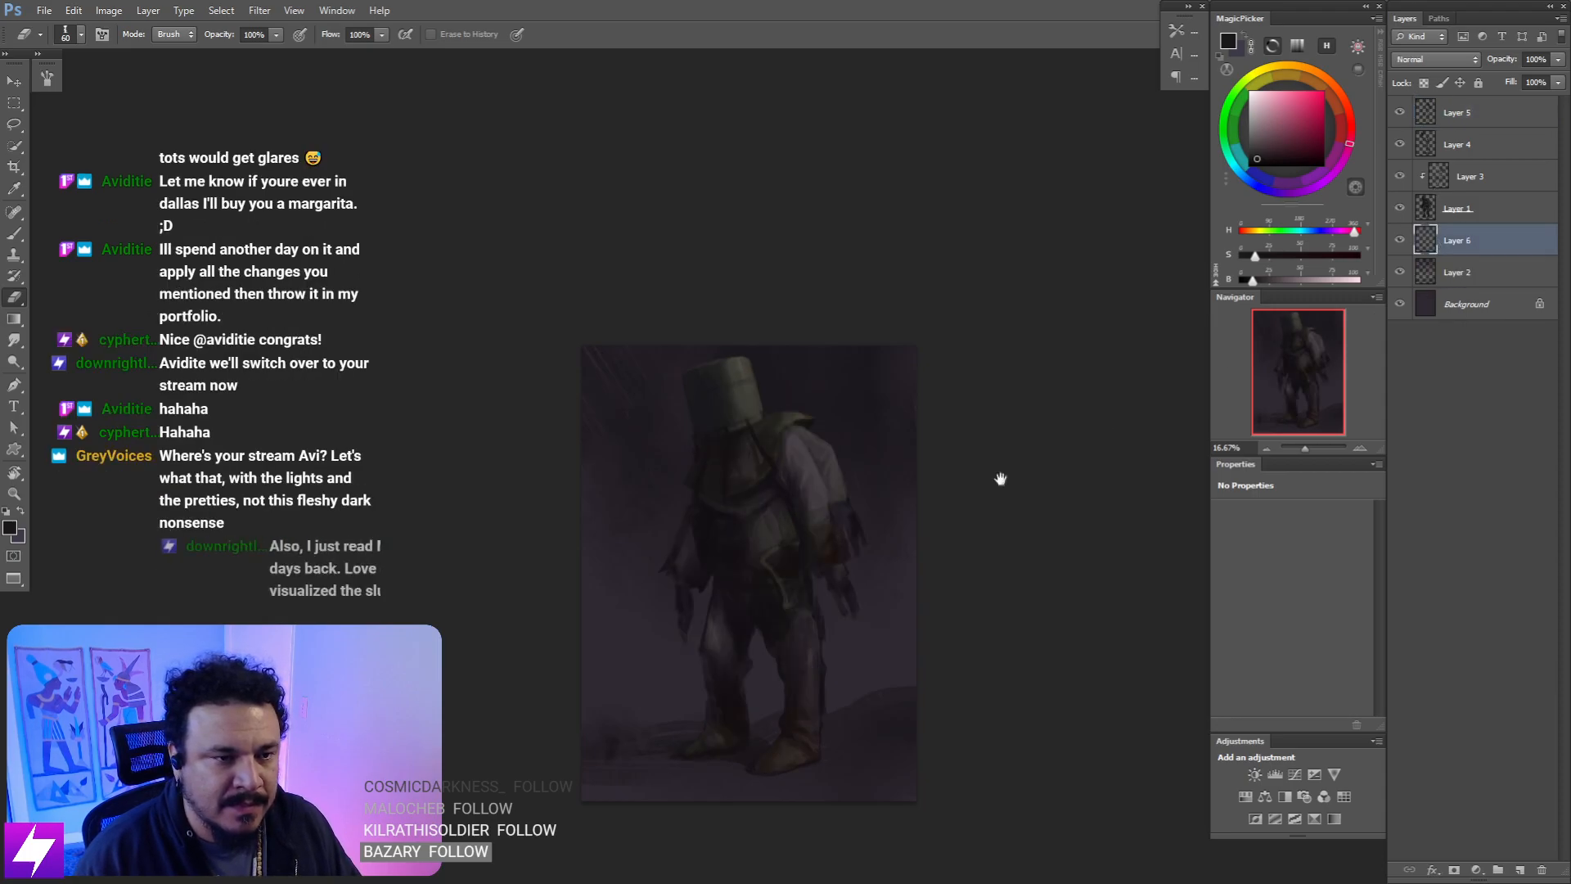
- Compare the figure with Layer 1, Layer 4 and Layer 5 hidden and shown
left_click_drag(1000, 480, 1050, 488)
key("ctrl+minus")
left_click_drag(887, 616, 847, 582)
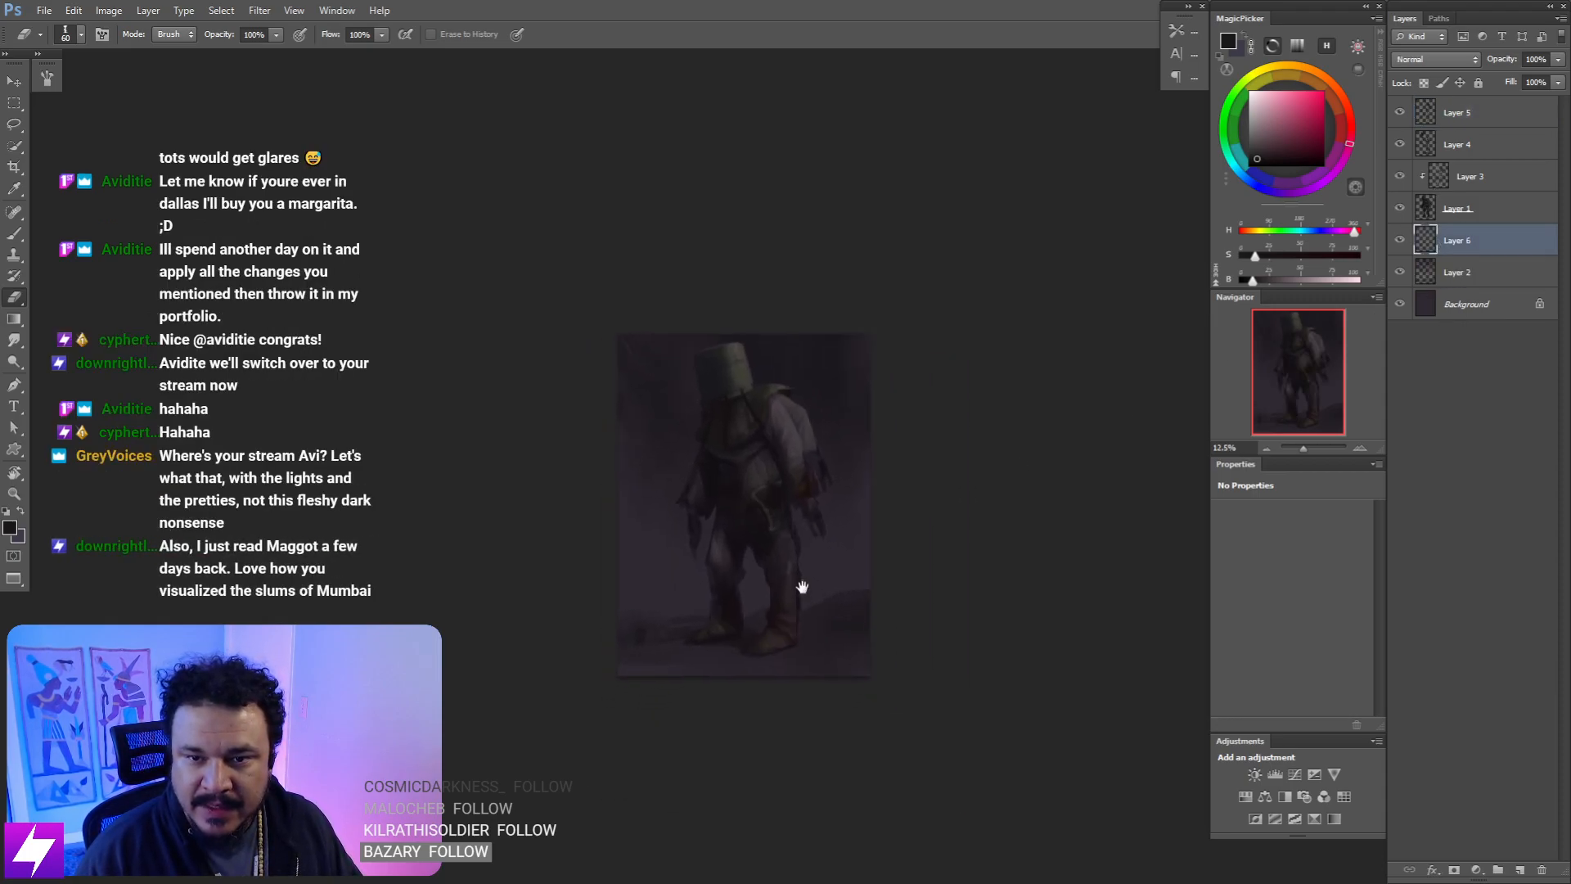
left_click(1400, 209)
left_click(1400, 210)
left_click(1400, 209)
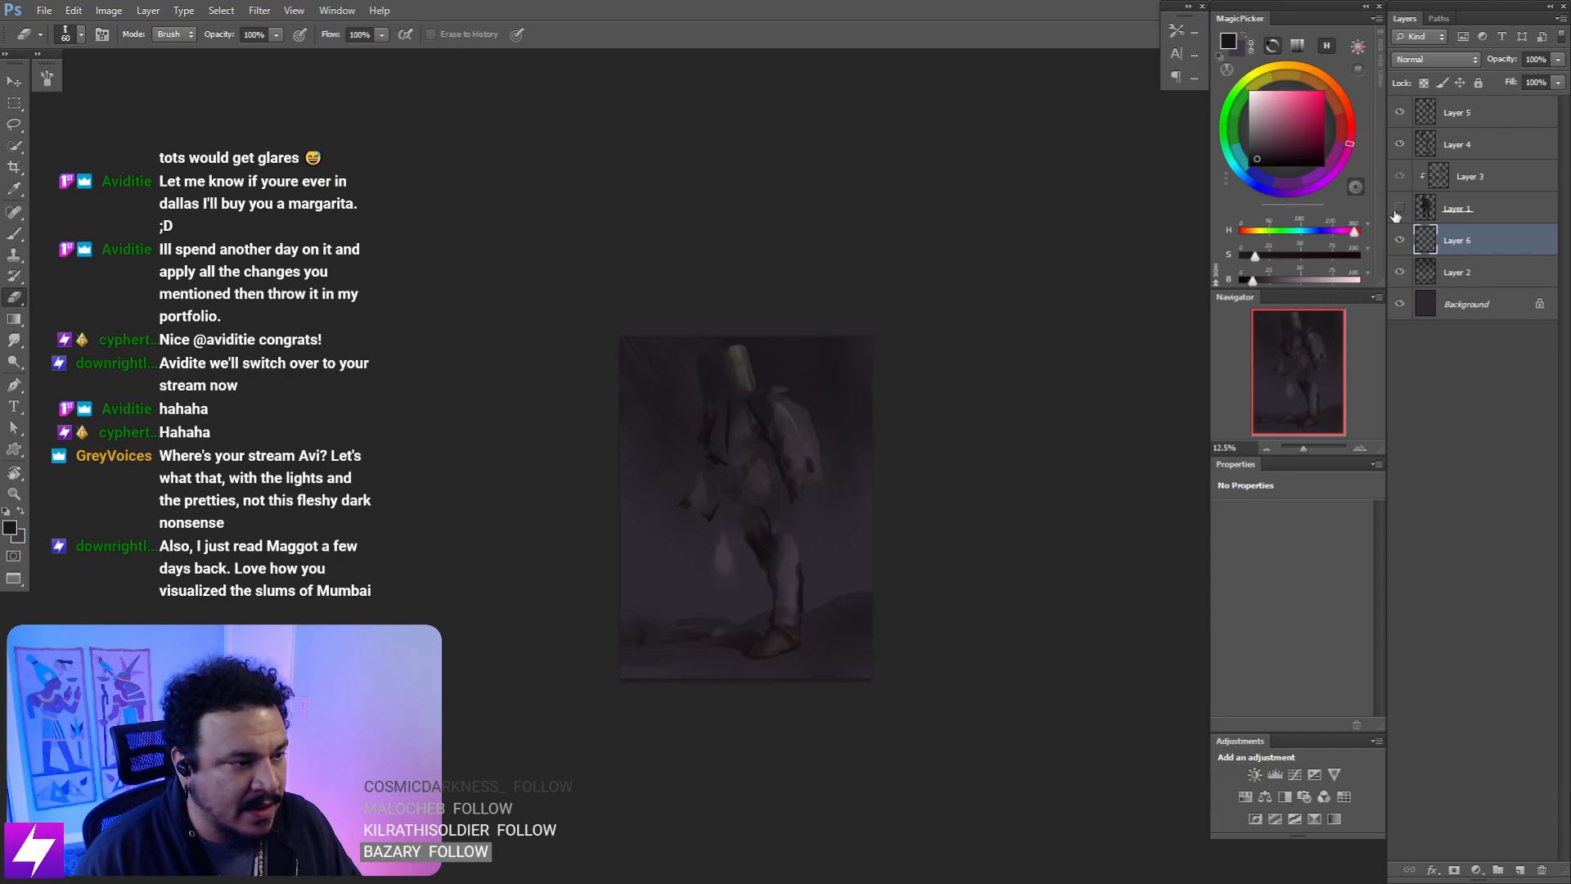
left_click(1401, 209)
left_click(1400, 147)
left_click(1400, 146)
left_click(1401, 123)
left_click(1401, 123)
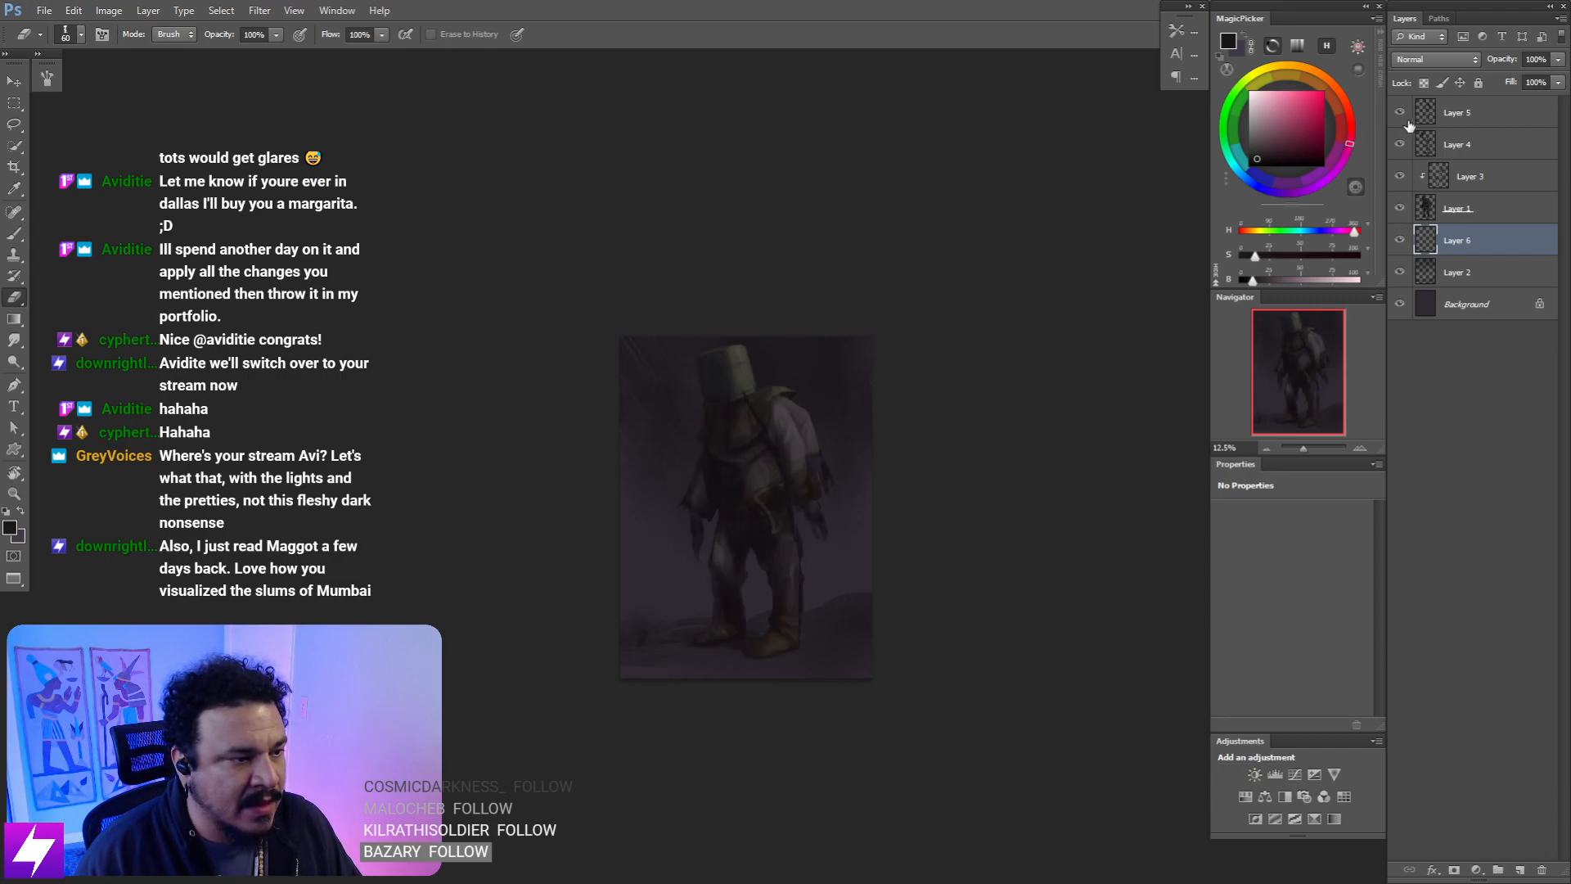
left_click(1401, 124)
left_click(1398, 144)
- Add a new Multiply layer above the visible Layer 5 and choose the 1181 px speckled brush
left_click(1436, 119)
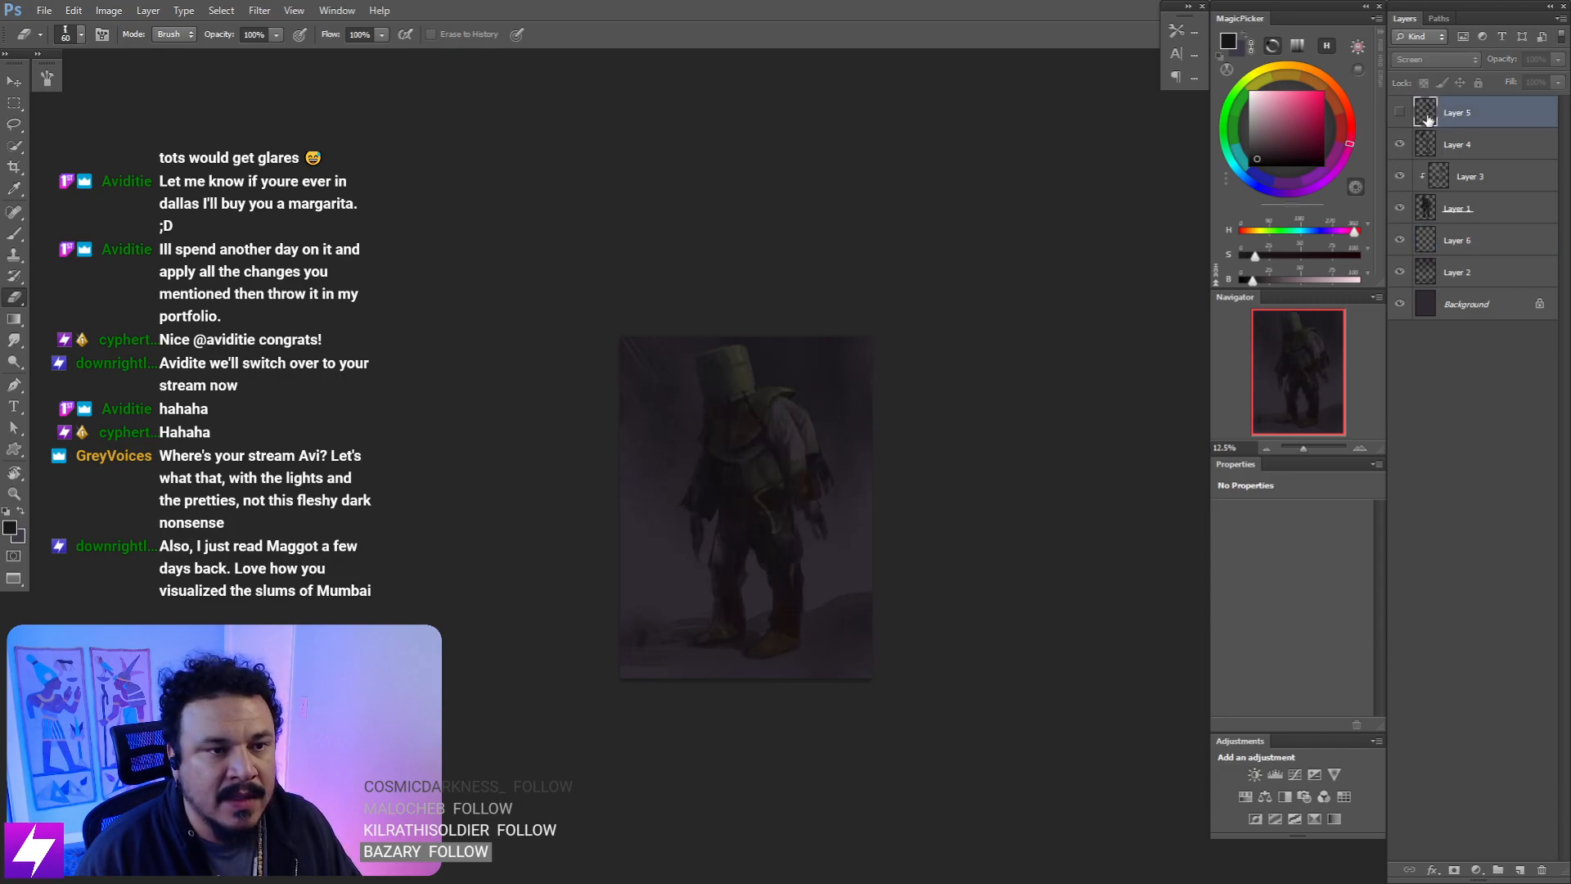
left_click(1399, 112)
key("ctrl+shift+alt+n")
mouse_move(793, 604)
left_mouse_down()
mouse_move(842, 596)
mouse_move(839, 562)
left_mouse_up()
key("b")
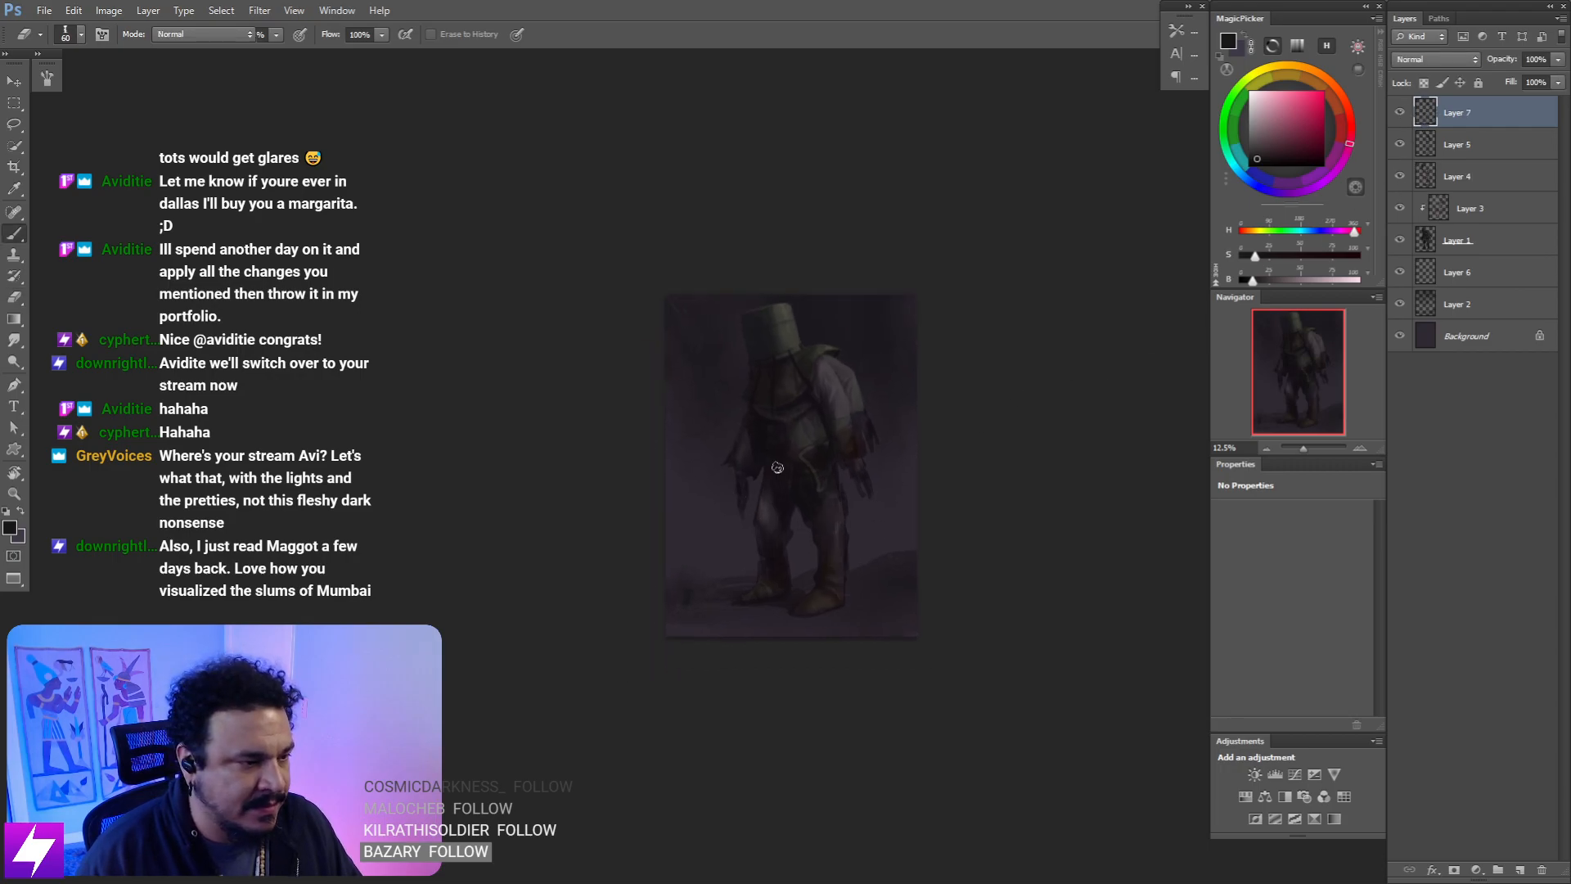
left_click_drag(682, 547, 463, 515)
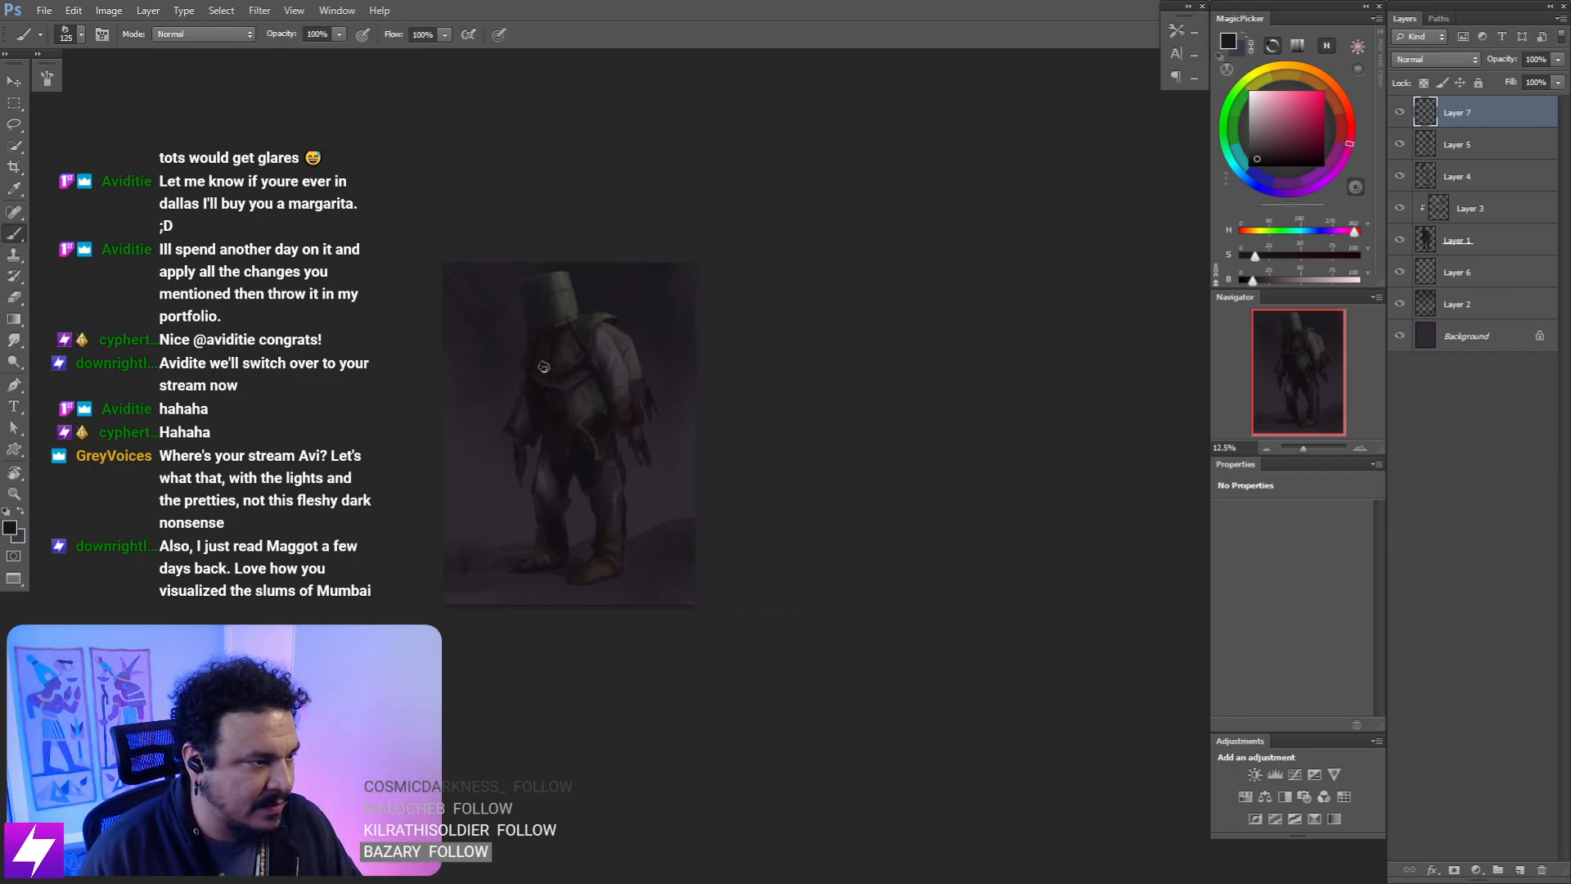
right_click(532, 329)
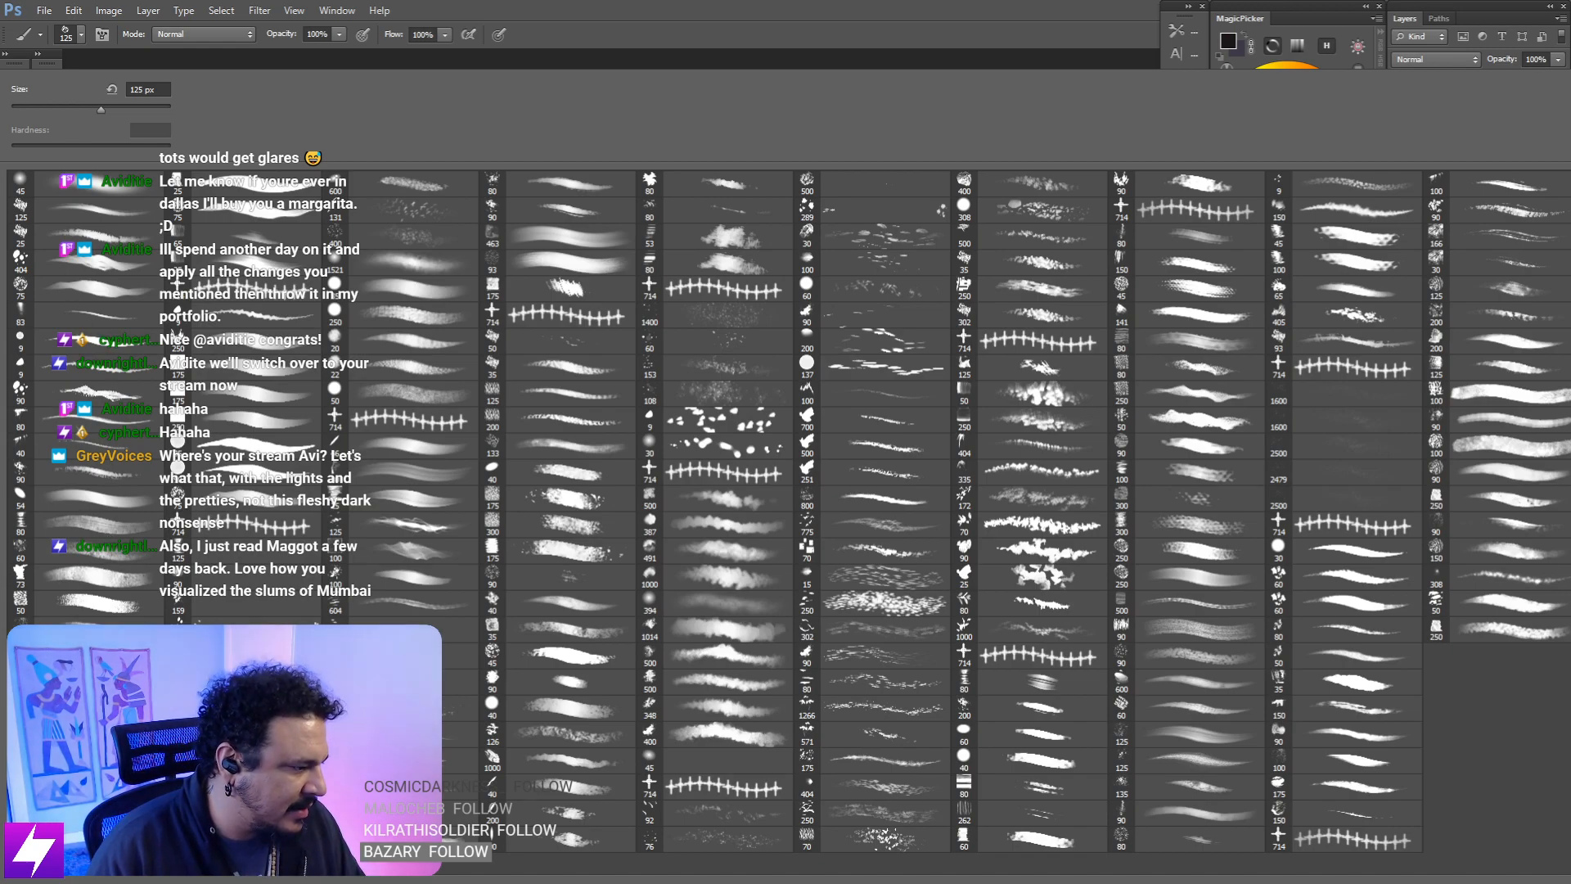
double_click(393, 708)
left_click_drag(715, 421, 675, 477)
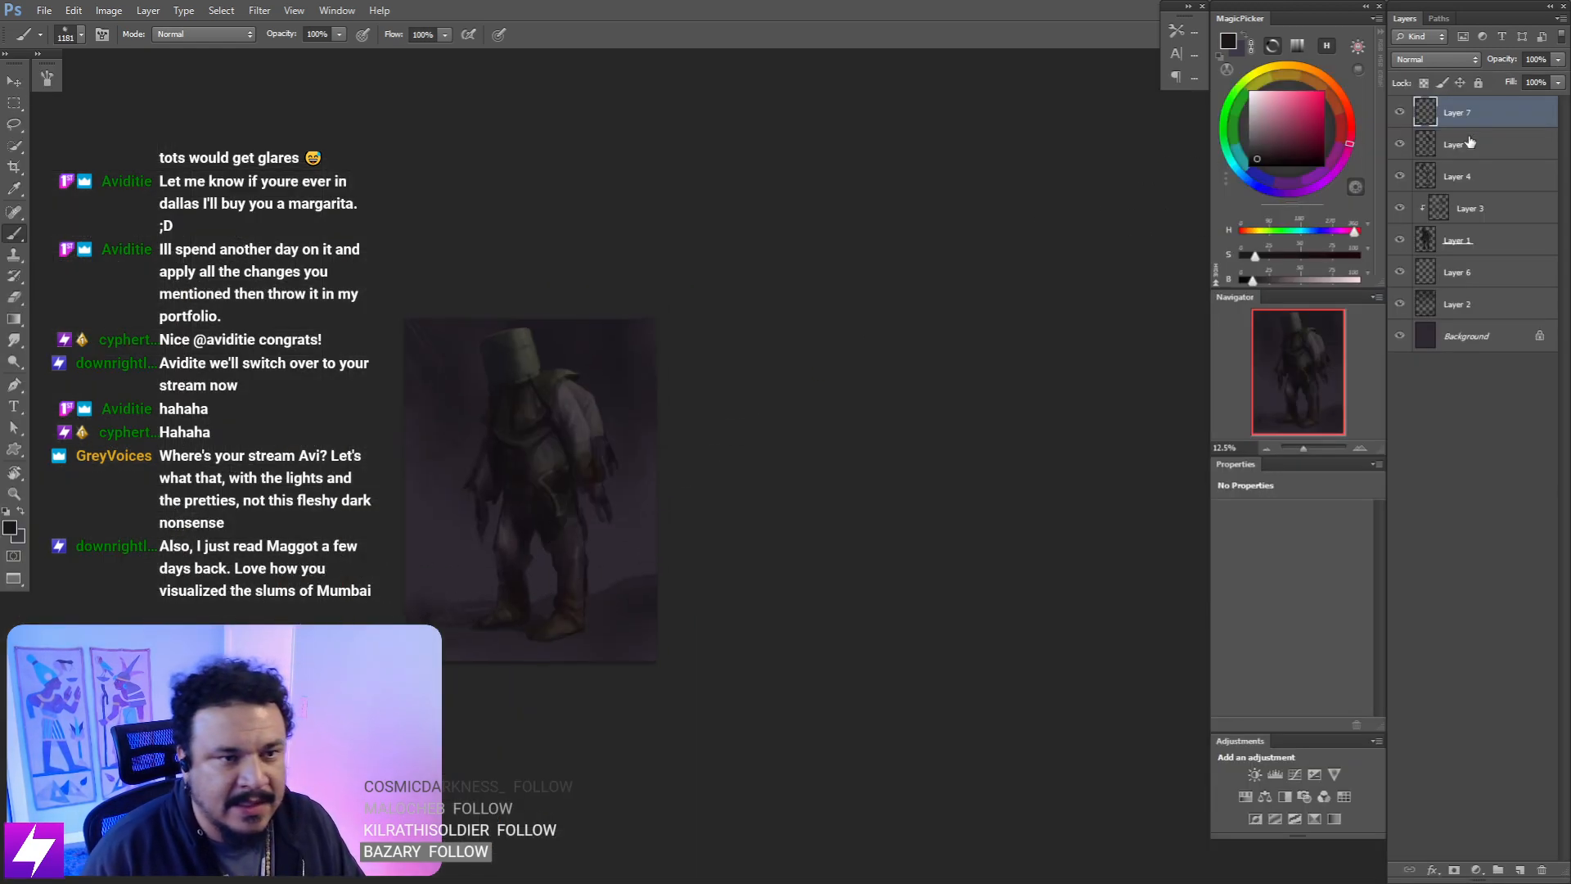
left_click(1428, 60)
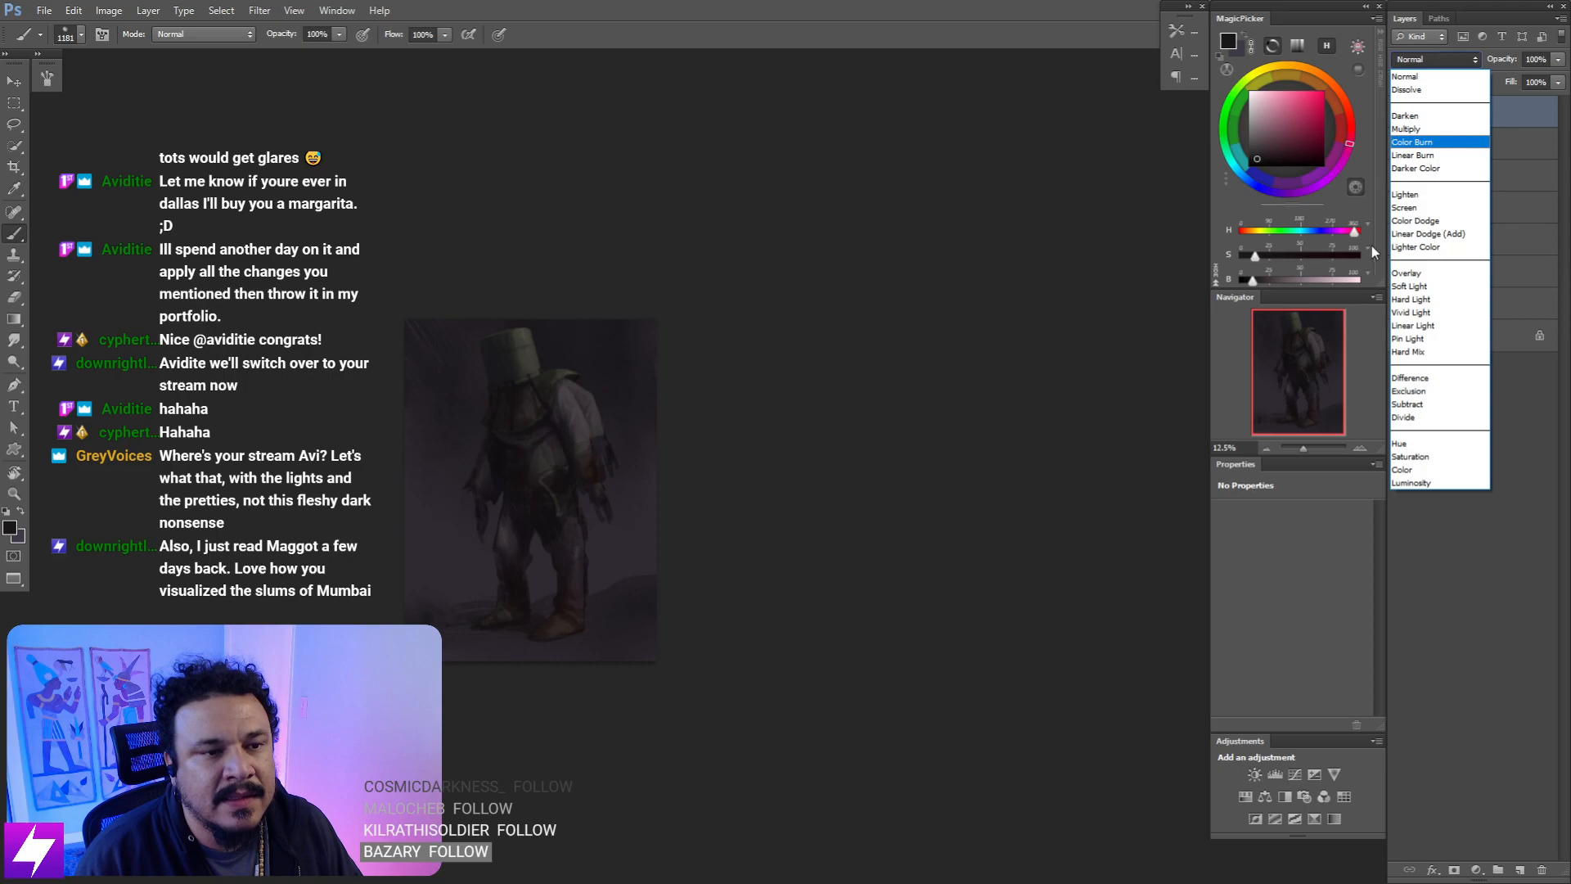
left_click(1407, 128)
- Pick a saturated crimson, flip the canvas horizontally and enlarge the brush to 1500 px
left_click_drag(1323, 110, 1327, 103)
left_click(1309, 111)
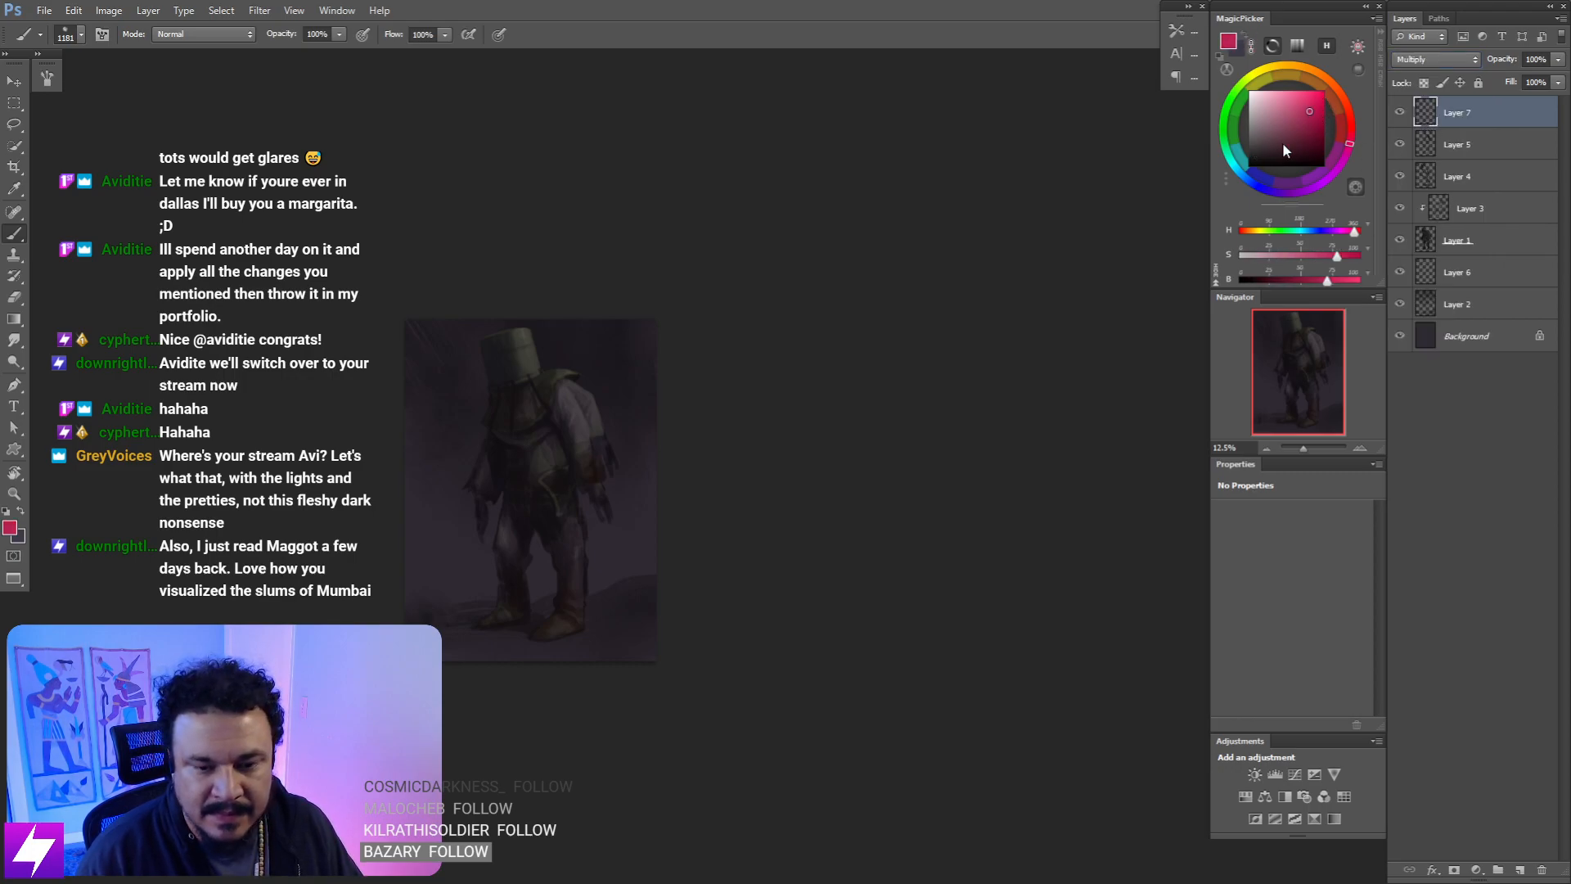
mouse_move(788, 483)
left_mouse_down()
mouse_move(834, 452)
mouse_move(792, 462)
mouse_move(824, 450)
mouse_move(793, 467)
mouse_move(829, 518)
mouse_move(775, 499)
mouse_move(866, 512)
mouse_move(897, 552)
left_mouse_up()
key("ctrl+minus")
key("ctrl+shift+h")
key("ctrl+plus")
key("ctrl+plus")
key("bracketright")
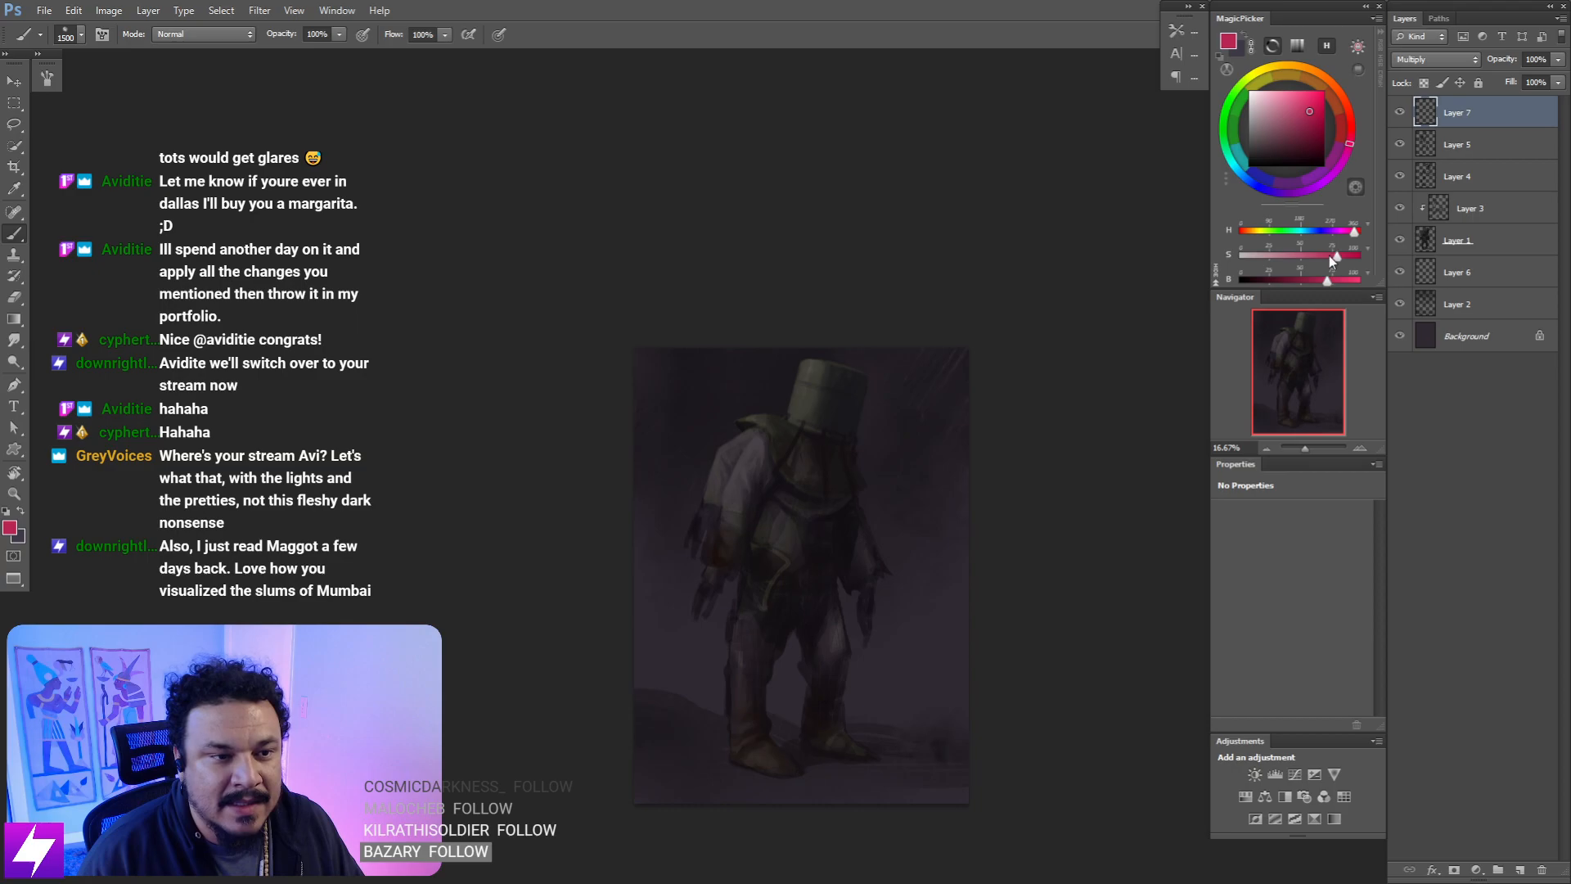
- Pick a soft violet and paint it over the background around the figure, reducing the brush to 1200 px
left_click(1278, 107)
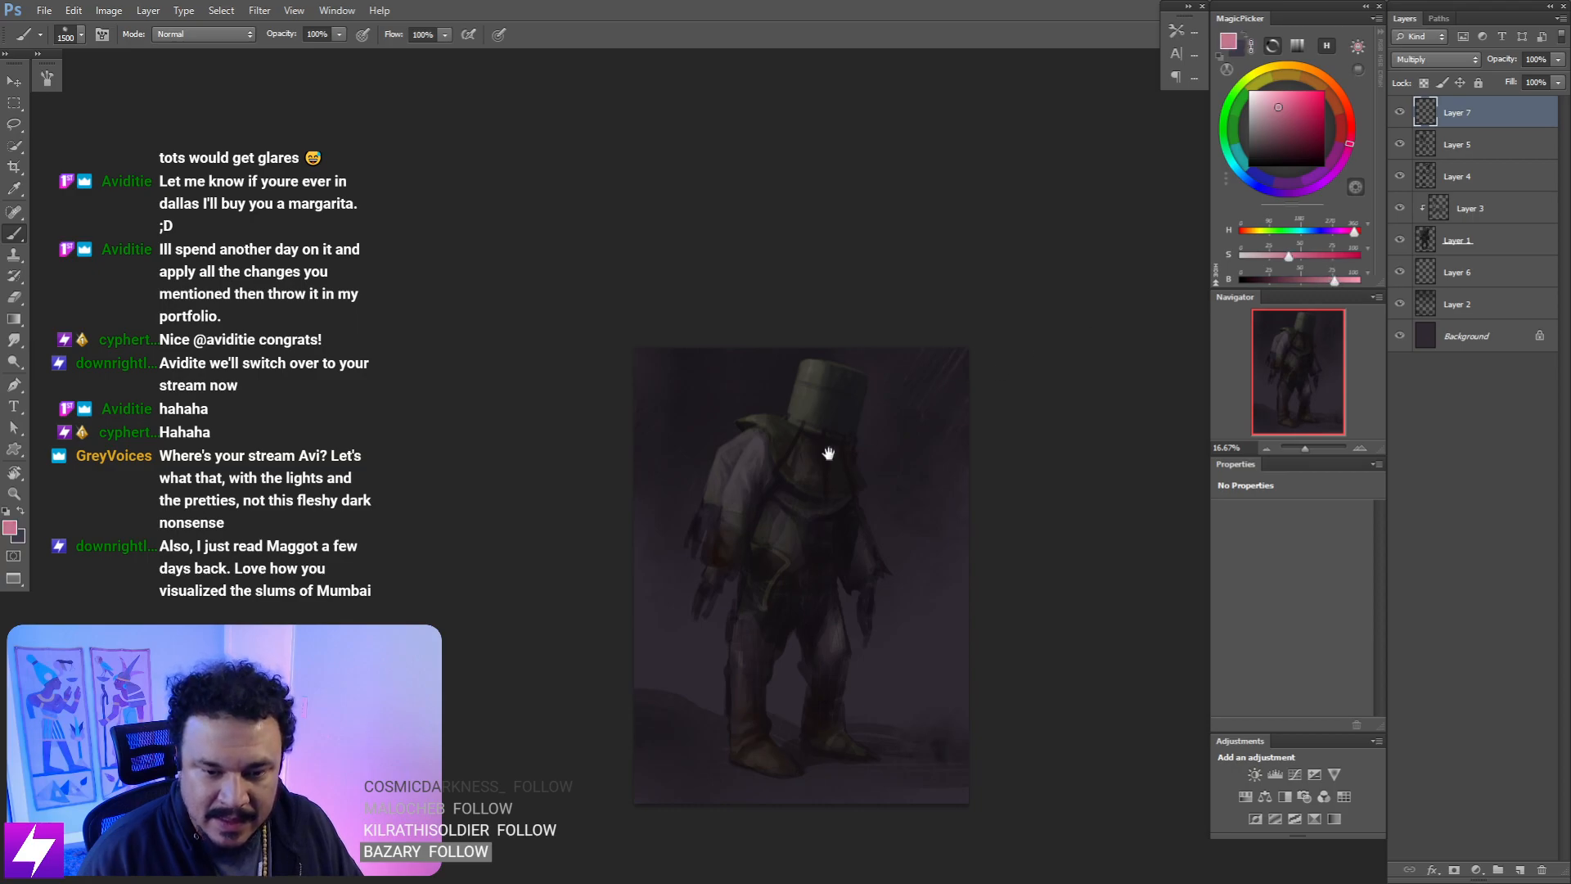
left_click_drag(827, 452, 761, 377)
left_click_drag(736, 538, 745, 470)
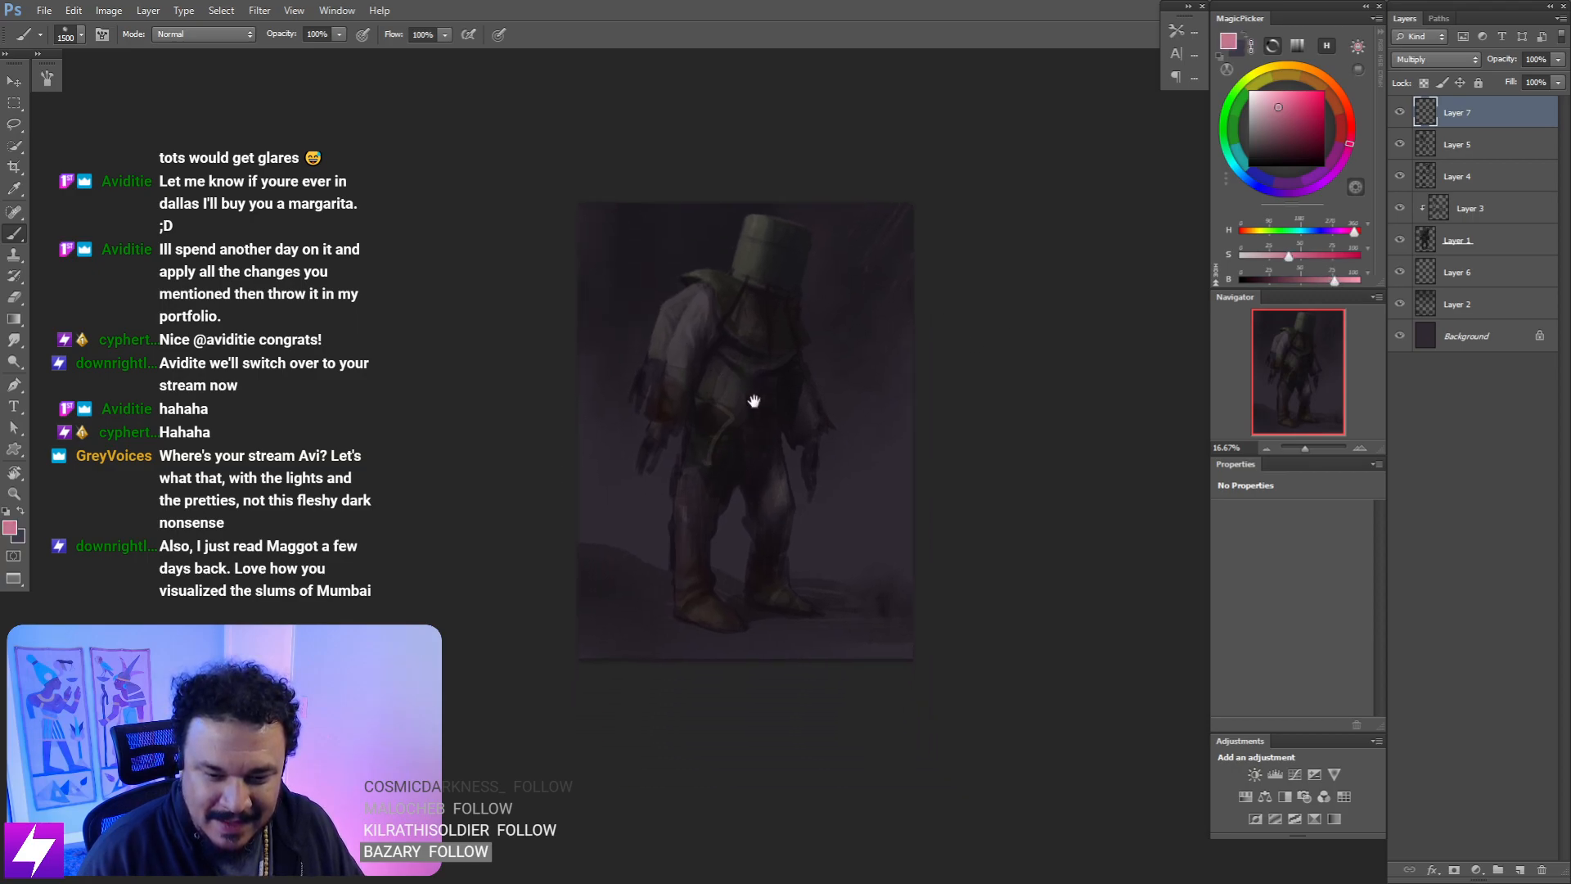
mouse_move(753, 401)
left_mouse_down()
mouse_move(789, 523)
mouse_move(803, 469)
left_mouse_up()
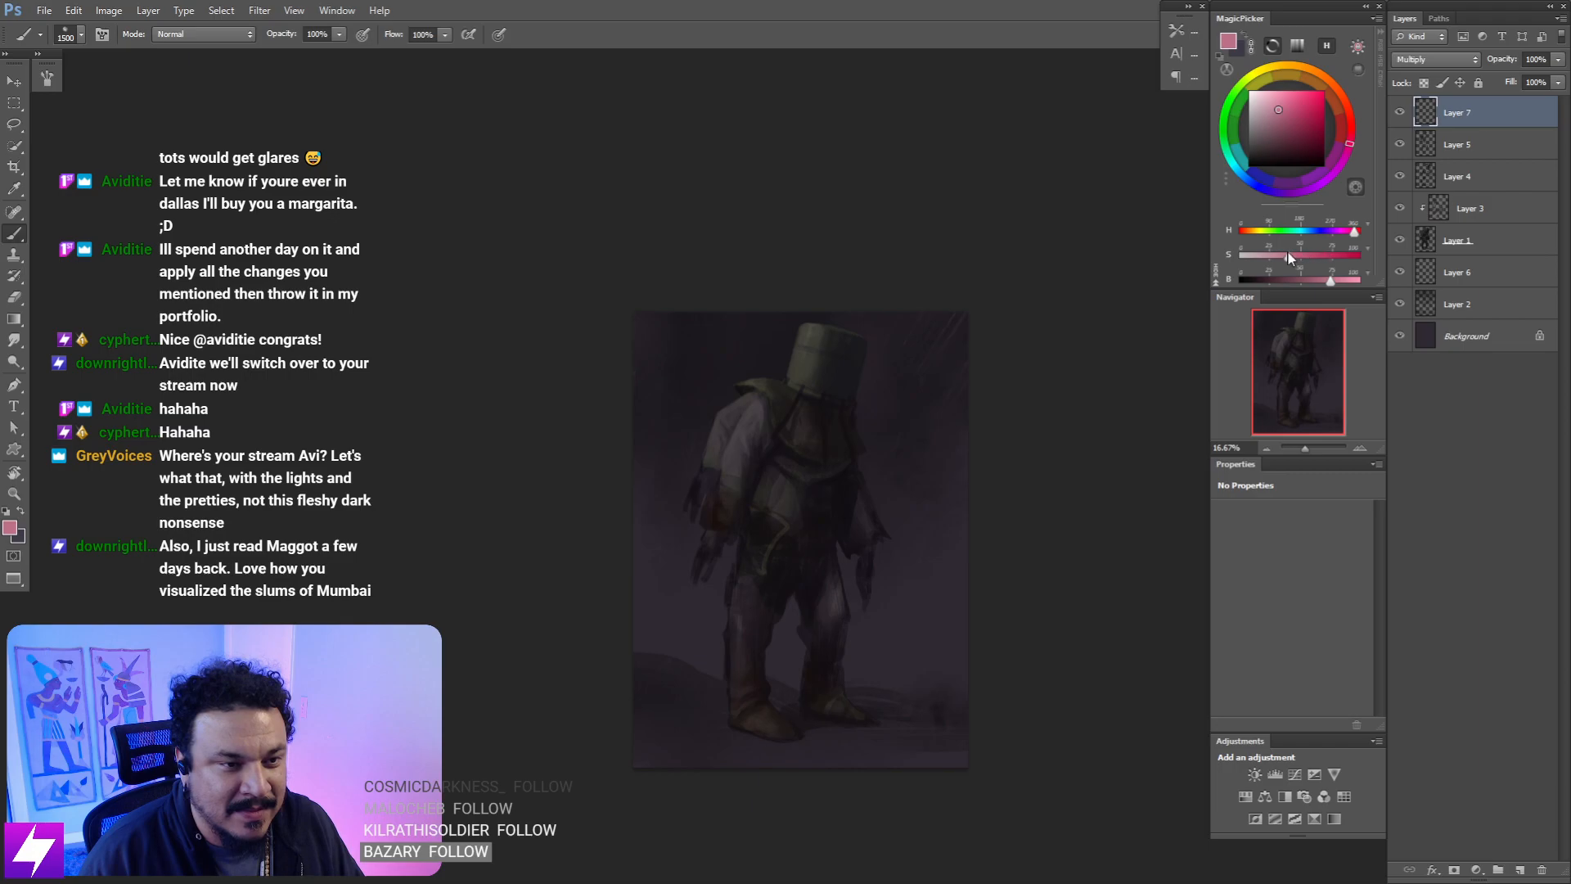
left_click(1245, 233)
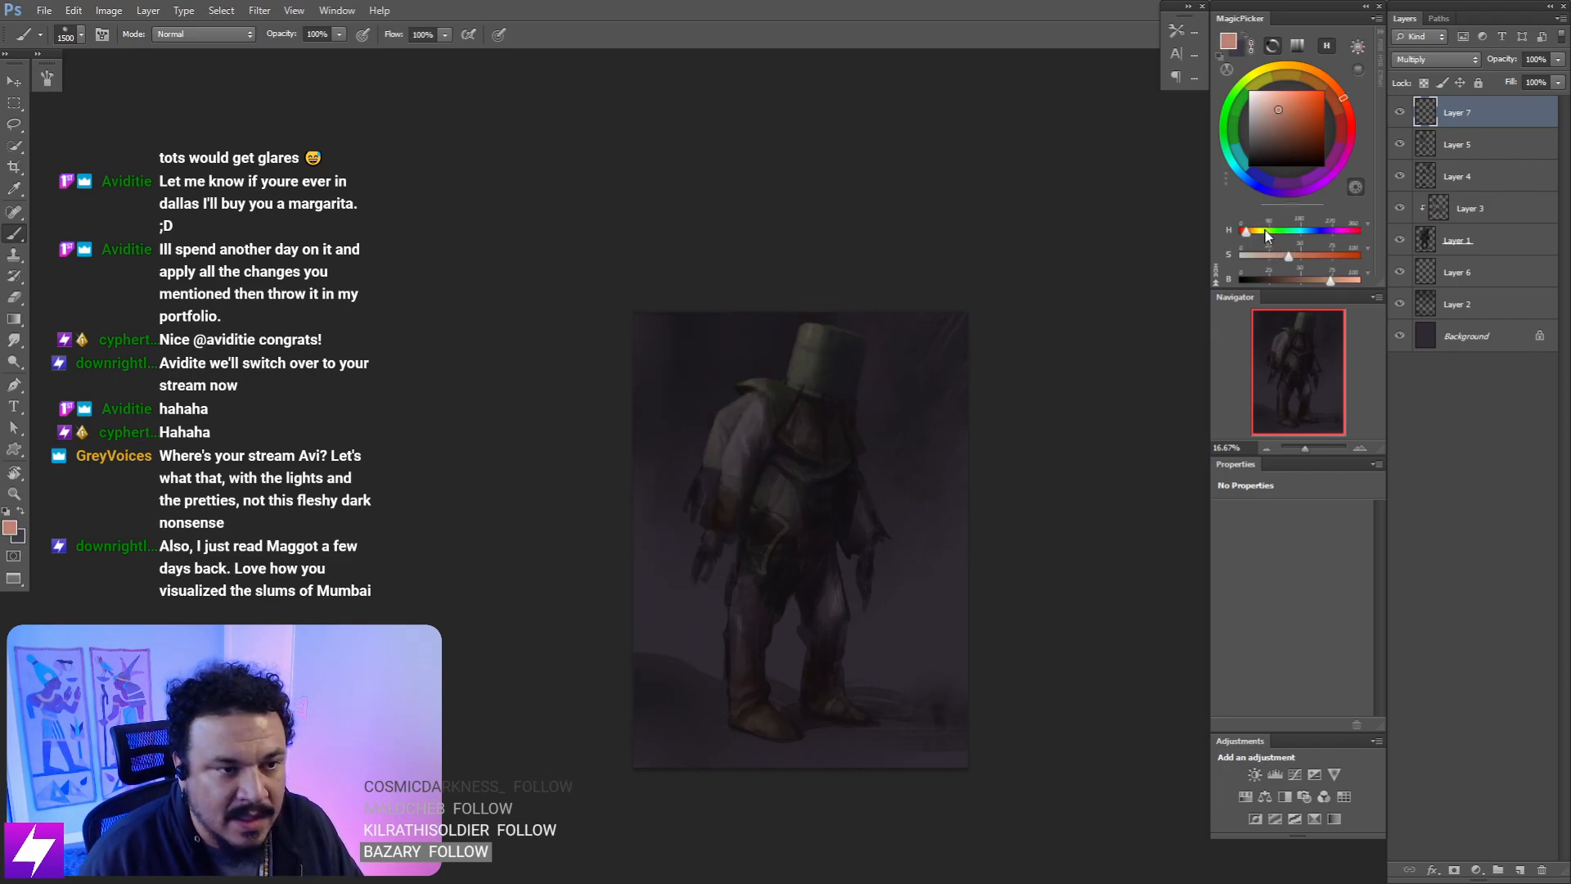
left_click(1327, 234)
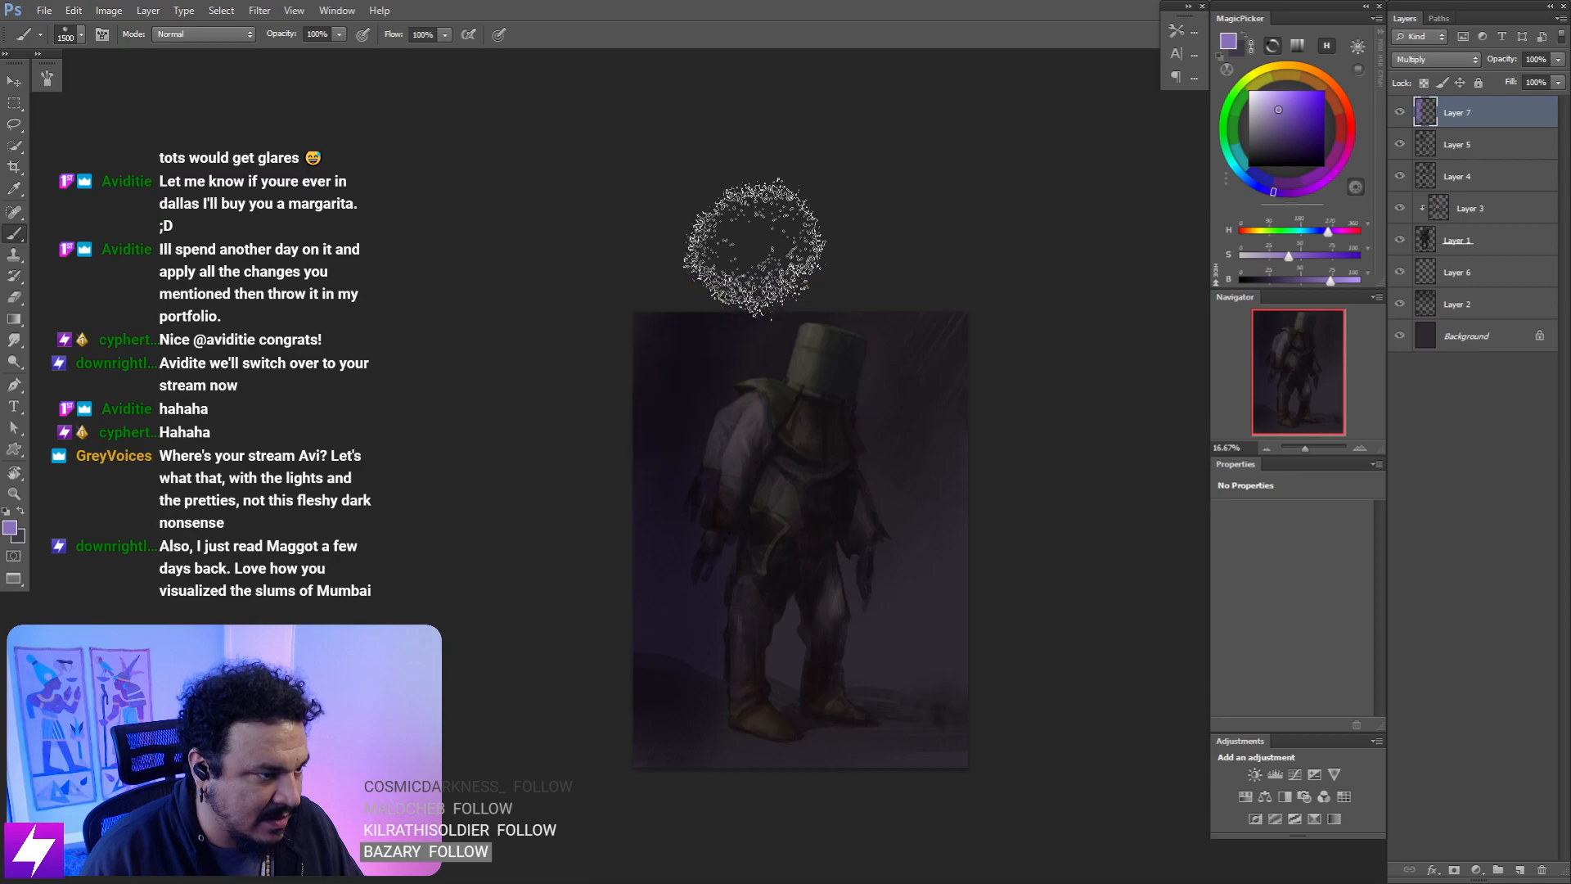
key("bracketleft")
key("bracketleft")
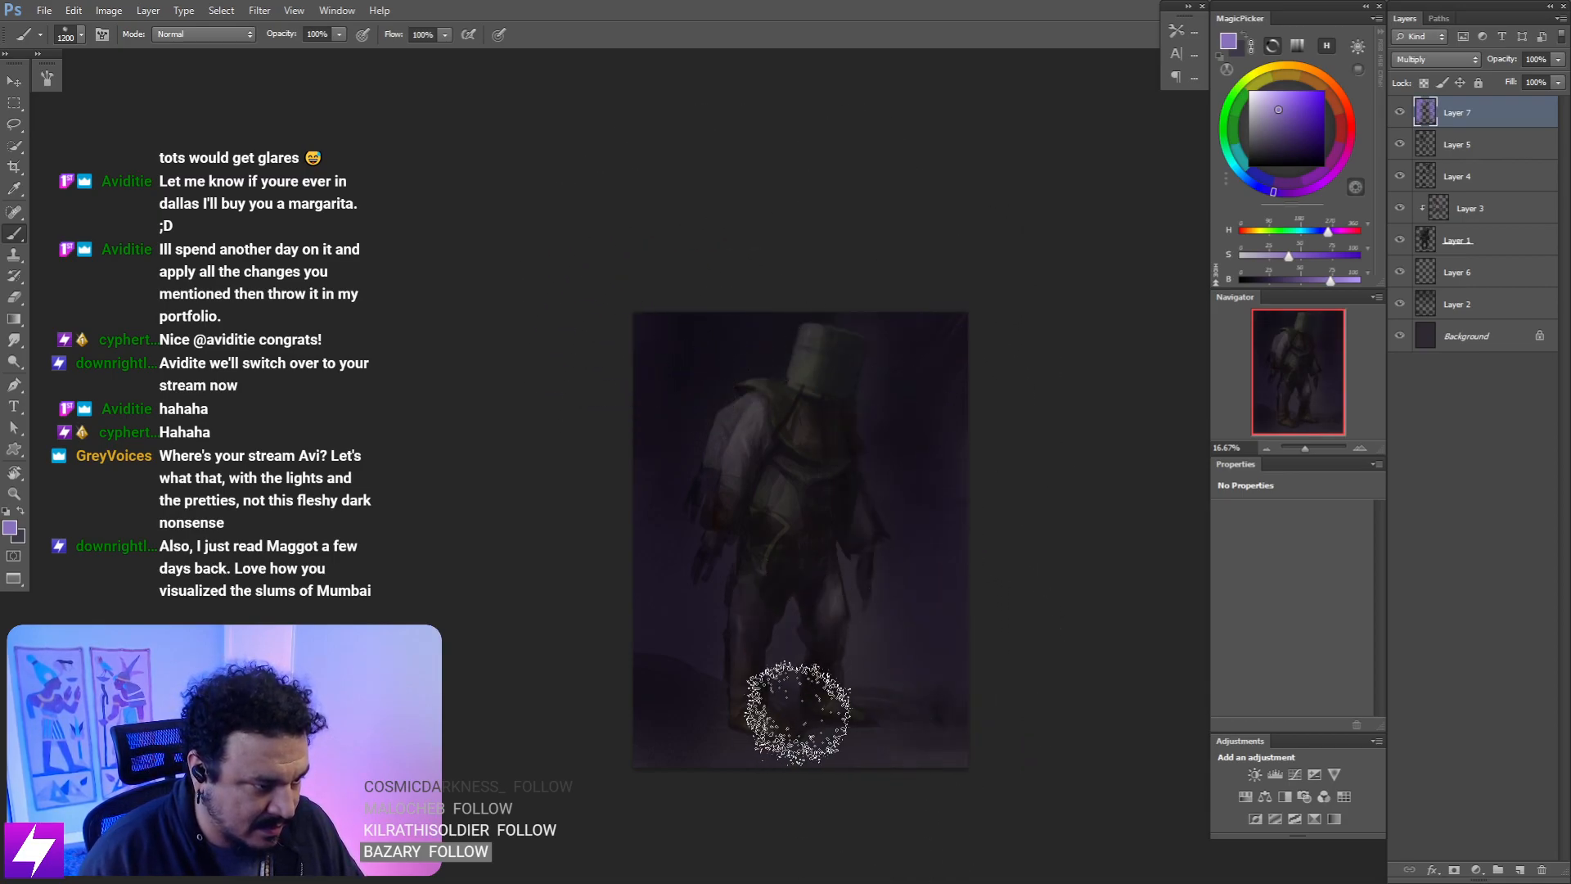
- Soften the violet background shading with a 600 px eraser and a 1300 px Smudge tool
key("e")
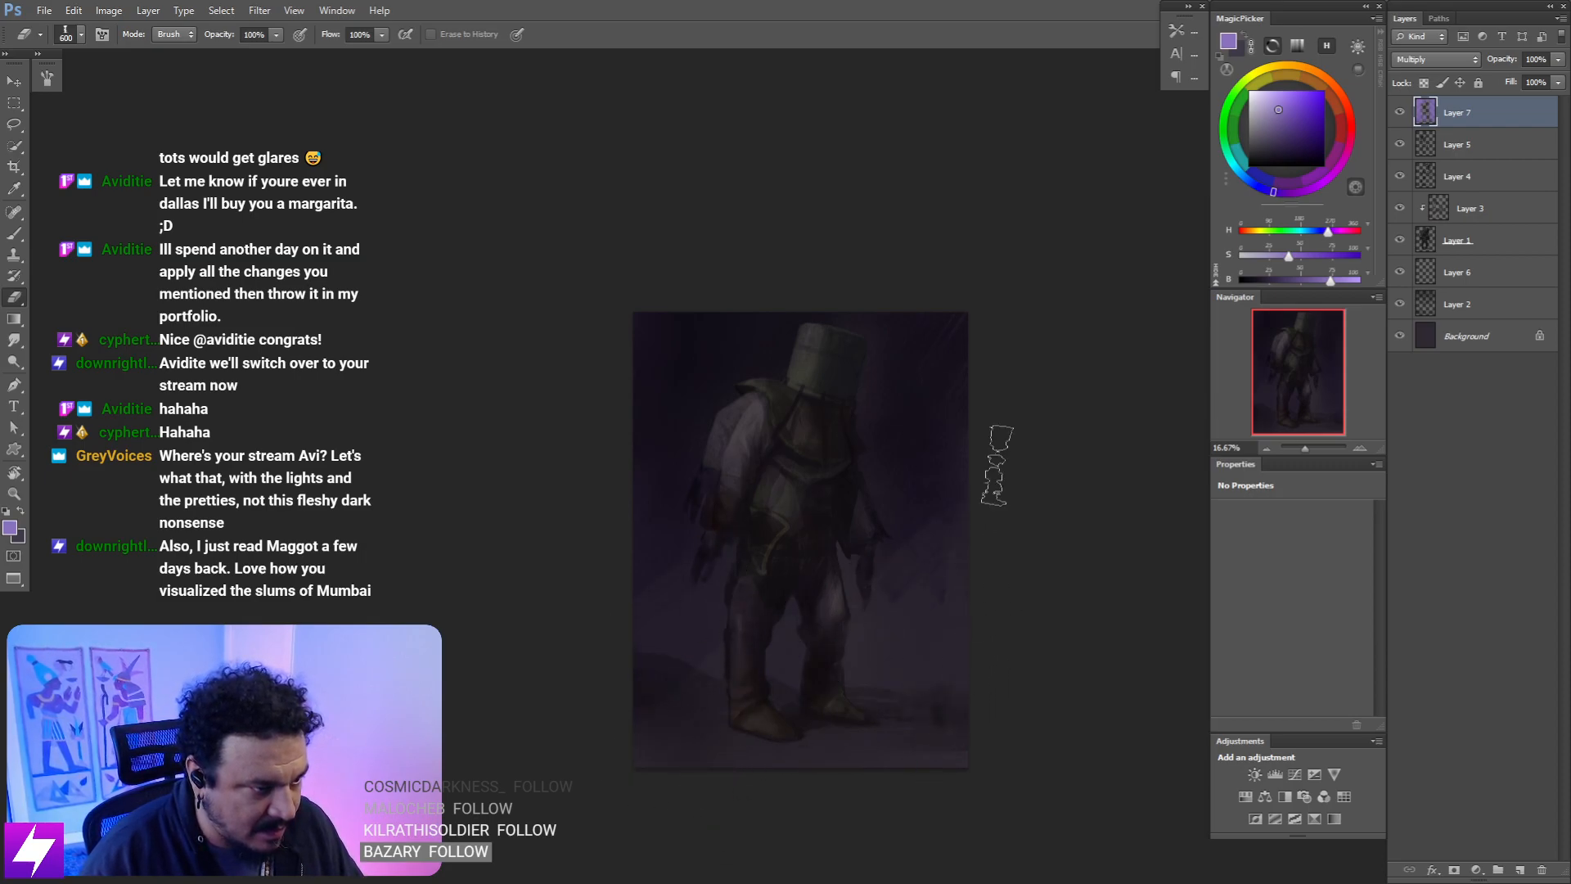
key("r")
key("bracketright")
key("bracketright")
key("bracketright")
key("bracketright")
key("bracketright")
key("bracketright")
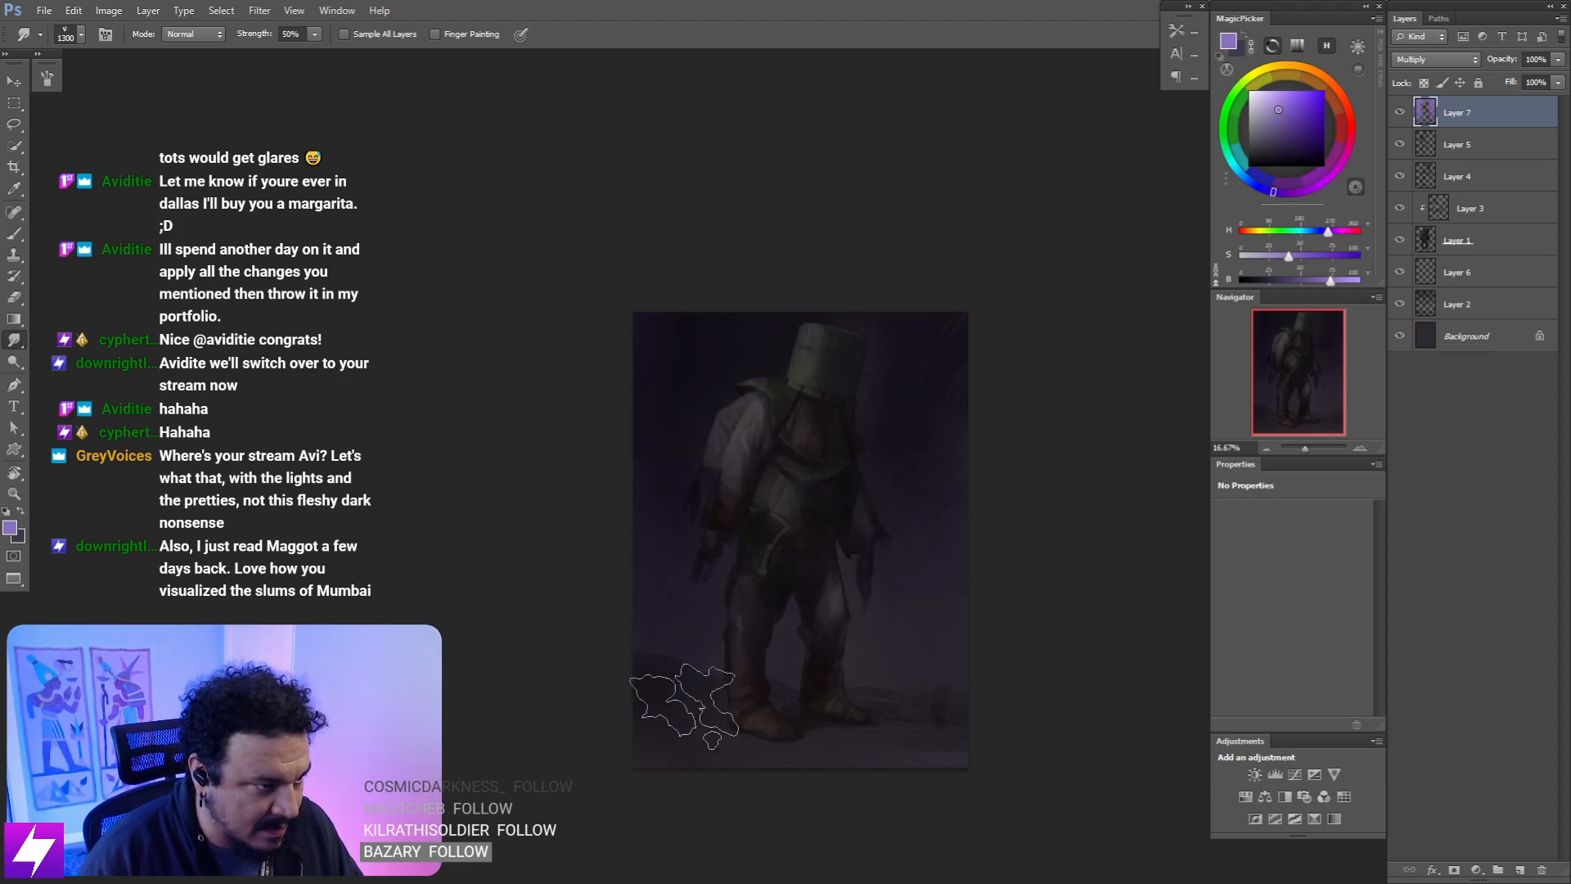
- Deepen the violet behind the figure with a 900 px brush and erase the spill around the shoulder
key("b")
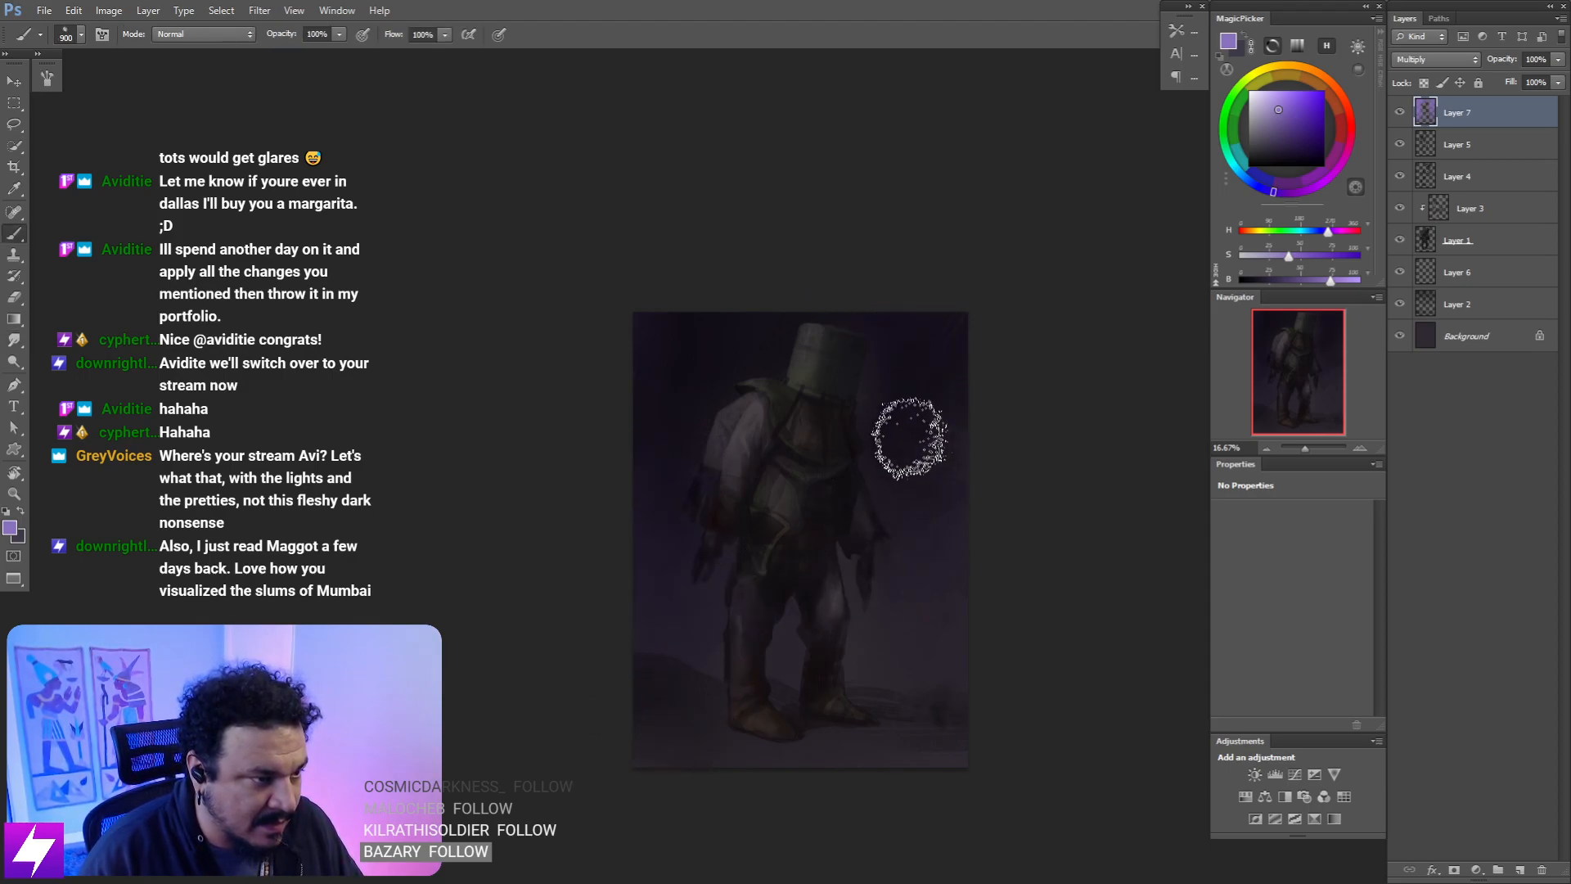
key("e")
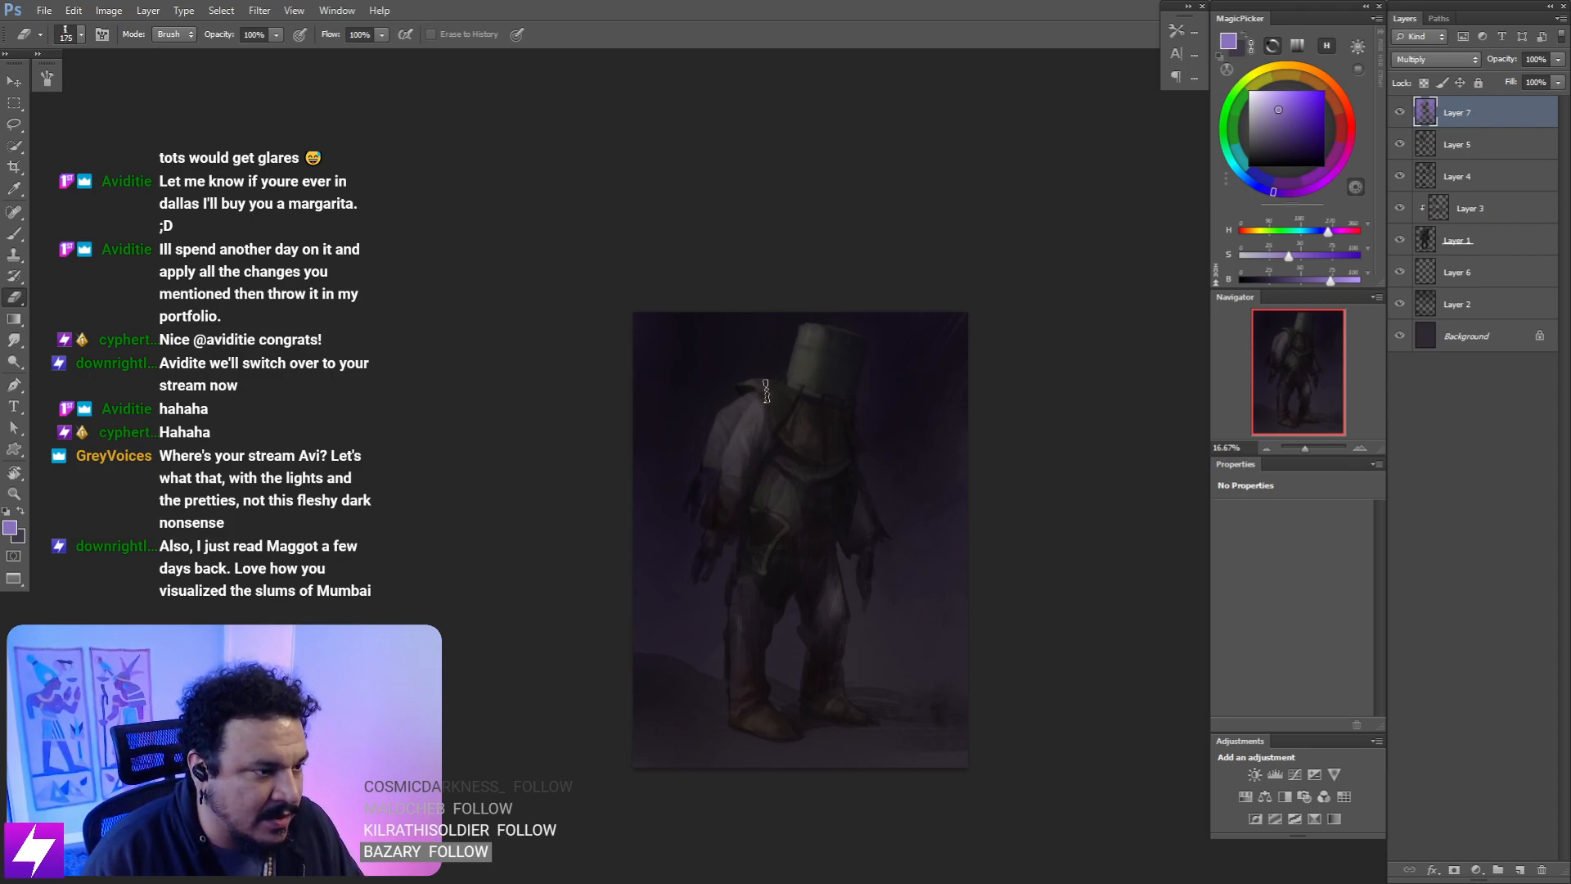
key("ctrl+minus")
key("ctrl+minus")
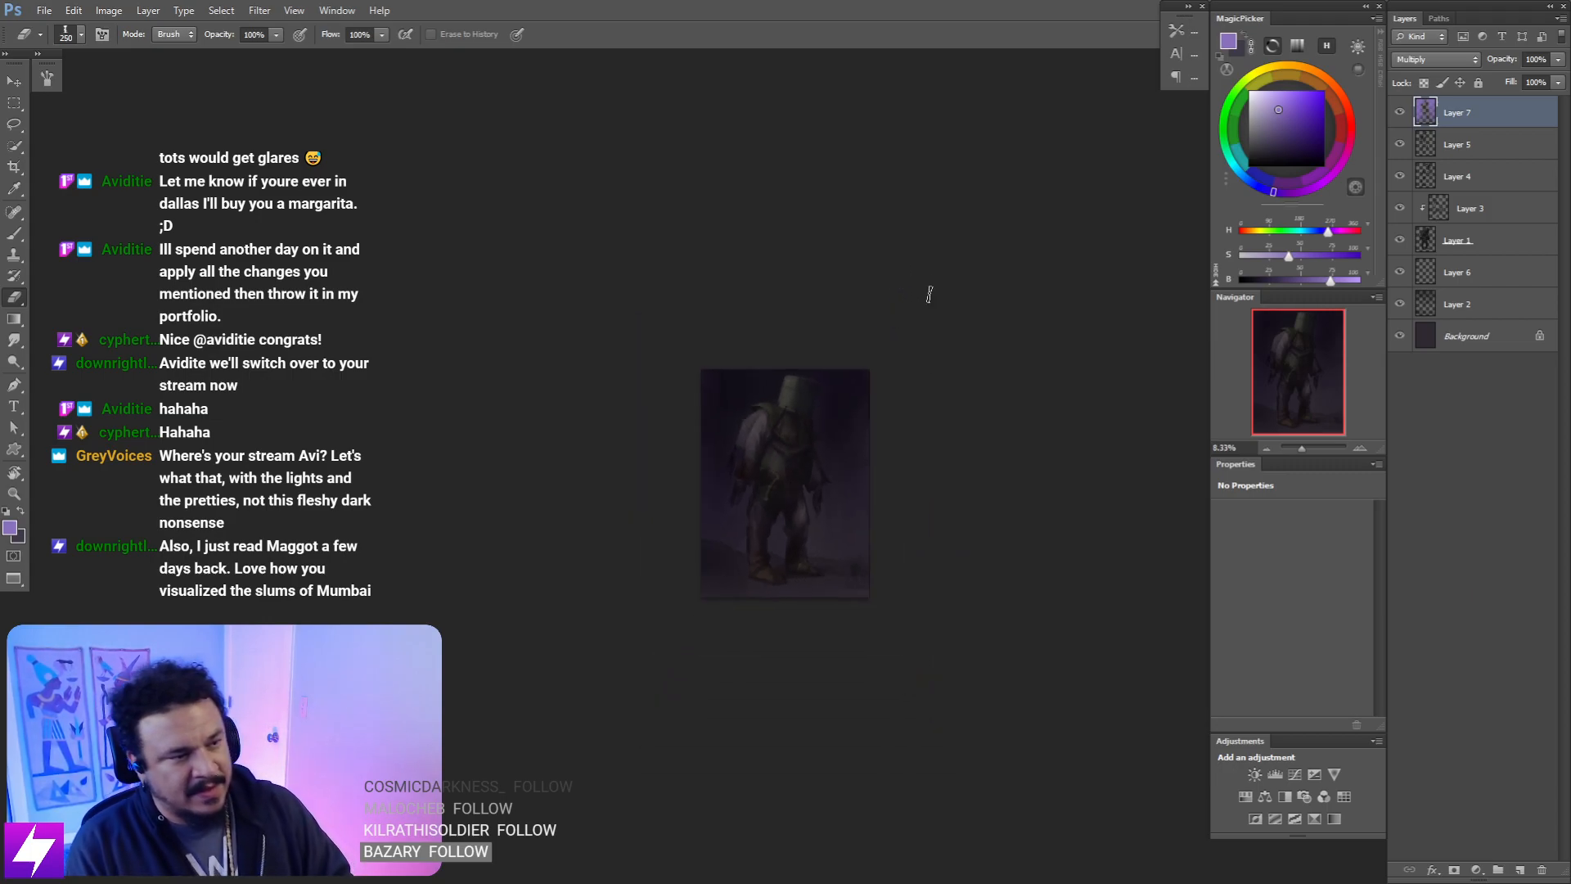
- Flip the canvas horizontally and erase the violet tint from the figure with a 250 px eraser
key("ctrl+shift+h")
key("ctrl+plus")
key("ctrl+plus")
mouse_move(871, 414)
left_mouse_down()
mouse_move(881, 428)
mouse_move(851, 464)
left_mouse_up()
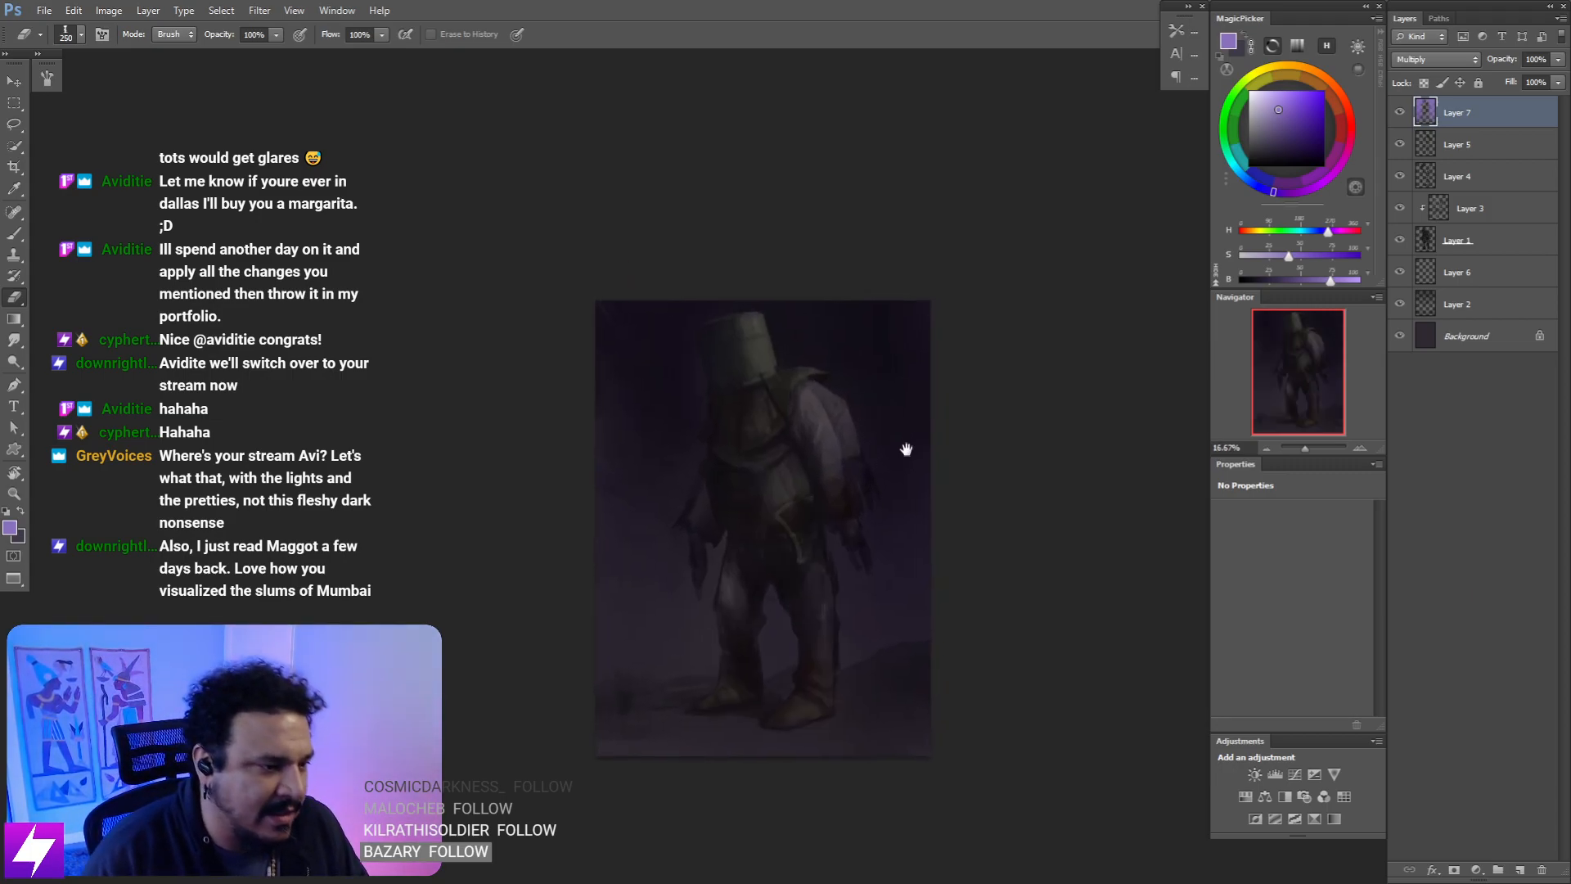
left_click_drag(889, 534, 908, 521)
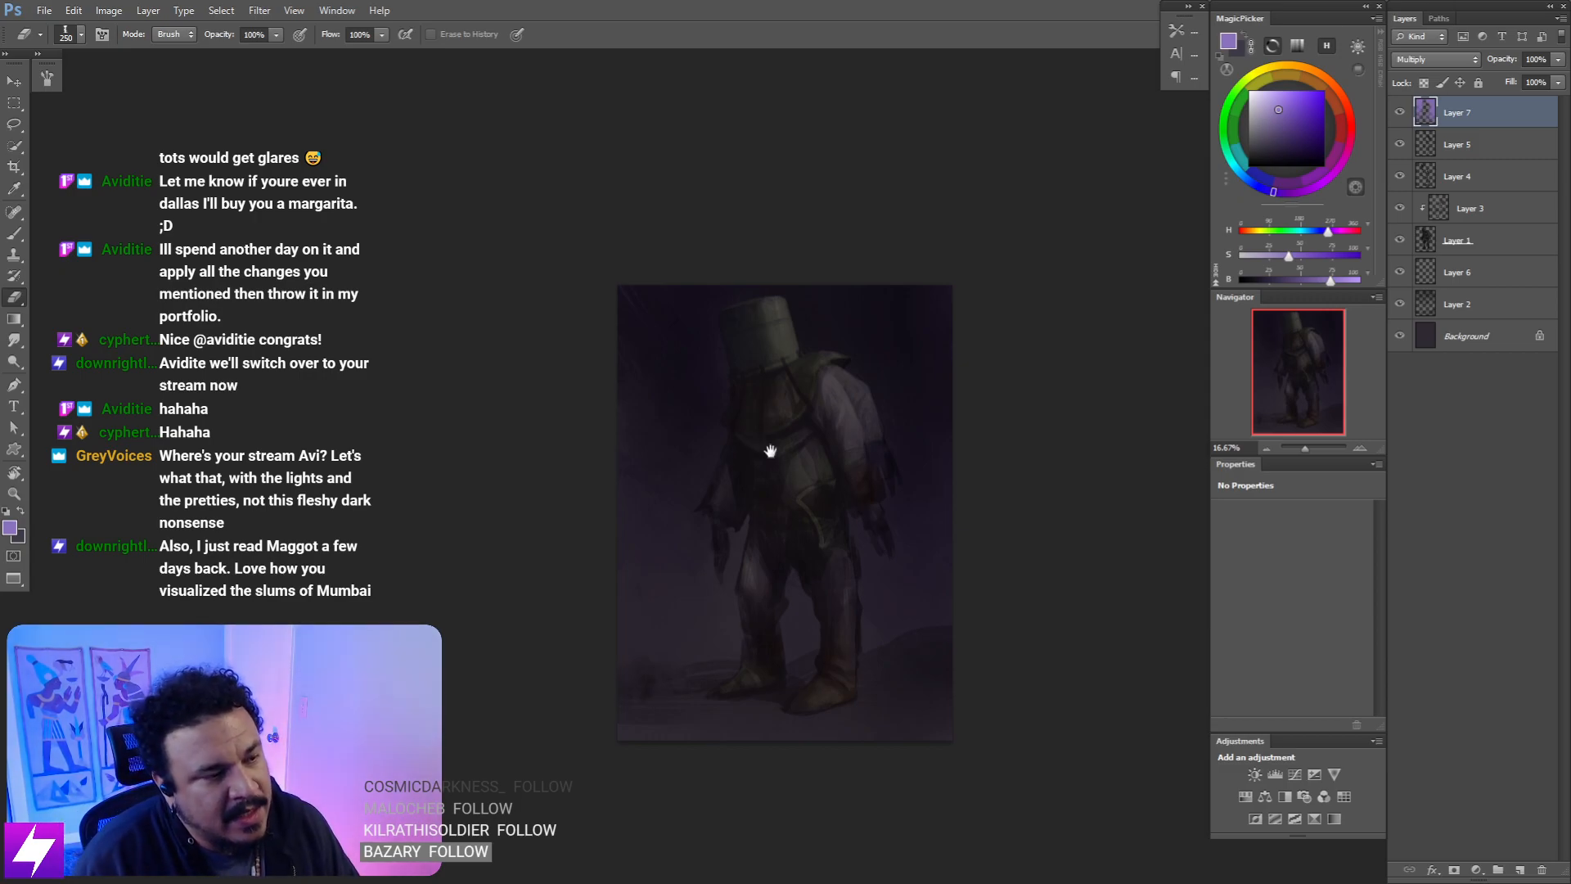
mouse_move(770, 442)
left_mouse_down()
mouse_move(726, 443)
mouse_move(751, 516)
mouse_move(733, 569)
left_mouse_up()
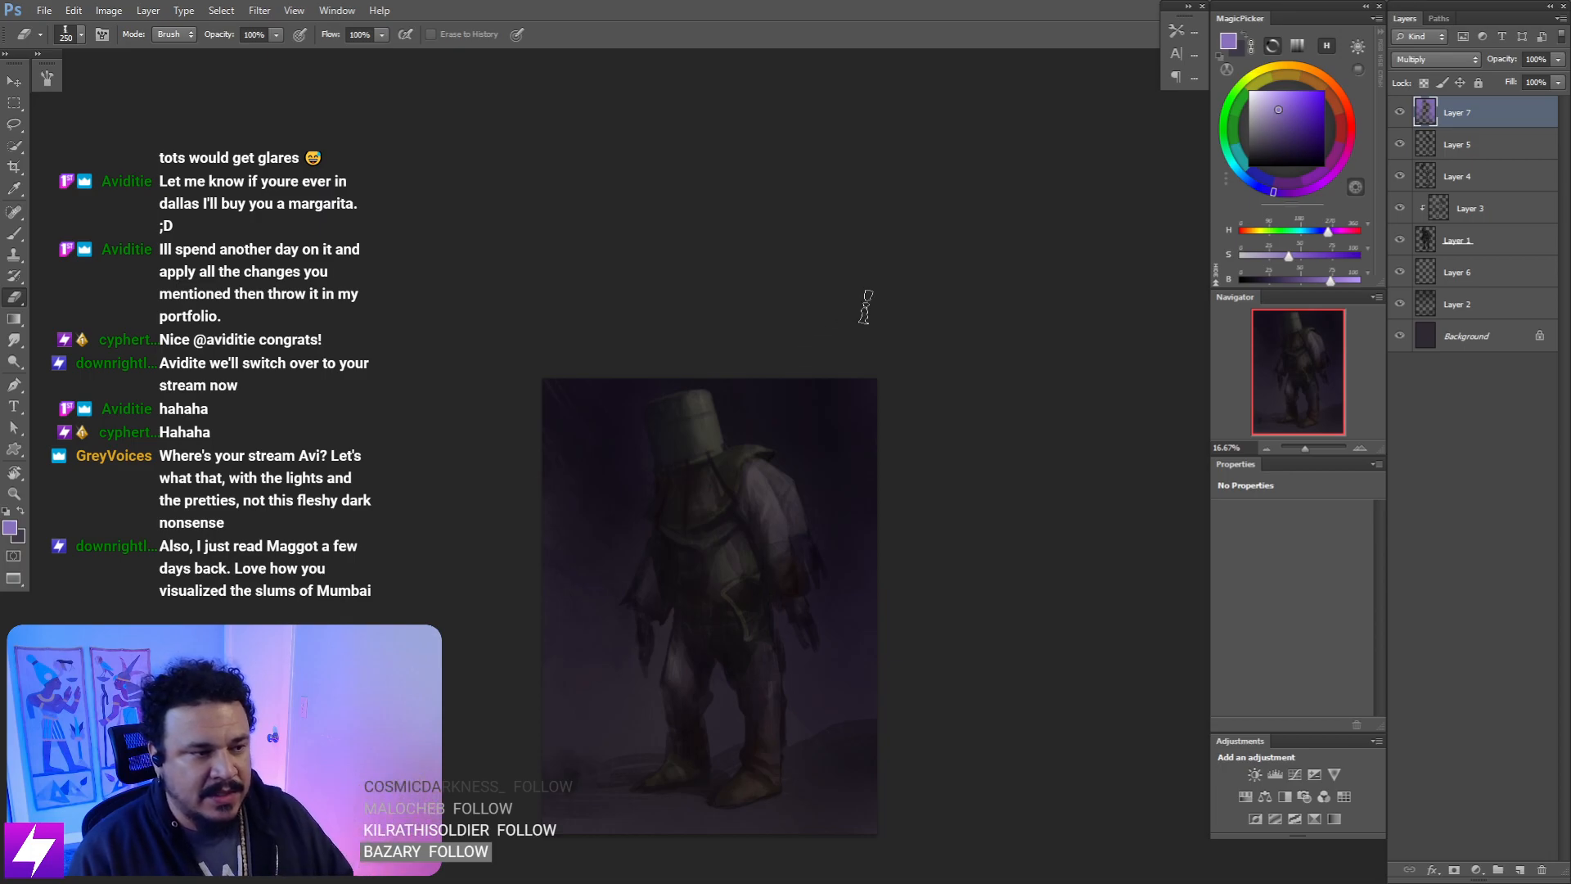
left_click_drag(718, 514, 777, 509)
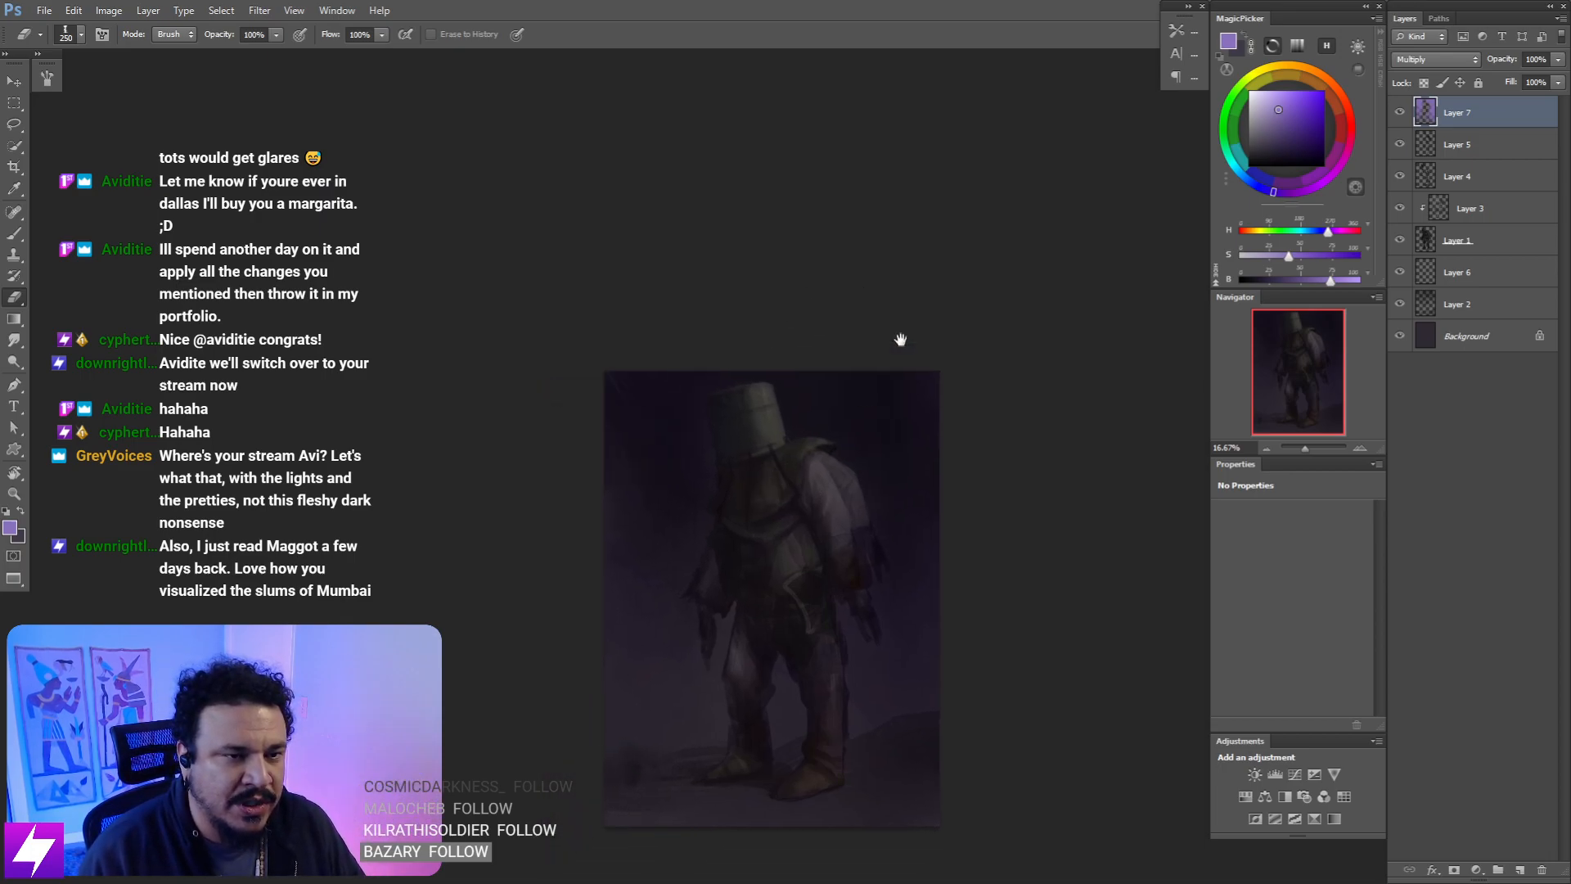
- Deepen the violet shading over the background around the figure with a 1200 px brush and blend it with the Smudge tool
key("b")
key("bracketright")
key("bracketright")
key("bracketright")
key("bracketright")
key("bracketright")
key("bracketright")
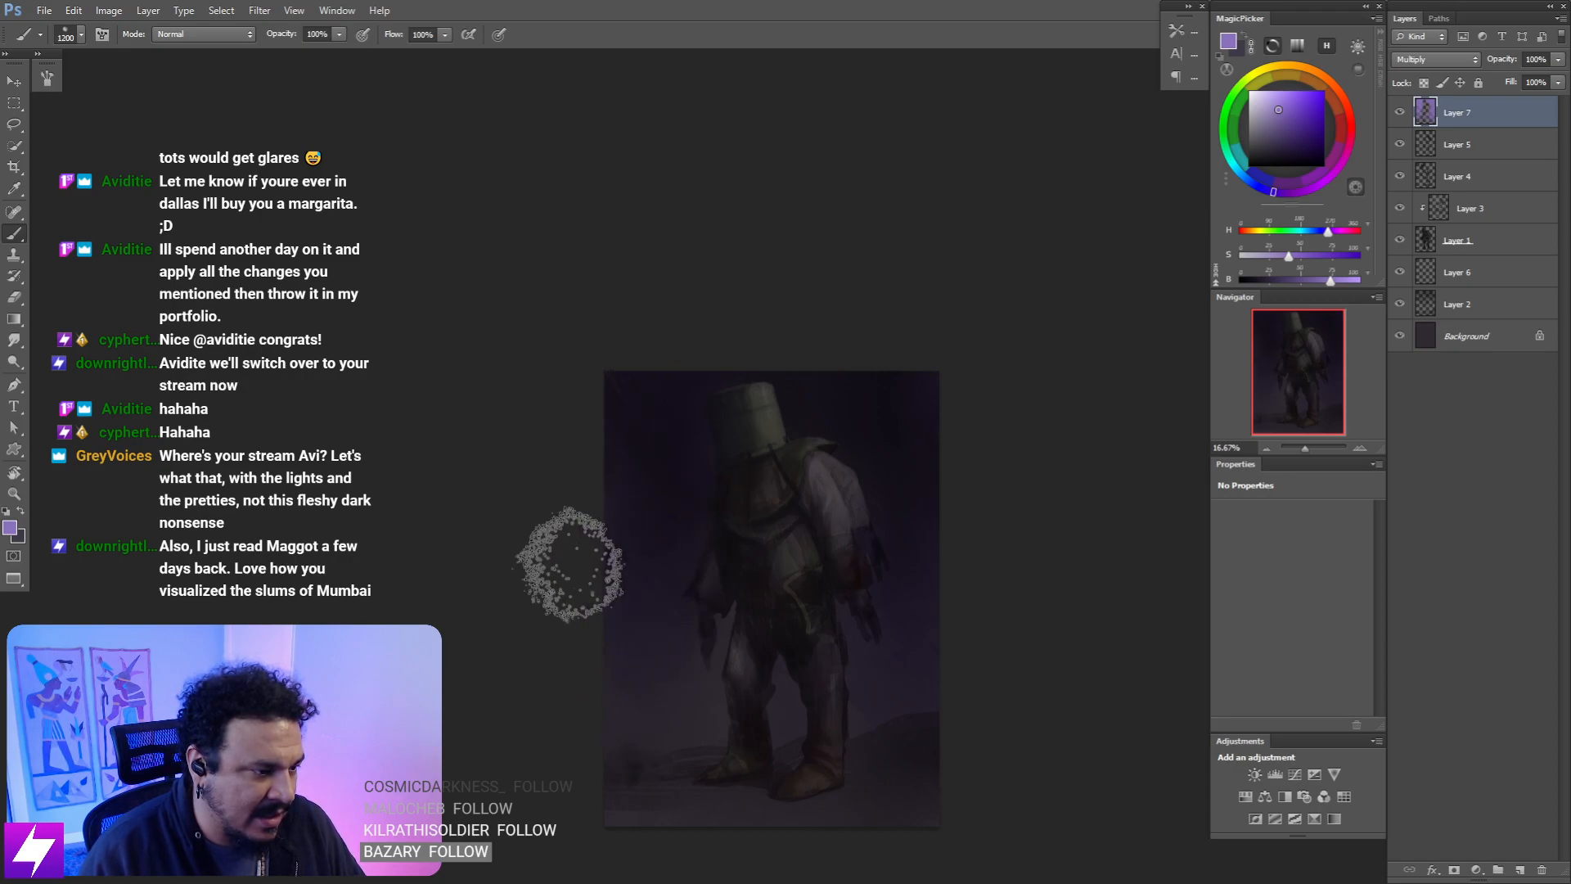
key("r")
mouse_move(810, 715)
left_mouse_down()
mouse_move(730, 645)
mouse_move(710, 602)
left_mouse_up()
key("ctrl+plus")
- Shade the figure's lower body with the violet brush at 500 to 900 px and blend it with a 1200 px Smudge tool
key("b")
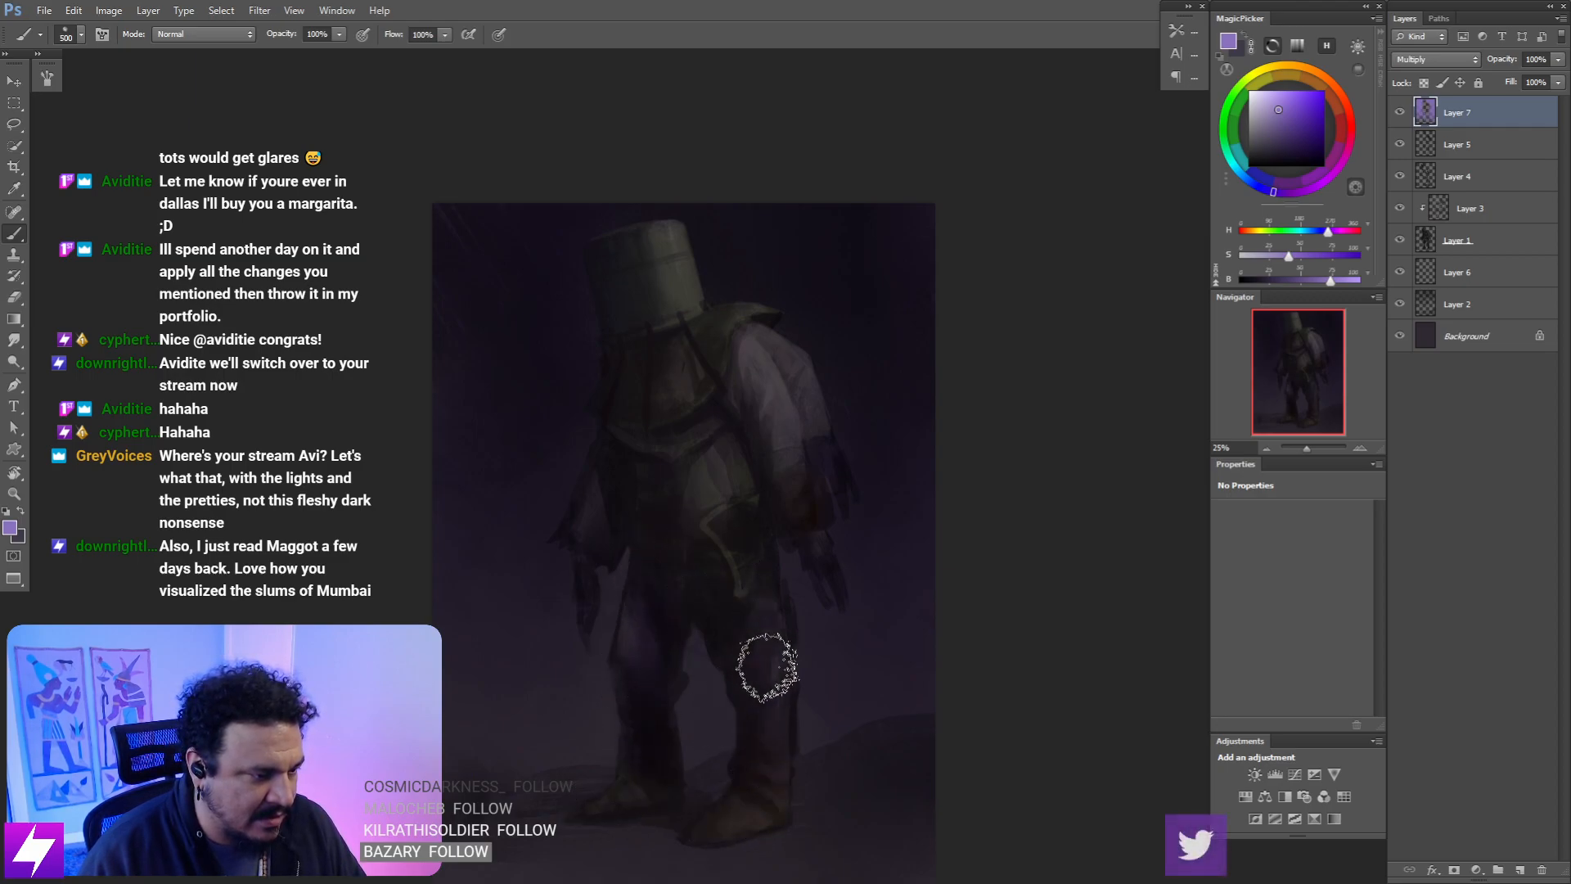
key("bracketright")
key("bracketright")
key("bracketright")
key("bracketright")
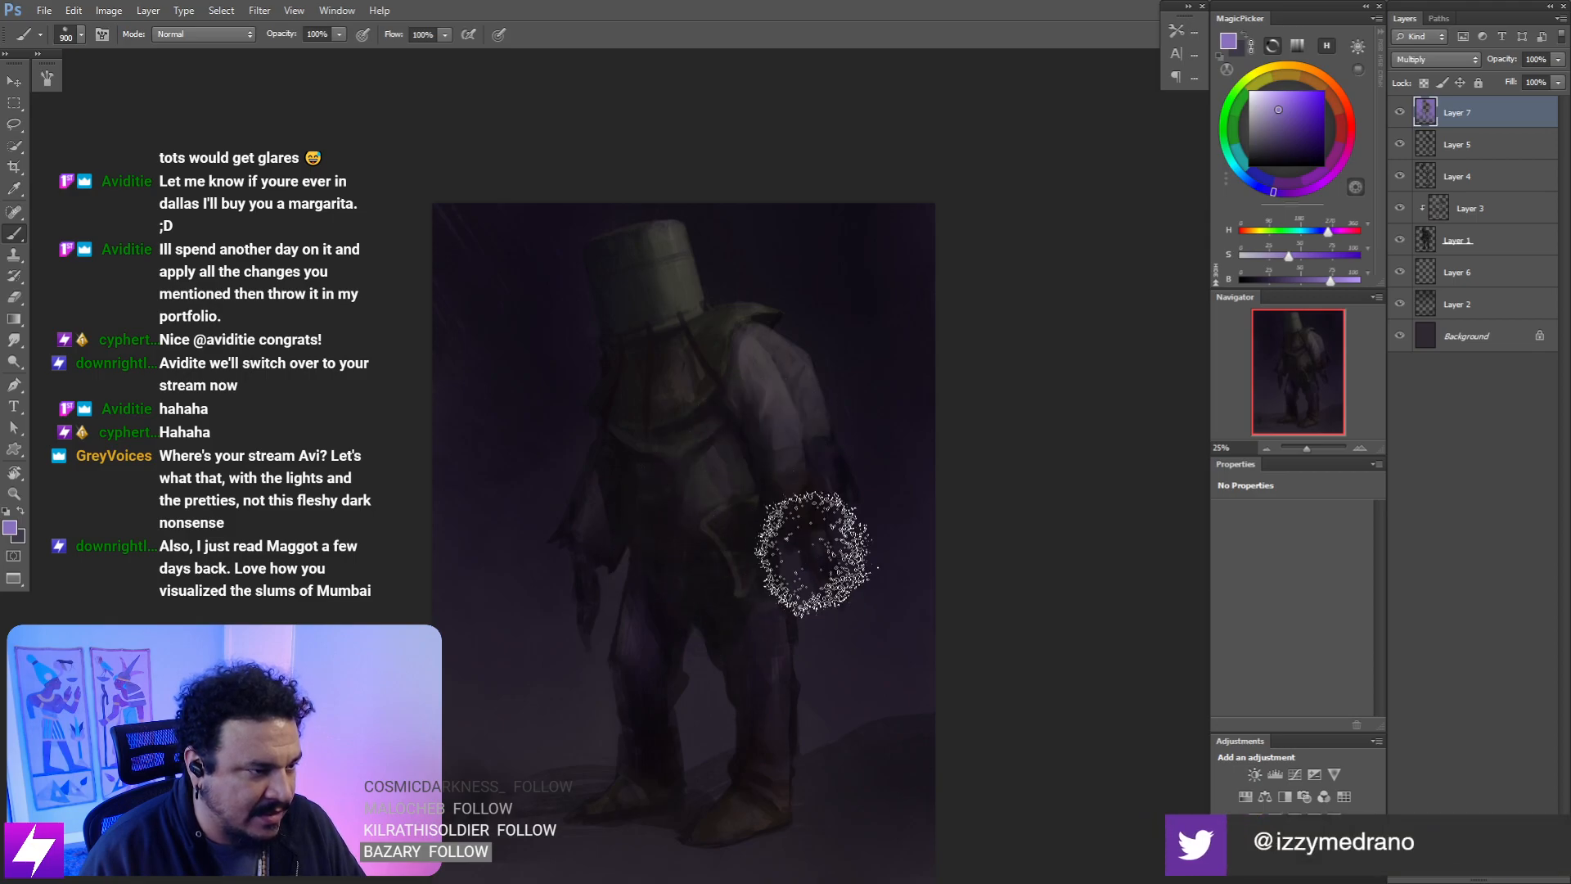
key("r")
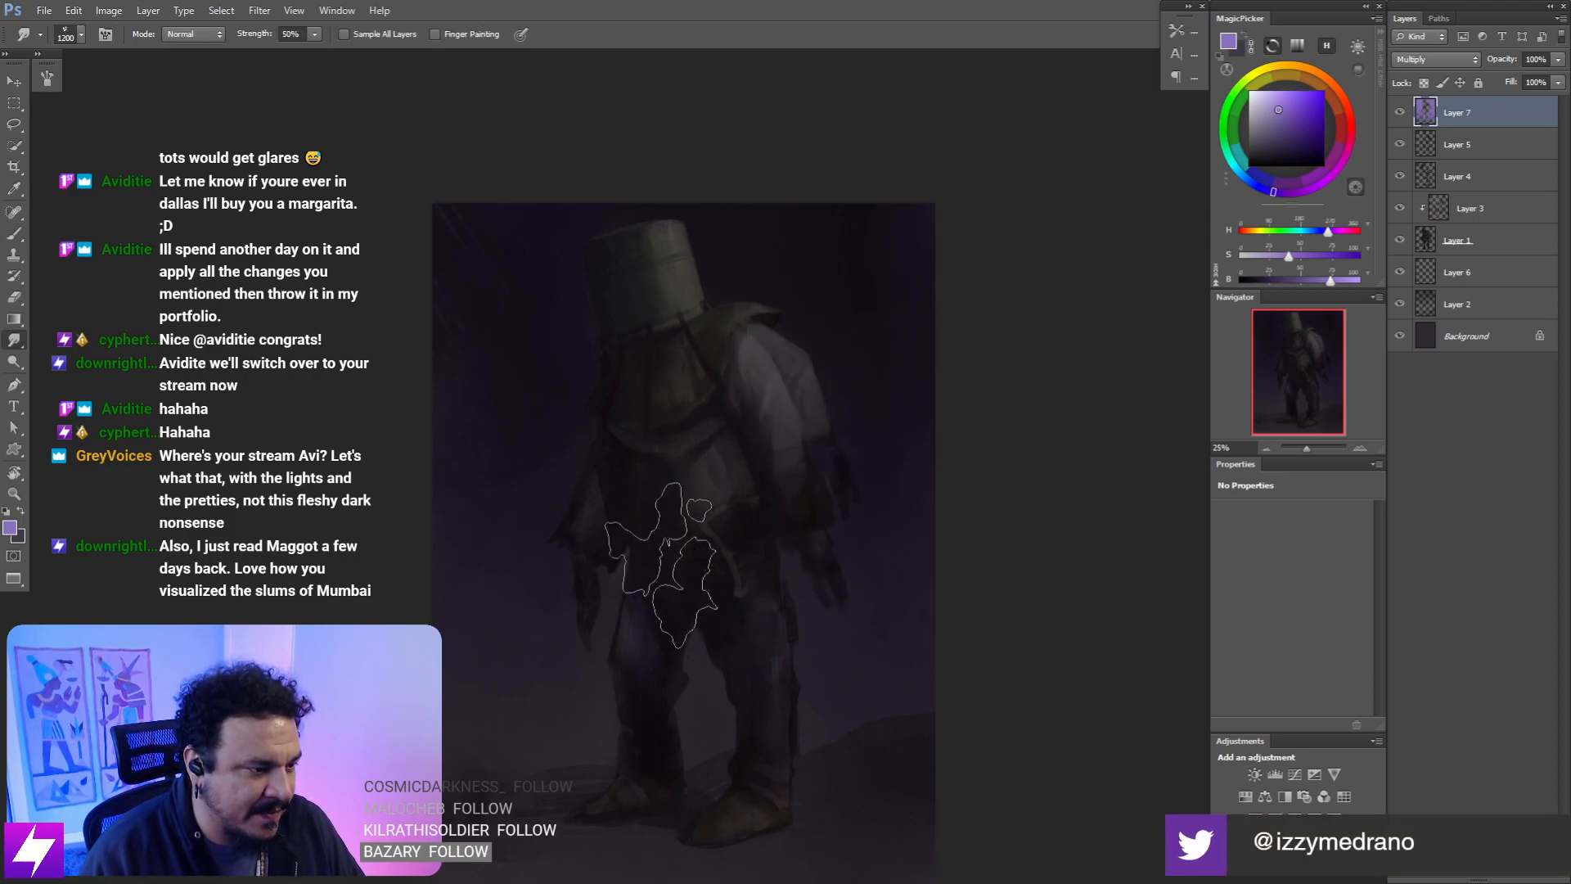
- Soften the violet tint on the legs with a 500 px eraser and flip the canvas horizontally
key("e")
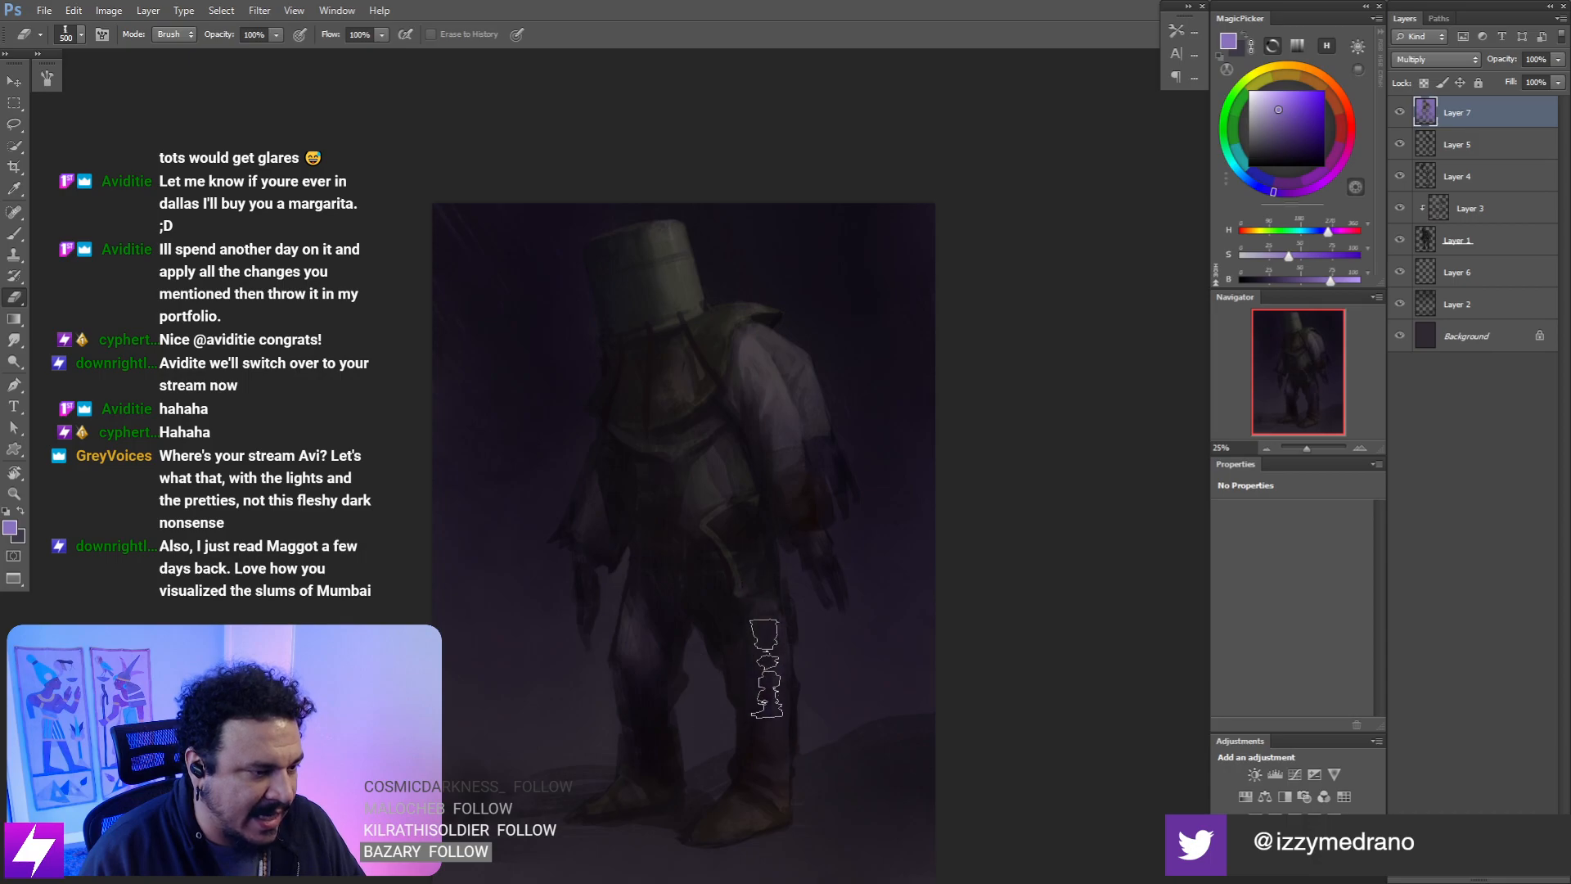
scroll(766, 667, "down", 2)
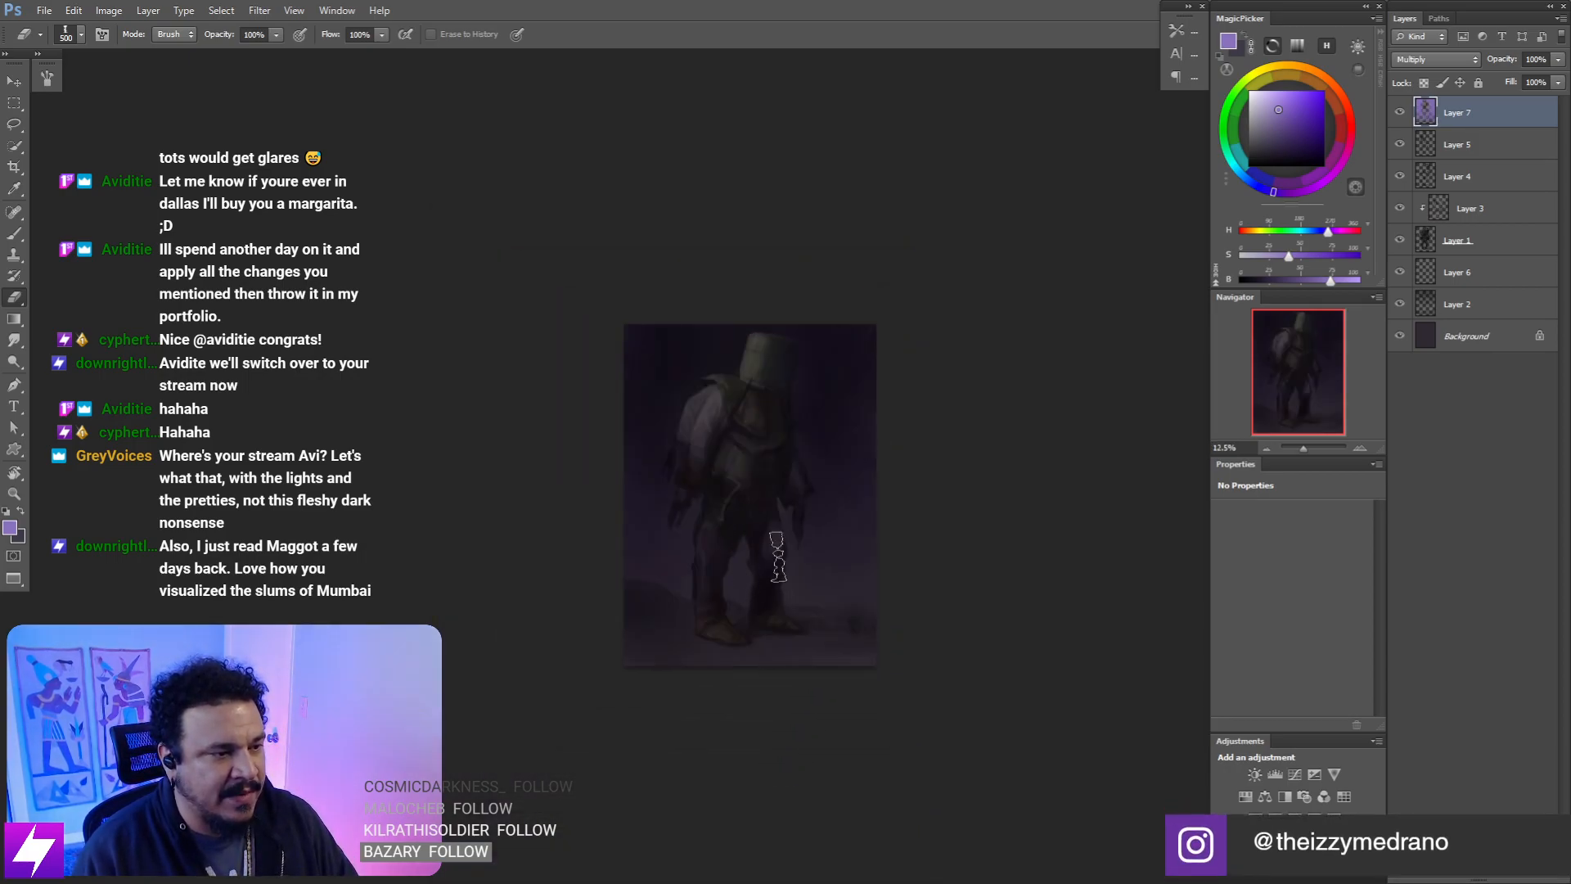
scroll(764, 372, "up", 2)
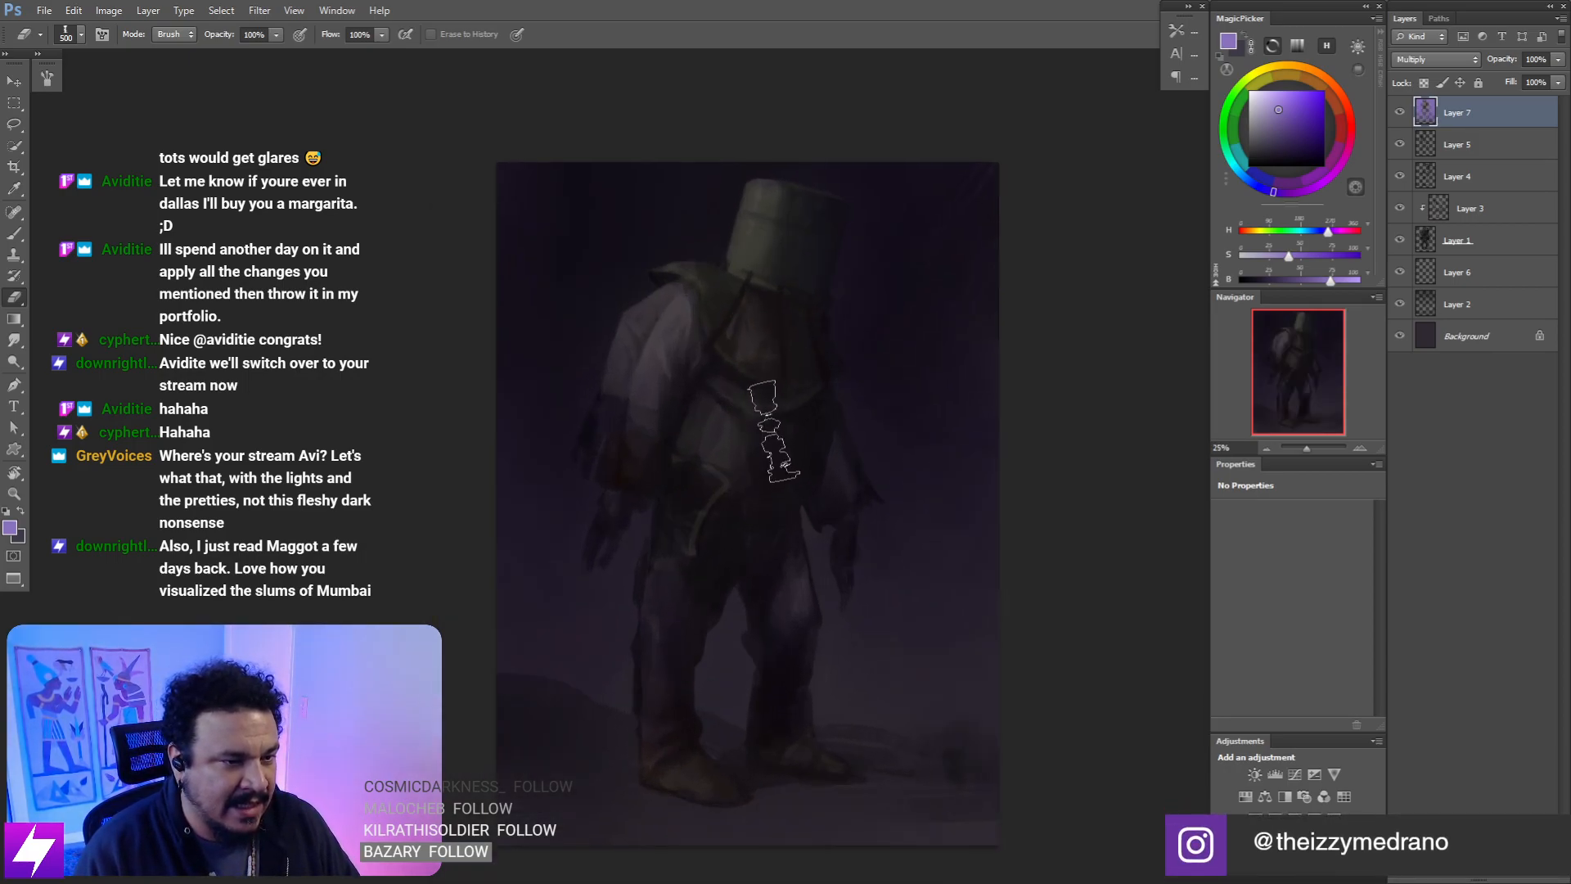
scroll(773, 394, "down", 1)
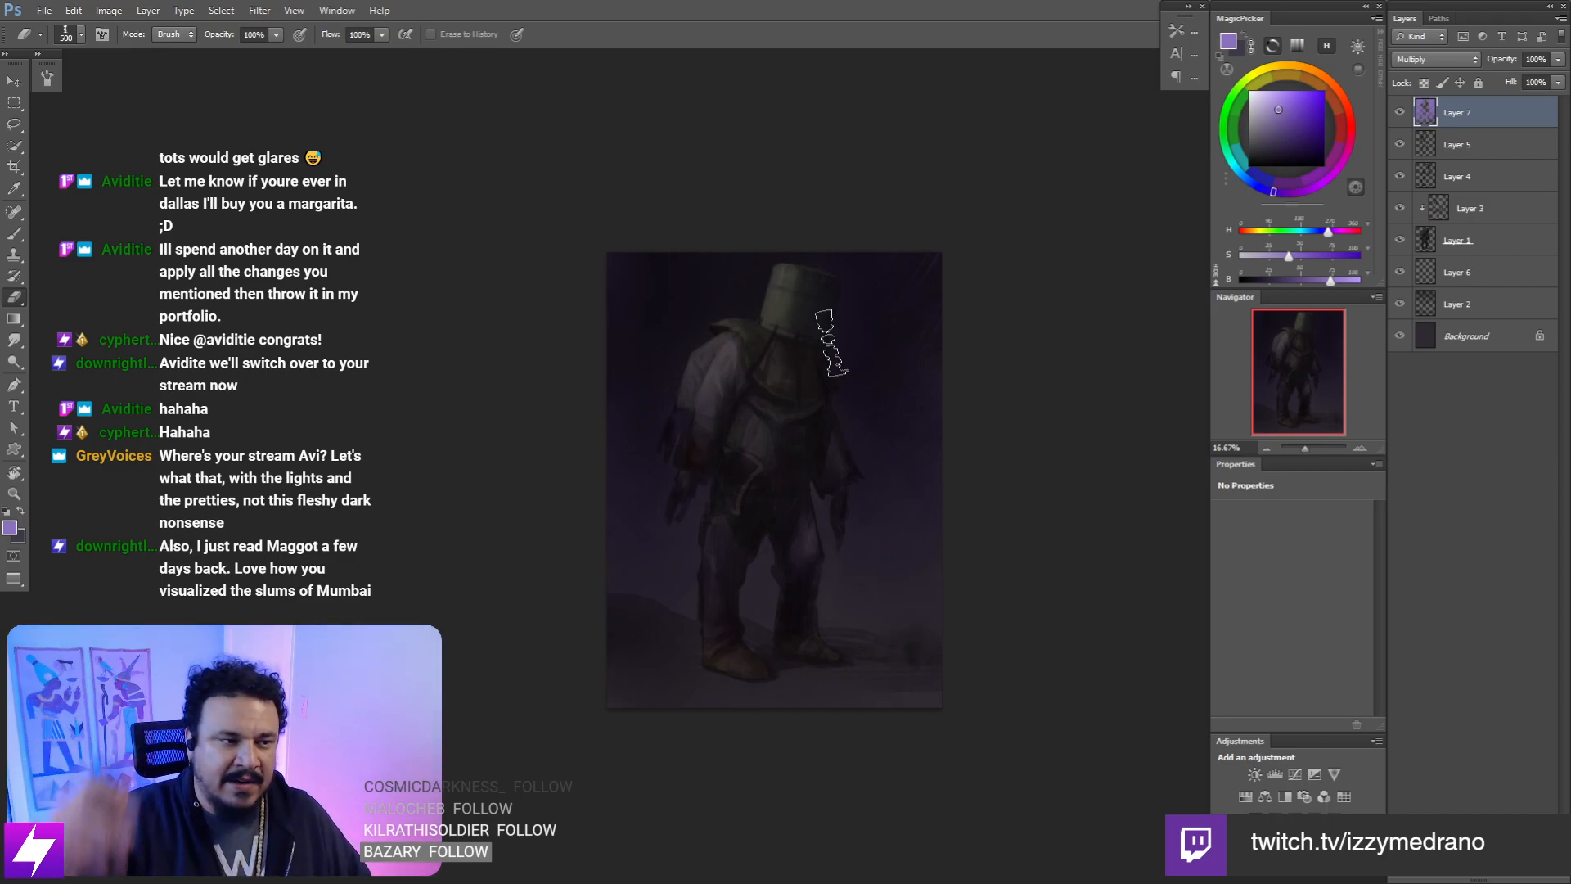
- Toggle the violet Multiply layer to compare the painting, and erase its tint from the pale sleeve with a 90 px eraser
left_click(1400, 113)
left_click(1401, 114)
key("ctrl+plus")
key("ctrl+plus")
mouse_move(765, 436)
left_mouse_down()
mouse_move(811, 469)
mouse_move(896, 598)
left_mouse_up()
key("bracketleft")
key("bracketleft")
key("bracketleft")
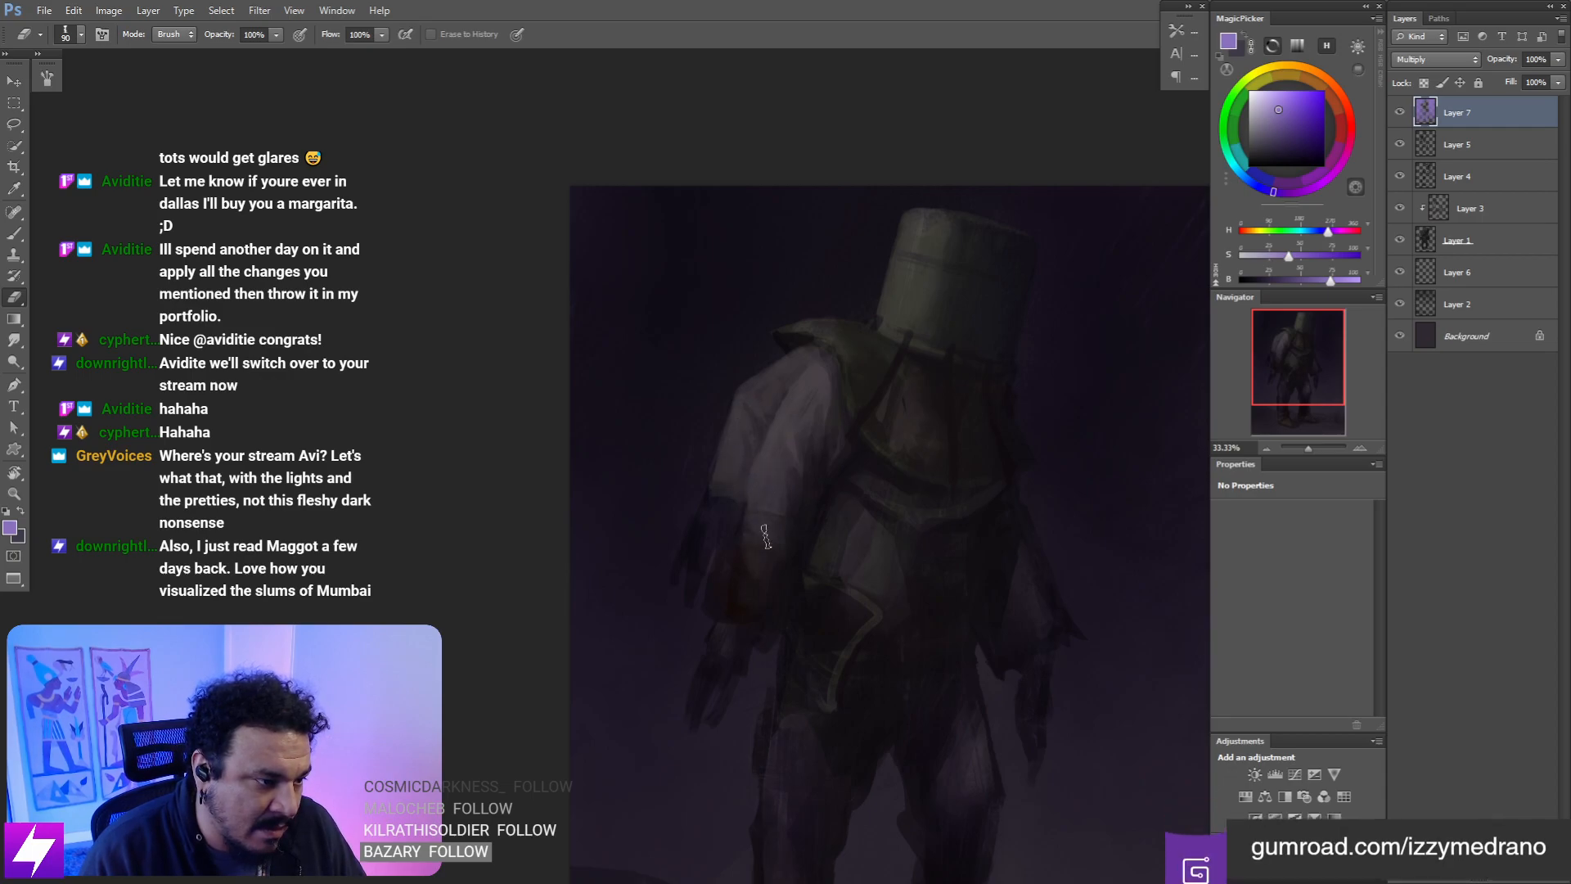
left_click_drag(872, 540, 808, 466)
- Darken the figure's torso with a 600 px violet brush and flip the canvas horizontally
key("b")
key("bracketright")
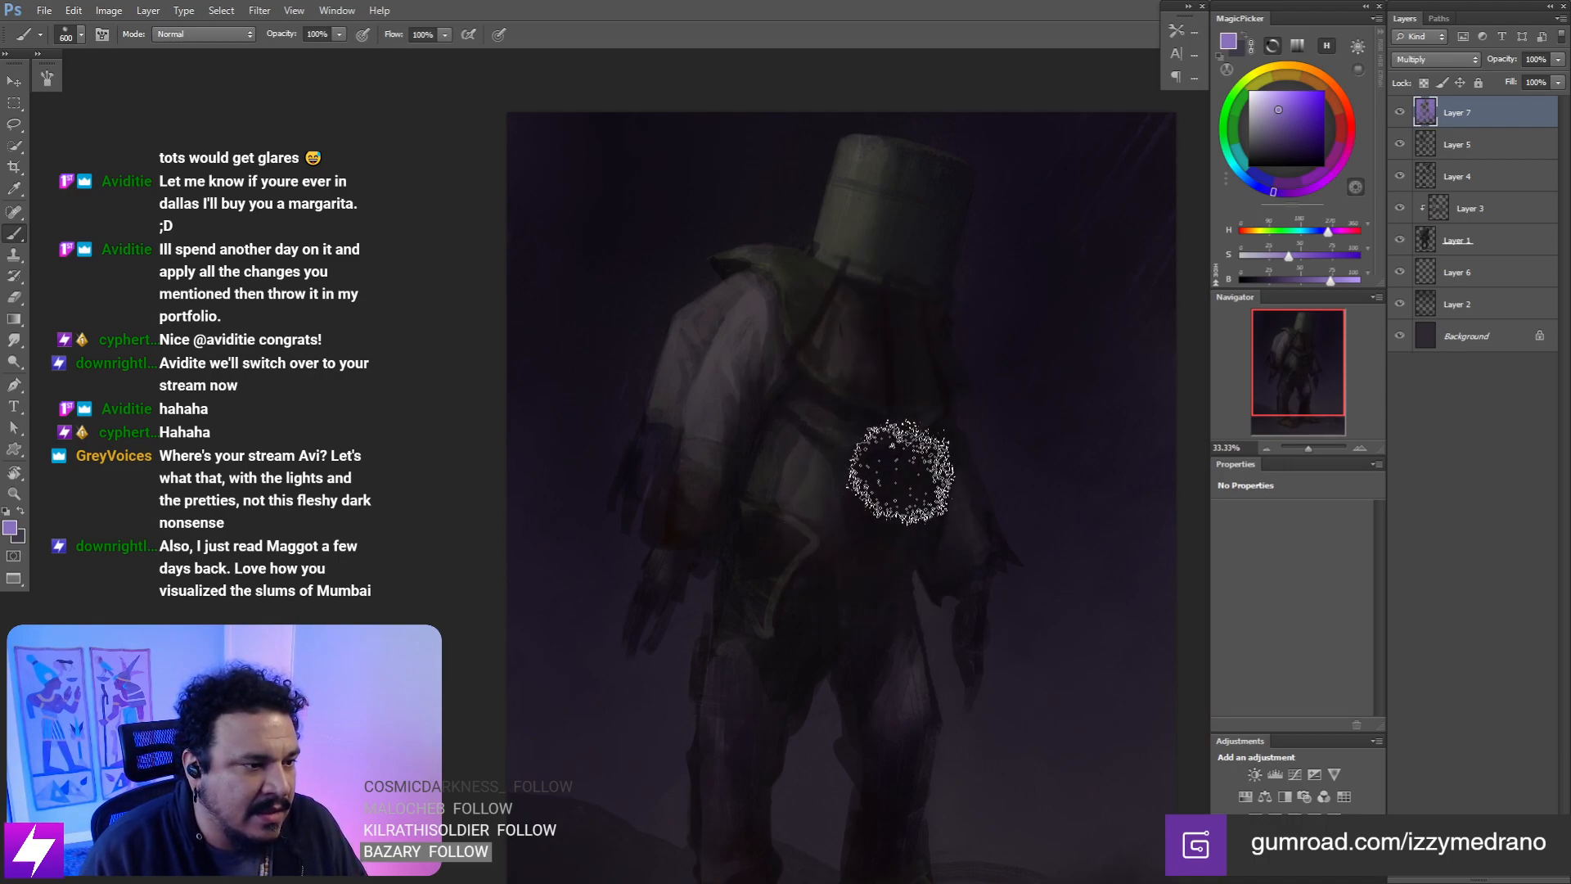
key("ctrl+minus")
key("ctrl+minus")
left_click_drag(821, 489, 864, 491)
left_click_drag(905, 439, 892, 405)
key("ctrl+minus")
key("ctrl+shift+h")
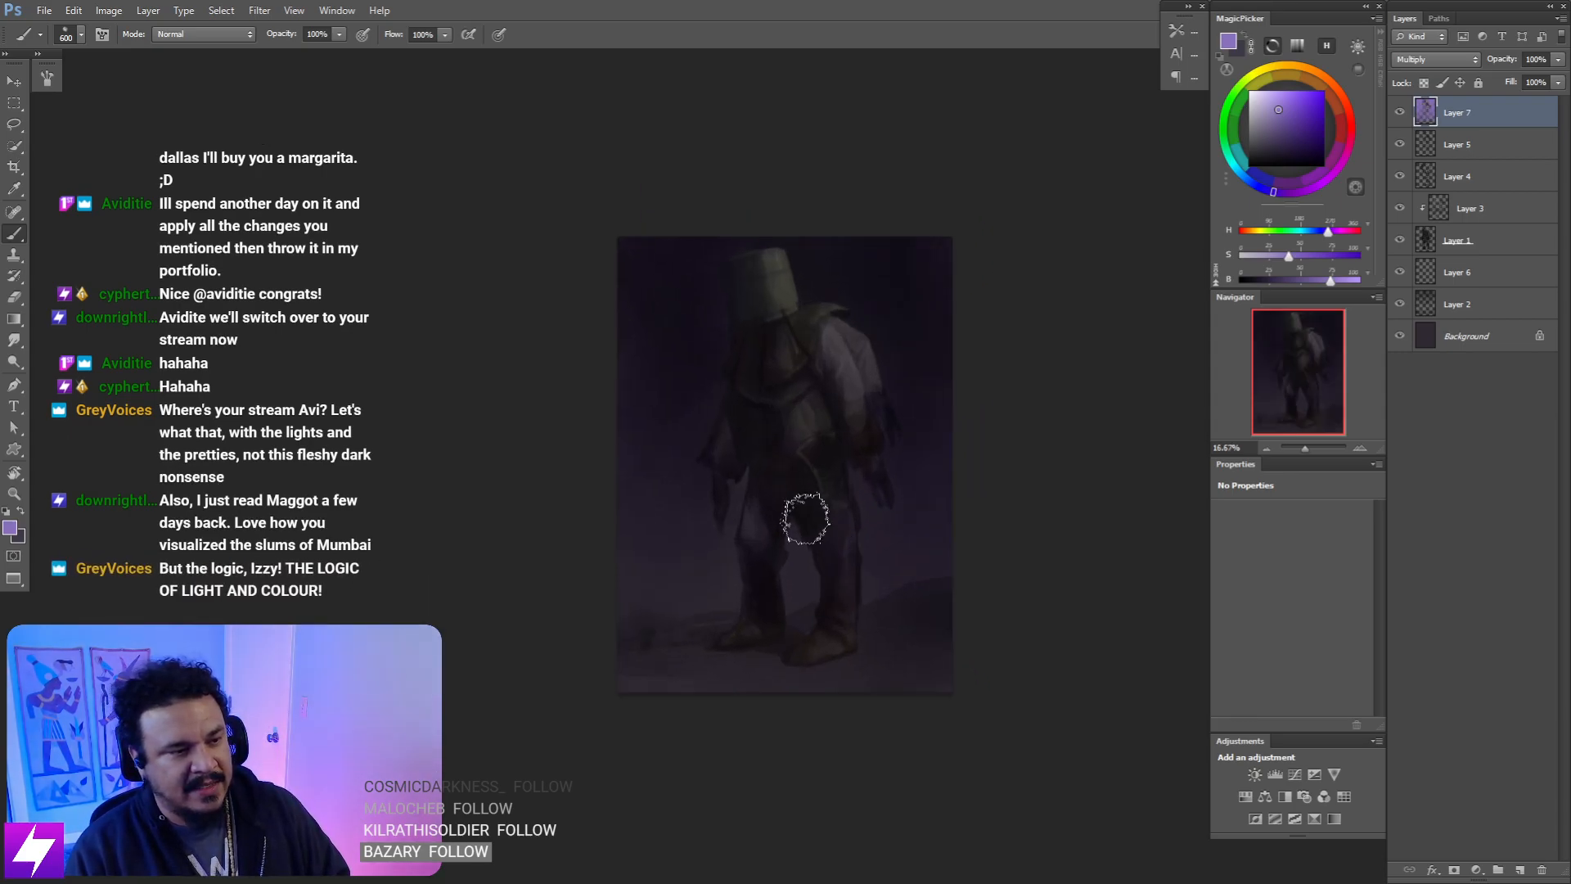
- Shade the upper thigh below the apron with a 300 px violet brush and blend it with a 1000 px Smudge tool
key("ctrl+plus")
key("ctrl+plus")
key("bracketleft")
key("bracketleft")
key("bracketleft")
key("bracketleft")
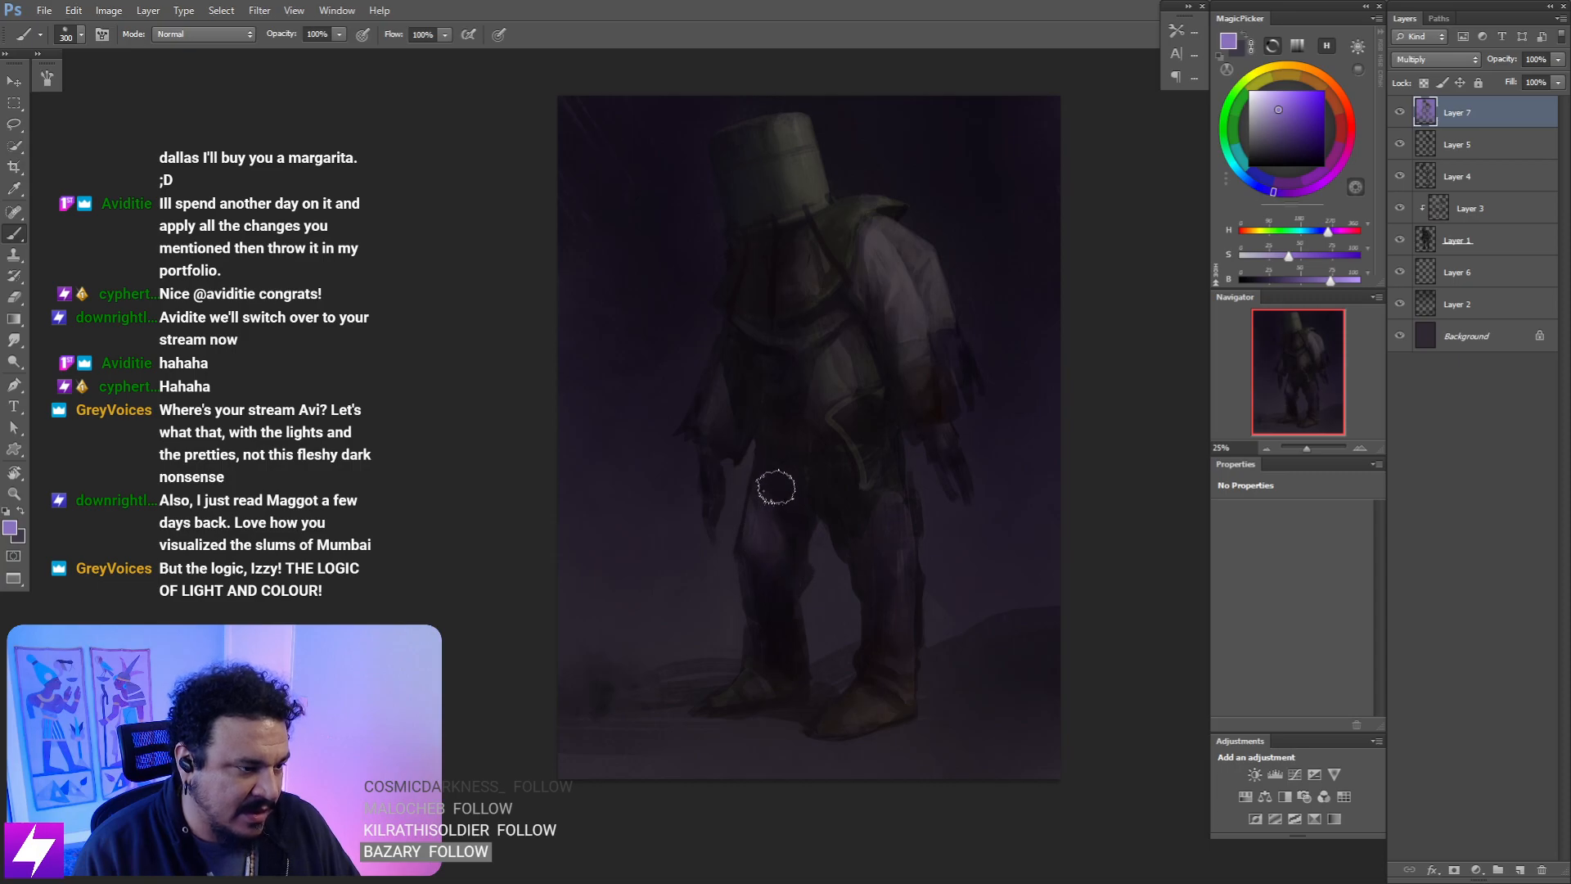
key("r")
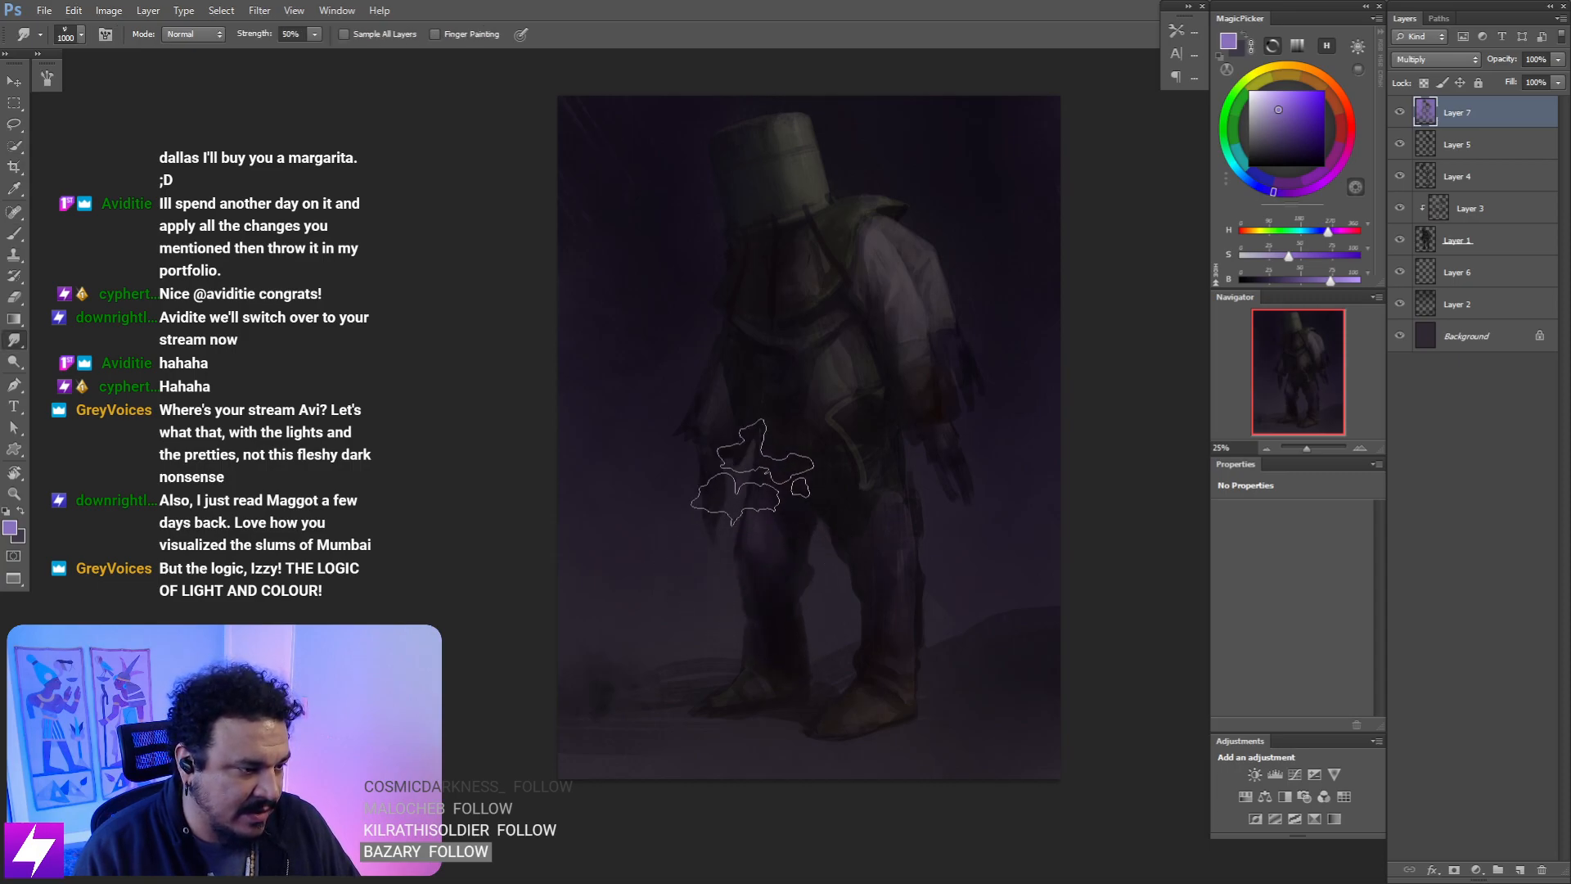
- Paint violet over the background and ground around the figure, enlarging the brush from 1600 to 1900 px
key("b")
key("bracketright")
key("bracketright")
key("bracketright")
key("bracketright")
key("bracketright")
key("bracketright")
key("bracketright")
key("bracketright")
key("bracketright")
key("bracketright")
key("bracketright")
key("ctrl+minus")
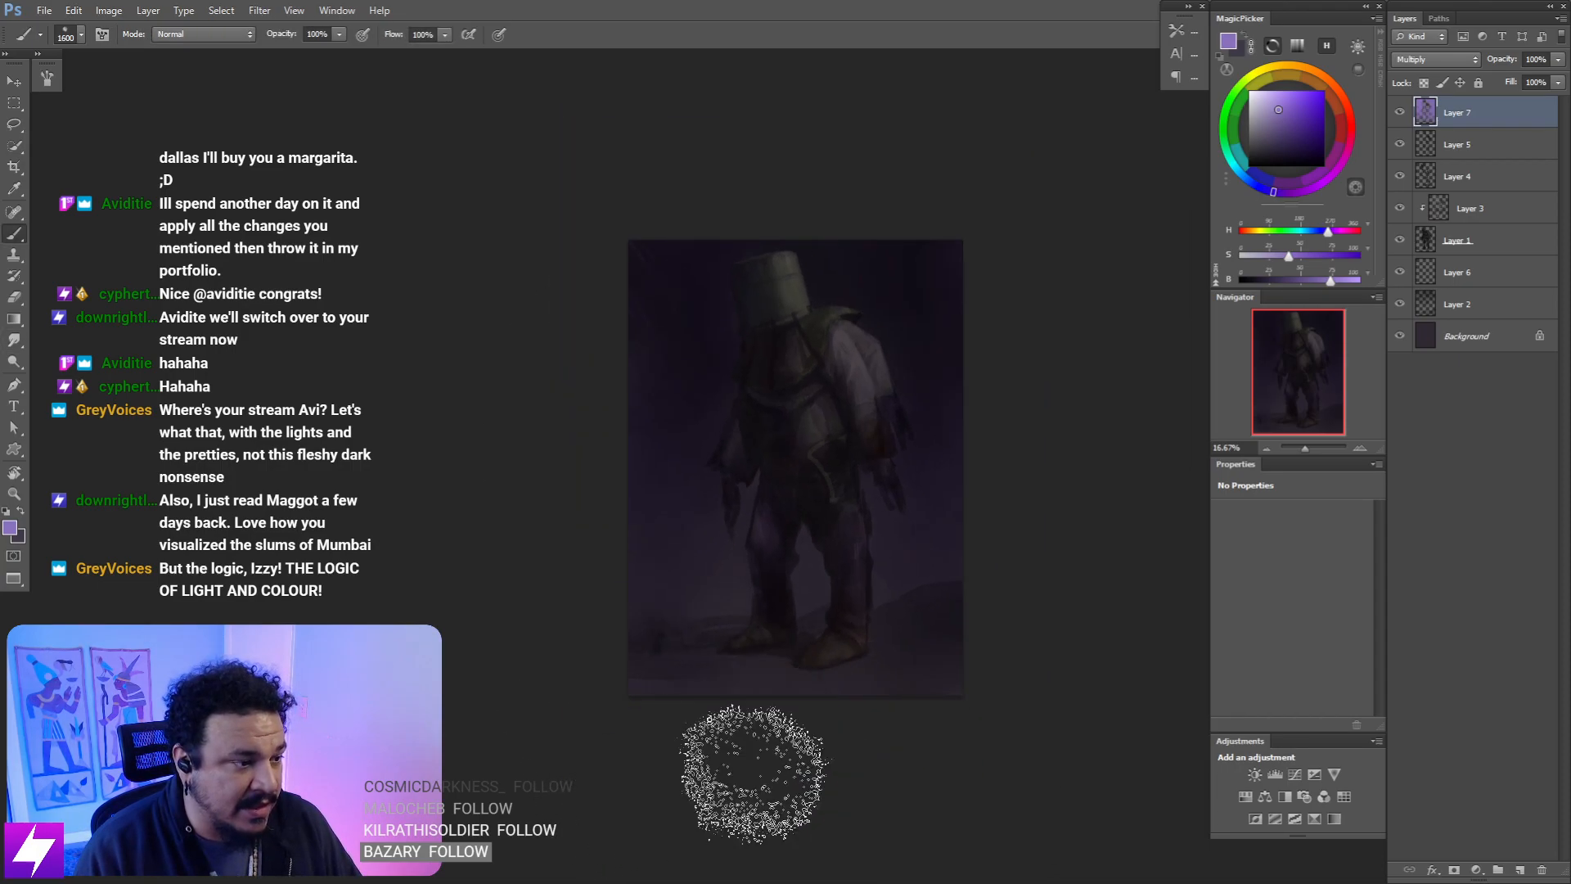
key("bracketright")
key("bracketright")
key("bracketright")
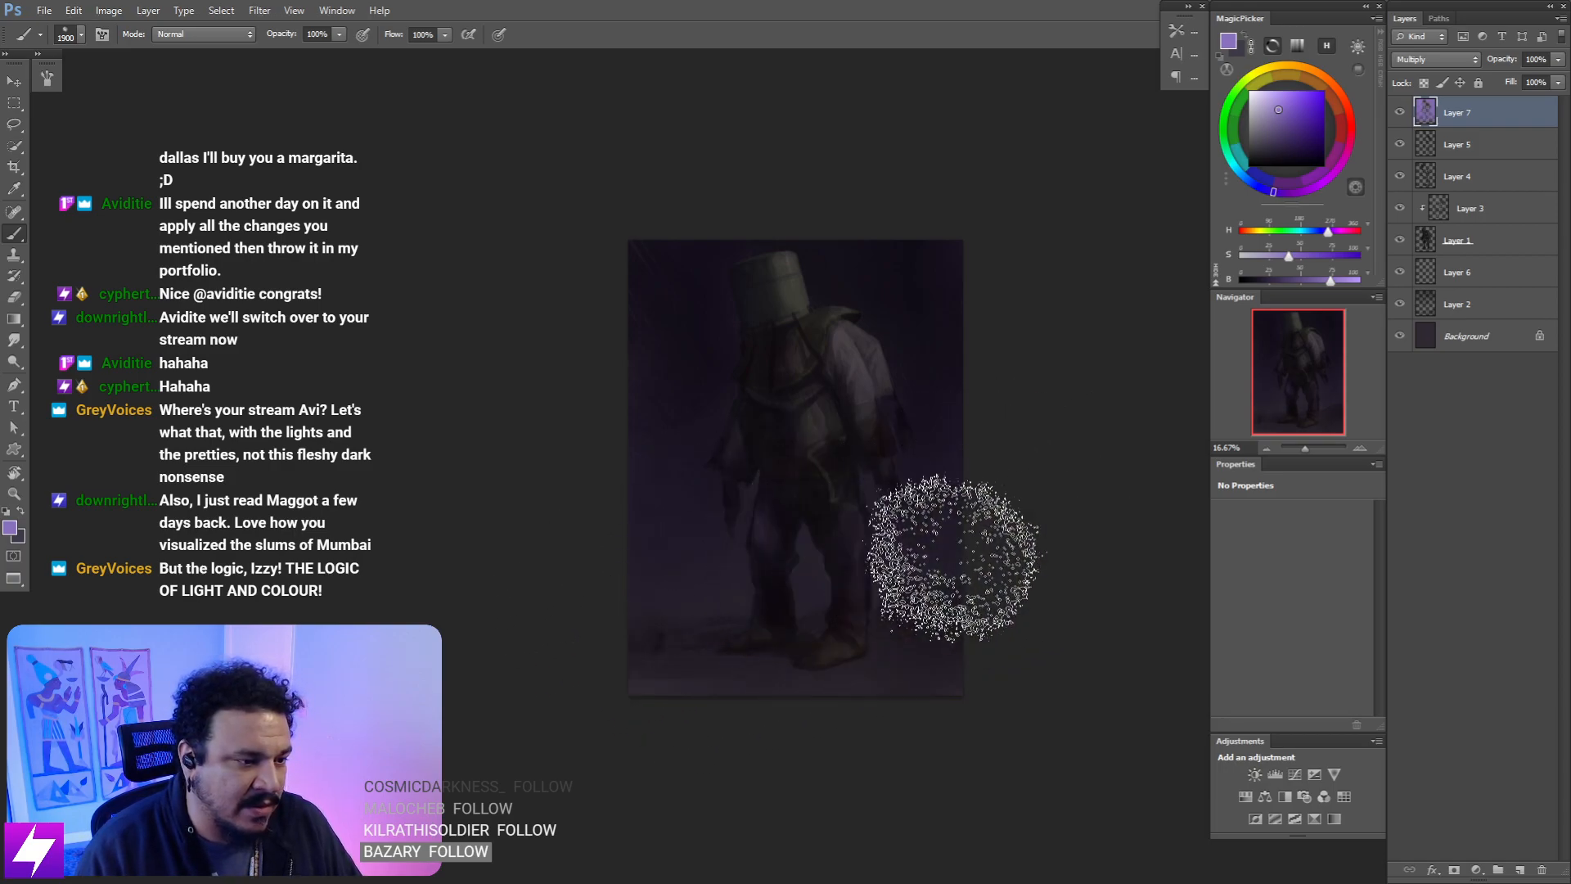
key("ctrl+minus")
left_click_drag(965, 658, 896, 681)
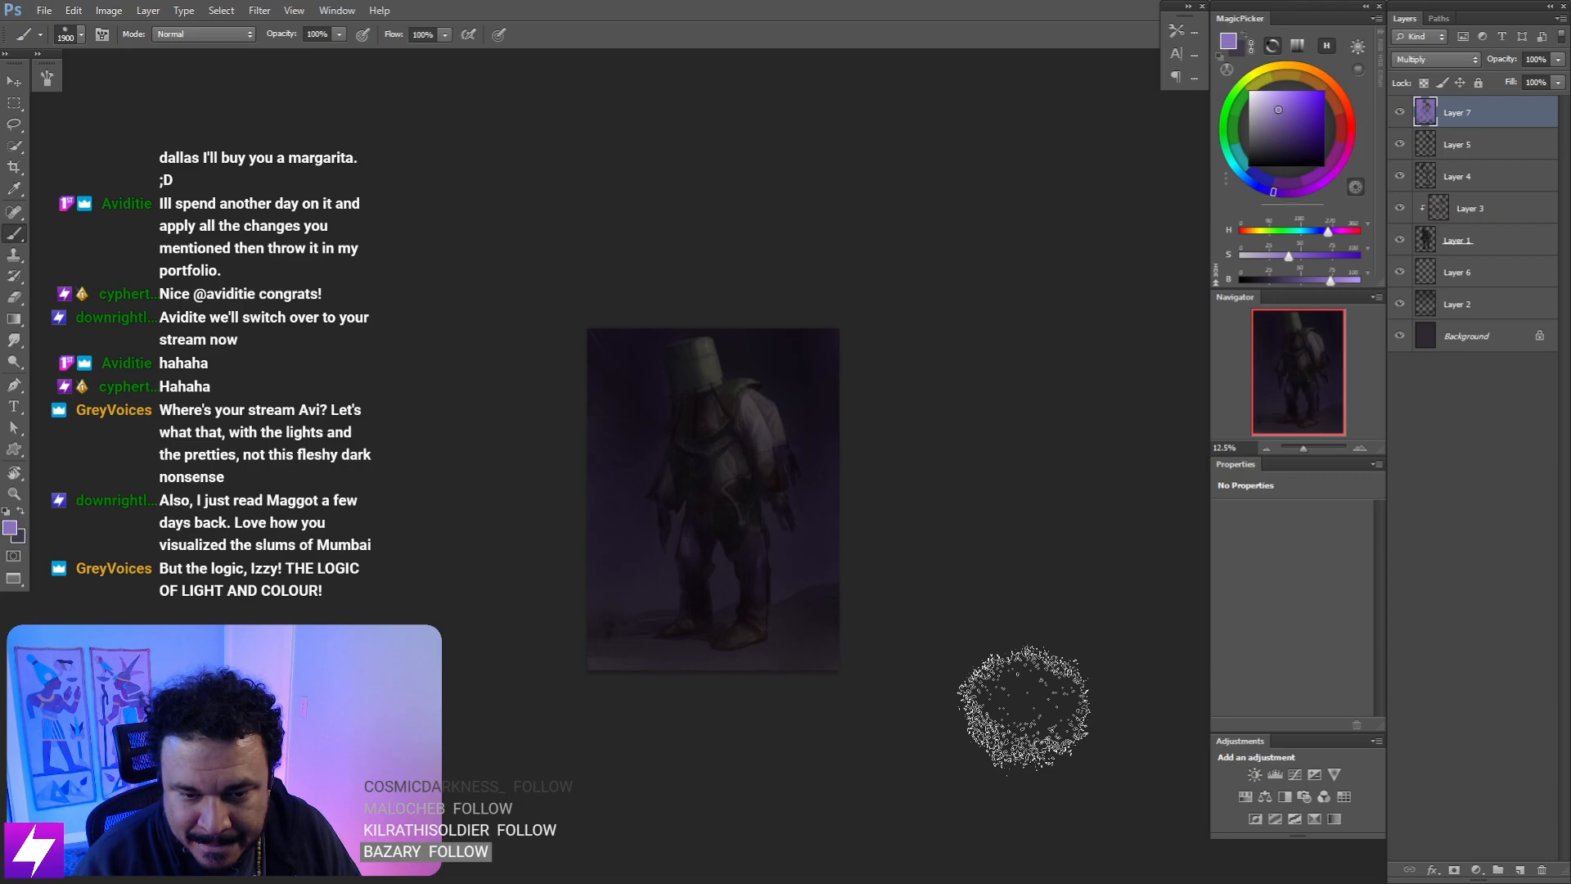
- Erase the violet tint from the lit shoulder and sleeve with a 150 px eraser and flip the canvas horizontally
key("ctrl+plus")
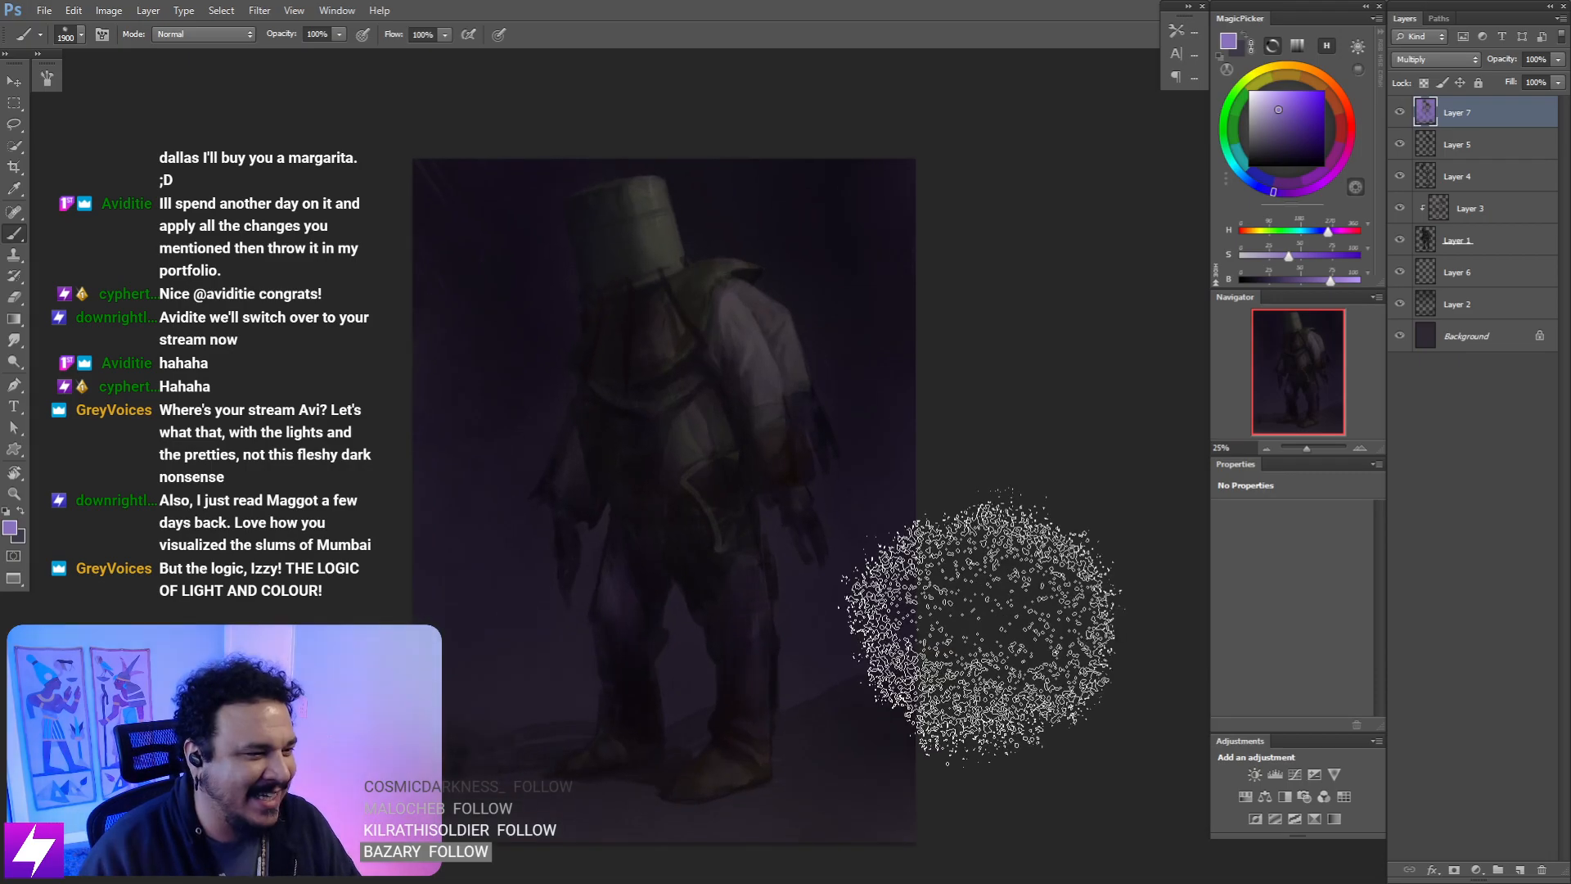
left_click(1396, 114)
left_click_drag(751, 296, 828, 413)
key("e")
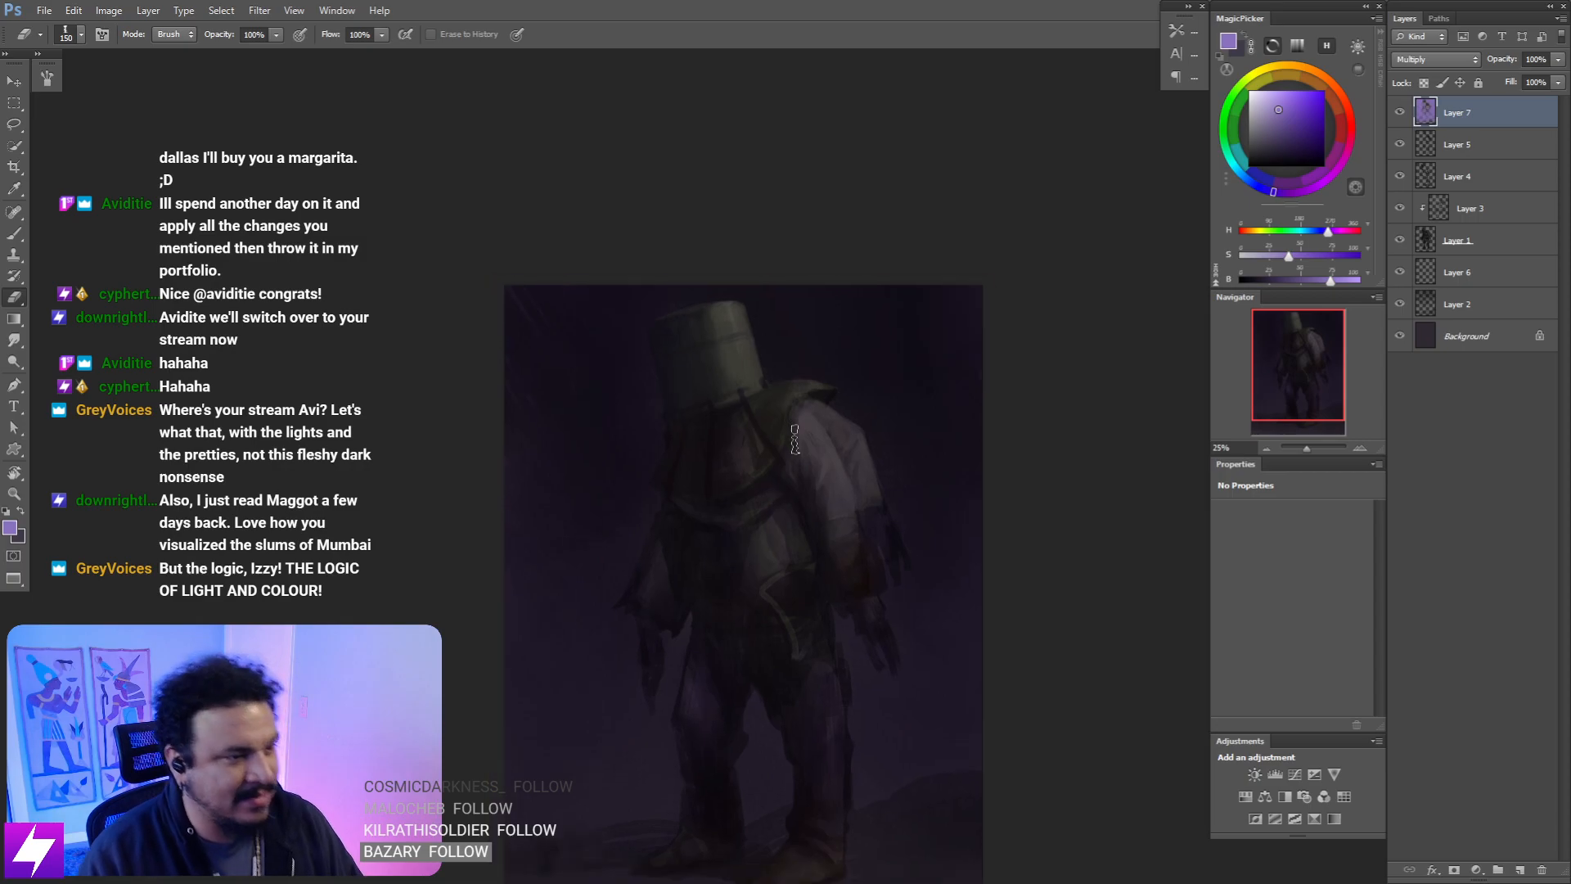
key("ctrl+minus")
key("ctrl+plus")
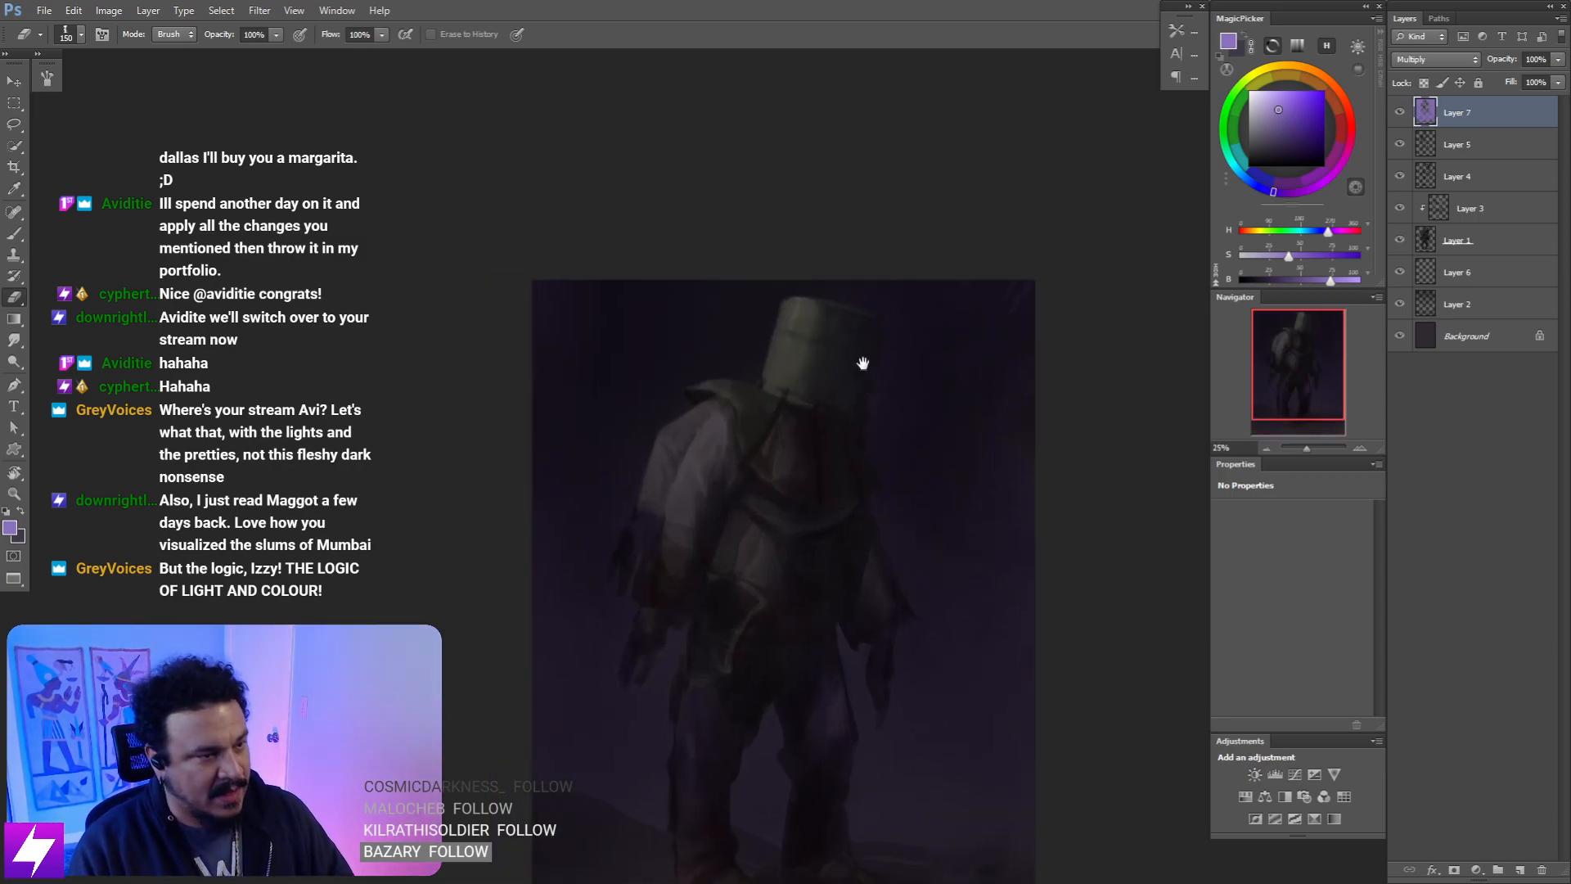
- Shade the shadow side of the bucket helmet and the torso with the violet brush at 150 to 300 px
key("b")
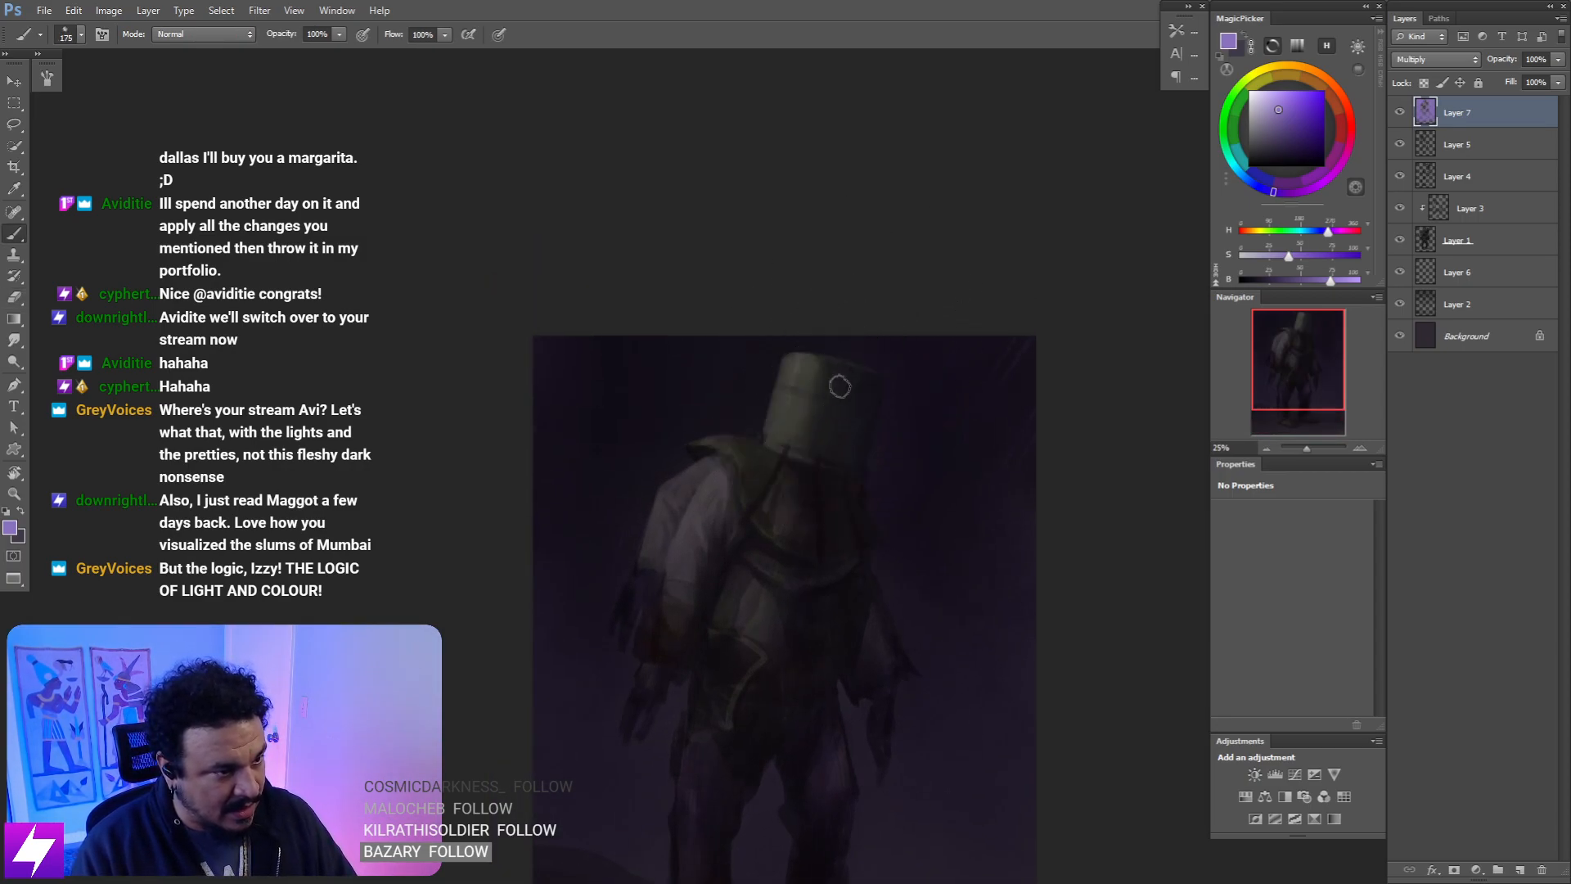
key("ctrl+plus")
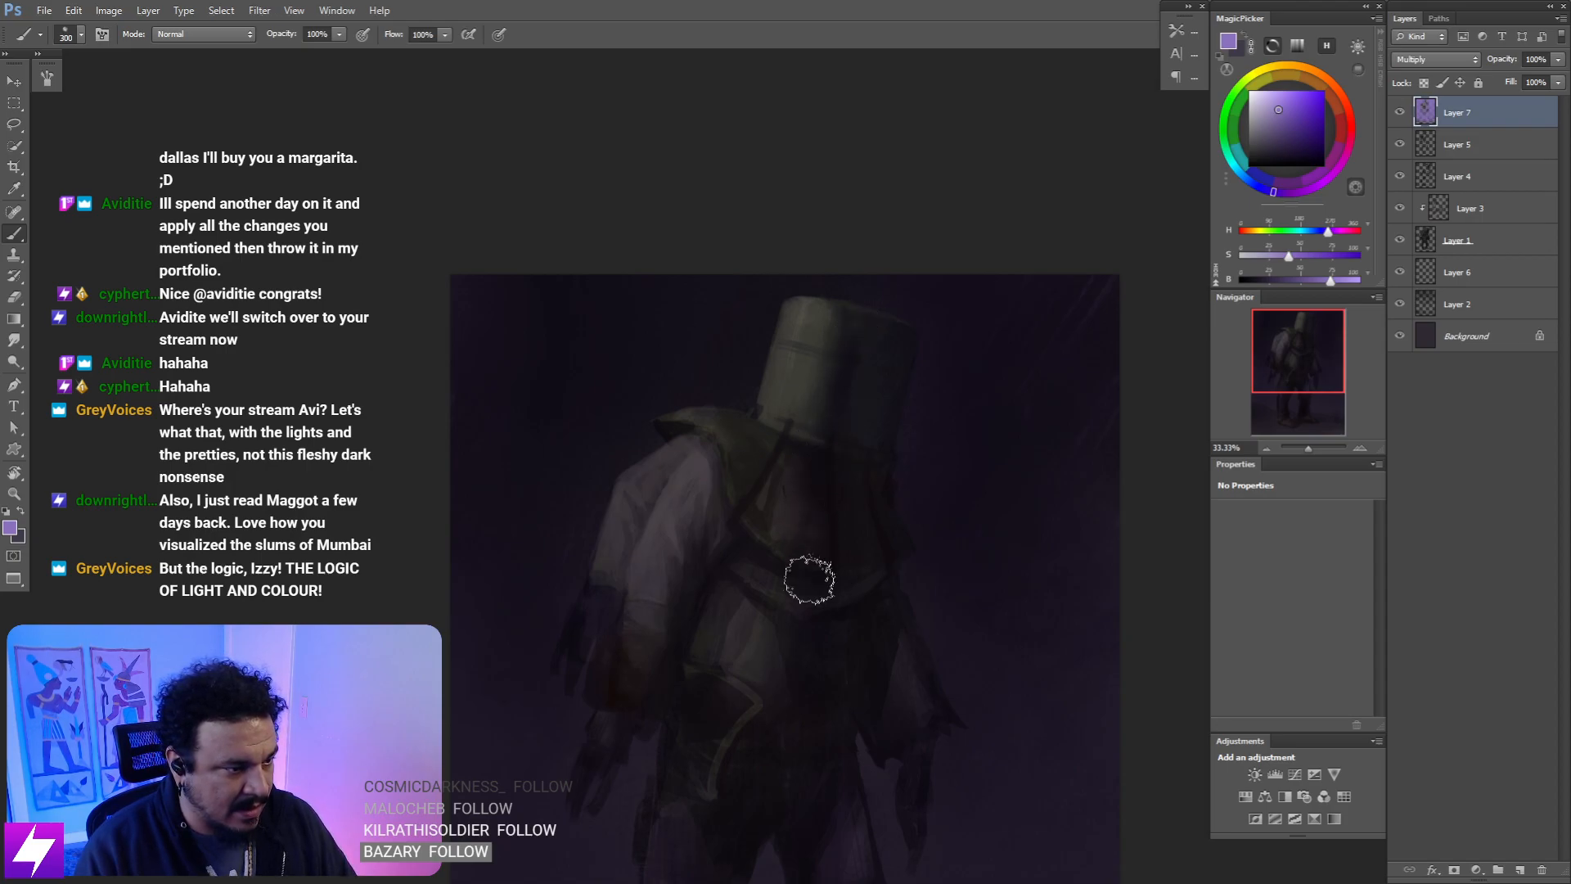
scroll(807, 575, "down", 3)
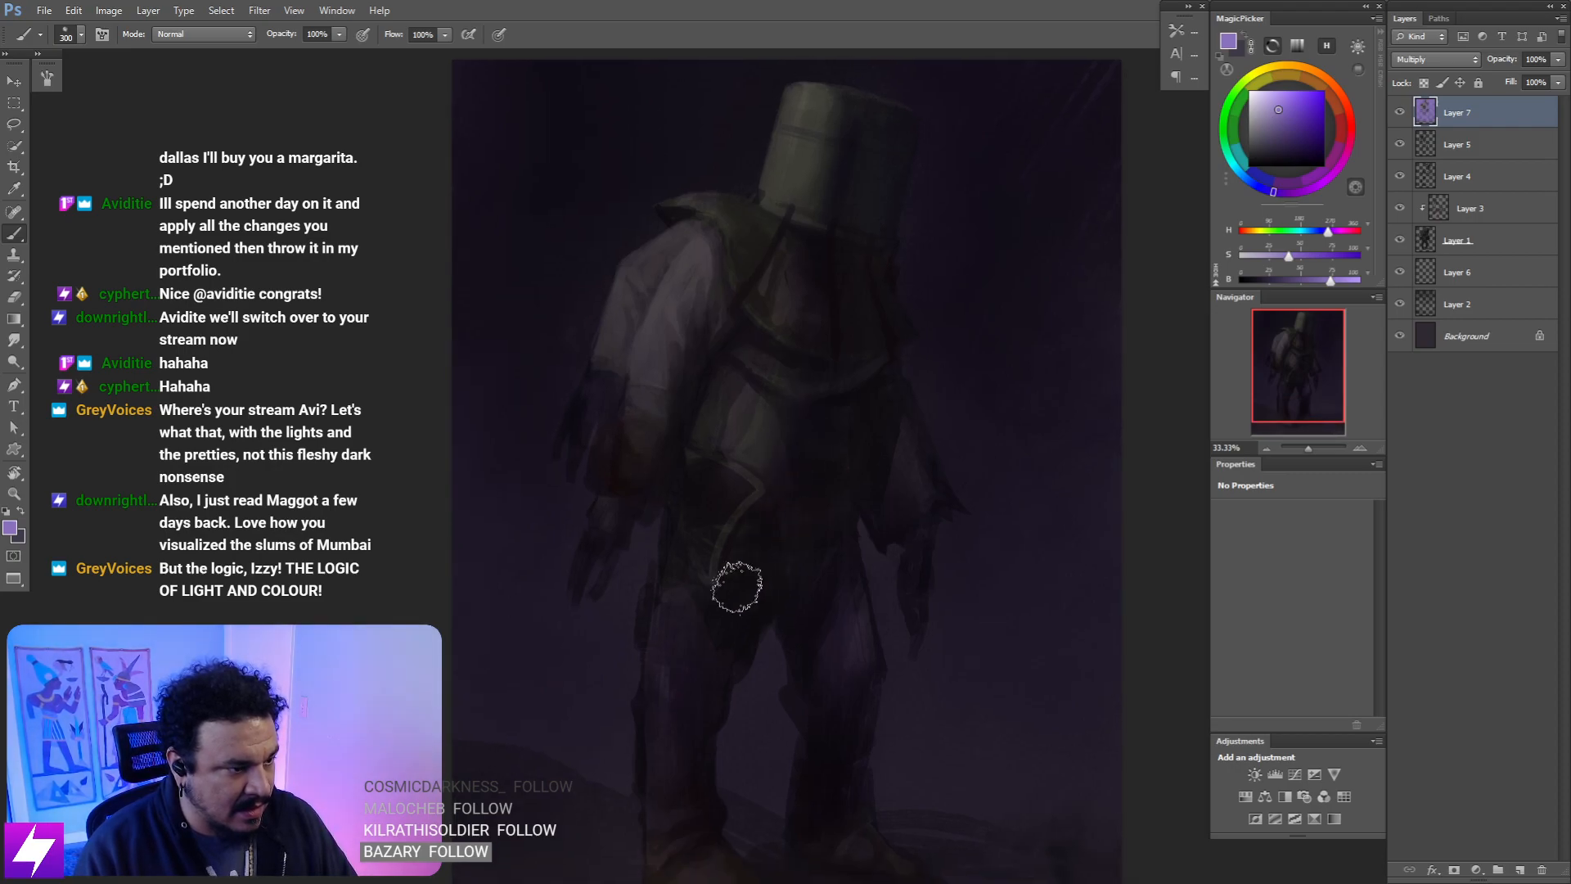
key("bracketleft")
key("bracketleft")
key("bracketleft")
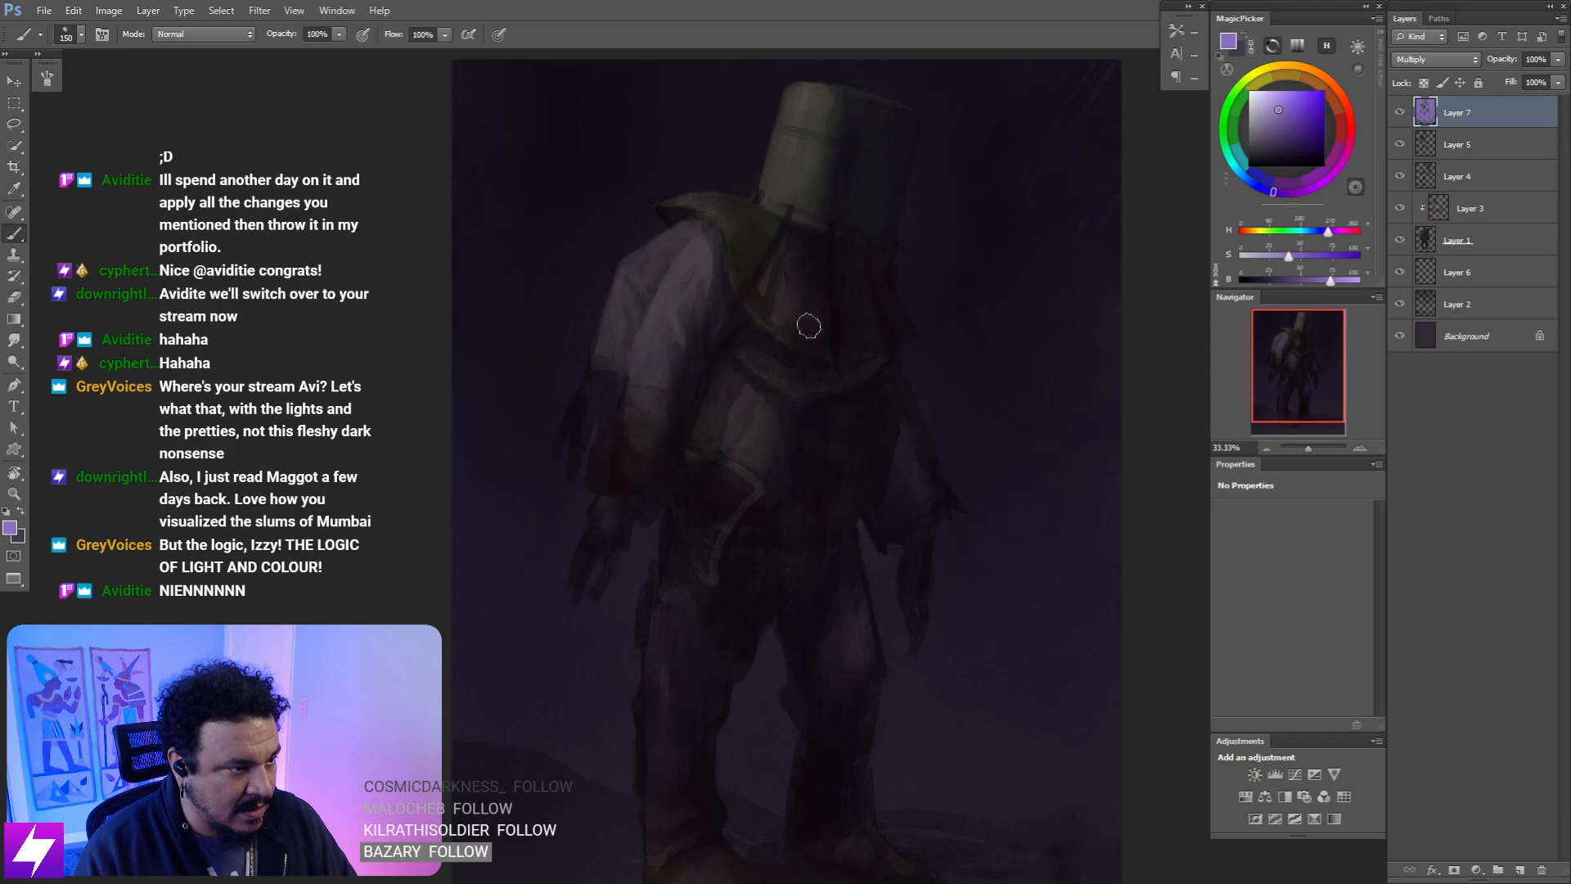
- Flip the canvas horizontally and refine the bucket helmet's shading with a 125 px brush and a 200 px Smudge tool
key("ctrl+minus")
key("ctrl+minus")
key("ctrl+minus")
key("ctrl+shift+h")
key("ctrl+plus")
key("ctrl+plus")
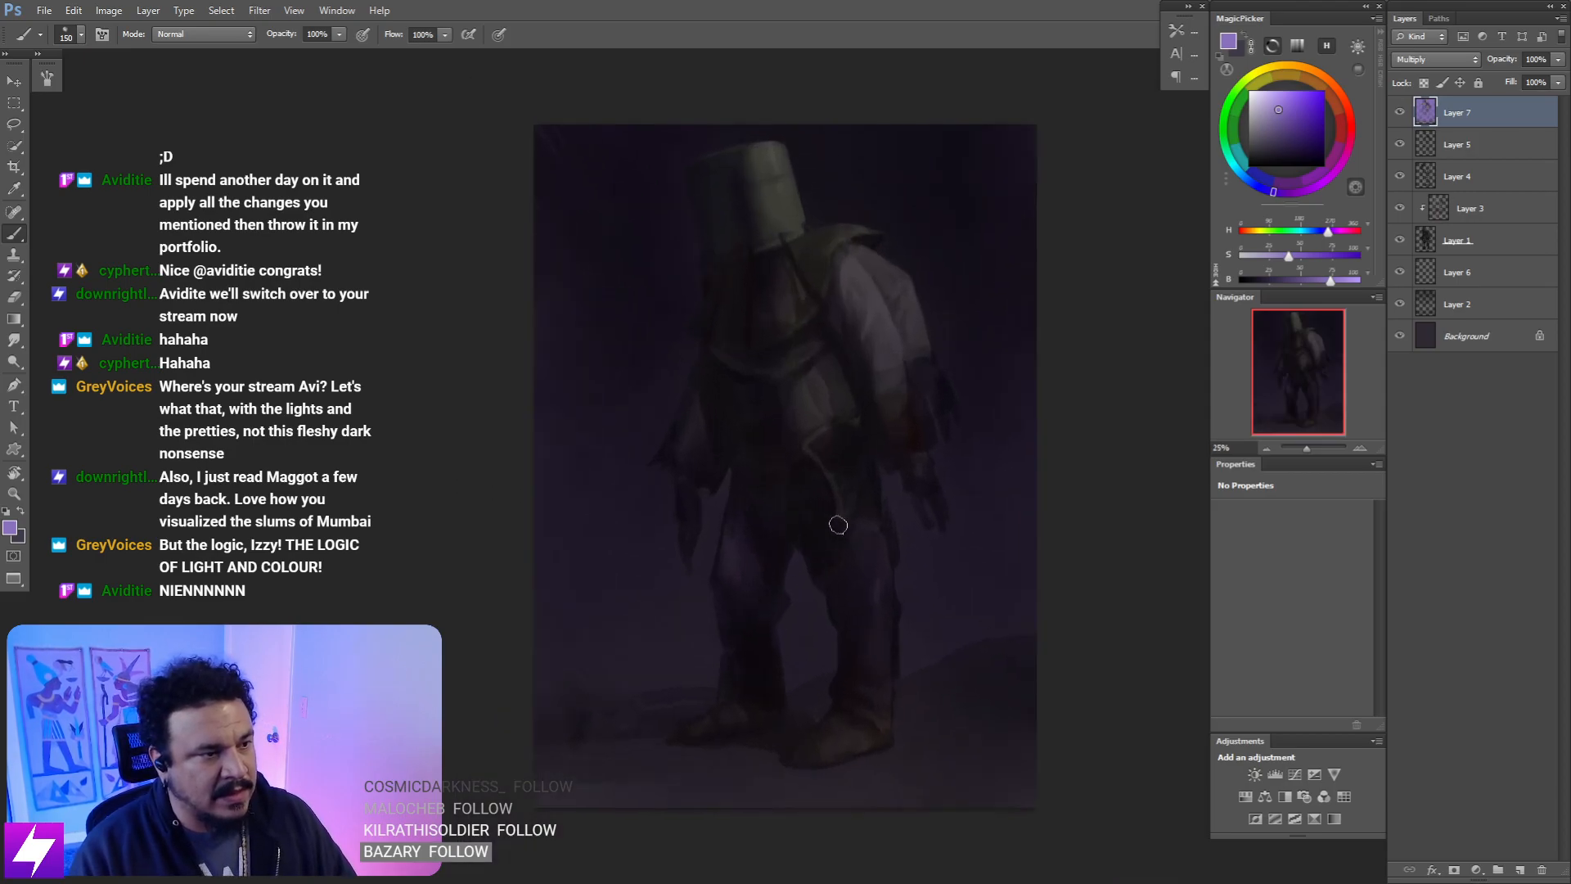
scroll(838, 524, "up", 2)
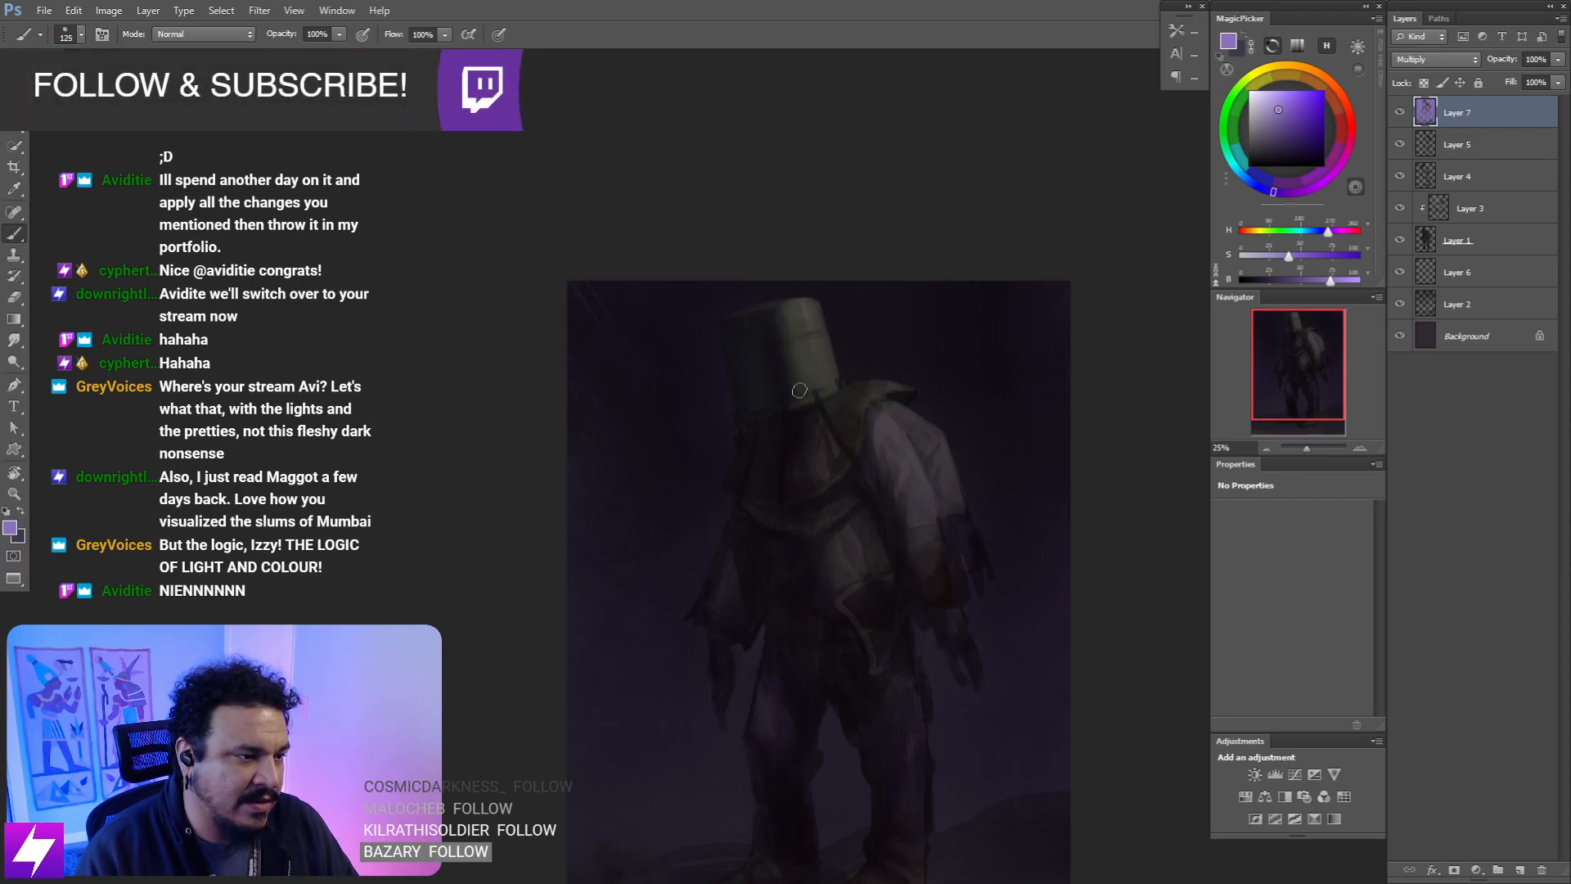
key("r")
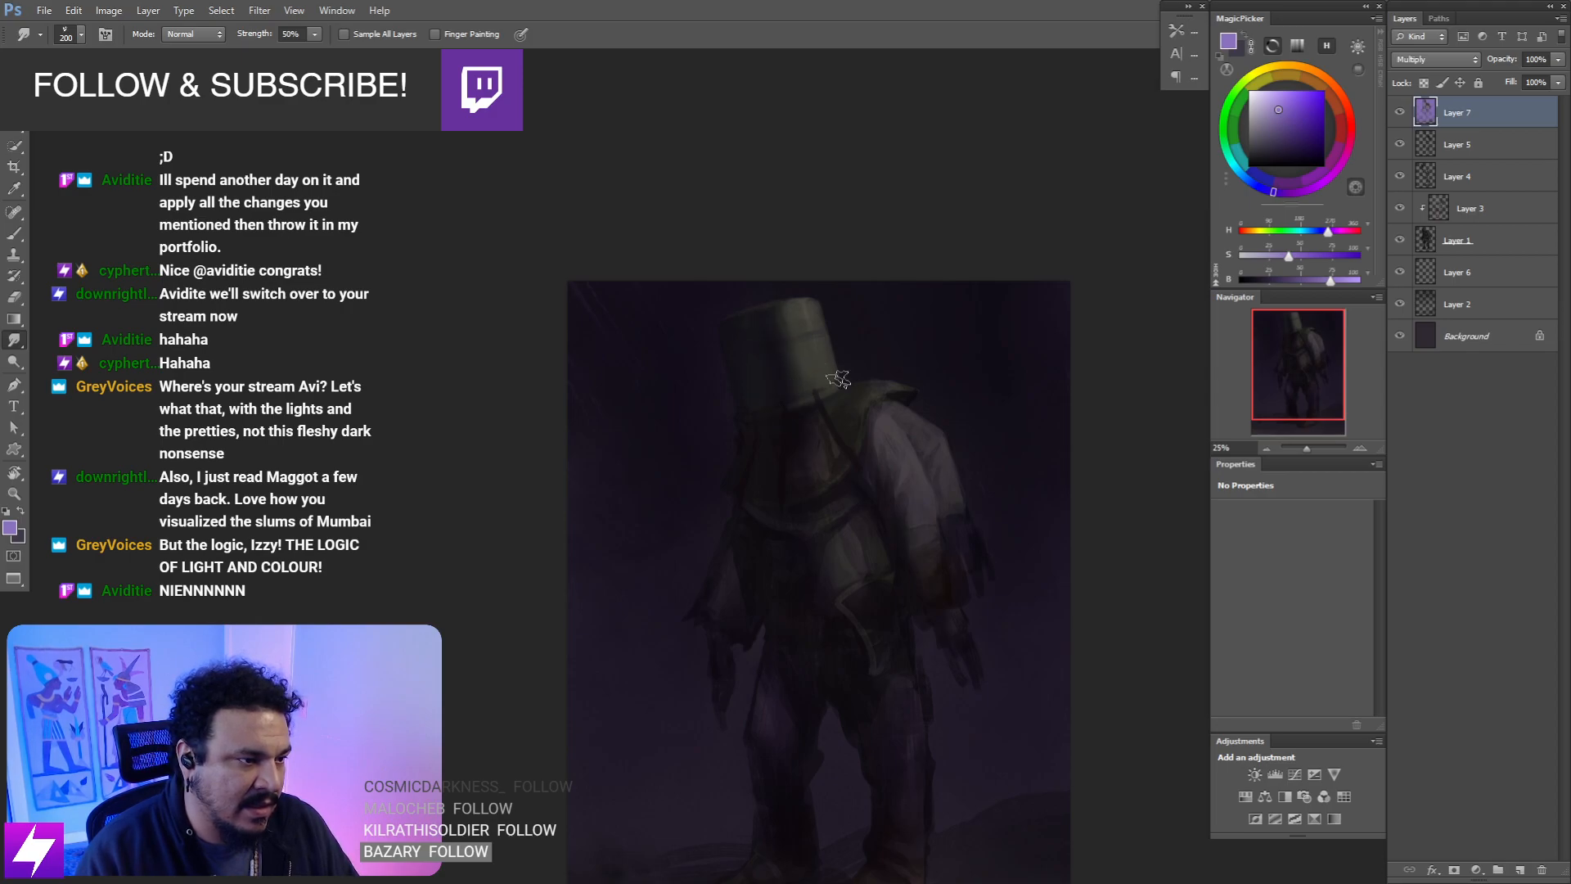
key("ctrl+minus")
key("ctrl+minus")
left_click_drag(887, 529, 927, 566)
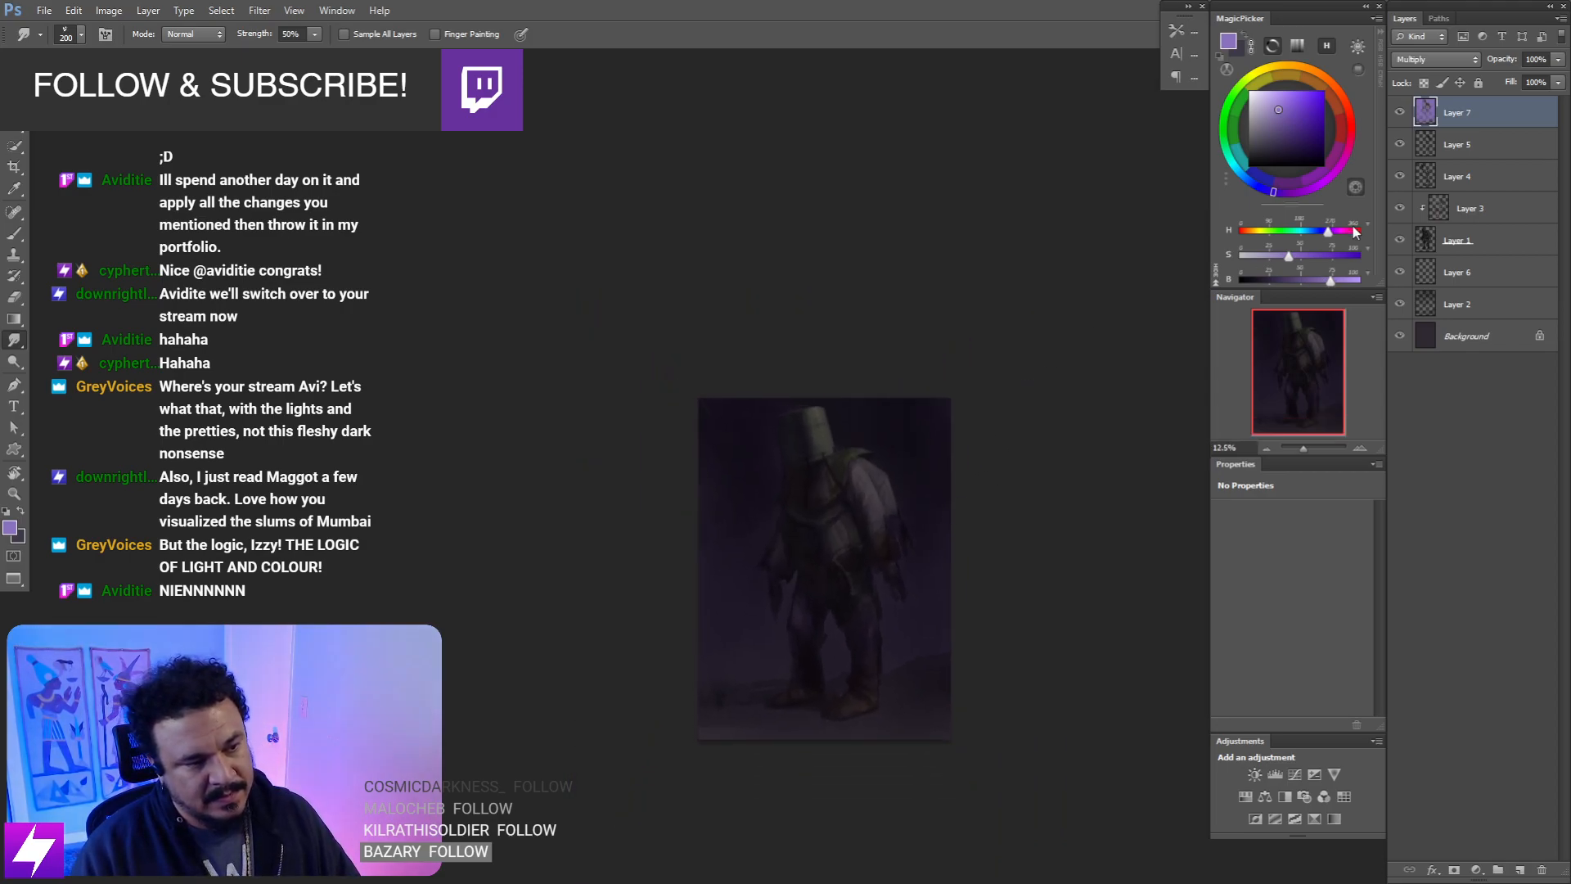
- Add a new Normal layer above the violet Multiply layer and flip the canvas horizontally
key("ctrl+alt+shift+n")
key("ctrl+plus")
left_click_drag(843, 499, 857, 409)
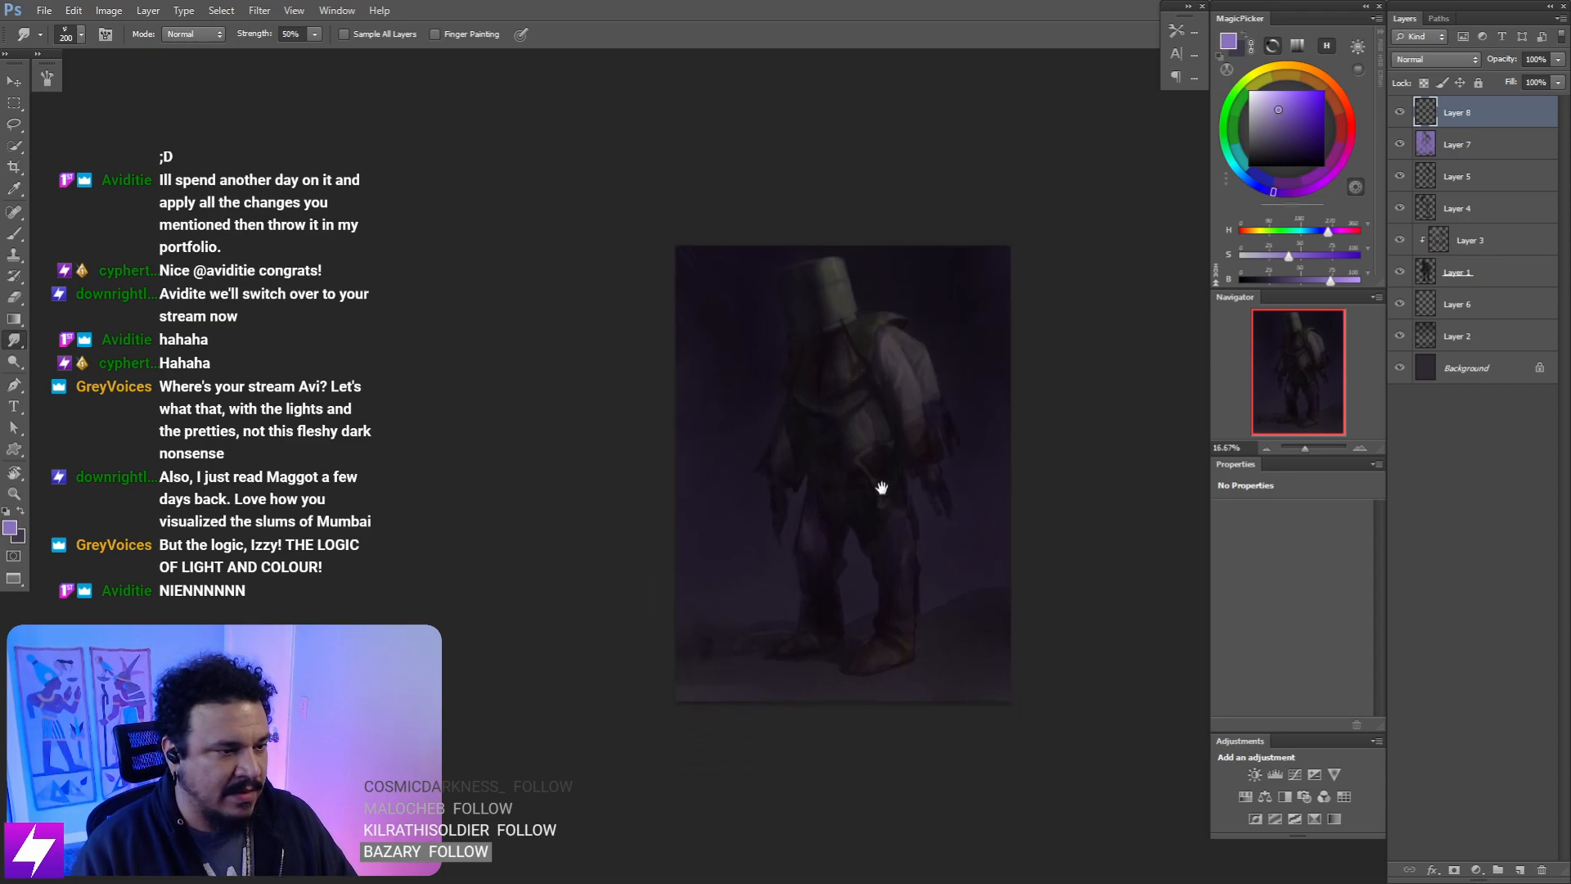
key("ctrl+plus")
key("ctrl+plus")
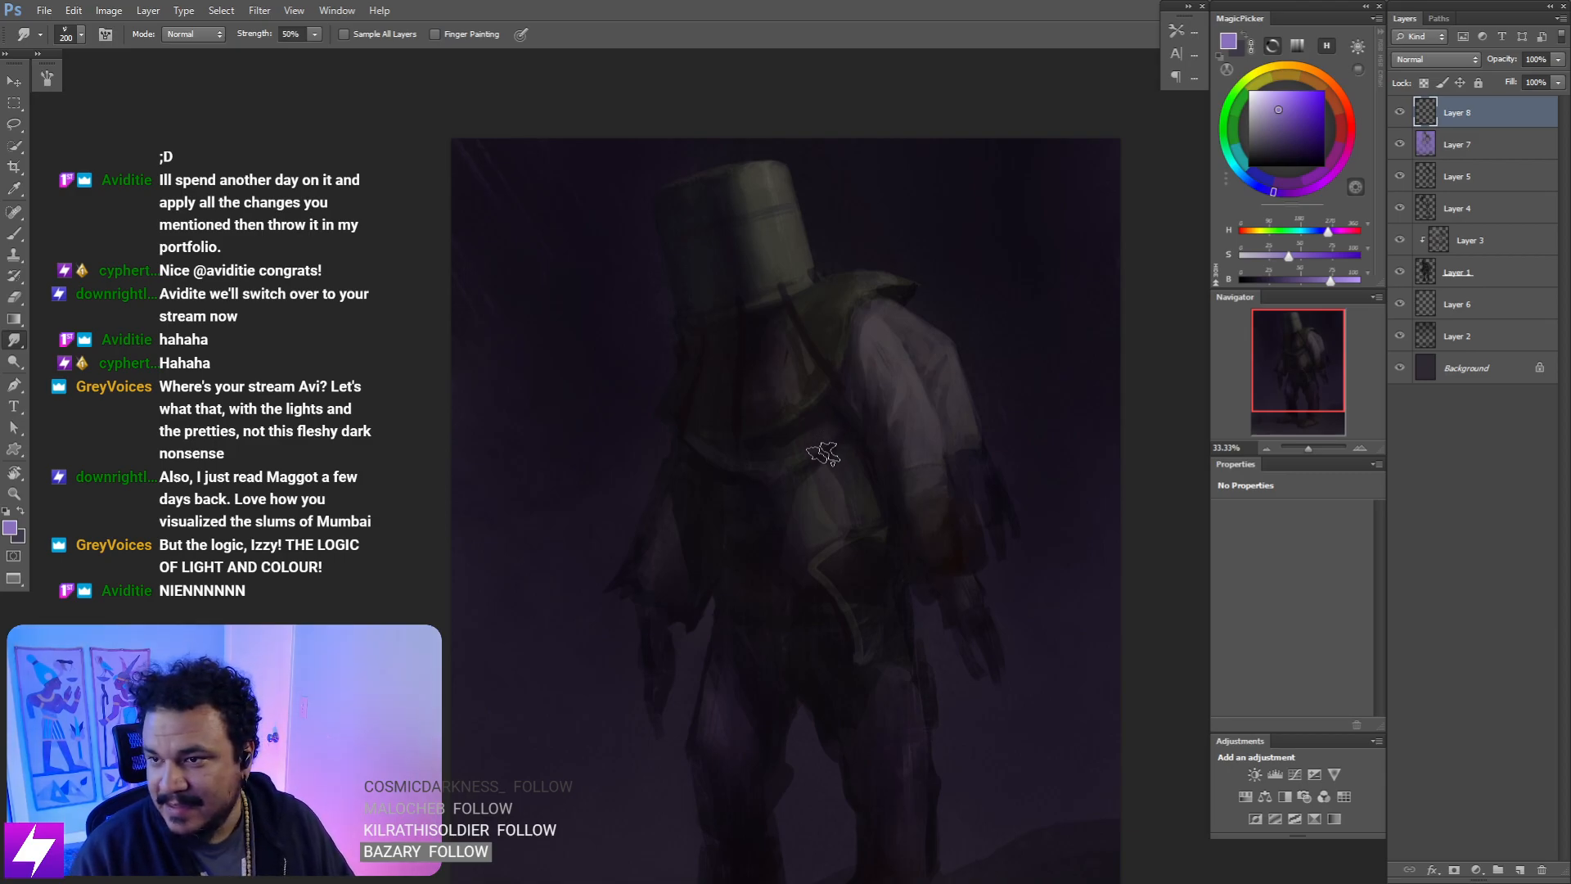
key("ctrl+plus")
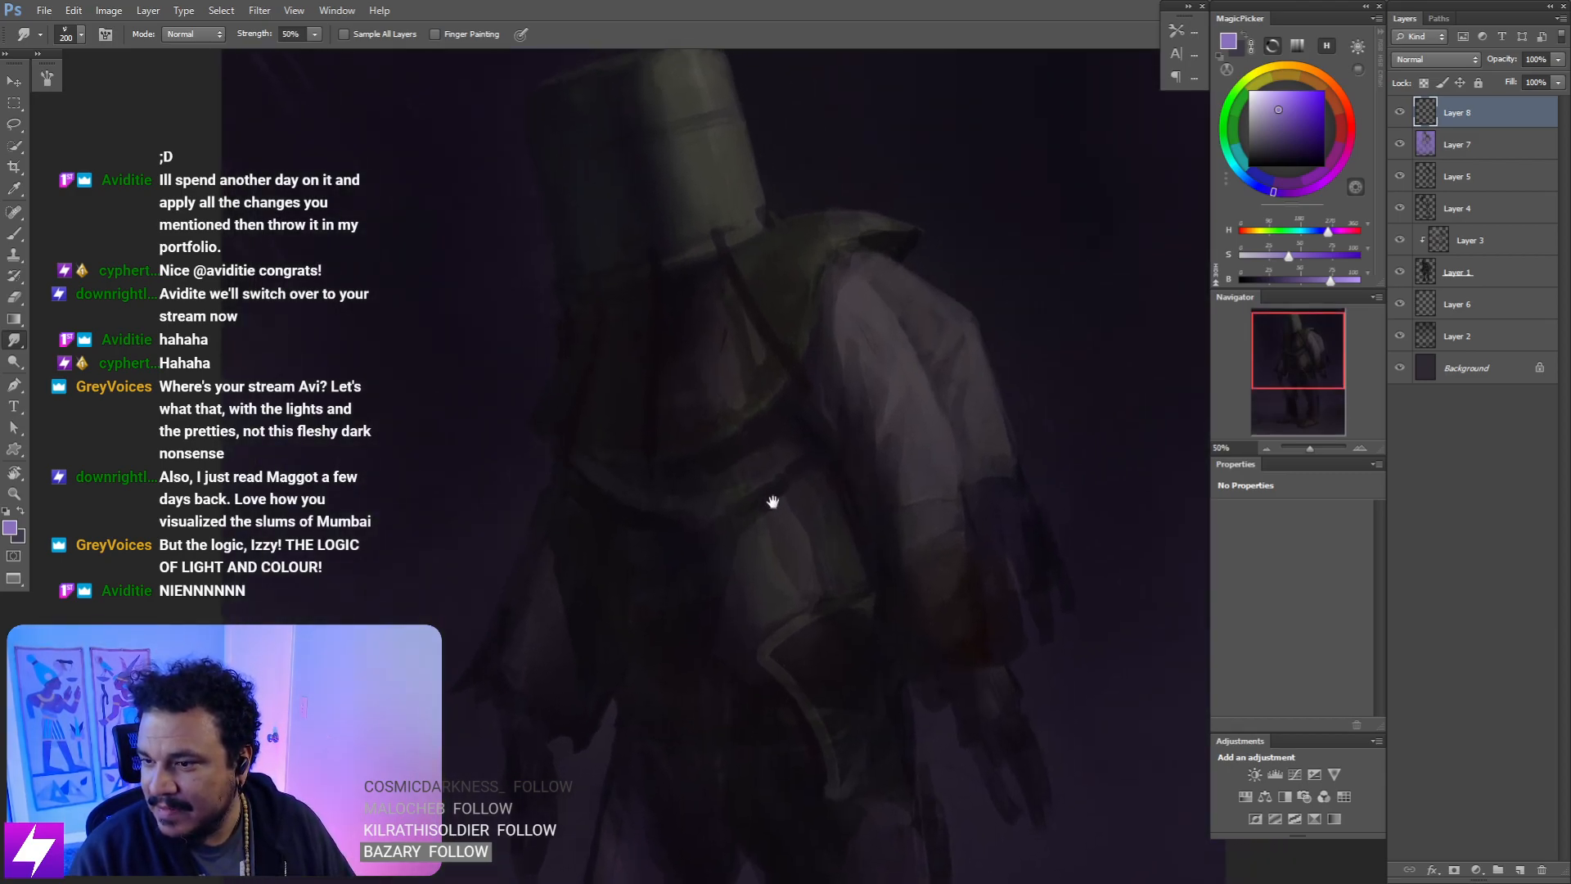
key("ctrl+minus")
key("ctrl+shift+h")
key("ctrl+plus")
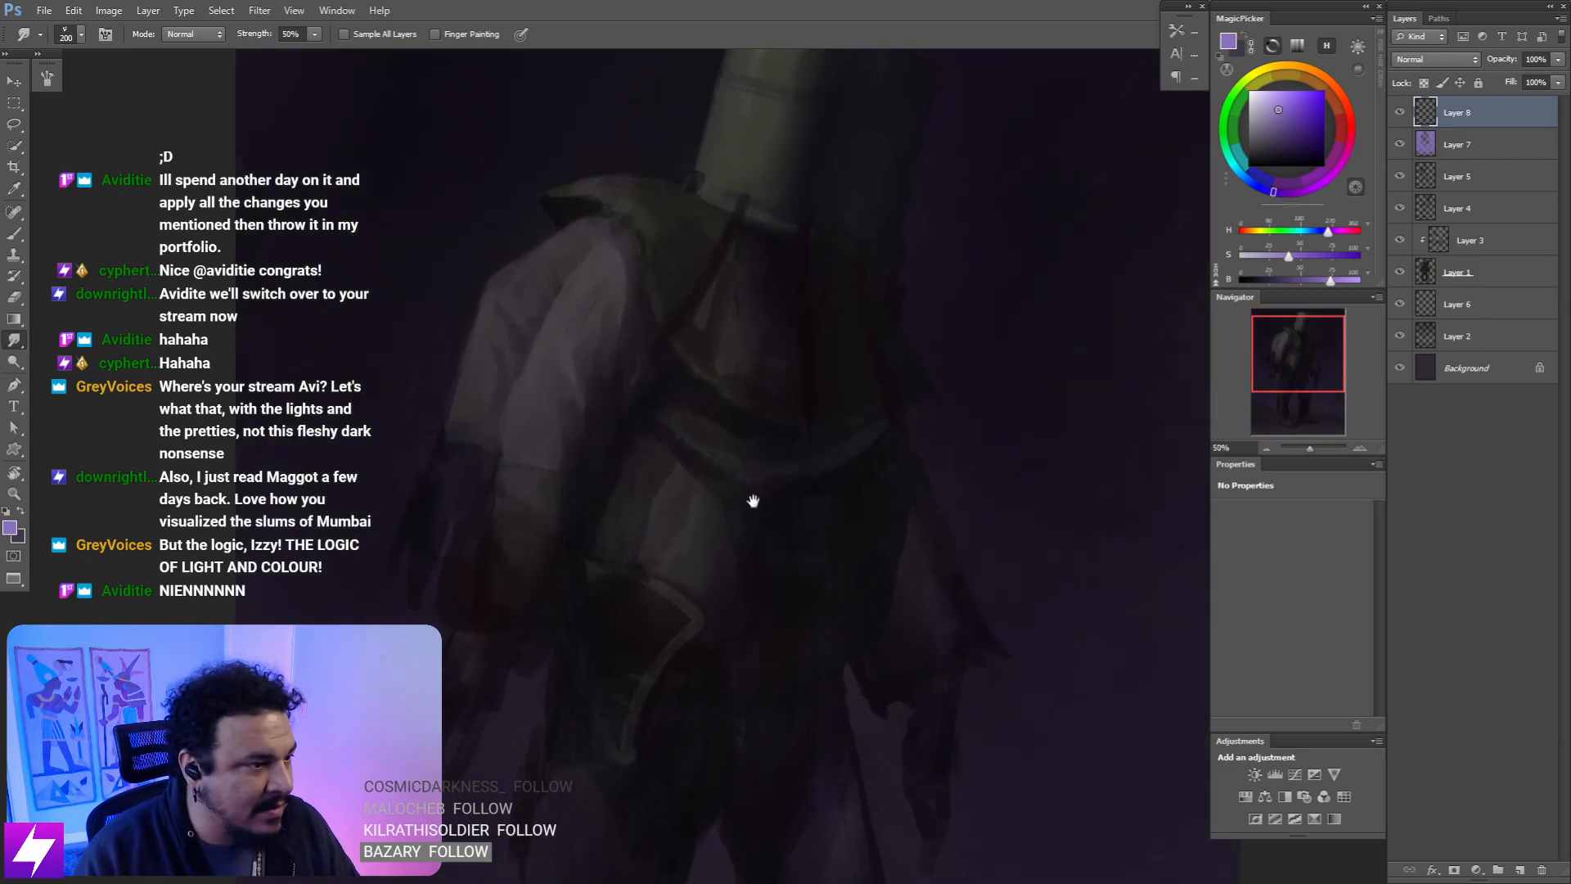
left_click_drag(750, 502, 796, 560)
- Switch from smudging to an 83 px brush preset for painting details on the new layer
key("b")
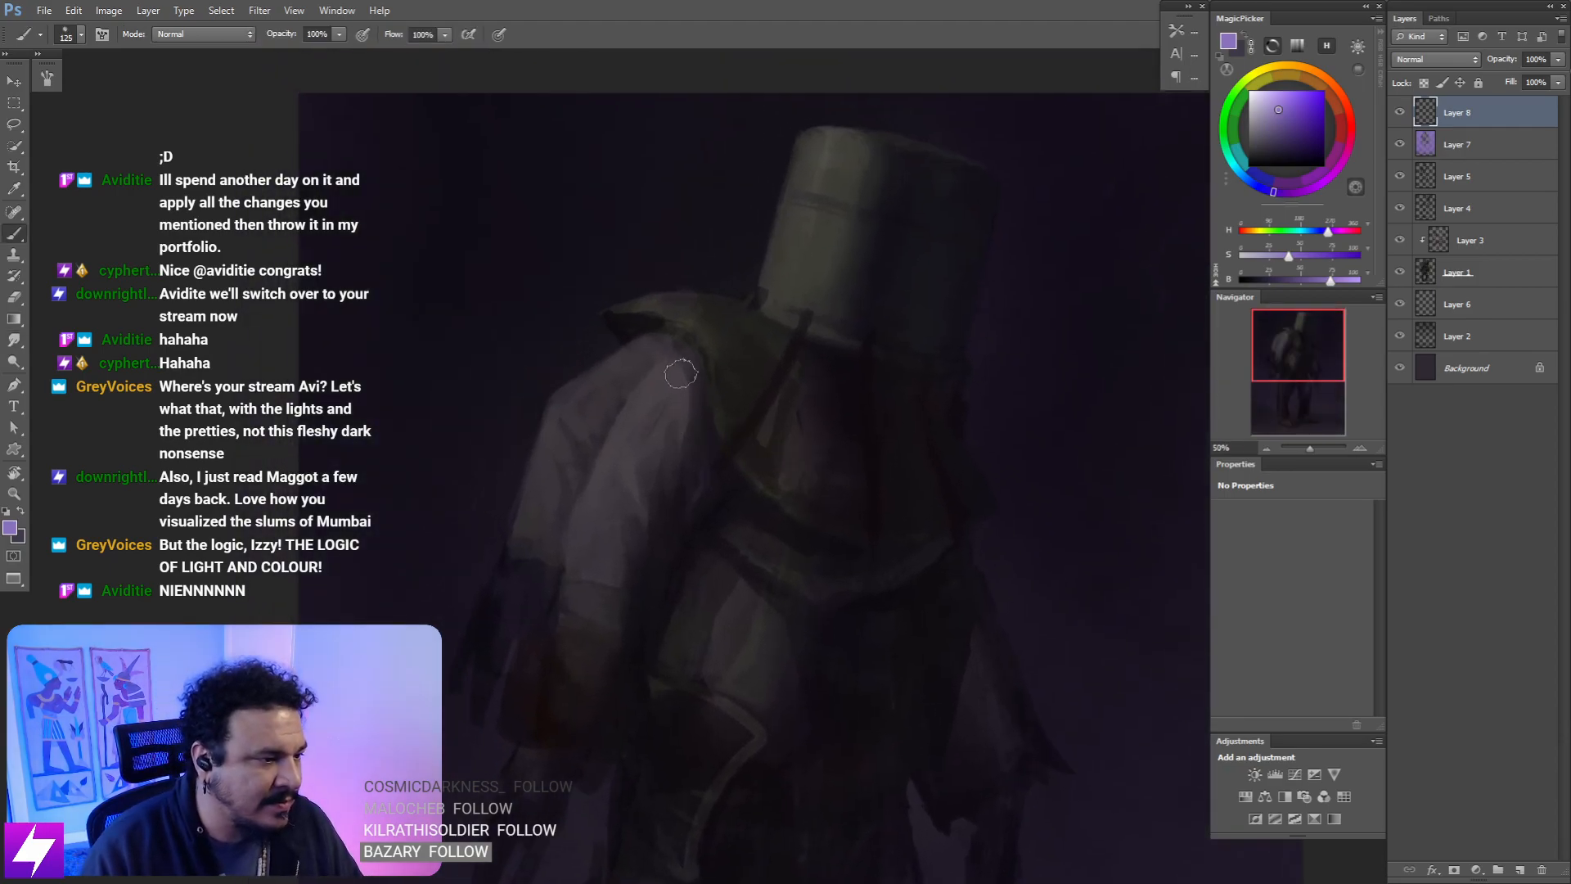
right_click(373, 400)
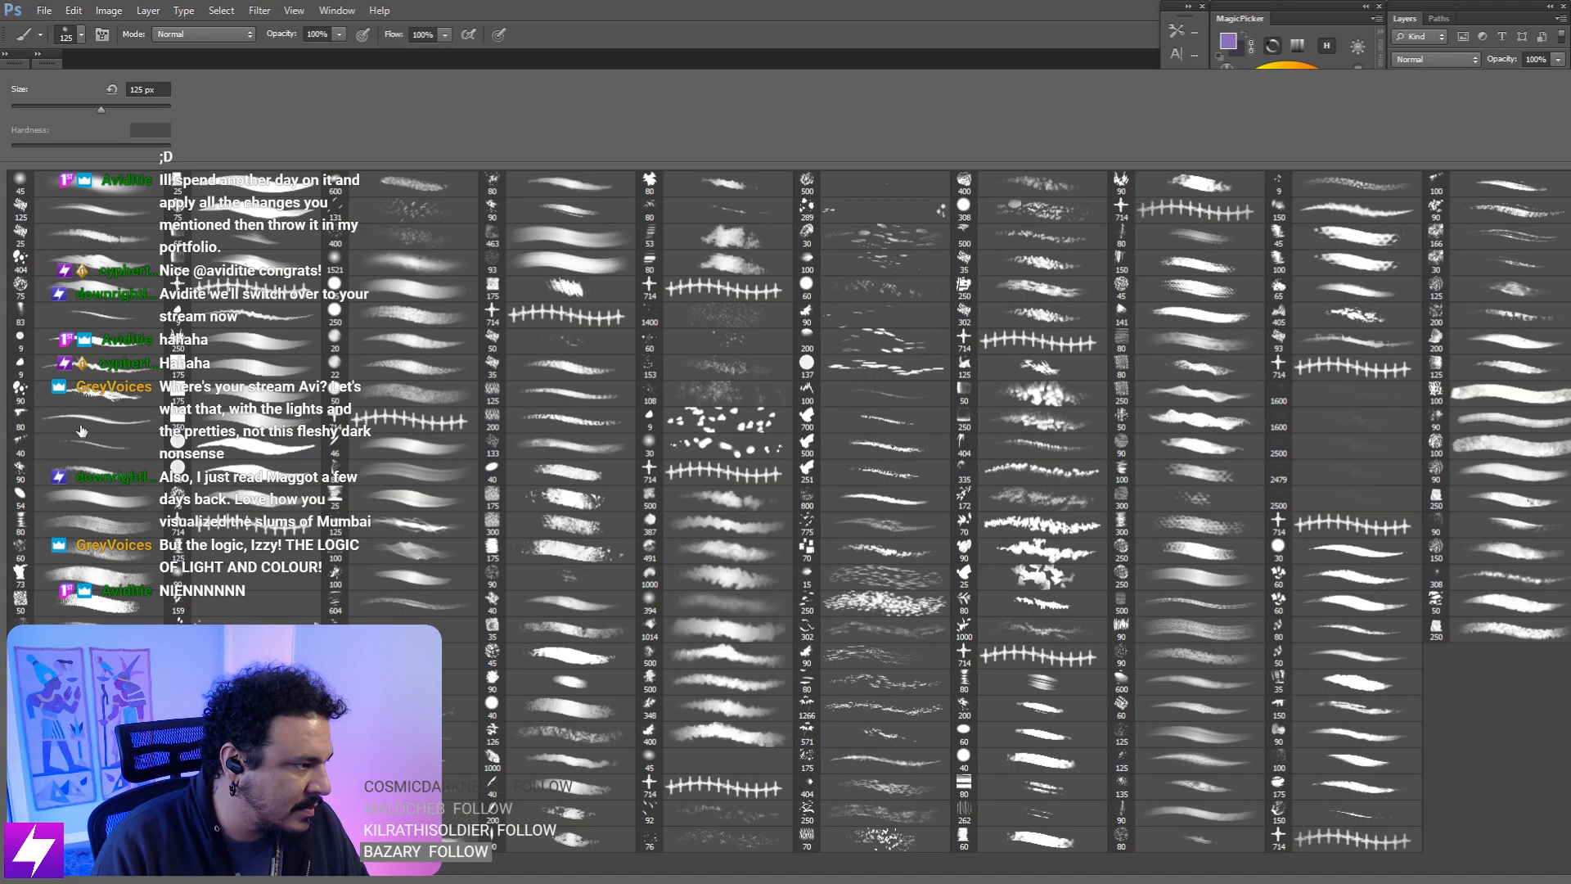
double_click(92, 317)
key("ctrl+minus")
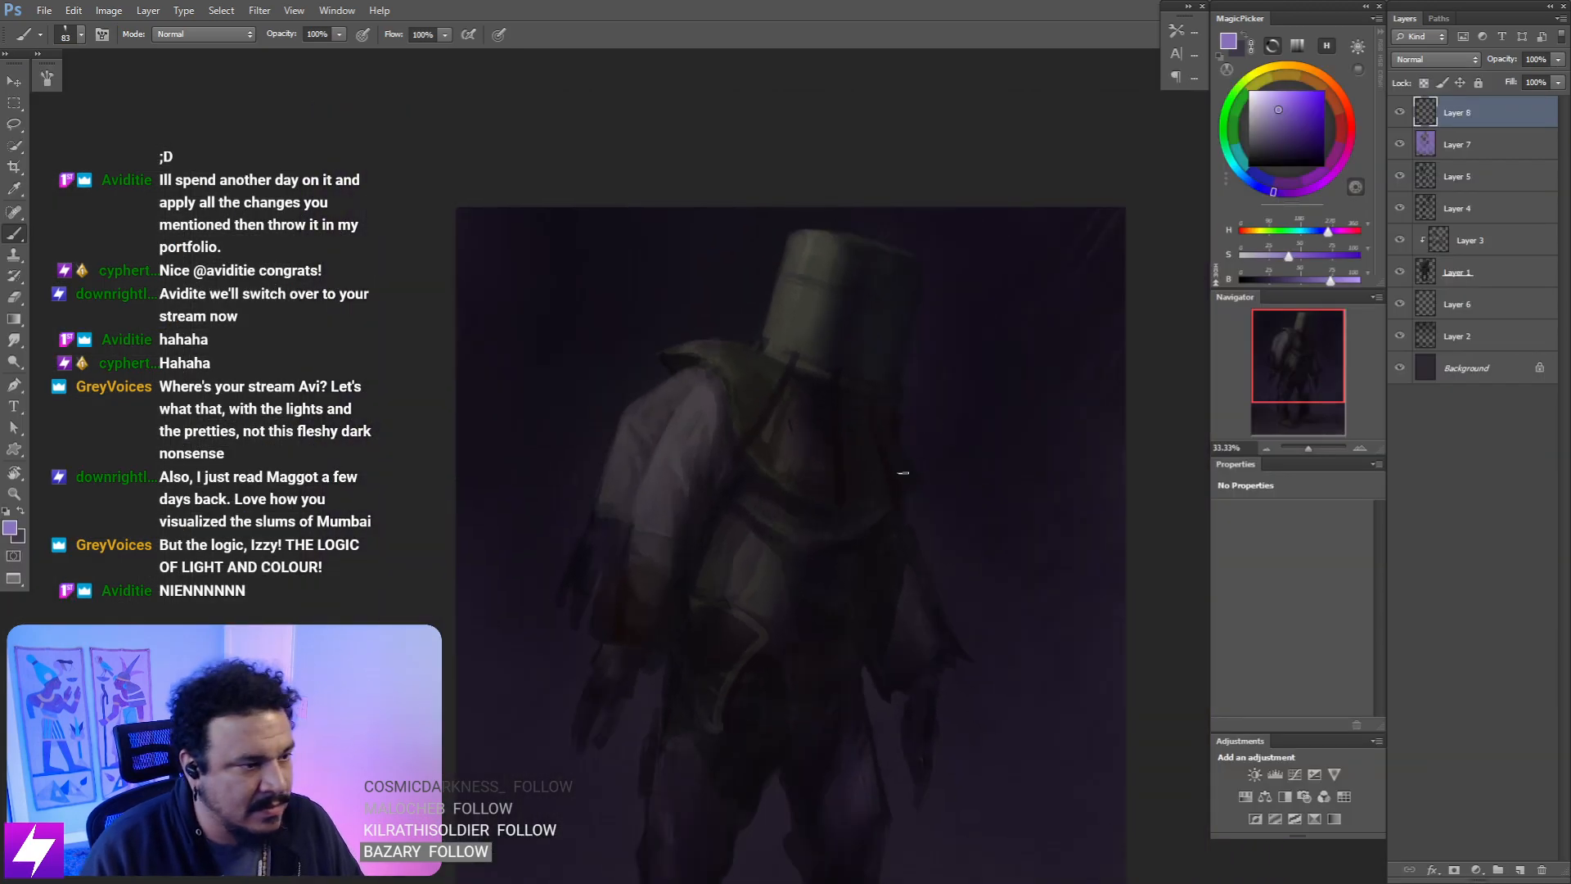
- Lasso a narrow curved strip along the underside of the collar where it overlaps the lit shoulder
key("r")
mouse_move(845, 618)
left_mouse_down()
mouse_move(947, 515)
mouse_move(925, 425)
mouse_move(614, 600)
mouse_move(875, 477)
left_mouse_up()
key("ctrl+plus")
key("ctrl+plus")
left_click_drag(922, 529, 888, 470)
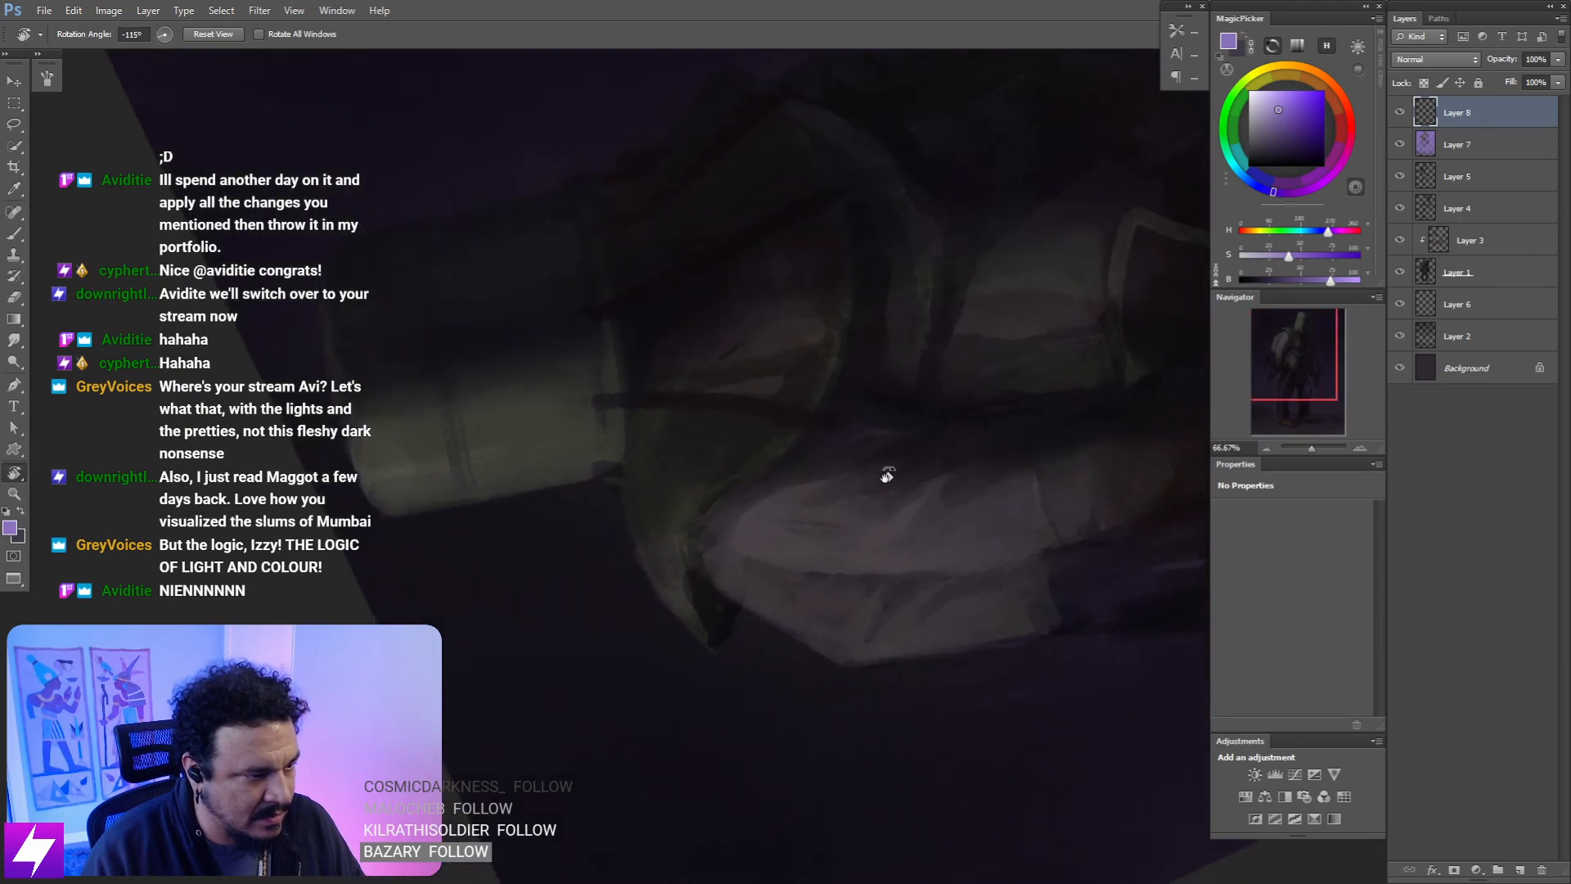
key("ctrl+plus")
left_click_drag(754, 551, 794, 548)
key("l")
mouse_move(731, 497)
left_mouse_down()
mouse_move(687, 528)
mouse_move(689, 640)
mouse_move(724, 723)
mouse_move(754, 691)
mouse_move(736, 553)
mouse_move(871, 423)
left_mouse_up()
- Fill the selected strip under the collar with a sampled near-black using a 70 px brush, and deselect it
key("b")
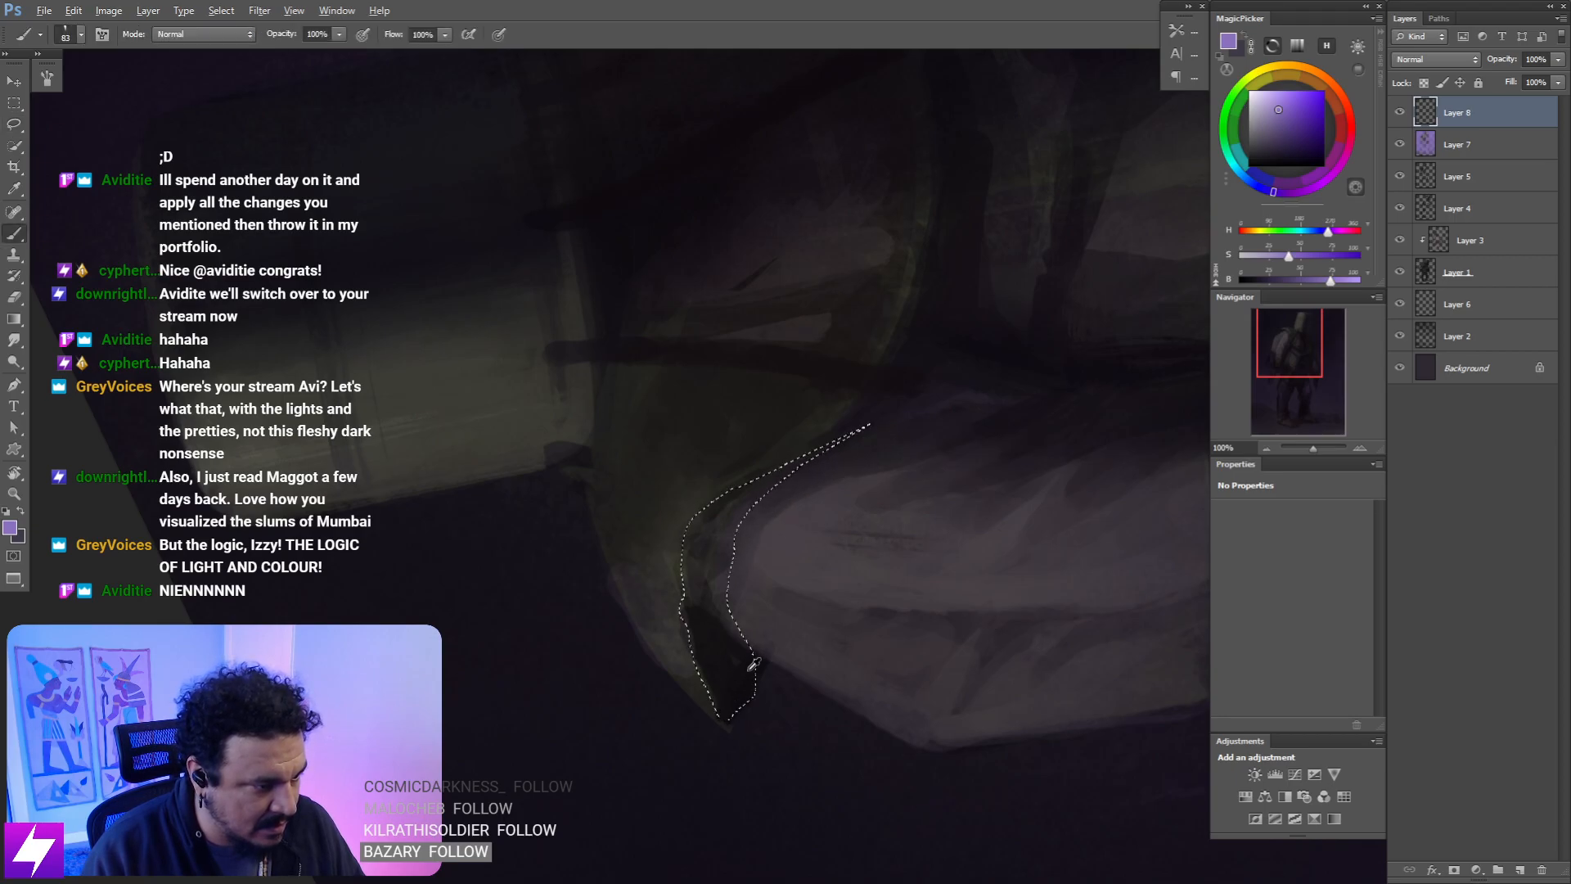
left_click(715, 648, "alt")
key("bracketleft")
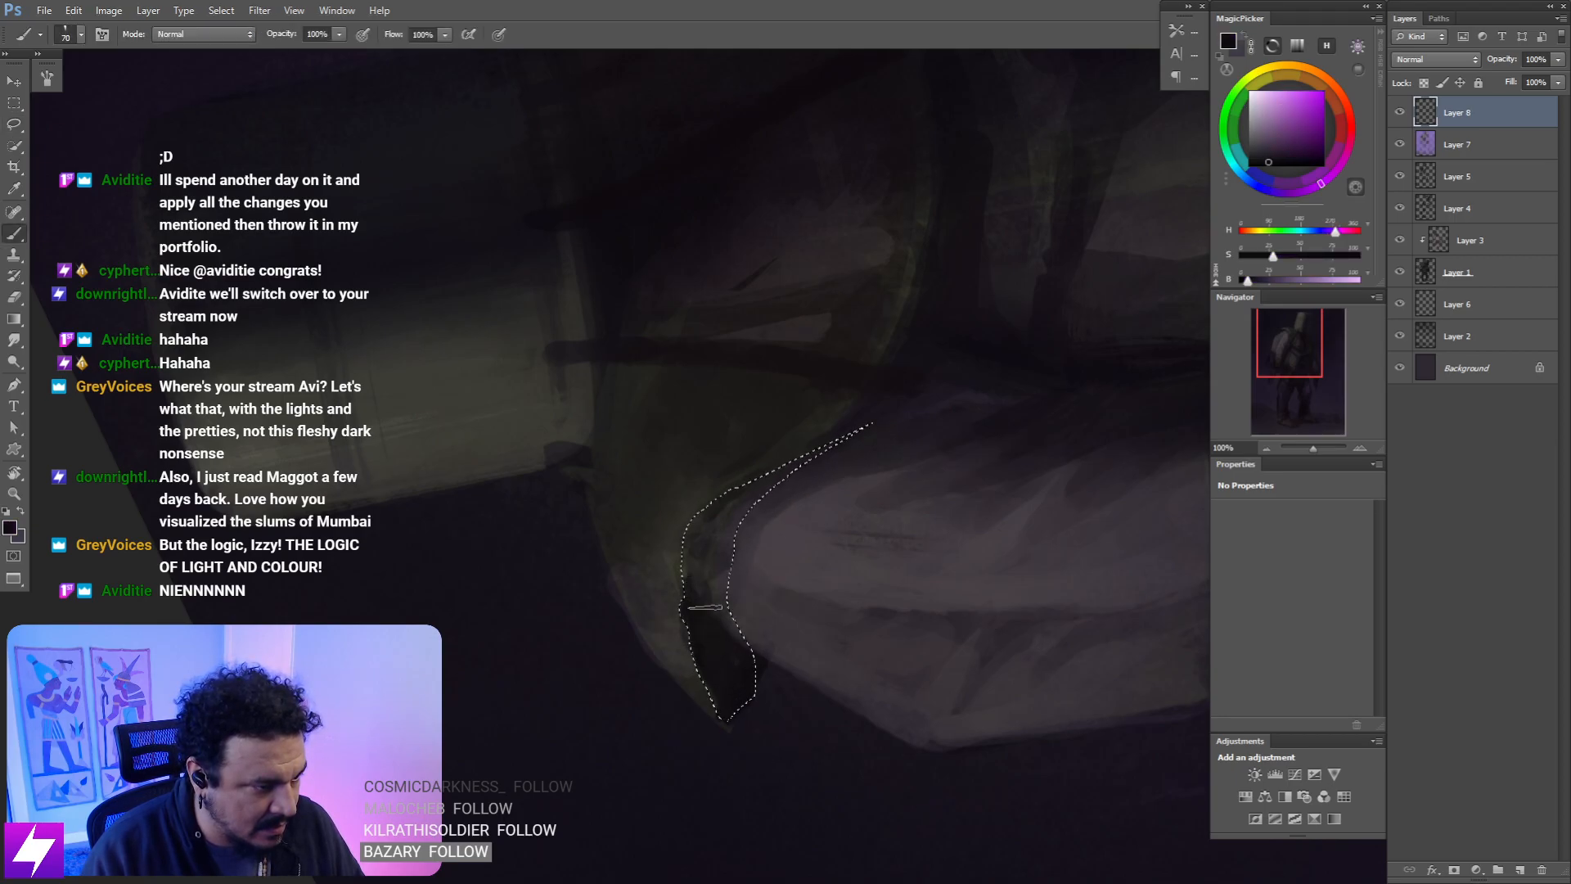
mouse_move(705, 541)
left_mouse_down()
mouse_move(678, 568)
mouse_move(698, 503)
mouse_move(755, 469)
mouse_move(698, 560)
left_mouse_up()
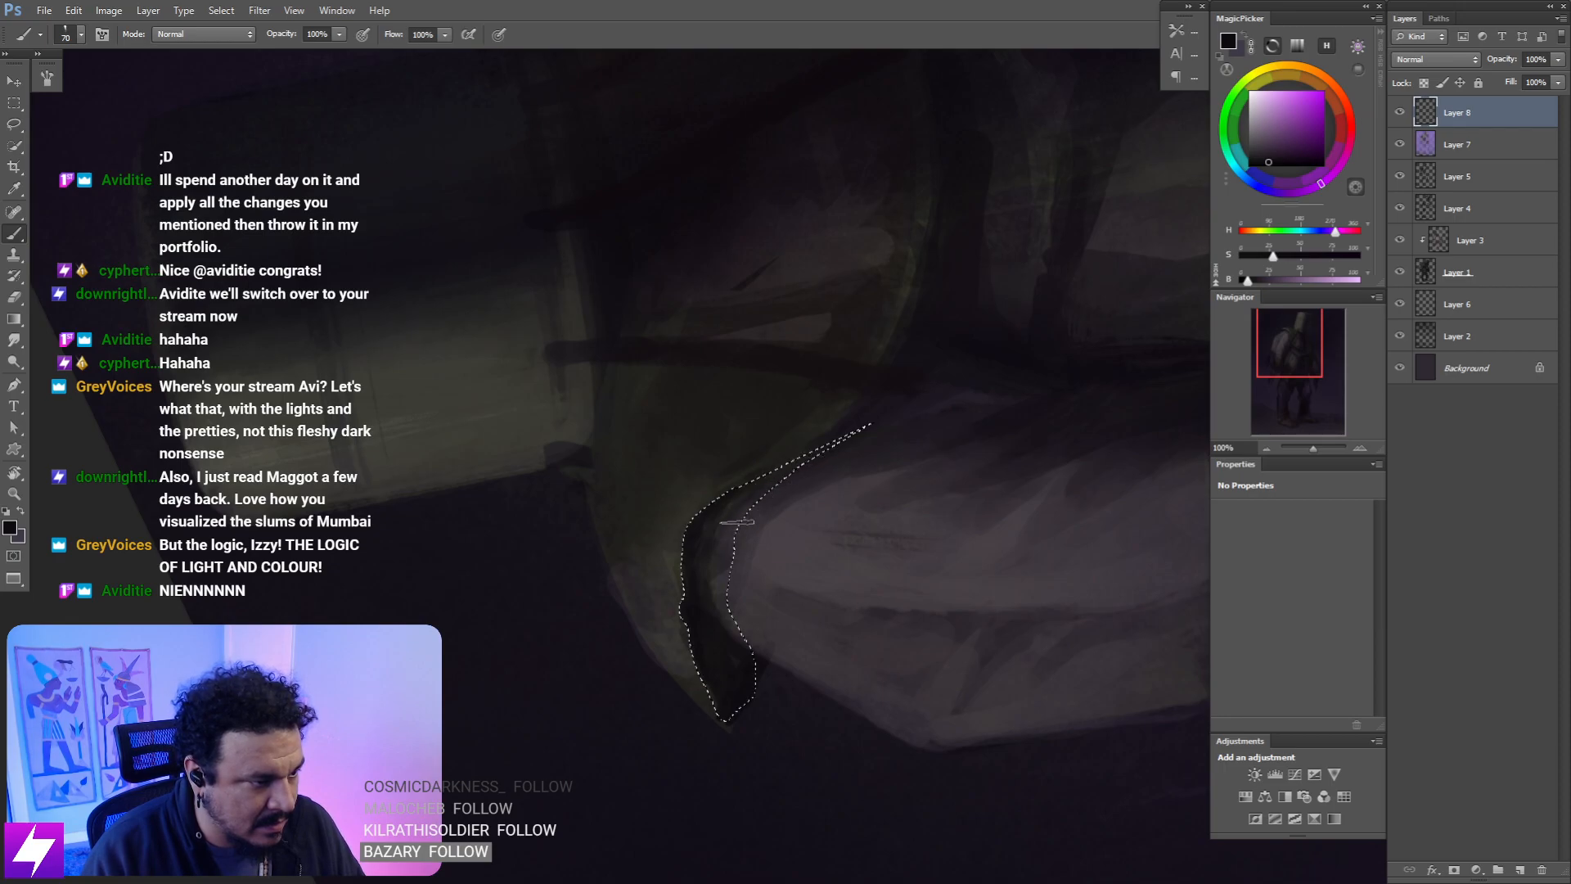
key("ctrl+d")
key("ctrl+minus")
key("ctrl+minus")
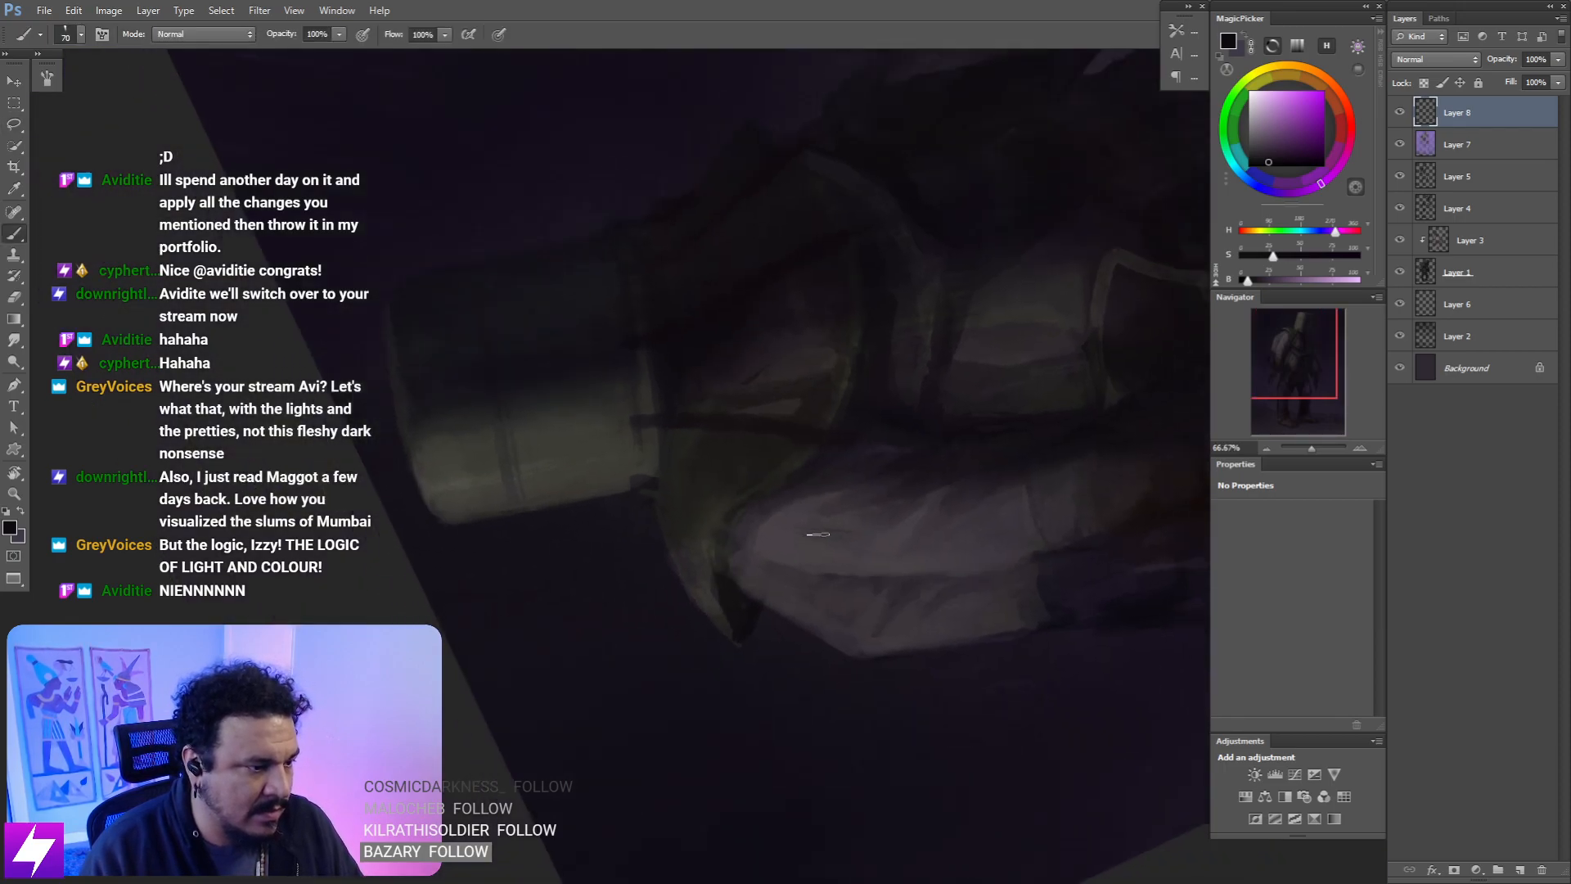
- Paint dark fold shadows across the upper lit sleeve with sampled near-black tones at 80 to 90 px
left_click_drag(817, 534, 841, 337)
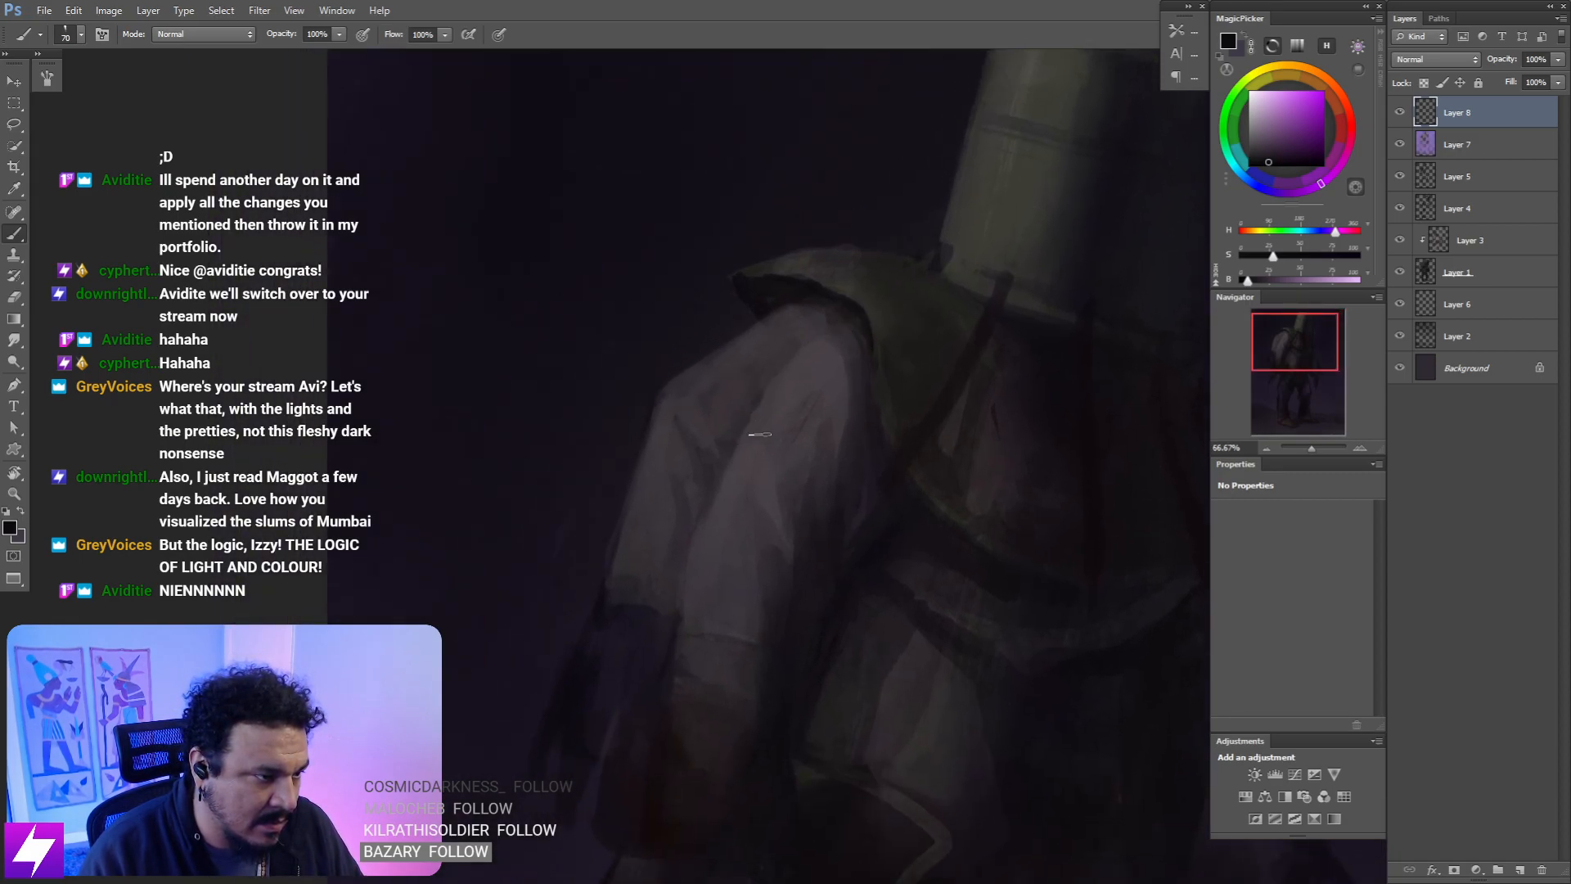
left_click(793, 501, "alt")
key("bracketright")
key("bracketright")
left_click(774, 475, "alt")
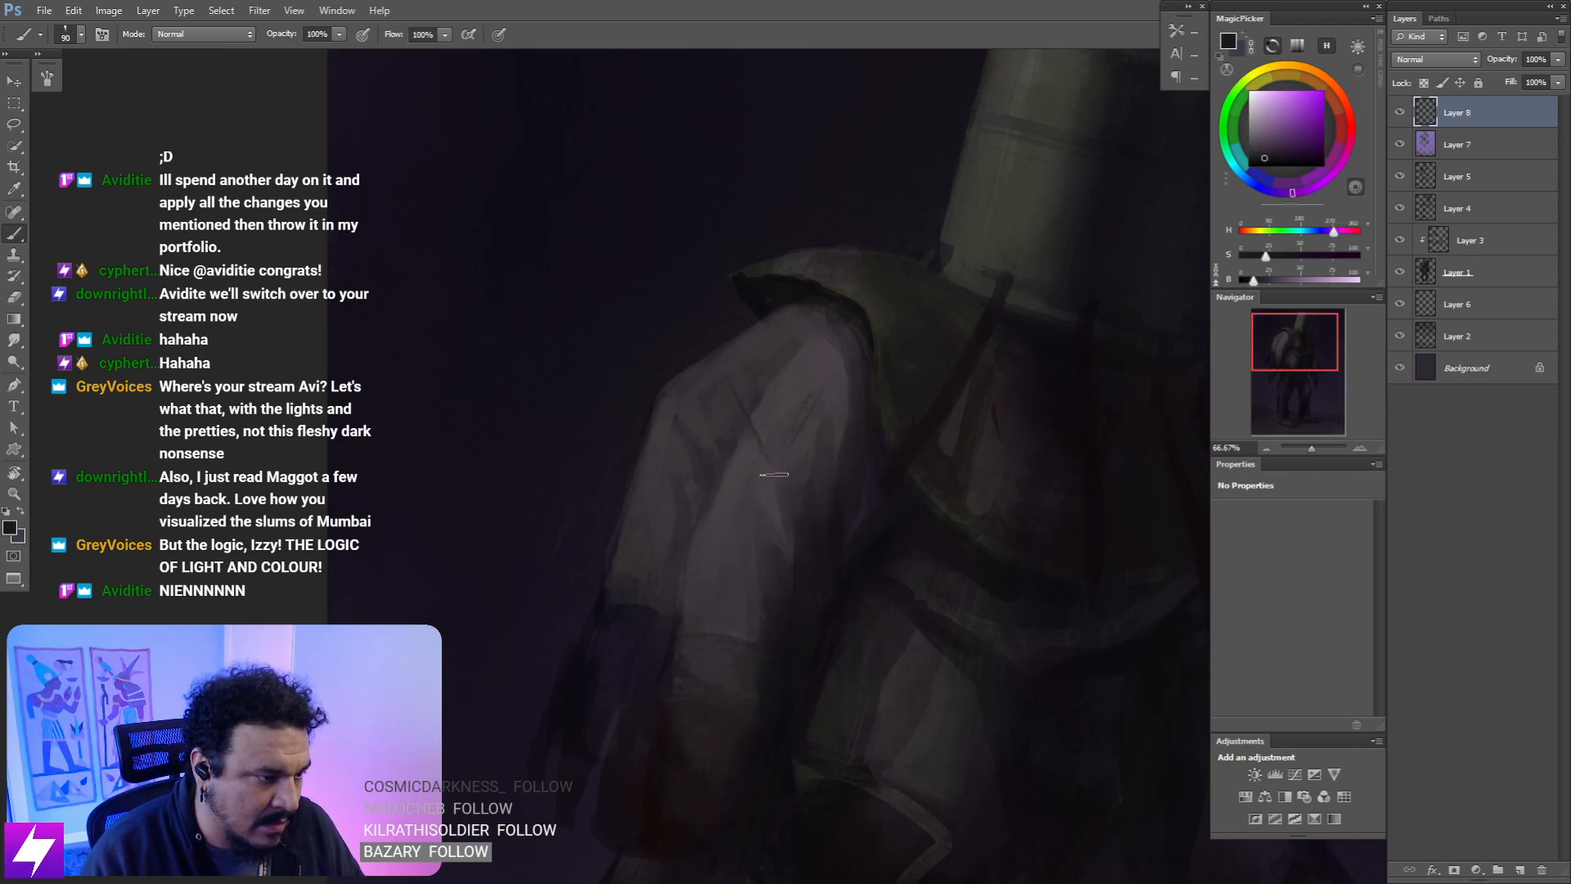
key("bracketleft")
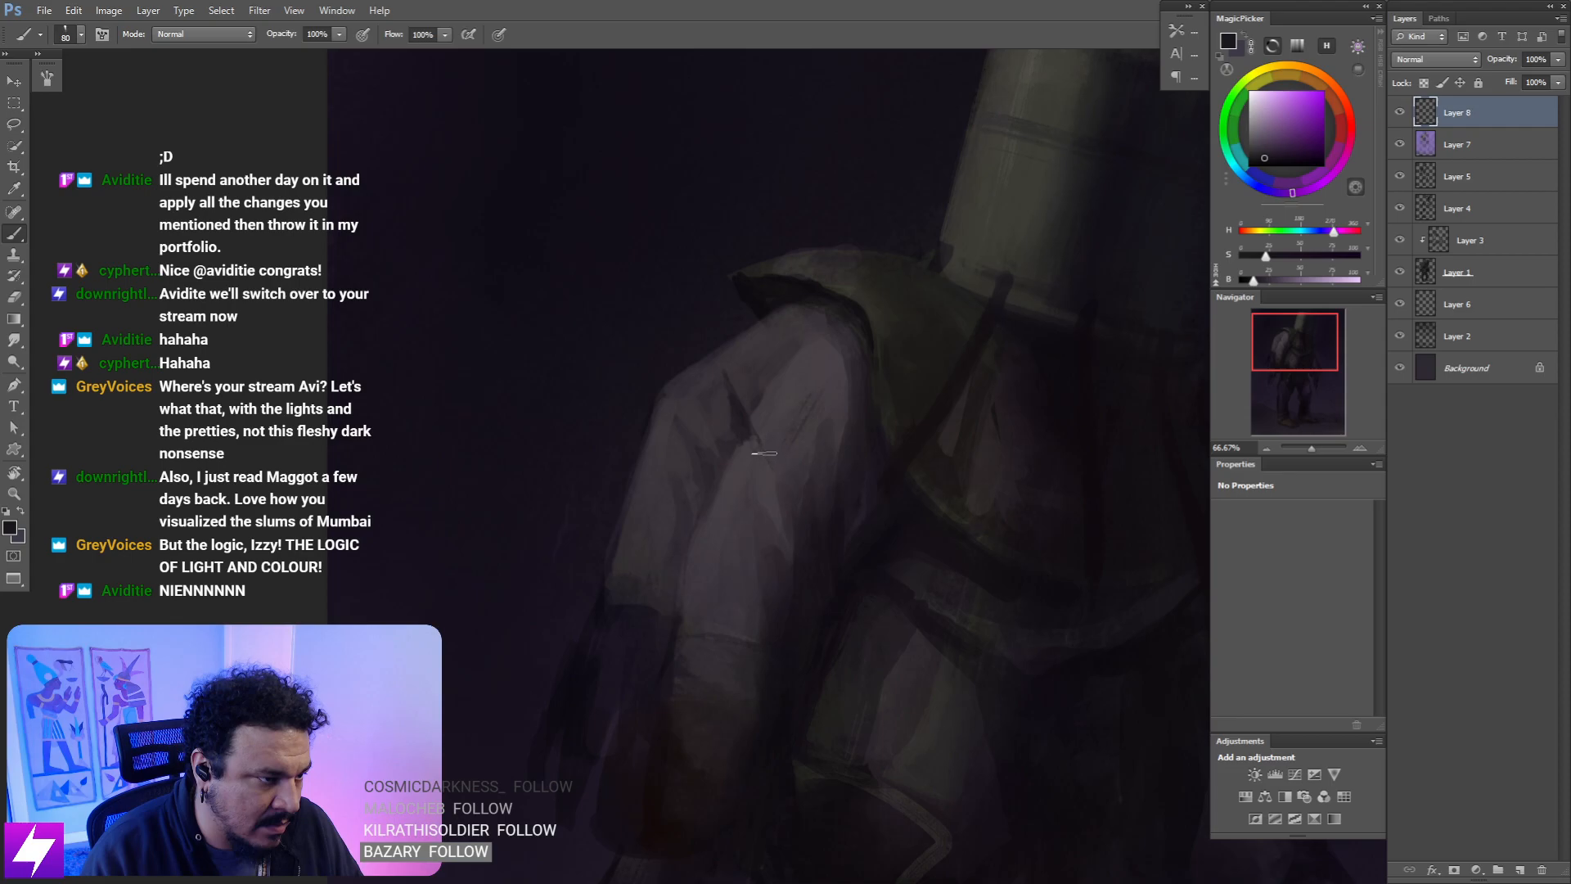
- Soften and shape the sleeve's fold shadows with greys sampled from the fabric at 70 to 80 px
left_click(718, 458, "alt")
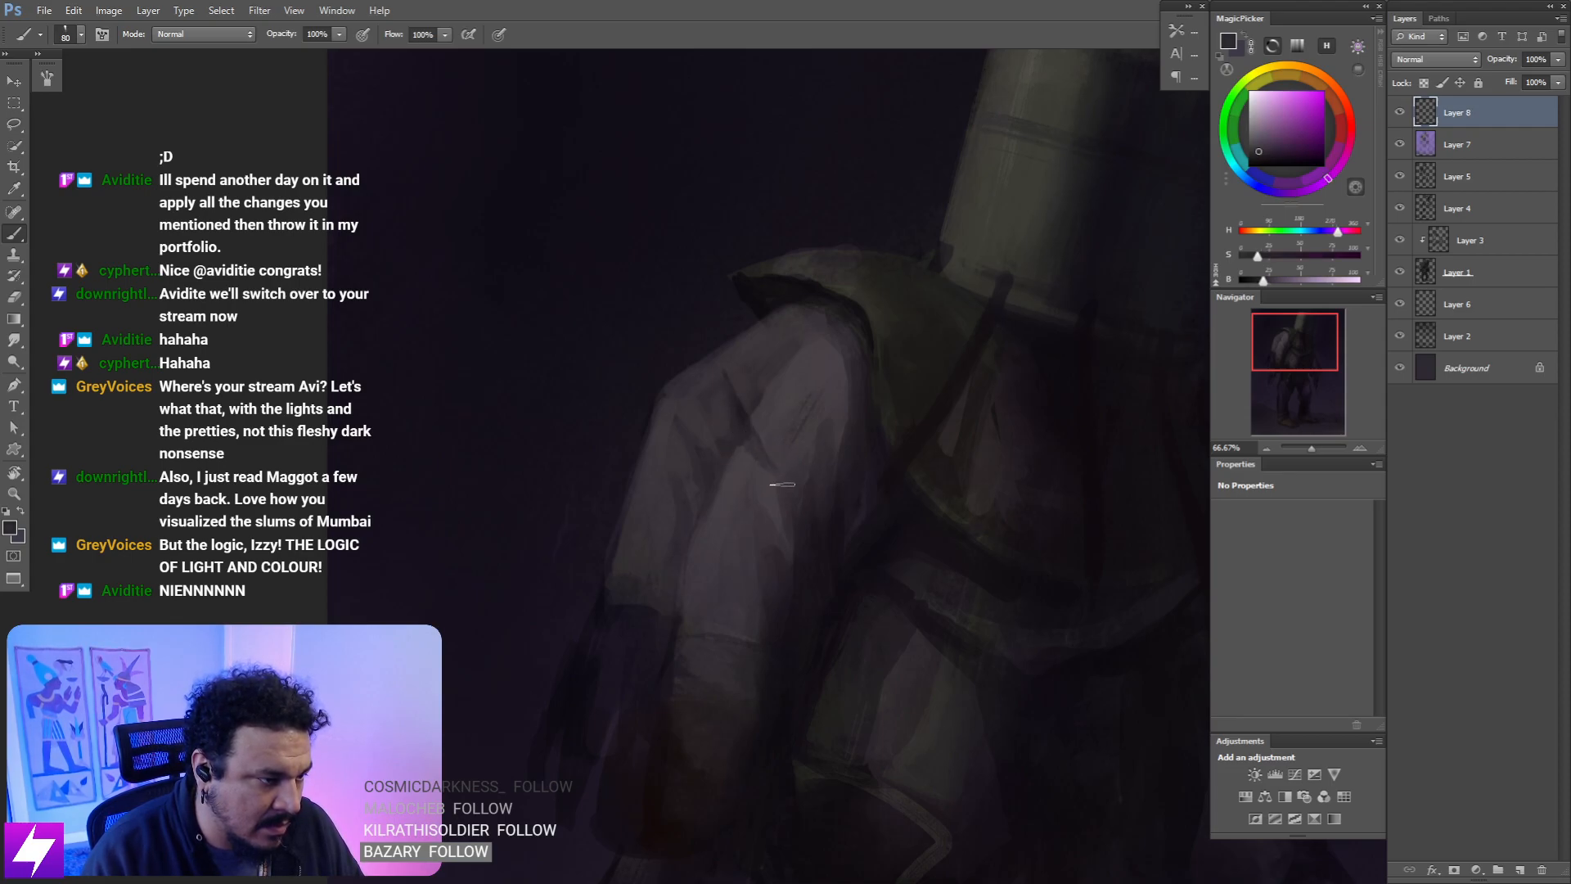
left_click(747, 374, "alt")
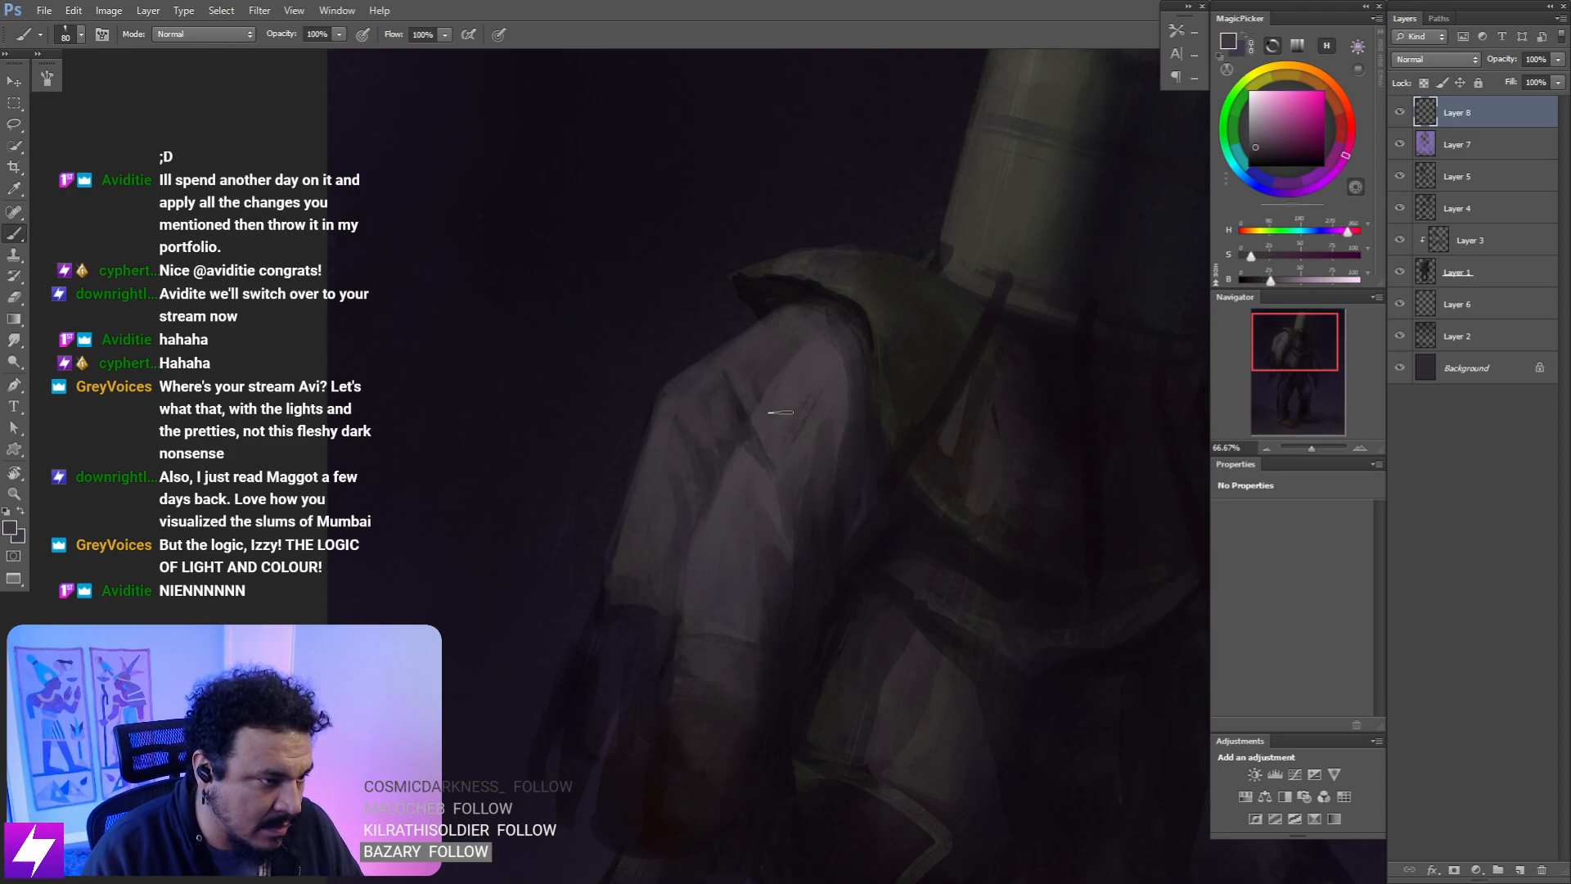
key("ctrl+minus")
key("r")
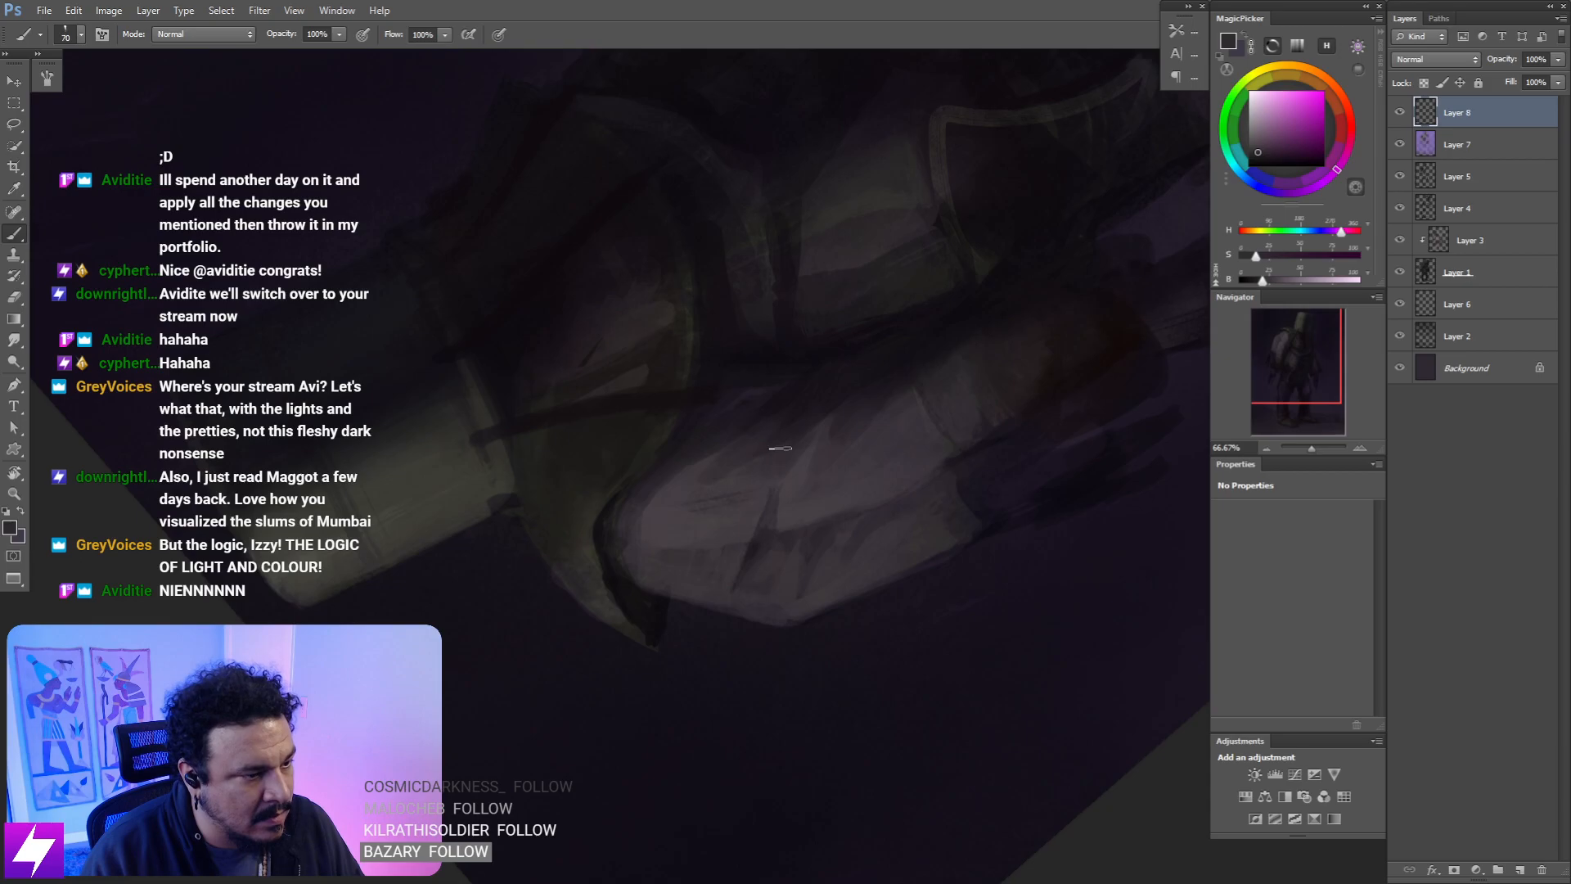
left_click(765, 491, "alt")
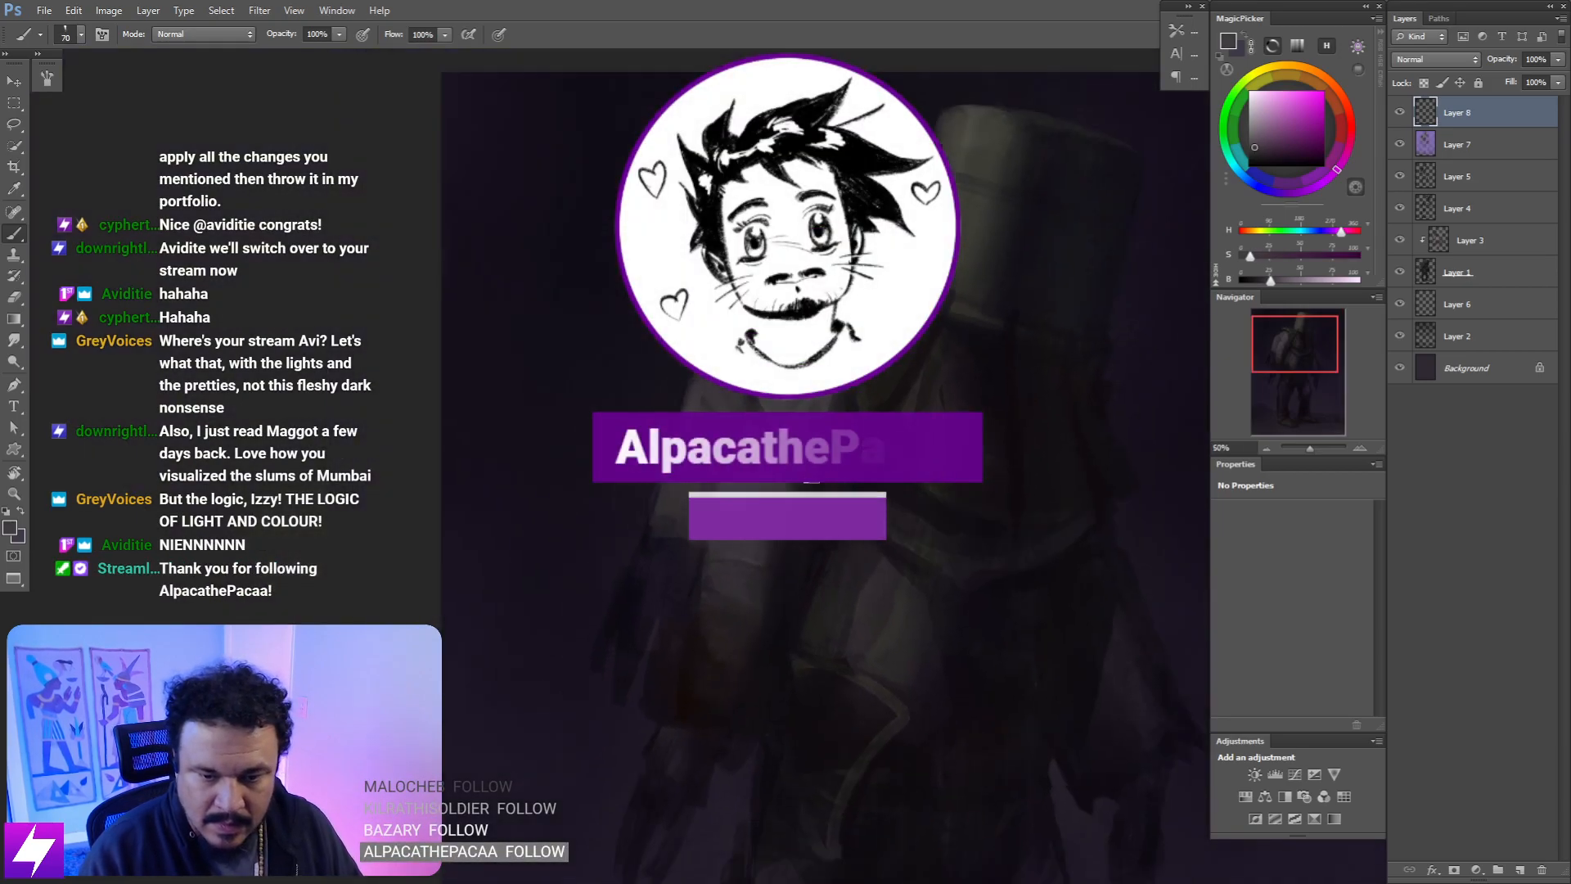
- Flip the canvas horizontally and refine the shoulder and sleeve folds with sampled light greys at 70 to 90 px
key("ctrl+minus")
key("ctrl+minus")
key("ctrl+minus")
key("ctrl+minus")
key("ctrl+plus")
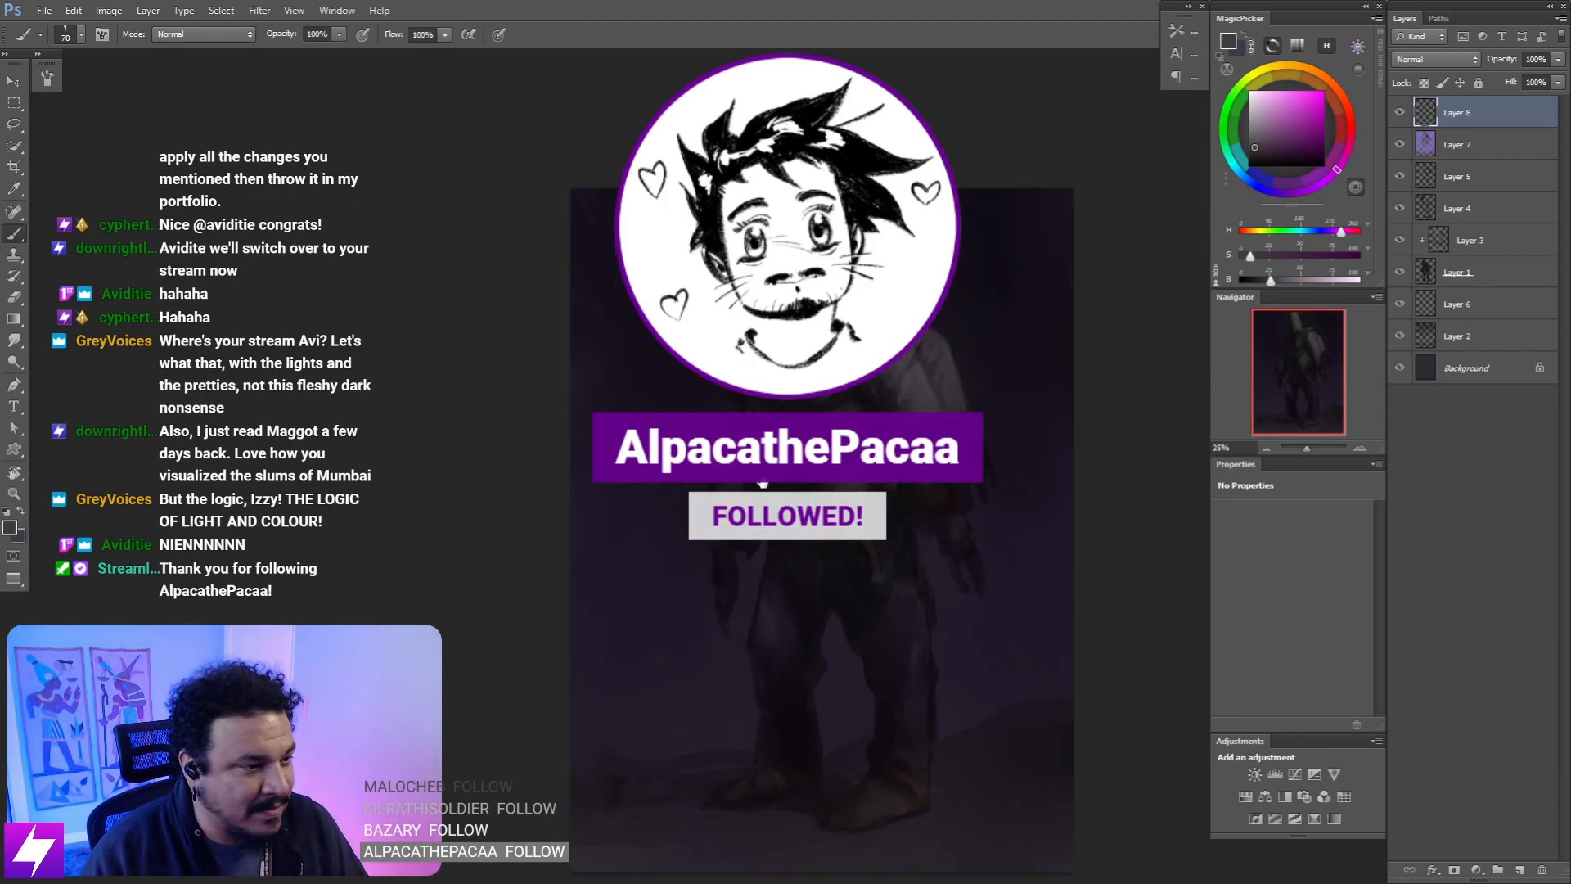
key("ctrl+plus")
key("ctrl+plus")
left_click_drag(927, 356, 860, 434)
left_click(908, 279, "alt")
key("bracketright")
key("bracketright")
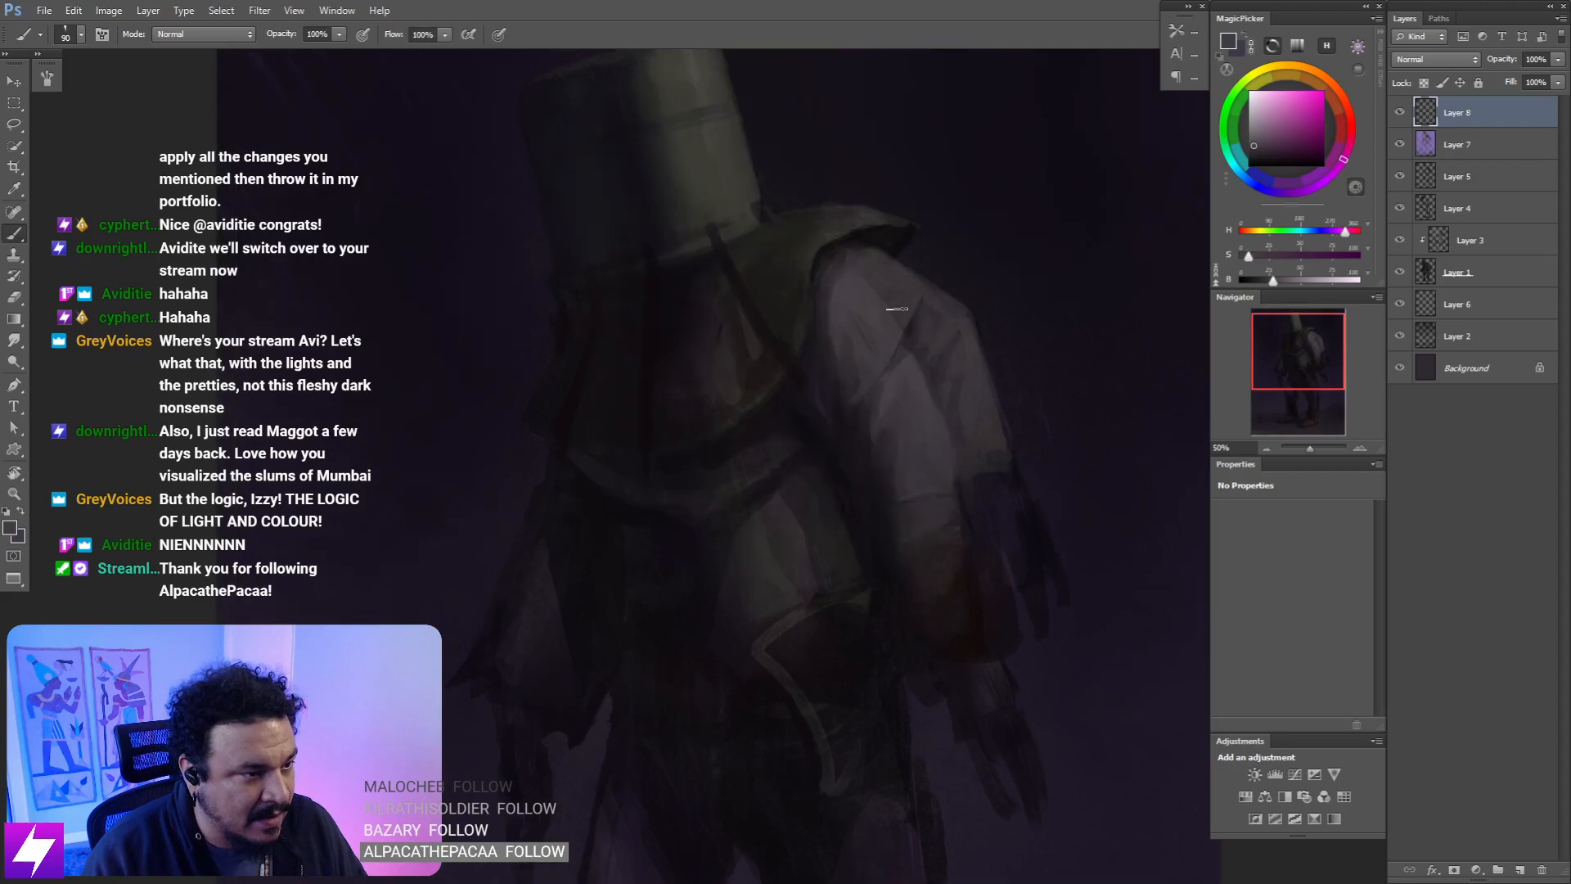
left_click(893, 296, "alt")
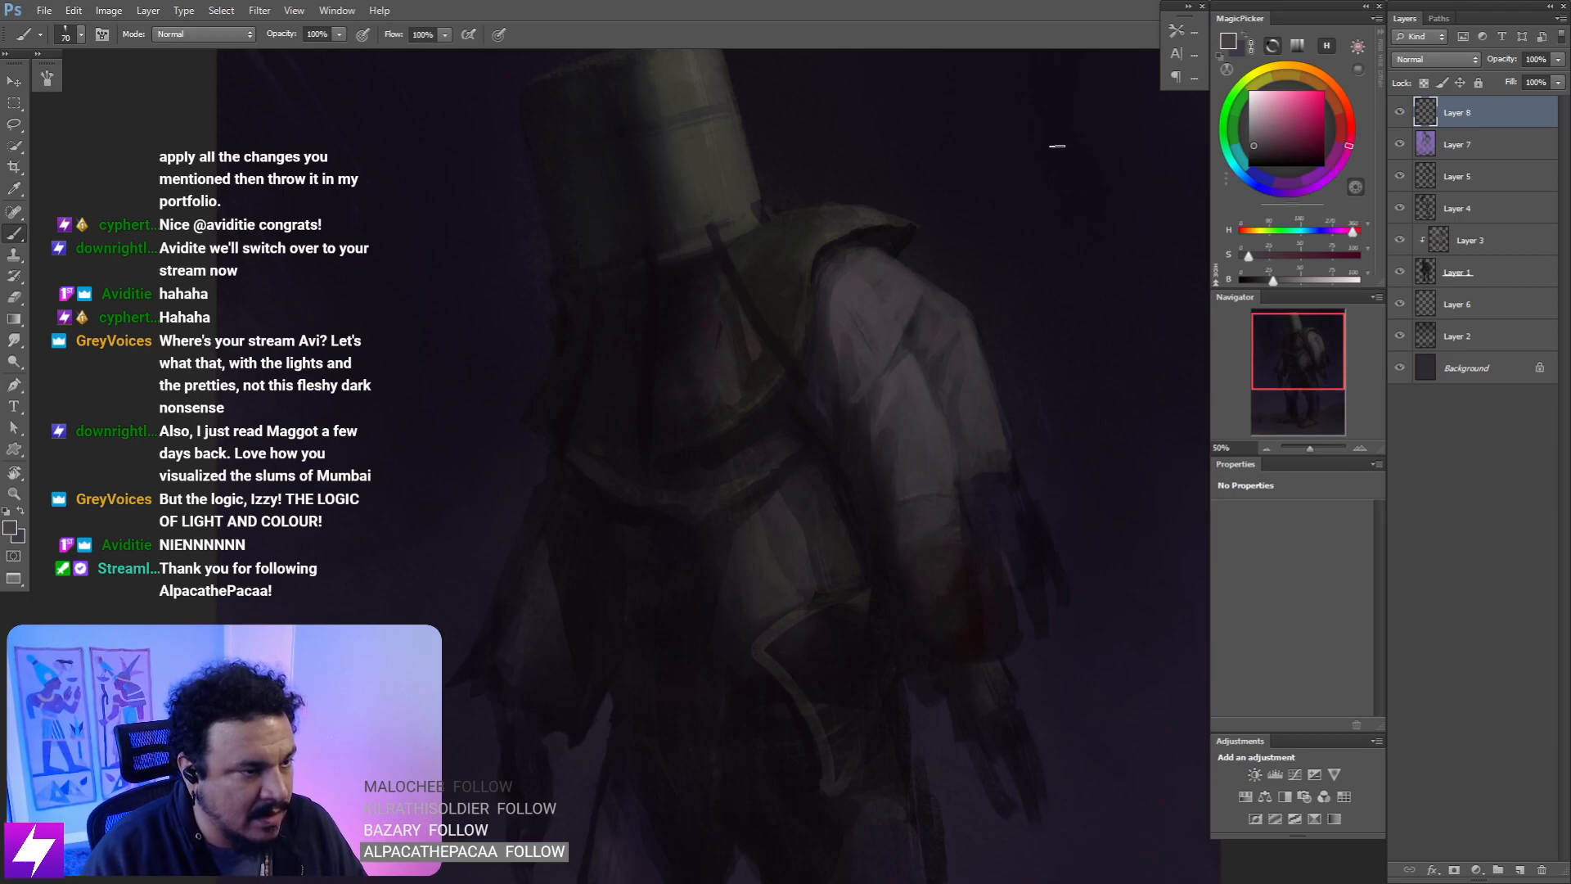
- Extend the crease across the upper sleeve with a sampled grey at 60 px and blend it with a 100 px Smudge tool
mouse_move(918, 374)
left_mouse_down()
mouse_move(950, 428)
mouse_move(936, 432)
mouse_move(940, 403)
mouse_move(897, 489)
left_mouse_up()
key("r")
left_click_drag(898, 489, 924, 386)
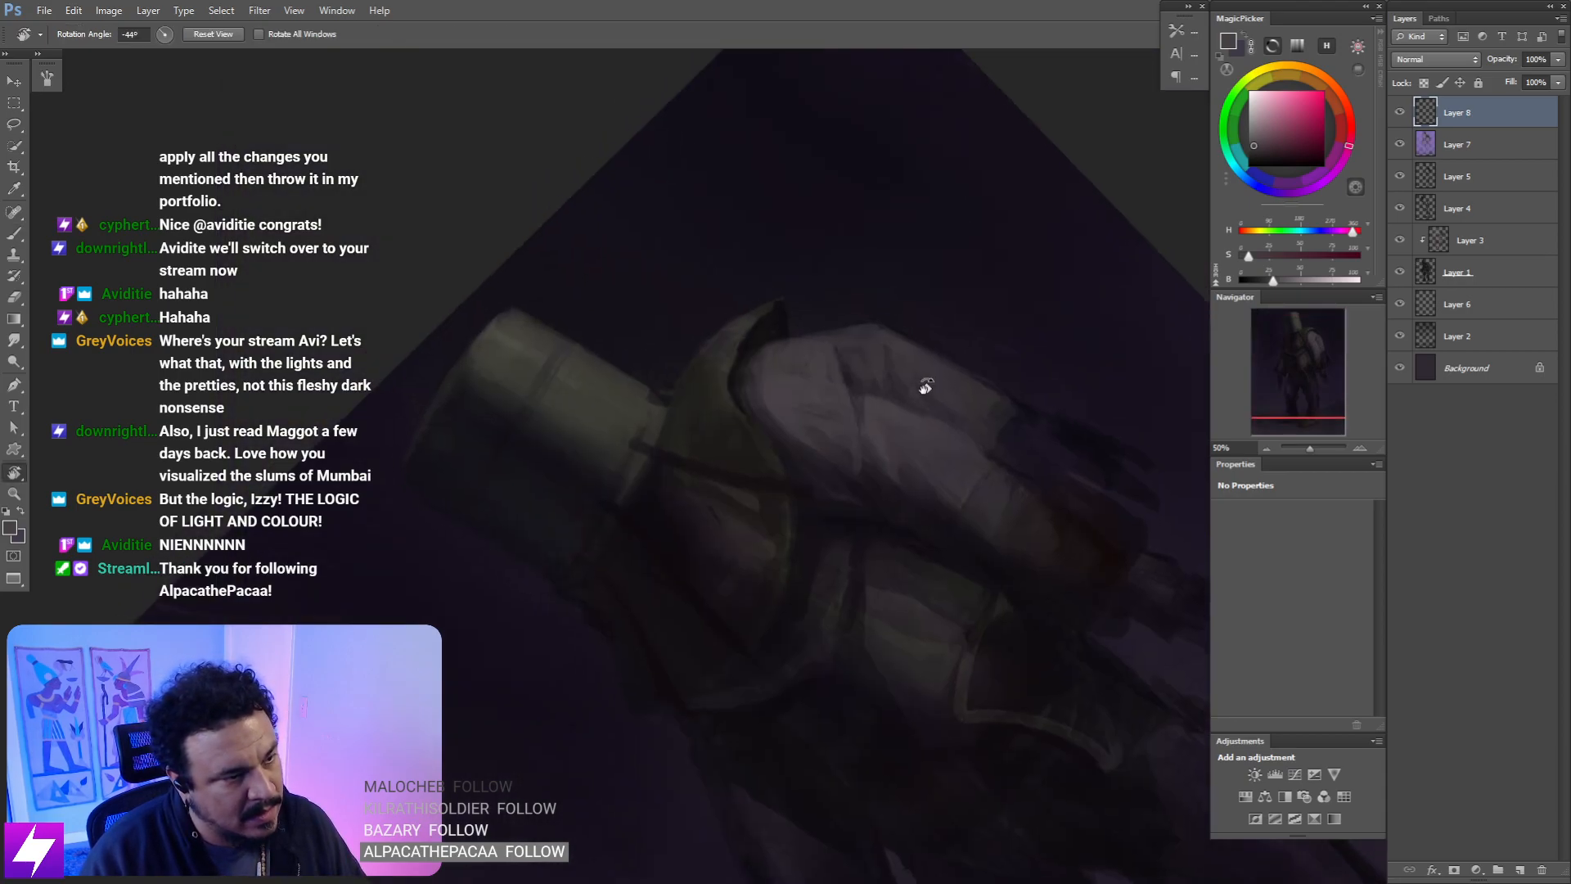
key("ctrl+plus")
key("b")
left_click(892, 396, "alt")
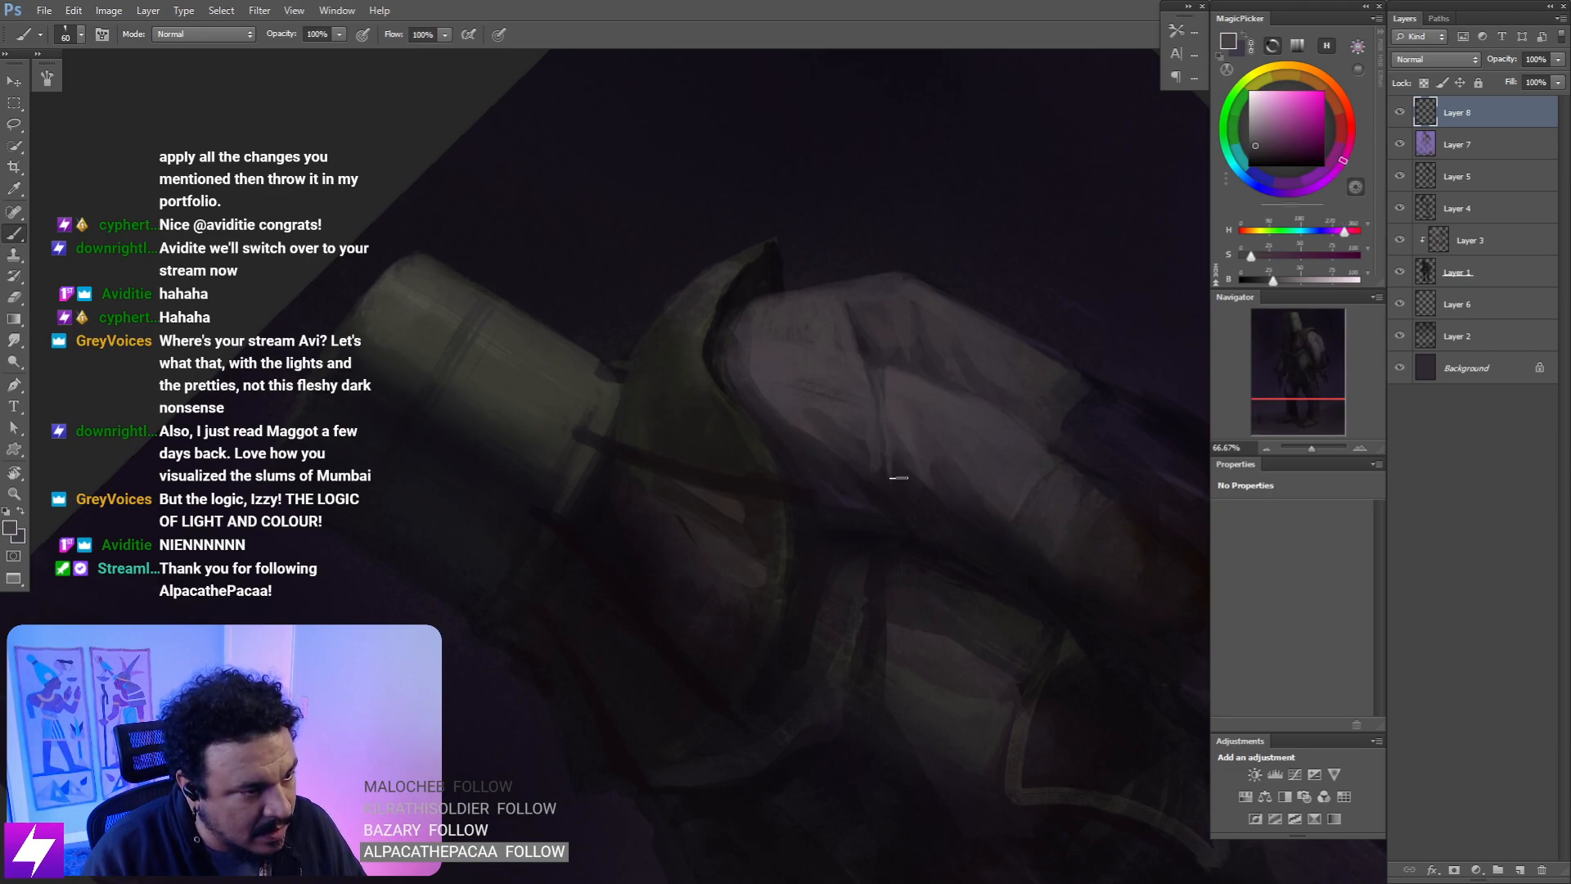
key("s")
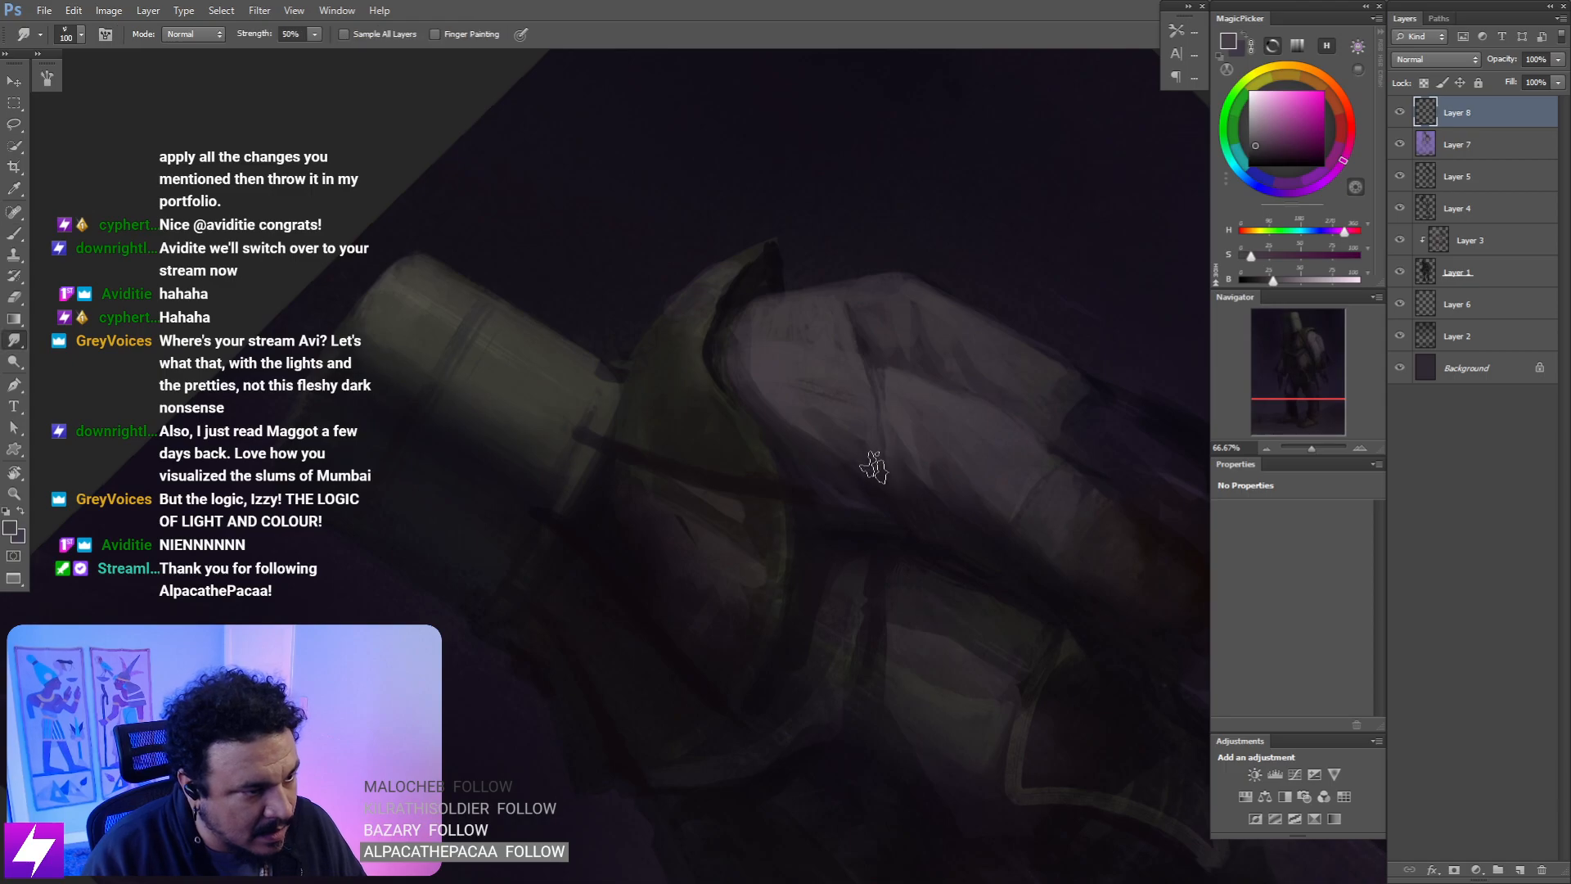
- Reset the view rotation and flip the canvas horizontally
key("Escape")
key("ctrl+minus")
key("ctrl+minus")
key("ctrl+minus")
key("ctrl+minus")
key("ctrl+shift+h")
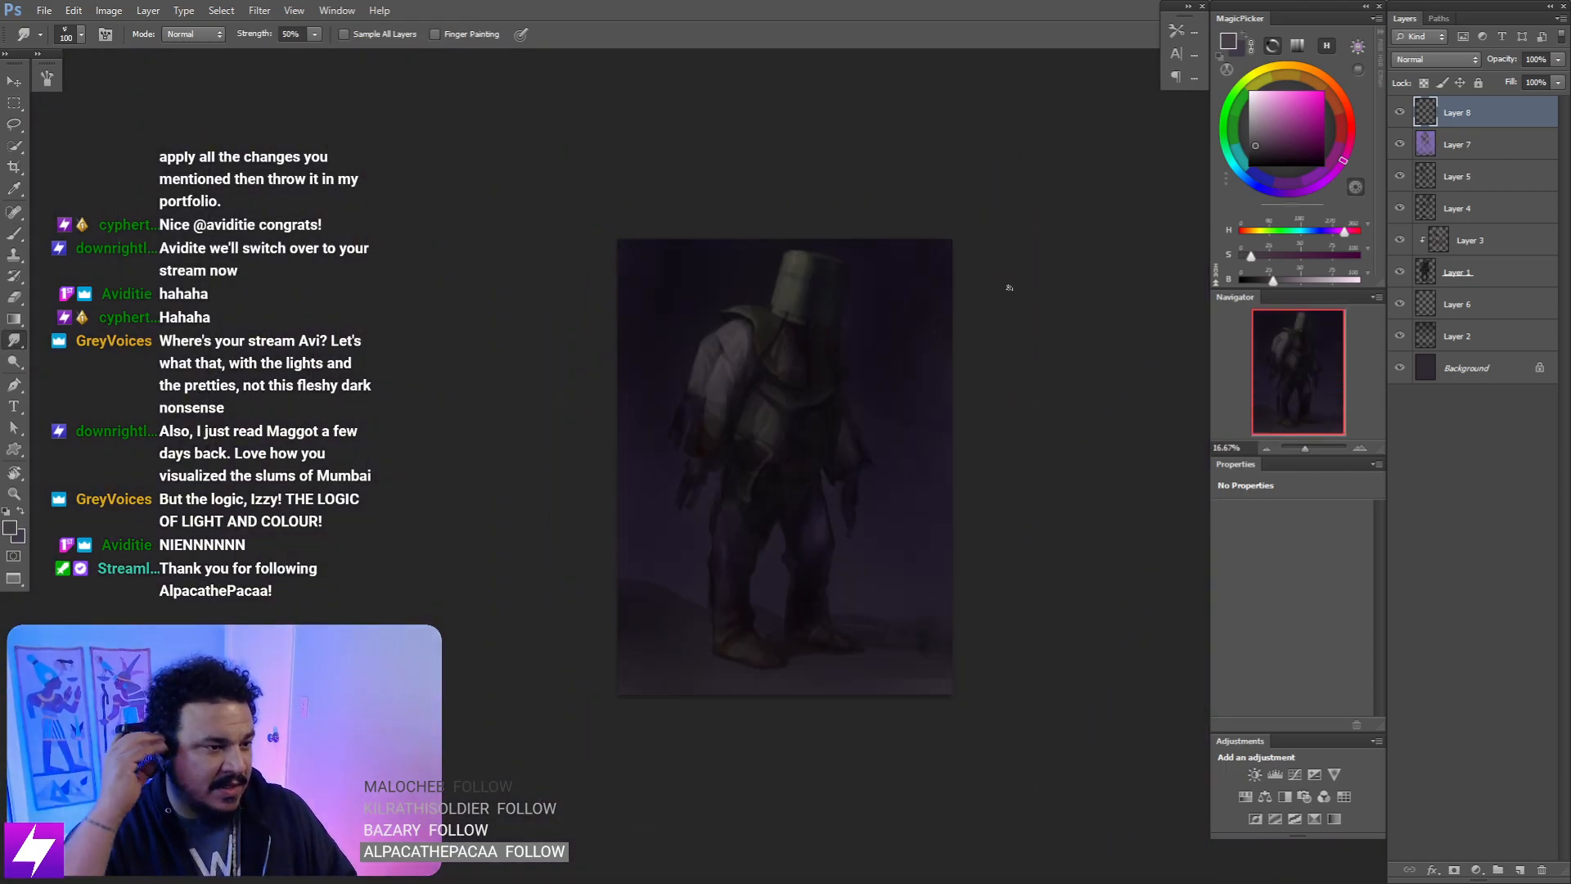
- Examine the whole figure from bucket helmet to boots, checking the torso, arms and legs for areas needing work
key("ctrl+plus")
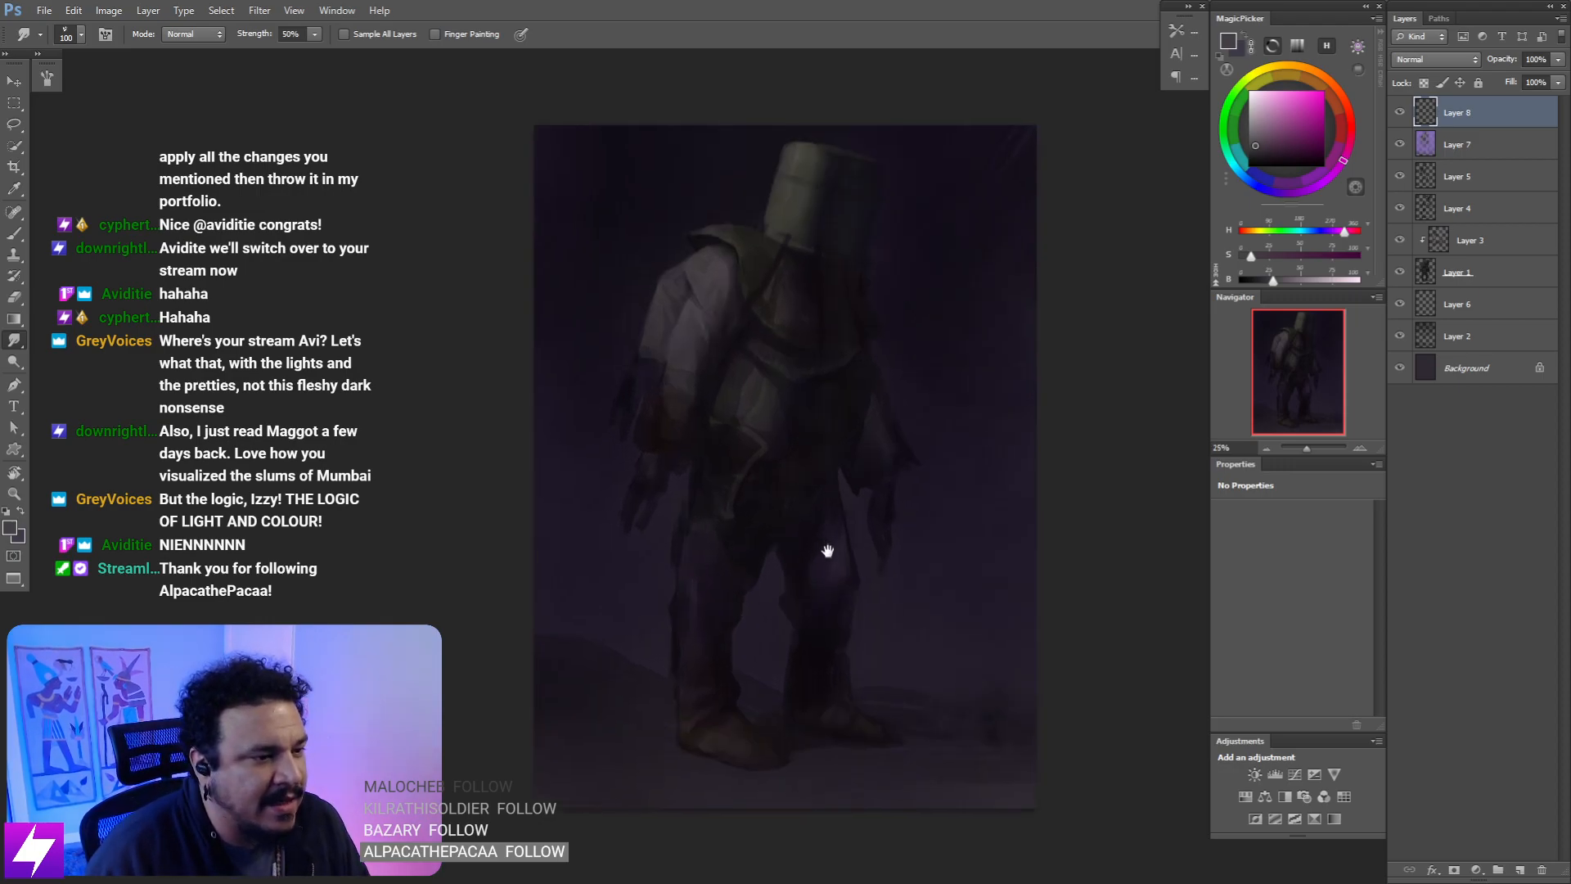
key("ctrl+plus")
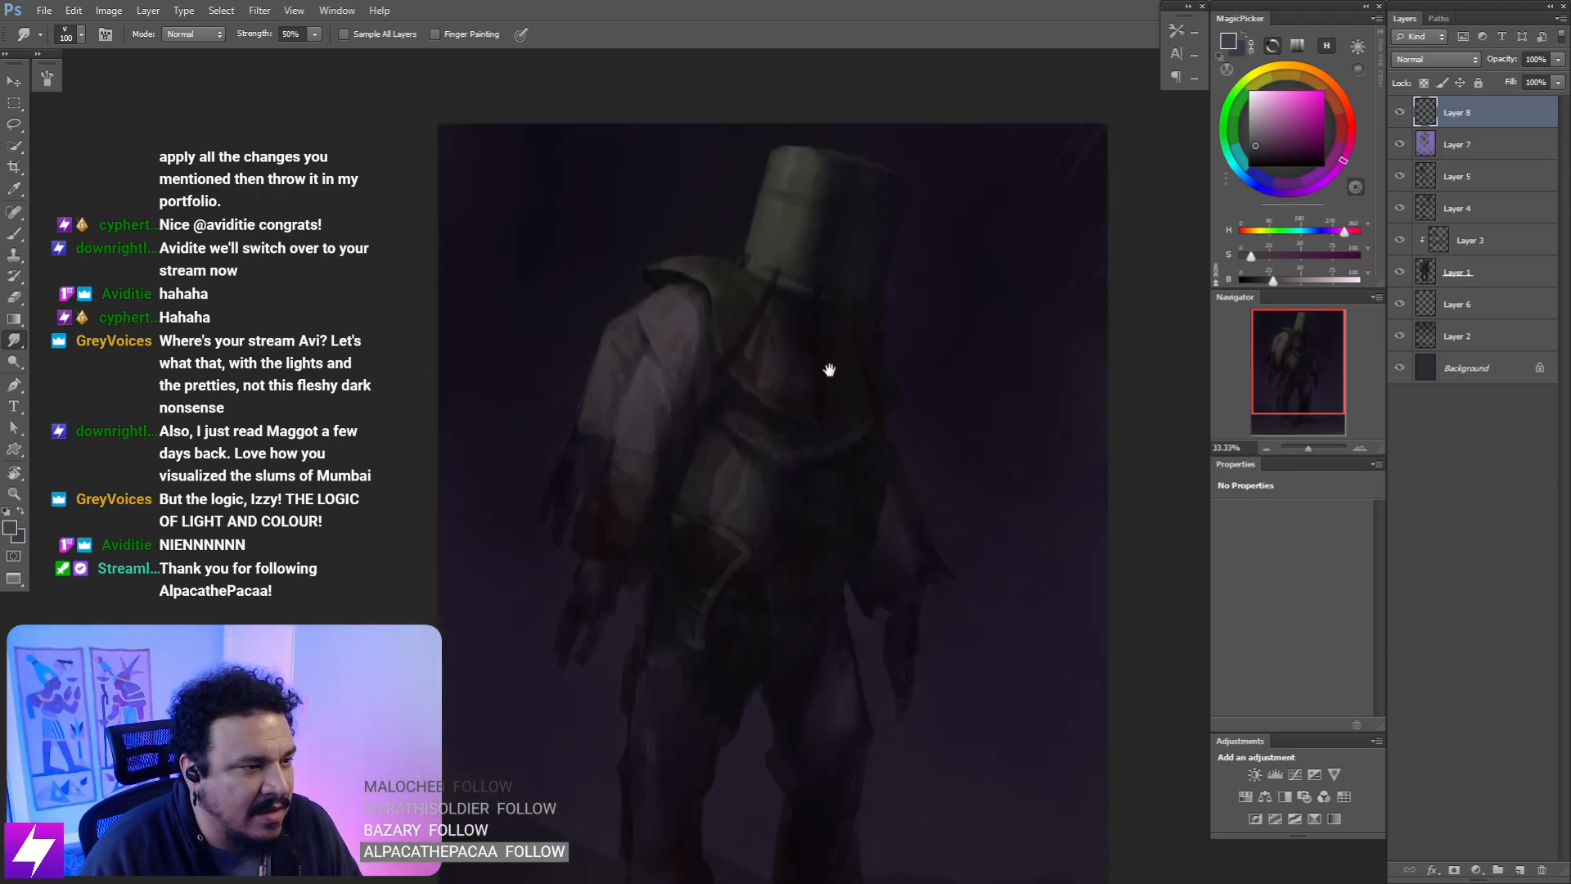
left_click_drag(827, 368, 842, 393)
left_click_drag(790, 484, 810, 470)
mouse_move(793, 397)
left_mouse_down()
mouse_move(849, 351)
mouse_move(846, 456)
left_mouse_up()
key("ctrl+plus")
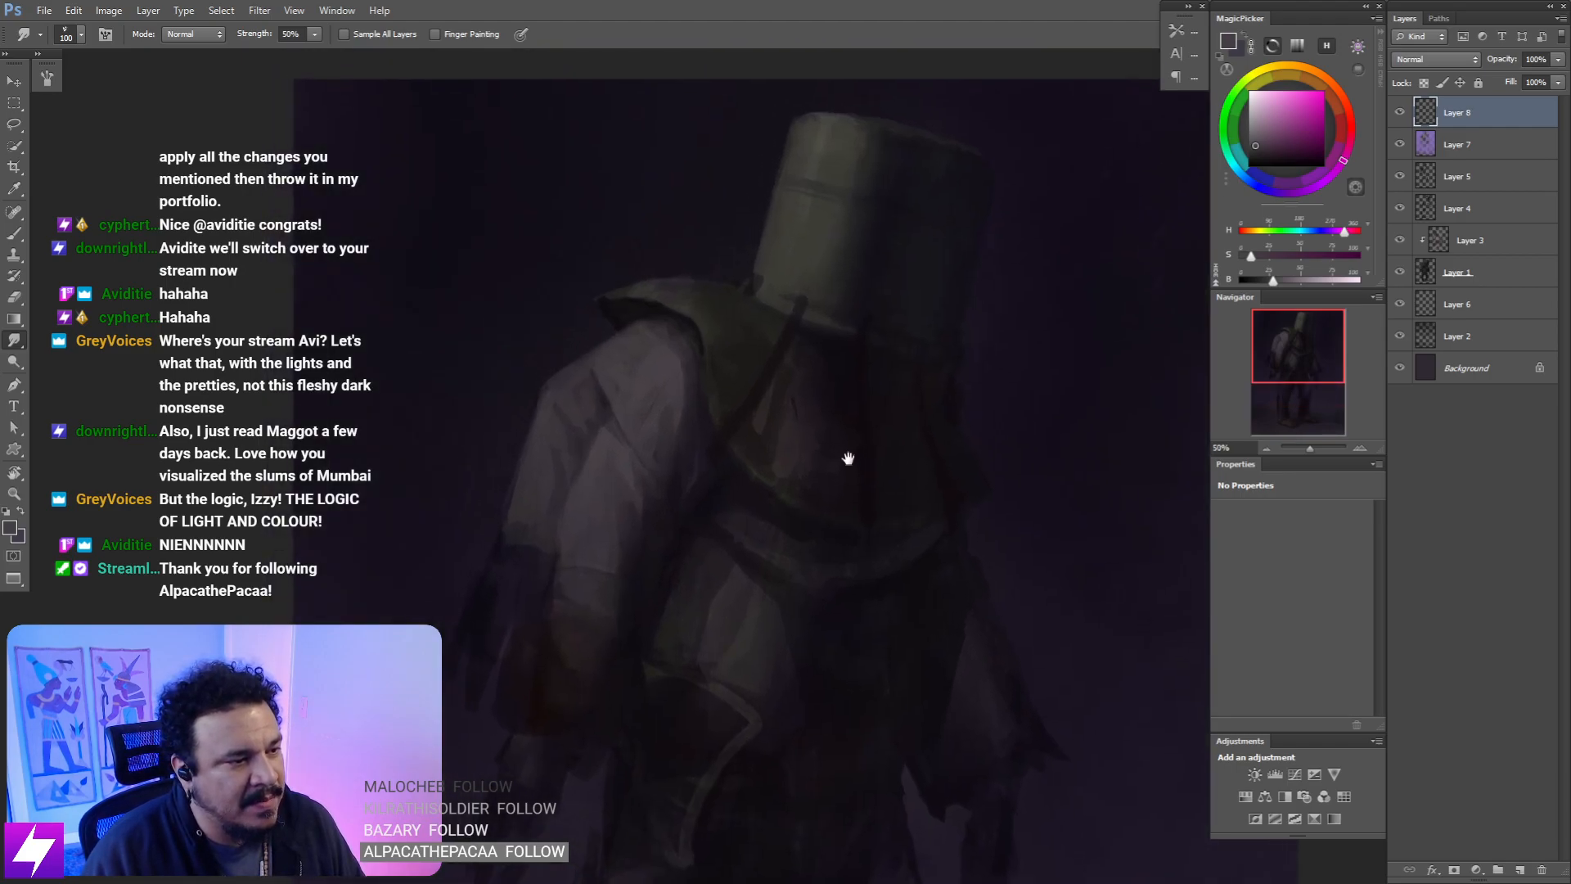
mouse_move(836, 679)
left_mouse_down()
mouse_move(827, 439)
mouse_move(787, 431)
left_mouse_up()
key("ctrl+minus")
key("ctrl+minus")
left_click_drag(833, 593, 821, 523)
left_click_drag(912, 369, 869, 561)
left_click_drag(789, 596, 839, 526)
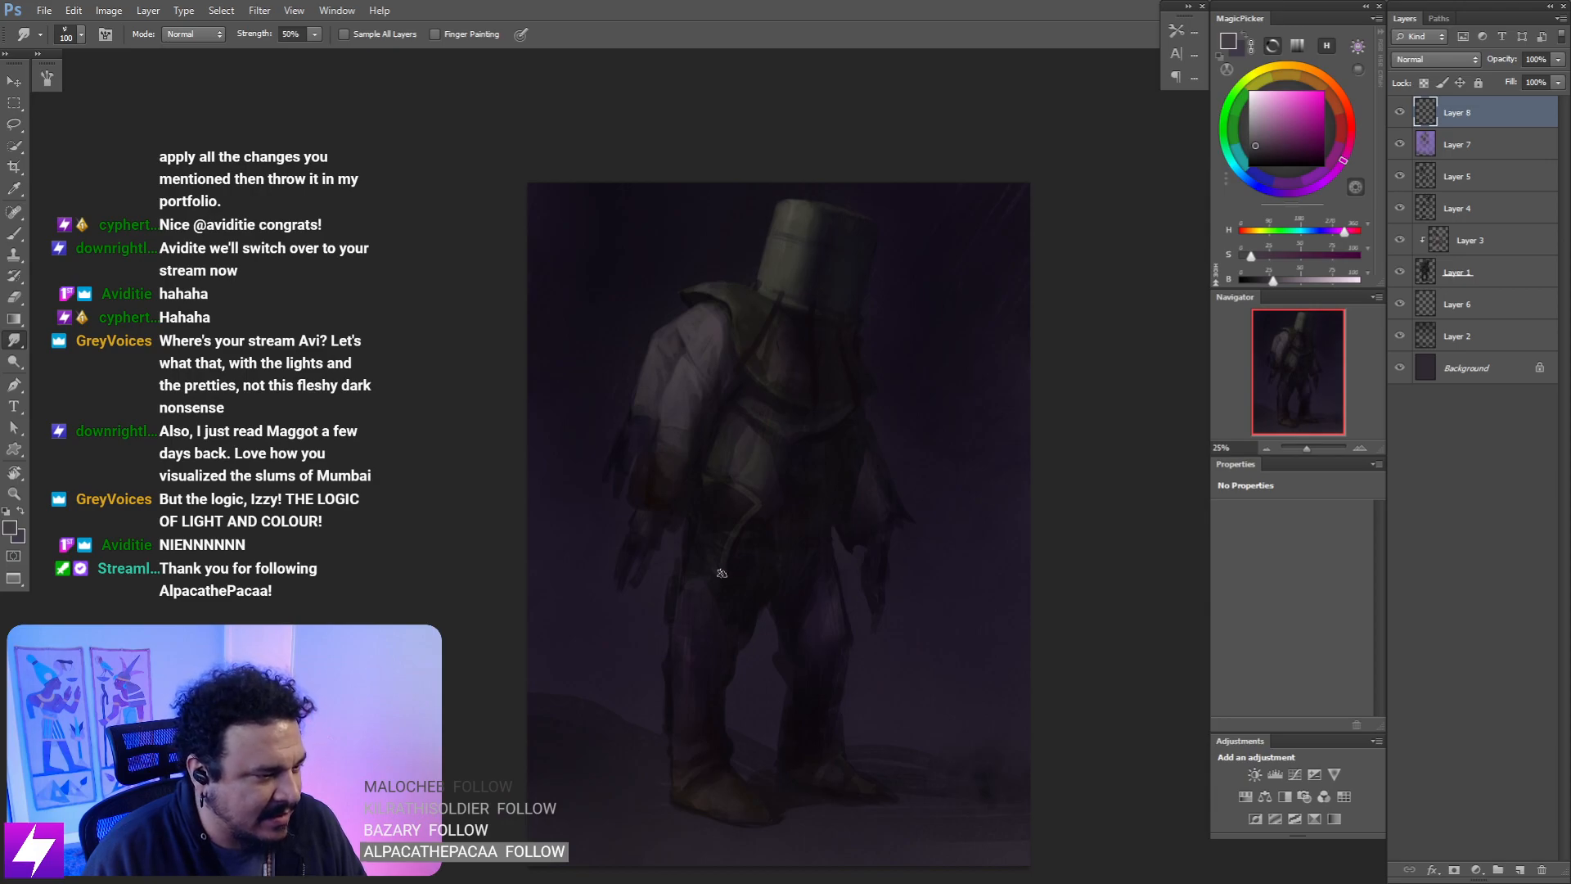
key("ctrl+minus")
left_click_drag(713, 673, 708, 622)
key("ctrl+plus")
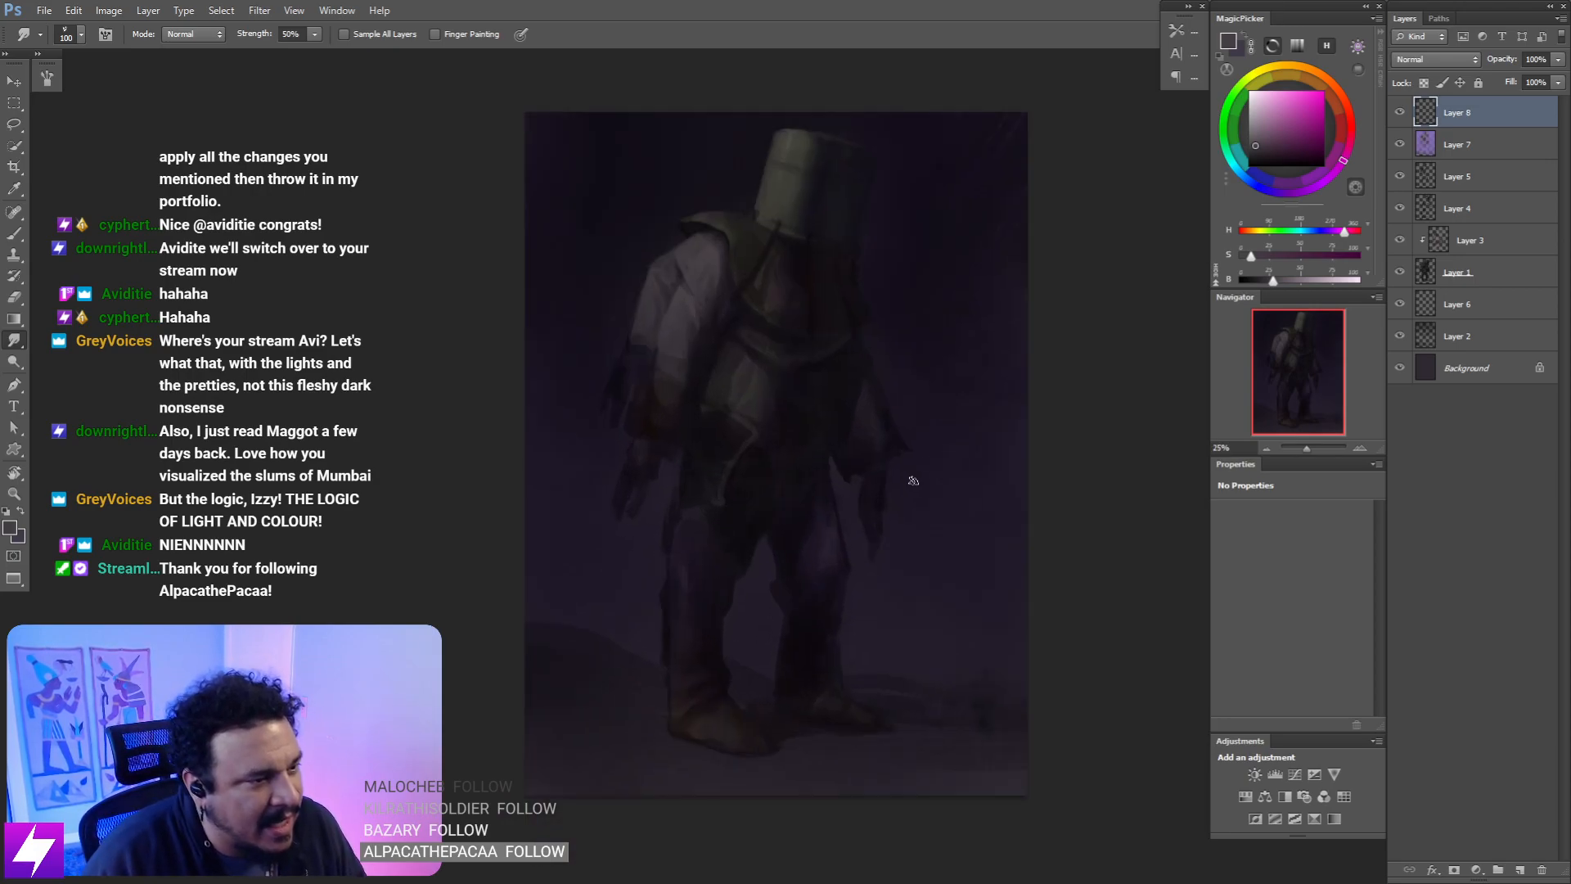
left_click_drag(817, 513, 828, 503)
- Try sketching pale strokes from the figure's hanging hand toward the leg with a 150 to 175 px brush
key("b")
key("bracketright")
key("bracketright")
key("bracketright")
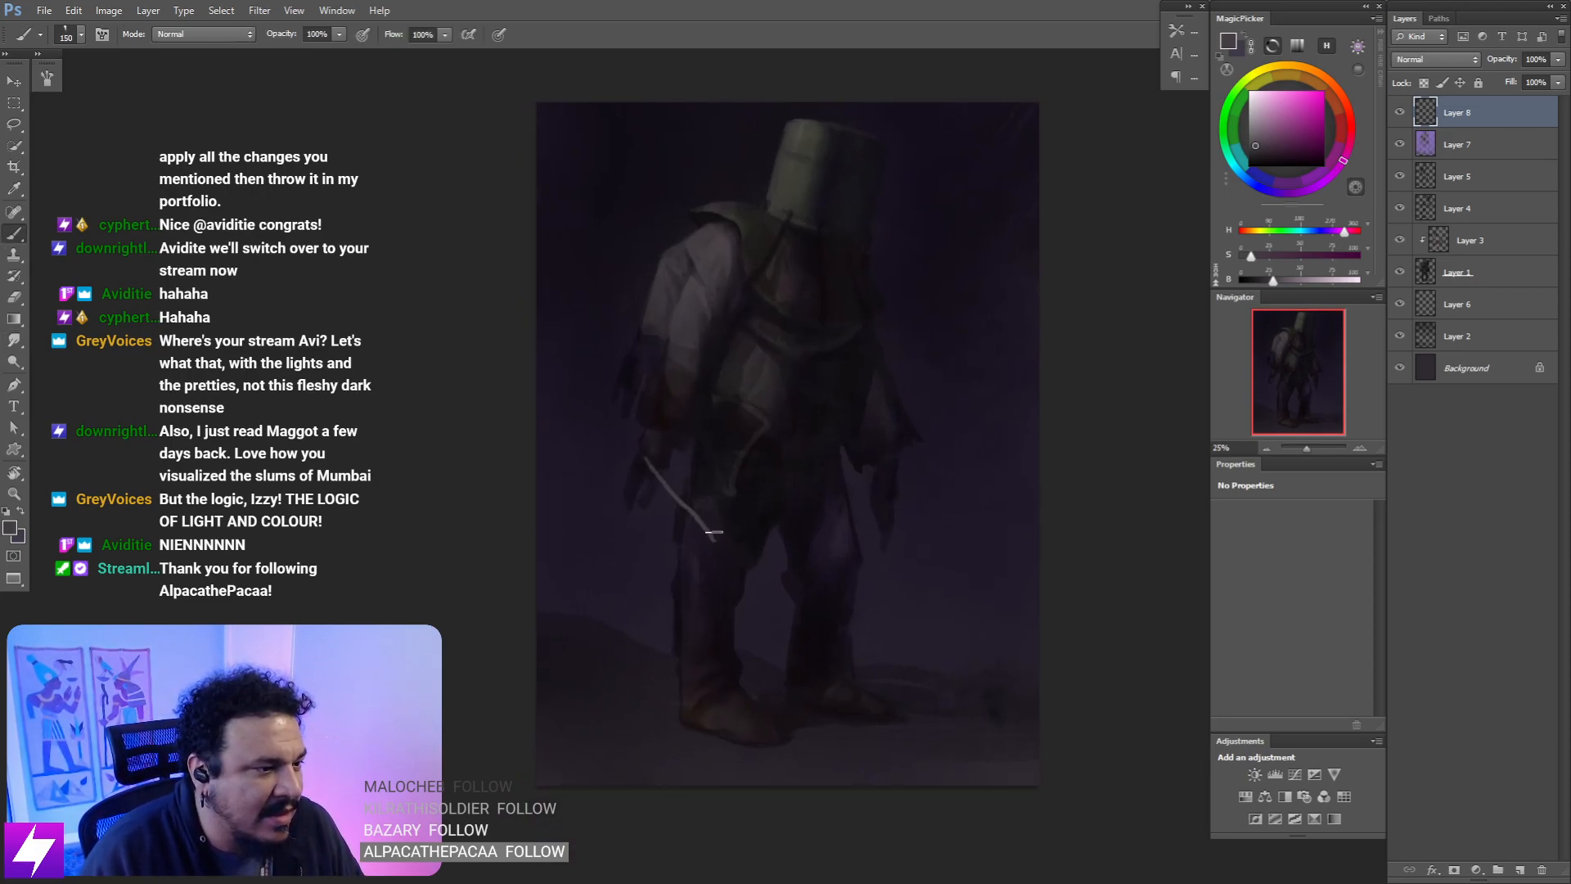
left_click_drag(917, 480, 906, 529)
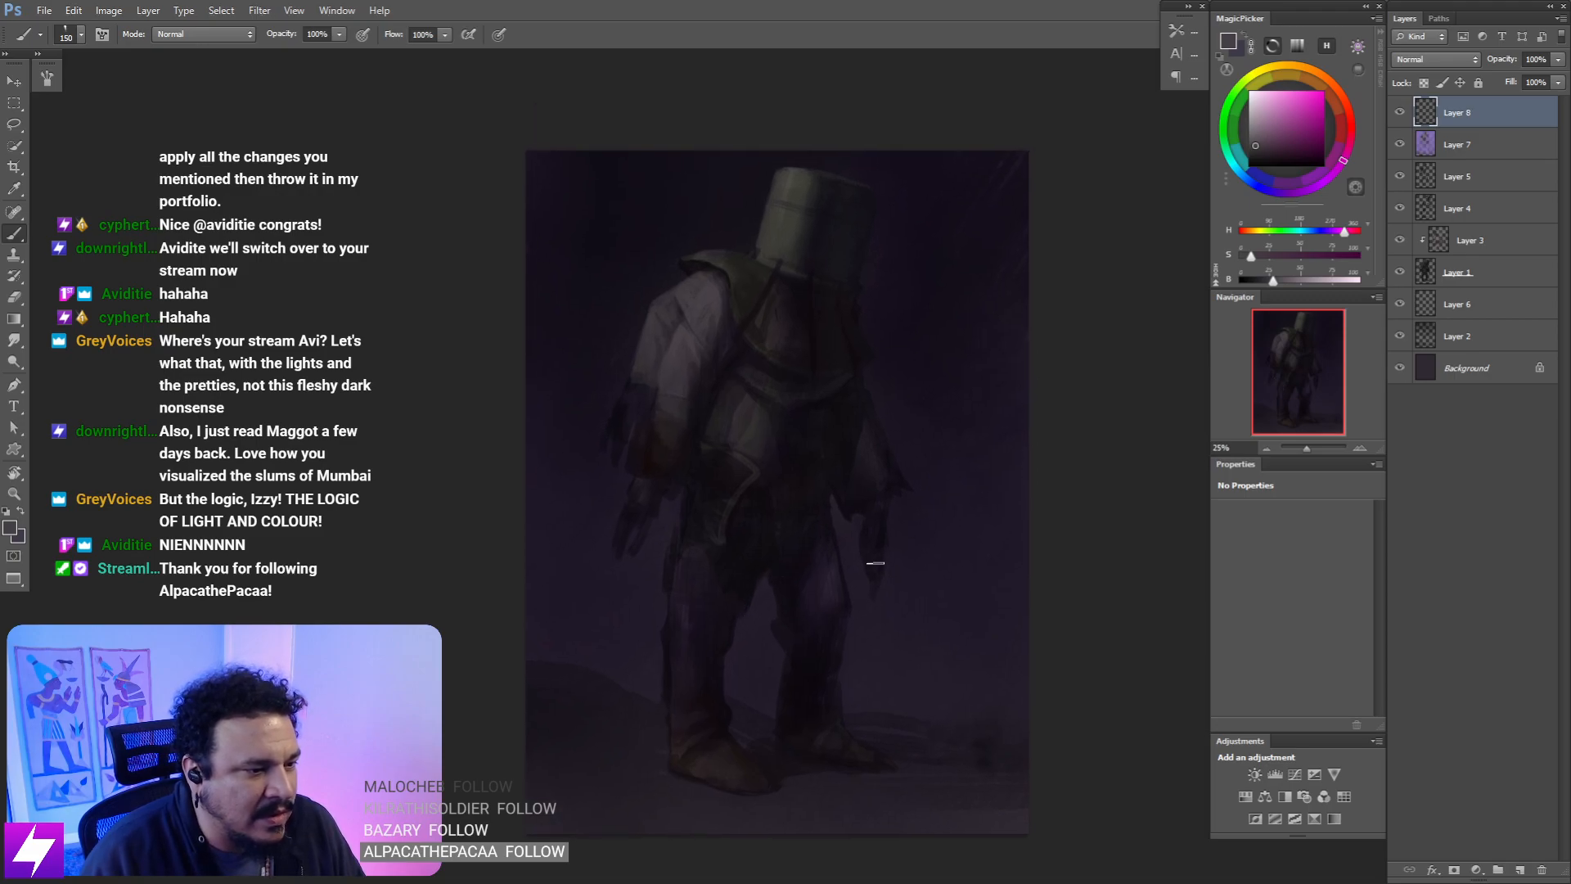
left_click_drag(817, 548, 841, 563)
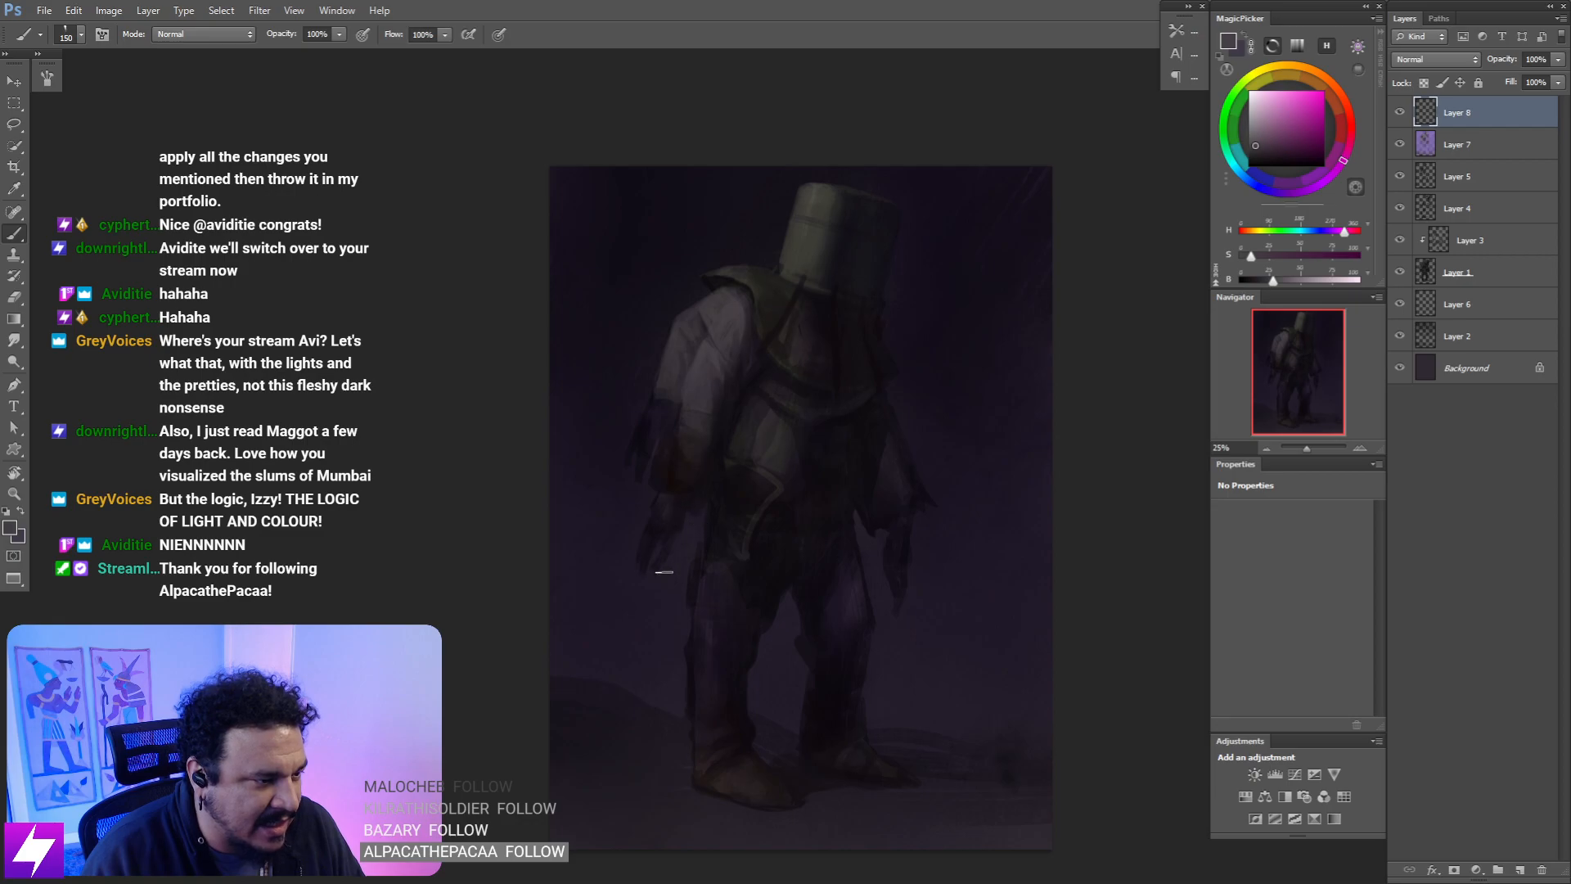
key("bracketright")
mouse_move(743, 732)
left_mouse_down()
mouse_move(681, 743)
mouse_move(743, 738)
mouse_move(577, 758)
left_mouse_up()
key("ctrl+alt+z")
key("ctrl+alt+z")
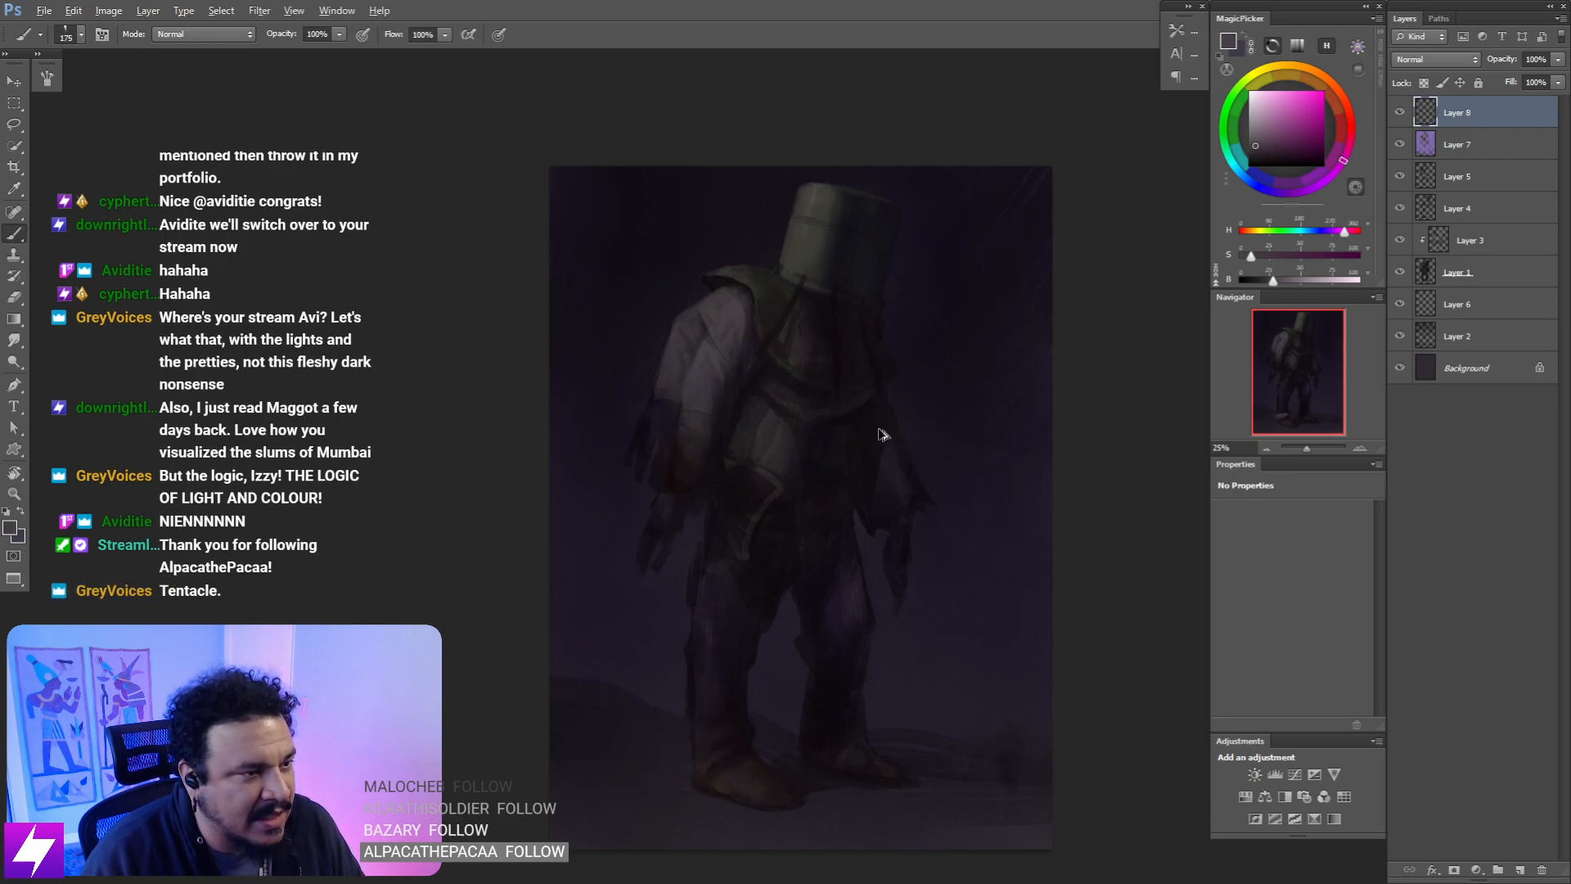
- Flip the canvas horizontally and frame the figure's hanging hand beside the leg
left_click_drag(856, 414, 857, 515)
key("ctrl+plus")
left_click_drag(879, 334, 837, 476)
key("ctrl+minus")
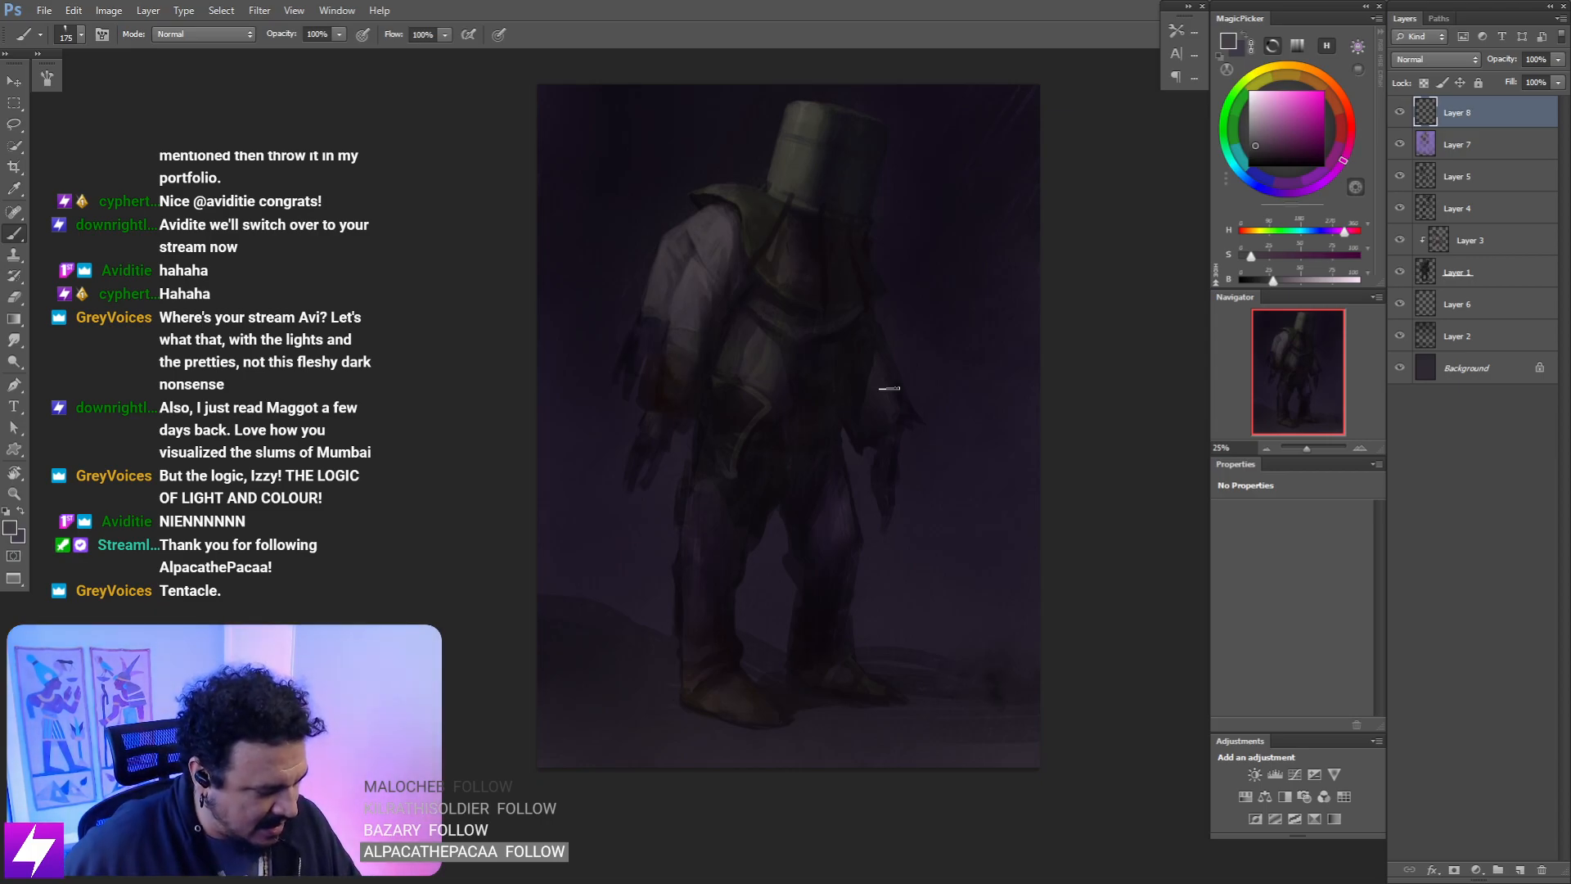
key("ctrl+plus")
key("ctrl+shift+h")
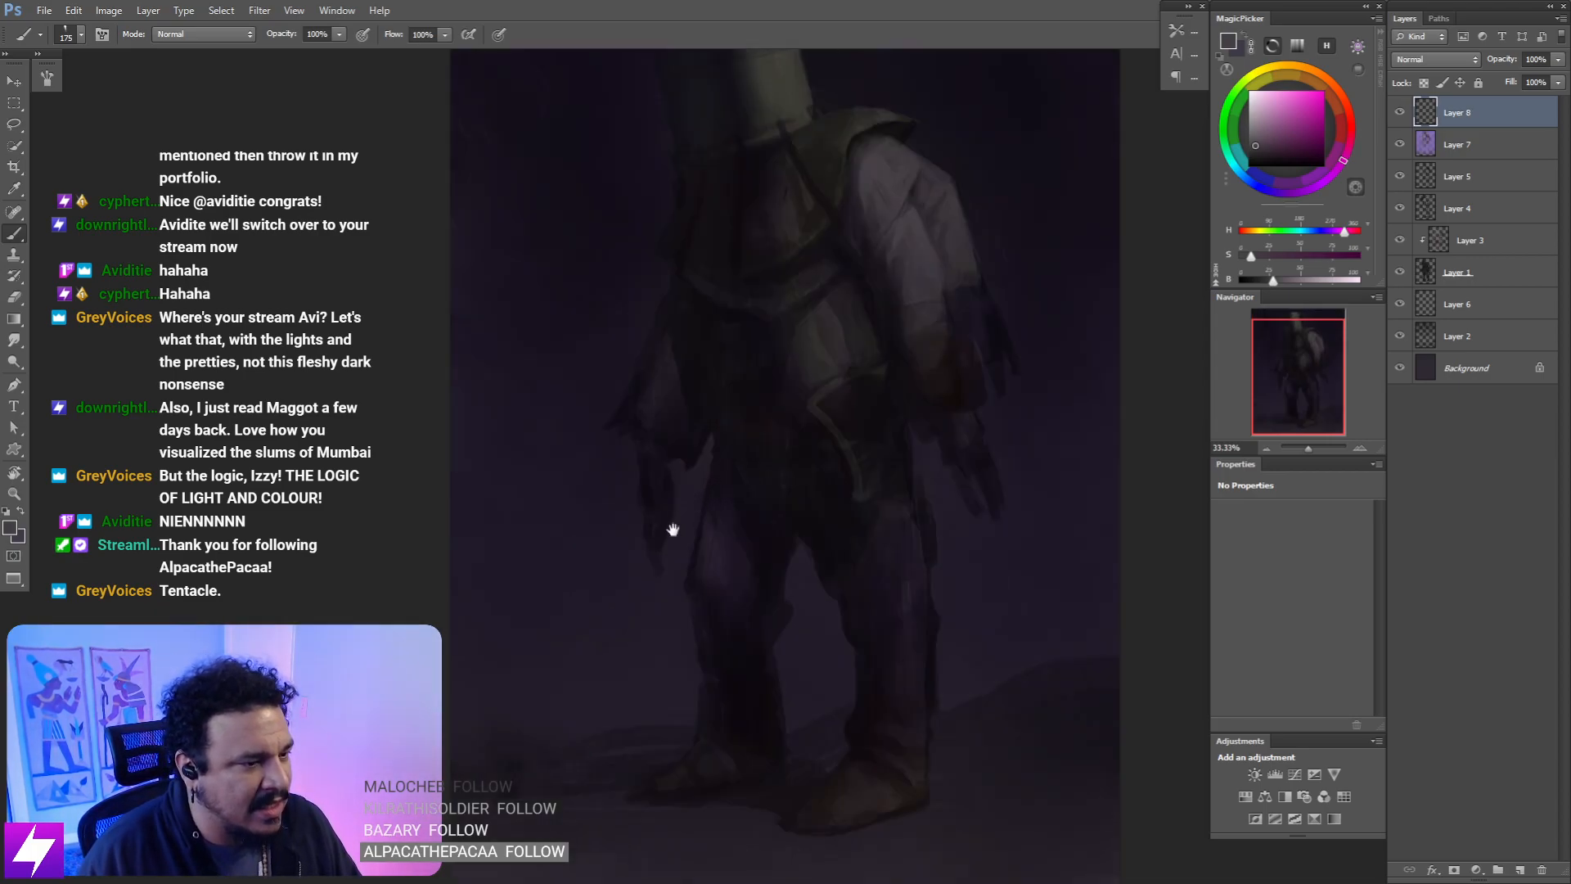
left_click_drag(596, 528, 649, 580)
left_click_drag(743, 508, 680, 559)
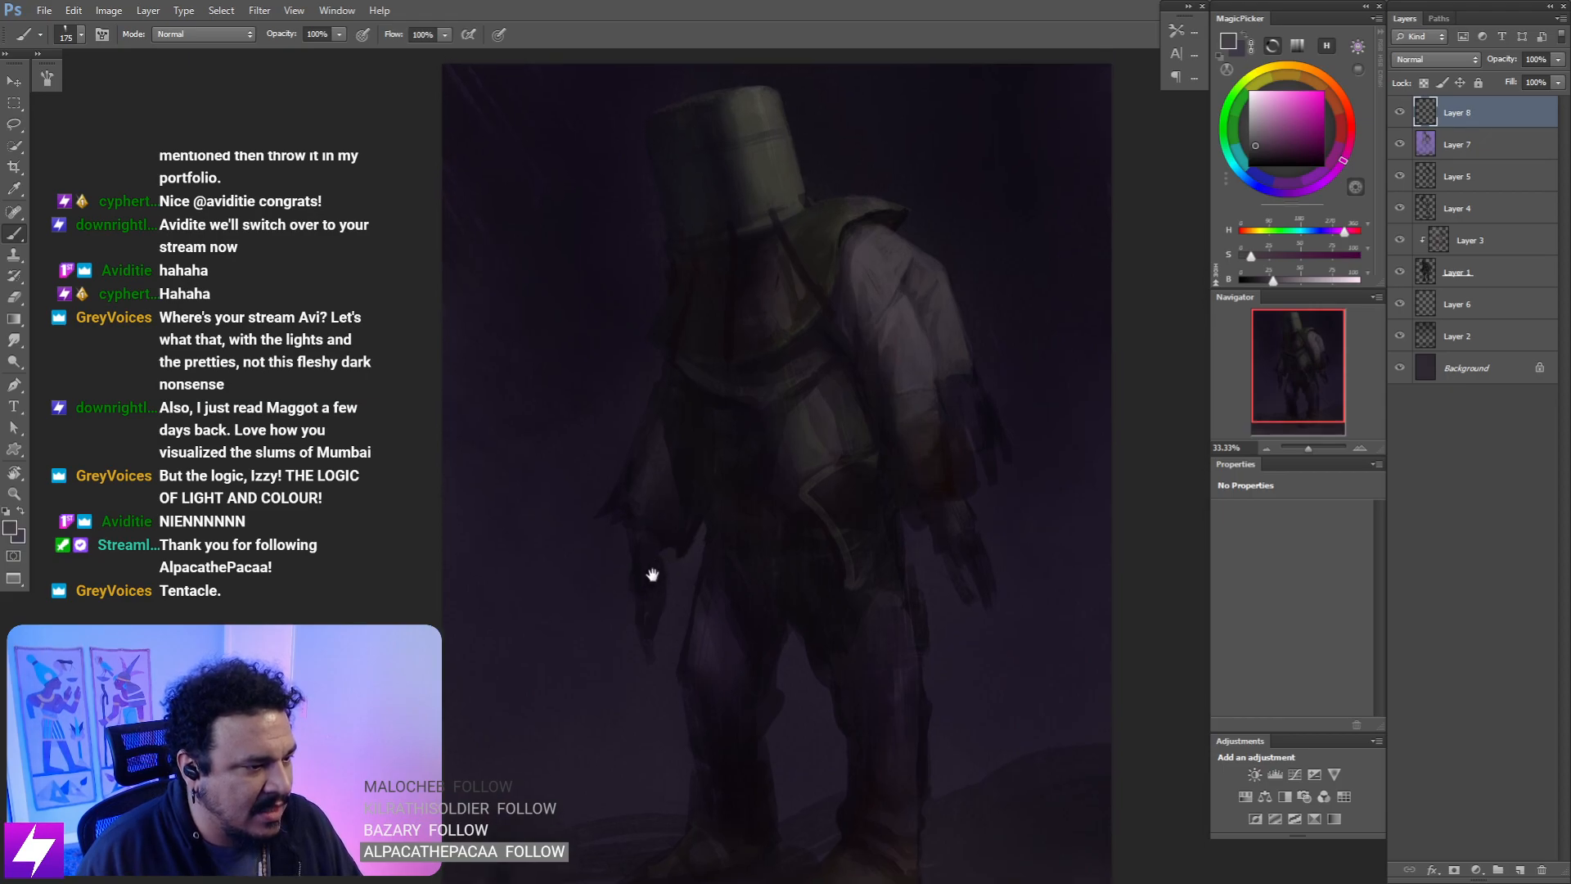
- Paint a long dark tentacle hanging from the far sleeve in place of the hand, using a sampled near-black and a brush up to 250 px
left_click(697, 483, "alt")
left_click_drag(986, 472, 932, 443)
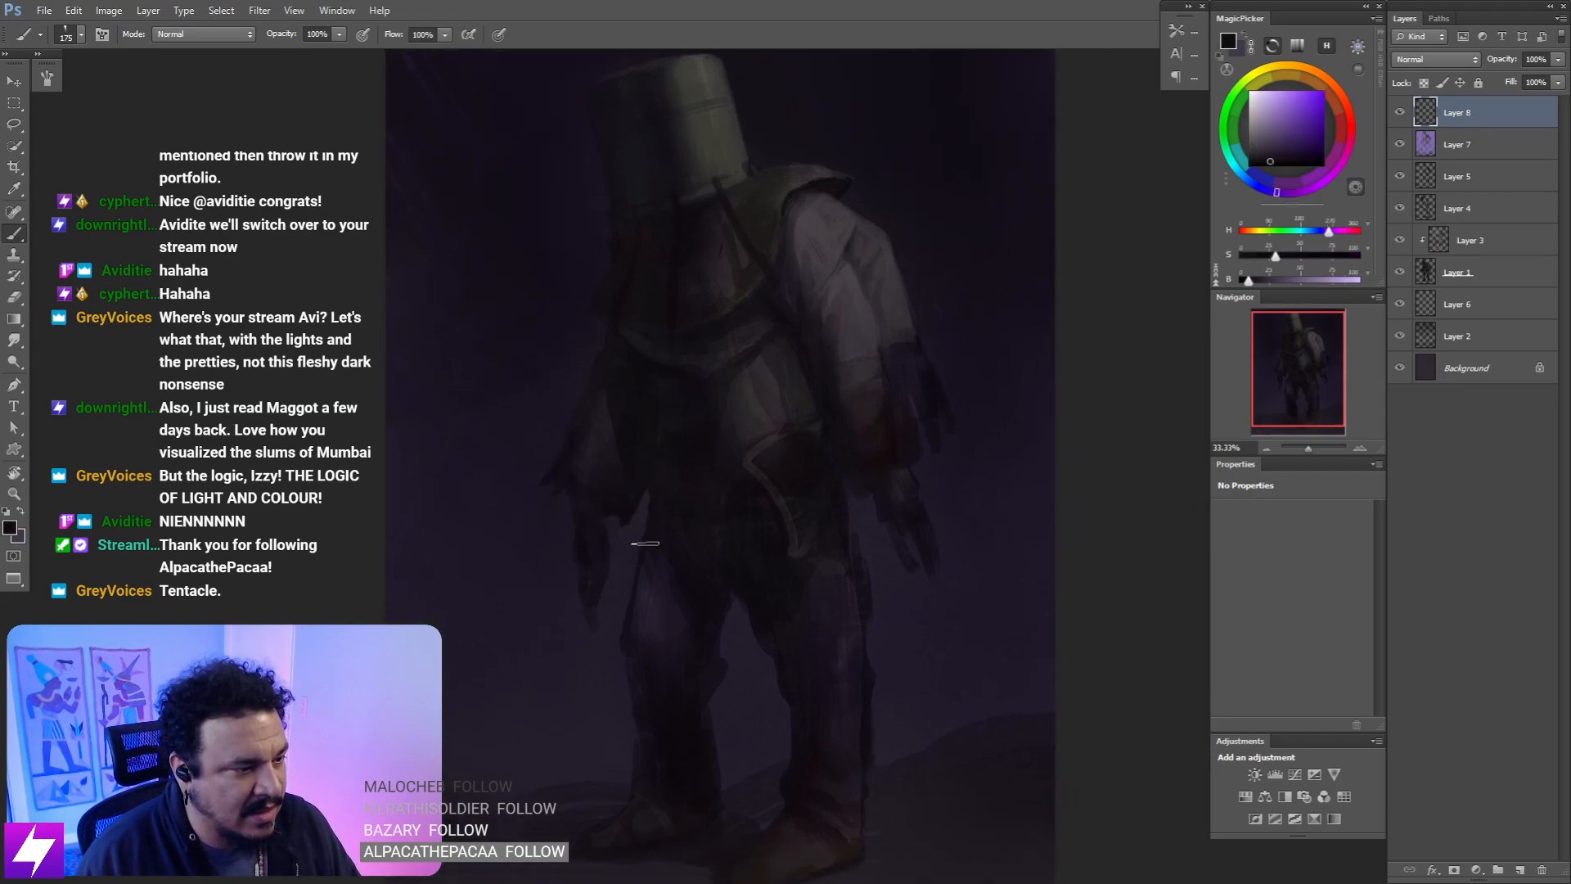
mouse_move(645, 543)
left_mouse_down()
mouse_move(671, 556)
mouse_move(623, 606)
left_mouse_up()
key("bracketright")
key("bracketright")
key("ctrl+z")
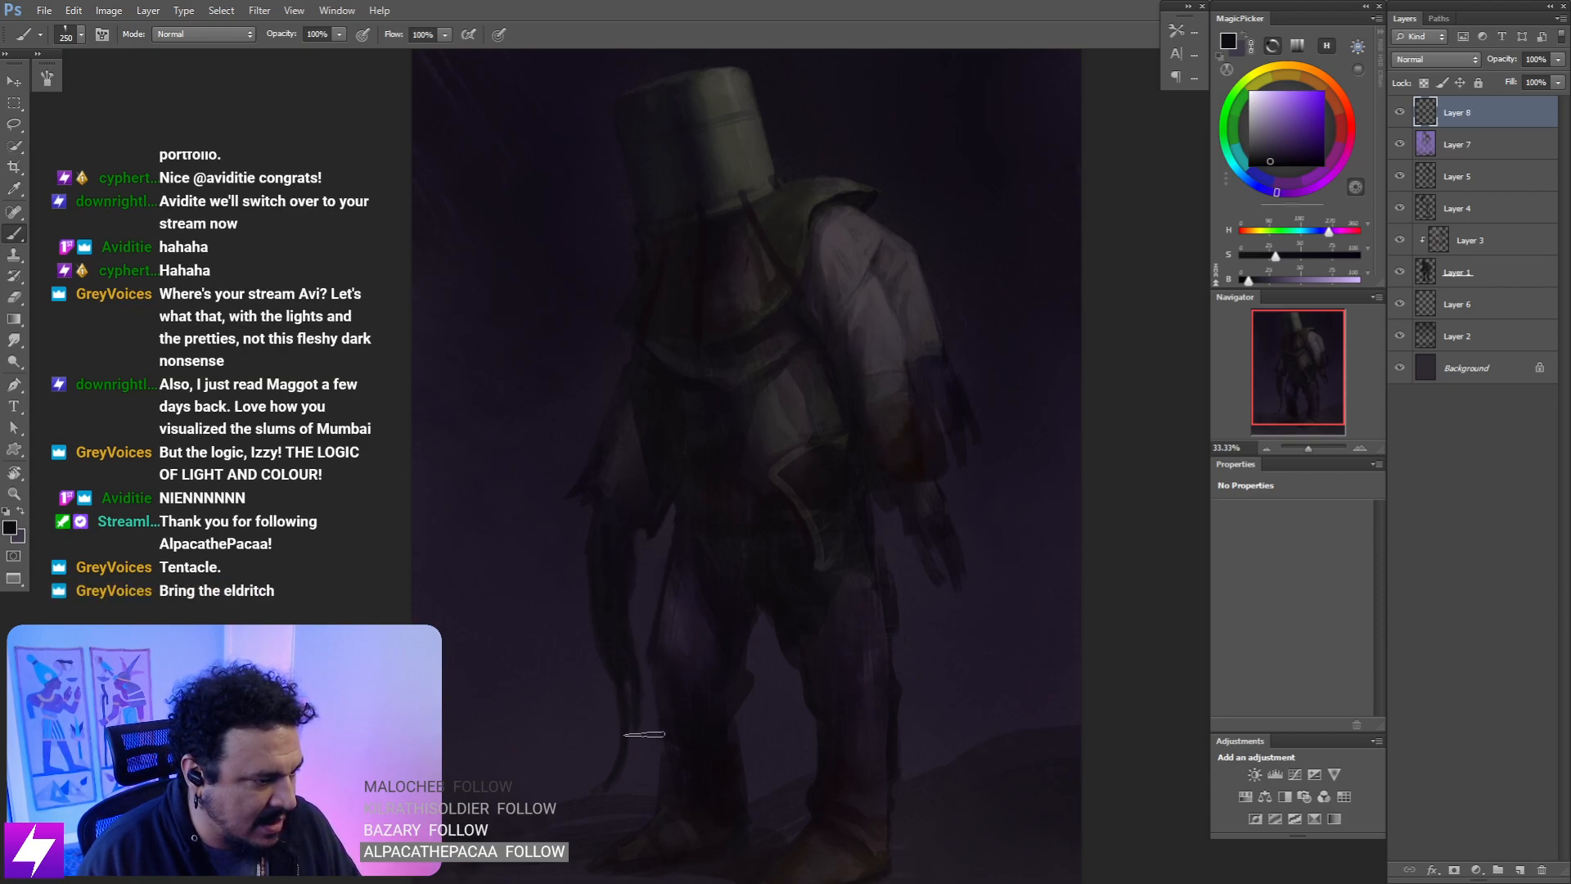
- Clean up the tentacle's edges and tip with the Eraser reduced to 70 px, and sample the dark violet beside it for touch-ups at 150 px
key("e")
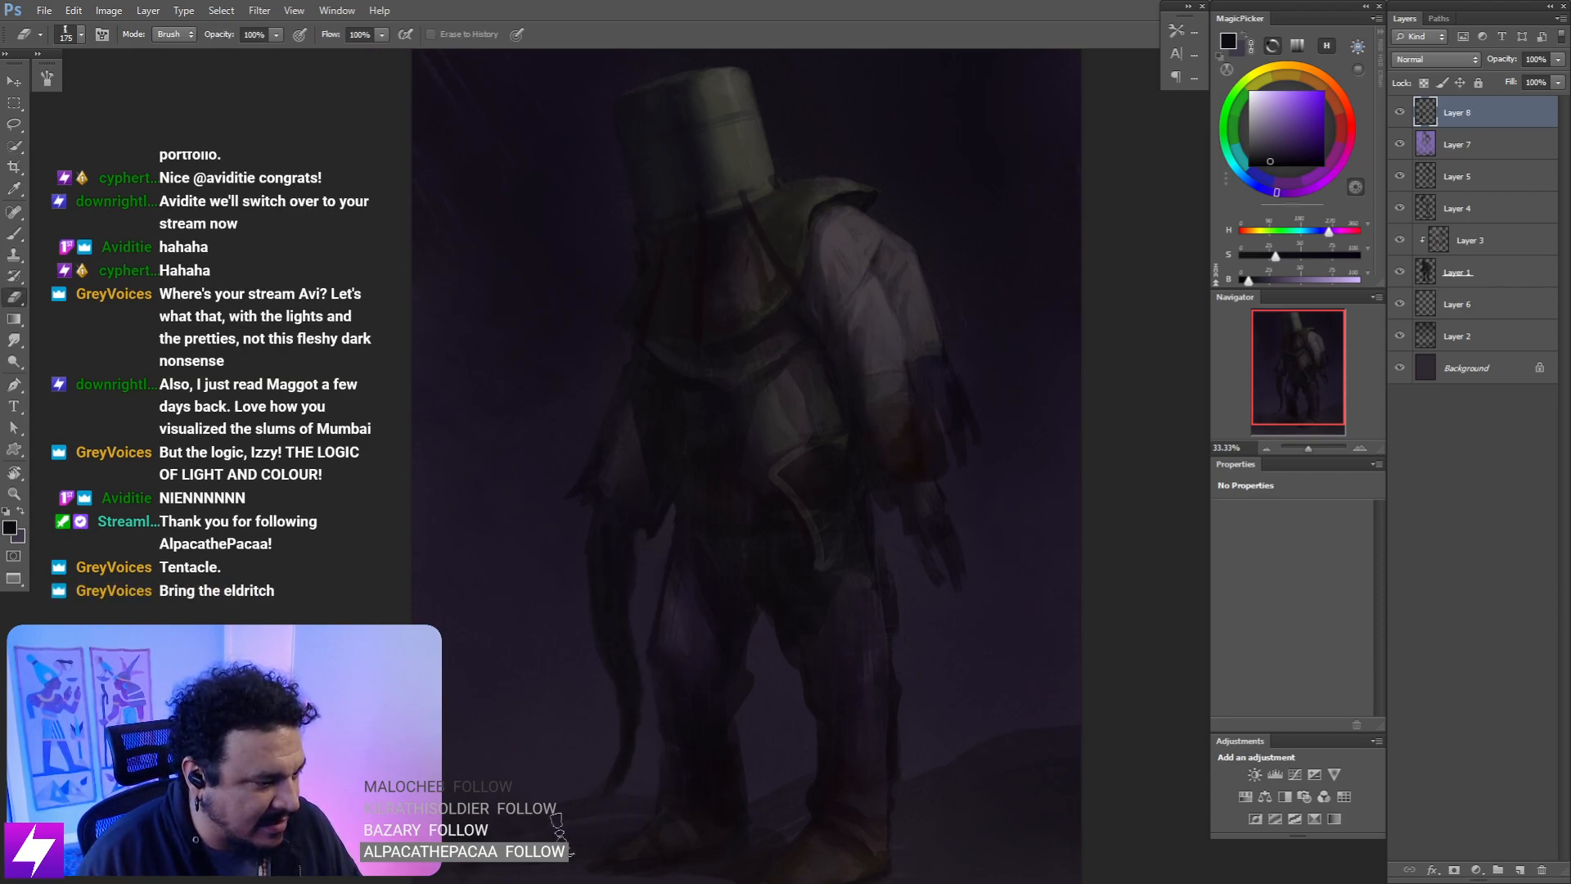
key("bracketleft")
key("bracketleft")
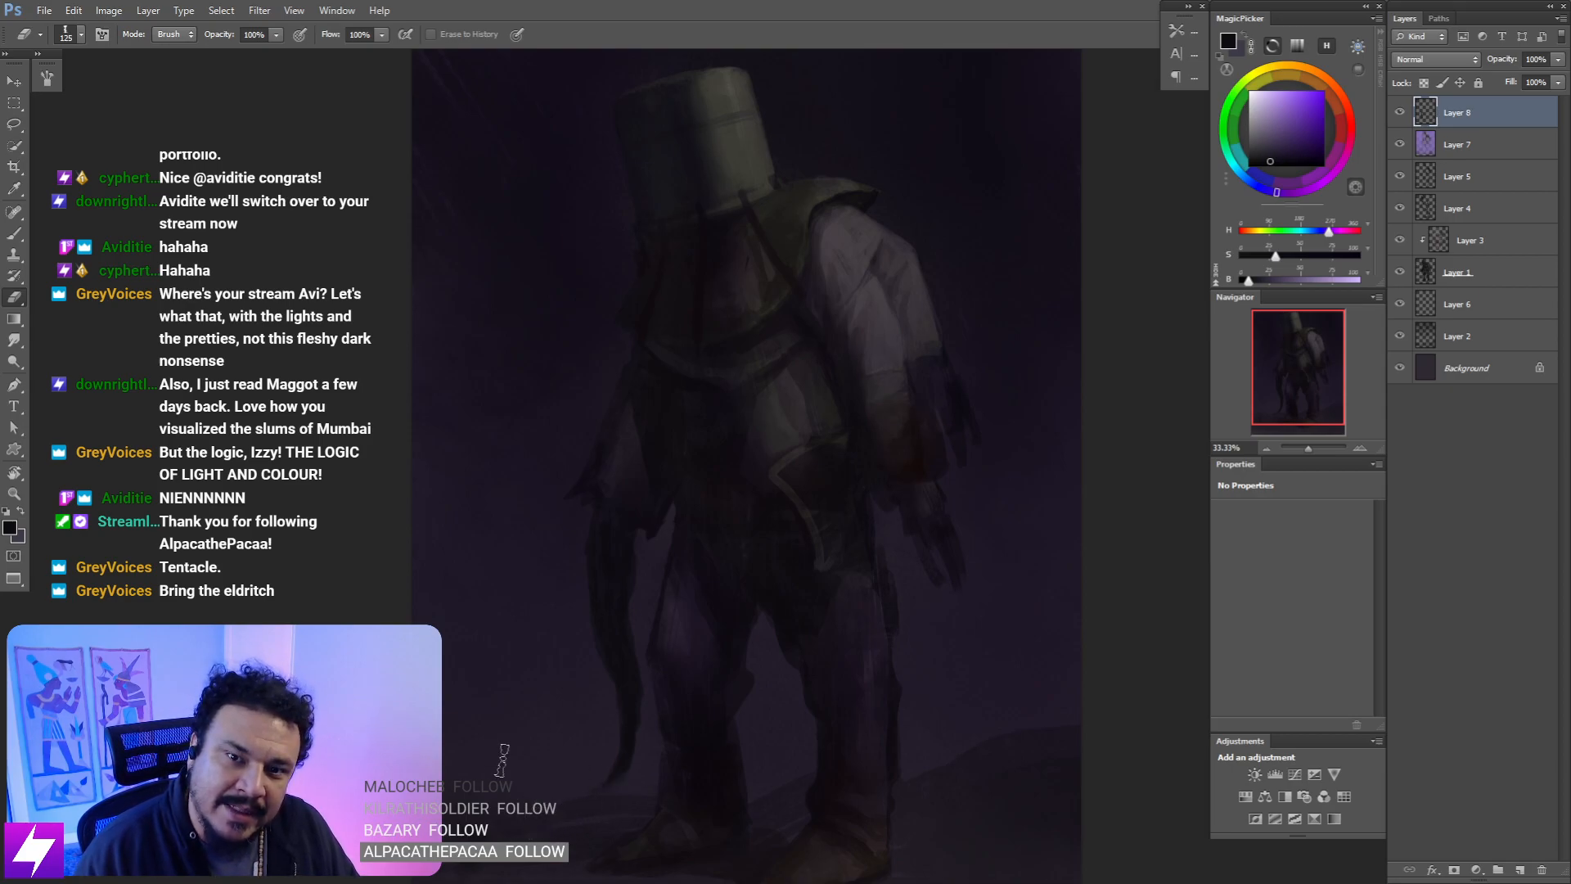
key("bracketleft")
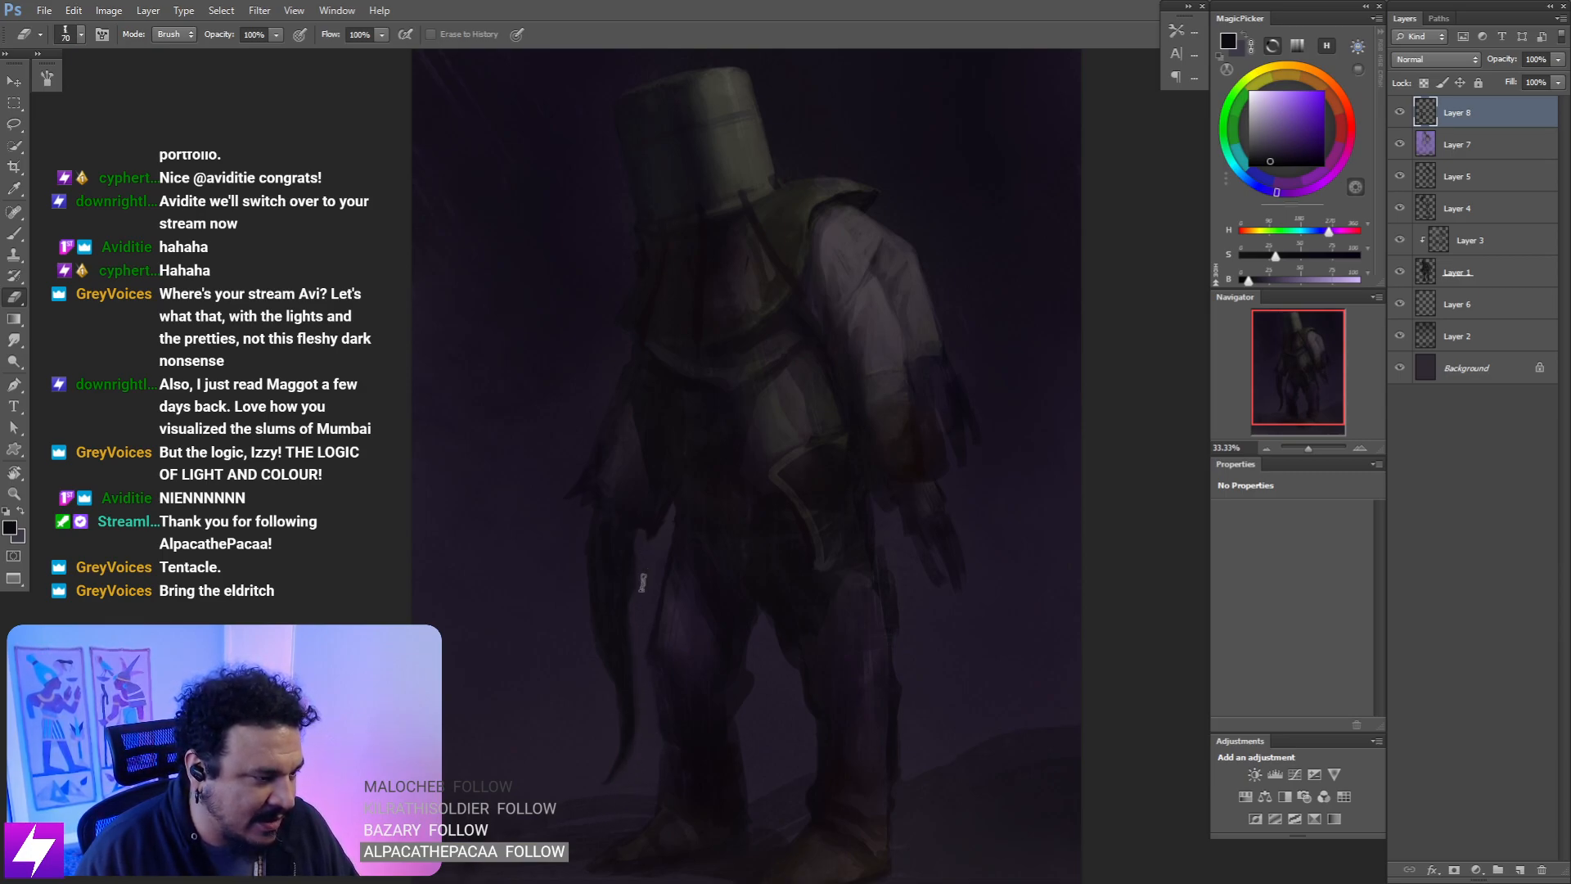
key("b")
left_click(649, 565, "alt")
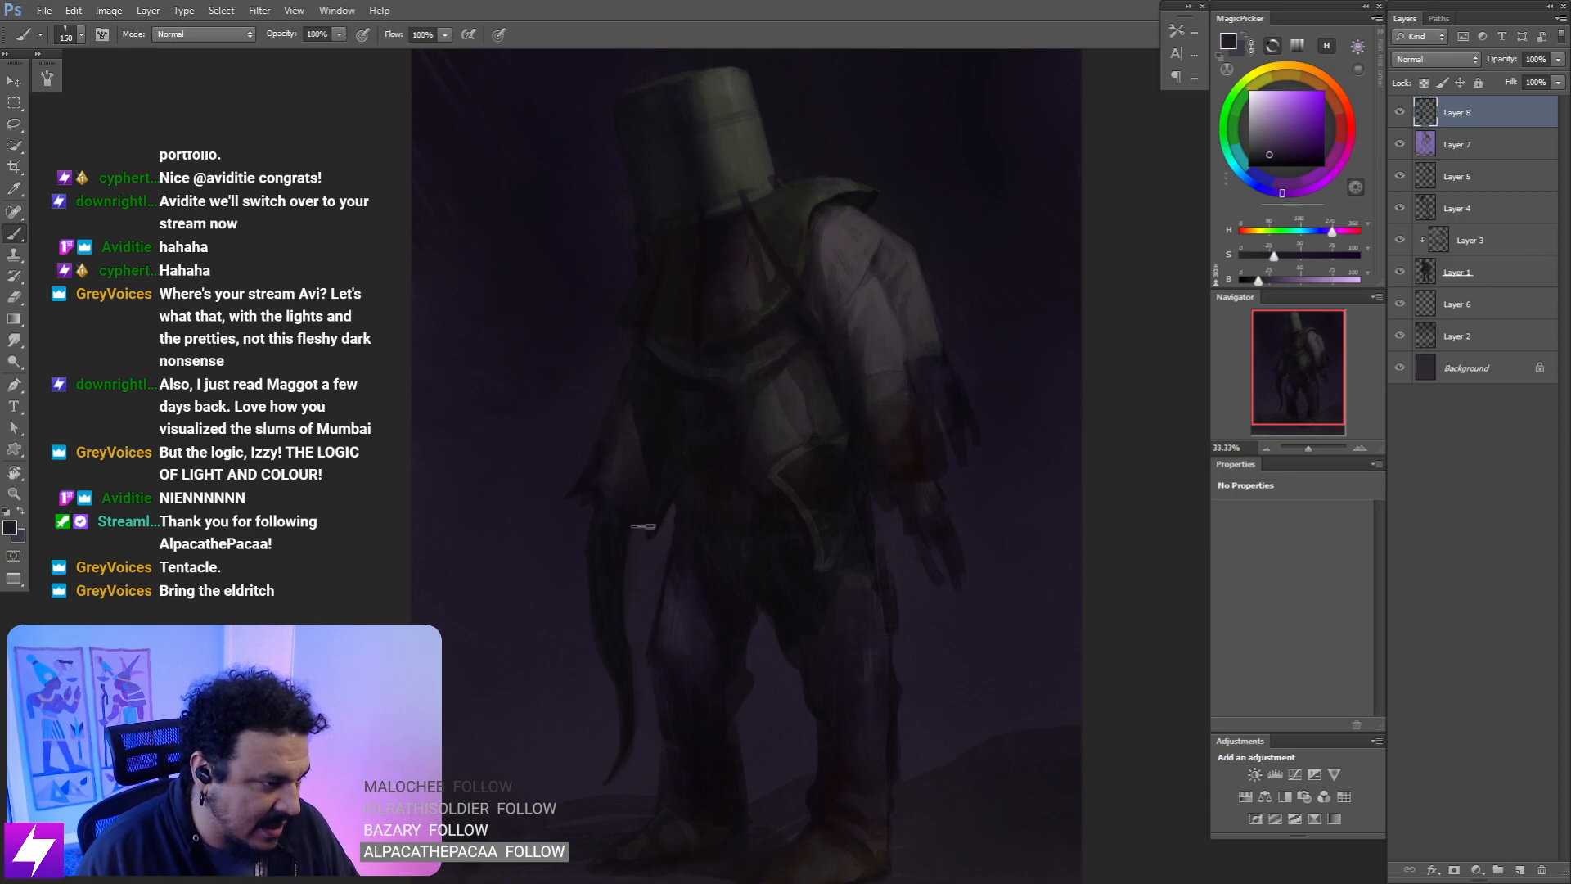
- Flip the canvas horizontally and thicken the tentacle's outer side with a sampled near-black at 200 px
key("ctrl+minus")
key("ctrl+minus")
key("ctrl+shift+h")
key("ctrl+plus")
key("ctrl+plus")
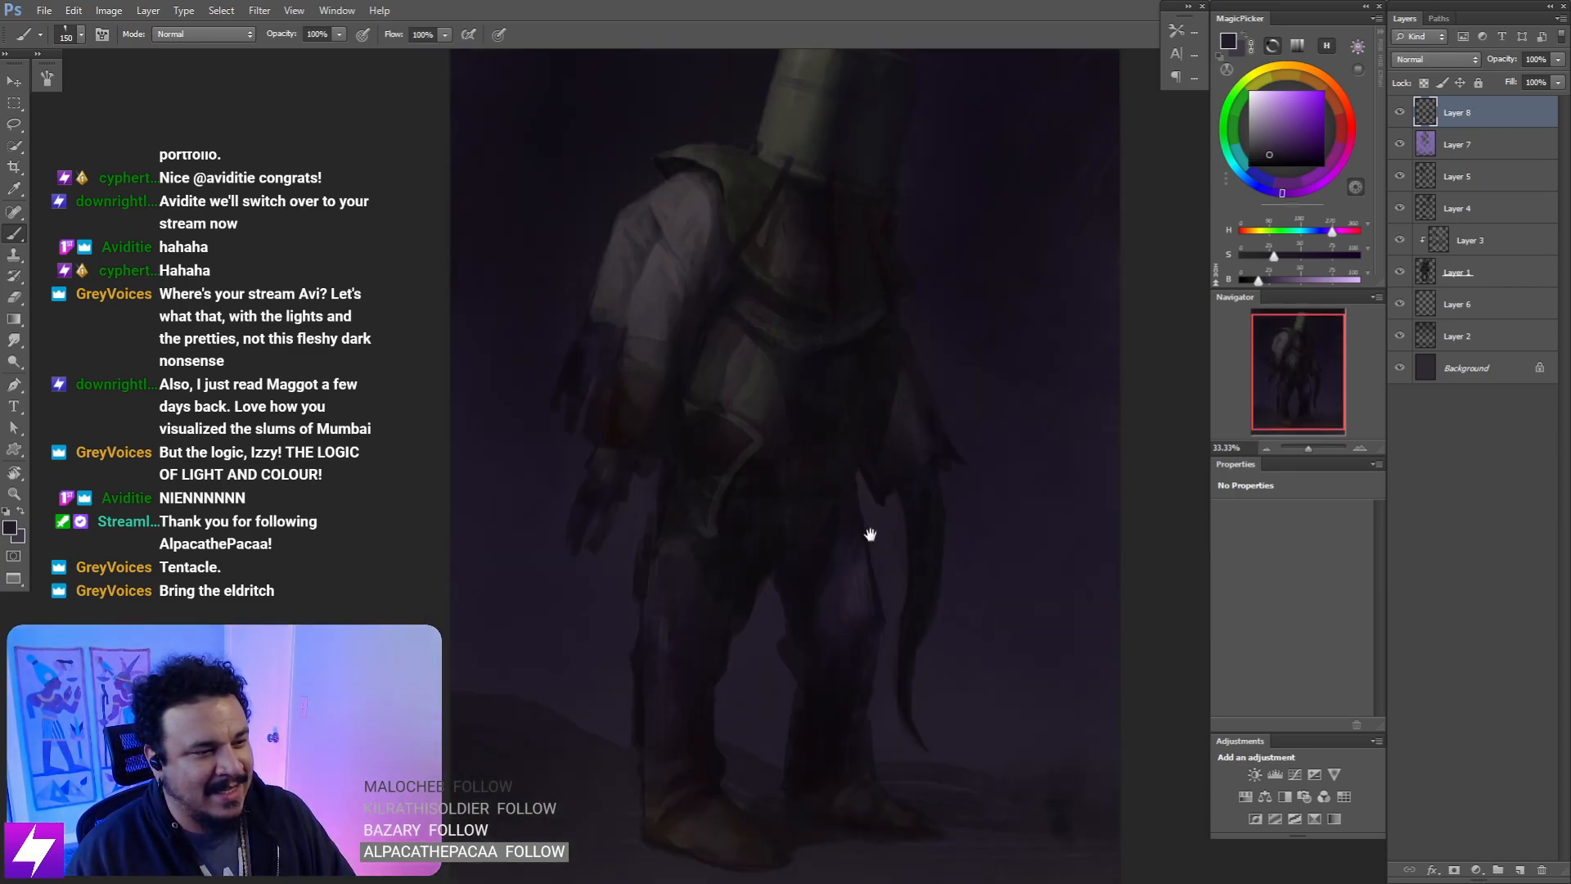
left_click_drag(870, 534, 843, 534)
key("bracketright")
key("bracketright")
left_click(881, 496, "alt")
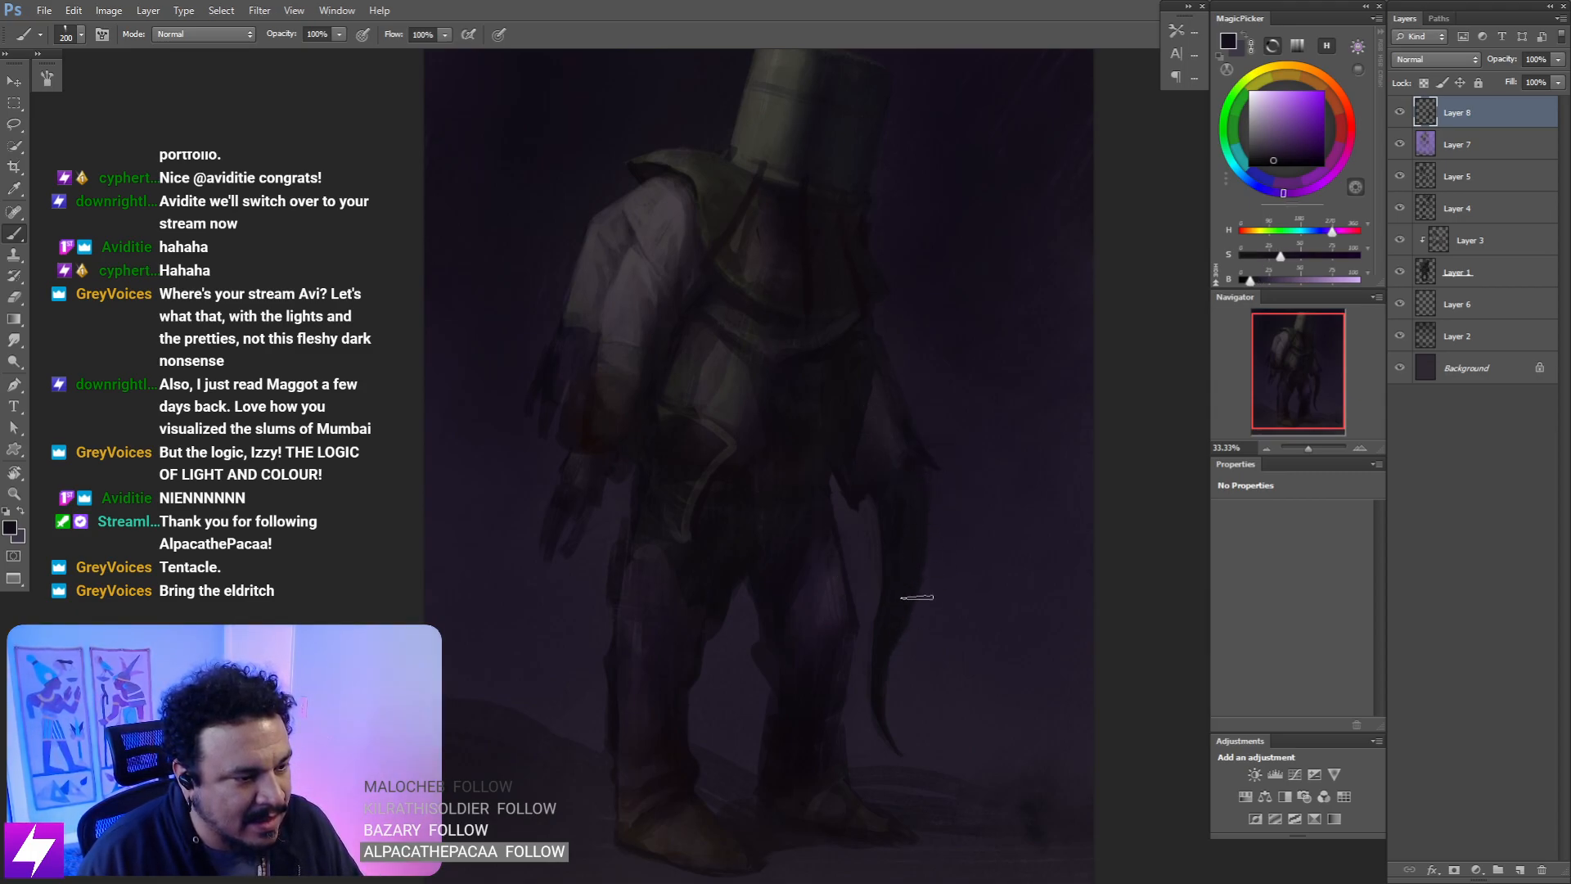
- Paint long, dark claw-like fingers on the near hand with a sampled near-black and a 200 to 150 px brush
mouse_move(814, 691)
left_mouse_down()
mouse_move(841, 660)
mouse_move(831, 793)
left_mouse_up()
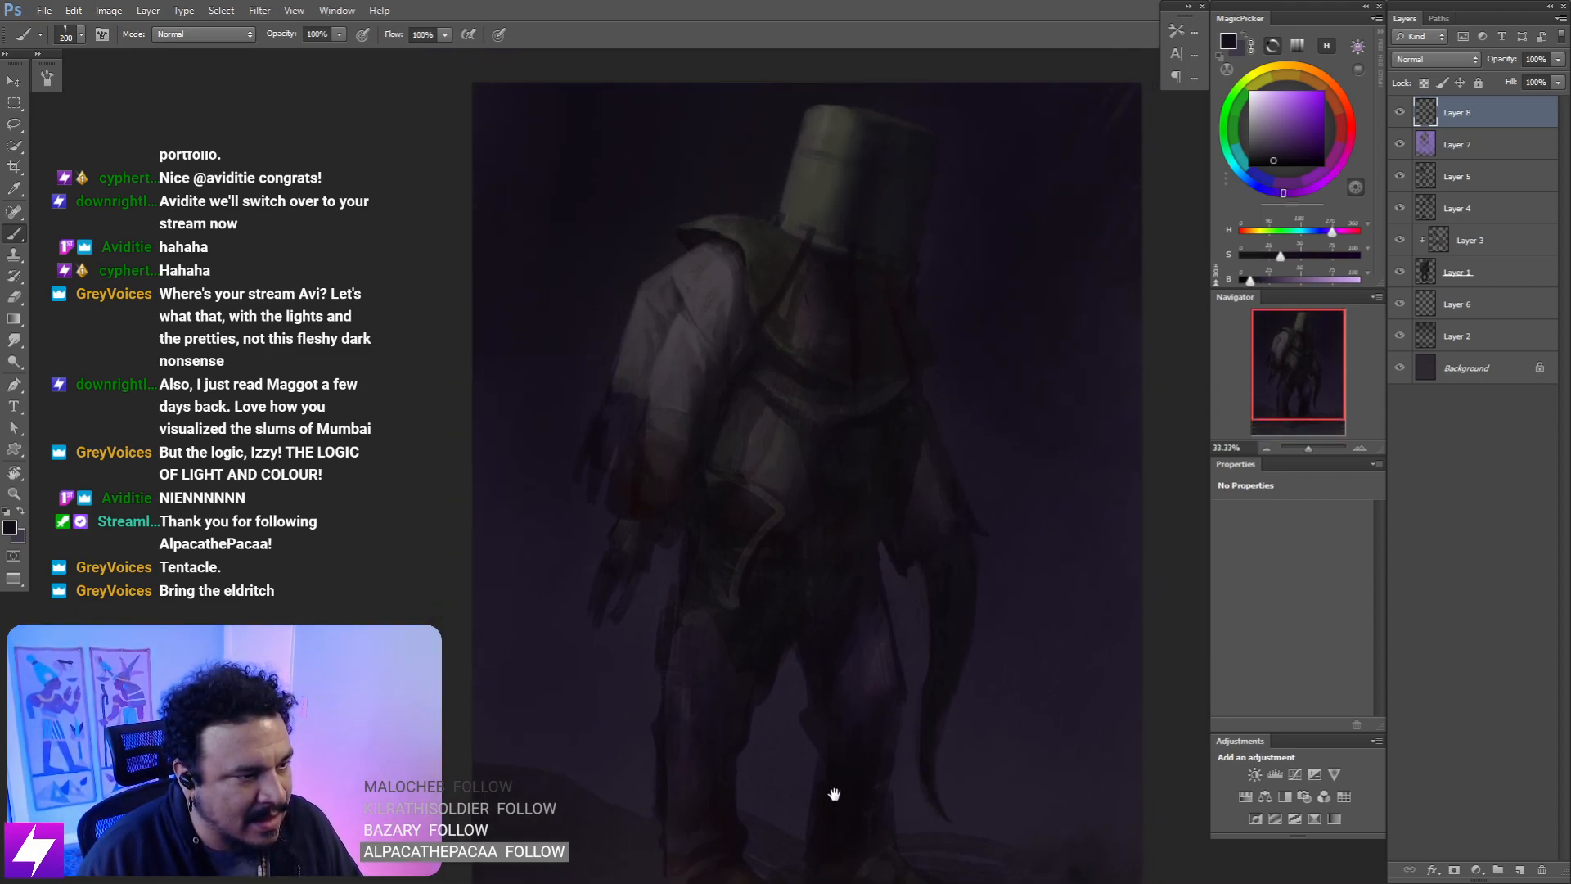
left_click_drag(878, 567, 870, 600)
left_click_drag(822, 529, 887, 512)
left_click_drag(745, 424, 786, 450)
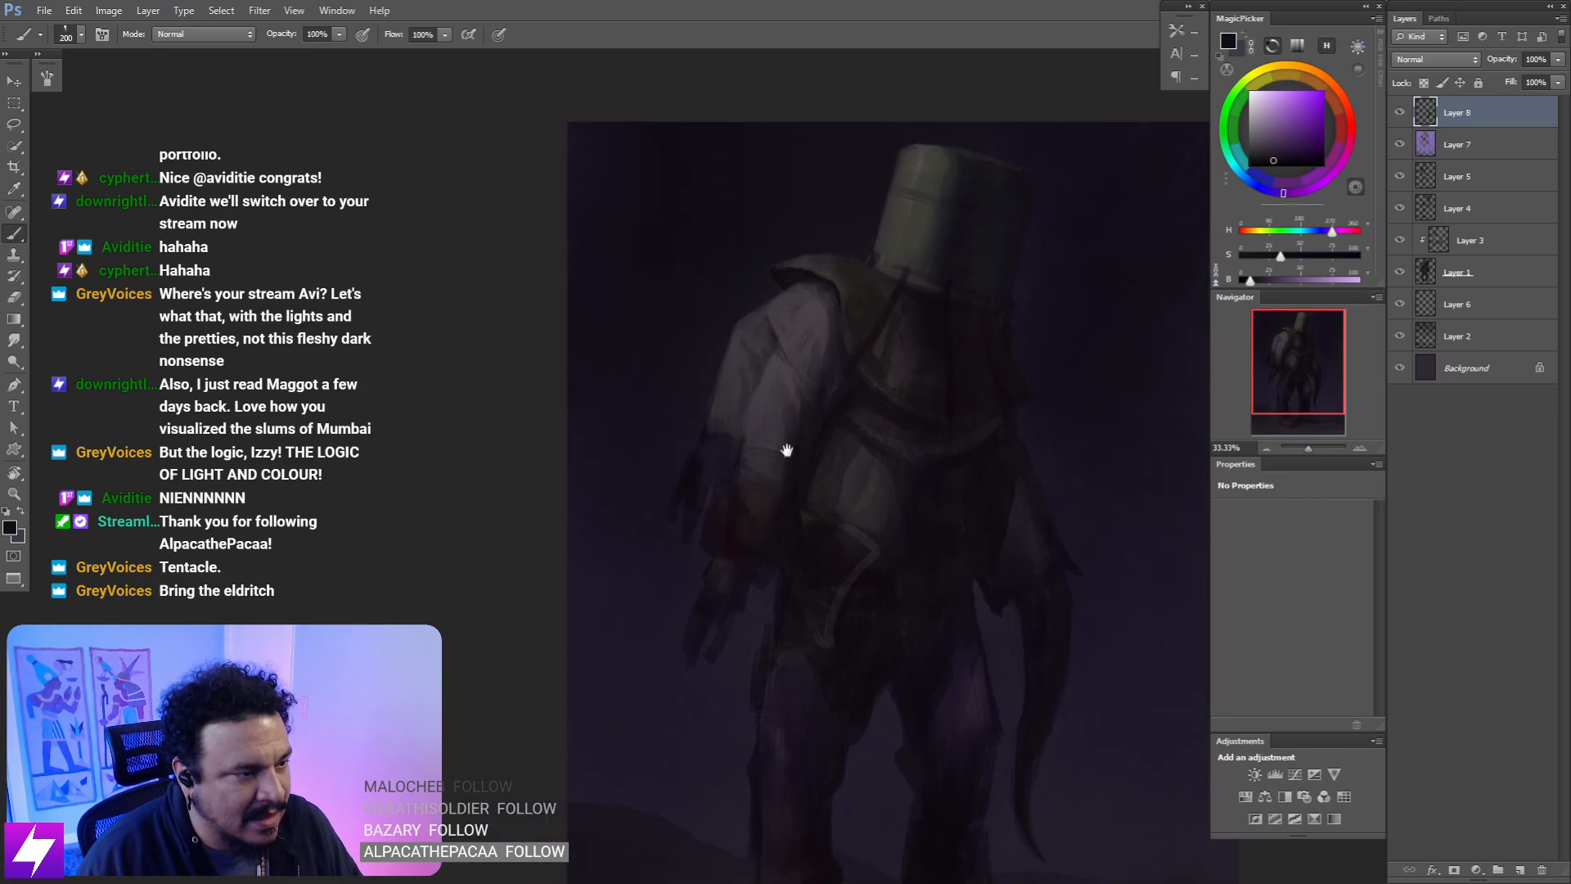
left_click(764, 579, "alt")
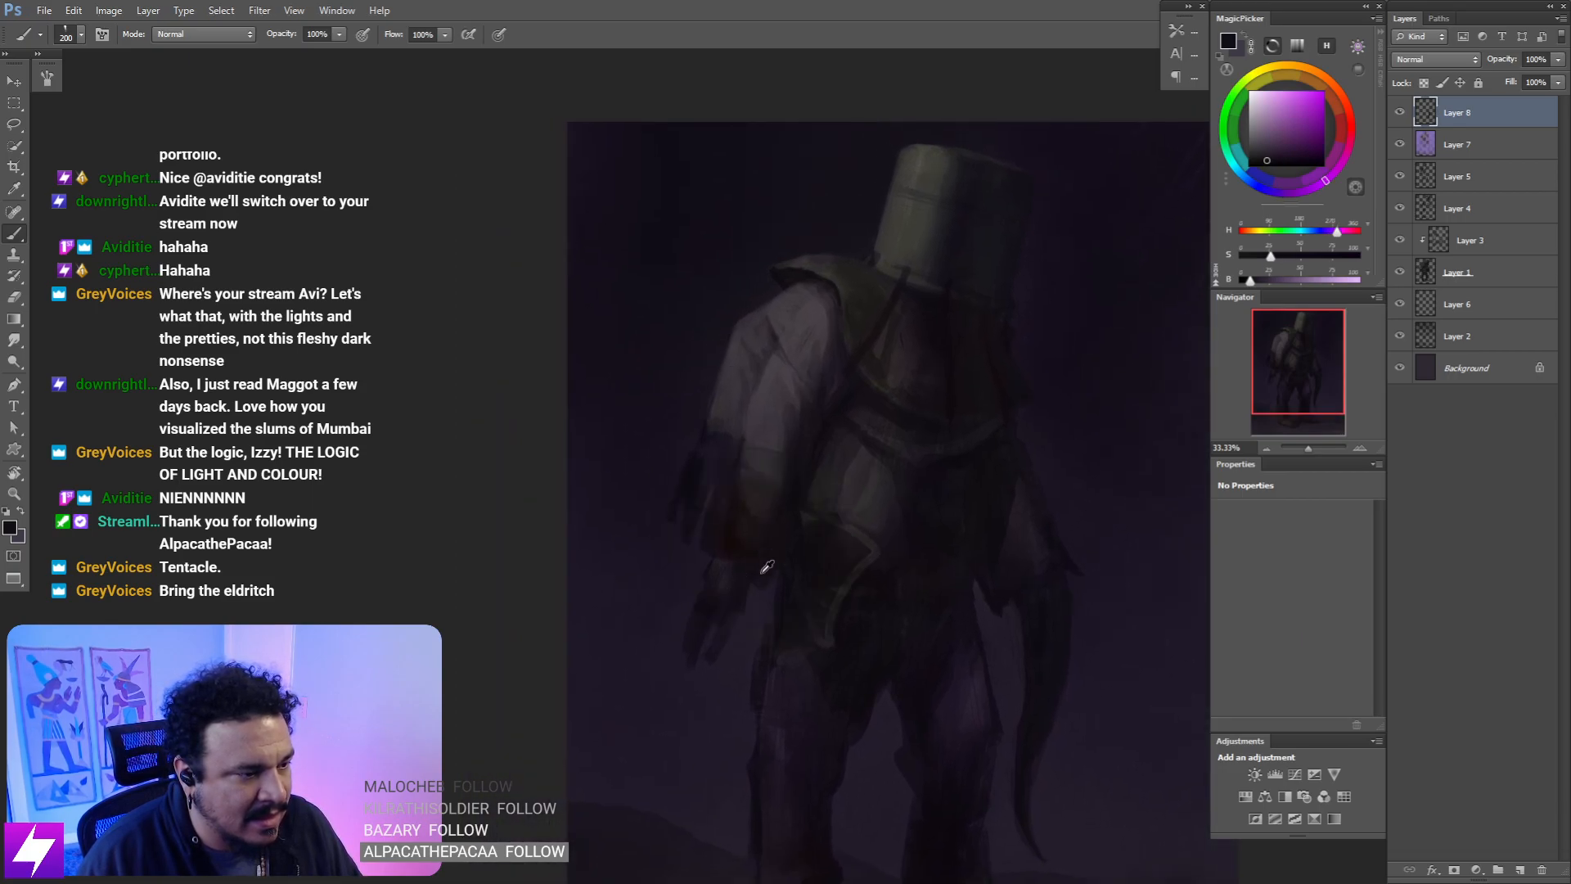
left_click_drag(718, 654, 711, 561)
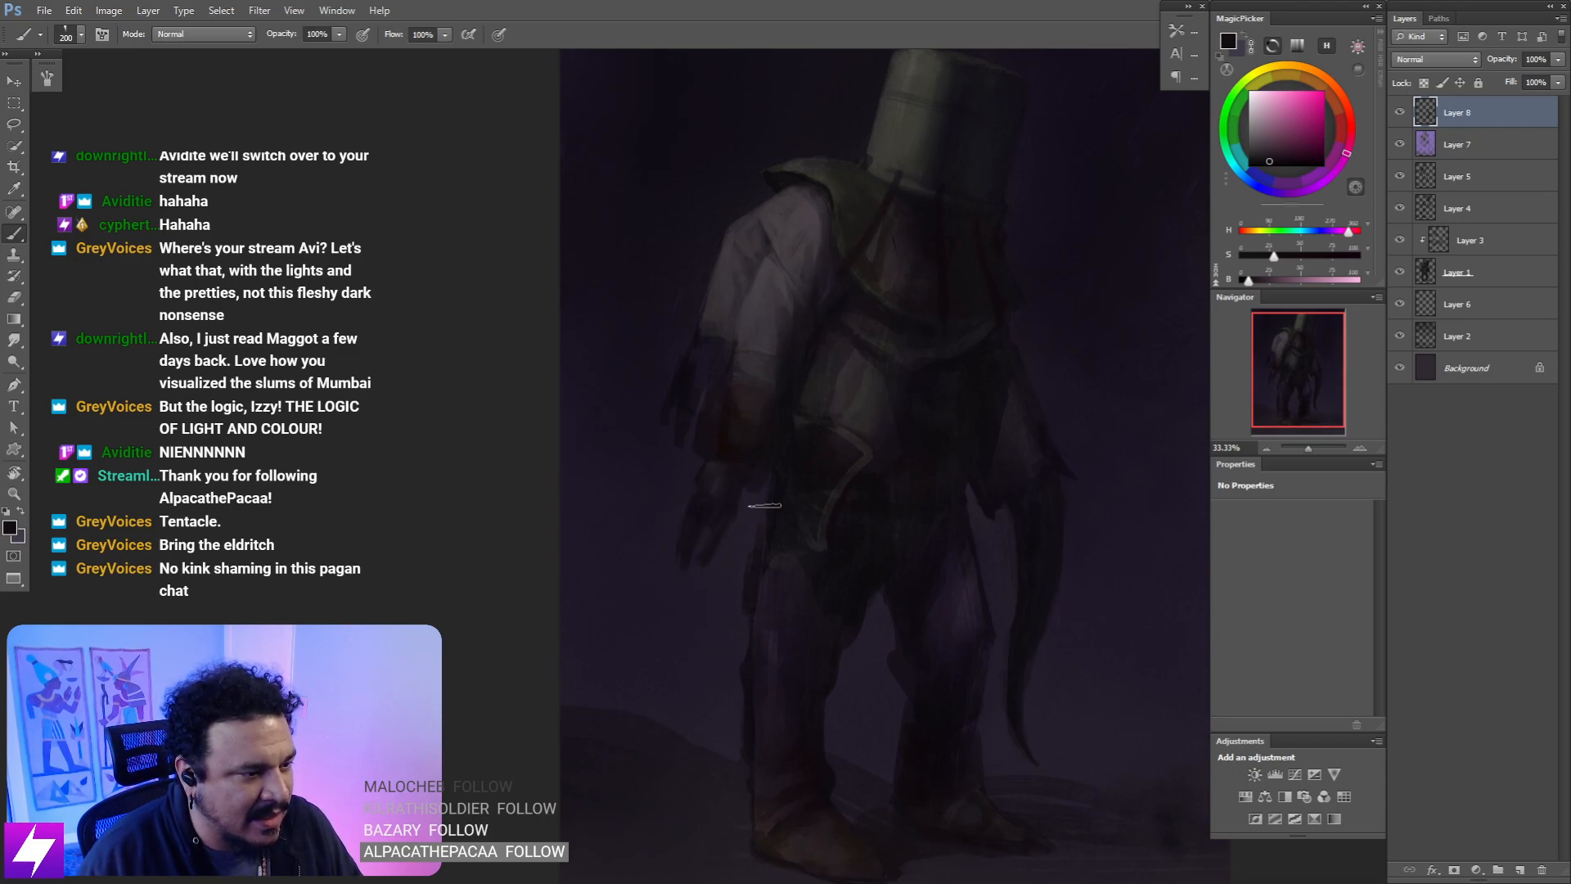
key("bracketleft")
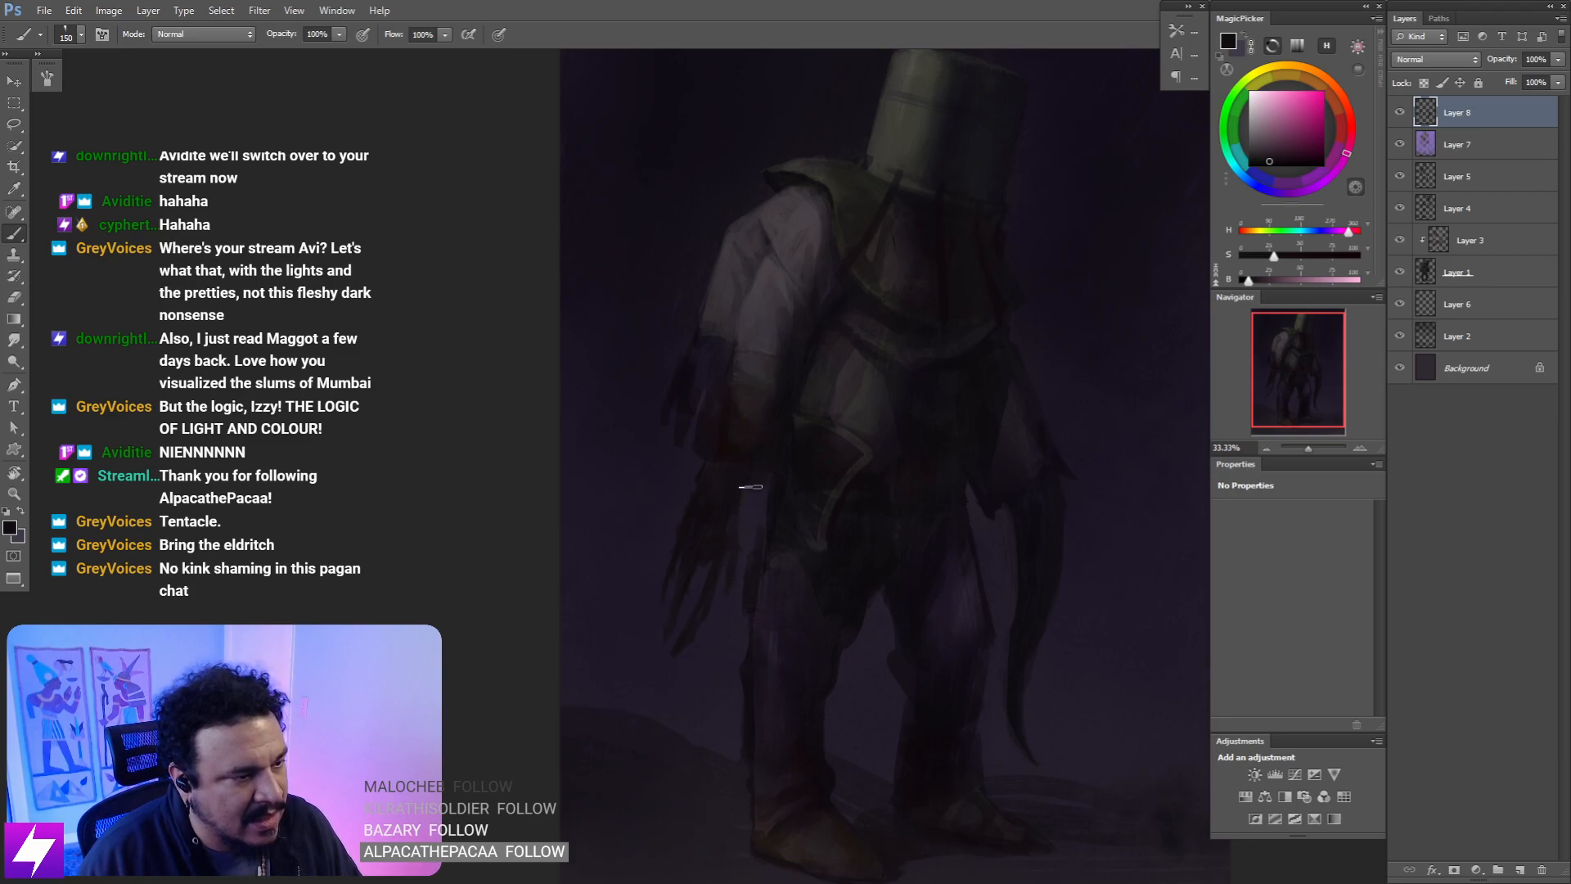
- Flip the canvas horizontally and check the lengthened fingers against the whole figure
key("ctrl+minus")
key("ctrl+minus")
key("ctrl+shift+h")
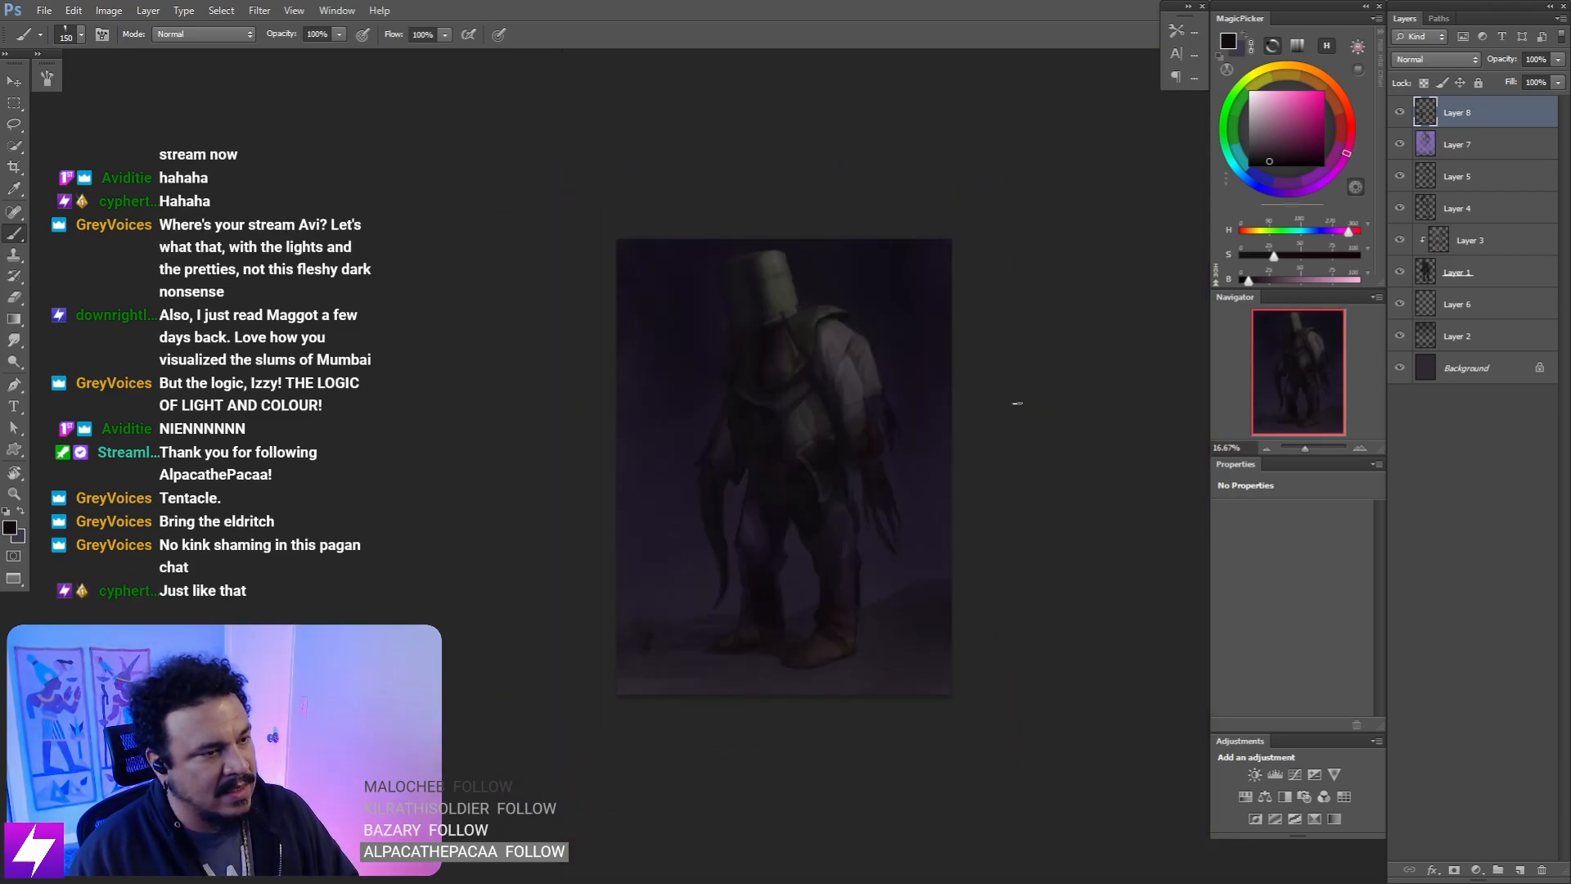
key("ctrl+plus")
key("ctrl+plus")
key("ctrl+plus")
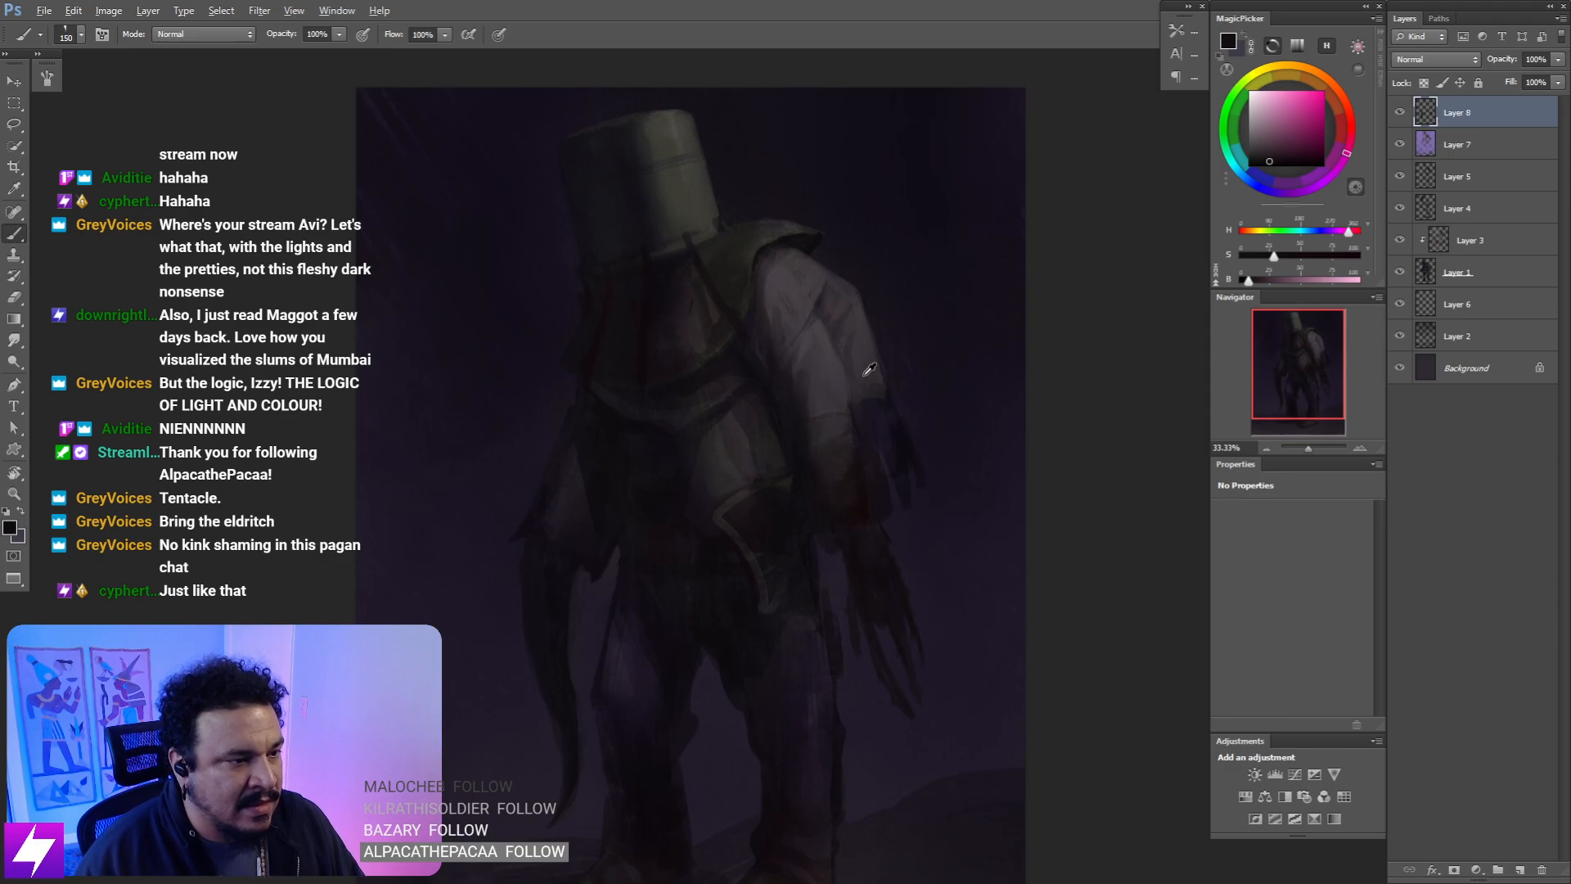
- Touch up the near sleeve's lower end with a sampled sleeve grey at 150 px and blend it with a 100 px Smudge tool at 50% strength
left_click(844, 385, "alt")
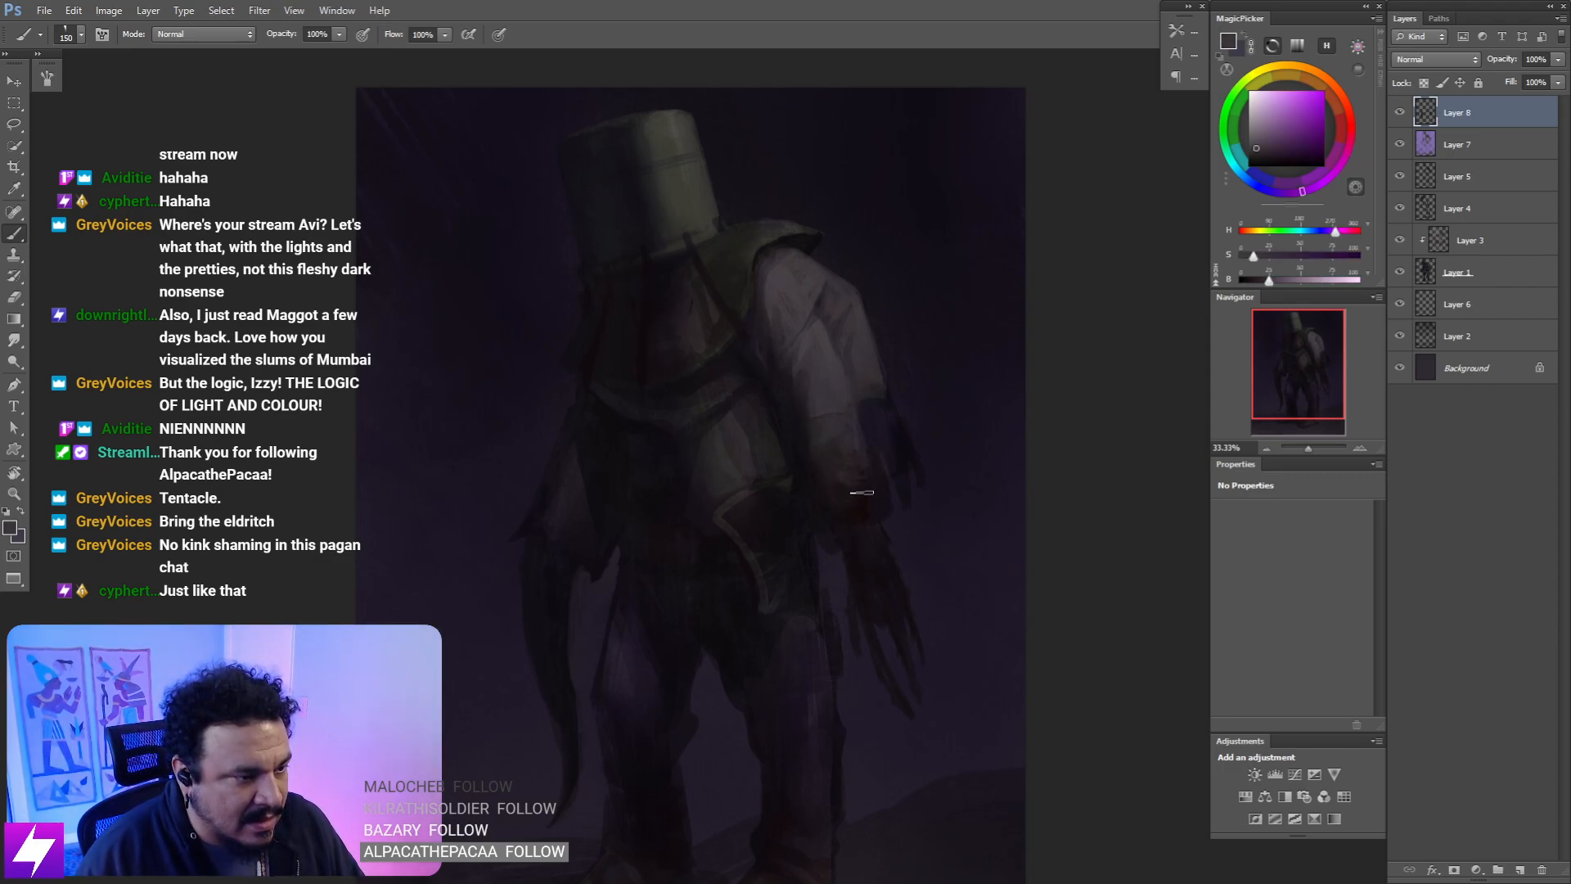
key("r")
key("ctrl+minus")
key("ctrl+minus")
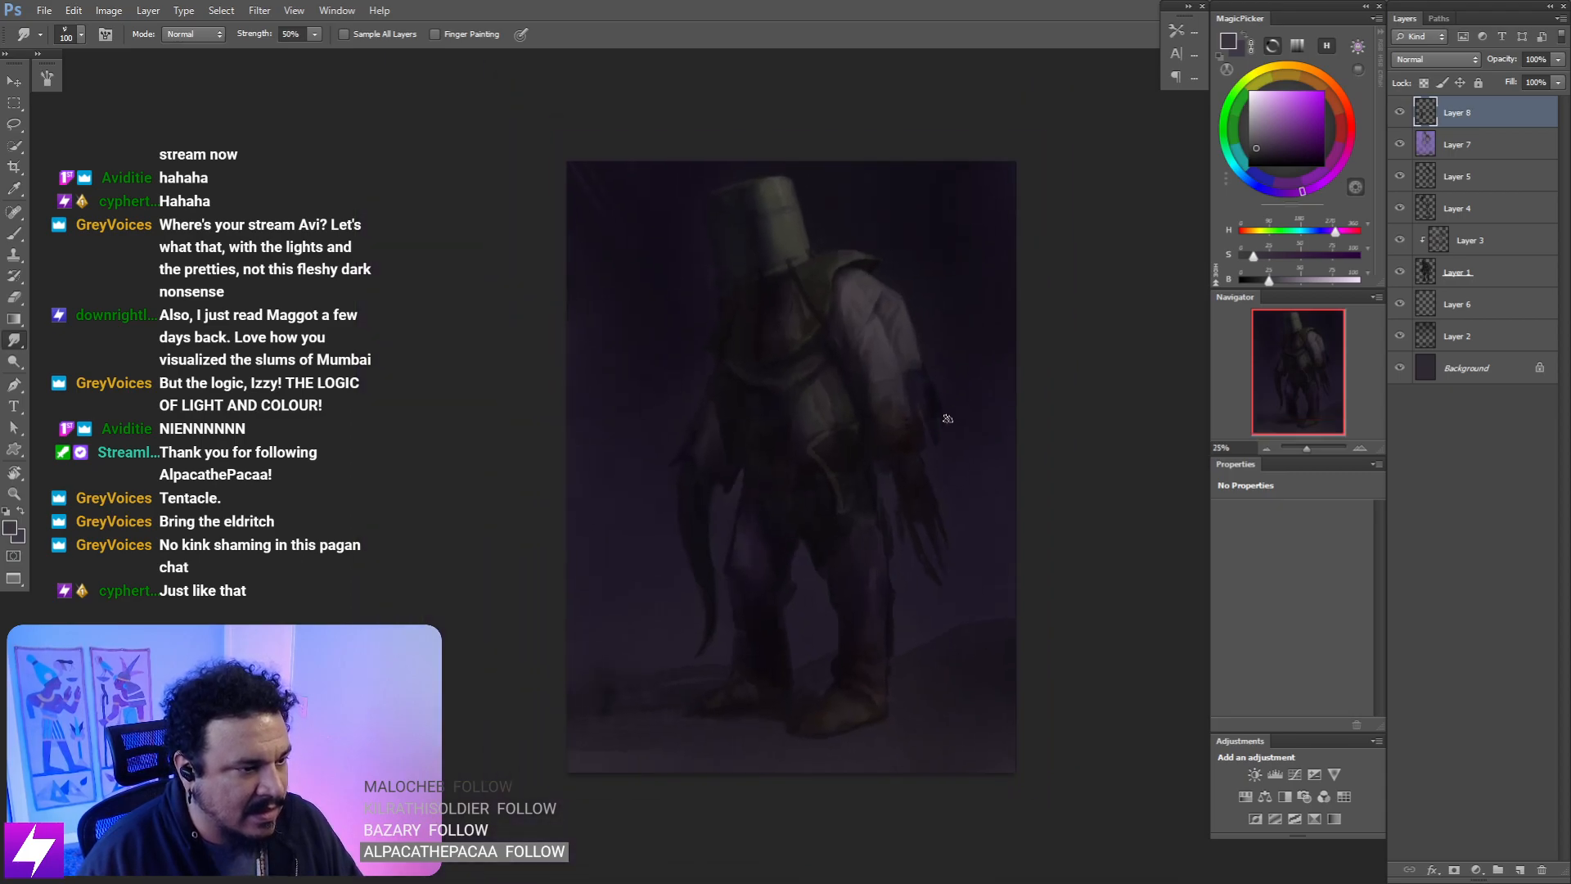
key("ctrl+plus")
key("ctrl+plus")
left_click_drag(904, 437, 928, 439)
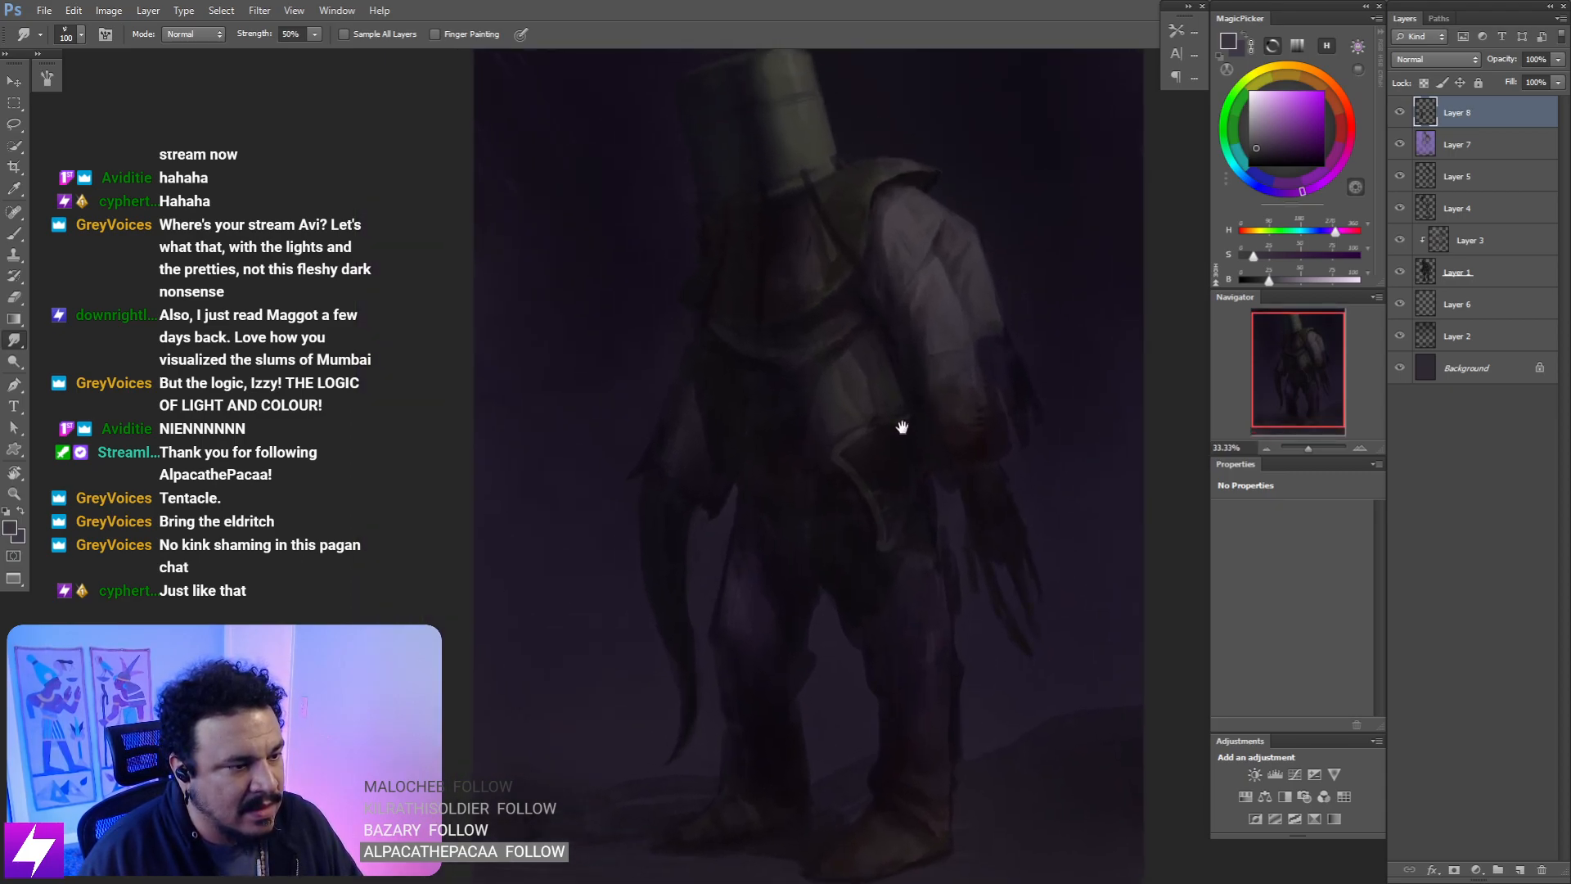
- Extend the pale trim line across the waist at 90 px and shade the torso above it with sampled darks at 150 to 250 px
key("b")
left_click(895, 442, "alt")
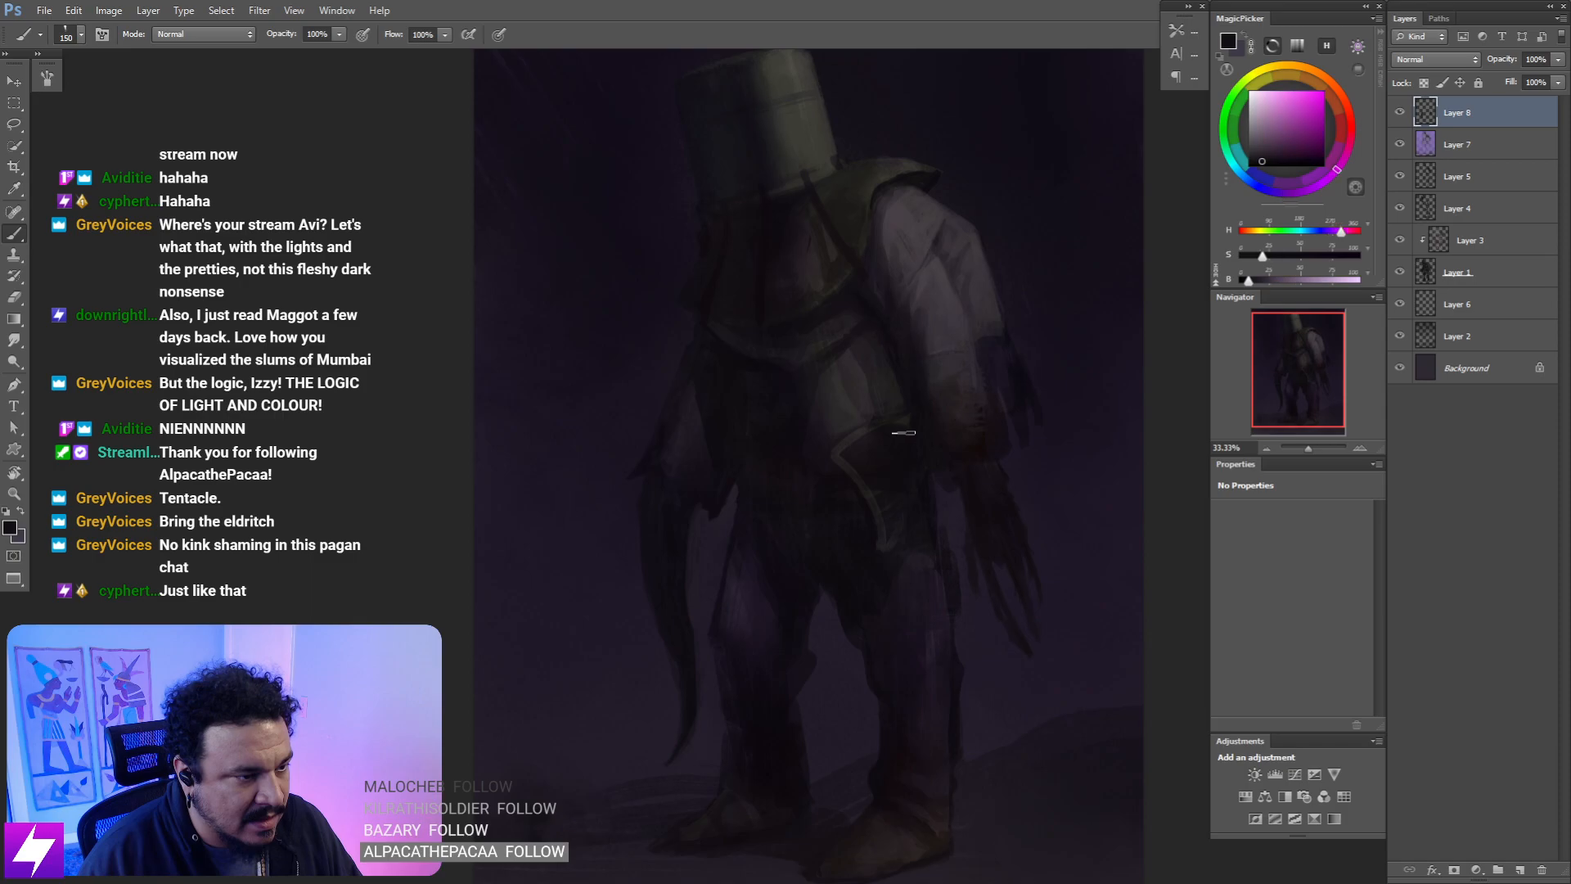
left_click(844, 445, "alt")
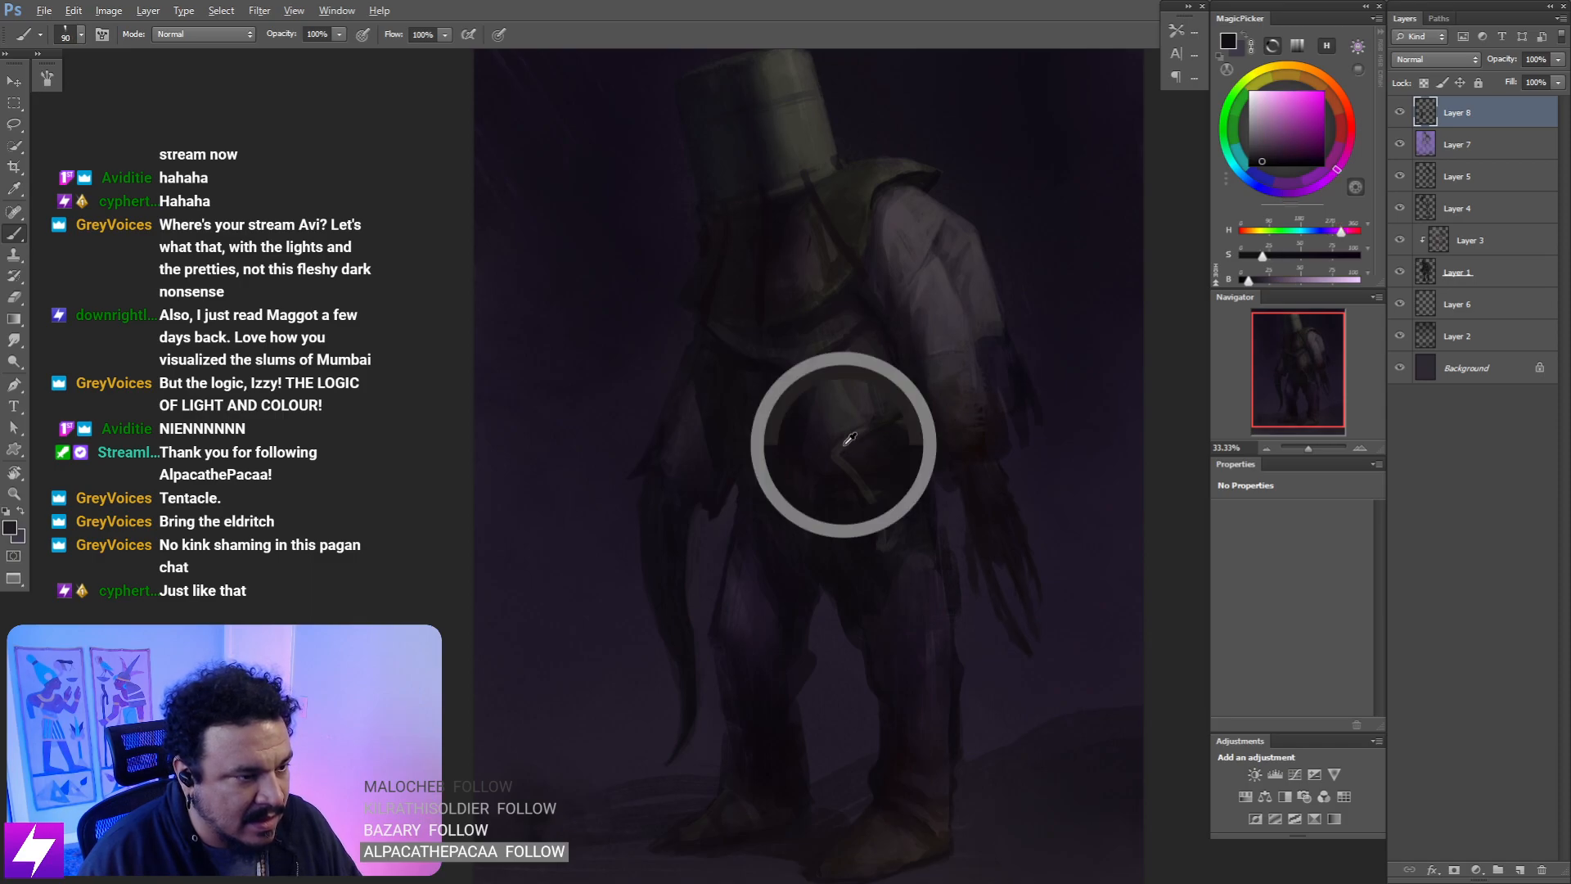
left_click(908, 397, "alt")
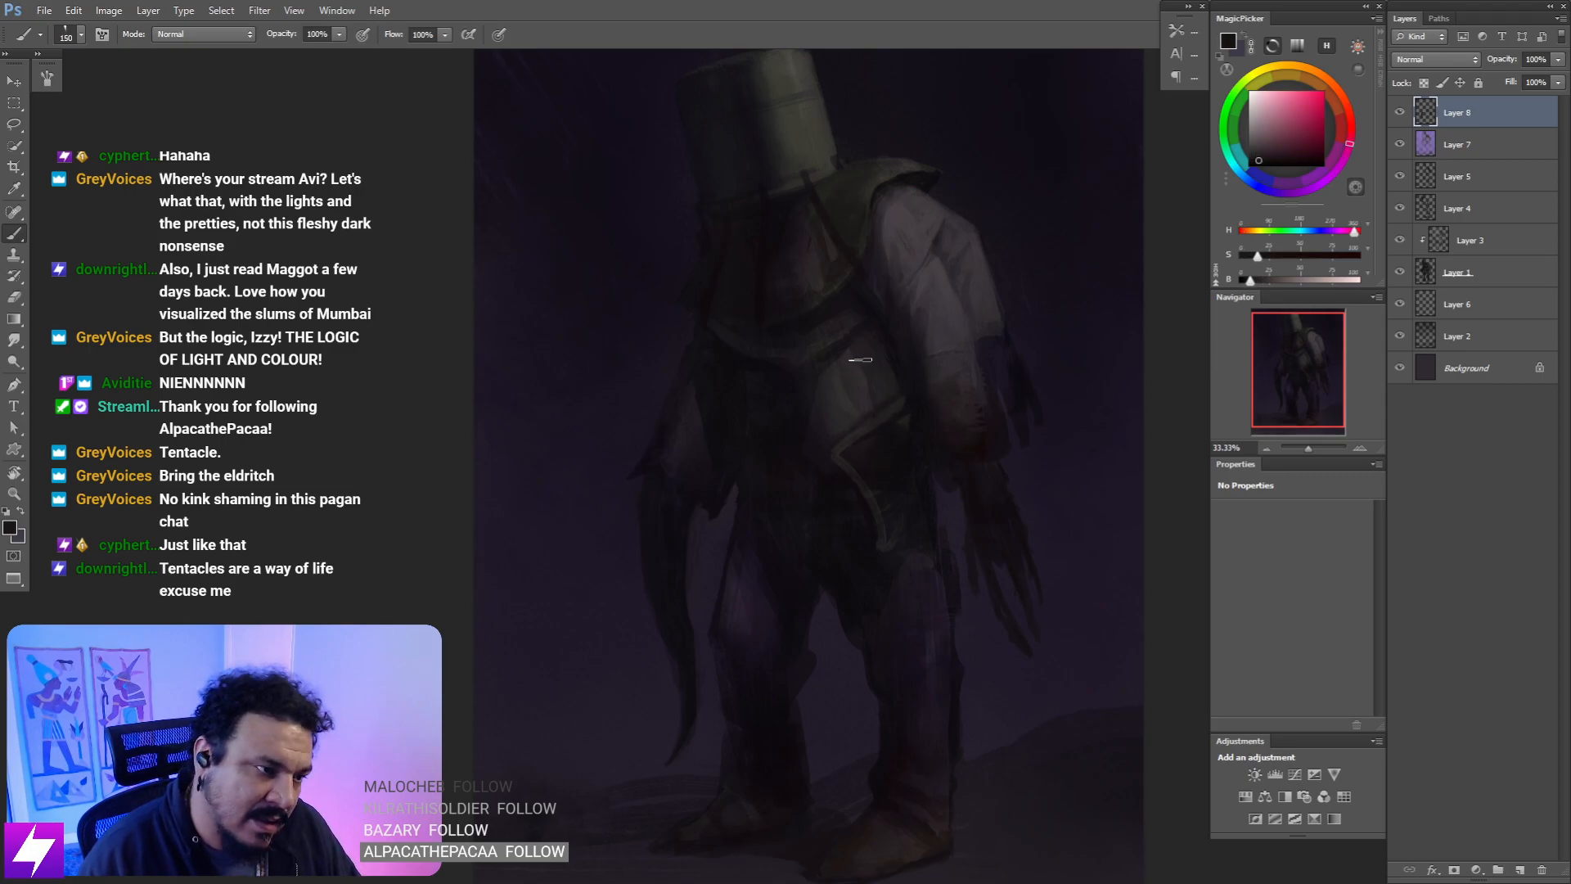
key("bracketright")
key("bracketright")
key("bracketright")
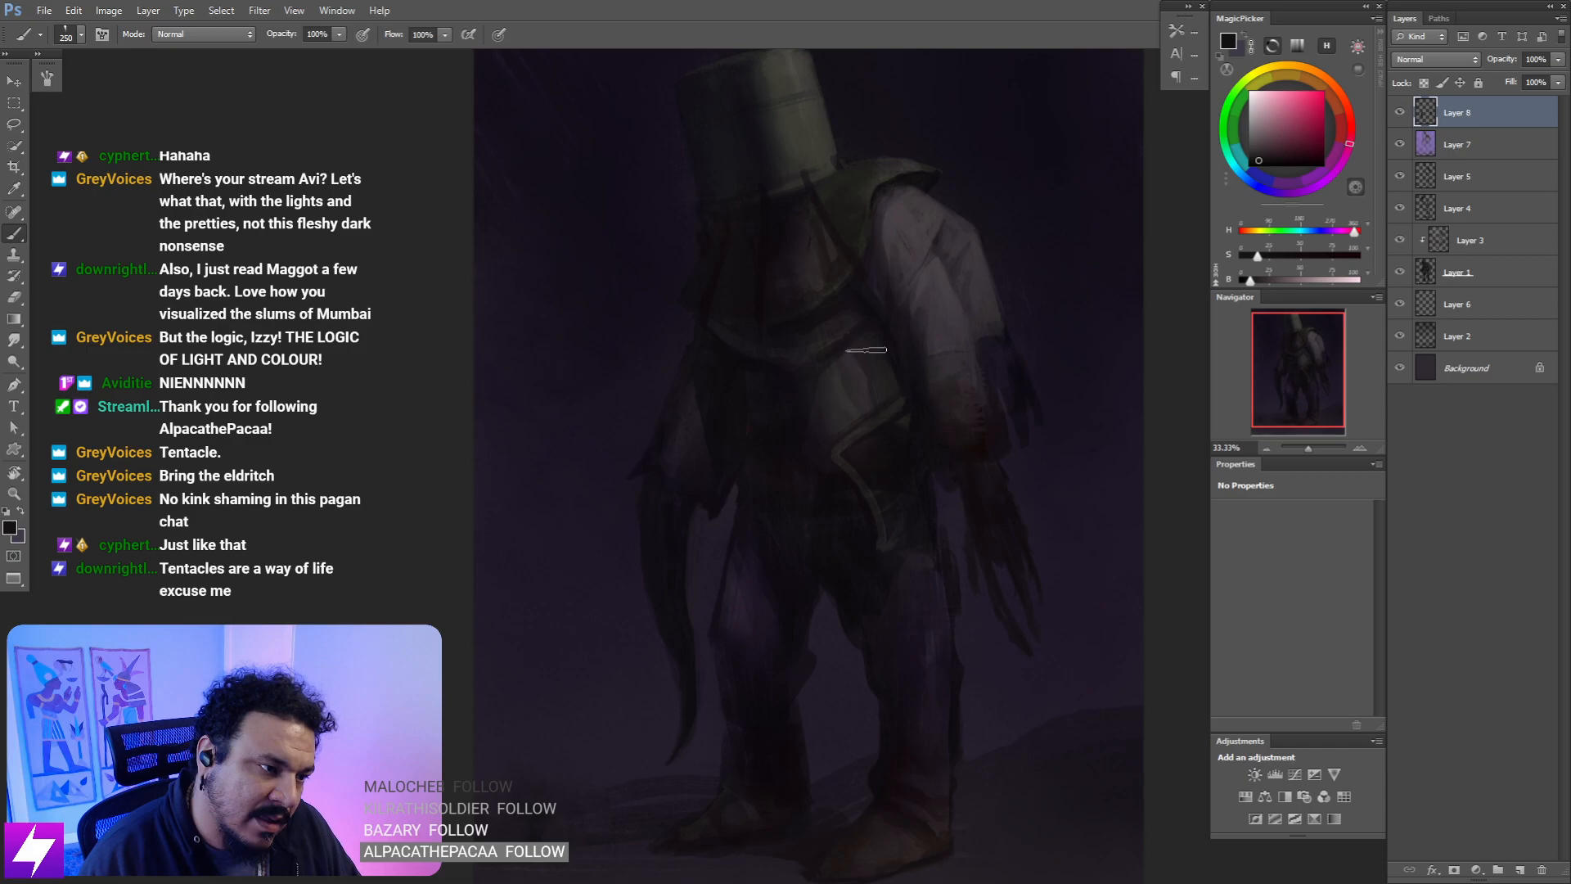
- Flip the canvas horizontally and check the torso and tentacle in the mirrored view
key("ctrl+minus")
key("ctrl+minus")
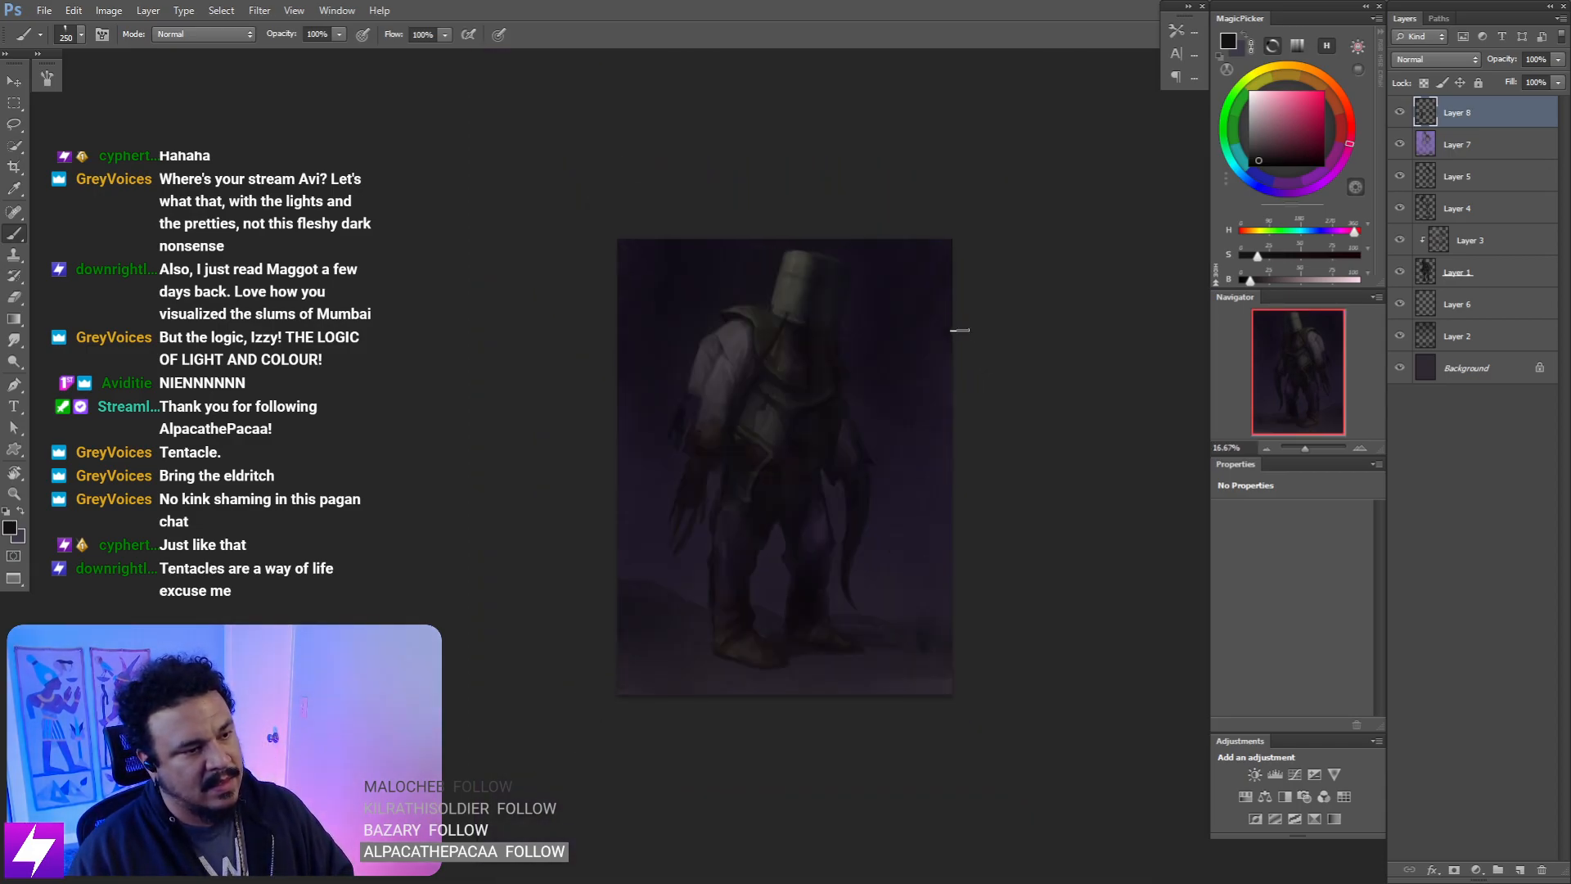
key("ctrl+plus")
key("ctrl+plus")
mouse_move(935, 400)
left_mouse_down()
mouse_move(887, 445)
mouse_move(901, 445)
mouse_move(894, 411)
left_mouse_up()
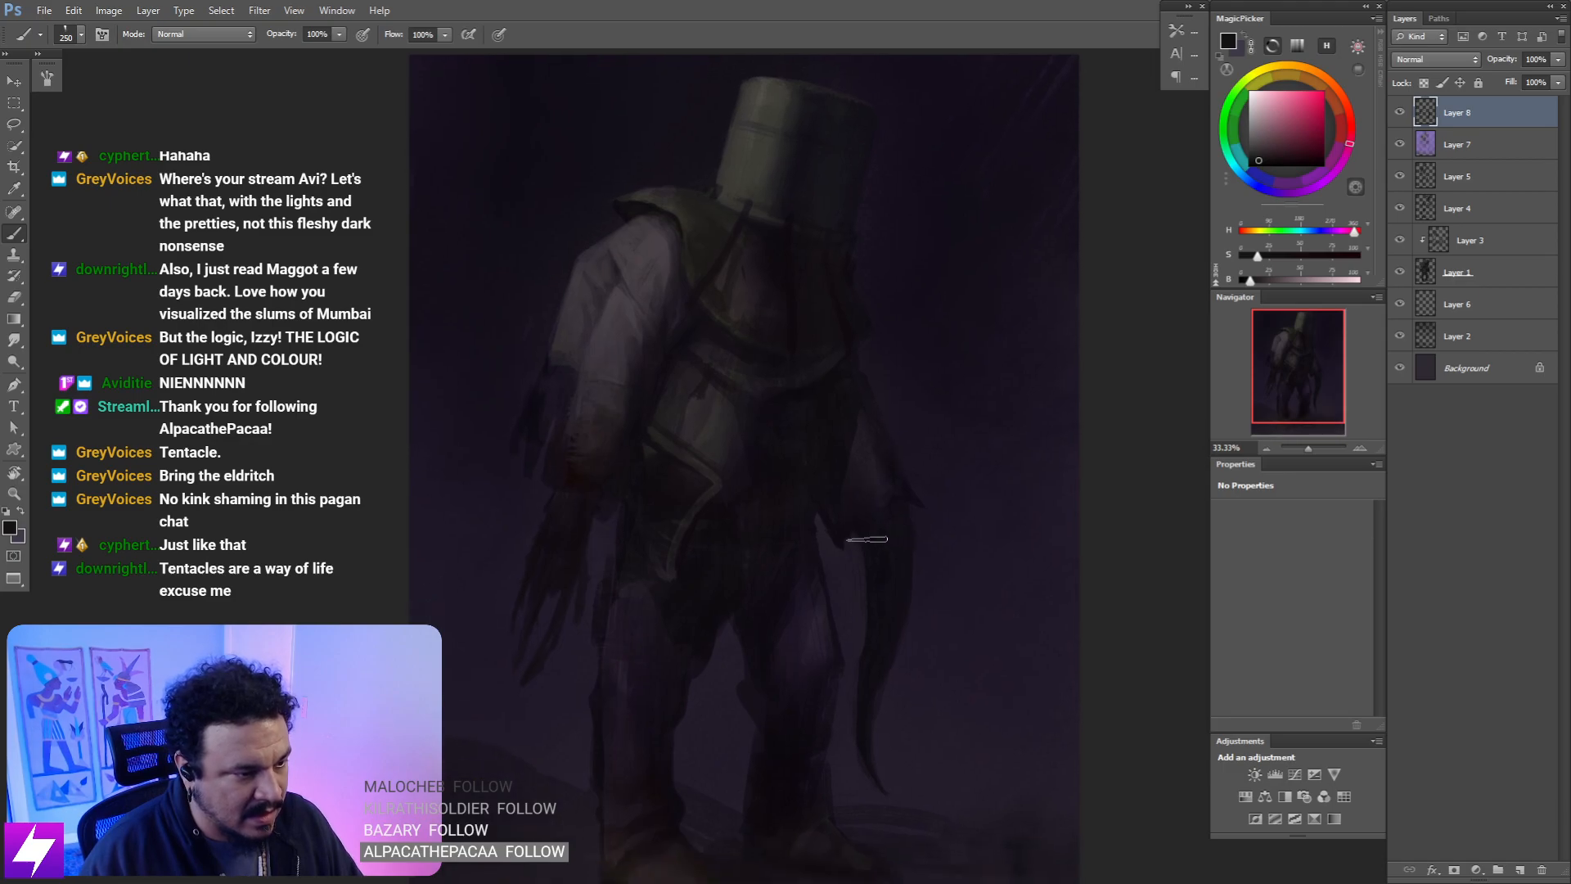
- Compare the whole figure with Layer 8 hidden and shown
key("ctrl+minus")
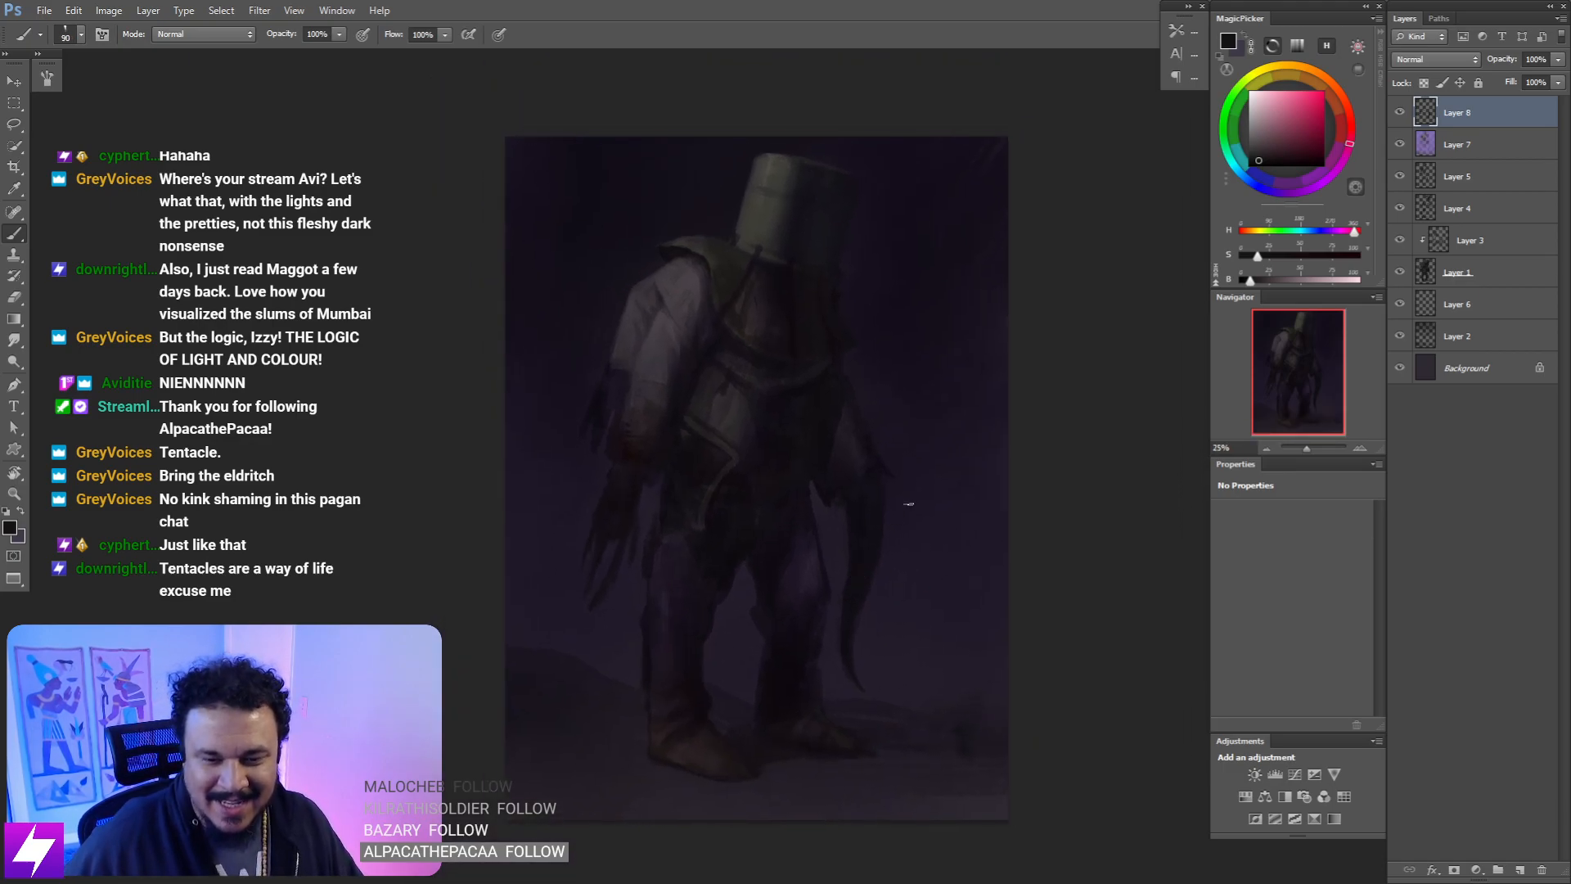
key("ctrl+plus")
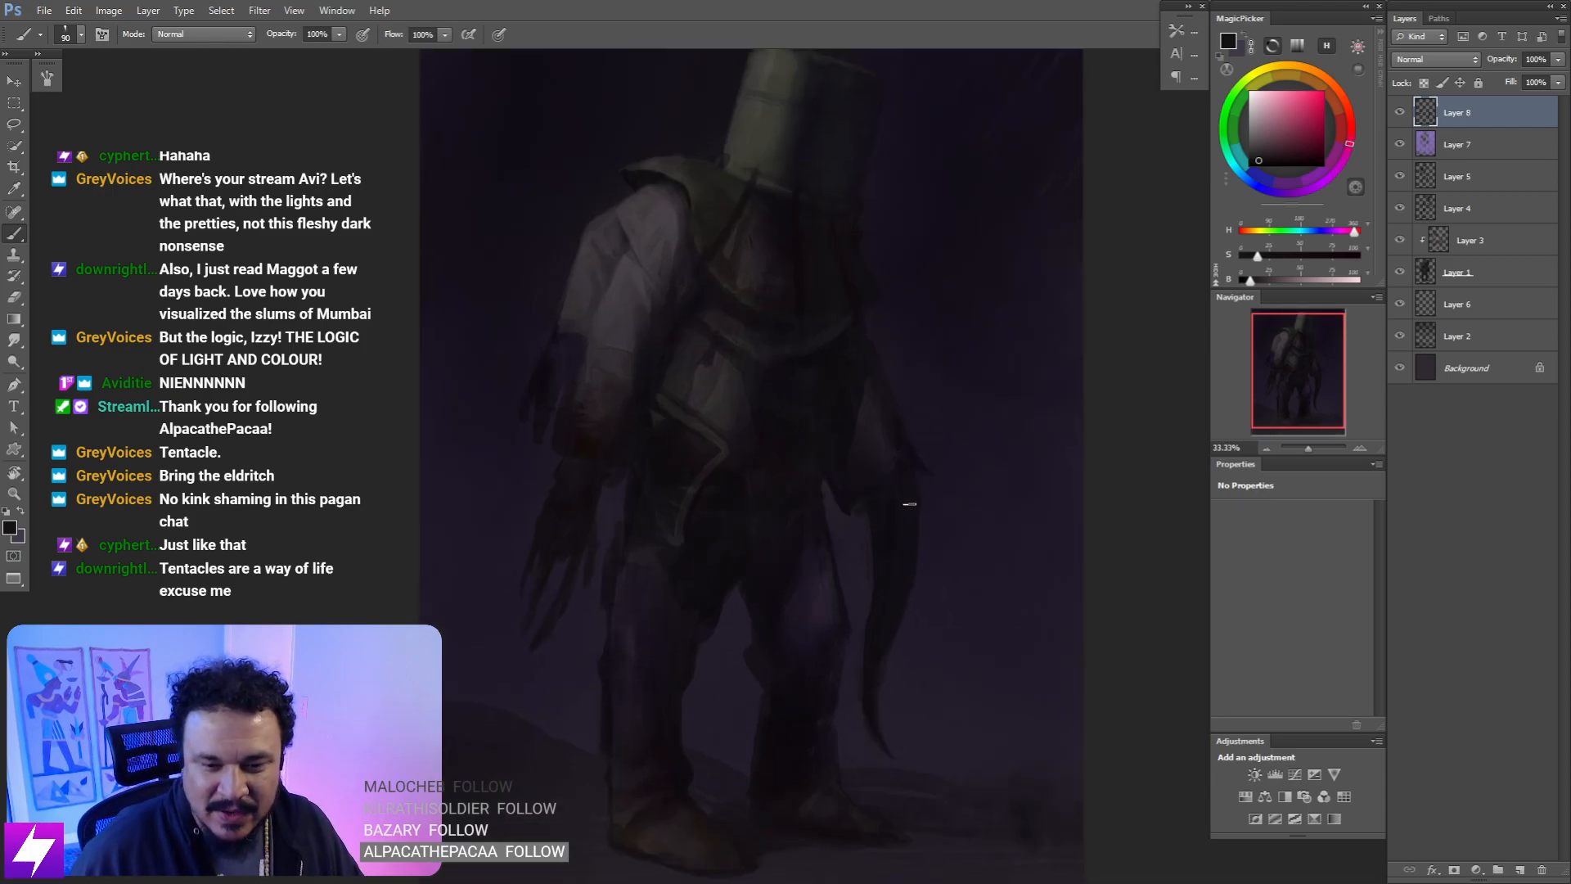
key("ctrl+minus")
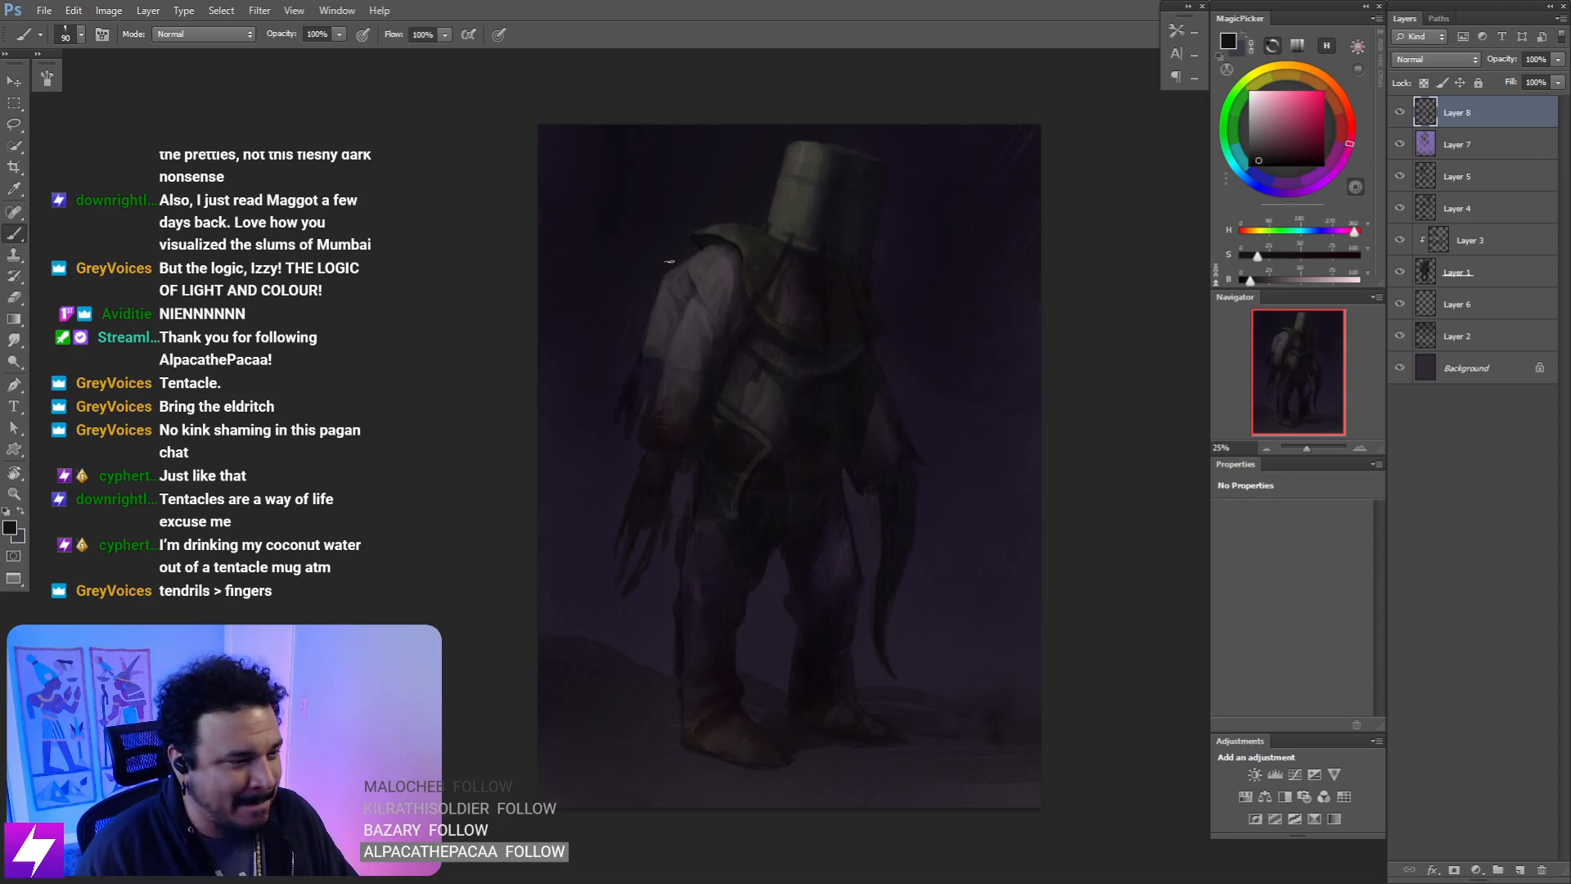
left_click(1399, 114)
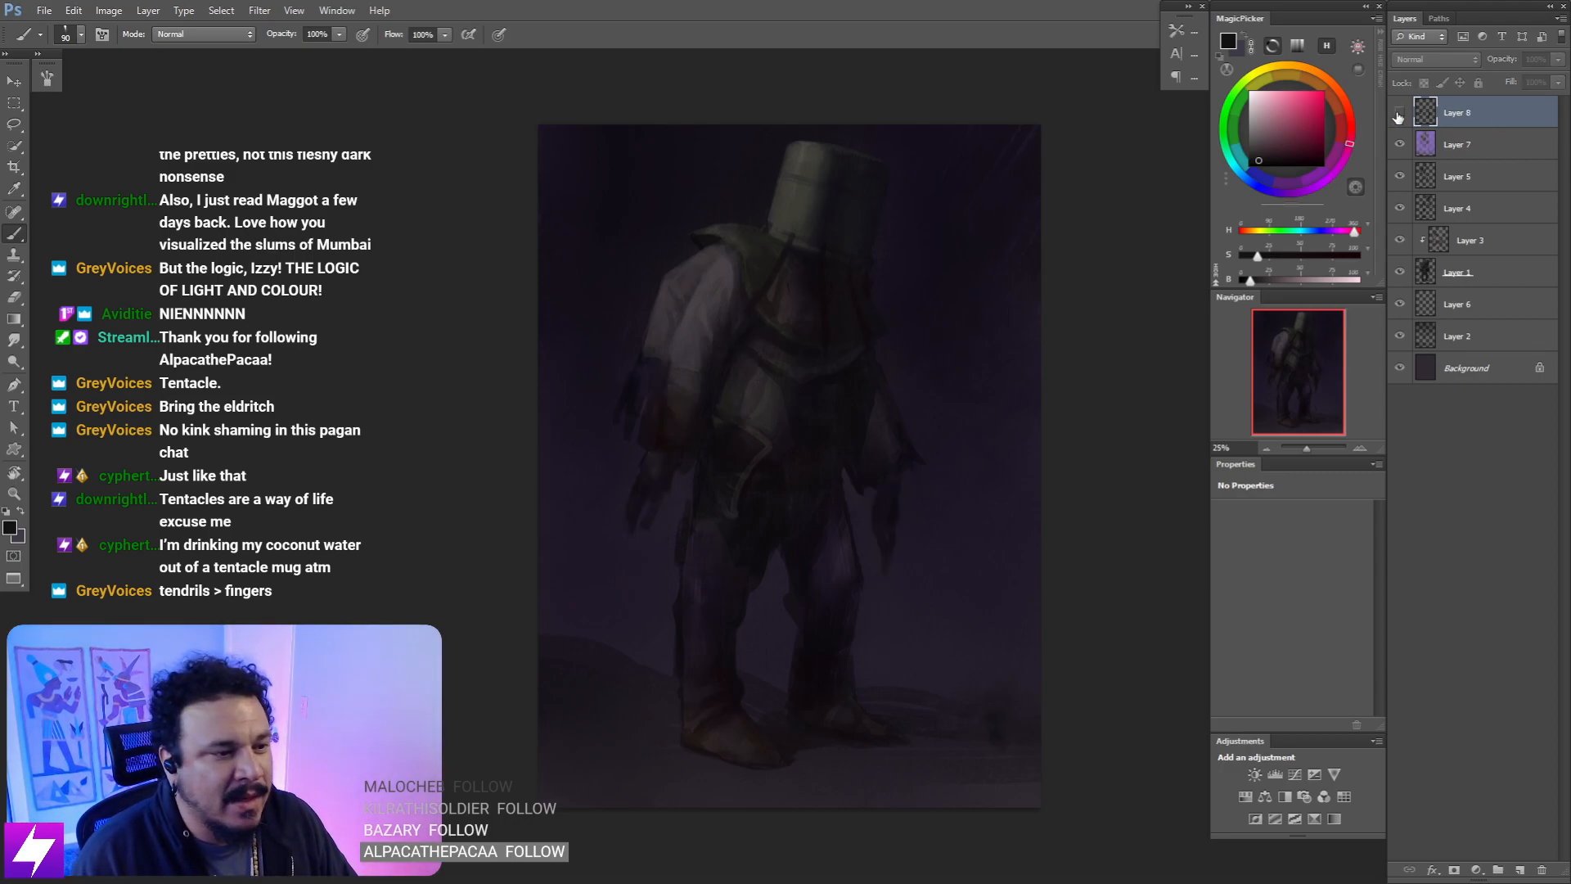
left_click(1398, 117)
- Paint additional thin, curving tendrils beside the tentacle with a sampled dark violet and a brush up to 175 px
key("ctrl+plus")
left_click(889, 478, "alt")
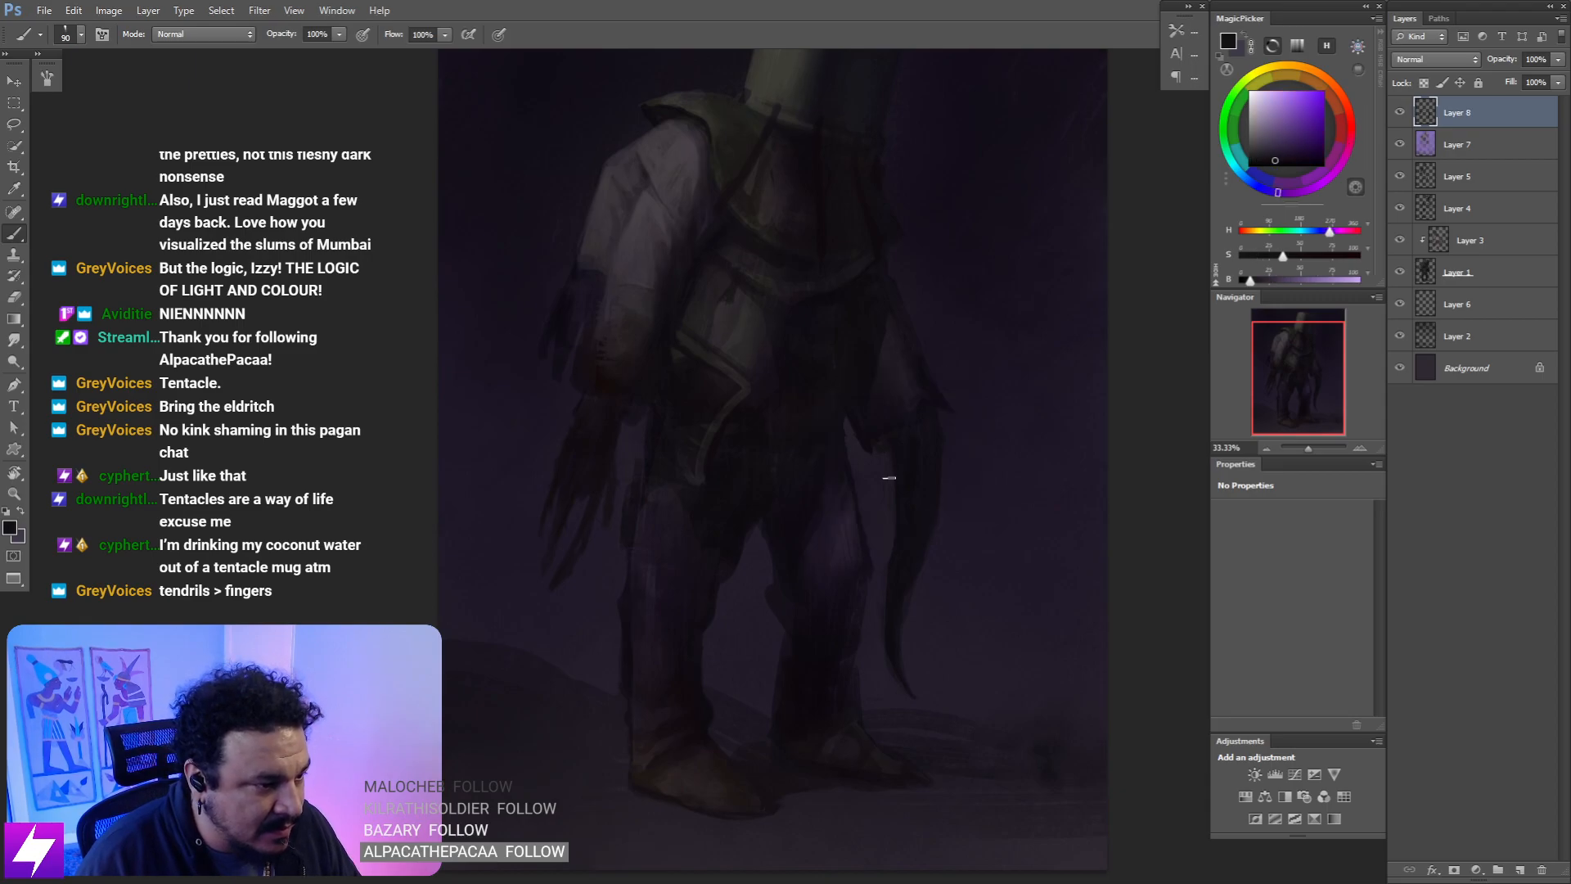
key("bracketright")
key("bracketright")
key("bracketright")
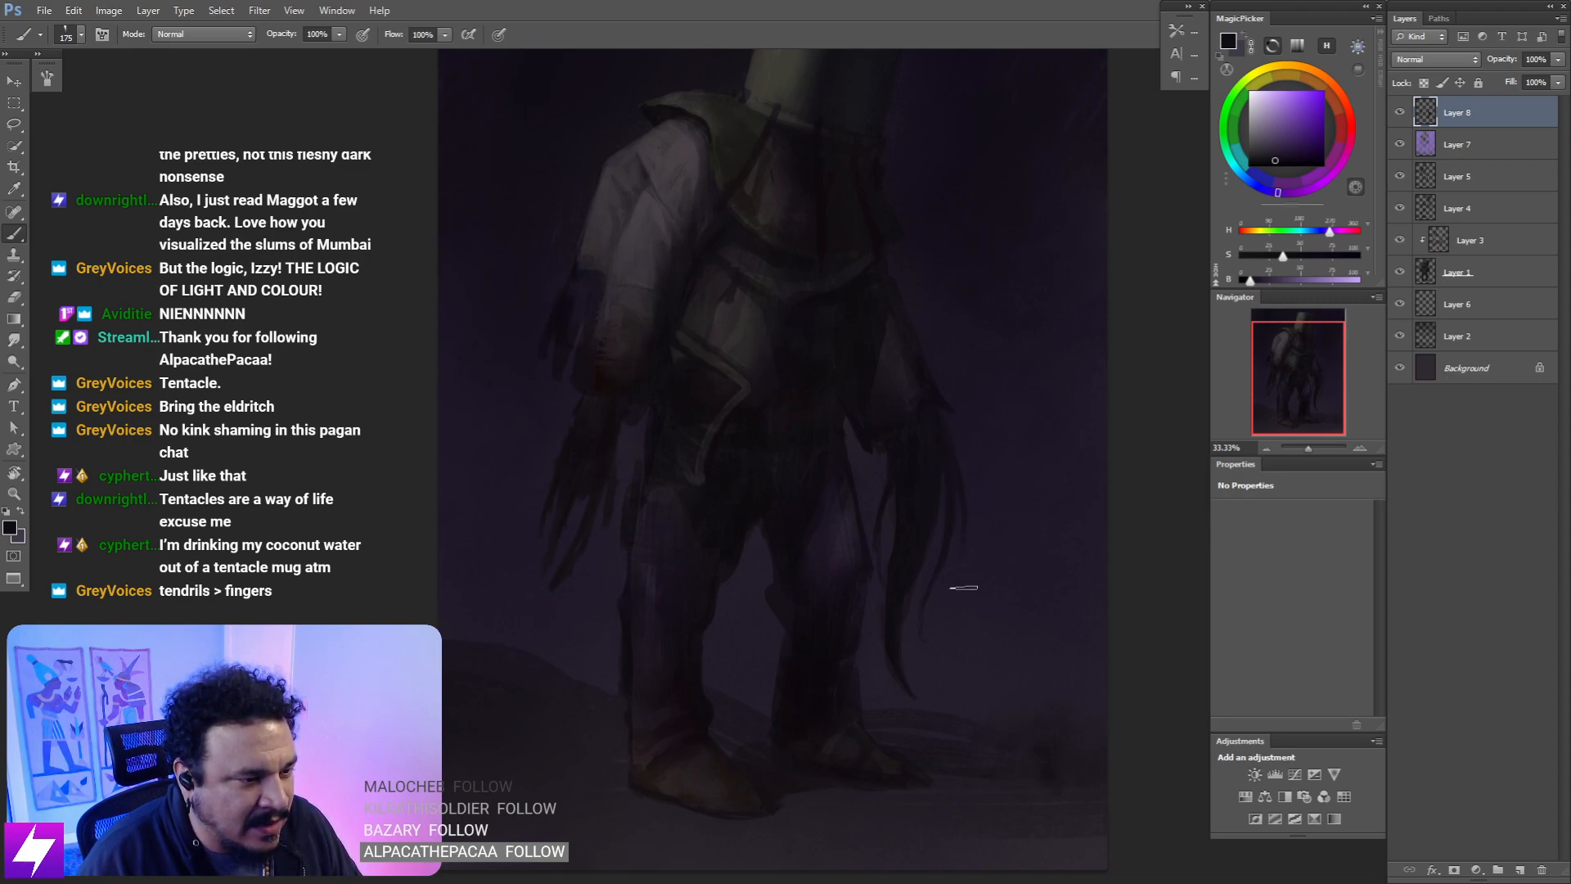
- Flip the canvas horizontally and zoom back in on the figure's tendrils and hand
key("ctrl+minus")
key("ctrl+minus")
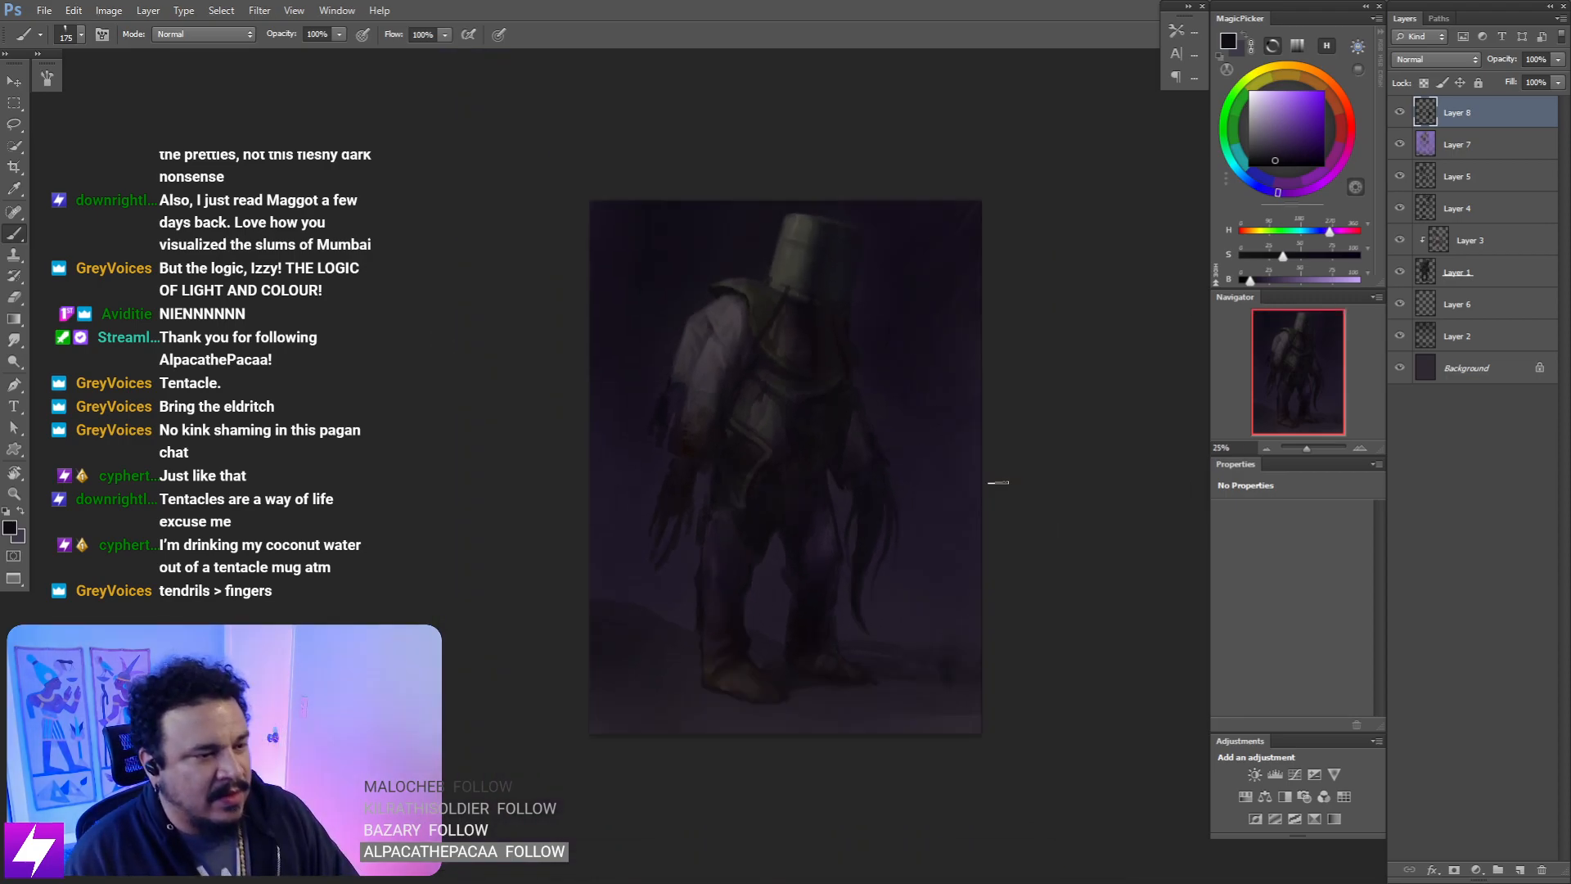
key("F2")
key("ctrl+plus")
key("ctrl+plus")
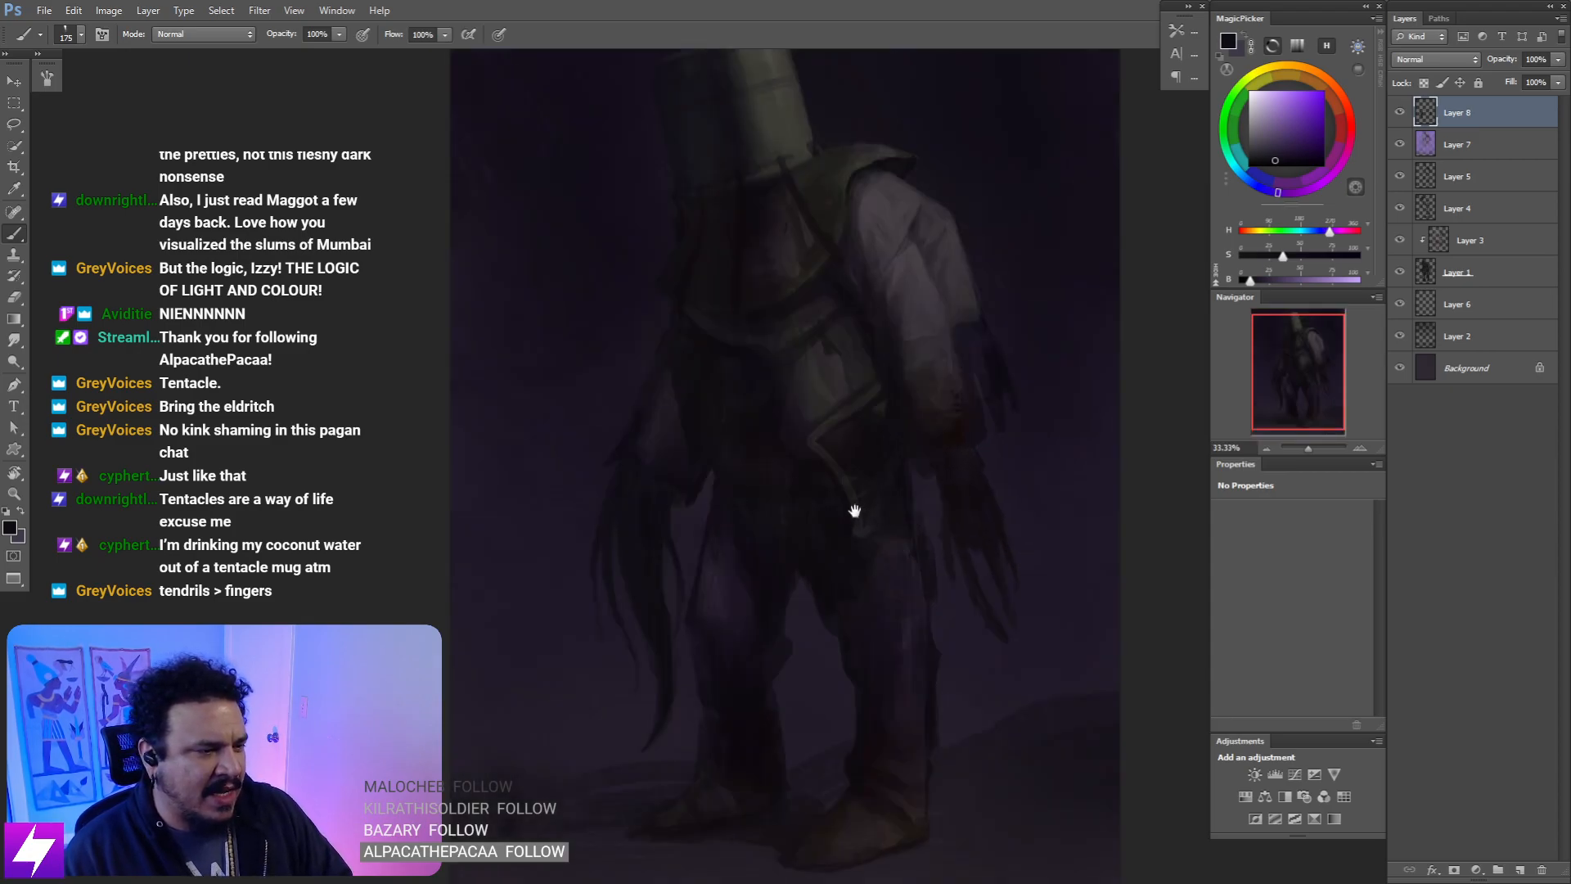
- Sample a dark violet from beside the tentacle arm and darken the area at its wrist with a 250 px brush
left_click_drag(831, 462, 876, 517)
left_click(691, 564, "alt")
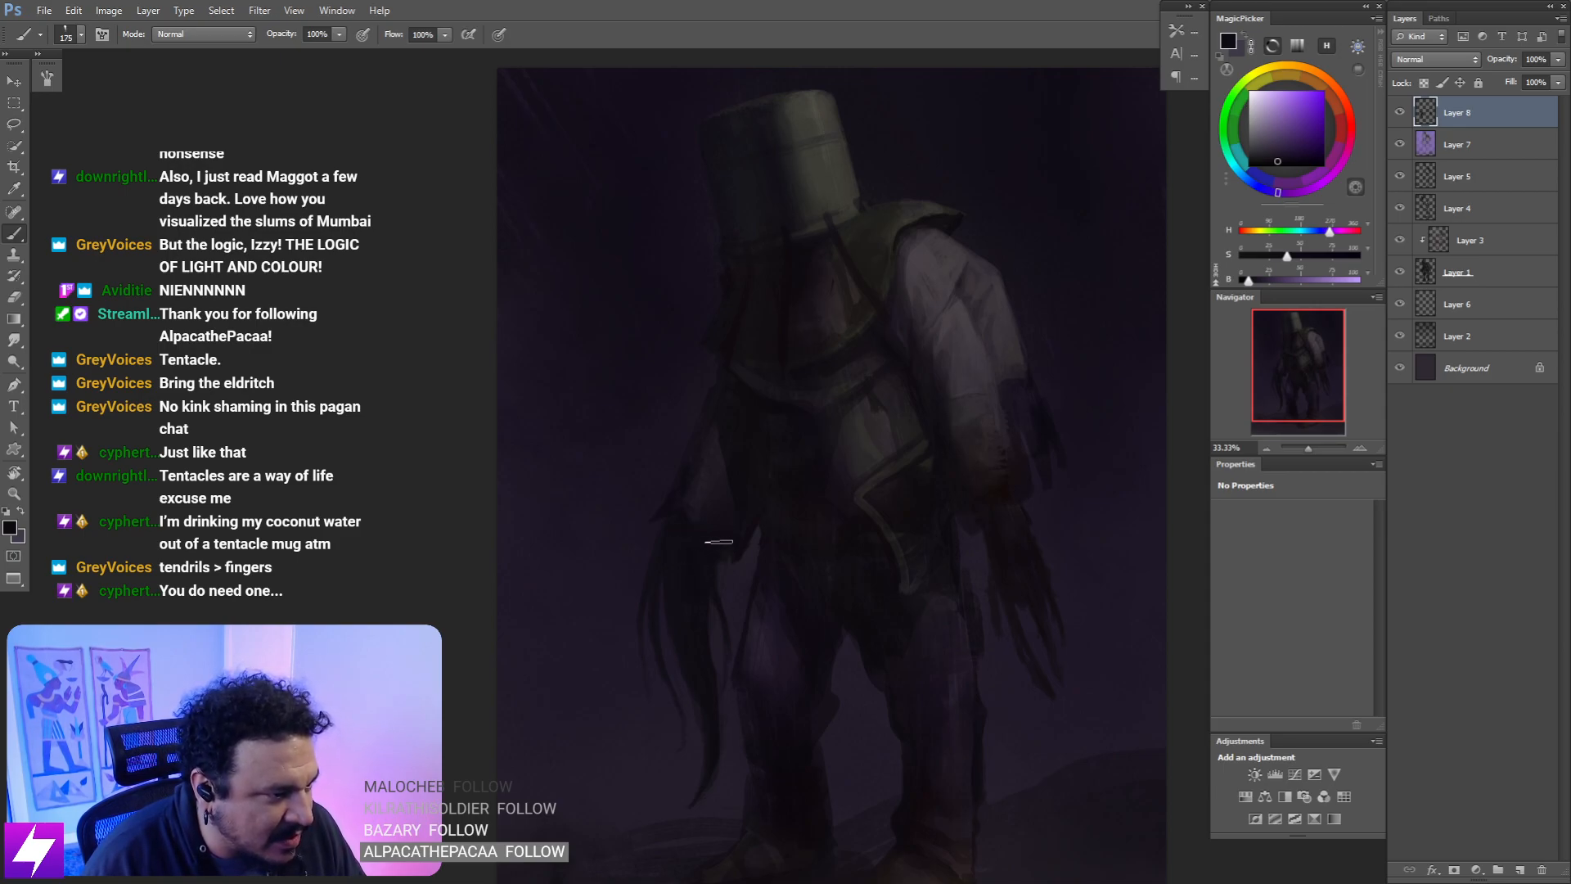
key("bracketright")
key("bracketright")
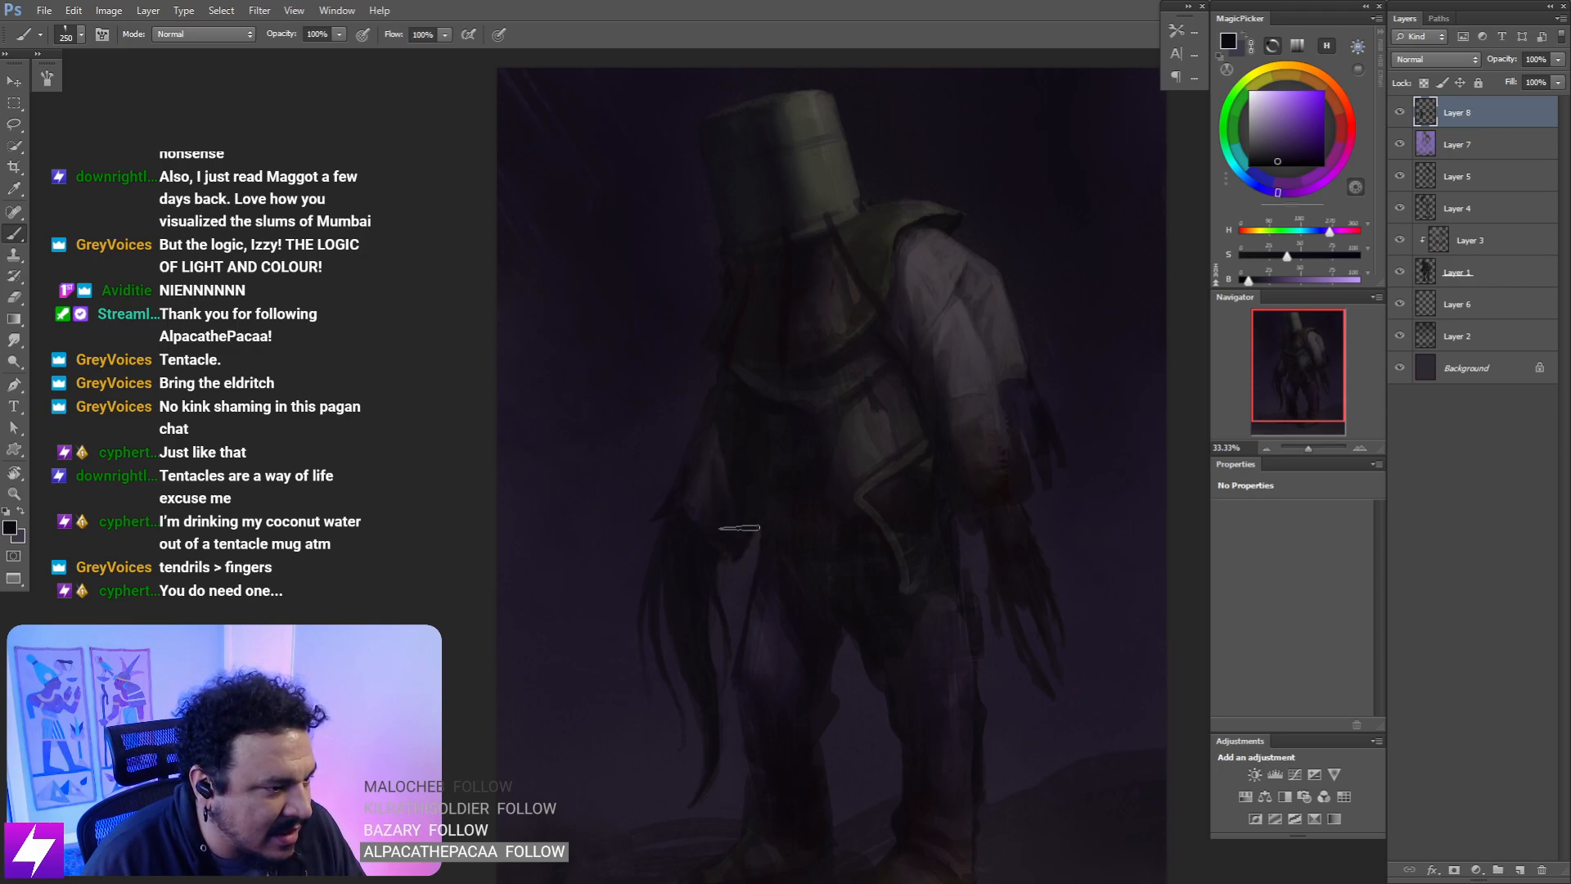
key("r")
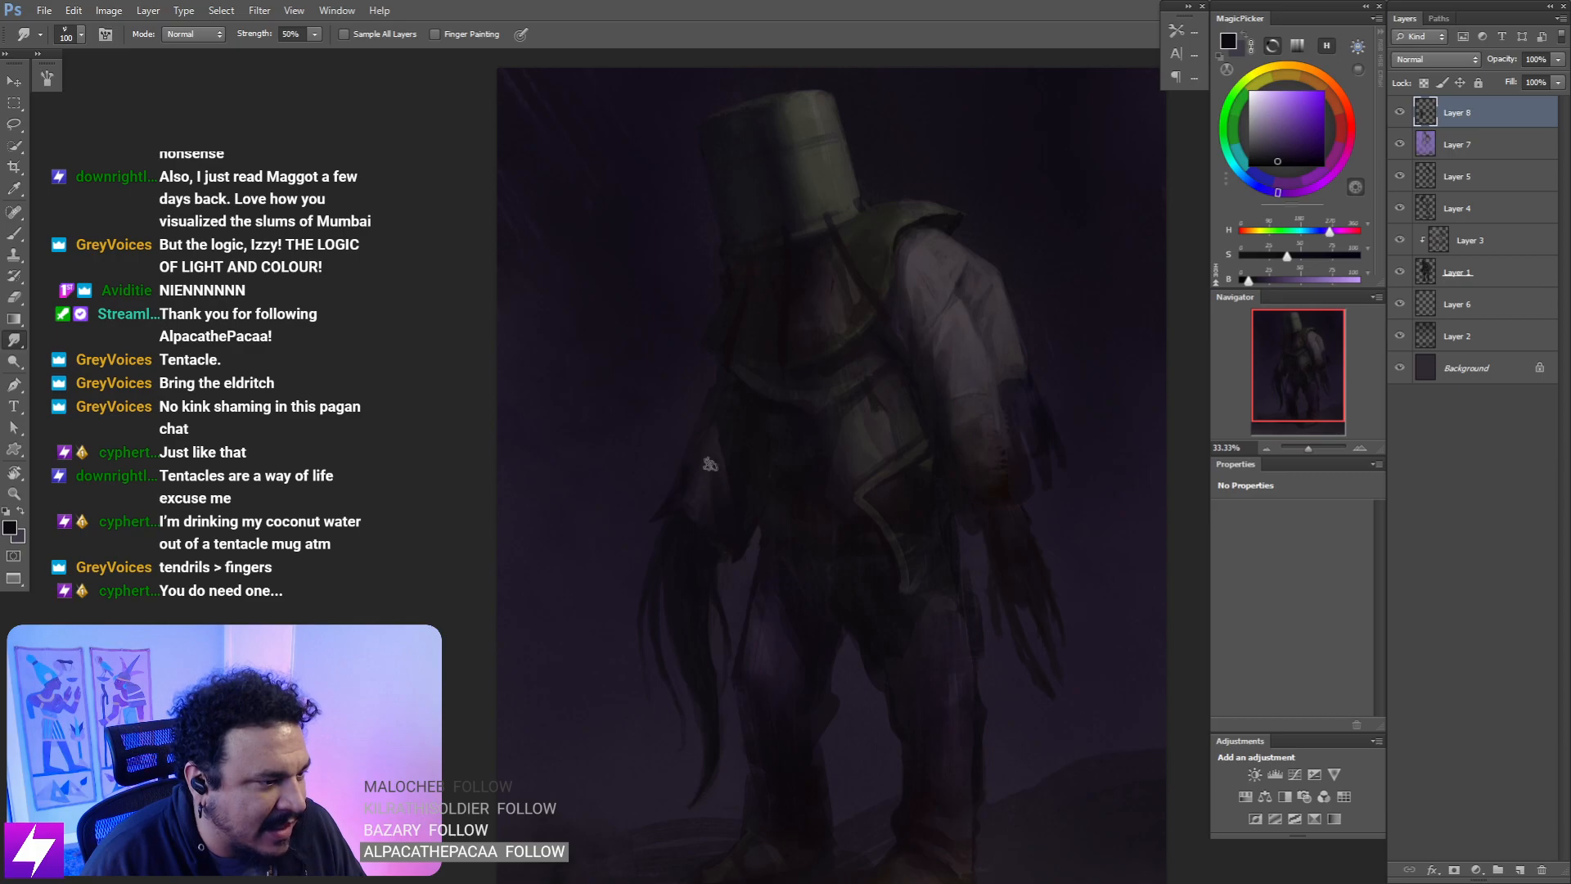
- Flip the canvas horizontally and shade the inner edge of the pale sleeve with a sampled dark purple and a 175 px brush
key("ctrl+minus")
key("ctrl+minus")
key("ctrl+shift+h")
key("ctrl+plus")
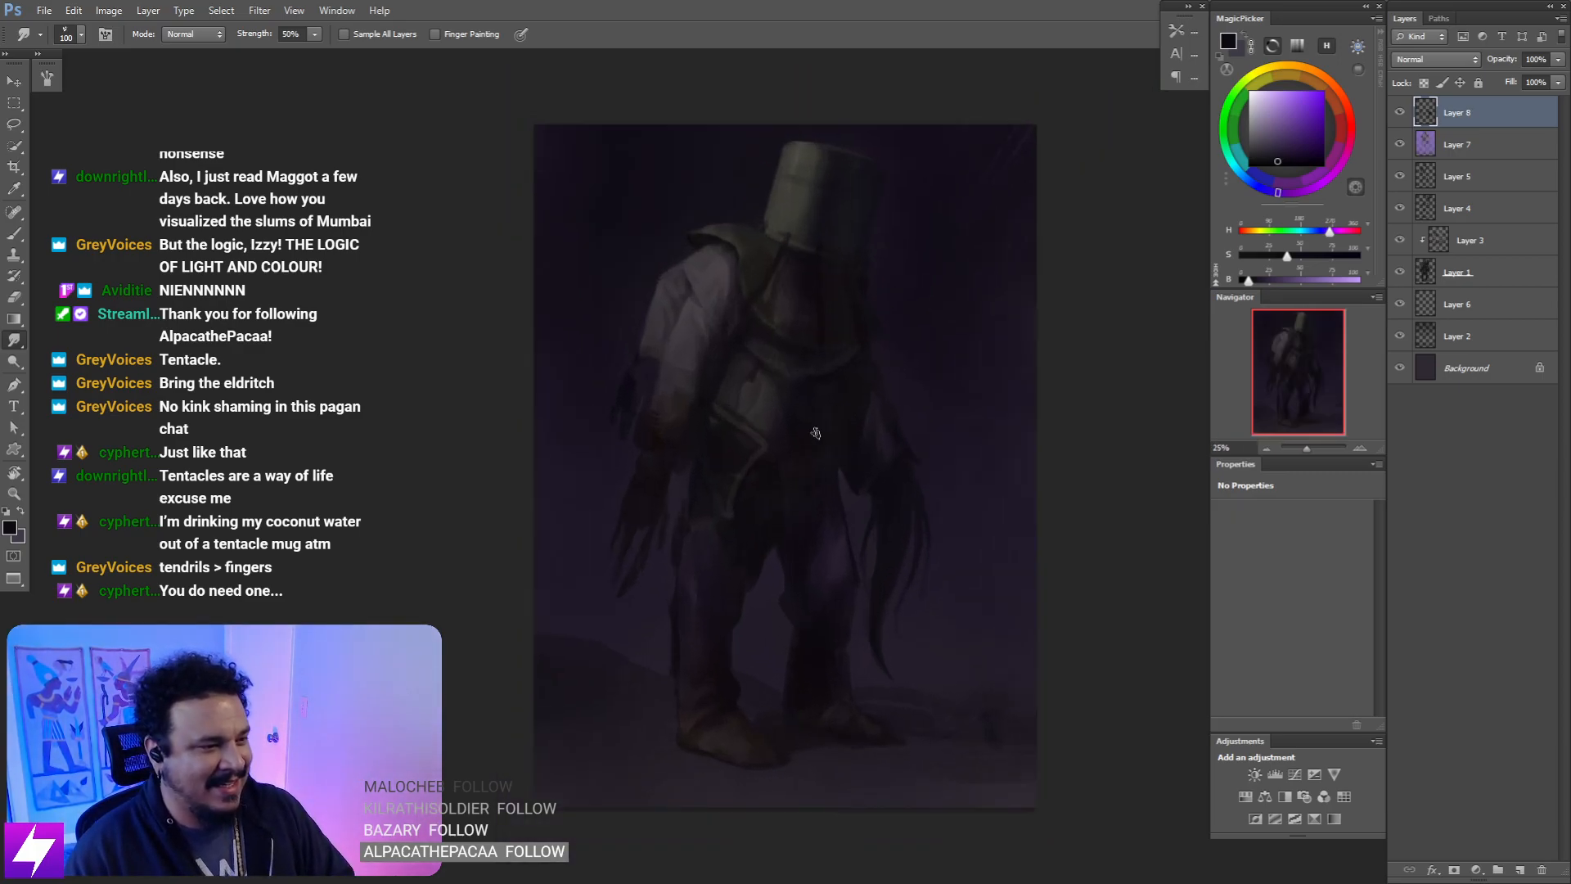
key("ctrl+plus")
left_click_drag(728, 398, 809, 571)
key("b")
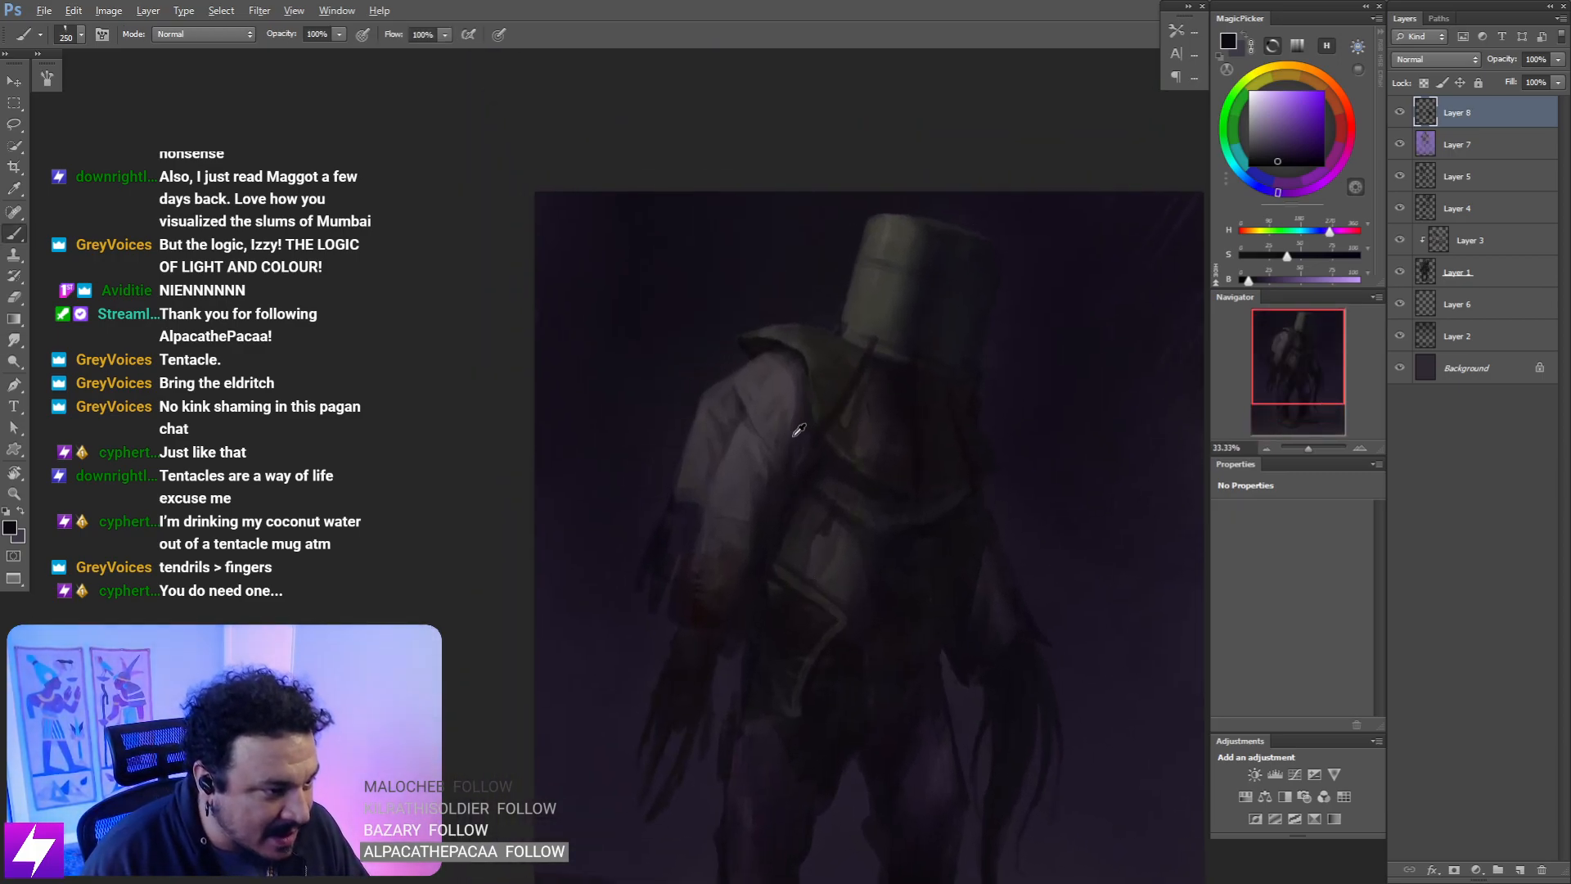
left_click(799, 430, "alt")
key("bracketleft")
key("bracketleft")
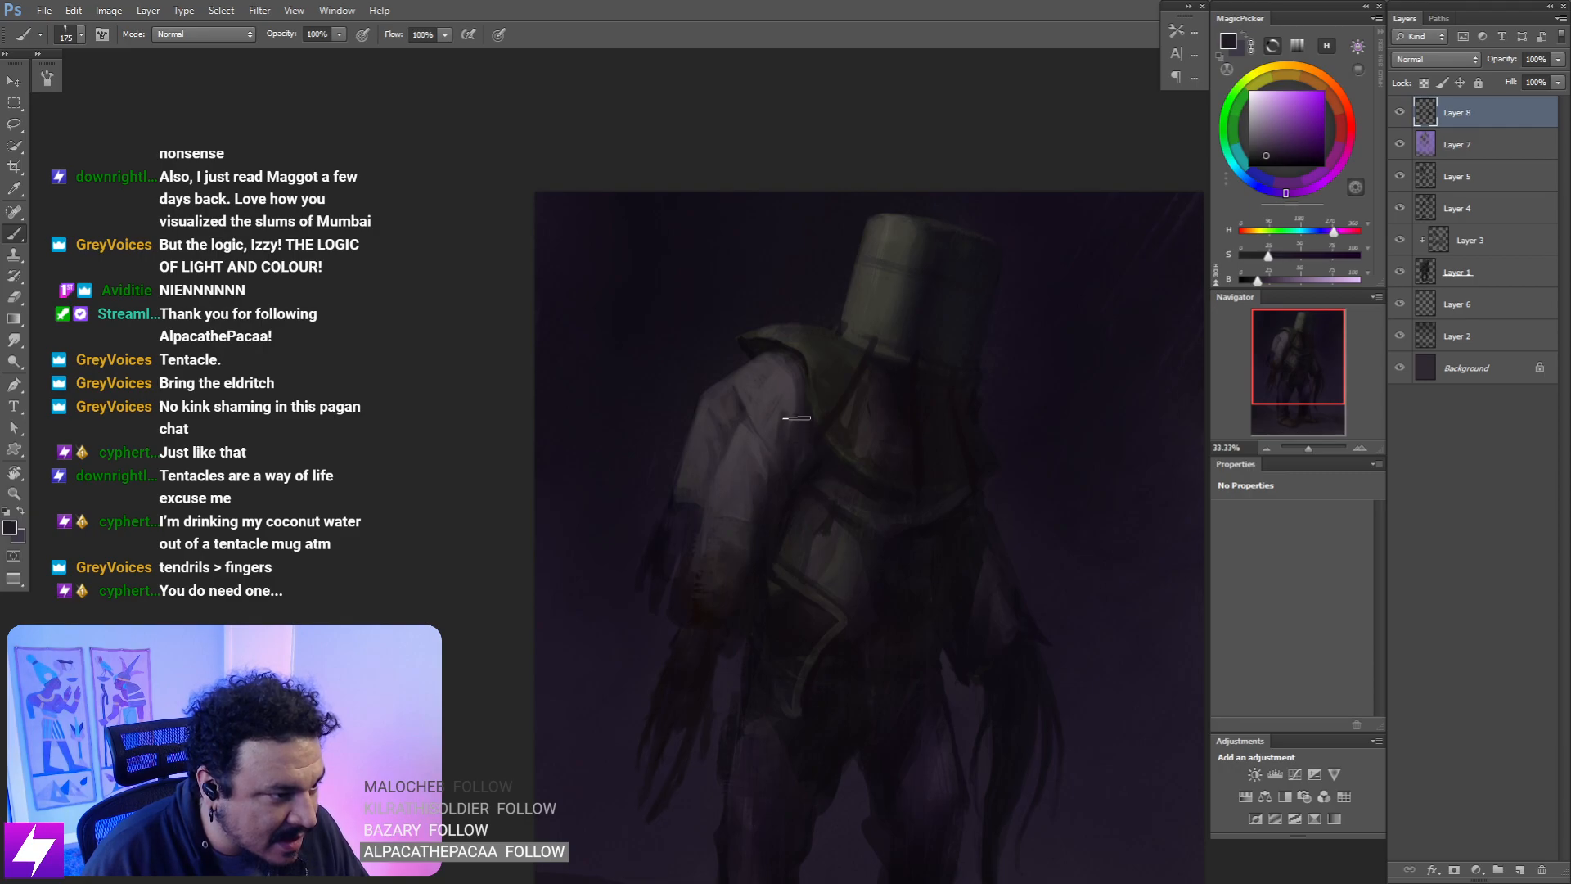
key("r")
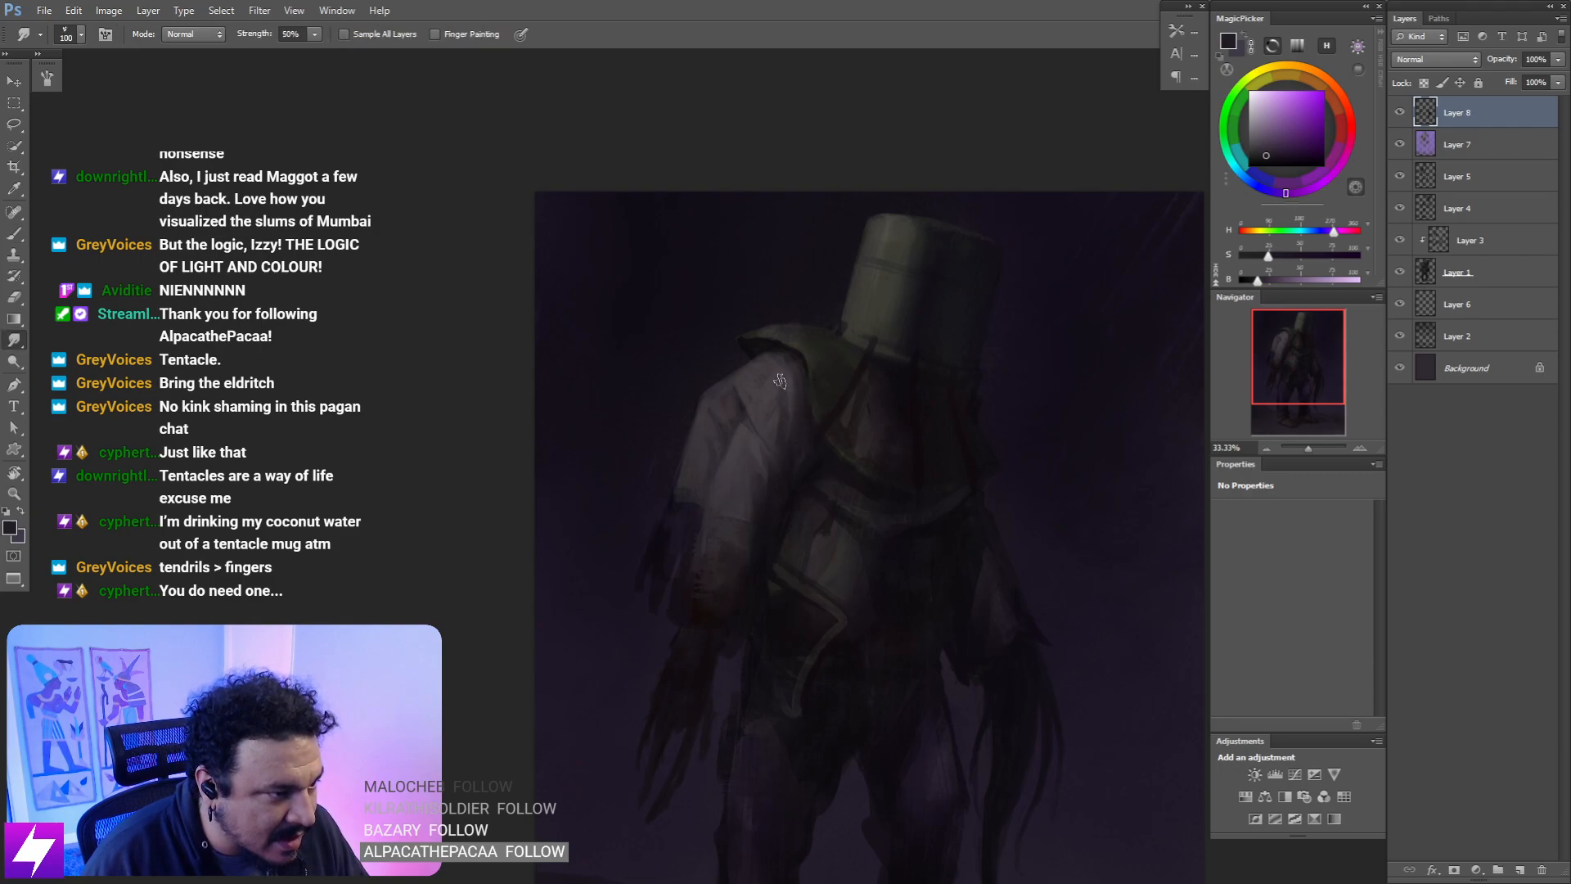
- Flip the canvas horizontally, check the whole figure, and inspect the pale sleeve up close
key("ctrl+minus")
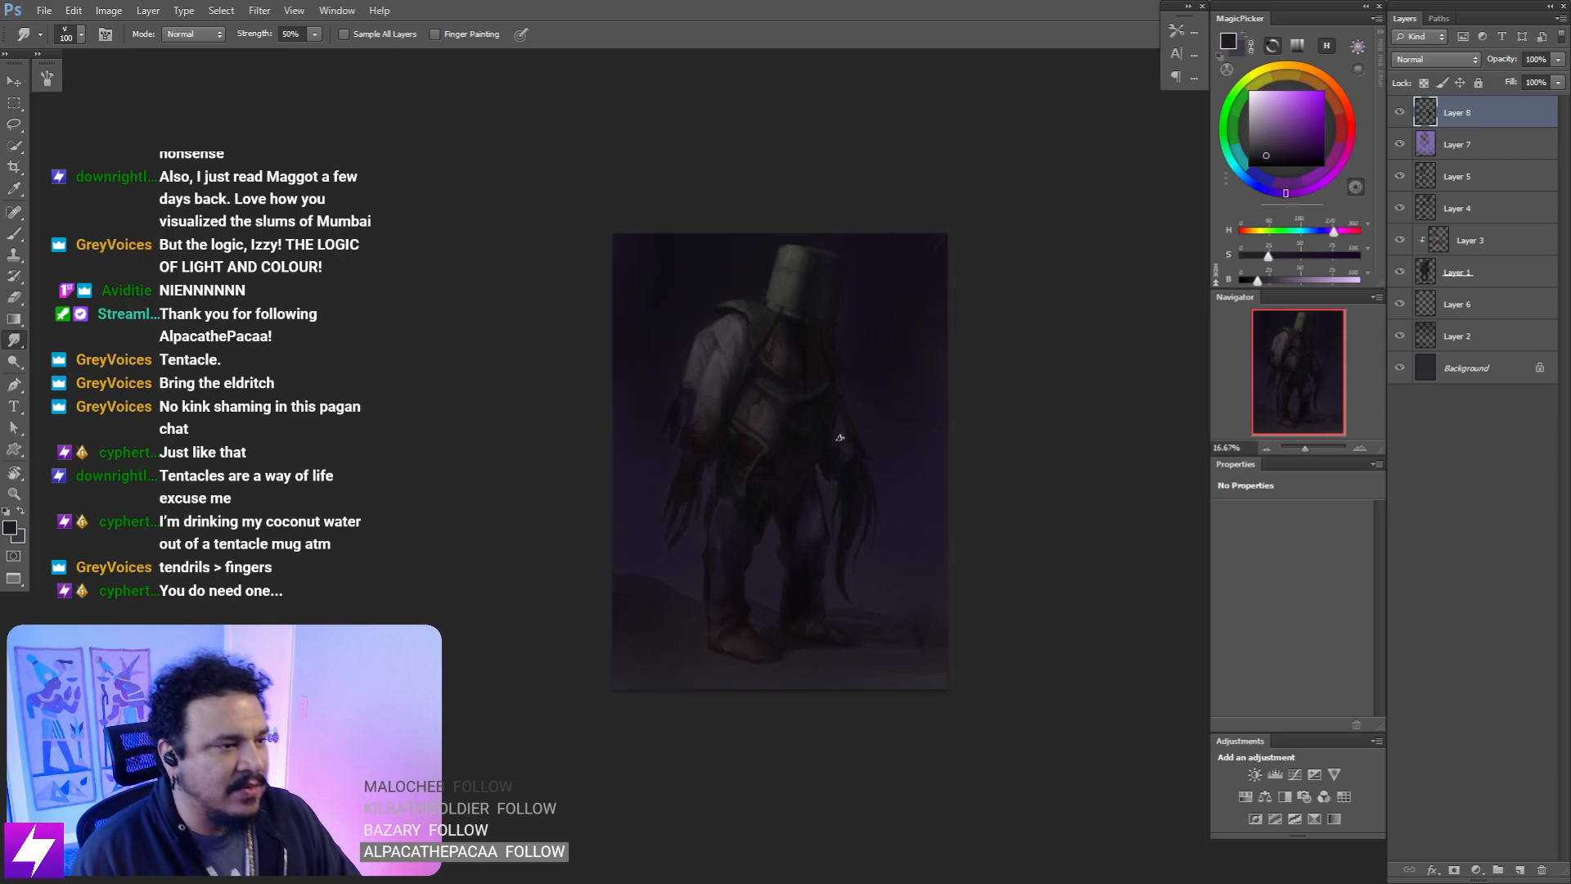
key("r")
key("ctrl+shift+h")
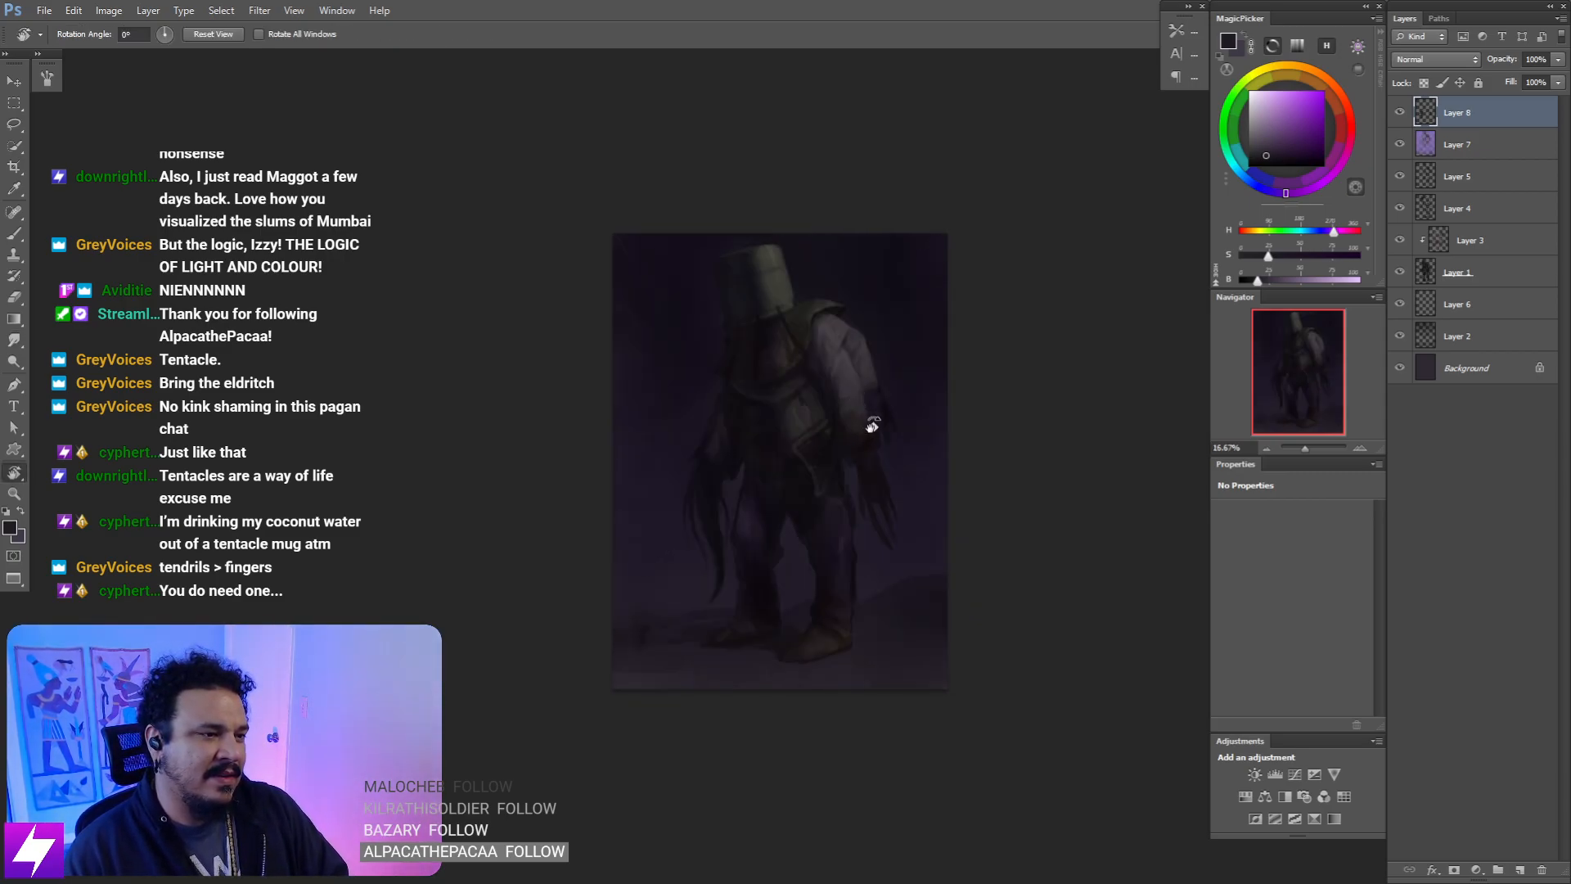
key("ctrl+plus")
key("ctrl+plus")
left_click_drag(959, 264, 874, 457)
key("ctrl+plus")
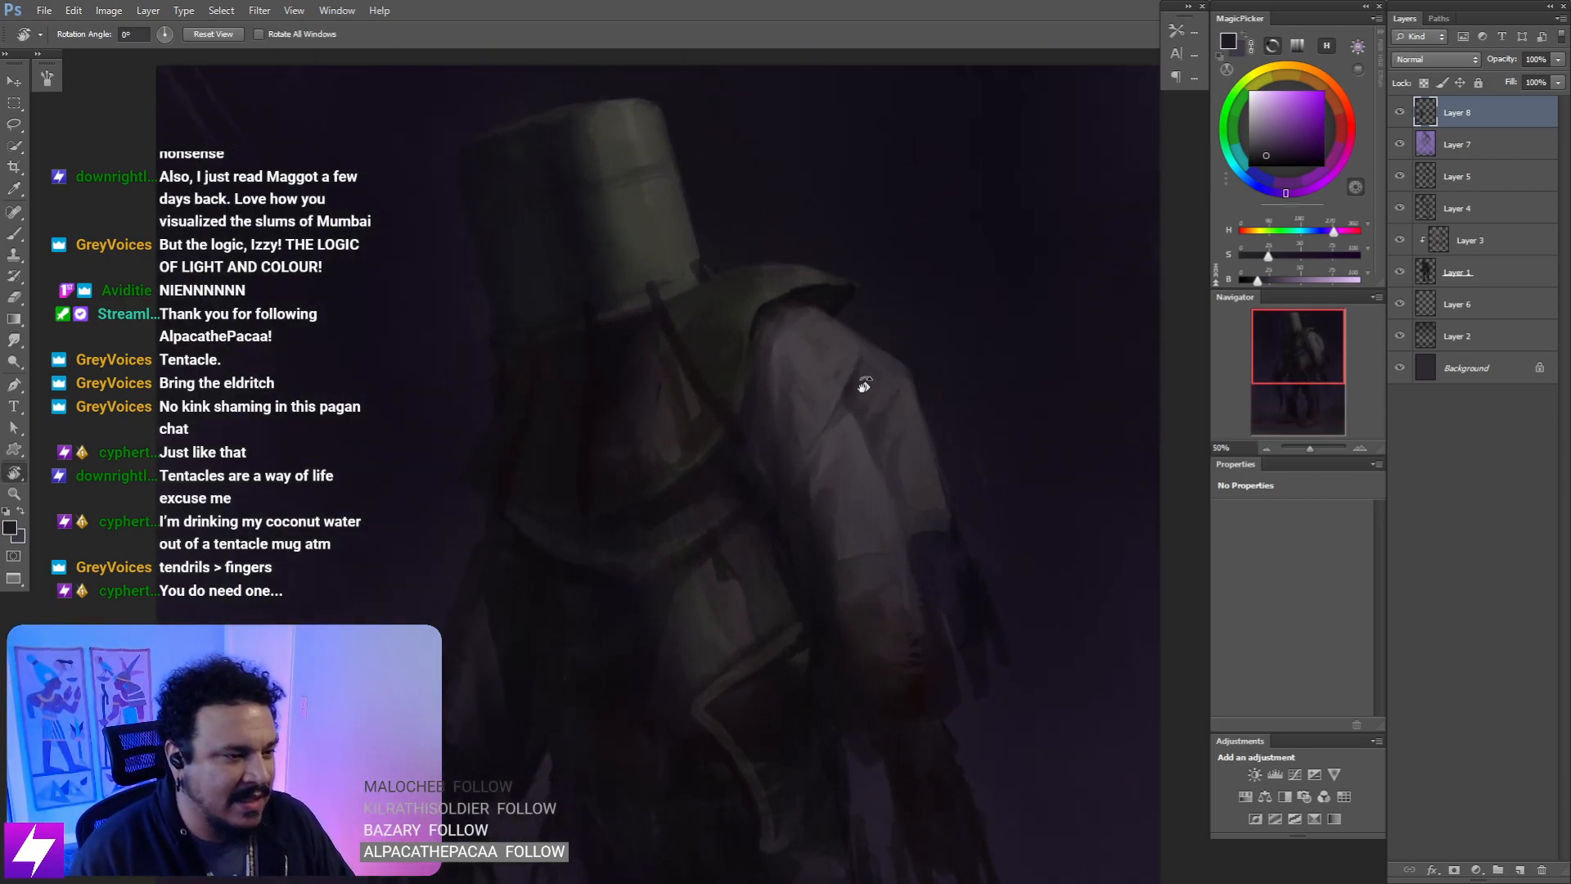
- Refine the folds of the pale upper sleeve with a sampled dark purple-grey, reducing the brush to 70 px
key("b")
left_click(796, 410, "alt")
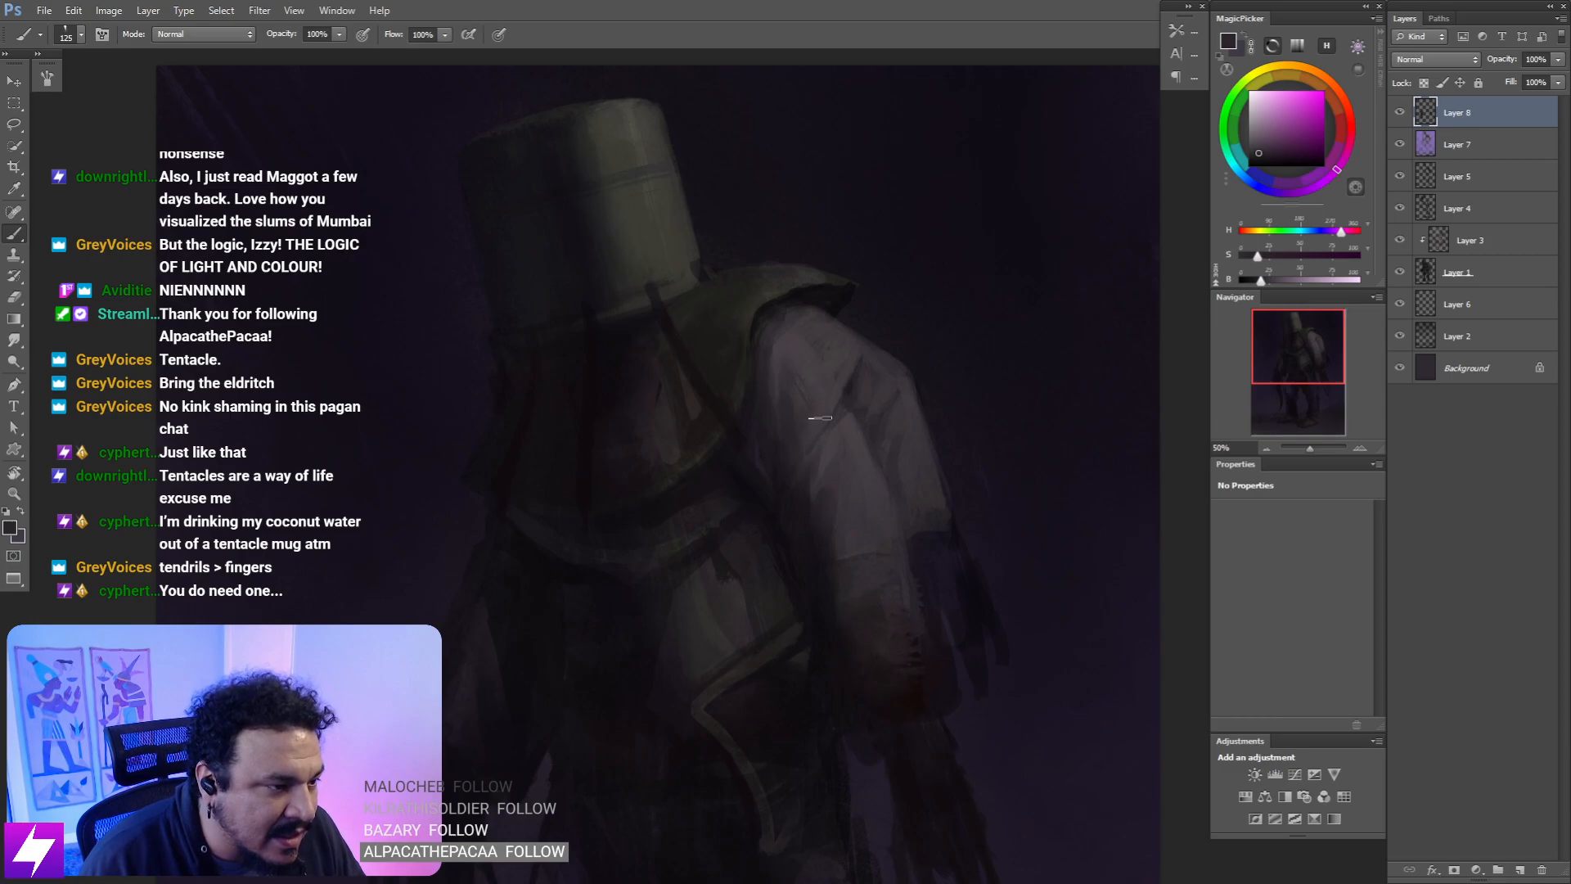
key("bracketleft")
key("bracketleft")
key("bracketleft")
key("bracketleft")
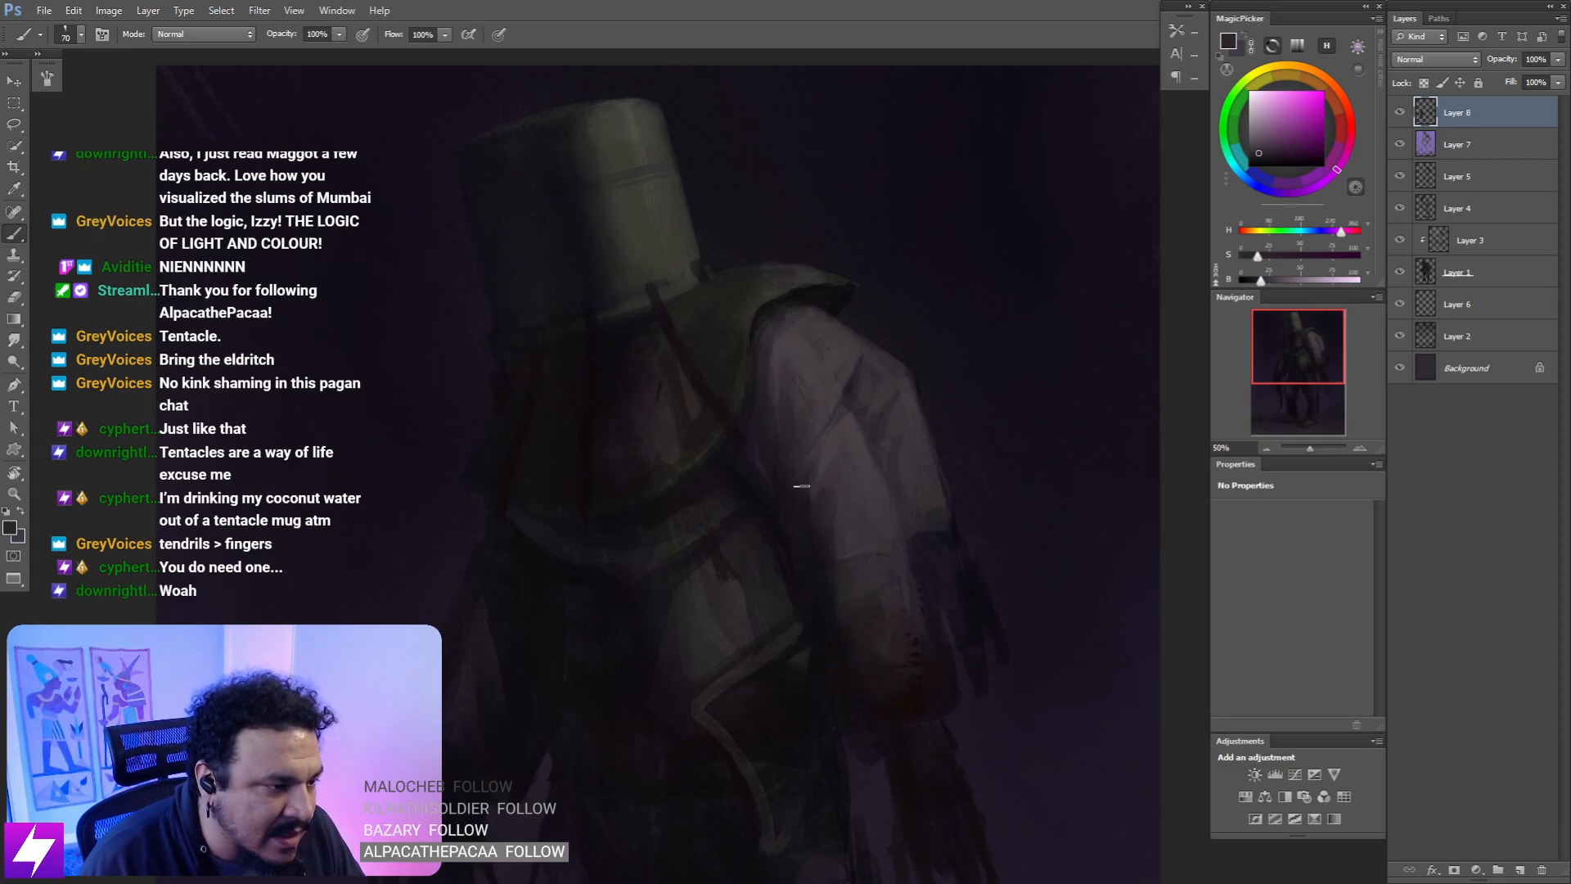
- Paint pale sleeve grey onto the waist cloth below the belt, then shape it with a sampled darker grey at 150 px
mouse_move(802, 486)
left_mouse_down()
mouse_move(756, 489)
mouse_move(729, 457)
mouse_move(753, 501)
left_mouse_up()
left_click(862, 401, "alt")
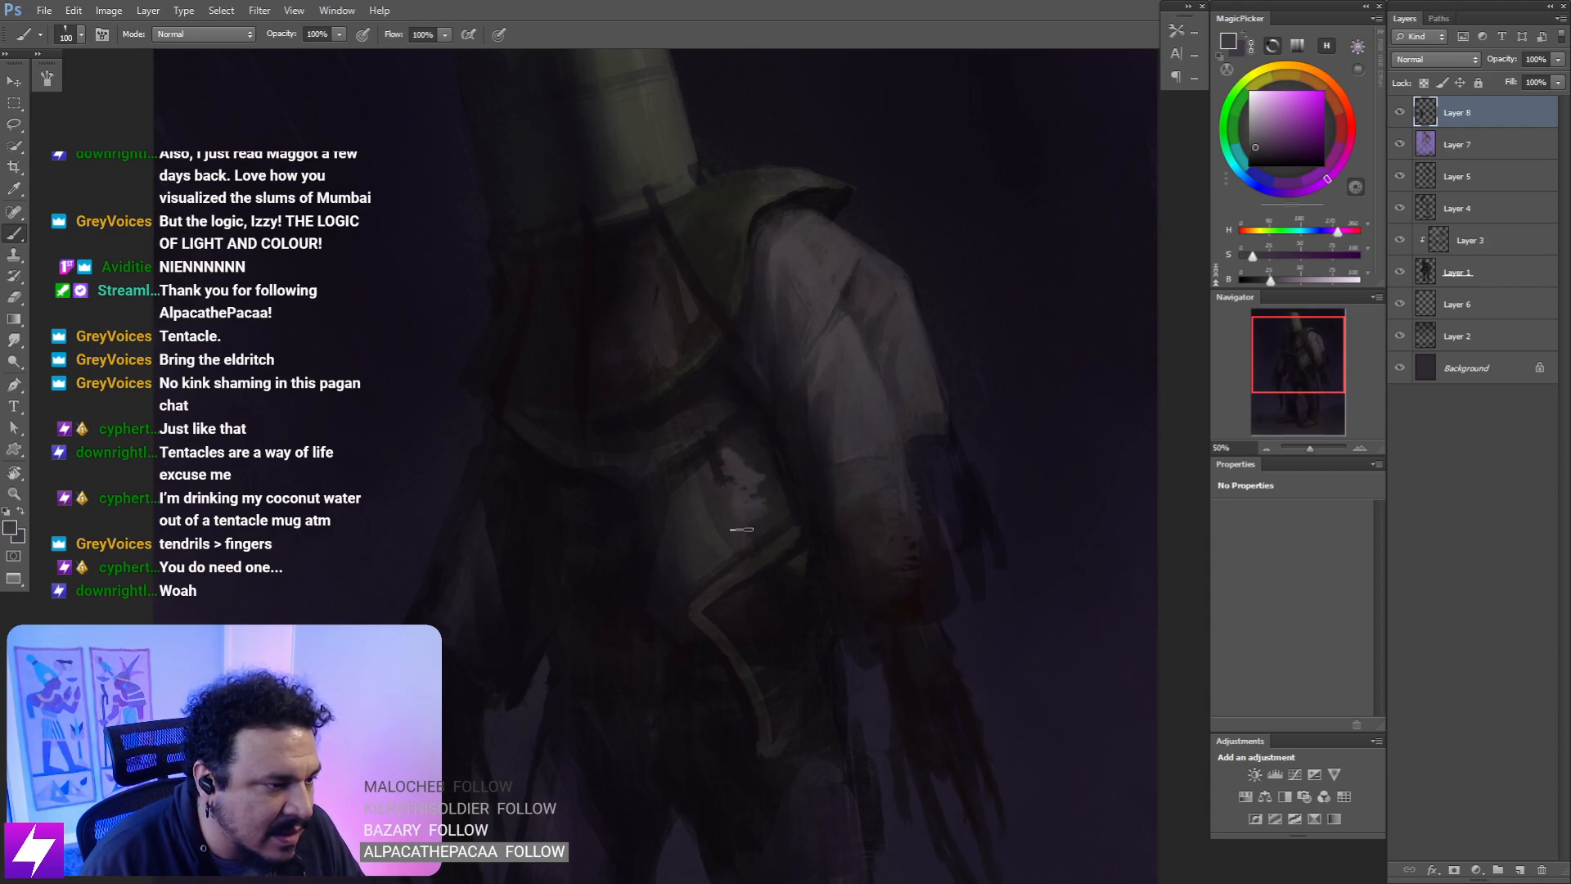
left_click(749, 486, "alt")
key("bracketright")
key("bracketright")
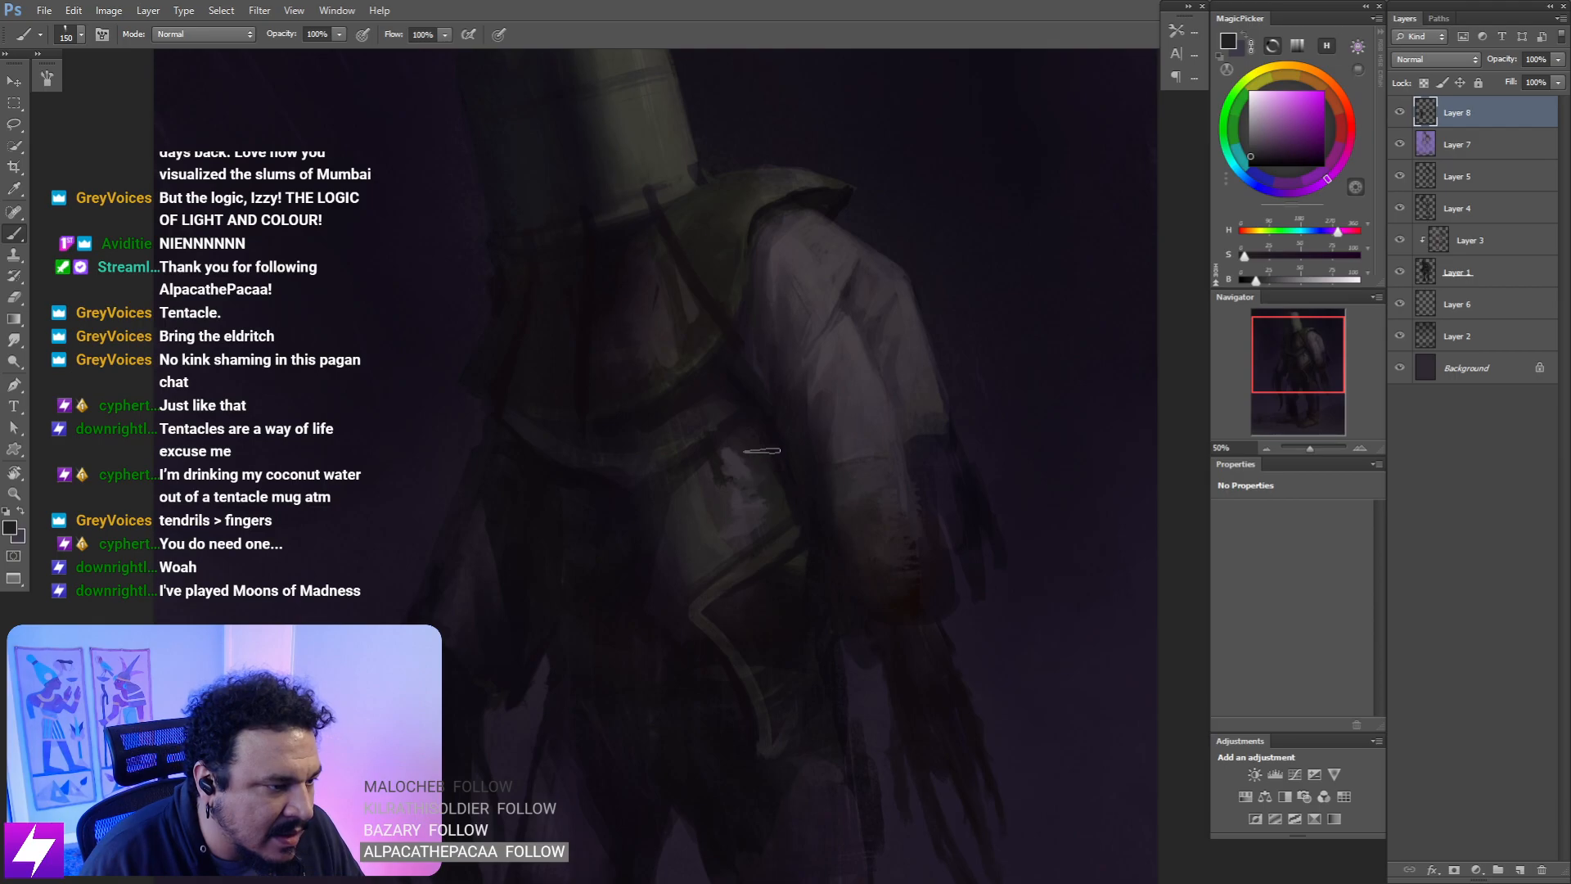
- Rotate the view sideways and extend the light strokes across the waist cloth with the sampled sleeve grey at 90 px
key("r")
left_click_drag(817, 431, 801, 396)
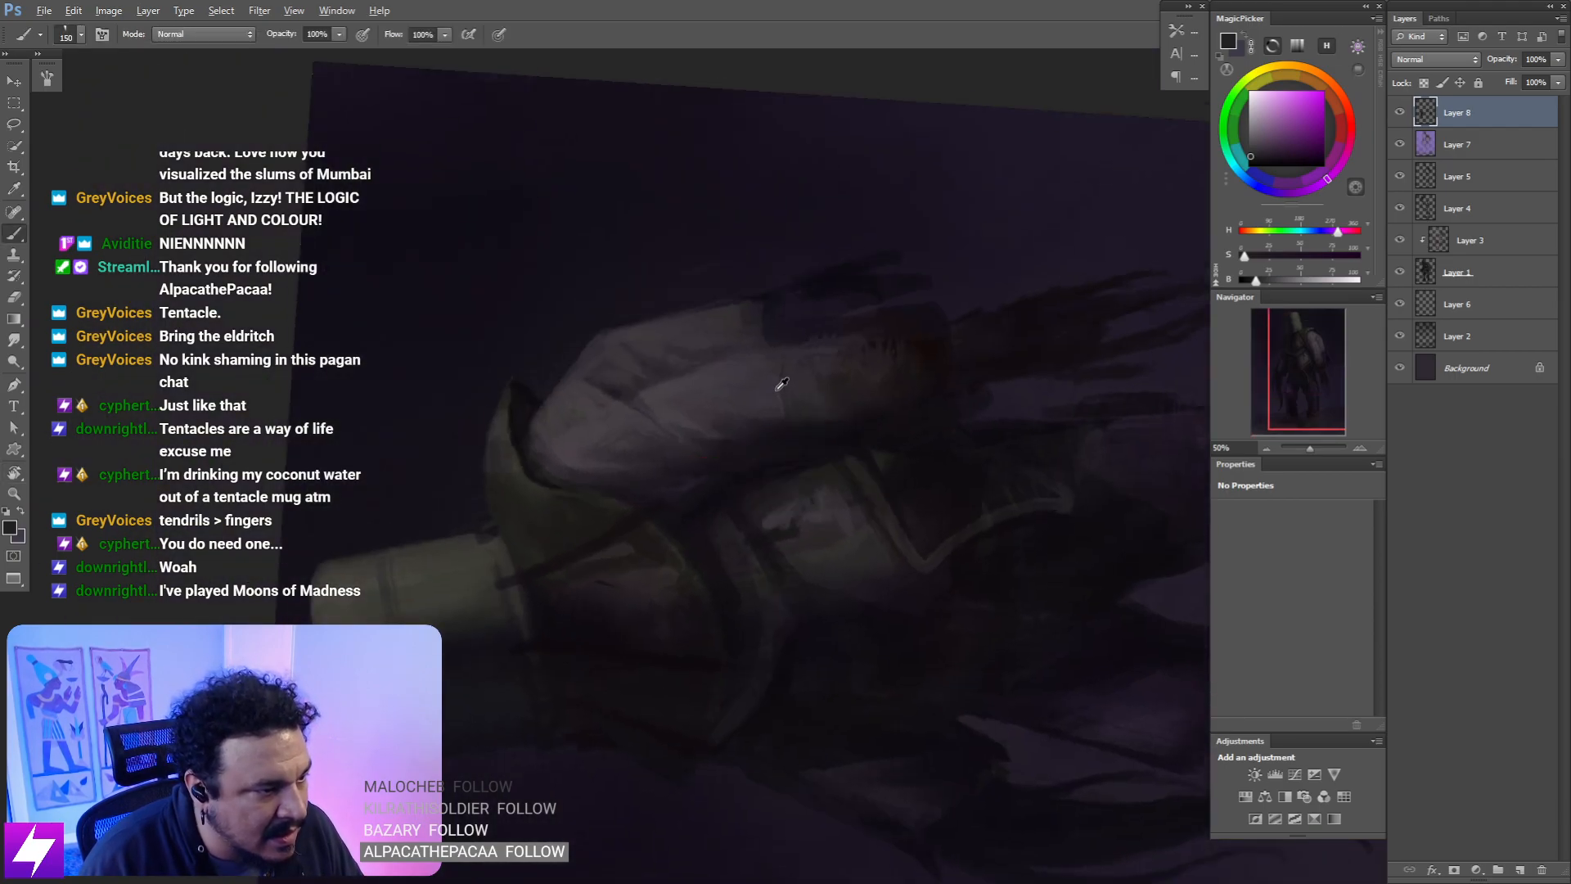
left_click(781, 383, "alt")
key("bracketleft")
key("bracketleft")
key("bracketleft")
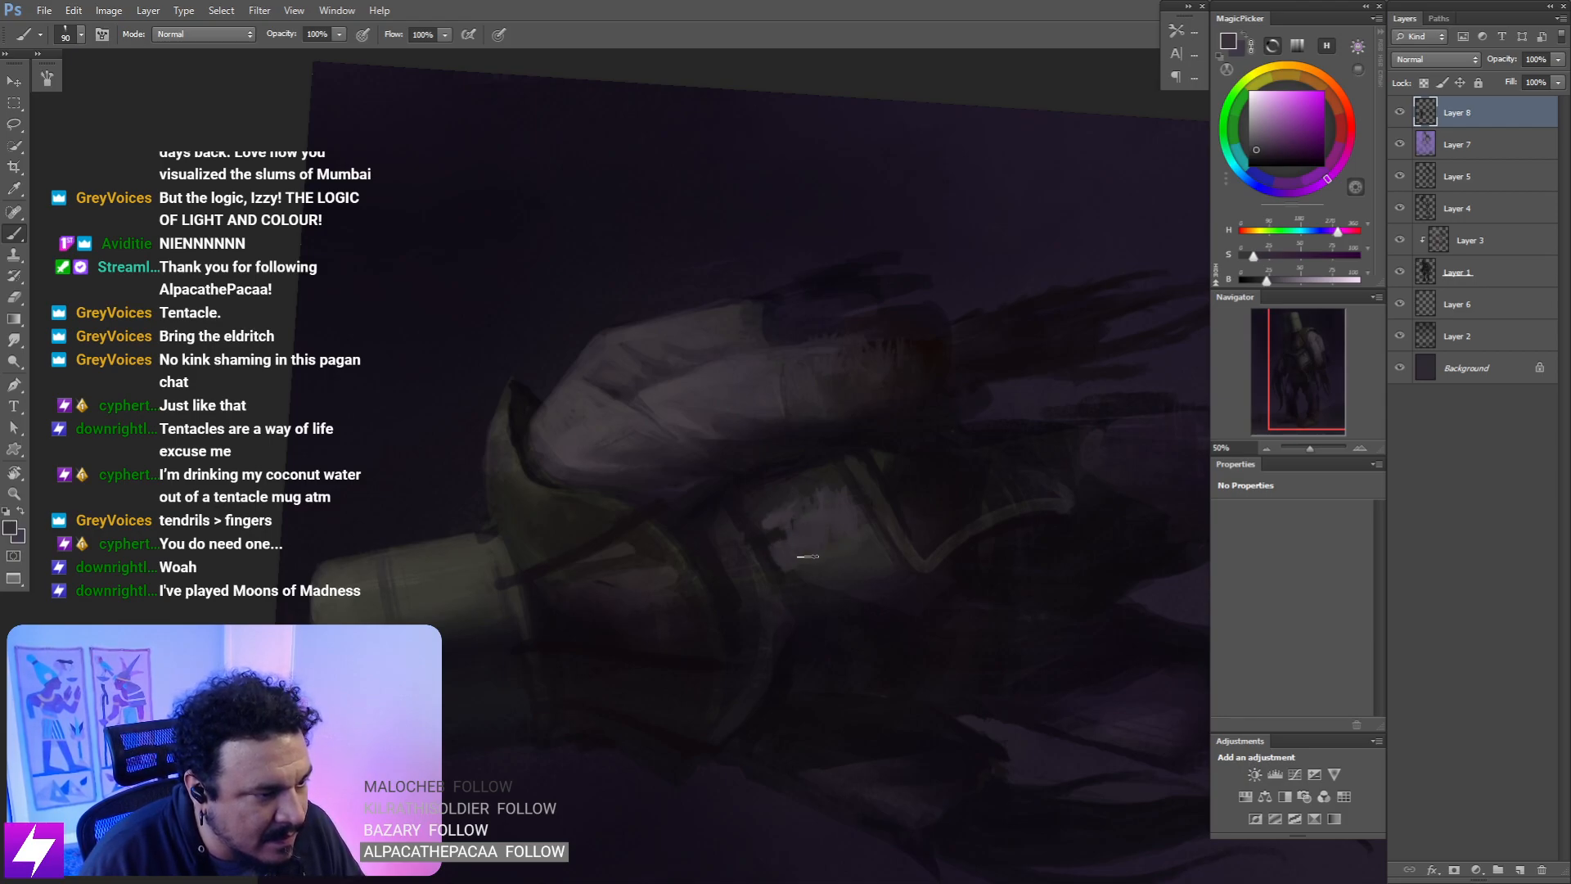
key("r")
- Straighten the view, flip the canvas horizontally and check the whole figure with its repainted waist cloth
key("Escape")
key("ctrl+minus")
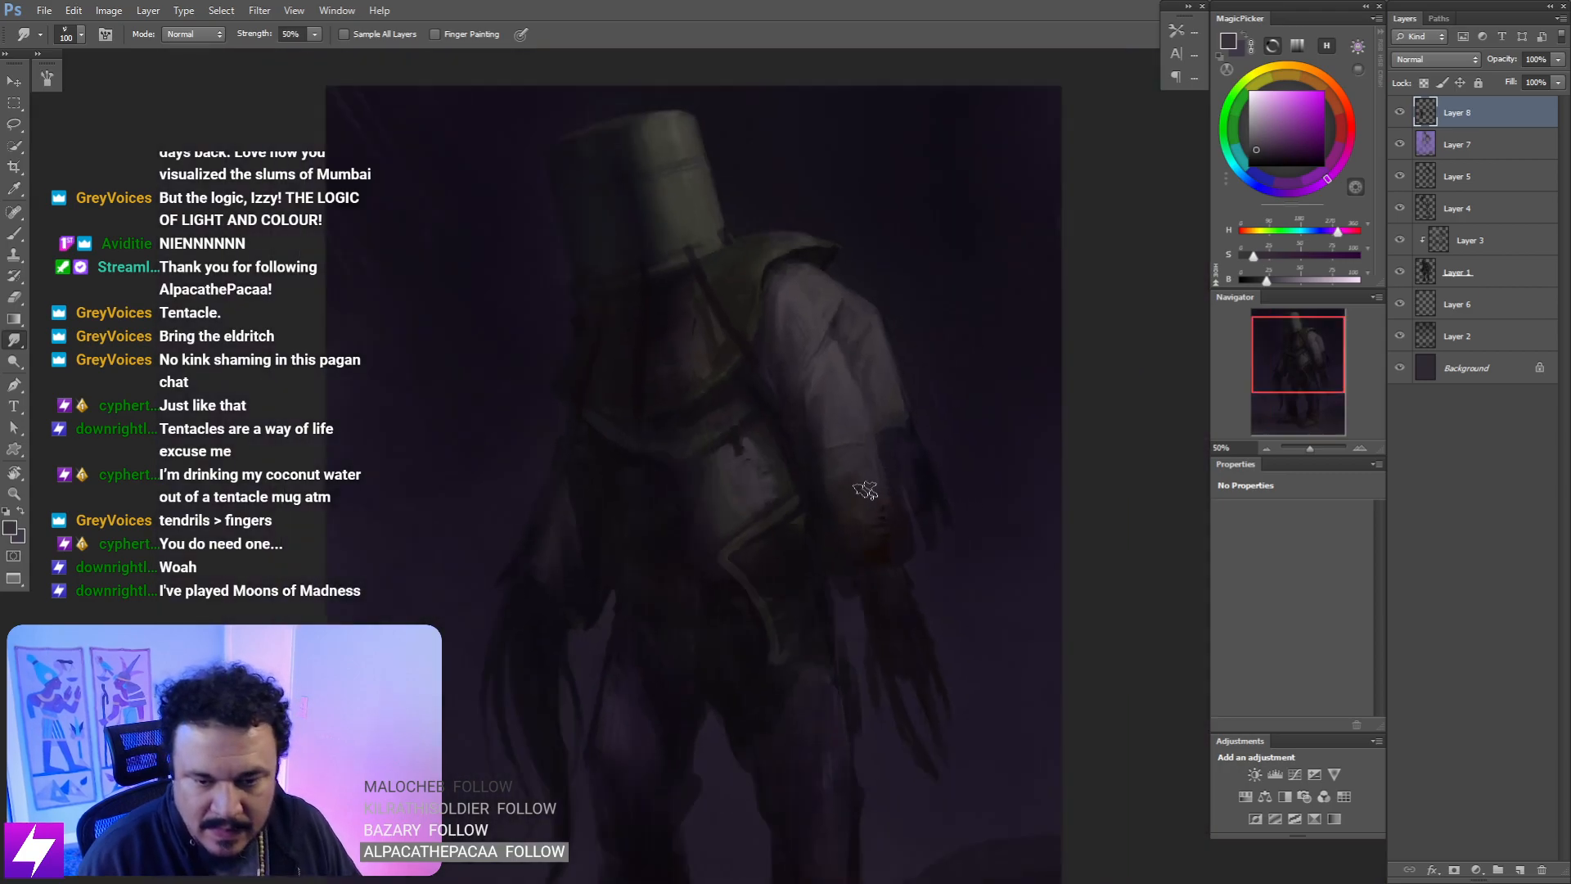
key("ctrl+minus")
key("ctrl+minus")
key("ctrl+shift+h")
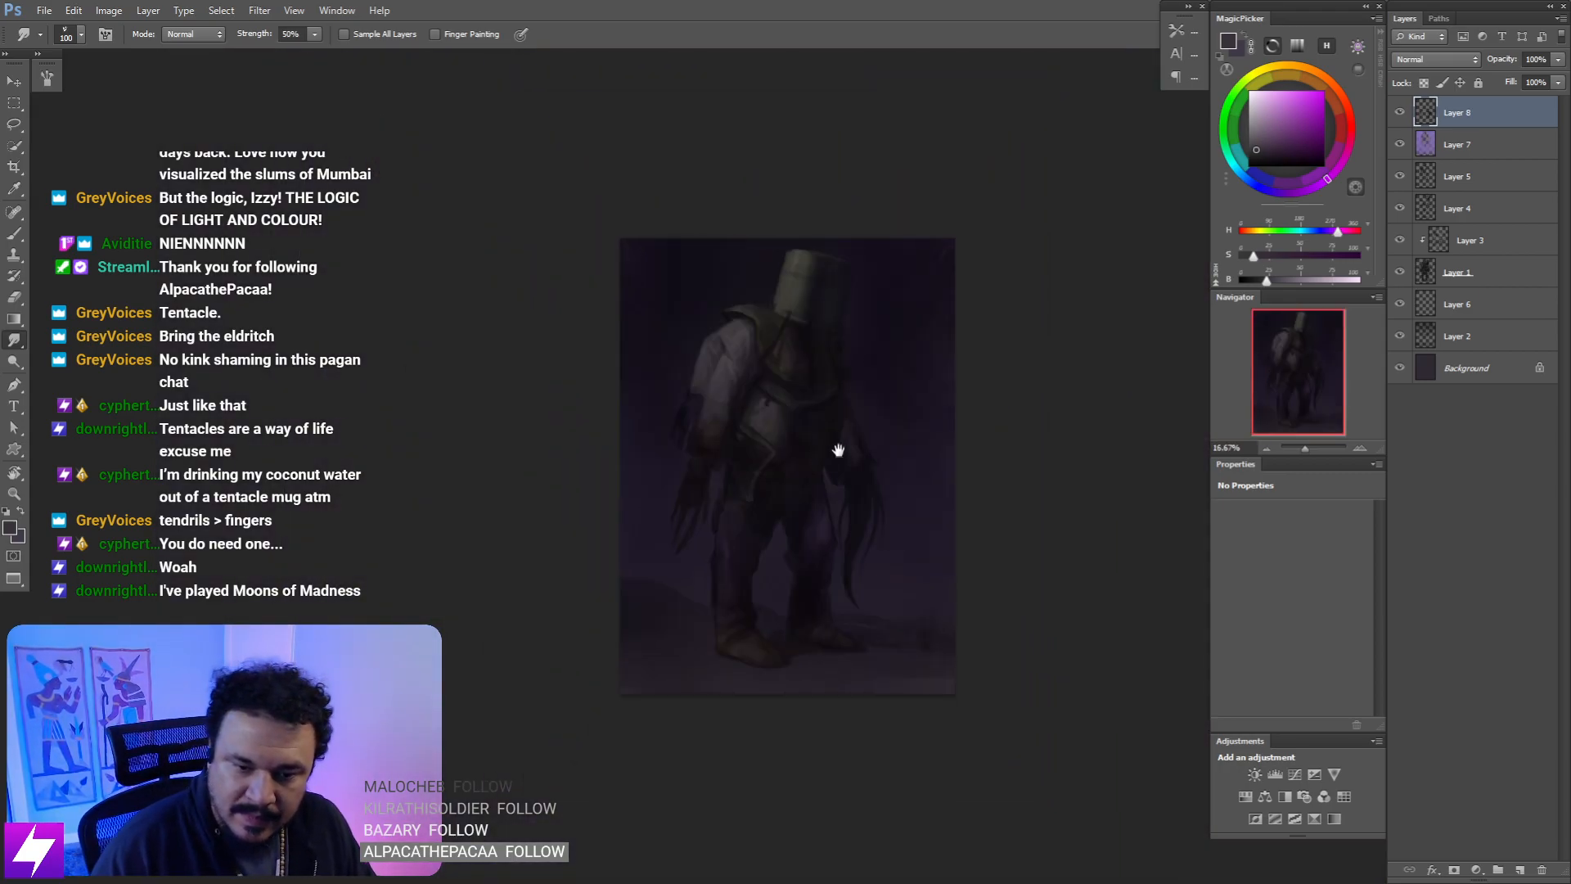
left_click_drag(806, 500, 806, 445)
left_click_drag(802, 255, 821, 290)
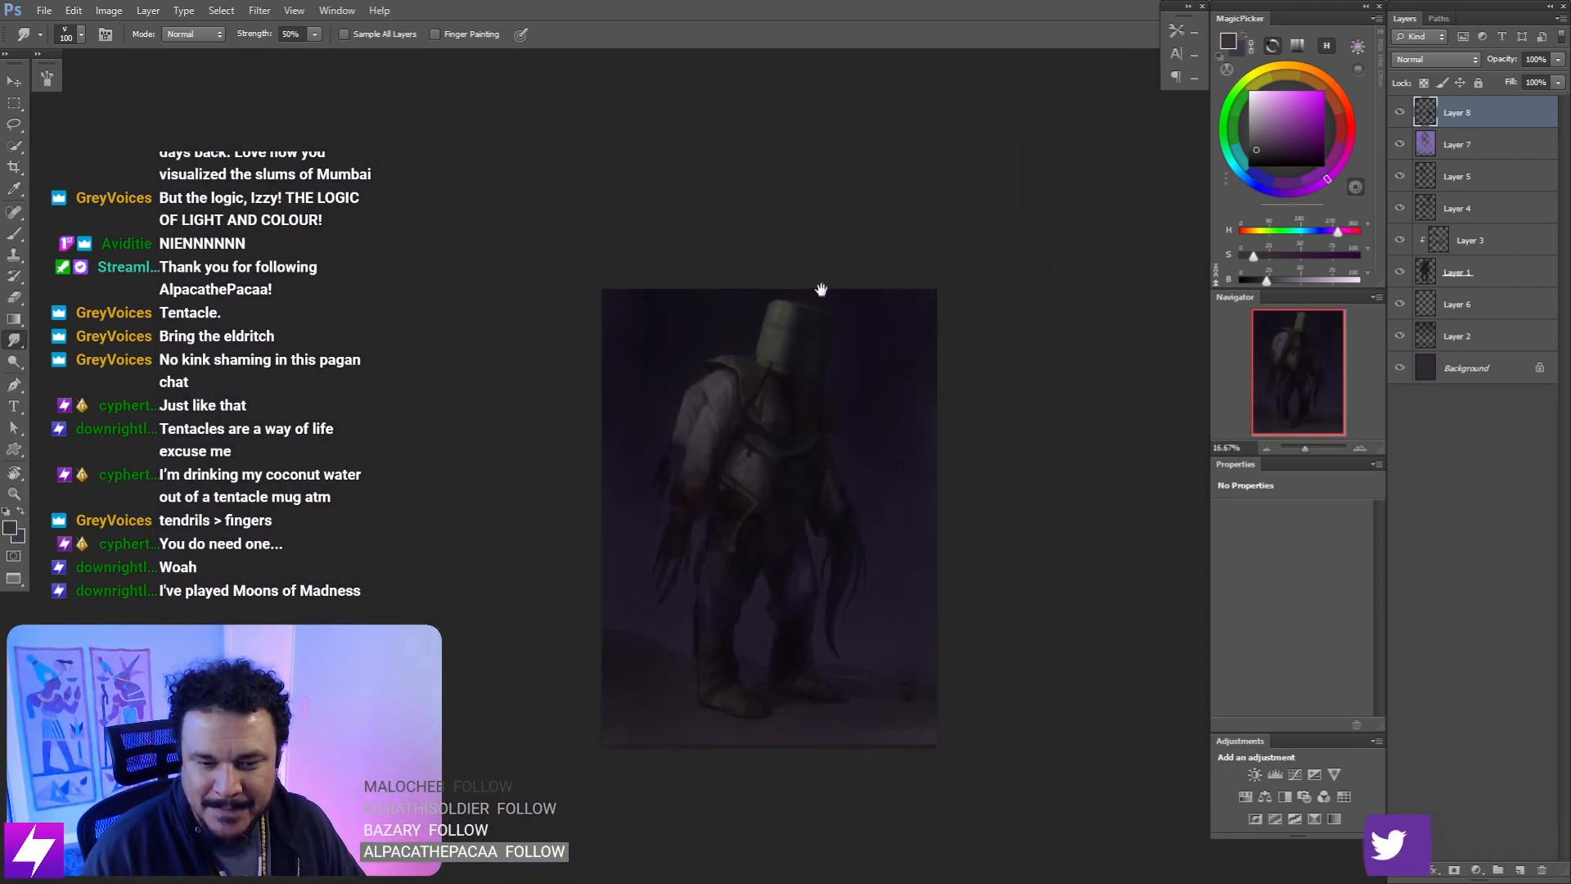
key("ctrl+plus")
left_click_drag(821, 453, 849, 427)
mouse_move(828, 359)
left_mouse_down()
mouse_move(845, 401)
mouse_move(826, 391)
left_mouse_up()
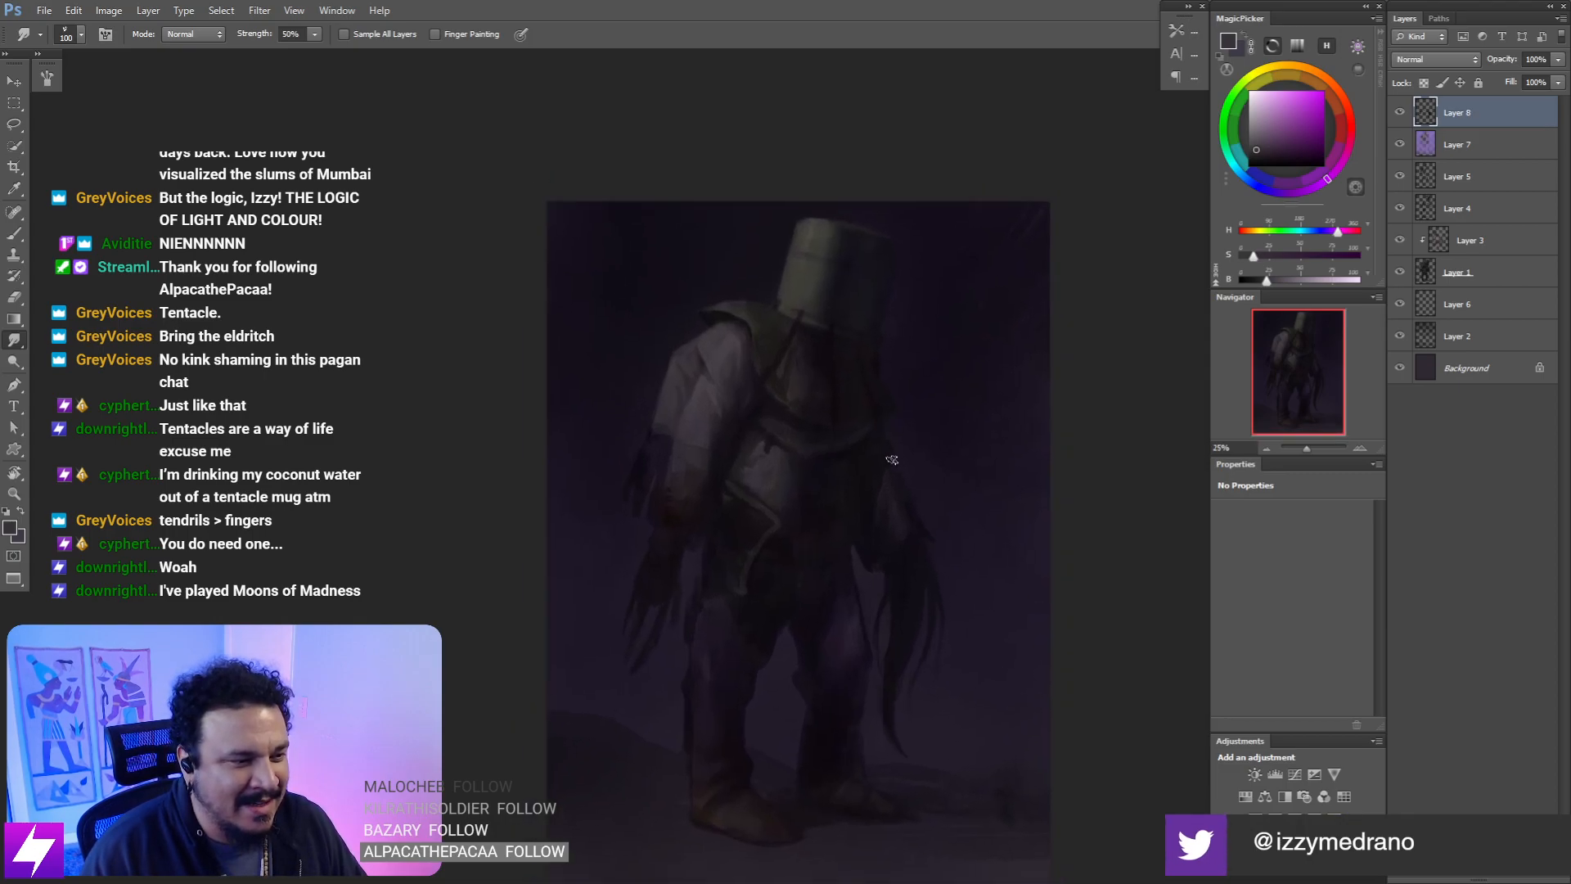
- Rotate the view sideways and darken the edge of the waist cloth near the trim with a sampled dark tone at 175 px
key("ctrl+plus")
key("r")
left_click_drag(831, 534, 837, 474)
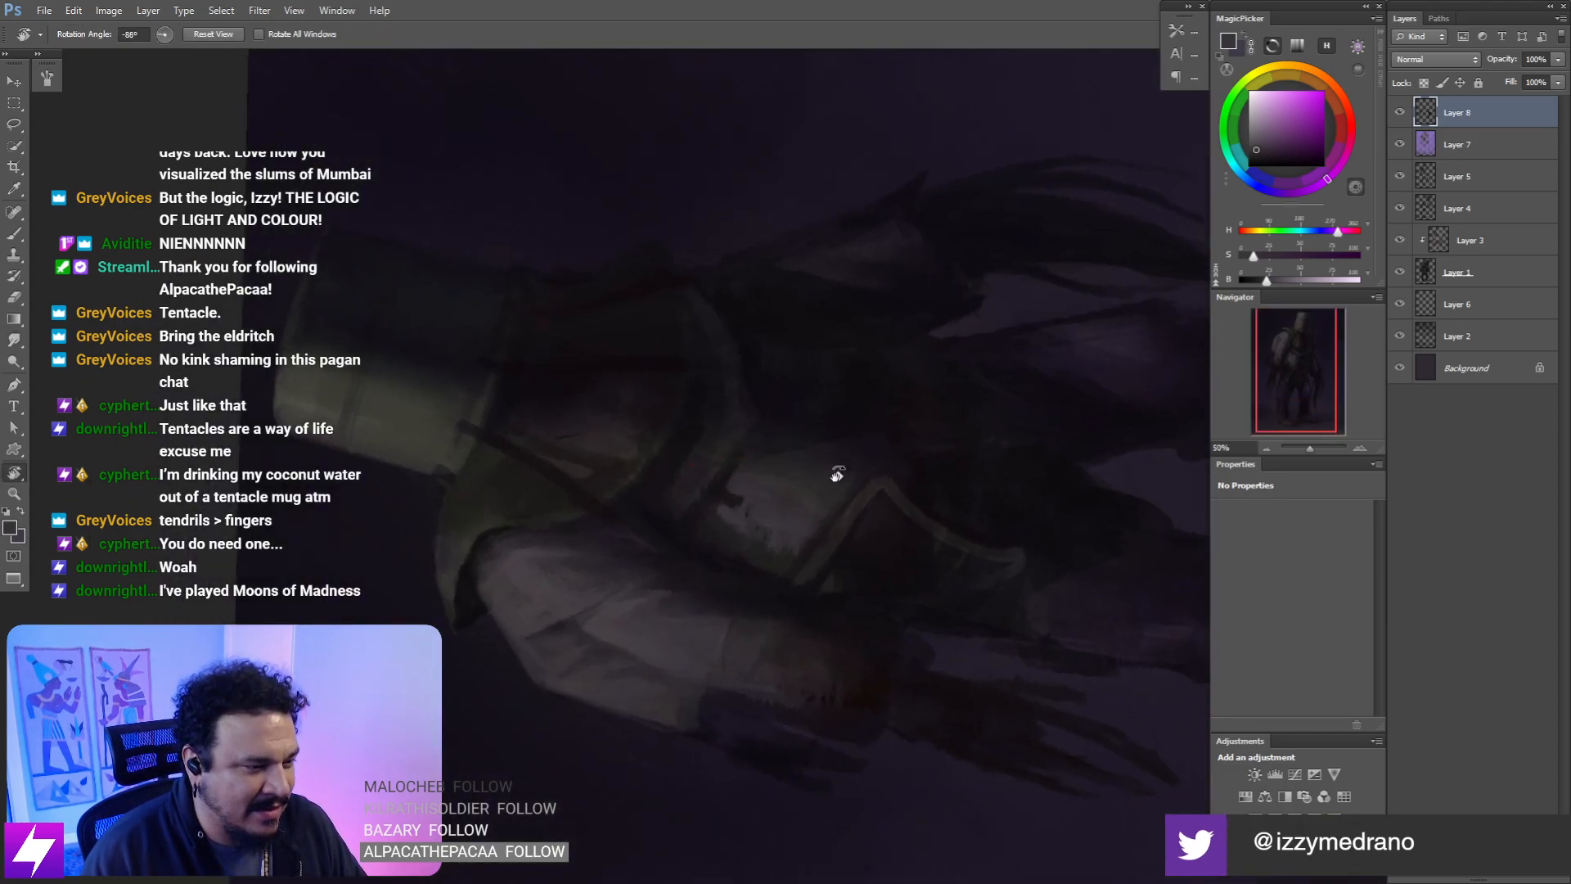
key("ctrl+plus")
left_click_drag(792, 554, 787, 452)
key("b")
left_click(798, 484, "alt")
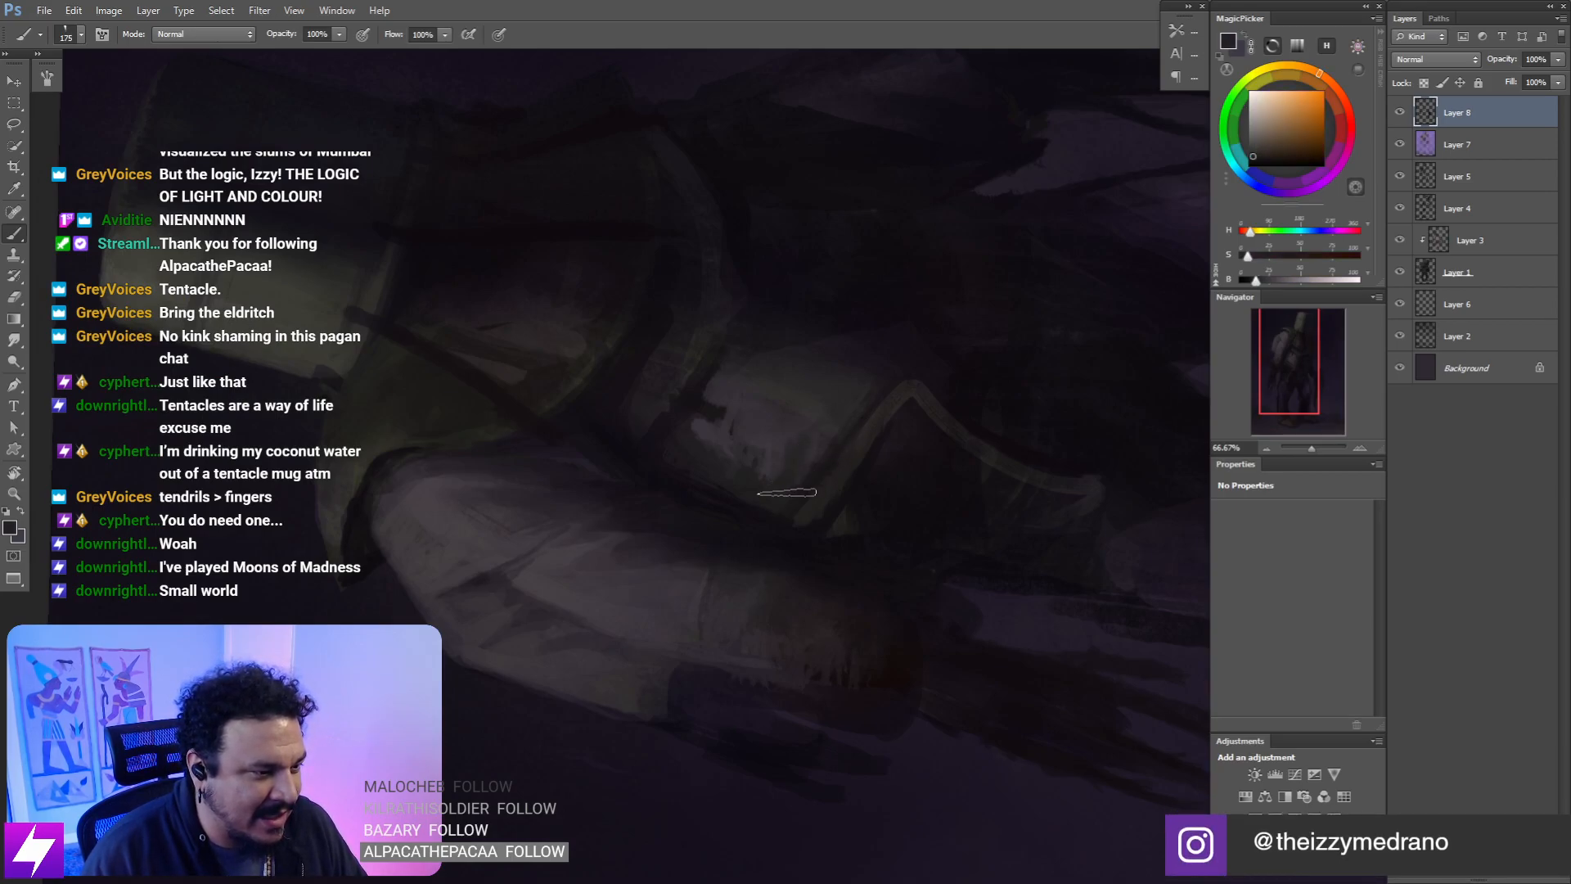
- Straighten the view, add dark strokes to the waist cloth with a 90 px brush, and smudge its shading
key("s")
key("Escape")
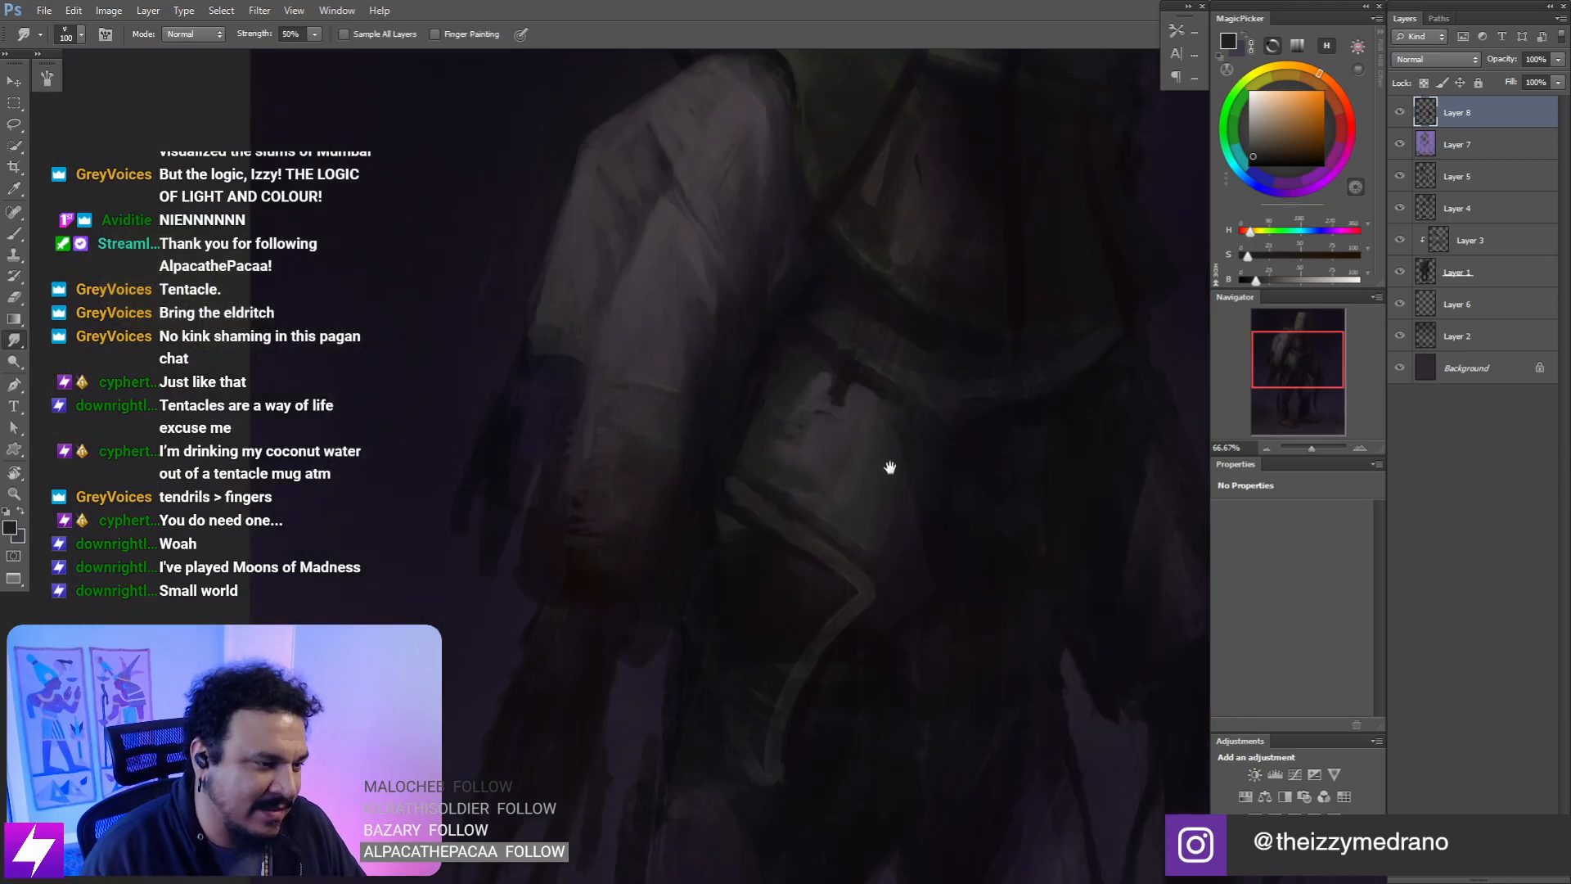
left_click_drag(887, 466, 846, 439)
key("b")
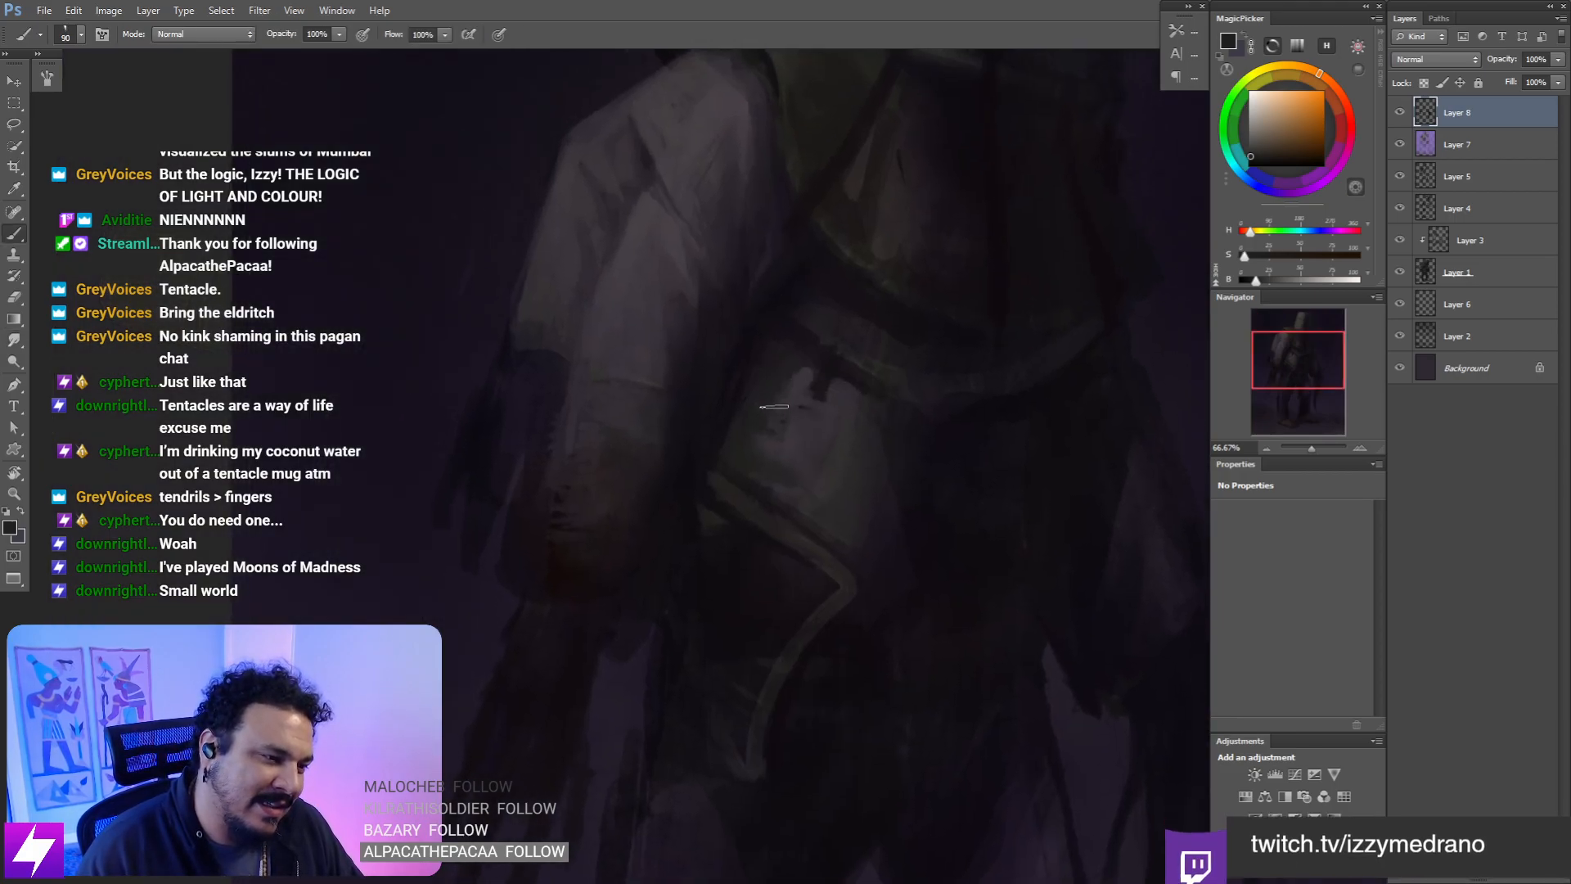
key("s")
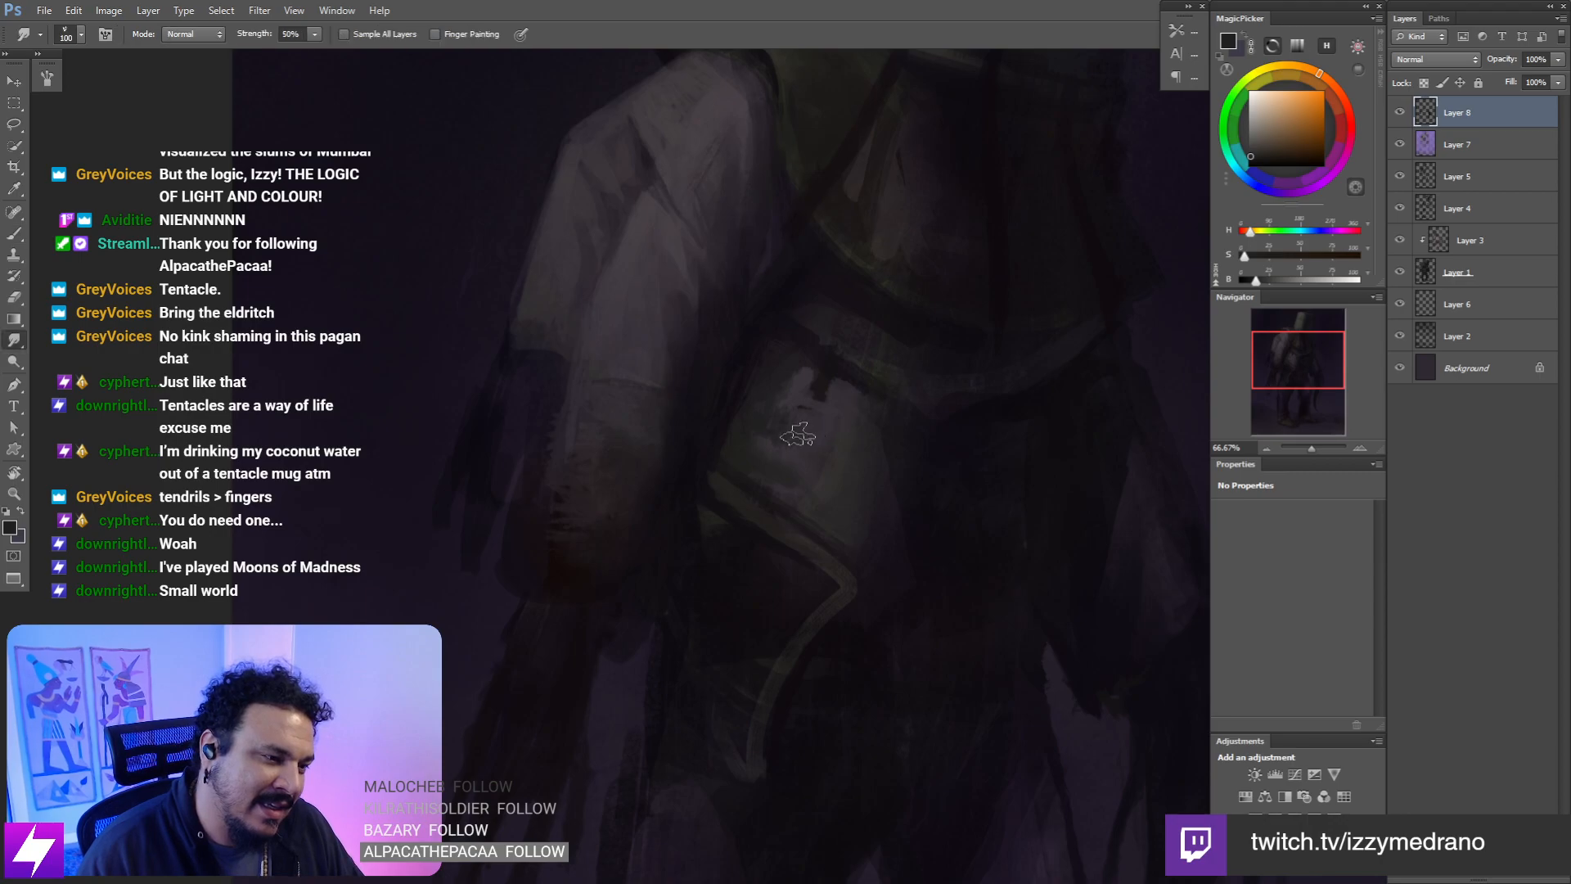
left_click_drag(800, 428, 803, 456)
- Touch up the light area of the waist cloth beside the hanging strap with a sampled purple-grey at 80 px and smudge it
key("ctrl+minus")
key("ctrl+minus")
key("ctrl+minus")
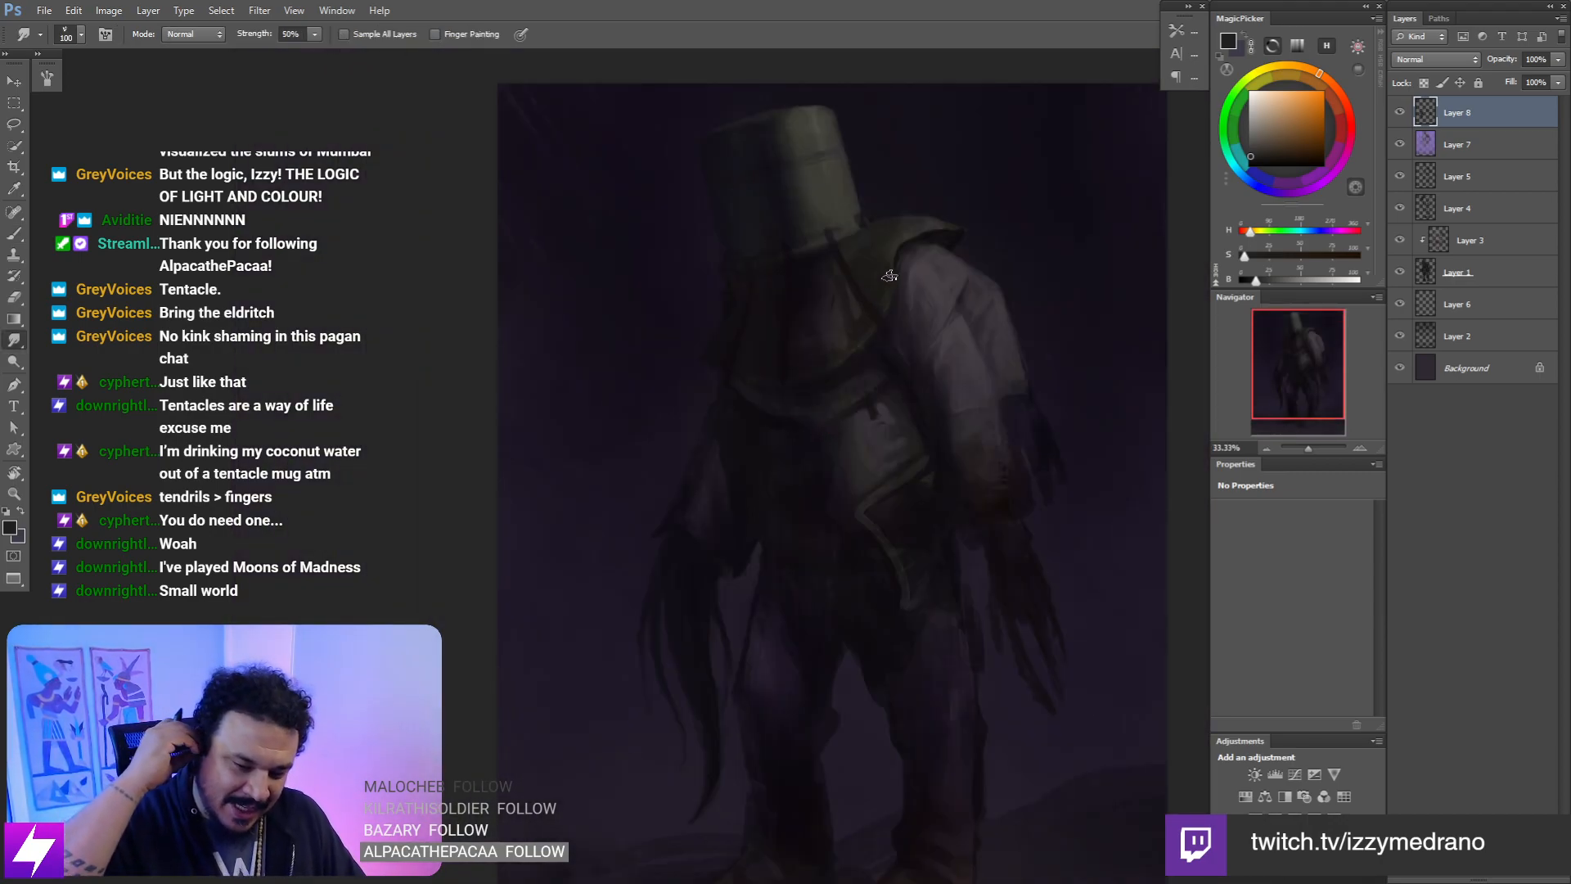
key("ctrl+plus")
left_click_drag(881, 472, 836, 509)
key("b")
left_click(881, 431, "alt")
key("bracketleft")
key("bracketleft")
key("bracketleft")
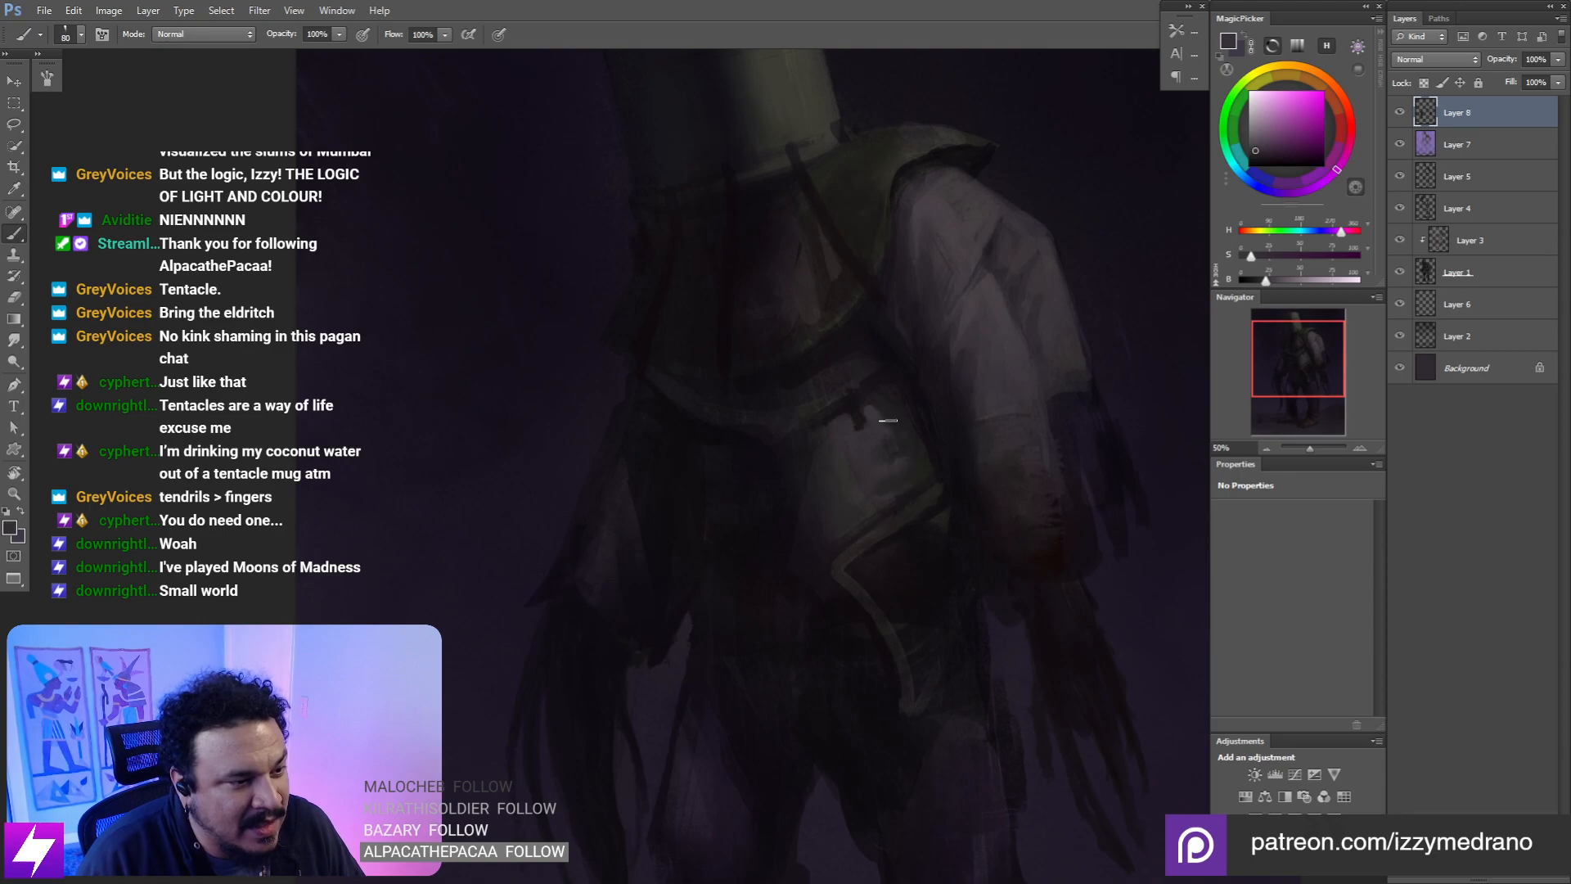
key("r")
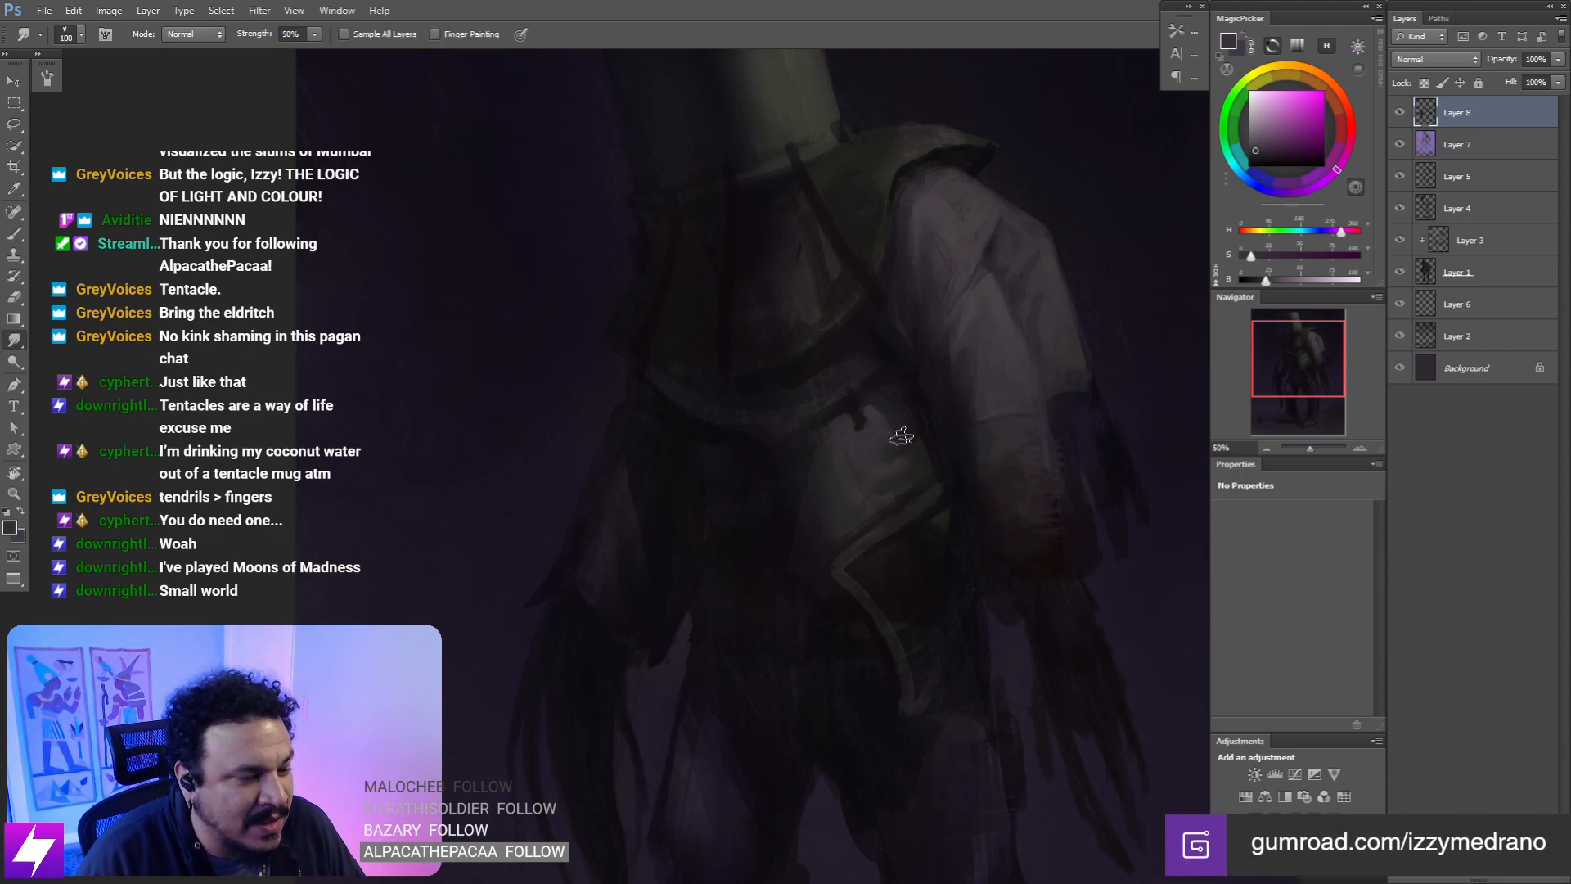
- Flip the canvas horizontally and smooth the waist cloth's light area with greys sampled from it
key("ctrl+minus")
key("ctrl+minus")
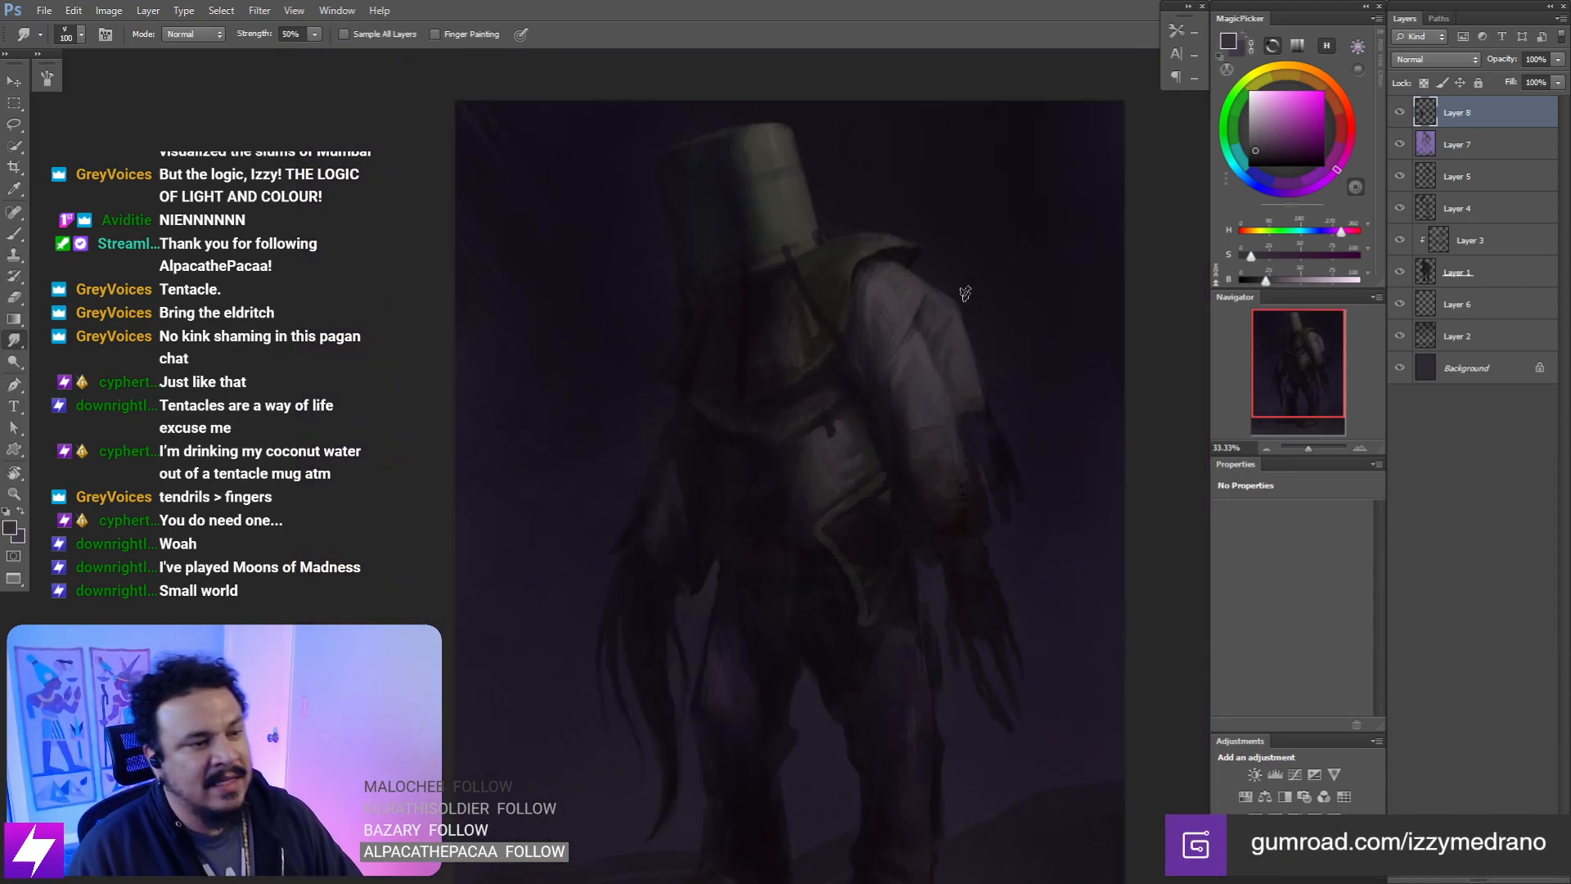
key("ctrl+plus")
key("ctrl+plus")
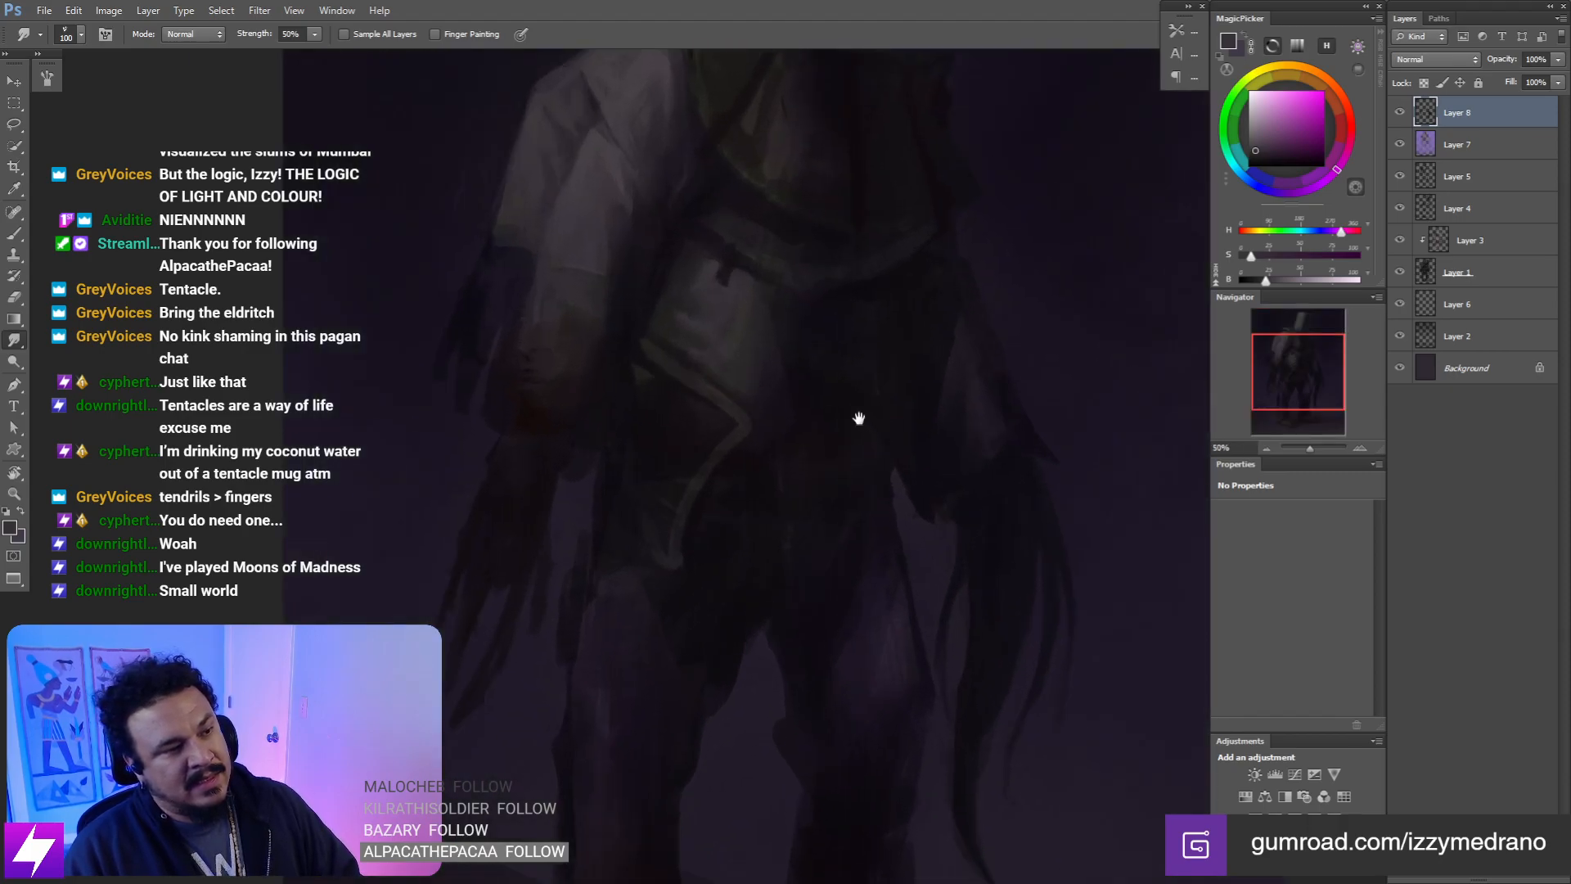
key("b")
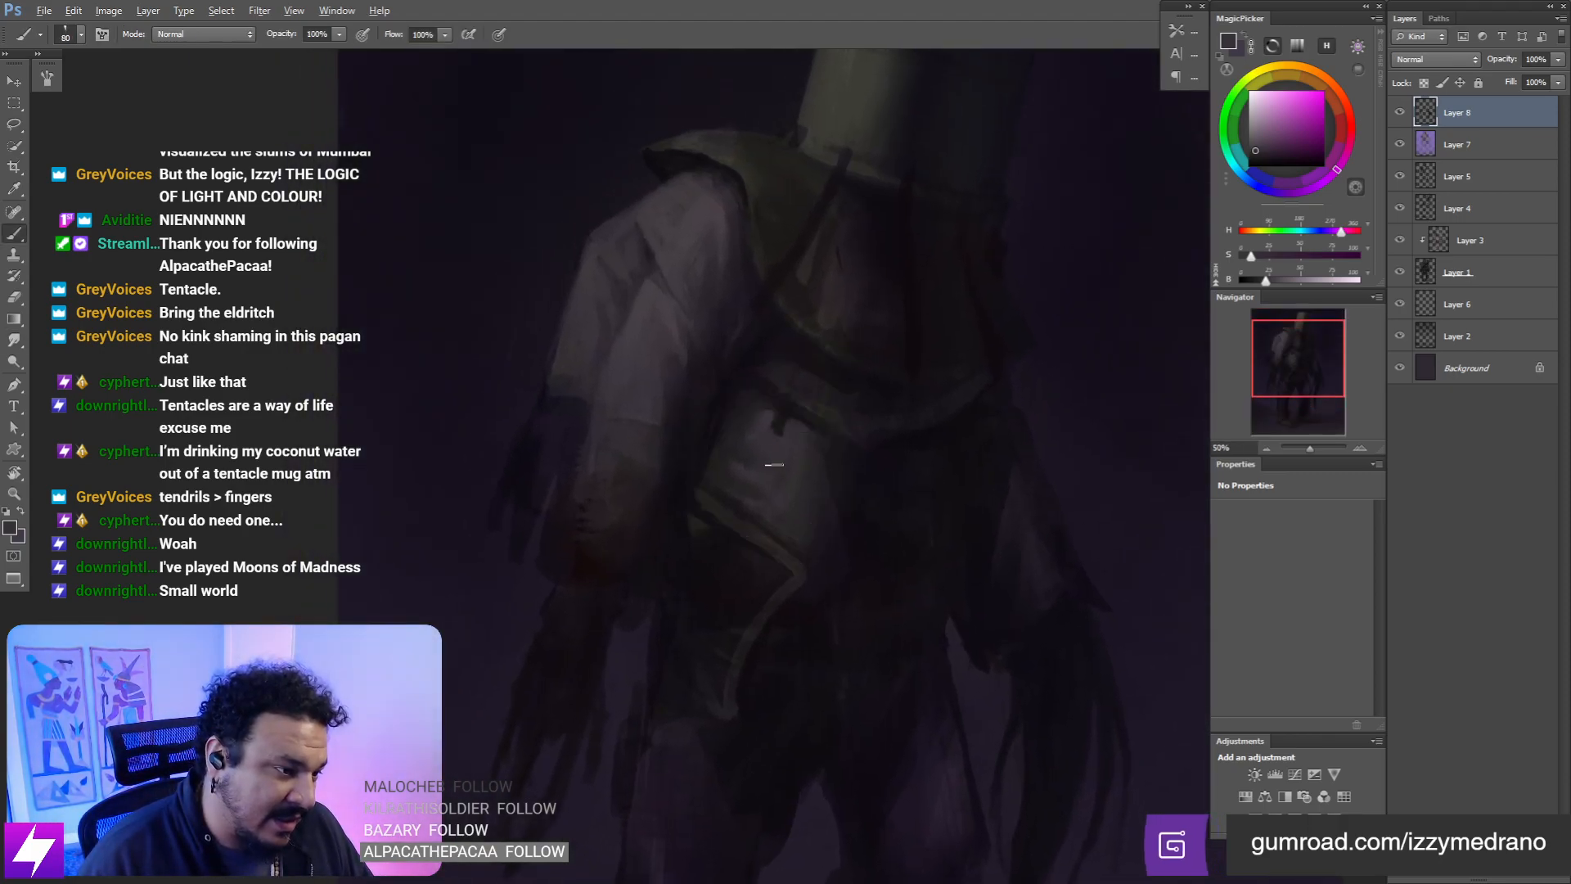
left_click(765, 454, "alt")
left_click(769, 446, "alt")
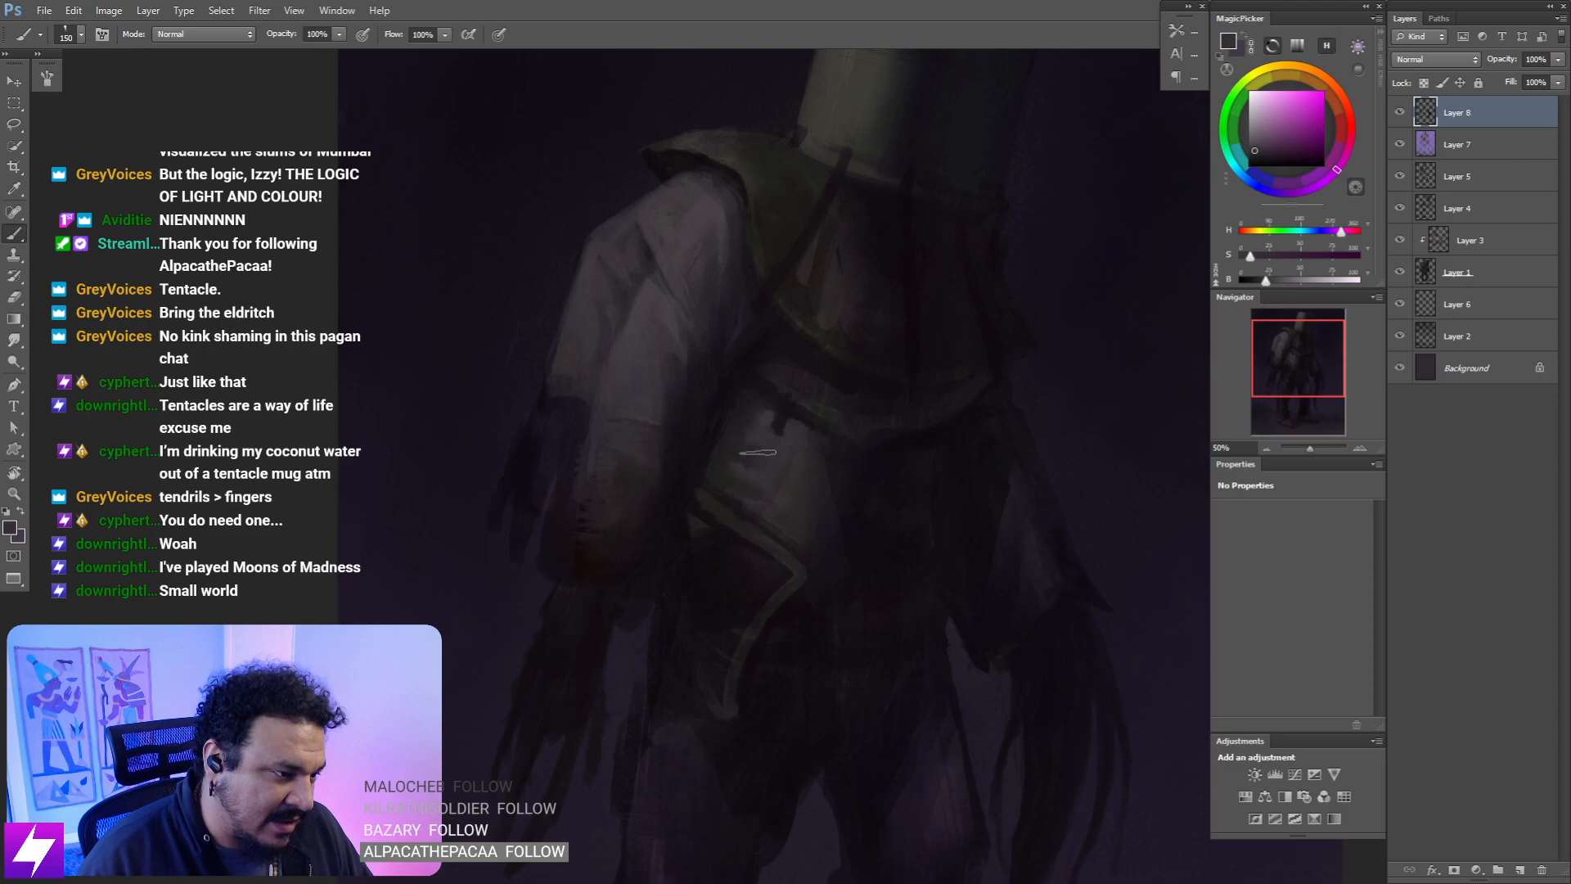
key("bracketright")
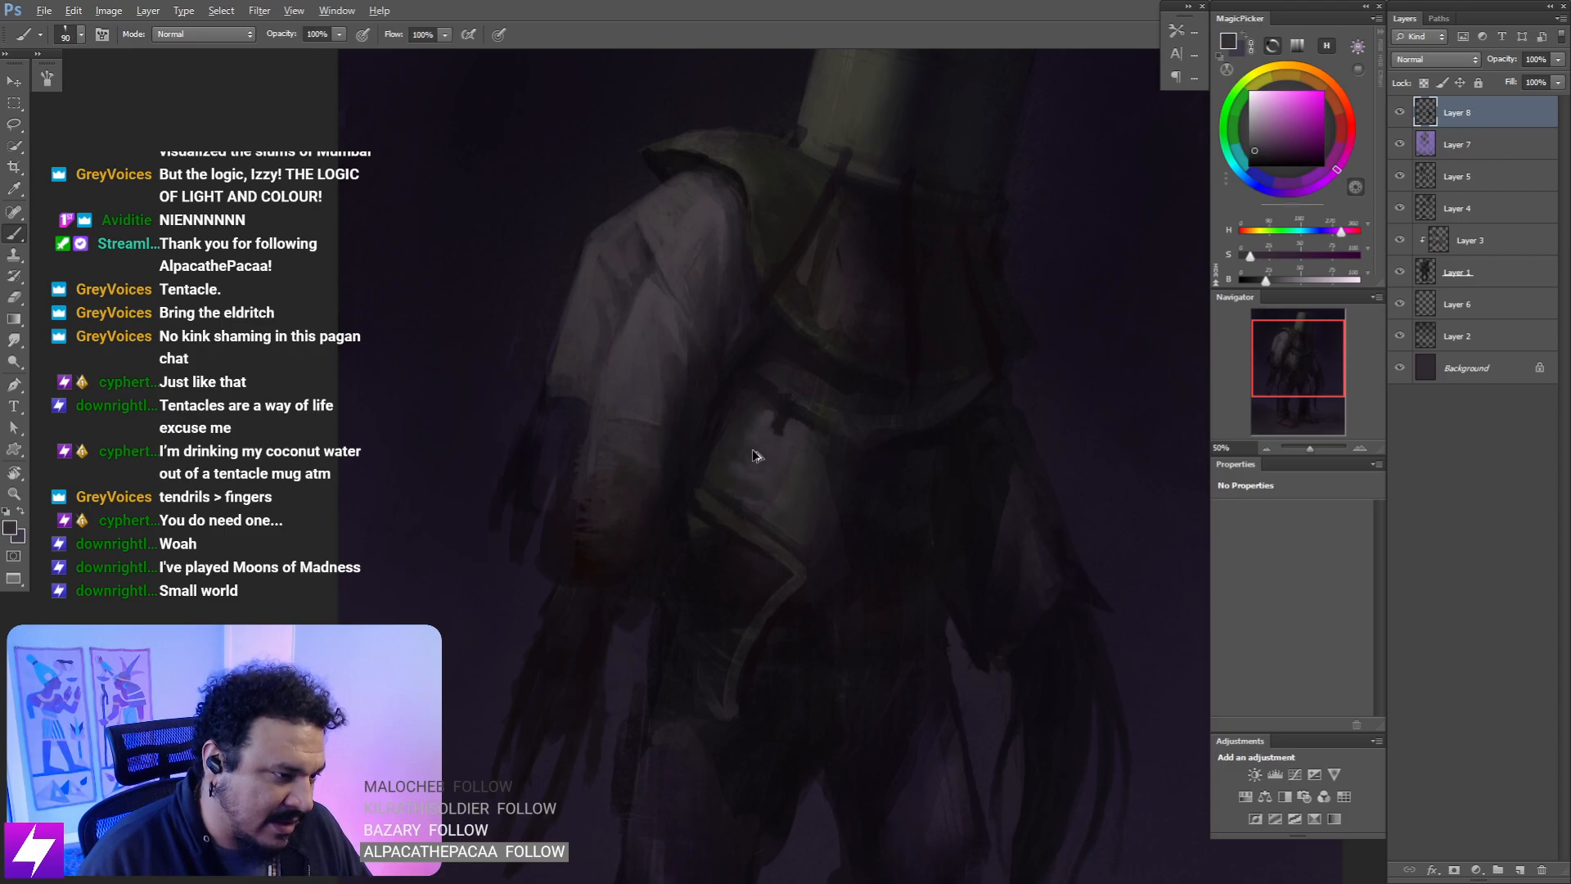
- Rework the cloth around the small hanging strap below the belt, using a 150 px brush reduced to 100 px
key("bracketright")
key("bracketright")
key("bracketright")
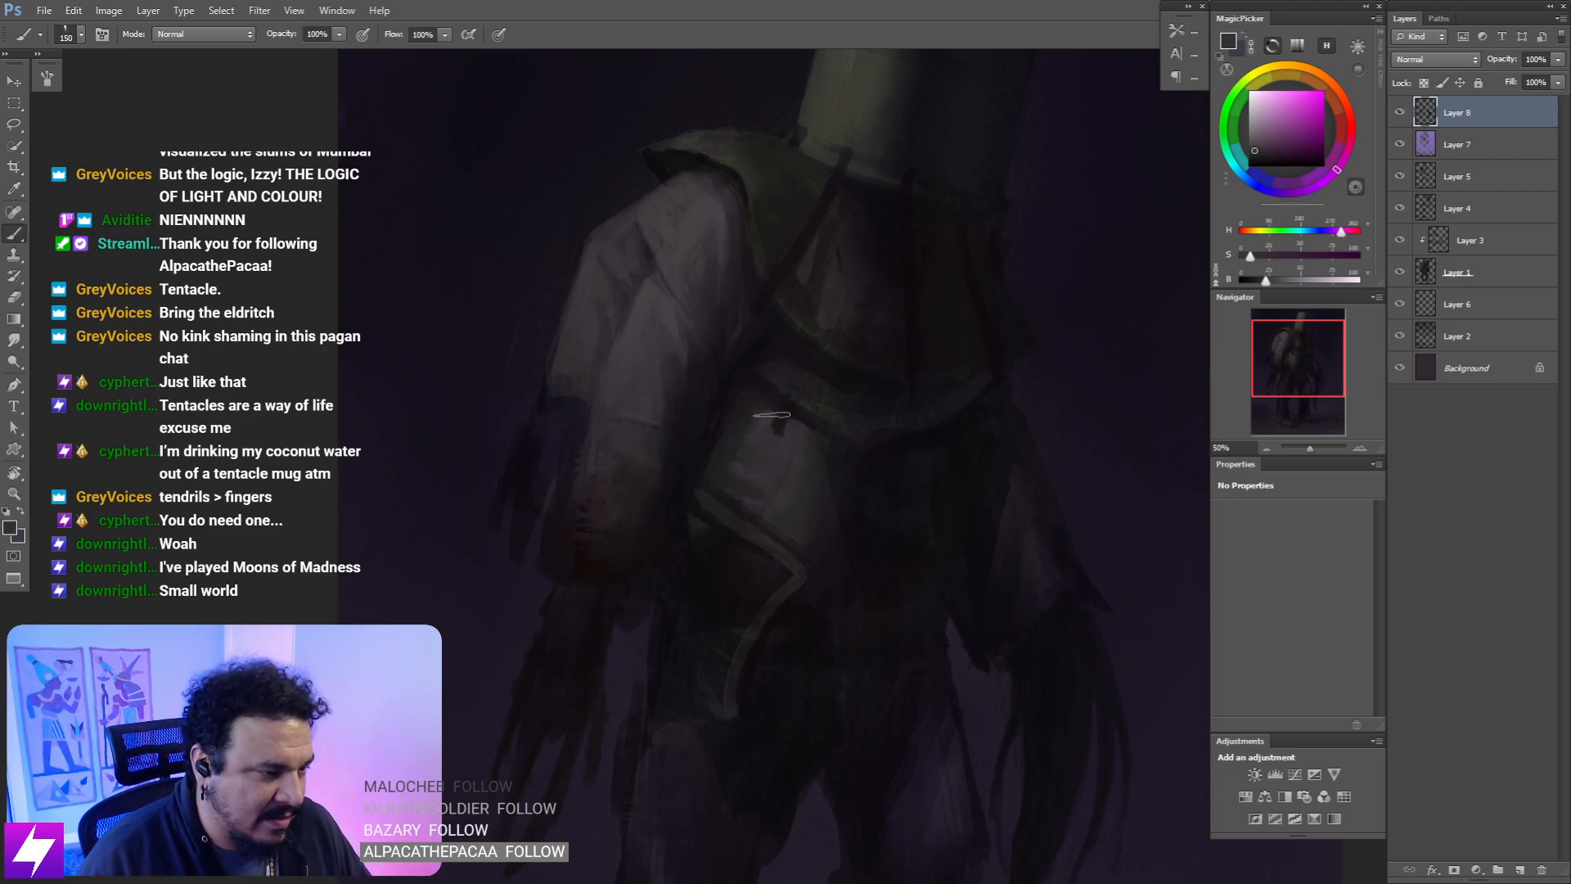
key("bracketleft")
key("bracketleft")
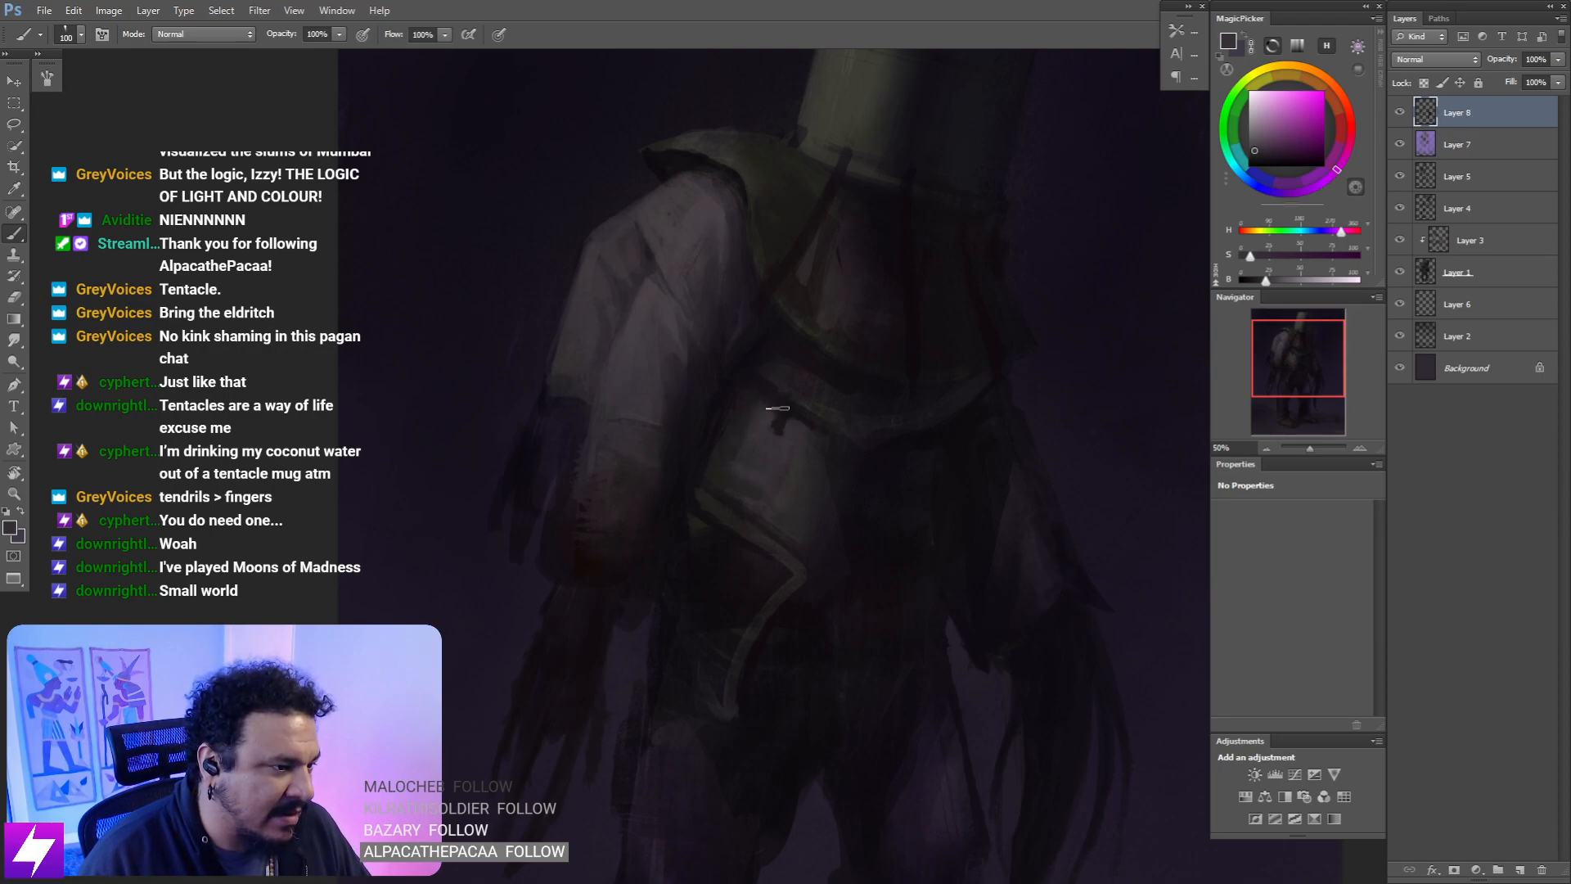
- Flip the canvas horizontally and deepen the shadow between the waist cloth and the light sleeve with a sampled near-black at 175 px
key("r")
left_click_drag(817, 572, 860, 446)
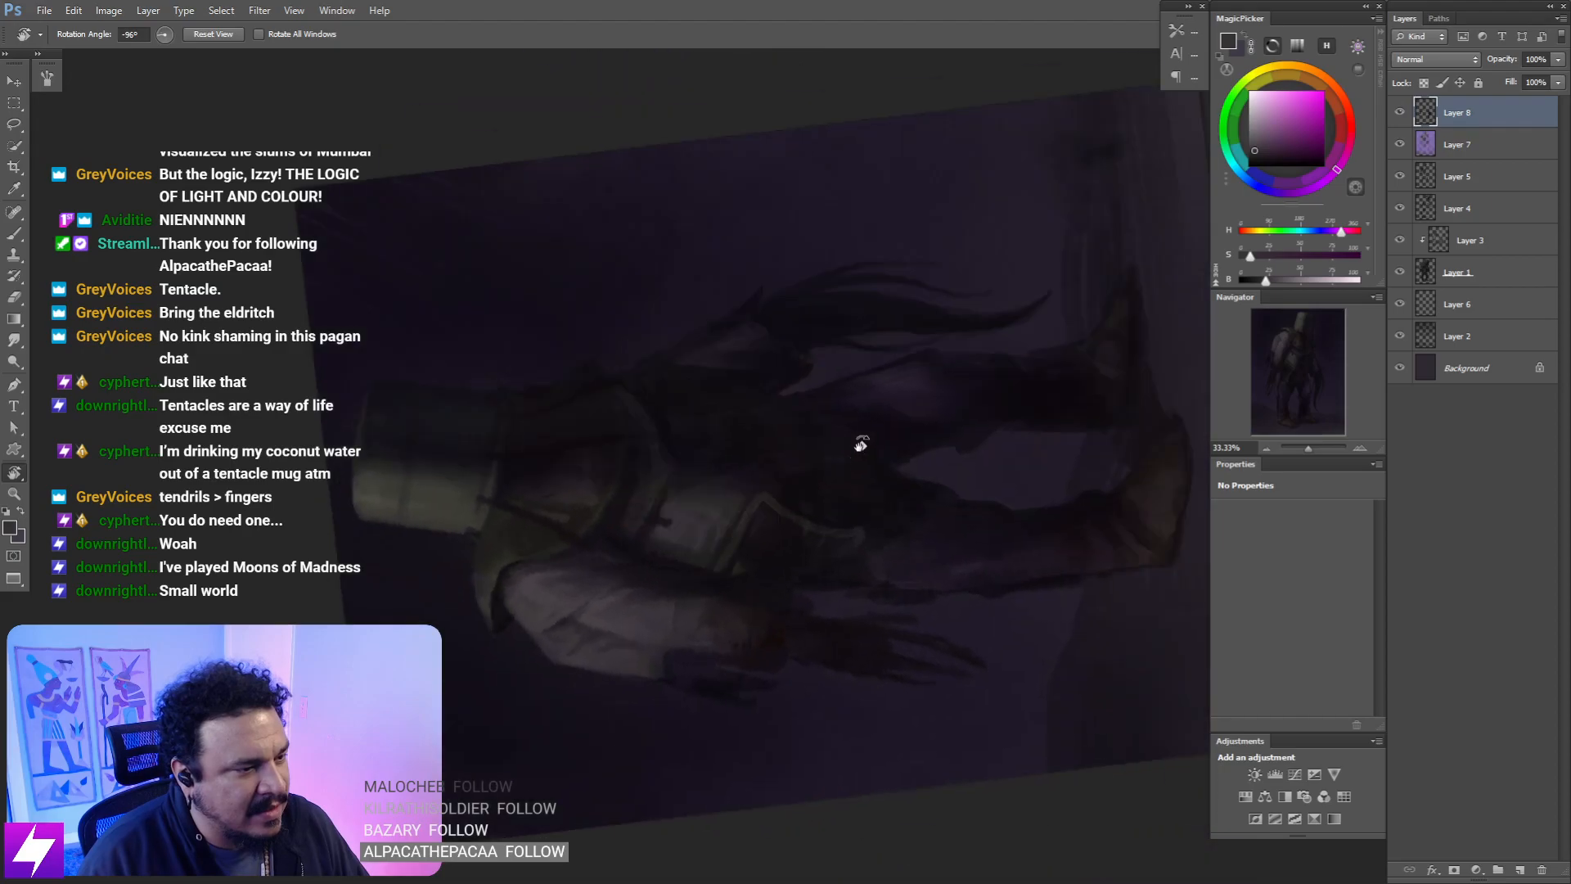
mouse_move(761, 396)
left_mouse_down()
mouse_move(669, 504)
mouse_move(828, 393)
mouse_move(784, 470)
left_mouse_up()
key("Escape")
key("ctrl+minus")
key("ctrl+minus")
key("F2")
key("ctrl+plus")
key("ctrl+plus")
key("b")
left_click(783, 346, "alt")
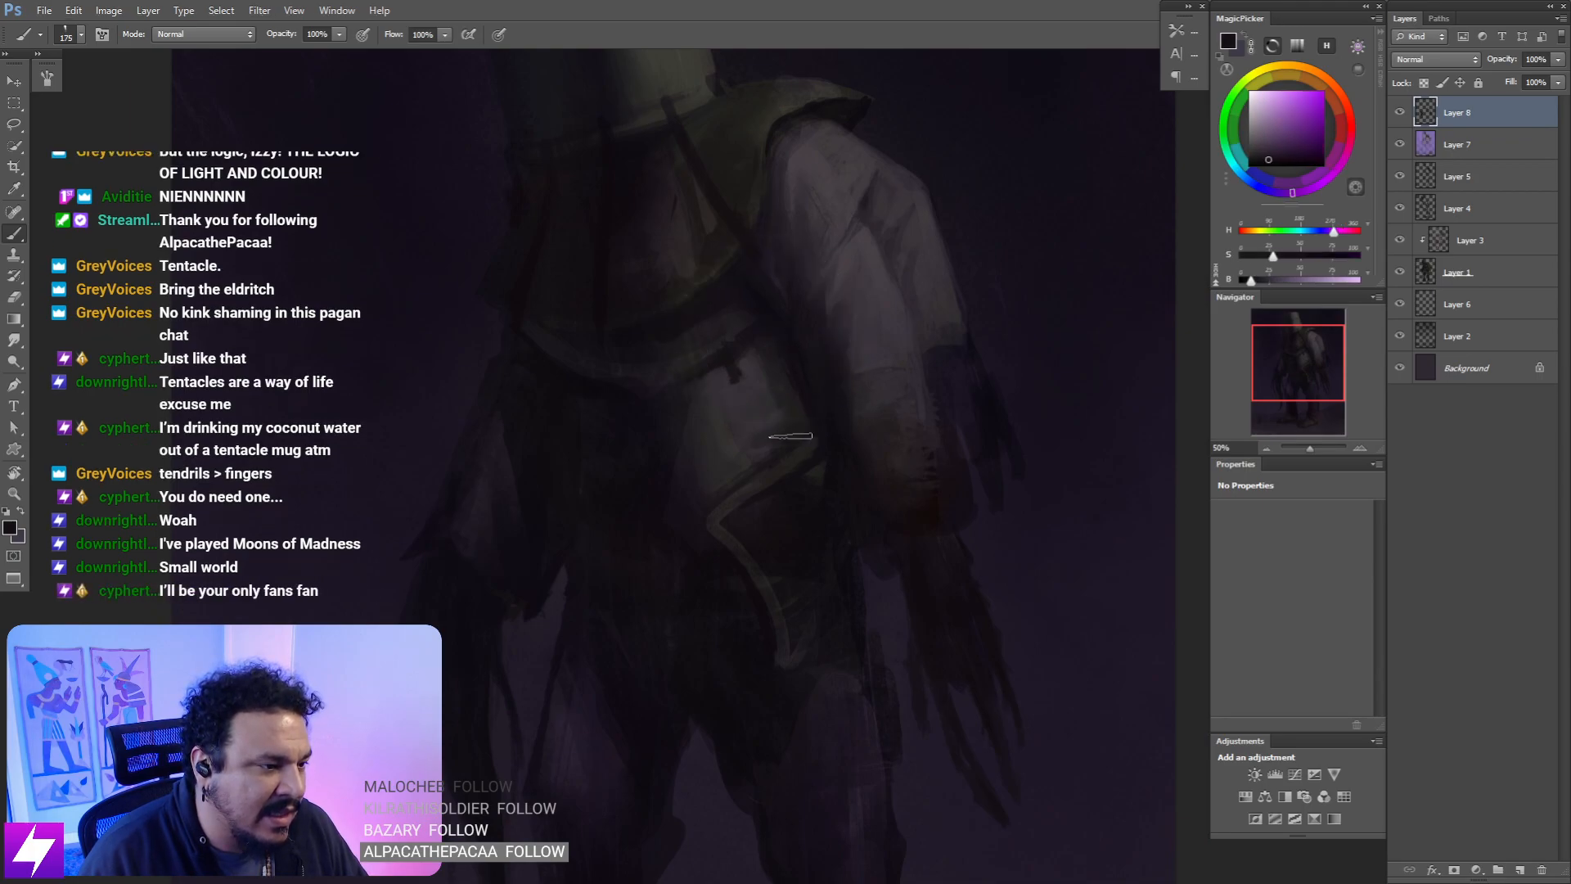
scroll(835, 416, "up", 2)
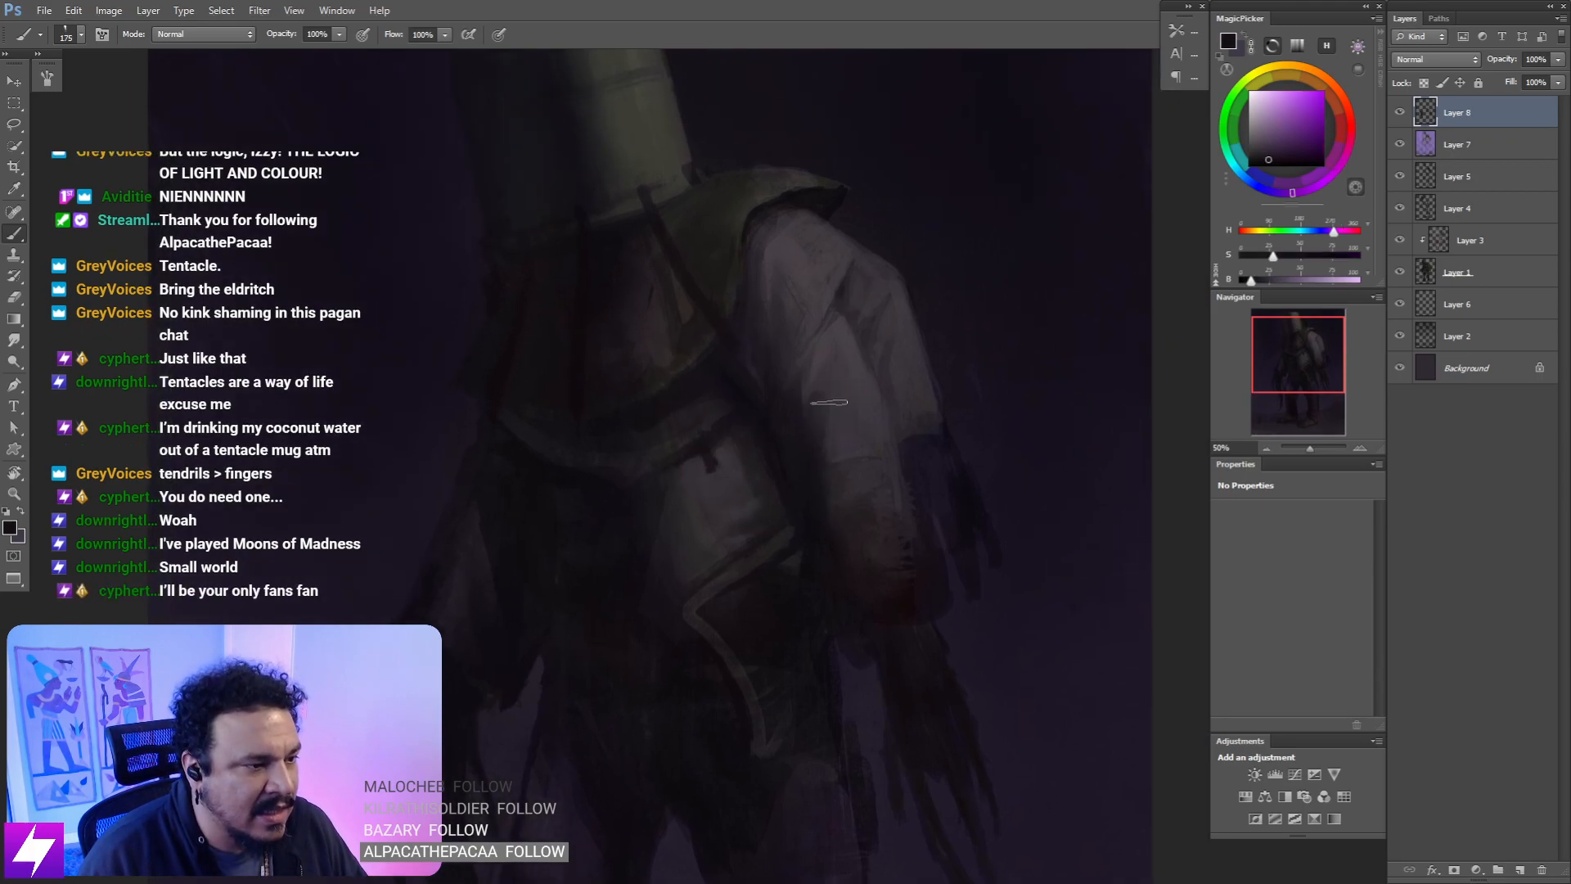
- Smudge the sleeve's inner edge and touch up the upper sleeve with a sampled purple-grey at 80 px
key("s")
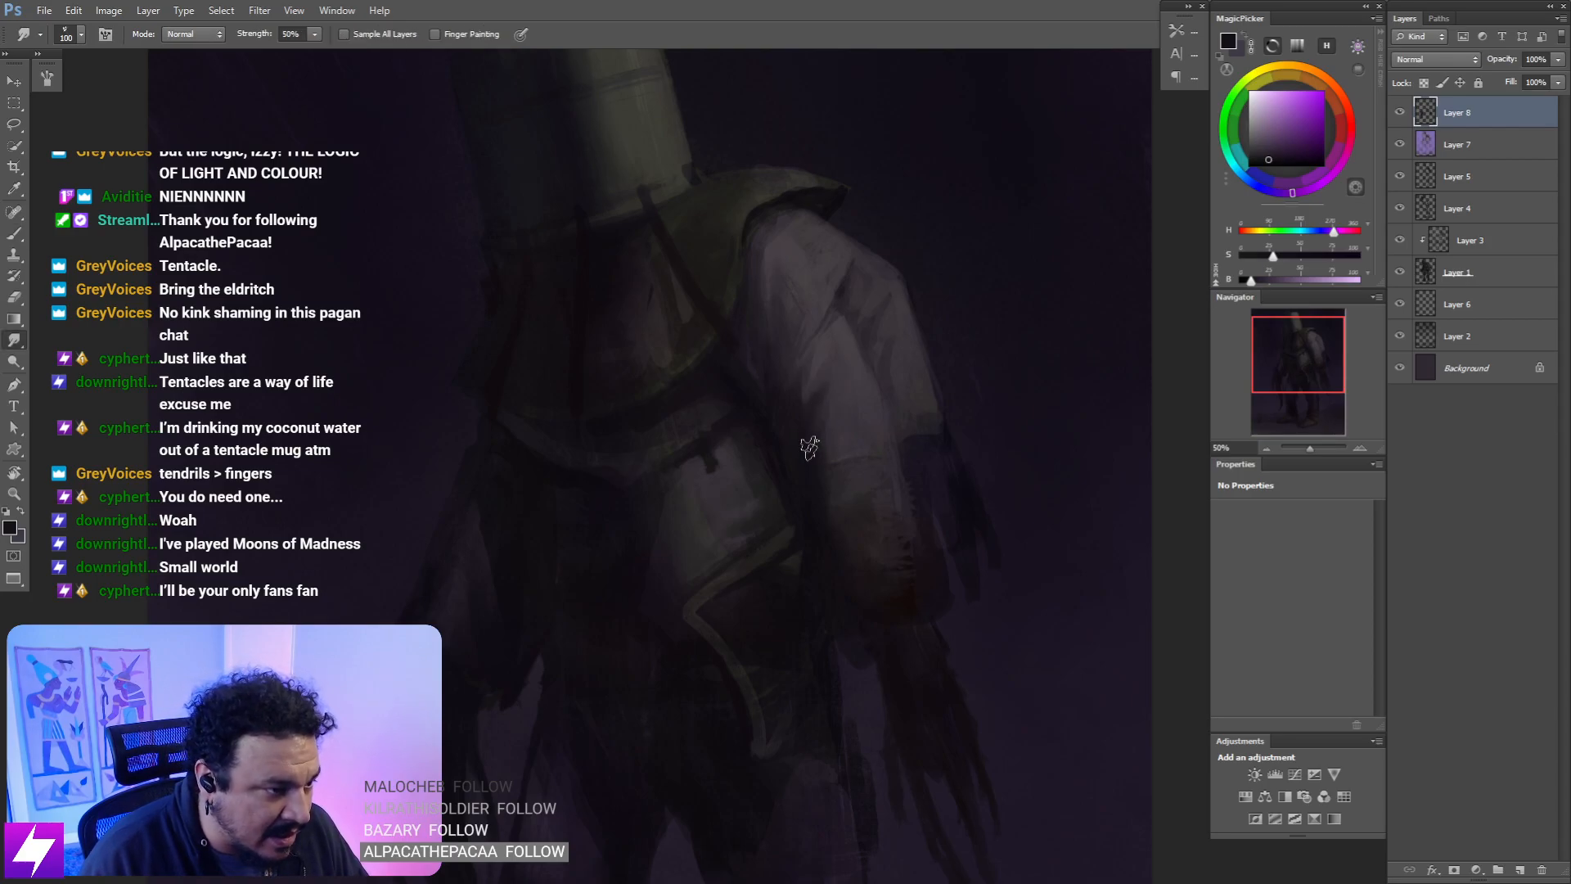
left_click_drag(833, 414, 848, 446)
key("b")
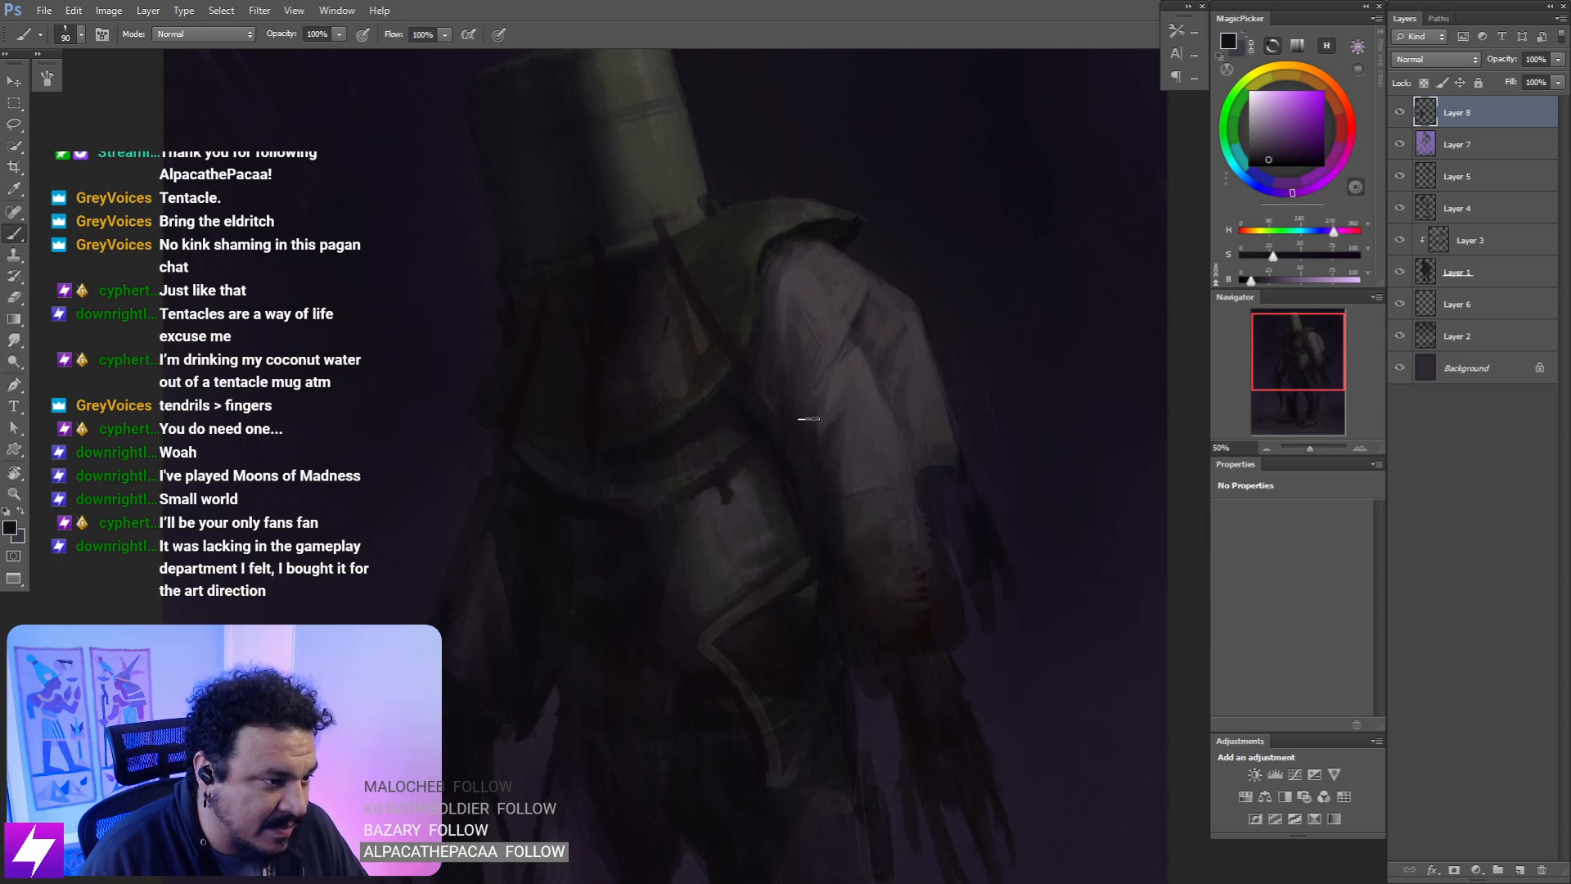
scroll(826, 356, "up", 2)
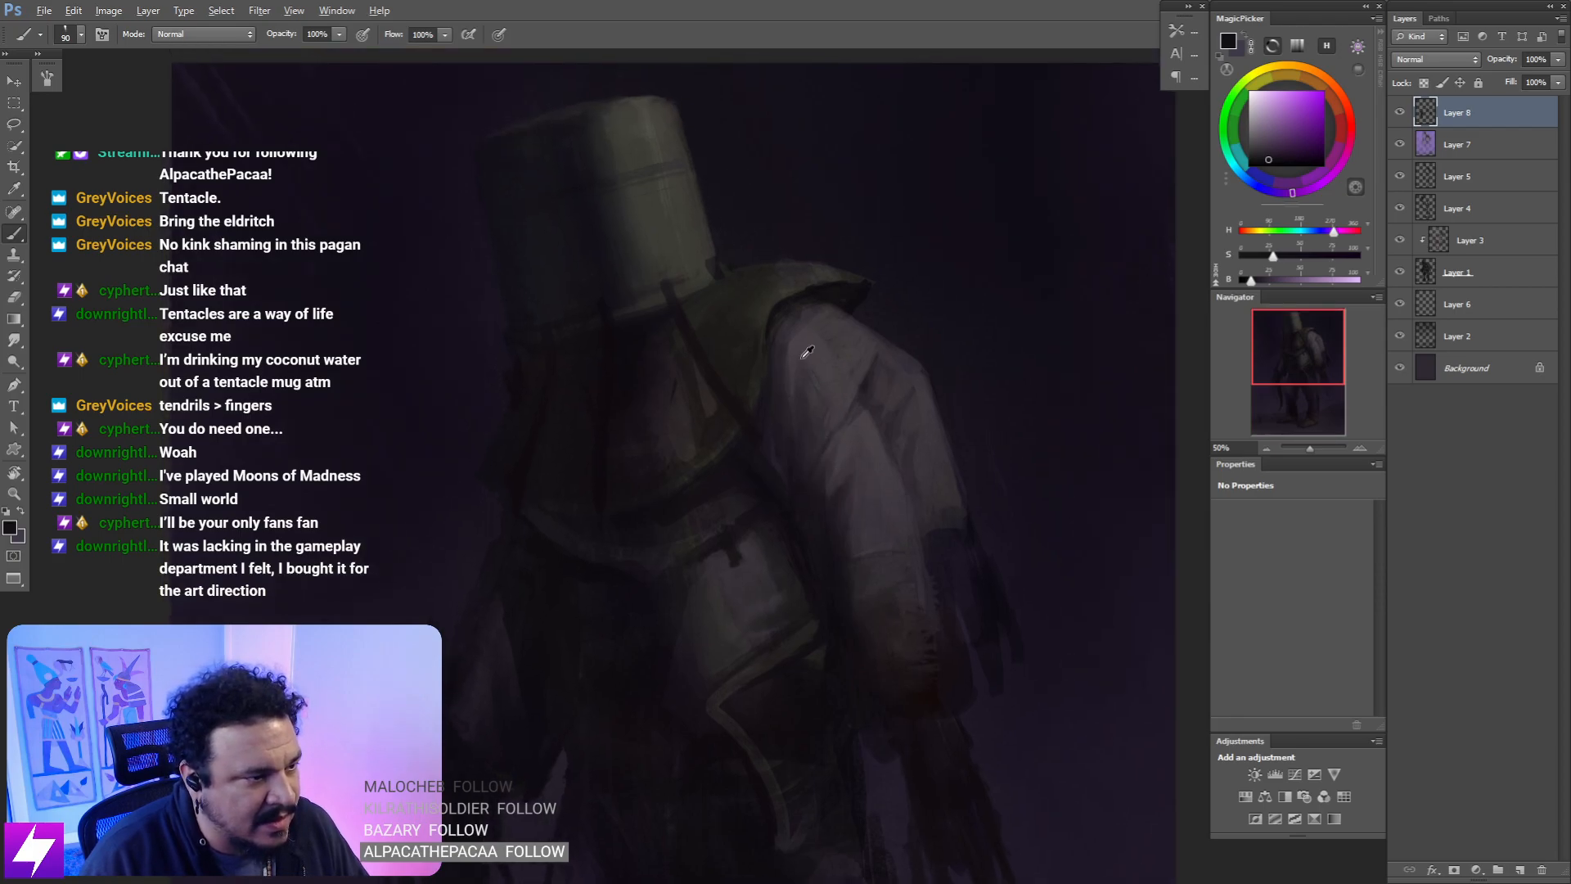
left_click(805, 367, "alt")
key("bracketleft")
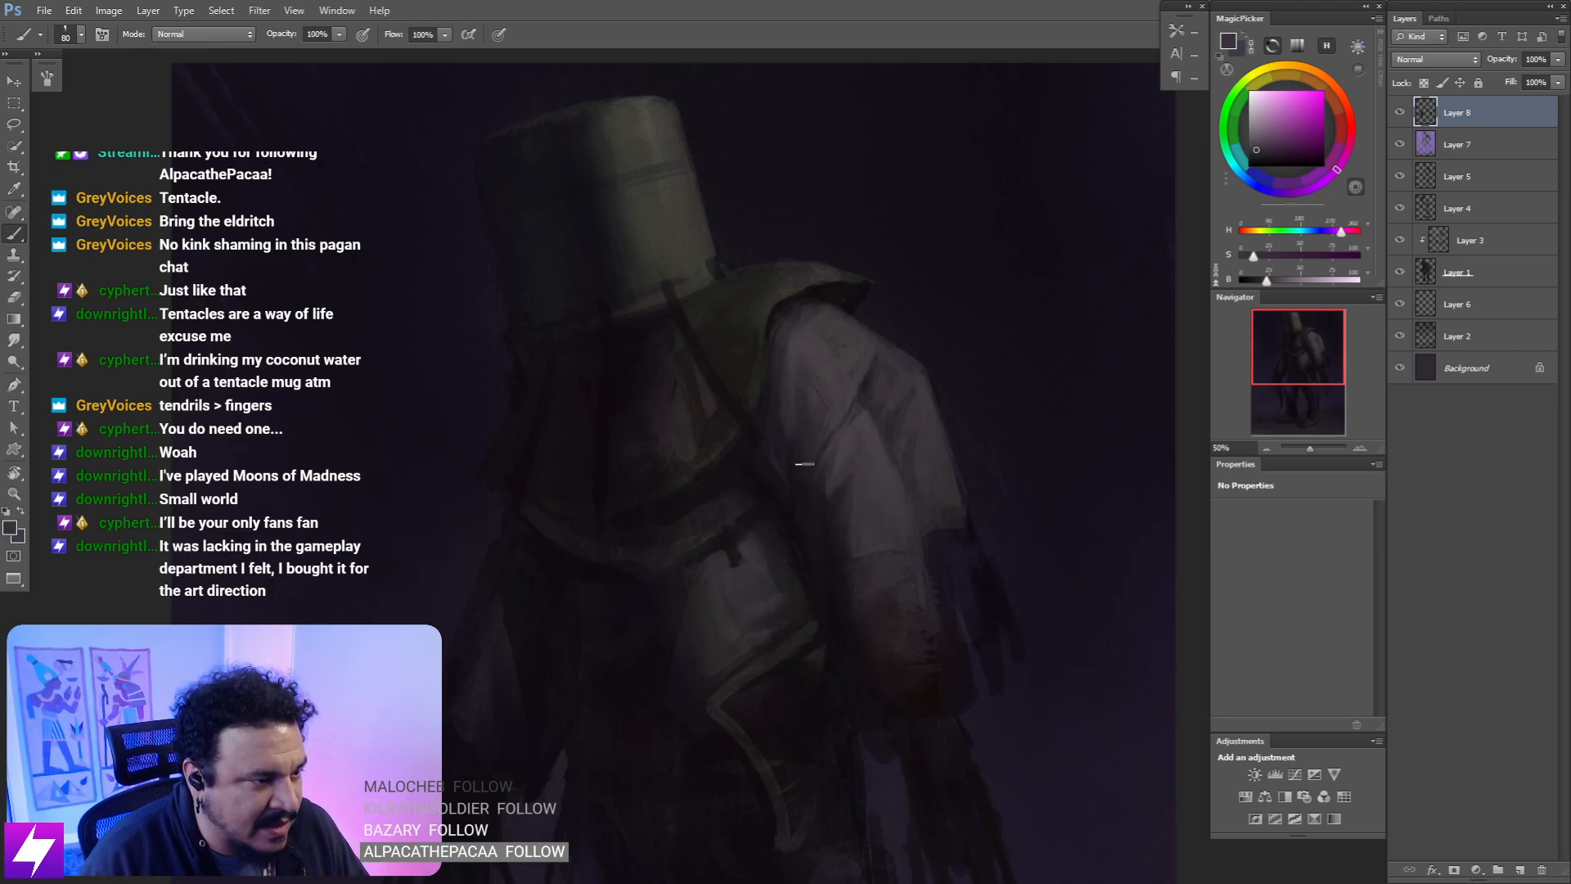
- Flip the canvas horizontally and smudge the shading where the light sleeve meets the torso
key("ctrl+minus")
key("ctrl+minus")
key("ctrl+shift+h")
key("ctrl+plus")
key("ctrl+plus")
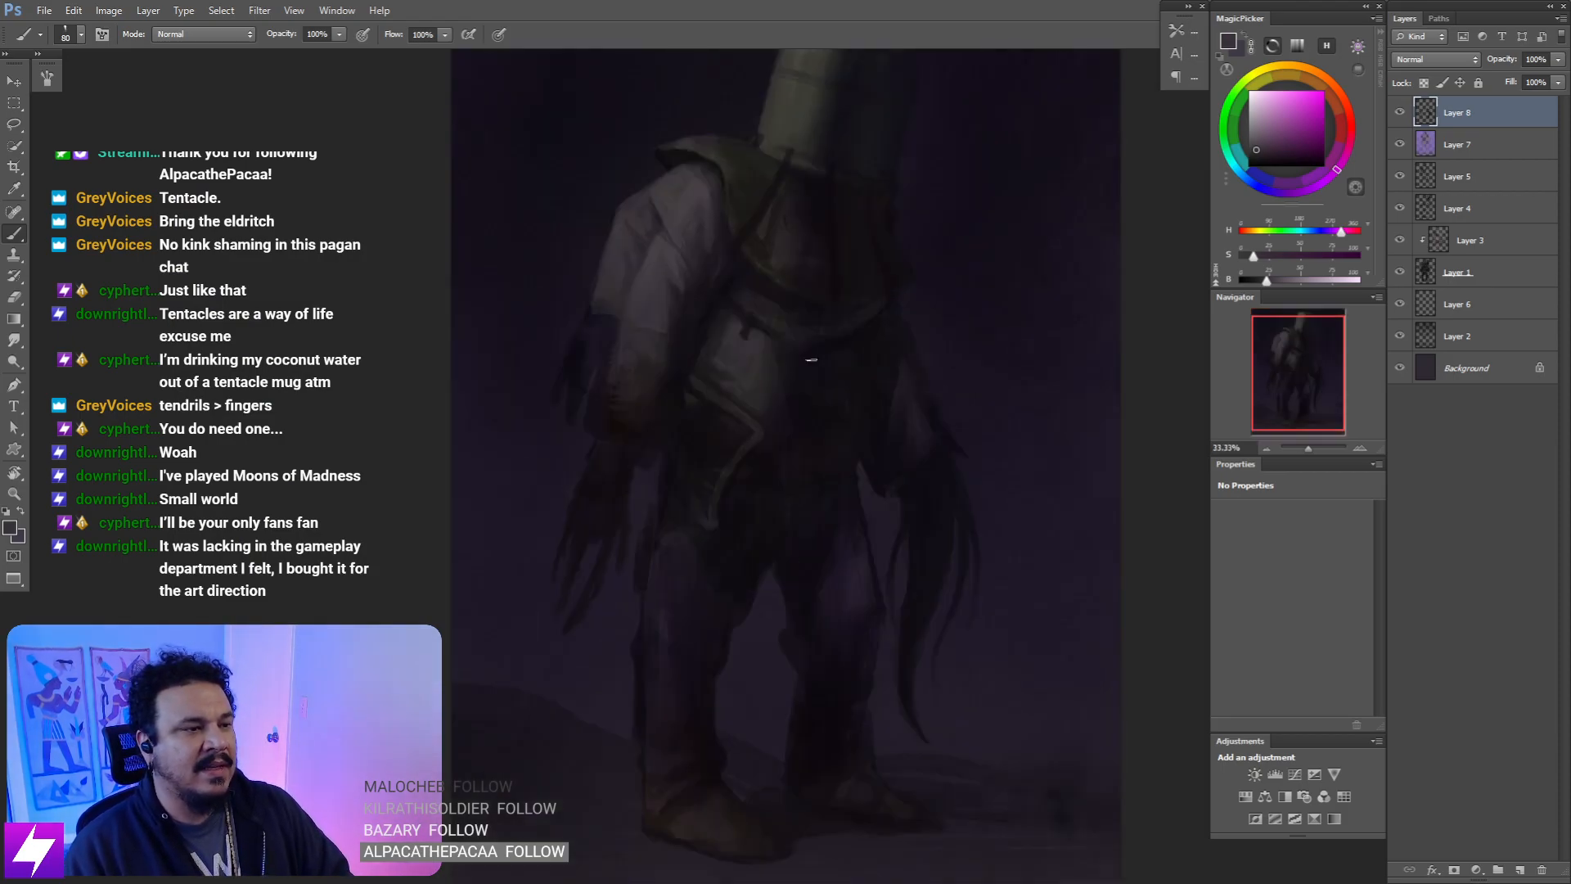
left_click_drag(738, 344, 819, 635)
key("r")
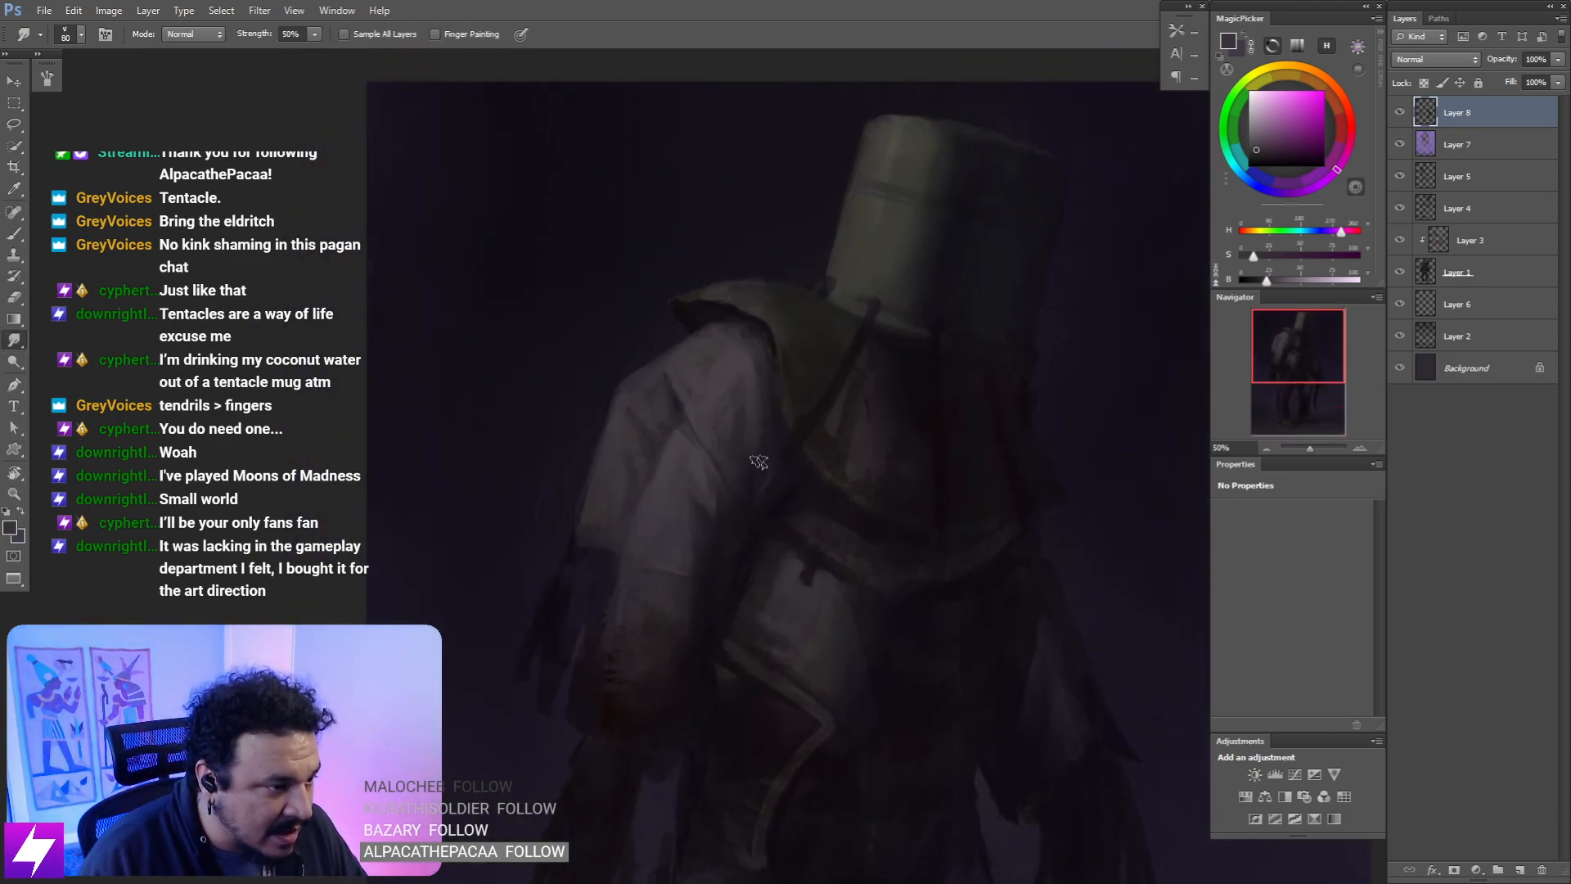
- Flip the canvas again and soften the upper sleeve's folds with the Smudge tool while judging the whole figure
key("ctrl+minus")
key("ctrl+minus")
key("ctrl+minus")
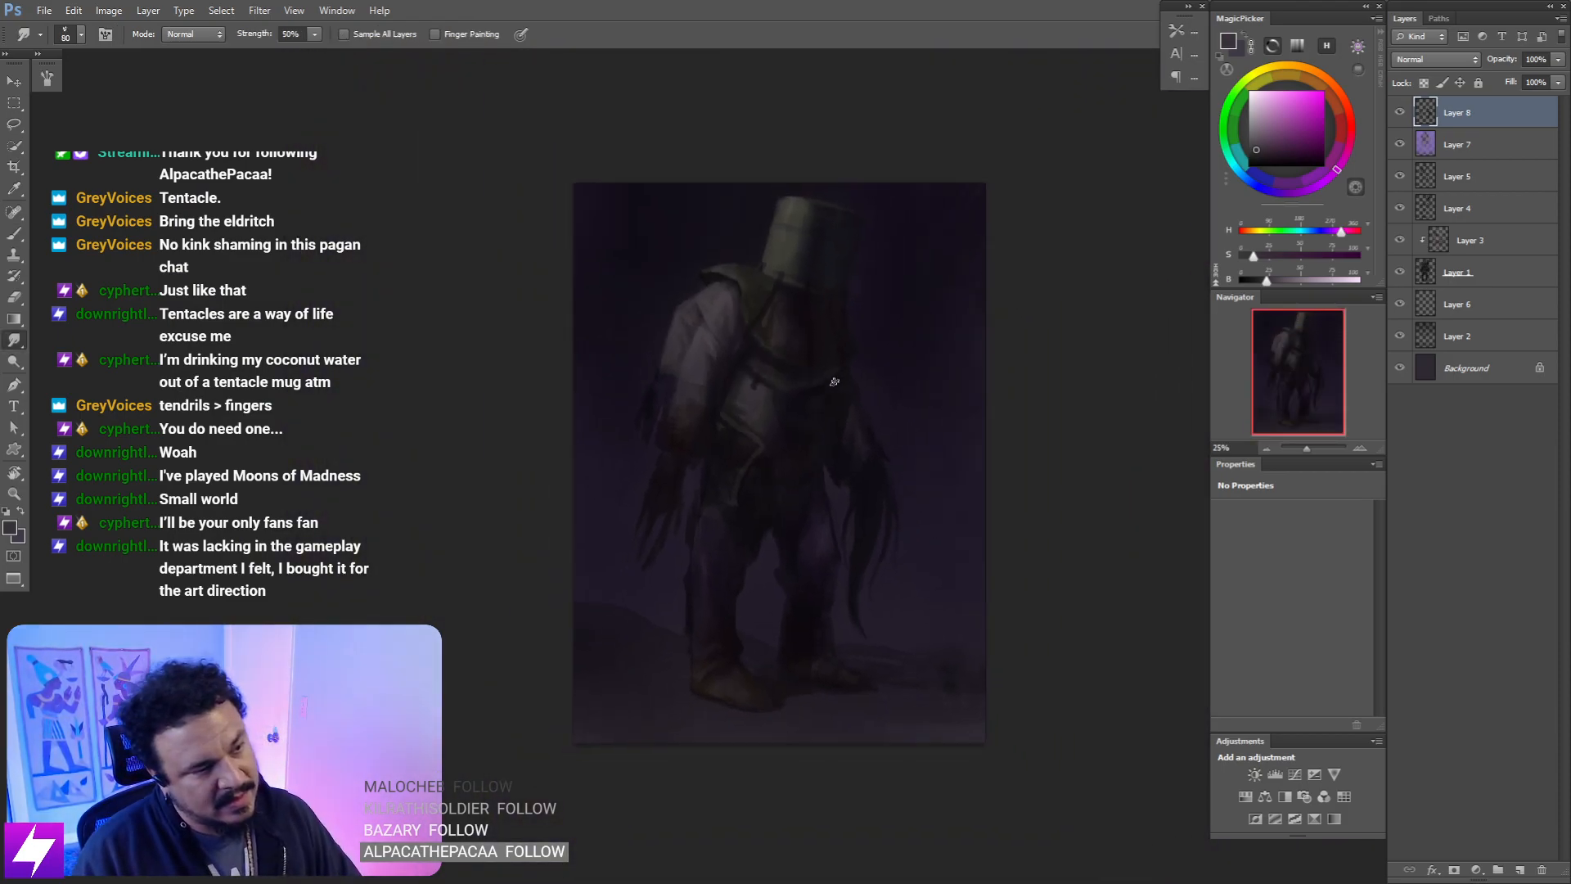
key("ctrl+plus")
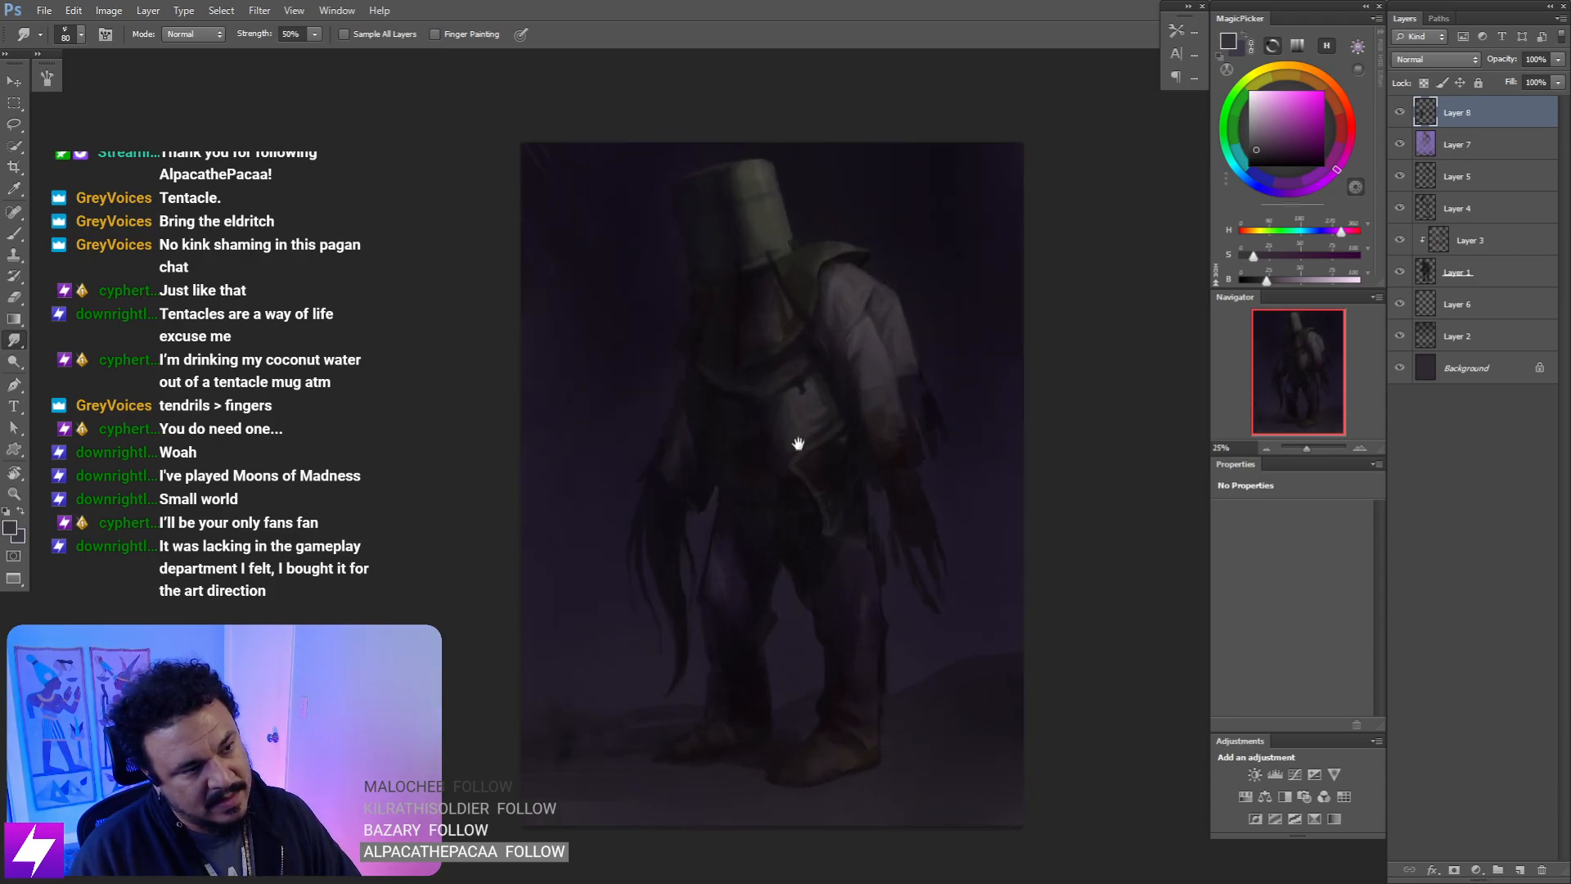
left_click_drag(821, 446, 797, 464)
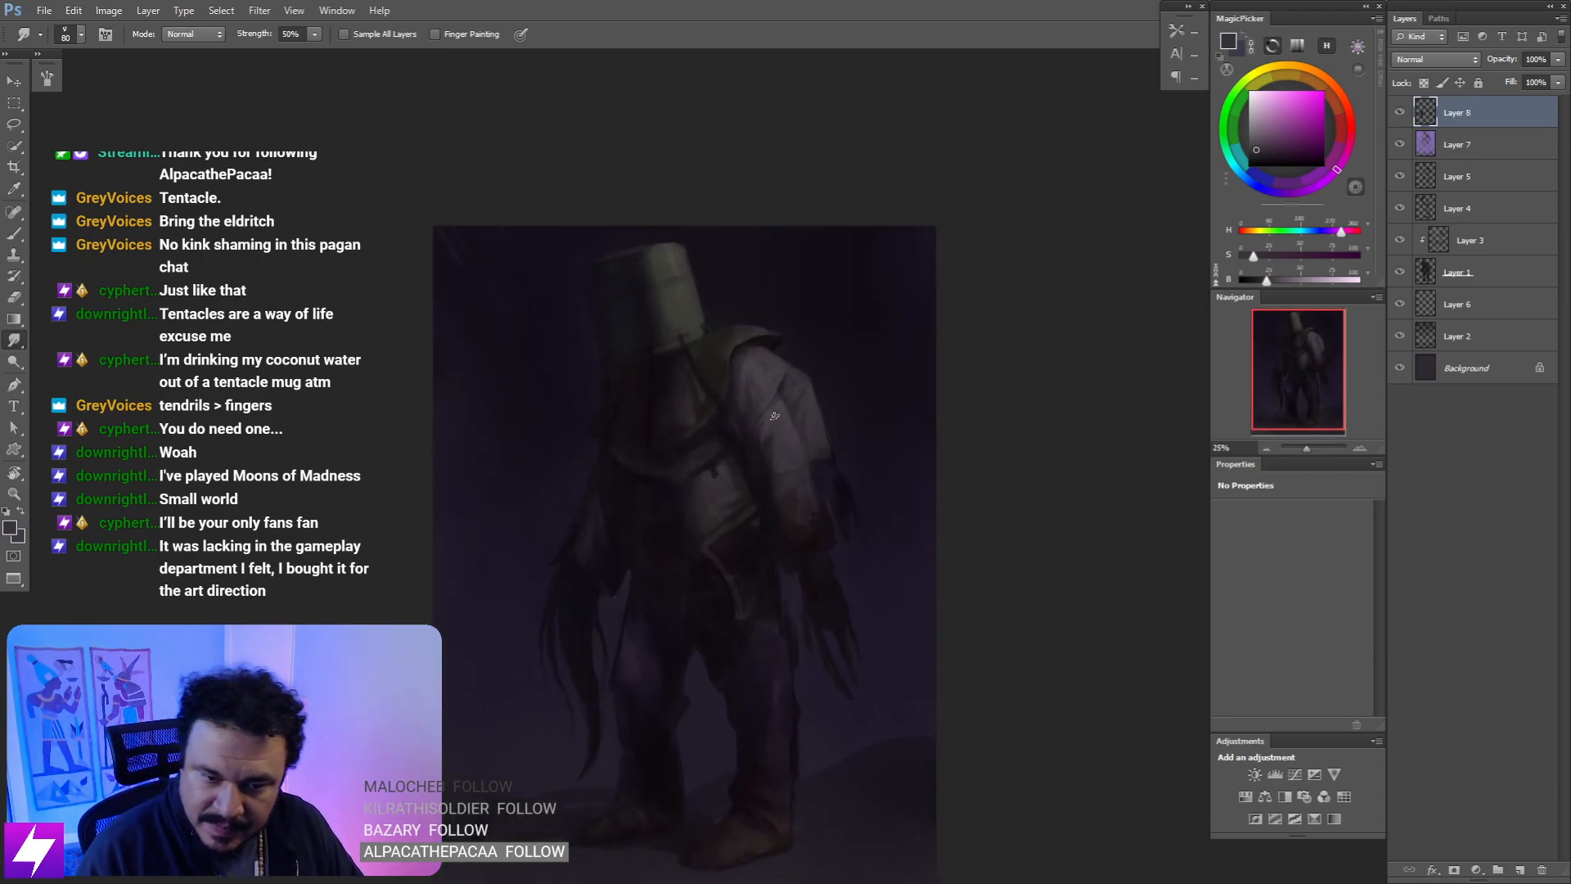
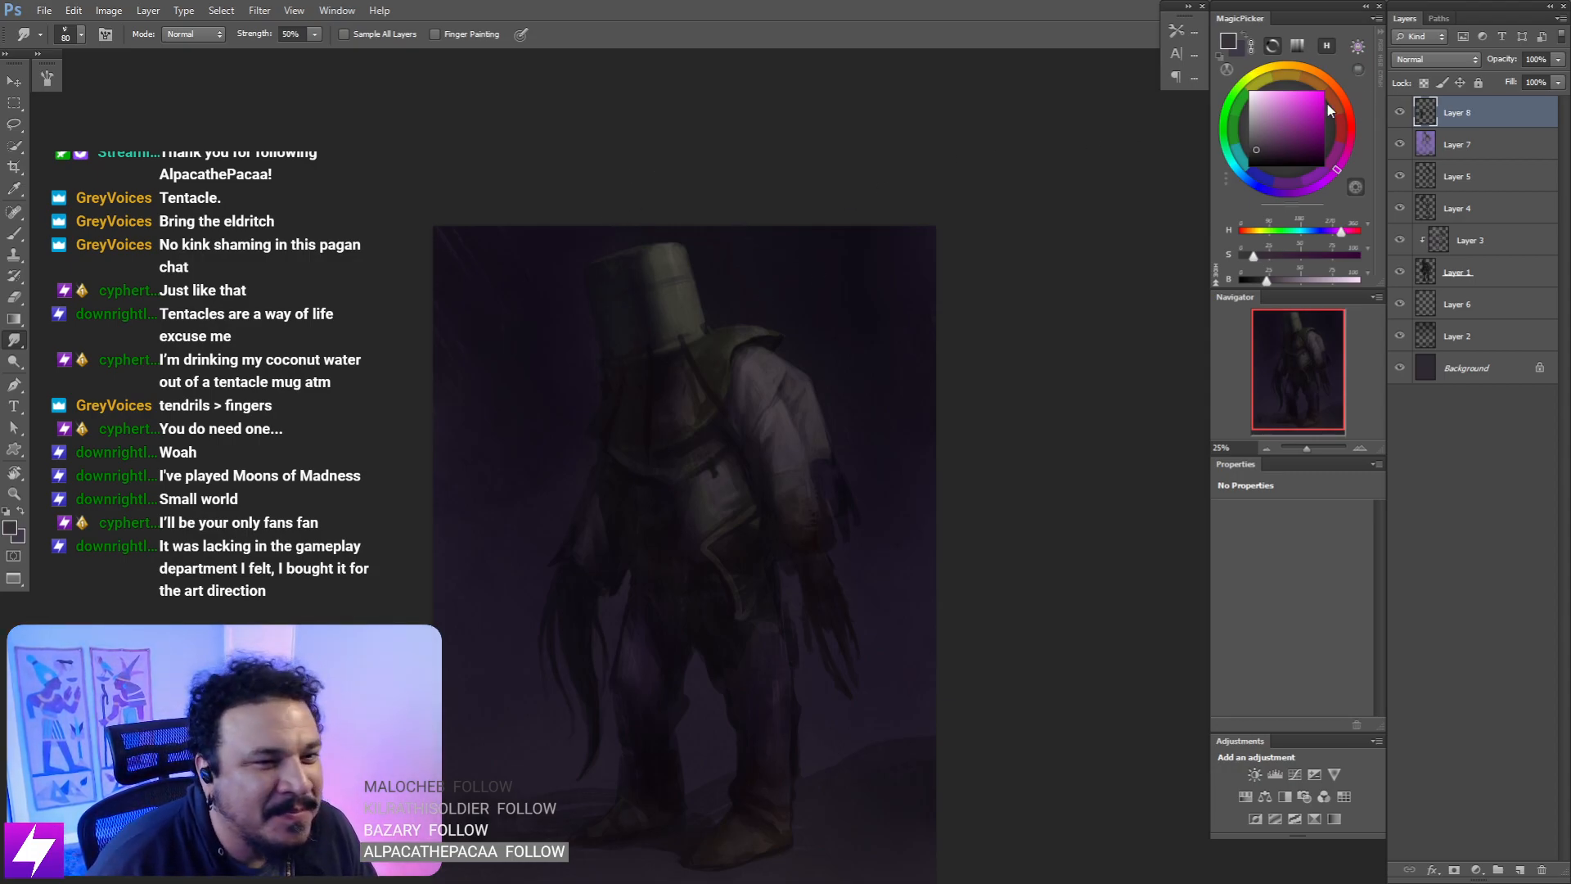
- Brighten the sleeve folds with a lighter purple-grey at 100 px and clean up the sleeve's lower outer edge by smudging and erasing
key("ctrl+plus")
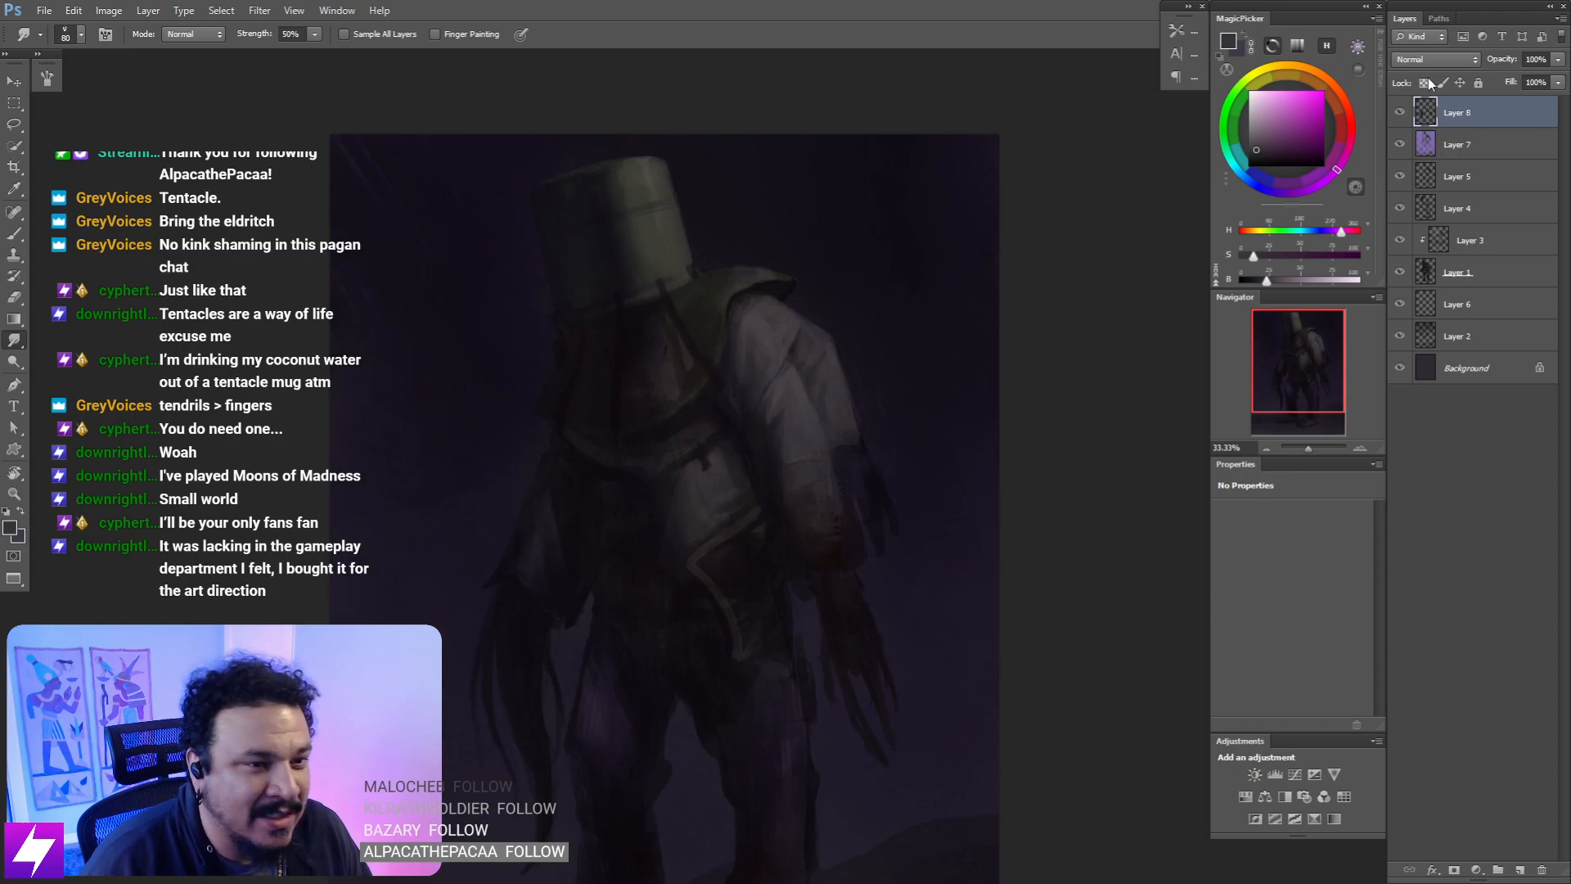
key("ctrl+minus")
left_click_drag(775, 386, 682, 430)
key("ctrl+plus")
key("ctrl+plus")
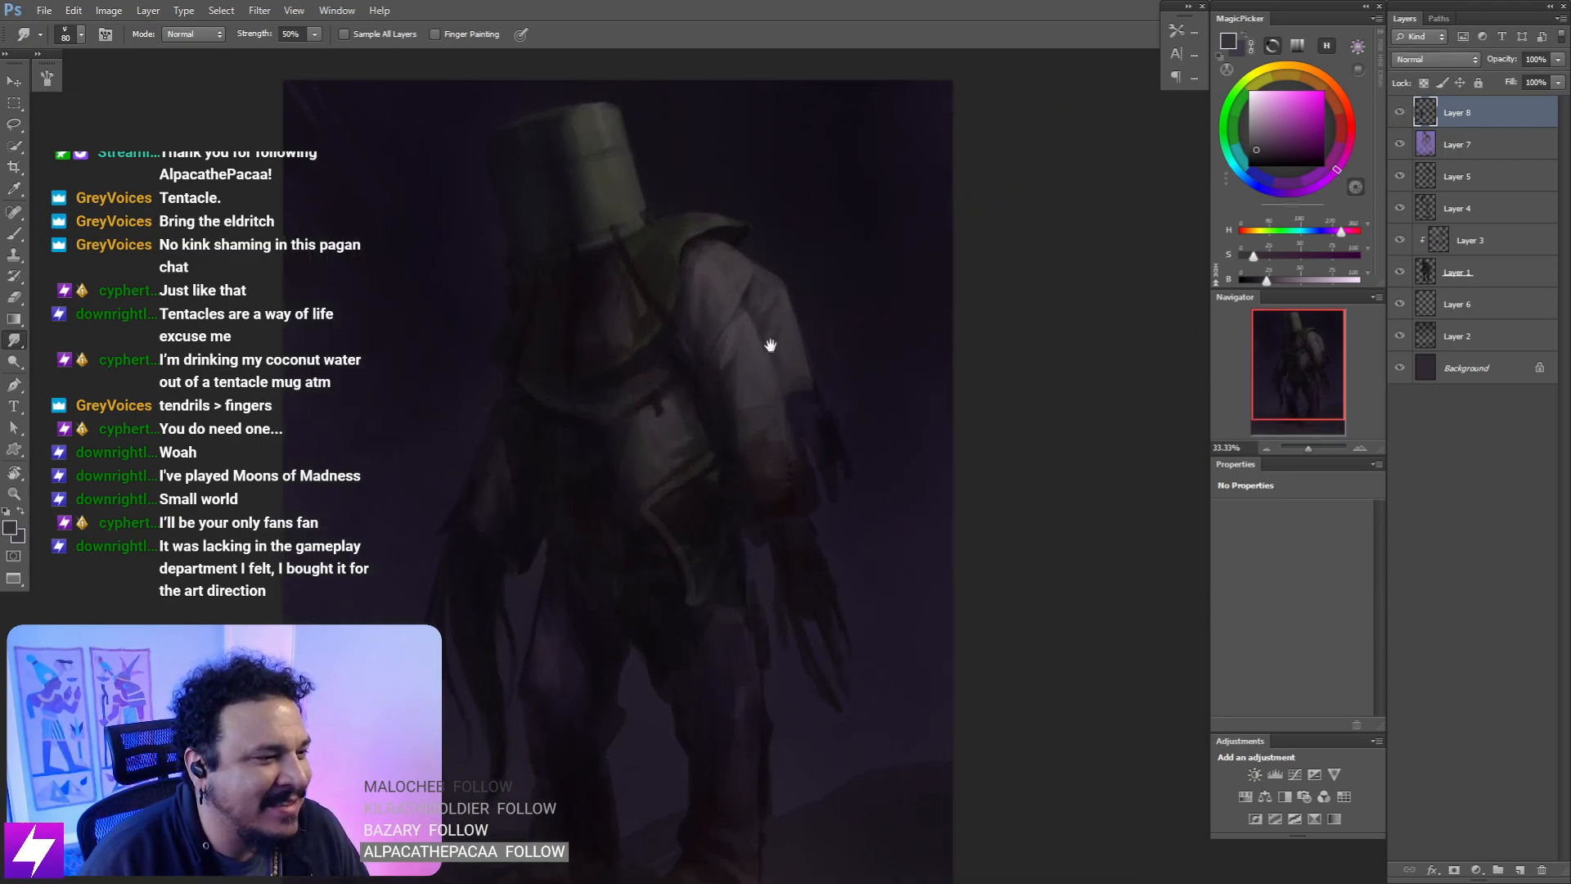
left_click_drag(772, 346, 767, 402)
key("ctrl+plus")
key("b")
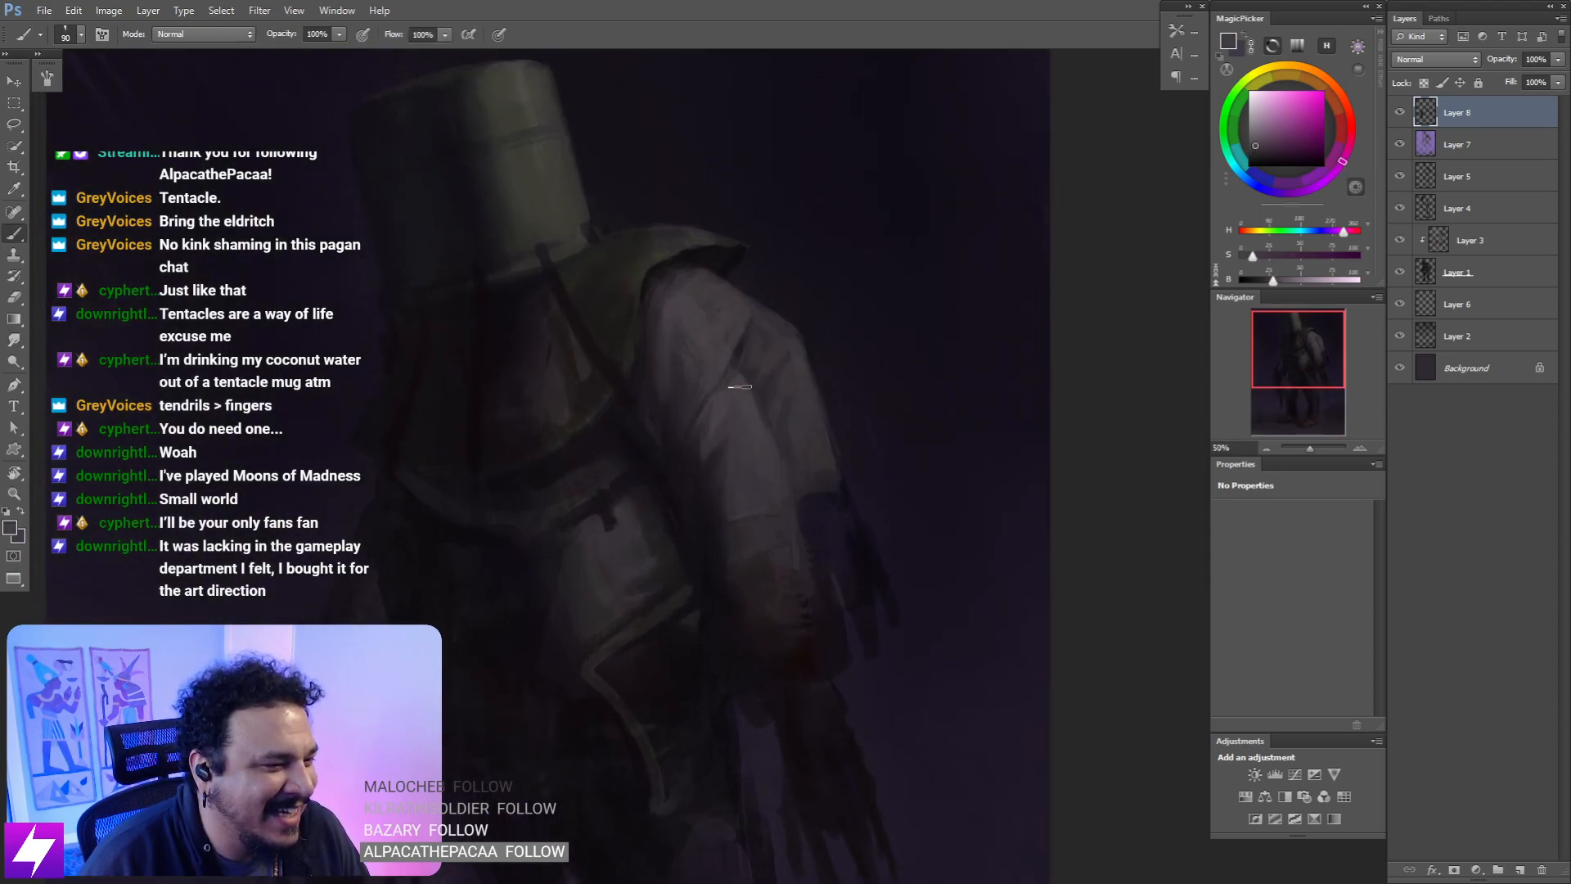
key("bracketright")
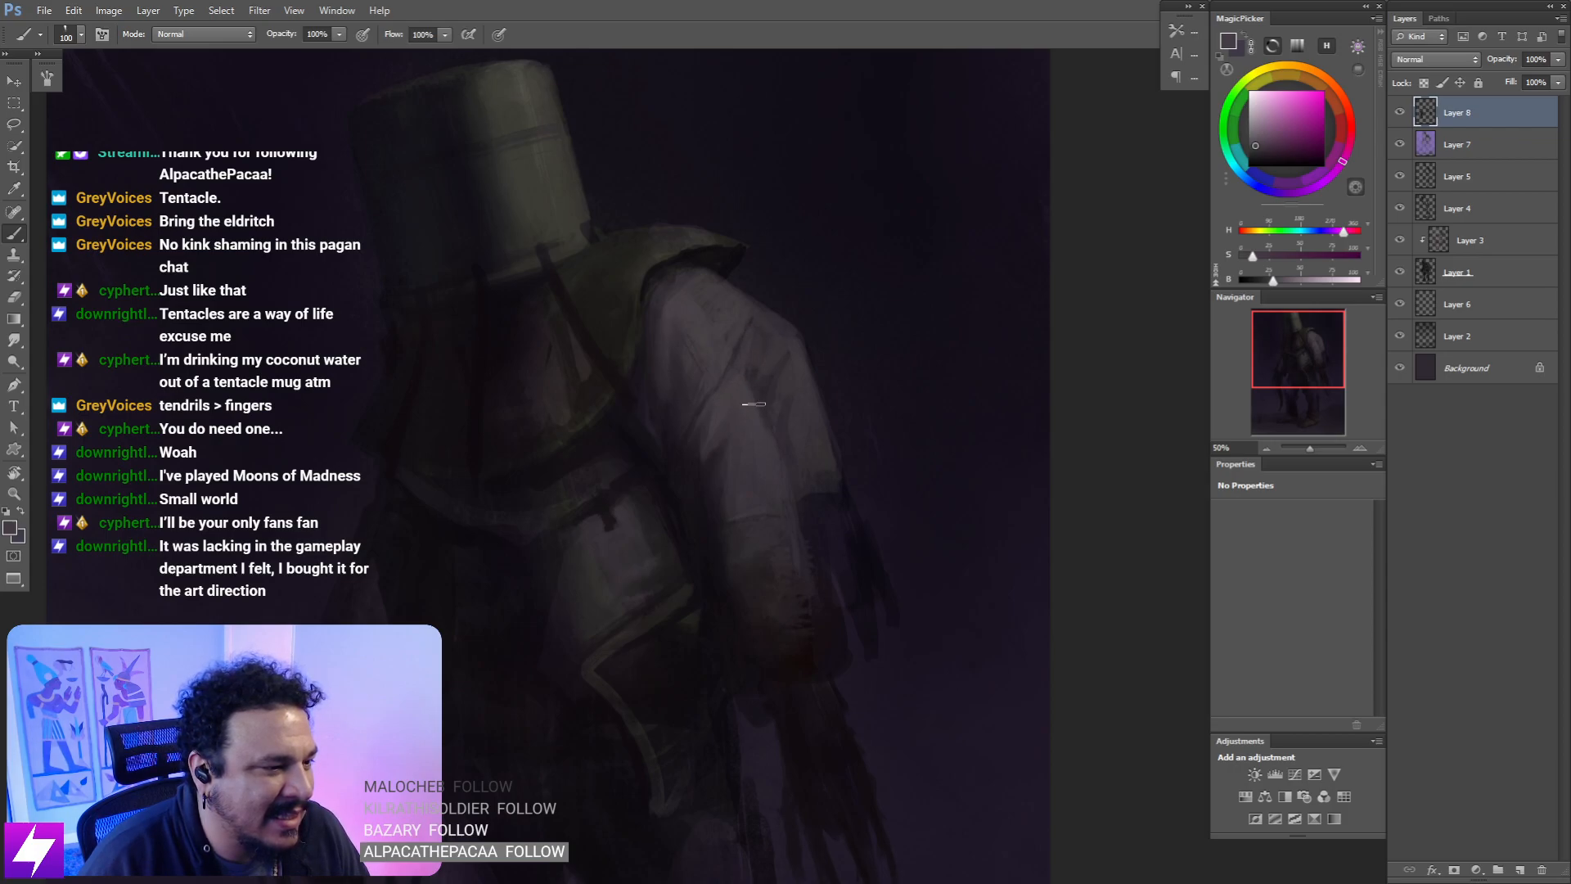
left_click_drag(810, 493, 815, 428)
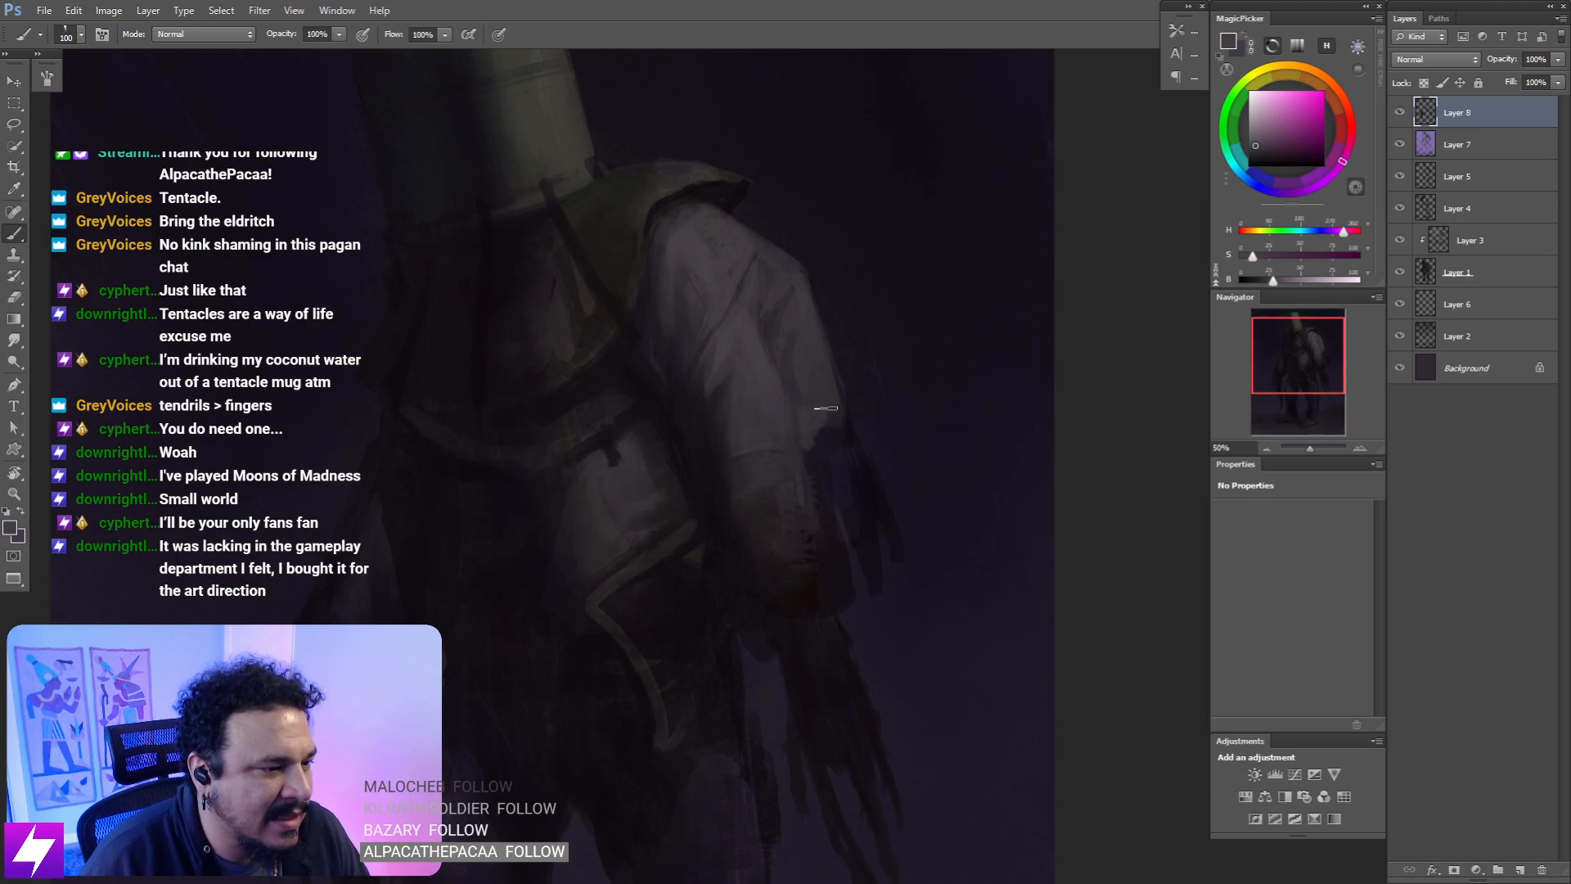
key("r")
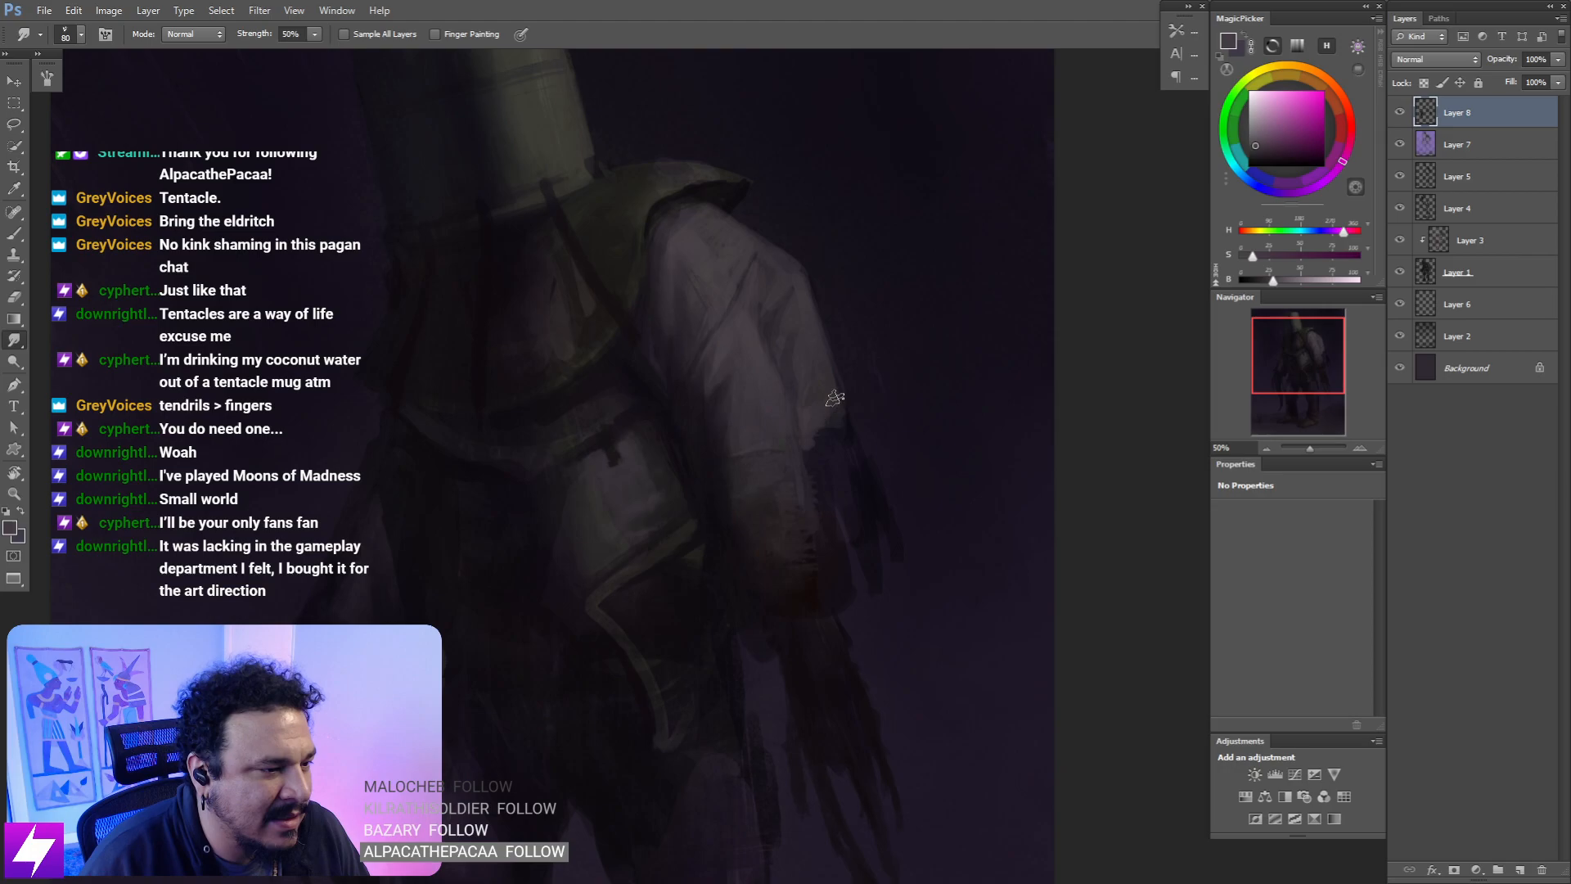
key("e")
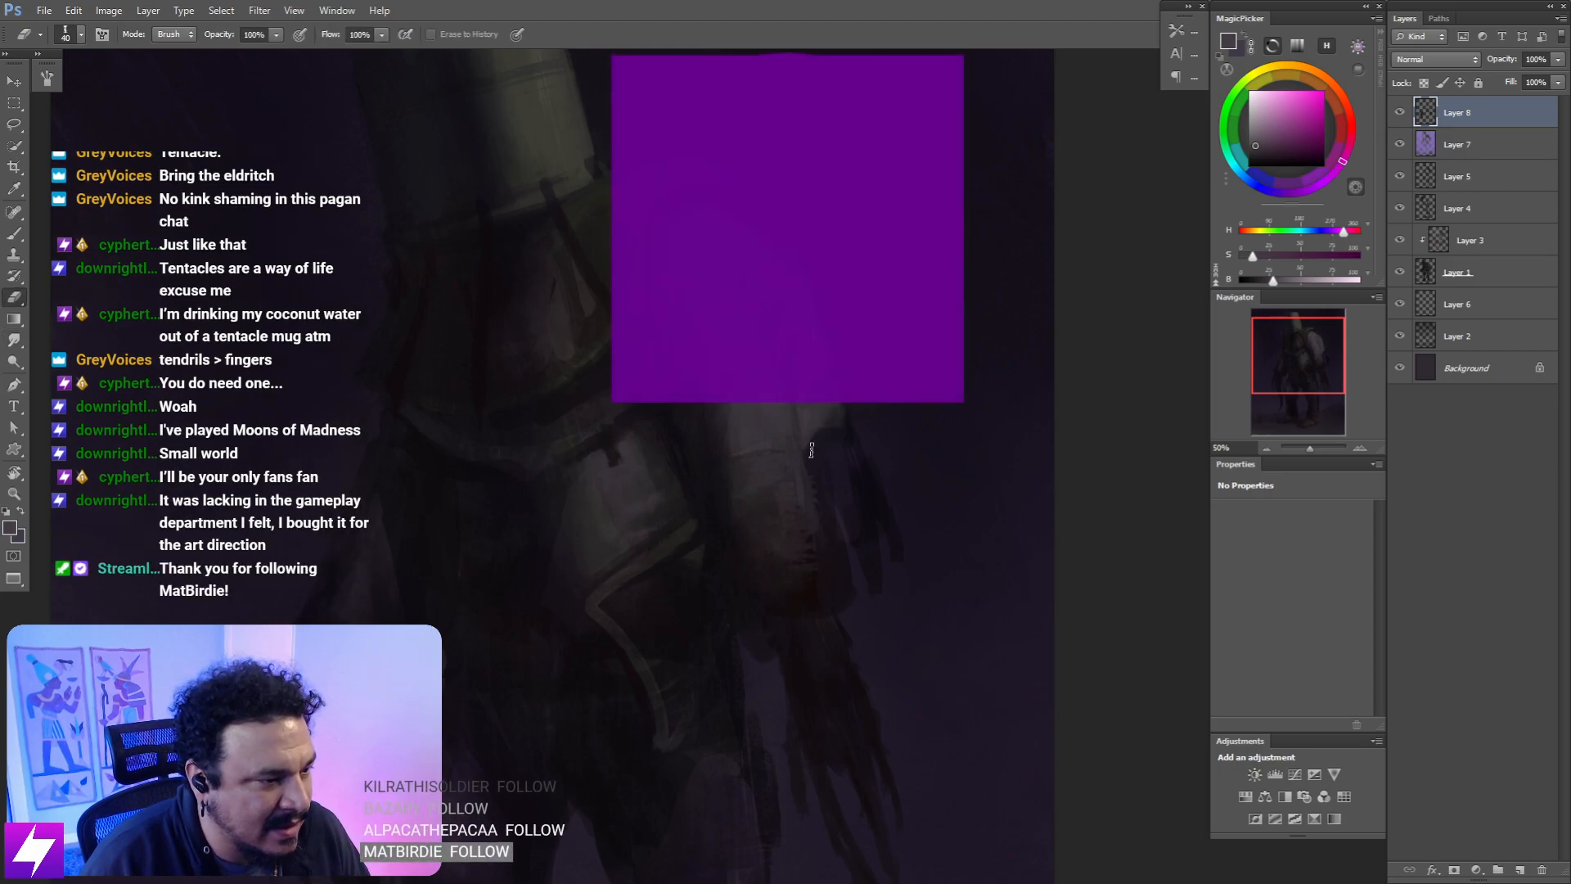
- Flip the canvas and paint the forearm below the light sleeve with a dark olive sampled from the collar at 175 px, then smudge it
key("ctrl+minus")
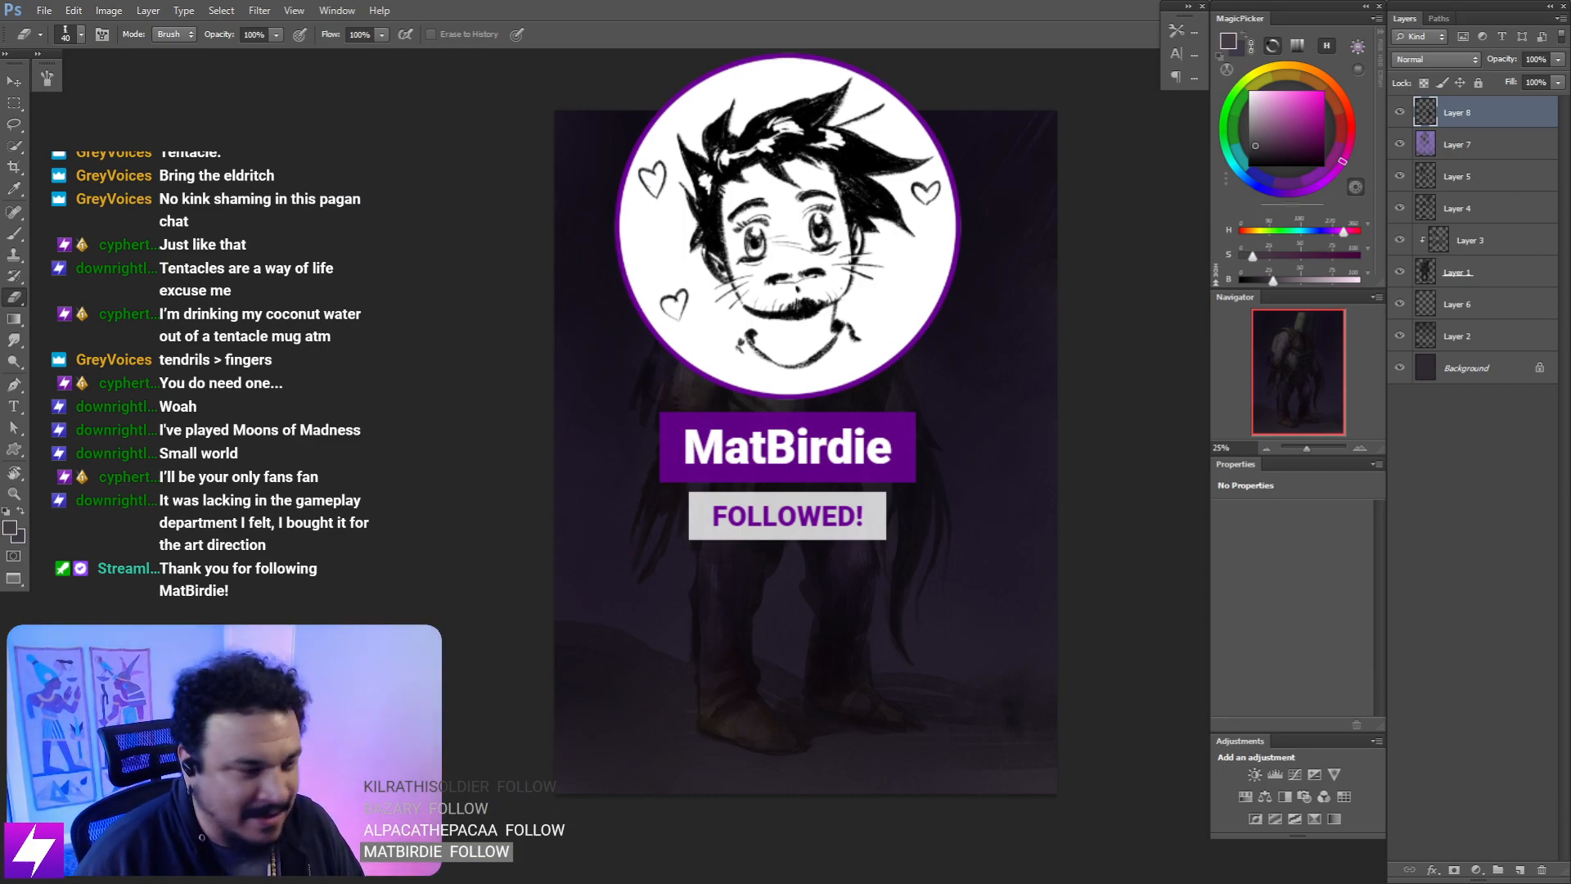
left_click_drag(749, 418, 756, 405)
key("ctrl+plus")
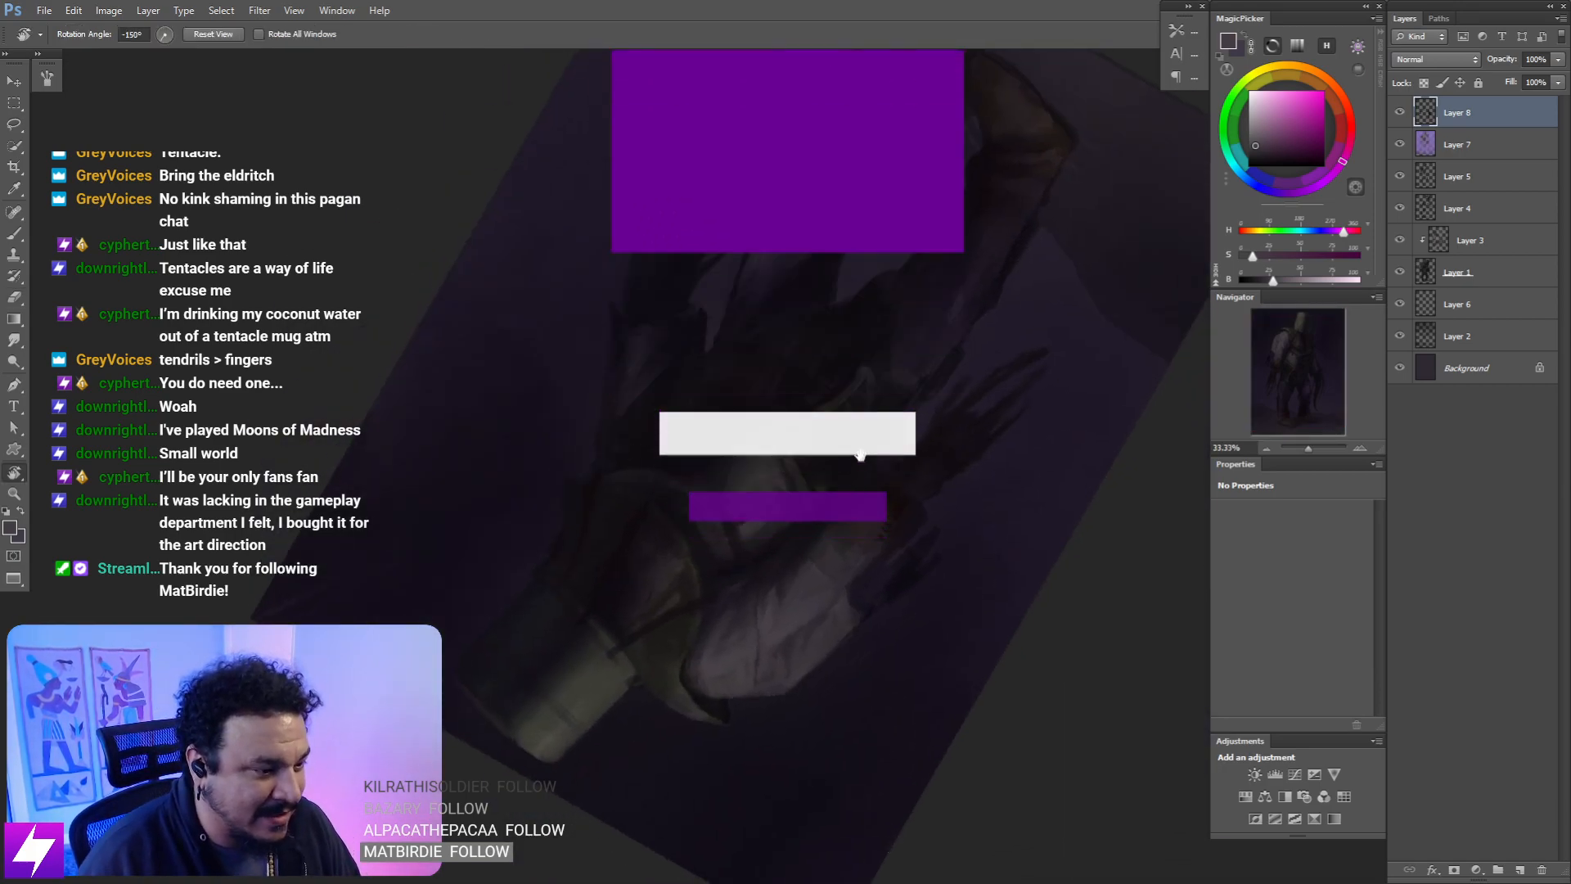
key("r")
key("b")
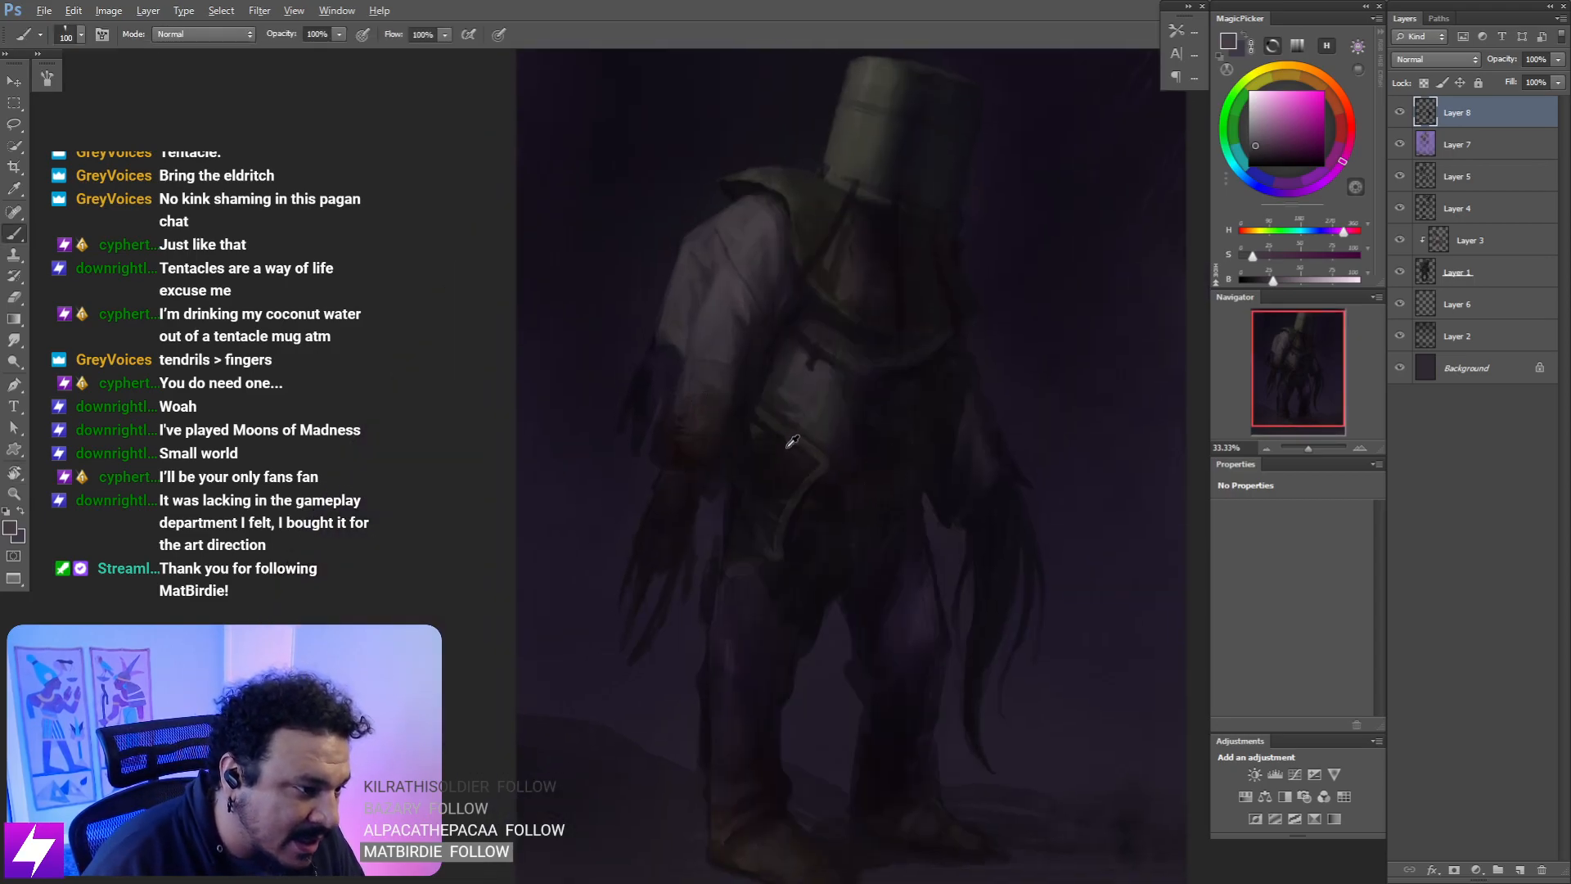
left_click(798, 195, "alt")
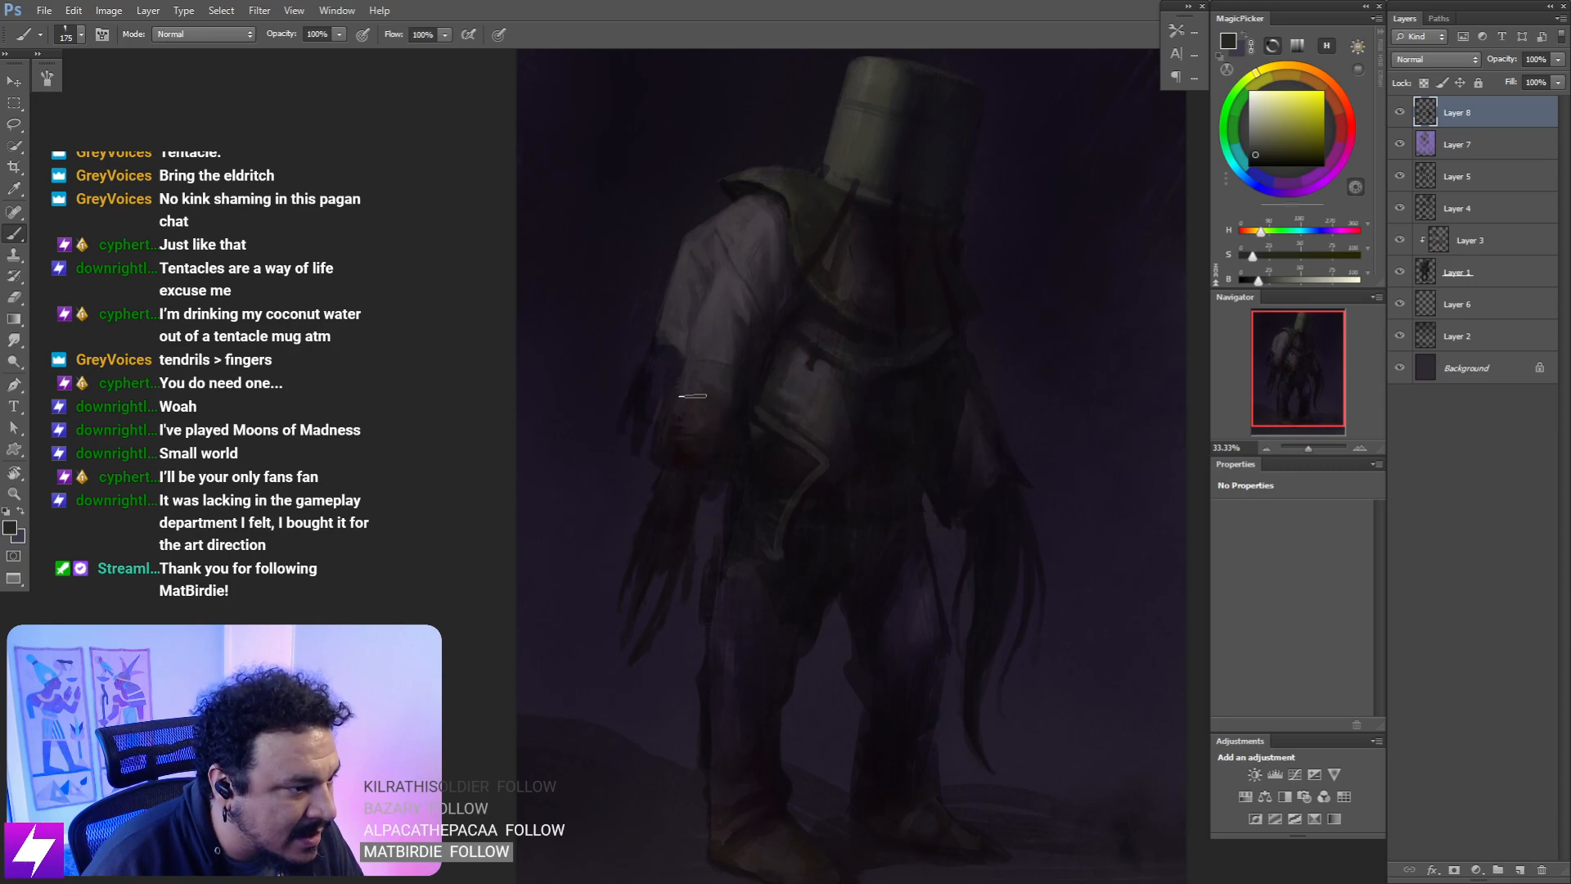
key("bracketright")
key("bracketright")
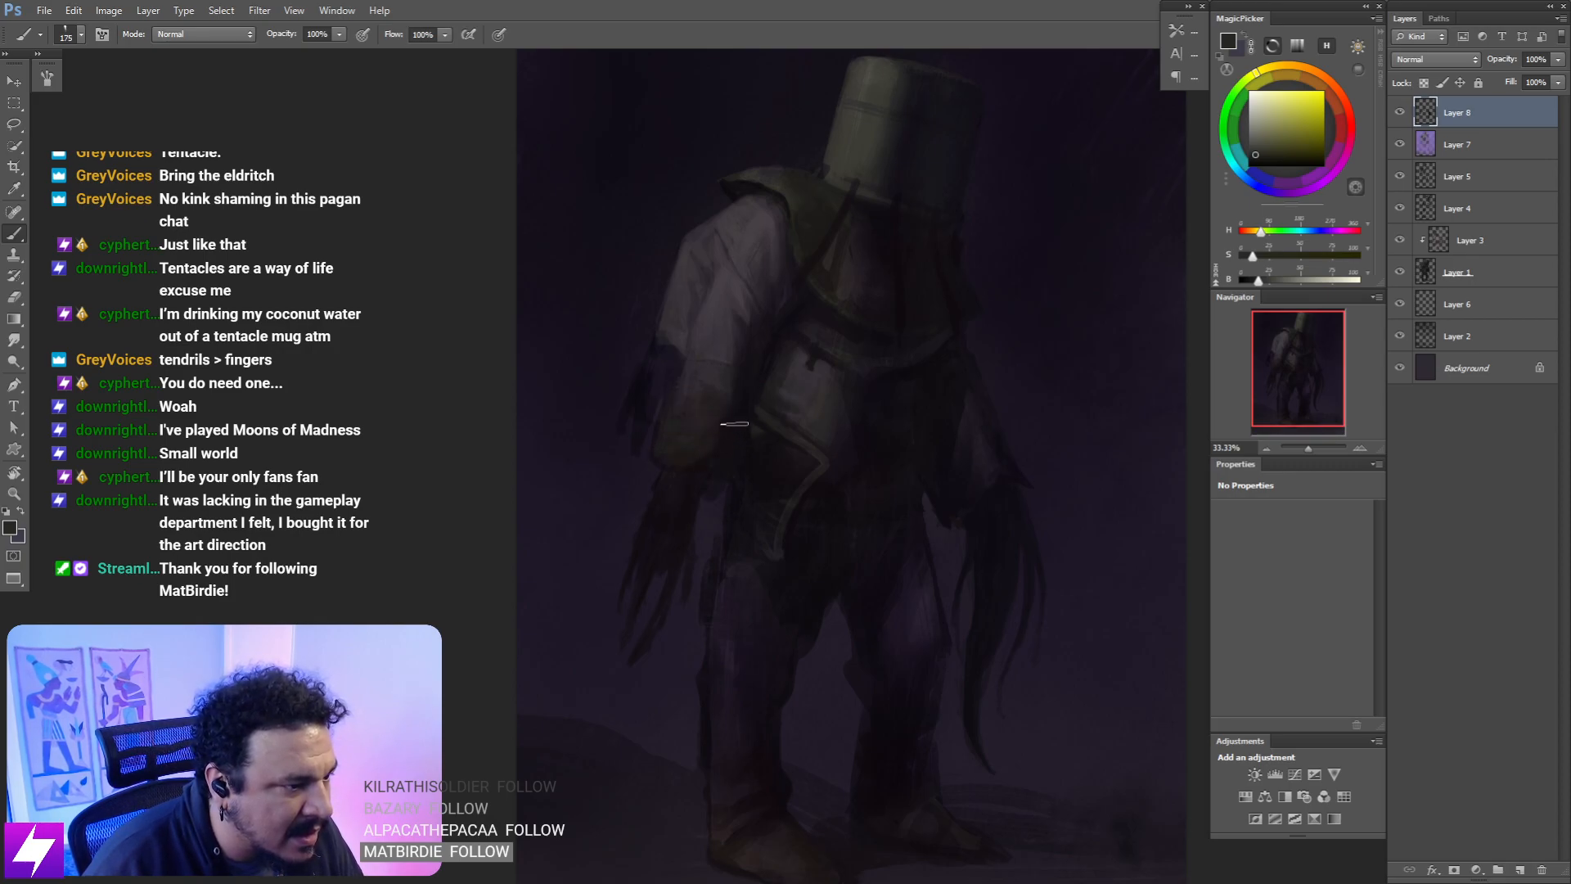
key("r")
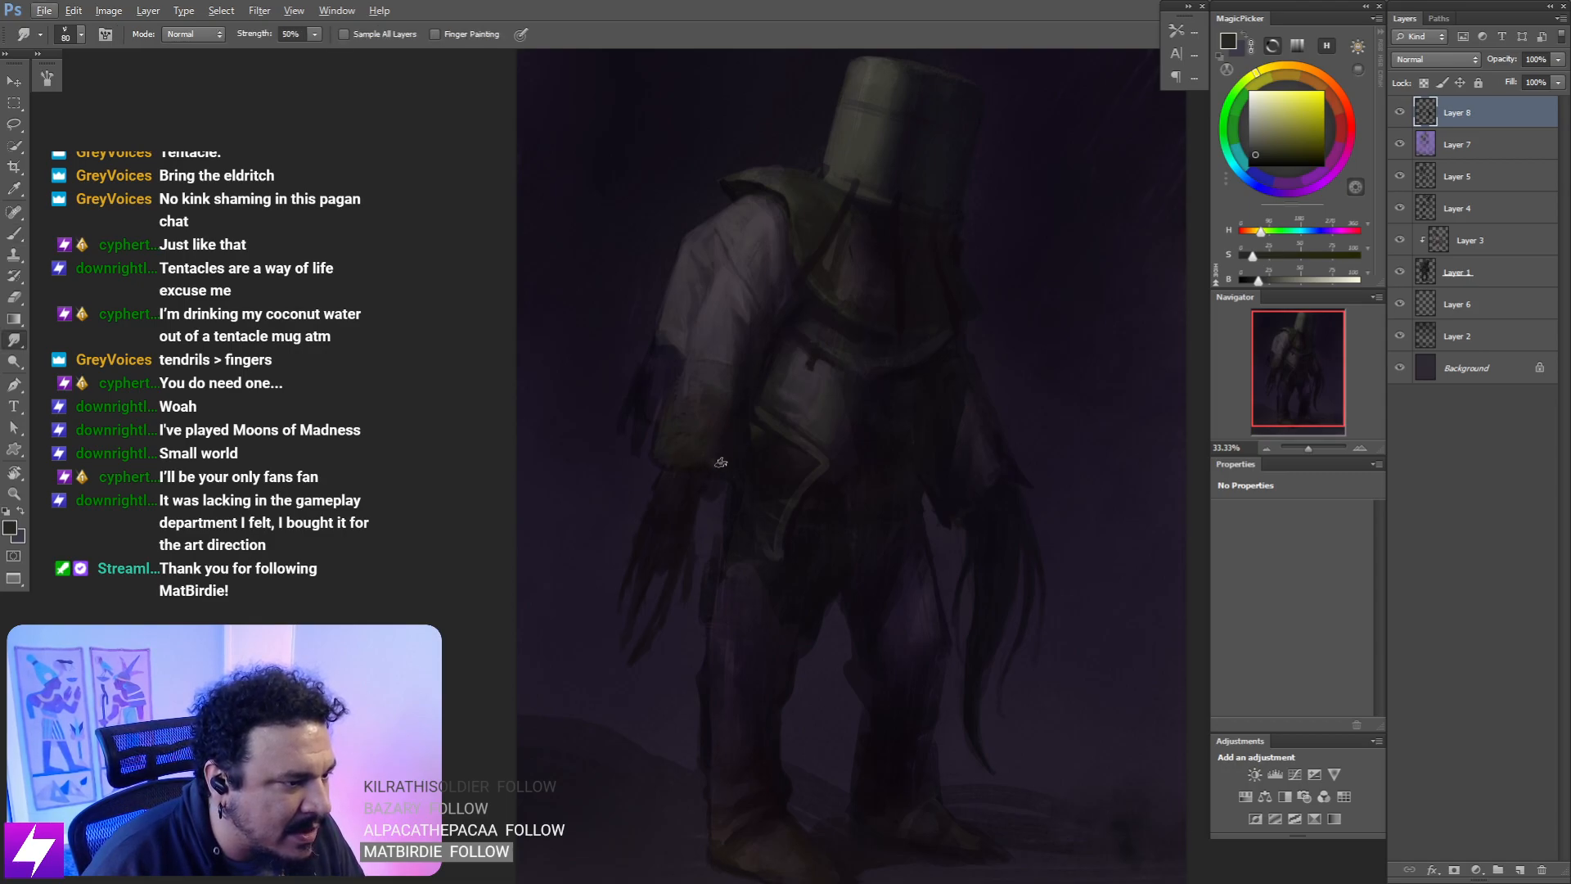
- Flip the canvas back and darken the ragged cloth beside the forearm with a sampled near-black purple at 80 px
key("ctrl+minus")
key("ctrl+minus")
key("ctrl+shift+h")
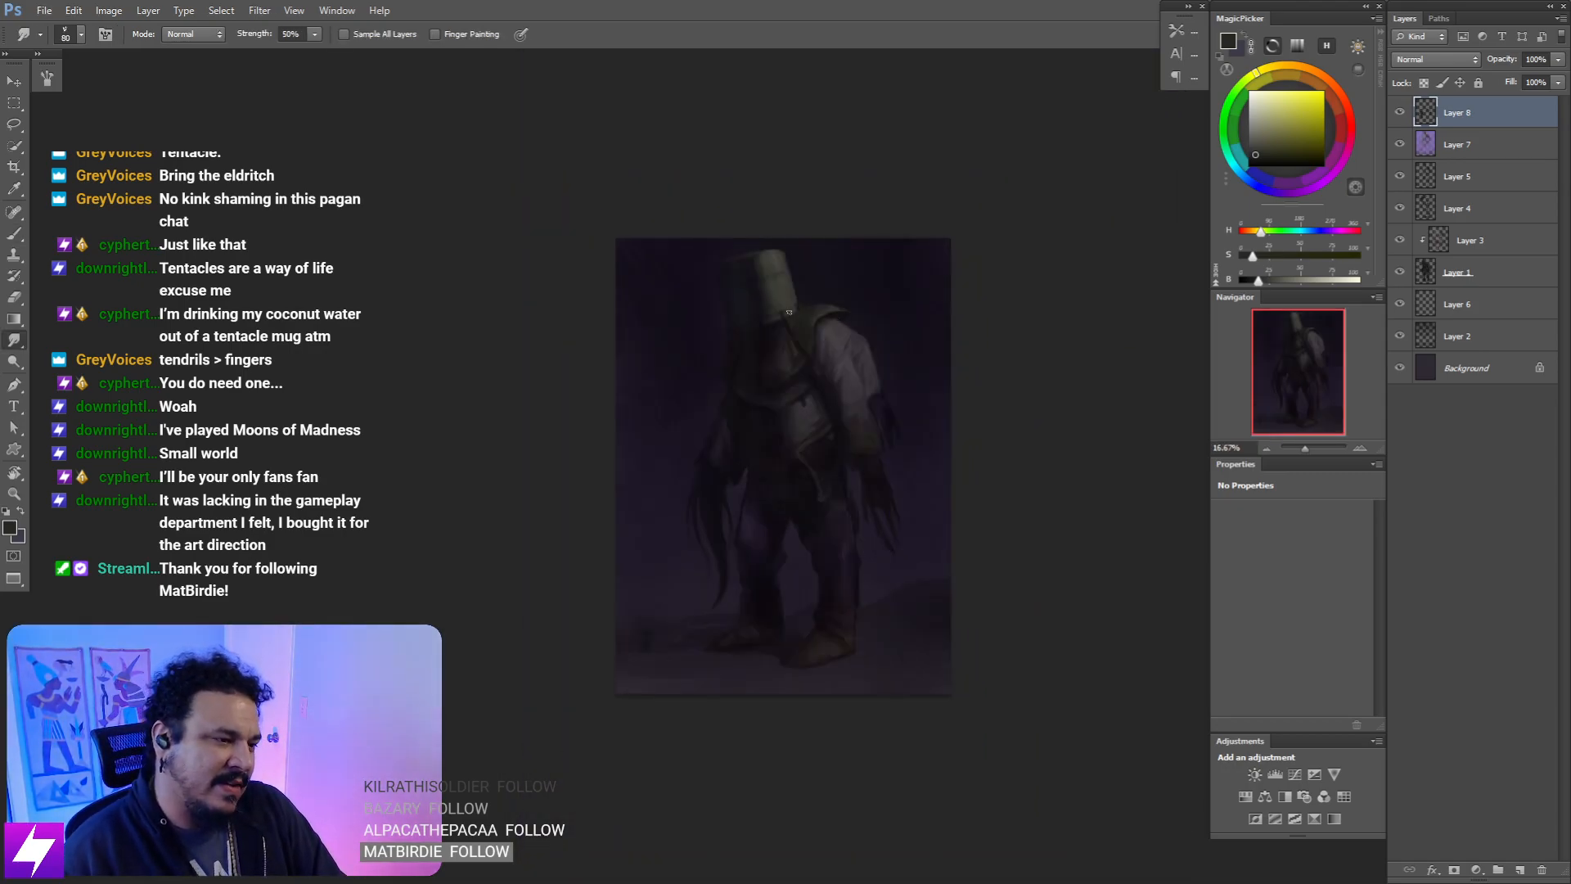
key("ctrl+plus")
key("ctrl+plus")
left_click_drag(917, 405, 888, 406)
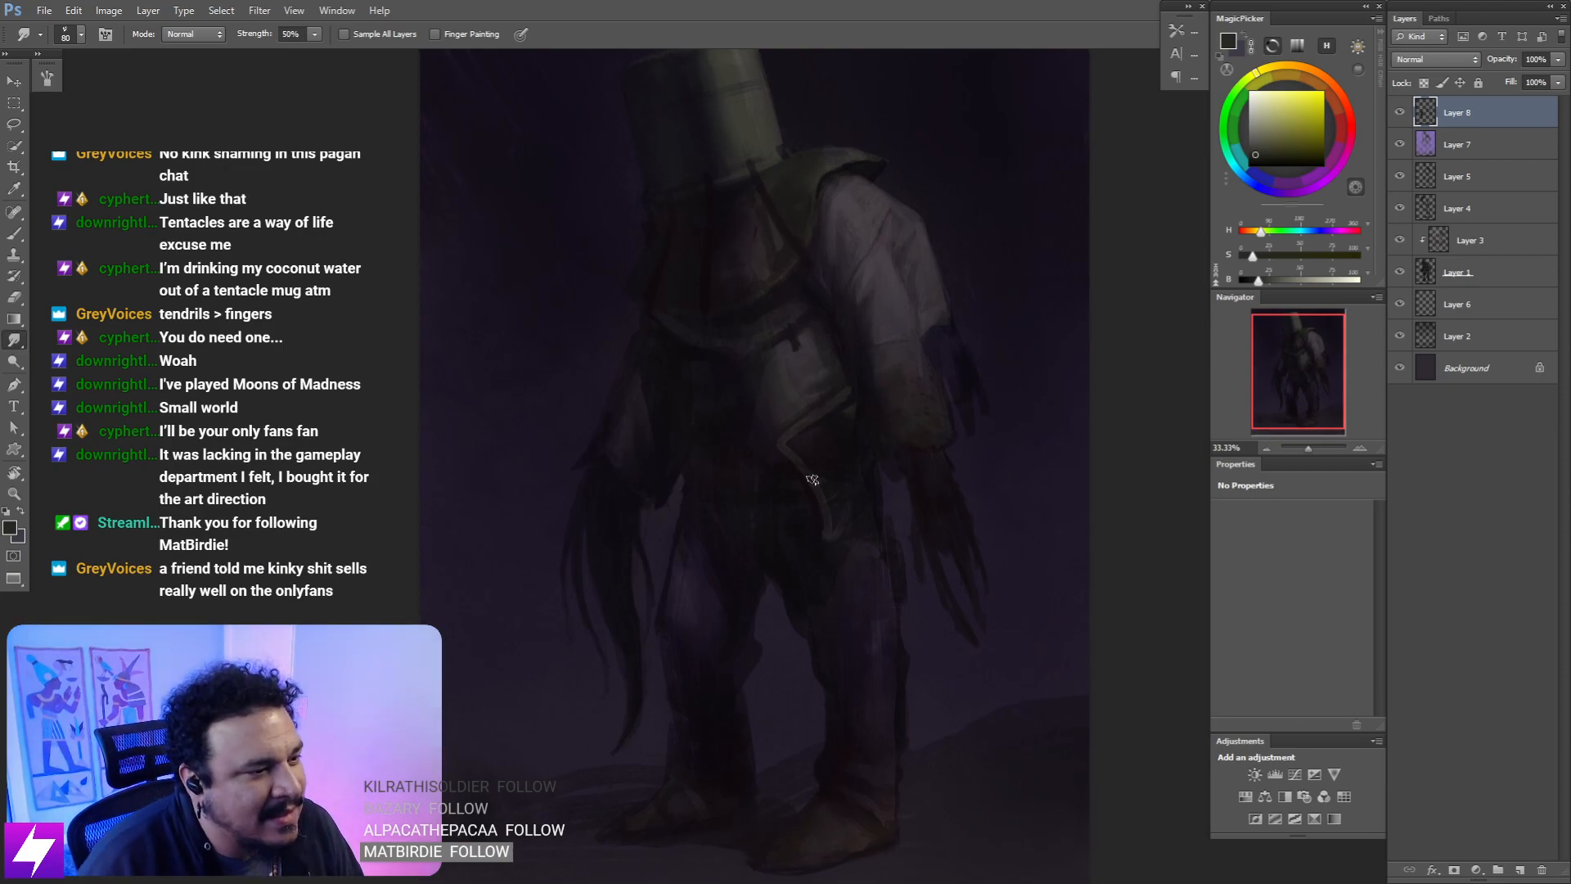
left_click_drag(1005, 269, 968, 327)
key("b")
key("bracketleft")
key("bracketleft")
key("bracketleft")
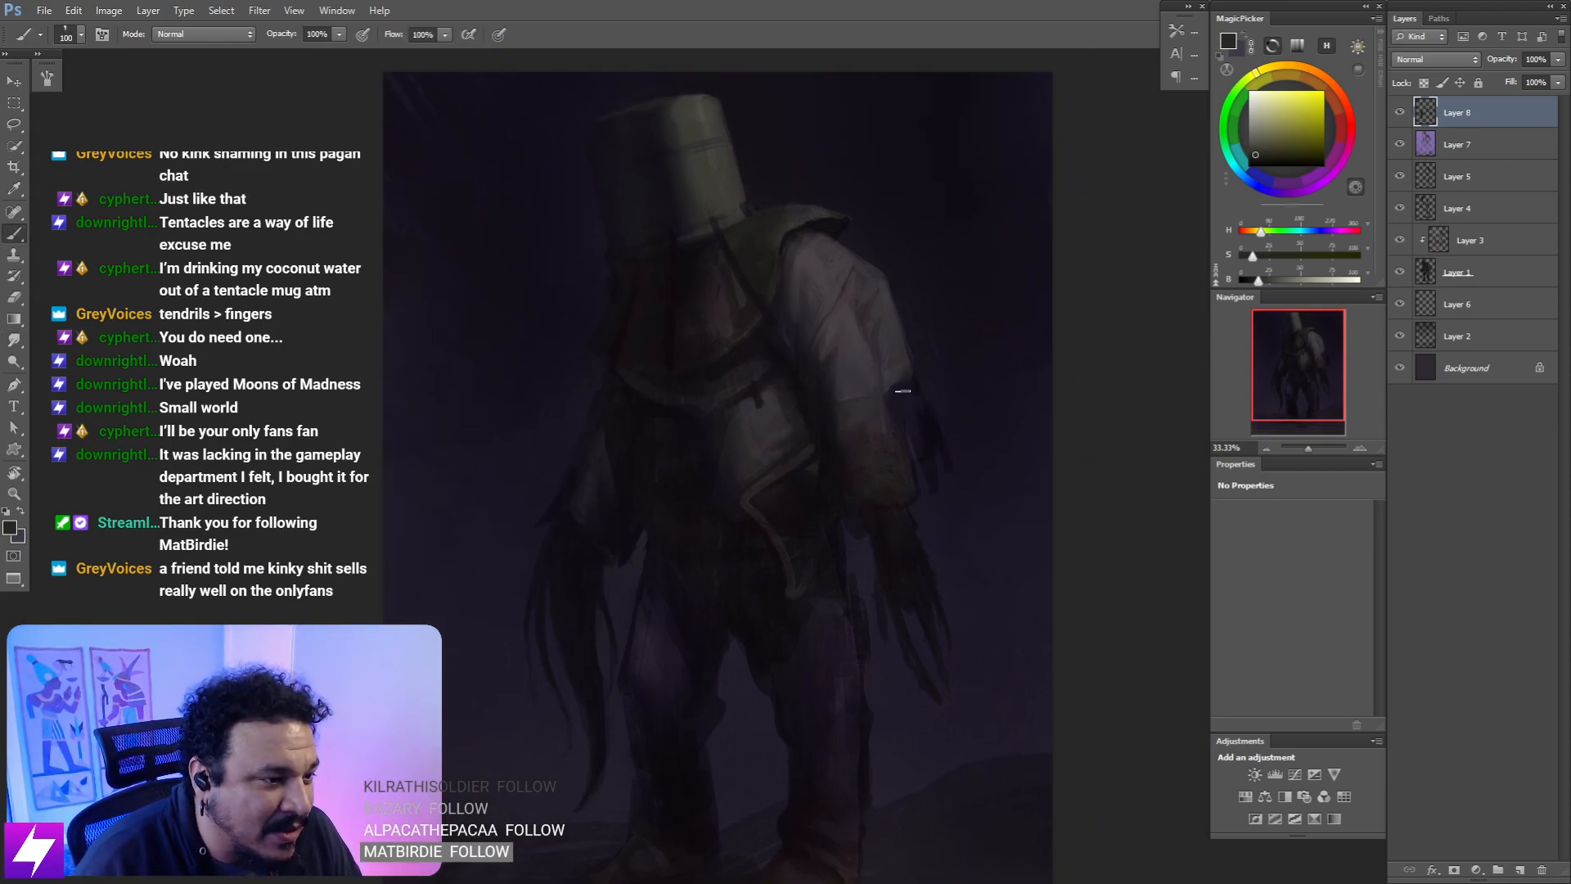
left_click(923, 426, "alt")
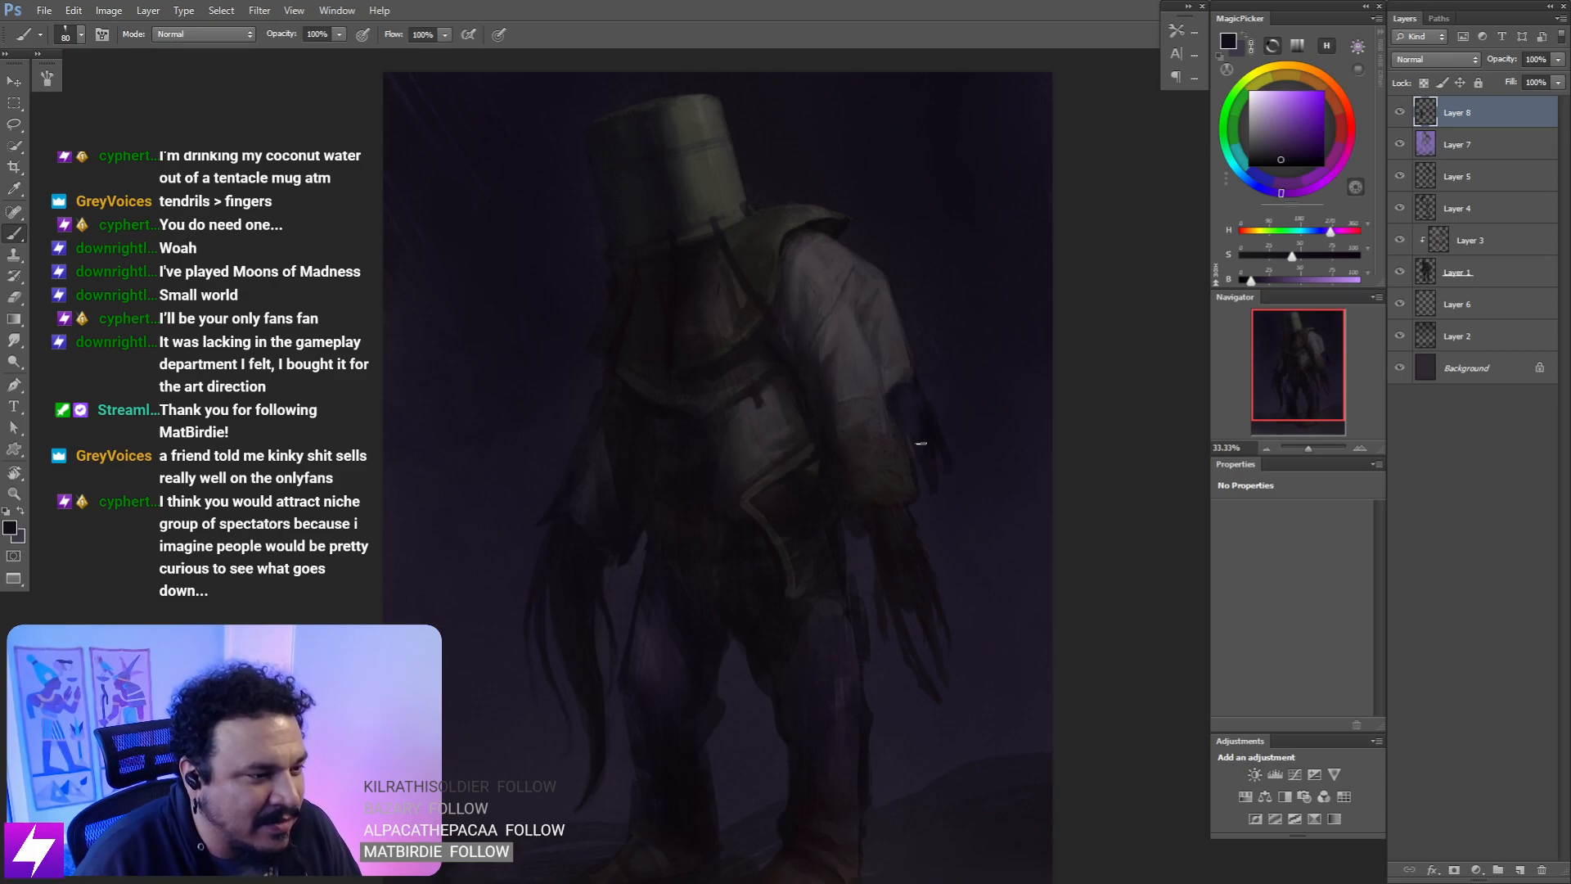
- Lighten the long-clawed hand below the sleeve with a grey-green sampled from the bucket helmet, enlarging the brush to 250 px
scroll(887, 624, "right", 2)
left_click(655, 185, "alt")
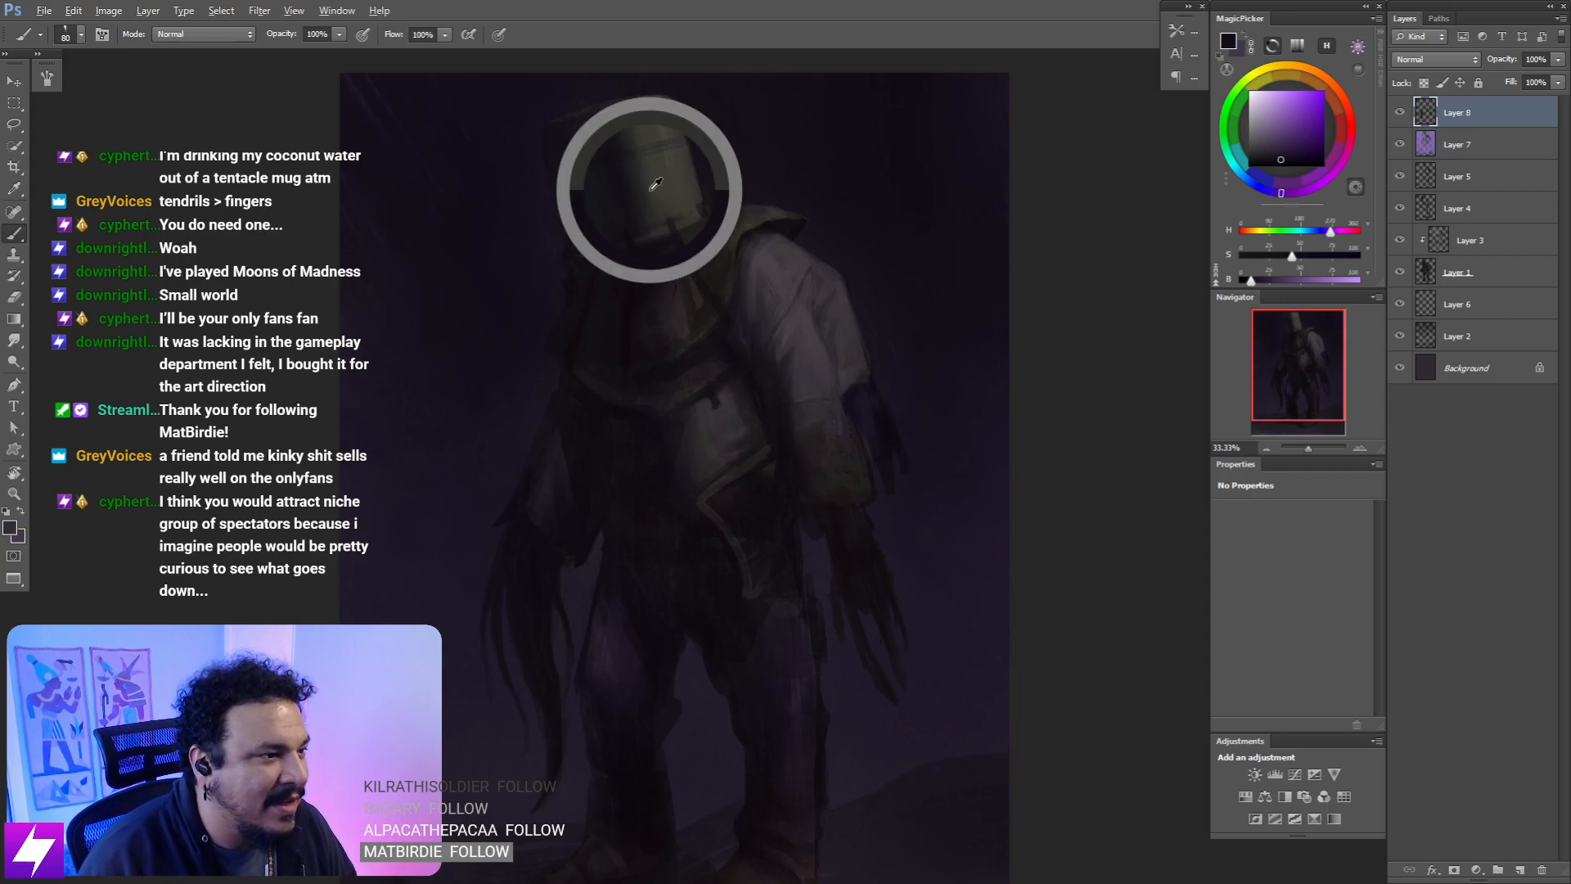
left_click_drag(825, 450, 782, 385)
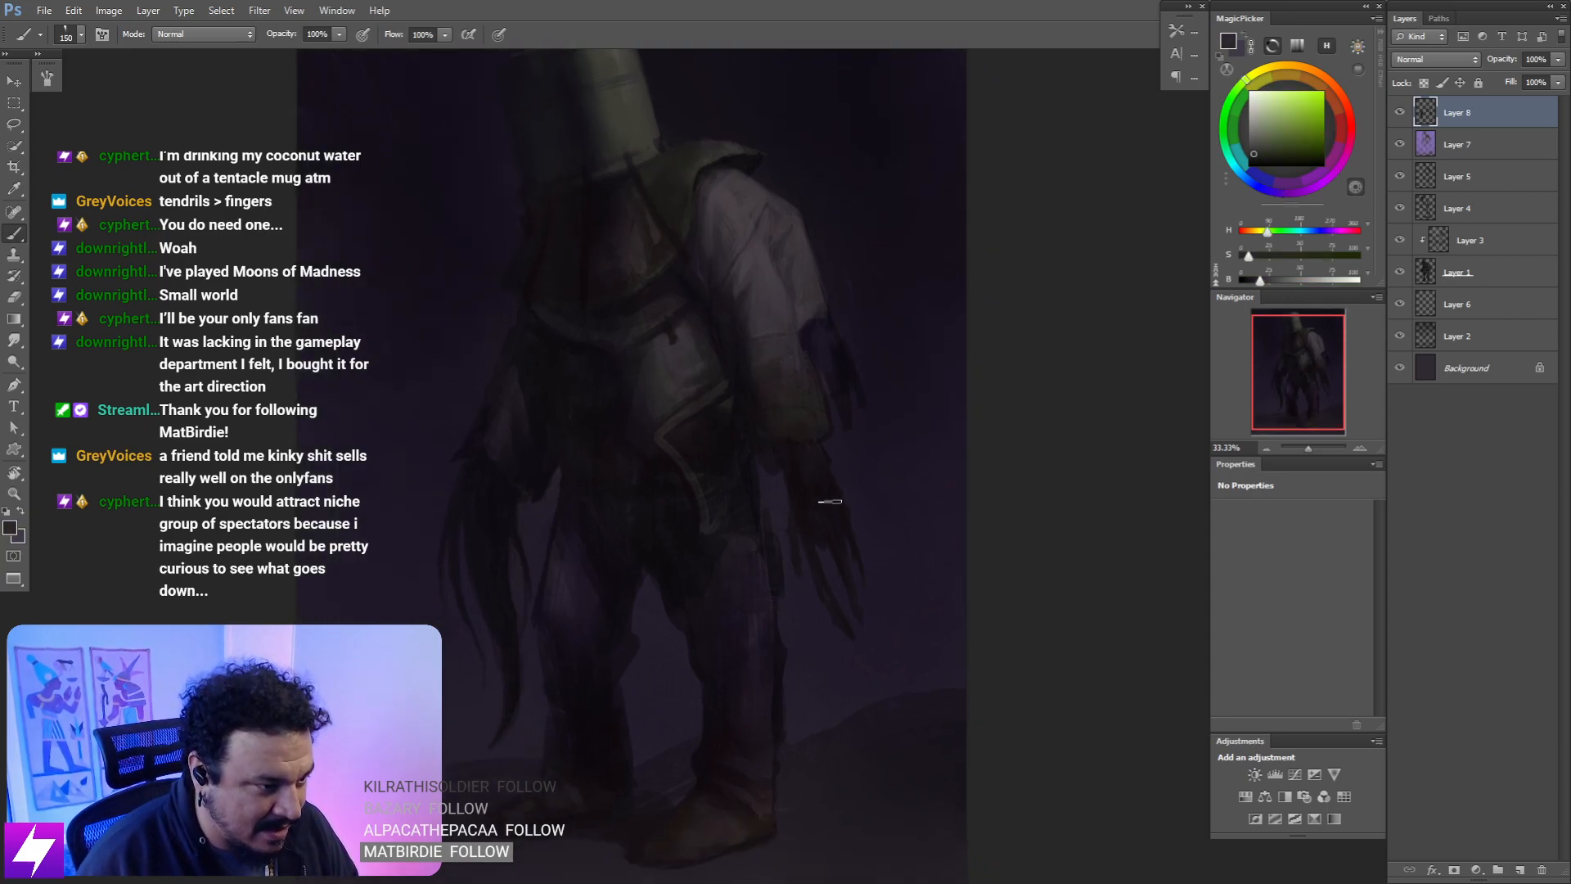
key("bracketright")
key("bracketright")
key("bracketright")
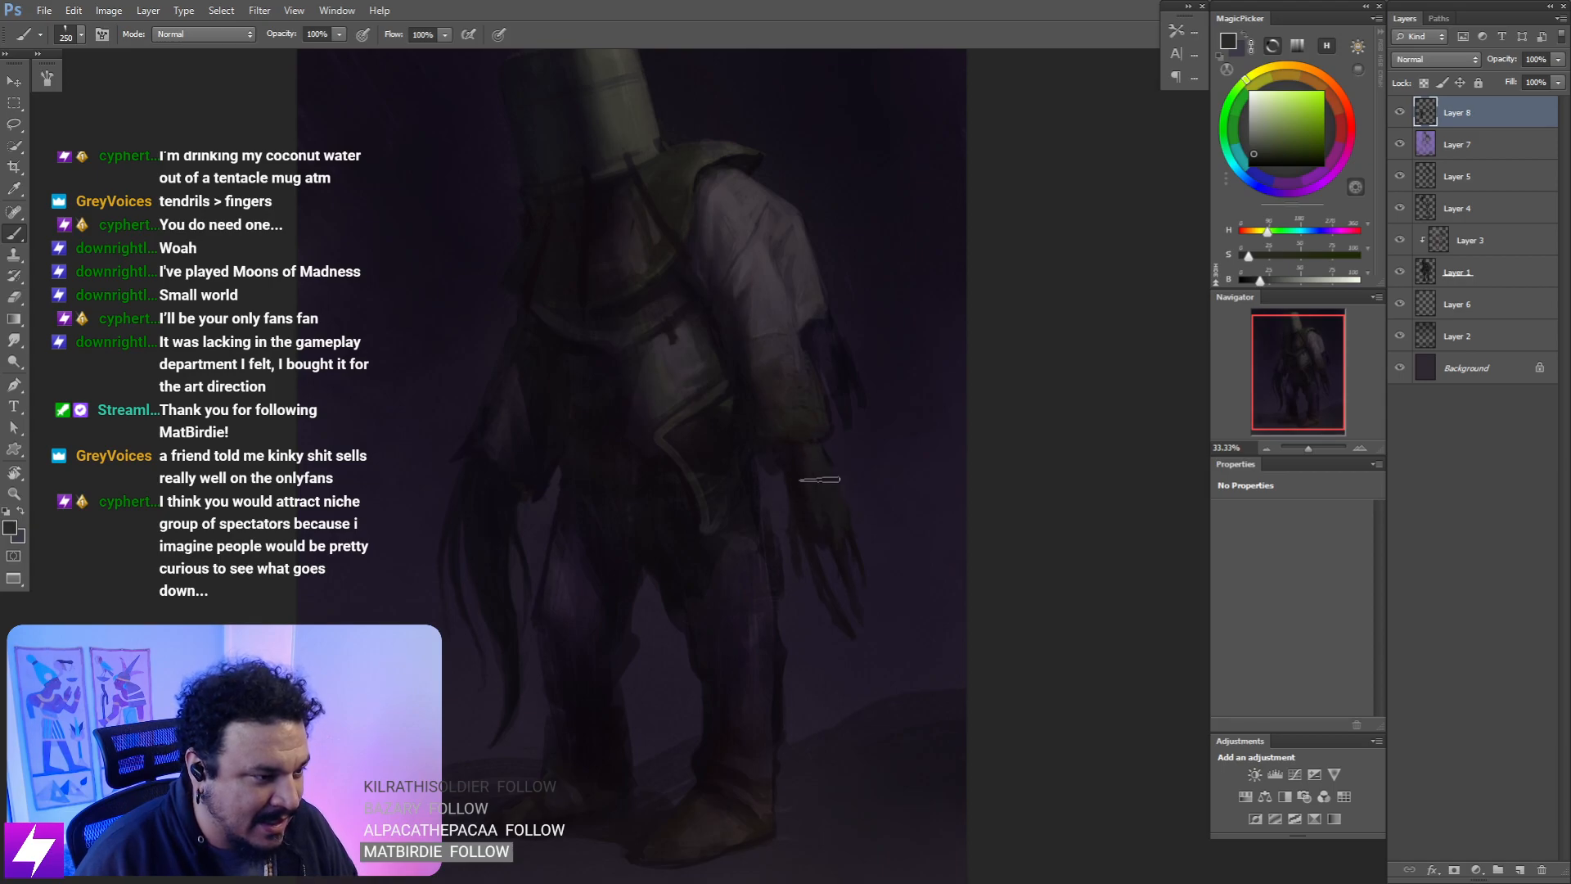
- Define the clawed hand's wrist and long fingers with a 125 px brush and smudge the strokes
key("bracketleft")
key("bracketleft")
key("bracketleft")
key("bracketleft")
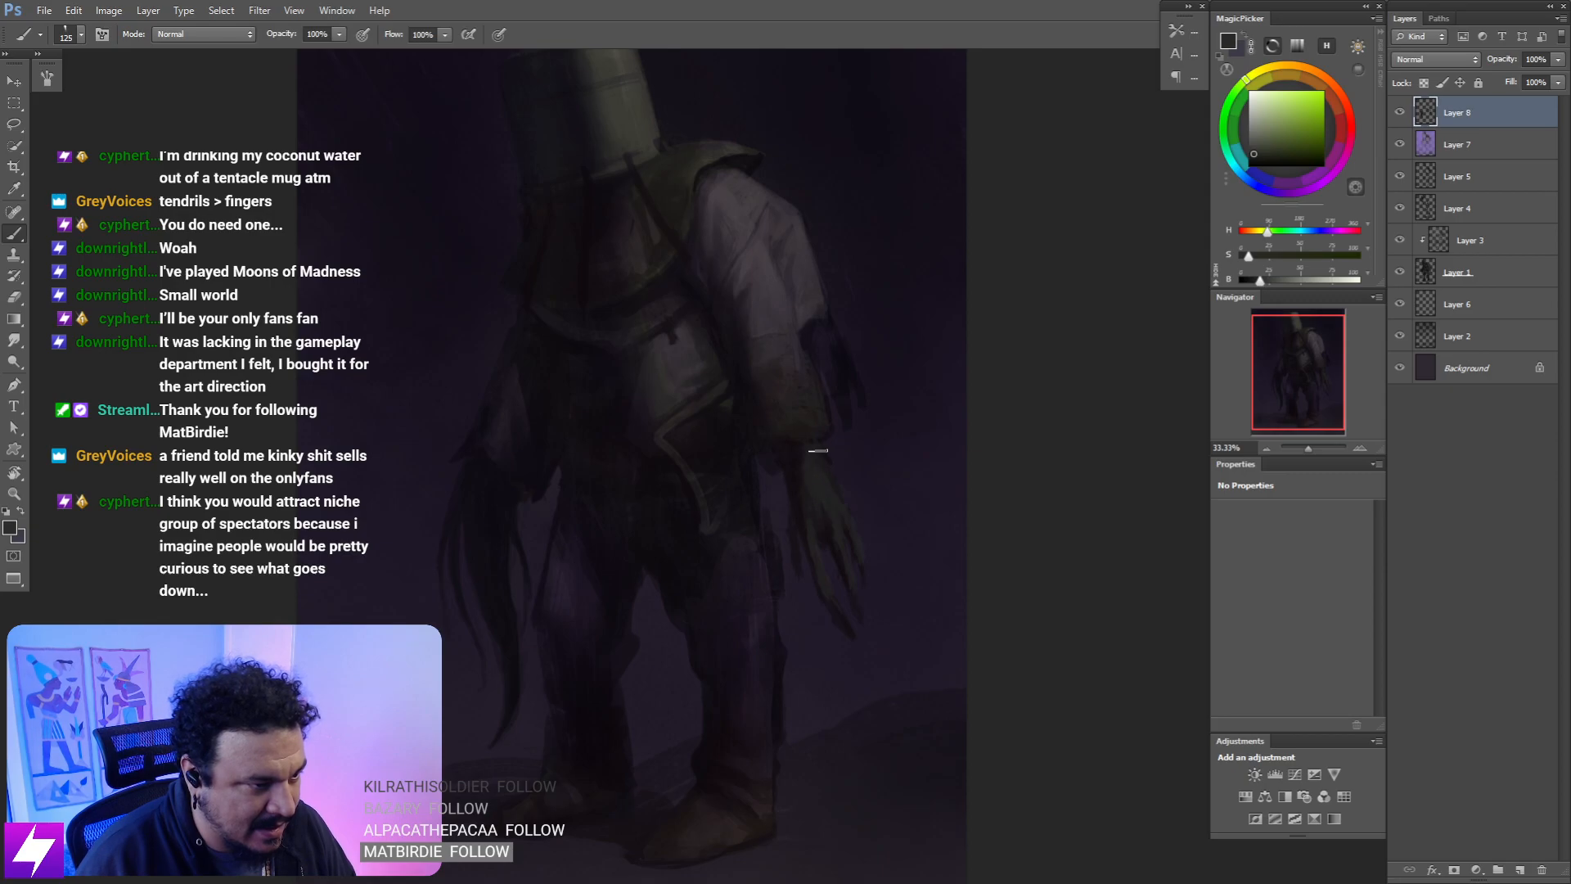
key("r")
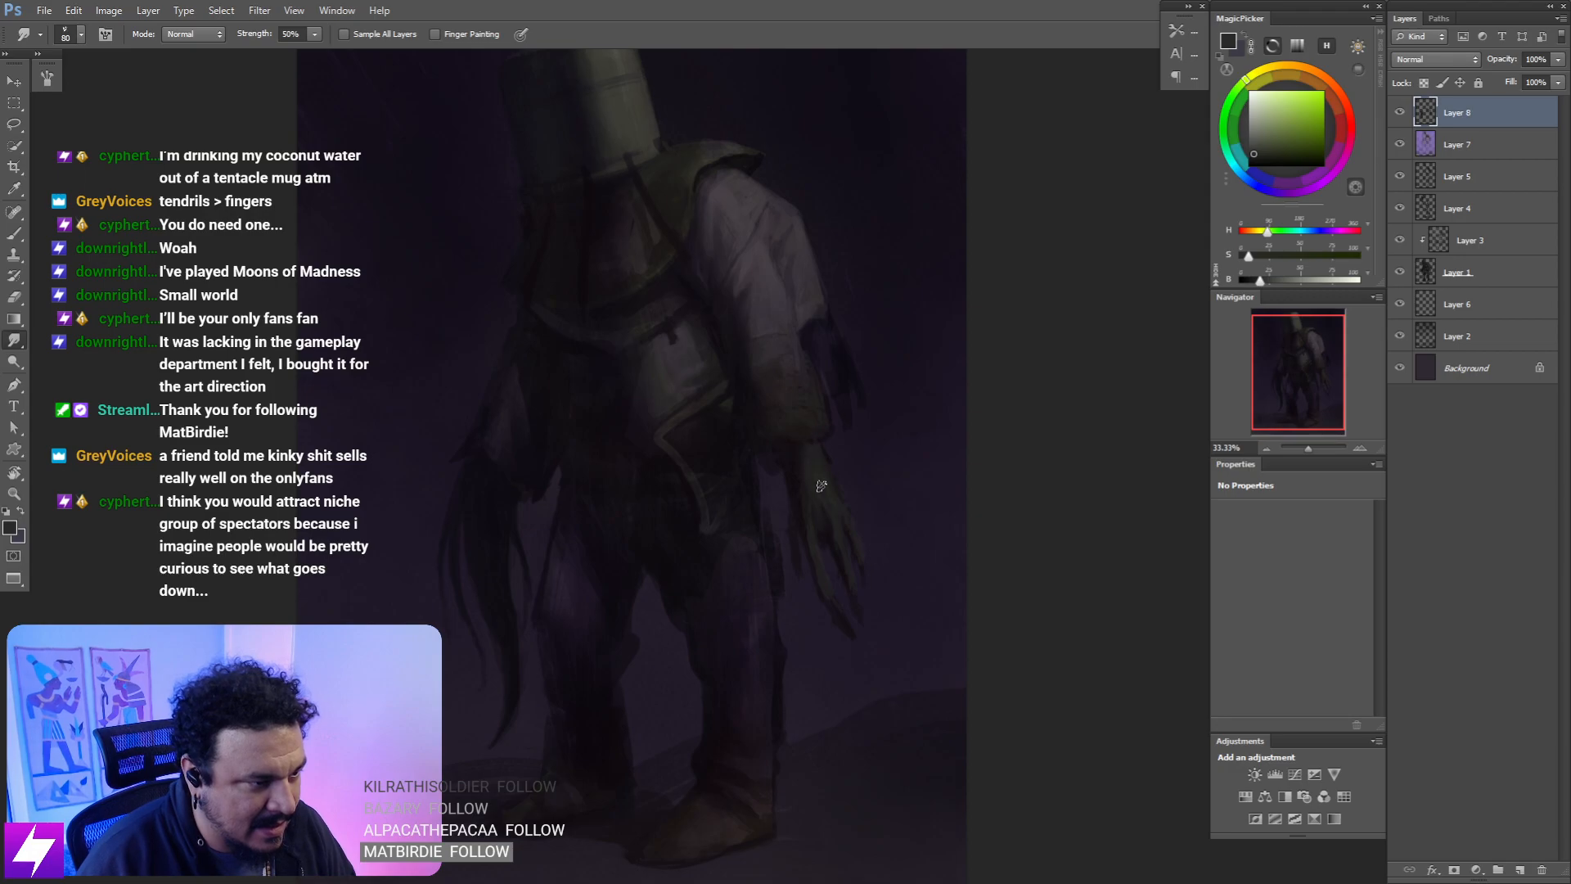
- Flip the canvas horizontally, enlarge the brush to touch up the long-clawed hand, and smudge its strokes at 70 px
scroll(911, 410, "down", 3)
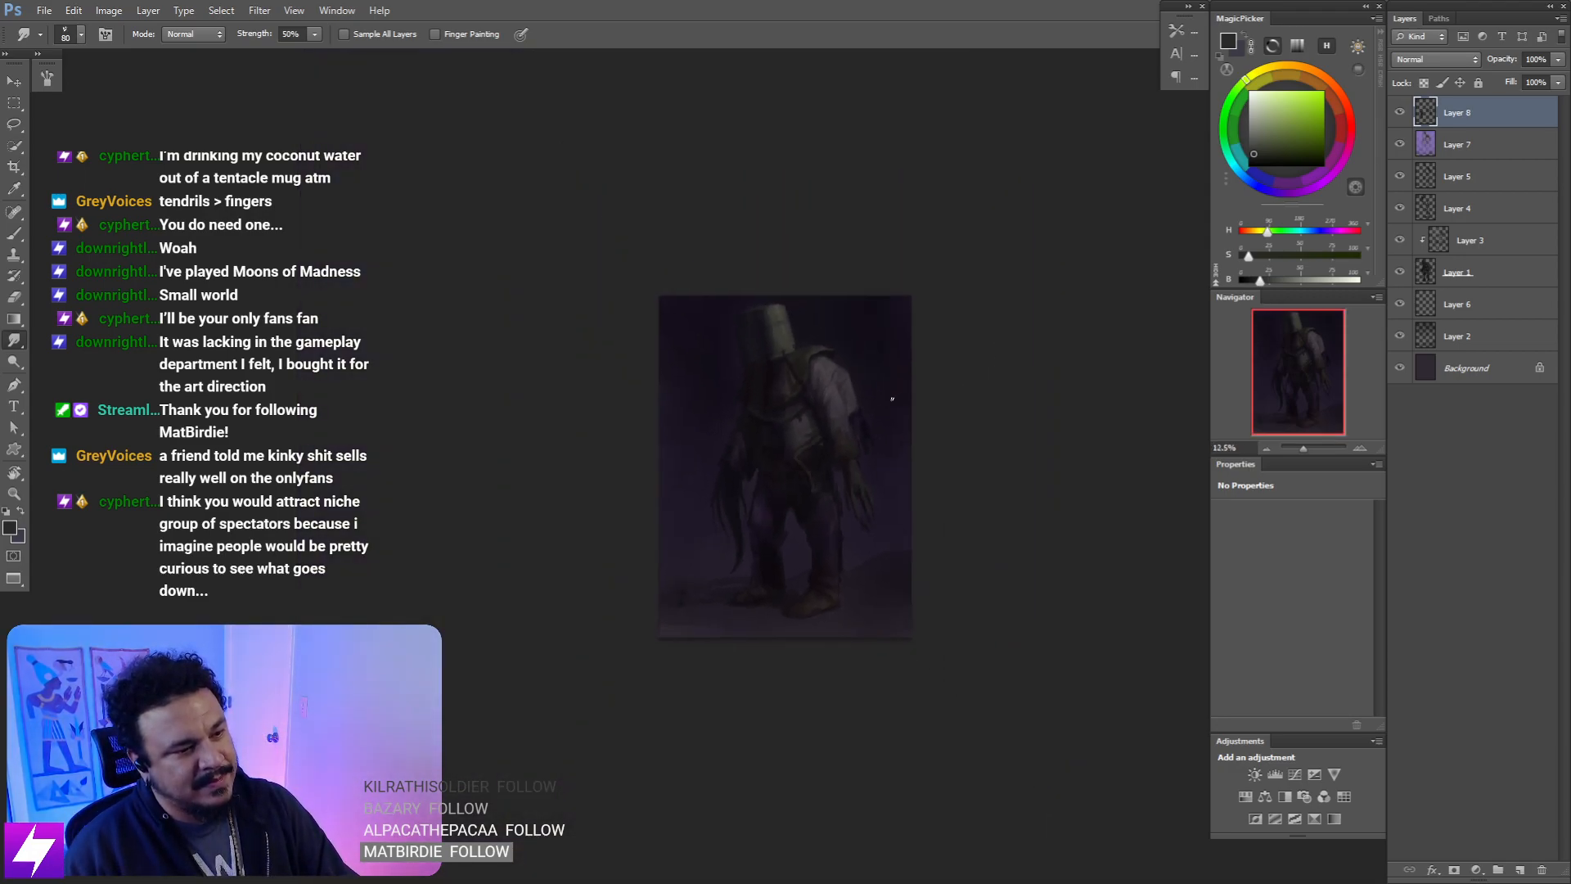
scroll(765, 458, "up", 3)
left_click_drag(658, 550, 670, 537)
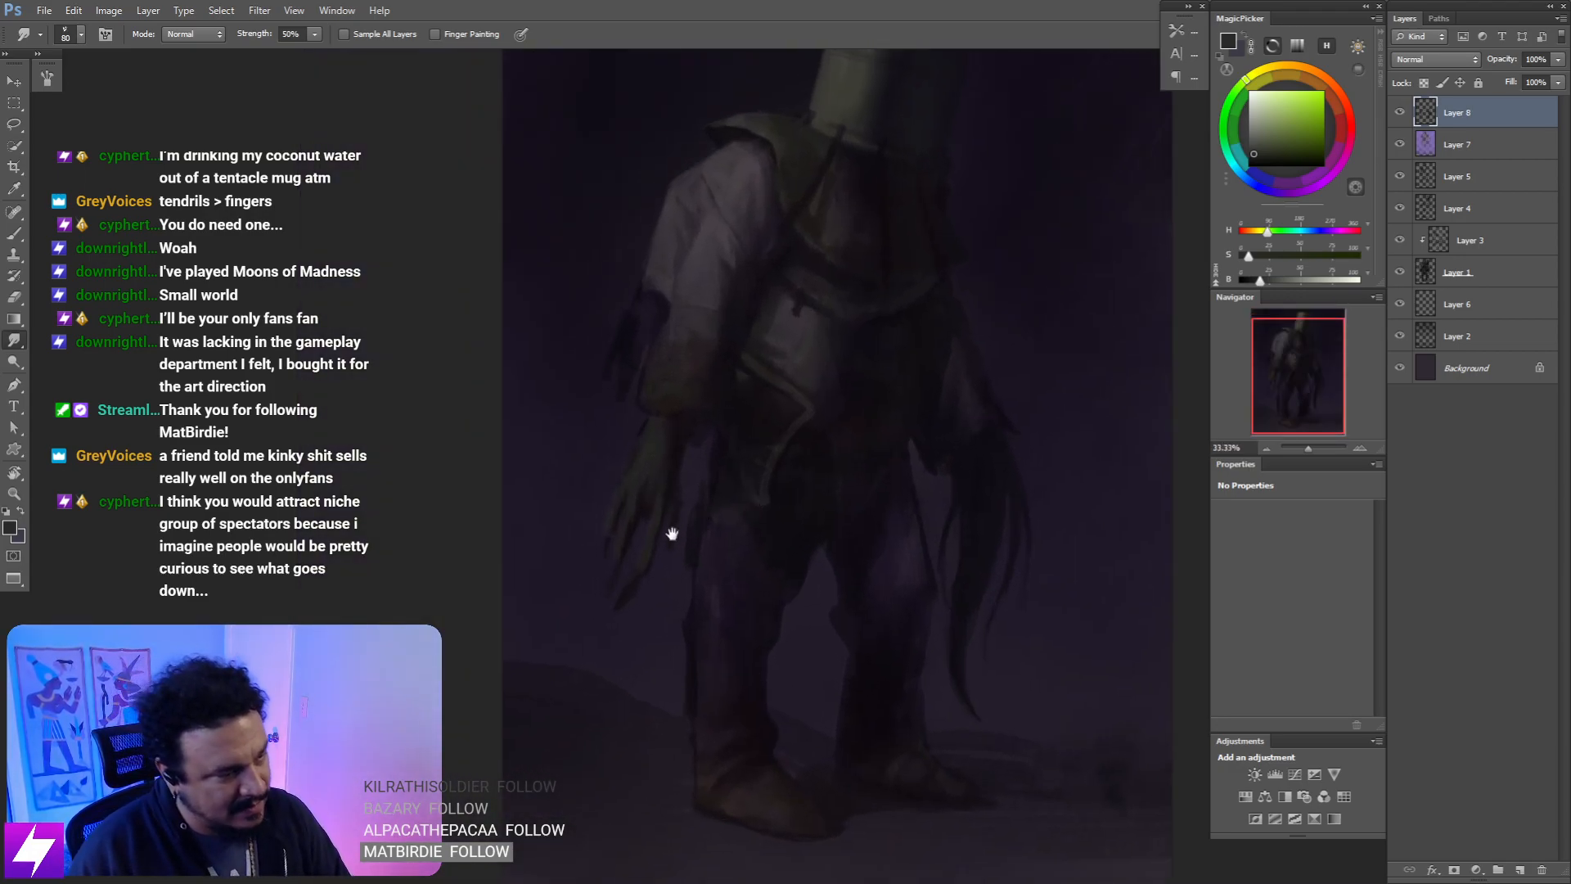
key("b")
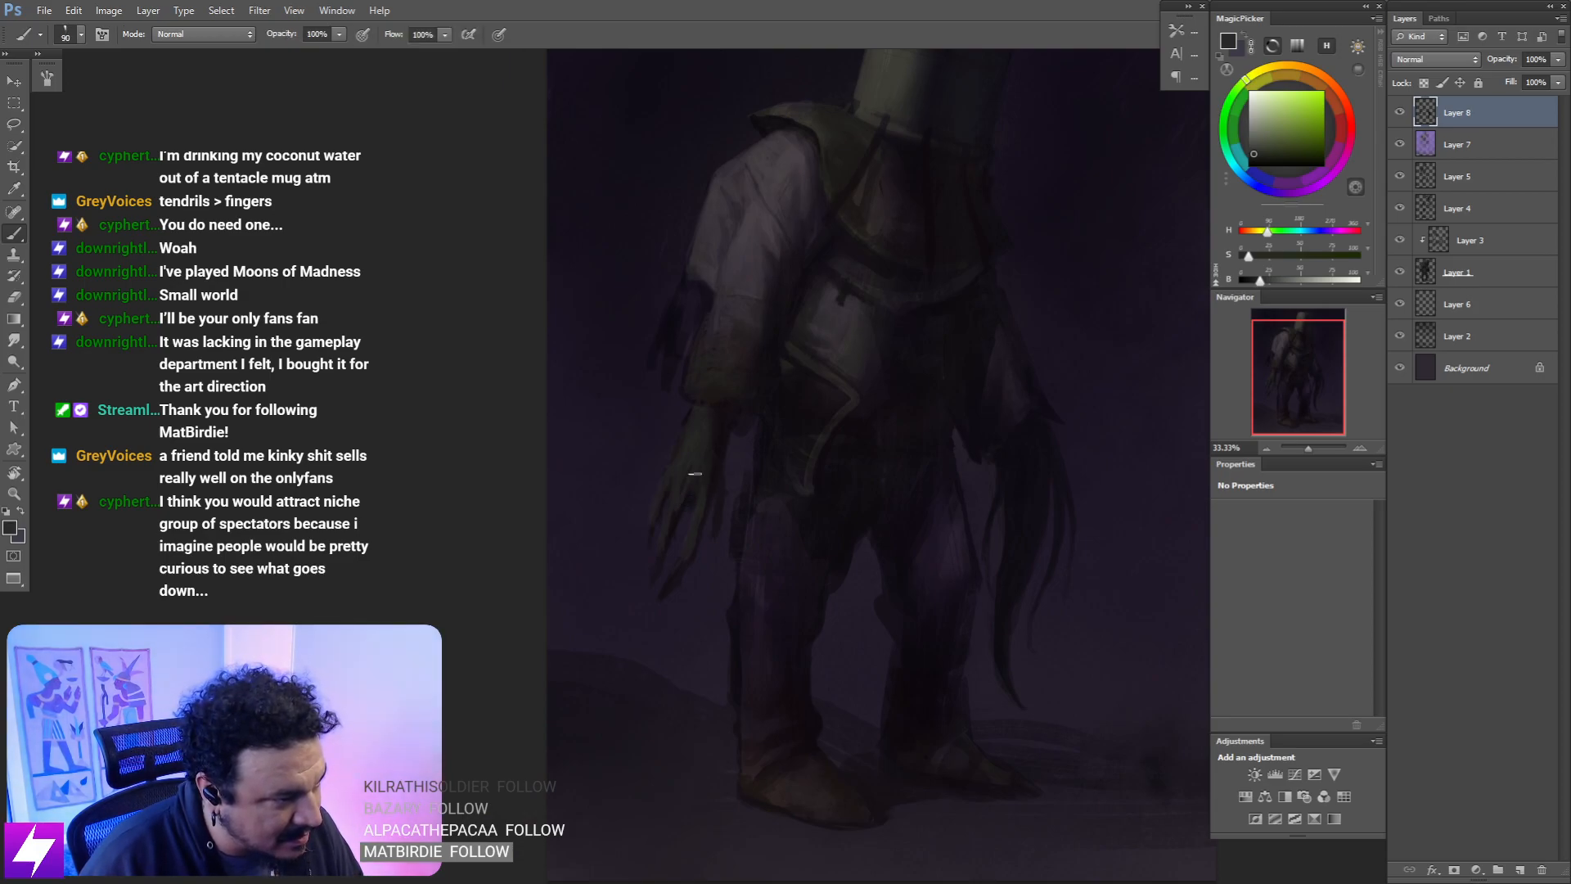
key("bracketright")
key("bracketright")
key("r")
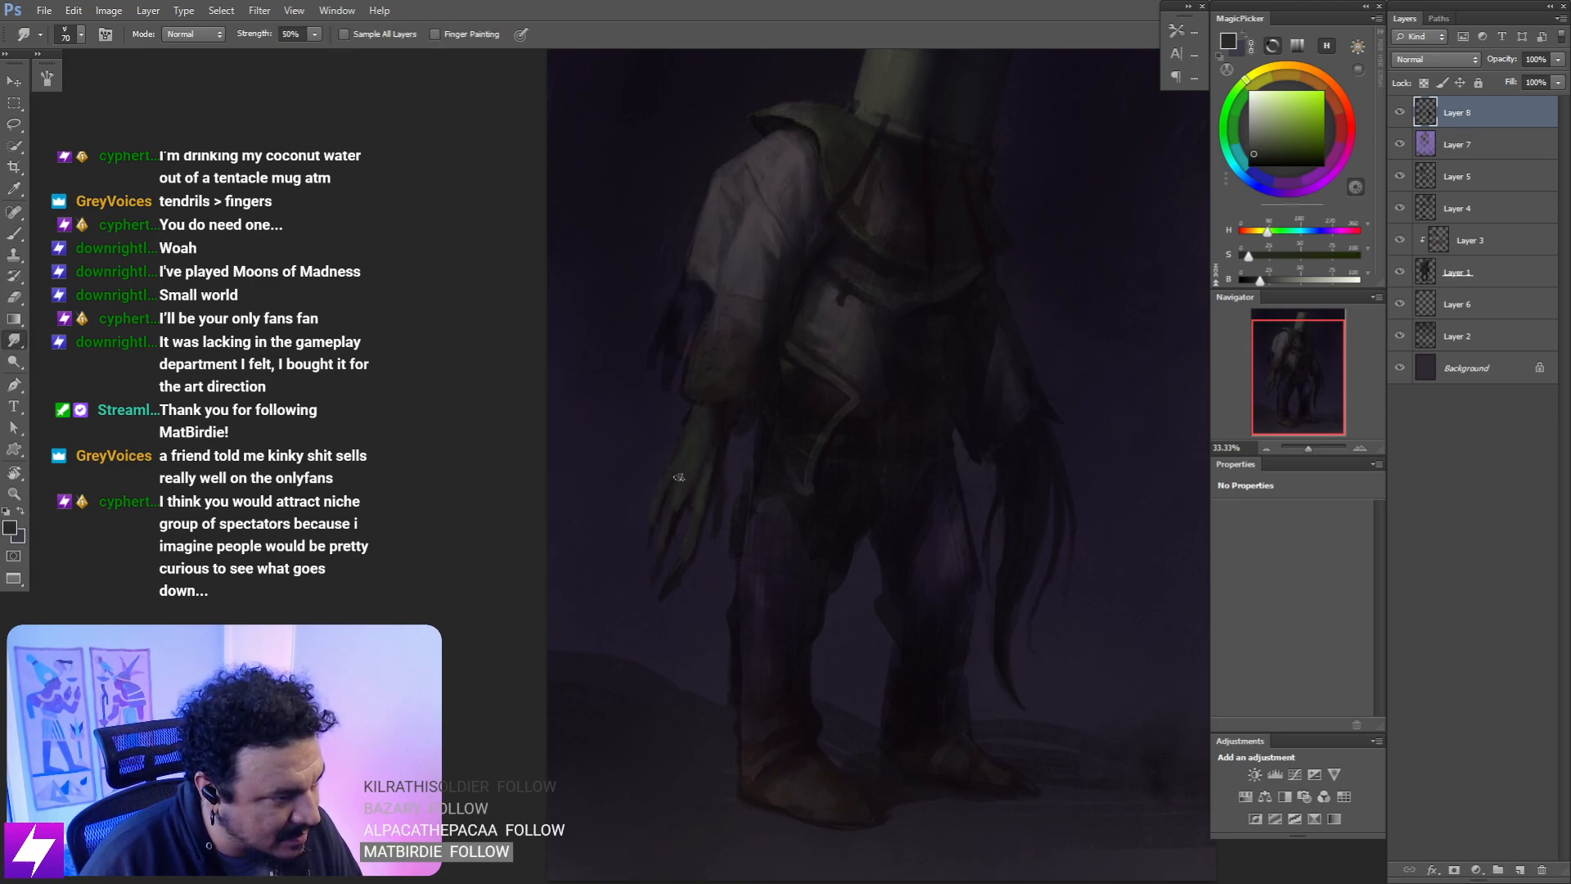
key("ctrl+minus")
key("ctrl+minus")
key("ctrl+plus")
key("ctrl+plus")
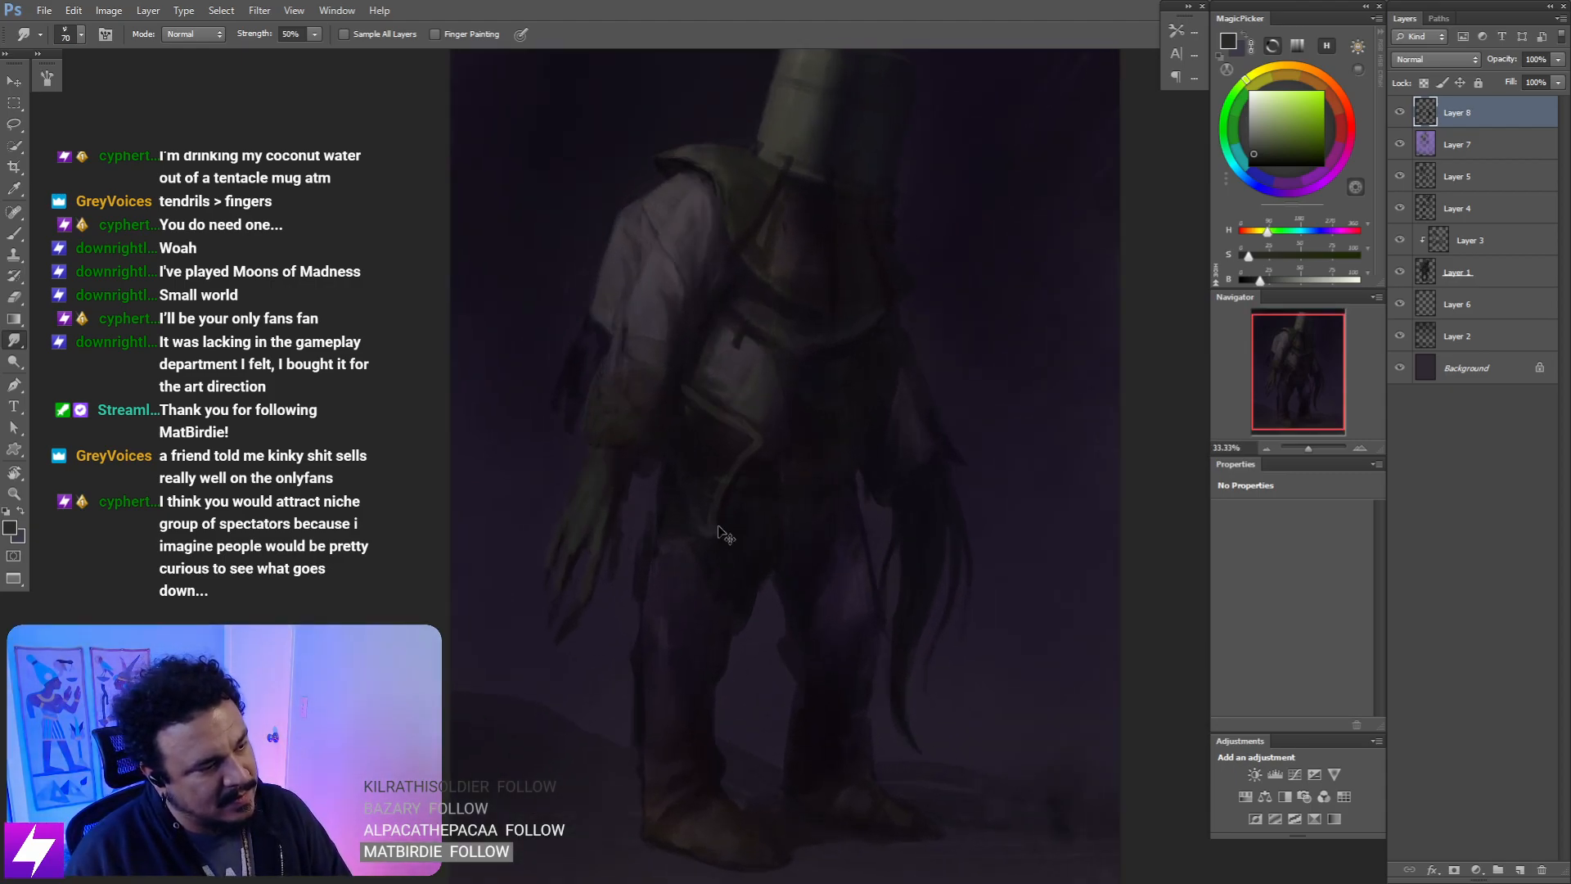
- Clean up the edges of the clawed hand's fingers with a 35 px eraser
key("e")
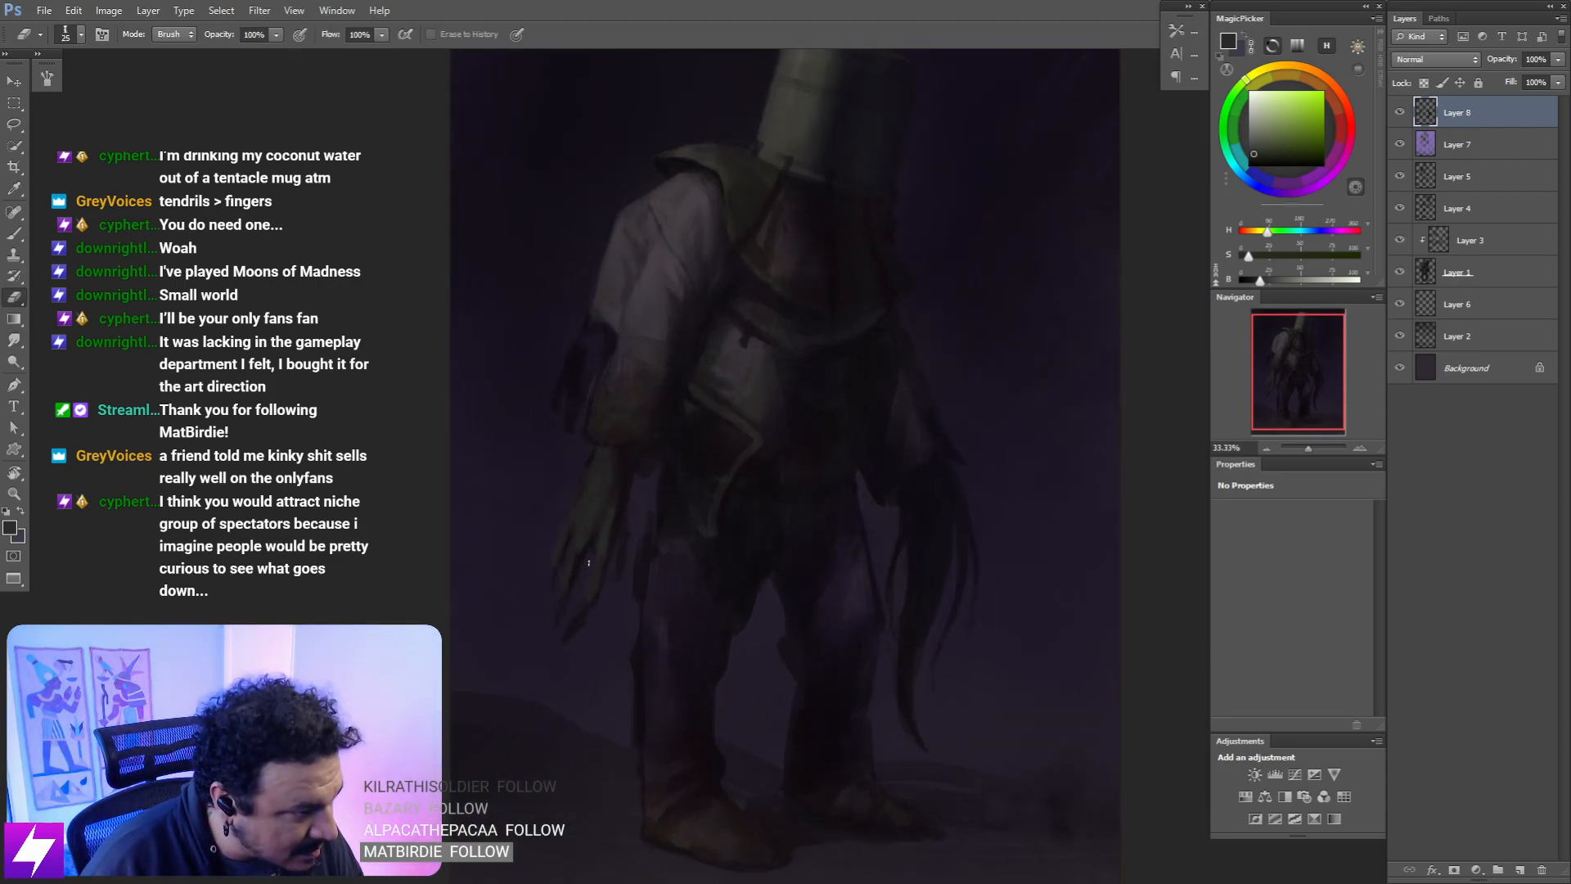
key("bracketright")
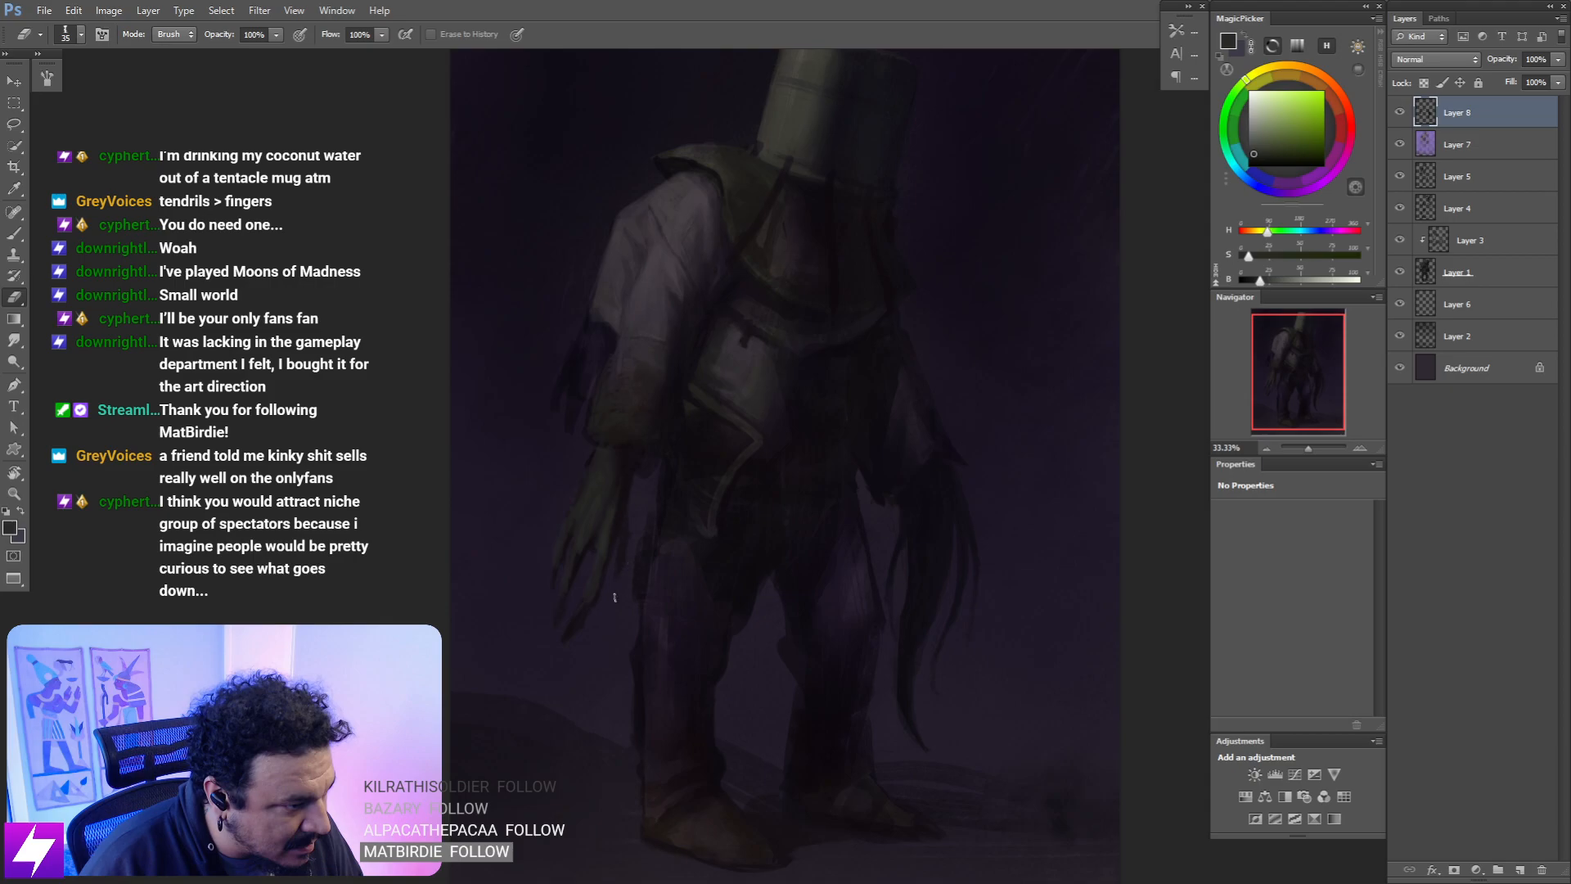
key("ctrl+minus")
key("ctrl+minus")
- Flip the canvas back and trim the clawed hand's long fingertips, reducing the eraser to 20 px
key("ctrl+shift+h")
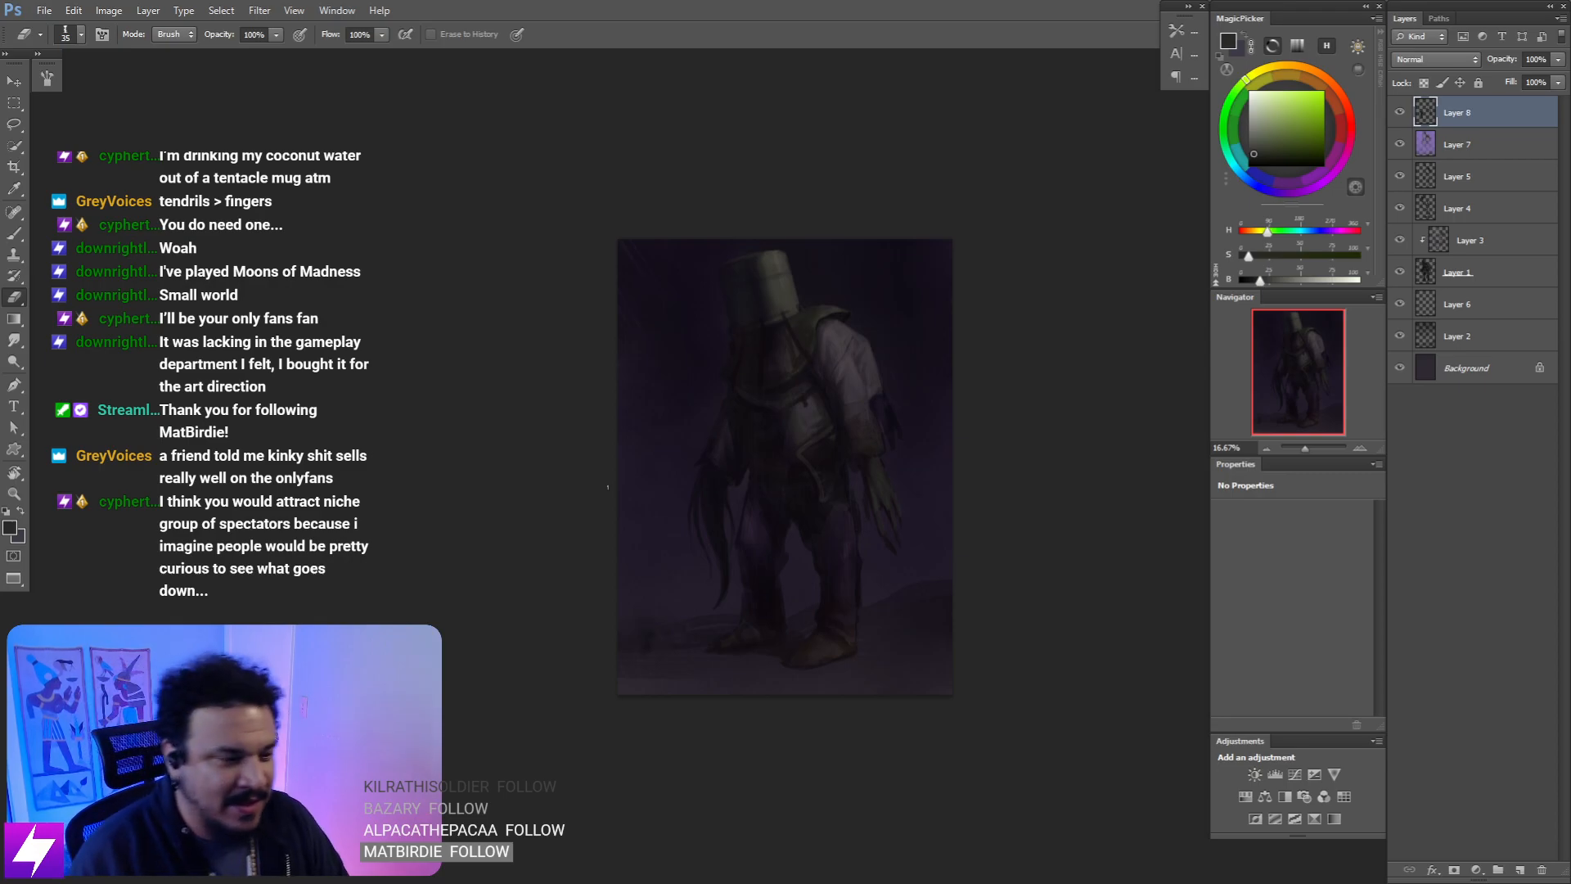
key("ctrl+plus")
key("ctrl+plus")
left_click_drag(864, 472, 764, 359)
key("ctrl+plus")
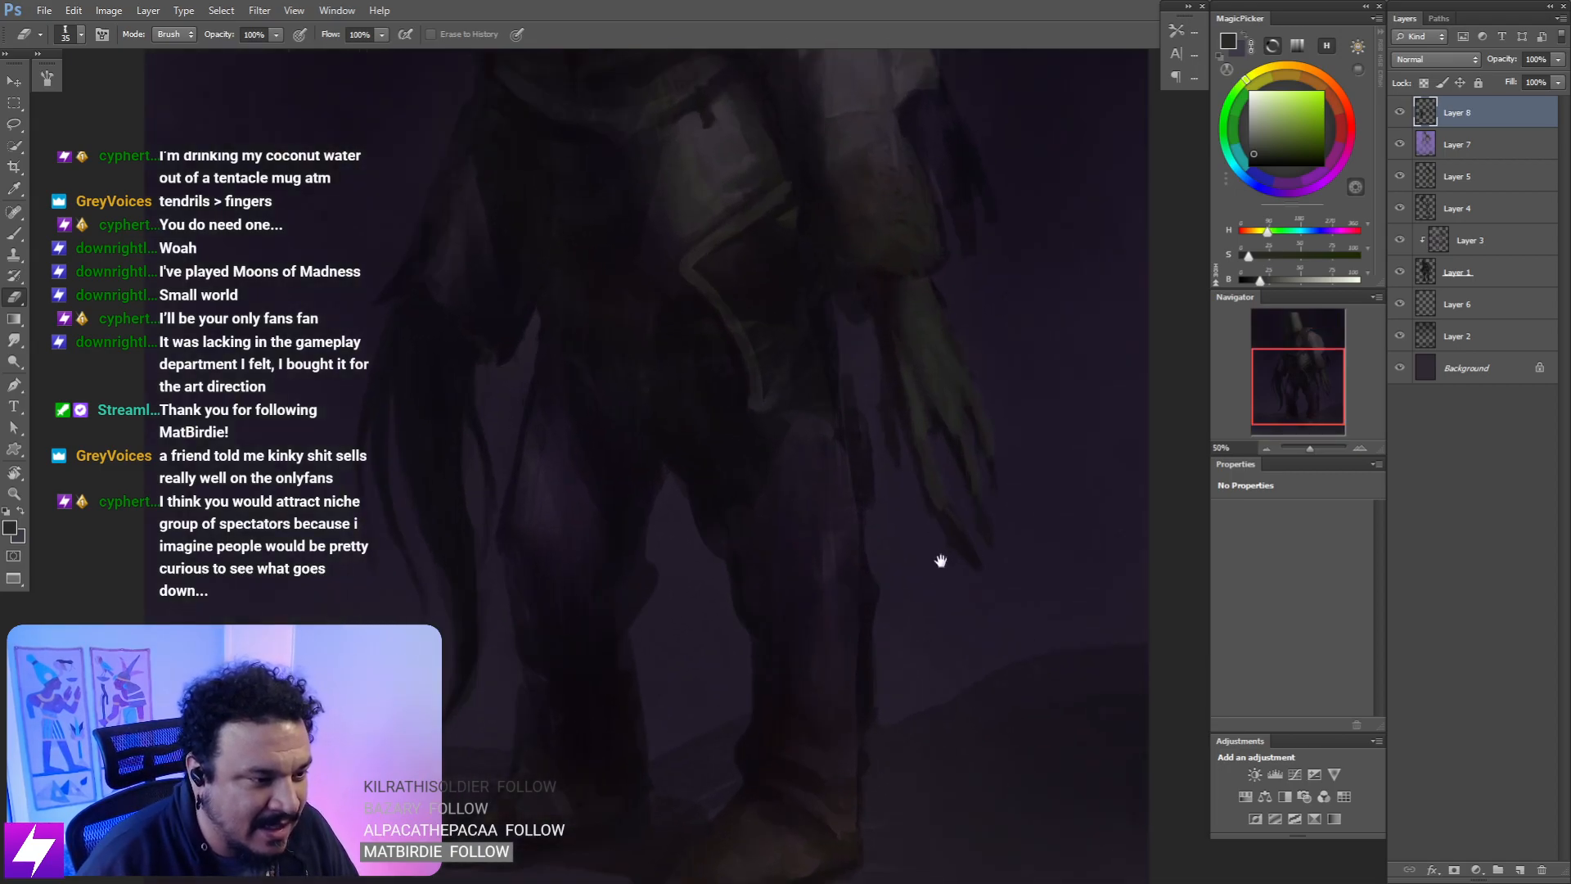
left_click_drag(941, 554, 859, 466)
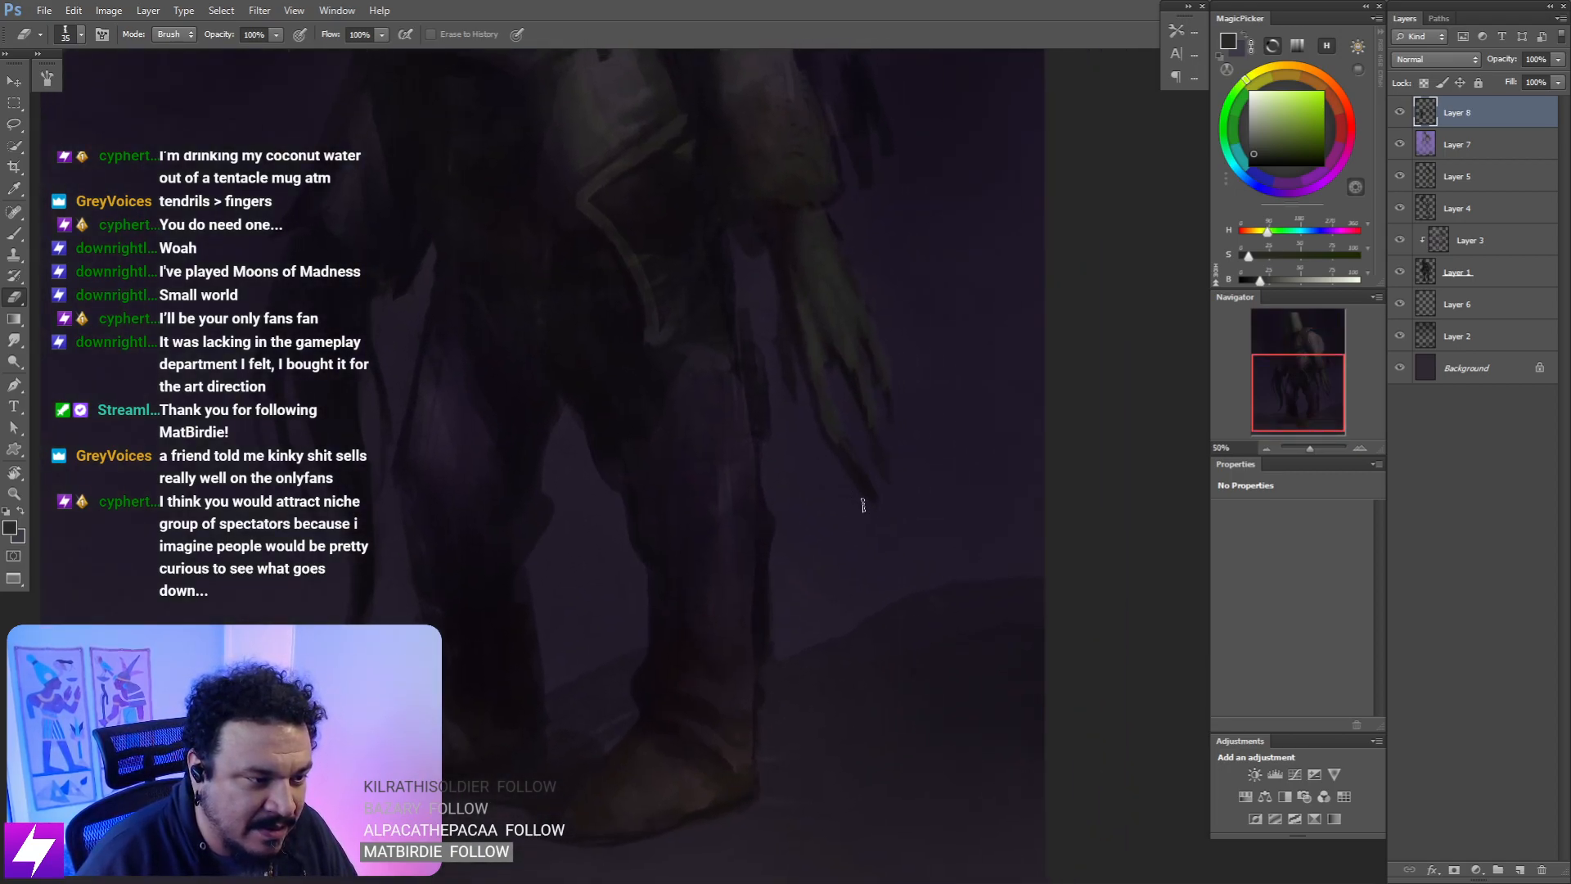
left_click_drag(883, 526, 876, 526)
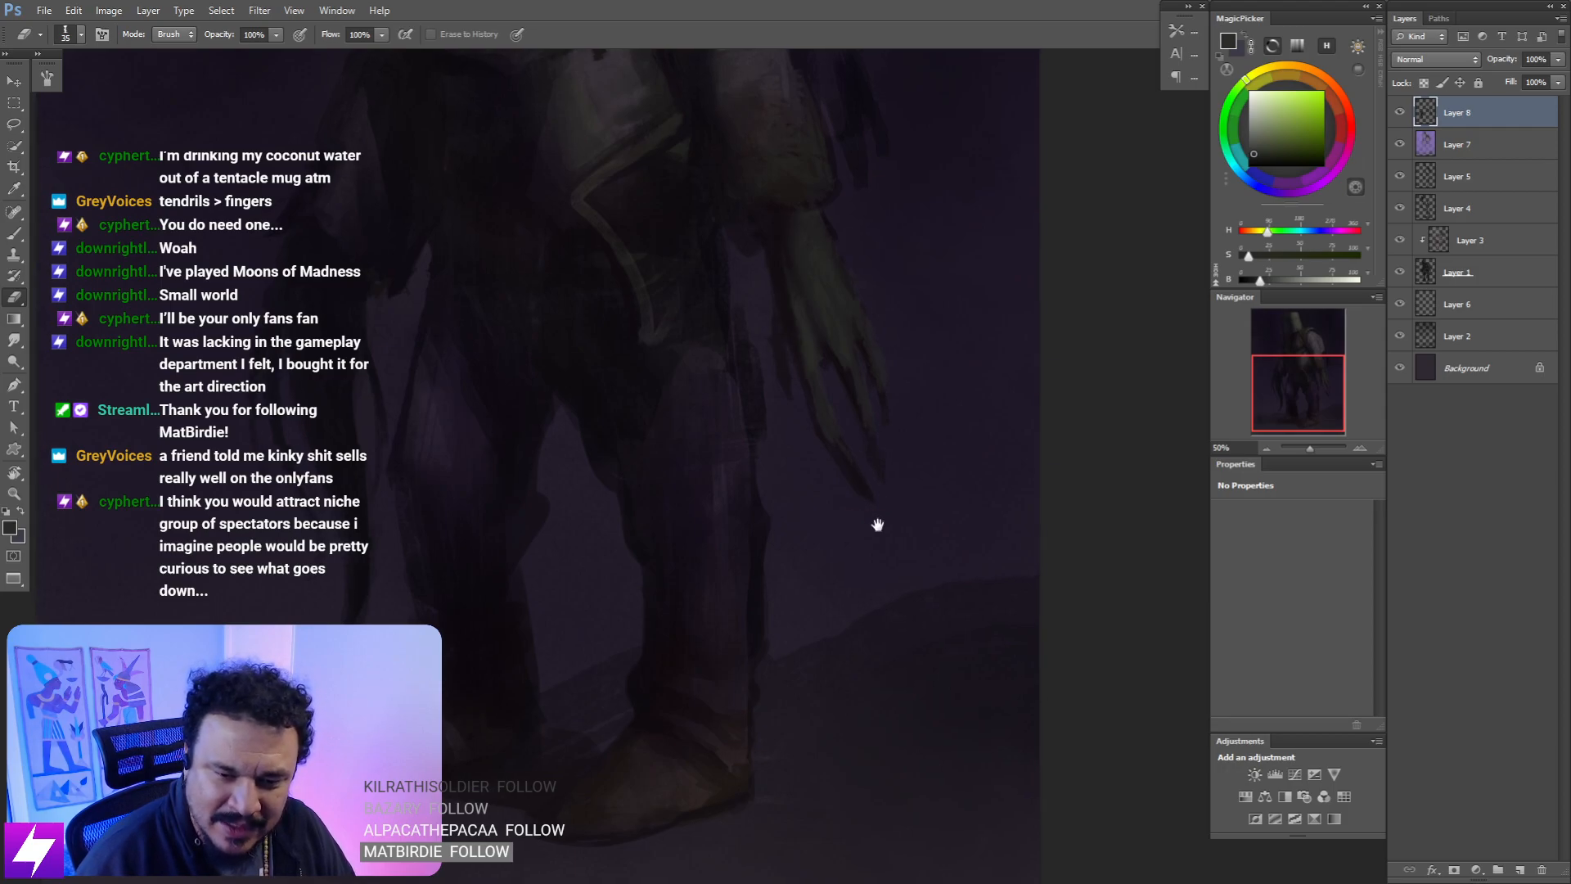
key("bracketleft")
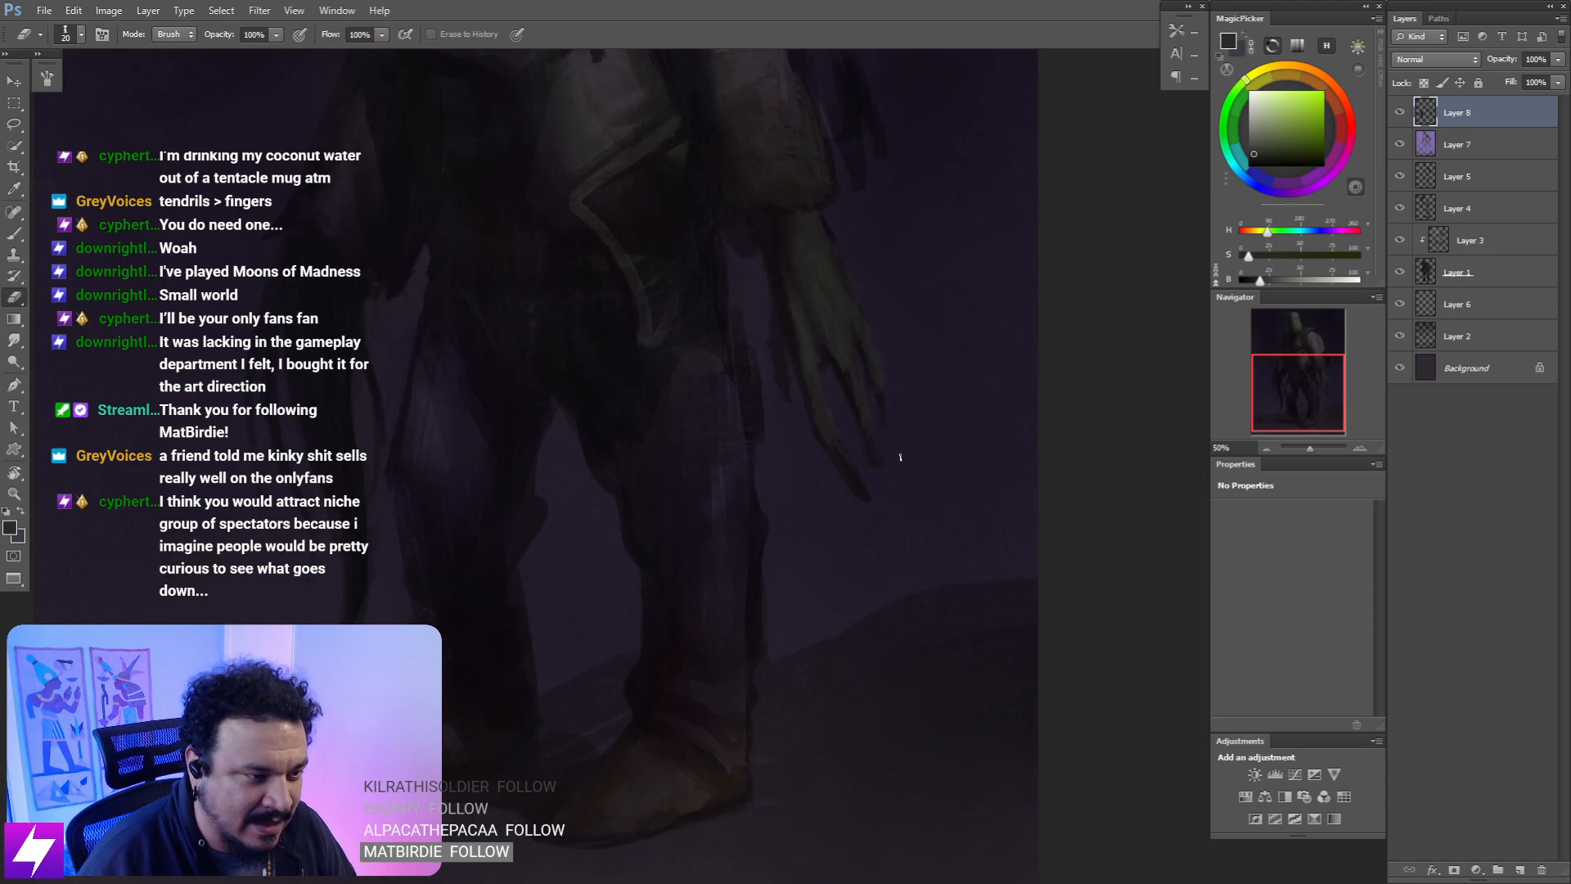
- Refine the clawed fingers at 90 px with a near-black purple sampled between them and a dark grey sampled from the hand
key("b")
left_click(847, 379, "alt")
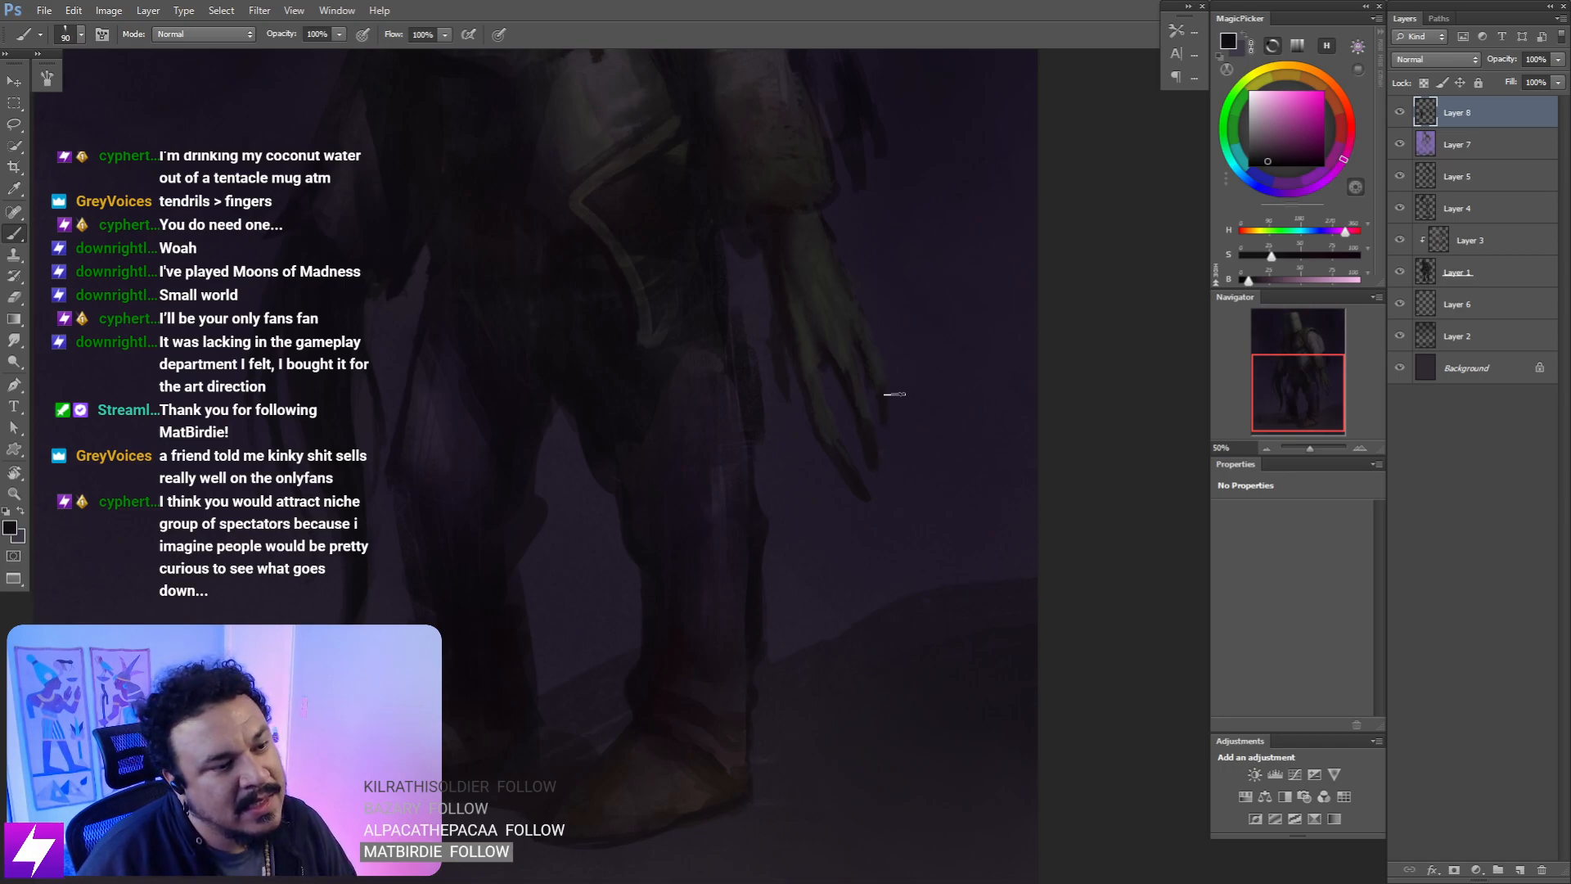
key("r")
key("ctrl+minus")
mouse_move(937, 575)
left_mouse_down()
mouse_move(951, 451)
mouse_move(910, 363)
mouse_move(911, 377)
mouse_move(885, 328)
mouse_move(919, 402)
mouse_move(913, 473)
mouse_move(850, 315)
mouse_move(840, 351)
mouse_move(799, 333)
mouse_move(811, 349)
mouse_move(813, 293)
left_mouse_up()
key("ctrl+plus")
key("b")
key("alt")
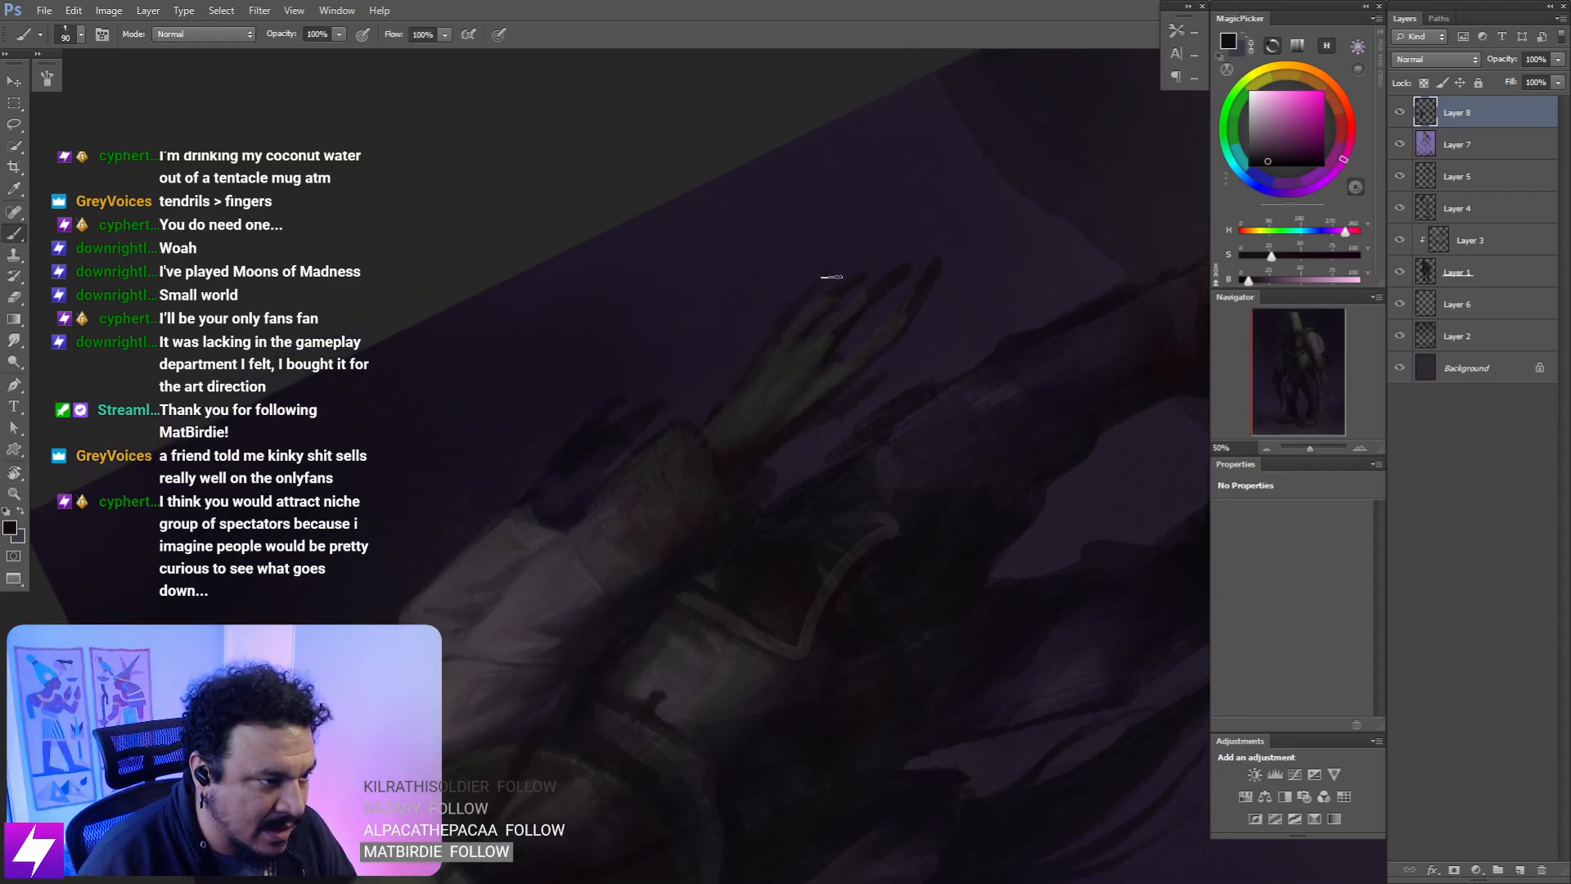
left_click(788, 352, "alt")
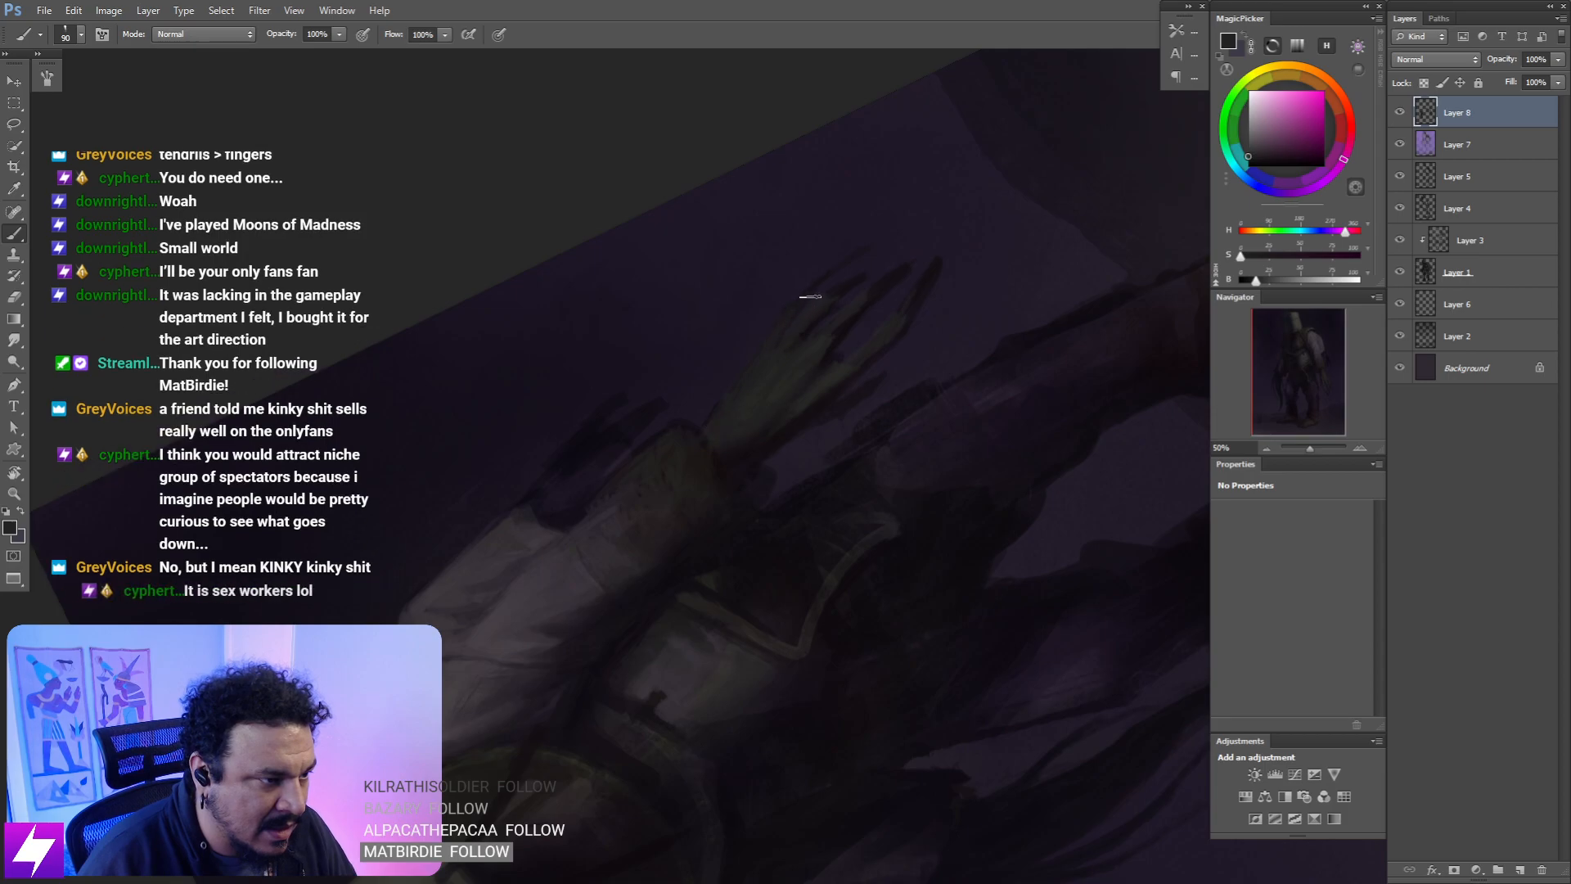
key("Escape")
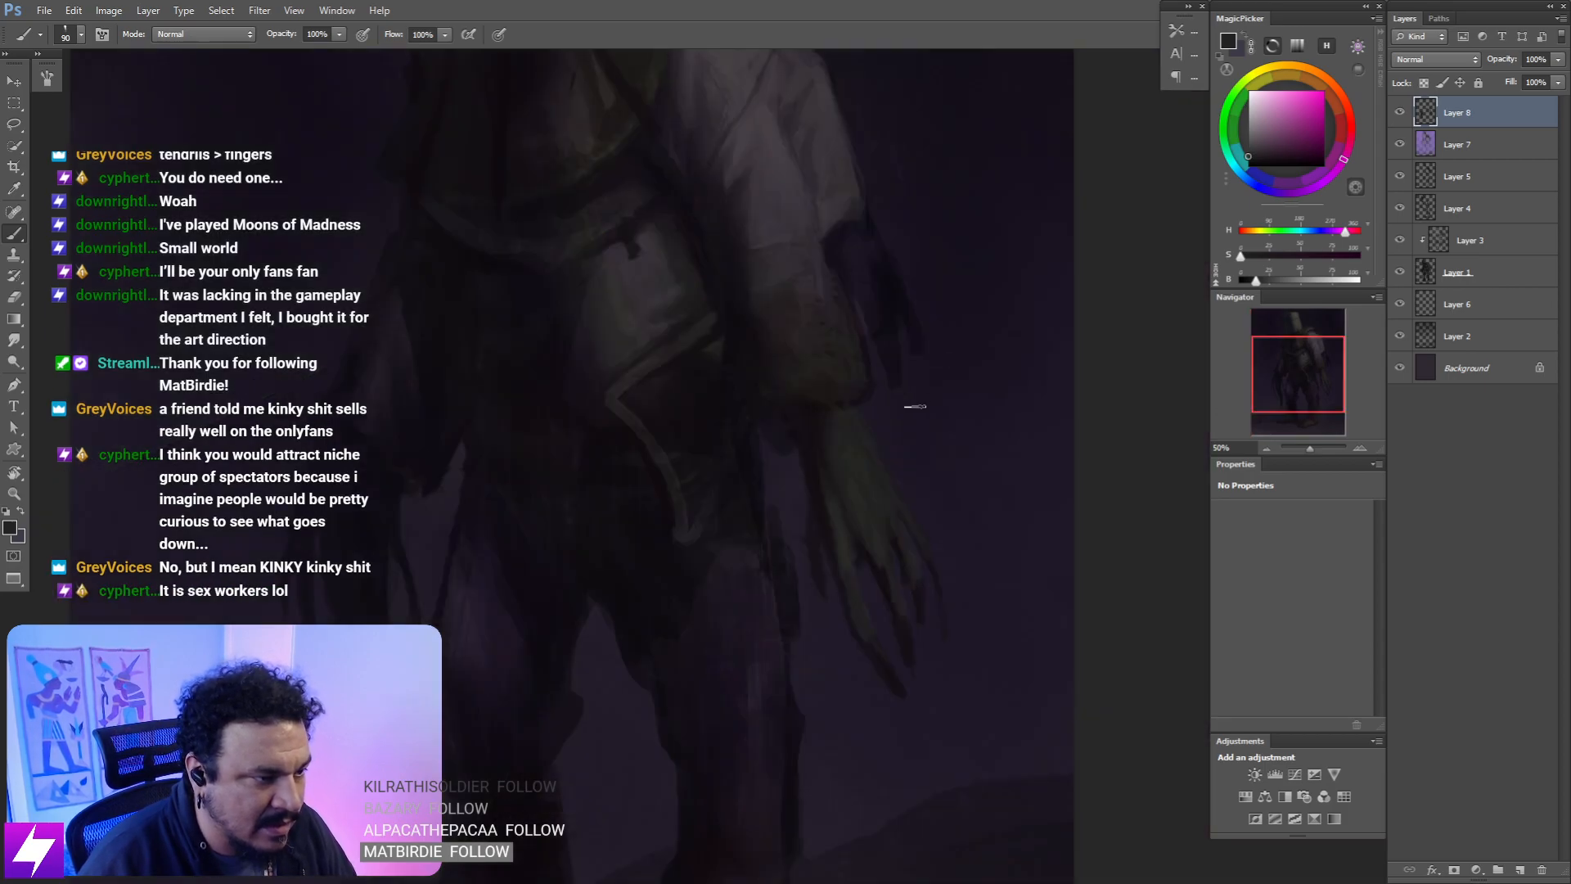
key("ctrl+minus")
left_click_drag(886, 544, 869, 534)
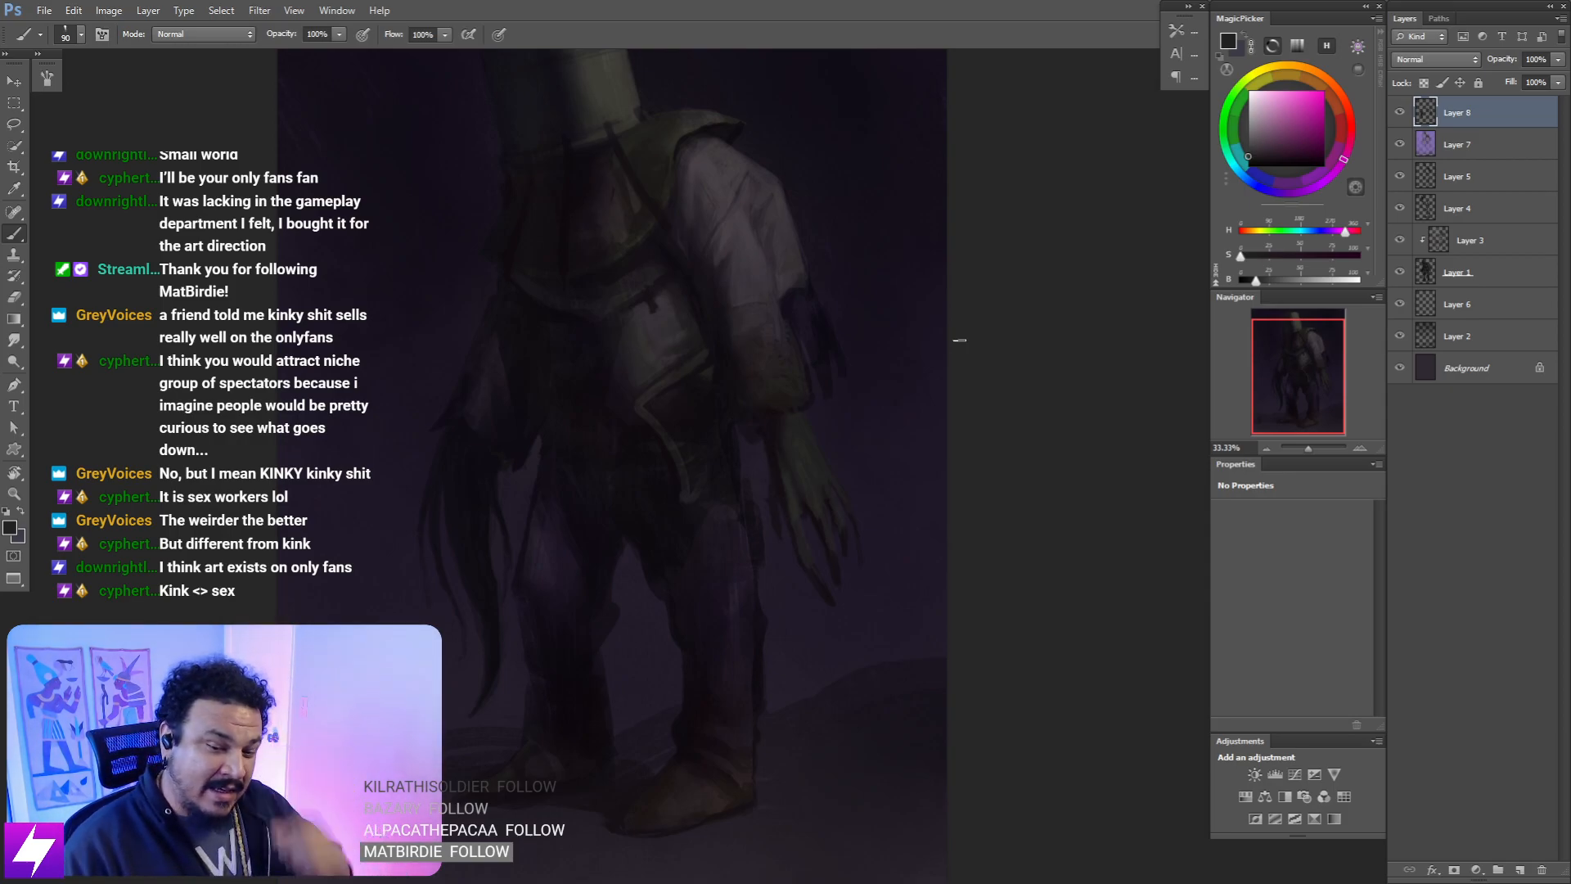
- Shade the back of the clawed hand below the cuff with a dark grey sampled there, enlarging the brush to 90 px
key("slash")
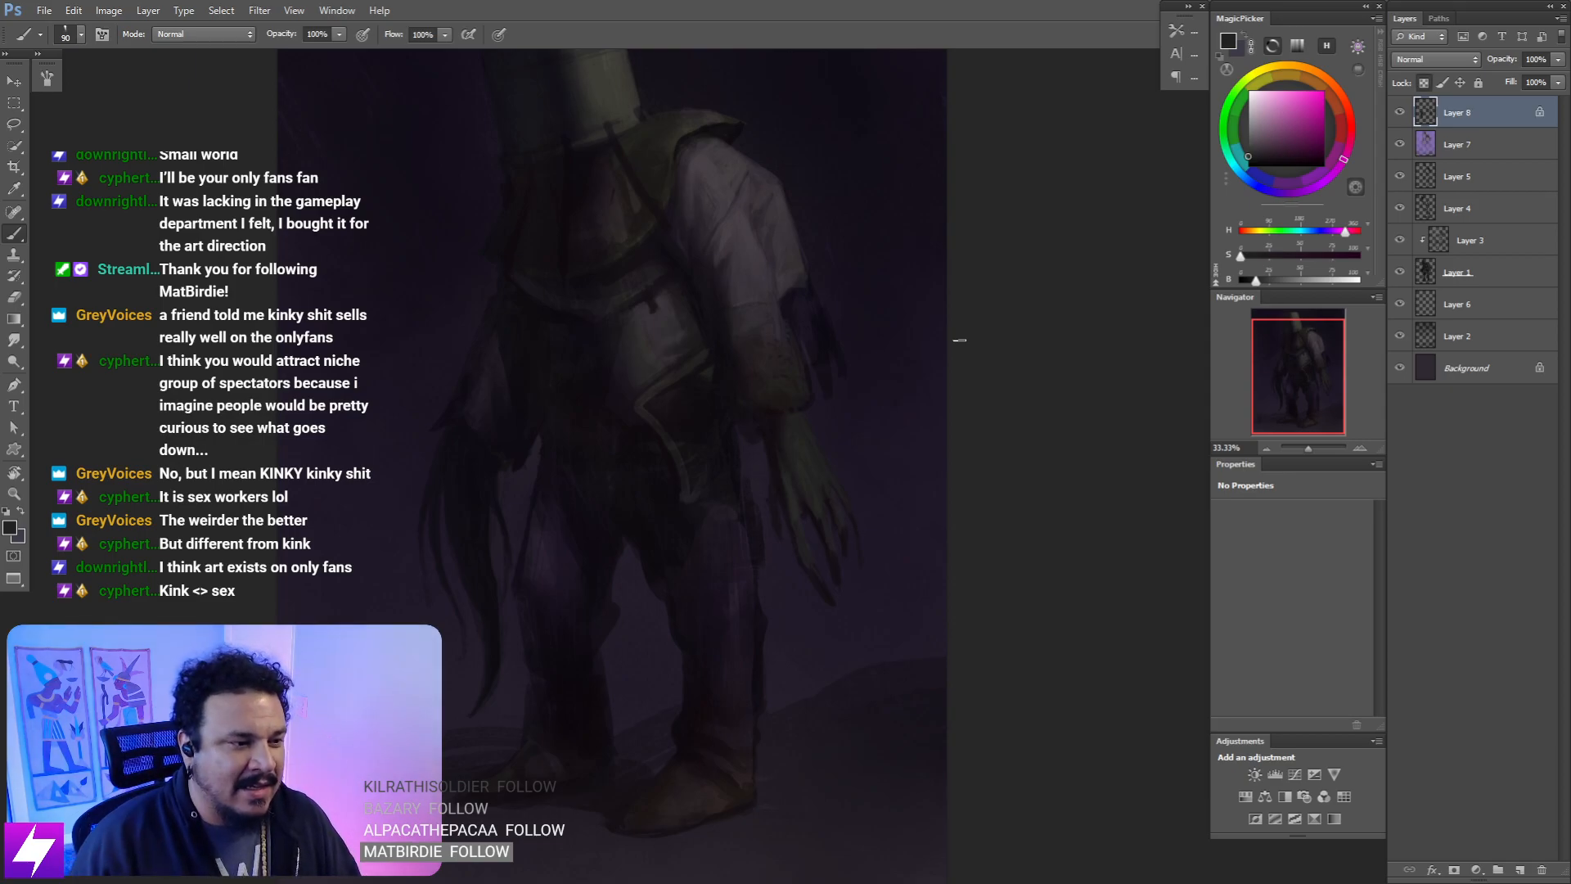
left_click(1423, 83)
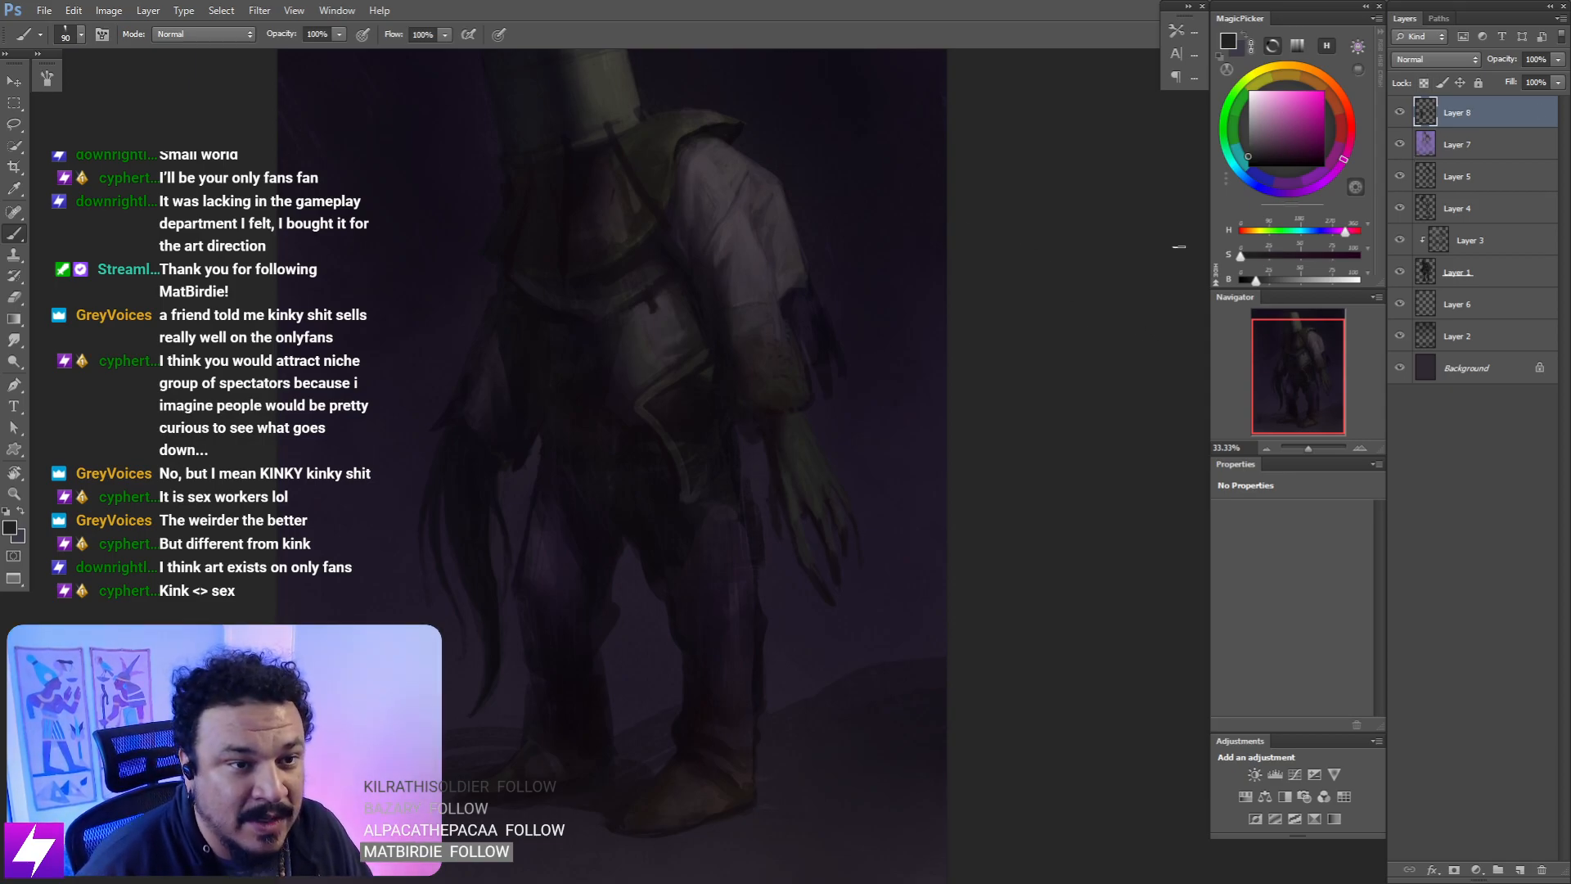
key("ctrl+plus")
left_click_drag(873, 445, 877, 428)
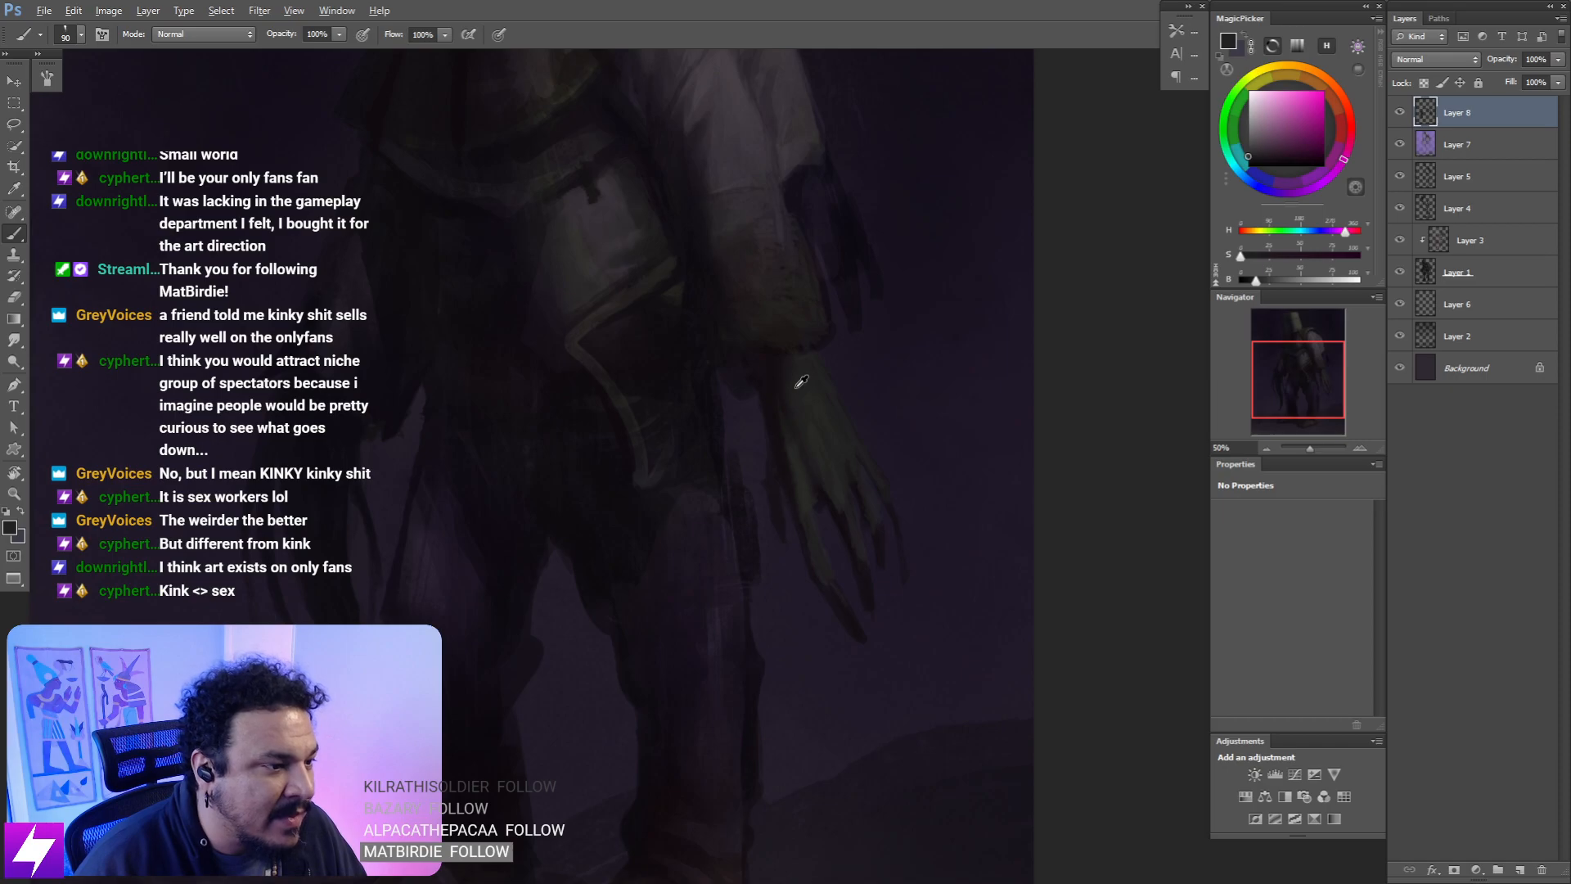
left_click(797, 398, "alt")
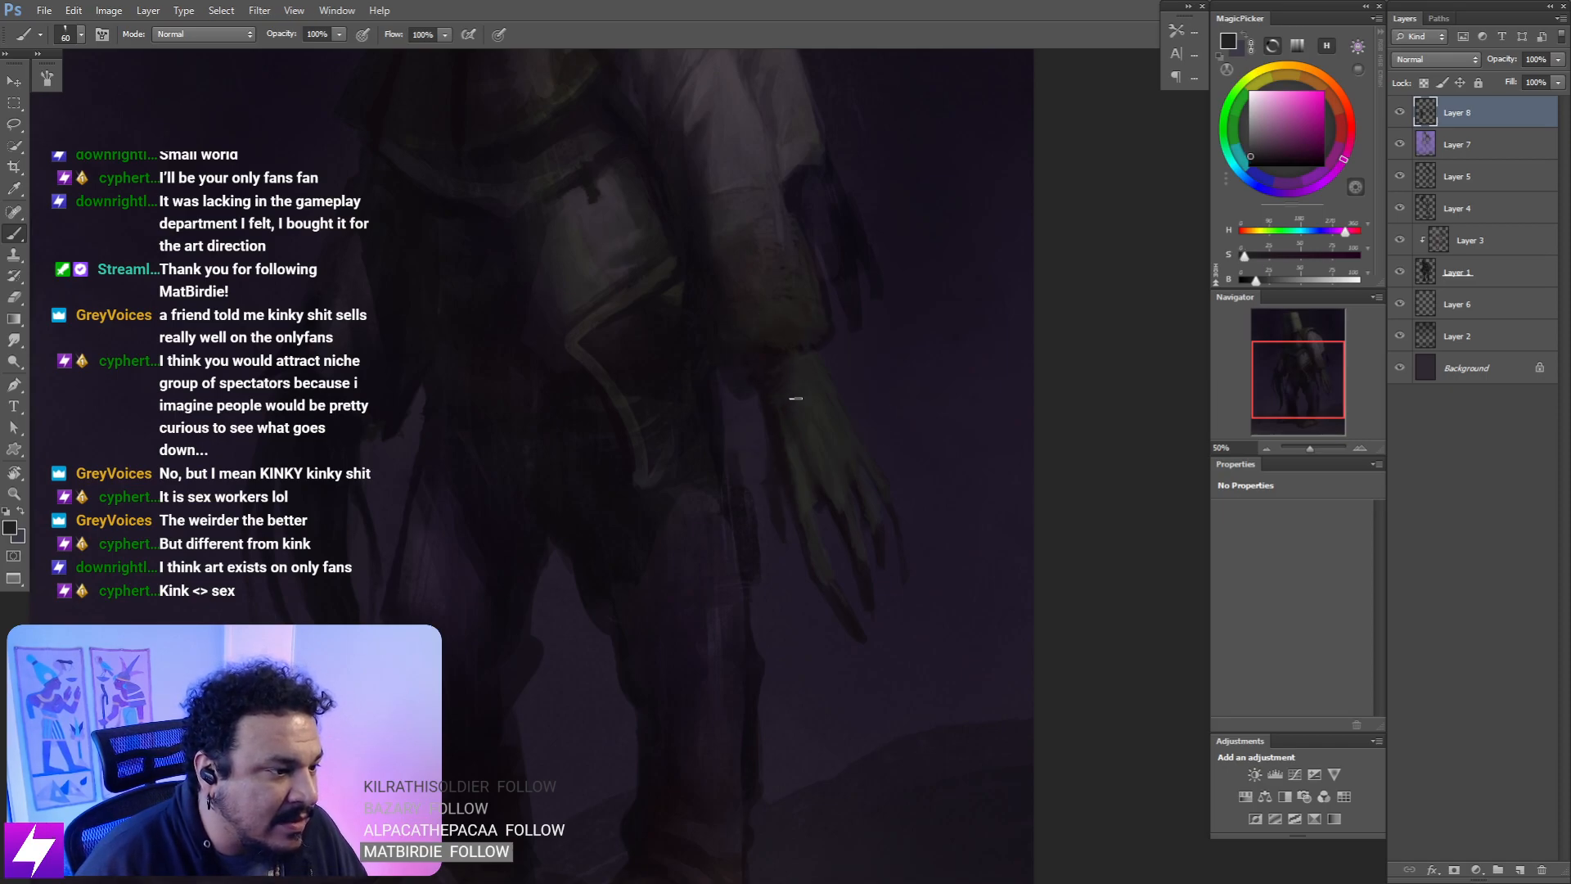
key("bracketright")
key("bracketright")
key("bracketright")
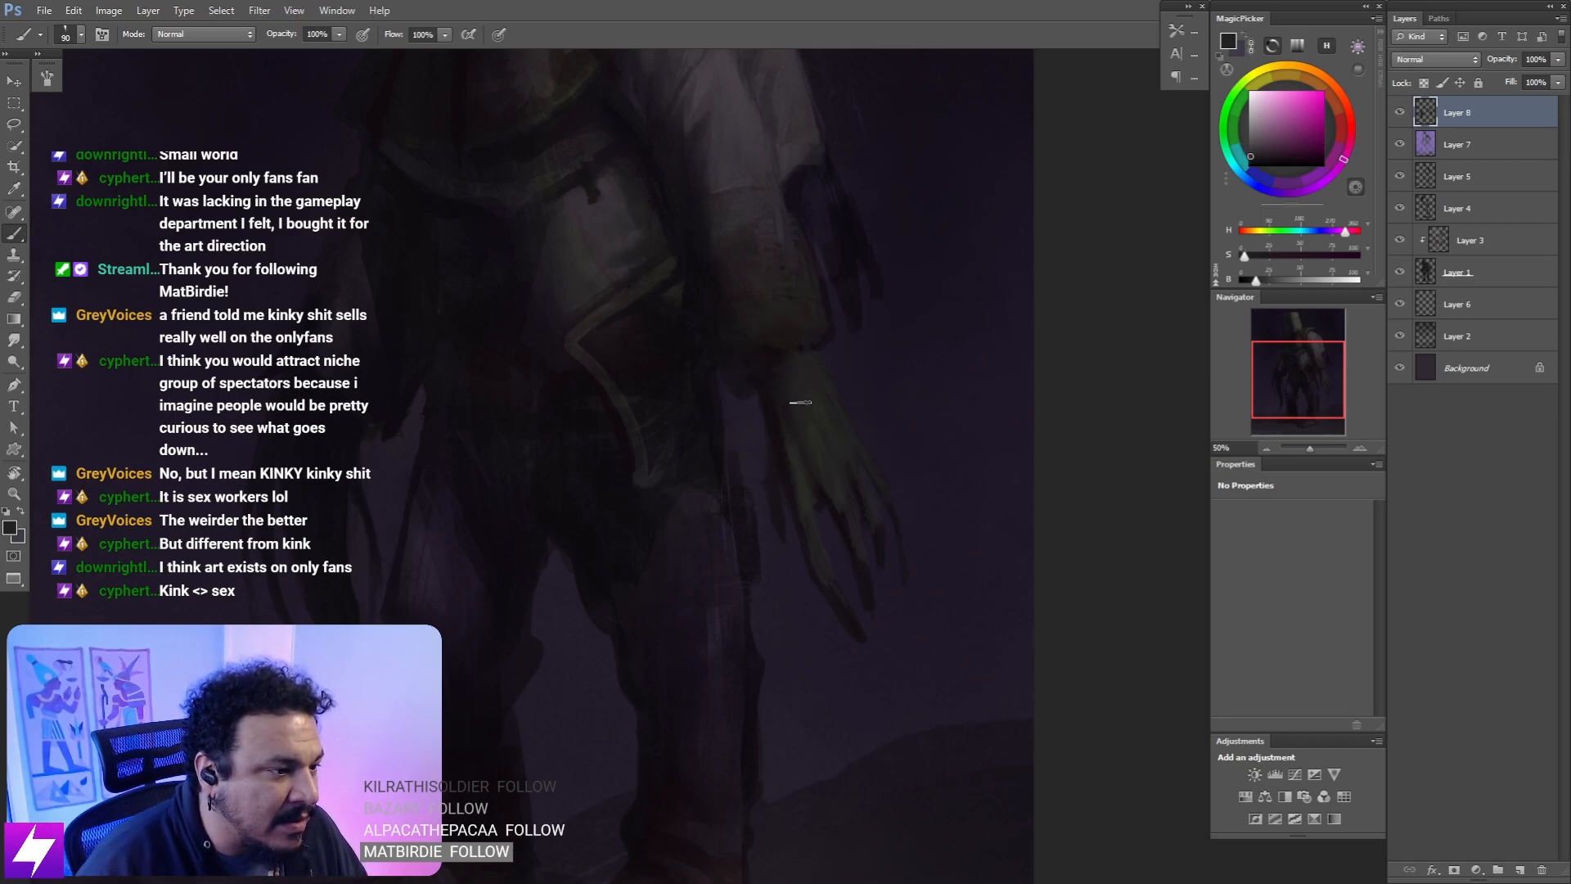
- Darken the clawed fingertips with a sampled near-black purple at 60 px and trim between the fingers with a small eraser
key("r")
key("ctrl+minus")
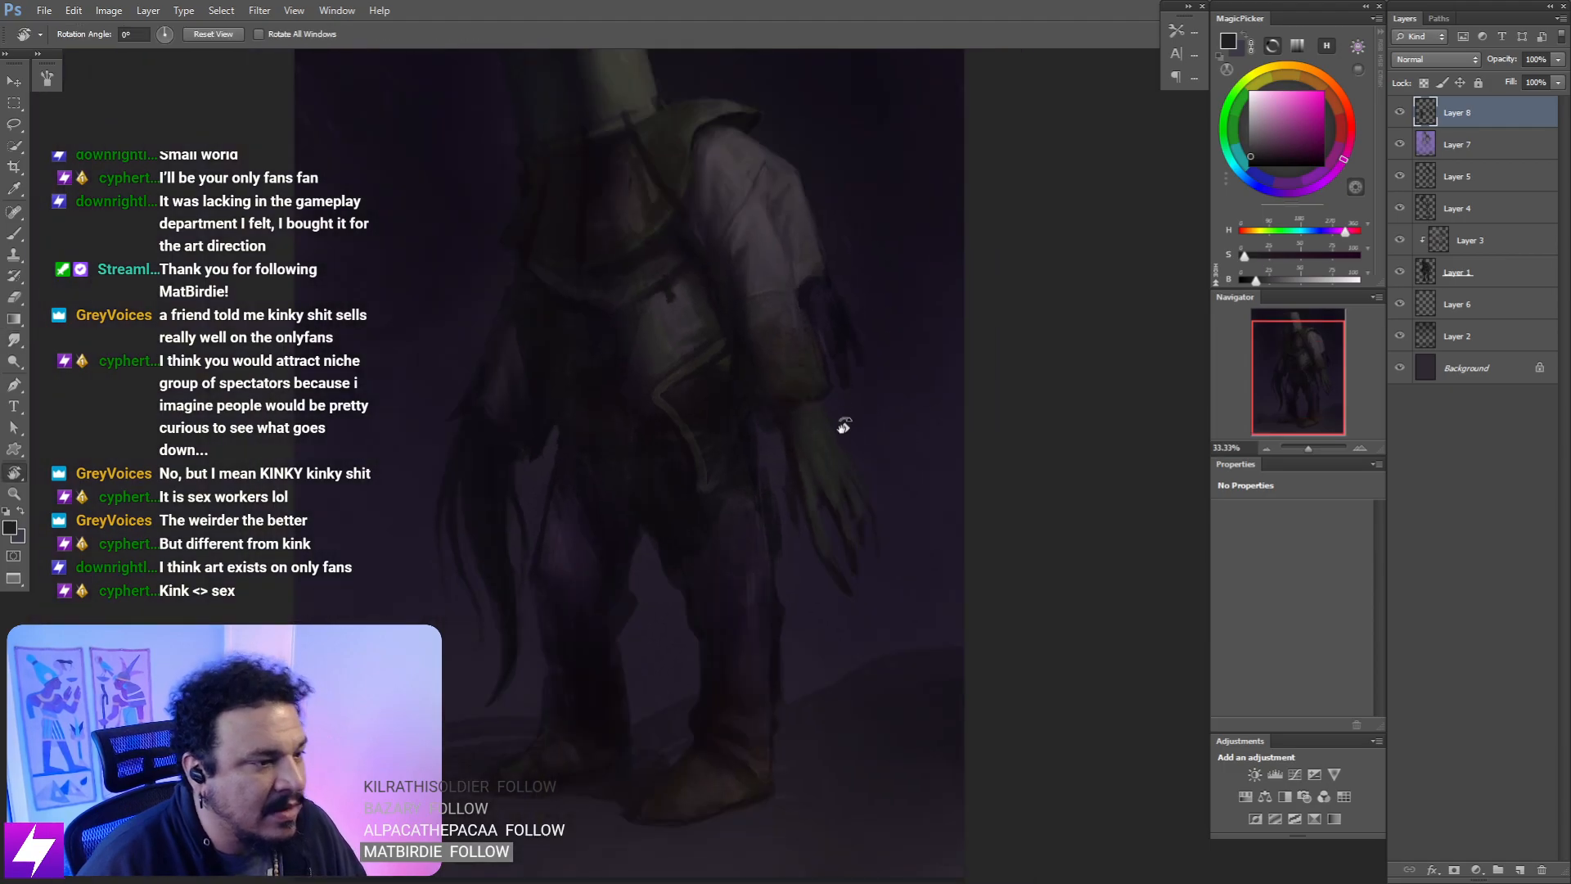
key("r")
left_click_drag(841, 425, 754, 340)
key("Escape")
left_click_drag(814, 524, 744, 471)
key("ctrl+plus")
key("b")
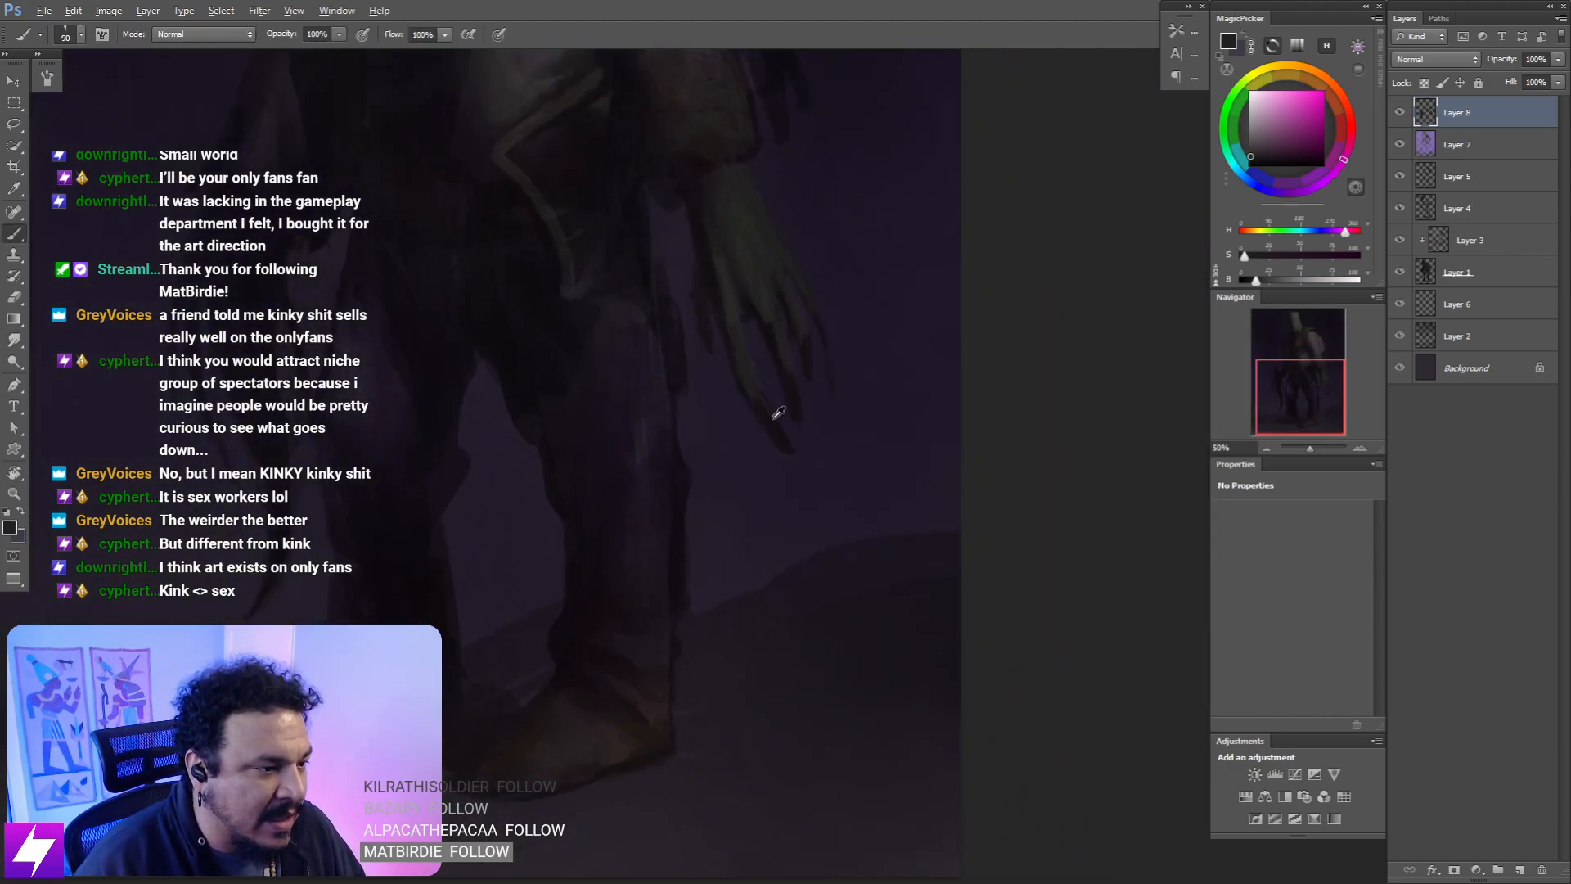
left_click(783, 406, "alt")
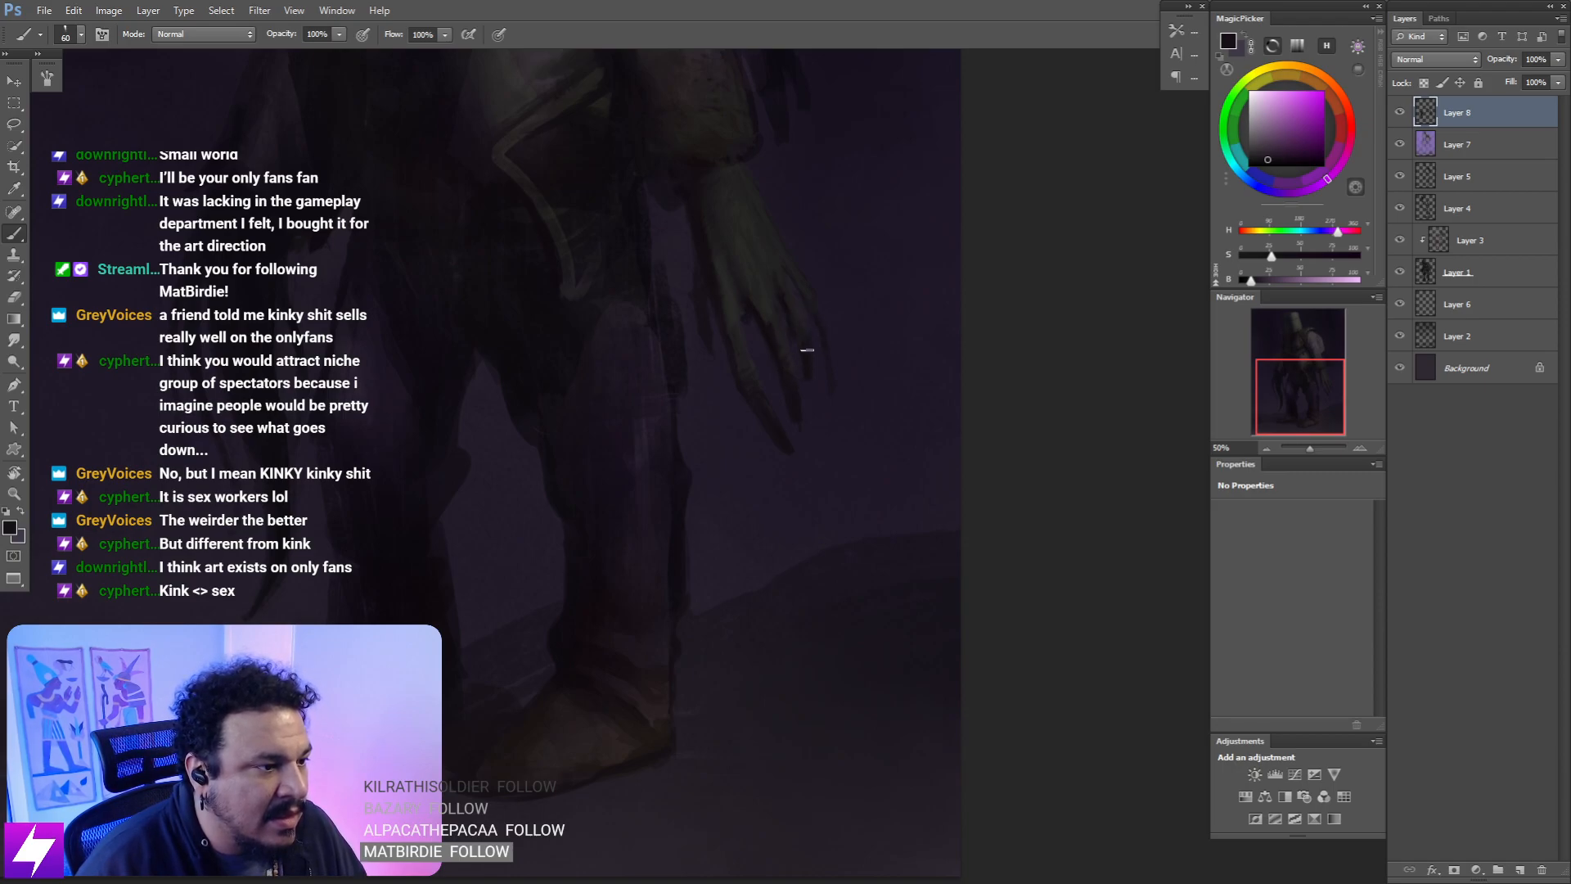
key("e")
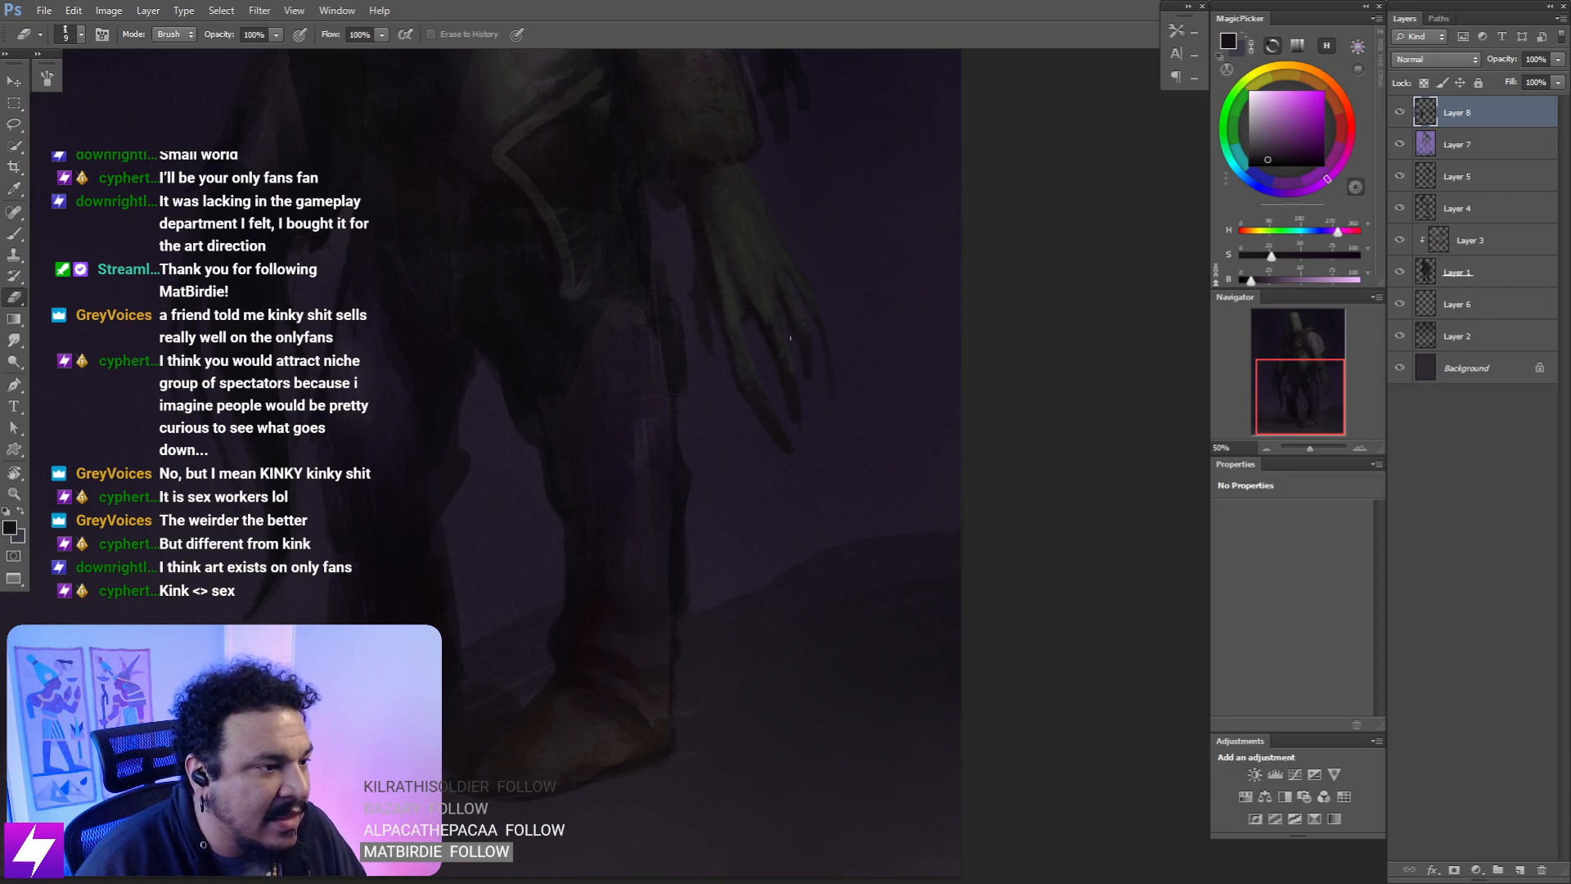
- Flip the canvas and shade the clawed hand's knuckles with a near-black purple sampled between the fingers at 60 px, then smudge at 70 px
key("ctrl+minus")
key("ctrl+minus")
key("ctrl+minus")
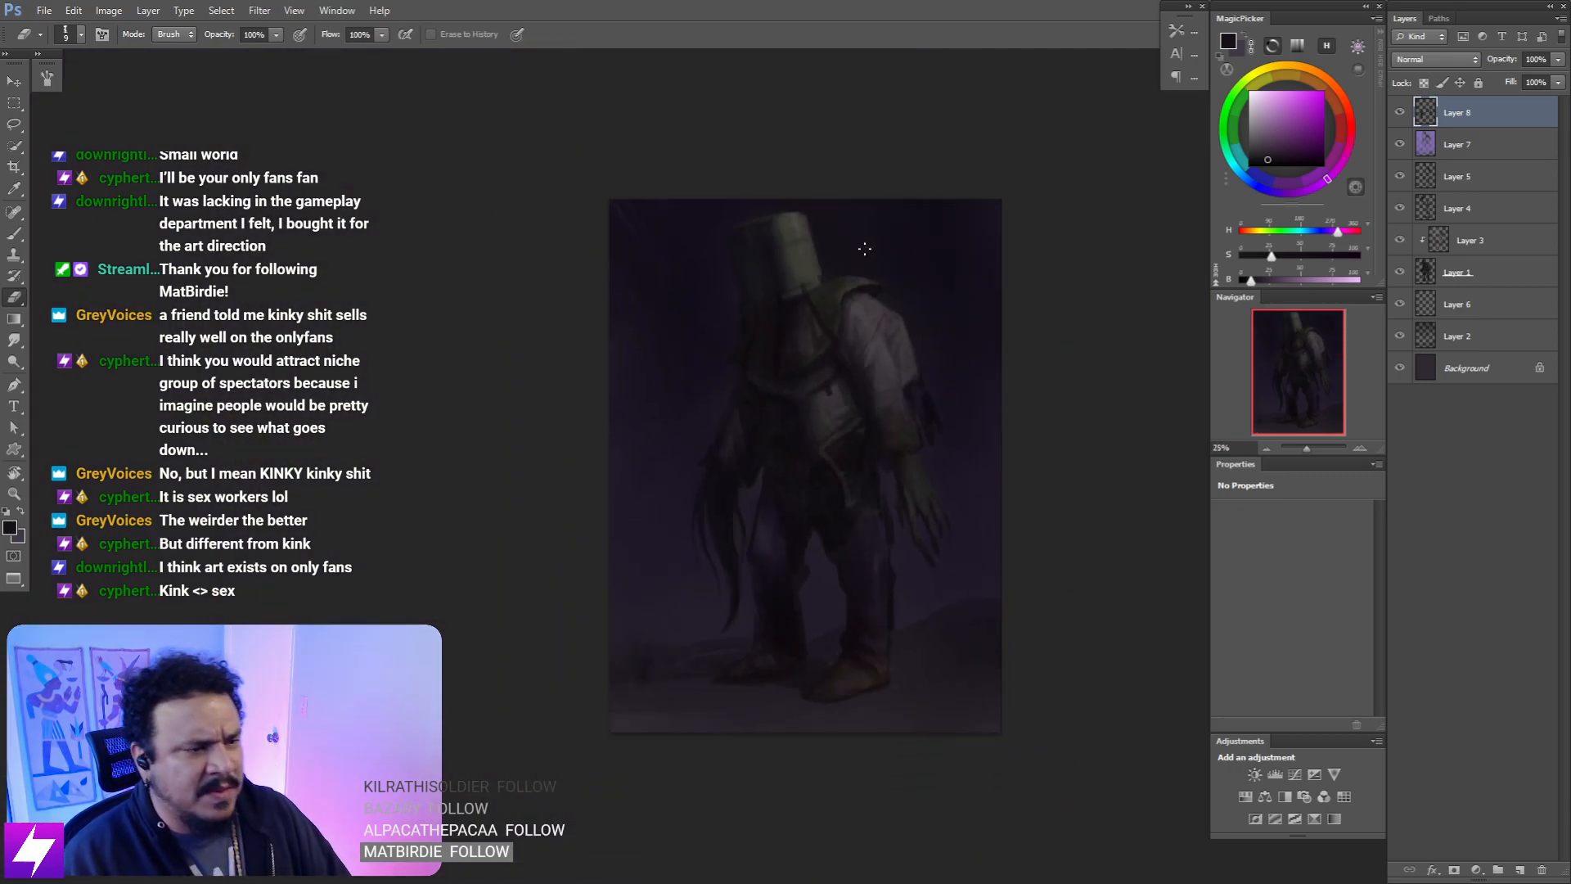
key("ctrl+shift+h")
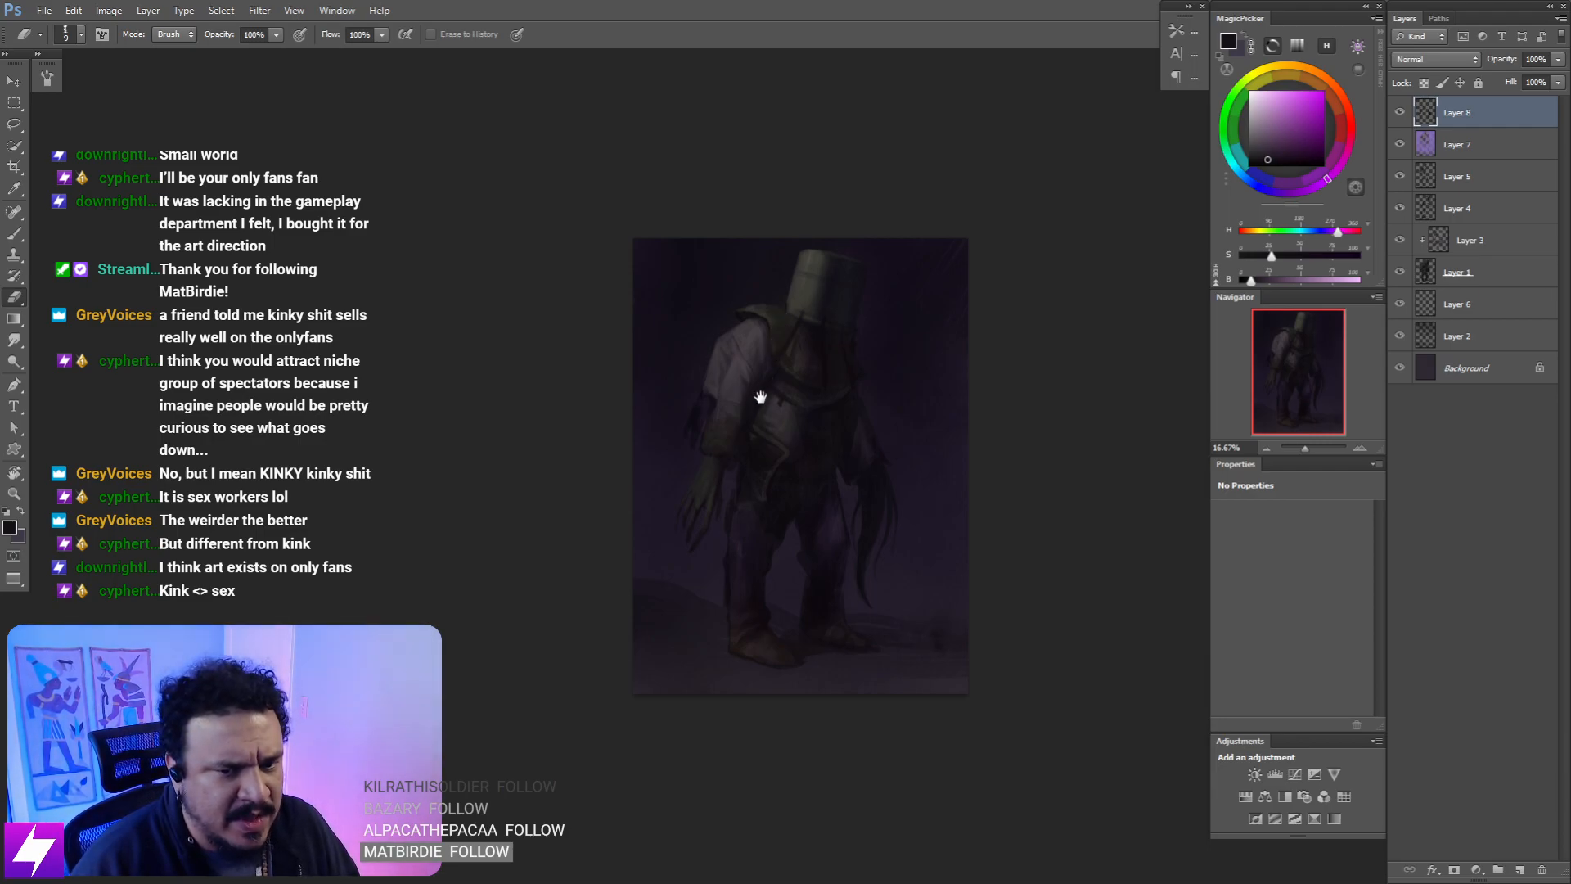
left_click_drag(790, 459, 797, 384)
left_click_drag(783, 273, 770, 388)
key("ctrl+plus")
key("ctrl+plus")
key("ctrl+plus")
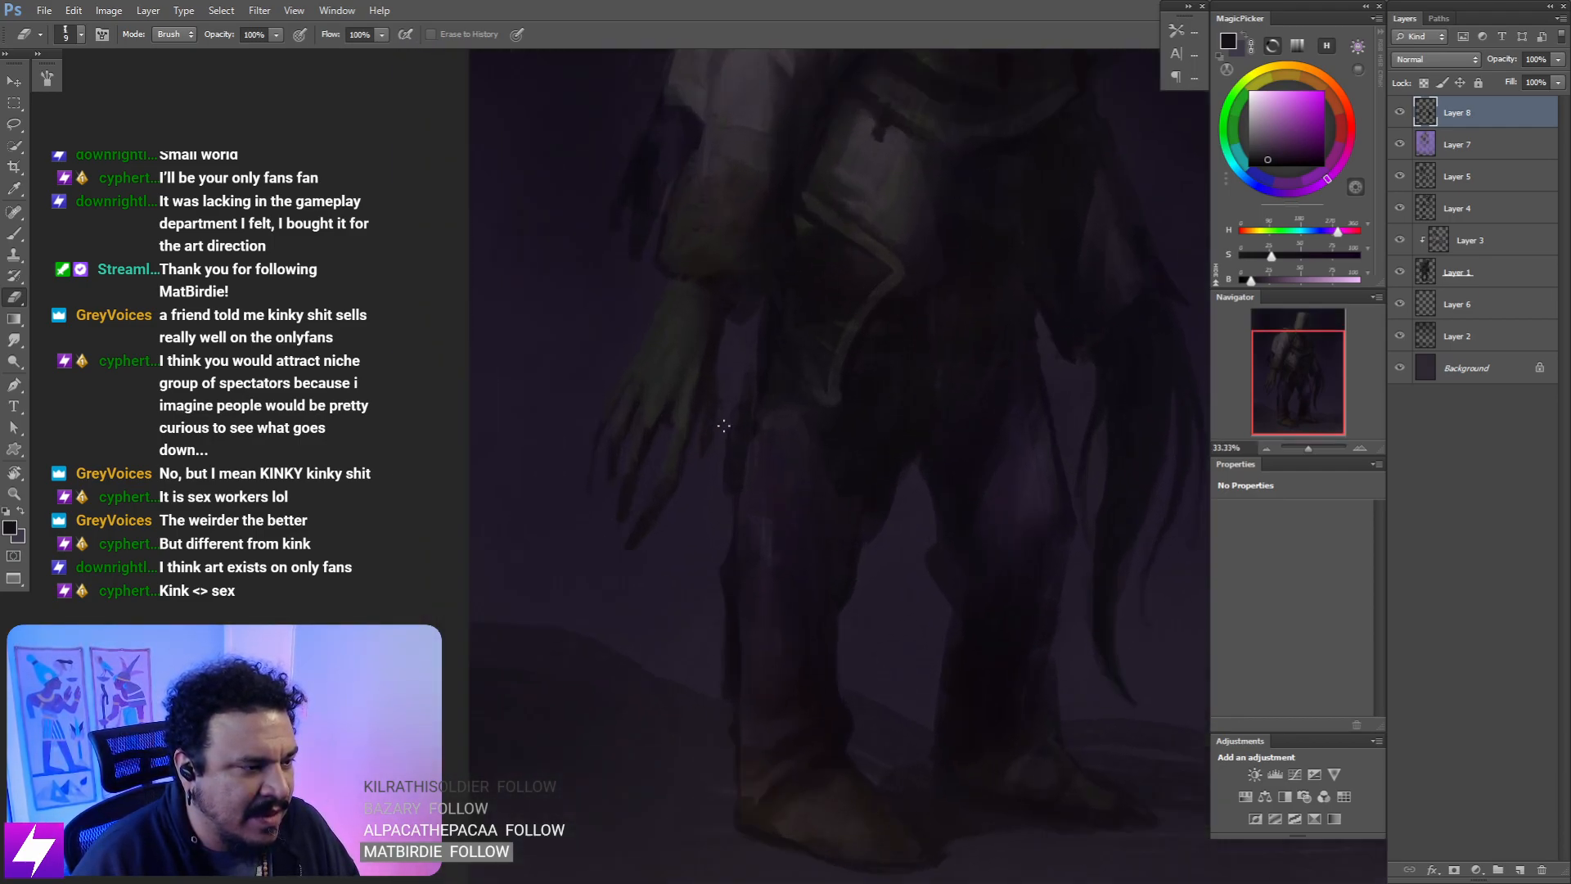
mouse_move(687, 414)
left_mouse_down()
mouse_move(711, 410)
mouse_move(764, 448)
left_mouse_up()
key("b")
left_click(714, 464, "alt")
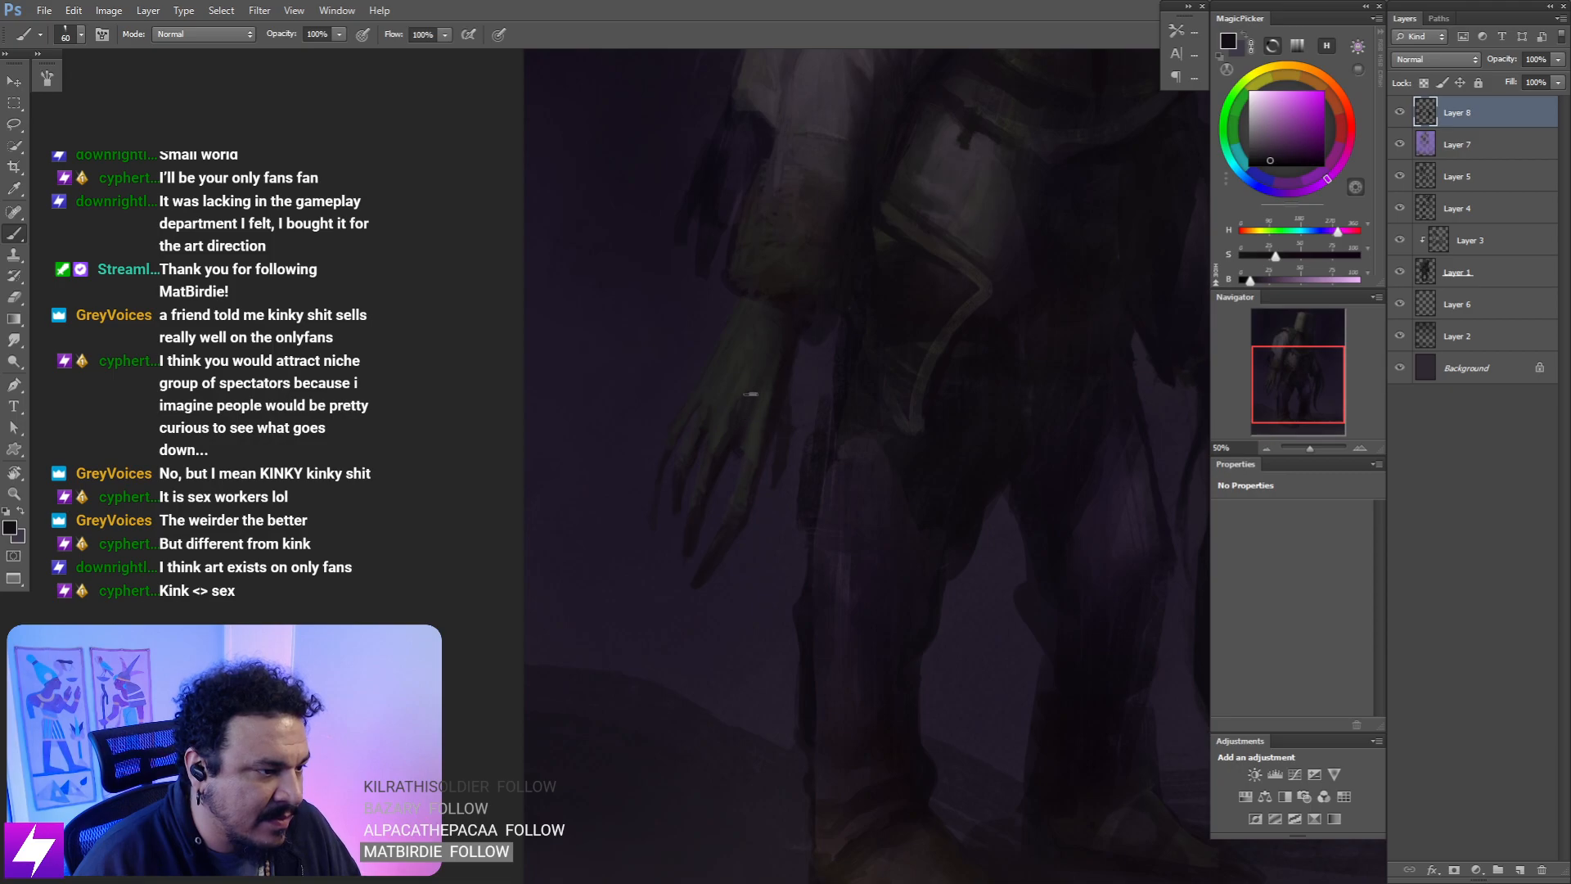
key("r")
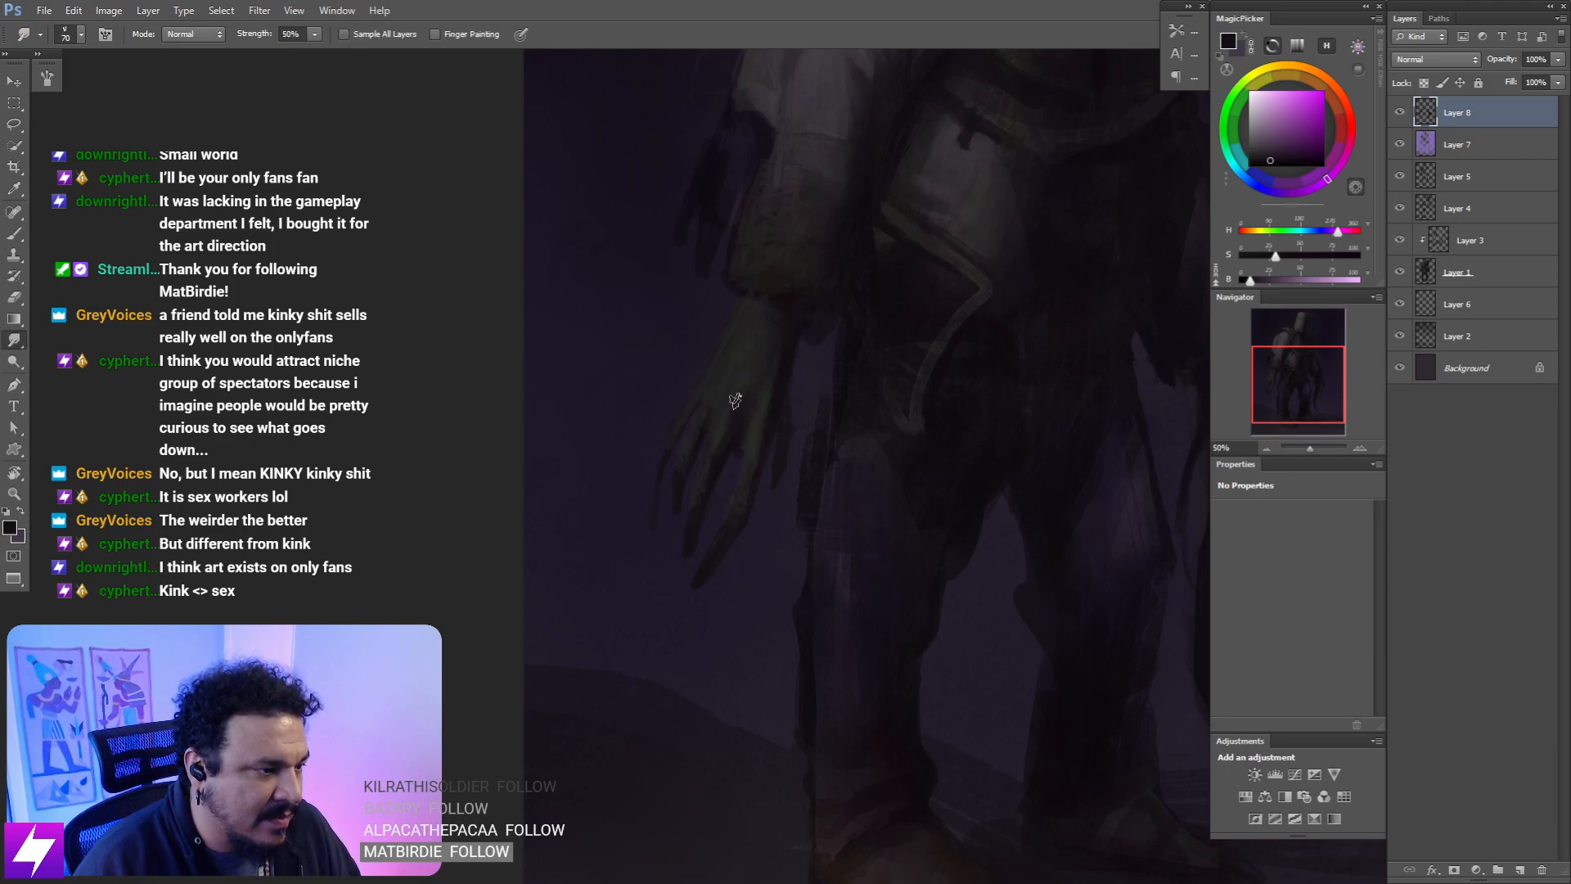
- Rotate the view to work on the back of the clawed hand with an 80 px brush, smudge it at 45 px, and reset the rotation
key("ctrl+minus")
key("r")
mouse_move(729, 603)
left_mouse_down()
mouse_move(778, 572)
mouse_move(859, 463)
mouse_move(880, 417)
mouse_move(852, 383)
left_mouse_up()
key("ctrl+plus")
mouse_move(943, 542)
left_mouse_down()
mouse_move(813, 368)
mouse_move(817, 400)
mouse_move(877, 419)
mouse_move(870, 355)
mouse_move(842, 389)
mouse_move(799, 400)
mouse_move(802, 456)
mouse_move(801, 442)
left_mouse_up()
key("ctrl+plus")
key("b")
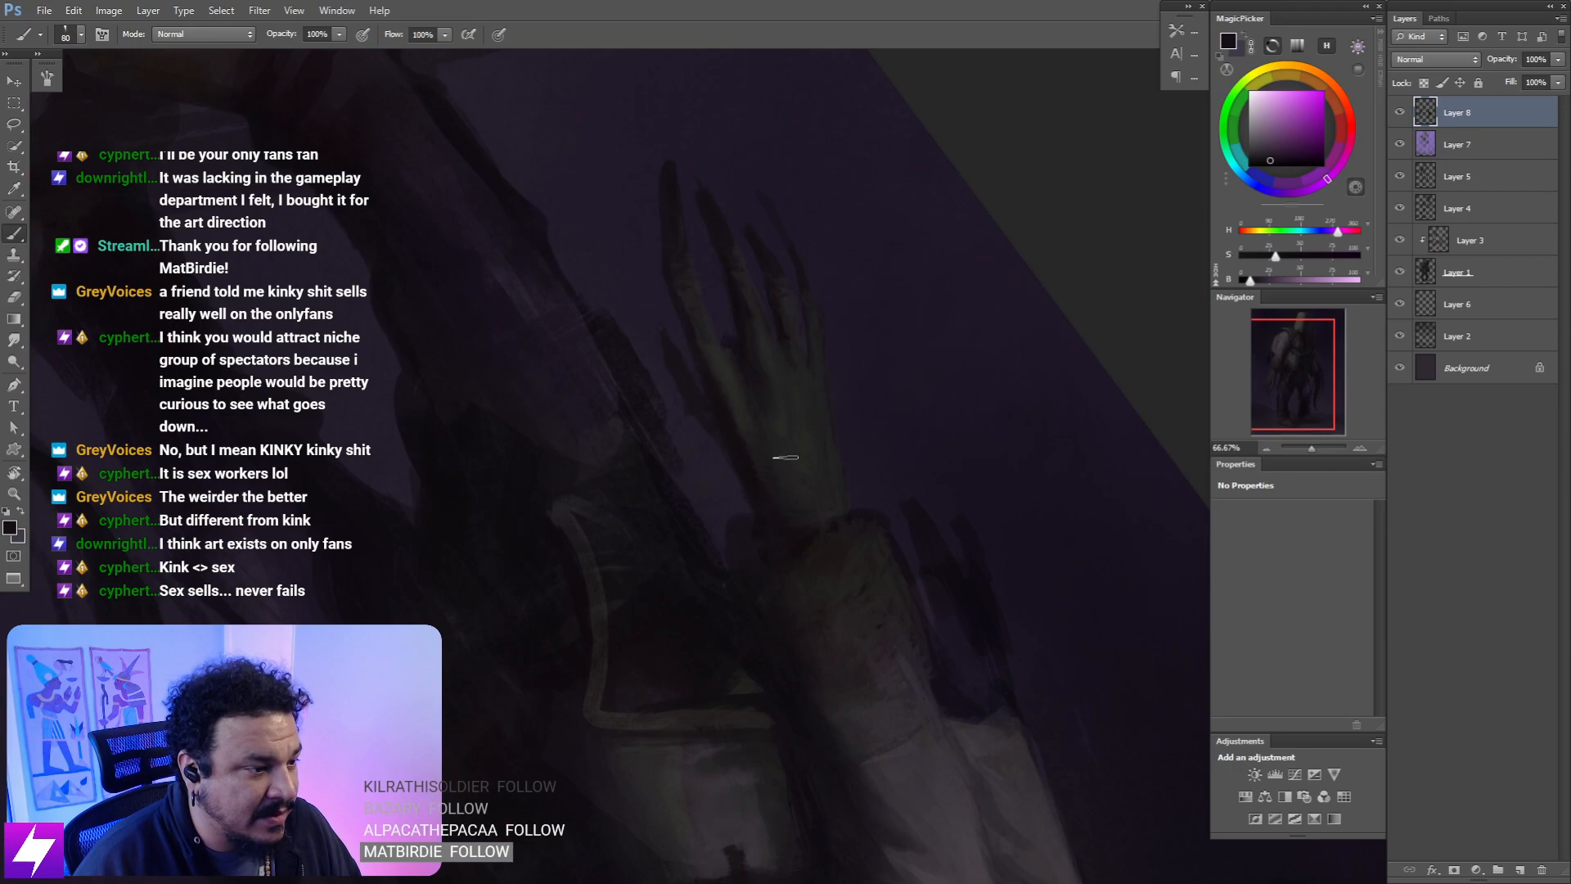
key("r")
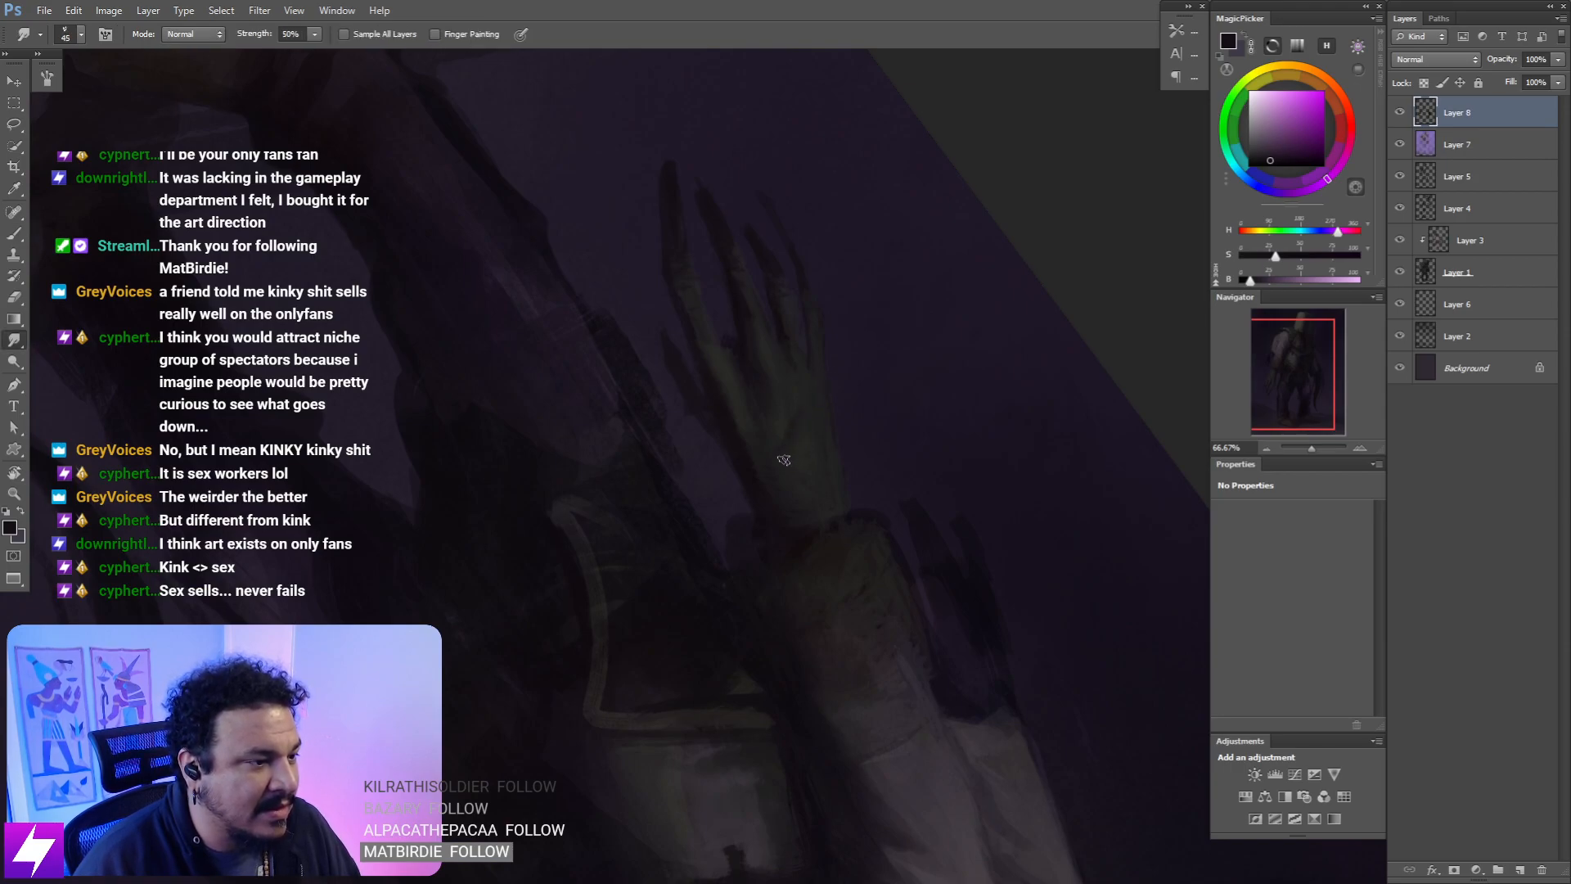
key("b")
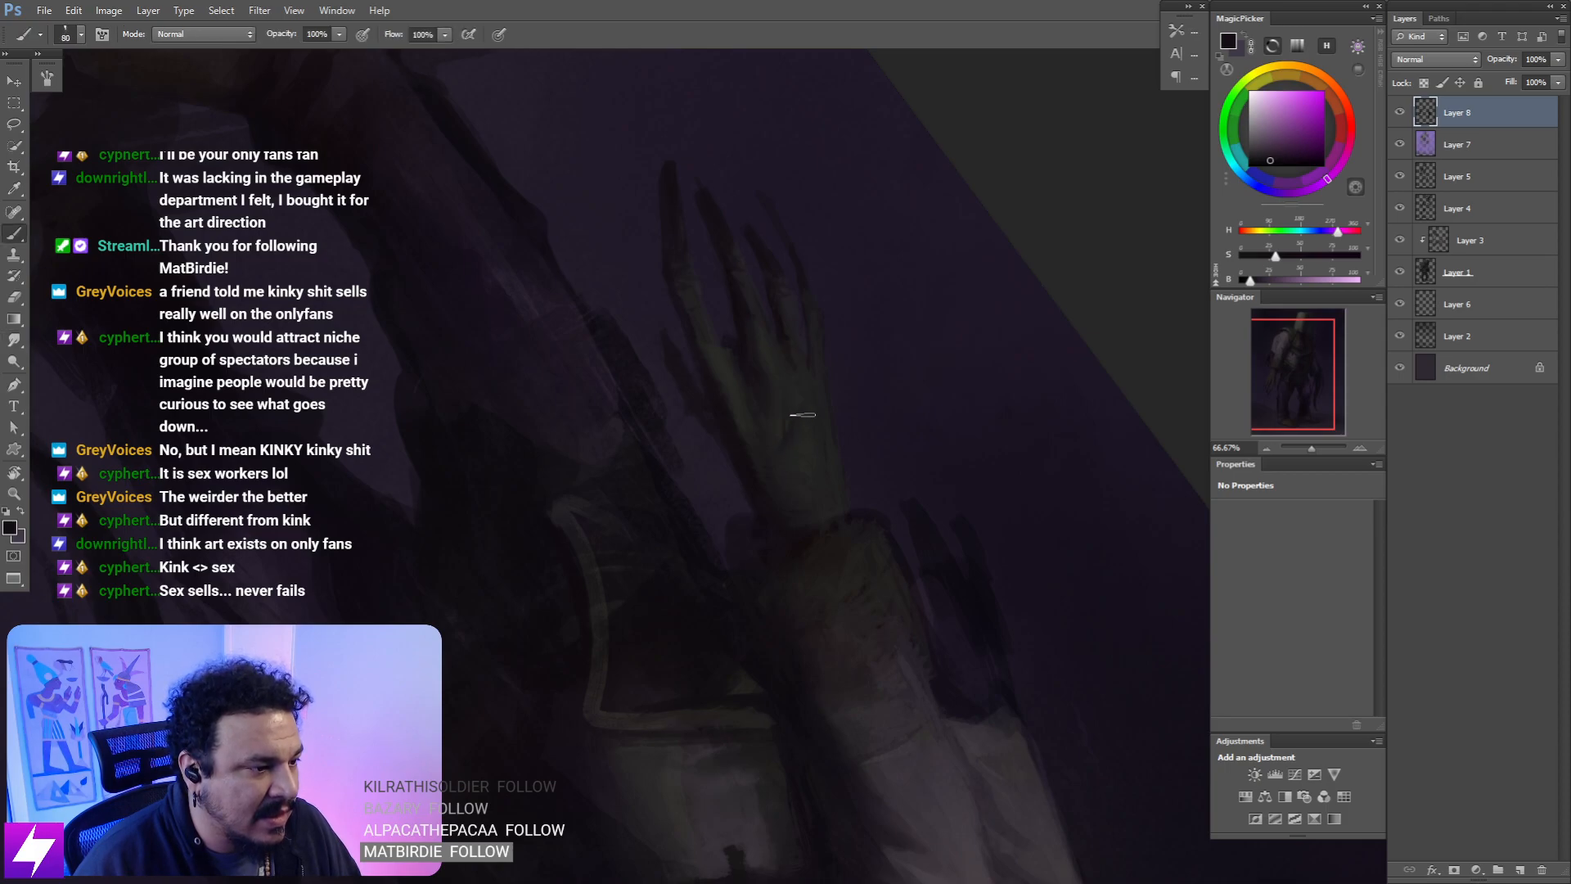
key("r")
key("Escape")
key("ctrl+minus")
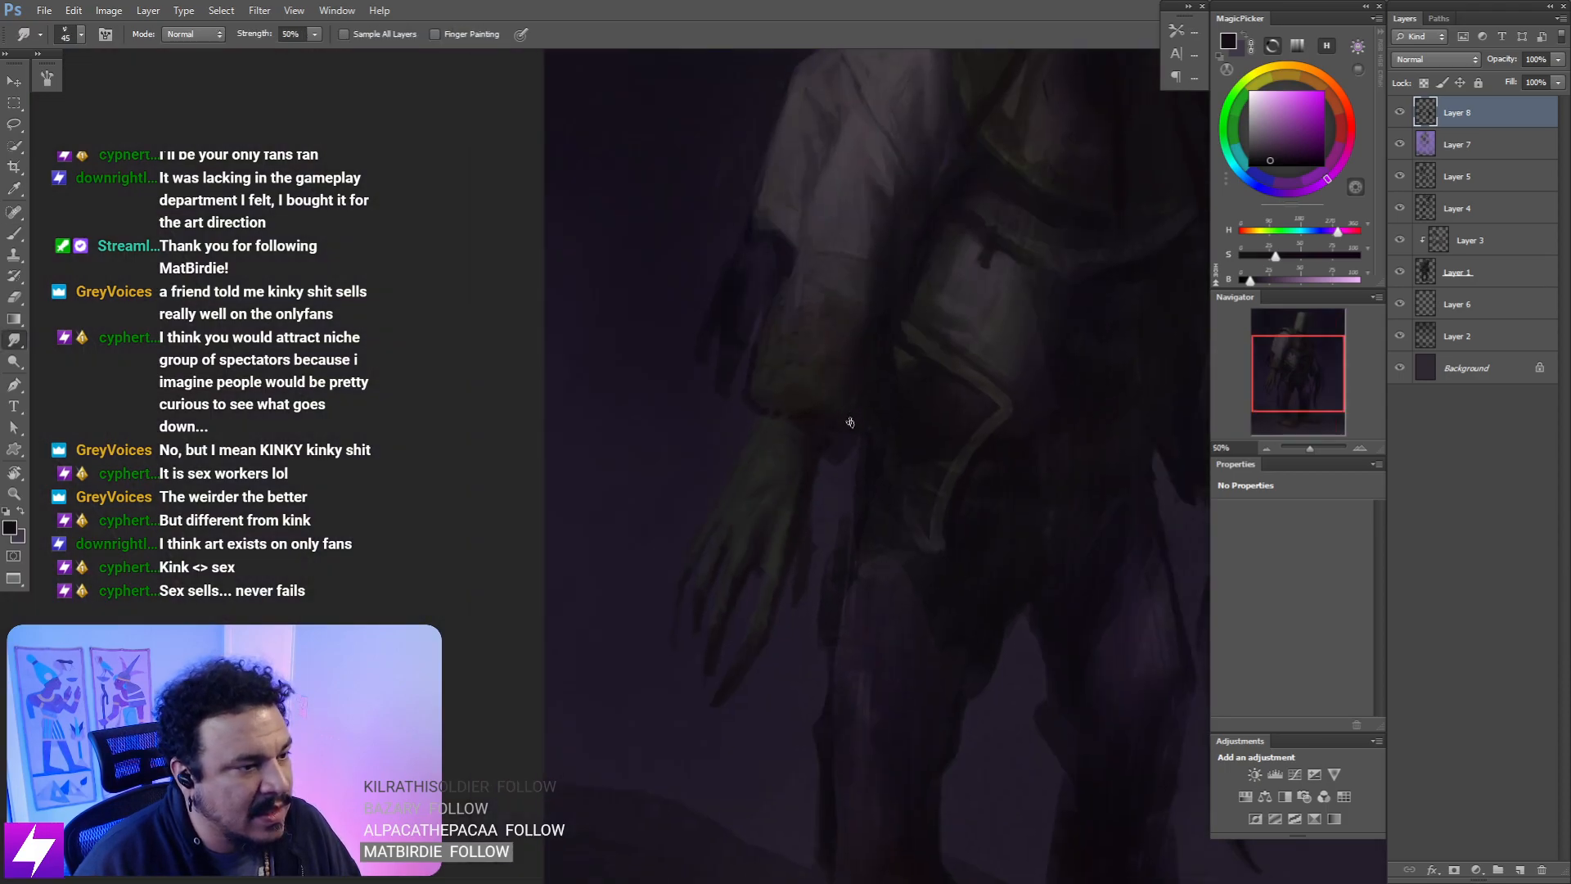
- Paint the wrist and back of the hanging hand below the sleeve with sampled dark tones and smudge the strokes
key("r")
key("b")
left_click(744, 507, "alt")
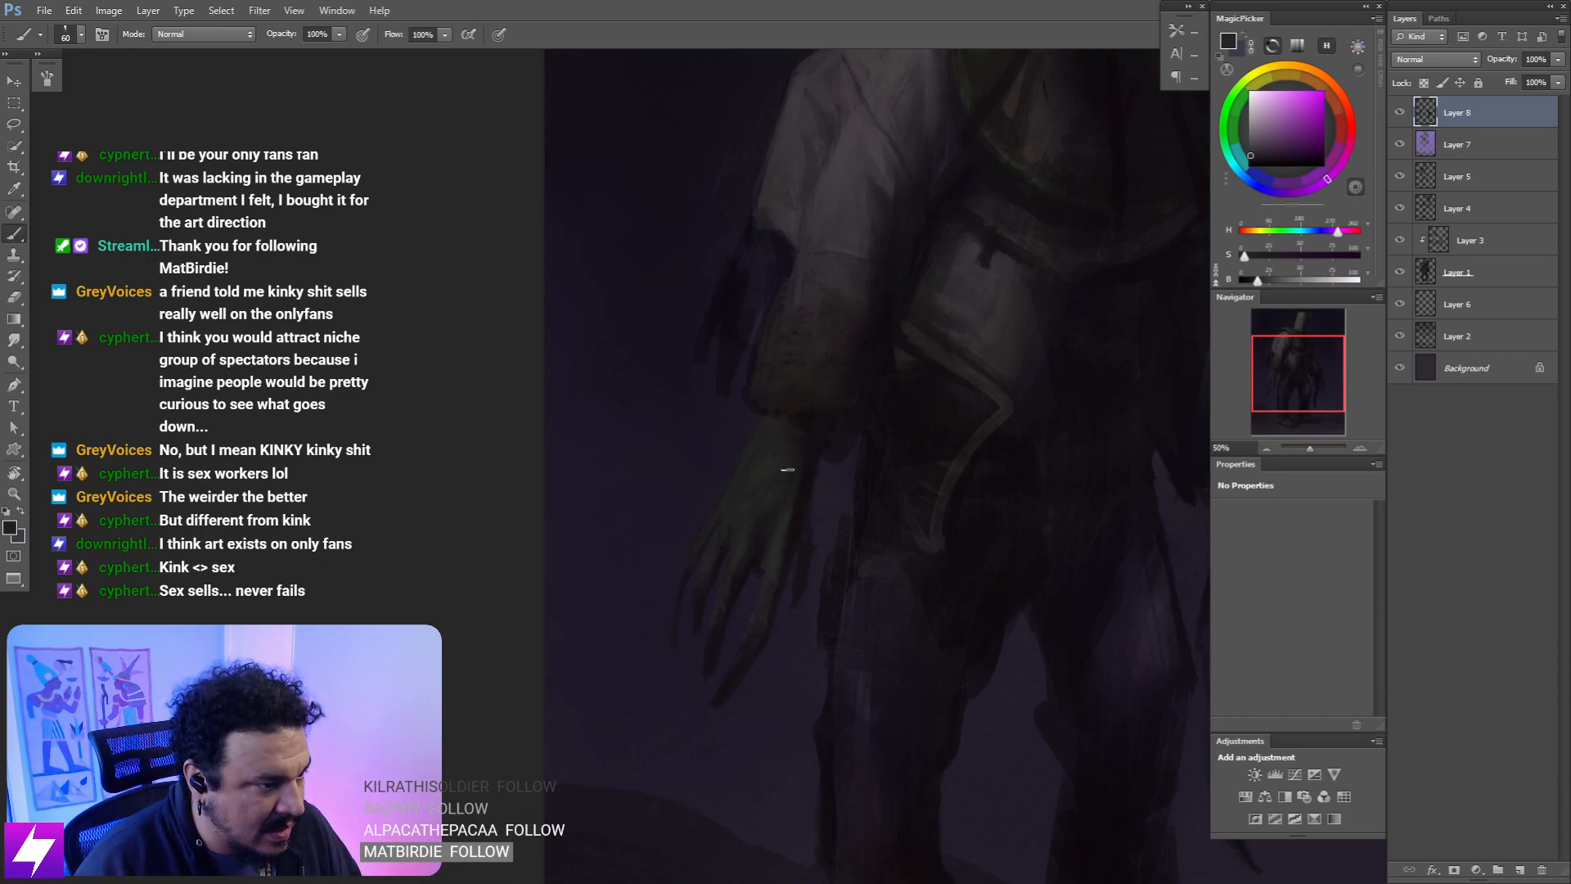
left_click(805, 465, "alt")
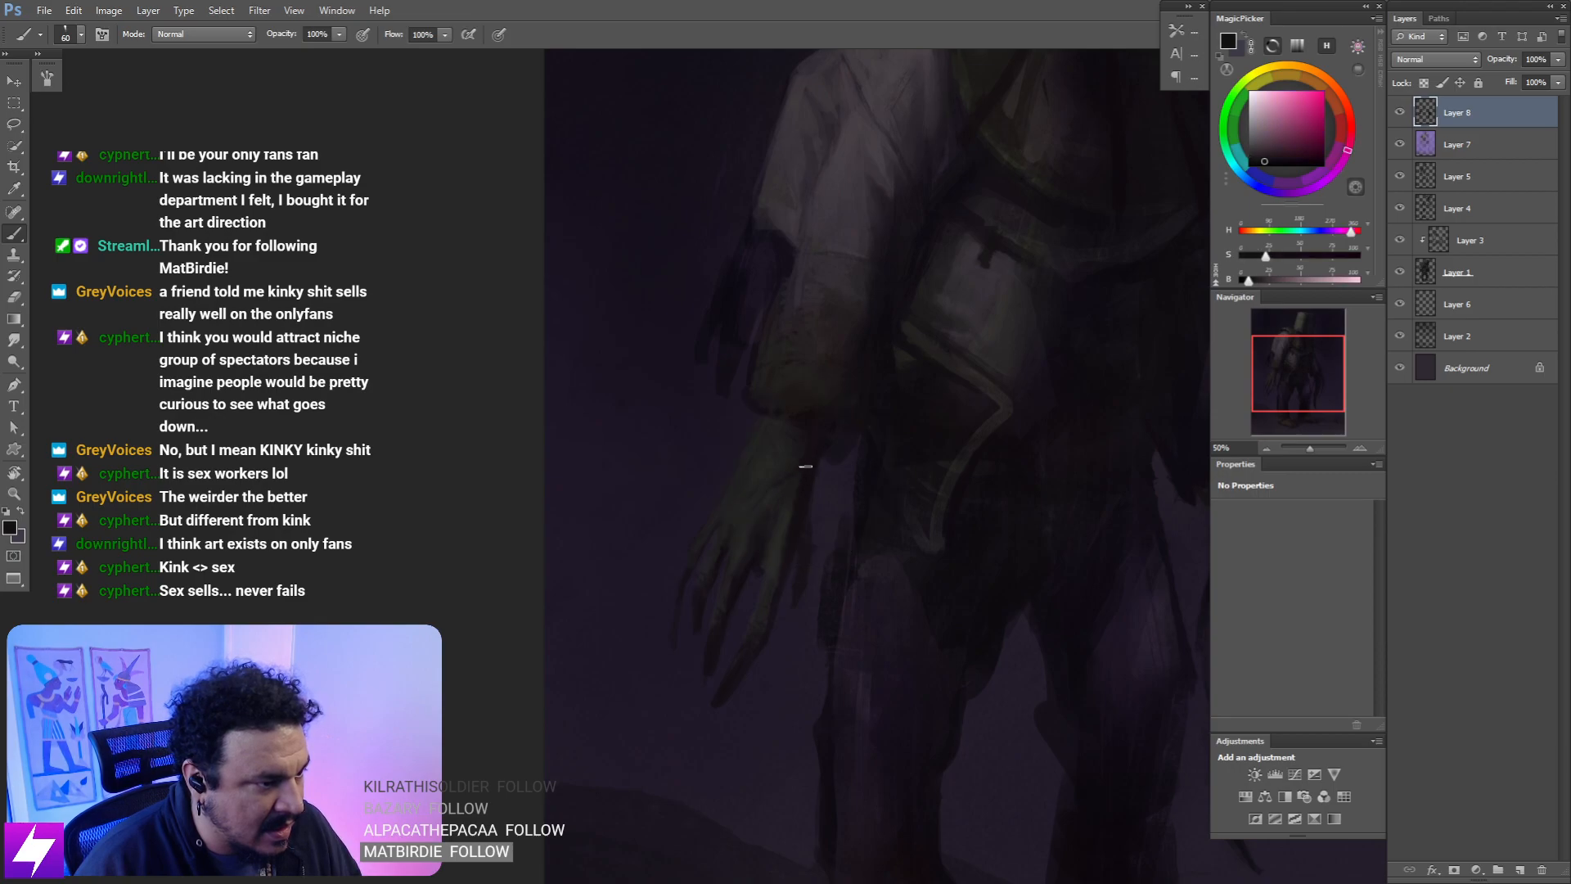
key("bracketright")
key("bracketright")
key("bracketright")
key("r")
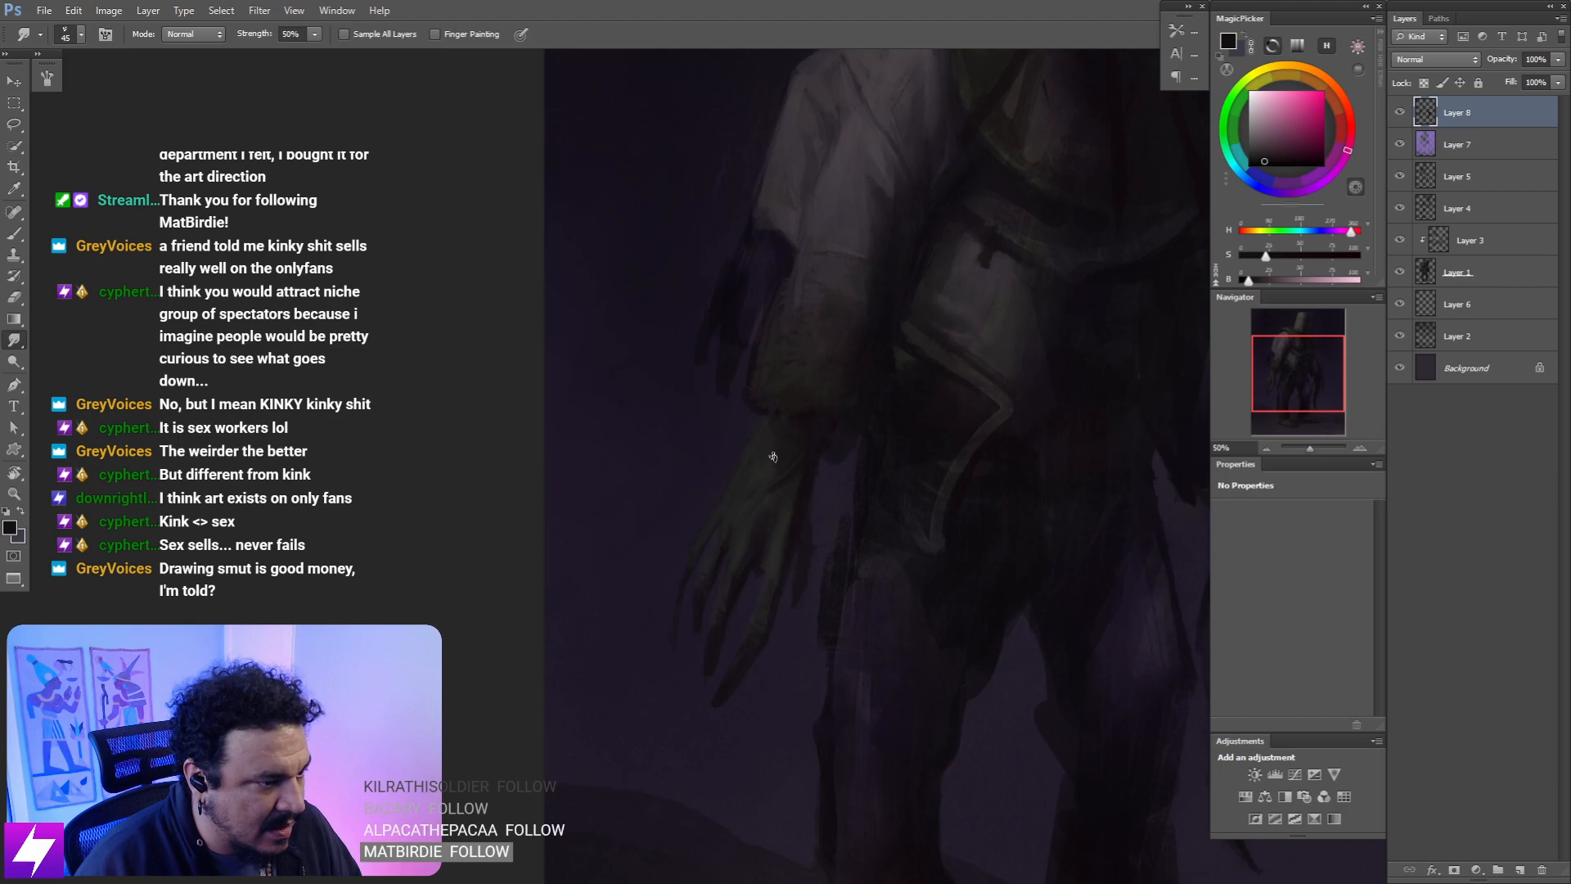
- Paint olive-grey highlights across the hanging hand's knuckles with a colour sampled from the figure's hat, using a 125-size brush
key("ctrl+minus")
key("ctrl+minus")
left_click_drag(959, 334, 813, 341)
mouse_move(696, 347)
left_mouse_down()
mouse_move(753, 351)
mouse_move(722, 333)
left_mouse_up()
left_click_drag(811, 222, 811, 252)
key("b")
left_click(883, 224, "alt")
key("ctrl+plus")
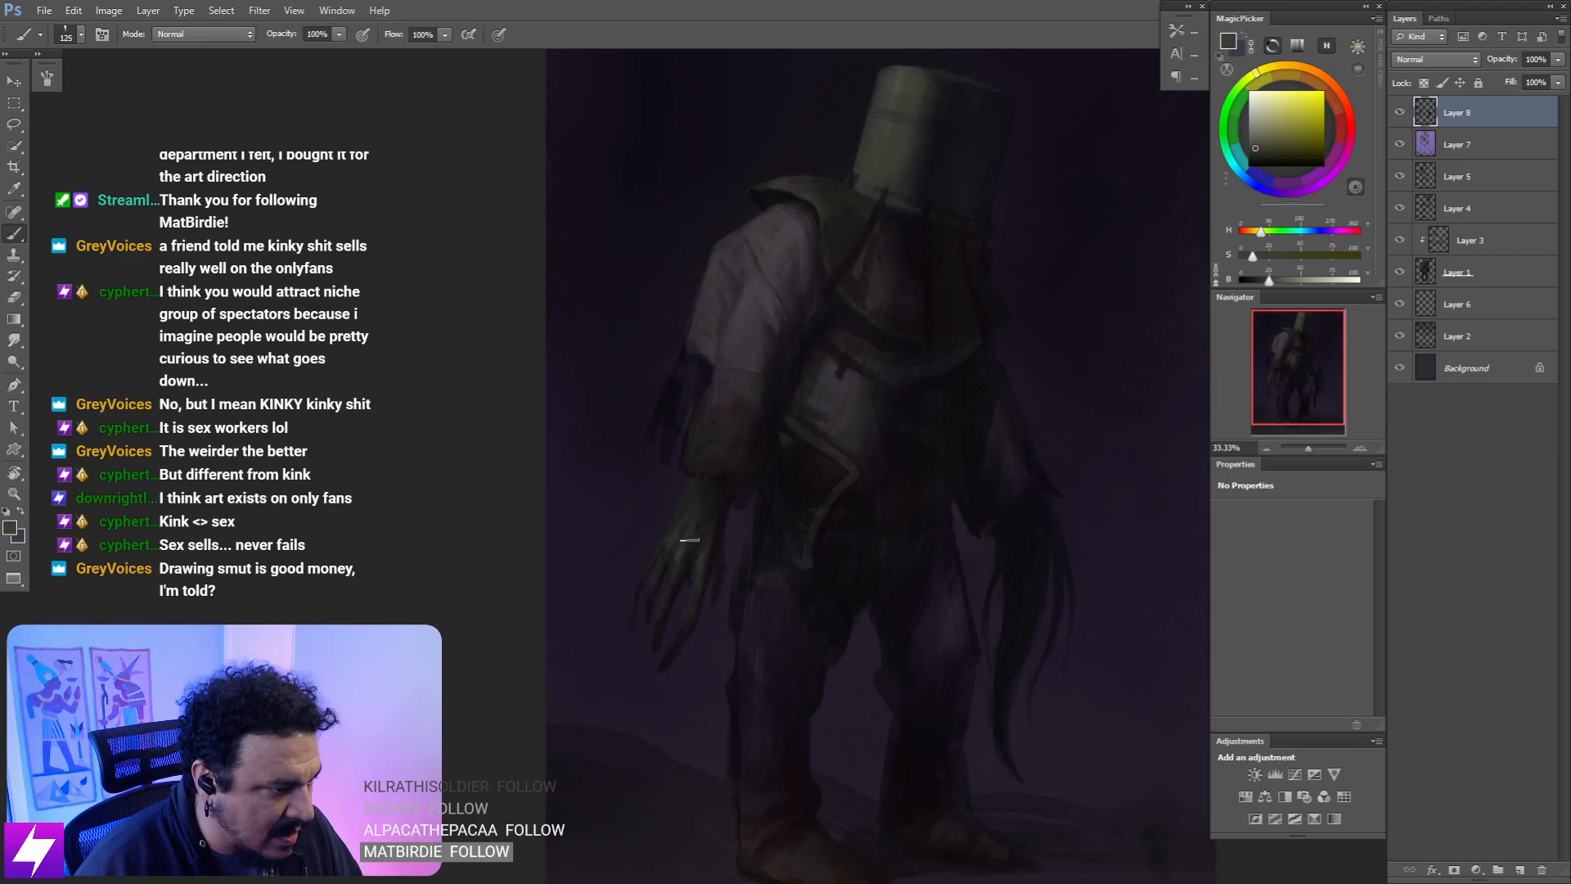
key("r")
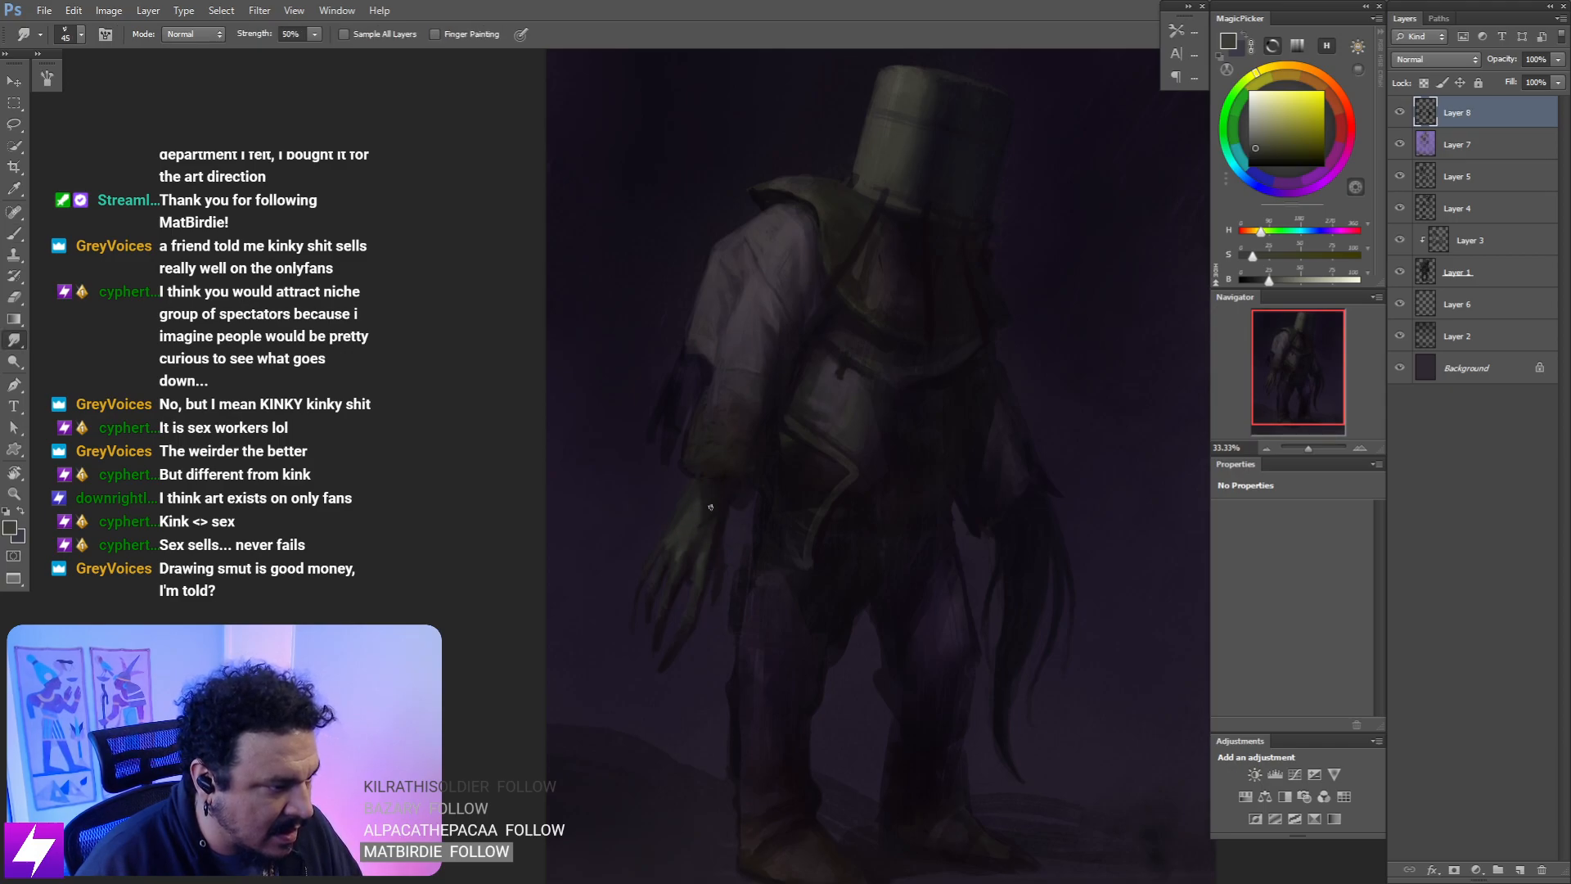
- Flip the canvas horizontally and paint sampled near-black shadow around the wrist beneath the sleeve cuff, reducing the brush size to 60
key("ctrl+minus")
key("ctrl+minus")
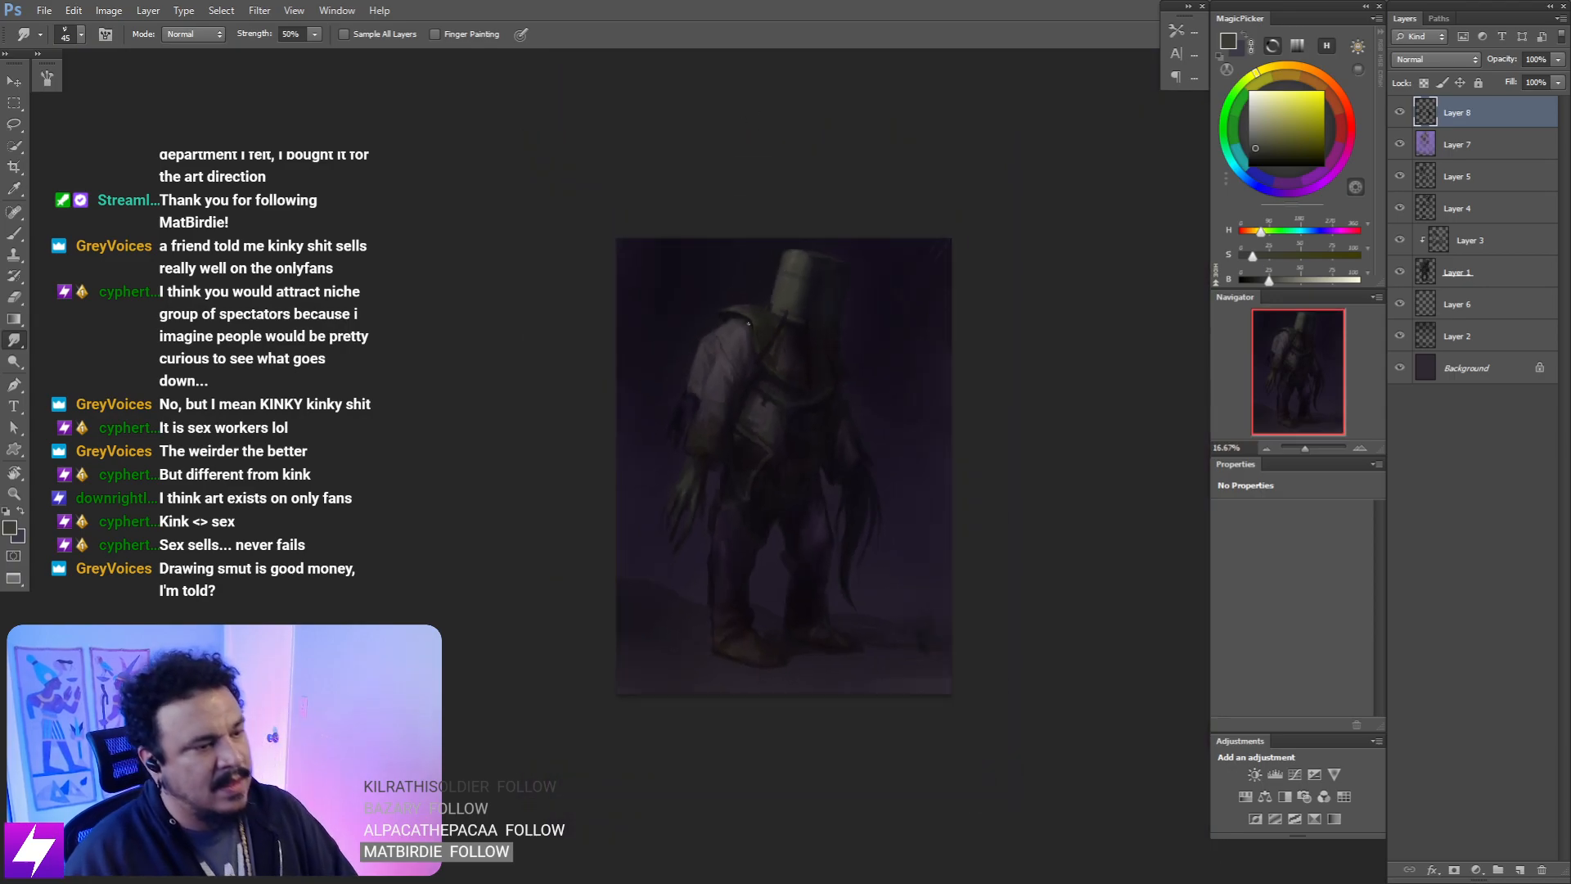
key("ctrl+shift+h")
key("ctrl+plus")
left_click_drag(889, 488, 856, 540)
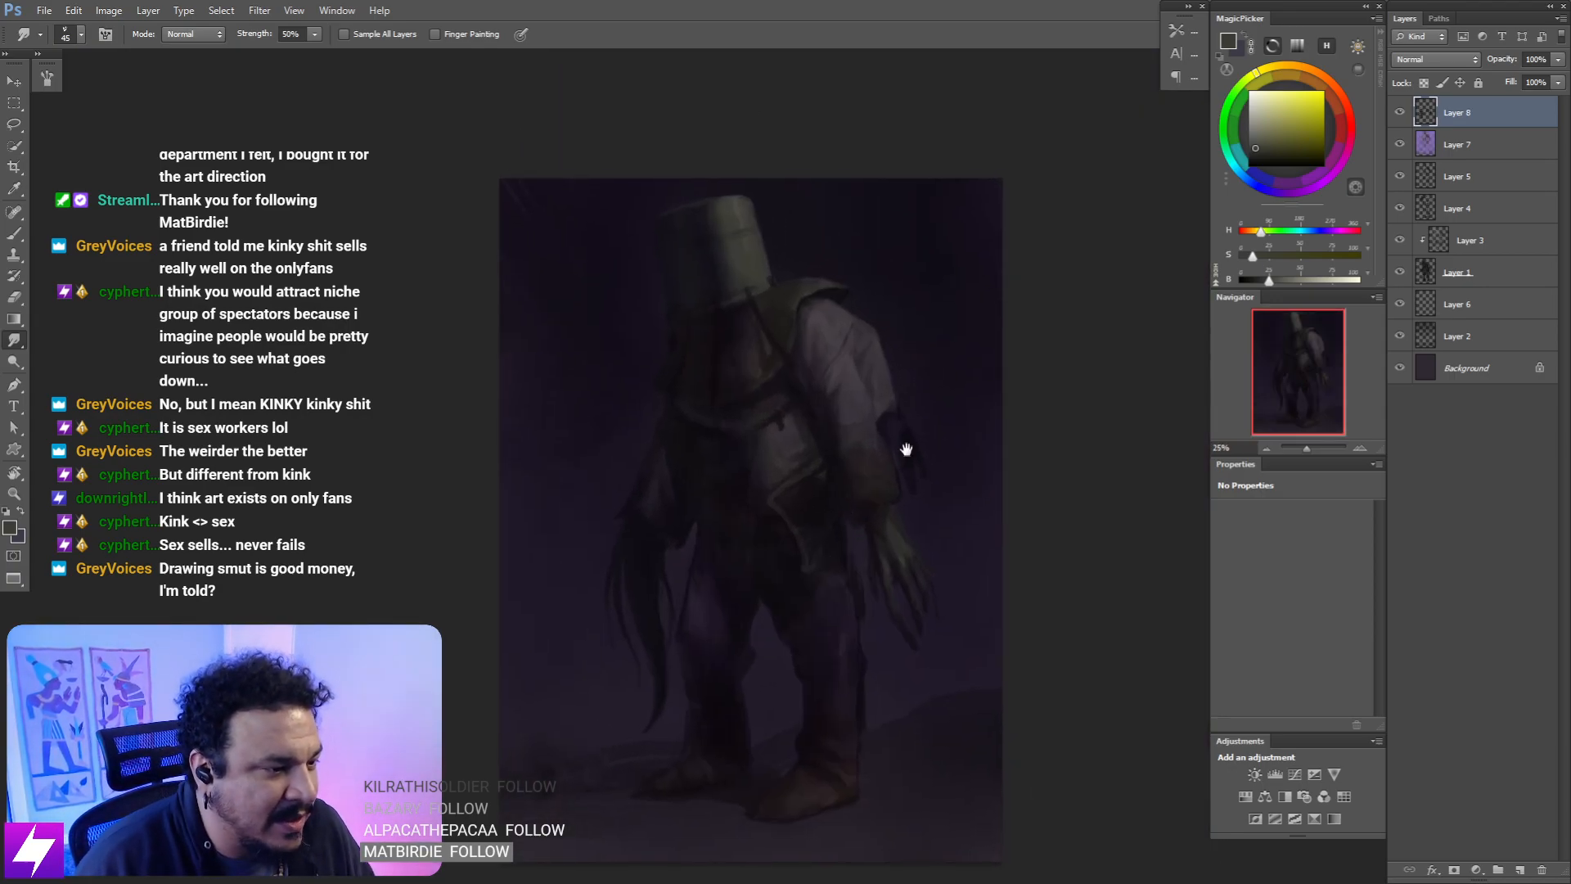
left_click_drag(928, 493, 919, 516)
key("ctrl+plus")
key("ctrl+shift+h")
mouse_move(926, 584)
left_mouse_down()
mouse_move(898, 520)
mouse_move(919, 466)
left_mouse_up()
key("b")
left_click(823, 478, "alt")
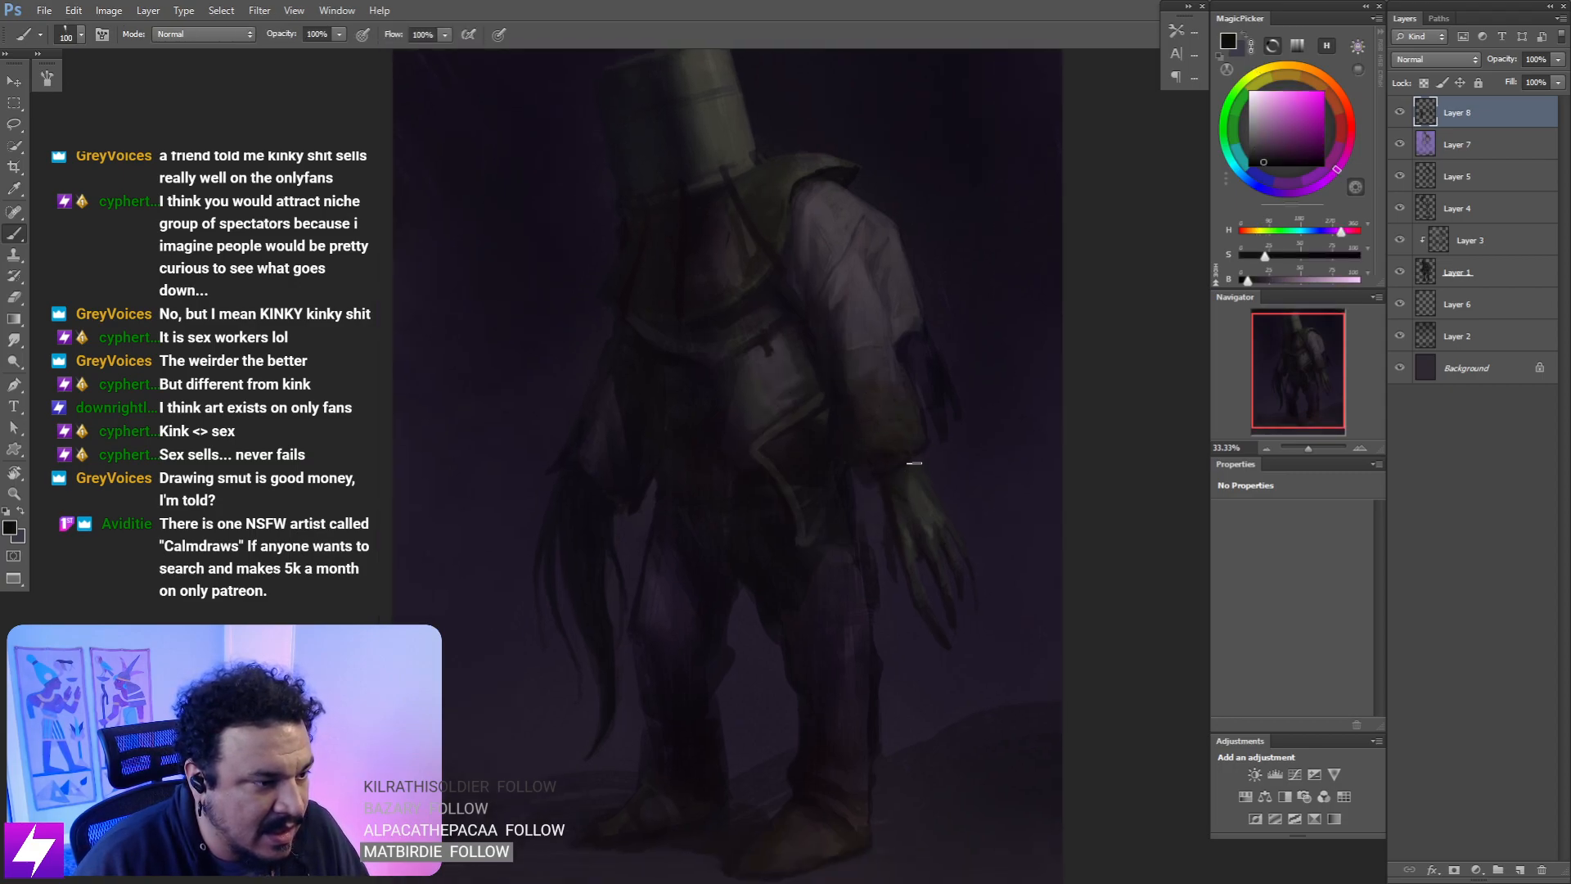
key("bracketleft")
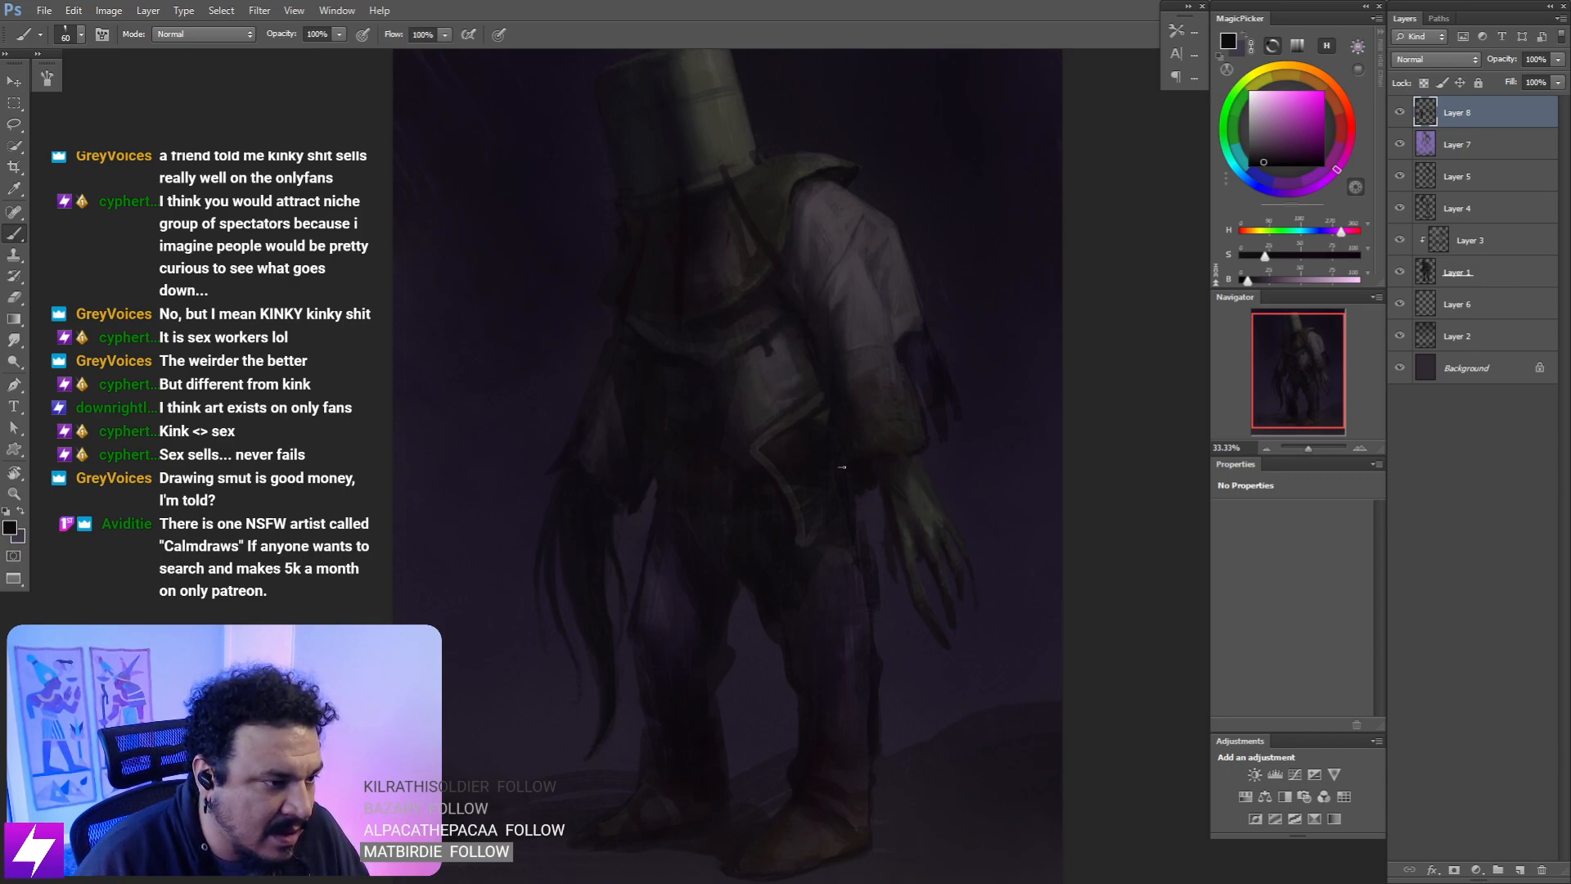
- Refine the lower sleeve and cuff with tones sampled from the sleeve and its shadow, smudging the inner edge
left_click(859, 395, "alt")
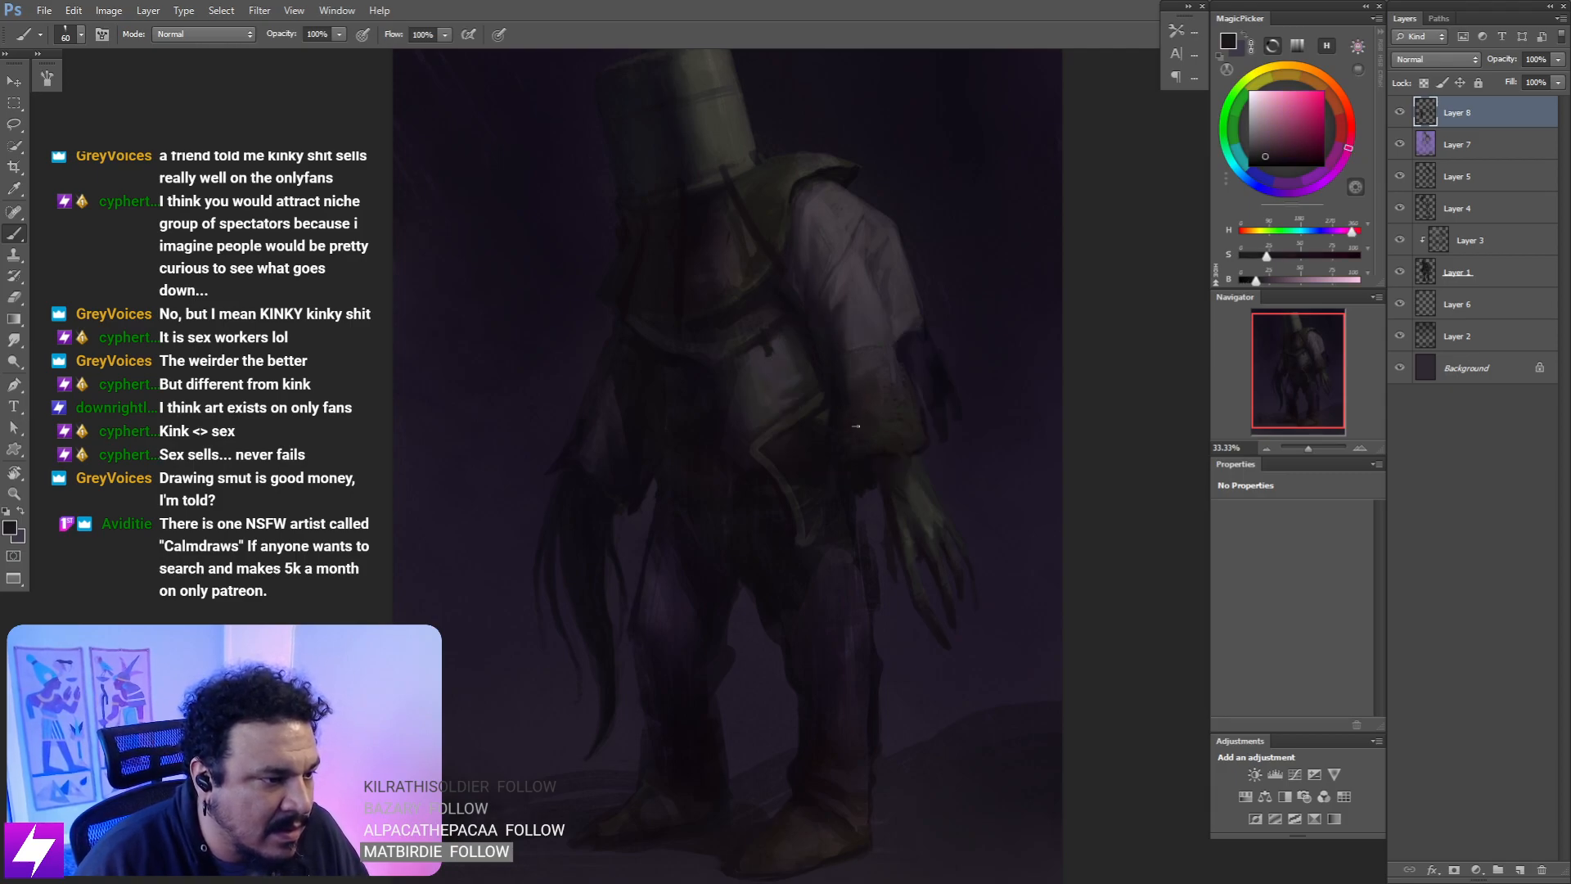
left_click(847, 410, "alt")
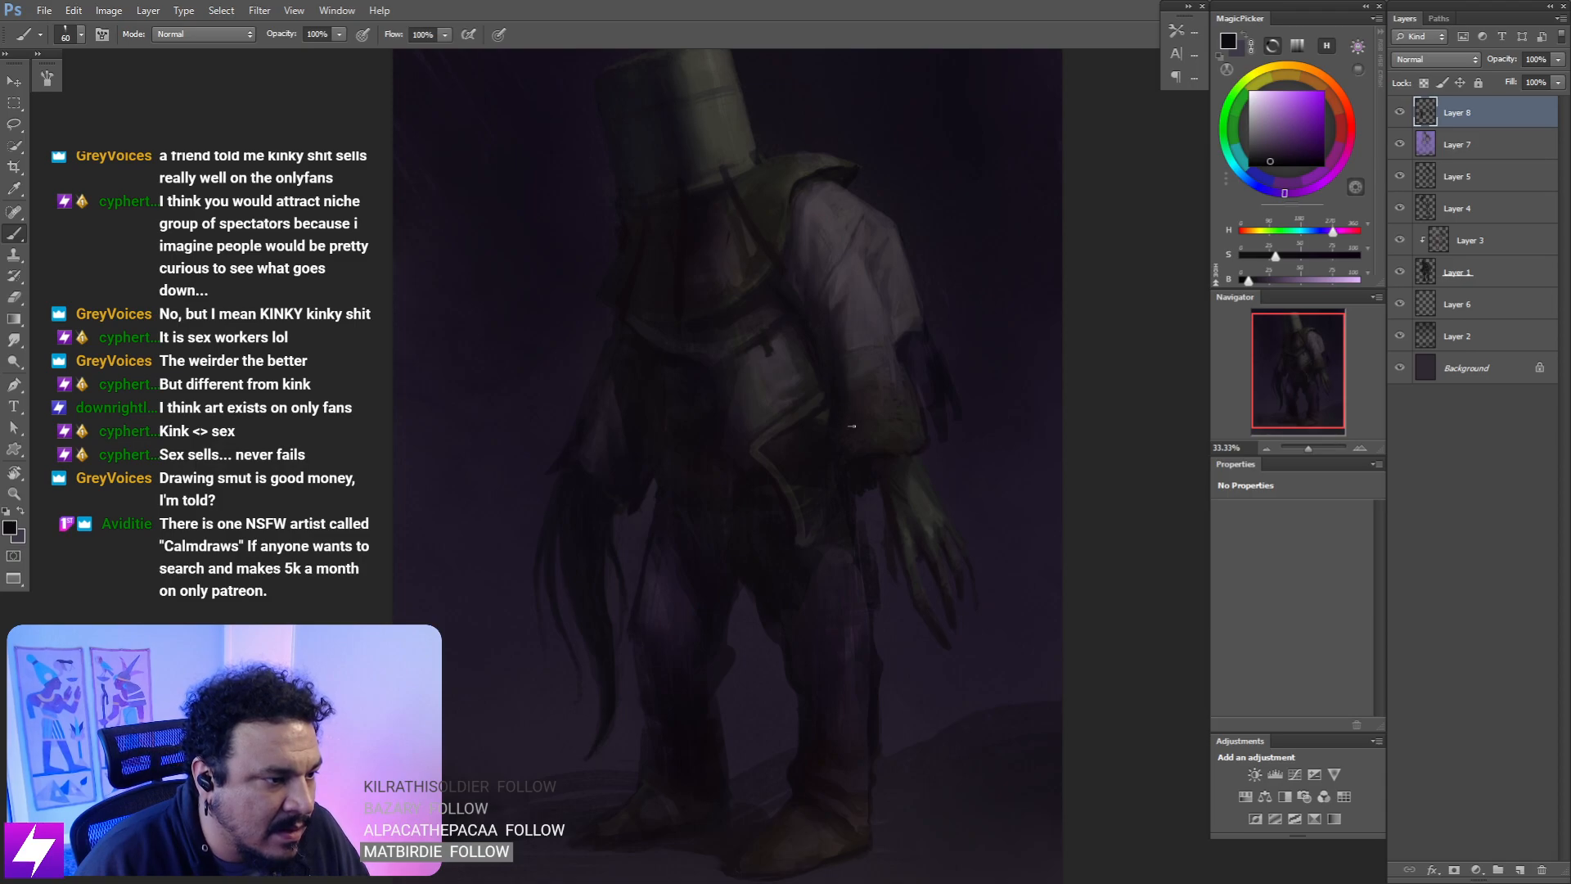
key("r")
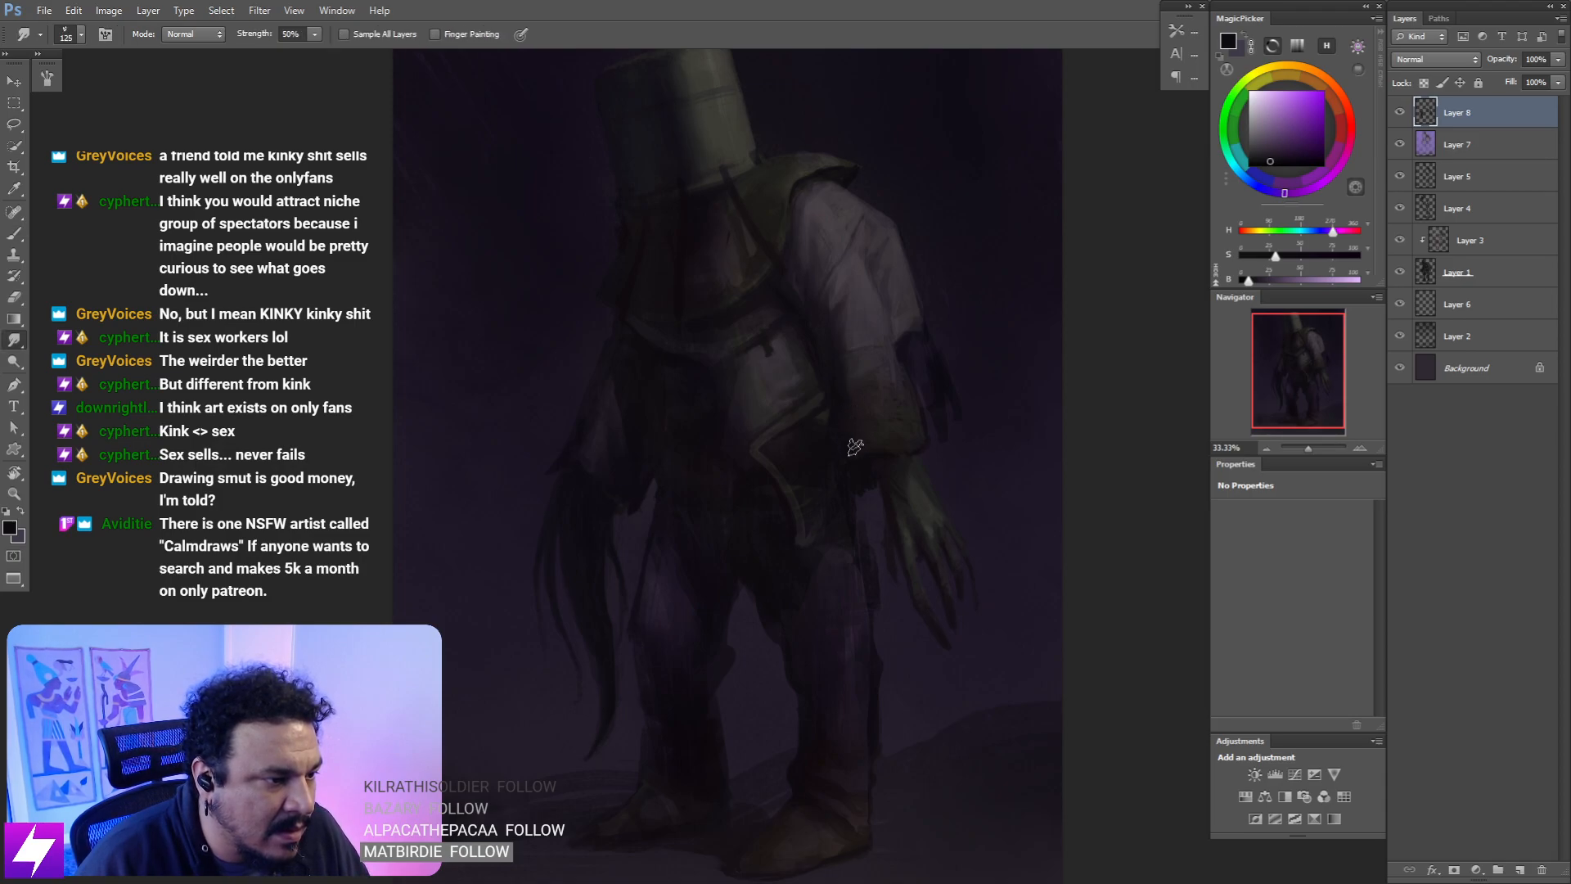
key("b")
left_click(890, 359, "alt")
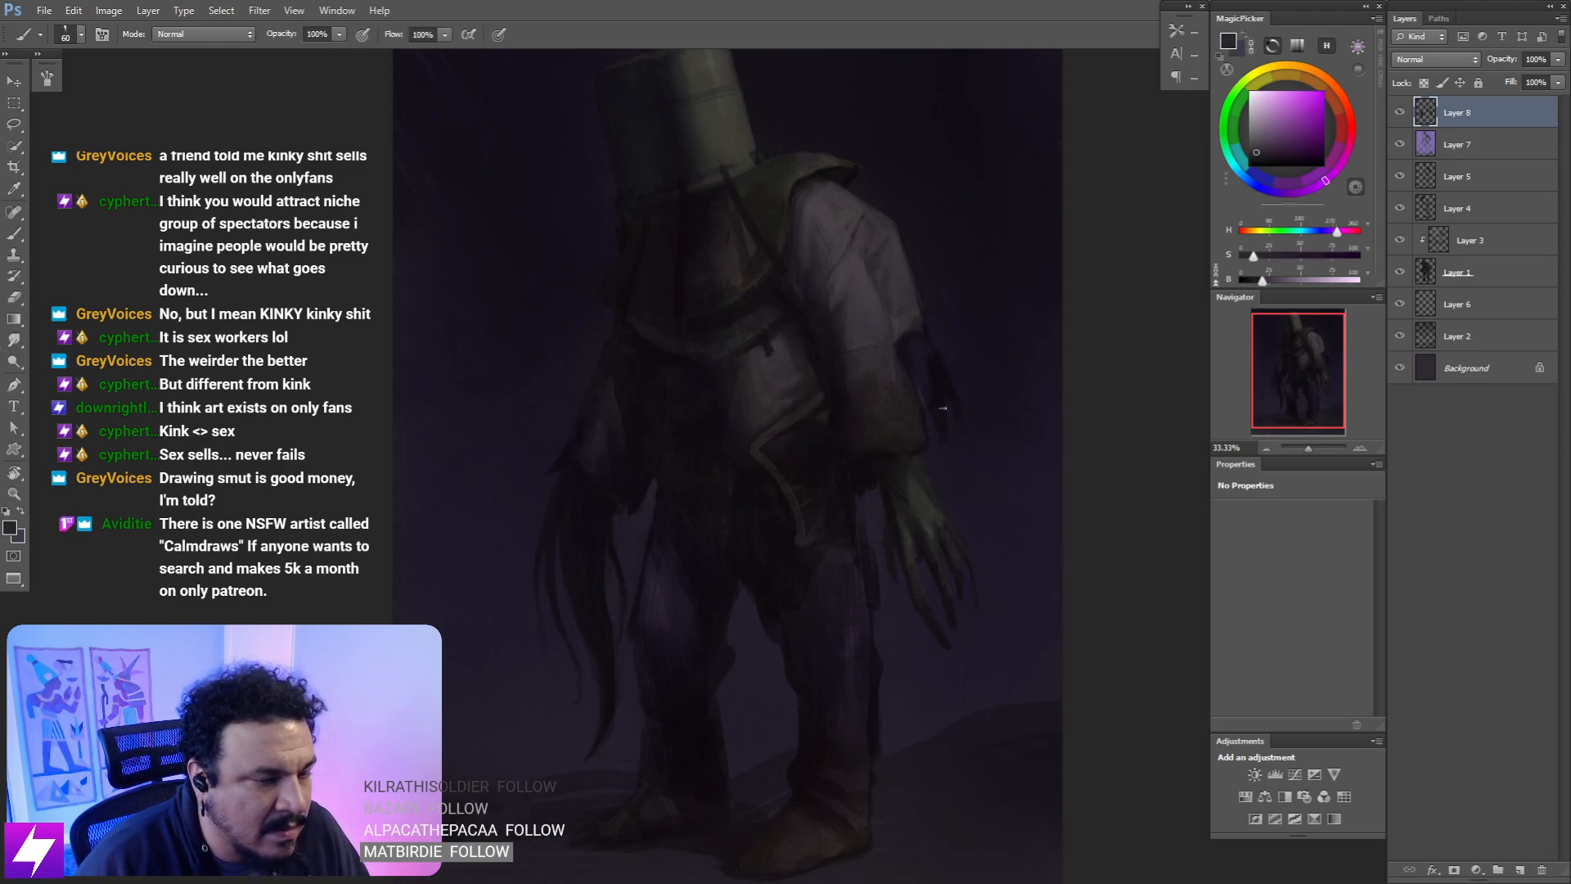
- Rotate the canvas view and rework the sleeve's cuff edge with a sampled dark reddish tone
key("r")
left_click_drag(892, 360, 985, 445)
left_click_drag(856, 360, 903, 414)
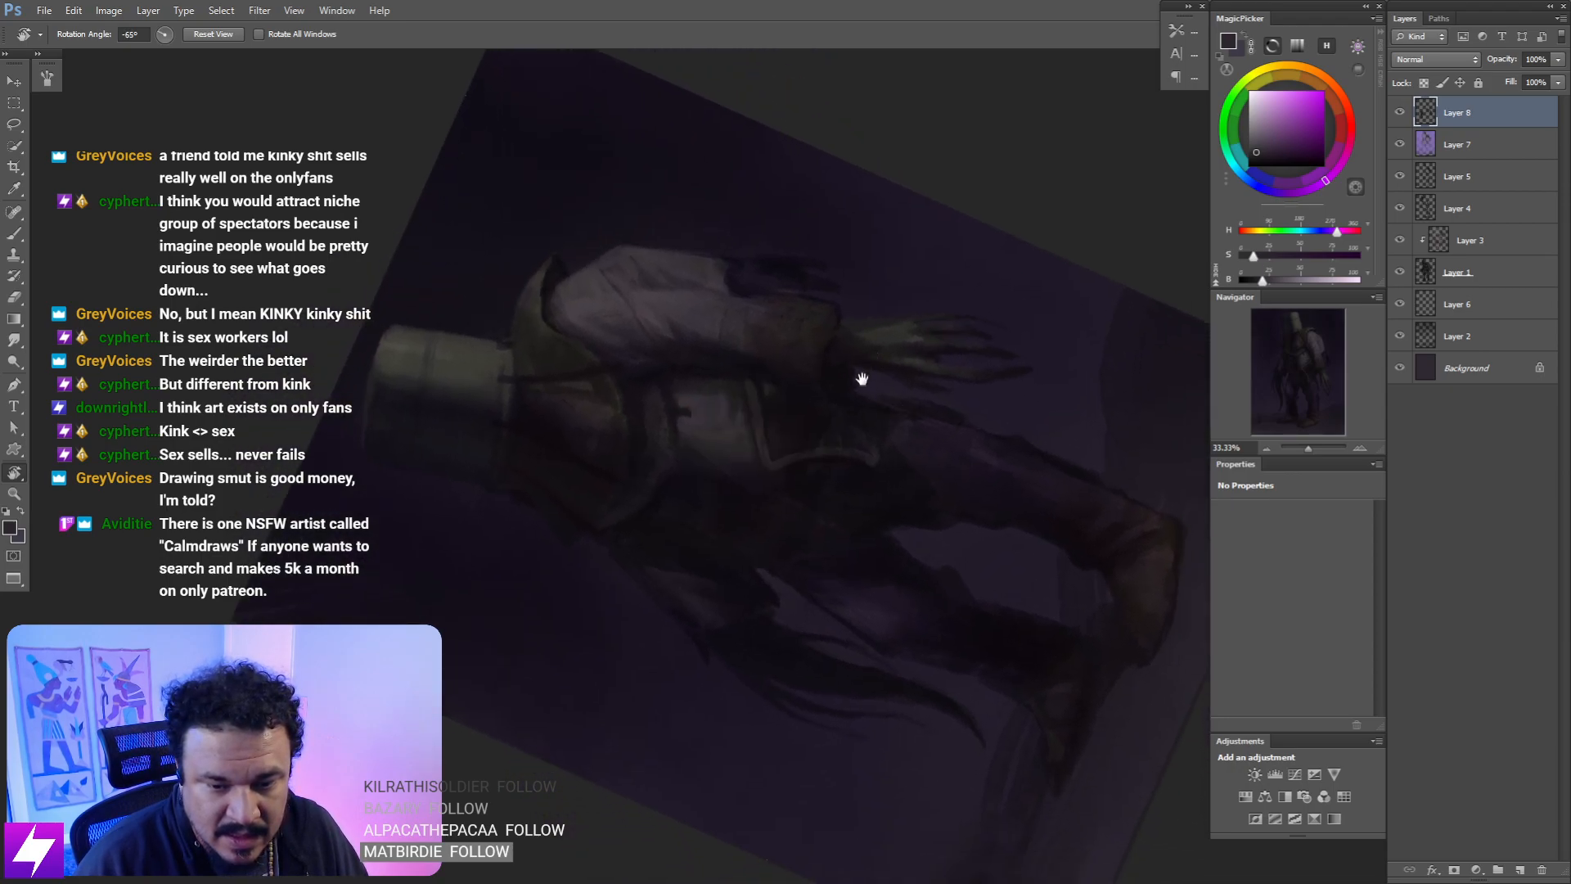
mouse_move(859, 354)
left_mouse_down()
mouse_move(884, 343)
mouse_move(902, 362)
mouse_move(859, 393)
mouse_move(887, 340)
mouse_move(867, 399)
mouse_move(824, 399)
mouse_move(828, 416)
left_mouse_up()
left_click(865, 393, "ctrl")
key("b")
left_click(761, 392, "alt")
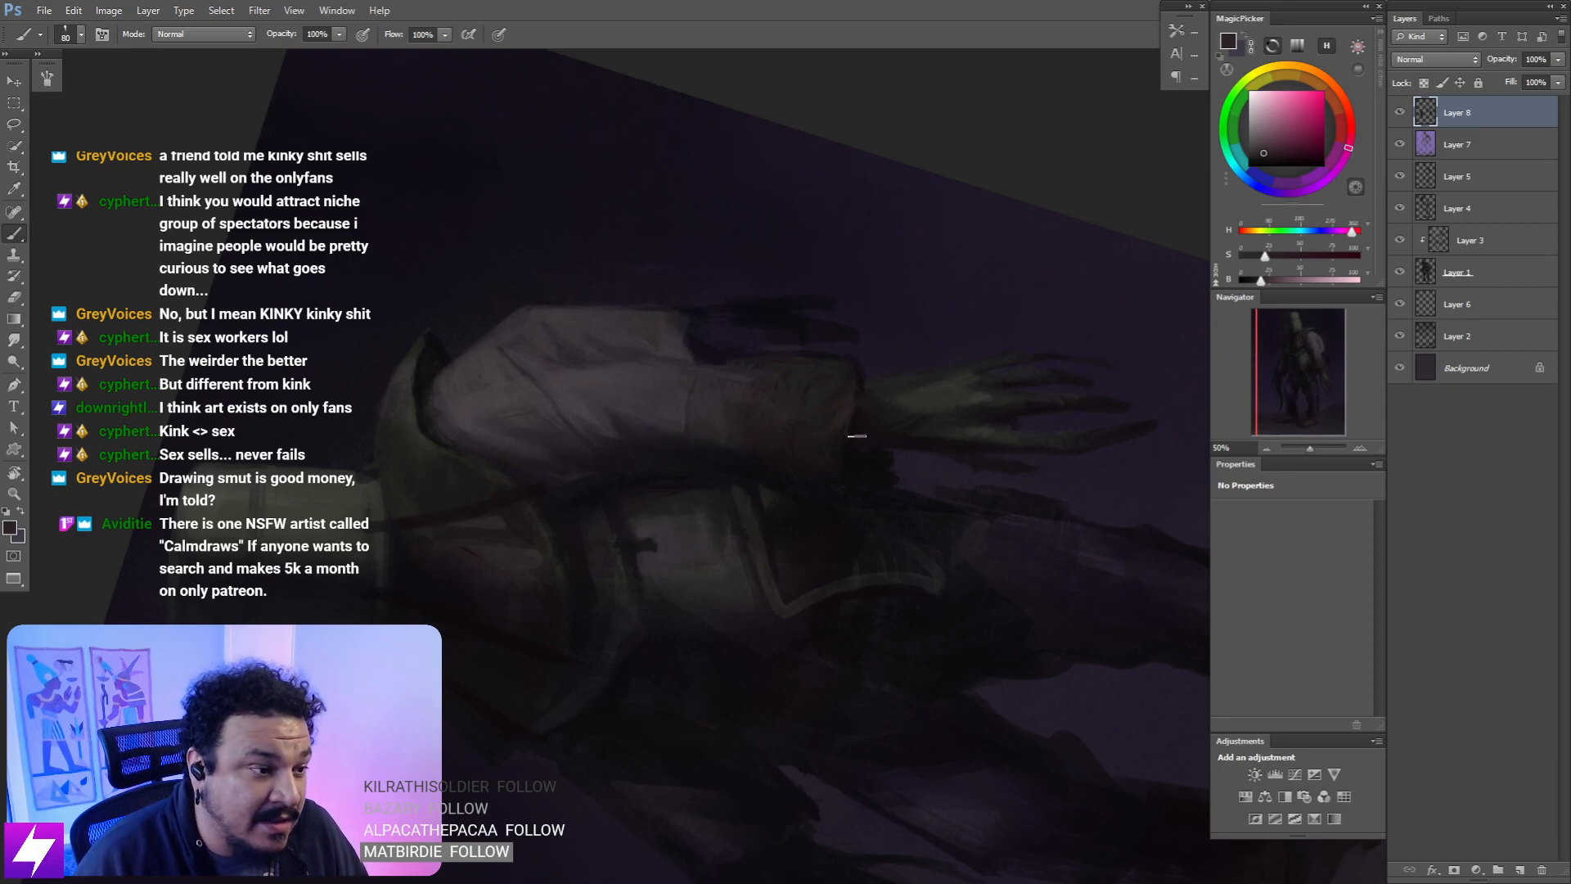
key("s")
mouse_move(831, 431)
left_mouse_down()
mouse_move(960, 322)
mouse_move(939, 146)
mouse_move(975, 354)
left_mouse_up()
- Reset the rotation, flip the canvas back horizontally and paint the forearm sleeve with a sampled grey-violet using a 150-size brush
key("Escape")
key("ctrl+minus")
key("ctrl+minus")
key("F2")
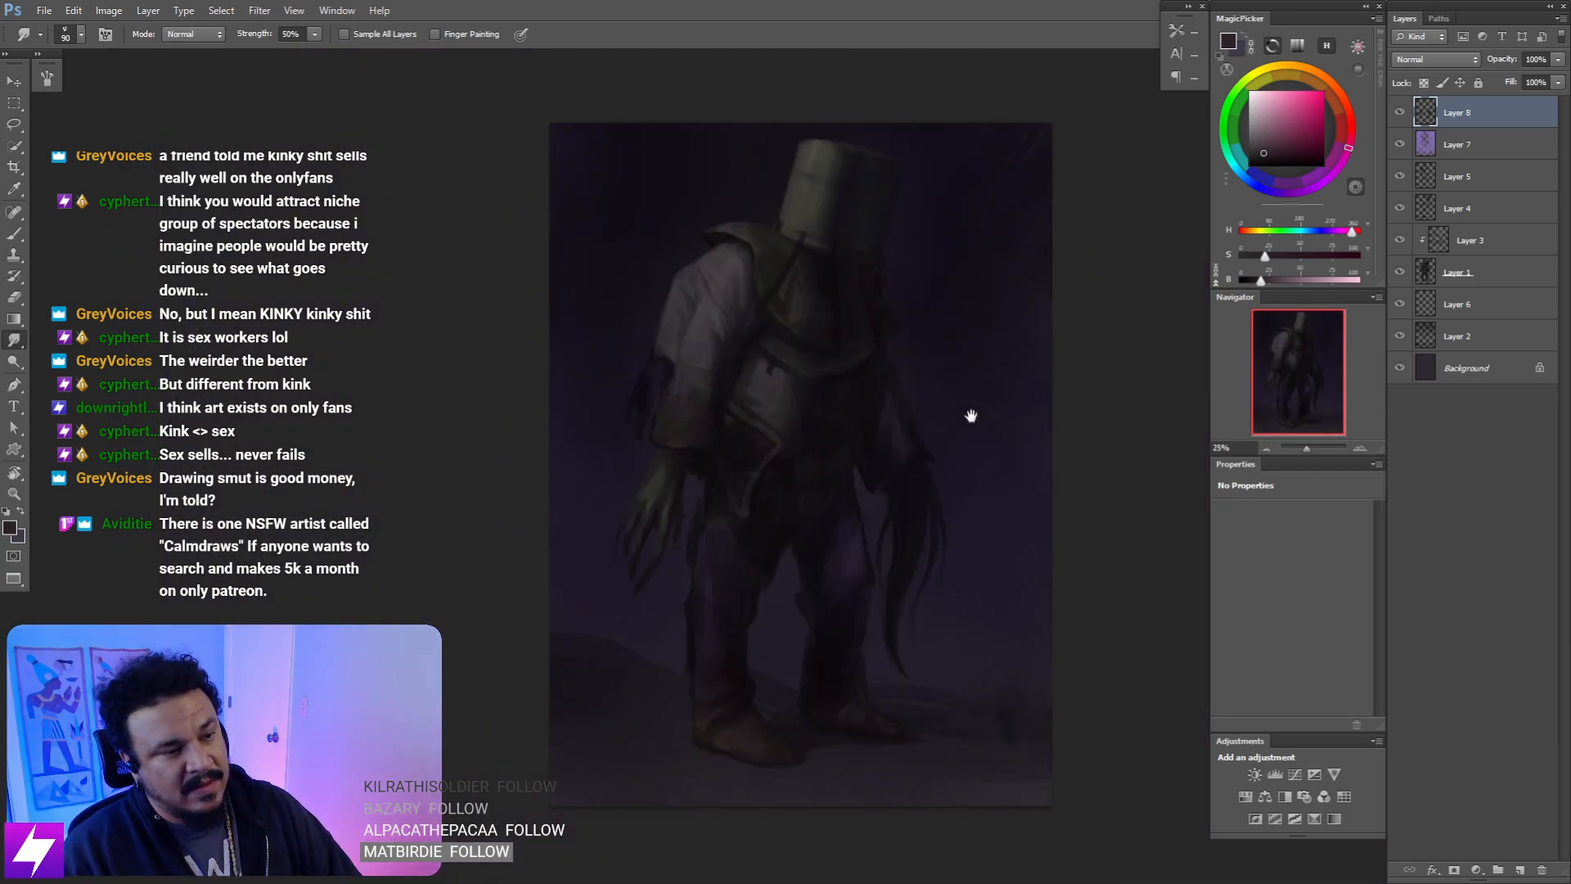
left_click_drag(972, 414, 1011, 396)
left_click_drag(806, 429, 905, 414)
key("ctrl+plus")
key("ctrl+plus")
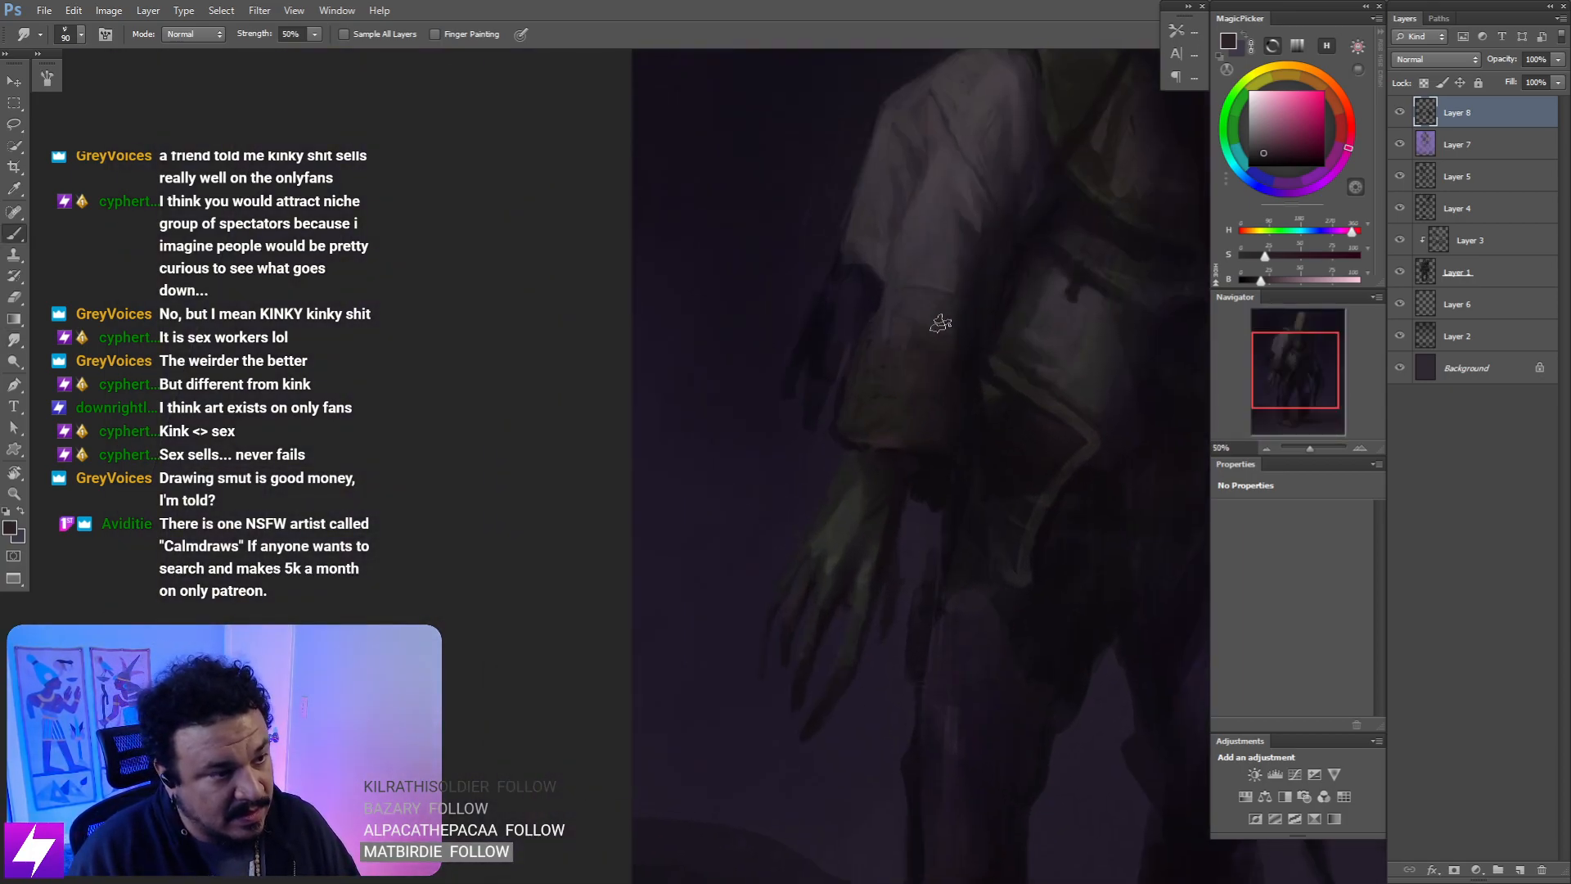
key("b")
left_click(920, 298, "alt")
key("bracketleft")
key("bracketleft")
key("bracketleft")
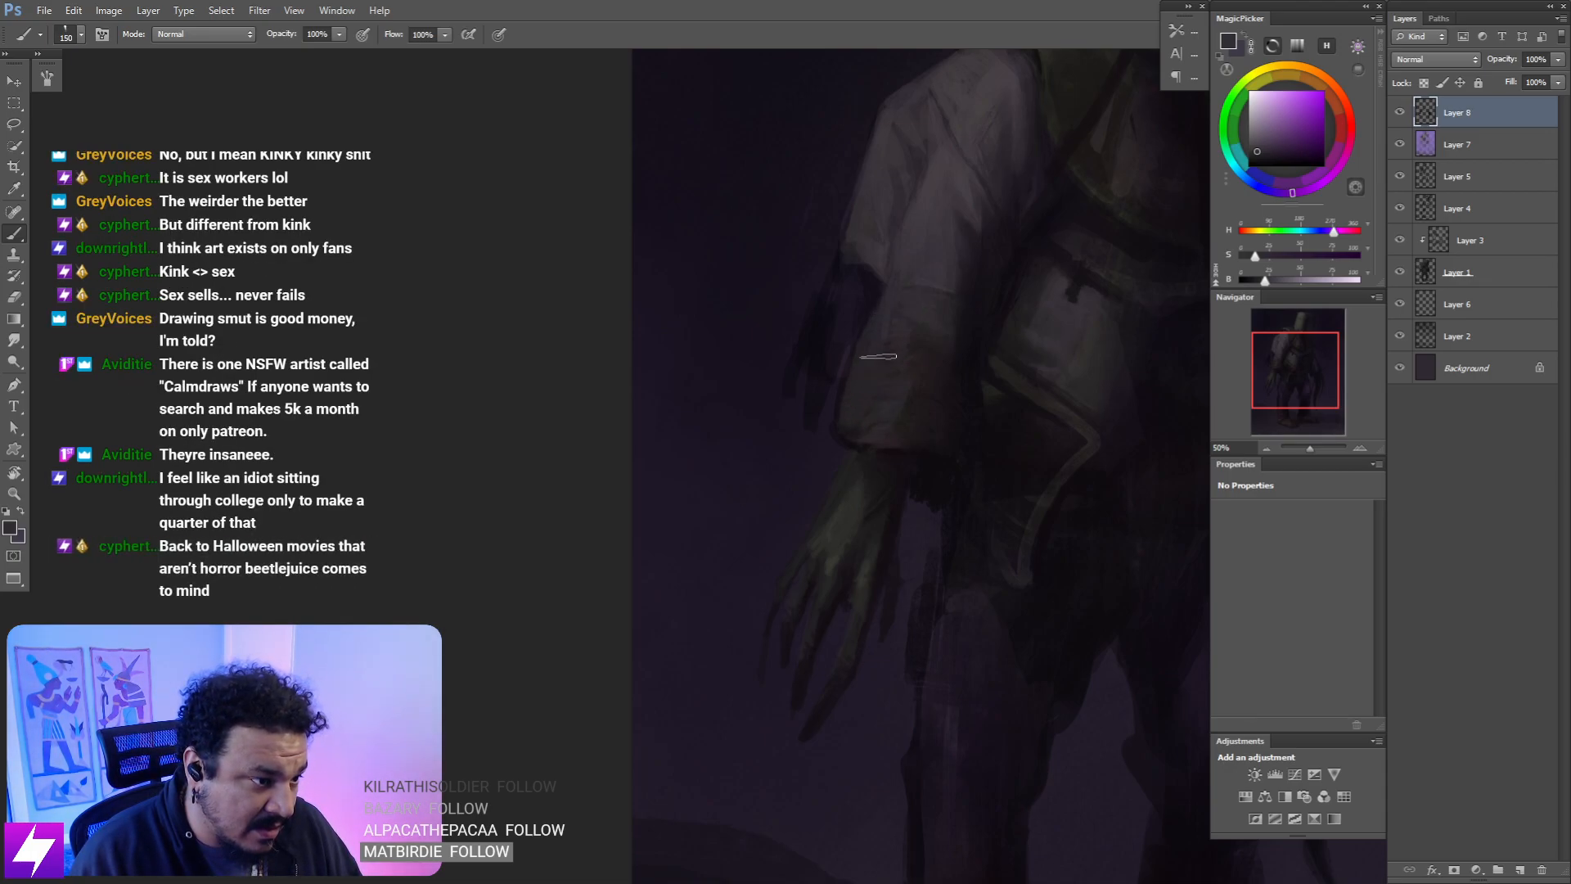
- Paint the sleeve fold below the elbow with a lighter sampled grey using a 200-size brush, and smudge it
key("ctrl+minus")
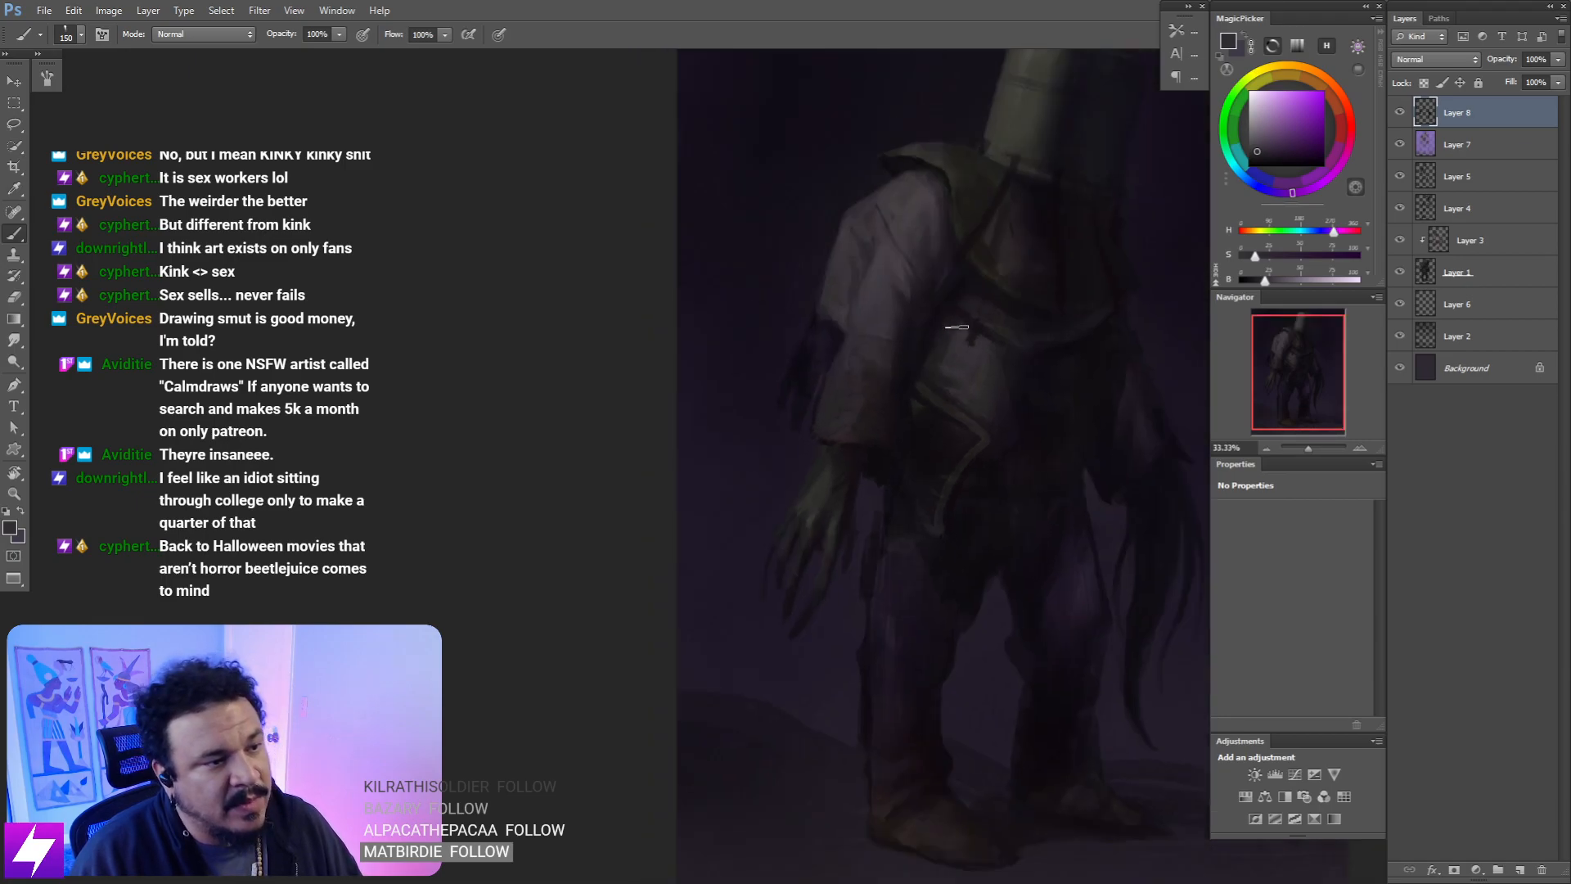
key("ctrl+plus")
left_click_drag(876, 352, 877, 498)
left_click(880, 393, "alt")
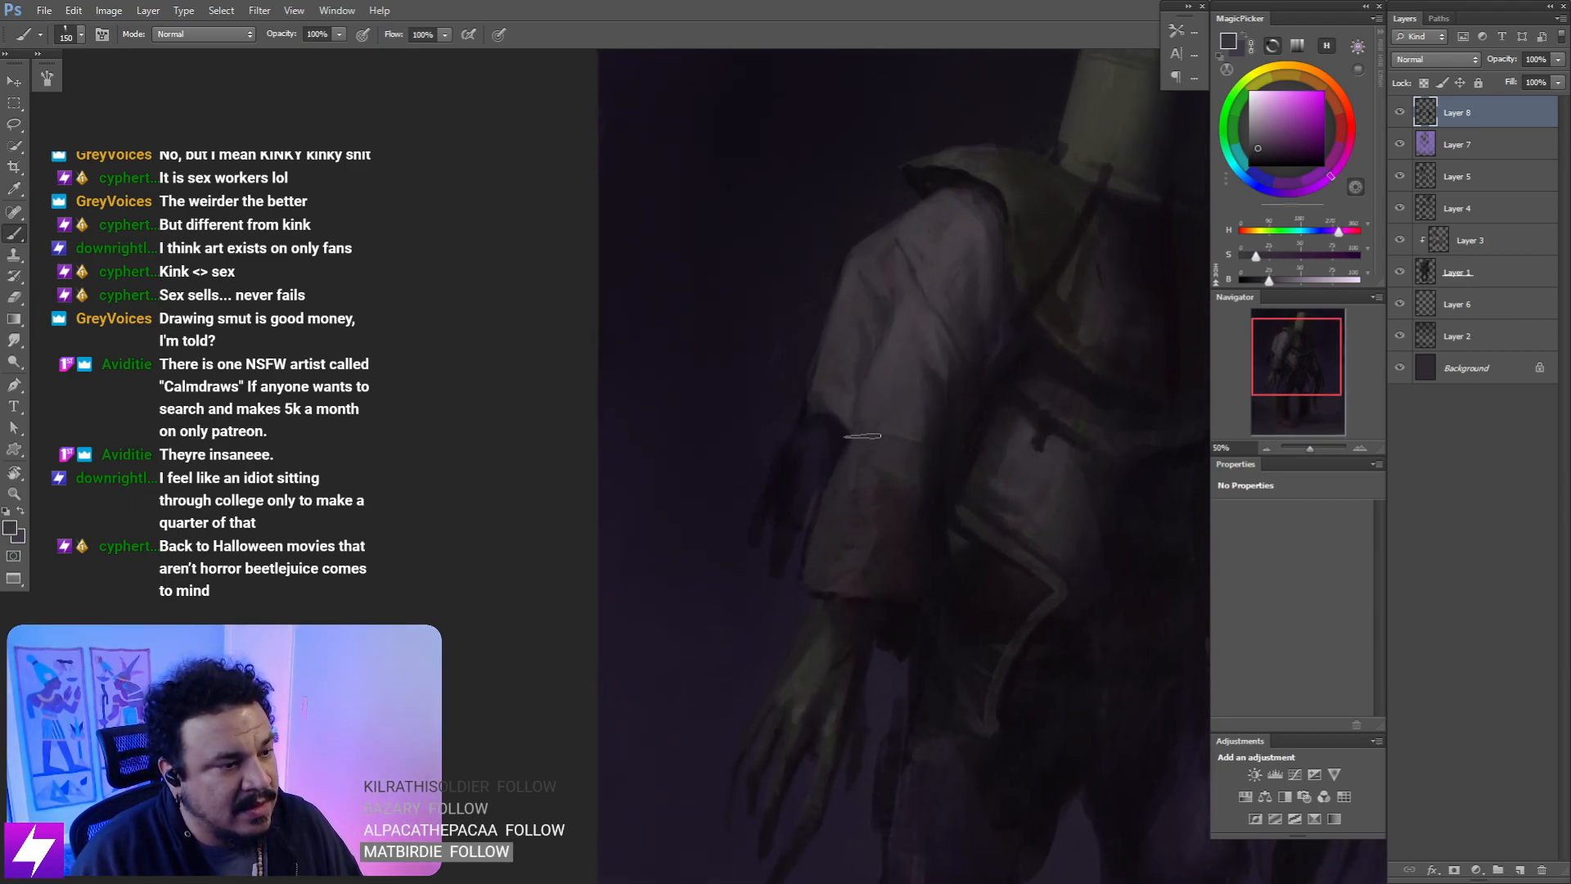
key("bracketright")
key("bracketright")
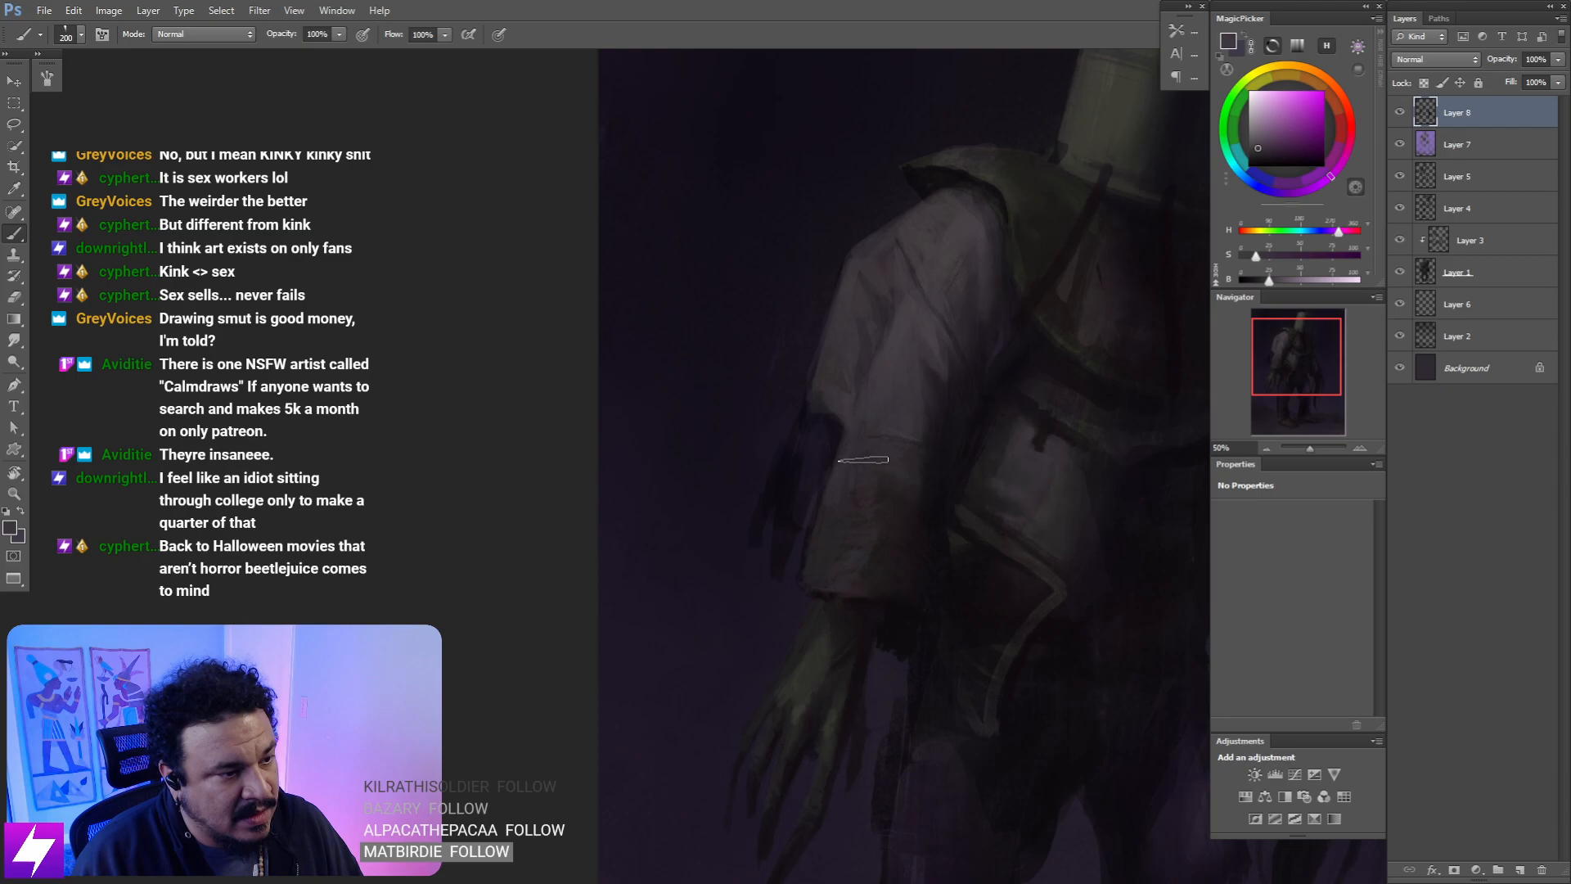
key("r")
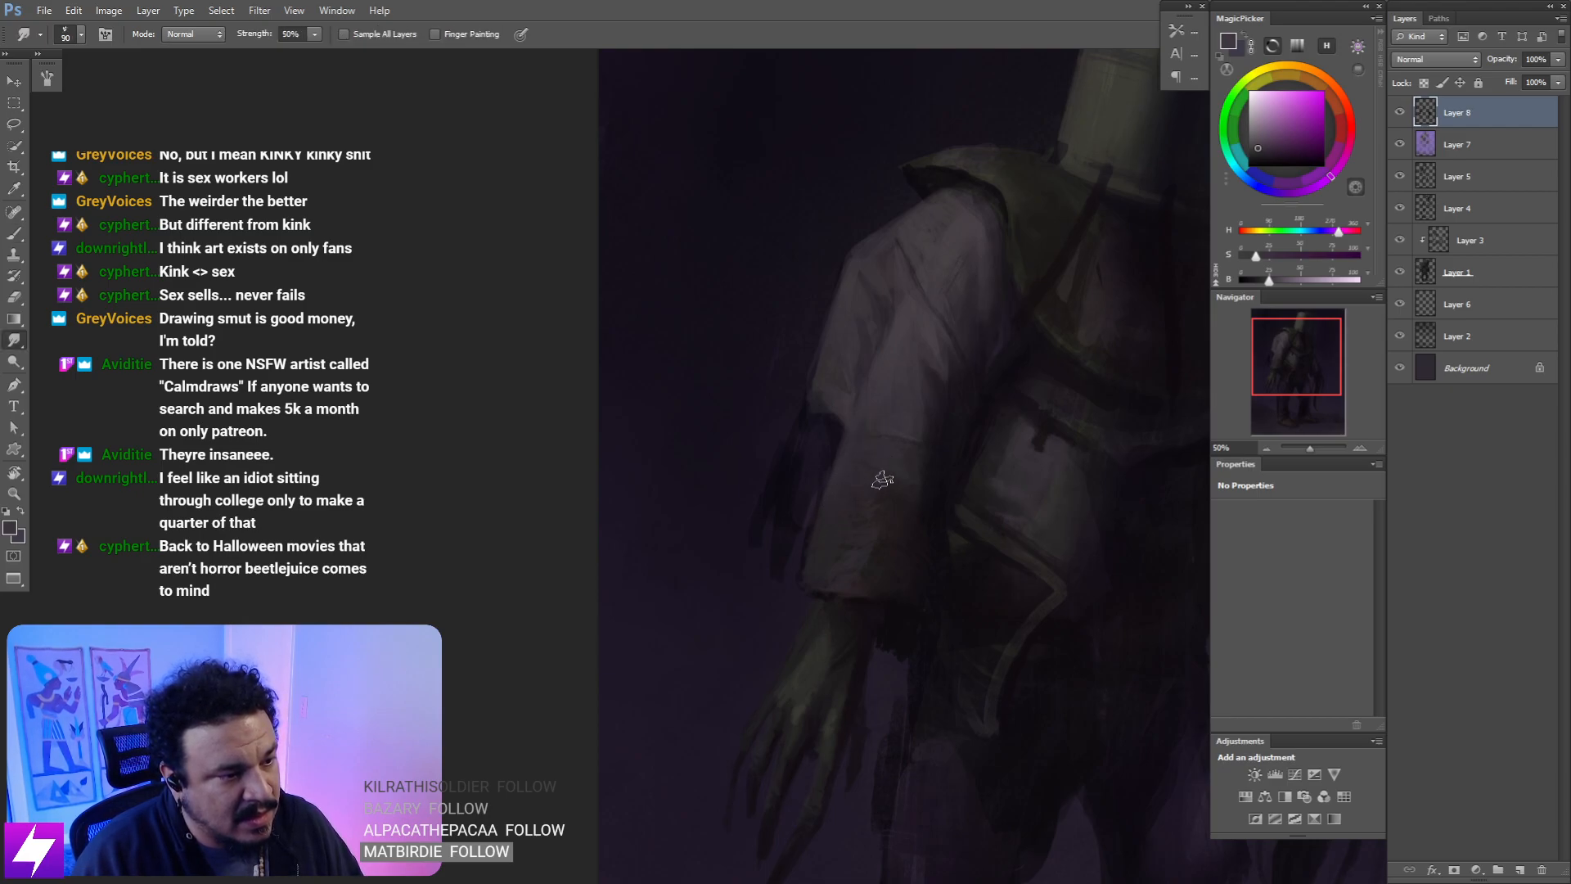
- Flip the canvas horizontally, examine the mirrored figure and compare the upper body with Layer 8 hidden
key("ctrl+minus")
key("ctrl+minus")
key("ctrl+minus")
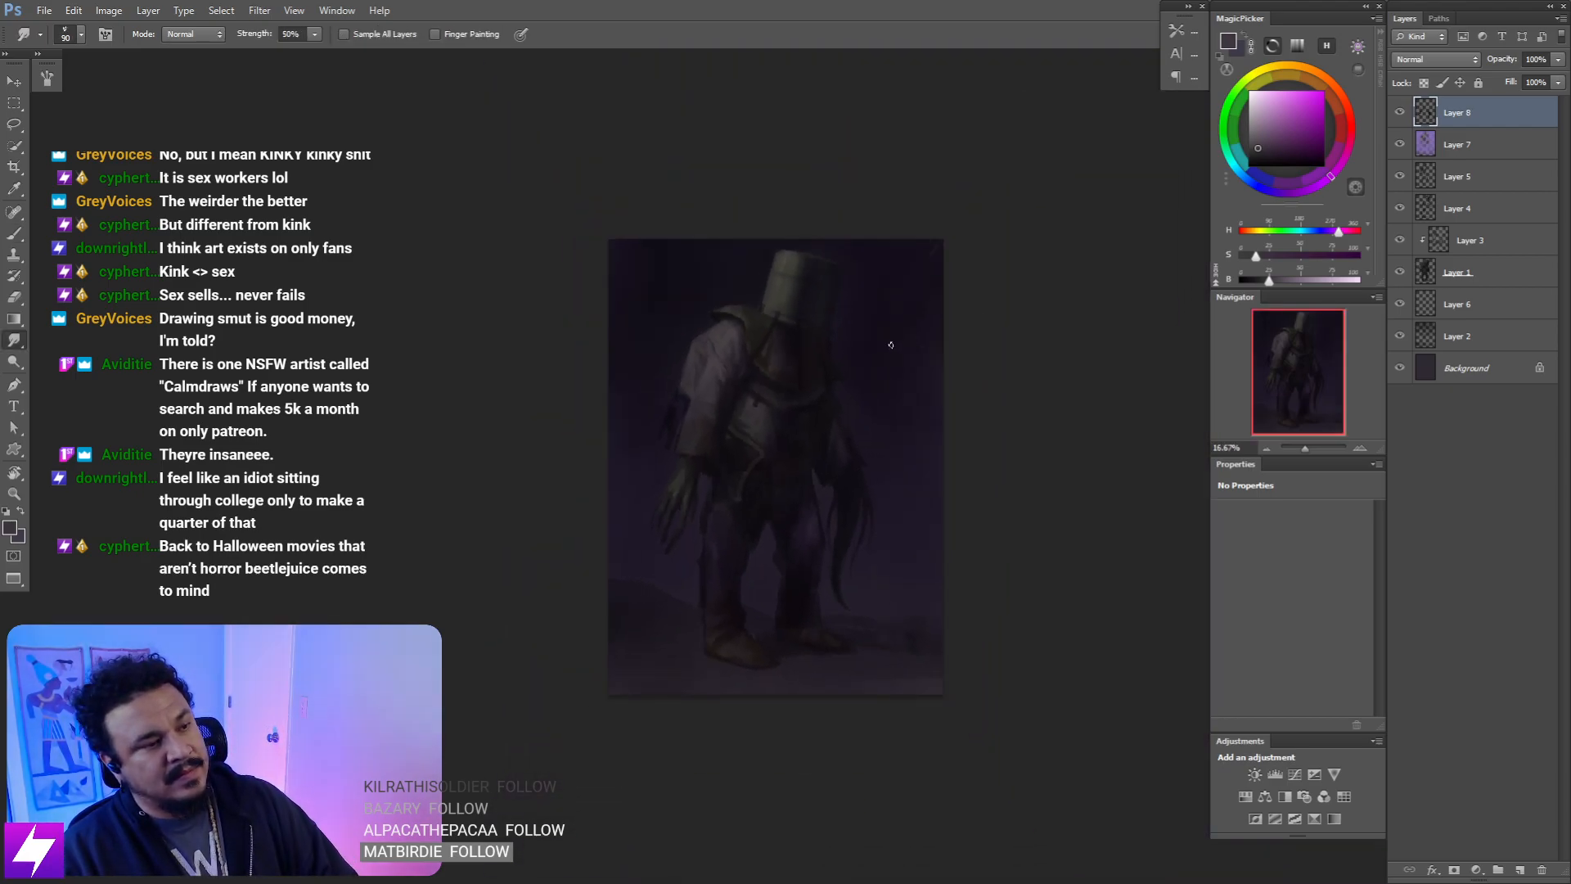
key("ctrl+shift+f")
key("ctrl+plus")
key("ctrl+plus")
key("ctrl+plus")
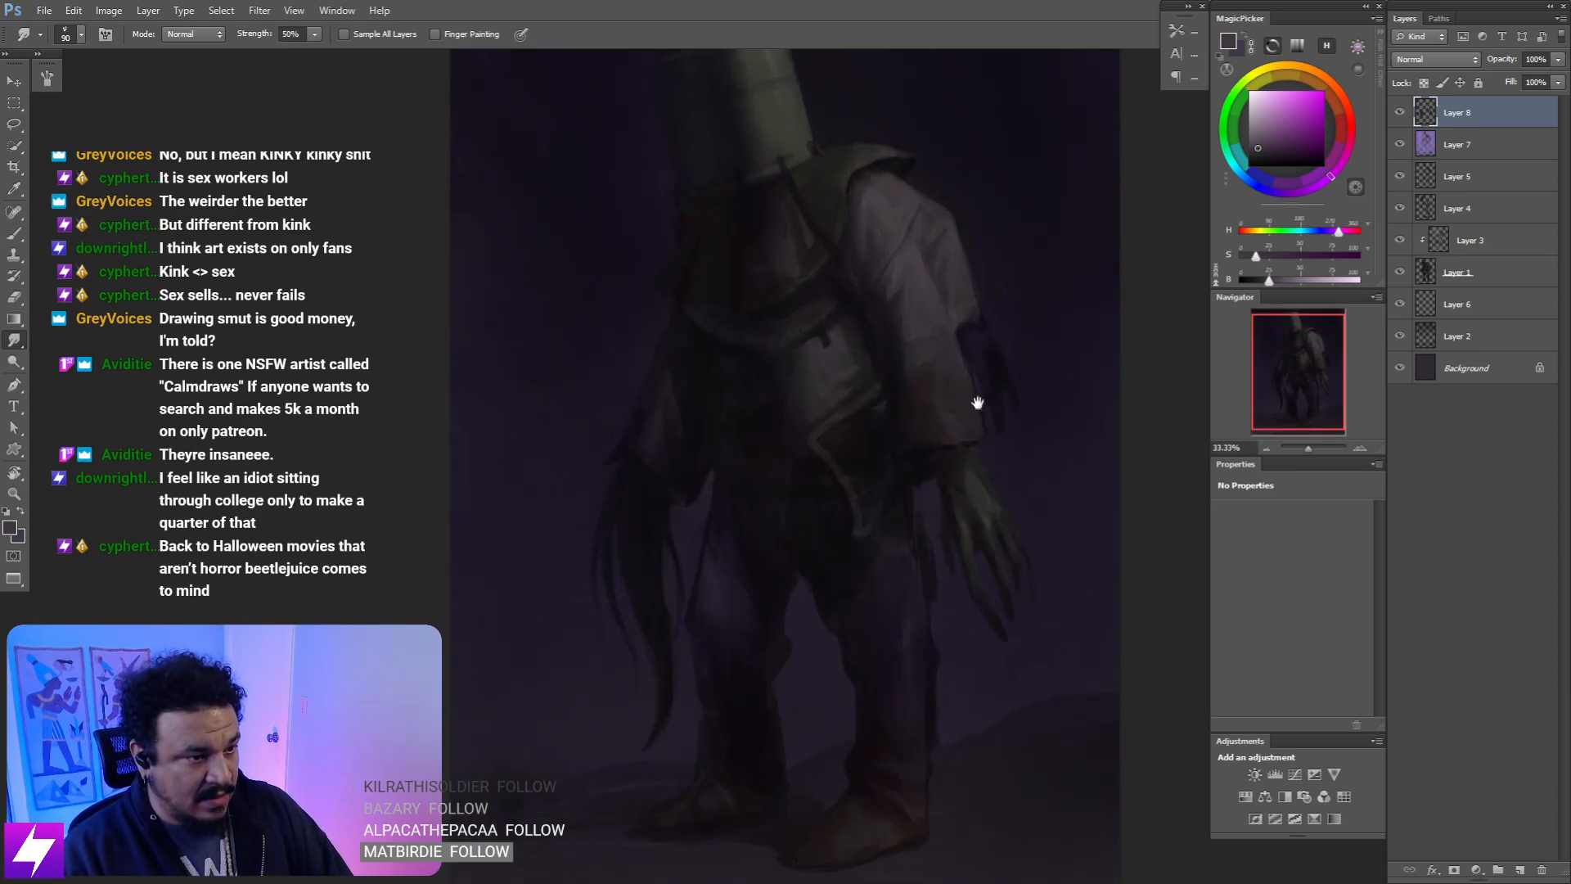
left_click_drag(978, 402, 938, 492)
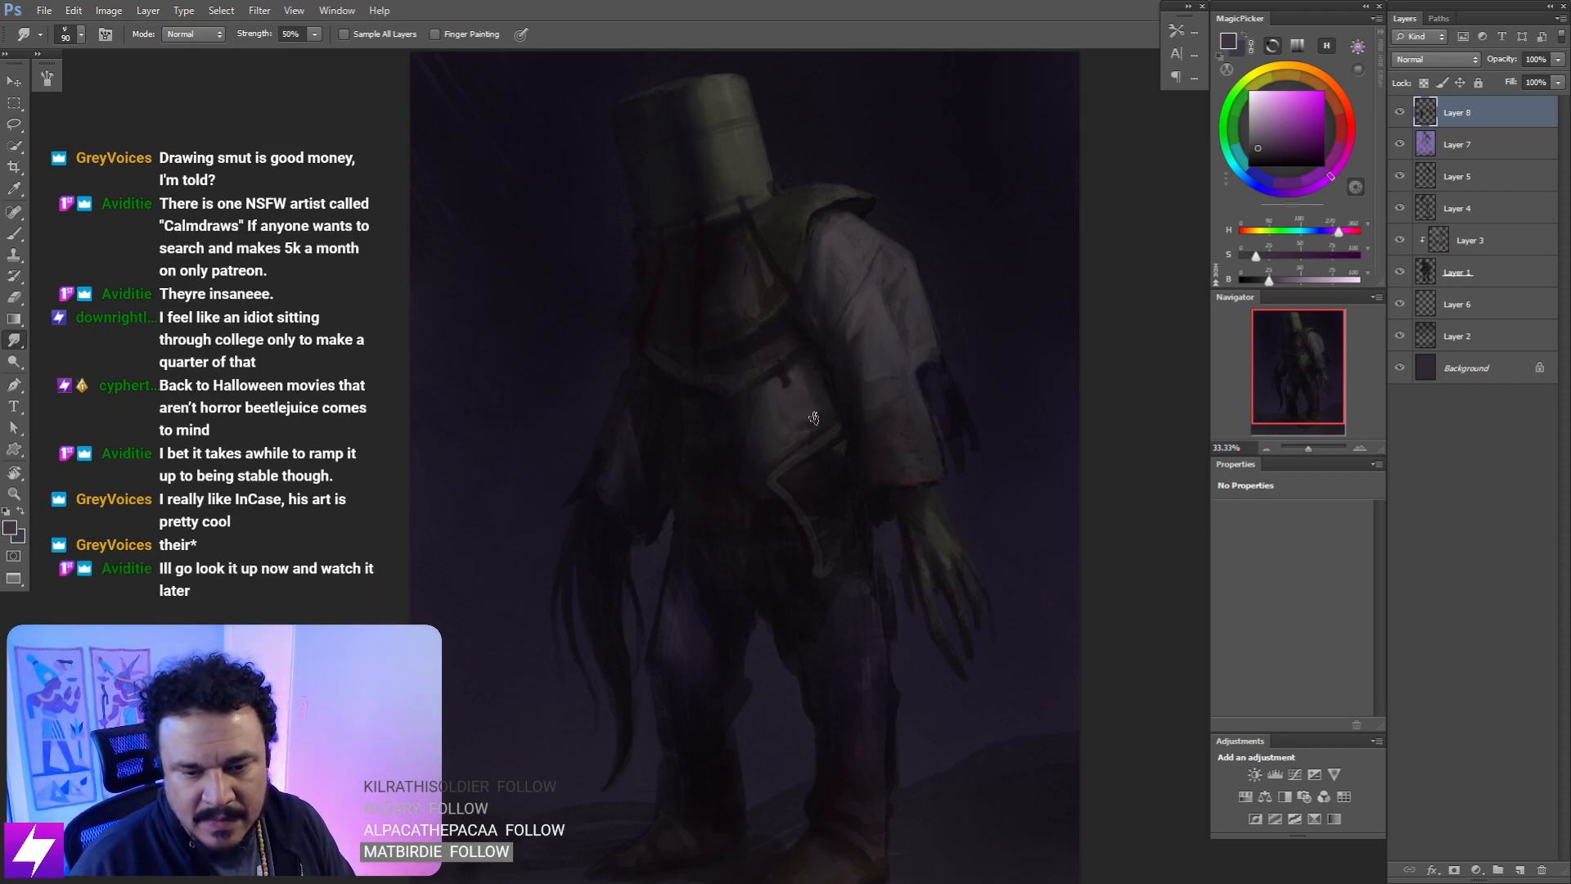
key("ctrl+minus")
key("ctrl+plus")
left_click_drag(827, 396, 721, 510)
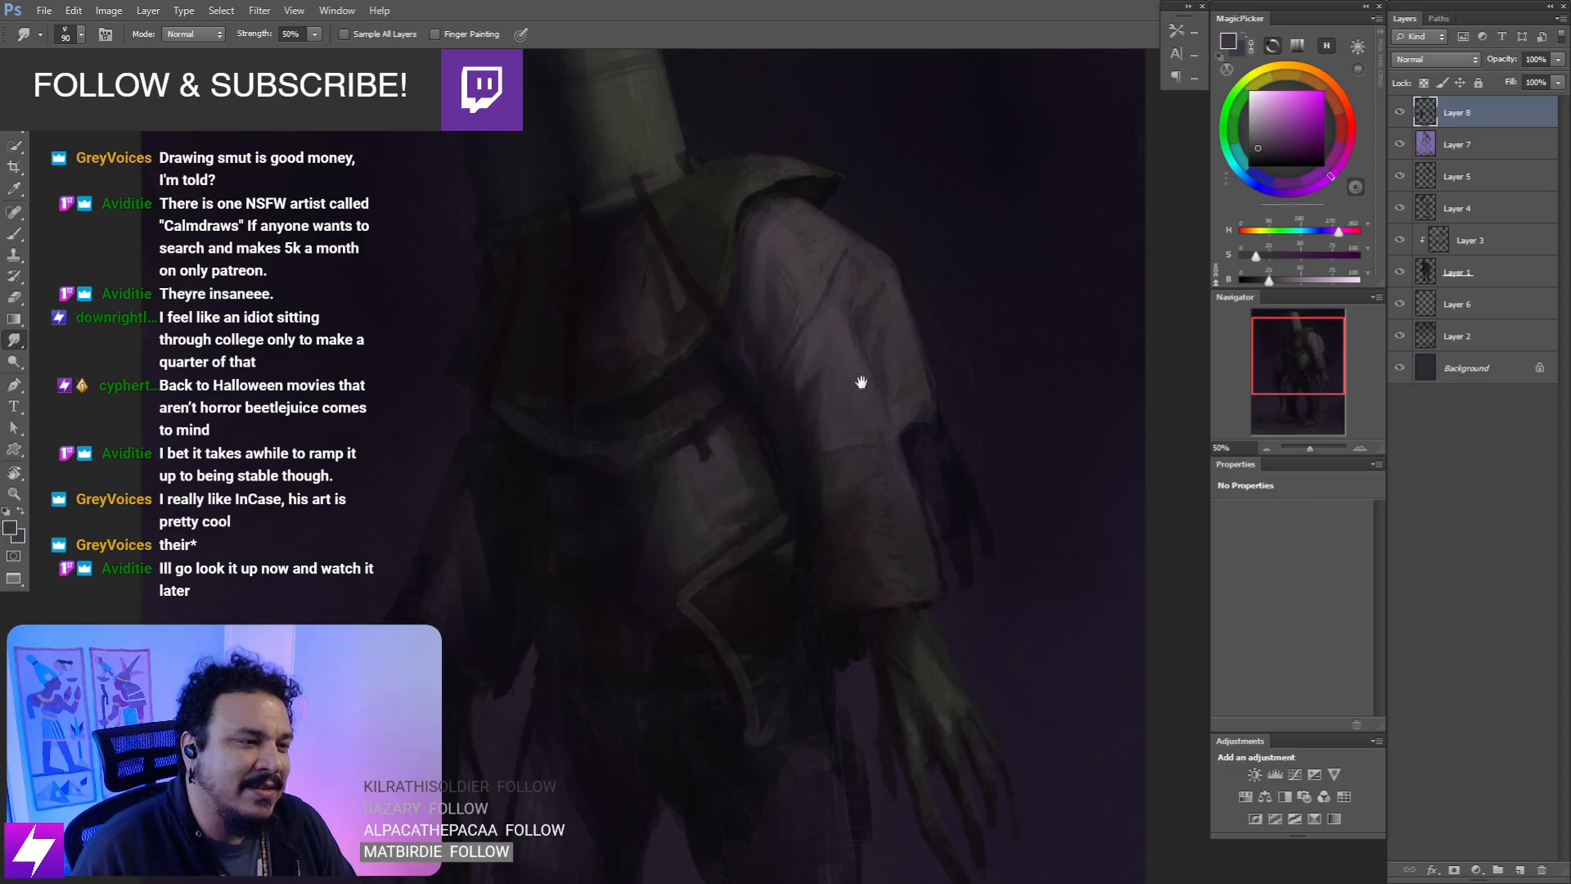
key("ctrl+plus")
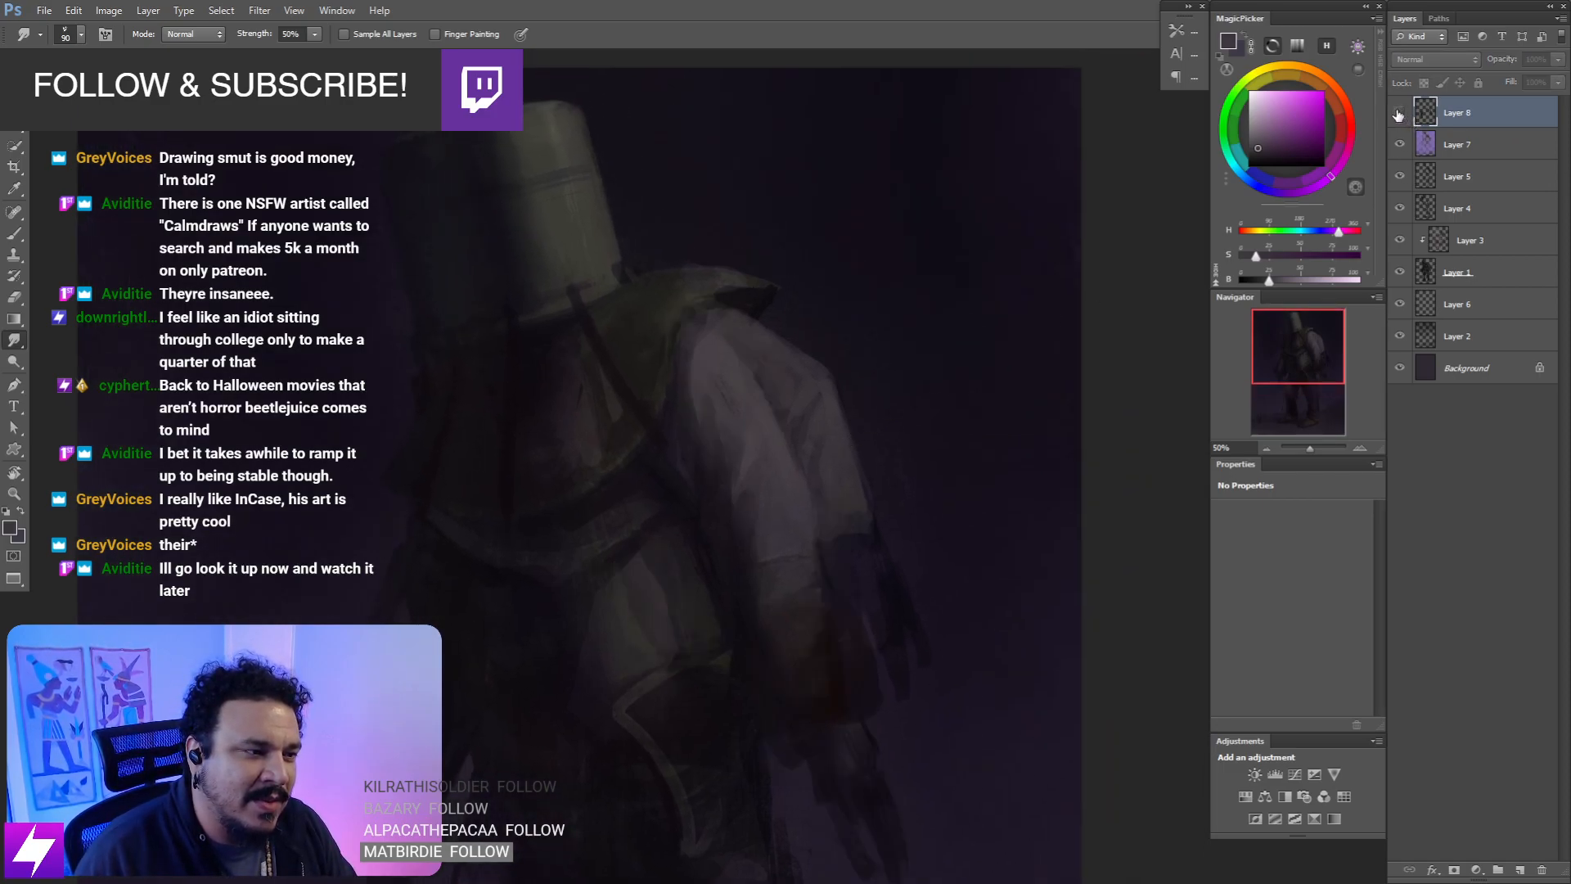
left_click_drag(751, 377, 887, 391)
- Rotate the canvas view to -52° and reshape the collar's outer edge with a sampled dark violet using a 100-size brush
key("ctrl+minus")
key("r")
left_click_drag(982, 548, 989, 394)
key("ctrl+plus")
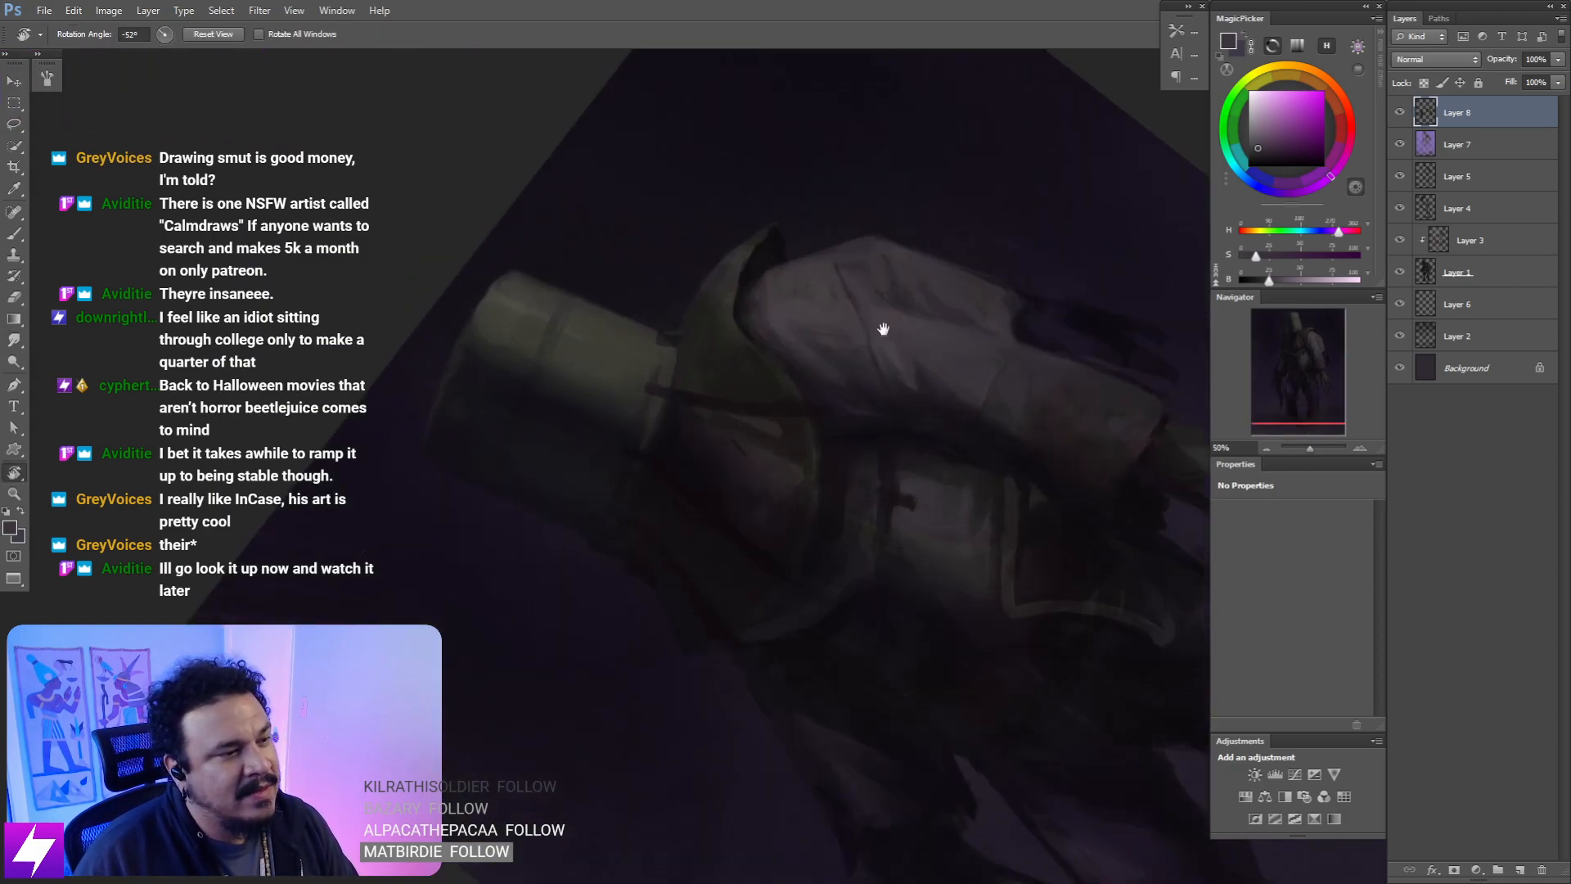
key("b")
left_click(749, 360, "alt")
key("bracketleft")
key("bracketleft")
key("bracketleft")
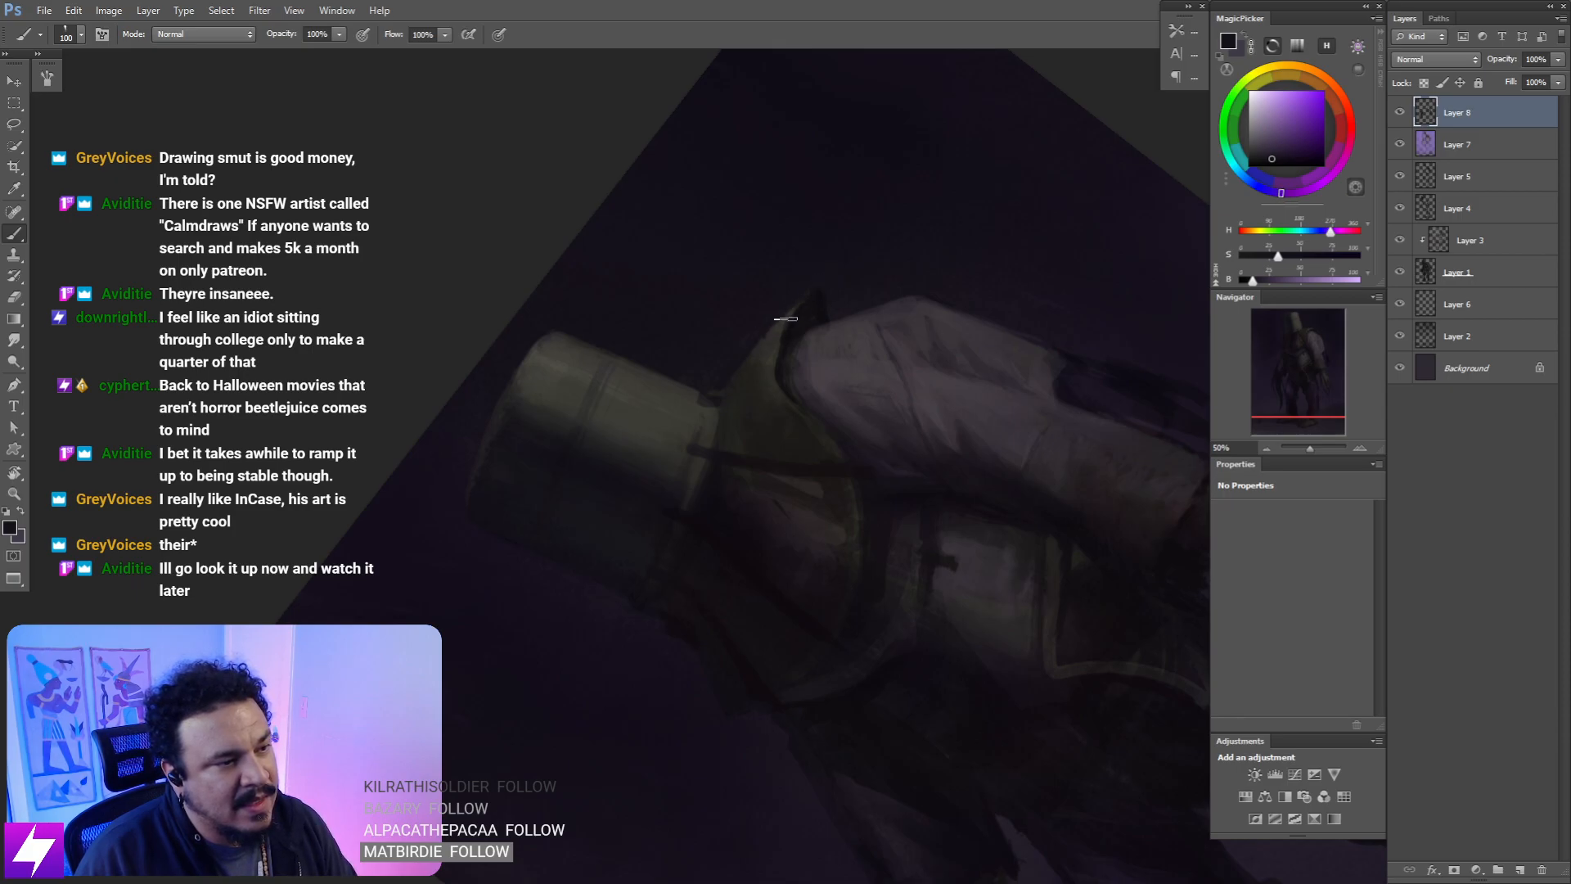
key("ctrl+minus")
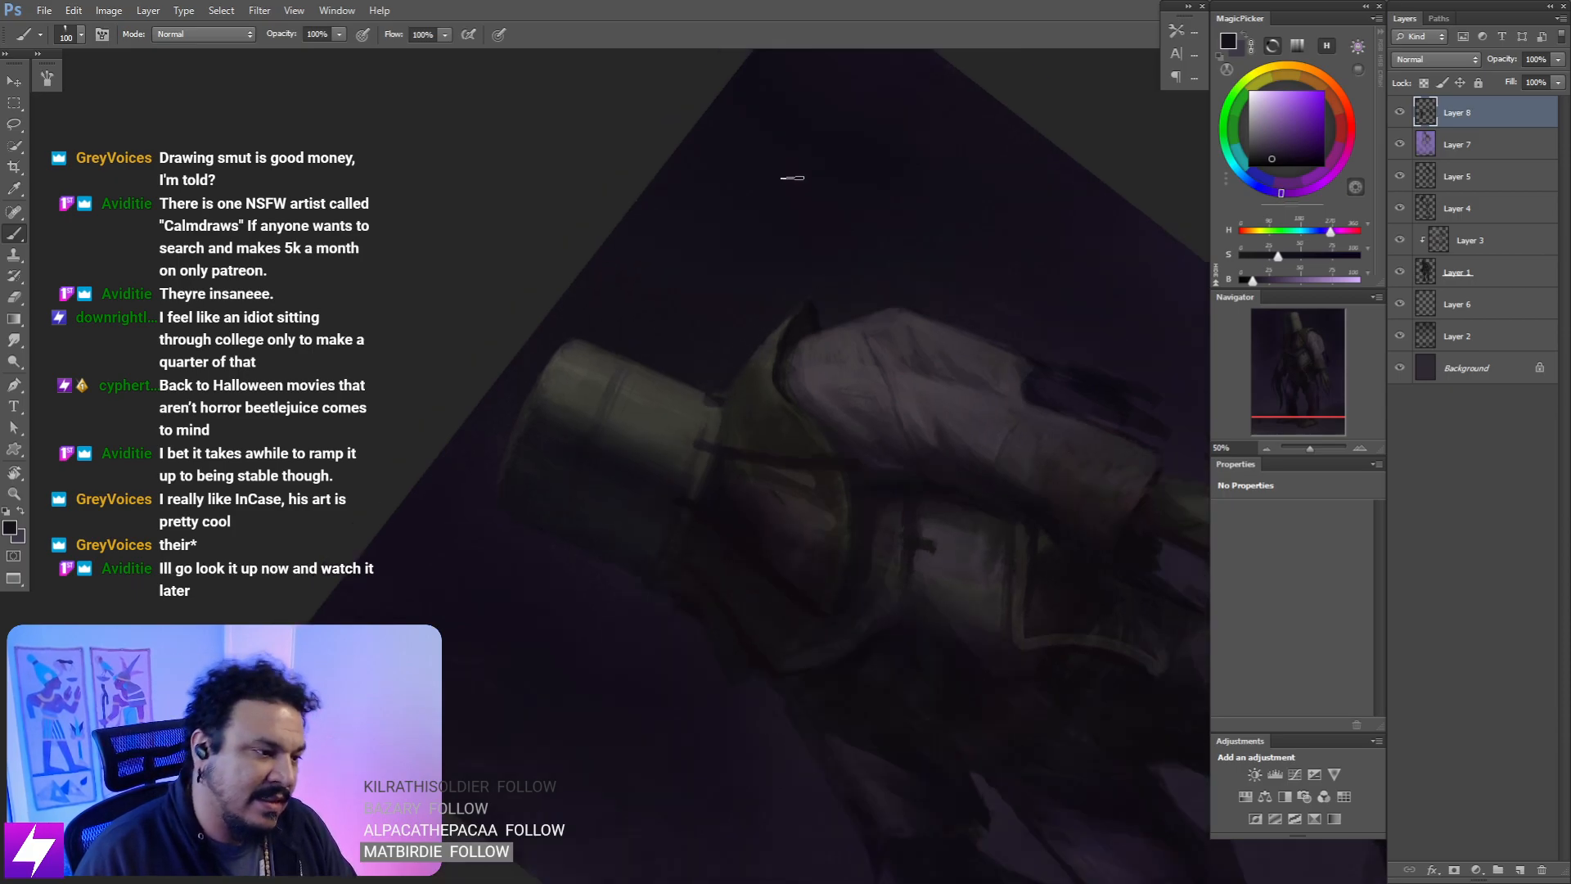
- Reset the canvas rotation, flip the canvas back horizontally and frame the figure's hat and torso
key("Escape")
left_click_drag(876, 370, 843, 387)
key("ctrl+shift+h")
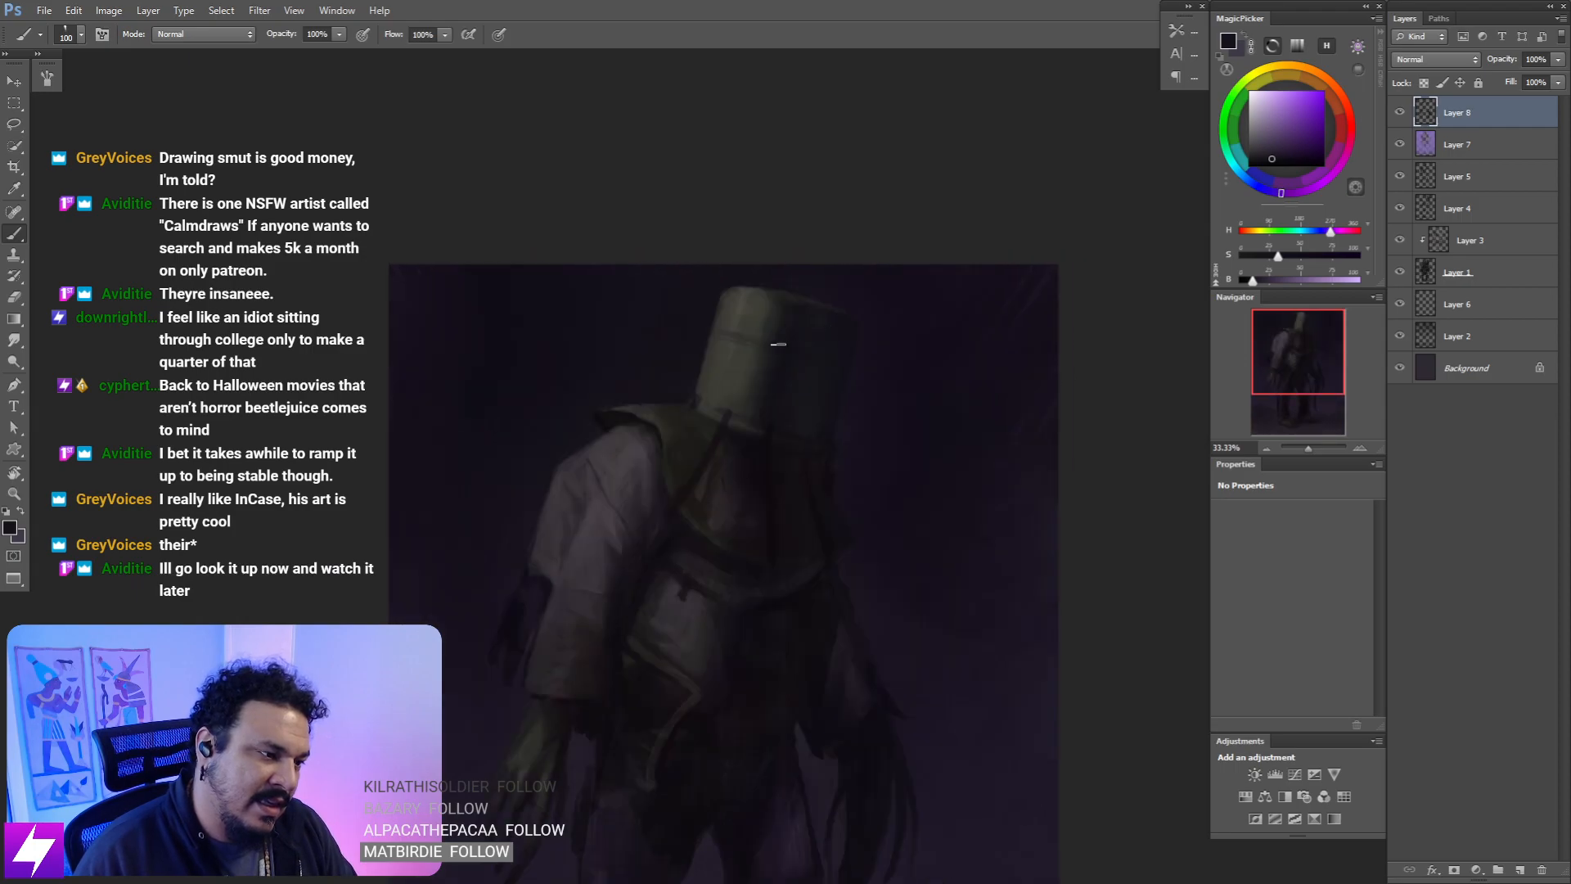
key("ctrl+plus")
left_click_drag(716, 397, 827, 396)
mouse_move(764, 355)
left_mouse_down()
mouse_move(782, 382)
mouse_move(766, 367)
left_mouse_up()
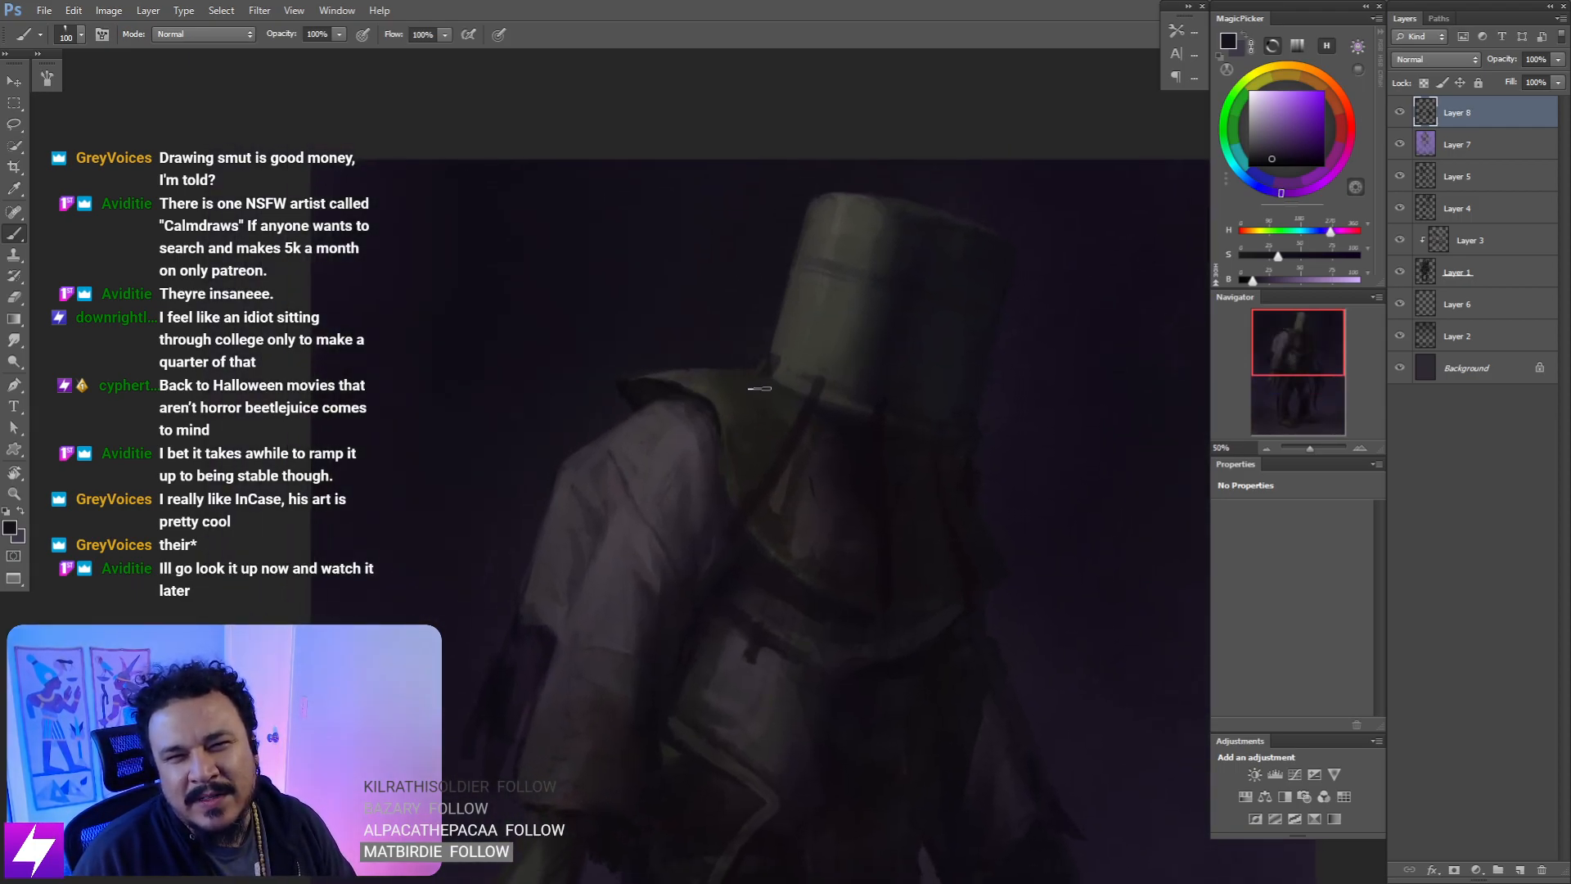
left_click_drag(786, 437, 762, 425)
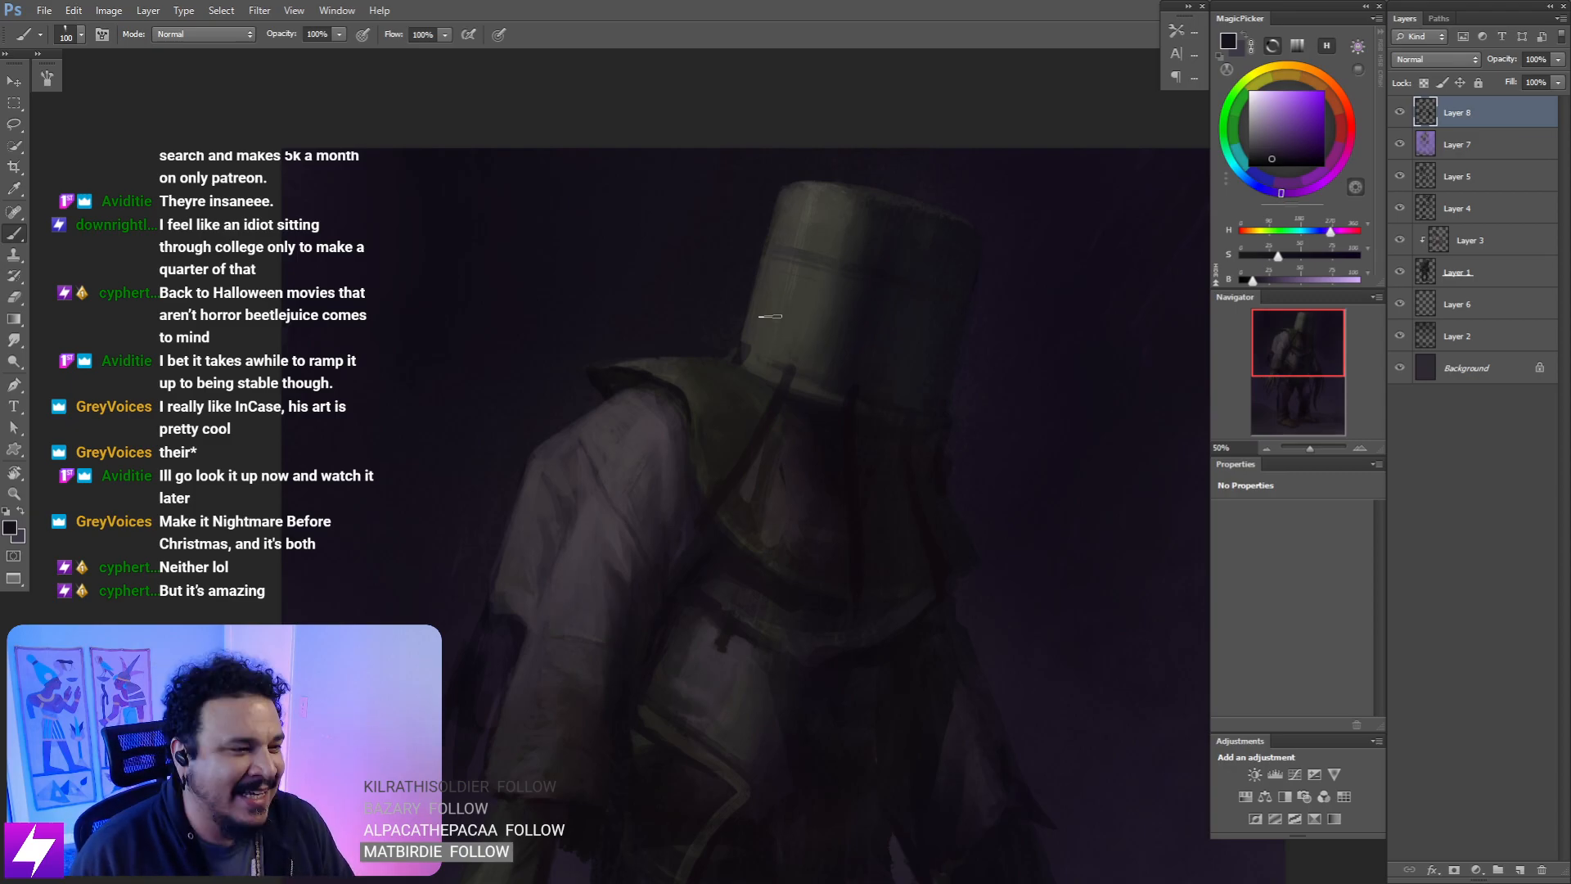
- Frame the whole figure and compare the painting with Layer 8 hidden and shown
left_click(1399, 144)
left_click(1403, 126)
left_click(1403, 126)
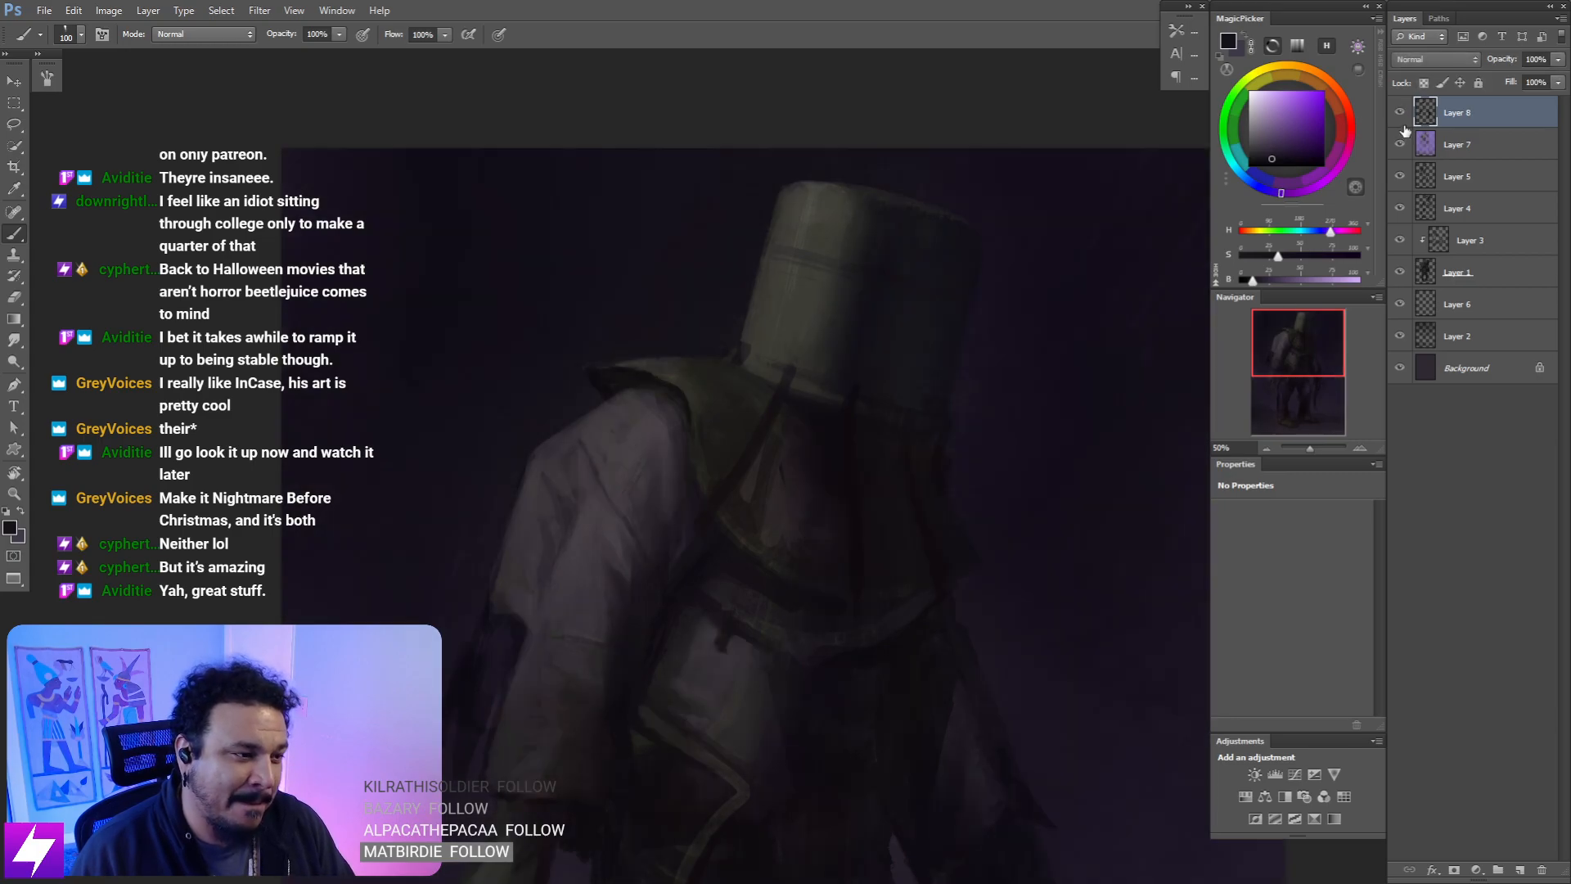
key("ctrl+minus")
key("ctrl+minus")
left_click_drag(819, 509, 835, 571)
left_click(1399, 112)
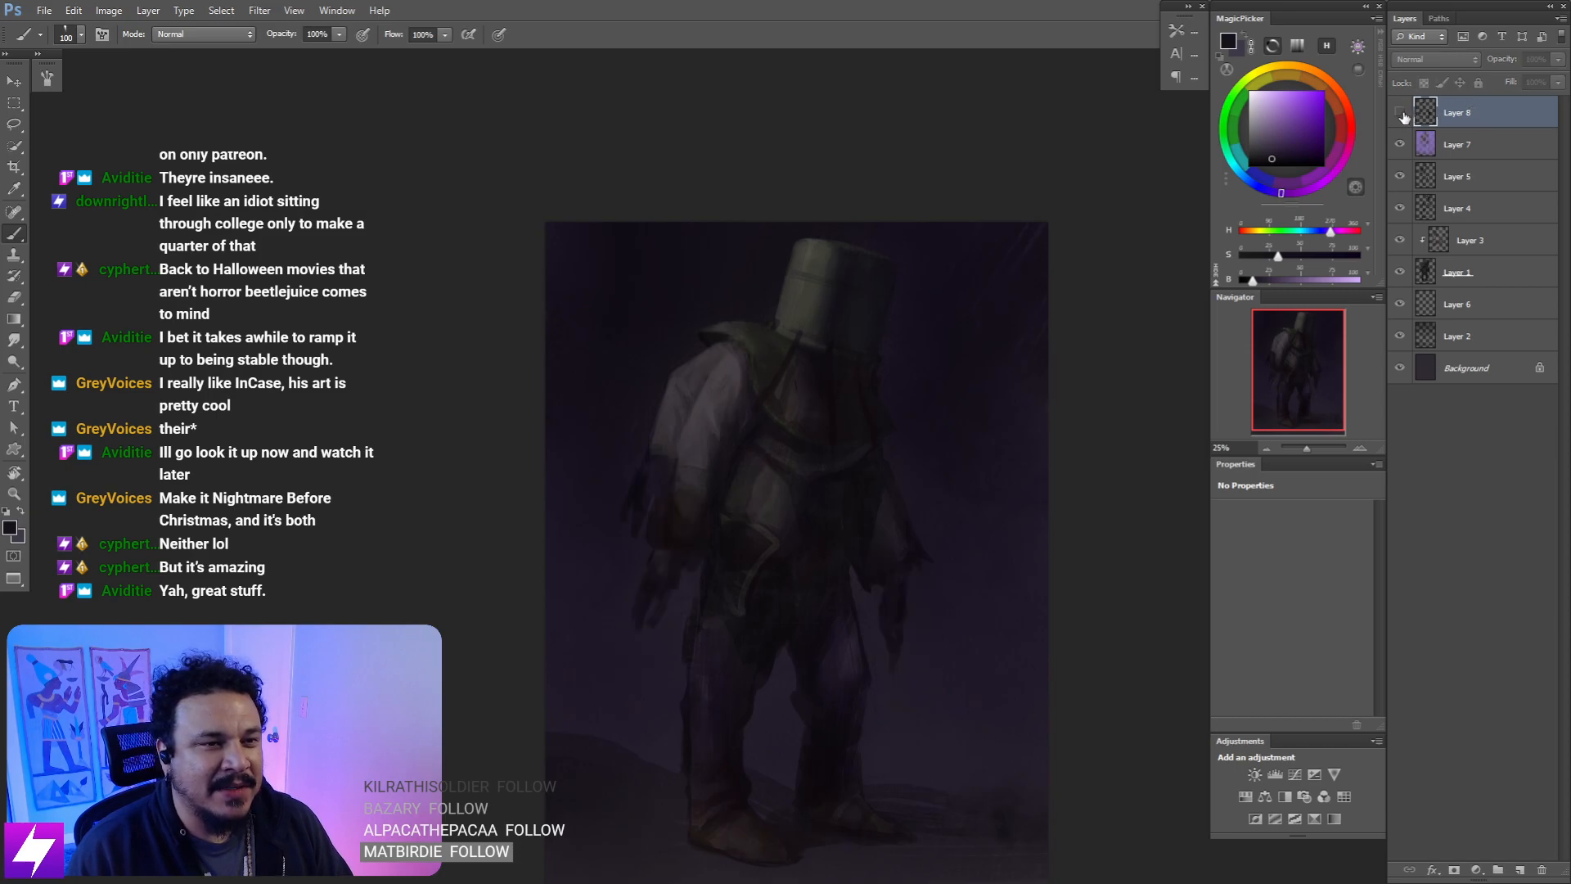
left_click(1399, 112)
- Sample the sleeve grey, lighten it slightly, and paint the upper sleeve's folds with a 50-size brush, smudging the strokes
key("ctrl+plus")
key("ctrl+plus")
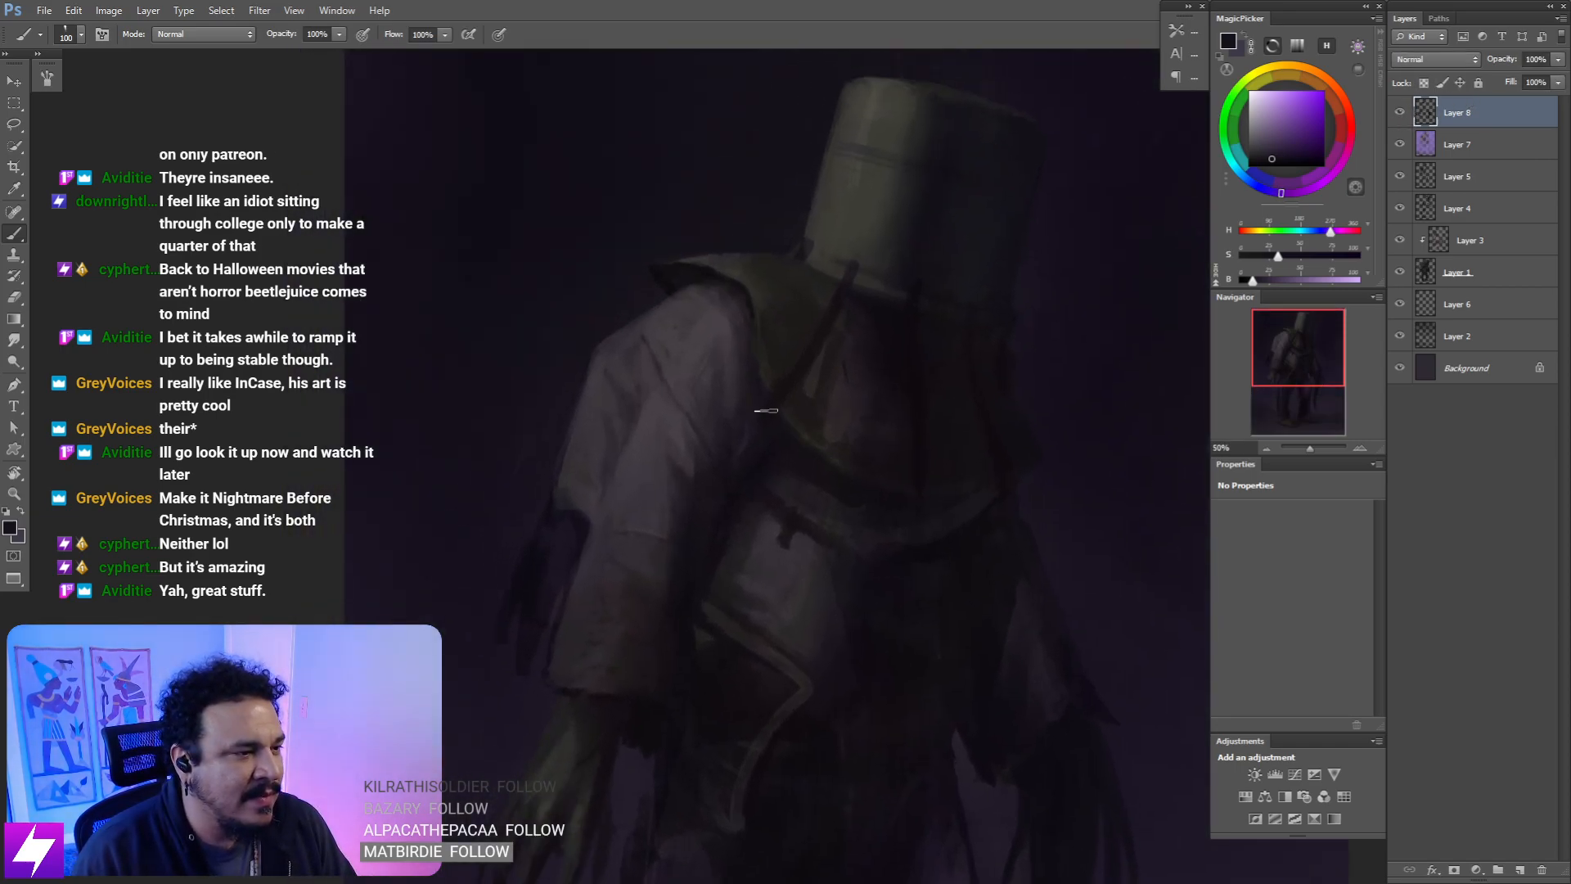
left_click(761, 410, "alt")
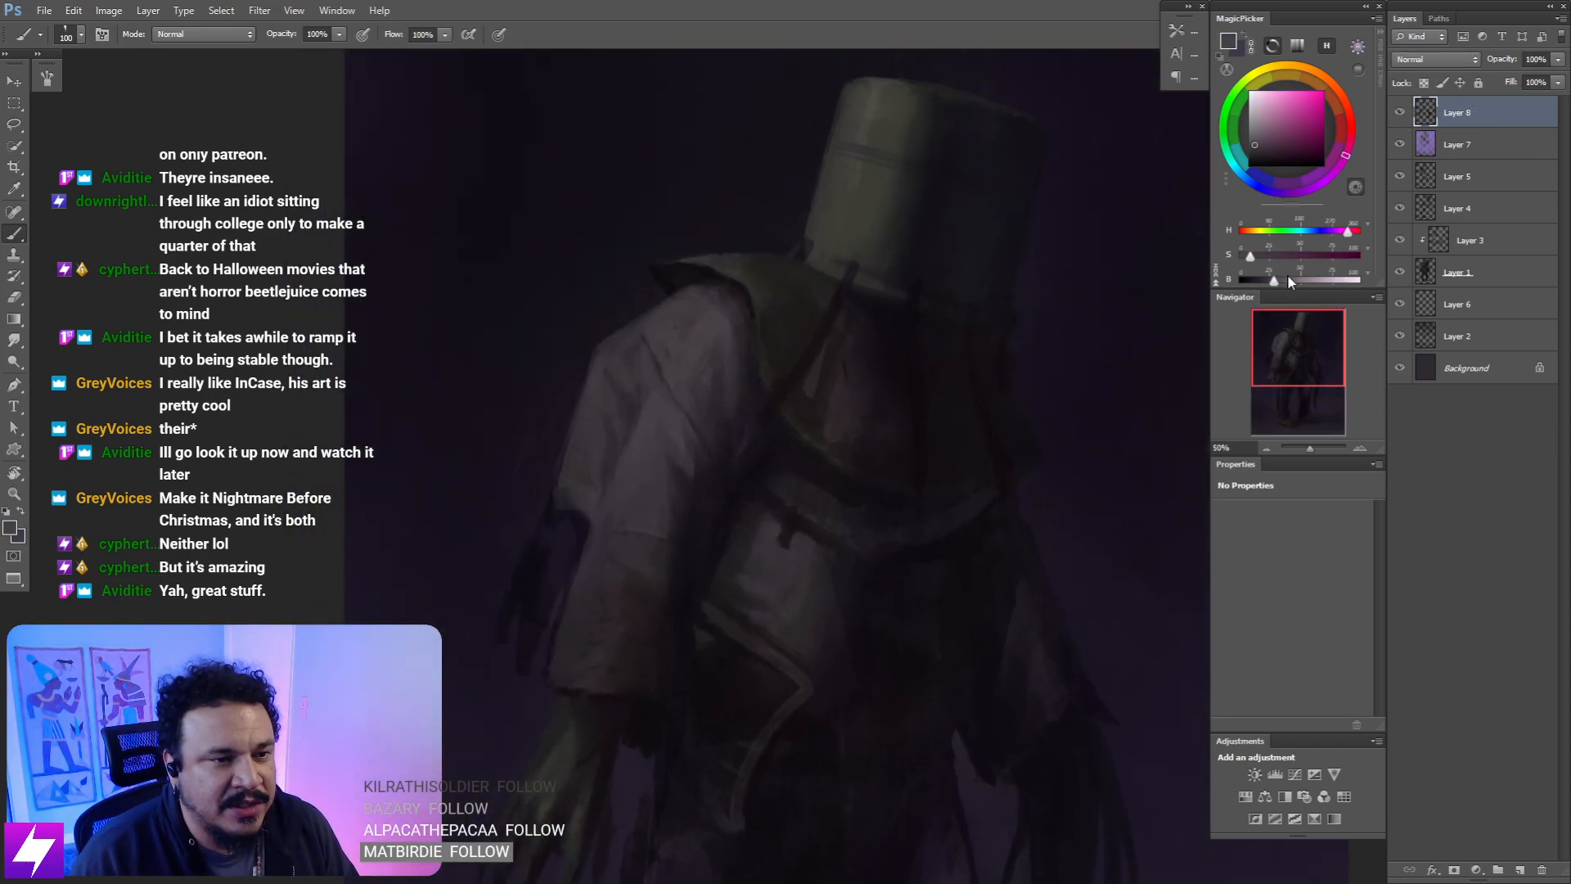
left_click_drag(1274, 280, 1288, 279)
left_click(1254, 258)
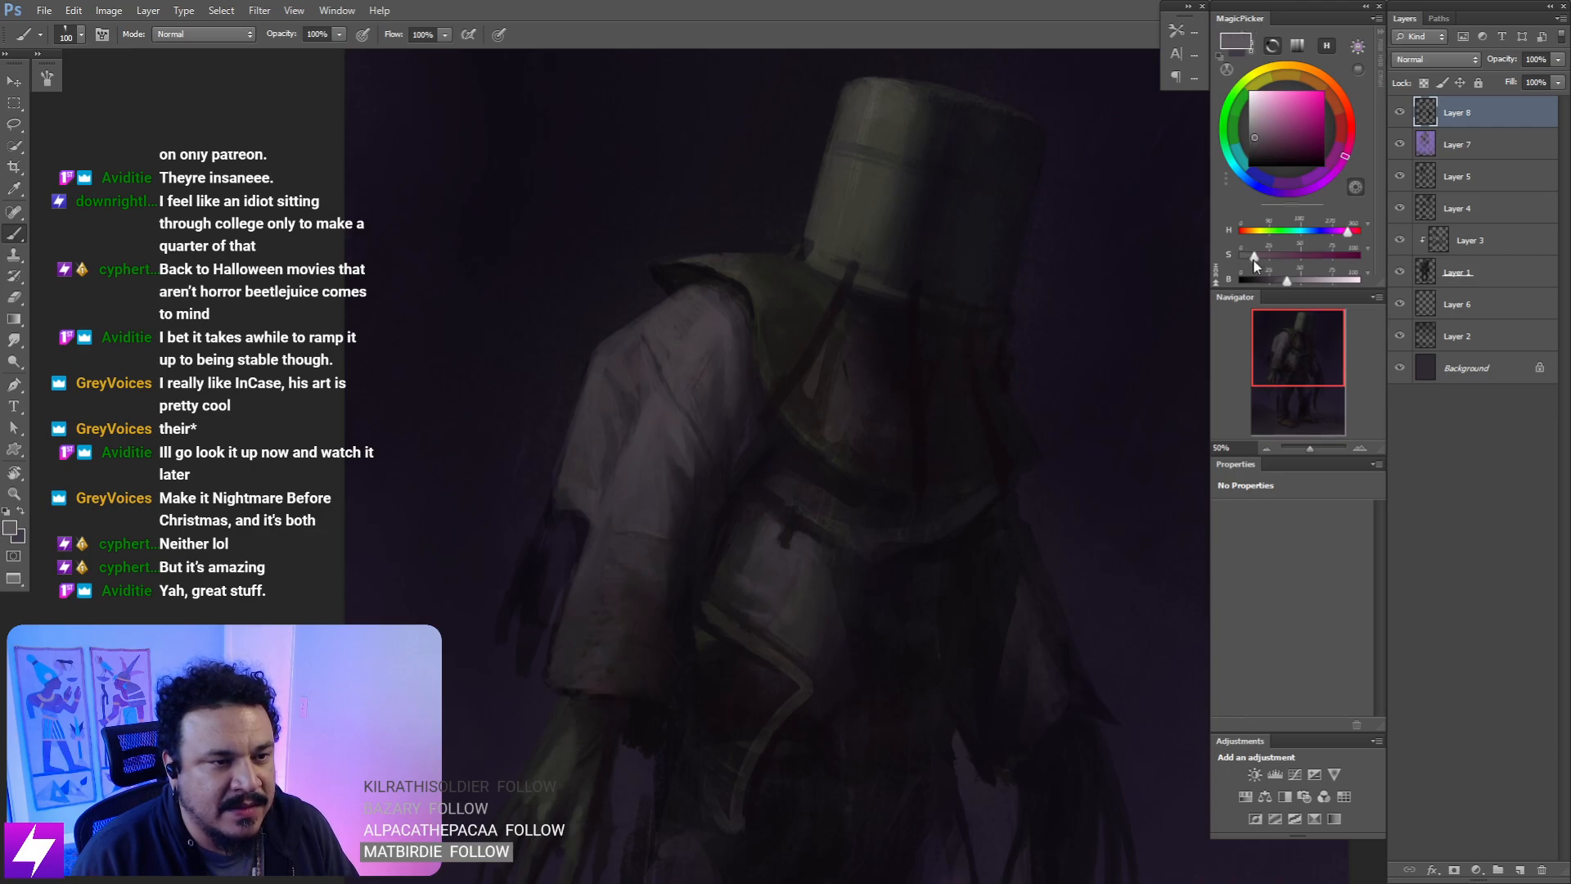
left_click_drag(830, 474, 880, 531)
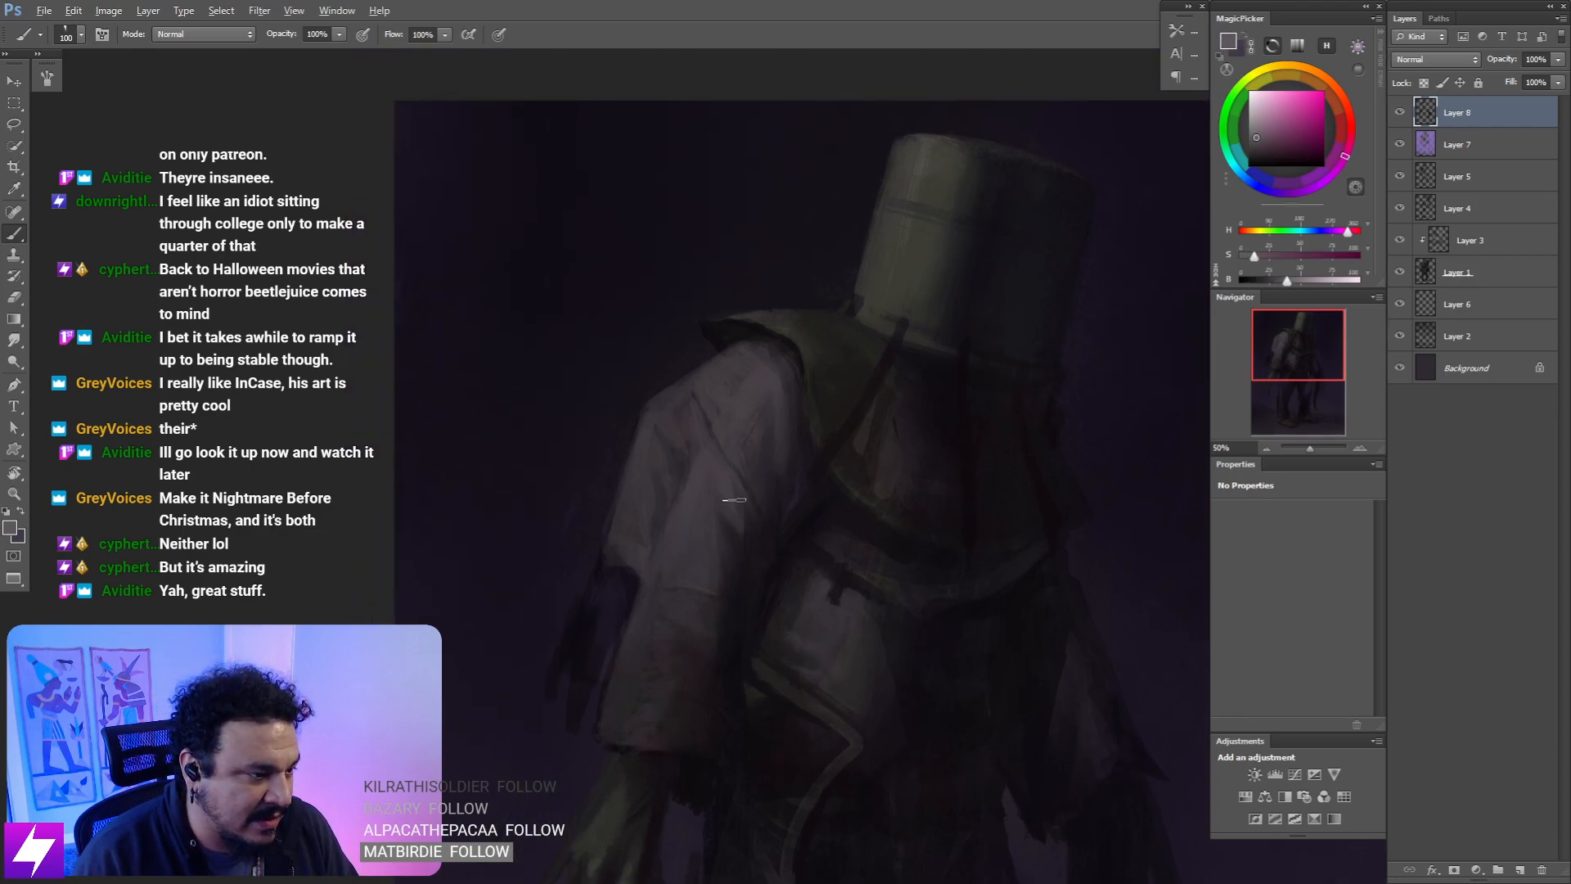
key("bracketleft")
key("bracketleft")
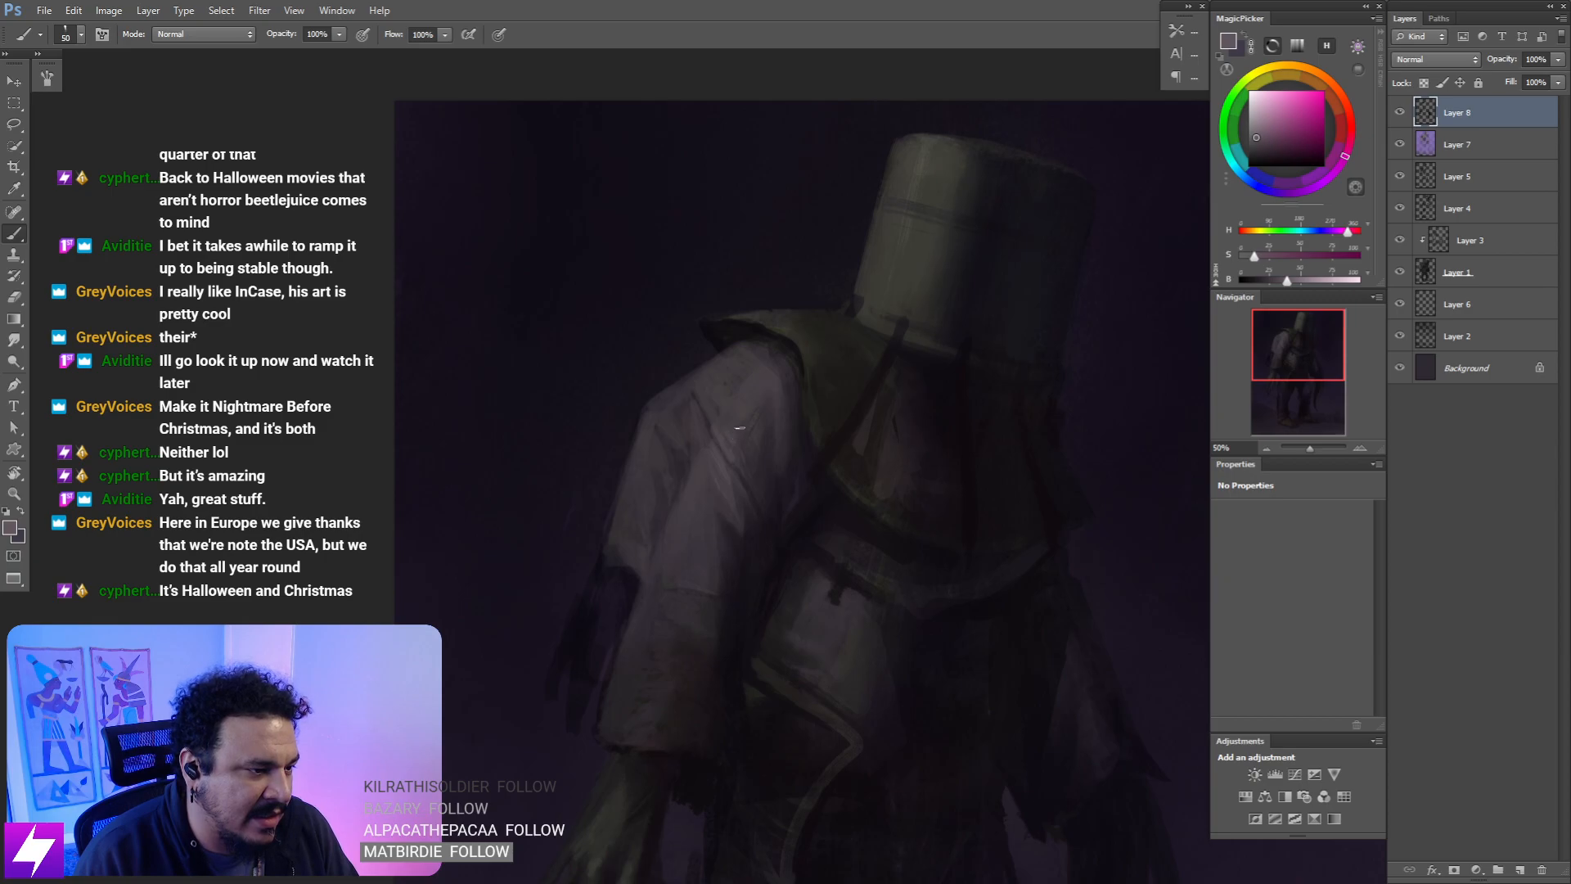
key("r")
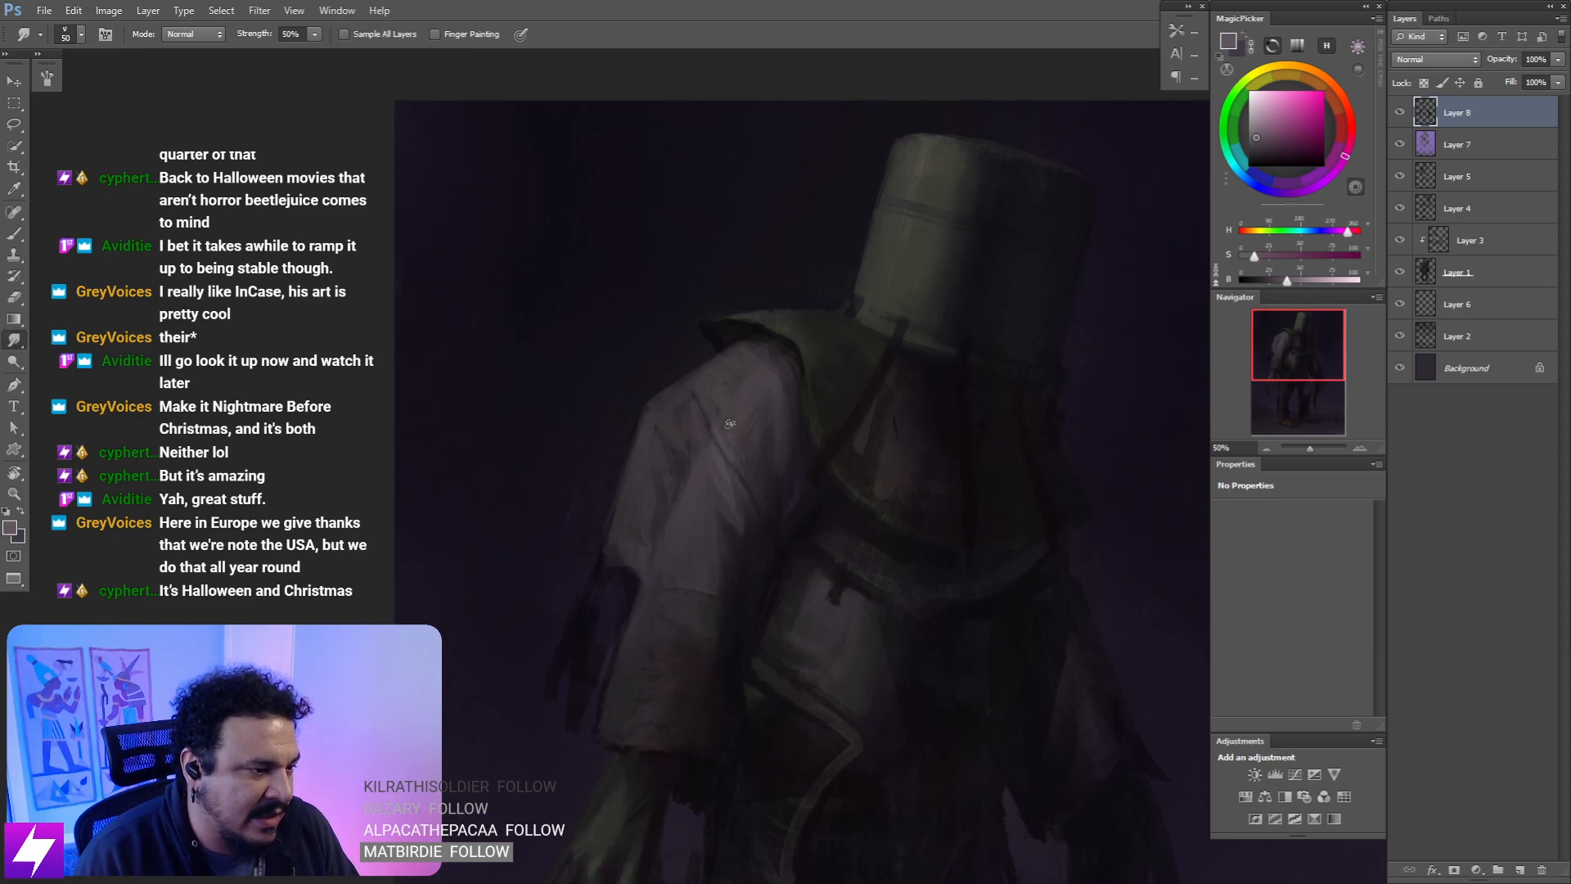
- Rotate the canvas view to -161° and paint the sleeve folds near the shoulder with a 90-size brush
key("ctrl+minus")
key("r")
left_click_drag(826, 555, 836, 376)
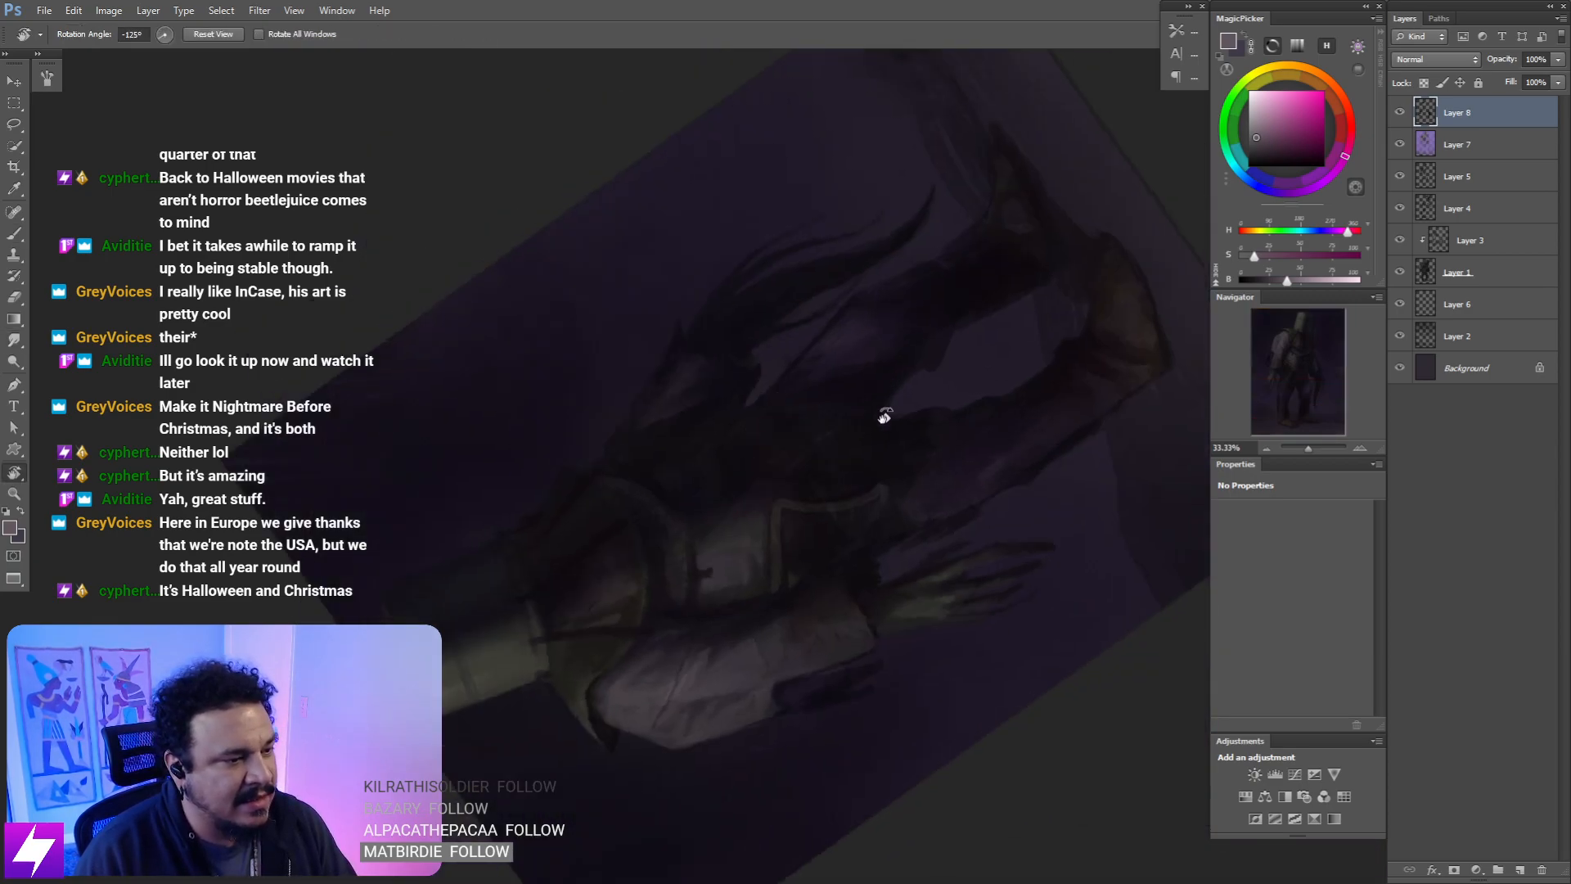
left_click_drag(874, 507, 867, 449)
left_click_drag(862, 553, 842, 369)
key("ctrl+plus")
key("ctrl+plus")
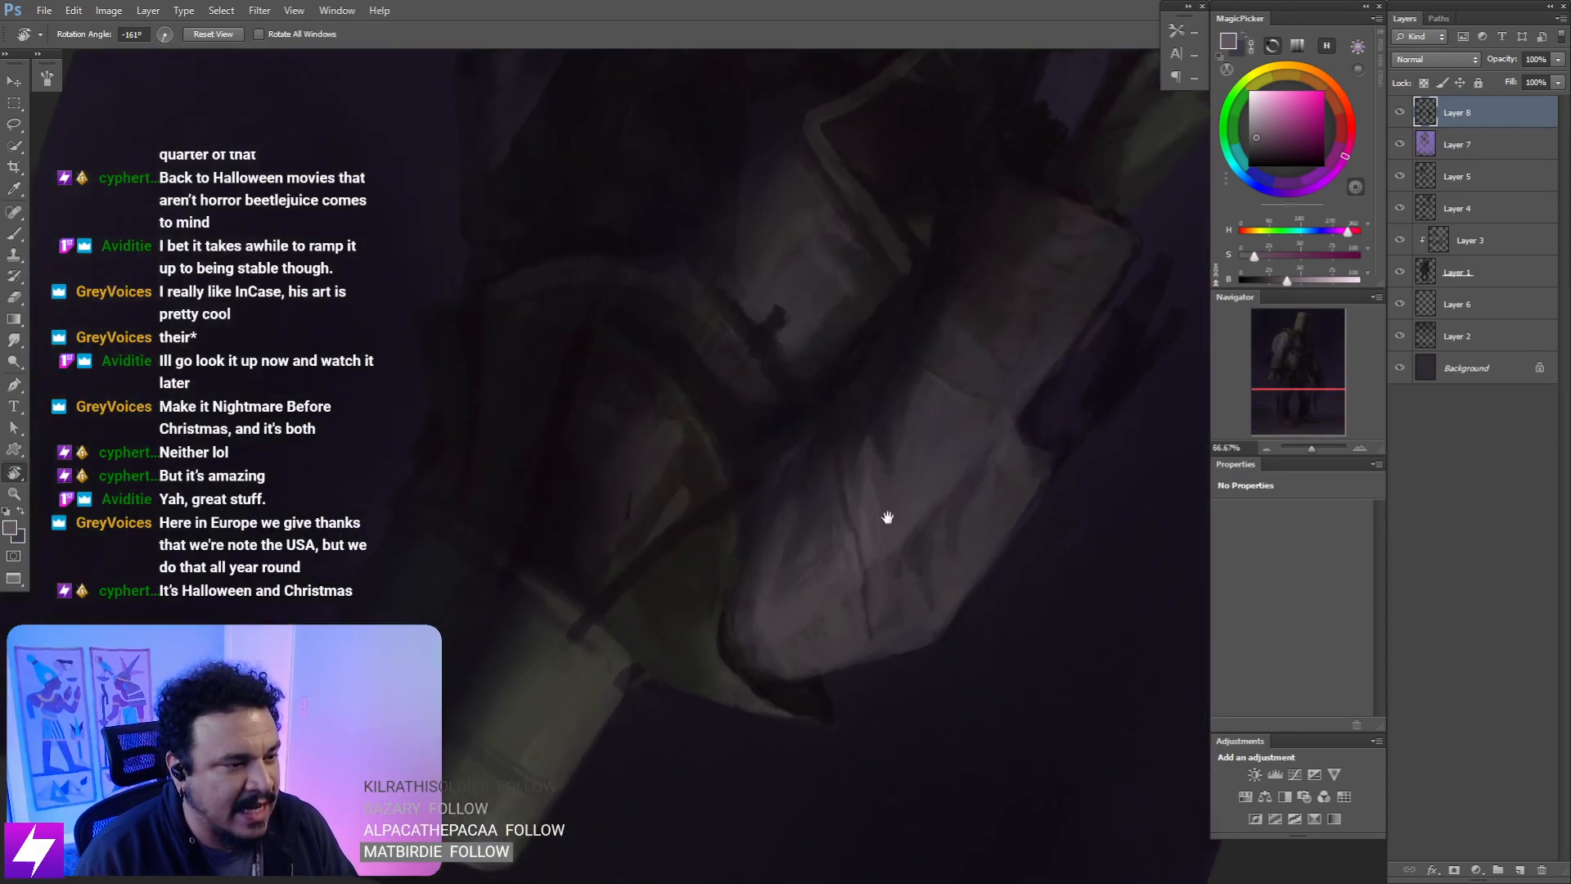
key("b")
key("bracketright")
key("bracketright")
key("bracketright")
key("bracketright")
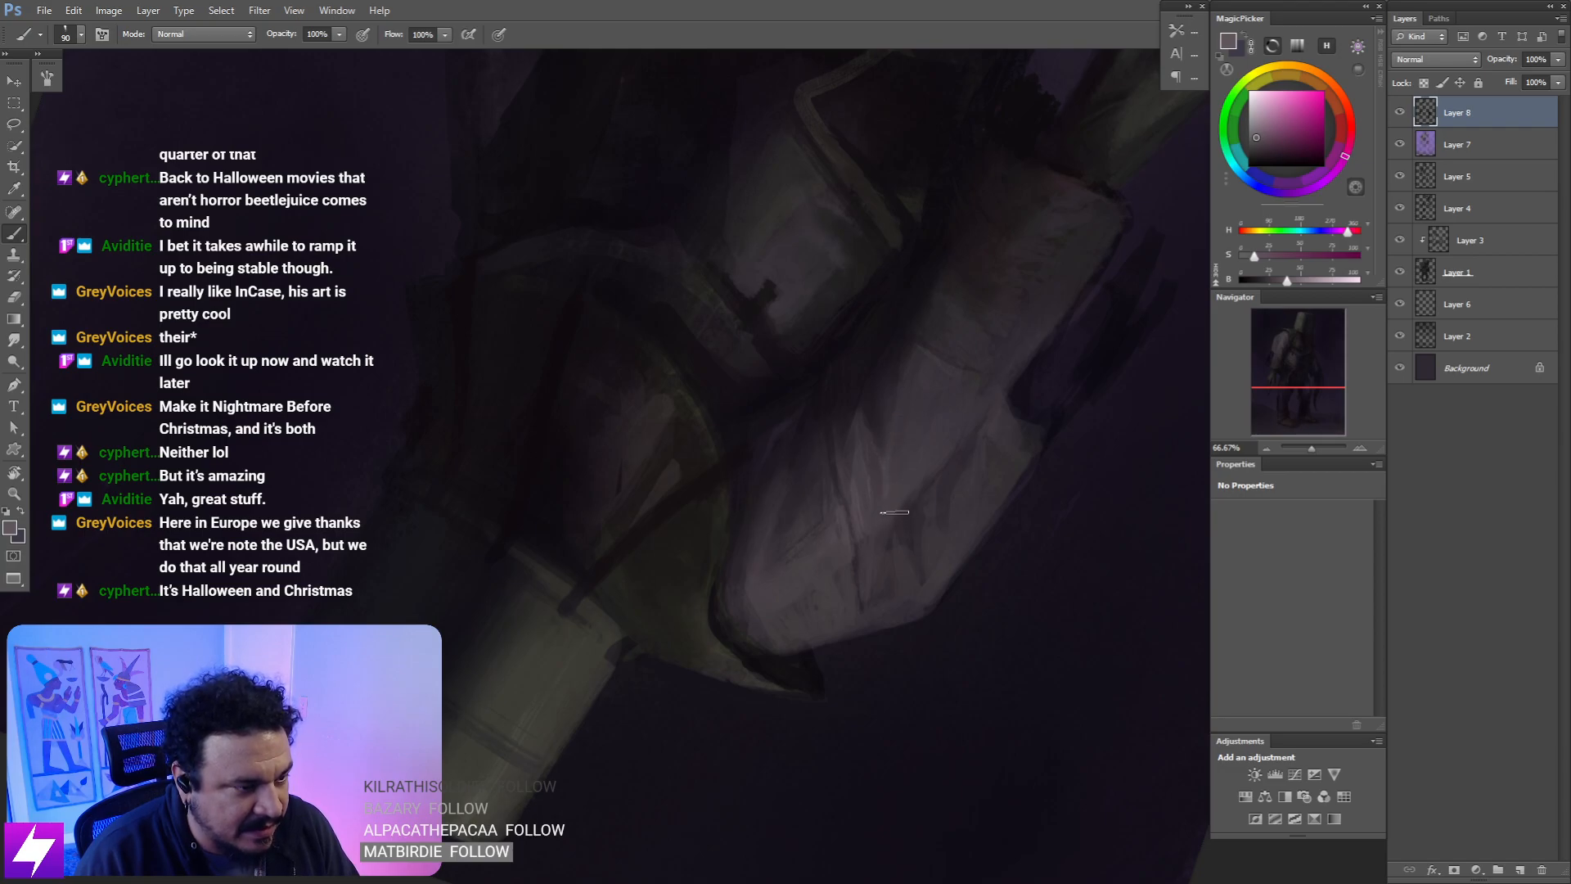
- Refine the shoulder folds with a smaller brush and smudge them at 50% strength
key("bracketleft")
key("bracketleft")
key("bracketleft")
key("s")
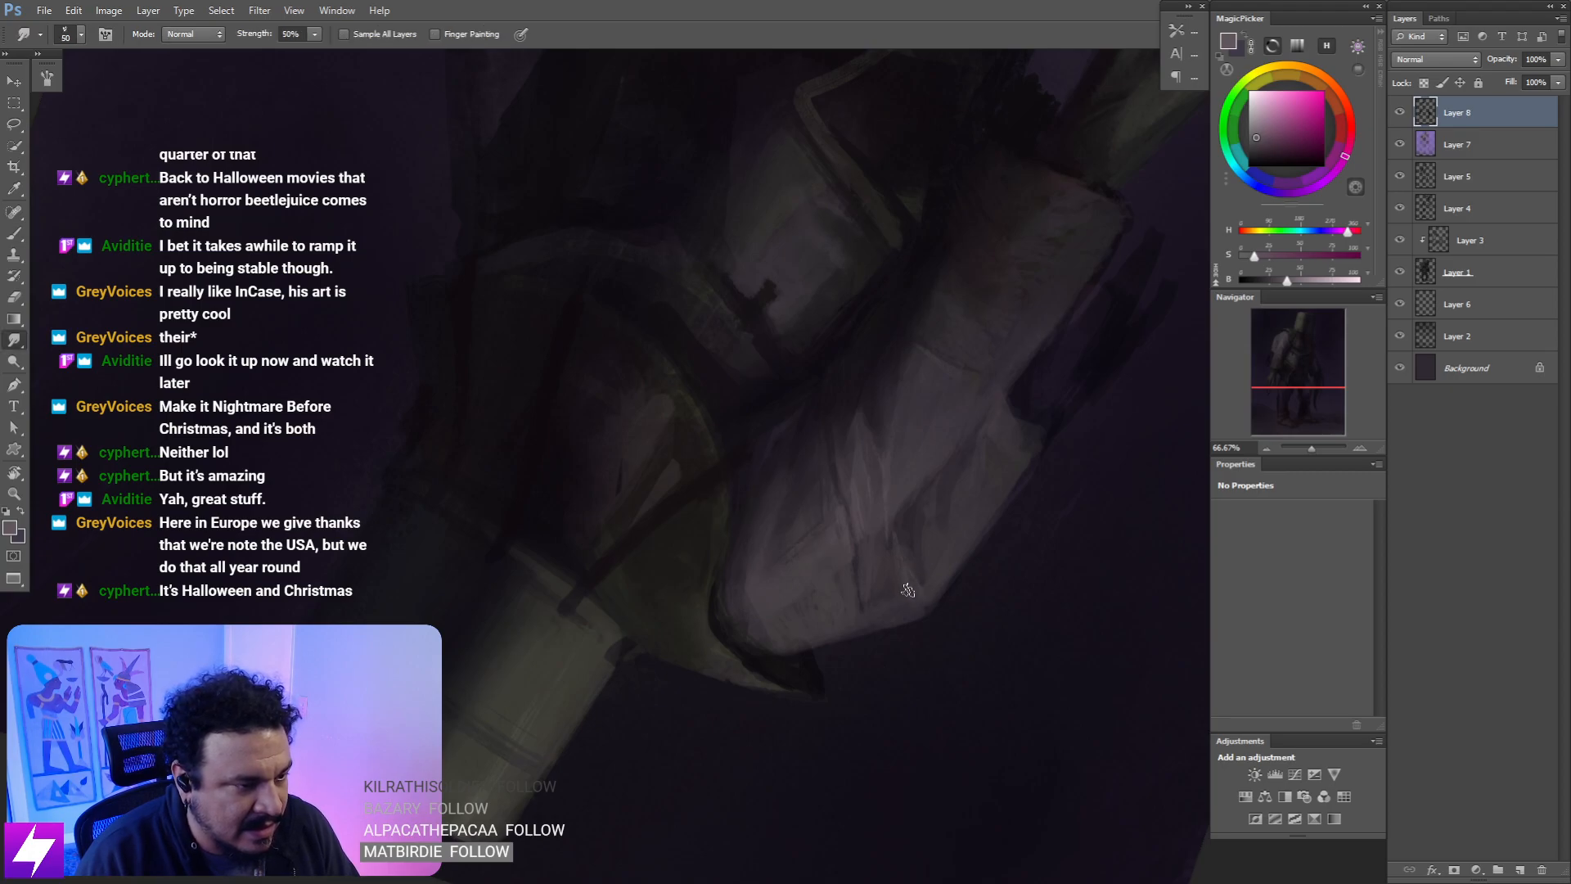
- Reset the canvas rotation and flip the canvas horizontally with the whole figure in view
key("Escape")
key("ctrl+minus")
key("ctrl+minus")
key("ctrl+minus")
key("ctrl+shift+h")
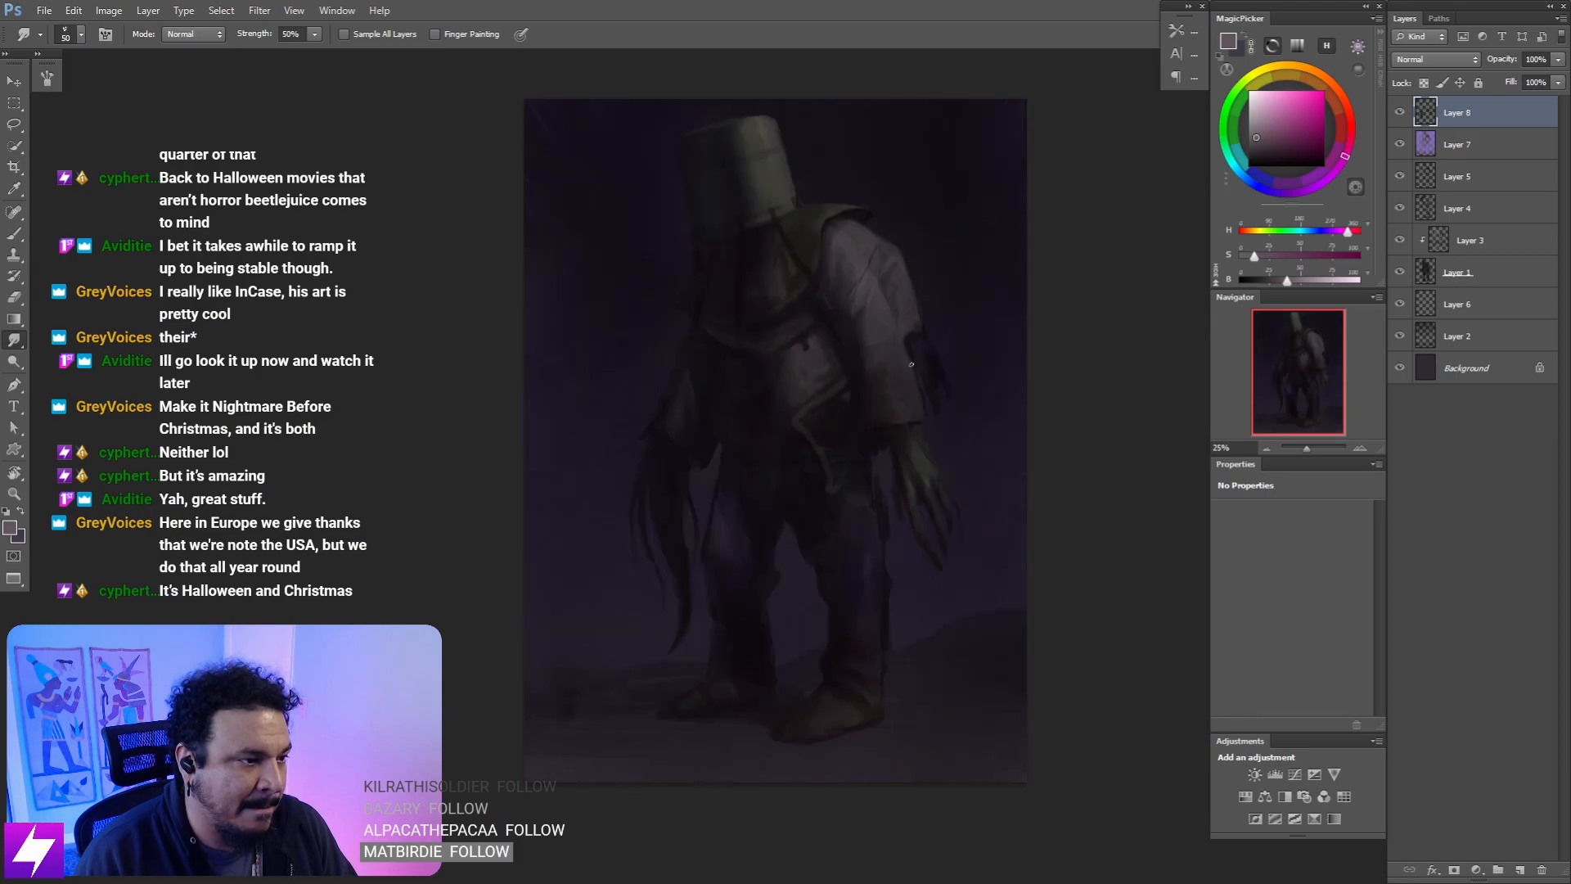
- Paint the mirrored sleeve just below the collar with a 90-size brush and smudge the strokes
key("ctrl+plus")
key("ctrl+plus")
key("b")
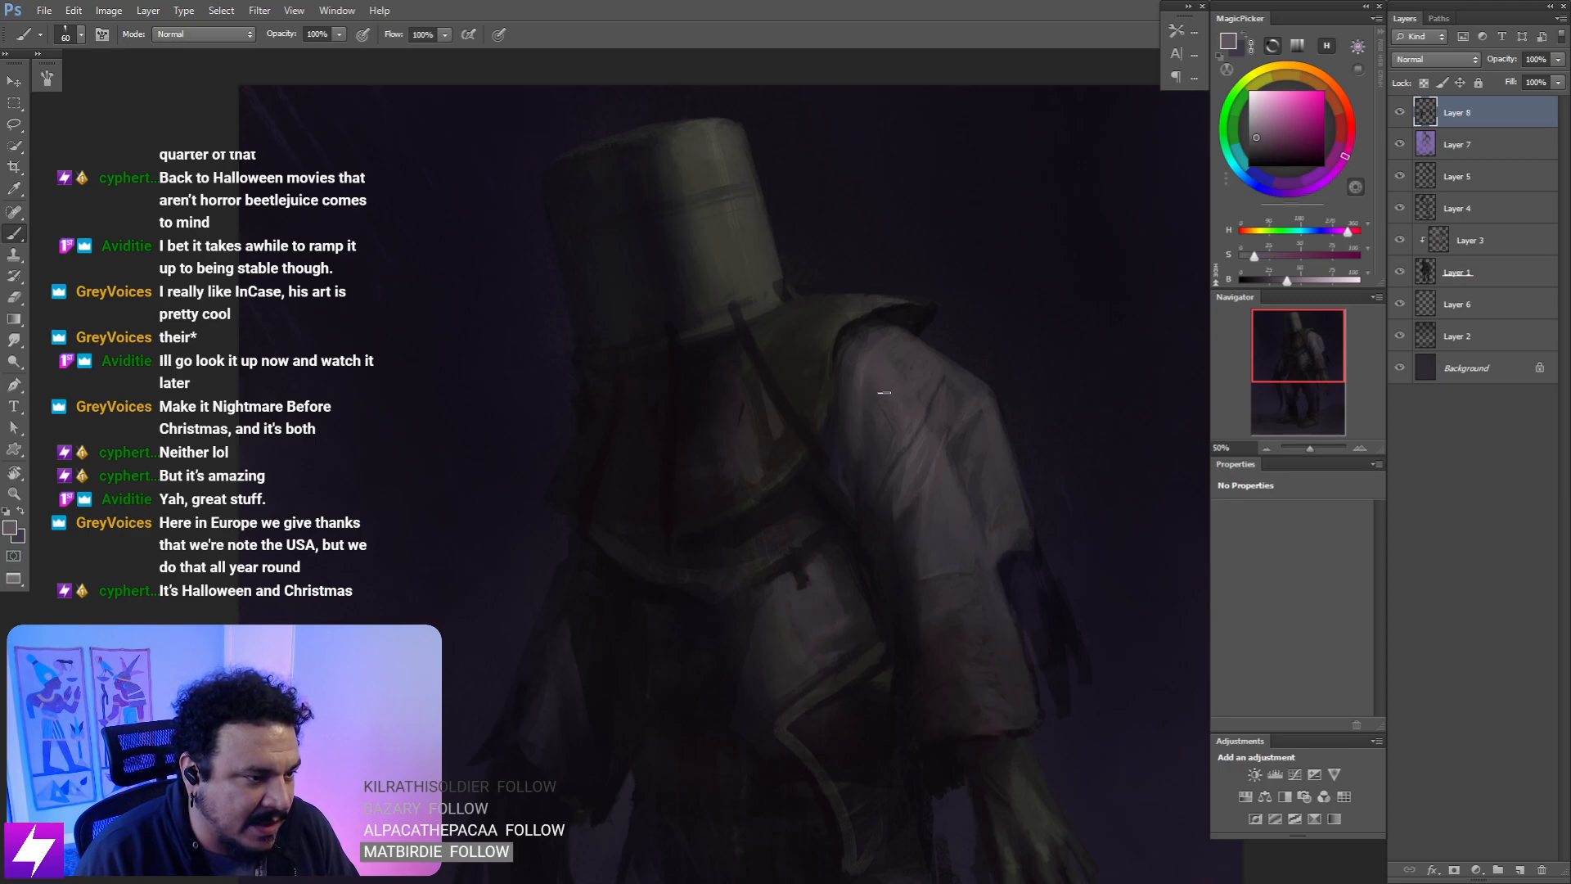
key("bracketright")
key("bracketright")
key("bracketright")
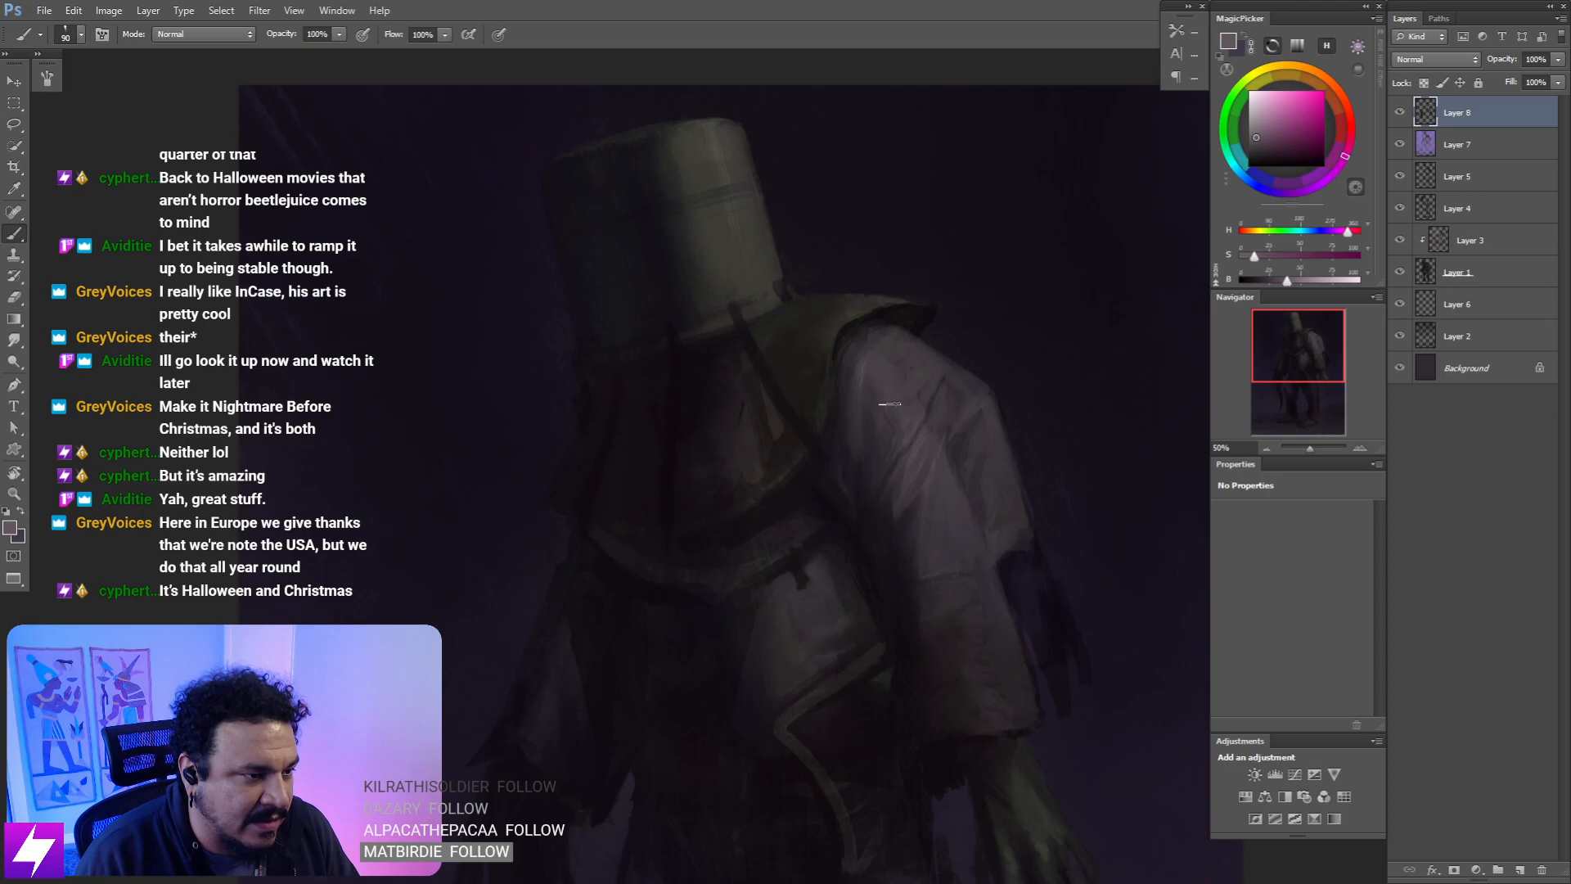
key("r")
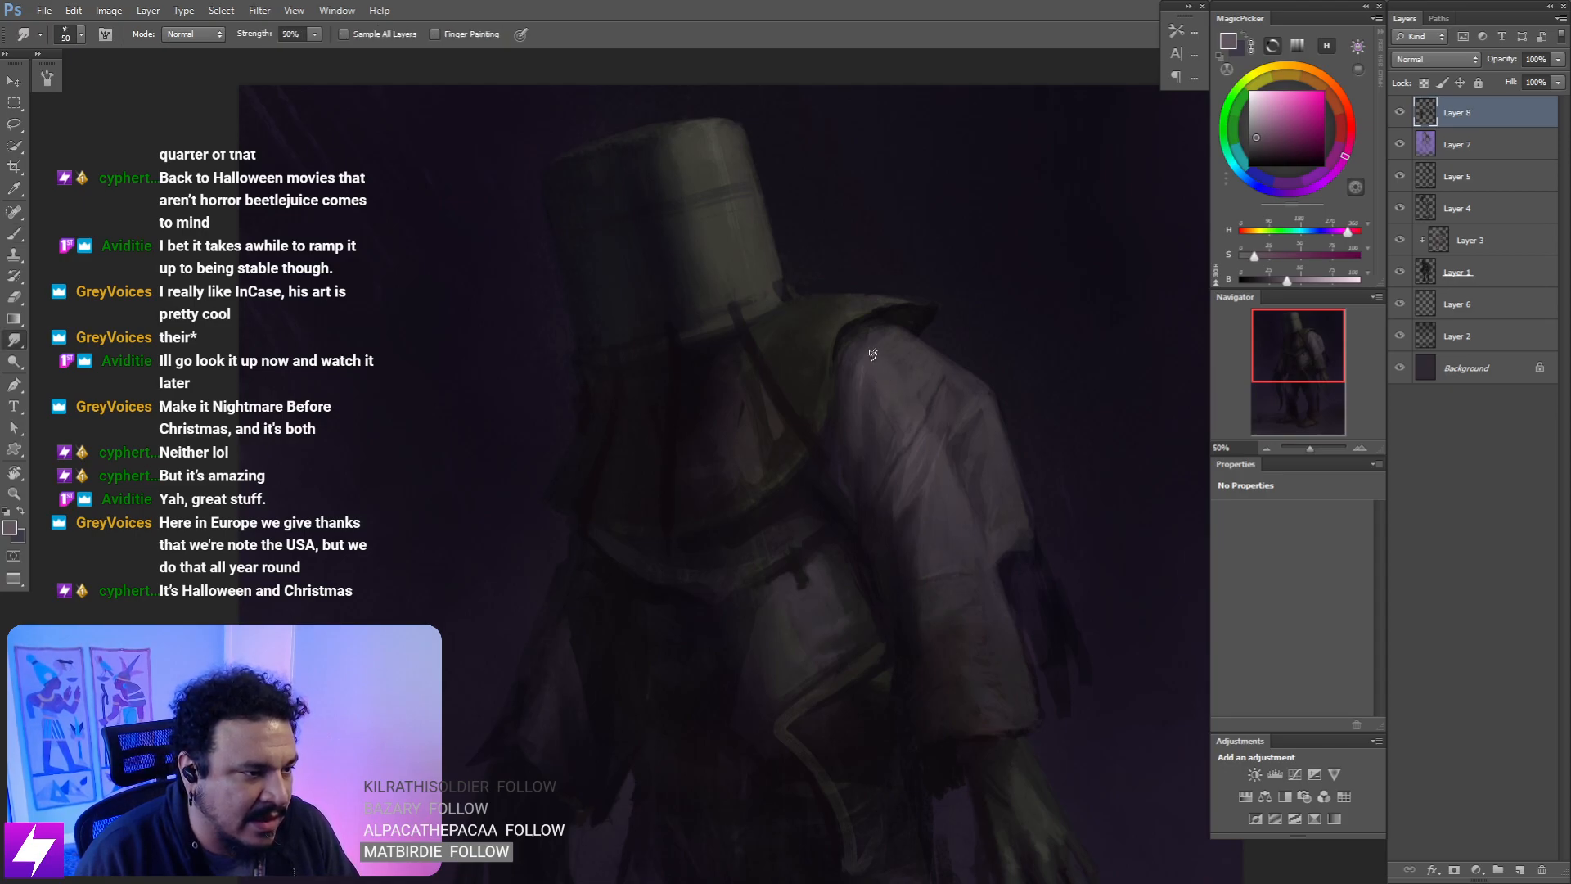
- Examine the upper sleeve in rotated and flipped views, resetting the canvas rotation
key("ctrl+minus")
key("r")
left_click_drag(957, 346, 905, 410)
key("Escape")
key("ctrl+plus")
key("ctrl+plus")
key("ctrl+shift+h")
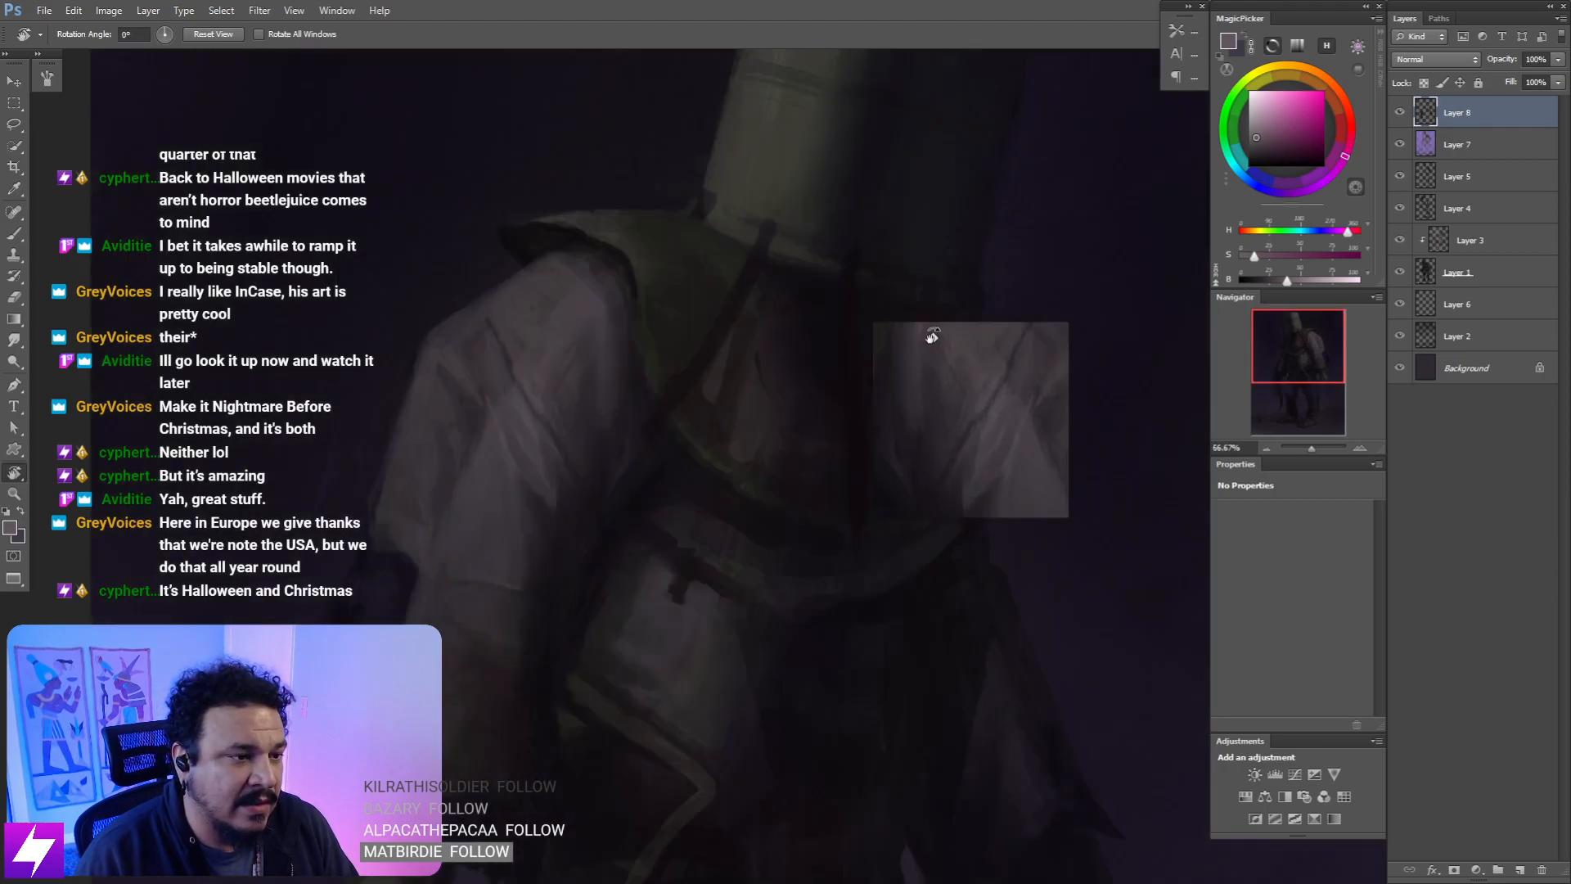
- Shade the top of the mirrored sleeve under the collar with sampled sleeve greys, using brush sizes from 150 to 200
key("b")
left_click(912, 362, "alt")
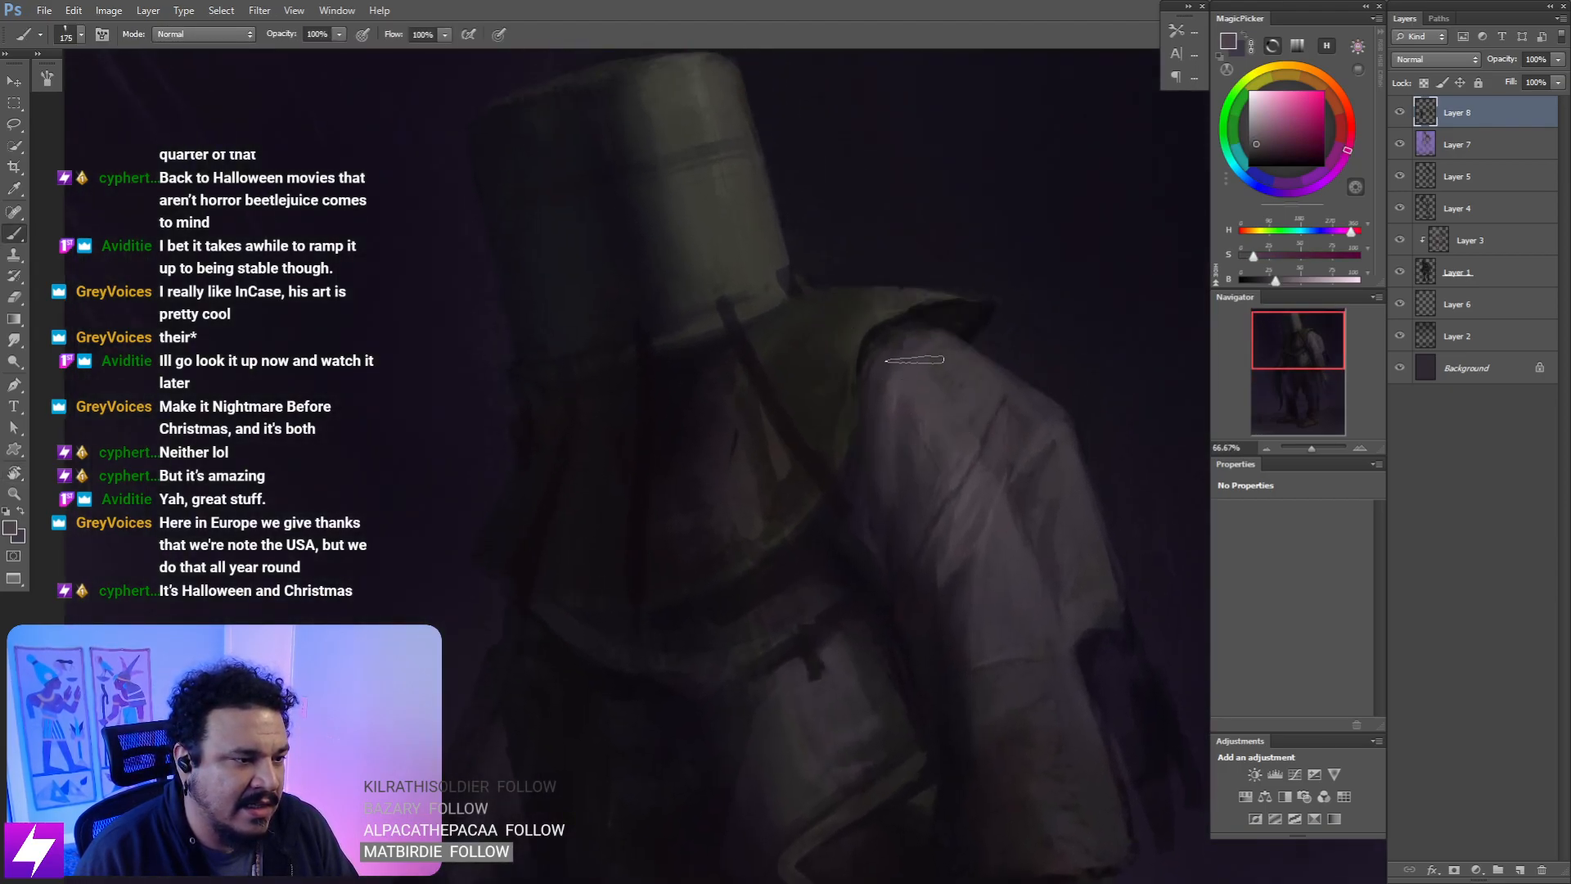
left_click_drag(915, 360, 896, 417)
key("alt")
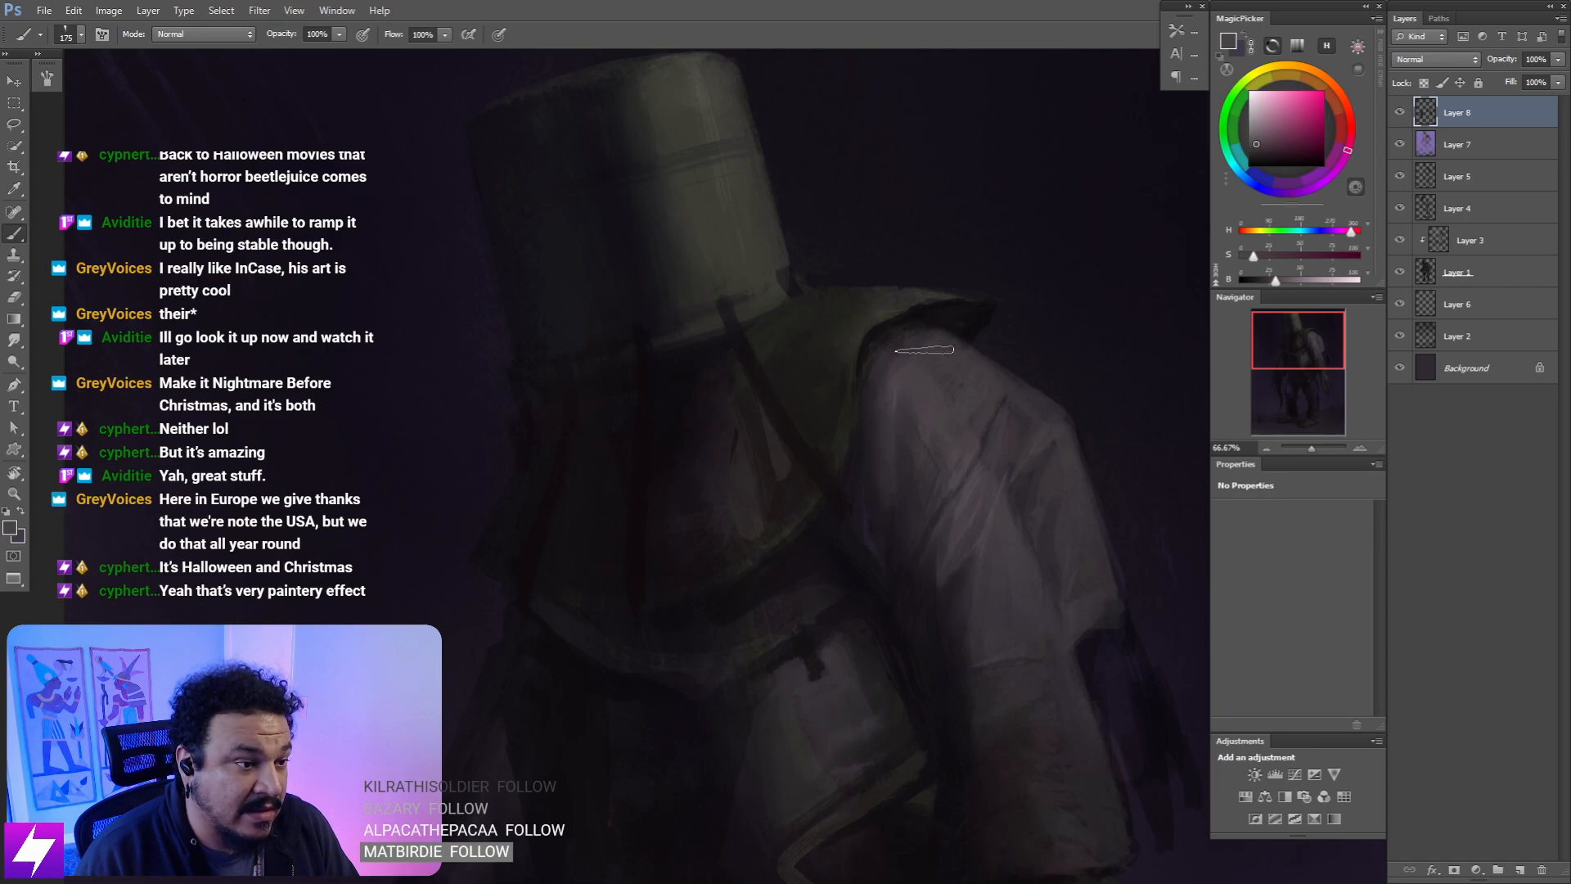
key("bracketright")
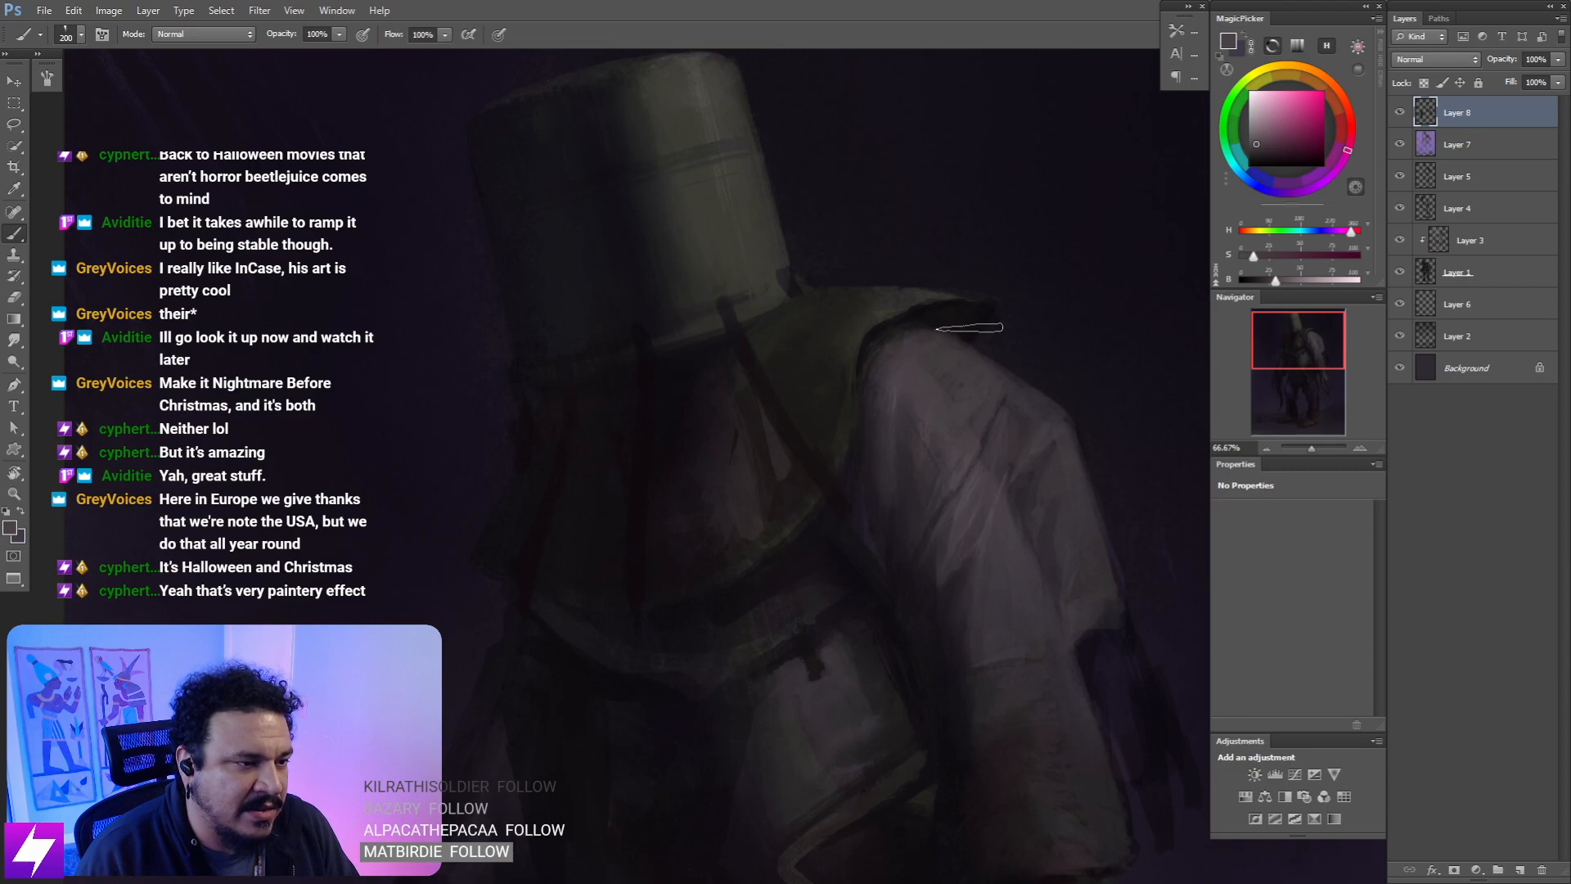
key("bracketleft")
key("bracketleft")
left_click(926, 338, "alt")
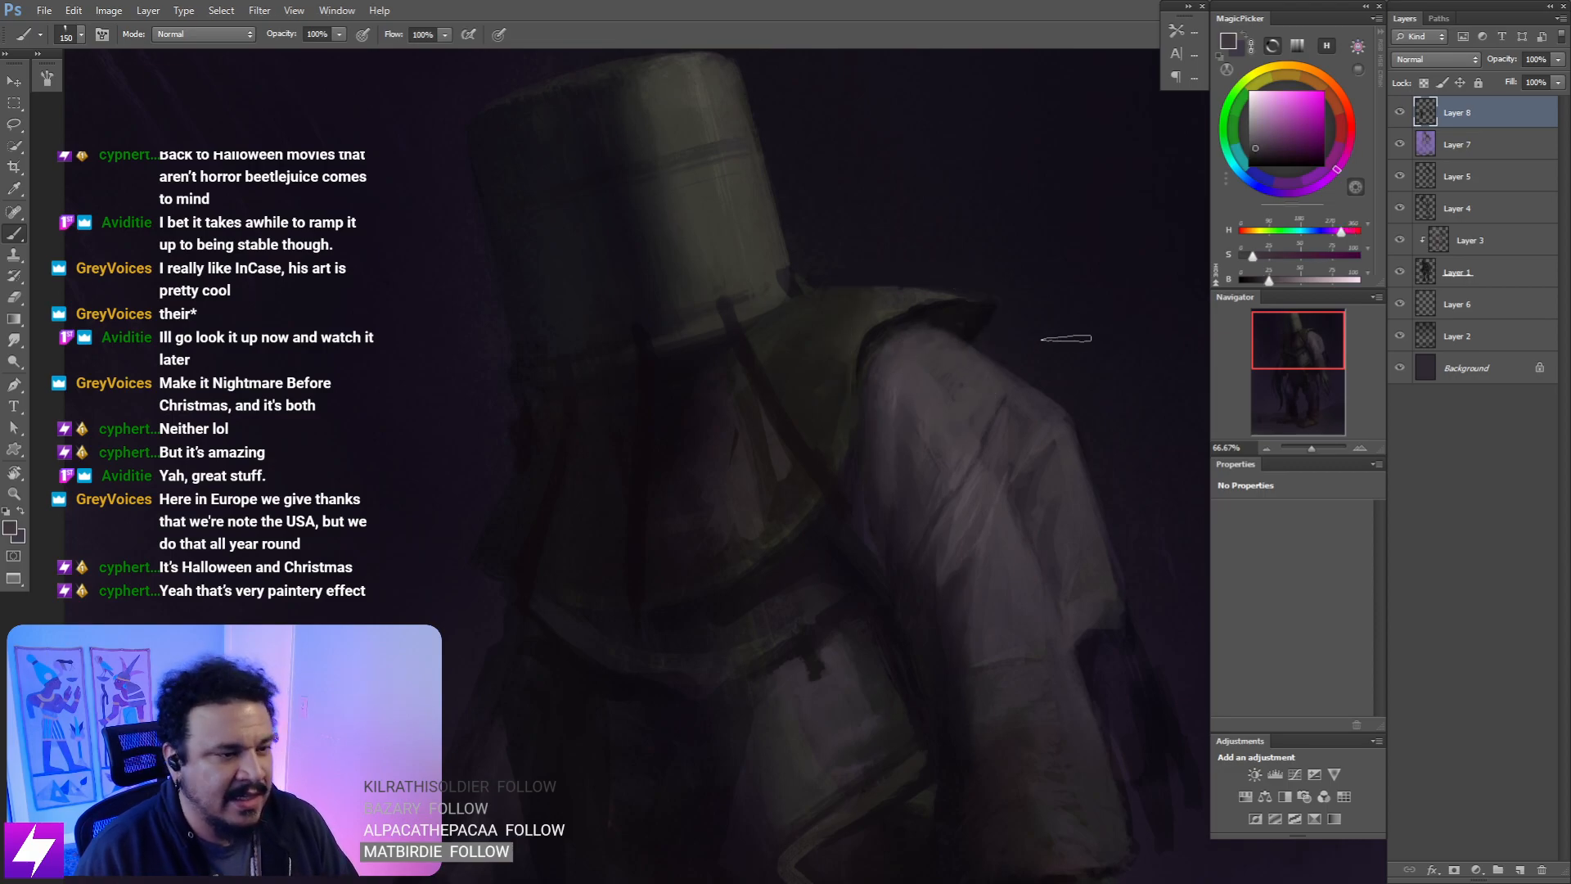
- Flip the canvas back horizontally, darken the sleeve's inner edge beside the collar with a sampled dark violet, and smudge it
scroll(985, 491, "down", 3)
key("ctrl+shift+h")
scroll(934, 446, "up", 1)
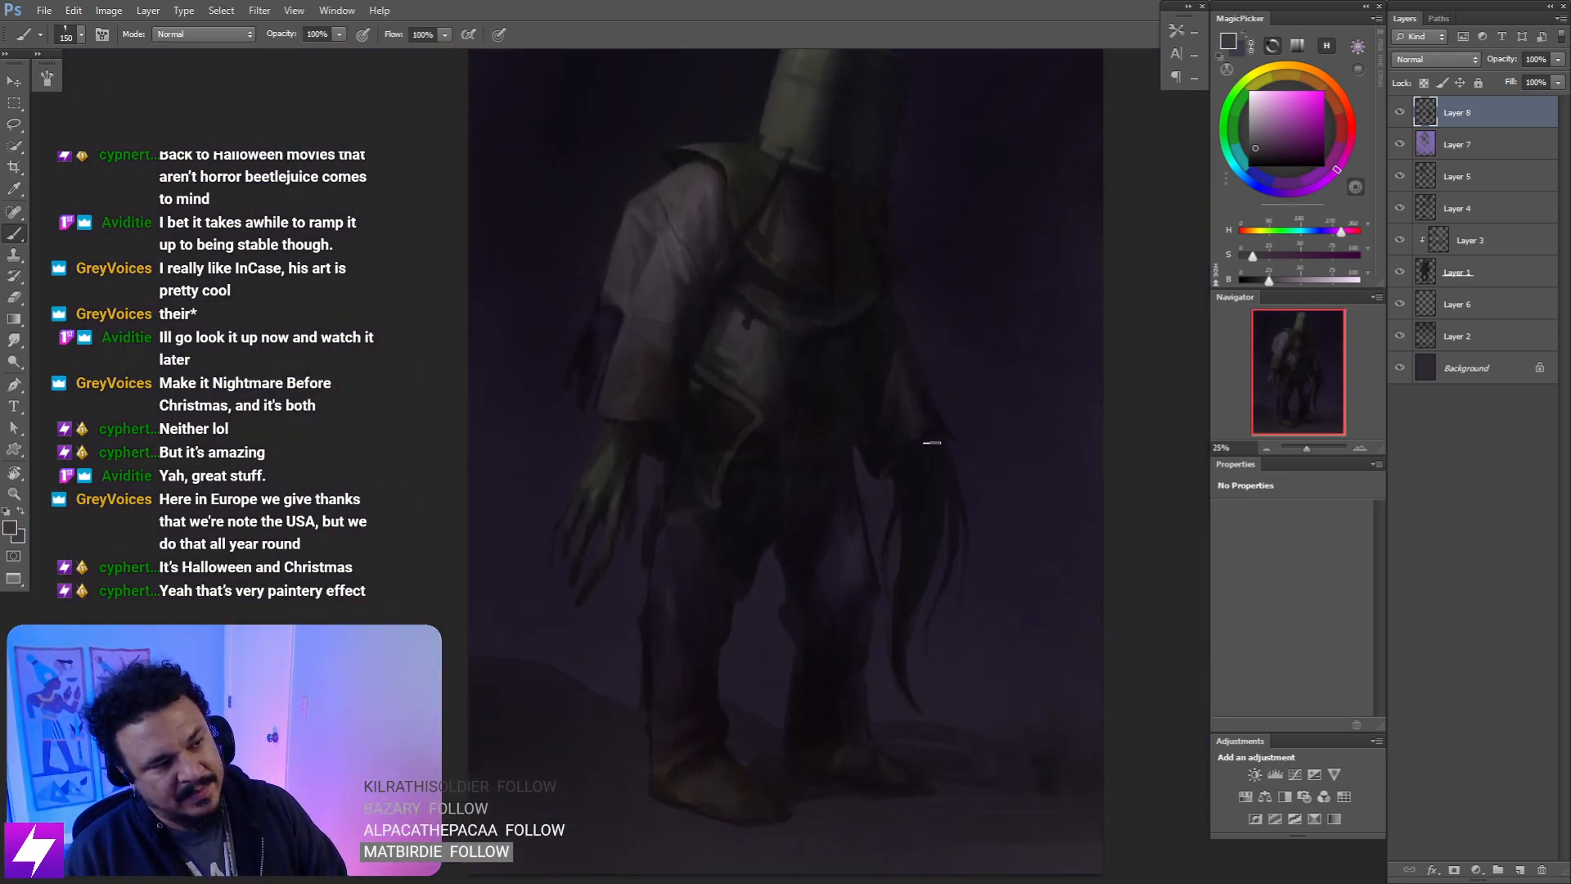
scroll(932, 443, "up", 3)
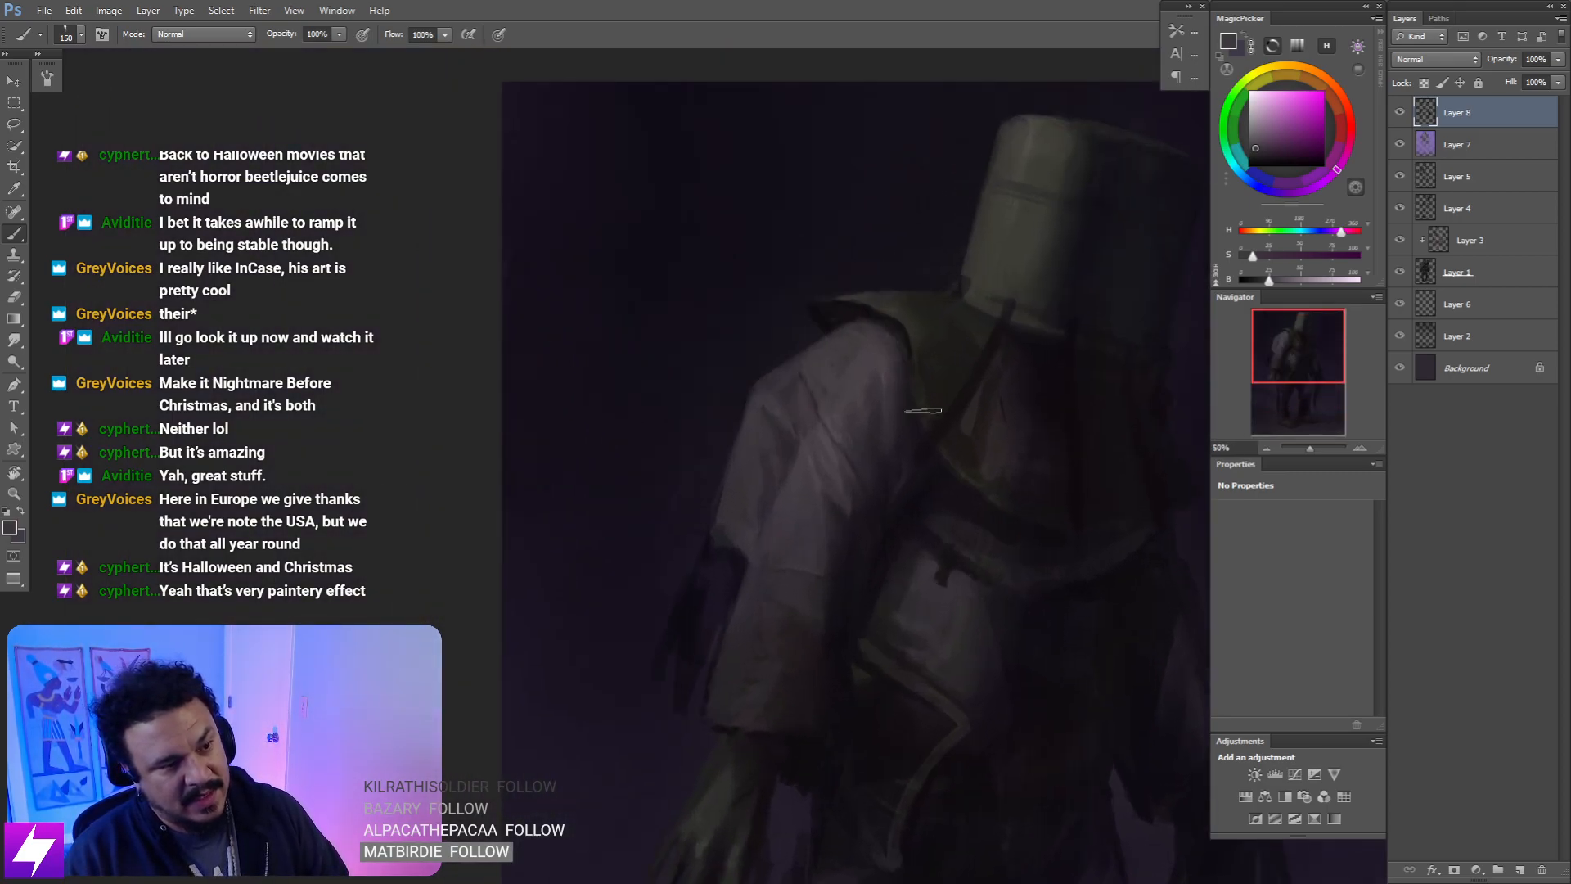
key("bracketleft")
left_click(896, 463, "alt")
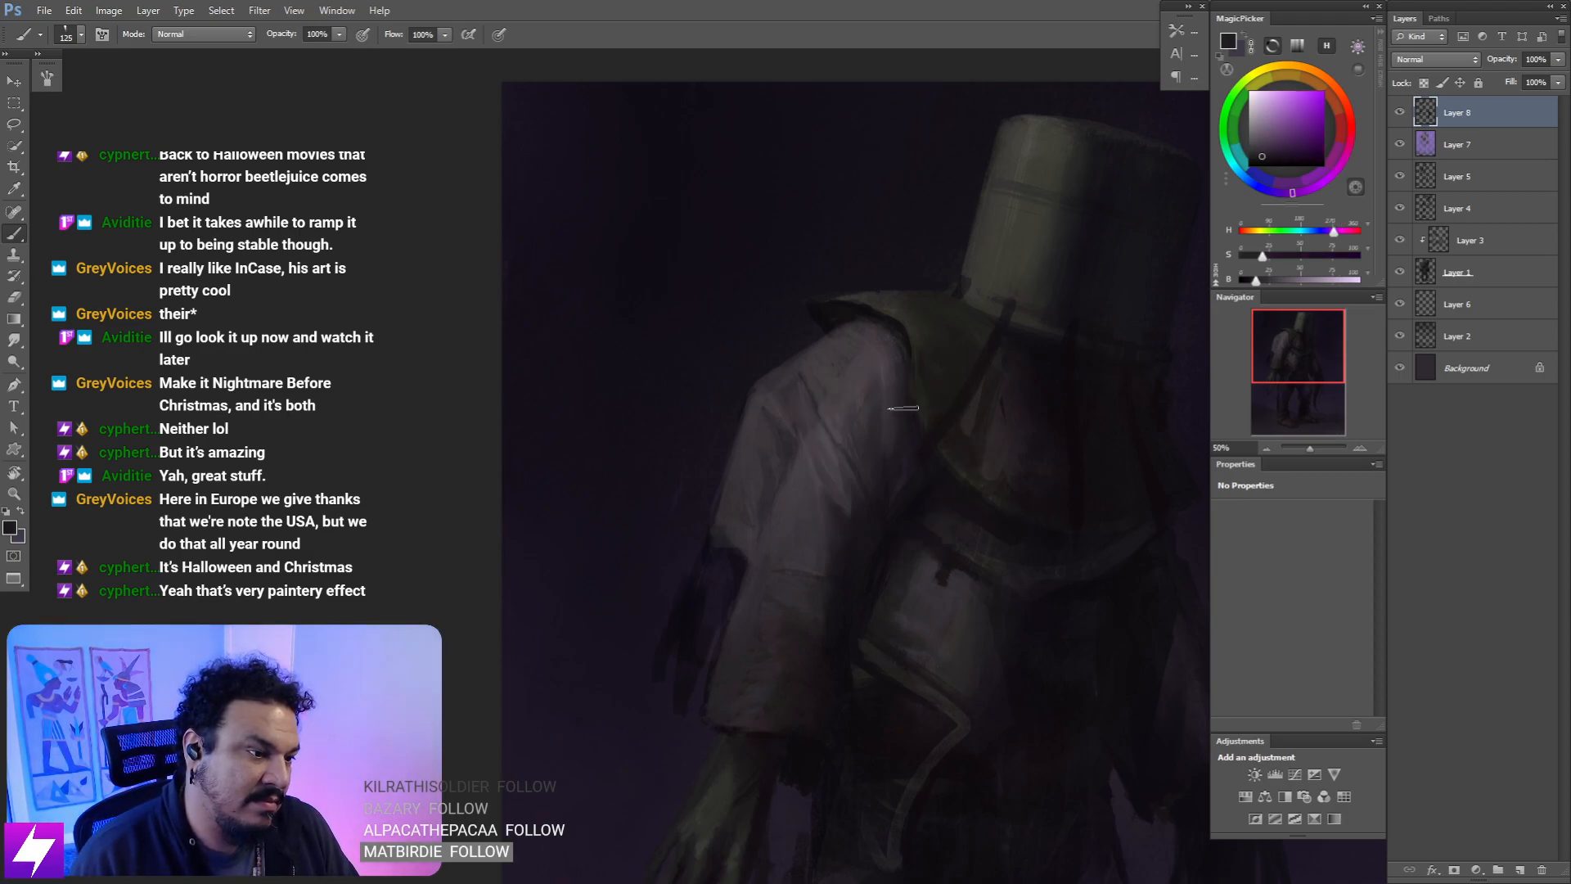
key("bracketleft")
key("bracketleft")
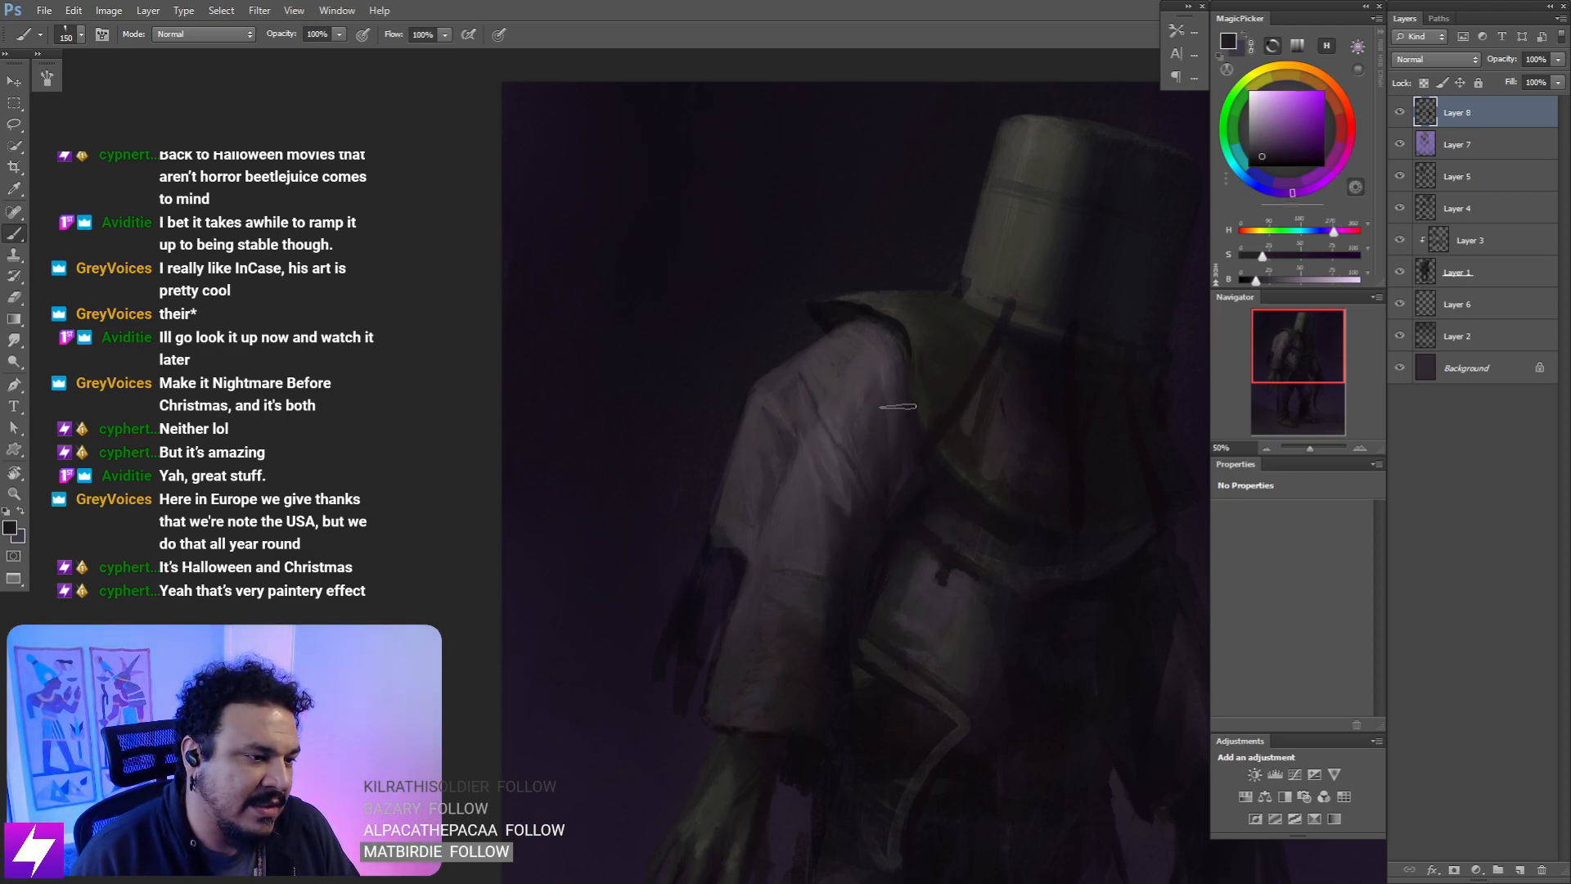
key("r")
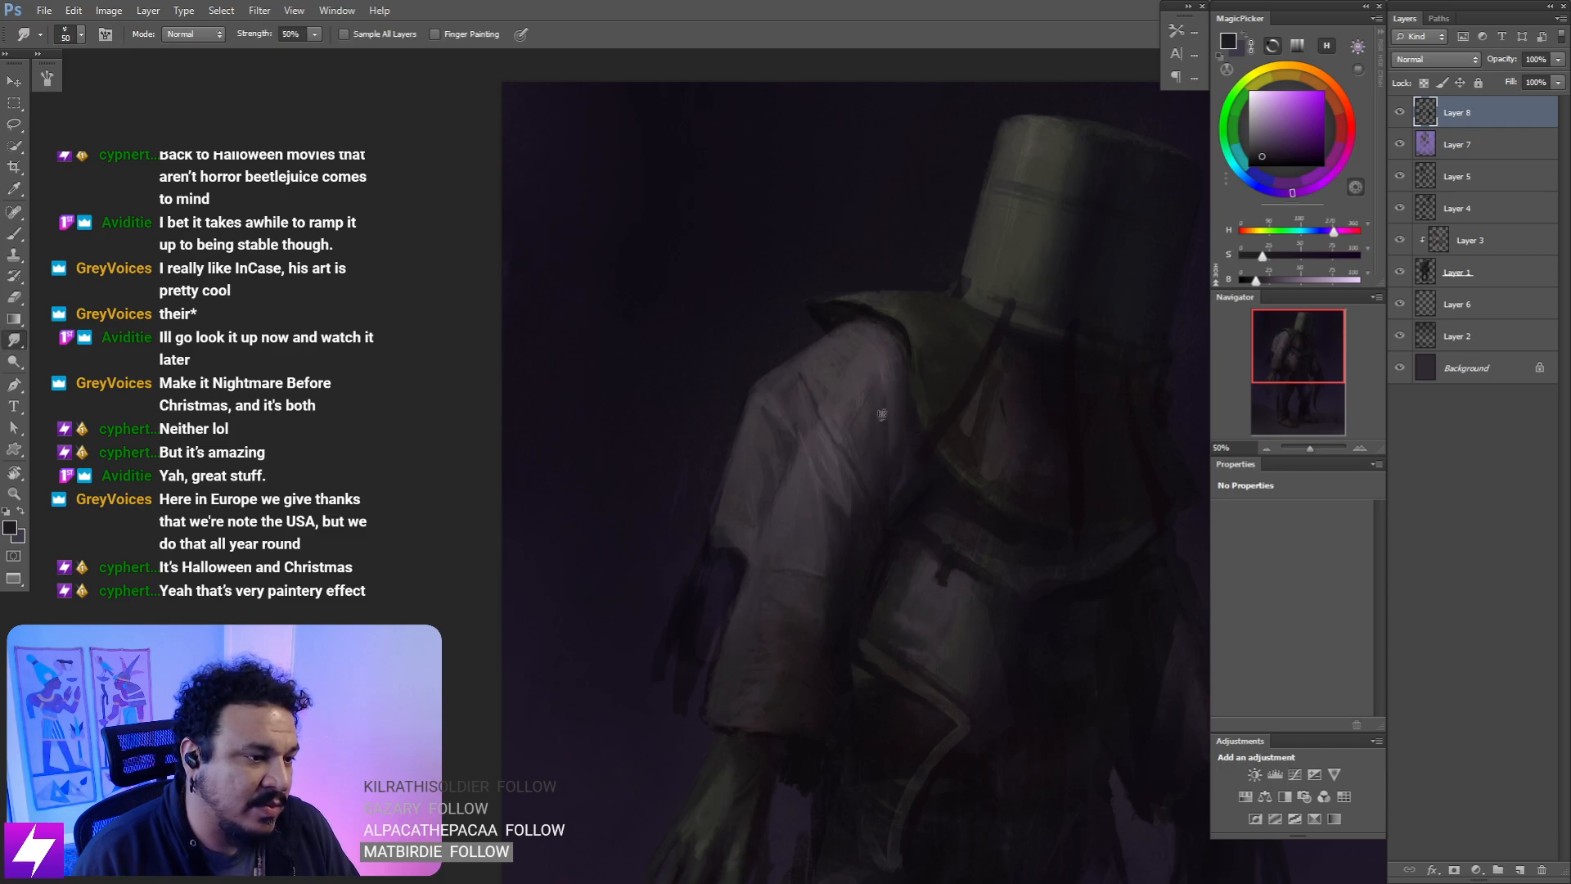
- Soften the sleeve's shaded inner edge with a sampled grey-violet, using an 80-size brush
key("b")
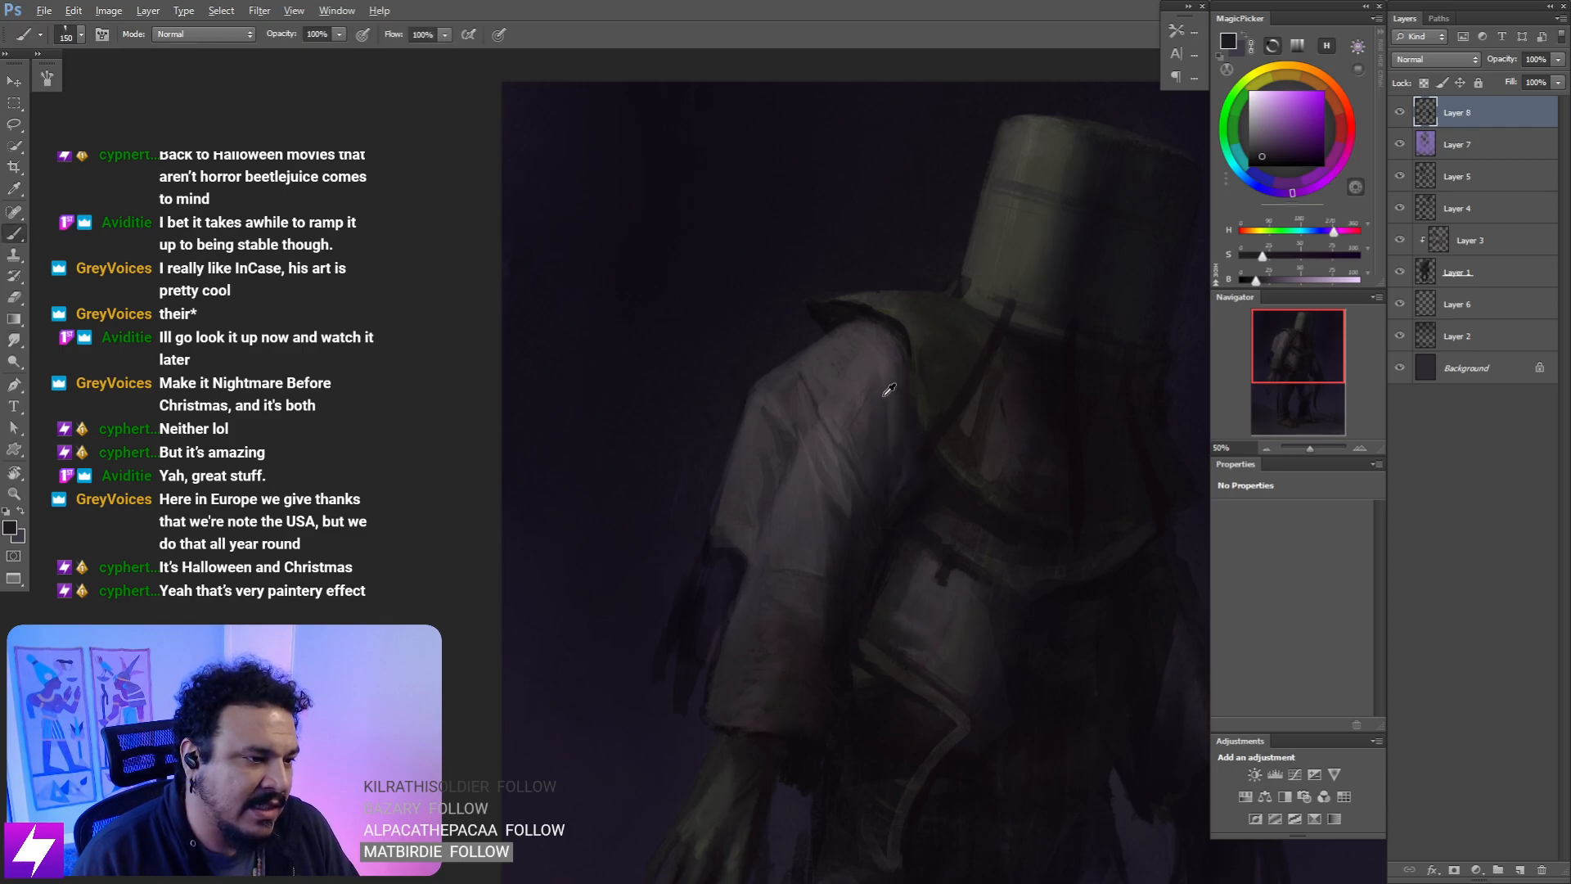
key("bracketleft")
key("bracketleft")
key("bracketleft")
left_click(890, 391, "alt")
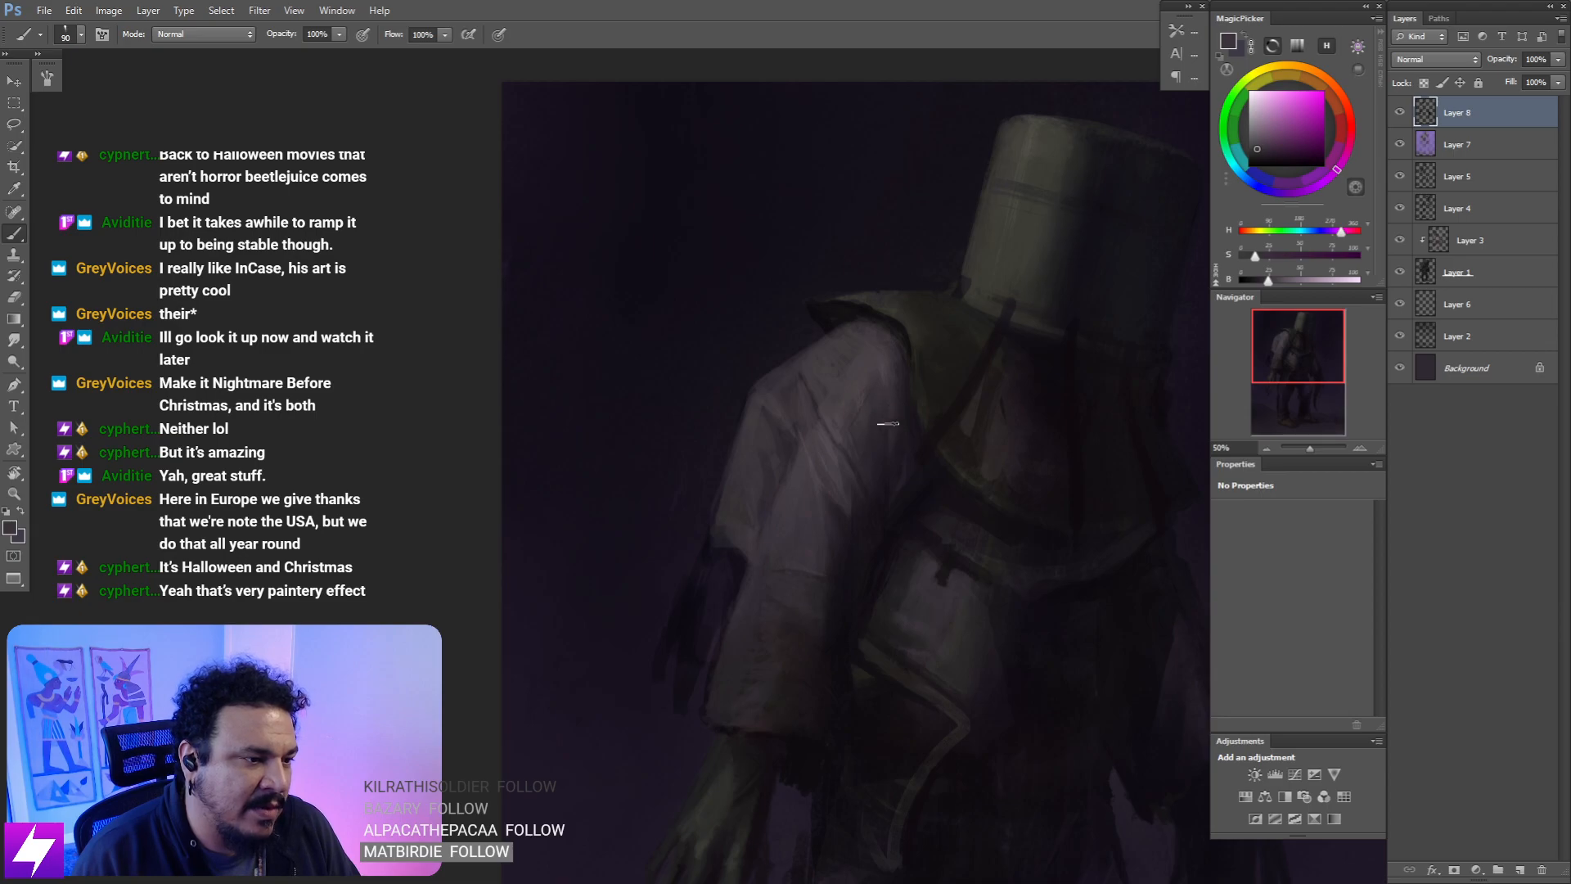
key("bracketleft")
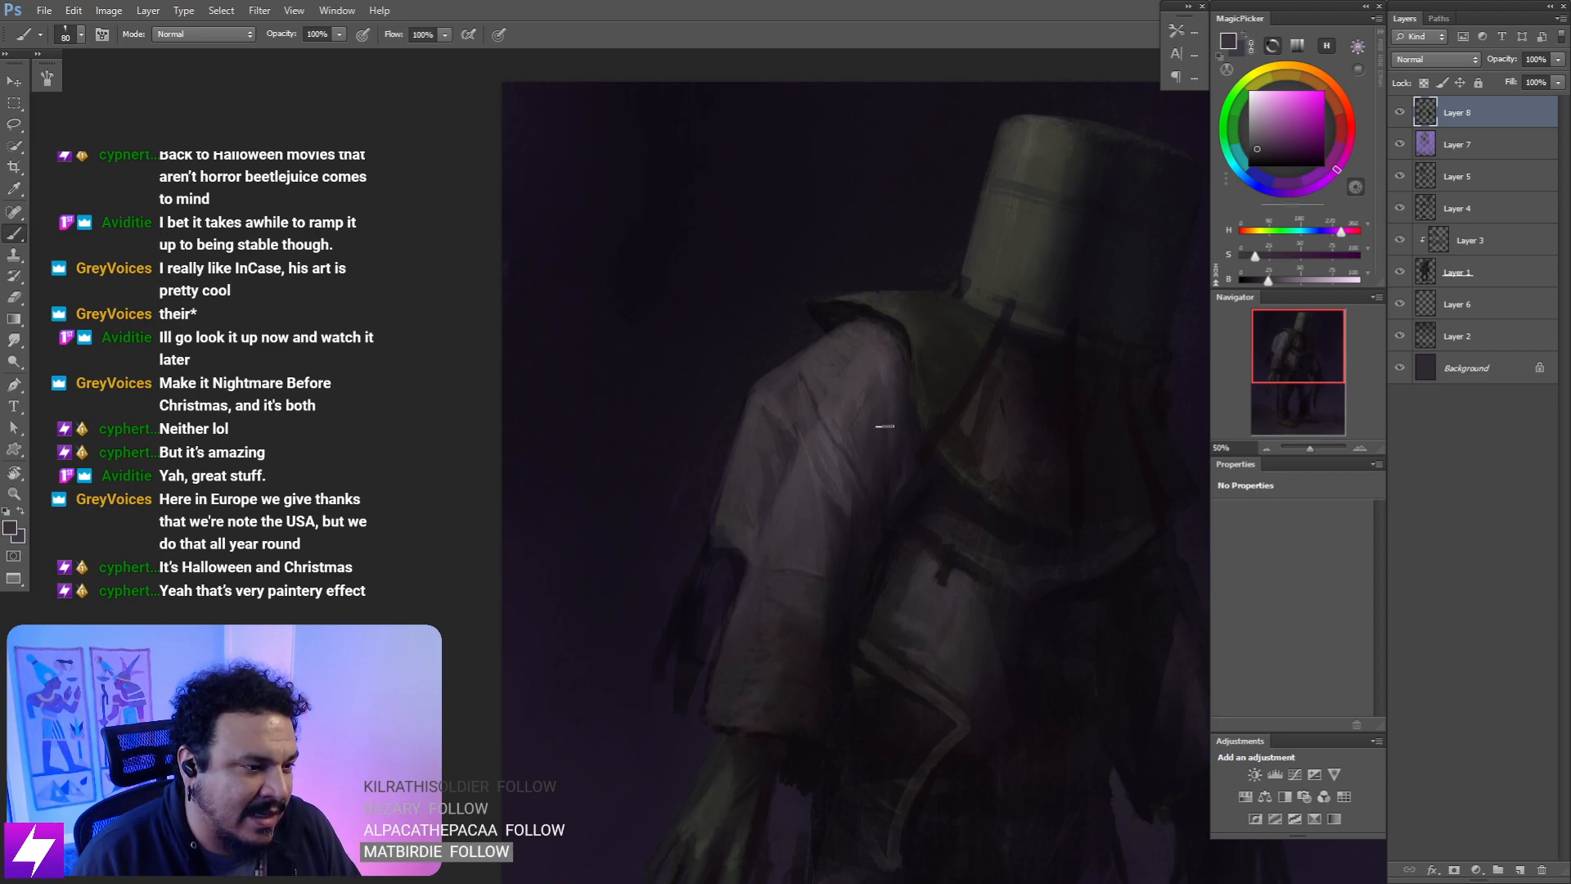
- Paint the upper sleeve and its shoulder folds with lighter sampled greys, using 90- to 60-size brushes
left_click_drag(895, 450, 921, 414)
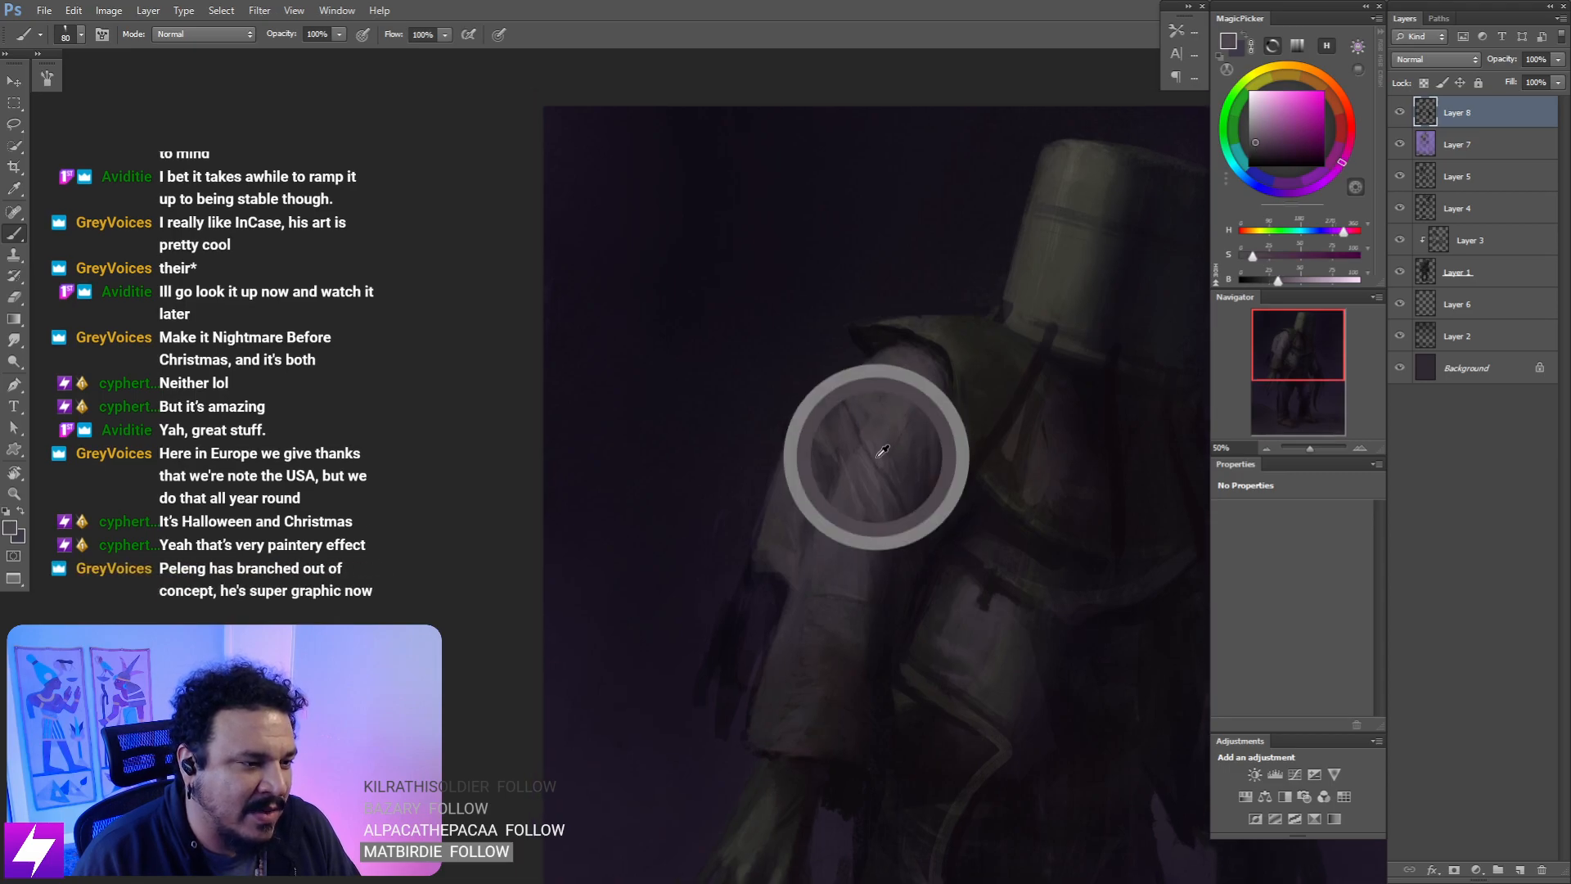
left_click(916, 438, "alt")
left_click_drag(933, 436, 928, 440)
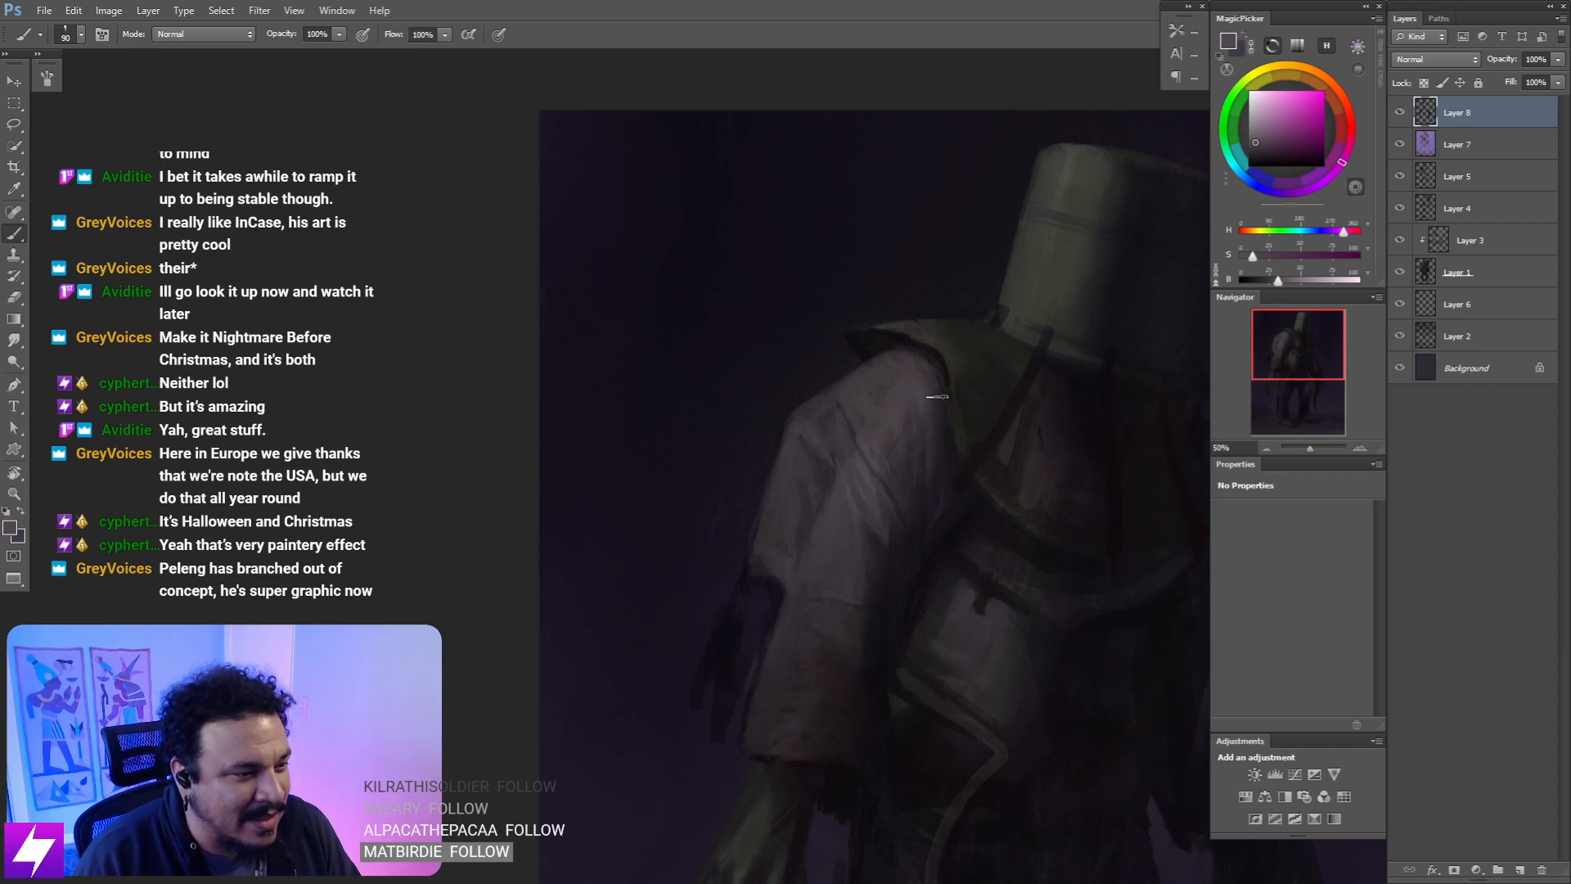
key("bracketright")
key("bracketleft")
key("bracketleft")
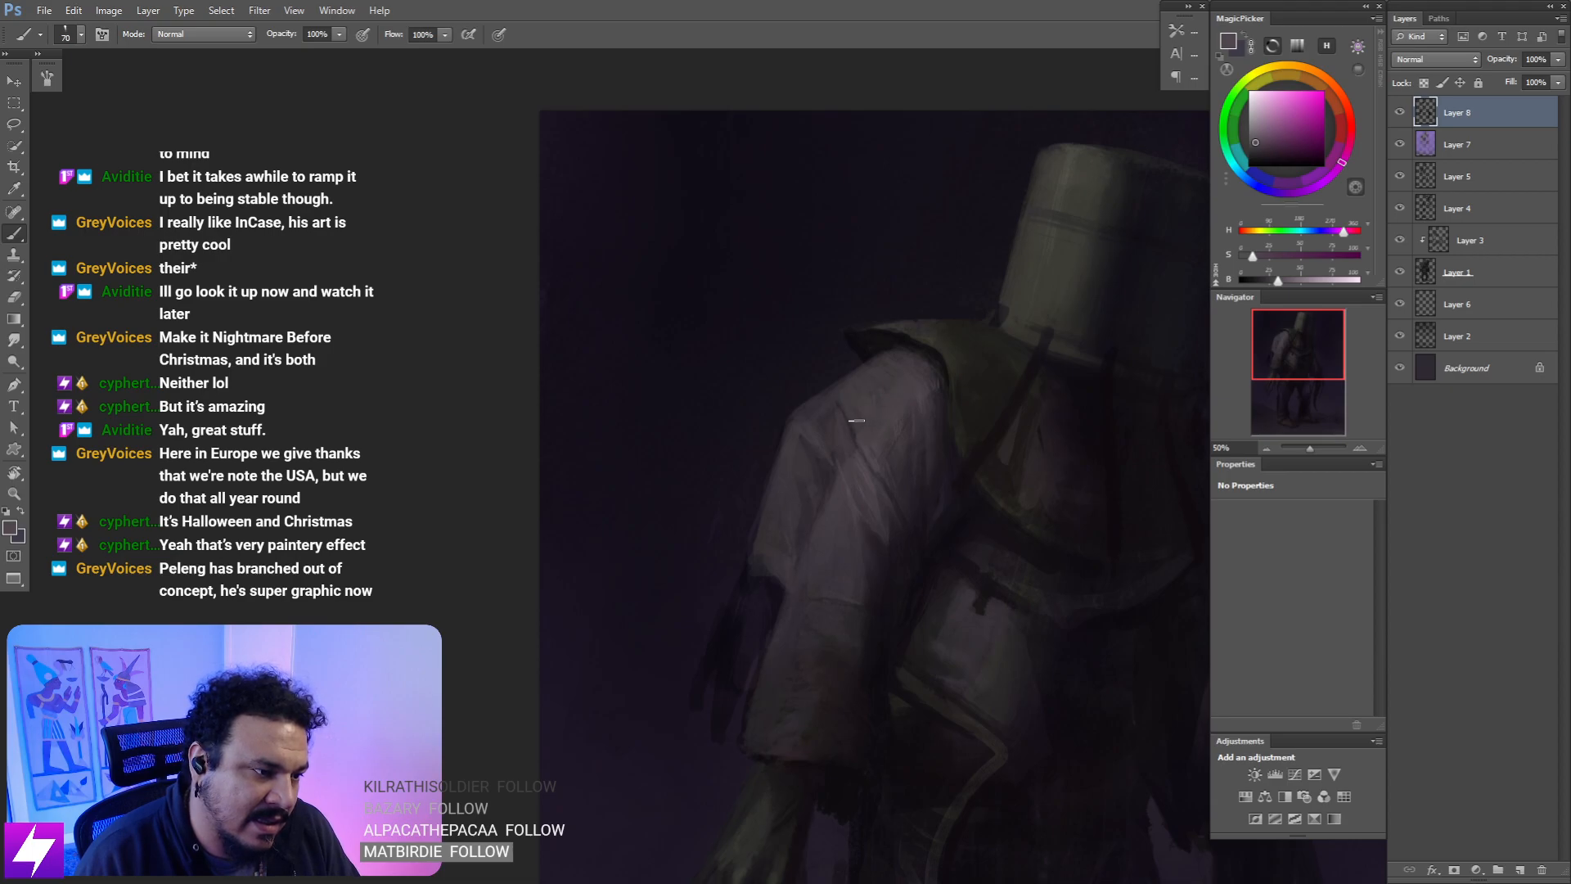
left_click(871, 464, "alt")
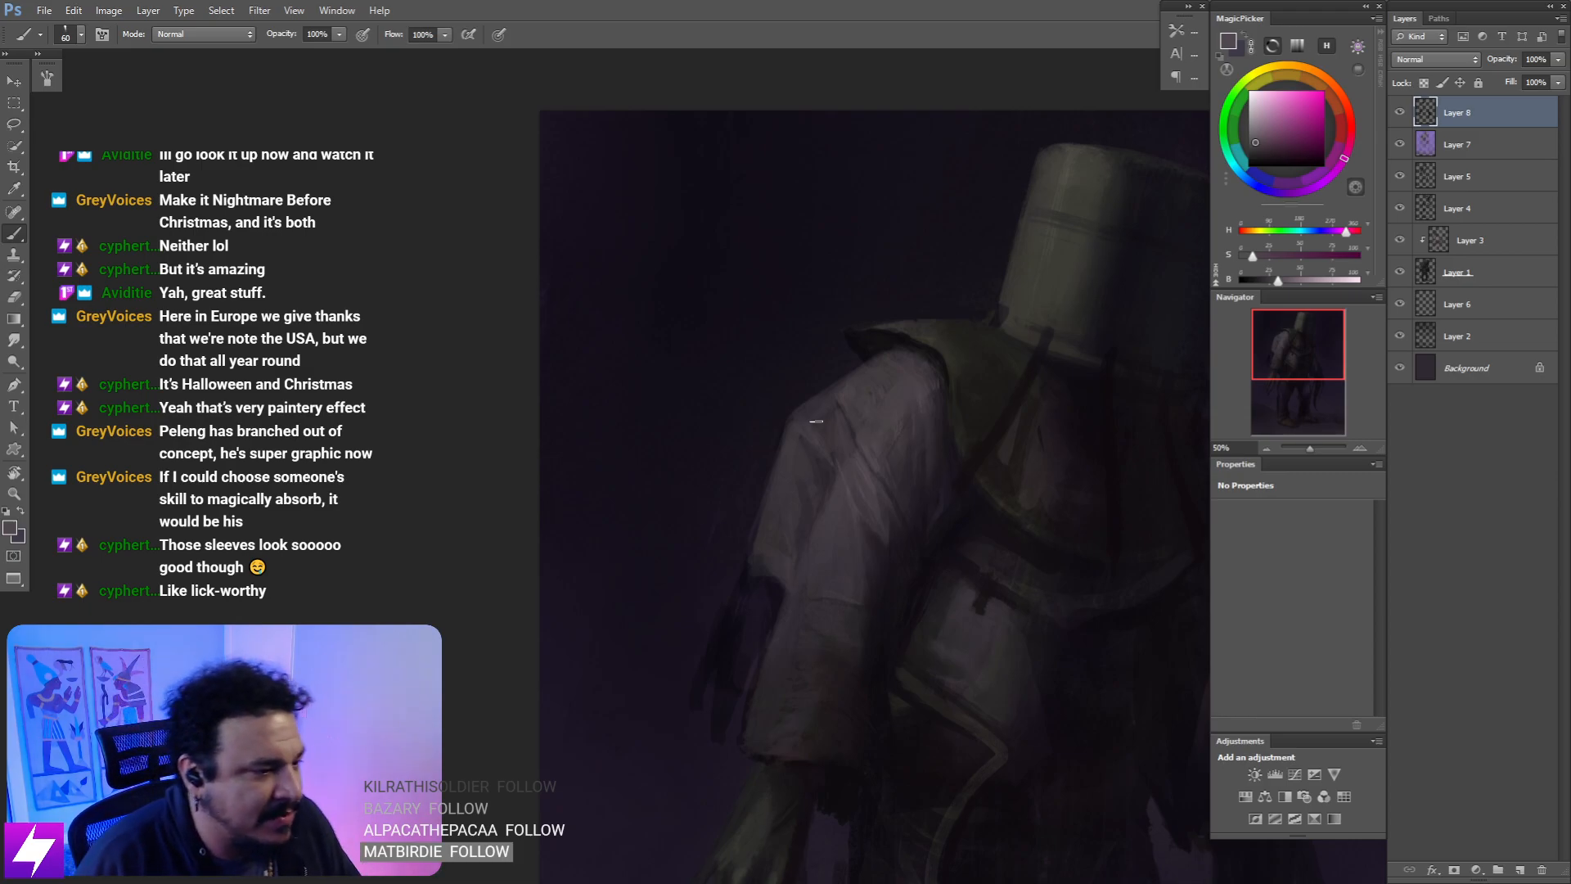
- Flip the canvas horizontally, tilt the view and frame the mirrored sleeve for painting with the brush
key("ctrl+minus")
key("ctrl+minus")
key("ctrl+shift+h")
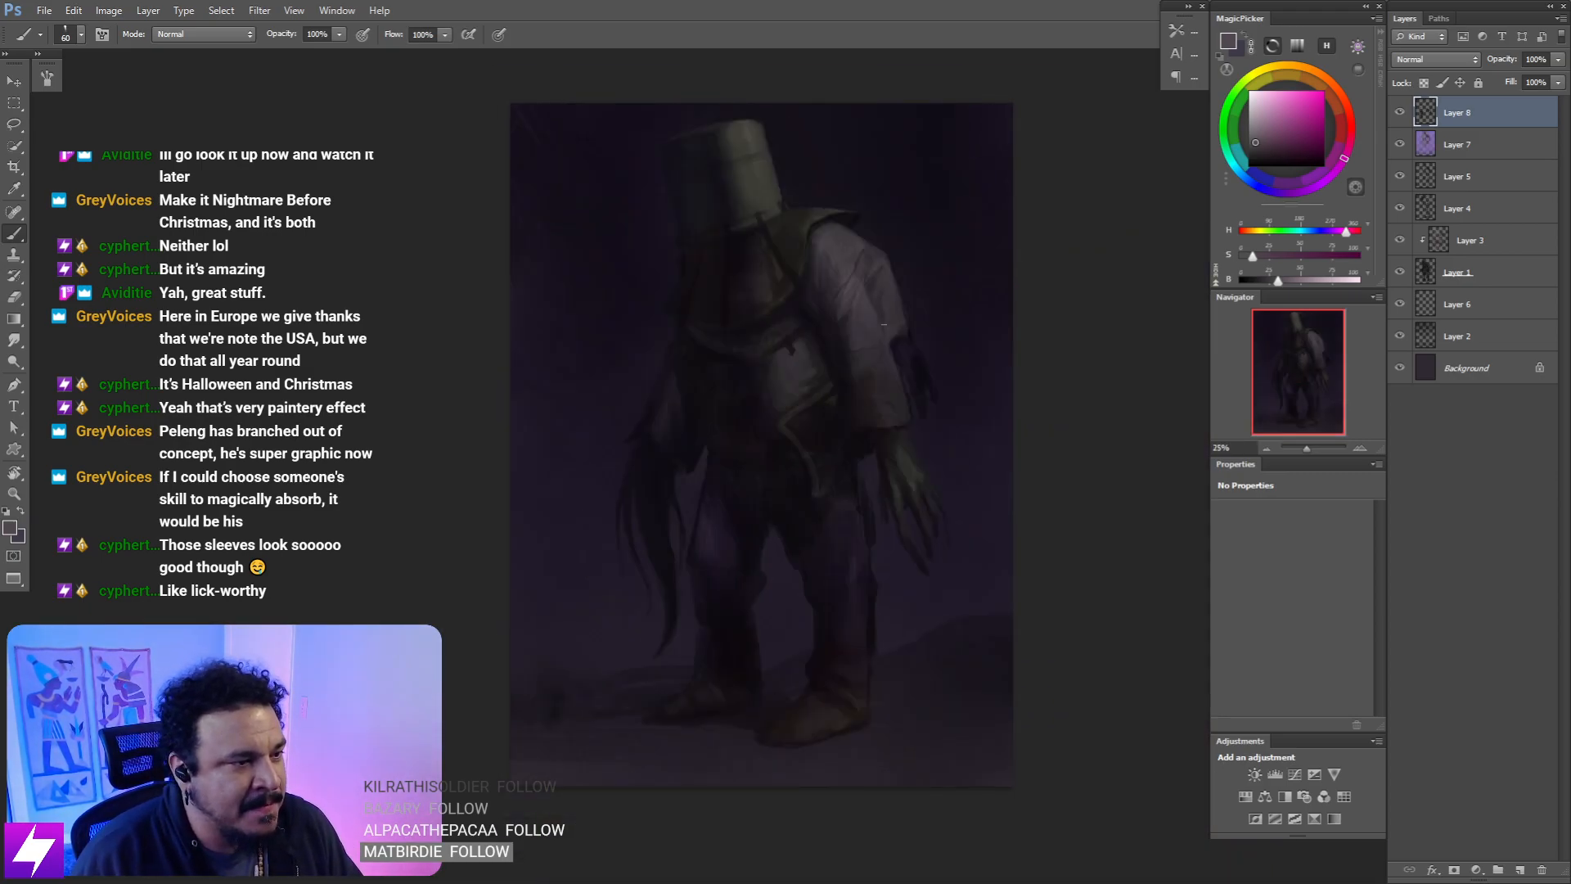
key("ctrl+plus")
key("ctrl+plus")
left_click_drag(971, 200, 913, 388)
key("r")
key("Escape")
key("ctrl+plus")
key("b")
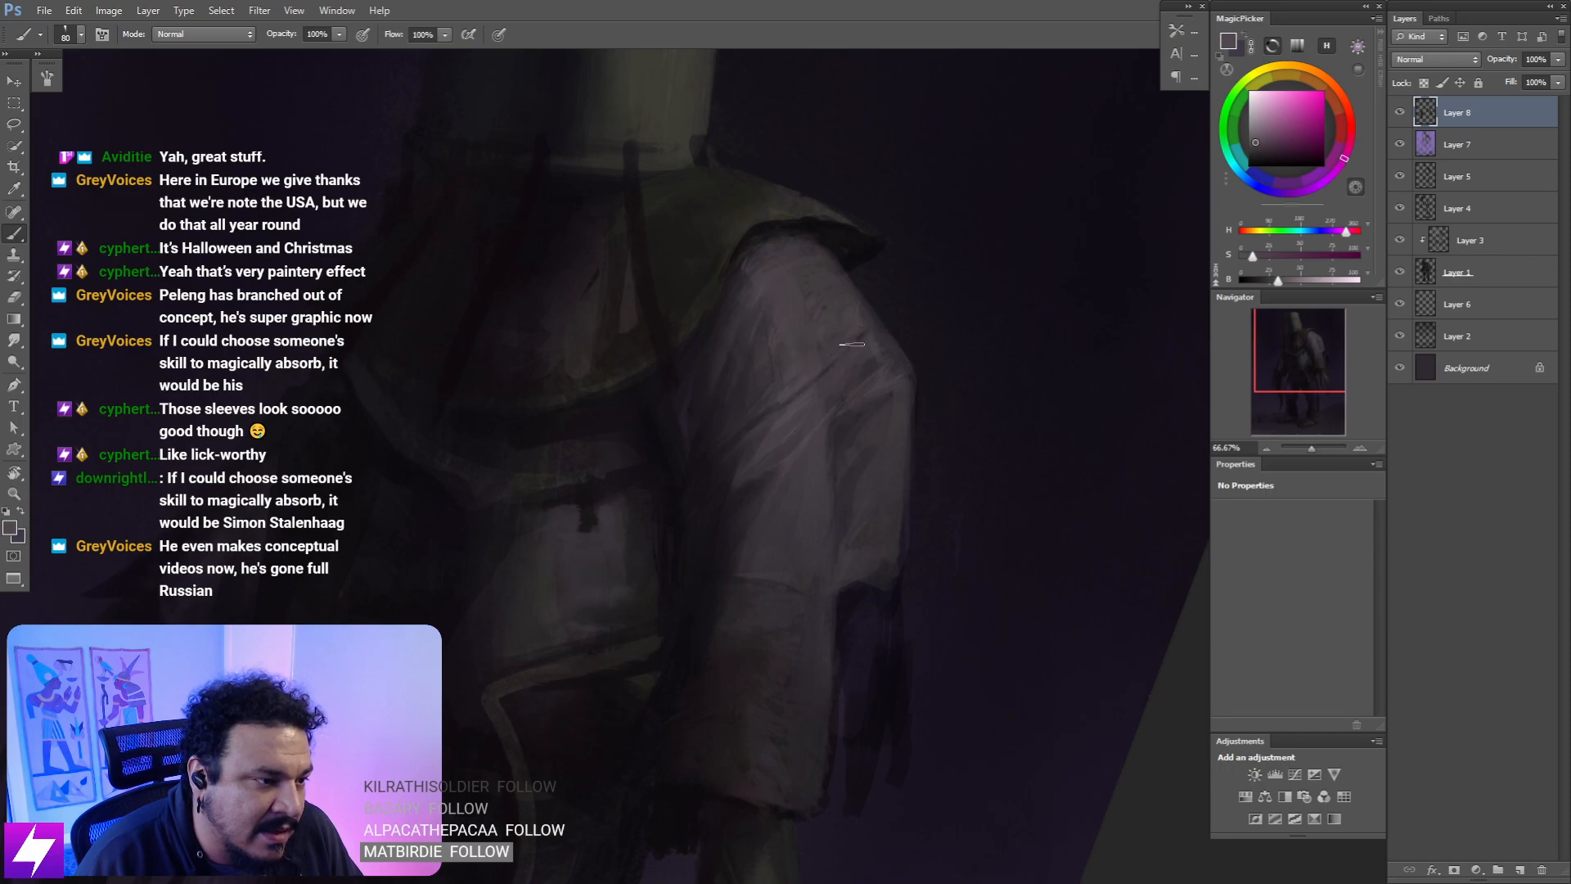
- Reset the view rotation, flip the canvas horizontally and frame the bucket-hatted figure's upper body
key("ctrl+minus")
key("ctrl+minus")
key("Escape")
key("ctrl+minus")
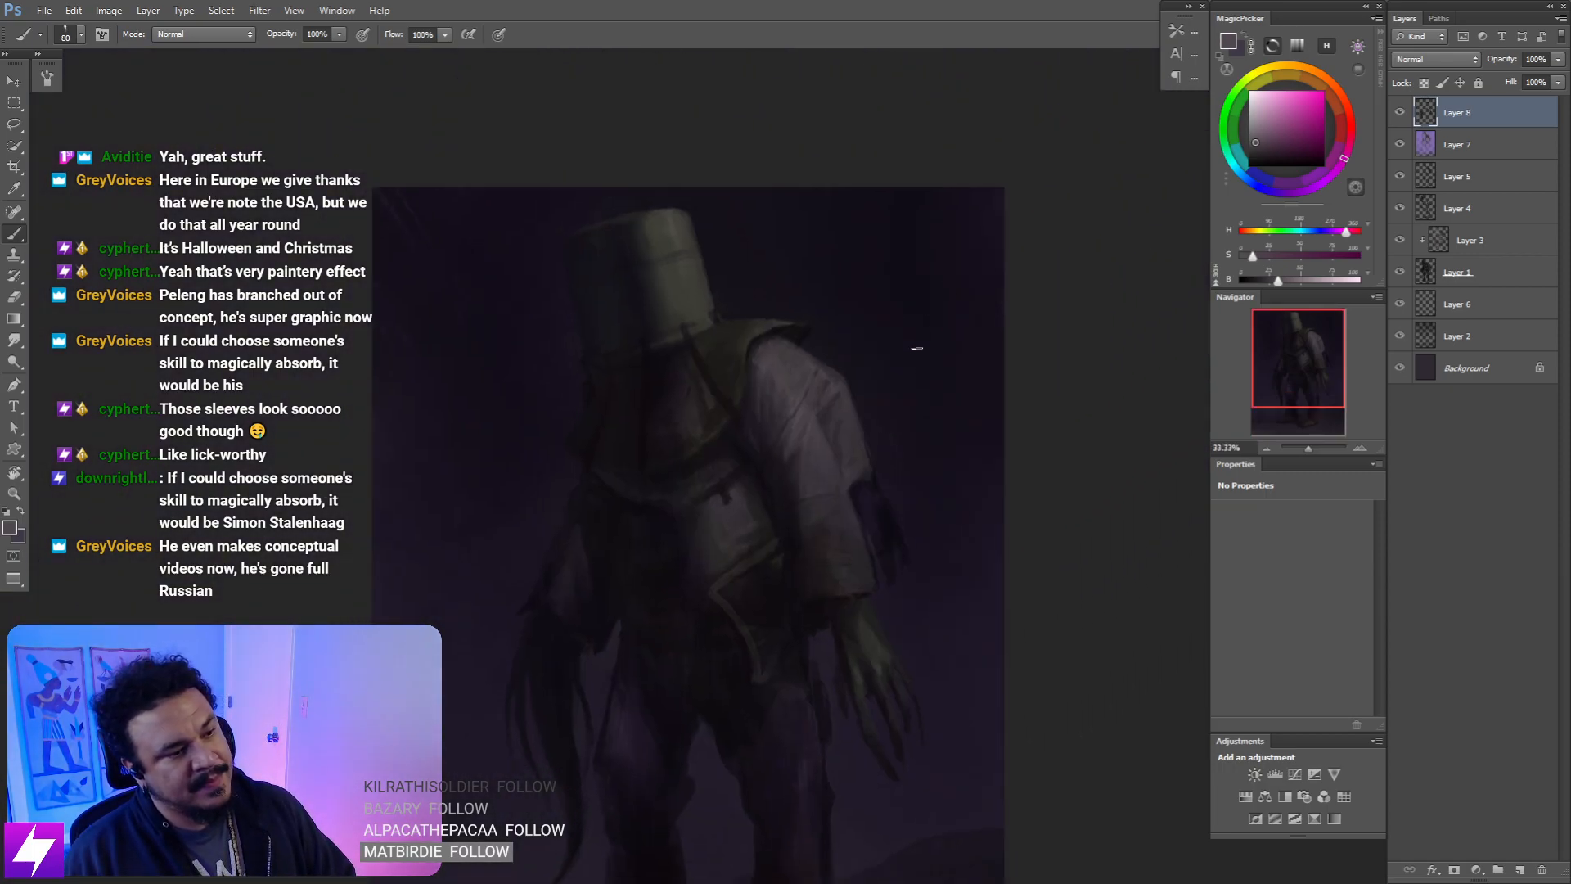
key("ctrl+shift+h")
key("ctrl+plus")
left_click_drag(790, 368, 876, 463)
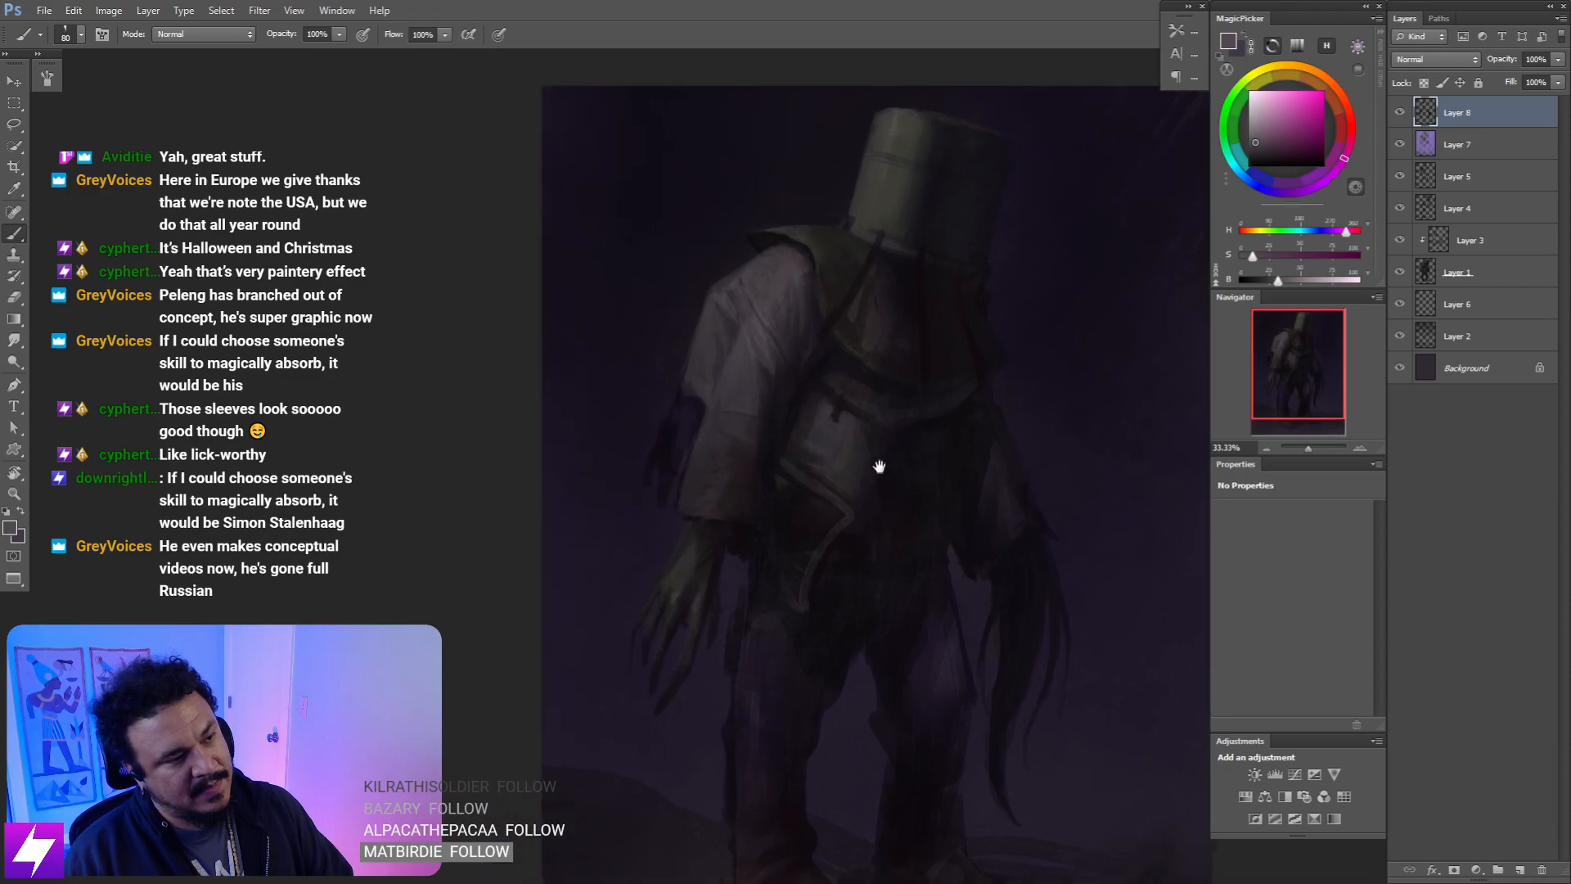
- Refine the folds near the elbow of the upper sleeve with sampled dark greys, using 35- to 50-size brushes
key("ctrl+plus")
key("bracketleft")
key("bracketleft")
key("ctrl+plus")
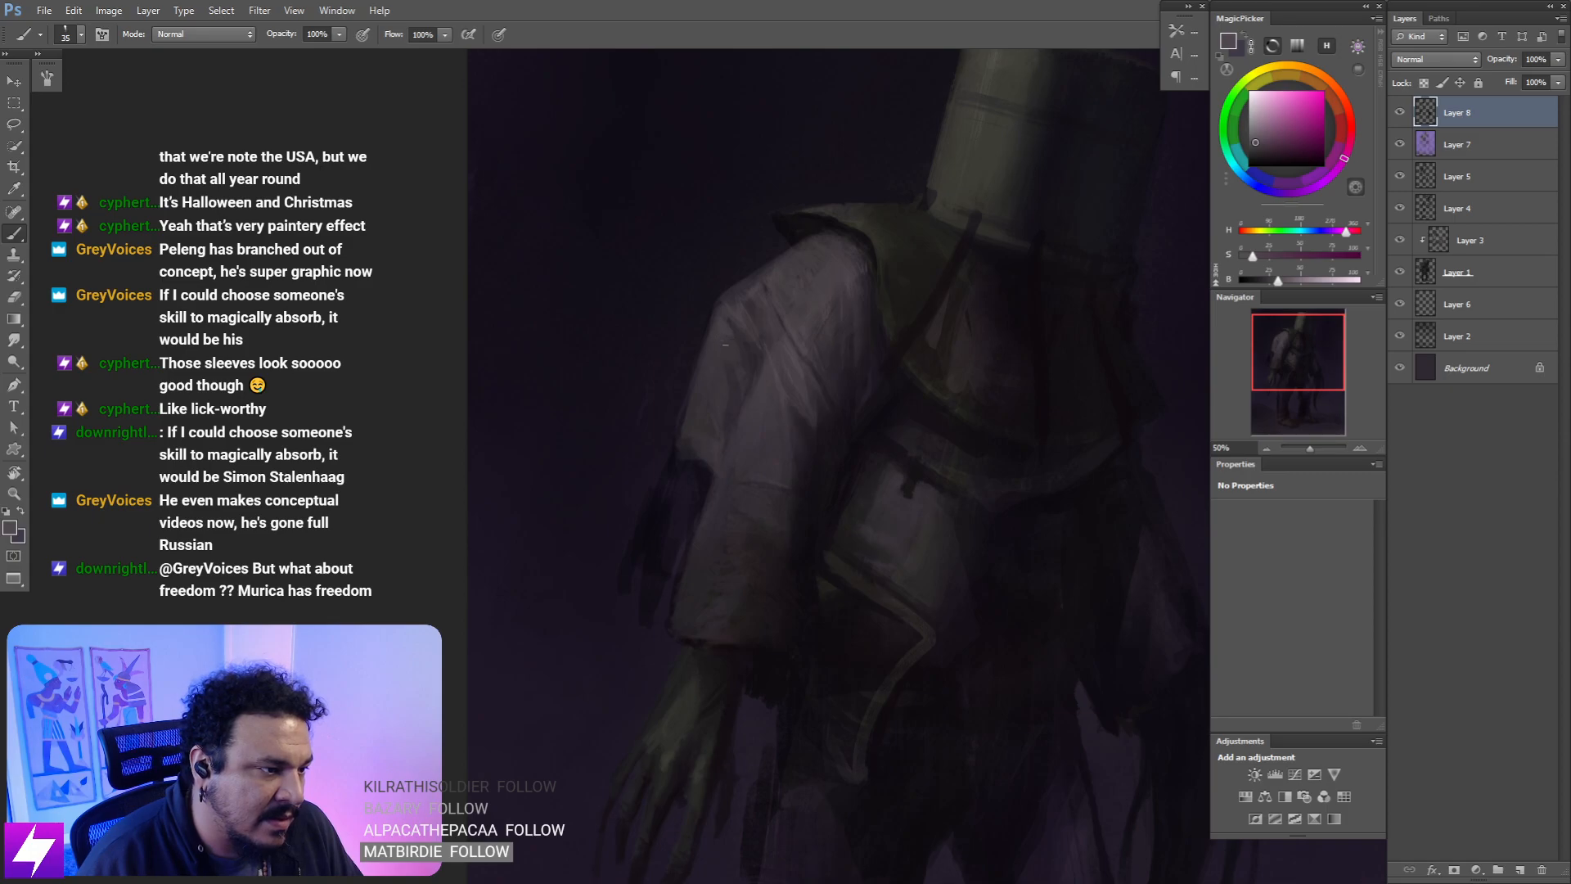
left_click(732, 343, "alt")
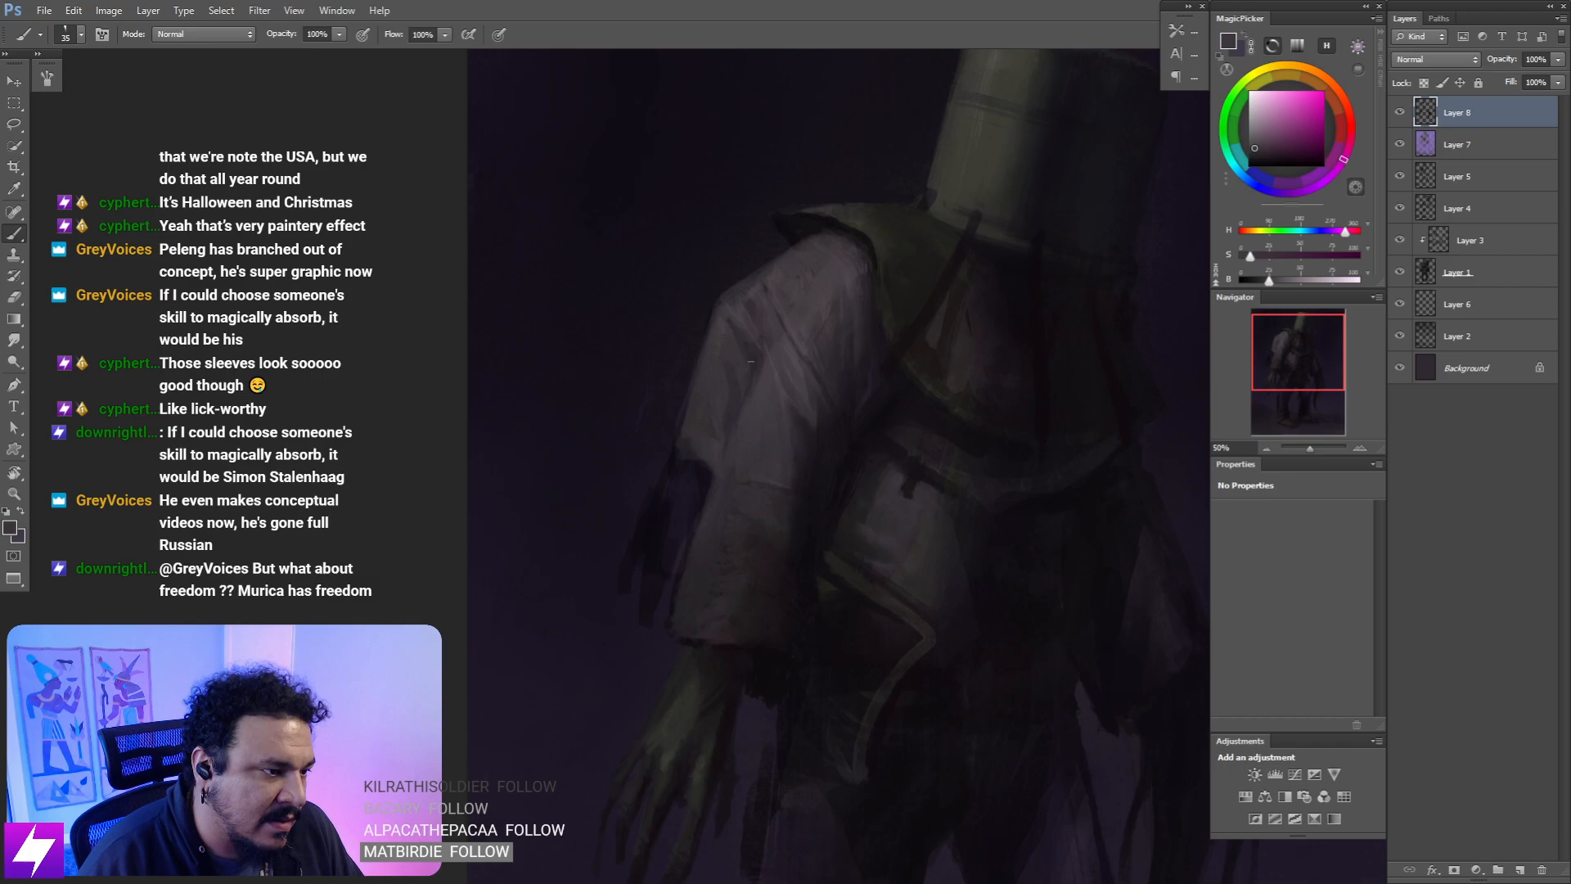
left_click(750, 336, "alt")
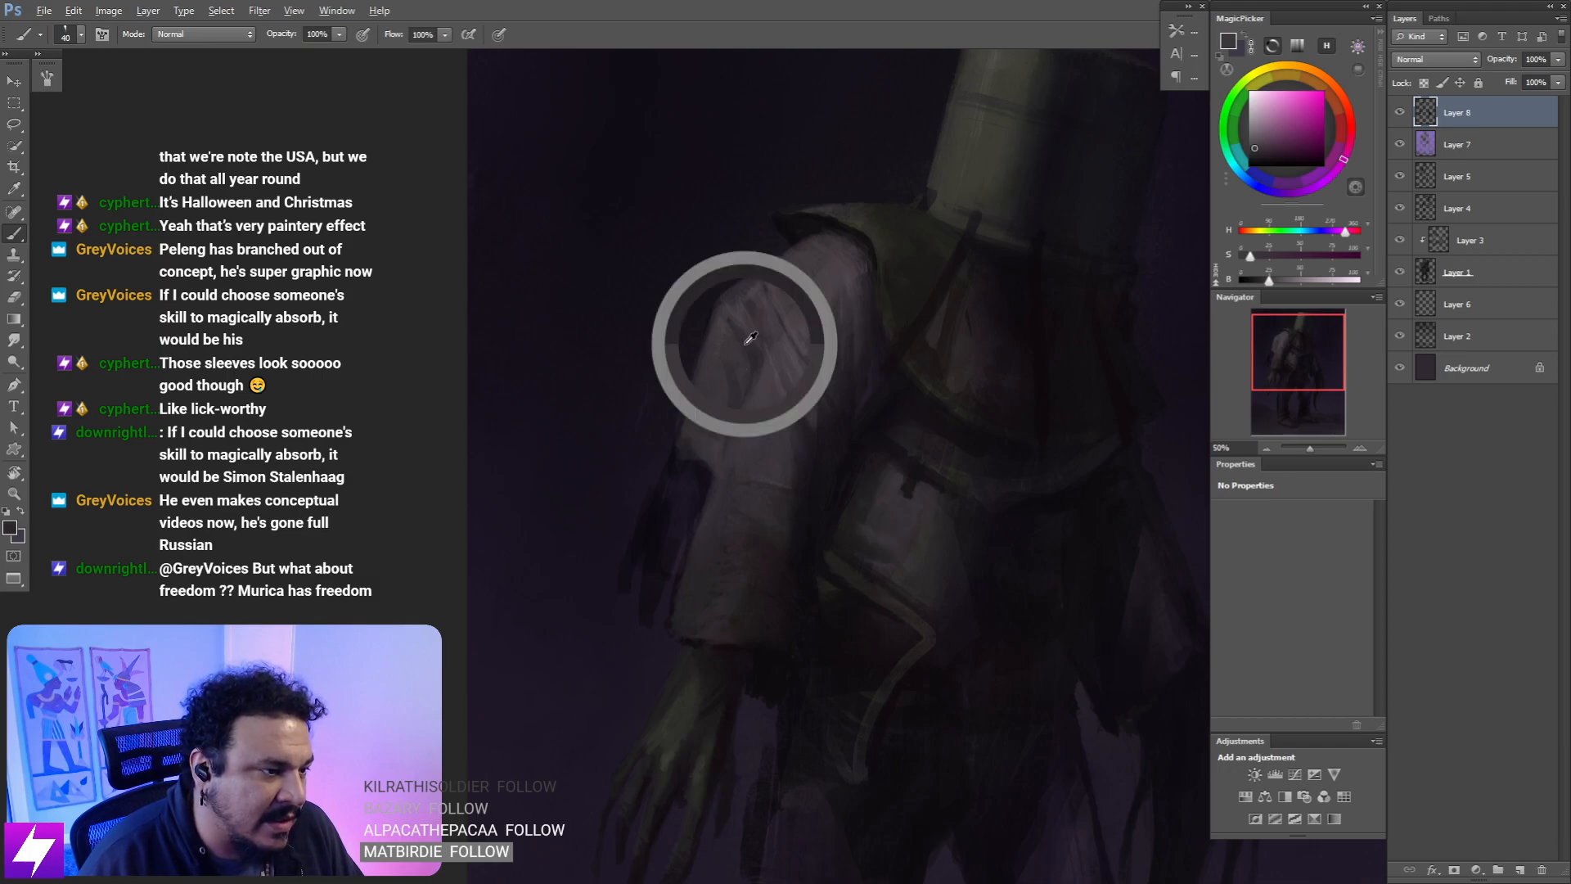
key("bracketright")
key("bracketright")
key("ctrl+plus")
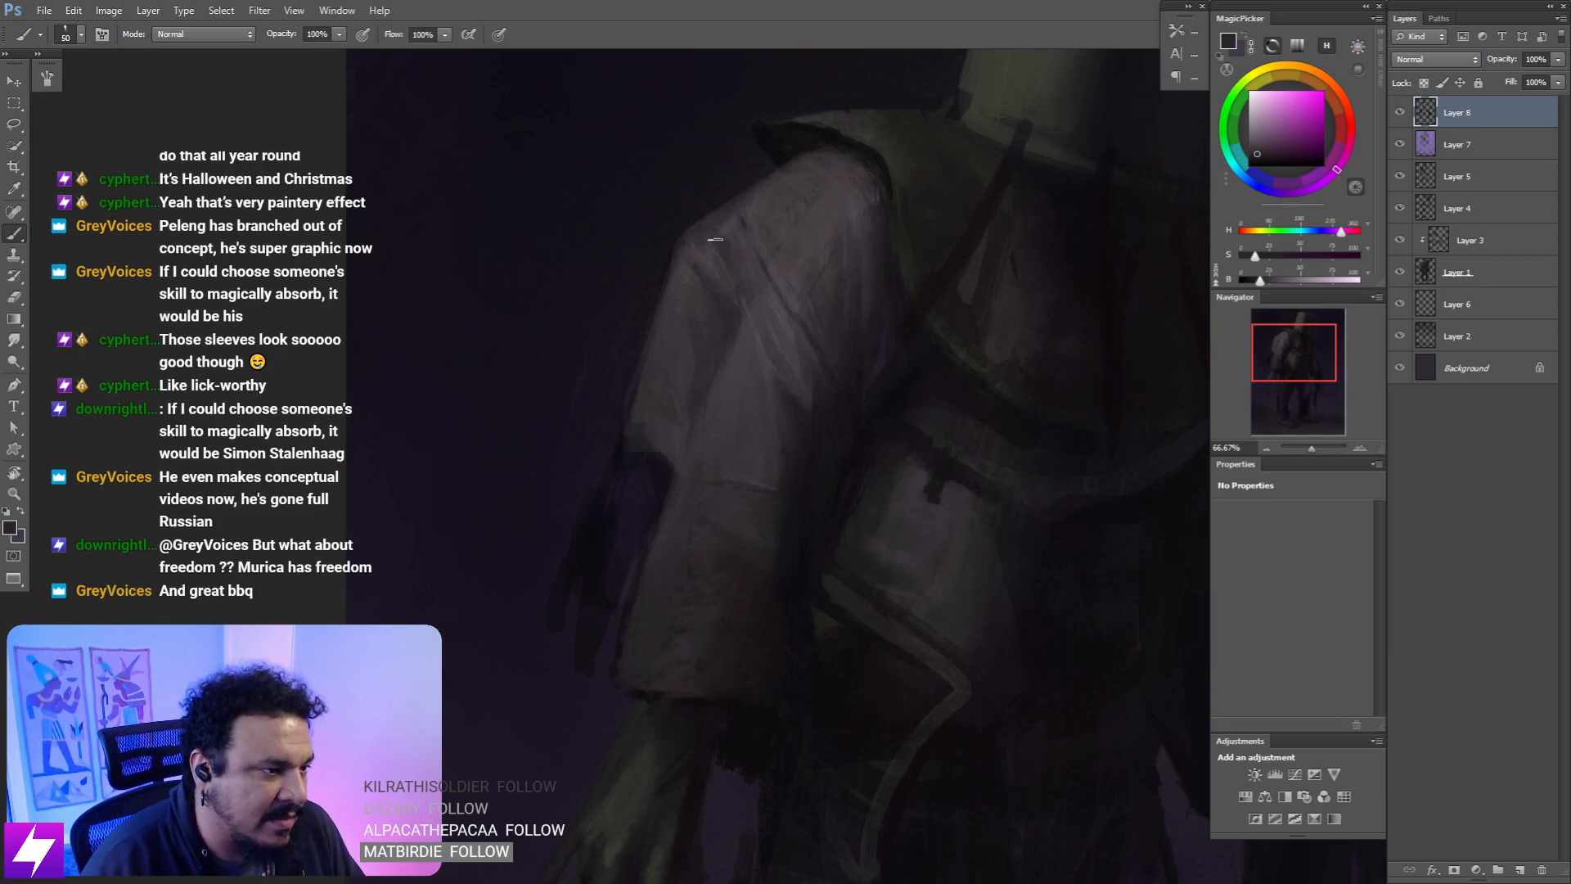
- Flip the canvas horizontally, rotate the view to -66° and paint the outer sleeve folds with a 40-size brush
key("ctrl+minus")
key("ctrl+minus")
key("ctrl+shift+h")
key("ctrl+plus")
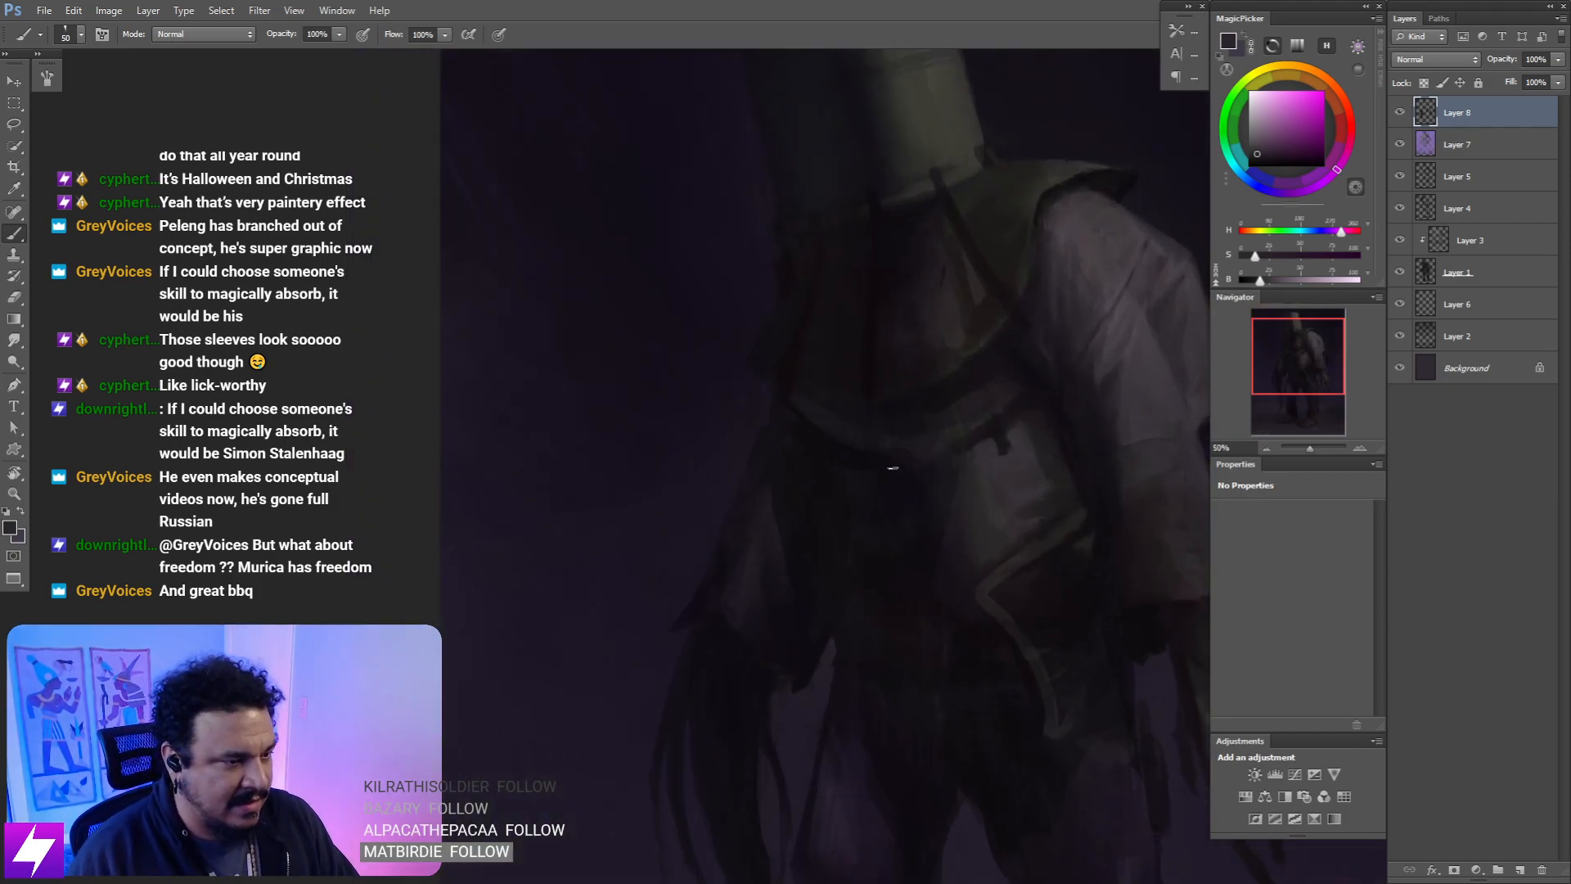
key("ctrl+plus")
left_click_drag(954, 433, 718, 449)
left_click_drag(957, 369, 774, 401)
key("ctrl+plus")
key("r")
mouse_move(912, 483)
left_mouse_down()
mouse_move(929, 419)
mouse_move(838, 469)
left_mouse_up()
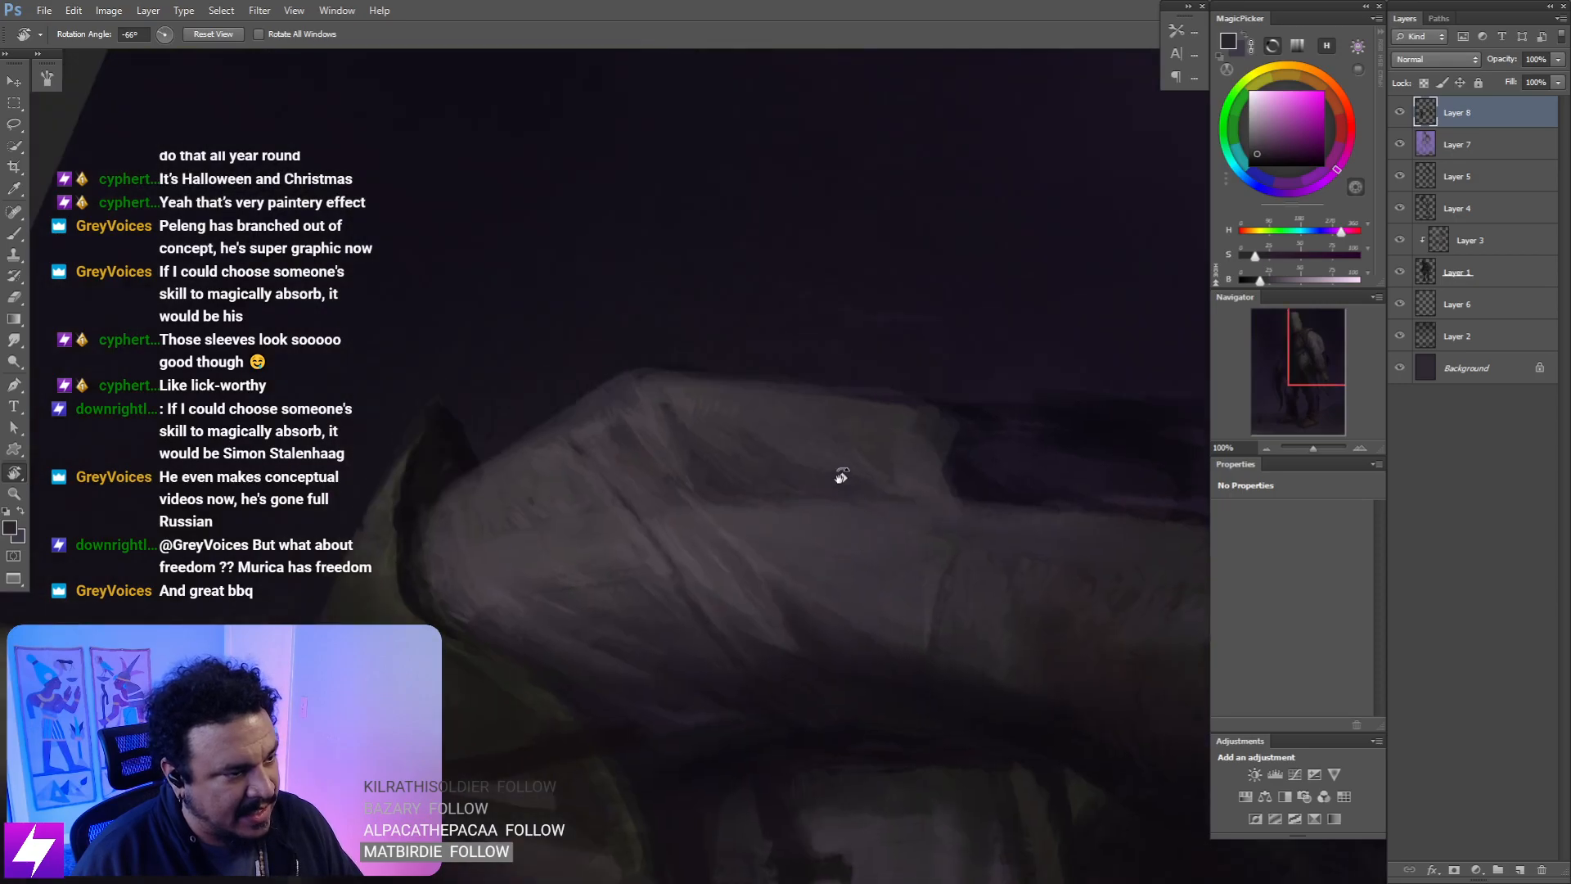
key("b")
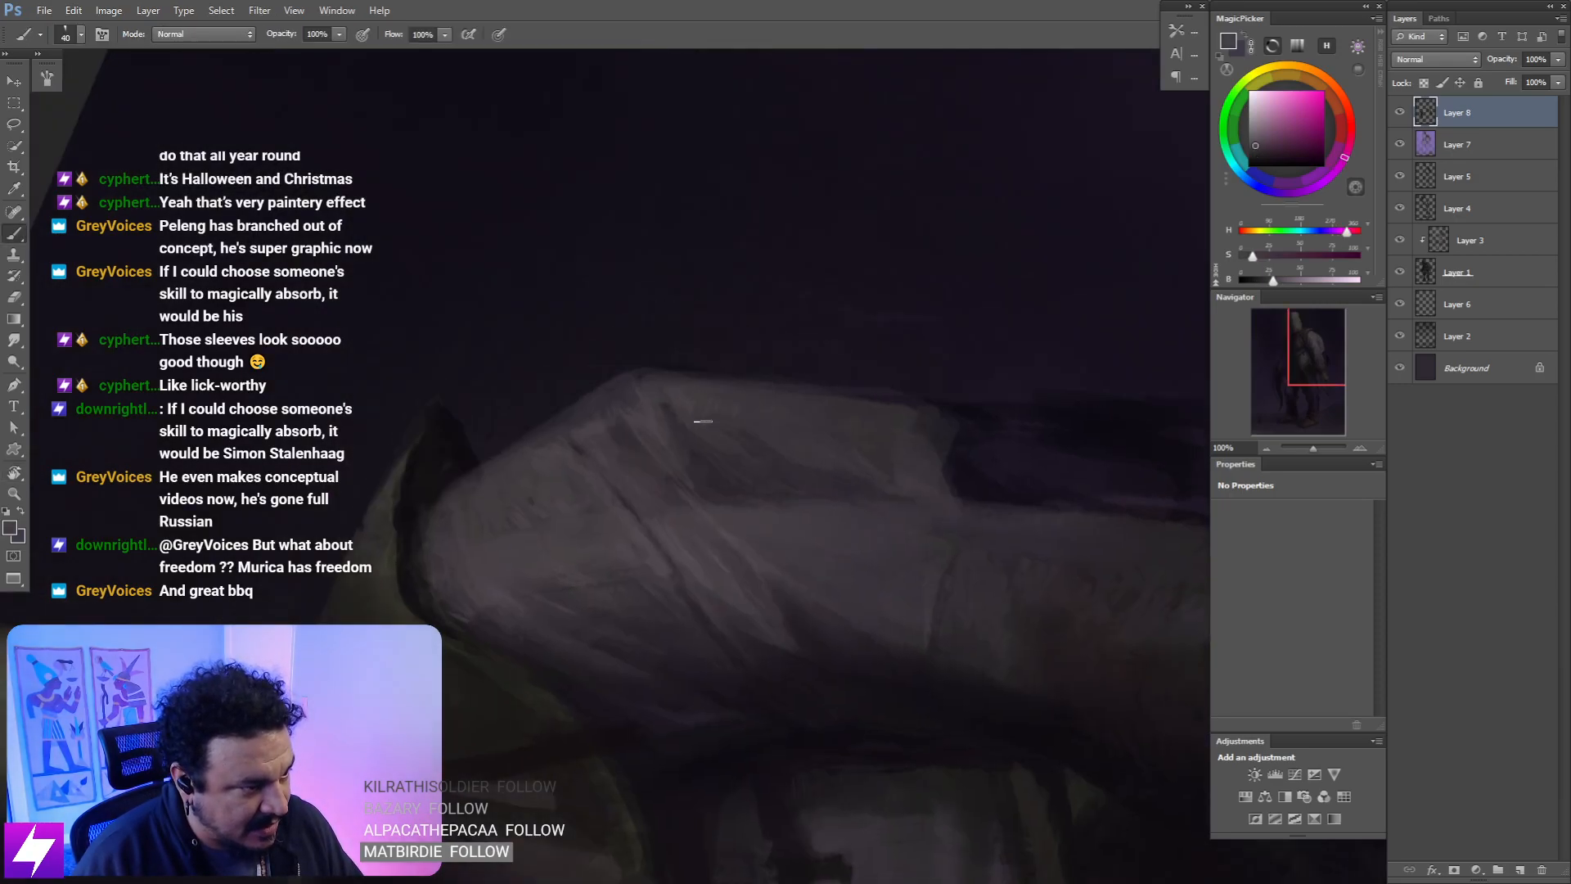
left_click_drag(742, 450, 732, 424)
- Turn the view so the shoulder points down and lighten the sleeve's middle with a sampled grey, using a 60-size brush
key("r")
mouse_move(774, 517)
left_mouse_down()
mouse_move(803, 515)
mouse_move(825, 482)
left_mouse_up()
key("b")
left_click(906, 558, "alt")
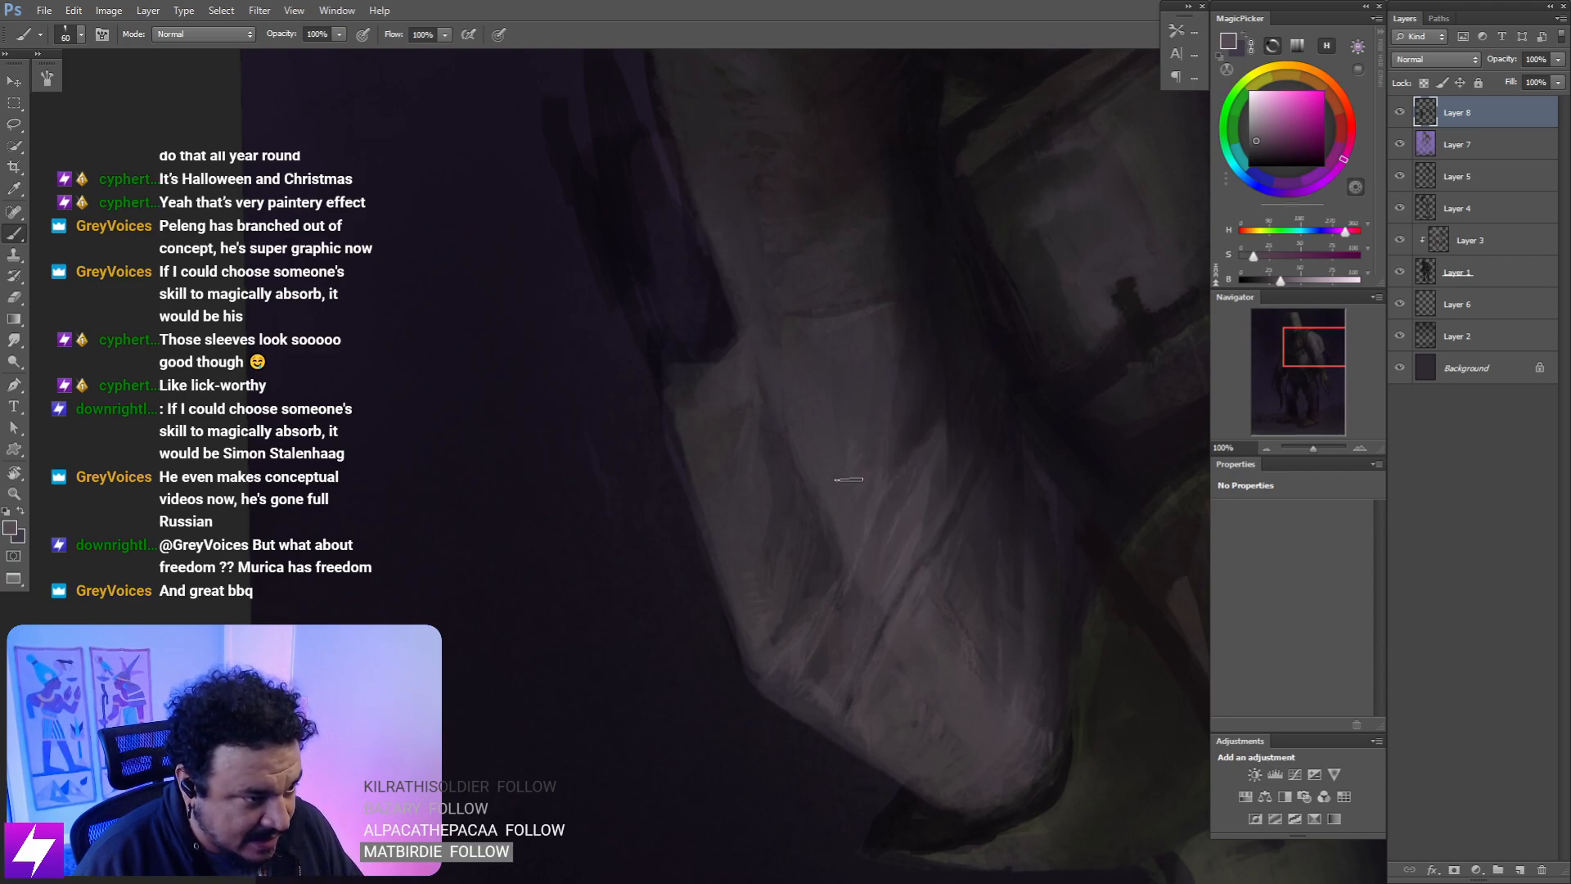
key("bracketright")
key("bracketright")
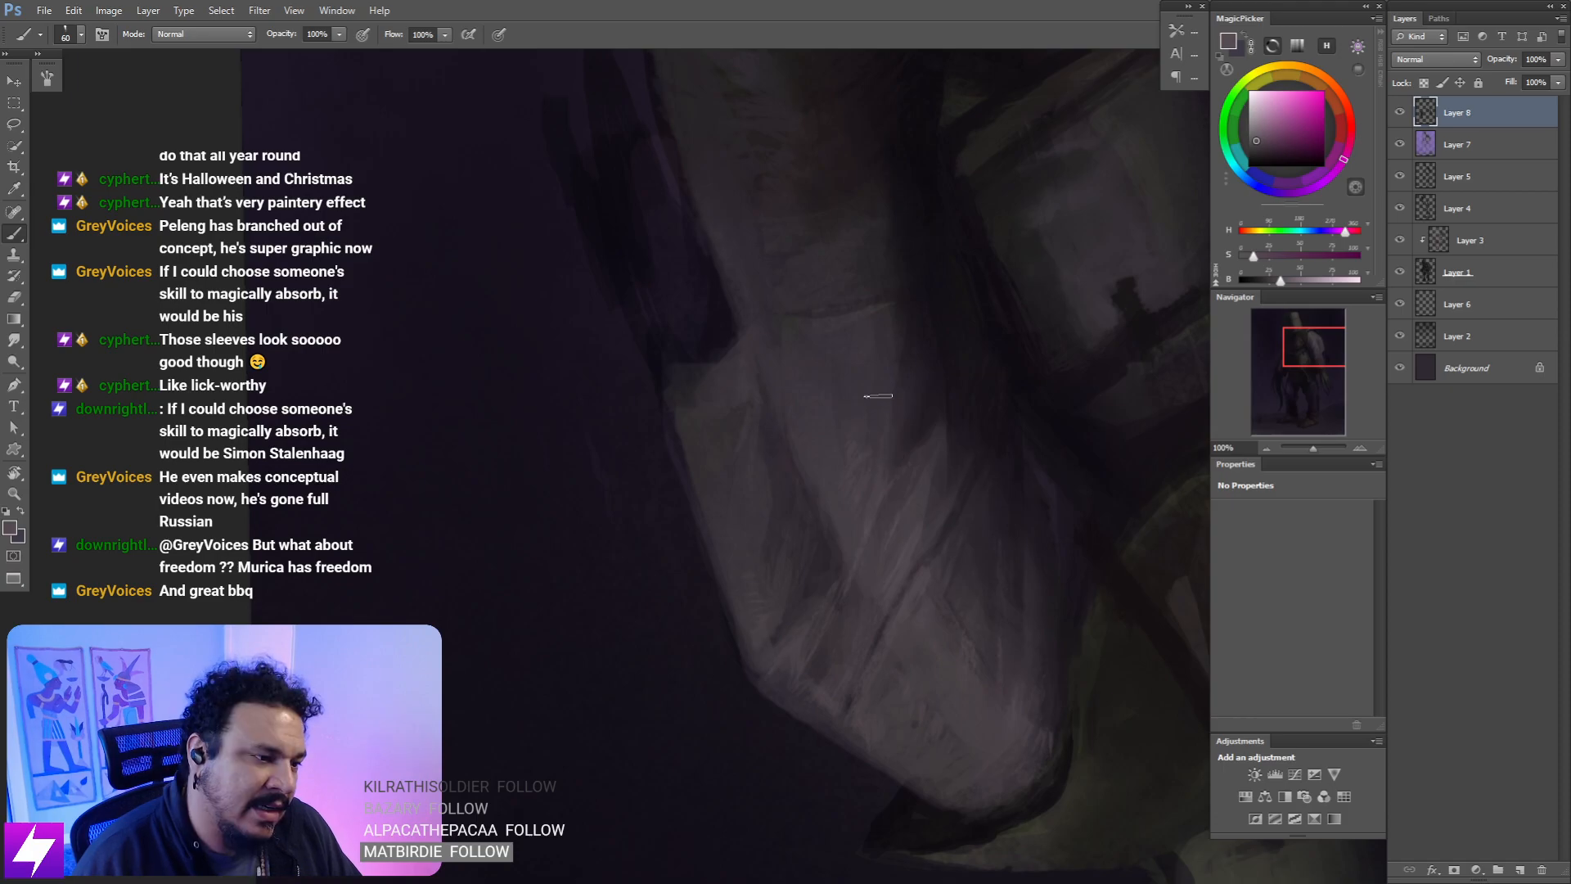
- Reset the view rotation and continue painting the sleeve folds with an 80-size brush
key("Escape")
key("ctrl+minus")
key("ctrl+minus")
key("ctrl+minus")
key("ctrl+plus")
key("ctrl+plus")
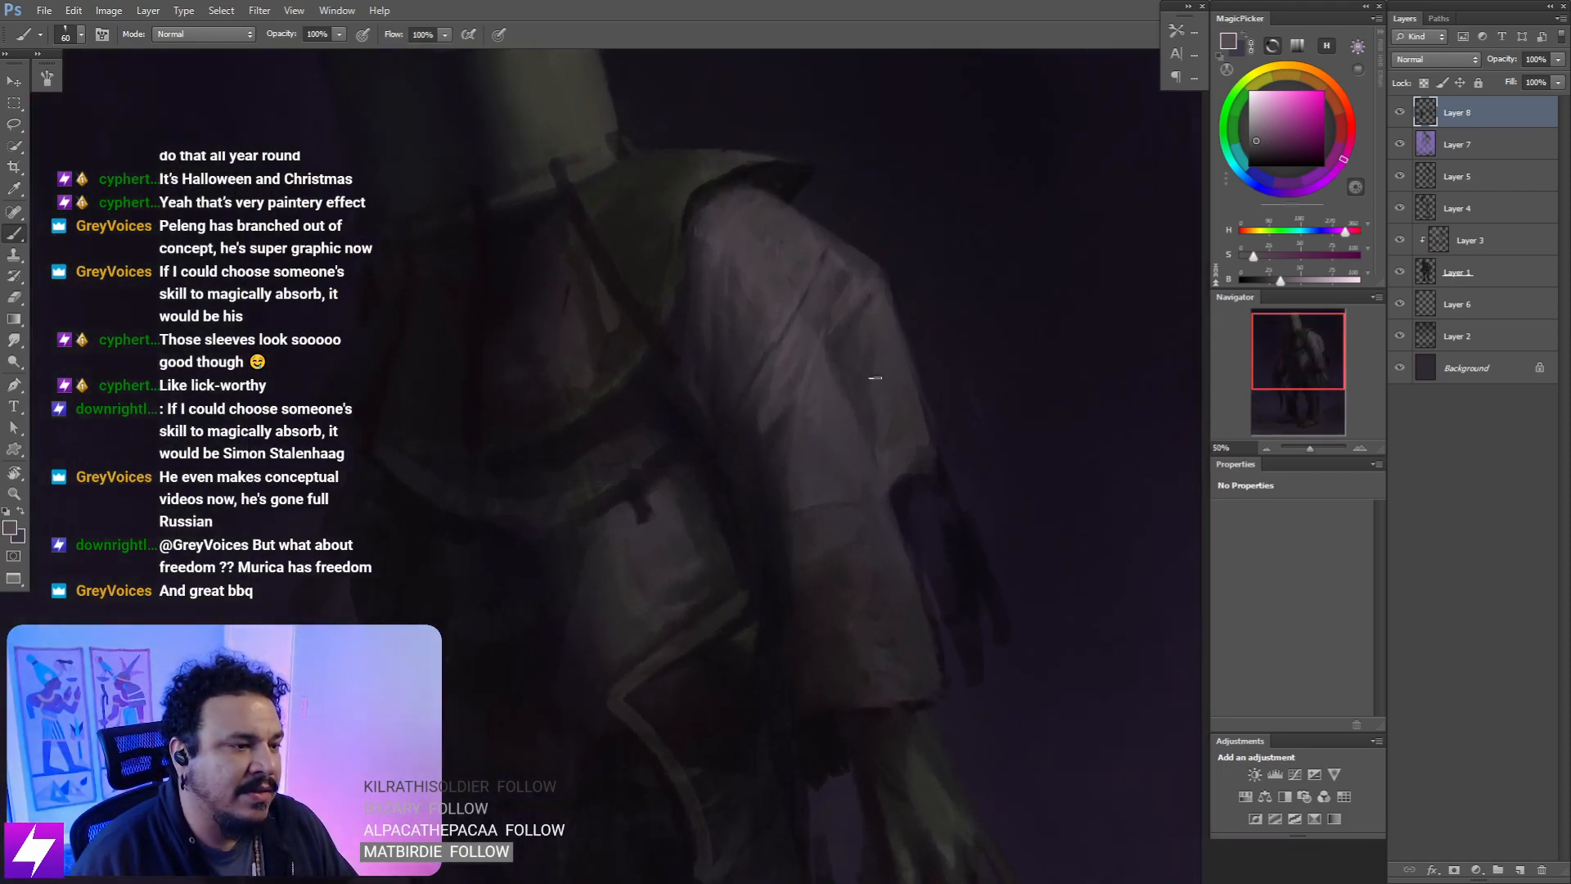
key("bracketright")
key("bracketright")
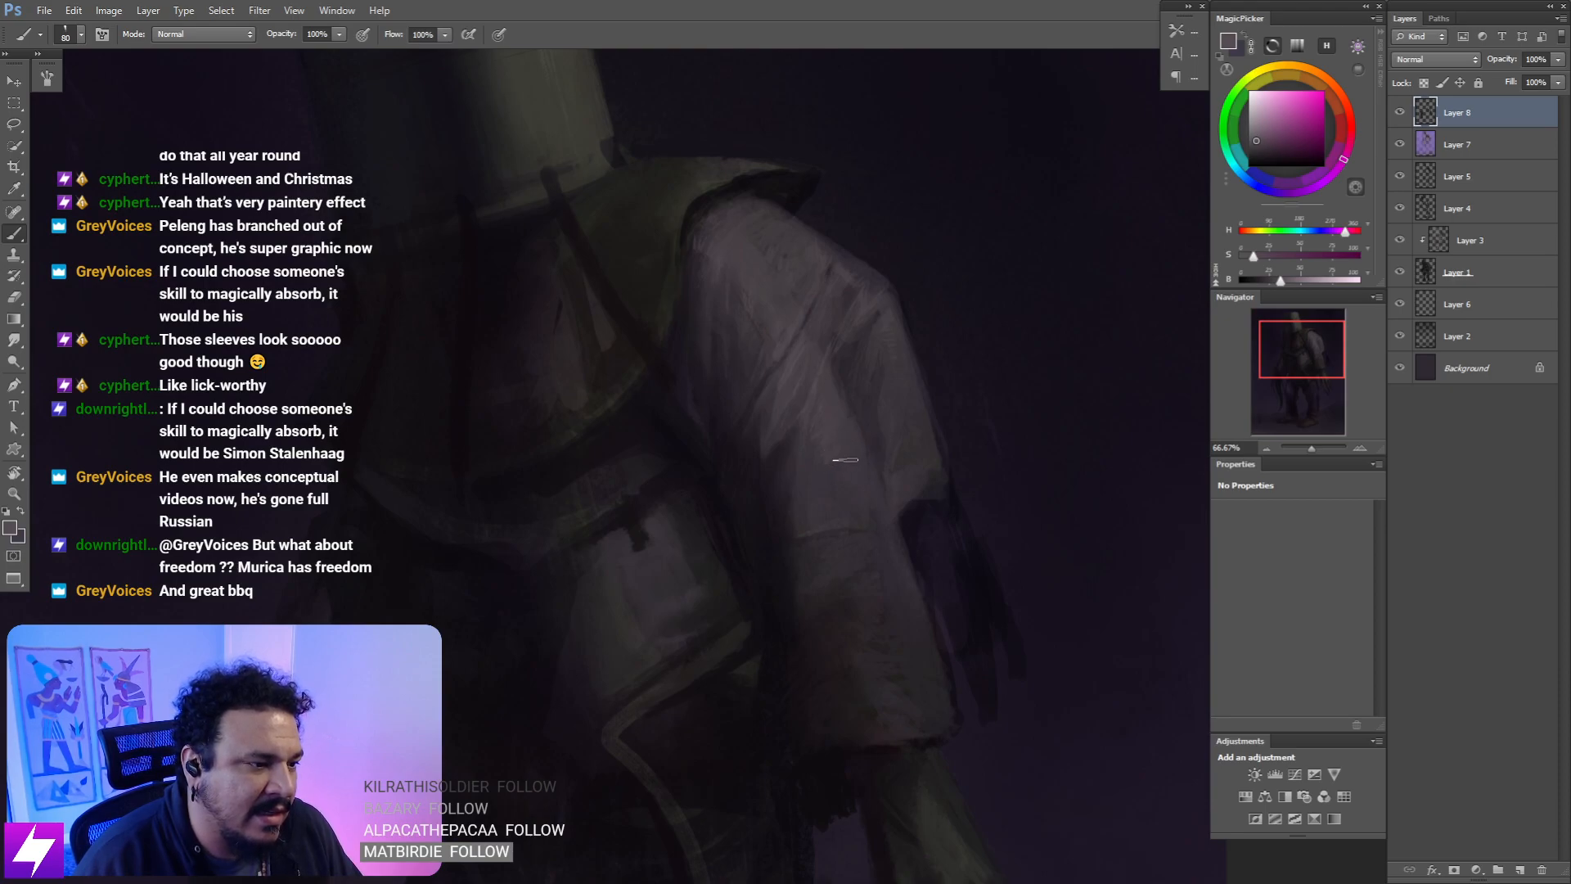
- Smudge the sleeve at 50% strength and paint its outer shaded plane with a sampled darker grey, using an 80-size brush
key("r")
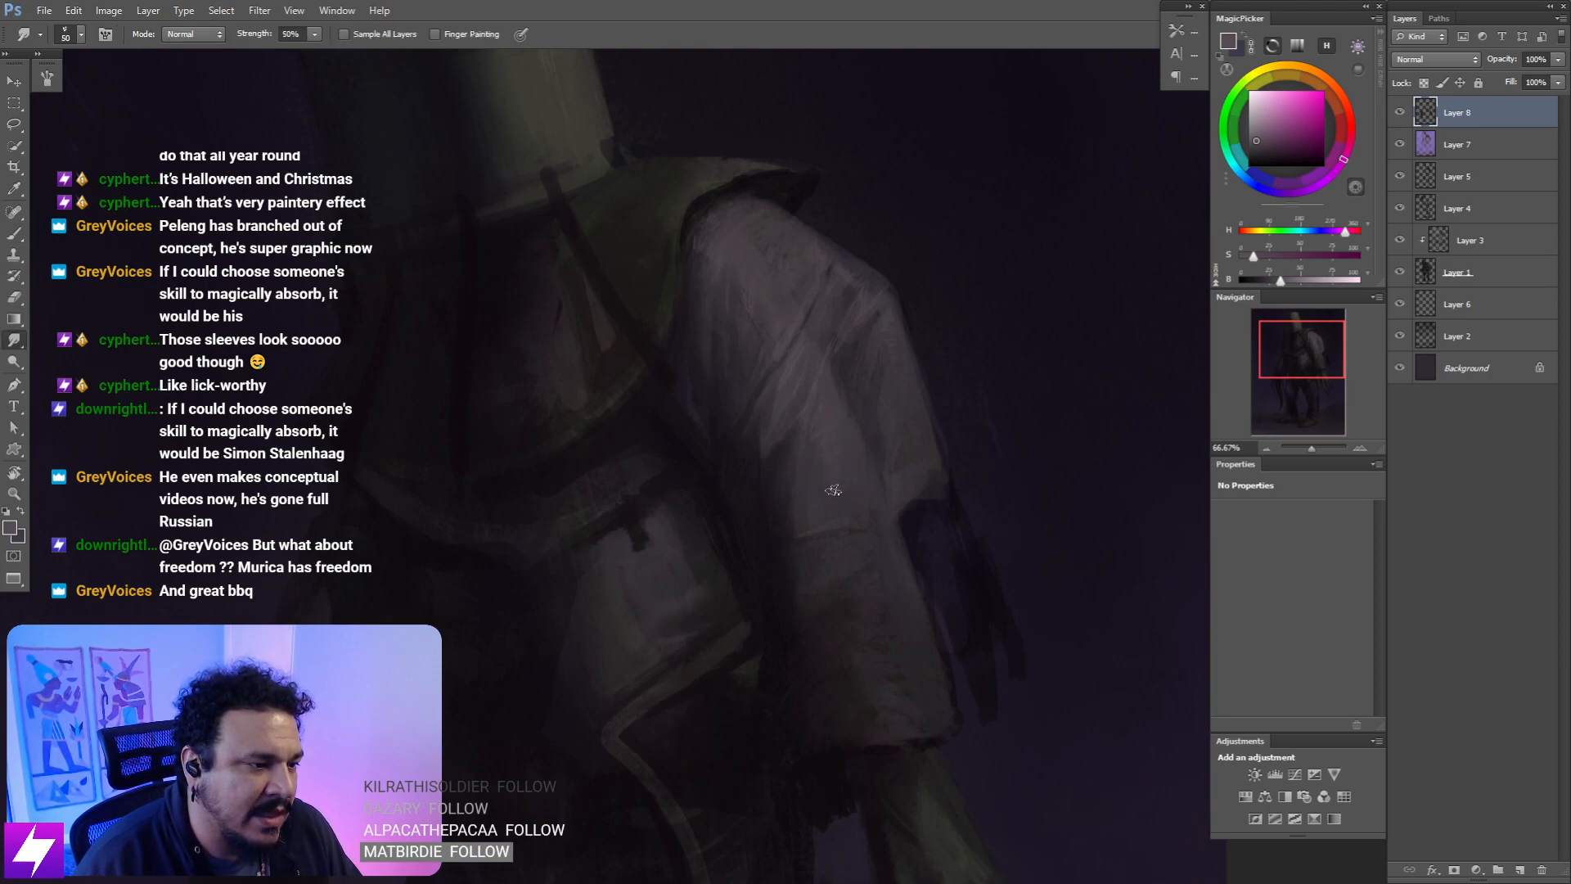
left_click_drag(899, 409, 884, 452)
key("b")
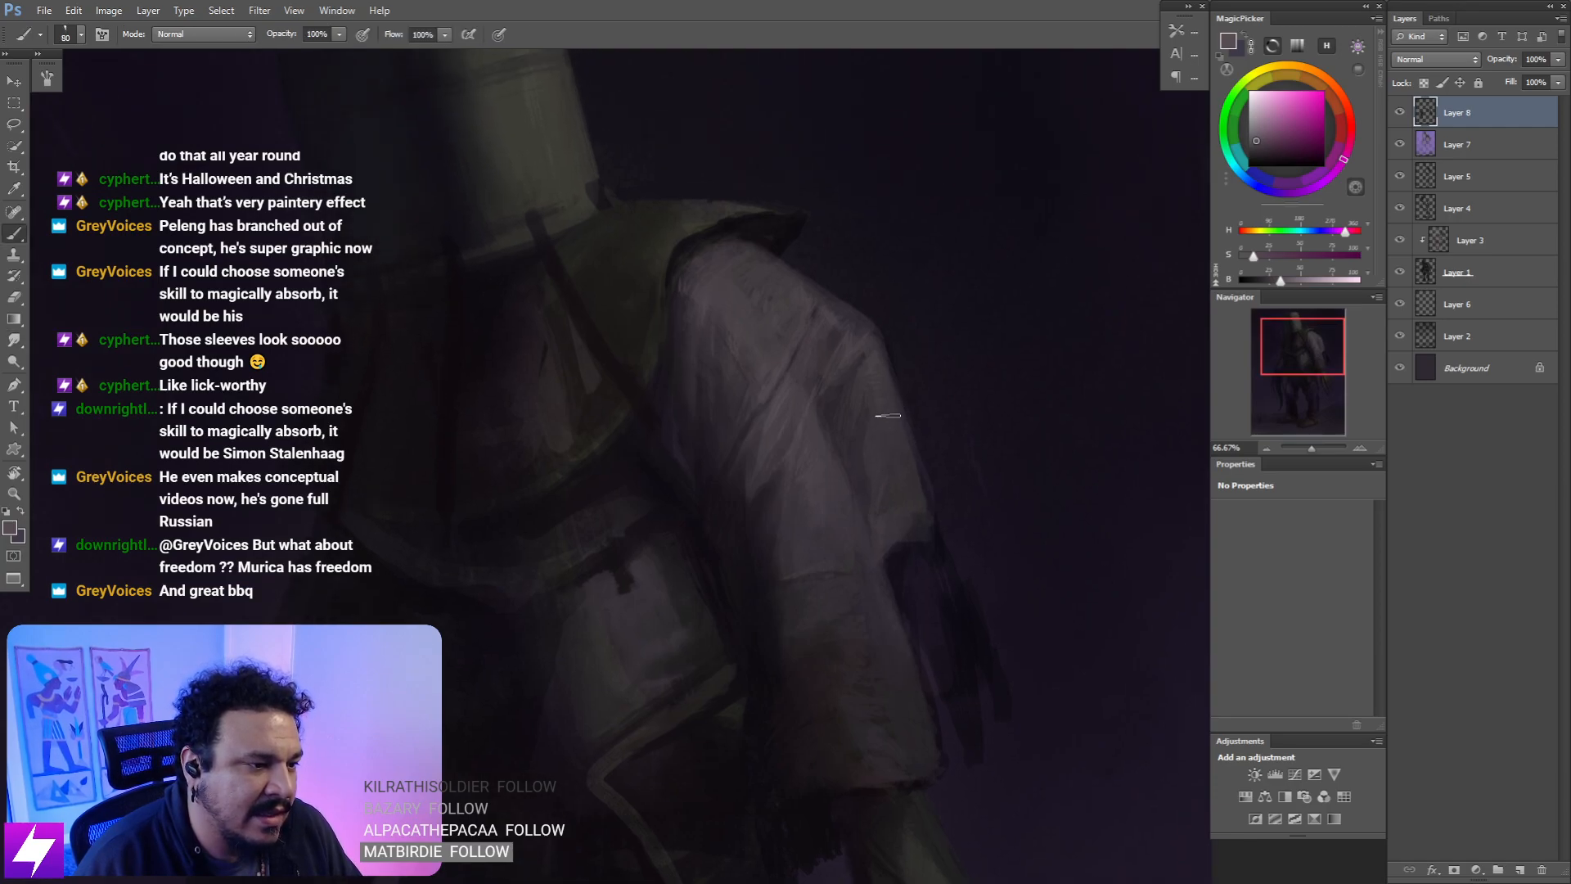
left_click(852, 410, "alt")
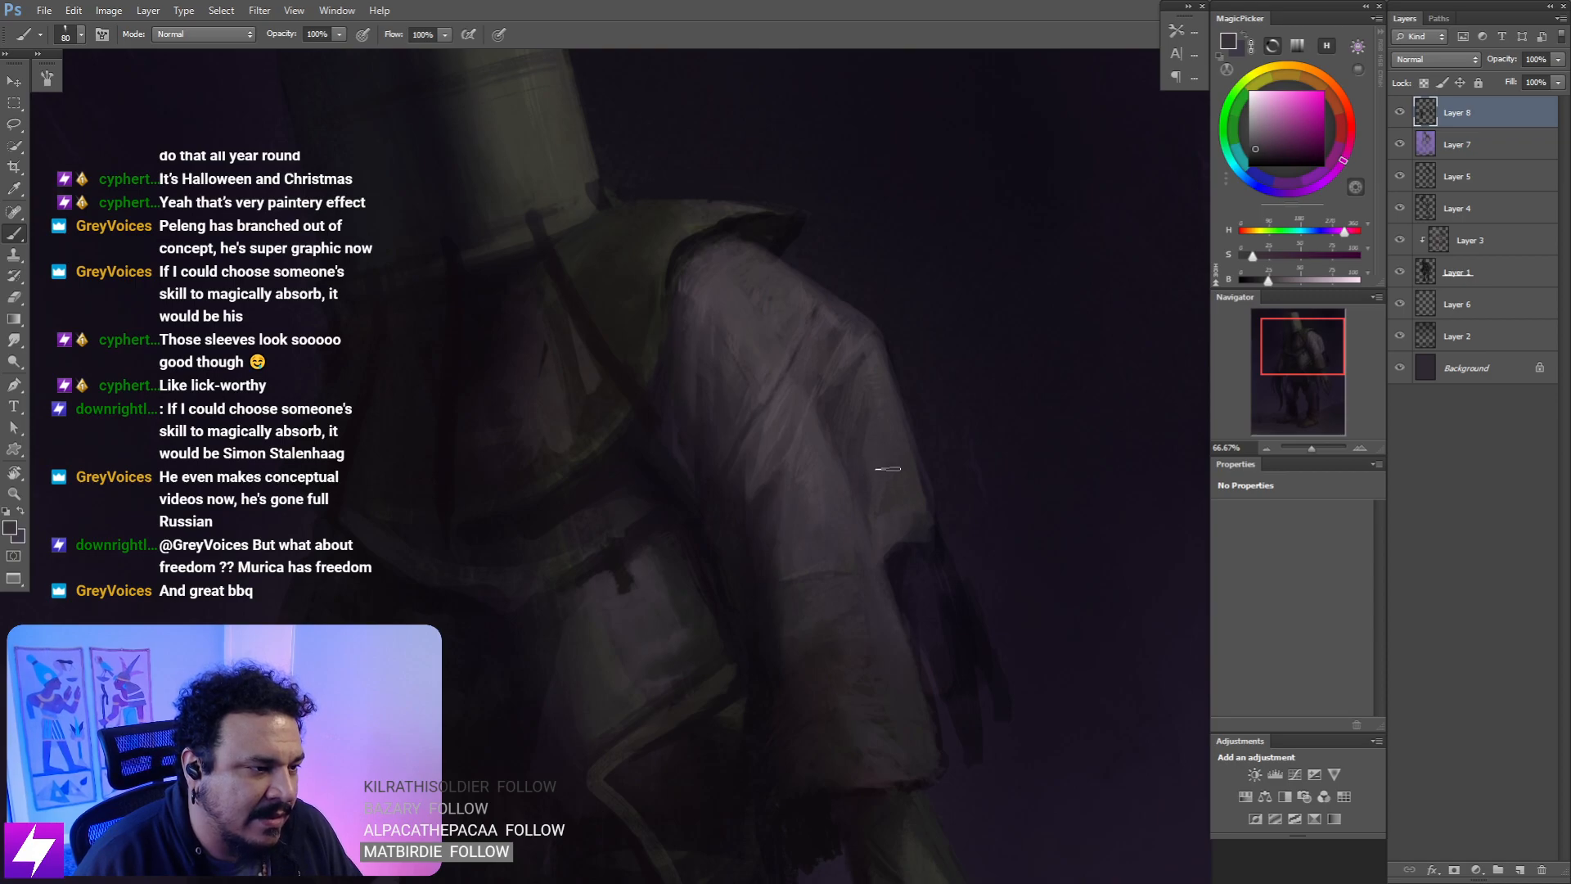
- Flip the canvas horizontally and paint light folds on the belly cloth with a grey sampled from the sleeve, using 40- to 70-size brushes
key("ctrl+minus")
key("ctrl+minus")
key("ctrl+minus")
left_click_drag(777, 469, 933, 333)
key("ctrl+shift+h")
key("ctrl+plus")
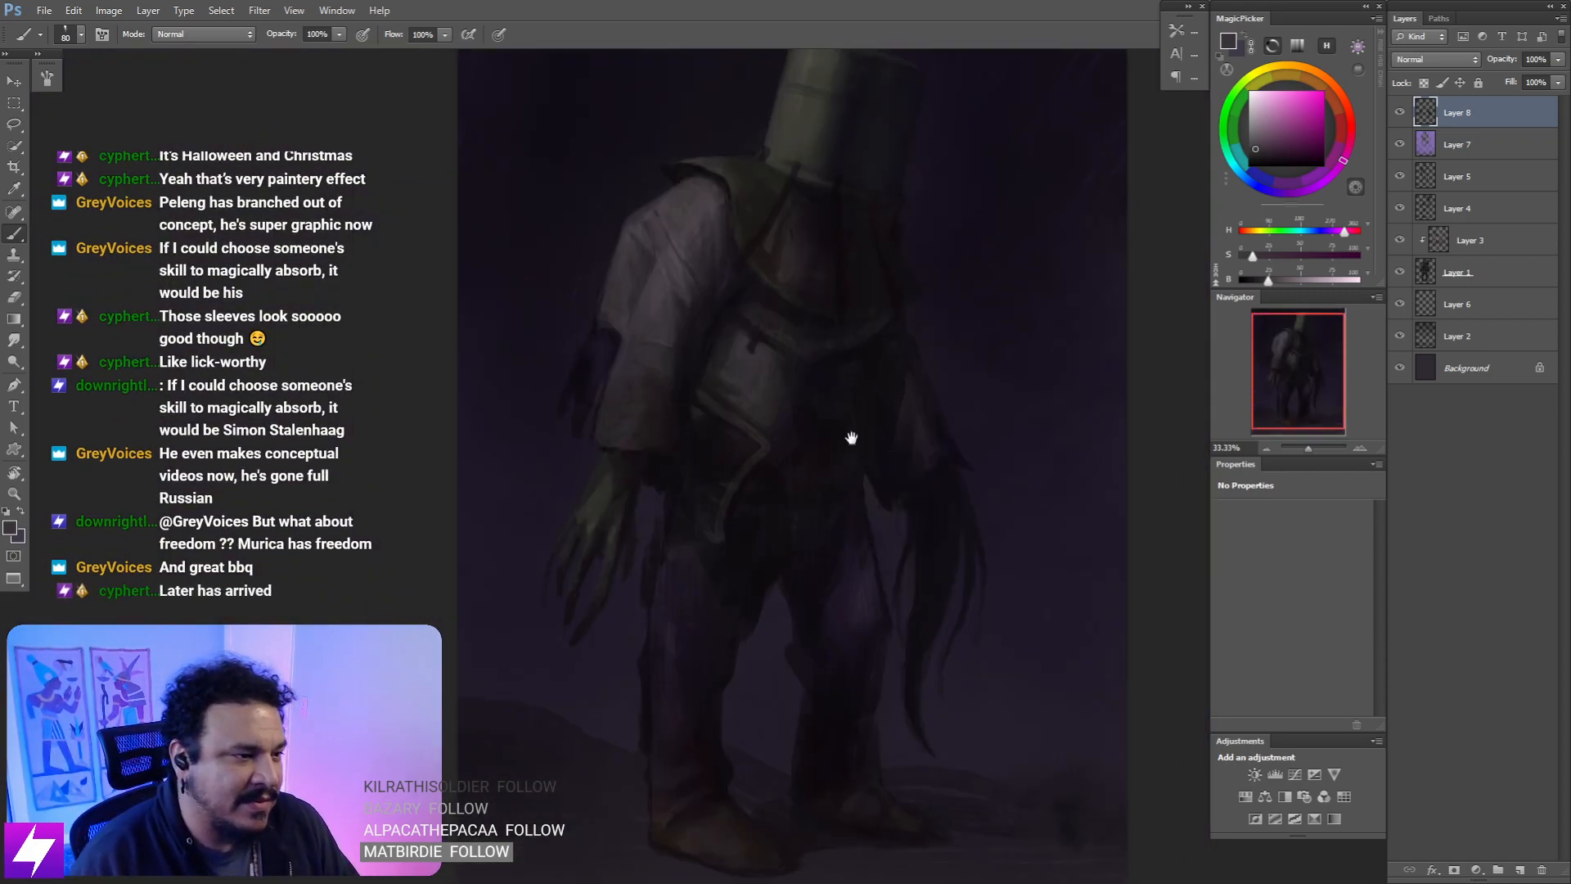
left_click_drag(749, 336, 808, 381)
key("ctrl+plus")
left_click(735, 342, "alt")
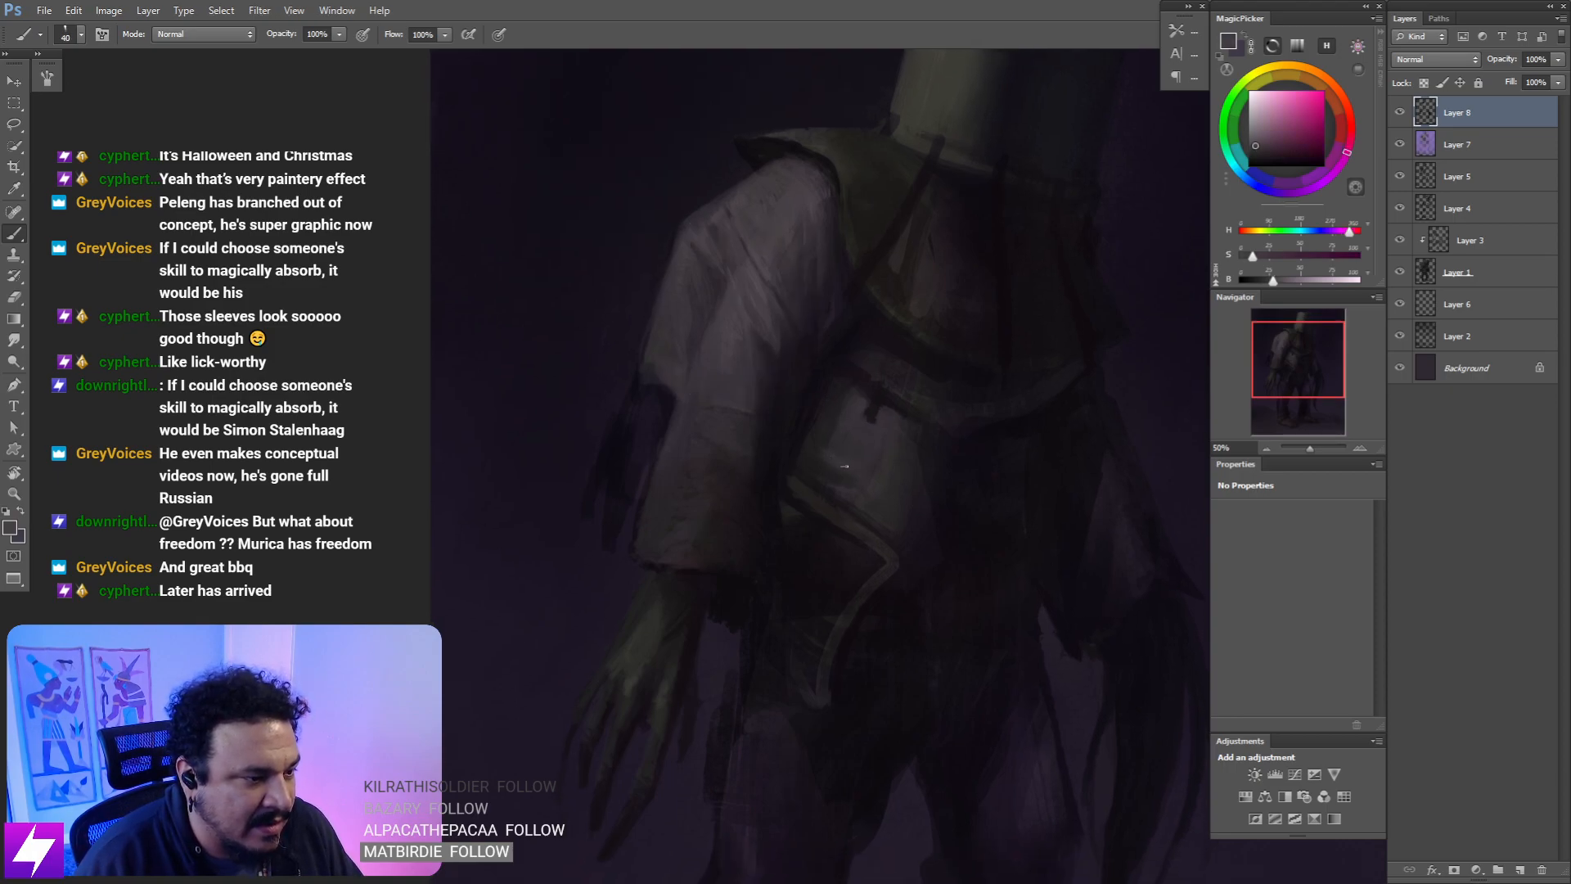
key("bracketright")
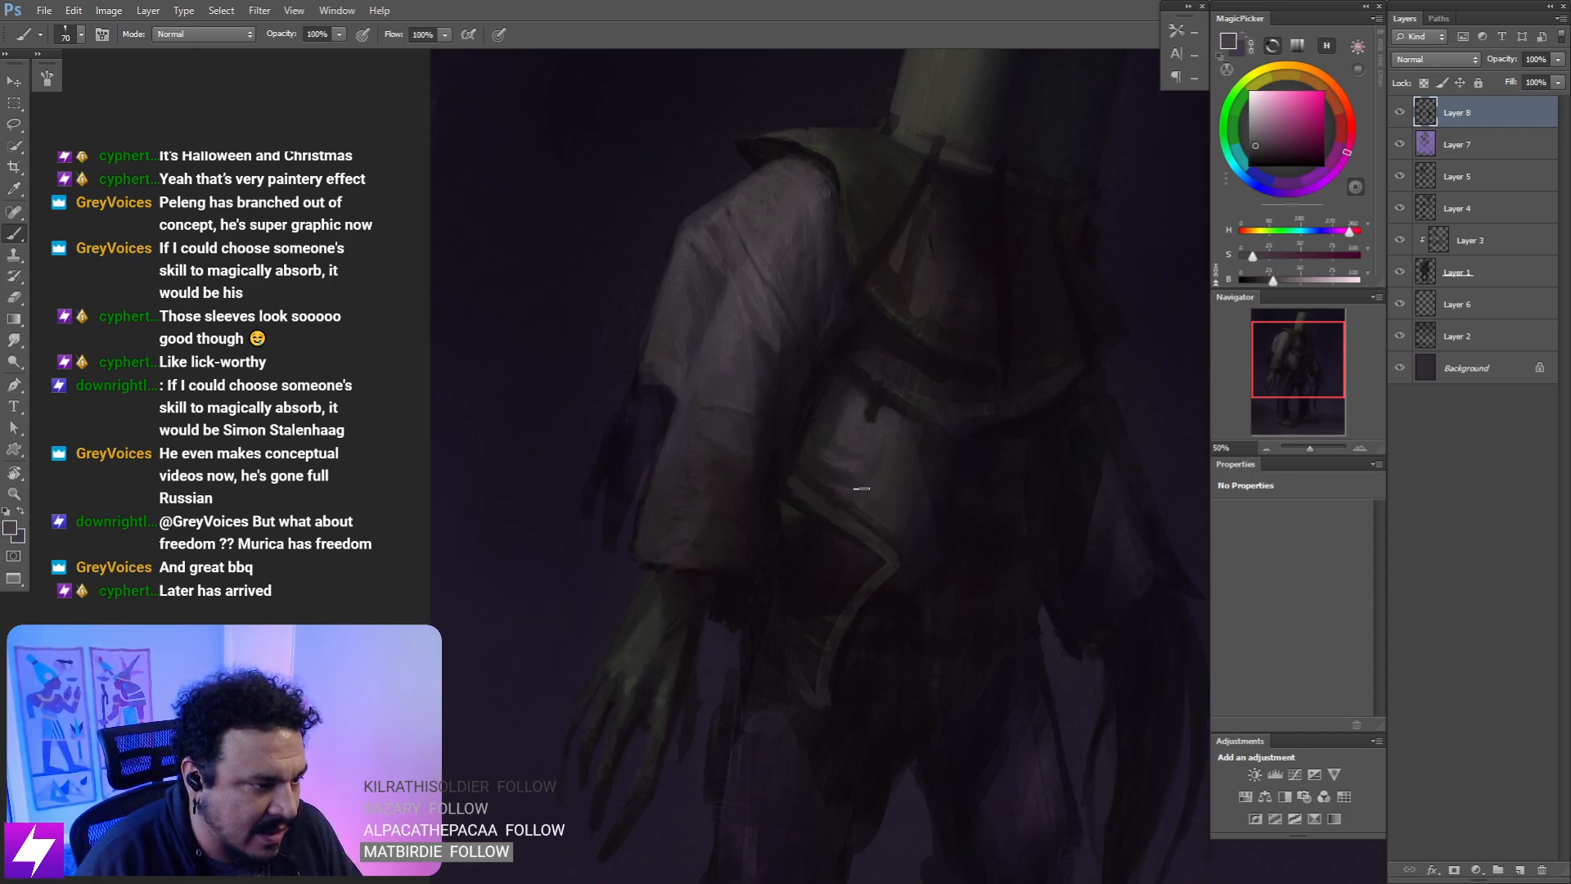
- Rotate the view and refine the belly cloth beside the pale trim with a 35-size brush
key("r")
mouse_move(861, 489)
left_mouse_down()
mouse_move(870, 403)
mouse_move(866, 440)
mouse_move(811, 481)
left_mouse_up()
key("b")
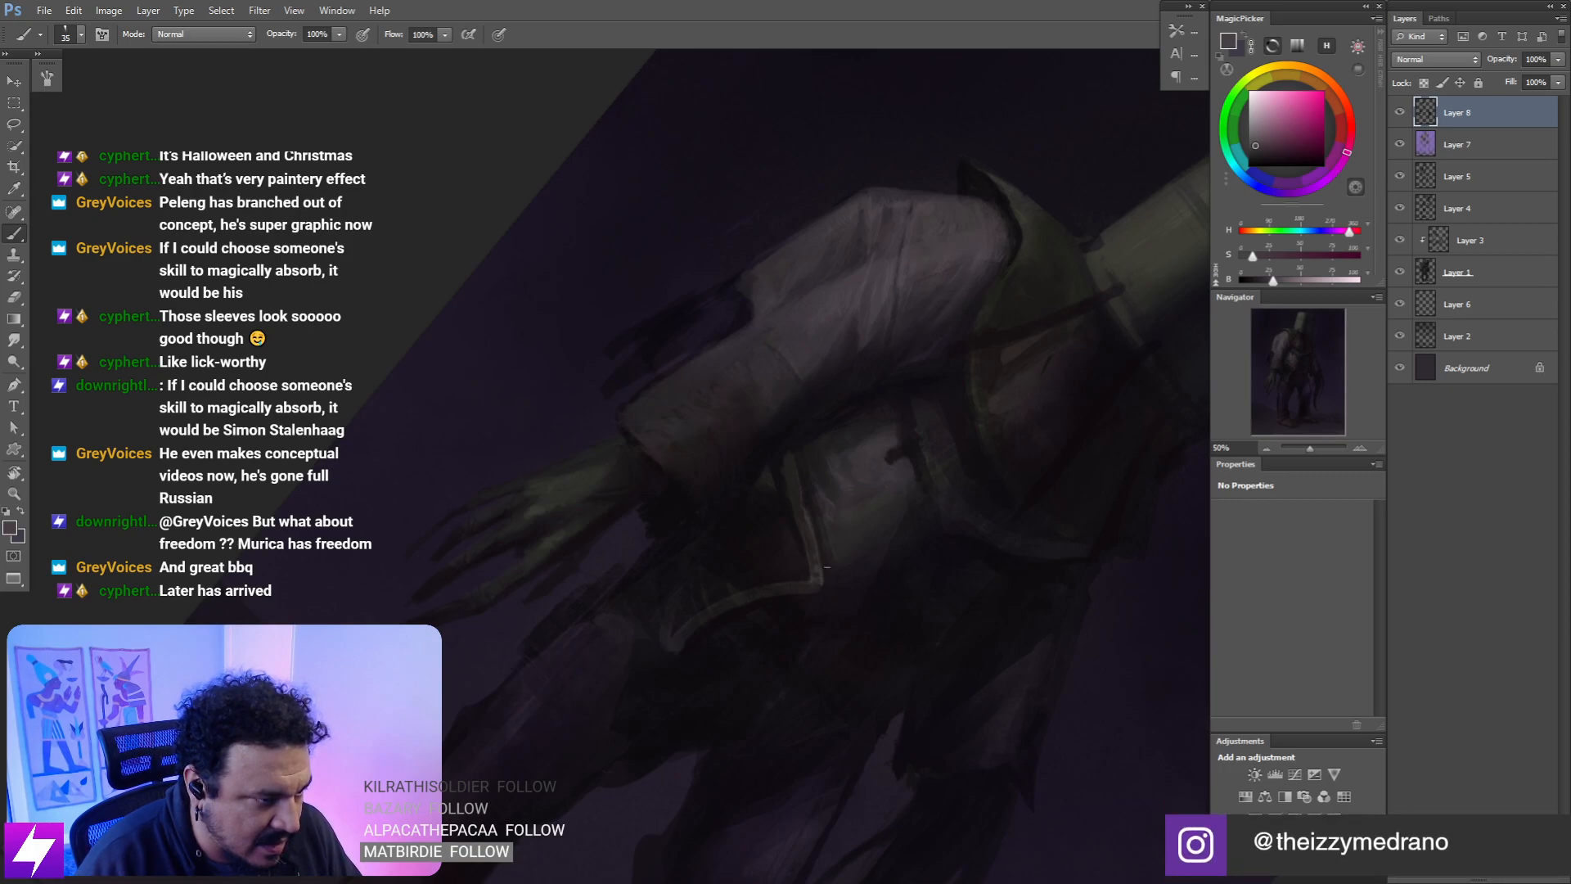
key("r")
mouse_move(827, 567)
left_mouse_down()
mouse_move(887, 519)
mouse_move(905, 428)
left_mouse_up()
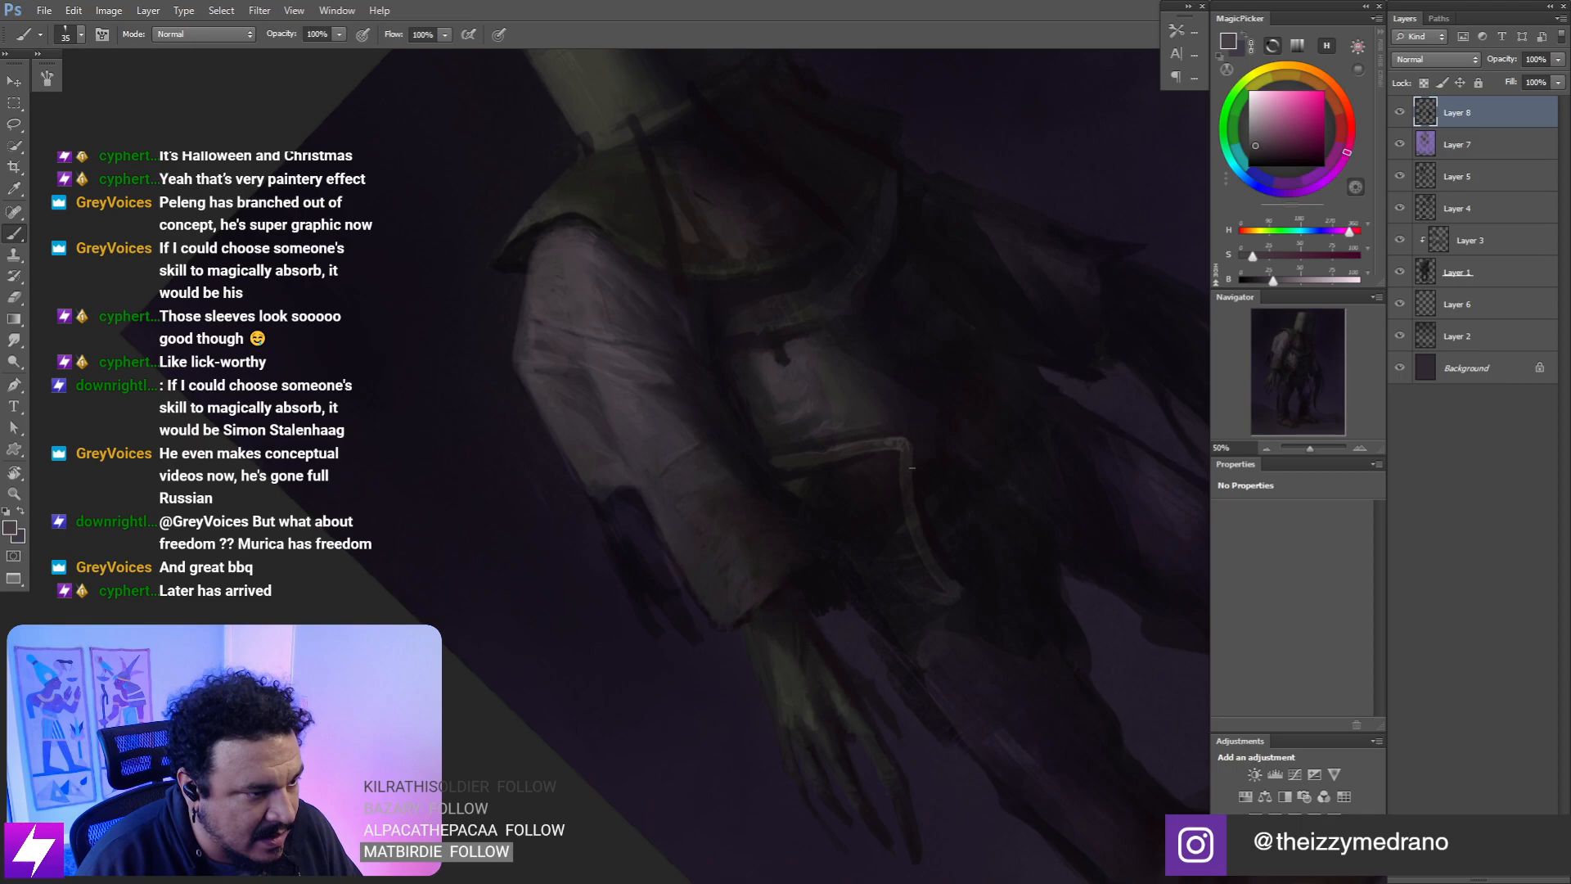
- Reset the view rotation, flip the canvas horizontally and darken the belly cloth's inner edge with a sampled dark violet, using 100- to 125-size brushes
key("Escape")
key("ctrl+minus")
key("ctrl+minus")
key("ctrl+minus")
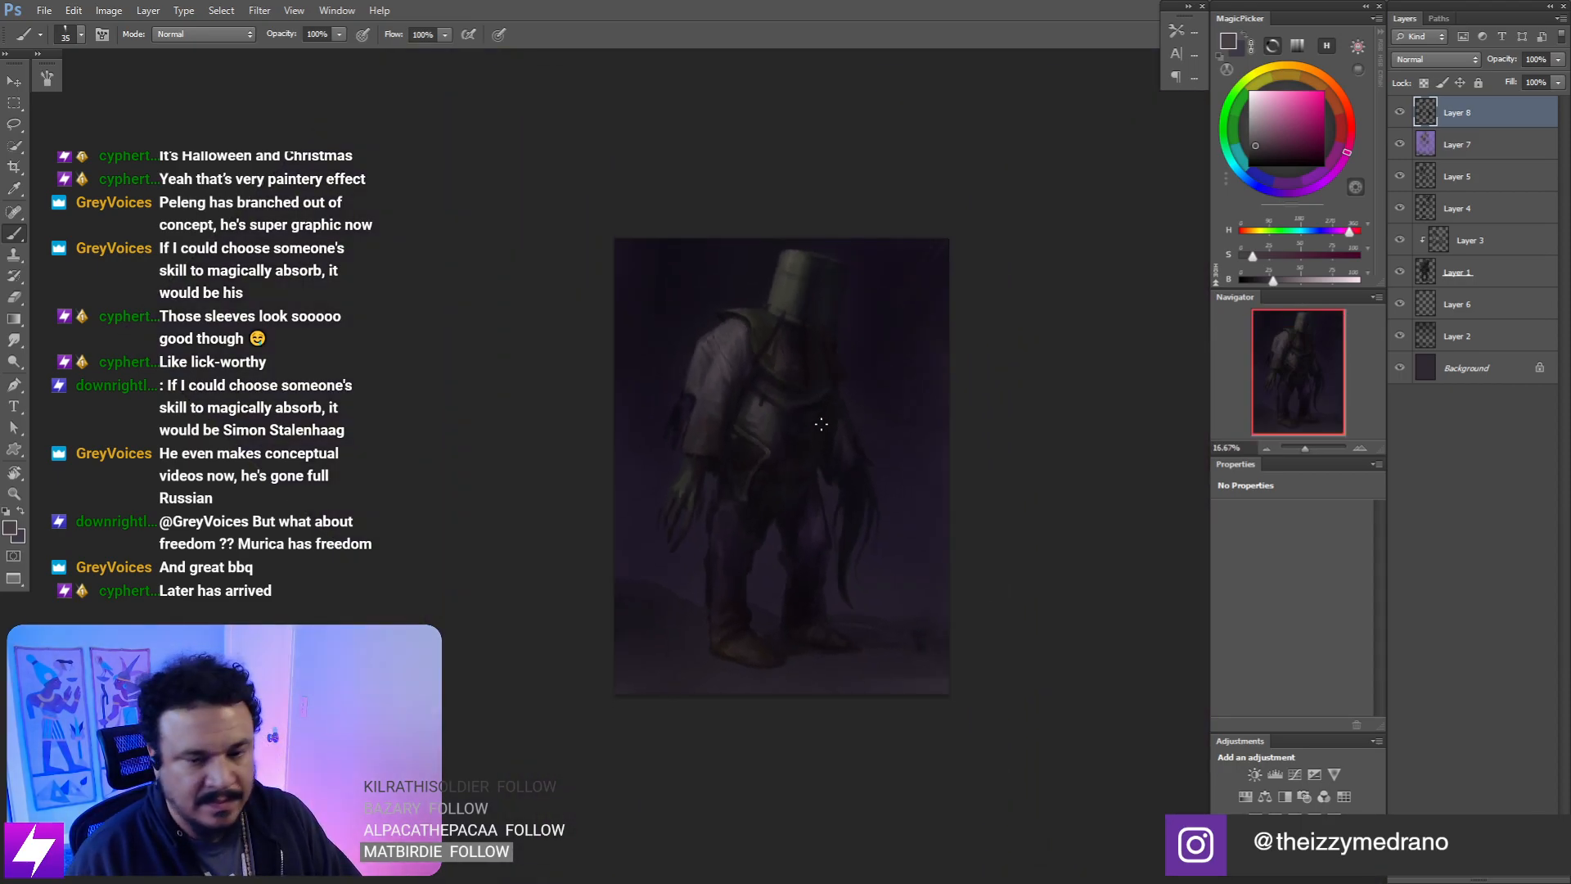
key("ctrl+shift+h")
key("ctrl+plus")
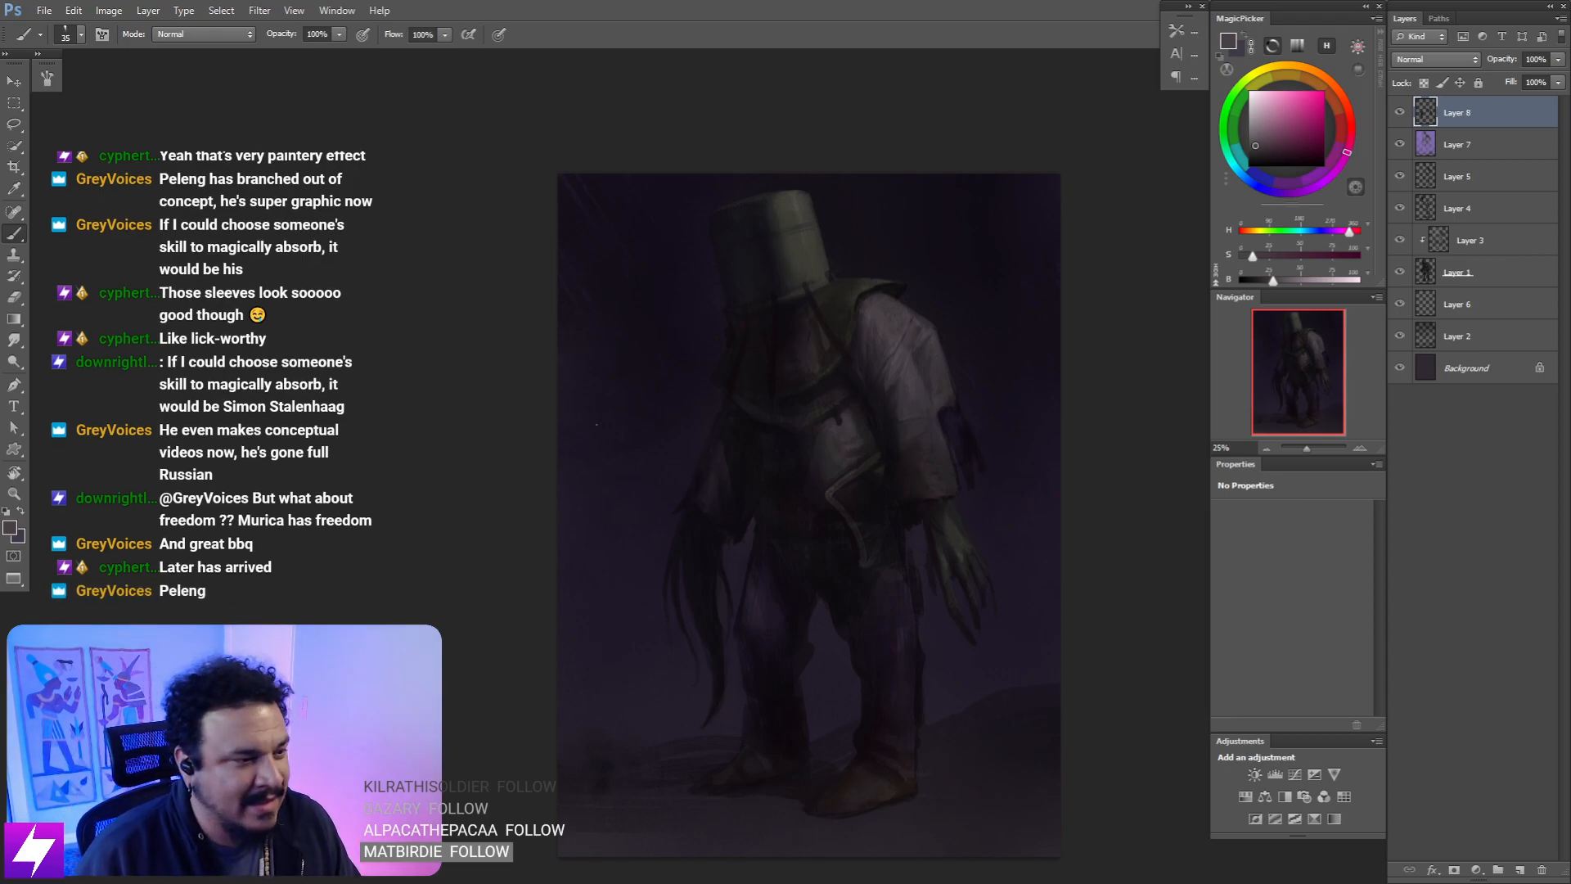
key("ctrl+plus")
key("ctrl+plus")
left_click_drag(927, 411, 898, 478)
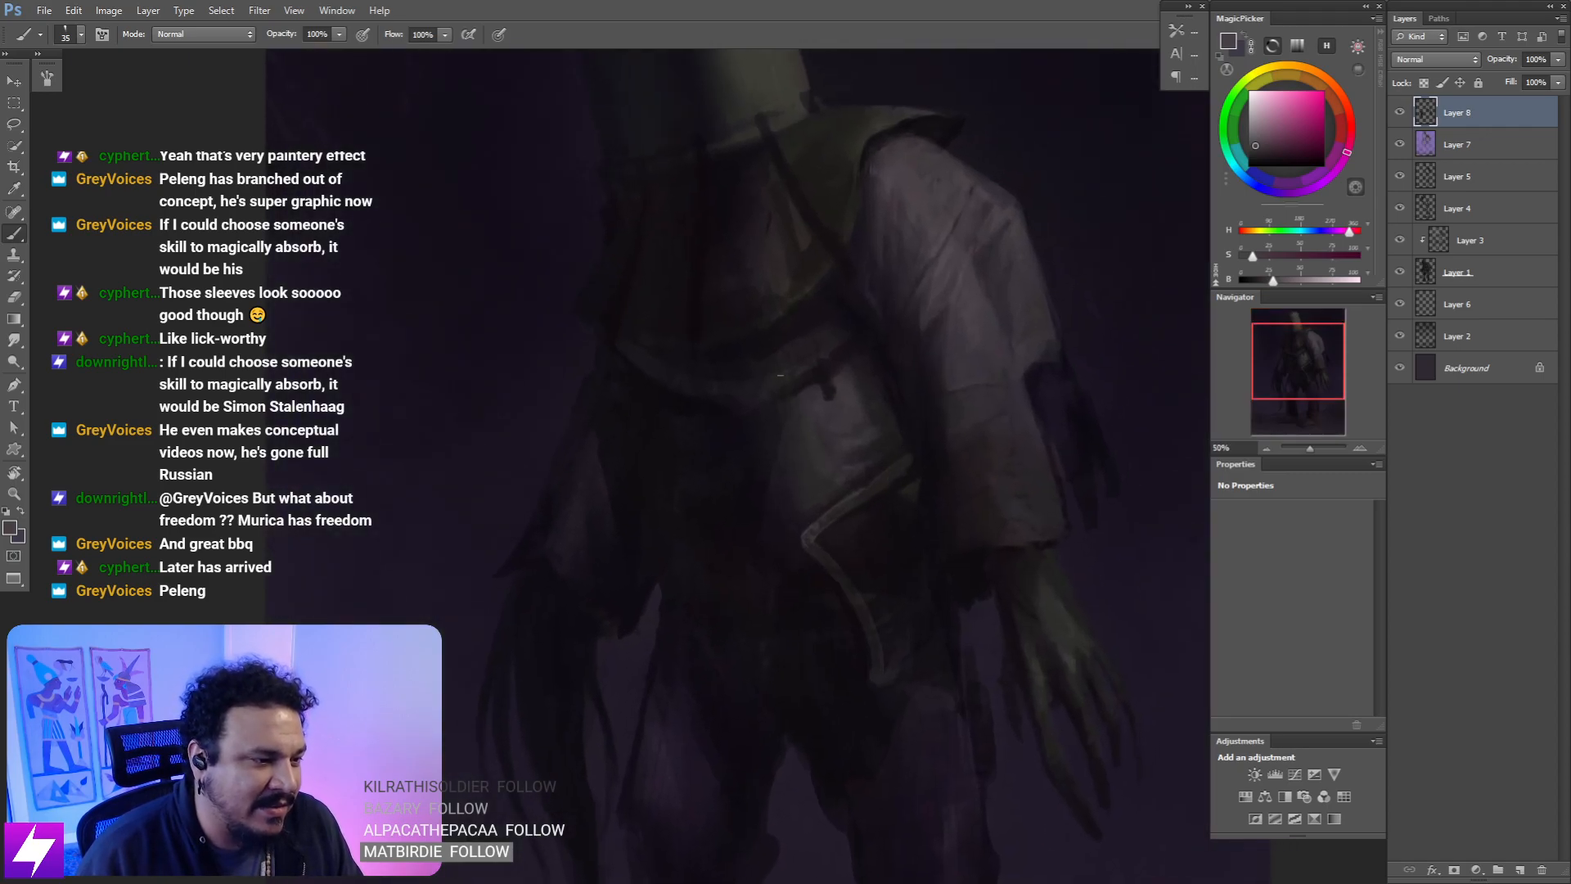
left_click(772, 442, "alt")
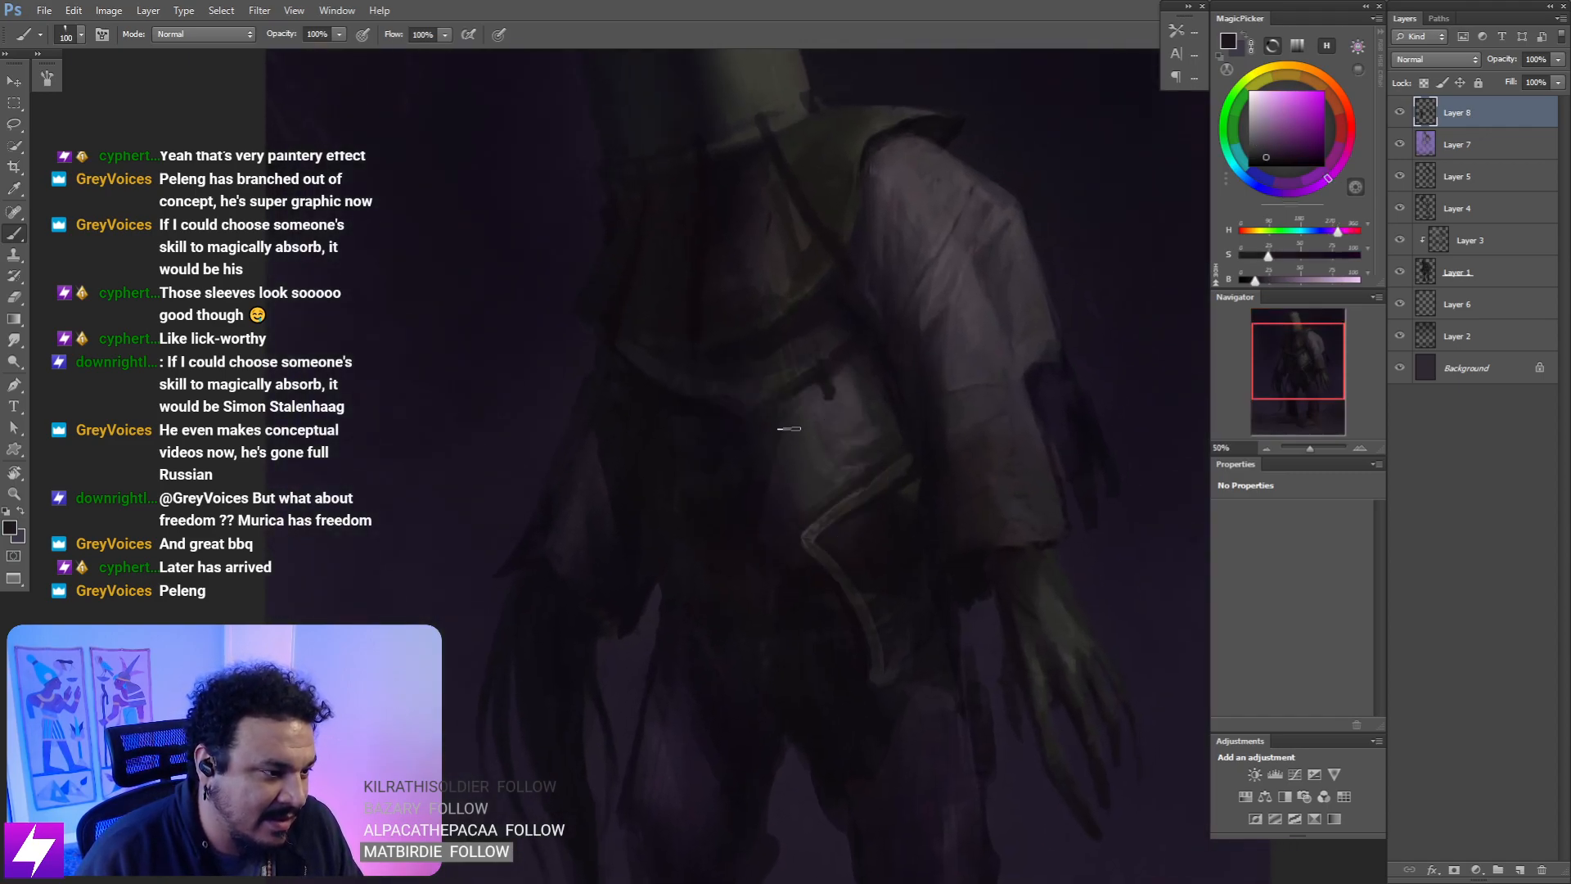
key("bracketright")
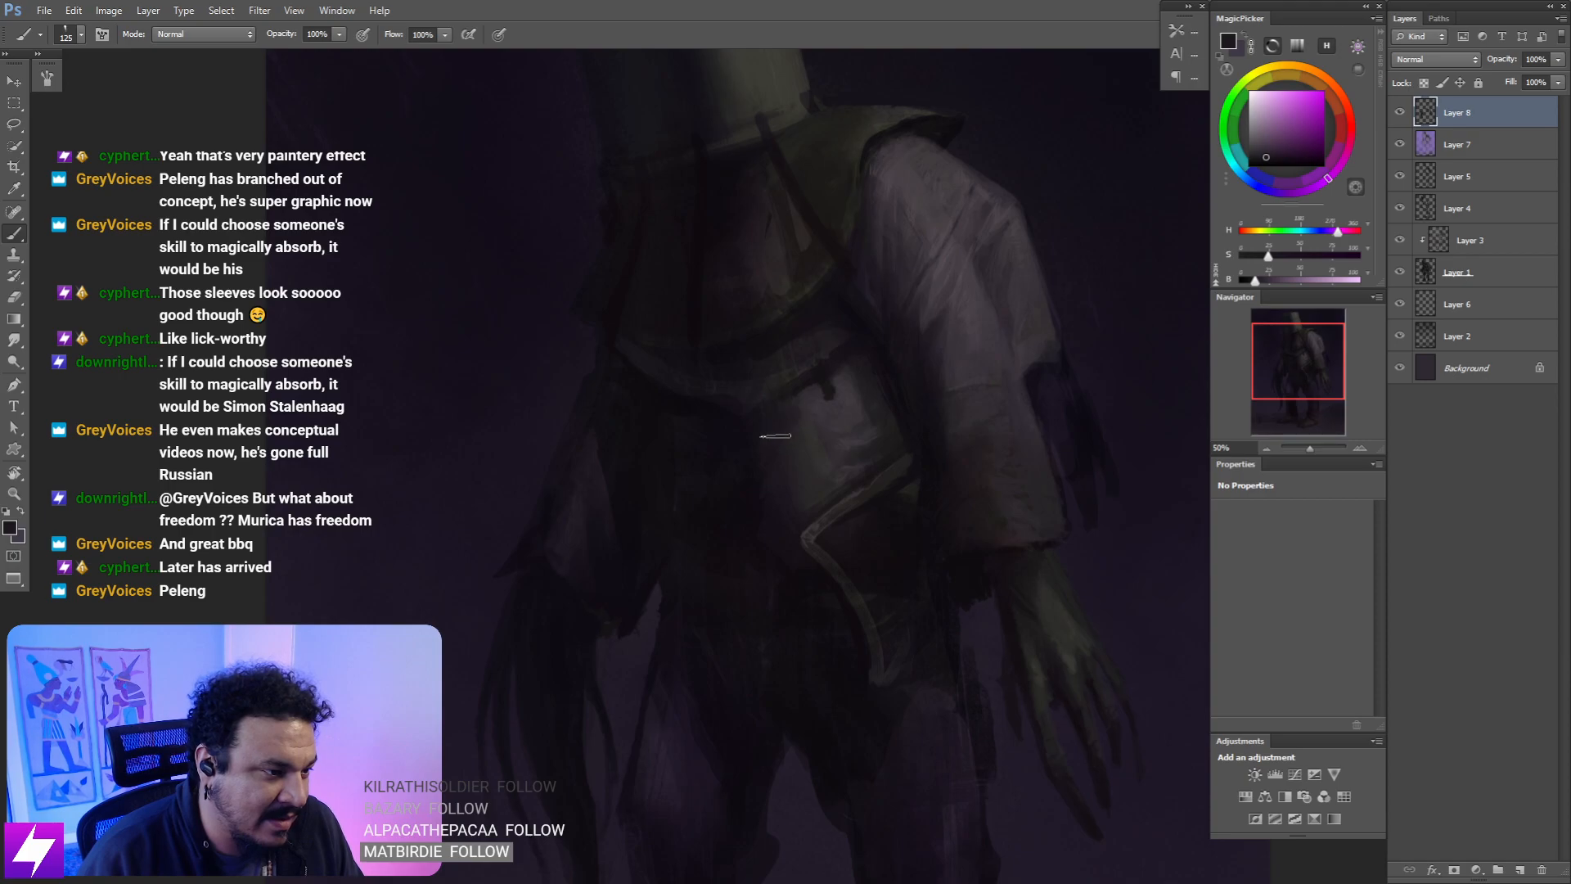
- Smudge the belly shadow at 50% strength and deepen it with a sampled near-black violet, using a 175-size brush
key("r")
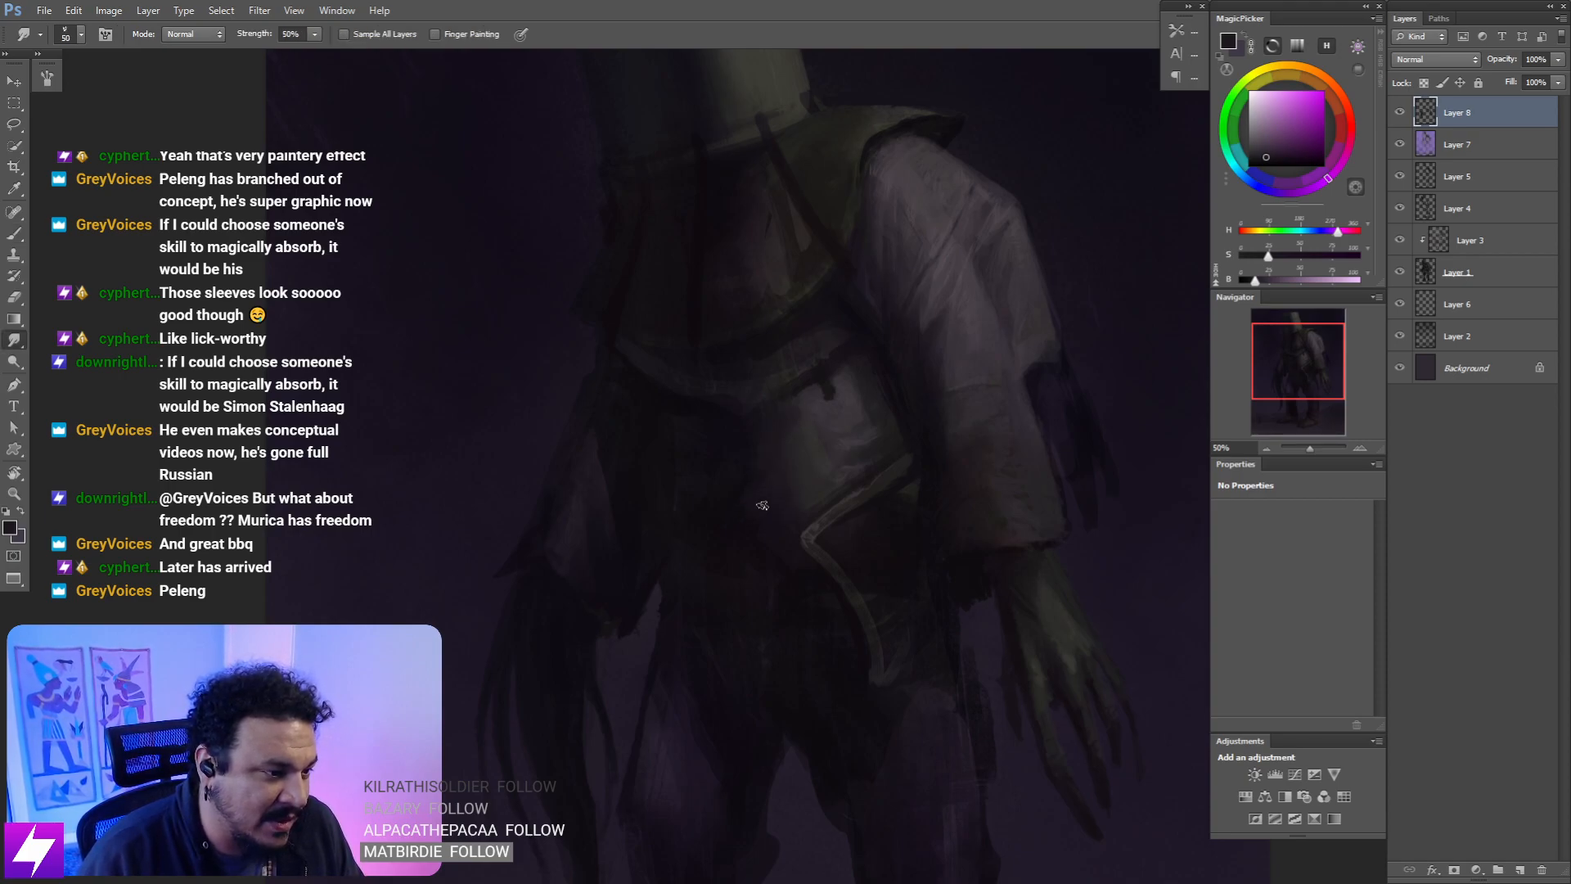
key("b")
left_click(757, 544, "alt")
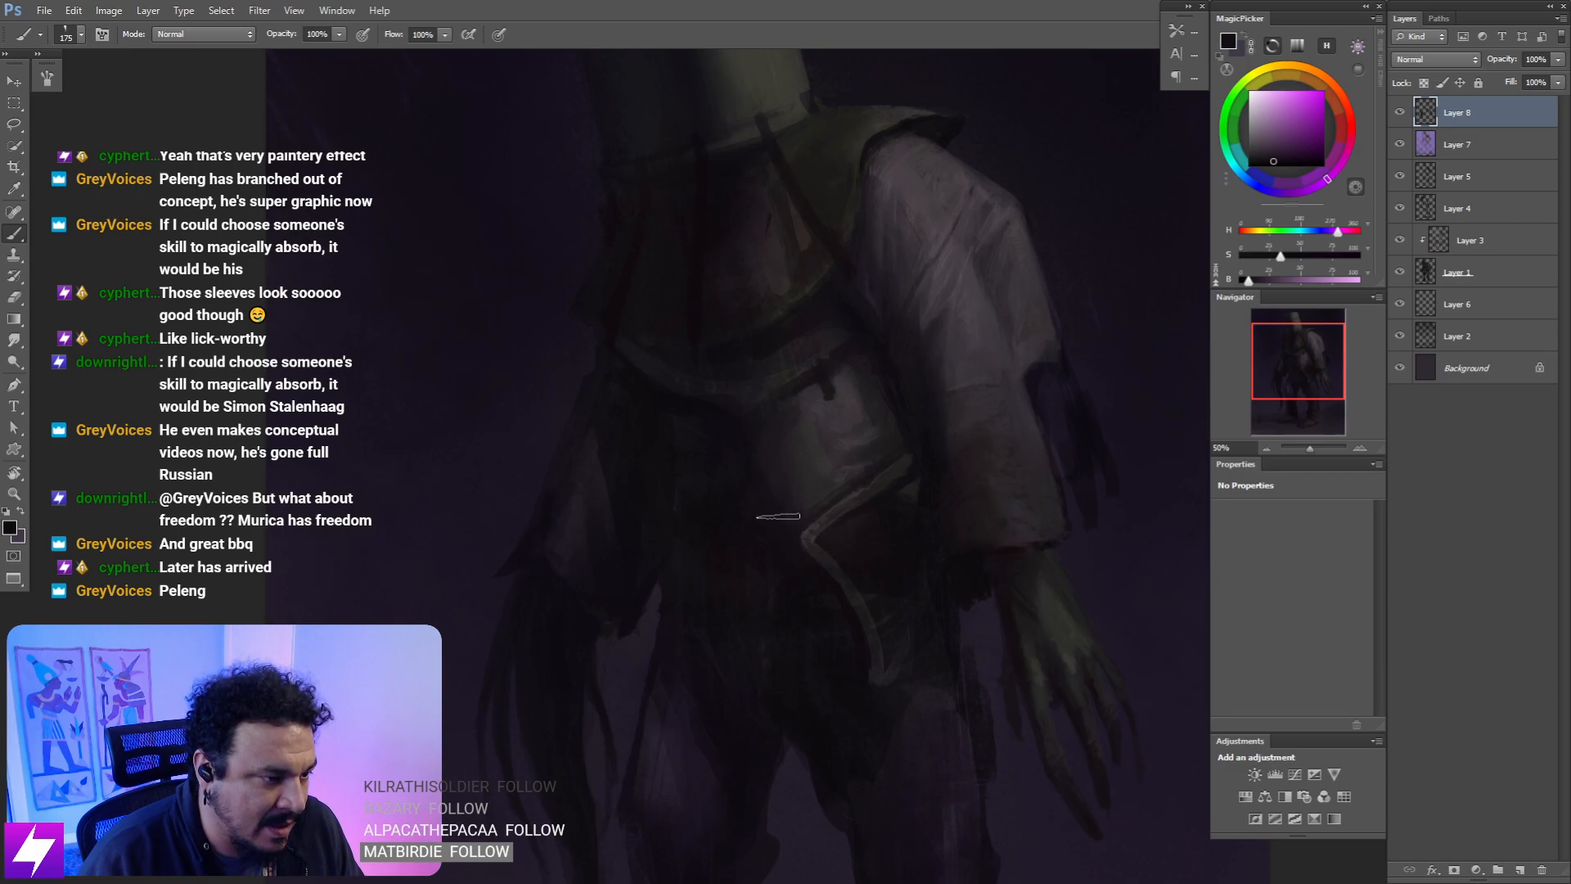
- Flip the canvas horizontally and darken the lower torso and hips with a sampled near-black violet, using brushes up to size 400
key("ctrl+minus")
key("ctrl+minus")
key("ctrl+minus")
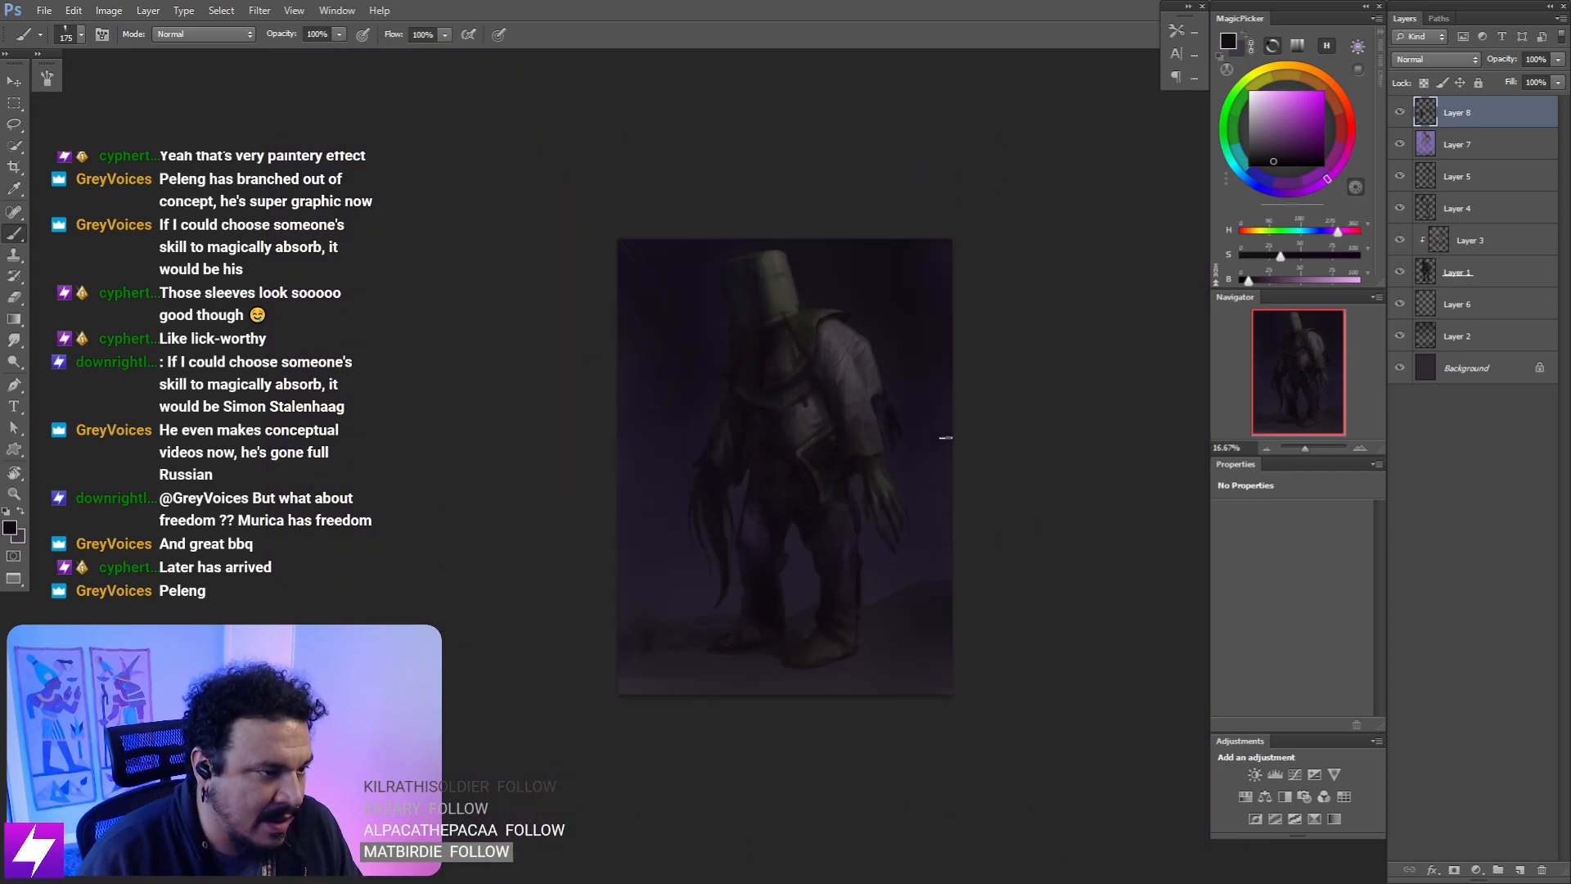
key("ctrl+shift+h")
key("ctrl+plus")
key("ctrl+plus")
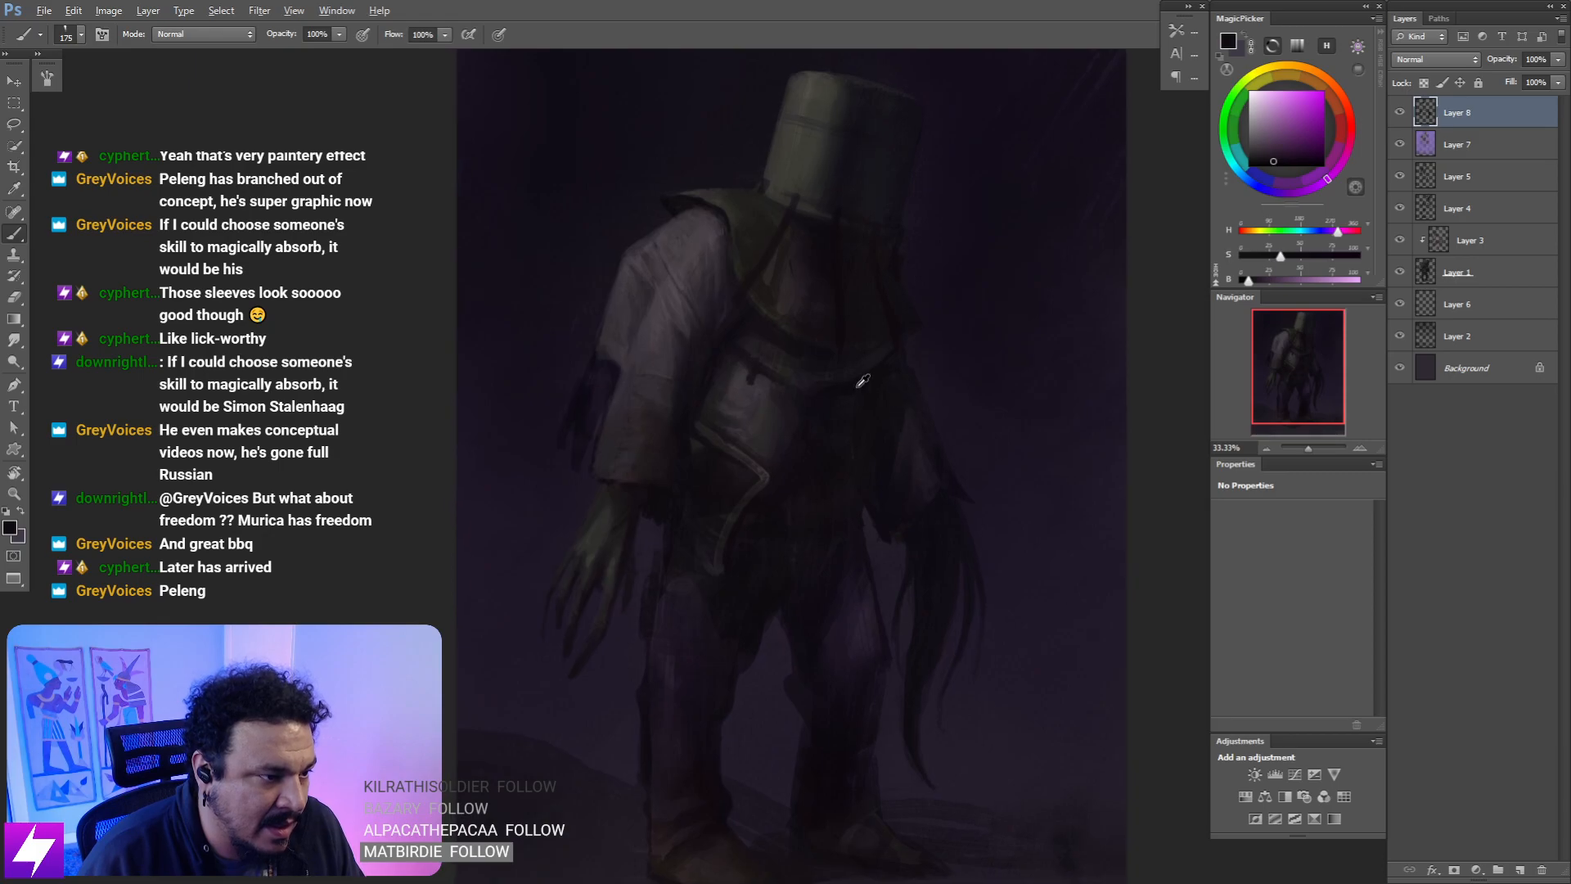
left_click(856, 392, "alt")
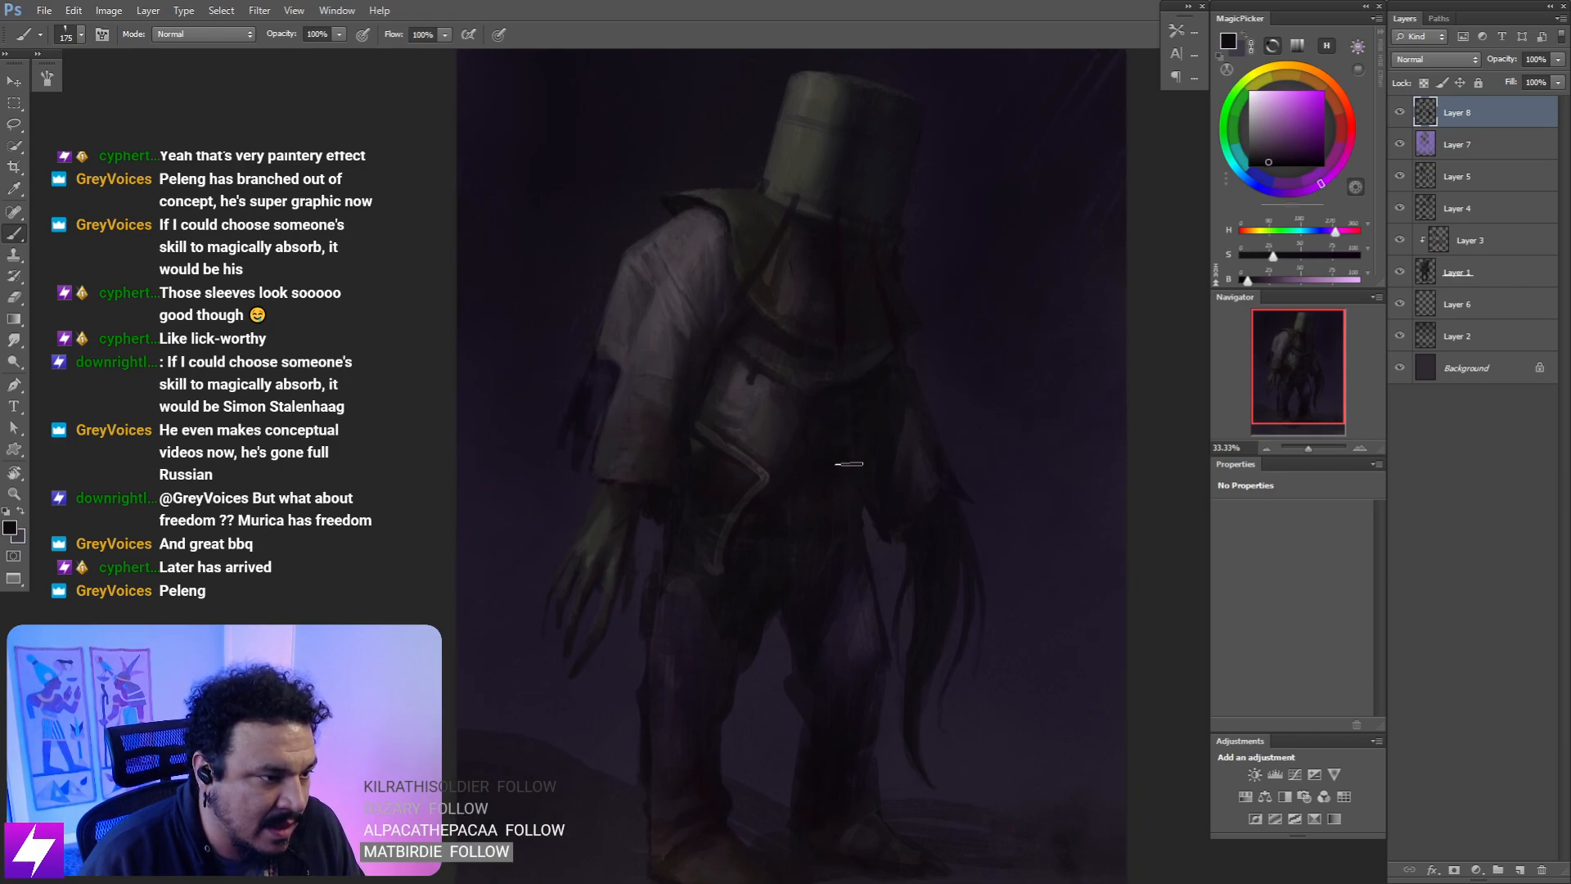
key("bracketright")
key("bracketright")
key("bracketright")
key("bracketright")
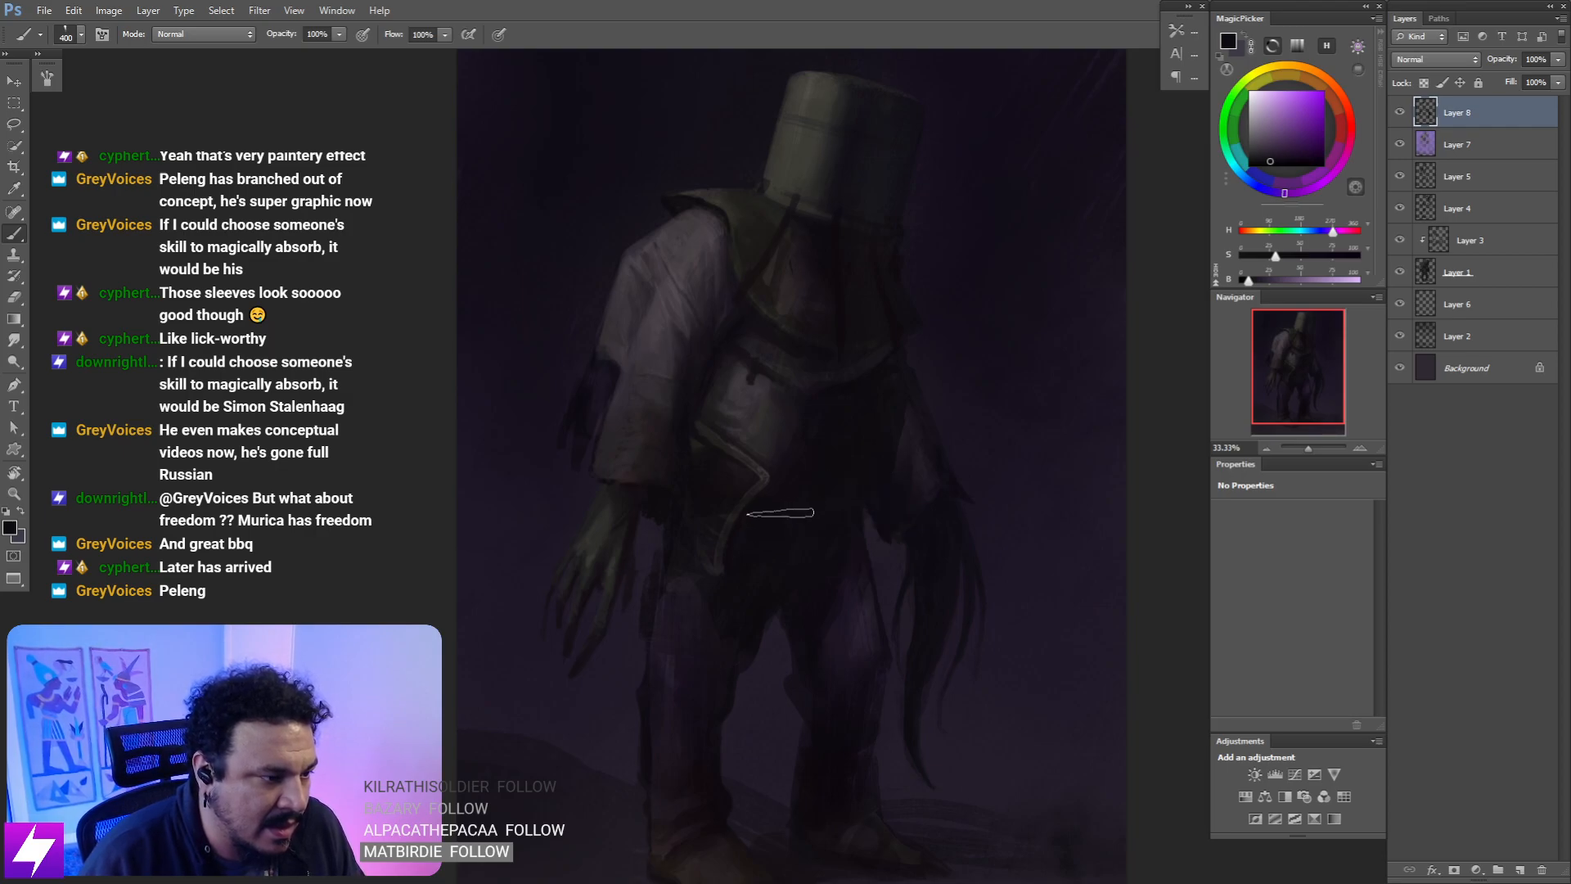
- Refine the dark trouser shadows around the thigh with a 90-size brush and smudge them at 50% strength
key("bracketleft")
key("bracketleft")
key("bracketleft")
key("bracketleft")
key("bracketleft")
key("bracketleft")
key("bracketleft")
key("bracketleft")
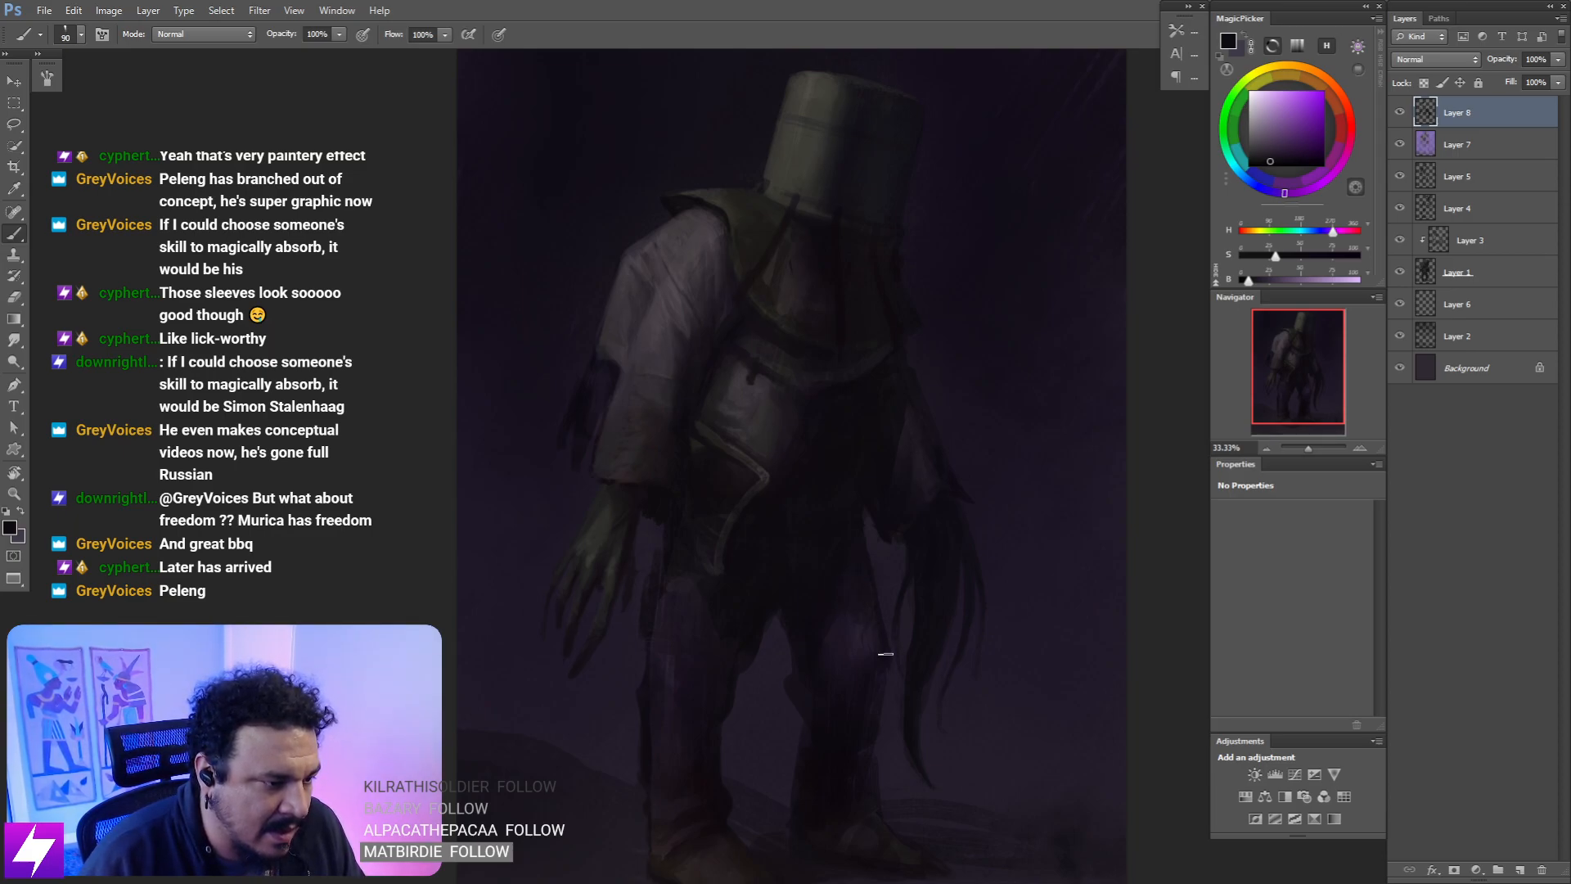
key("r")
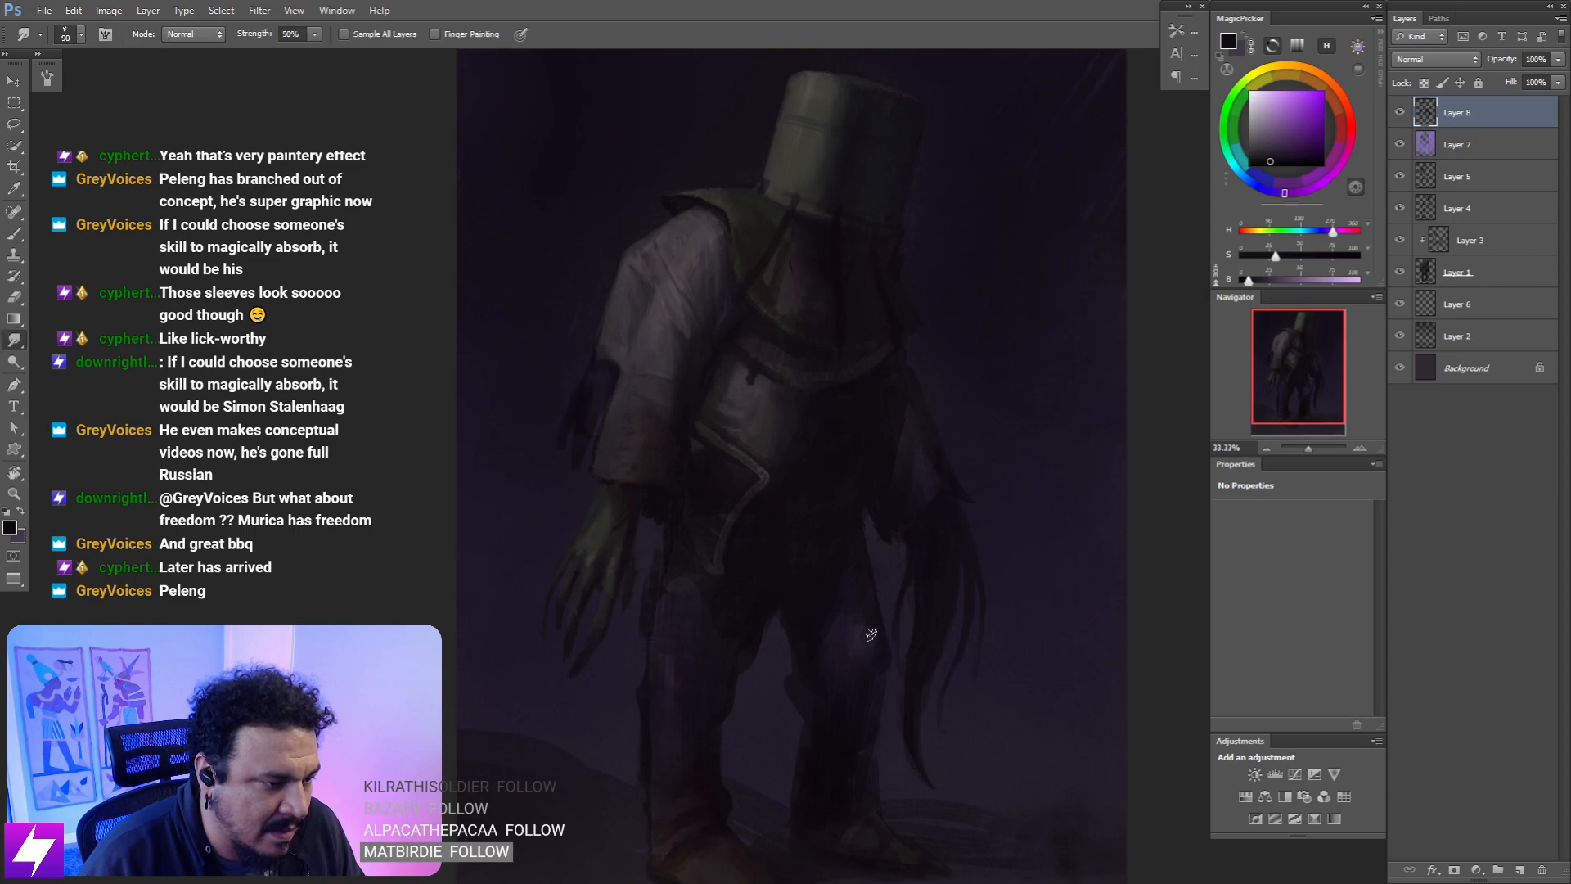
- Flip the canvas horizontally and shade the near trouser leg with sampled dark violets, using 100- to 200-size brushes
key("ctrl+minus")
key("ctrl+minus")
key("F2")
key("ctrl+plus")
key("ctrl+plus")
mouse_move(813, 571)
left_mouse_down()
mouse_move(864, 551)
mouse_move(814, 544)
left_mouse_up()
key("b")
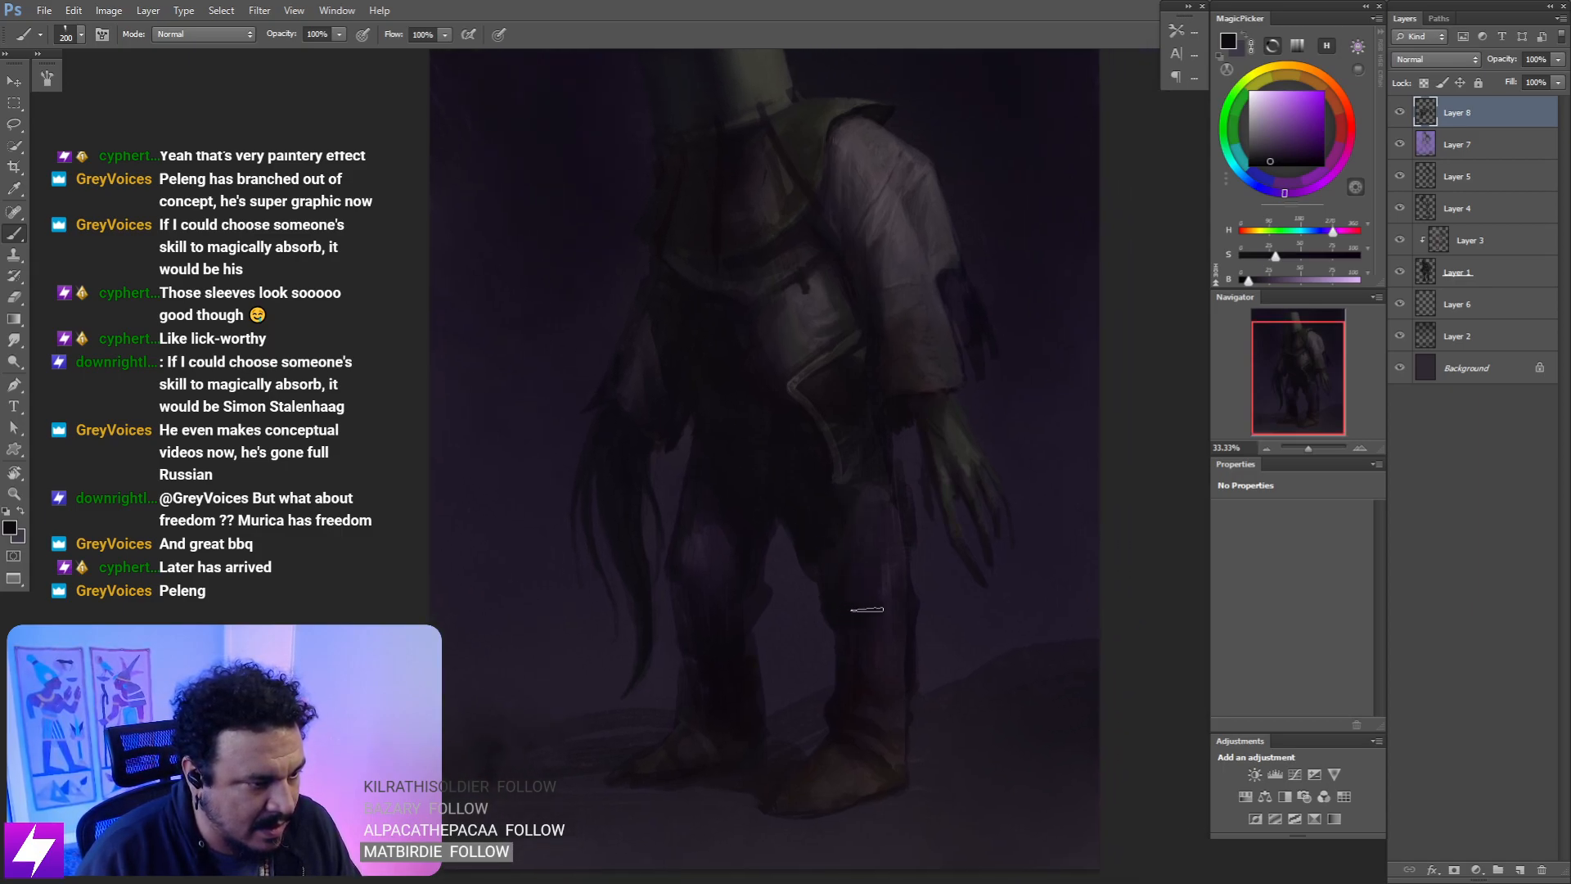
left_click(879, 532, "alt")
key("bracketright")
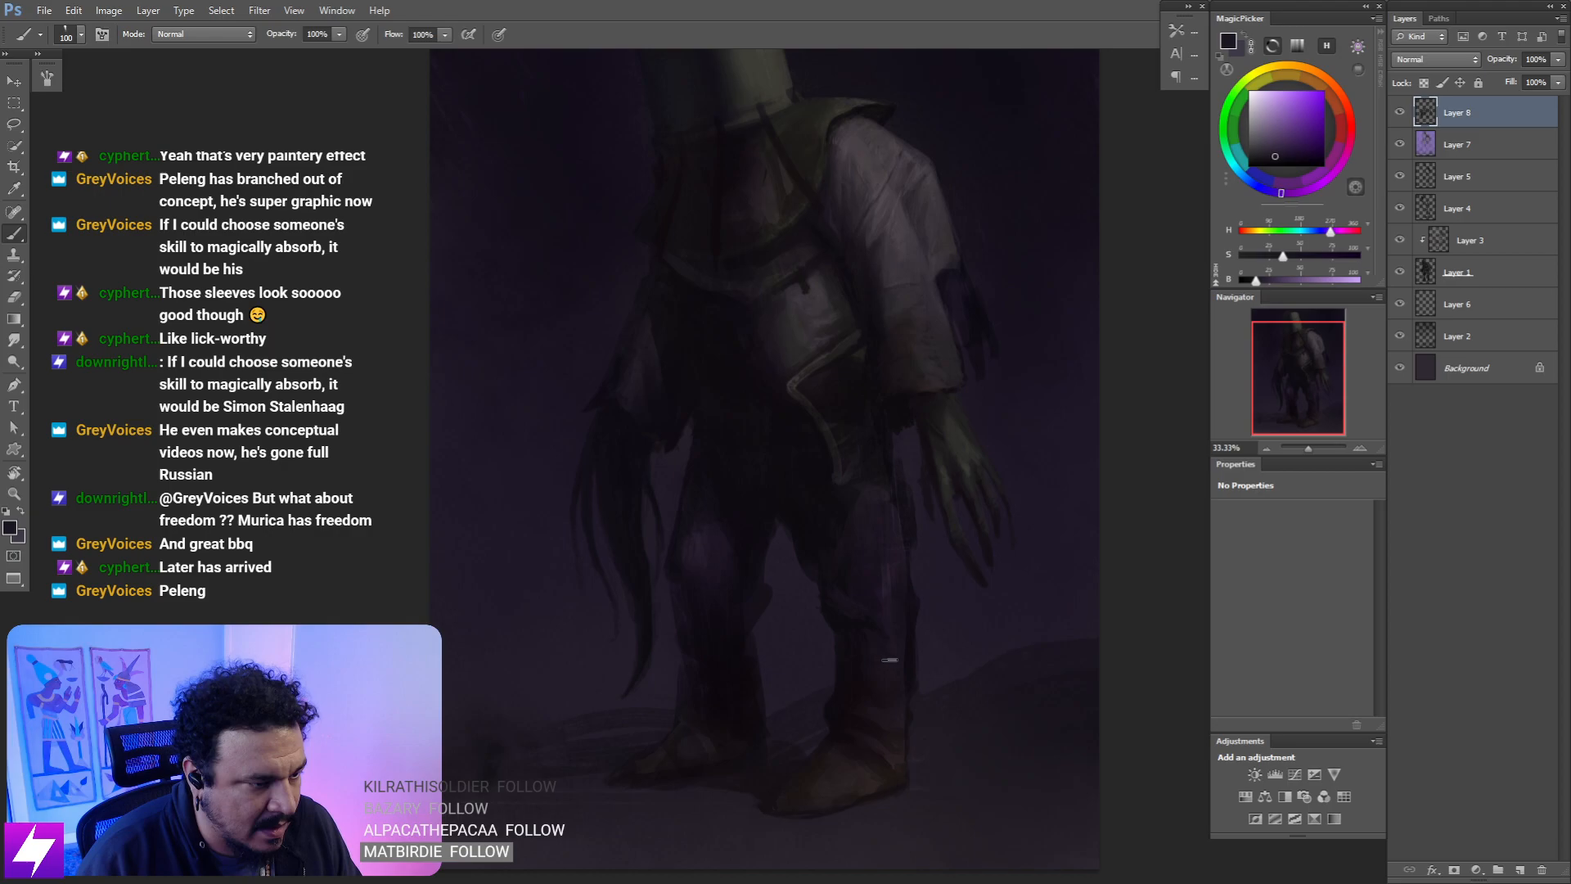
left_click(868, 624, "alt")
key("bracketright")
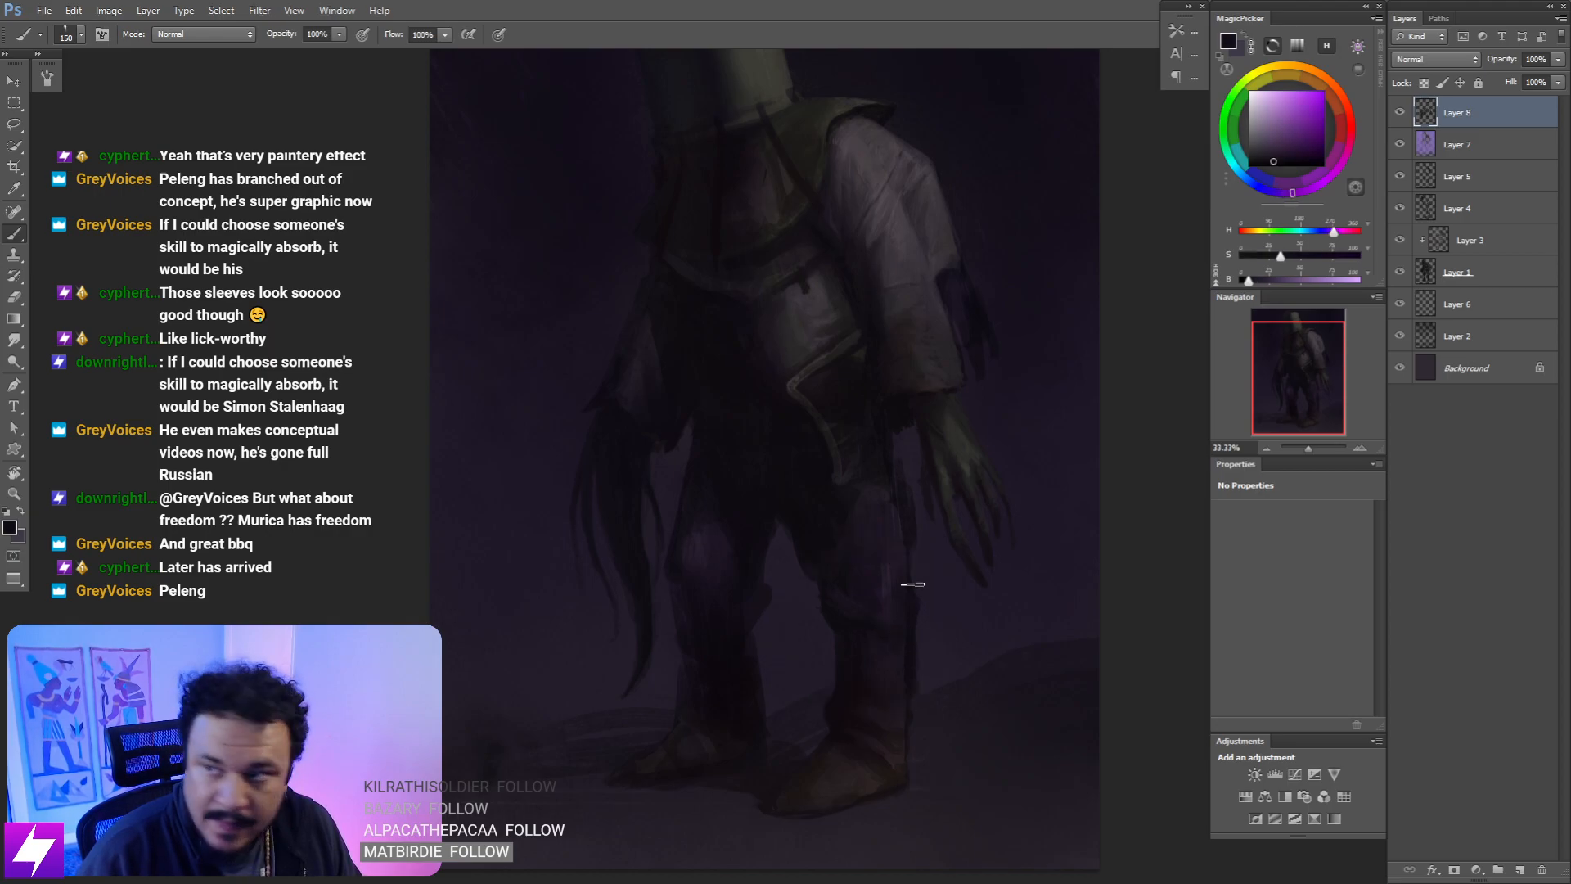
- Flip the canvas horizontally, rotate the view and paint folds along the near lower trouser leg with a sampled violet and an 80-size brush
key("ctrl+minus")
left_click_drag(833, 426, 852, 470)
key("ctrl+shift+h")
left_click_drag(752, 552, 813, 452)
key("ctrl+plus")
key("ctrl+plus")
key("r")
left_click_drag(859, 540, 953, 514)
left_click(794, 506, "alt")
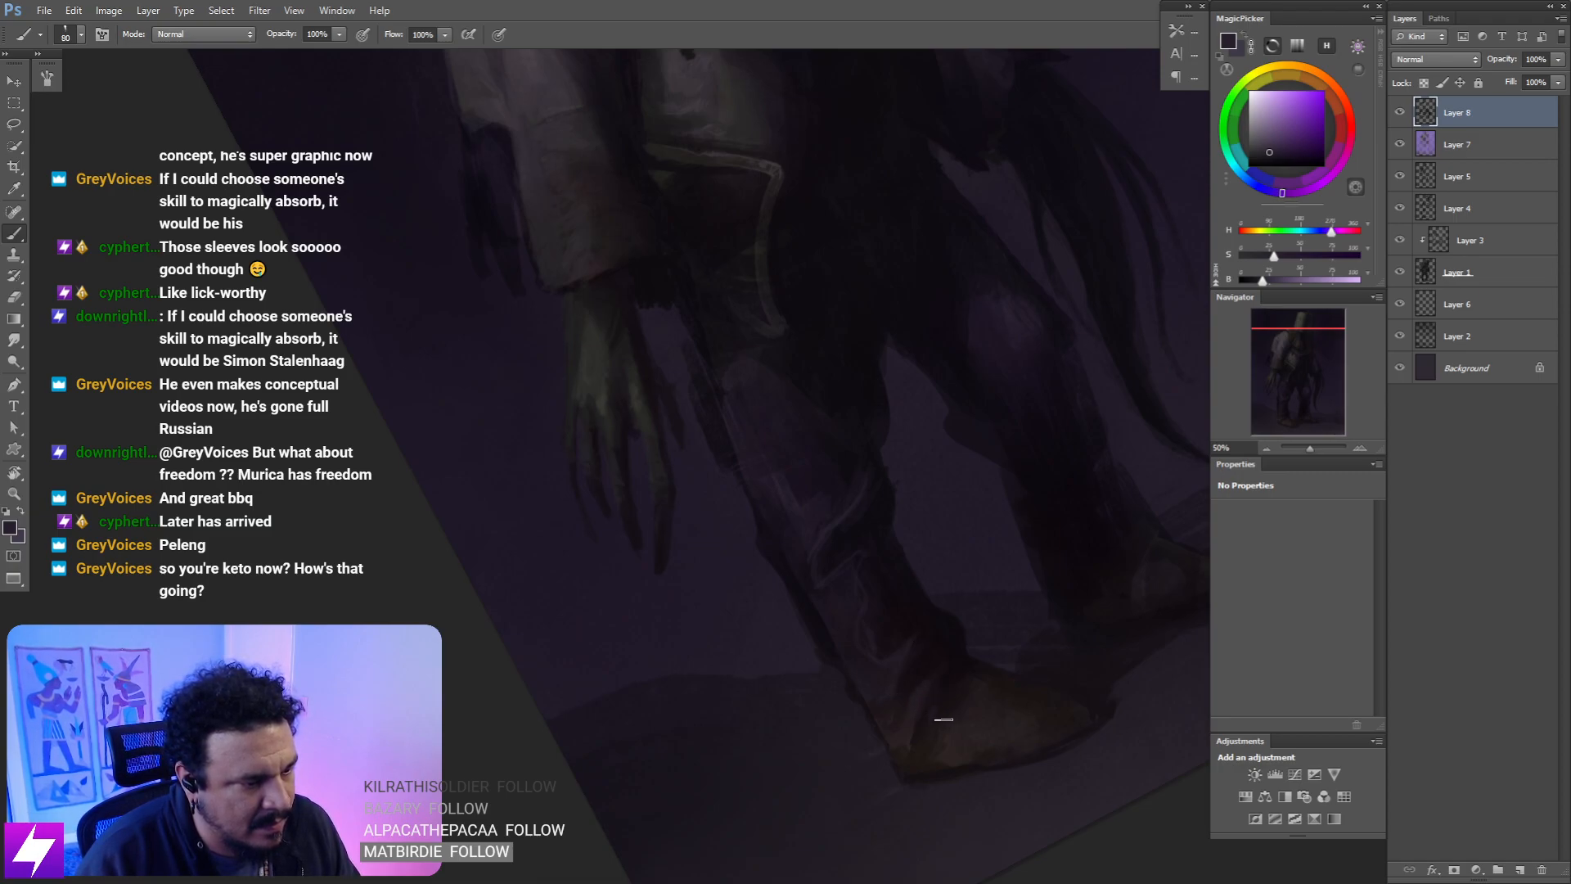
- Reset the view rotation and lighten the near upper thigh below the belly cloth in dark violet, using a 100-size brush
key("ctrl+minus")
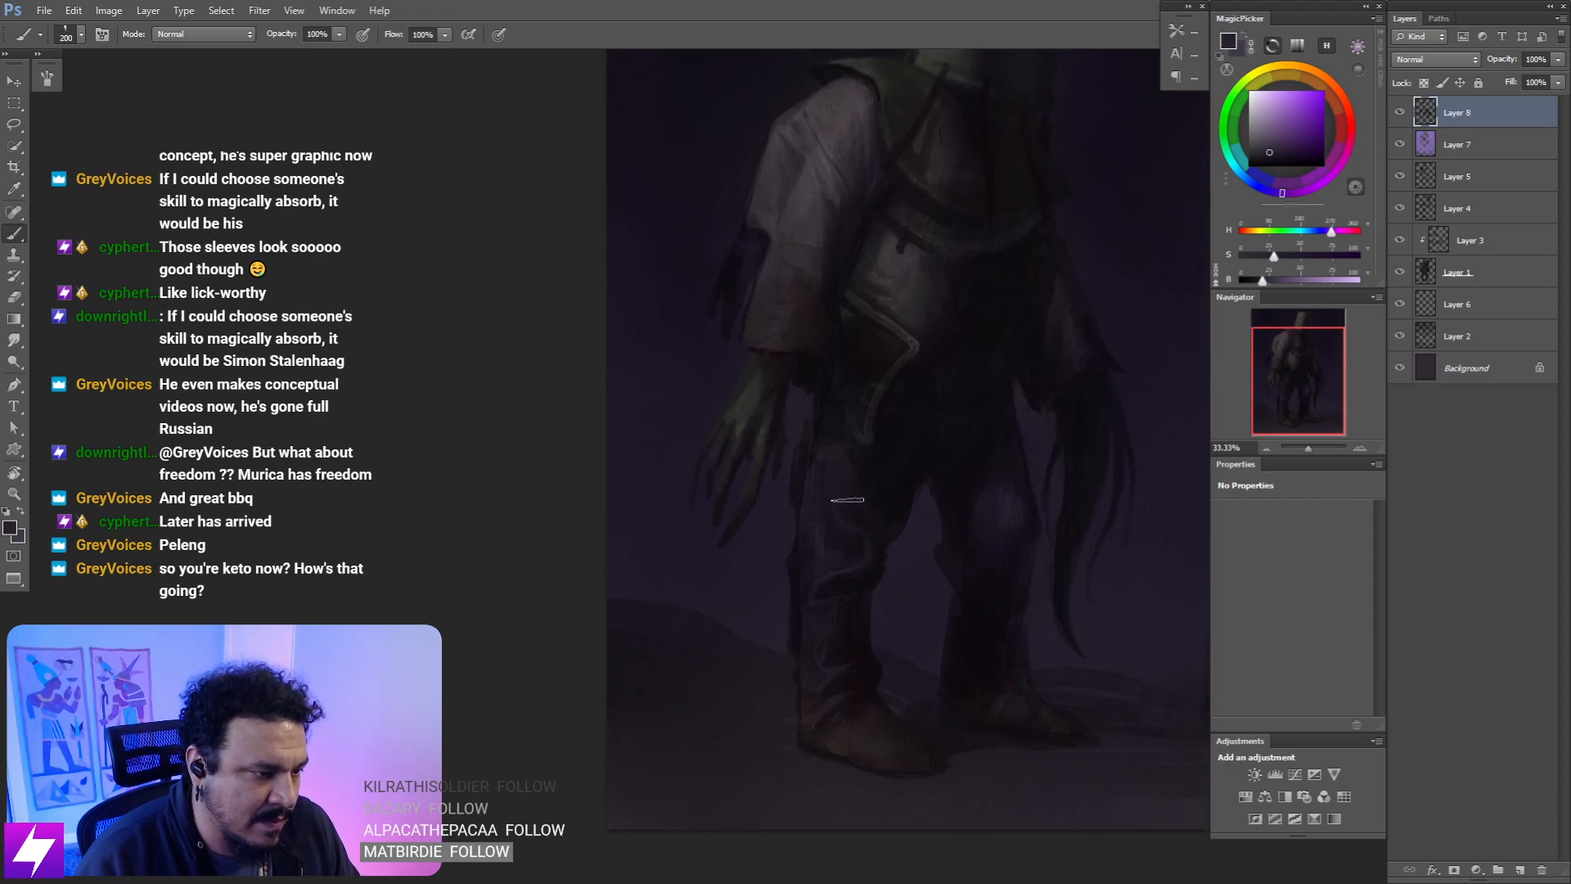
key("bracketright")
key("bracketright")
key("bracketright")
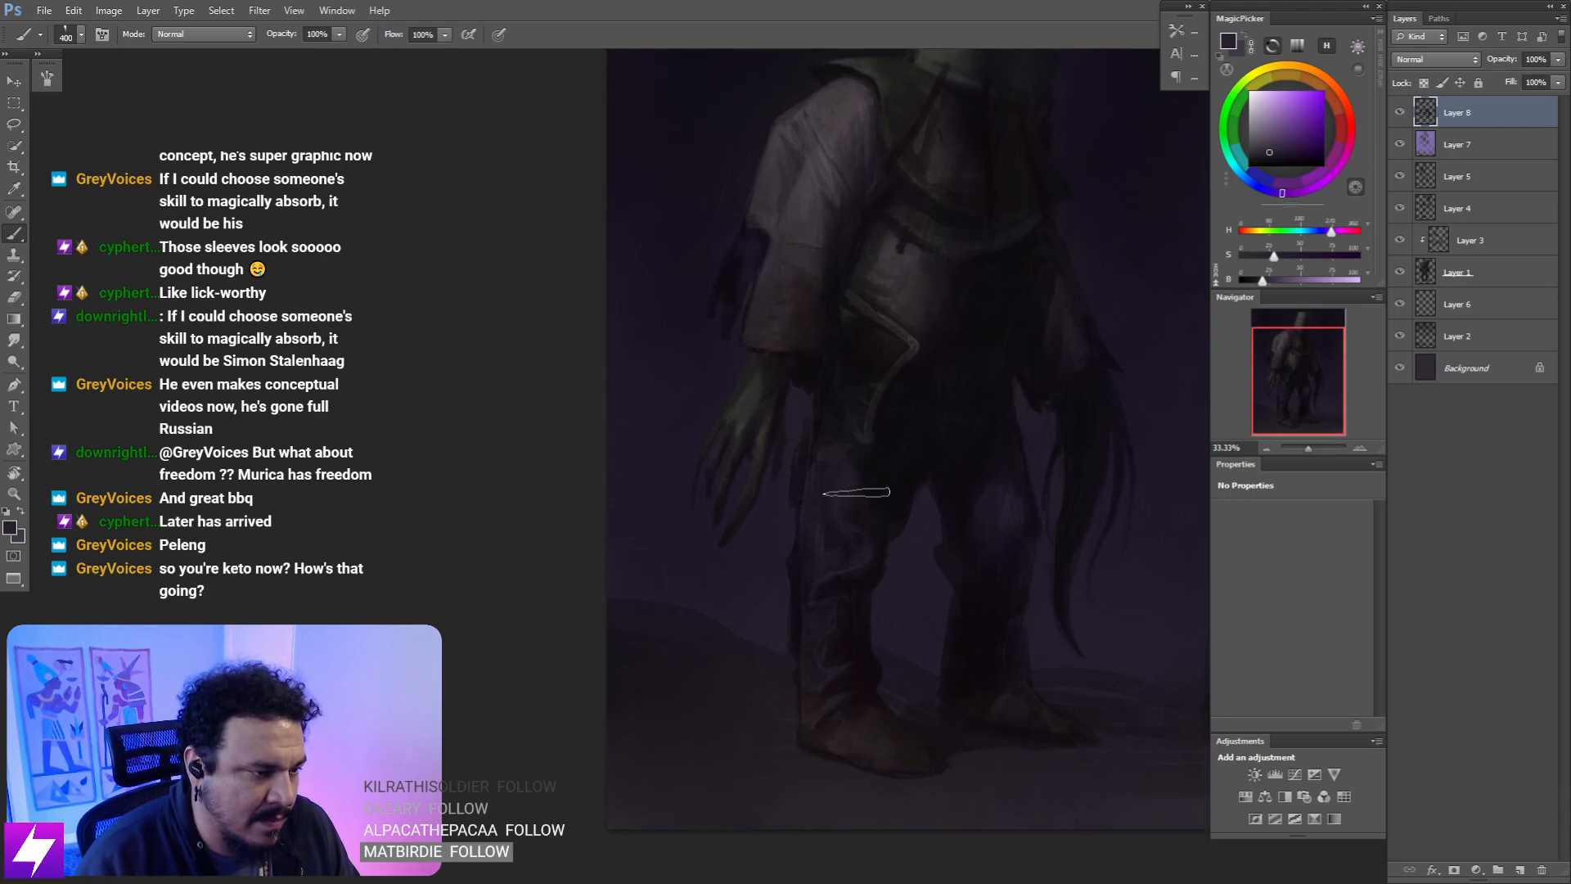
key("bracketleft")
key("bracketleft")
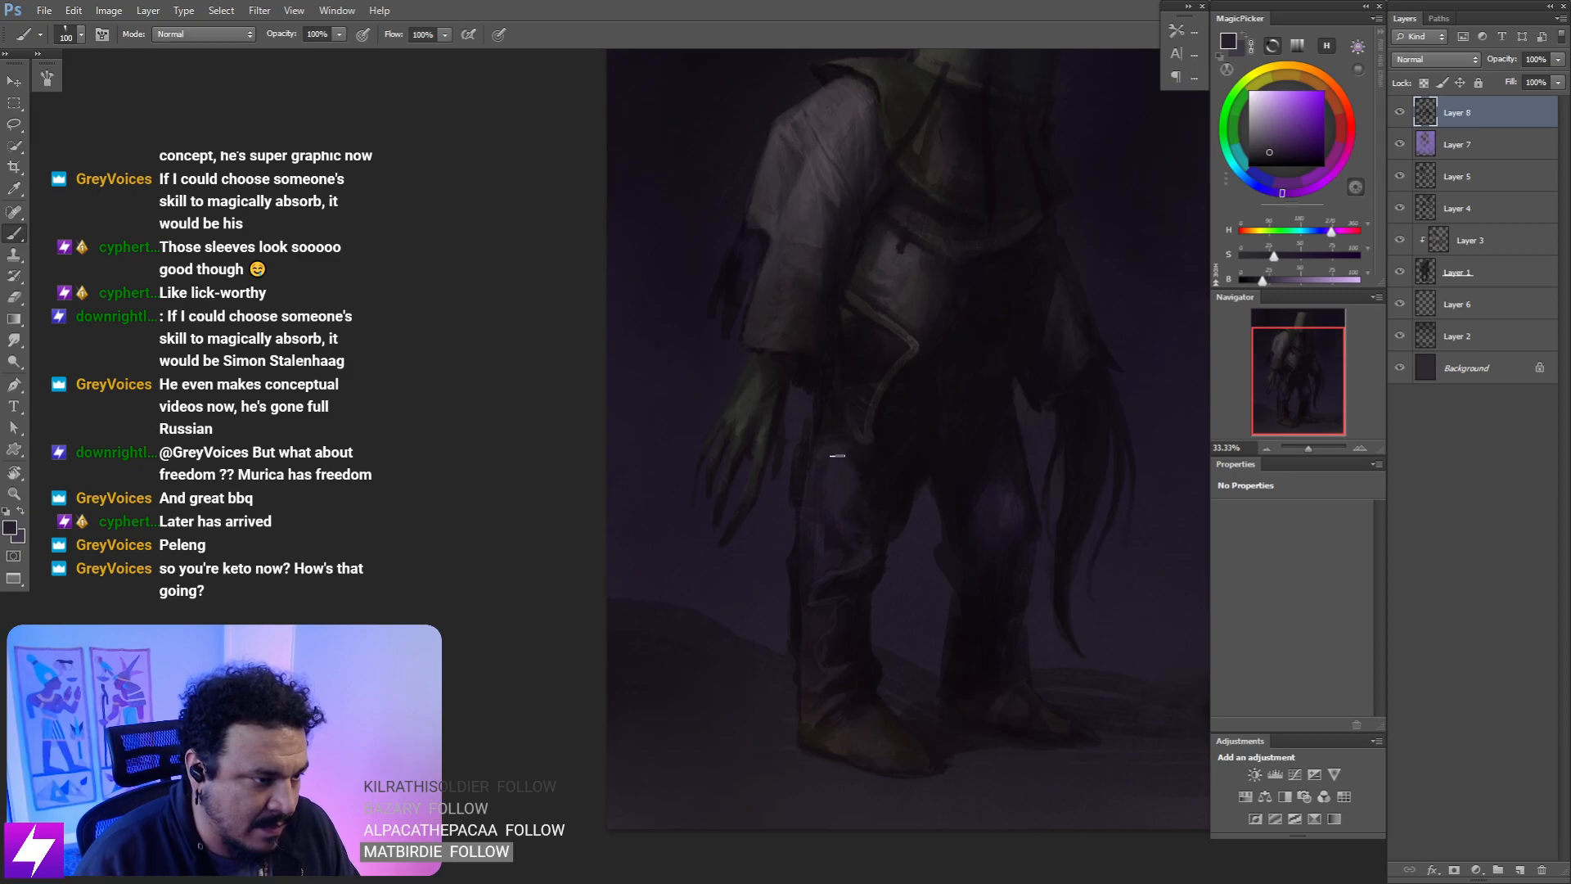
key("ctrl+minus")
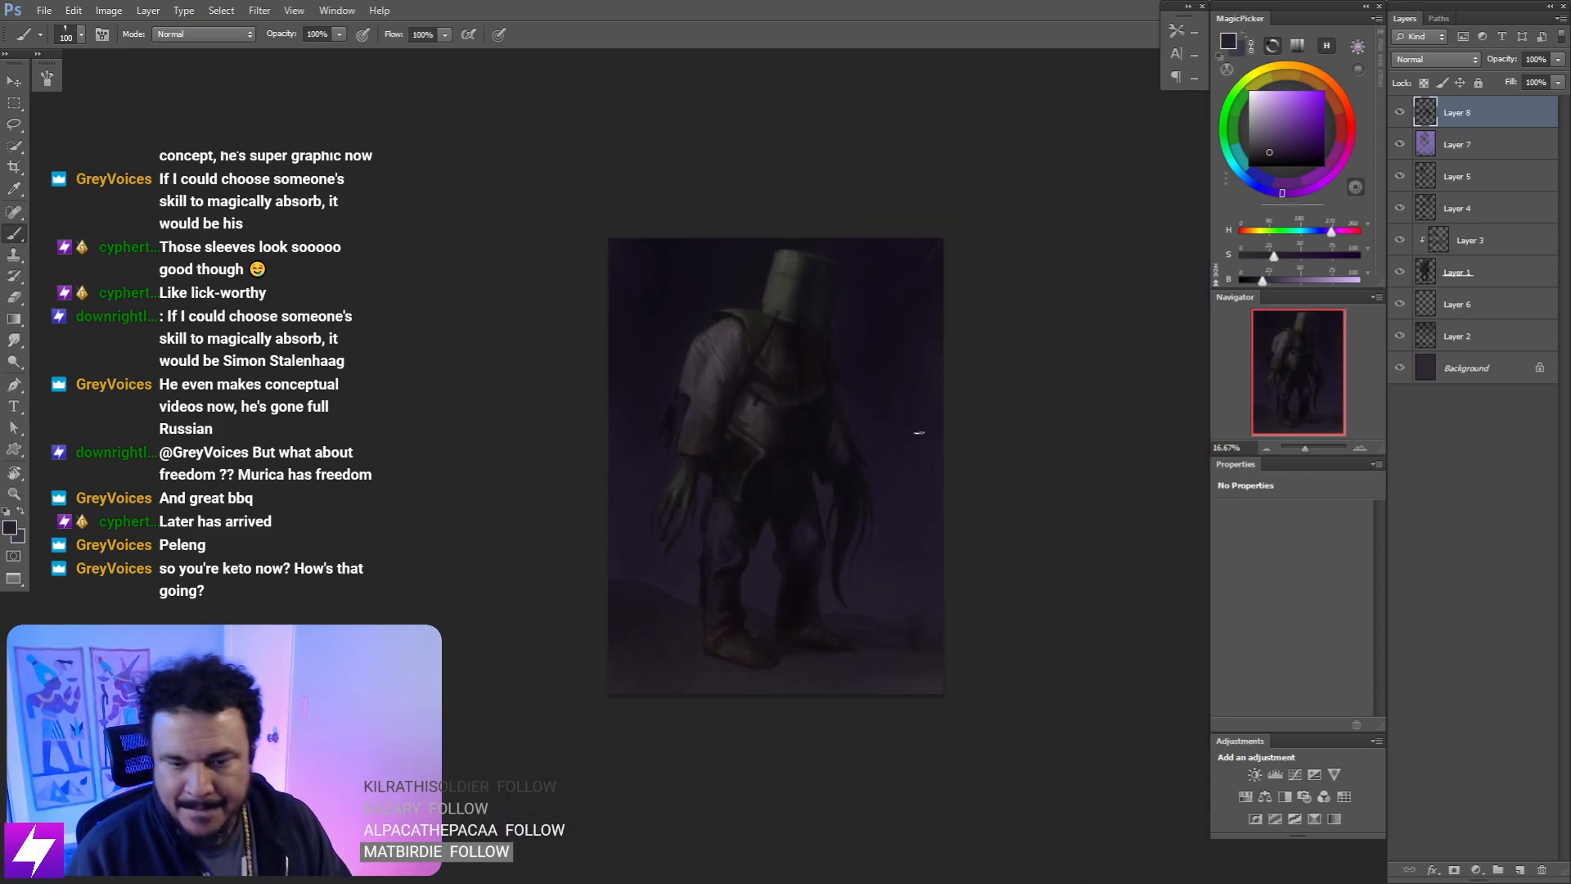
- Flip the canvas horizontally and paint the near thigh and knee with sampled dark violets, using 90- to 150-size brushes
key("ctrl+plus")
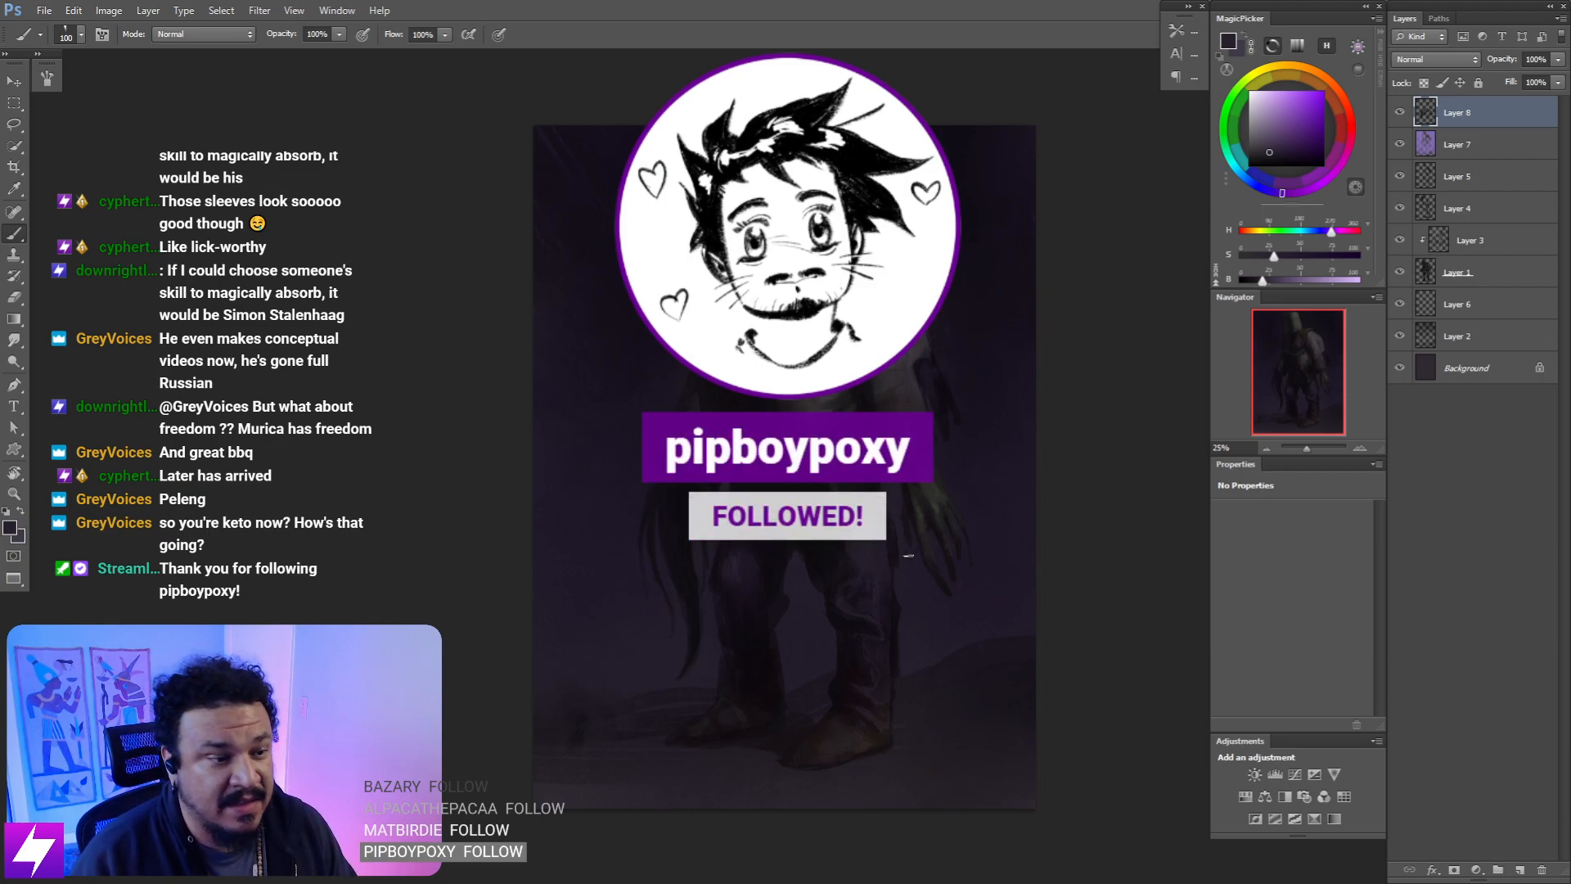
scroll(908, 556, "up", 1)
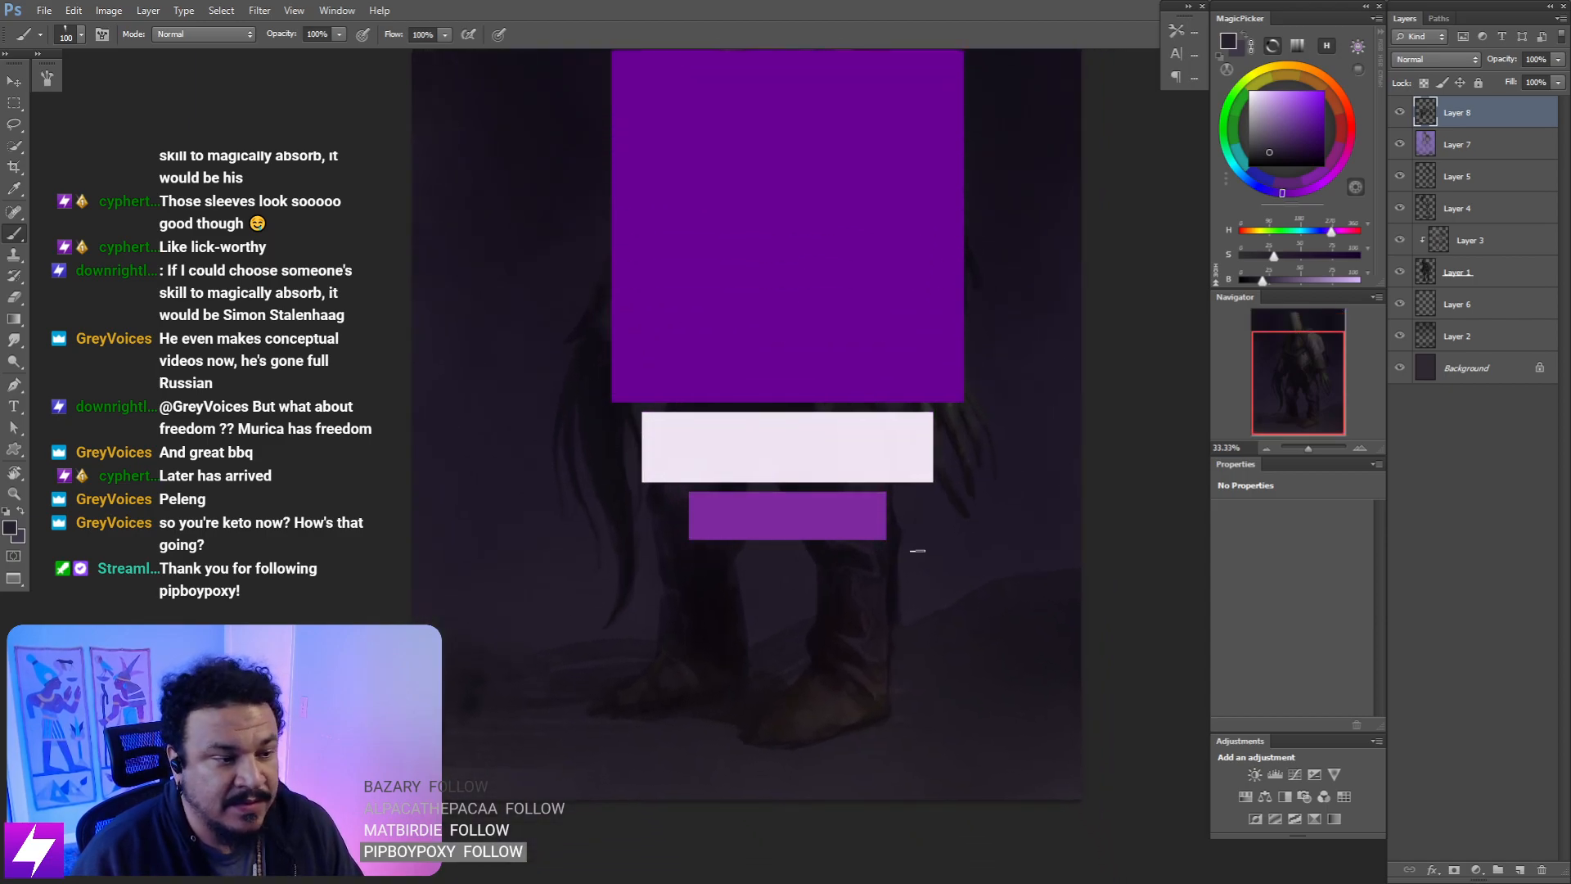
scroll(909, 557, "up", 1)
mouse_move(898, 564)
left_mouse_down()
mouse_move(859, 568)
mouse_move(884, 533)
mouse_move(890, 556)
mouse_move(860, 526)
left_mouse_up()
left_click(869, 523, "alt")
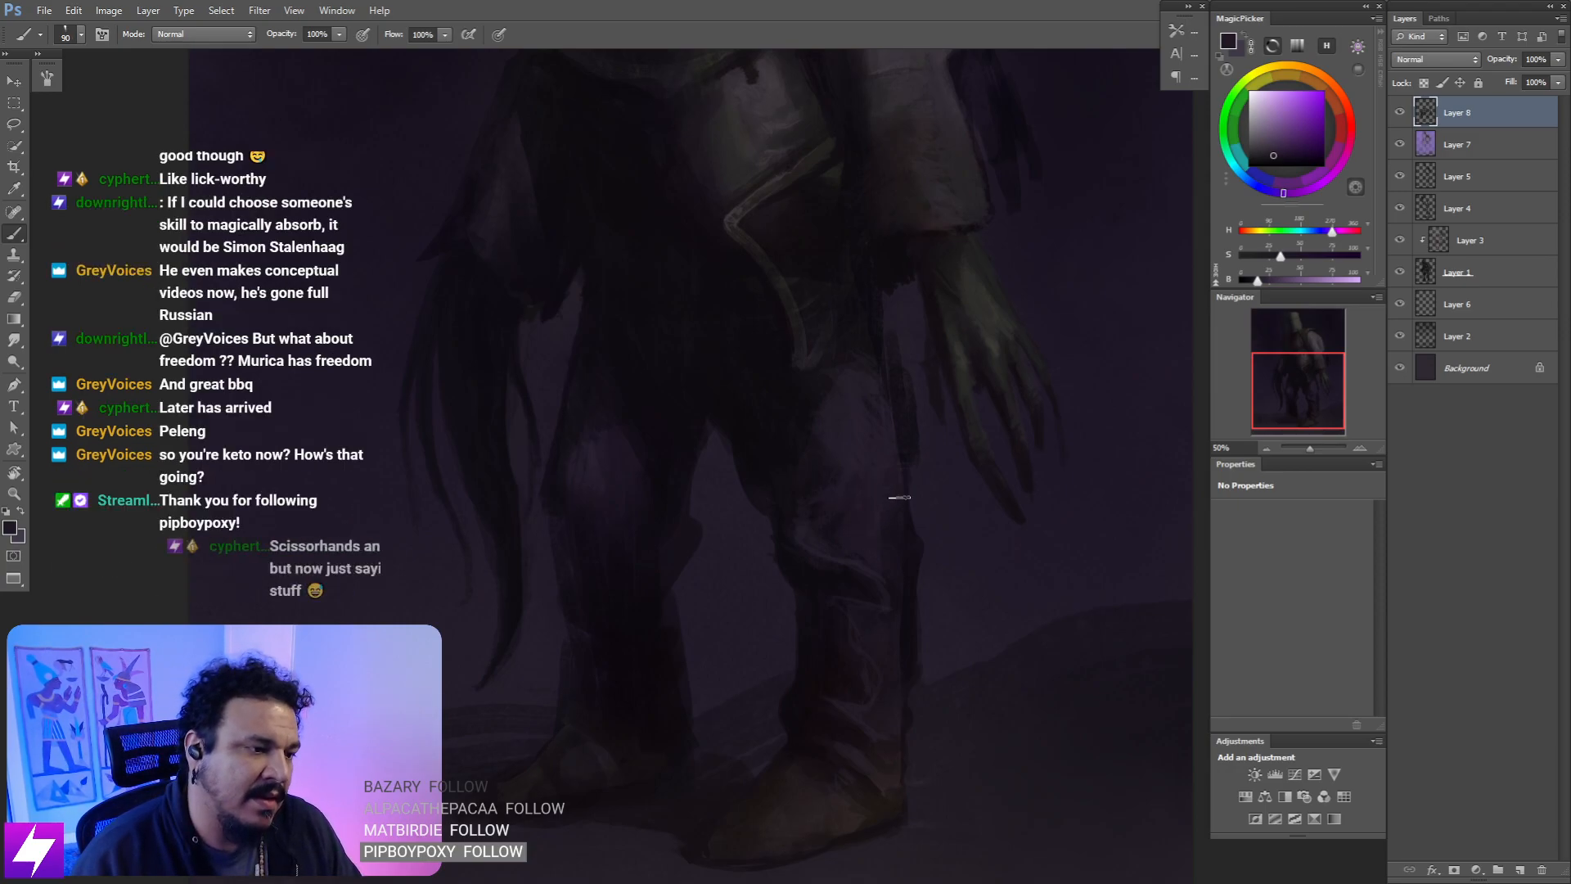
left_click(848, 443, "alt")
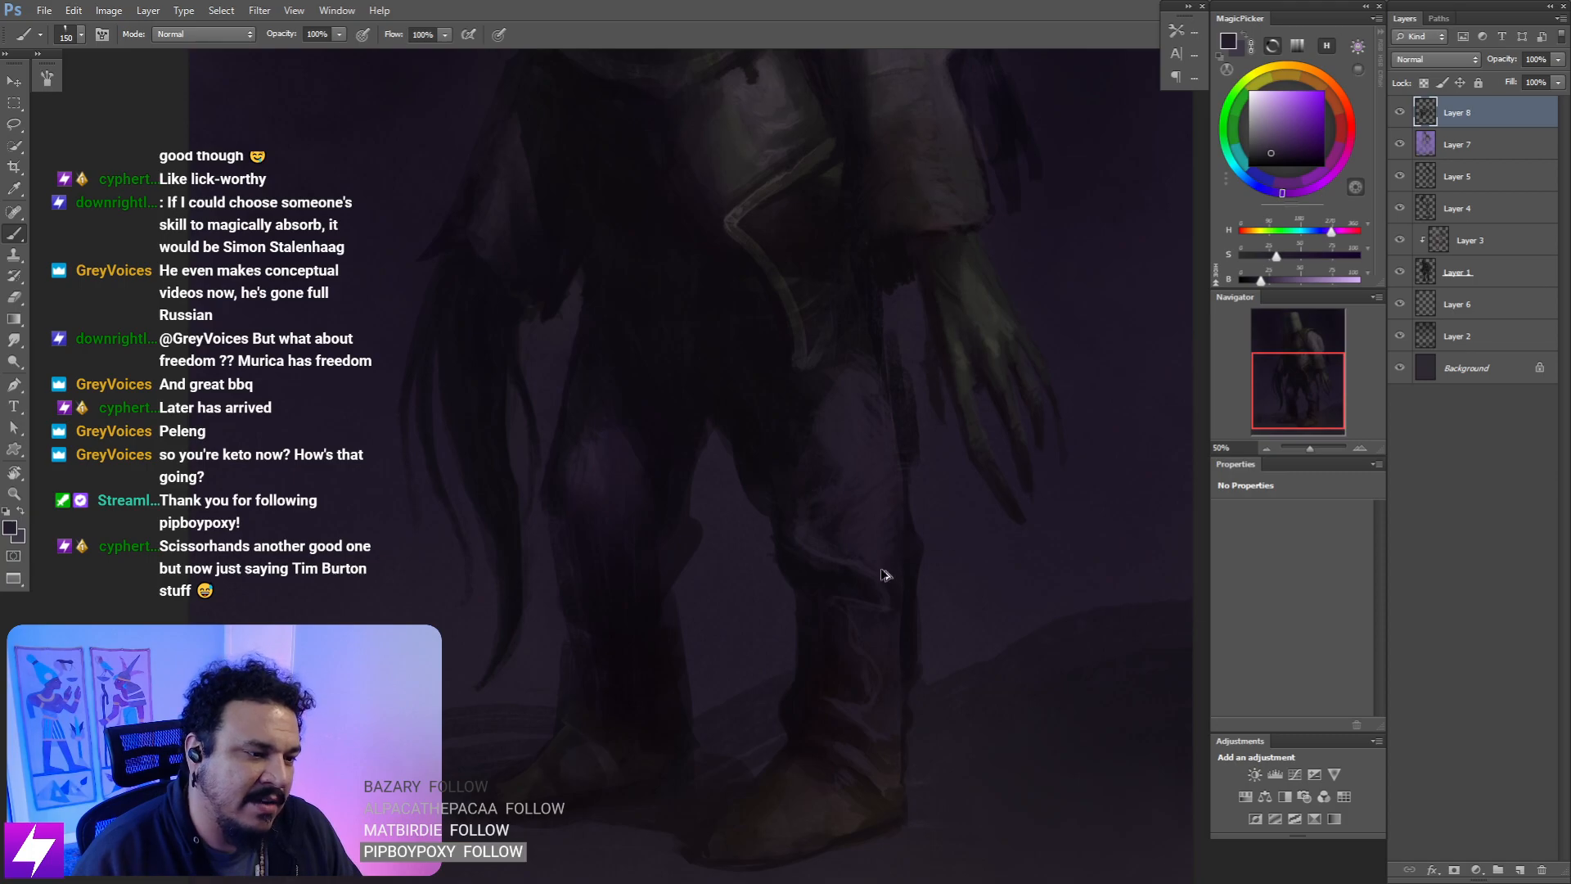
key("bracketleft")
key("bracketleft")
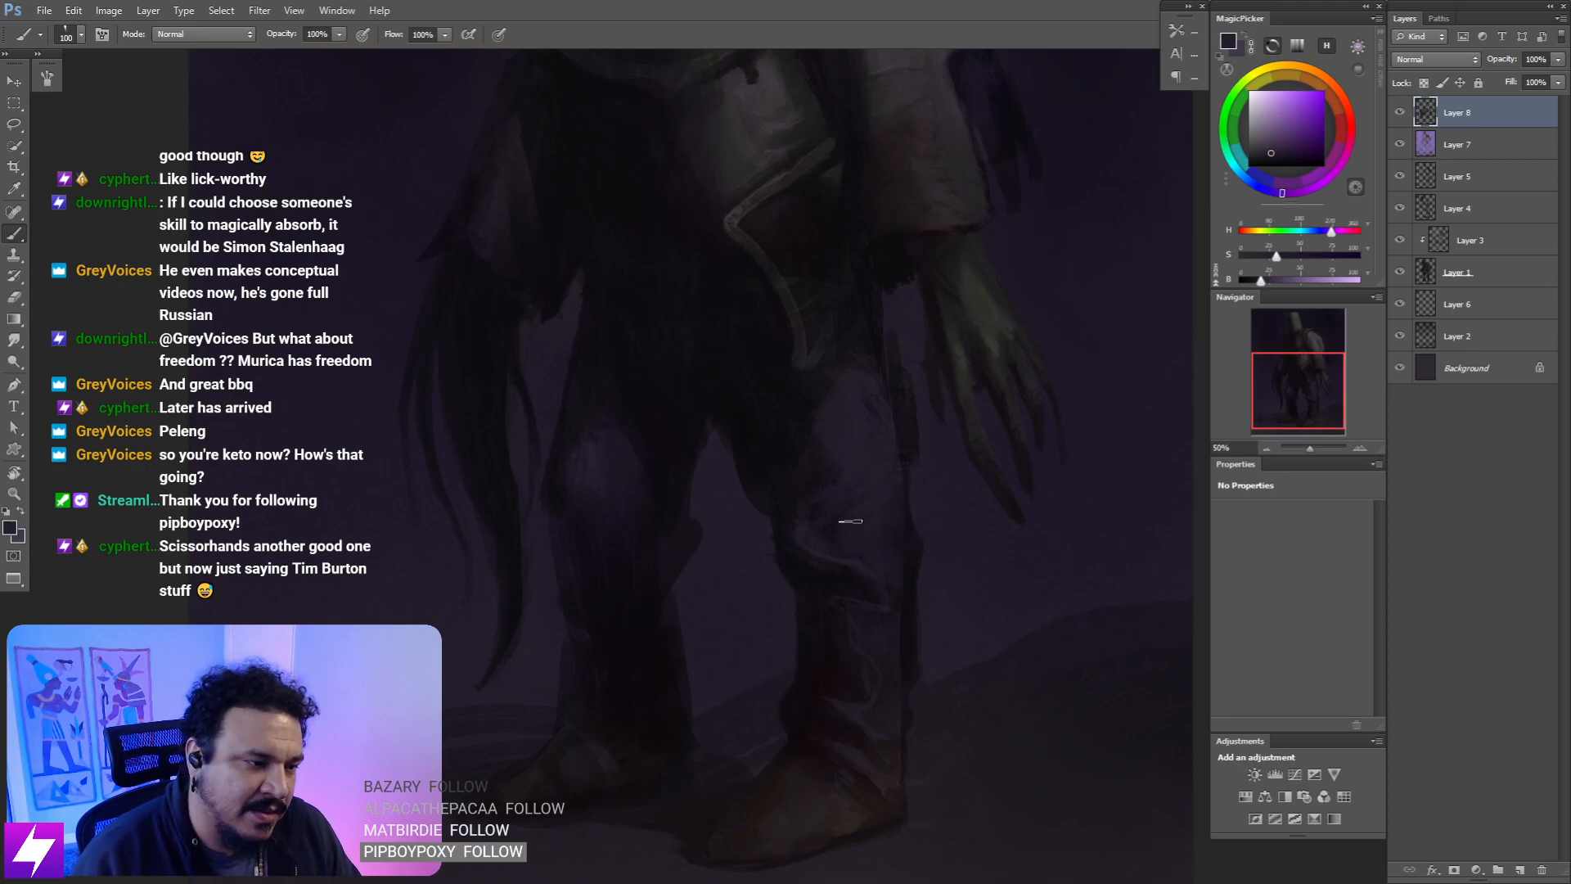
- Refine the near thigh's outer edge and knee folds with sampled near-black and dark violets, using 60- to 150-size brushes
left_click(842, 525, "alt")
key("bracketright")
key("bracketright")
key("bracketright")
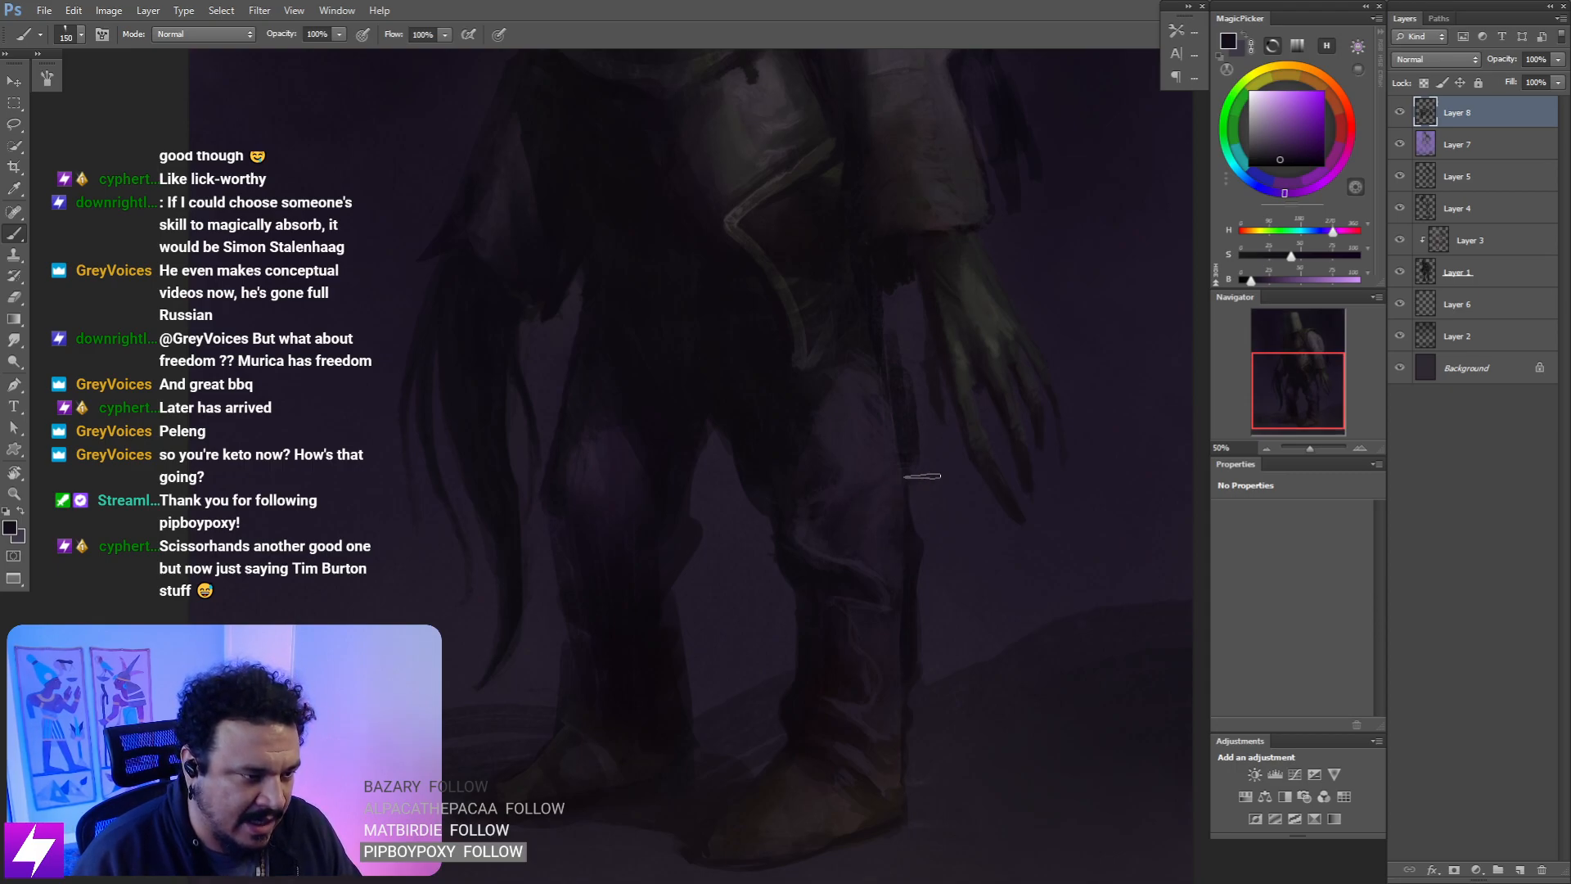
key("bracketright")
key("bracketleft")
key("bracketleft")
key("bracketleft")
key("bracketleft")
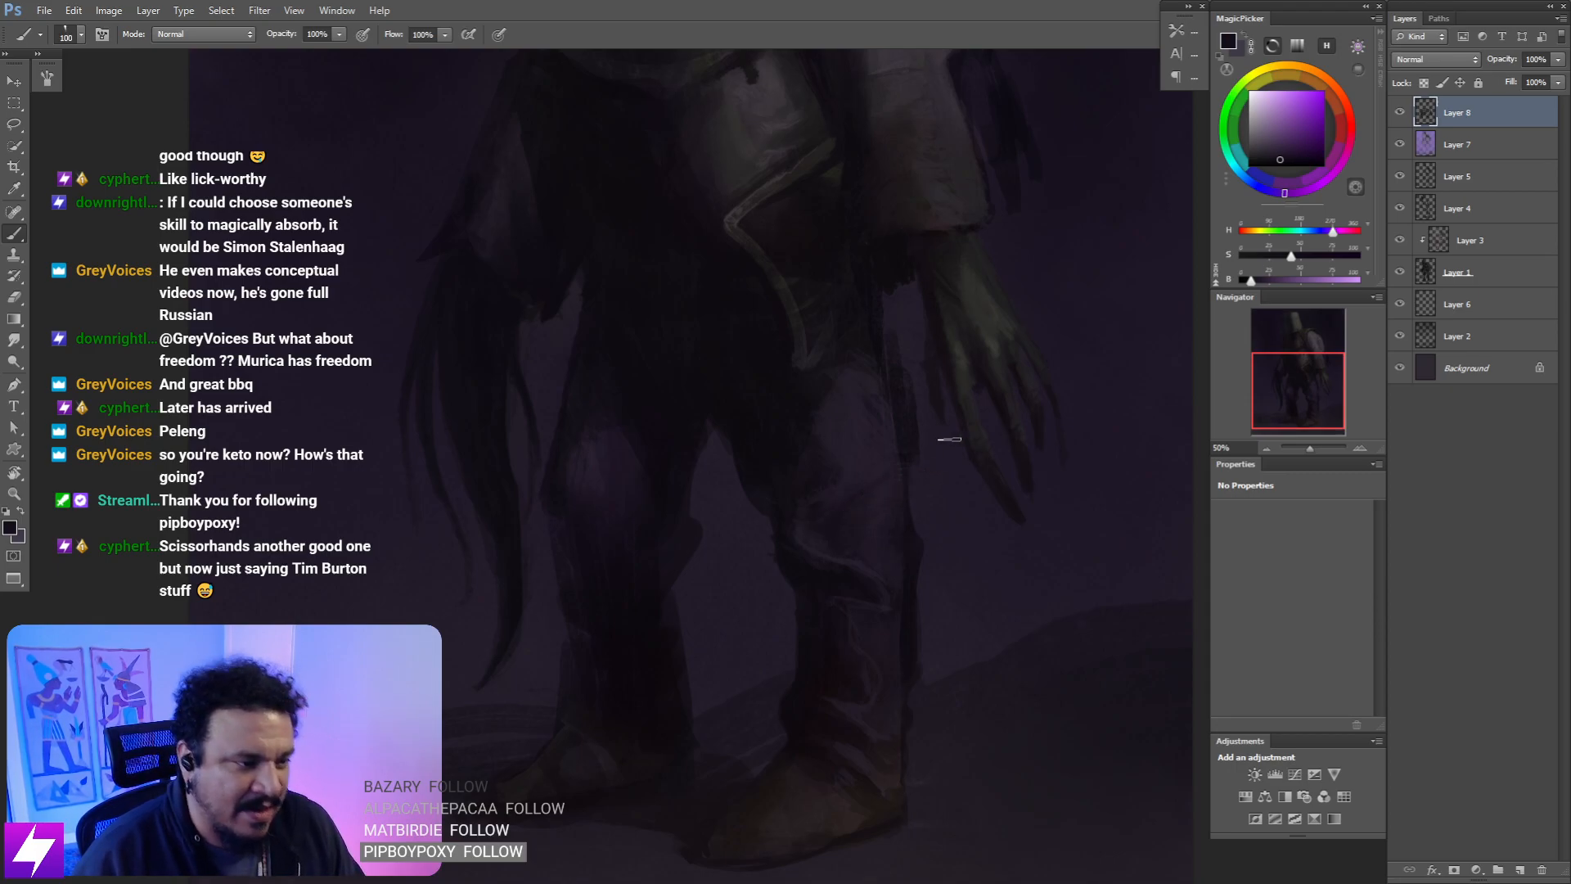
left_click(851, 448, "alt")
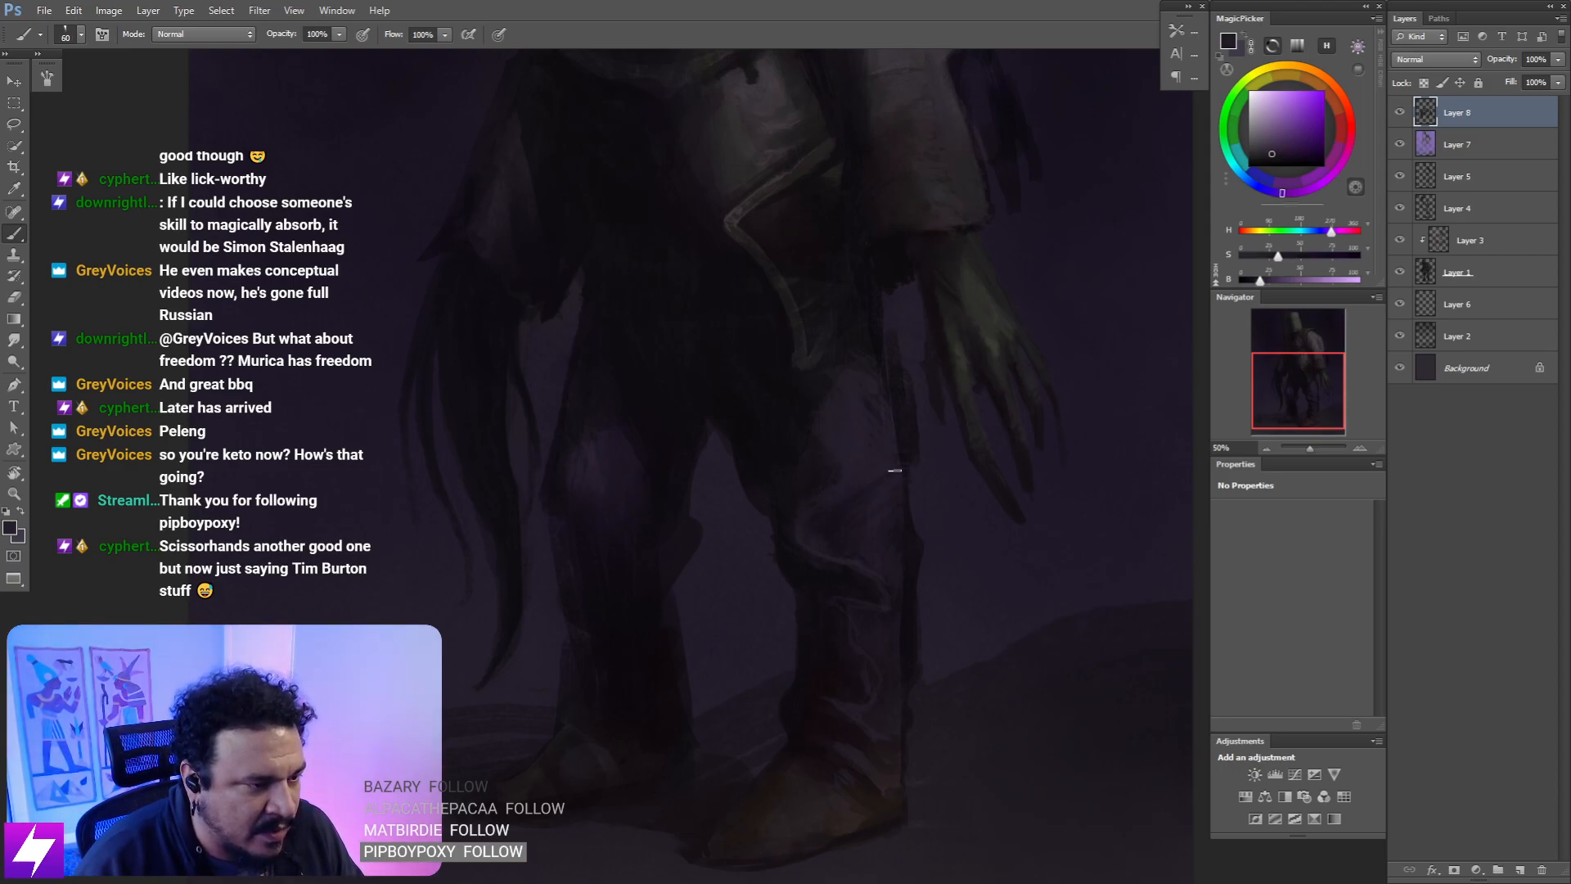
key("ctrl+minus")
key("ctrl+minus")
key("r")
left_click_drag(910, 610, 964, 526)
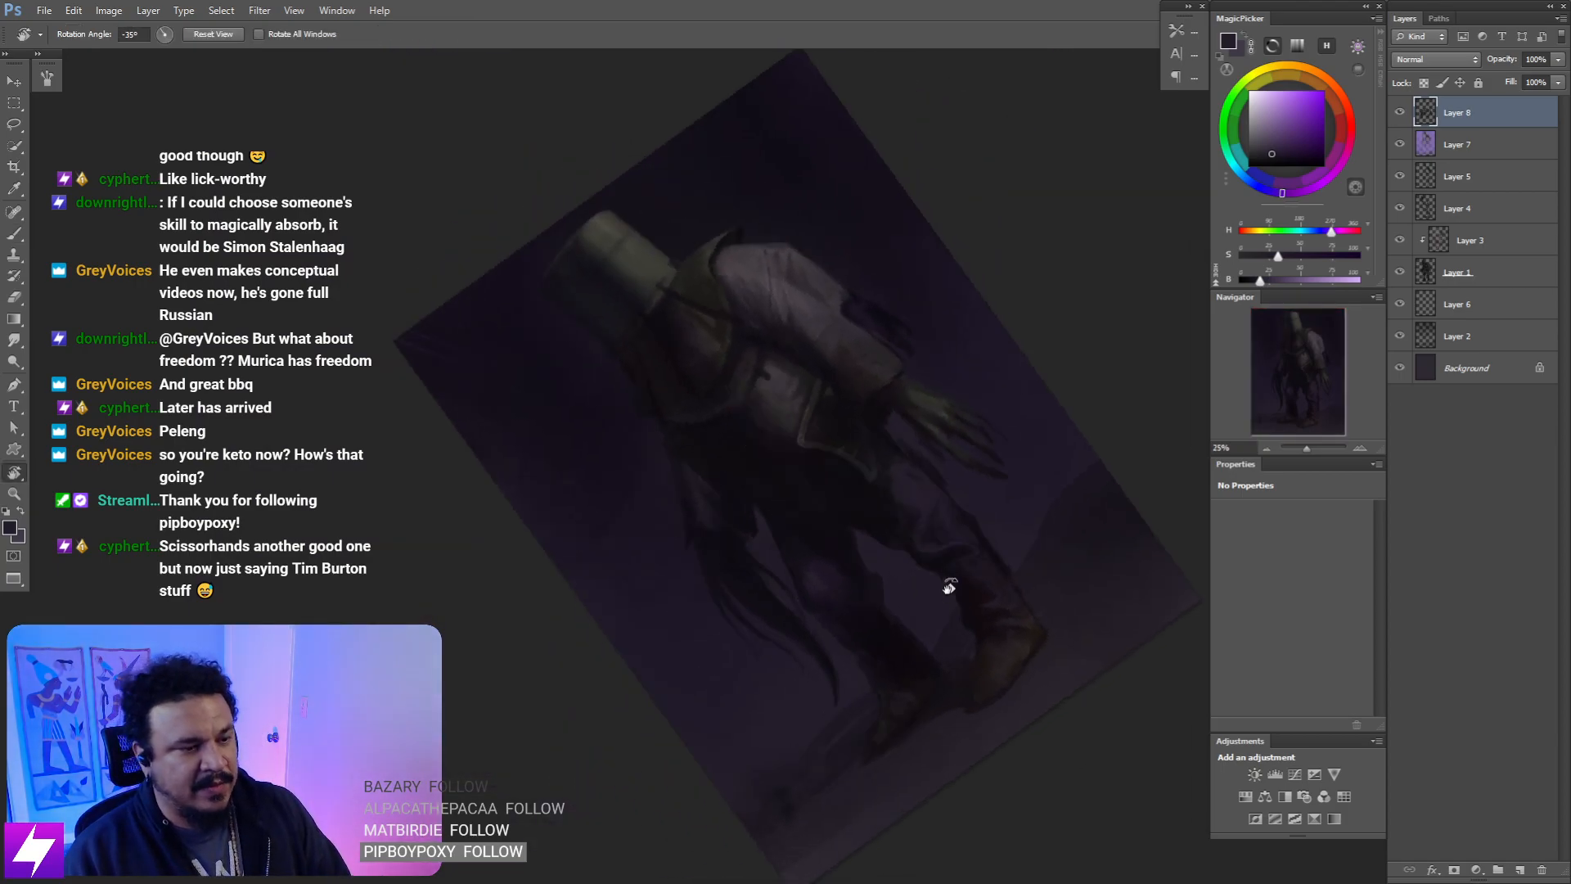
left_click_drag(947, 586, 908, 492)
key("ctrl+plus")
key("ctrl+plus")
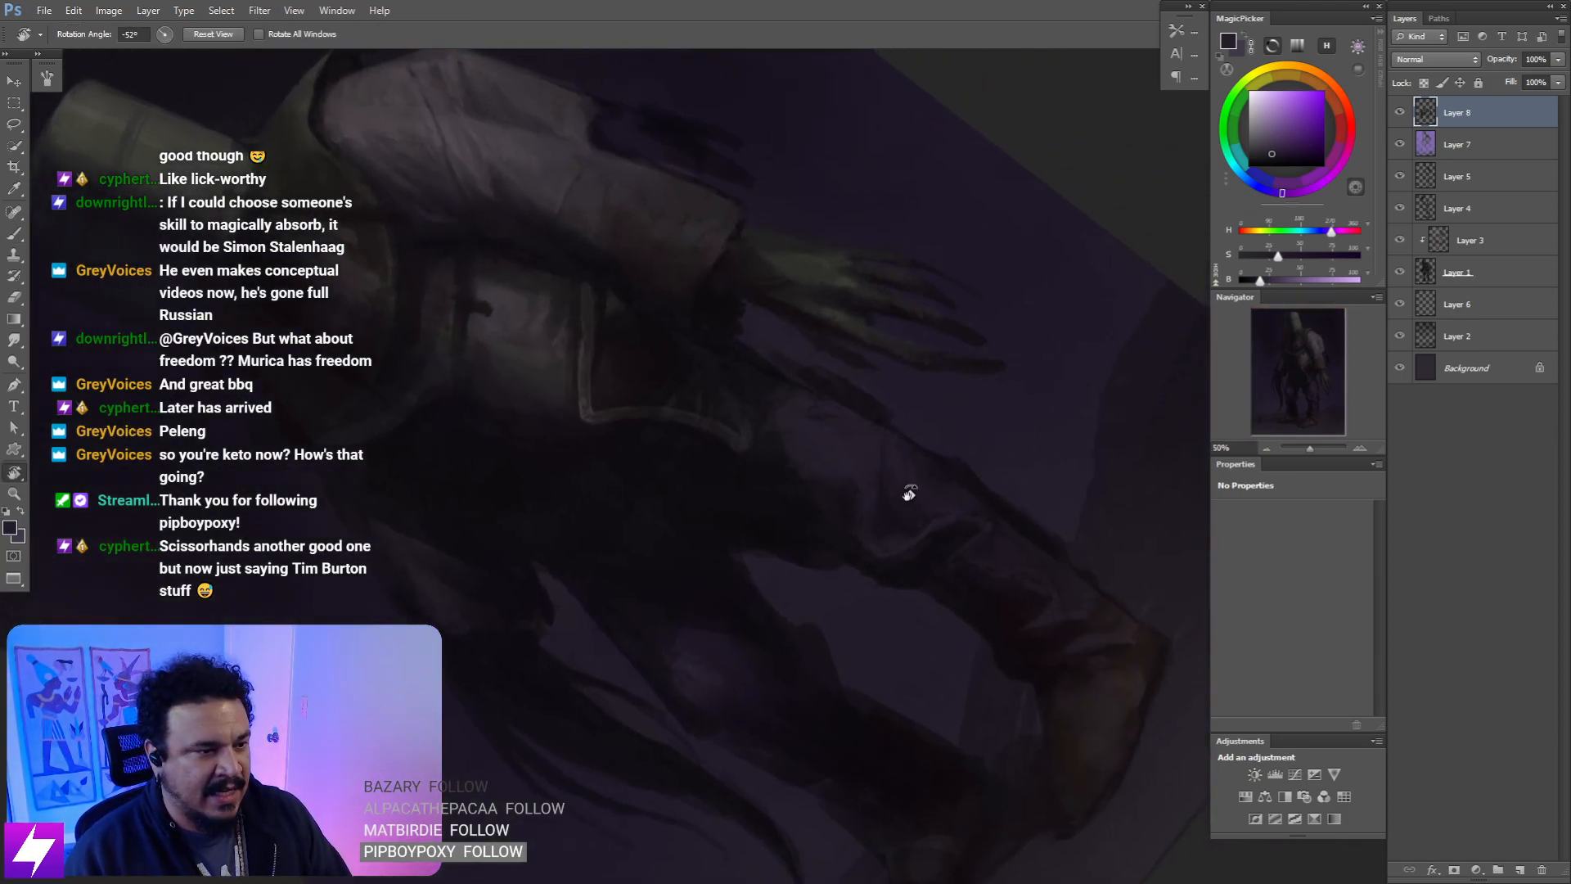
key("Escape")
- Reshape the near thigh's outer contour beside the hand with sampled near-black and dark violets, using 80- to 150-size brushes
key("b")
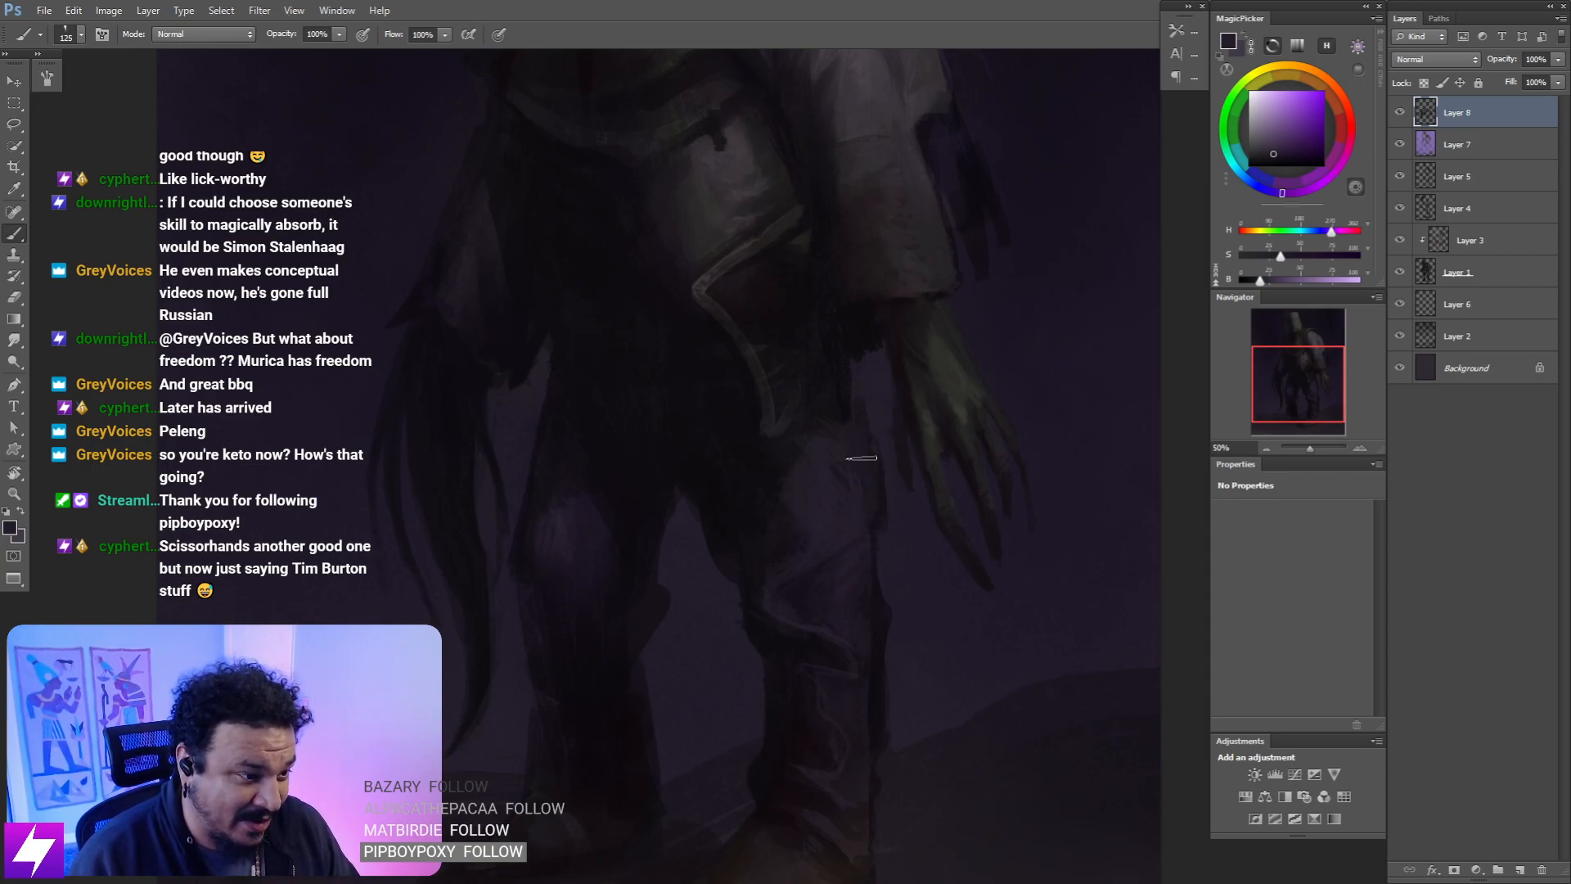
left_click(847, 374, "alt")
key("bracketleft")
key("bracketleft")
key("bracketleft")
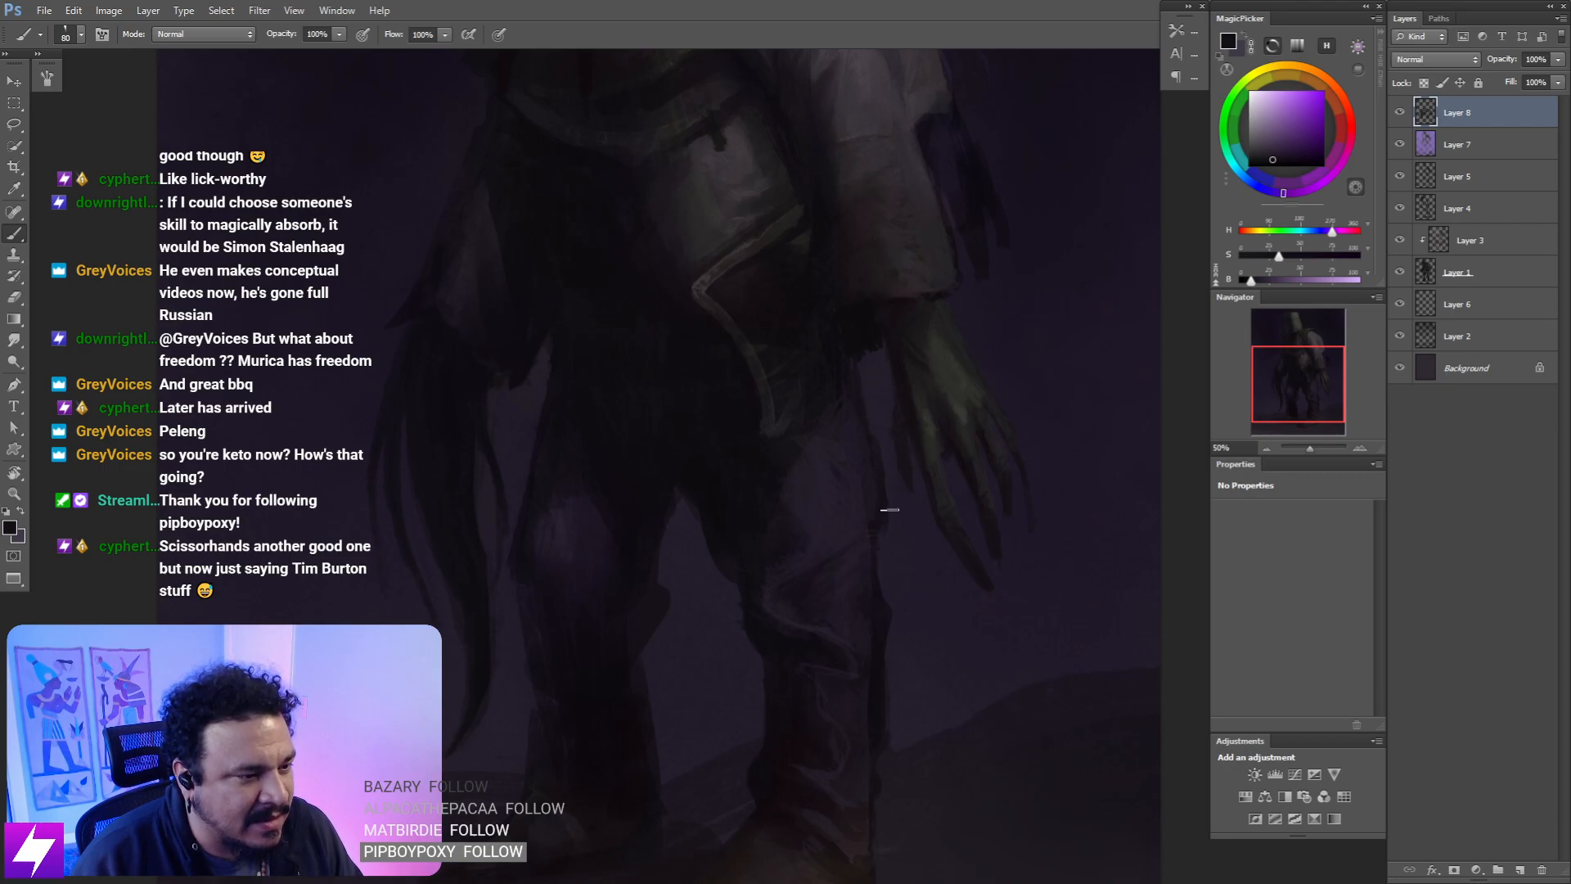
left_click(872, 505, "alt")
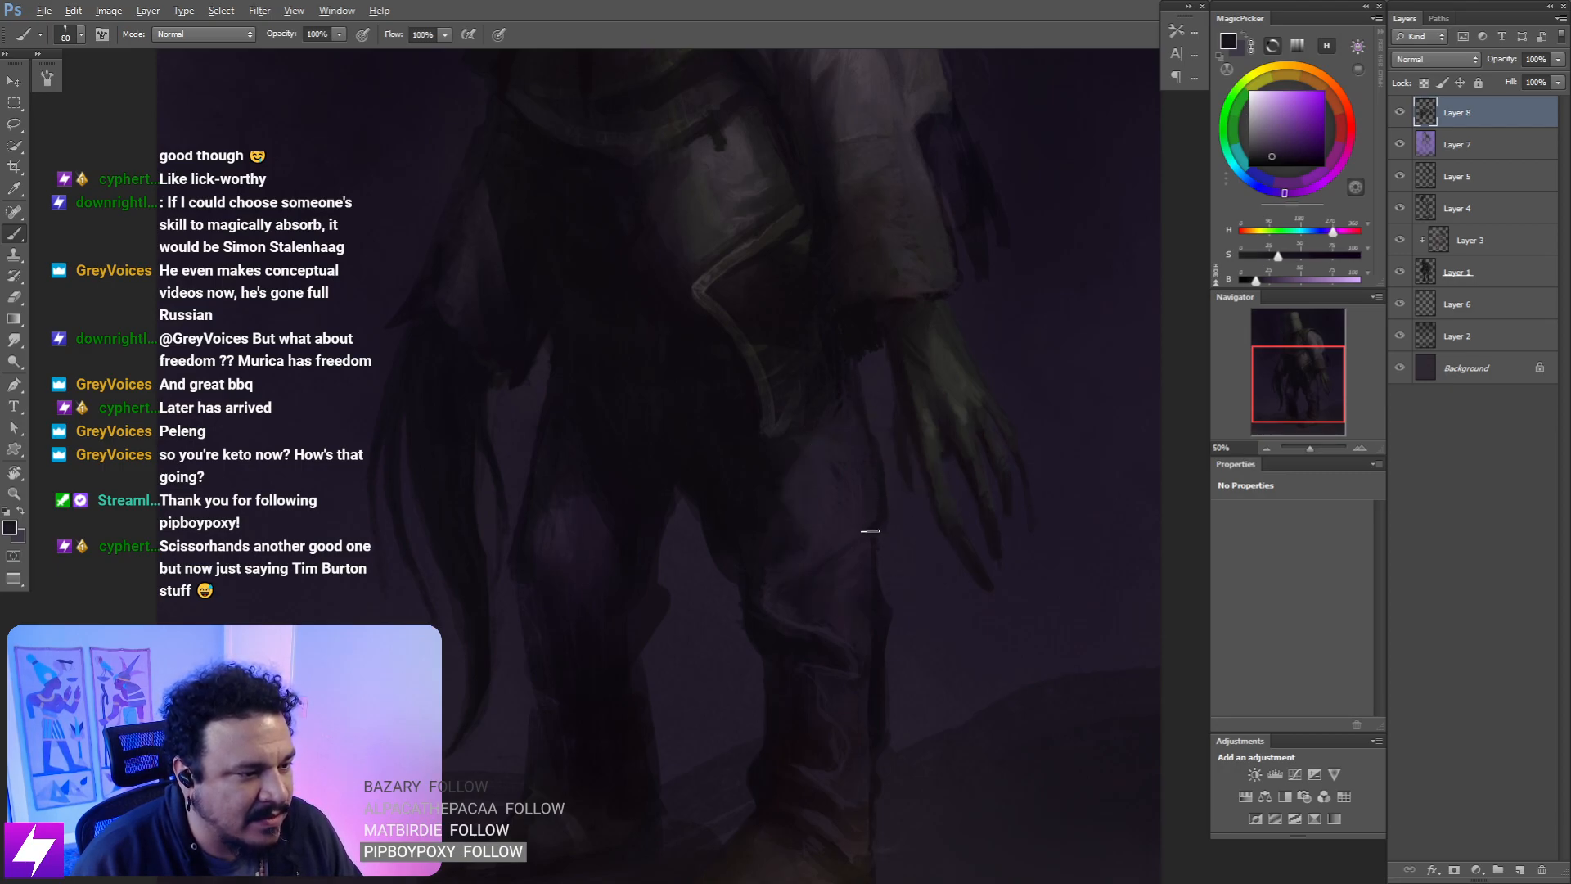
left_click(861, 486, "alt")
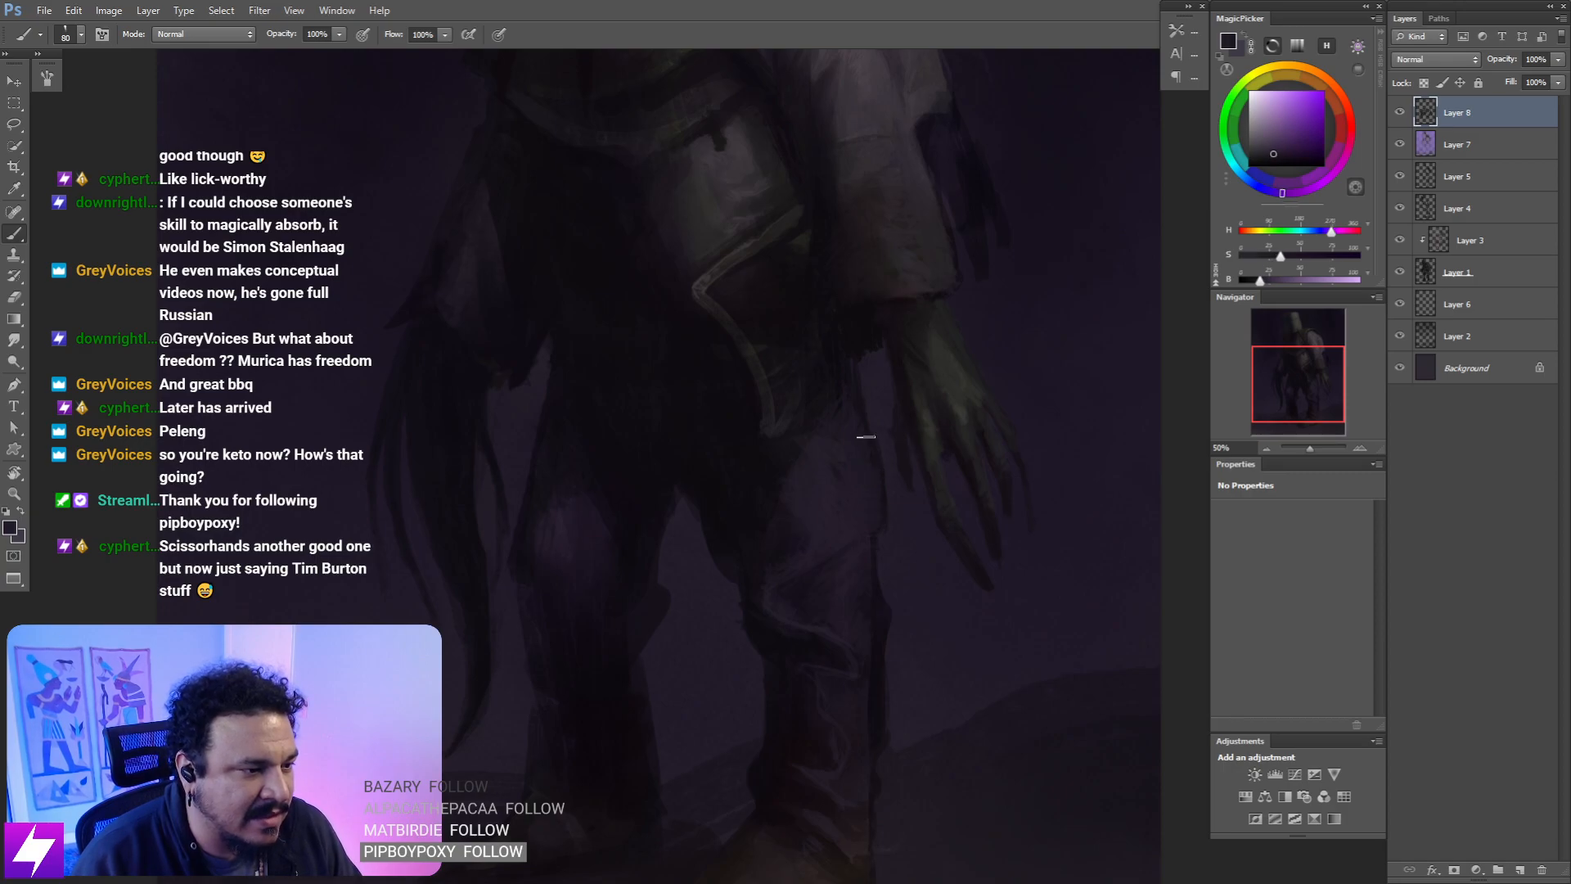
left_click(888, 544, "alt")
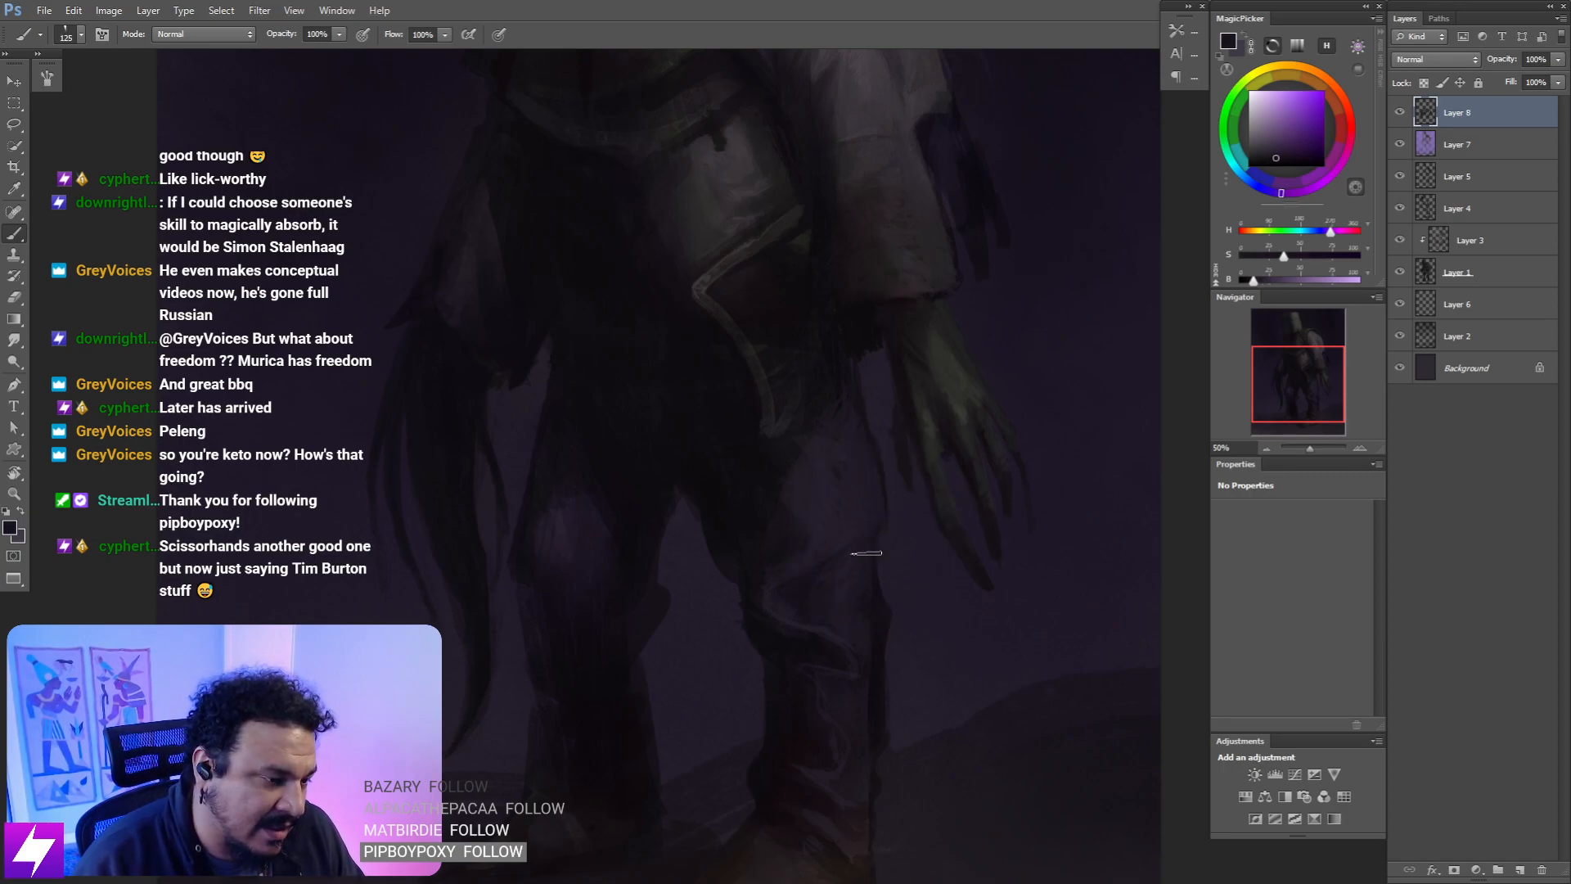
key("bracketright")
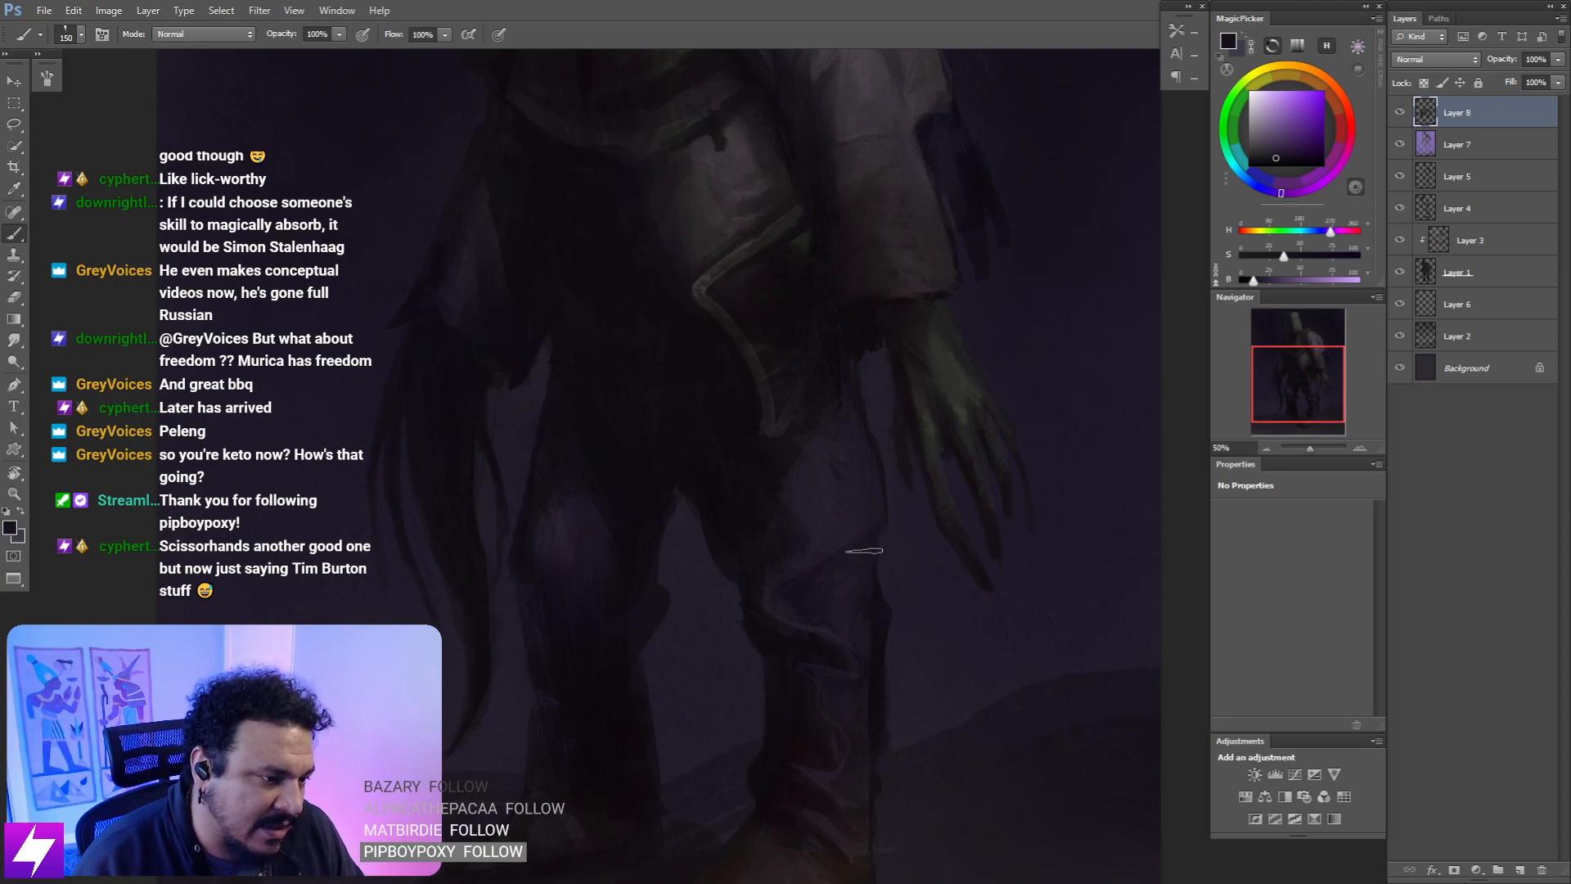
- Darken the near thigh above the knee fold with a sampled near-black violet, using 150- and 175-size brushes
key("r")
key("ctrl+minus")
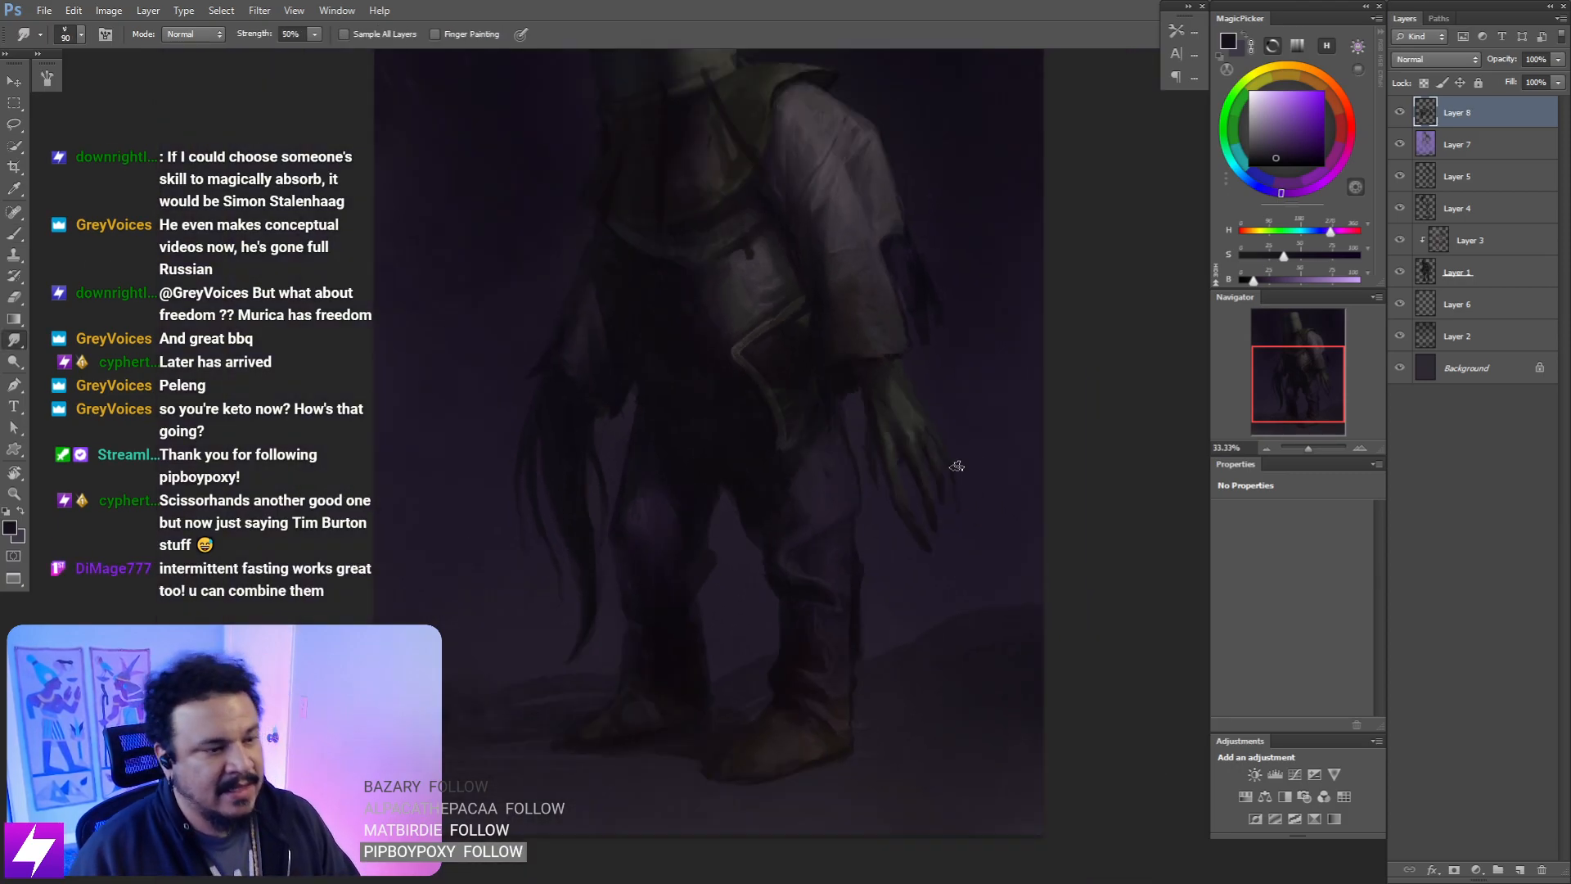
key("ctrl+minus")
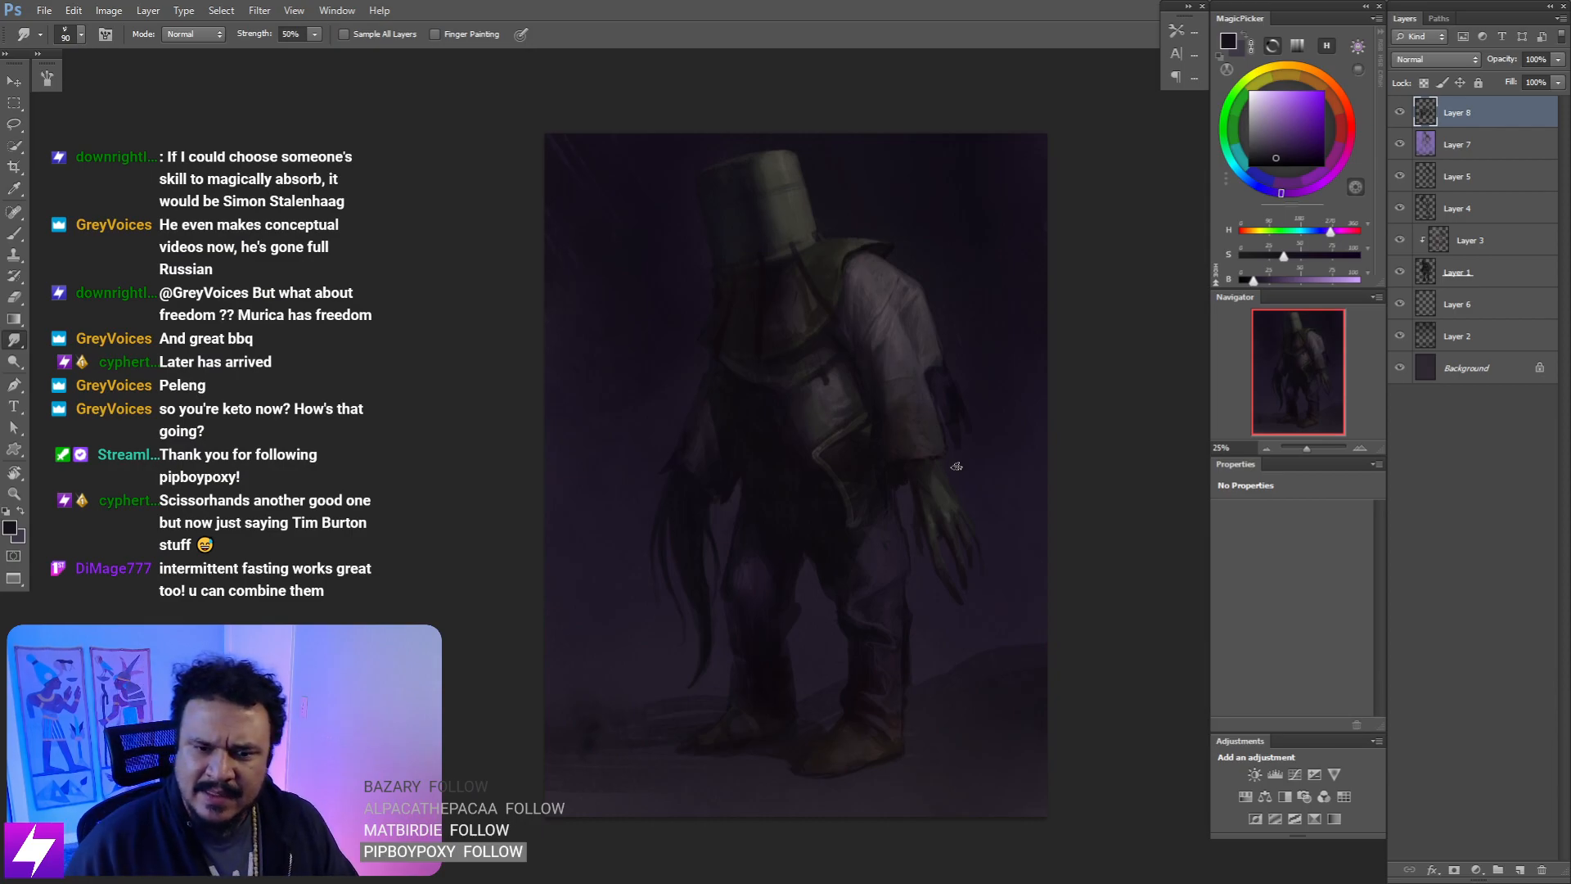
left_click_drag(808, 596, 789, 565)
key("ctrl+plus")
left_click_drag(780, 618, 760, 549)
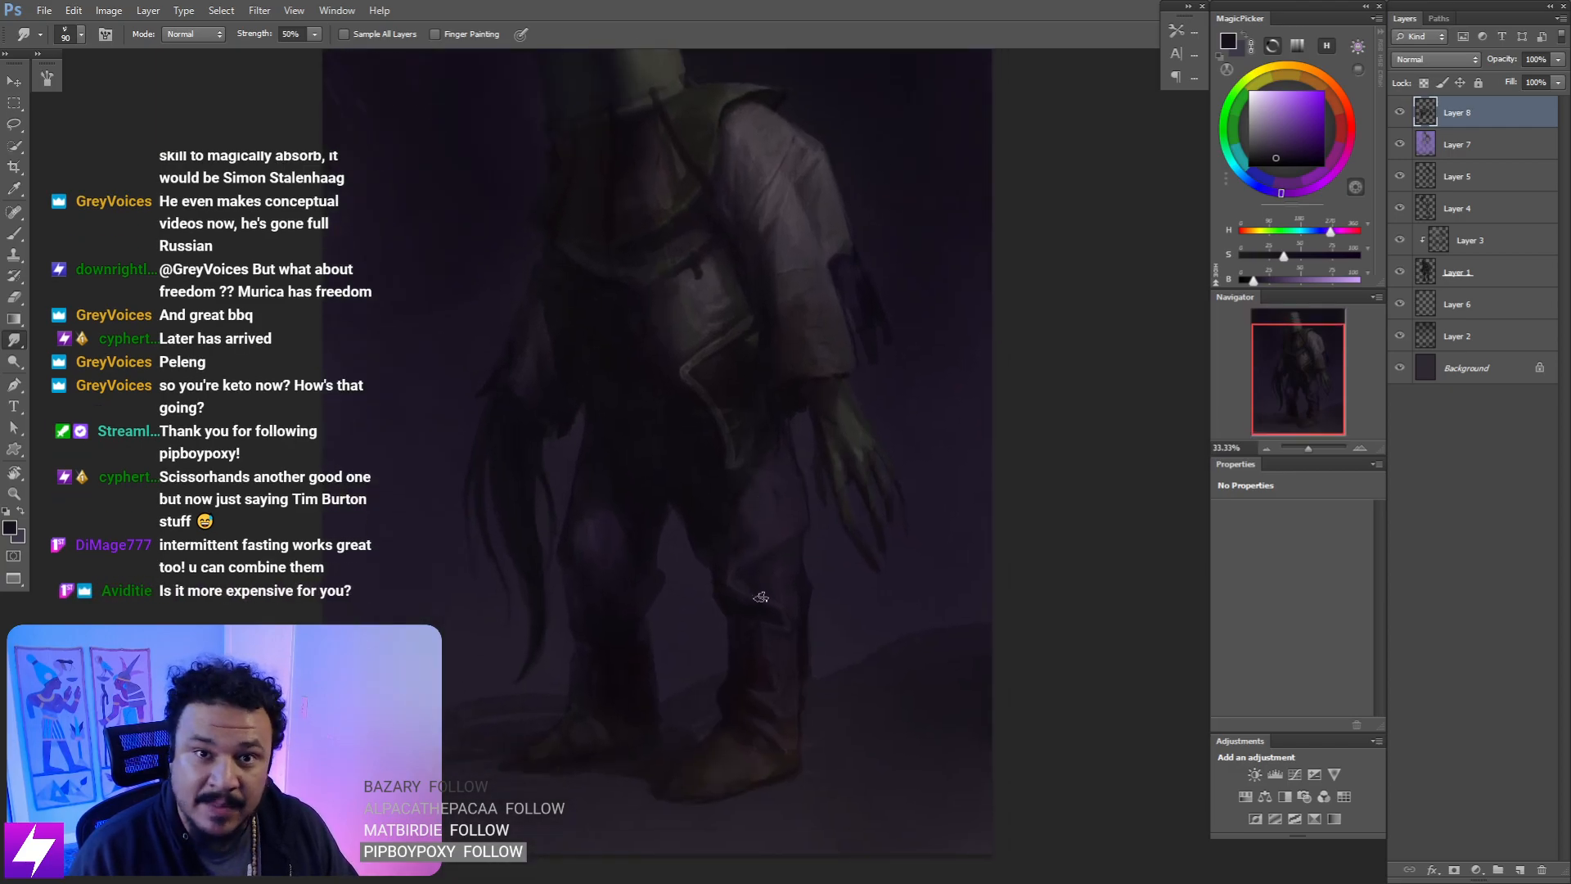
key("ctrl+plus")
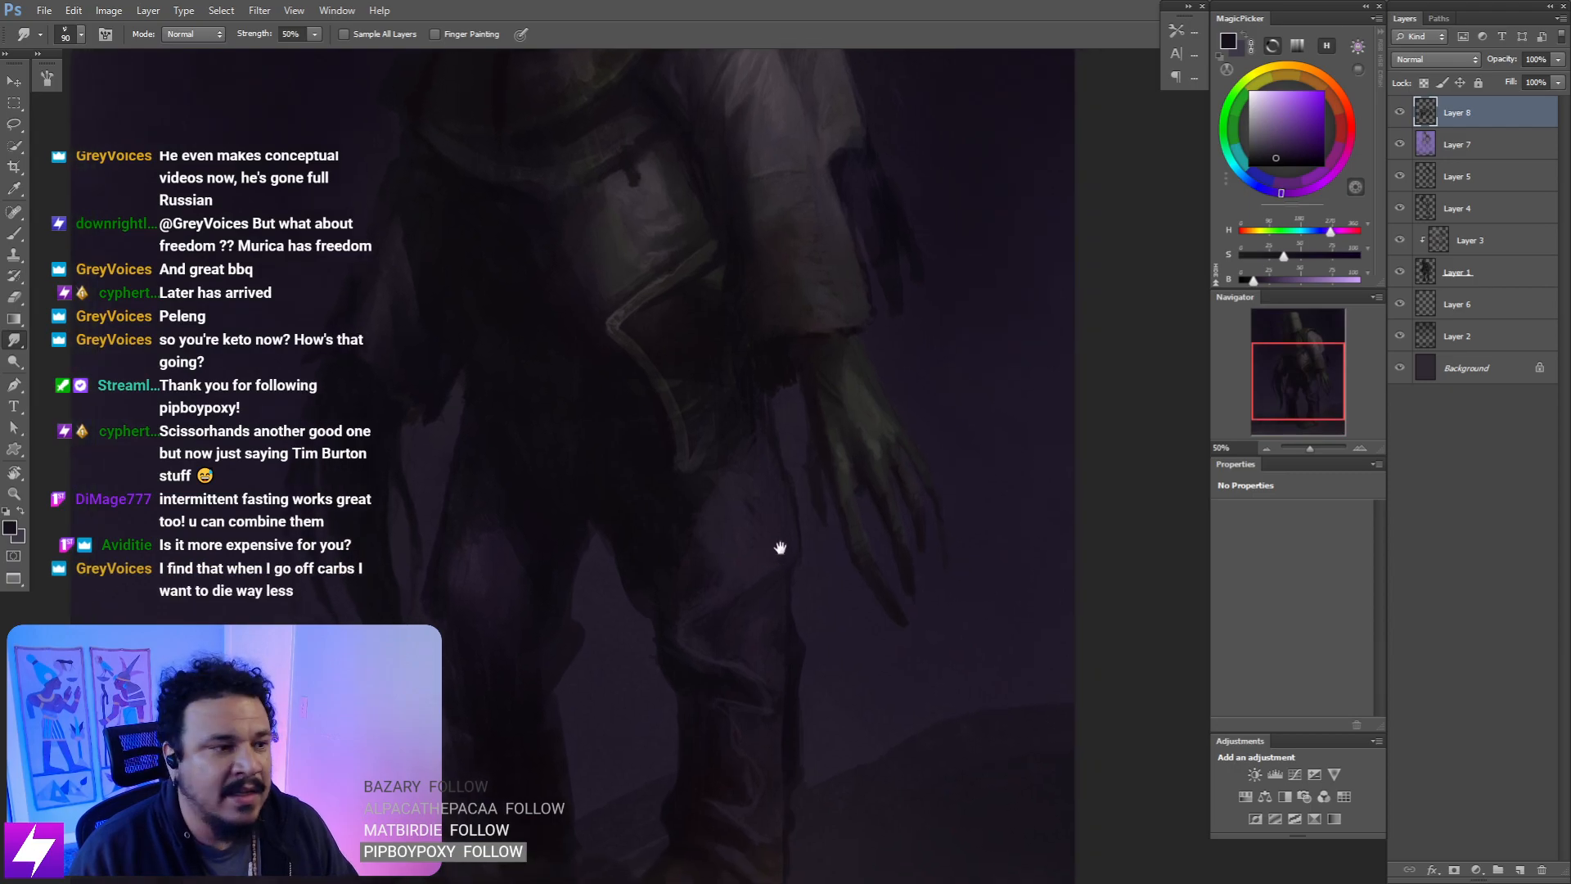
key("b")
left_click(707, 542, "alt")
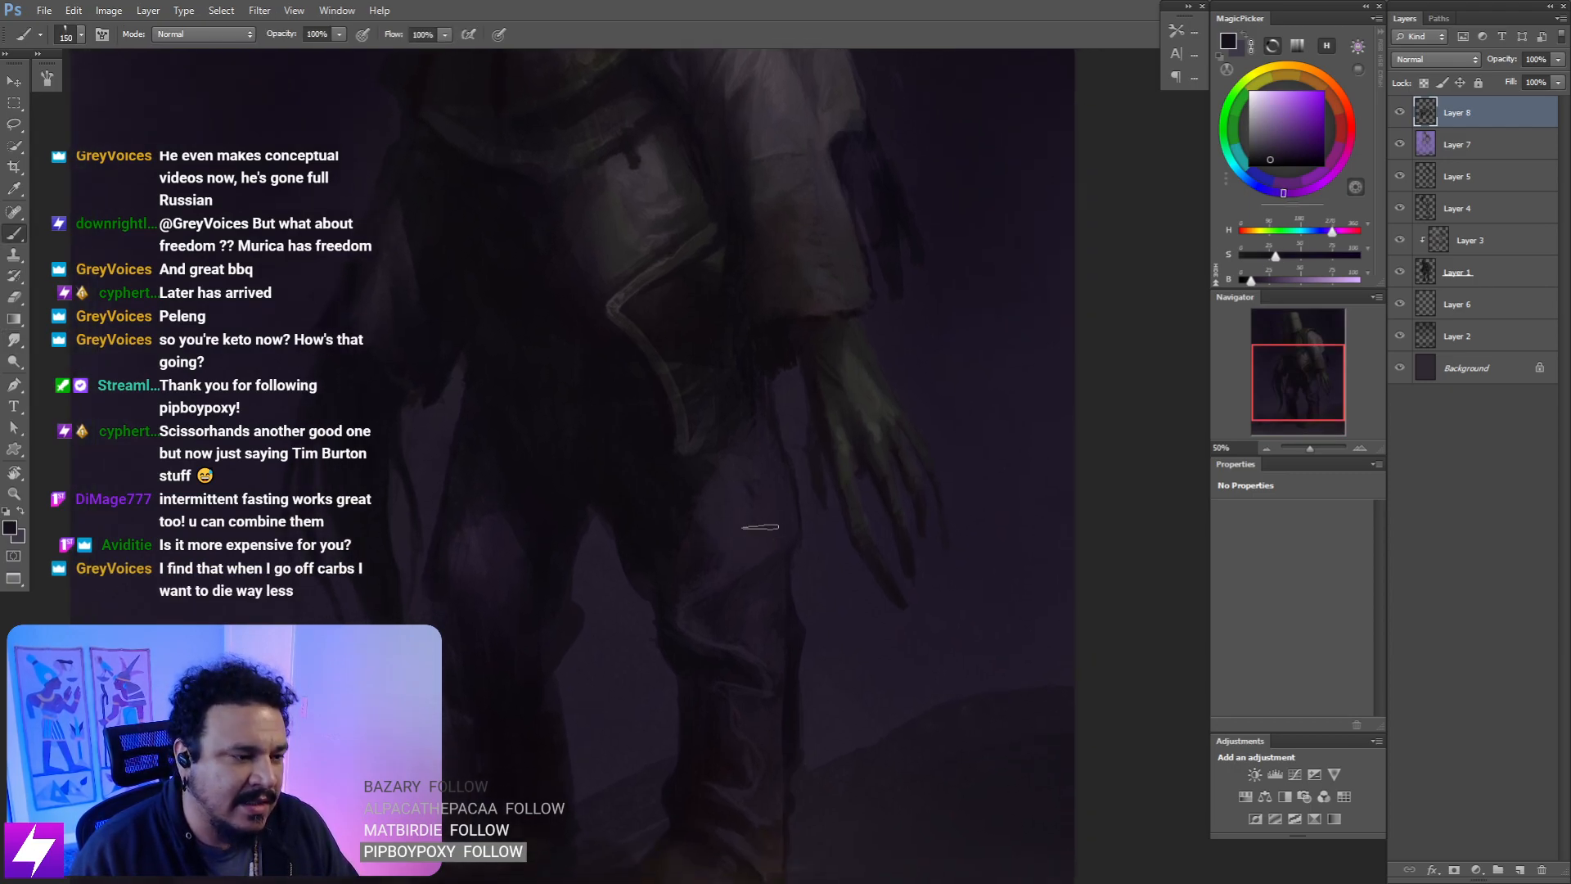
key("bracketright")
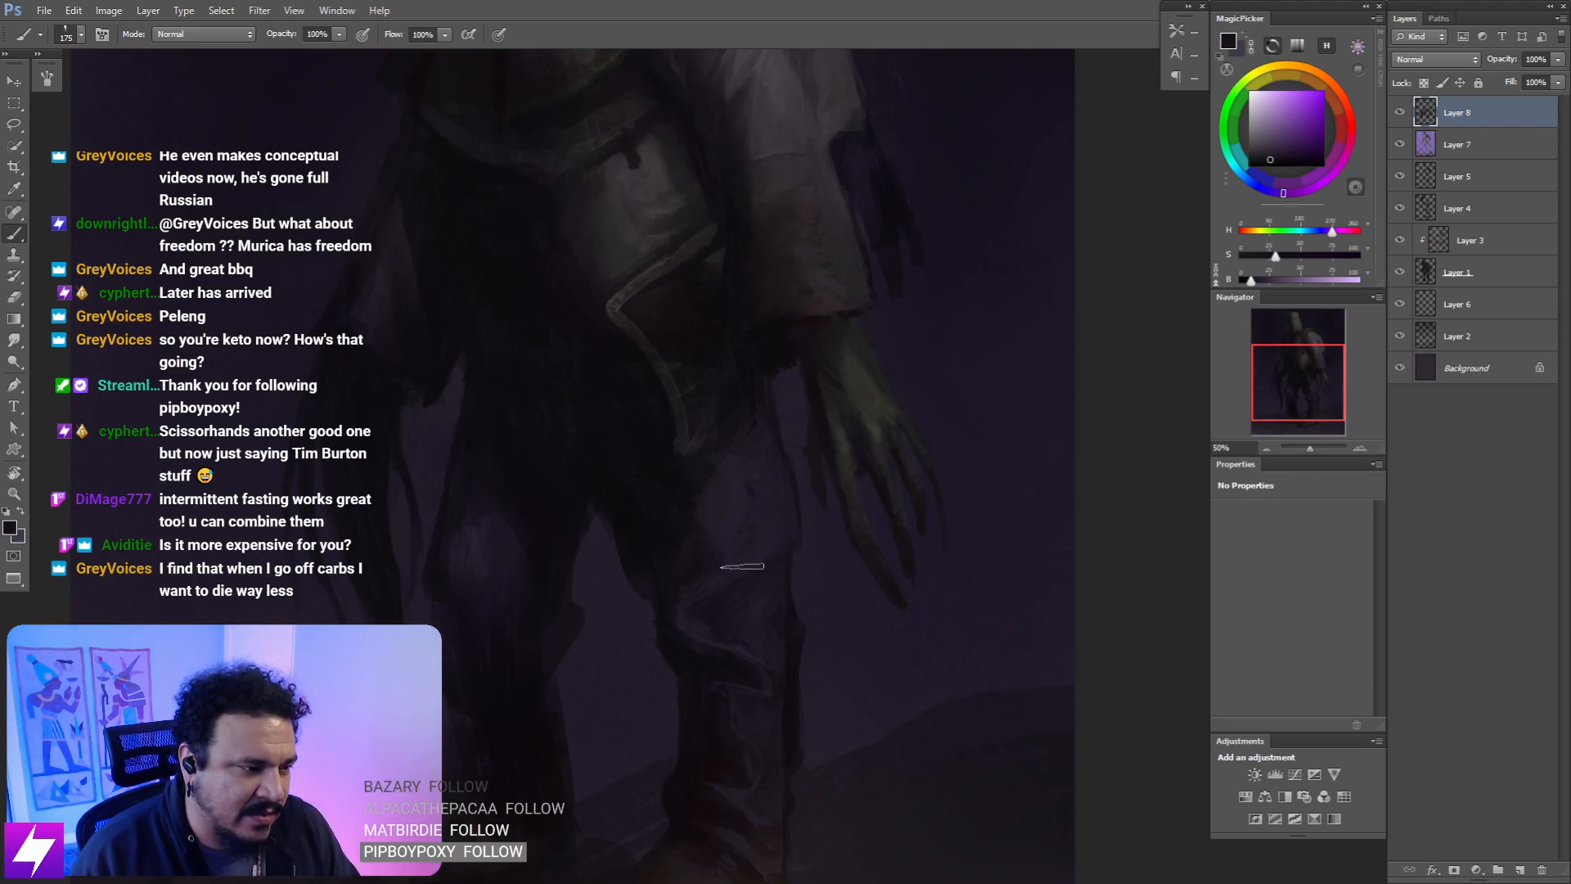
key("bracketleft")
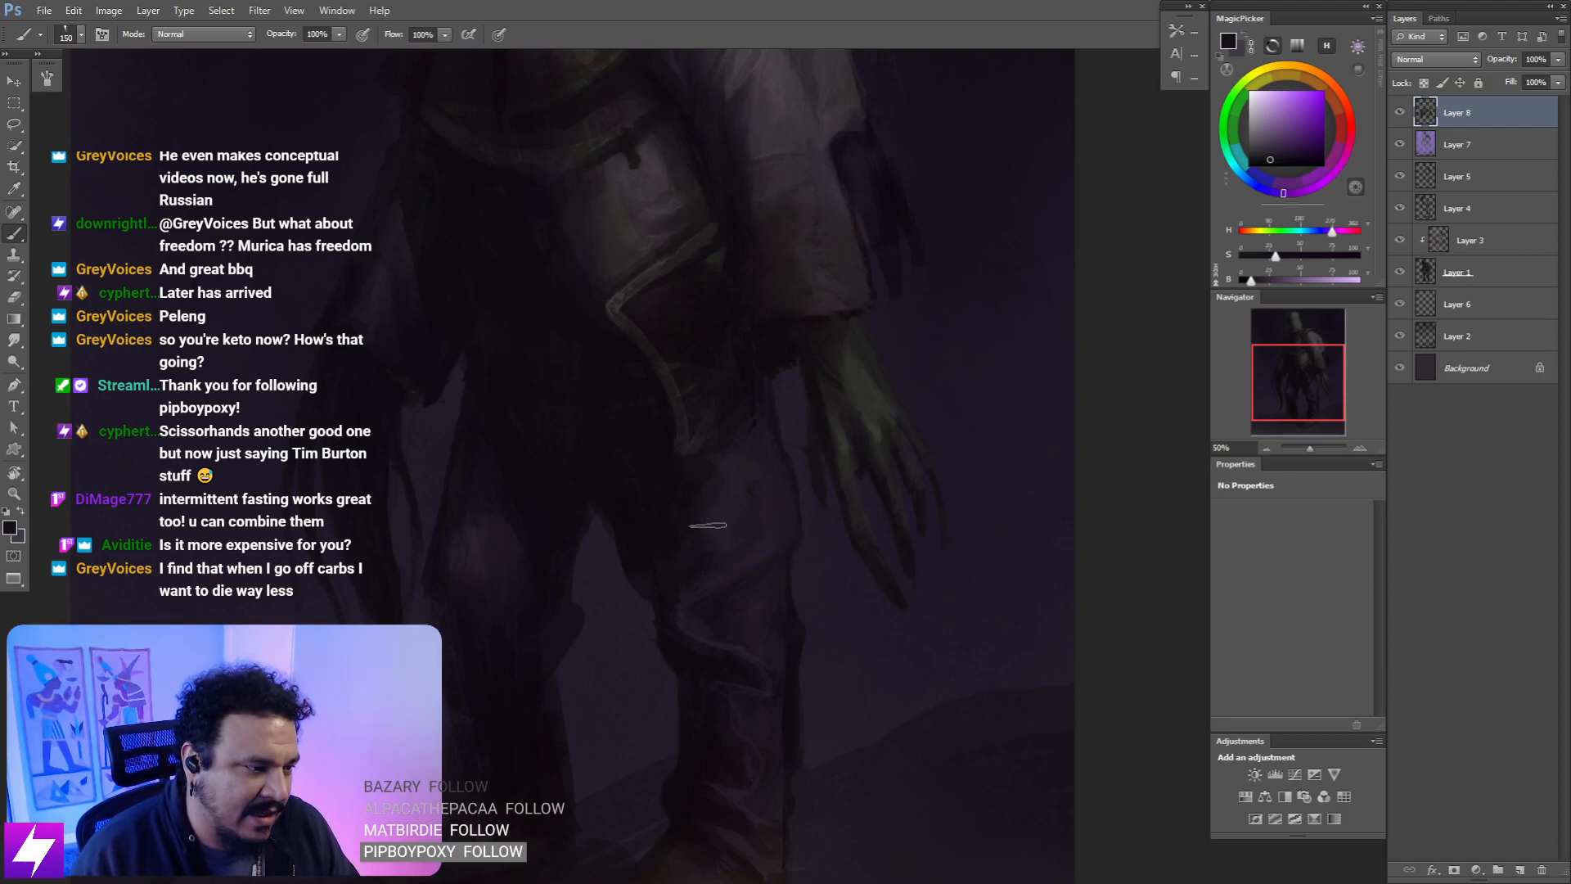
- Blend the near thigh's shadow into its lit area with sampled dark violets, using 250- and 175-size brushes
left_click(705, 519, "alt")
key("bracketright")
key("bracketright")
key("bracketright")
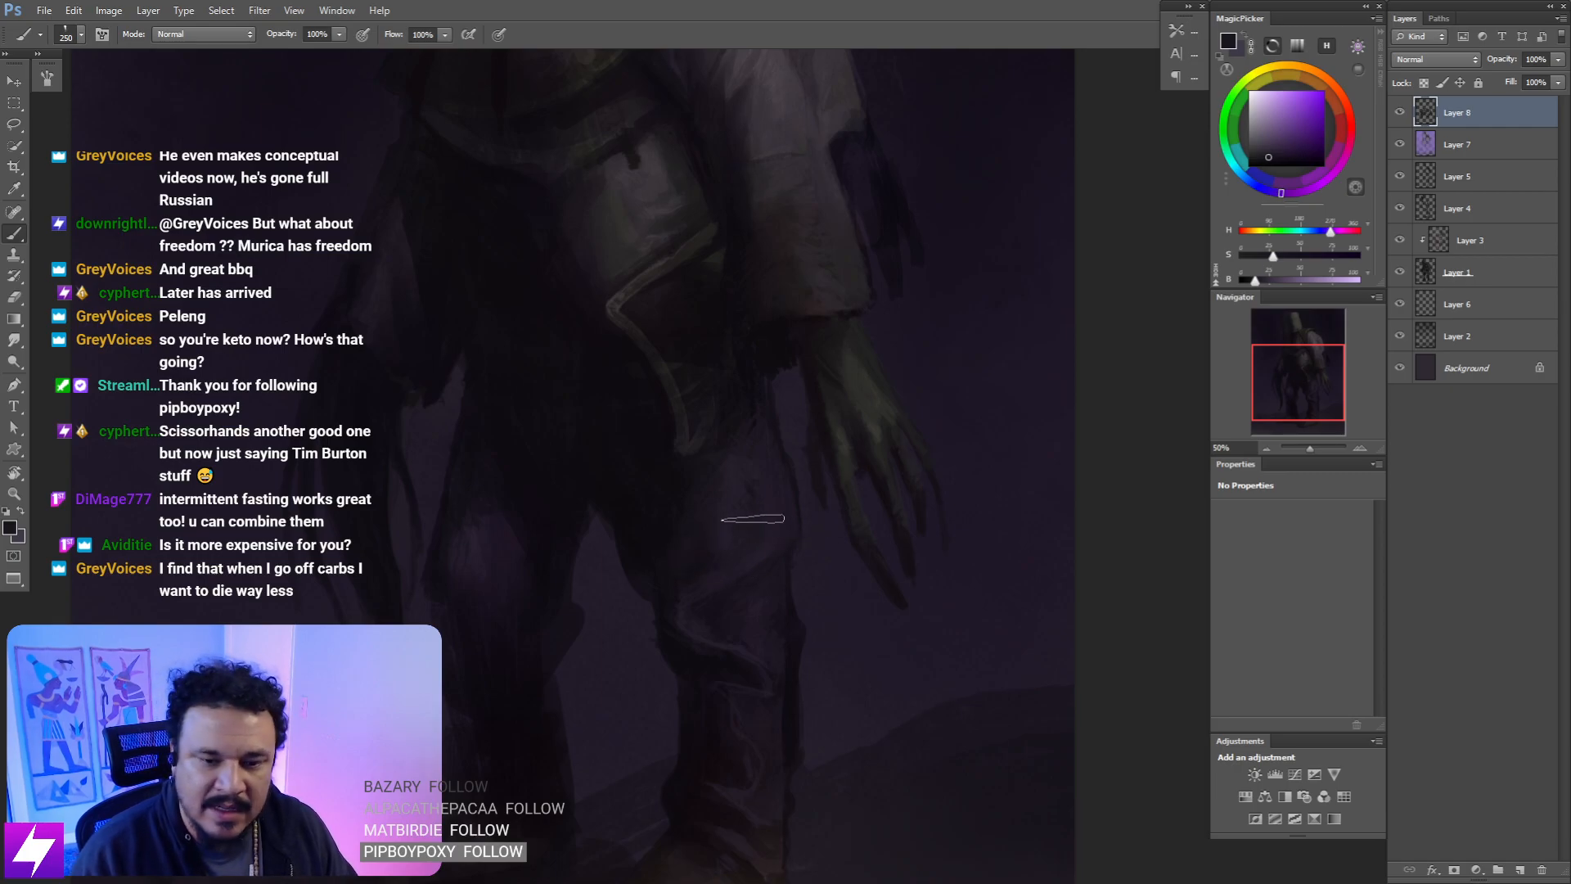
left_click_drag(714, 545, 736, 567)
left_click(691, 528, "alt")
key("bracketleft")
key("bracketleft")
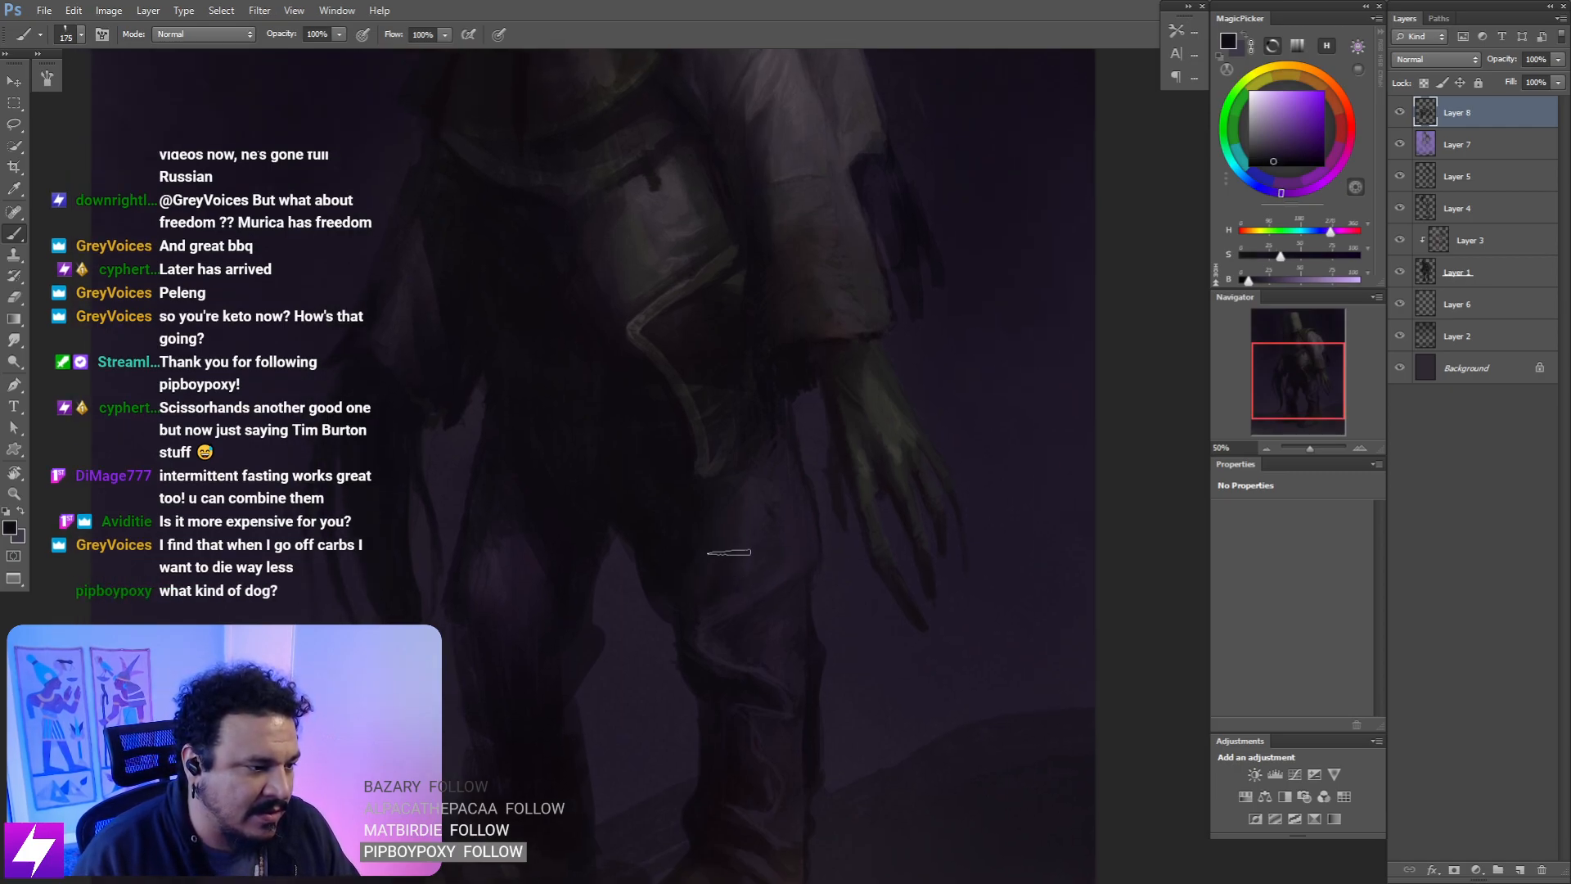
key("ctrl+minus")
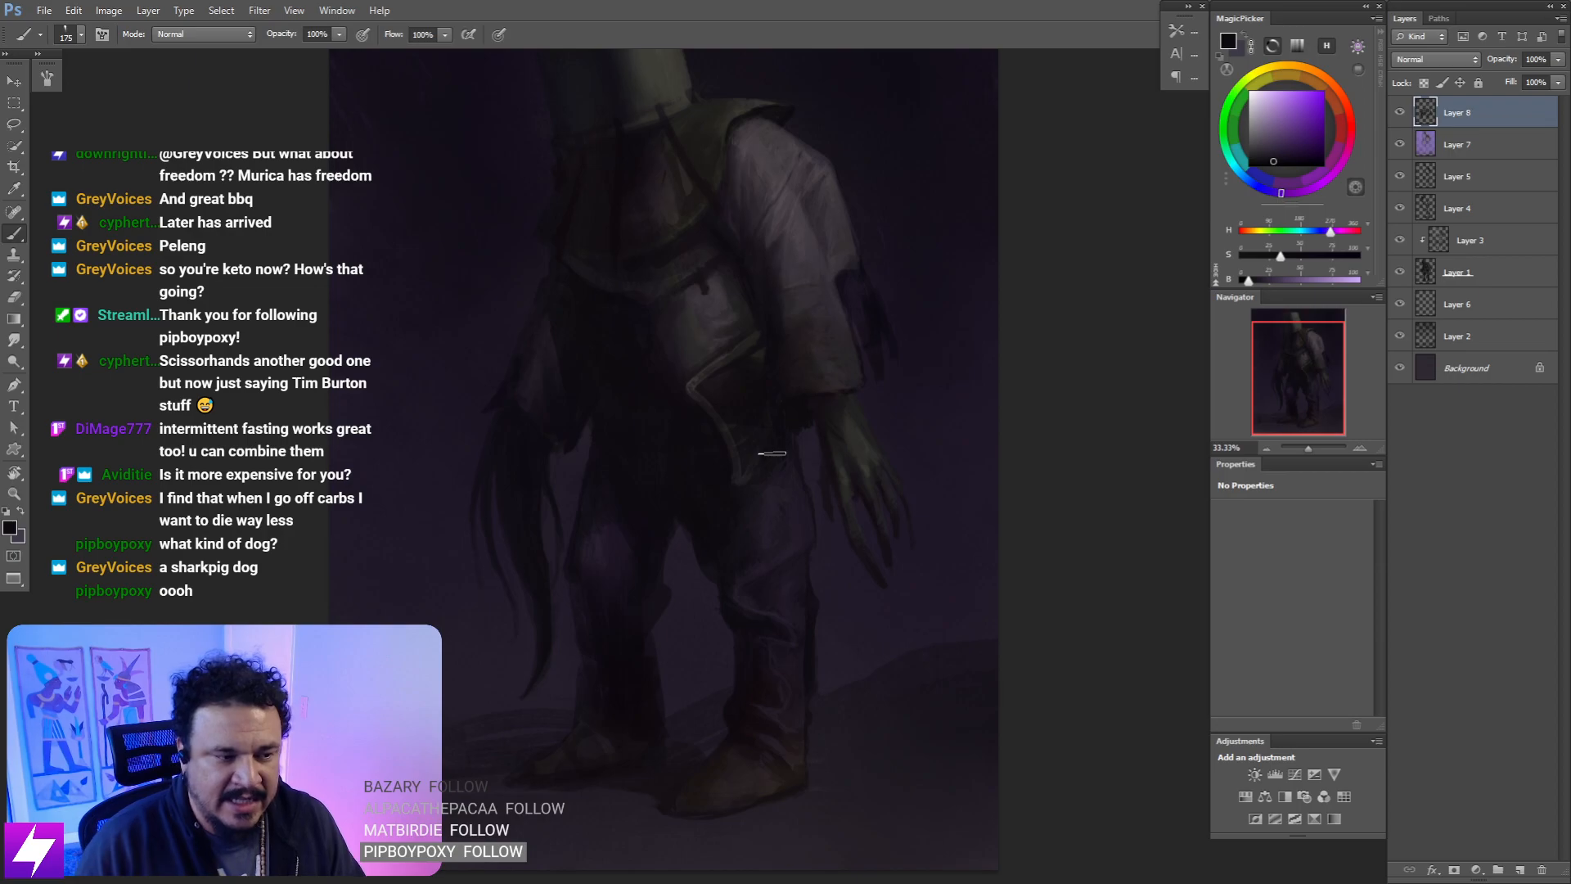
left_click_drag(823, 672, 812, 615)
key("ctrl+minus")
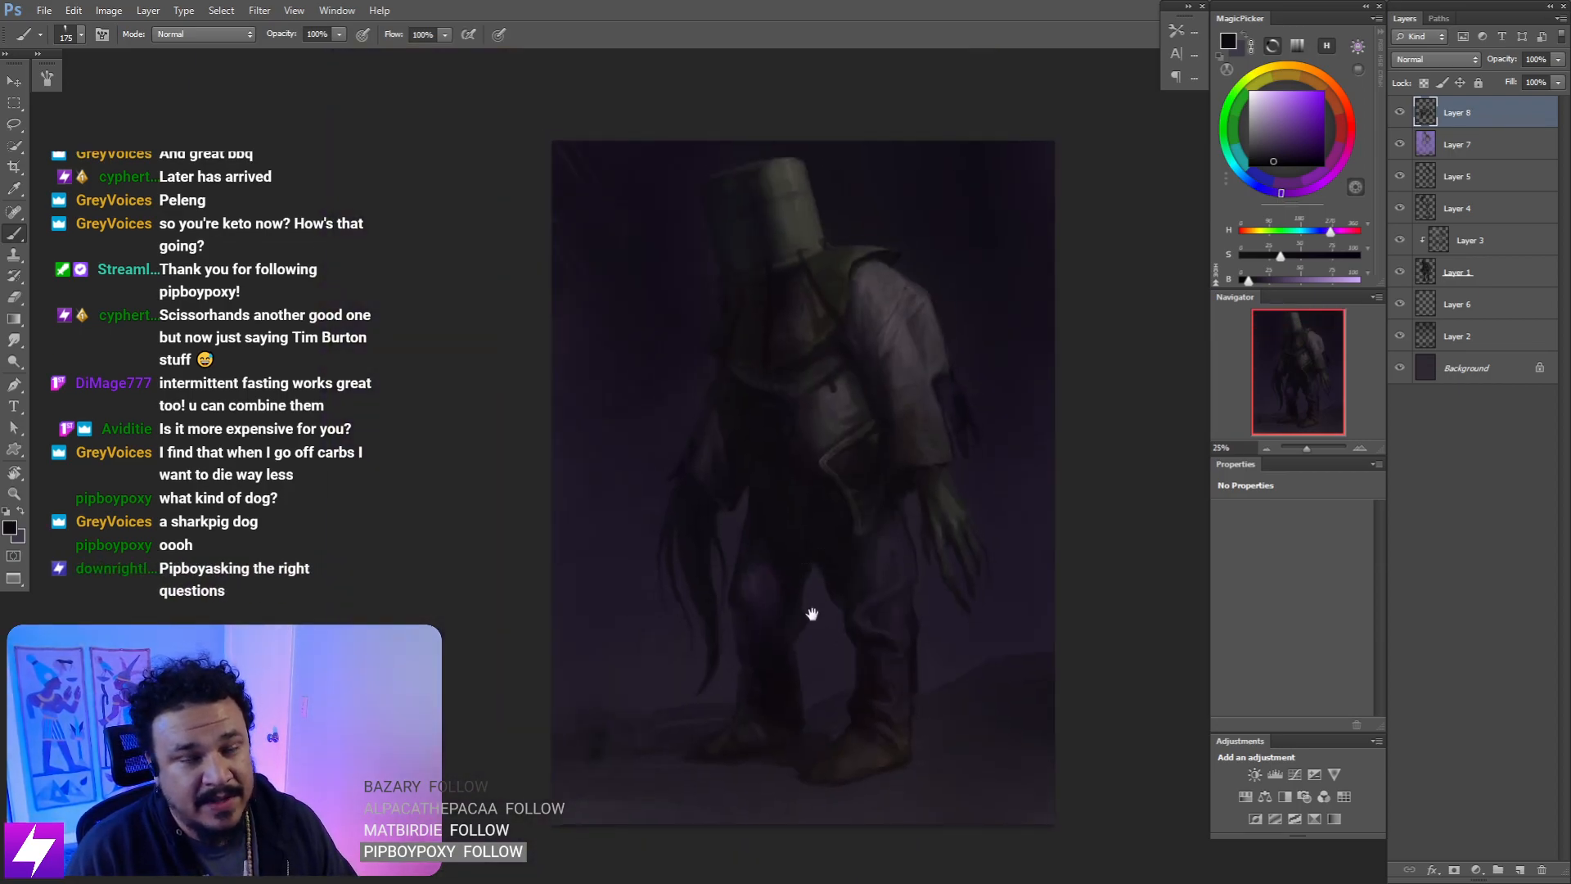
- Darken the near leg below the knee fold with a sampled near-black violet, using a 300-size brush
key("ctrl+minus")
key("ctrl+minus")
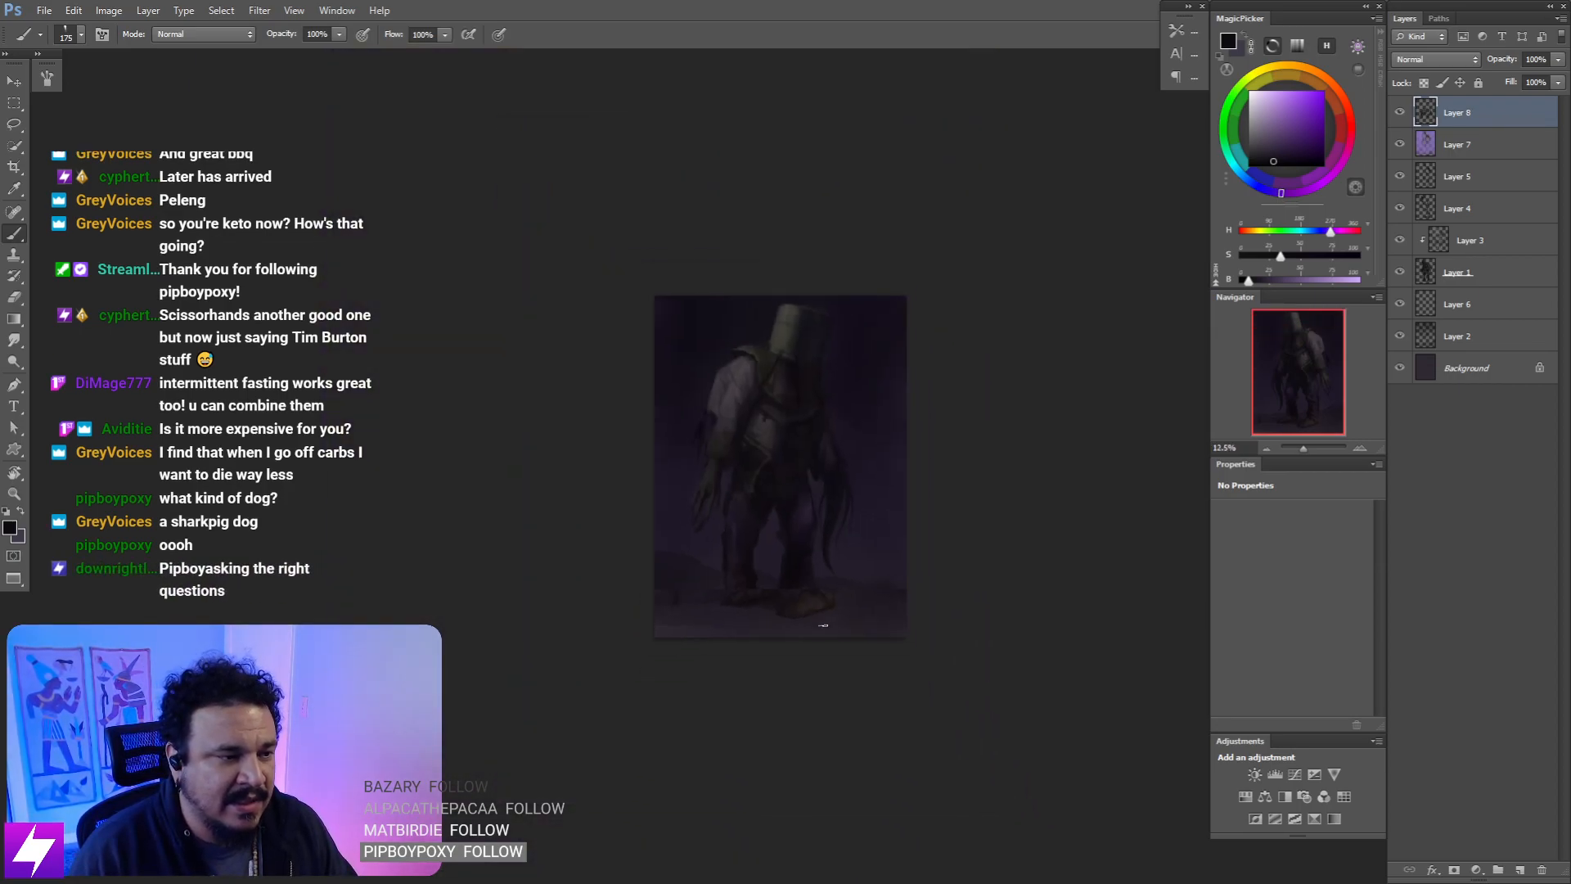
key("ctrl+plus")
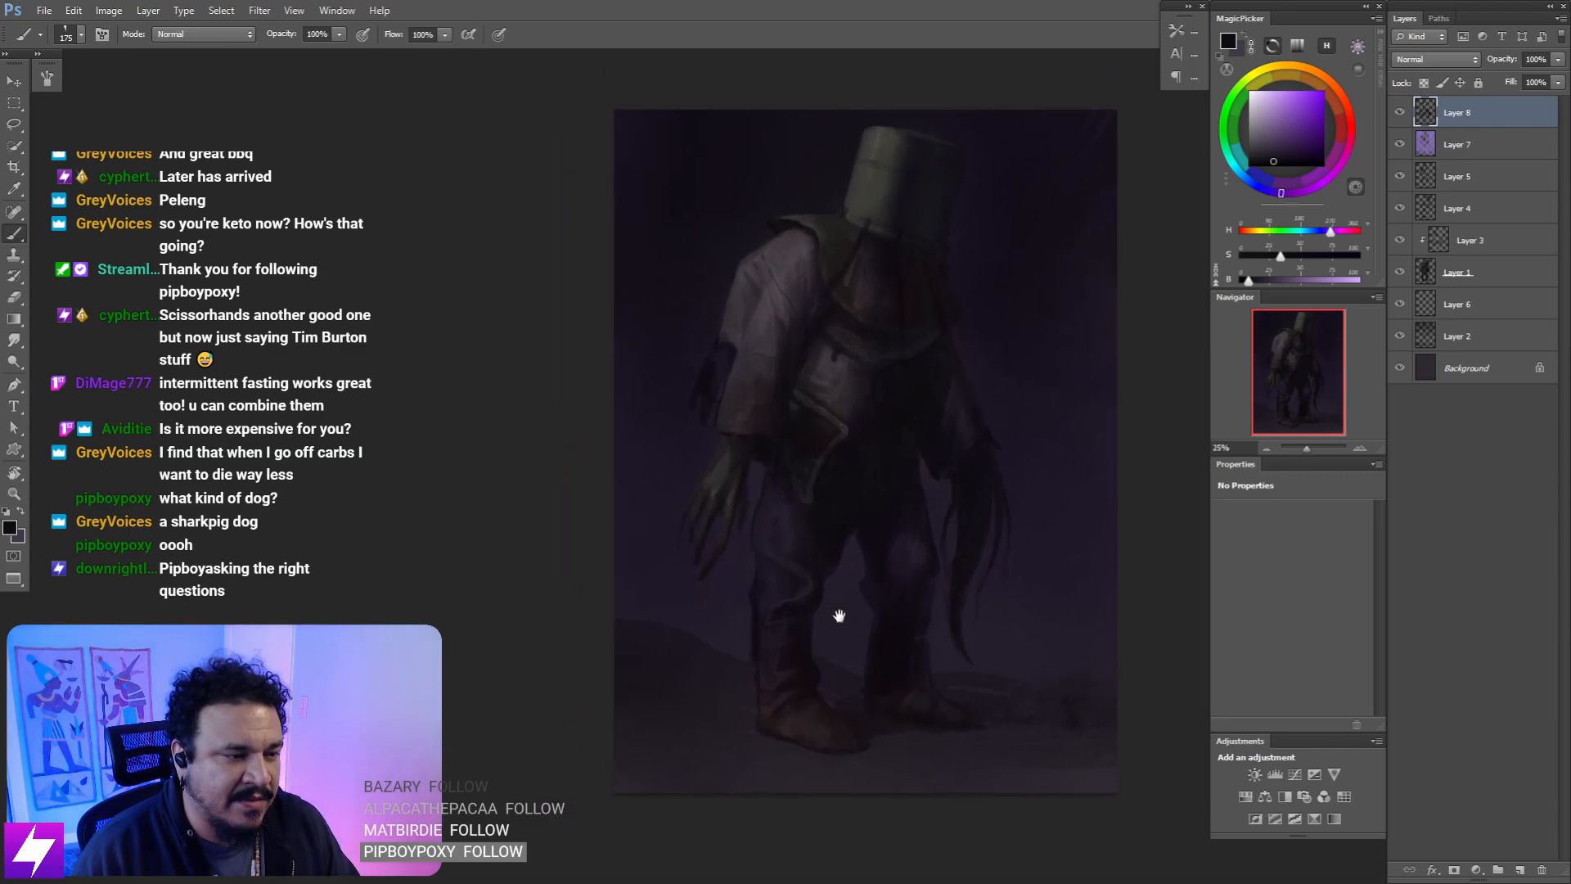
key("r")
left_click_drag(840, 616, 948, 584)
key("ctrl+plus")
left_click_drag(911, 641, 832, 554)
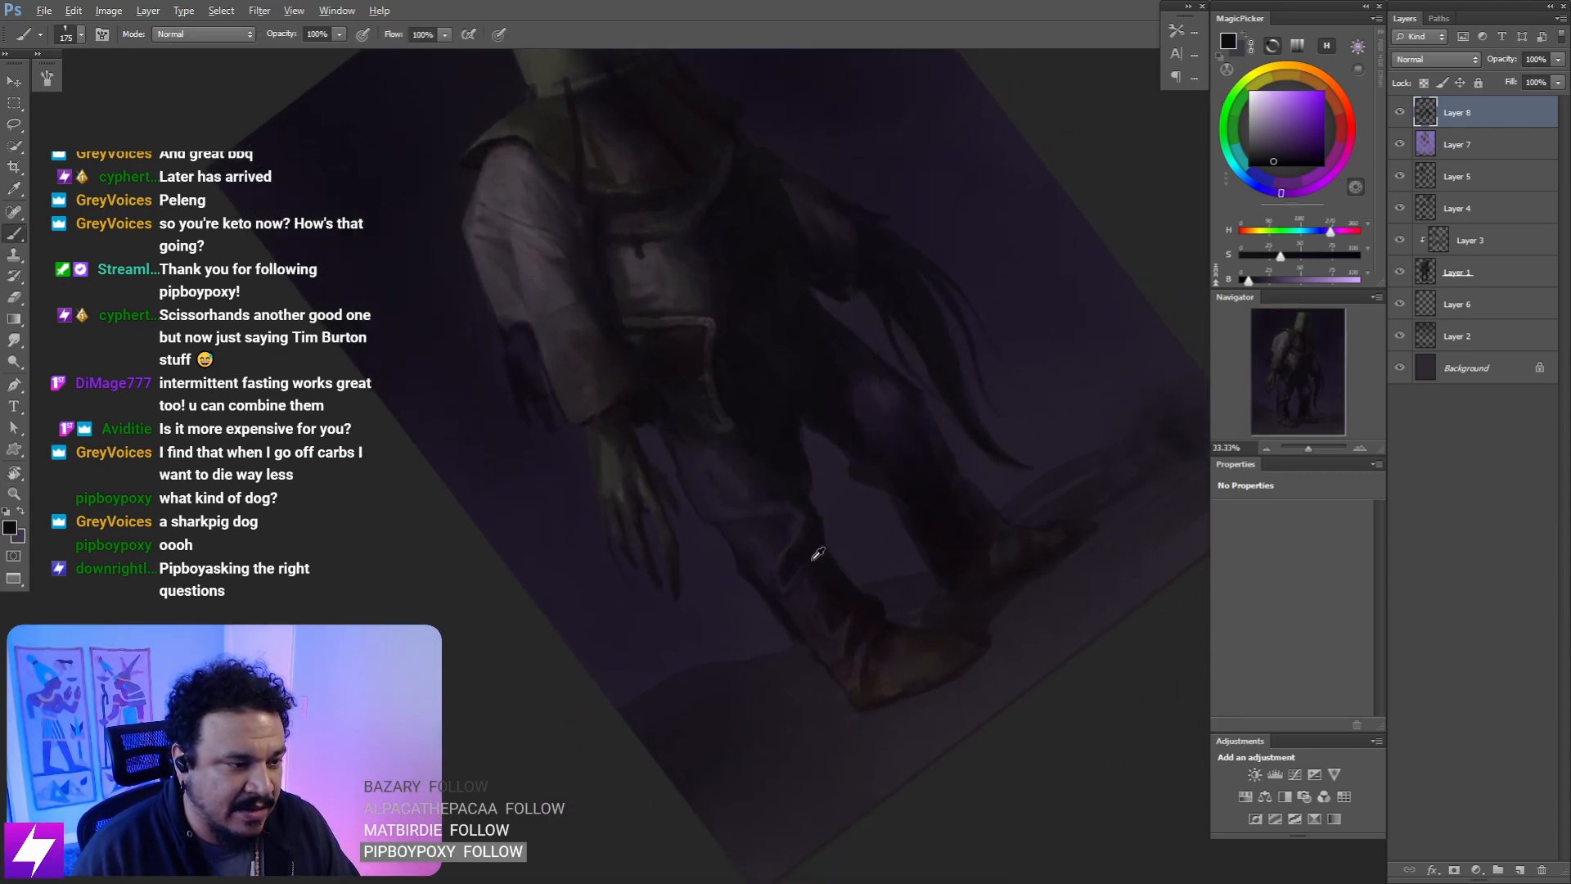
left_click(814, 549, "alt")
left_click(856, 596, "alt")
key("]")
key("]")
key("]")
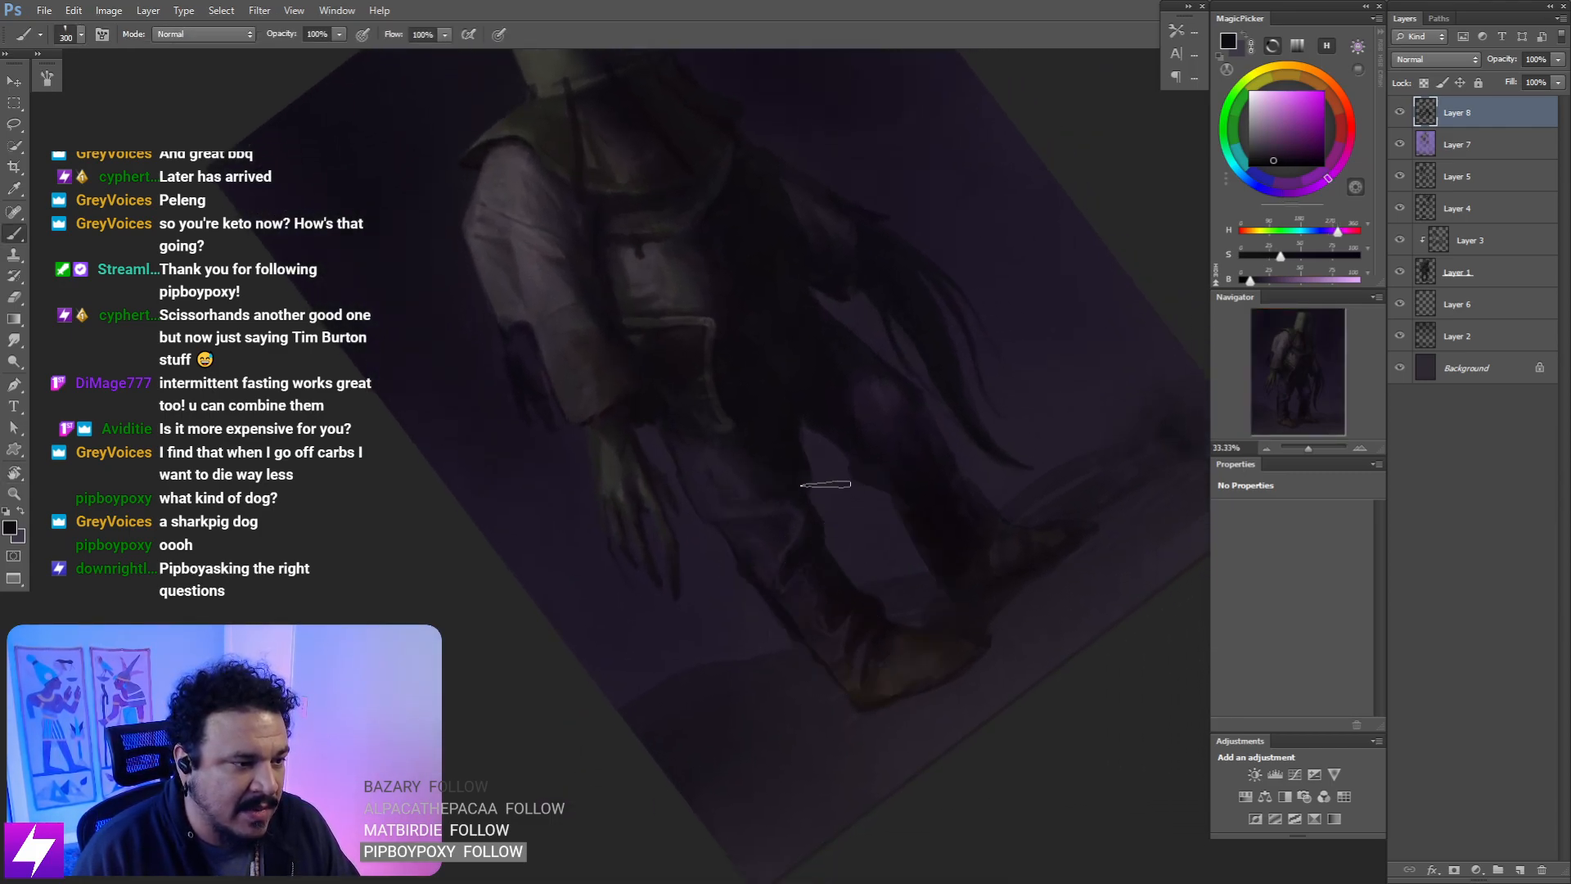
- Refine the near leg's inner contour around the knee with near-black violet, using a 90-size brush
key("[")
key("[")
key("[")
key("[")
key("[")
key("[")
key("[")
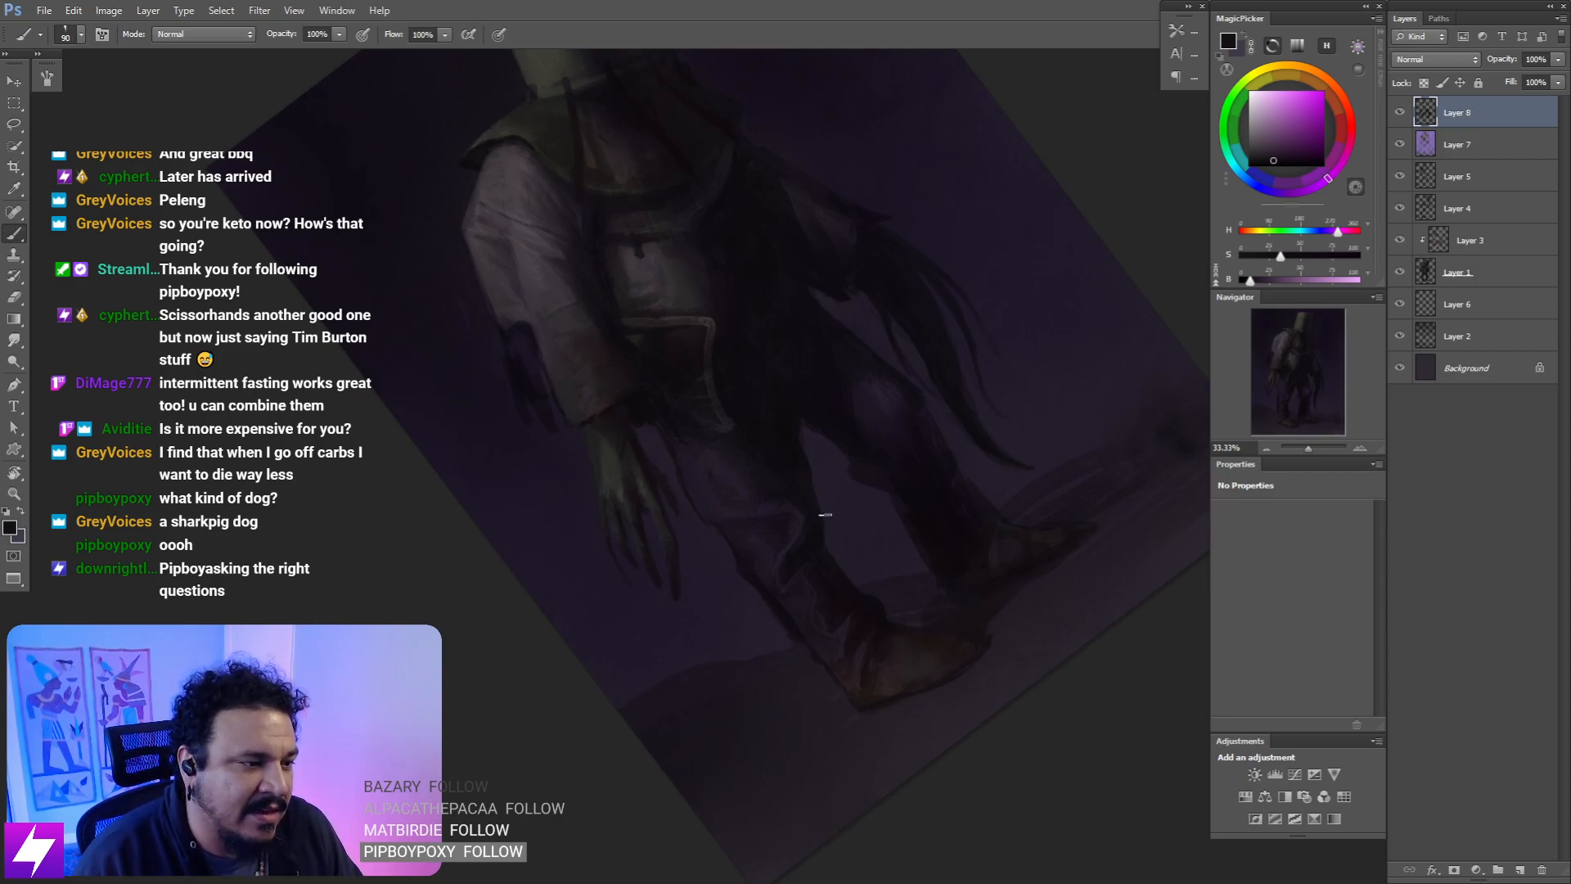
- Darken the near thigh's inner edge and the crotch area with a sampled near-black violet, using 80- and 125-size brushes
left_click(780, 464, "alt")
key("[")
key("[")
key("[")
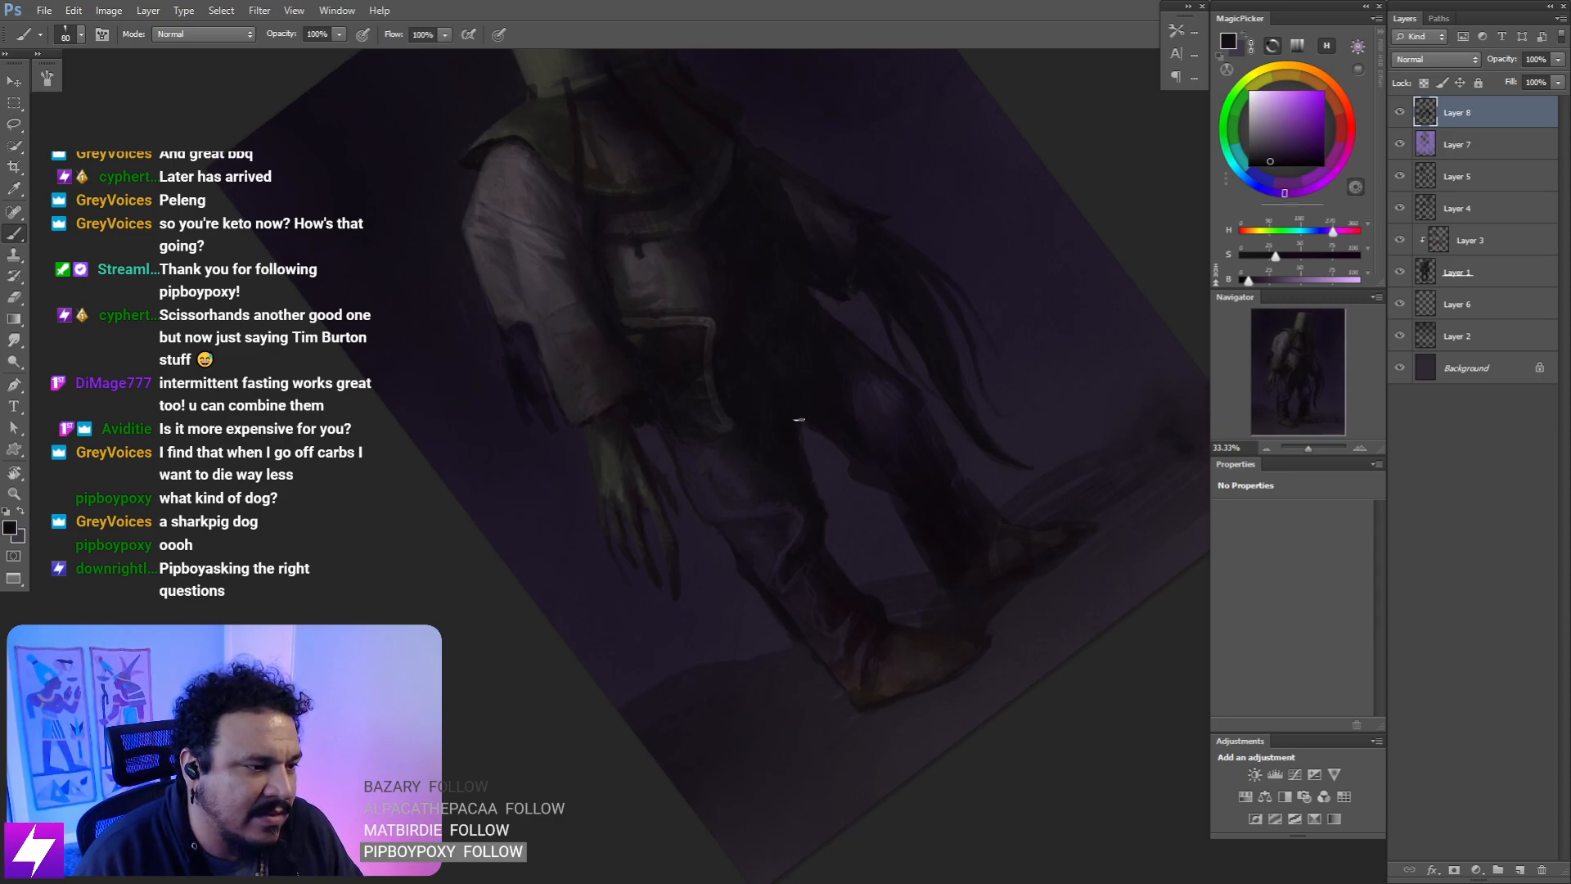
key("bracketright")
key("bracketright")
key("bracketright")
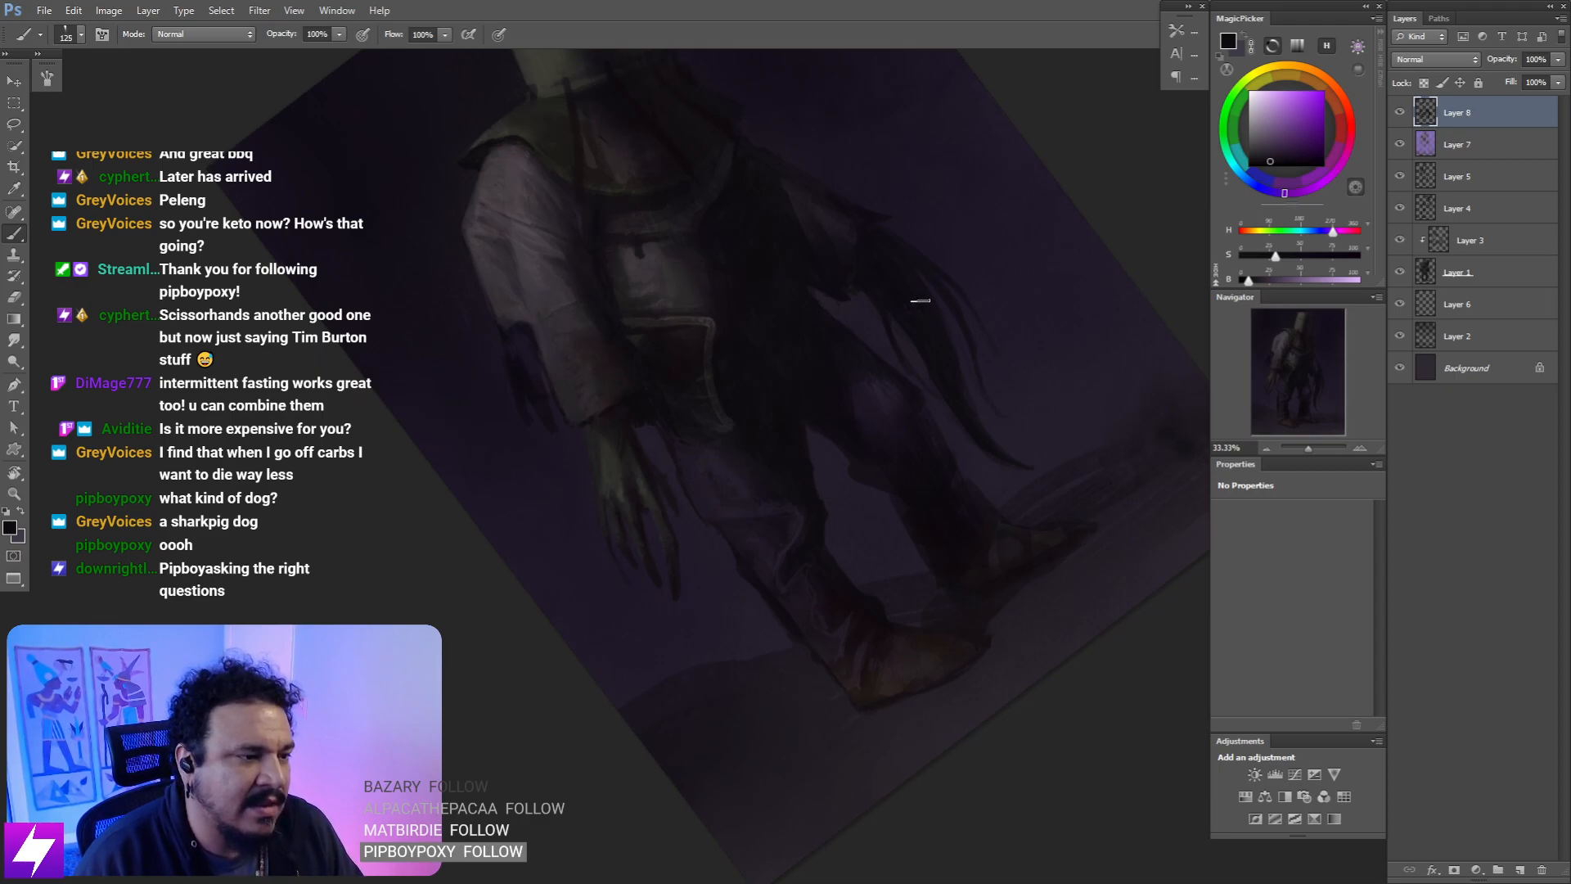
- Build up the near knee's outer side with a sampled lighter dark violet, using 200- and 125-size brushes
key("Escape")
key("ctrl+minus")
key("ctrl+minus")
key("ctrl+shift+h")
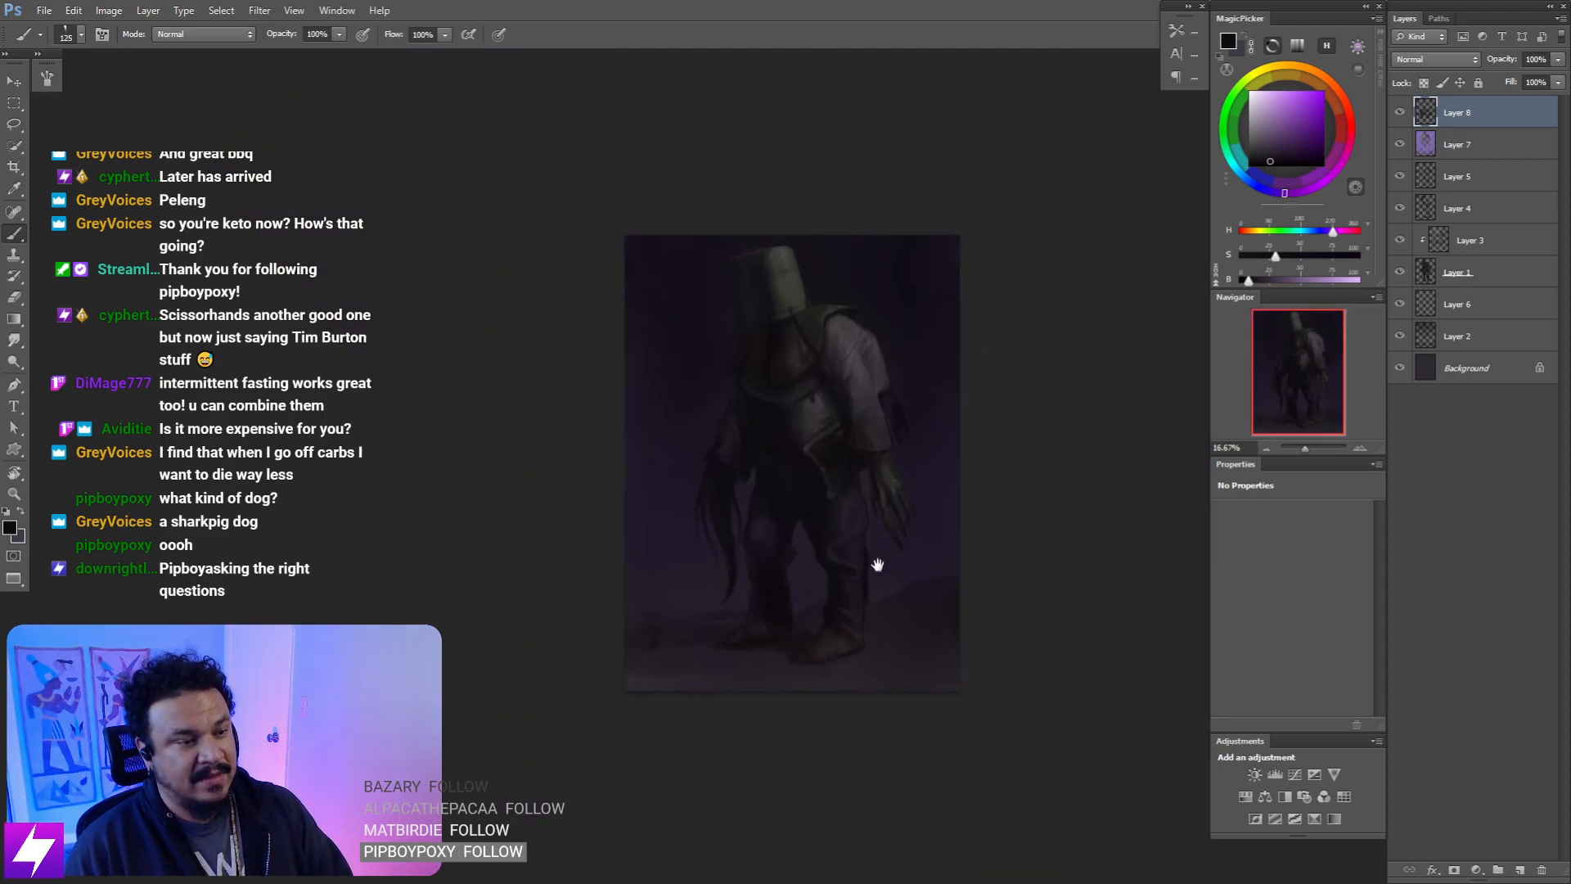
key("ctrl+plus")
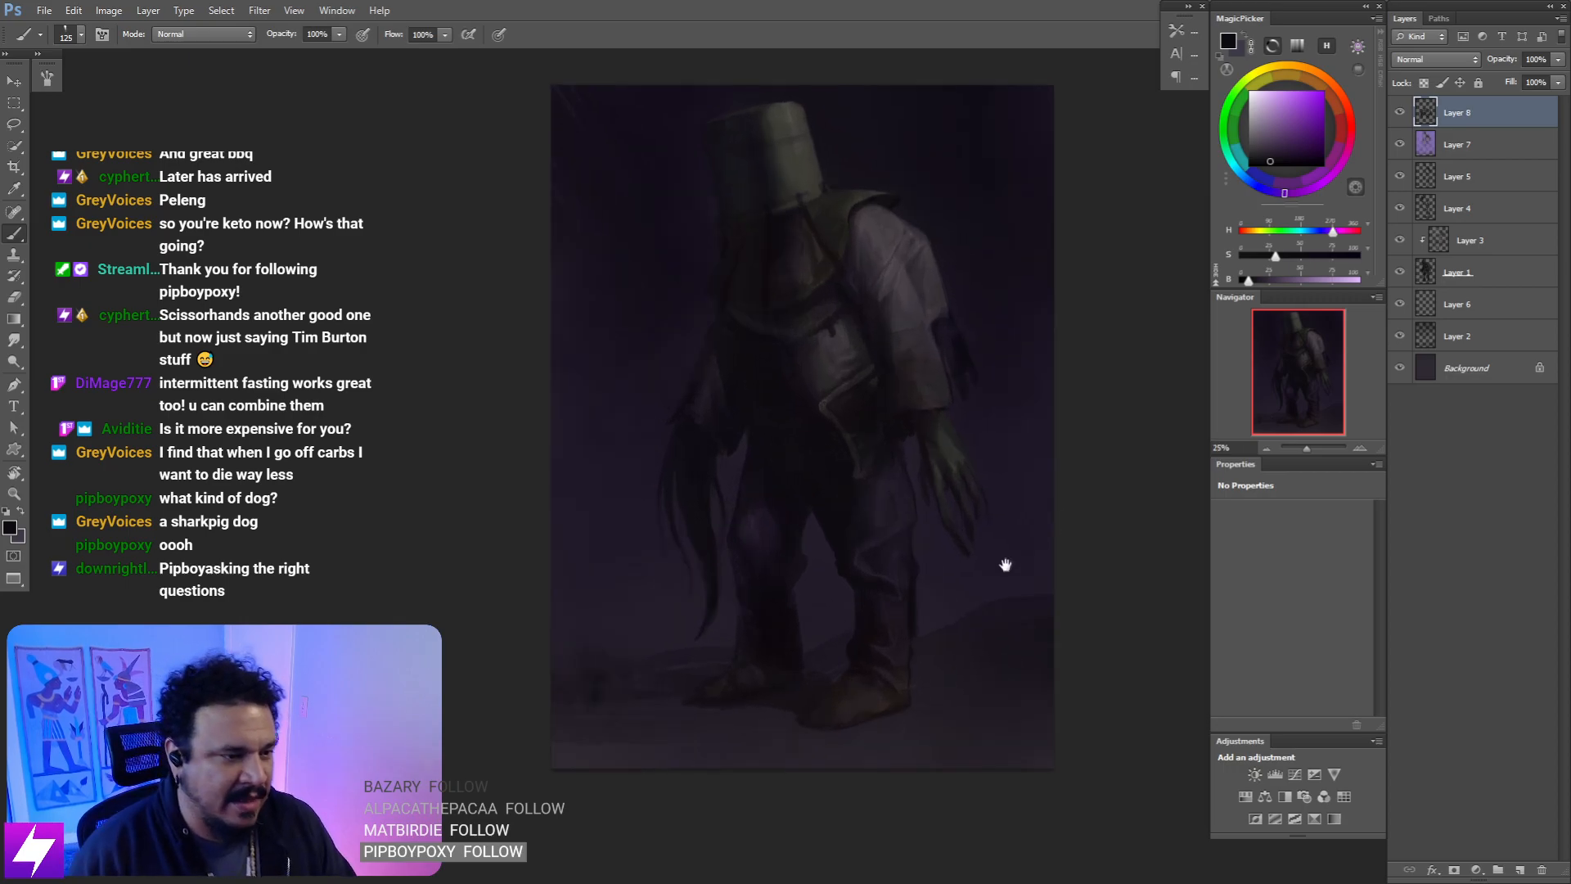
left_click_drag(1006, 565, 903, 537)
key("ctrl+plus")
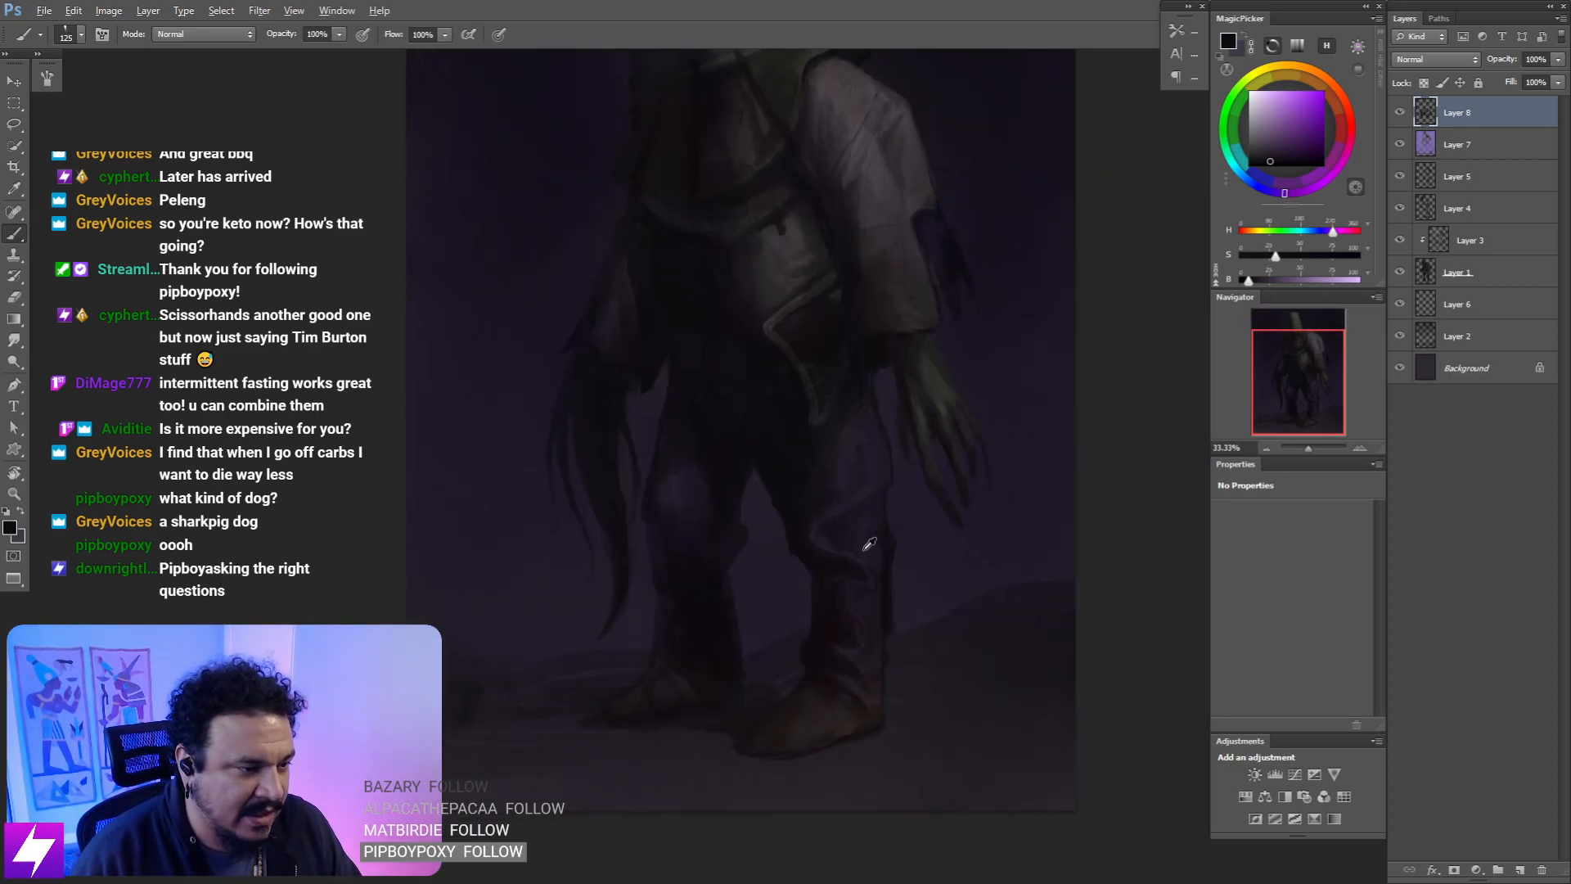
left_click(852, 552, "alt")
key("bracketright")
key("bracketright")
key("bracketright")
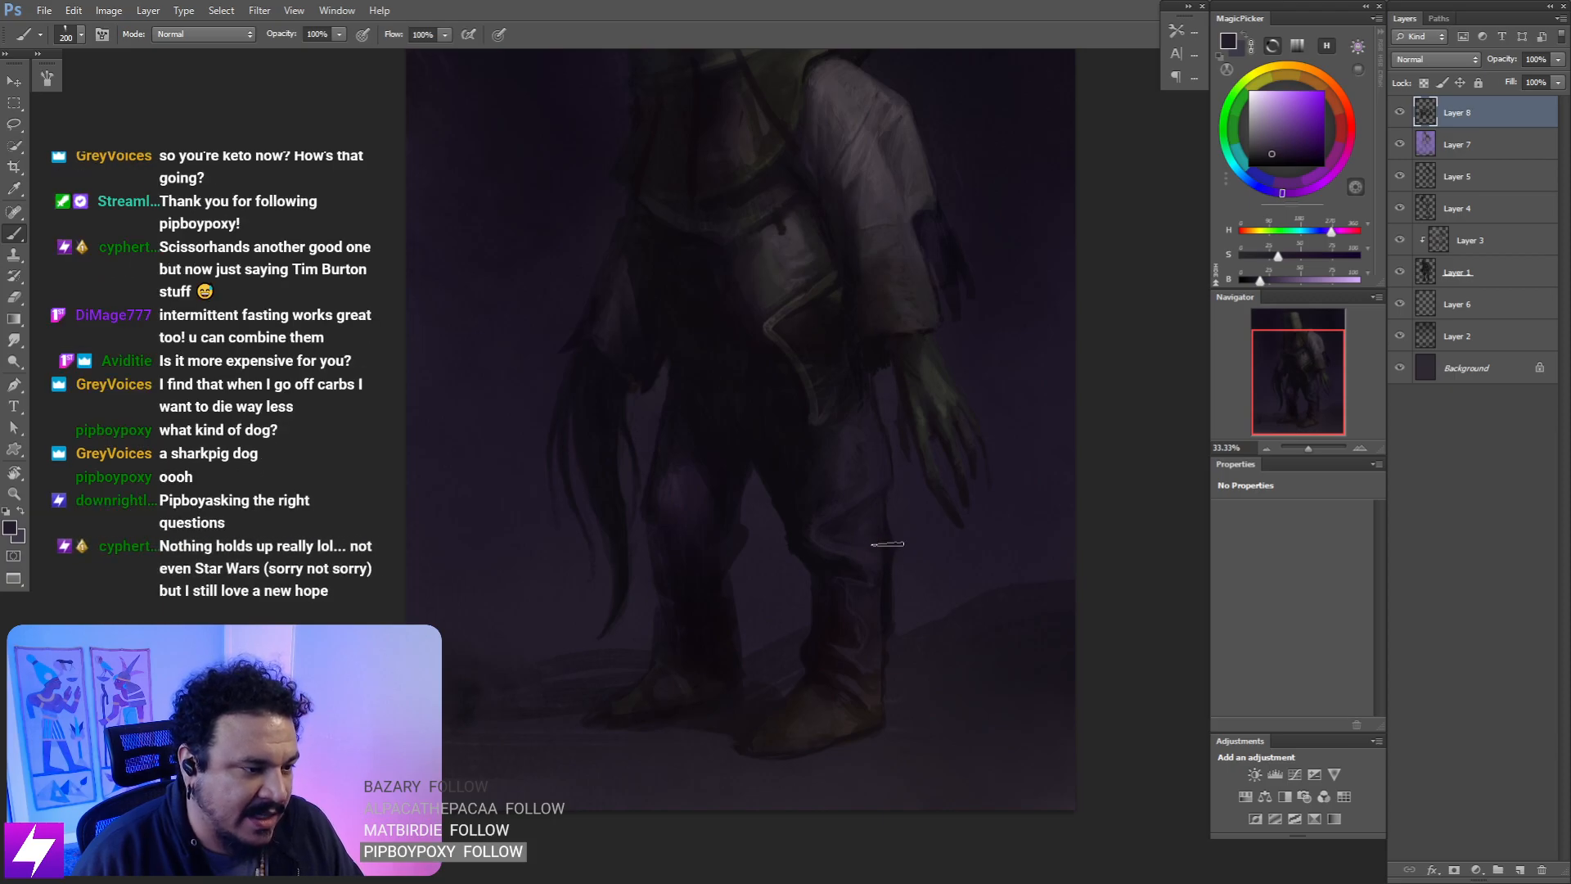
key("bracketleft")
key("bracketleft")
key("bracketleft")
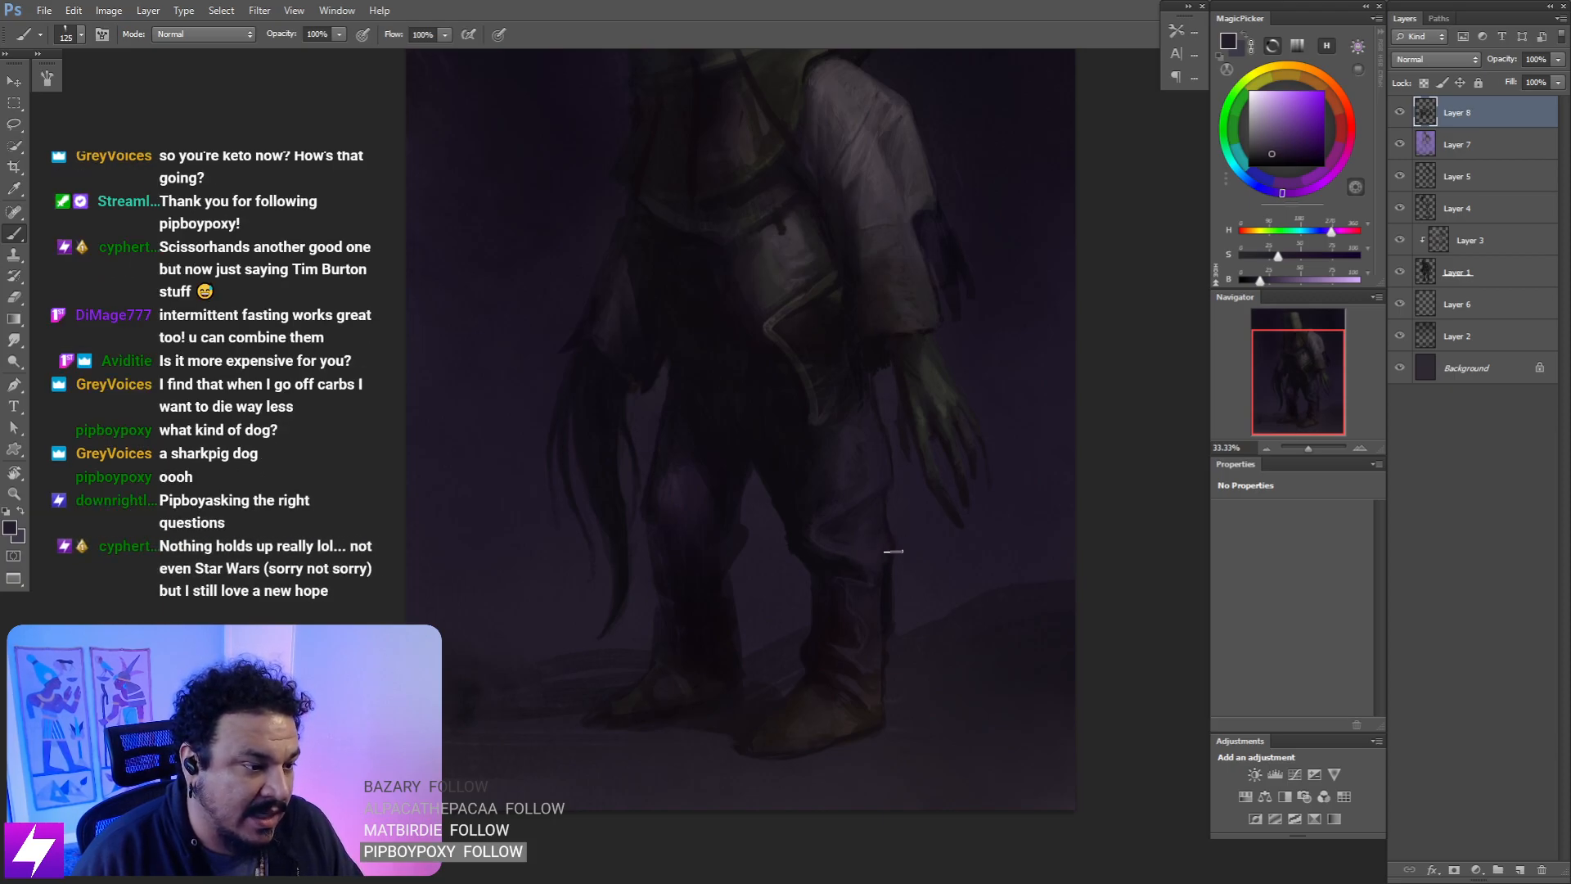
- Define the fold under the near knee and the shin creases with sampled near-black and dark violets, using 125- and 100-size brushes
left_click(880, 573, "alt")
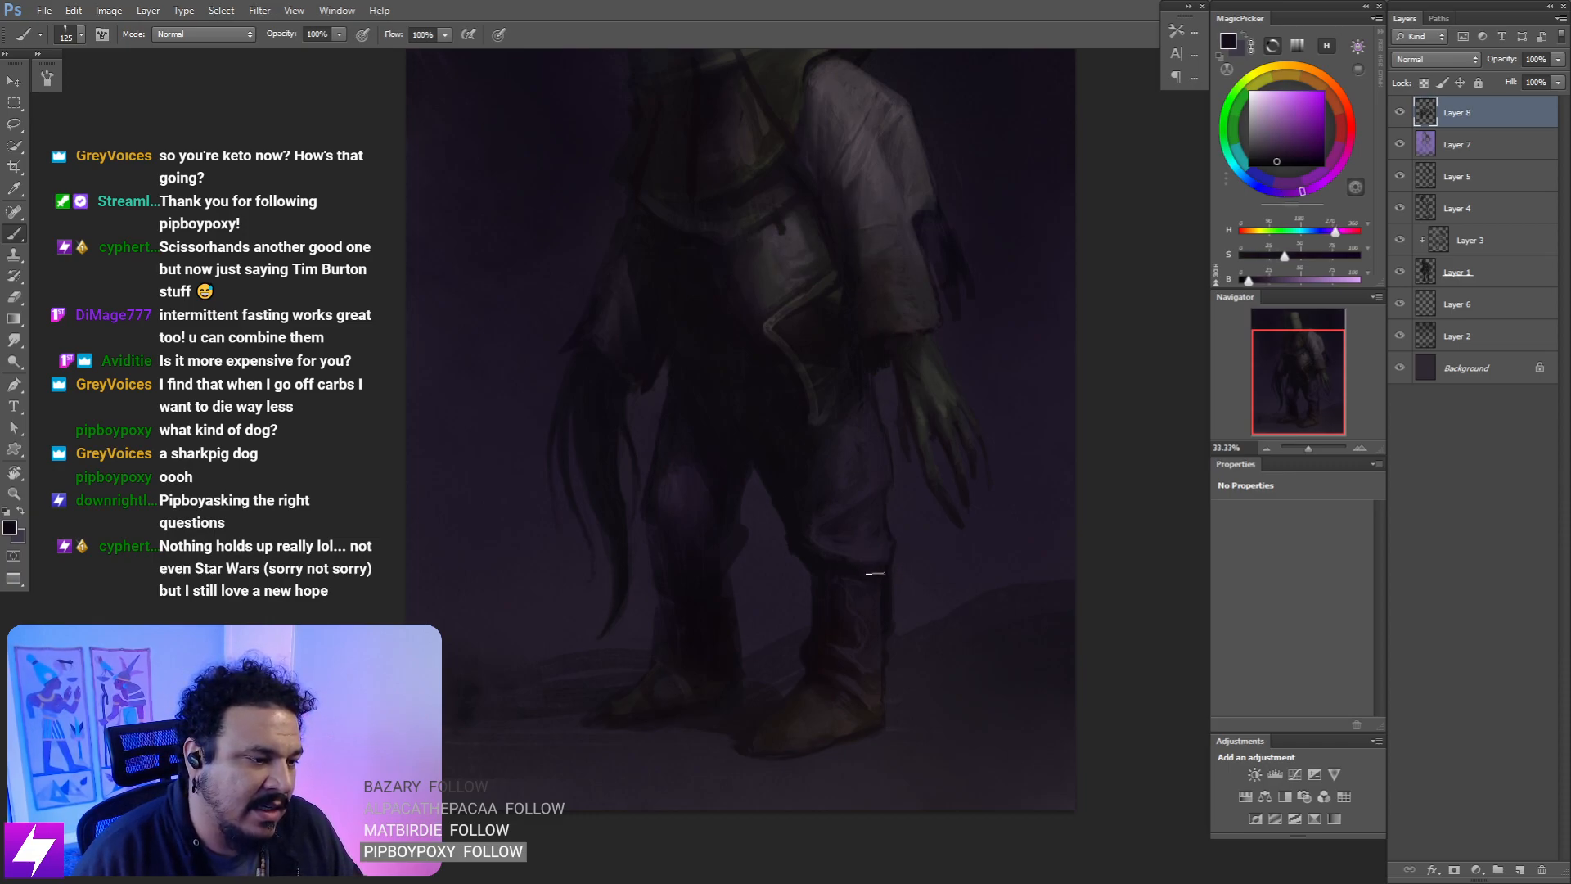
left_click(886, 584, "alt")
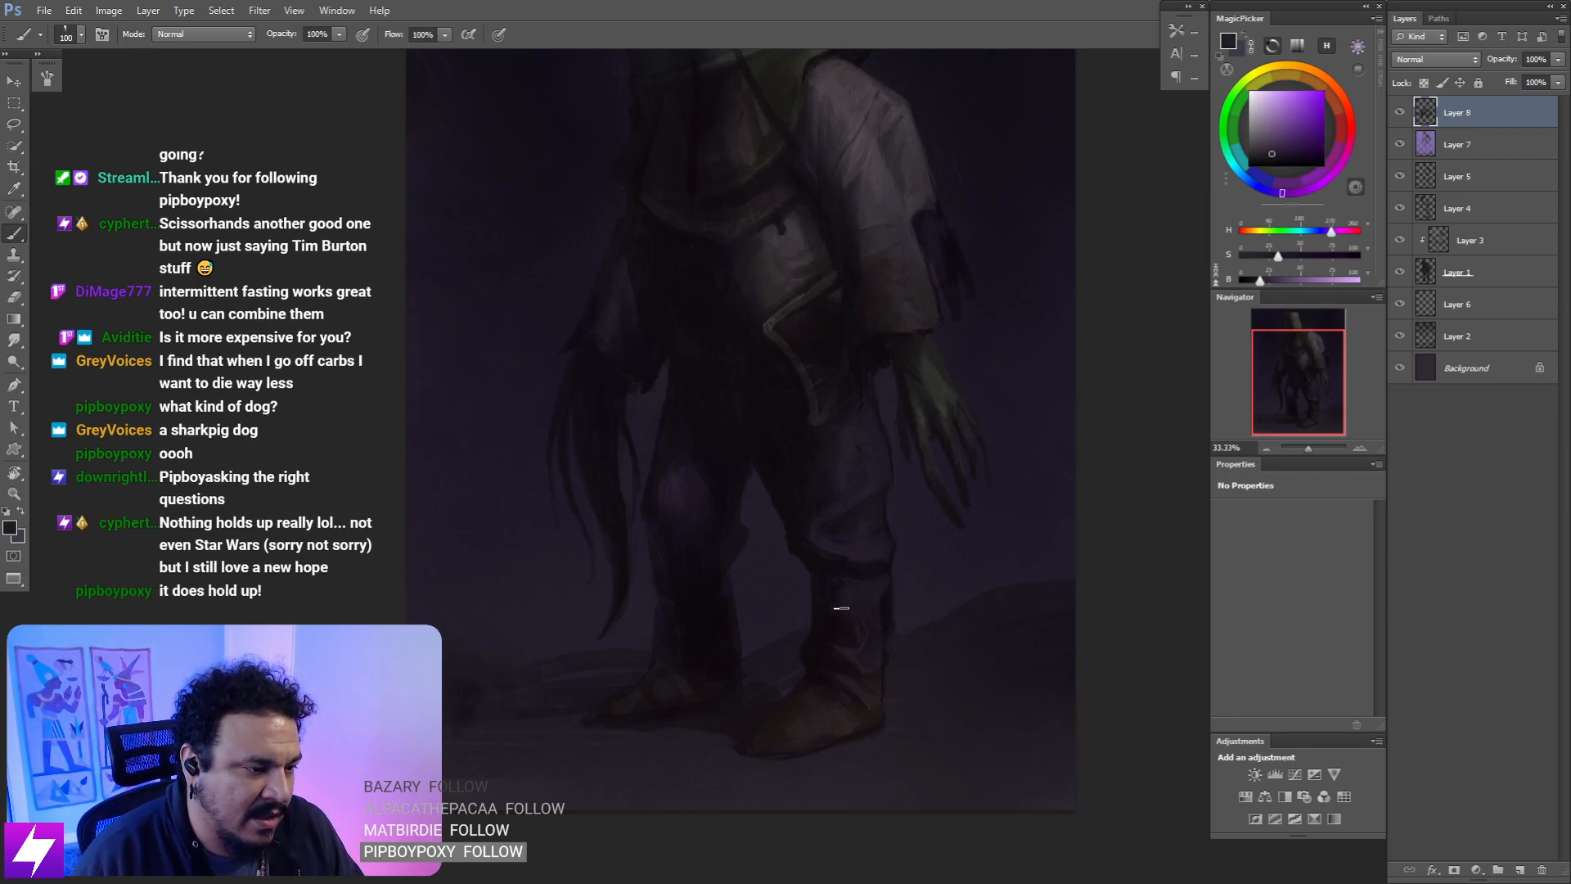
left_click(874, 604, "alt")
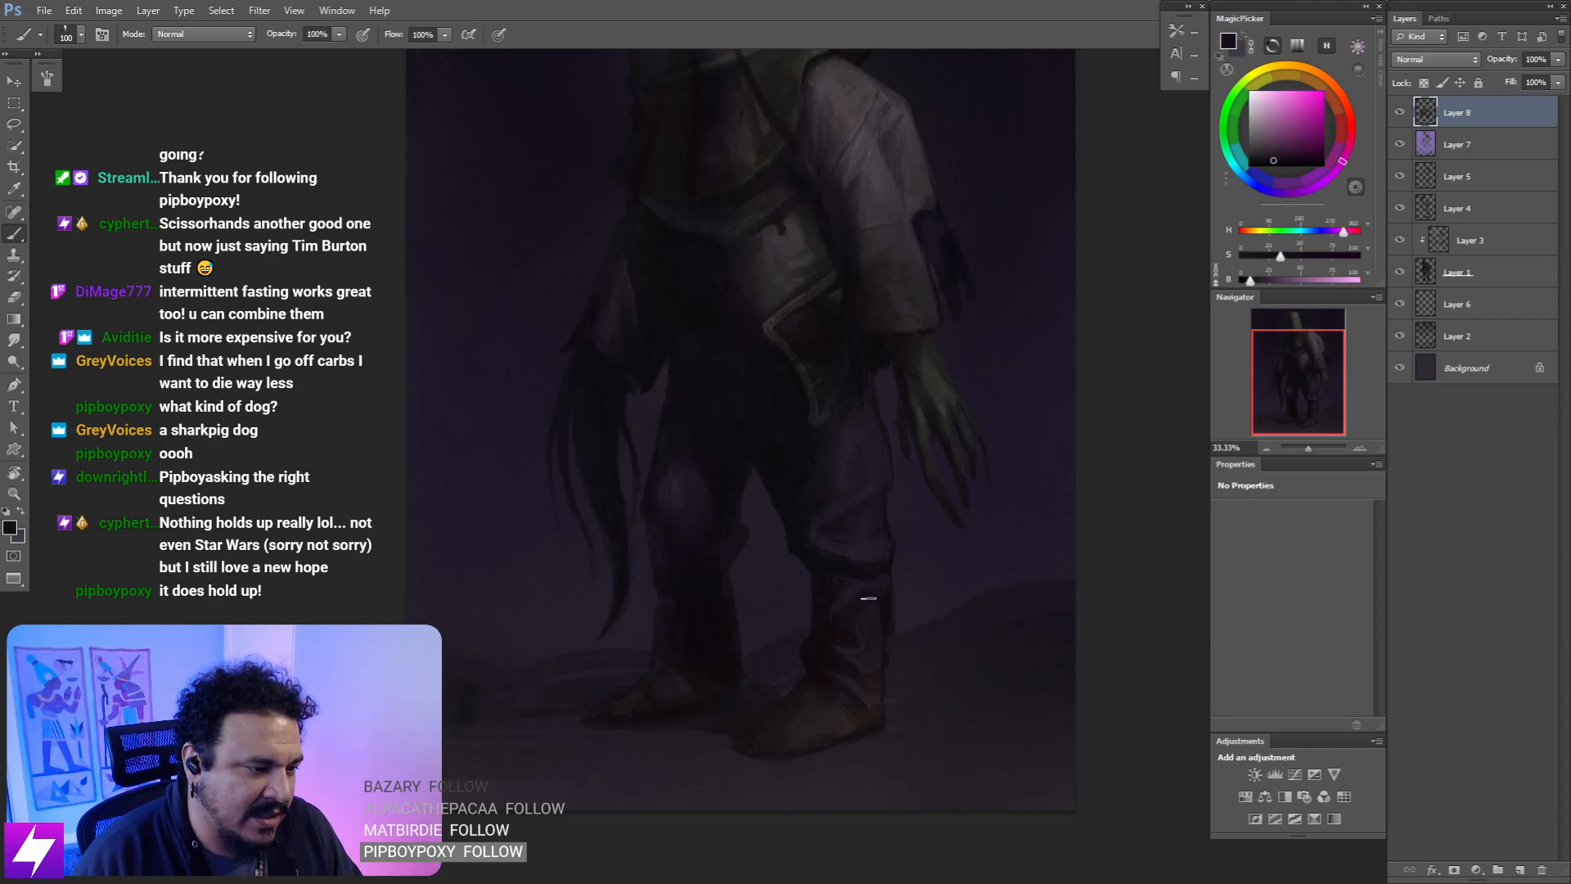
- Blend the near thigh below the belly cloth with sampled dark violet and near-black, using 250- and 200-size brushes
key("ctrl+minus")
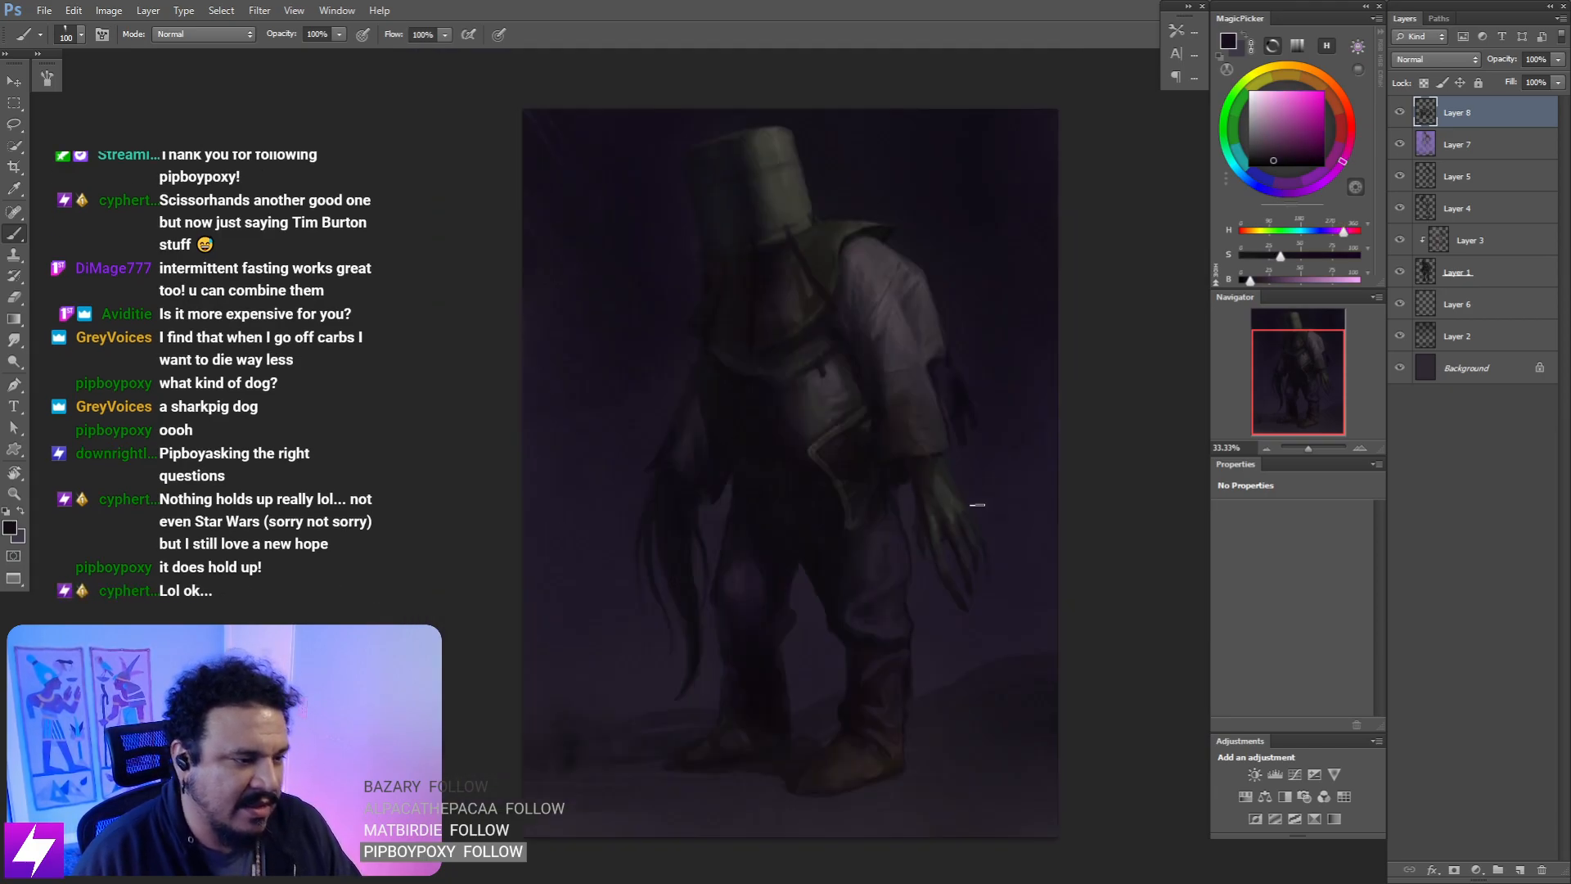
key("ctrl+plus")
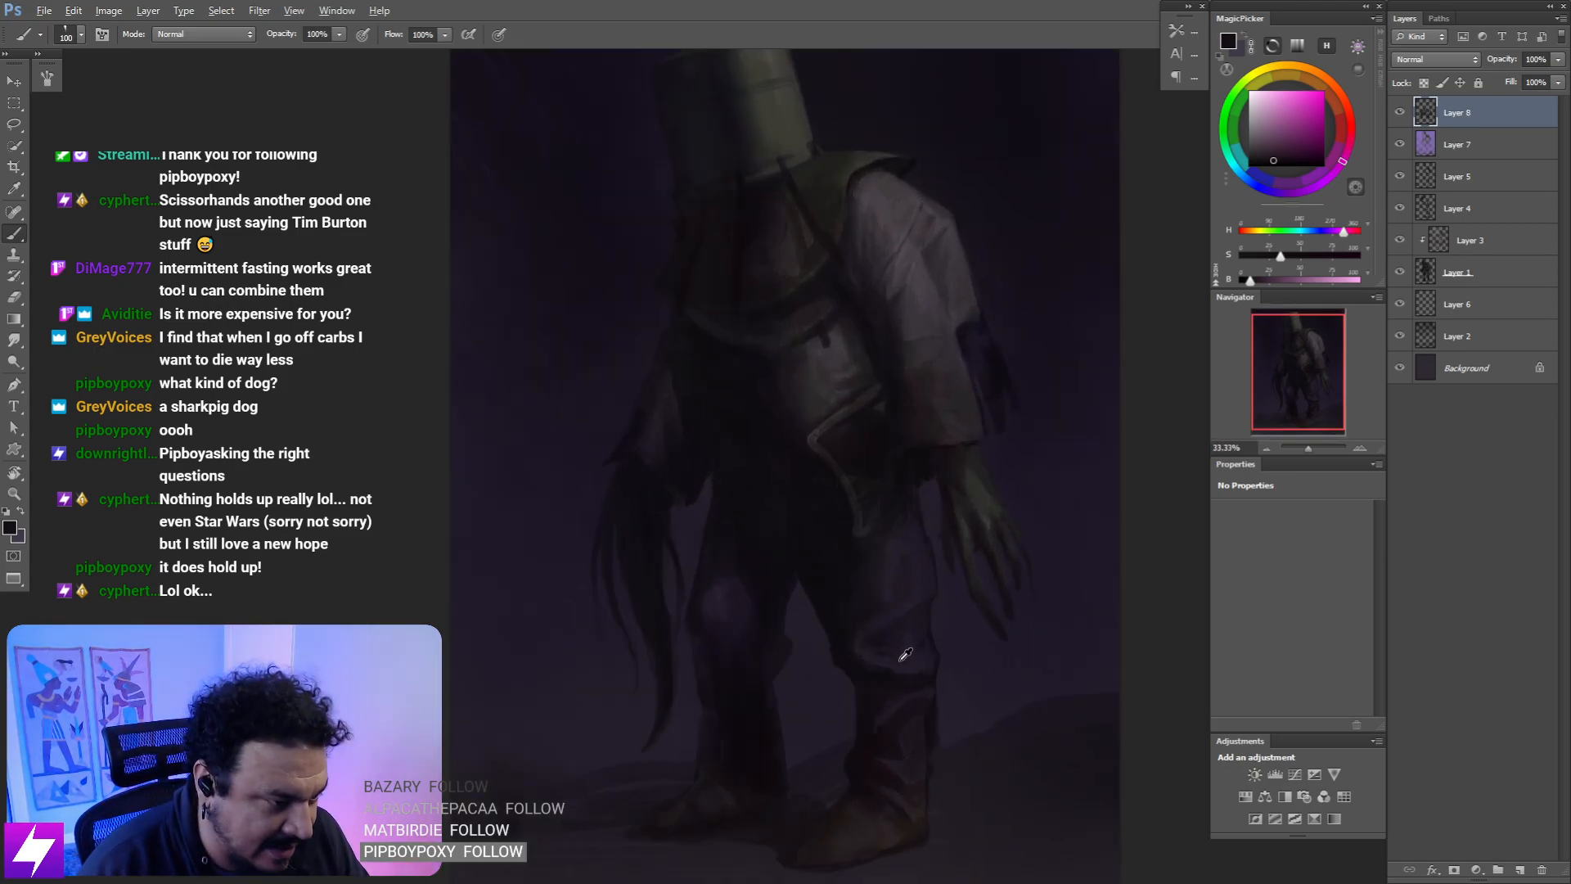
left_click(901, 661, "alt")
key("bracketright")
key("bracketright")
key("bracketright")
key("bracketright")
key("bracketright")
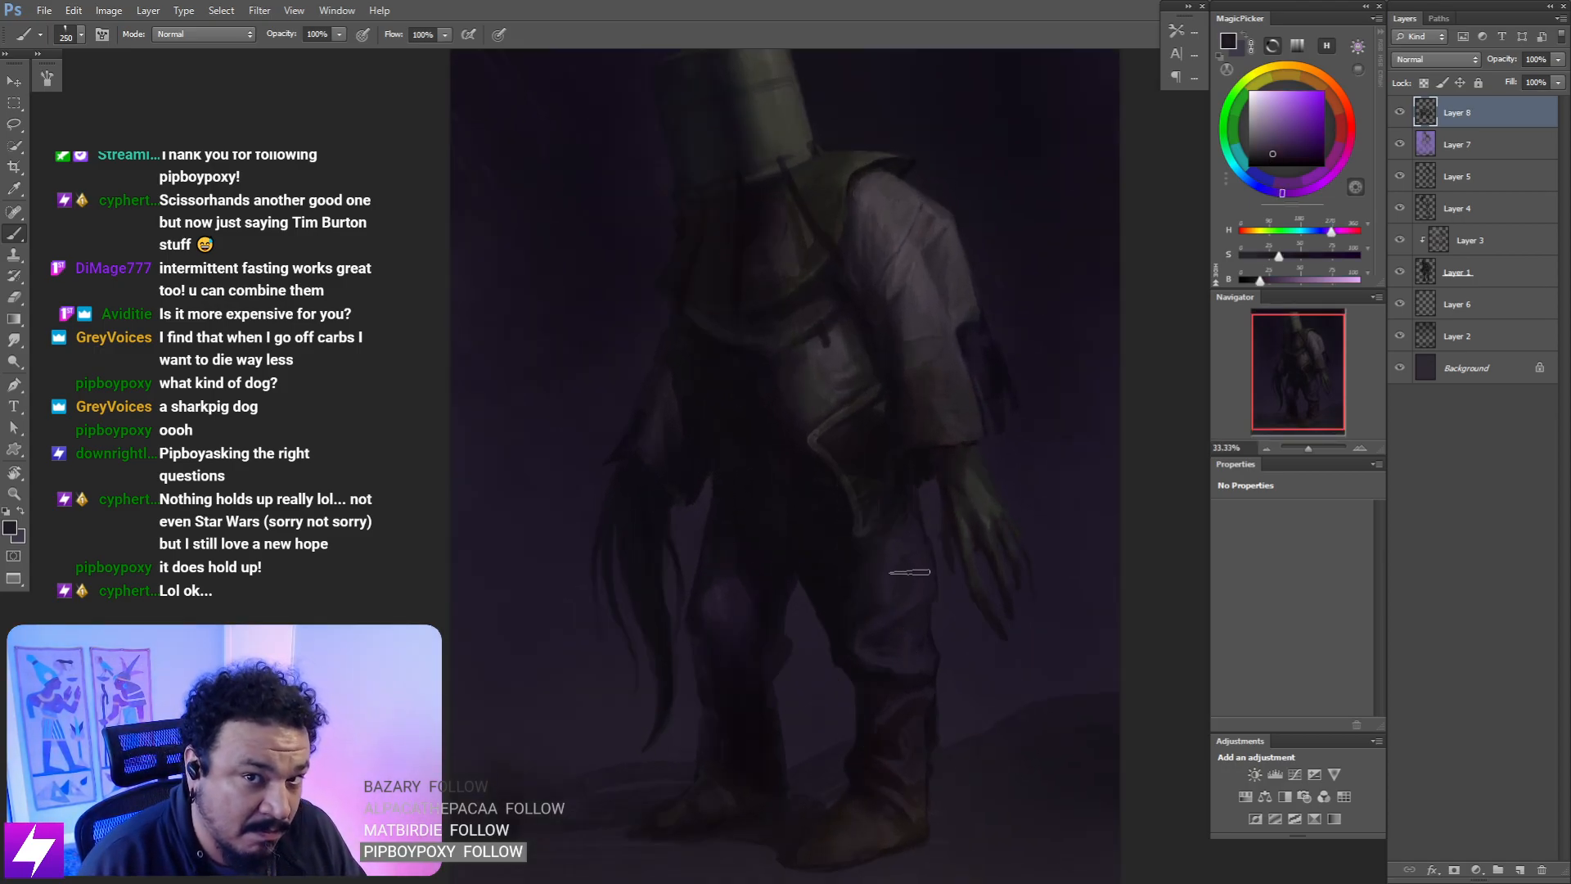
key("bracketleft")
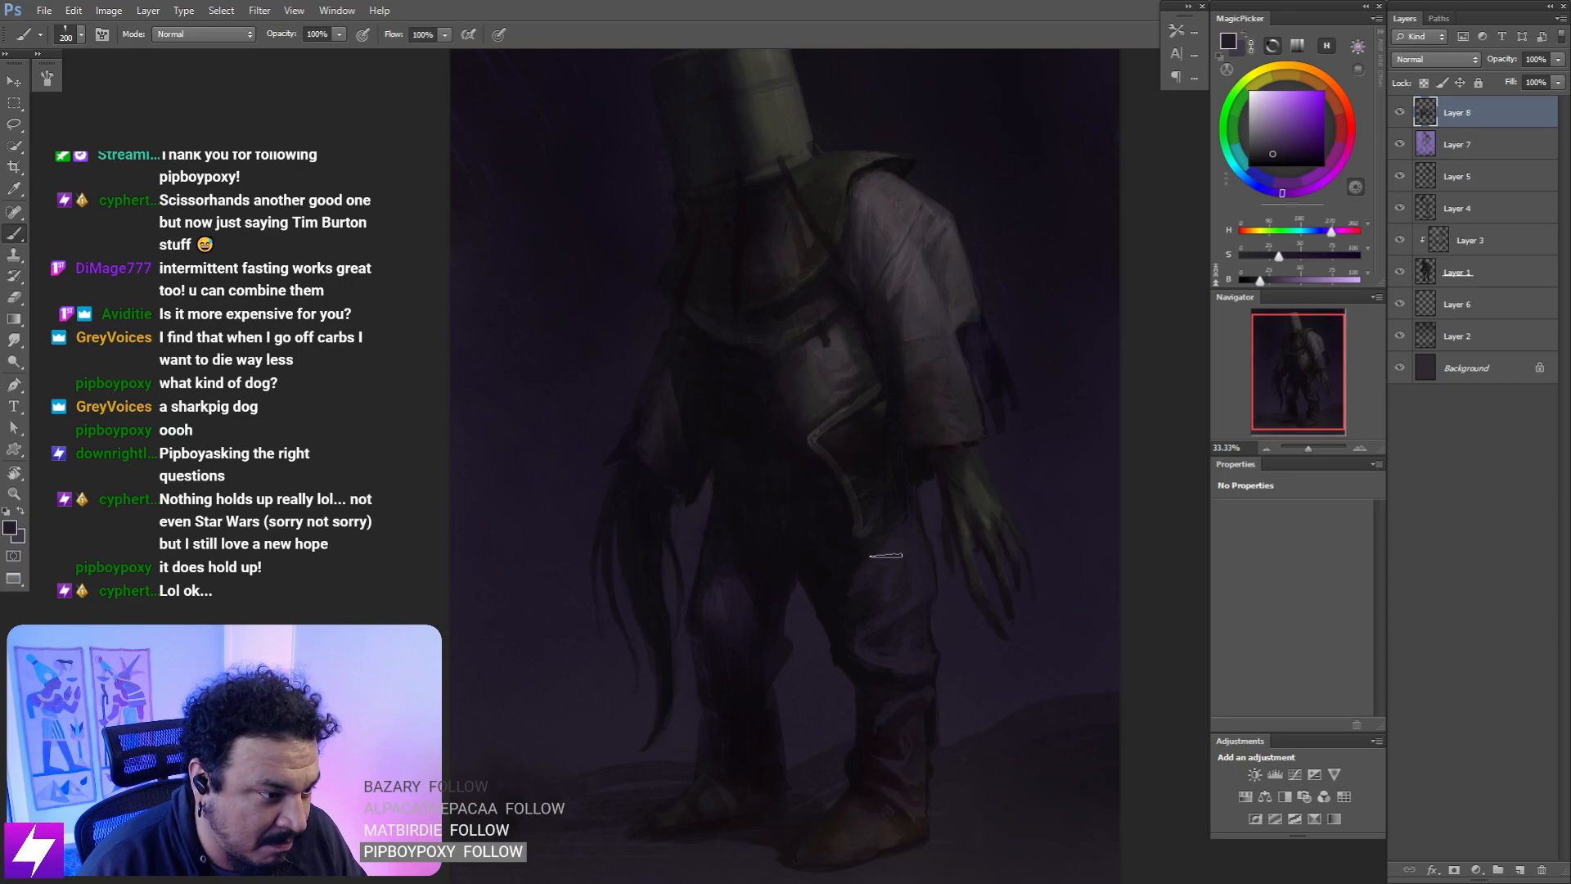
left_click(851, 610, "alt")
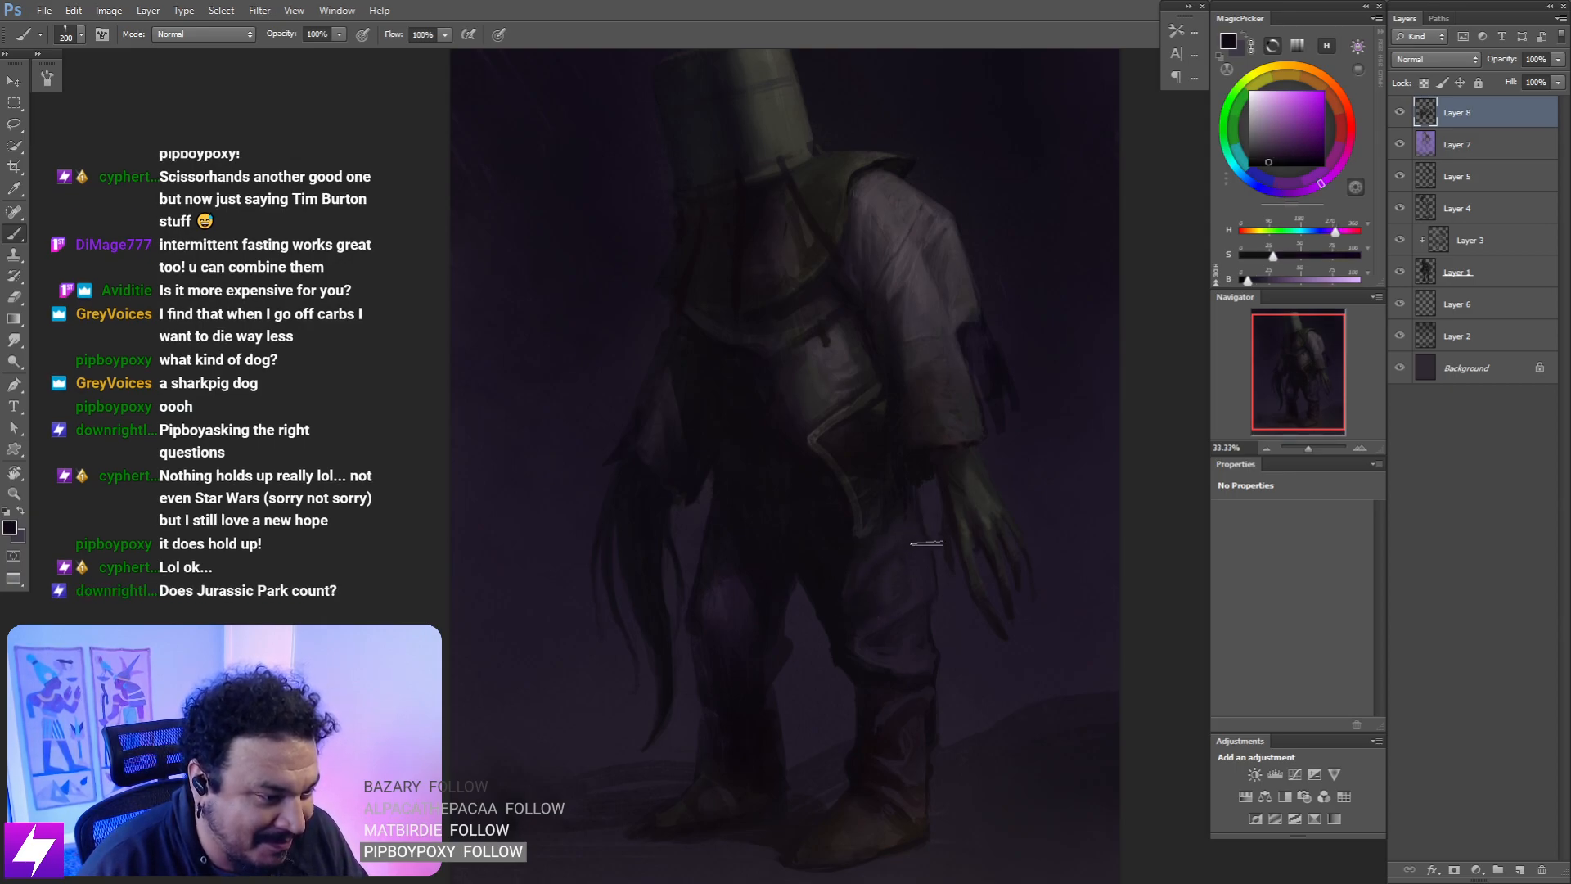
- Compare the painting with Layer 8 hidden and shown
key("ctrl+minus")
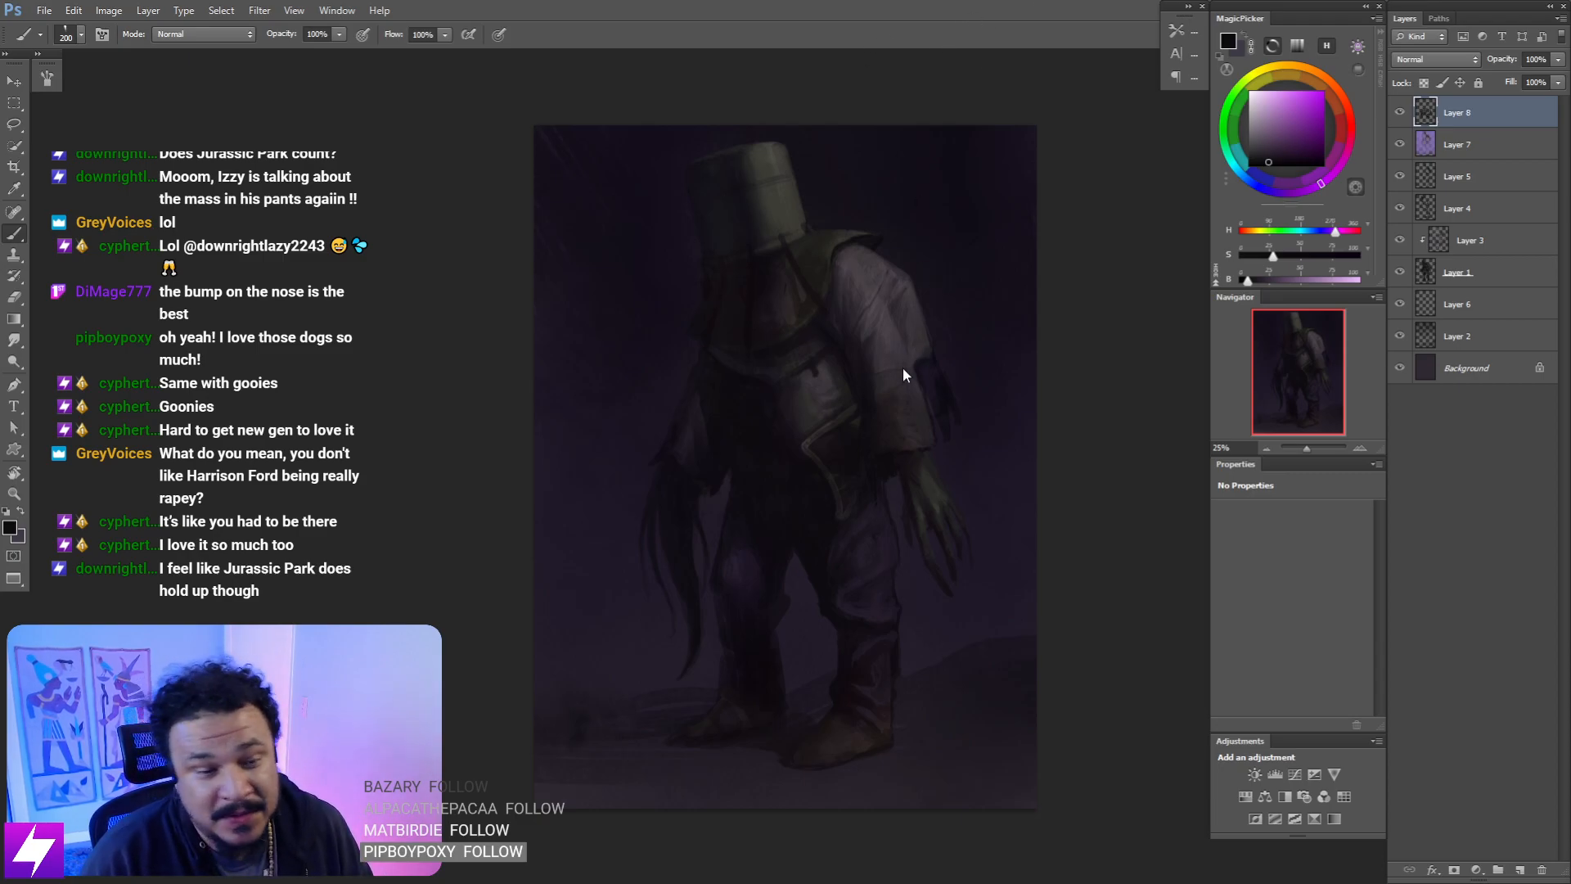
key("ctrl+plus")
left_click_drag(950, 331, 910, 334)
key("ctrl+minus")
left_click(1398, 114)
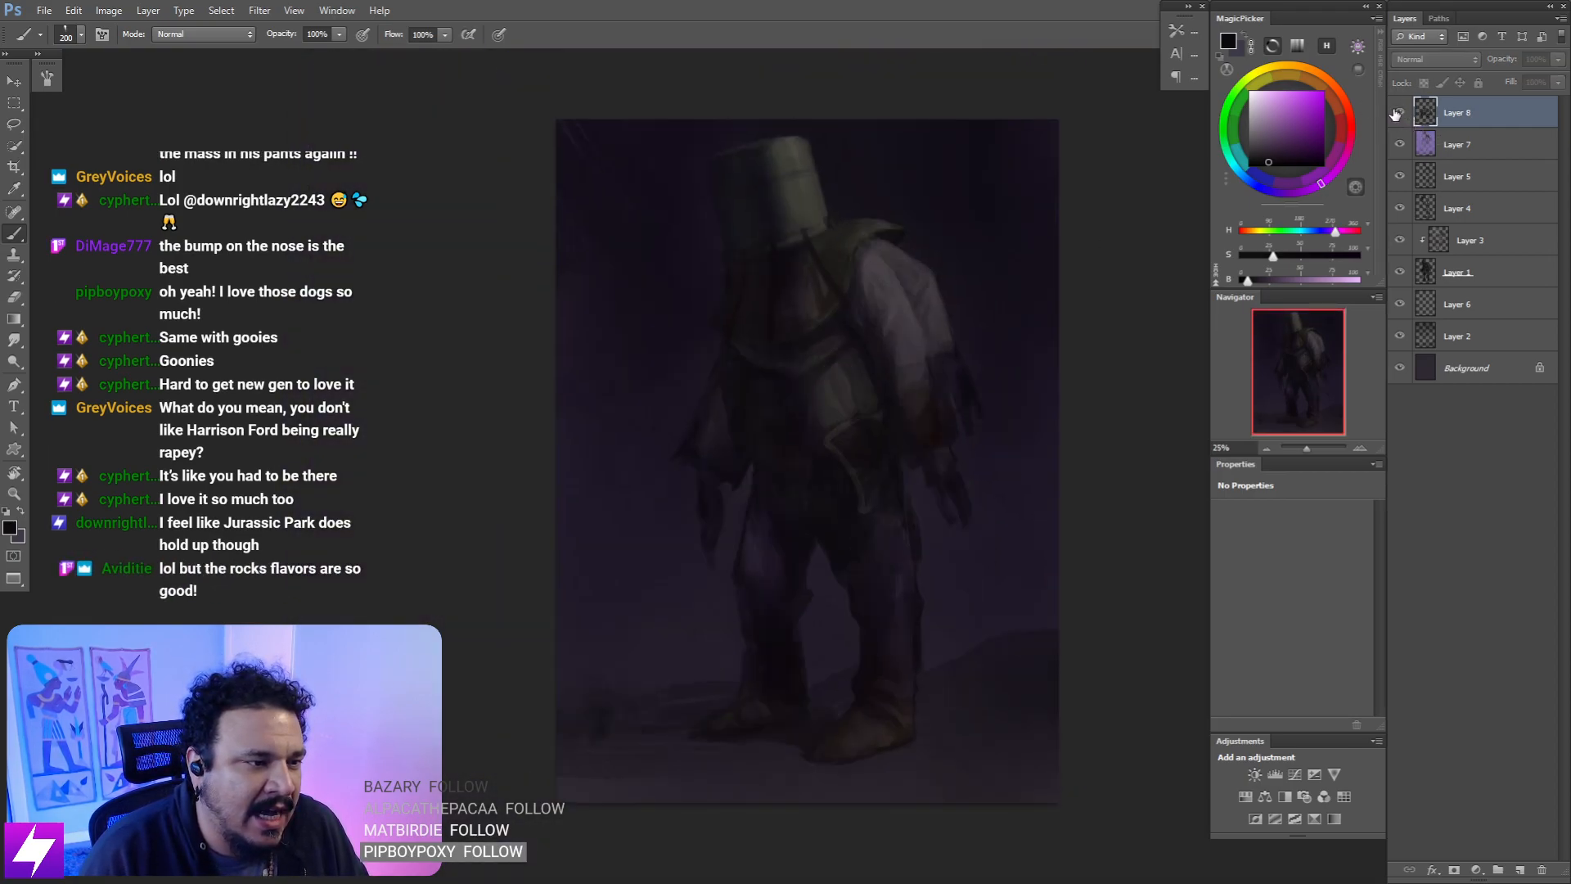
left_click(1397, 114)
- Add a new layer above Layer 8 and paint a dark crease down the belly cloth with sampled near-black violet, using a 125-size brush
key("ctrl+shift+alt+n")
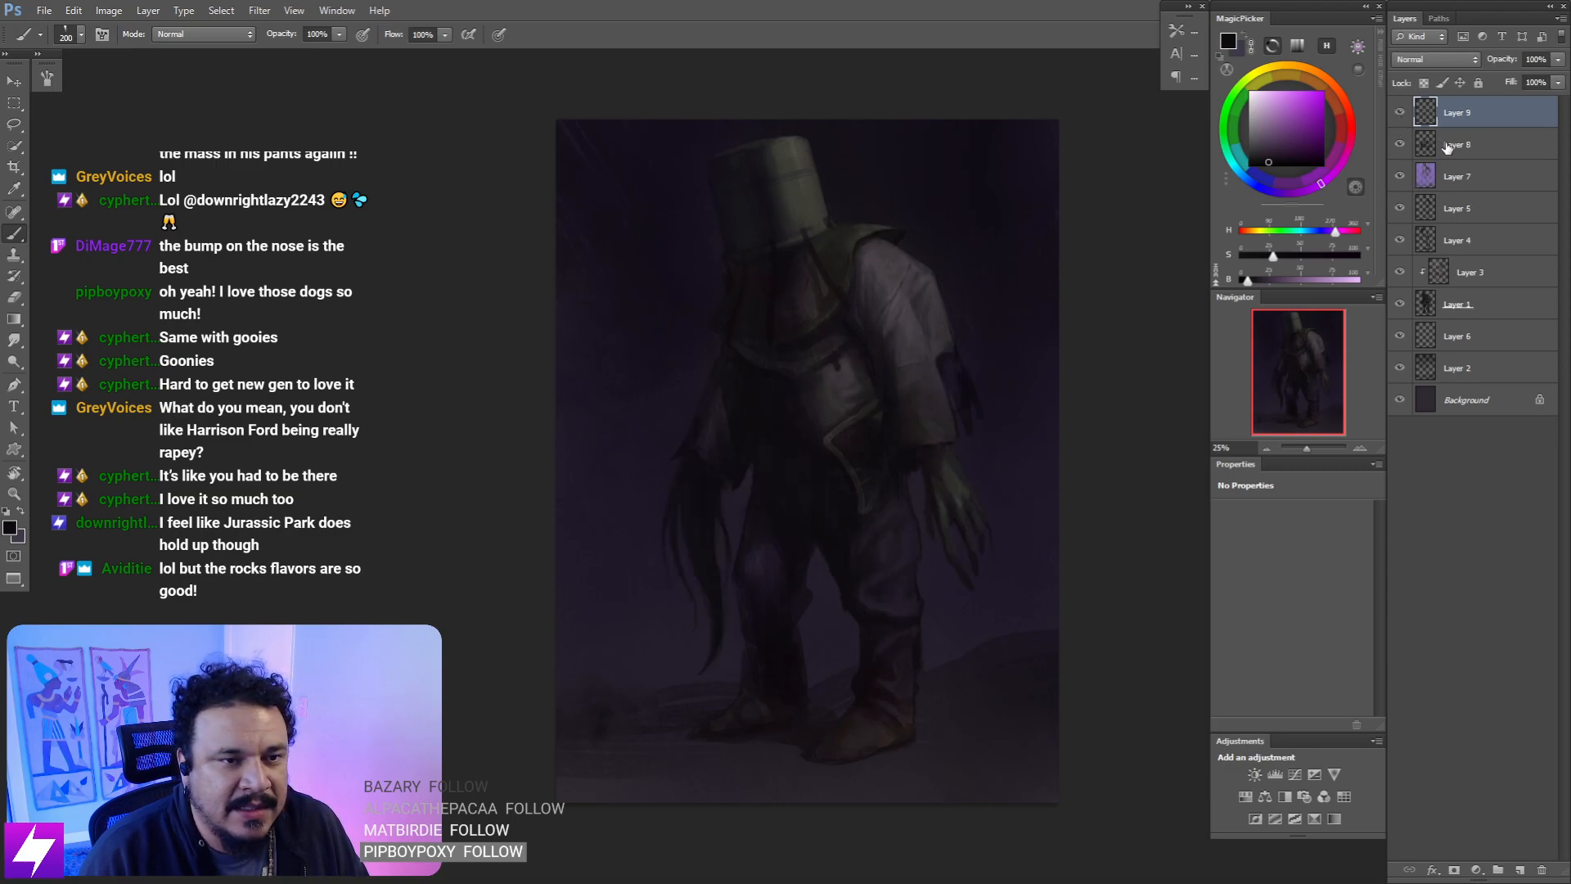
key("ctrl+equal")
mouse_move(867, 453)
left_mouse_down()
mouse_move(876, 477)
mouse_move(870, 456)
left_mouse_up()
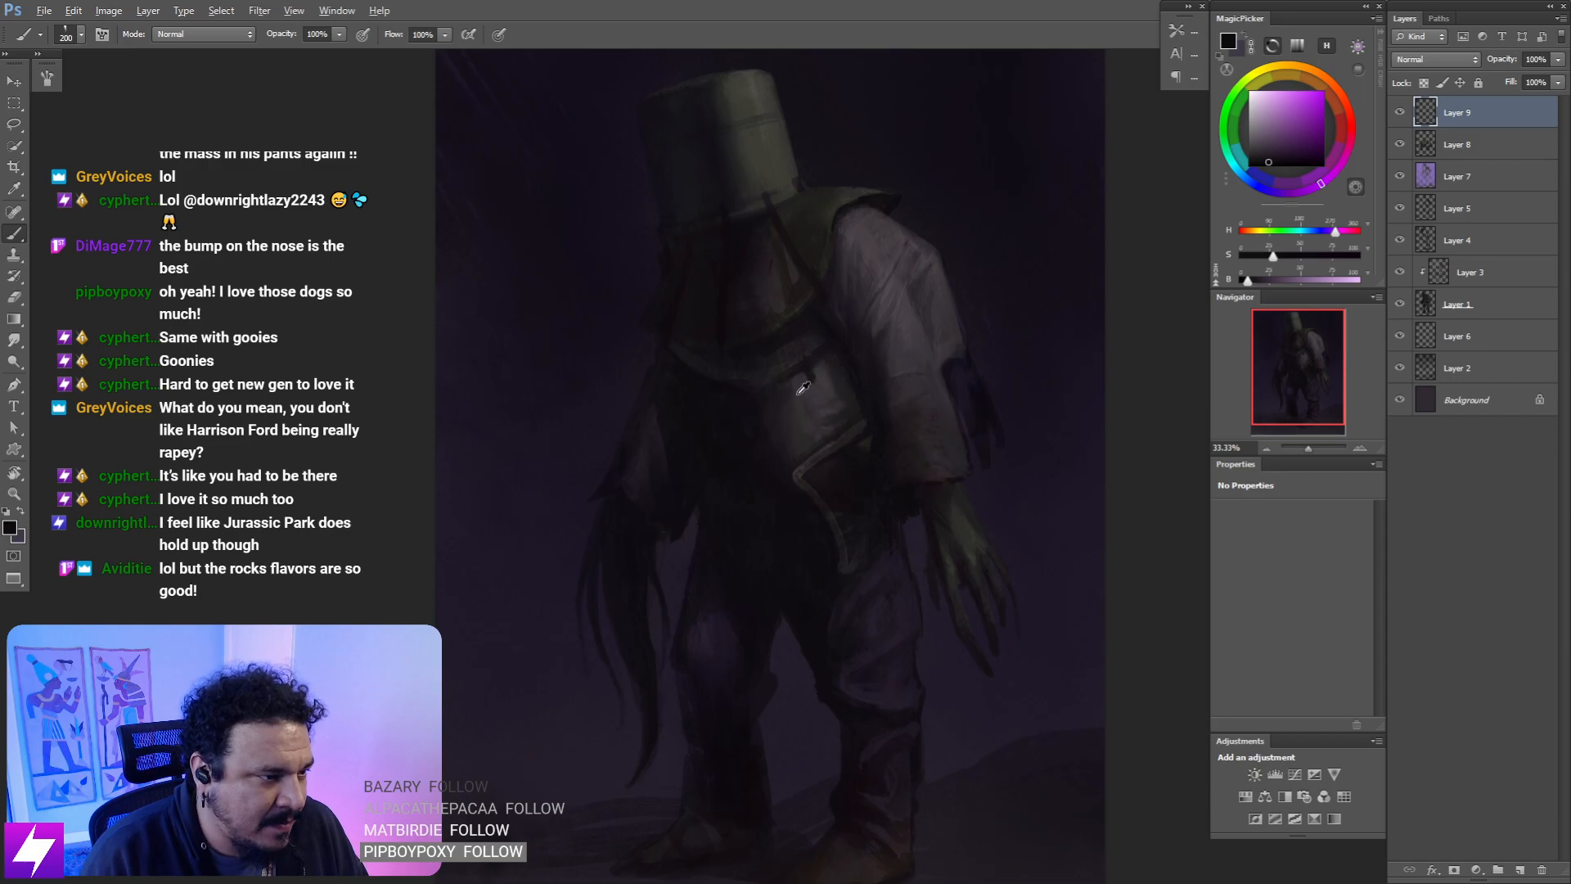
left_click(742, 400, "alt")
key("bracketleft")
key("bracketleft")
key("bracketleft")
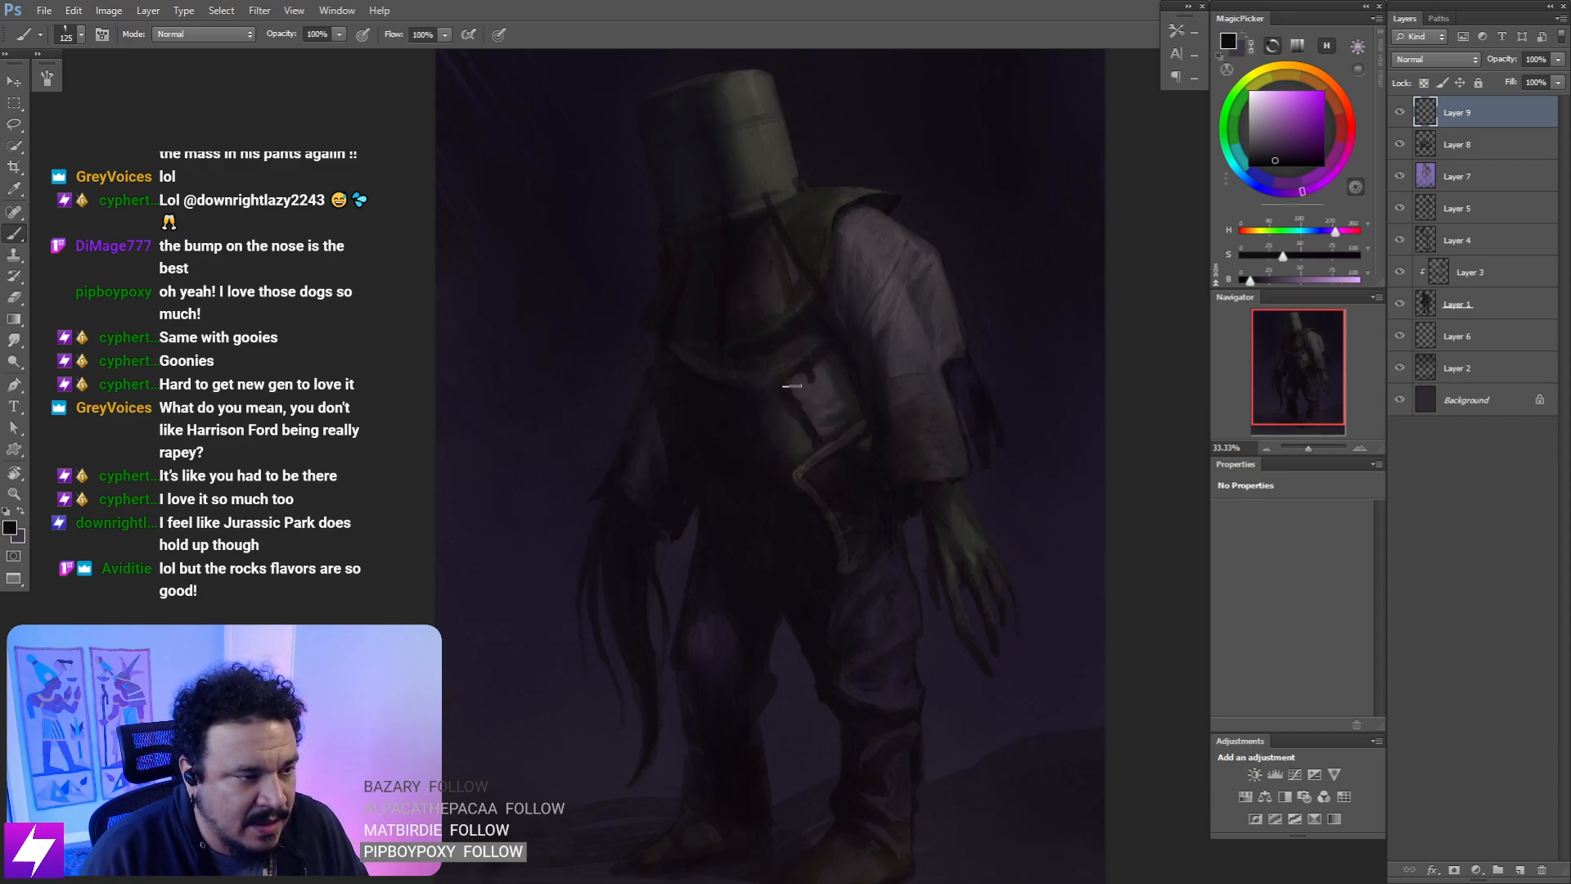
- Refine the belly cloth's dark crease with a 70-size brush and soften it with the Smudge tool
key("bracketleft")
key("bracketleft")
key("bracketleft")
key("bracketleft")
key("r")
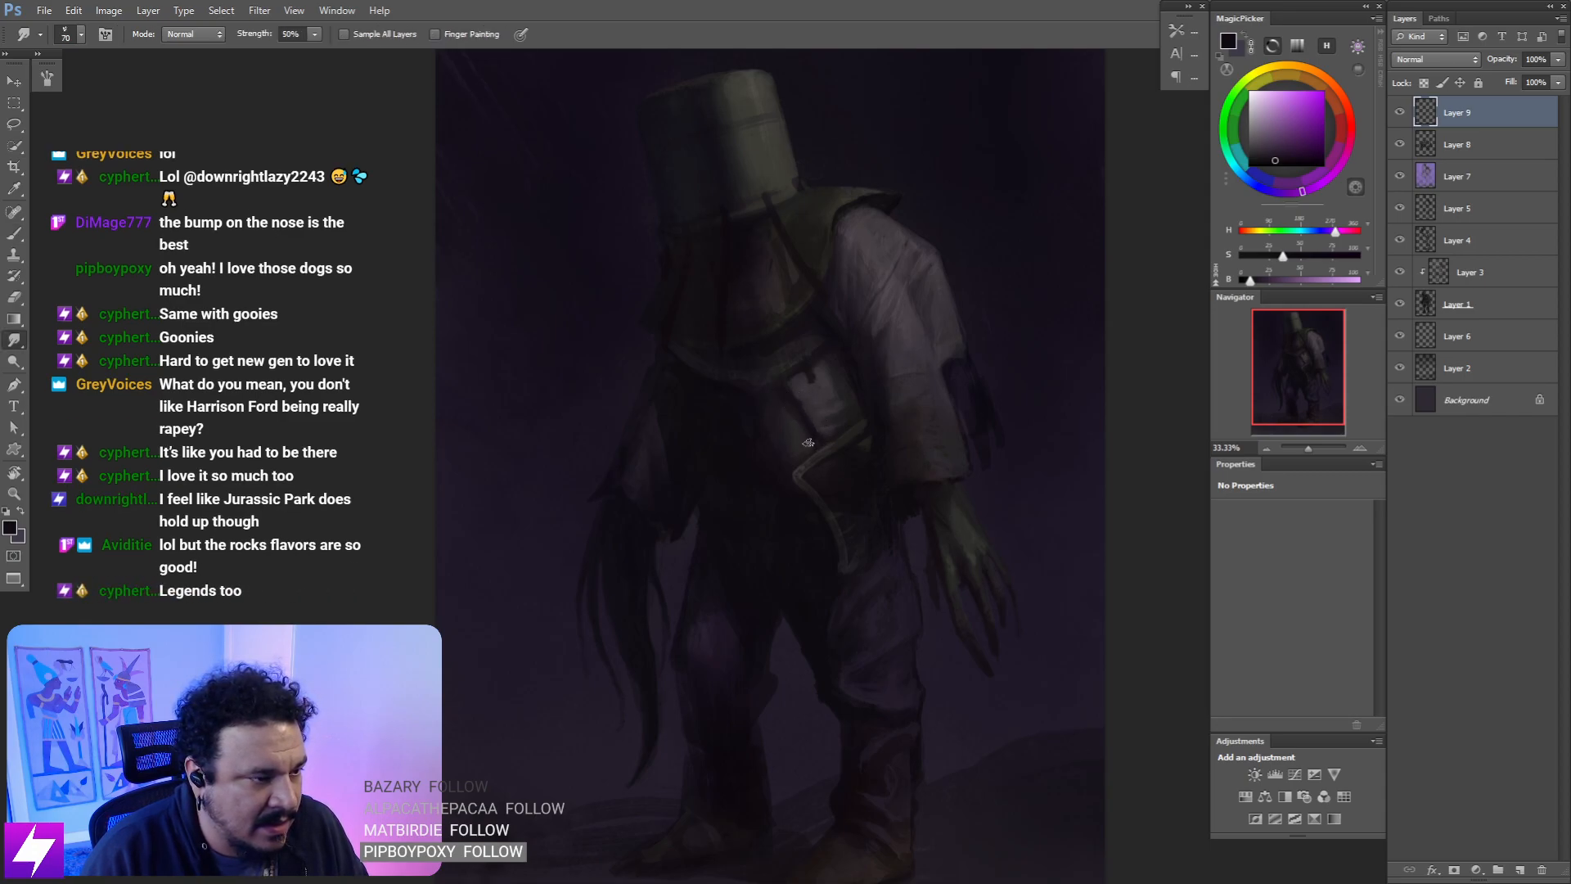
key("ctrl+minus")
key("r")
left_click_drag(884, 491, 873, 459)
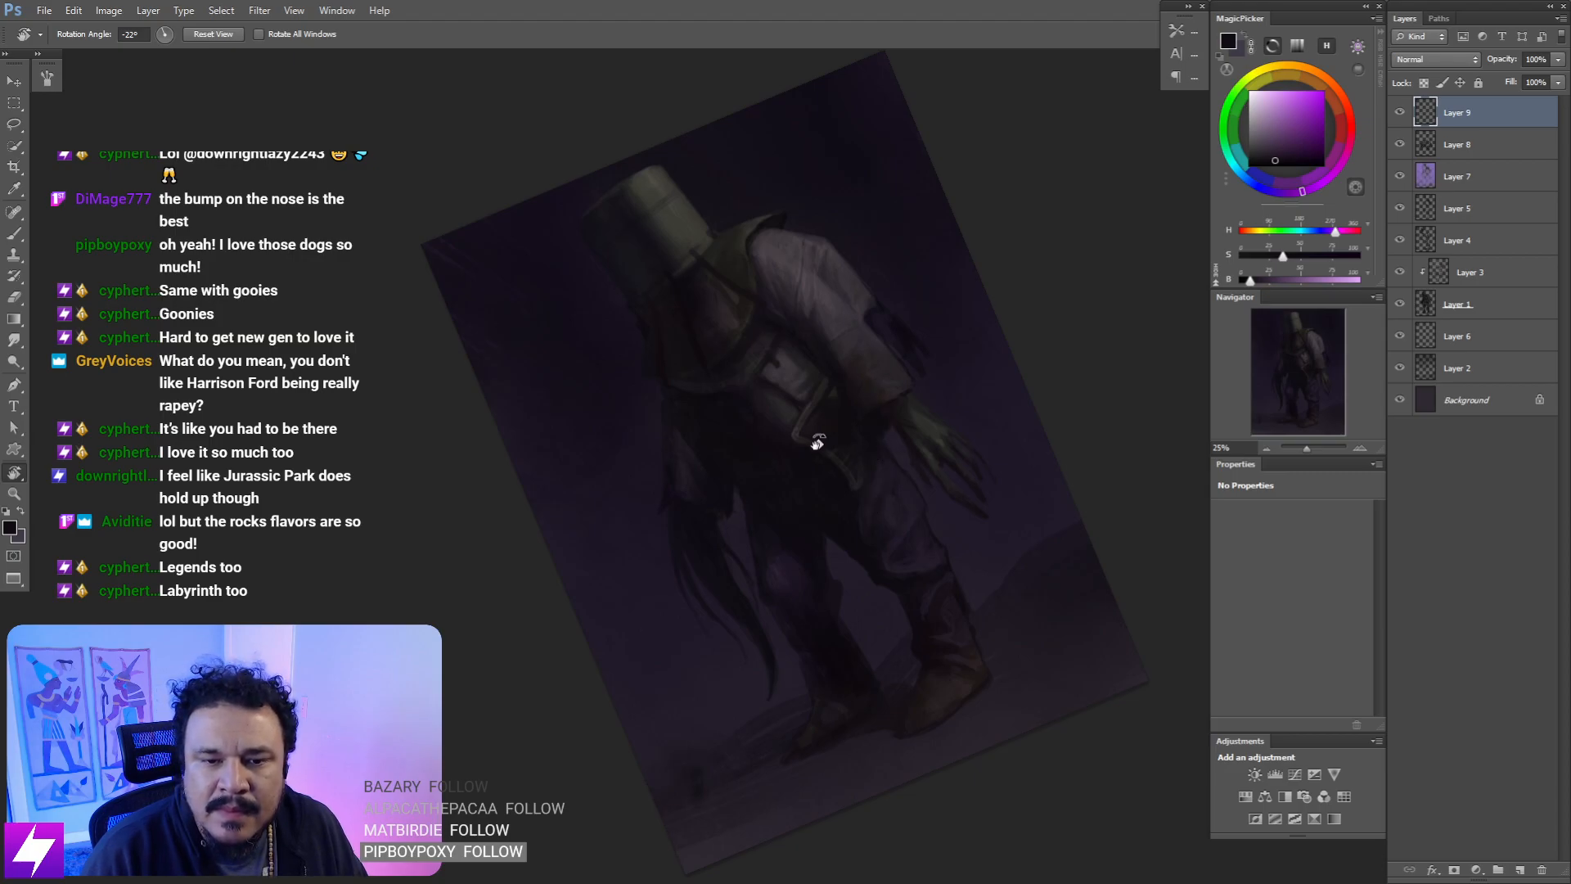
key("Escape")
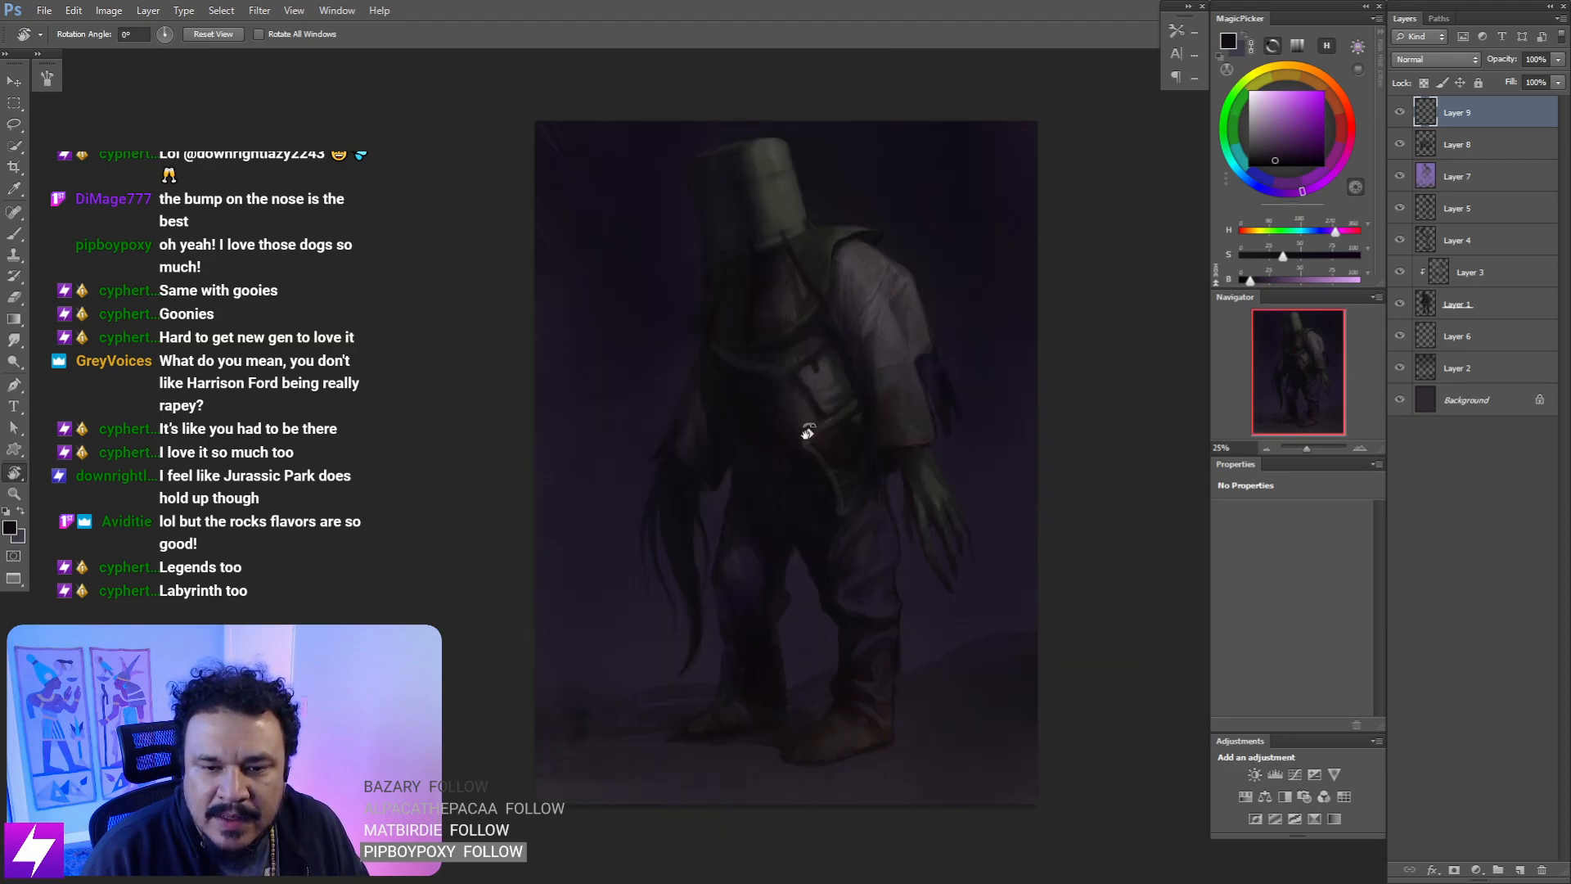
key("ctrl+minus")
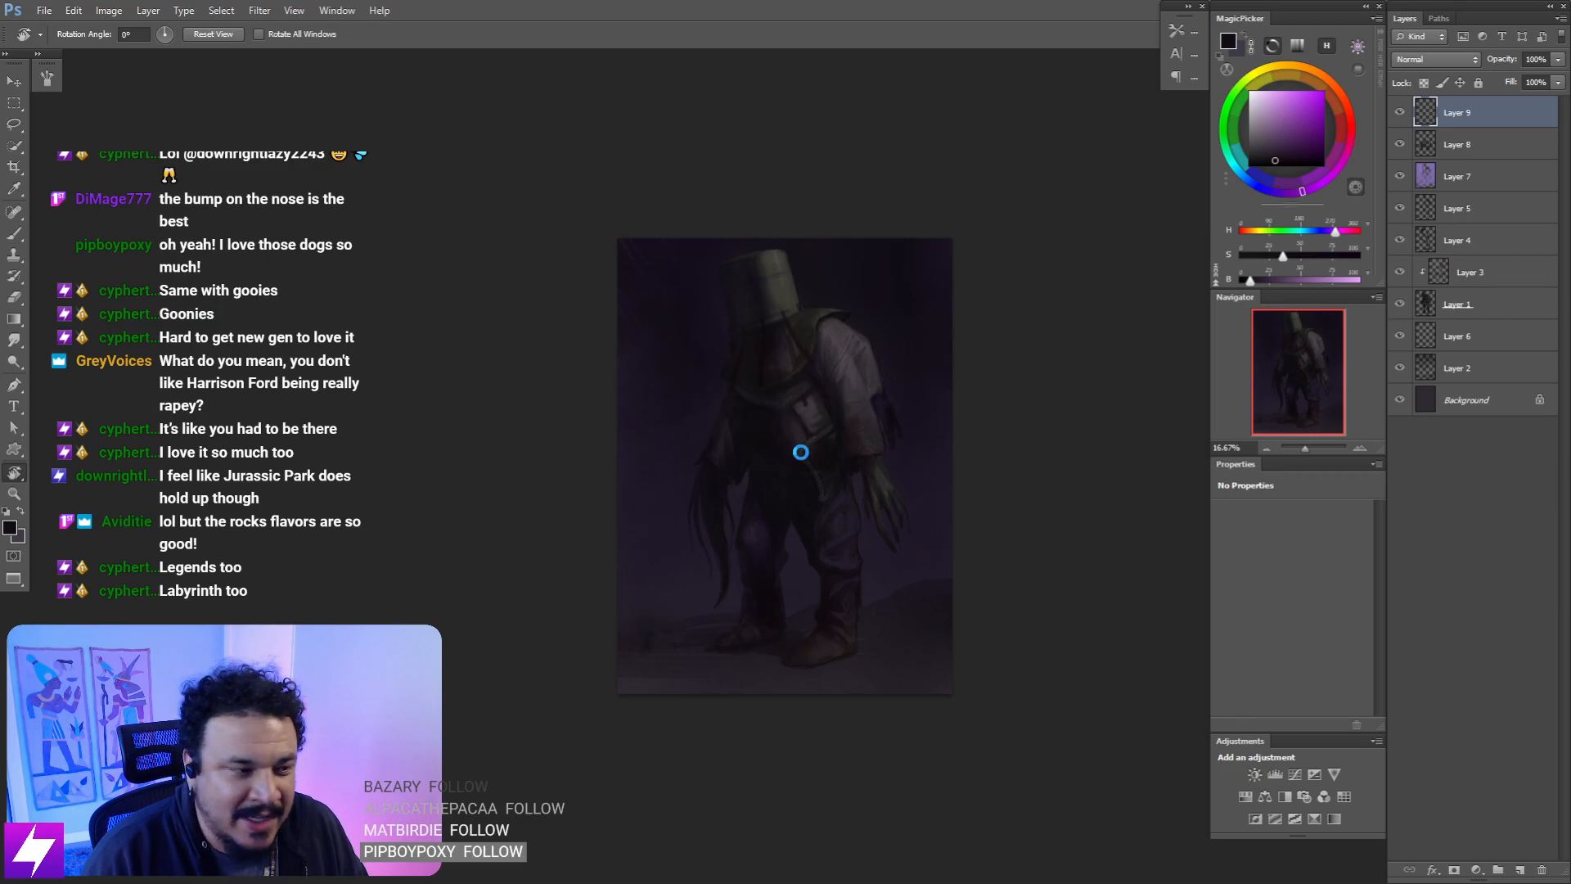
- Rework the belly cloth beside the crease with sampled dark greys, using 70- and 125-size brushes
key("ctrl+plus")
key("ctrl+plus")
key("ctrl+plus")
mouse_move(796, 421)
left_mouse_down()
mouse_move(797, 459)
mouse_move(831, 421)
left_mouse_up()
key("b")
left_click(814, 484, "alt")
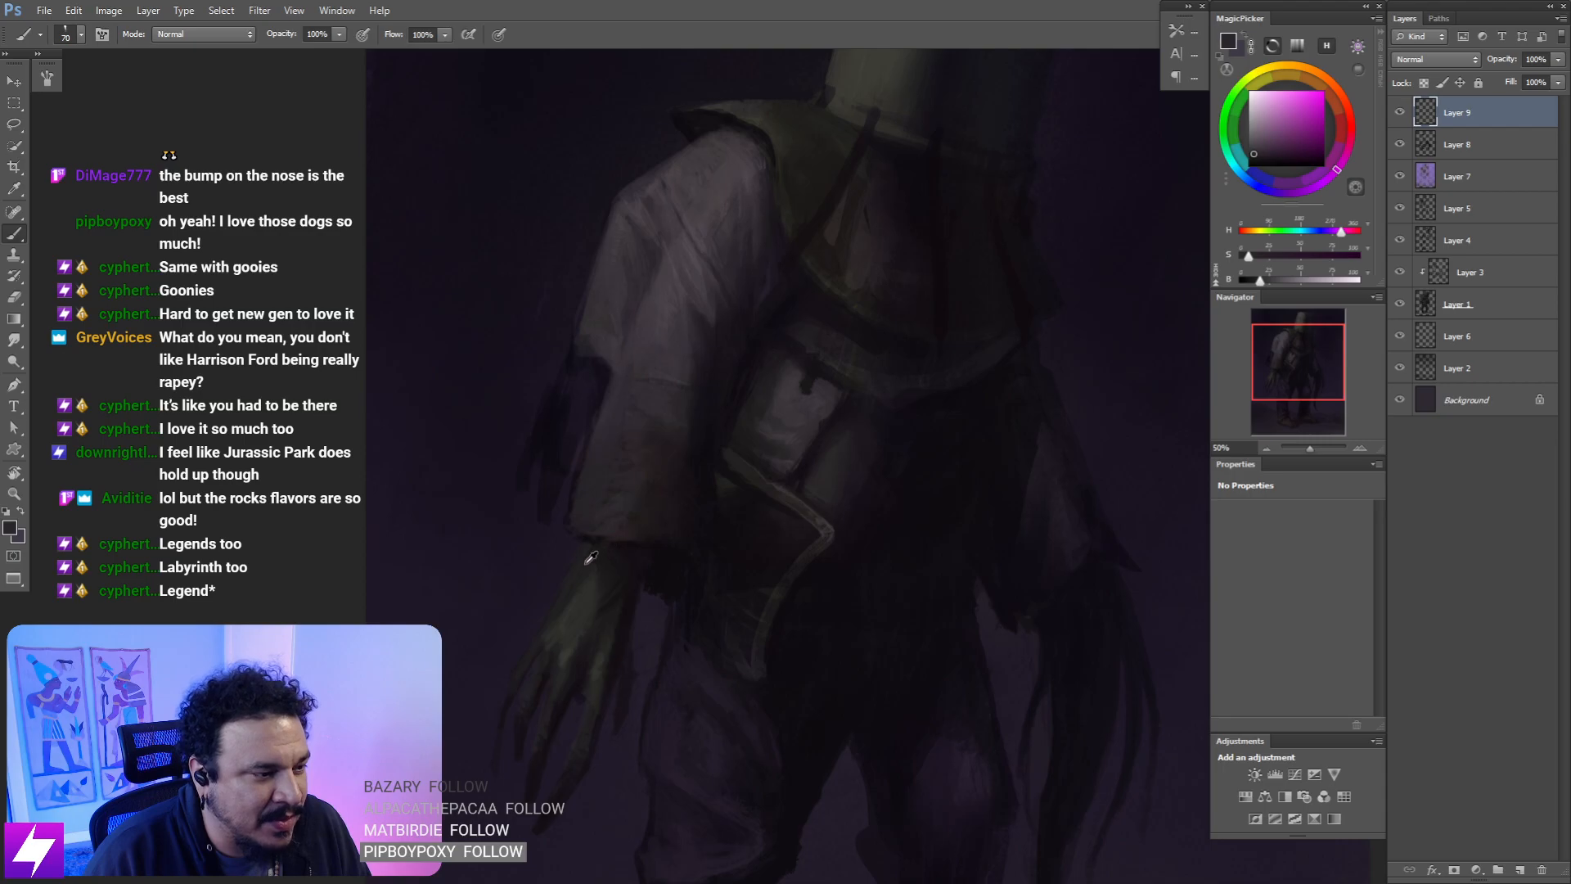
left_click(575, 635, "alt")
key("bracketright")
key("bracketright")
key("bracketright")
key("bracketright")
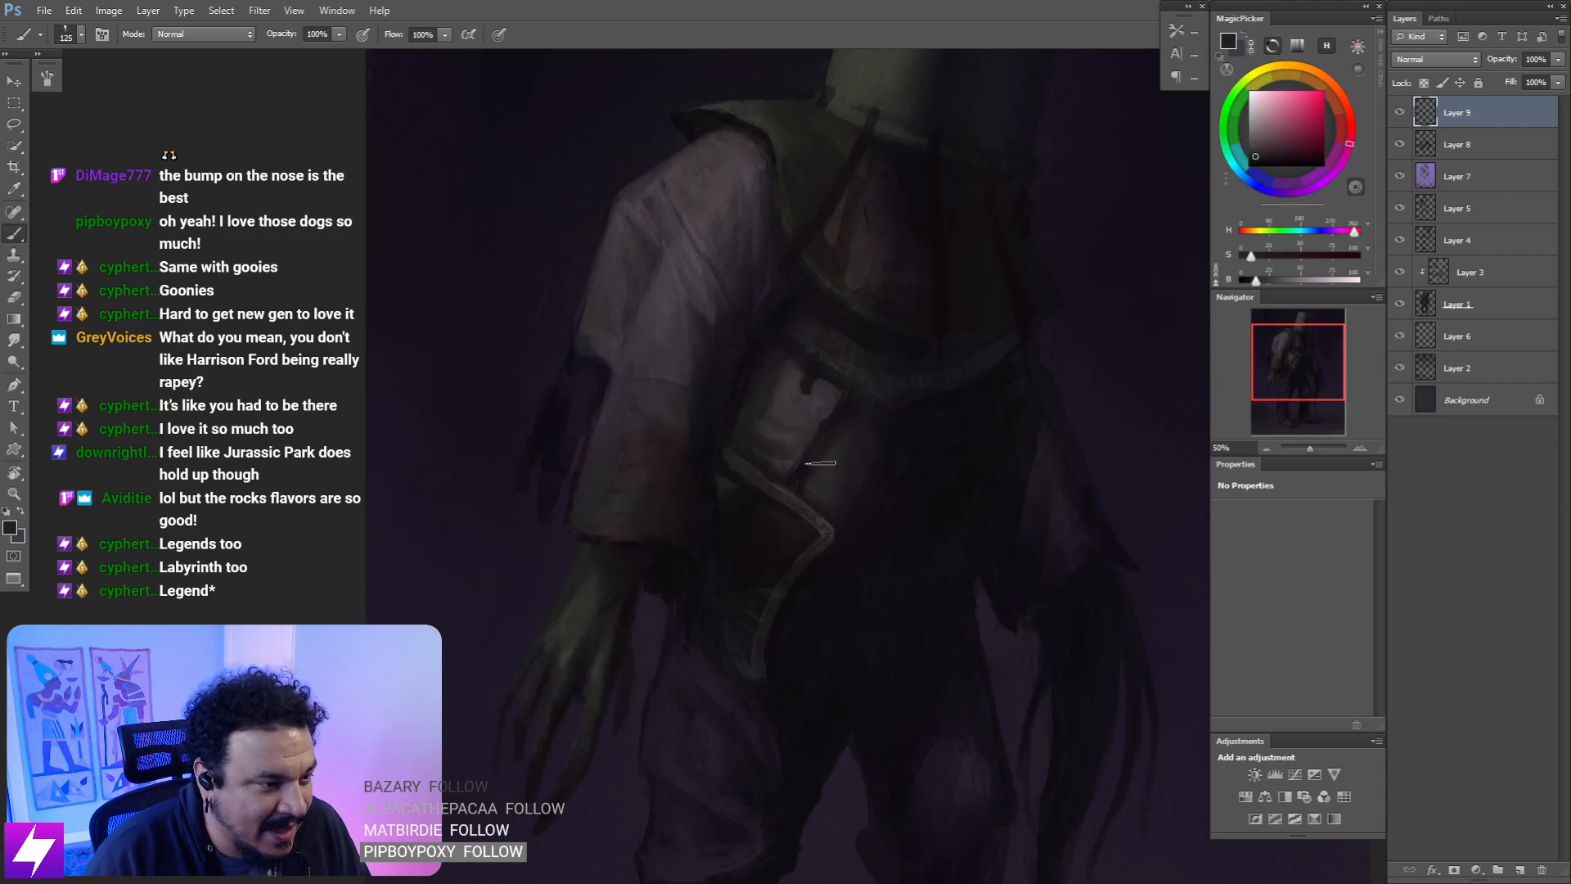
- Lasso the shadowed belly area beside the crease, paint and smudge it with 175- and 150-size brushes and sampled dark violet, and deselect
key("l")
mouse_move(855, 401)
left_mouse_down()
mouse_move(794, 484)
mouse_move(832, 523)
mouse_move(893, 495)
mouse_move(875, 414)
left_mouse_up()
key("b")
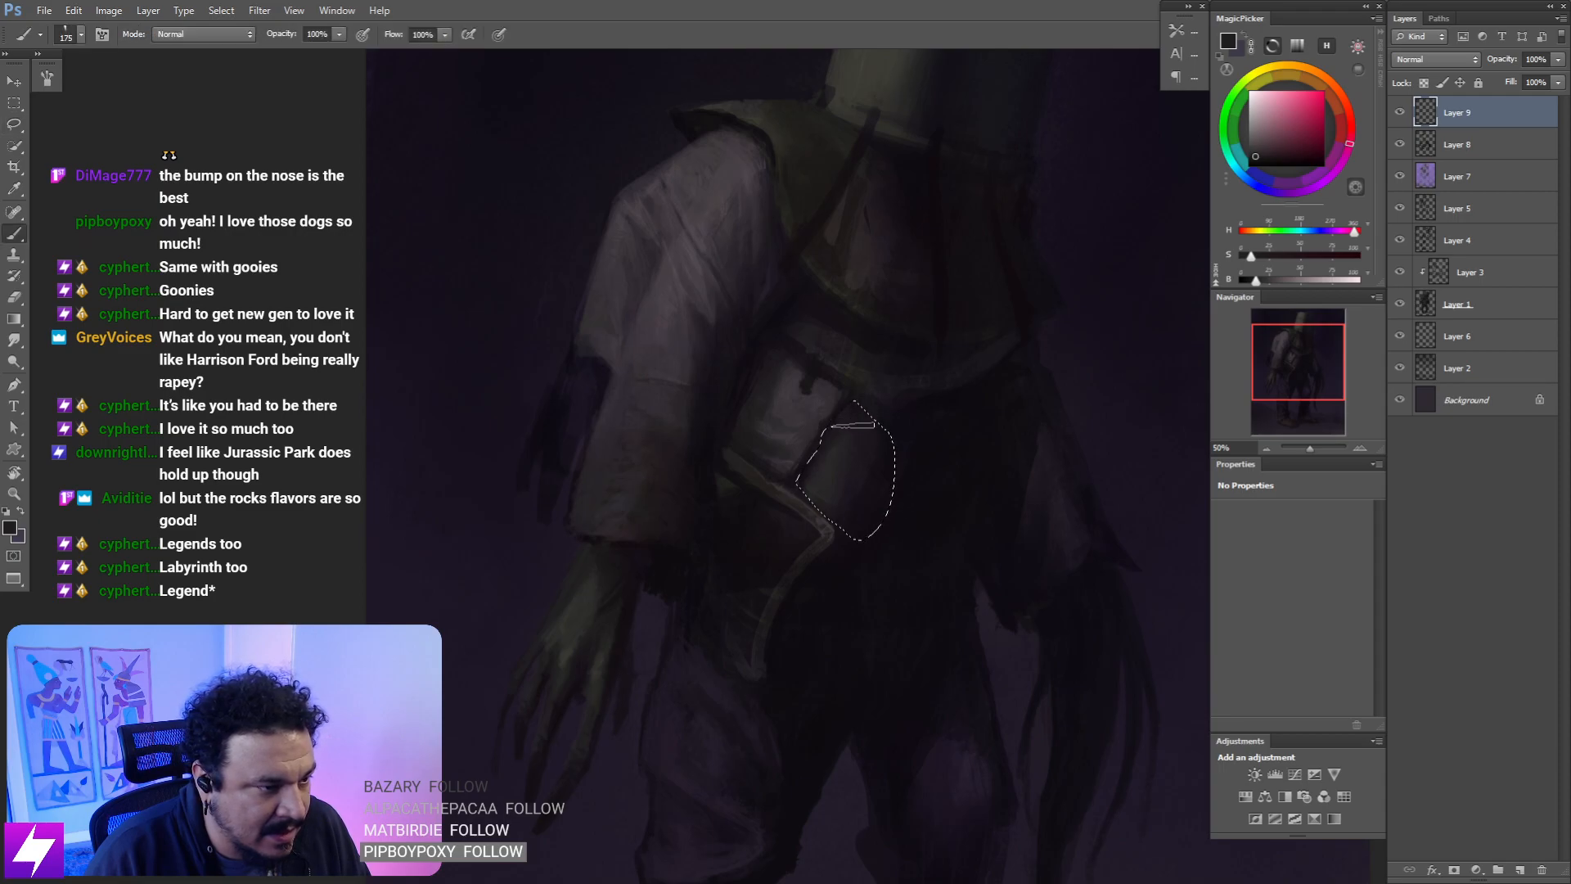
key("bracketleft")
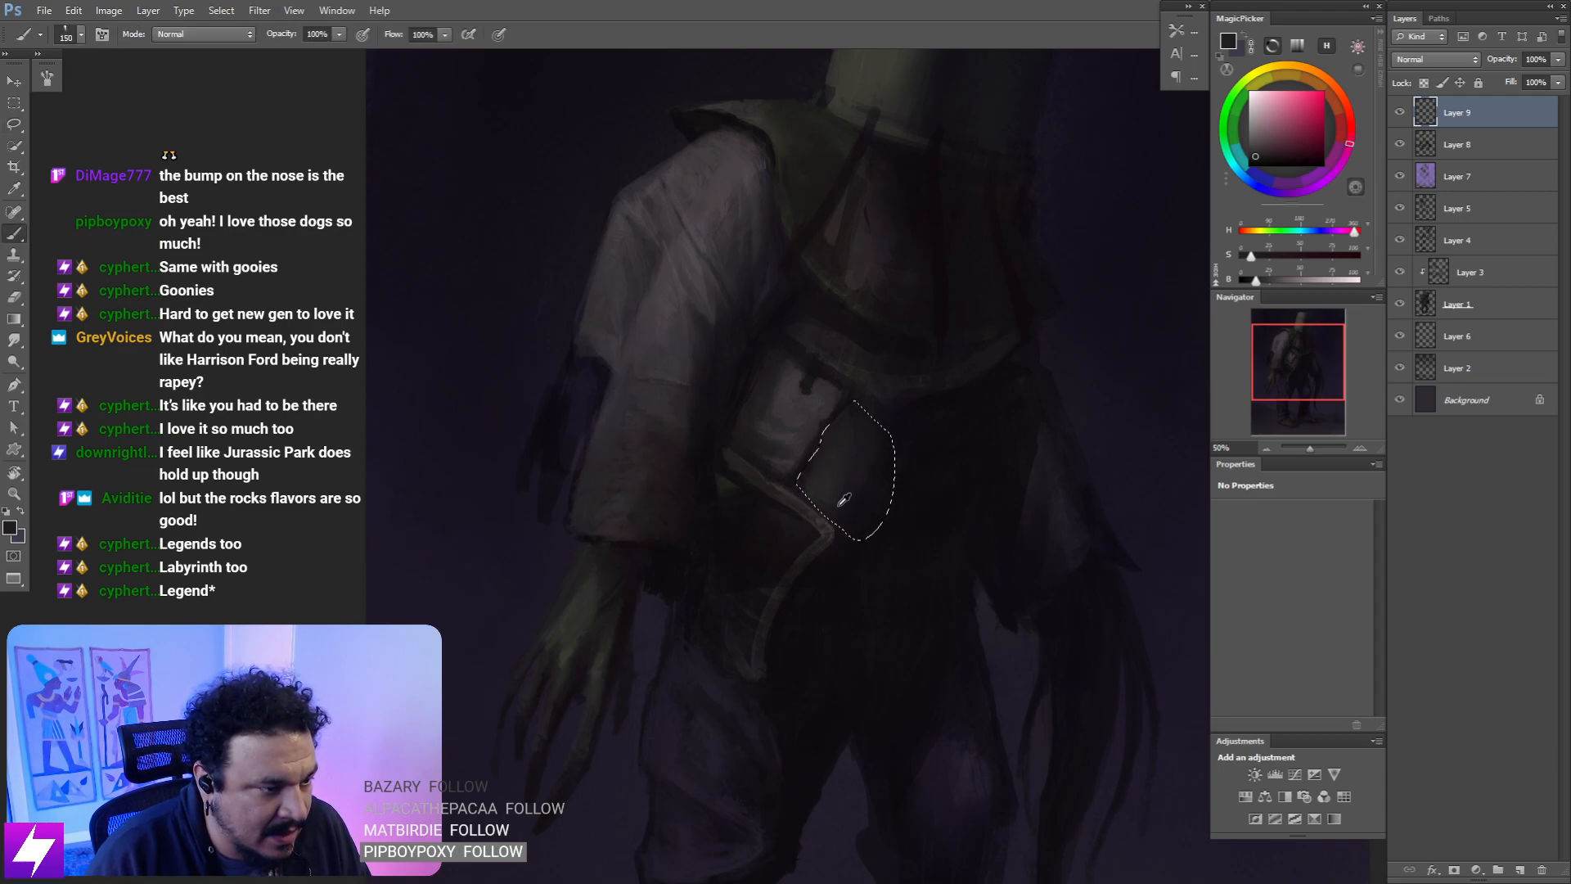
left_click(844, 499, "alt")
key("r")
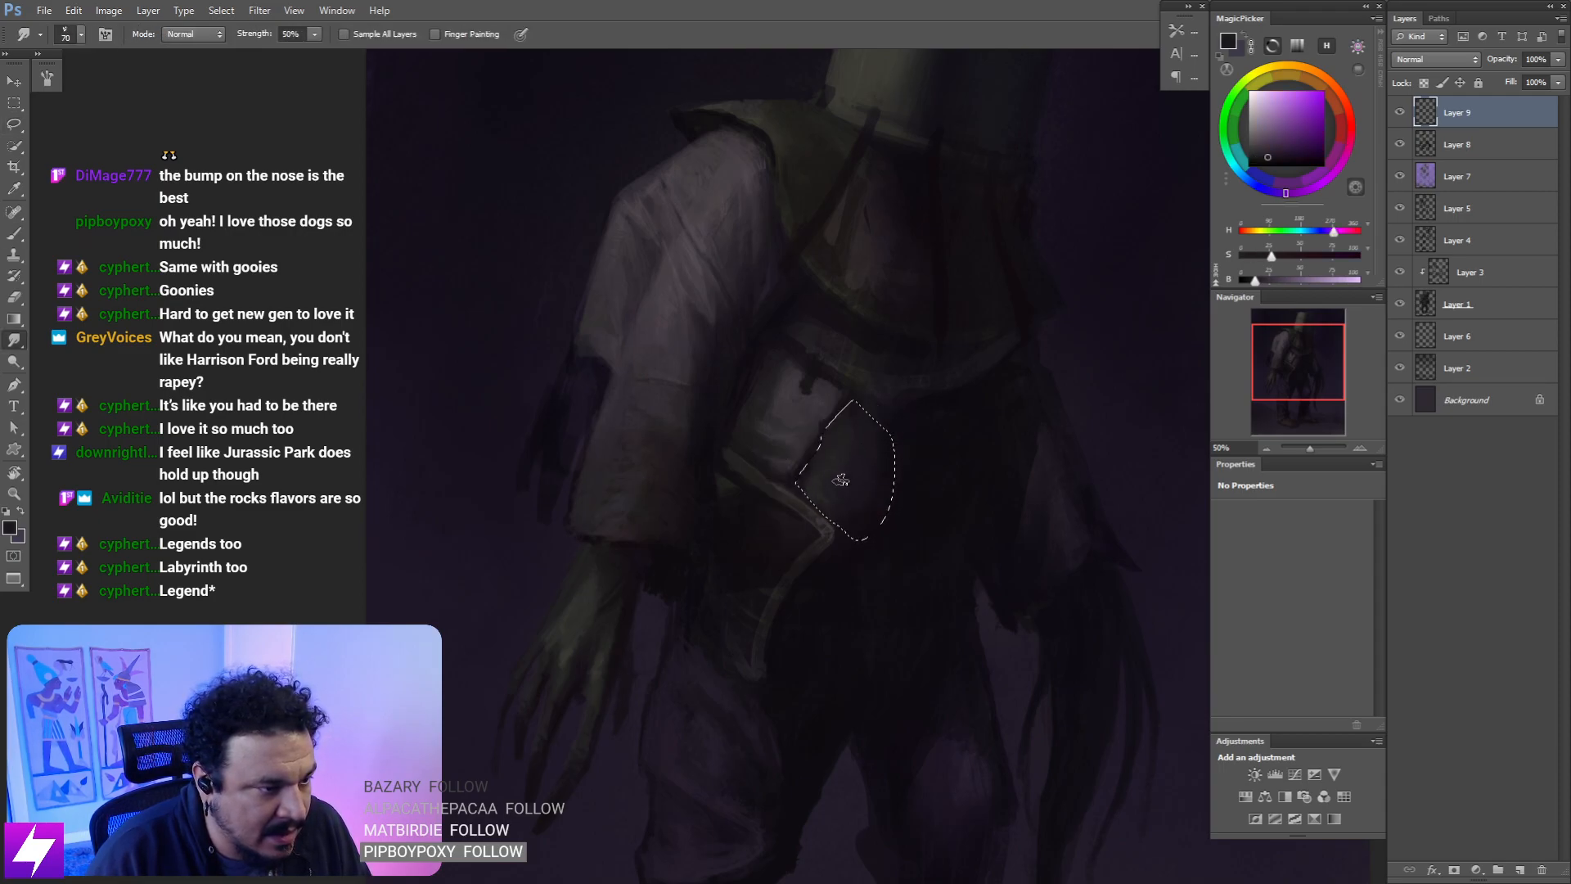
key("ctrl+d")
key("l")
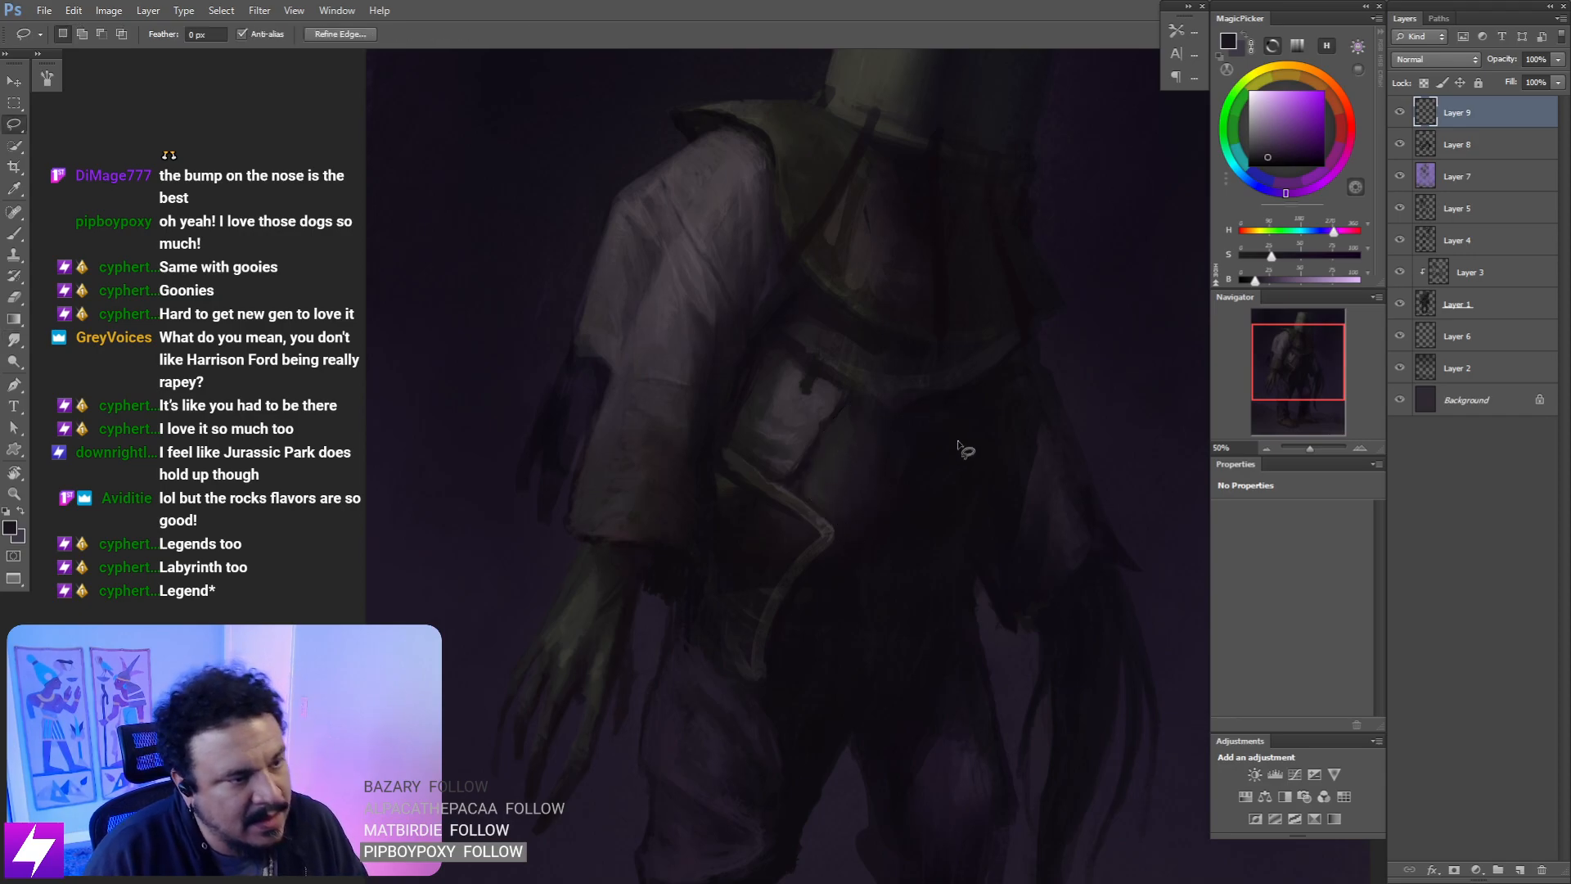
- Review the whole creature from a distance and up close to judge the belly and clothing values
key("r")
key("ctrl+minus")
key("ctrl+minus")
key("ctrl+minus")
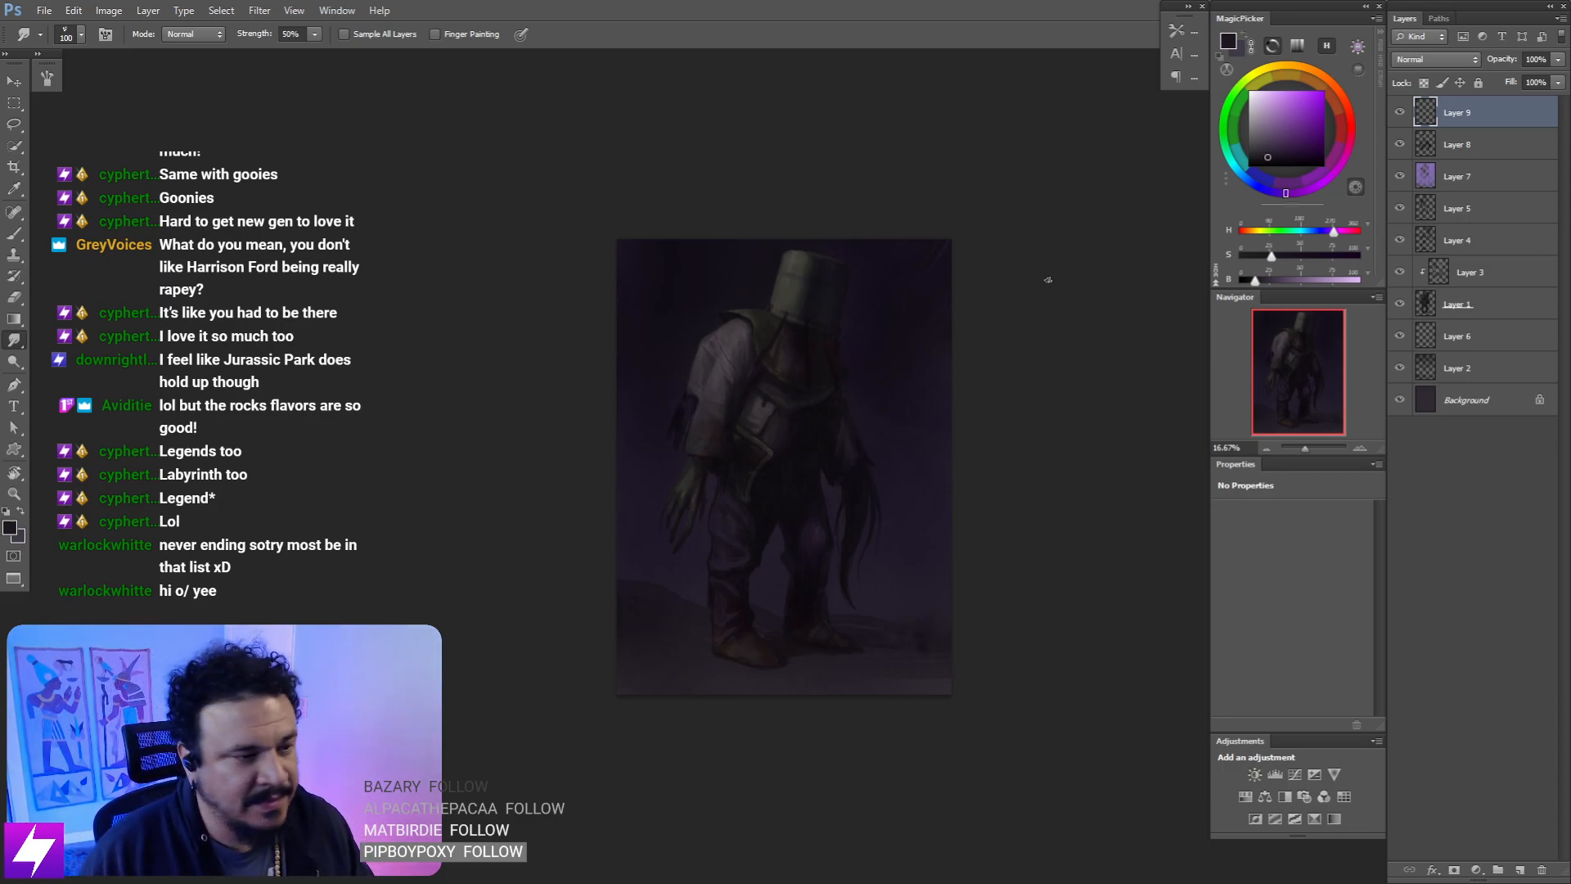
key("ctrl+plus")
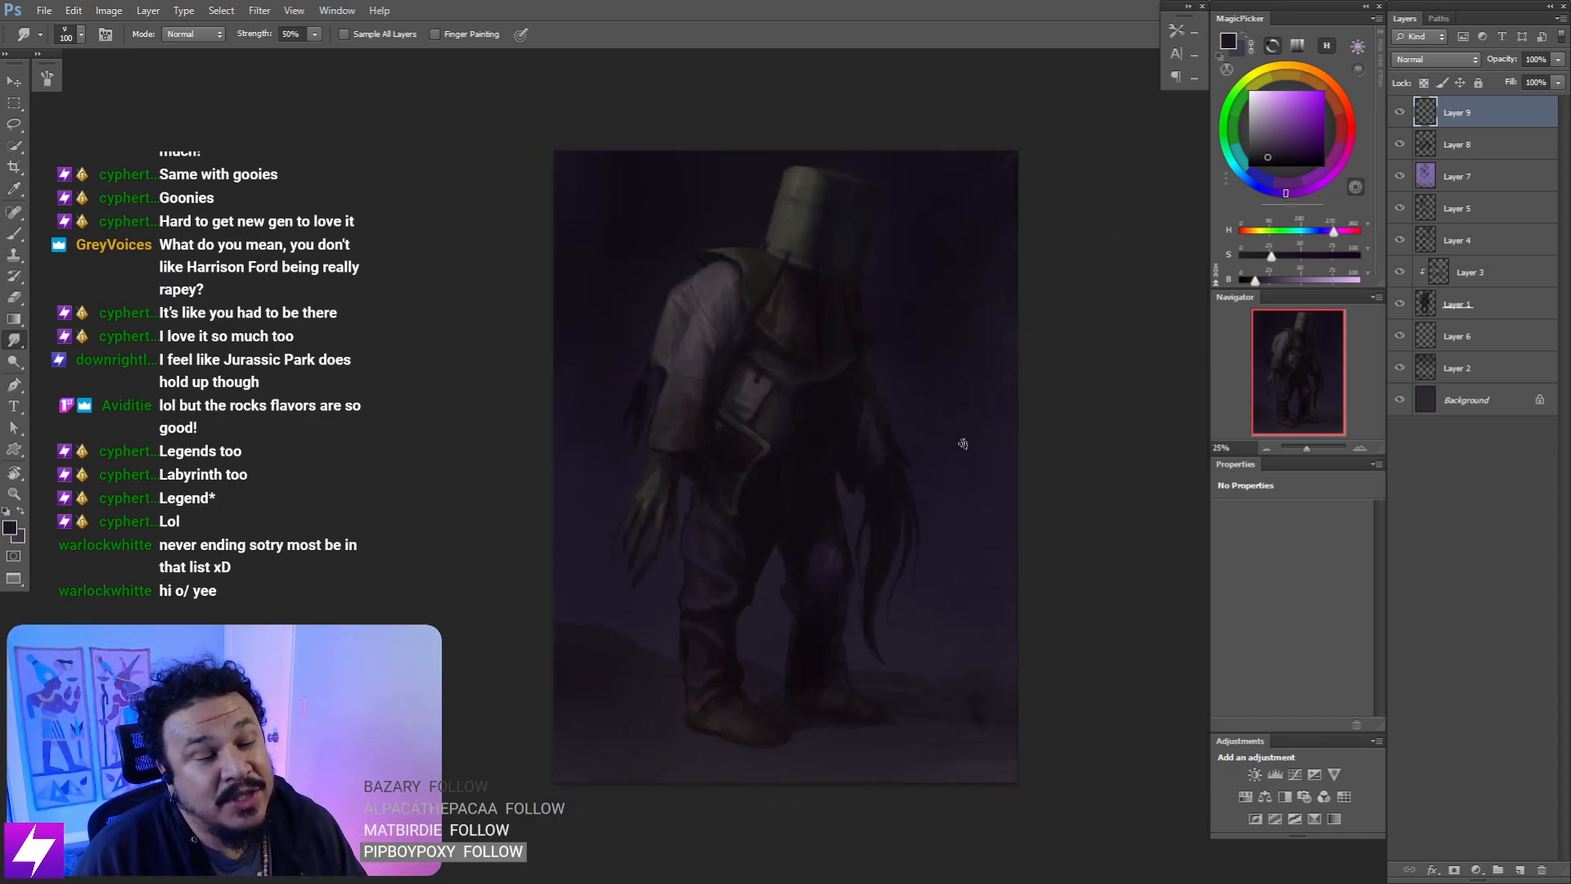
key("ctrl+minus")
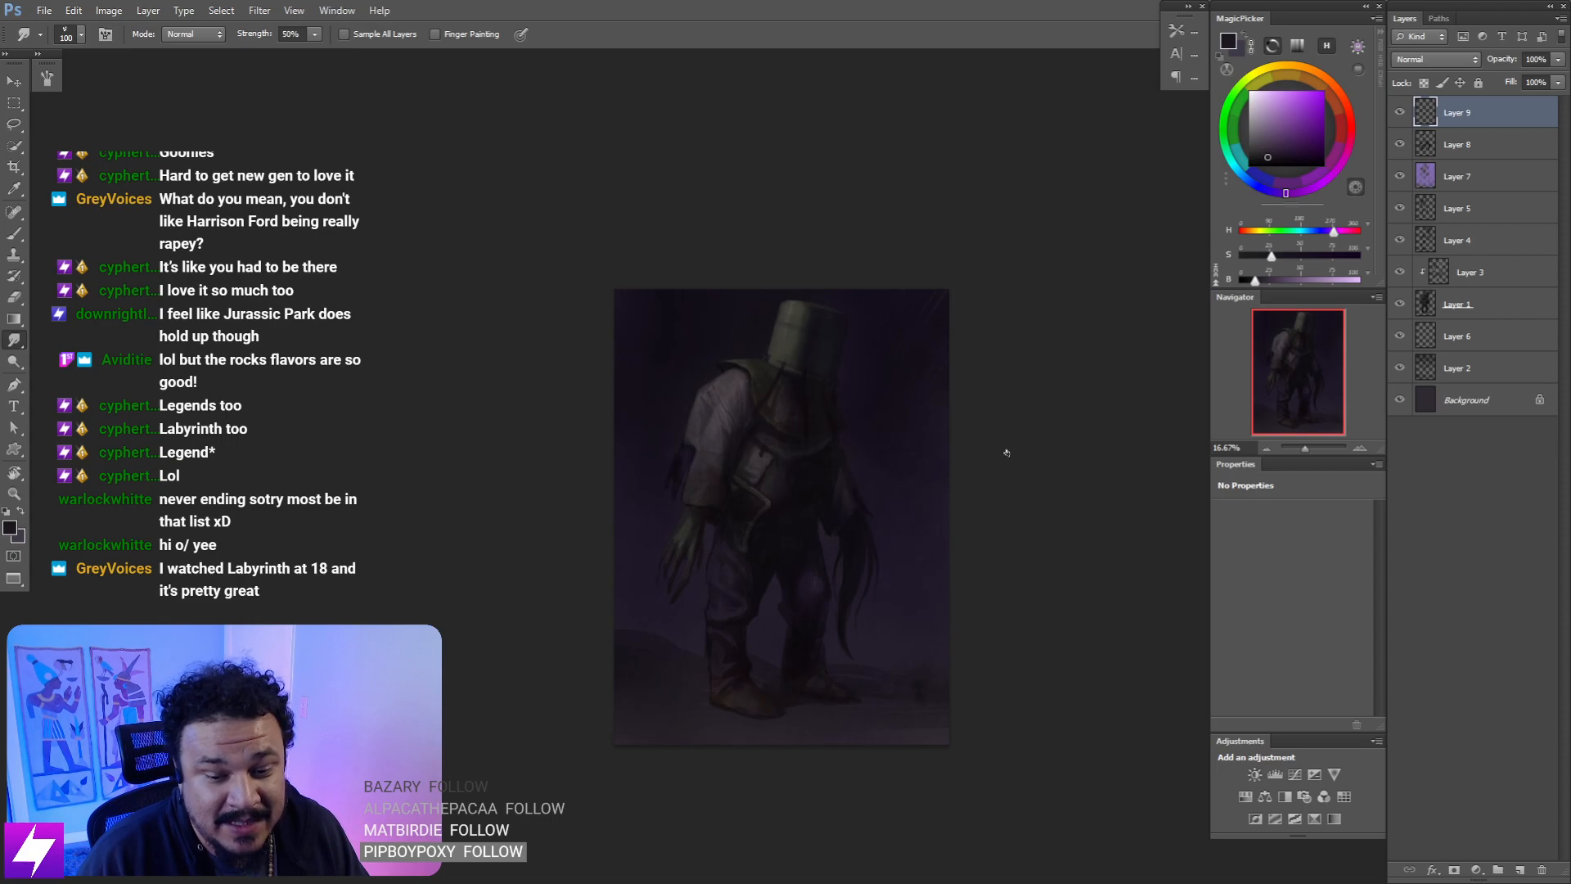
key("r")
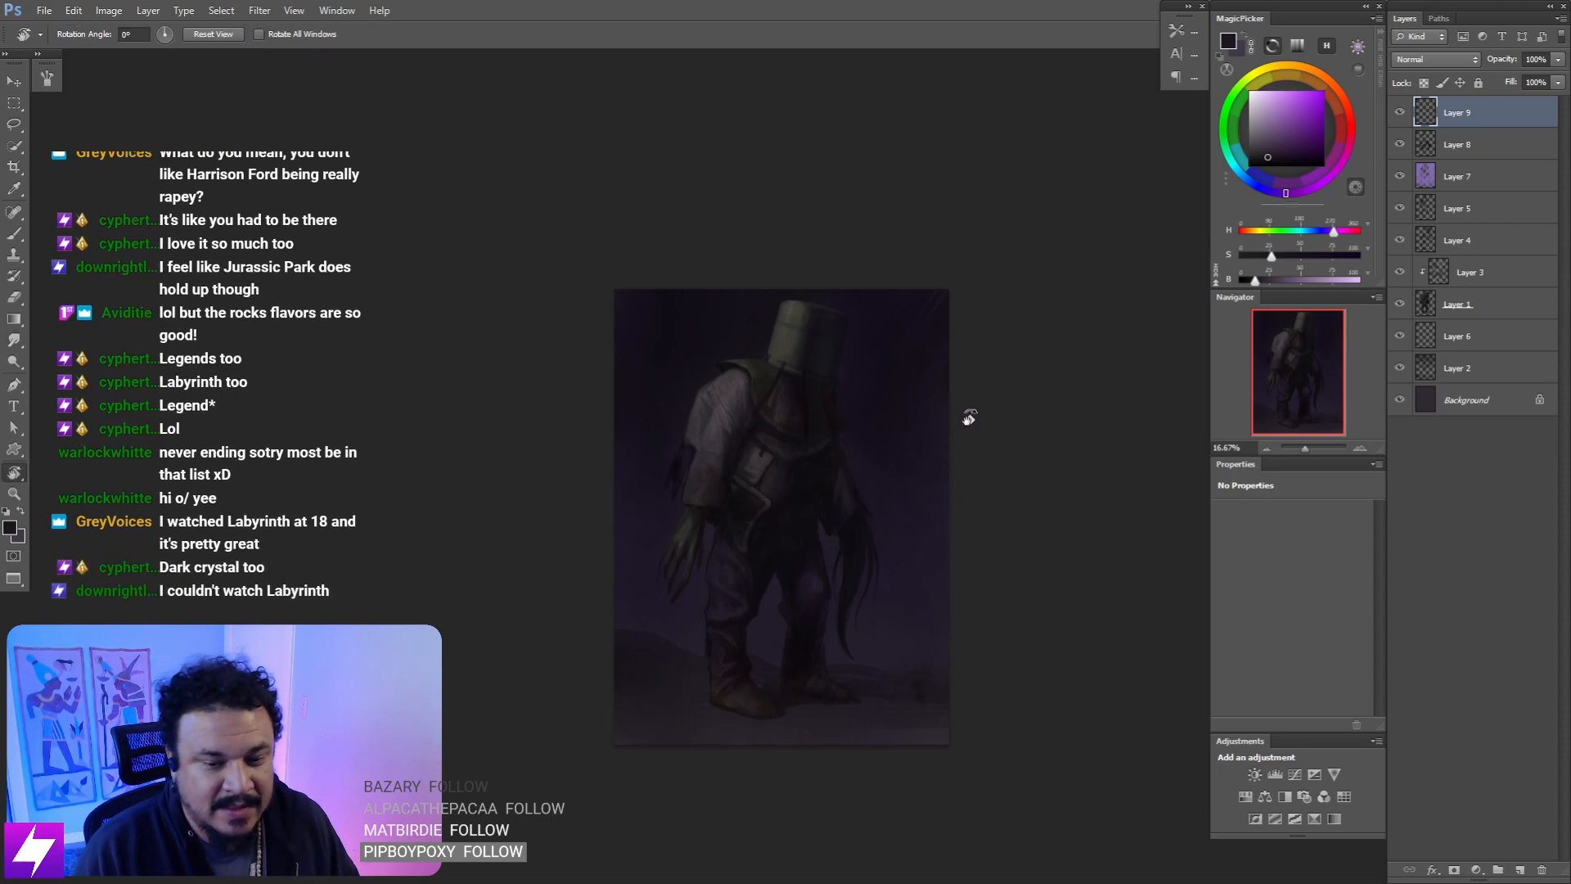
key("ctrl+plus")
left_click_drag(990, 438, 965, 508)
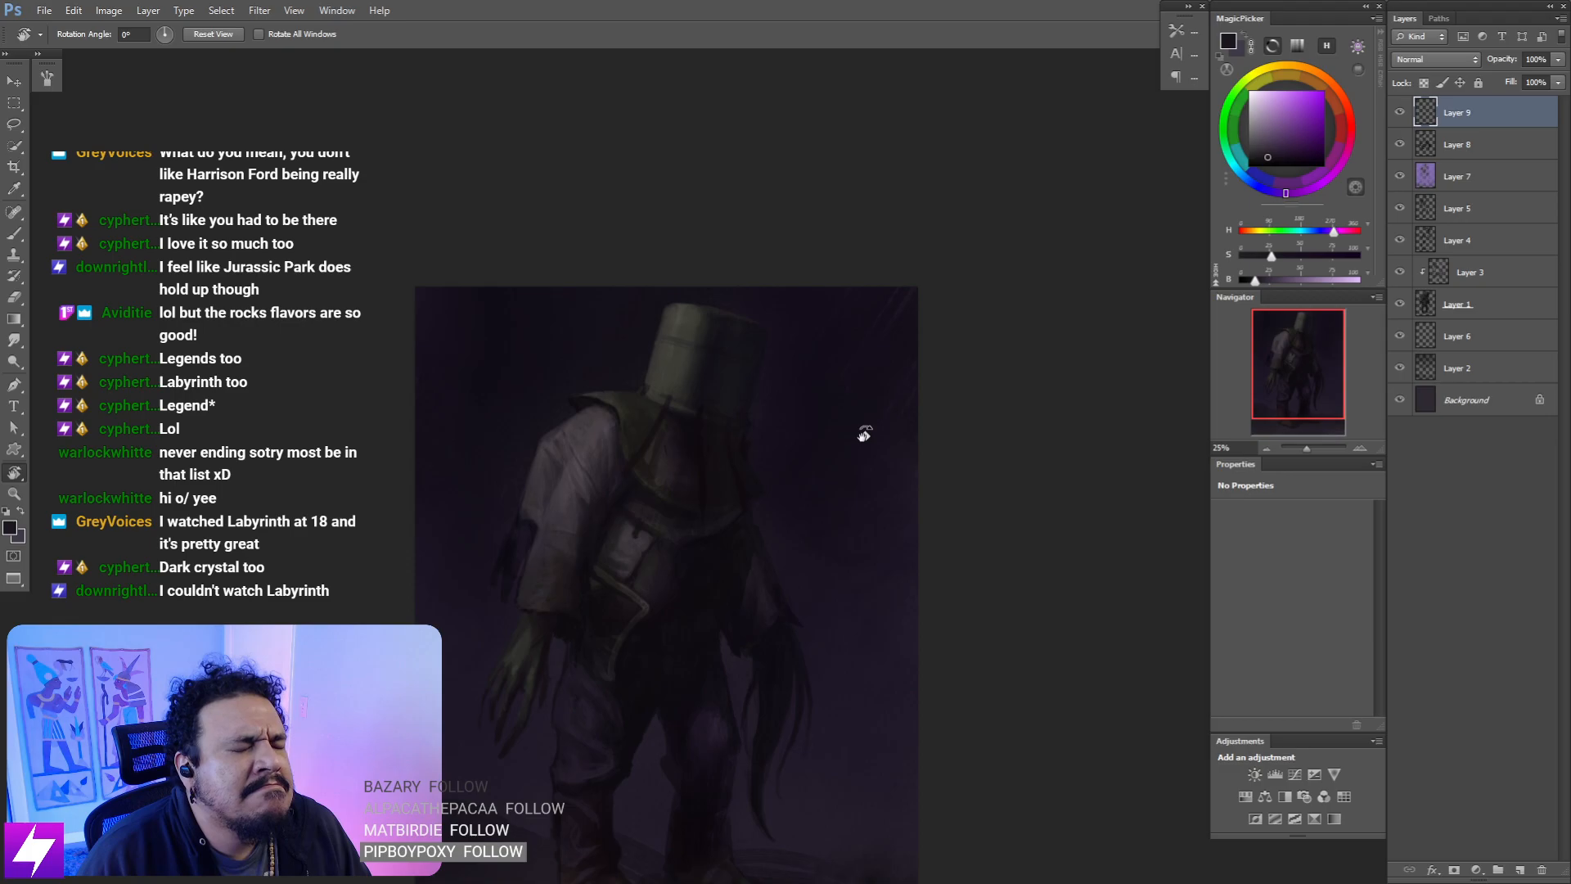
key("ctrl+plus")
left_click_drag(757, 544, 876, 401)
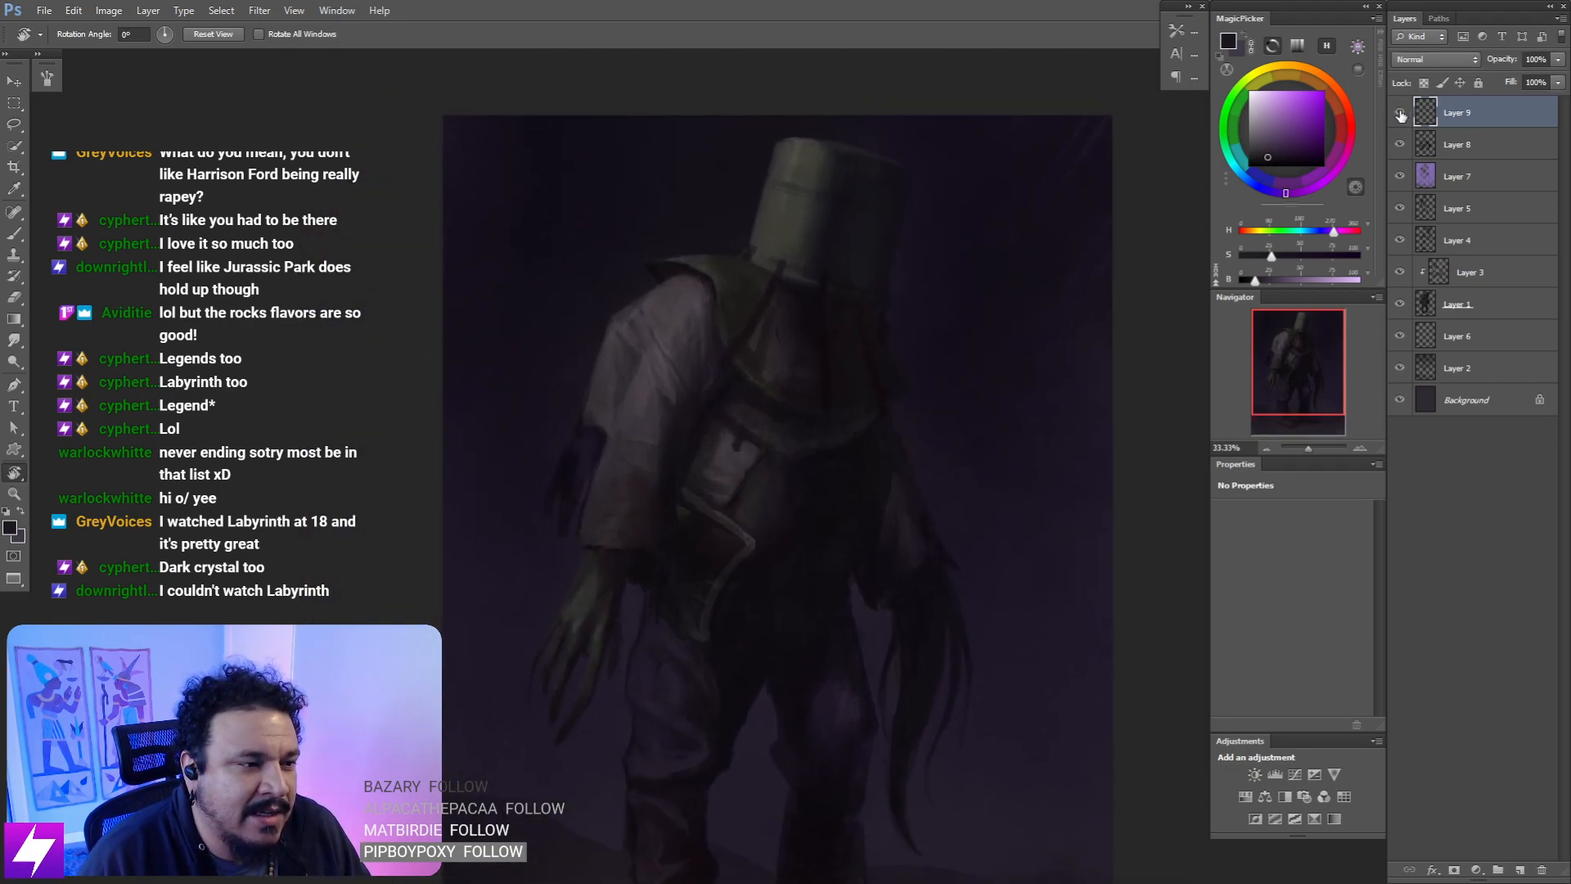
left_click_drag(777, 419, 803, 407)
- Paint lighter touches on the belt pouch with a brightened, sampled sleeve grey-violet, using 50- and 70-size brushes and the Smudge tool
key("b")
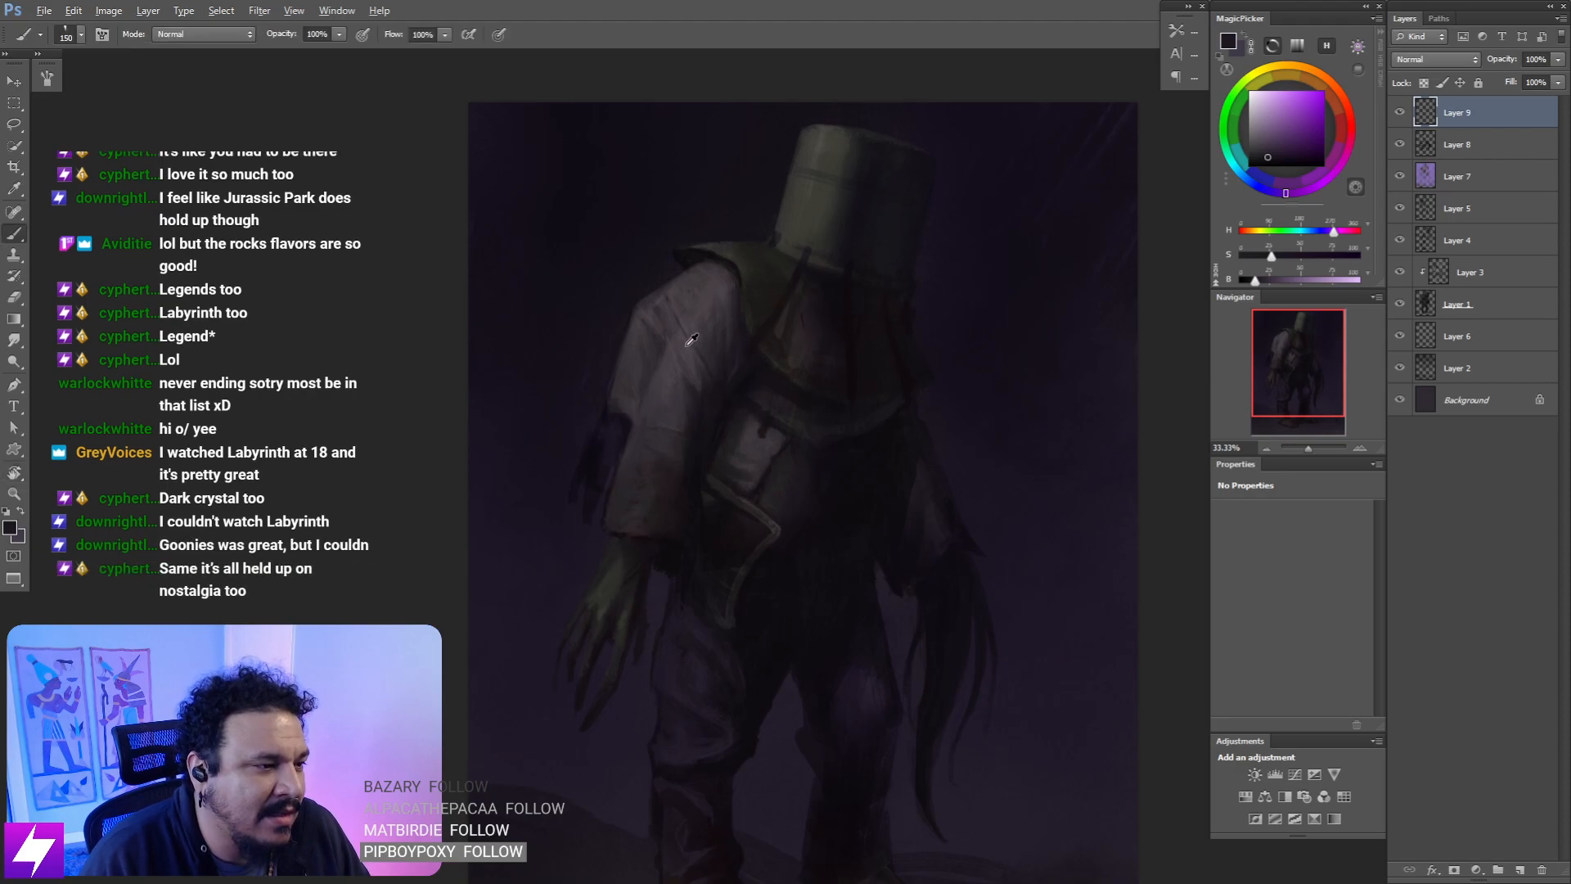
left_click(692, 325, "alt")
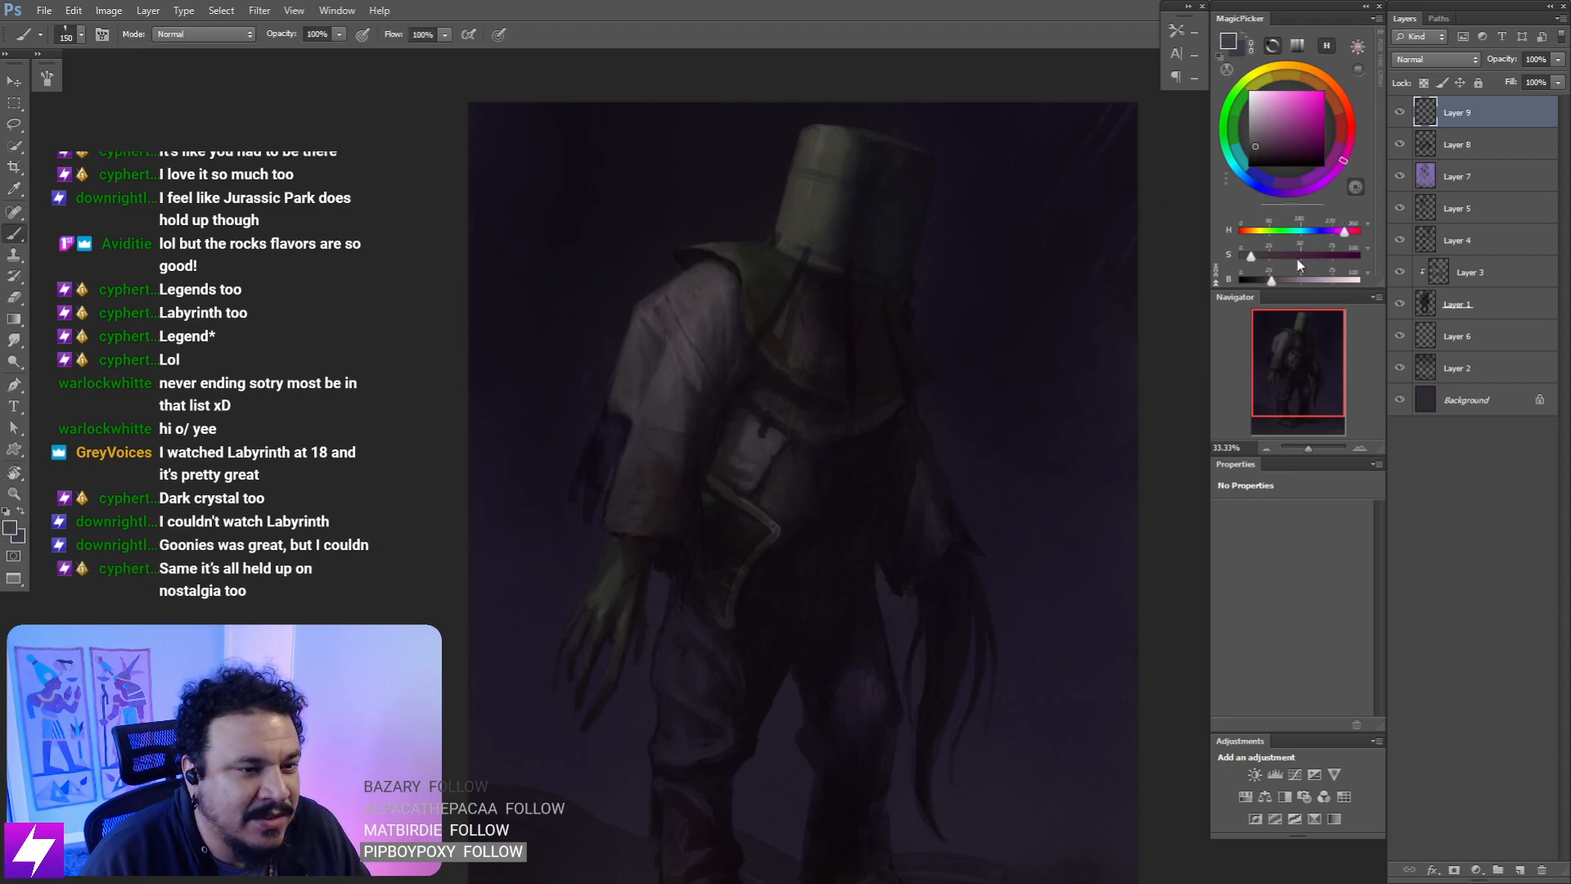
left_click_drag(1273, 279, 1276, 280)
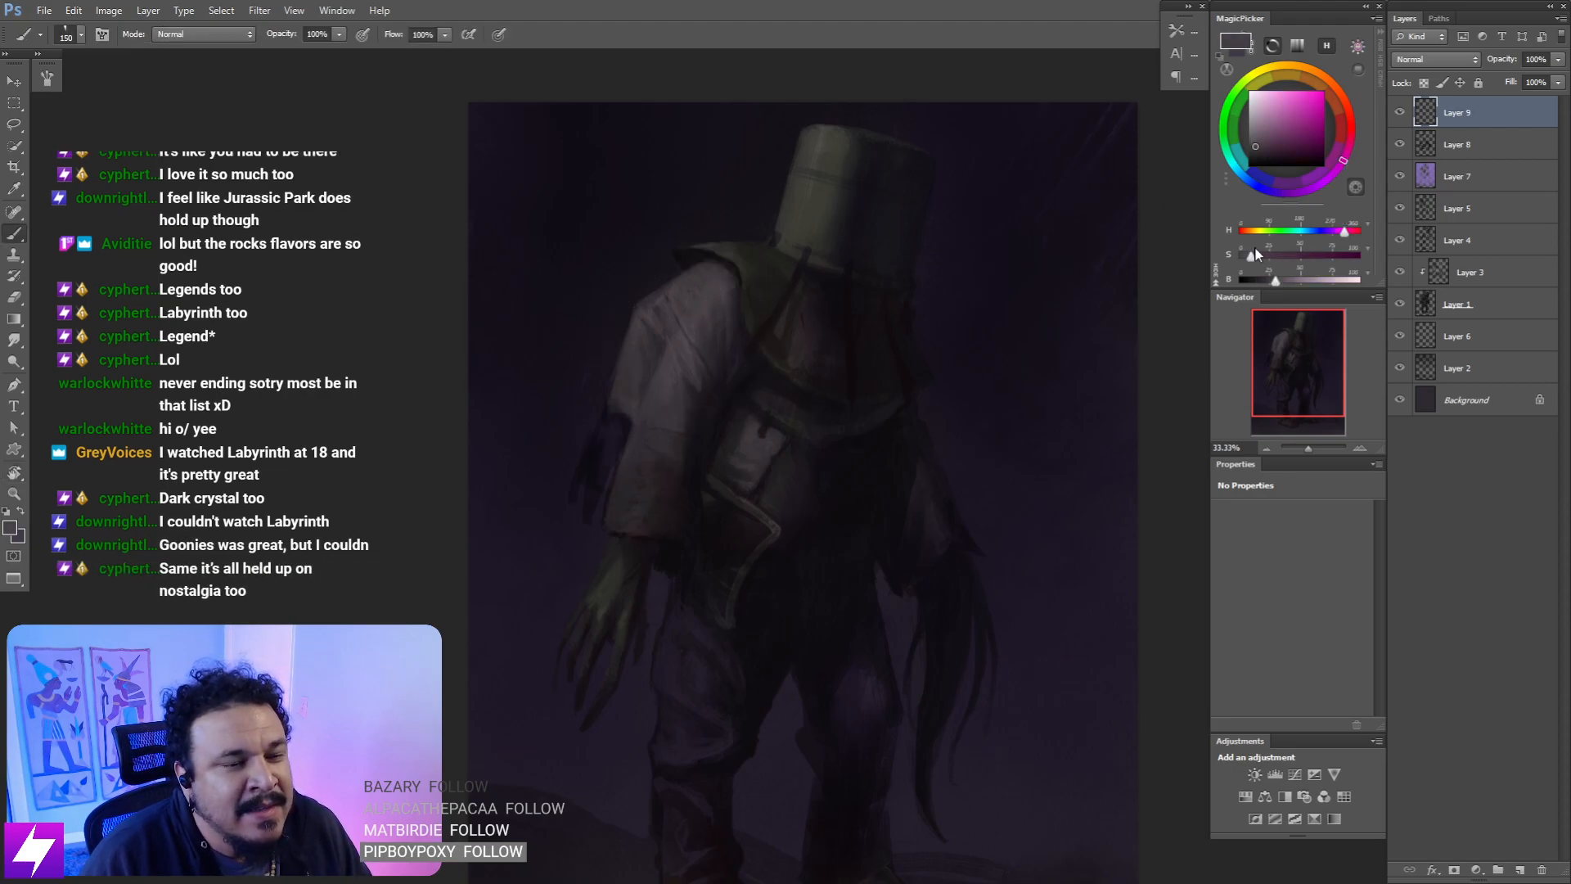
left_click_drag(1275, 281, 1282, 282)
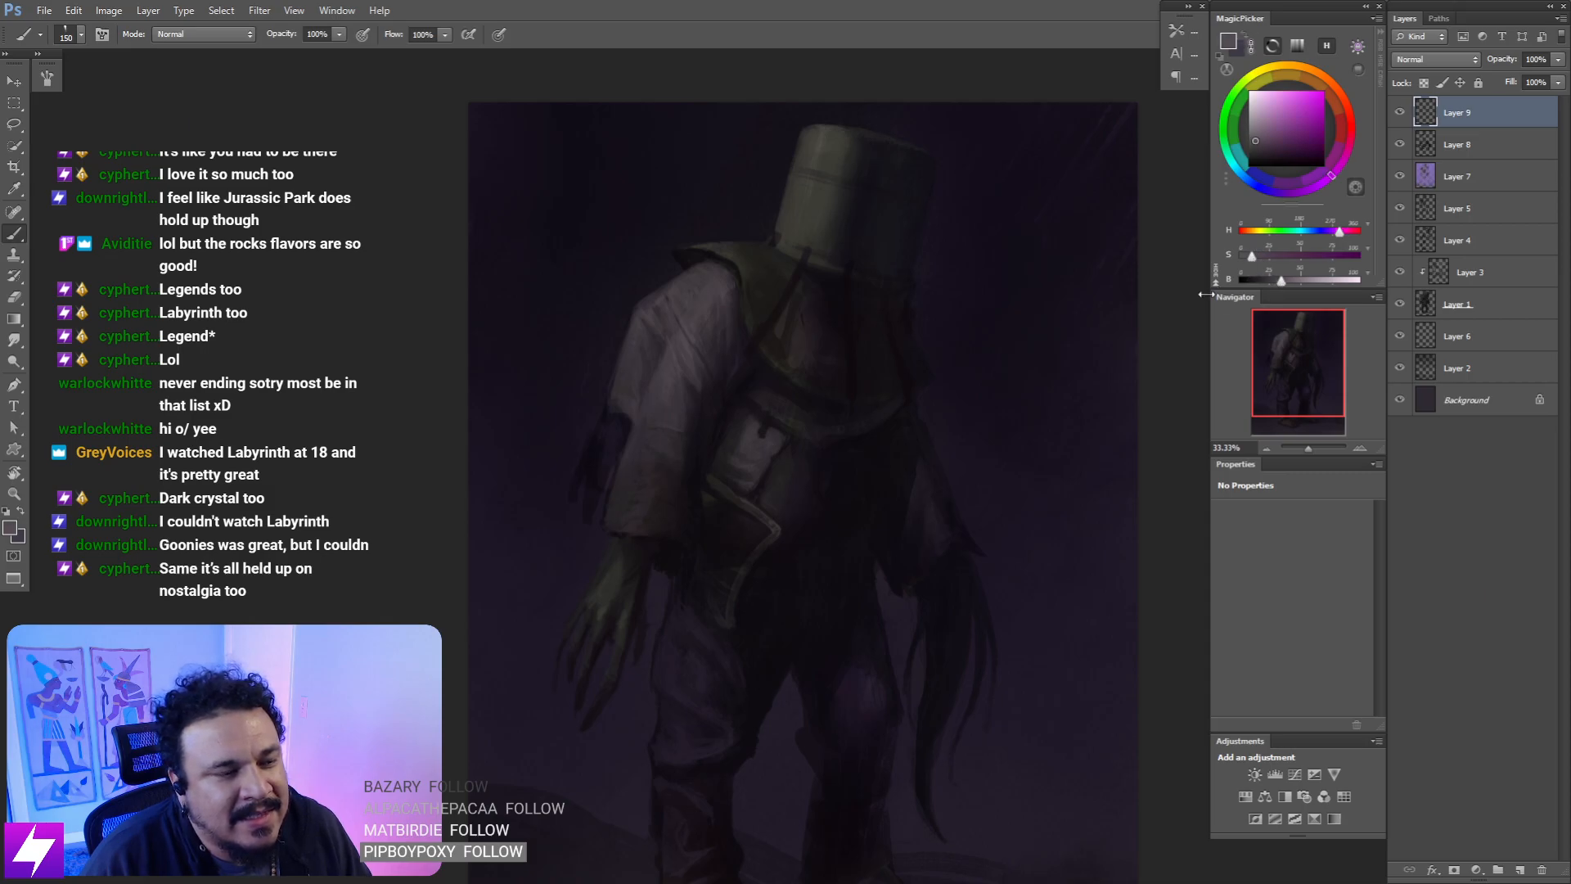
key("ctrl+plus")
left_click_drag(810, 445, 822, 460)
key("bracketleft")
key("bracketleft")
key("bracketleft")
key("bracketleft")
key("bracketleft")
key("bracketleft")
key("bracketleft")
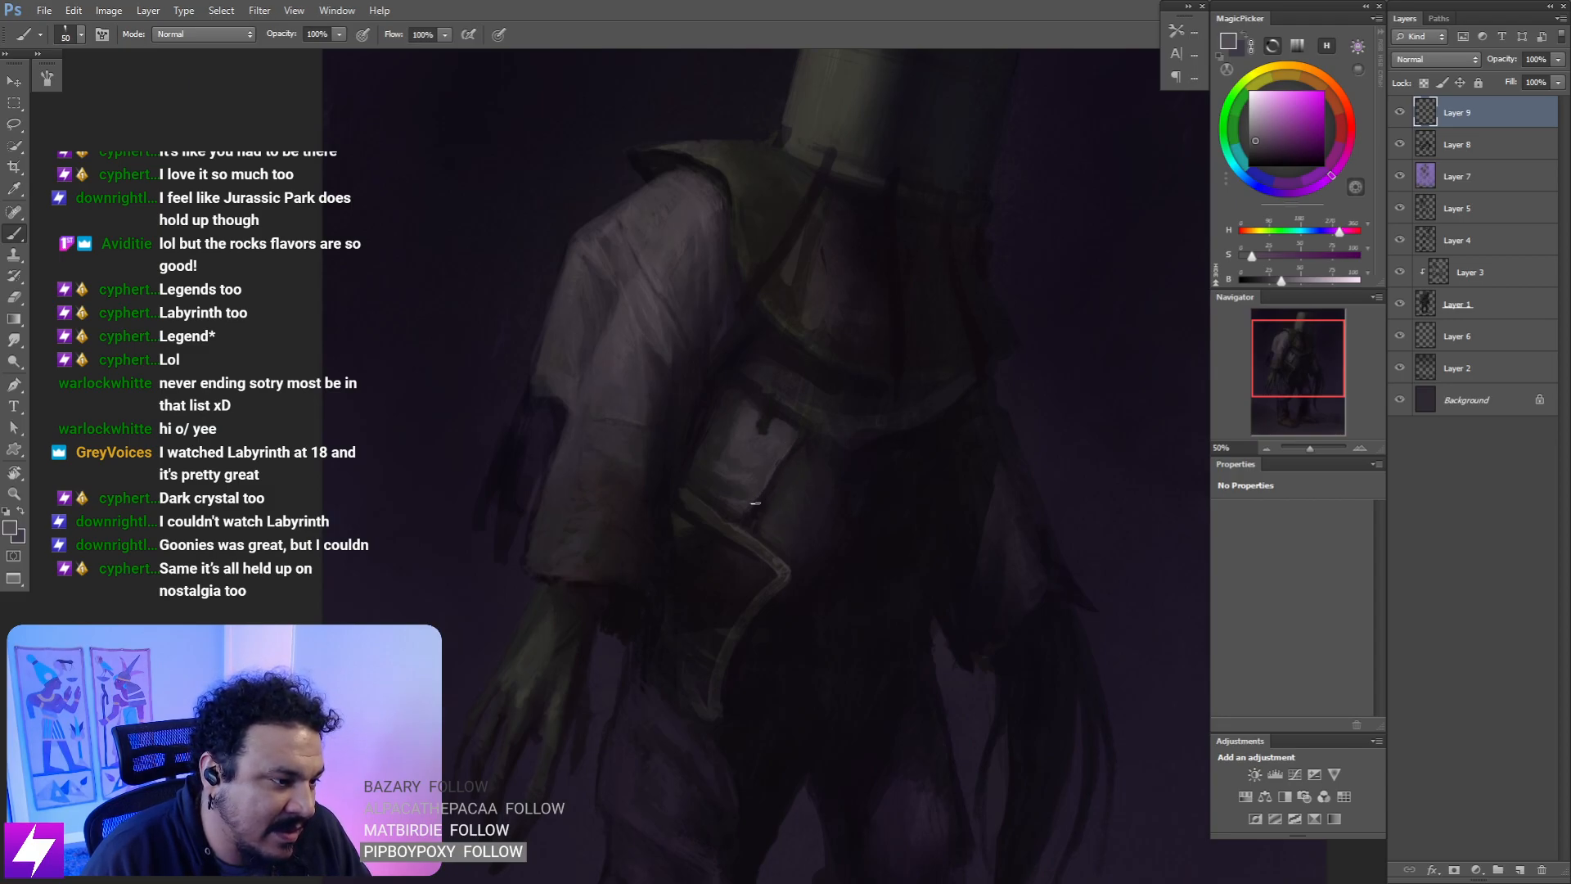
key("r")
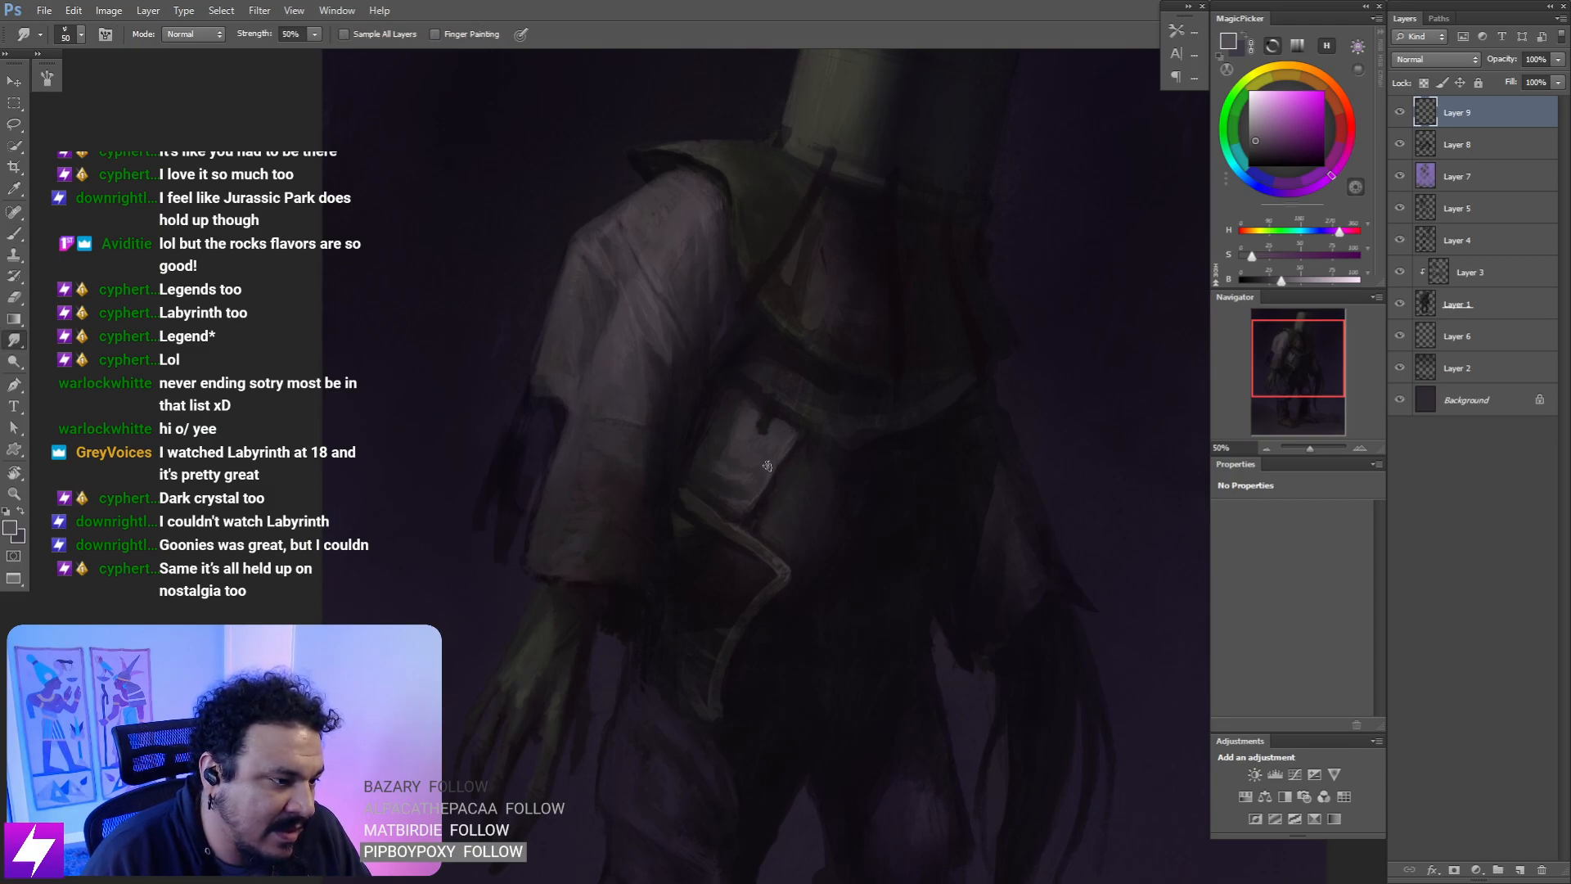
key("b")
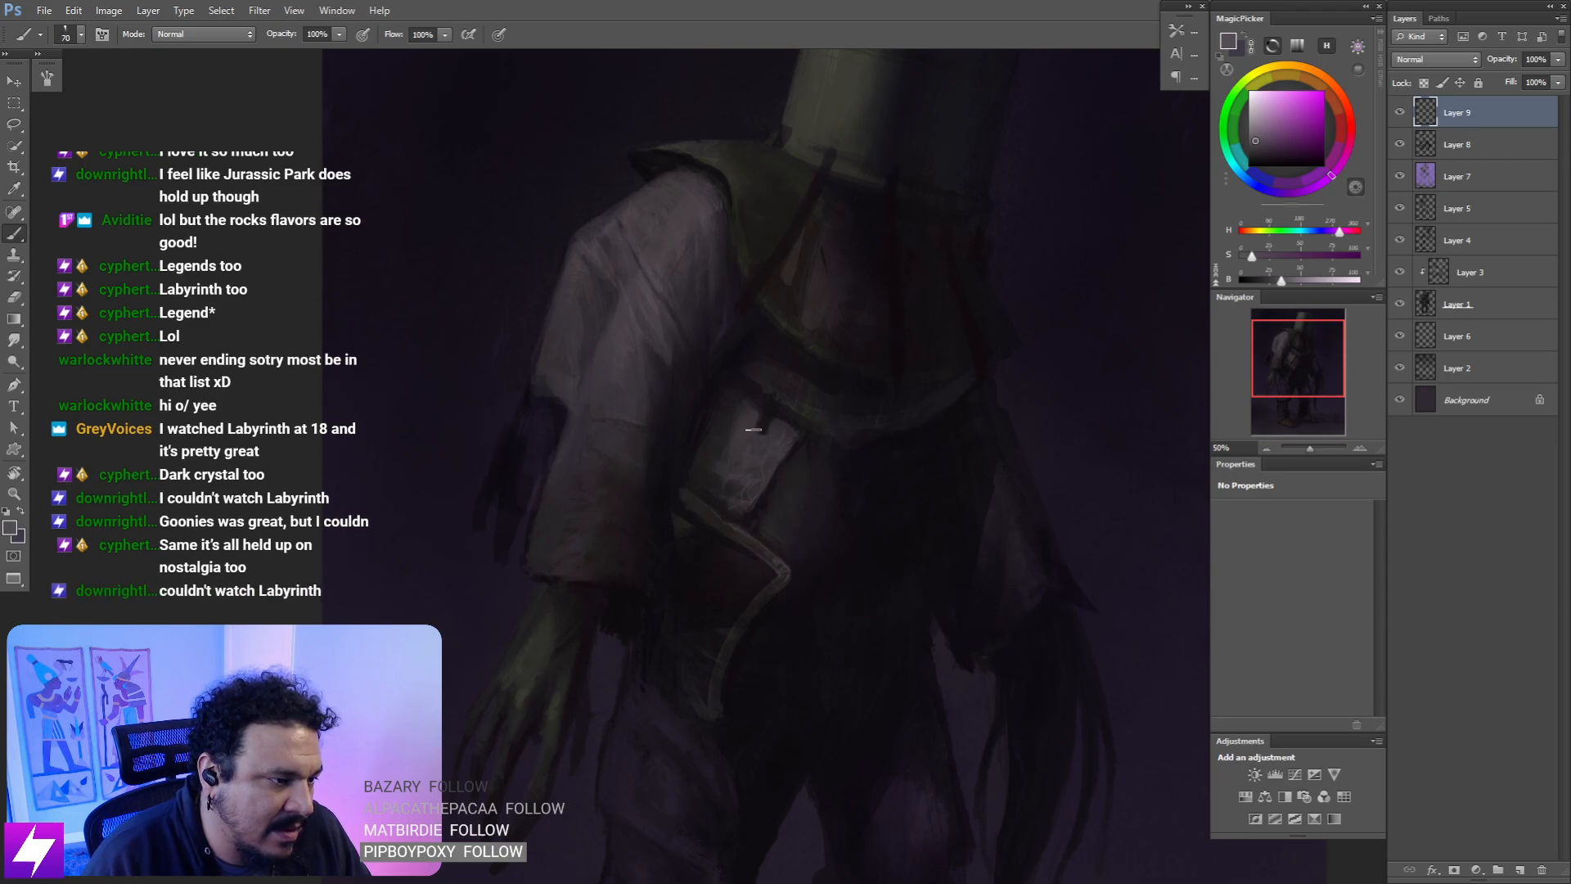
left_click_drag(752, 429, 724, 381)
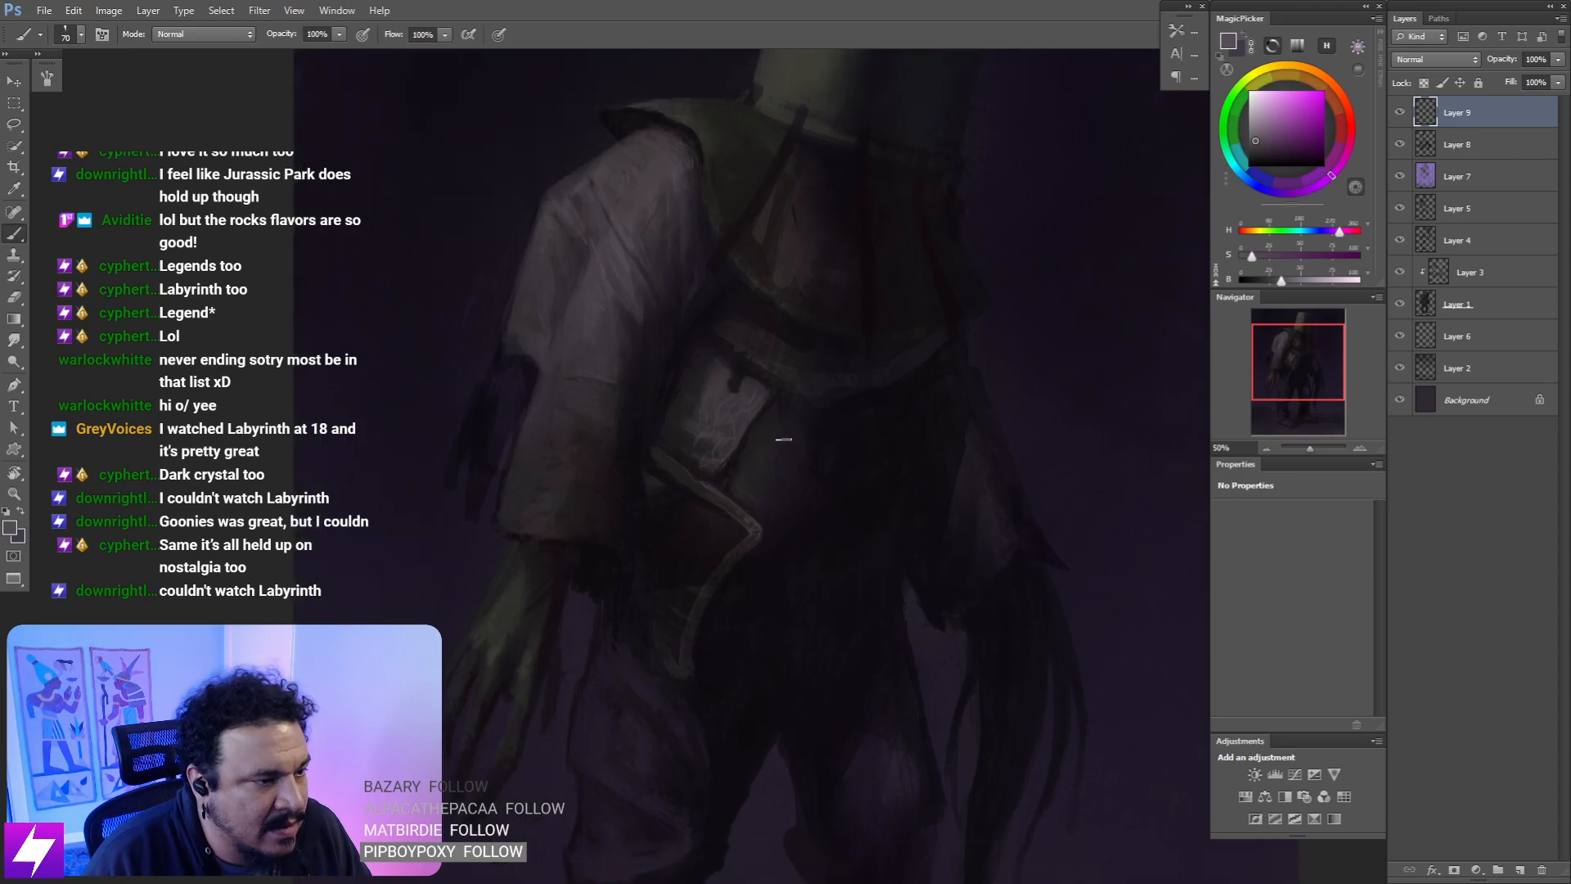
- Lasso the belly cloth between the collar's lower hem, the pouch and the top of the trousers
left_click(765, 411, "alt")
key("ctrl+minus")
left_click_drag(796, 288, 767, 368)
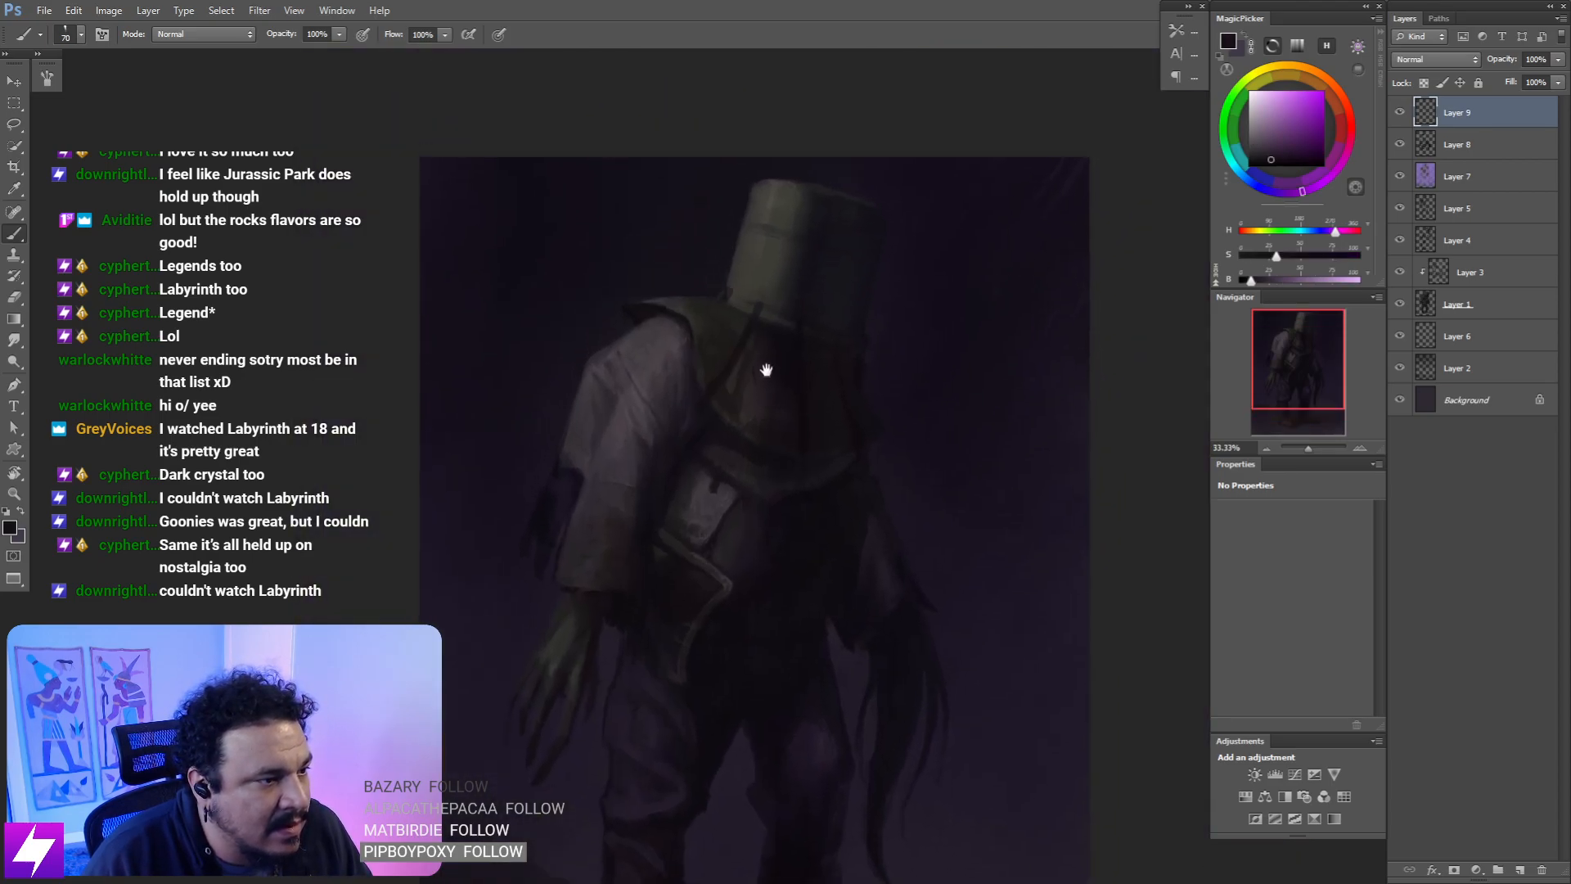
left_click(760, 545, "alt")
left_click_drag(746, 579, 745, 448)
key("l")
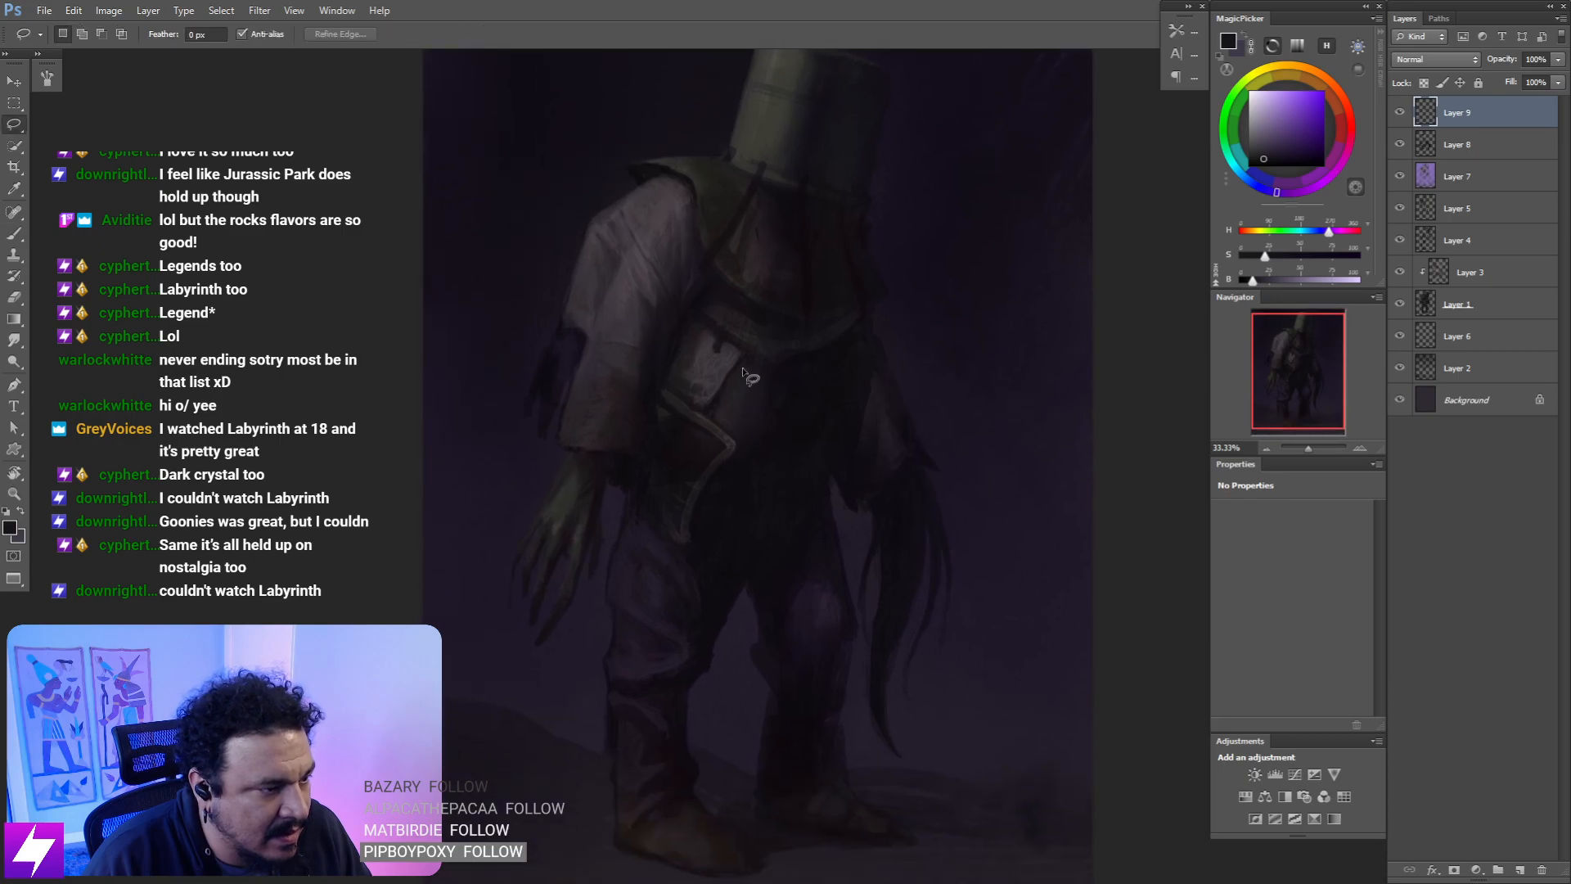
mouse_move(755, 348)
left_mouse_down()
mouse_move(725, 413)
mouse_move(778, 502)
mouse_move(848, 365)
mouse_move(822, 335)
mouse_move(861, 340)
mouse_move(806, 324)
left_mouse_up()
left_click_drag(790, 396, 780, 471)
mouse_move(718, 494)
left_mouse_down()
mouse_move(731, 509)
mouse_move(704, 570)
mouse_move(706, 523)
left_mouse_up()
mouse_move(719, 494)
left_mouse_down()
mouse_move(738, 519)
mouse_move(670, 555)
mouse_move(696, 540)
left_mouse_up()
- Paint the selected belly with the bucket hat's sampled grey-green and nearby sampled darks, using a 500-size brush
key("b")
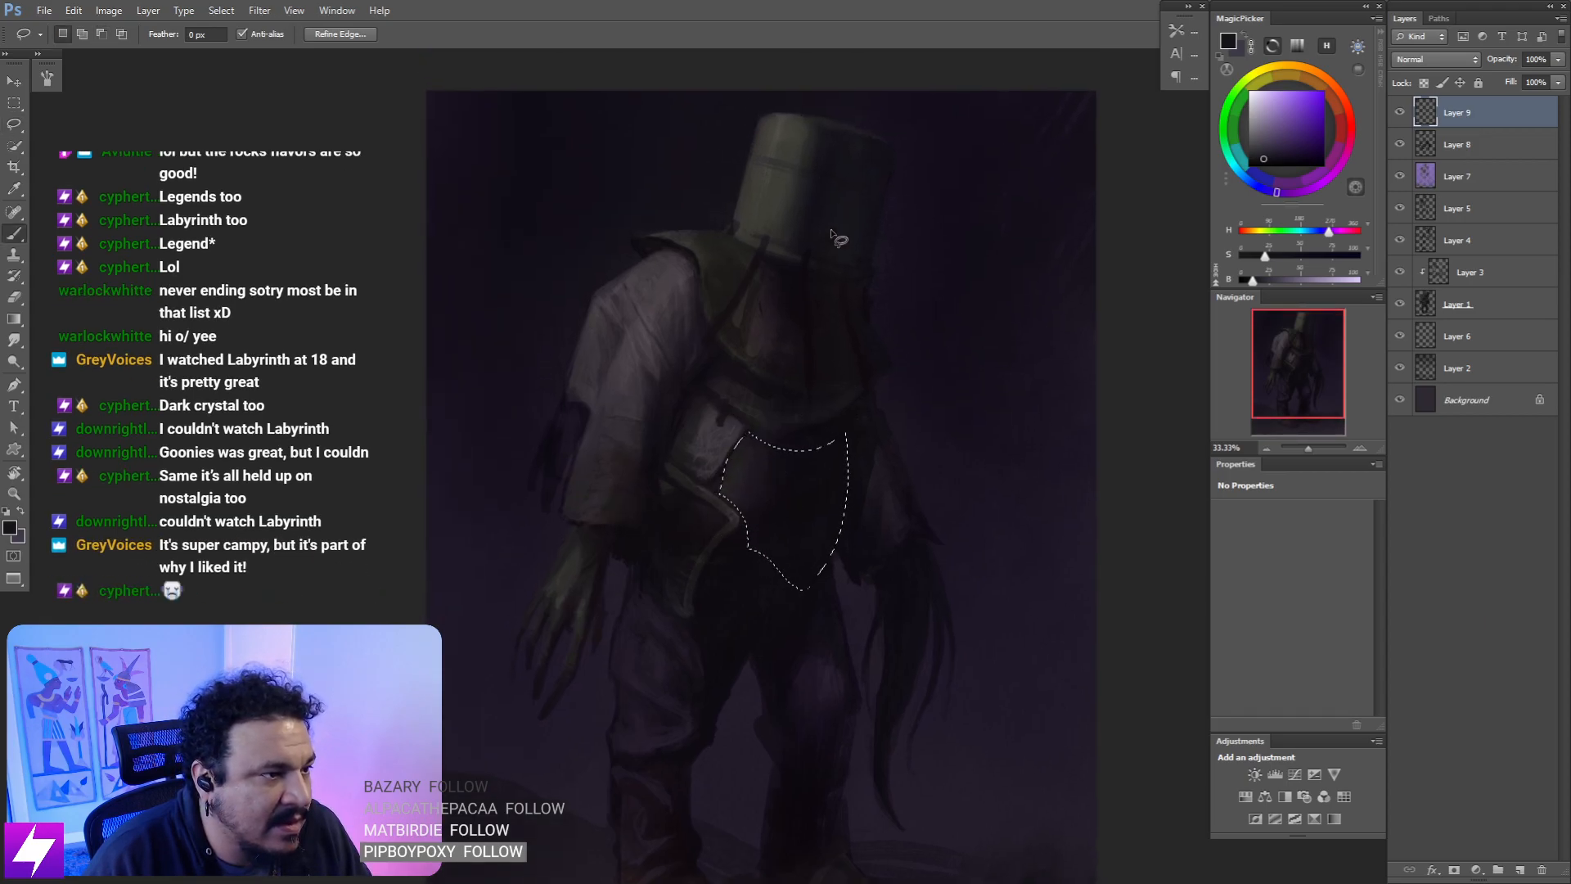
left_click(784, 192, "alt")
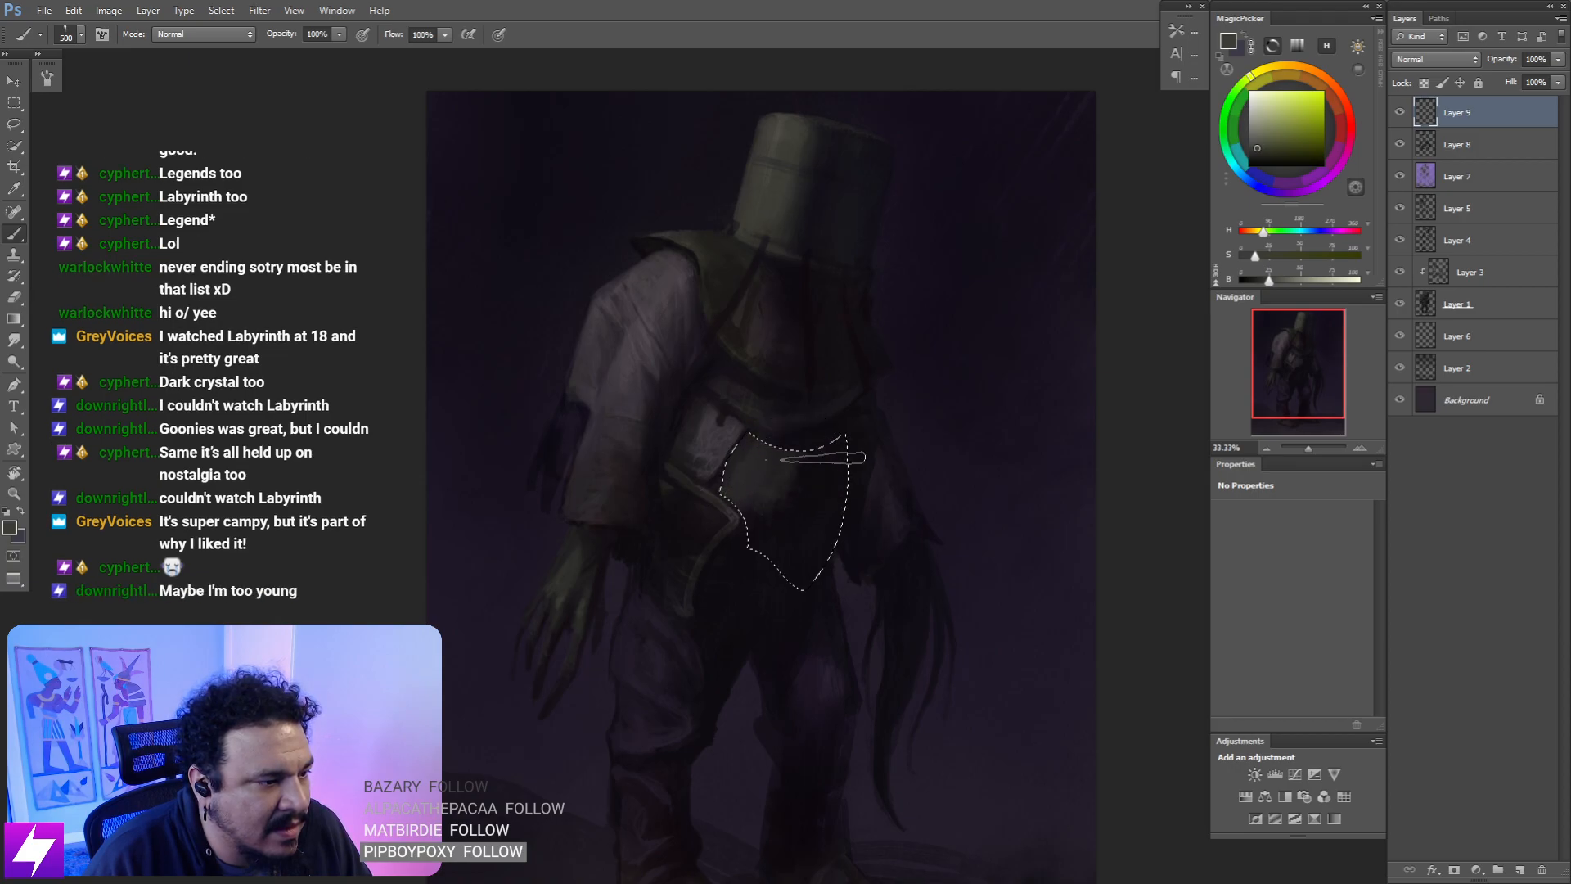
left_click(814, 489, "alt")
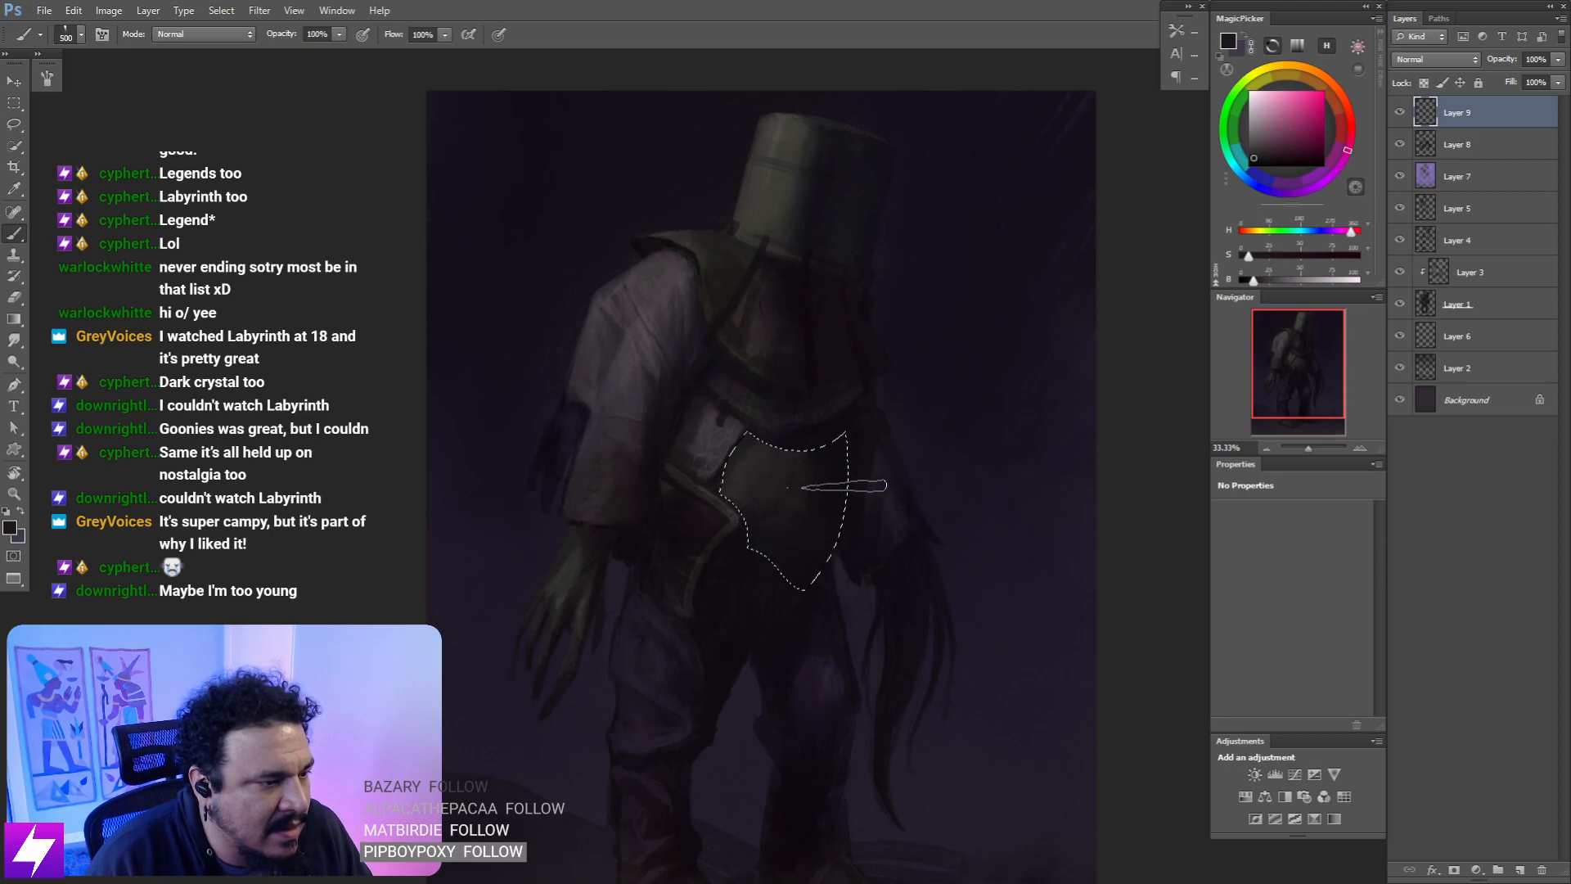
left_click(862, 441, "alt")
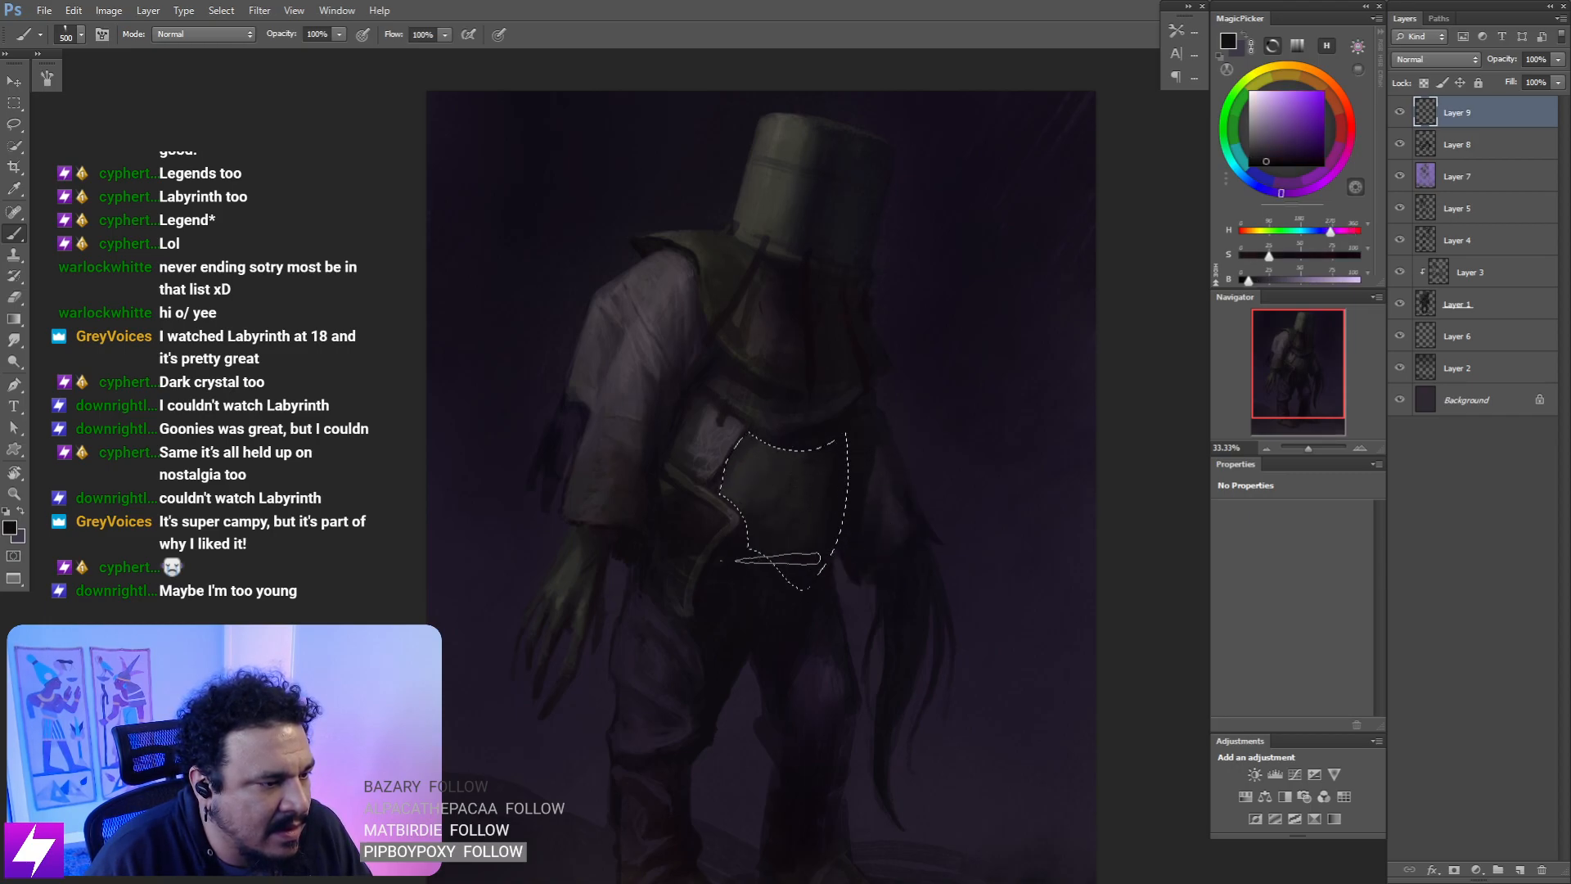
- Erase into the lower belly paint with a 150-size eraser and clear the selection
key("e")
key("bracketright")
key("bracketright")
key("bracketright")
key("bracketright")
key("bracketright")
key("bracketright")
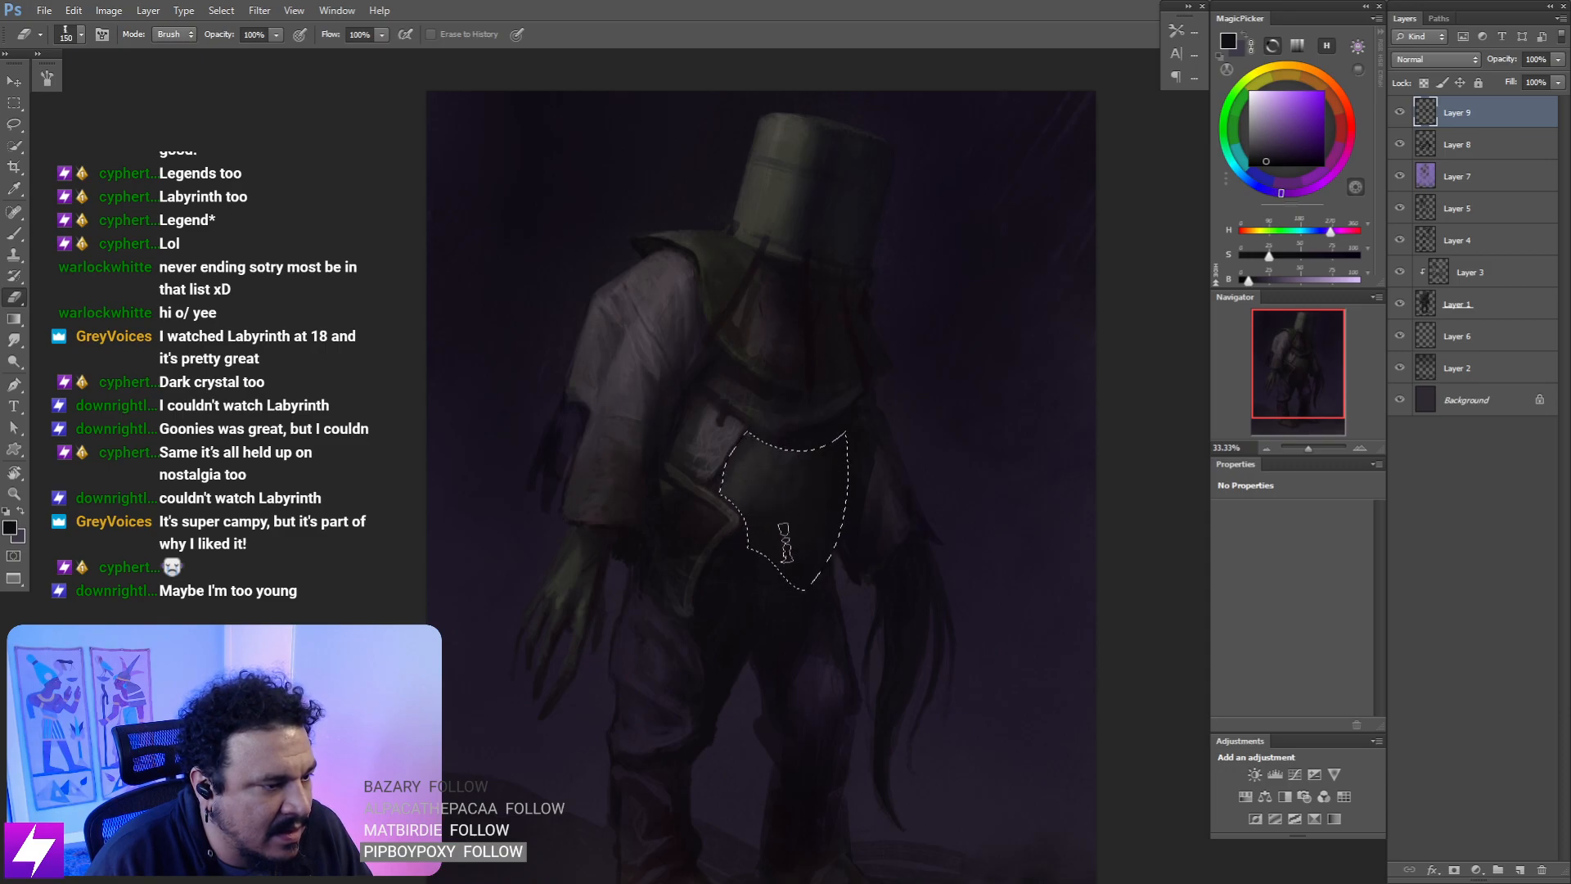
key("l")
left_click(936, 459)
- Flip the canvas horizontally and check the mirrored figure
key("e")
key("ctrl+minus")
key("ctrl+minus")
key("F2")
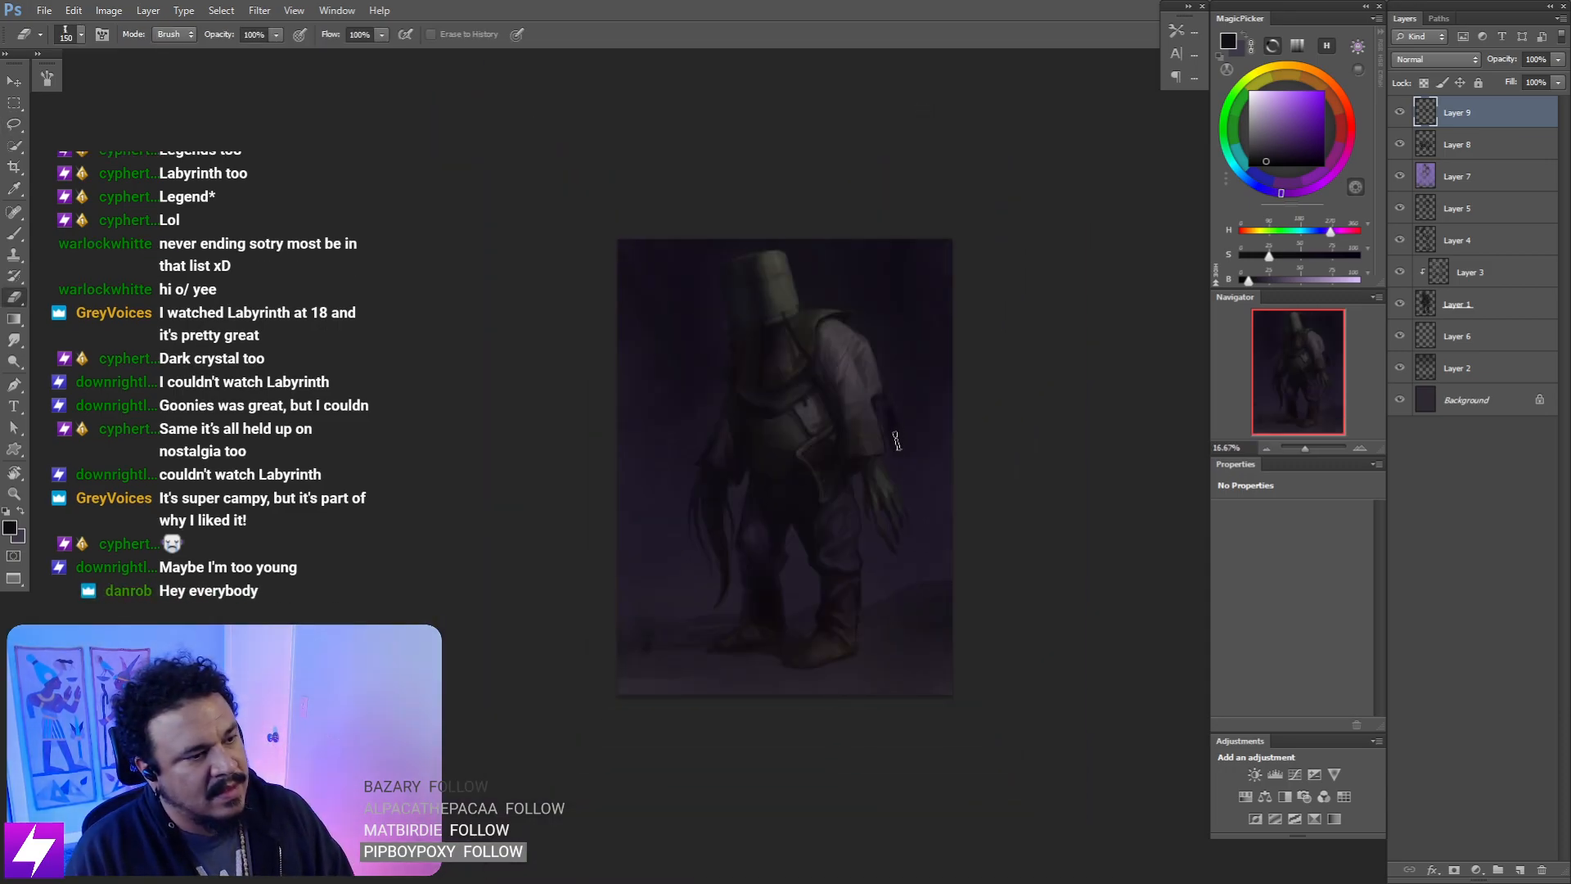
key("ctrl+plus")
key("ctrl+plus")
left_click_drag(807, 568, 730, 650)
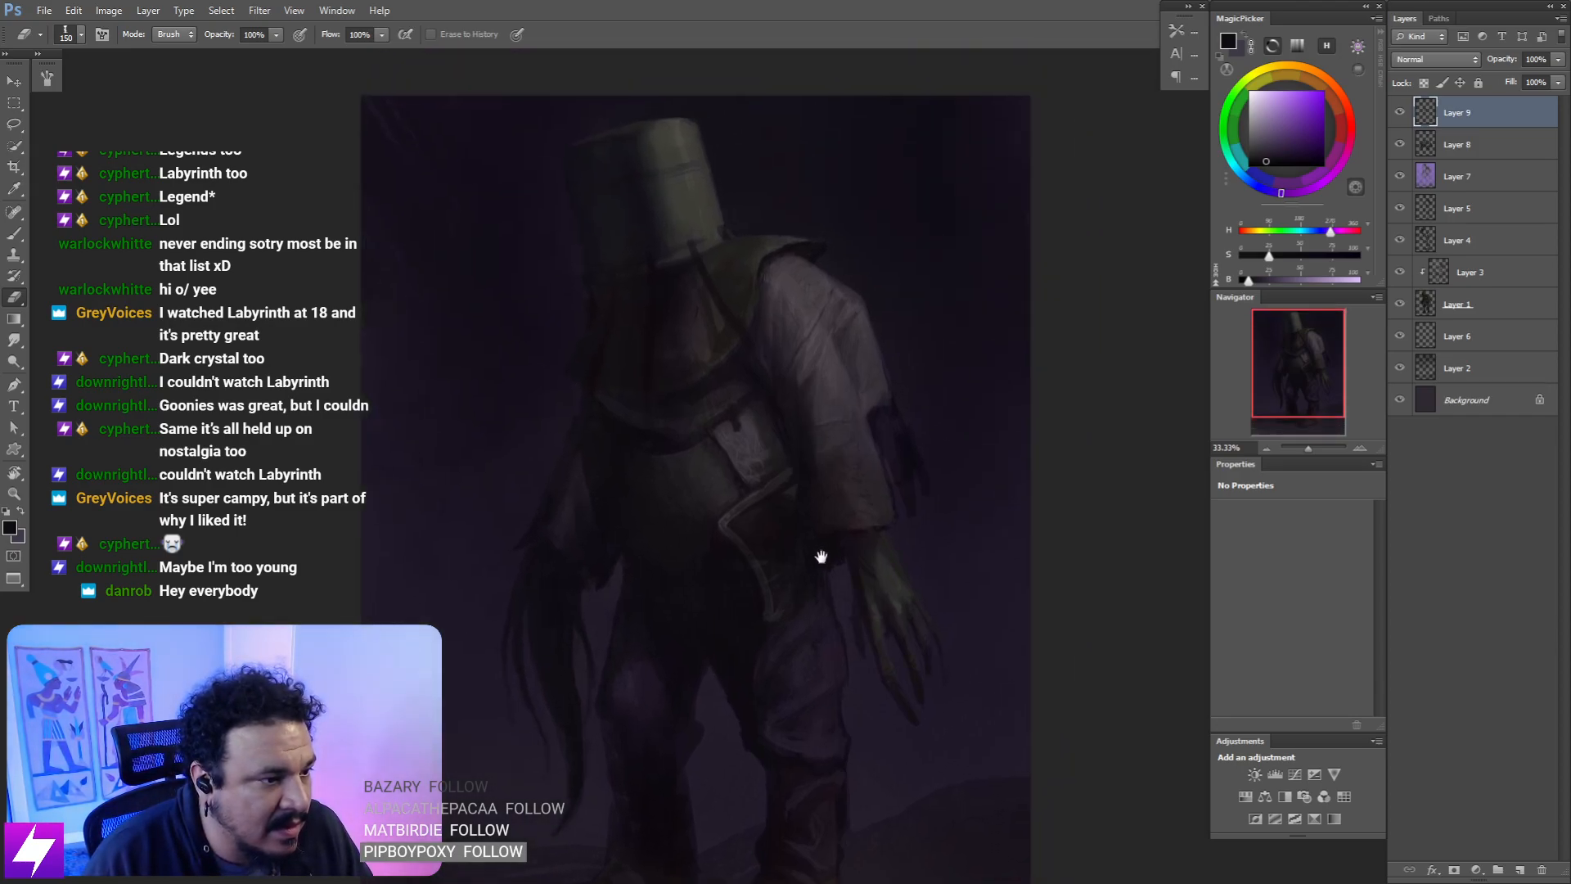
mouse_move(866, 443)
left_mouse_down()
mouse_move(856, 487)
mouse_move(889, 459)
left_mouse_up()
left_click_drag(867, 399, 867, 451)
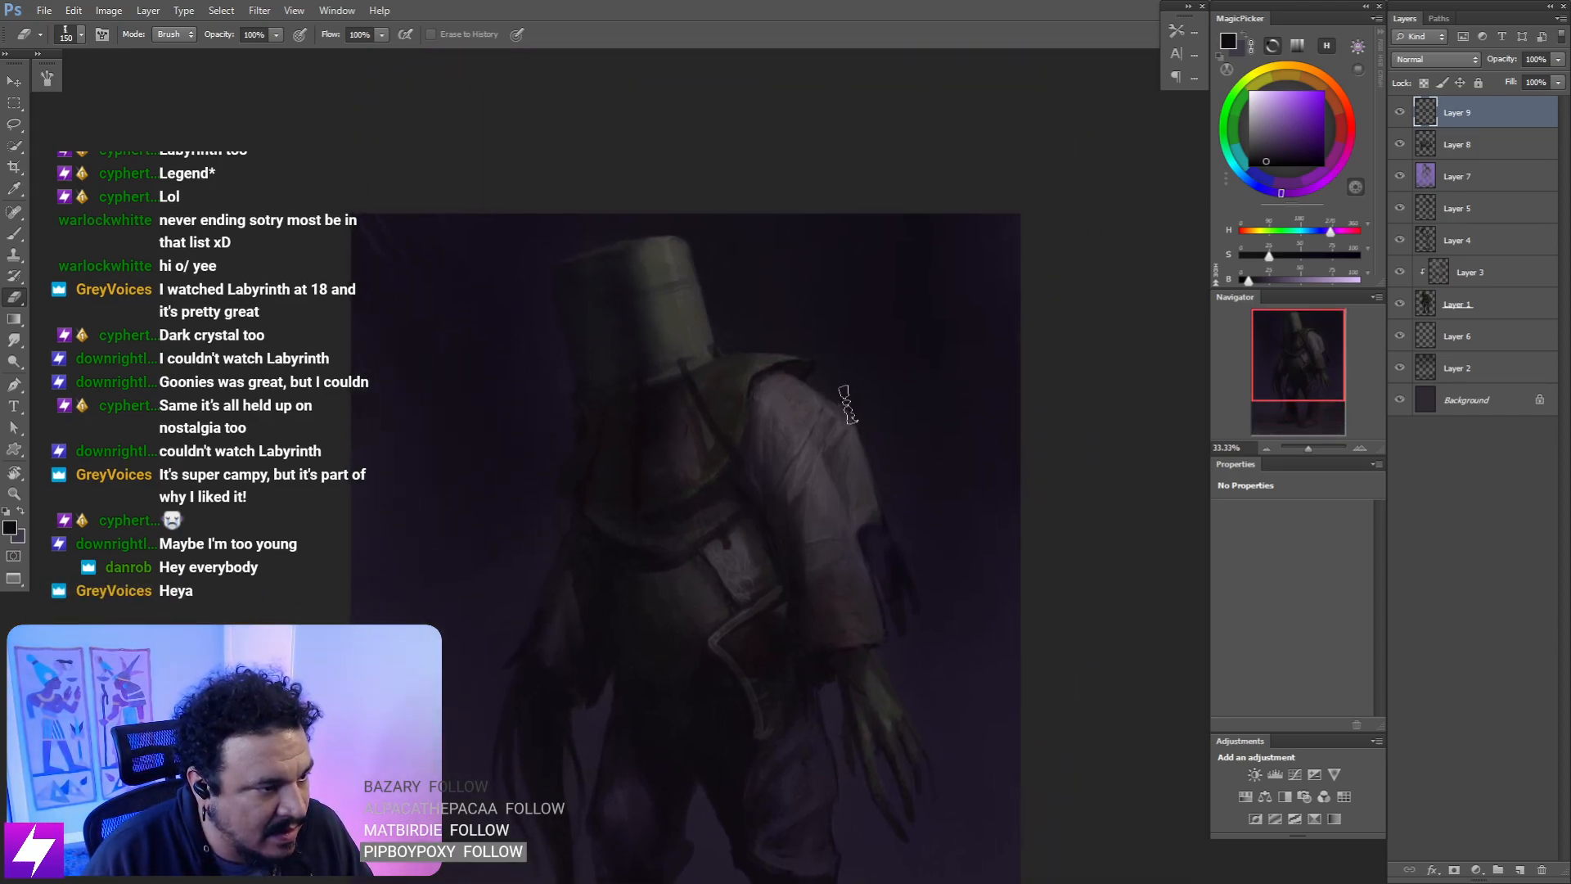
key("ctrl+plus")
key("r")
mouse_move(923, 309)
left_mouse_down()
mouse_move(862, 273)
mouse_move(856, 401)
left_mouse_up()
key("b")
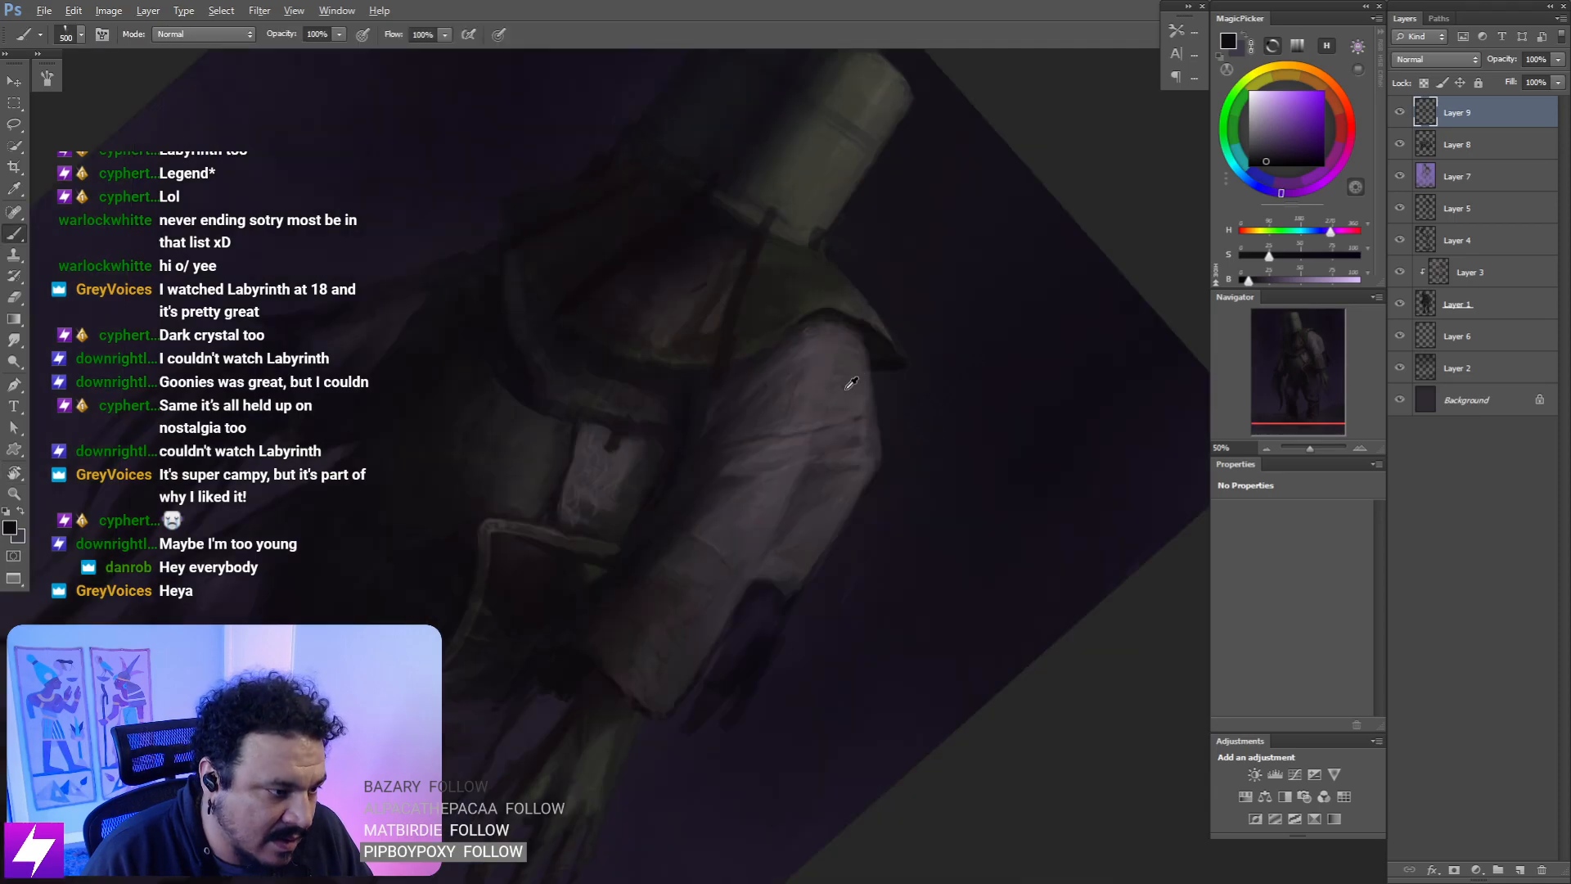
left_click_drag(761, 646, 790, 446)
key("Escape")
left_click_drag(818, 521, 815, 472)
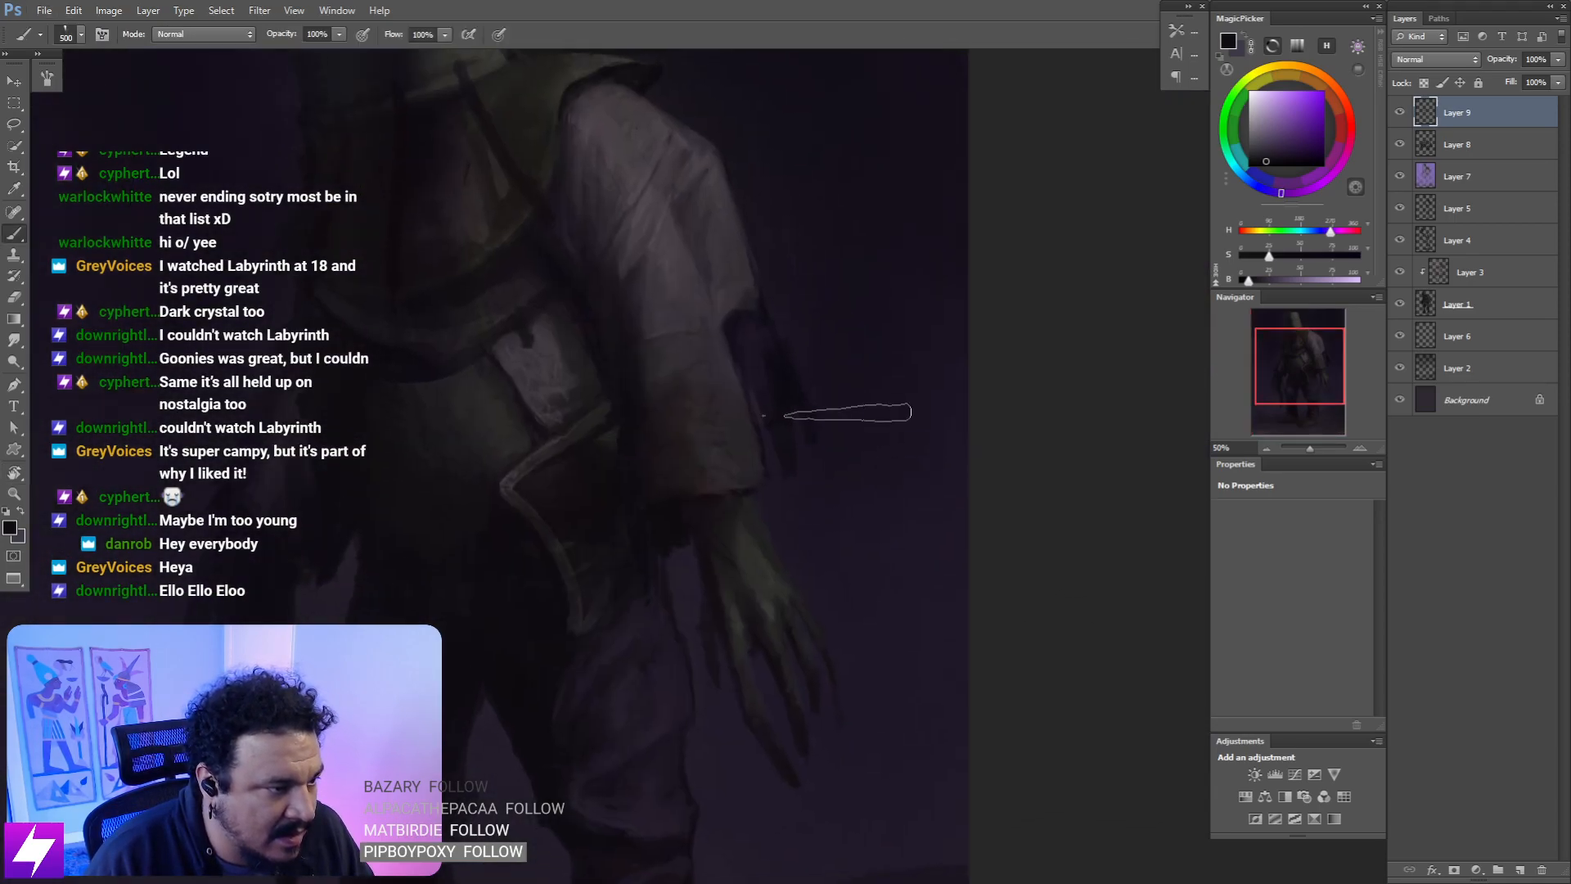
- Lasso a long tentacle shape hanging from behind the elbow, past the green hand, with a hooked, upturned tip
key("l")
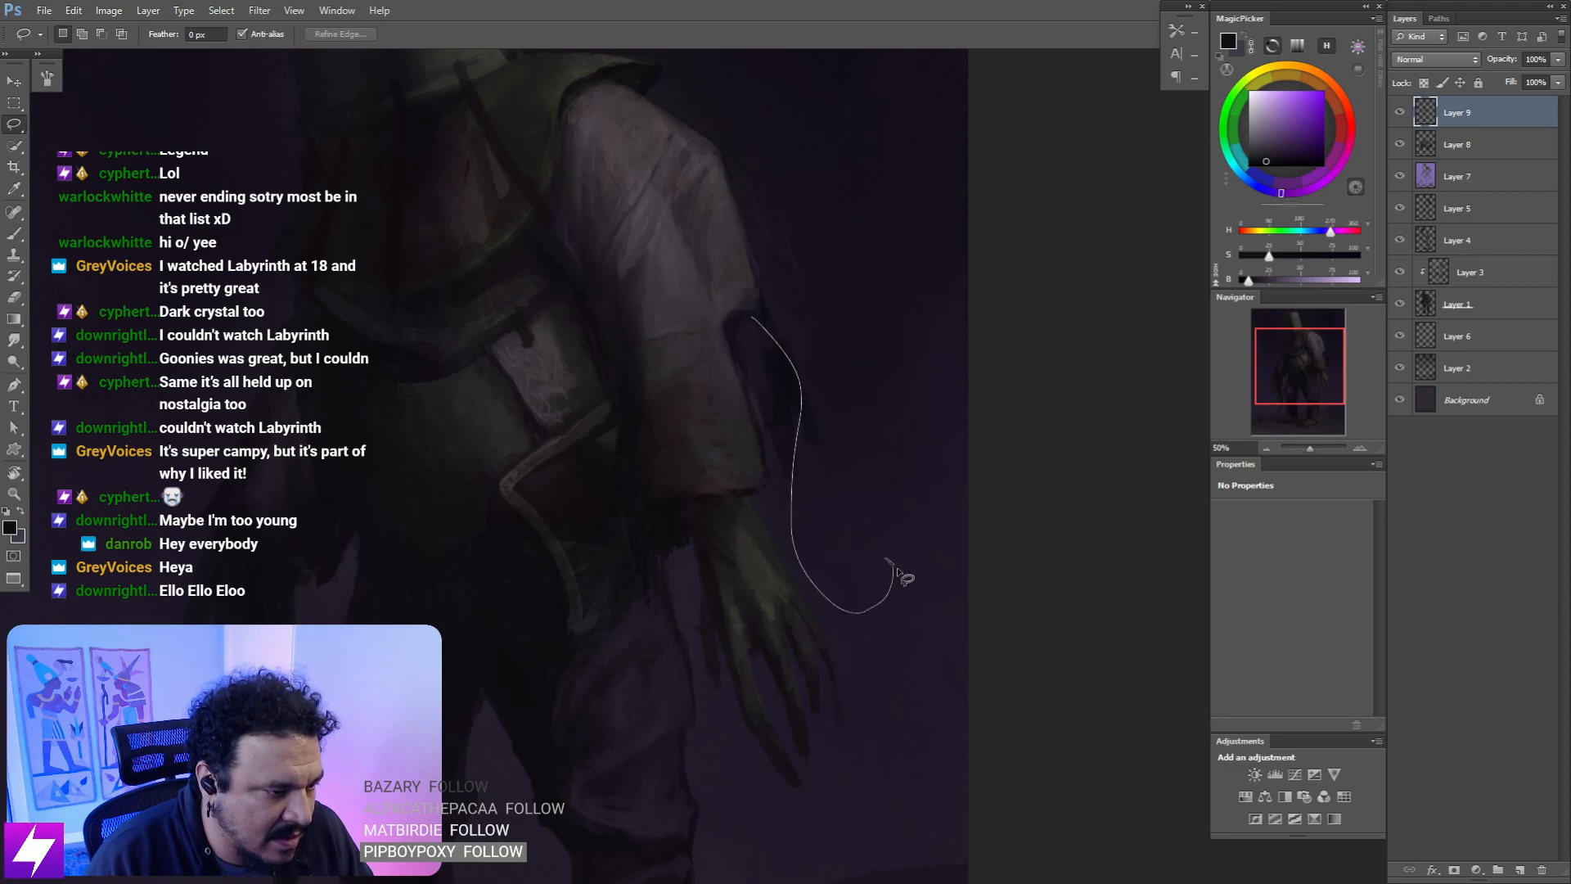
mouse_move(896, 568)
left_mouse_down()
mouse_move(905, 618)
mouse_move(872, 642)
mouse_move(802, 595)
left_mouse_up()
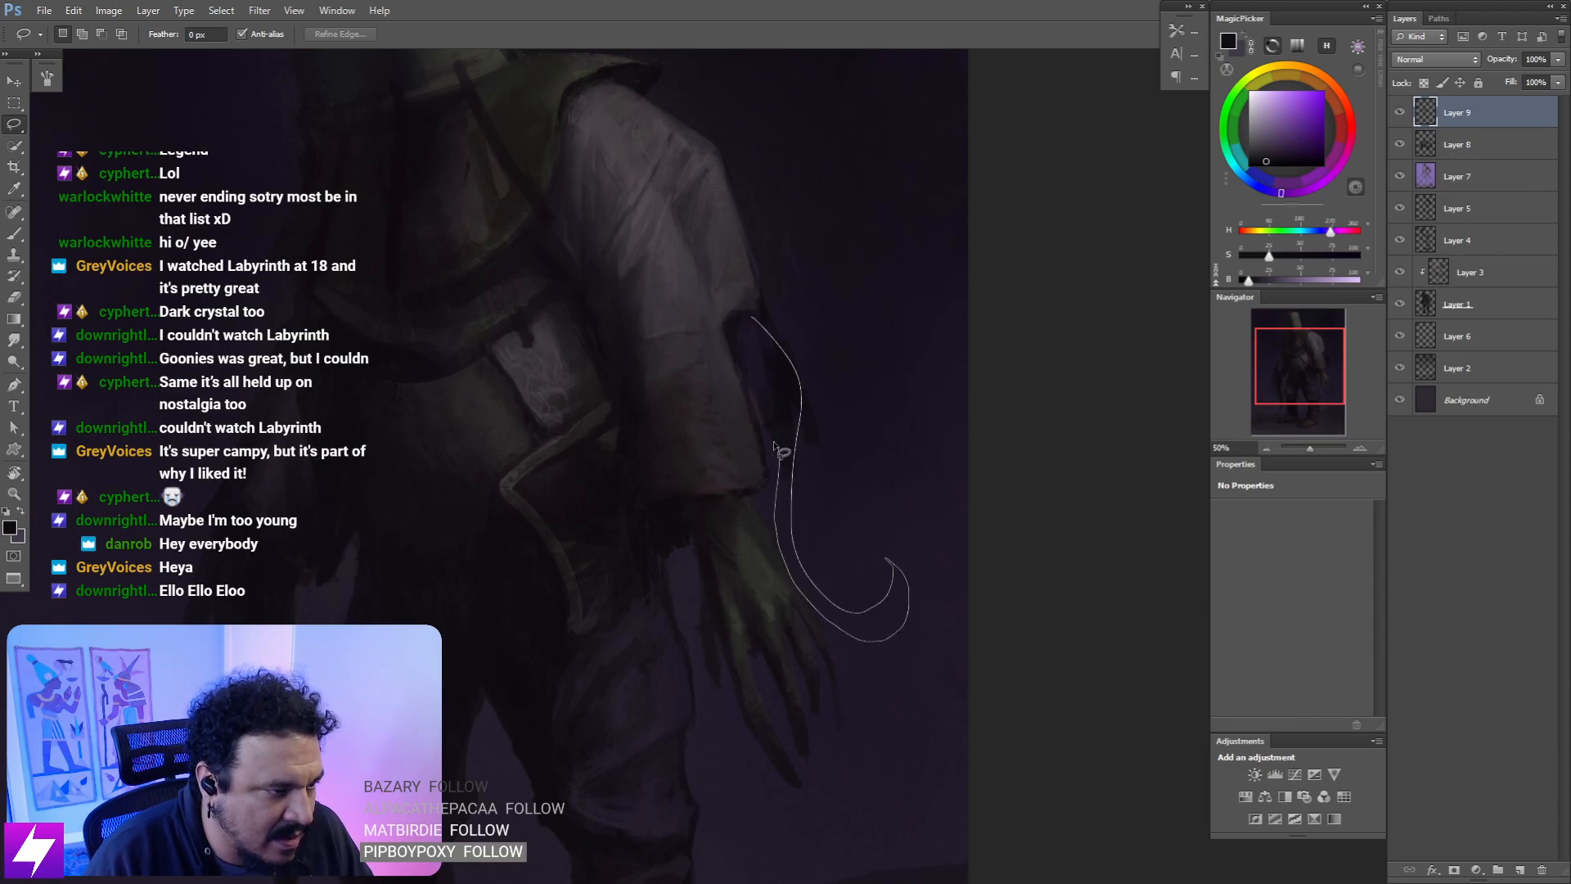
left_click_drag(774, 442, 753, 317)
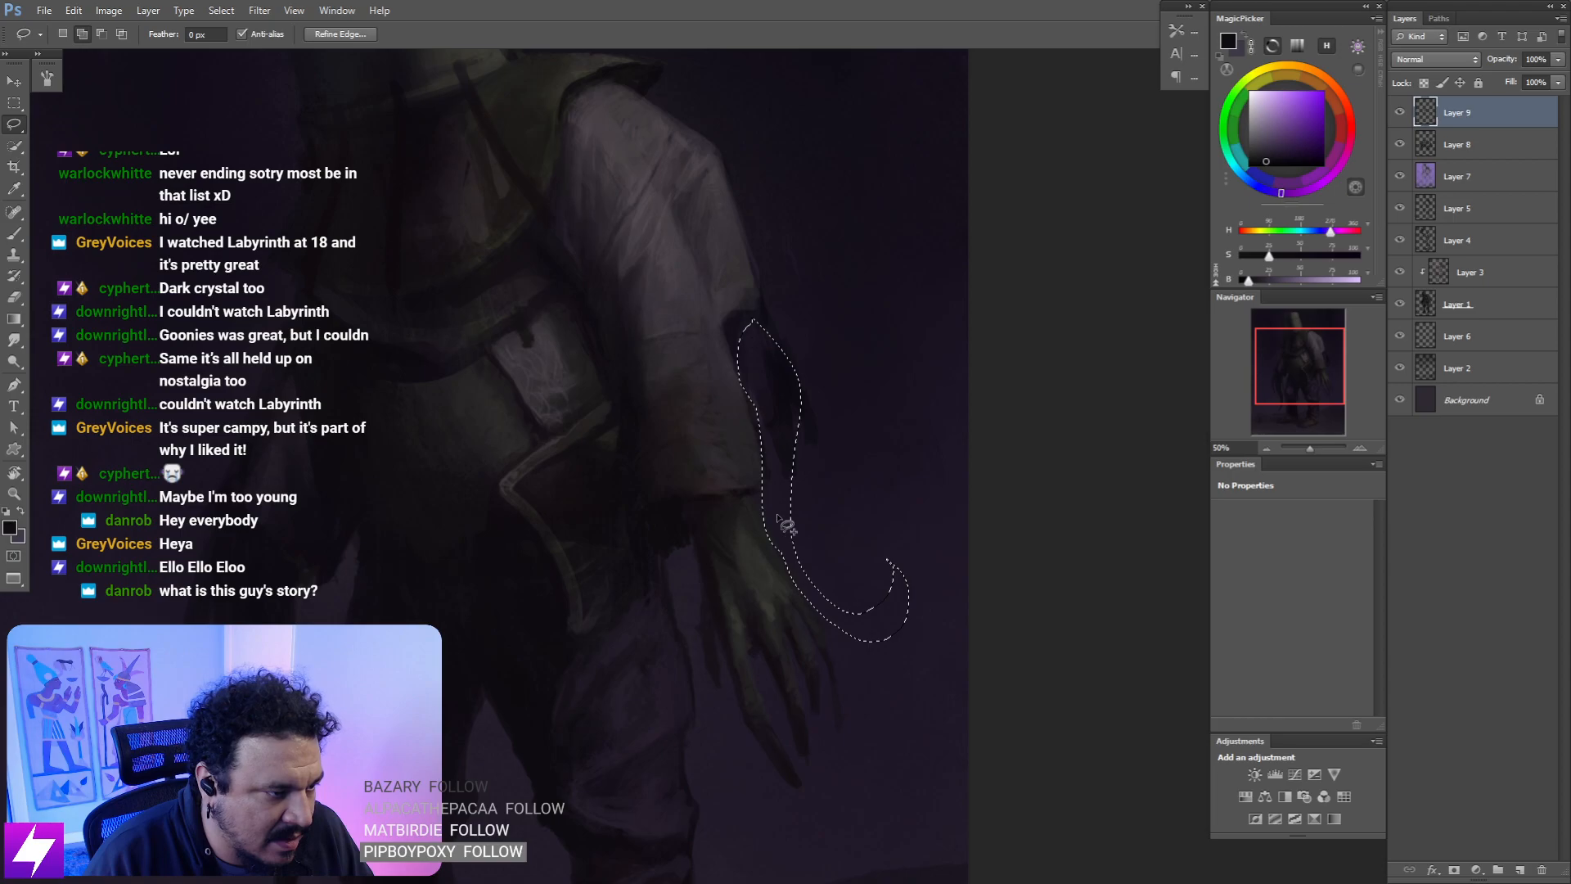
left_click_drag(780, 524, 777, 542)
mouse_move(854, 634)
left_mouse_down()
mouse_move(816, 581)
mouse_move(800, 459)
mouse_move(797, 483)
left_mouse_up()
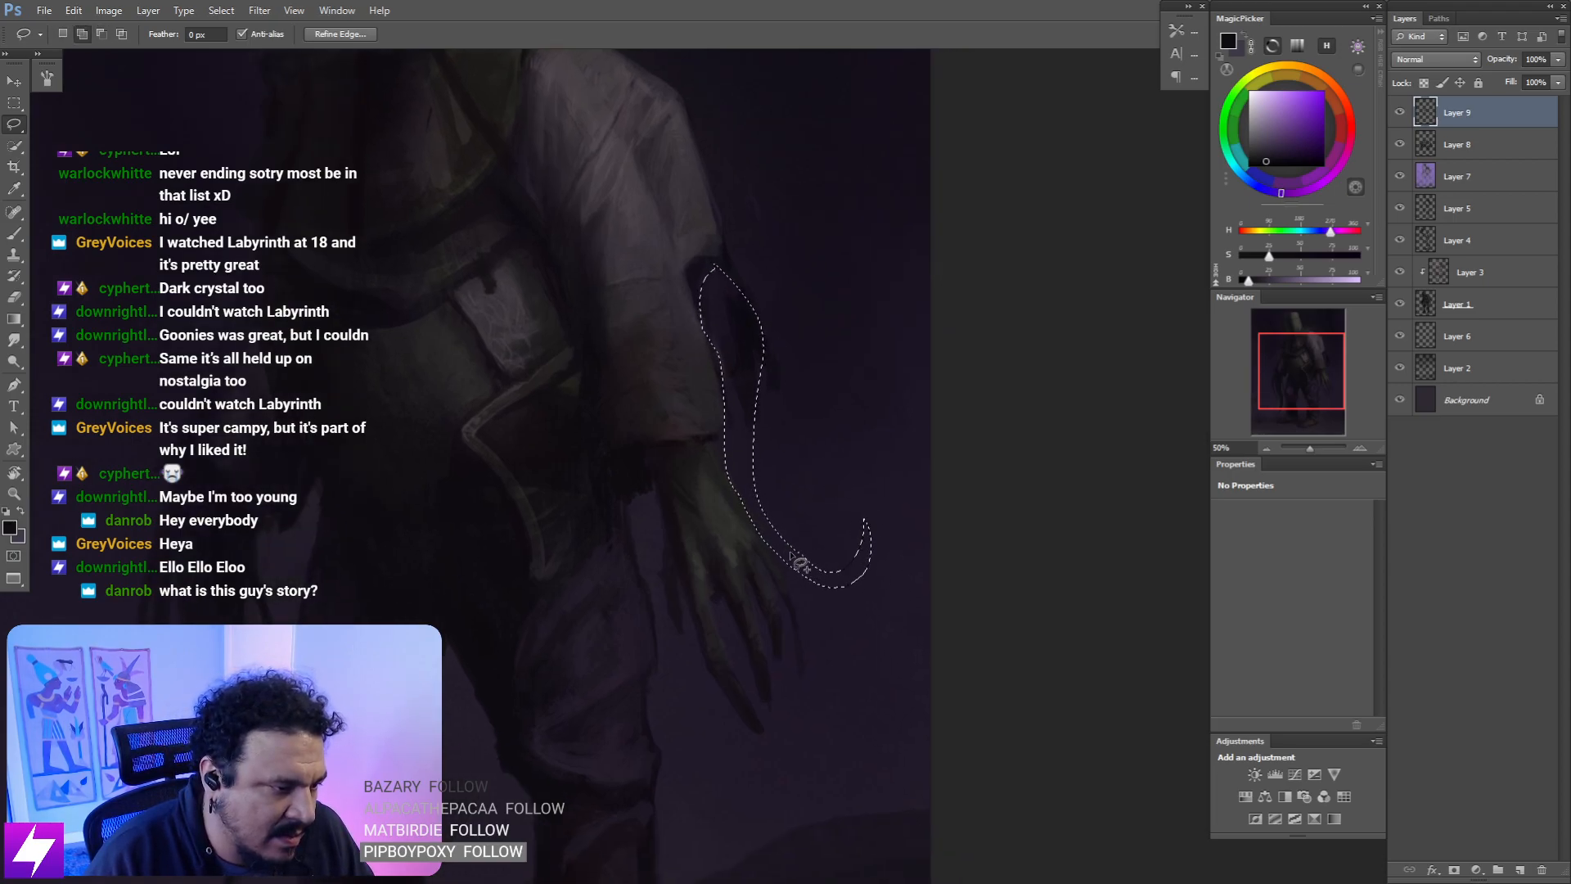
mouse_move(814, 582)
left_mouse_down()
mouse_move(847, 584)
mouse_move(874, 503)
mouse_move(866, 579)
left_mouse_up()
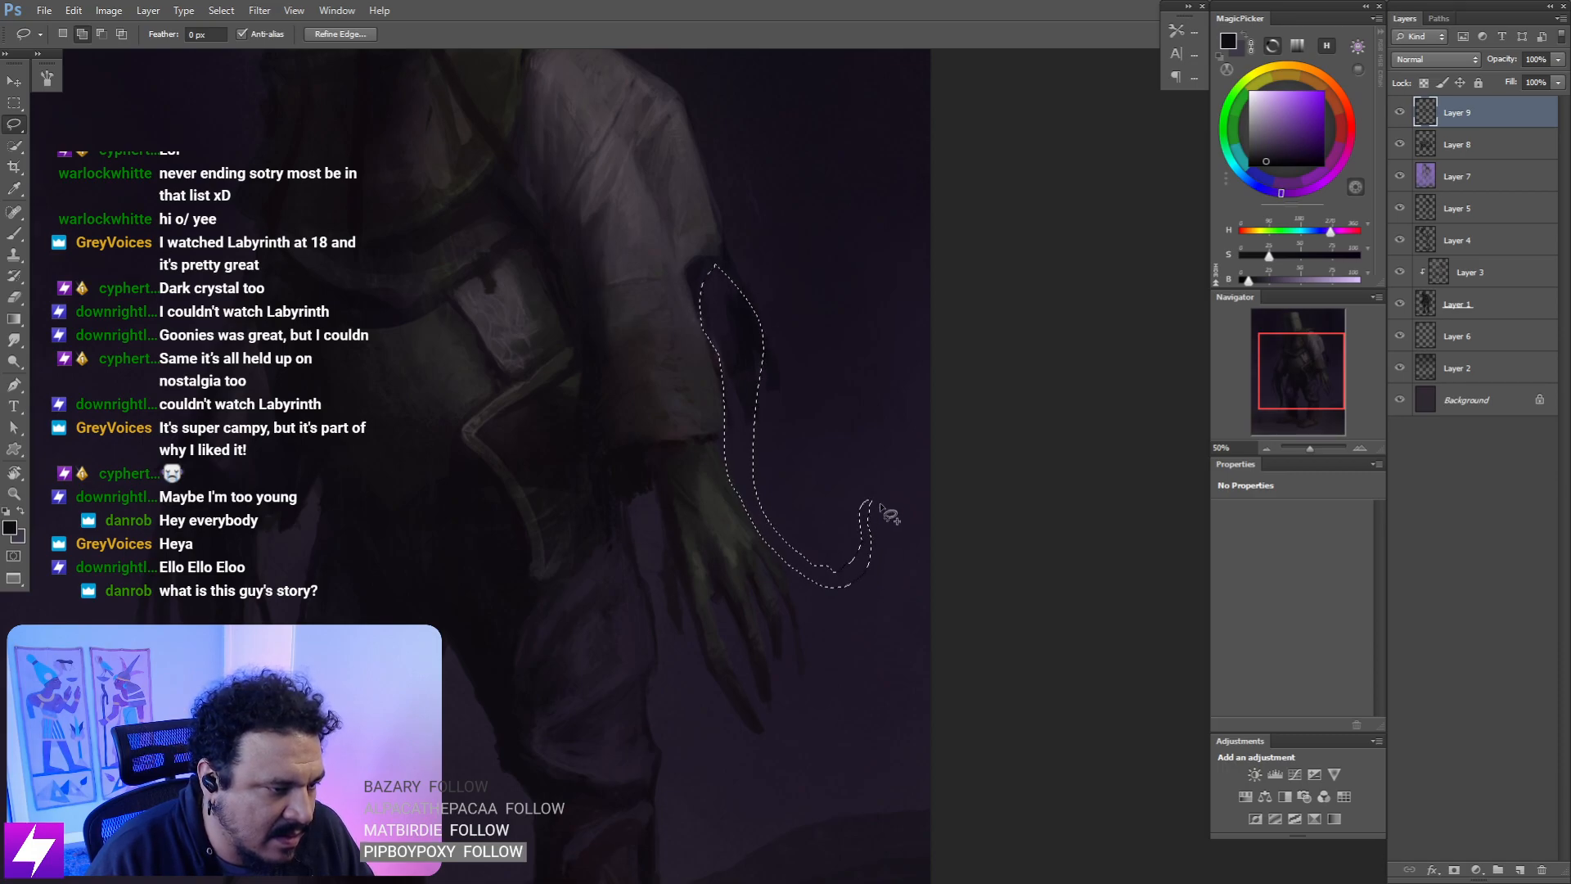
- Fill the tentacle selection with sampled near-black violet using a 500-size brush, deselect, and reduce the brush to 400
key("b")
left_click(751, 278, "alt")
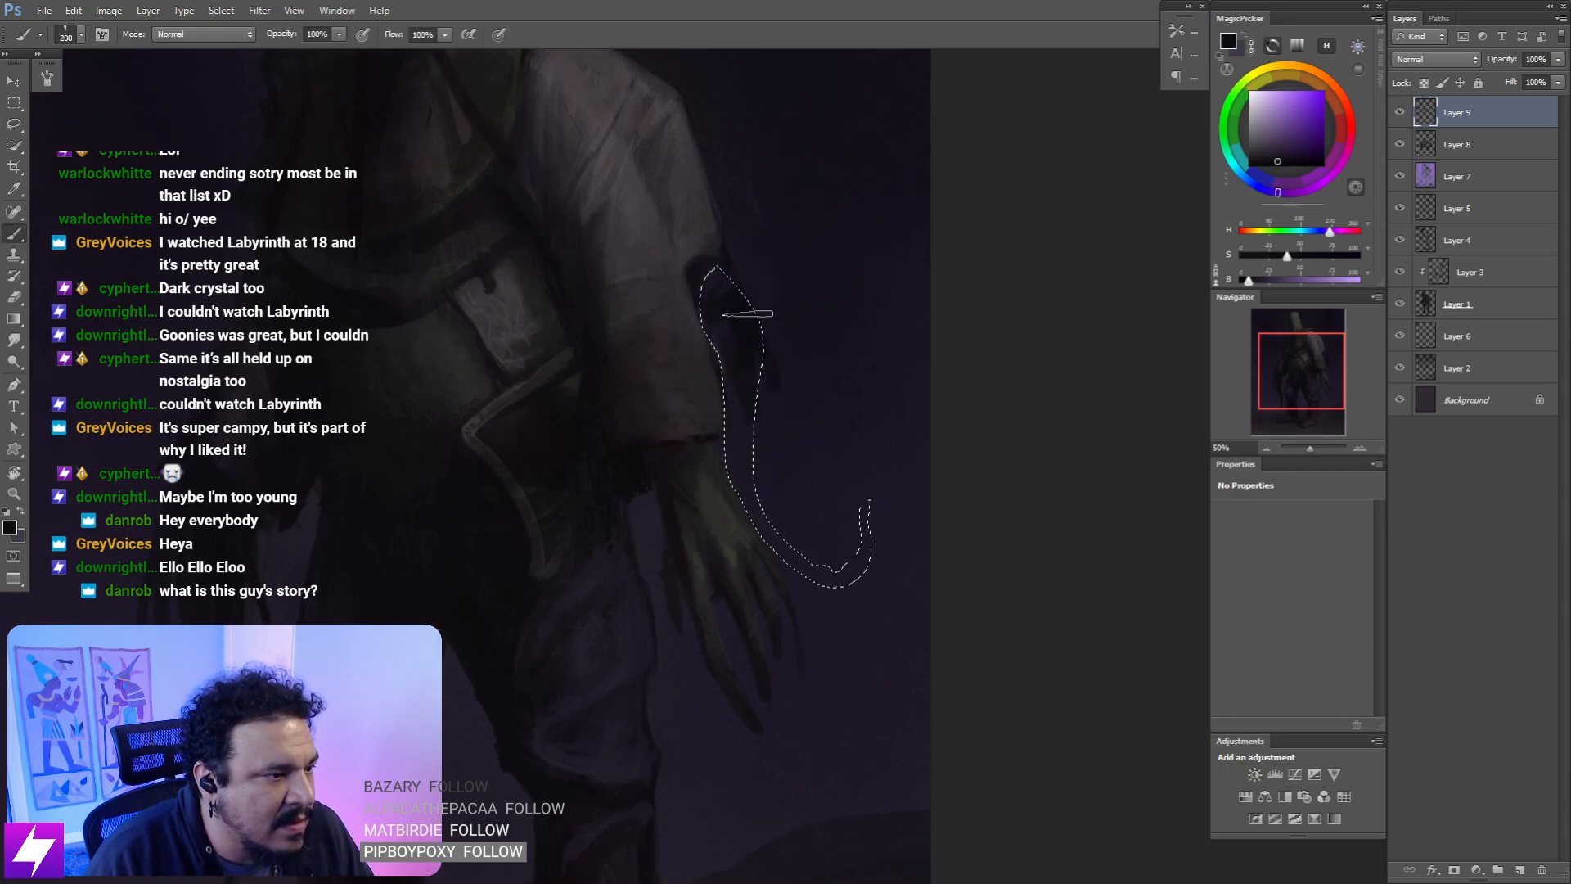
key("bracketright")
key("bracketright")
key("bracketright")
key("bracketright")
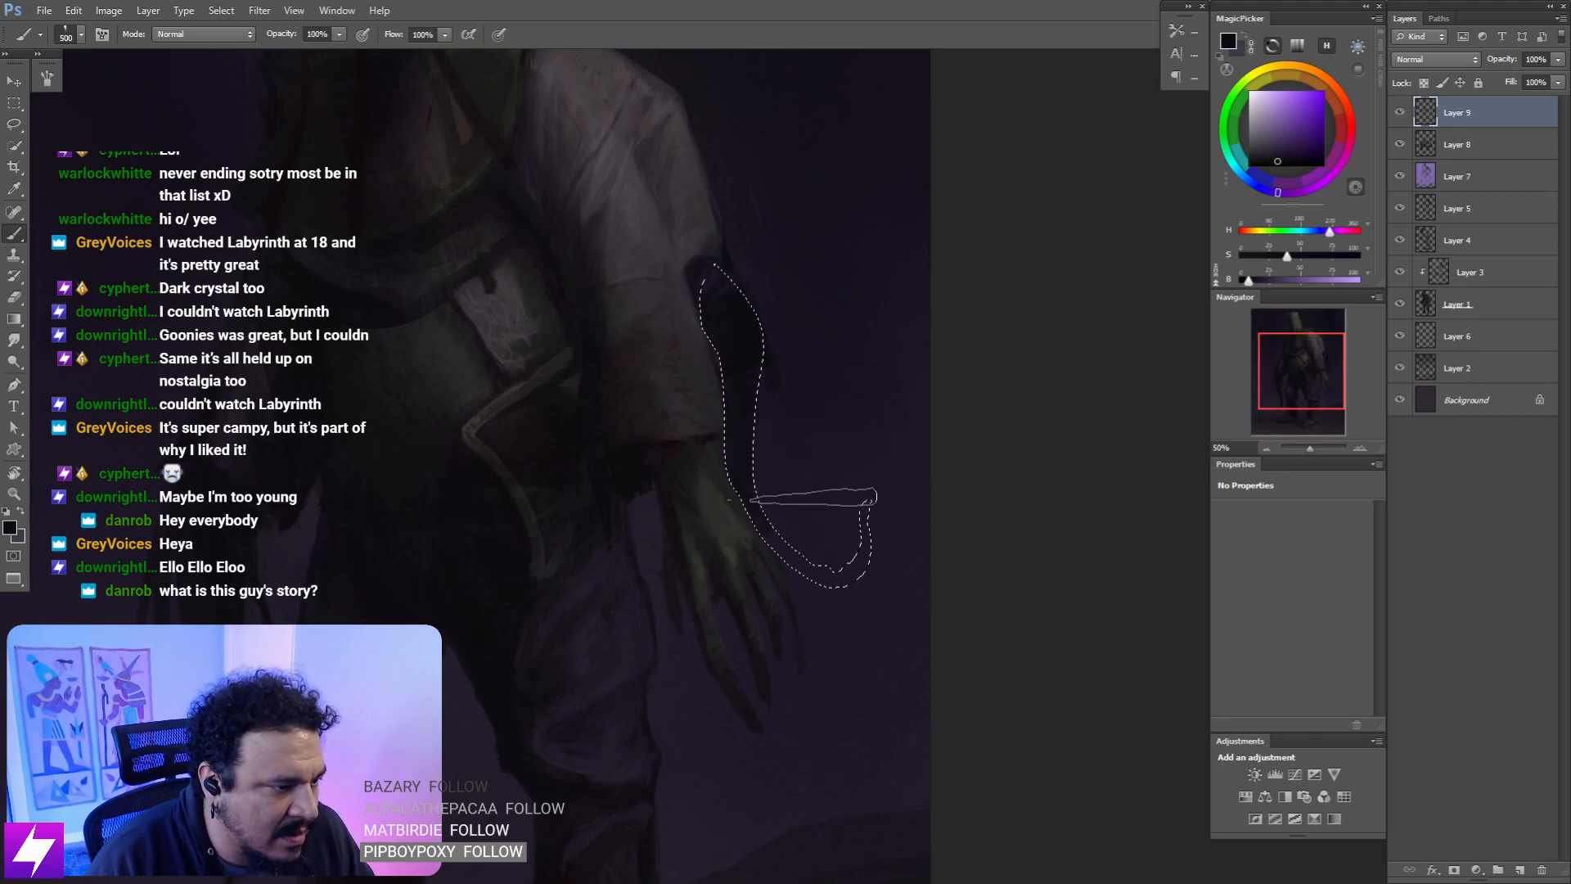
left_click_drag(870, 566, 904, 524)
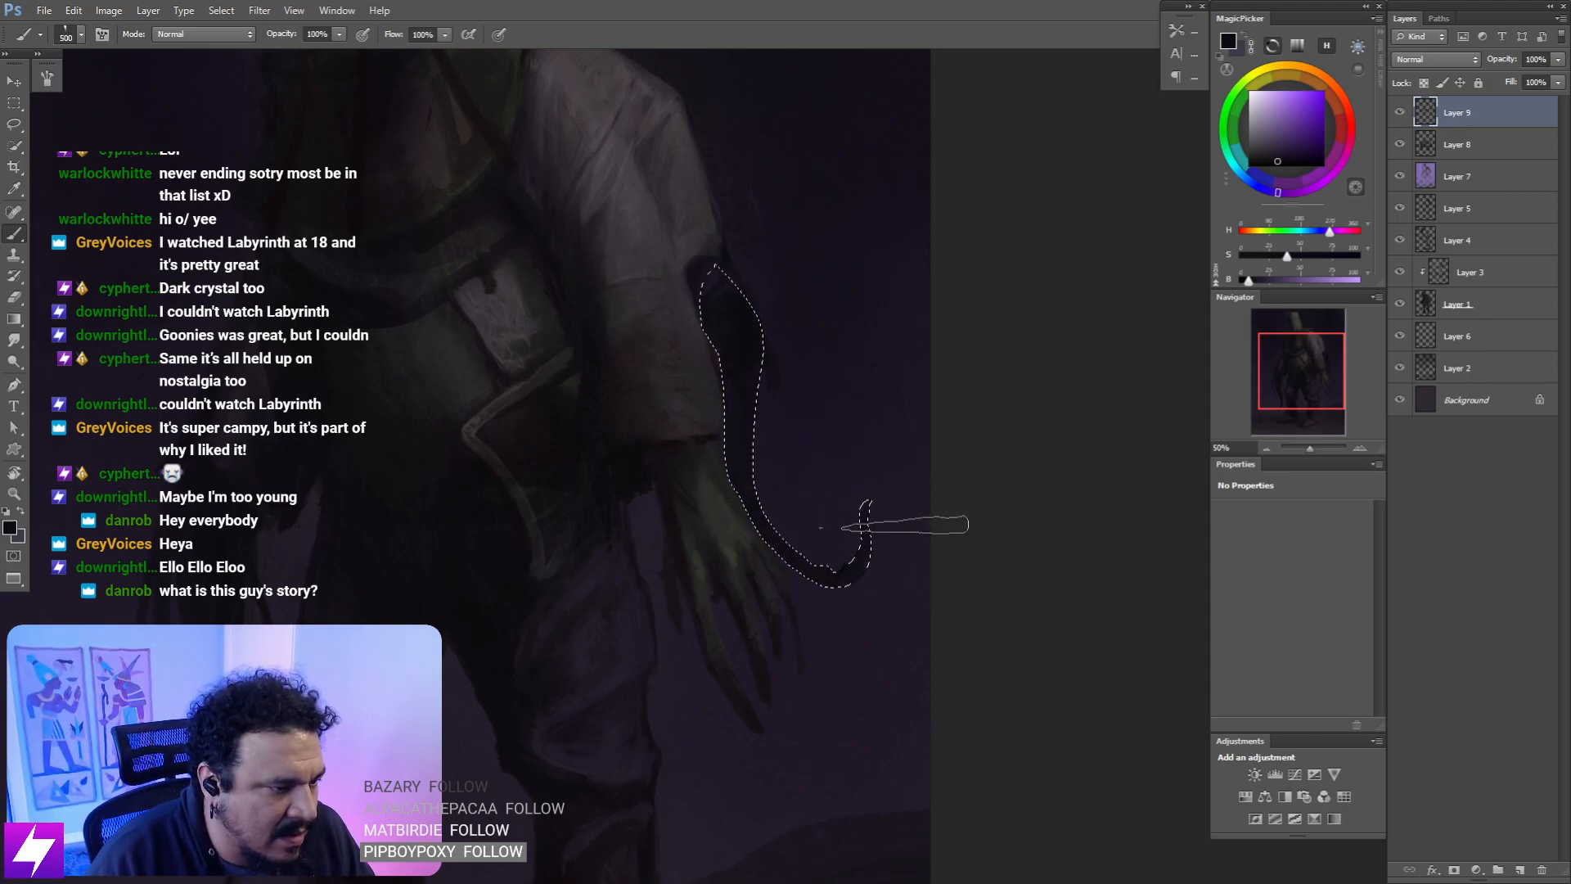
key("ctrl+d")
key("bracketleft")
key("ctrl+minus")
key("ctrl+minus")
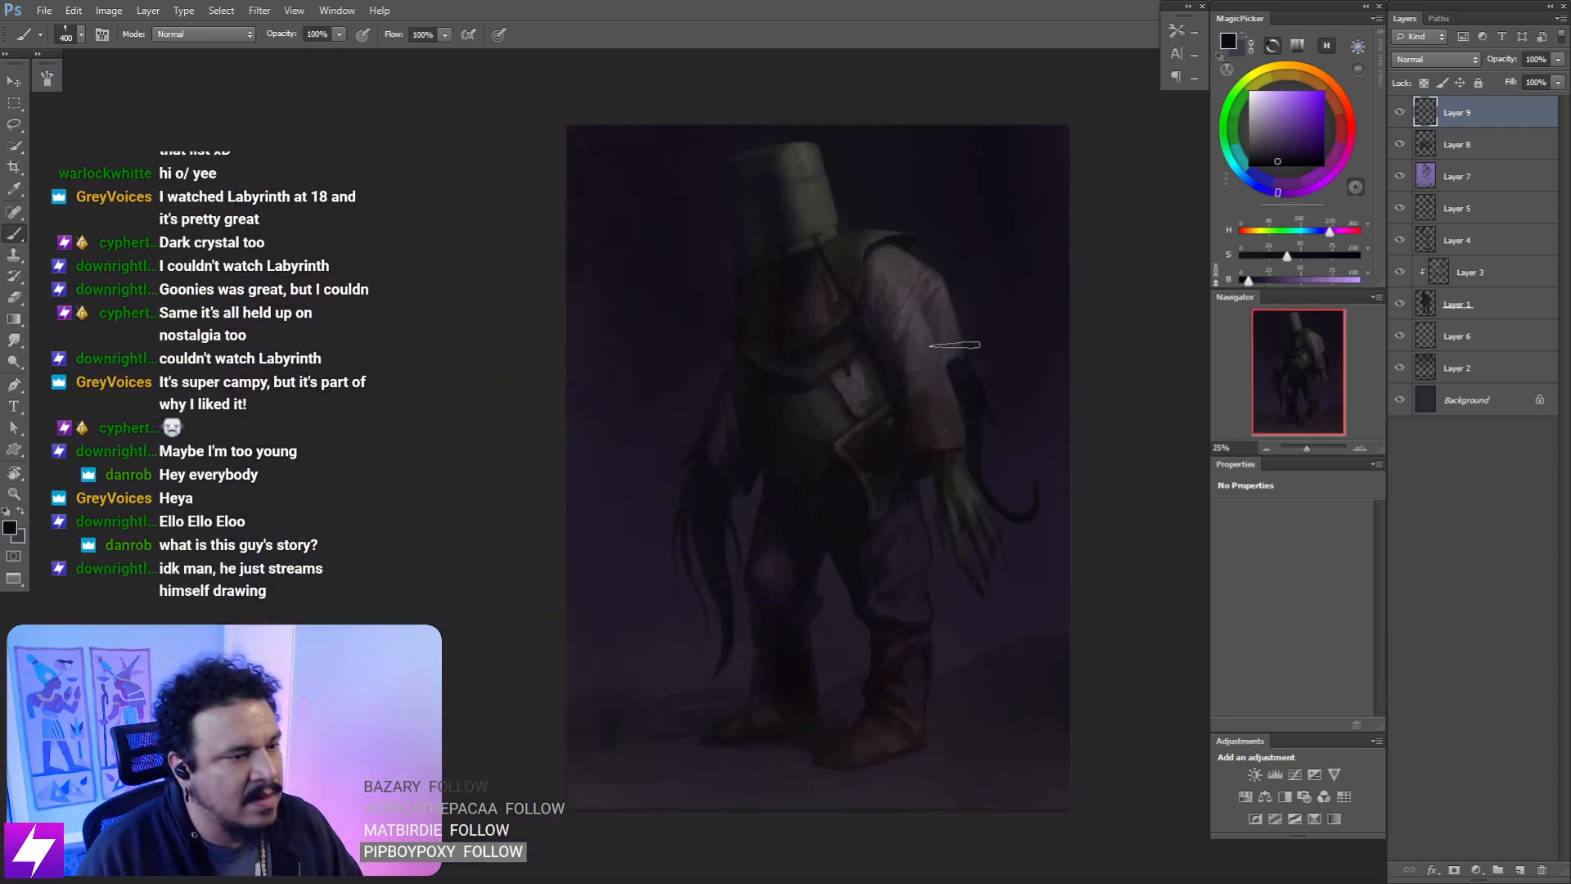
- Flip the canvas horizontally and back, examining the whole figure and its tentacles in both orientations
left_click_drag(826, 455, 698, 491)
key("ctrl+shift+h")
key("ctrl+plus")
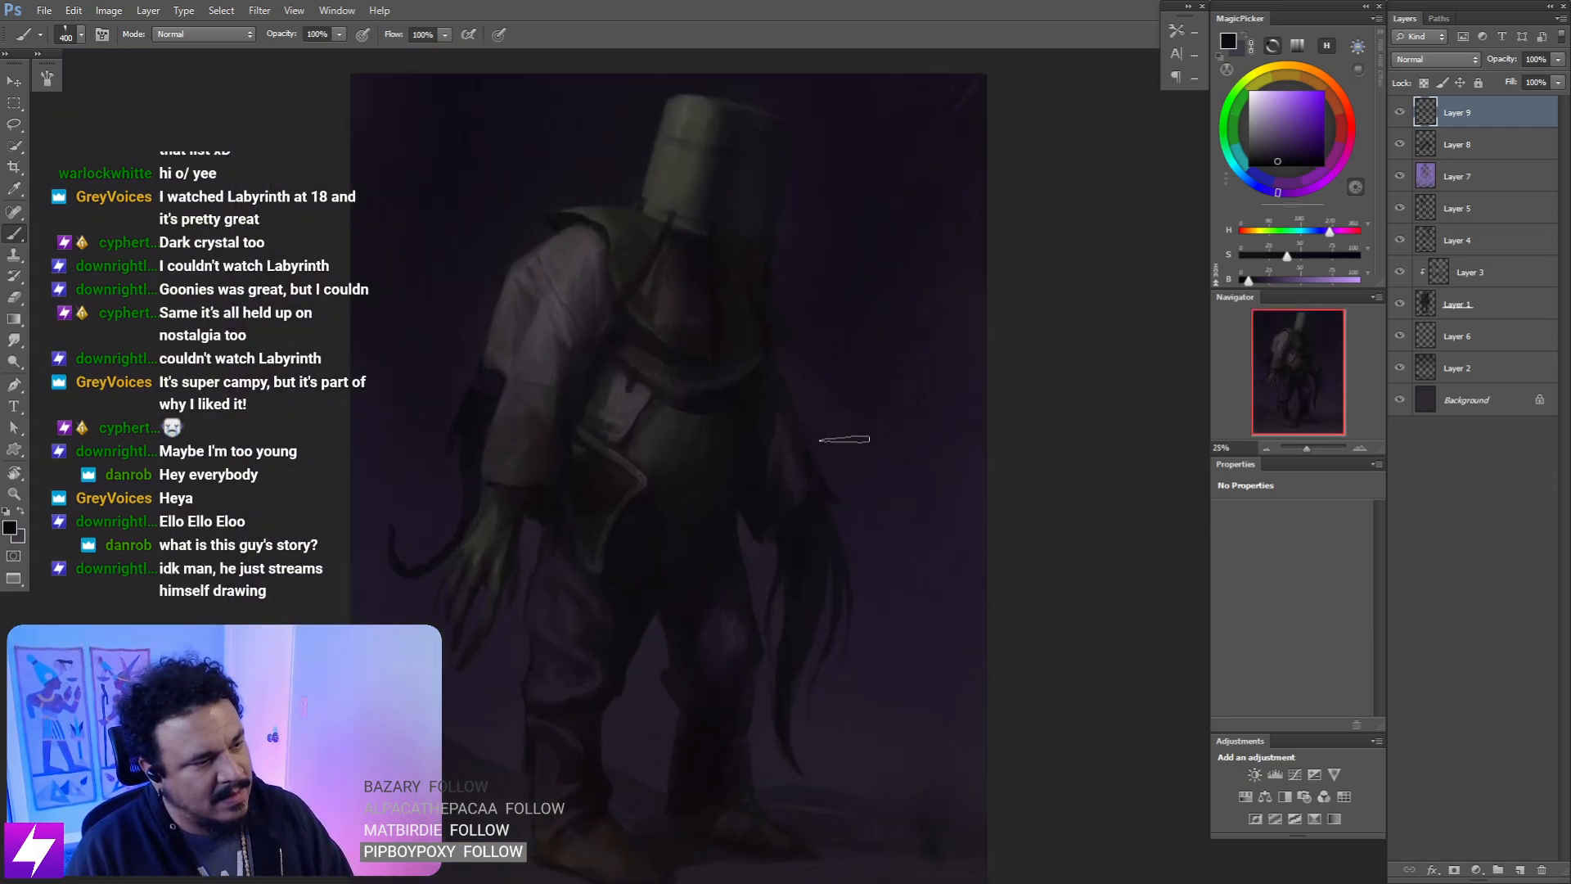
left_click_drag(812, 493, 833, 531)
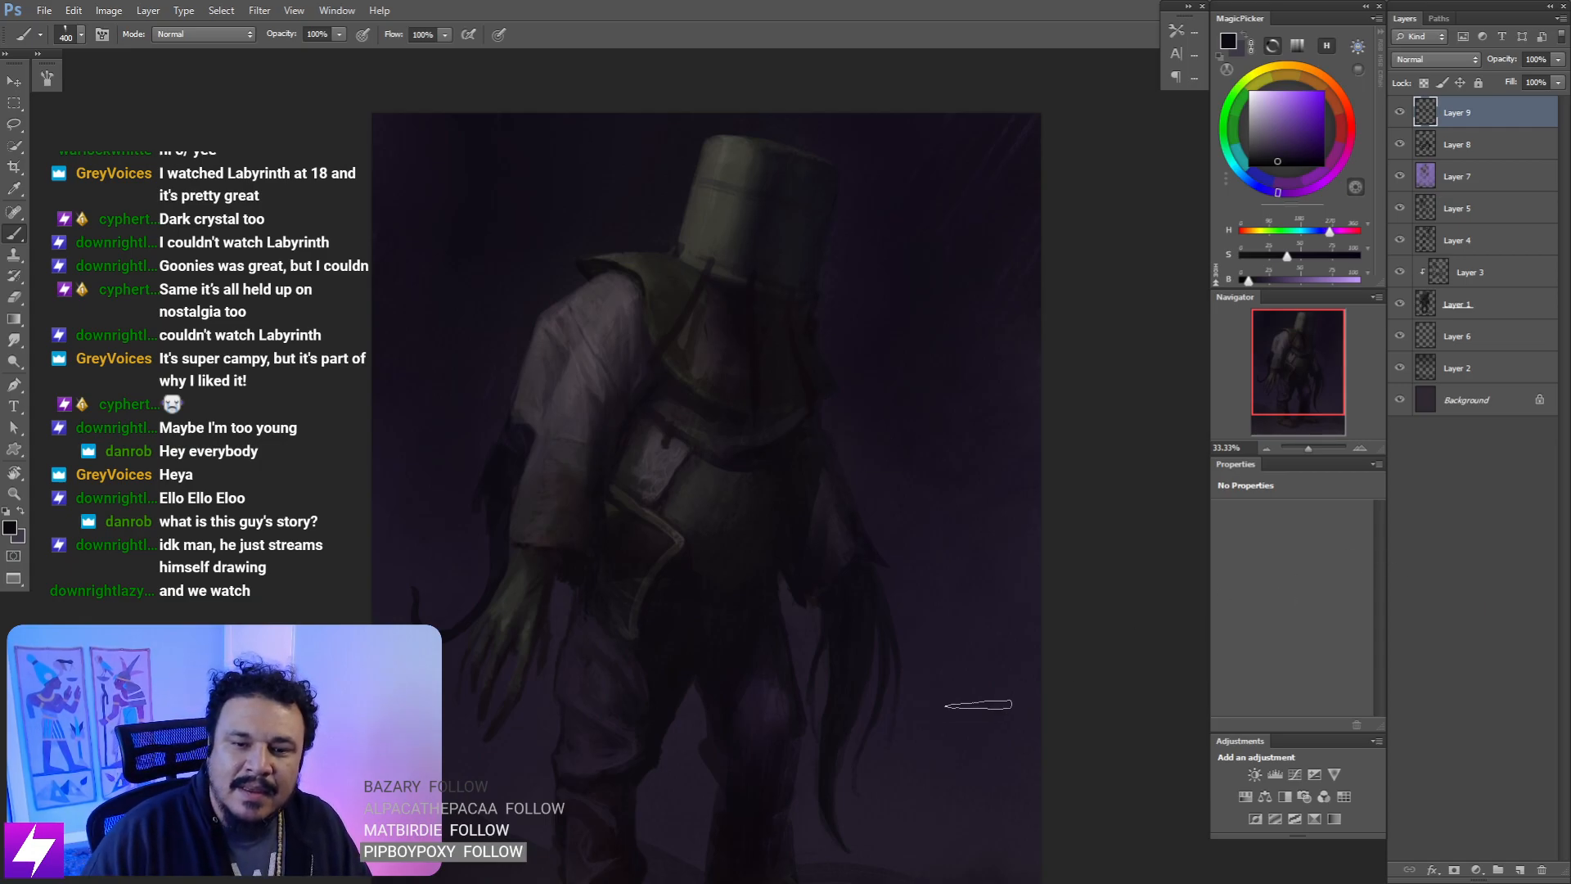
key("ctrl+minus")
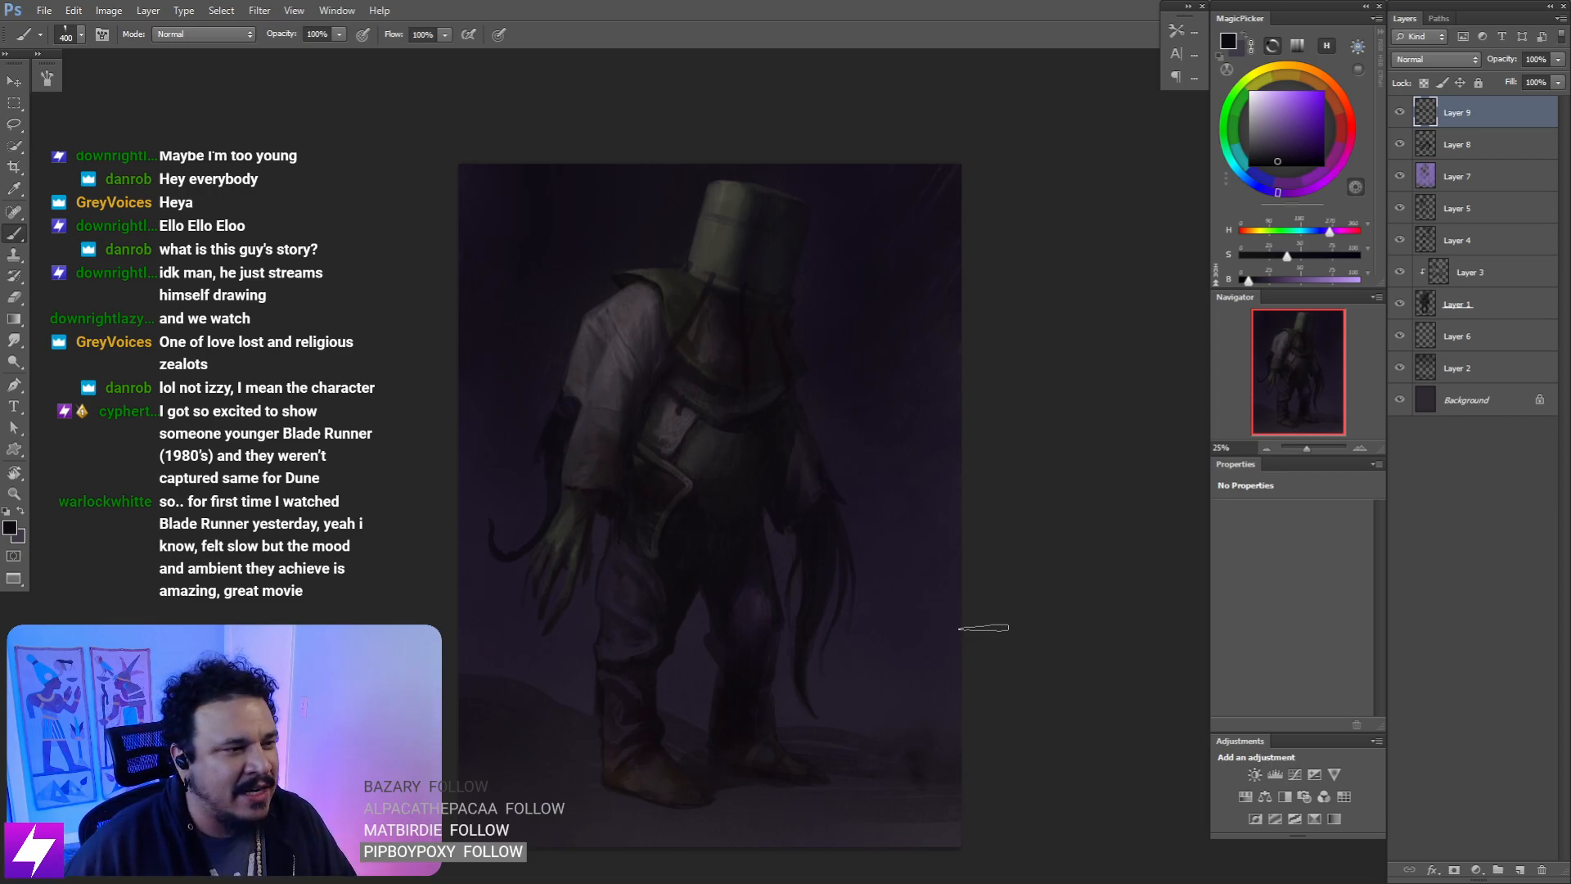
key("ctrl+plus")
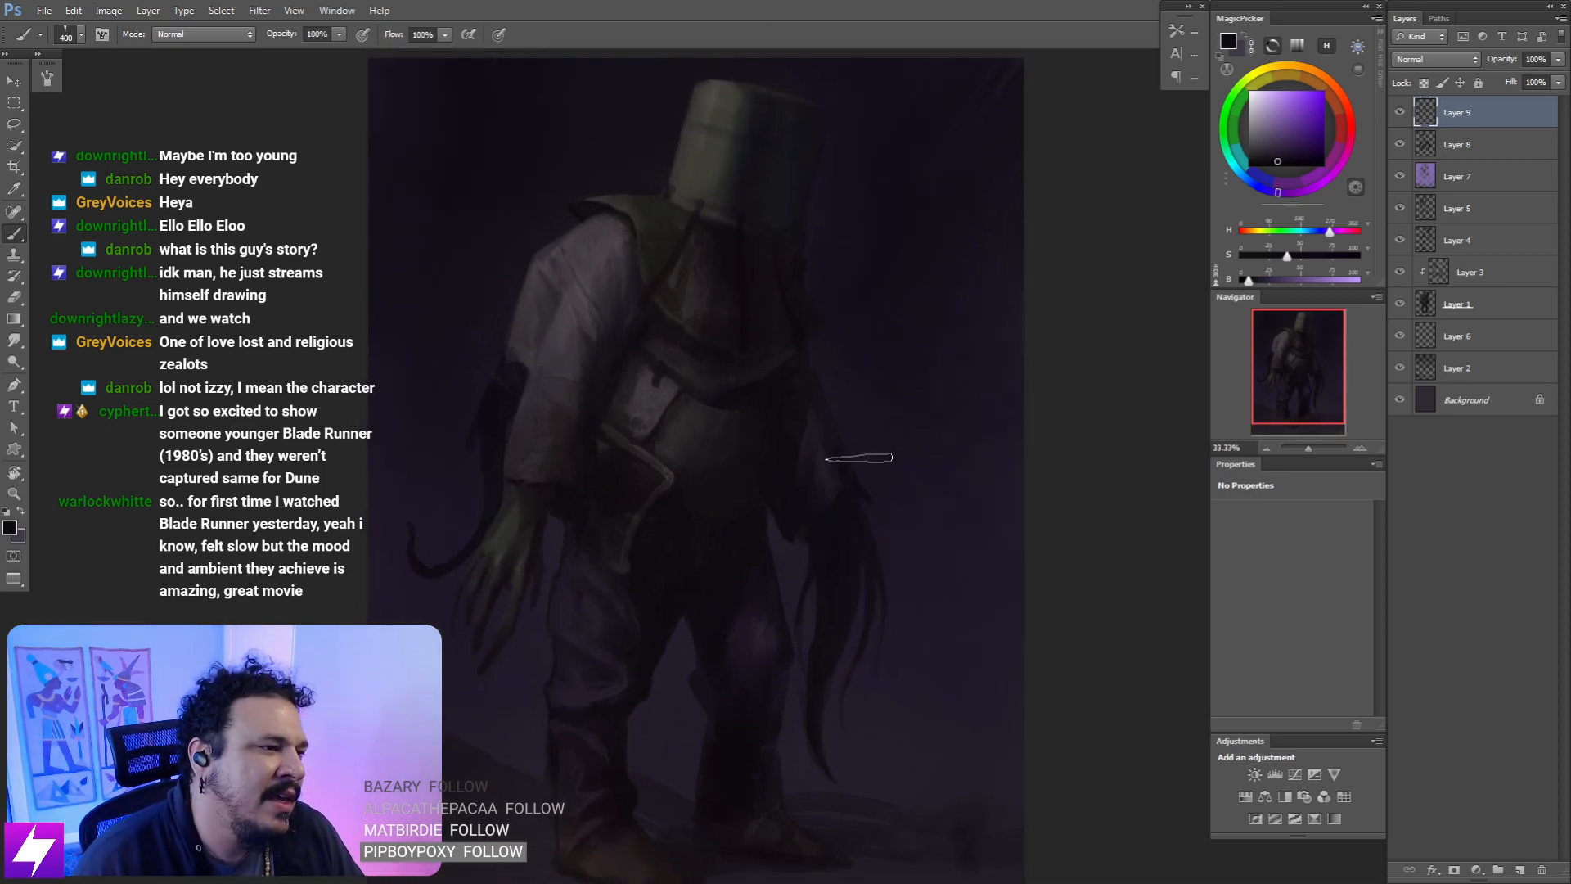
key("ctrl+minus")
key("ctrl+minus")
left_click_drag(843, 463, 796, 503)
key("ctrl+shift+h")
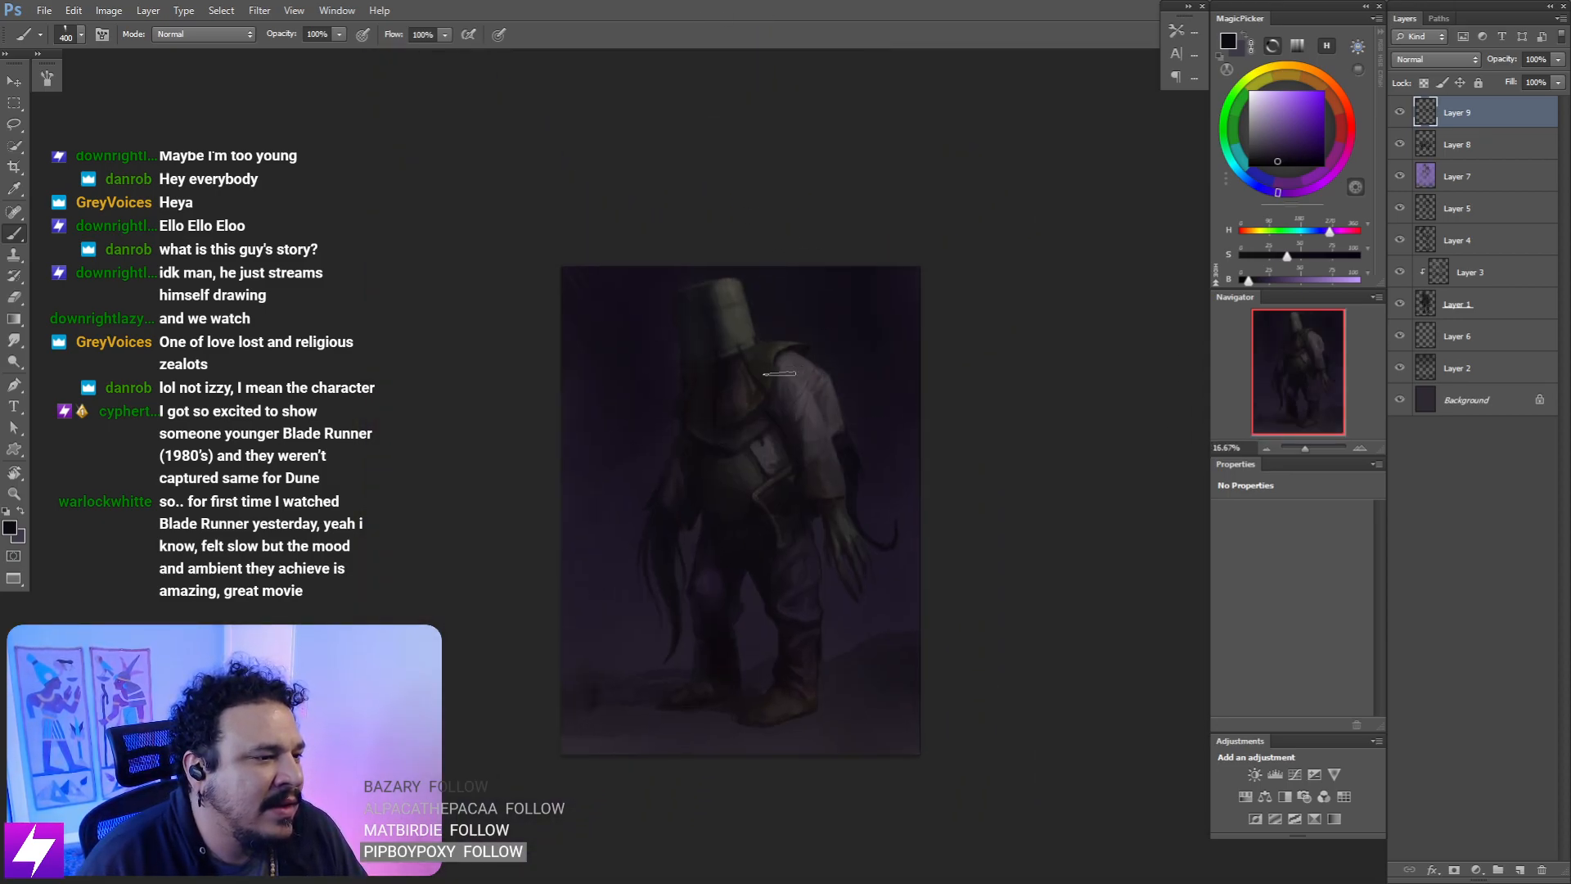
- Lasso a small angular shape below the bucket hat on the head's shadowed side, fill it with sampled near-black magenta at brush size 200, and deselect
key("ctrl+plus")
key("ctrl+plus")
key("ctrl+plus")
left_click_drag(781, 426, 779, 629)
mouse_move(749, 388)
left_mouse_down()
mouse_move(790, 407)
mouse_move(789, 434)
mouse_move(867, 445)
left_mouse_up()
key("l")
mouse_move(694, 381)
left_mouse_down()
mouse_move(640, 412)
mouse_move(647, 482)
mouse_move(667, 479)
mouse_move(640, 433)
mouse_move(664, 477)
mouse_move(715, 384)
mouse_move(704, 414)
left_mouse_up()
key("ctrl+d")
key("b")
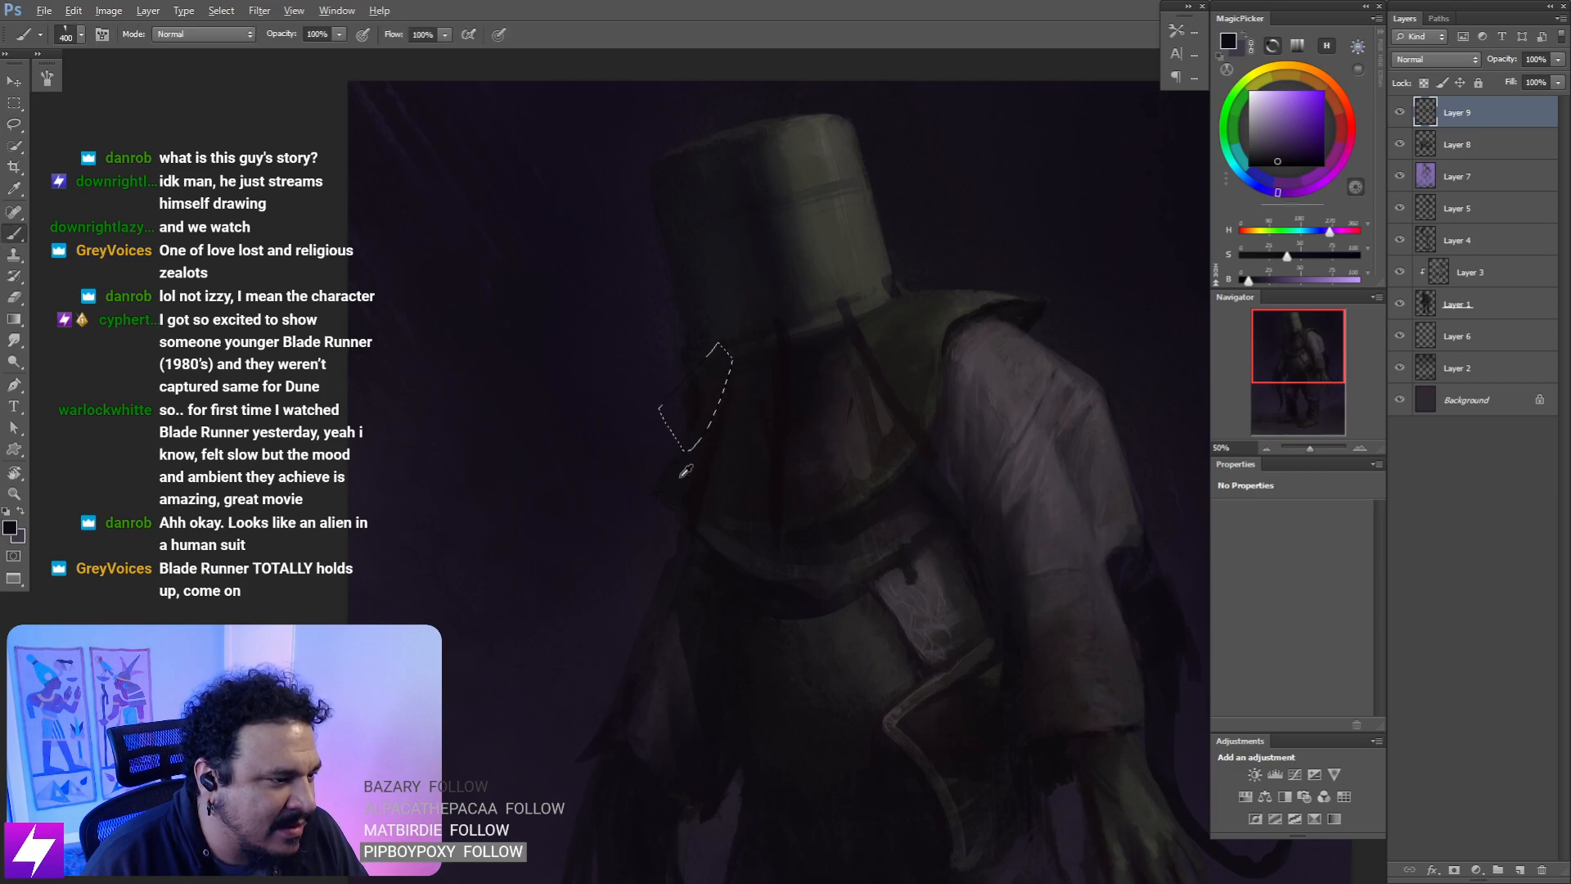
left_click(696, 461, "alt")
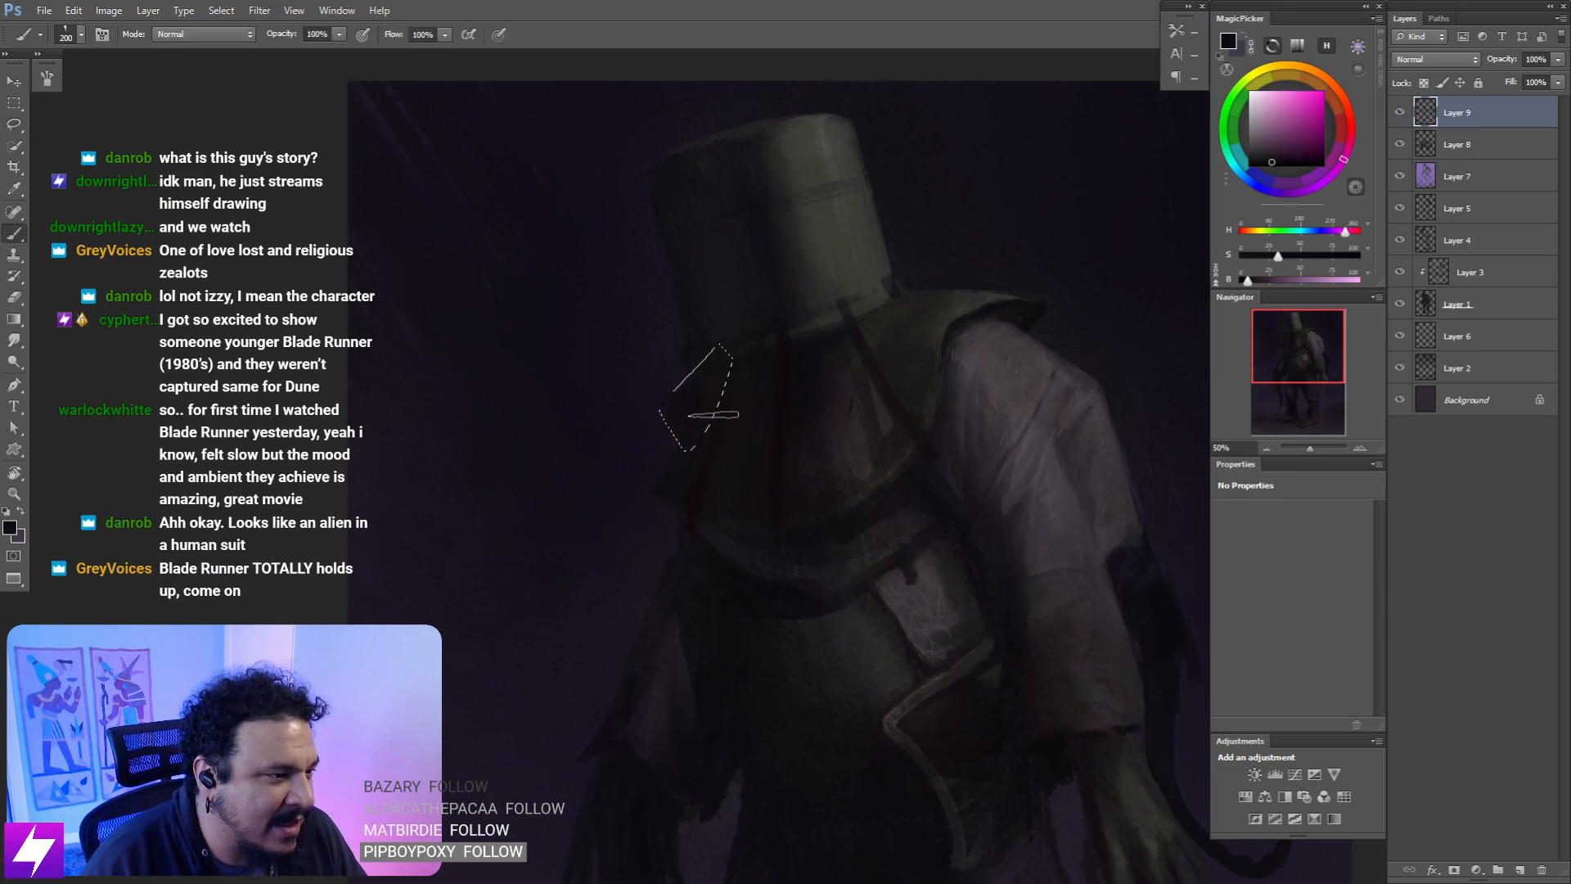
key("l")
key("ctrl+minus")
key("ctrl+minus")
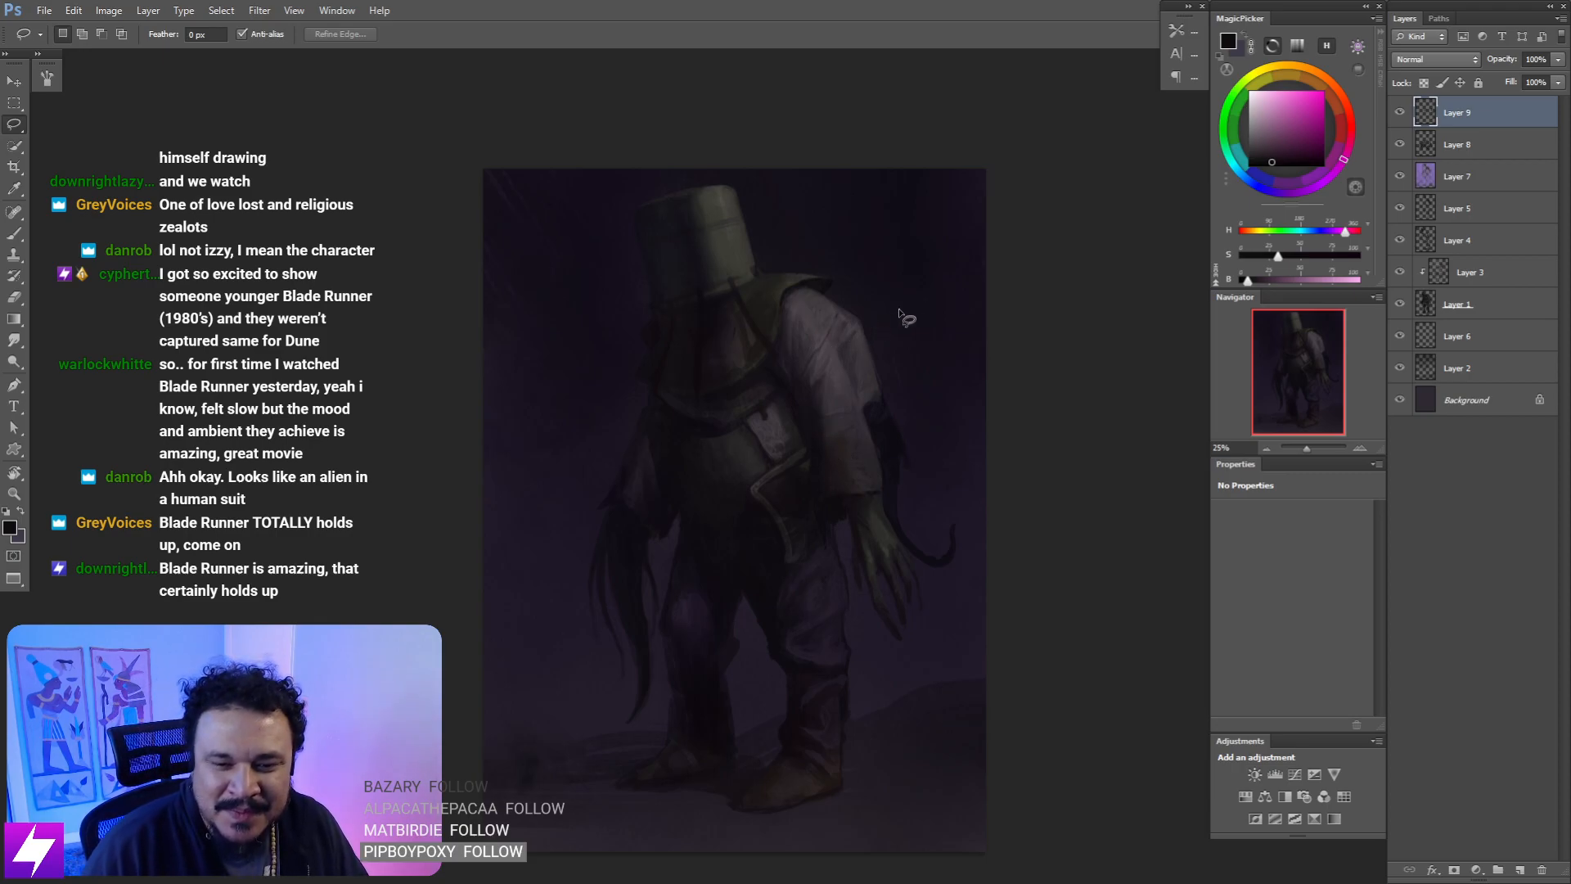
left_click_drag(879, 445, 828, 450)
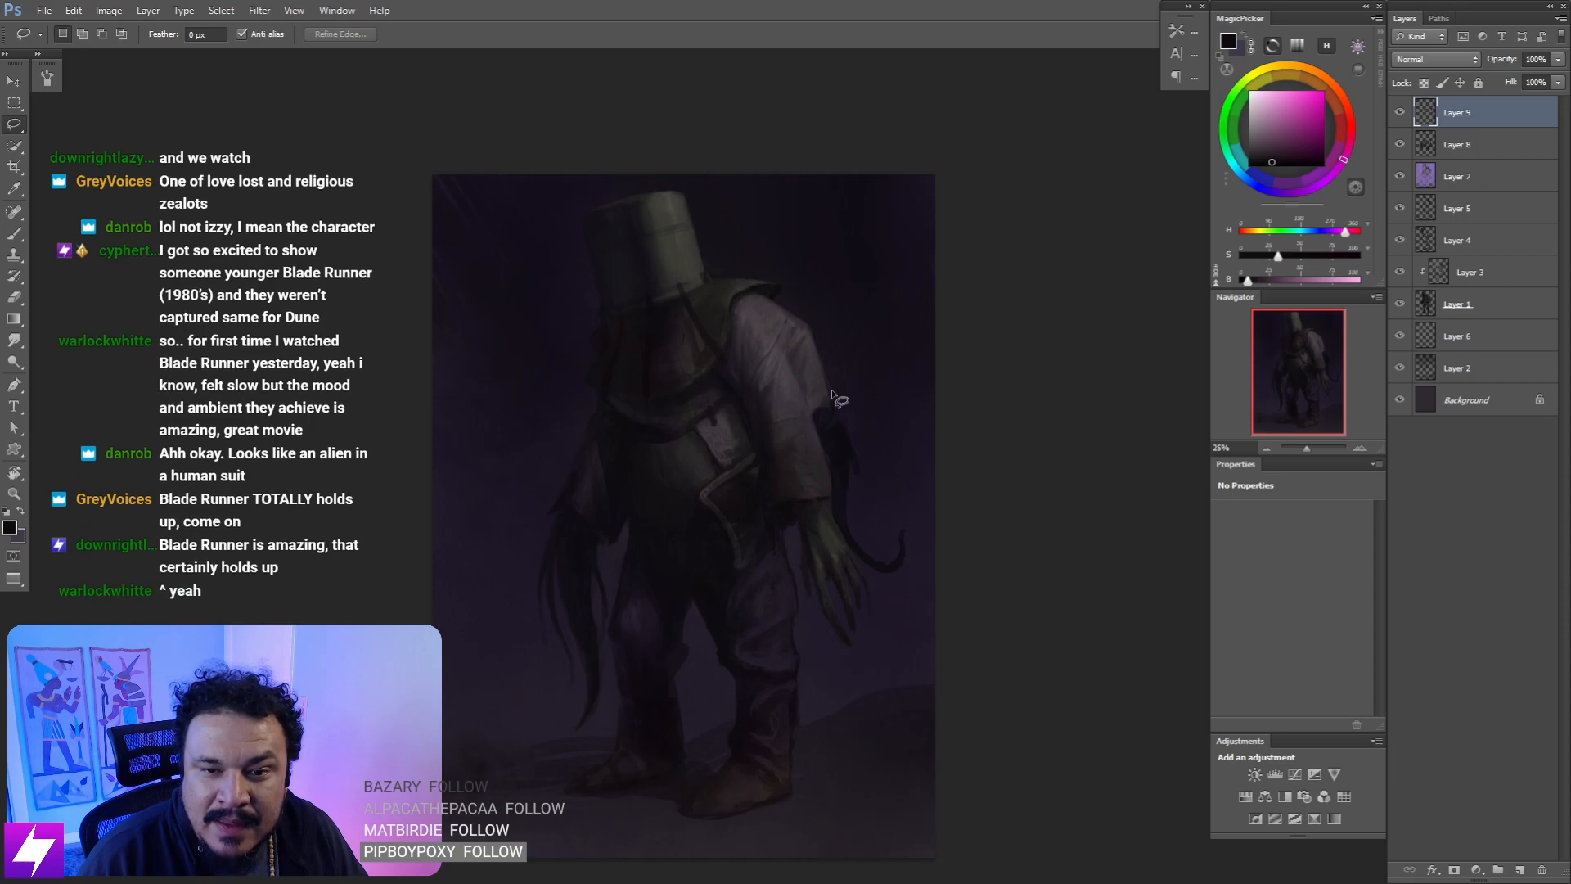
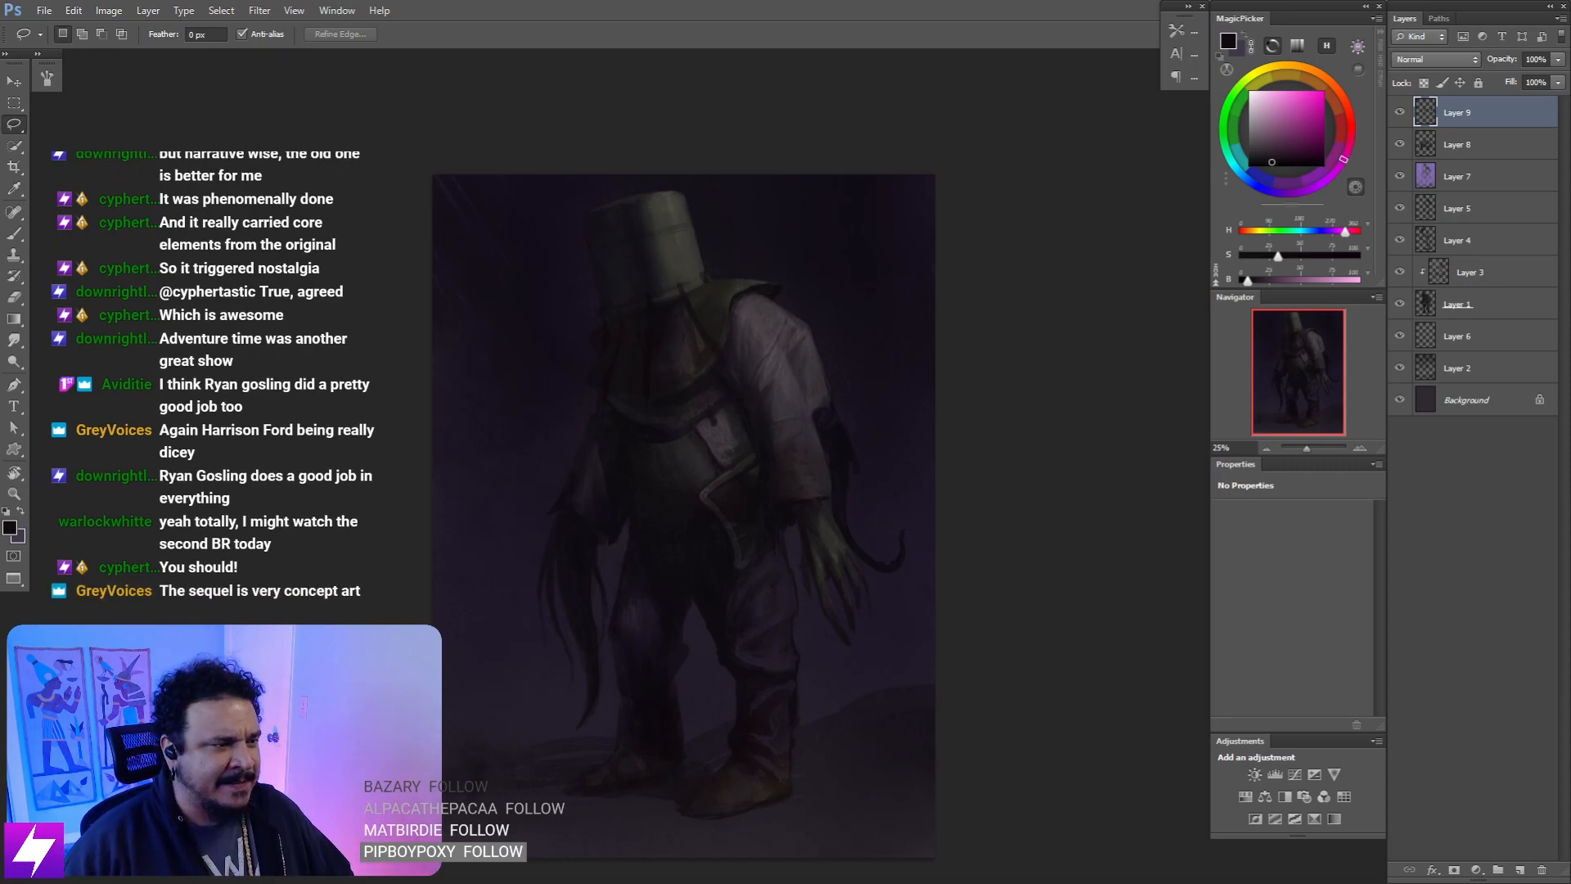
- Toggle the visibility of Layer 9 off and on to compare the painting with and without its changes
left_click(1401, 113)
left_click(1400, 113)
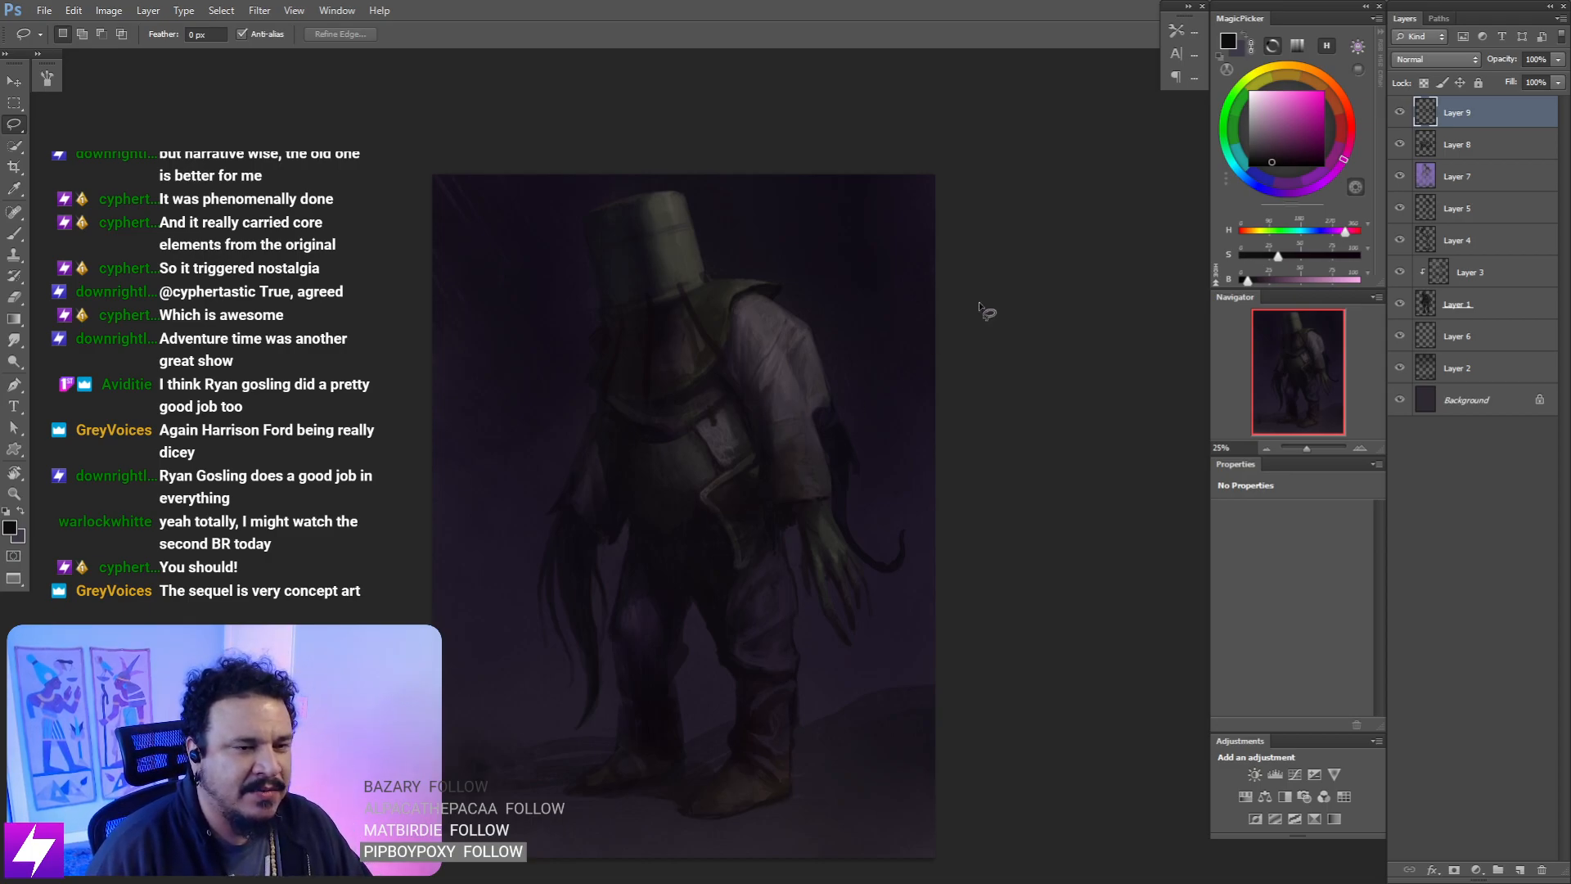
left_click(1401, 114)
left_click(1401, 112)
- Erase into the belly paint beside the pouch with a 150-size eraser and check the horizontally flipped canvas
key("ctrl+plus")
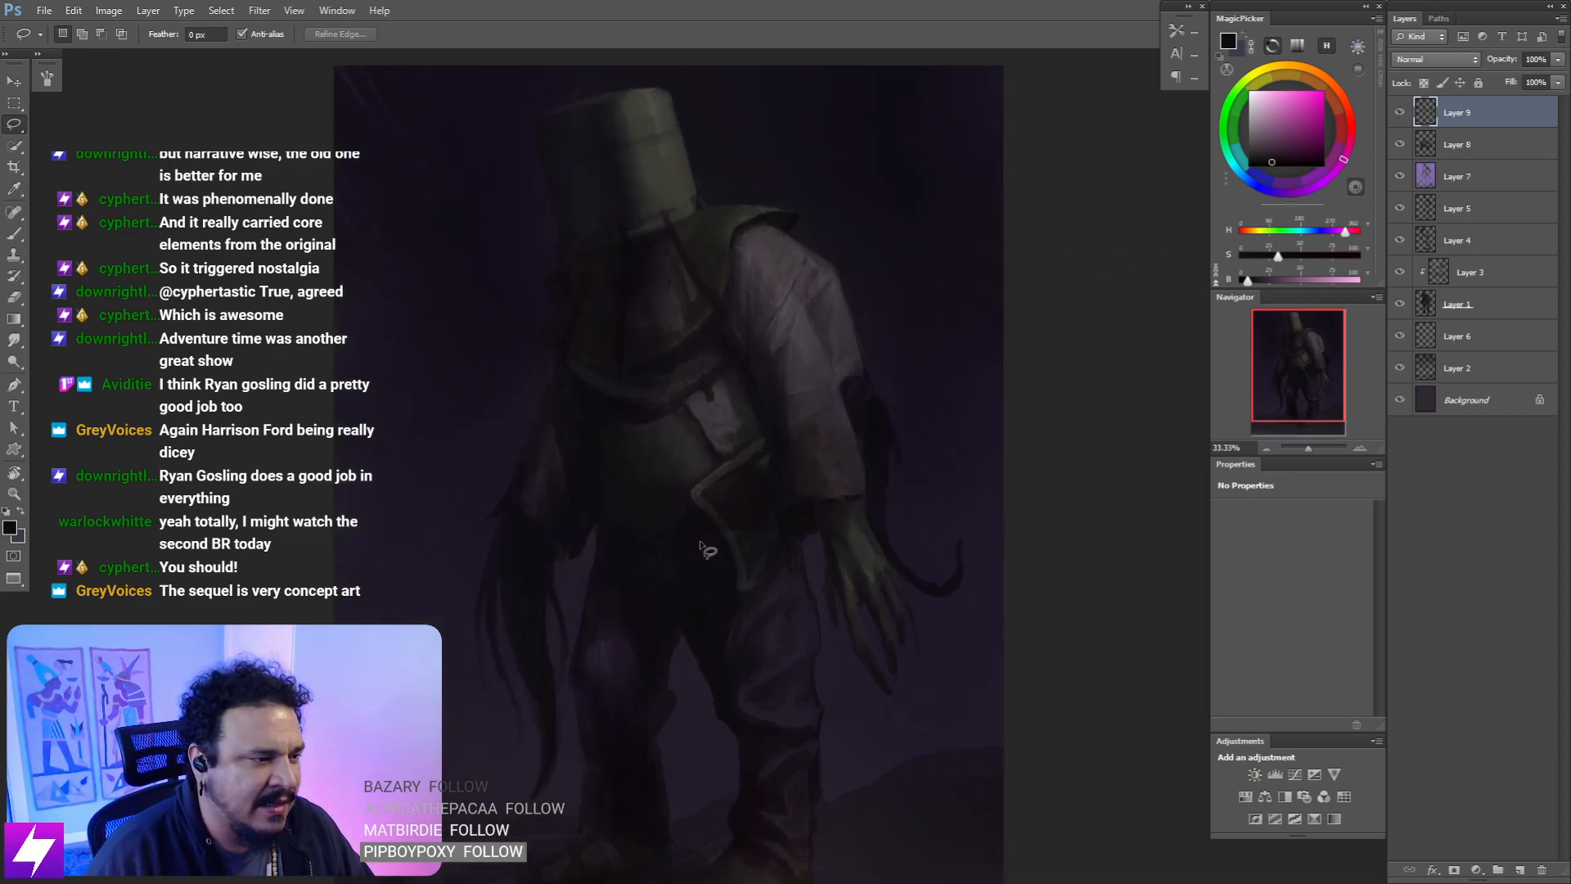
left_click_drag(678, 554, 681, 534)
key("e")
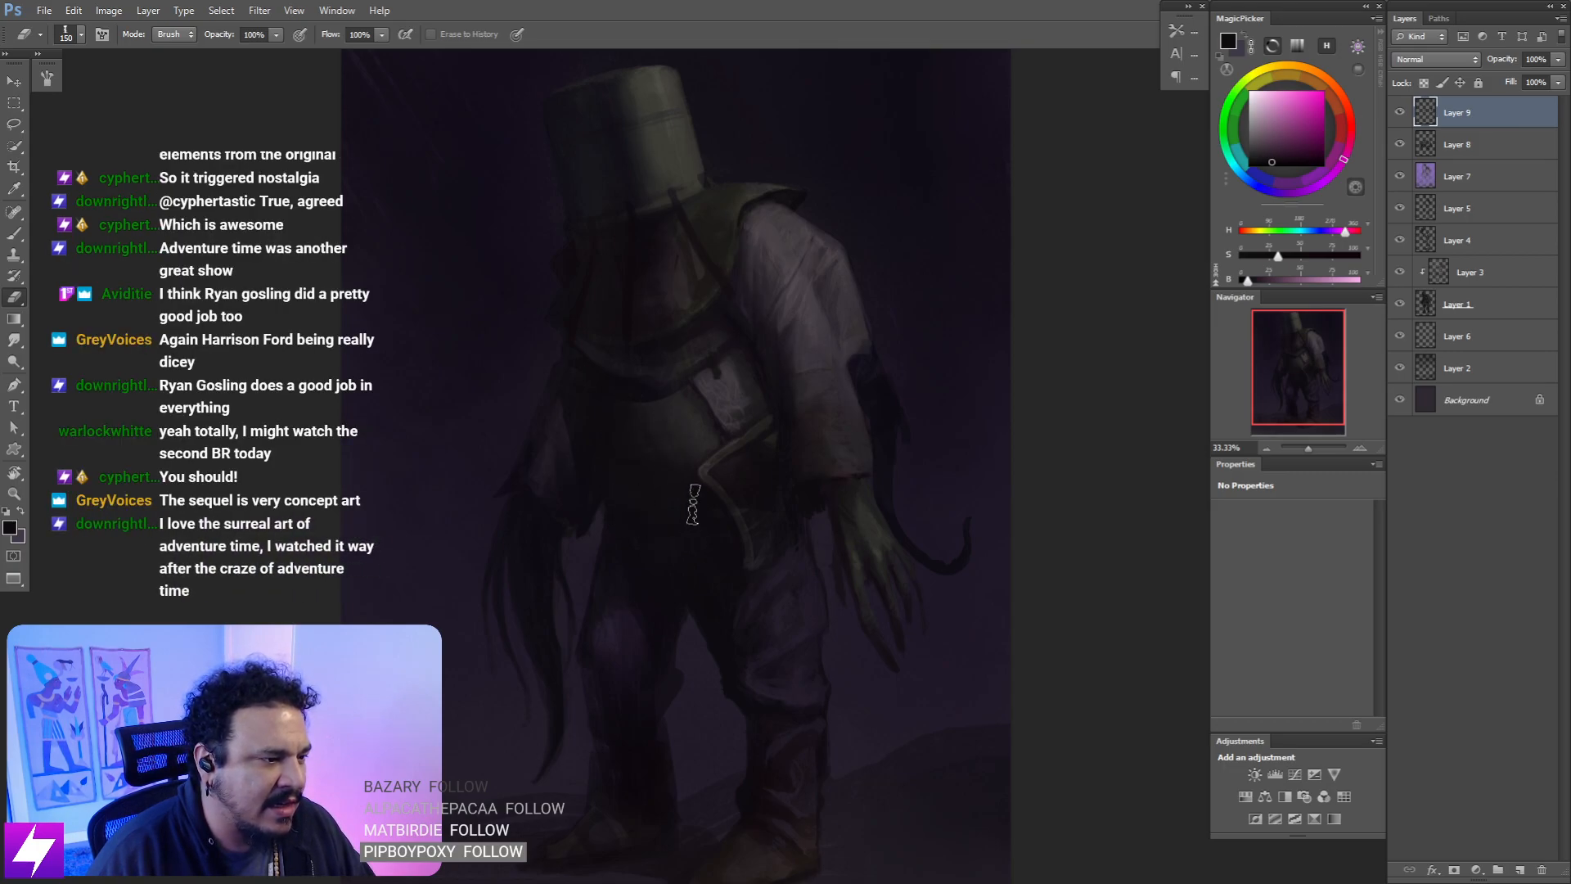
key("ctrl+minus")
key("ctrl+minus")
key("ctrl+shift+h")
left_click_drag(839, 497, 793, 500)
key("ctrl+plus")
key("ctrl+plus")
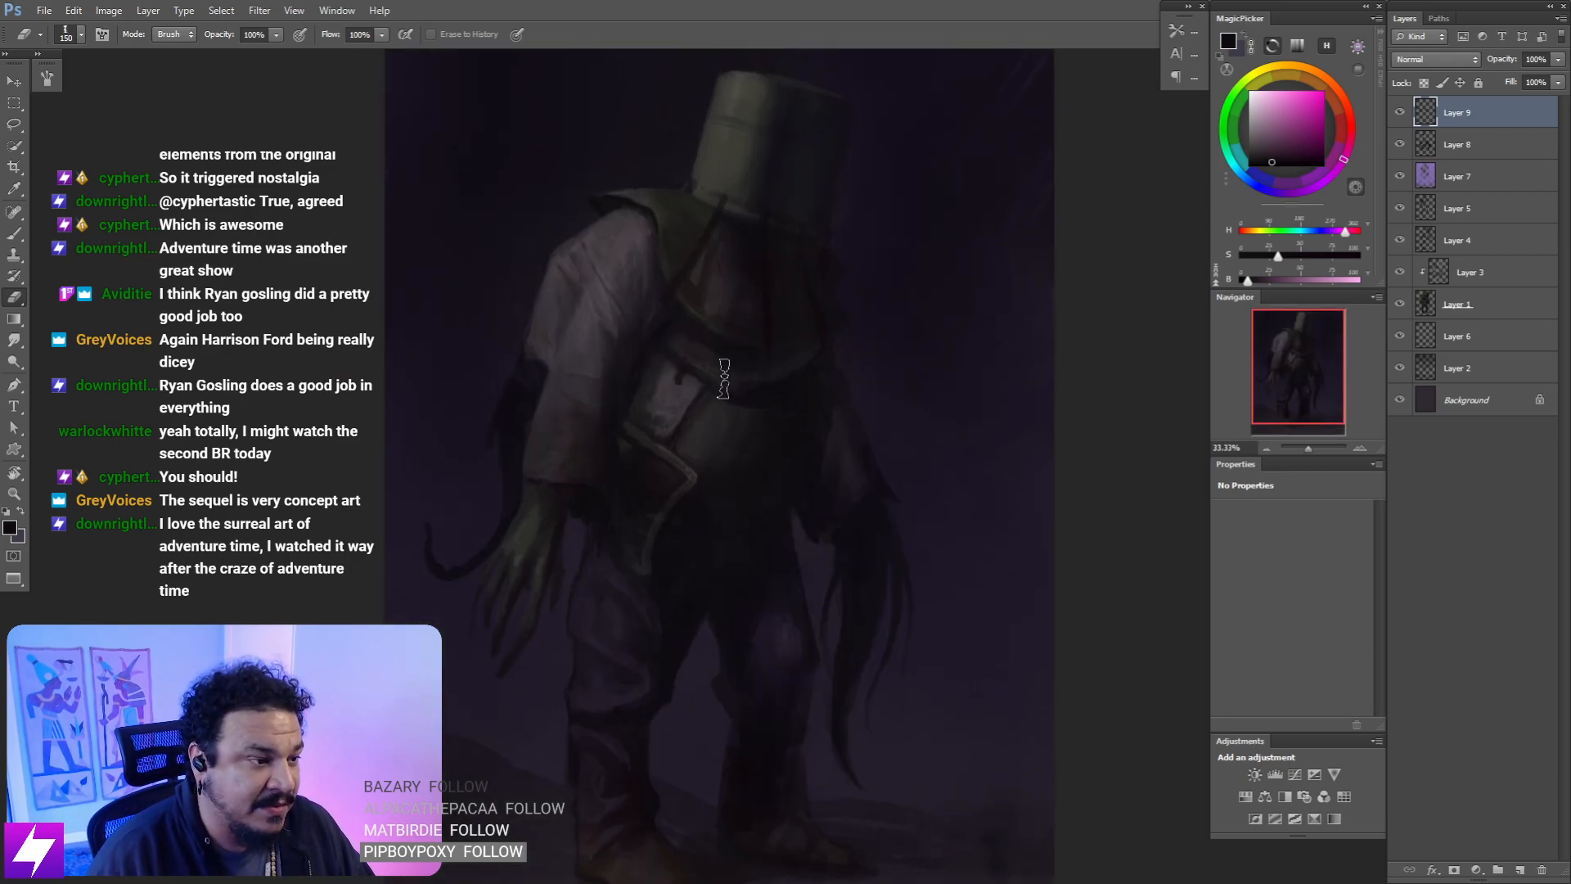
- Refine the pouch's edge and the area under the bib hem with the eraser at sizes 30 and 45
key("bracketleft")
key("bracketleft")
key("bracketleft")
key("bracketleft")
key("bracketleft")
key("bracketleft")
key("bracketleft")
key("bracketleft")
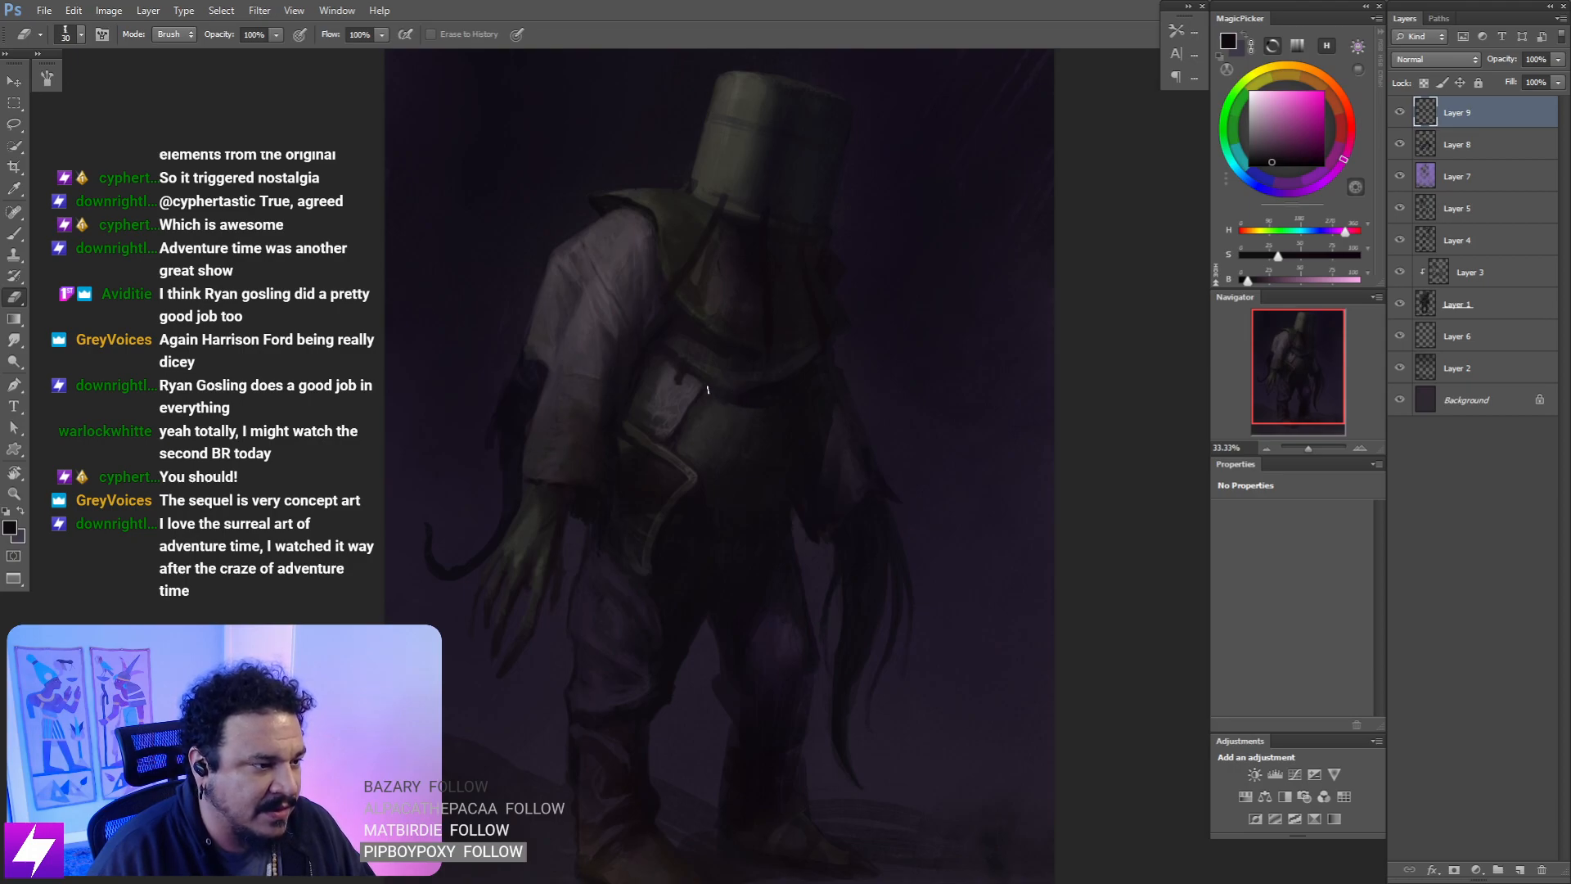
key("bracketright")
key("bracketright")
key("bracketright")
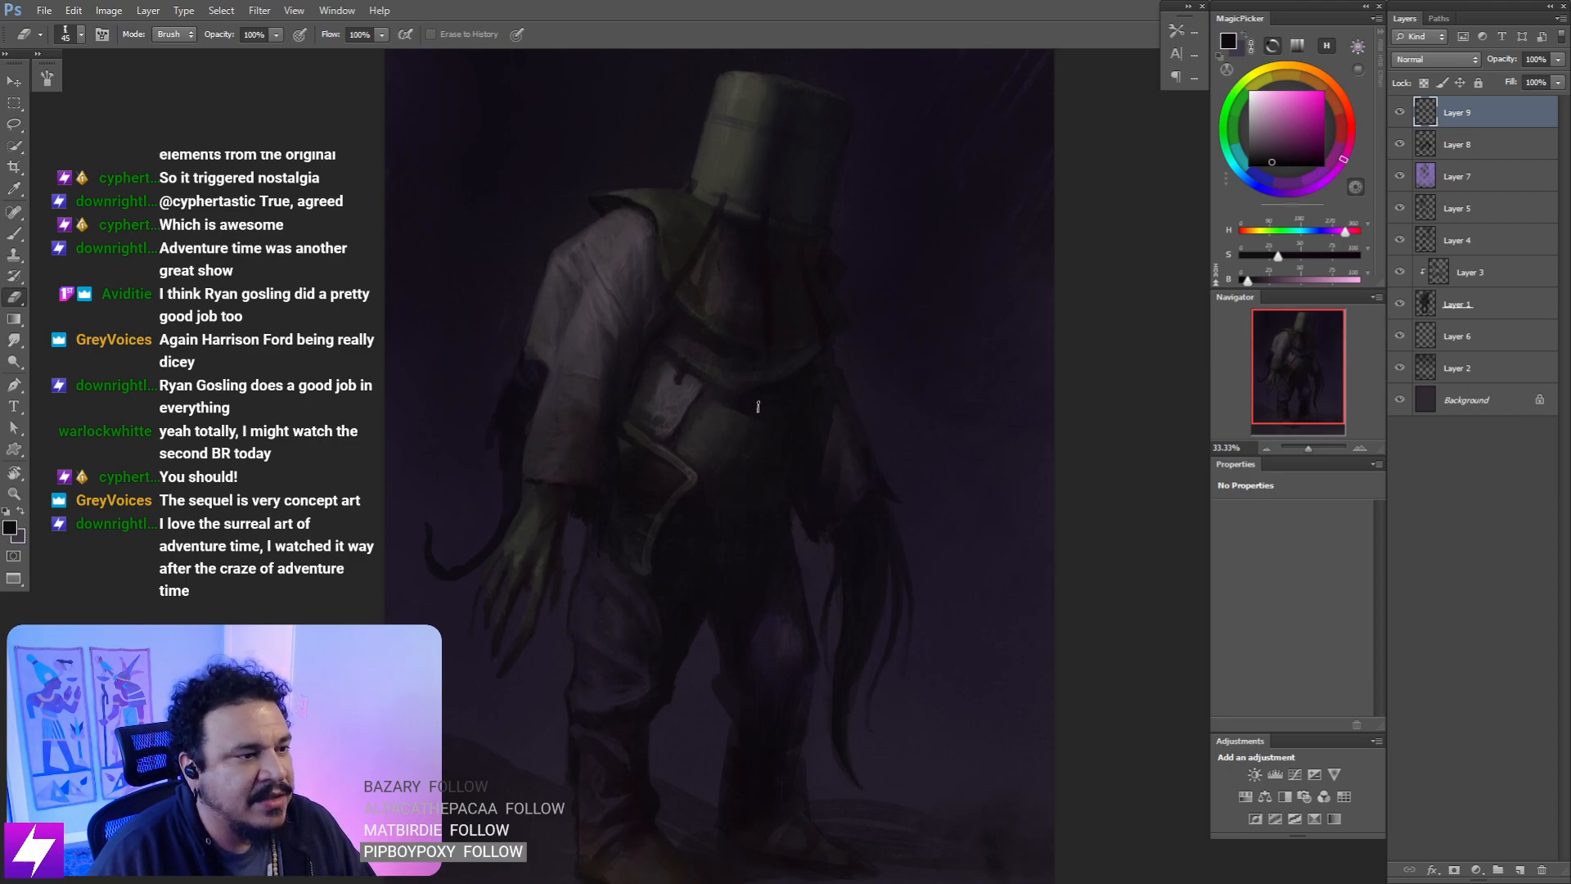
- Erase more of the belly paint with an 80-size eraser and flip the canvas horizontally to check it
key("bracketright")
key("bracketright")
key("bracketright")
key("bracketright")
key("bracketright")
key("bracketright")
key("bracketright")
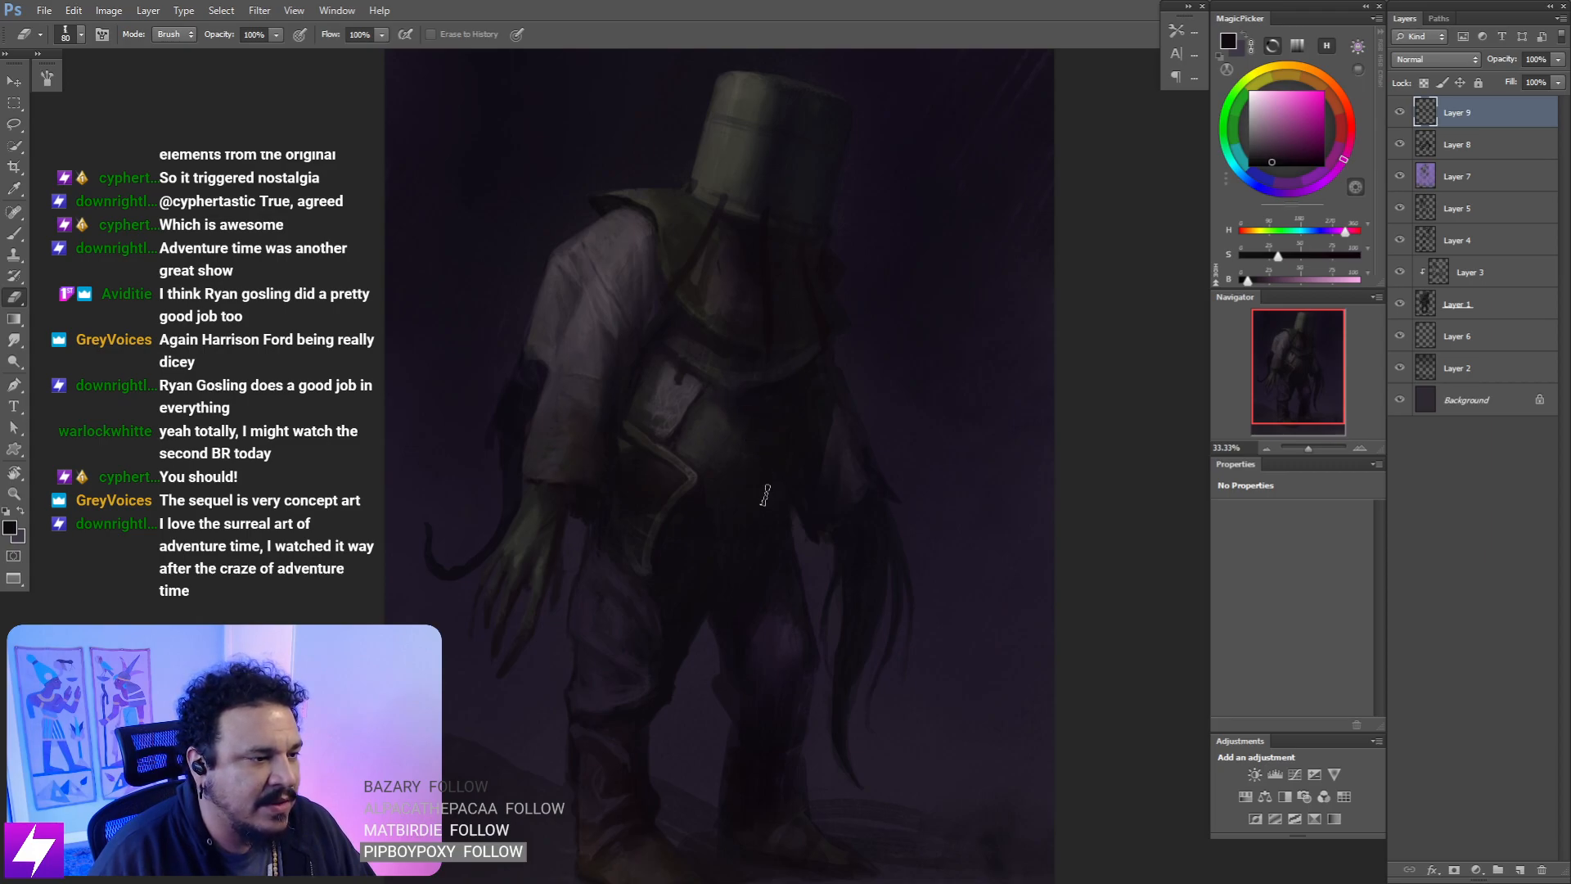
key("ctrl+minus")
key("ctrl+minus")
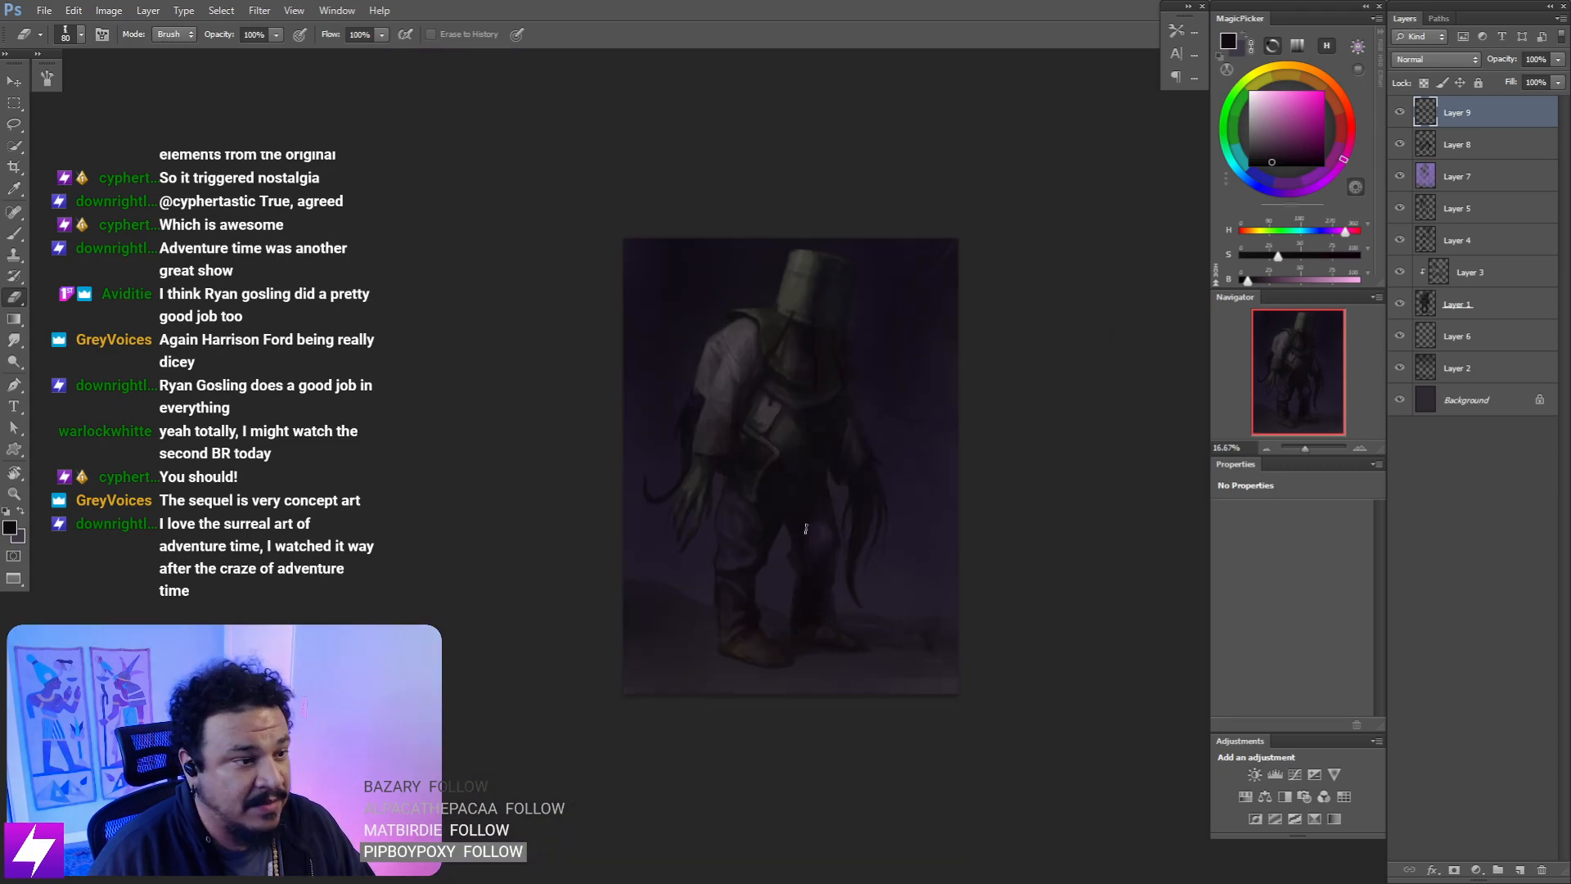
key("ctrl+shift+h")
key("ctrl+plus")
key("ctrl+plus")
left_click_drag(797, 470, 811, 481)
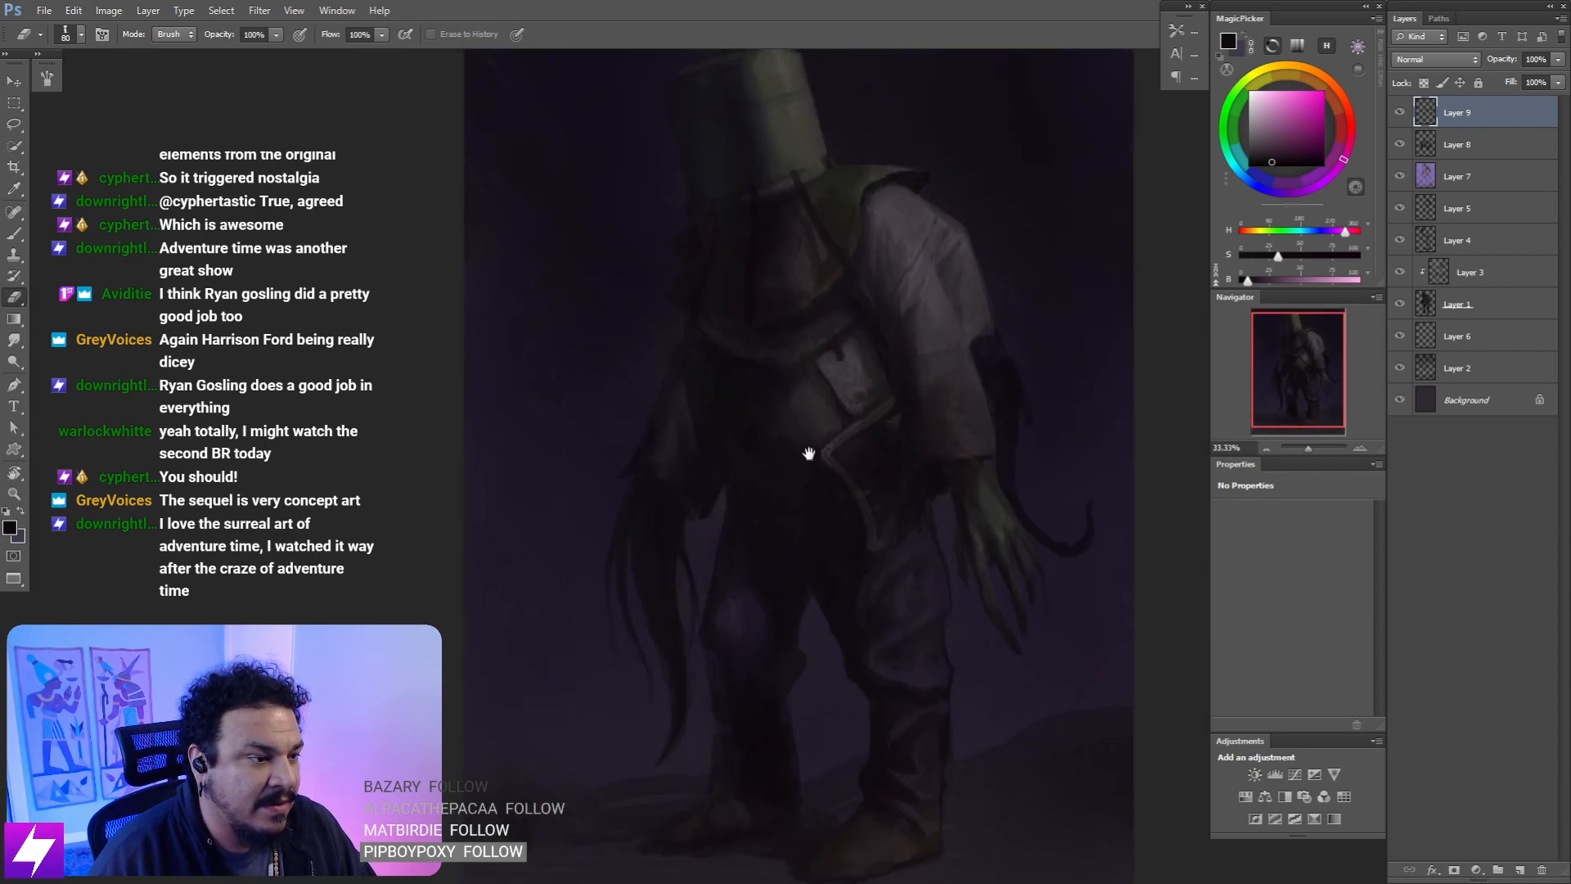
- Soften the belly area next to the pouch and flap with a 125-size eraser
key("bracketright")
key("bracketright")
key("bracketright")
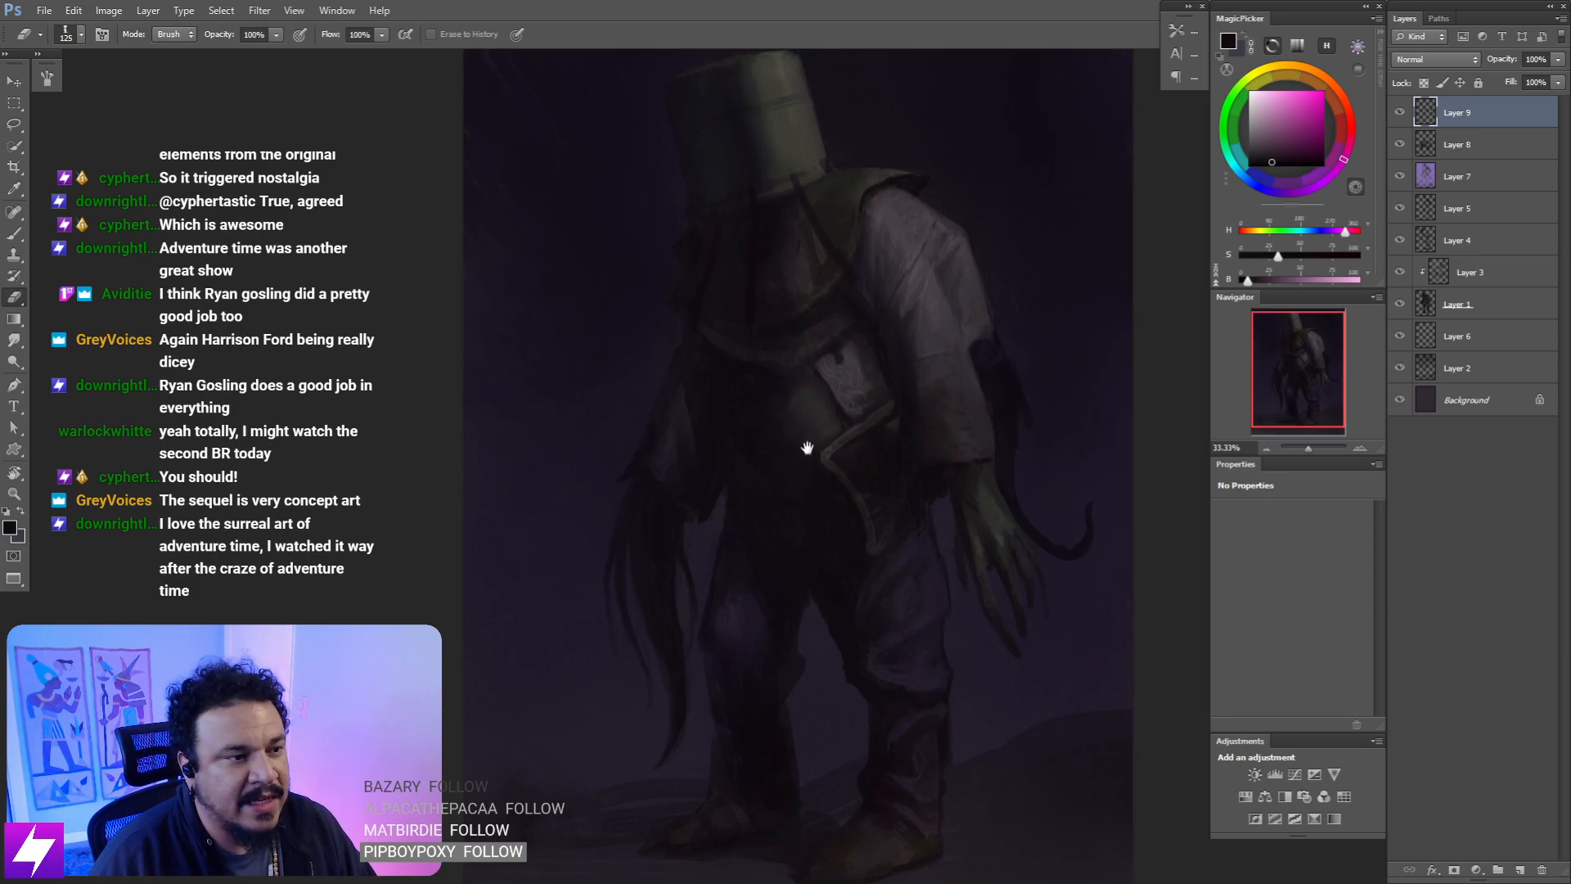
left_click_drag(807, 448, 806, 476)
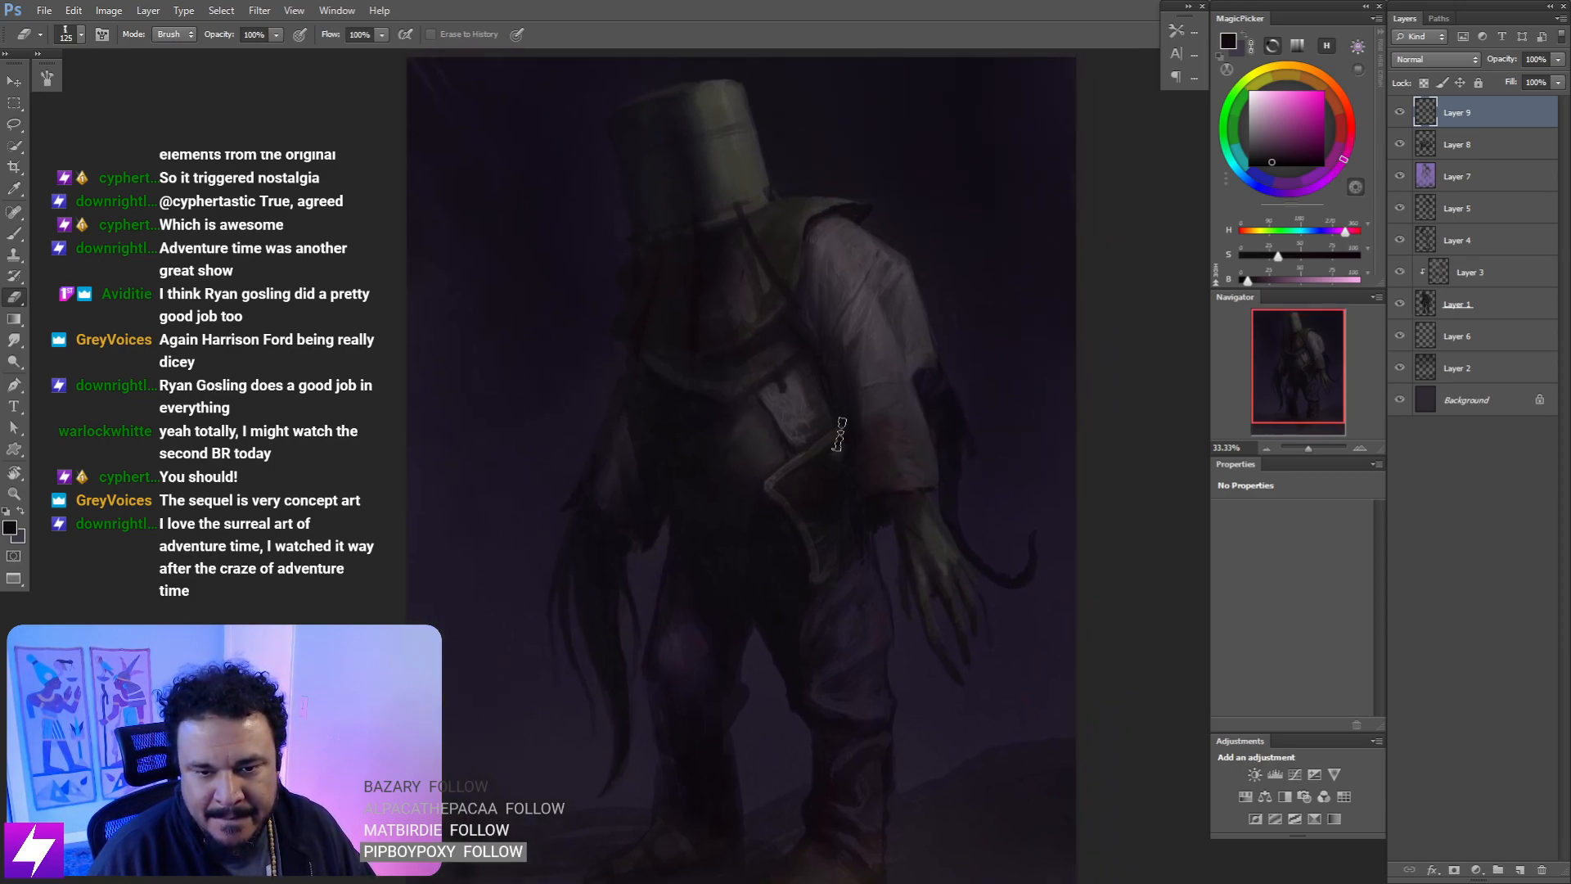
key("ctrl+minus")
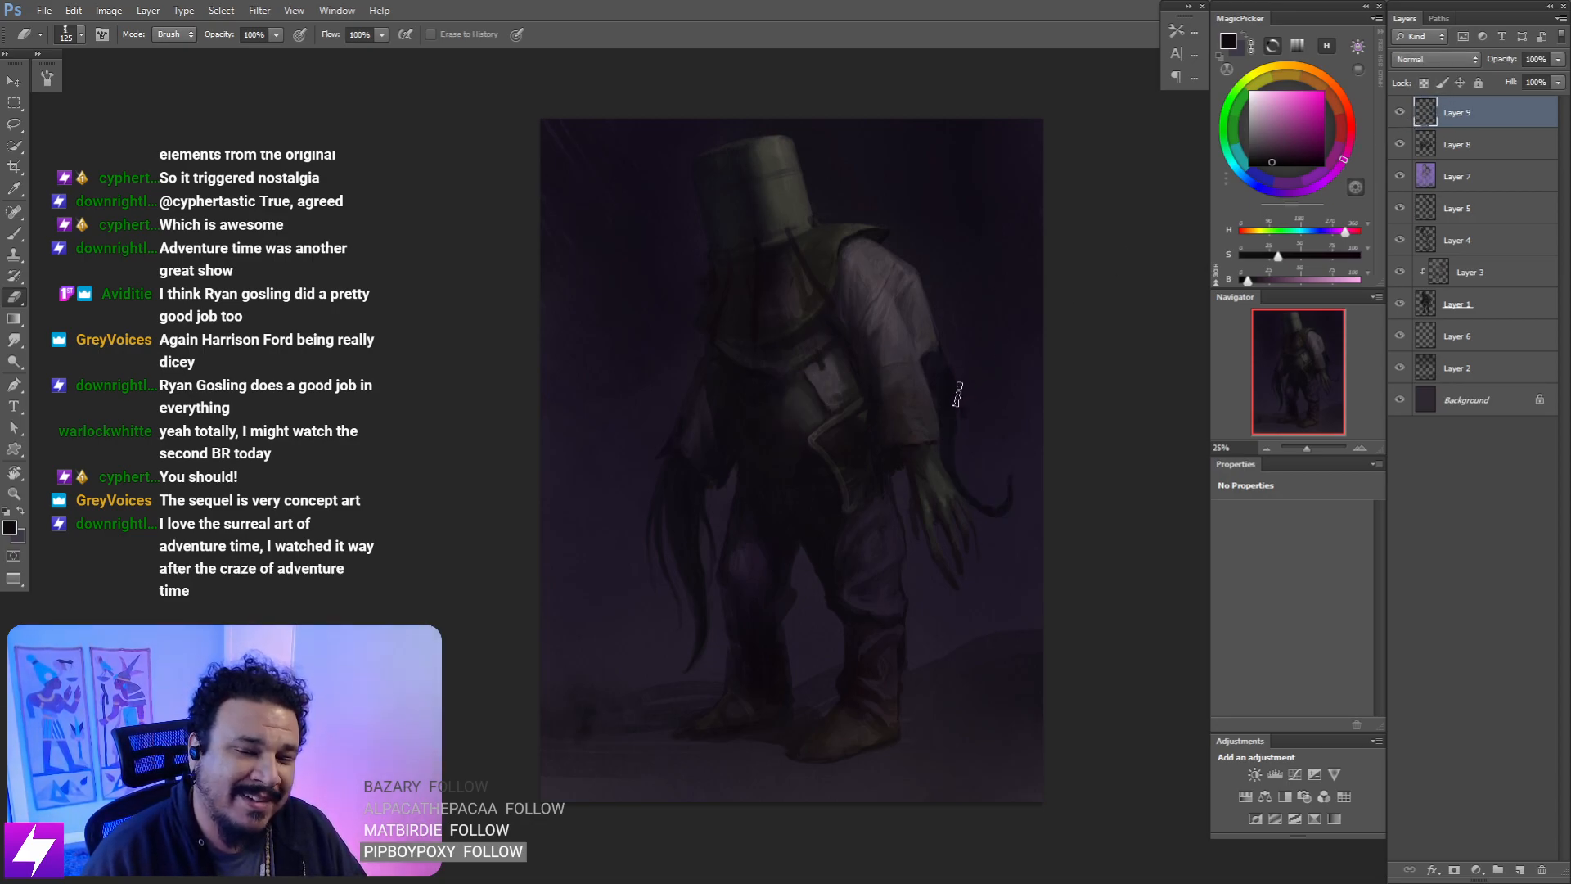
- Flip the canvas horizontally and darken the pouch's outer edge with sampled near-black violet at brush size 60
scroll(906, 456, "up", 2)
key("F5")
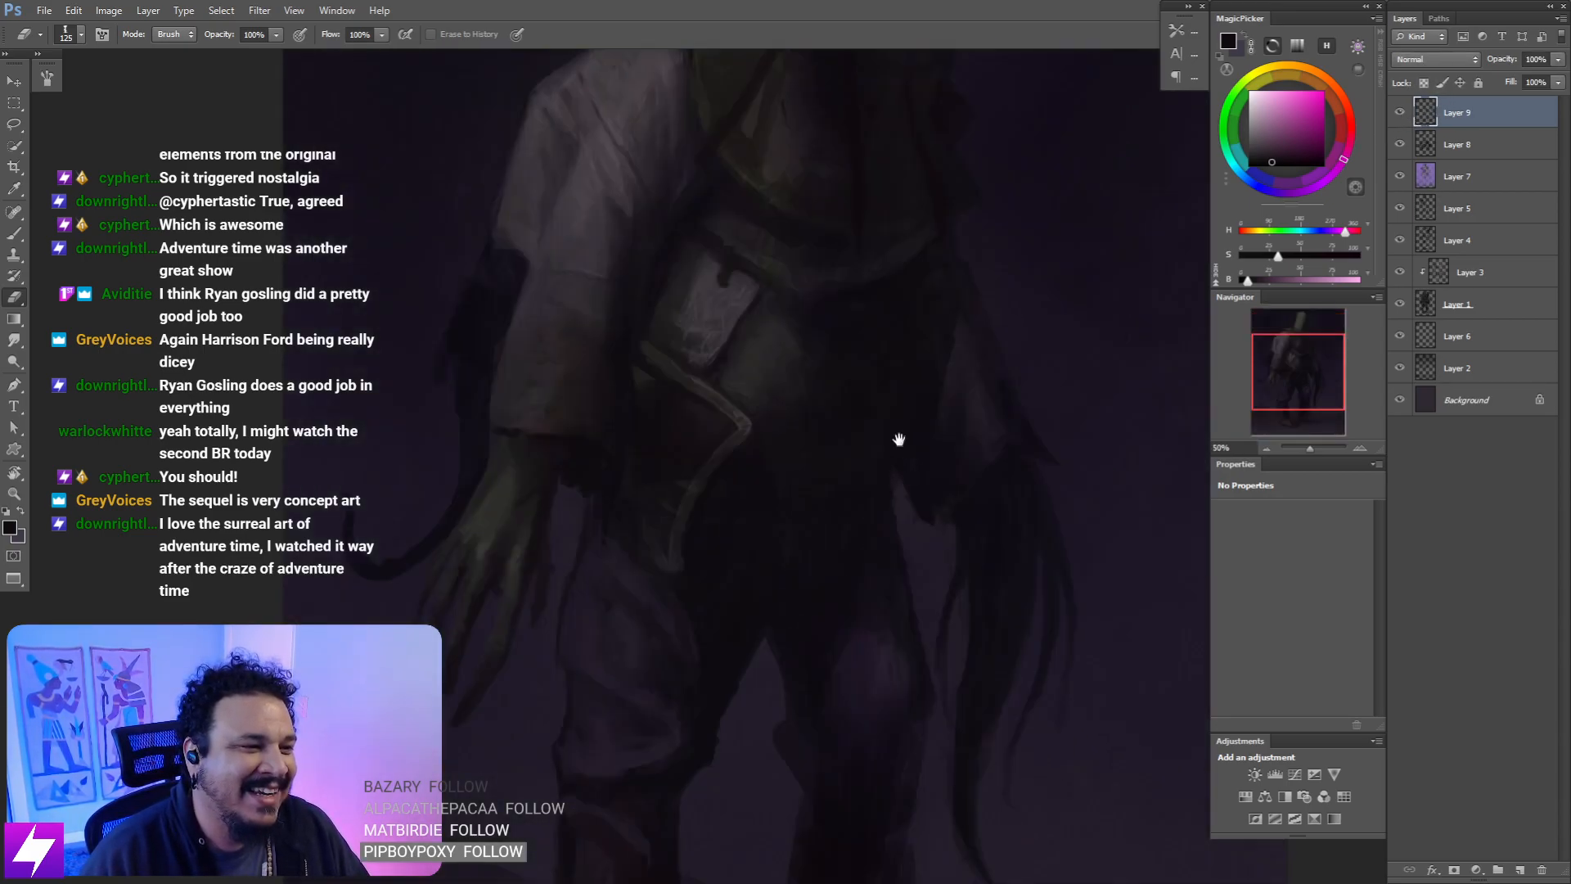
left_click_drag(825, 399, 884, 432)
mouse_move(861, 373)
left_mouse_down()
mouse_move(921, 410)
mouse_move(860, 399)
left_mouse_up()
key("b")
left_click(973, 367, "alt")
key("bracketleft")
key("bracketleft")
key("bracketleft")
key("bracketleft")
key("bracketleft")
key("bracketleft")
key("bracketleft")
key("bracketleft")
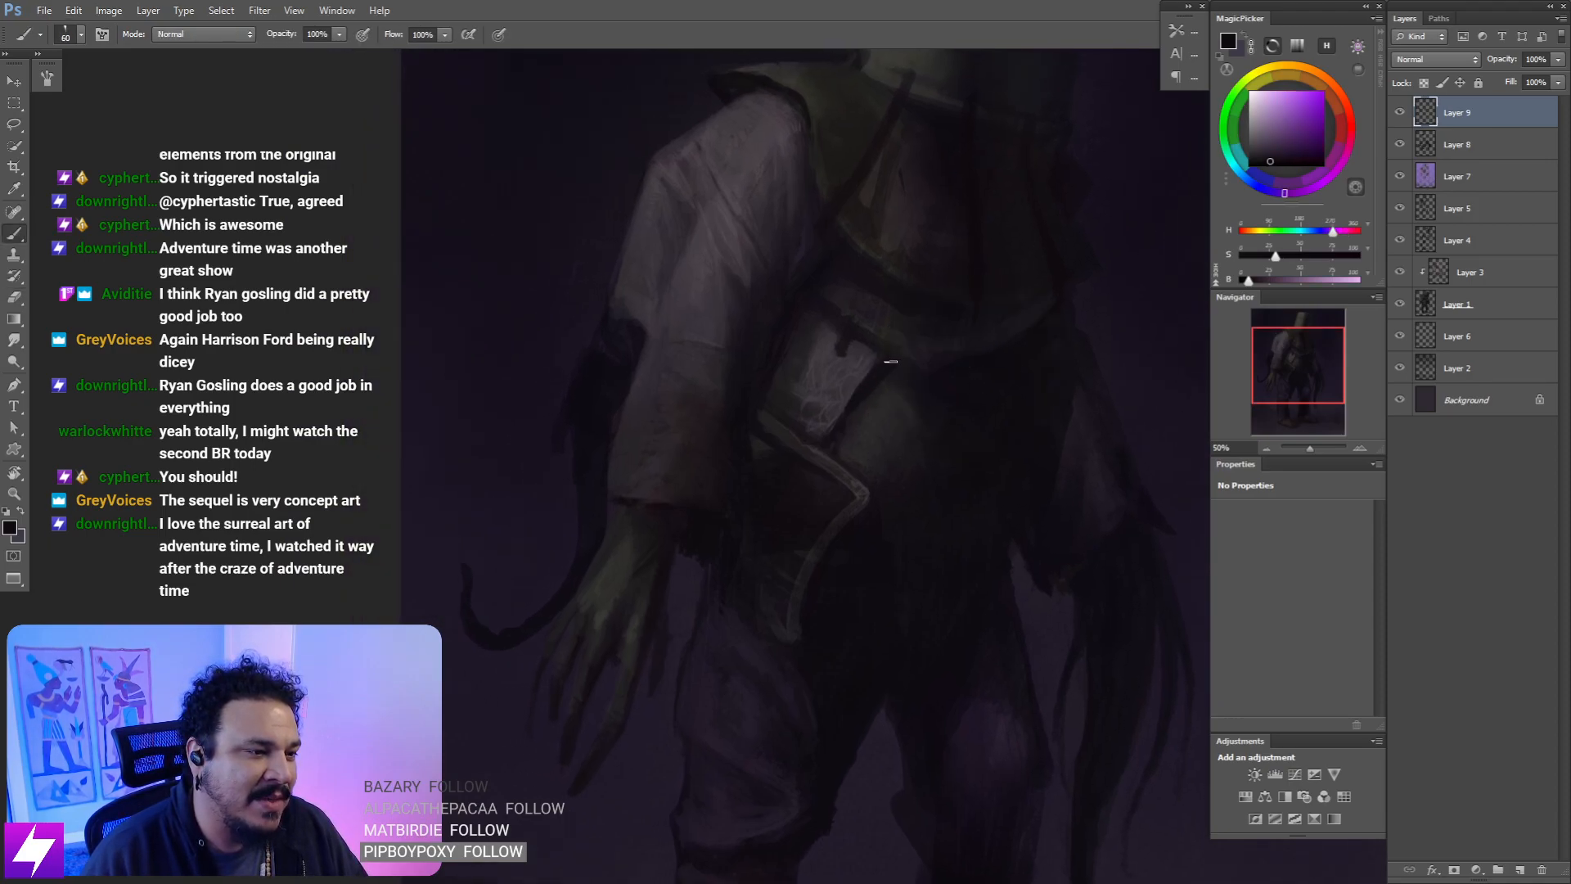
- Deepen the shadows around the pouch and below the bib hem with the brush at sizes 70, 100 and 80
key("bracketright")
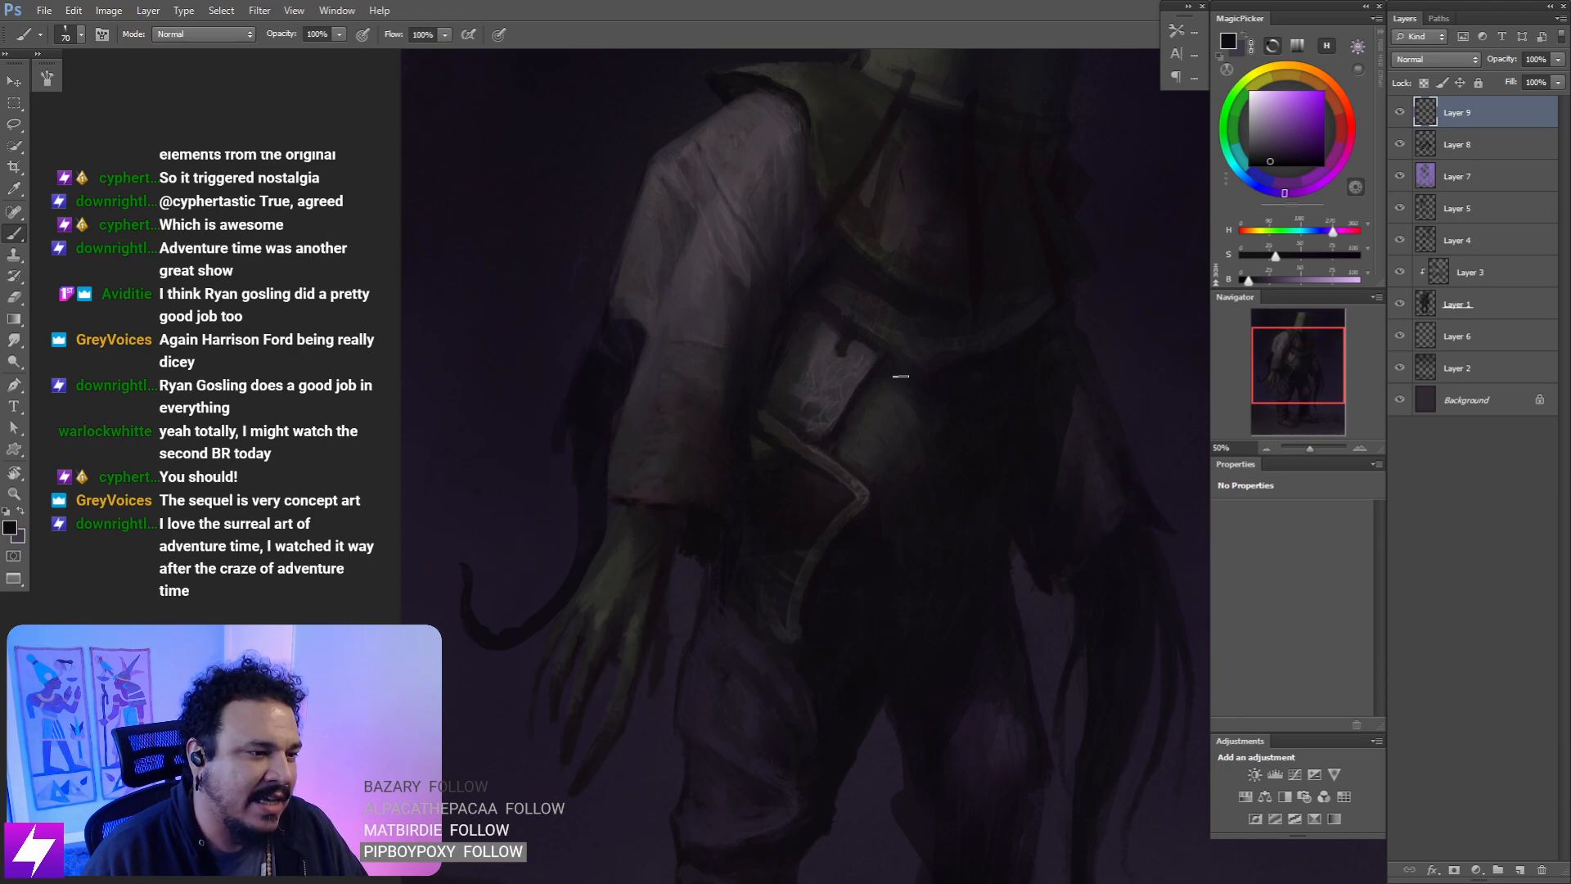
key("bracketright")
key("bracketright")
key("bracketright")
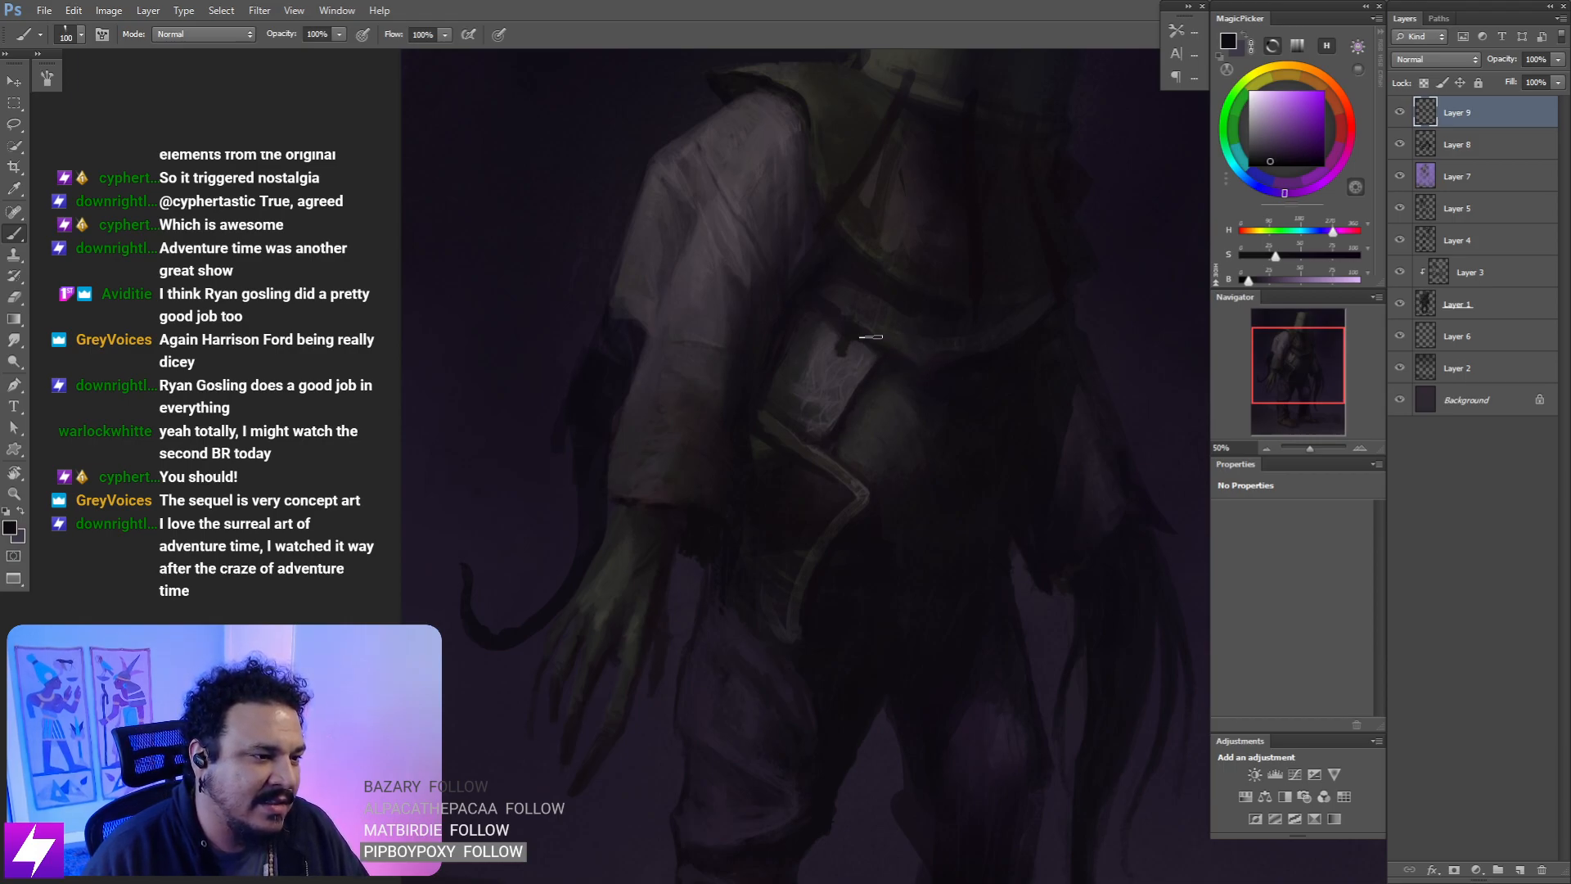
key("bracketleft")
key("bracketleft")
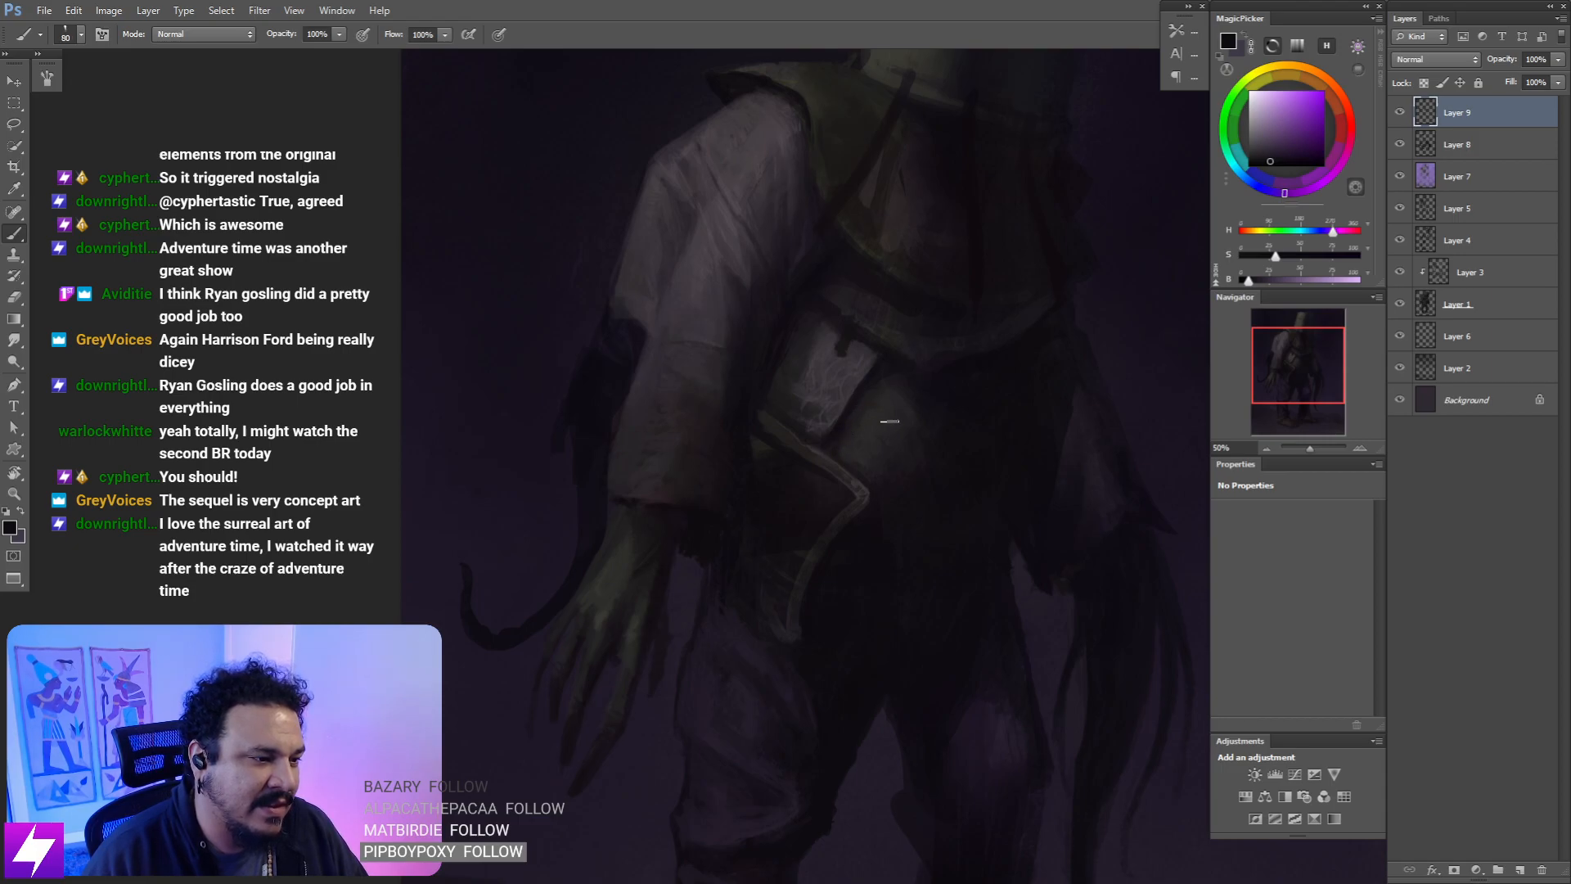
- Flip the canvas horizontally and check the belly and pouch against the whole figure
key("ctrl+minus")
key("ctrl+minus")
key("ctrl+shift+h")
left_click_drag(825, 439, 829, 466)
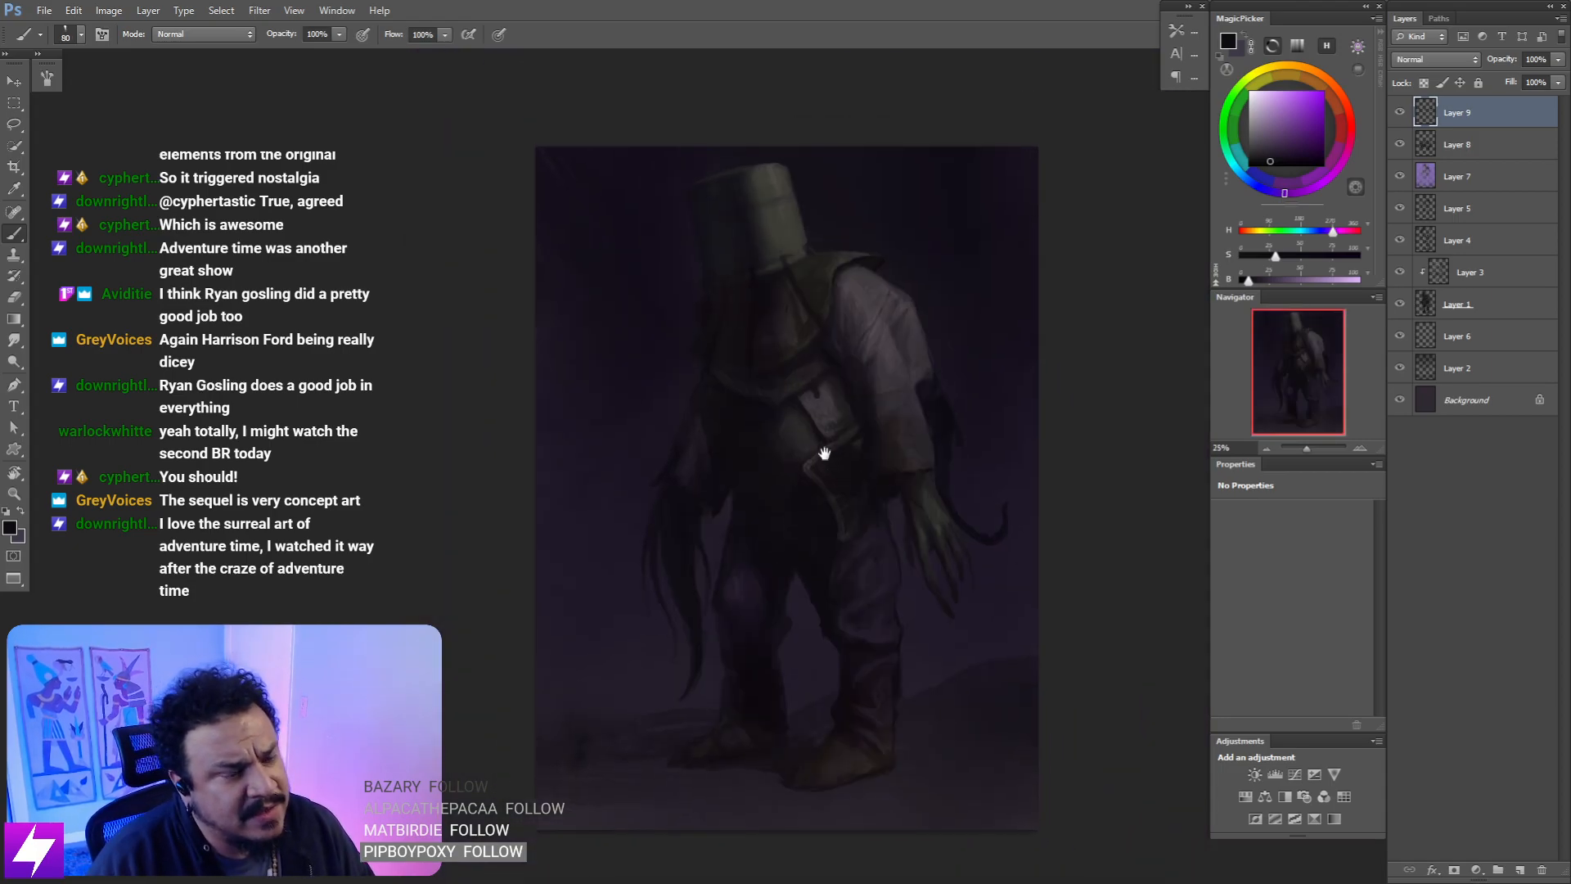
key("ctrl+plus")
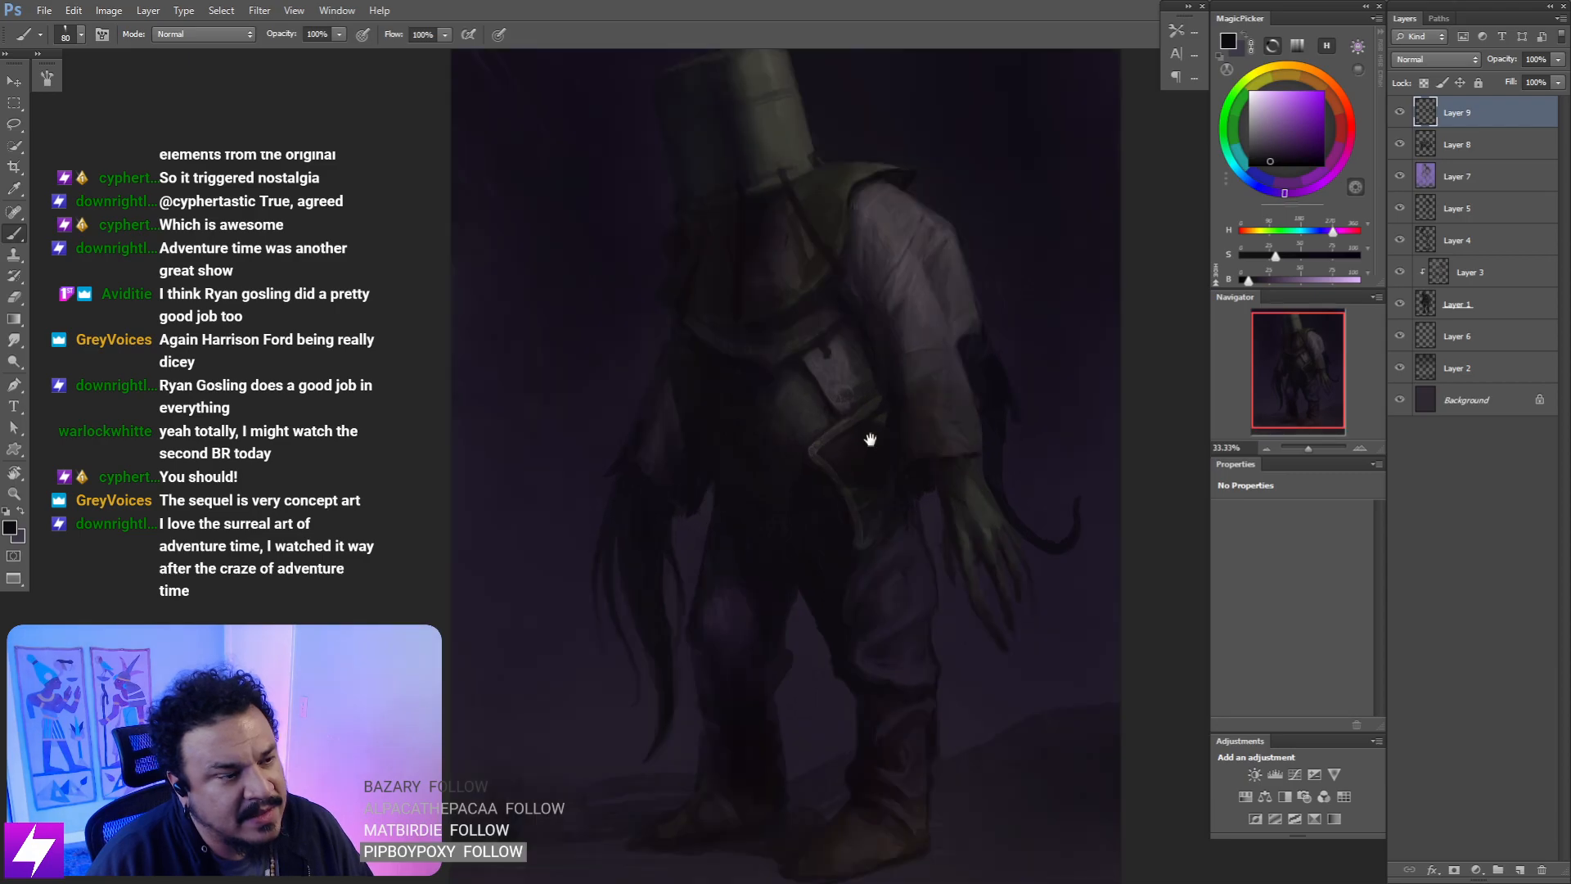
- Rotate the canvas view and lighten the belly beside the pouch with a sampled dark warm grey at brush size 100
key("r")
left_click_drag(870, 439, 913, 341)
key("ctrl+plus")
key("b")
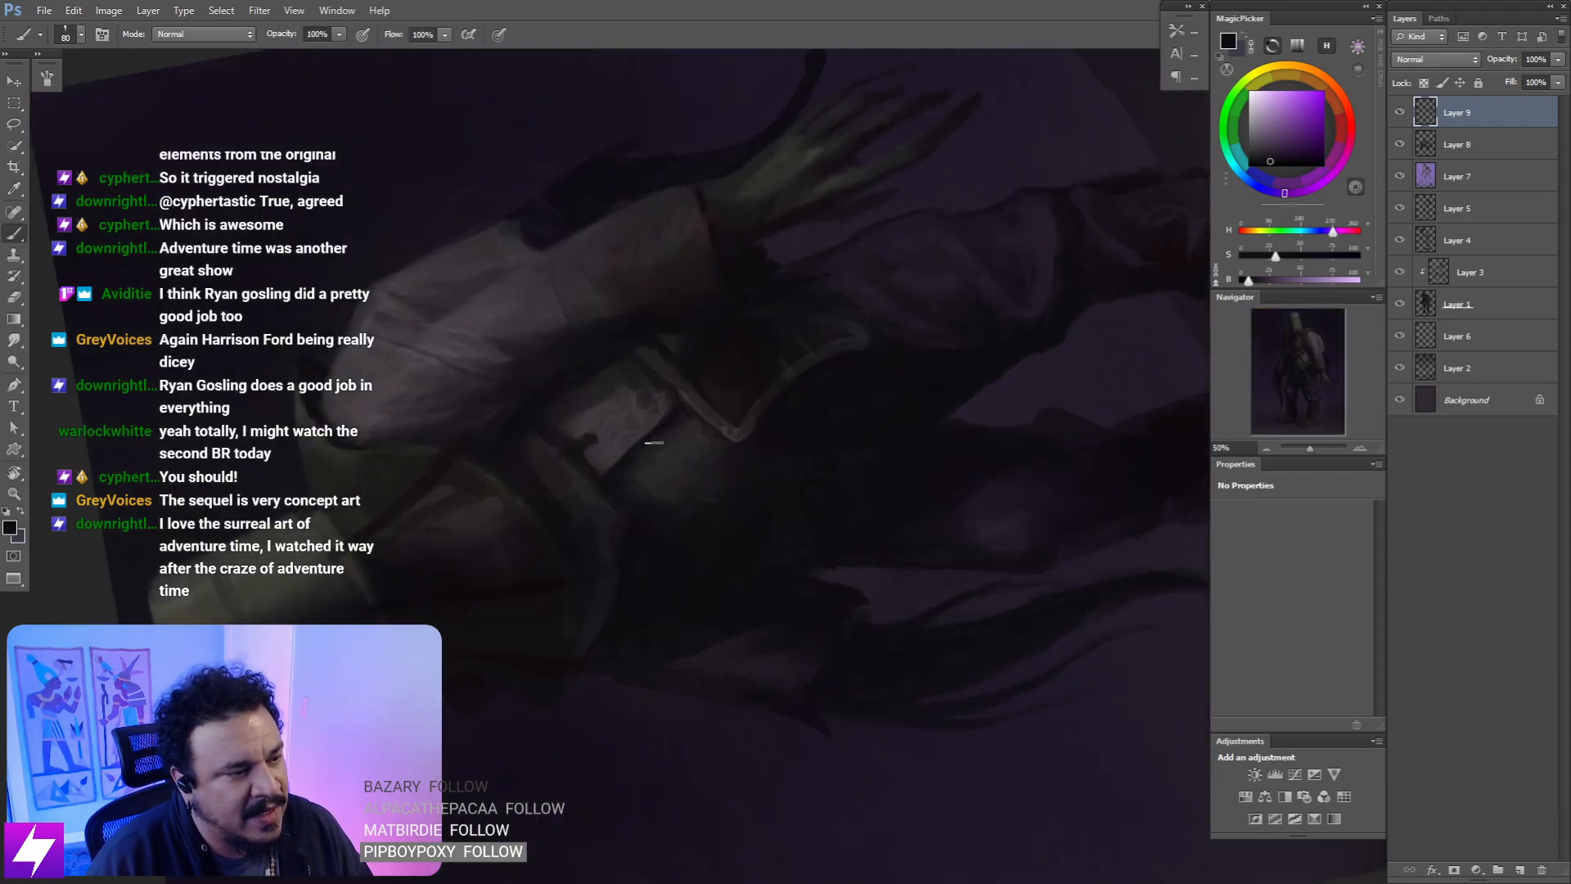
left_click(663, 466, "alt")
key("bracketright")
key("bracketright")
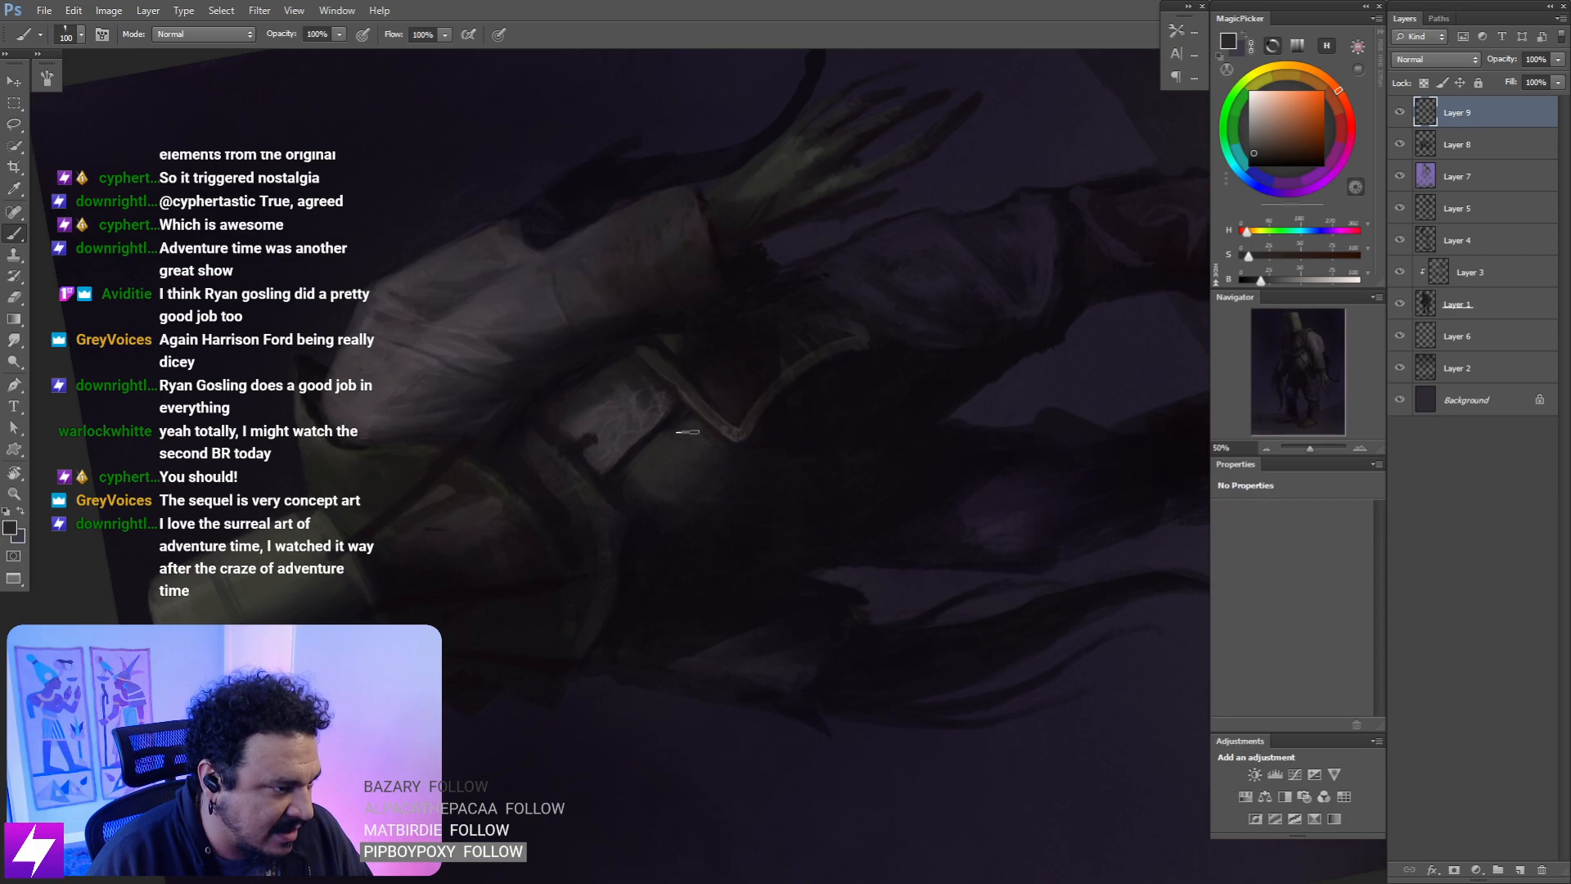
- Reset the view rotation and shade the belly beside the pouch with sampled dark violet, using brush sizes 200, 300 and 175
key("bracketleft")
key("bracketleft")
key("Escape")
left_click_drag(875, 376, 744, 503)
left_click(677, 430, "alt")
key("bracketright")
key("bracketright")
key("bracketright")
key("bracketright")
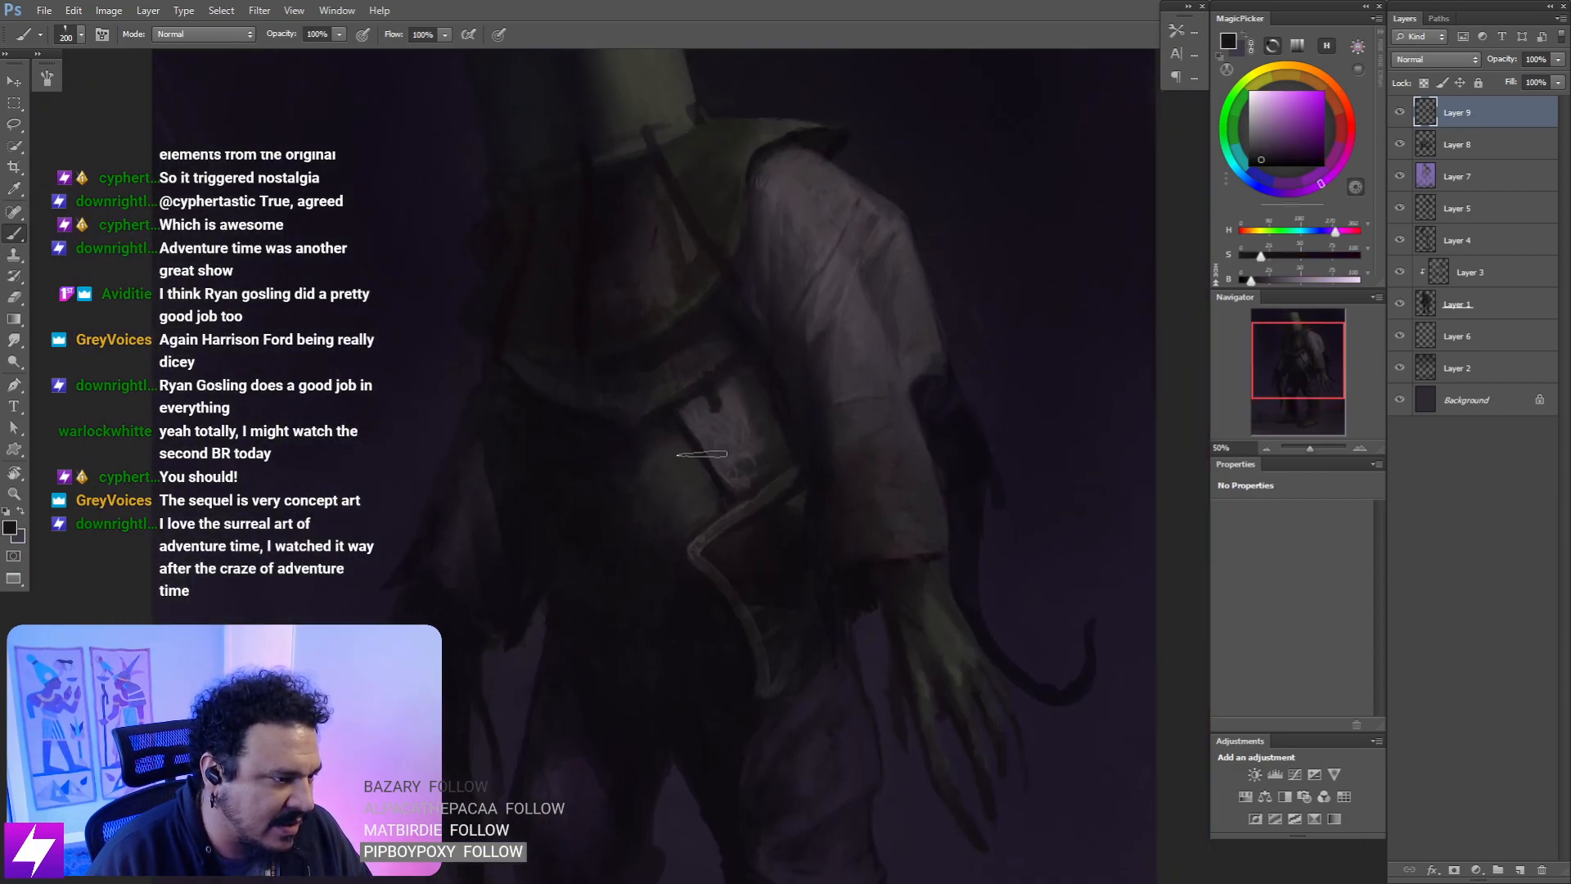
key("bracketright")
key("bracketright")
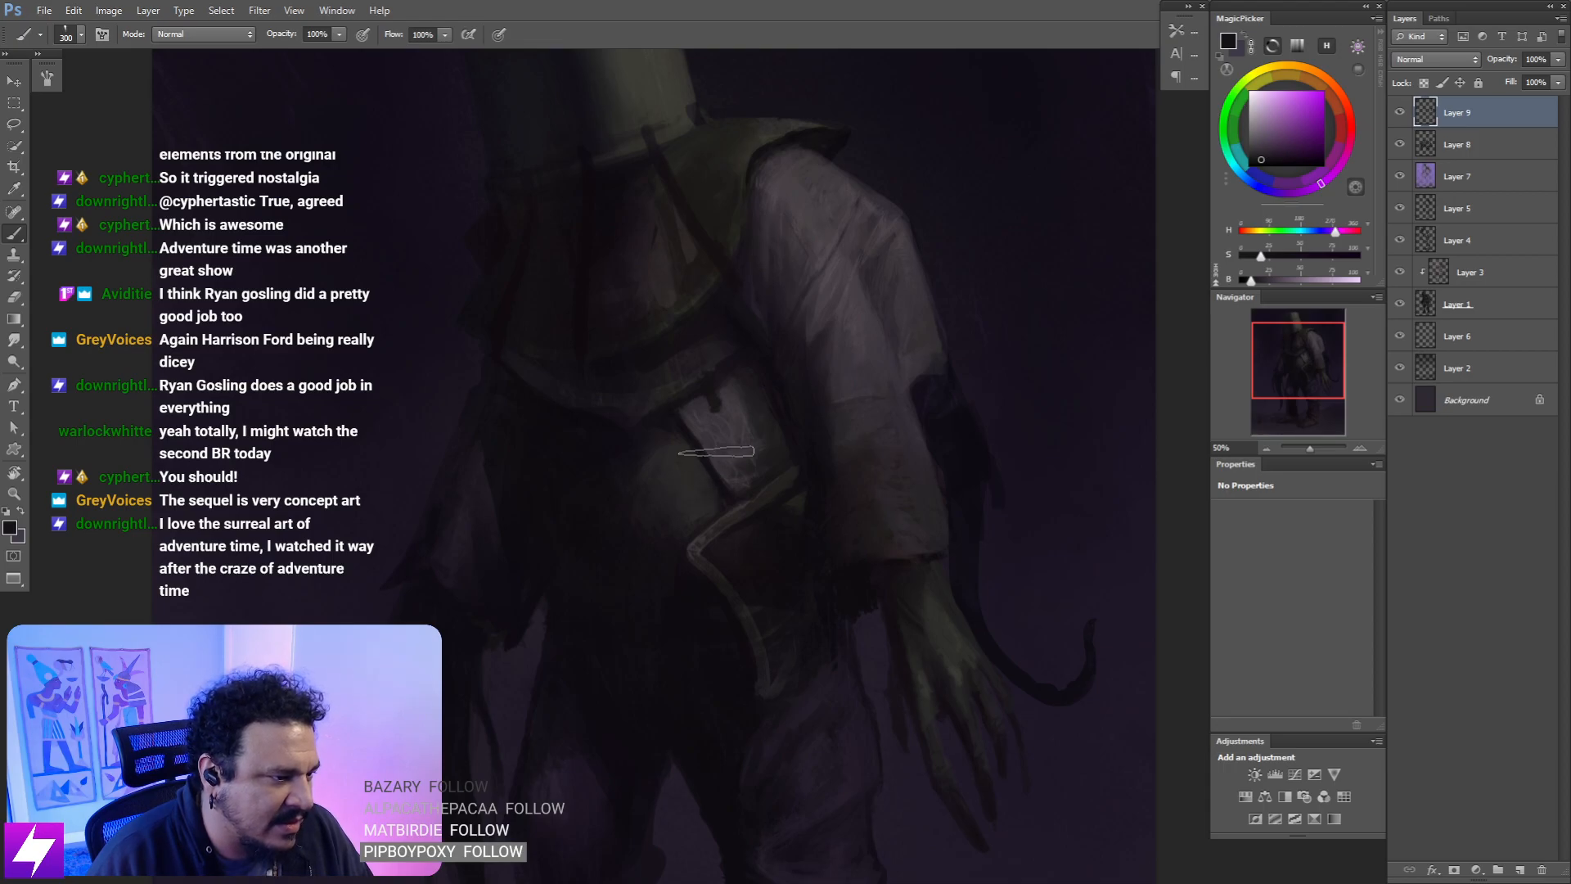
key("bracketleft")
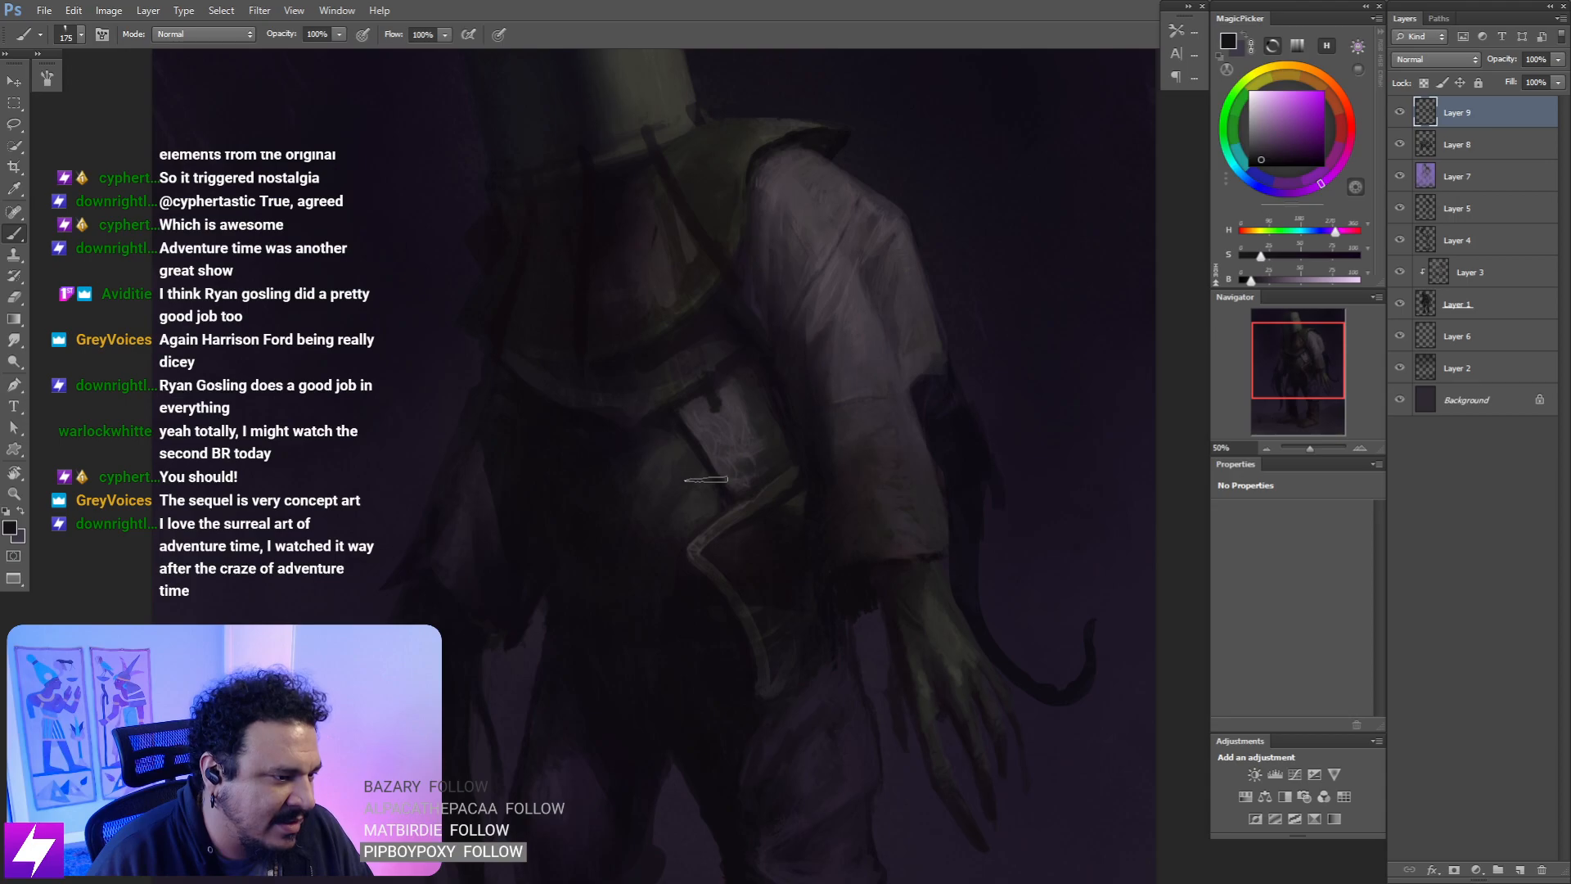
- Smudge the belly shading beside the pouch with the Smudge tool at size 80 and 50% strength
key("r")
key("bracketright")
key("bracketright")
key("bracketright")
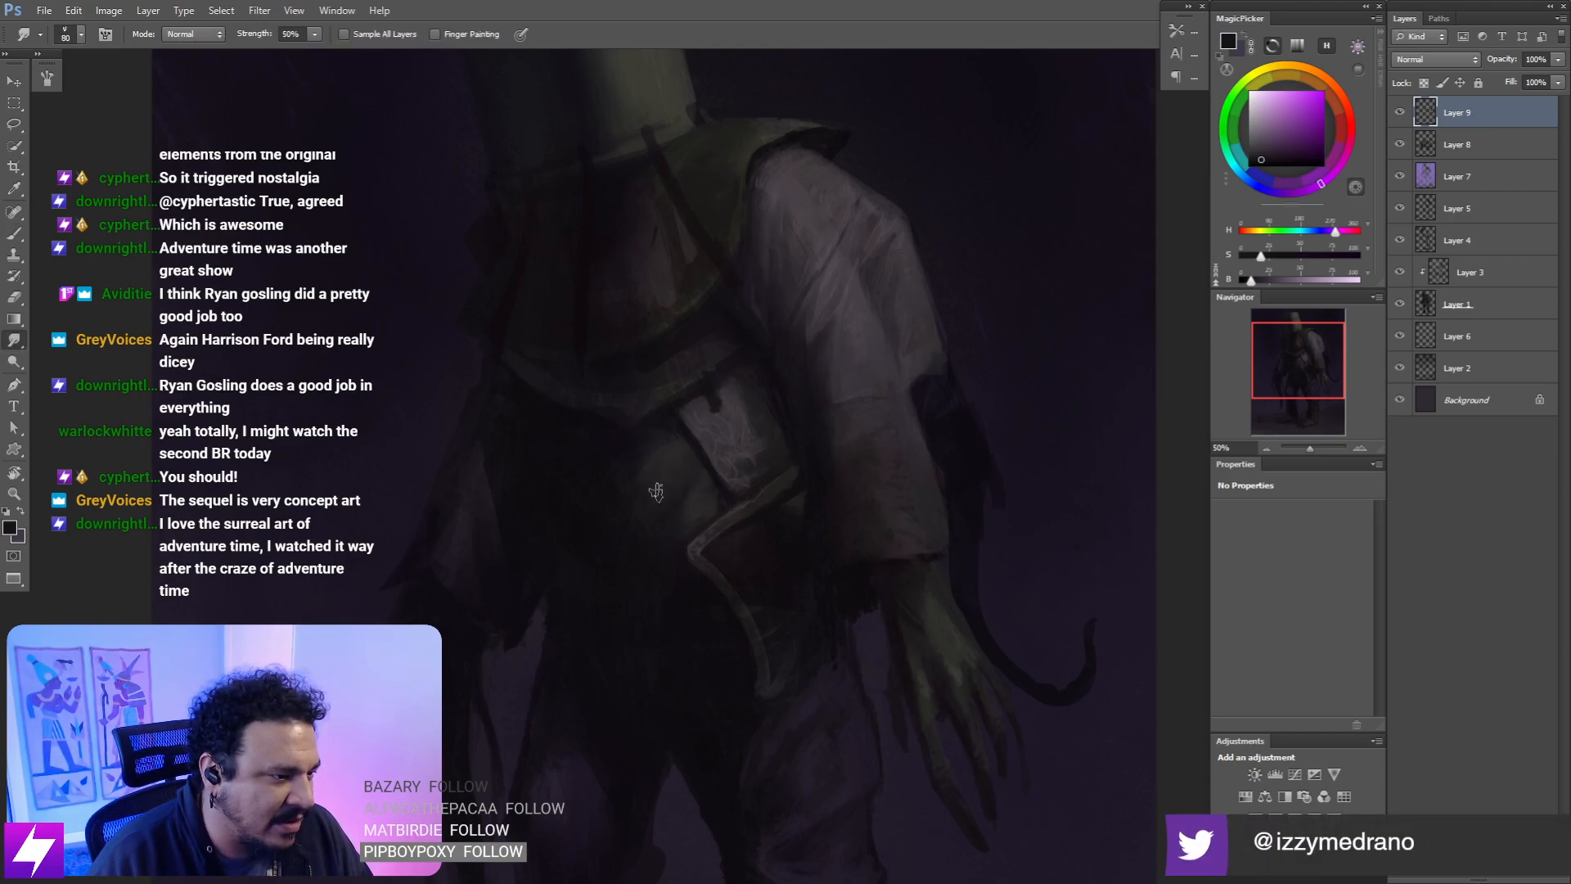
- Check the whole figure and flip the canvas horizontally
key("ctrl+minus")
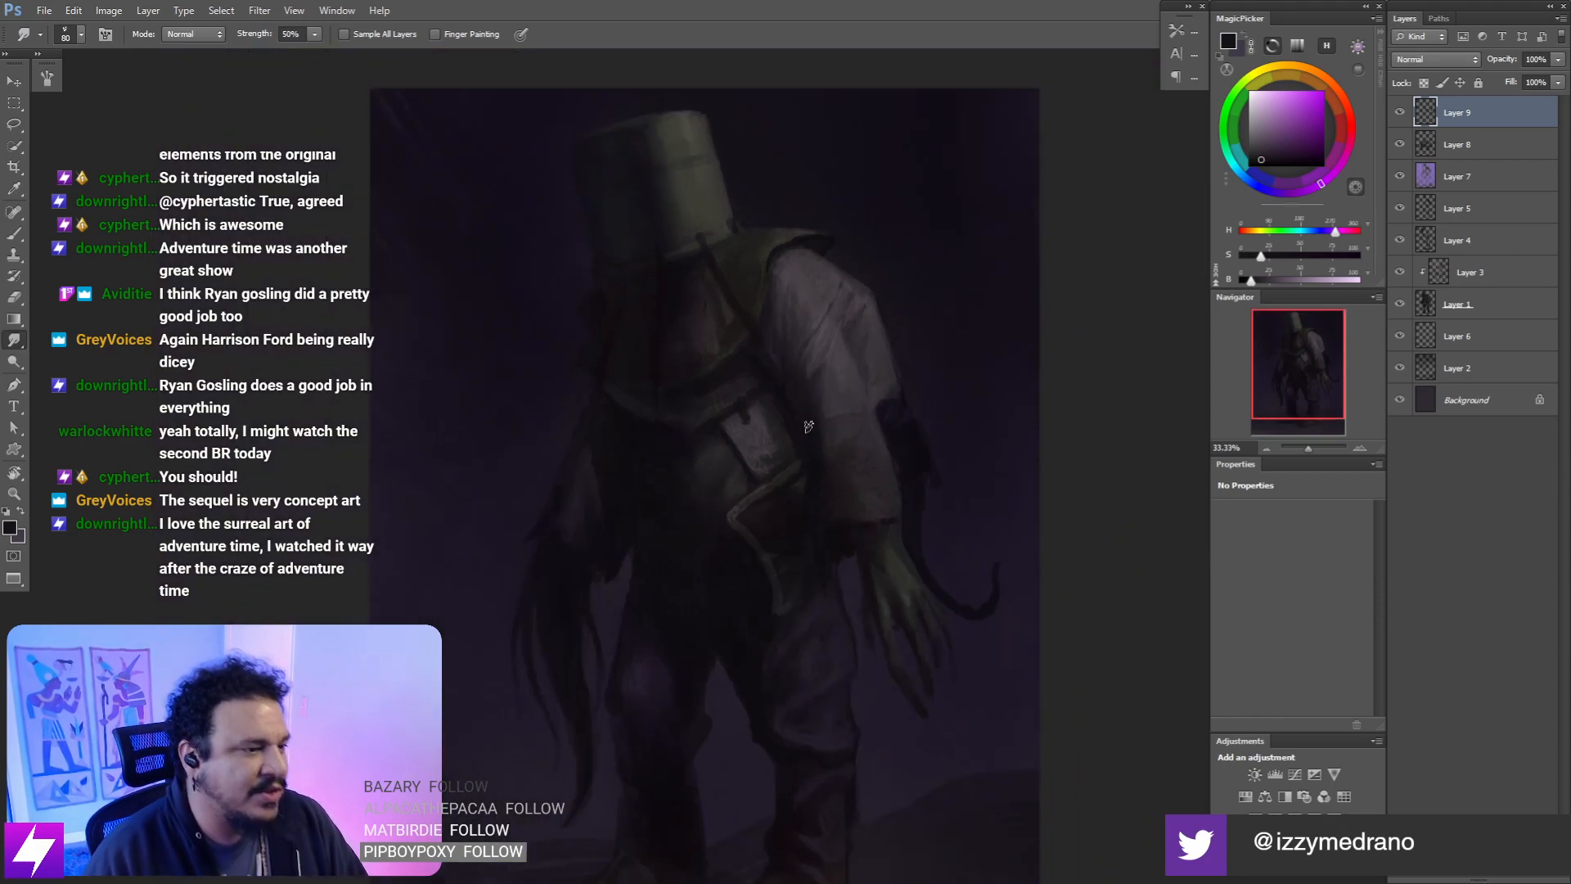
key("ctrl+minus")
key("ctrl+shift+h")
key("ctrl+plus")
key("ctrl+plus")
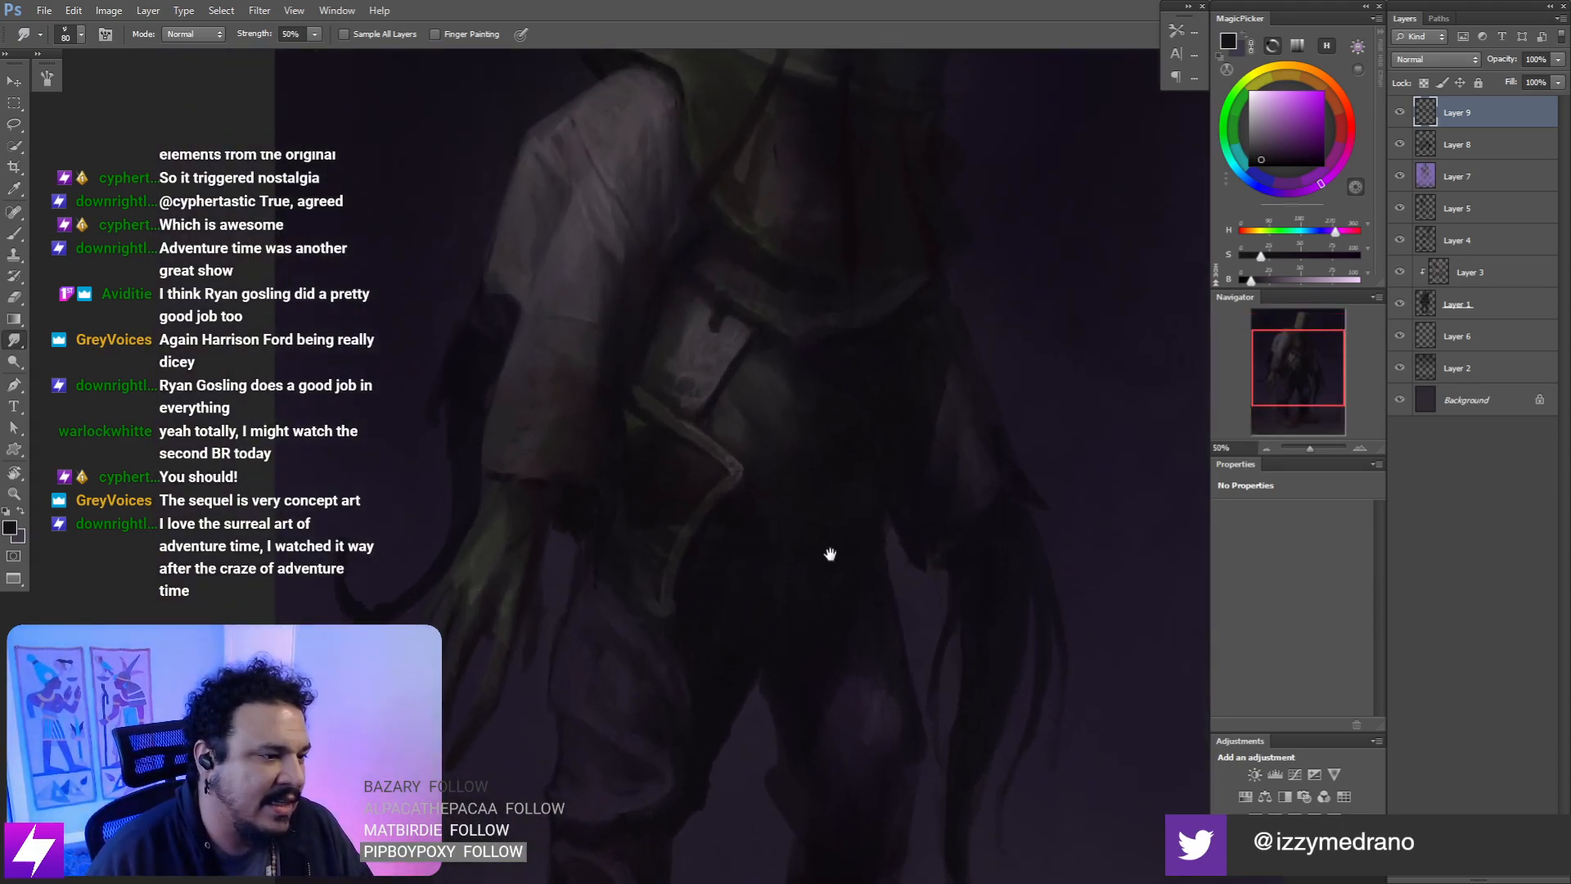
- Darken the belly and the area around and below the pouch with sampled dark violet tones, using brush sizes 100, 90 and 200
key("b")
left_click(771, 486, "alt")
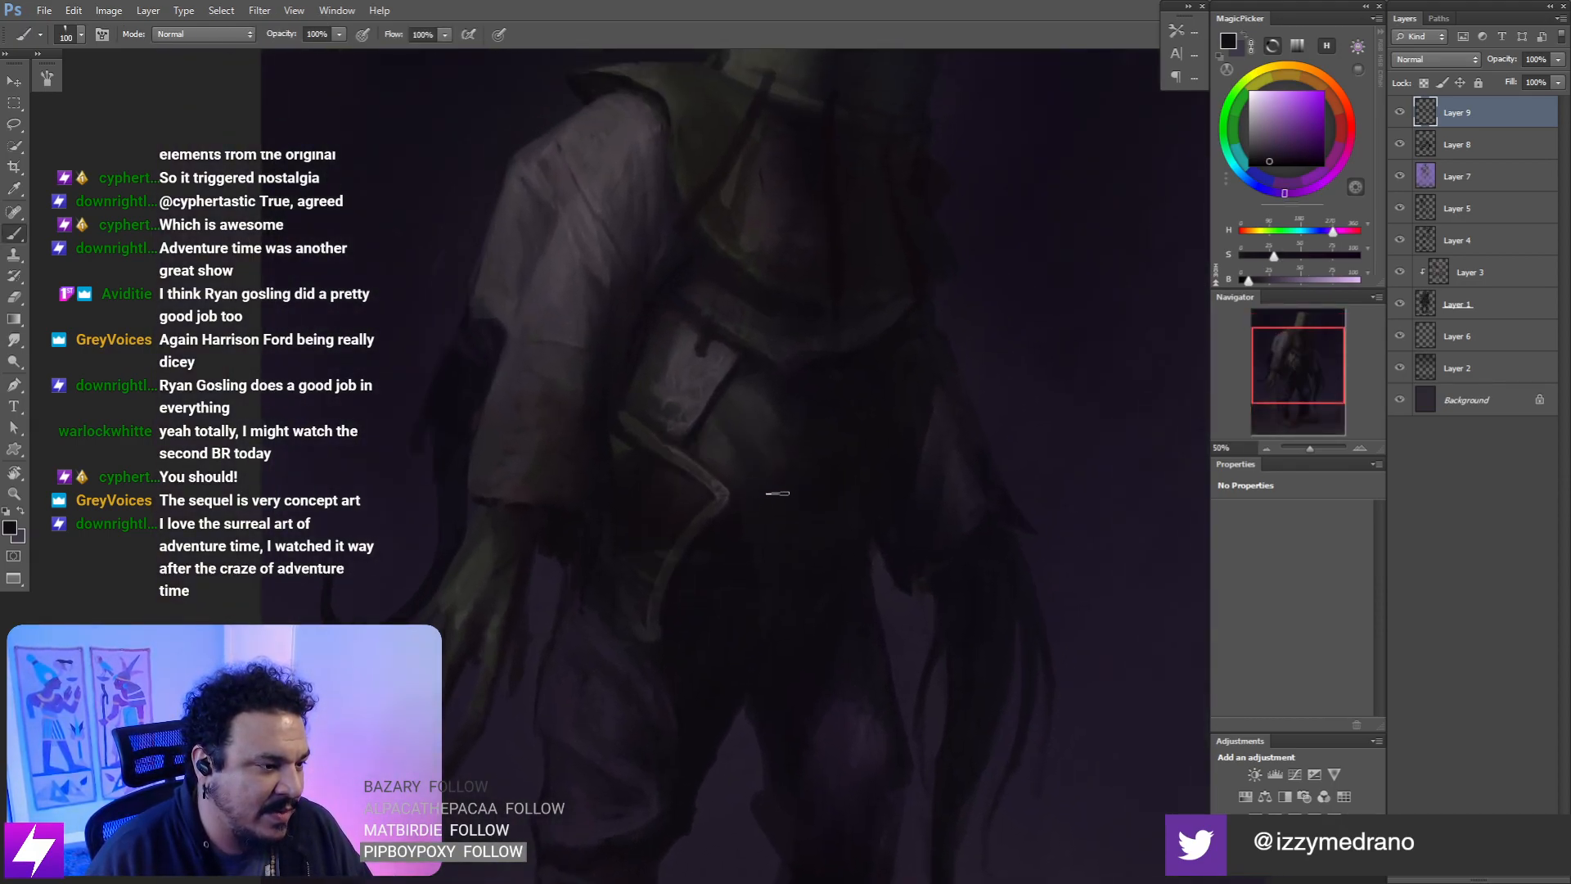
key("bracketleft")
scroll(765, 573, "down", 3)
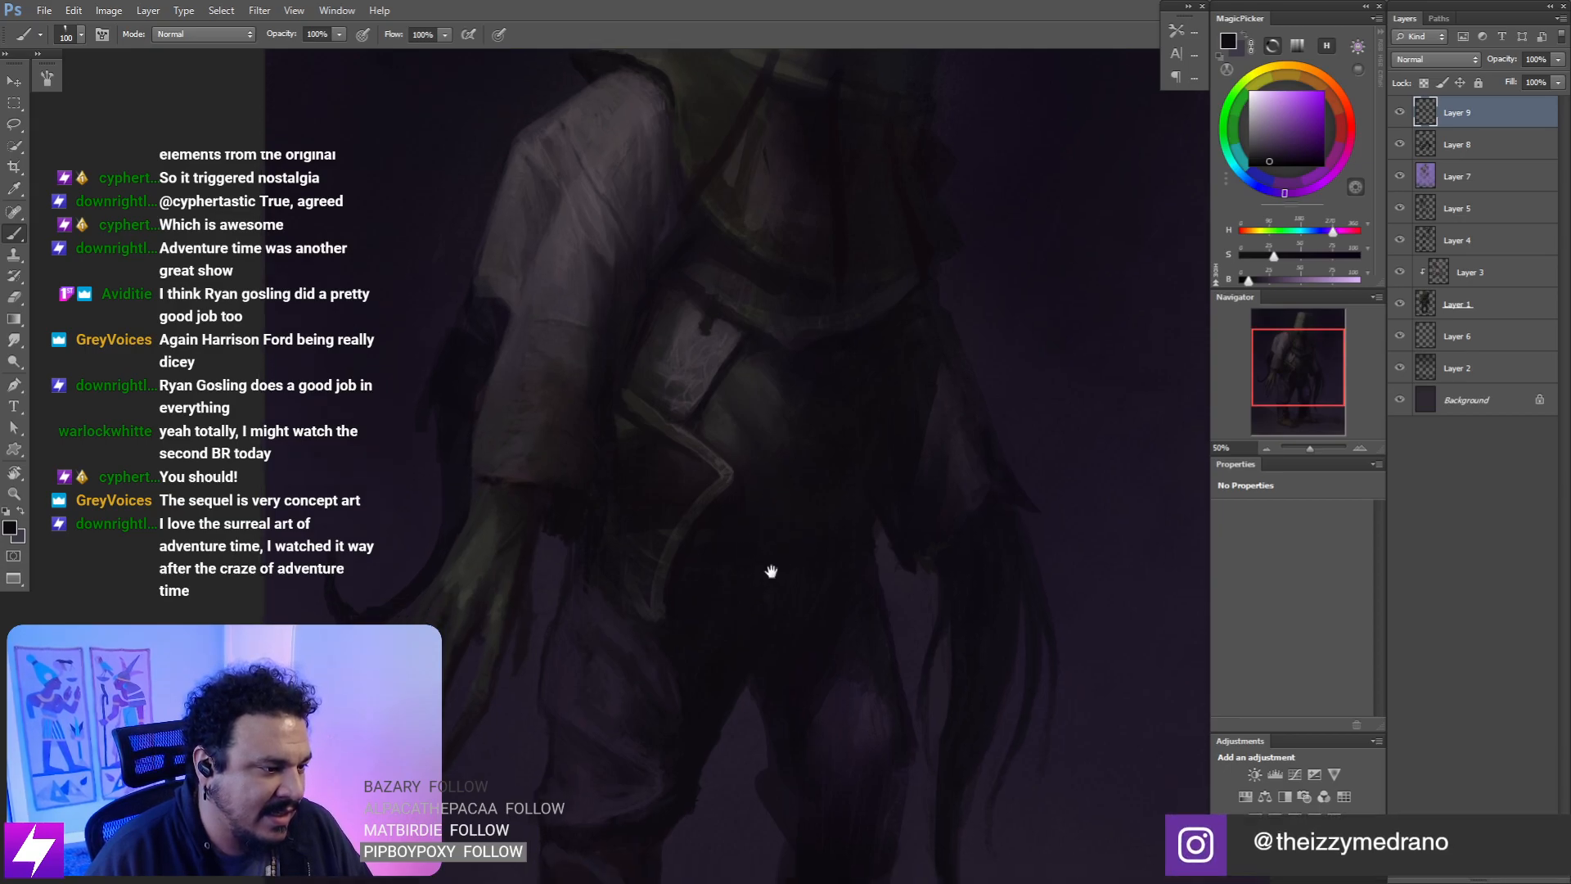
left_click(743, 458, "alt")
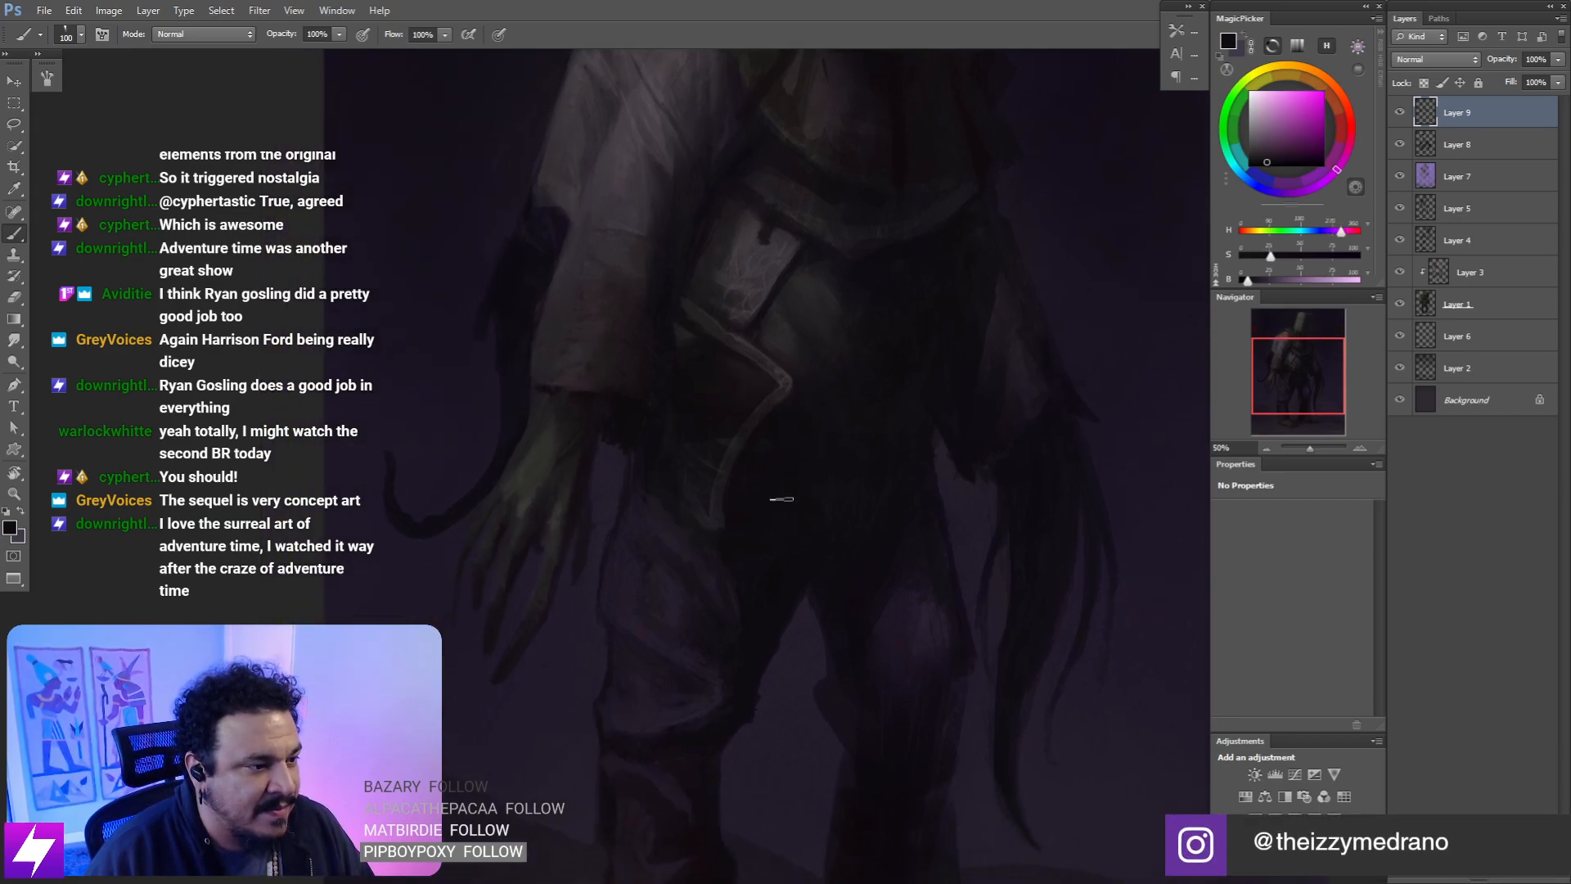
key("ctrl+minus")
left_click_drag(791, 562, 804, 560)
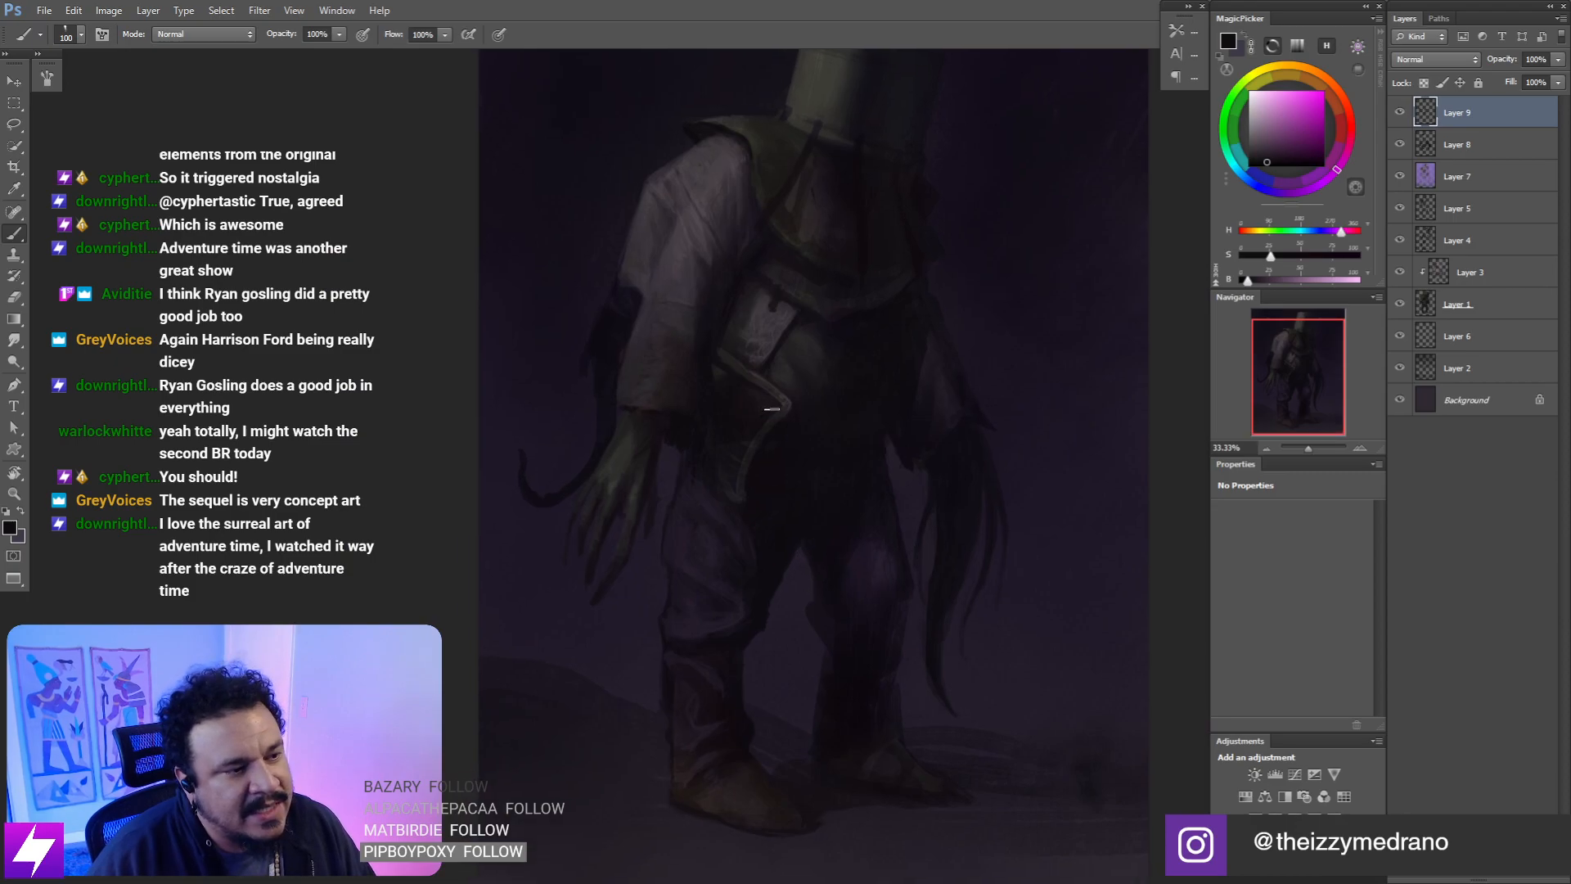
key("bracketleft")
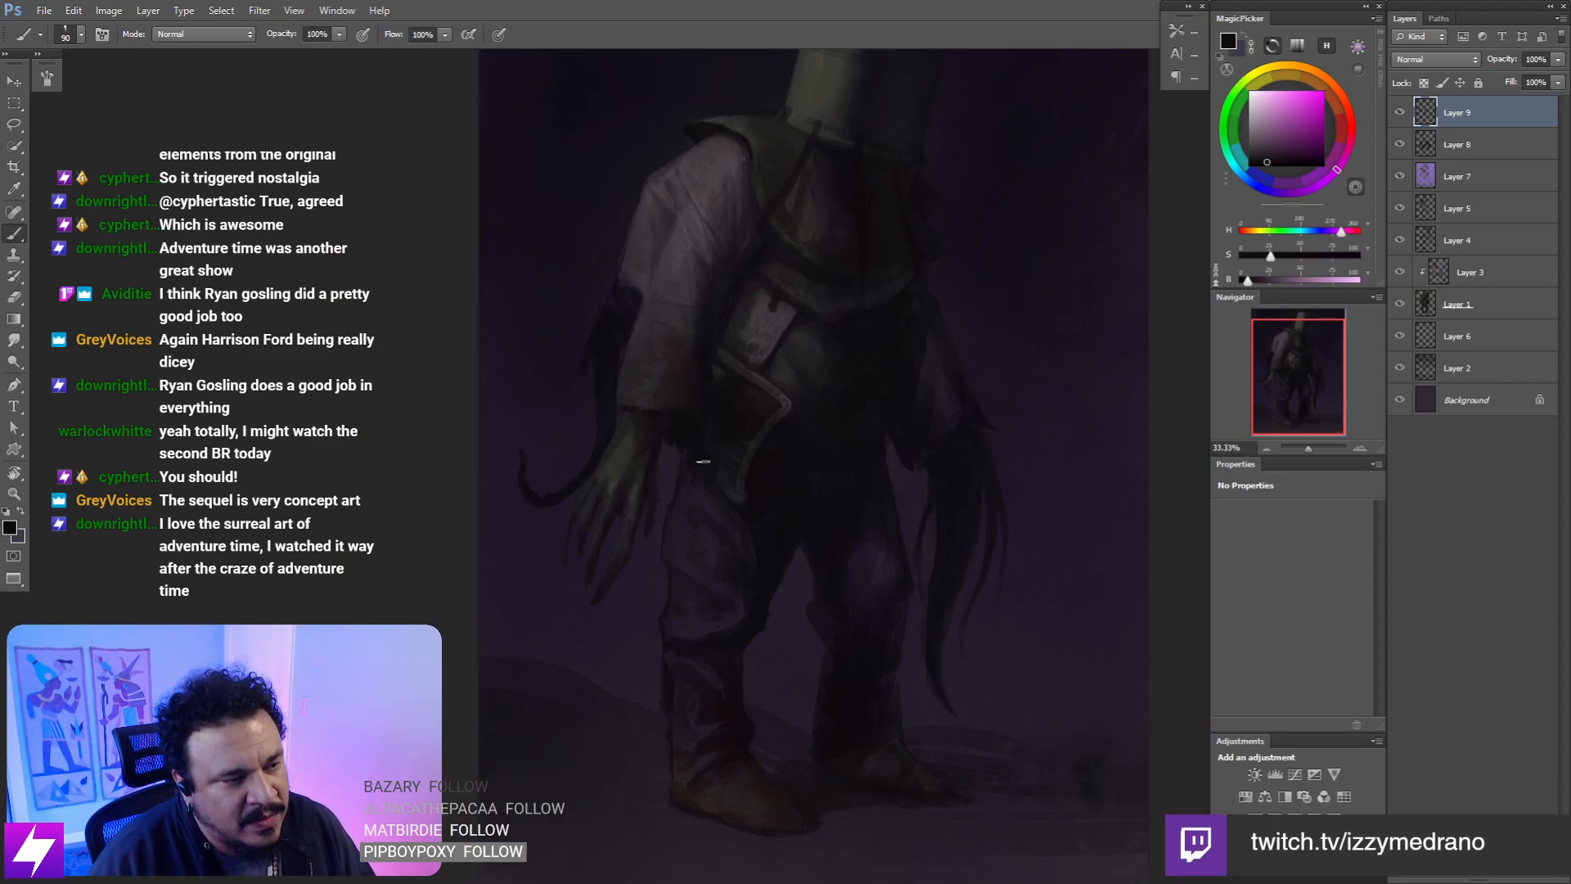
key("bracketright")
key("bracketright")
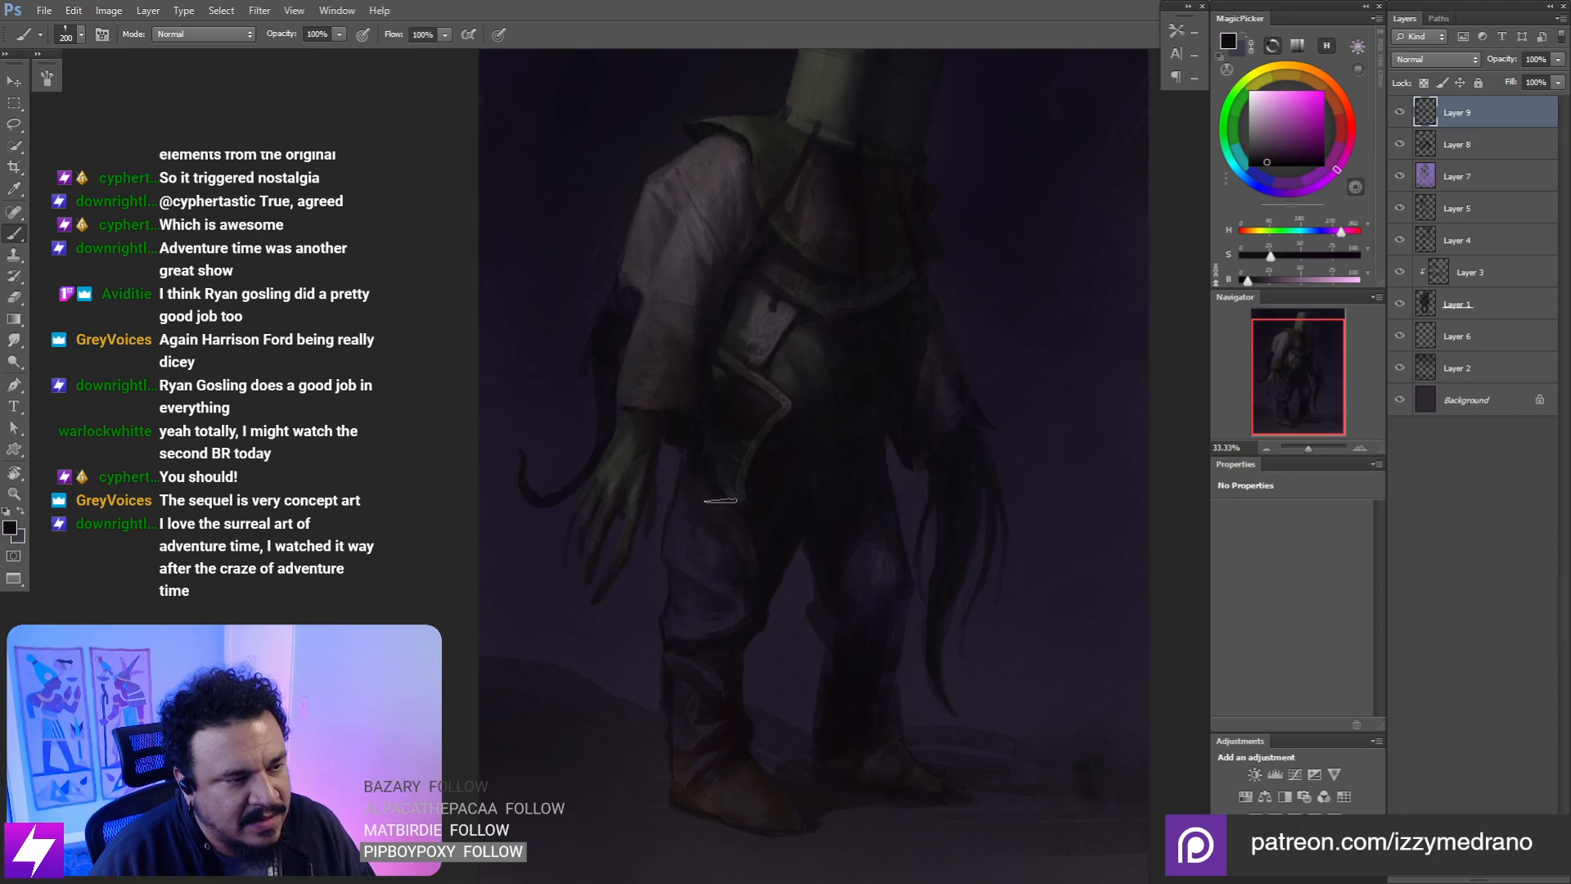
- Flip the canvas horizontally to check the pouch and trousers against the whole figure
key("ctrl+minus")
key("ctrl+minus")
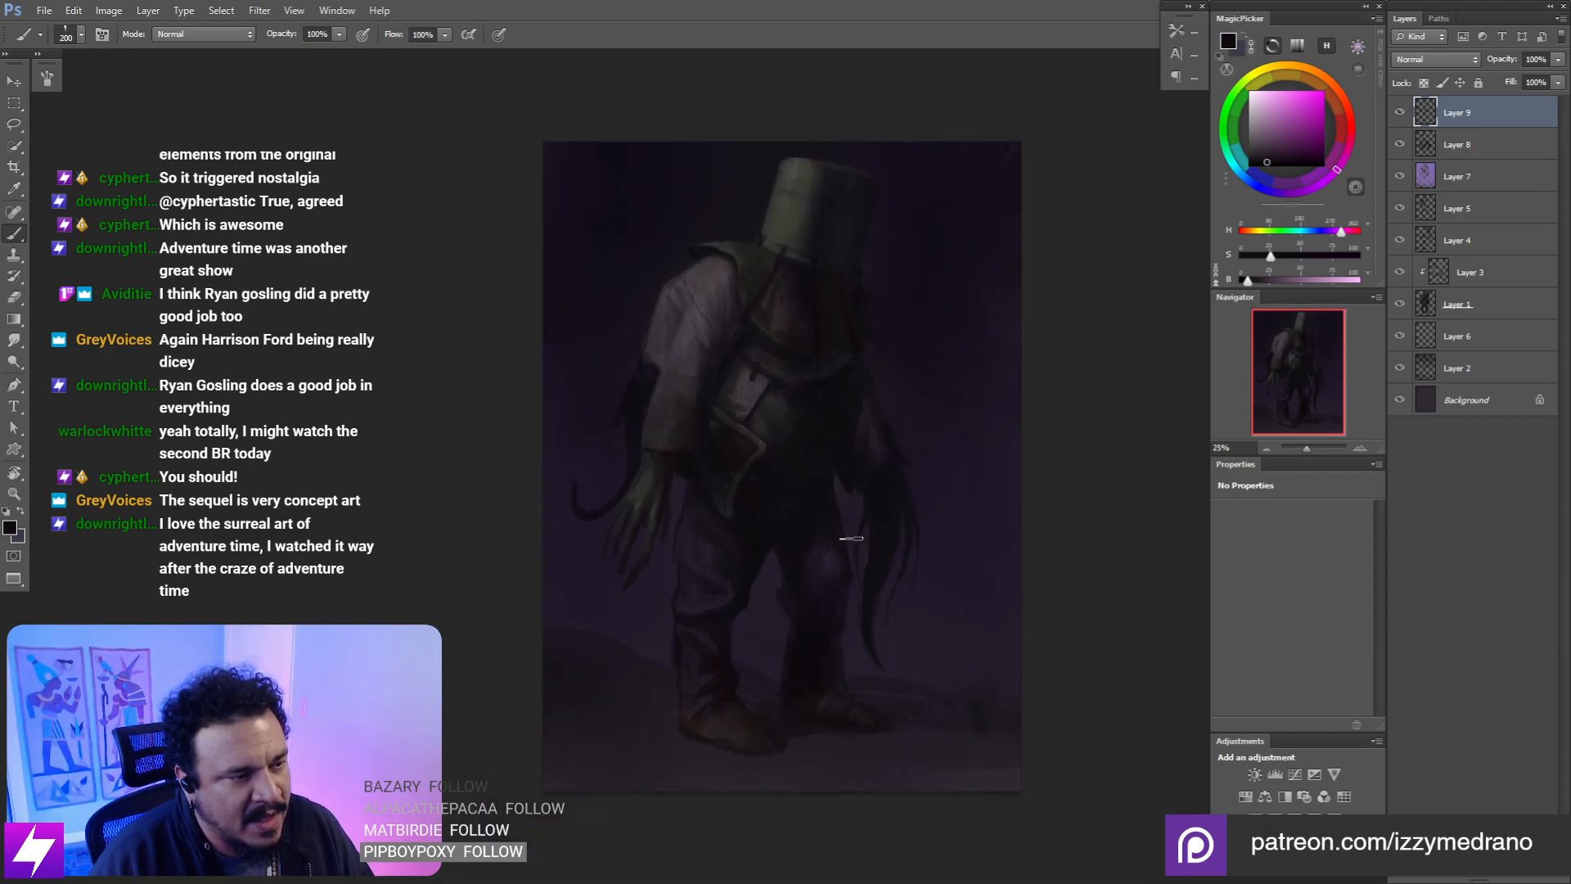
key("ctrl+shift+h")
key("ctrl+plus")
key("ctrl+plus")
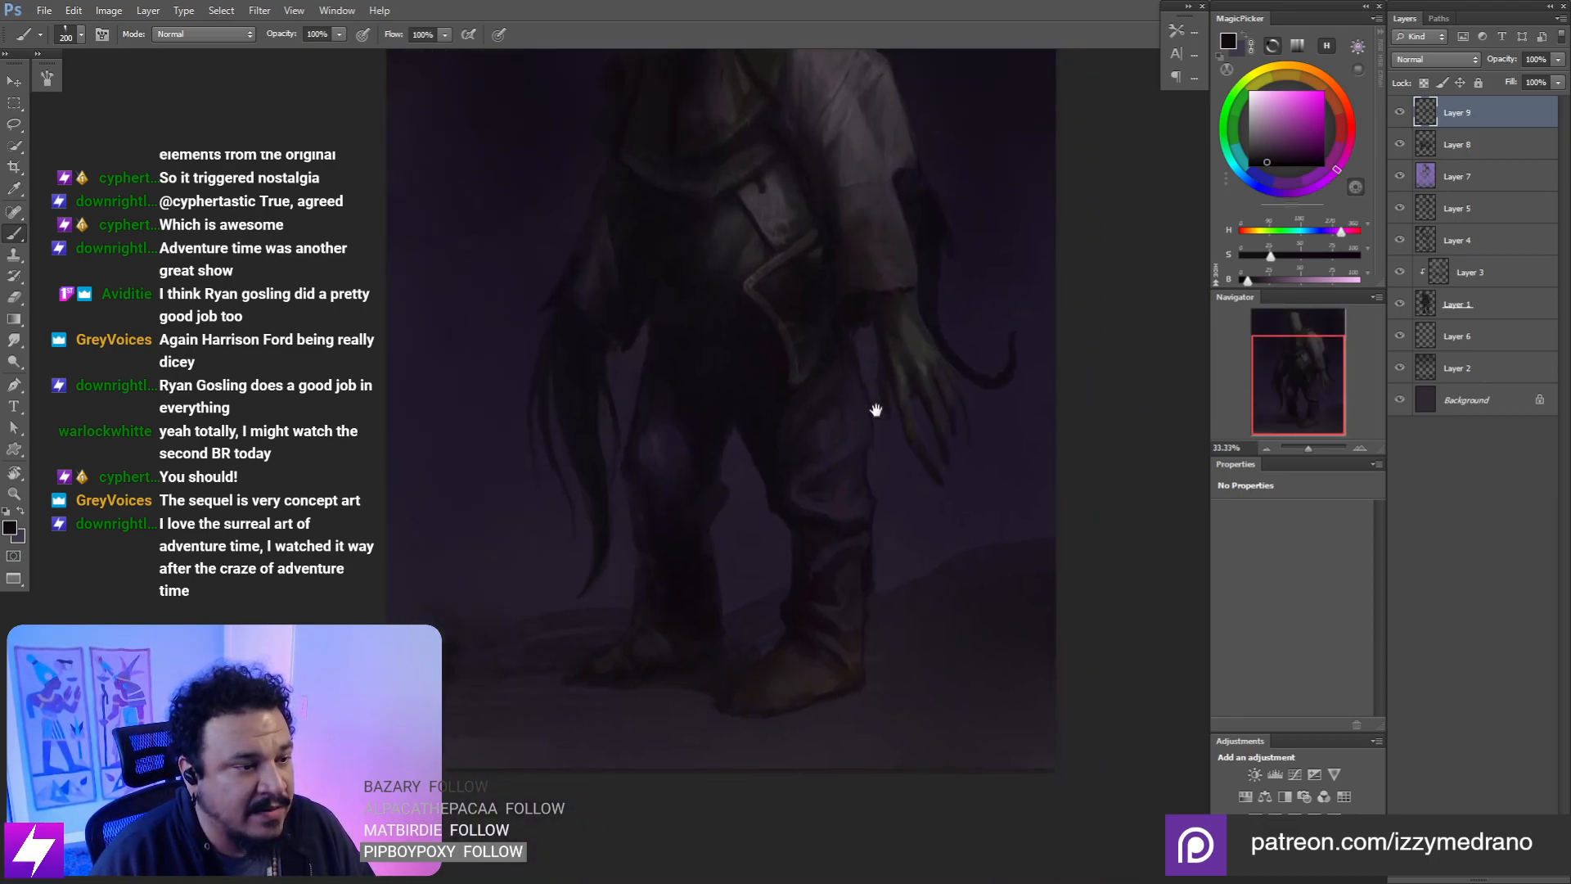
- Rotate the canvas view, smudge the thigh shading beside the pouch at size 80, and reset the rotation
key("r")
mouse_move(876, 414)
left_mouse_down()
mouse_move(894, 448)
mouse_move(808, 381)
mouse_move(761, 491)
left_mouse_up()
key("ctrl+plus")
key("b")
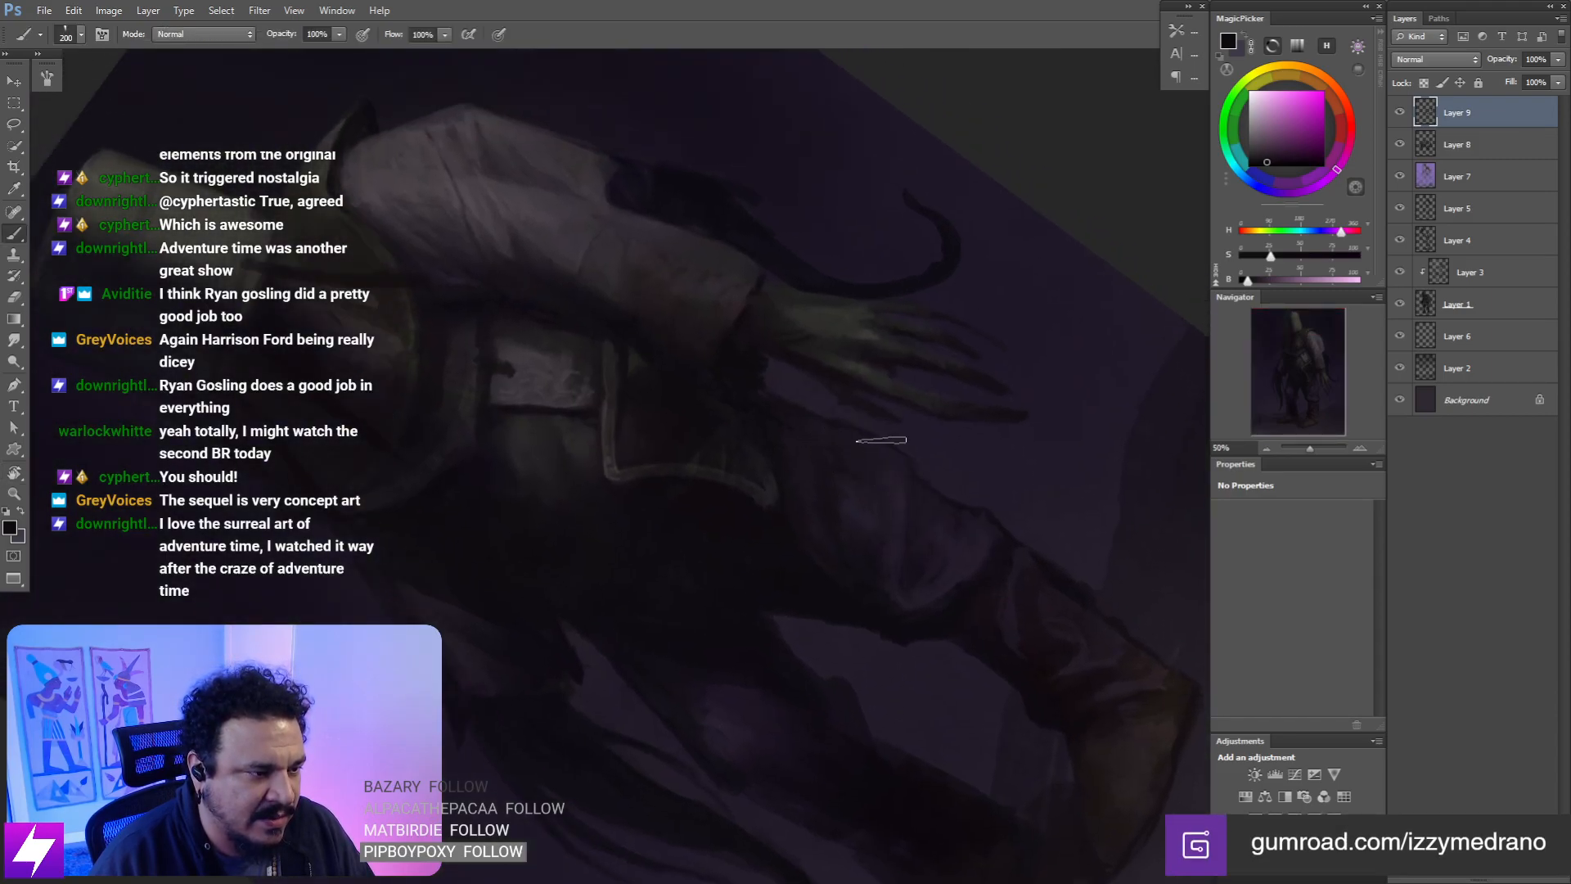
key("s")
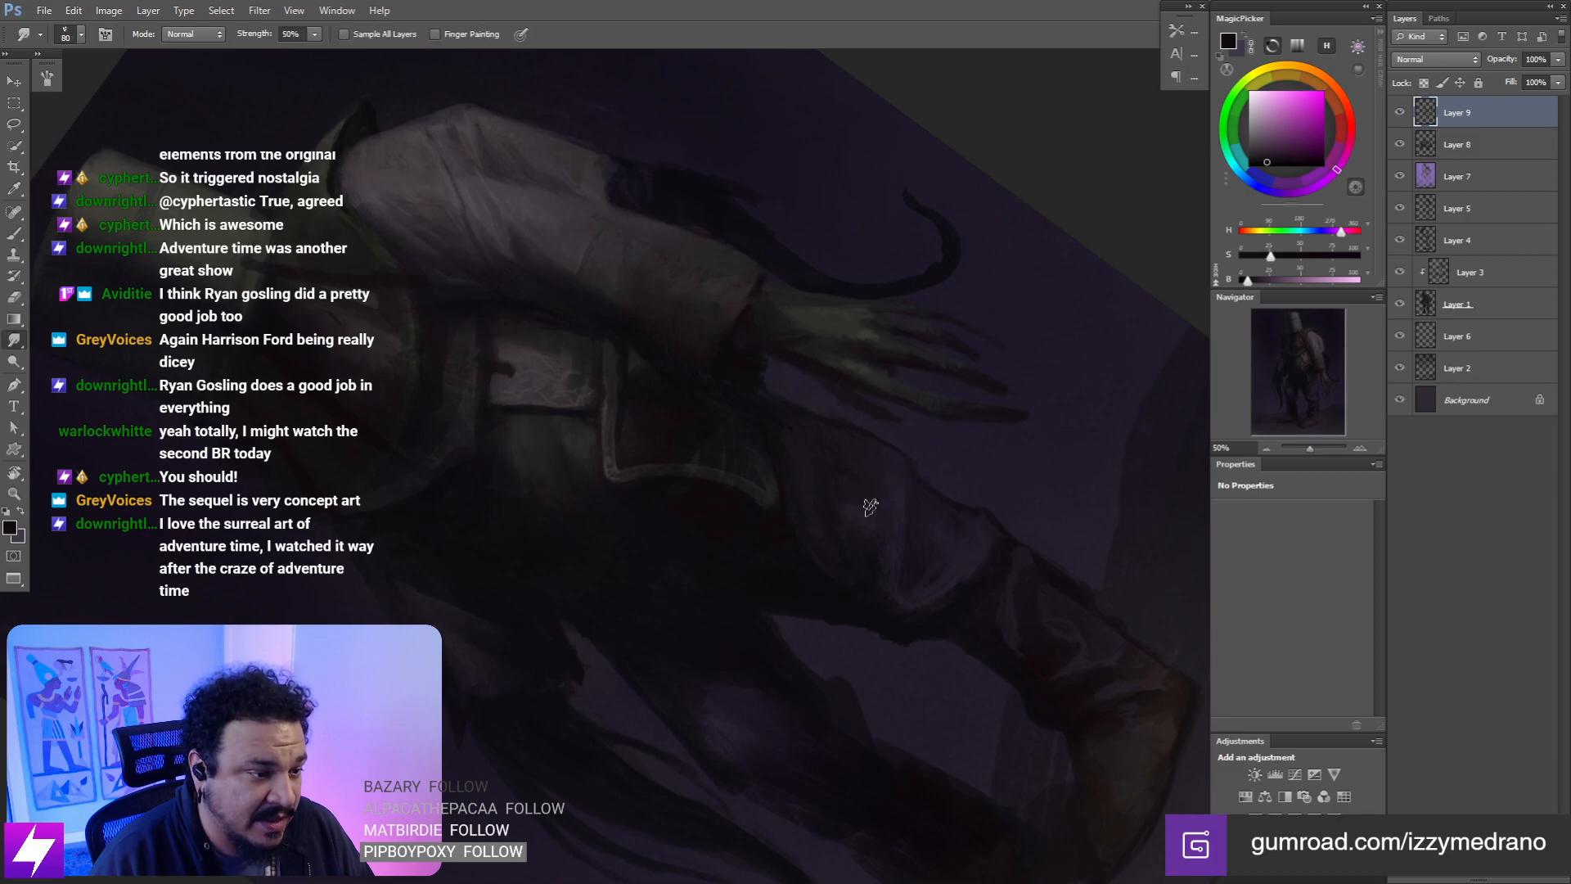
key("Escape")
- Review the full painting and flip the canvas horizontally again to continue on the mirrored view
key("ctrl+minus")
key("ctrl+minus")
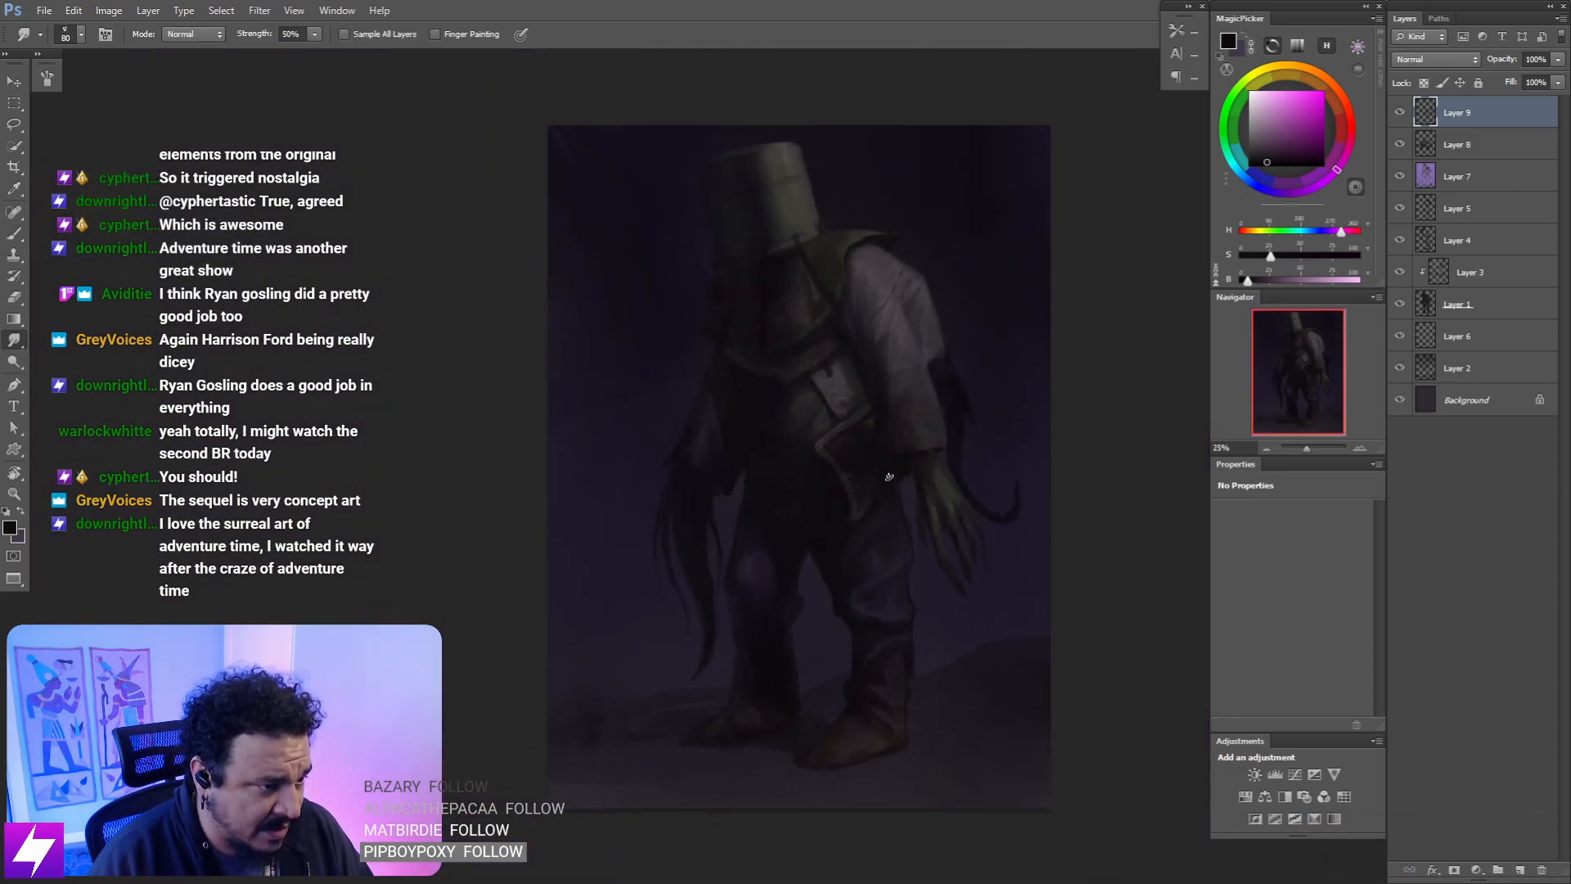
key("ctrl+minus")
key("ctrl+shift+h")
key("ctrl+plus")
key("ctrl+plus")
left_click_drag(779, 514, 766, 456)
- Shade the gap between the clawed hand and the pouch with the brush at sizes 125, 80 and 90
key("b")
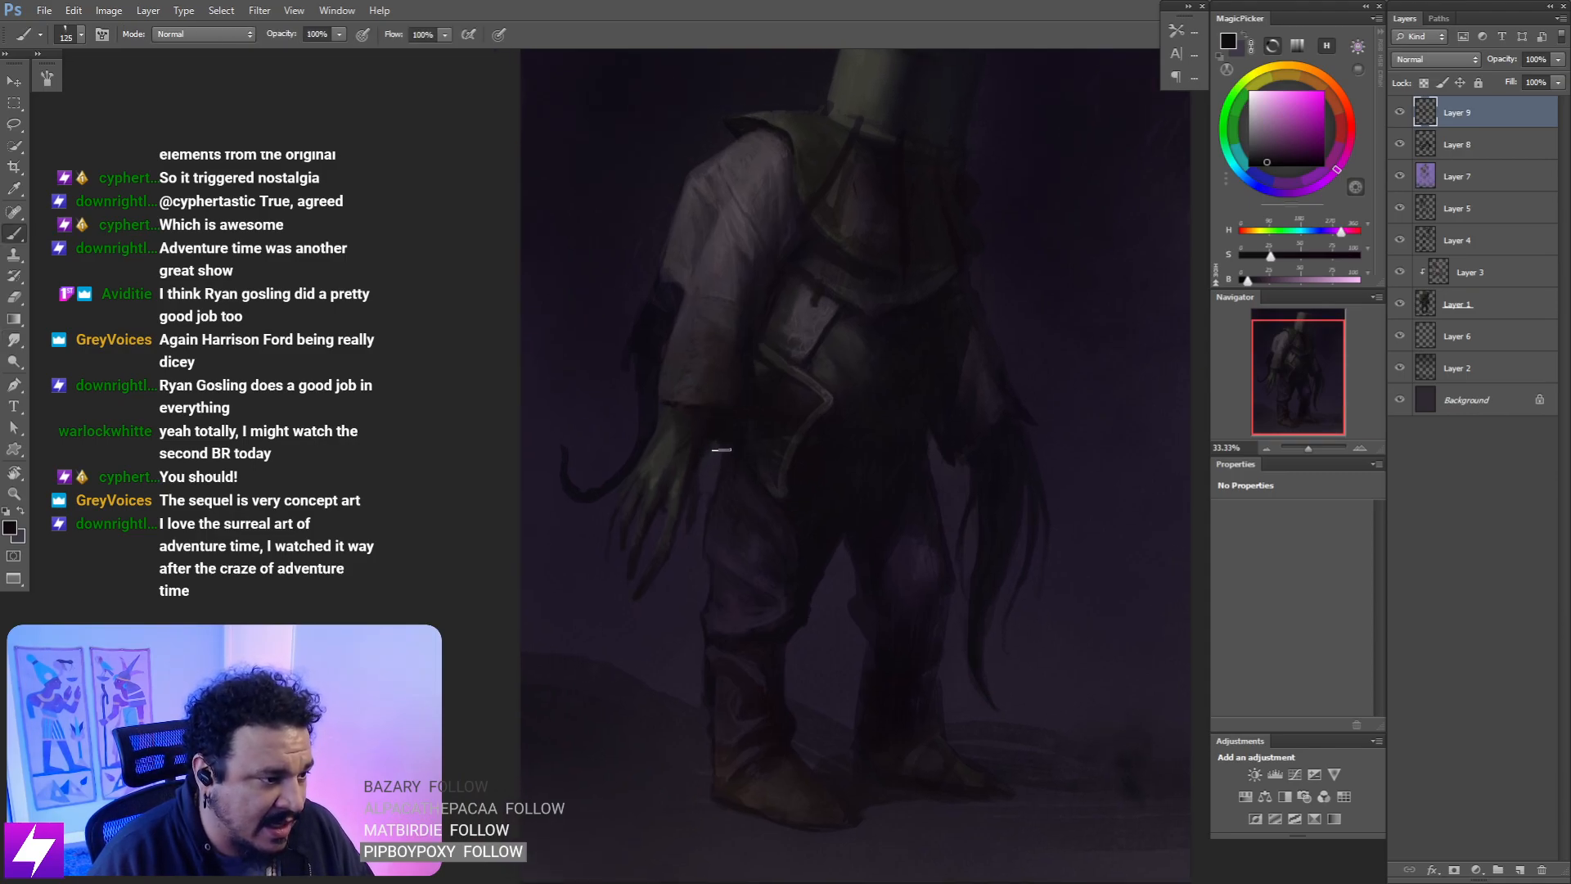
key("bracketleft")
key("bracketleft")
key("bracketleft")
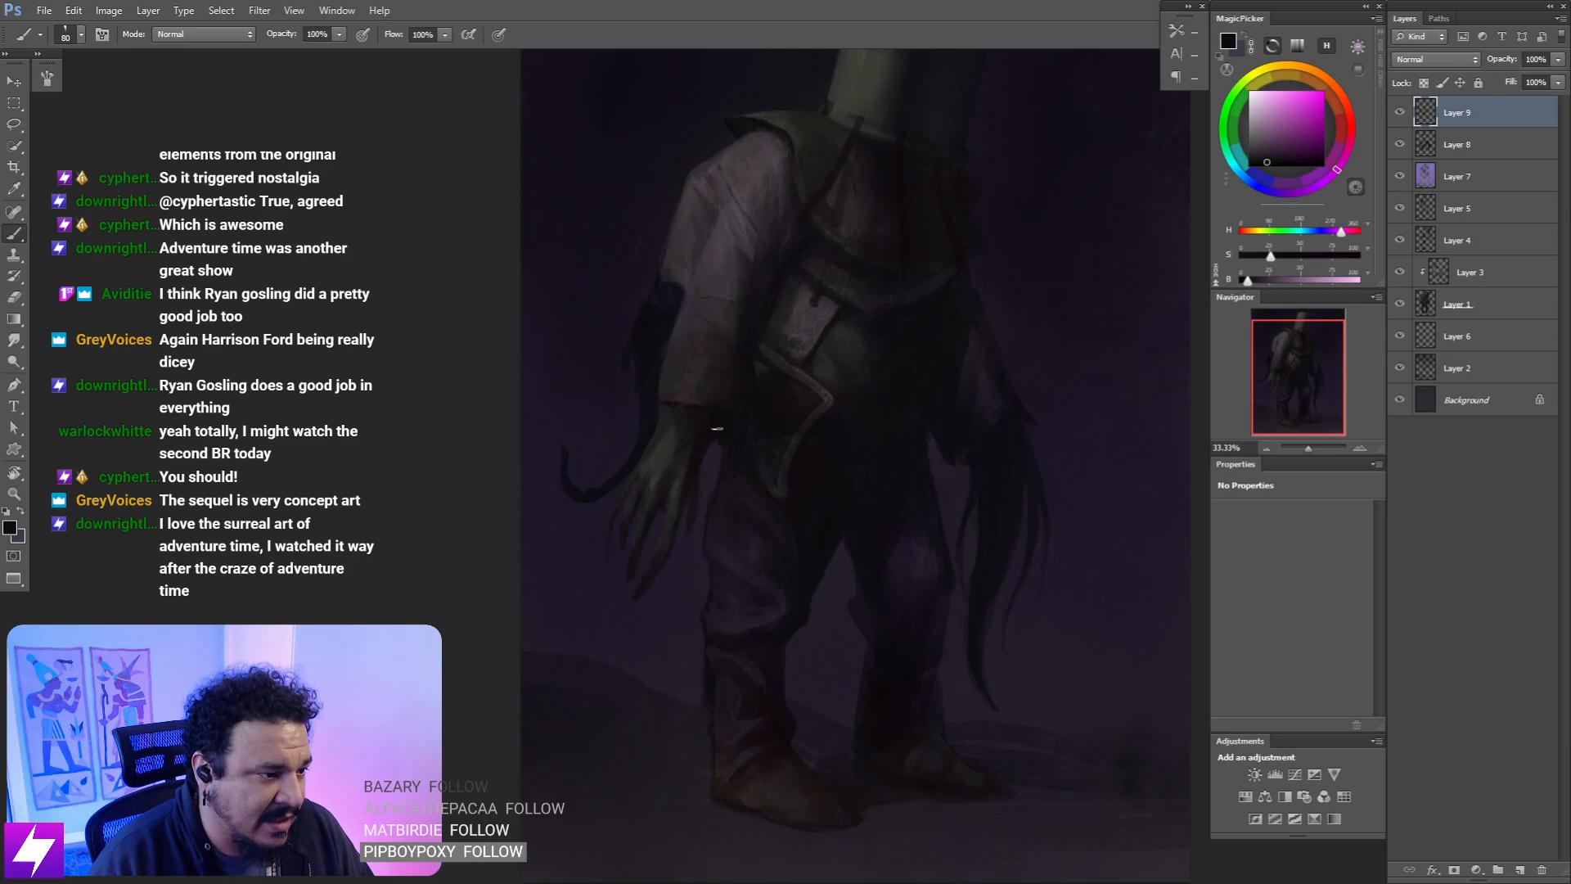
key("bracketright")
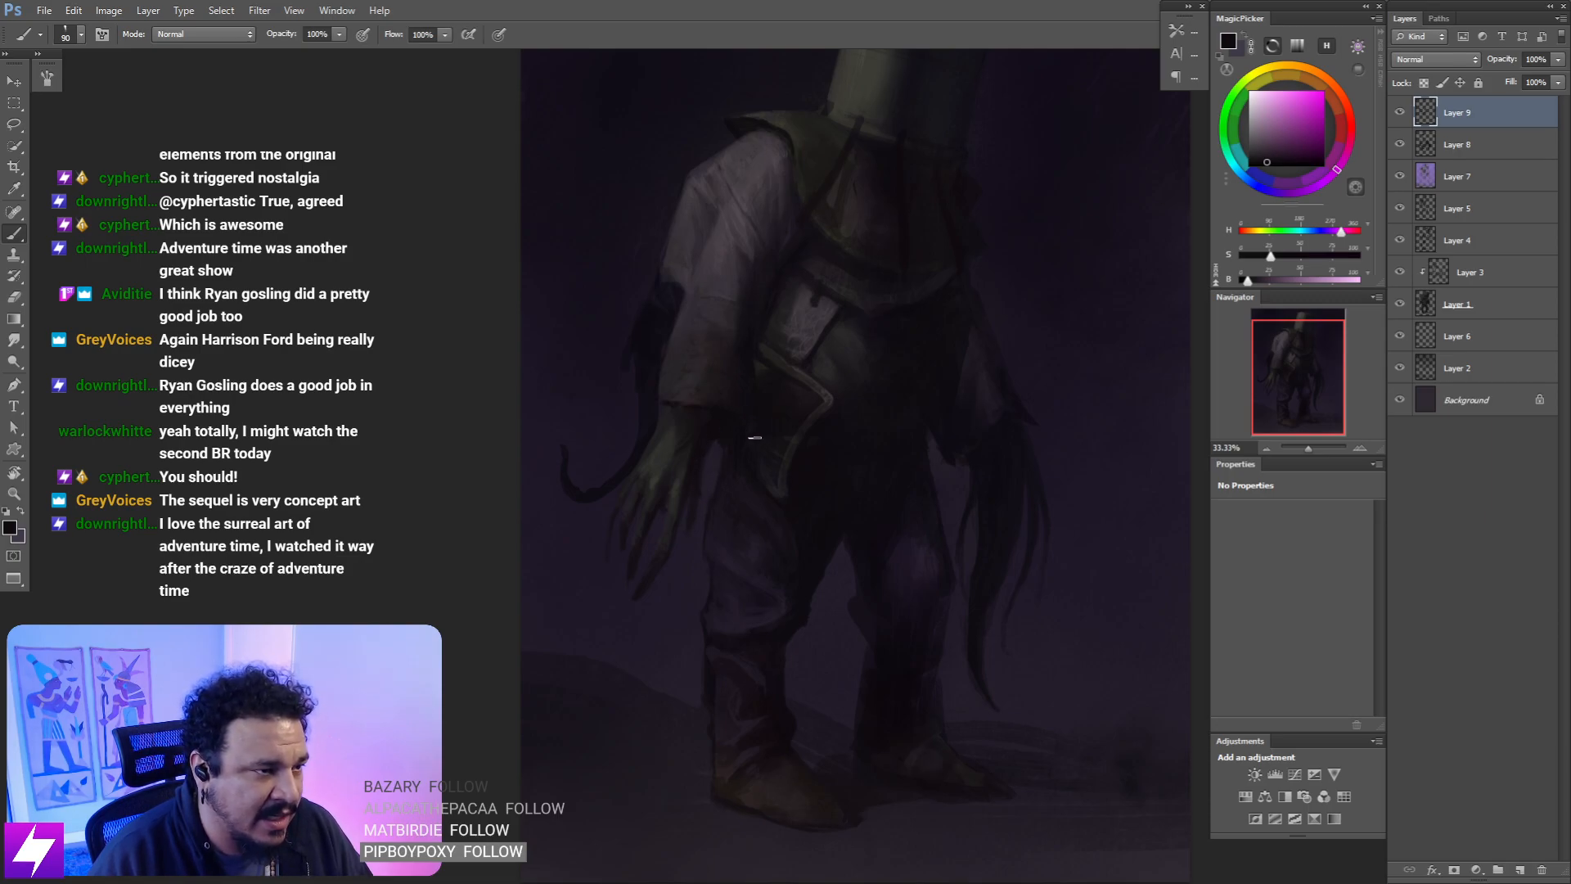
- Examine the pale sleeve and the tentacle behind its elbow, both close up and against the whole figure
key("ctrl+minus")
key("ctrl+plus")
key("ctrl+plus")
left_click_drag(729, 477, 749, 534)
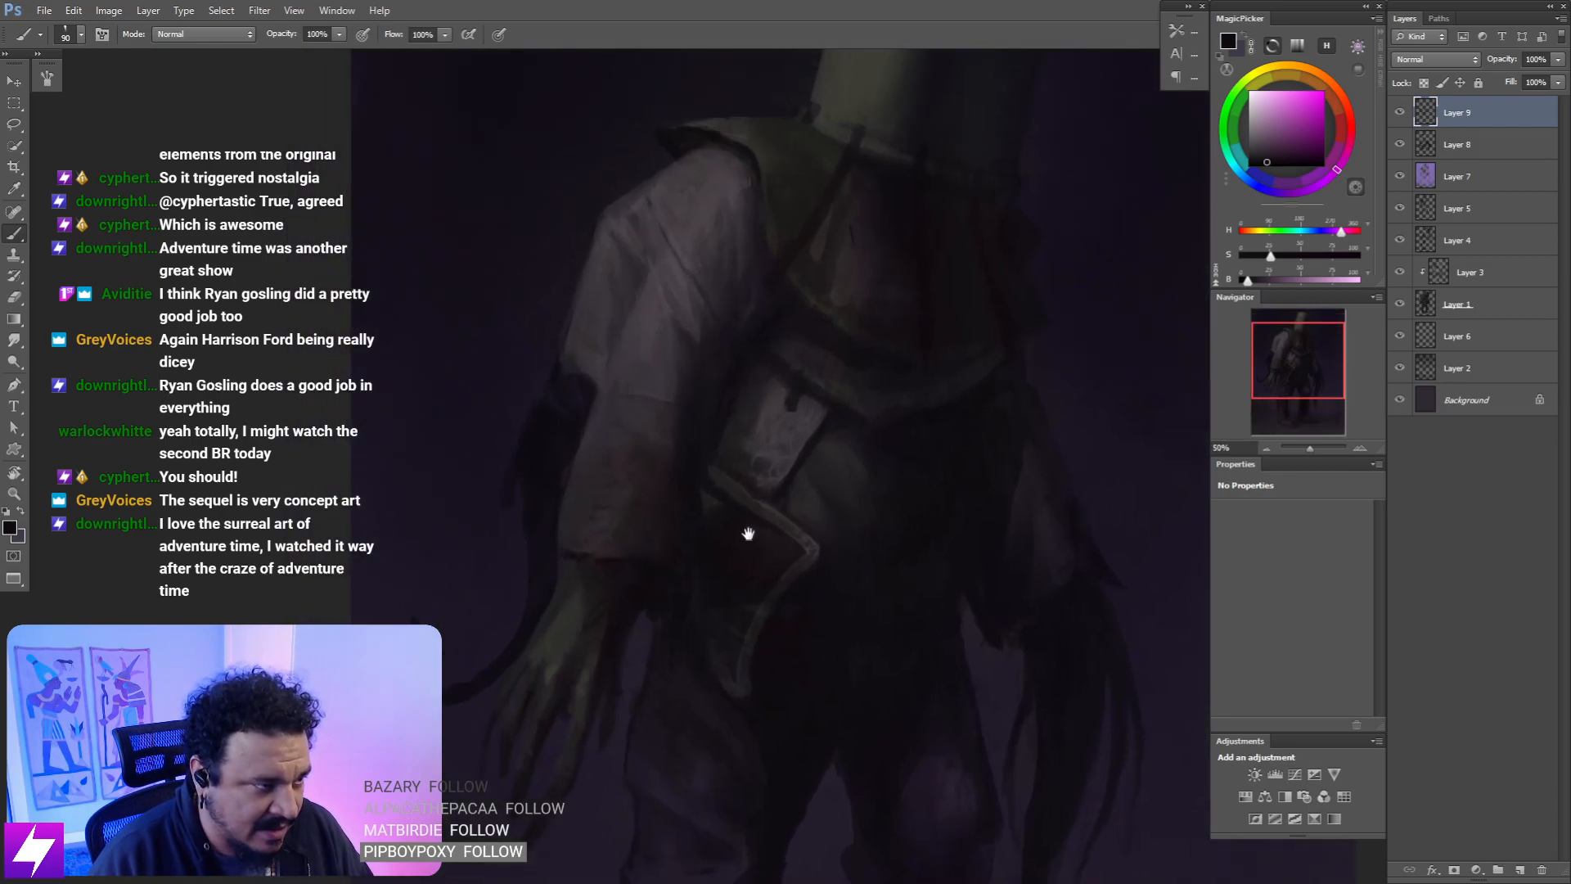
left_click_drag(687, 382, 704, 463)
key("ctrl+minus")
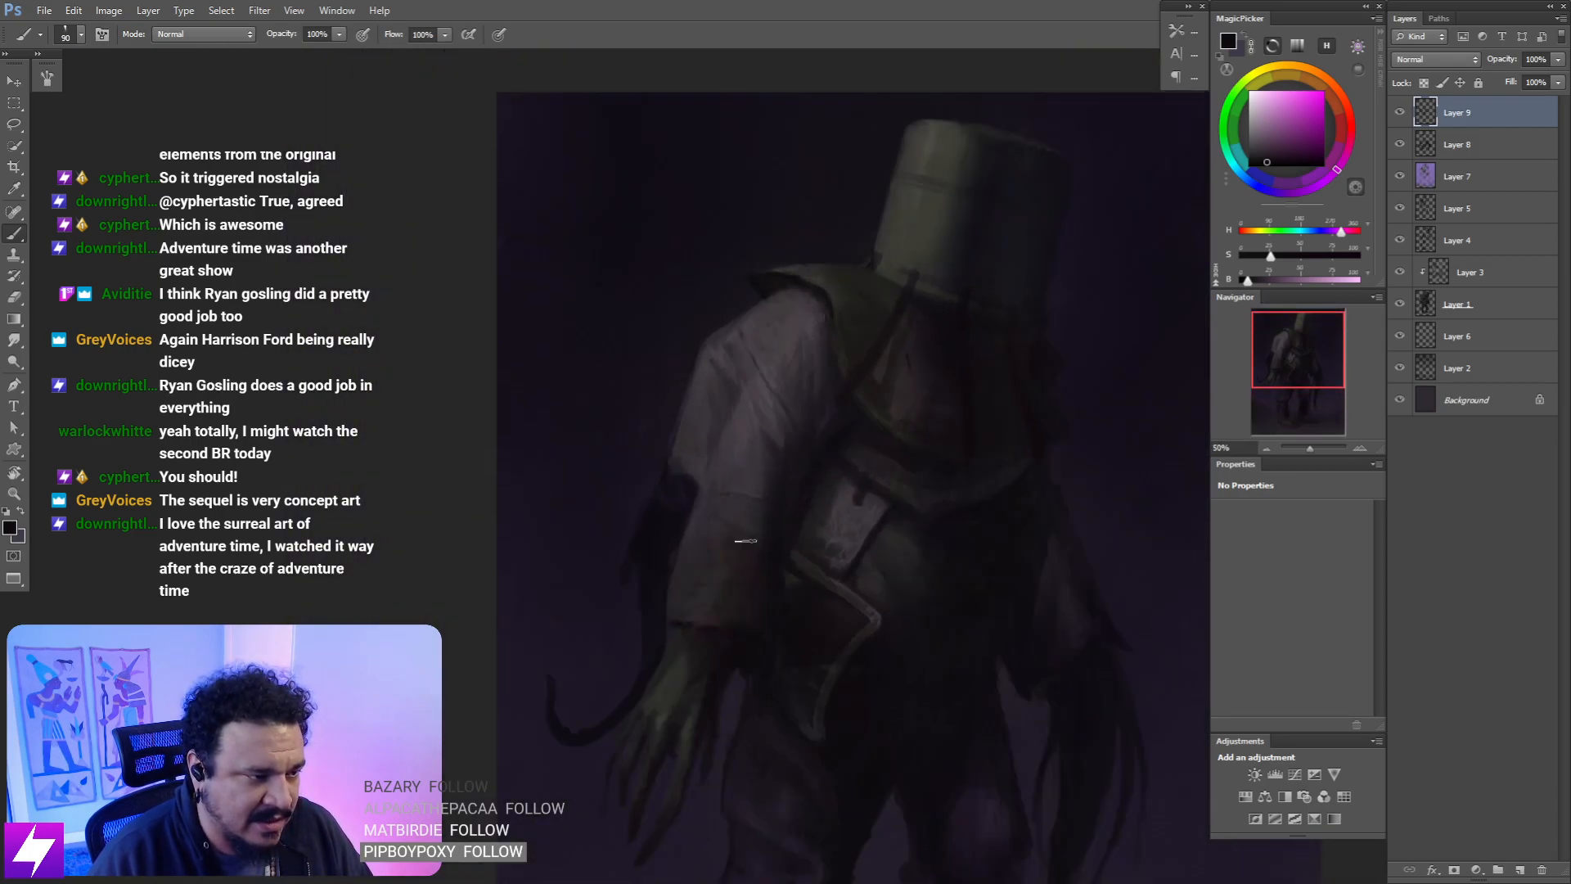
key("r")
left_click_drag(746, 541, 785, 431)
key("Escape")
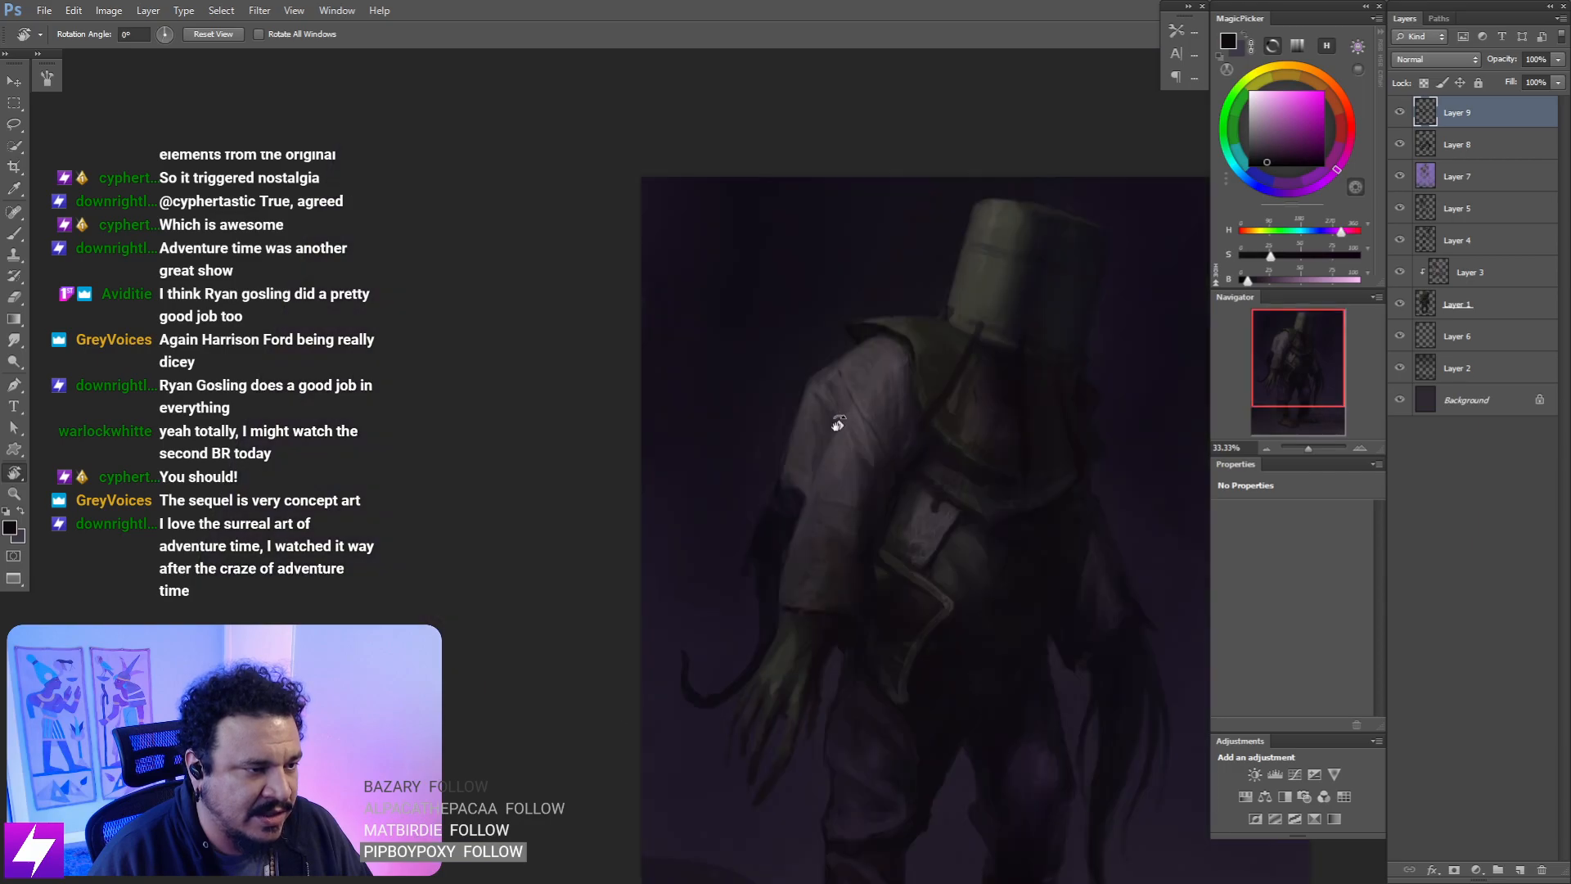
left_click_drag(809, 496, 773, 408)
left_click_drag(763, 492, 776, 474)
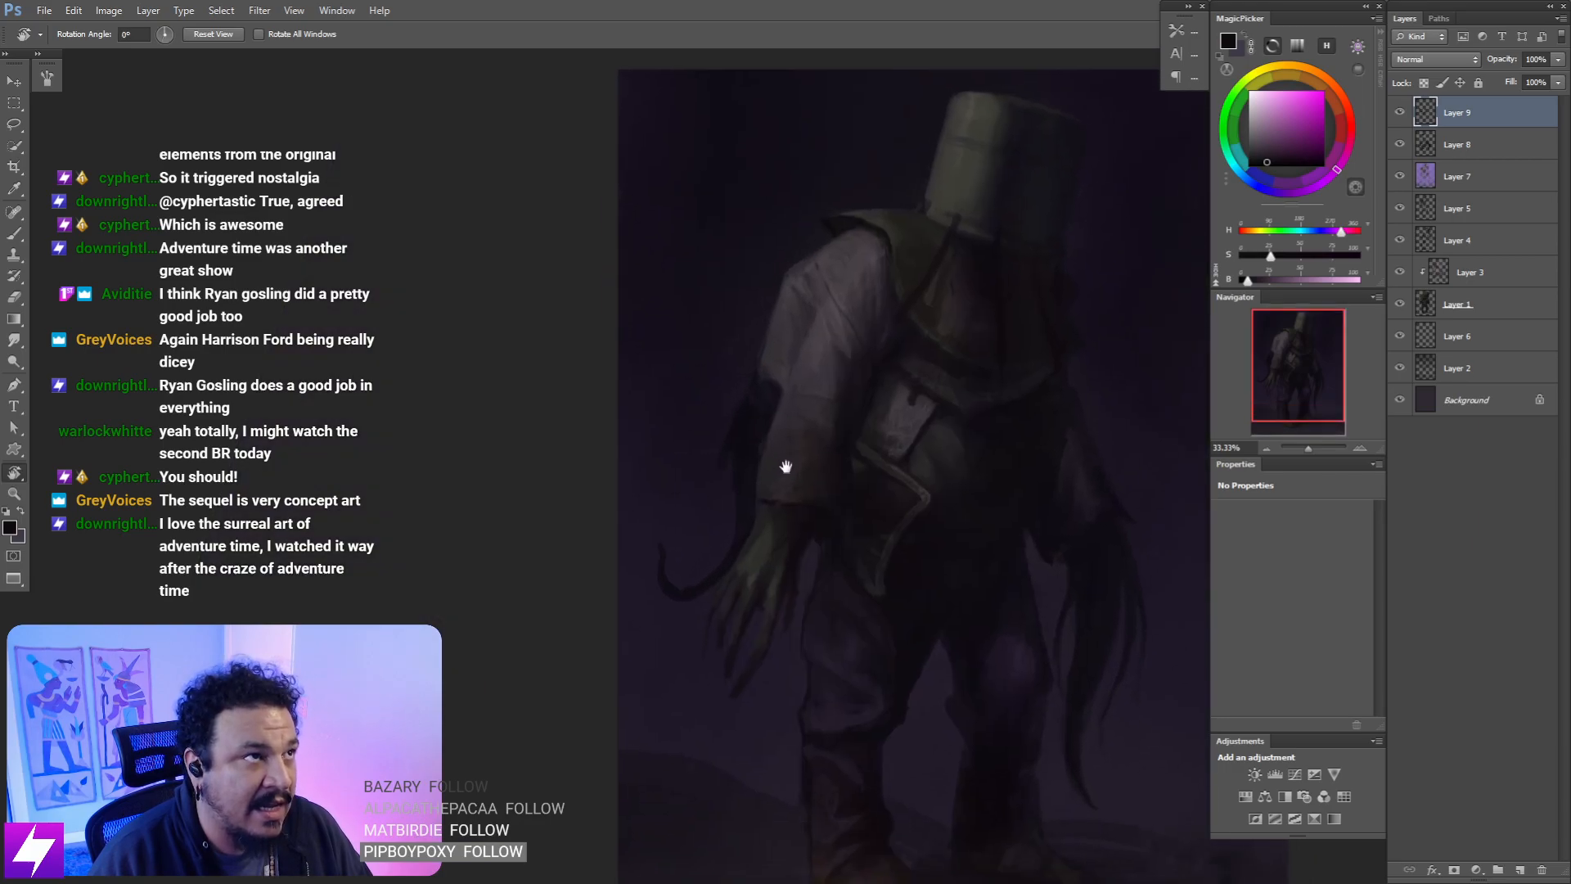
key("ctrl+plus")
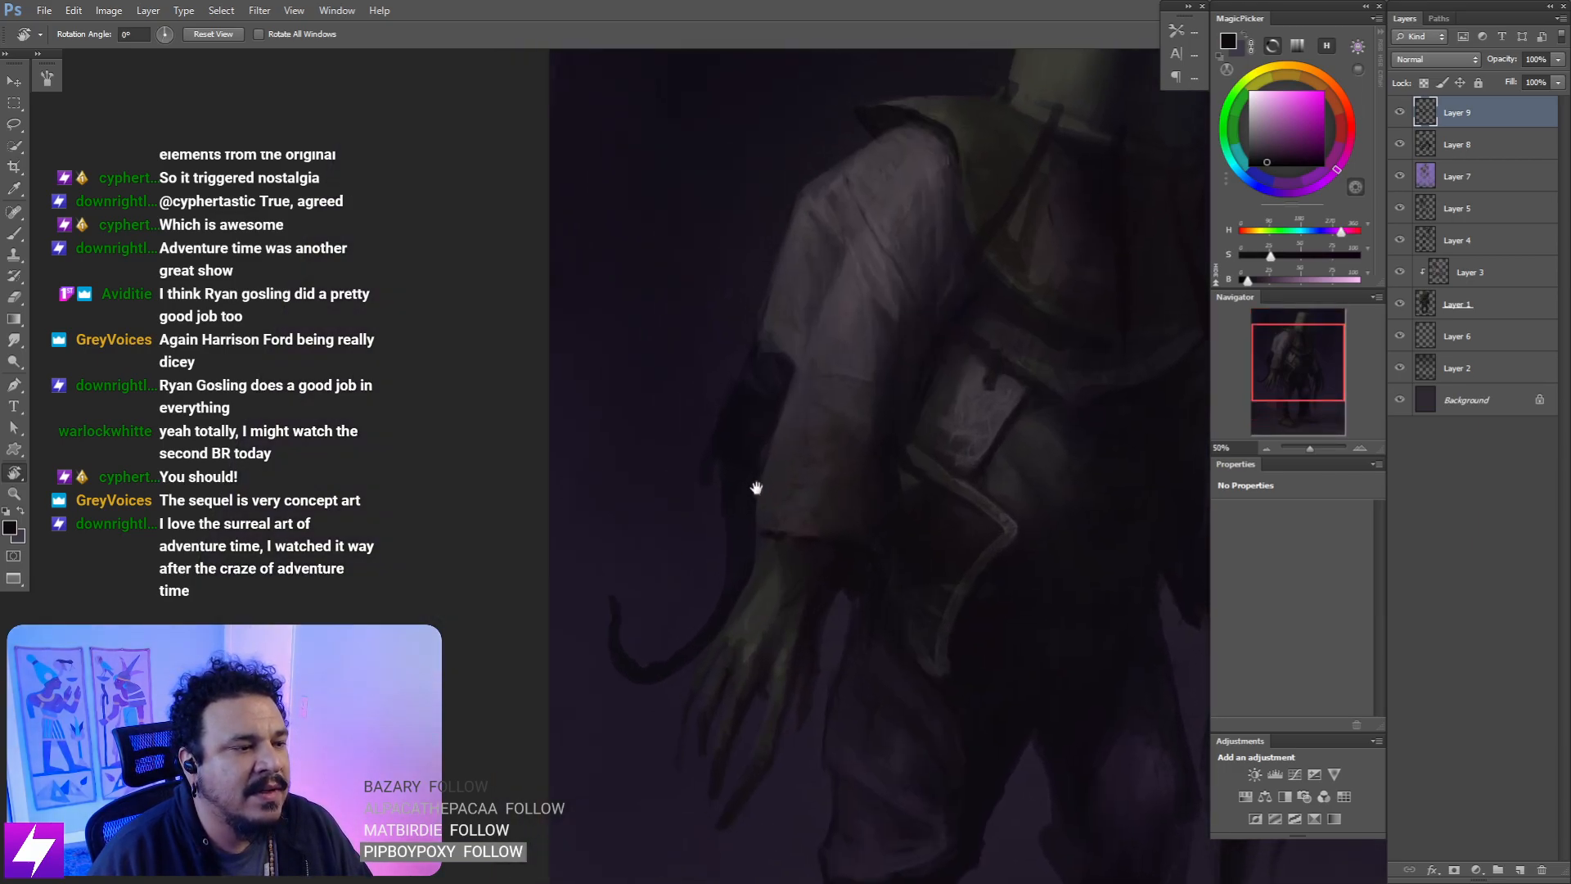
mouse_move(756, 488)
left_mouse_down()
mouse_move(725, 491)
mouse_move(747, 502)
left_mouse_up()
- Lasso a sleeve flap with a ragged lower edge behind the elbow, covering the base of the tentacle
key("l")
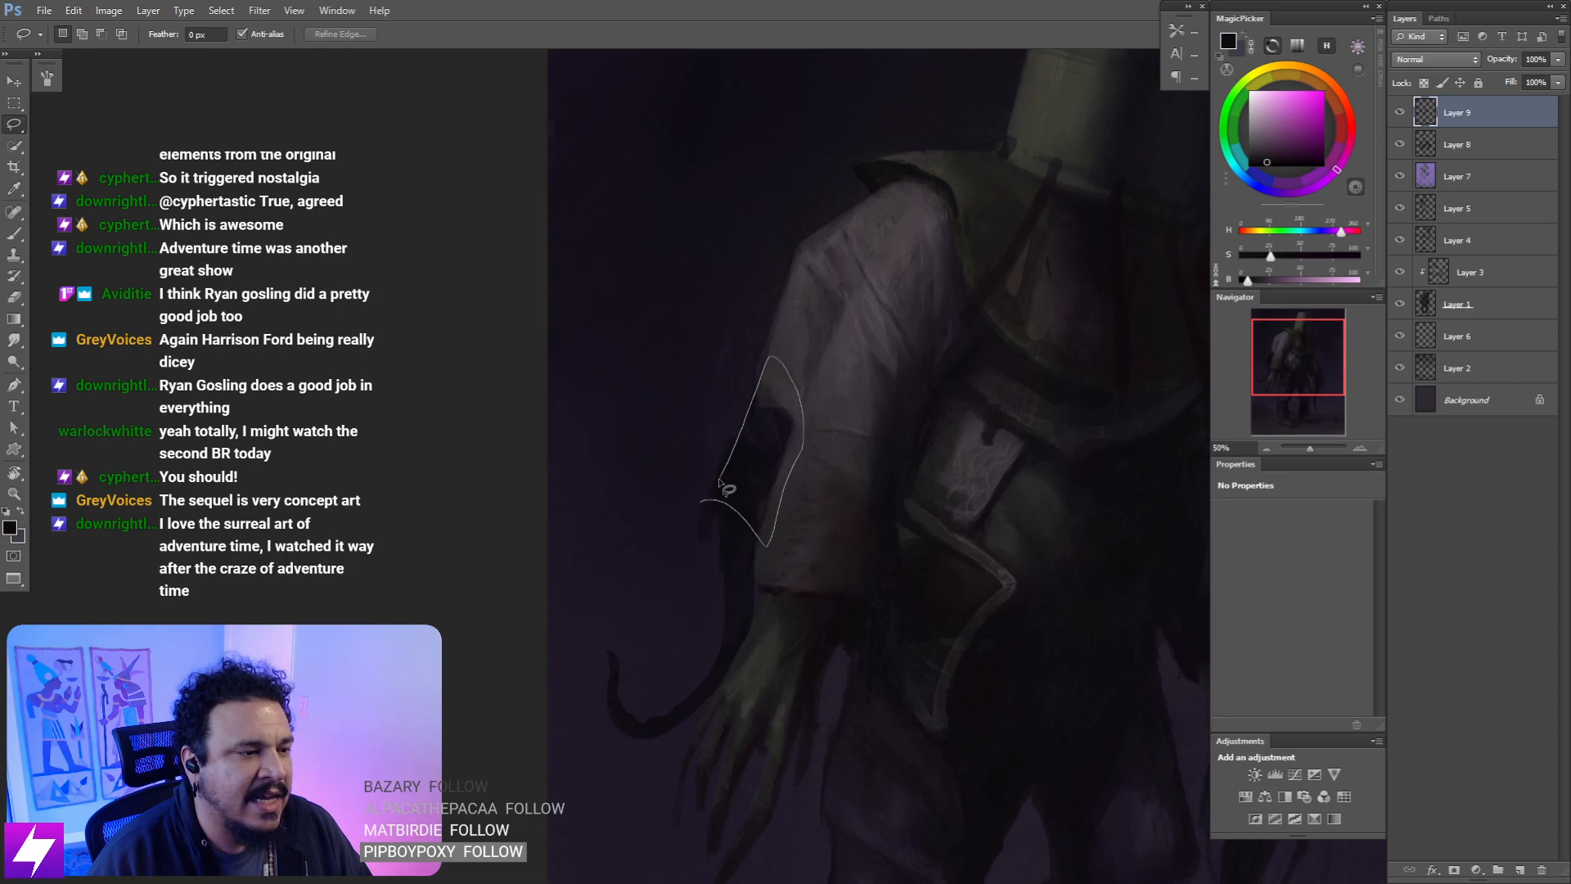
left_click_drag(718, 489, 705, 499)
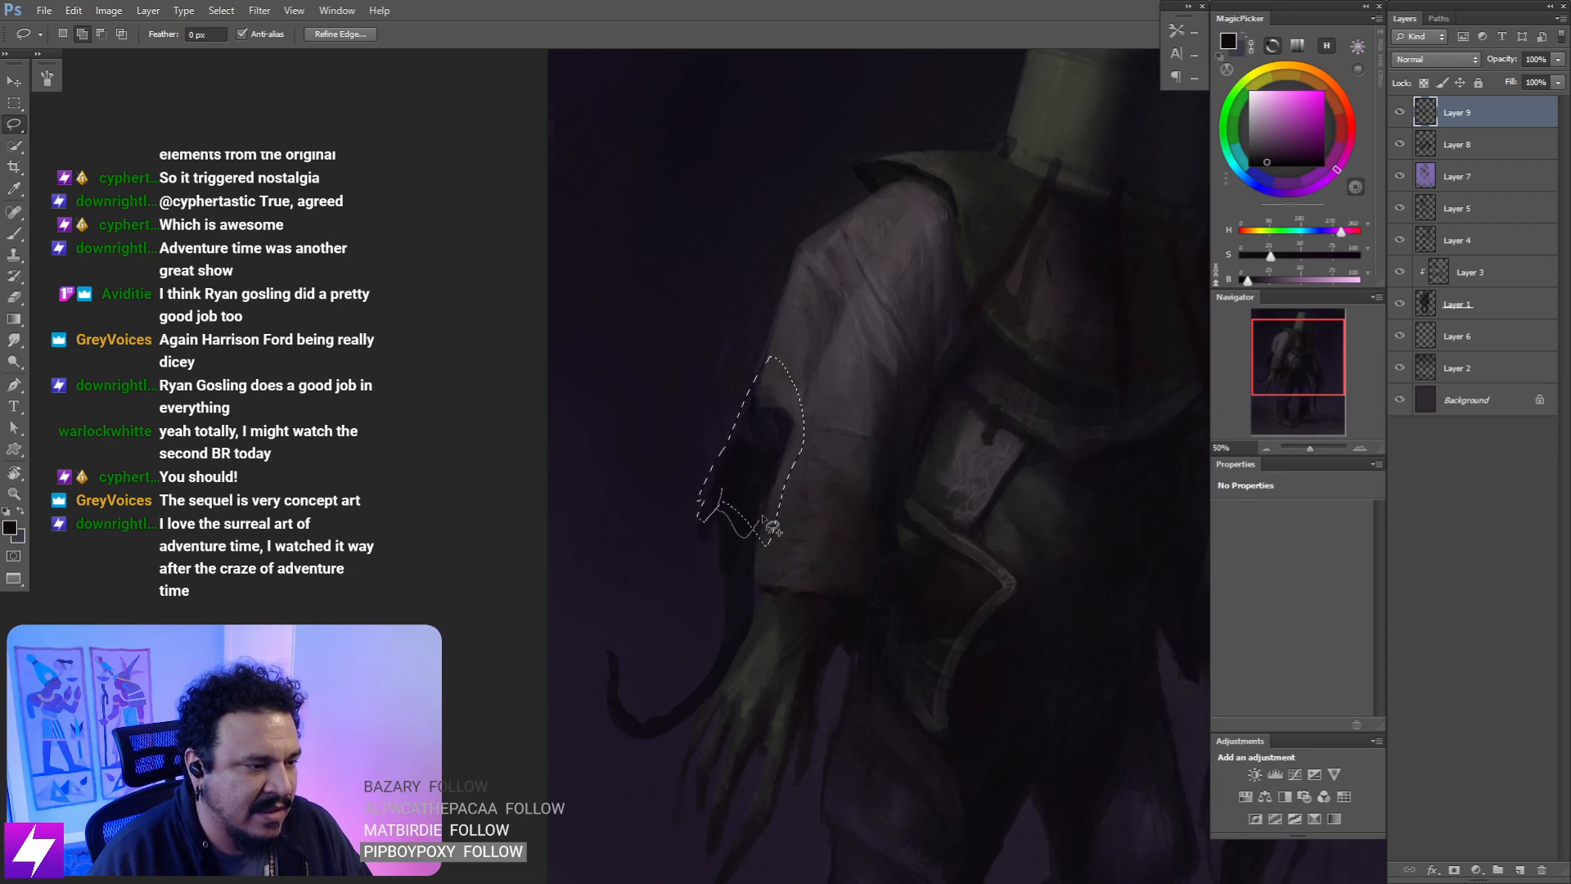
left_click_drag(773, 528, 769, 536)
- Paint the selected sleeve flap with dark greys sampled from the sleeve, using brush sizes 200 and 300
key("b")
left_click(761, 392, "alt")
key("bracketright")
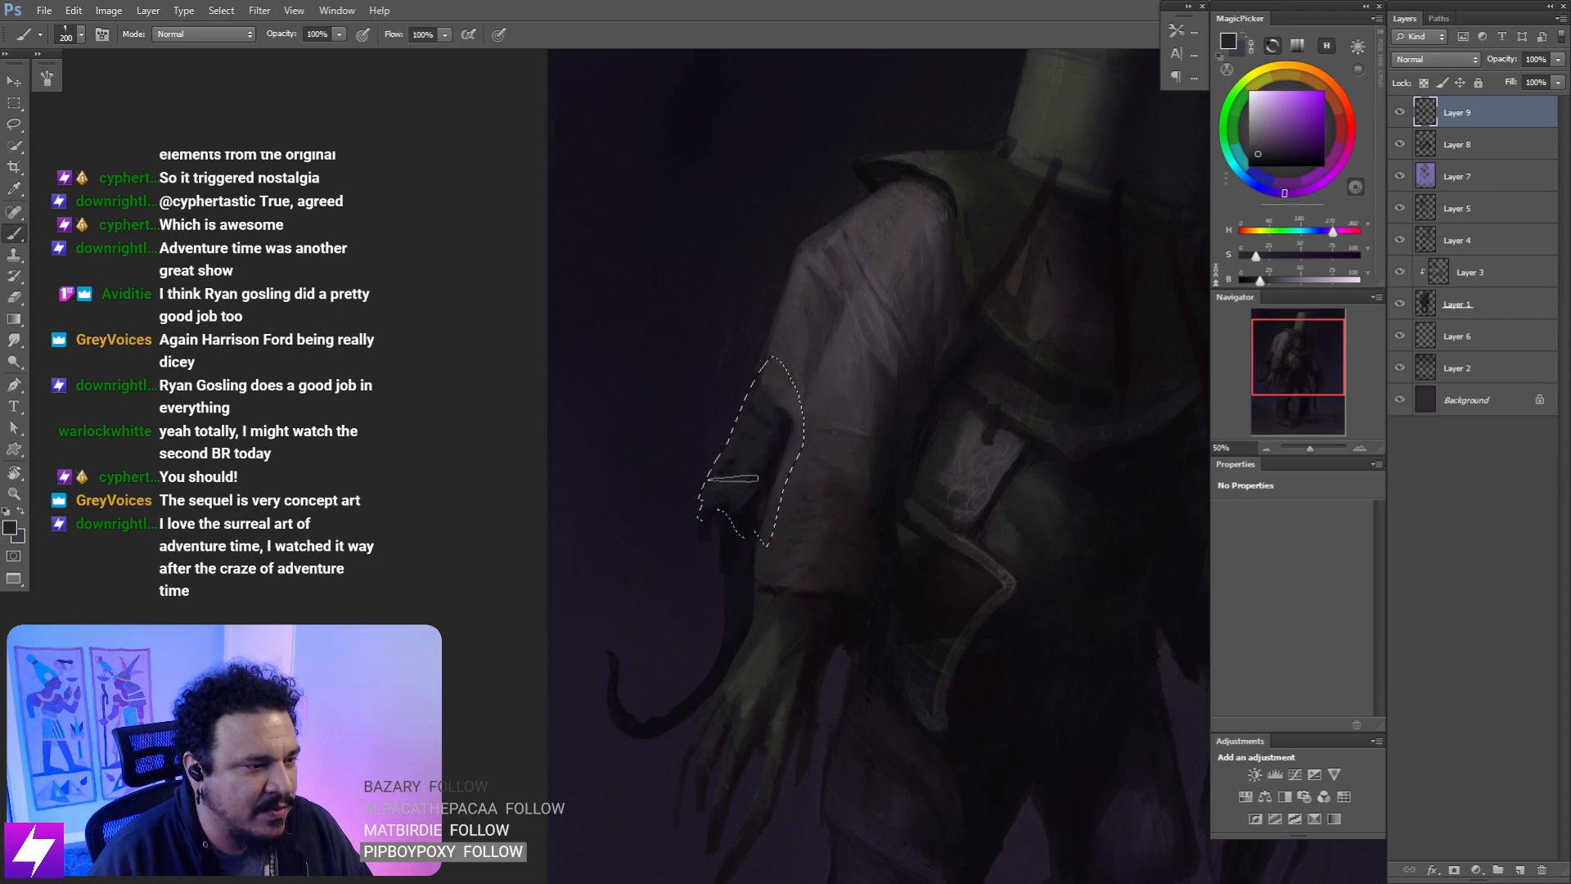
left_click(782, 384, "alt")
key("bracketright")
key("bracketright")
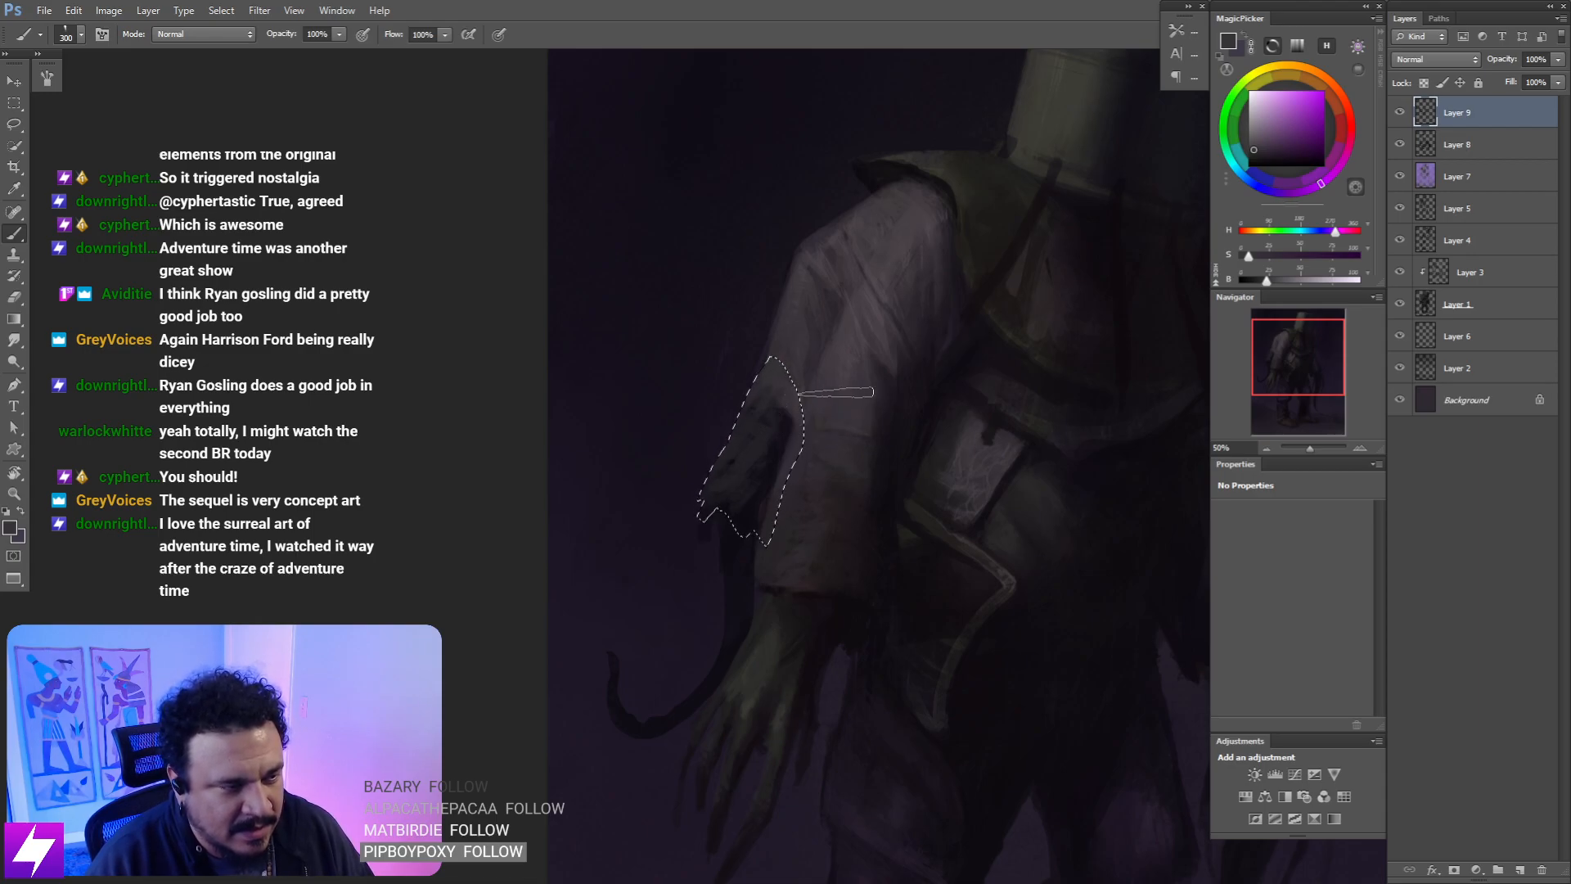
left_click(791, 397, "alt")
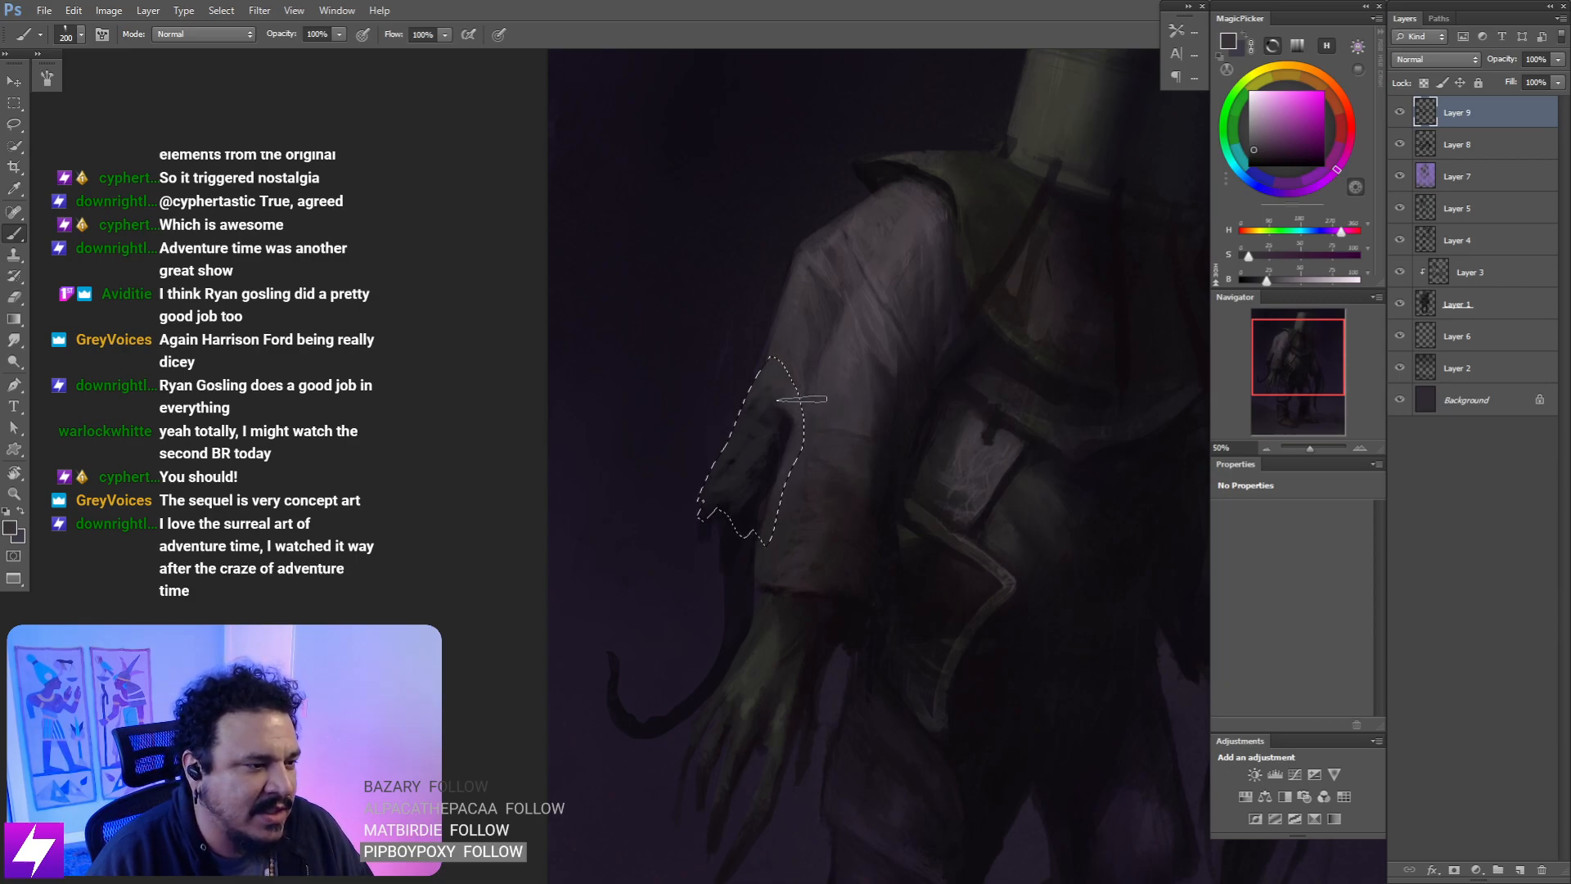
- Rotate the canvas view to -179° and check the sleeve flap without the selection outline
key("ctrl+minus")
key("r")
left_click_drag(826, 565, 894, 410)
key("ctrl+plus")
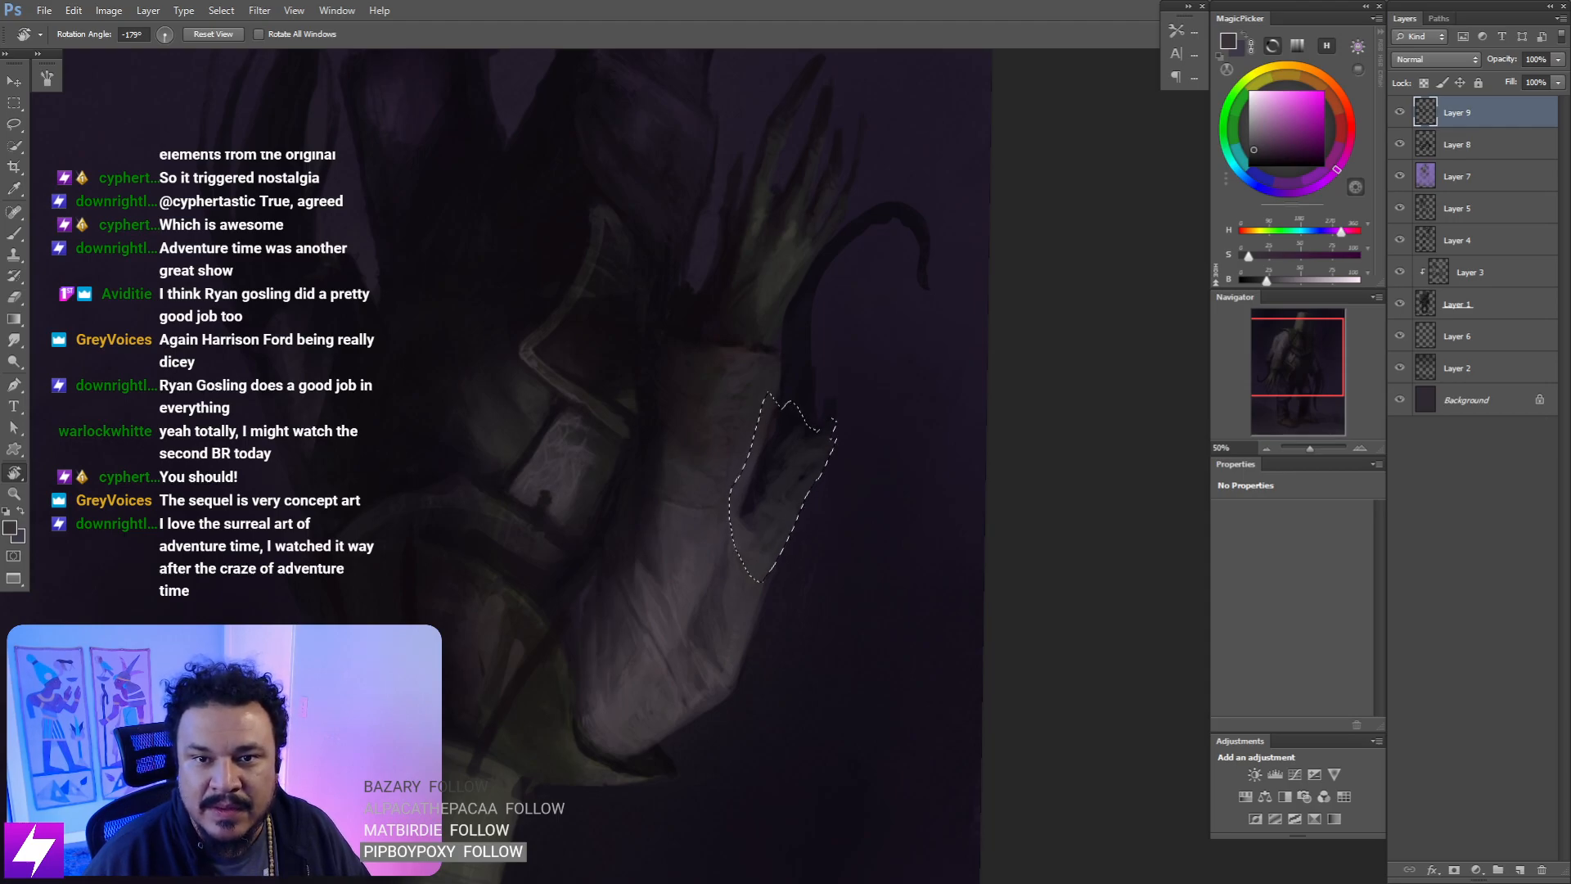
key("ctrl+d")
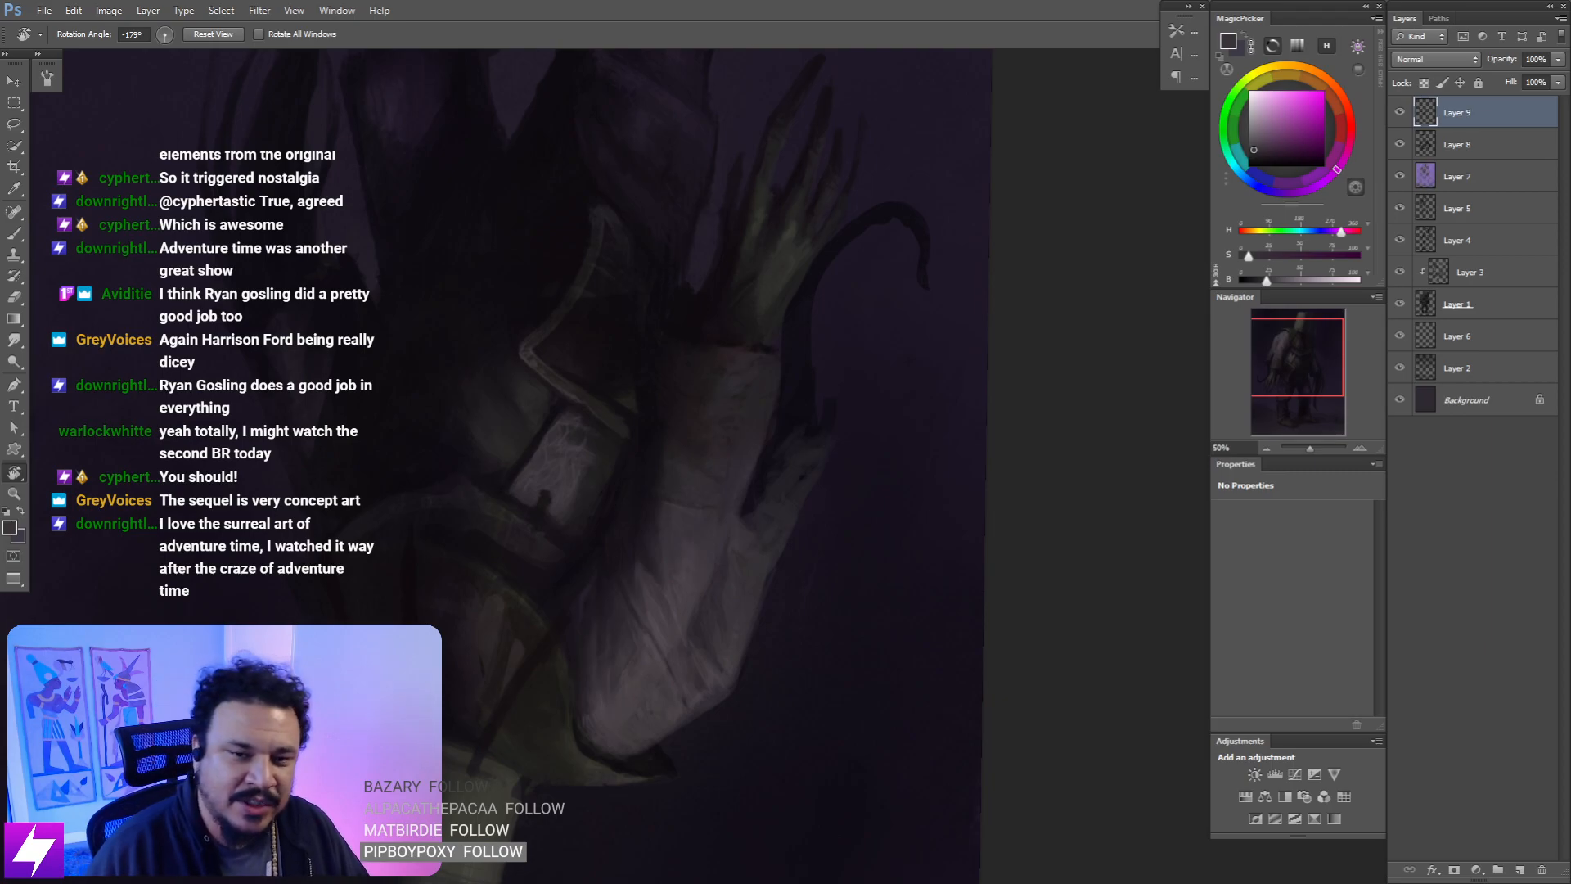
- Save the document and toggle Layer 9's visibility to compare the painting with and without it
left_click(44, 10)
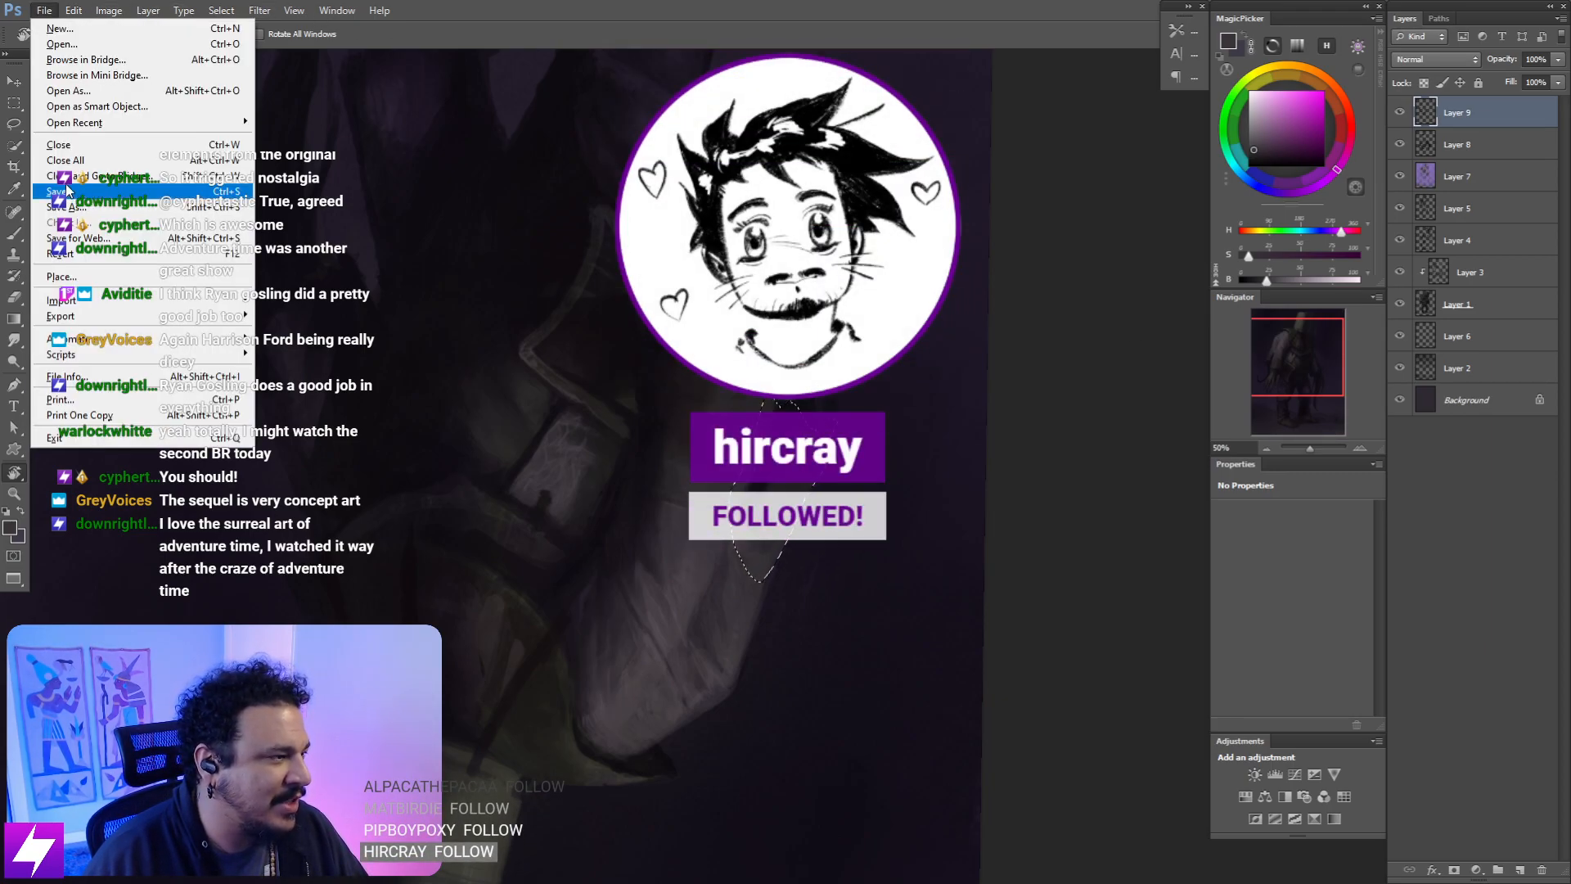
left_click(65, 192)
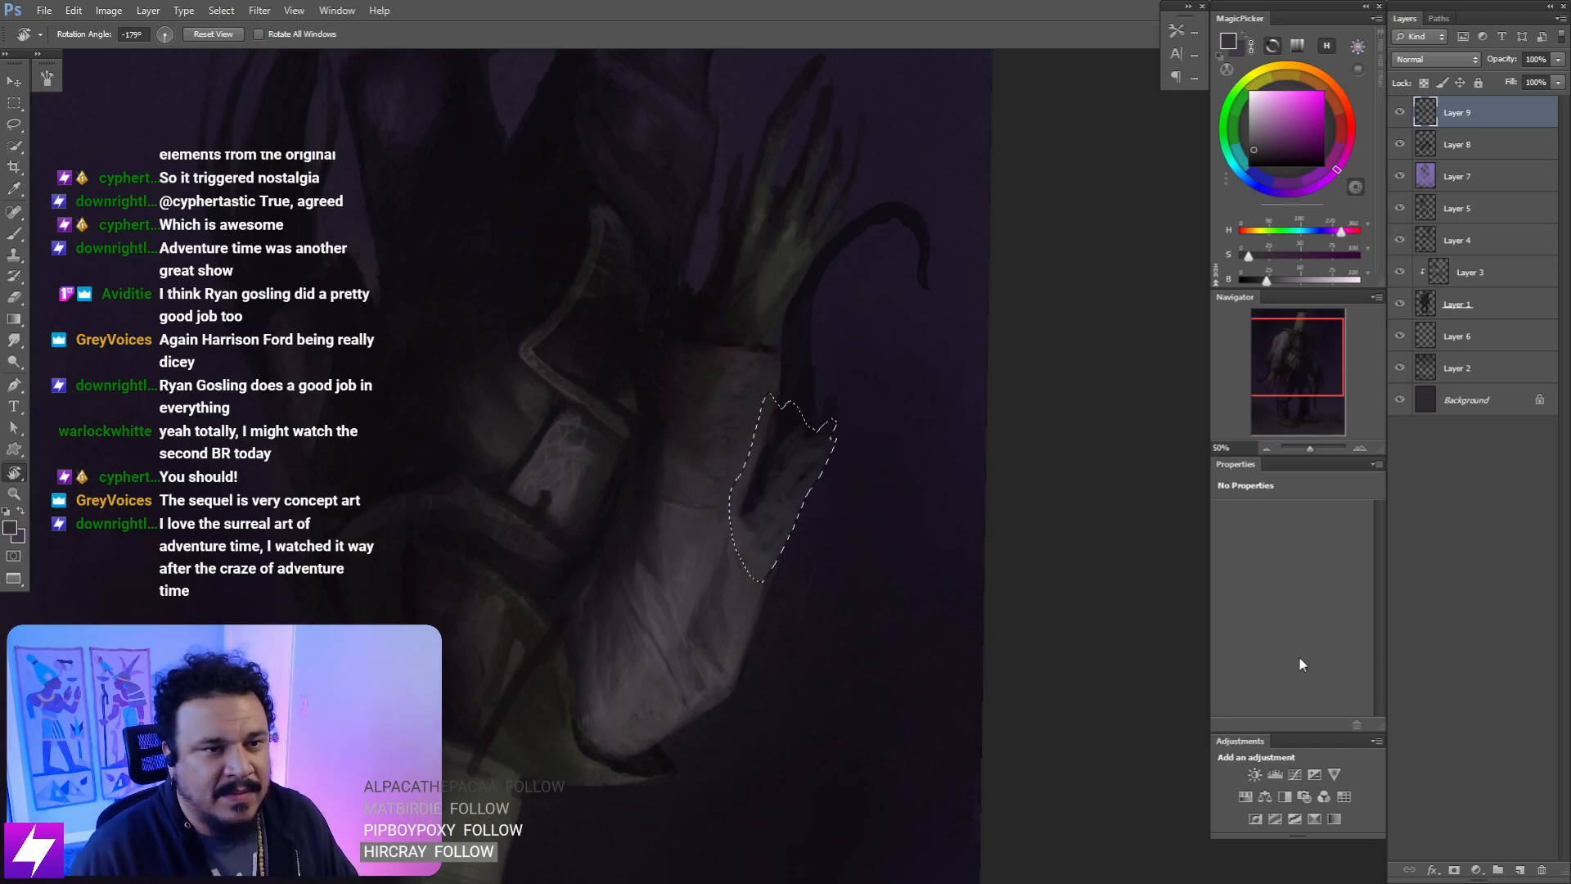
left_click(1400, 118)
left_click(1400, 118)
- Paint the ragged lower rim of the selected sleeve flap with the brush reduced to size 80
key("ctrl+plus")
left_click_drag(943, 421, 890, 428)
key("b")
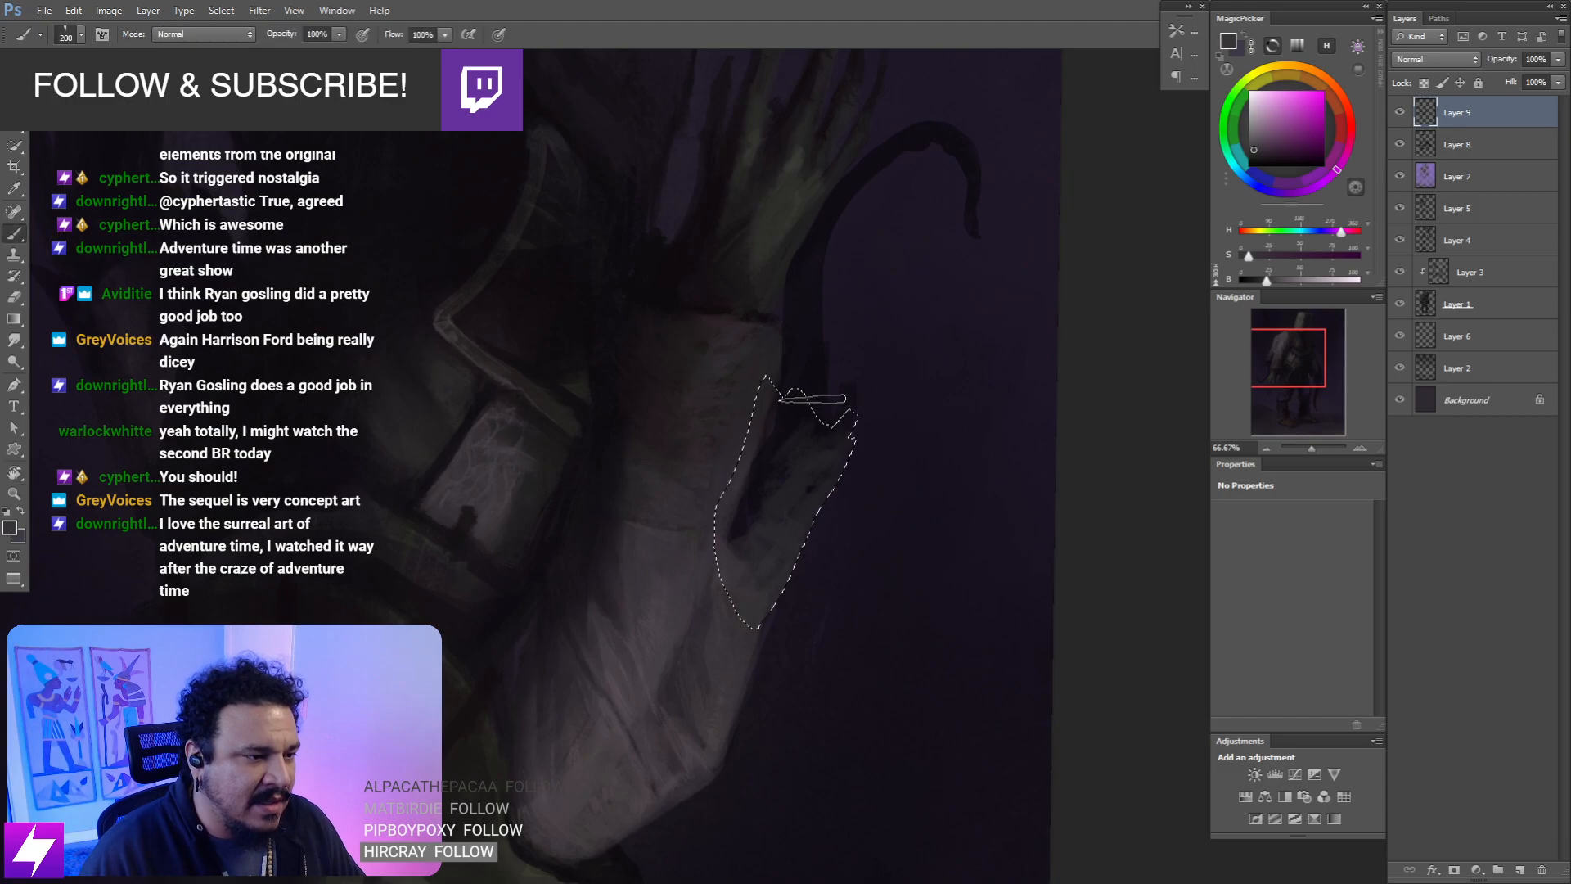
key("bracketleft")
key("bracketleft")
key("bracketleft")
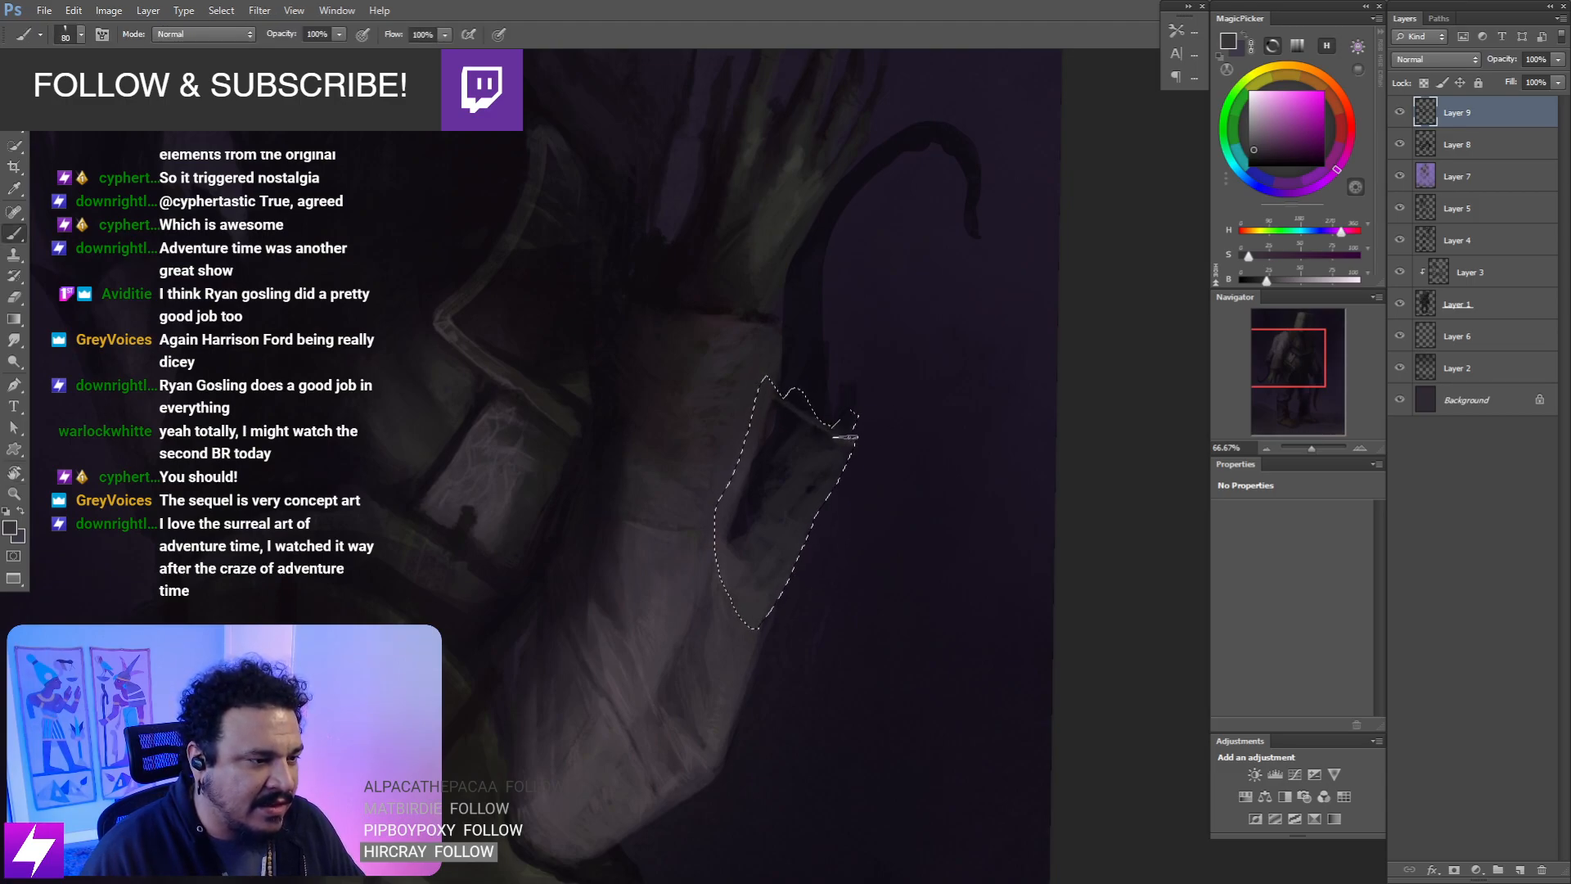
key("bracketright")
key("bracketright")
key("bracketright")
key("bracketright")
key("bracketright")
- Reset the view rotation and refine the sleeve flap's hem and inner shadow with brush sizes 90 and 175
key("ctrl+minus")
key("r")
key("Escape")
mouse_move(851, 497)
left_mouse_down()
mouse_move(842, 508)
mouse_move(826, 475)
left_mouse_up()
key("ctrl+plus")
key("bracketleft")
key("bracketleft")
key("bracketleft")
key("bracketleft")
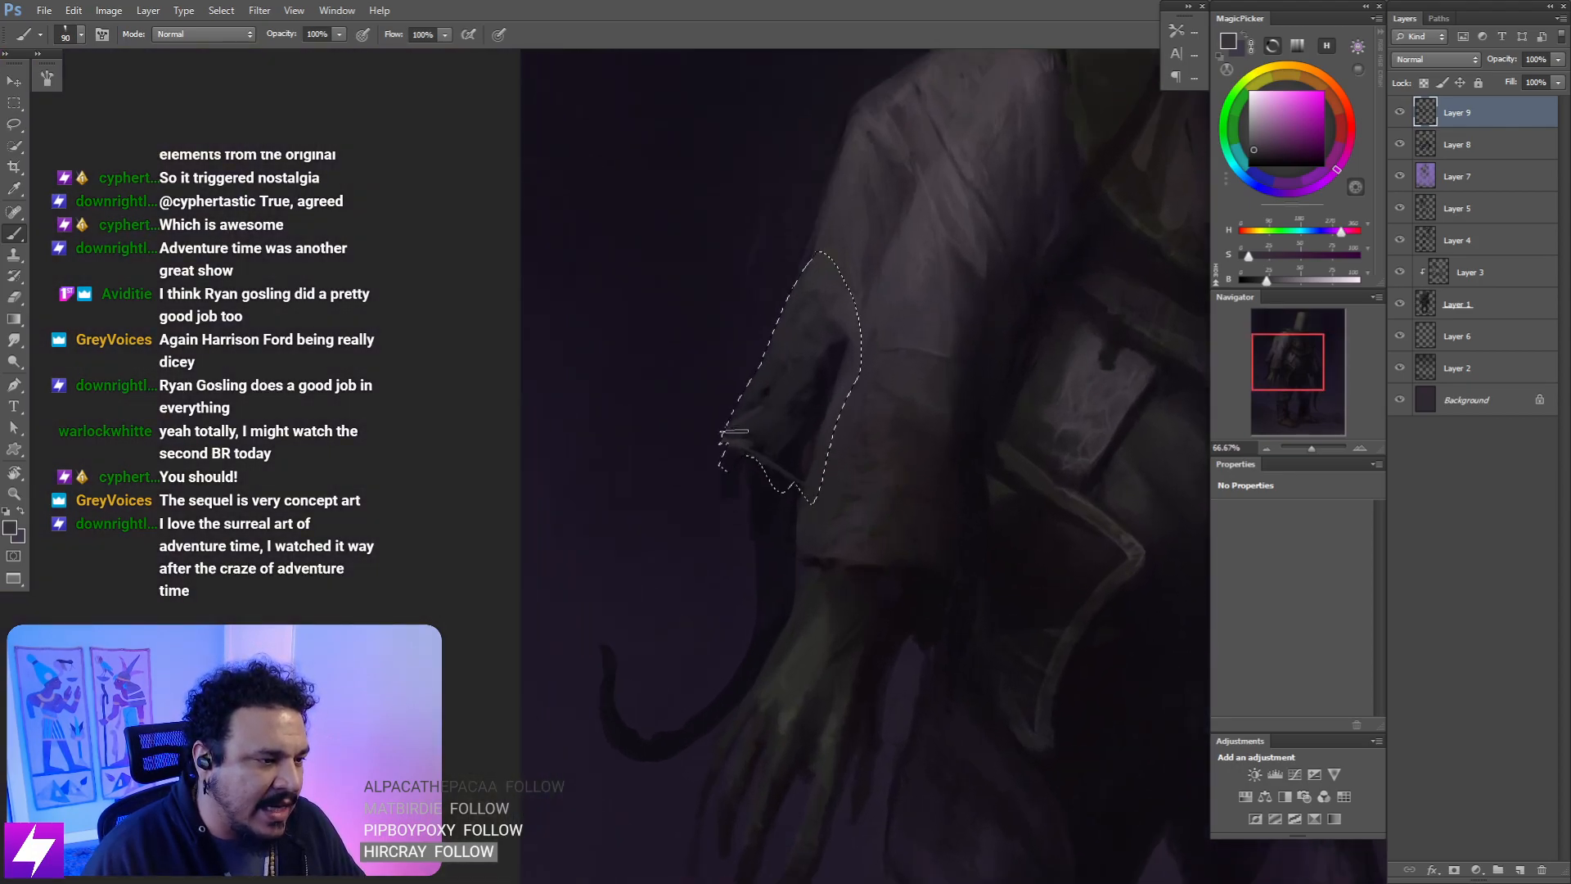
key("bracketright")
key("bracketright")
key("bracketright")
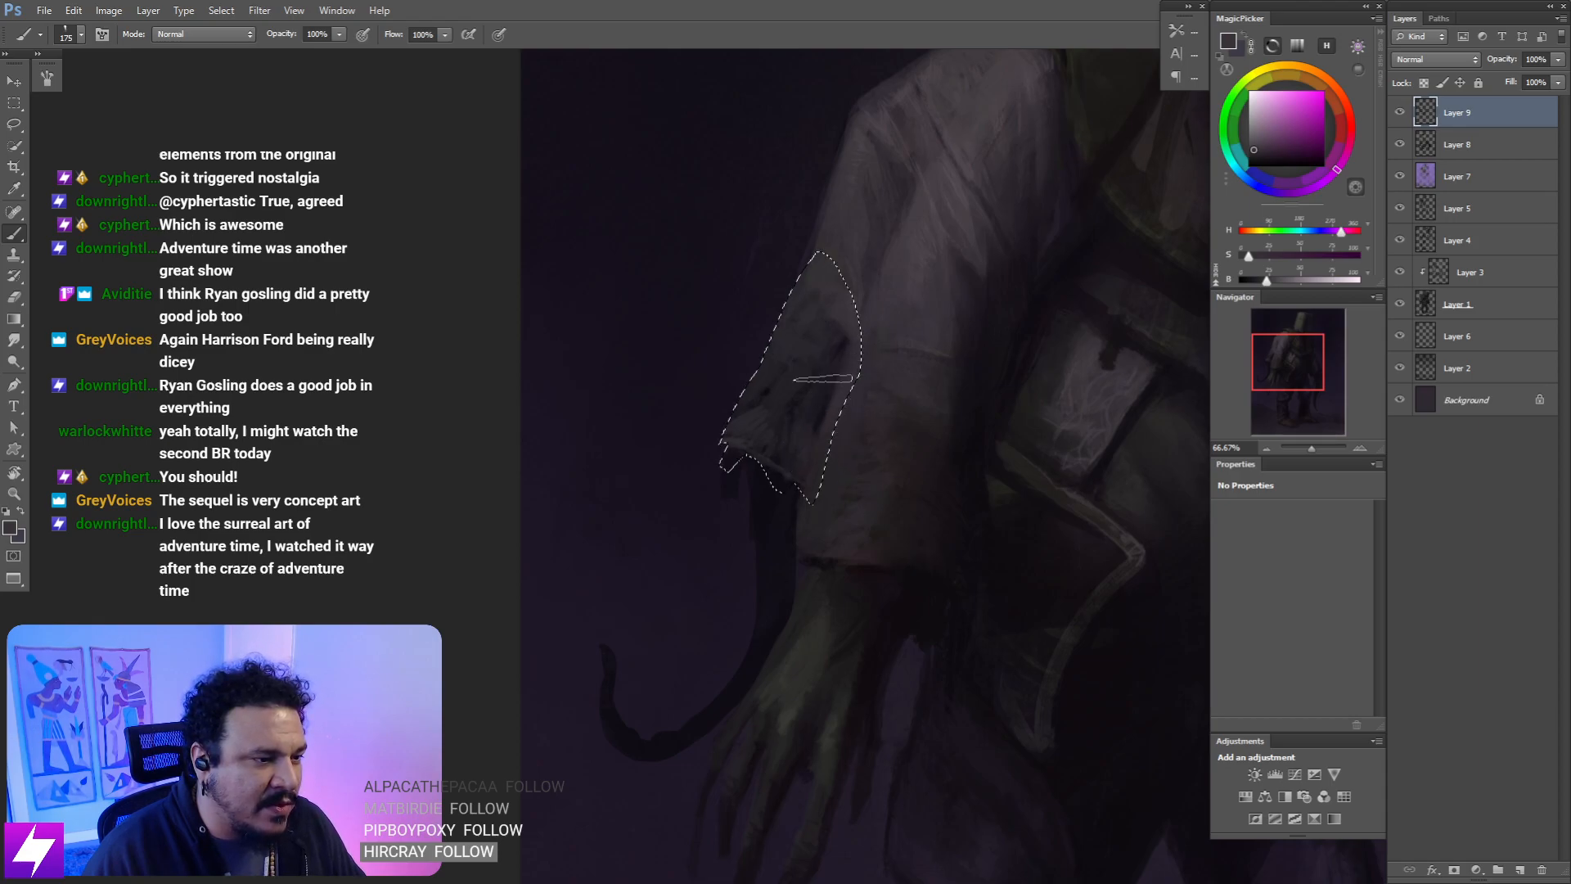
- Blend the shading inside the selected sleeve flap with the Smudge tool at size 125 and 50% strength
key("s")
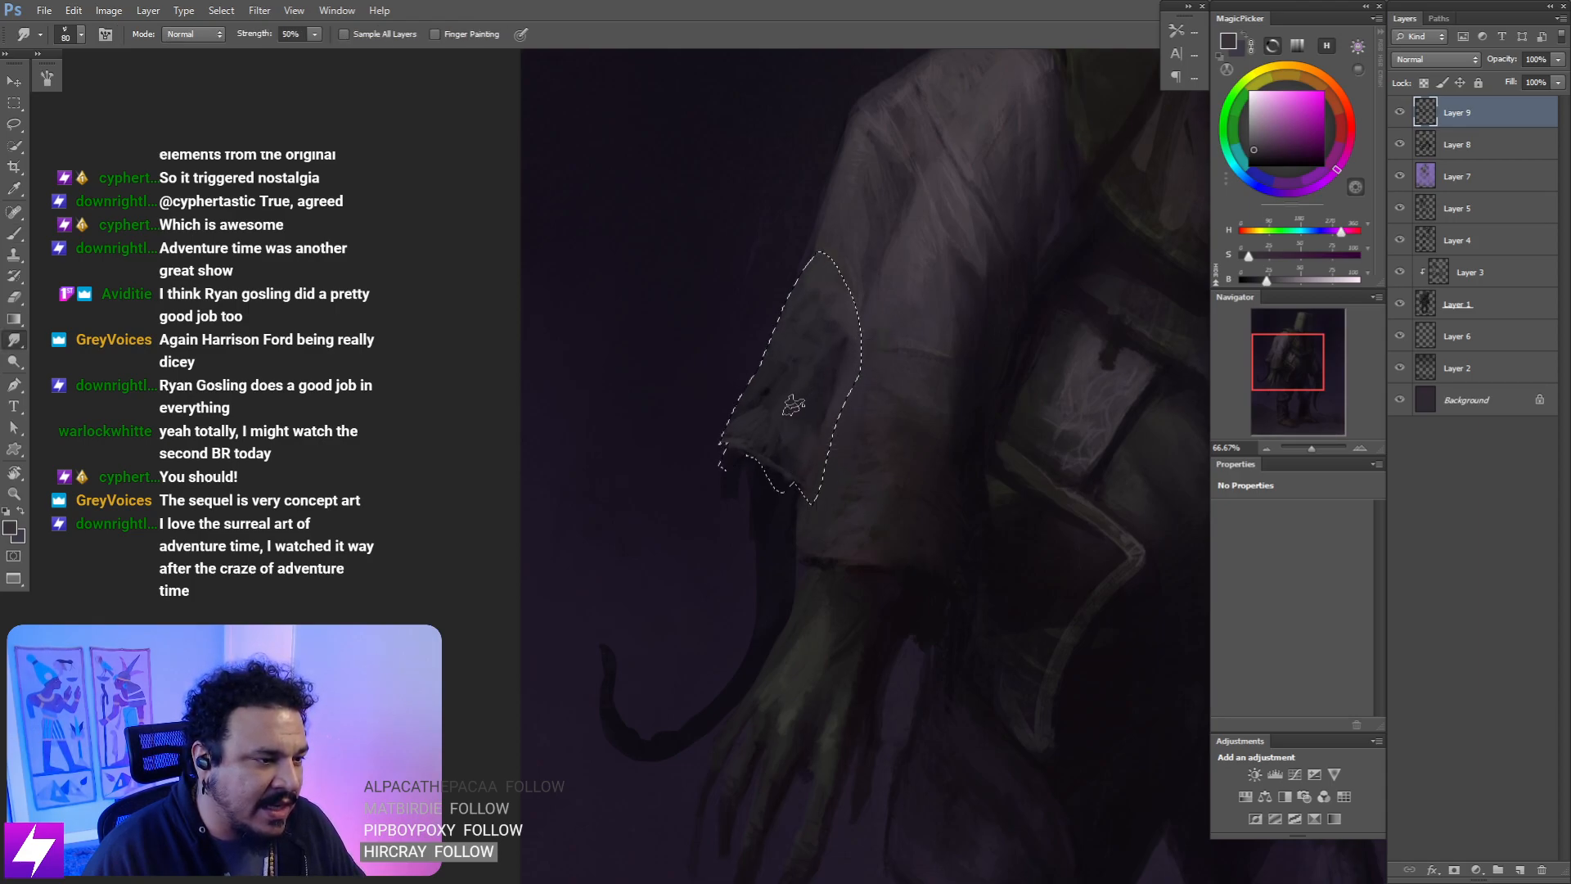
key("bracketright")
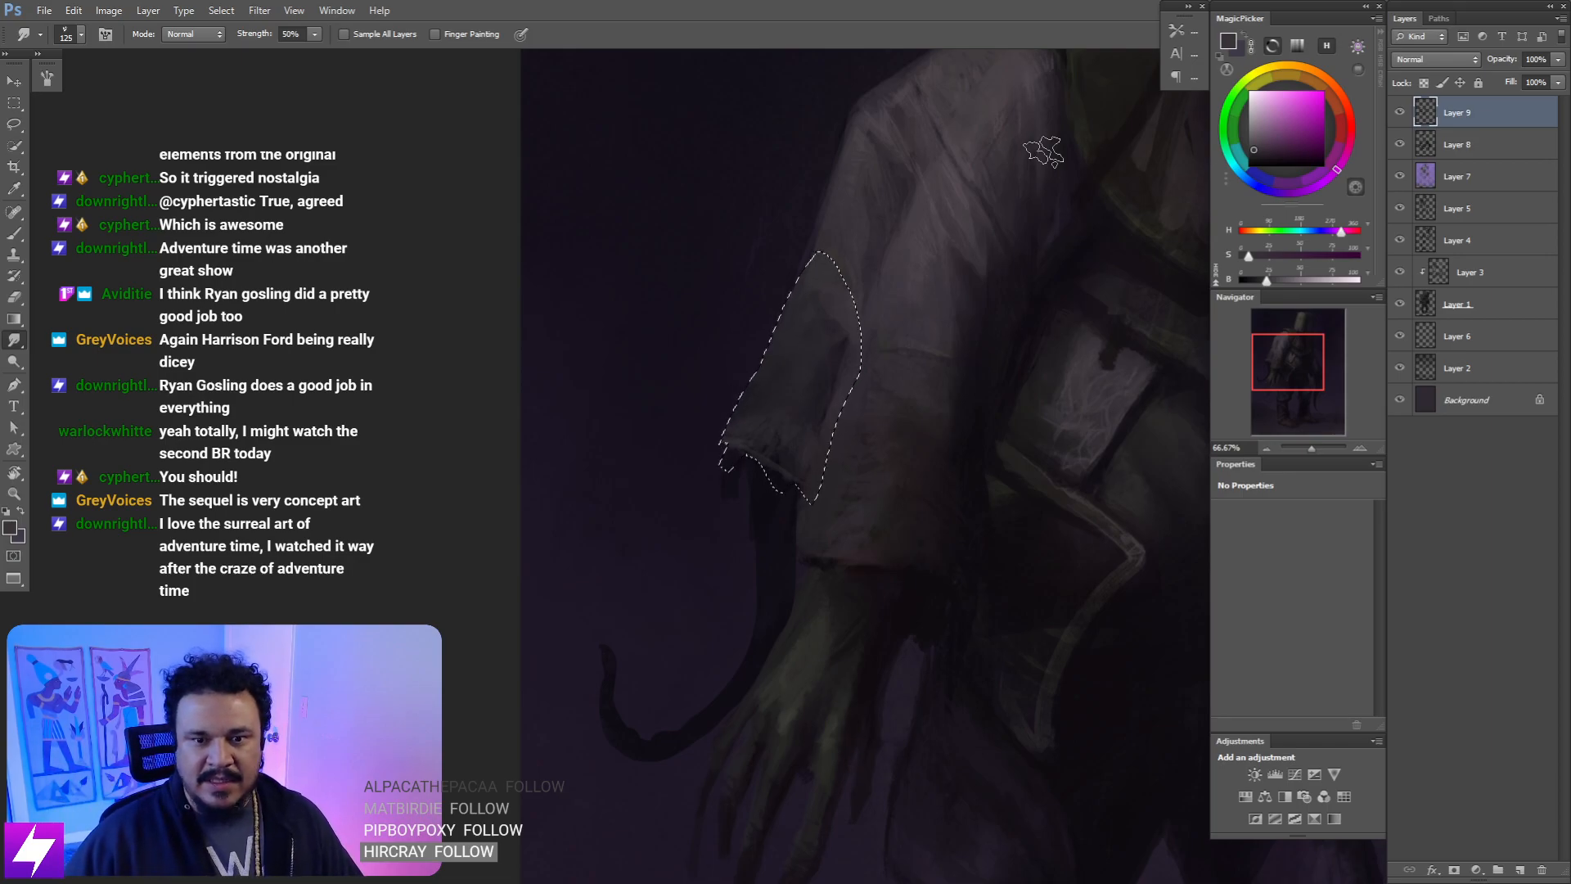
left_click_drag(908, 415, 905, 459)
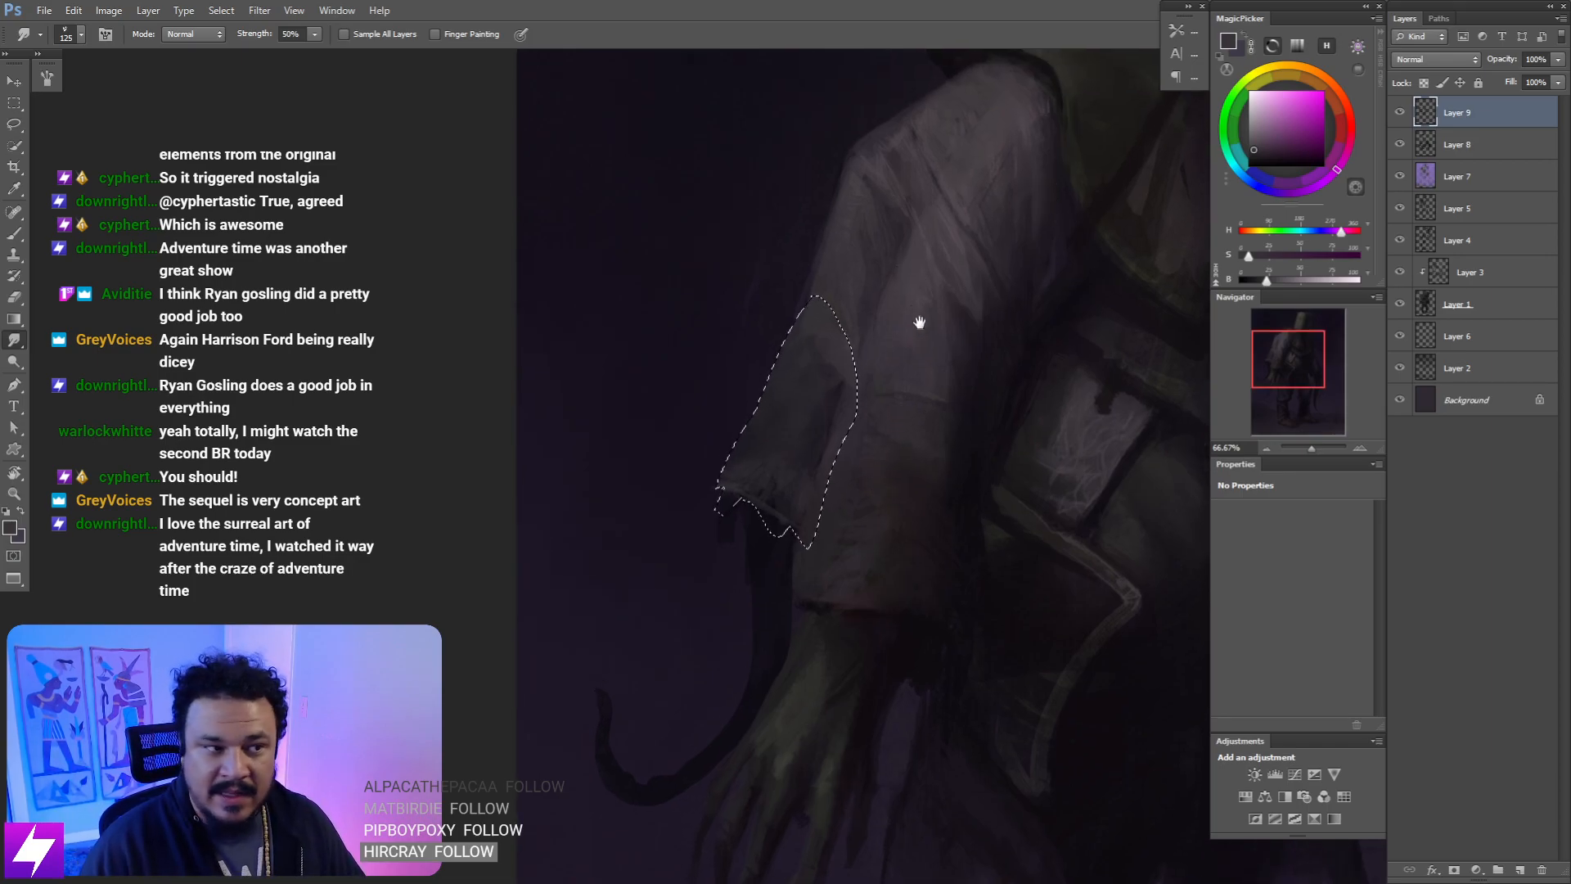
- Paint cloth tones across the selected sleeve flap with a colour sampled near its upper tip, using brush sizes 90 and 125
key("b")
left_click(822, 313, "alt")
key("bracketleft")
key("bracketleft")
key("bracketleft")
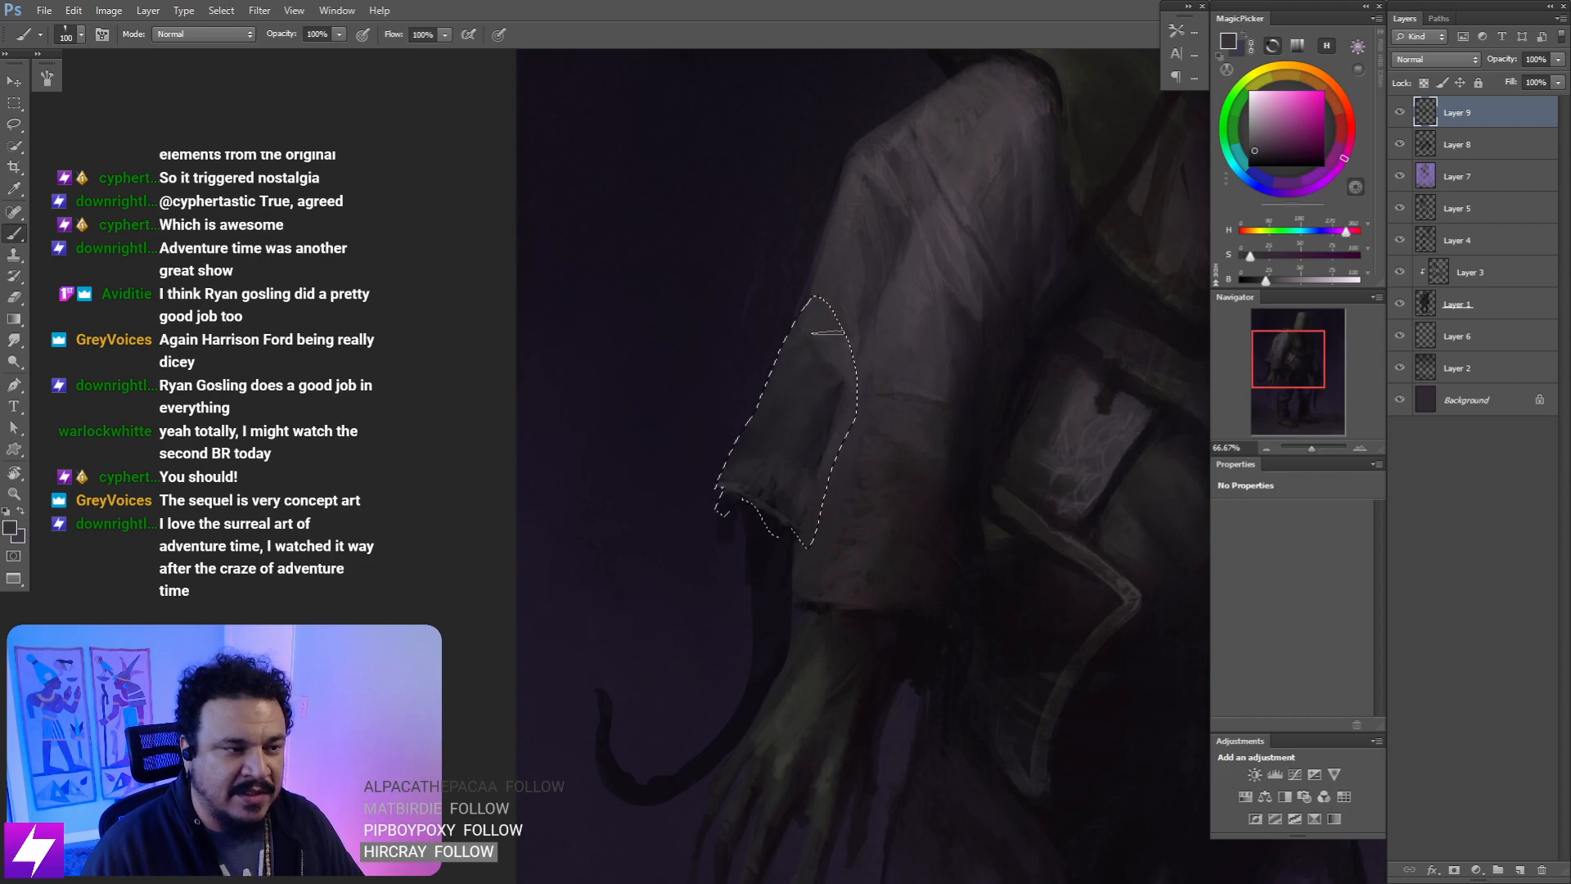
key("bracketleft")
key("bracketleft")
key("bracketleft")
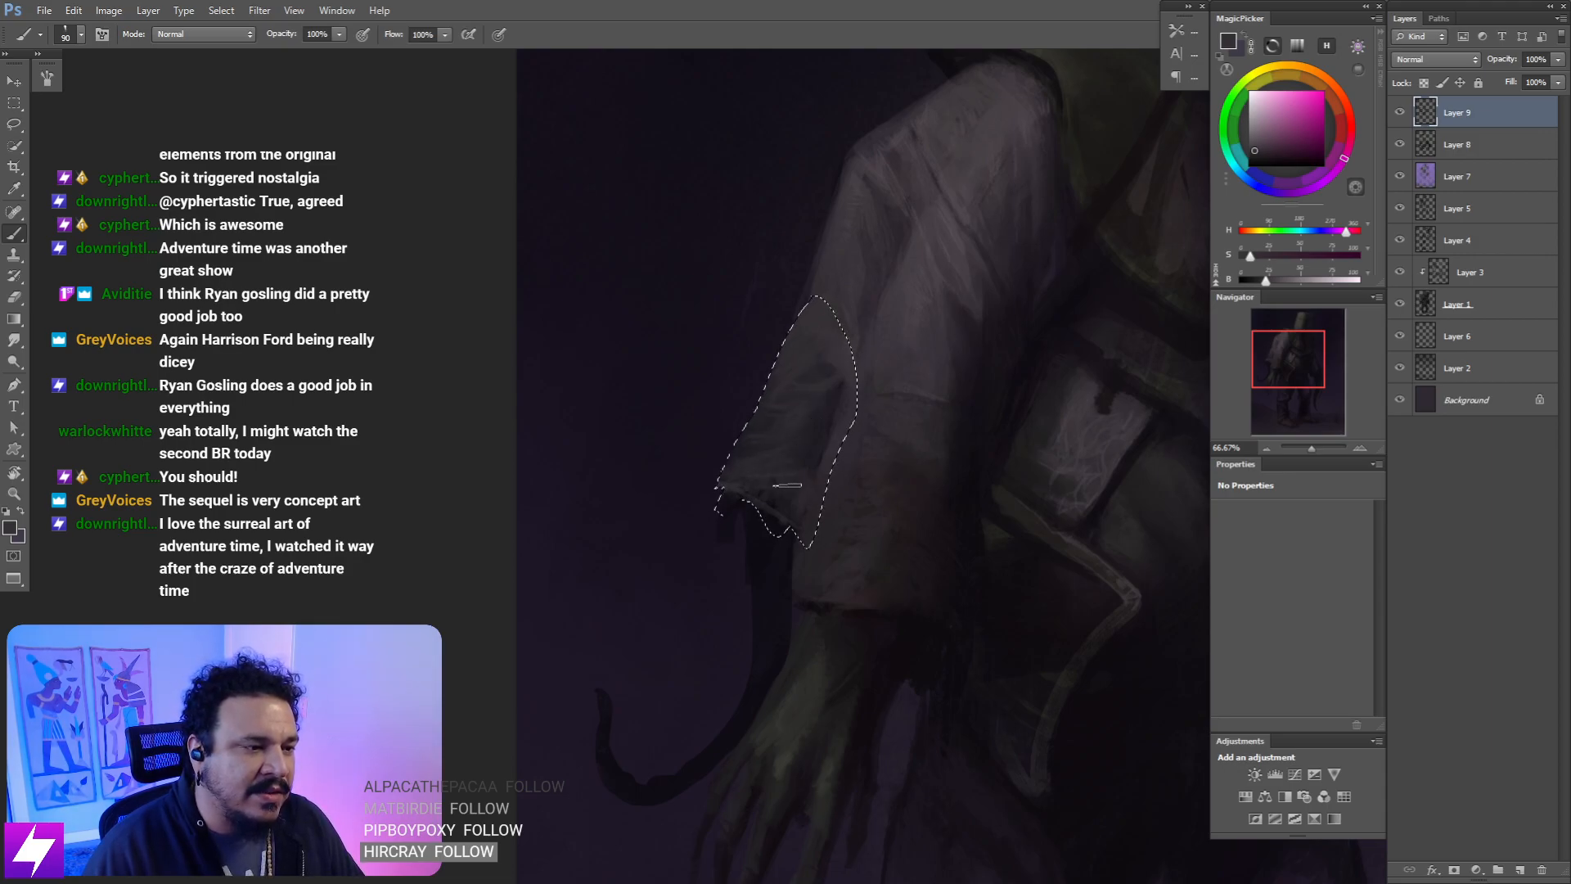
key("bracketright")
key("bracketright")
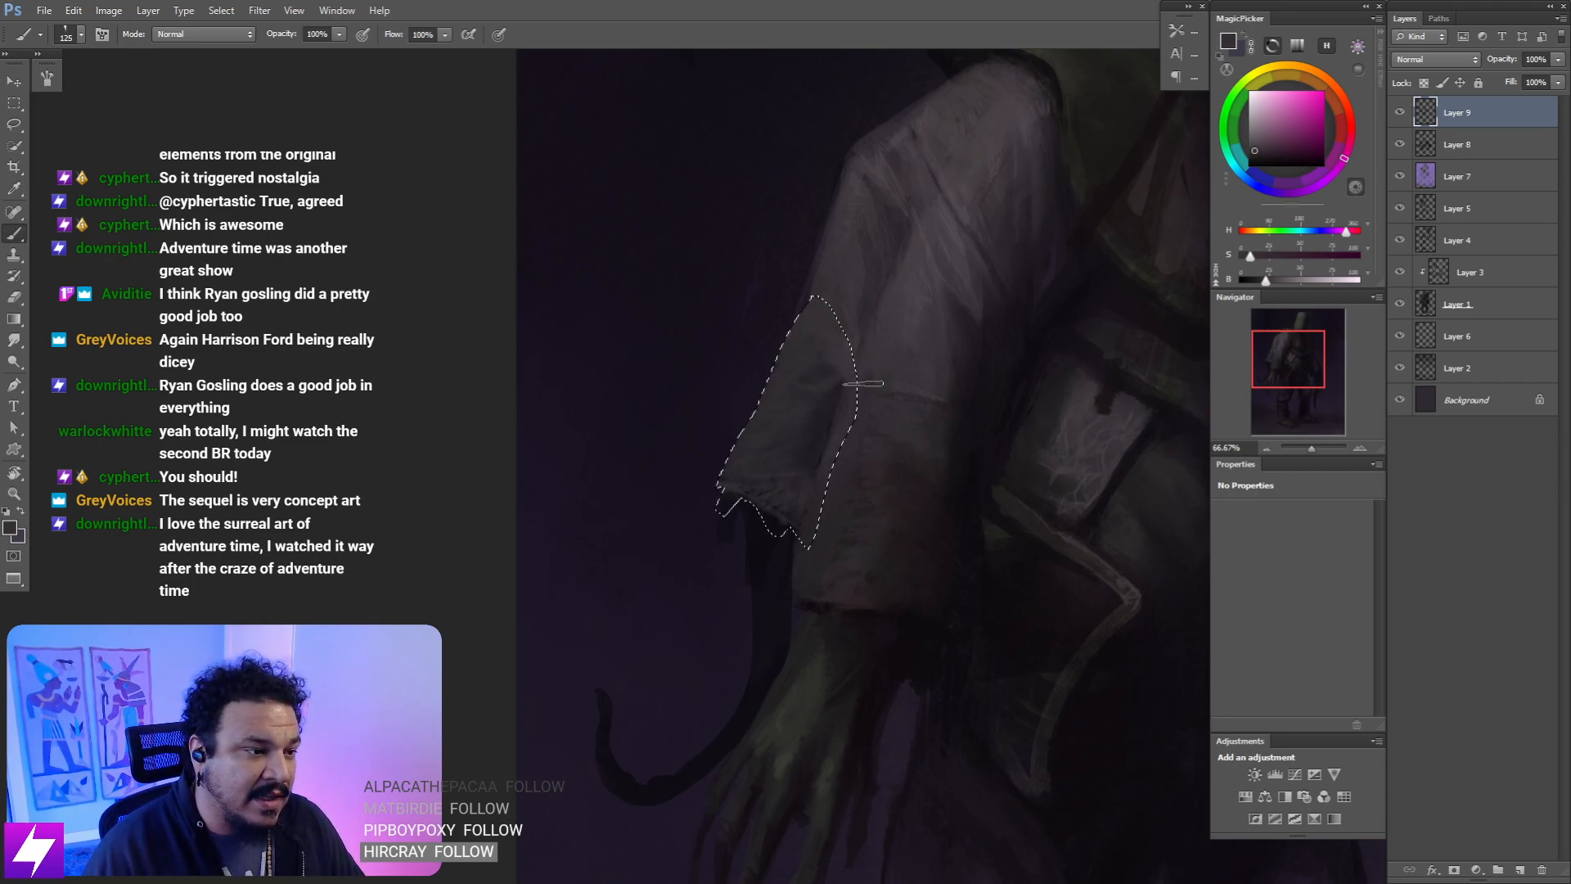
- Rotate the canvas view to 36° and paint over the deselected sleeve flap with a sampled cloth colour at brush size 175
key("ctrl+minus")
key("ctrl+minus")
key("ctrl+minus")
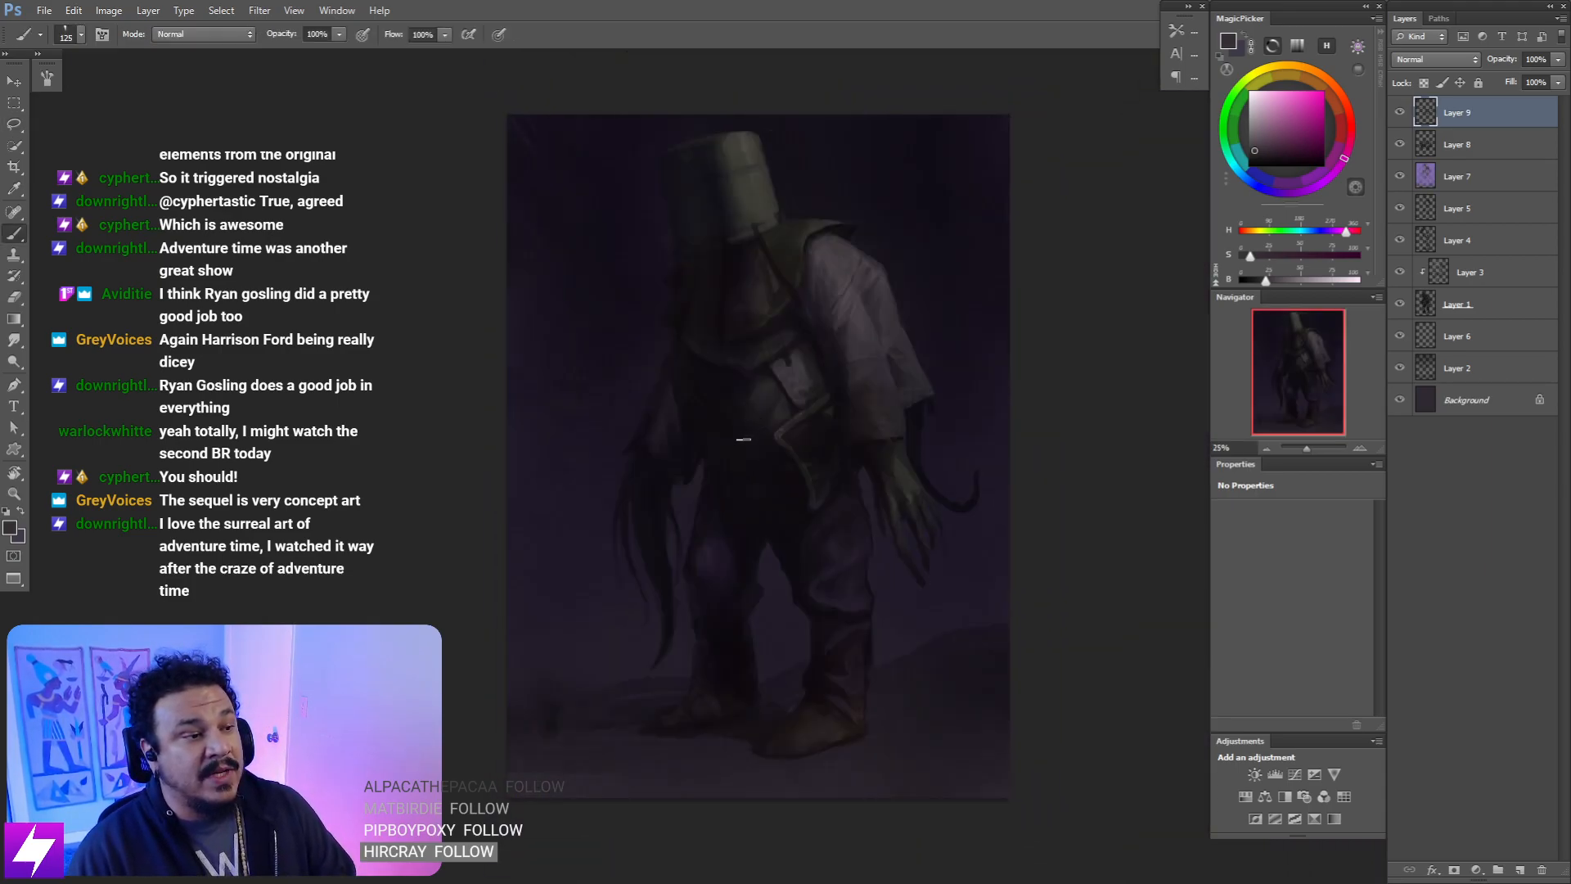
left_click_drag(801, 423, 771, 436)
key("ctrl+plus")
key("ctrl+plus")
left_click_drag(1006, 387, 951, 405)
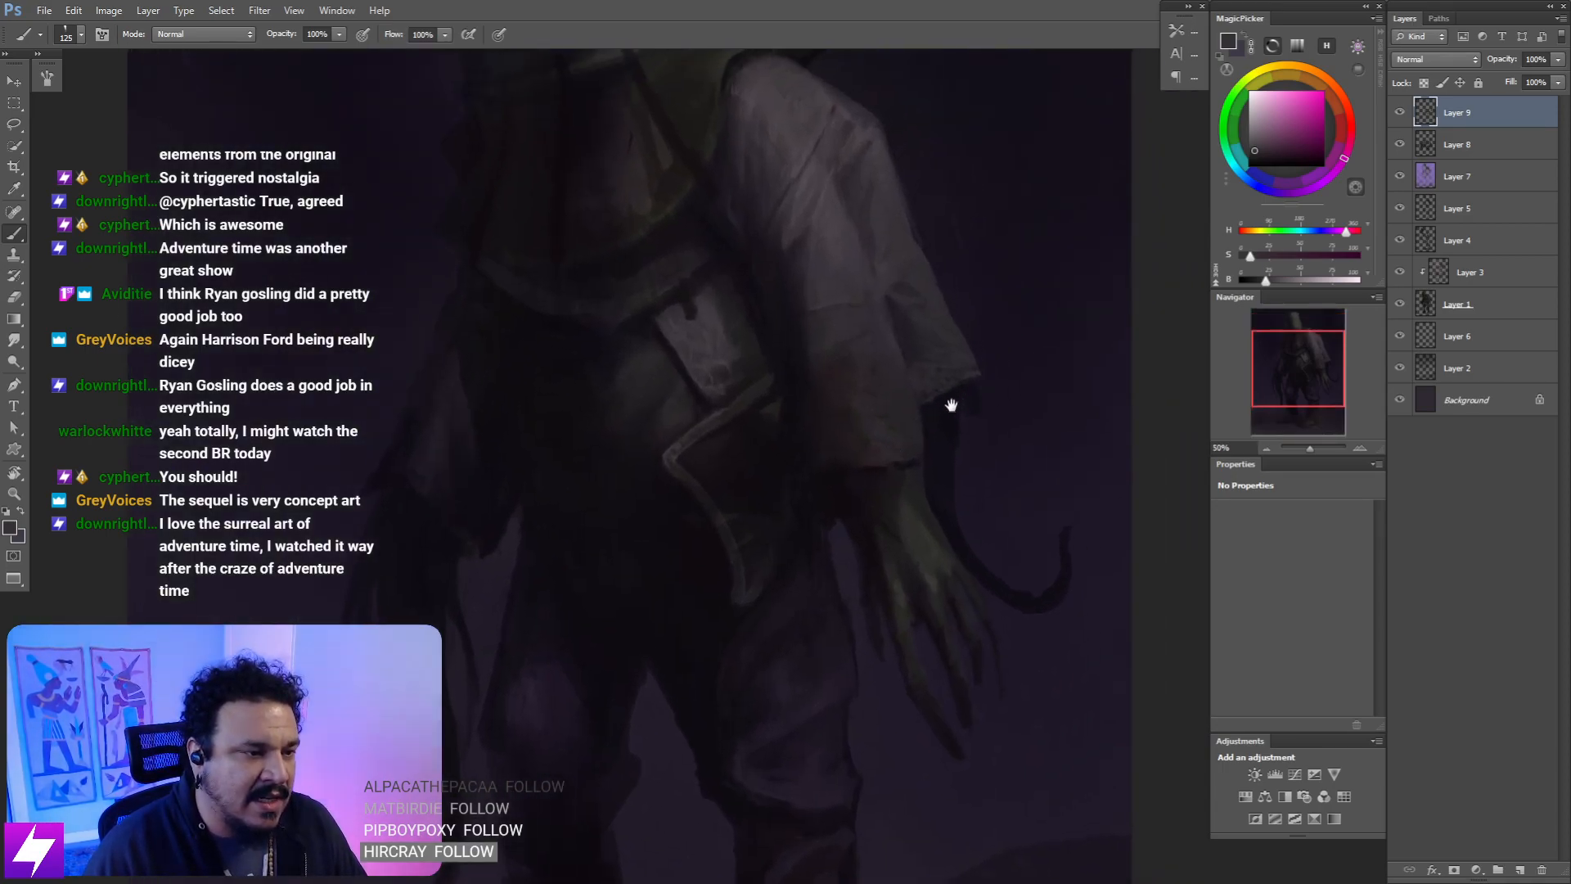
key("r")
left_click_drag(933, 336, 857, 482)
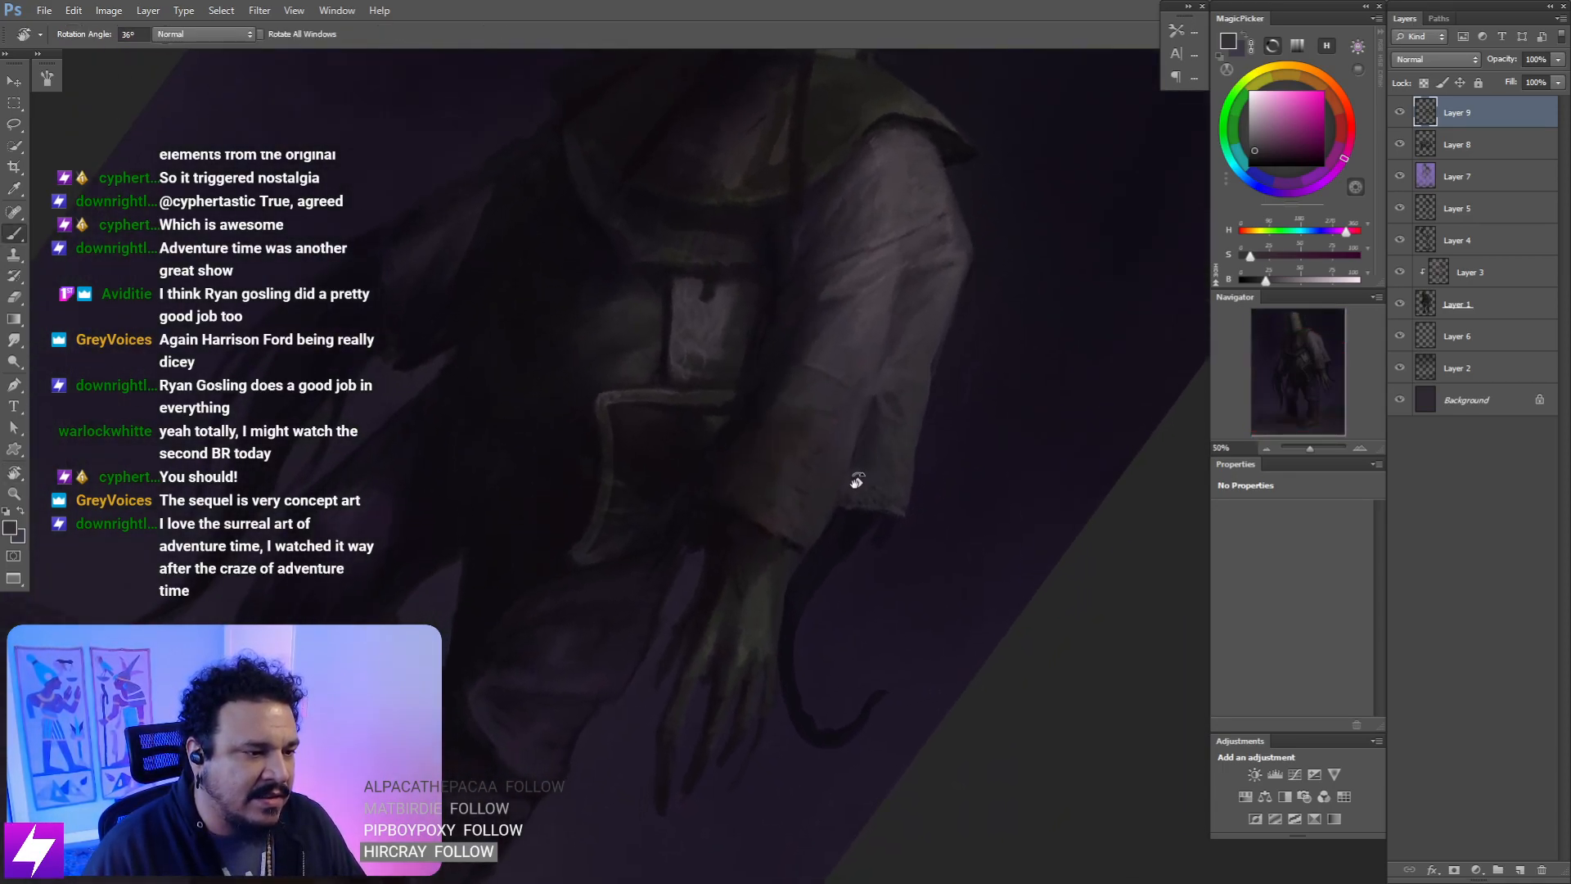
key("b")
left_click(879, 380, "alt")
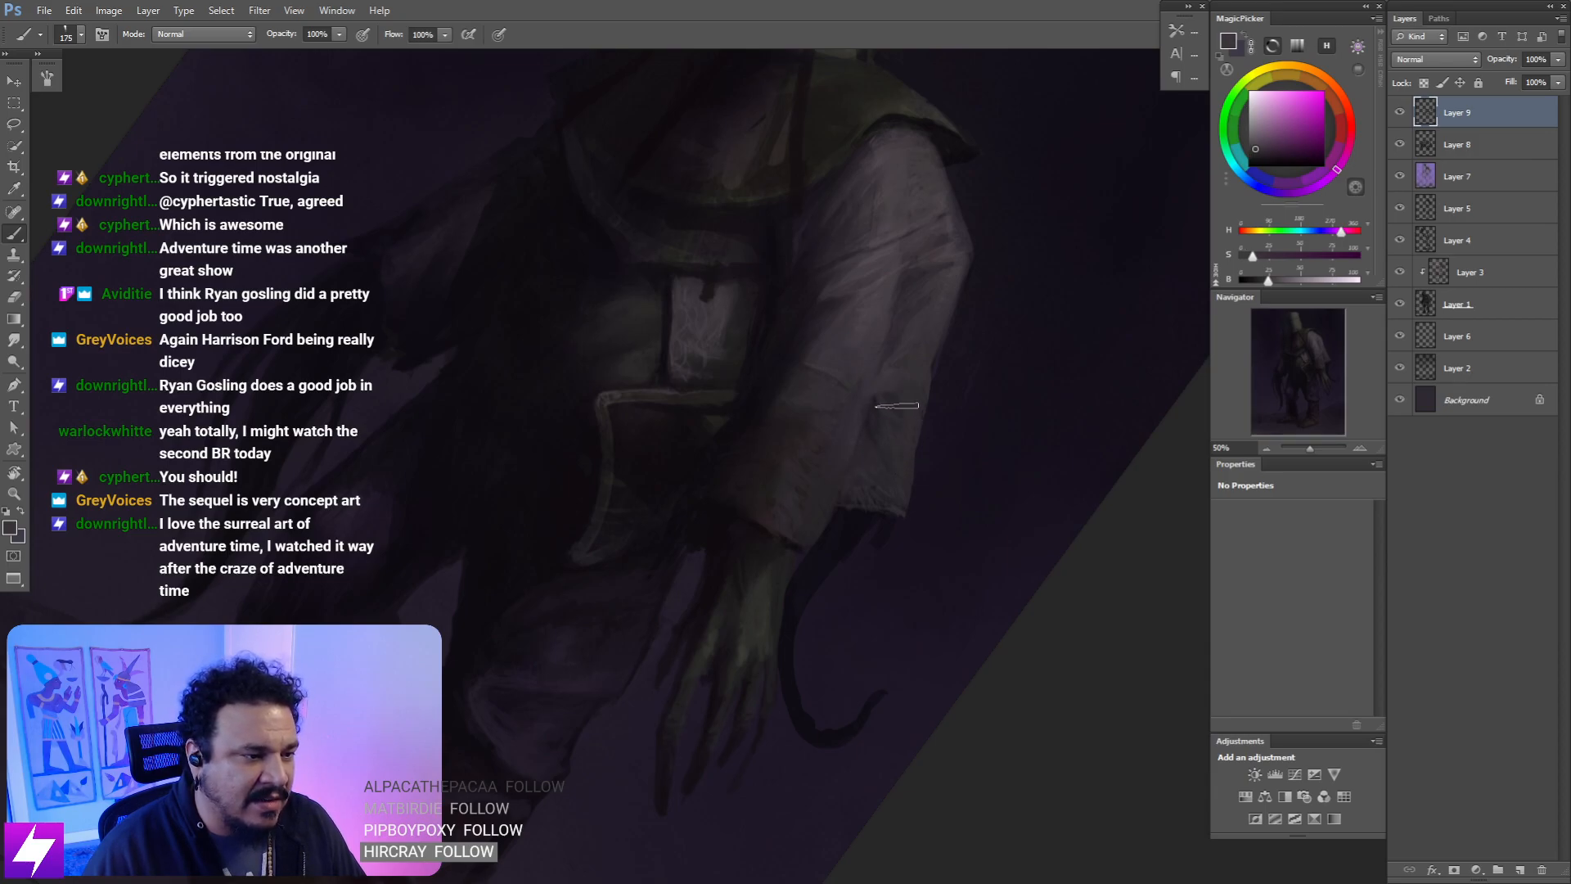
- Tilt the canvas the opposite way and paint the crease joining flap and sleeve with sampled cloth colours at brush size 80
key("ctrl+minus")
key("Escape")
left_click_drag(971, 428, 744, 319)
key("r")
key("ctrl+plus")
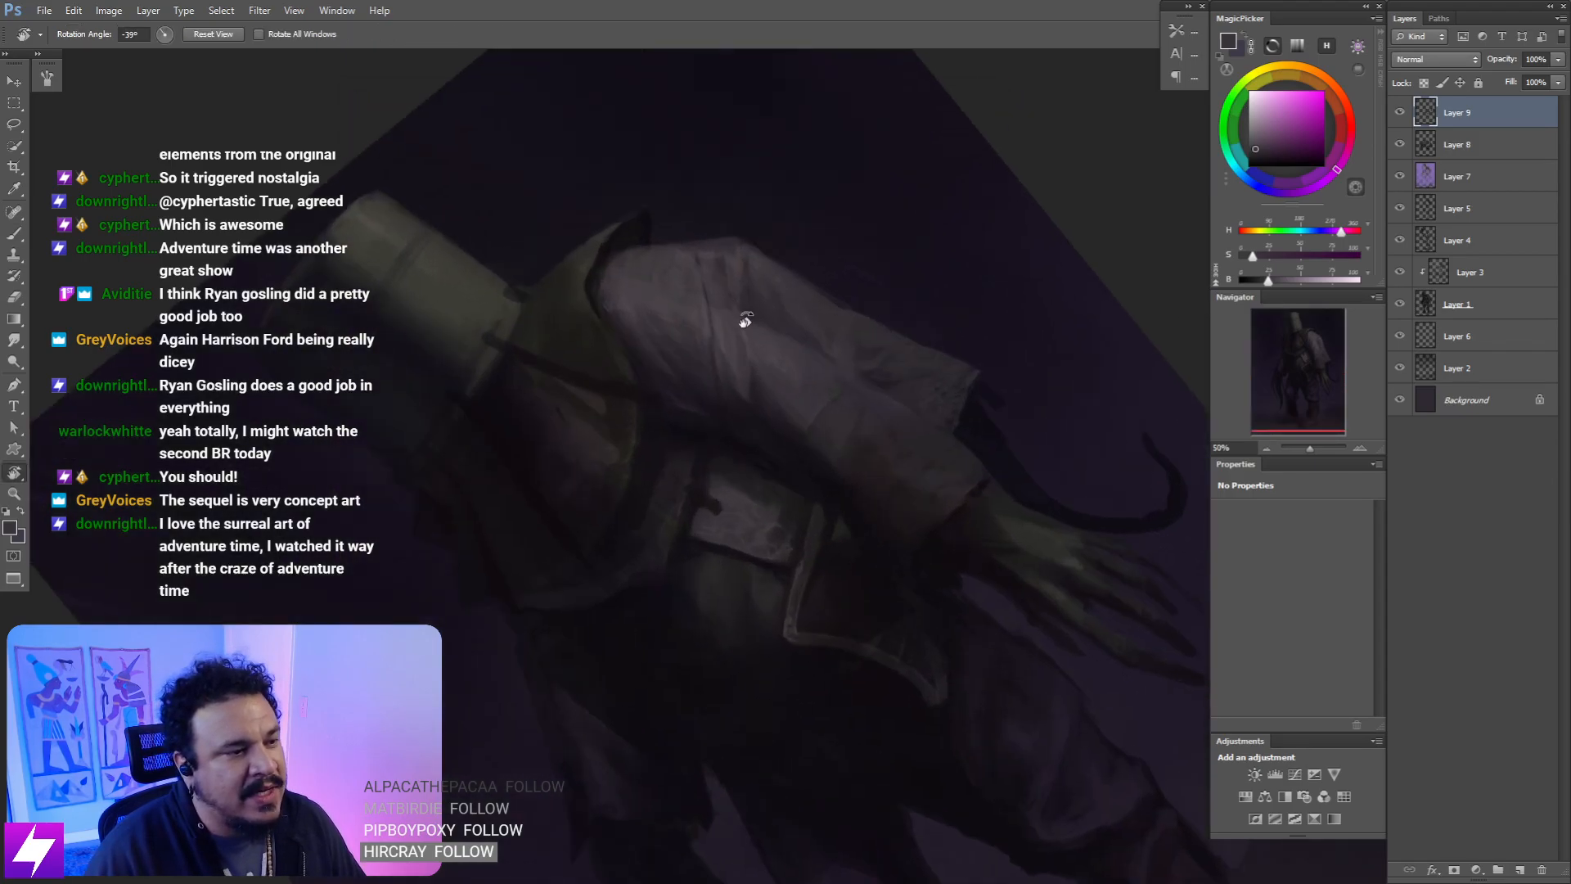
key("ctrl+plus")
left_click_drag(806, 364, 749, 426)
key("b")
left_click(781, 402, "alt")
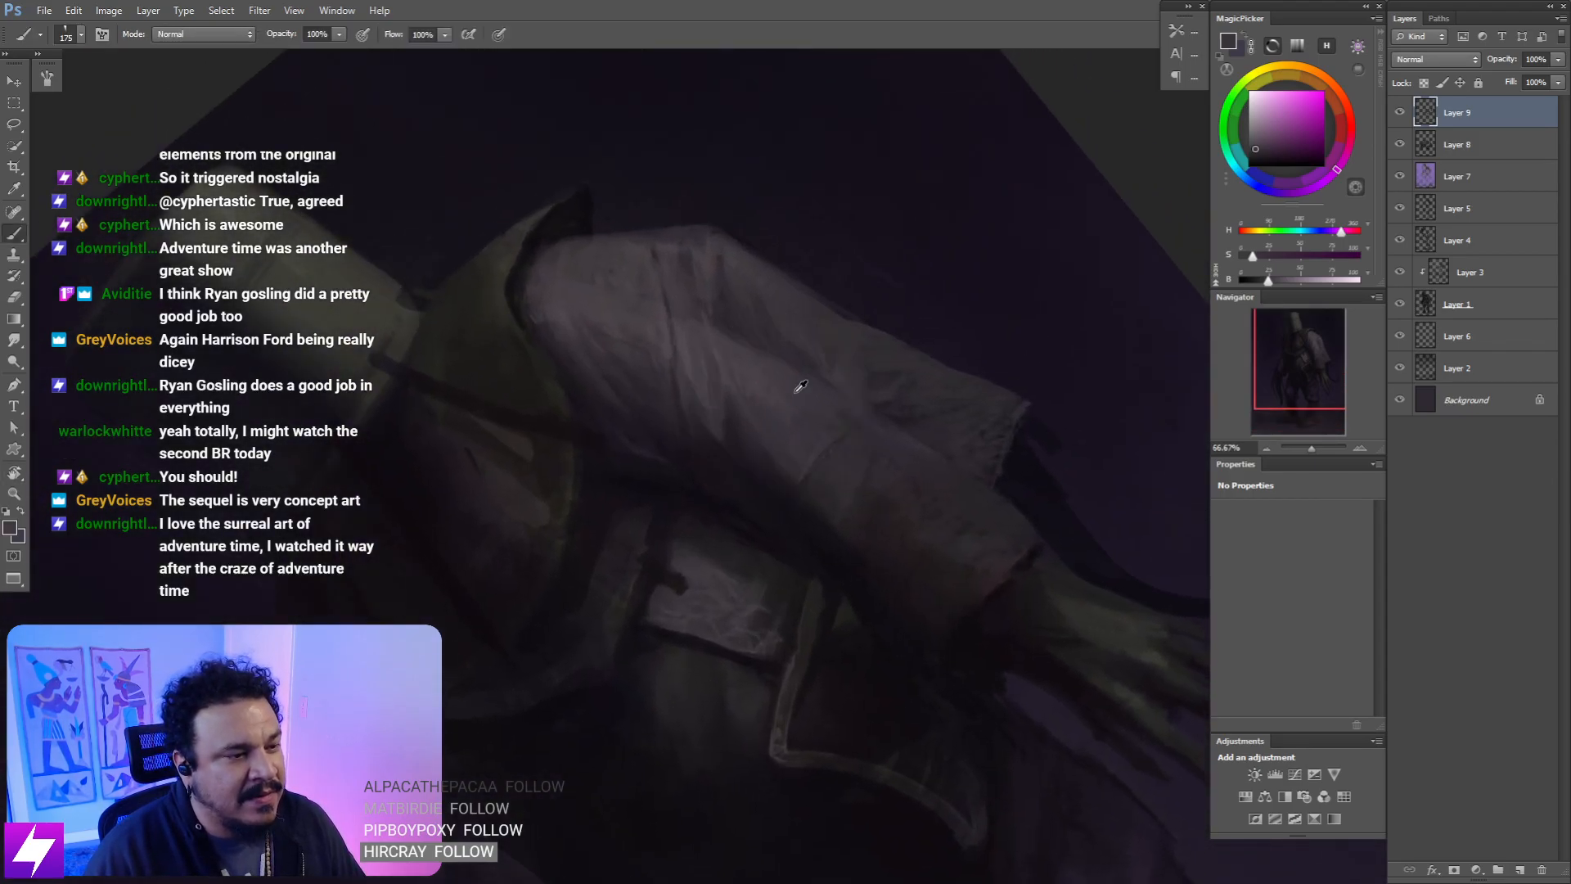
left_click(795, 393, "alt")
key("r")
left_click_drag(853, 365, 870, 376)
key("b")
key("[")
key("[")
key("[")
key("[")
key("[")
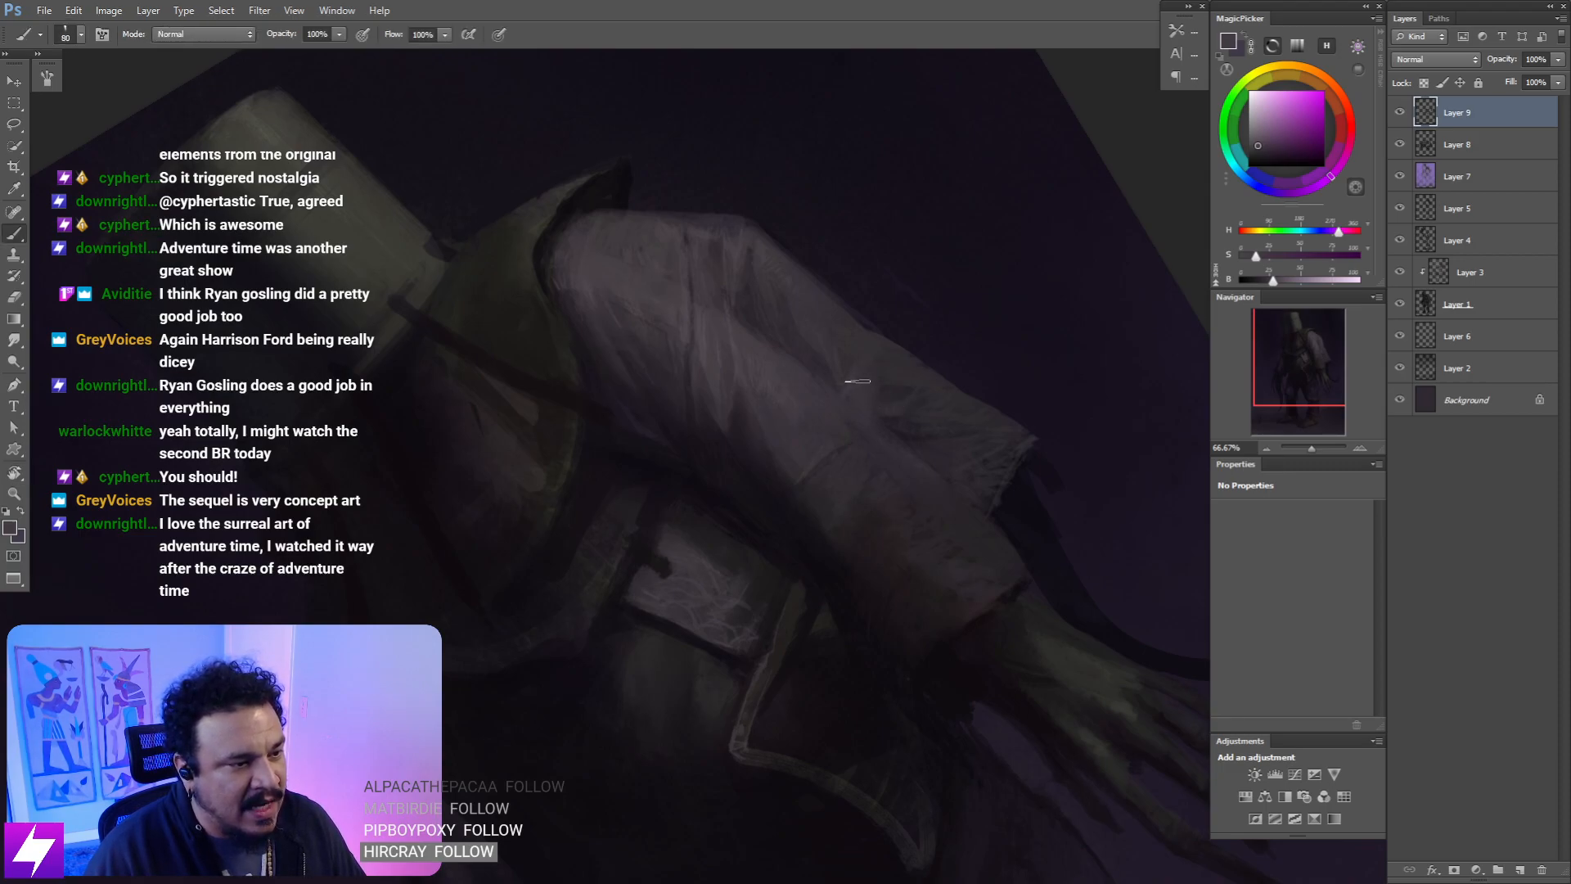
- Refine the folds and outer edge of the sleeve above the flap with brush sizes between 70 and 90
key("bracketleft")
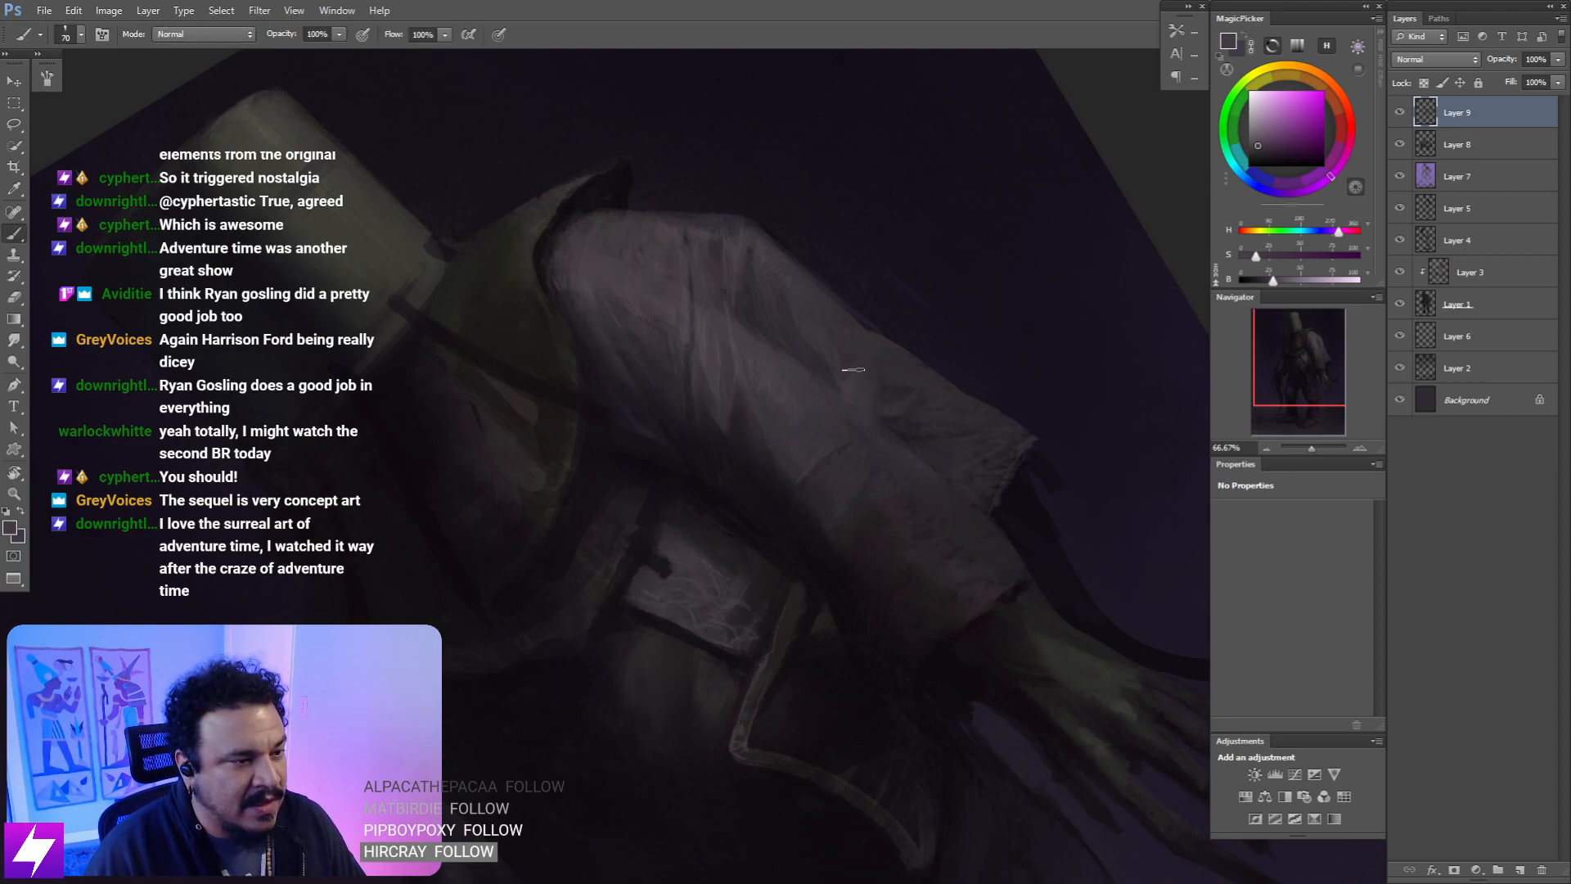
key("bracketright")
key("bracketright")
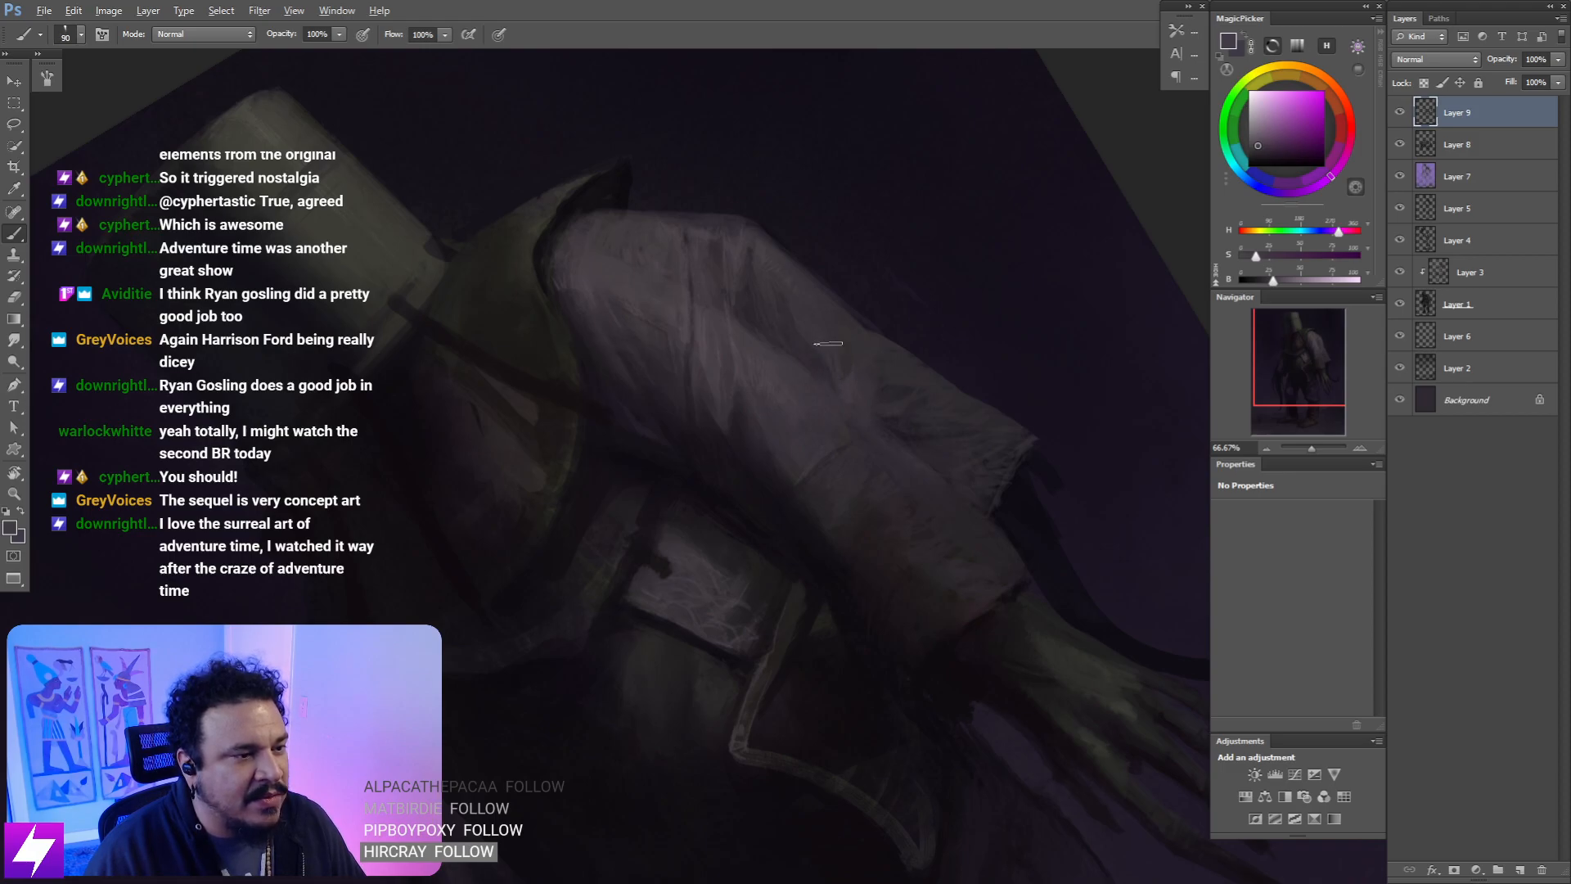
key("bracketleft")
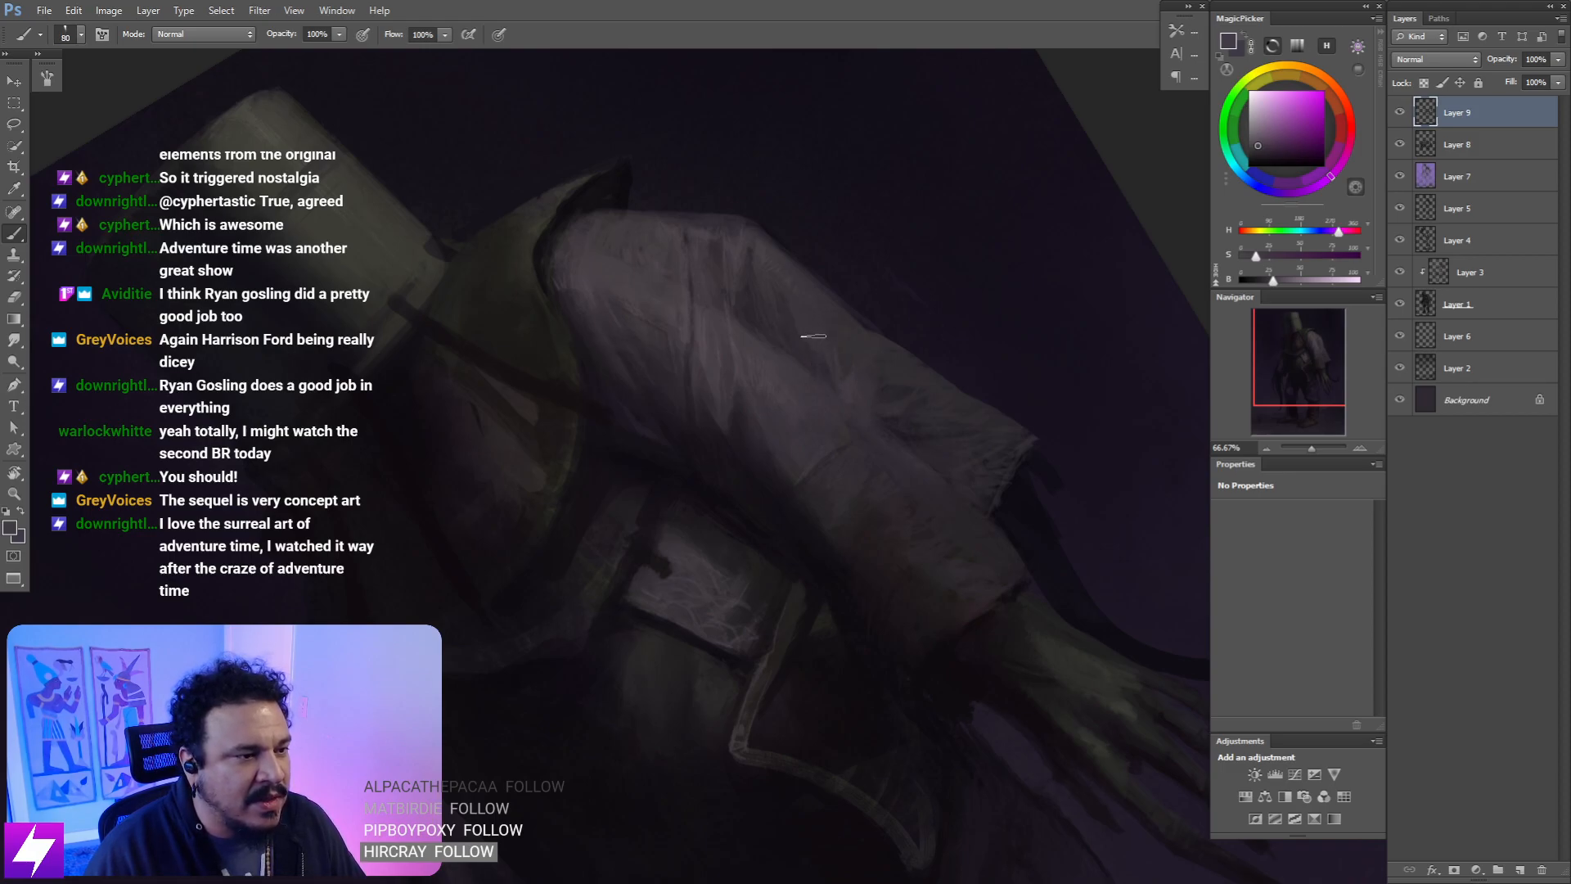
key("bracketright")
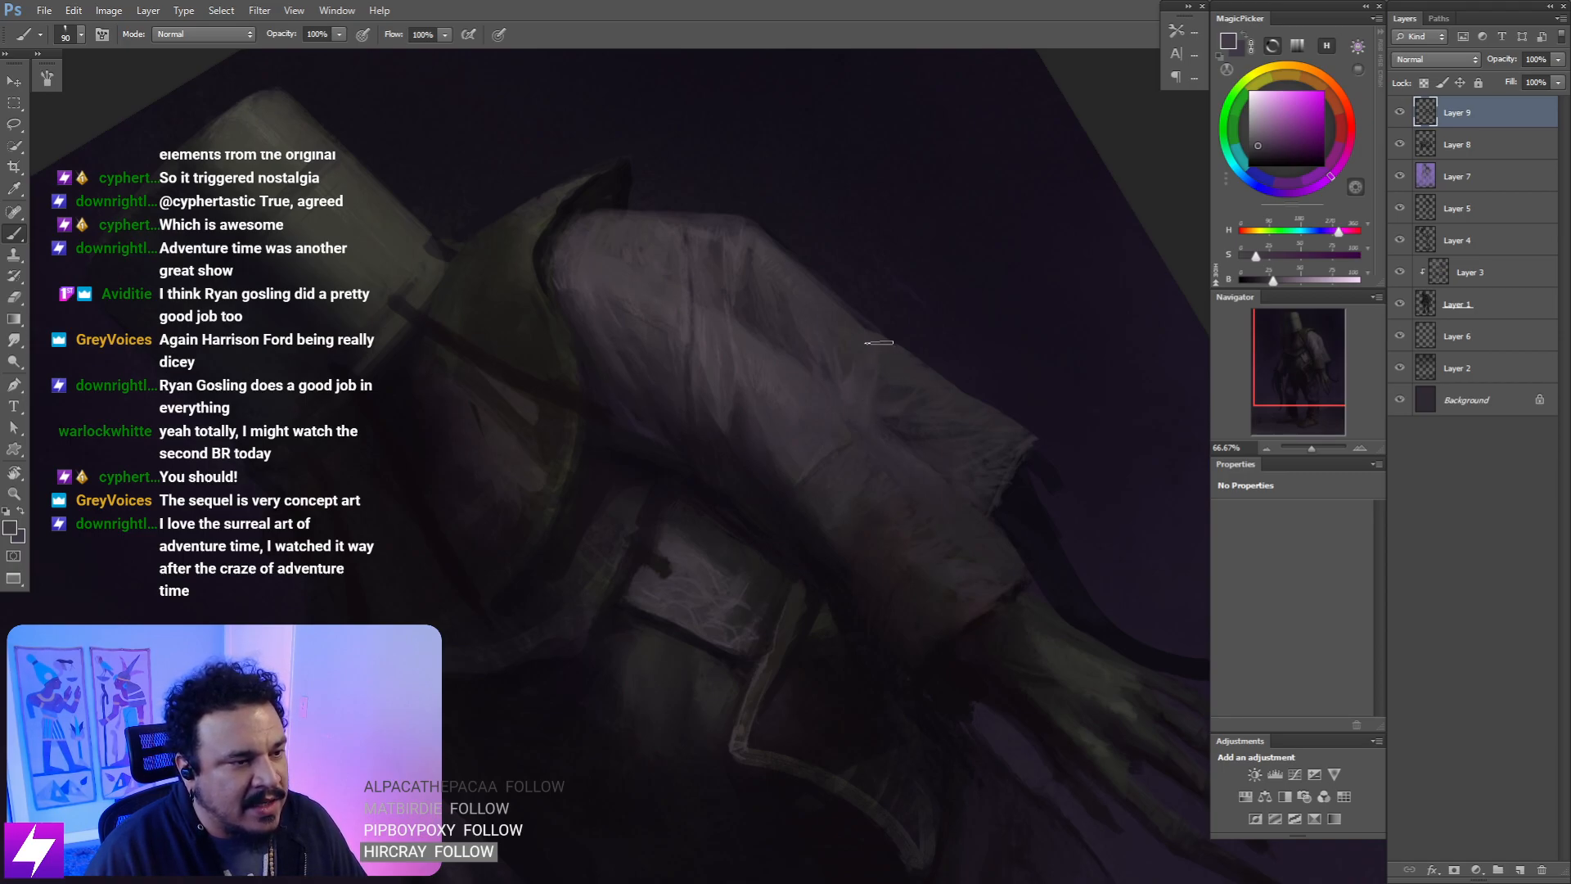
- Soften the sleeve's outer edge with the Smudge tool at size 60 and check the figure with the view rotation reset
key("r")
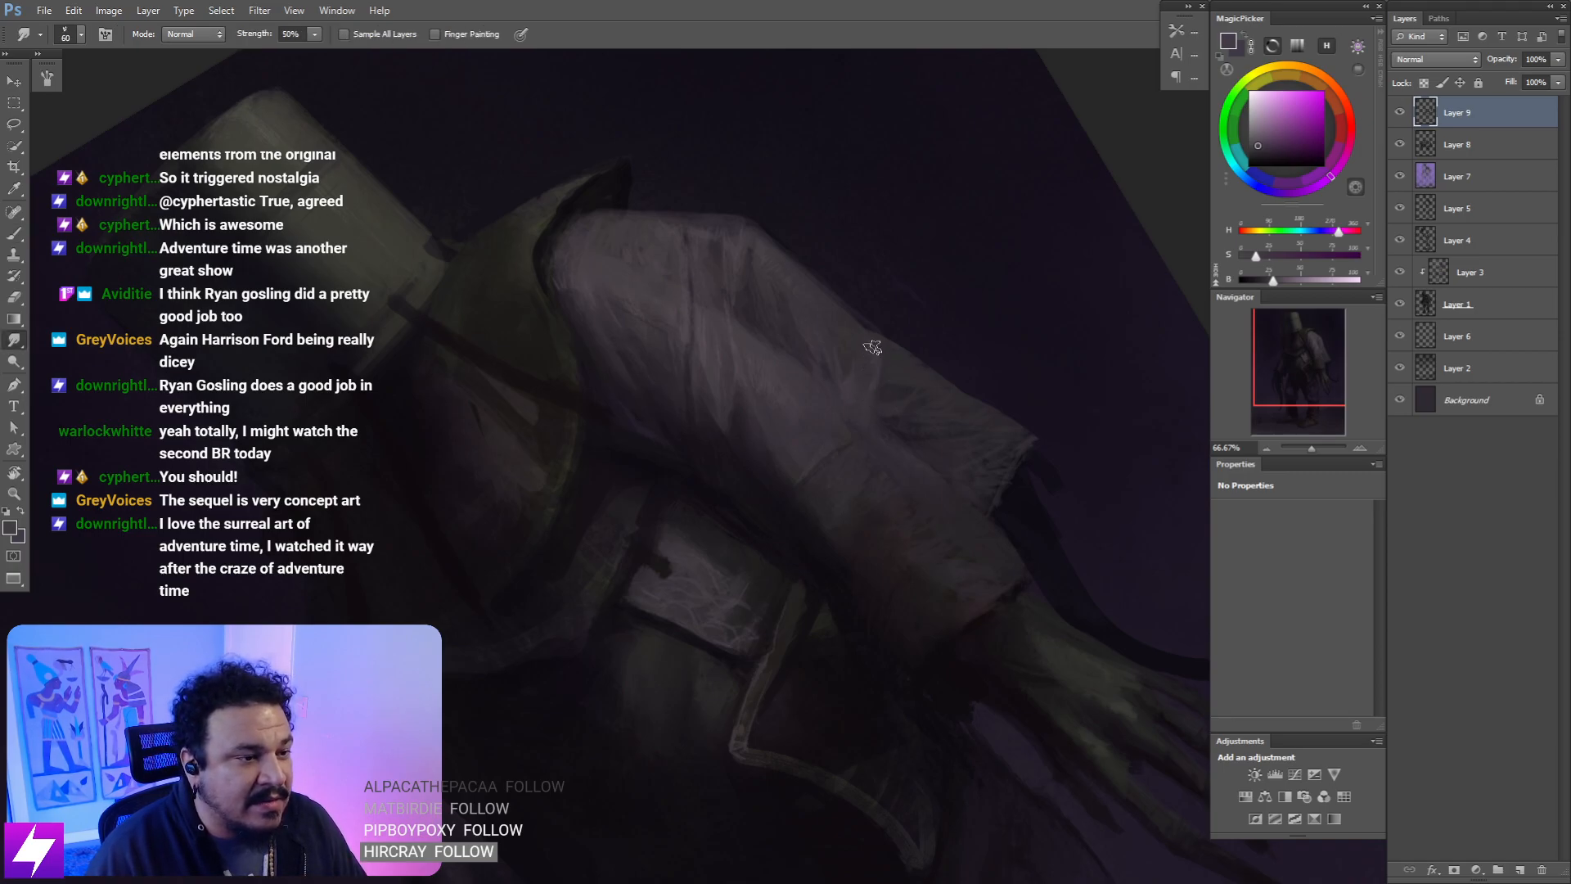
key("Escape")
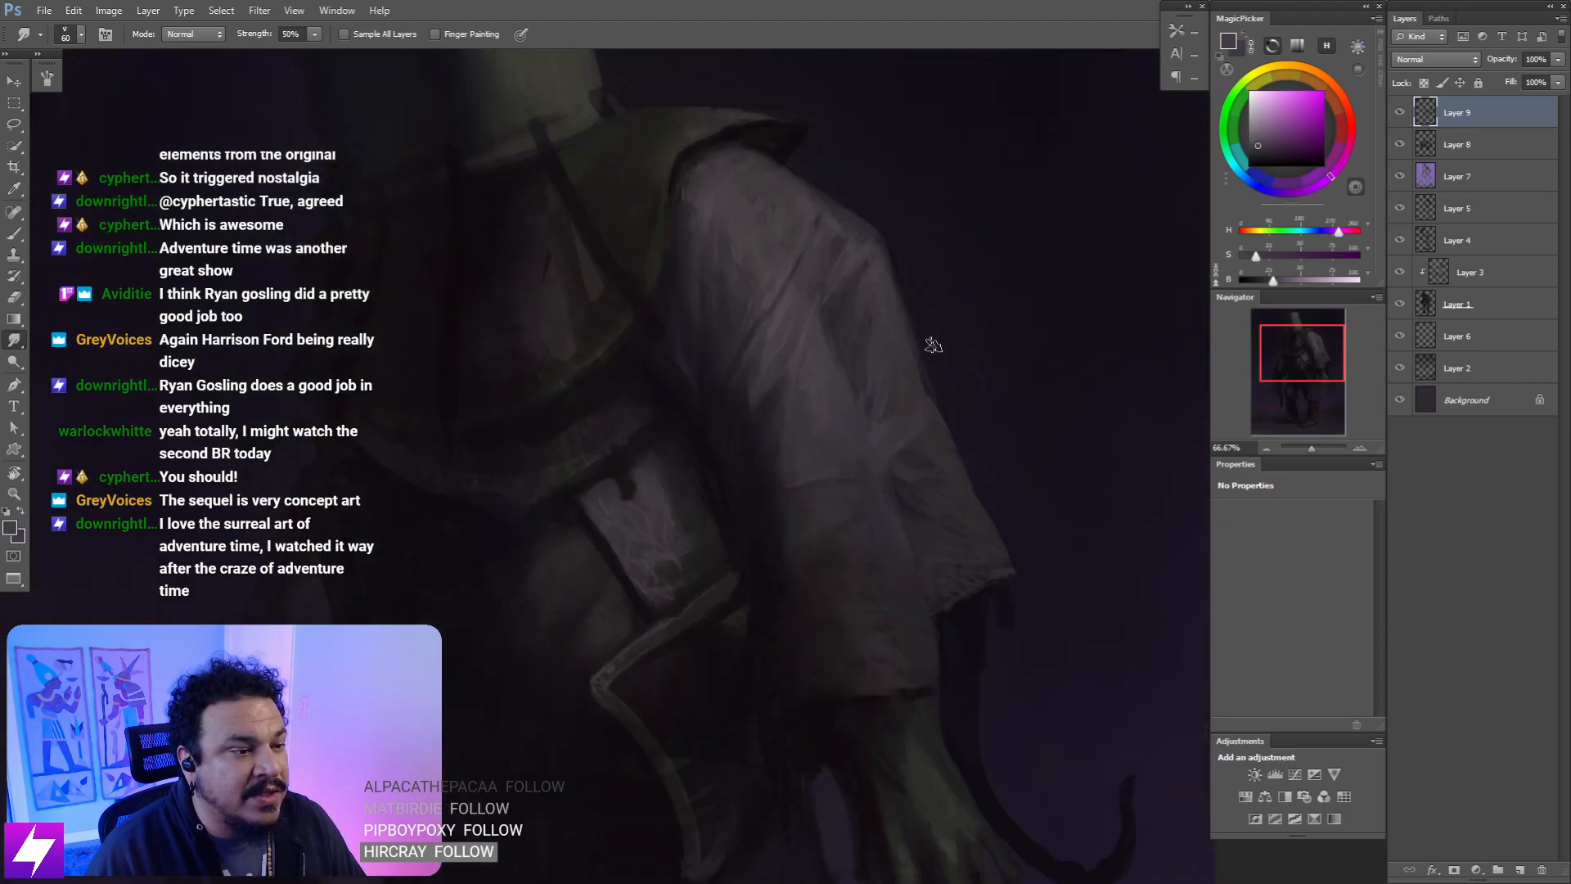
key("ctrl+minus")
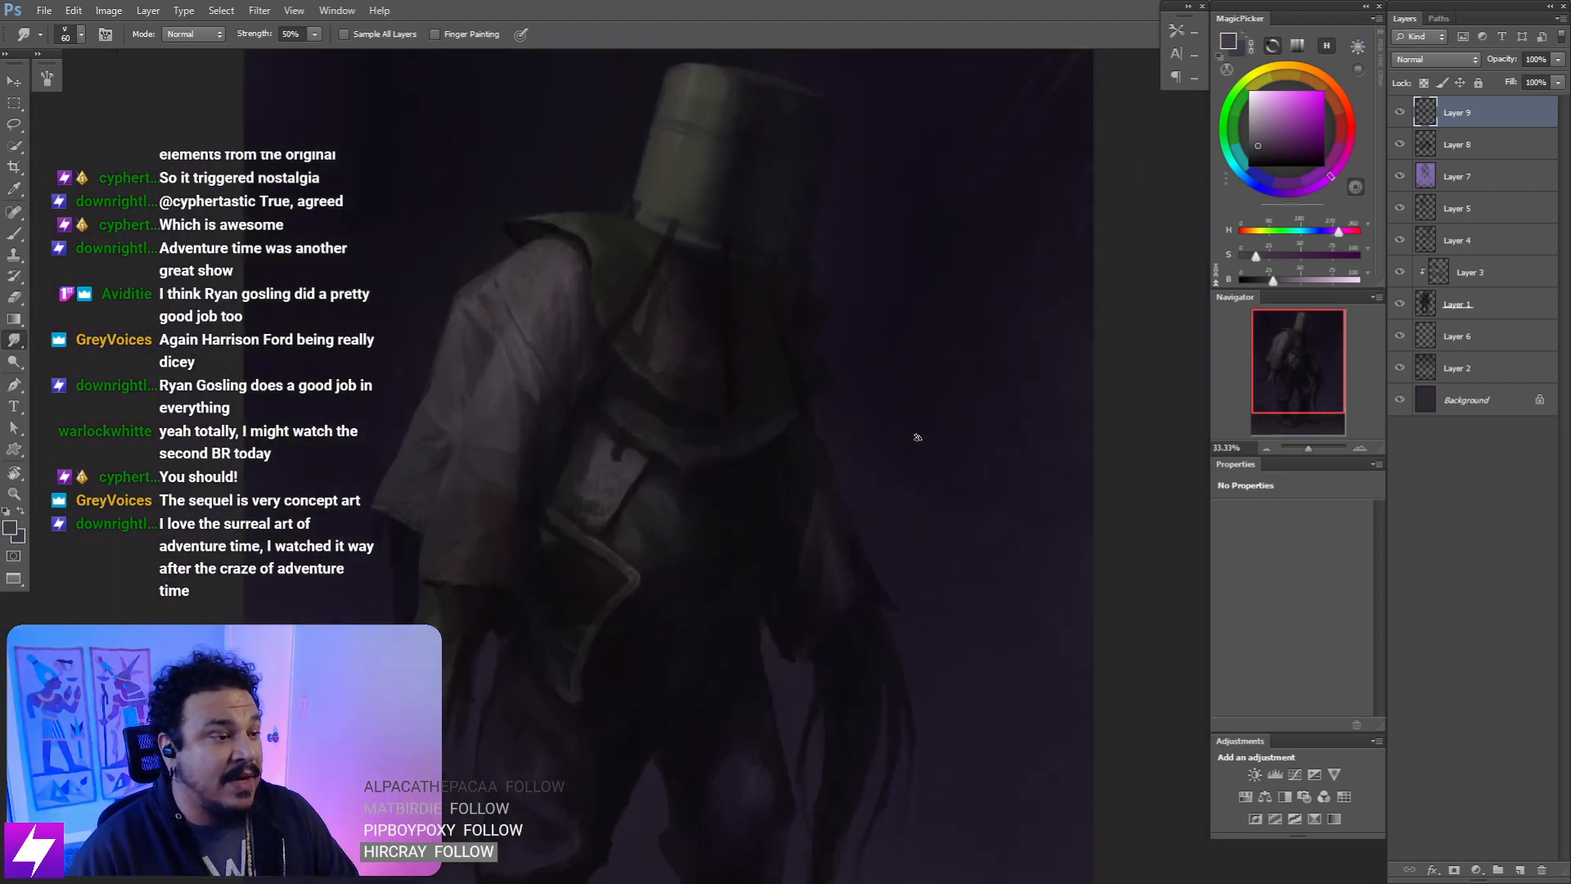
- Rotate the view until the arm lies horizontal and paint the sleeve's elbow folds with brush sizes 80 and 60
key("ctrl+plus")
key("ctrl+plus")
key("r")
left_click_drag(442, 311, 768, 196)
left_click_drag(689, 190, 677, 421)
key("b")
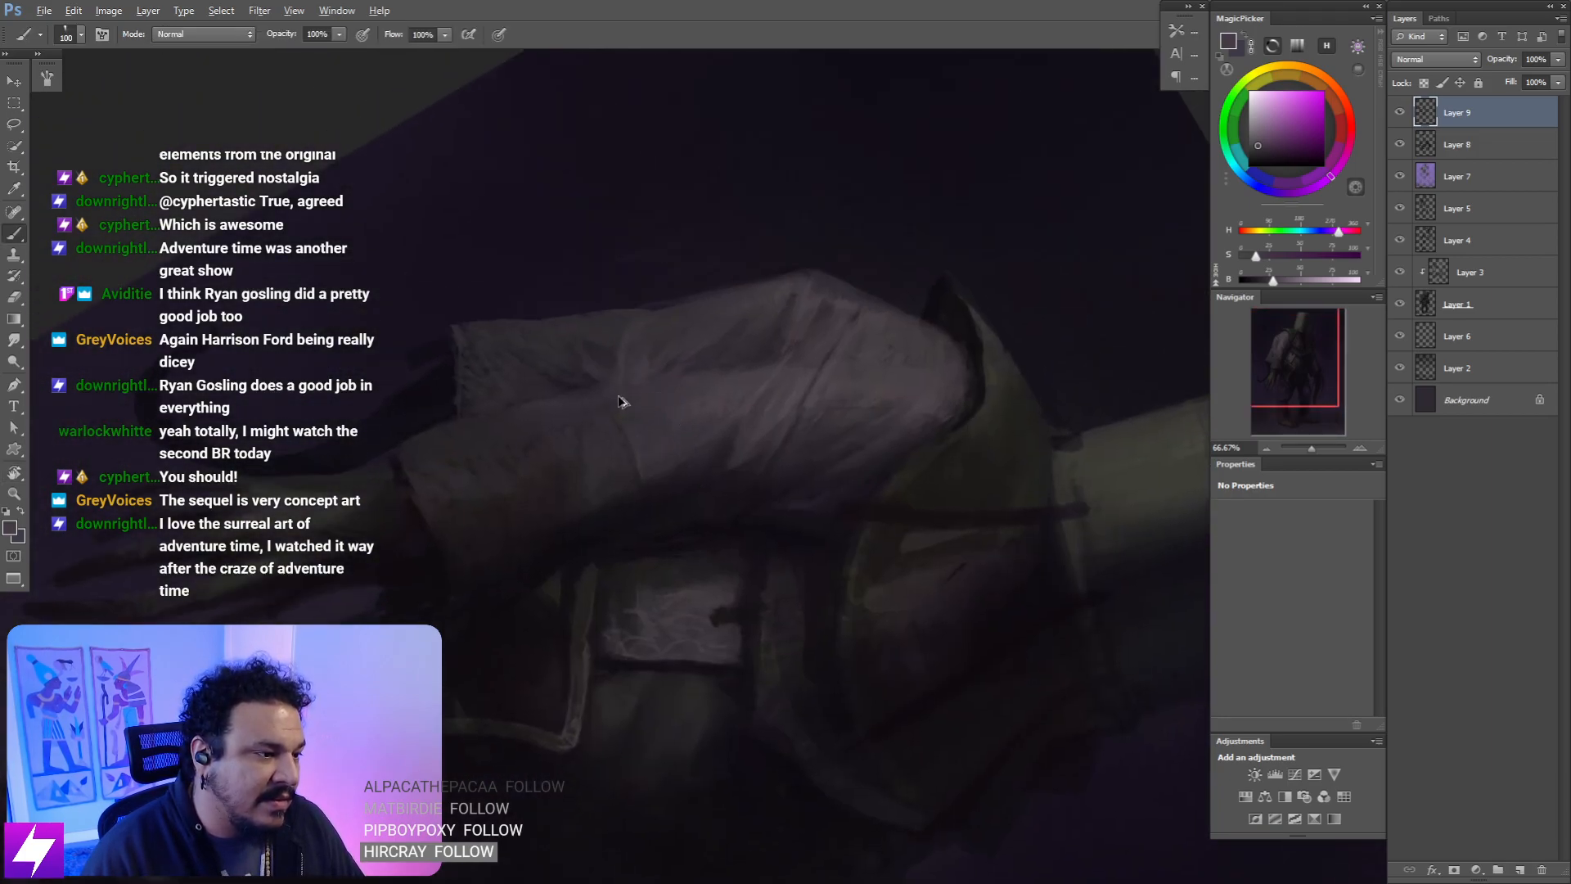
key("bracketleft")
key("bracketleft")
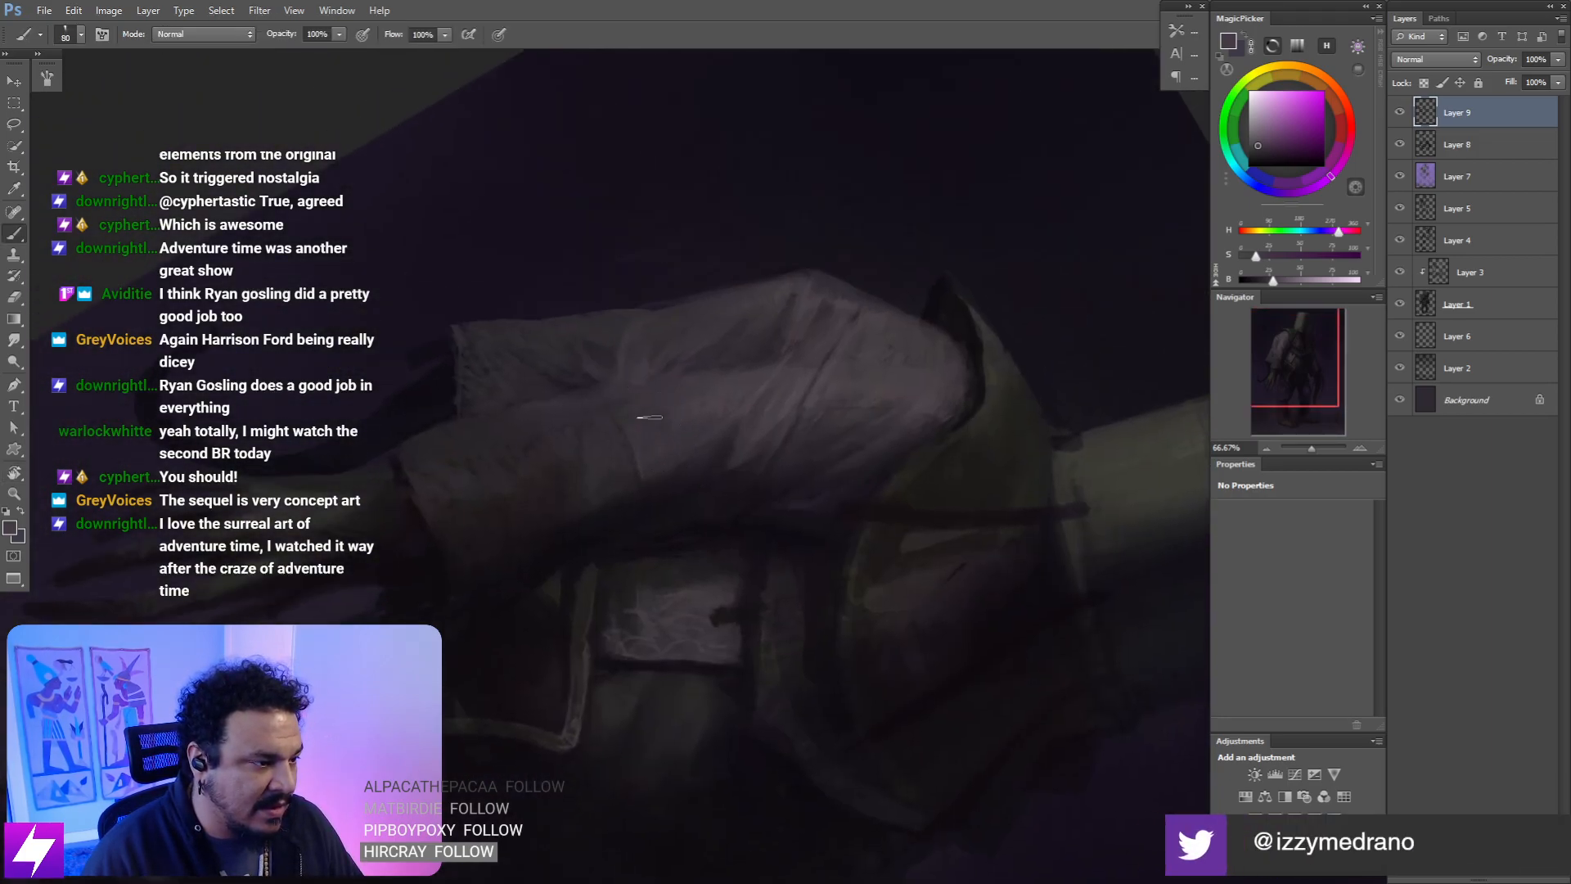
key("bracketleft")
key("bracketleft")
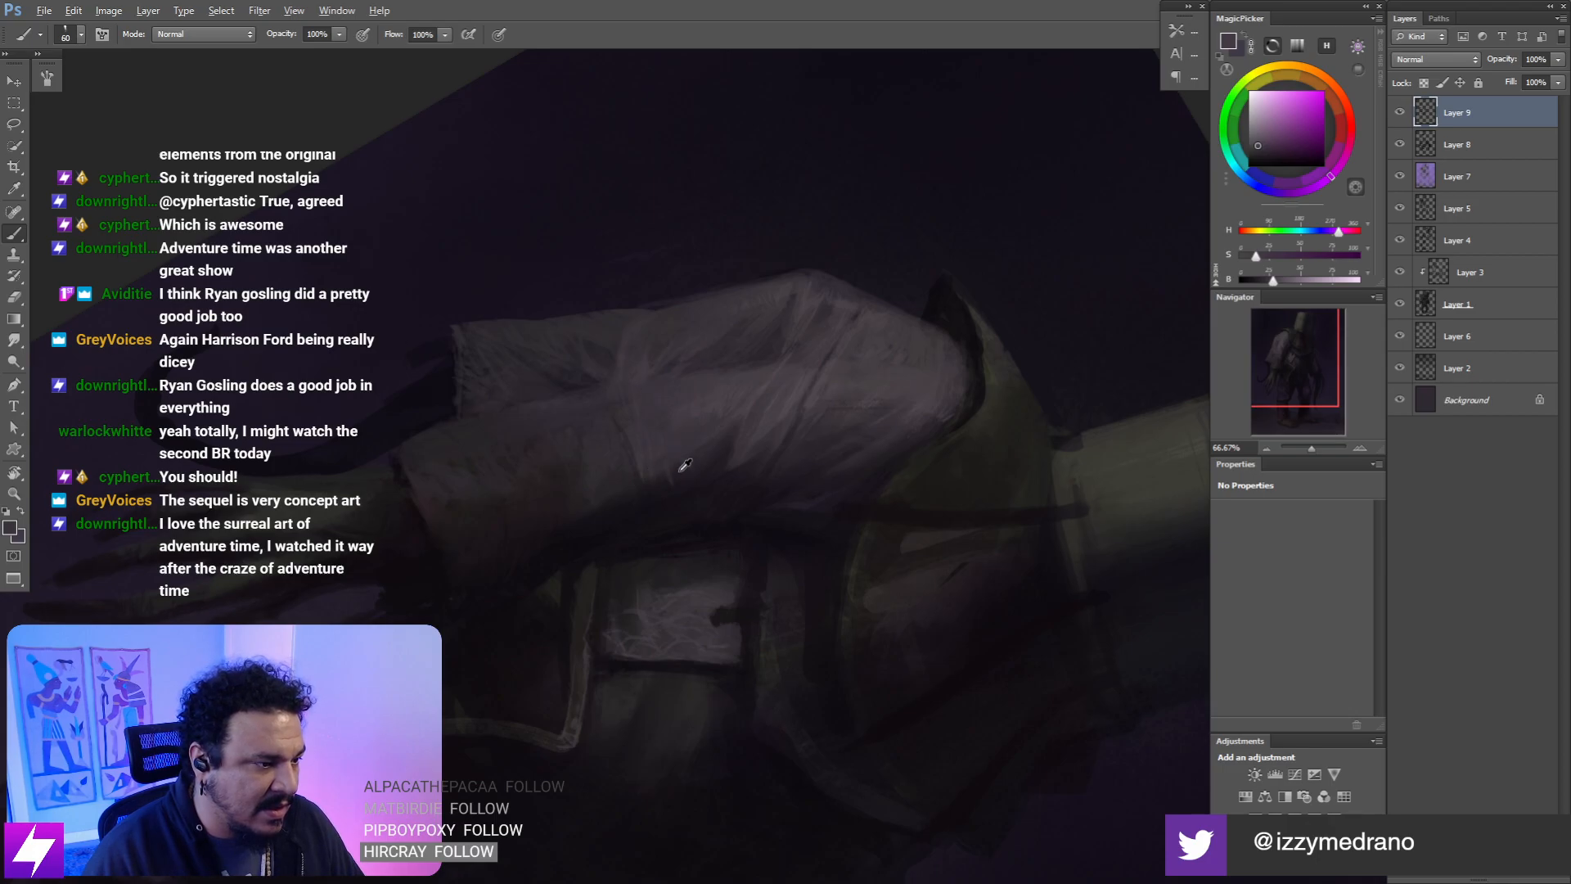
- Shade the sleeve below the elbow fold with darker tones sampled from its underside, using brush sizes 70 and 80
left_click(686, 464, "alt")
key("bracketright")
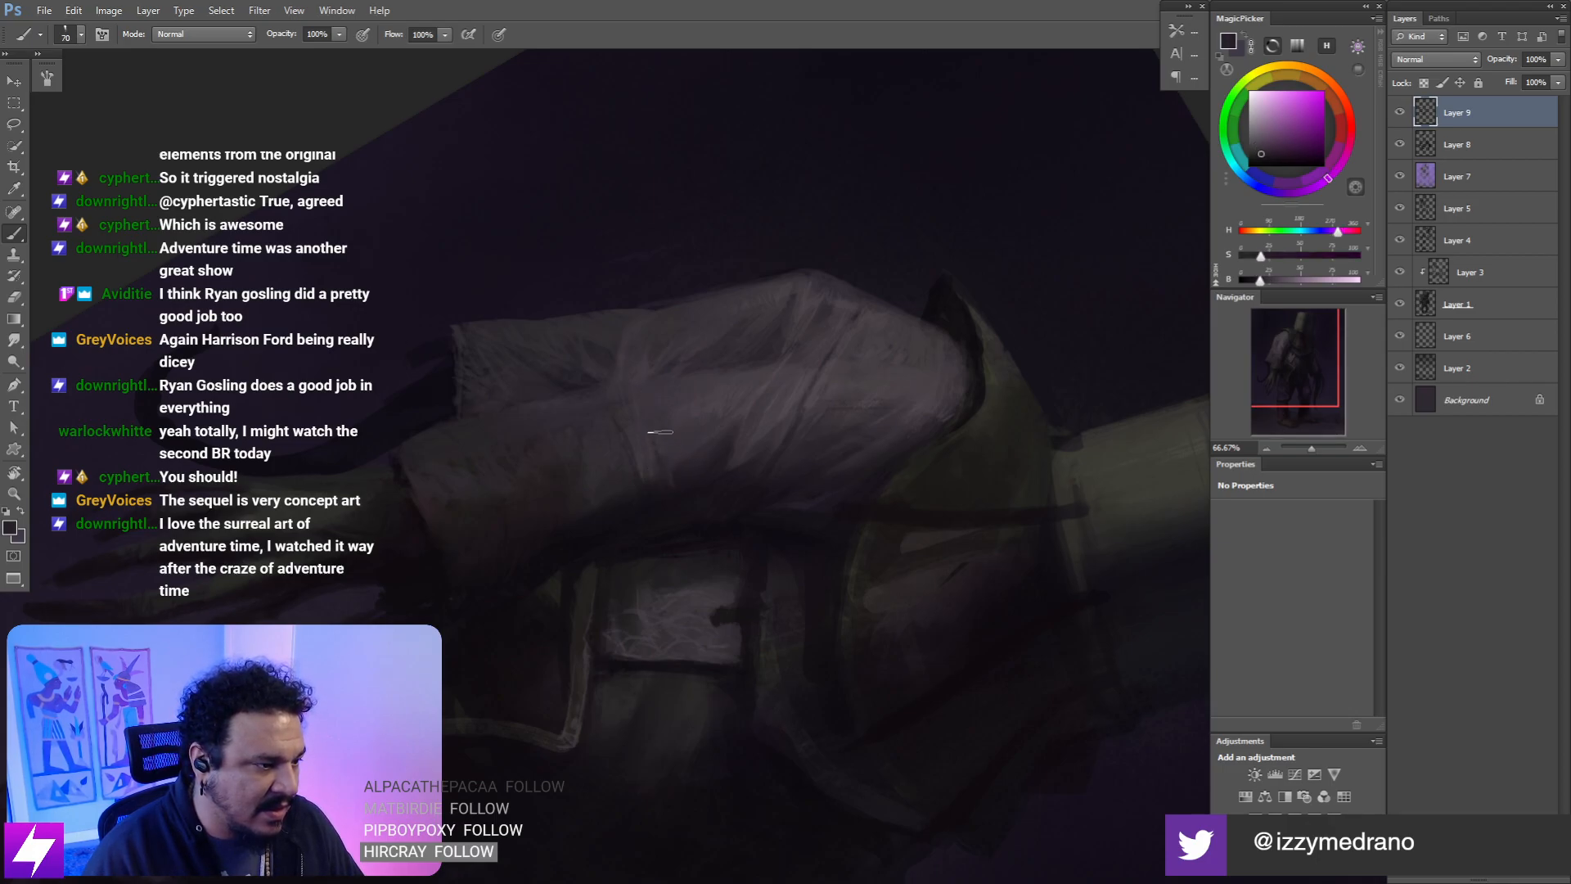
left_click(675, 491, "alt")
key("bracketright")
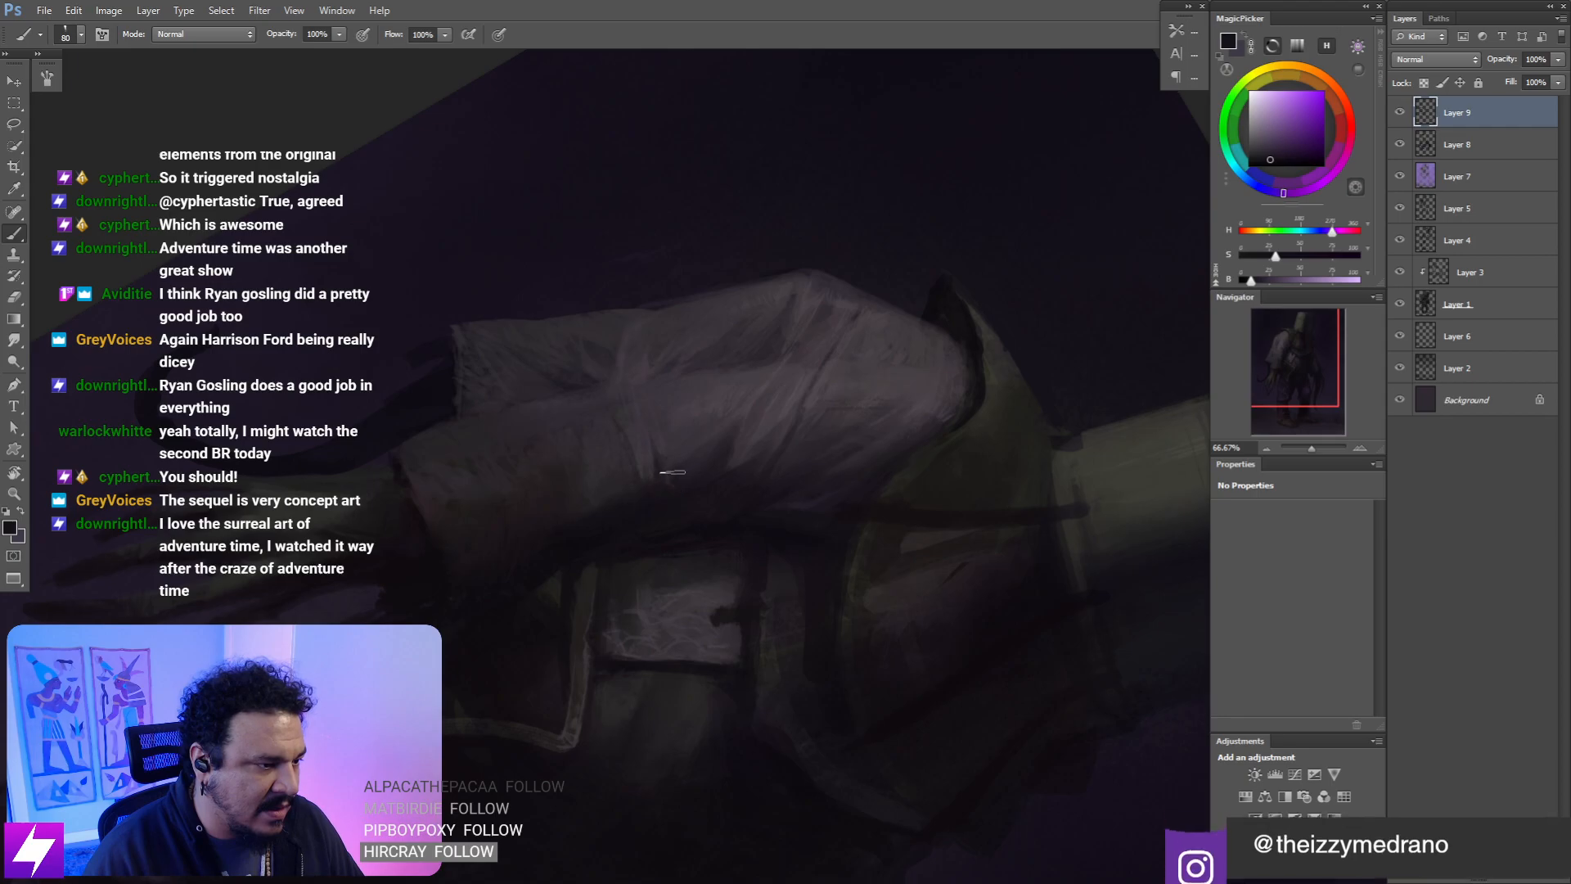
- Reset the view rotation and examine the reworked sleeve against the whole figure at 33.33% zoom
key("s")
key("ctrl+minus")
key("Escape")
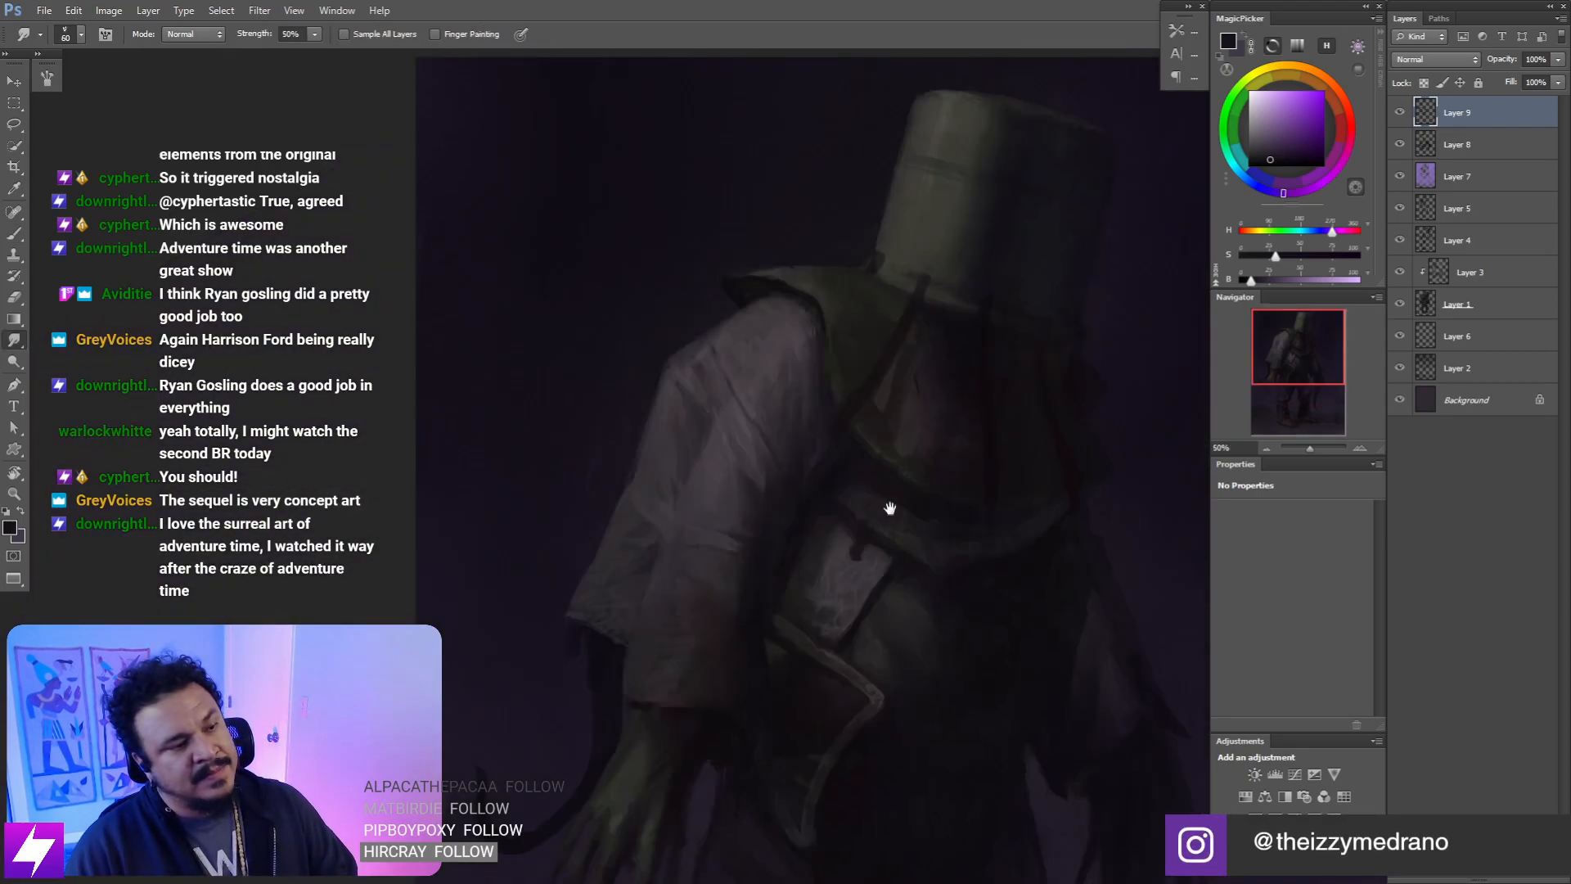
left_click_drag(848, 632, 962, 567)
key("ctrl+minus")
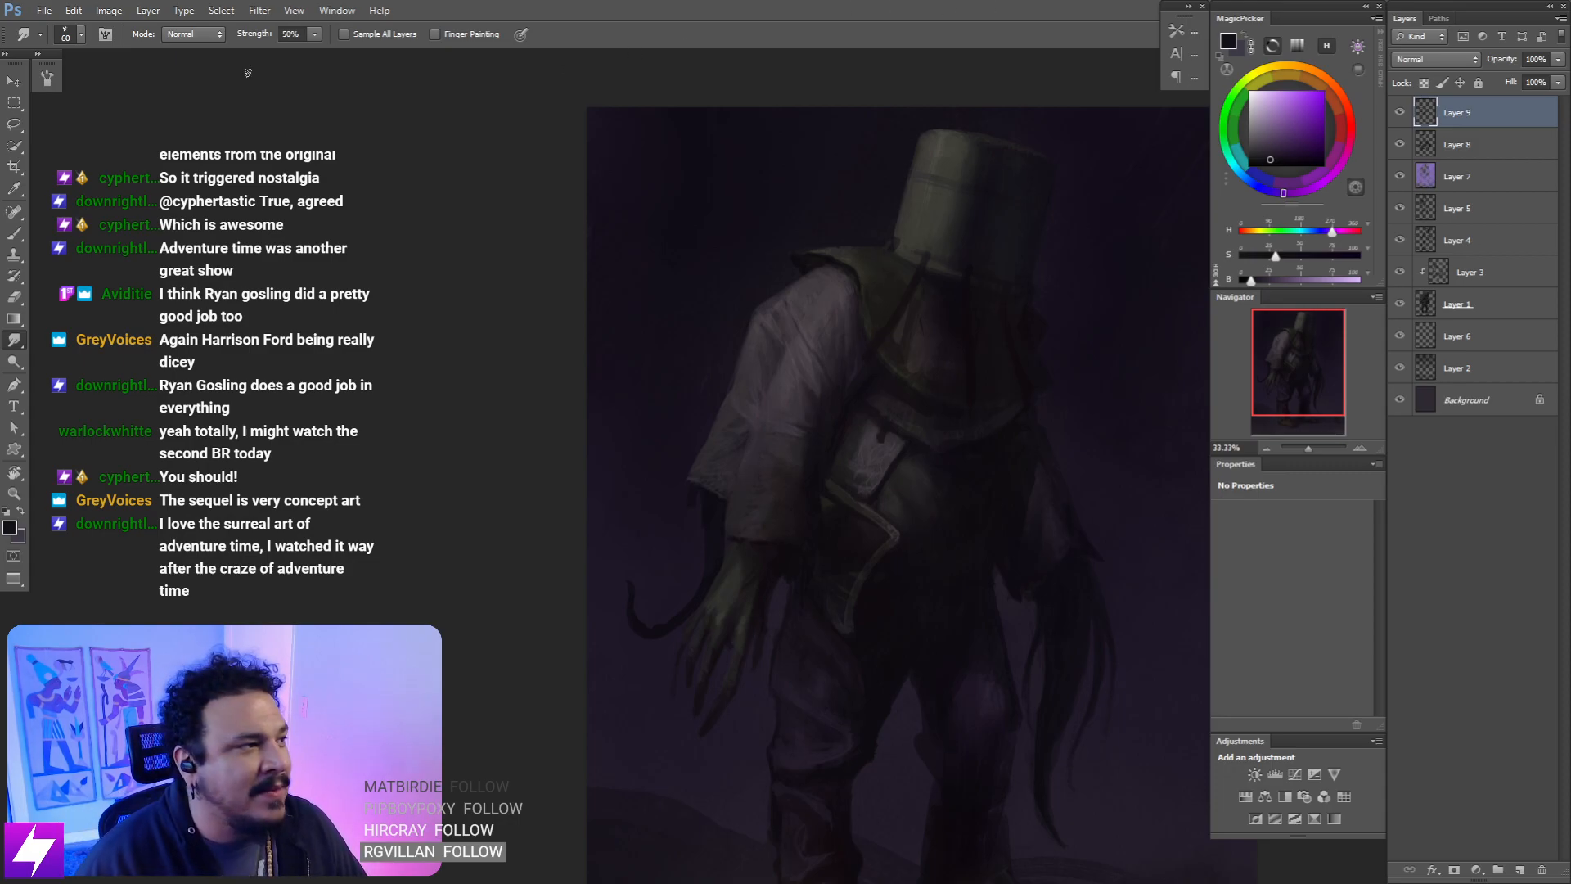
left_click(42, 12)
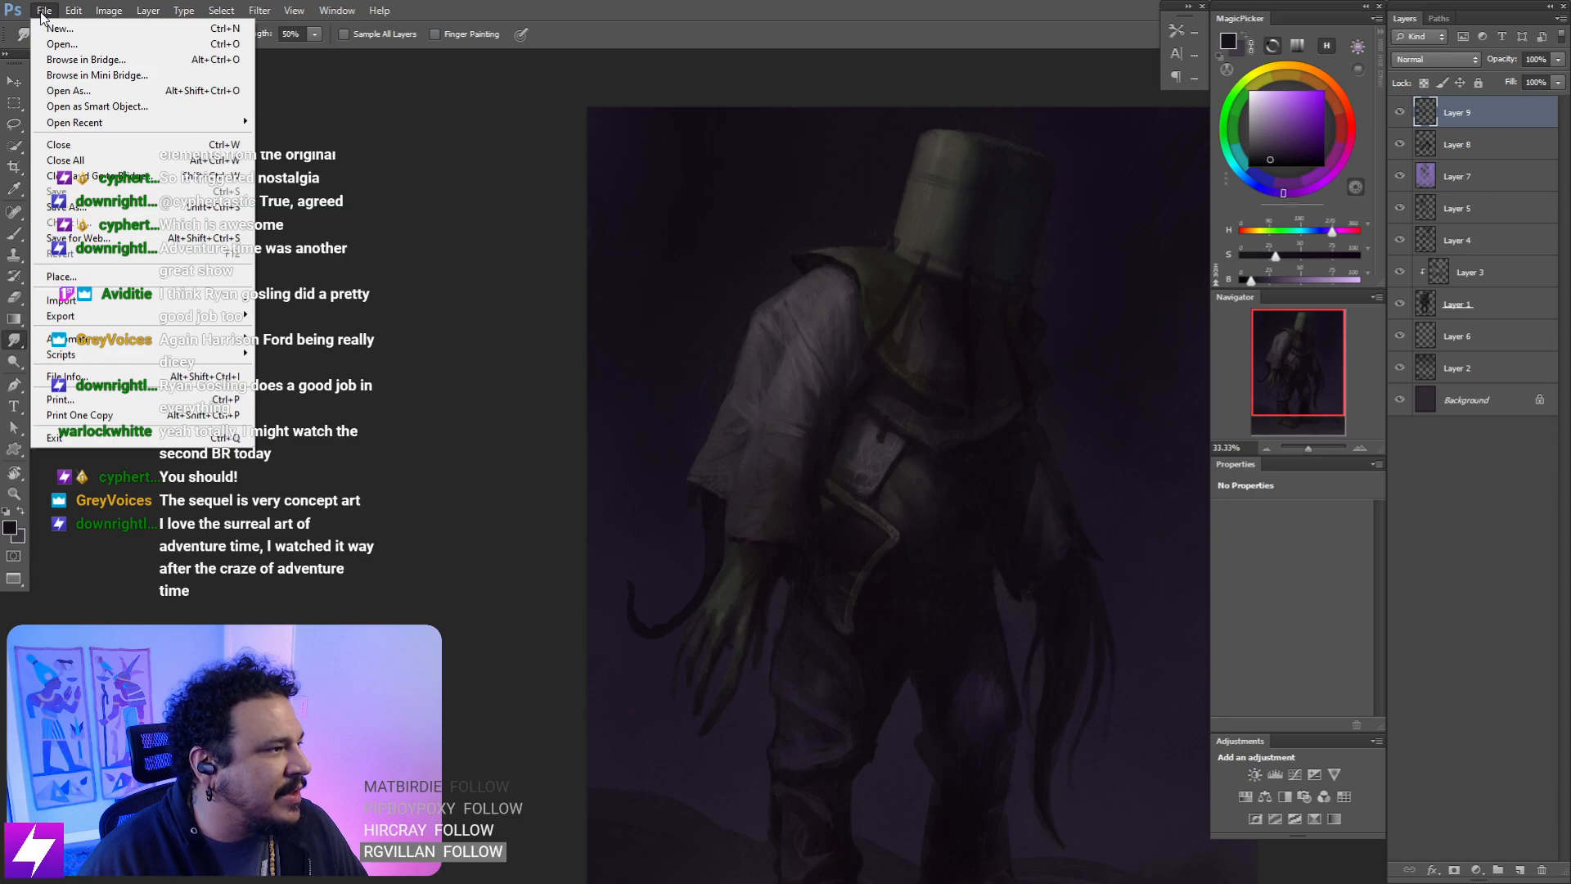
left_click(493, 6)
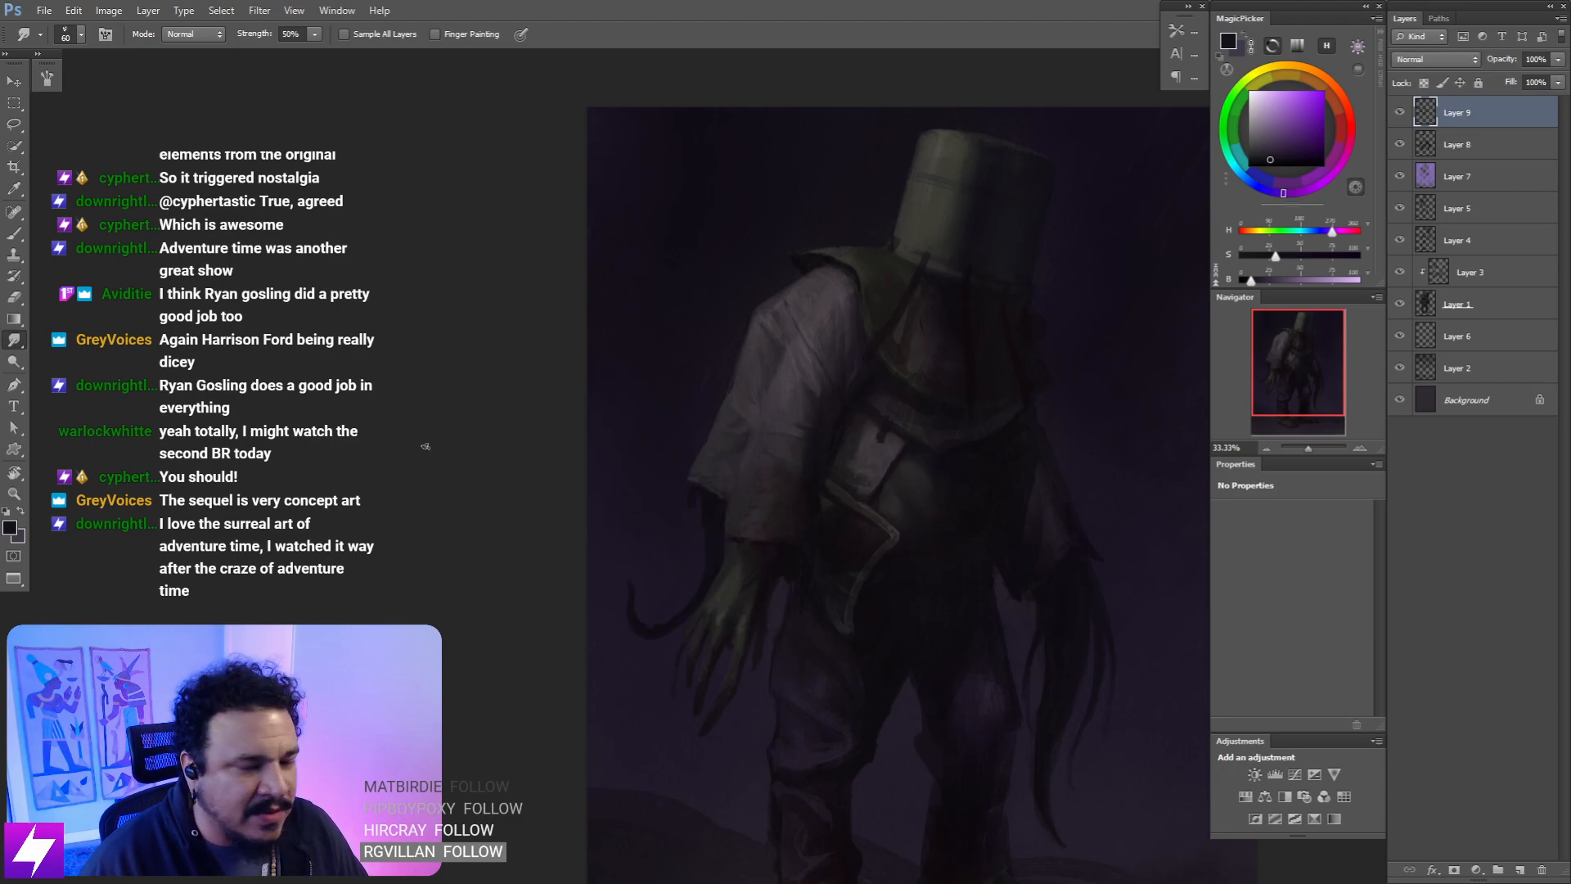
left_click_drag(596, 382, 481, 399)
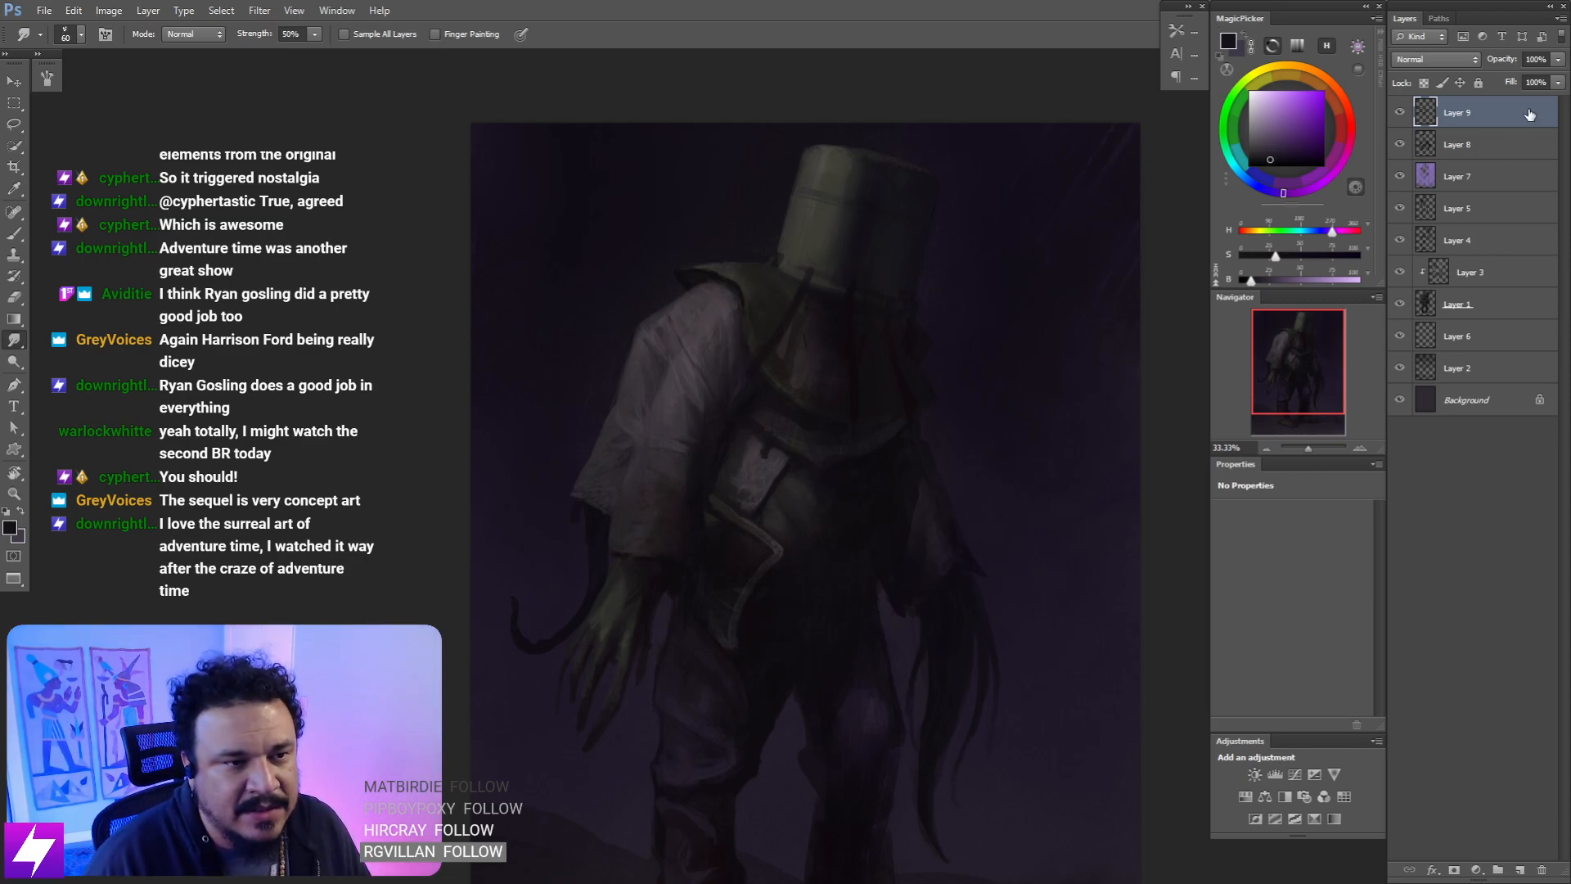
- Paint lighter cloth around the sleeve's elbow with a colour sampled from the upper sleeve, enlarging the brush to 150 and beyond
scroll(829, 484, "up", 1)
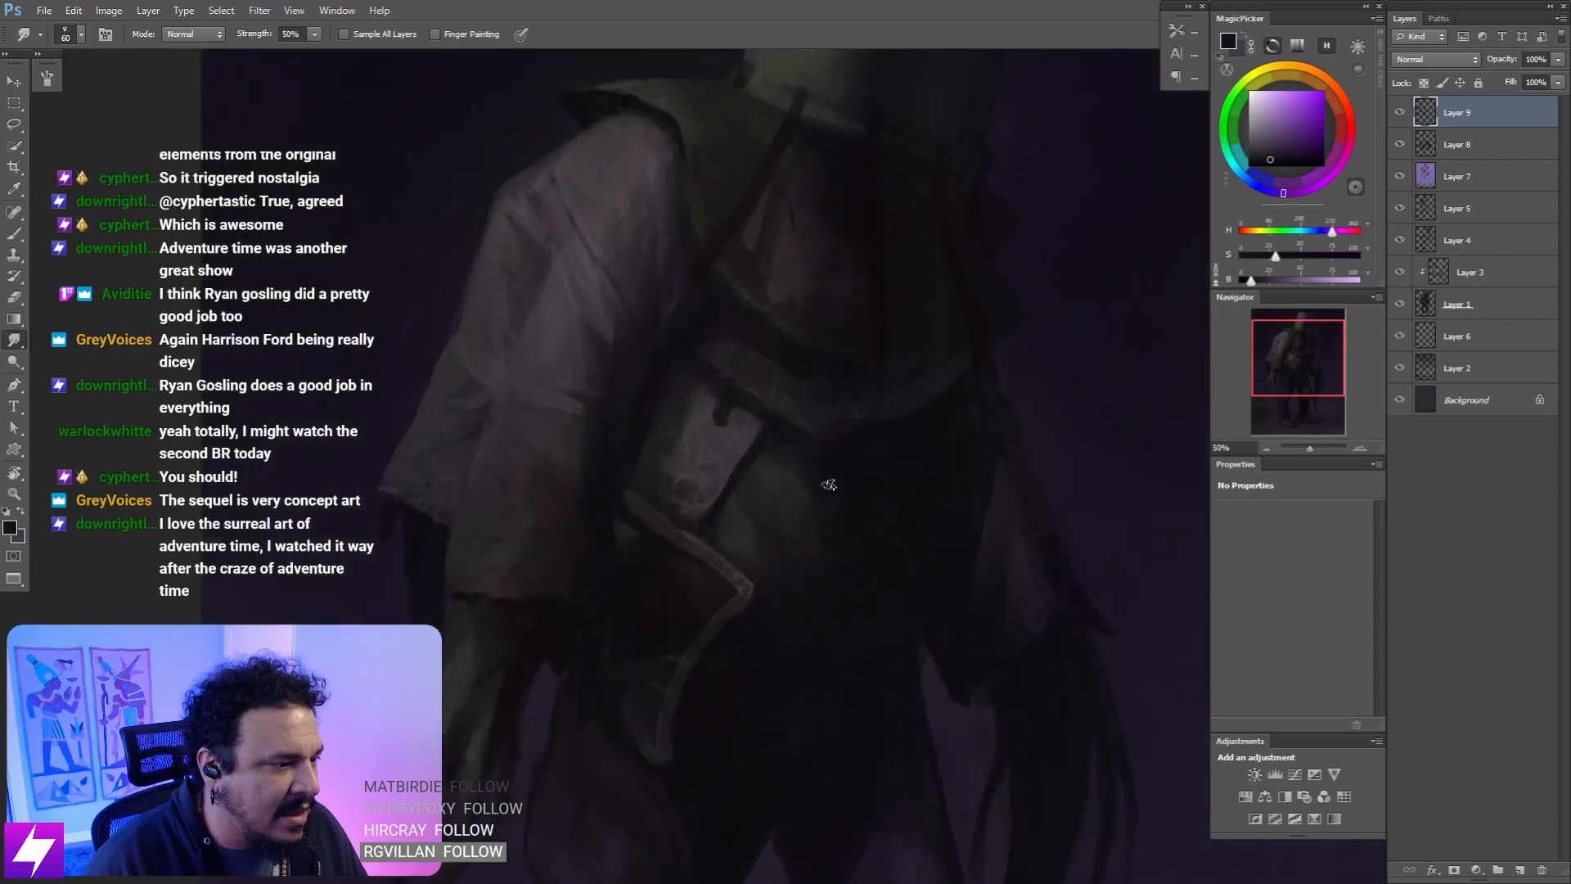
mouse_move(746, 460)
left_mouse_down()
mouse_move(862, 494)
mouse_move(866, 536)
mouse_move(896, 558)
left_mouse_up()
key("b")
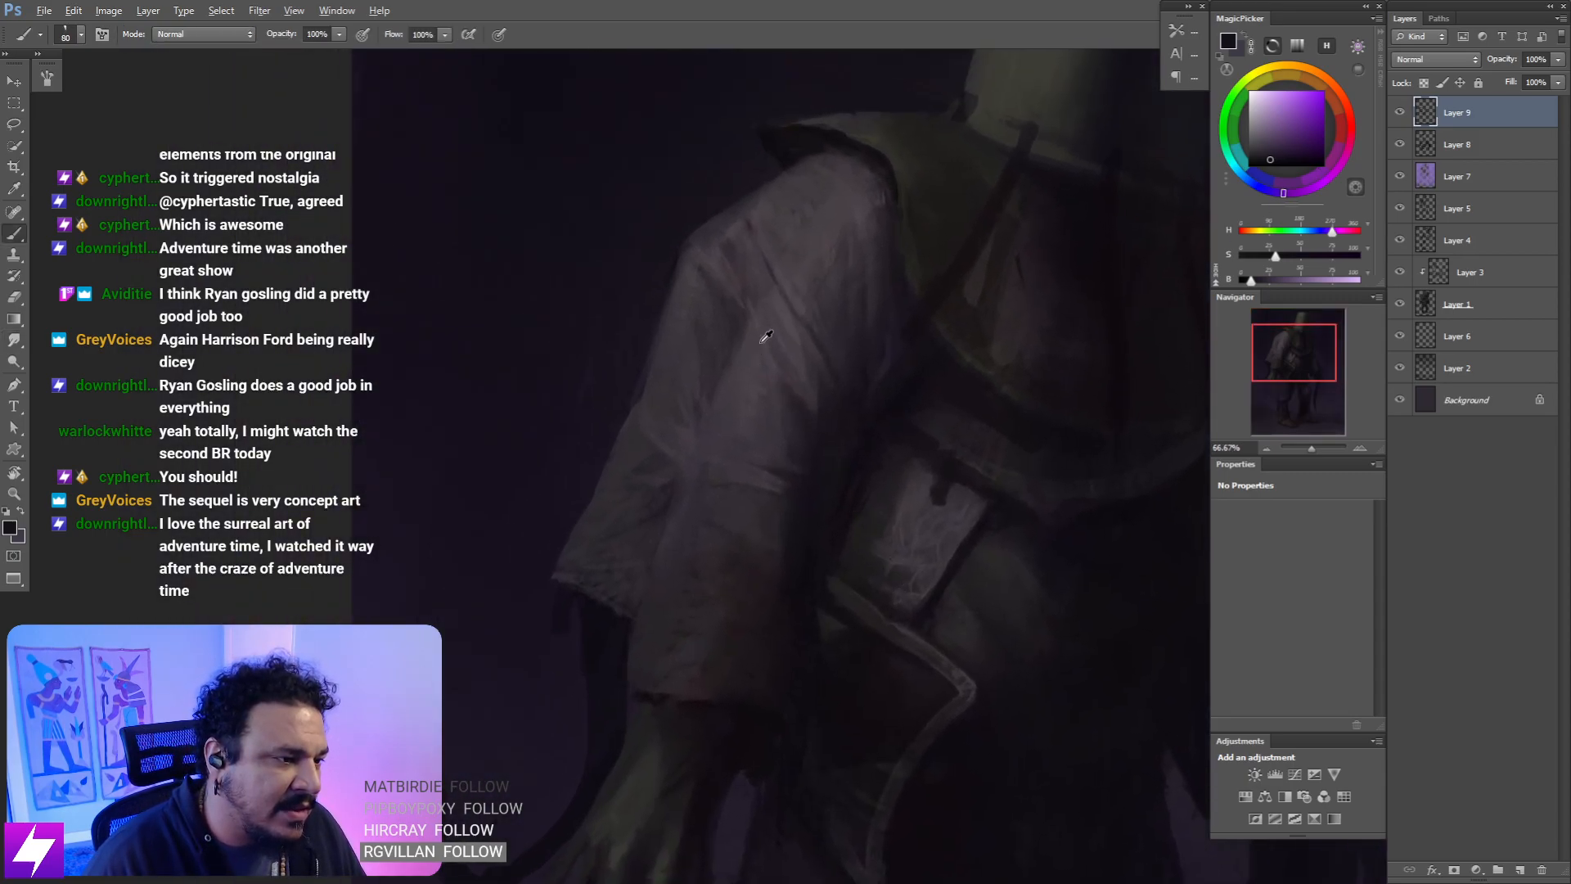
left_click(762, 343, "alt")
mouse_move(700, 464)
left_mouse_down()
mouse_move(709, 413)
mouse_move(742, 487)
left_mouse_up()
key("bracketright")
key("bracketright")
key("bracketright")
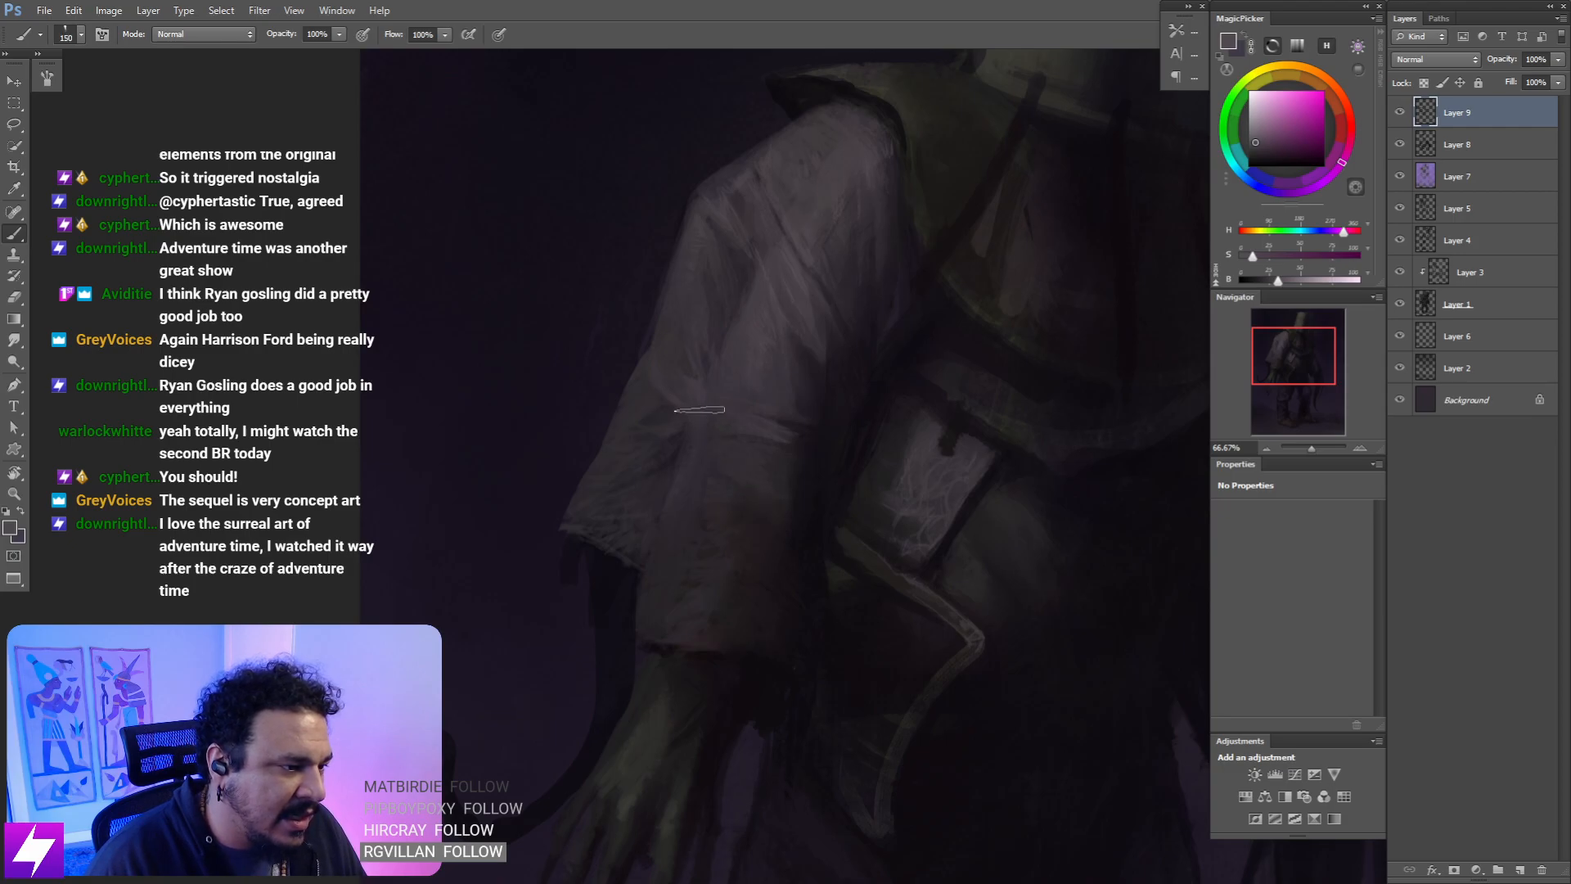
key("bracketright")
key("bracketright")
- Rotate the view and rework the creases at the sleeve's elbow, painting with brush size 80 and blending with the Smudge tool at size 60
scroll(811, 536, "down", 1)
key("r")
left_click_drag(809, 537, 898, 351)
scroll(840, 529, "up", 1)
left_click_drag(842, 526, 843, 450)
key("n")
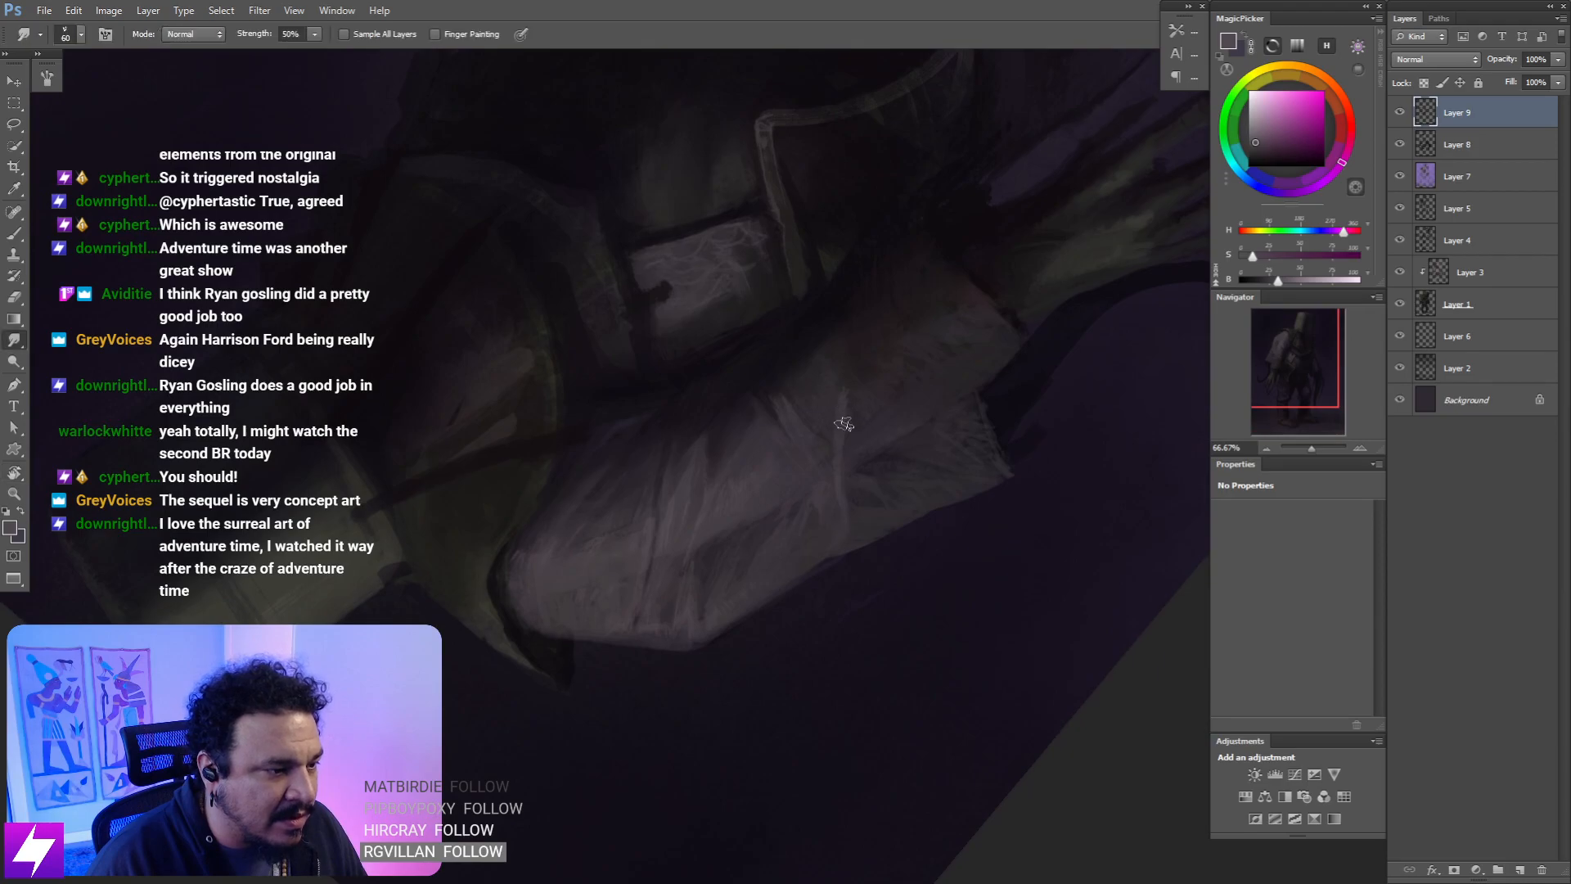
key("b")
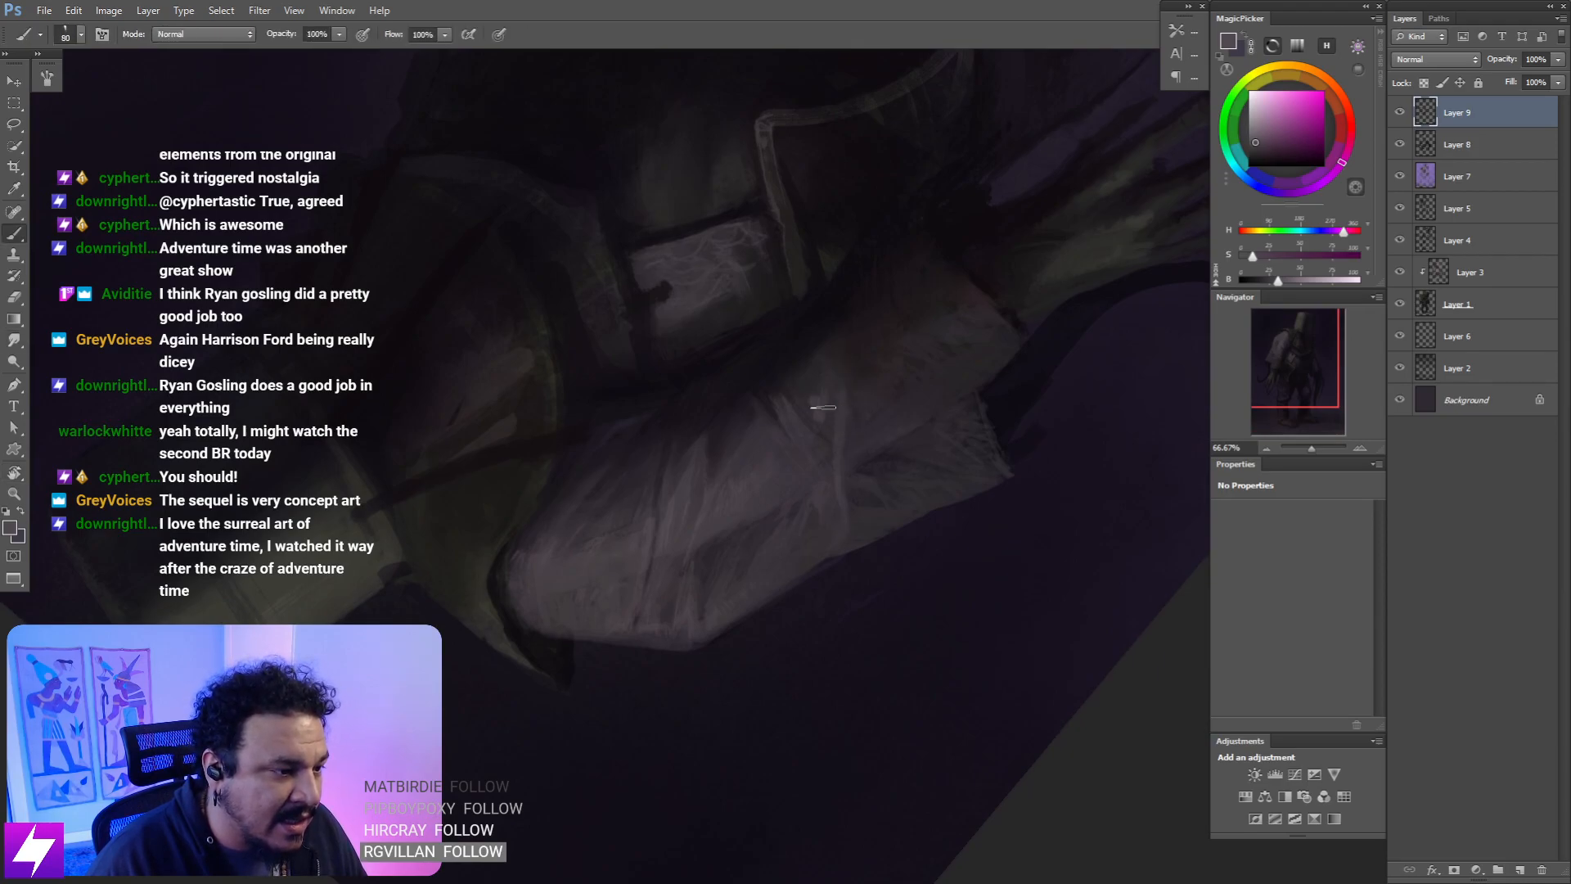
key("n")
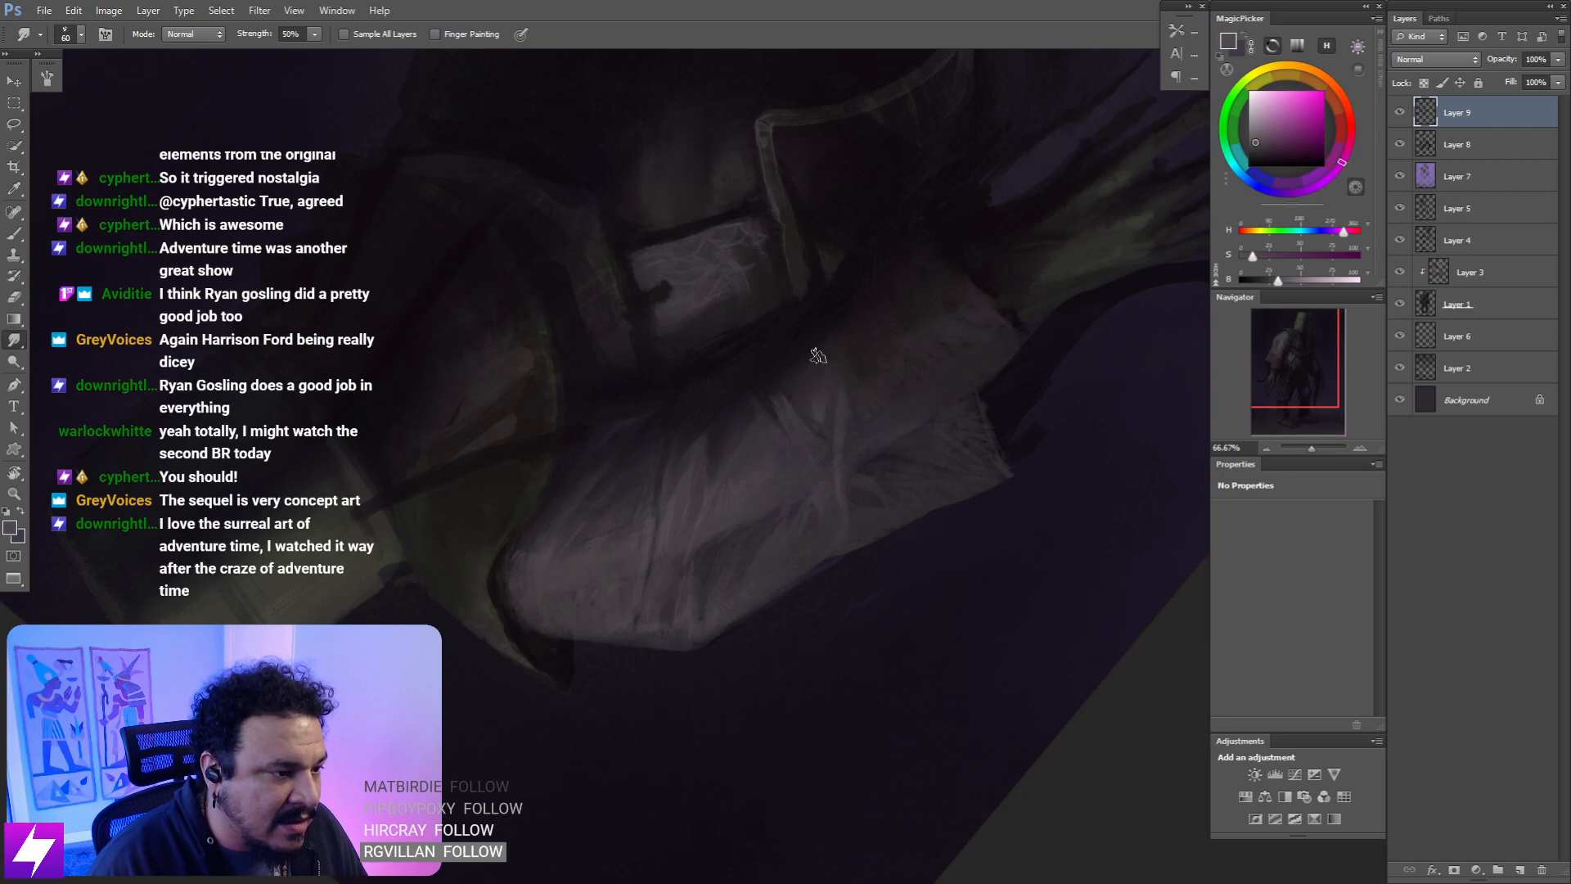
- Rotate the view to 105° and refine the crossing elbow folds of the sleeve with brush size 60, turning the arm nearly horizontal
key("r")
left_click_drag(892, 385, 855, 327)
key("ctrl+plus")
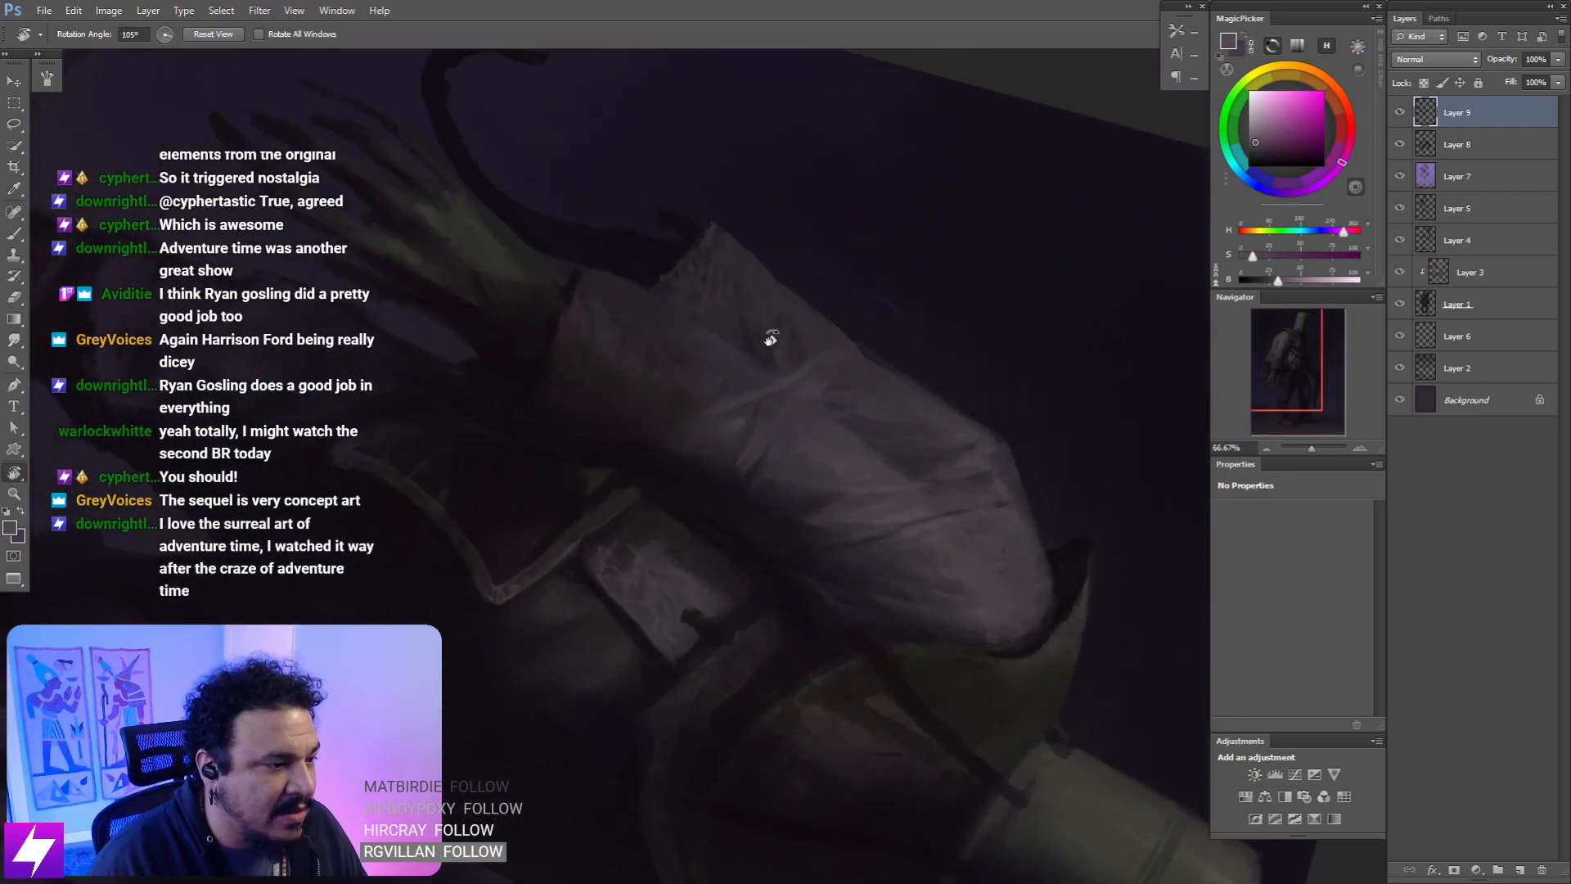
key("b")
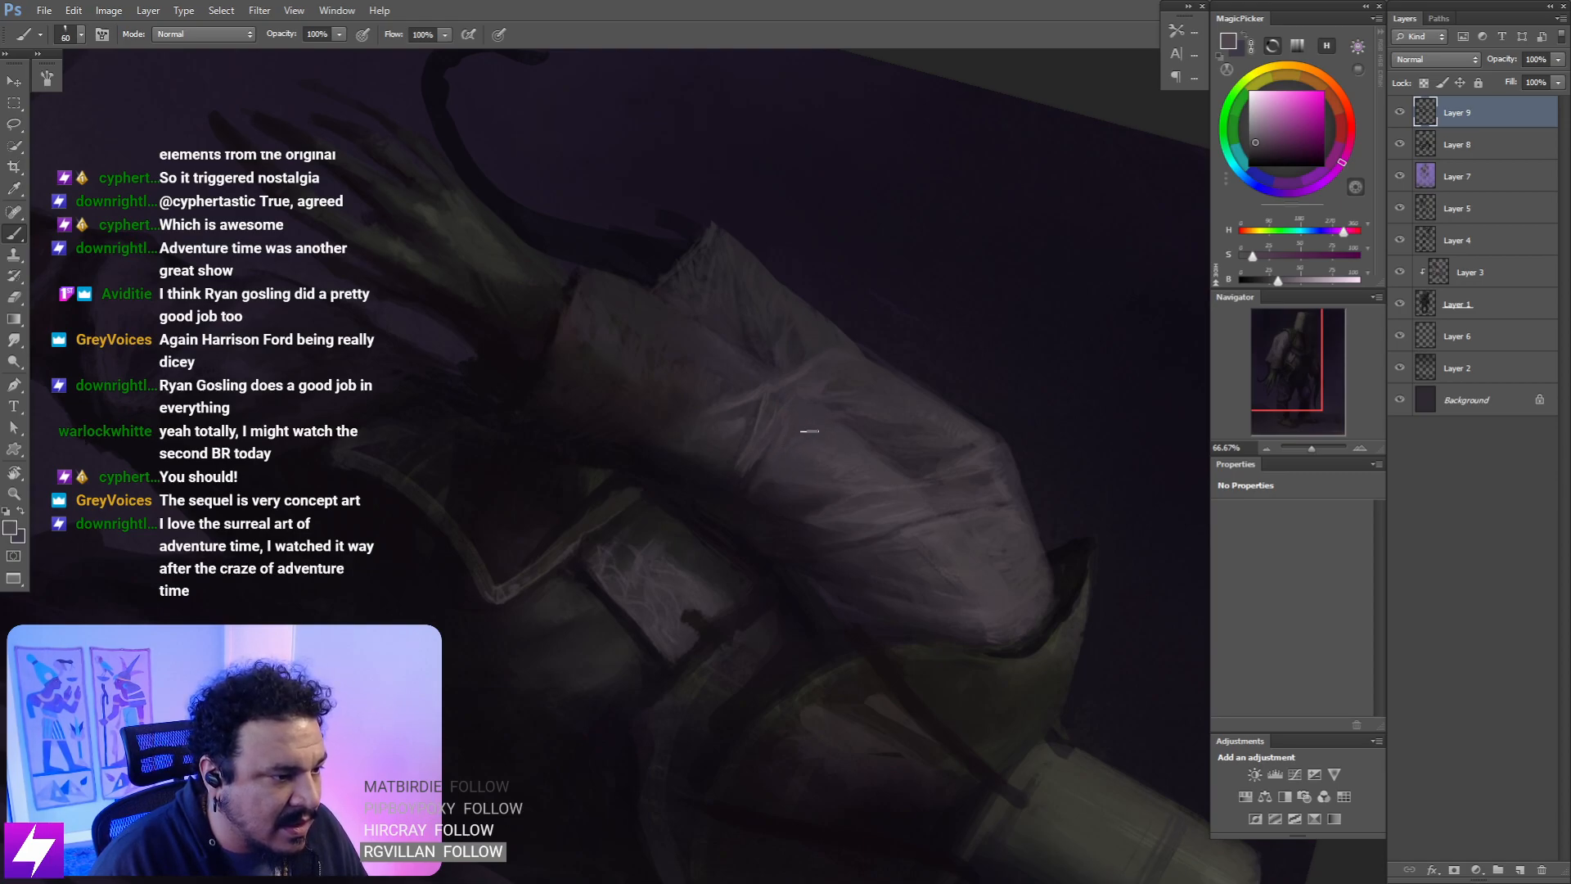
key("r")
mouse_move(806, 439)
left_mouse_down()
mouse_move(876, 428)
mouse_move(847, 401)
mouse_move(763, 413)
left_mouse_up()
key("b")
key("s")
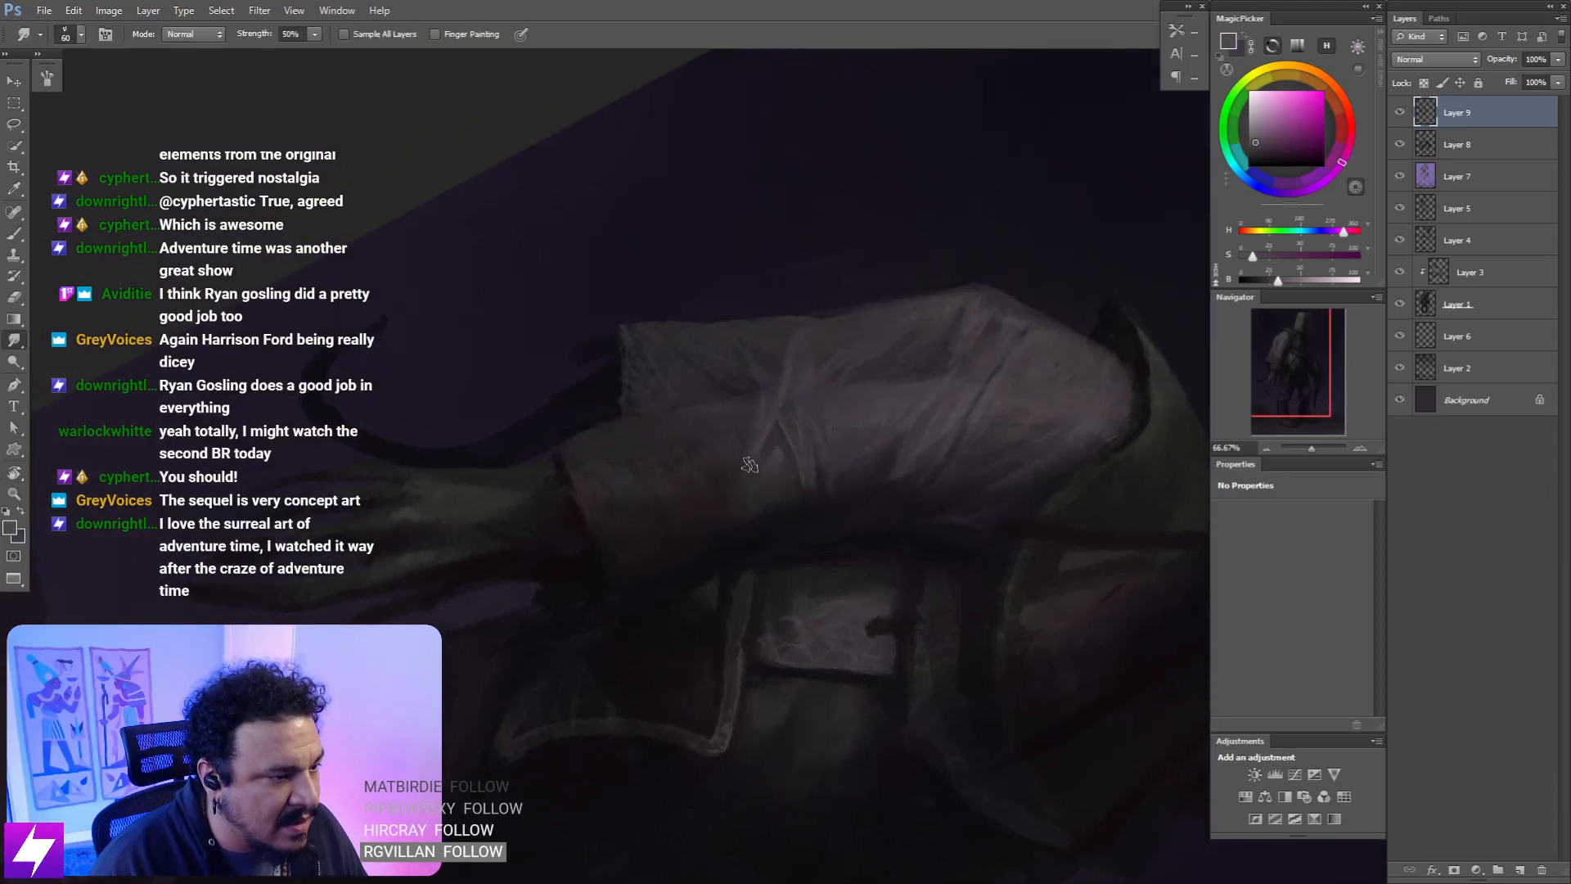
- Reset the view rotation, flip the canvas horizontally and examine the sleeve against the whole figure at 33.33% zoom
key("Escape")
key("ctrl+minus")
key("ctrl+minus")
left_click_drag(792, 595, 859, 572)
key("r")
left_click_drag(818, 696, 855, 286)
left_click_drag(876, 250, 901, 511)
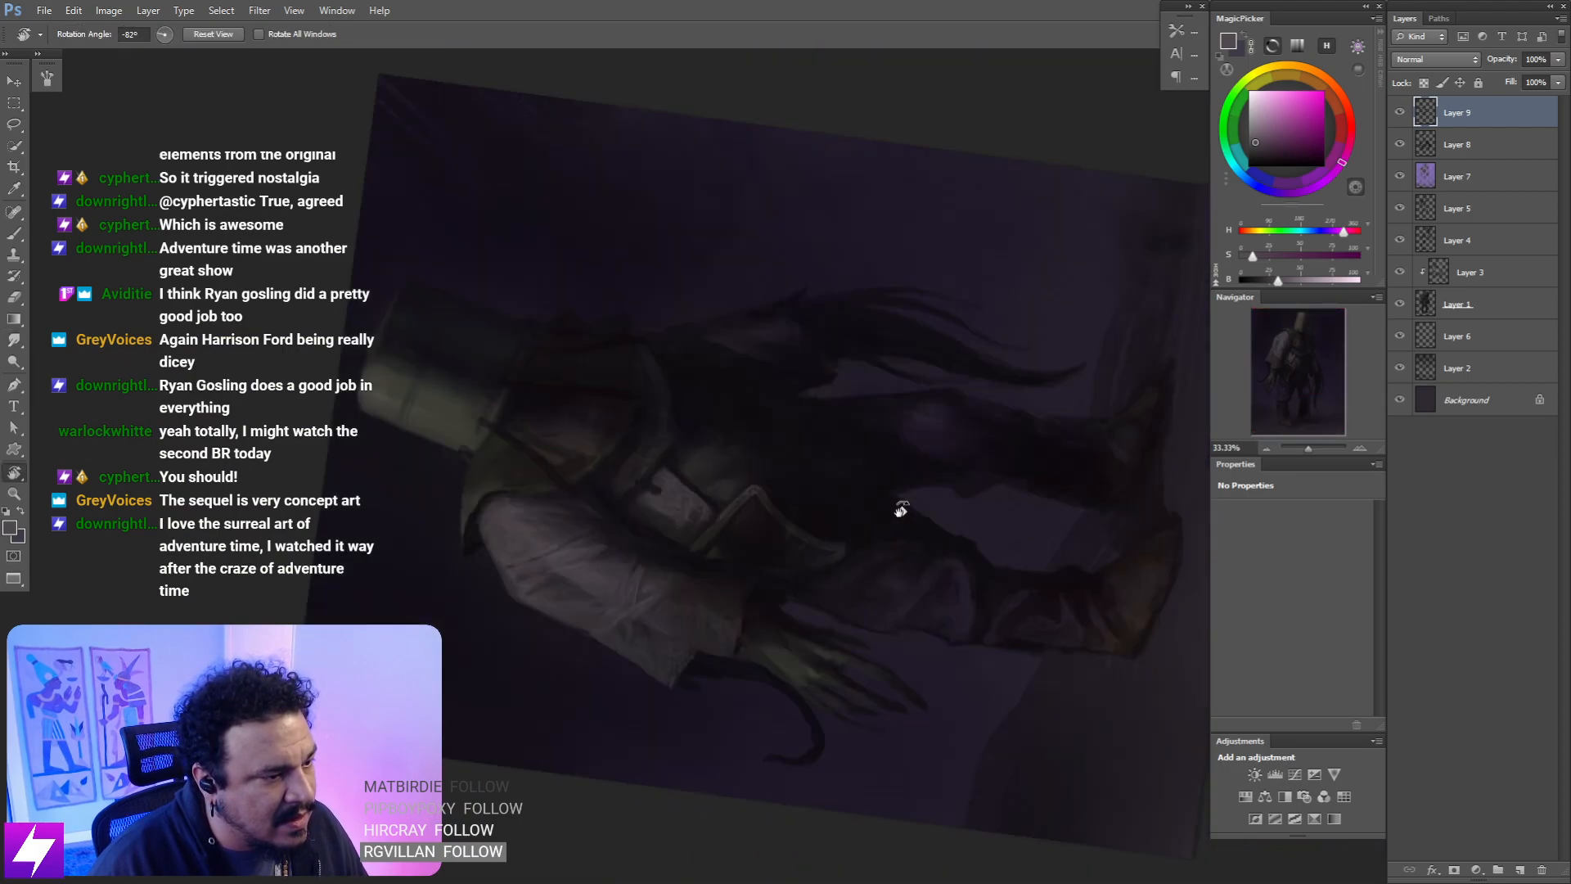
key("Escape")
key("ctrl+minus")
key("ctrl+shift+h")
key("ctrl+plus")
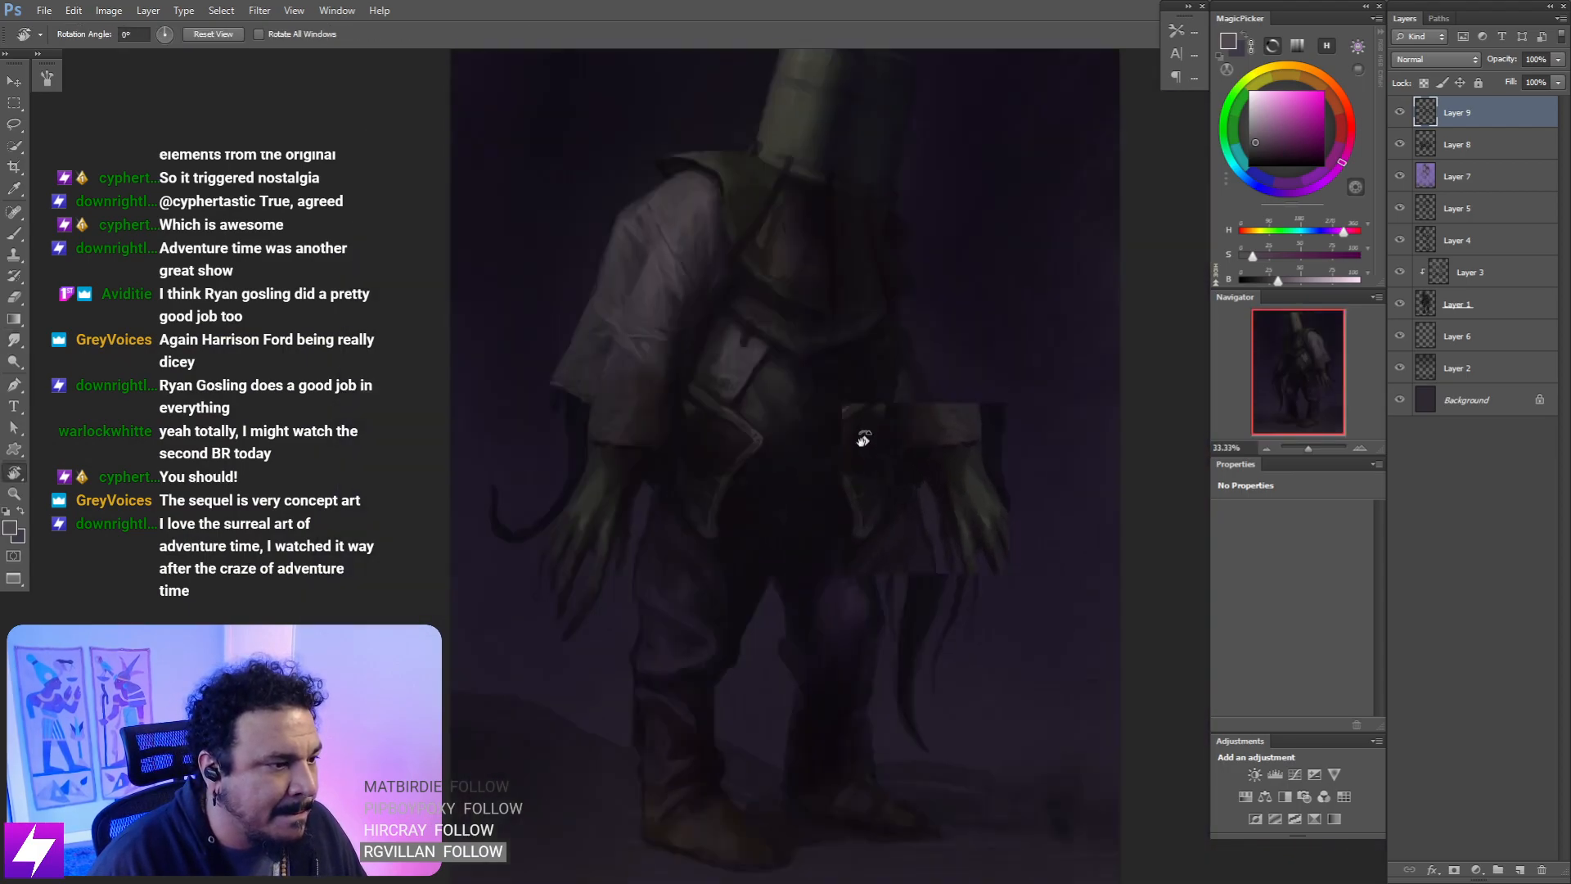
key("ctrl+plus")
- Sample the light cloth colour from the upper sleeve and switch to a different, rougher brush tip
key("b")
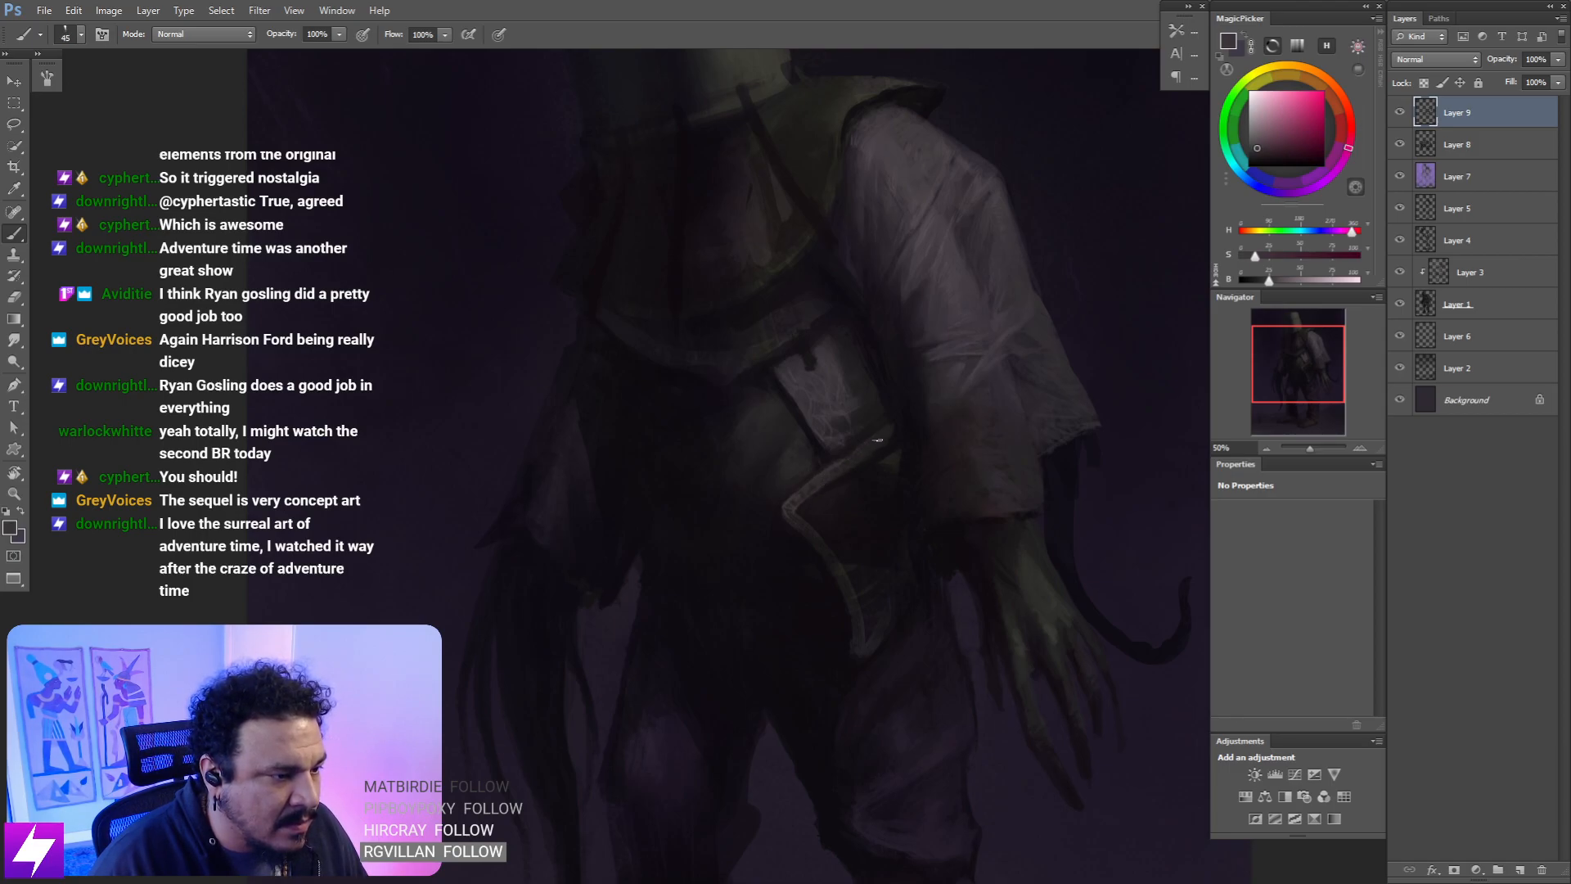
scroll(937, 434, "up", 2)
left_click(925, 339, "alt")
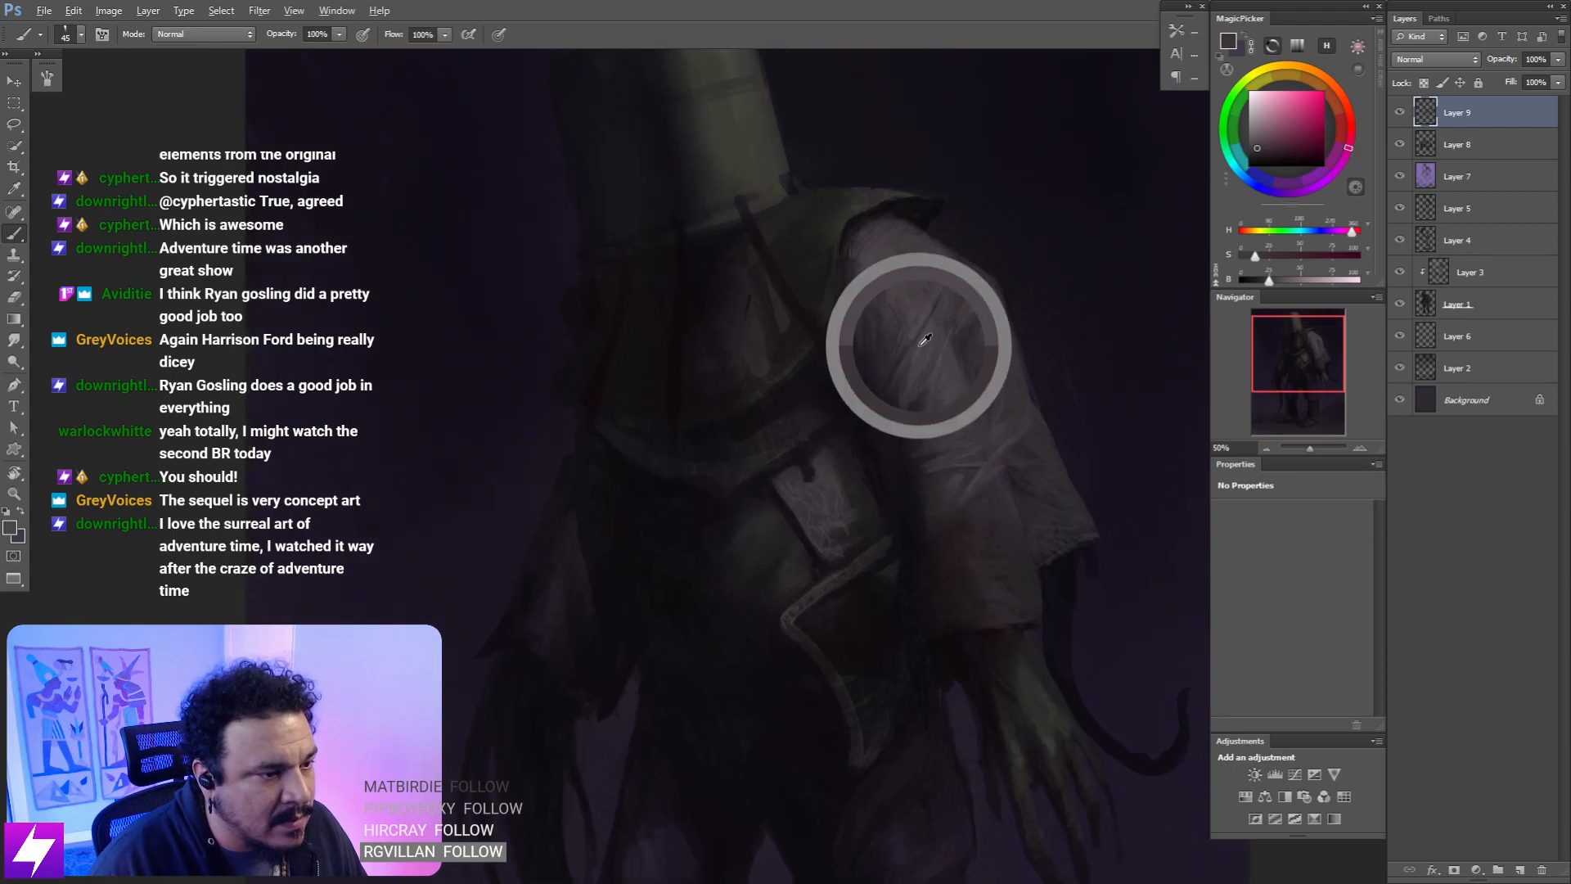
scroll(941, 343, "down", 3)
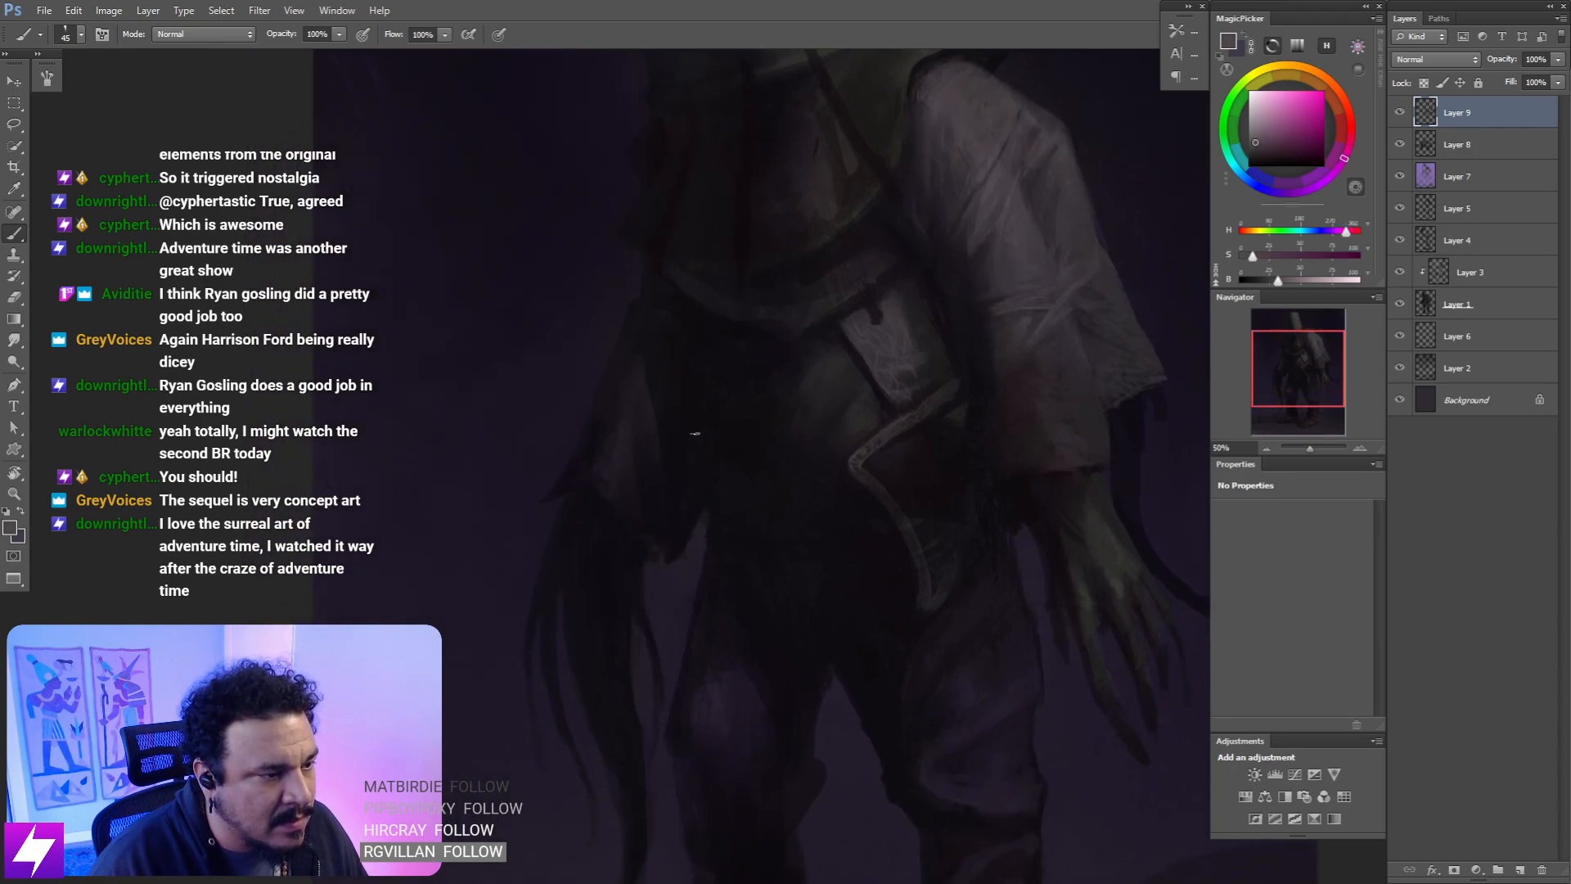
right_click(436, 445)
double_click(114, 393)
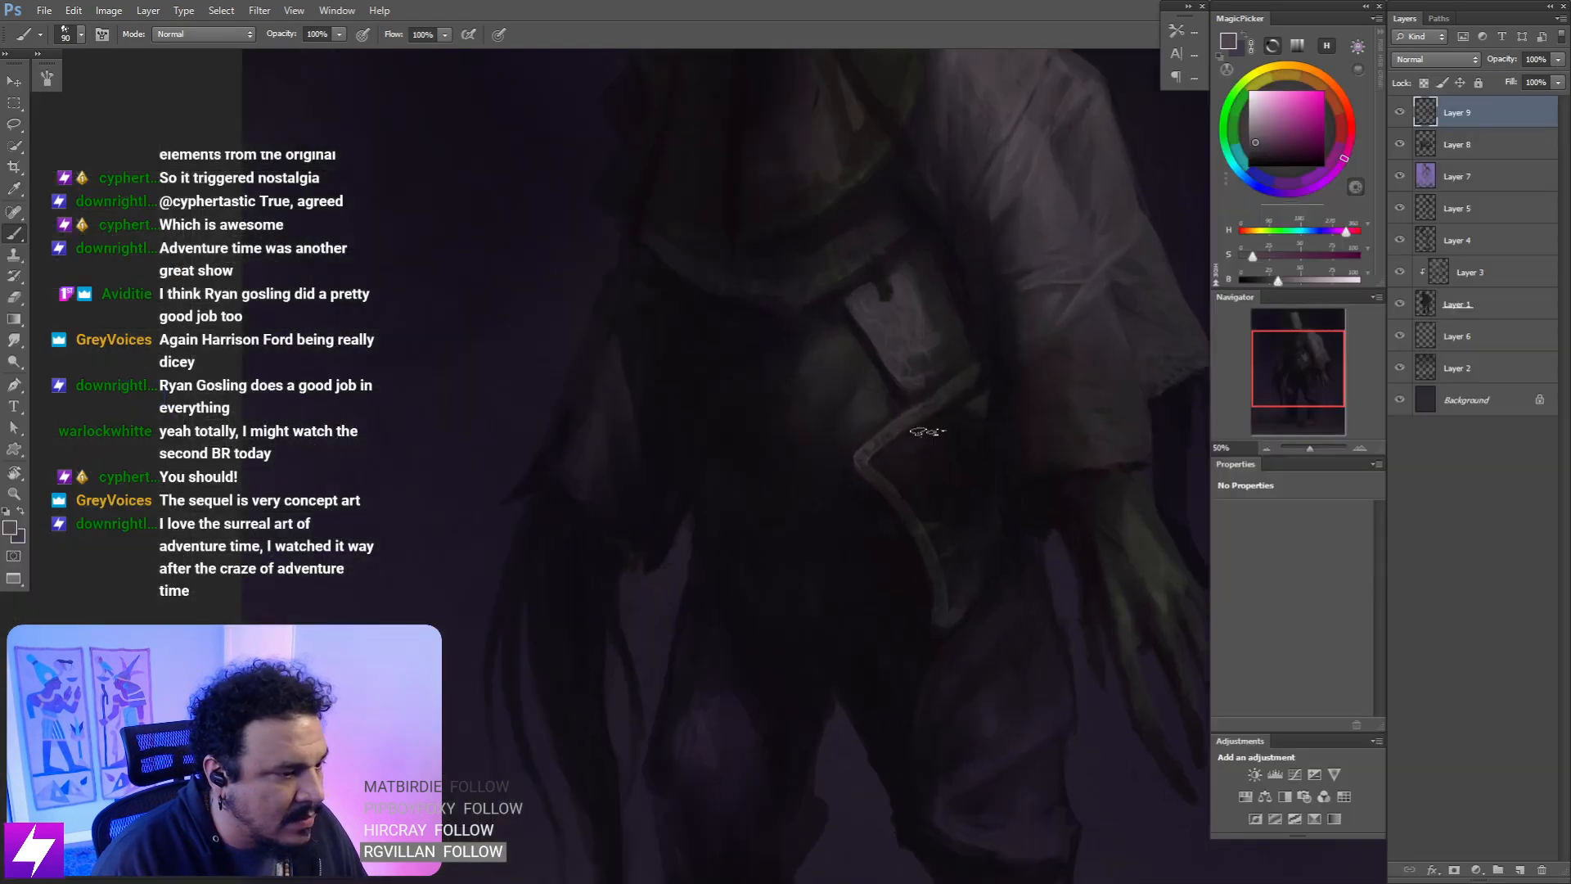
- Rotate the view to -24° and paint light strokes along the upper trim of the hip flap with brush size 10
key("ctrl+plus")
mouse_move(917, 463)
left_mouse_down()
mouse_move(816, 469)
mouse_move(919, 474)
mouse_move(849, 474)
mouse_move(859, 512)
left_mouse_up()
key("r")
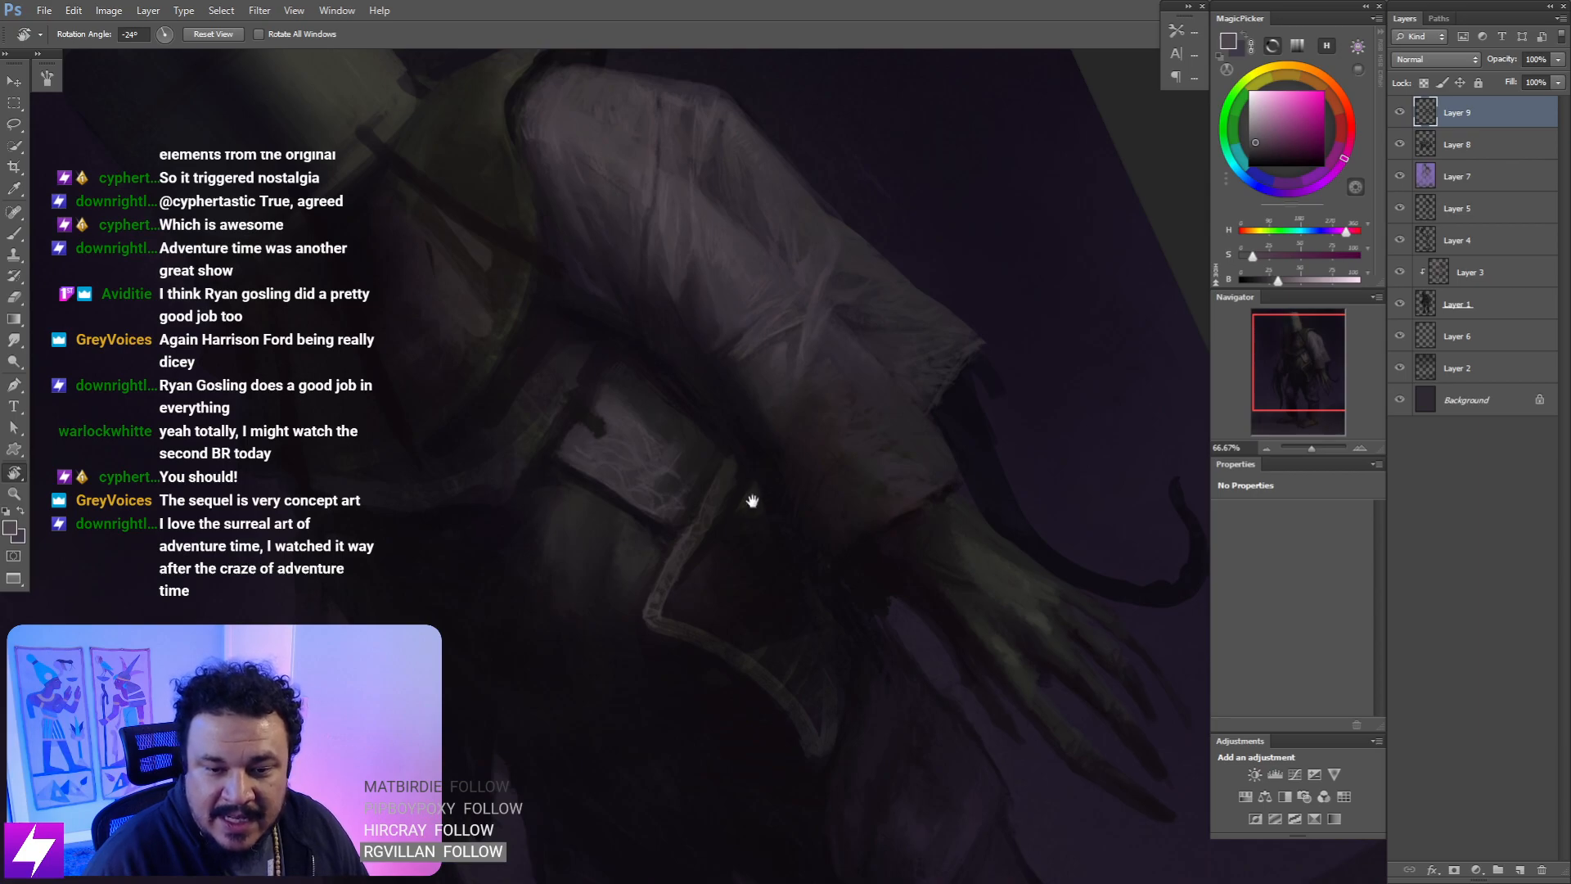
left_click_drag(751, 500, 741, 482)
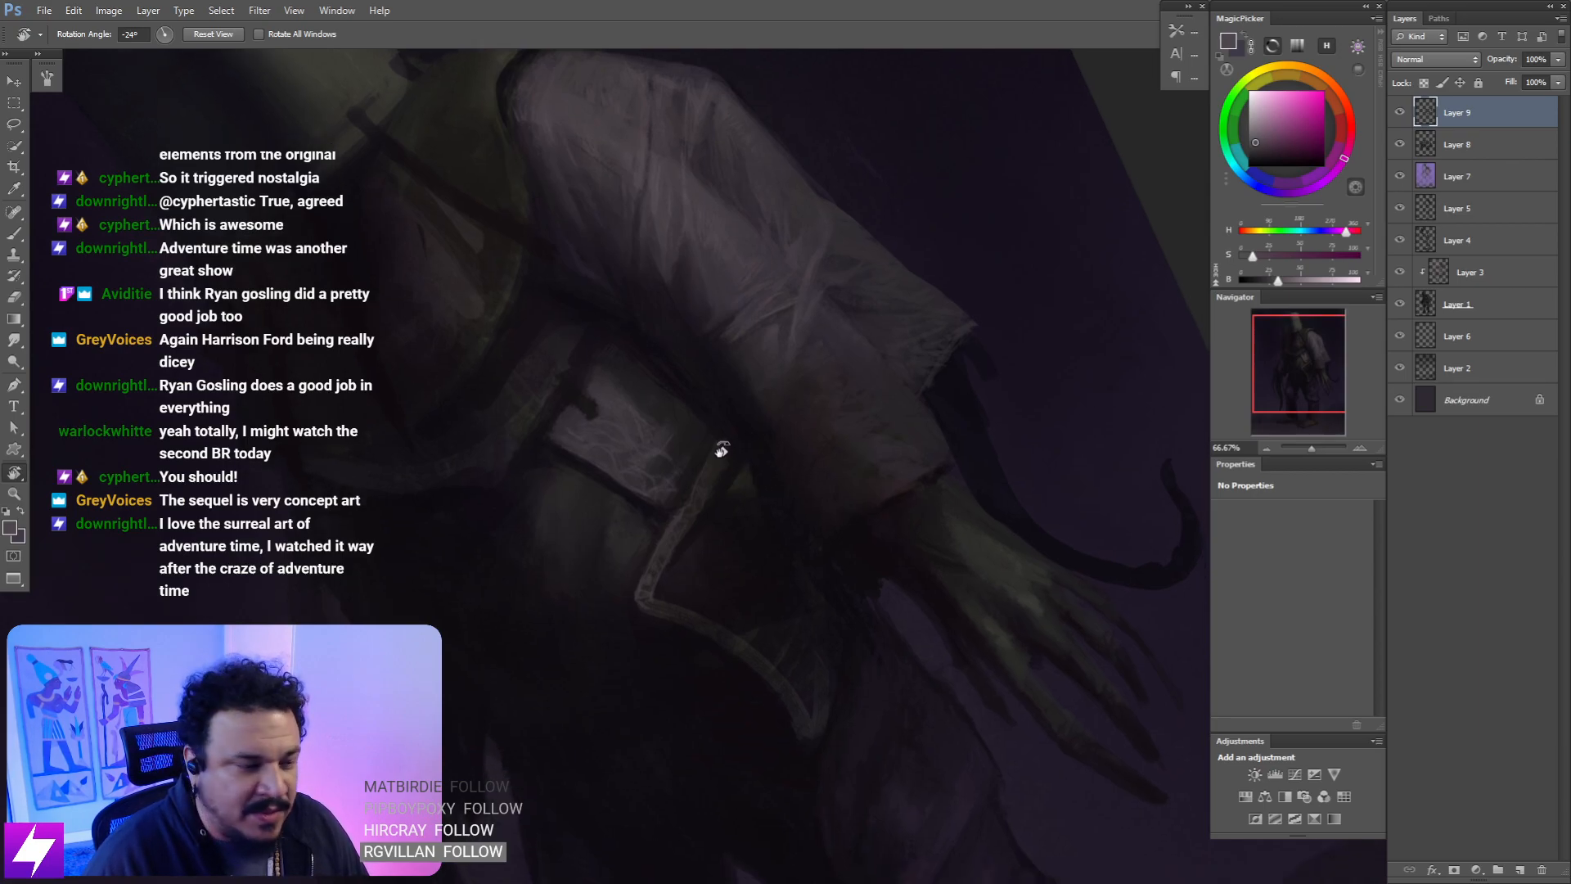
mouse_move(688, 573)
left_mouse_down()
mouse_move(671, 521)
mouse_move(736, 572)
left_mouse_up()
key("b")
key("bracketleft")
key("bracketleft")
key("bracketleft")
key("bracketleft")
key("bracketleft")
key("bracketleft")
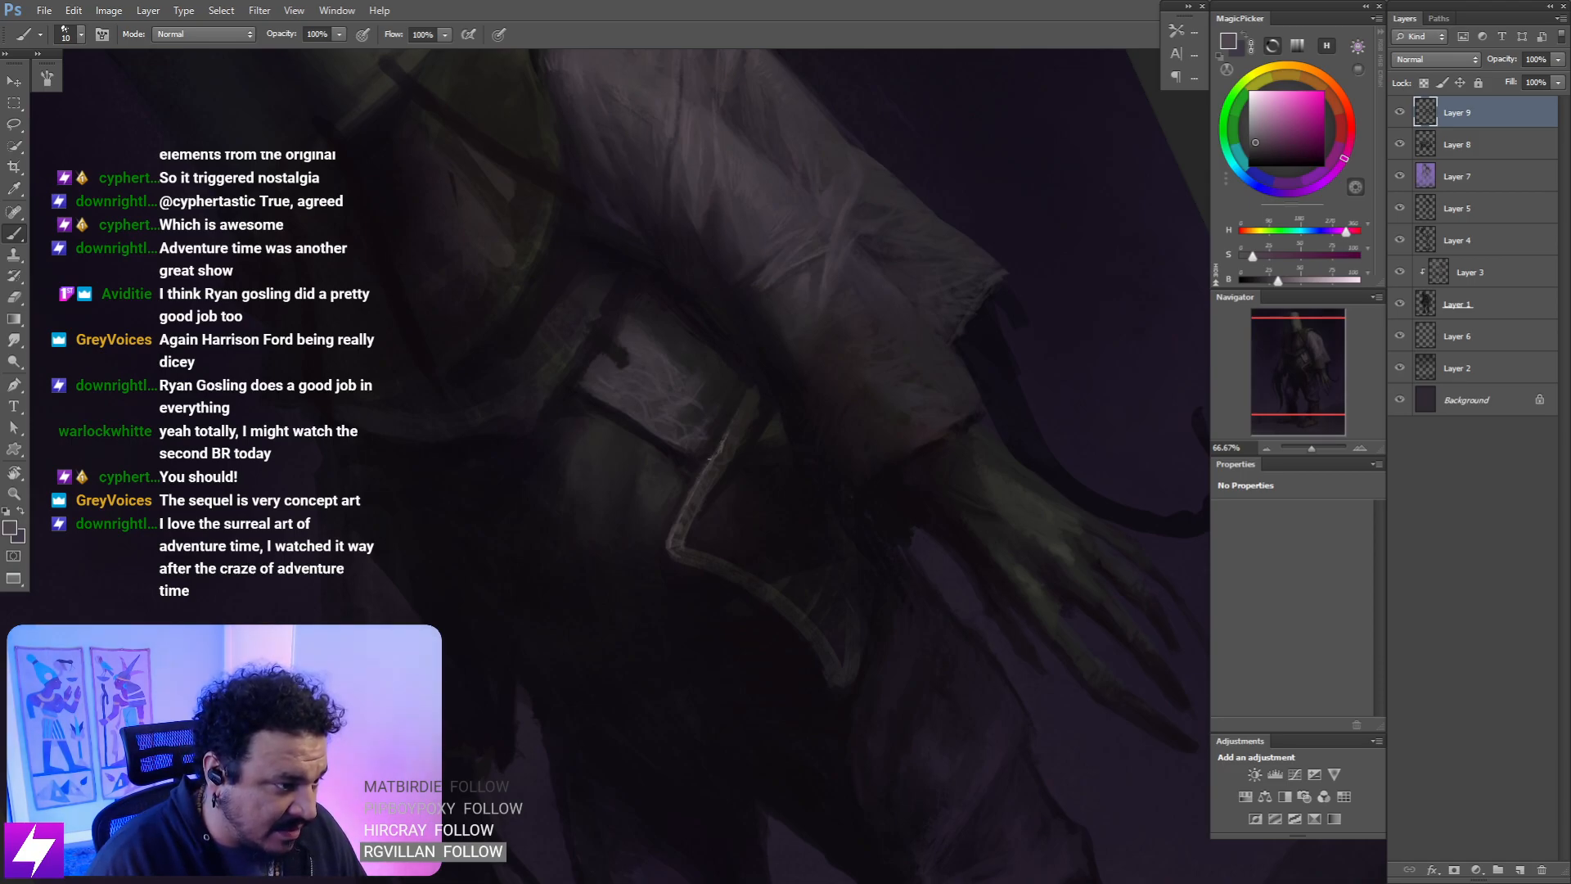
- Turn the arm horizontal and extend the light strokes to the corner of the flap's trim with brush size 10
key("Escape")
left_click_drag(716, 528, 726, 547)
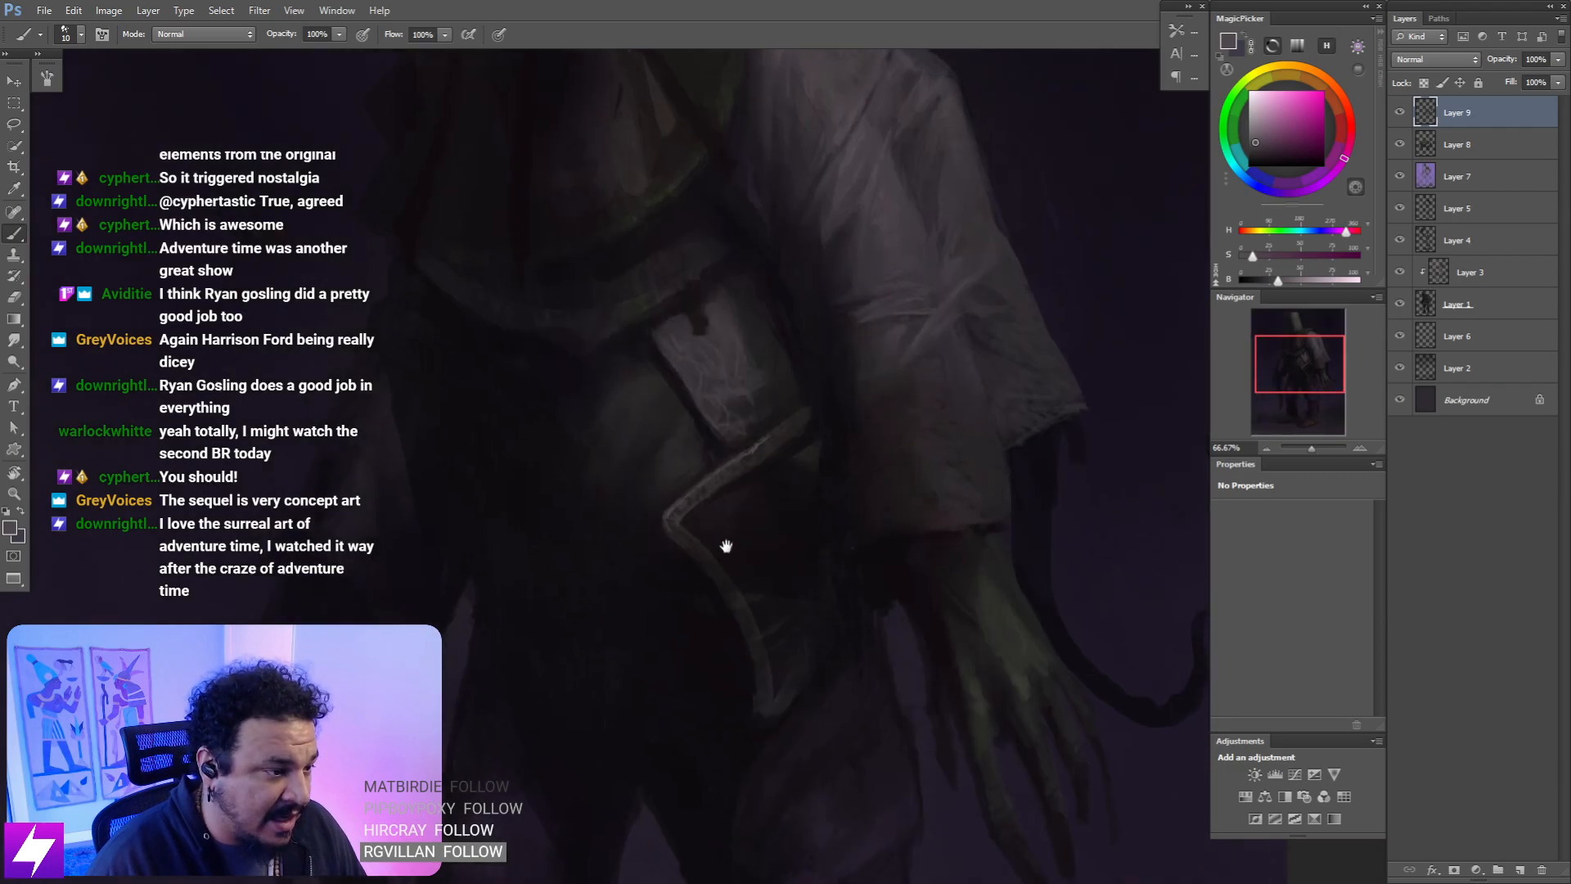
key("r")
mouse_move(827, 494)
left_mouse_down()
mouse_move(845, 455)
mouse_move(811, 441)
mouse_move(807, 491)
mouse_move(747, 467)
left_mouse_up()
key("b")
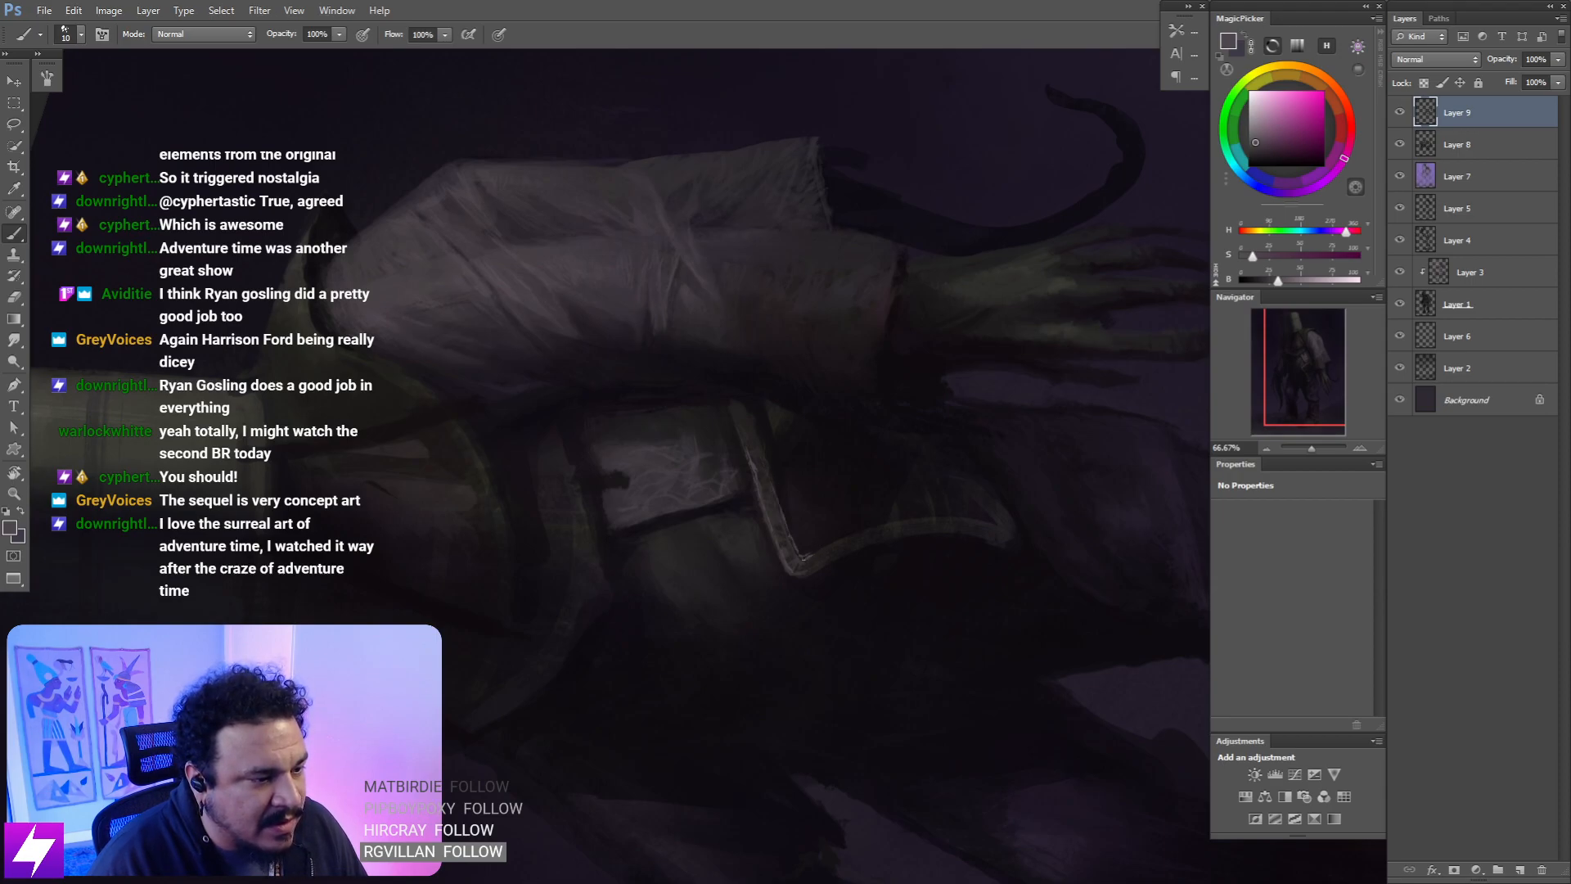
- Reset the view rotation and clean up the inner corner of the flap's trim with the Eraser at size 10
key("Escape")
left_click_drag(763, 549, 810, 534)
key("e")
key("bracketleft")
key("bracketleft")
key("bracketleft")
key("bracketleft")
key("bracketleft")
key("bracketleft")
key("bracketleft")
key("bracketleft")
key("bracketleft")
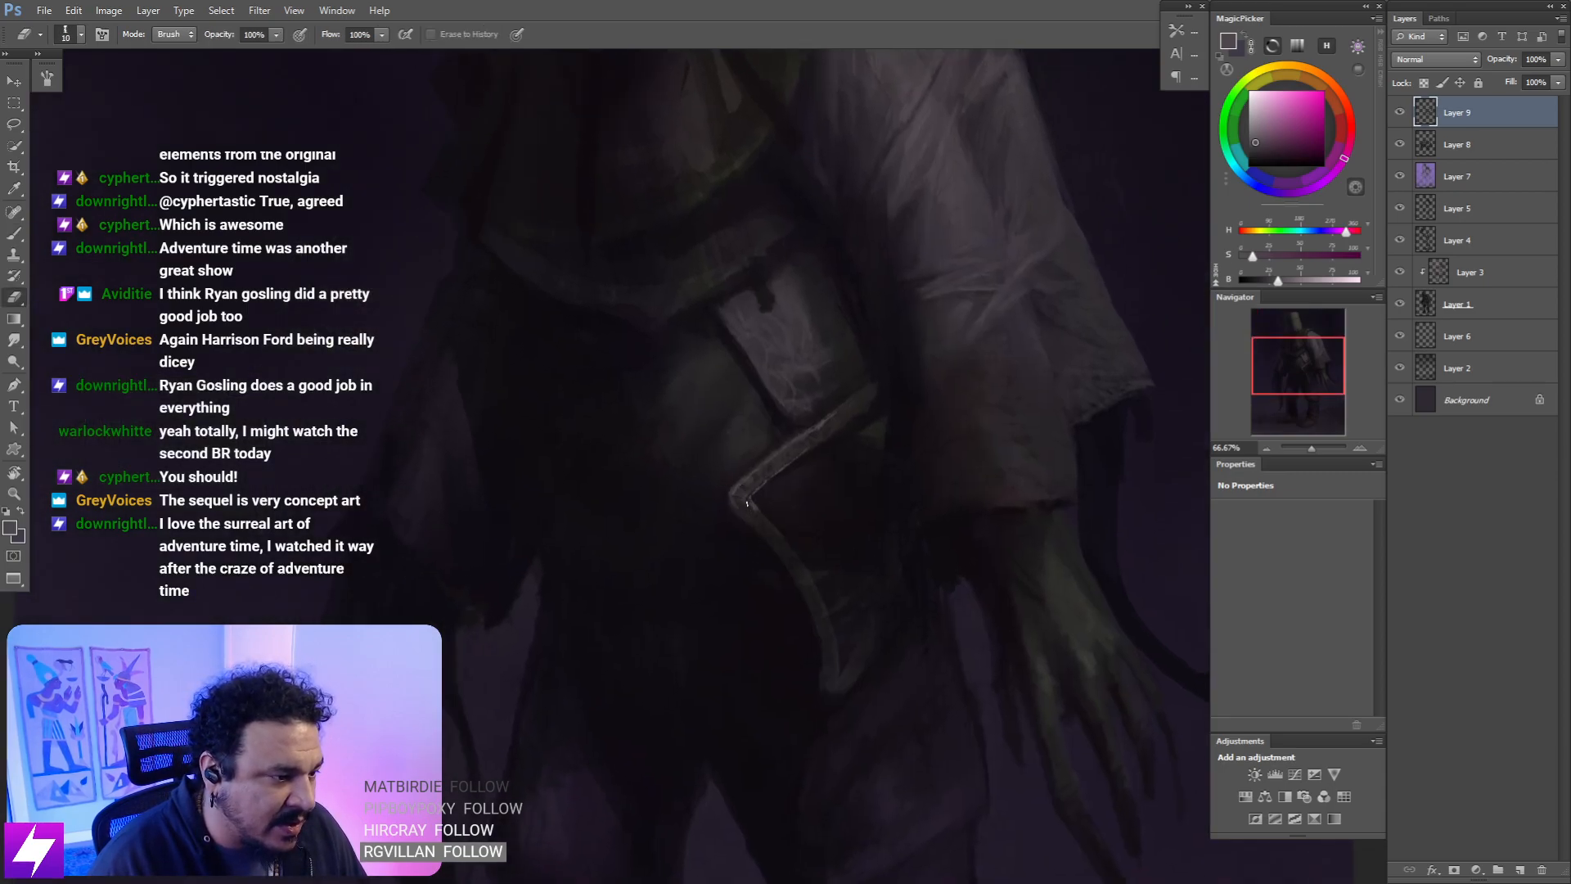
key("ctrl+minus")
key("ctrl+plus")
key("ctrl+plus")
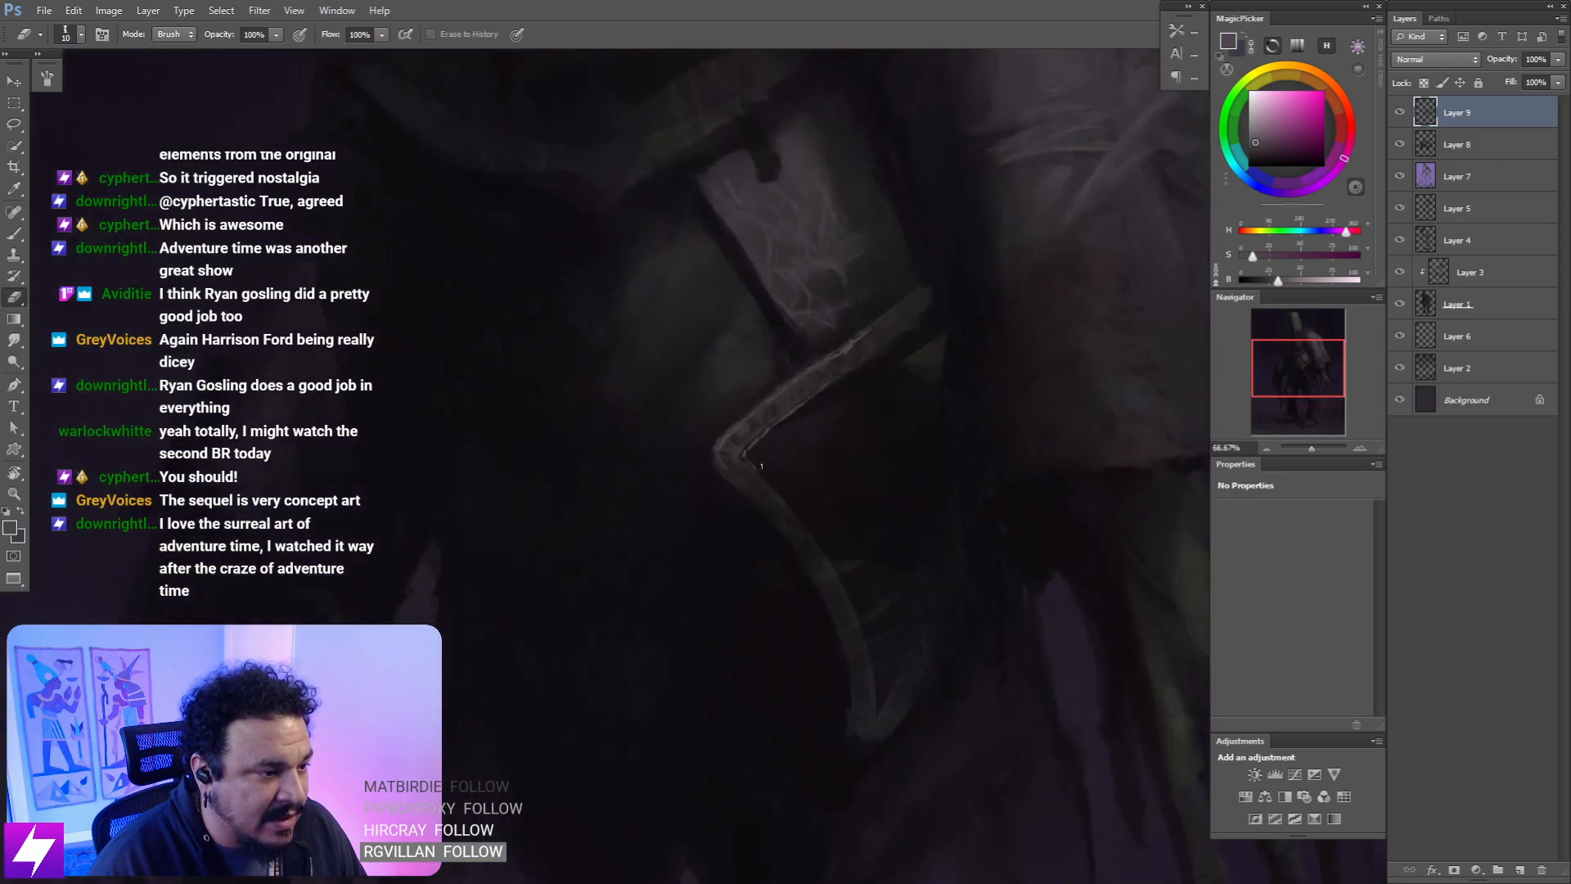
- Rotate the view to -100°, add size 10 brush strokes at the trim's corner and soften them with the Smudge tool at 50% strength
key("b")
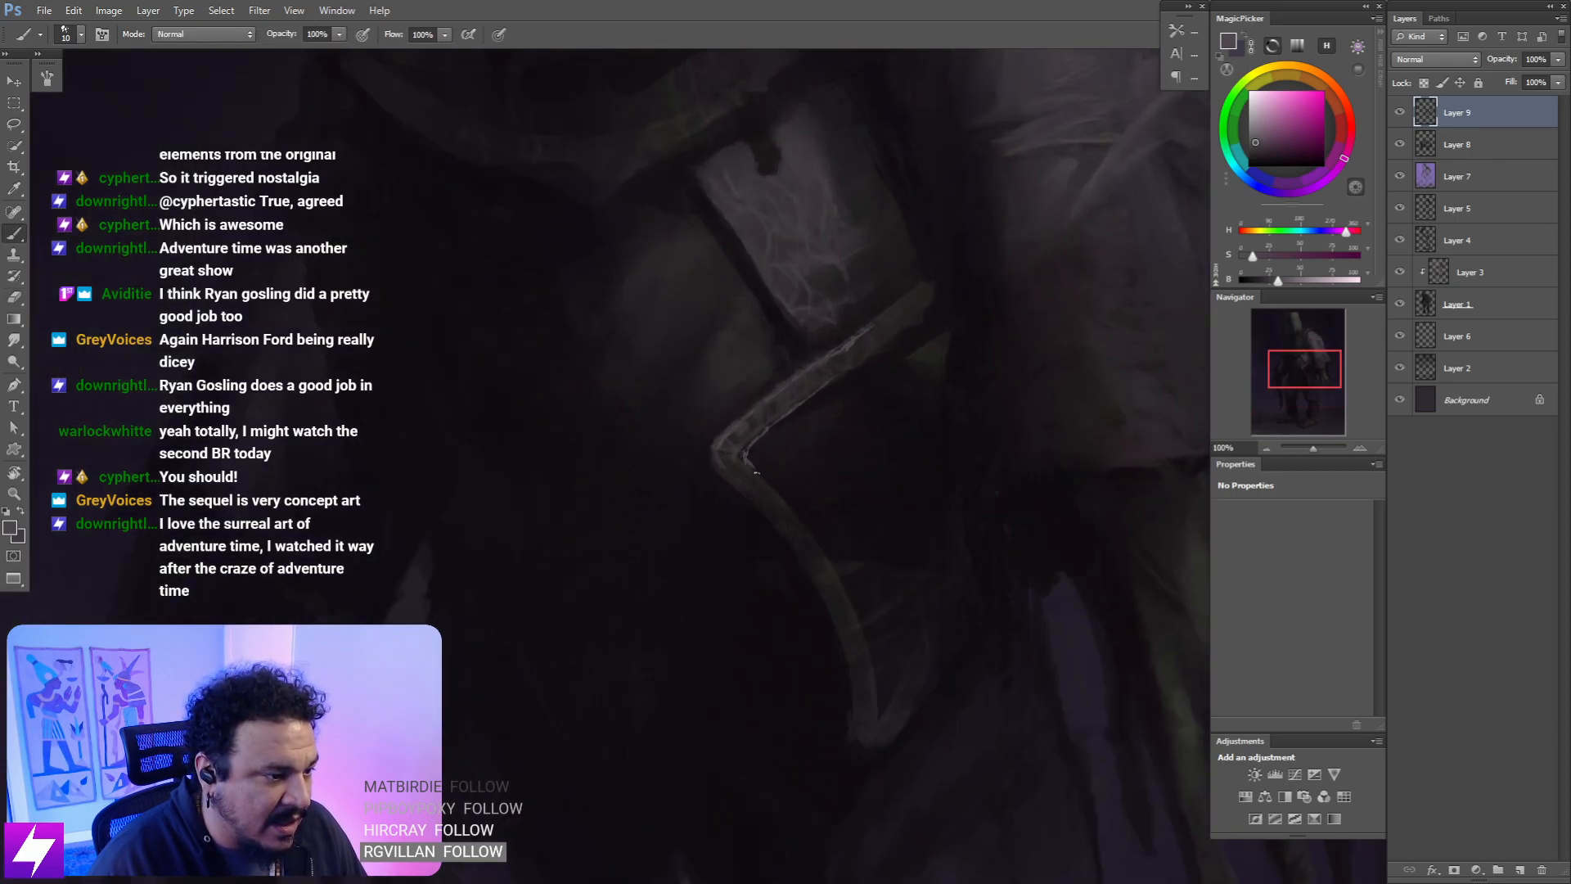
key("ctrl+minus")
key("r")
mouse_move(830, 565)
left_mouse_down()
mouse_move(916, 515)
mouse_move(873, 445)
left_mouse_up()
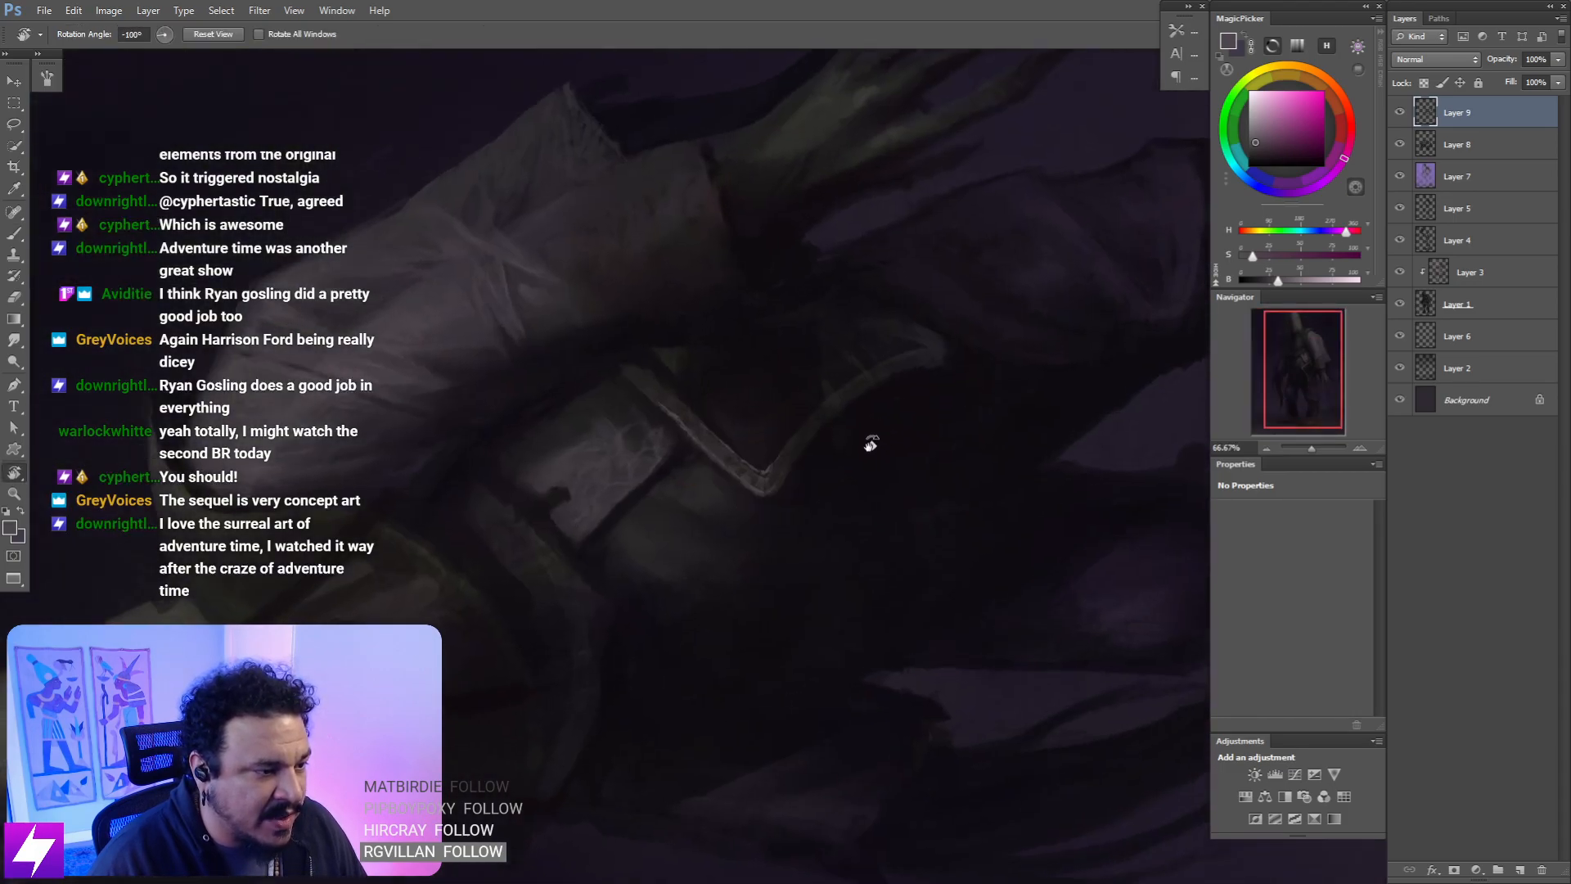
key("ctrl+plus")
key("b")
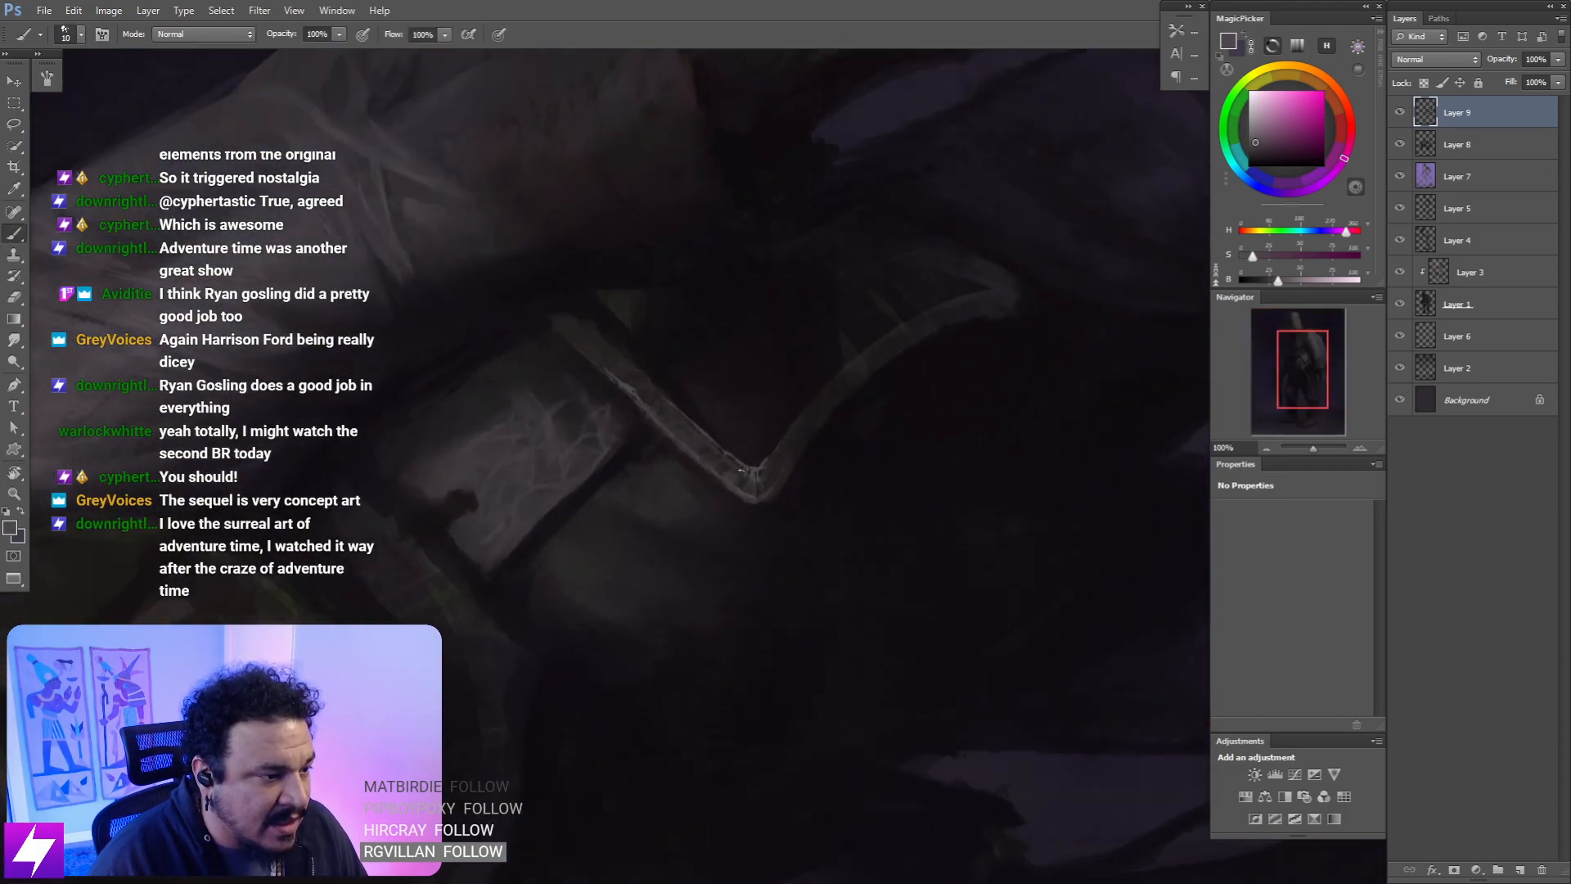
key("n")
left_click_drag(763, 473, 739, 470)
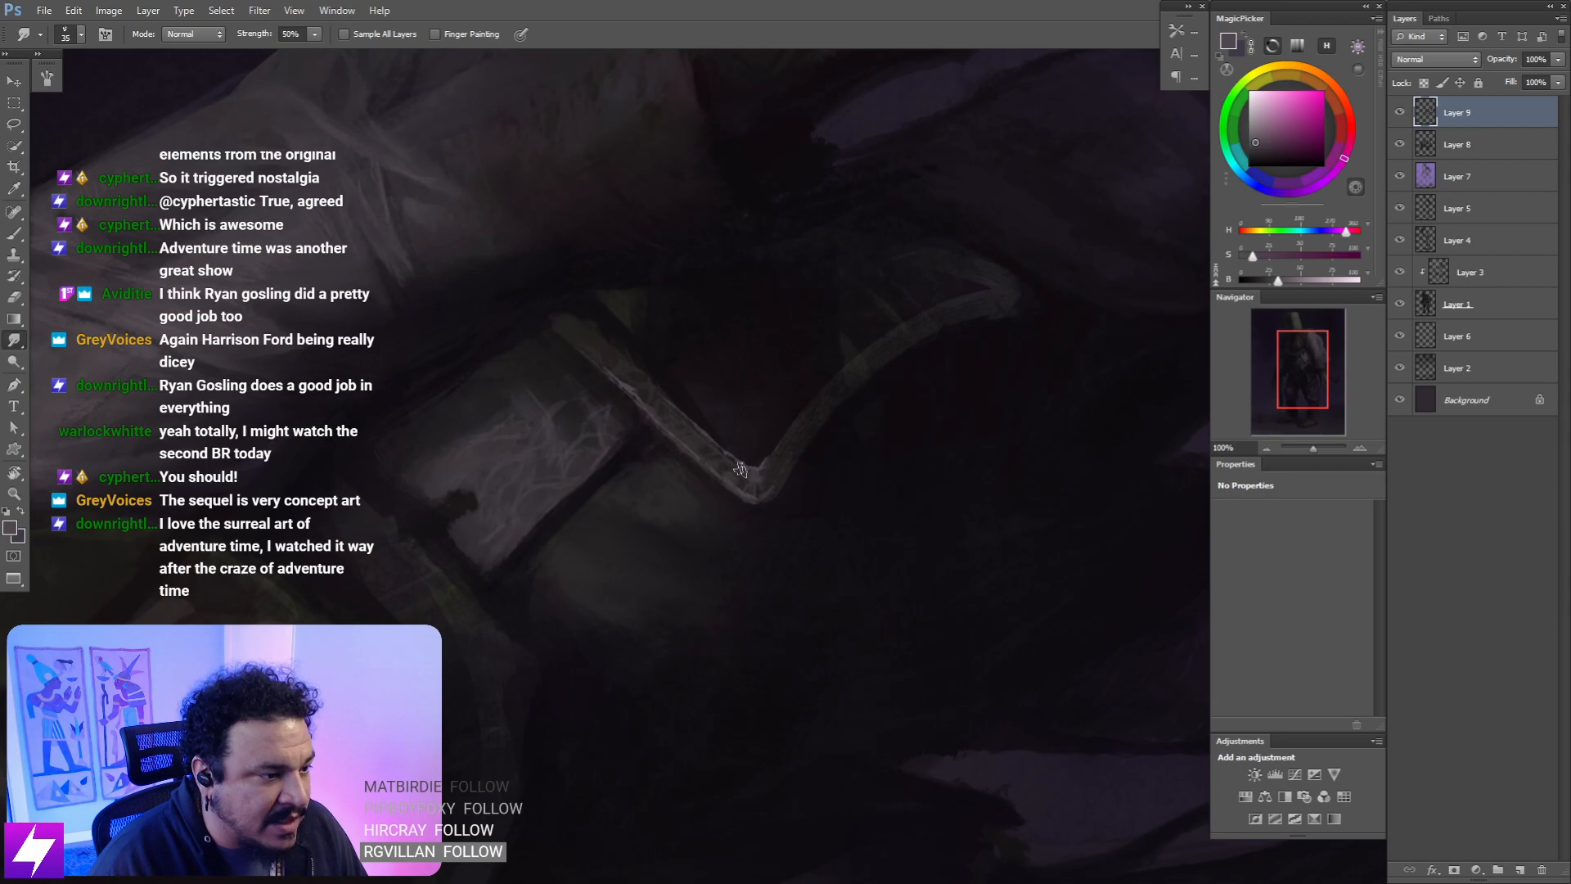
key("ctrl+minus")
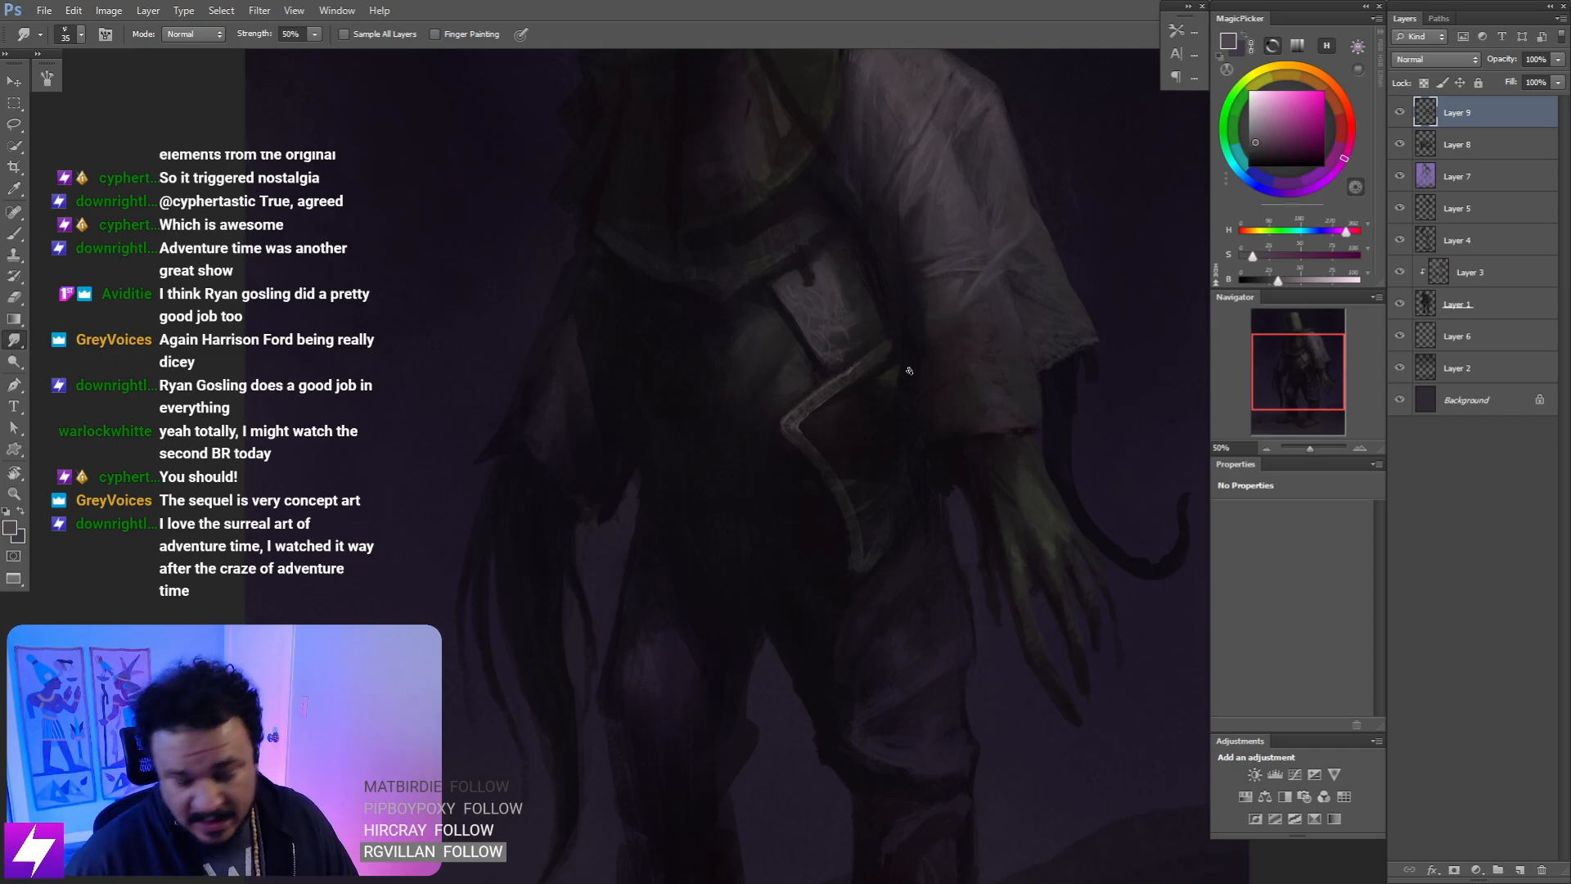
- Paint the upper end of the flap's trim below the light pouch patch with brush size 25
key("ctrl+plus")
left_click_drag(871, 355, 838, 473)
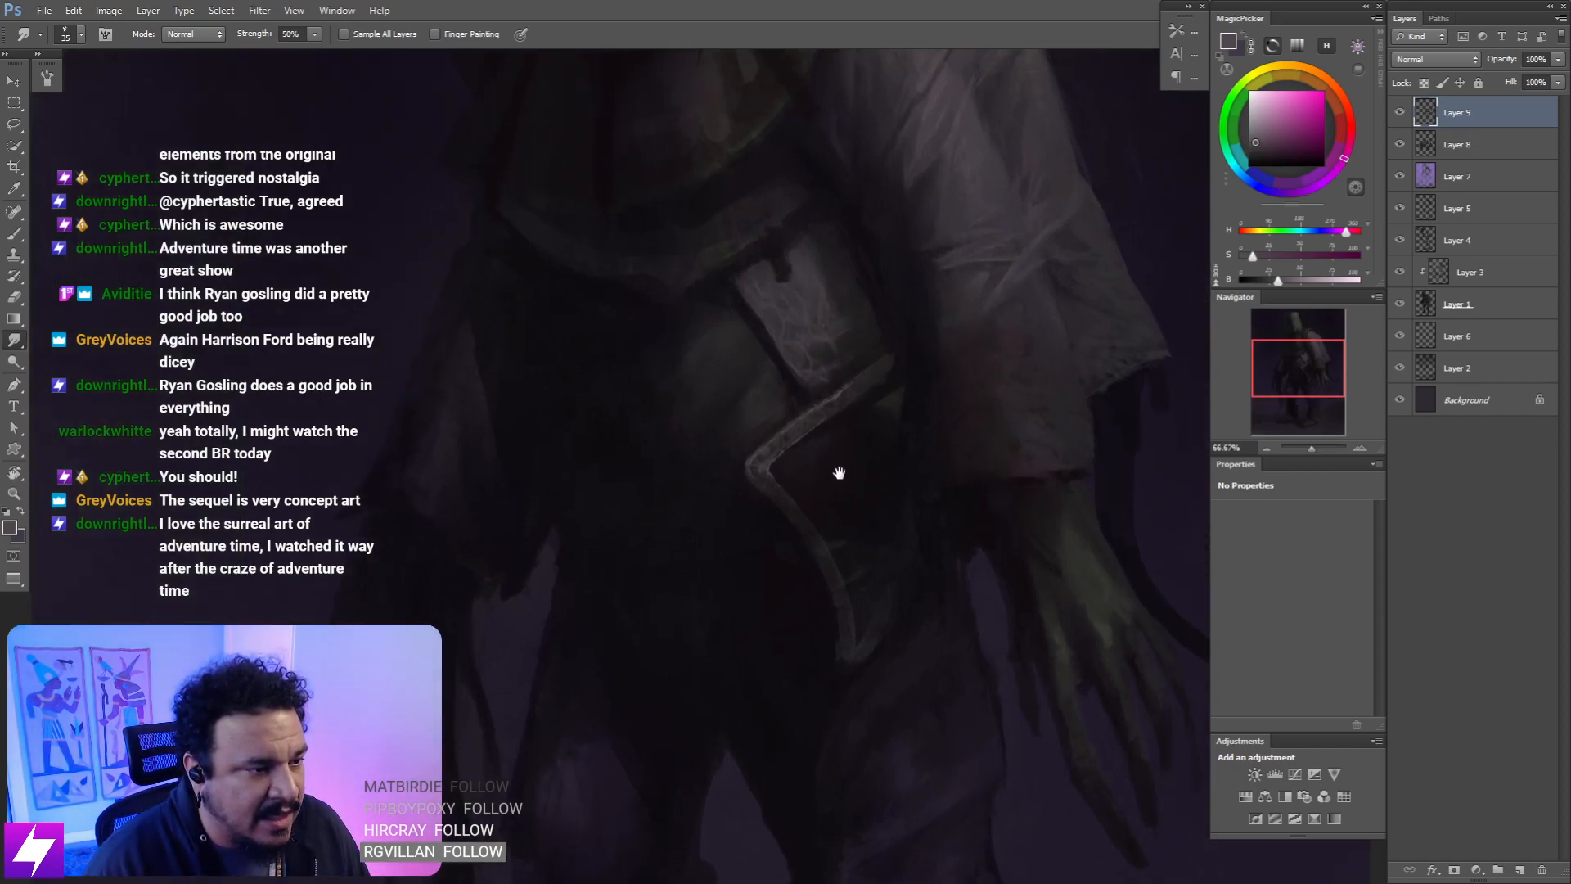
key("ctrl+plus")
left_click_drag(838, 406, 819, 442)
key("b")
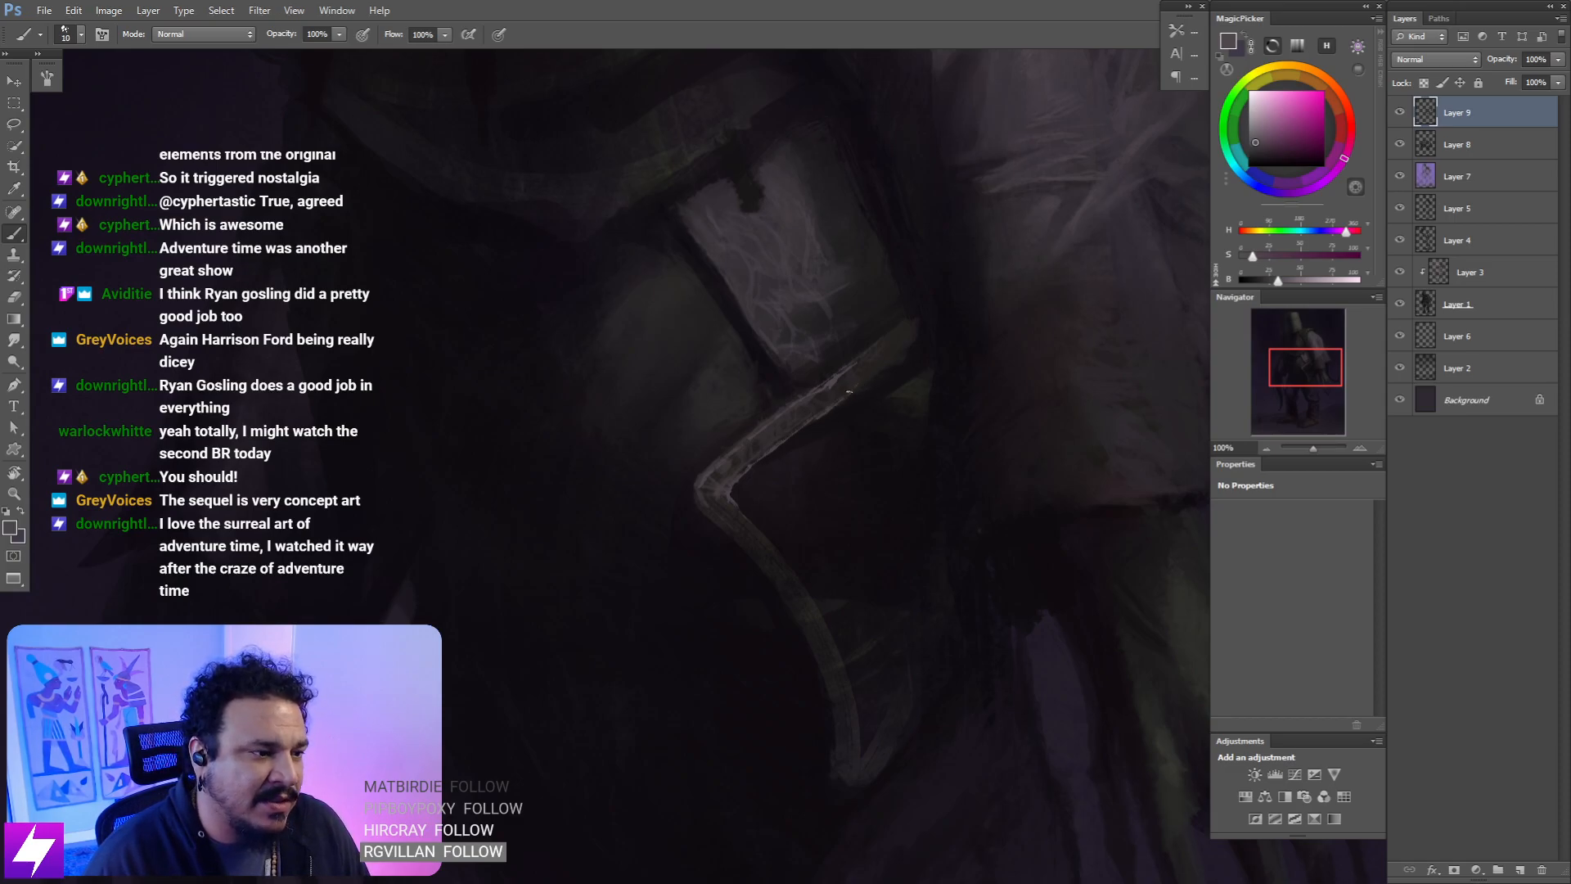
key("bracketright")
key("bracketright")
key("bracketright")
left_click_drag(851, 367, 844, 380)
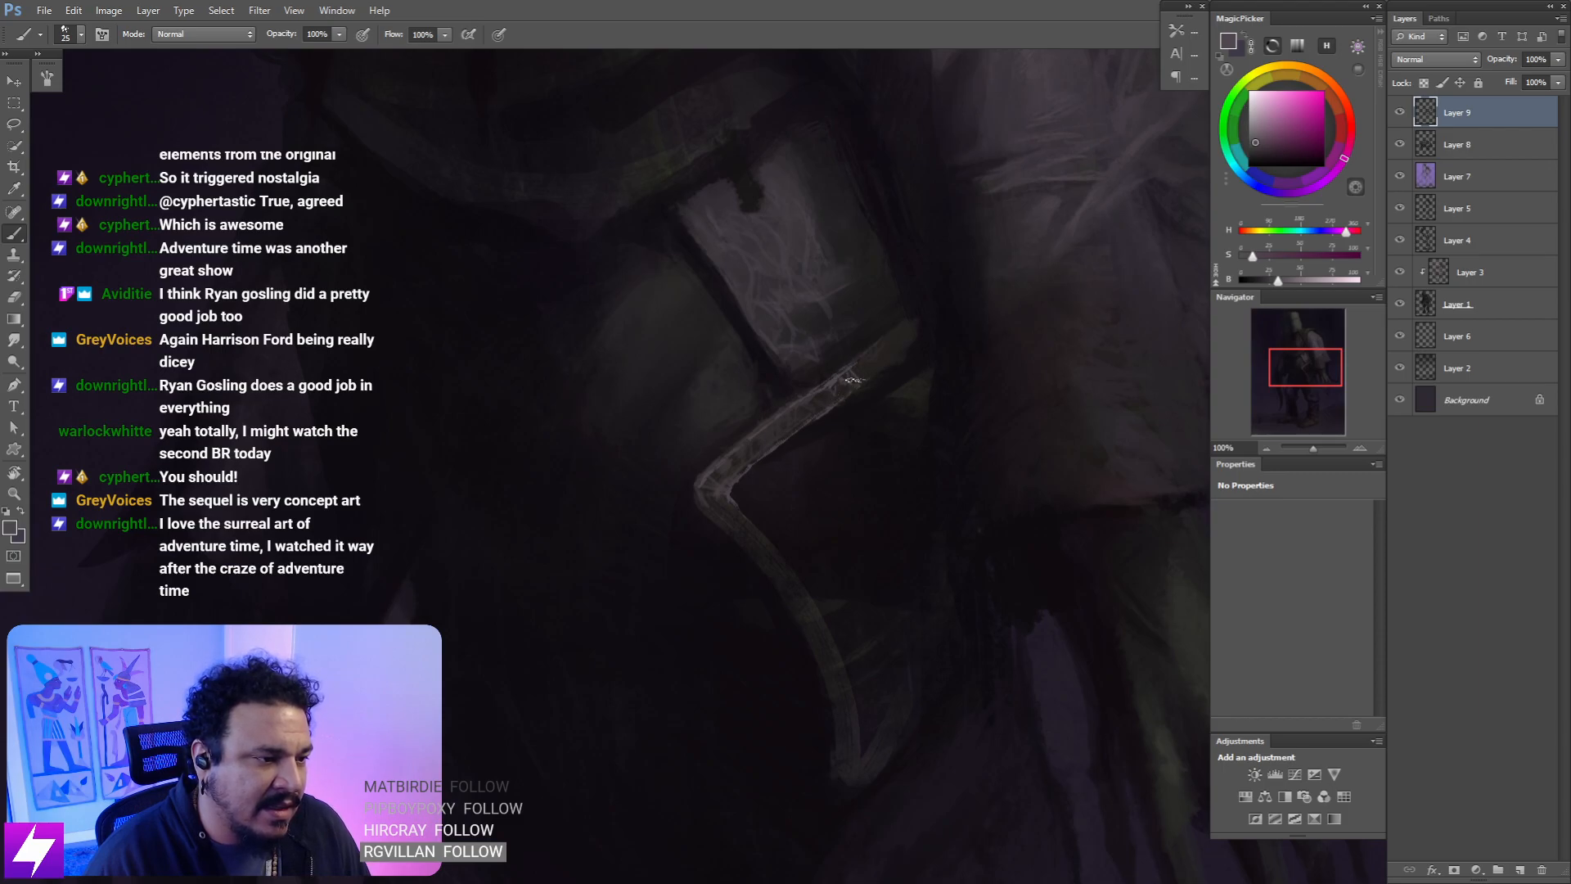
key("r")
key("ctrl+minus")
key("ctrl+minus")
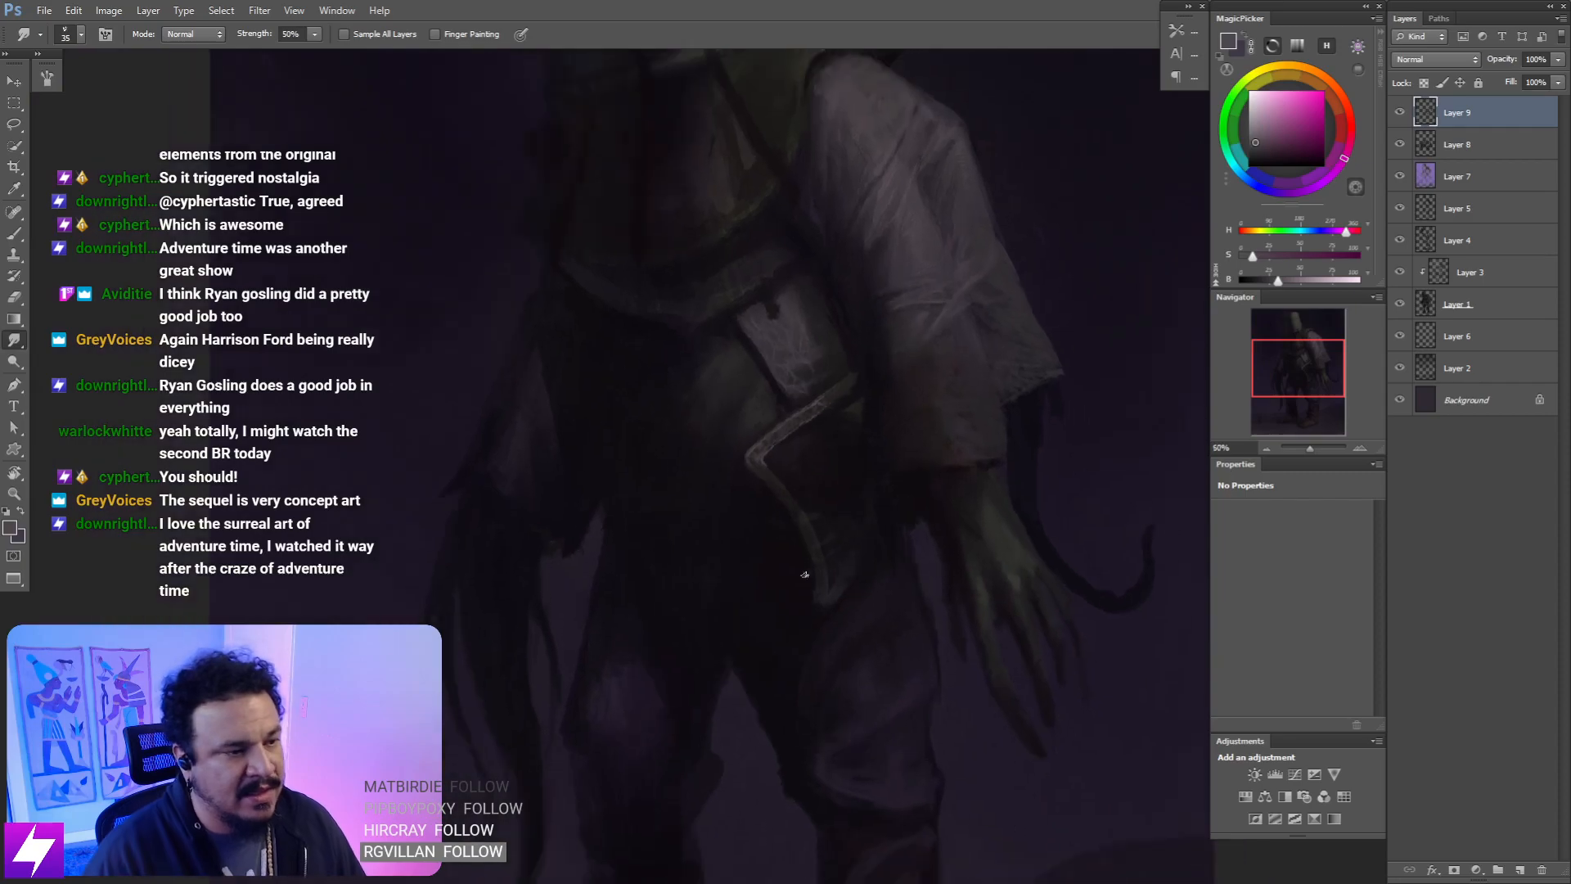
- Rotate the view to -90° and paint fine highlights around the trim's corner and along its lower edge with brush size 10
key("r")
mouse_move(802, 572)
left_mouse_down()
mouse_move(849, 568)
mouse_move(887, 490)
left_mouse_up()
key("ctrl+plus")
key("ctrl+plus")
left_click_drag(800, 515, 773, 467)
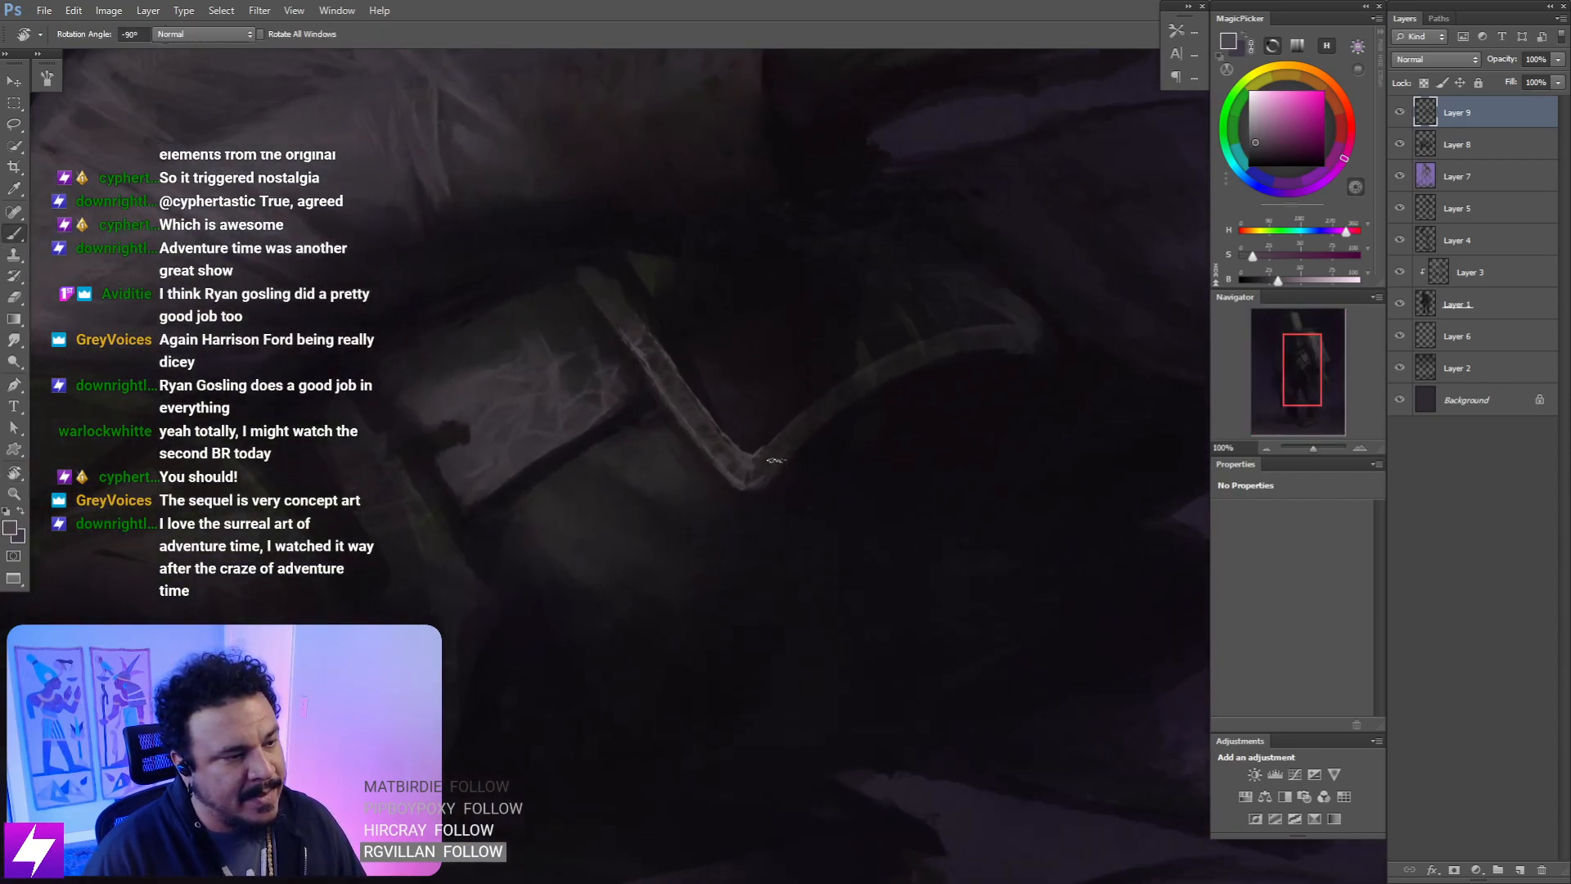
key("b")
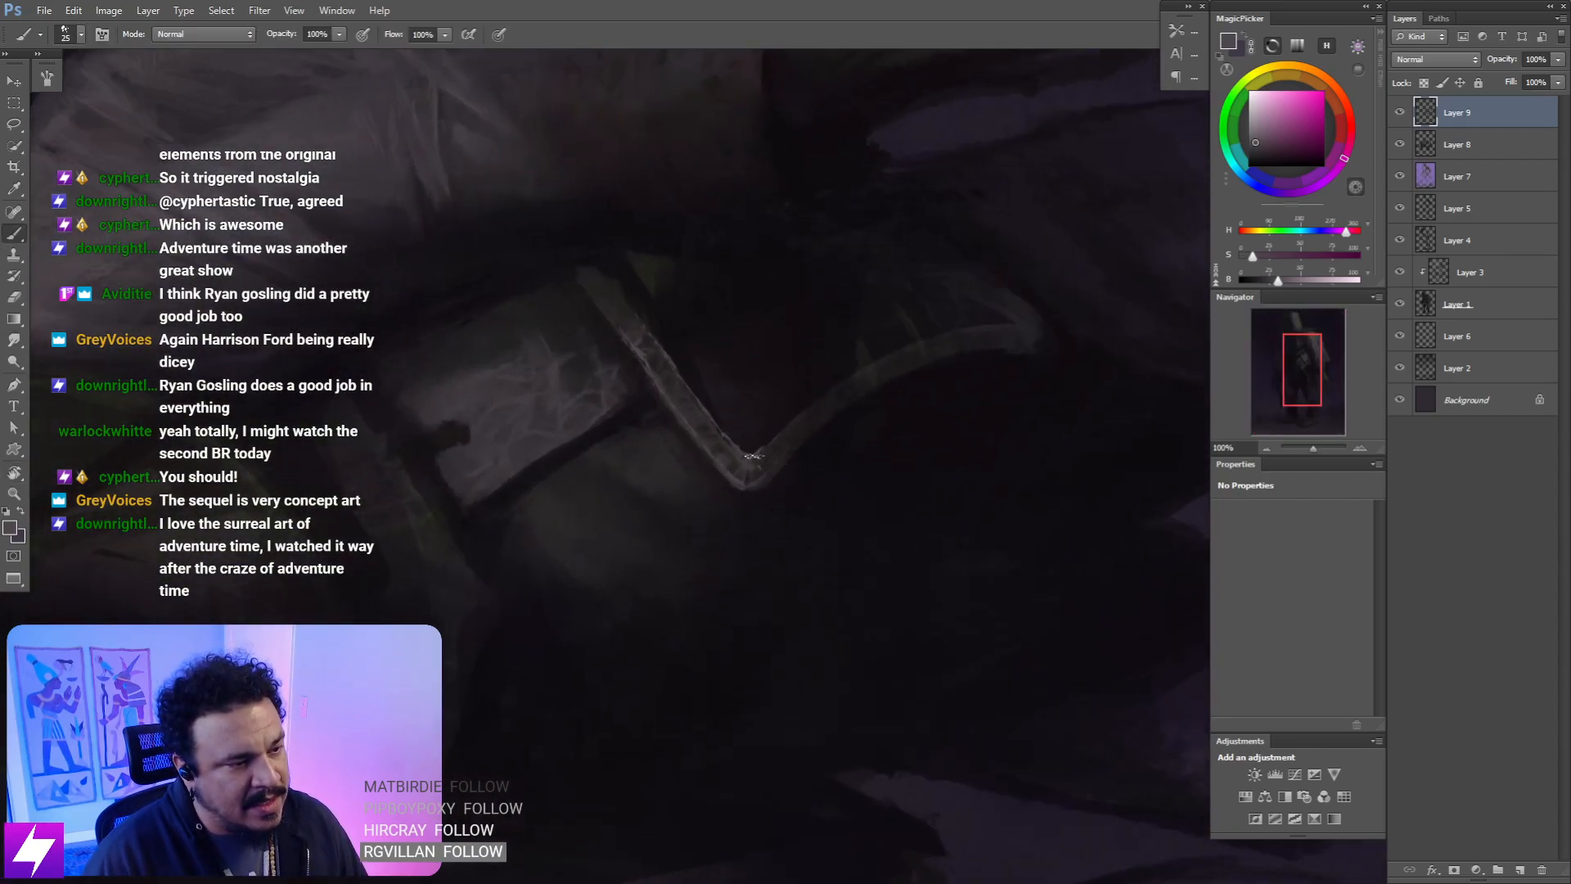
key("bracketleft")
key("bracketleft")
key("bracketleft")
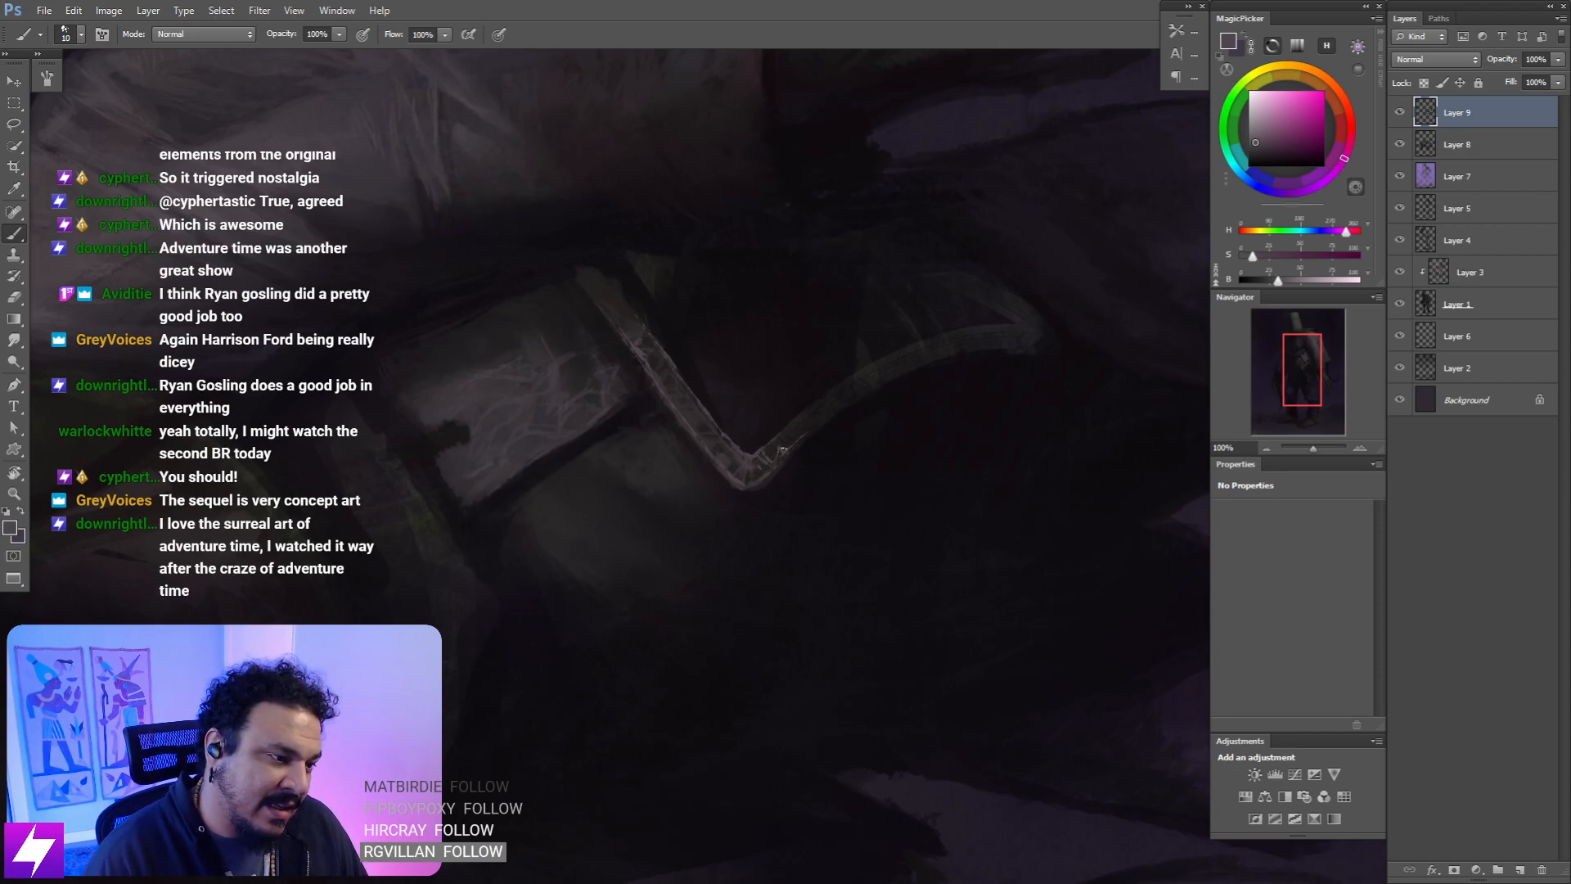
key("s")
key("Escape")
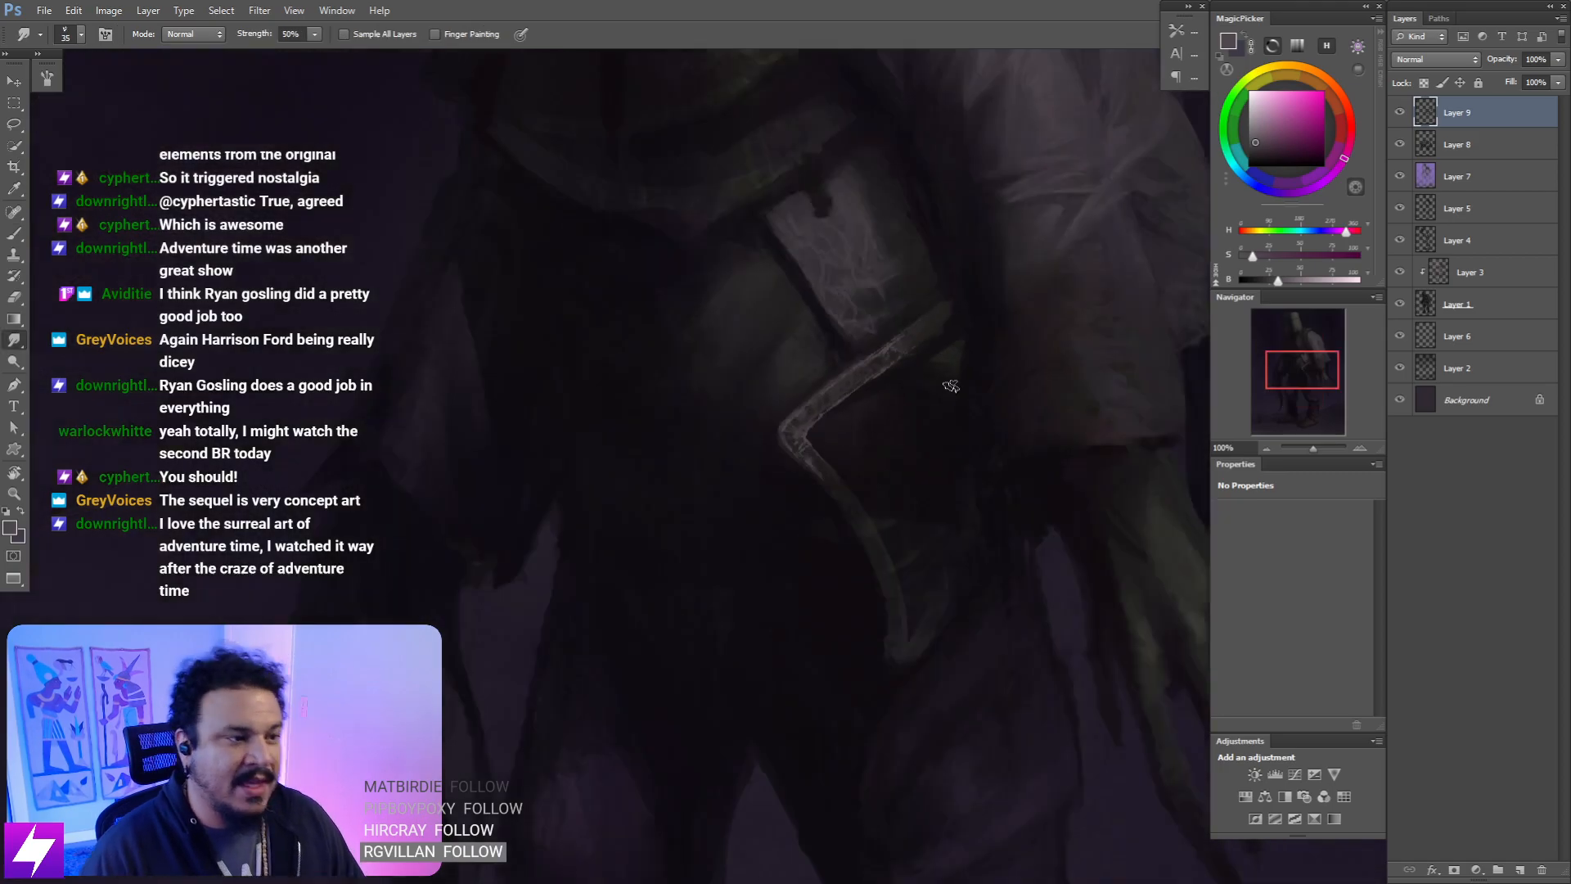
- Flip the canvas horizontally and examine the reworked flap trim against the whole figure at zooms from 33.33% to 66.67%
key("ctrl+minus")
key("ctrl+minus")
key("ctrl+minus")
key("ctrl+shift+h")
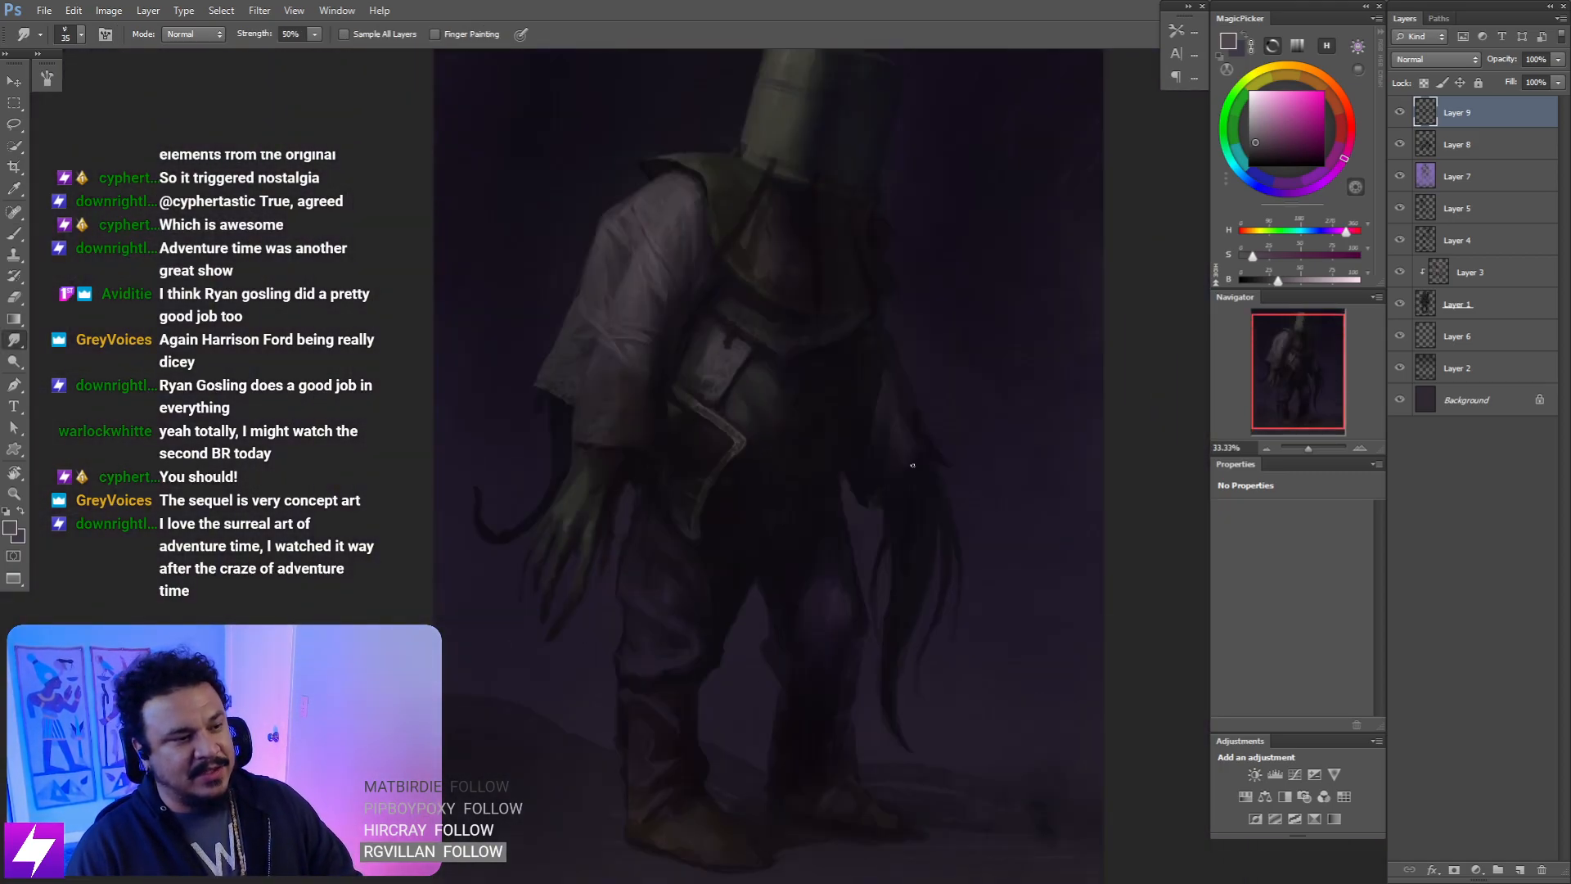
key("ctrl+plus")
key("ctrl+plus")
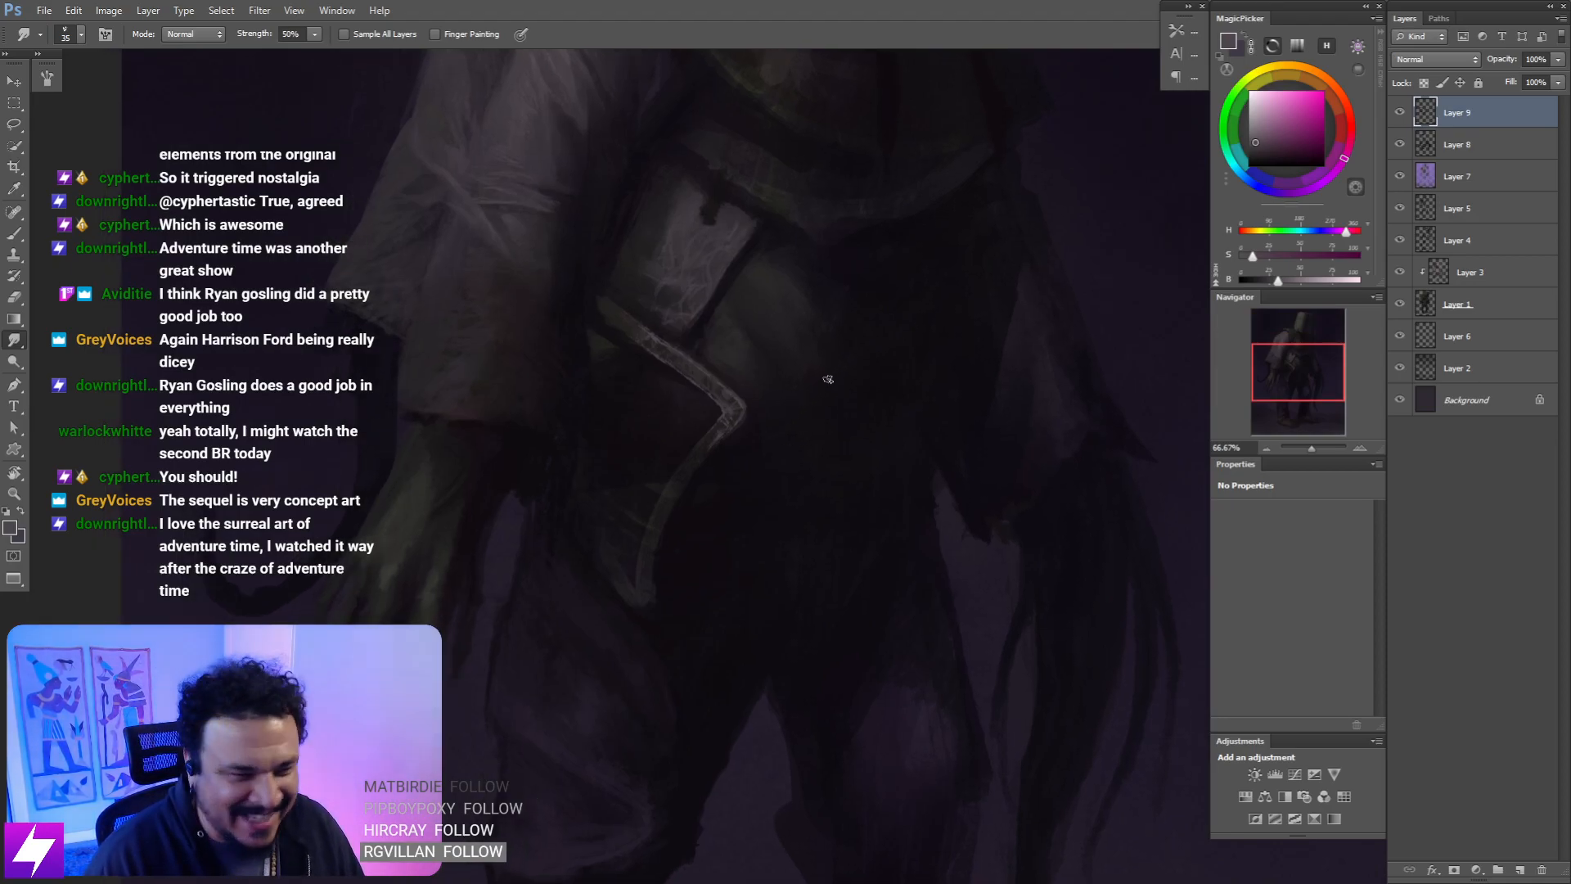
key("ctrl+minus")
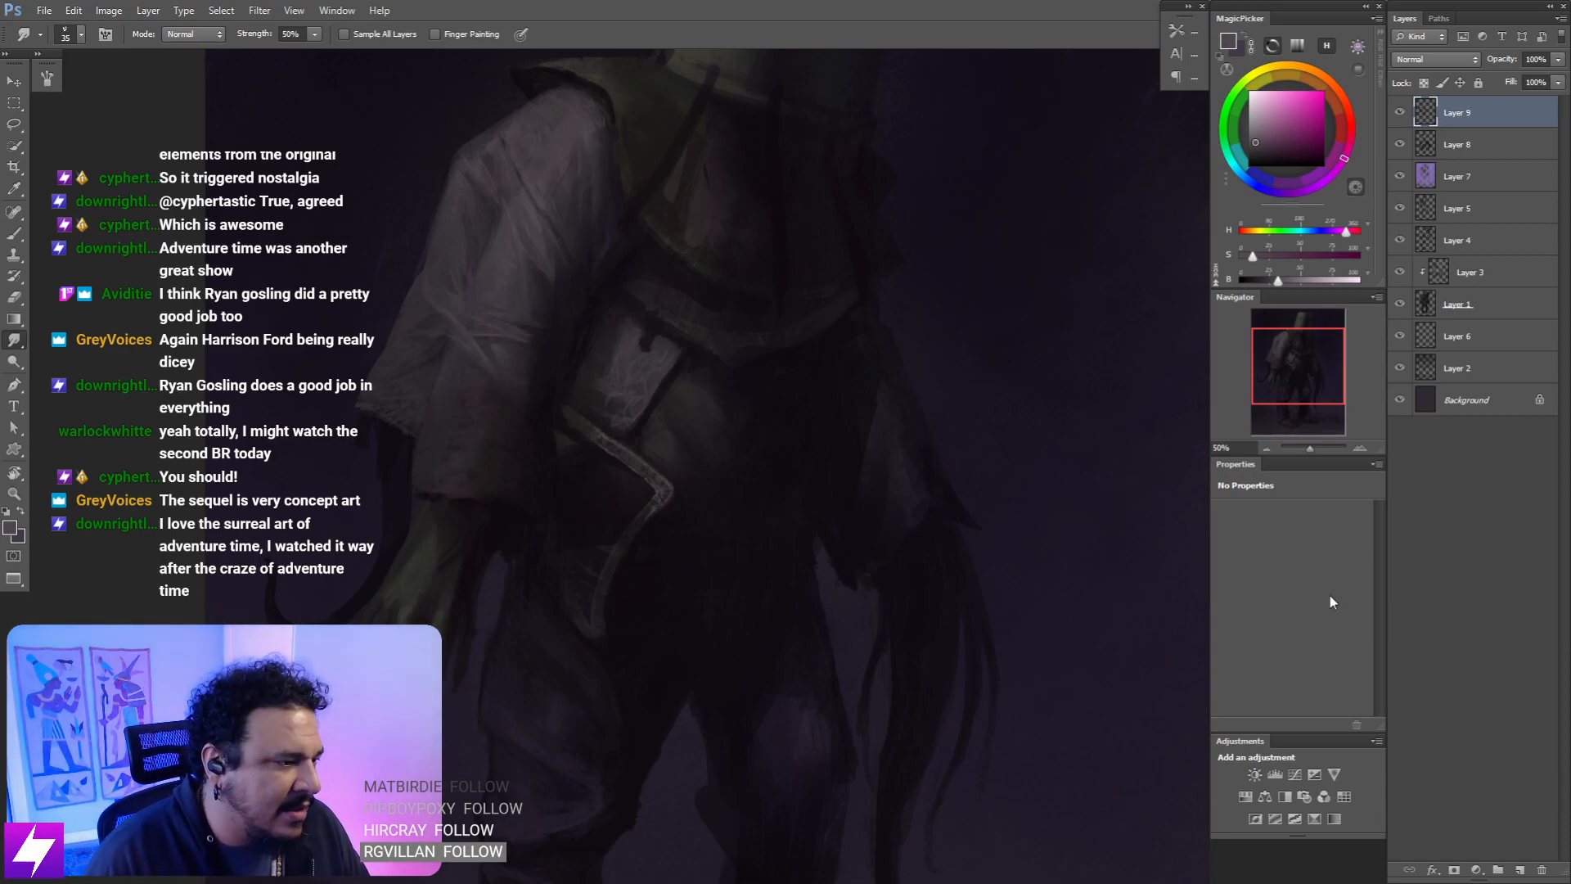
- Lasso a thin curved sliver below the sleeve's back hem, paint inside it with a sampled dark colour at brush size 35, and deselect
key("ctrl+minus")
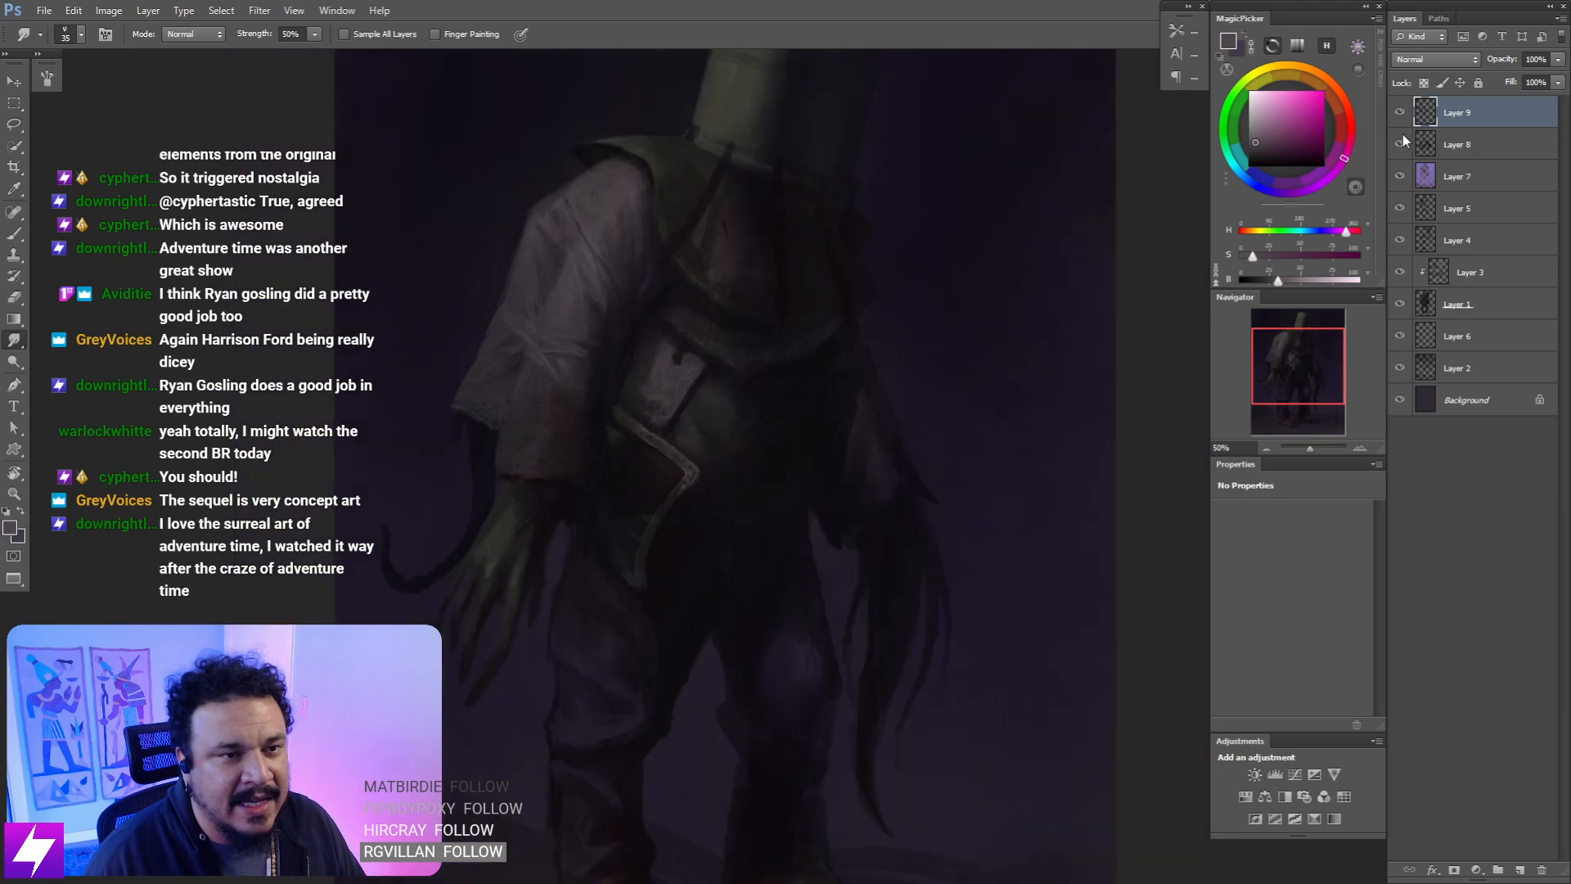
key("ctrl+plus")
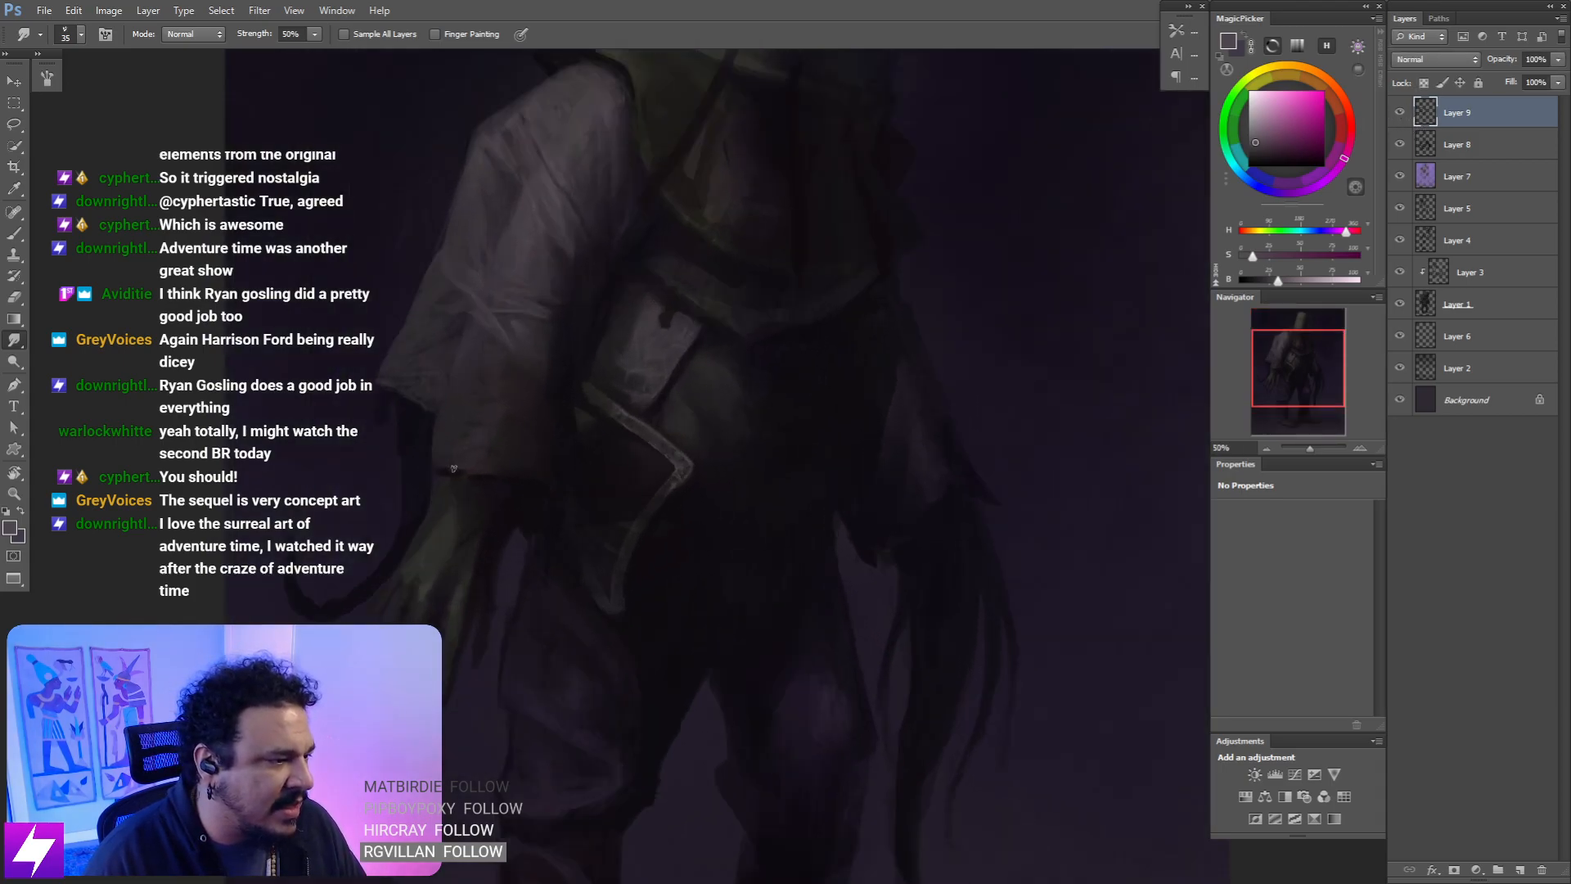
left_click_drag(403, 466, 527, 517)
key("l")
mouse_move(504, 444)
left_mouse_down()
mouse_move(533, 542)
mouse_move(514, 463)
left_mouse_up()
key("b")
left_click(530, 473, "alt")
key("bracketright")
key("bracketright")
key("bracketright")
key("bracketright")
key("bracketright")
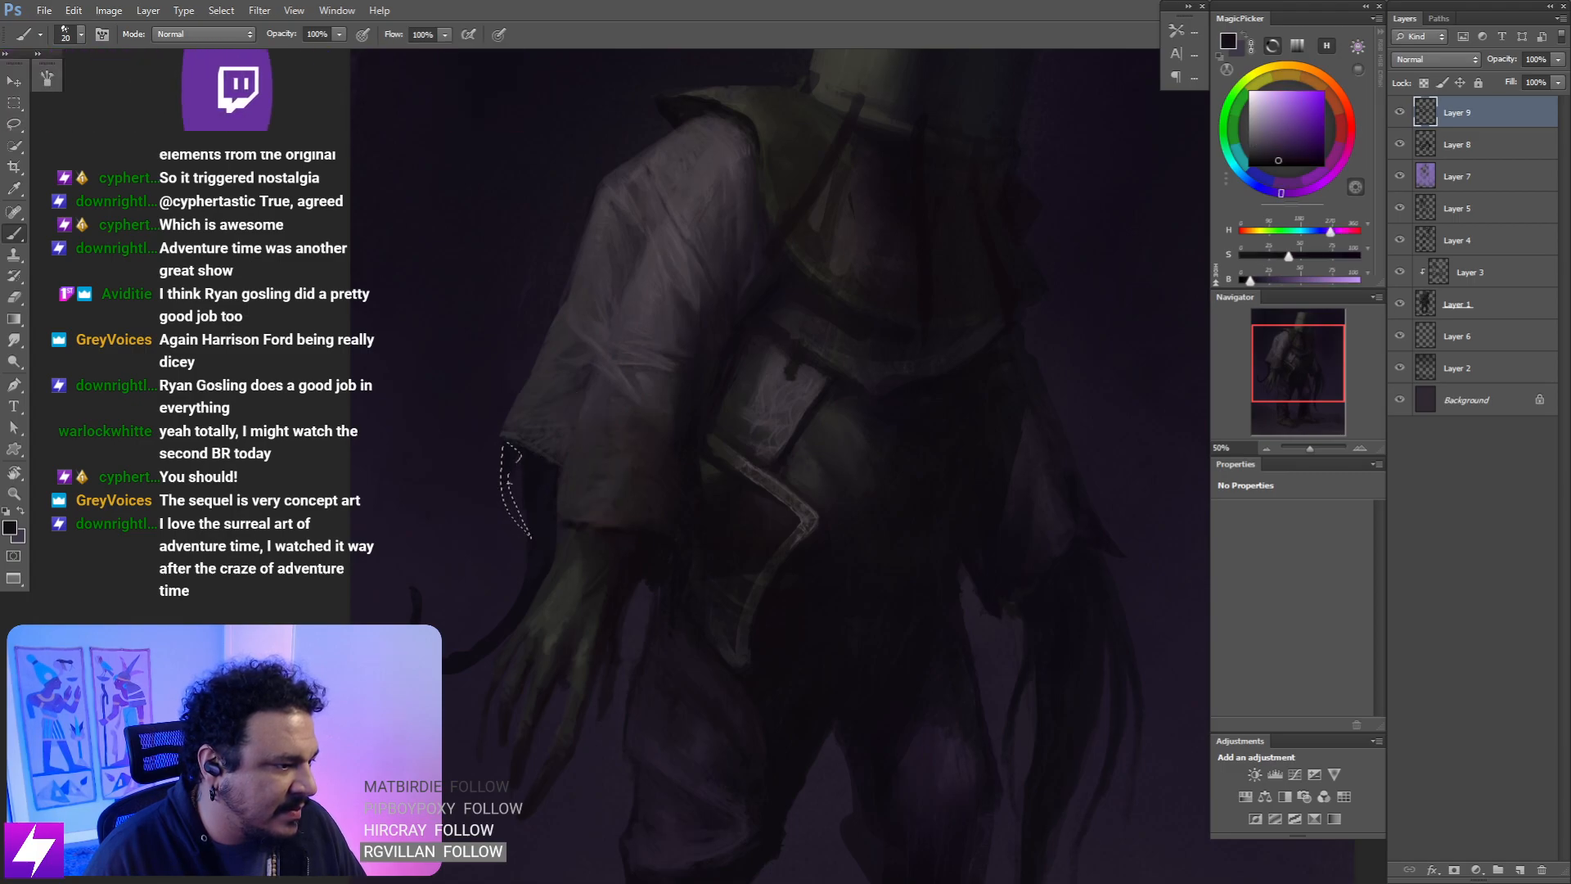
key("ctrl+d")
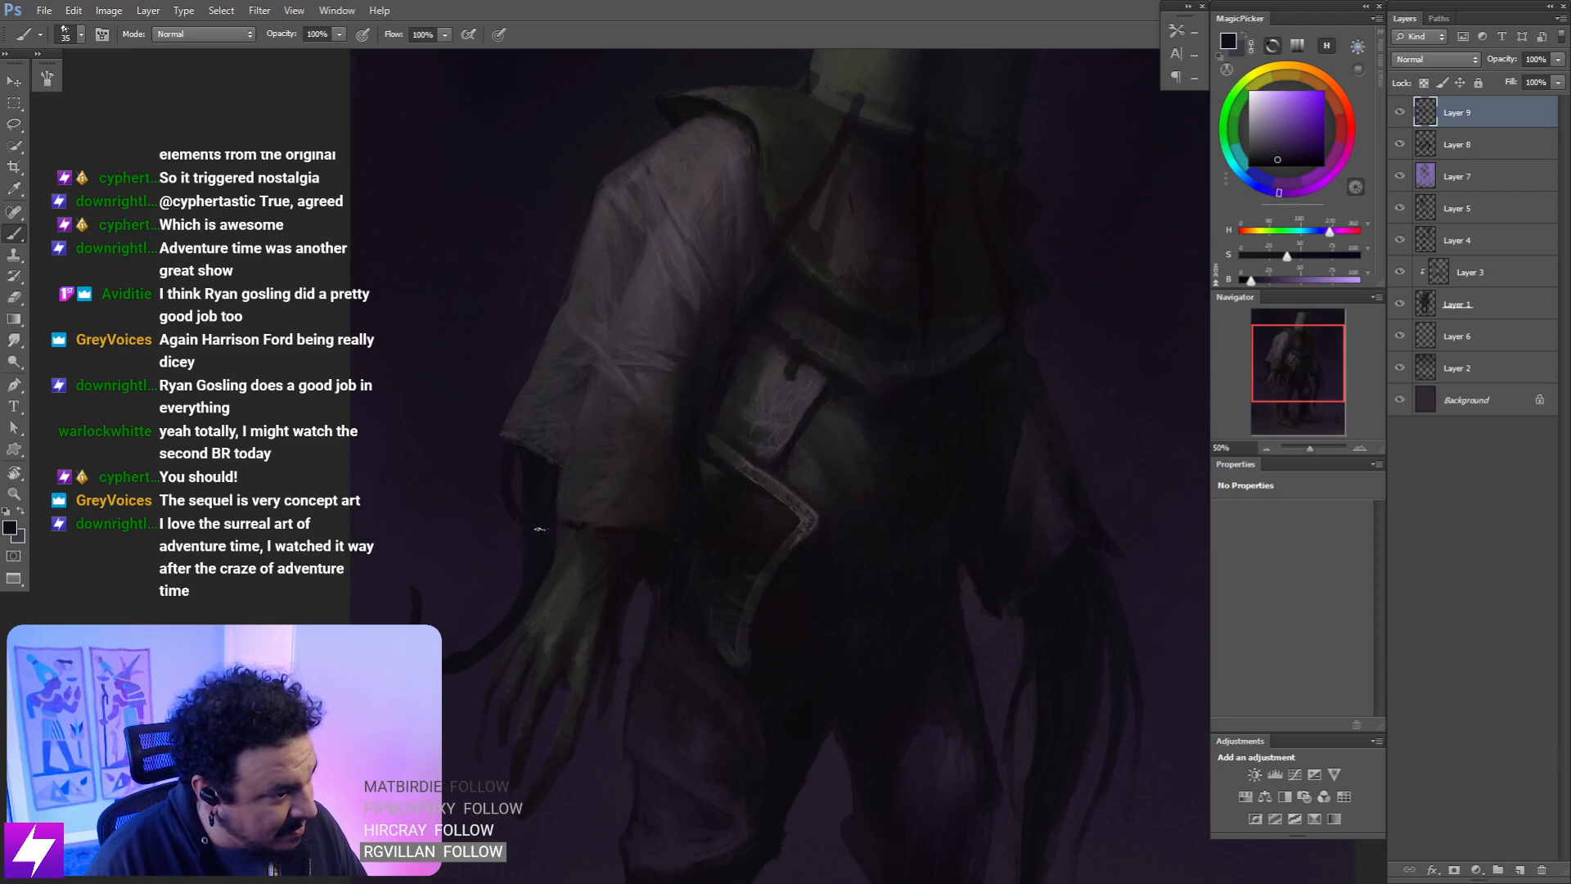
- Rotate the view to 90° around the sleeve and choose the thin size 83 brush preset
key("ctrl+minus")
key("ctrl+minus")
key("ctrl+minus")
key("r")
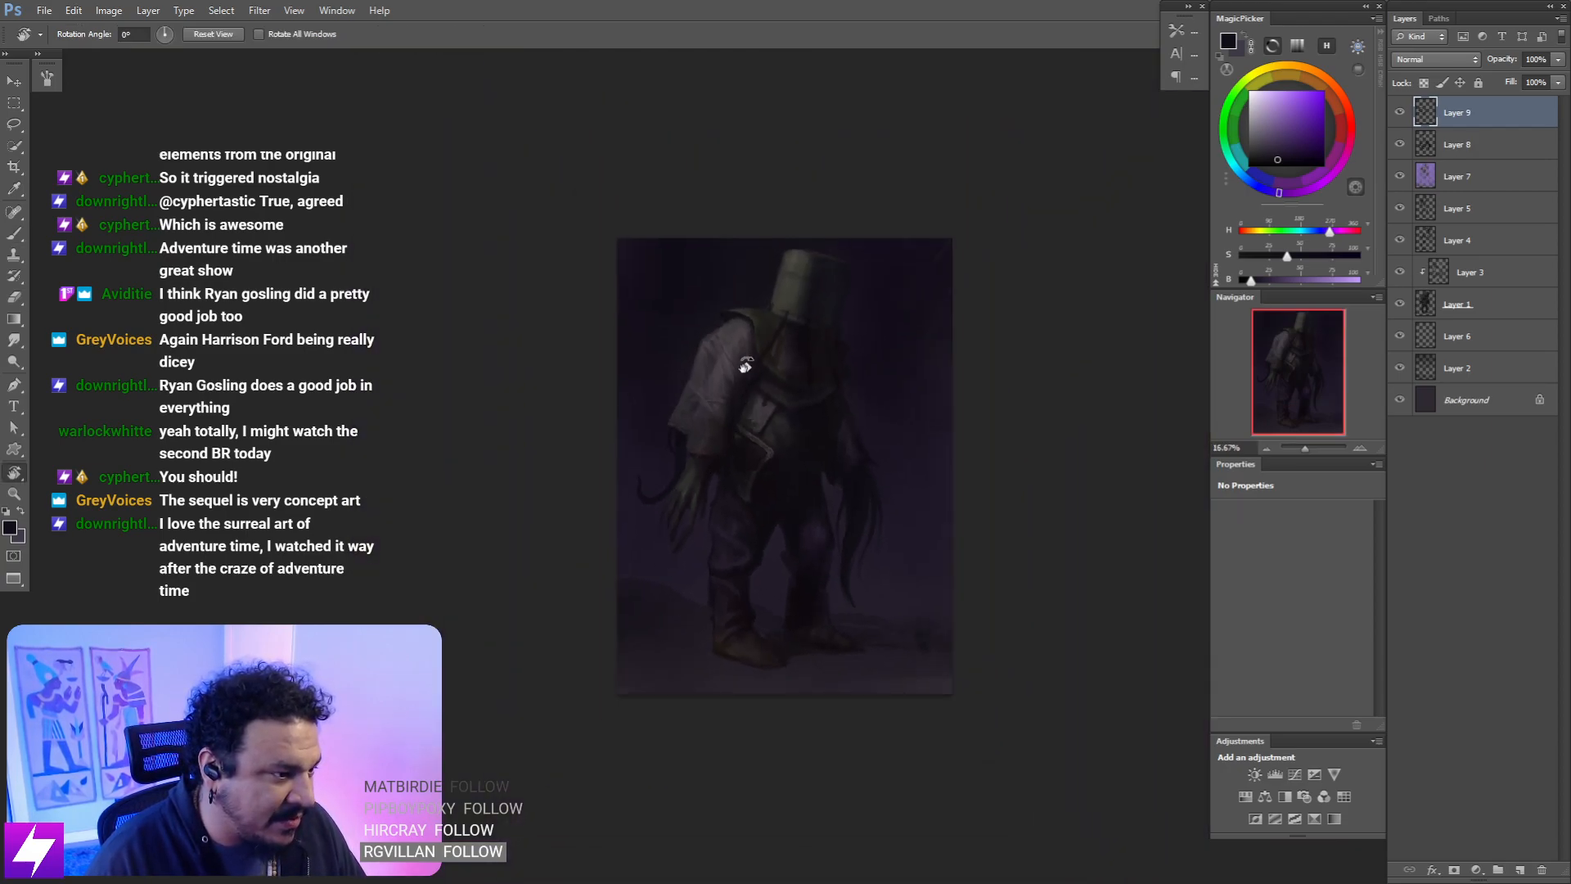
left_click_drag(740, 200, 825, 339)
key("ctrl+plus")
key("ctrl+plus")
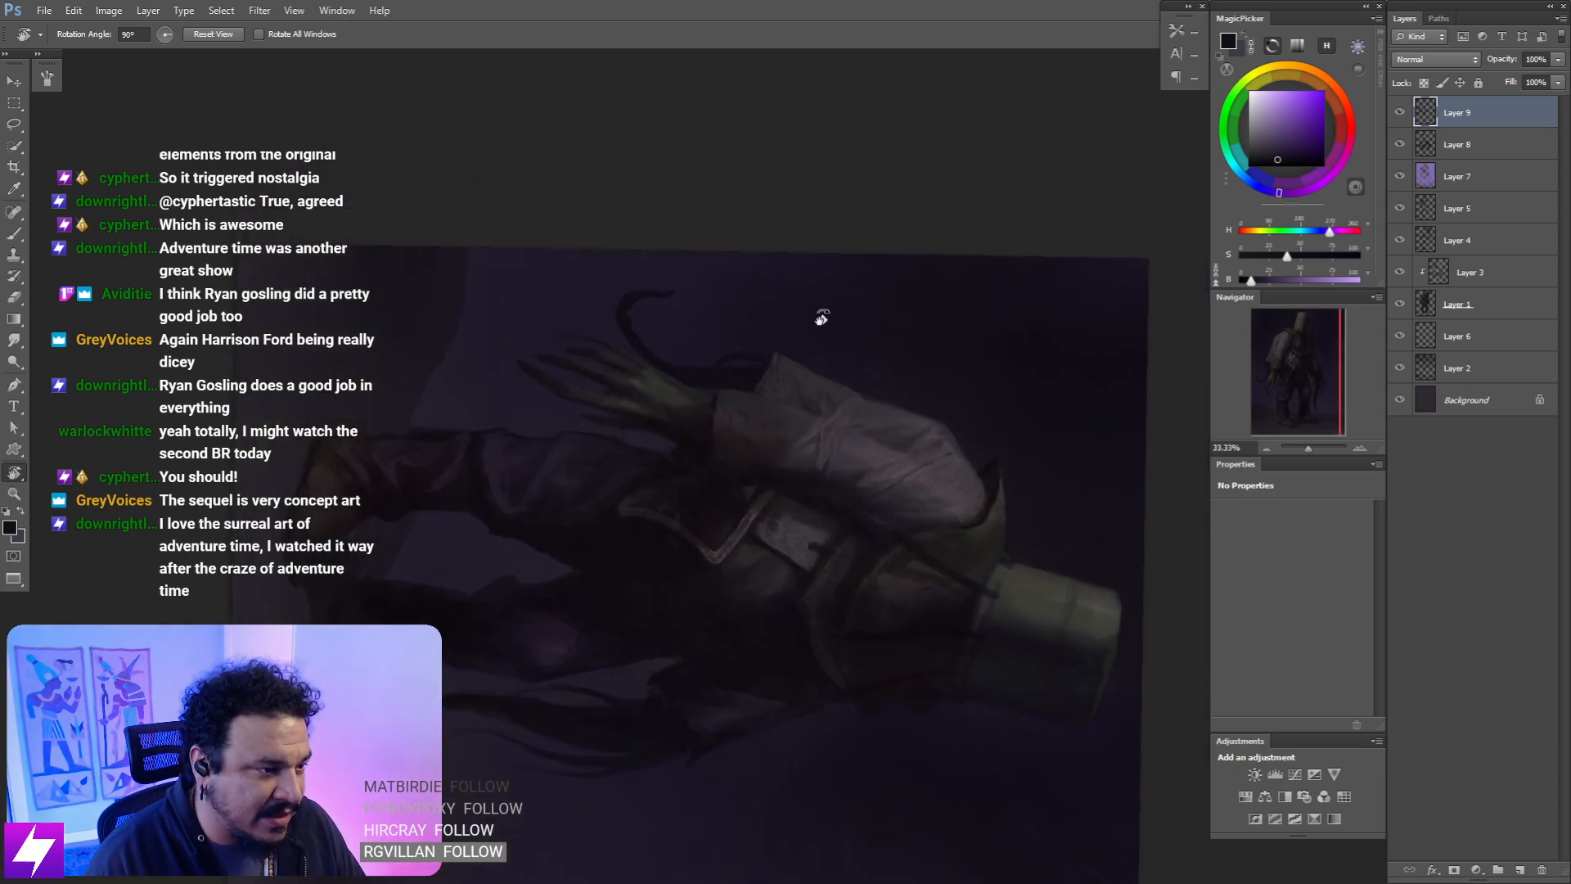
key("ctrl+plus")
left_click_drag(839, 393, 802, 398)
key("b")
right_click(621, 400)
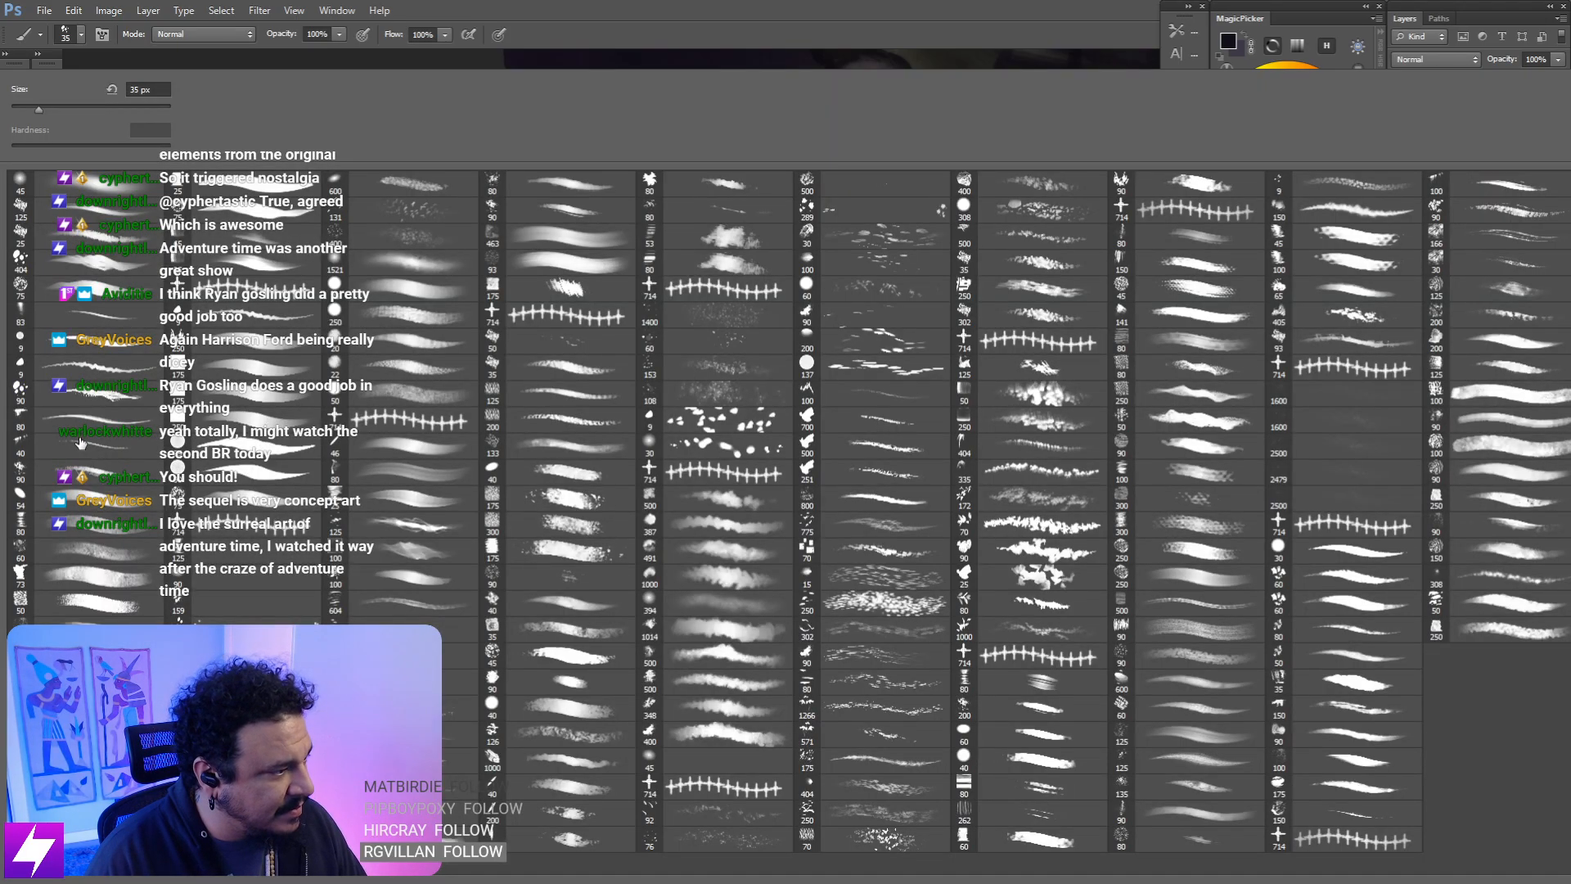
left_click(90, 306)
left_click(91, 306)
- Tilt the view and shade the lower sleeve above its hem with sampled grey and dark tones at brush size 100
mouse_move(806, 270)
left_mouse_down()
mouse_move(712, 309)
mouse_move(576, 415)
left_mouse_up()
key("r")
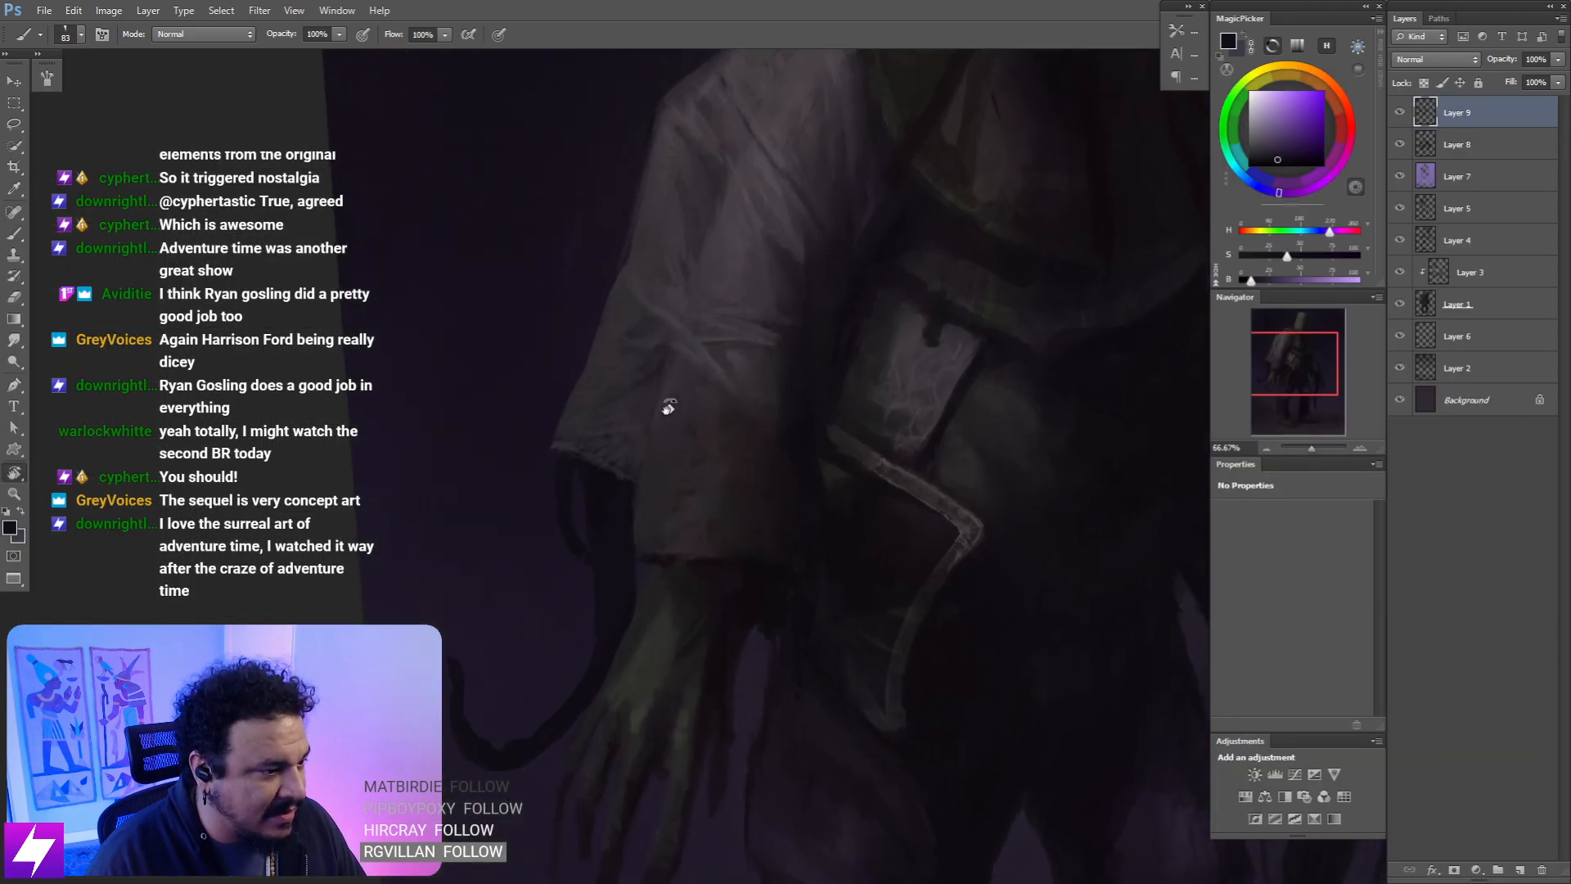
mouse_move(676, 481)
left_mouse_down()
mouse_move(687, 450)
mouse_move(706, 523)
left_mouse_up()
key("b")
left_click(626, 440, "alt")
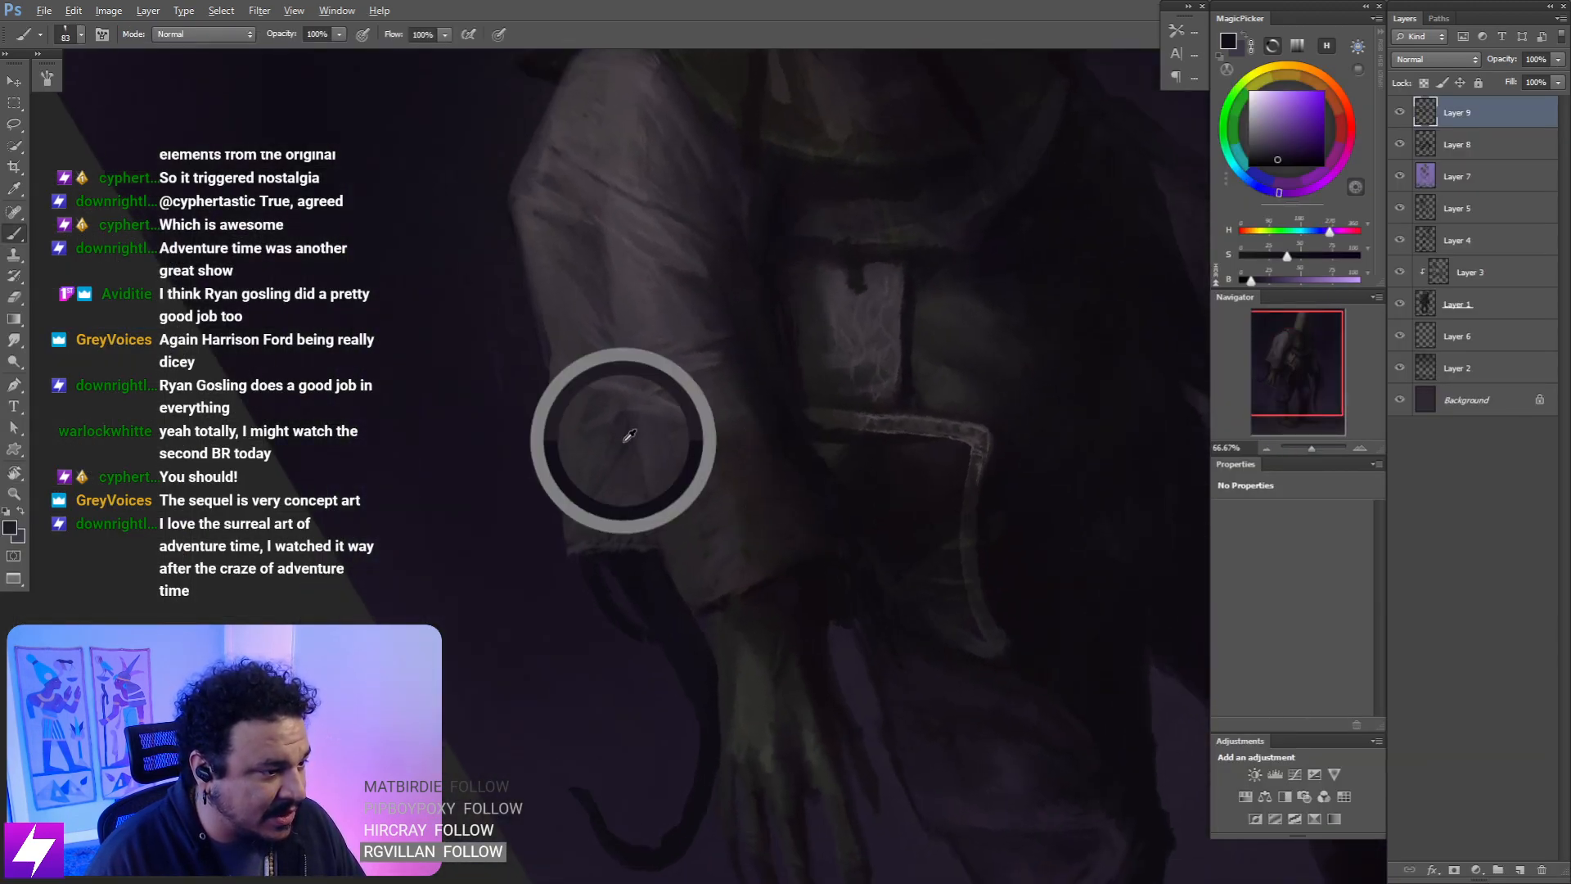
key("bracketright")
key("bracketright")
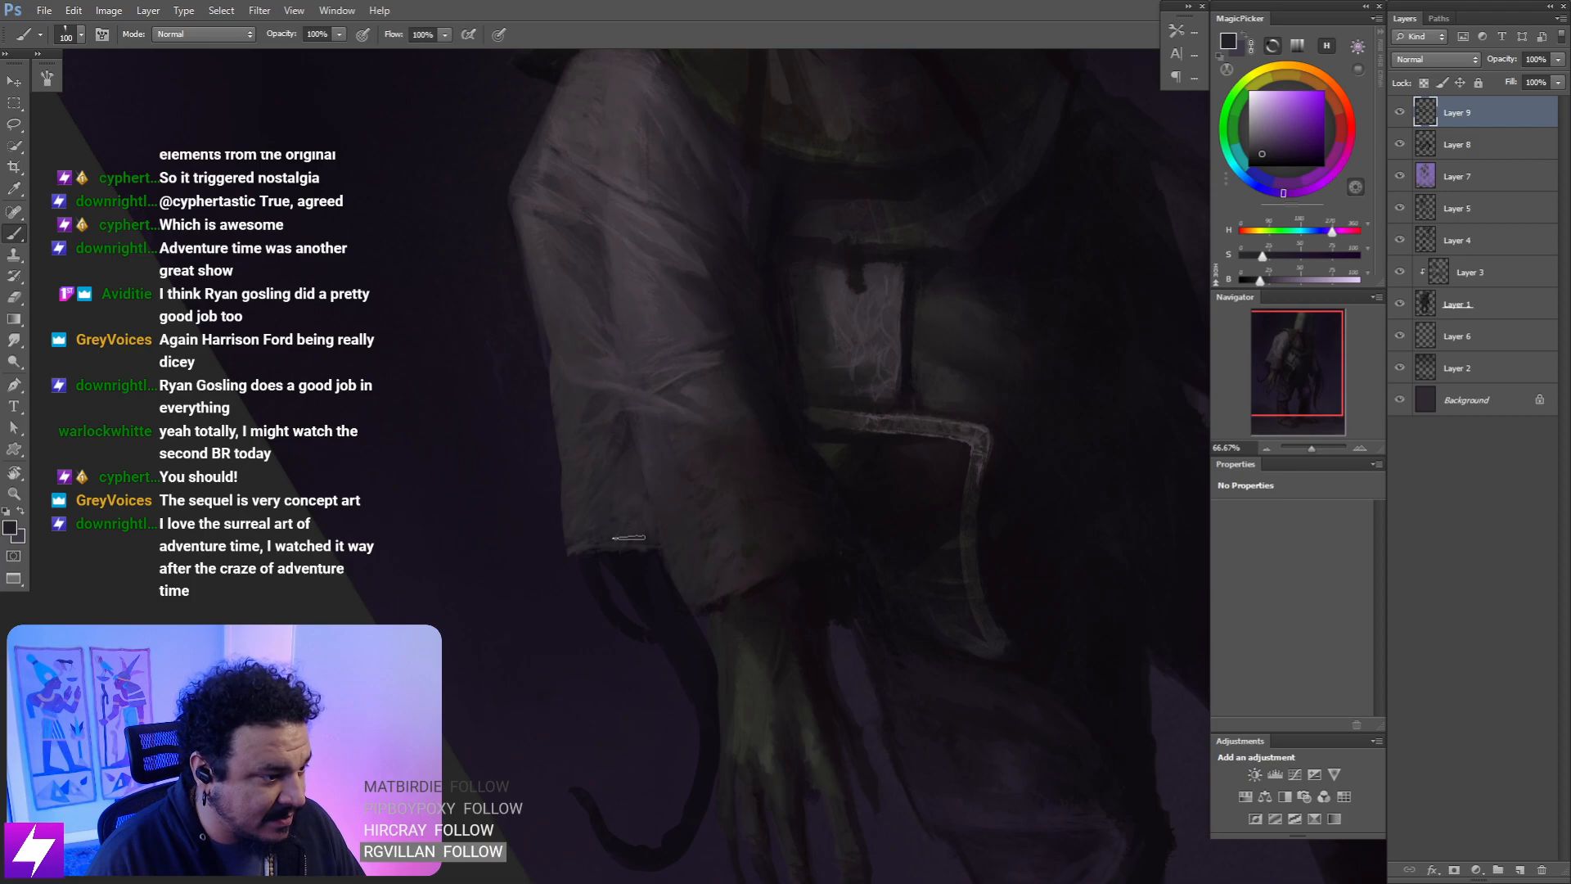
left_click(654, 568, "alt")
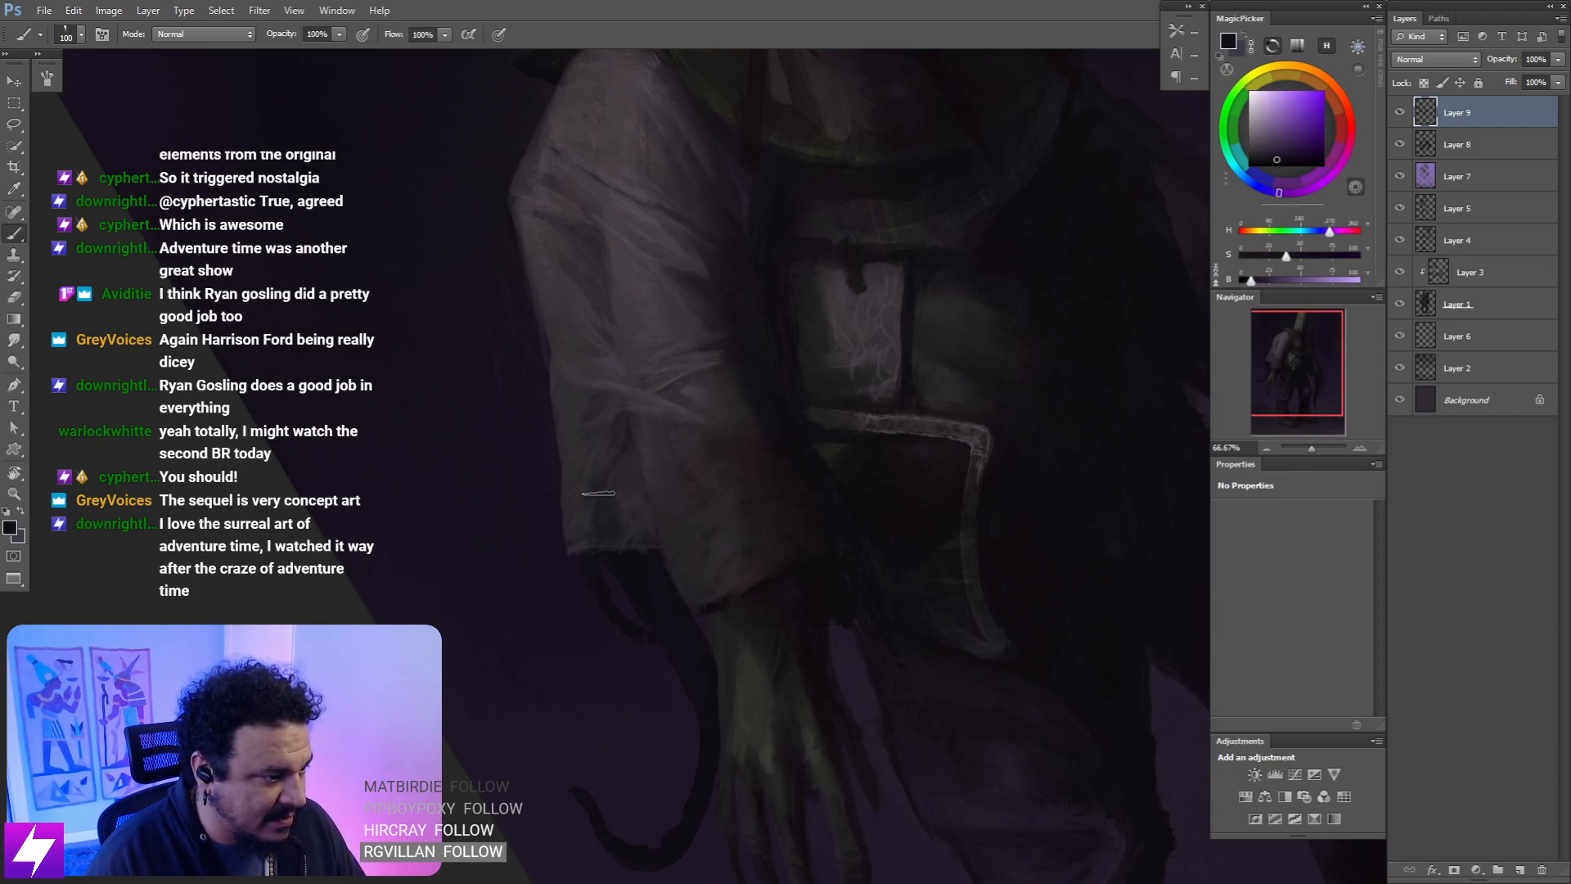
- Blend the lower sleeve's new shading with the Smudge tool at 50% strength and size 50, resetting the view rotation
key("r")
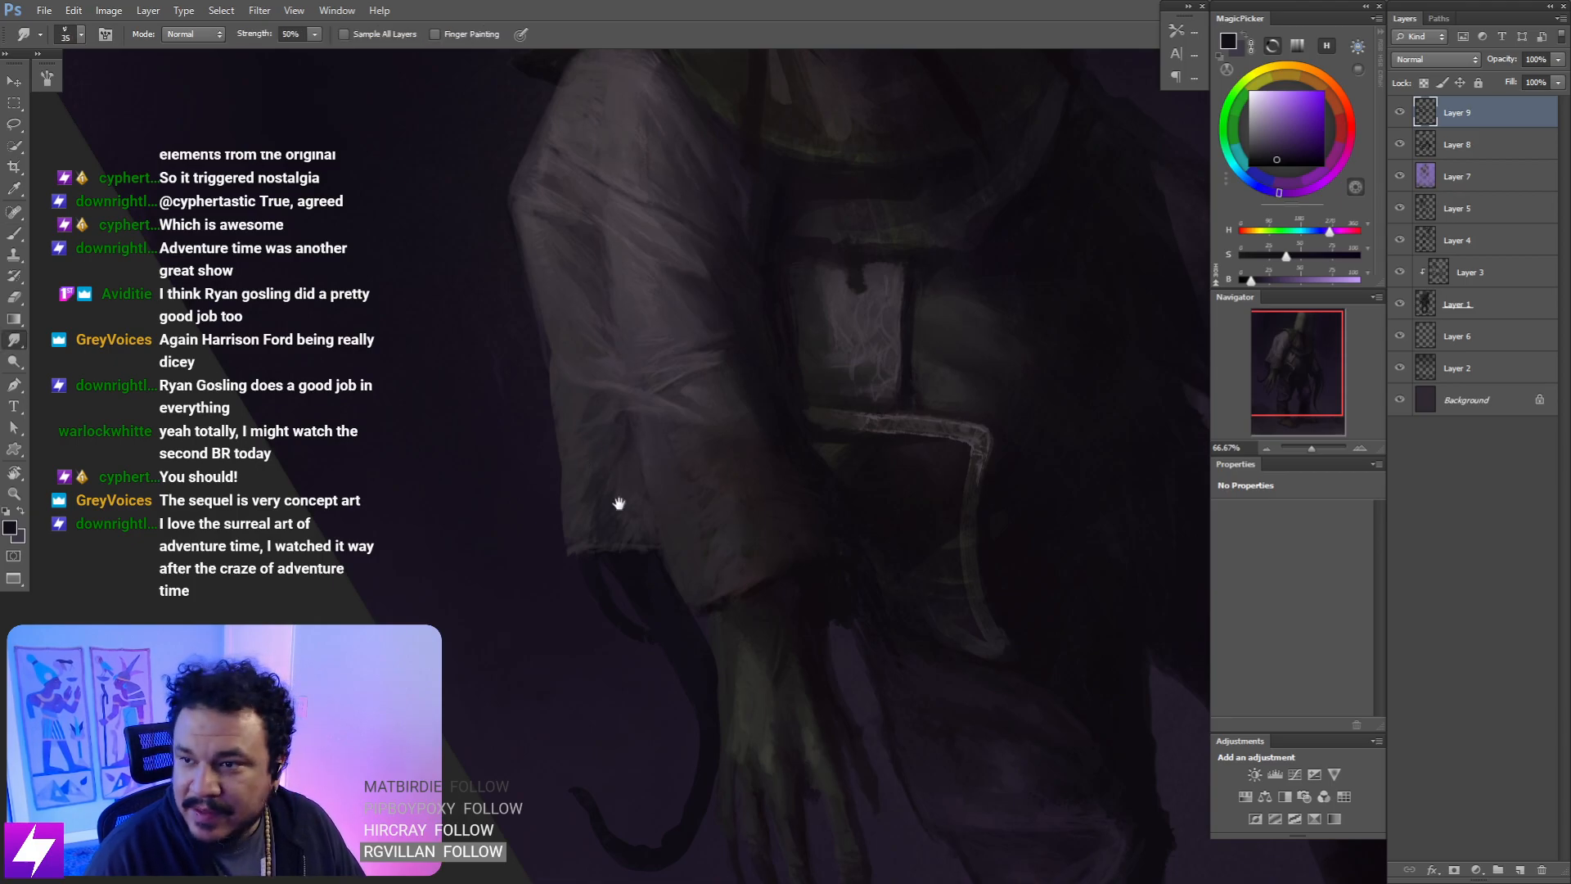
left_click_drag(617, 501, 593, 493)
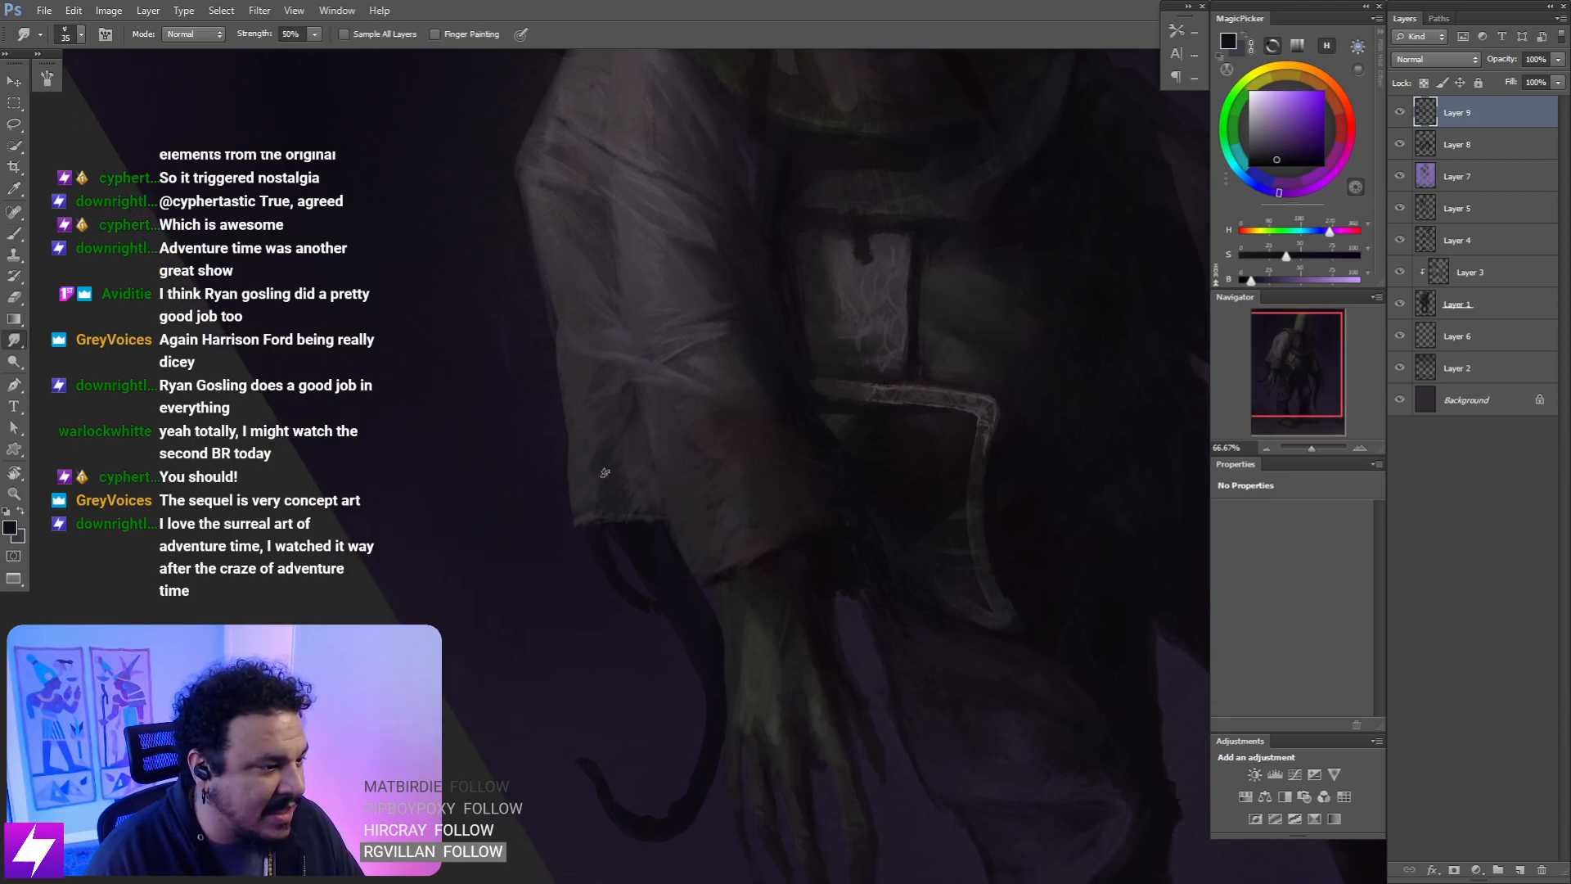
key("Escape")
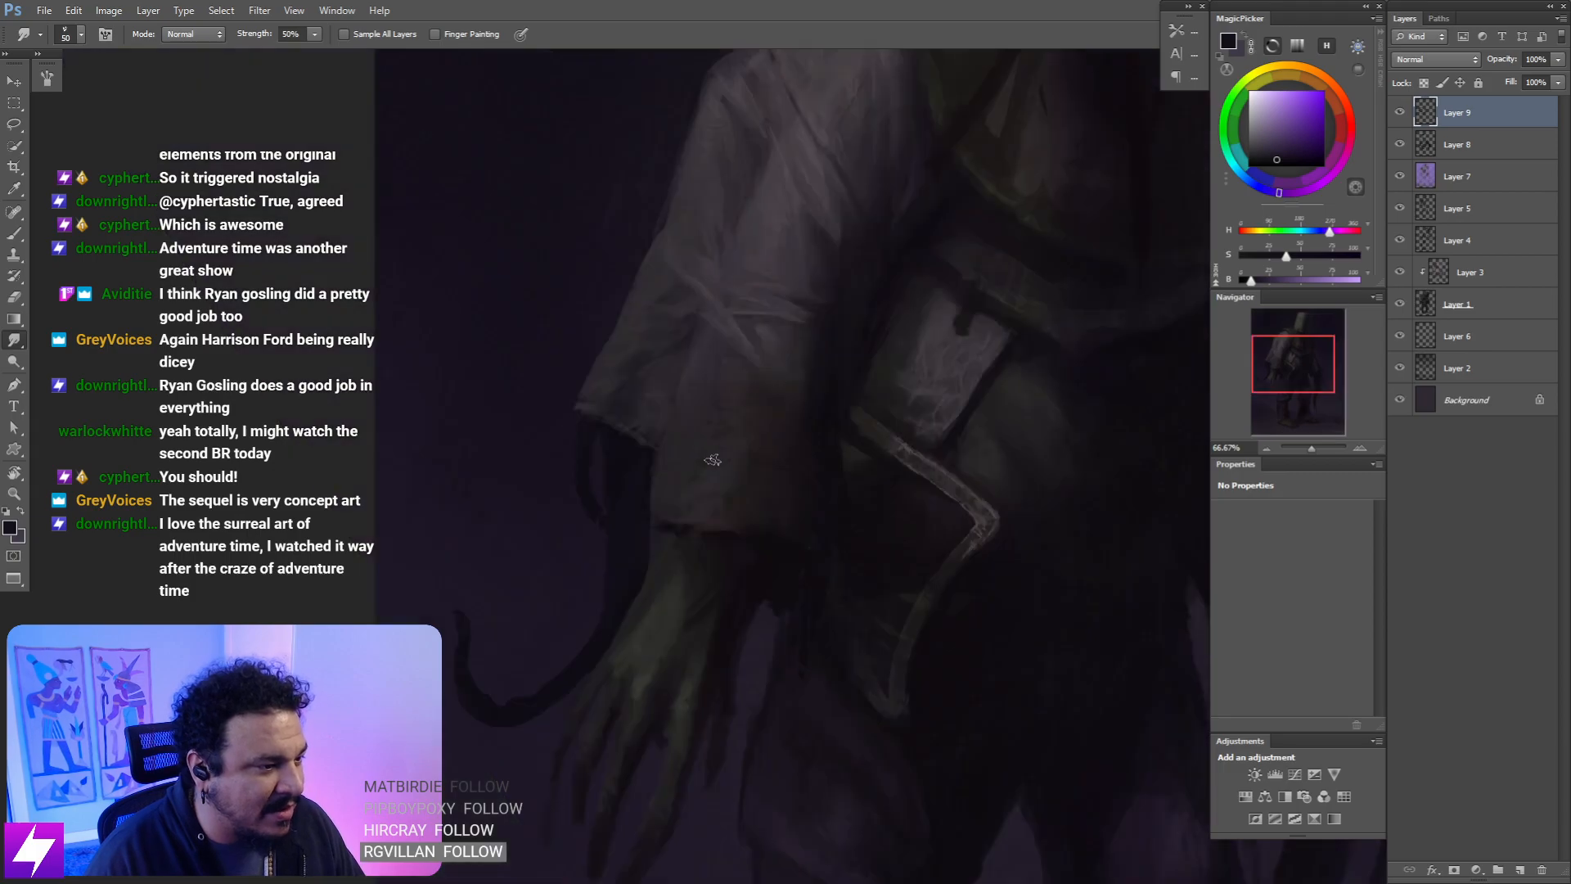
left_click_drag(695, 465, 737, 476)
key("ctrl+minus")
key("bracketright")
key("bracketright")
key("bracketright")
- Flip the canvas horizontally and touch up the sleeve's shading near the hem with brush size 100 and the Smudge tool
key("ctrl+minus")
key("ctrl+minus")
key("ctrl+shift+h")
mouse_move(817, 401)
left_mouse_down()
mouse_move(718, 415)
mouse_move(754, 414)
left_mouse_up()
key("ctrl+equal")
key("b")
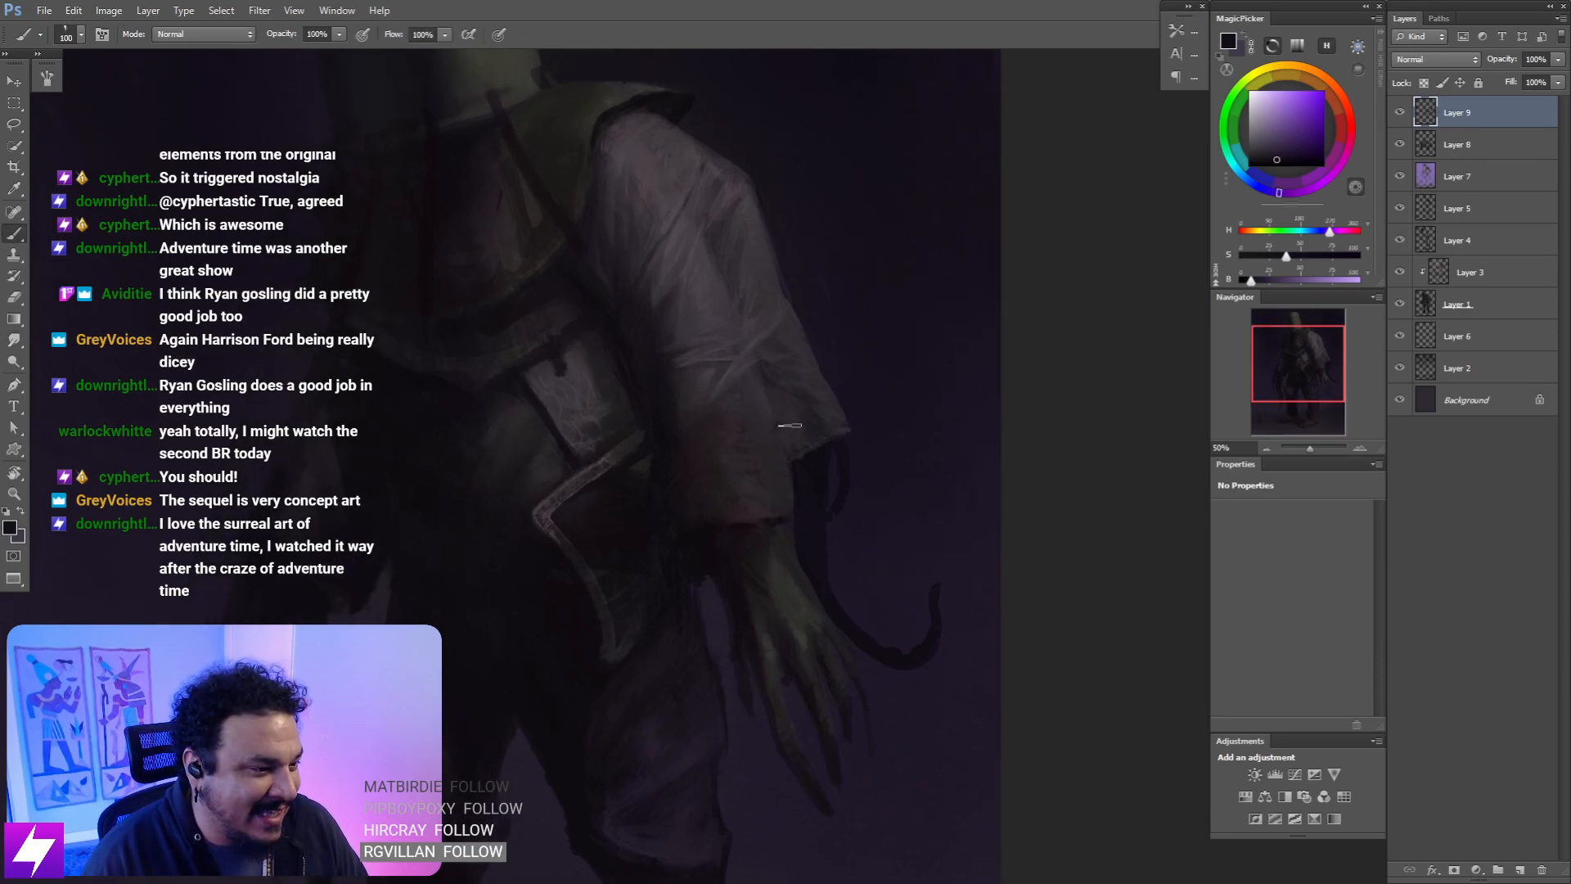
key("r")
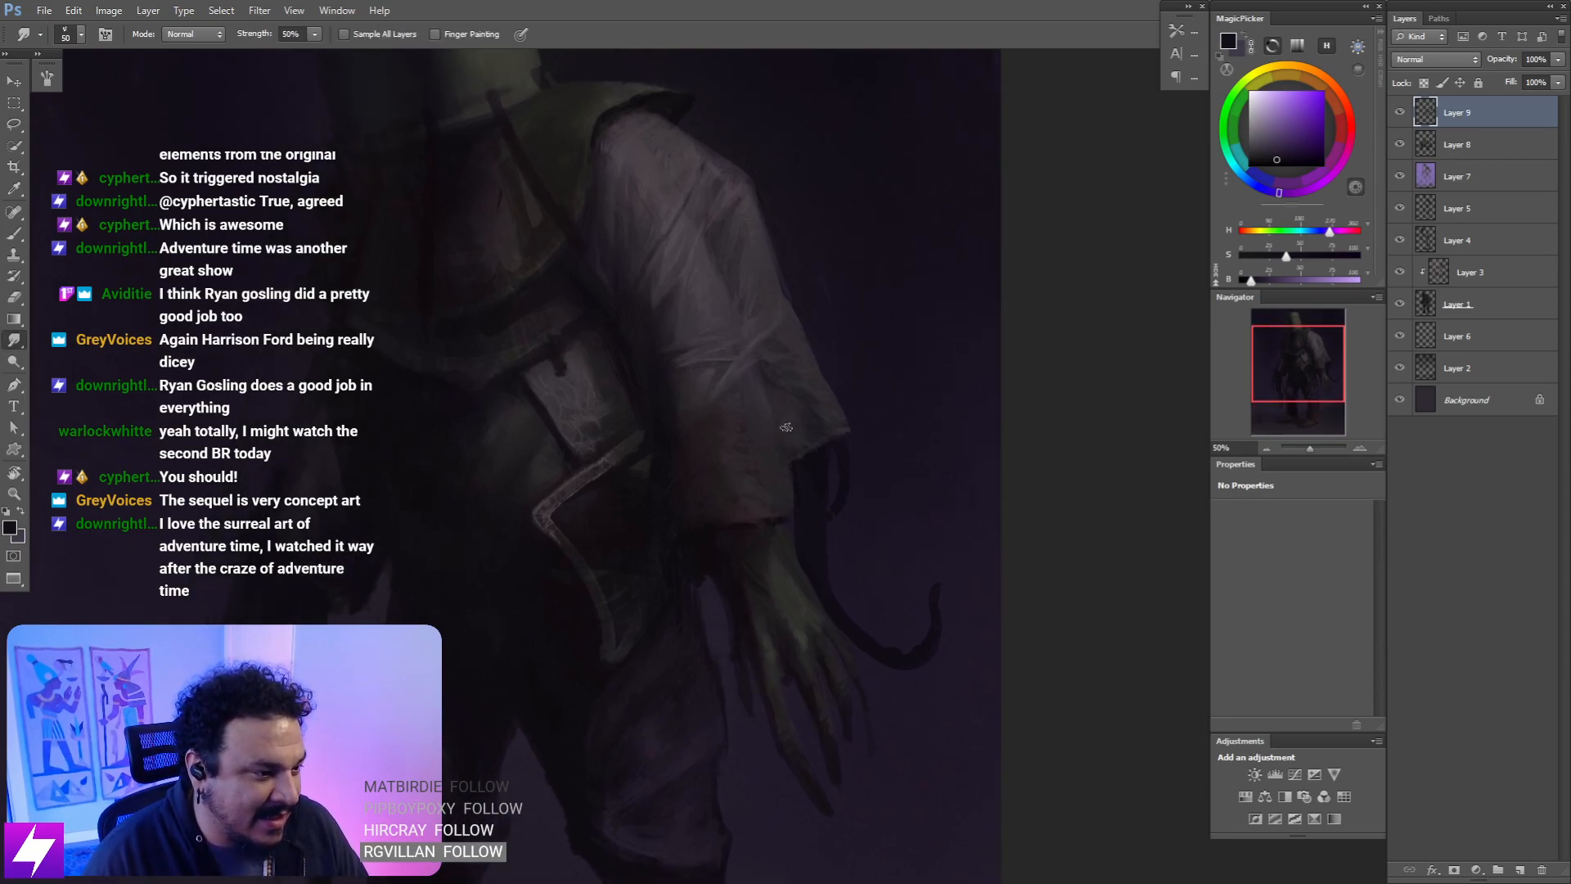
- Add dark strokes beside the elbow folds with brush size 90 and soften them with the Smudge tool at 50% strength
key("ctrl+minus")
key("ctrl+minus")
left_click_drag(838, 385, 716, 459)
key("ctrl+equal")
key("ctrl+equal")
key("b")
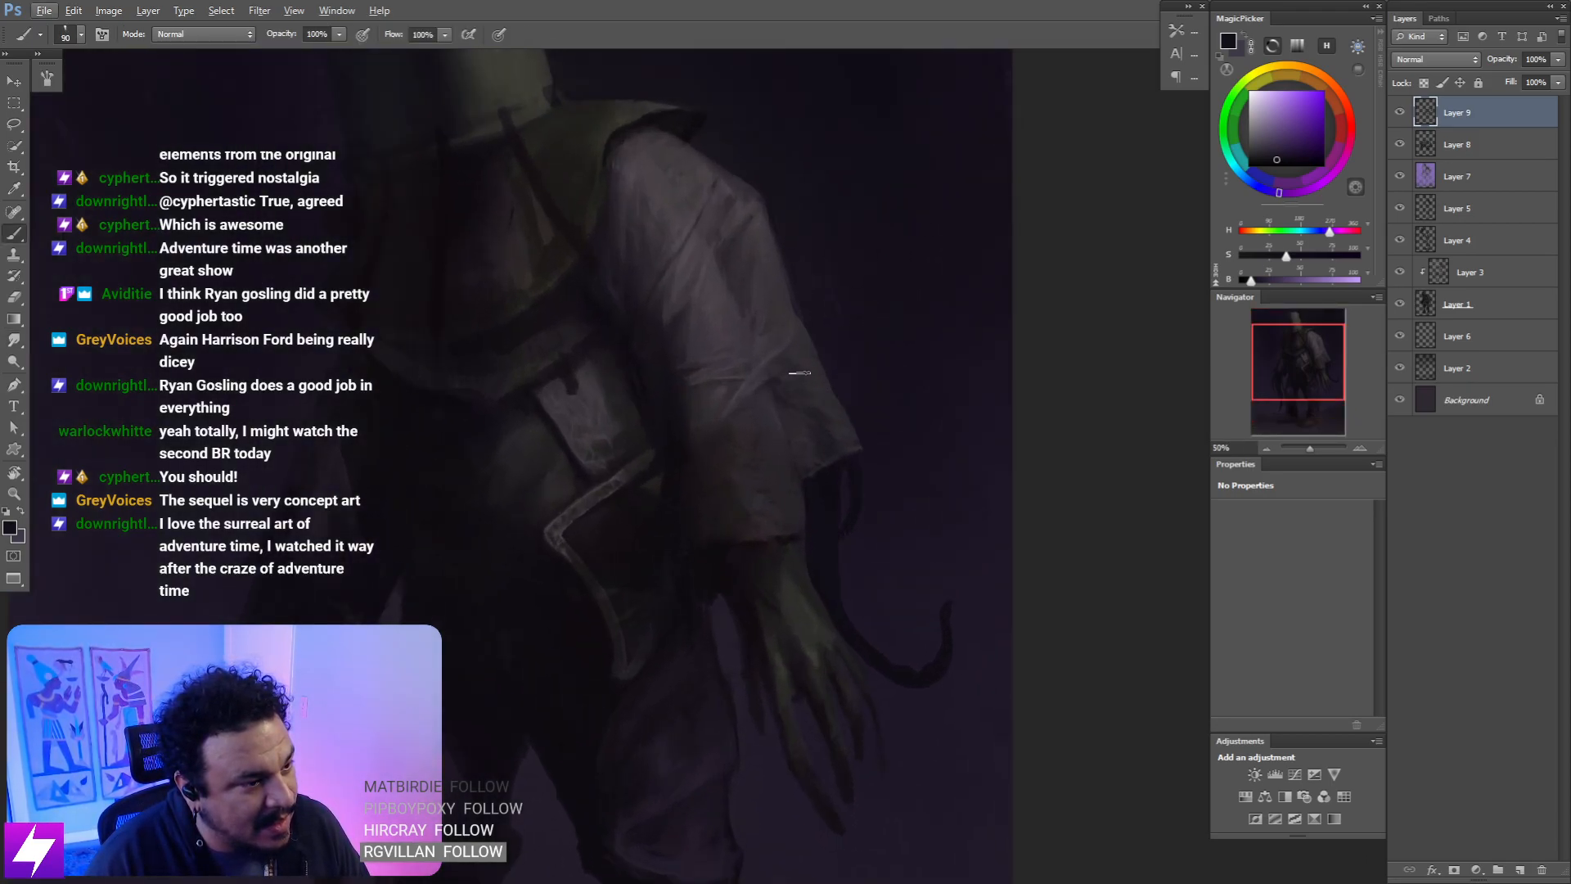
key("r")
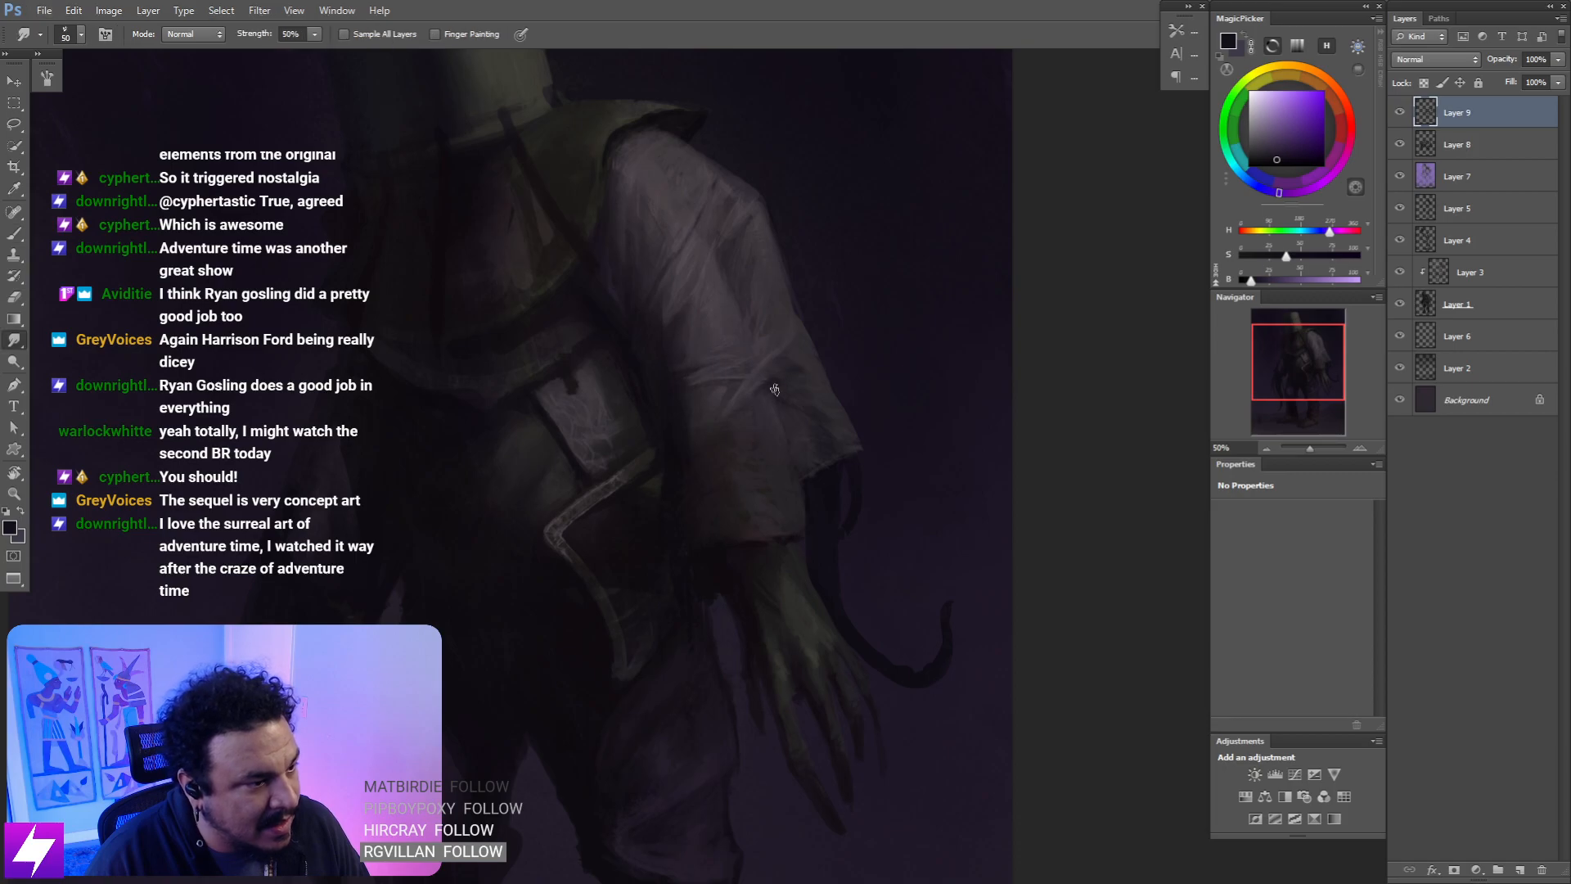
- Toggle Layer 9's visibility repeatedly to compare the painting with and without its changes at 33.33% and 50% zoom
key("ctrl+minus")
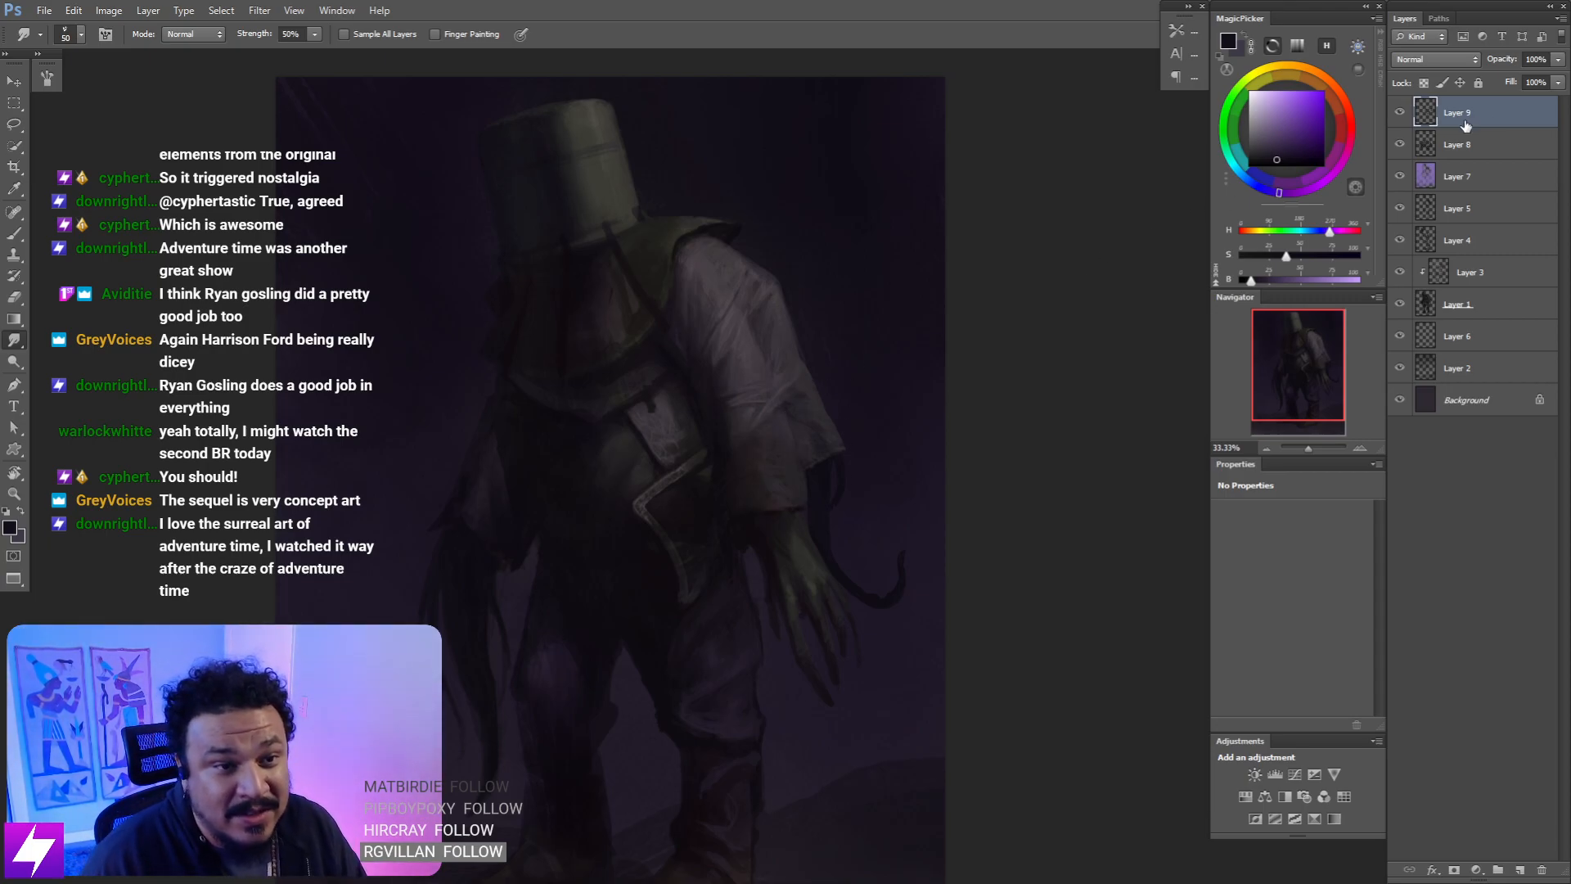
left_click(1401, 114)
left_click(1401, 116)
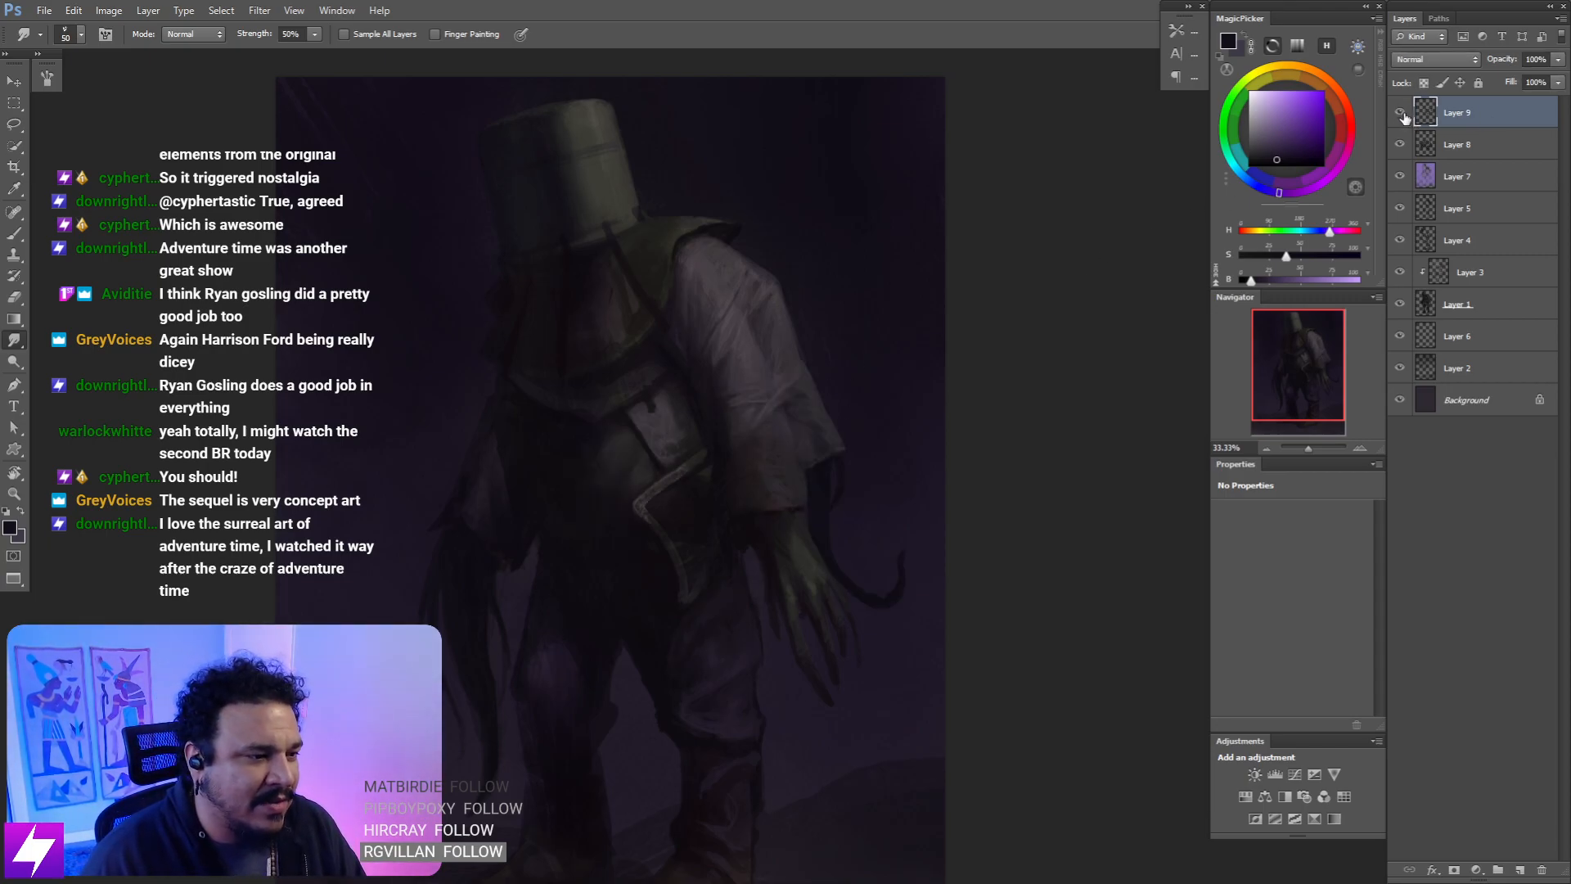
left_click(1402, 115)
left_click(1400, 115)
key("ctrl+plus")
left_click_drag(956, 478, 855, 455)
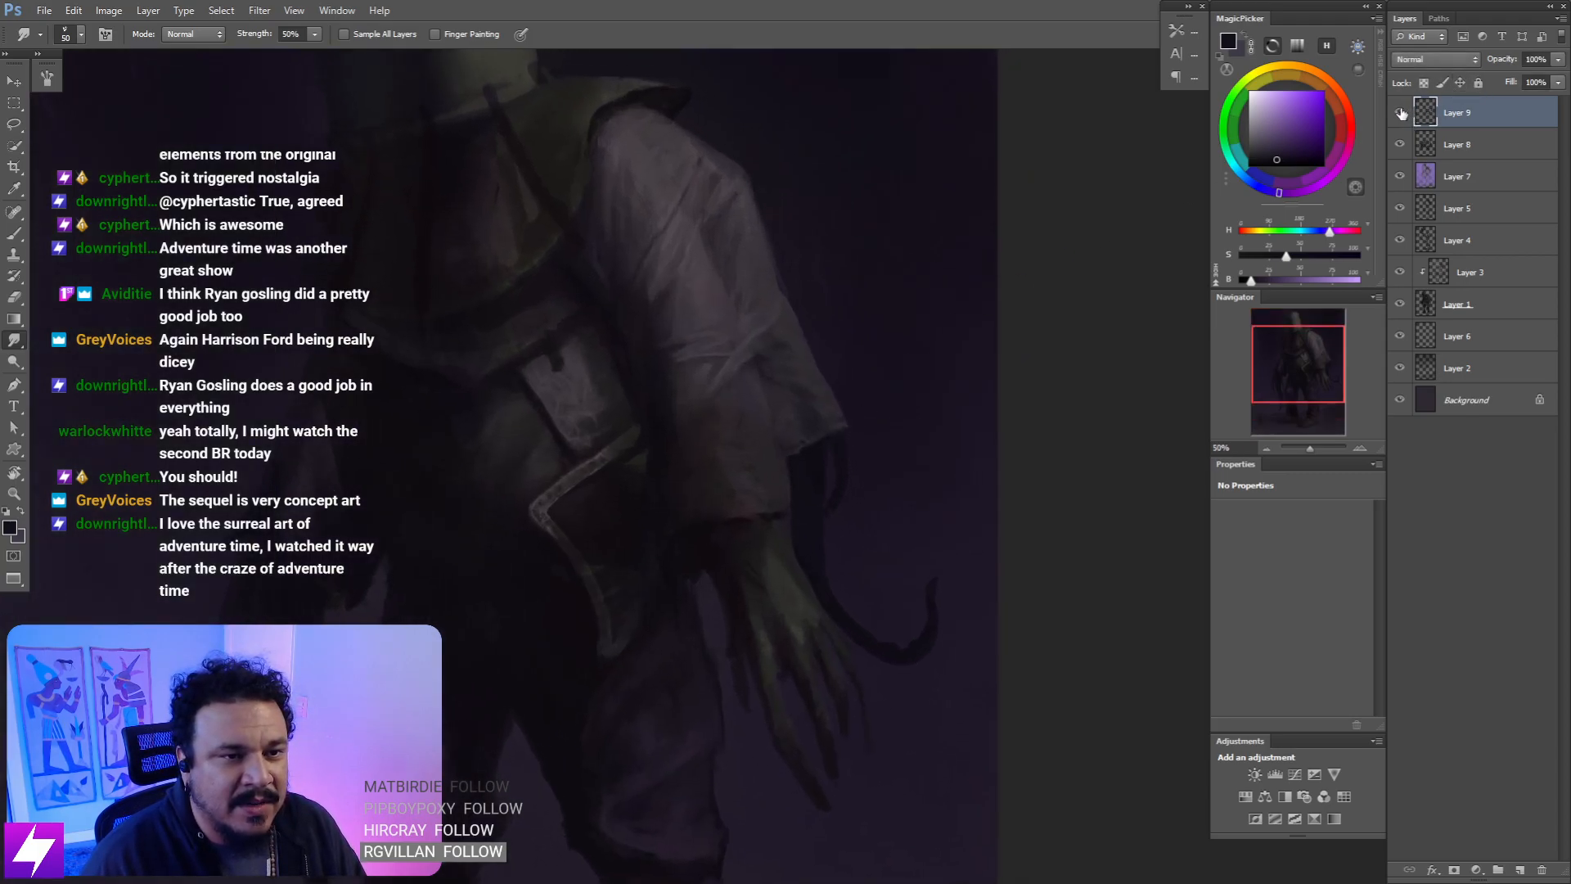
left_click(1400, 114)
left_click(1400, 116)
- Rotate the view to -109° at 100% zoom and paint small dark holes near the sleeve's frayed hem with brush size 45
mouse_move(864, 391)
left_mouse_down()
mouse_move(843, 375)
mouse_move(903, 448)
left_mouse_up()
key("b")
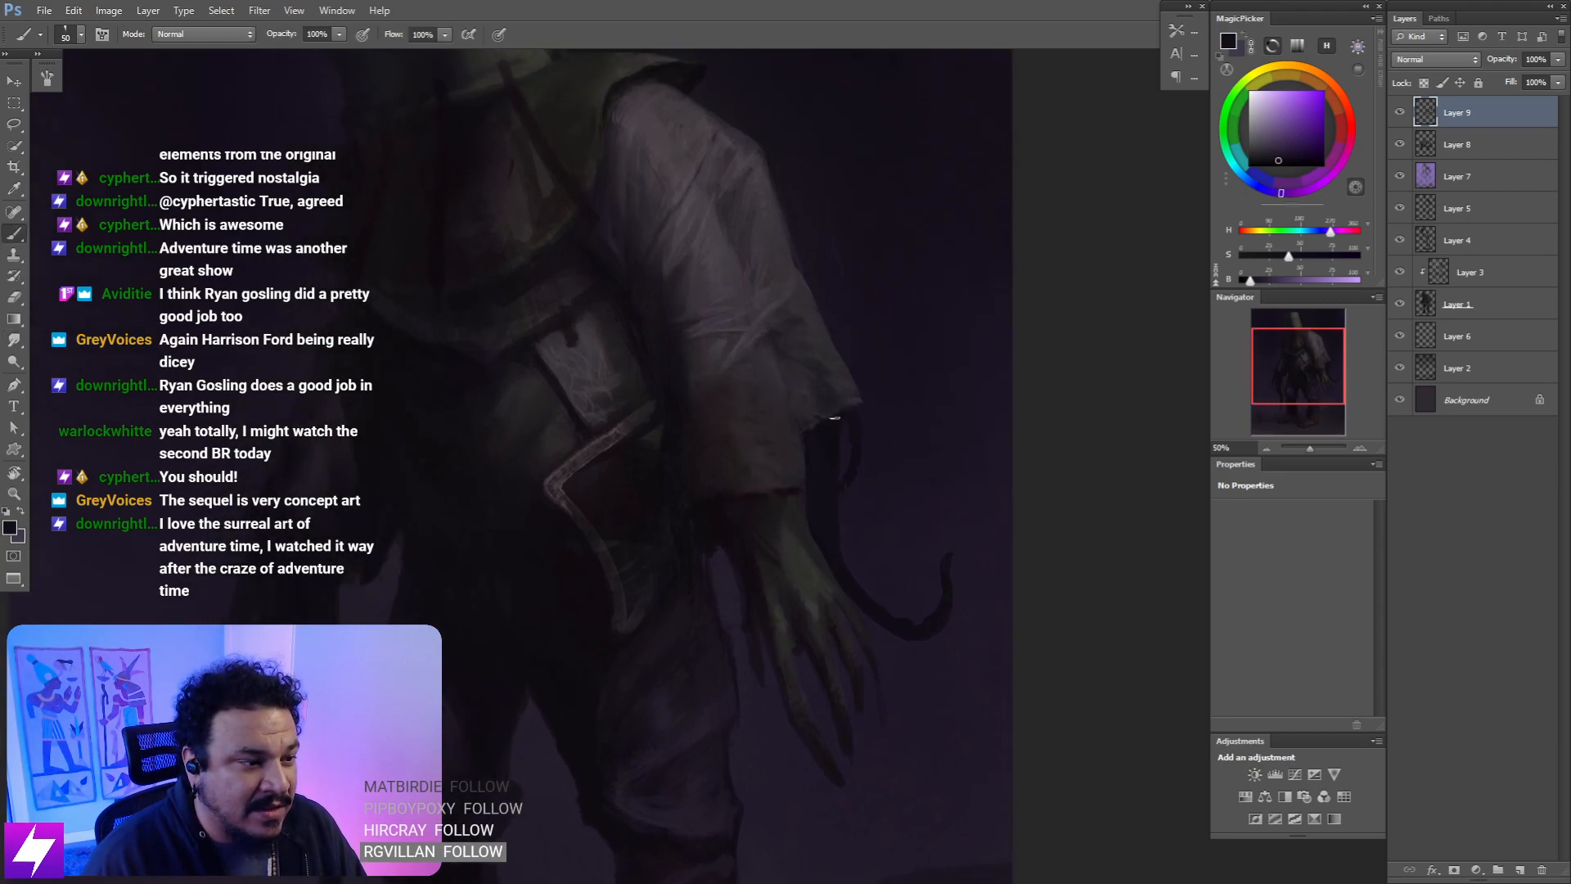
key("ctrl+minus")
key("r")
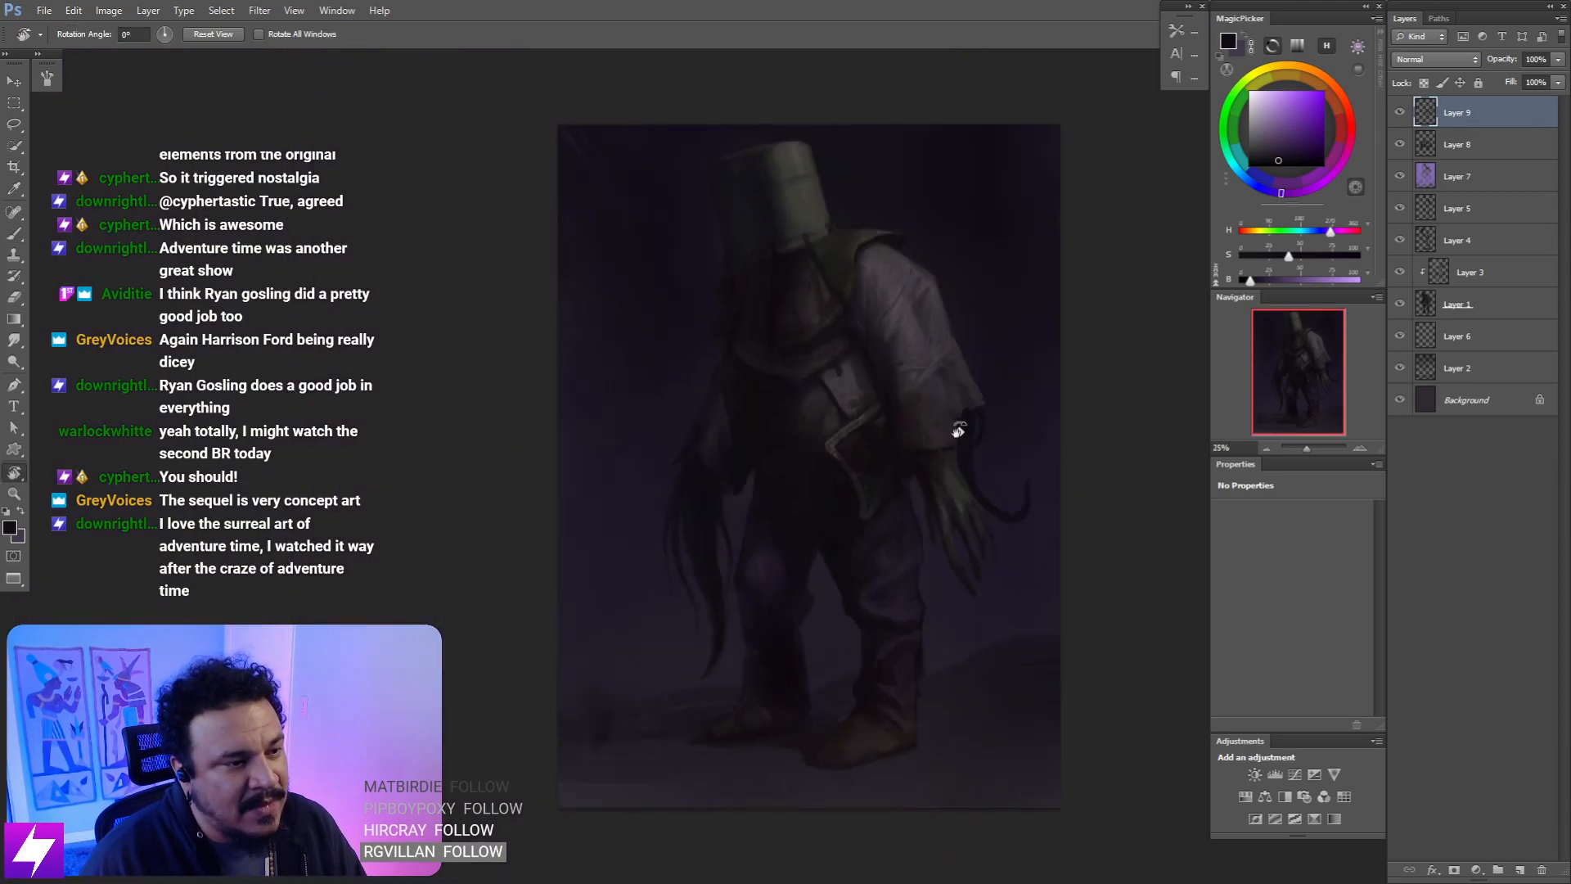
left_click_drag(955, 428, 872, 498)
mouse_move(874, 501)
left_mouse_down()
mouse_move(880, 400)
mouse_move(800, 481)
mouse_move(810, 564)
left_mouse_up()
key("ctrl+plus")
key("ctrl+plus")
key("ctrl+plus")
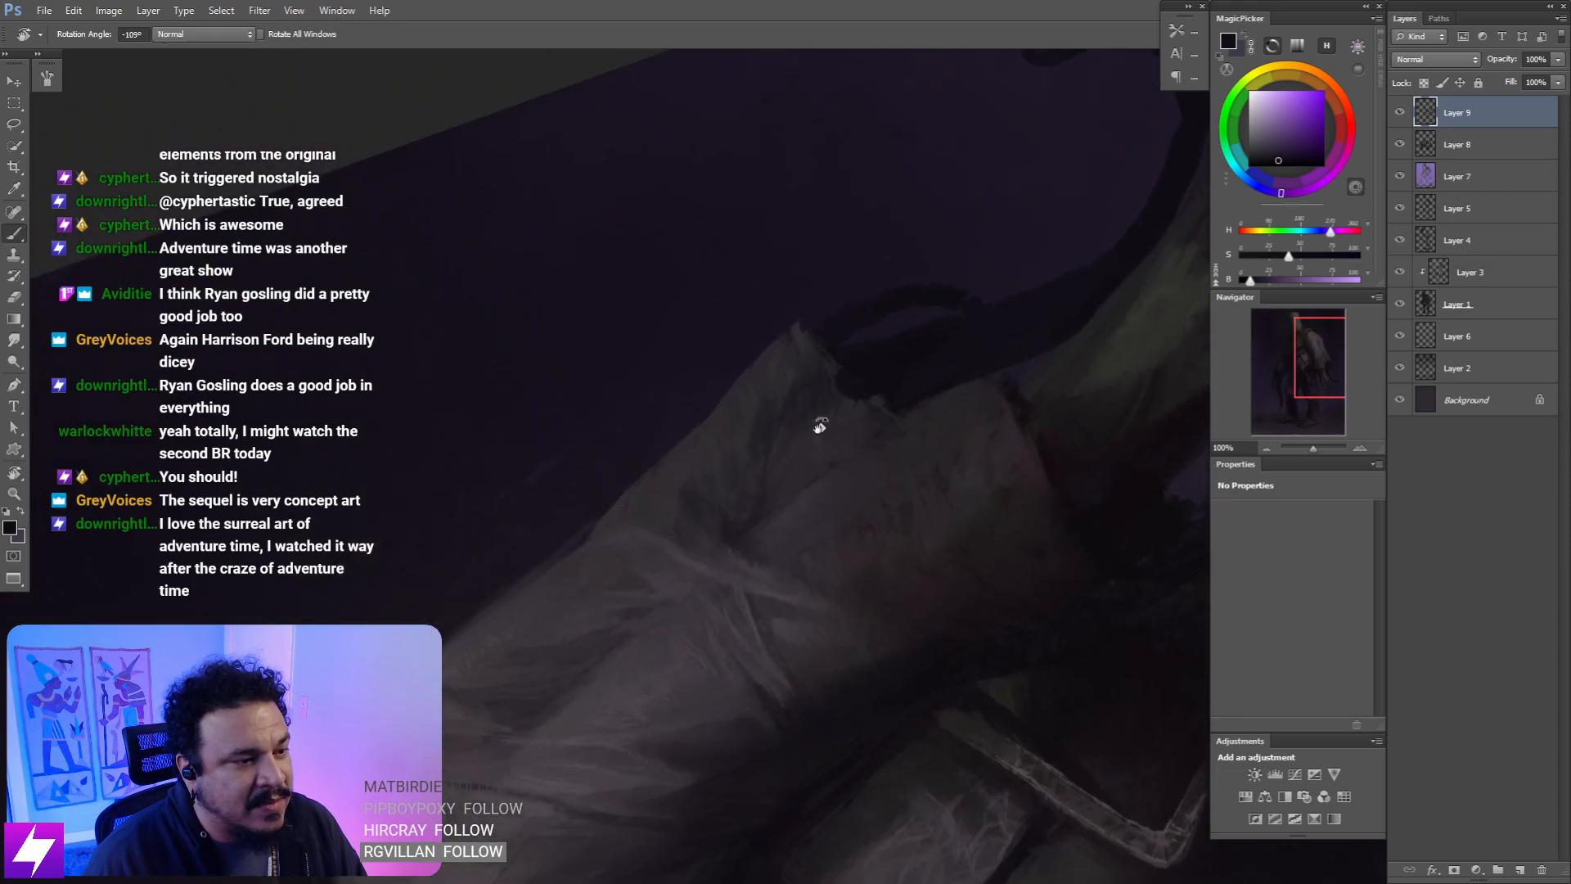
key("b")
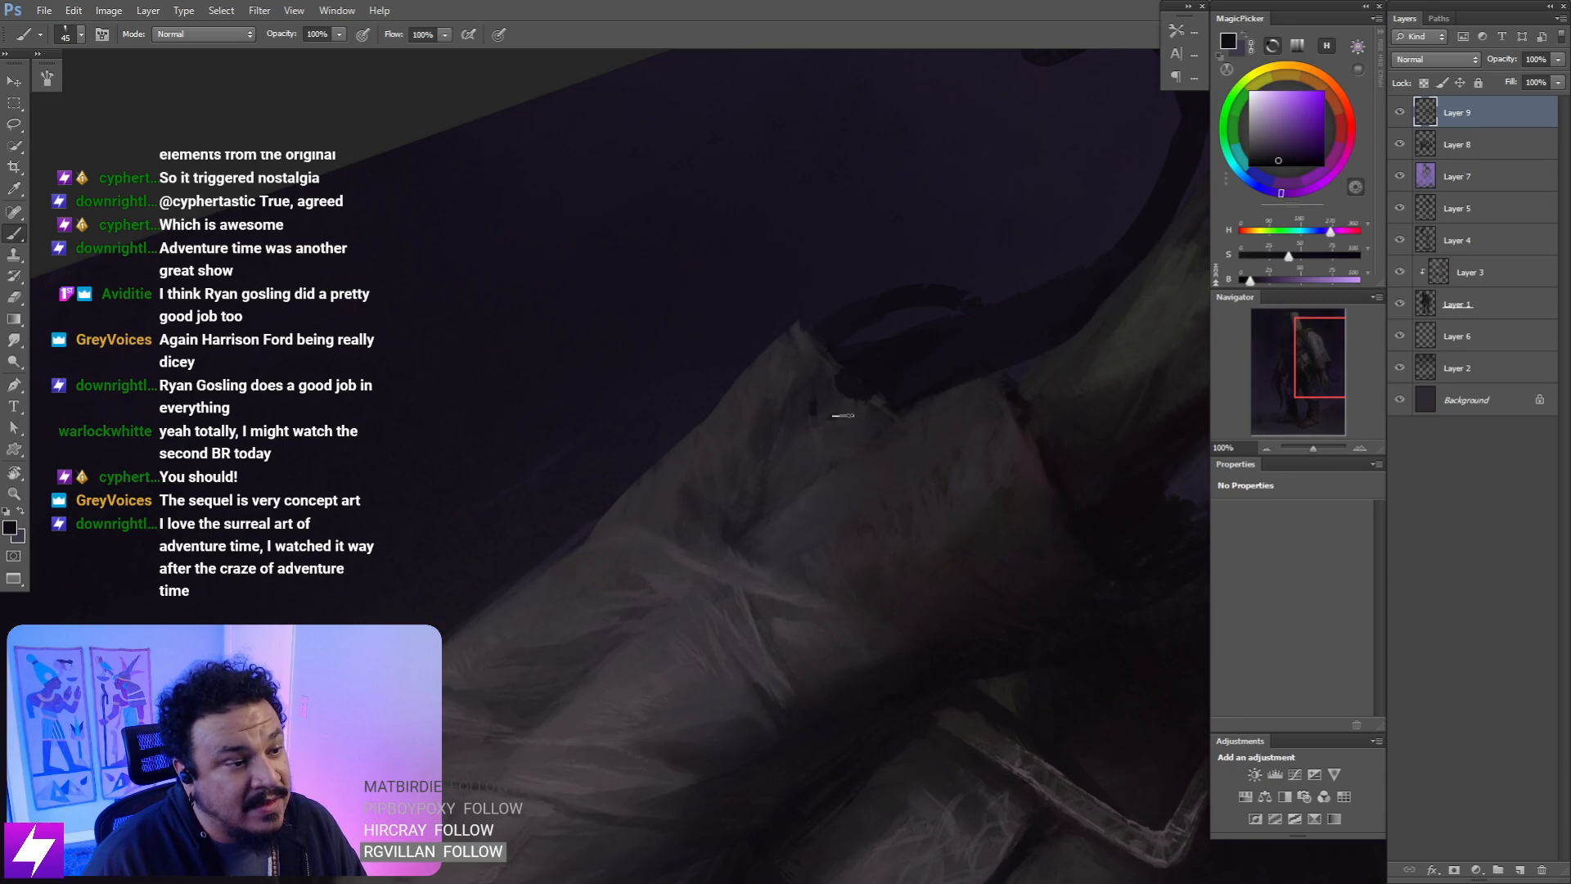
left_click(884, 391, "alt")
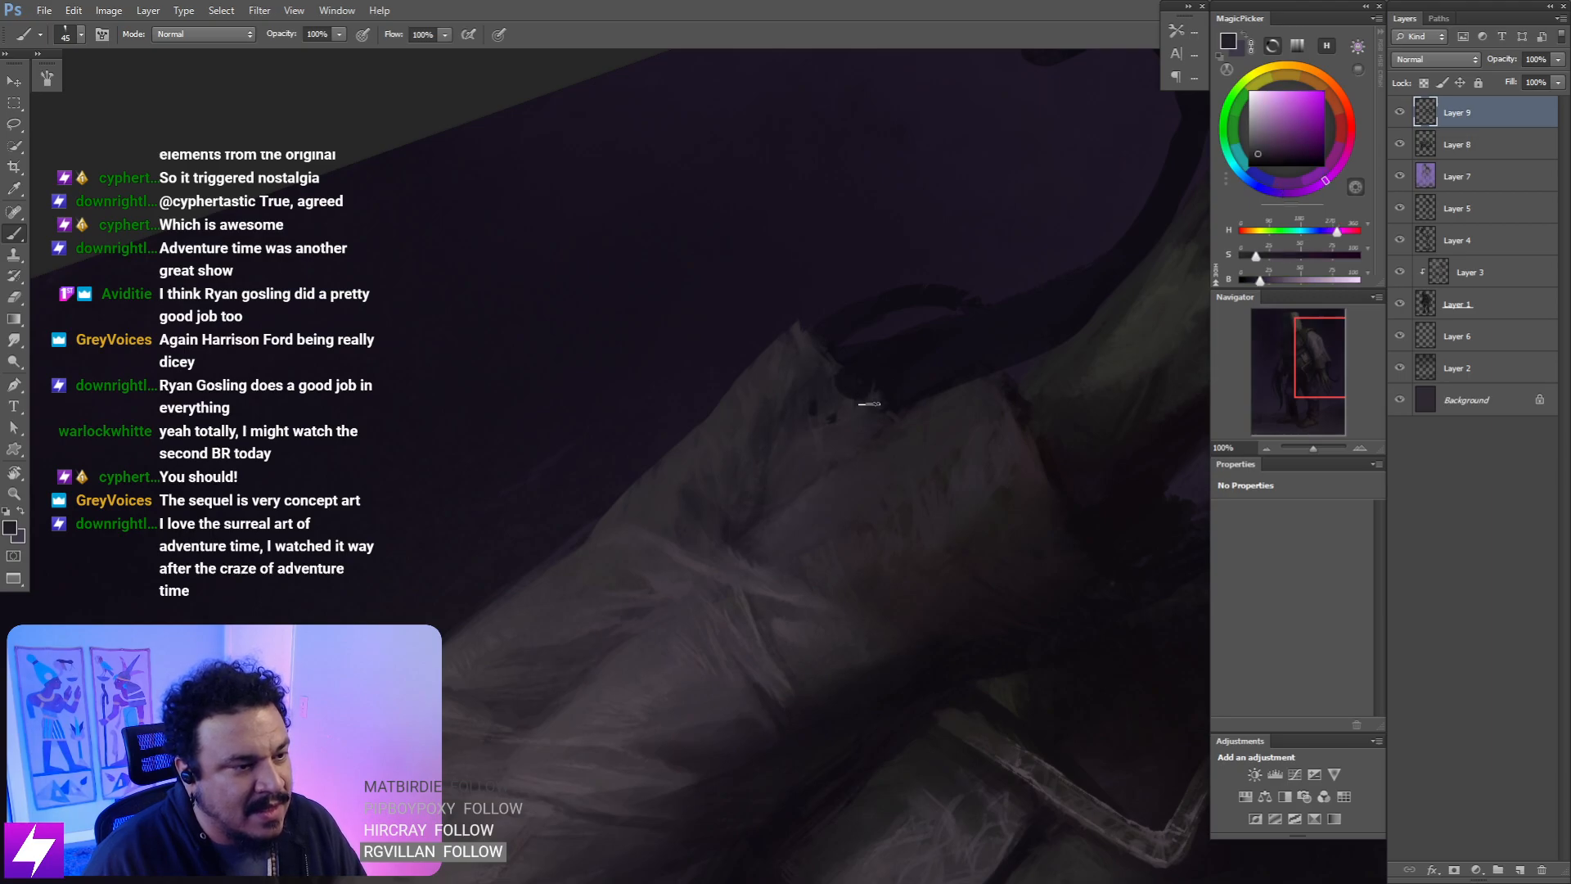
- Sample the dark purple shadow tone beside the trousers and touch up the shadows around the sleeve cuff
key("ctrl+minus")
key("ctrl+minus")
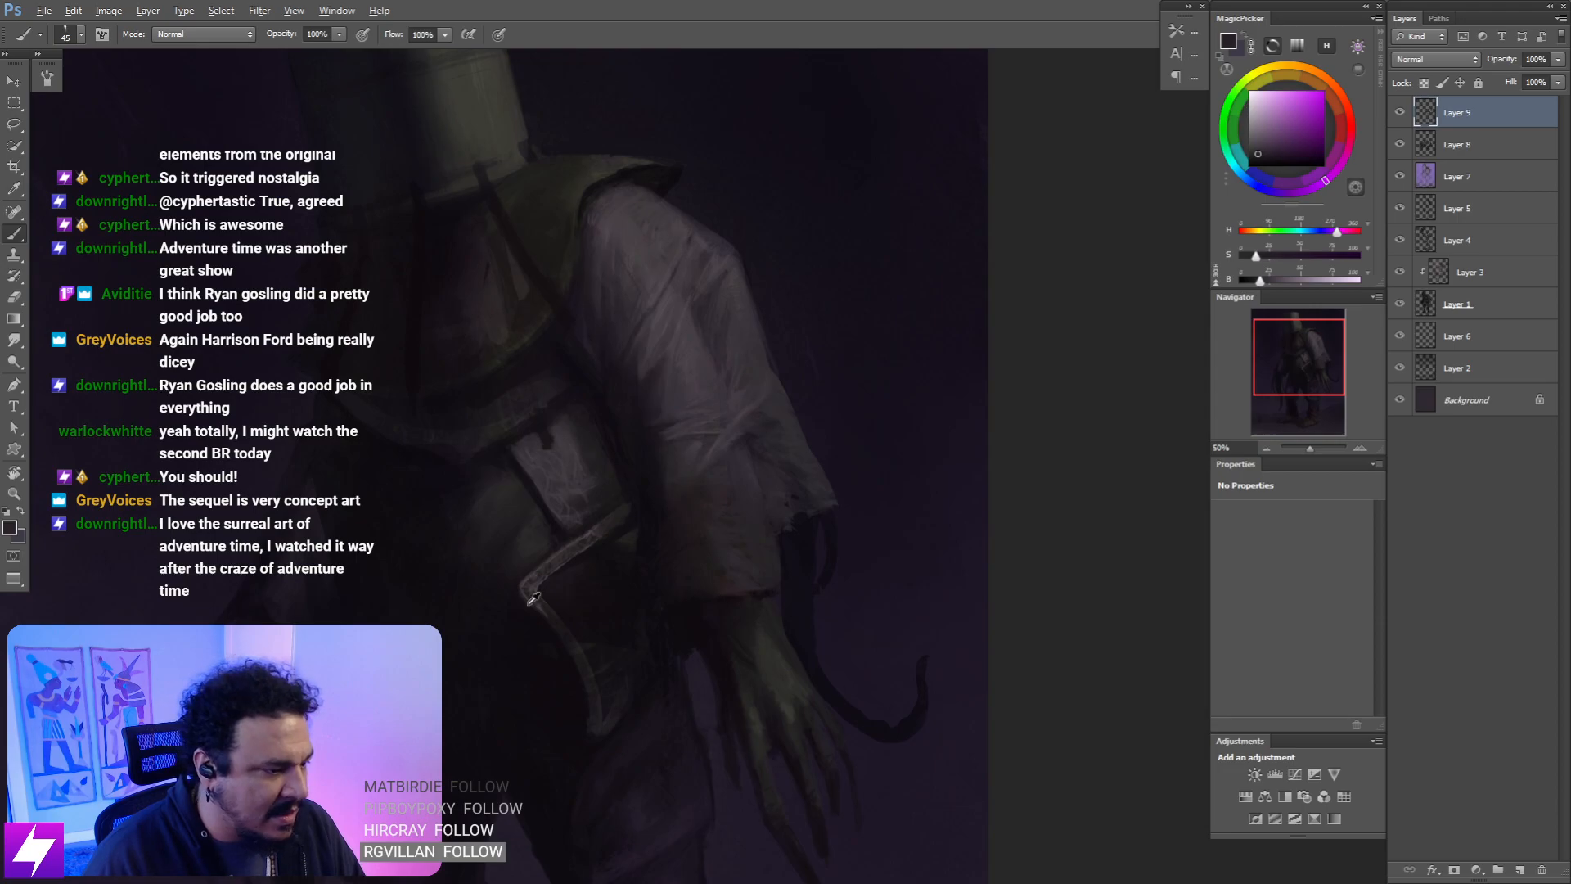
left_click(651, 667, "alt")
mouse_move(798, 507)
left_mouse_down()
mouse_move(751, 483)
mouse_move(763, 507)
left_mouse_up()
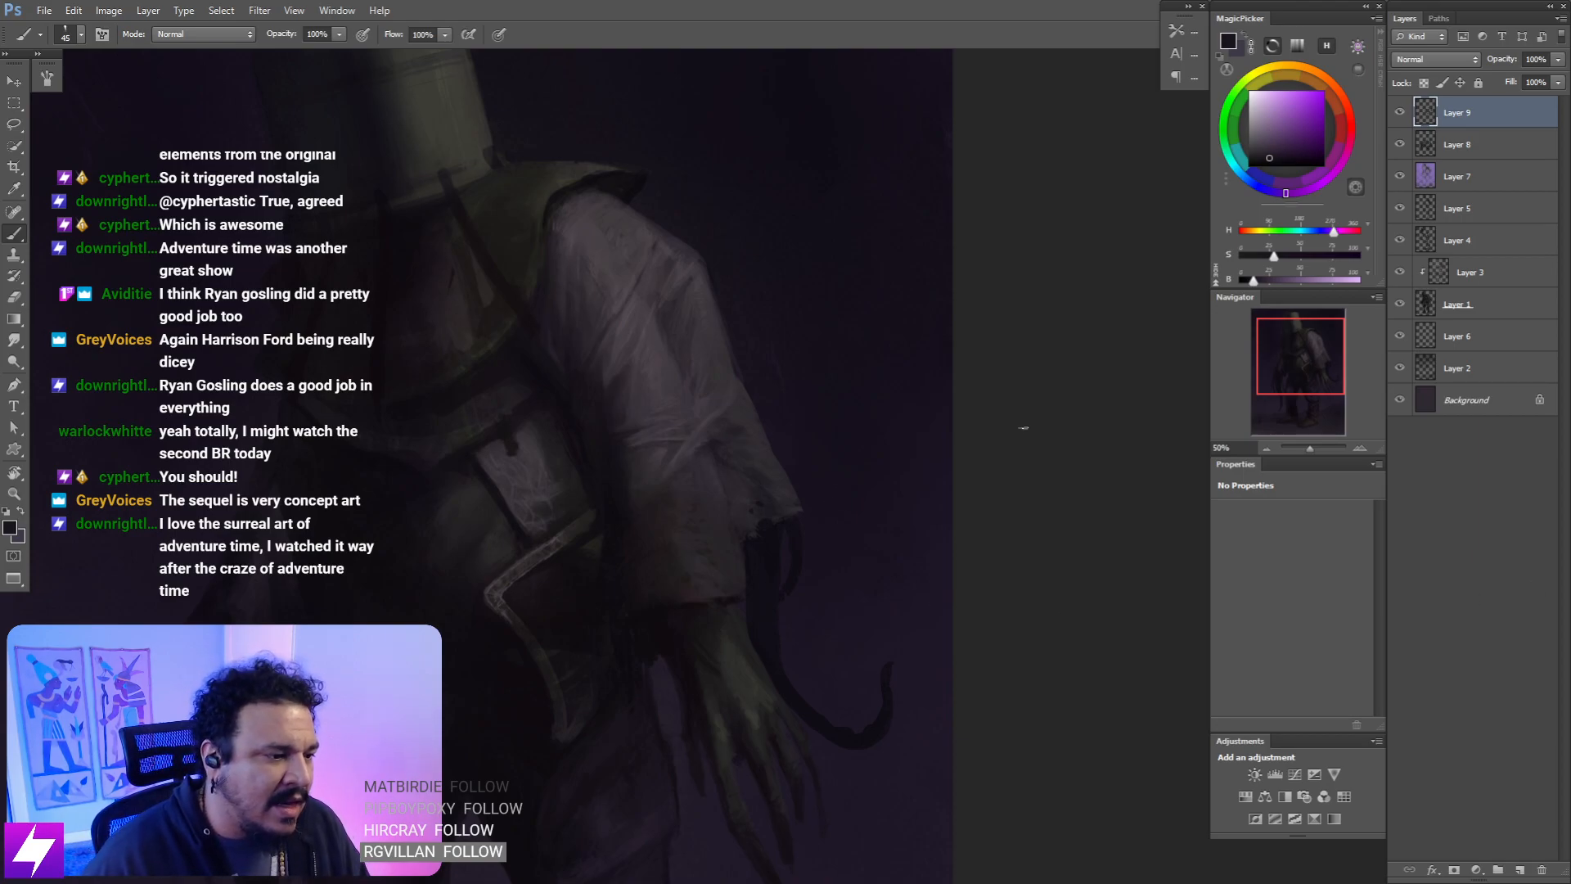
left_click_drag(757, 491, 724, 482)
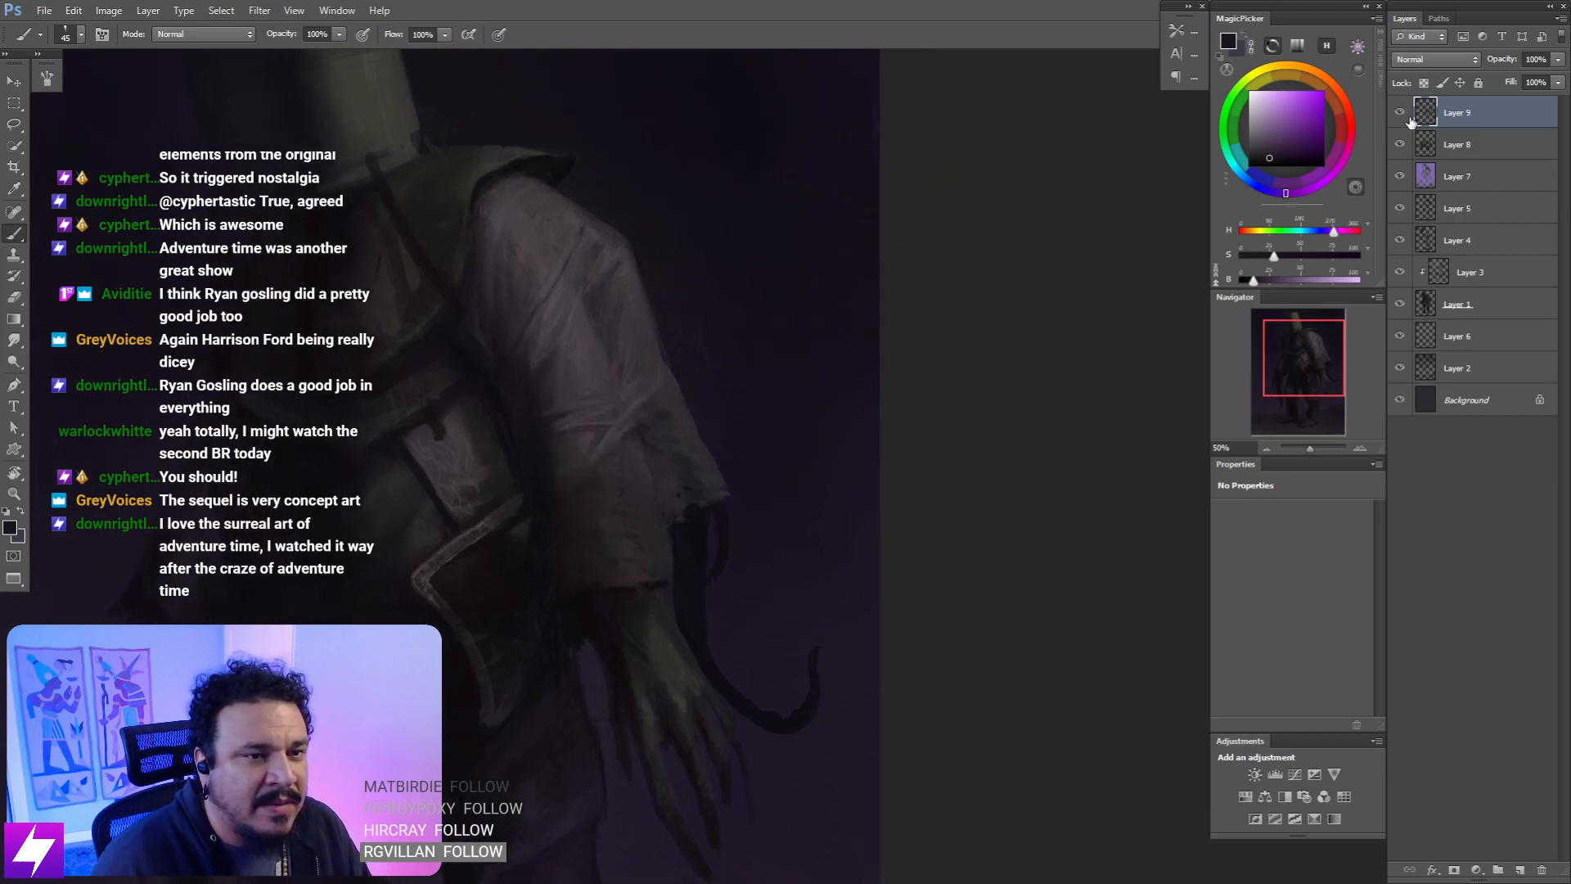
- Flip the whole canvas horizontally to check the figure in mirror image
key("ctrl+minus")
key("ctrl+minus")
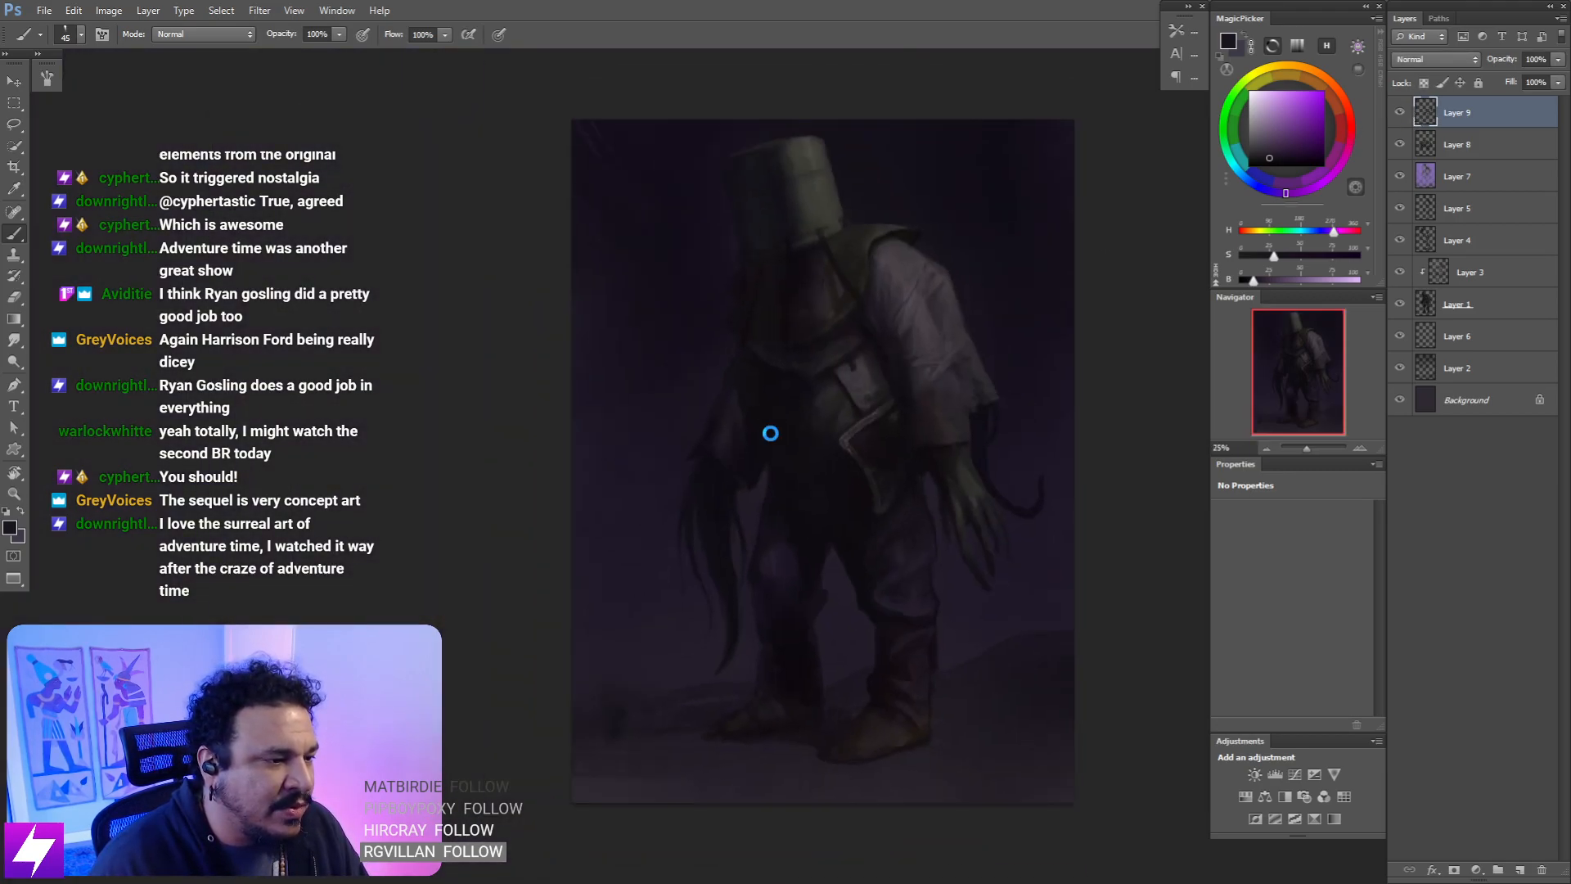
key("ctrl+shift+h")
left_click_drag(706, 414, 740, 471)
- Sample the muted grey-purple of the sleeve's elbow fold and paint crease strokes with the brush enlarged to 90
key("ctrl+plus")
key("ctrl+plus")
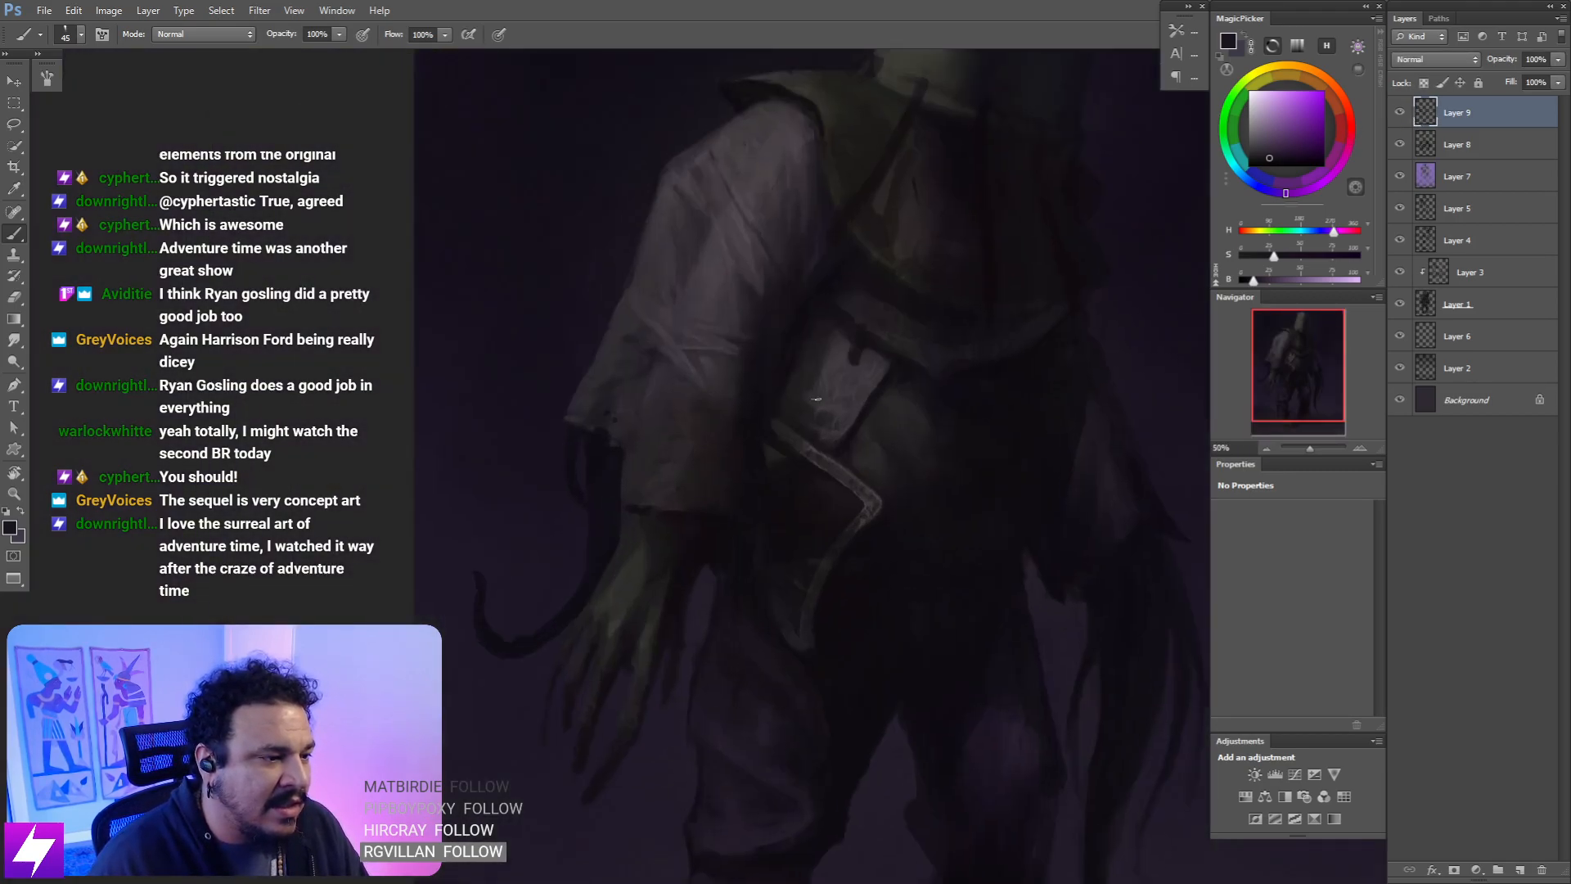
key("r")
left_click_drag(765, 561, 838, 475)
key("ctrl+plus")
left_click_drag(754, 654, 790, 431)
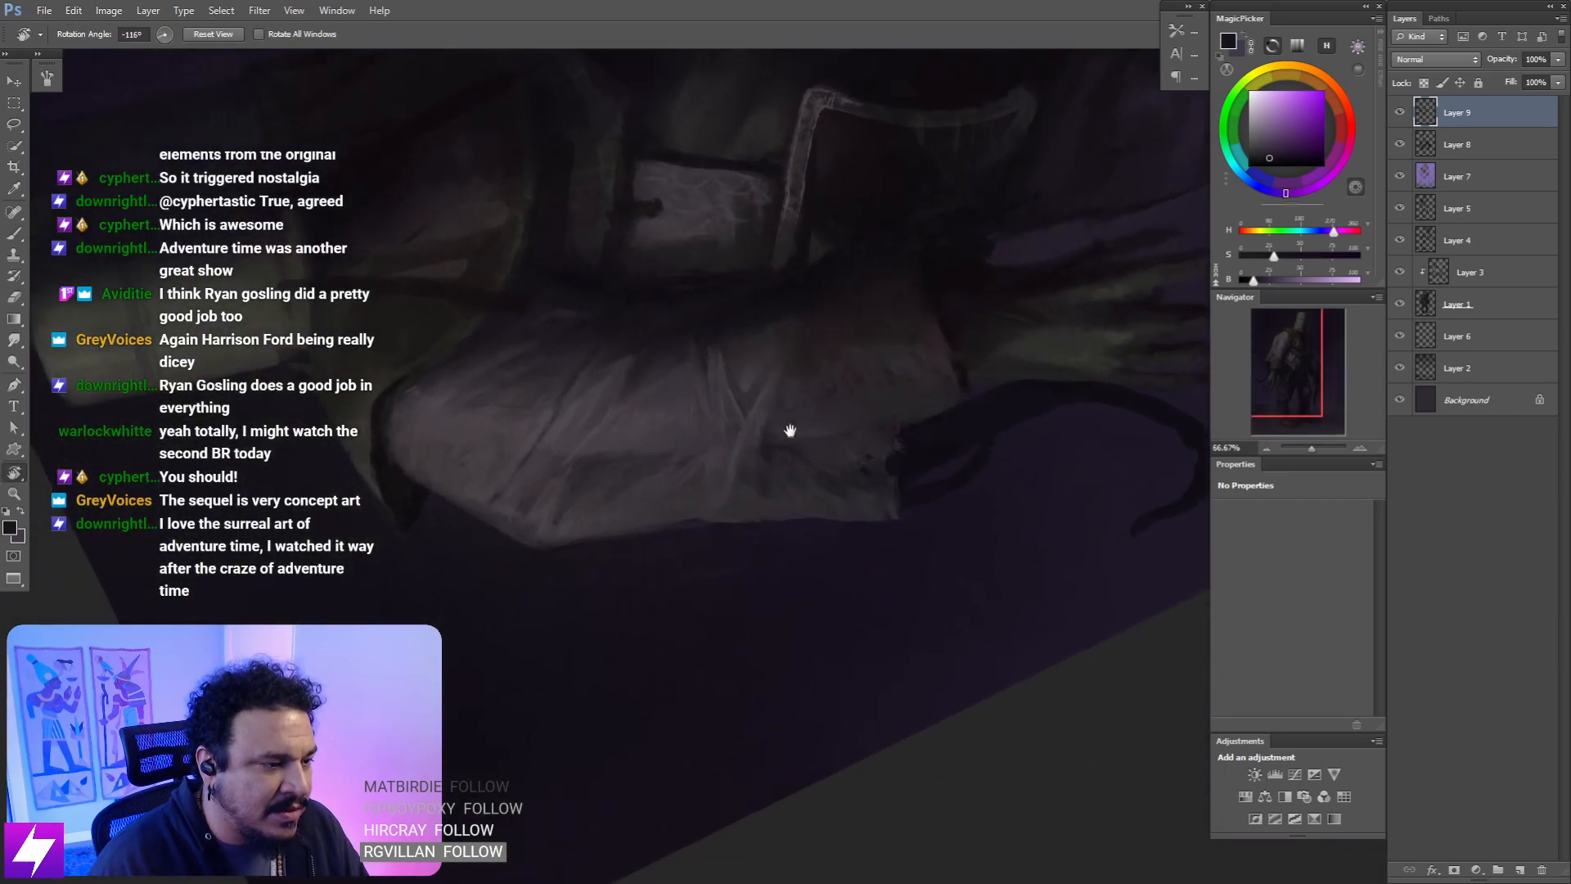
key("b")
left_click(738, 436, "alt")
left_click(735, 453, "alt")
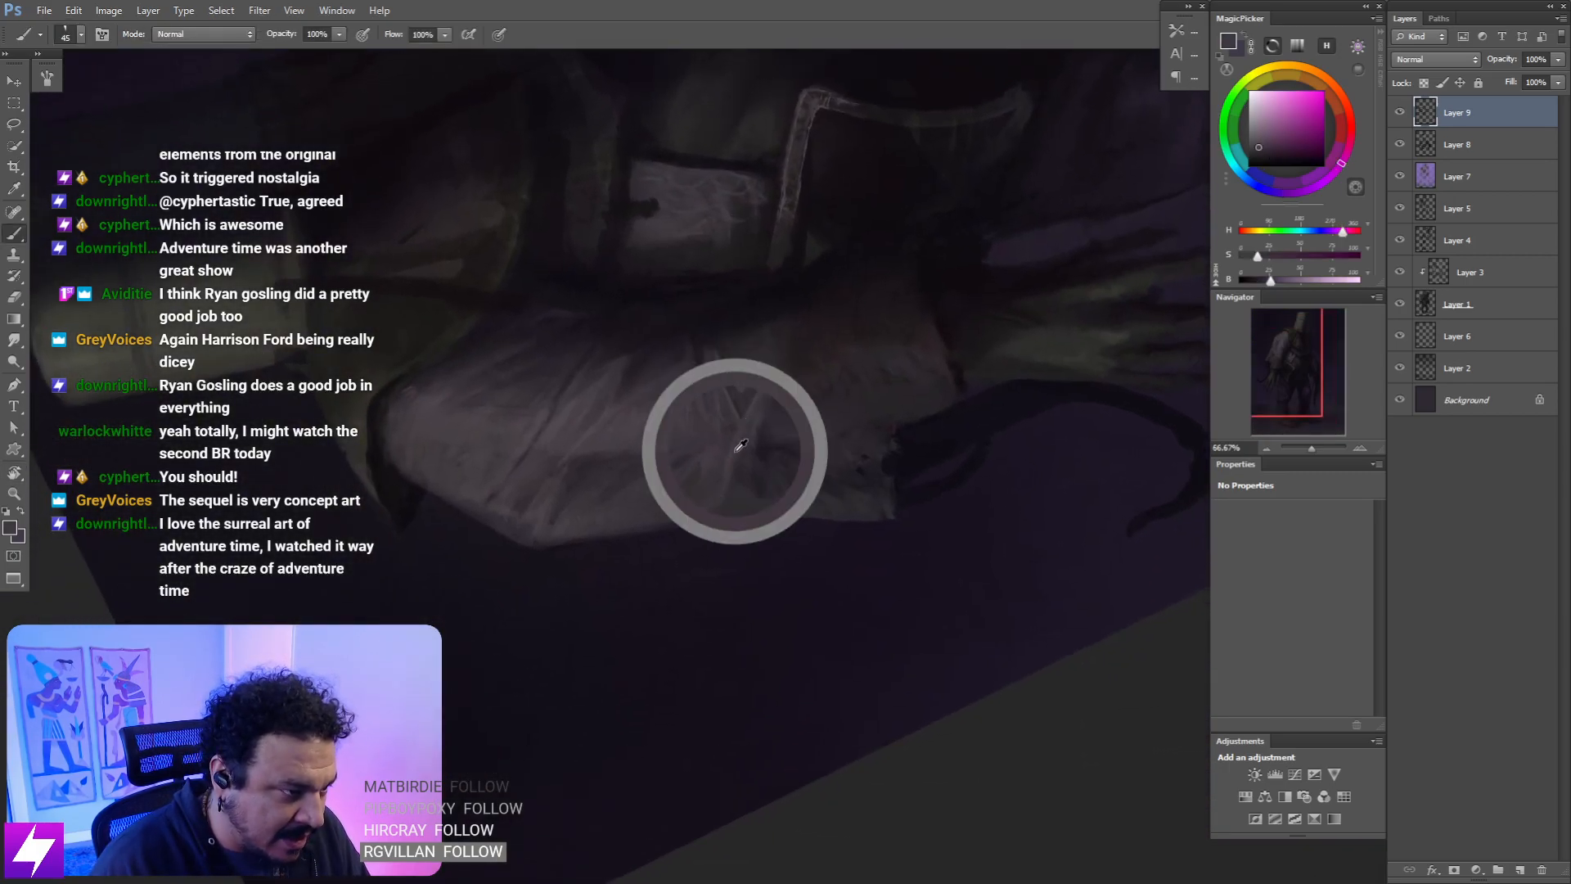
key("bracketright")
key("bracketright")
key("bracketright")
key("bracketright")
key("bracketright")
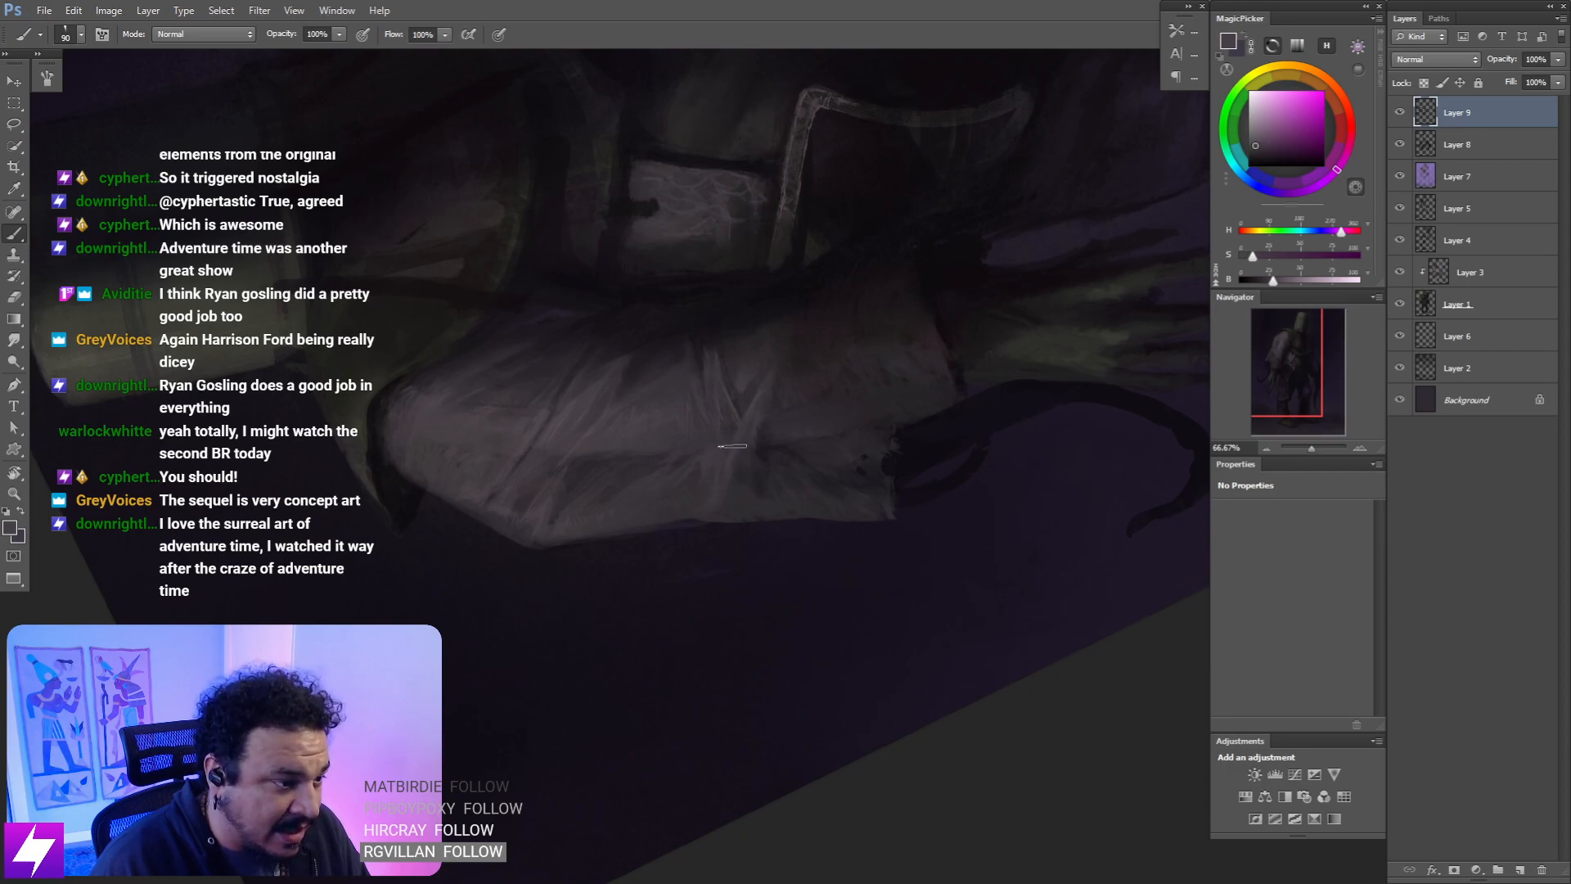
- Enlarge the brush to 150 and paint broader soft strokes around the crossing elbow folds
key("bracketright")
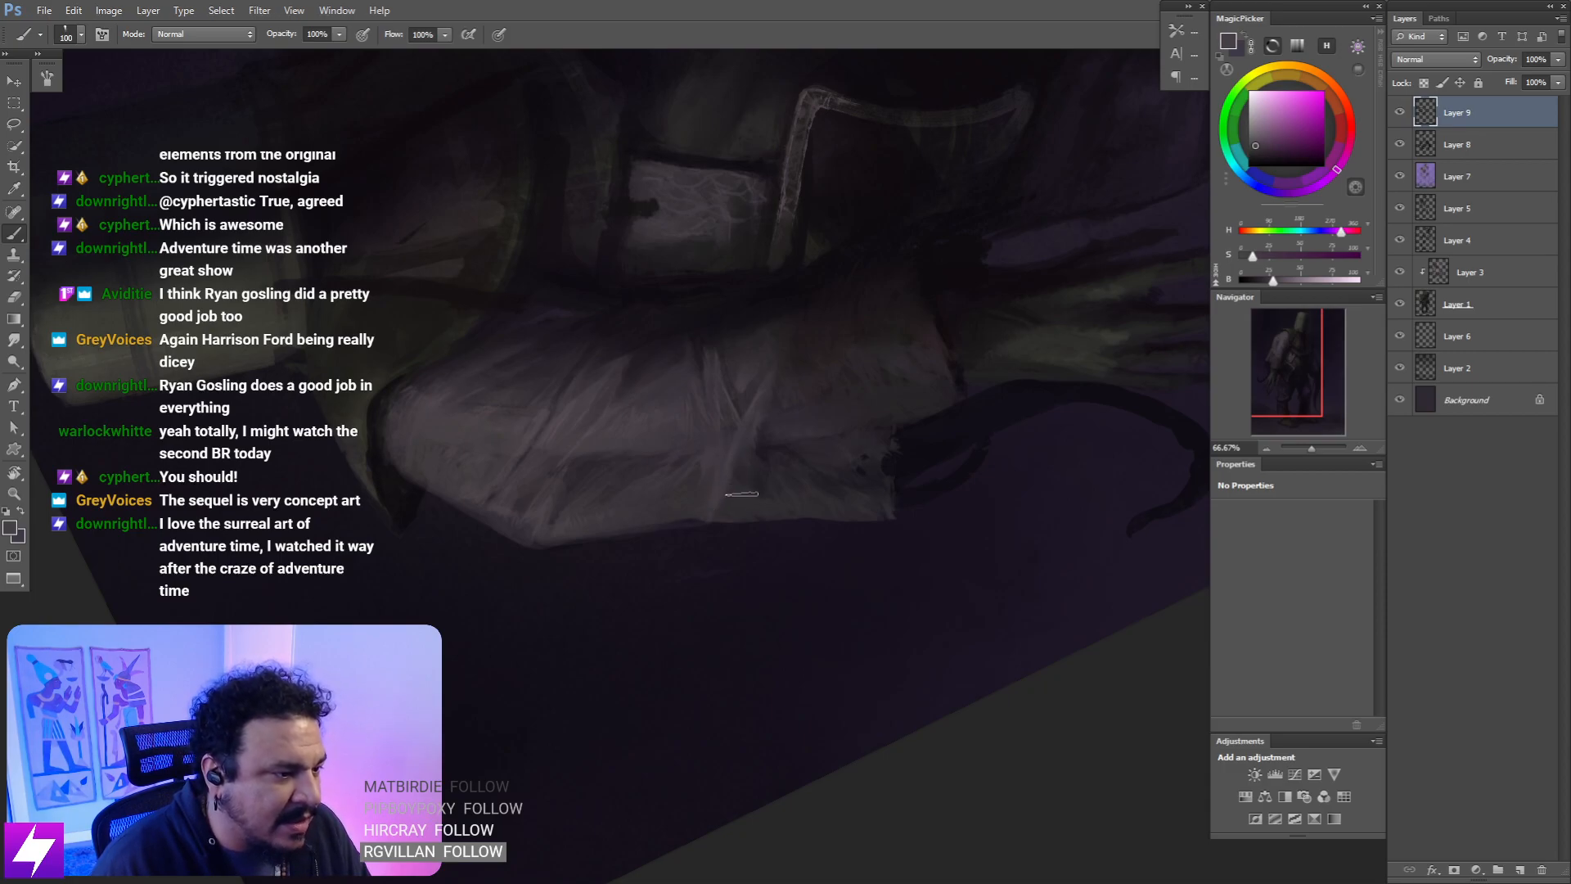
key("bracketright")
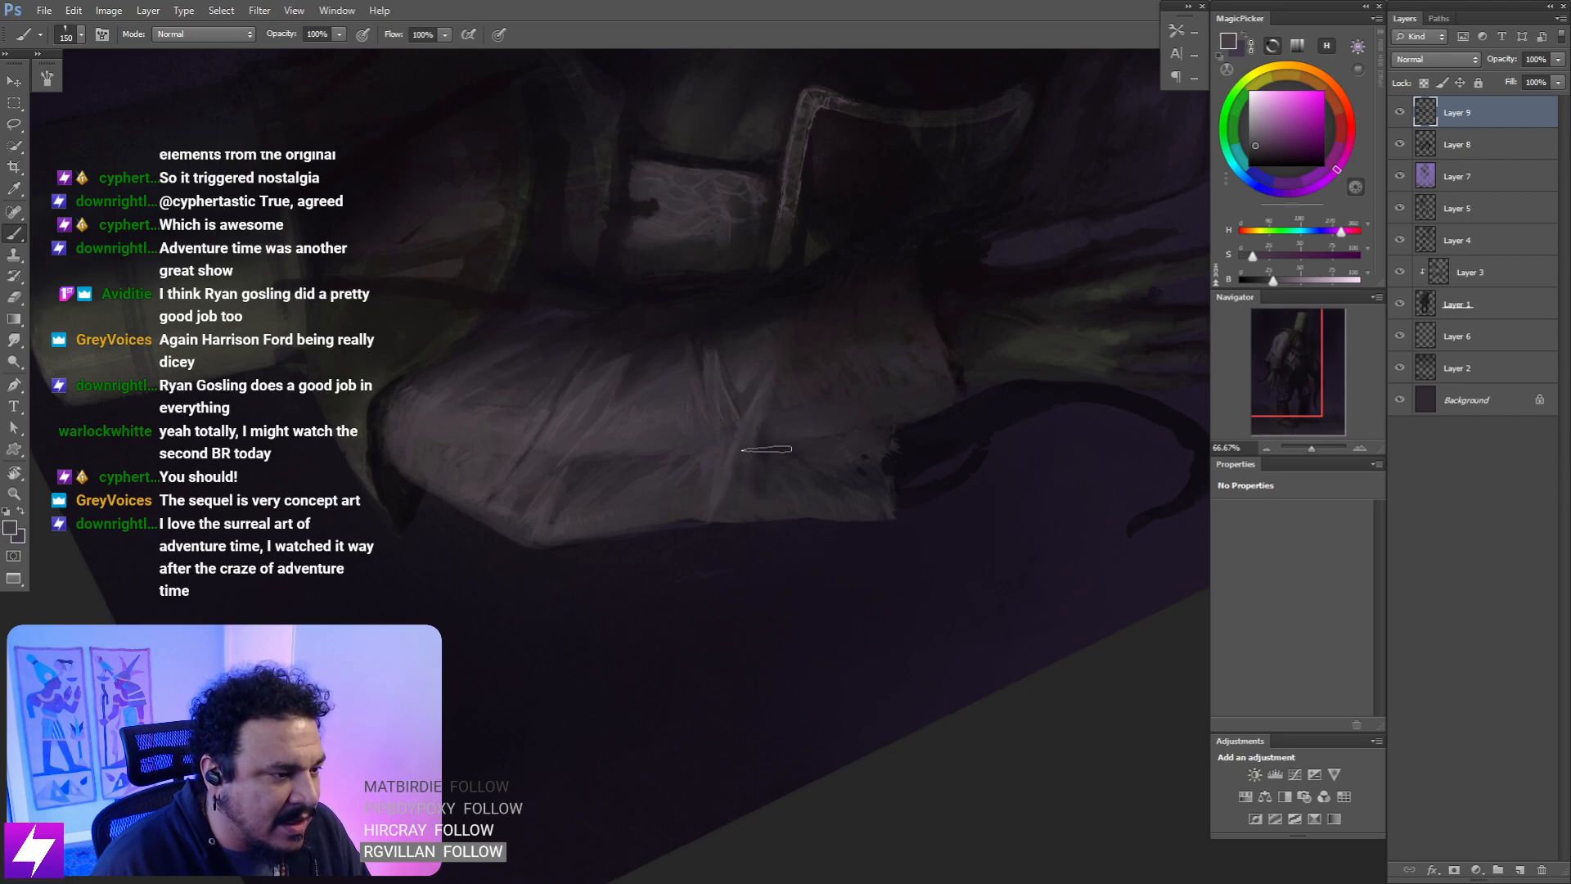
left_click_drag(766, 449, 751, 505)
key("r")
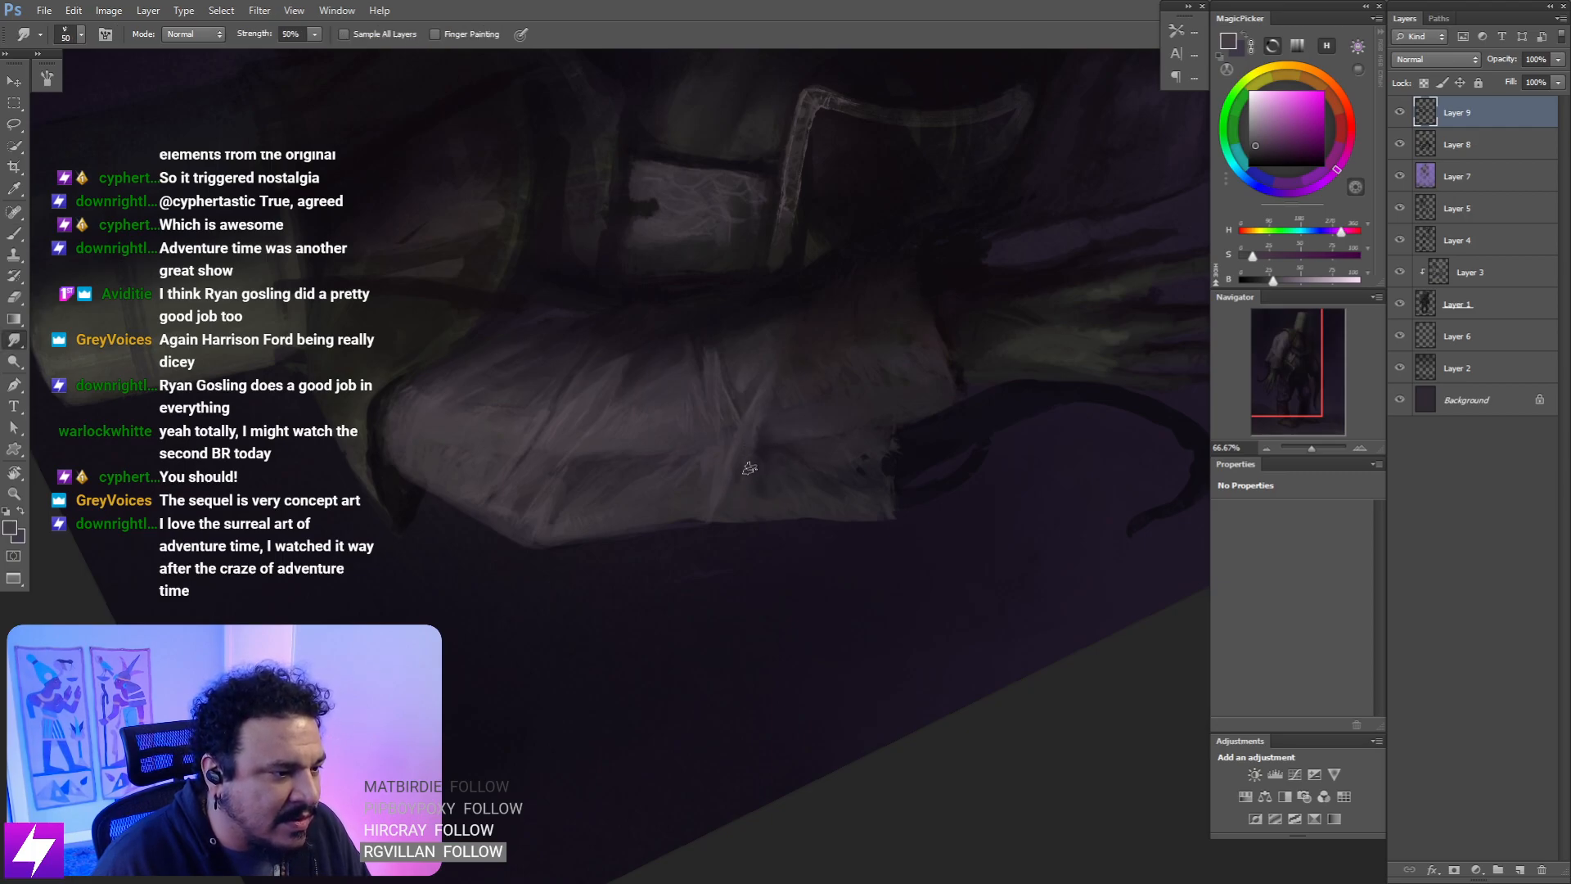
key("Escape")
mouse_move(821, 449)
left_mouse_down()
mouse_move(824, 530)
mouse_move(772, 507)
left_mouse_up()
key("b")
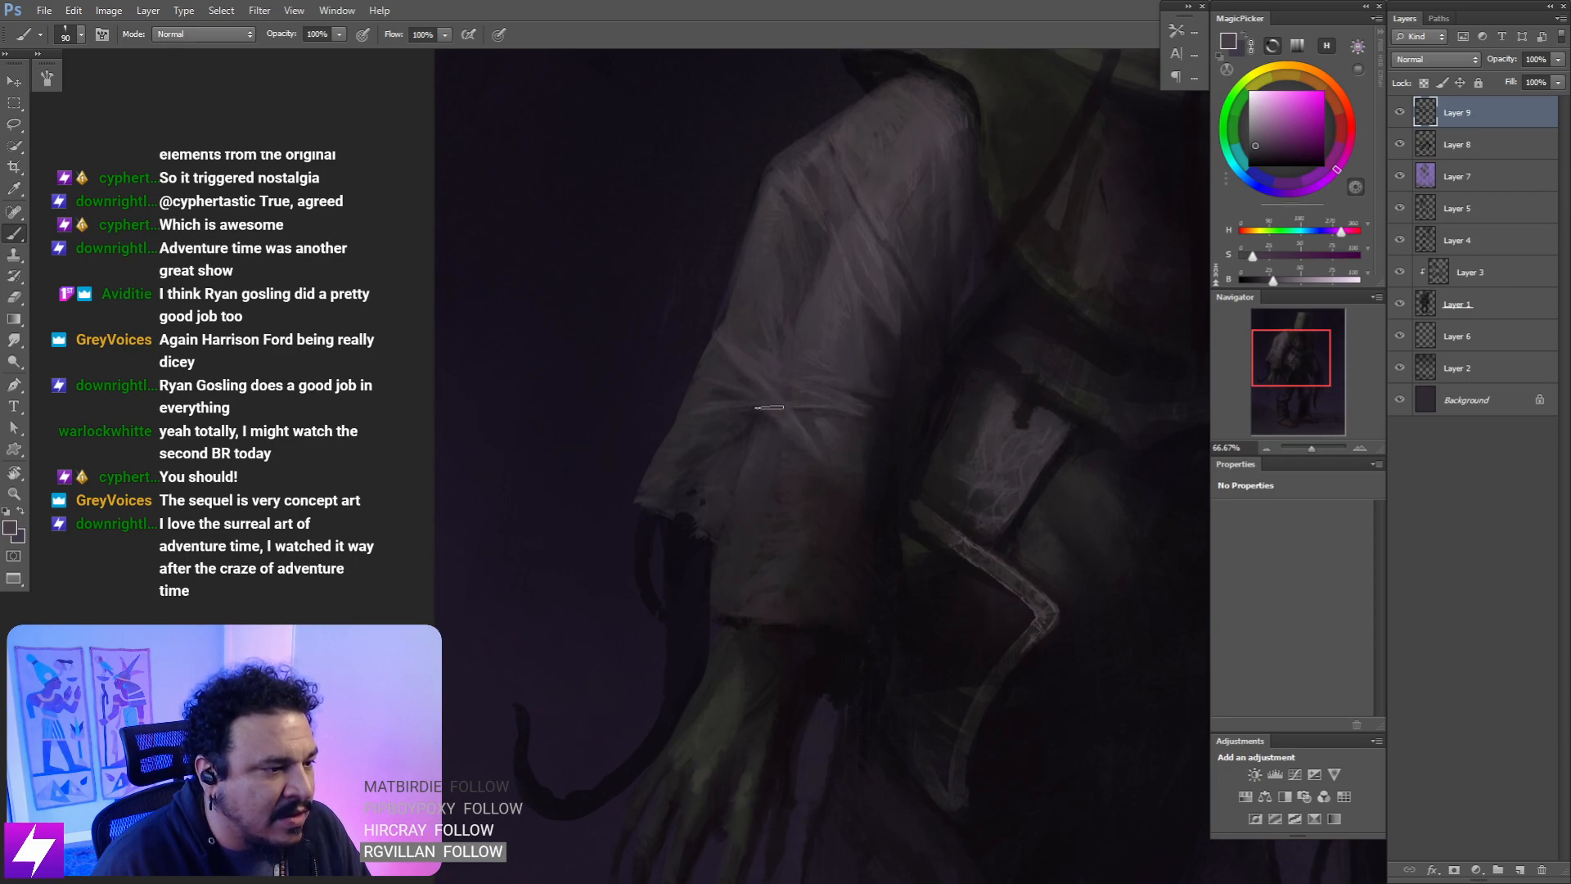
key("r")
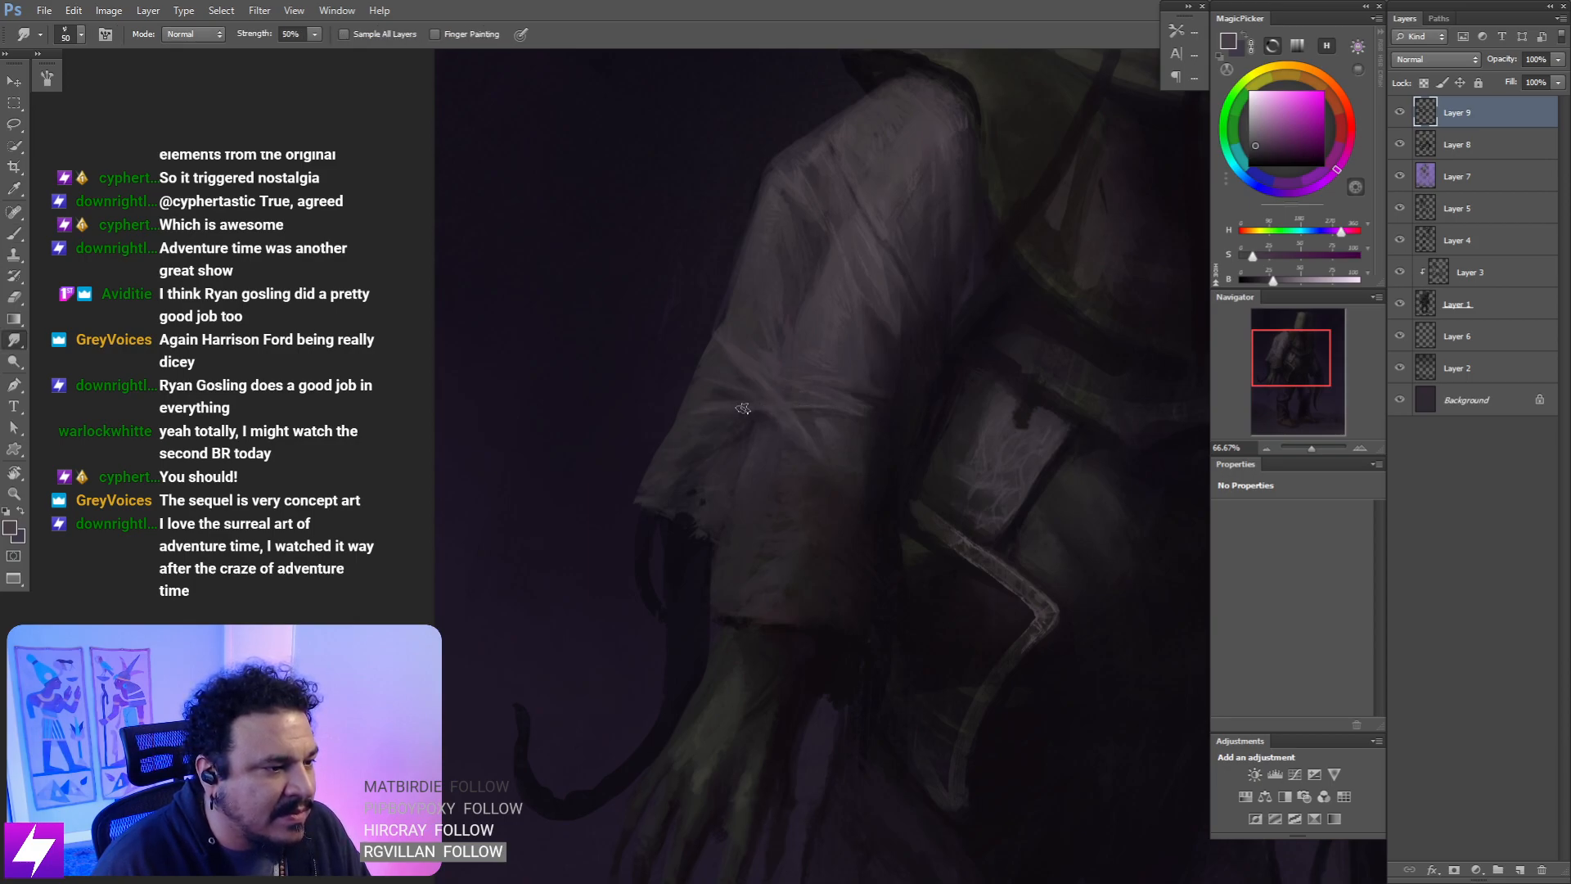
- Sample the light grey of the sleeve and sharpen the crossing elbow creases using brush sizes 60 to 80
key("ctrl+minus")
key("r")
left_click_drag(822, 370, 766, 393)
key("ctrl+plus")
key("ctrl+plus")
left_click_drag(666, 557, 712, 513)
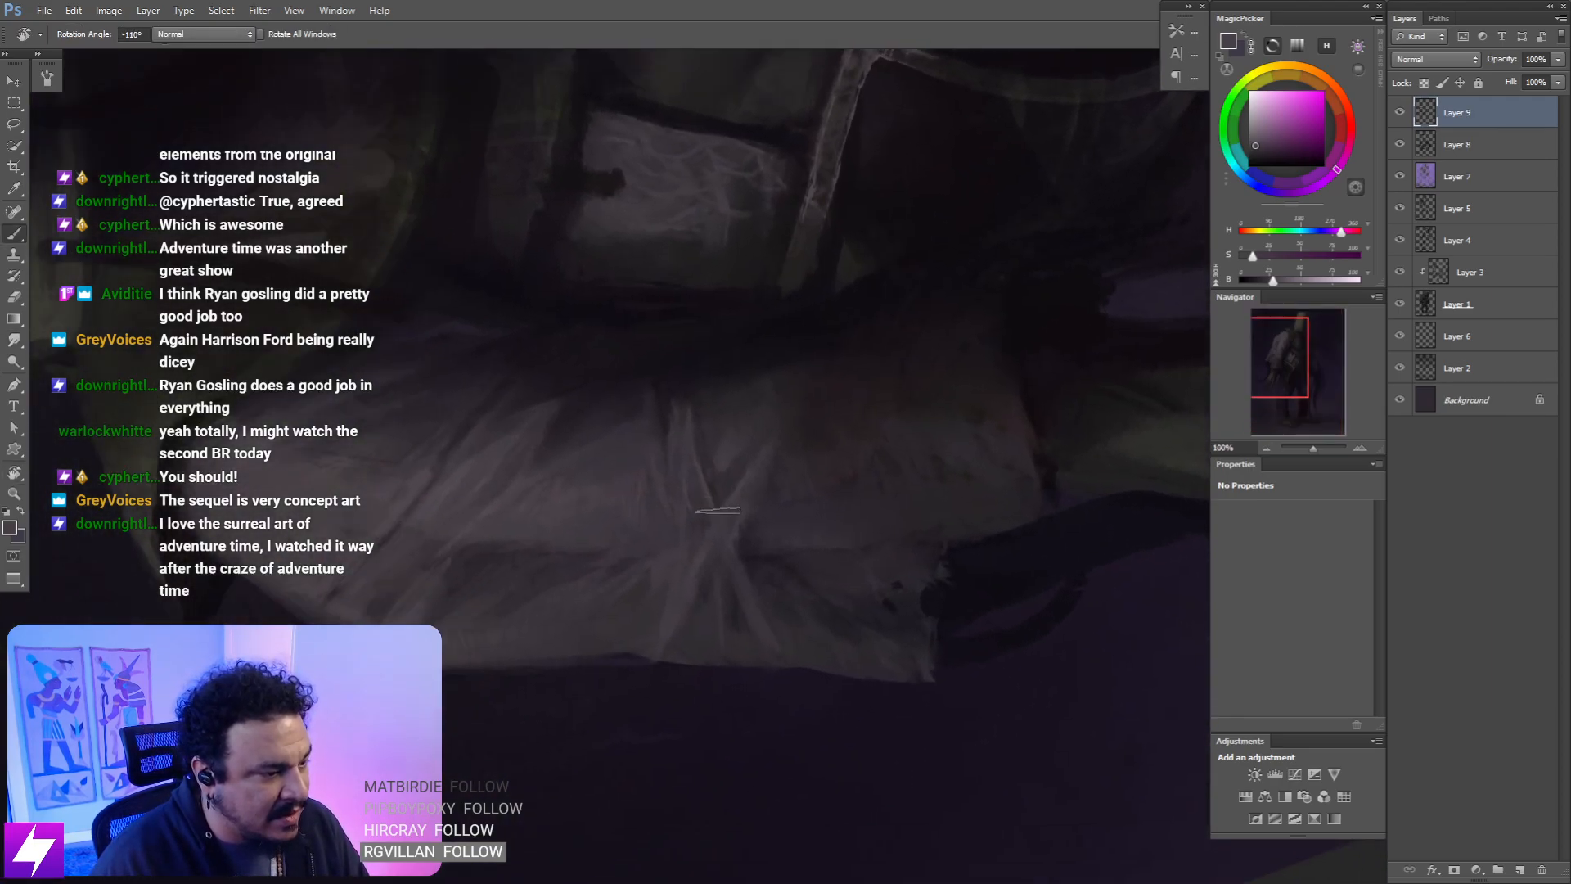
key("b")
left_click(698, 563, "alt")
key("bracketleft")
key("bracketleft")
key("bracketleft")
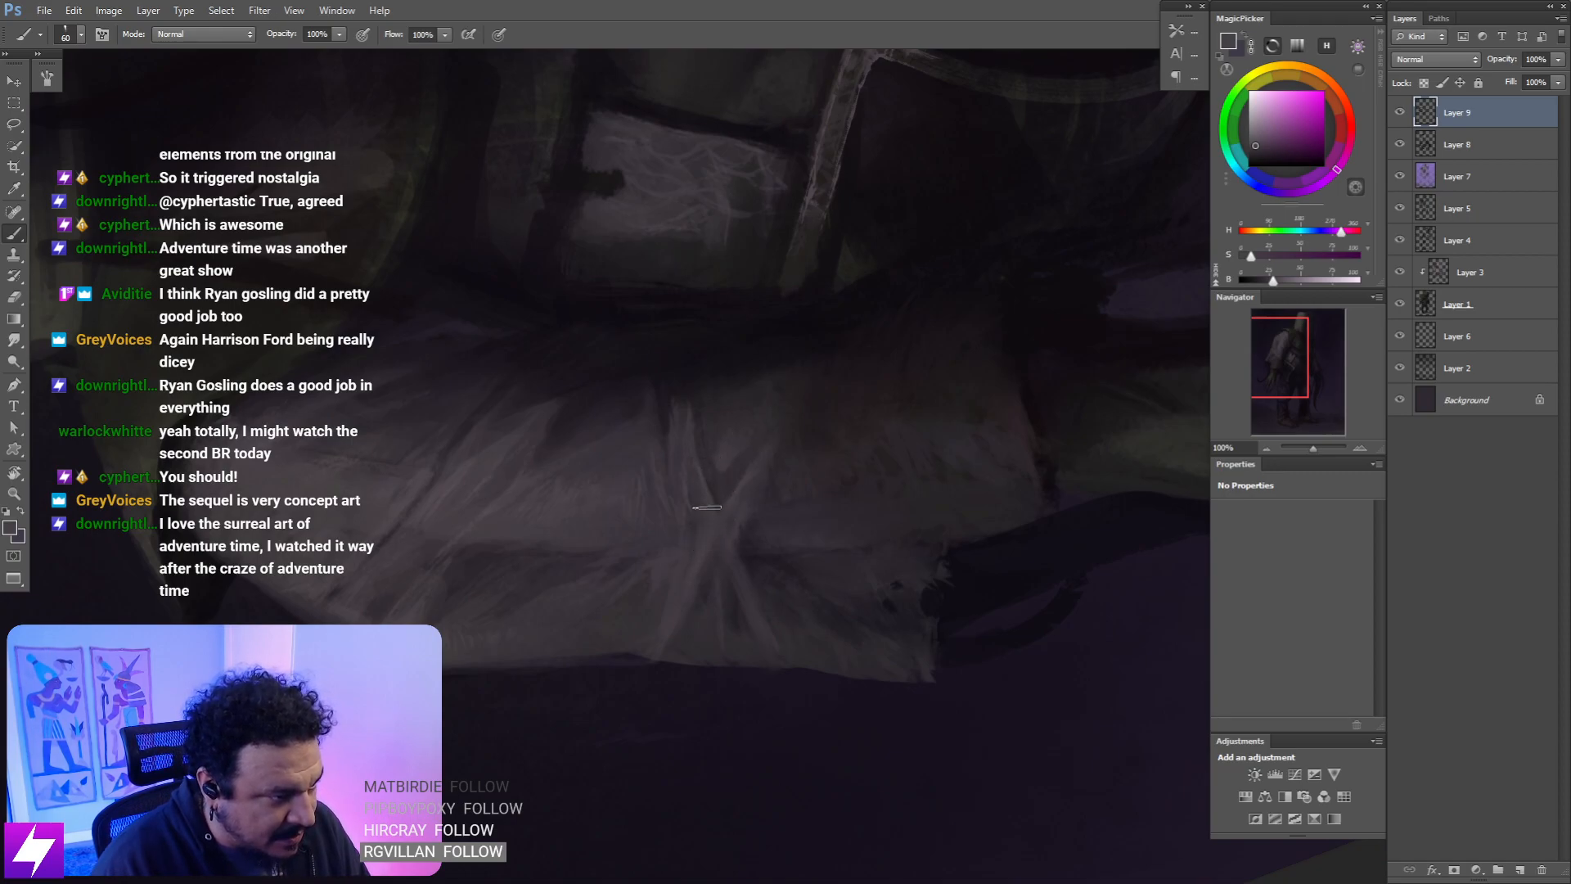
mouse_move(751, 541)
left_mouse_down()
mouse_move(727, 508)
mouse_move(740, 549)
left_mouse_up()
key("bracketright")
key("bracketright")
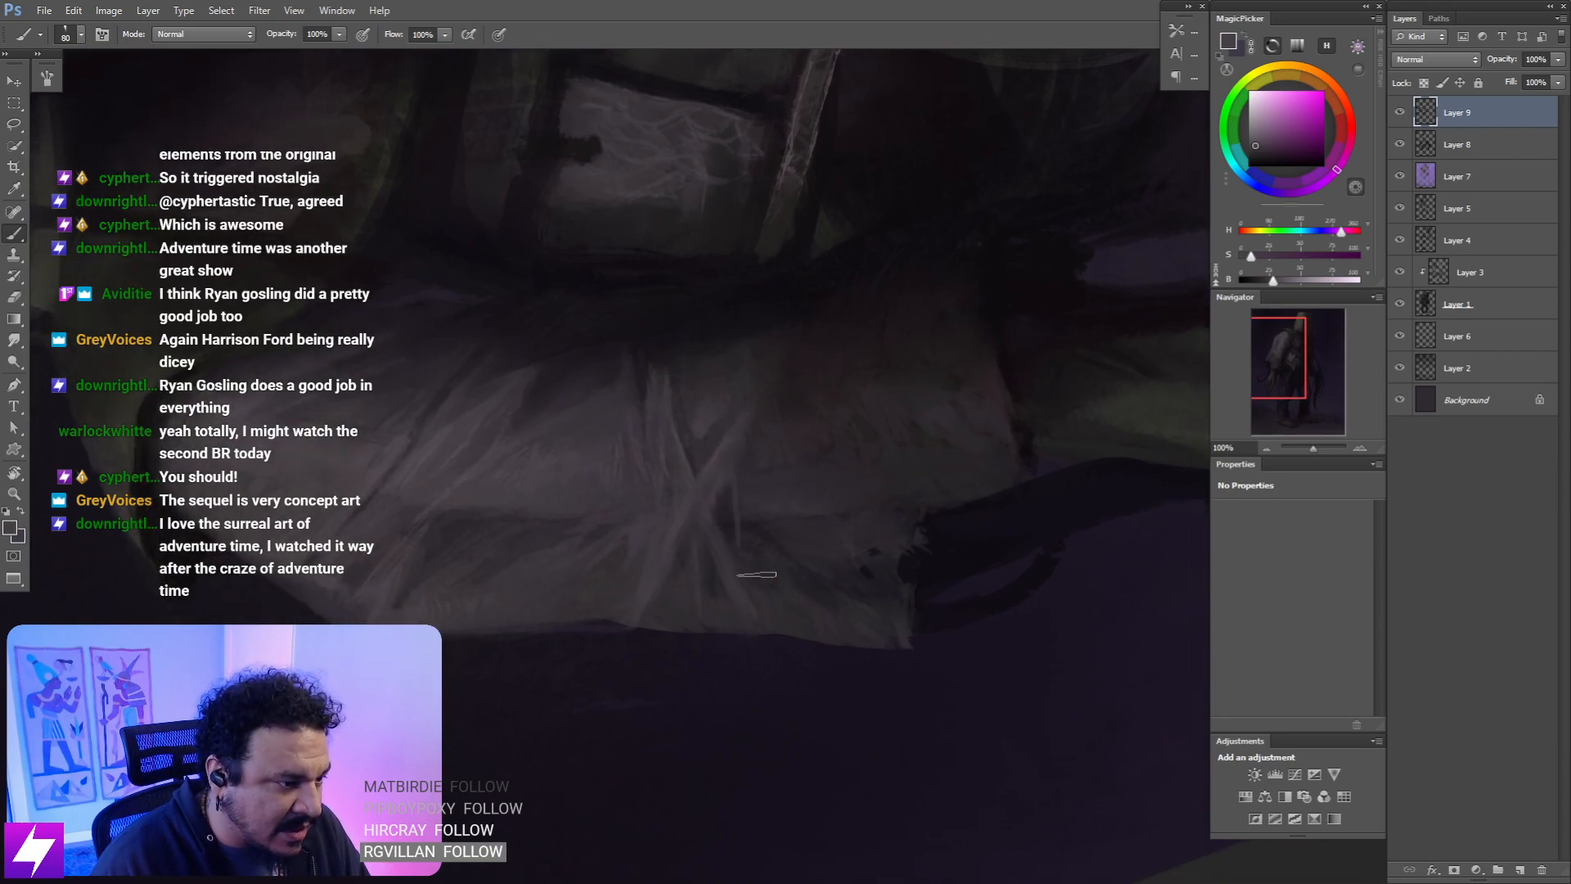
- Sample a darker sleeve tone and shade the areas between the elbow creases with a size 100 brush
left_click(734, 486, "alt")
key("bracketright")
key("bracketright")
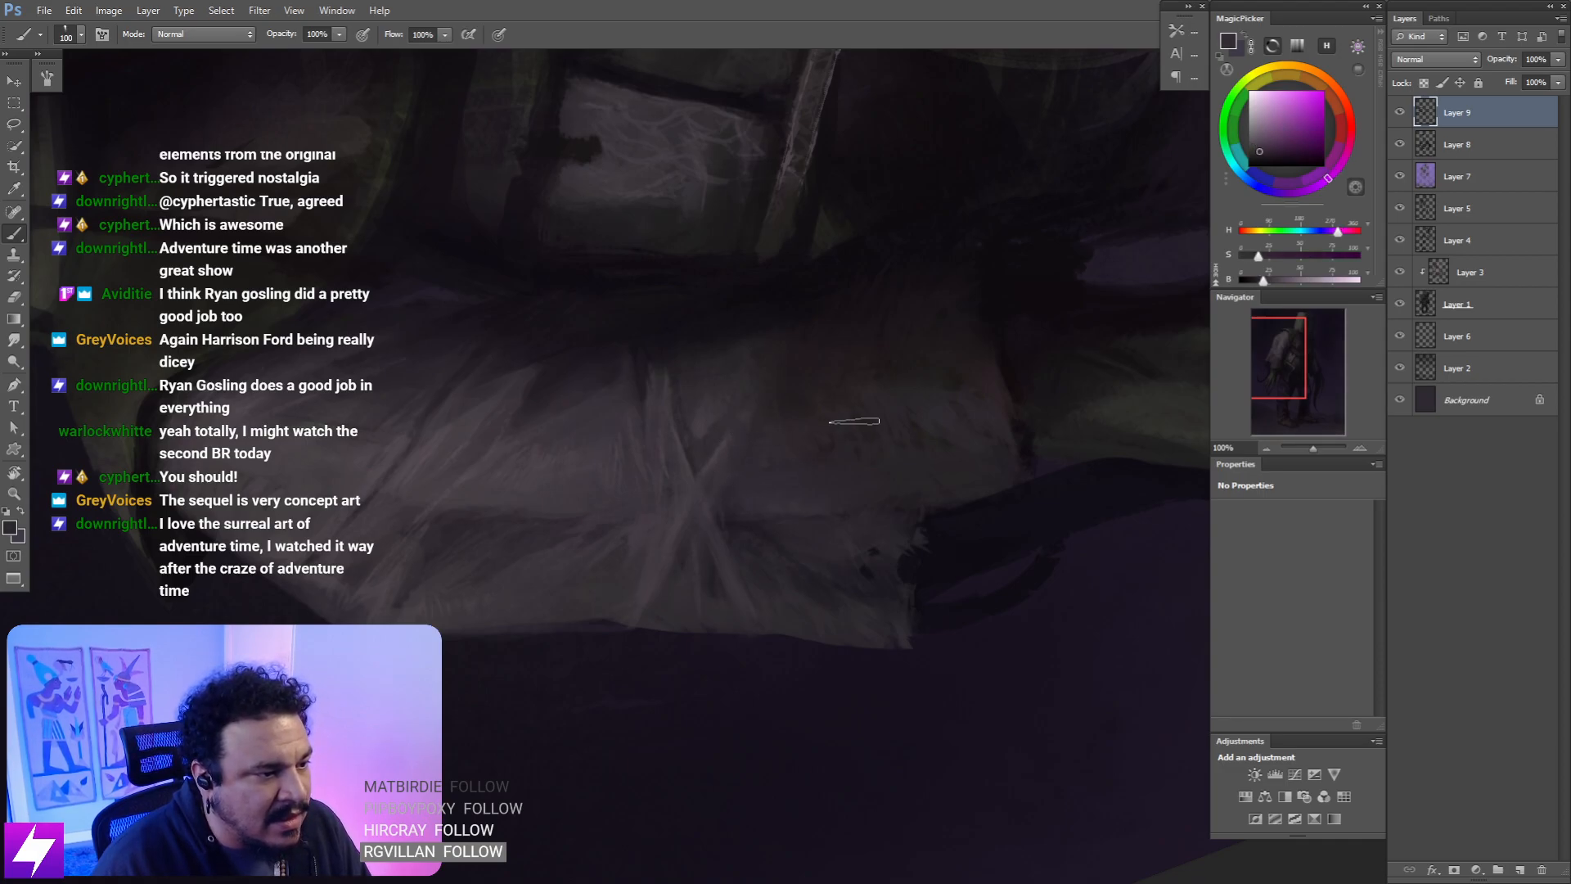
- Sample the grey fold colour at the elbow and refine the creases towards the torn cuff with a size 50 brush
key("Escape")
key("ctrl+minus")
key("ctrl+minus")
key("ctrl+minus")
key("r")
left_click_drag(805, 532, 825, 352)
key("ctrl+plus")
key("ctrl+plus")
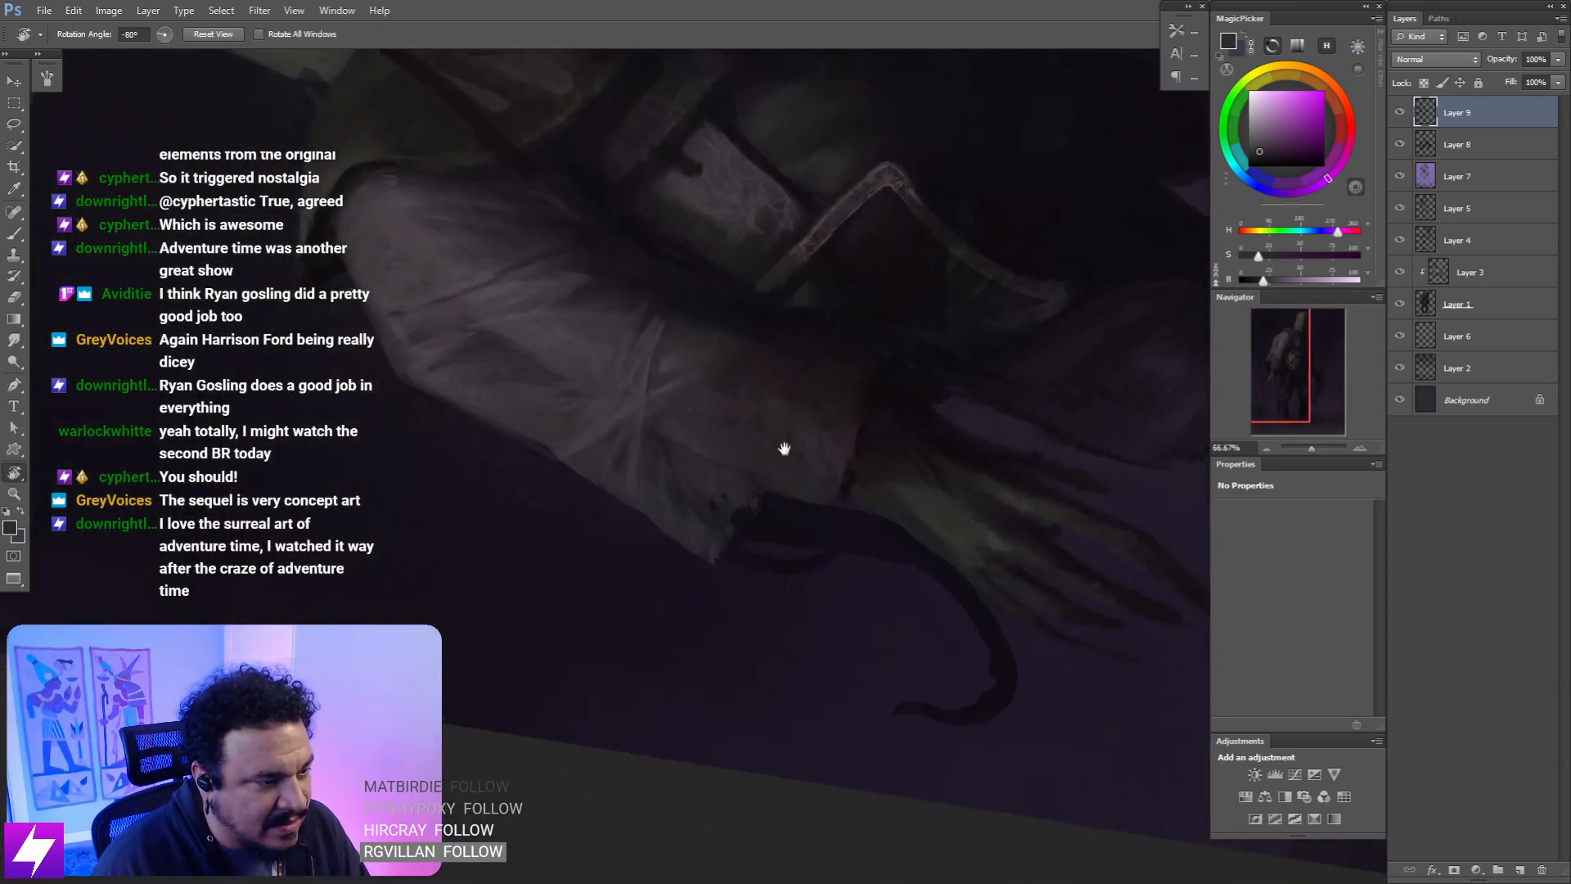
left_click_drag(784, 449, 786, 417)
key("b")
left_click(698, 385, "alt")
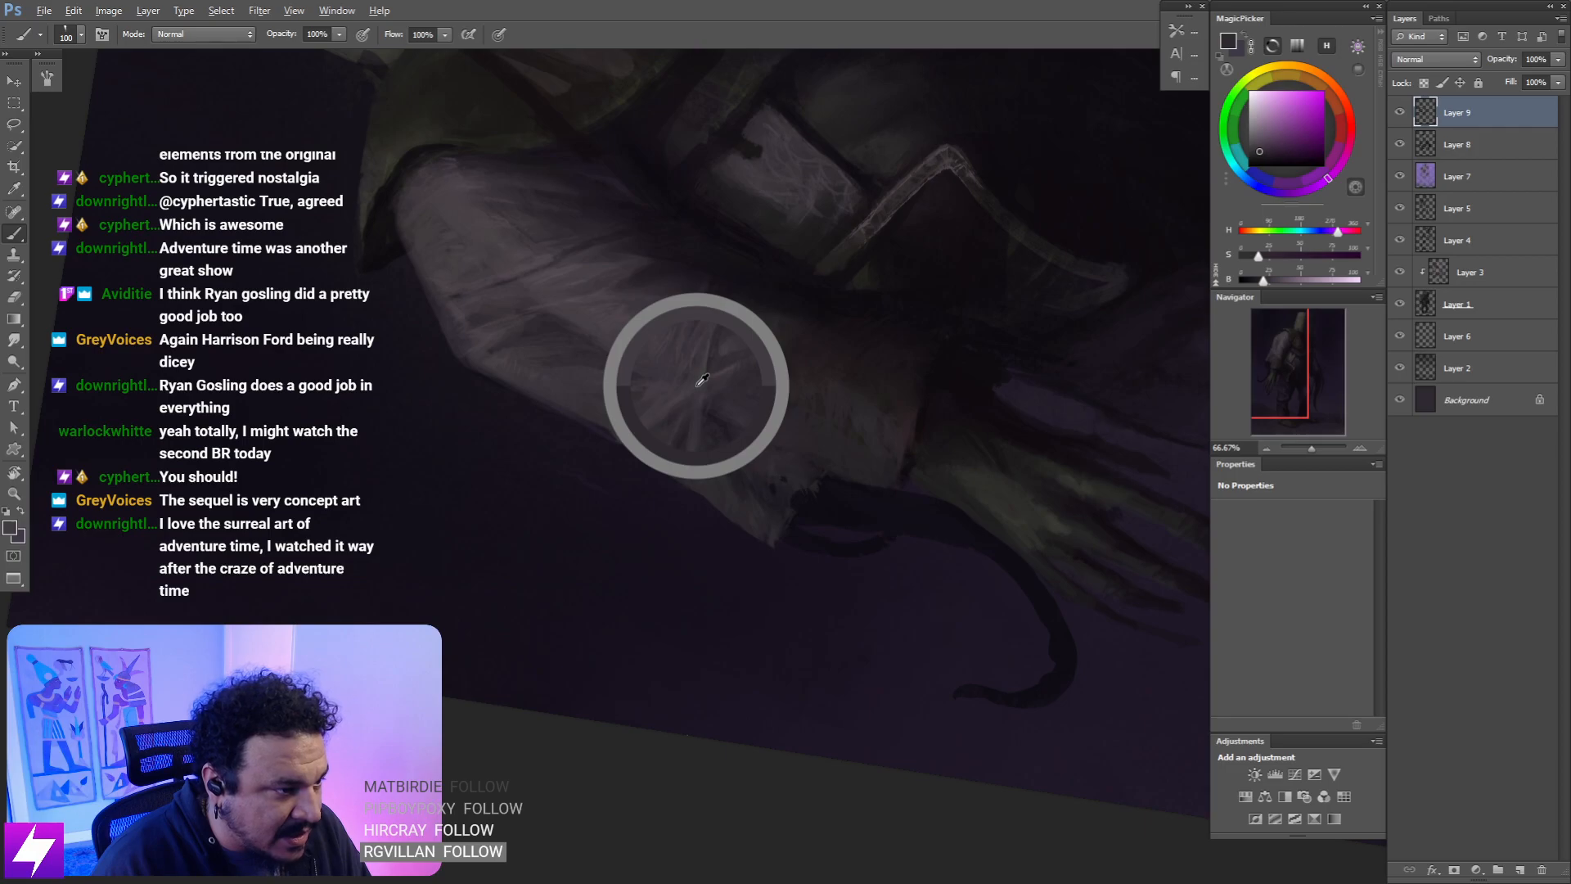
key("bracketleft")
key("bracketleft")
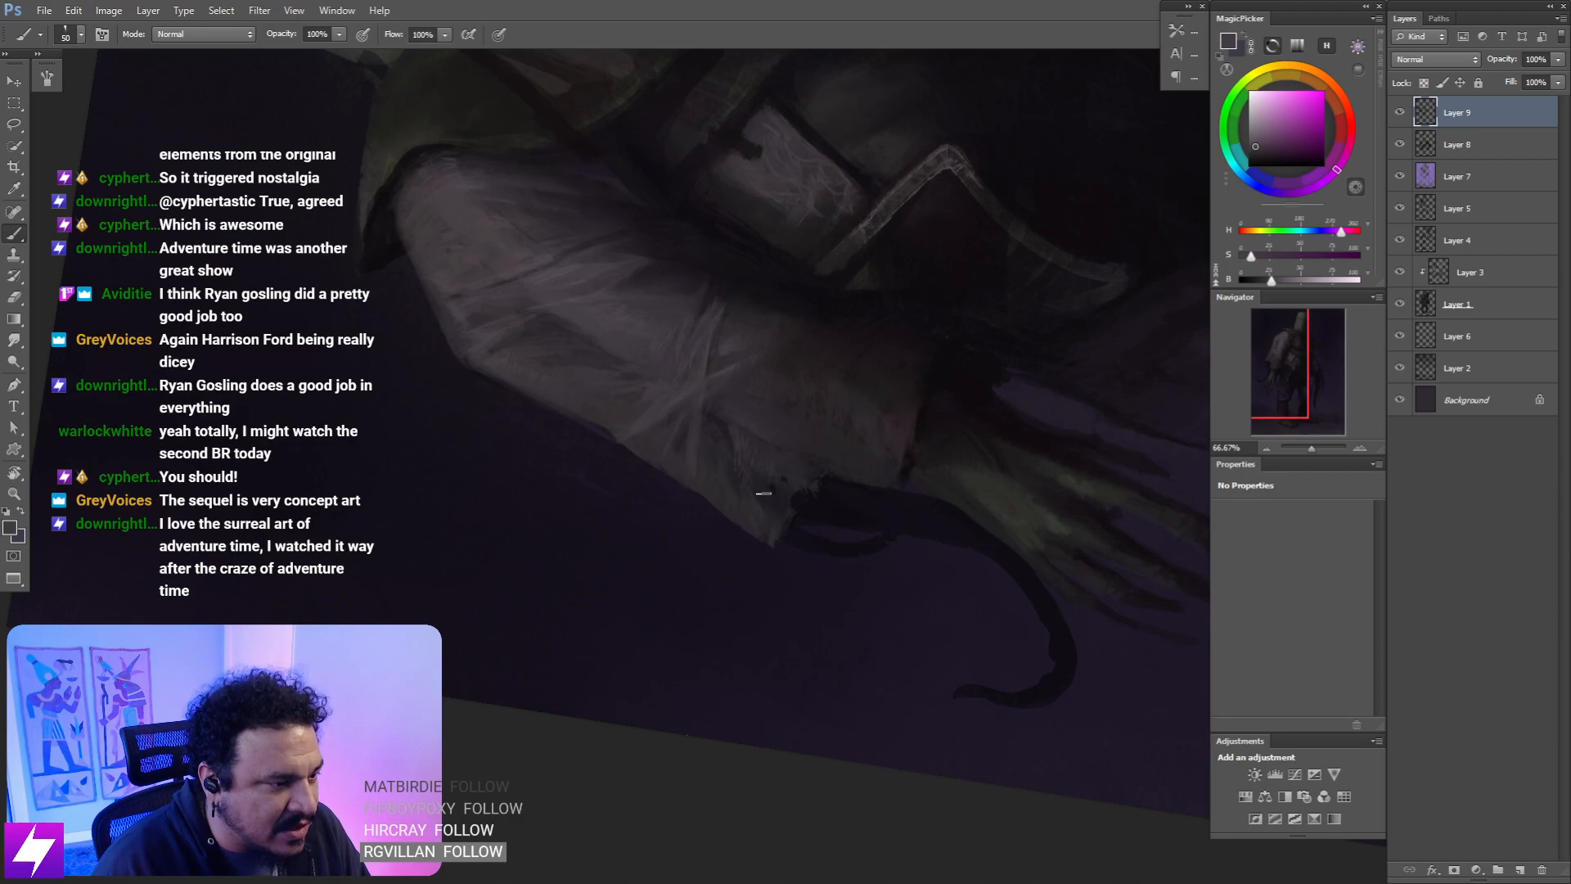
- Straighten the view and flip the canvas horizontally back to its earlier orientation
key("Escape")
key("ctrl+minus")
key("ctrl+minus")
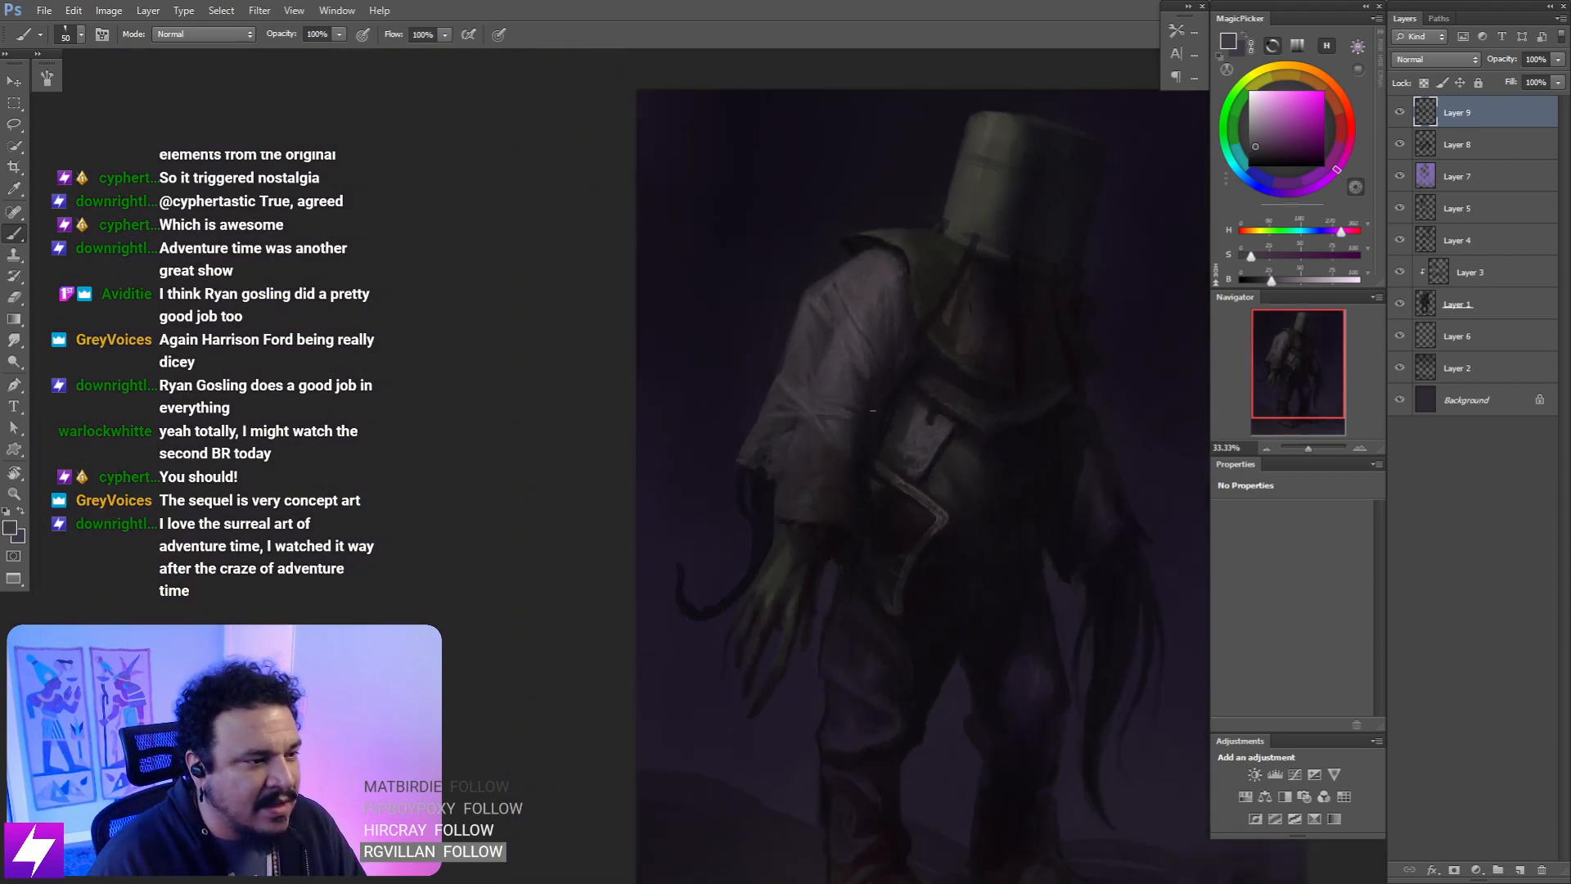
key("ctrl+shift+h")
- Extend the light grey creases from the elbow onto the forearm sleeve with brush sizes 70 to 80
key("ctrl+plus")
left_click_drag(854, 437, 564, 360)
left_click_drag(851, 352, 623, 348)
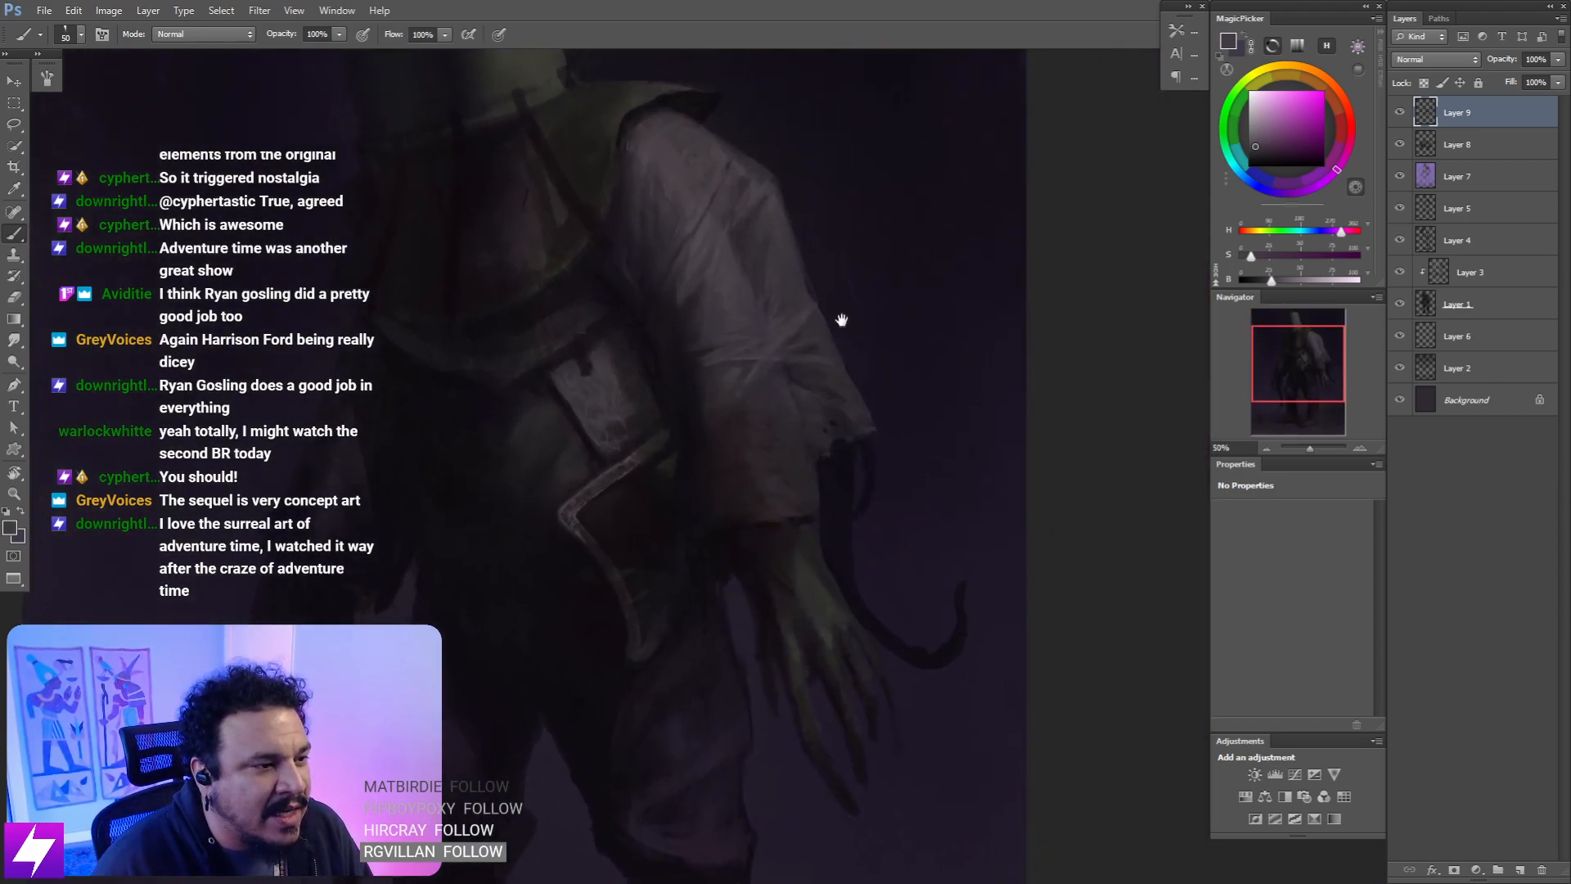
left_click_drag(842, 319, 810, 405)
key("r")
left_click_drag(917, 411, 852, 353)
key("ctrl+plus")
left_click_drag(753, 455, 807, 403)
key("ctrl+plus")
key("b")
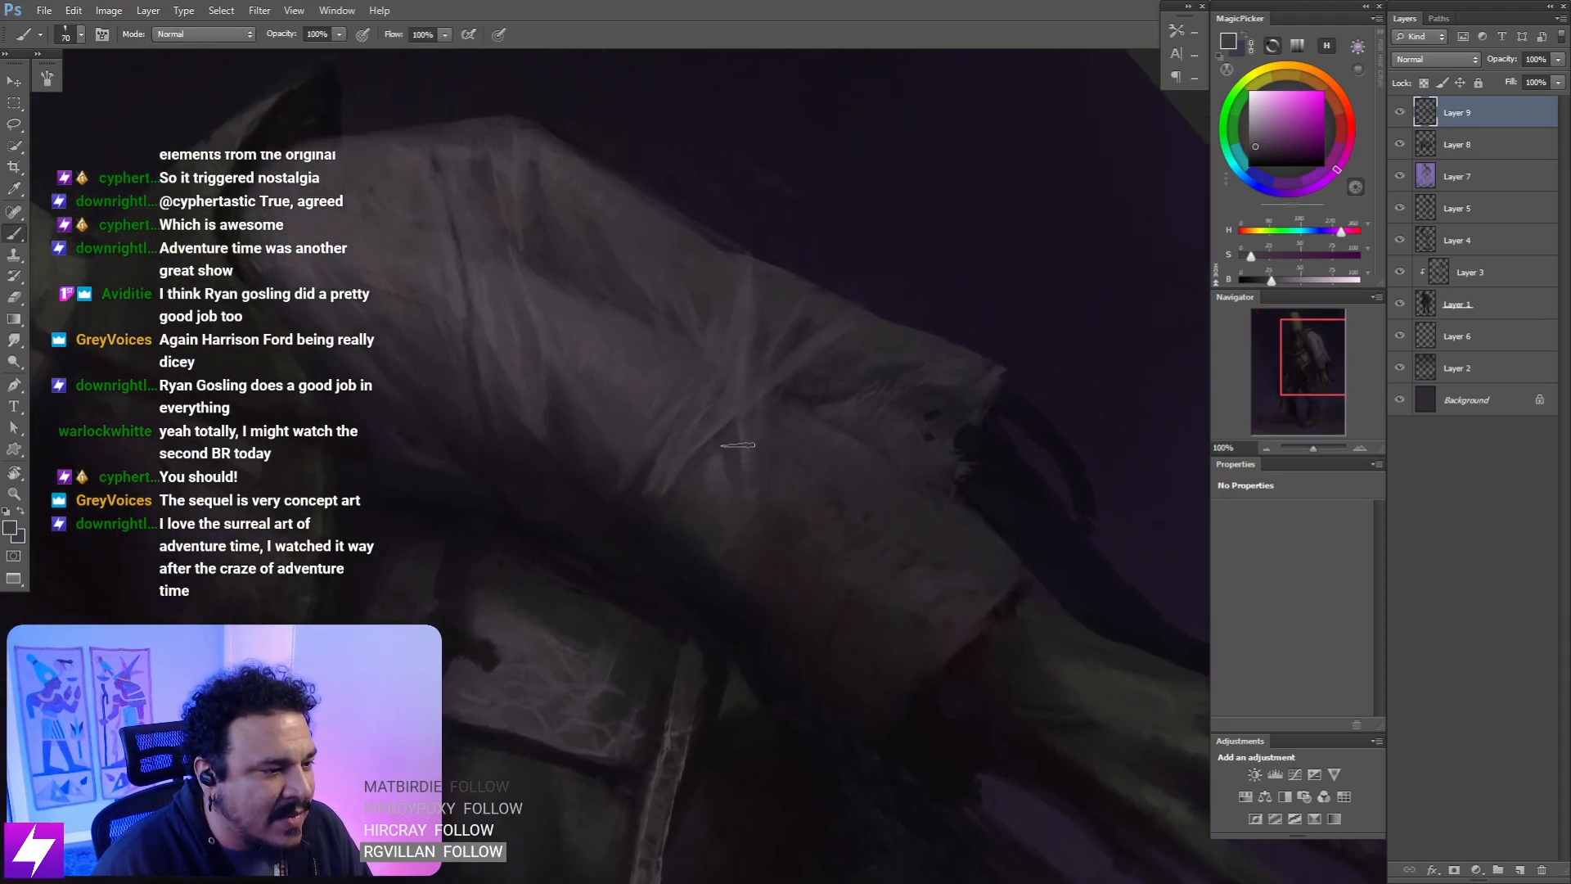
left_click_drag(737, 446, 730, 486)
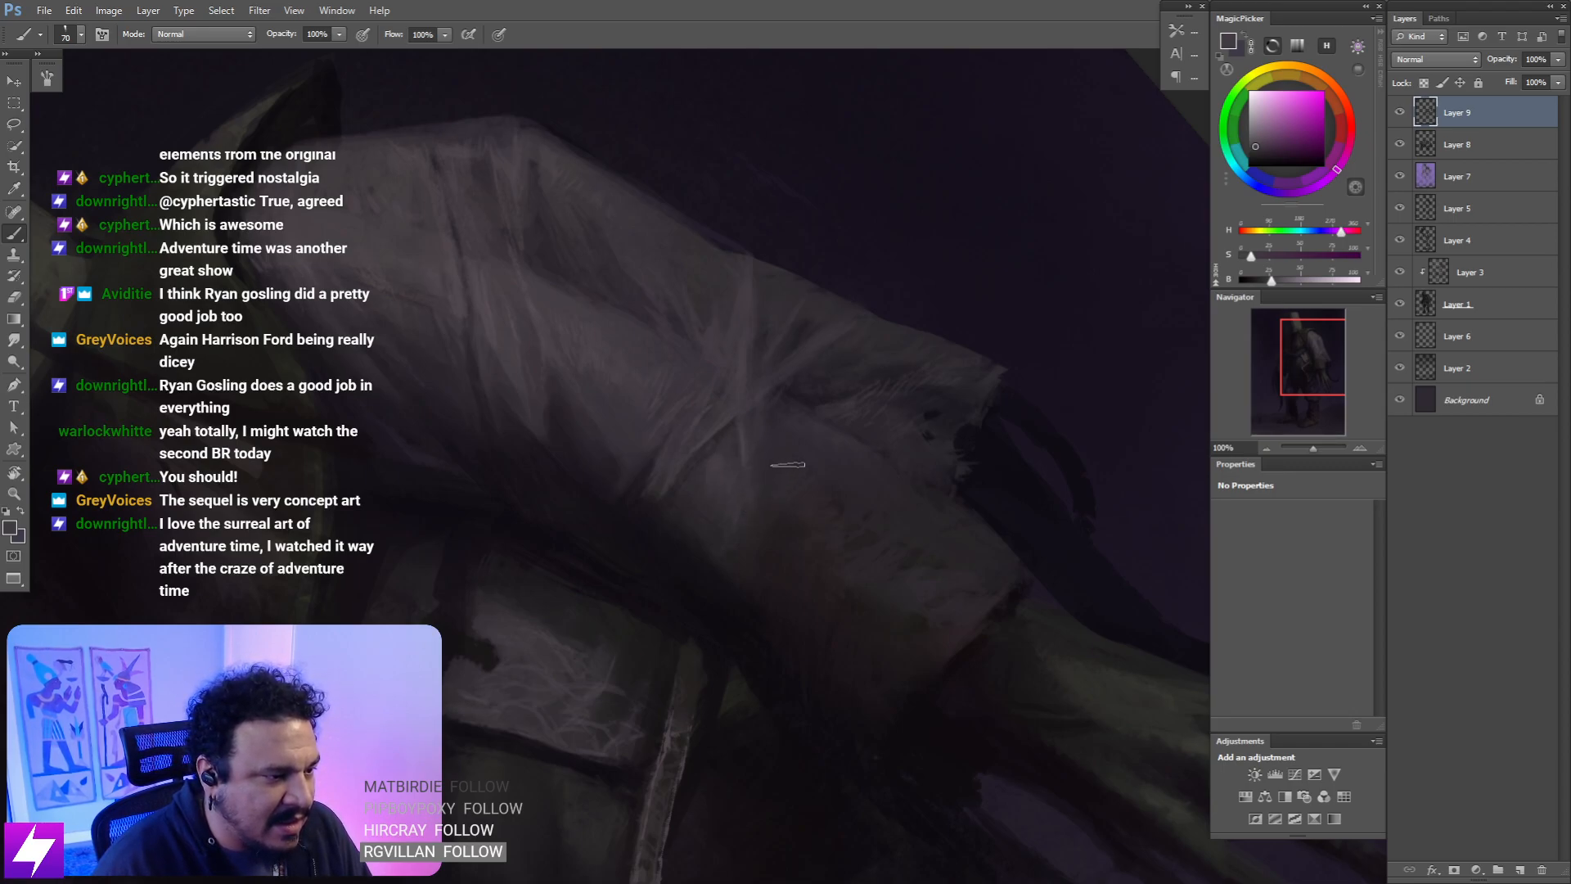
mouse_move(769, 513)
left_mouse_down()
mouse_move(719, 505)
mouse_move(709, 446)
left_mouse_up()
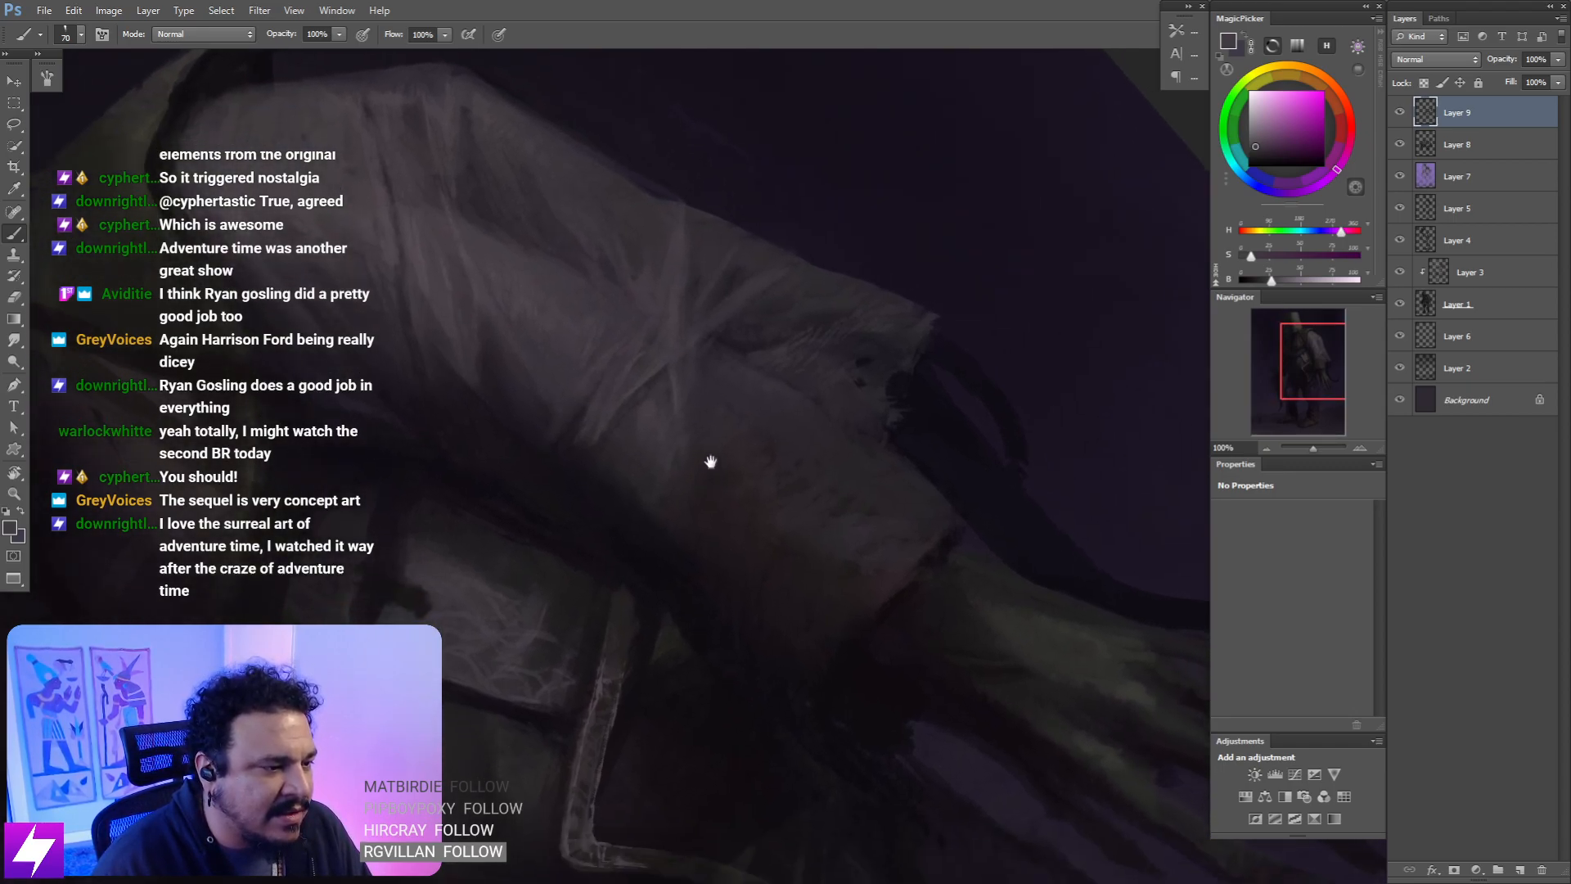
key("bracketright")
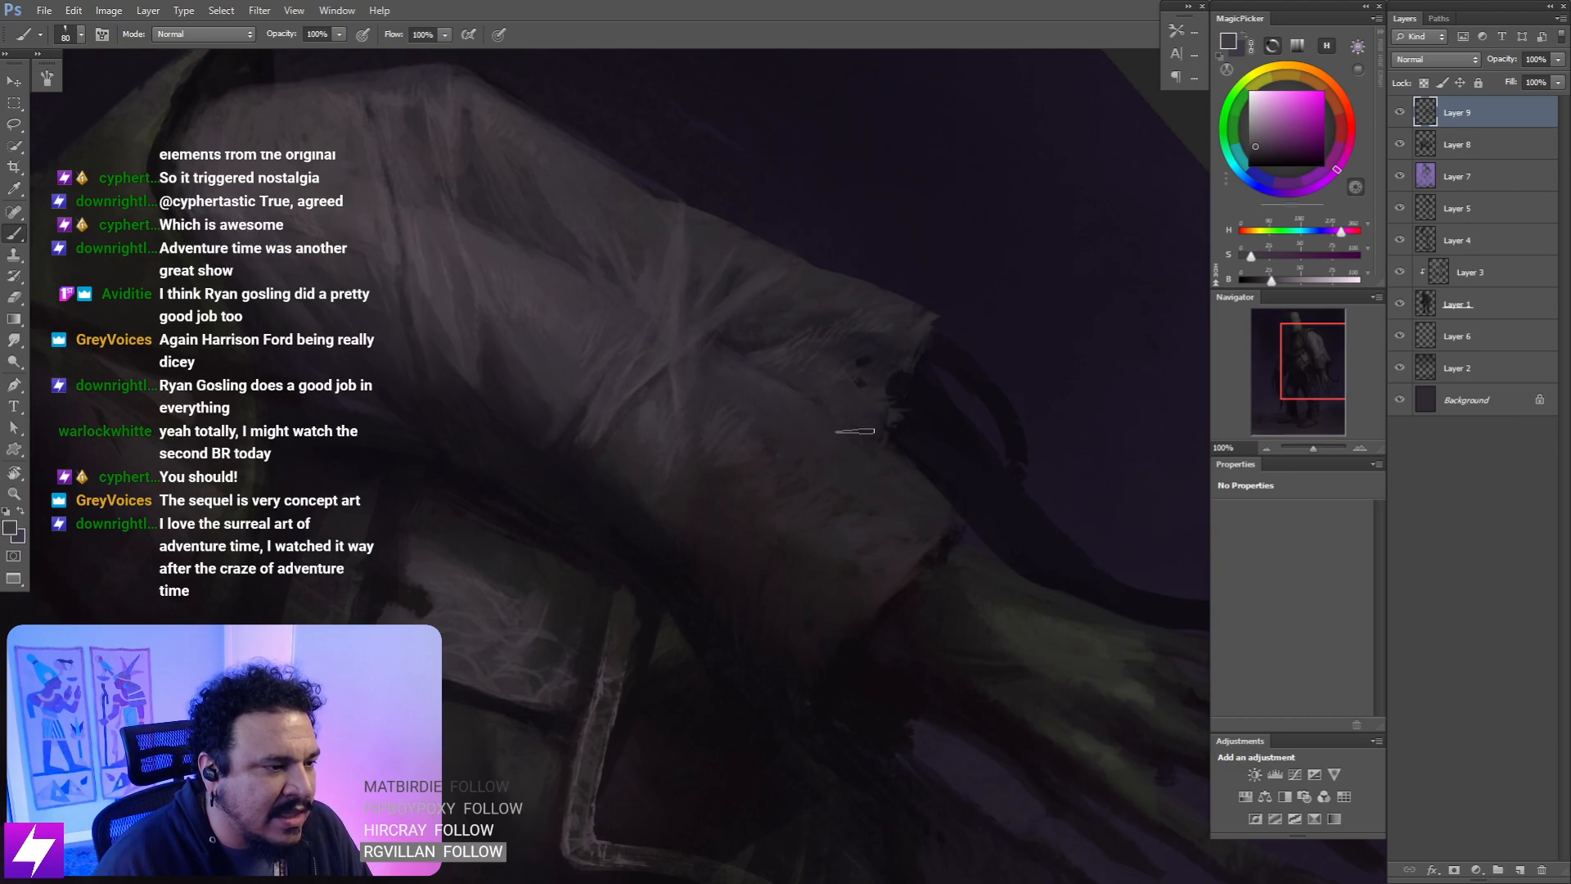
- Add small grey strokes to the lower sleeve just above the wrist with a size 50 brush
key("ctrl+minus")
key("r")
left_click_drag(813, 575, 807, 498)
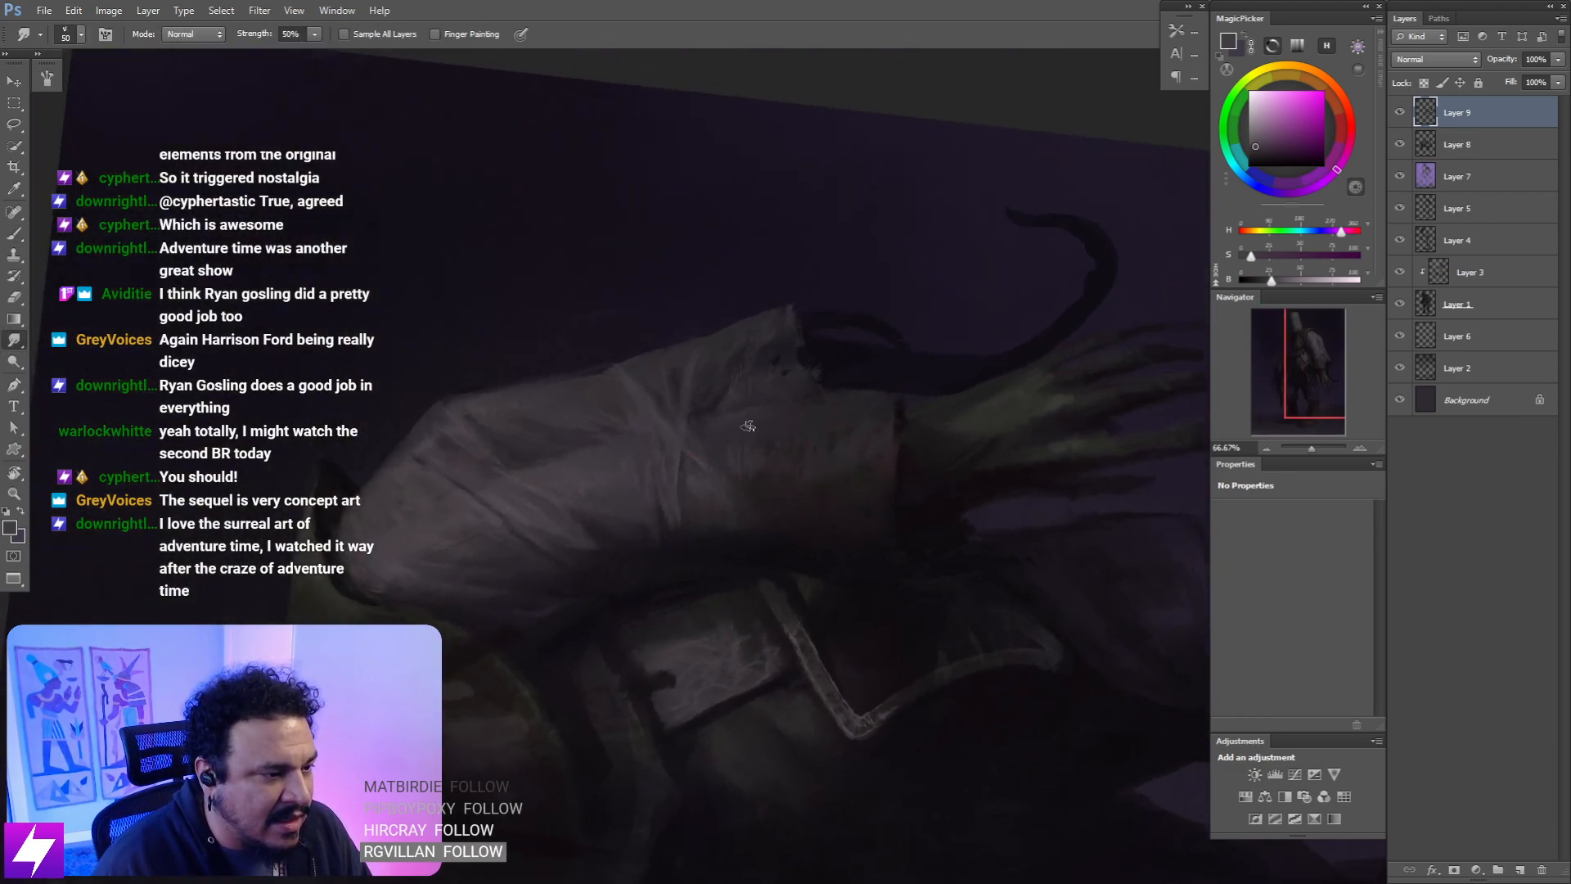
key("ctrl+minus")
key("Escape")
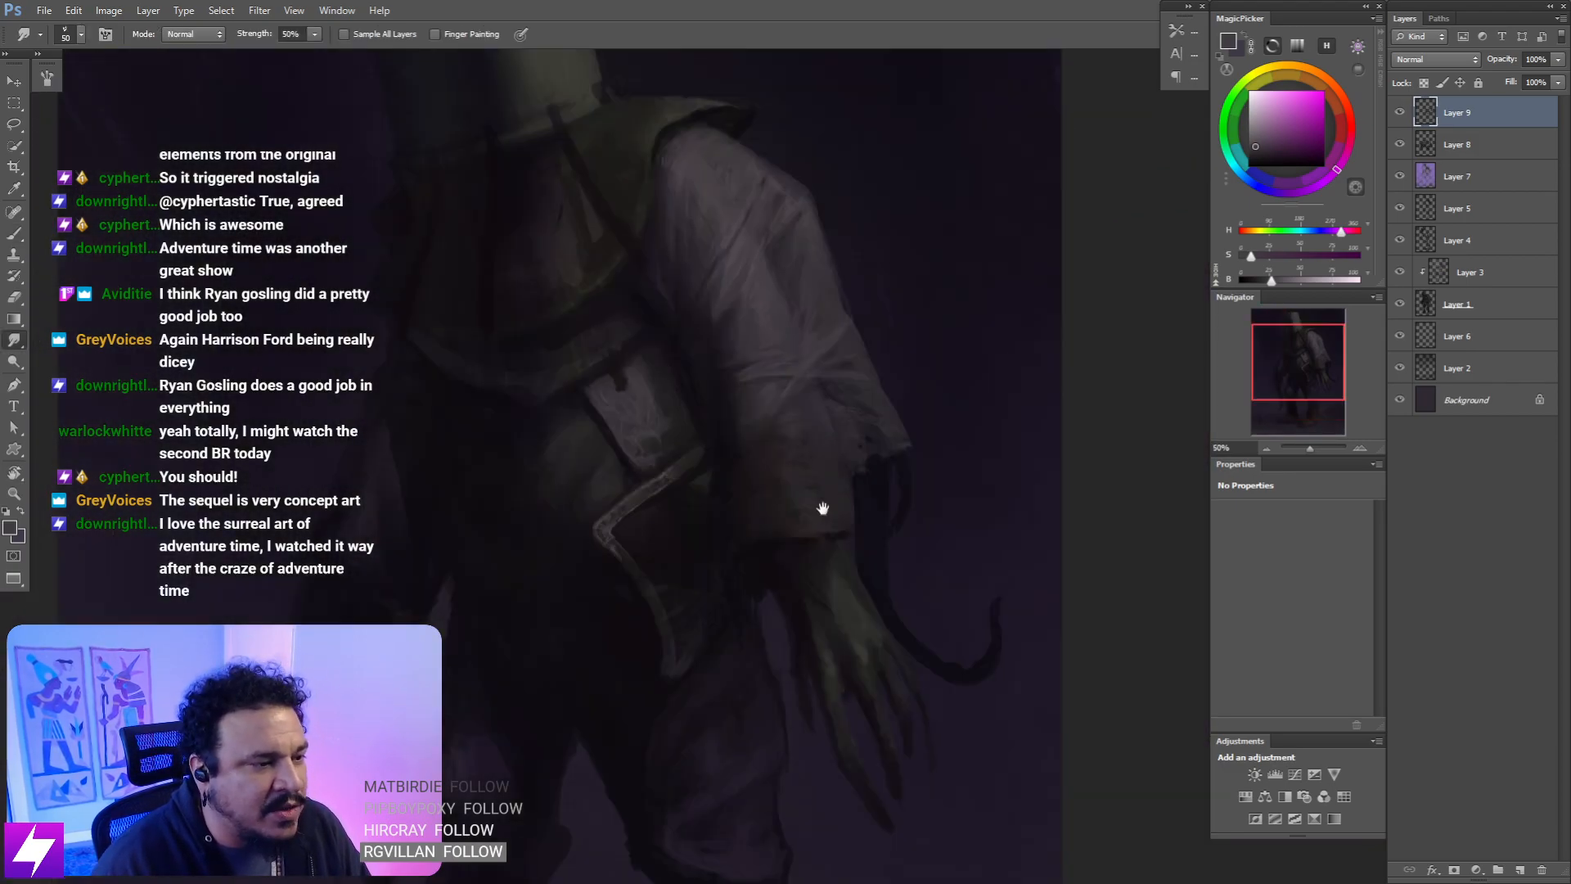
left_click_drag(806, 508, 735, 495)
key("b")
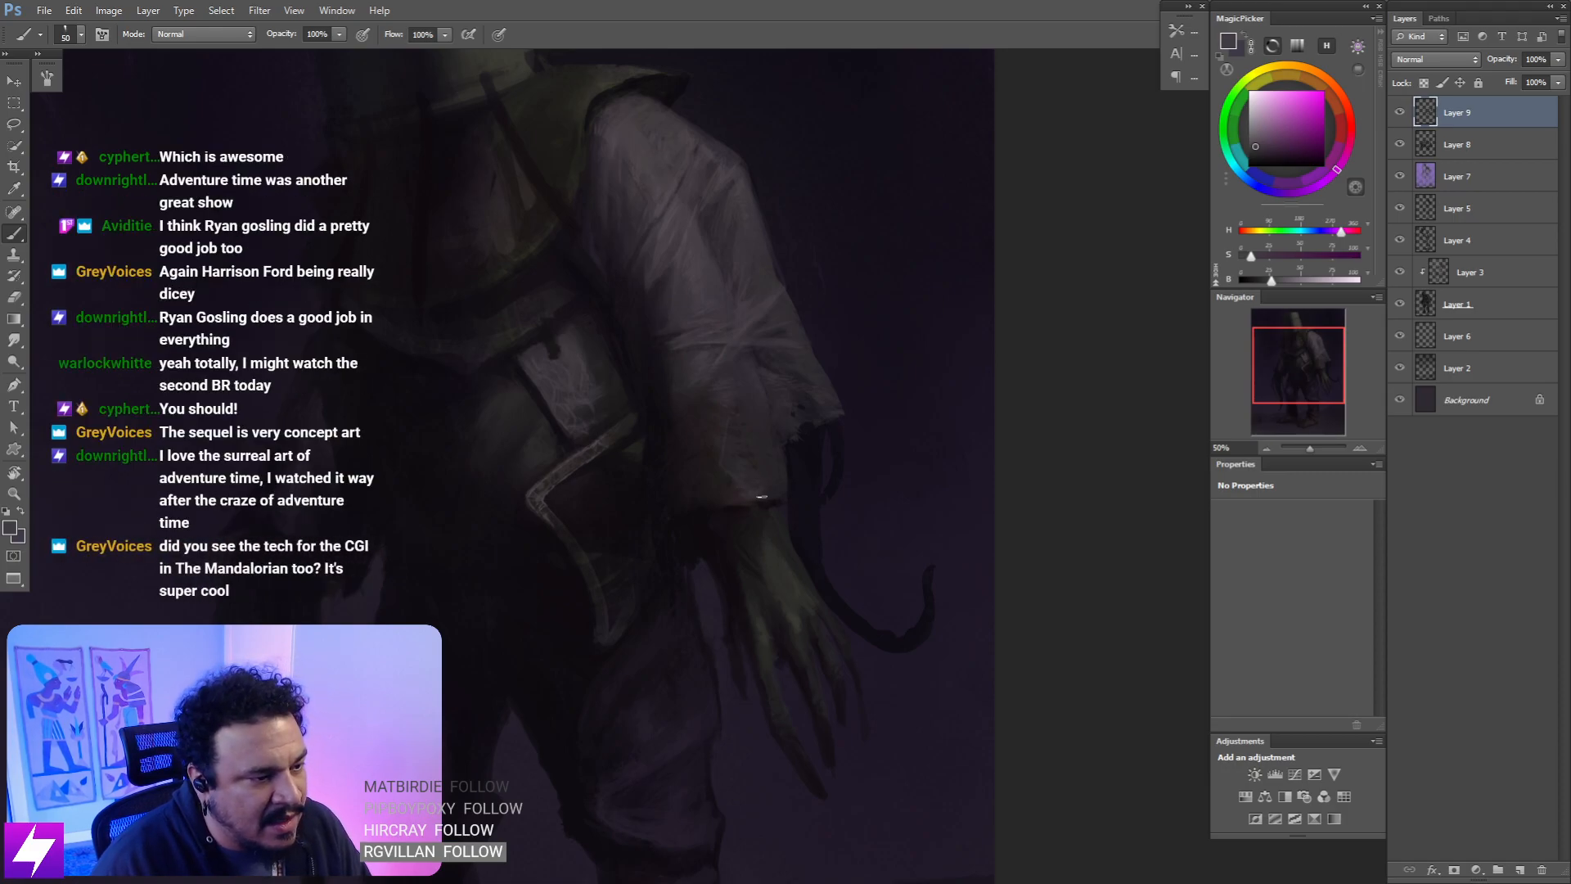
- Paint light grey highlights along the cuff edge above the hand with a size 60 brush
key("r")
key("ctrl+minus")
mouse_move(761, 496)
left_mouse_down()
mouse_move(849, 533)
mouse_move(855, 501)
mouse_move(814, 498)
left_mouse_up()
key("ctrl+plus")
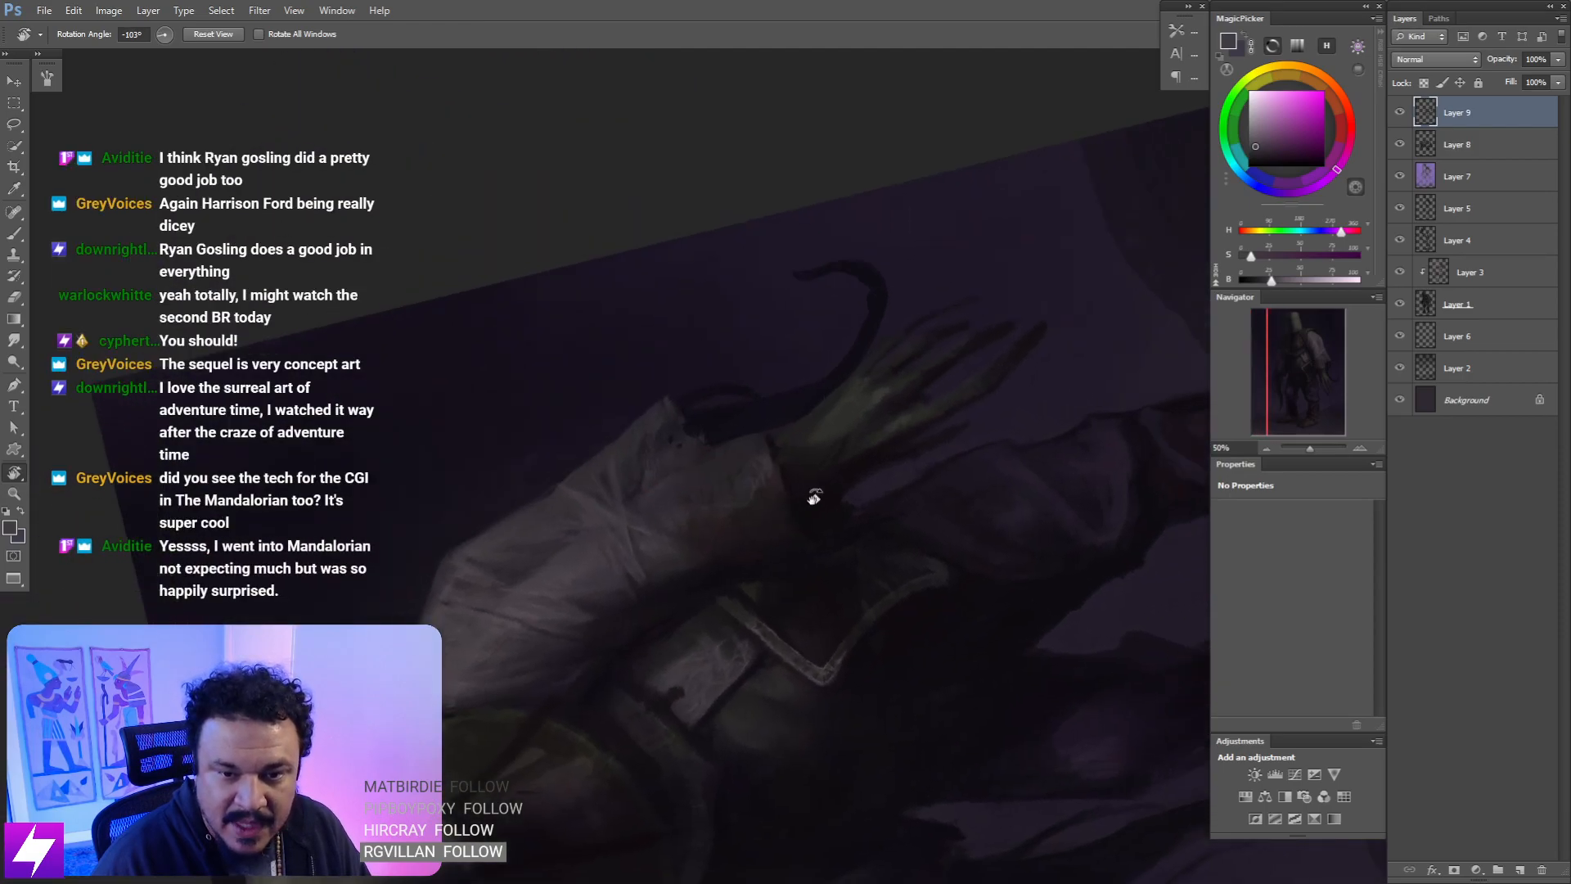
key("Escape")
key("ctrl+minus")
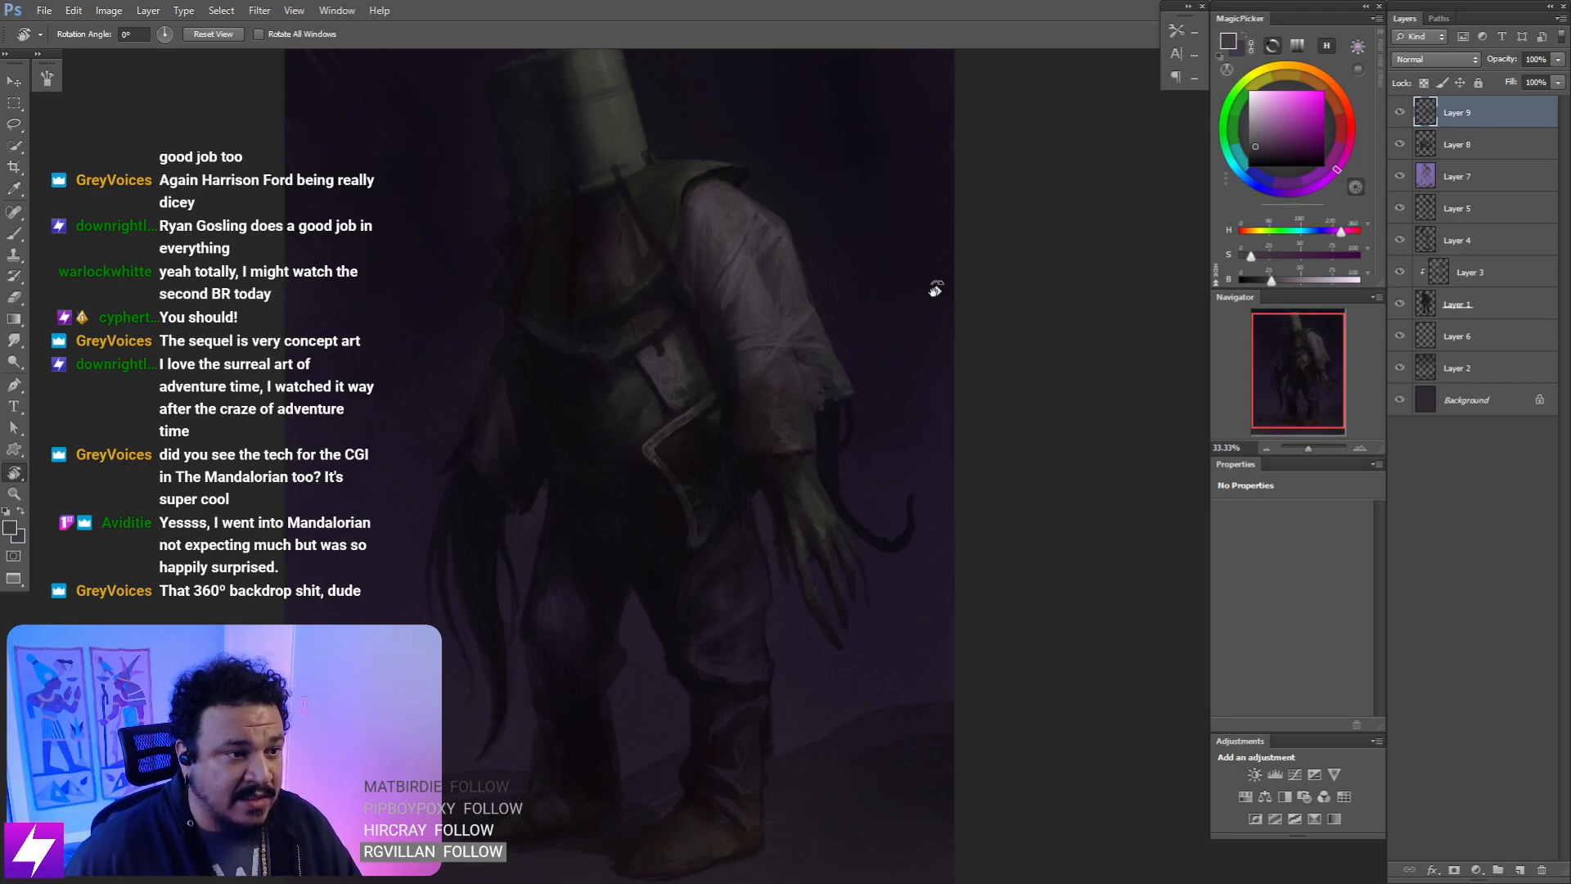
key("ctrl+plus")
key("ctrl+plus")
mouse_move(912, 369)
left_mouse_down()
mouse_move(876, 499)
mouse_move(884, 475)
mouse_move(919, 501)
mouse_move(906, 417)
left_mouse_up()
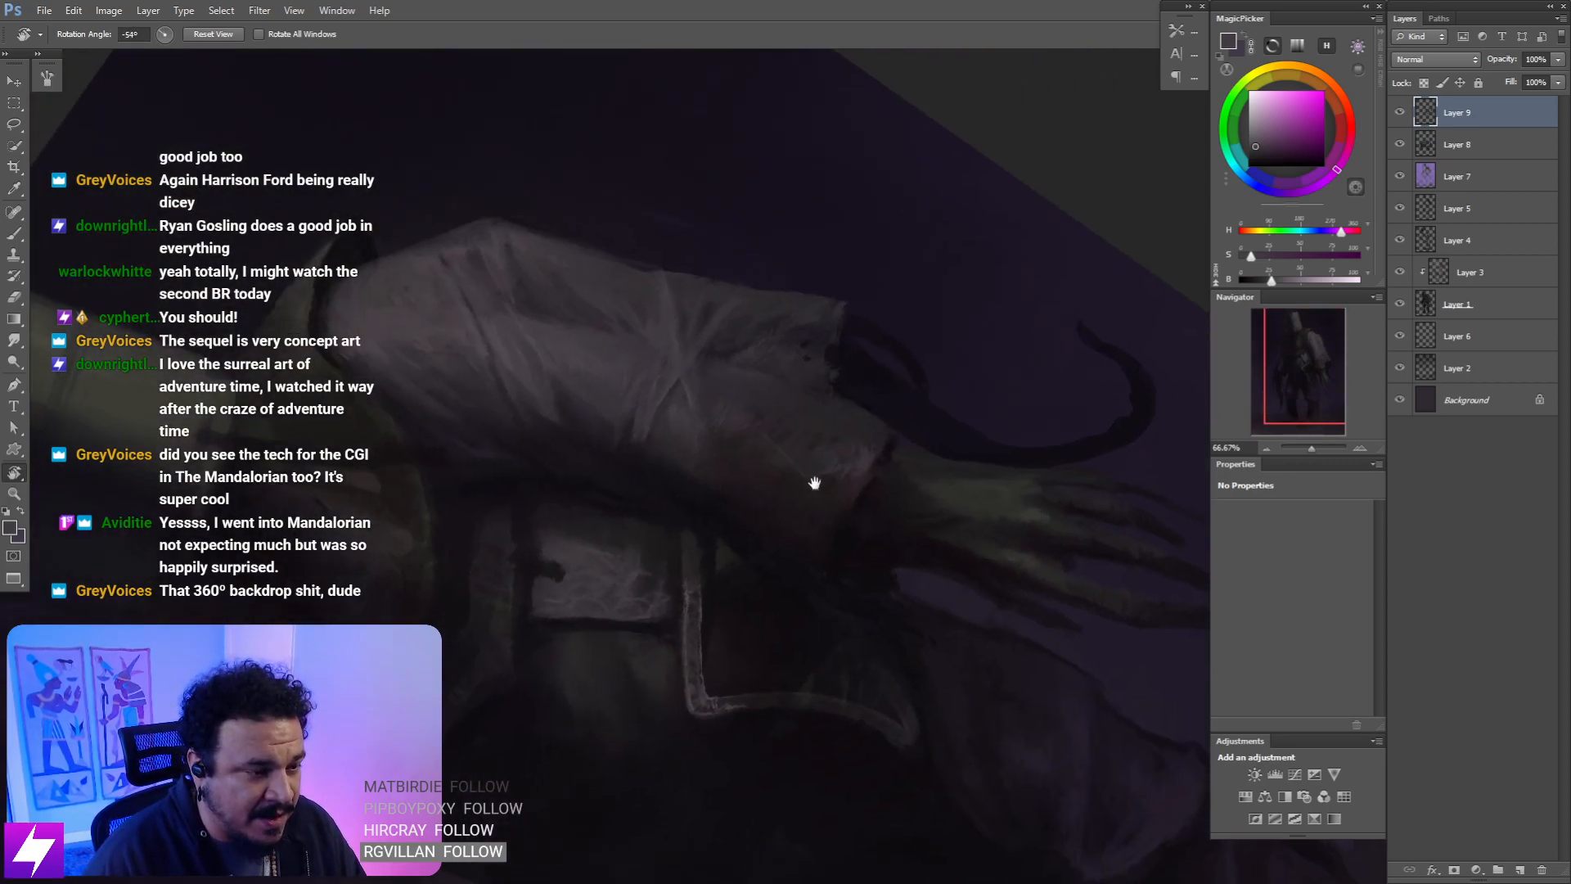
key("b")
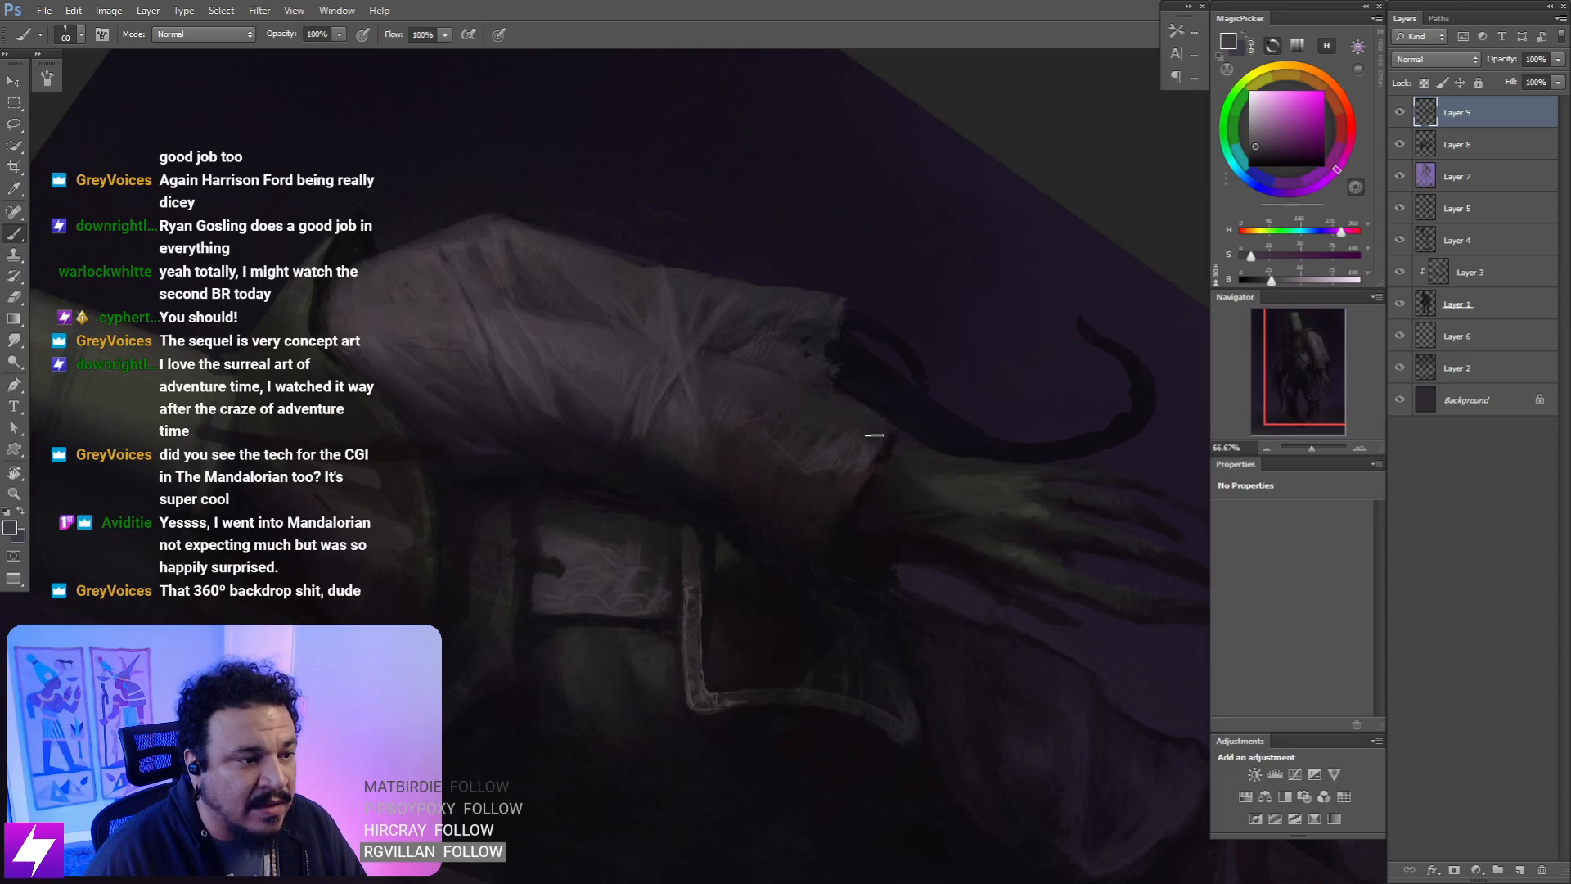
key("Escape")
left_click_drag(910, 522, 901, 518)
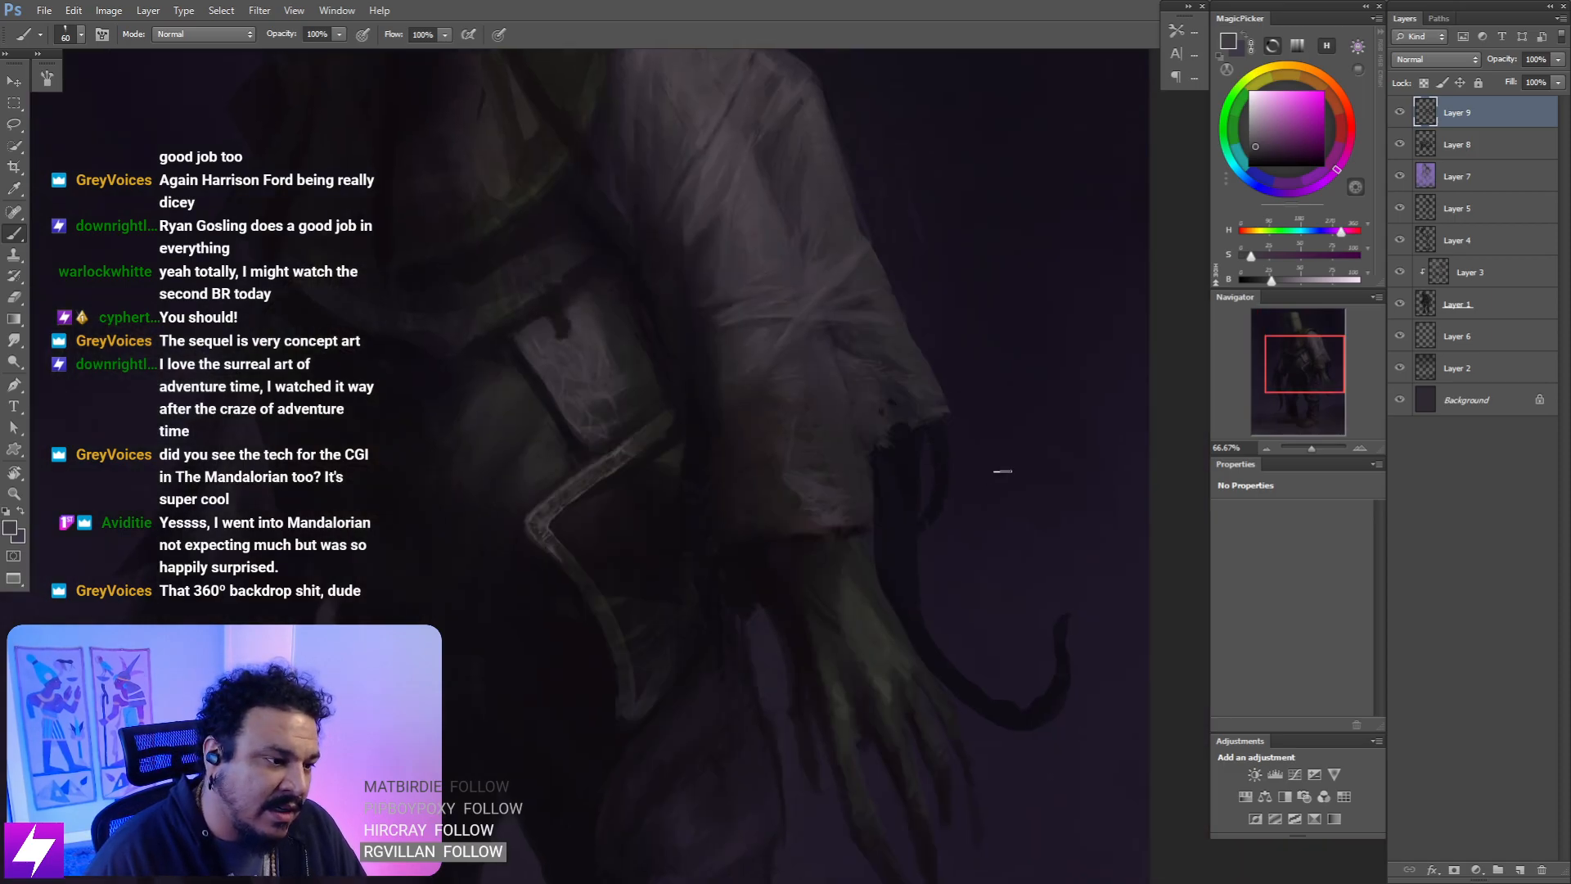
- Flip the canvas horizontally again and view the entire figure
key("ctrl+minus")
key("ctrl+minus")
key("ctrl+minus")
key("ctrl+shift+h")
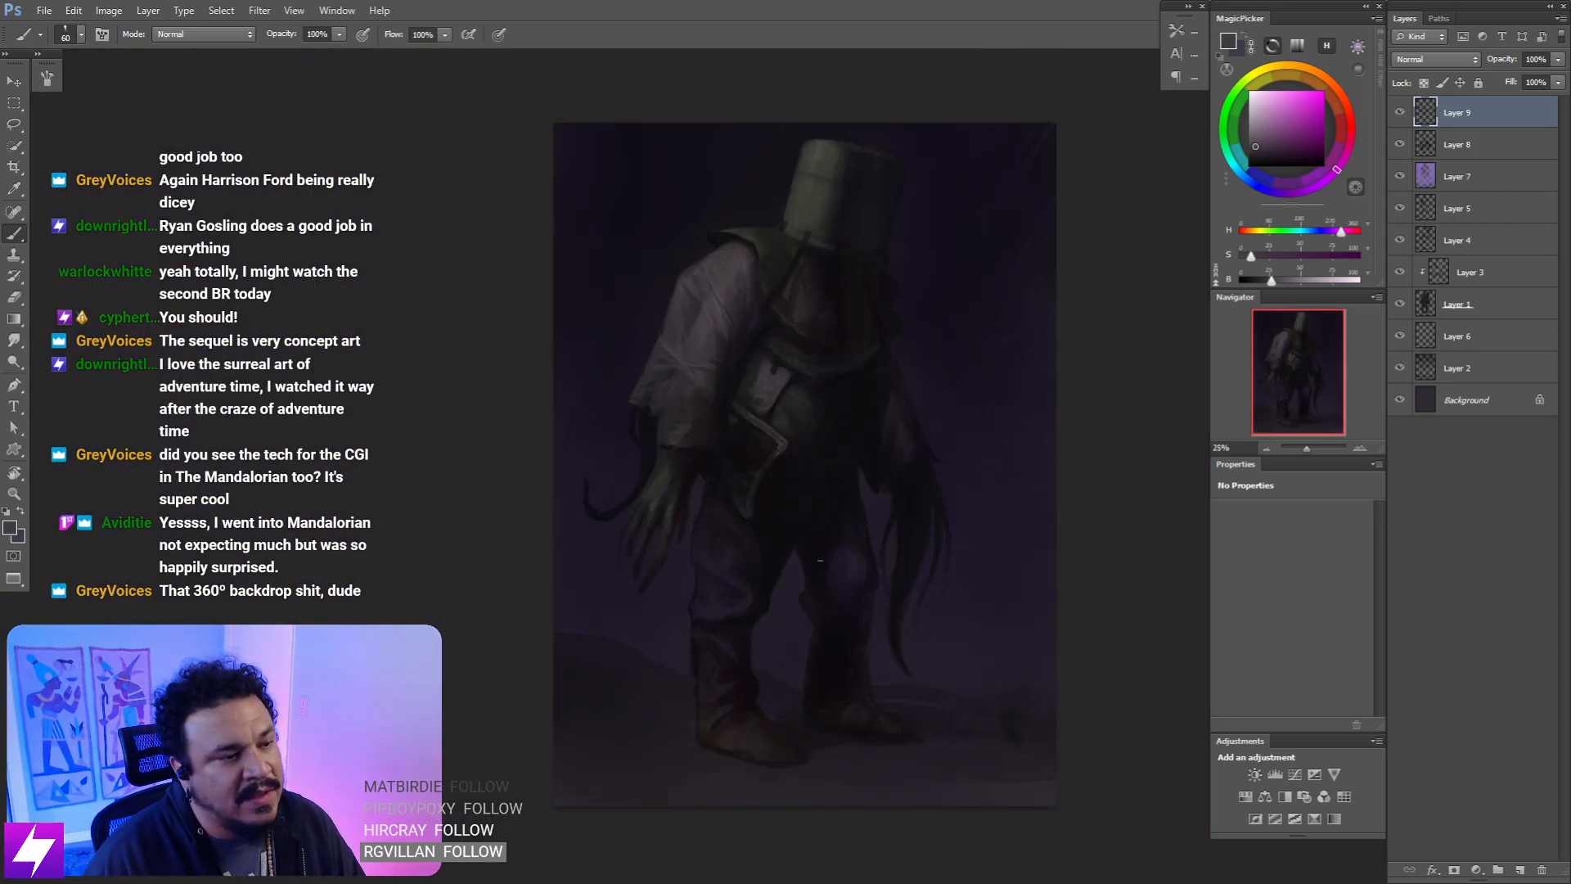
- Lasso a small patch of the cuff above the wrist, paint it with sampled dark grey at brush size 60, and deselect
key("ctrl+shift+h")
key("ctrl+plus")
key("ctrl+shift+h")
mouse_move(631, 501)
left_mouse_down()
mouse_move(794, 573)
mouse_move(848, 516)
left_mouse_up()
key("r")
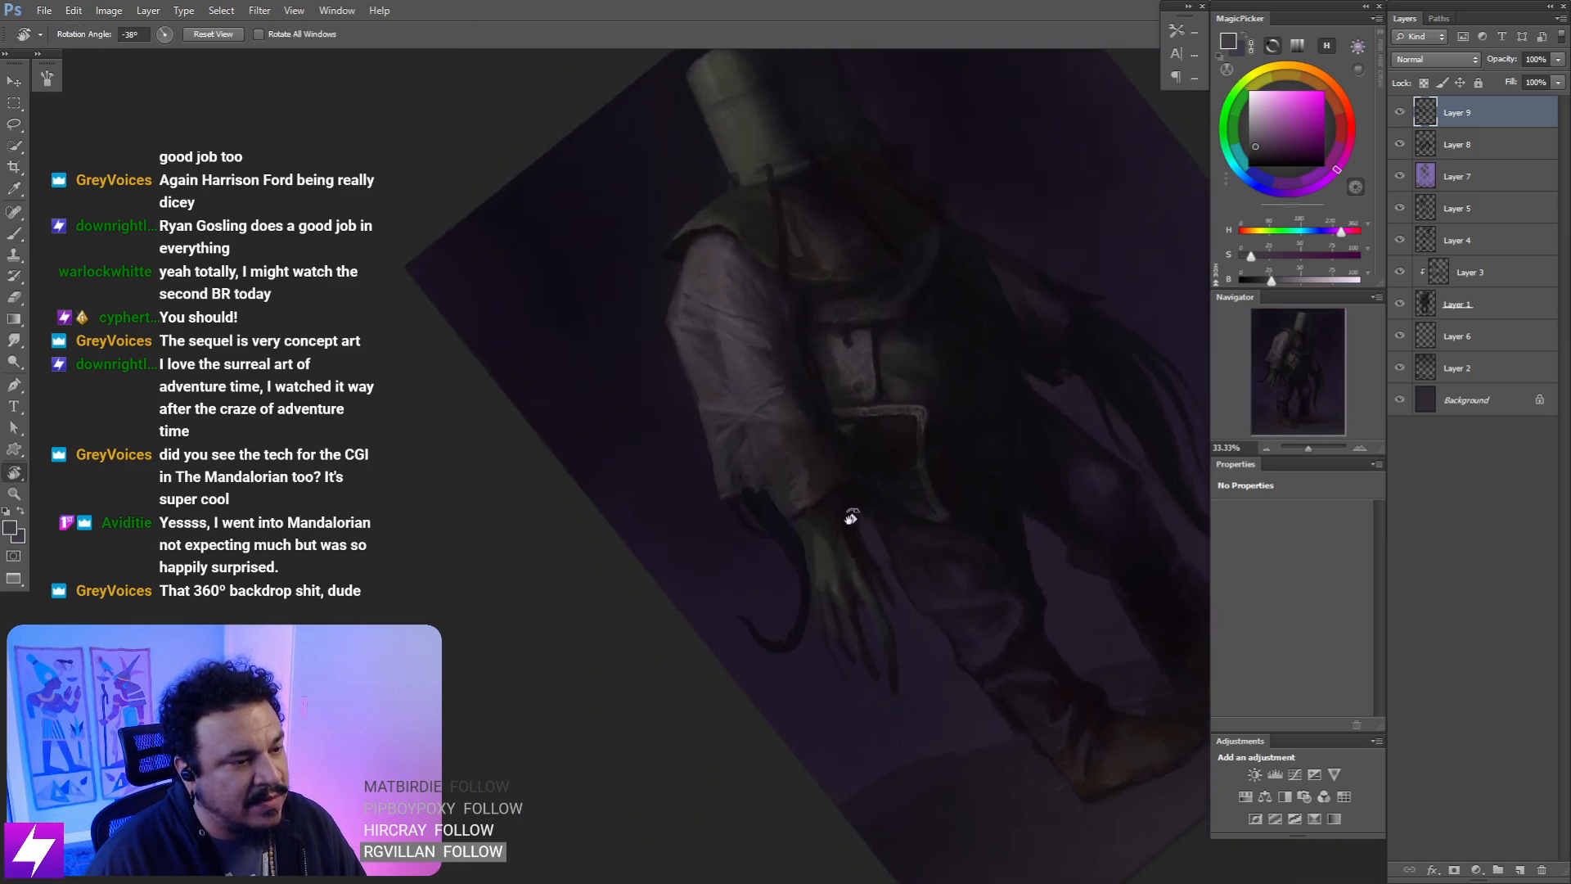
key("ctrl+plus")
key("l")
mouse_move(741, 471)
left_mouse_down()
mouse_move(755, 535)
mouse_move(784, 493)
mouse_move(741, 465)
mouse_move(763, 527)
mouse_move(781, 526)
left_mouse_up()
key("b")
left_click(759, 501, "alt")
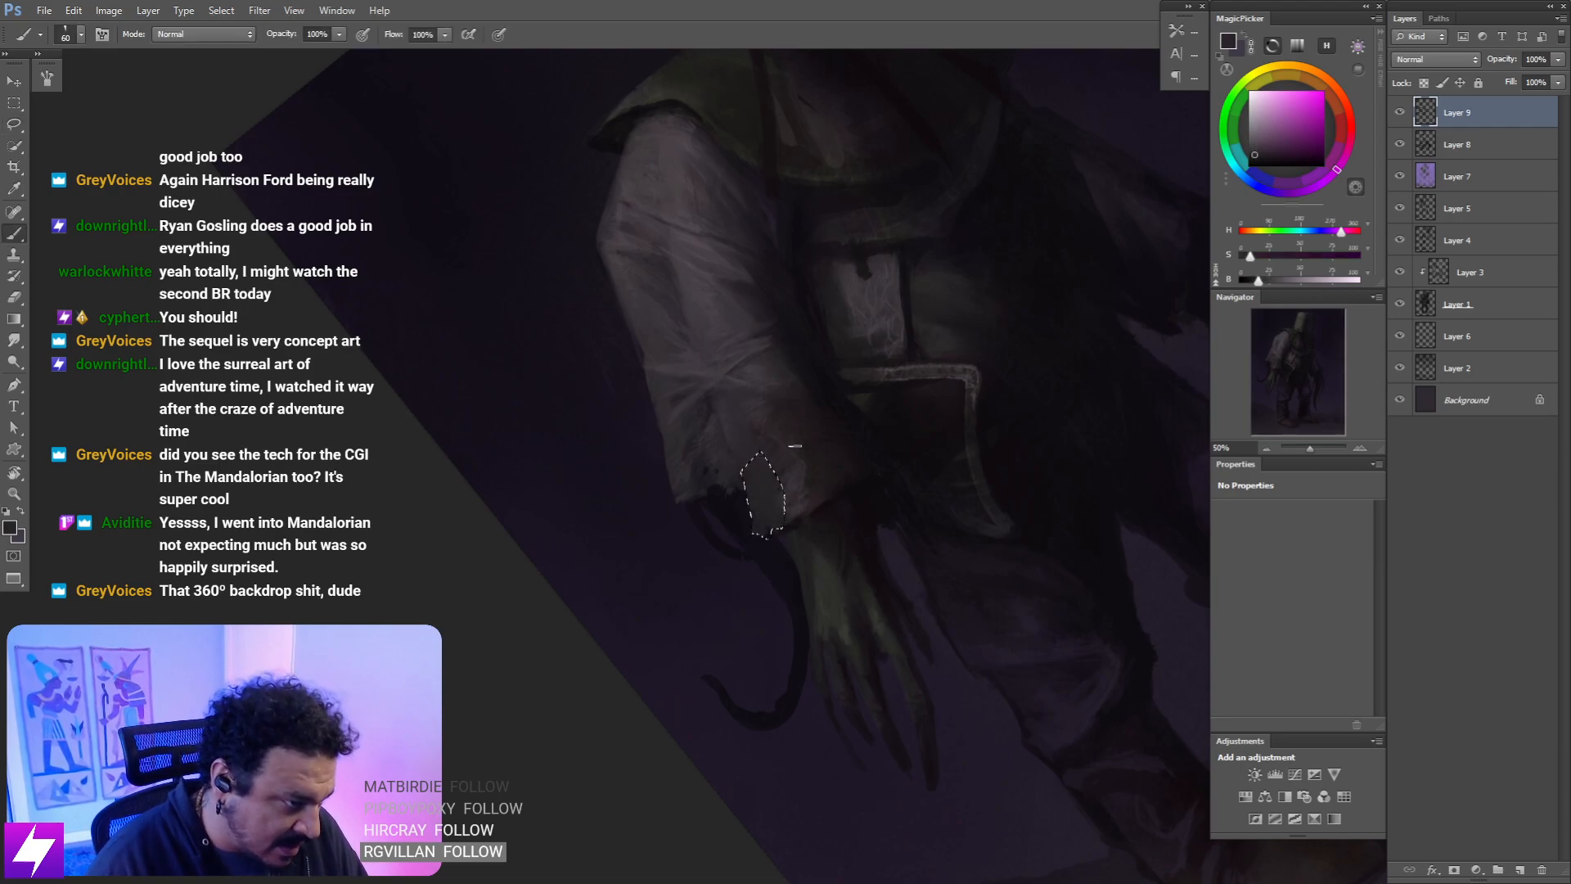
key("ctrl+d")
- Touch up the torn cuff and lower sleeve with sampled grey at brush sizes 50 to 80, and smudge the strokes
left_click(728, 431, "alt")
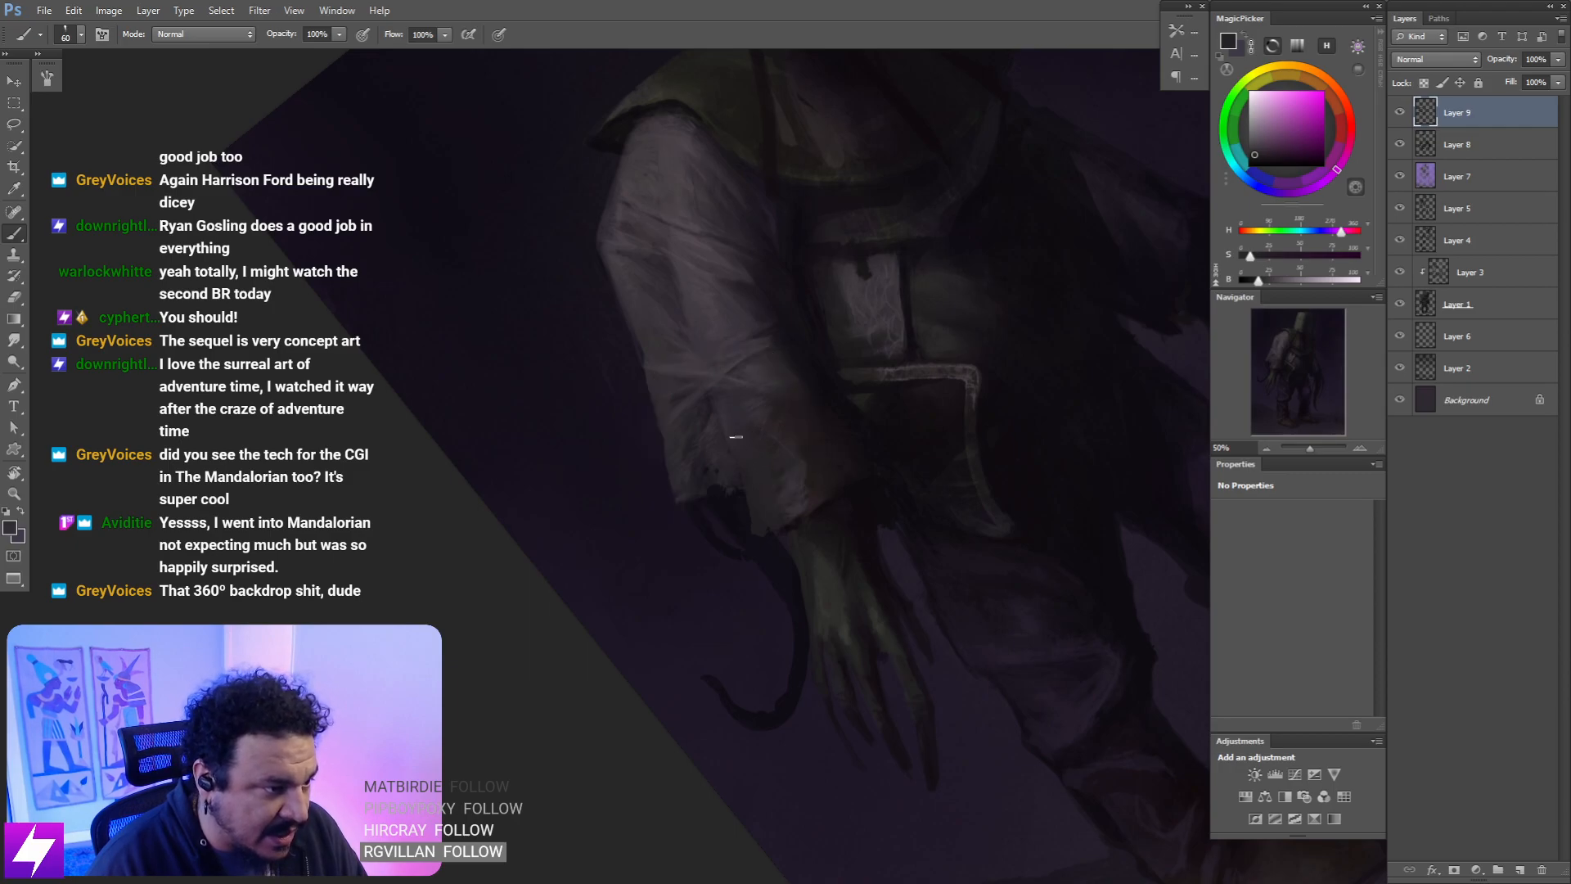
key("[")
key("[")
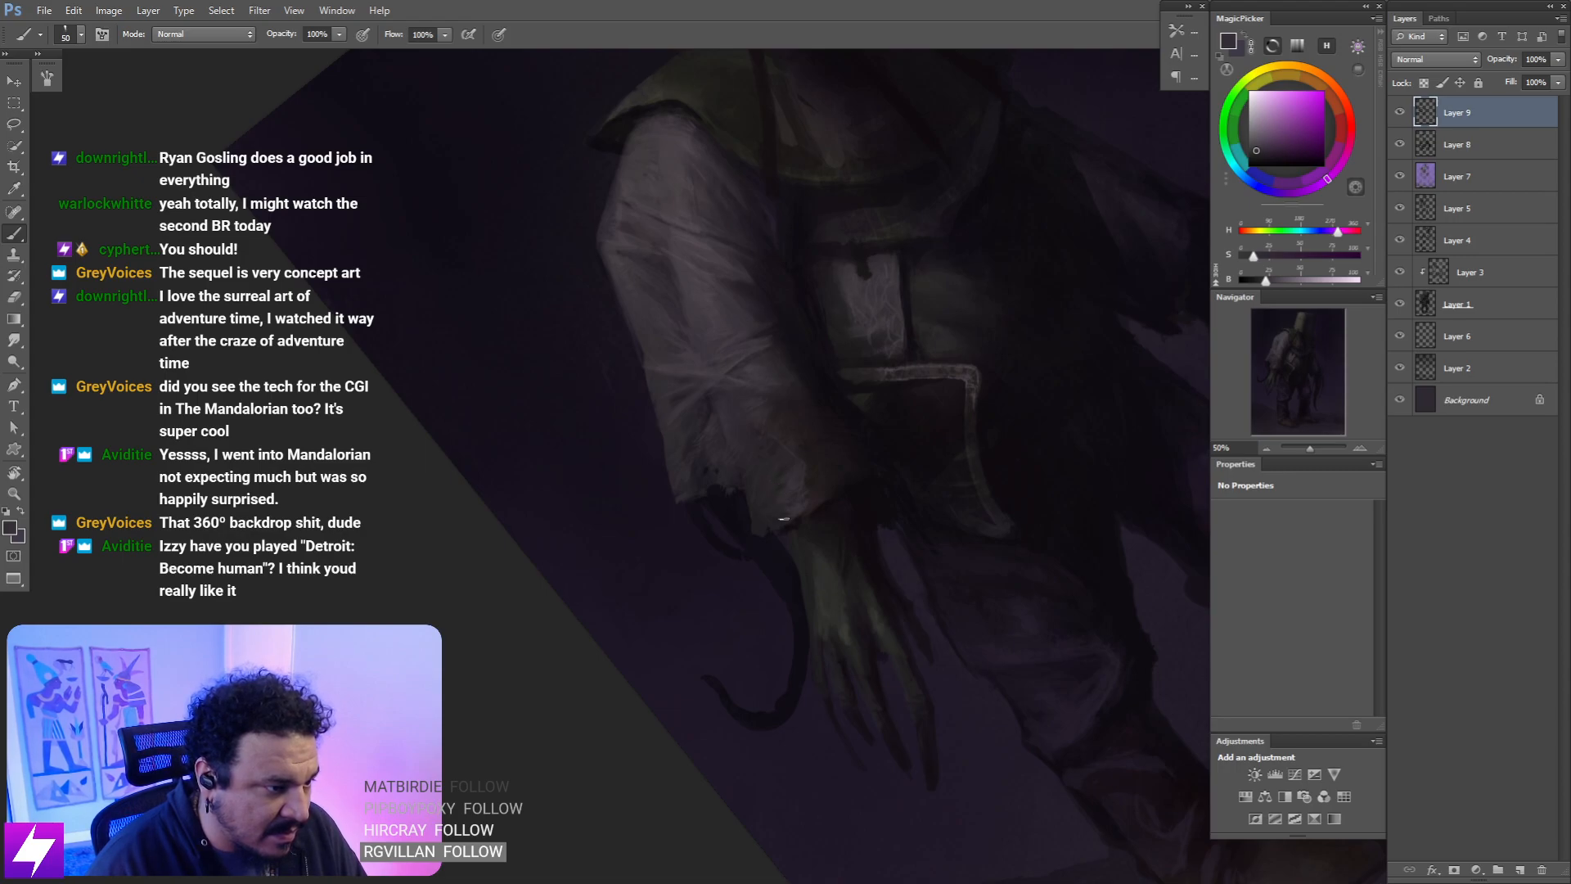
key("bracketright")
key("bracketright")
key("bracketright")
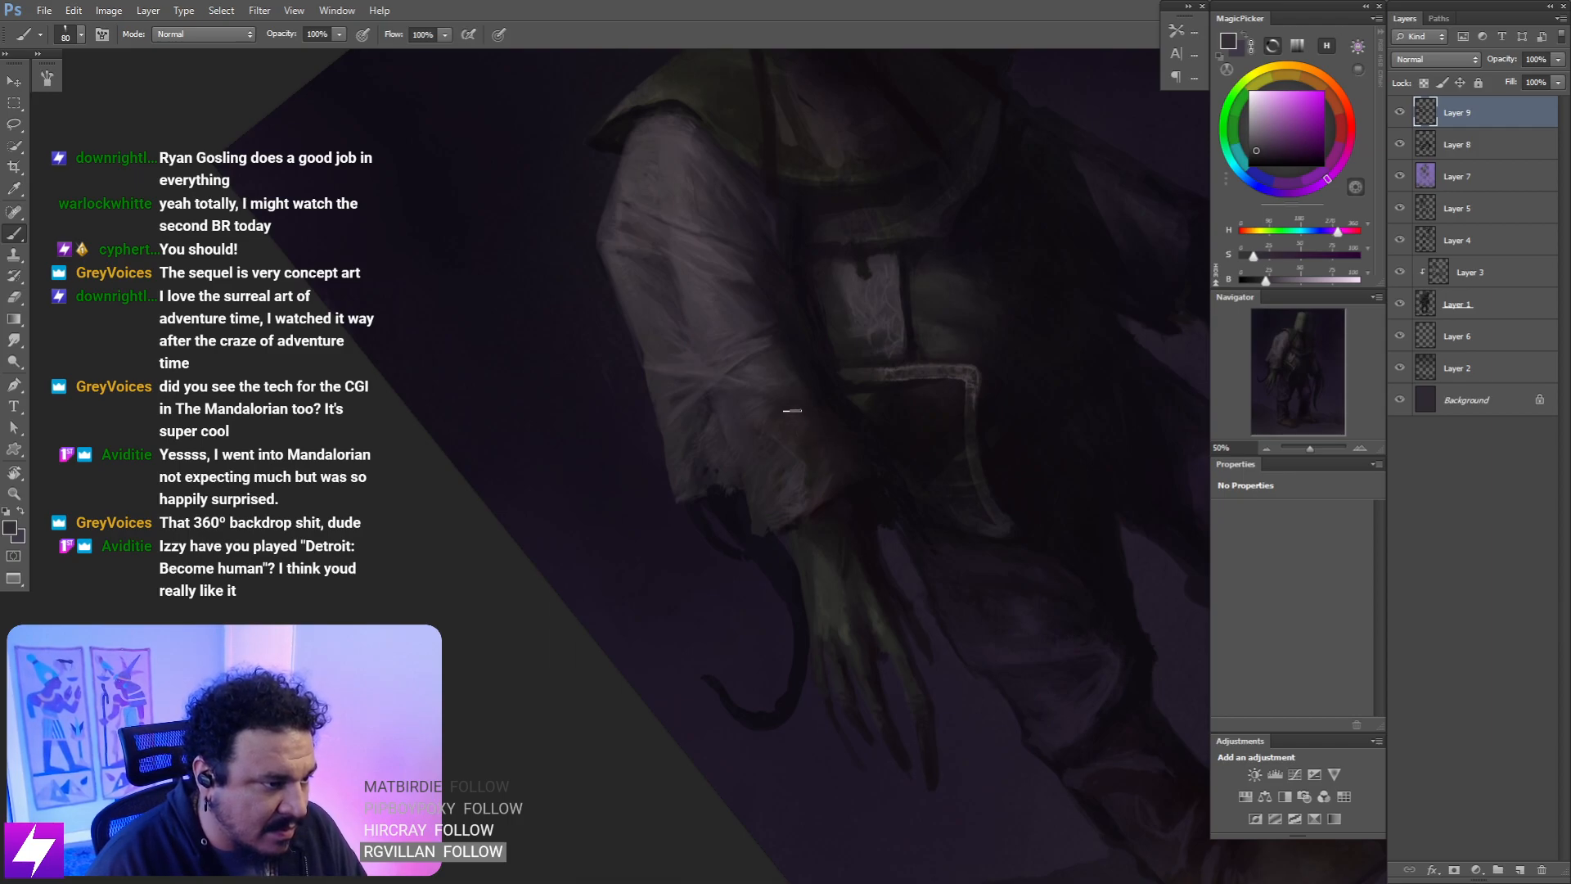
key("r")
- View the entire figure upright and flip the canvas horizontally both ways to check the composition
key("ctrl+minus")
key("ctrl+minus")
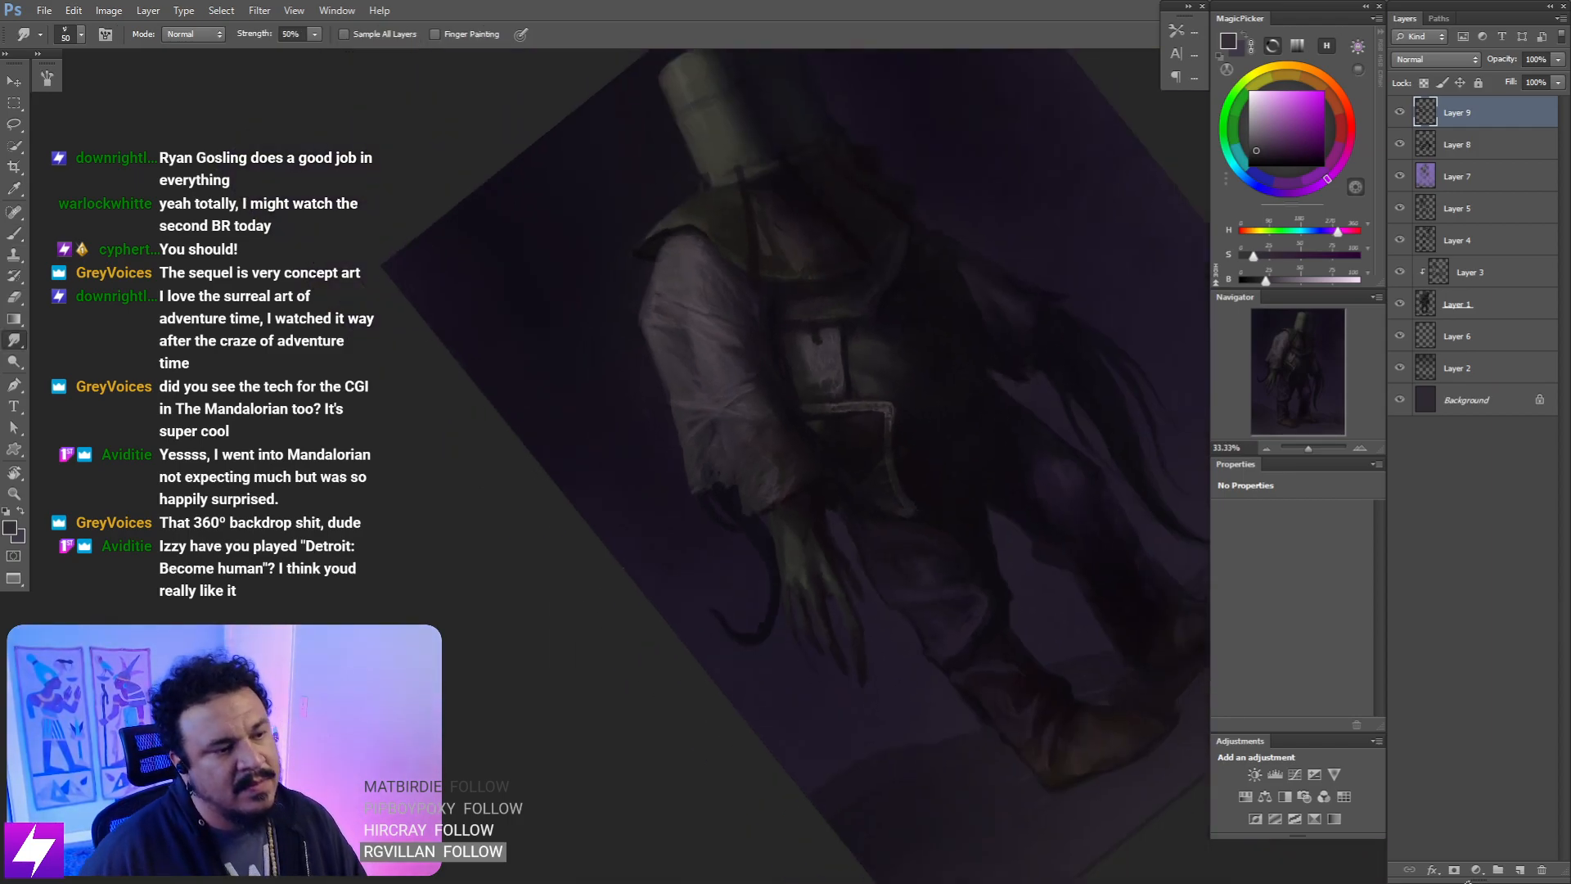
key("ctrl+minus")
key("ctrl+minus")
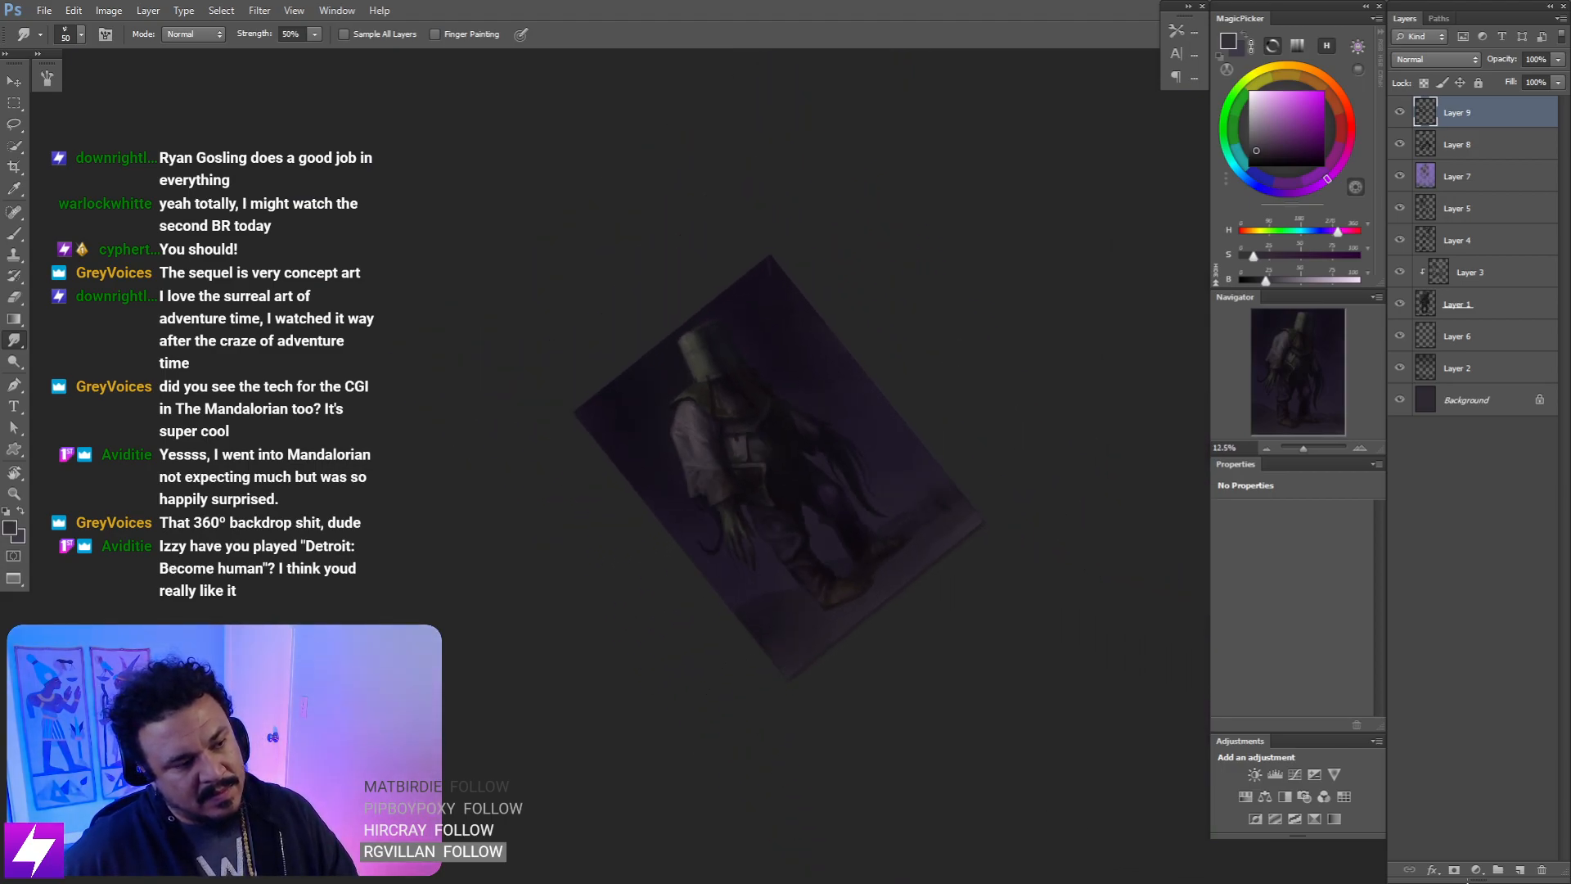
key("ctrl+shift+h")
key("ctrl+plus")
key("ctrl+plus")
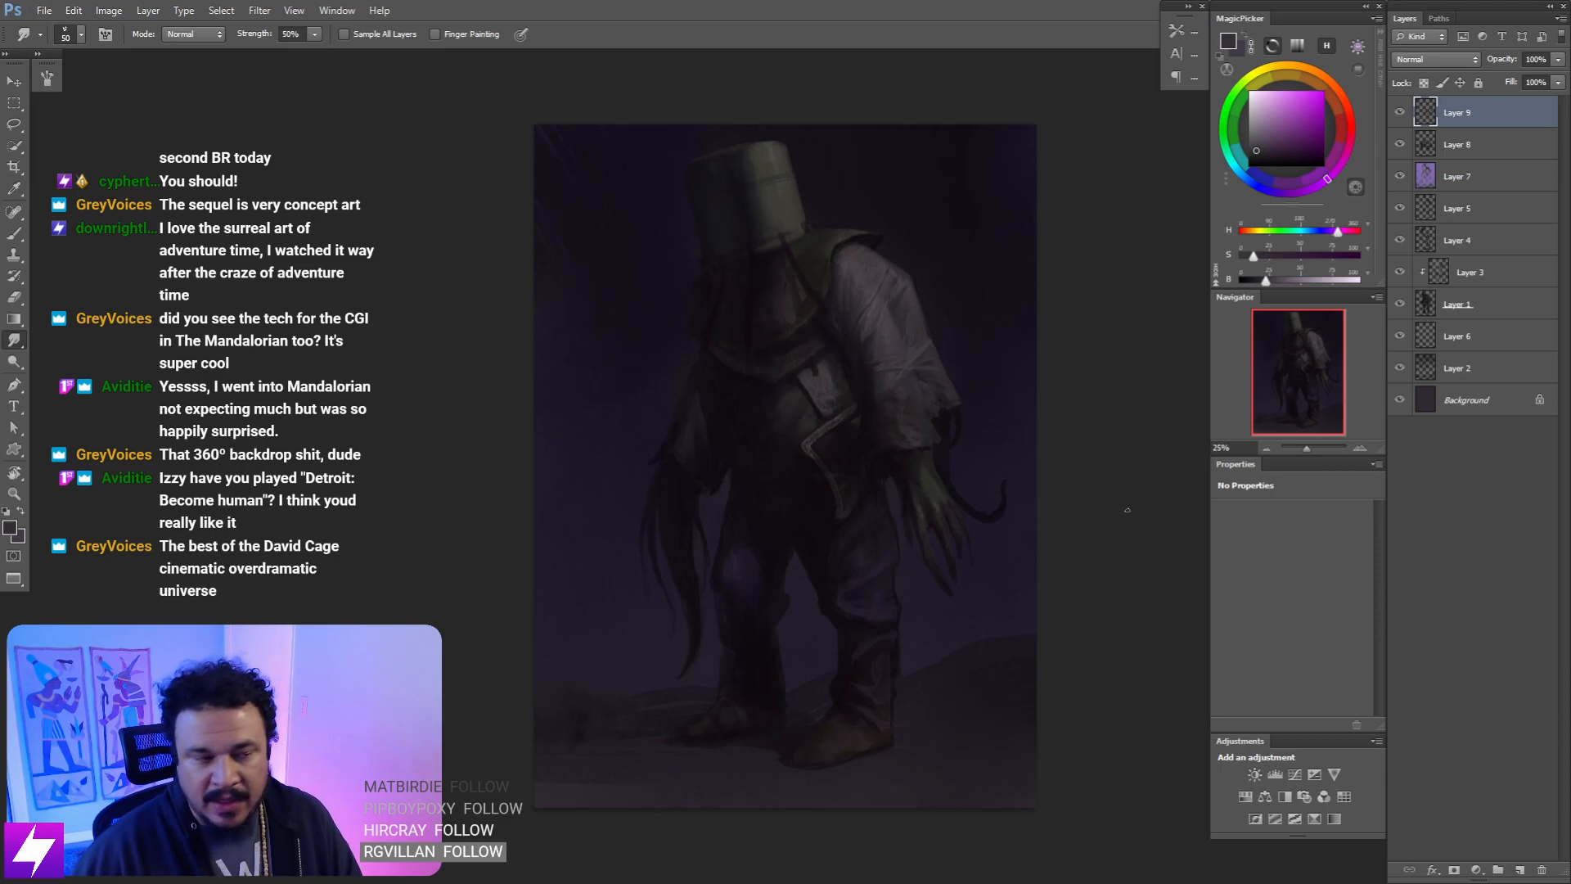
key("ctrl+shift+h")
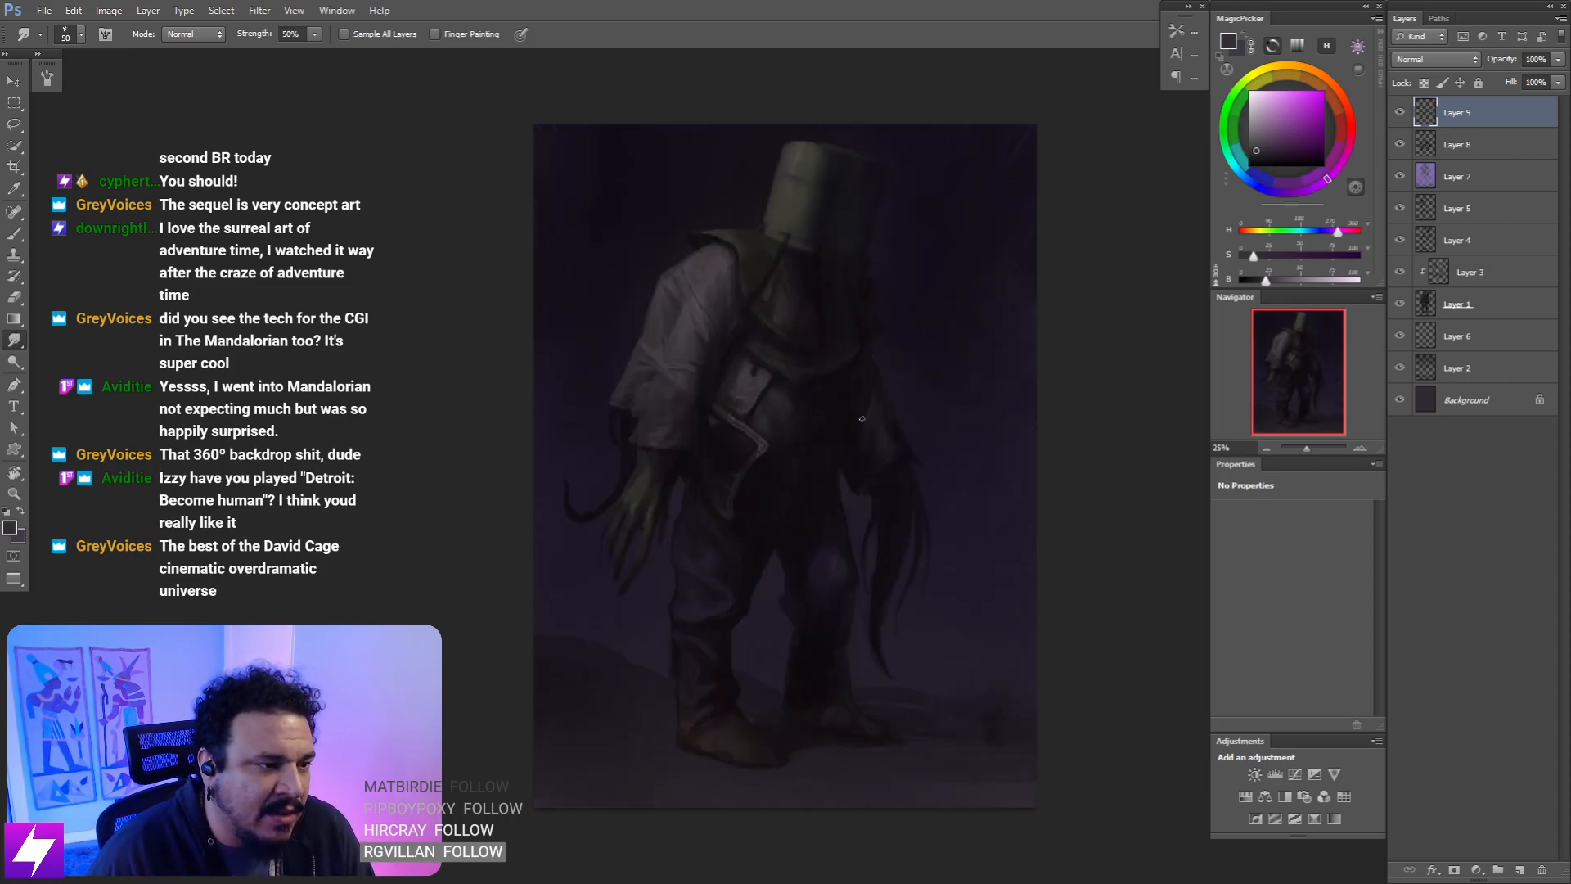
- Paint sampled dark grey shading into the sleeve folds around the elbow with a size 125 brush
key("ctrl+plus")
key("r")
left_click_drag(790, 580, 885, 521)
key("ctrl+plus")
left_click_drag(720, 602, 875, 482)
key("ctrl+plus")
key("b")
left_click(712, 413, "alt")
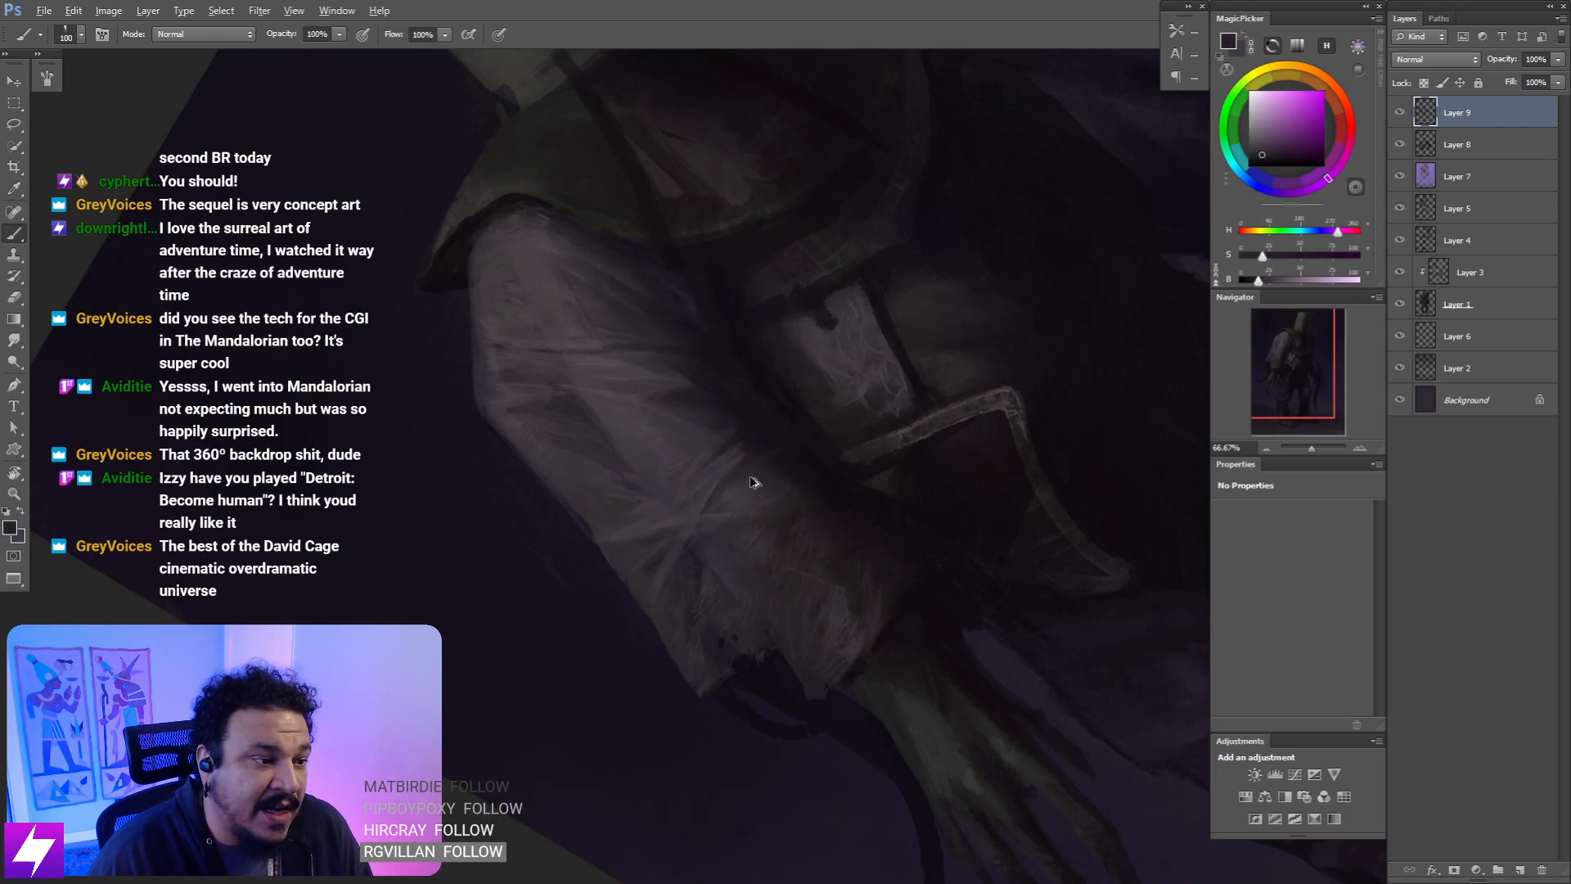
key("bracketright")
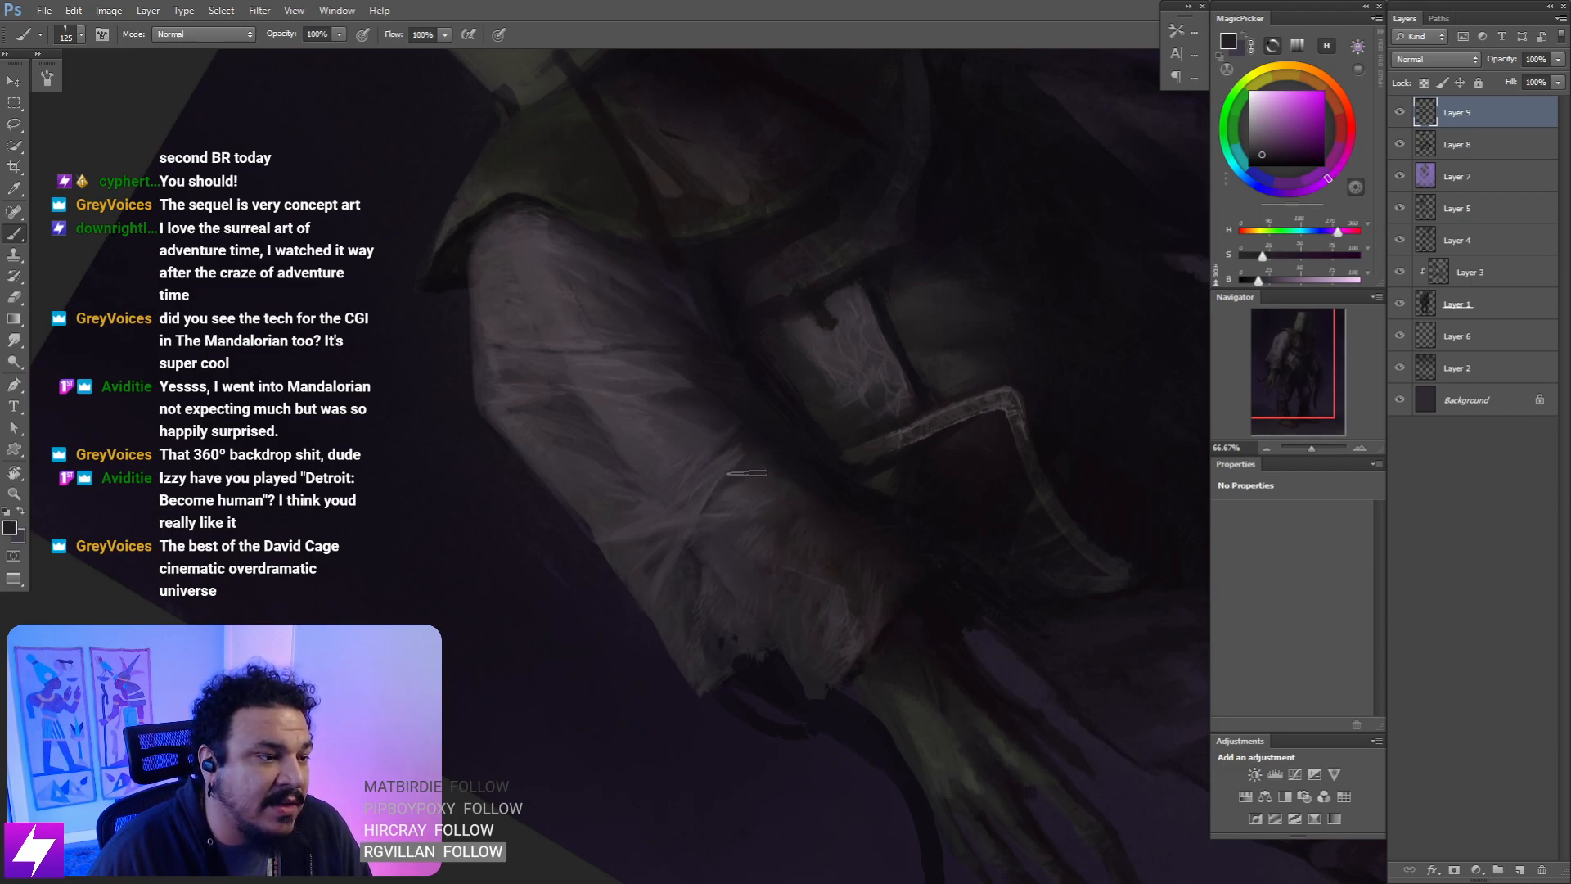
- Refine the elbow's inner edge beside the apron with sampled greys at brush size 90, and blend it with the Smudge tool
left_click(770, 445, "alt")
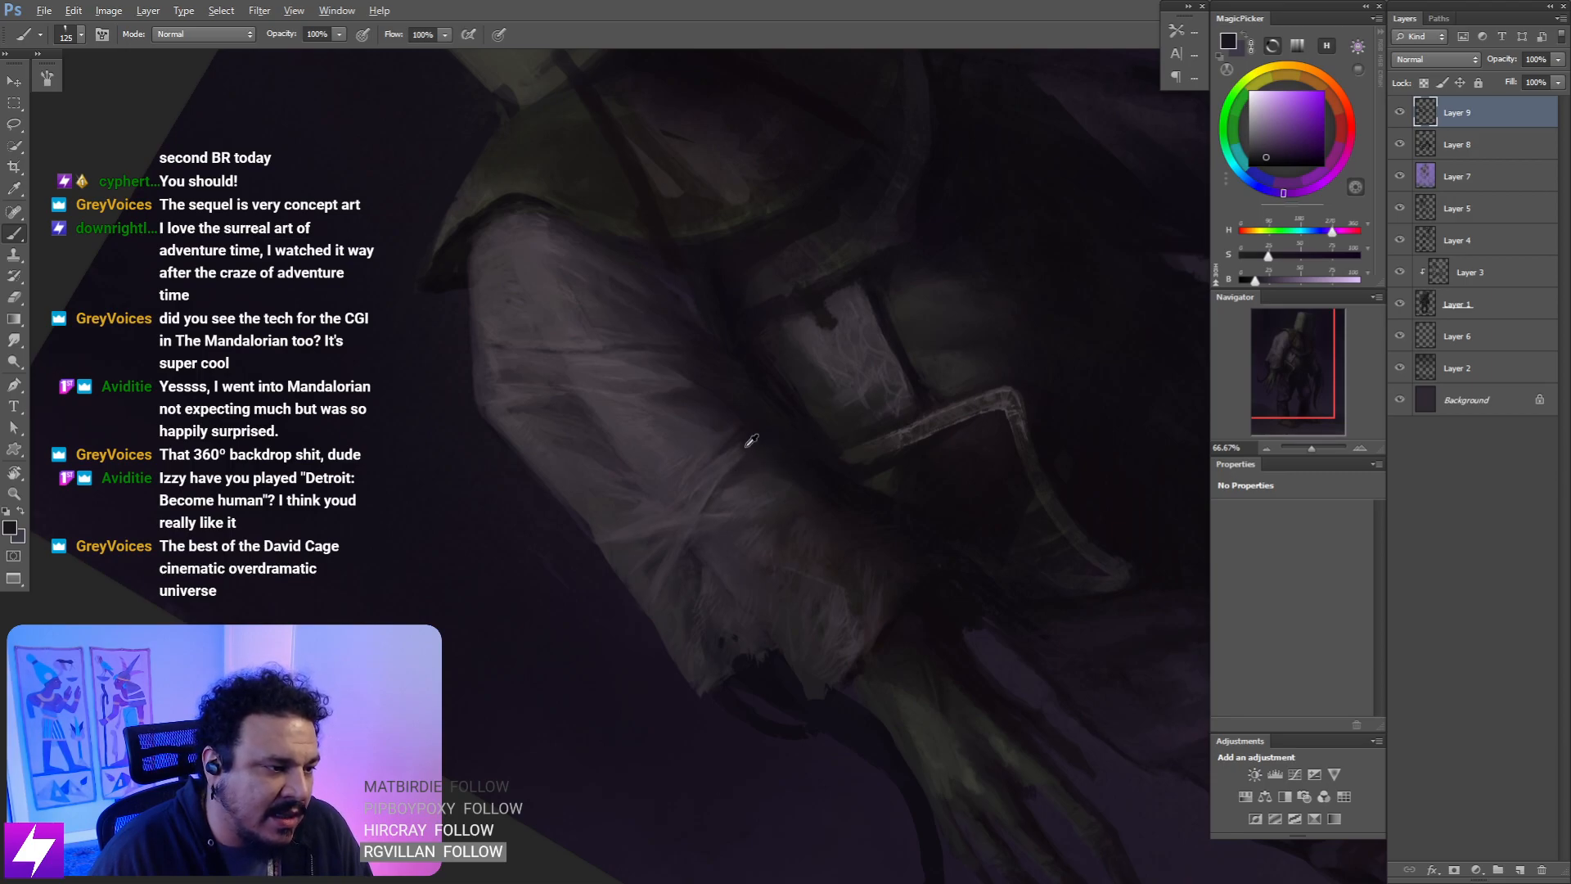
left_click(740, 447, "alt")
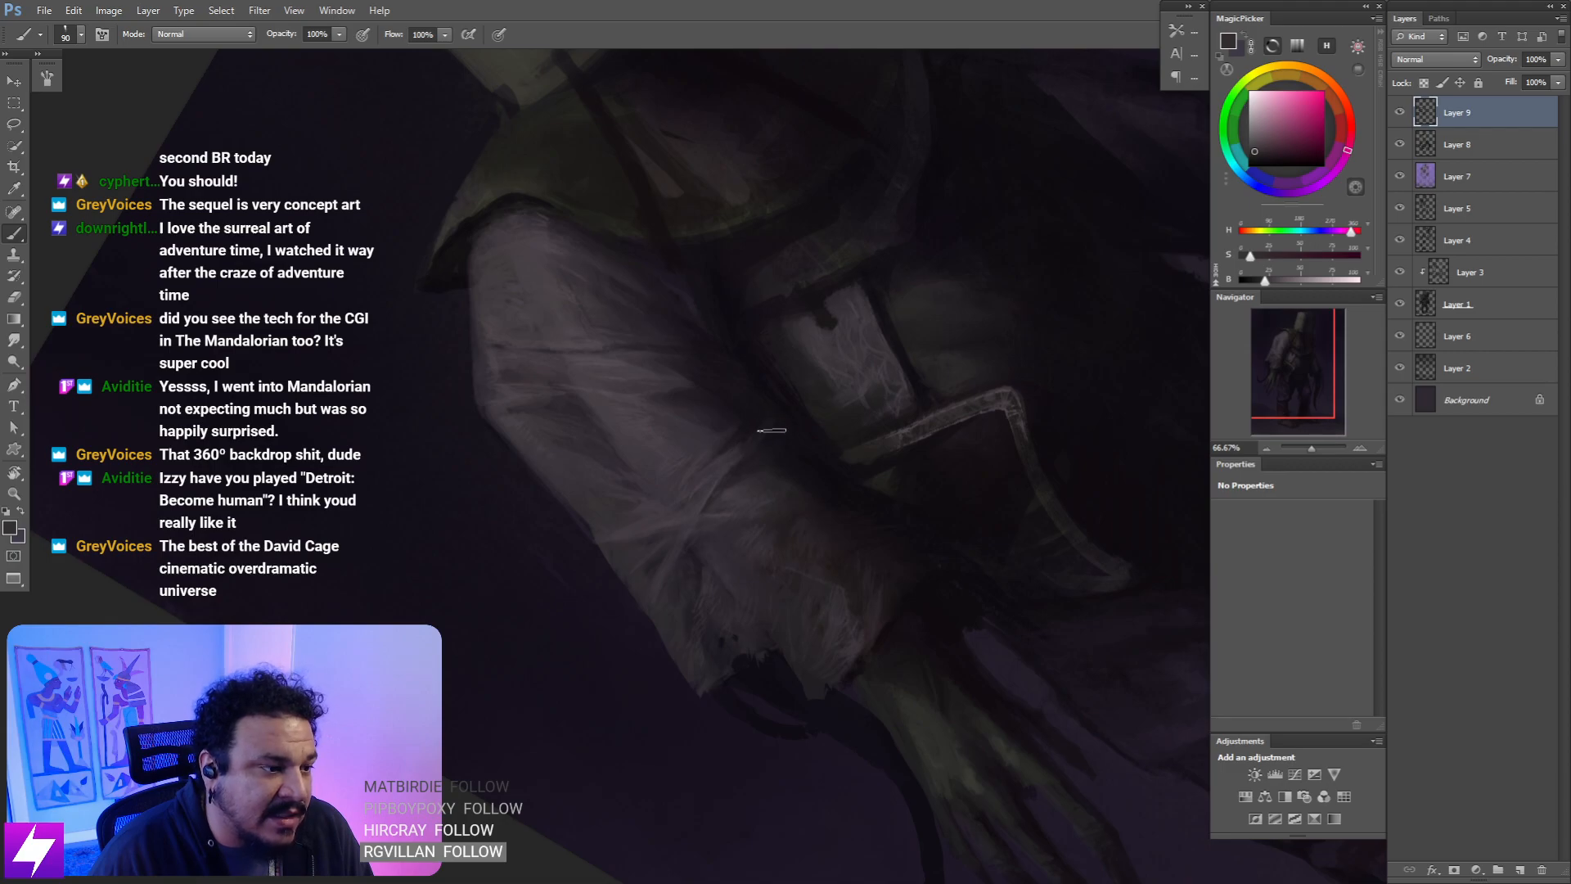
key("s")
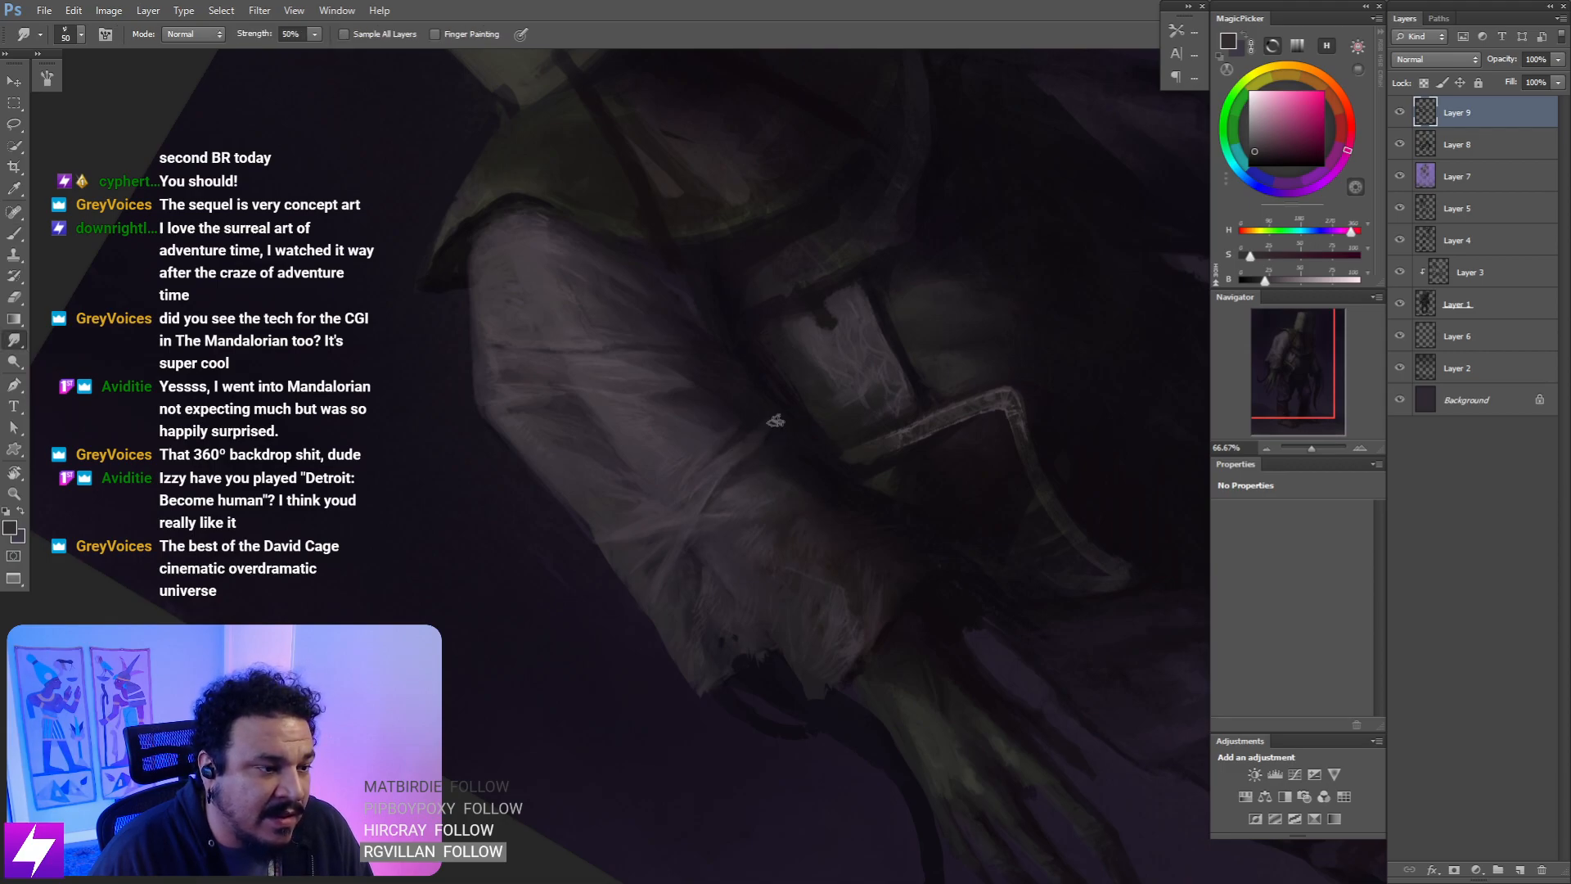
key("Escape")
- Flip the canvas horizontally and check the sleeve against the entire figure
key("ctrl+minus")
key("ctrl+minus")
key("ctrl+minus")
key("ctrl+shift+h")
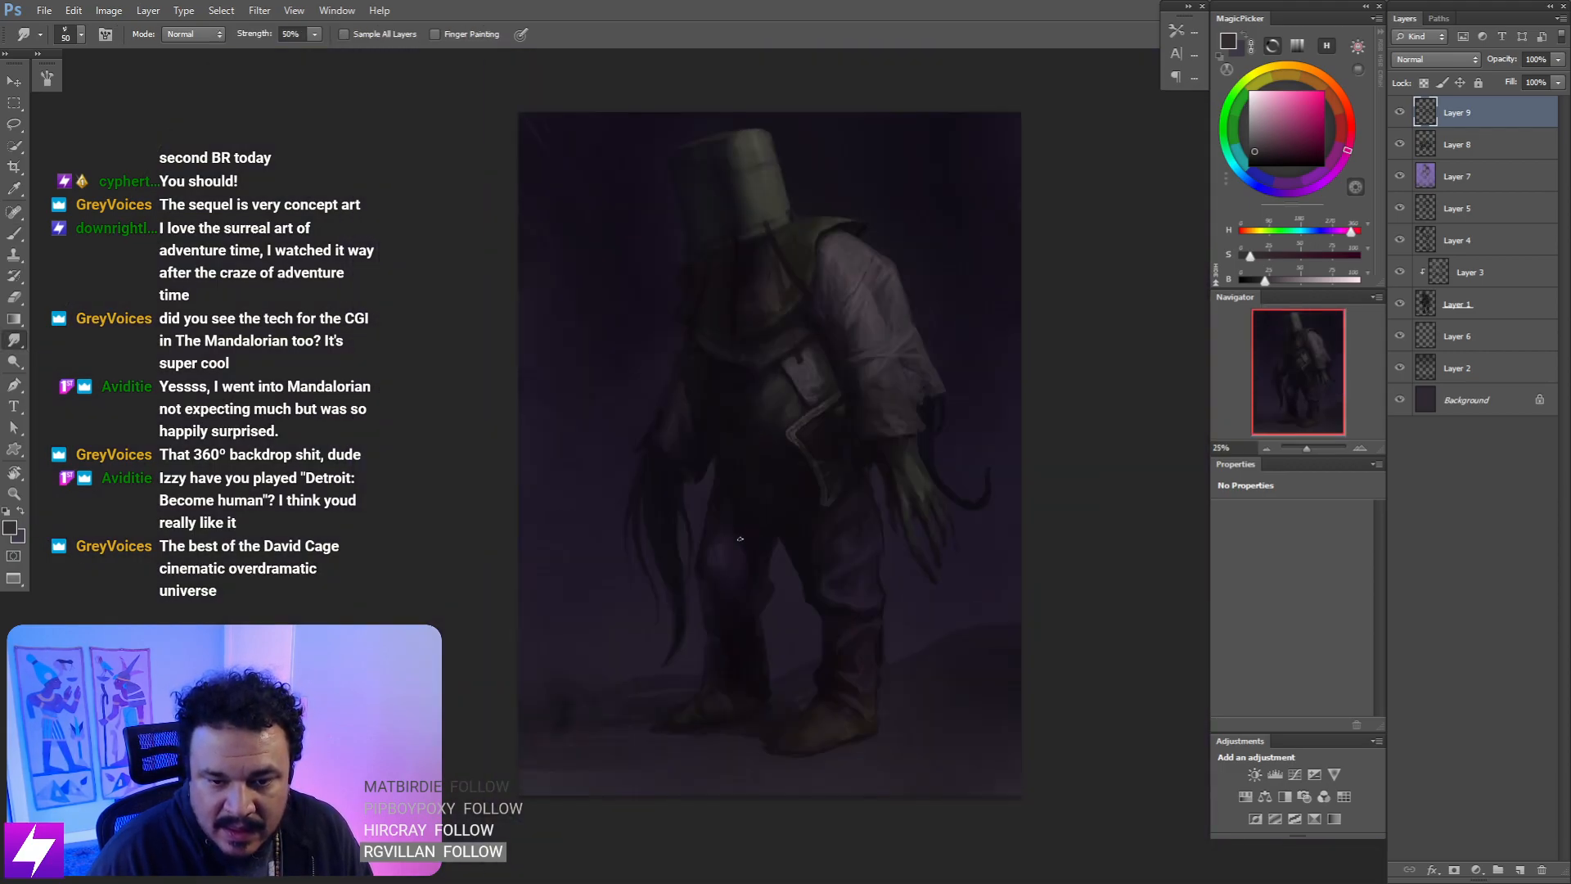
key("space")
mouse_move(732, 521)
left_mouse_down()
mouse_move(754, 533)
mouse_move(730, 517)
mouse_move(744, 495)
mouse_move(739, 543)
left_mouse_up()
- Paint grey strokes along the sleeve's inner edge beside the chest with a size 90 brush, and smudge them at 50% strength
key("ctrl+plus")
key("ctrl+plus")
key("space")
mouse_move(749, 446)
left_mouse_down()
mouse_move(715, 558)
mouse_move(685, 547)
left_mouse_up()
key("b")
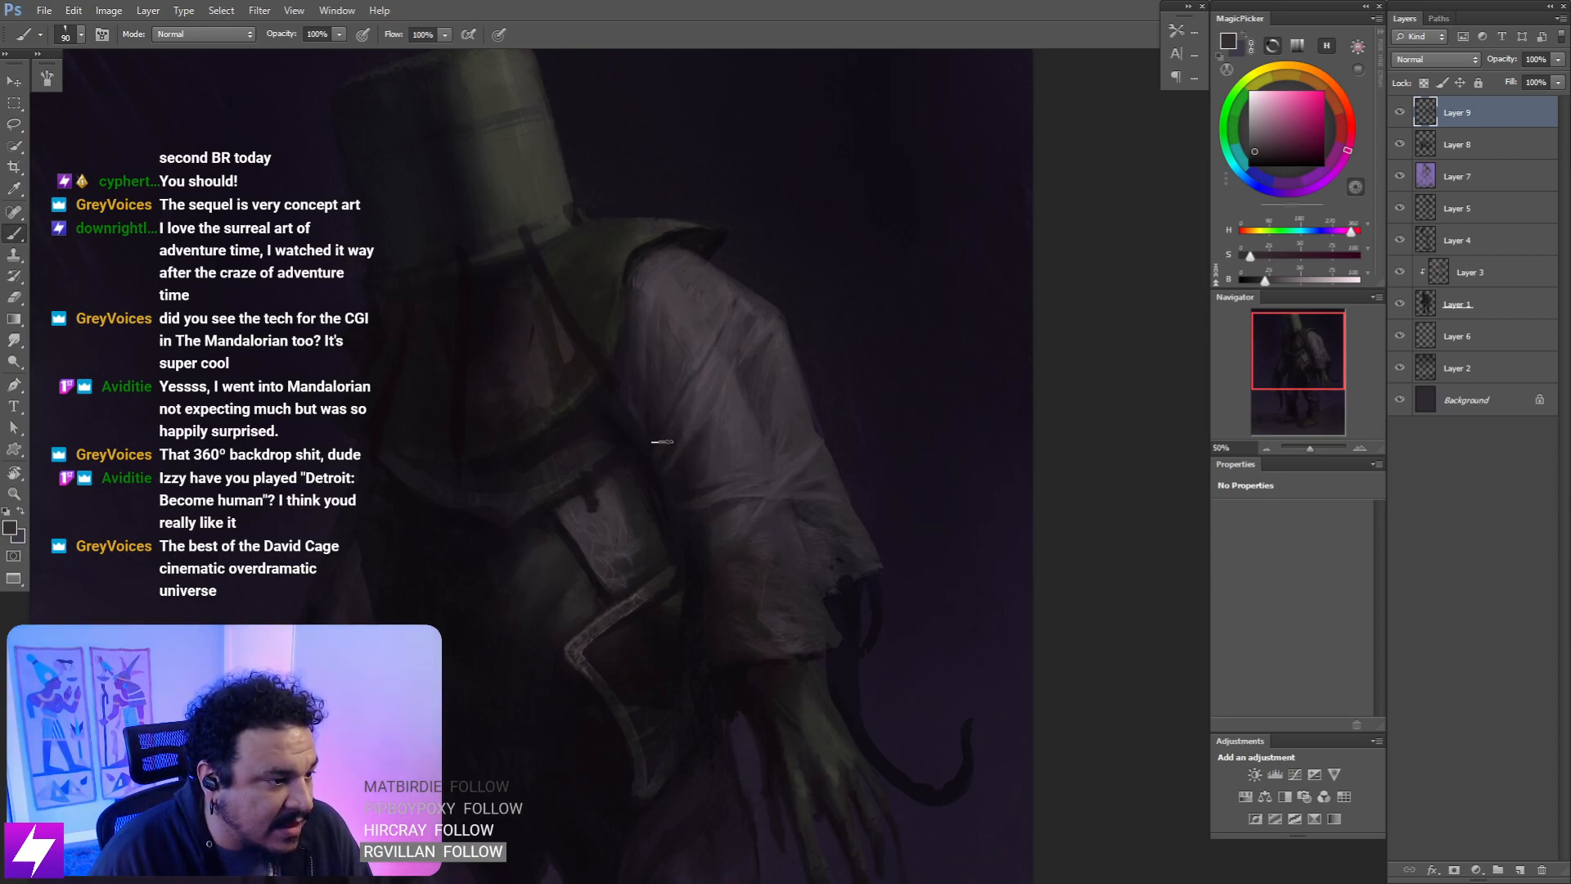
key("r")
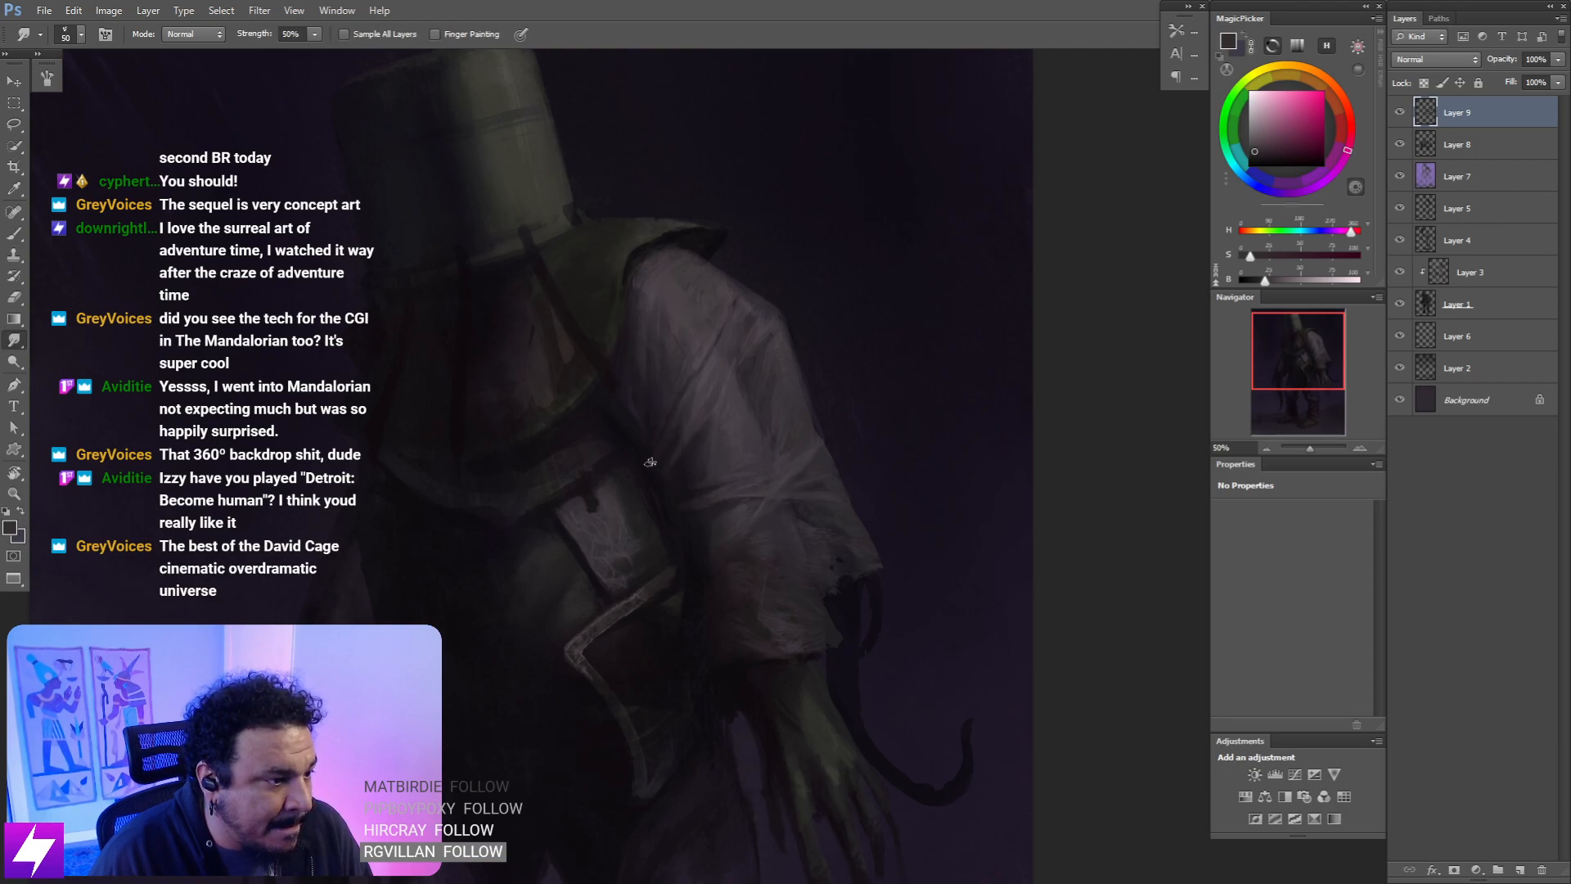
- Rotate the view, add size 70 grey strokes at the inner elbow beside the pouch, and smudge them
key("ctrl+minus")
key("r")
left_click_drag(870, 431, 798, 514)
key("ctrl+plus")
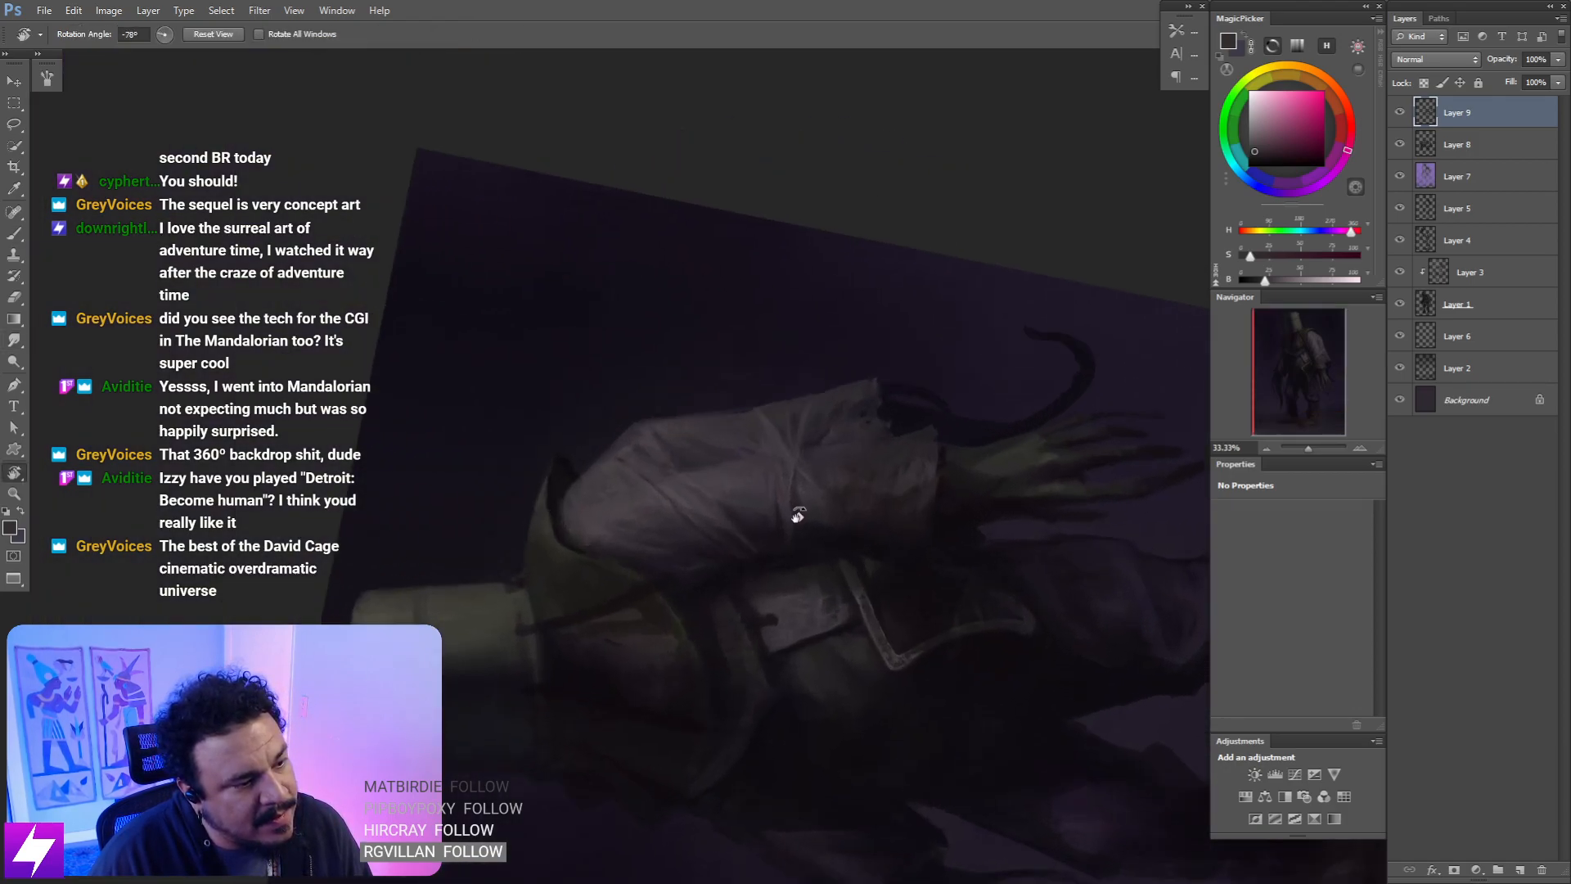
key("b")
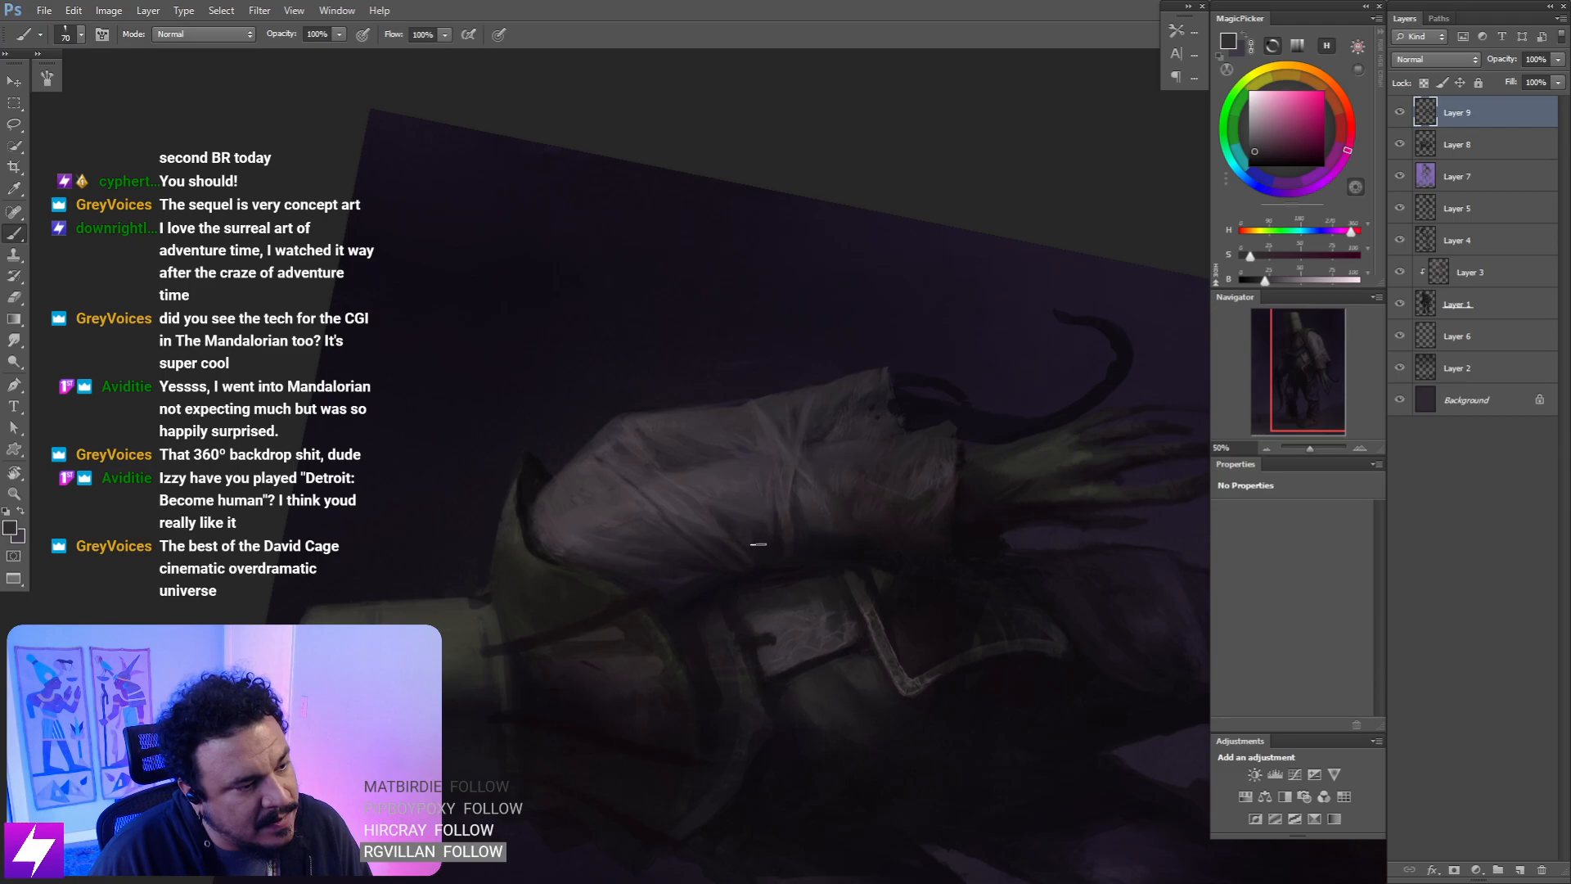
key("r")
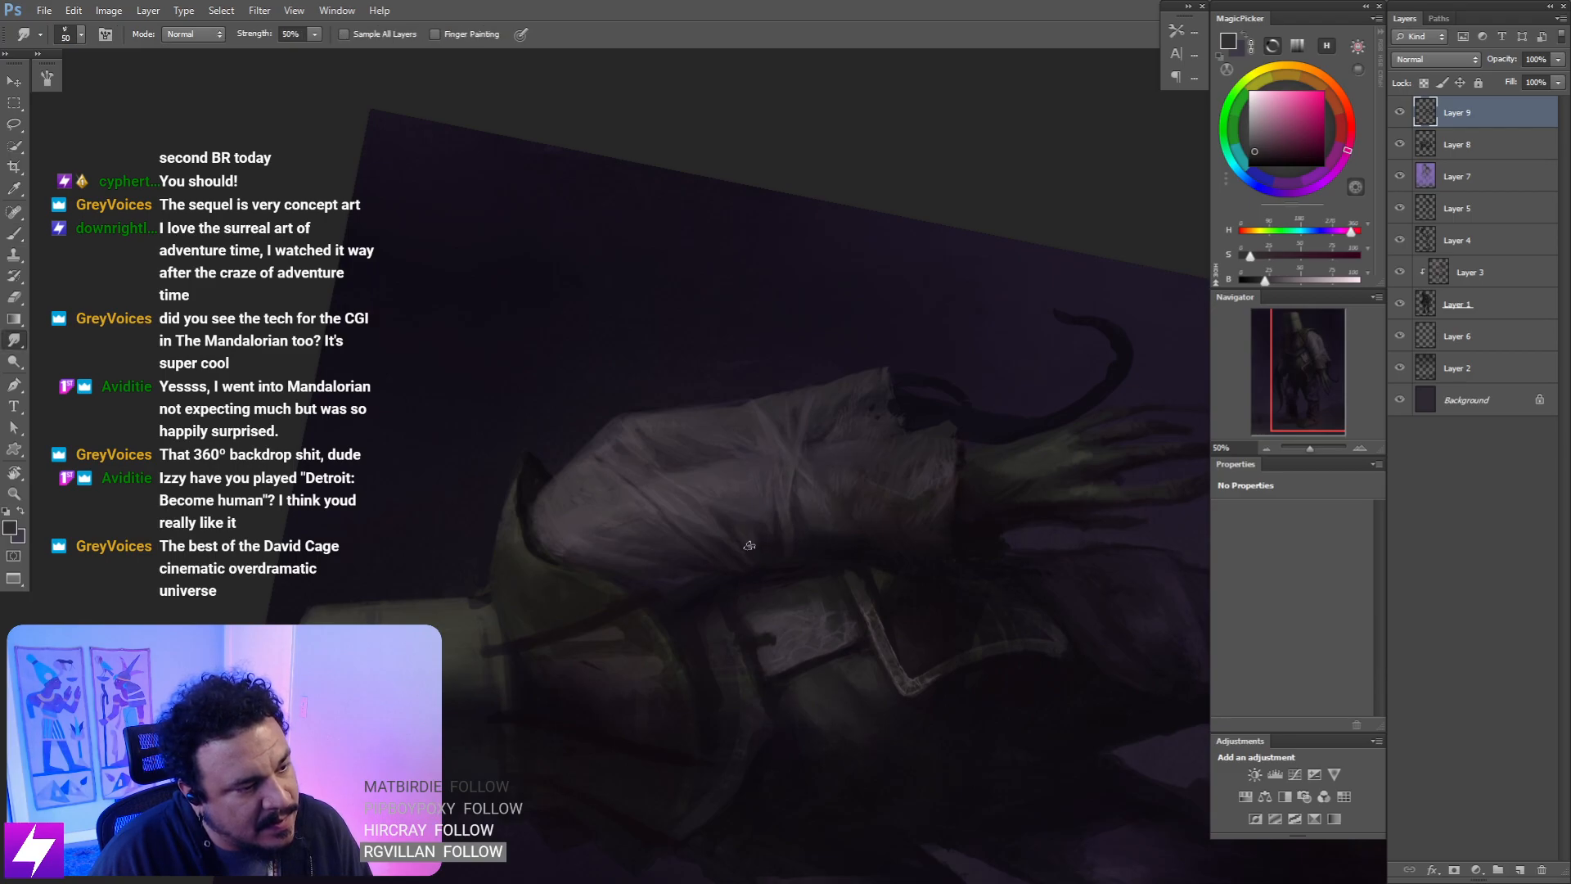
- Reset the view rotation and examine the entire figure from several positions
key("ctrl+0")
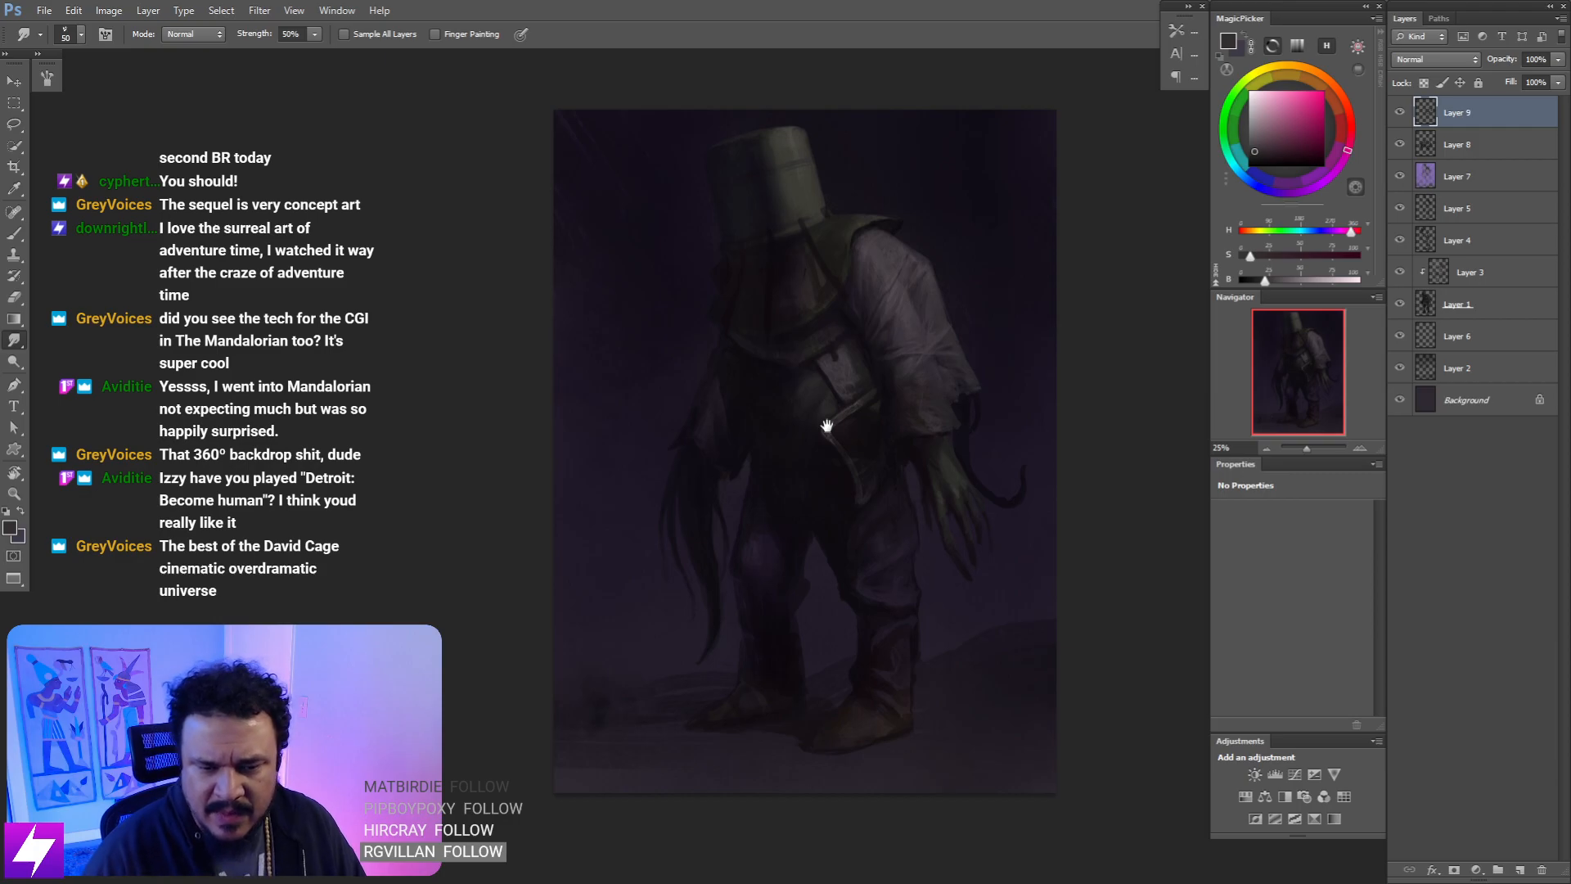
left_click_drag(915, 572, 815, 537)
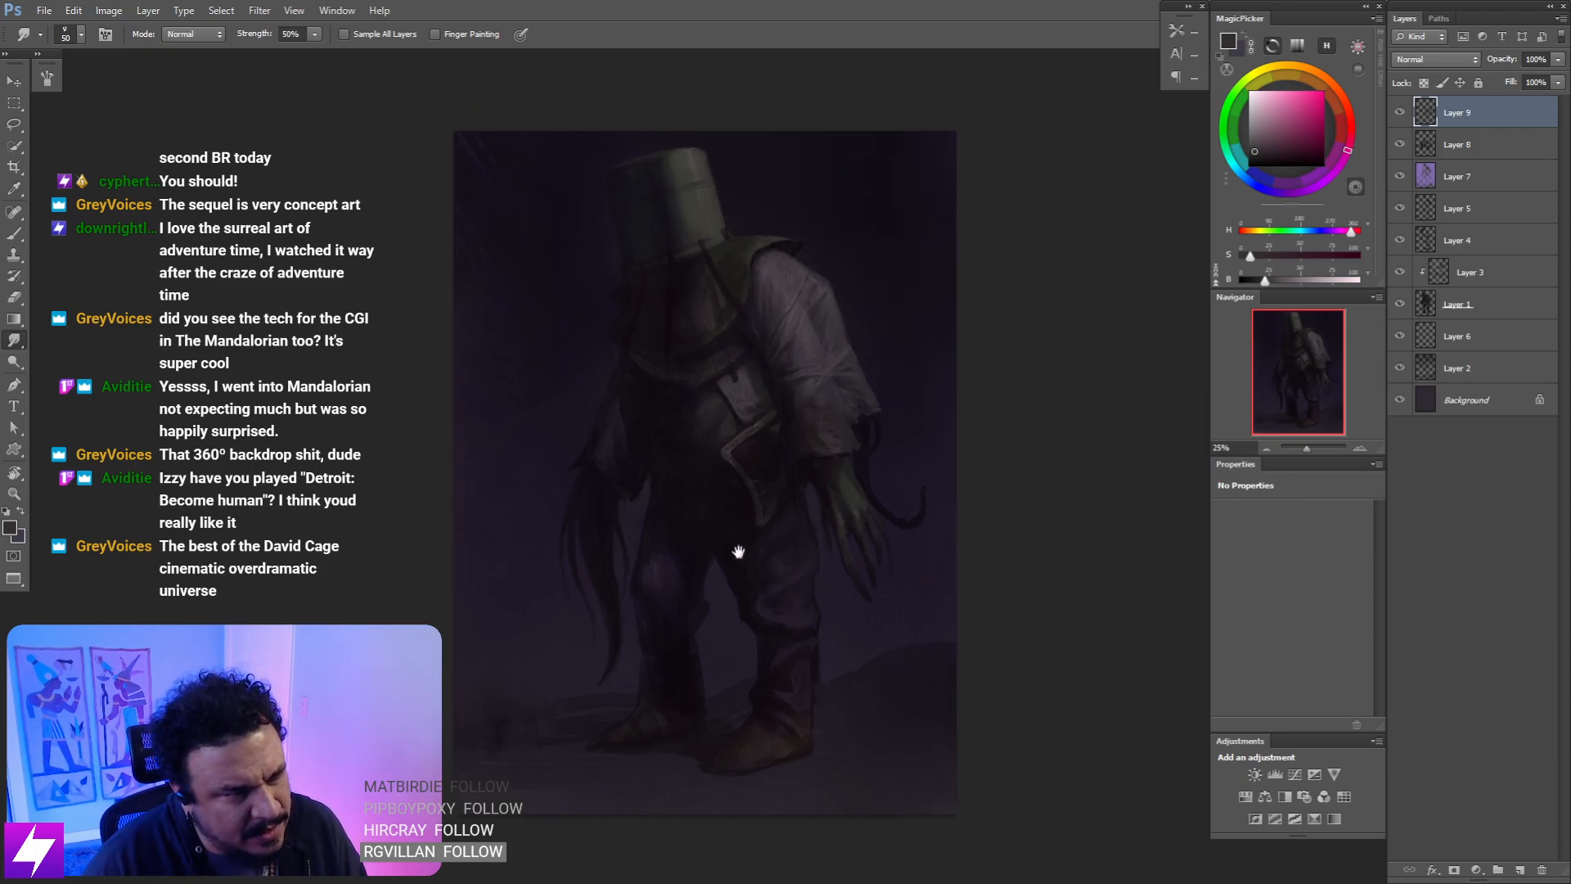
left_click_drag(740, 554, 712, 489)
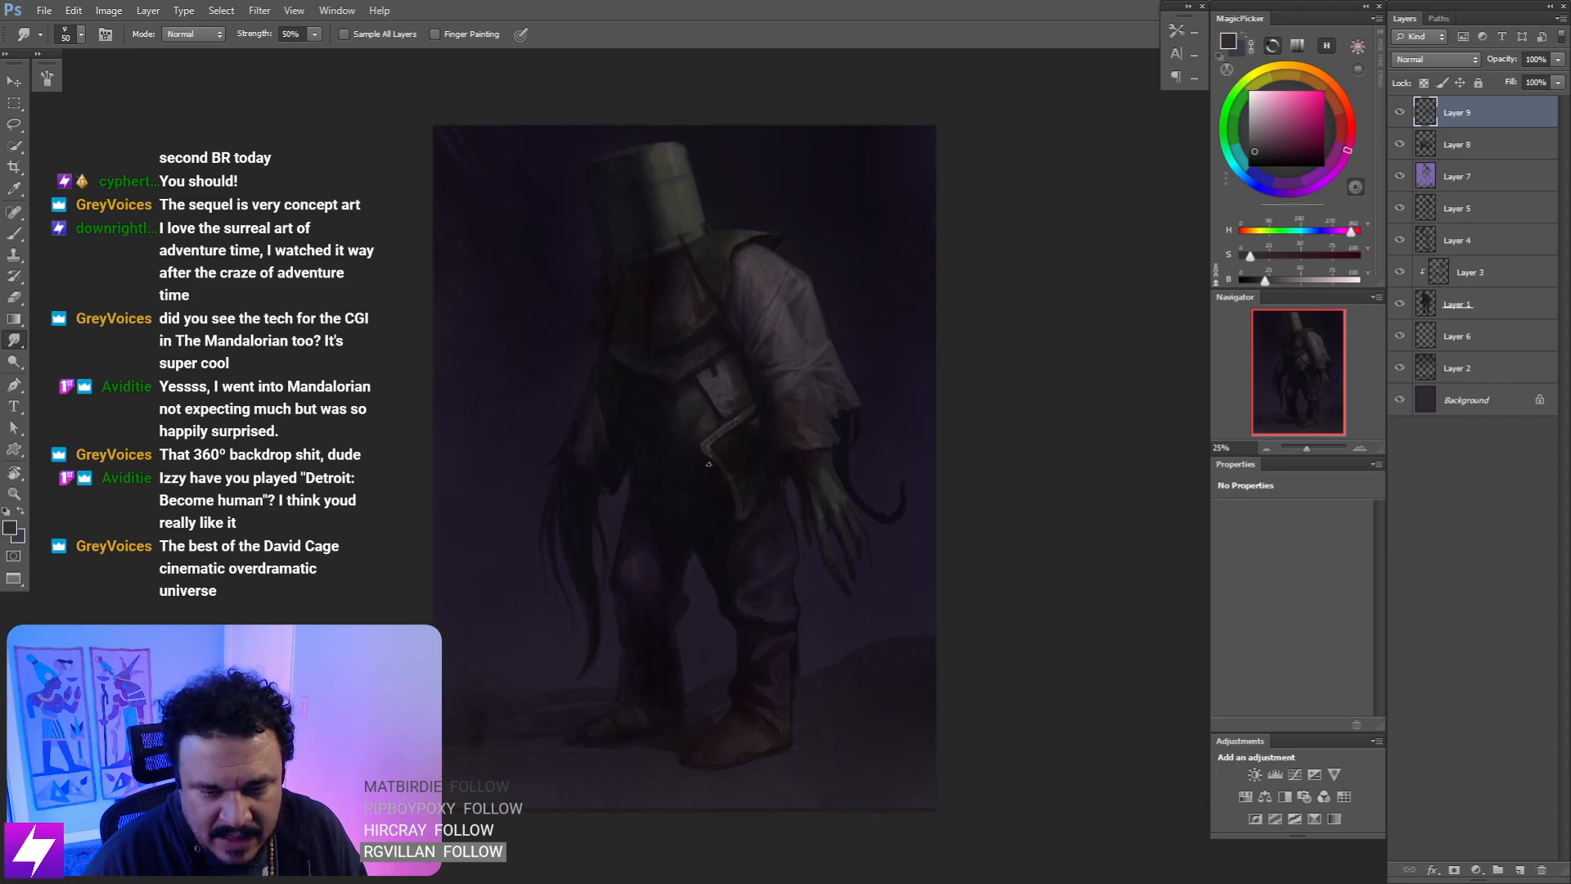
left_click_drag(733, 565, 760, 510)
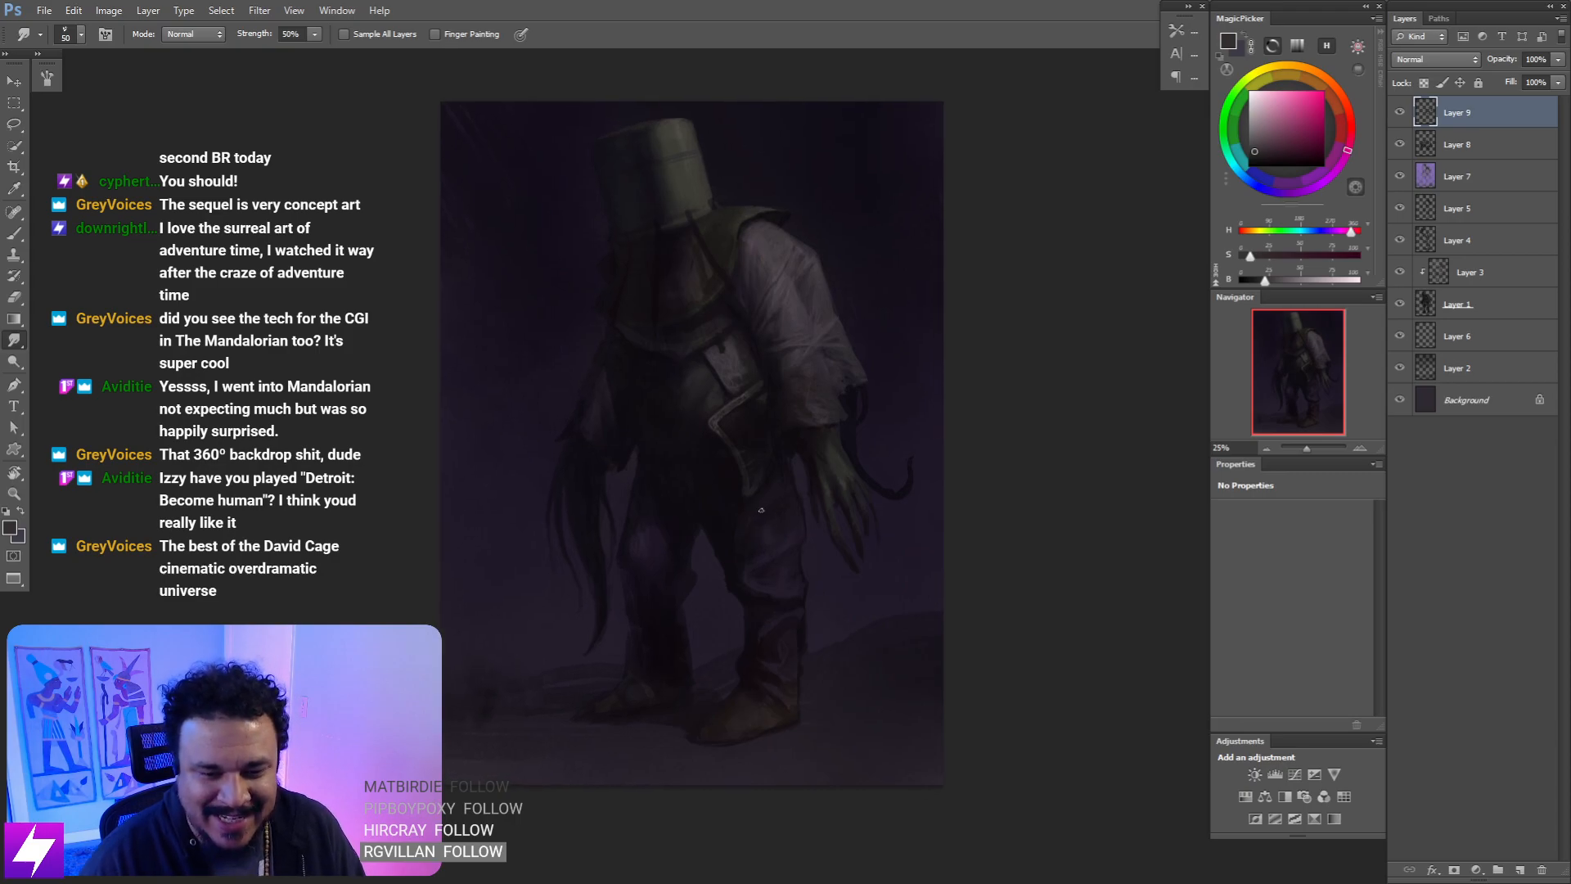
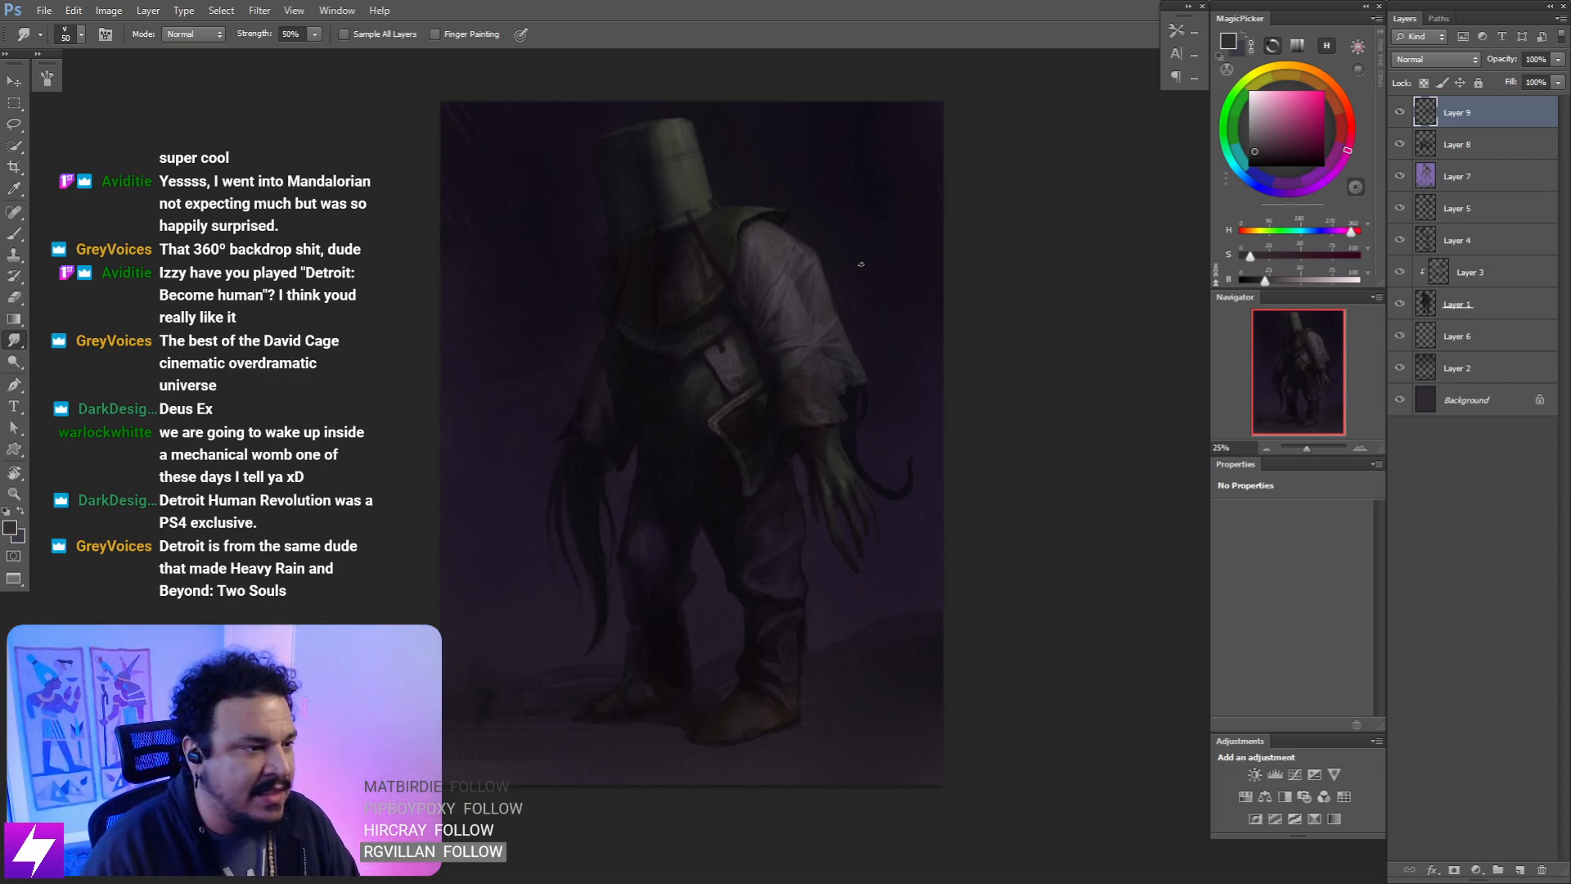
- Paint sampled light grey over the upper sleeve below the shoulder with brush sizes 80 to 150, reducing to 100
key("ctrl+plus")
left_click_drag(891, 312, 878, 426)
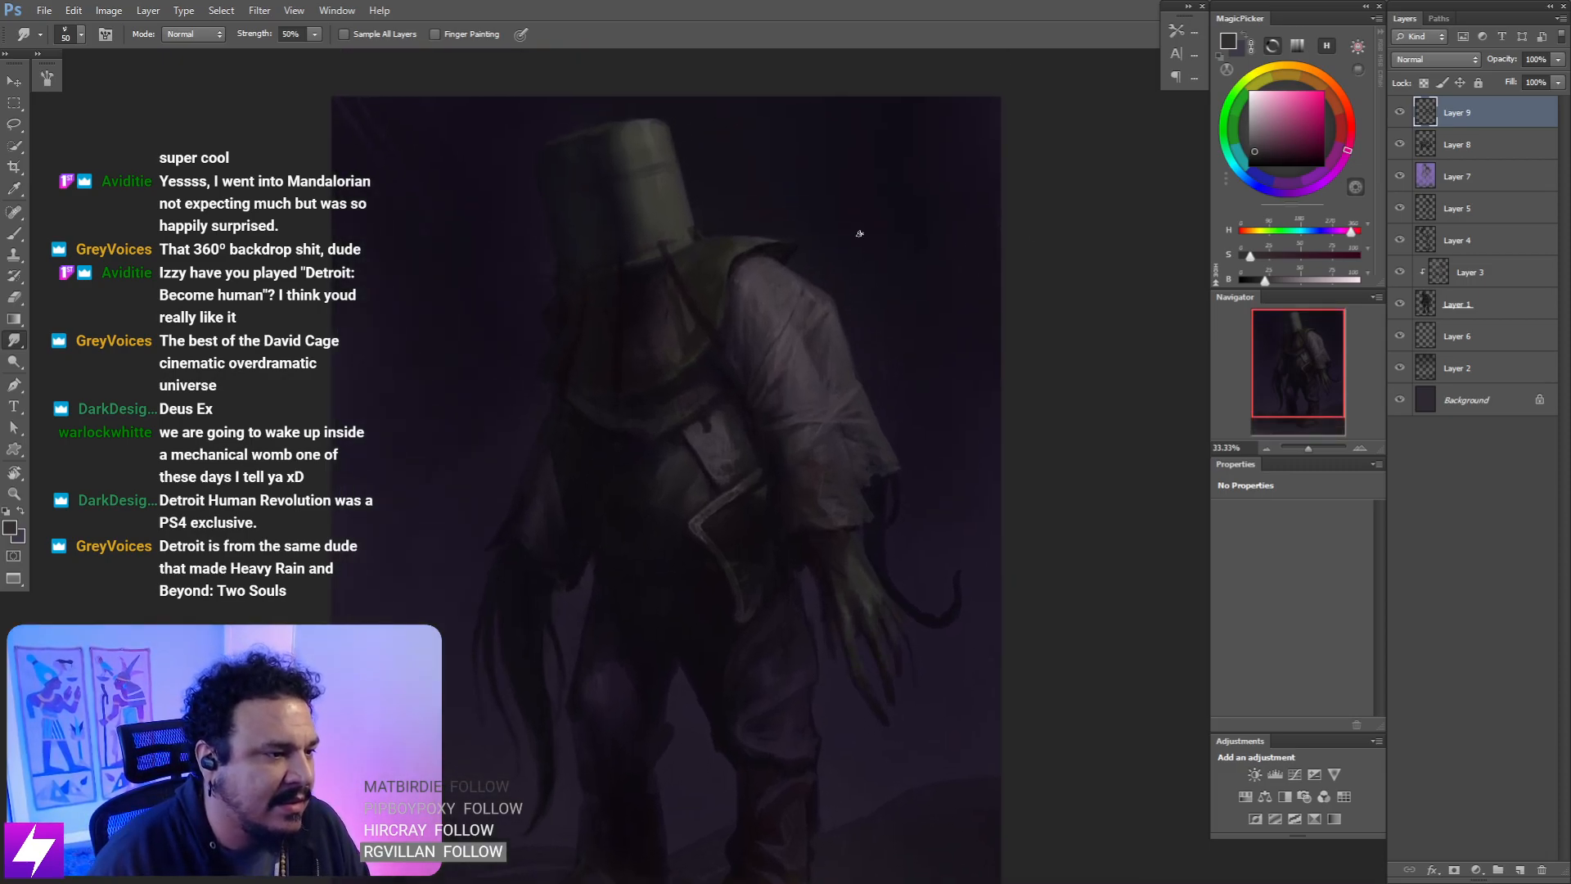
key("ctrl+plus")
key("ctrl+plus")
key("b")
left_click(797, 360, "alt")
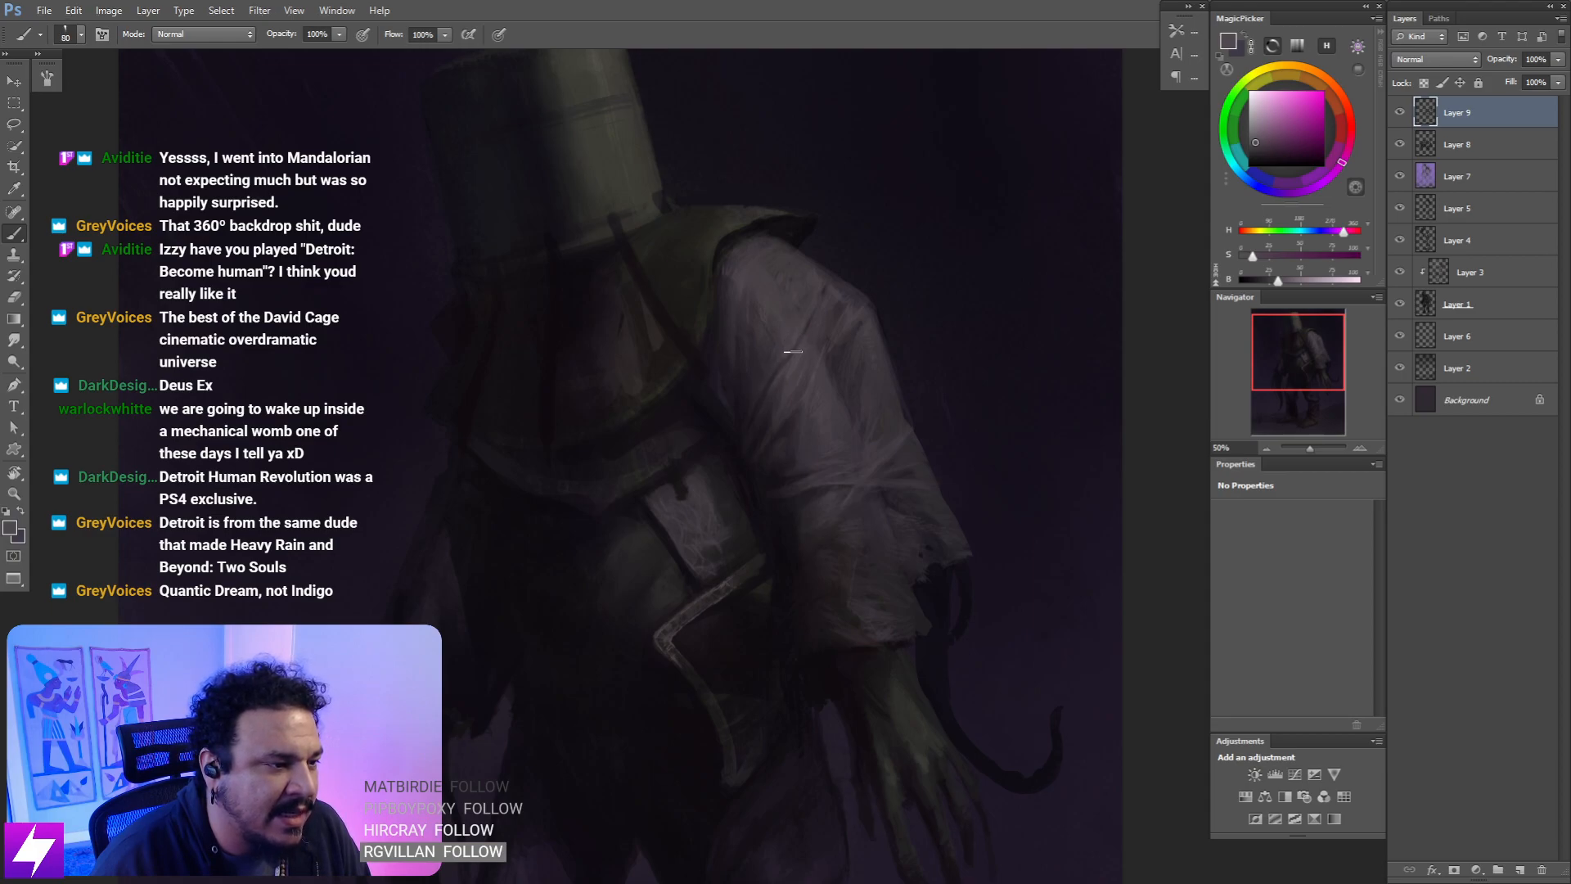
key("bracketright")
key("bracketright")
key("bracketright")
key("bracketright")
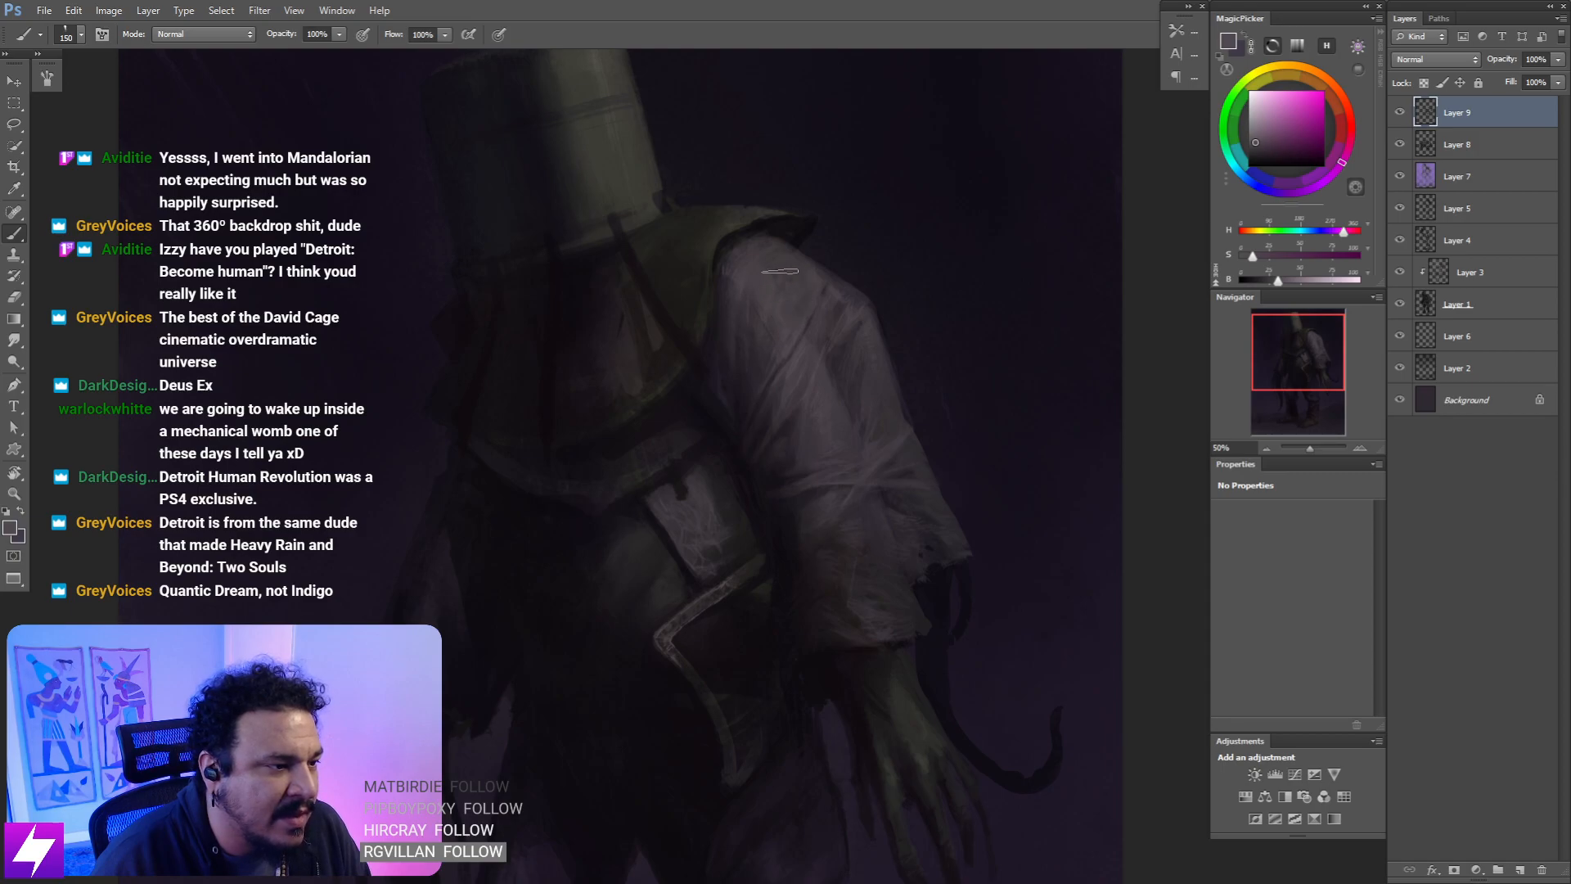
key("bracketleft")
key("bracketleft")
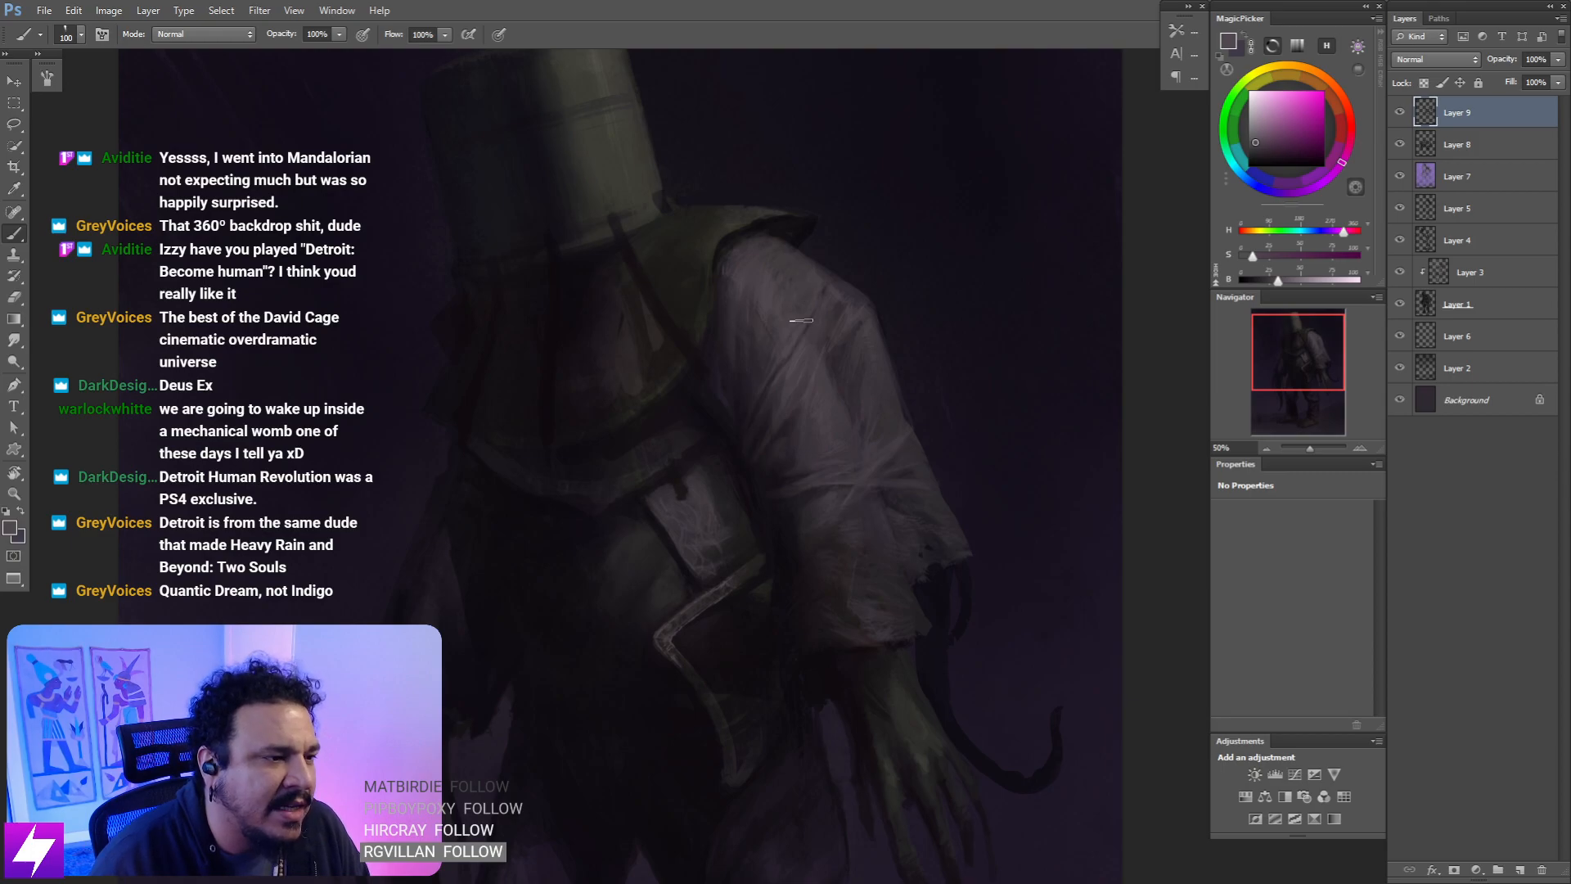
- Sample a dark grey and paint fold shadows on the upper sleeve with a size 150 brush
left_click(765, 360, "alt")
key("bracketright")
key("bracketright")
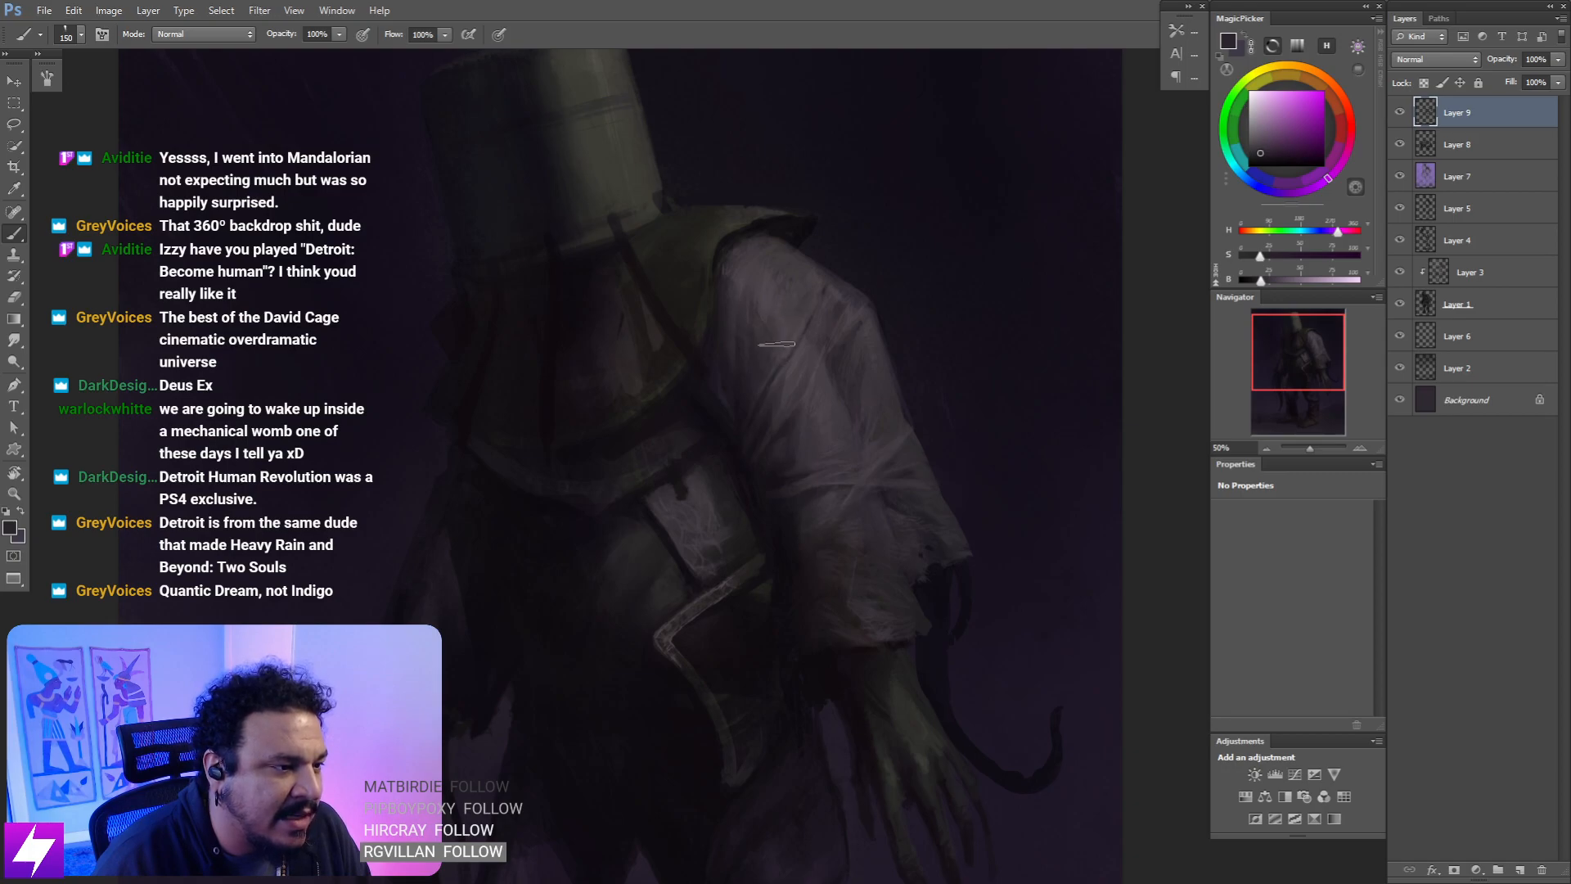
key("bracketright")
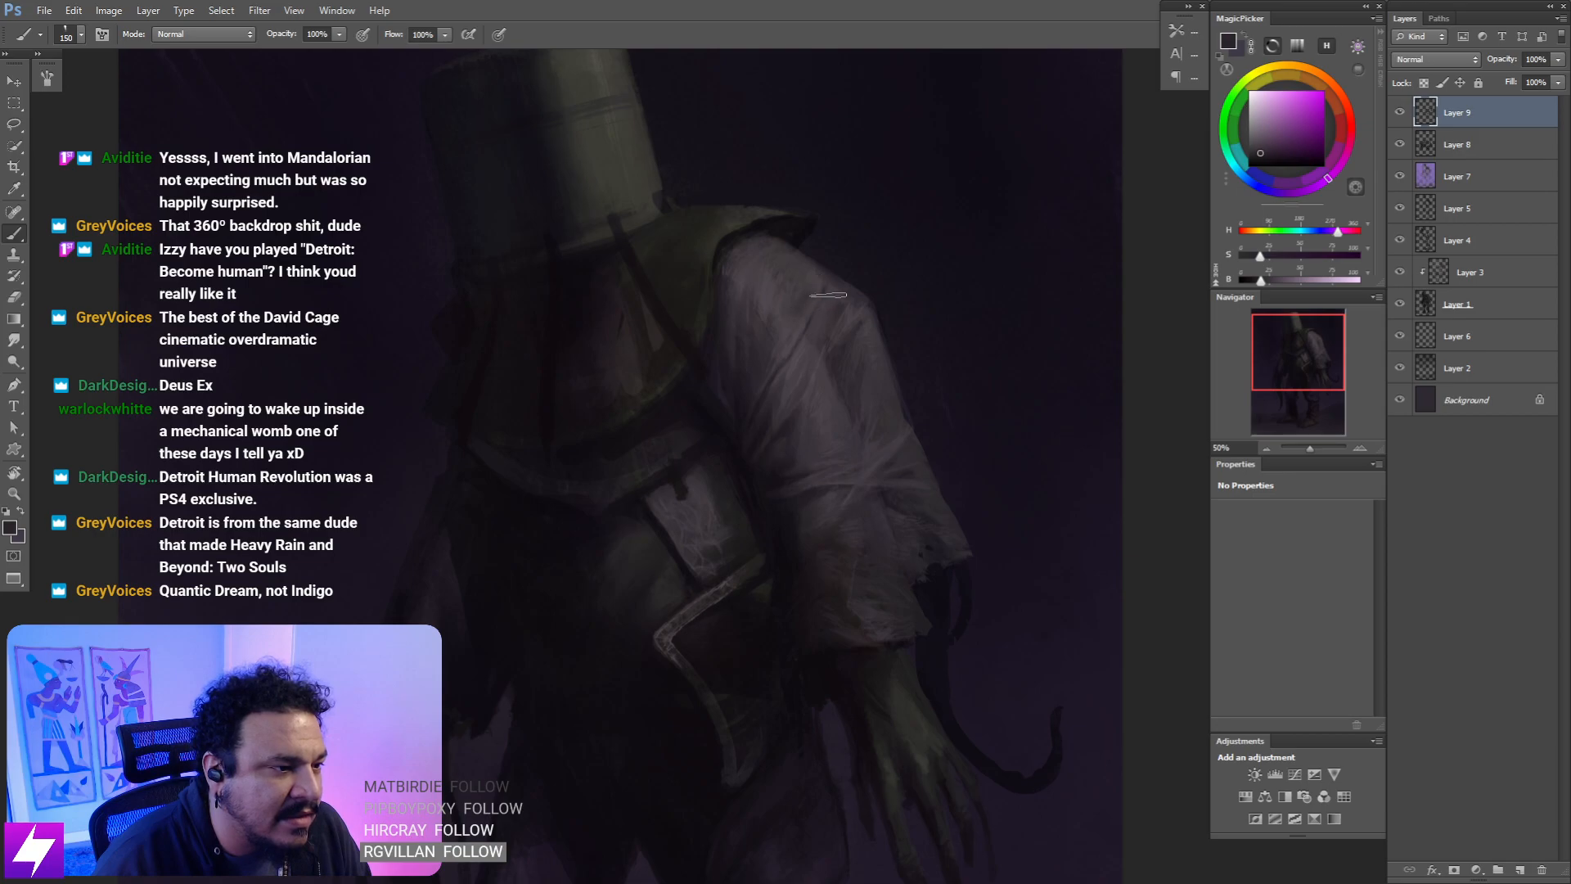
- Flip the canvas horizontally and check the upper sleeve's folds within the entire figure
key("ctrl+minus")
key("ctrl+minus")
key("ctrl+minus")
key("ctrl+shift+h")
key("ctrl+plus")
key("ctrl+plus")
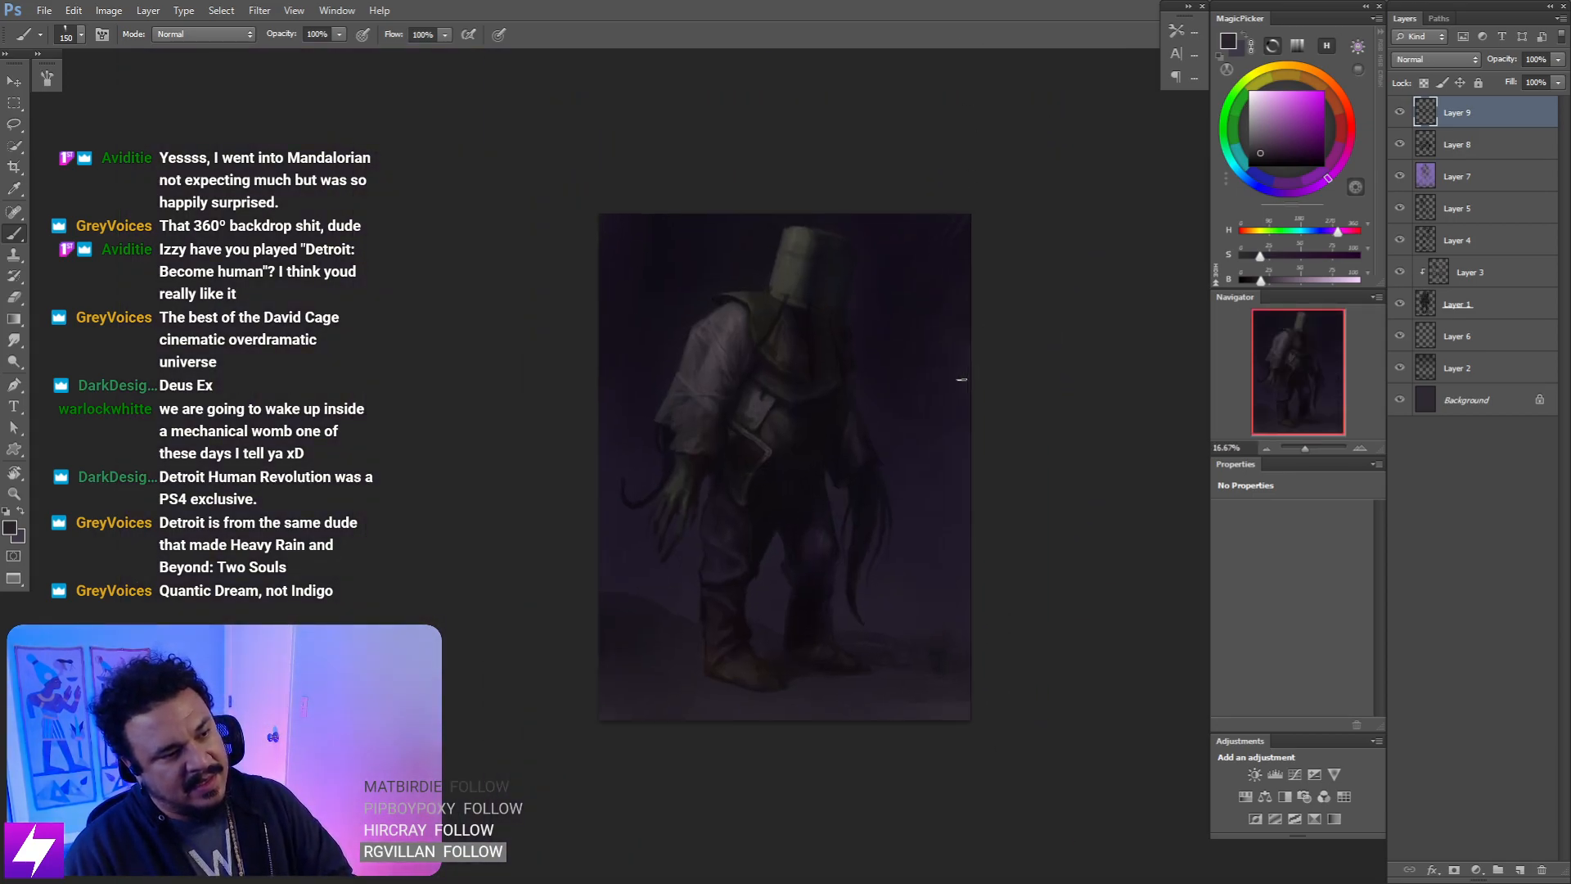
left_click_drag(775, 359, 853, 422)
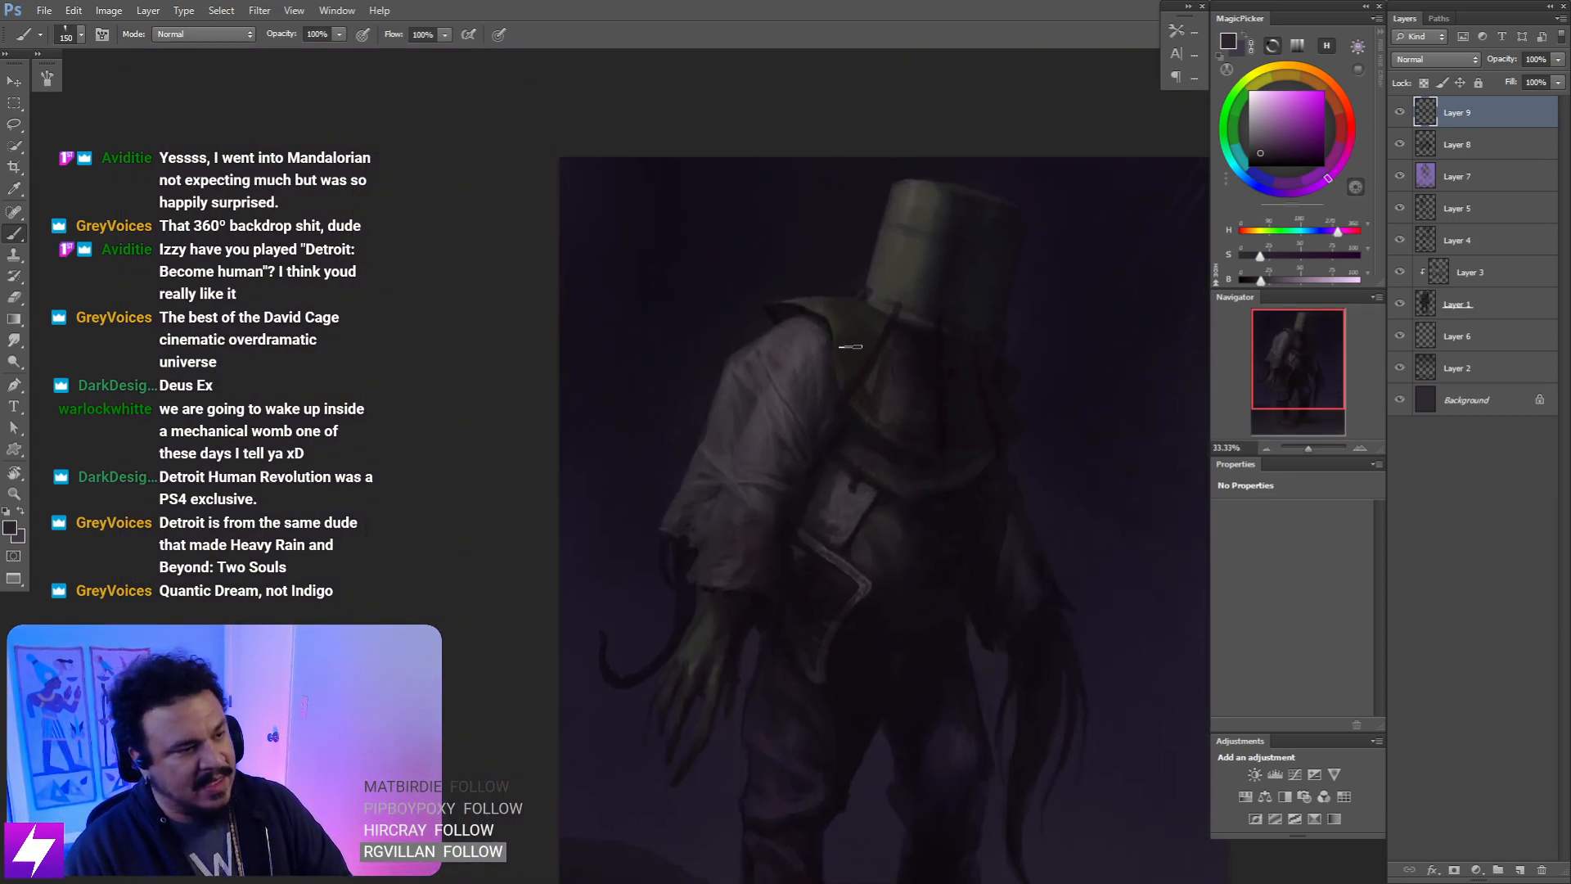
- Examine the sleeve's folds enlarged and with the view rotated, and reset the rotation to see the entire figure
key("ctrl+plus")
left_click_drag(795, 481, 798, 446)
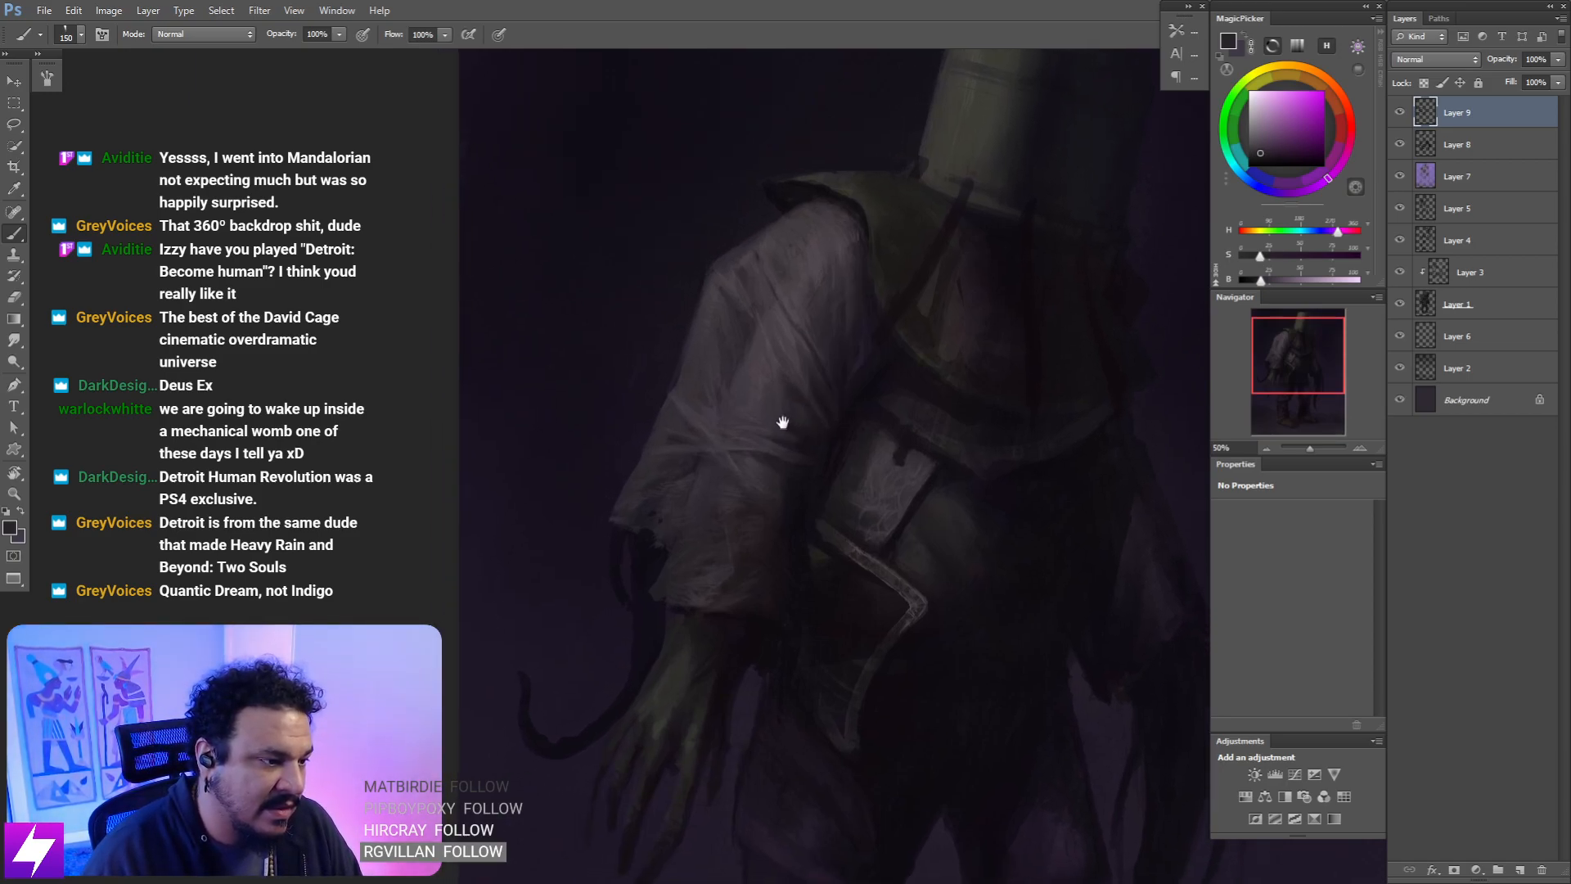
key("r")
left_click_drag(853, 498, 815, 432)
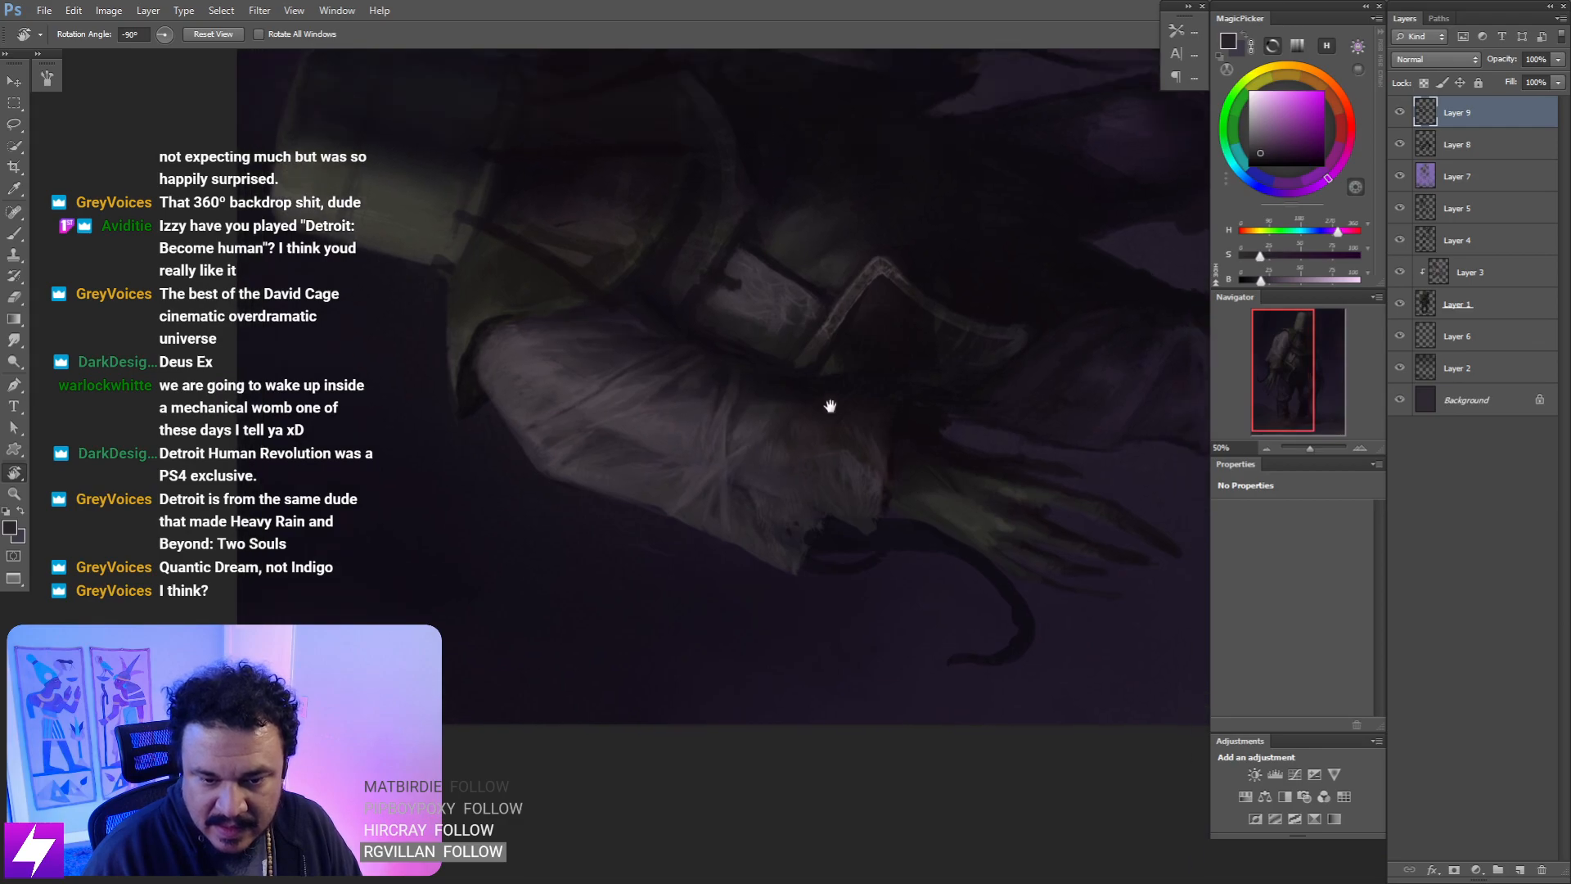
key("ctrl+minus")
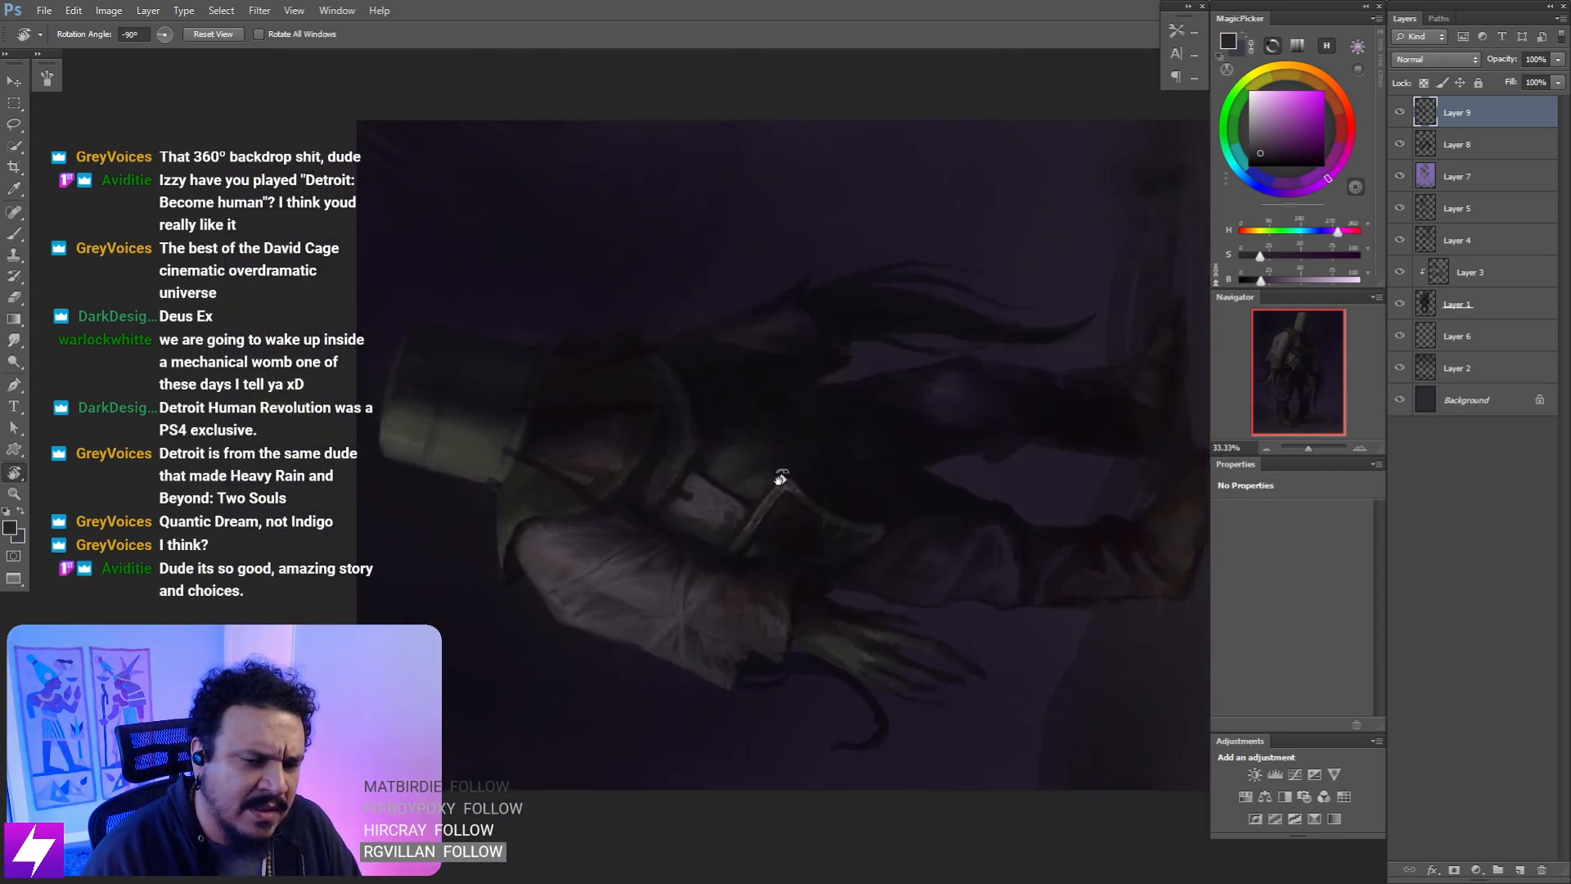
key("Escape")
key("ctrl+minus")
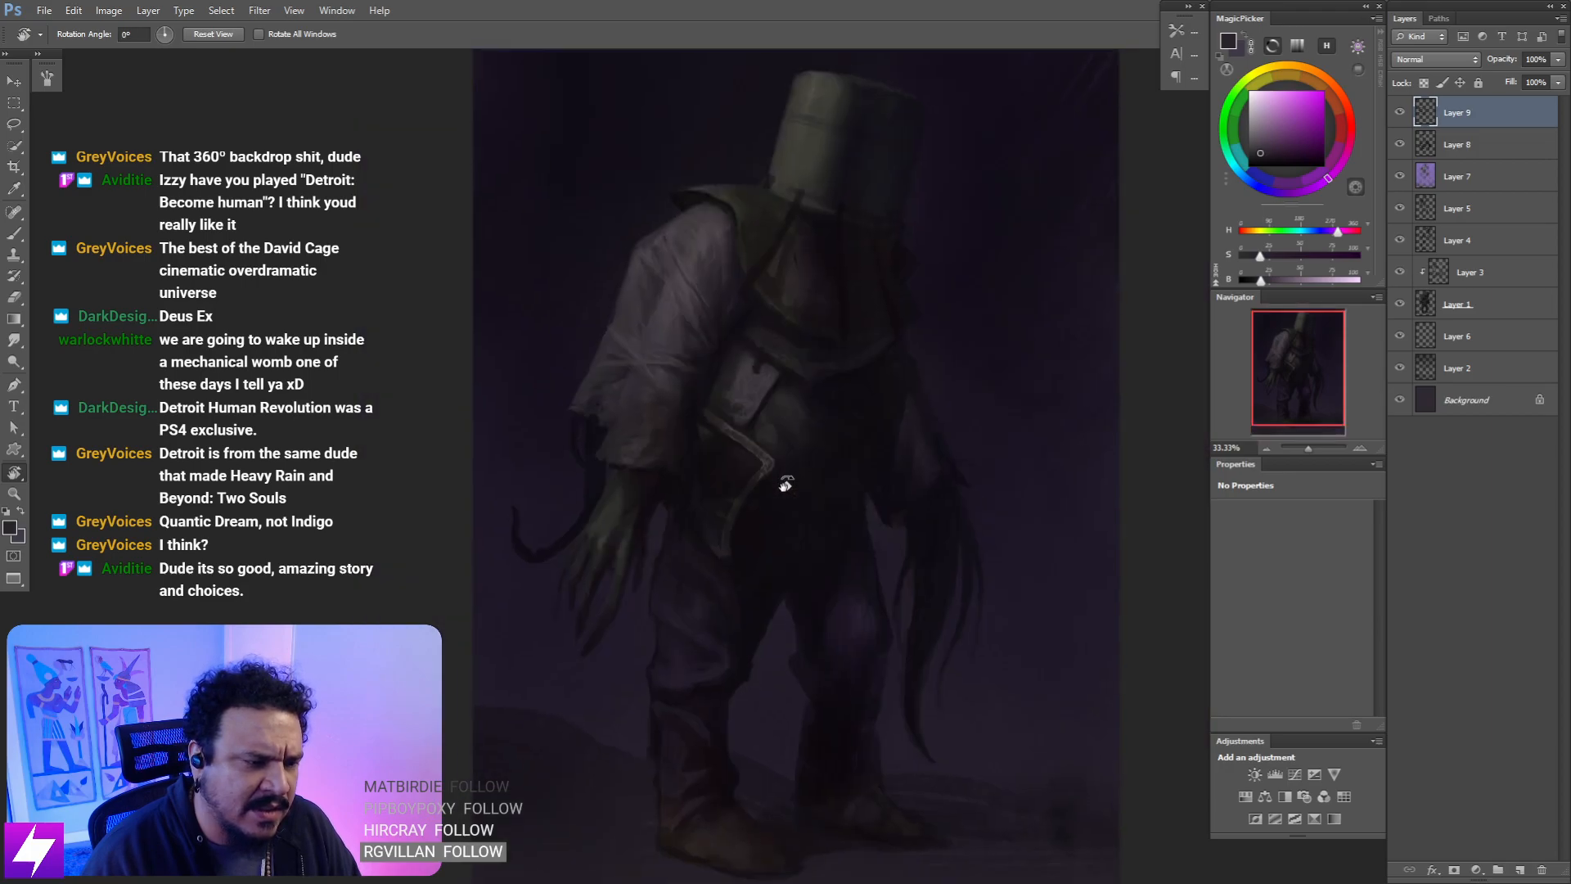
- Flip the canvas horizontally and check the sleeve and cuff against the belt, hand and legs
key("ctrl+shift+h")
key("ctrl+plus")
left_click_drag(887, 388, 866, 386)
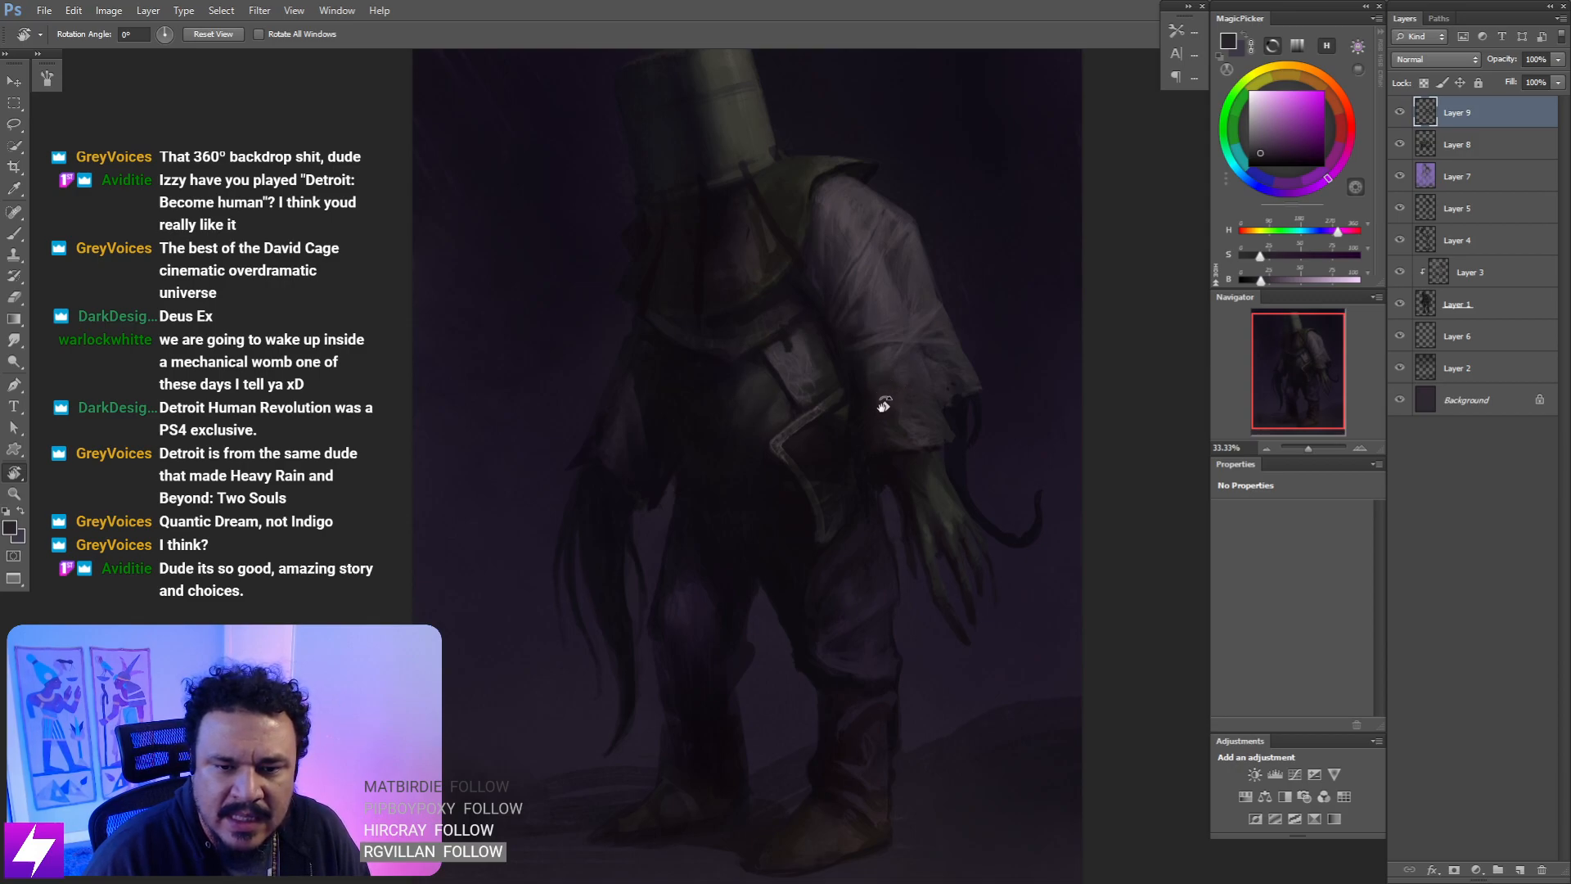
left_click_drag(881, 403, 852, 364)
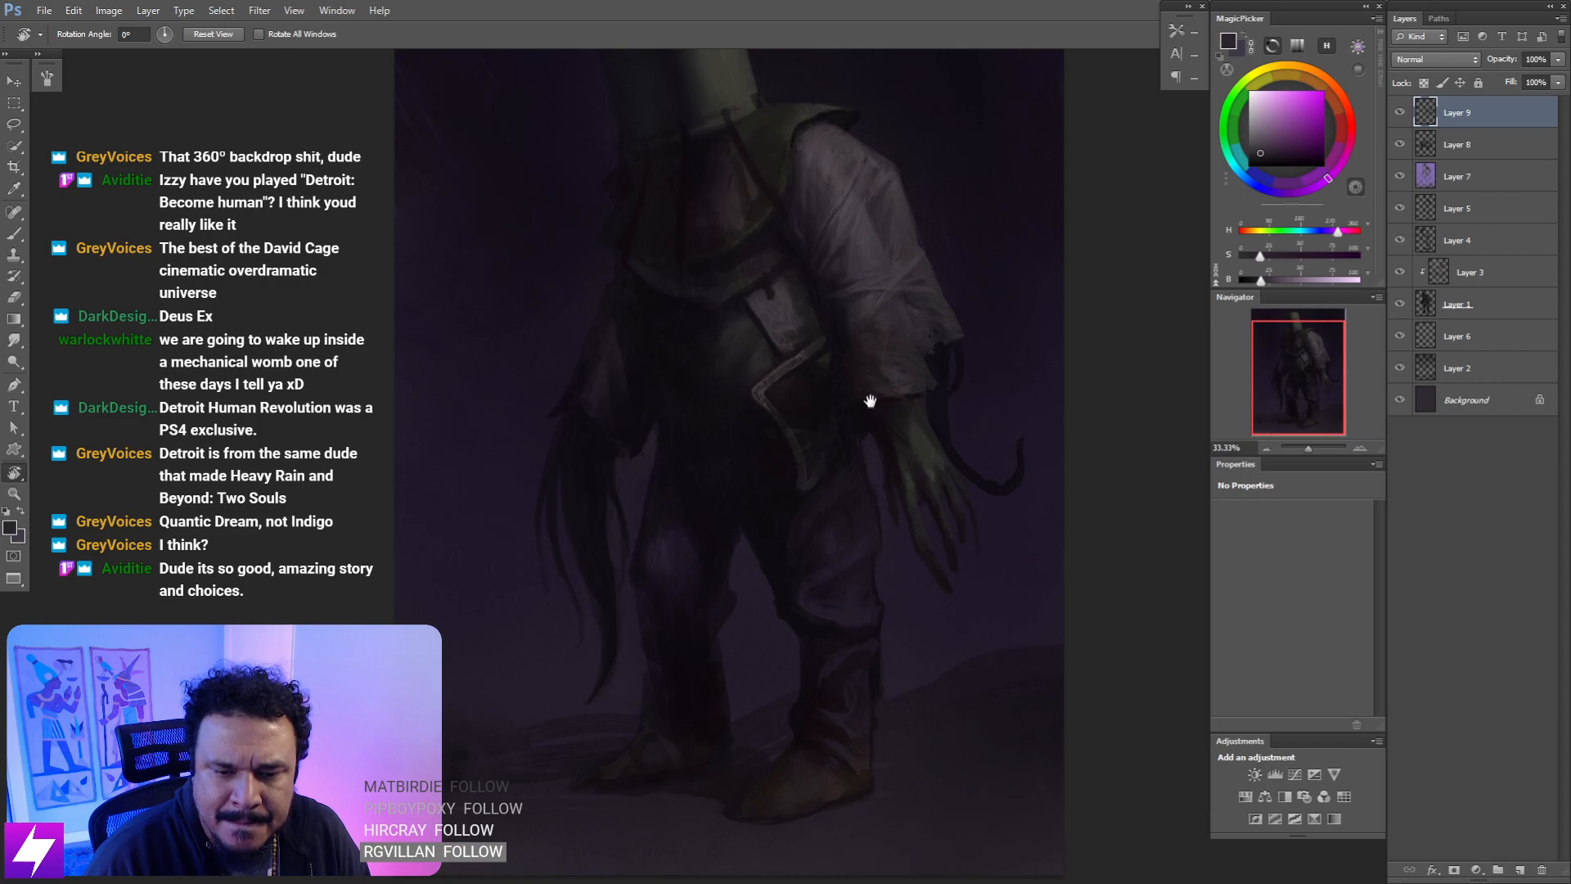
left_click_drag(870, 400, 852, 355)
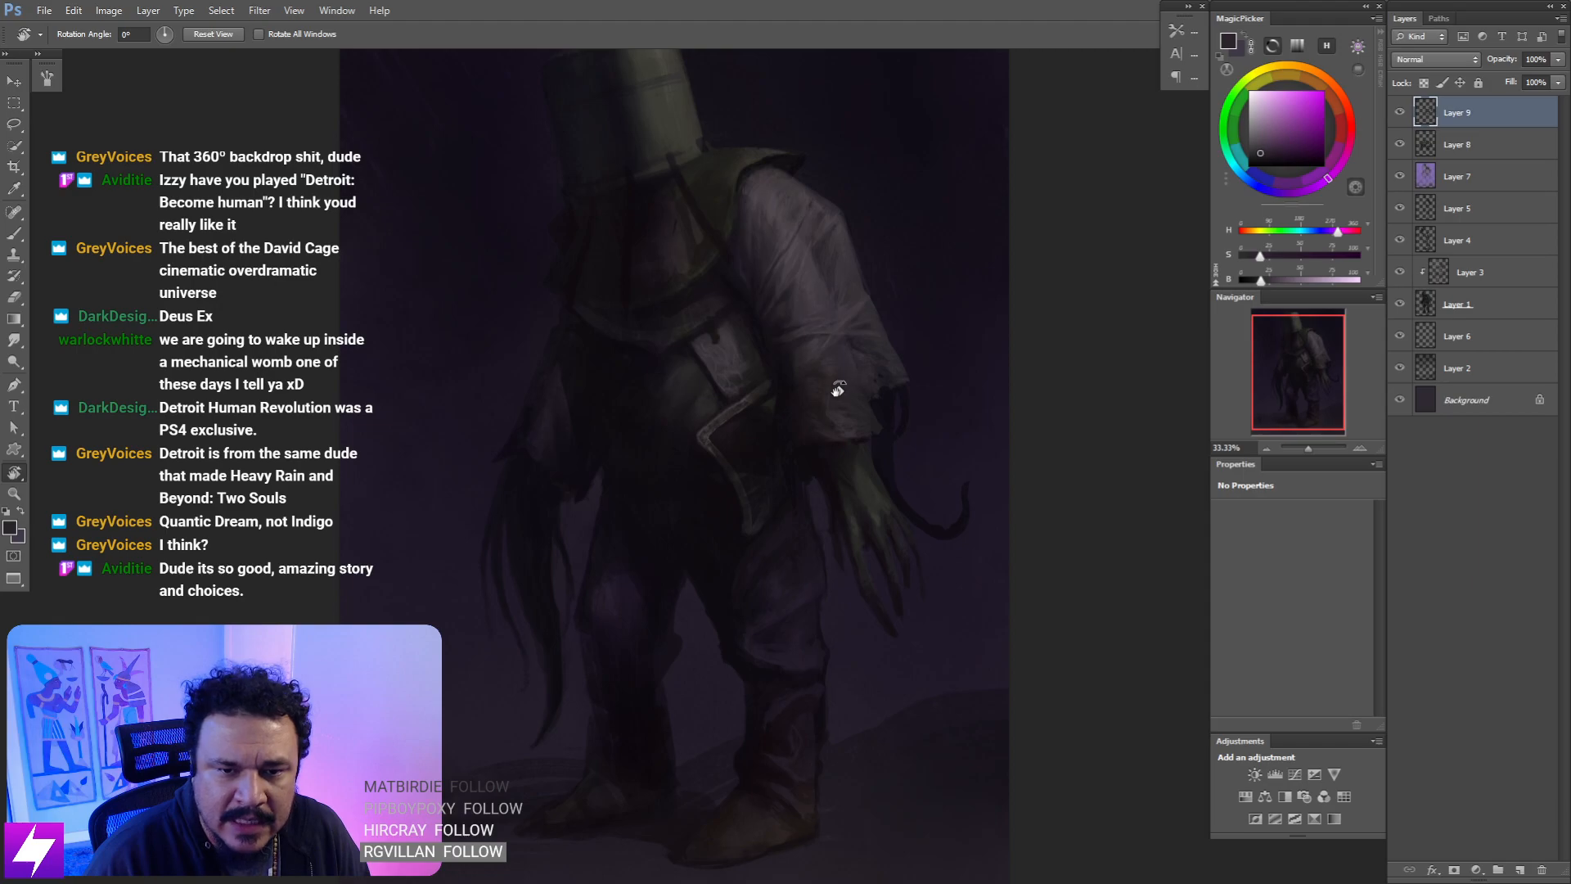
key("ctrl+plus")
left_click_drag(879, 293, 869, 383)
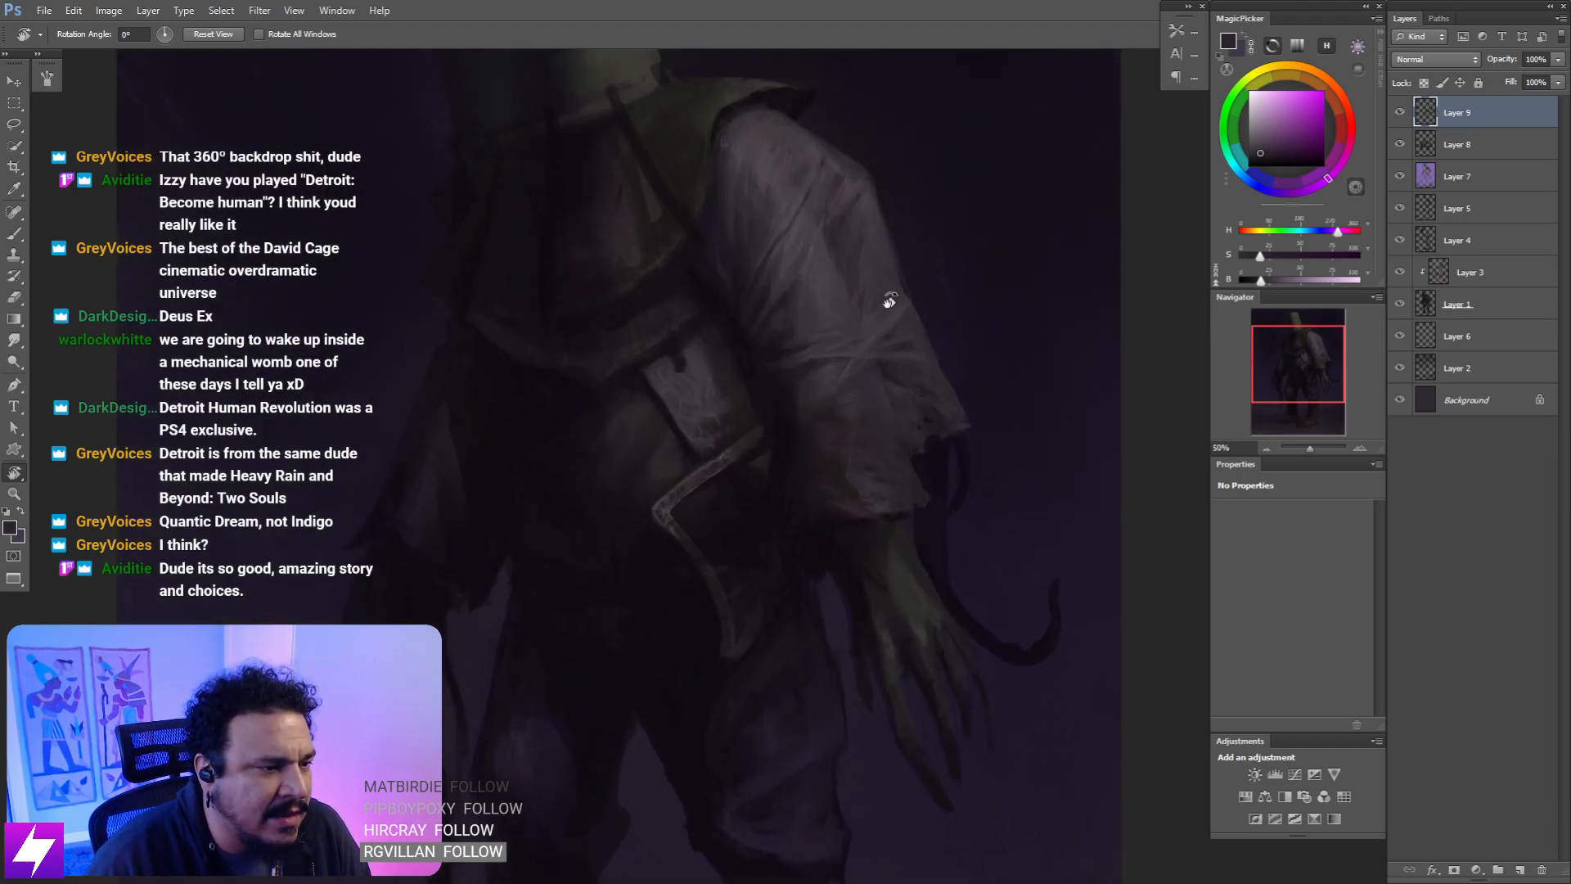
- Lasso a thin diagonal strip on the lower sleeve and paint it with a sampled near-black using a size 100 brush
key("l")
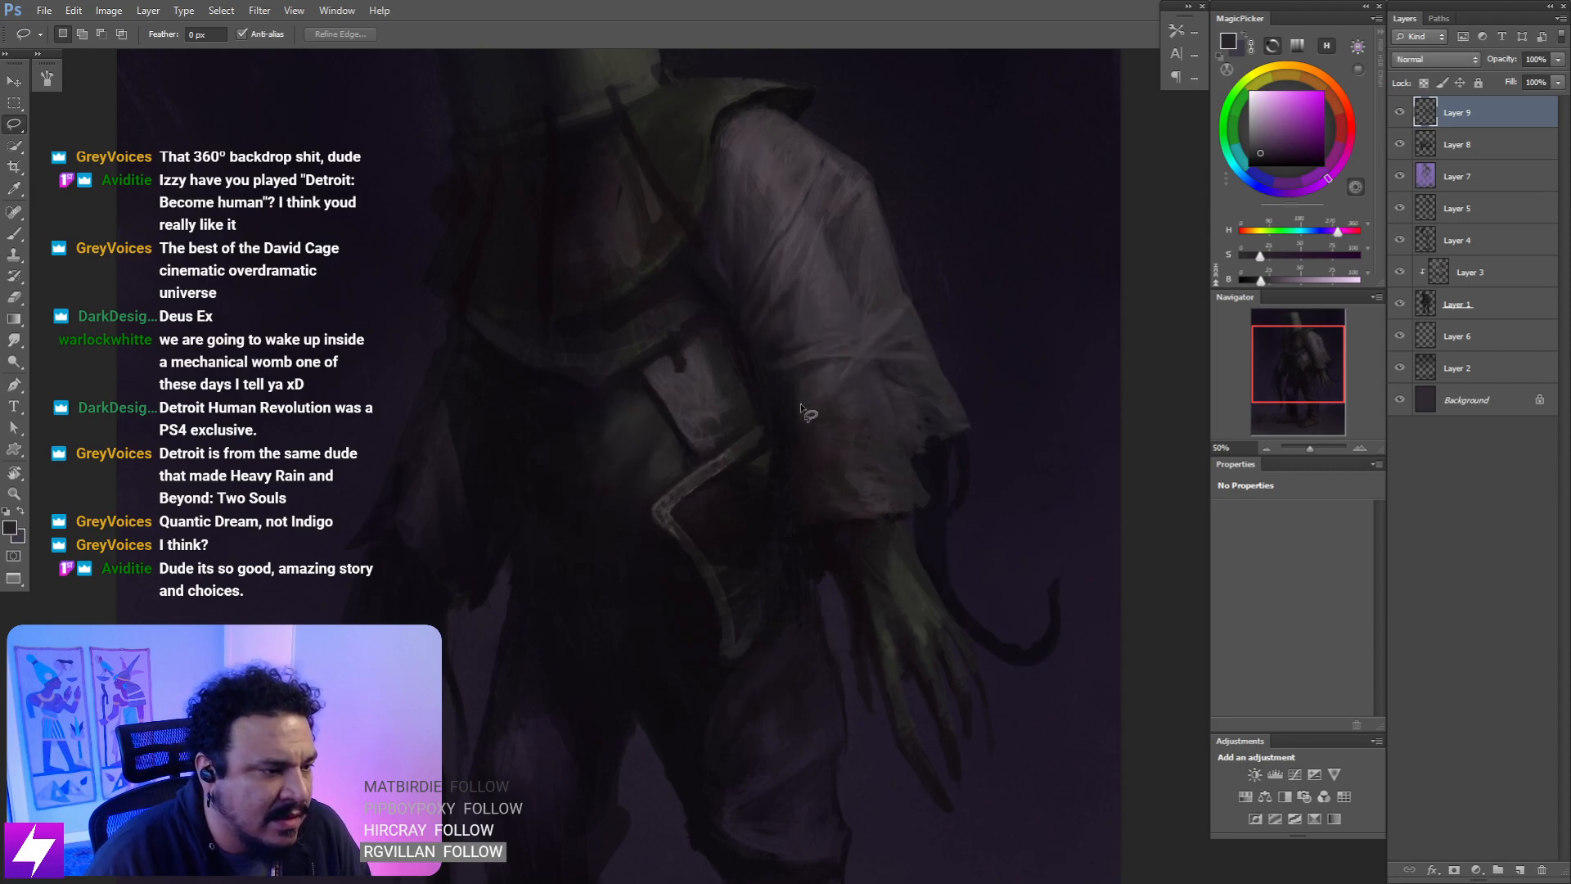
mouse_move(825, 390)
left_mouse_down()
mouse_move(786, 450)
mouse_move(828, 393)
mouse_move(830, 412)
mouse_move(860, 389)
left_mouse_up()
key("b")
left_click(787, 433, "alt")
key("ctrl+d")
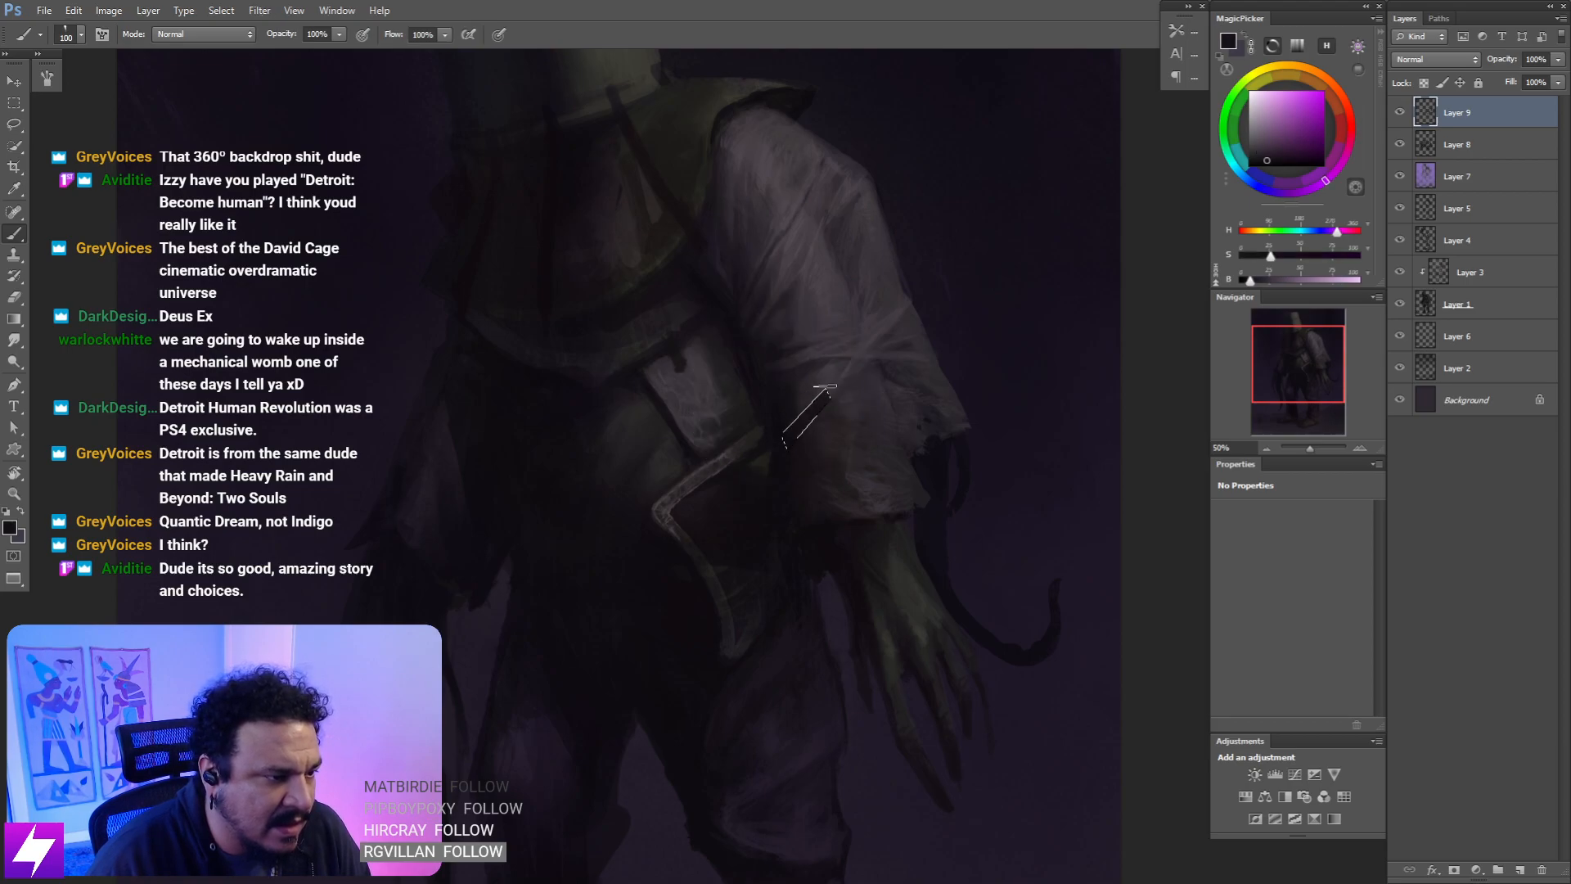
- Lasso a narrow strip at the sleeve's inner edge above the belt pouch and paint it near-black
key("l")
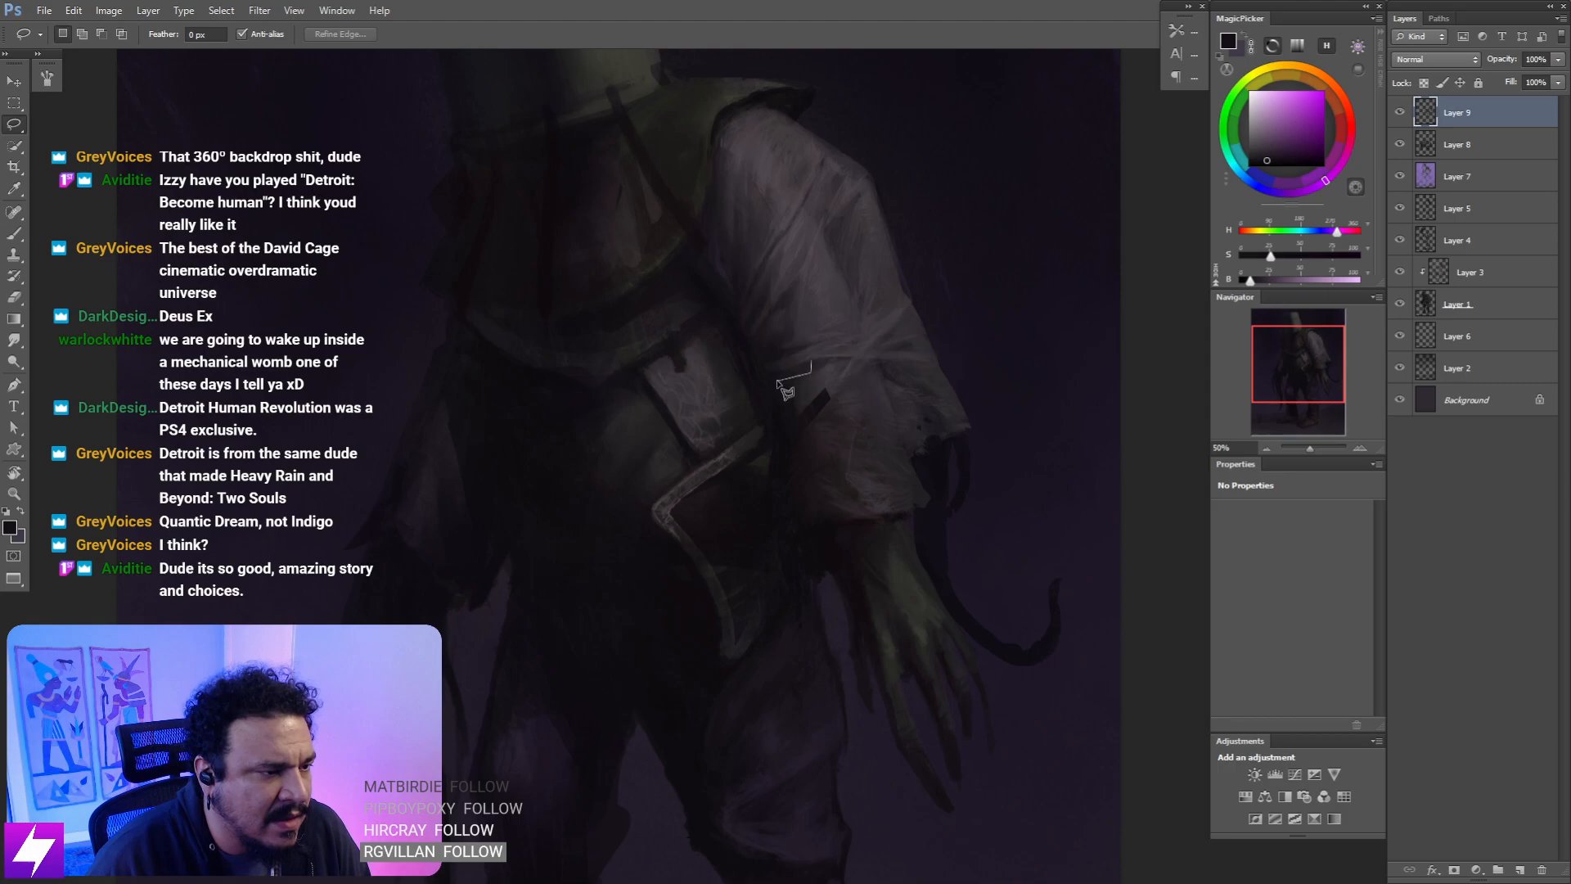
mouse_move(777, 360)
left_mouse_down()
mouse_move(818, 351)
mouse_move(777, 378)
mouse_move(773, 360)
left_mouse_up()
key("b")
key("l")
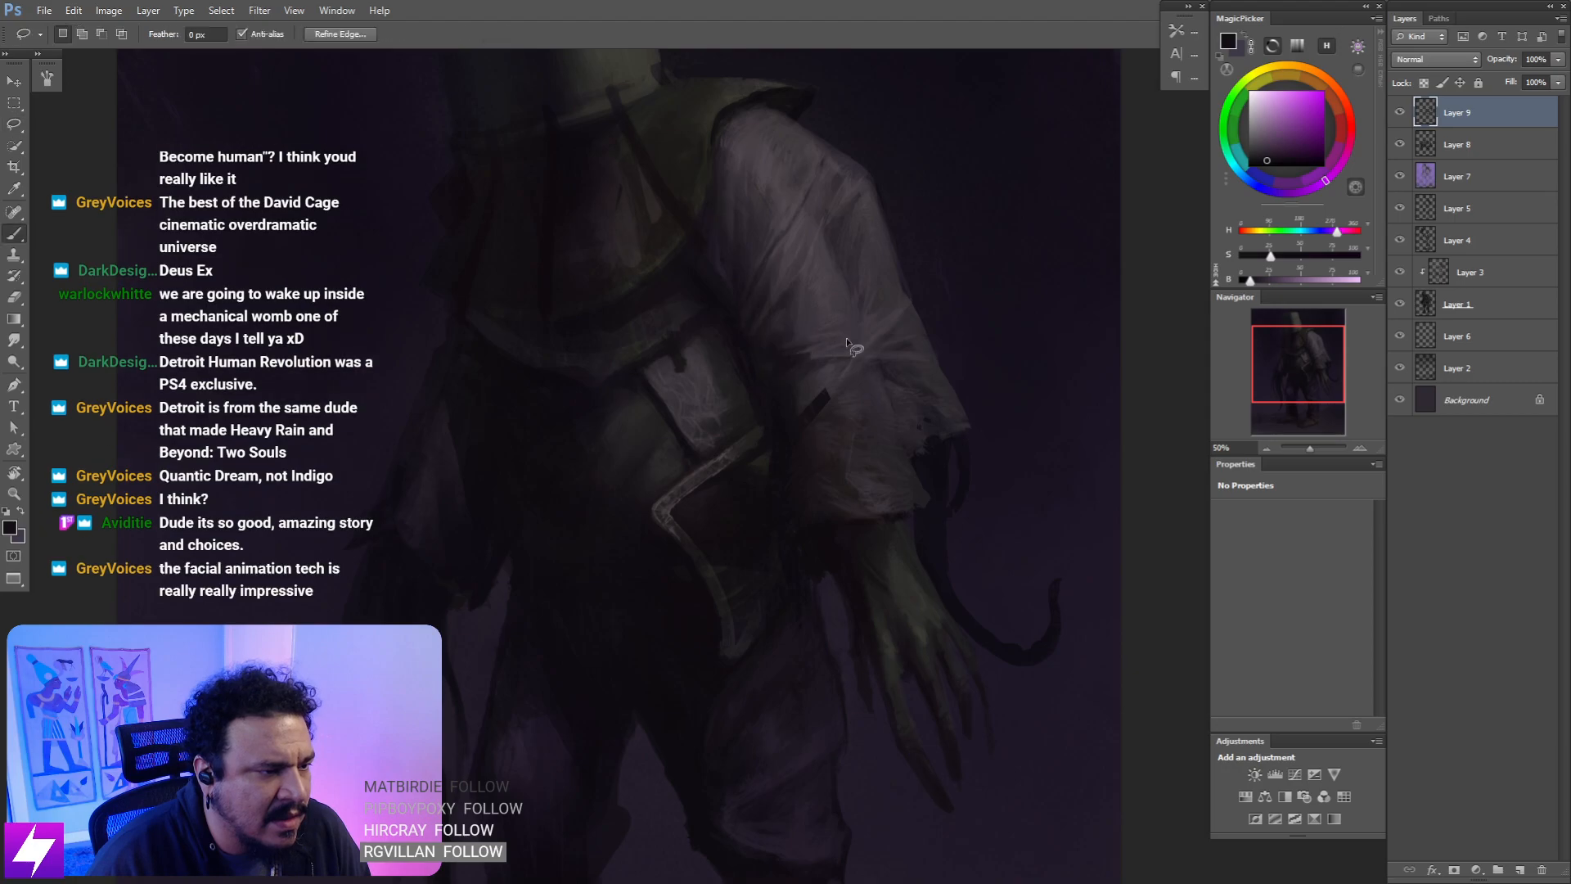
key("b")
- Lasso two short strips on the sleeve's outer edge near the elbow, paint each near-black and clear the selection
key("l")
mouse_move(911, 356)
left_mouse_down()
mouse_move(941, 366)
mouse_move(911, 357)
left_mouse_up()
key("b")
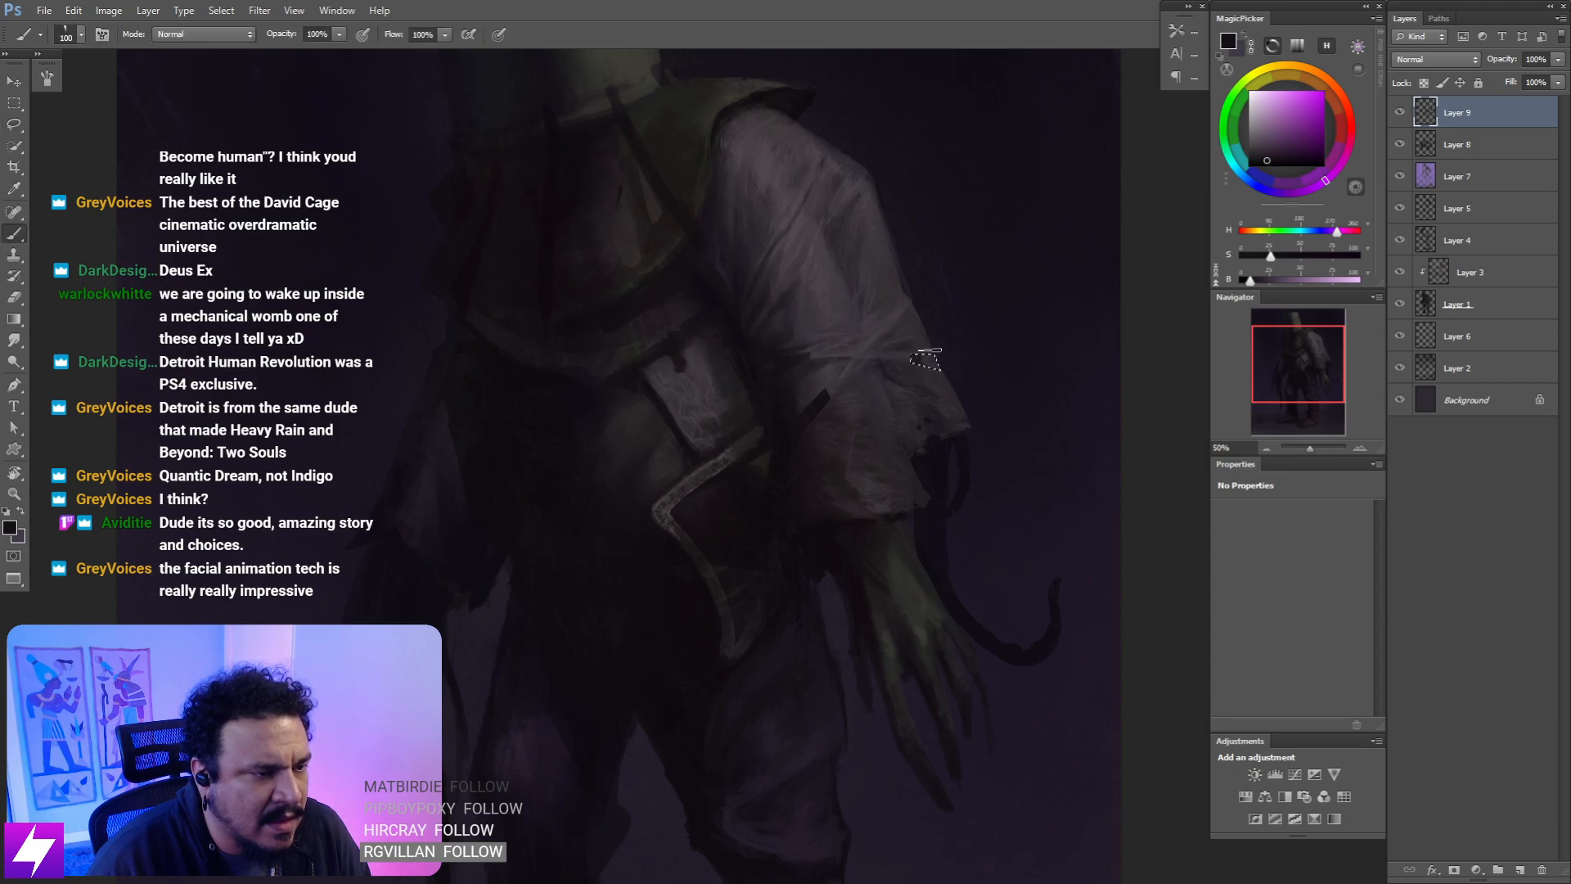
key("l")
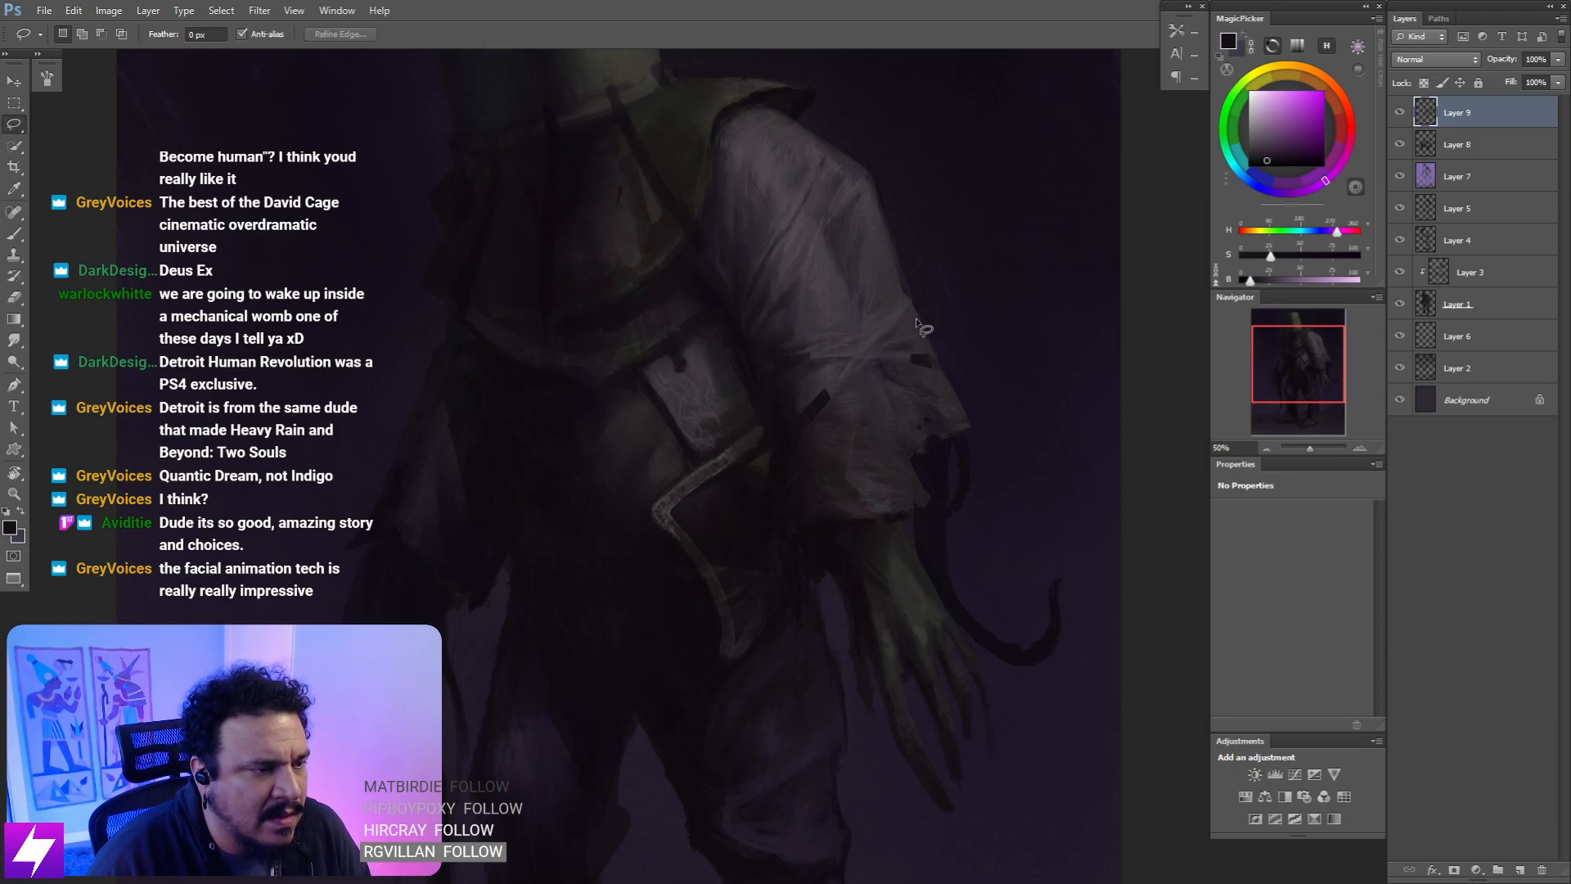
mouse_move(892, 312)
left_mouse_down()
mouse_move(904, 321)
mouse_move(913, 298)
mouse_move(900, 313)
left_mouse_up()
key("b")
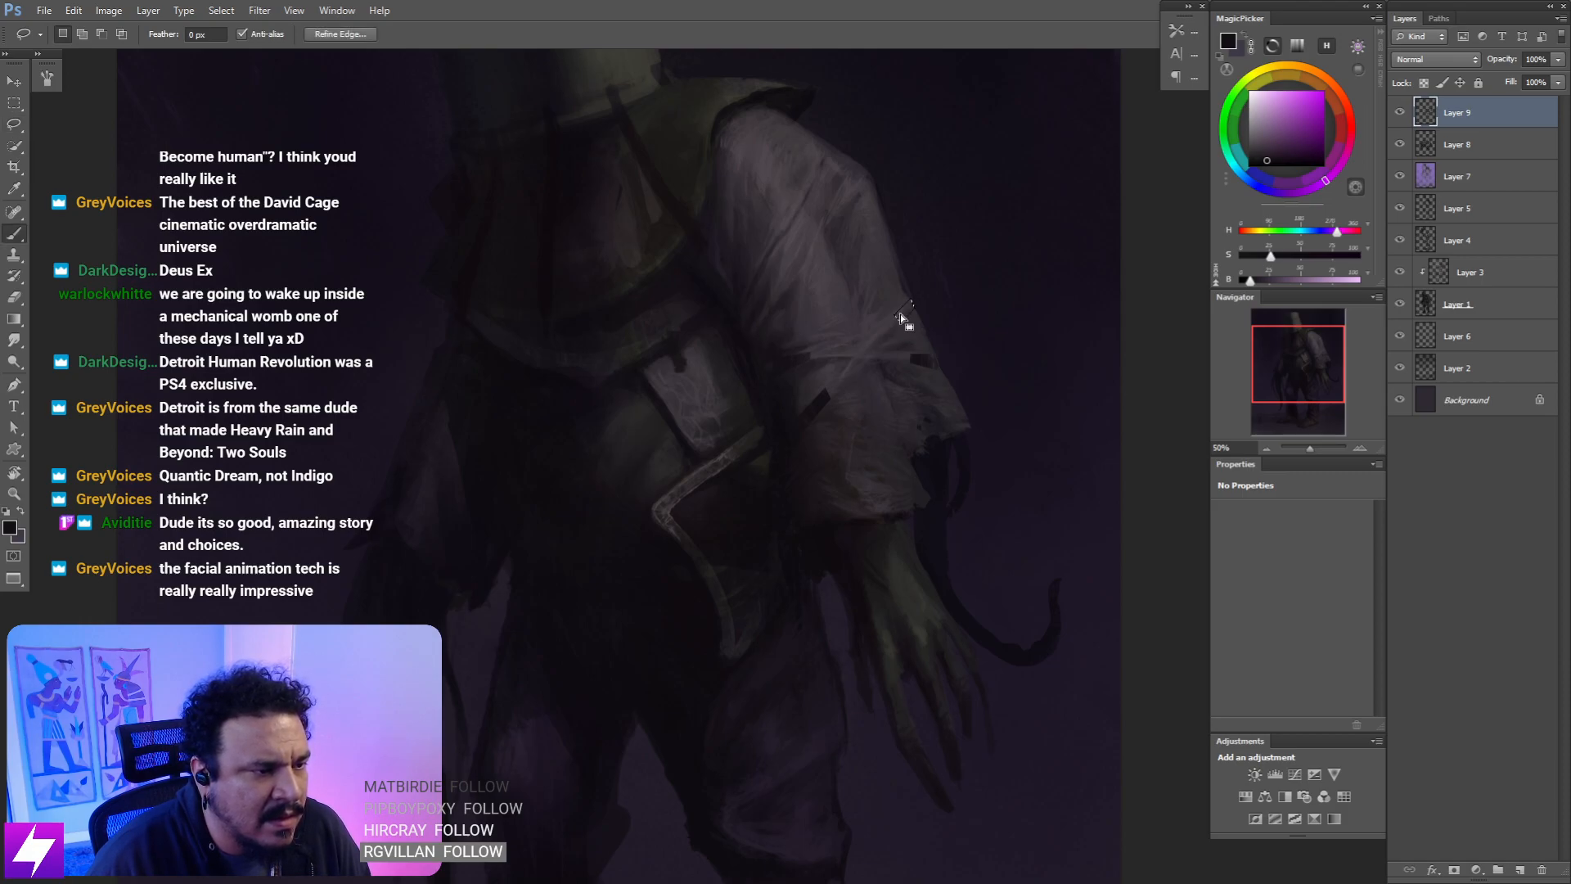
key("l")
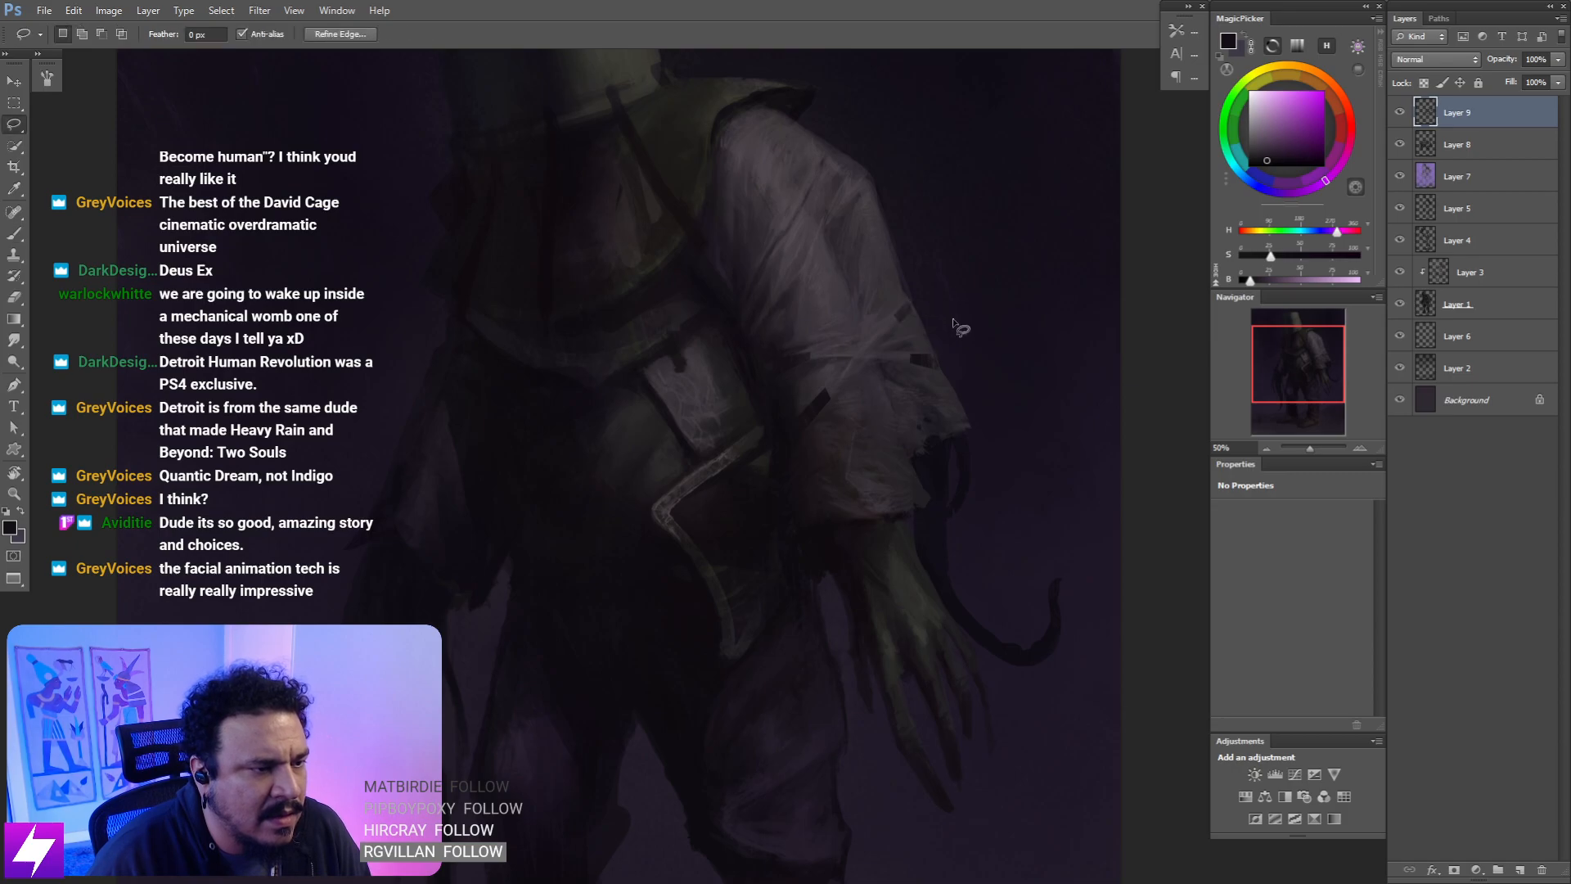
left_click(960, 330)
key("b")
- Sample the sleeve's mid grey and paint the crossing folds between the dark strips with brush sizes 45 and 50
key("ctrl+minus")
key("r")
mouse_move(919, 462)
left_mouse_down()
mouse_move(919, 417)
mouse_move(882, 384)
mouse_move(807, 425)
mouse_move(848, 471)
left_mouse_up()
key("ctrl+plus")
key("ctrl+plus")
key("b")
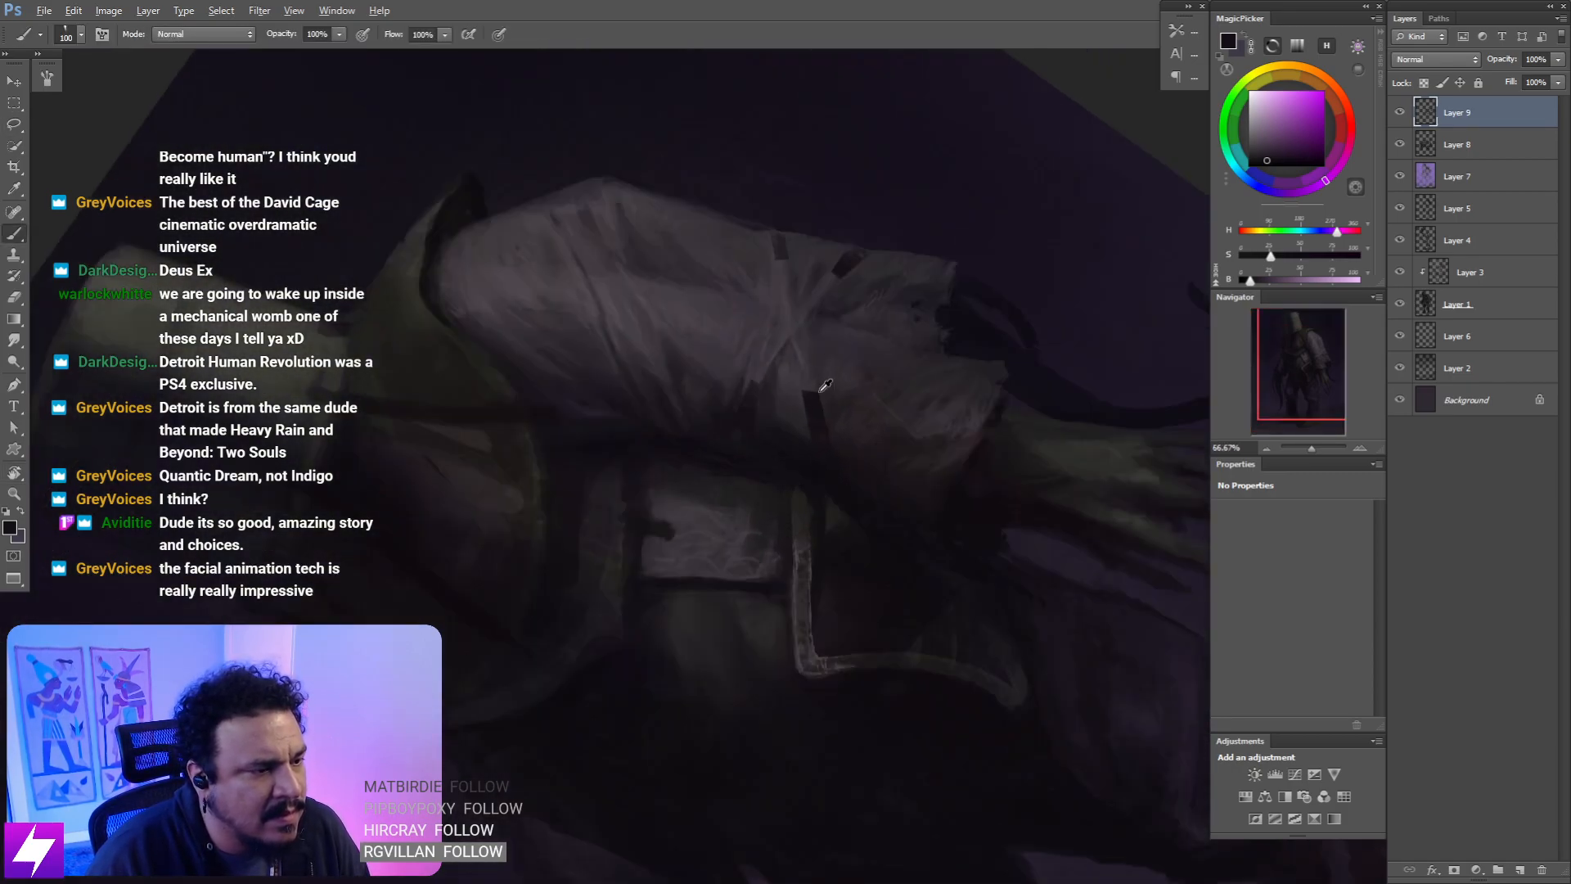
left_click(788, 351, "alt")
key("bracketleft")
key("bracketleft")
key("bracketleft")
key("bracketleft")
key("bracketleft")
key("bracketleft")
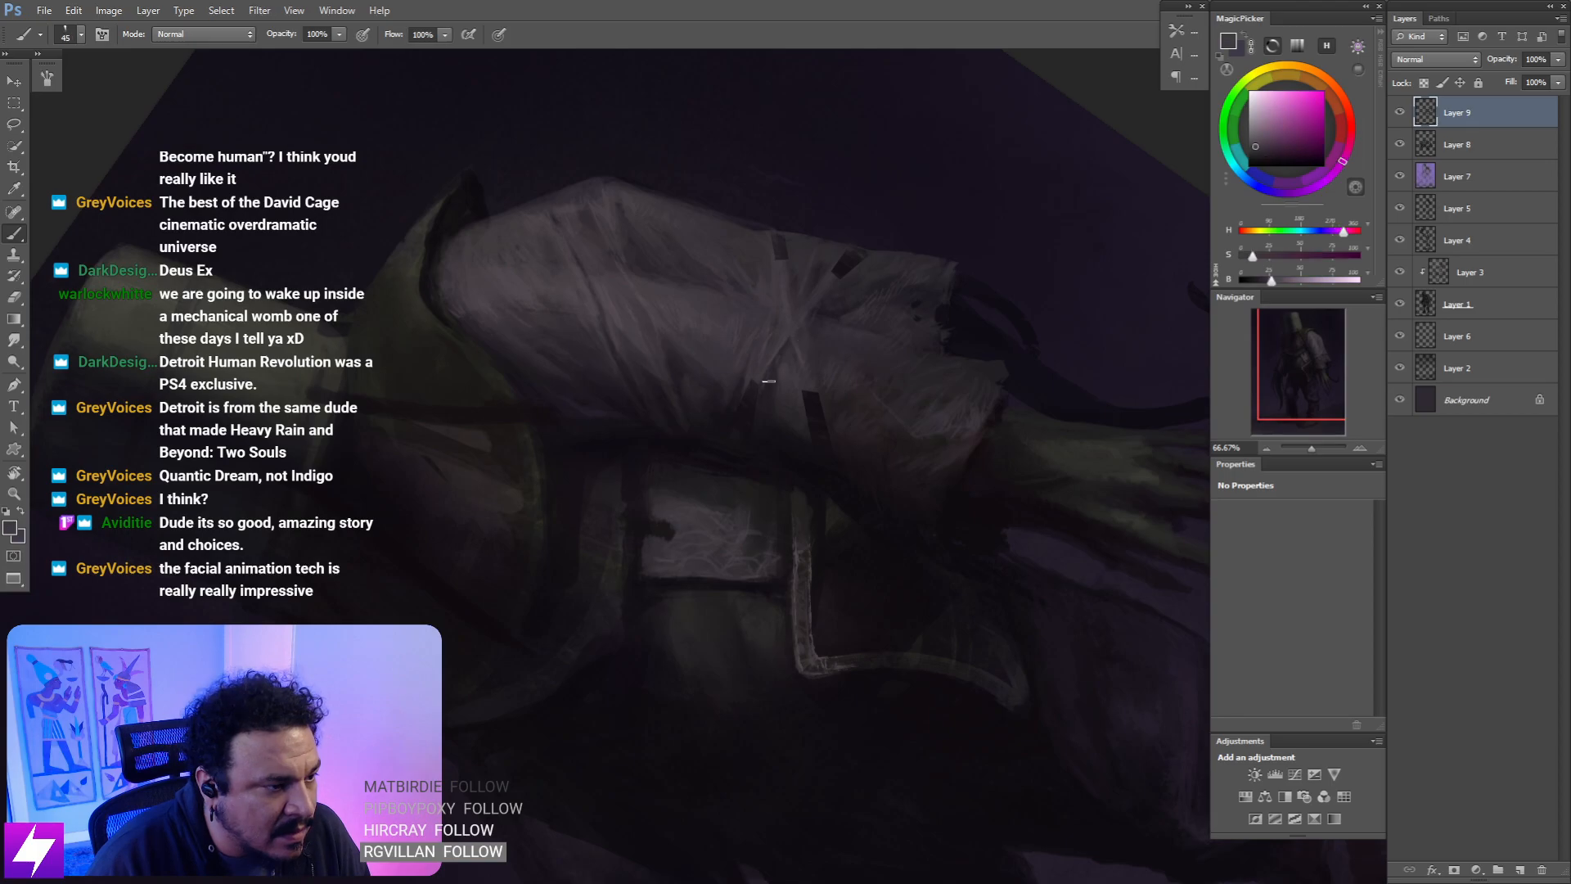
key("bracketright")
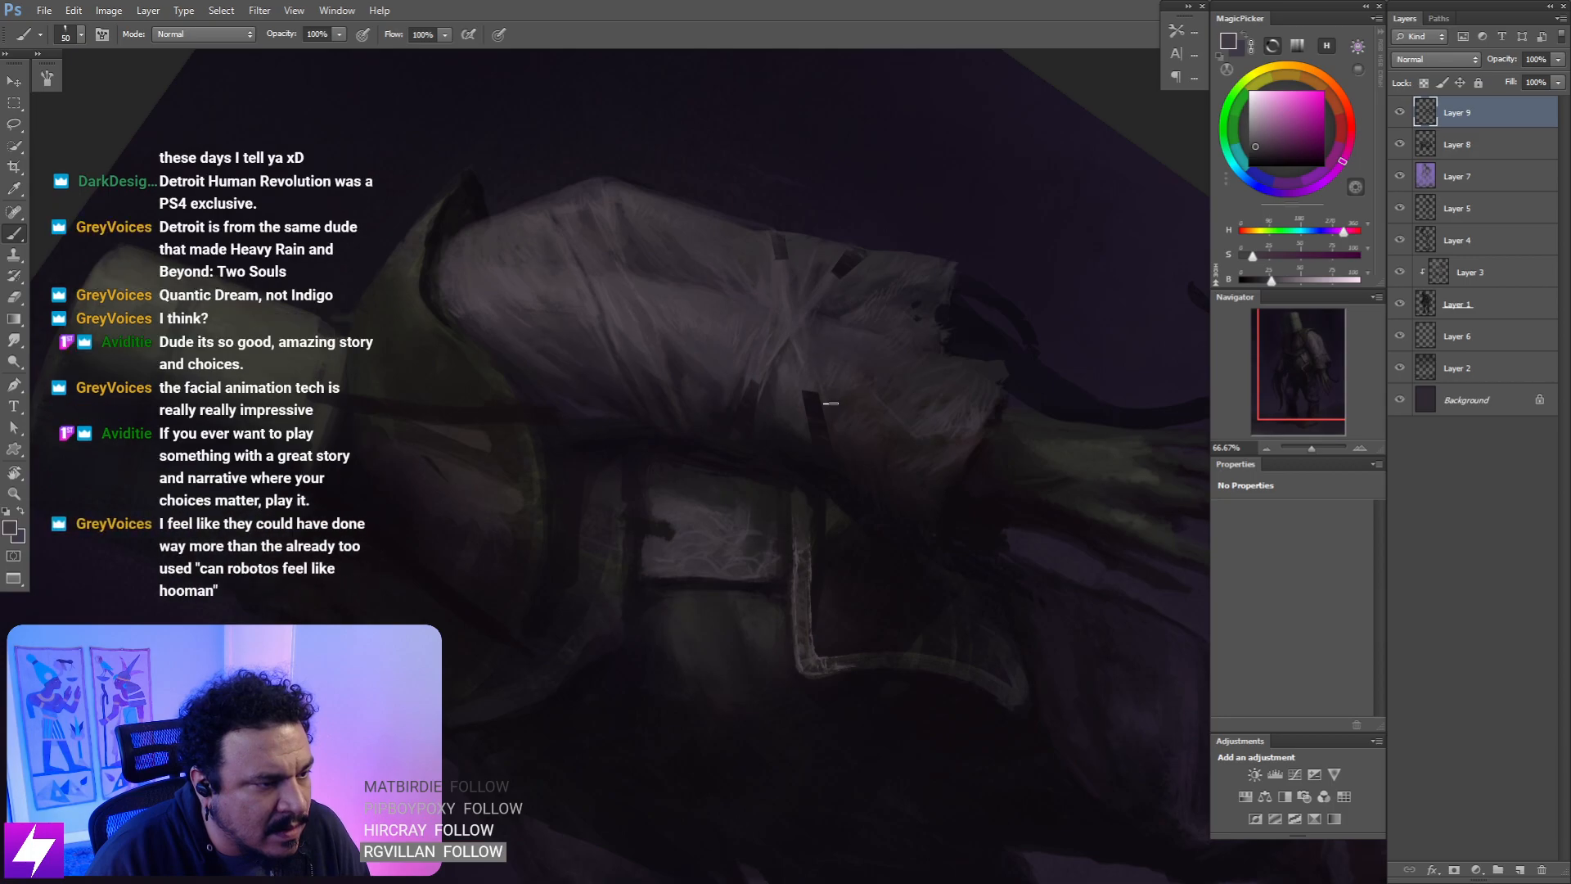
scroll(832, 326, "up", 2)
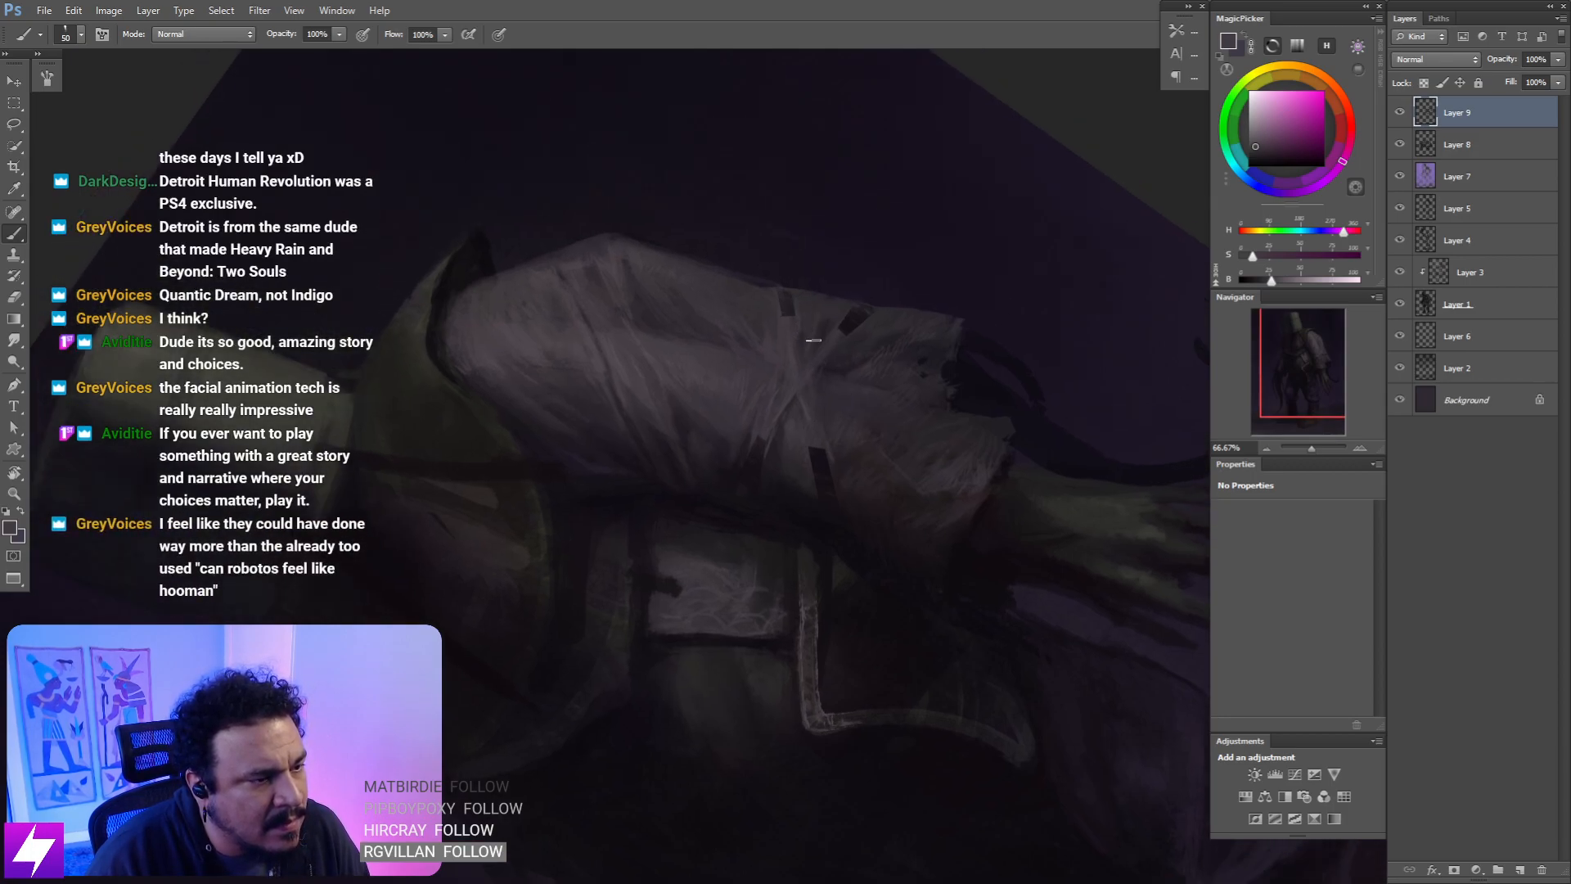
- Sample a dark purple-grey and paint shading around the dark strips with the brush enlarged from 50 to 80
left_click(831, 323, "alt")
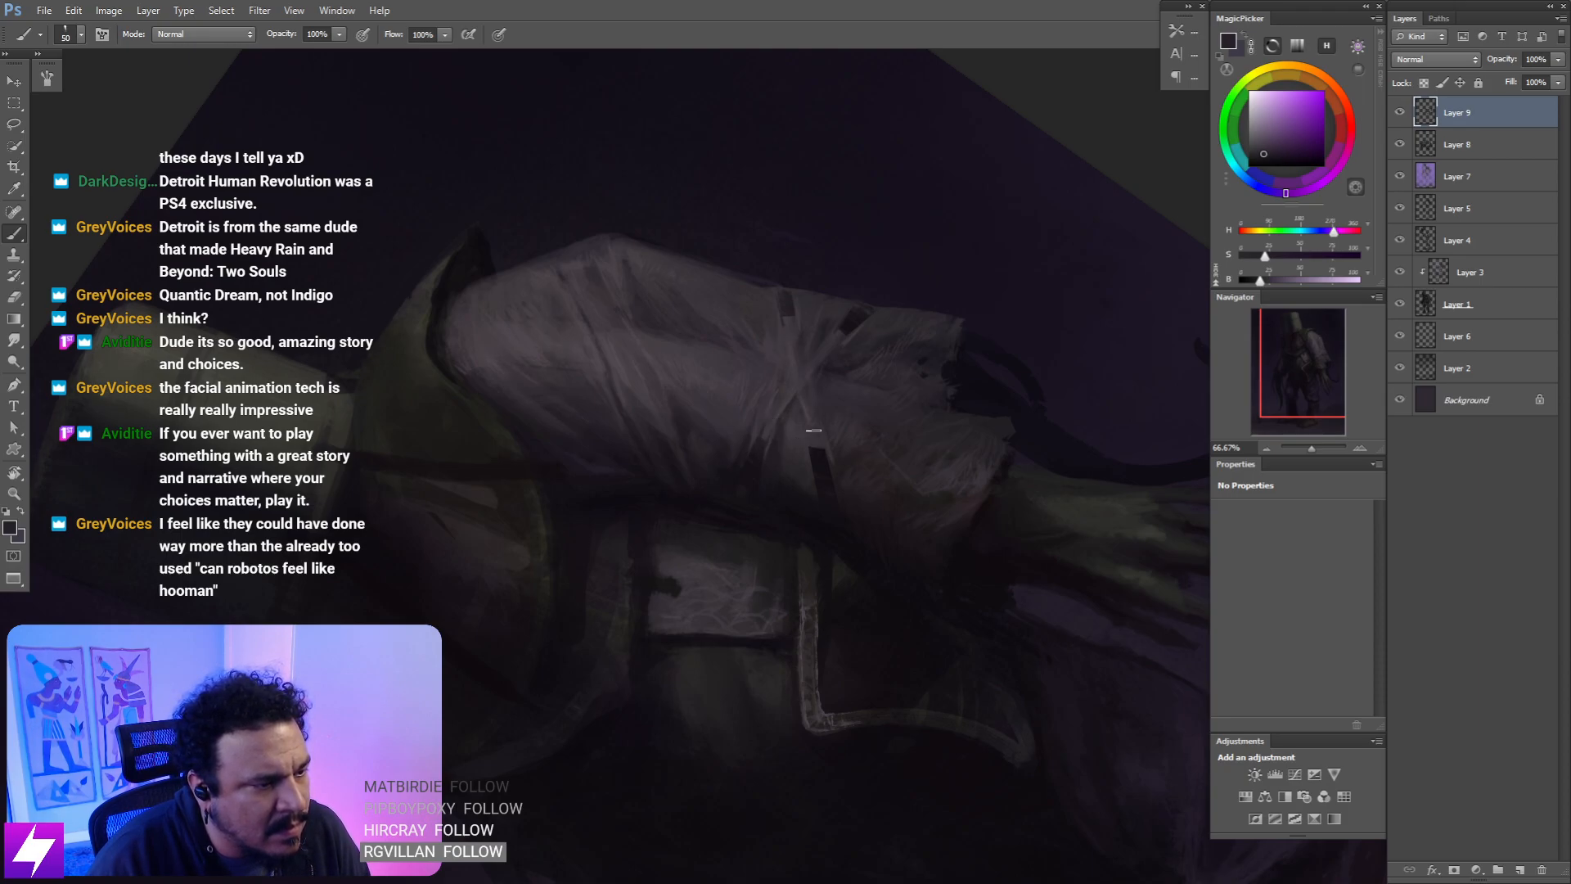
key("bracketright")
key("bracketright")
key("bracketright")
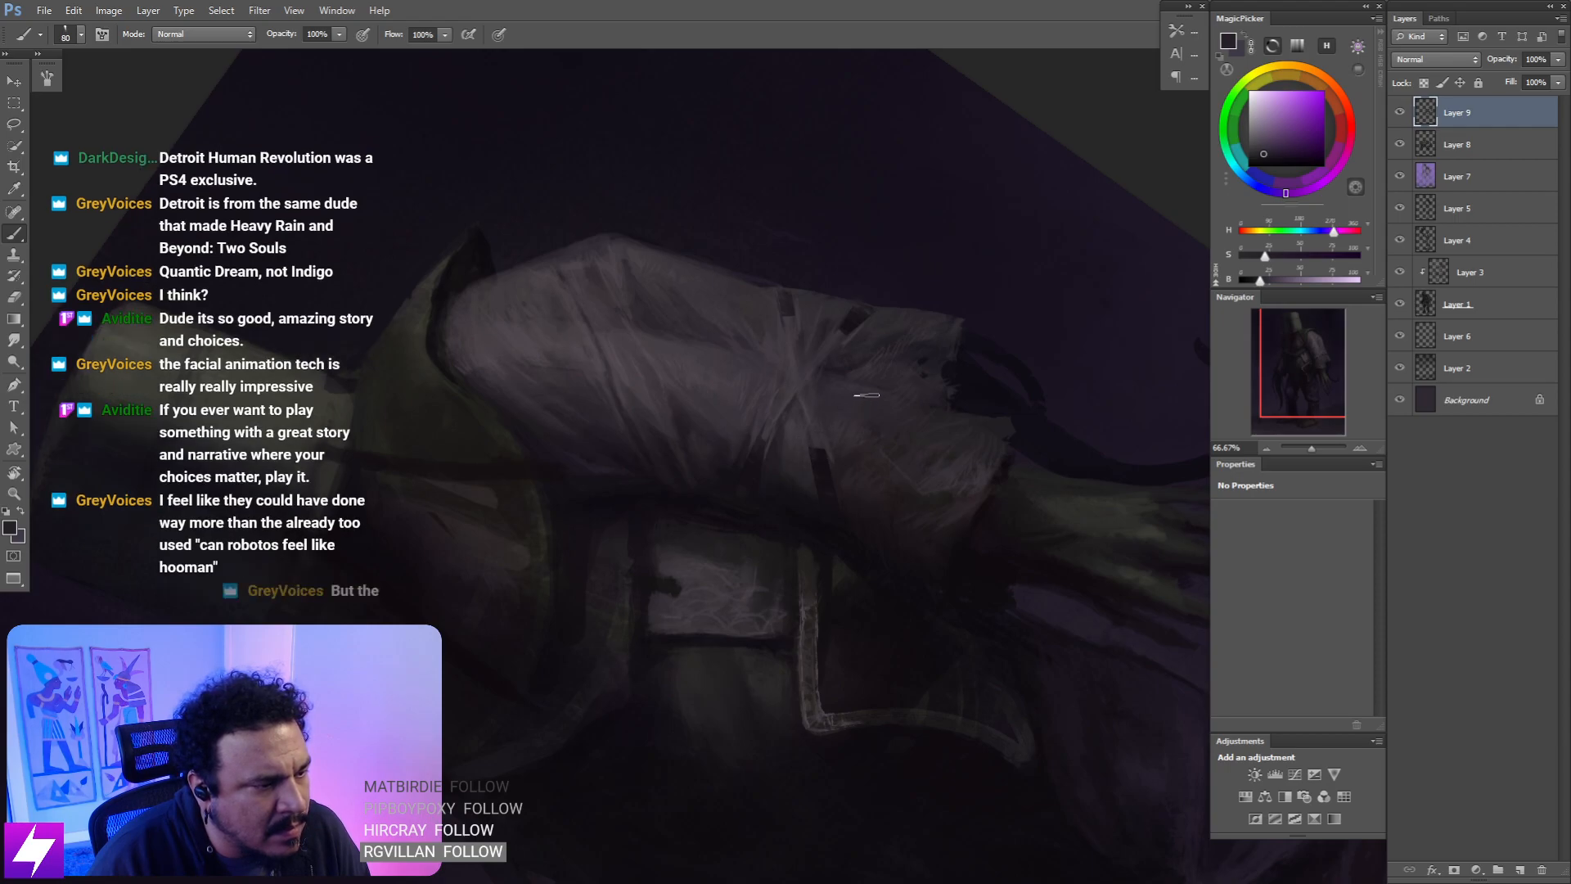
- Reset the view rotation and compare the sleeve's new strips within the figure using horizontal canvas flips
key("Escape")
key("ctrl+minus")
key("ctrl+minus")
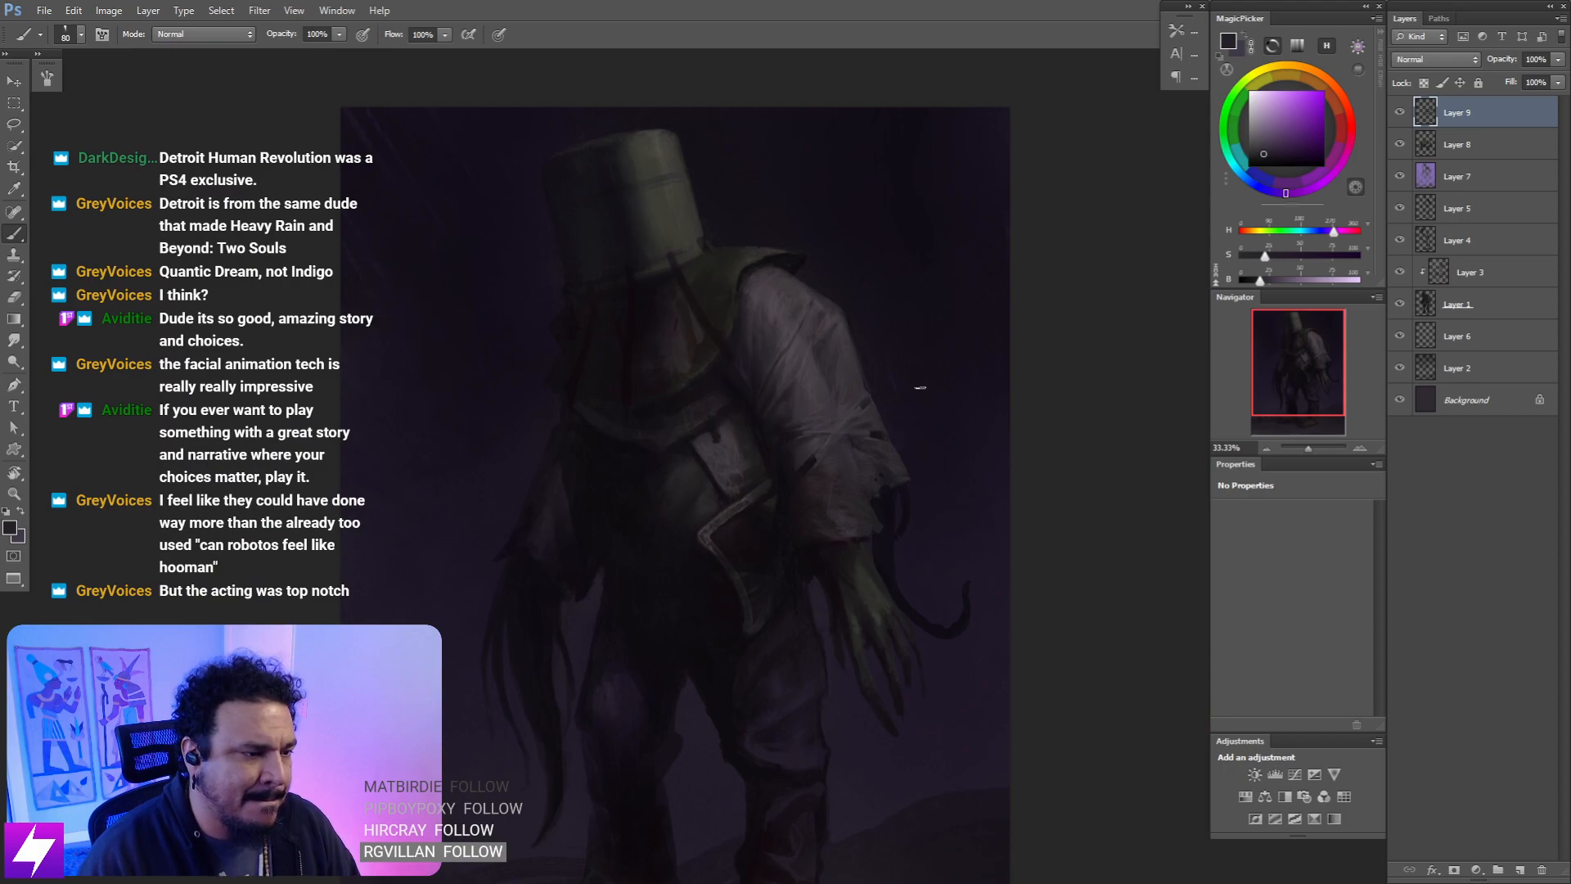
key("ctrl+shift+h")
key("ctrl+plus")
key("ctrl+plus")
key("ctrl+shift+h")
key("ctrl+shift+h")
- Sample a dark grey beside the crossing folds and refine the dark strips with a size 40 brush
left_click_drag(475, 463, 860, 515)
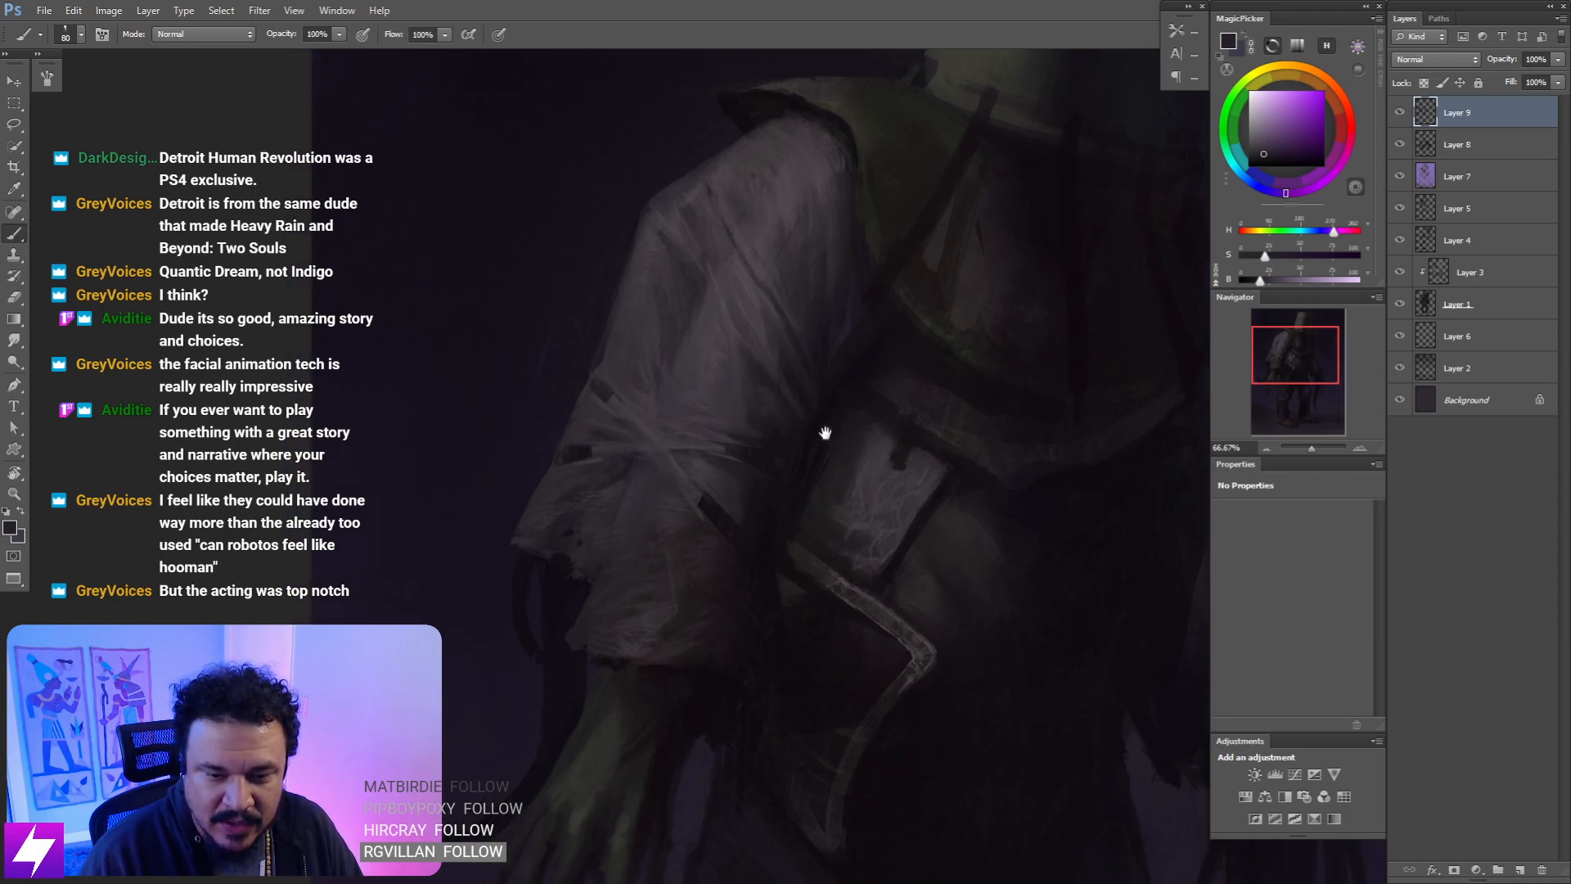
left_click_drag(812, 421, 832, 435)
key("ctrl+plus")
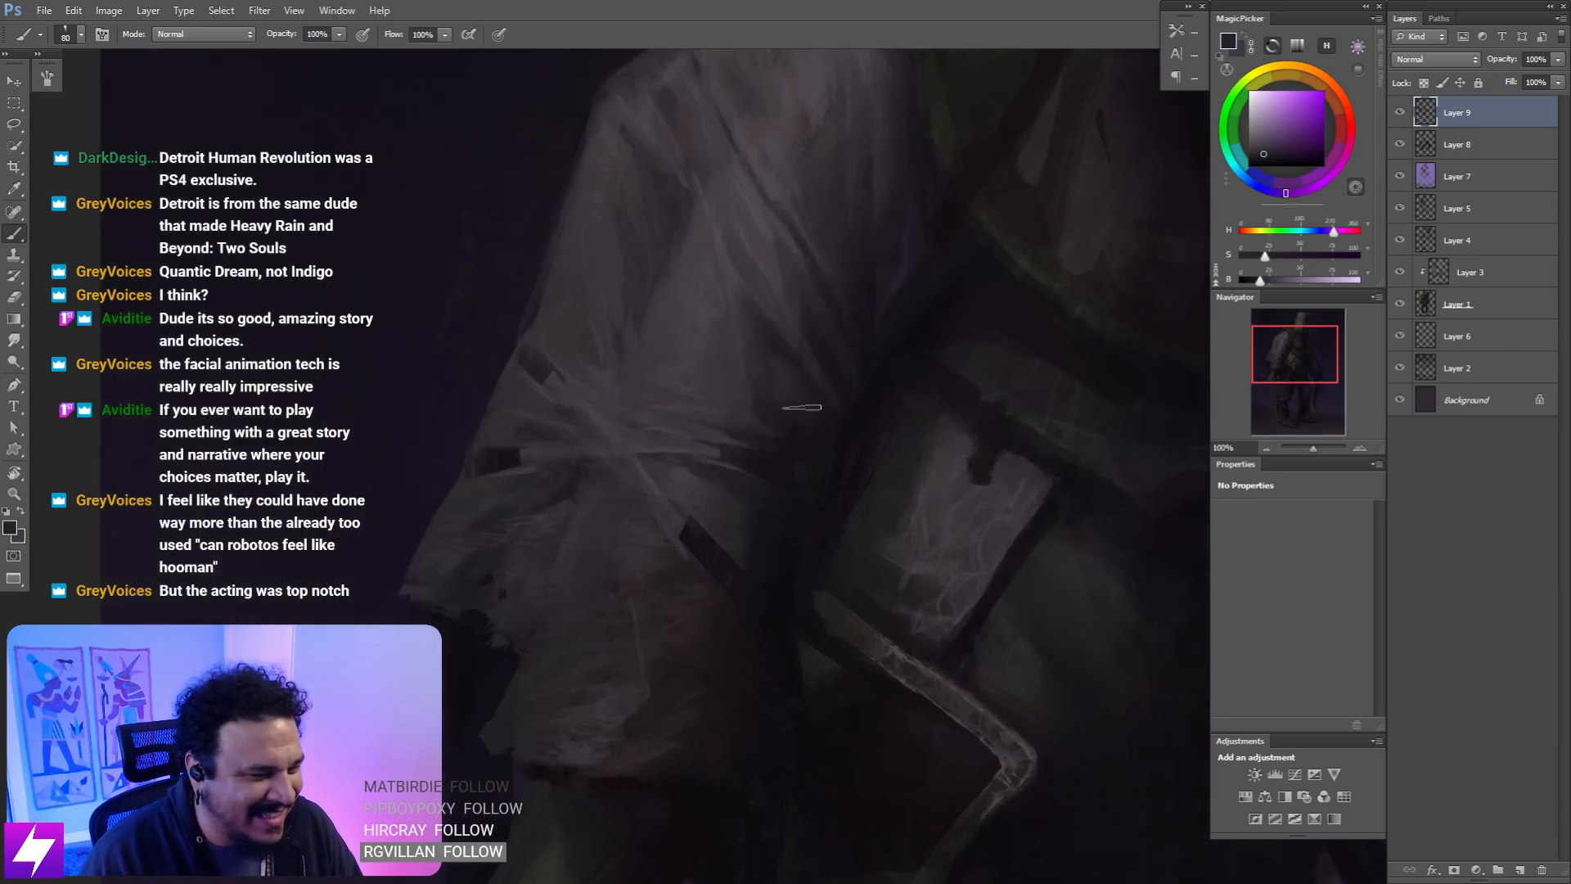
left_click_drag(698, 443, 809, 431)
left_click(853, 453, "alt")
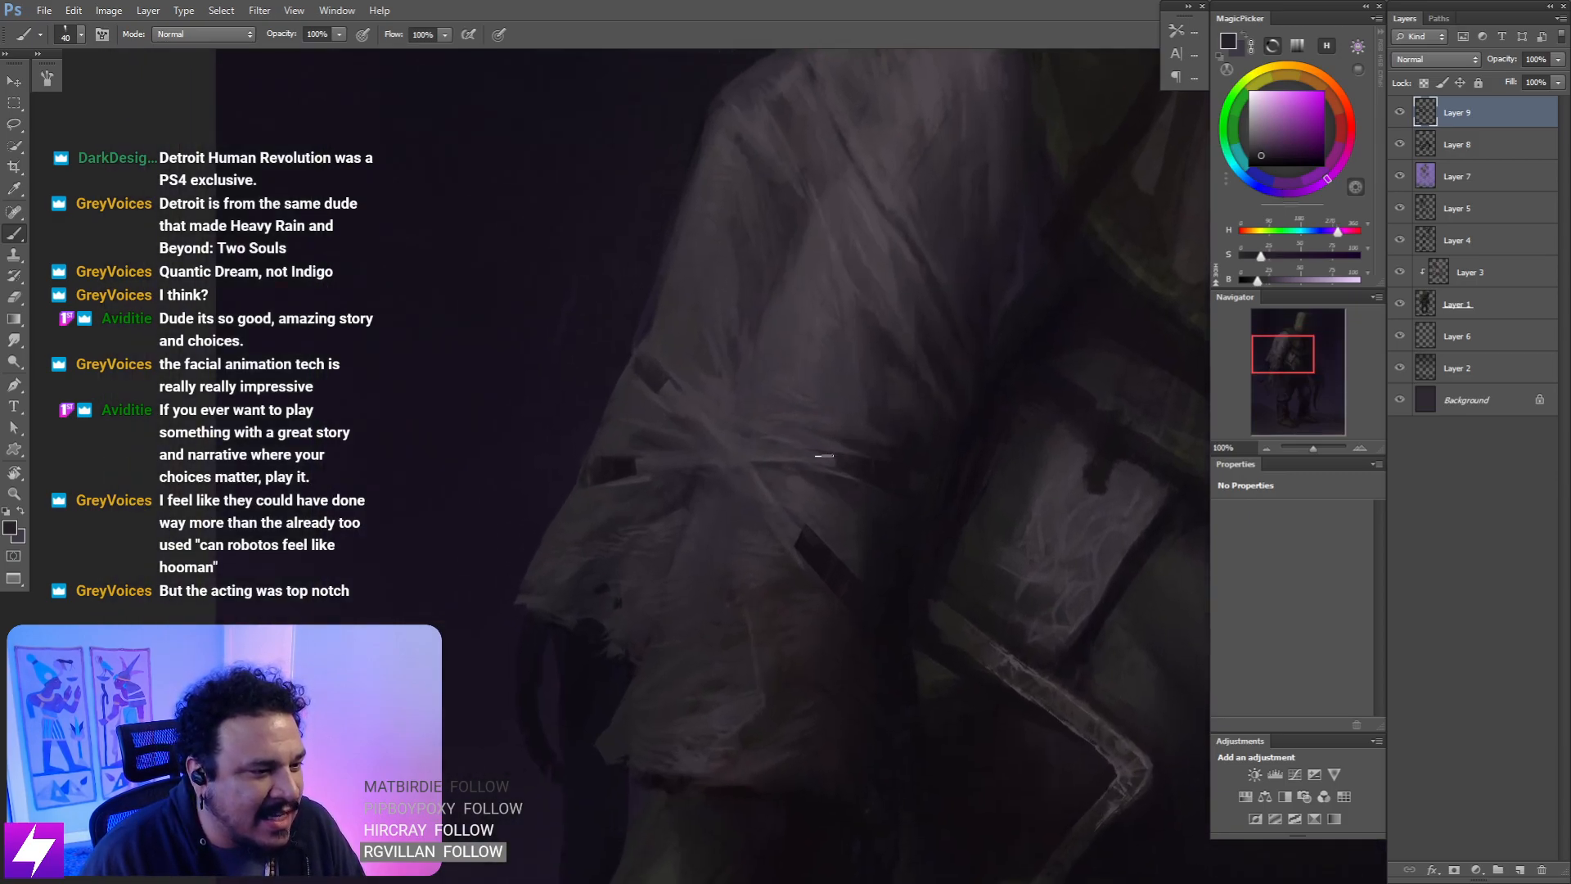
mouse_move(791, 532)
left_mouse_down()
mouse_move(806, 510)
mouse_move(831, 513)
mouse_move(865, 590)
left_mouse_up()
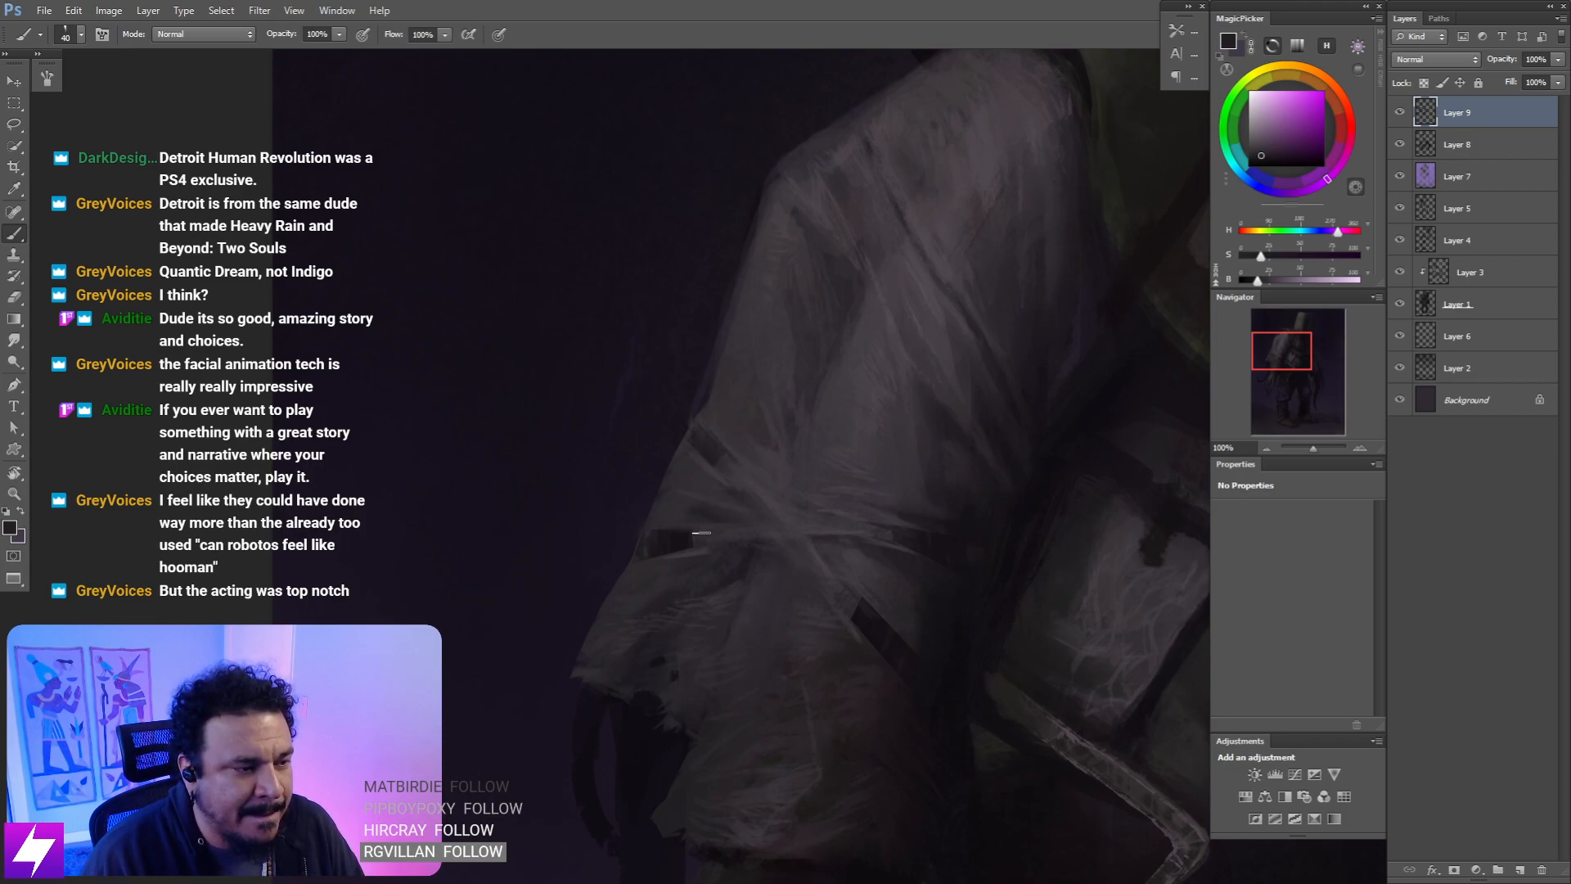
- Sample the upper sleeve's lighter grey and paint thin folds beside the diagonal dark strip with brush sizes 35 to 45
key("r")
left_click_drag(701, 533, 846, 558)
key("ctrl+plus")
left_click_drag(882, 459, 820, 485)
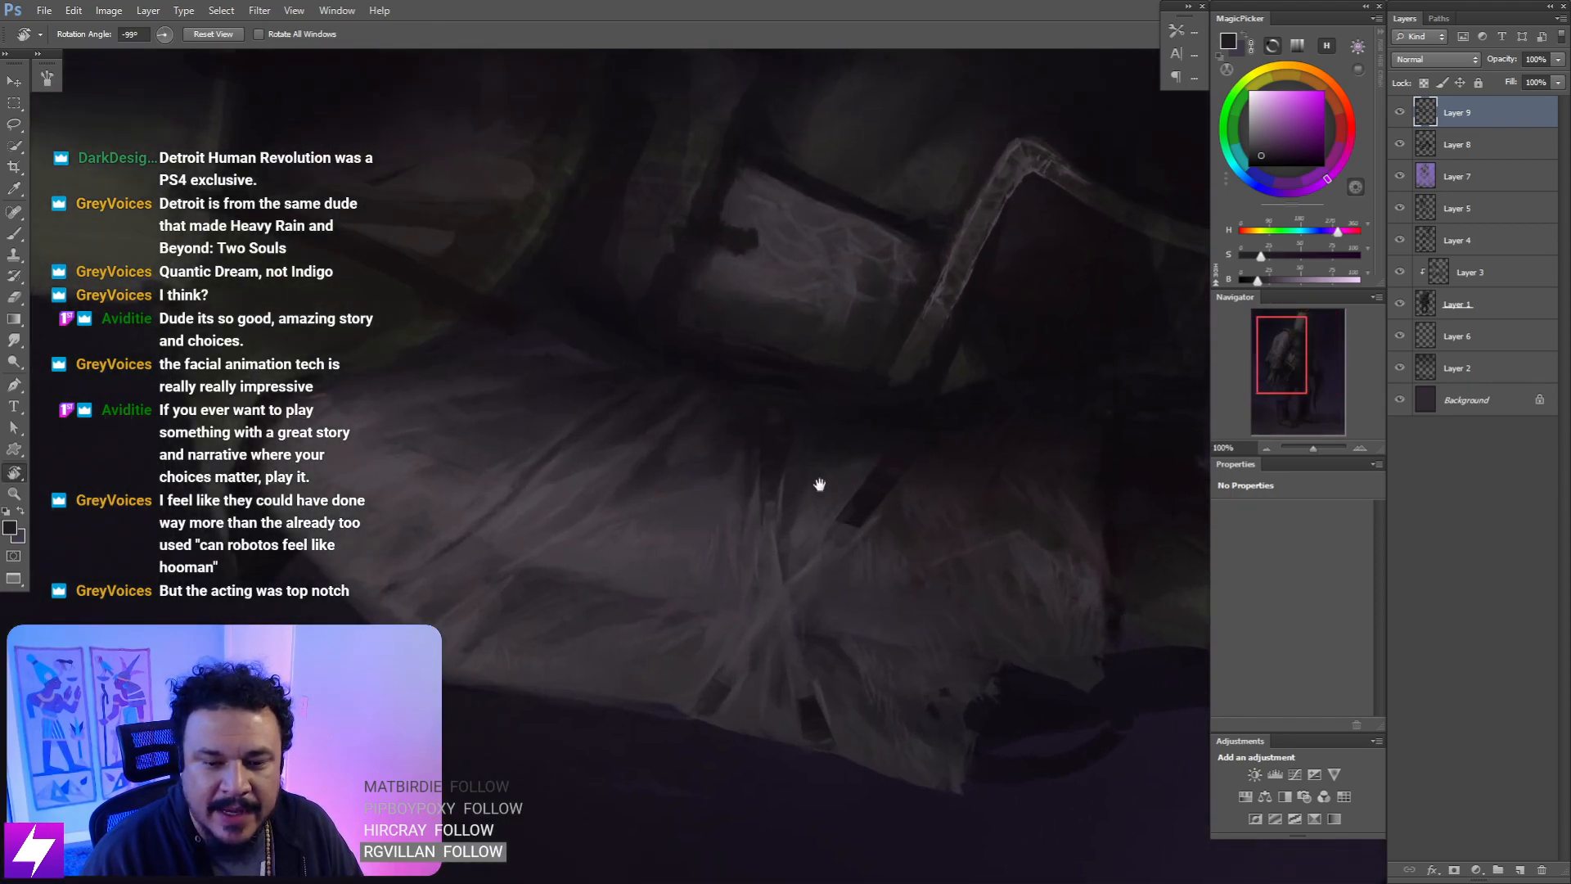
key("b")
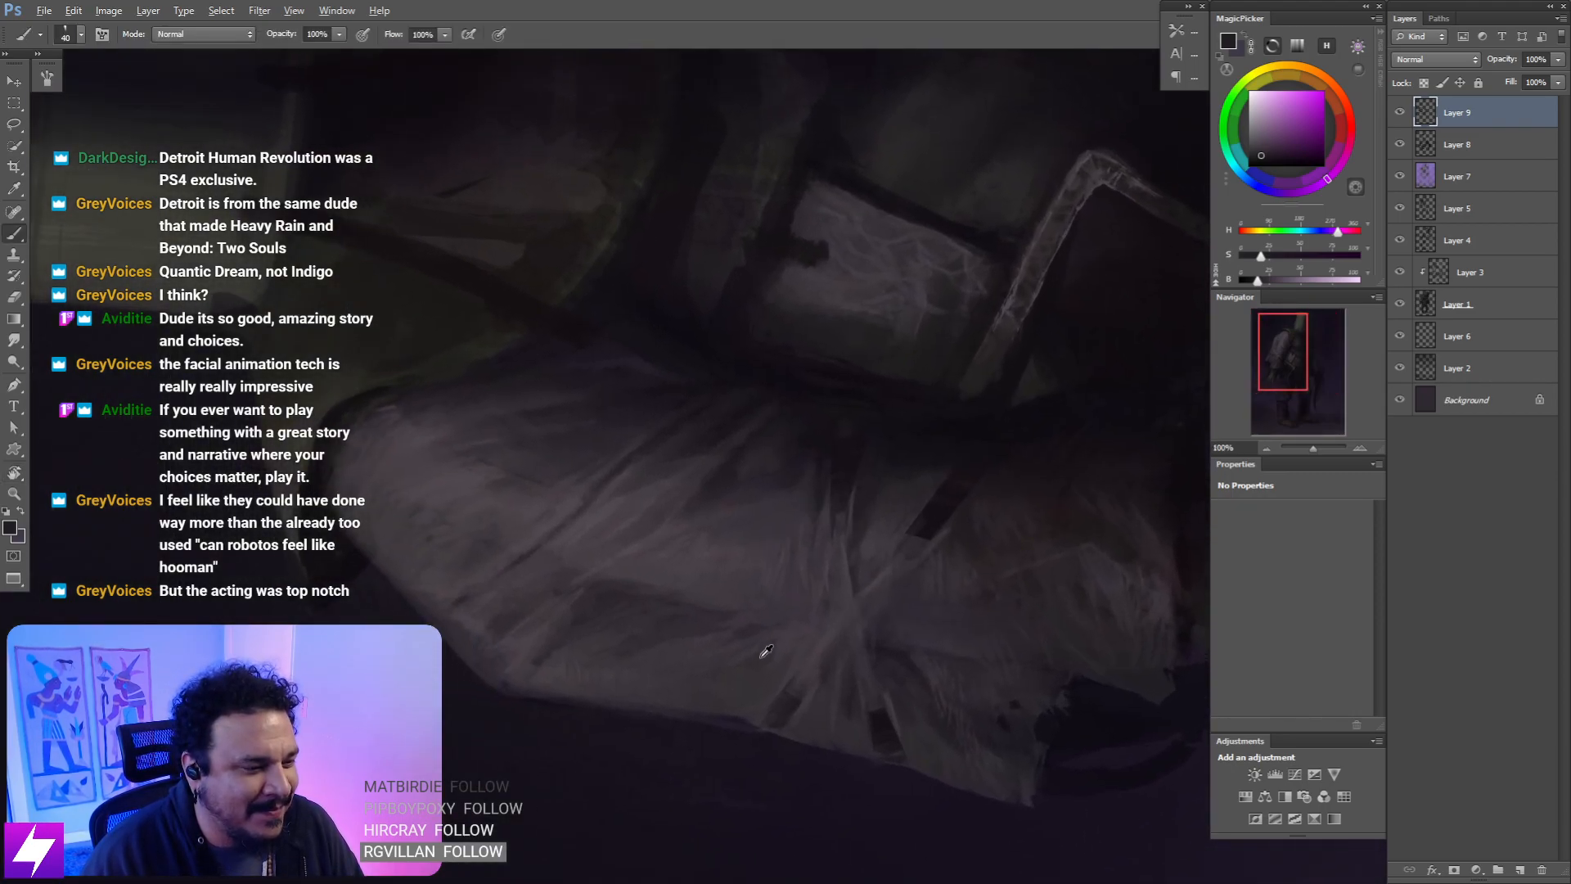
left_click(630, 544, "alt")
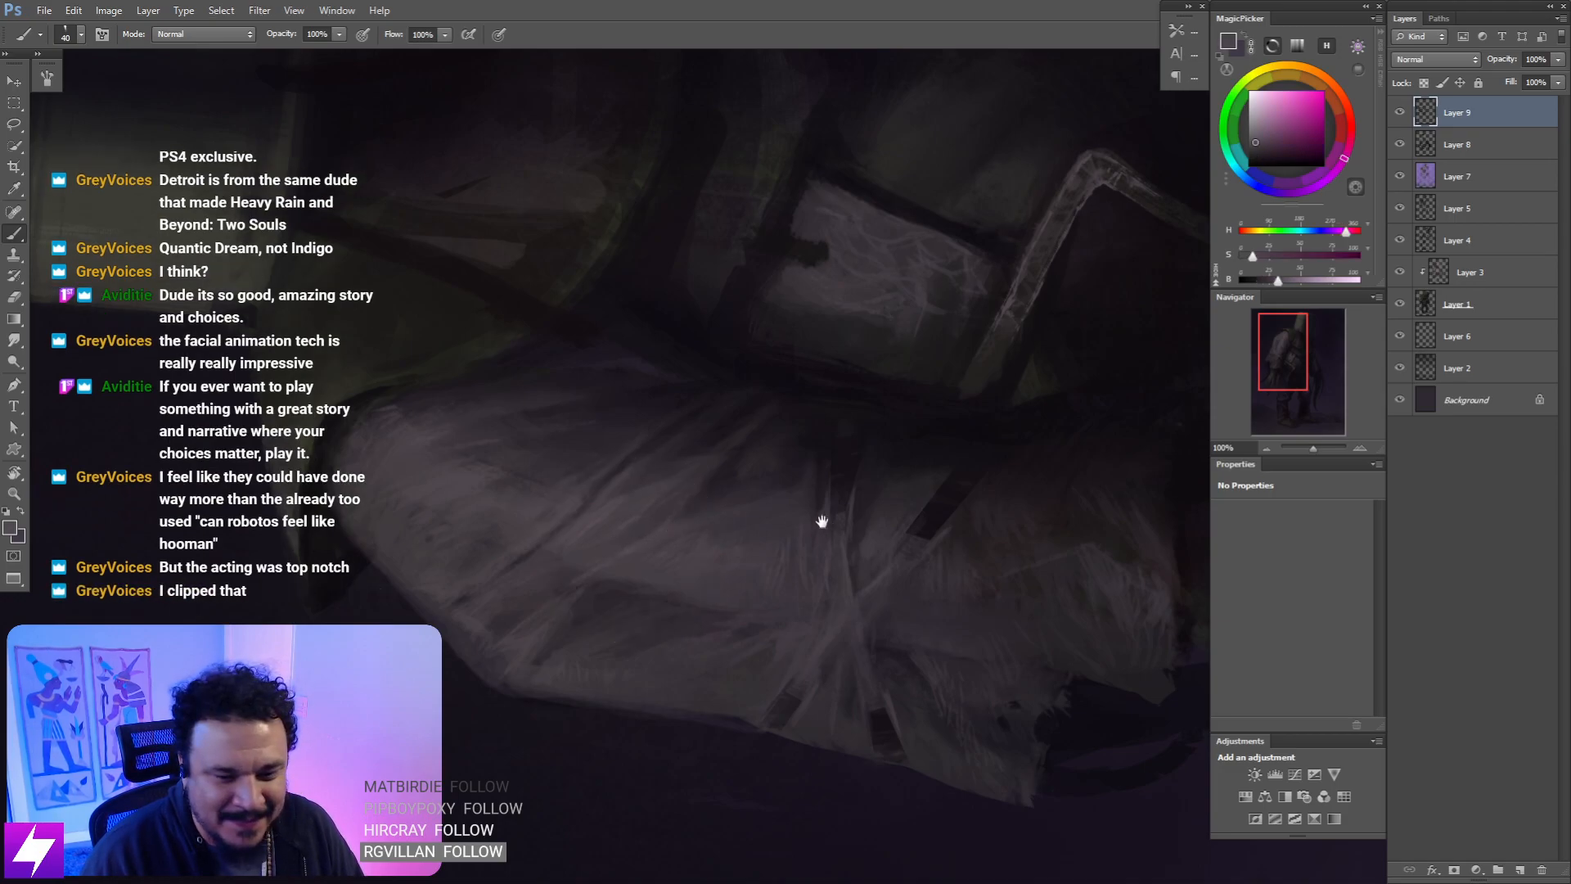
left_click_drag(822, 522, 803, 516)
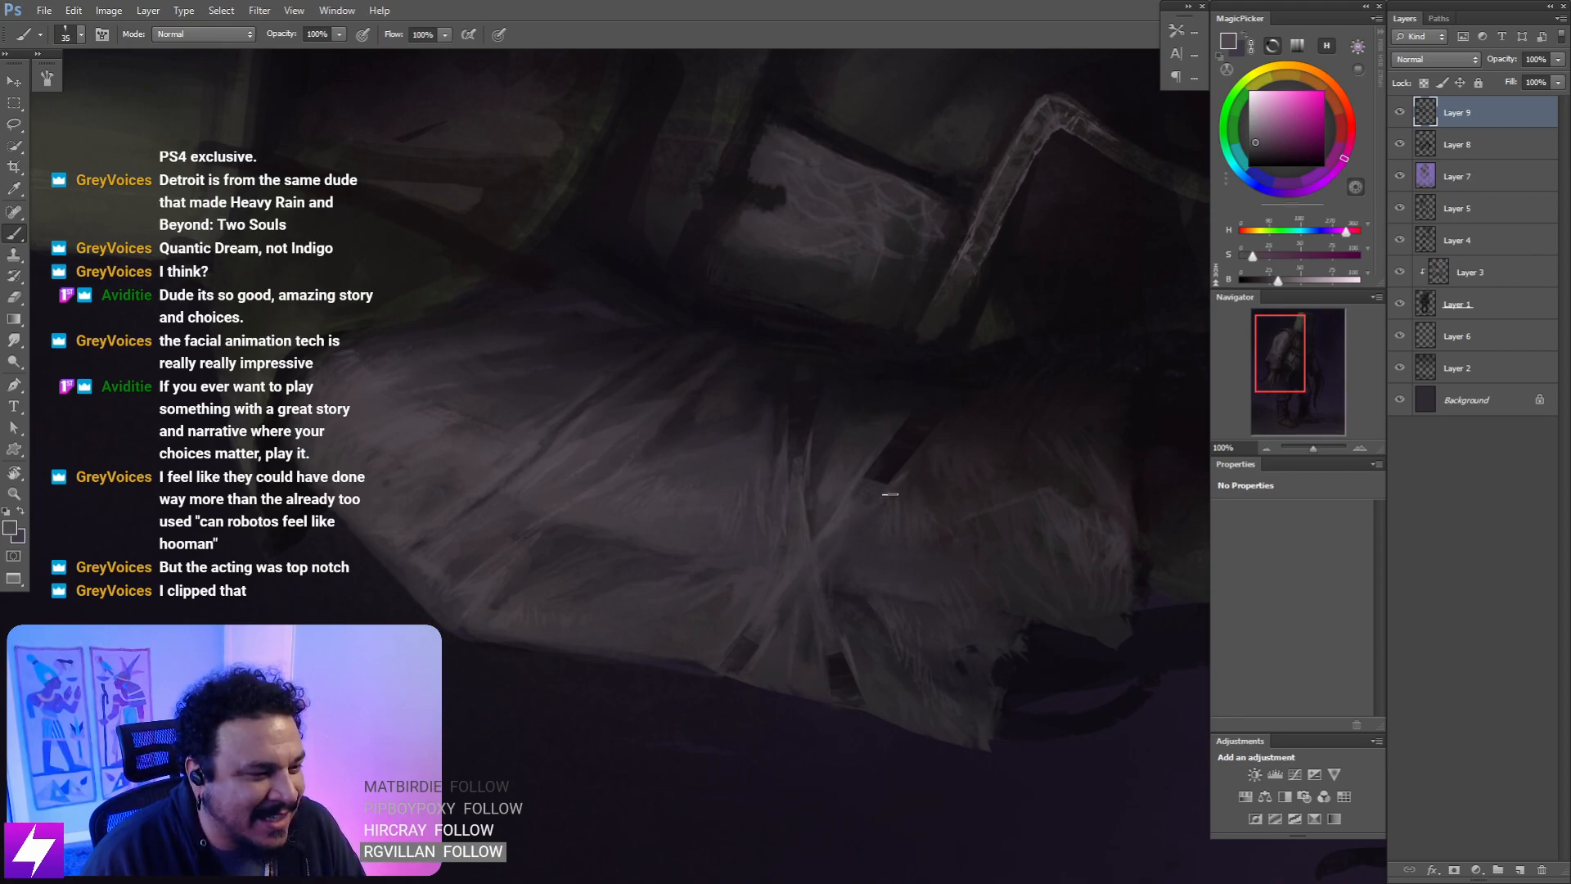
key("bracketright")
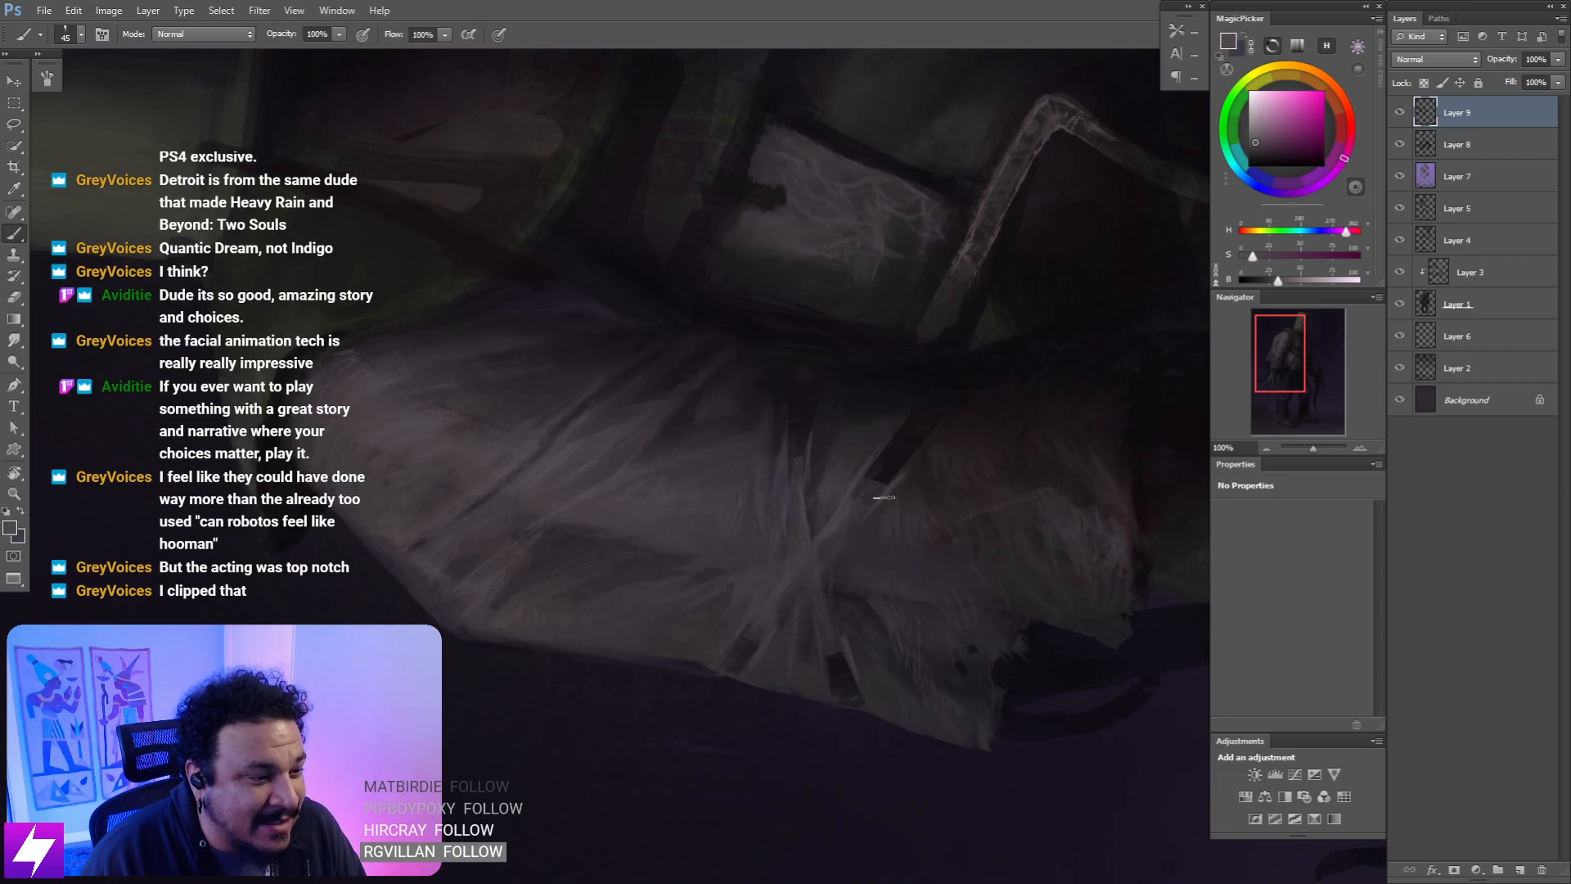
- Paint light grey folds converging at the crossing point on the sleeve with brush sizes 60 to 80
left_click_drag(826, 527, 832, 546)
key("bracketright")
key("bracketright")
mouse_move(826, 494)
left_mouse_down()
mouse_move(827, 561)
mouse_move(820, 511)
mouse_move(820, 545)
left_mouse_up()
left_click_drag(794, 469, 806, 548)
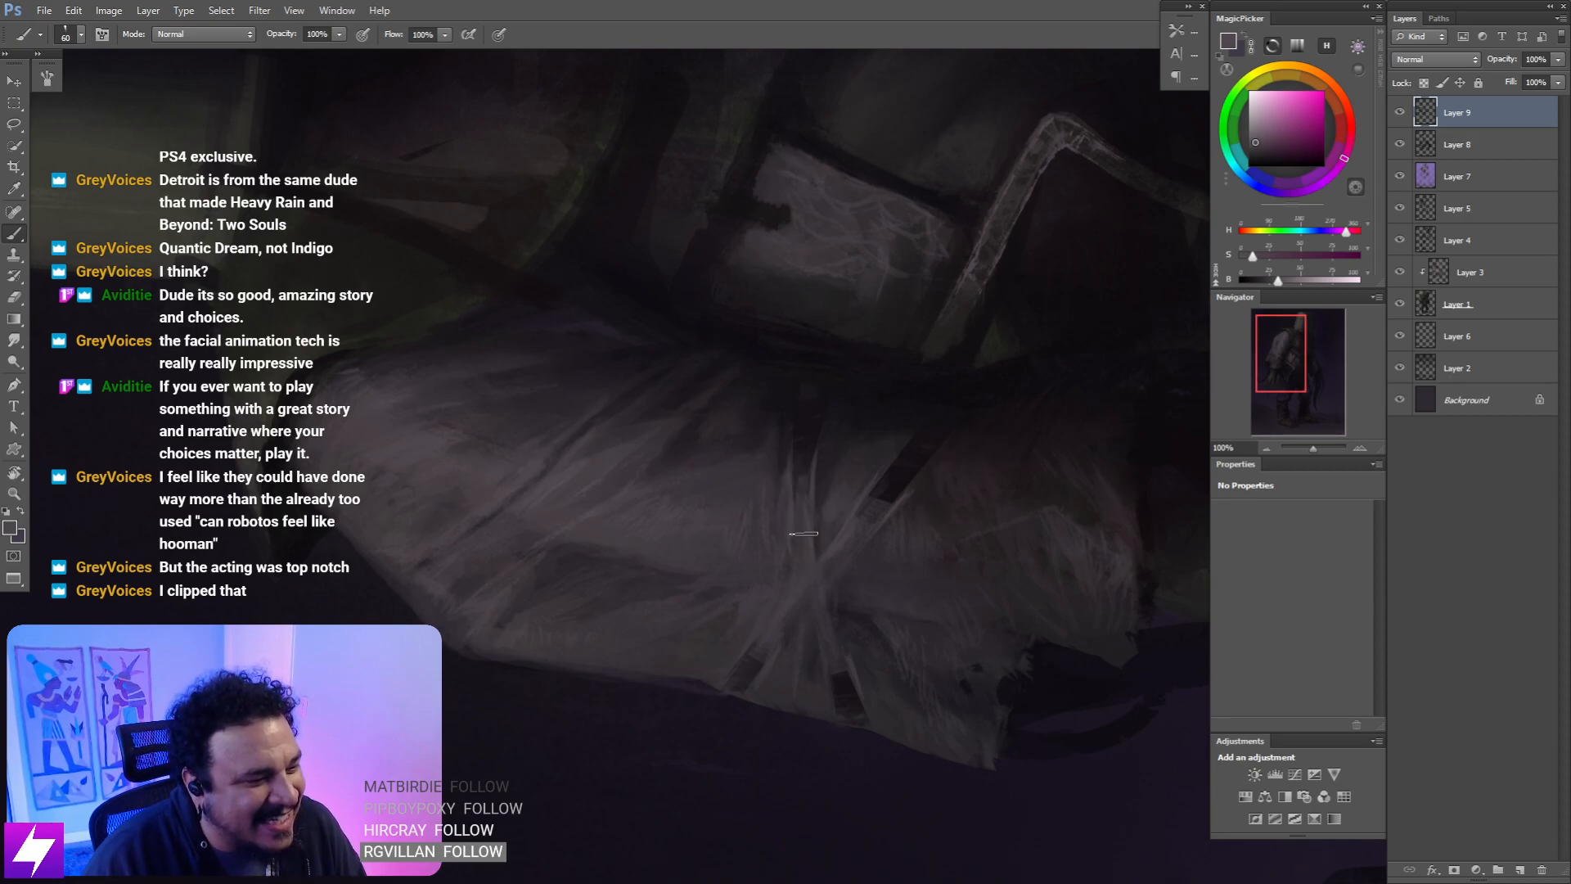
key("bracketright")
key("bracketright")
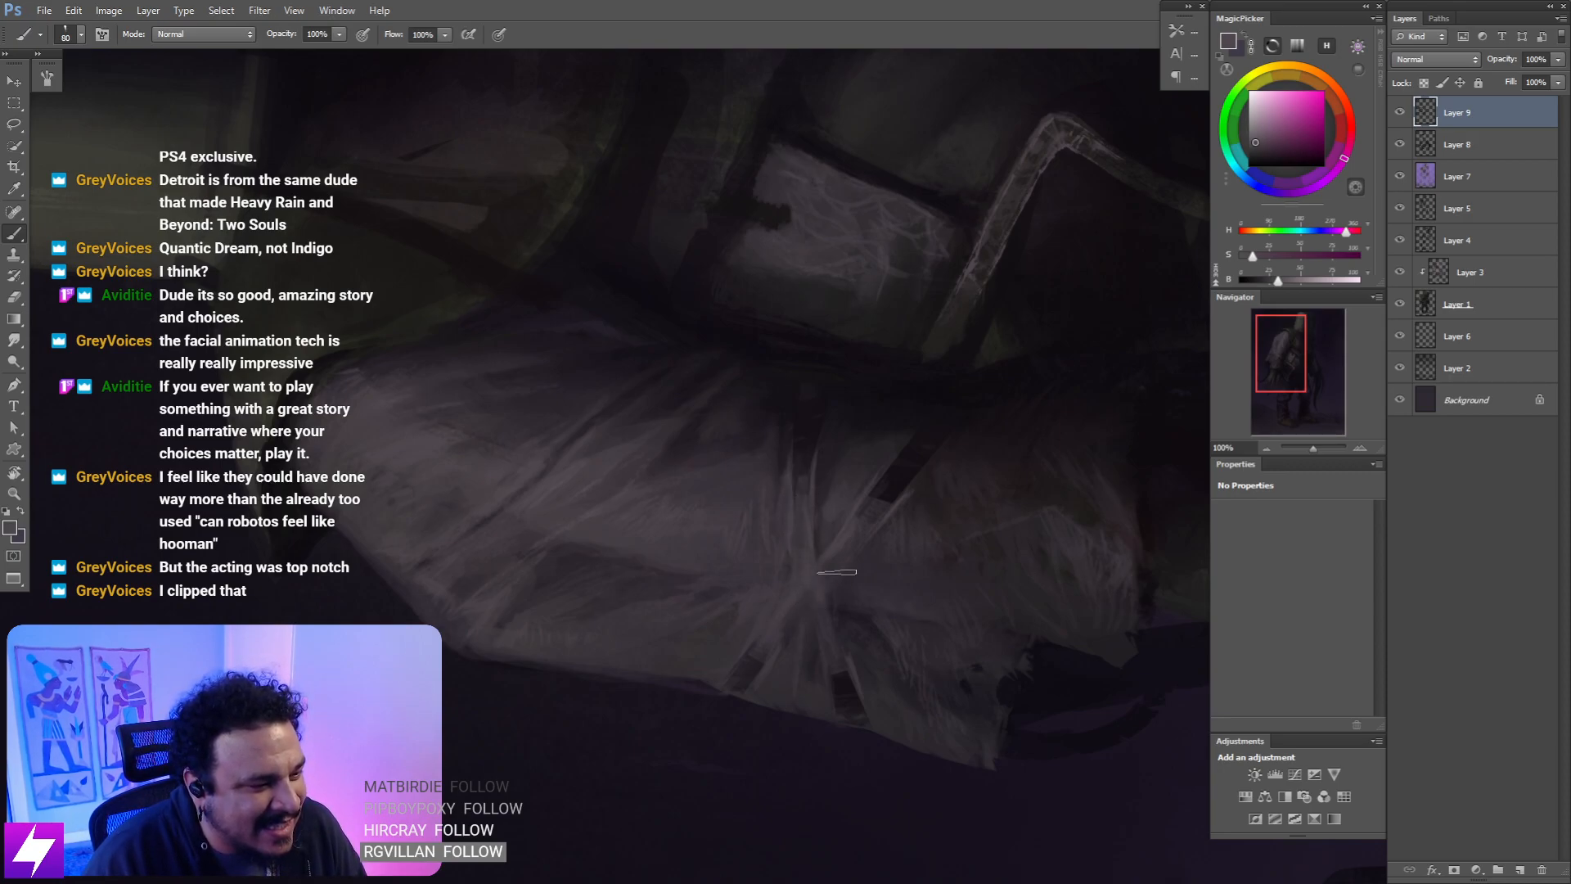
- Rotate the view and refine the crossing folds with sampled dark and lighter greys, using a size 45 brush
key("r")
mouse_move(894, 641)
left_mouse_down()
mouse_move(778, 502)
mouse_move(929, 361)
mouse_move(892, 309)
mouse_move(872, 356)
left_mouse_up()
key("b")
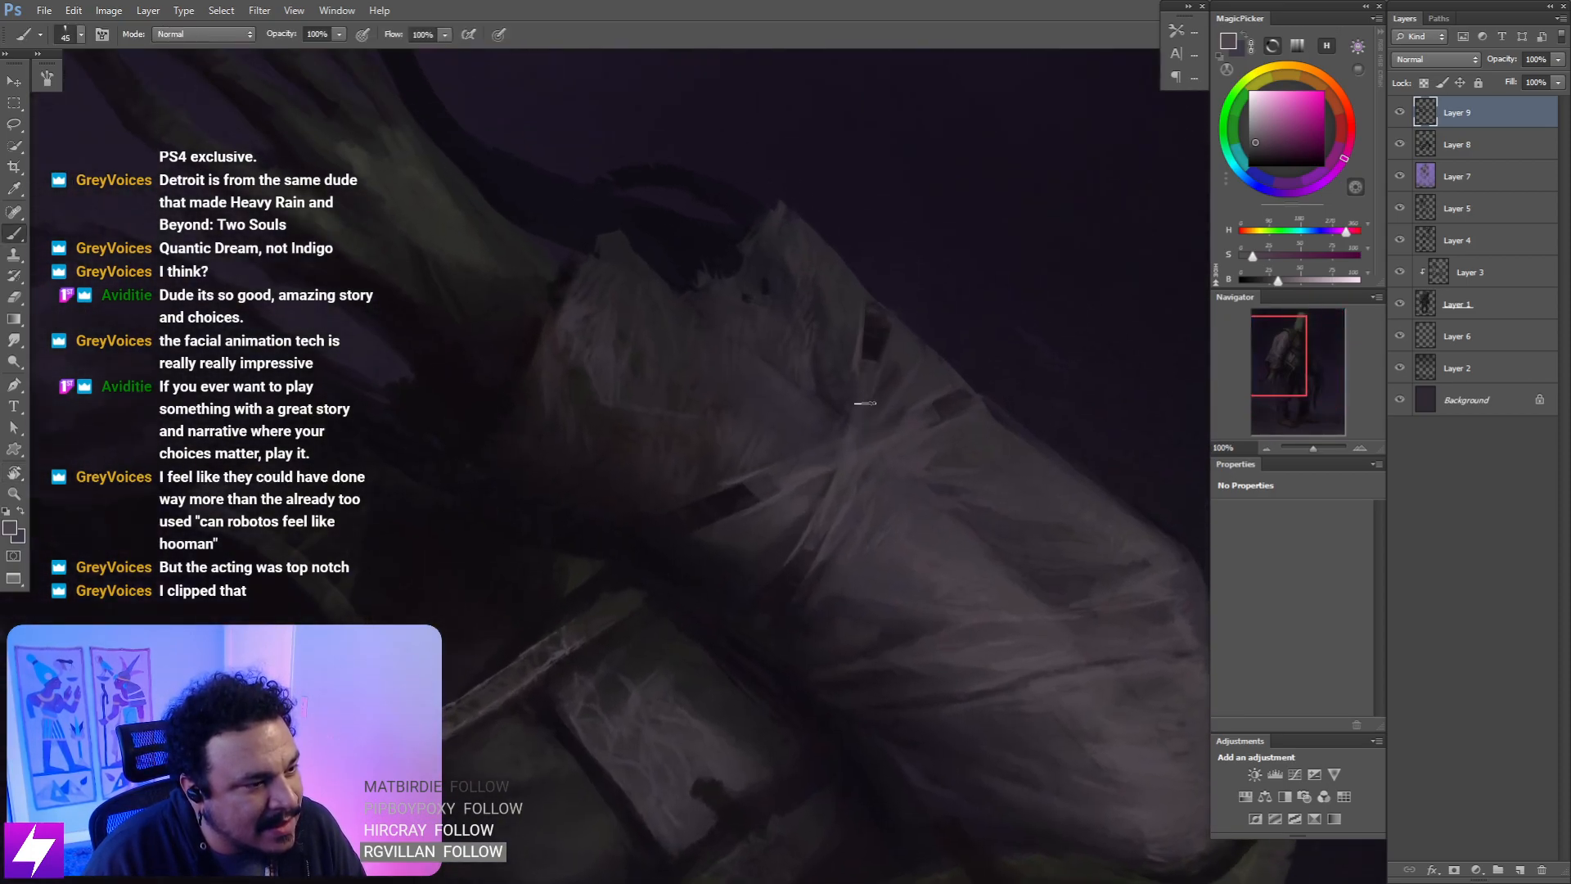
left_click(859, 351, "alt")
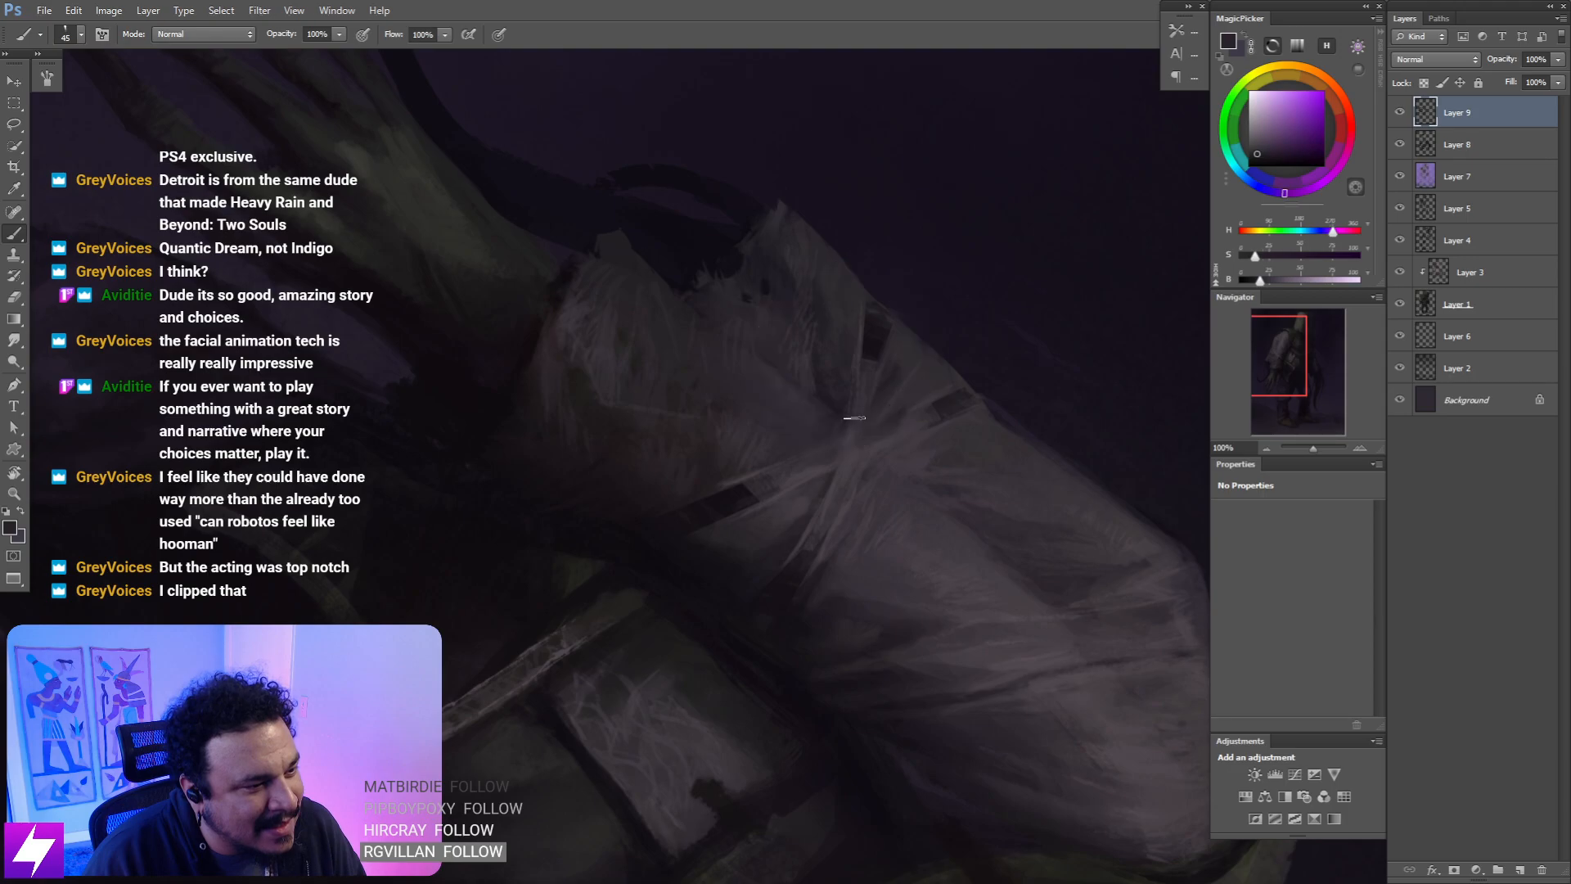
left_click(861, 447, "alt")
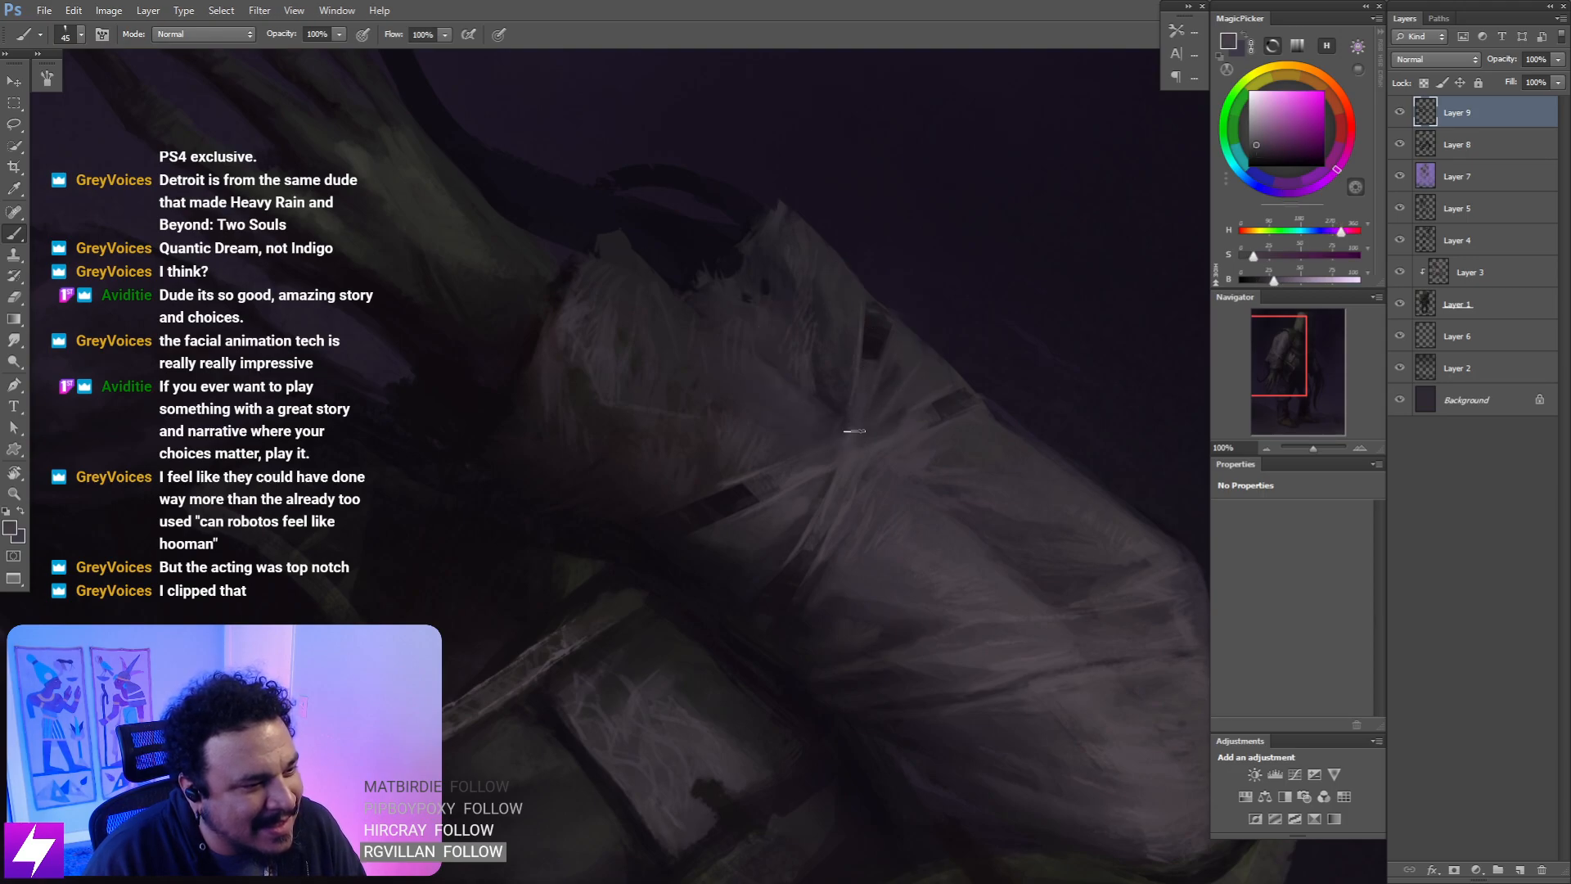
- Paint grey folds around the sleeve's crossing point from rotated views with brush sizes 50 to 70
key("r")
mouse_move(852, 442)
left_mouse_down()
mouse_move(973, 361)
mouse_move(877, 329)
mouse_move(826, 401)
left_mouse_up()
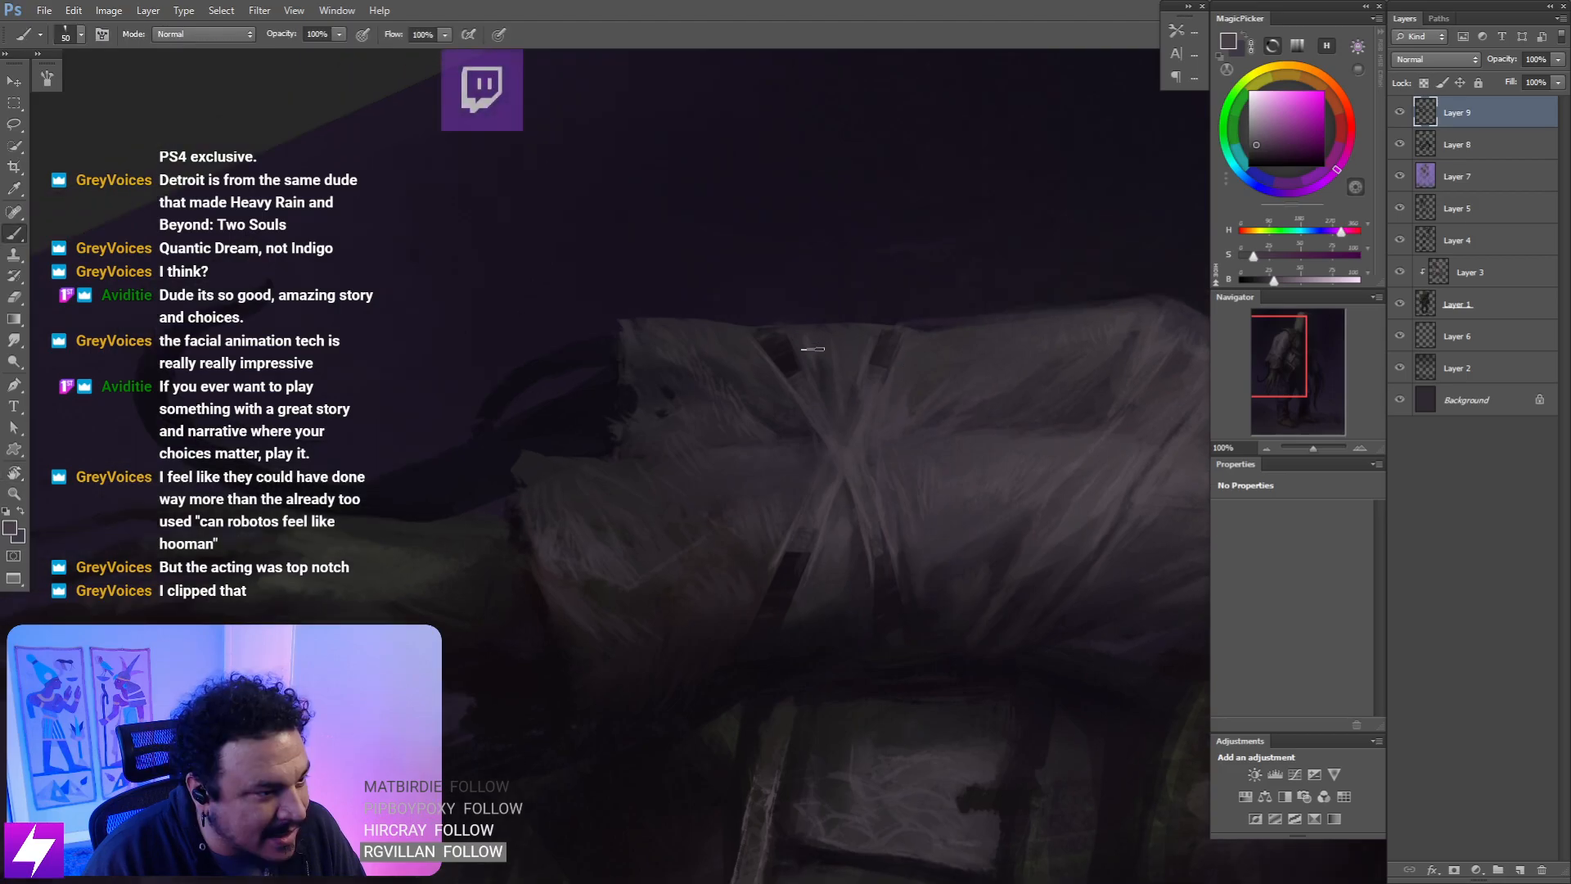
key("b")
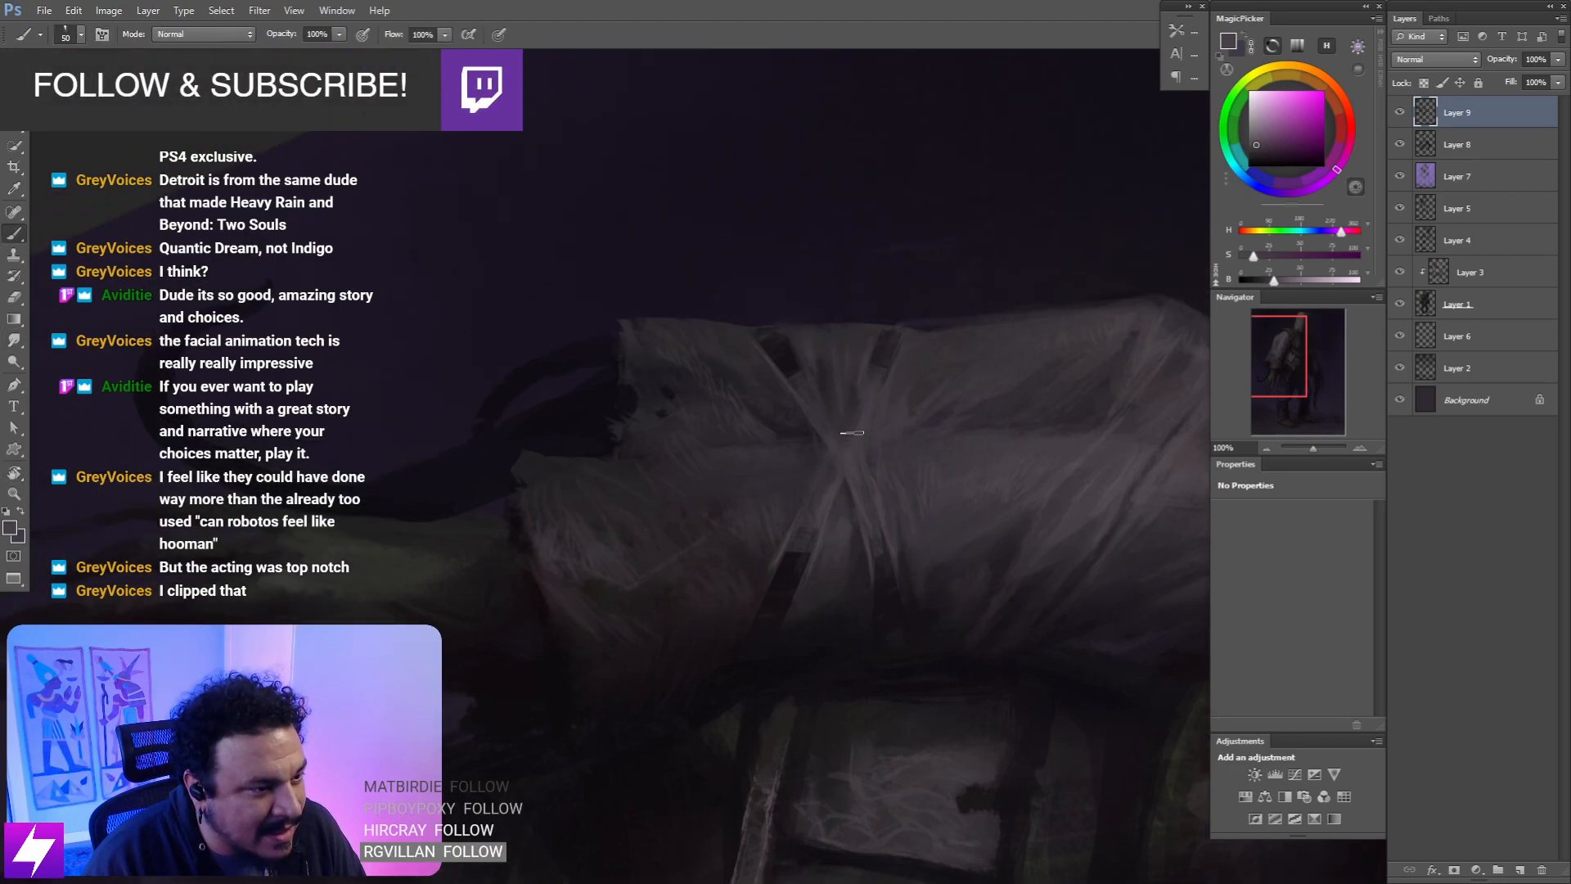
key("r")
mouse_move(852, 449)
left_mouse_down()
mouse_move(941, 394)
mouse_move(856, 336)
mouse_move(737, 365)
left_mouse_up()
key("b")
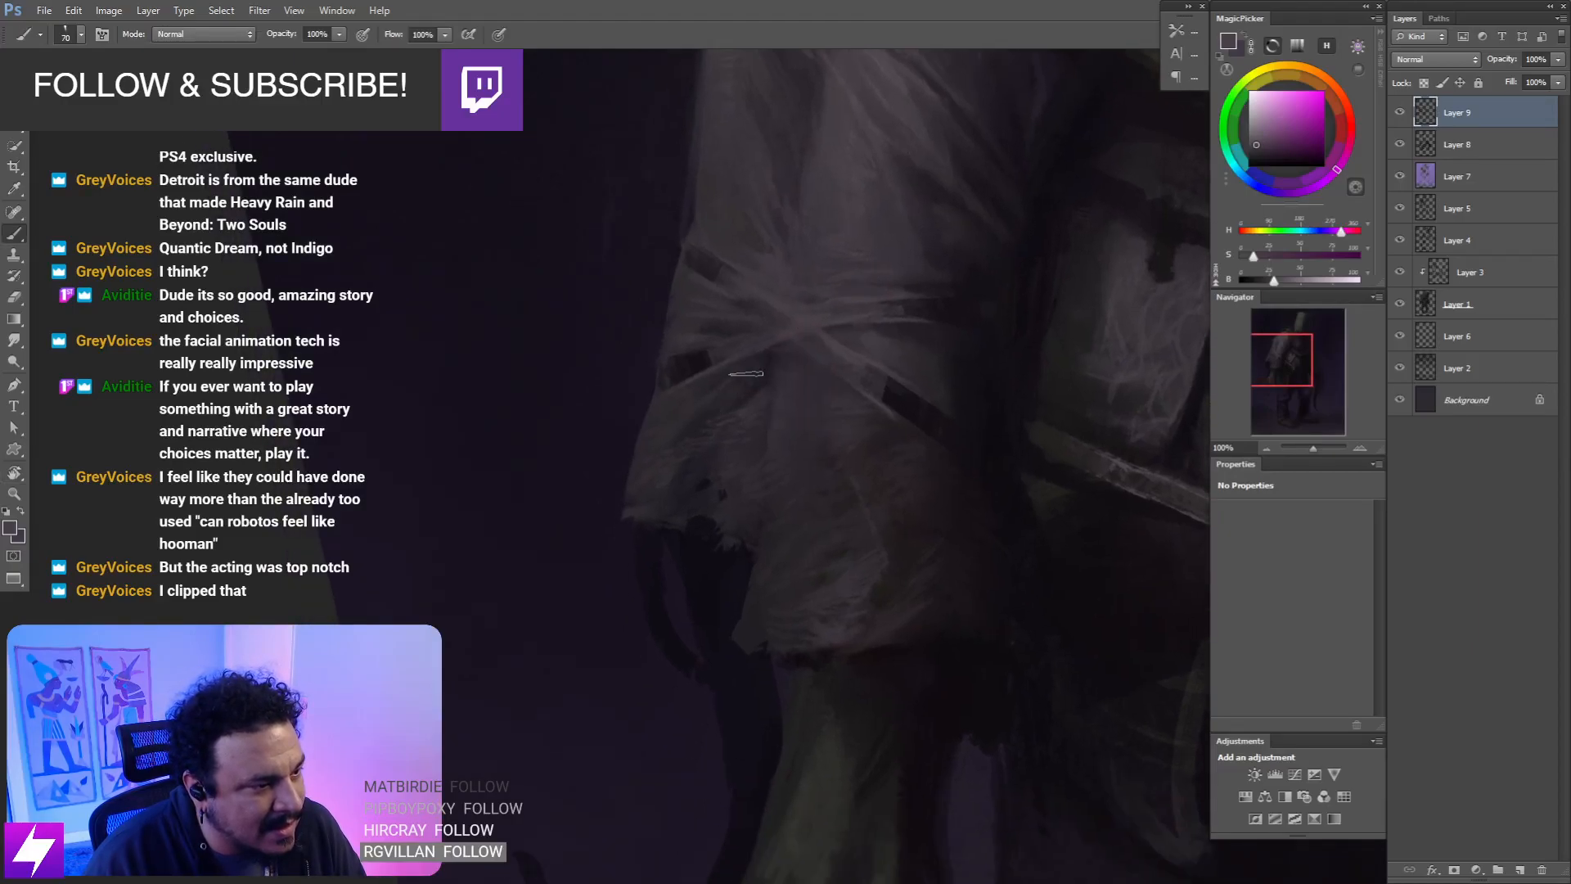
- Reset the view rotation and examine the sleeve's crossing folds within the whole figure
key("ctrl+minus")
key("ctrl+minus")
key("ctrl+minus")
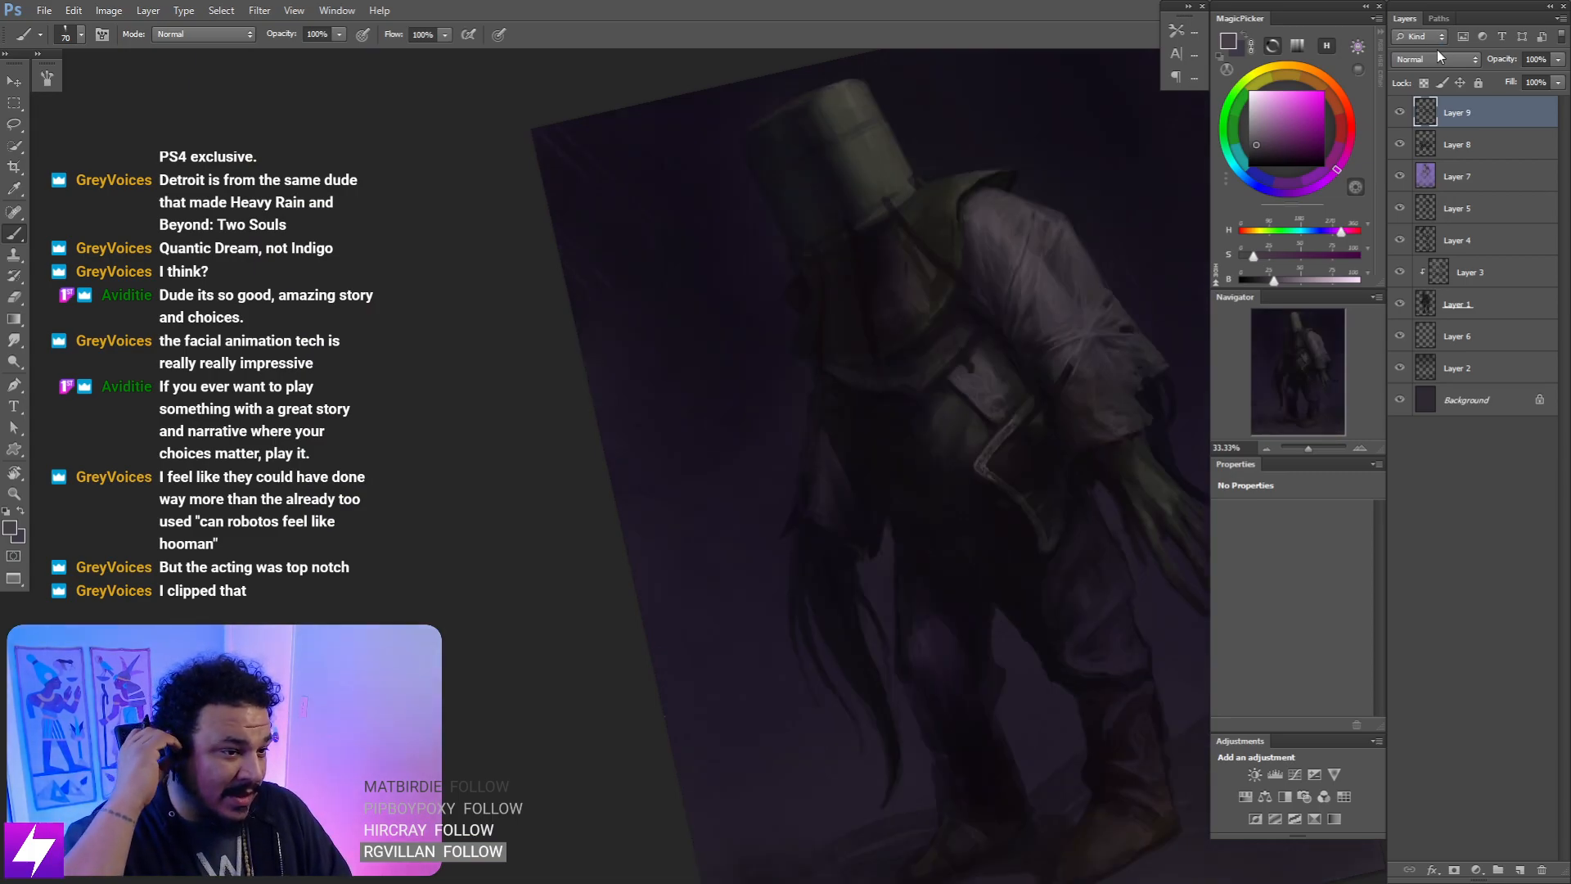
key("Escape")
left_click_drag(903, 537, 760, 507)
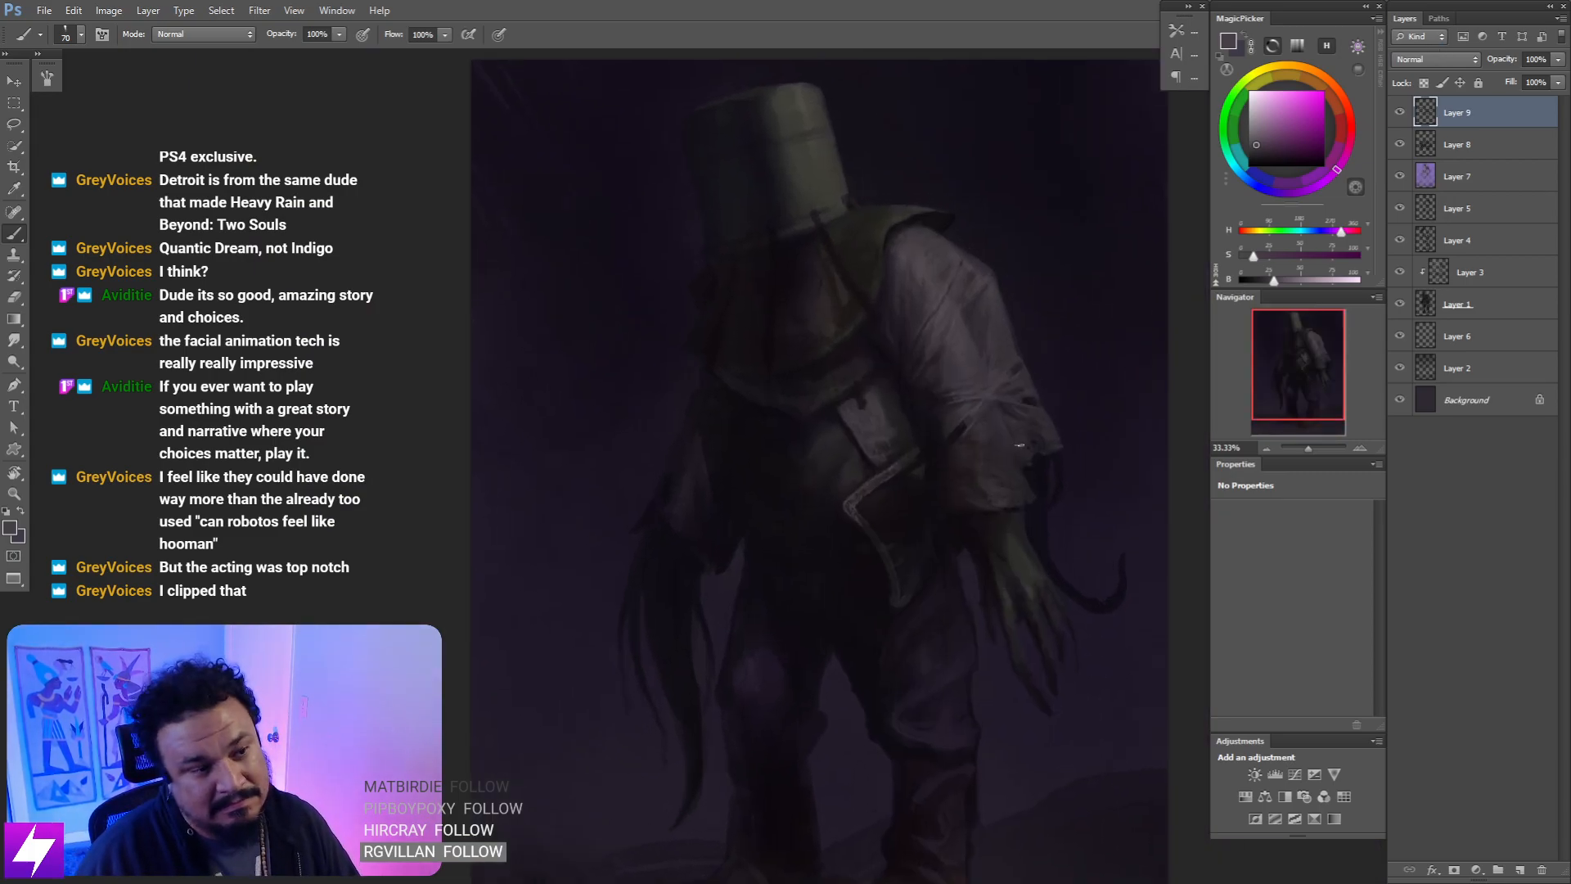
key("ctrl+plus")
key("ctrl+plus")
mouse_move(1038, 463)
left_mouse_down()
mouse_move(882, 529)
mouse_move(932, 496)
mouse_move(907, 505)
left_mouse_up()
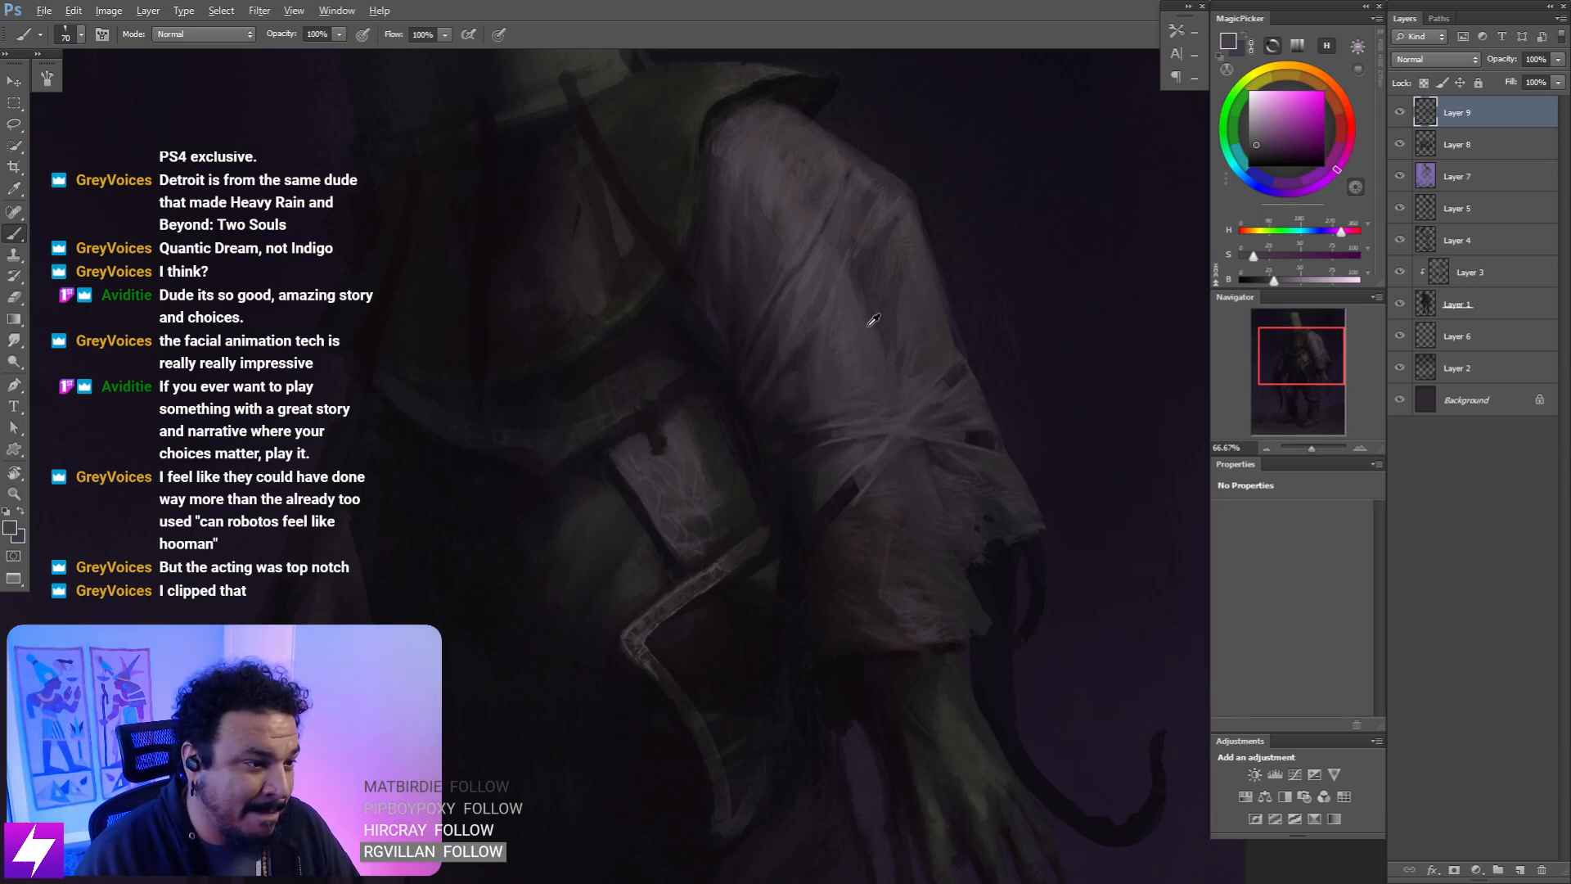
- Sample the sleeve's lighter grey and paint small marks on the dark strips with a size 35 brush
left_click(833, 389, "alt")
key("bracketleft")
key("bracketleft")
key("bracketleft")
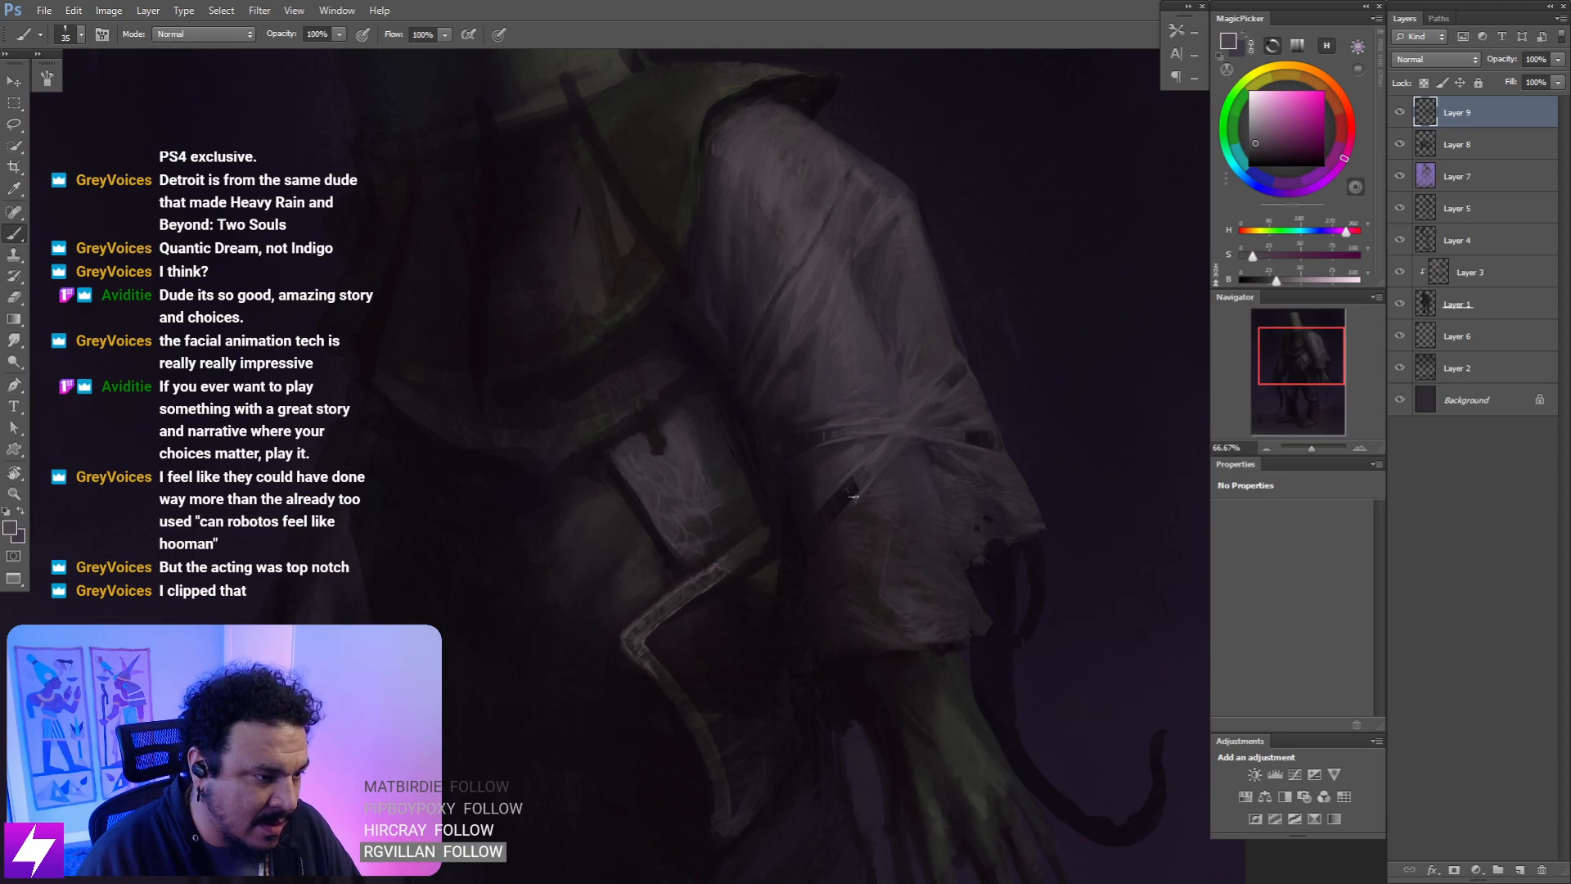
left_click_drag(936, 440, 929, 451)
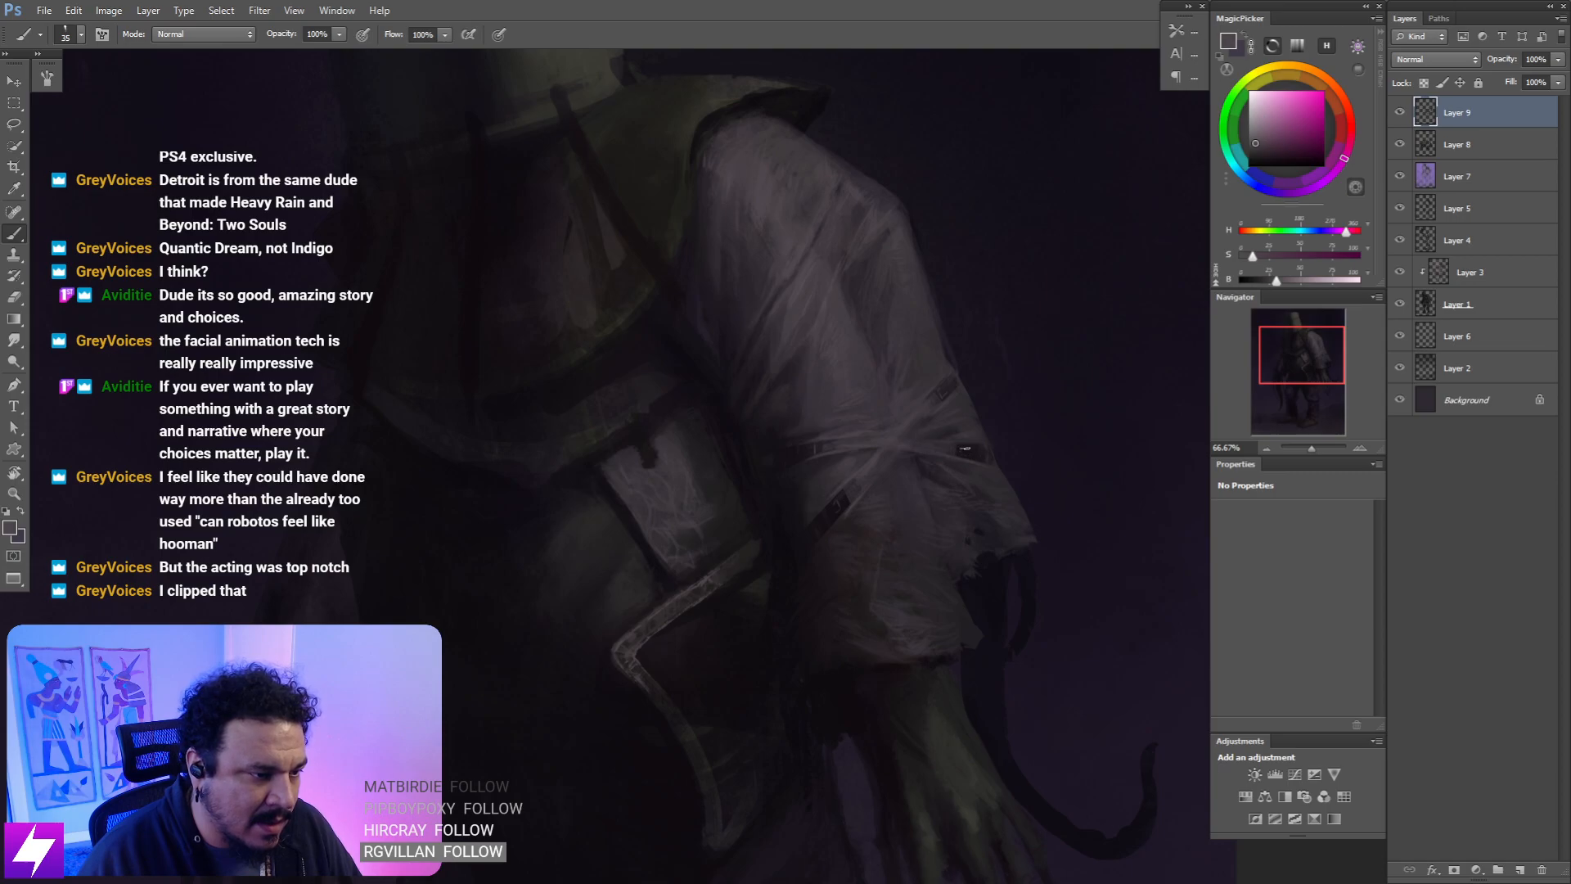
left_click_drag(875, 482, 915, 469)
- Sample dark tones beside the torn cuff and refine its ragged edge with brush sizes 45 to 35
left_click_drag(968, 536, 810, 412)
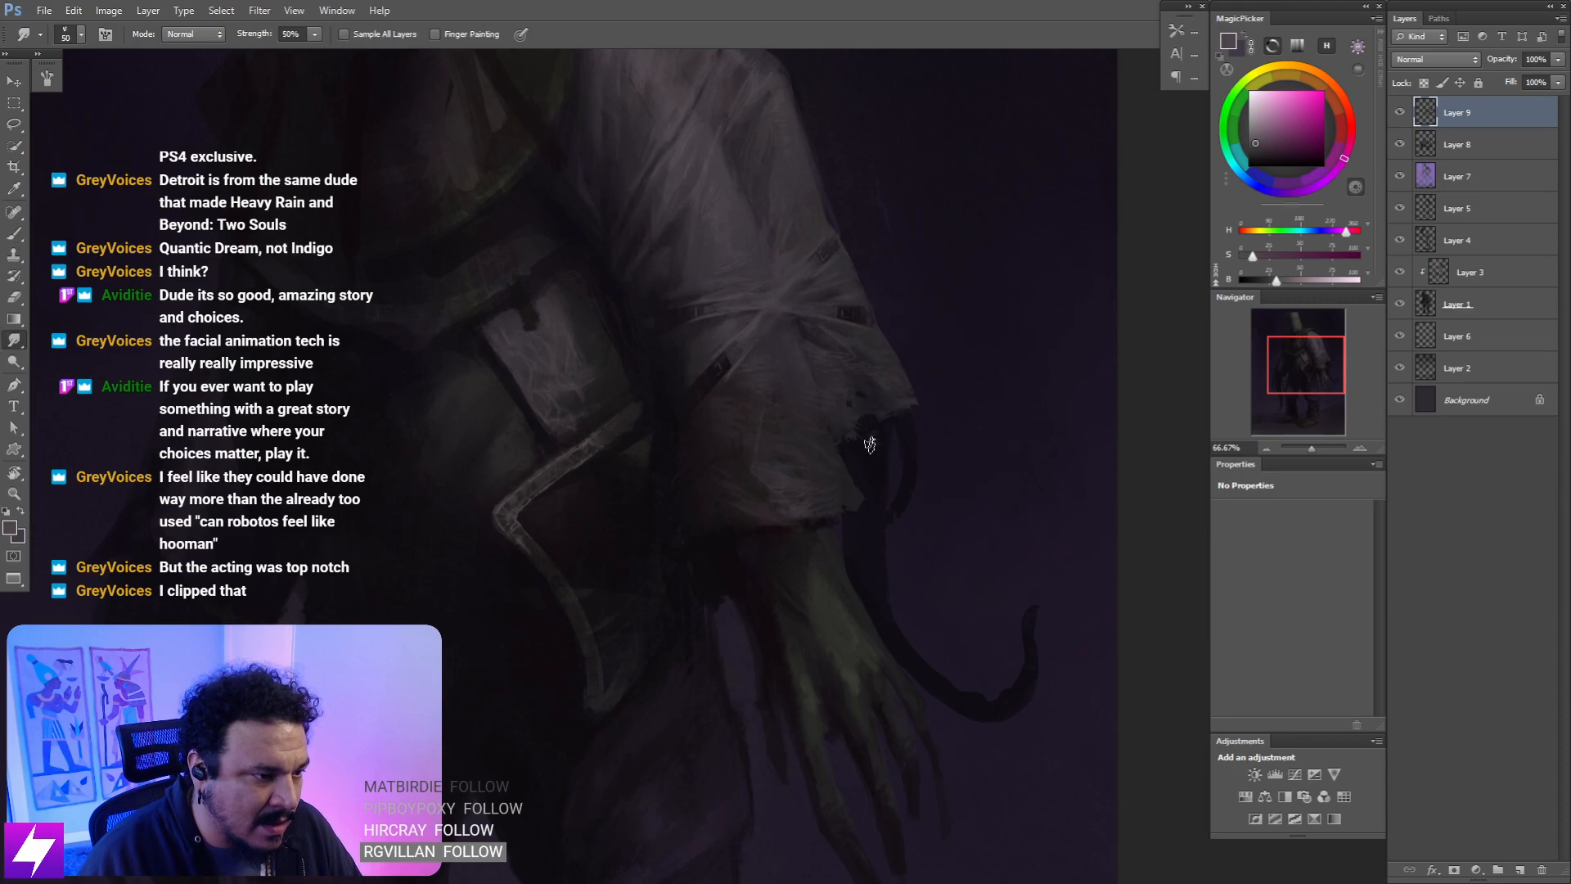
left_click(879, 450, "alt")
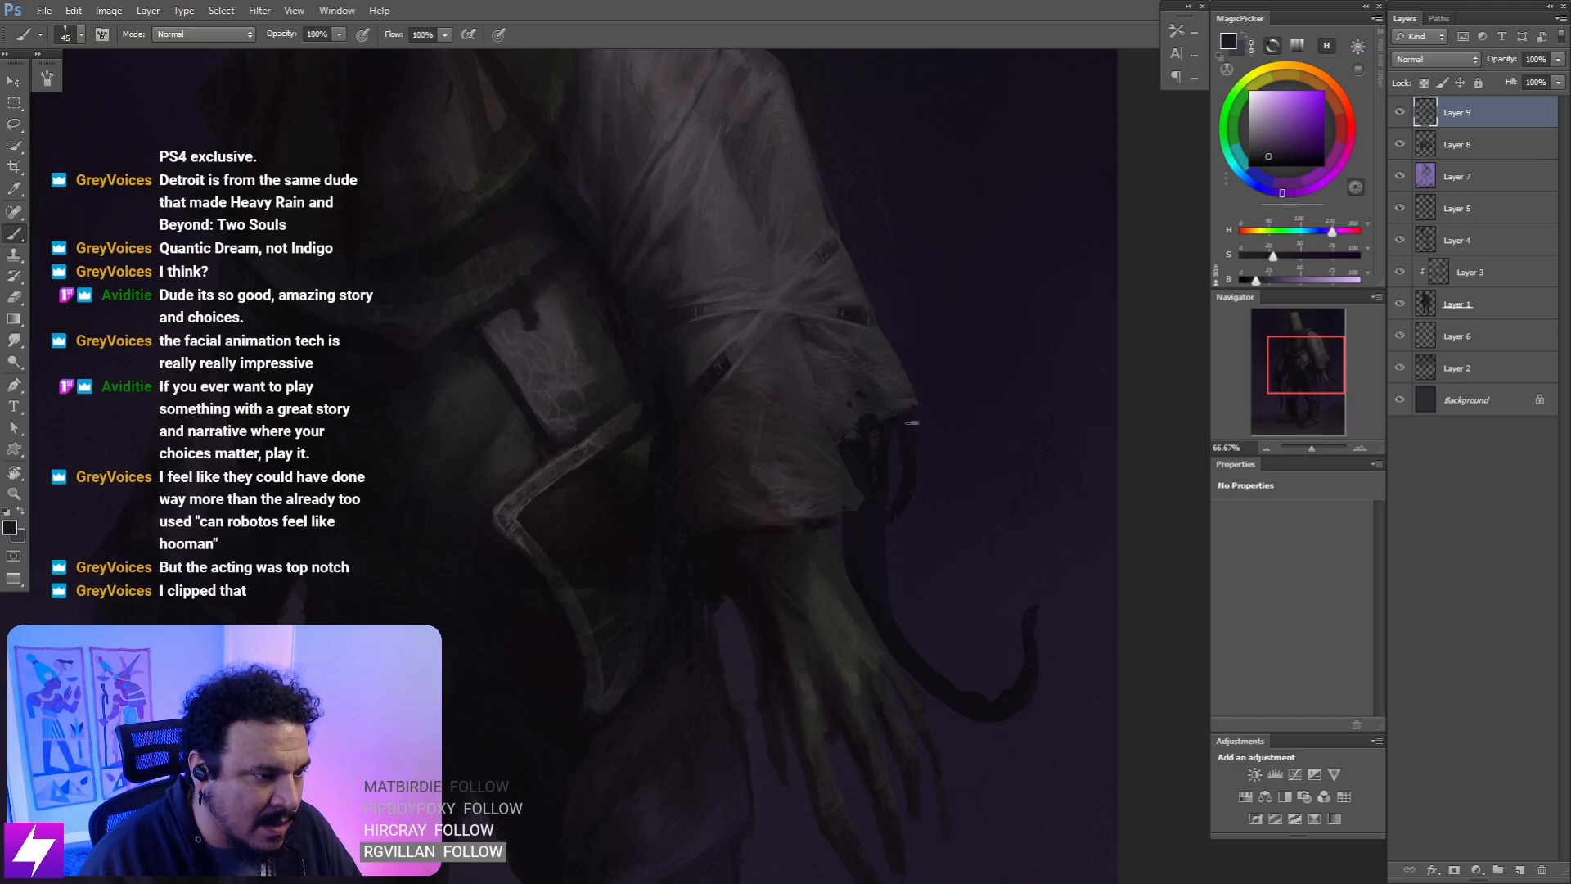
key("bracketleft")
left_click(910, 403, "alt")
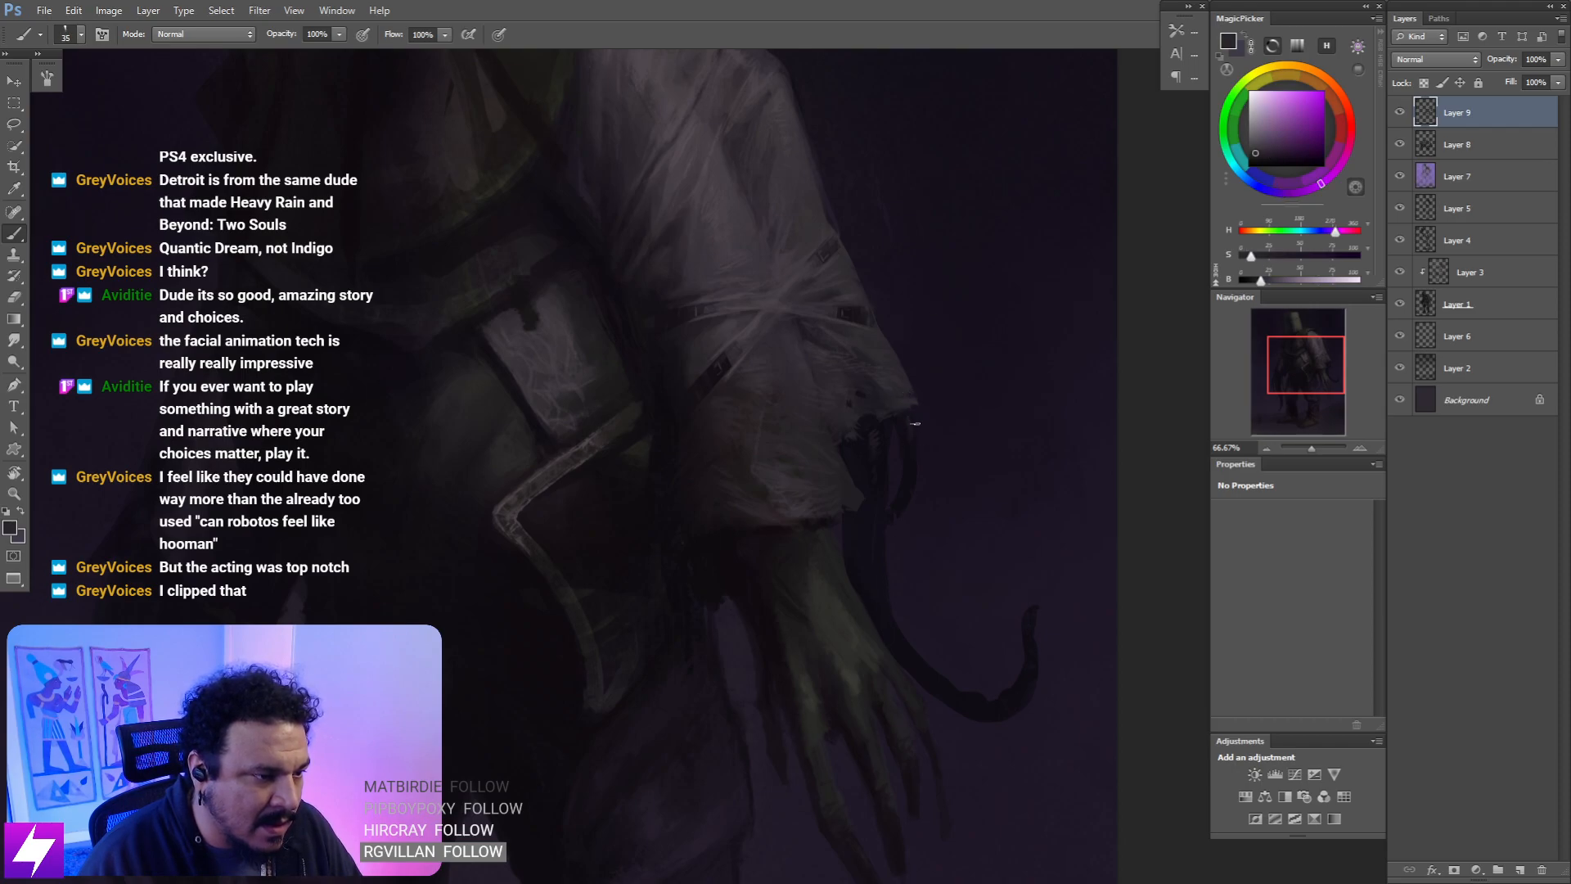
- Rotate the view, sample the near-black inside the torn cuff and refine the cuff opening with a size 20 brush
key("r")
mouse_move(1018, 473)
left_mouse_down()
mouse_move(947, 481)
mouse_move(846, 322)
mouse_move(750, 321)
mouse_move(771, 439)
left_mouse_up()
key("space")
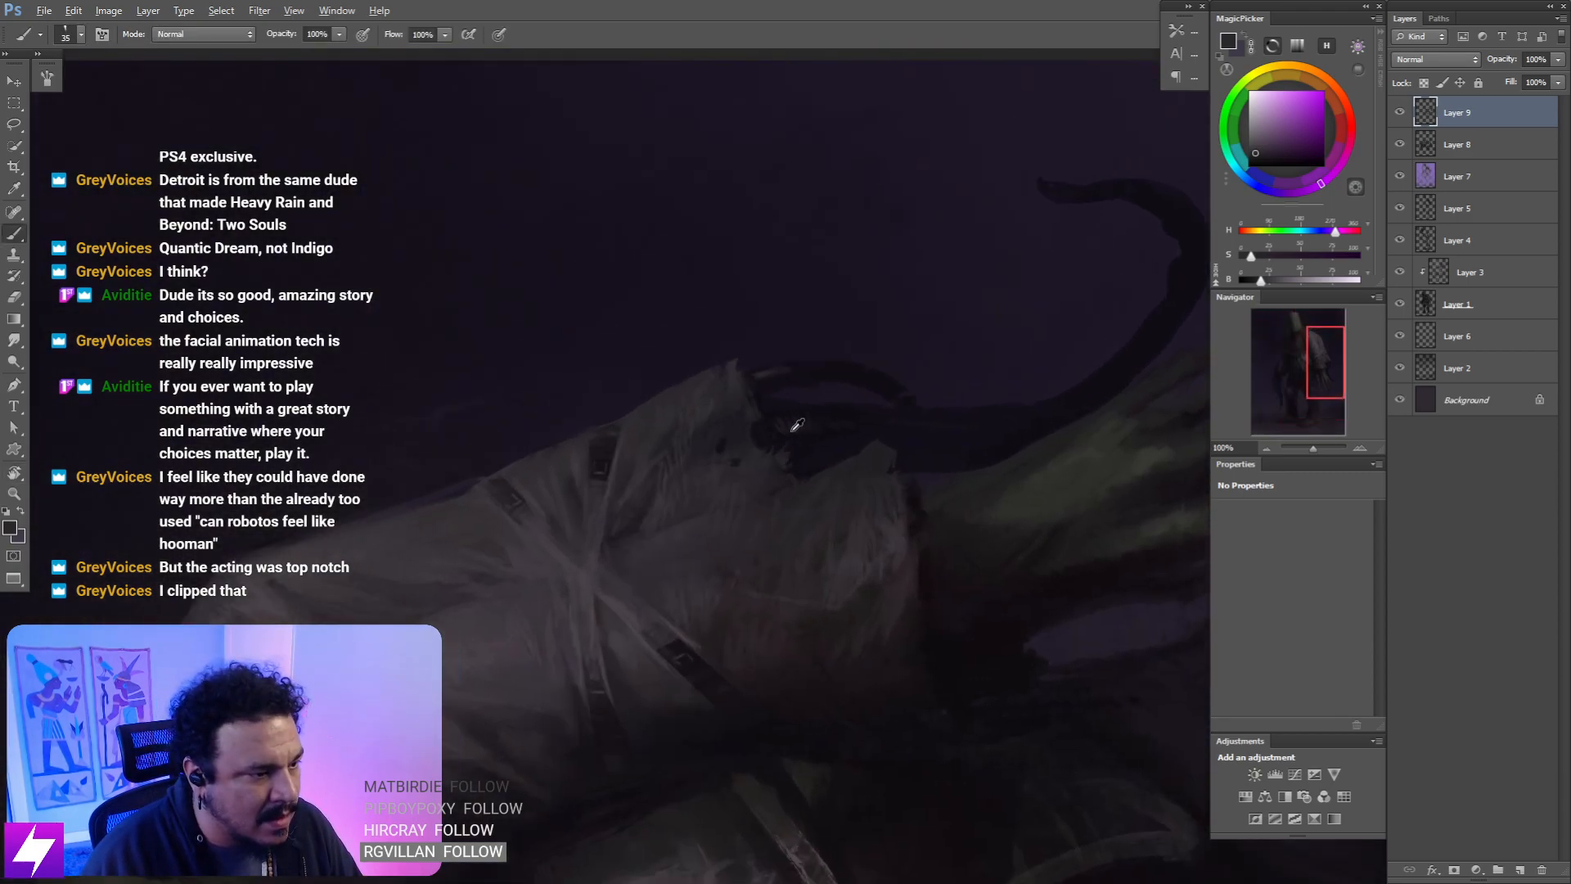
left_click(794, 434, "alt")
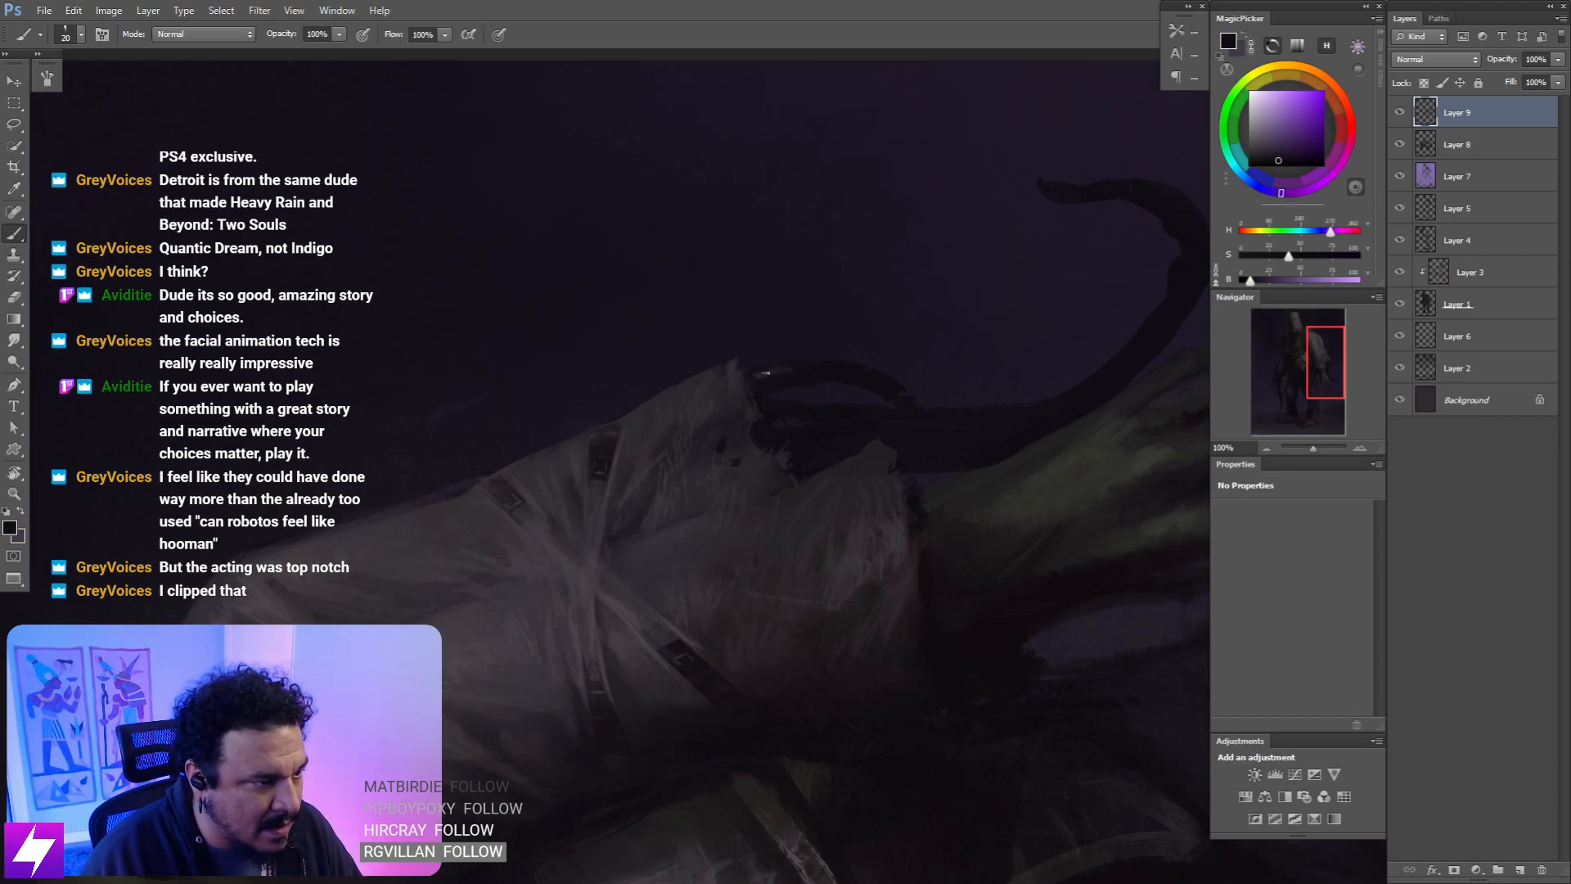
key("bracketleft")
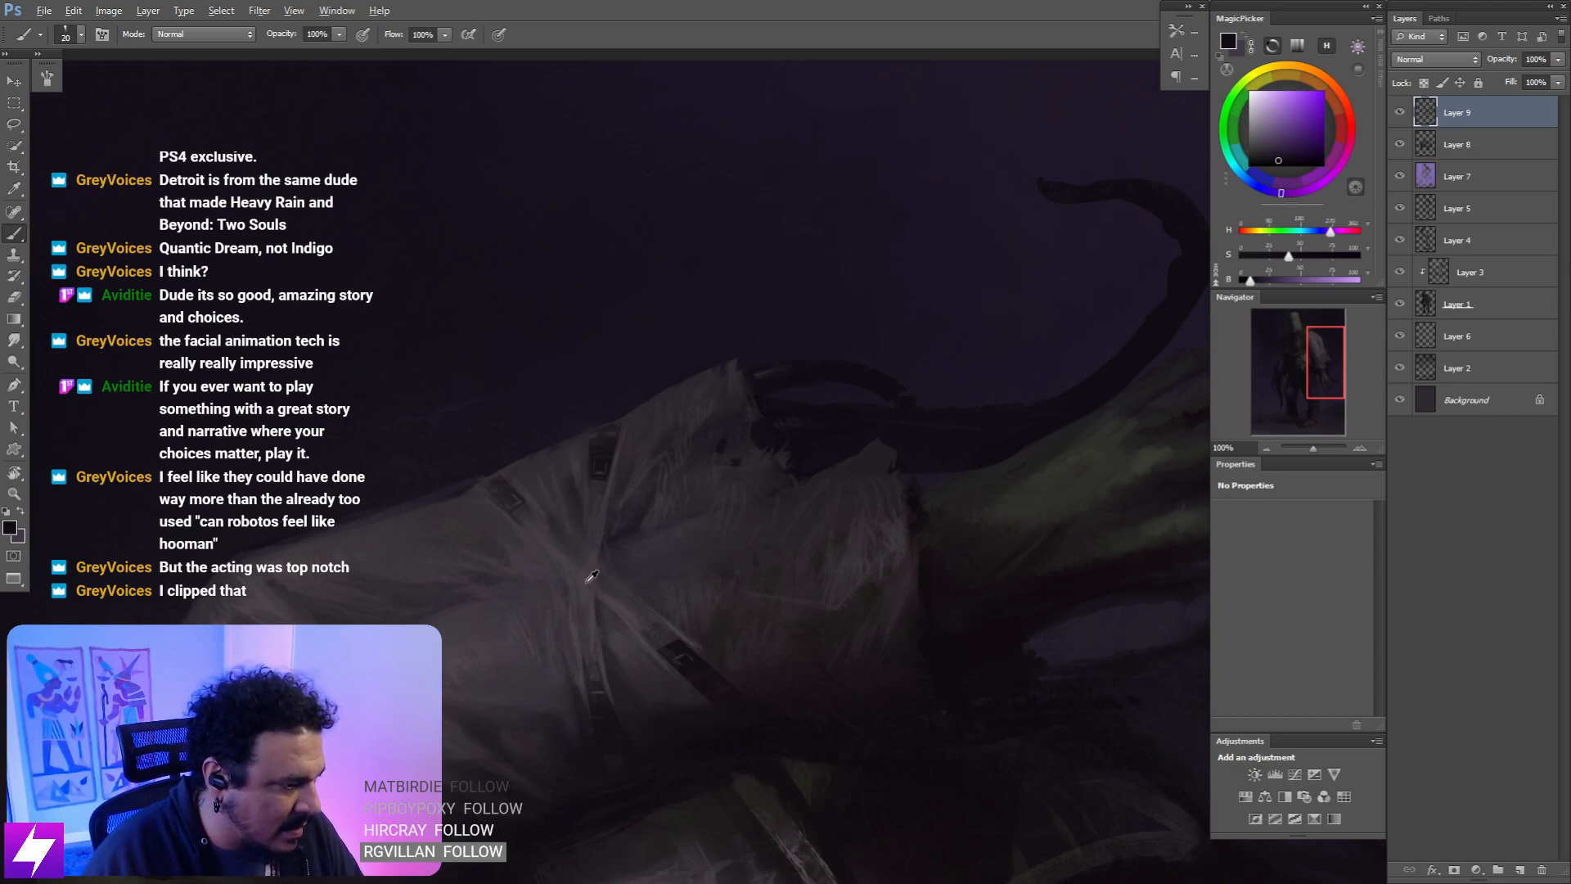
- Sample the sleeve's grey and paint thin highlights on the curled tentacle with brush sizes 5 to 10
left_click(619, 603, "alt")
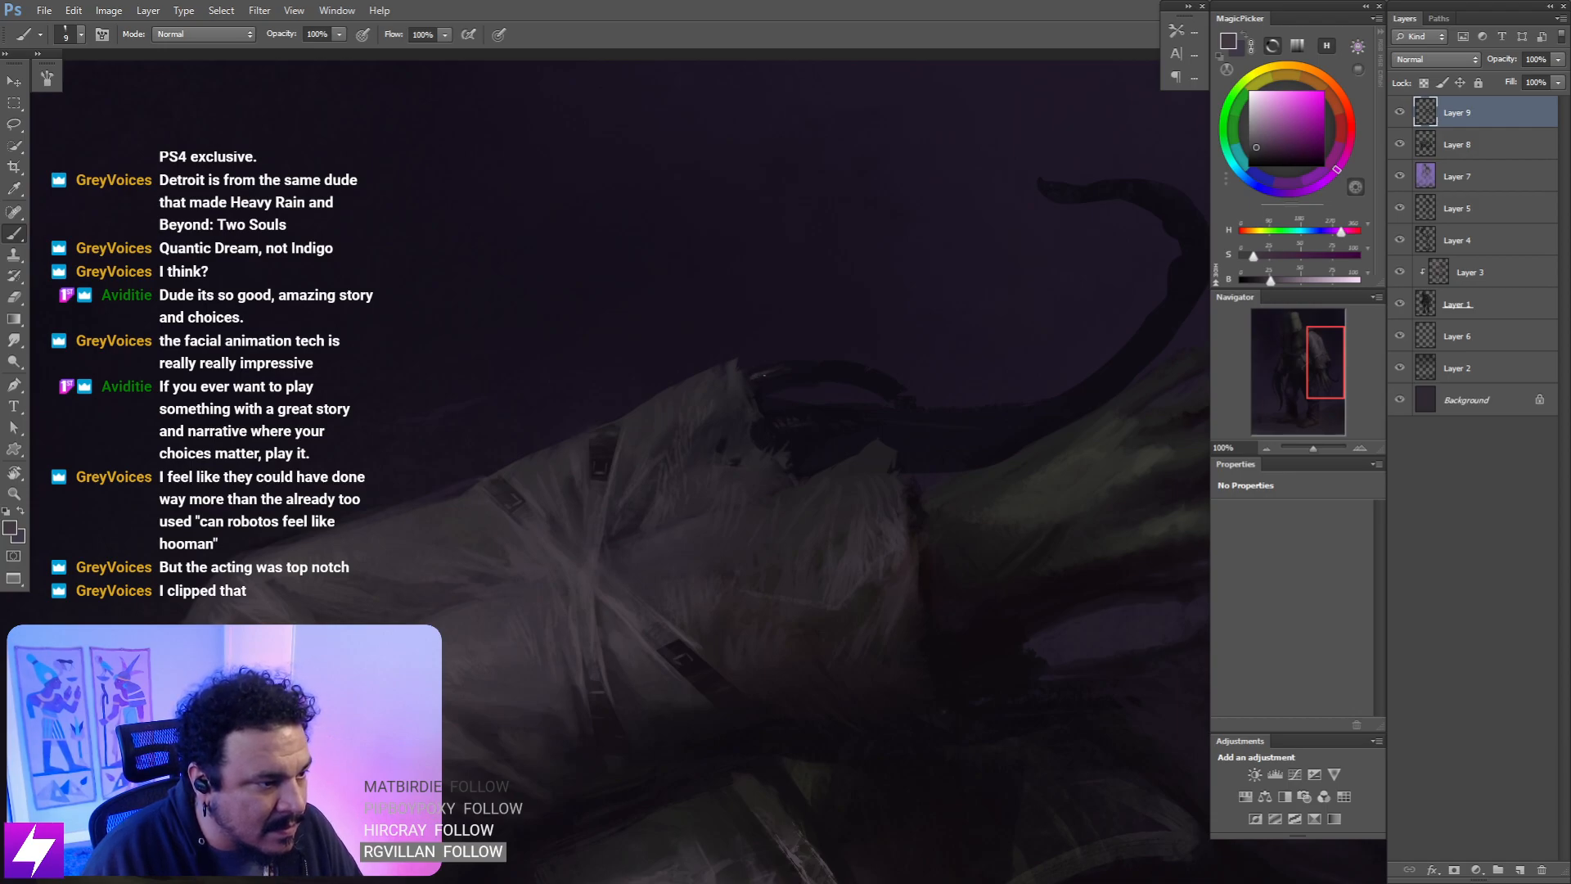
left_click_drag(1078, 388, 953, 414)
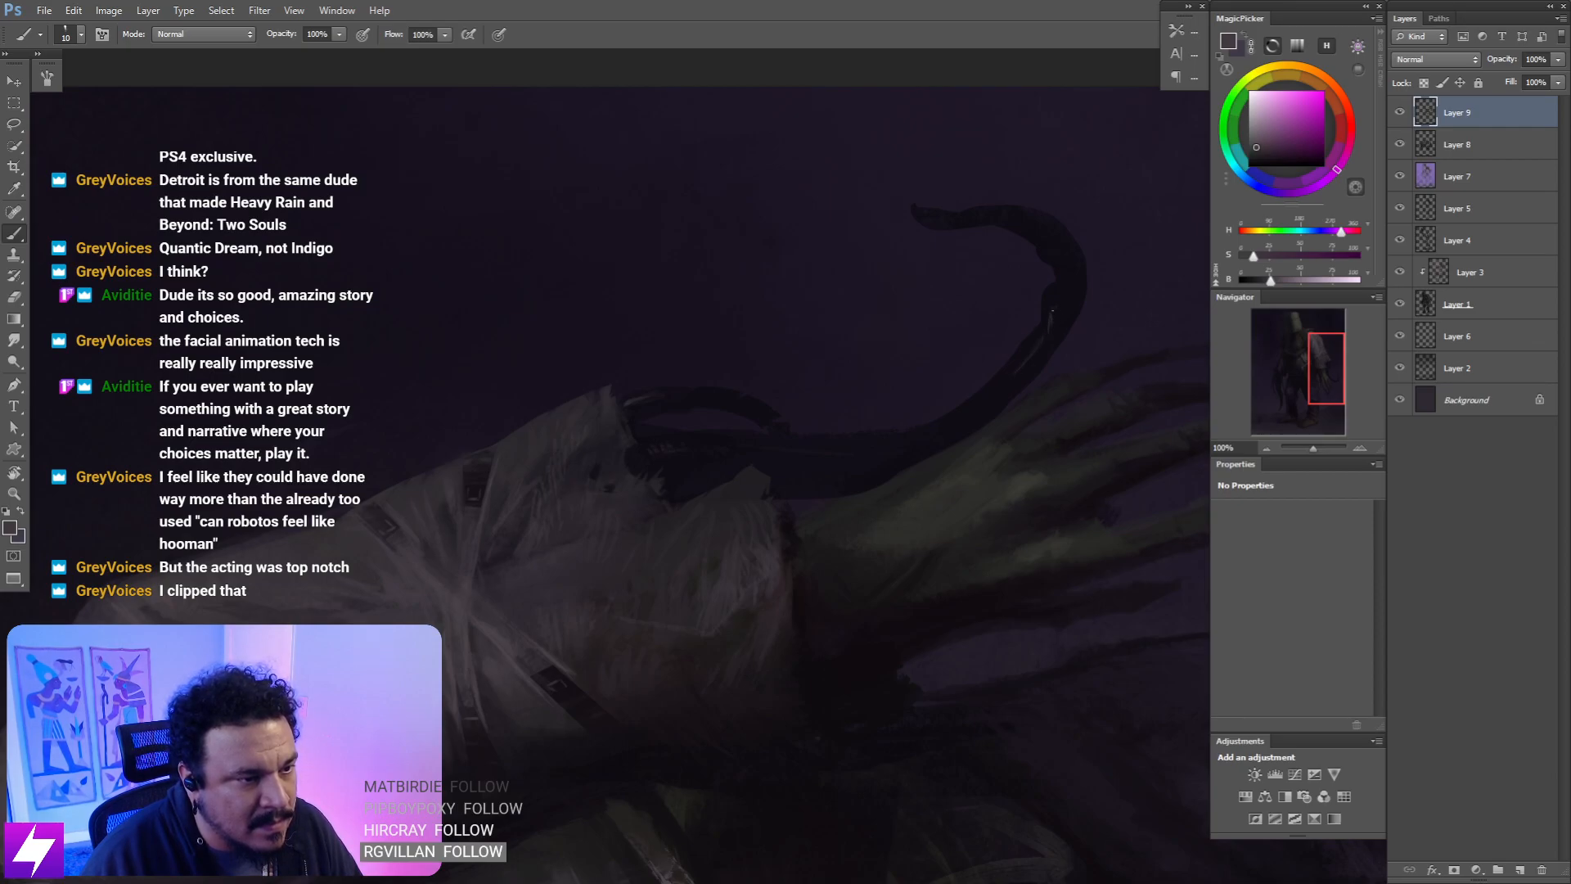
key("Escape")
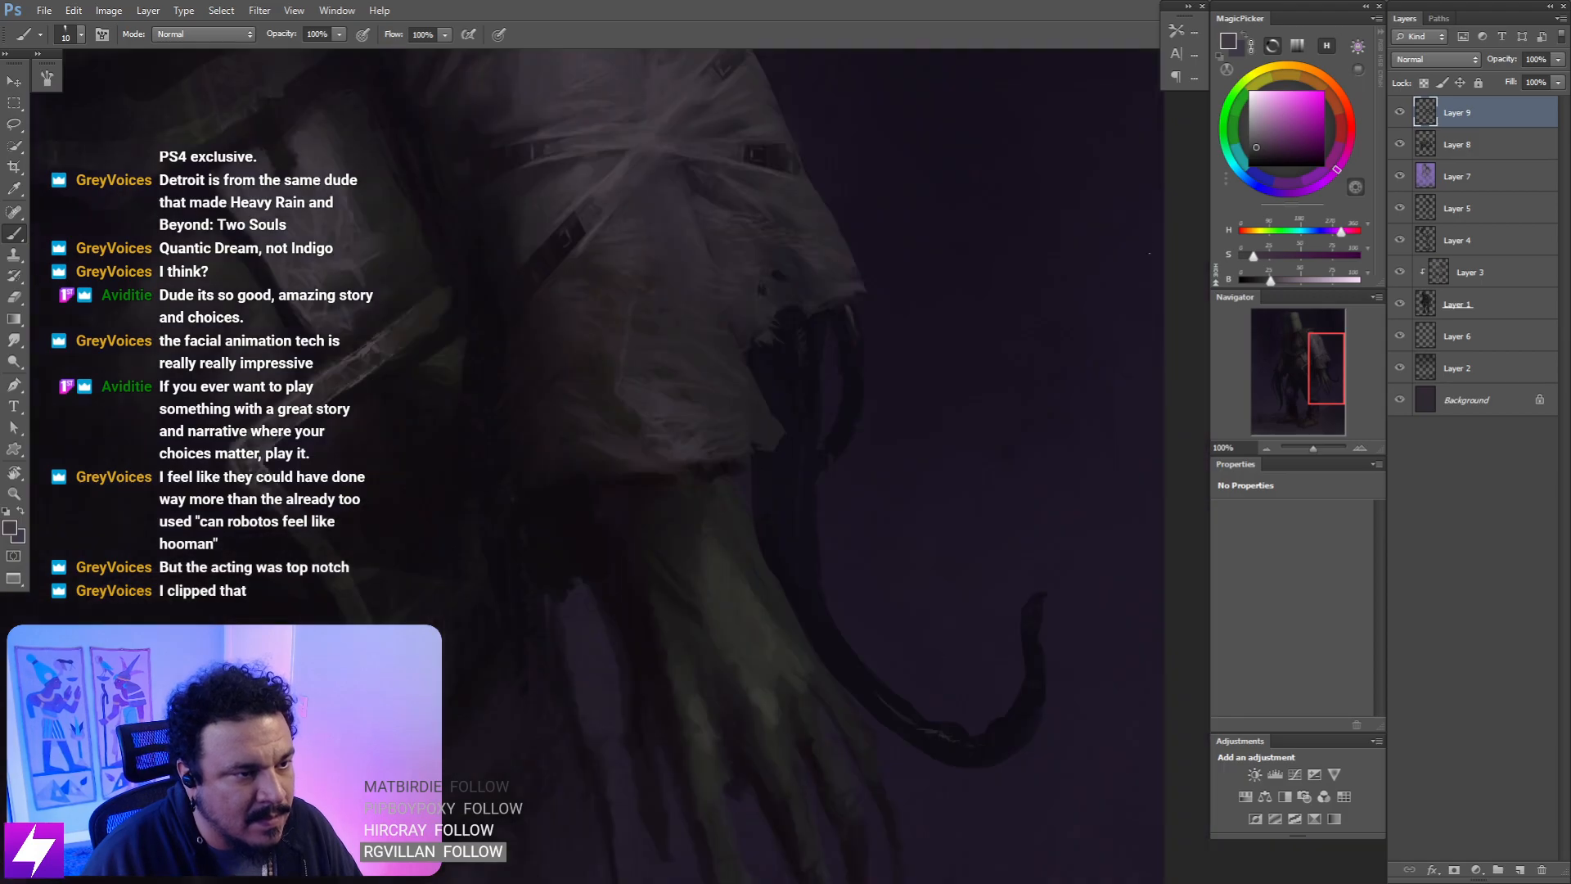
- Sample the tentacle's dark tone and tone down its highlights with a size 25 brush
key("ctrl+minus")
key("ctrl+minus")
key("ctrl+plus")
key("e")
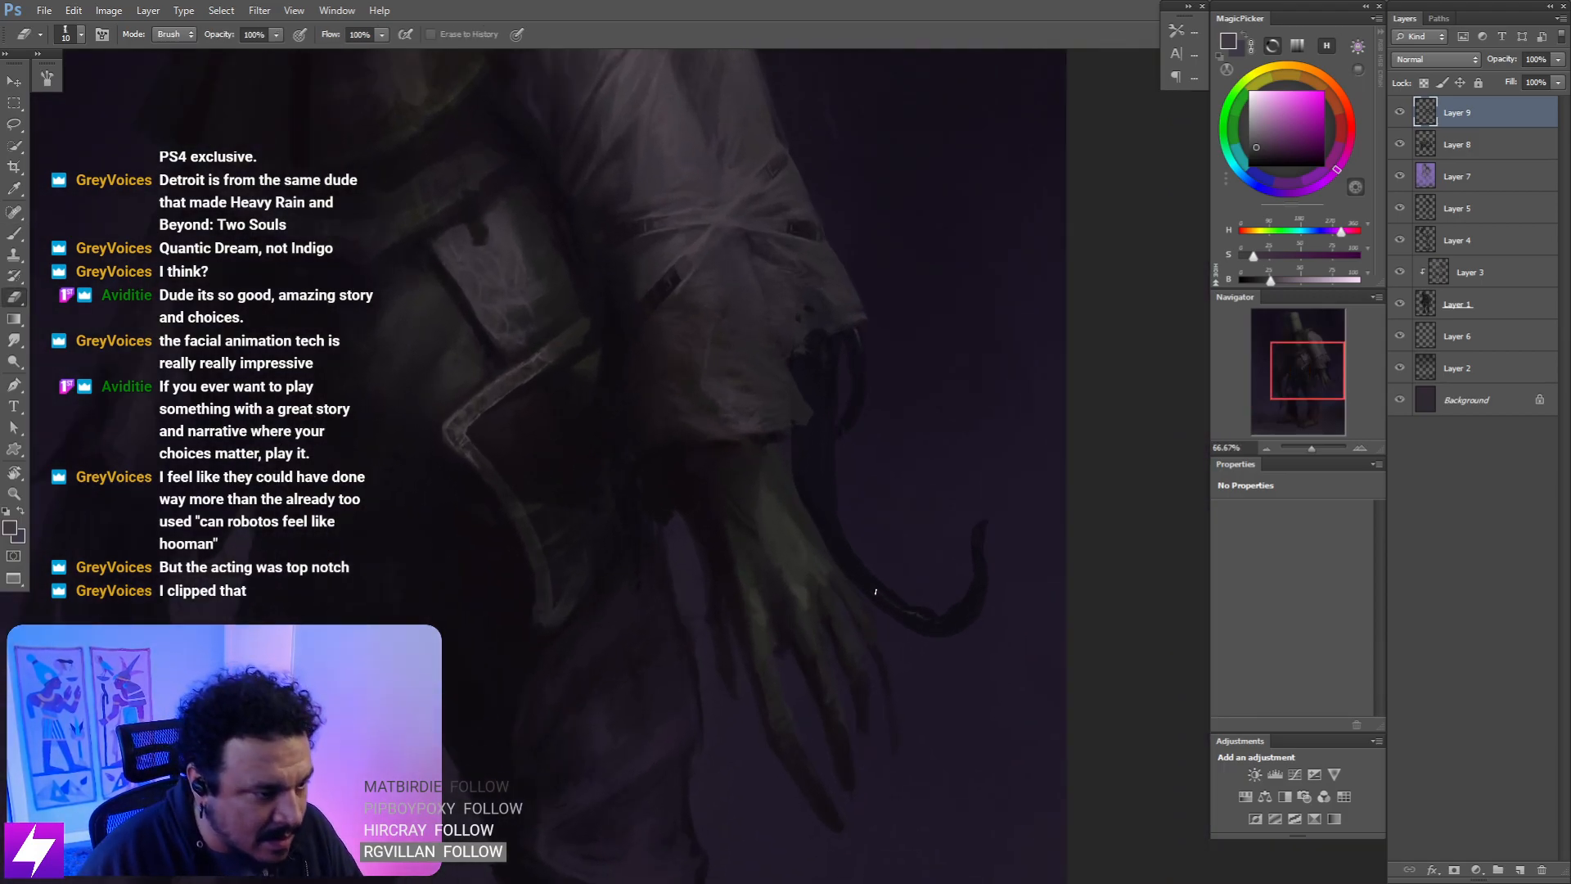
key("b")
left_click(874, 578, "alt")
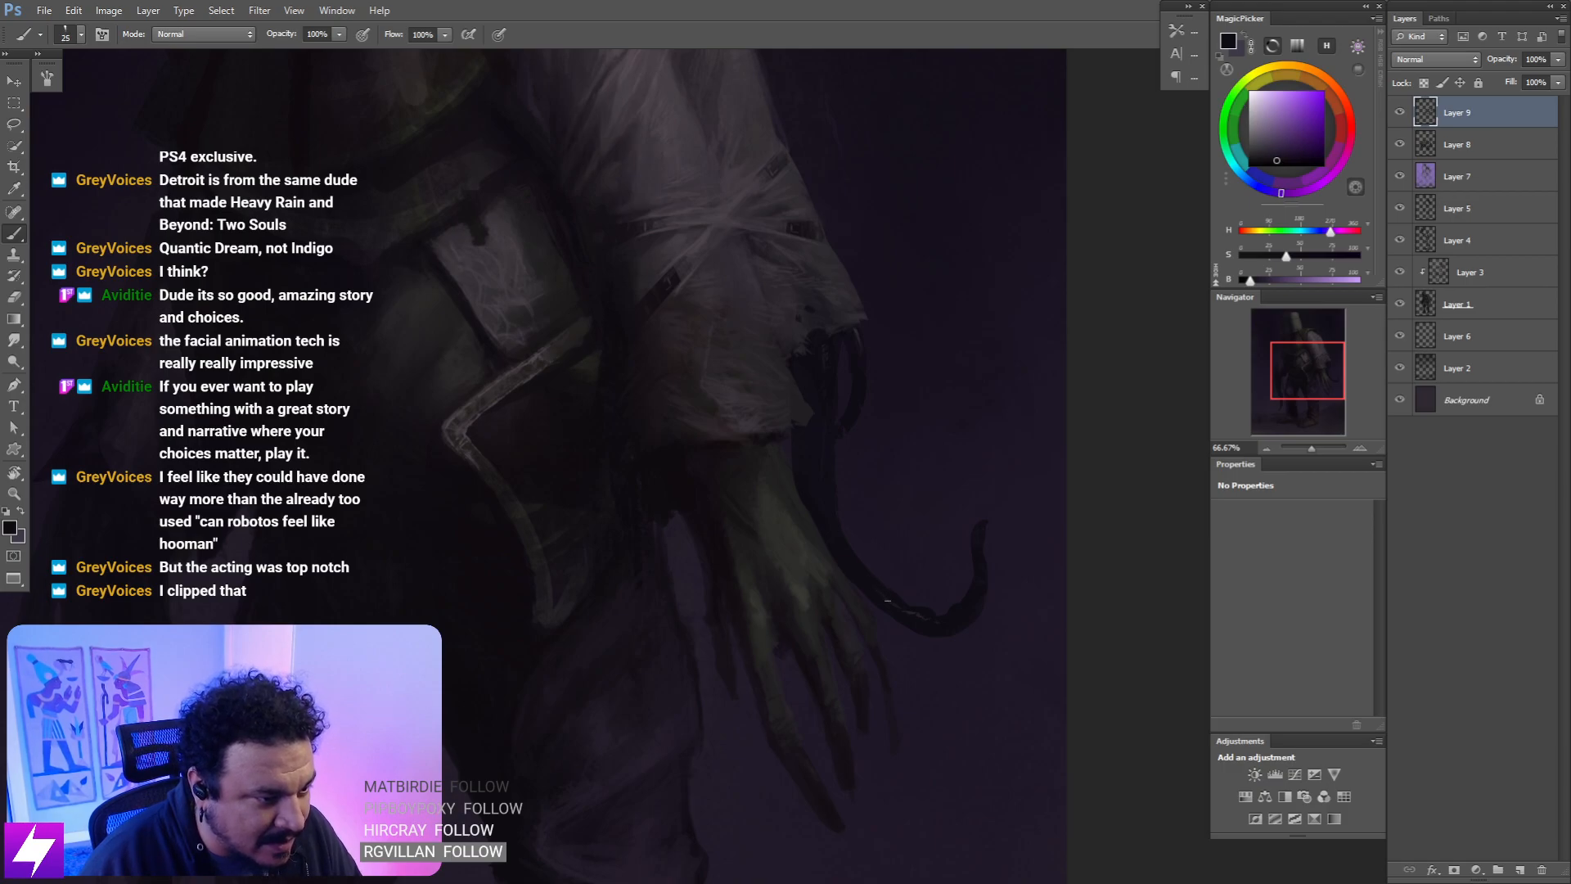
- View the whole figure and flip the canvas horizontally
key("ctrl+minus")
key("ctrl+minus")
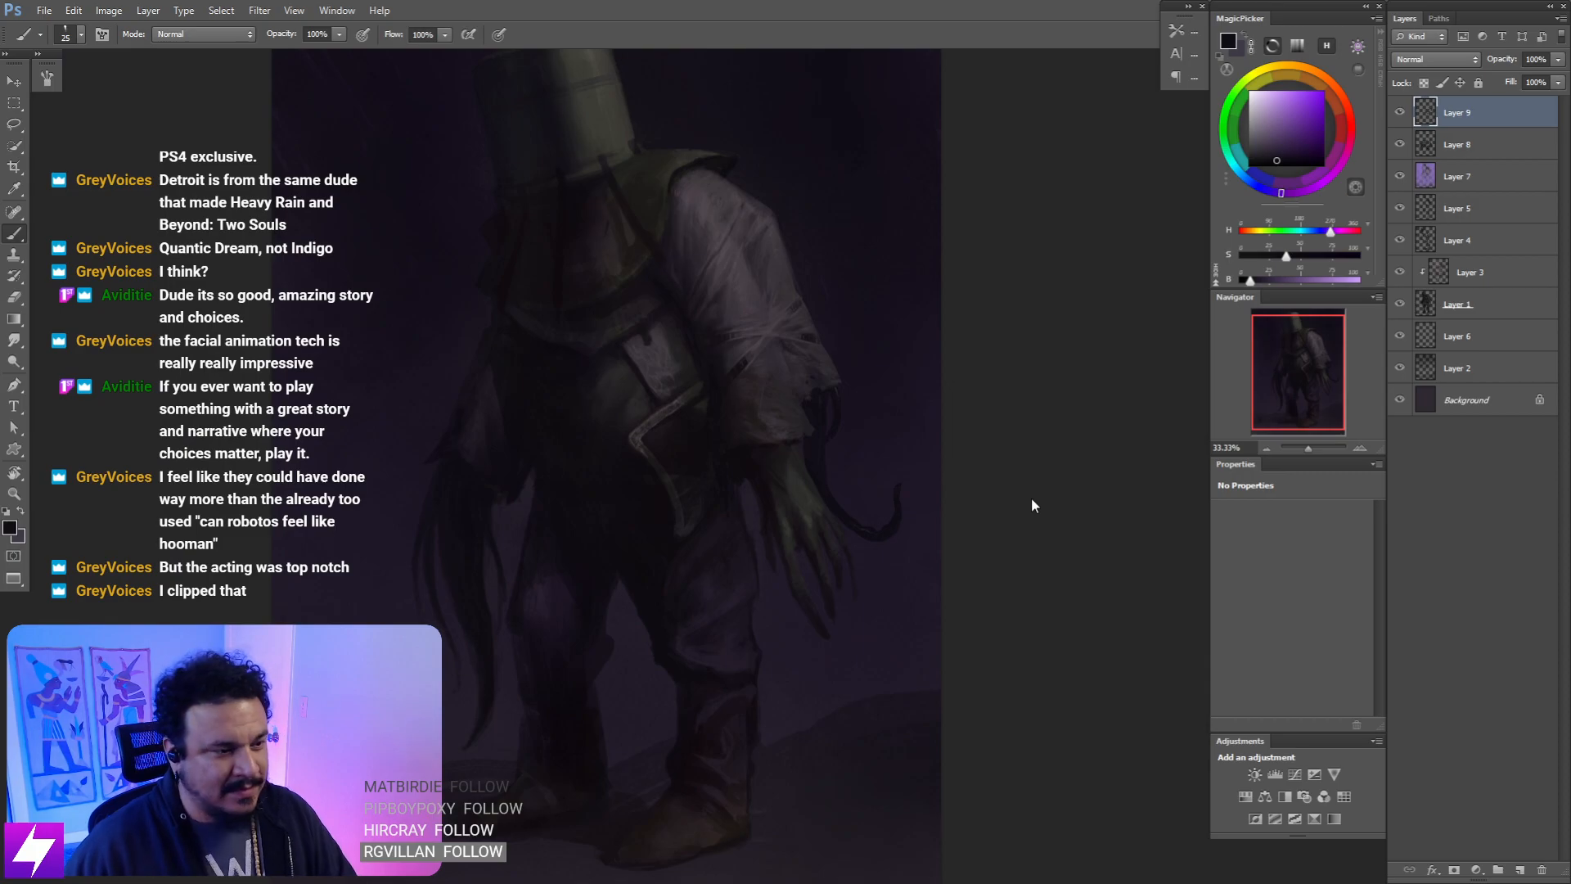
left_click_drag(1136, 438, 1148, 440)
key("ctrl+minus")
key("ctrl+shift+h")
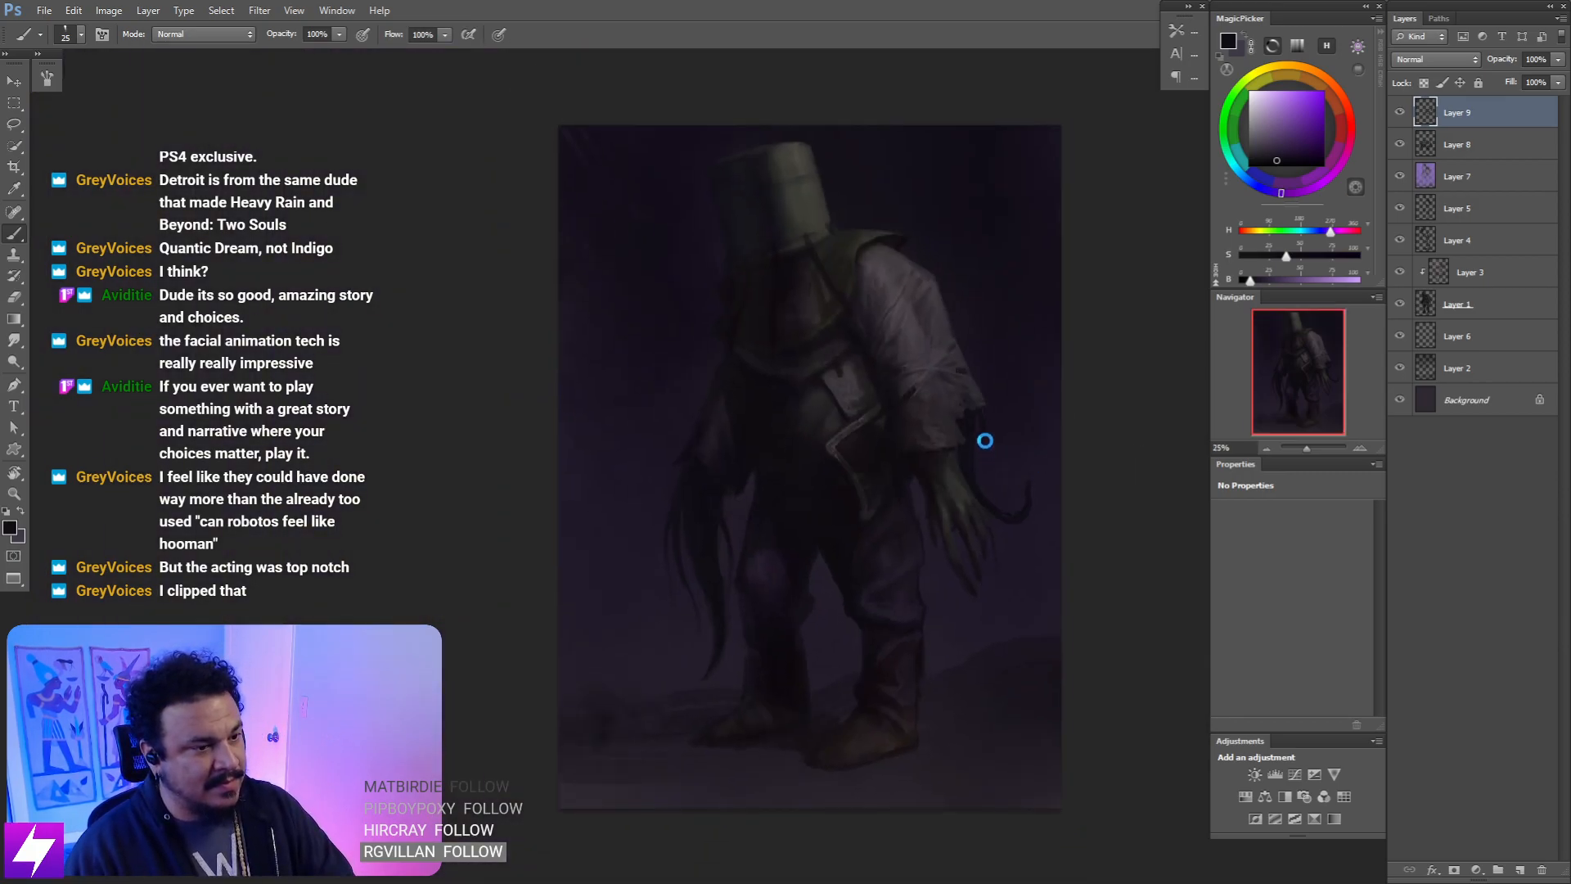
- Sample dark tones around the cuff and paint small tears and shadow at its hem with brush sizes 35 to 40
key("ctrl+plus")
key("ctrl+plus")
mouse_move(685, 508)
left_mouse_down()
mouse_move(778, 474)
mouse_move(691, 532)
left_mouse_up()
left_click(655, 510, "alt")
left_click(649, 517, "alt")
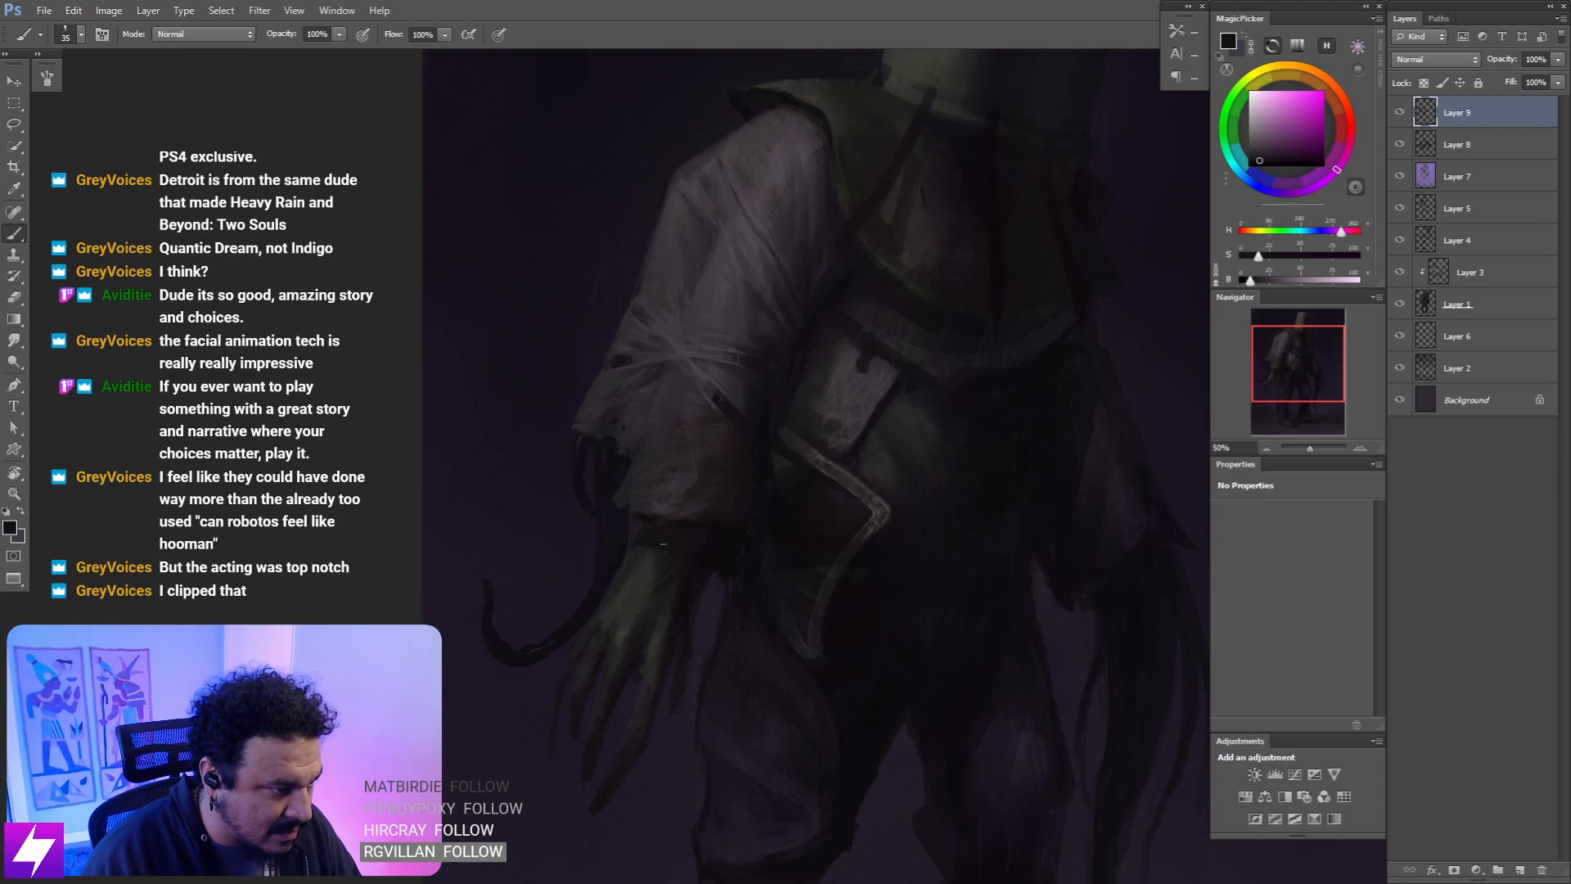
left_click(698, 560, "alt")
key("]")
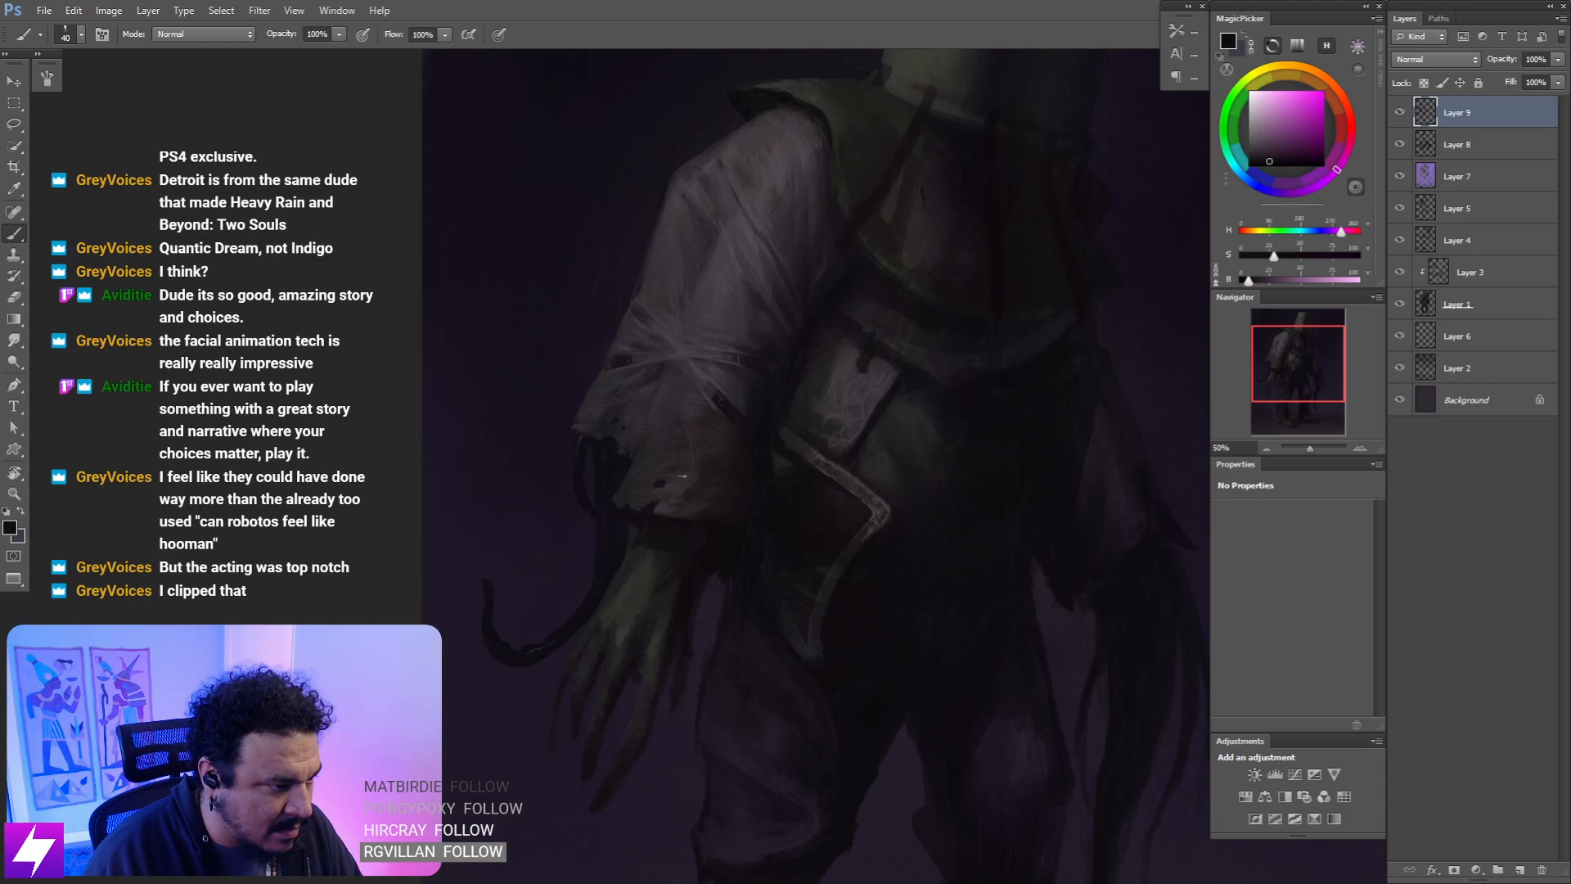
- Rotate the view, sample a dark grey near the cuff and shade the lower sleeve with a size 40 brush
key("ctrl+minus")
key("ctrl+minus")
key("r")
left_click_drag(812, 656, 915, 557)
key("ctrl+plus")
key("ctrl+plus")
key("b")
left_click(579, 628, "alt")
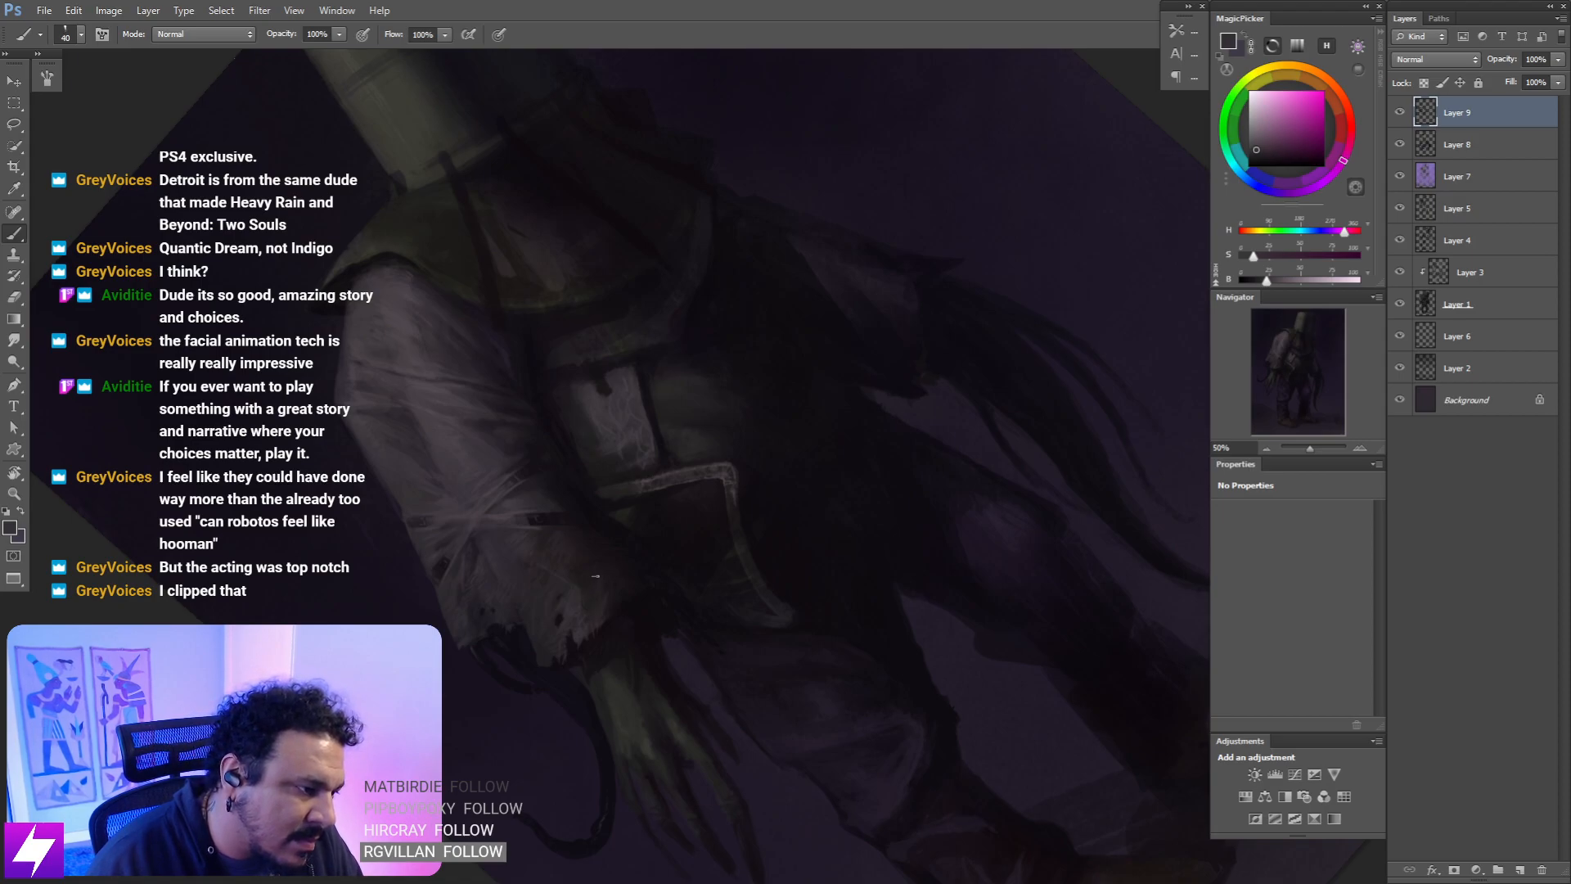
- Reset the view rotation and compare the whole figure using horizontal canvas flips at several zoom levels
key("ctrl+minus")
key("ctrl+minus")
key("Escape")
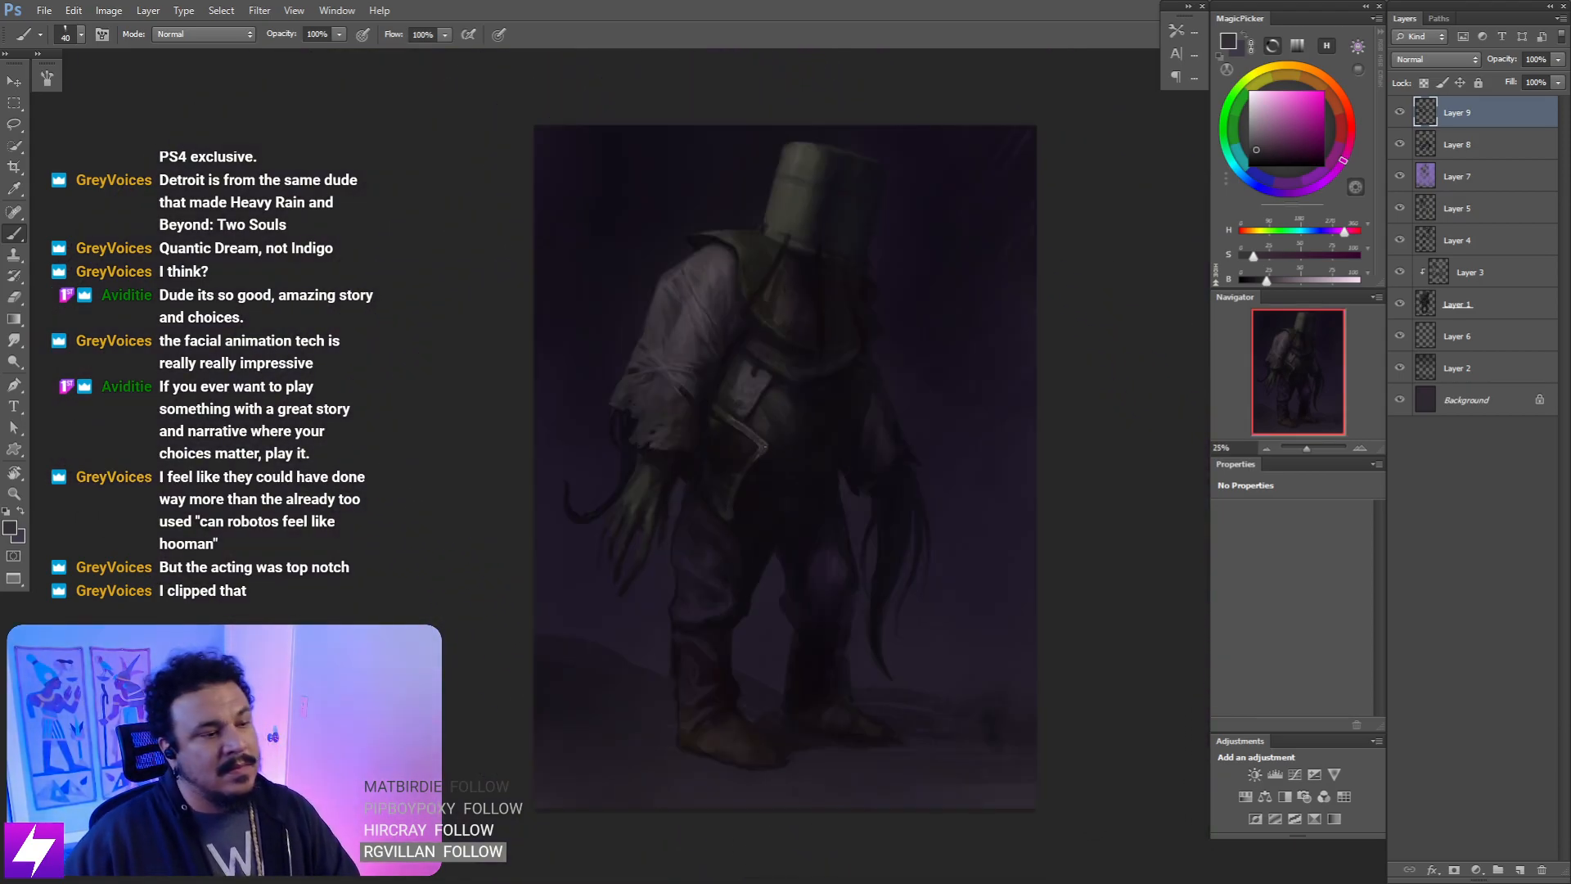
key("ctrl+minus")
key("ctrl+minus")
key("ctrl+shift+h")
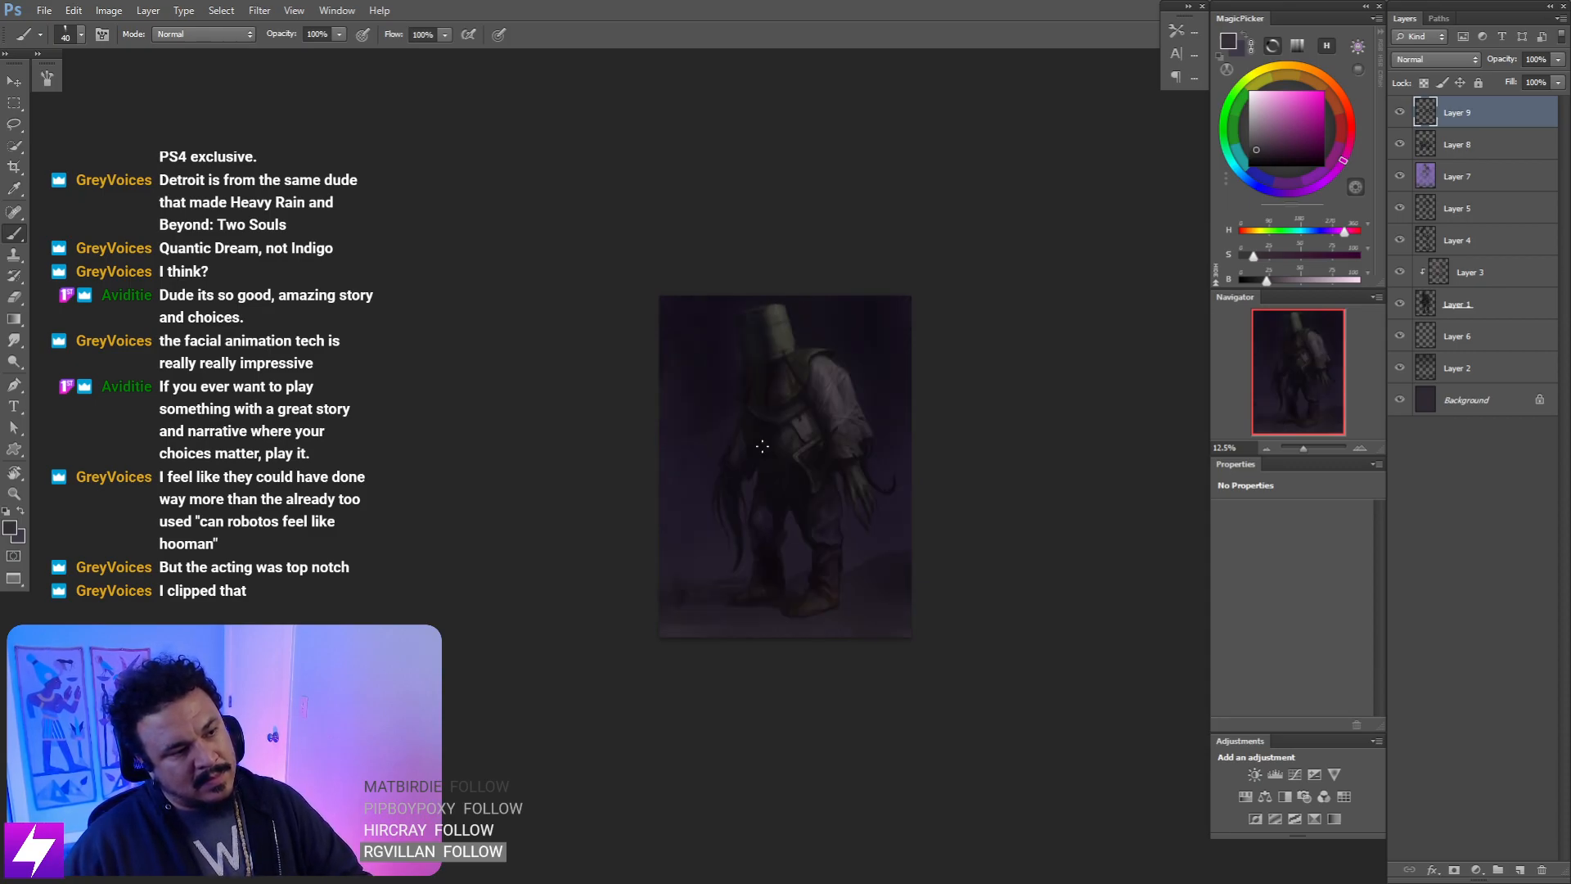
key("ctrl+plus")
key("ctrl+plus")
left_click_drag(724, 489, 684, 700)
key("ctrl+plus")
key("ctrl+shift+h")
key("ctrl+plus")
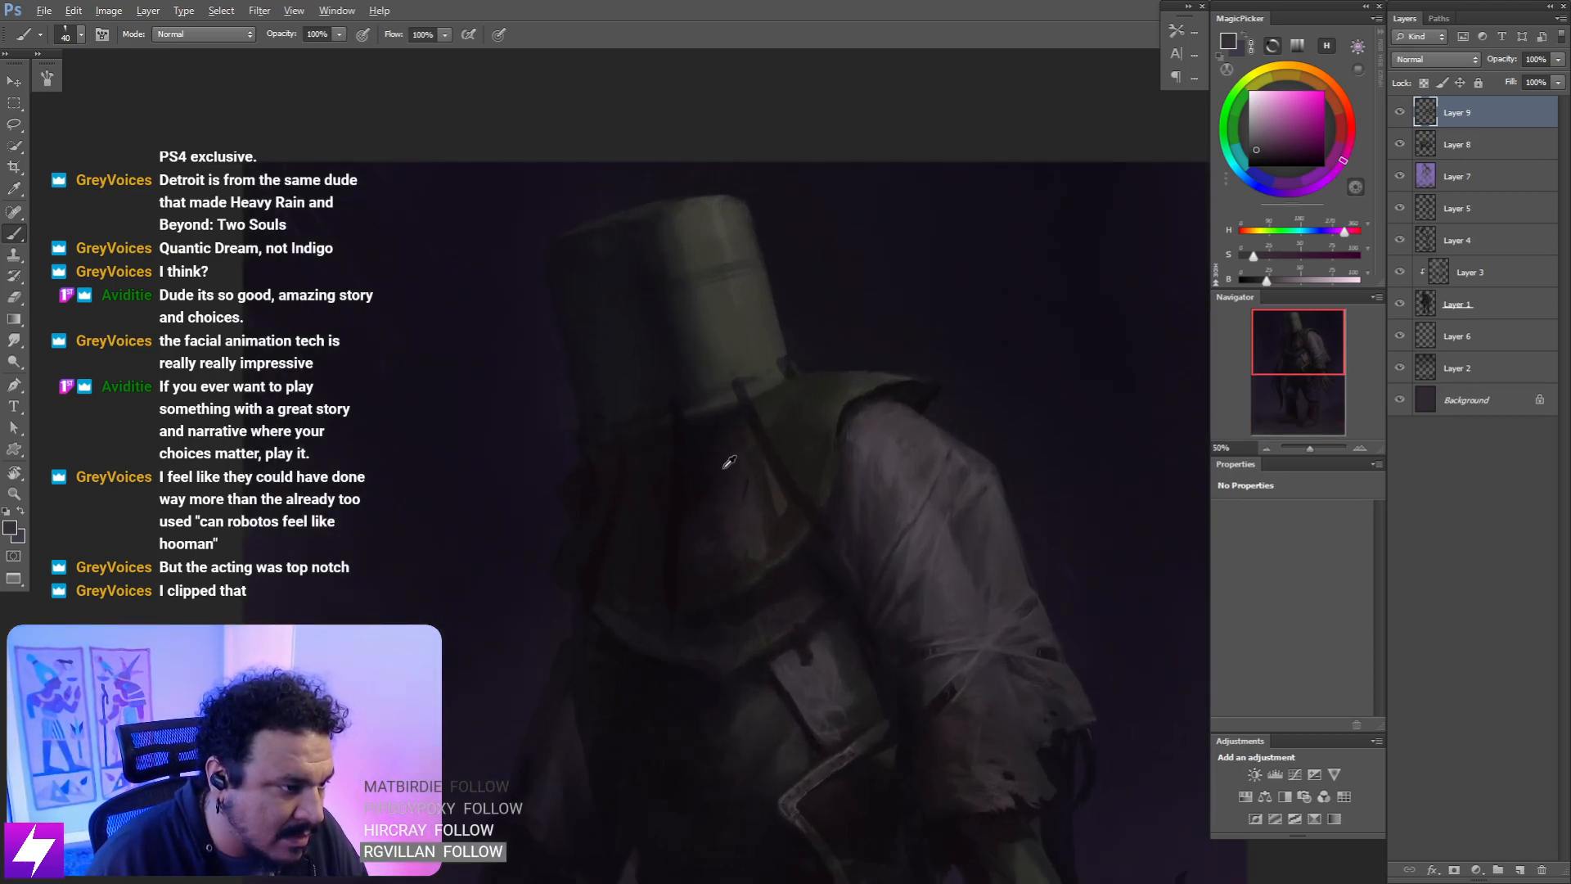
- Darken the collar below the bucket with a sampled near-black, using brush sizes 70 to 80
key("bracketright")
key("bracketright")
key("bracketright")
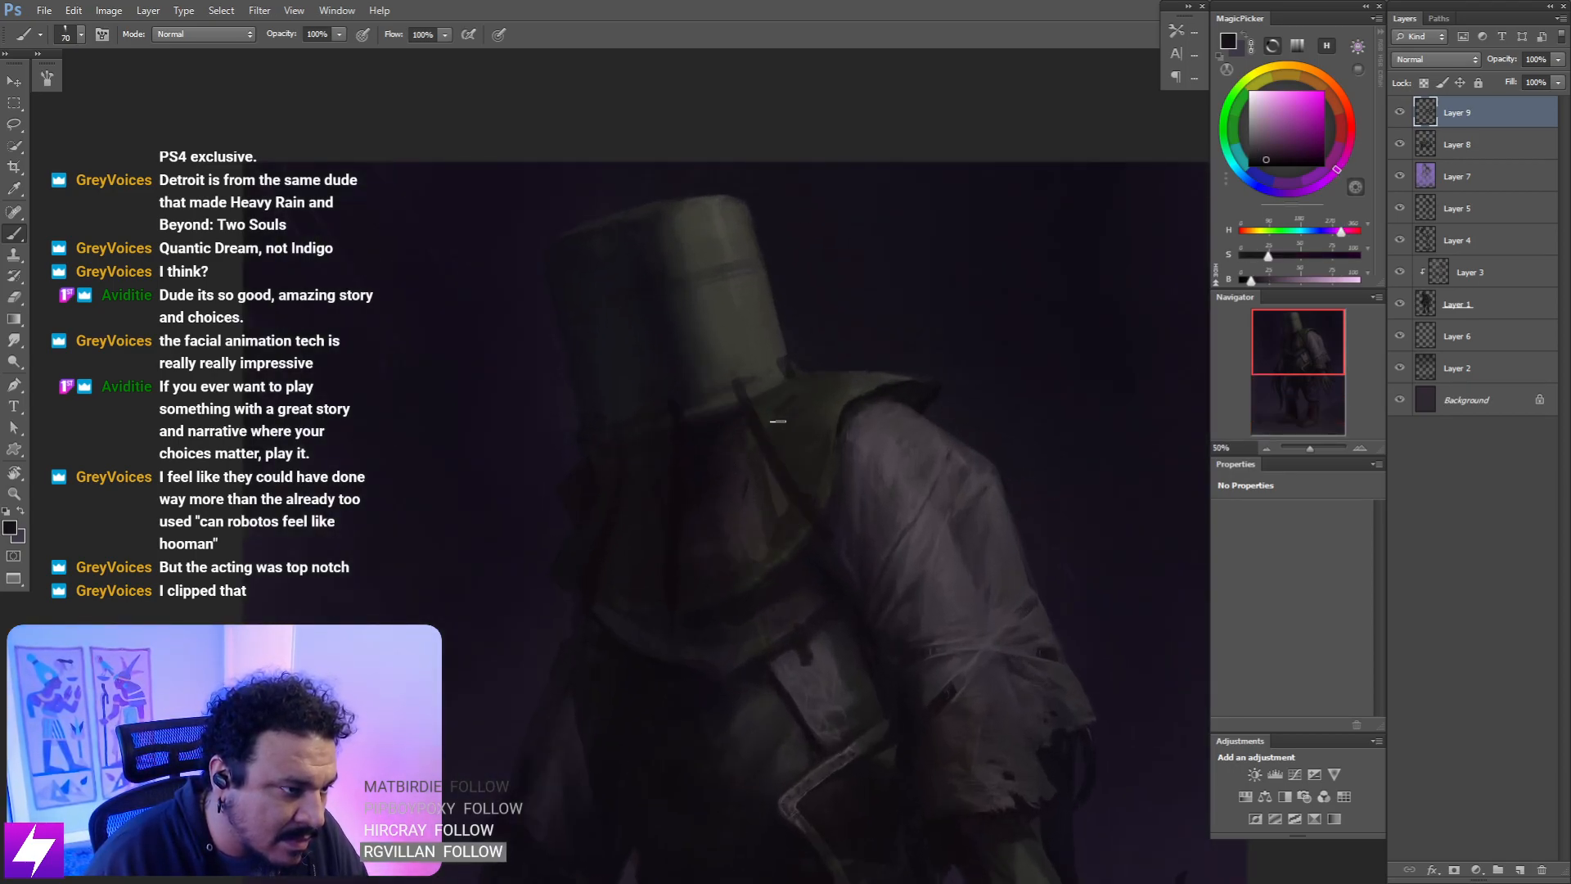
key("bracketright")
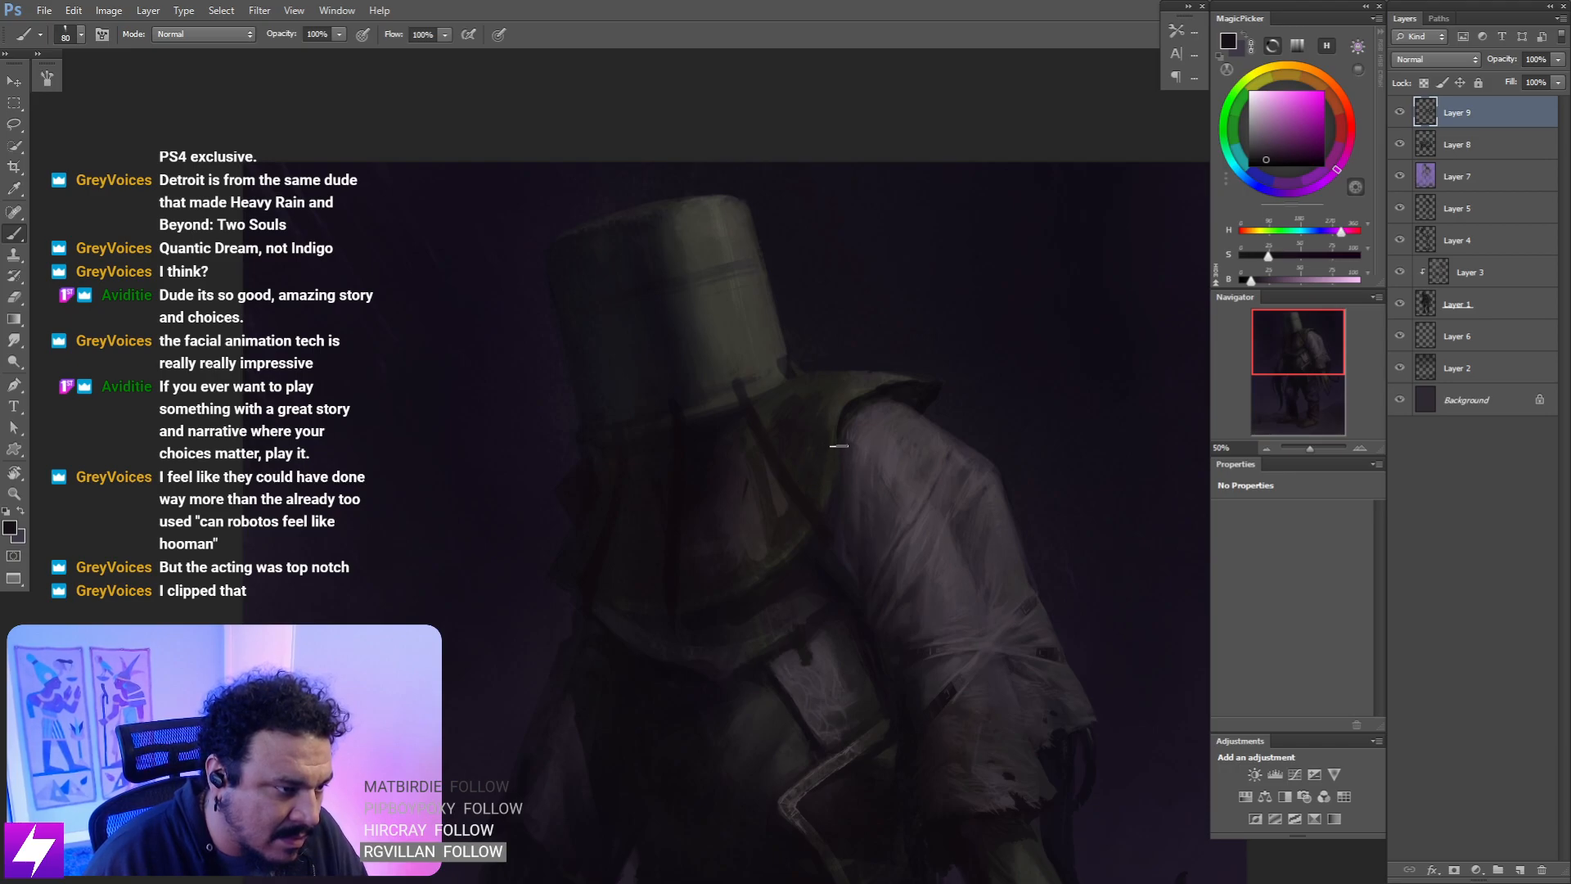
- Flip the canvas, rotate the view and shade the collar over the shoulder with near-black at brush sizes 80 to 90
key("ctrl+minus")
key("ctrl+minus")
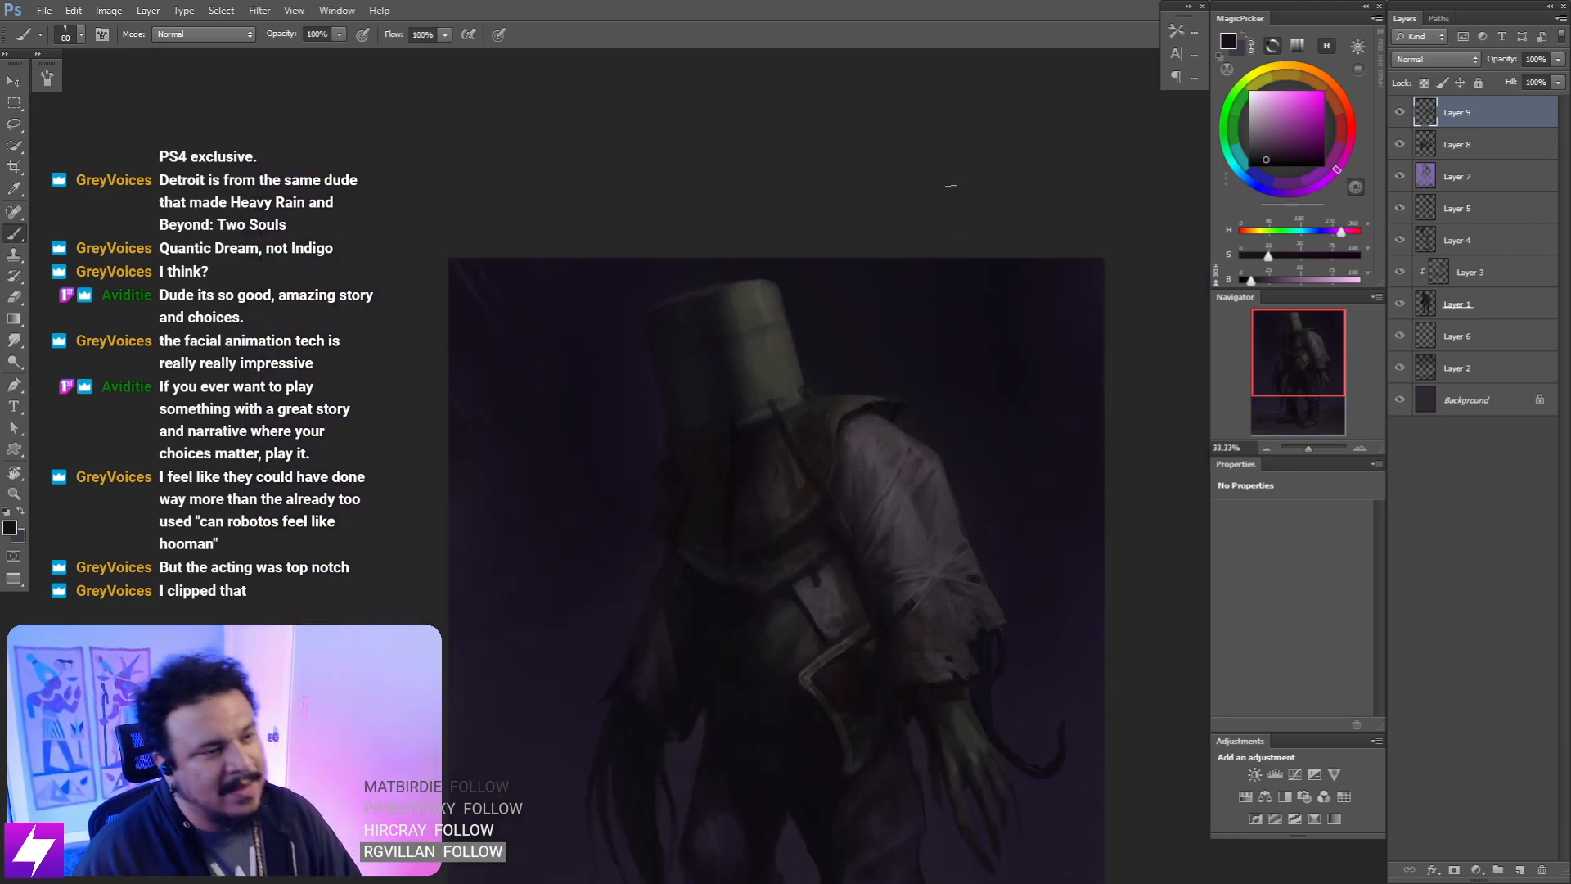
key("ctrl+shift+h")
key("ctrl+plus")
left_click_drag(798, 404, 846, 707)
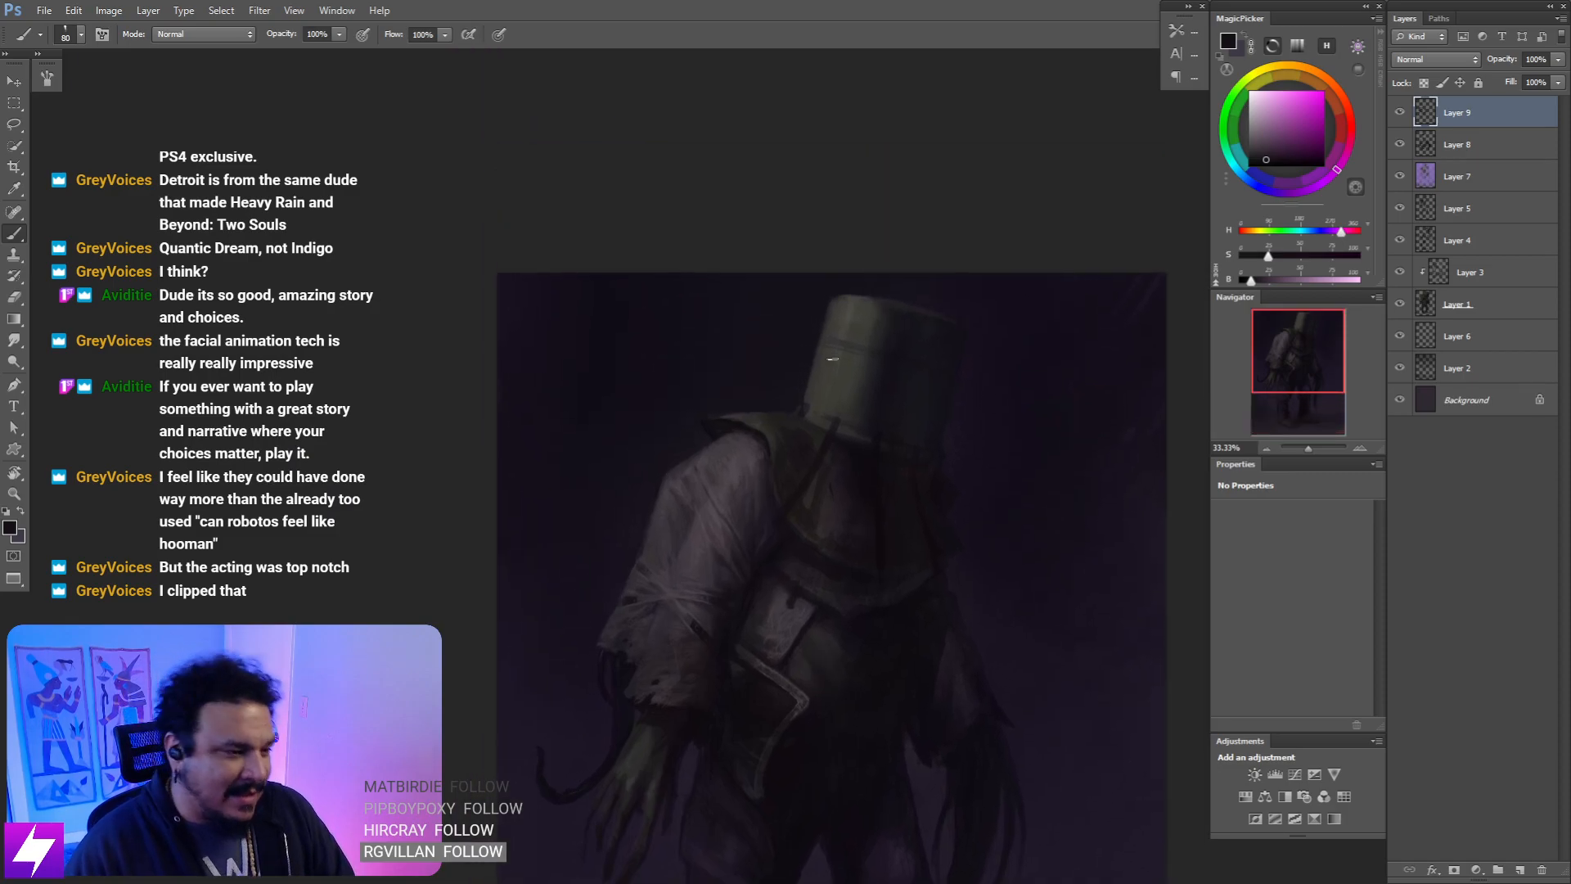
key("r")
left_click_drag(785, 362, 856, 403)
key("ctrl+plus")
key("ctrl+plus")
key("b")
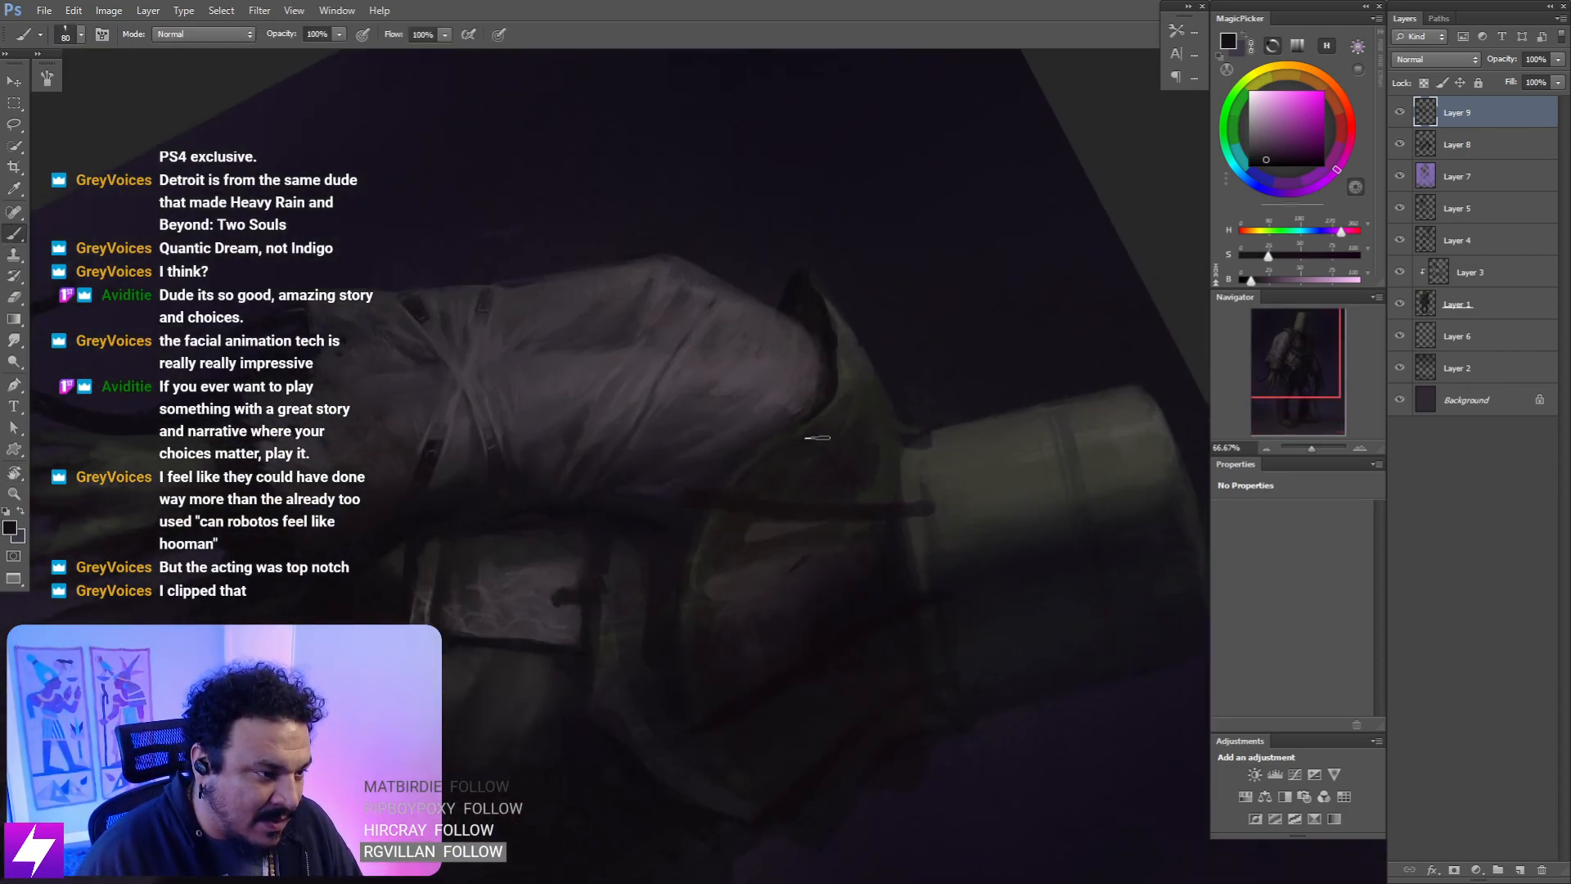
key("bracketright")
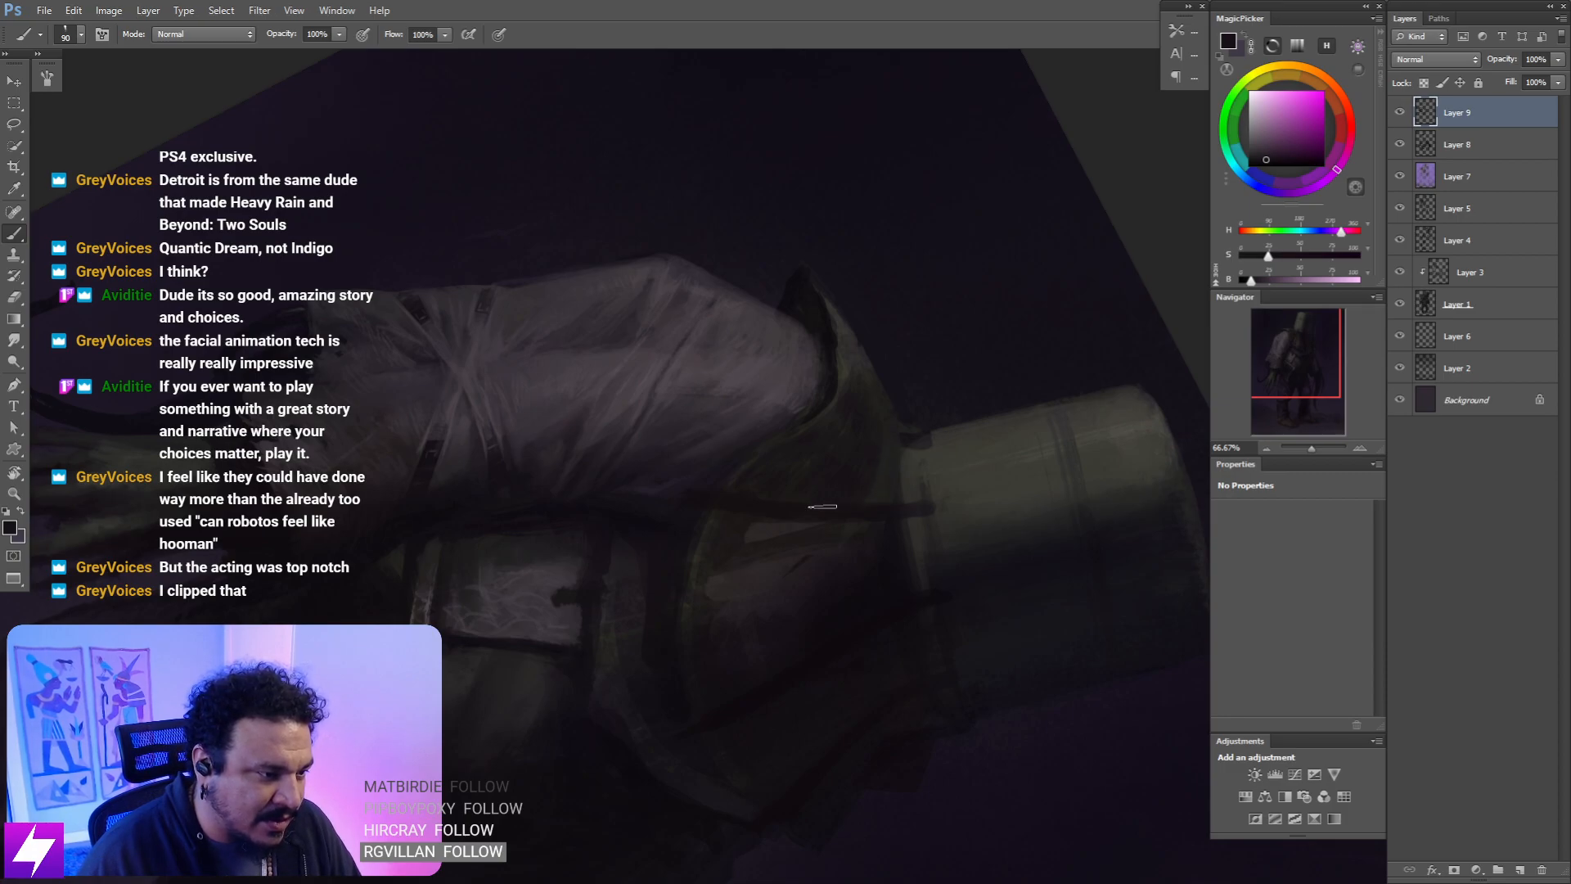
- Rotate the view the opposite way and darken the light patch on the collar's front, using near-black at brush sizes 90 to 175
key("Escape")
key("r")
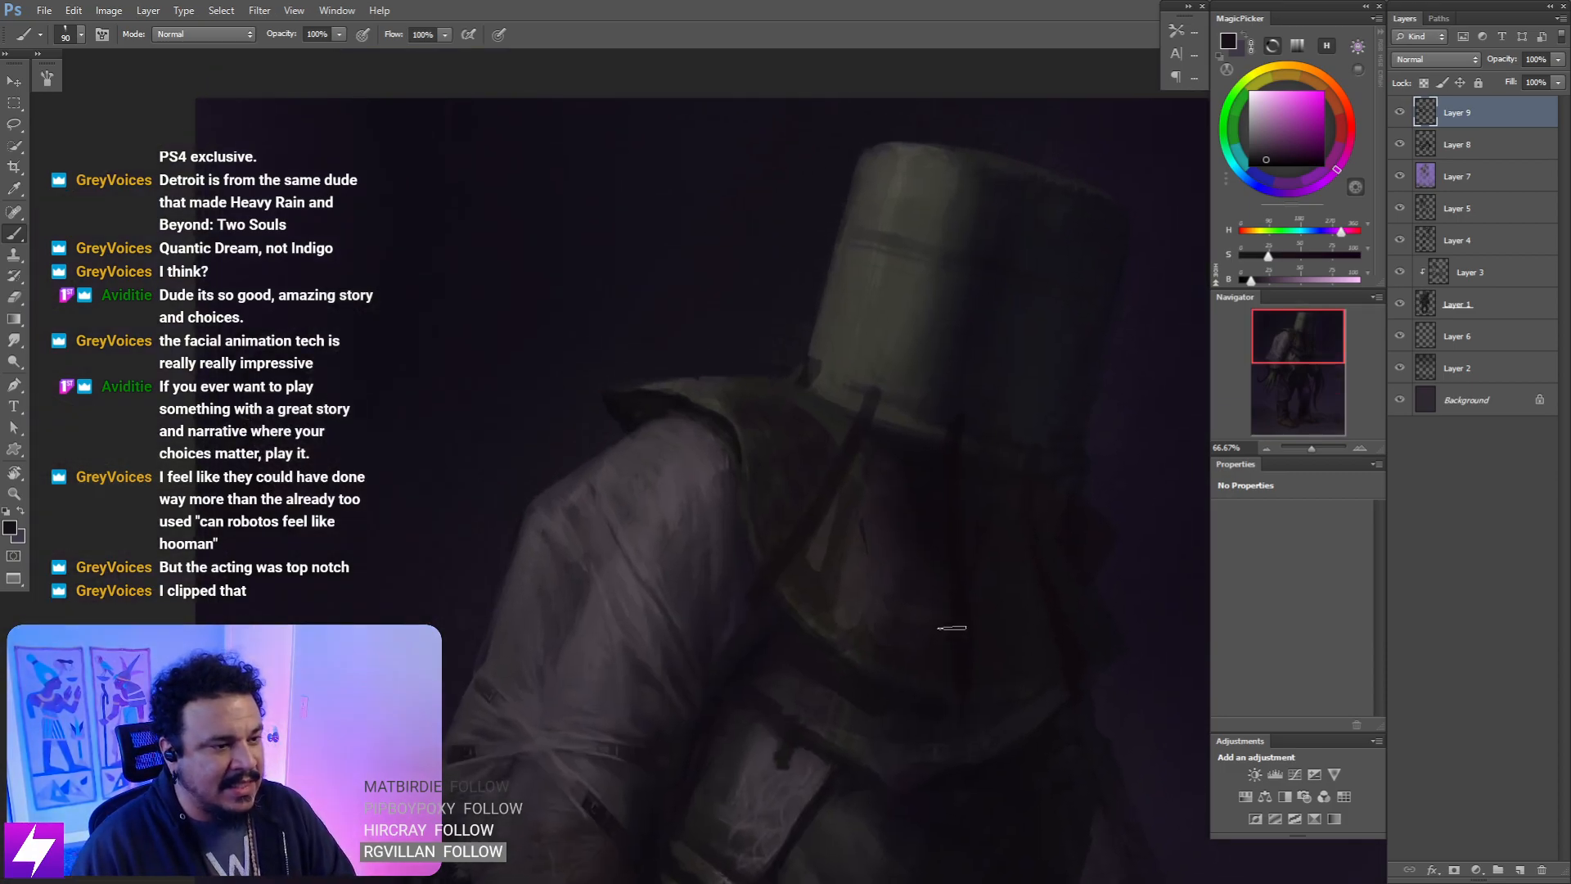
left_click_drag(849, 631, 982, 449)
mouse_move(924, 568)
left_mouse_down()
mouse_move(981, 554)
mouse_move(976, 541)
left_mouse_up()
left_click_drag(885, 433, 895, 498)
key("b")
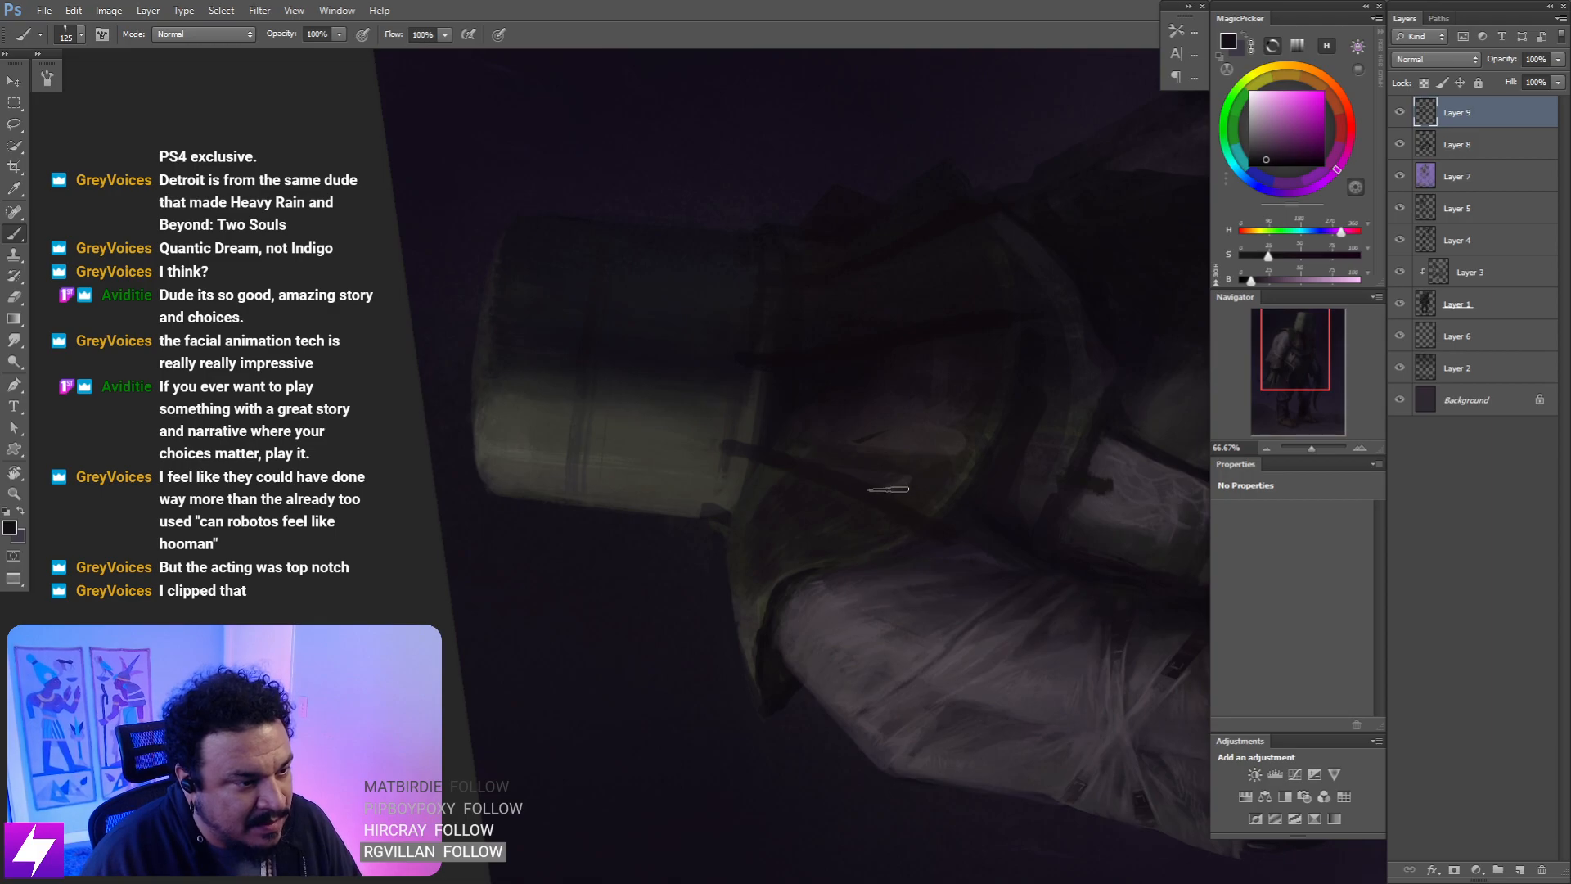
key("bracketright")
key("bracketright")
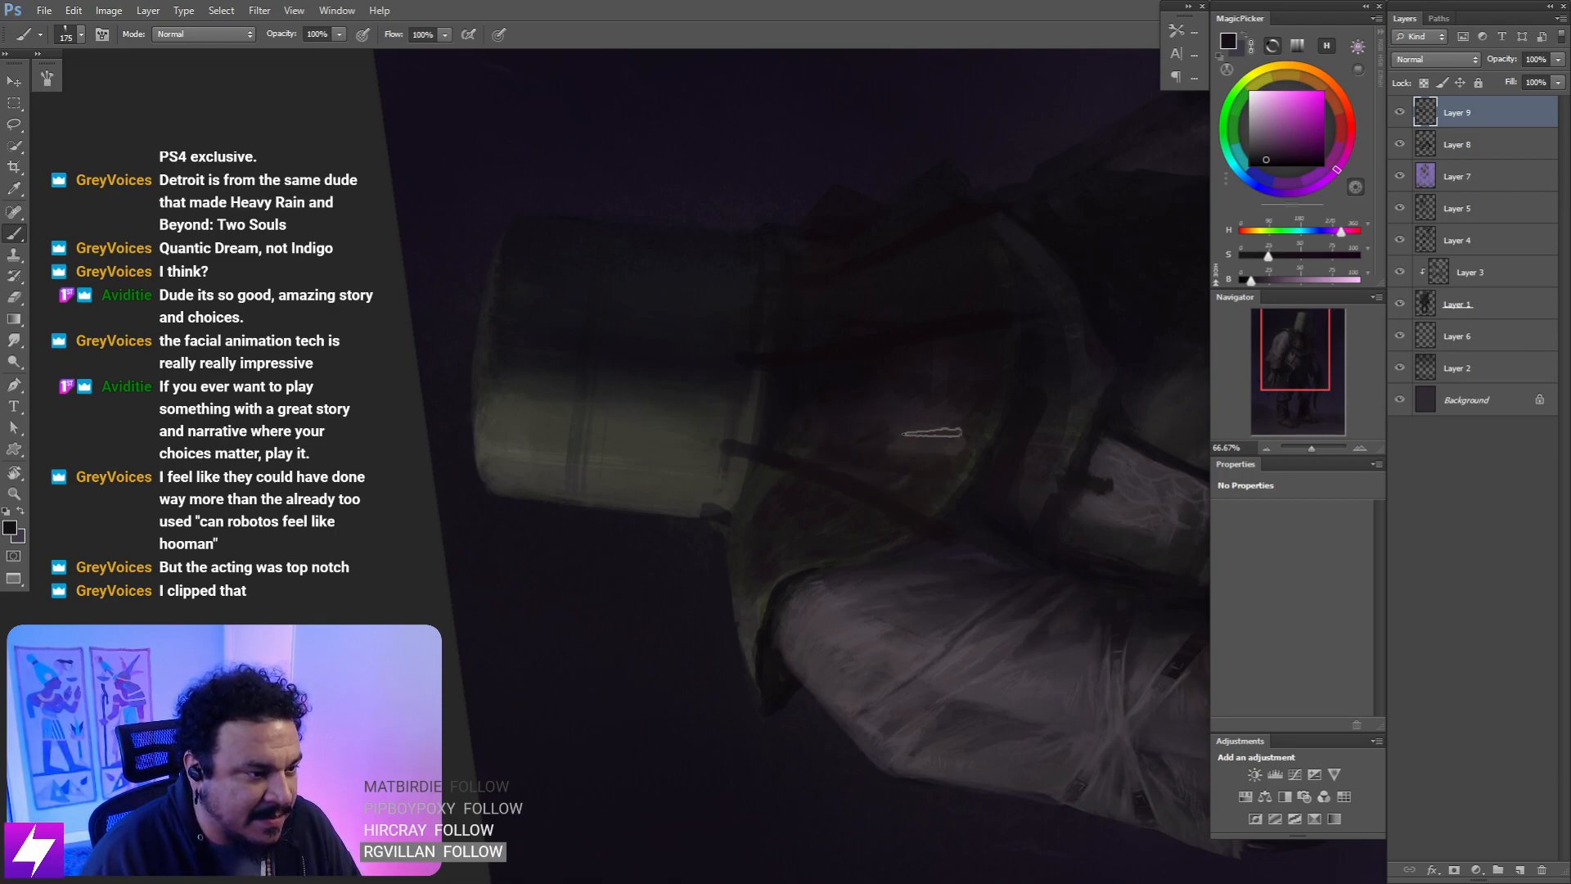
key("bracketleft")
key("bracketleft")
key("bracketleft")
key("bracketleft")
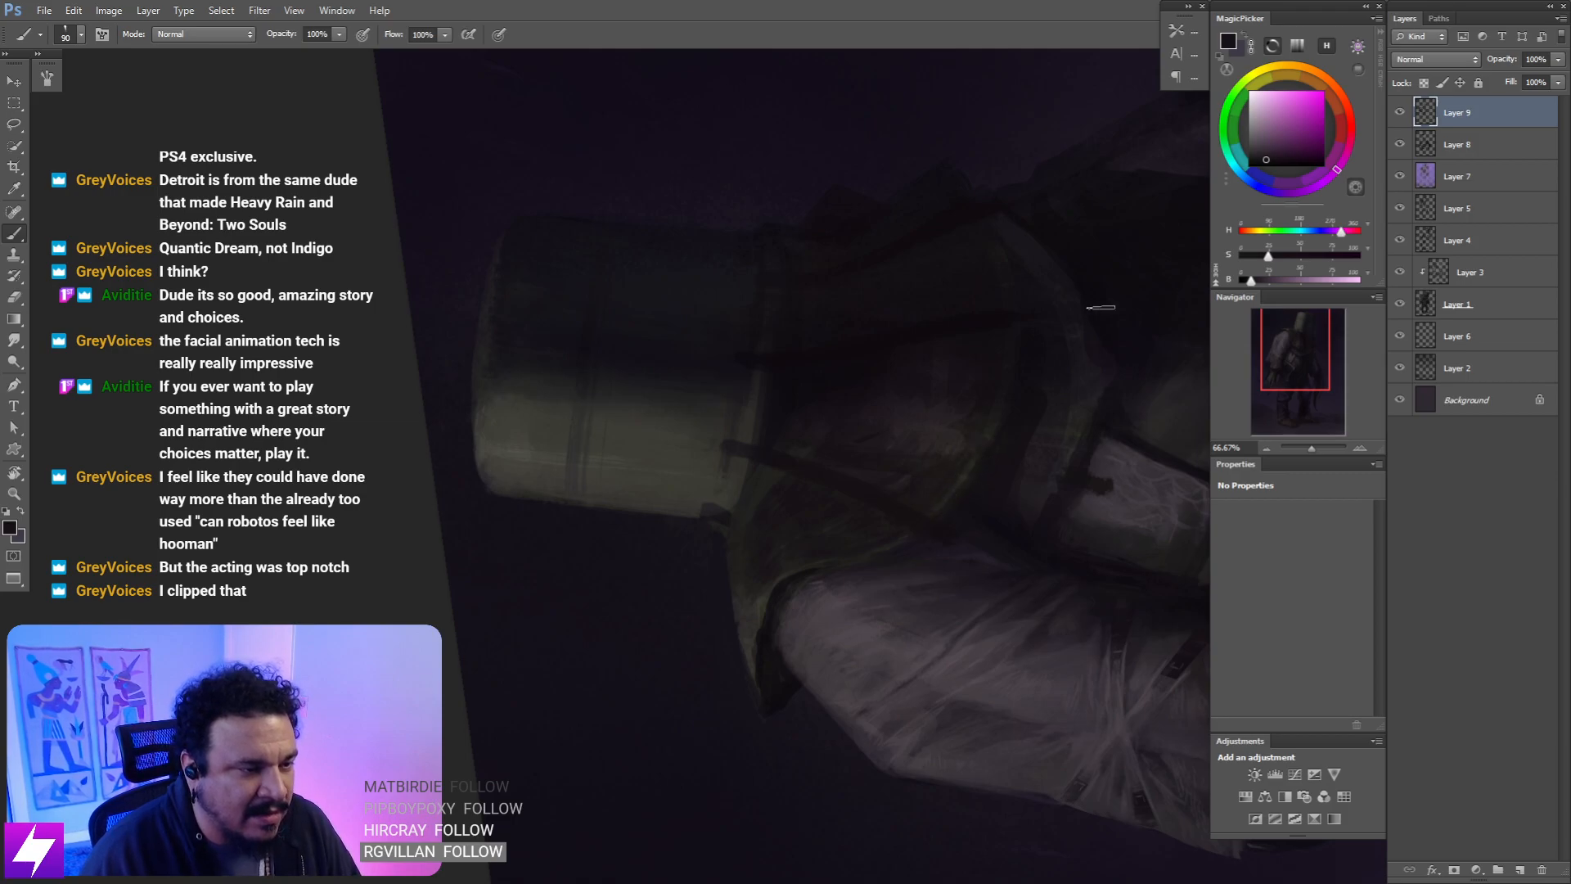
- Reset the view rotation and examine the figure with horizontal canvas flips at zoom levels from 25% to 50%
key("Escape")
key("ctrl+minus")
key("ctrl+minus")
key("ctrl+minus")
key("ctrl+shift+h")
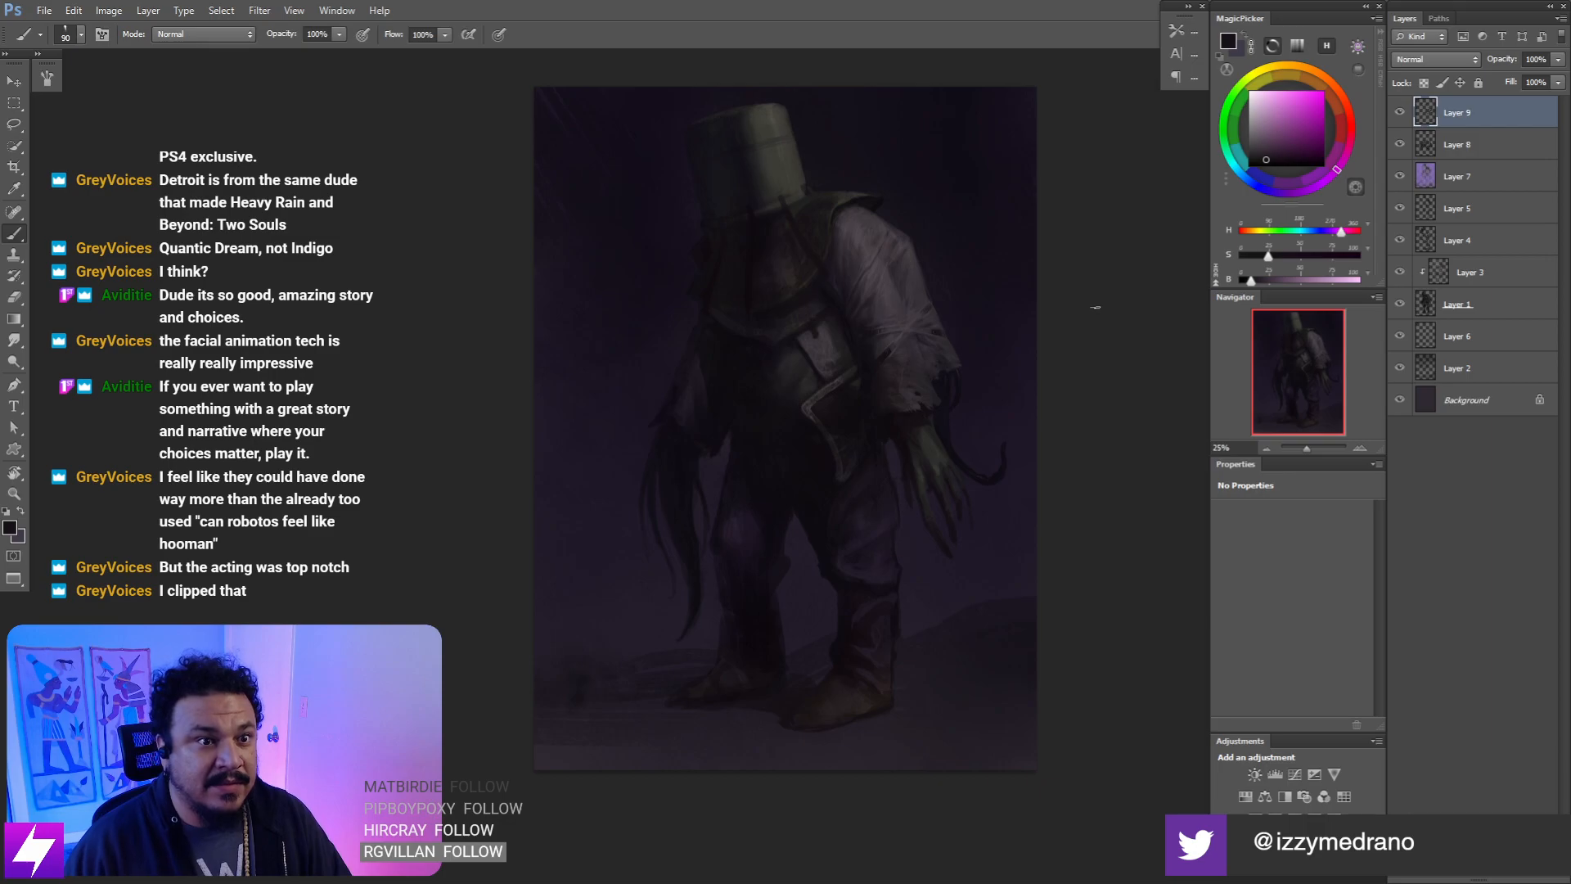
key("ctrl+plus")
left_click_drag(1009, 359, 979, 499)
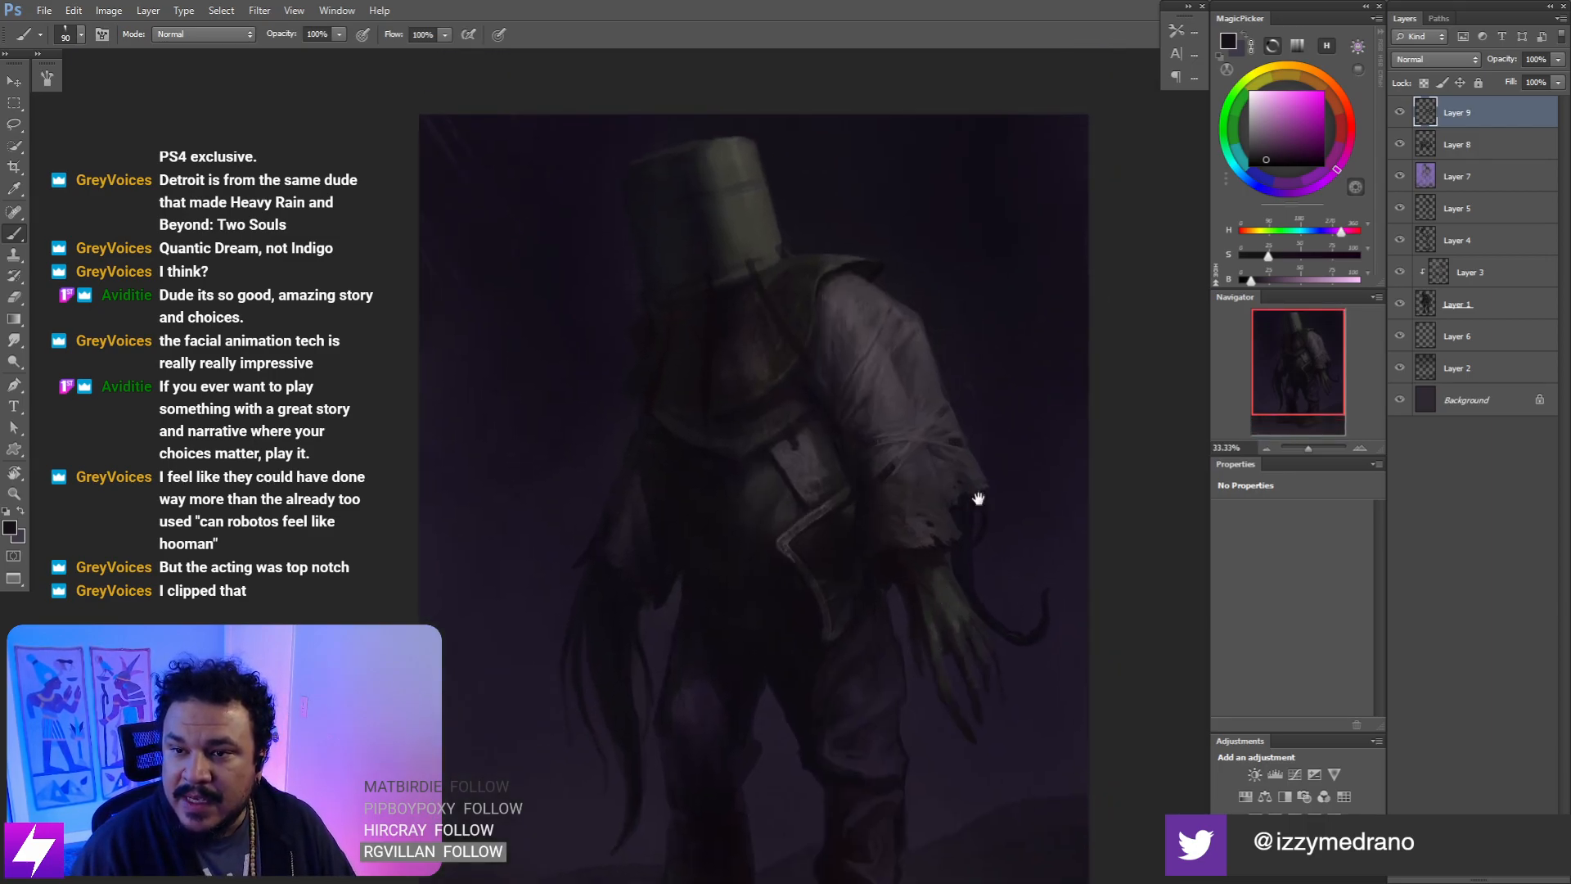
left_click_drag(821, 544, 893, 505)
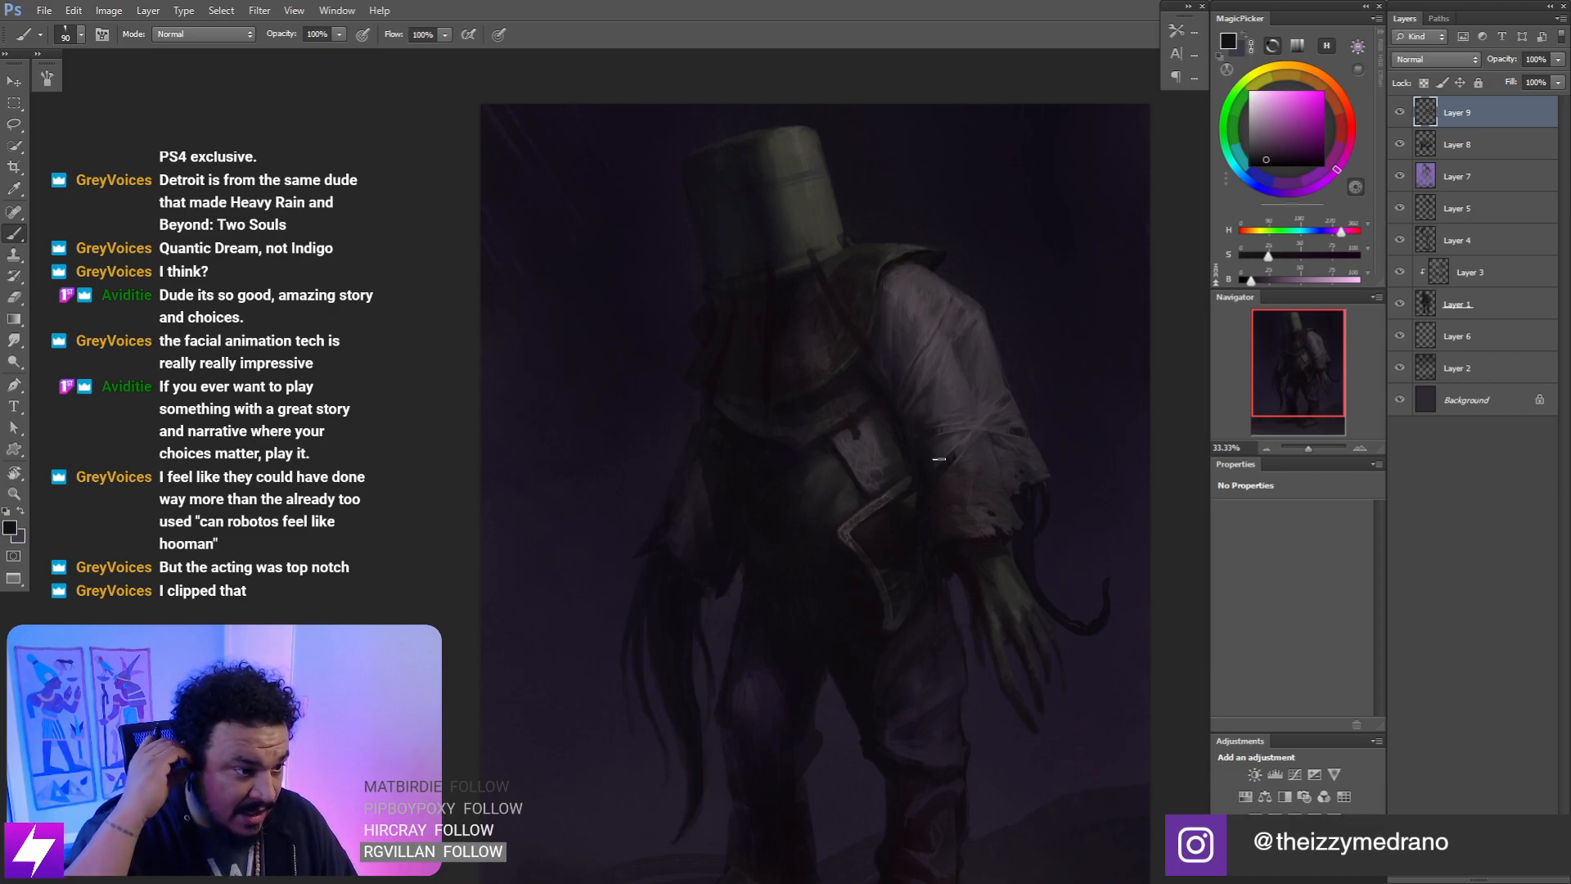
key("ctrl+minus")
key("ctrl+shift+h")
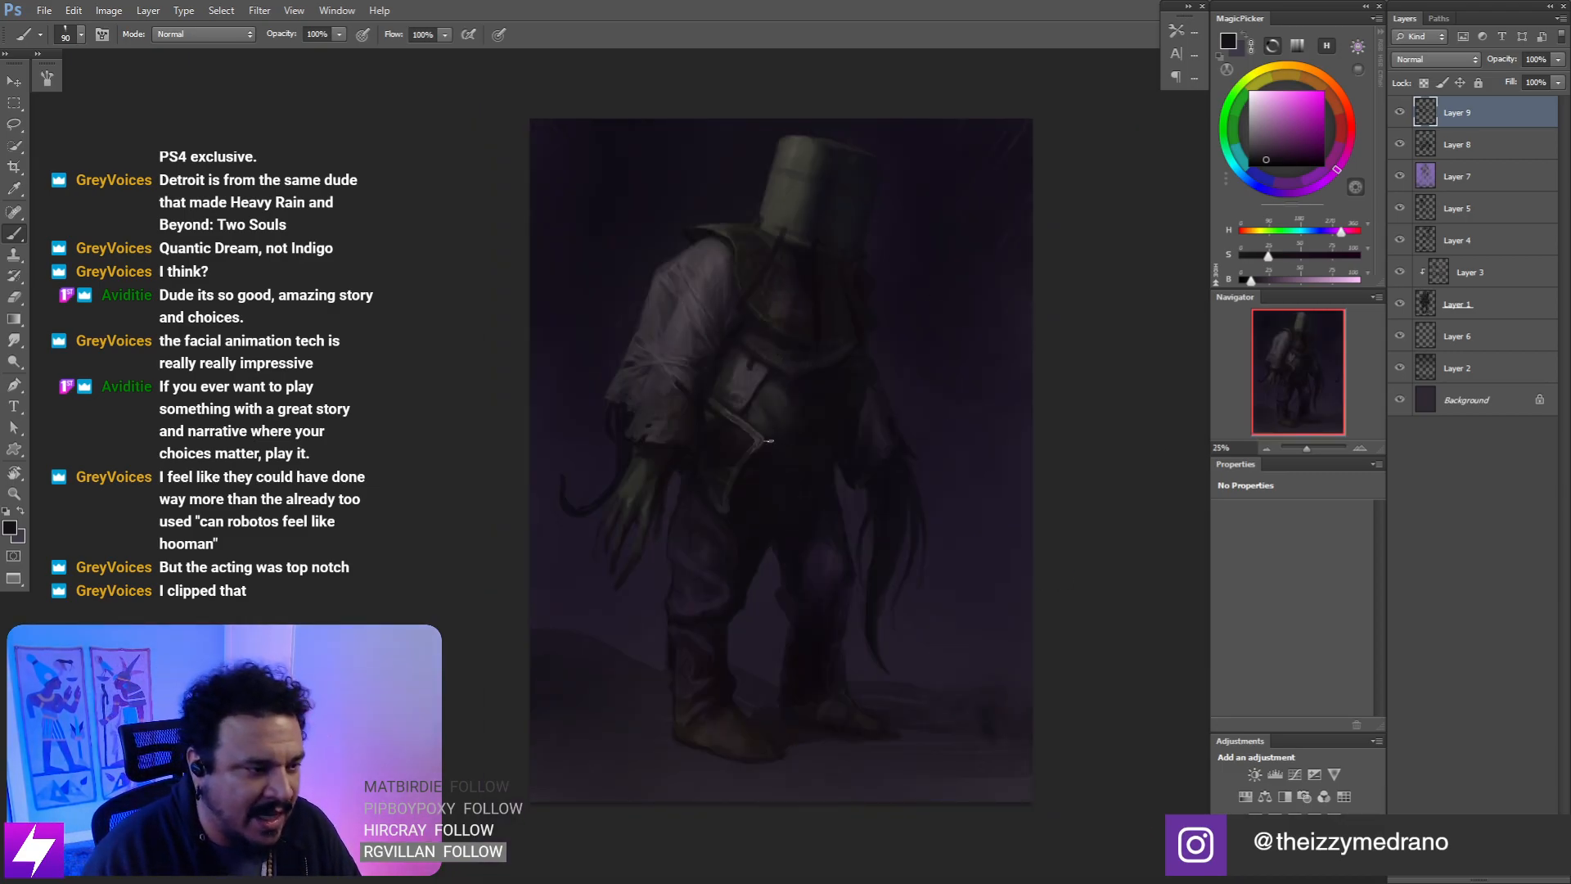
key("ctrl+plus")
left_click_drag(789, 441, 863, 494)
left_click_drag(862, 350, 870, 505)
key("ctrl+plus")
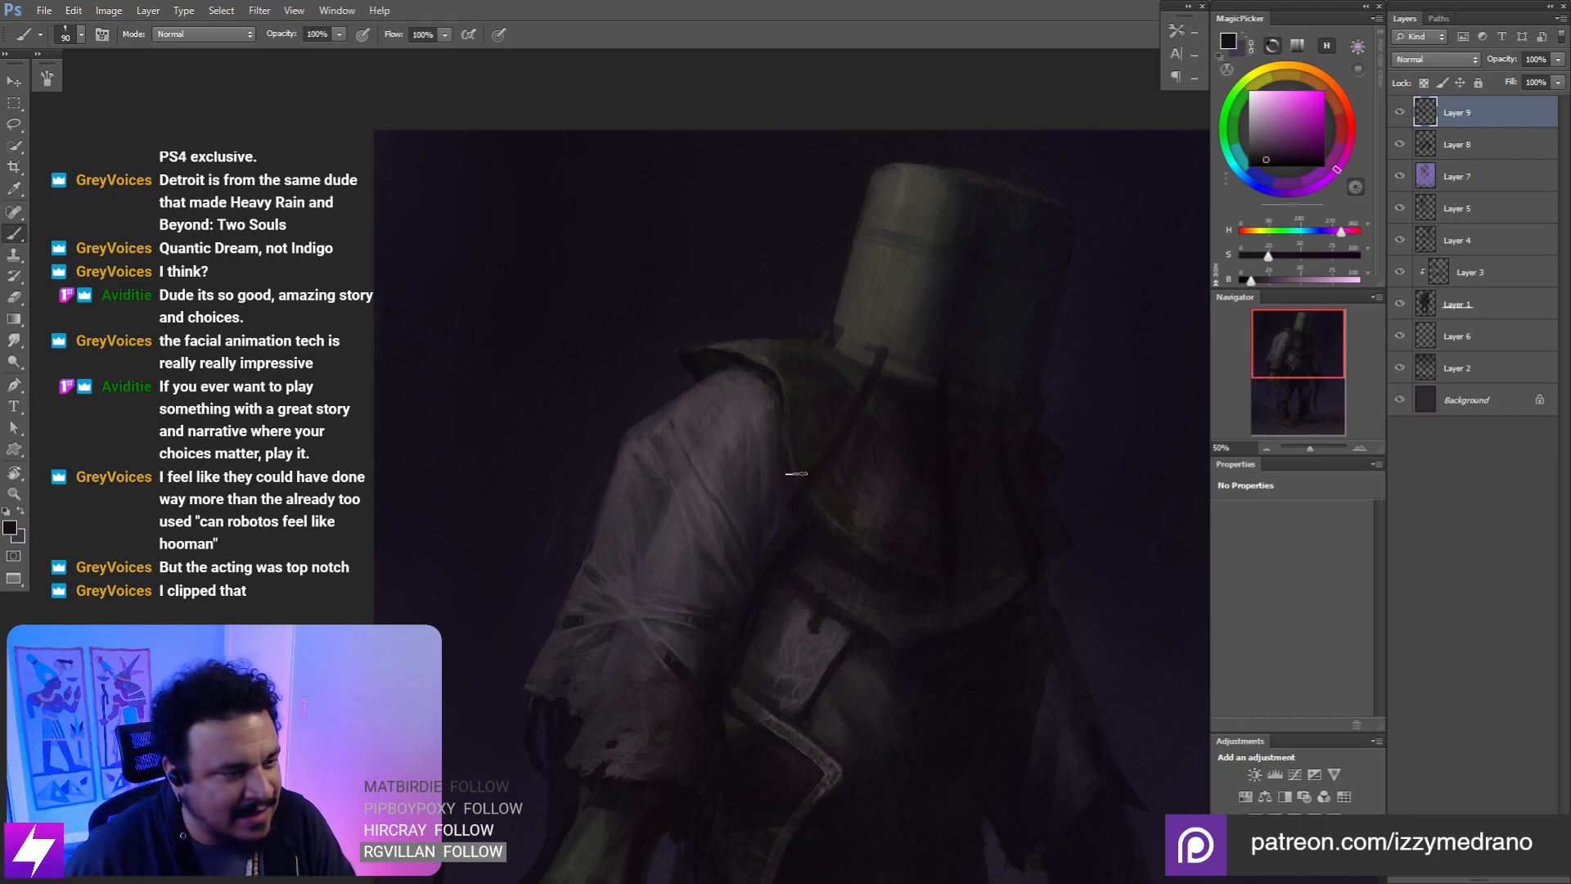
- Sample a muted grey from the upper sleeve, touch up its edge beside the collar at brush size 60, and check the flipped canvas
left_click(735, 439, "alt")
key("bracketleft")
key("bracketleft")
key("bracketleft")
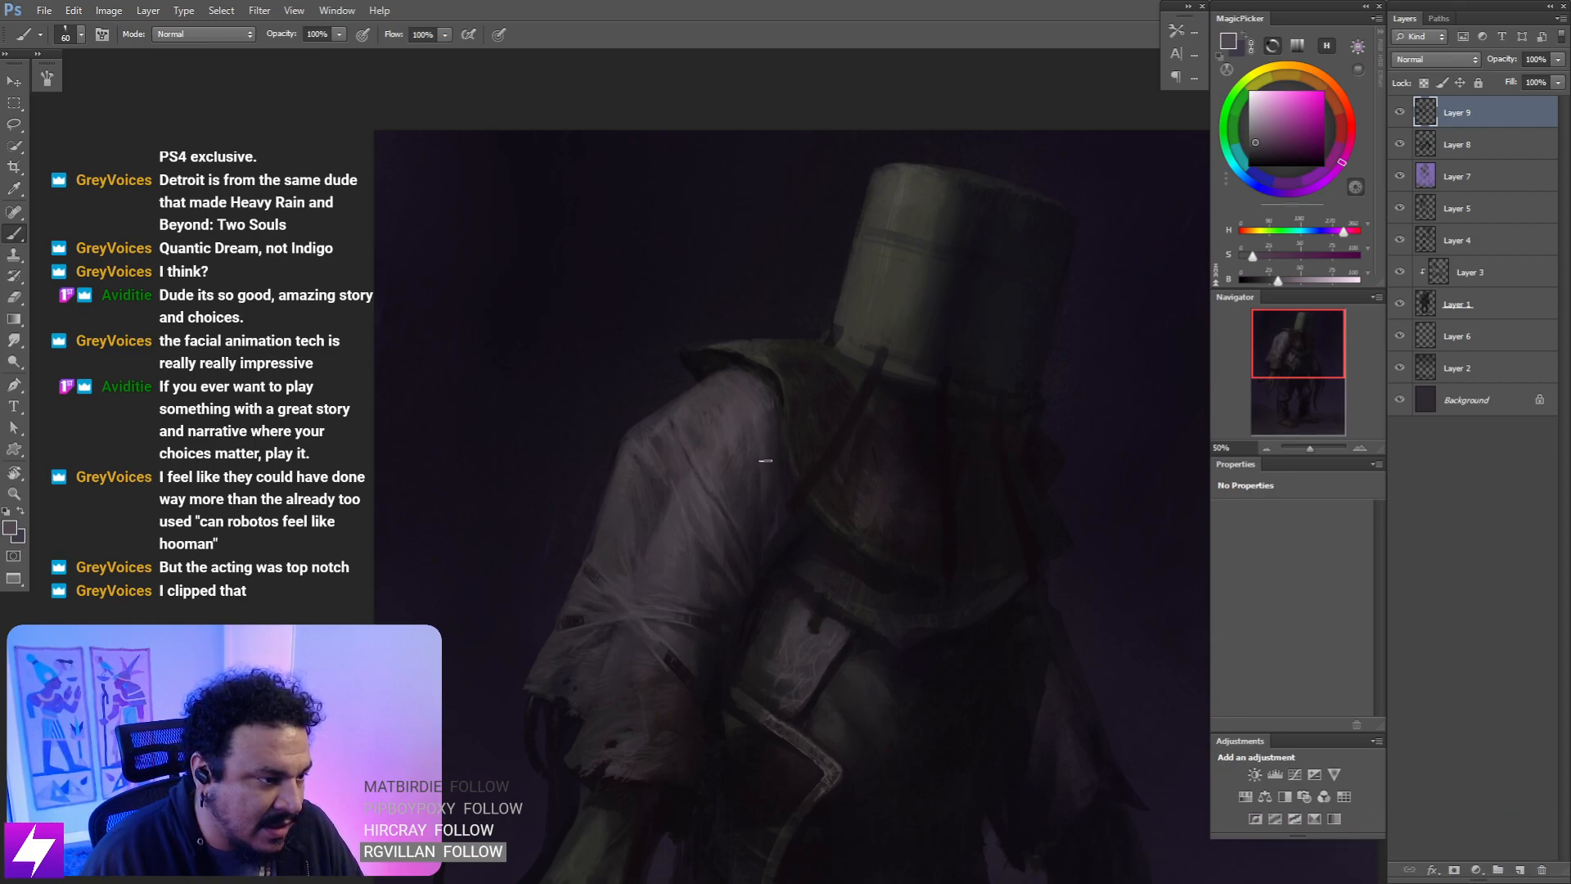
key("ctrl+minus")
key("ctrl+minus")
key("F2")
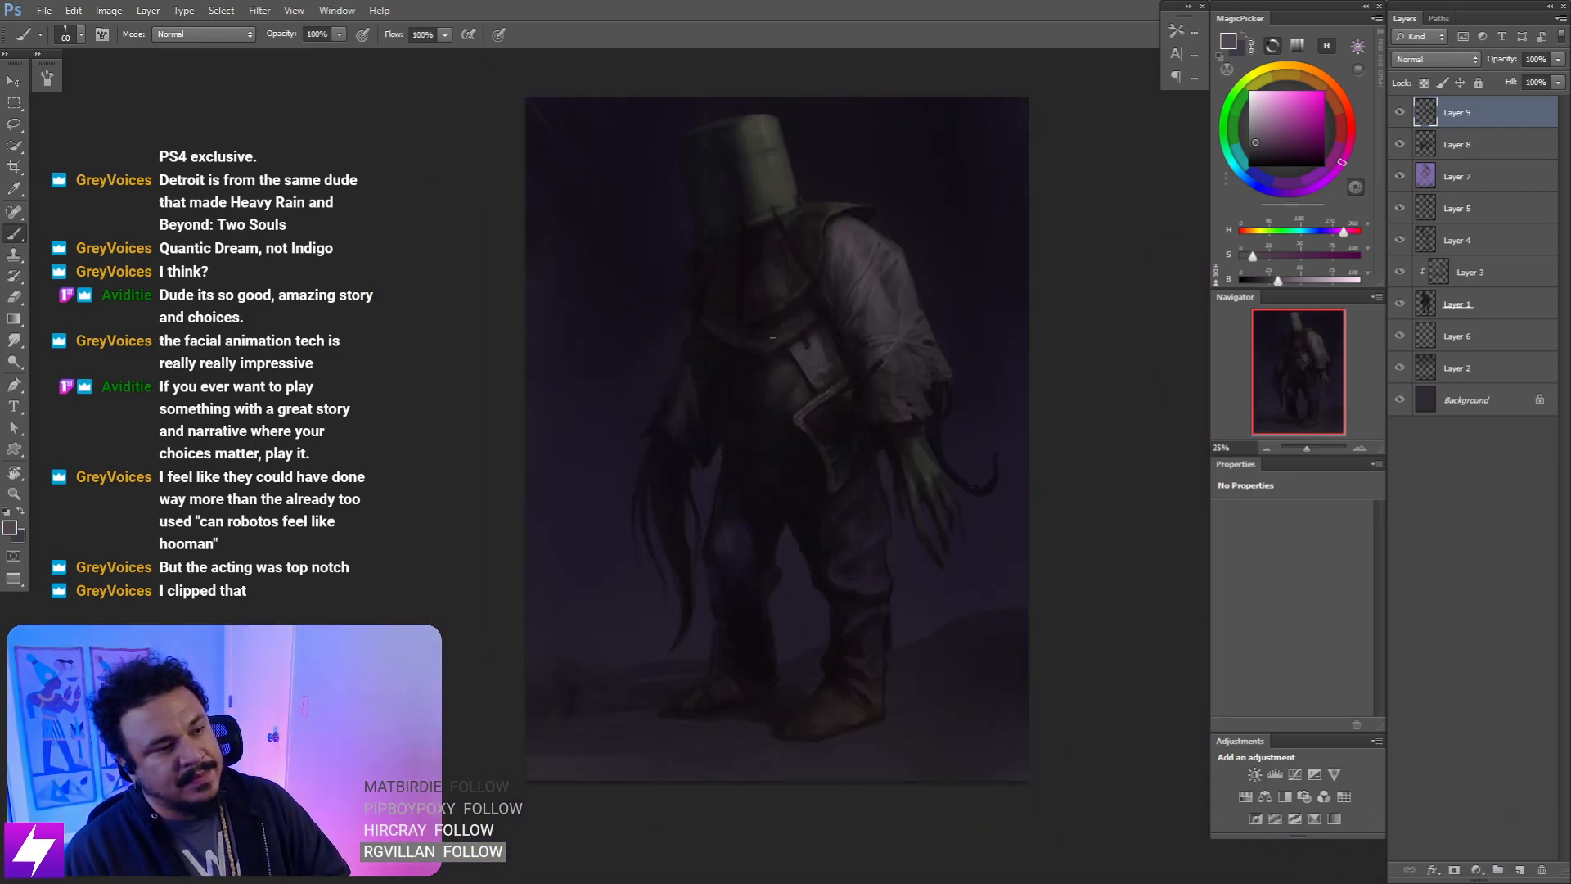
- Soften the folds of the pale sleeve above the bindings with the sampled grey, using brush sizes 70 to 100
key("ctrl+plus")
key("ctrl+plus")
left_click_drag(888, 303, 806, 509)
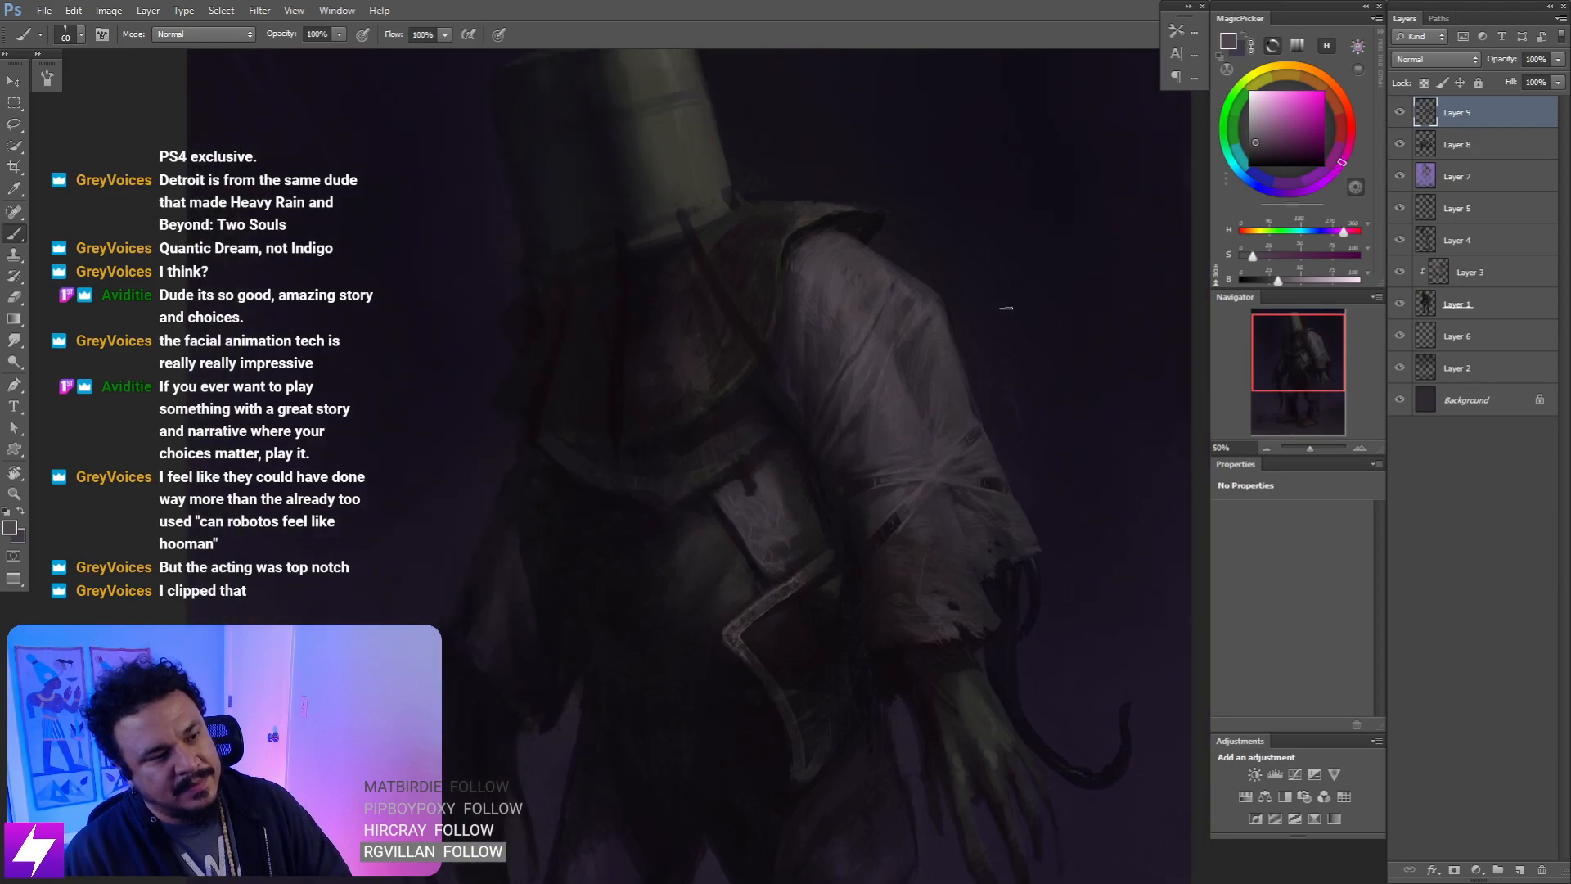
key("ctrl+plus")
mouse_move(1014, 409)
left_mouse_down()
mouse_move(956, 415)
mouse_move(890, 464)
left_mouse_up()
key("bracketright")
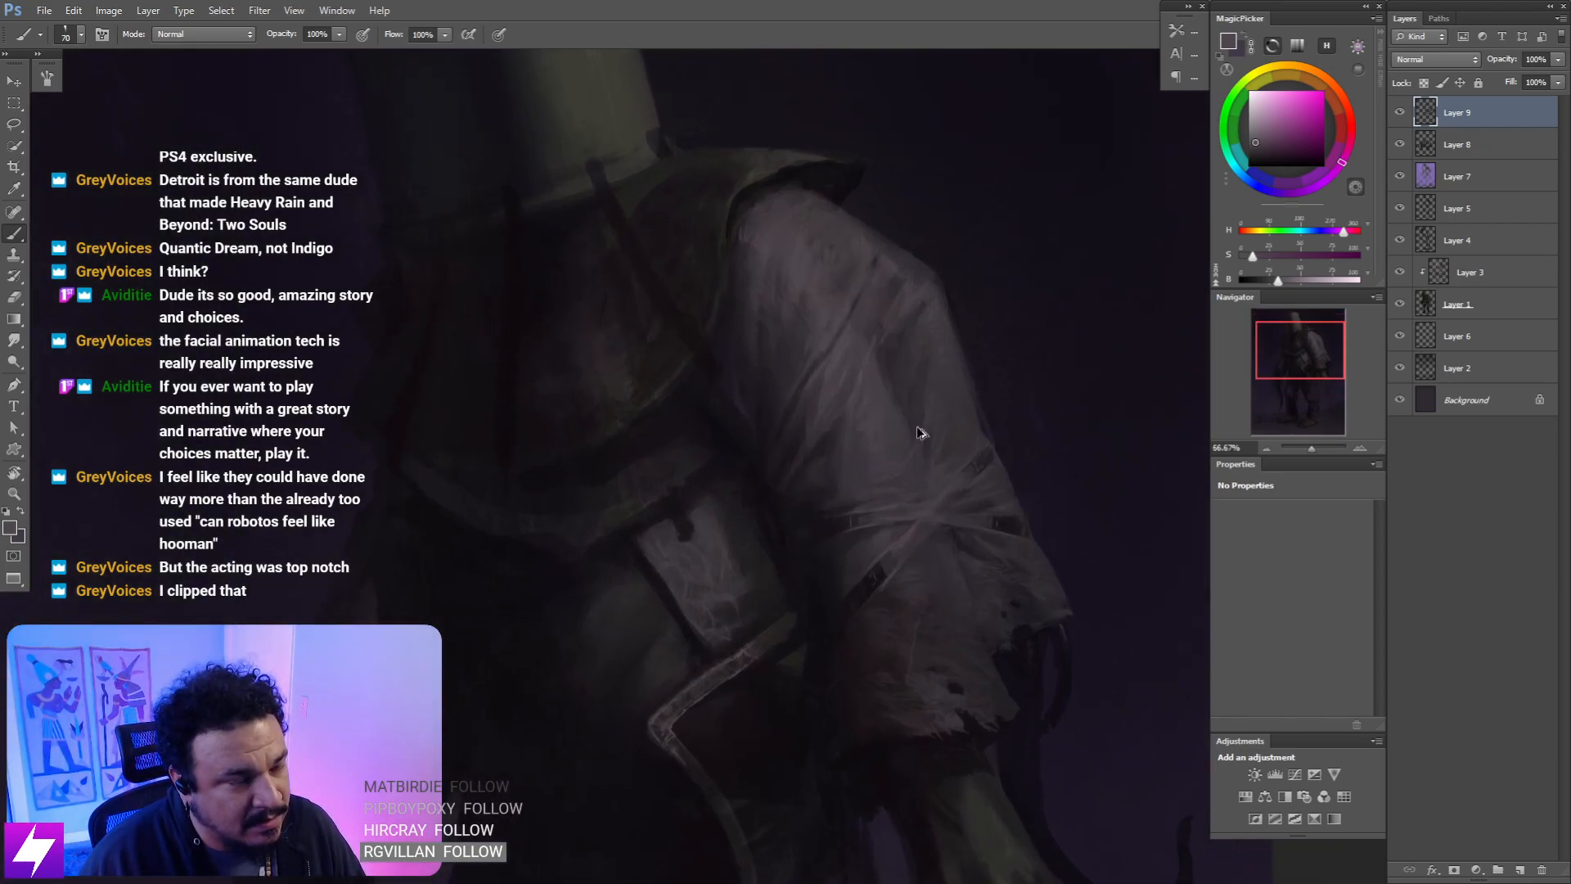
key("bracketright")
key("bracketright")
key("bracketright")
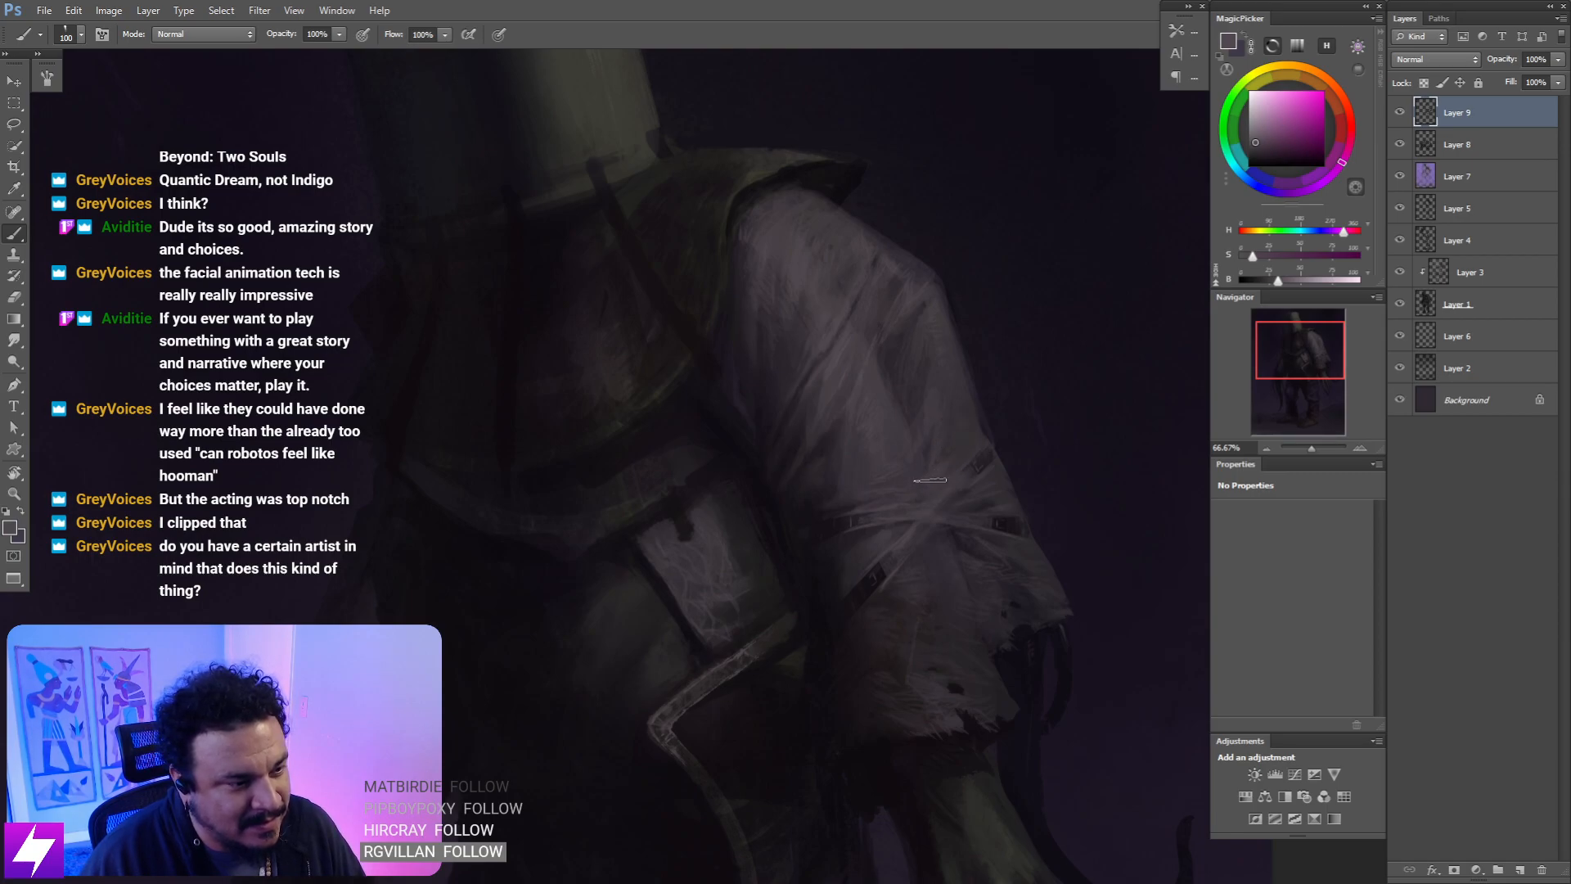
- Sample several dark tones around the collar and repaint the area around its diagonal strap with brush sizes 90 to 70
mouse_move(696, 336)
left_mouse_down()
mouse_move(786, 491)
mouse_move(824, 499)
left_mouse_up()
left_click(810, 484, "alt")
key("bracketleft")
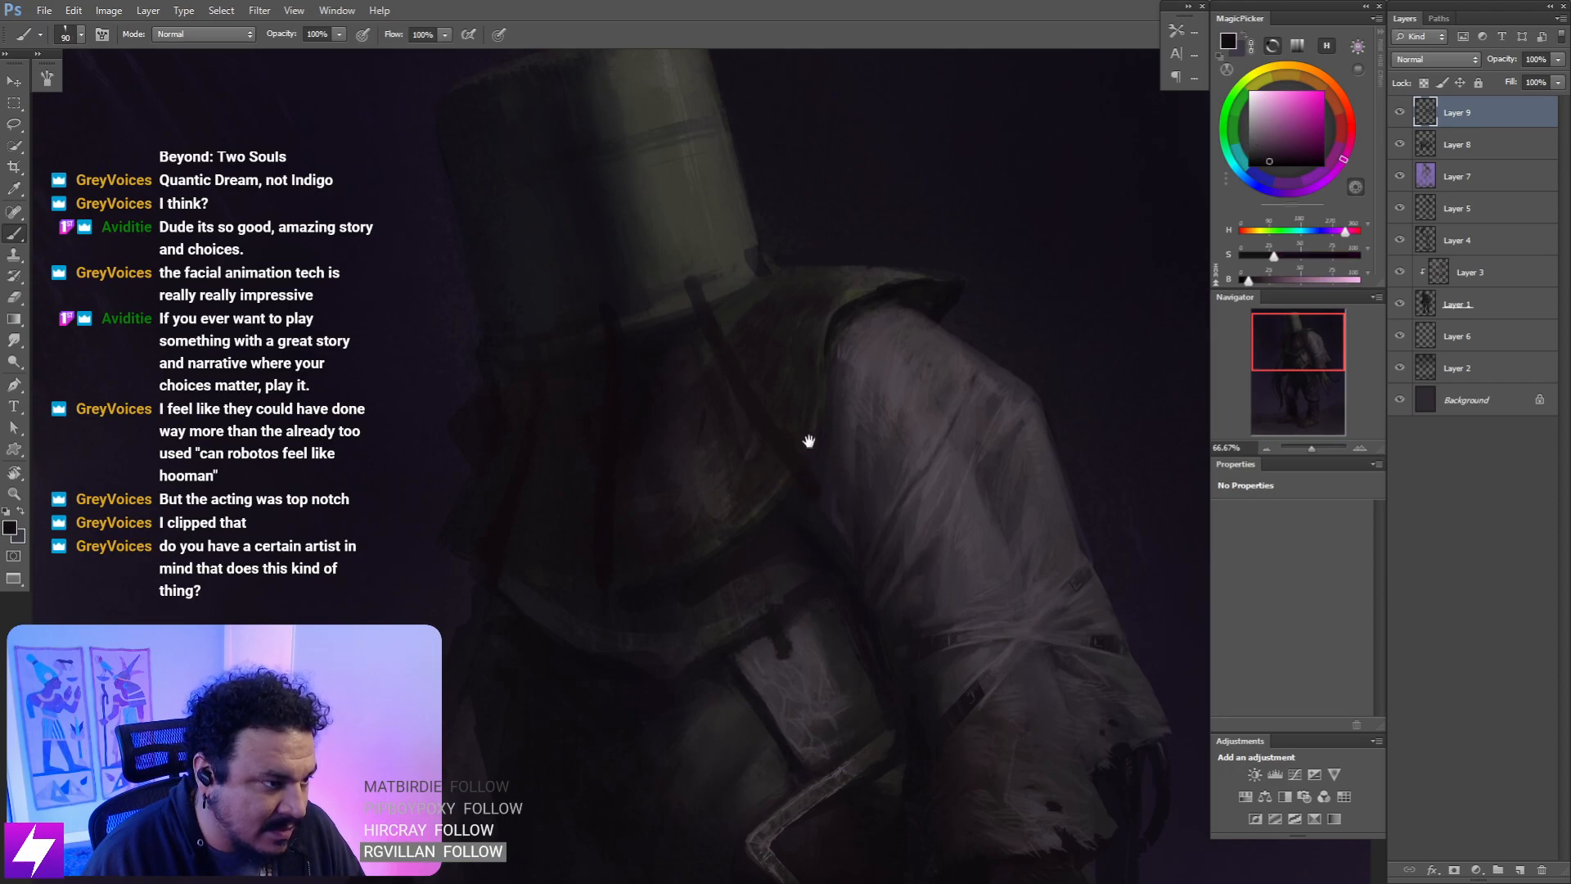
mouse_move(777, 415)
left_mouse_down()
mouse_move(810, 449)
mouse_move(825, 431)
left_mouse_up()
left_click(826, 401, "alt")
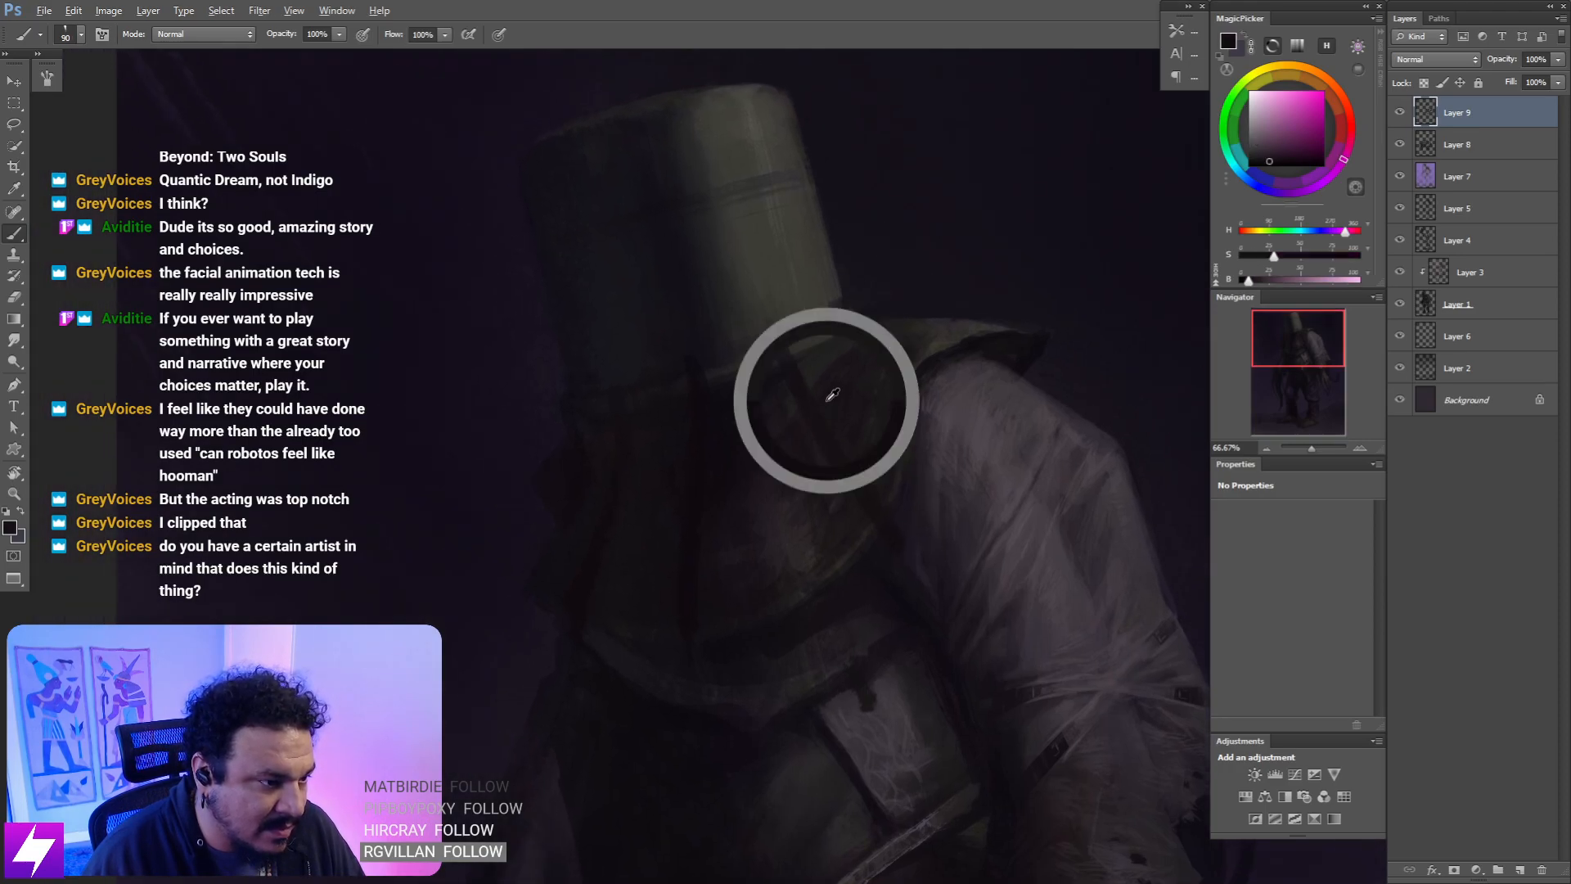
left_click(819, 389, "alt")
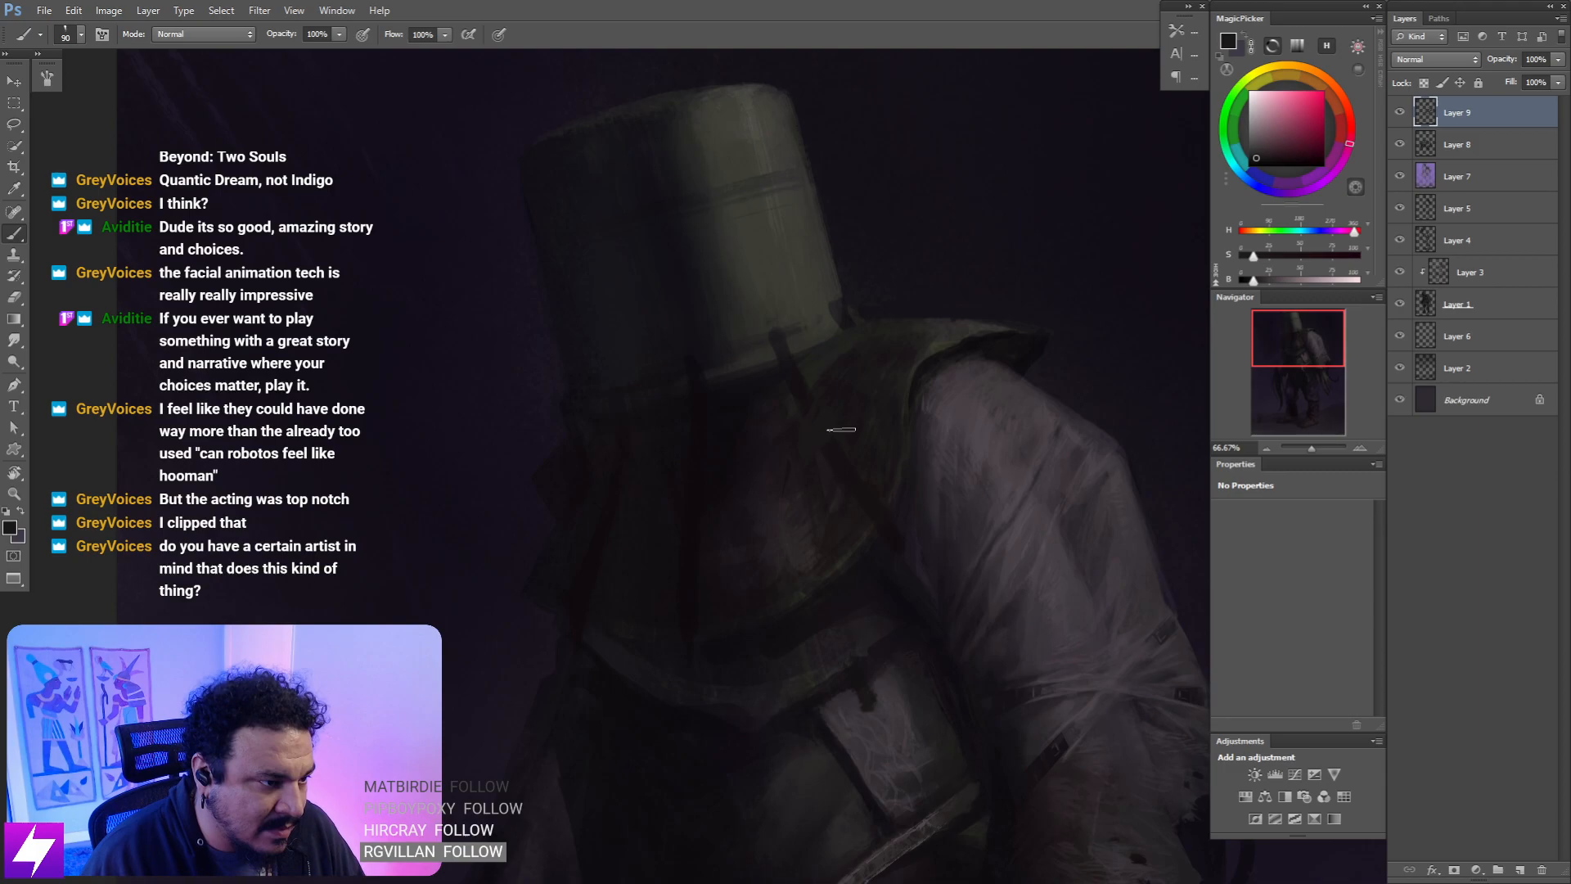
left_click(847, 392, "alt")
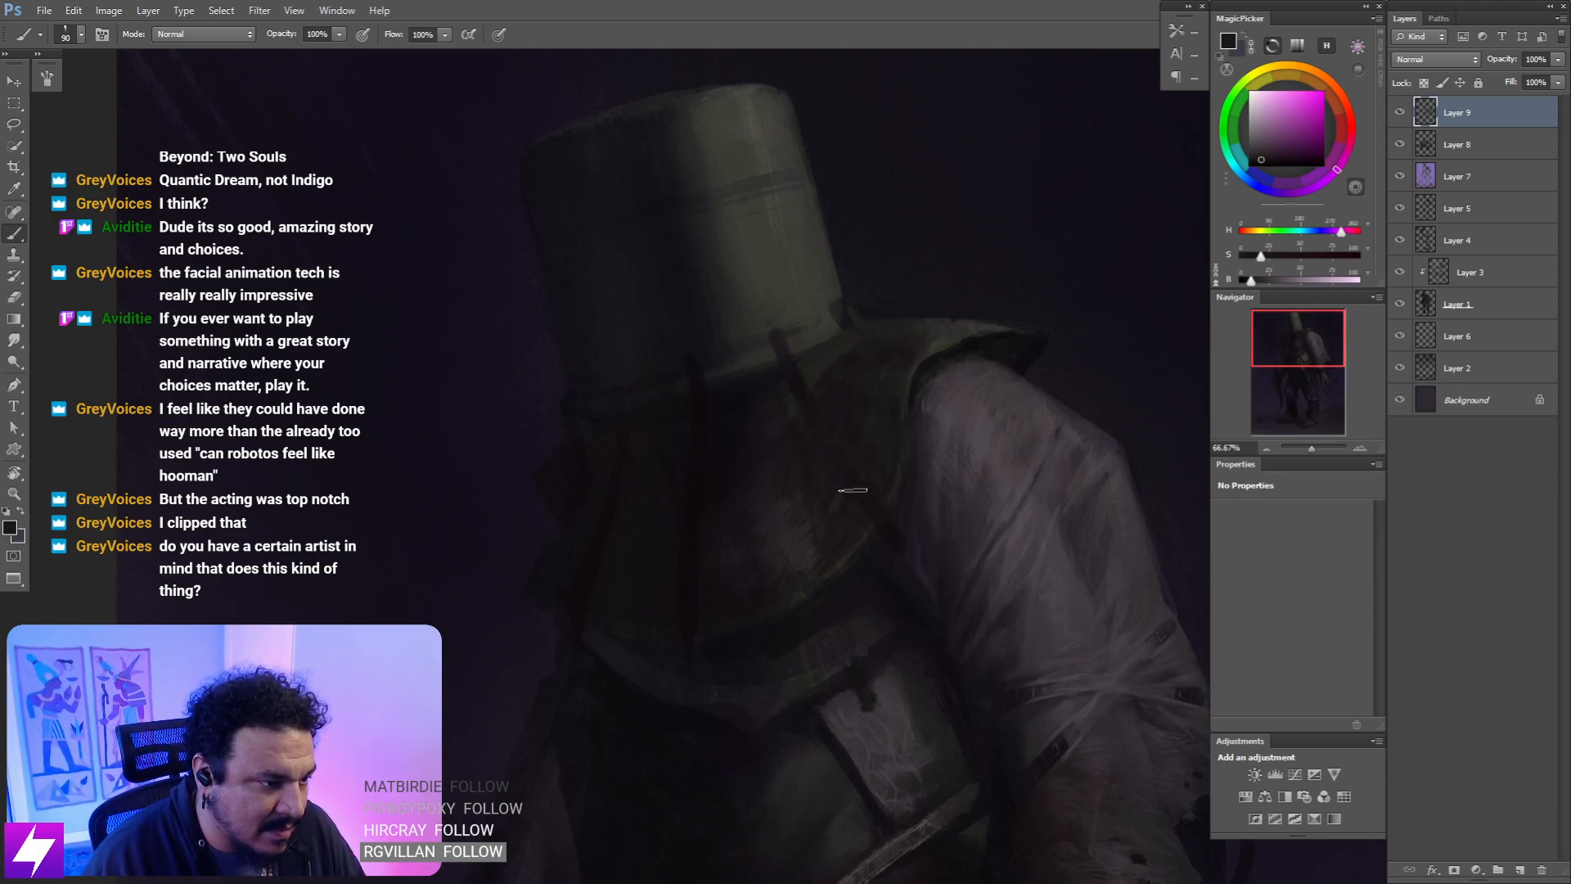
key("bracketleft")
key("bracketleft")
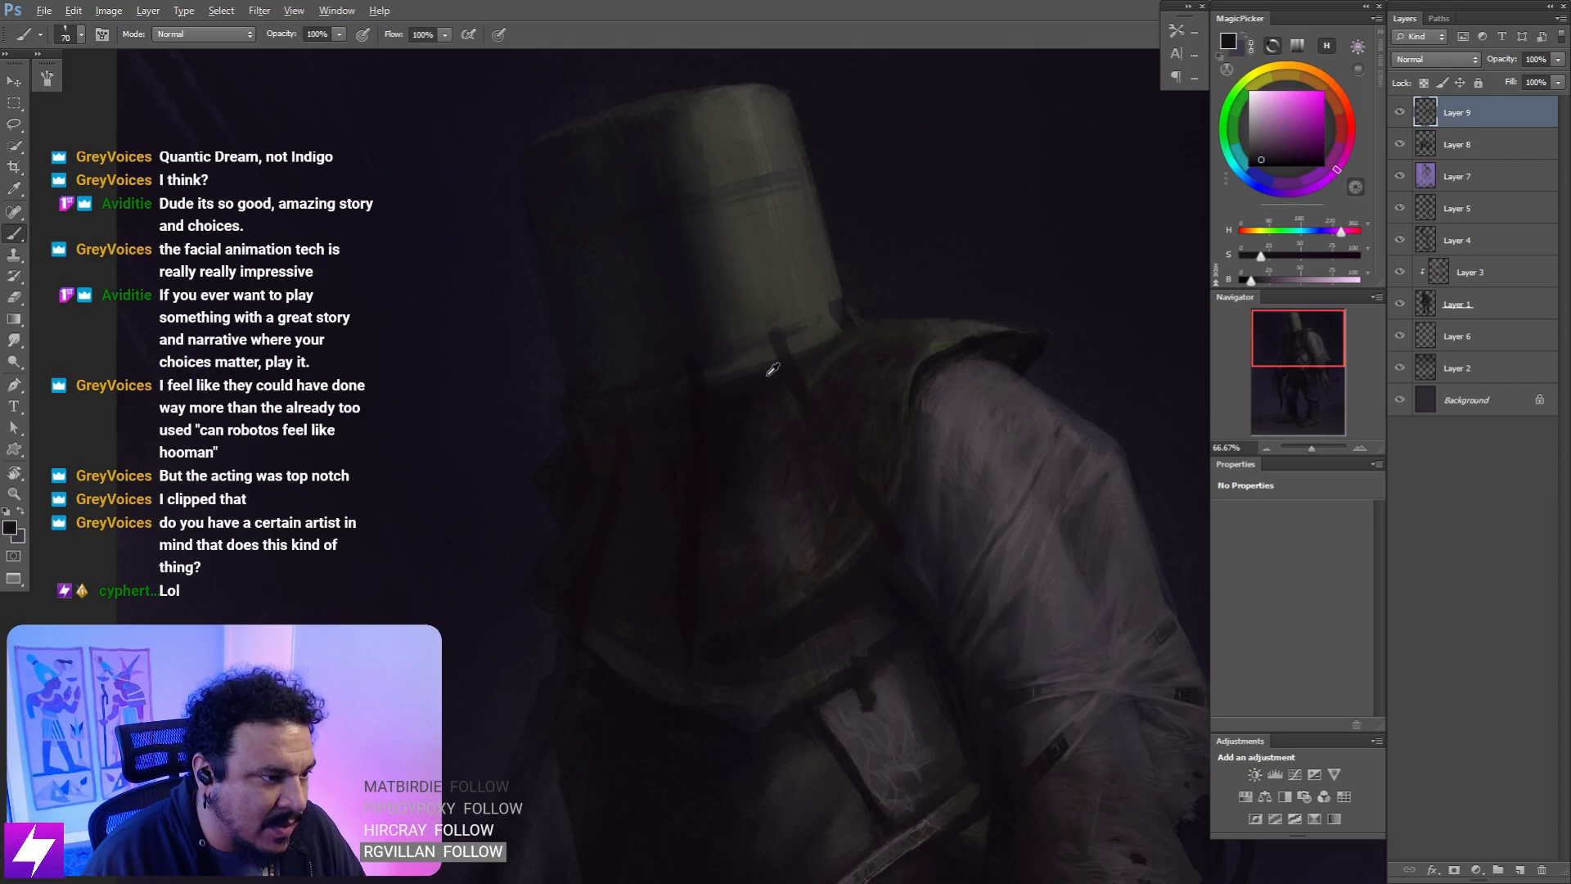
- Sample dark tones below the bucket rim and refine the shadow and strap there with a size 50 brush in a rotated view
left_click(766, 373, "alt")
key("bracketleft")
key("bracketleft")
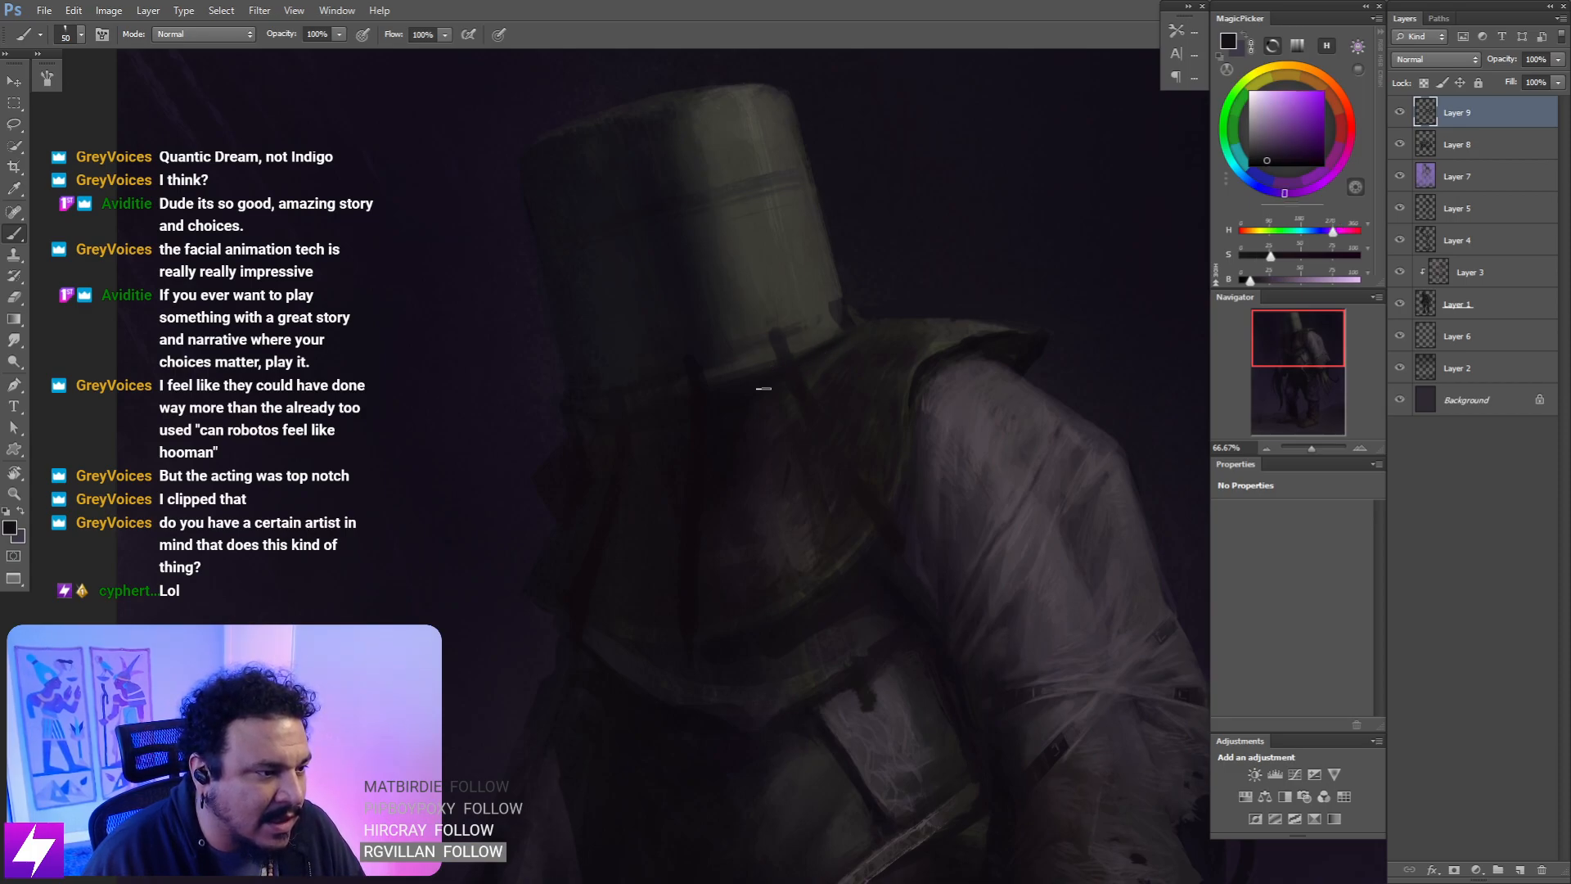
key("ctrl+minus")
key("r")
mouse_move(807, 544)
left_mouse_down()
mouse_move(842, 463)
mouse_move(815, 507)
mouse_move(808, 496)
left_mouse_up()
key("ctrl+plus")
key("b")
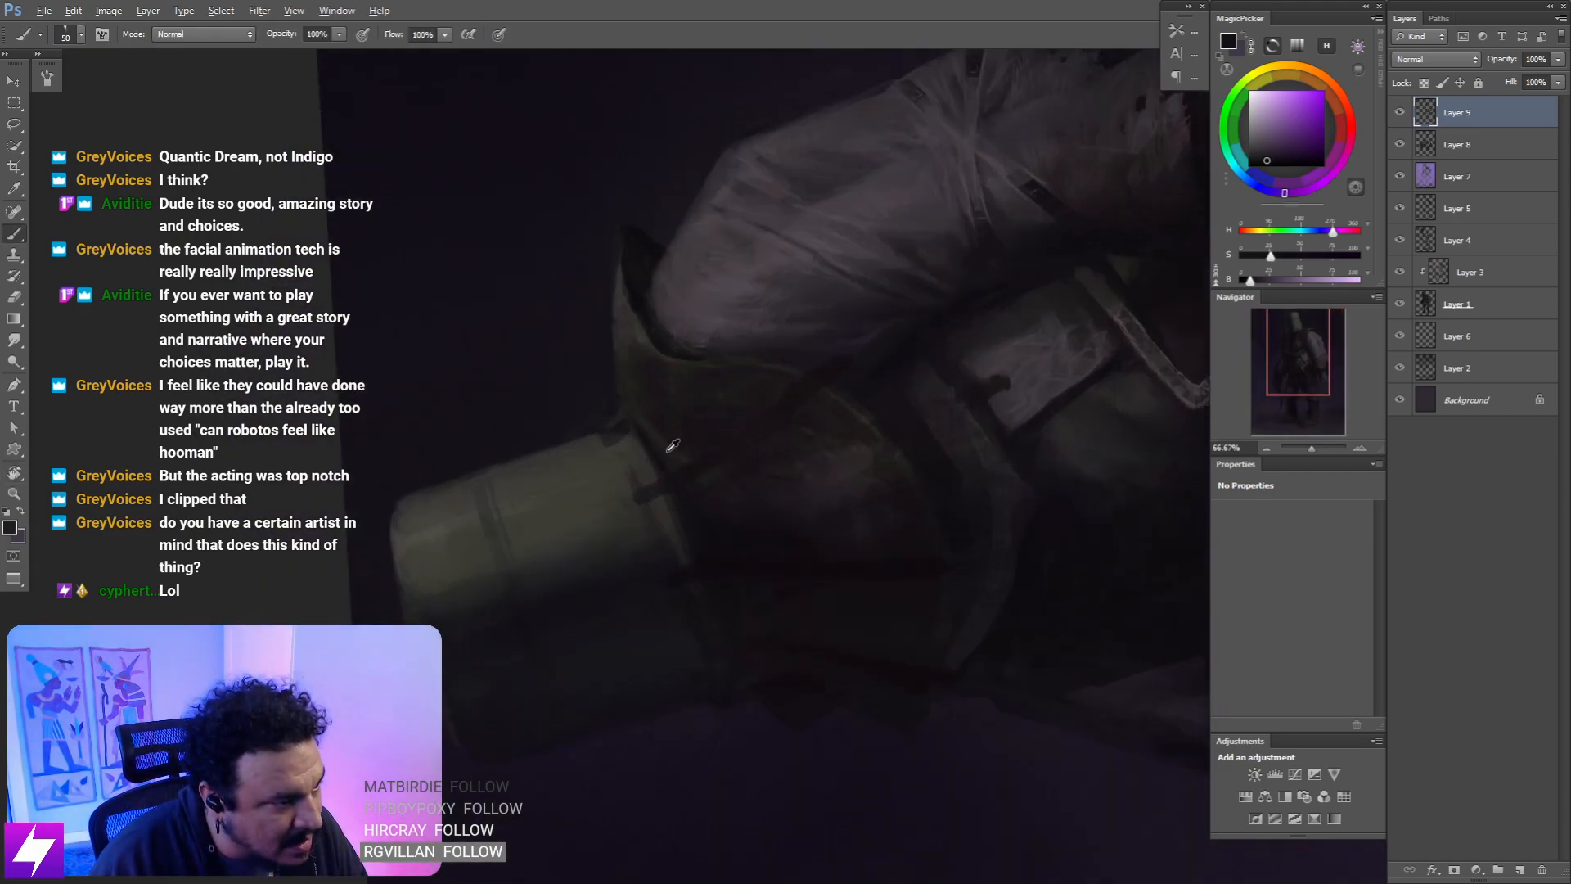
left_click(669, 449, "alt")
left_click_drag(680, 484, 717, 434)
- Reset the rotation, flip the canvas and refine the collar beside the bucket rim with a sampled dark brown at brush size 50
key("Escape")
key("ctrl+minus")
key("ctrl+minus")
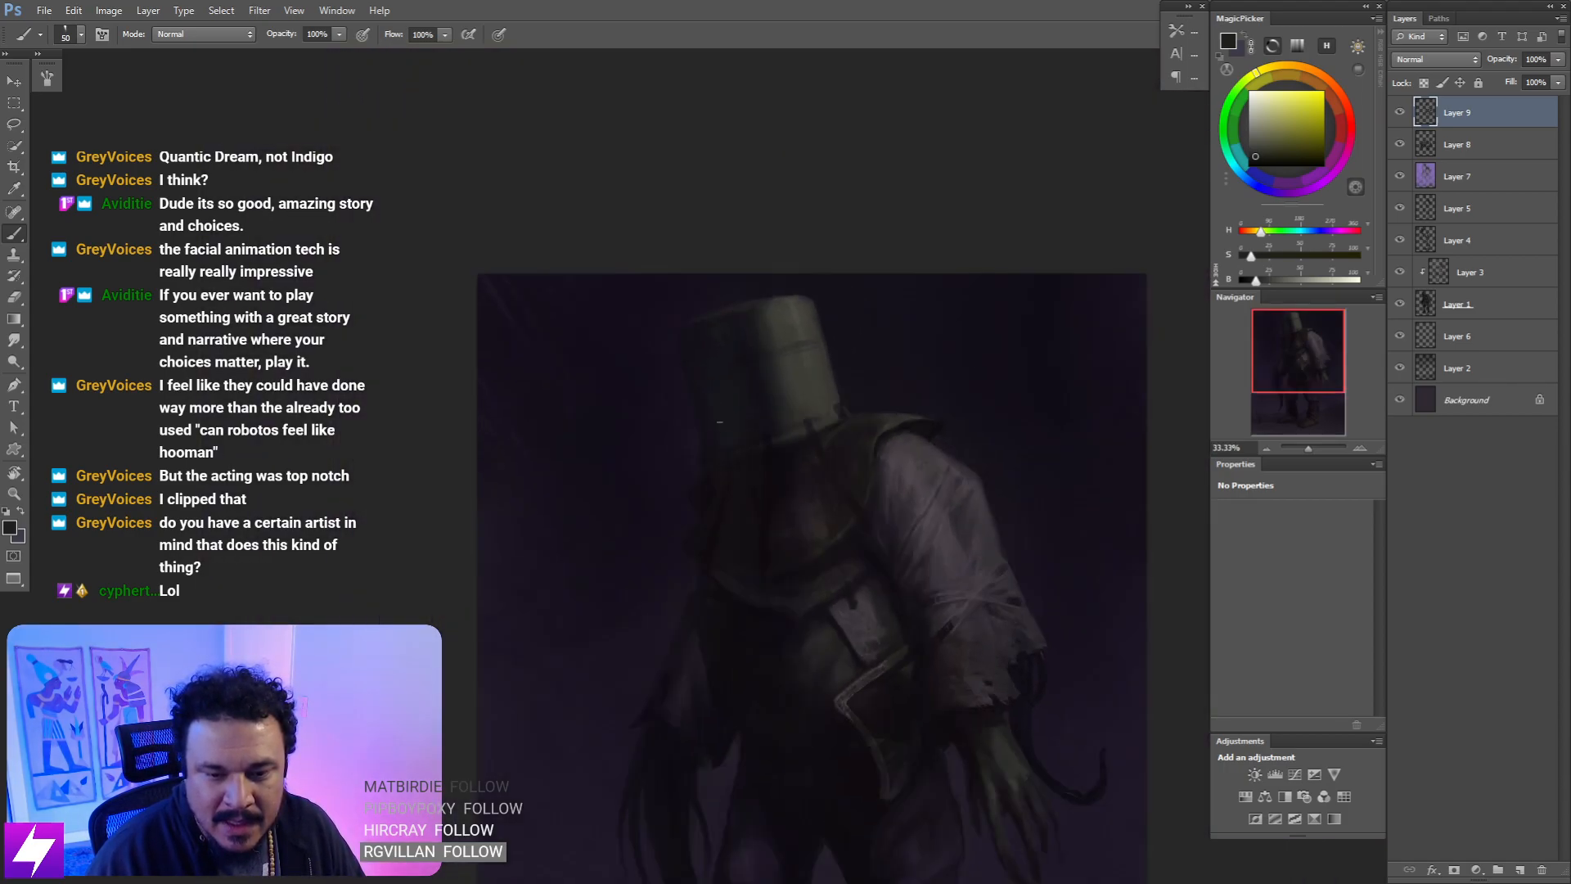
key("ctrl+shift+h")
key("ctrl+plus")
left_click_drag(733, 463, 685, 427)
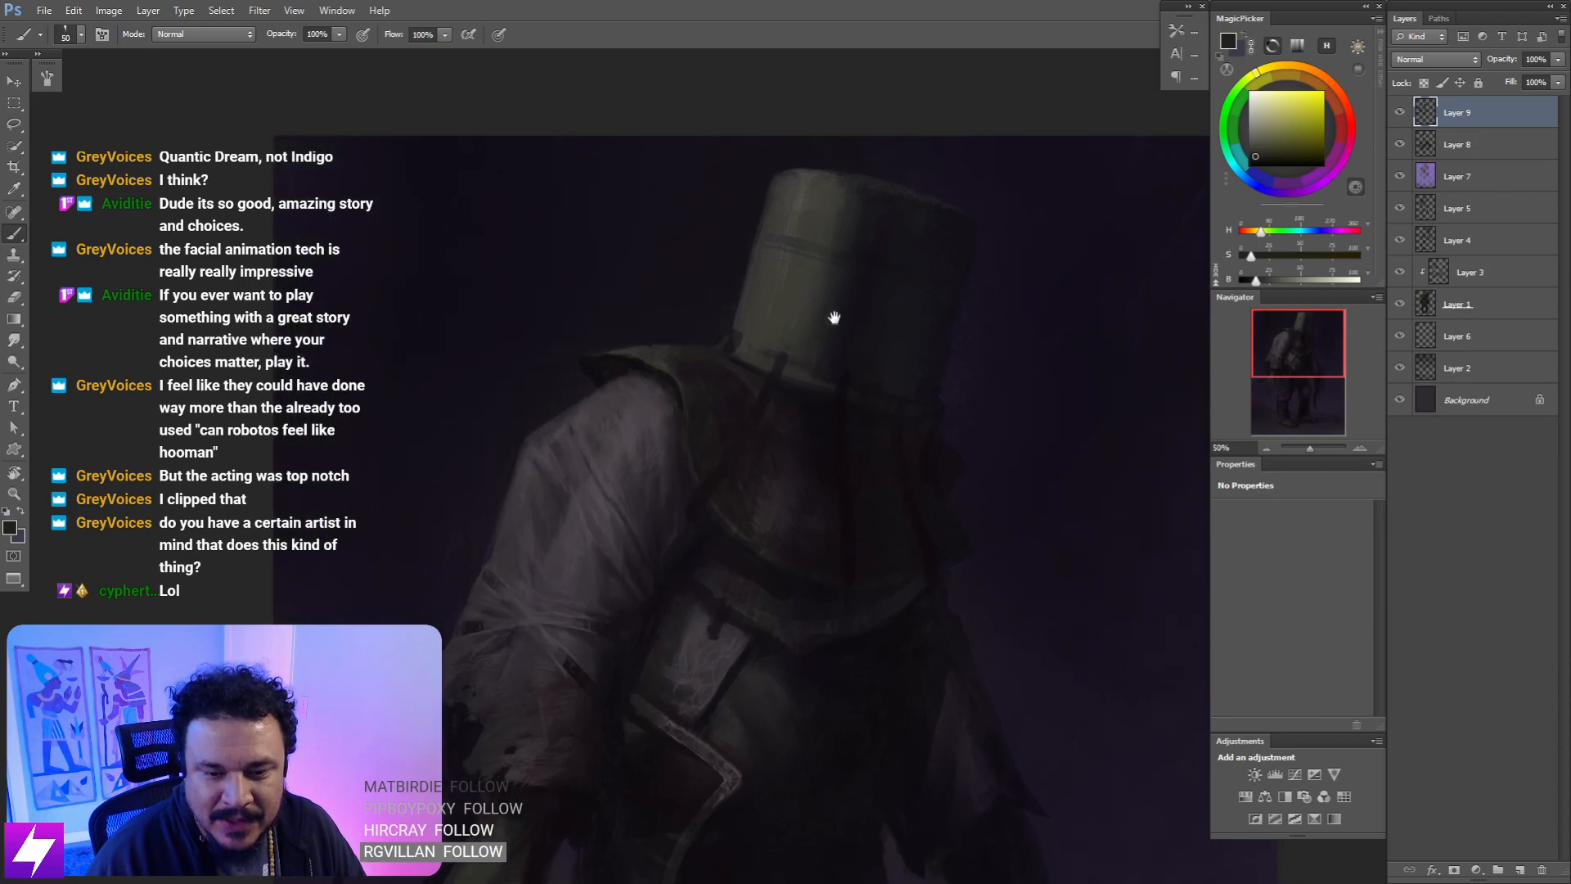
left_click_drag(821, 402, 819, 439)
key("r")
left_click_drag(784, 514, 806, 469)
key("ctrl+plus")
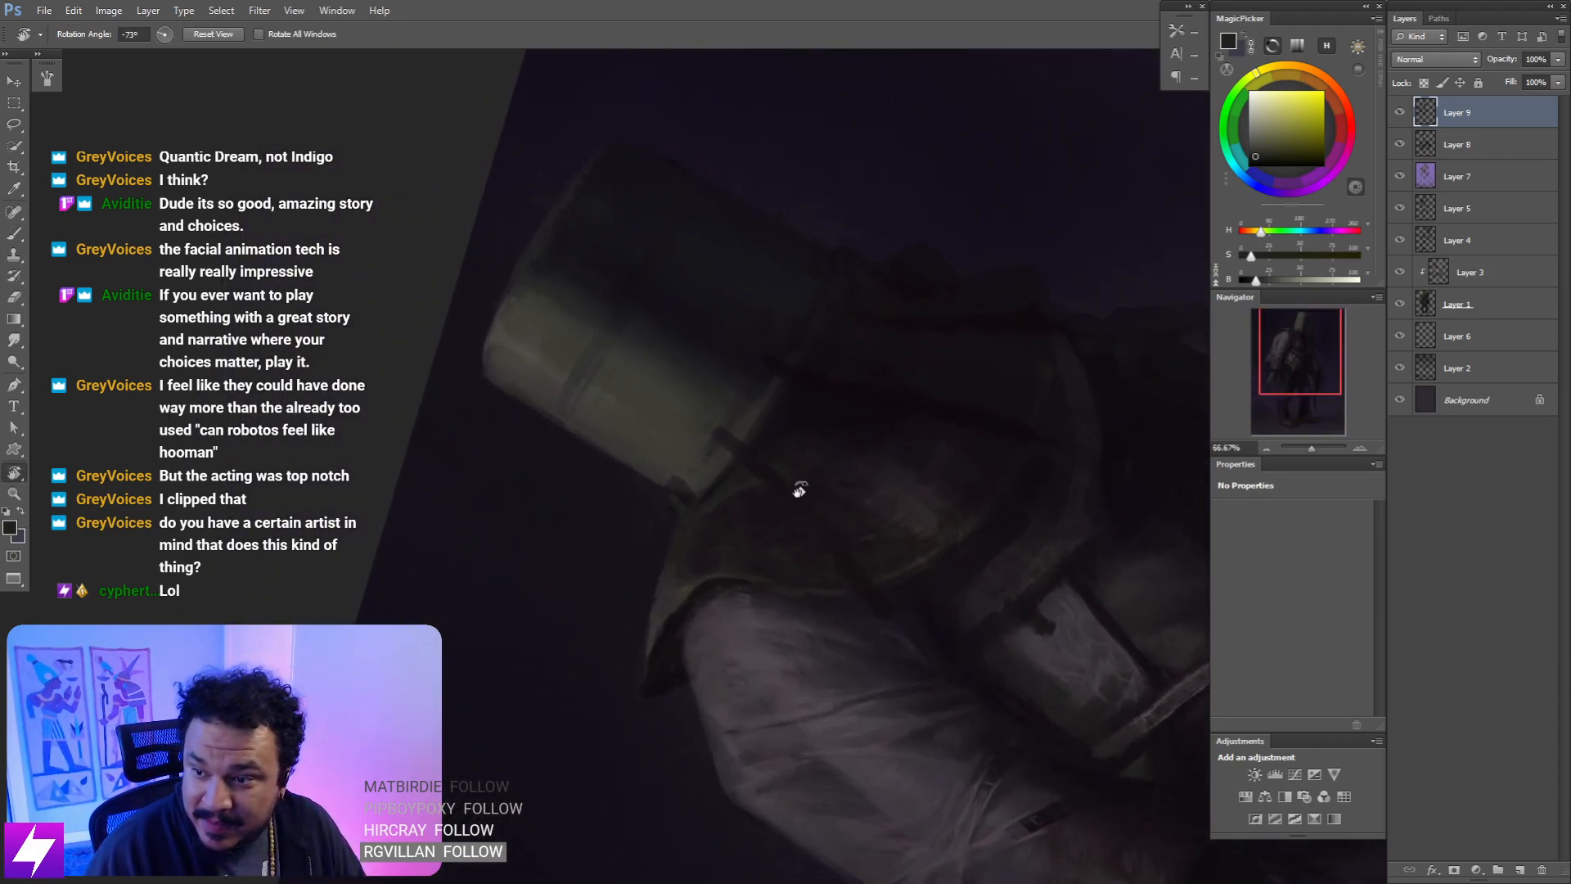
key("Escape")
key("b")
left_click(742, 424, "alt")
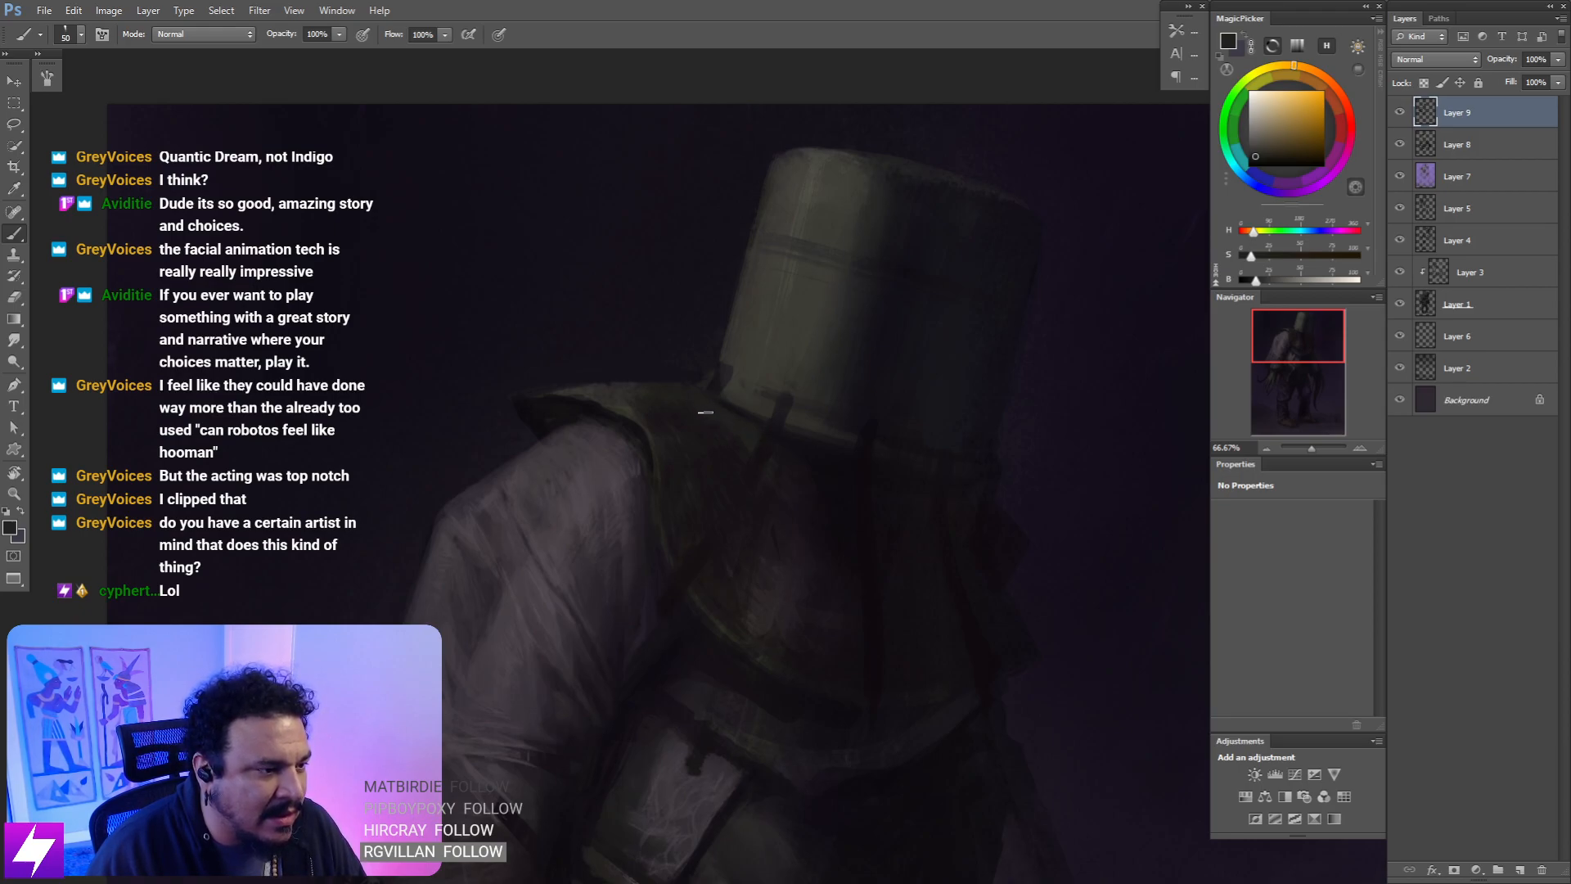
- Rotate the view, sample a dark reddish tone from the collar and rework the strap and surrounding cloth at brush size 70
key("r")
mouse_move(765, 452)
left_mouse_down()
mouse_move(814, 544)
mouse_move(821, 425)
mouse_move(785, 467)
left_mouse_up()
key("b")
left_click(719, 451, "alt")
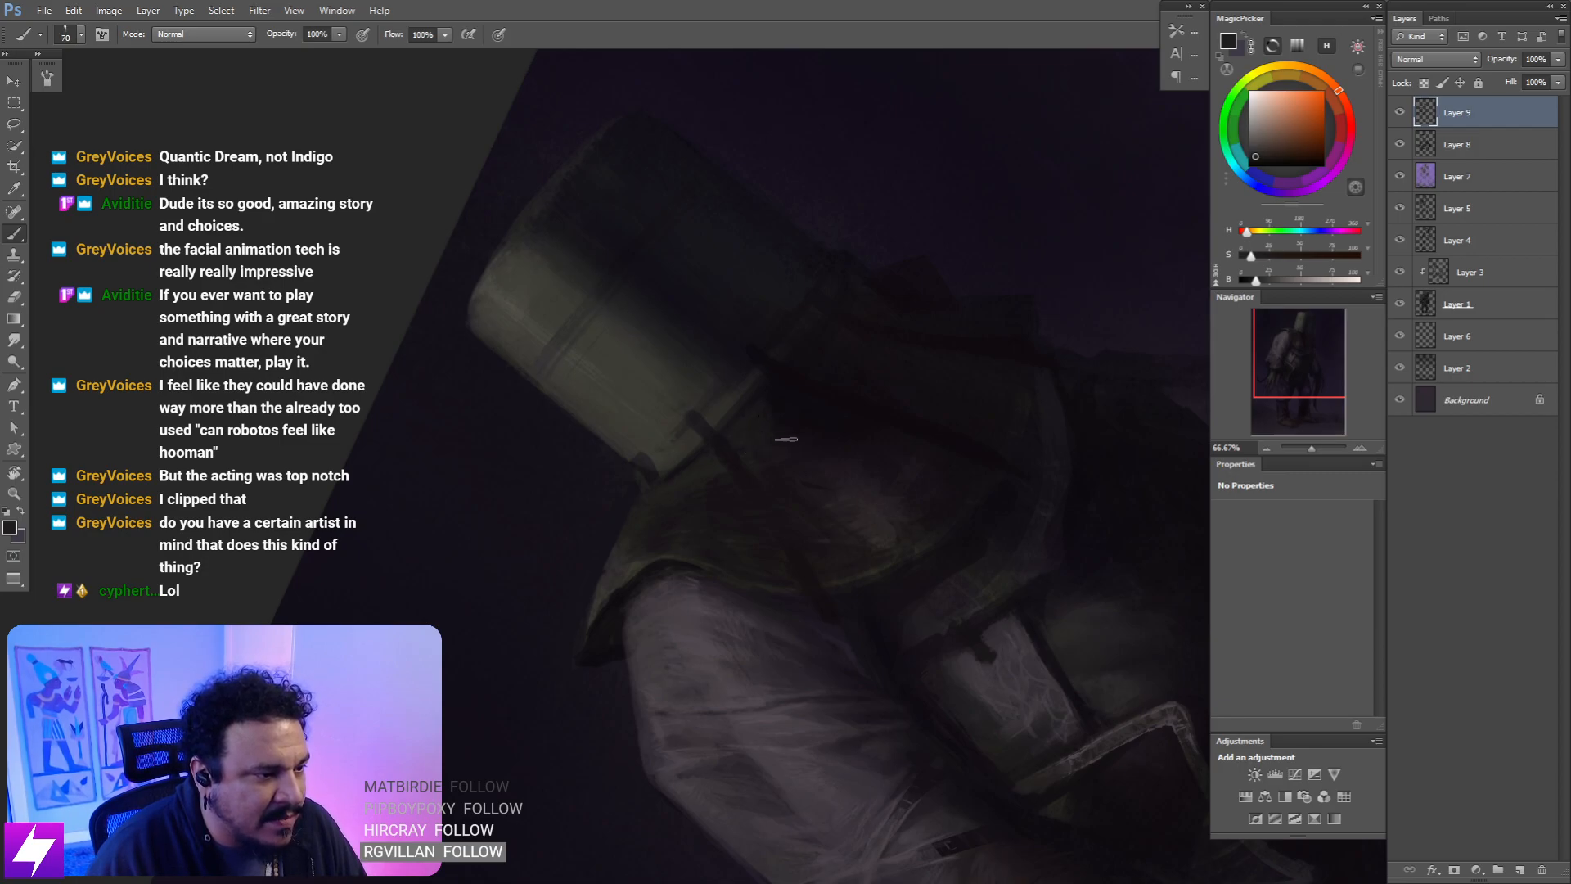
- Smudge the cloth just below the bucket rim at 50% strength, and check the whole figure with the rotation reset
key("r")
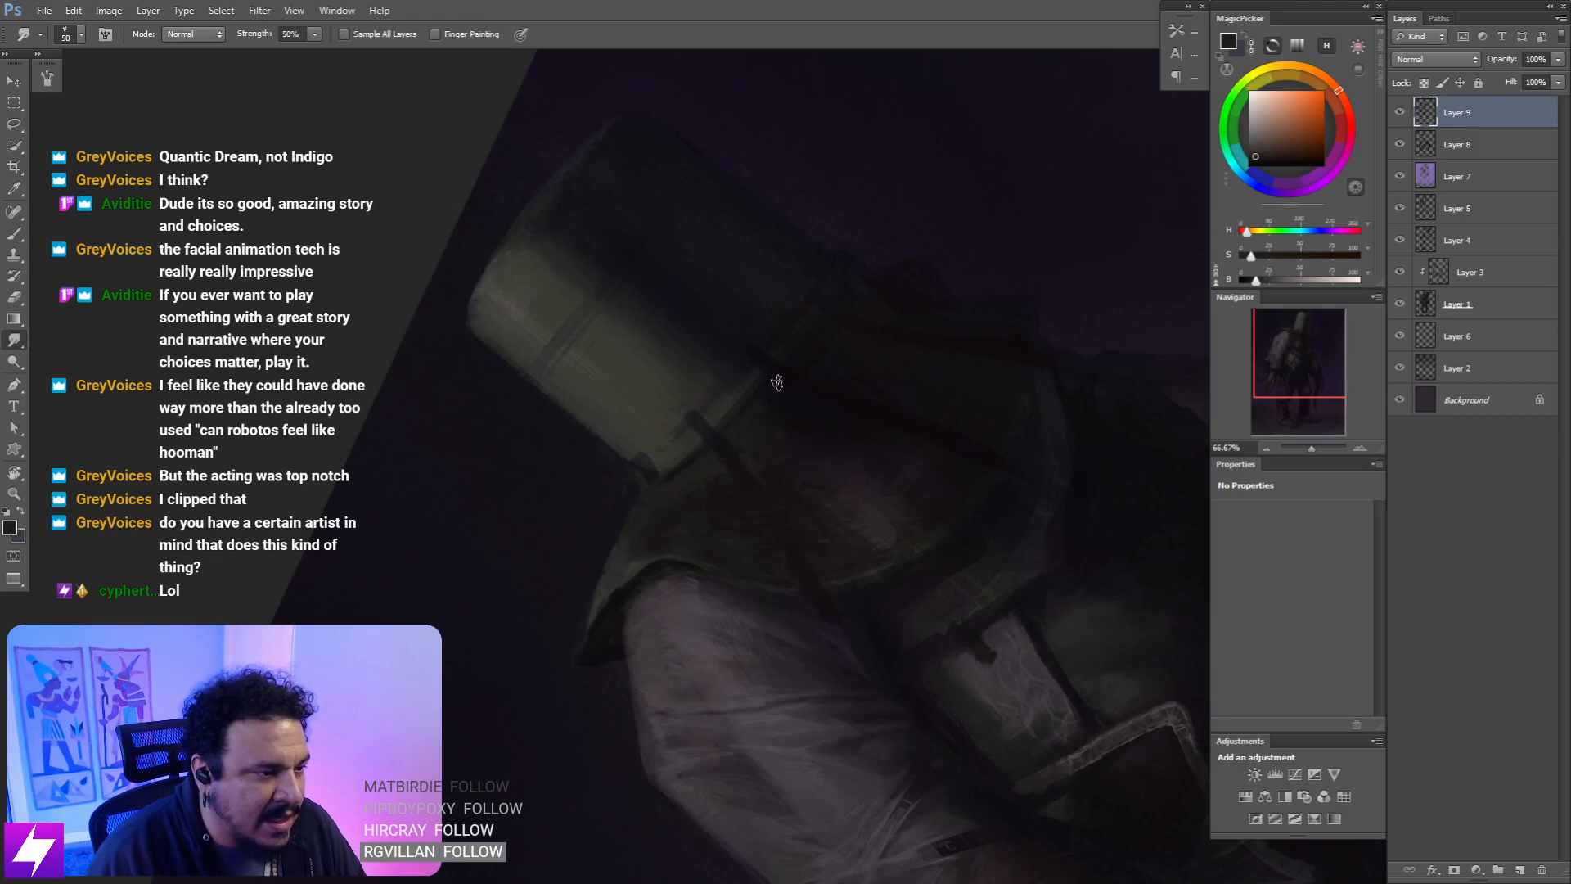
key("Escape")
key("ctrl+minus")
key("ctrl+minus")
key("ctrl+minus")
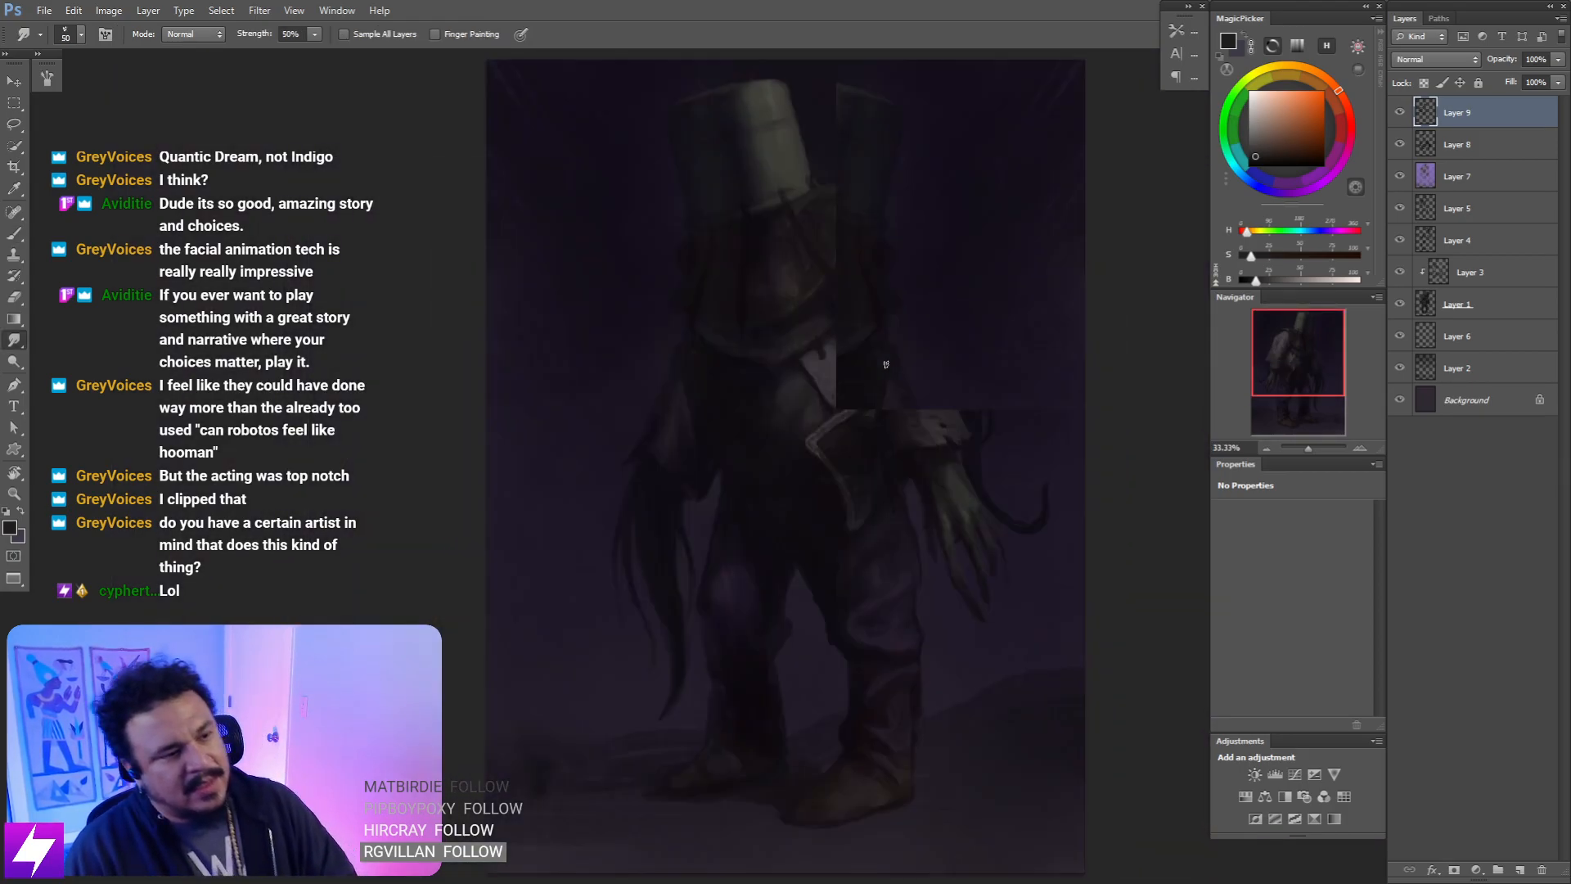
left_click_drag(842, 351, 836, 445)
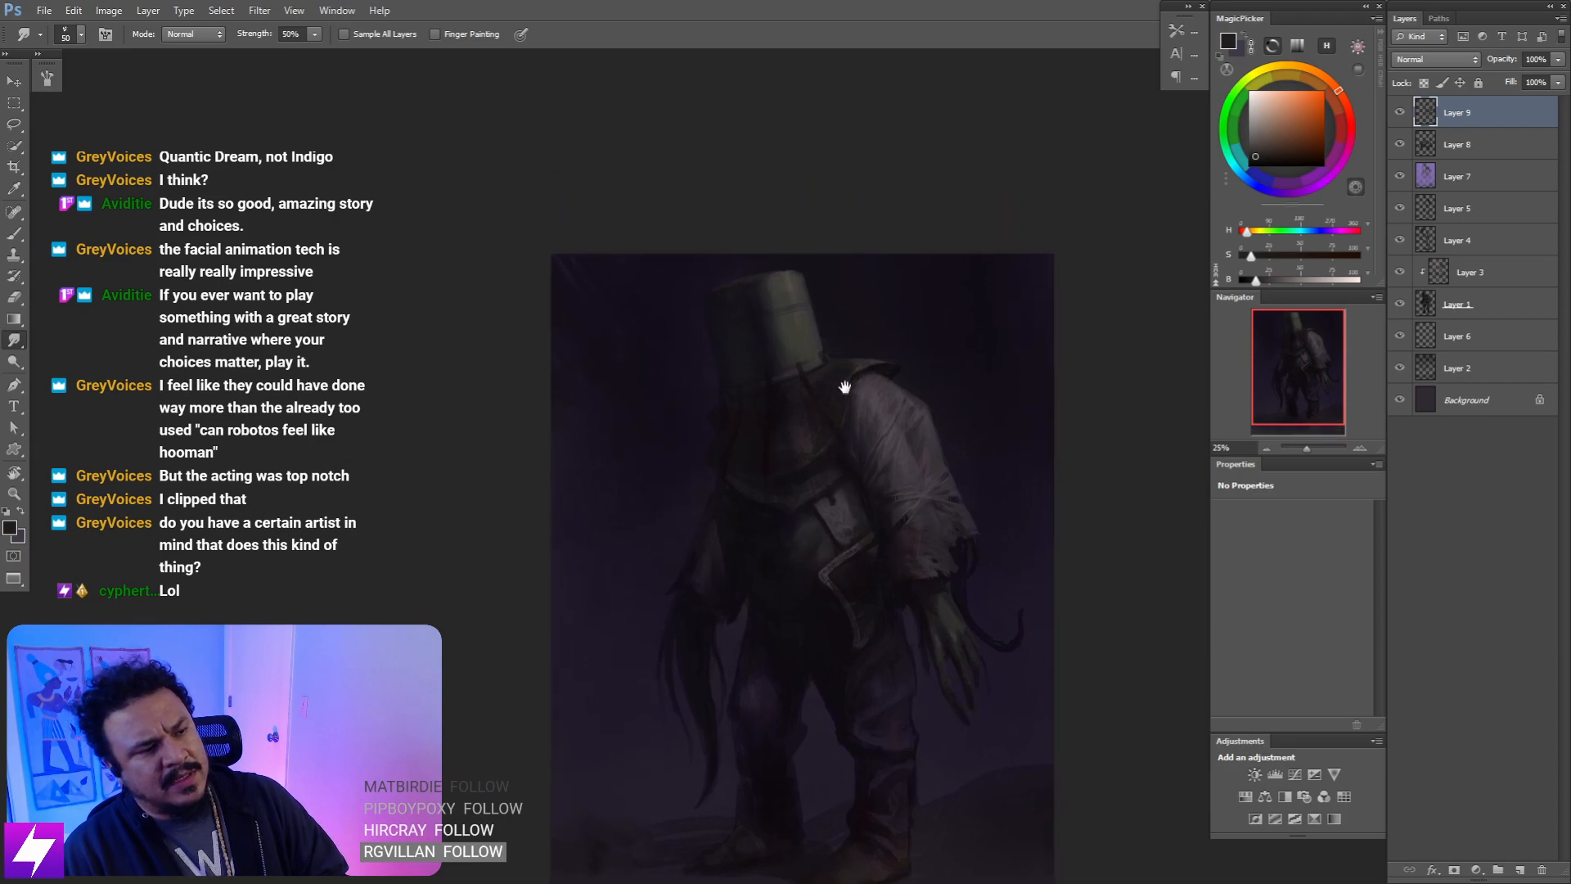
- Rotate the view, sample a dark olive tone from the collar and repaint the cloth below the bucket rim at brush size 50
key("ctrl+plus")
key("r")
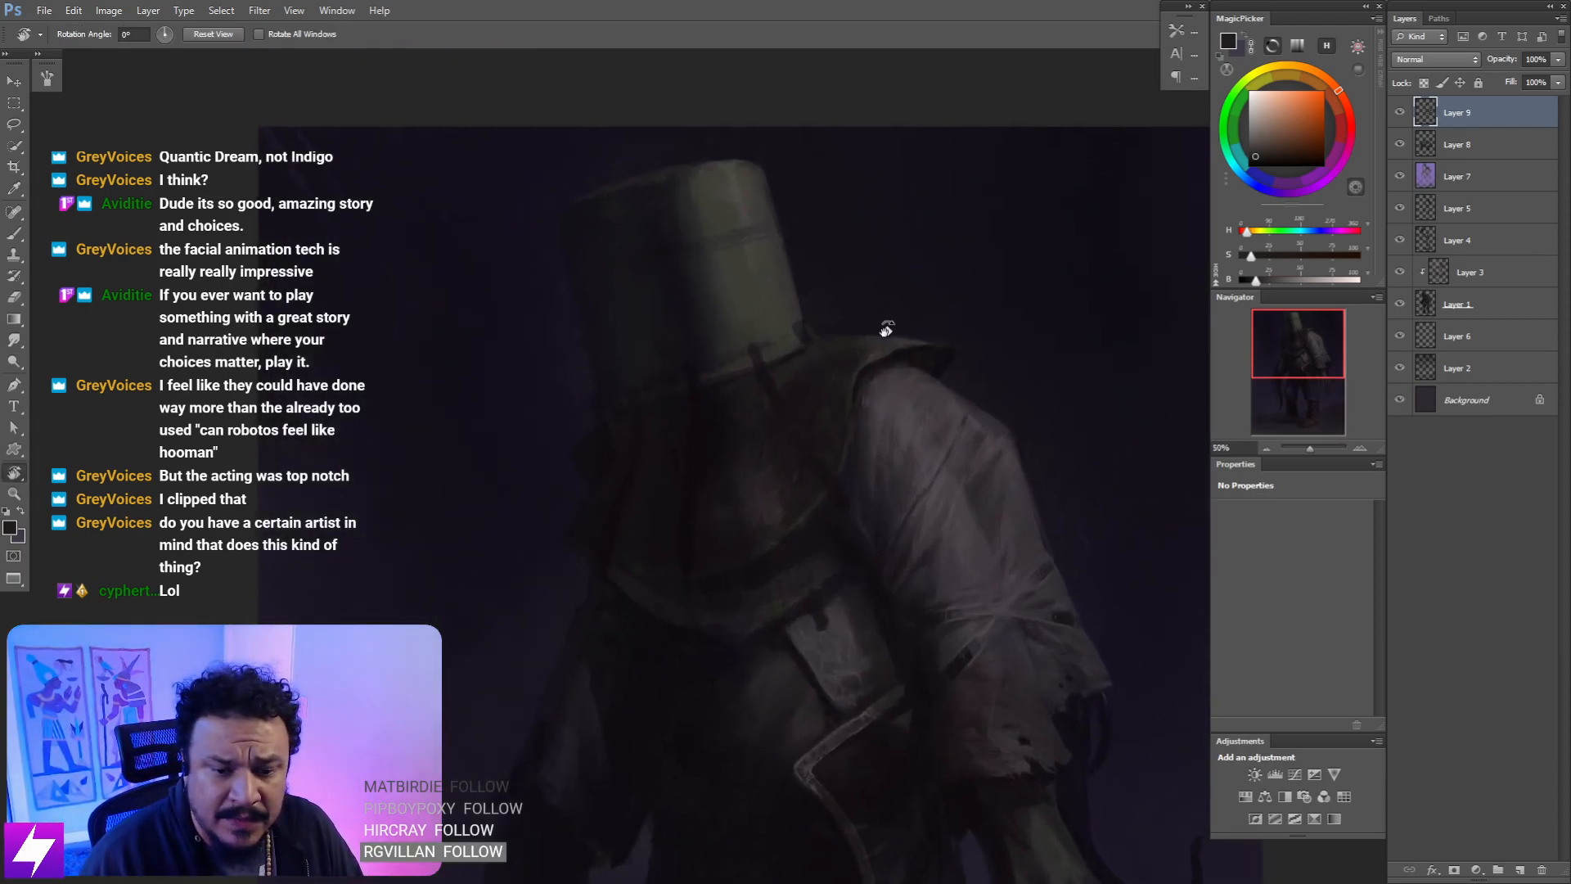
left_click_drag(869, 309, 899, 312)
left_click_drag(830, 377, 840, 389)
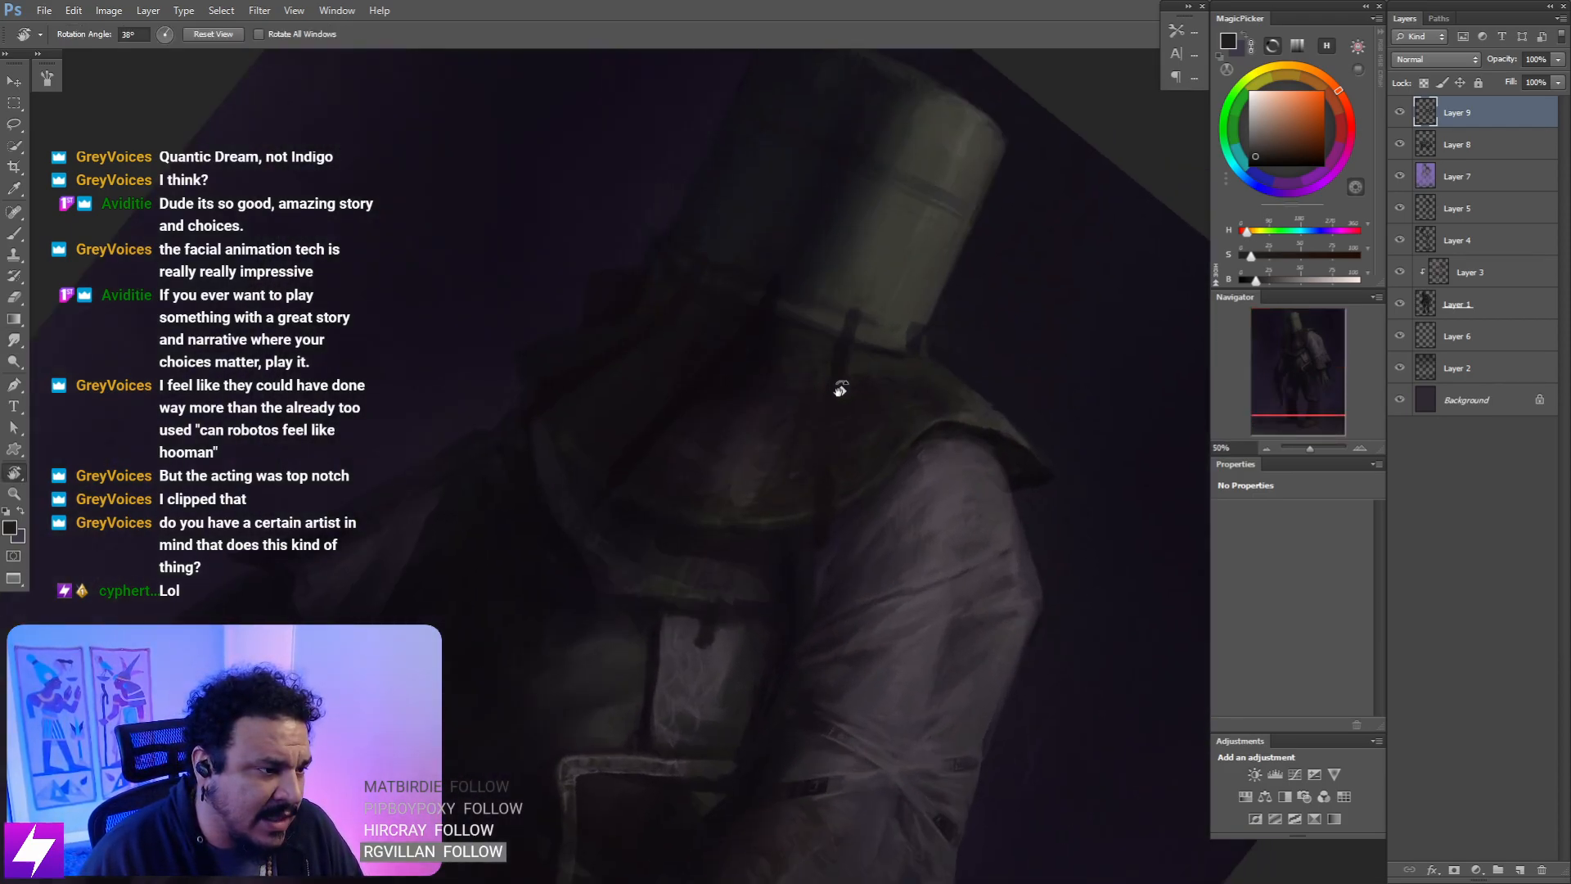
key("b")
left_click(890, 384, "alt")
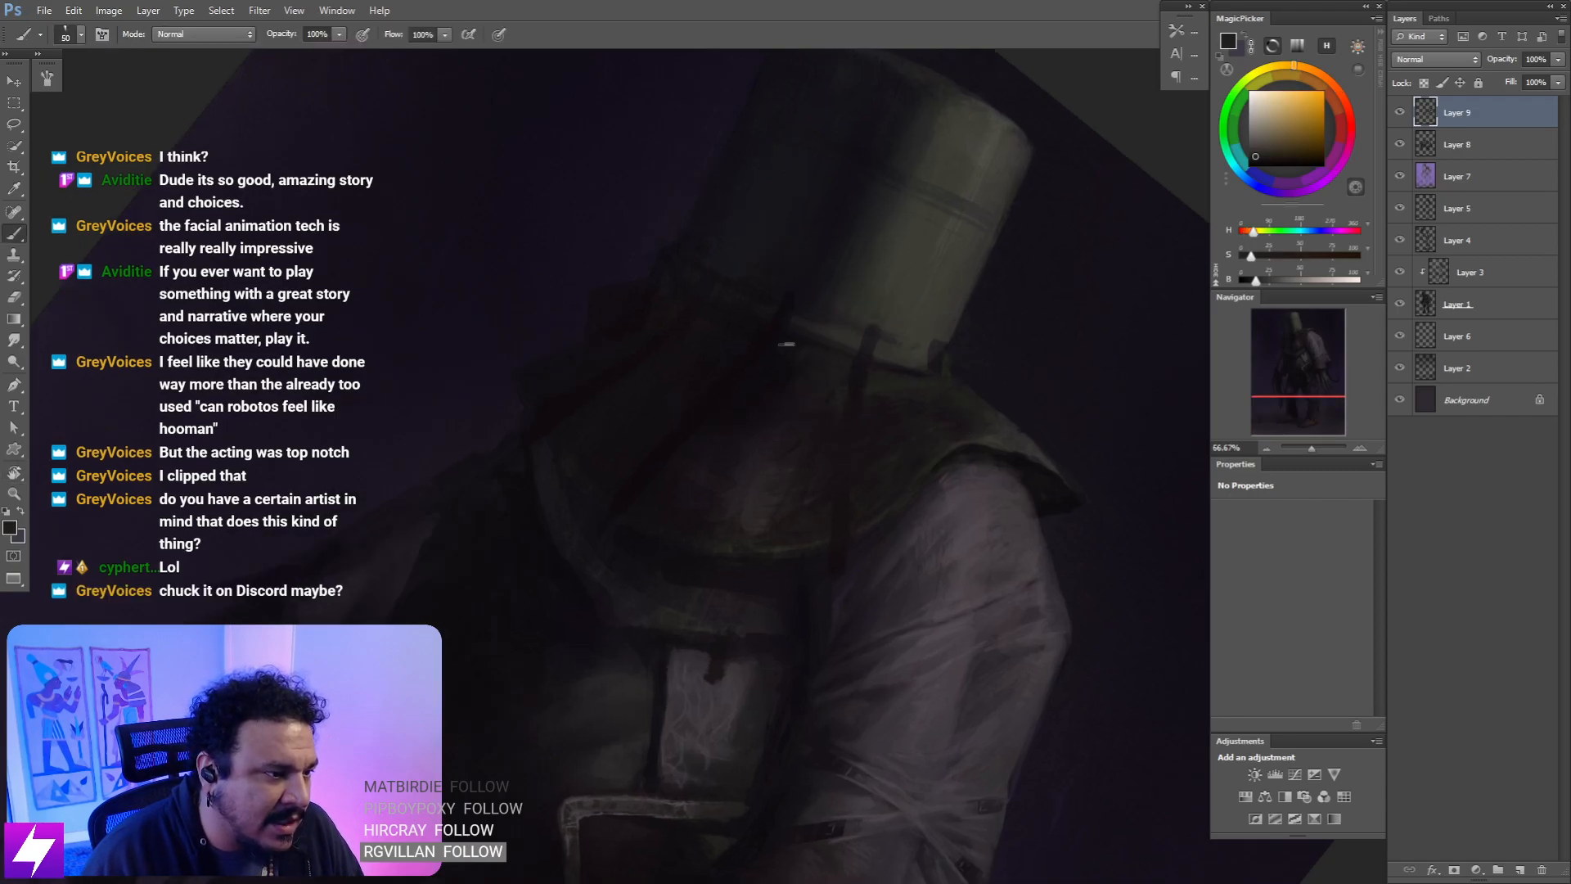
- Smudge the collar along the bucket rim at 50% strength and reset the canvas rotation
key("s")
key("ctrl+minus")
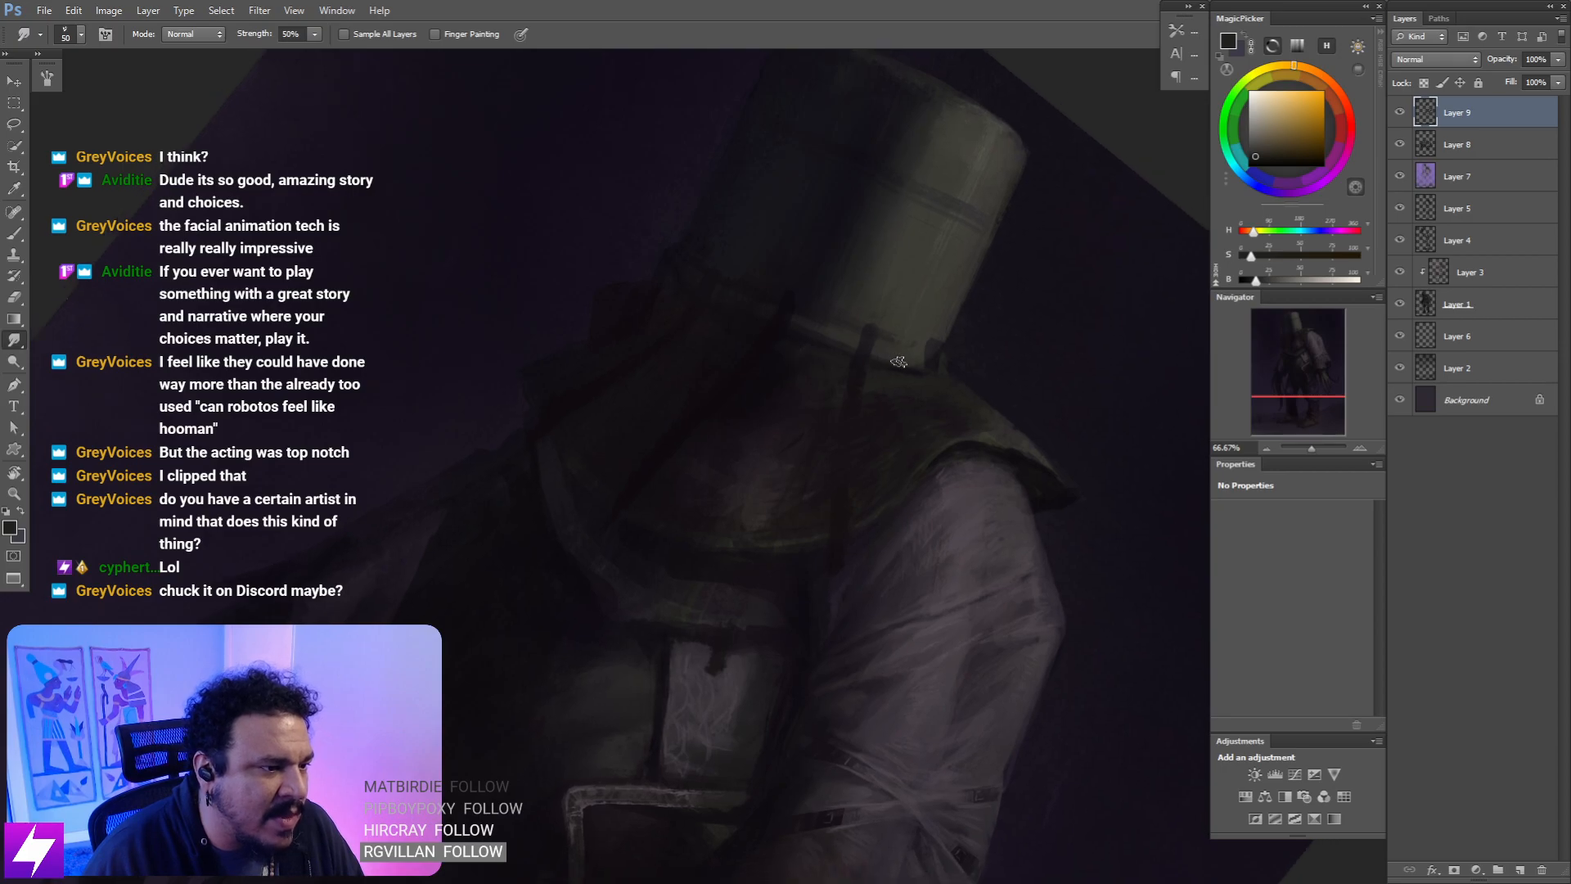
key("Escape")
mouse_move(865, 445)
left_mouse_down()
mouse_move(891, 372)
mouse_move(975, 347)
mouse_move(966, 368)
mouse_move(943, 344)
mouse_move(880, 410)
left_mouse_up()
- Tilt the view the other way, sample a dark purple beside the strap and deepen the cloth there at brush size 70
key("r")
key("ctrl+plus")
key("b")
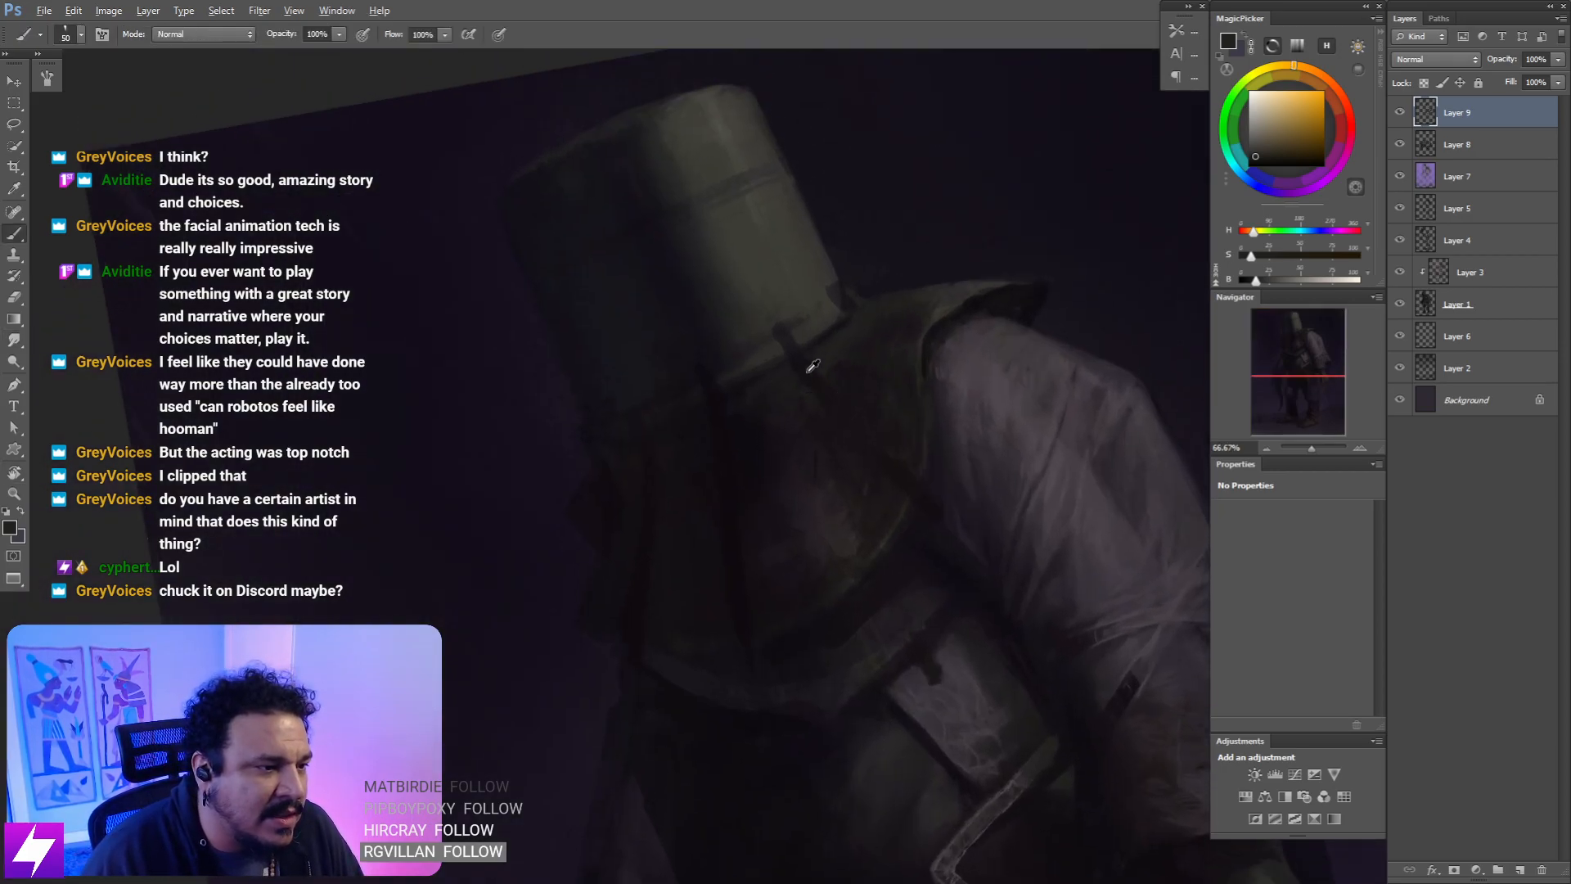
left_click(808, 371, "alt")
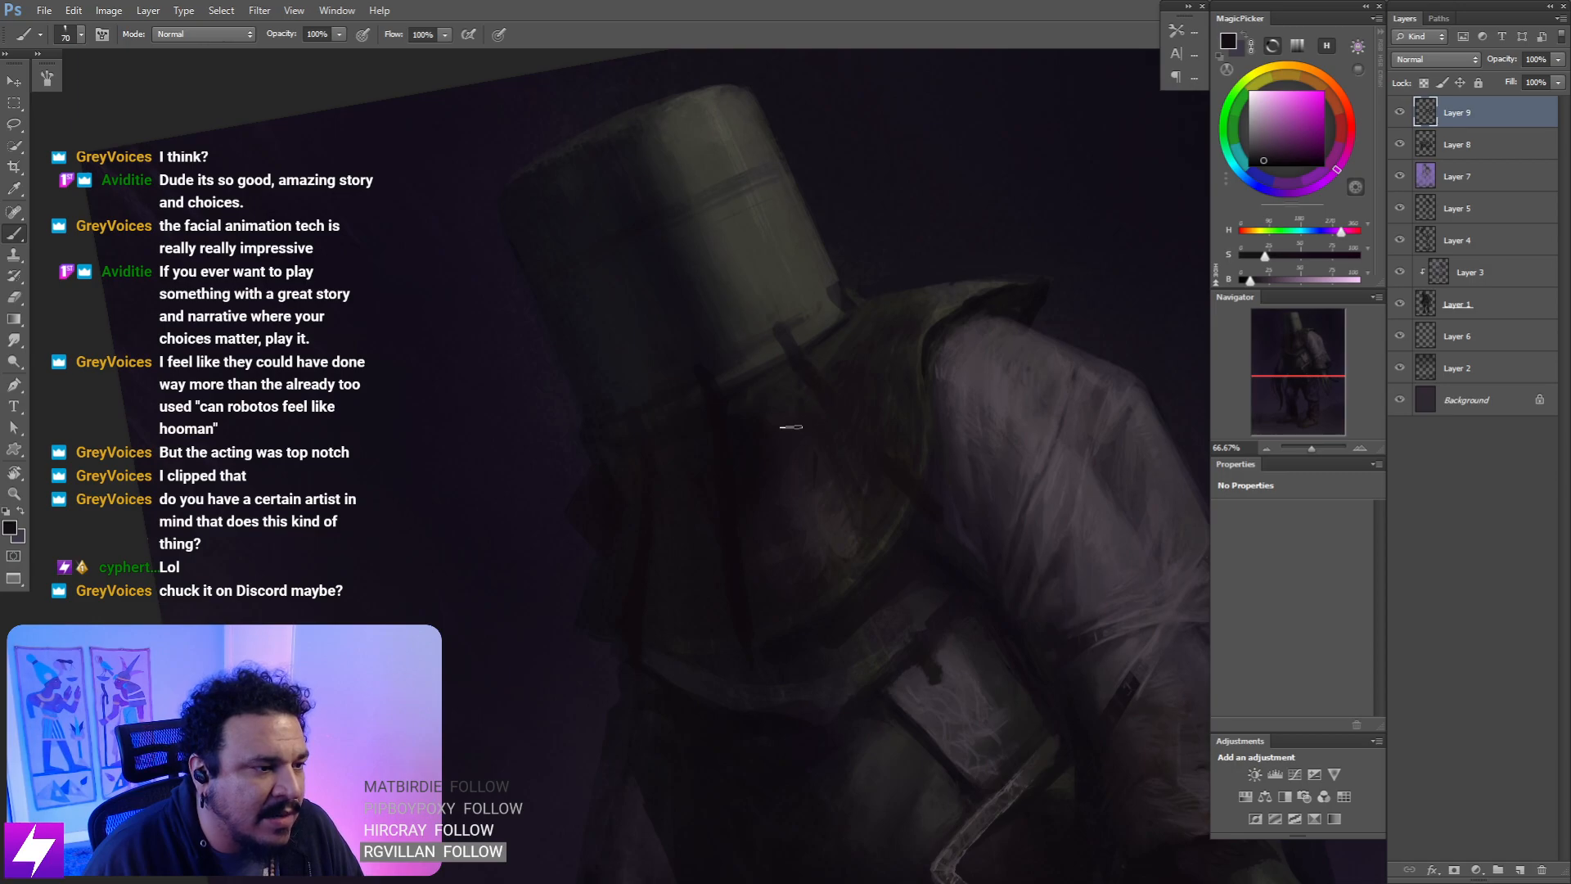
left_click_drag(822, 497, 773, 467)
- Reset the rotation, sample a dark reddish tone and repaint the chest cloth and strap area with brush sizes 90 to 125
key("r")
key("Escape")
left_click_drag(880, 446, 860, 429)
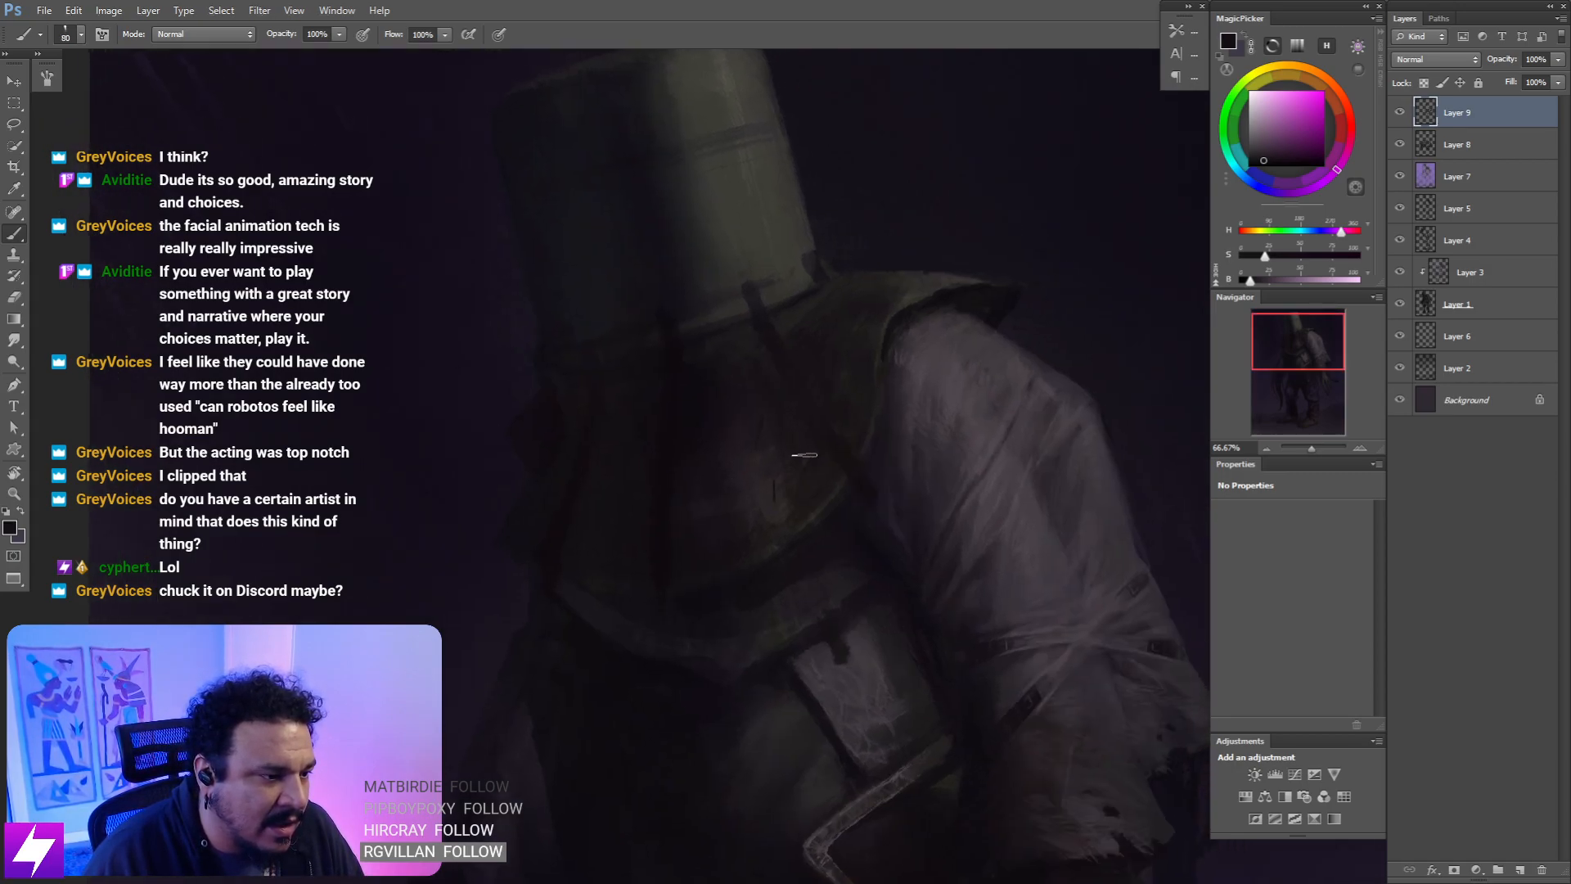
key("bracketright")
key("bracketright")
left_click(782, 483, "alt")
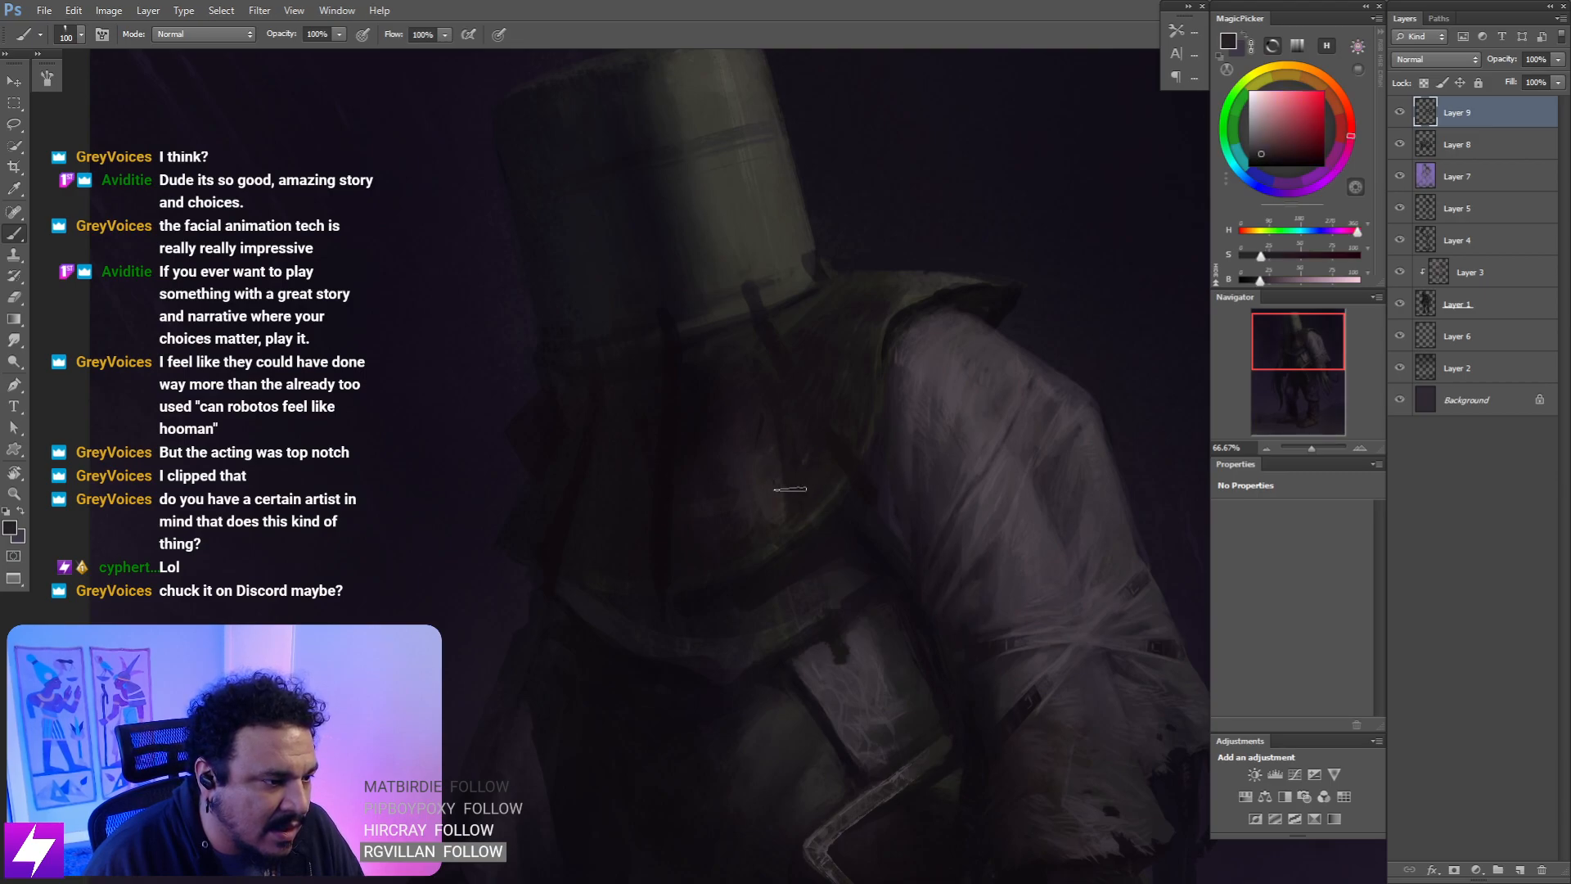
key("bracketleft")
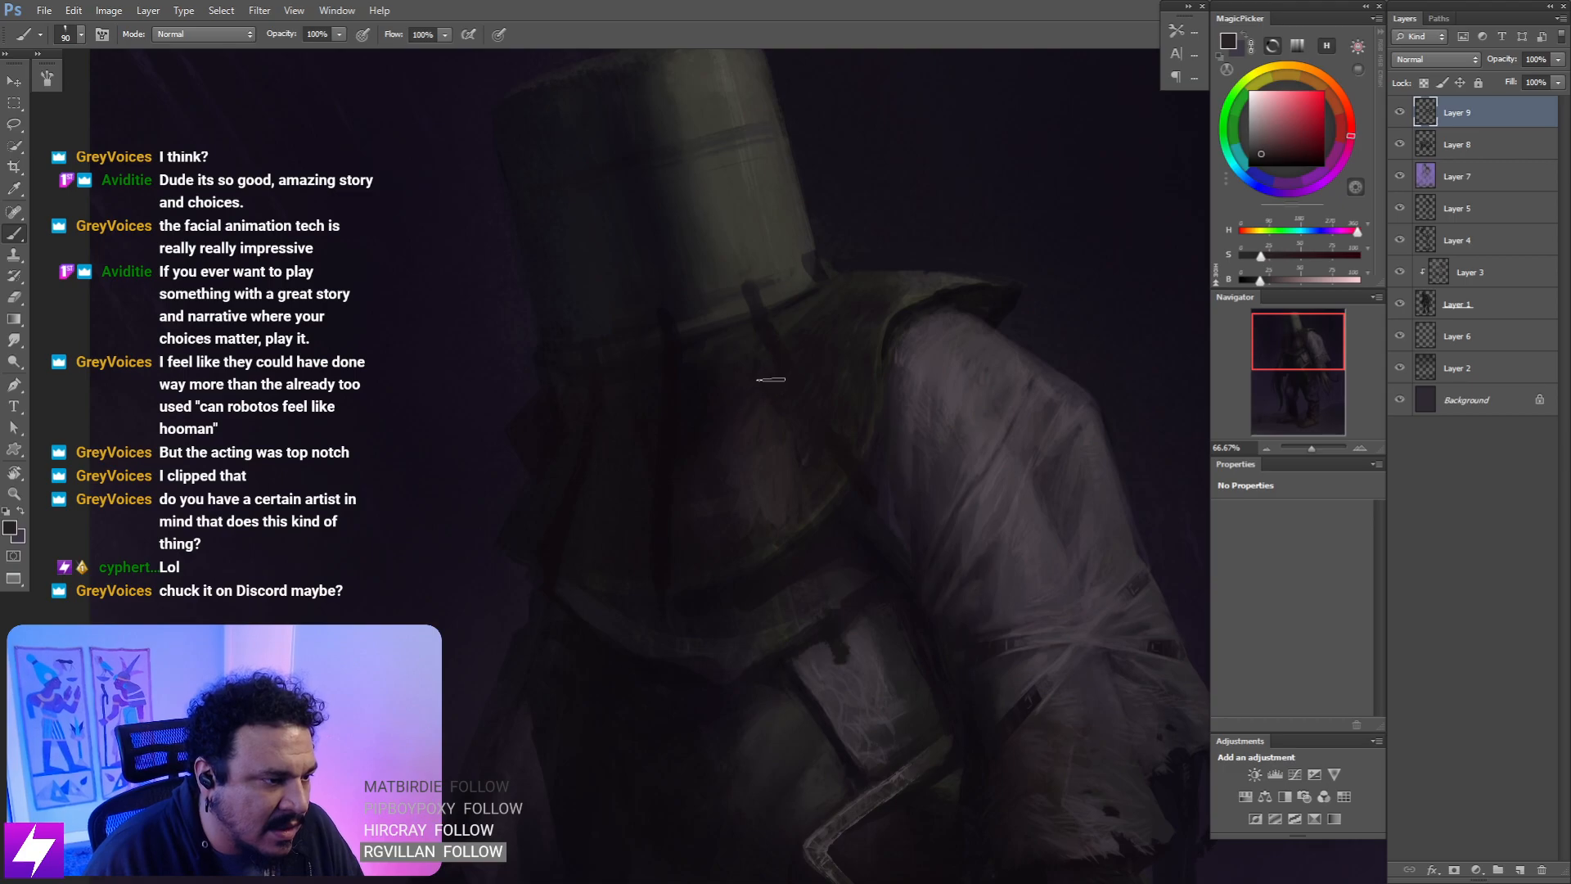
key("bracketright")
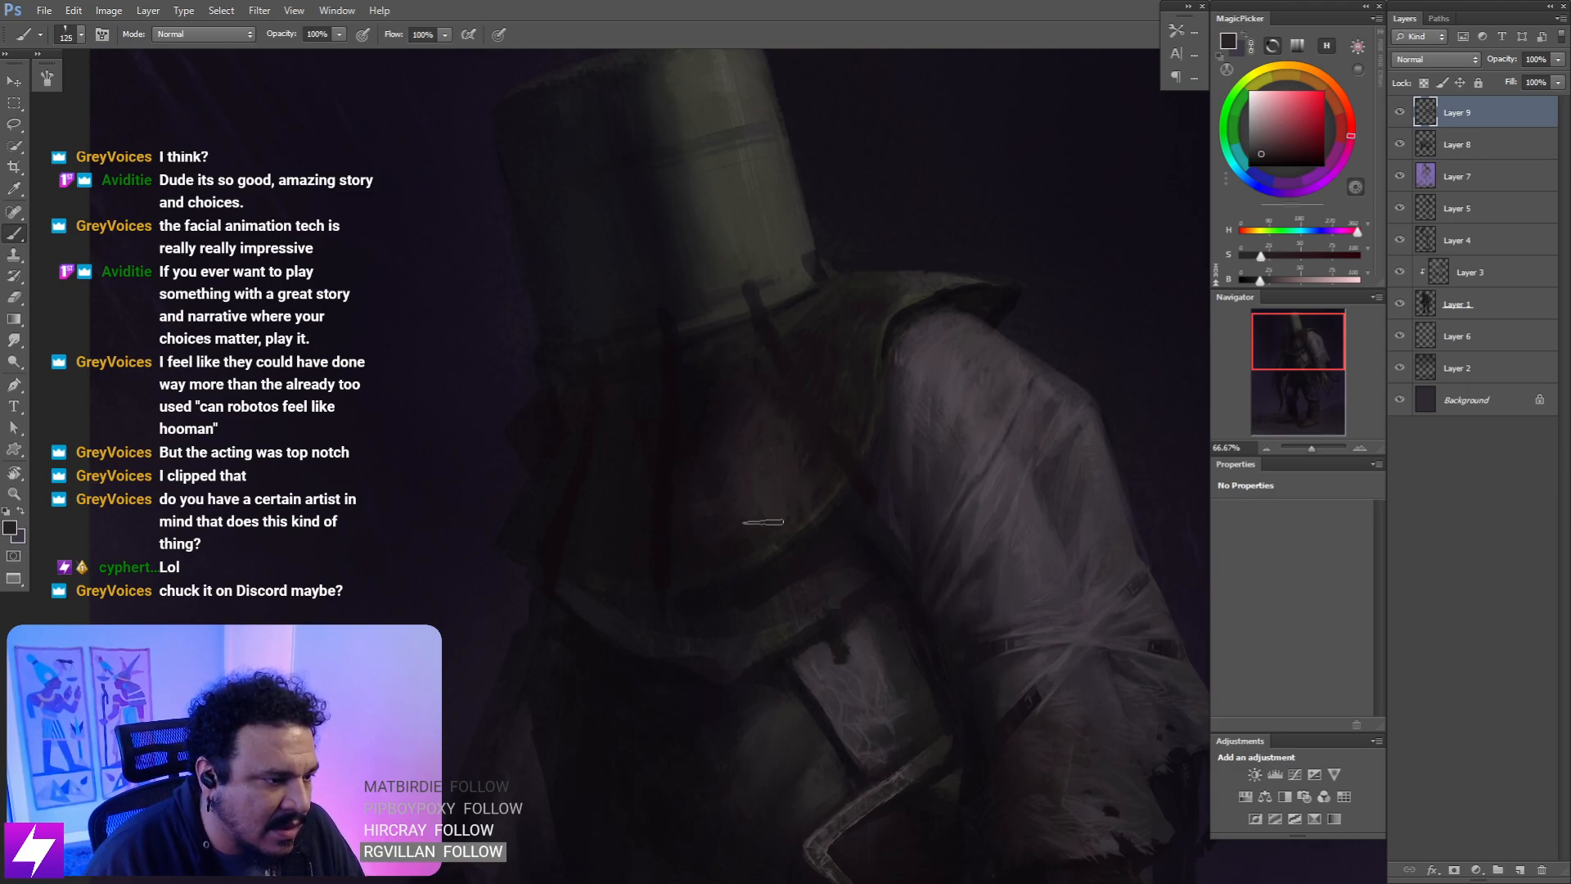
key("bracketright")
key("ctrl+minus")
key("ctrl+minus")
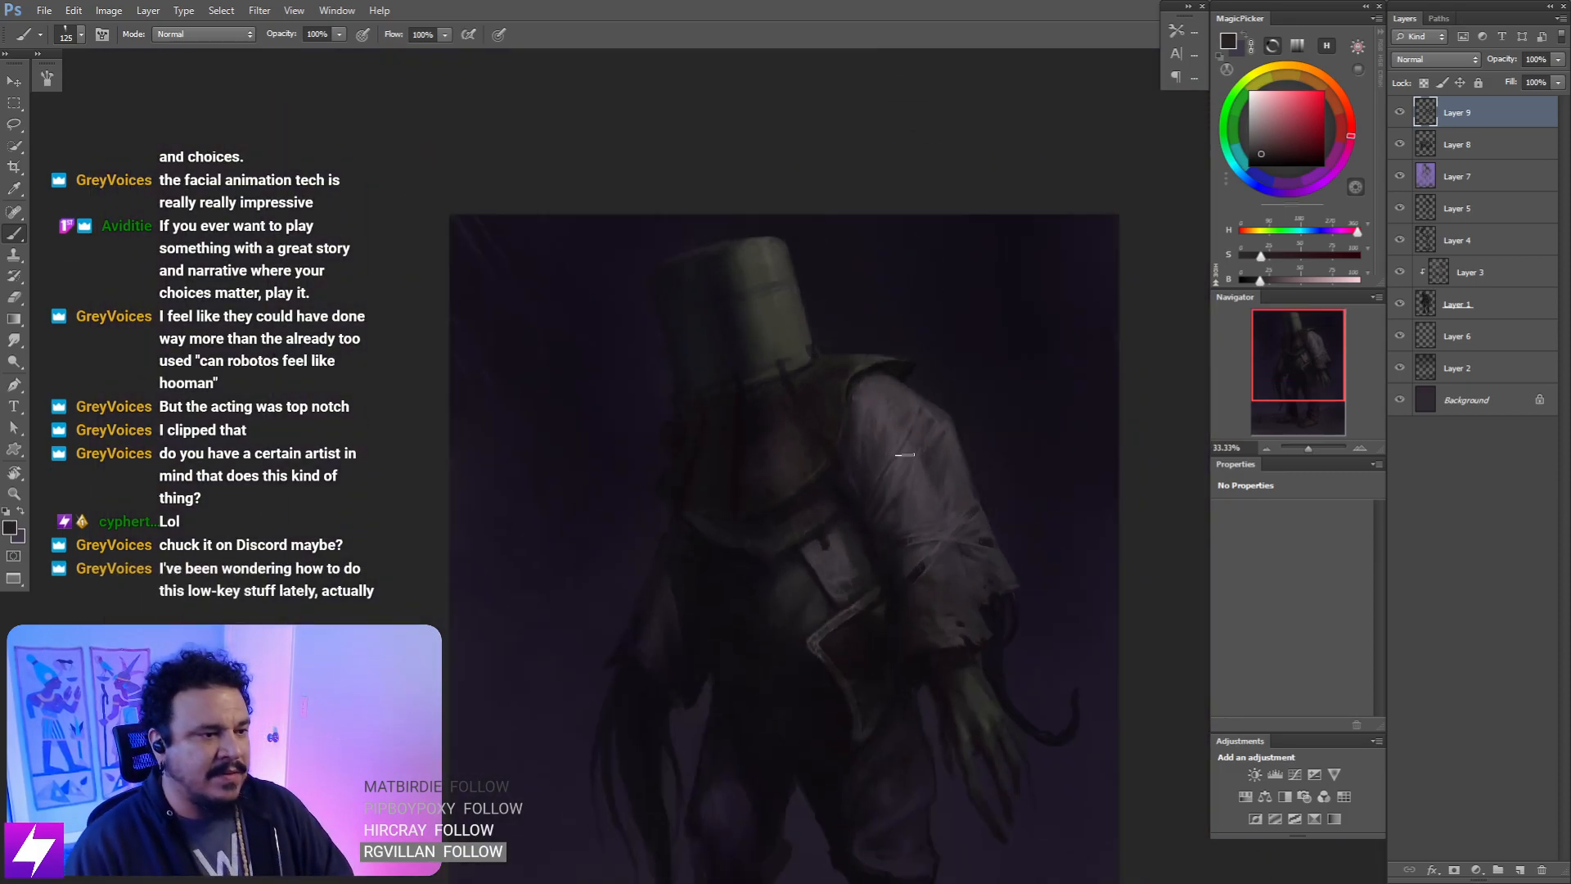
- Flip the canvas, rotate the view and darken the chest cloth with a sampled dark purple at brush size 150
key("ctrl+shift+h")
key("ctrl+plus")
key("r")
mouse_move(912, 364)
left_mouse_down()
mouse_move(933, 407)
mouse_move(831, 438)
left_mouse_up()
key("ctrl+plus")
key("b")
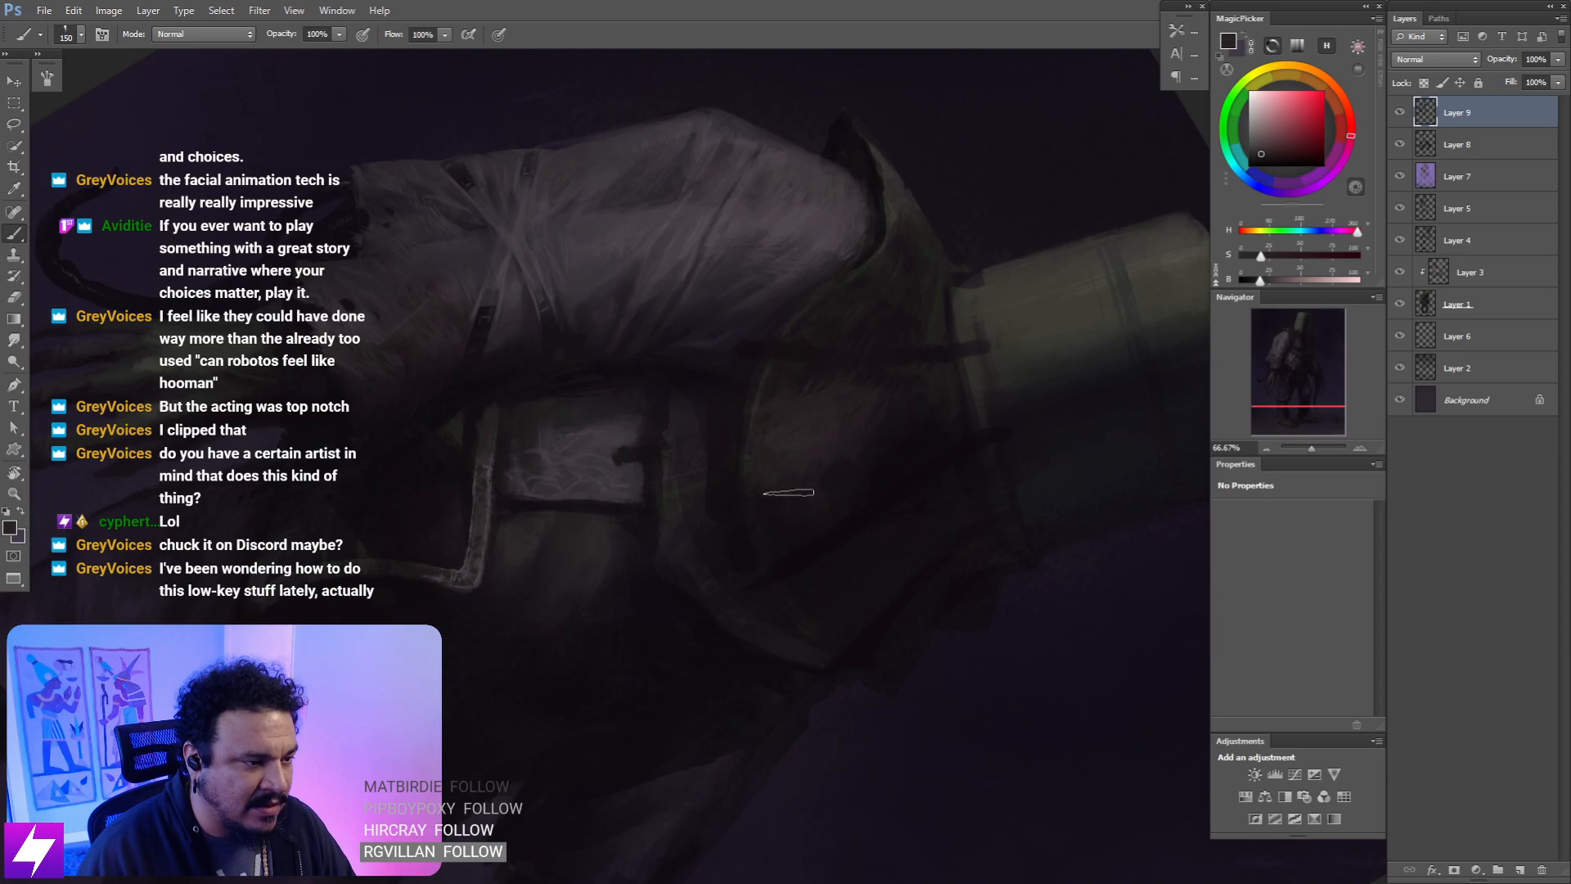
left_click(765, 491, "alt")
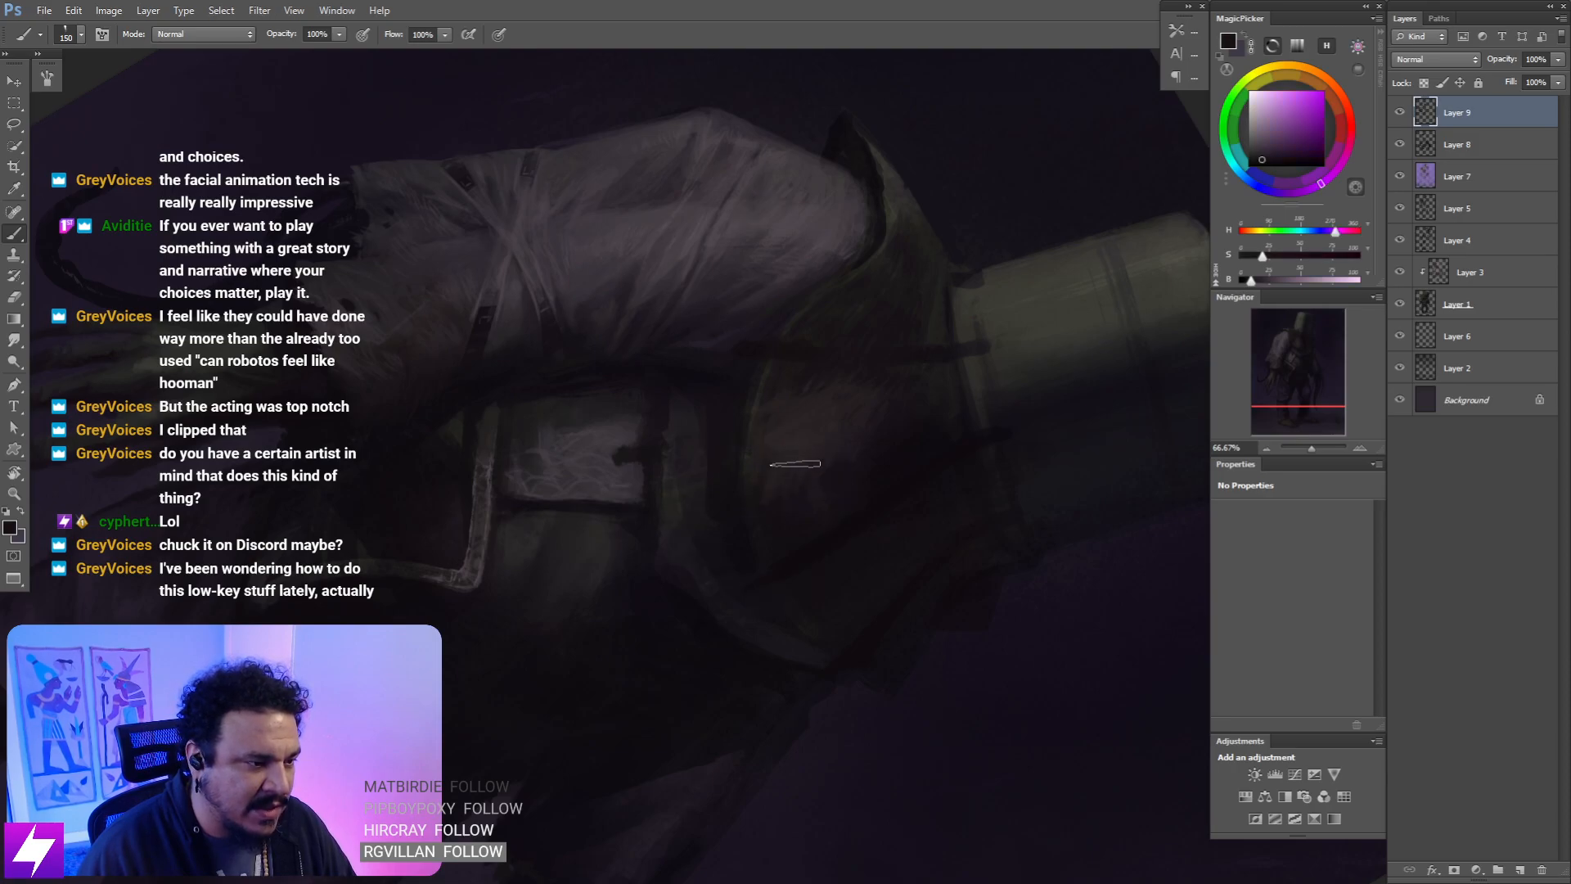
left_click_drag(799, 488, 751, 551)
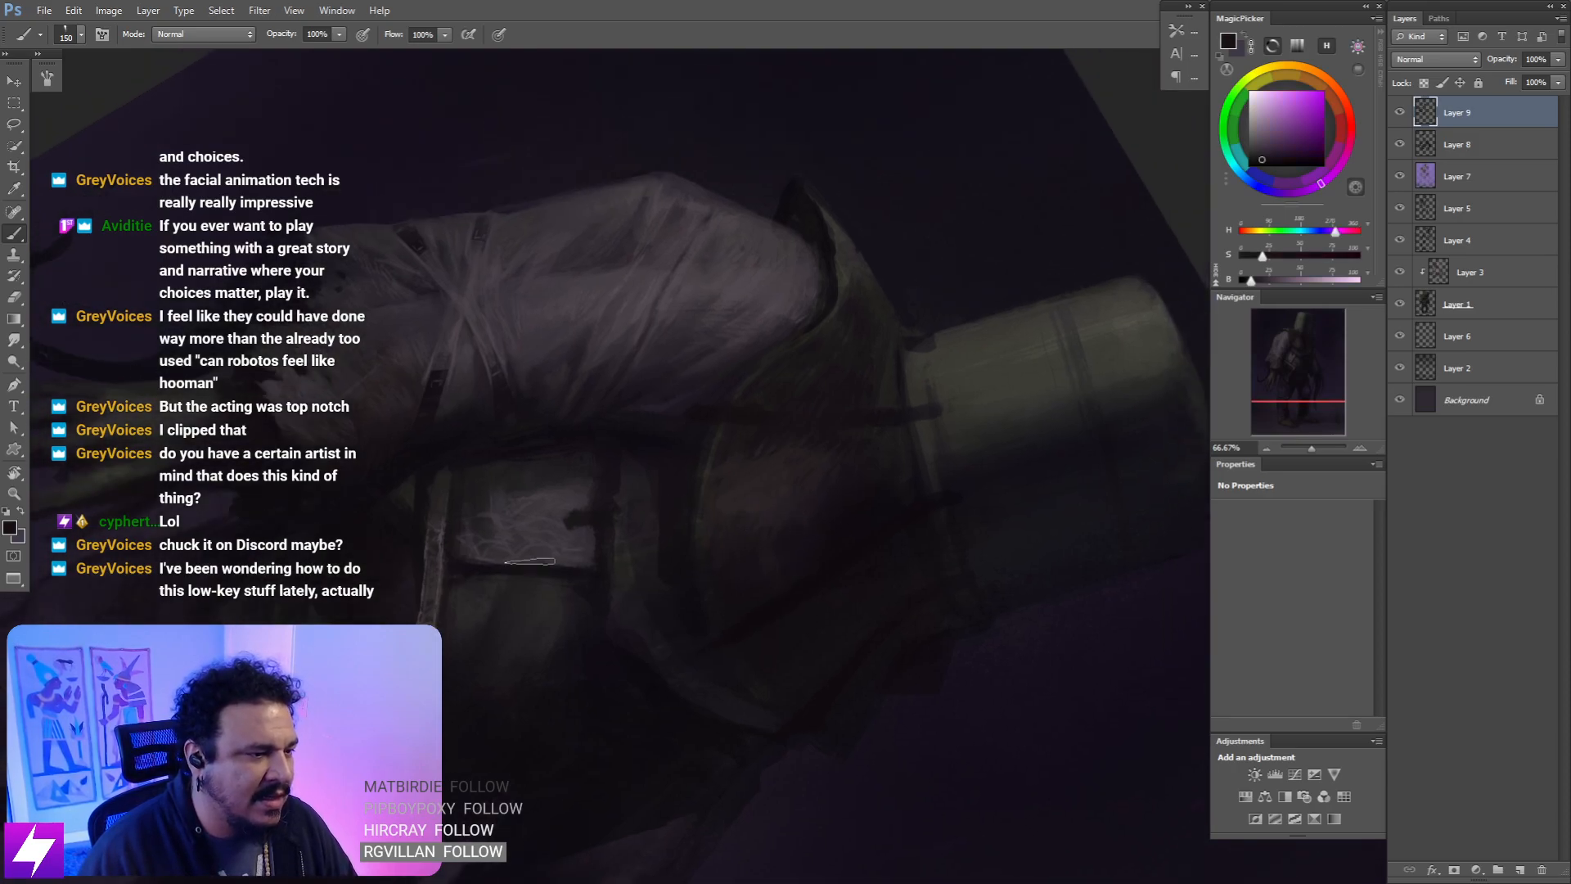
- Switch to another textured brush preset, reduce it to size 45 and rework the chest cloth with a sampled dark magenta tone
right_click(378, 588)
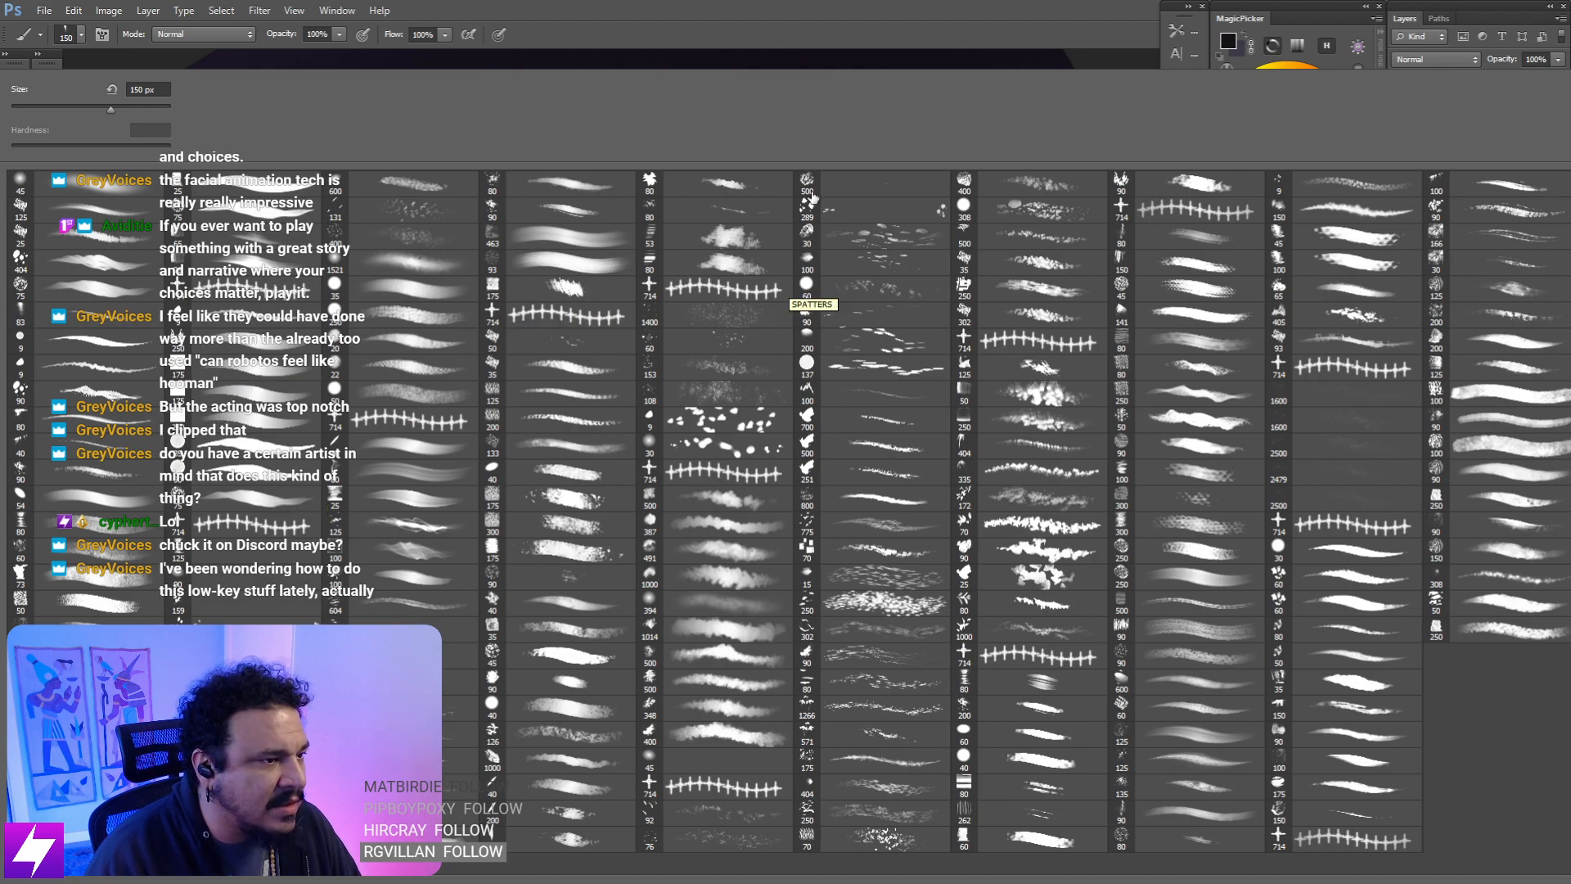
double_click(87, 524)
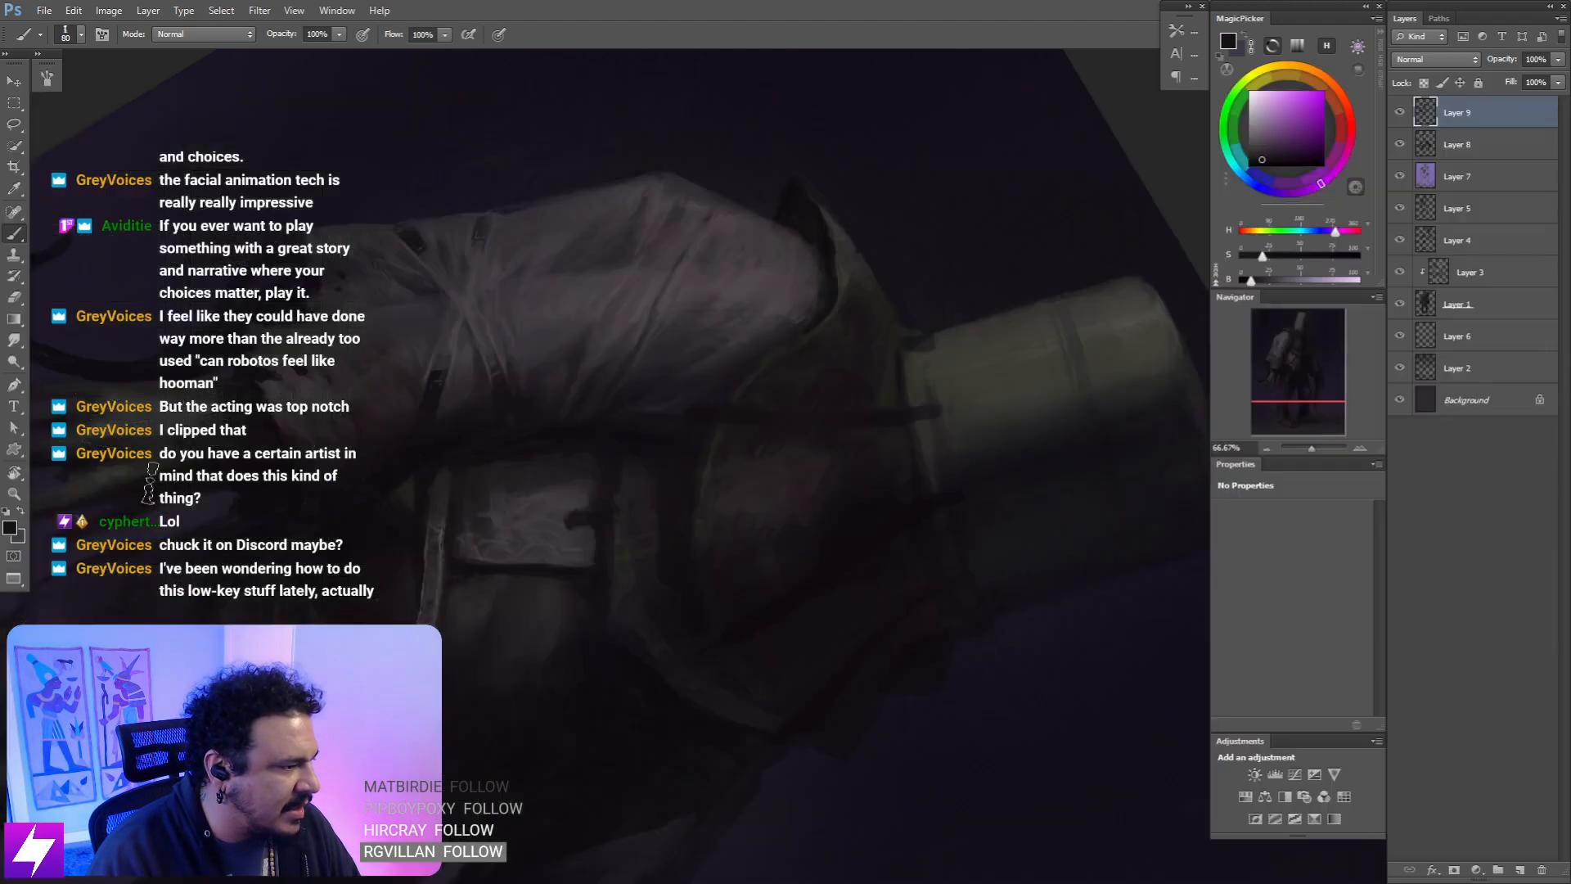
key("[")
key("bracketleft")
key("bracketleft")
key("bracketleft")
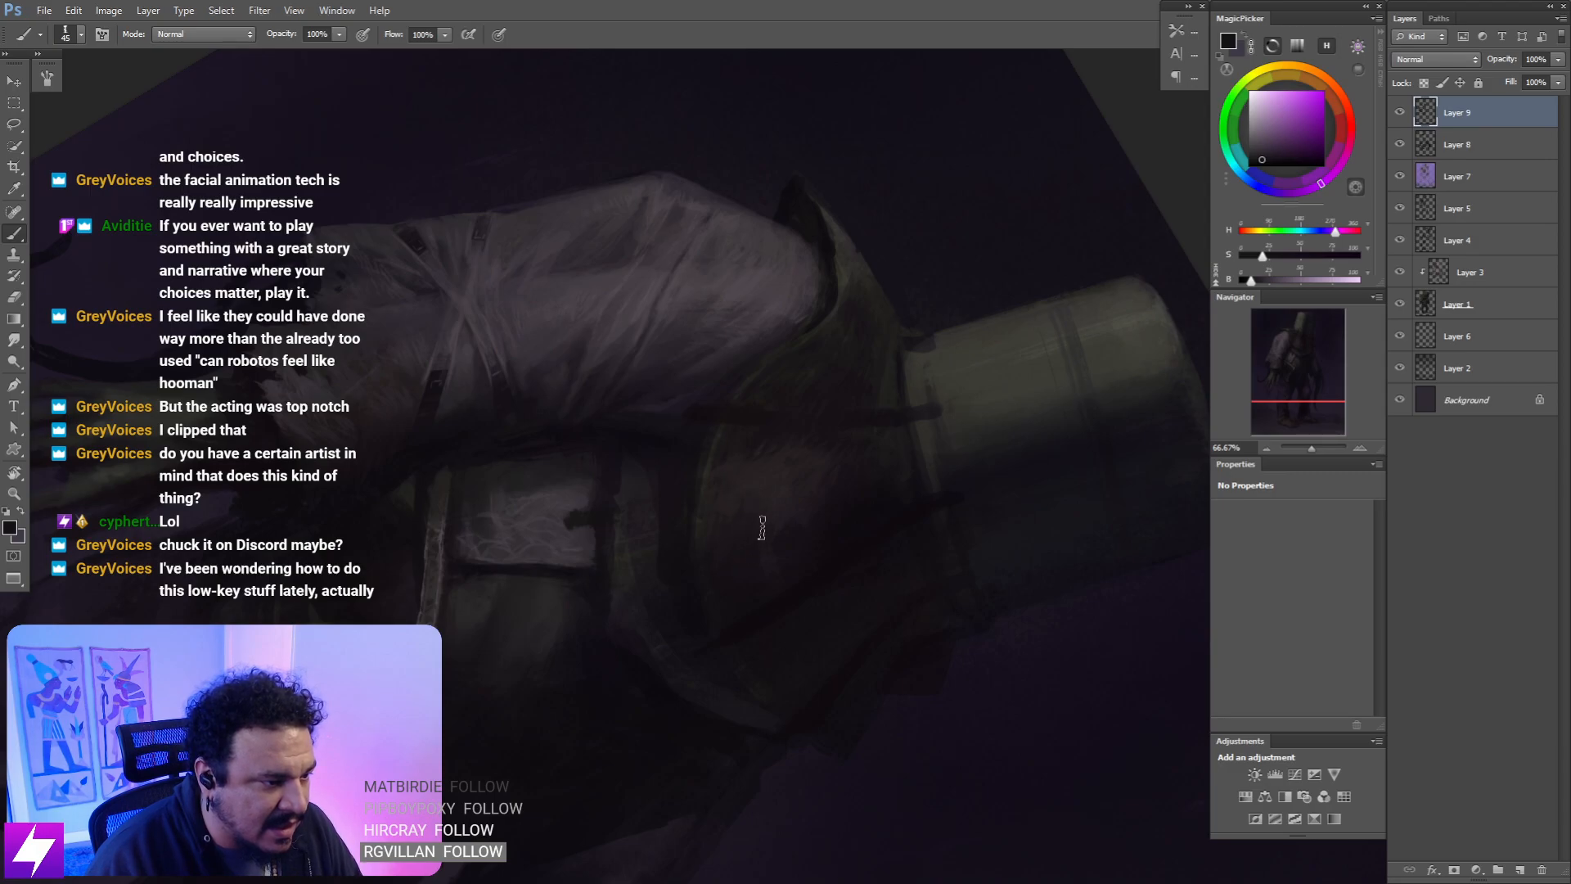
key("ctrl+plus")
left_click_drag(772, 508, 761, 439)
left_click(691, 546, "alt")
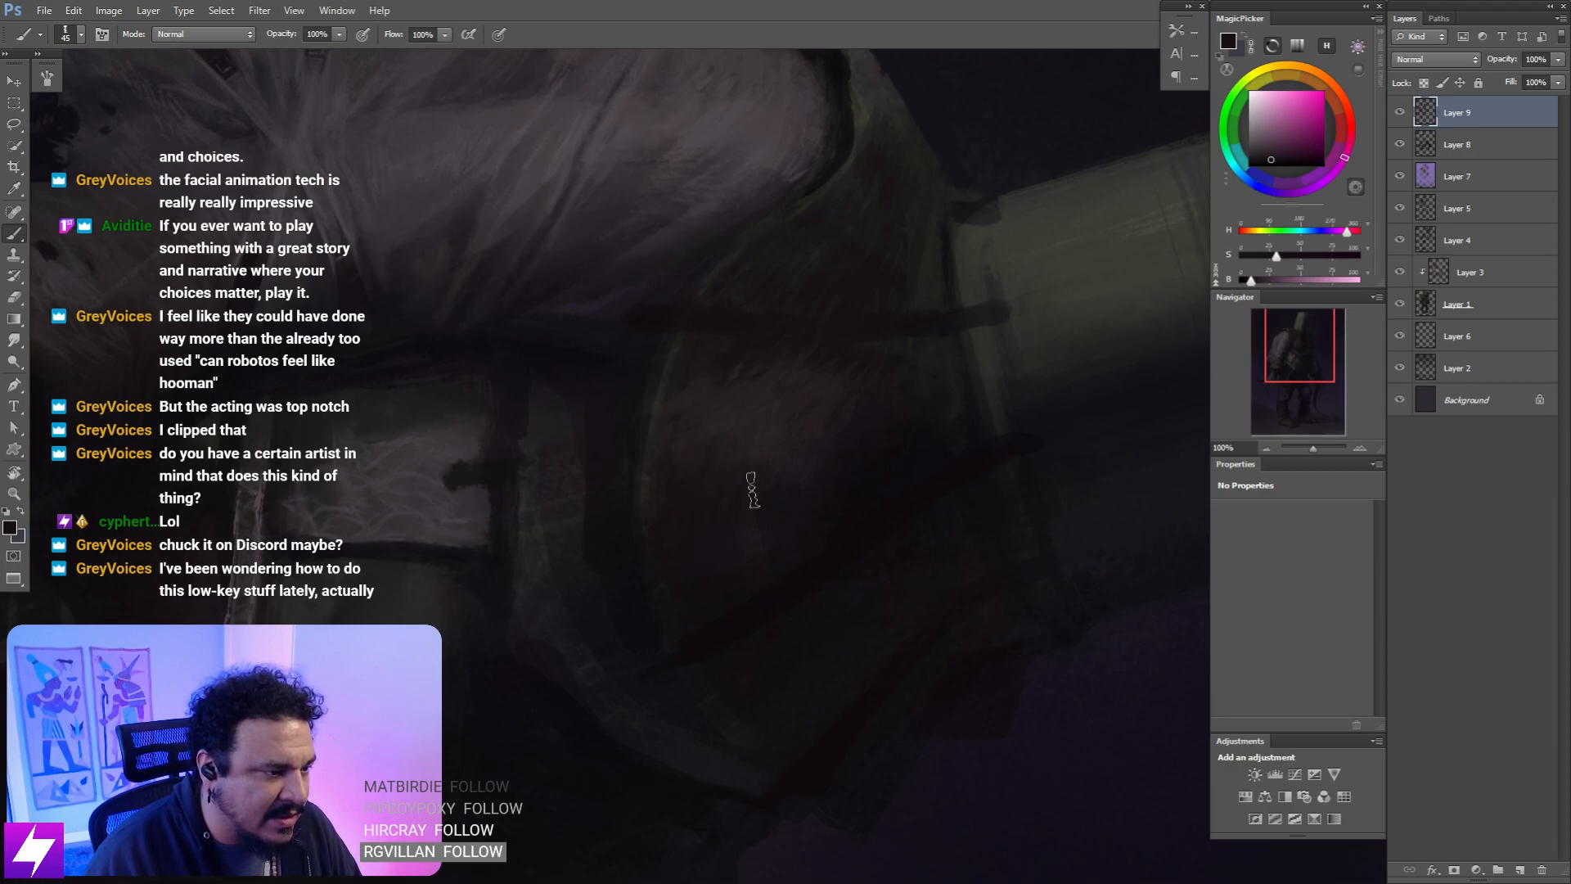
- Rotate the view to follow the diagonal strap and refine it and the adjoining cloth at brush size 30
key("ctrl+minus")
key("r")
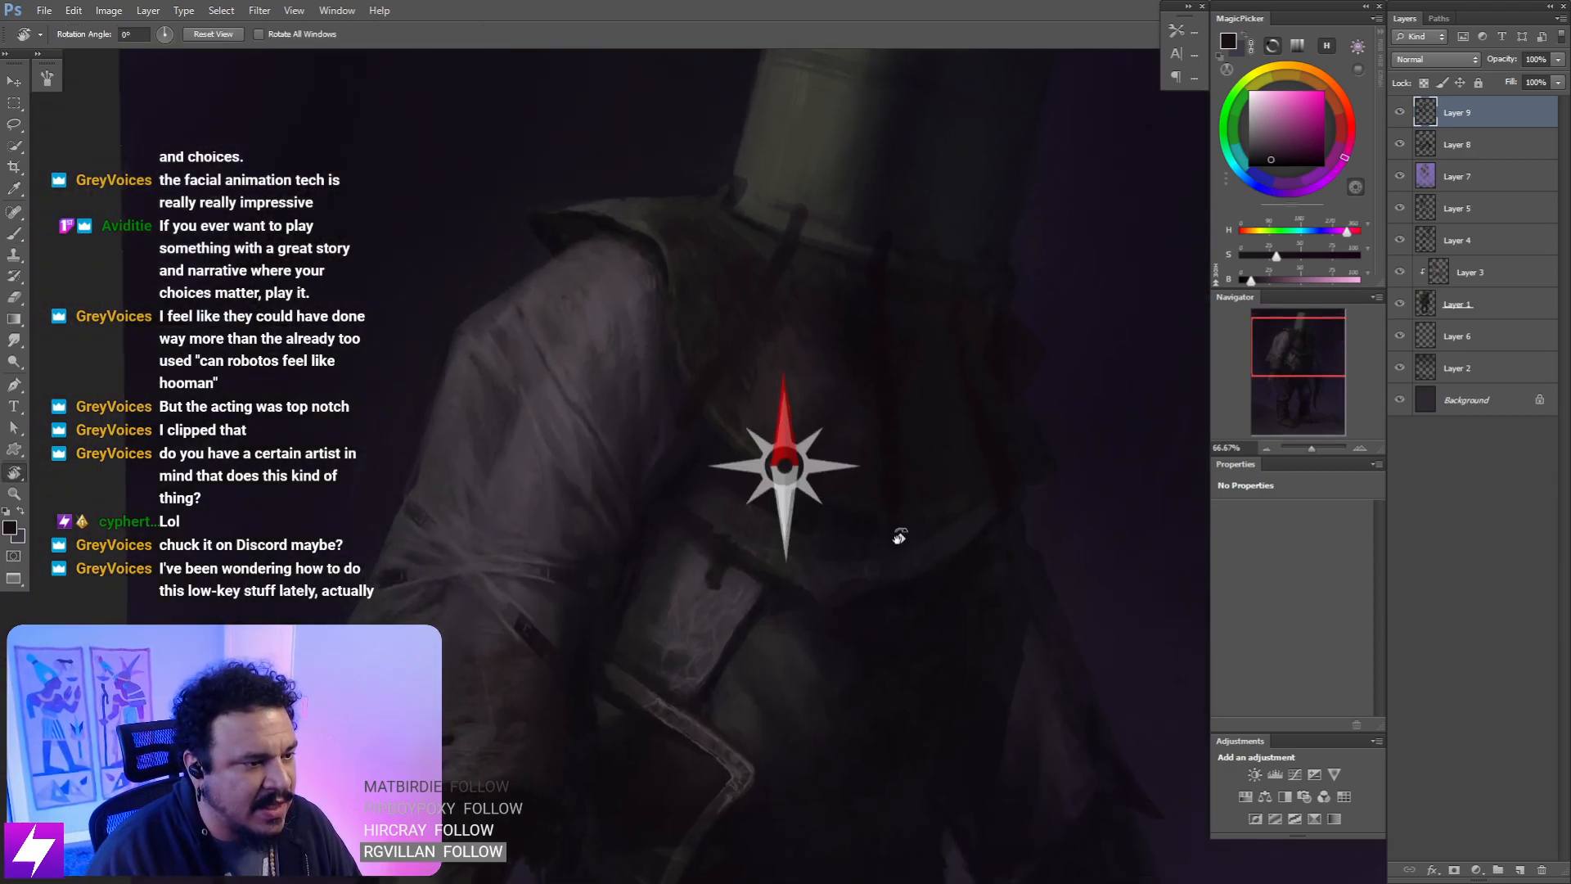
left_click_drag(897, 533, 881, 394)
key("ctrl+plus")
key("bracketleft")
key("bracketleft")
key("bracketleft")
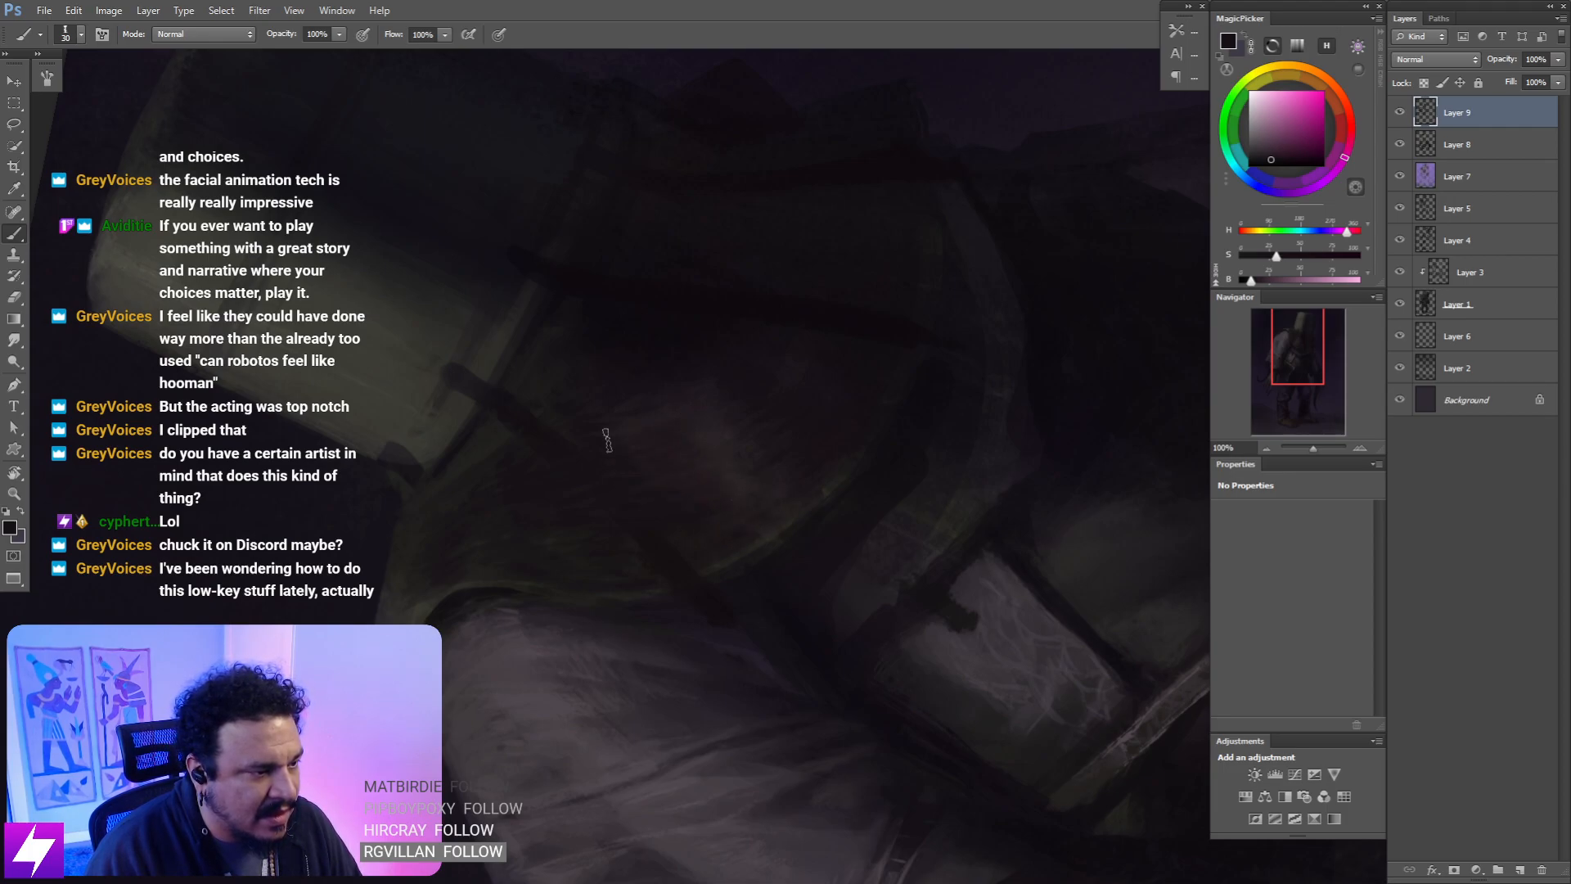
- Reset the rotation and soften the painted chest cloth with the Smudge tool at 50% strength
key("Escape")
key("ctrl+minus")
key("ctrl+minus")
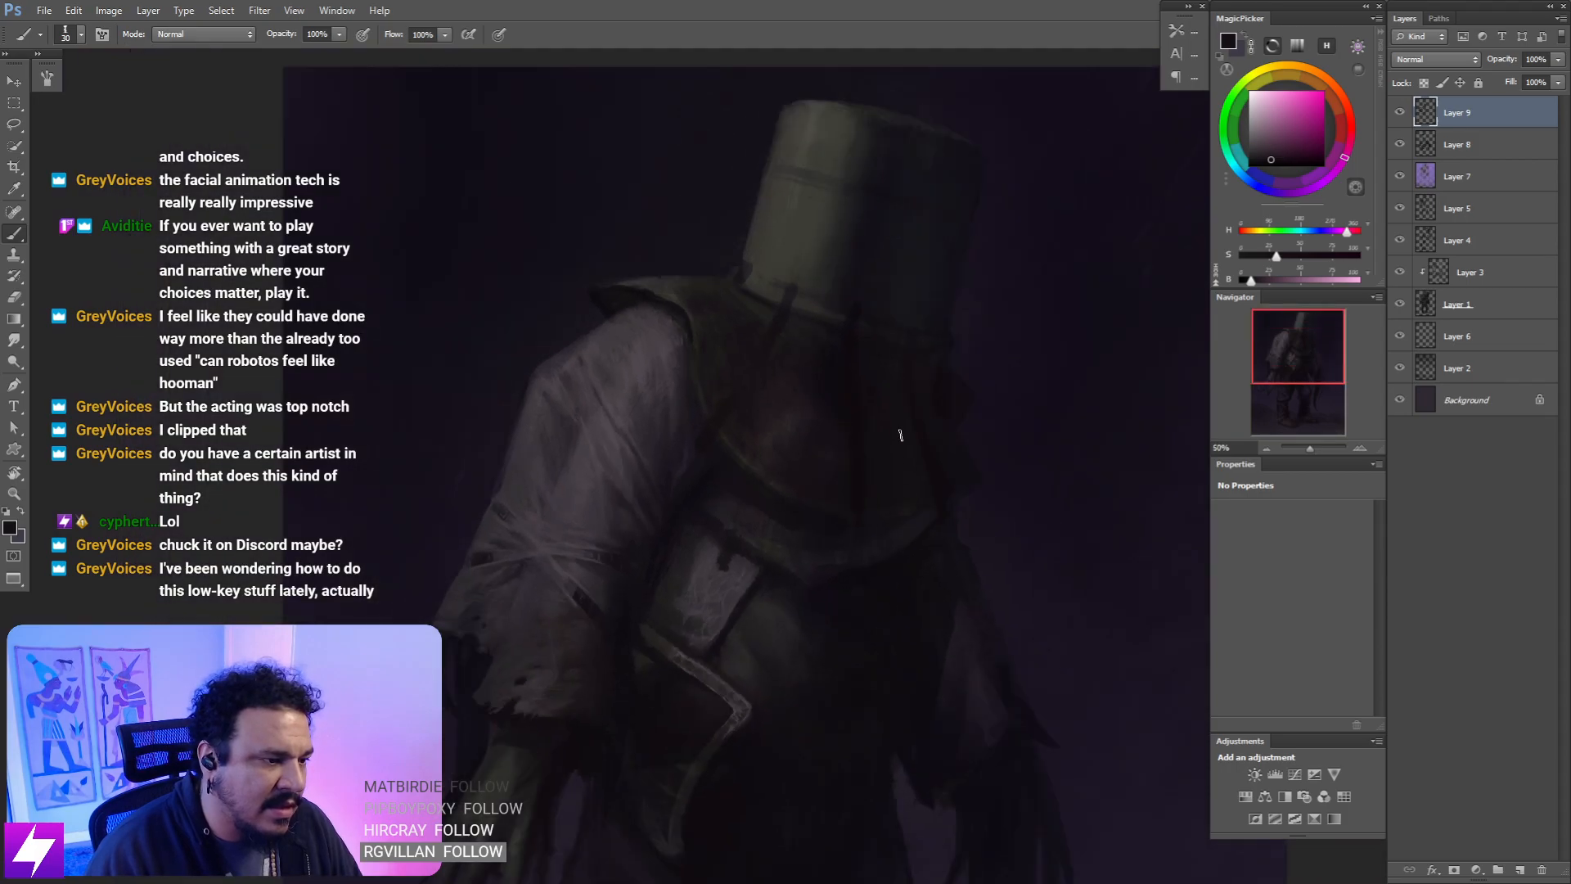
key("r")
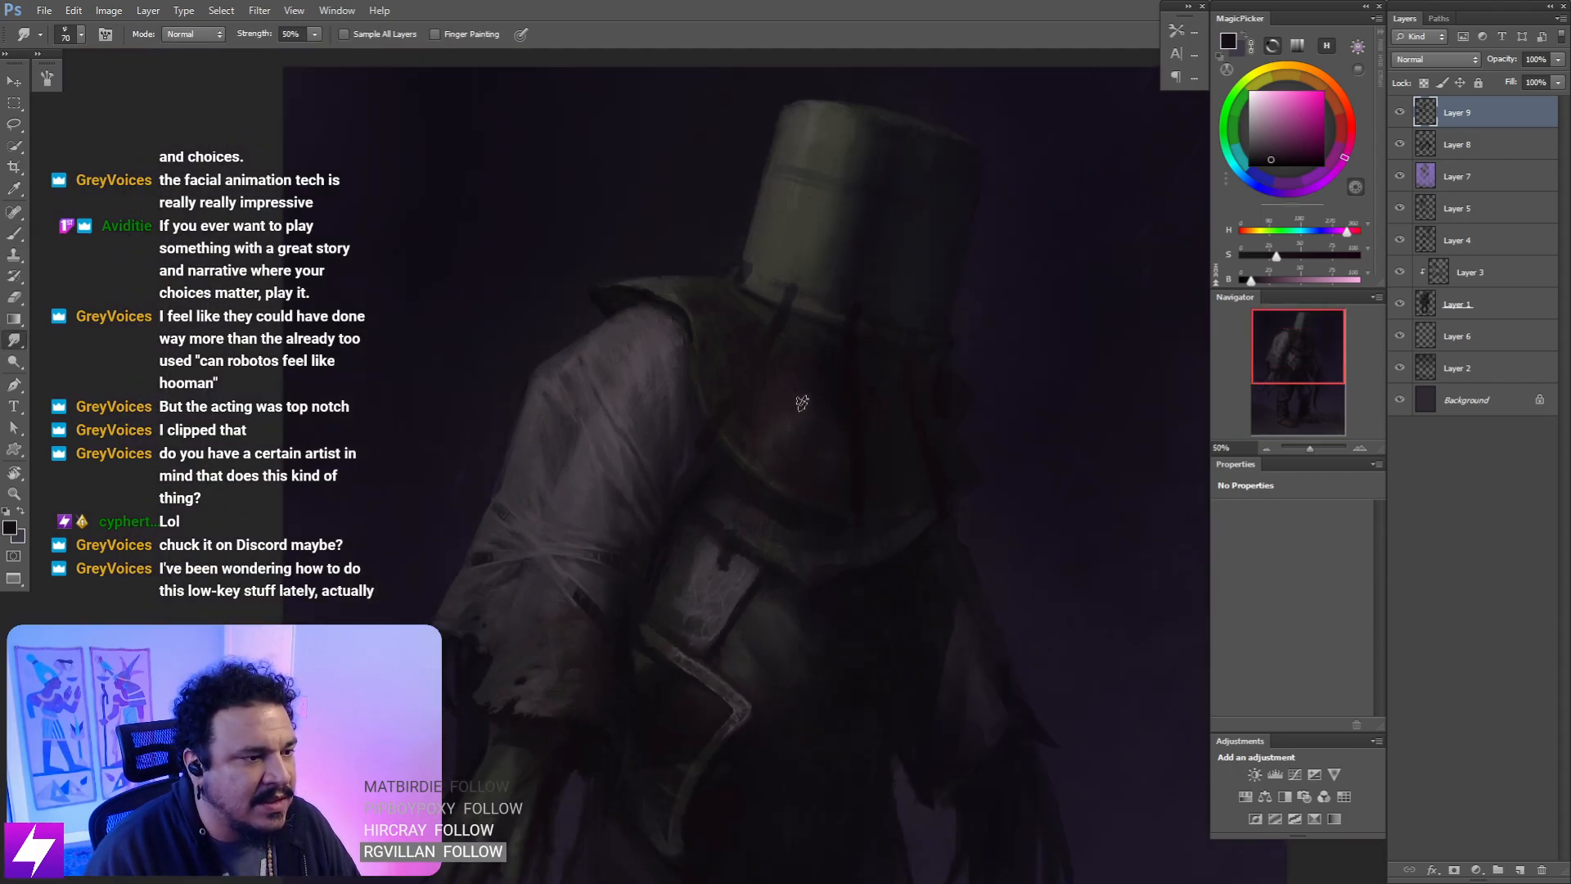
- Rotate the view to about 58°, sample a dark violet near the strap and touch up the collar by the bucket rim at brush size 20
key("r")
mouse_move(895, 368)
left_mouse_down()
mouse_move(835, 340)
mouse_move(866, 411)
left_mouse_up()
key("ctrl+plus")
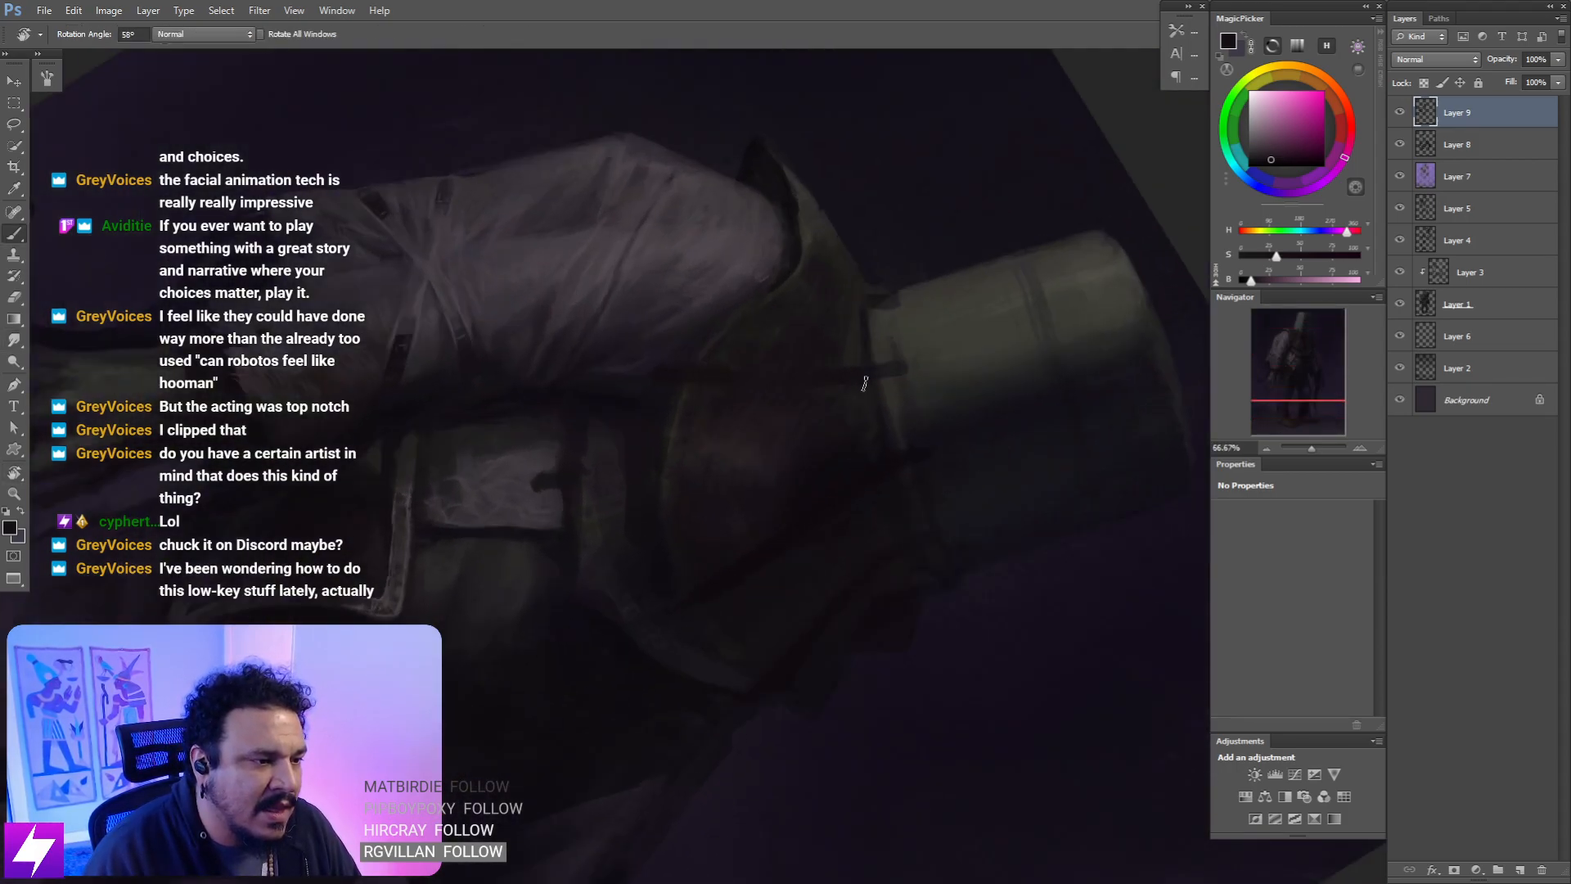
key("b")
left_click(848, 356, "alt")
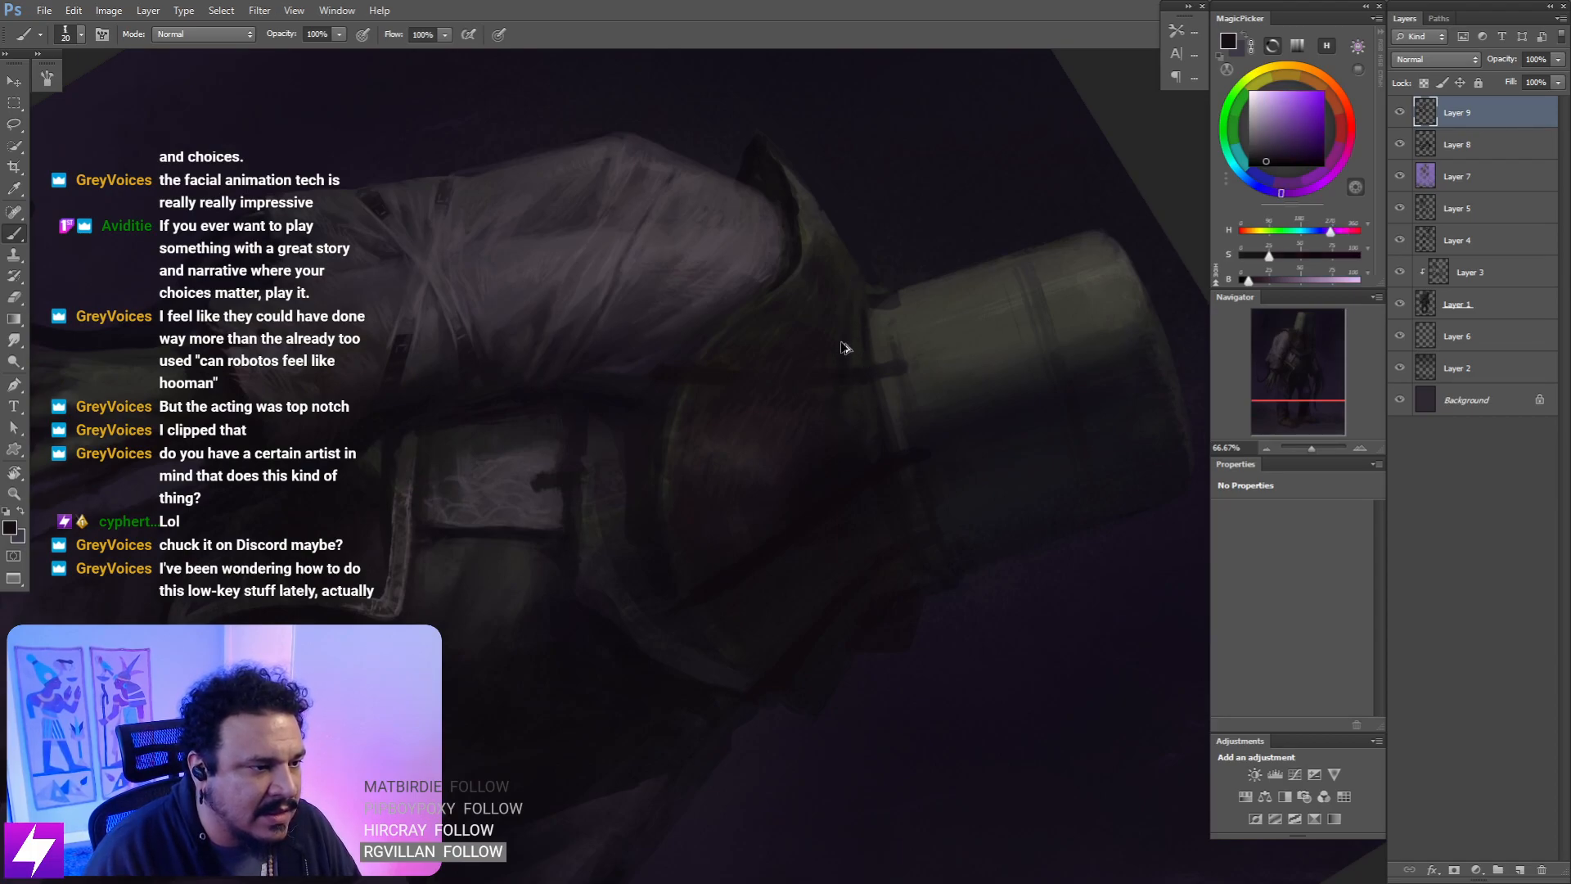
key("ctrl+minus")
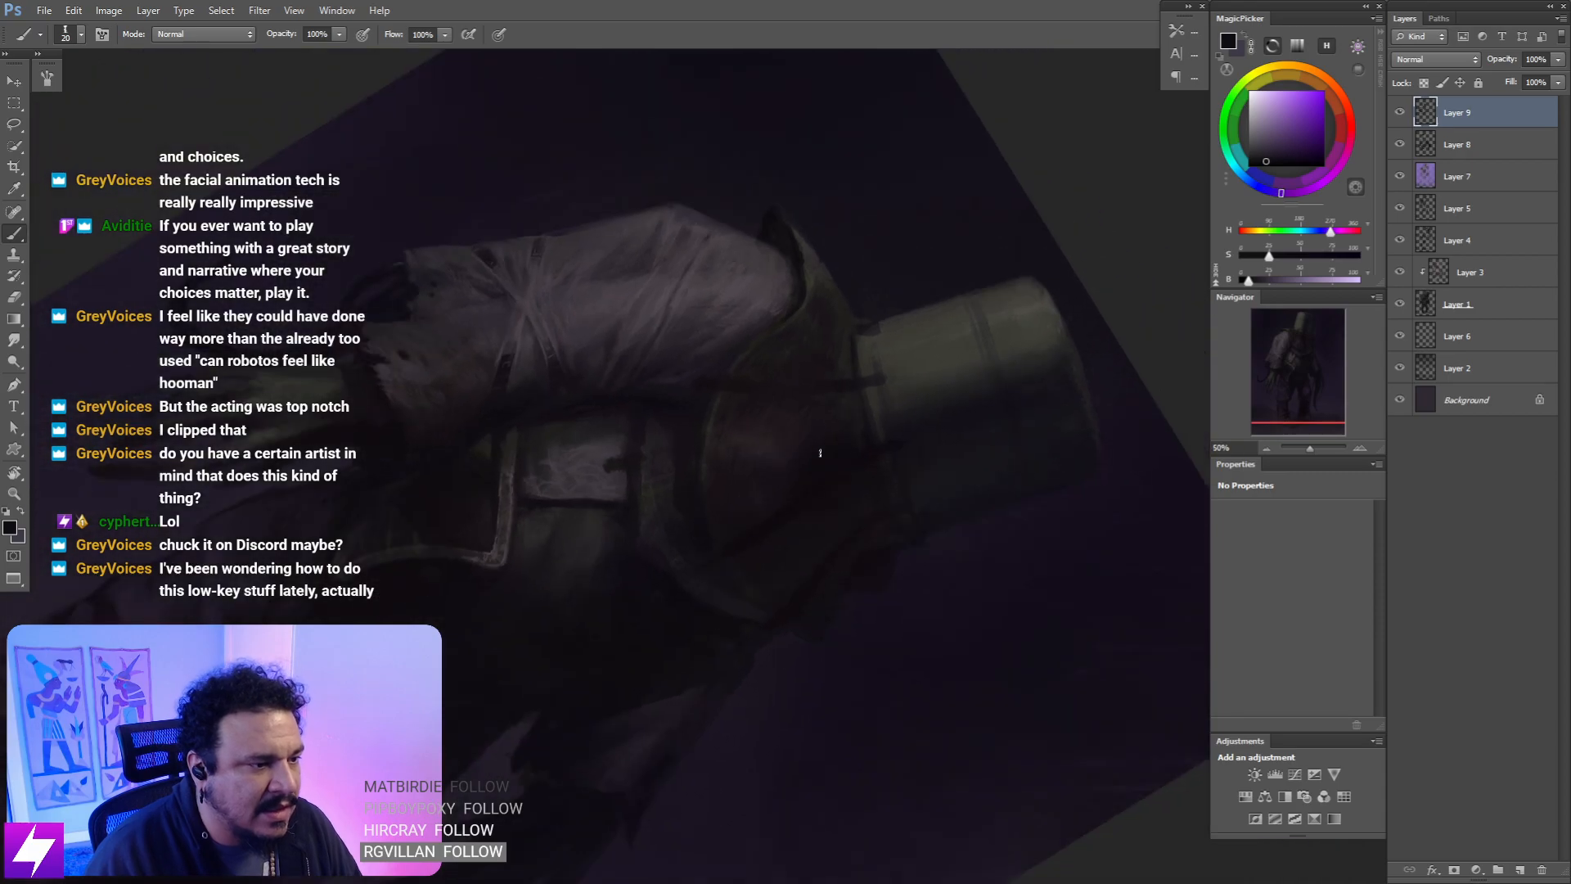
- Choose the size 83 tapered brush preset and check the upper figure with the rotation reset
right_click(85, 285)
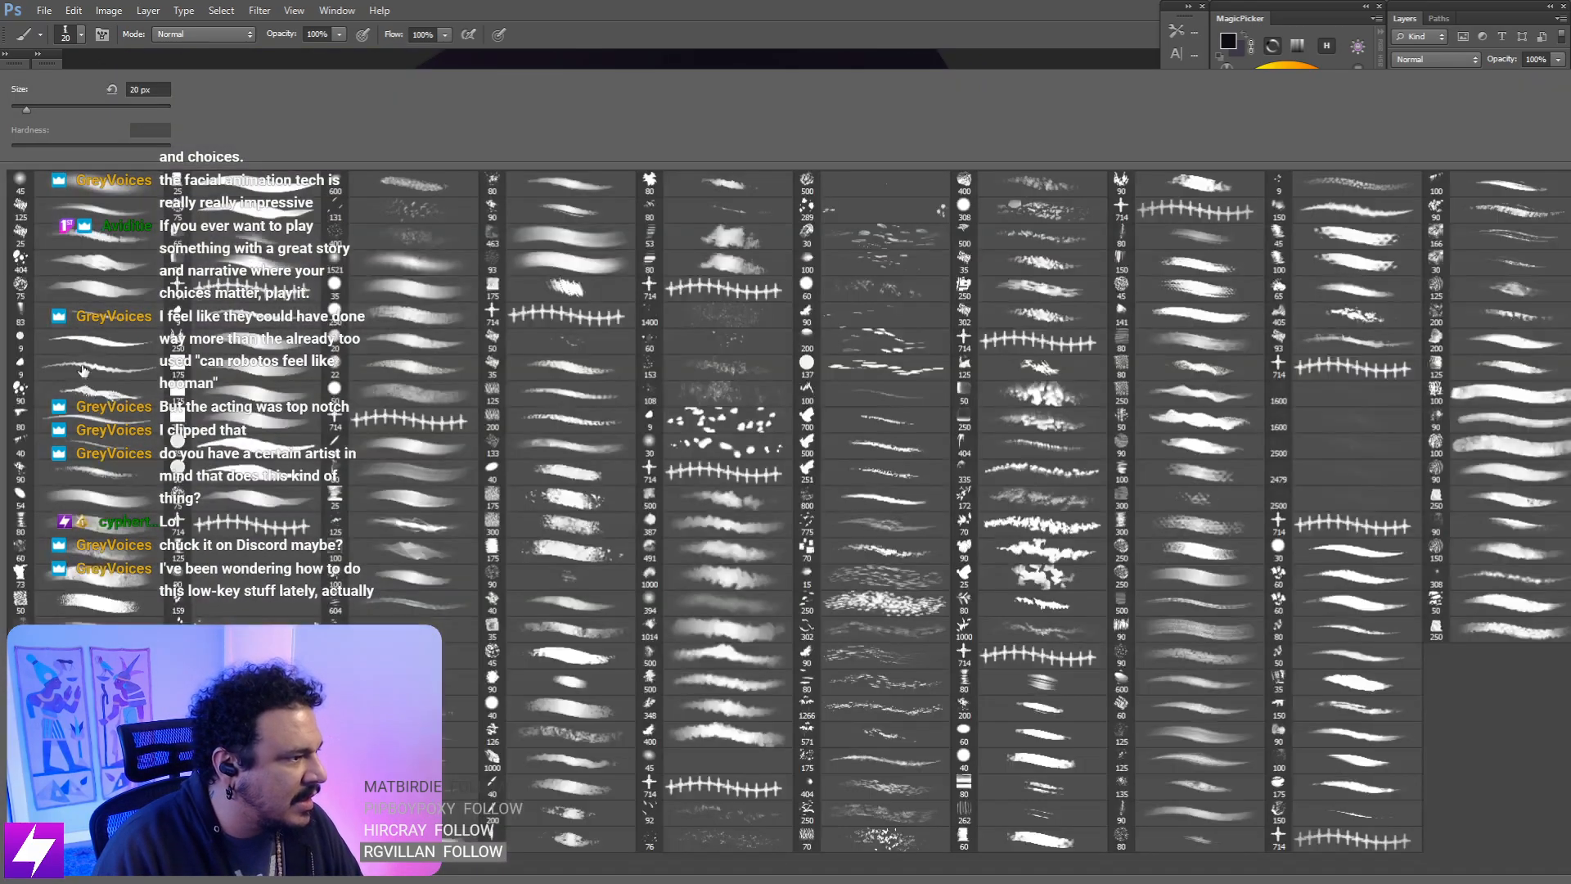
double_click(108, 310)
key("ctrl+minus")
key("Escape")
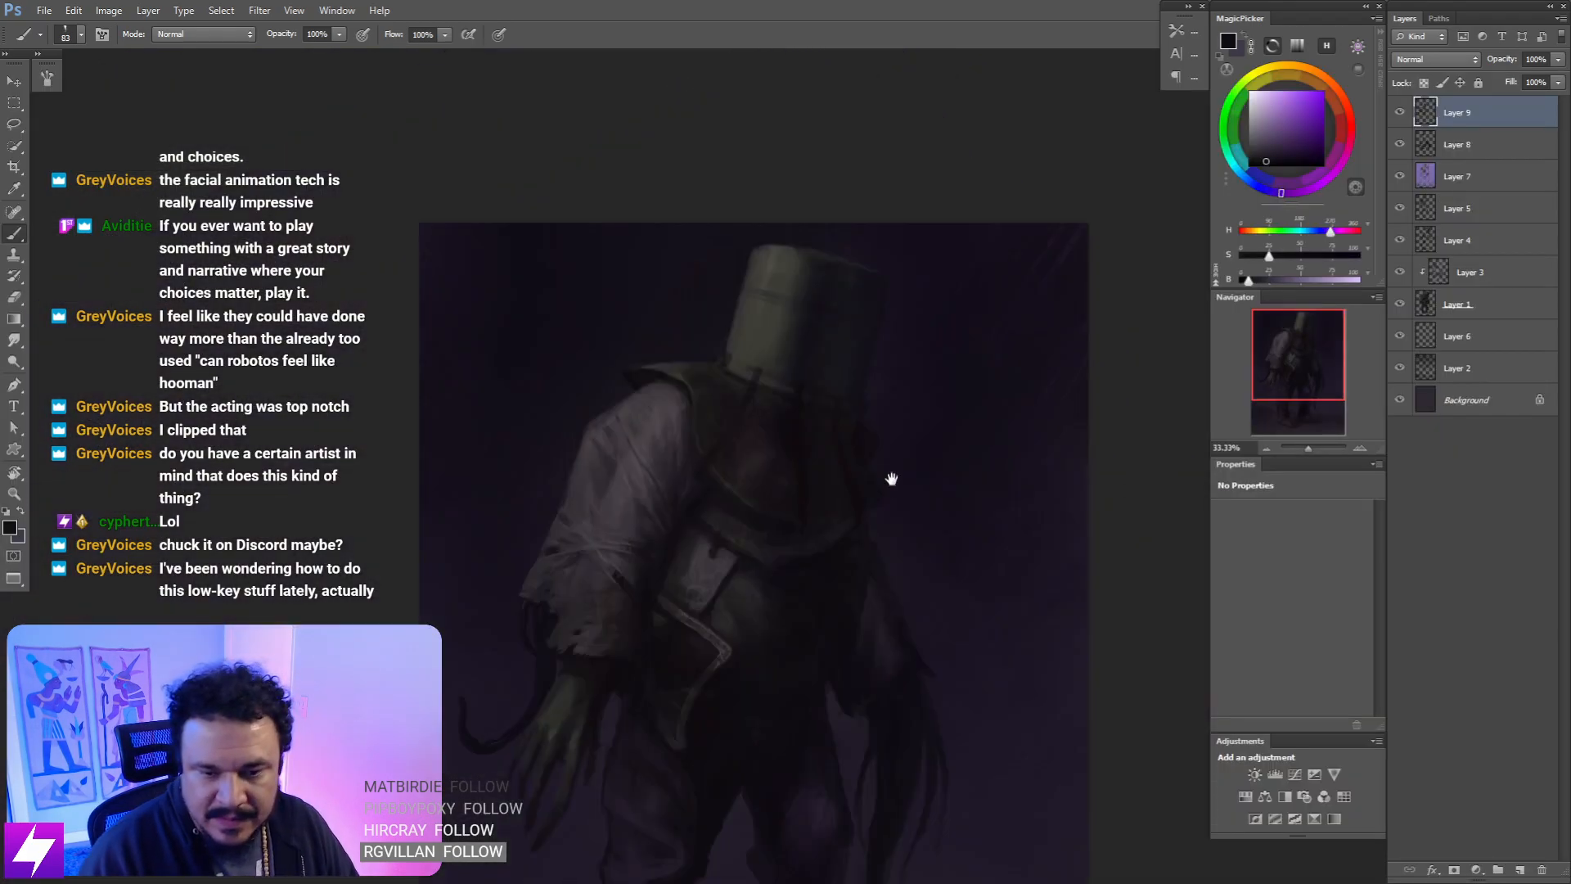
left_click_drag(891, 503, 862, 537)
left_click_drag(977, 488, 897, 499)
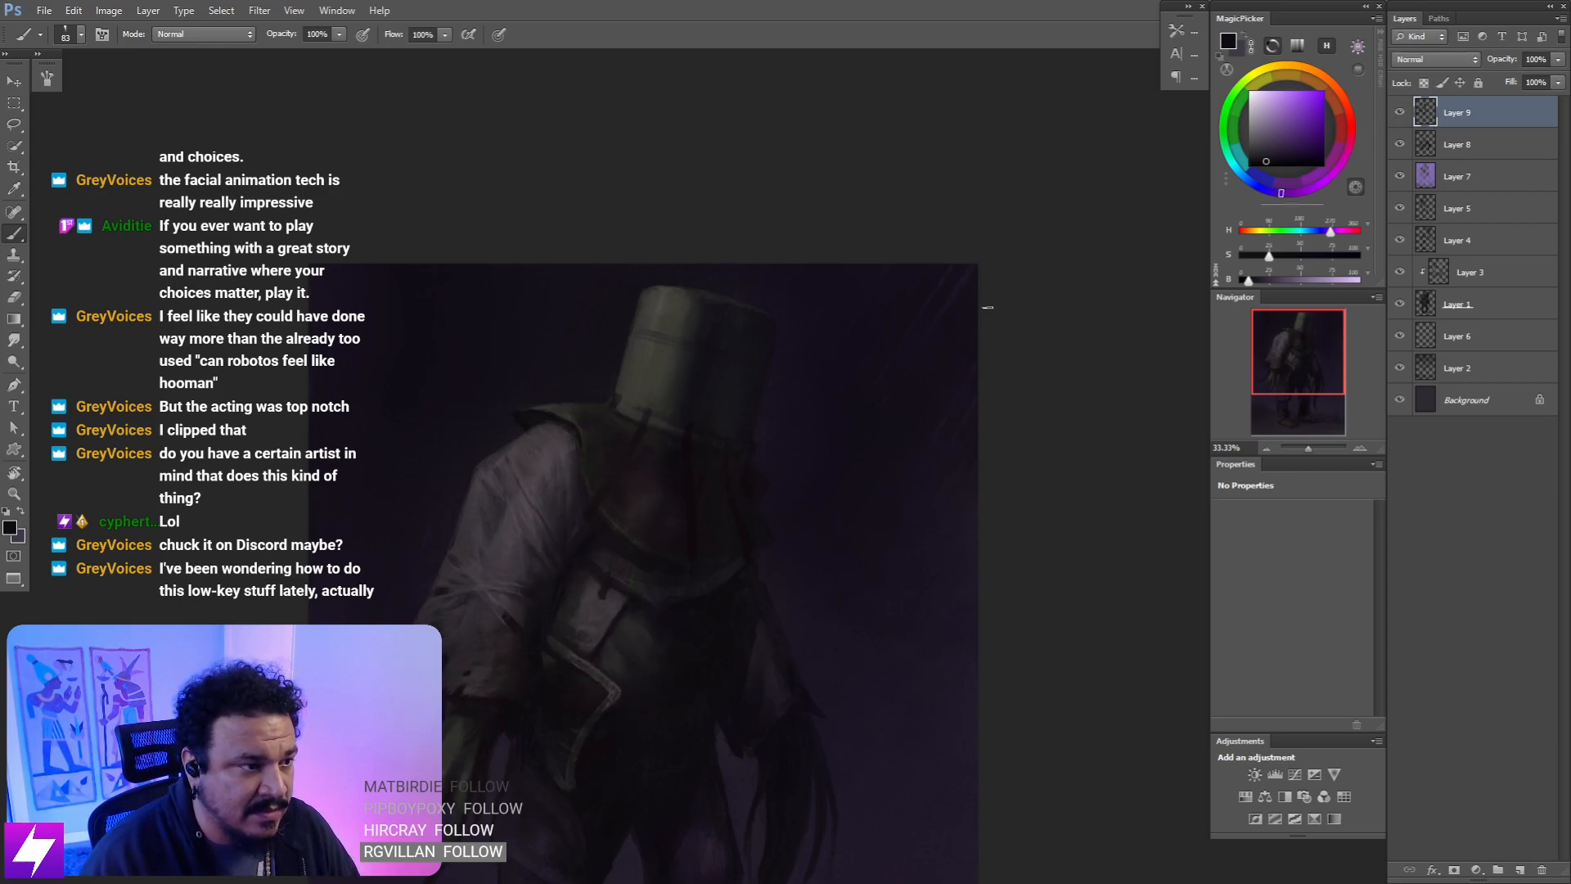
- Rotate the view about 26° and shade the bucket with the dark violet at brush sizes 300 and 200, checking the whole figure unrotated
key("ctrl+plus")
left_click_drag(678, 360, 685, 488)
key("r")
left_click_drag(710, 315, 775, 315)
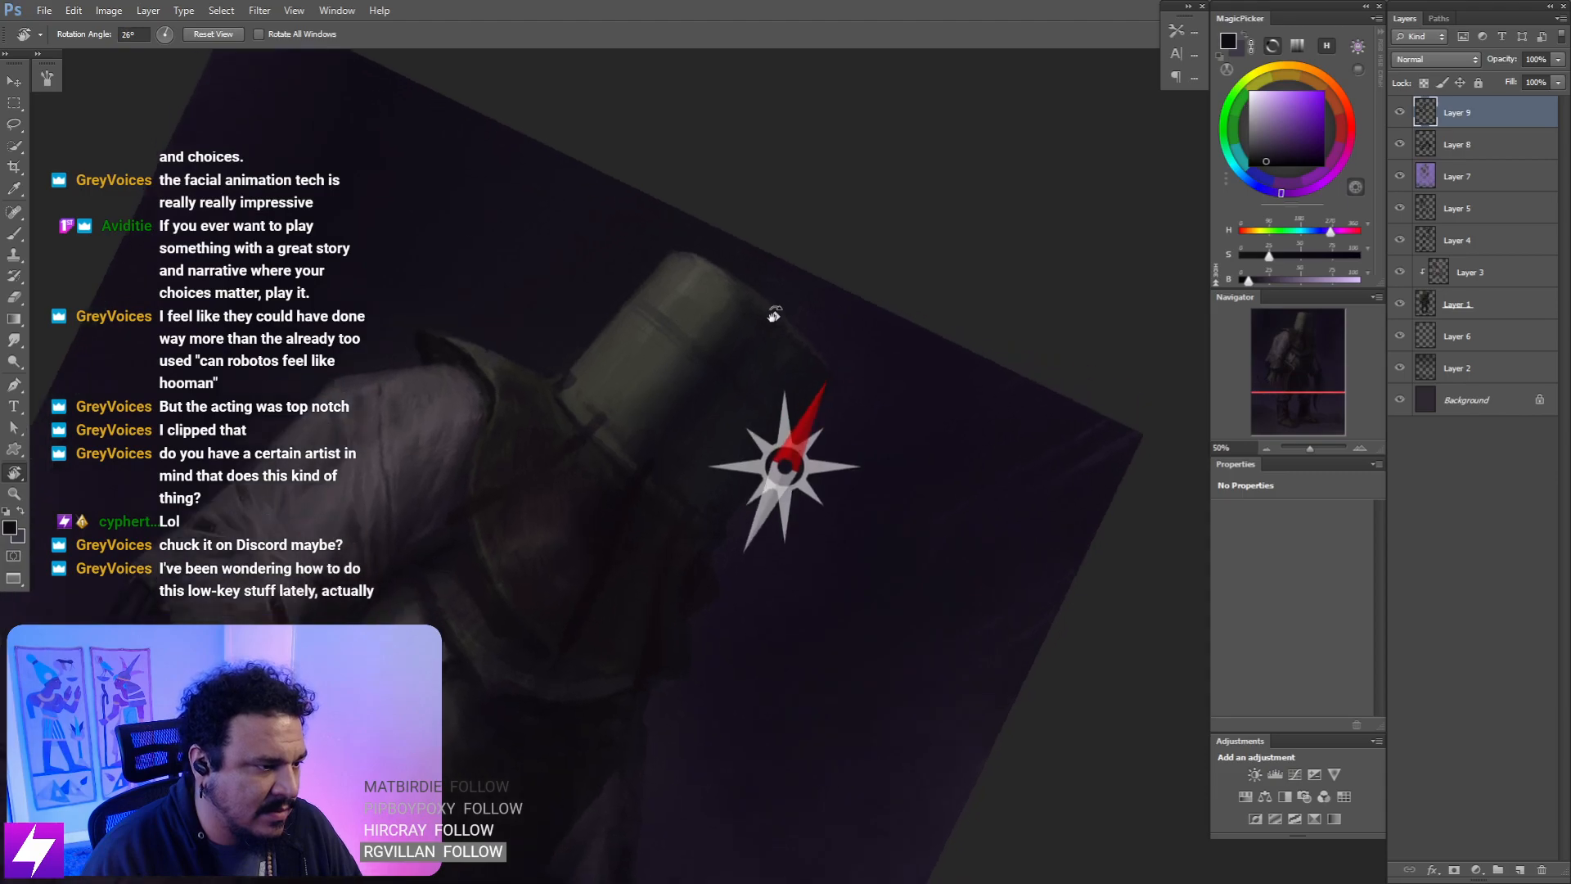
key("bracketright")
key("bracketright")
key("bracketright")
key("bracketright")
key("bracketright")
key("bracketright")
key("bracketright")
key("bracketright")
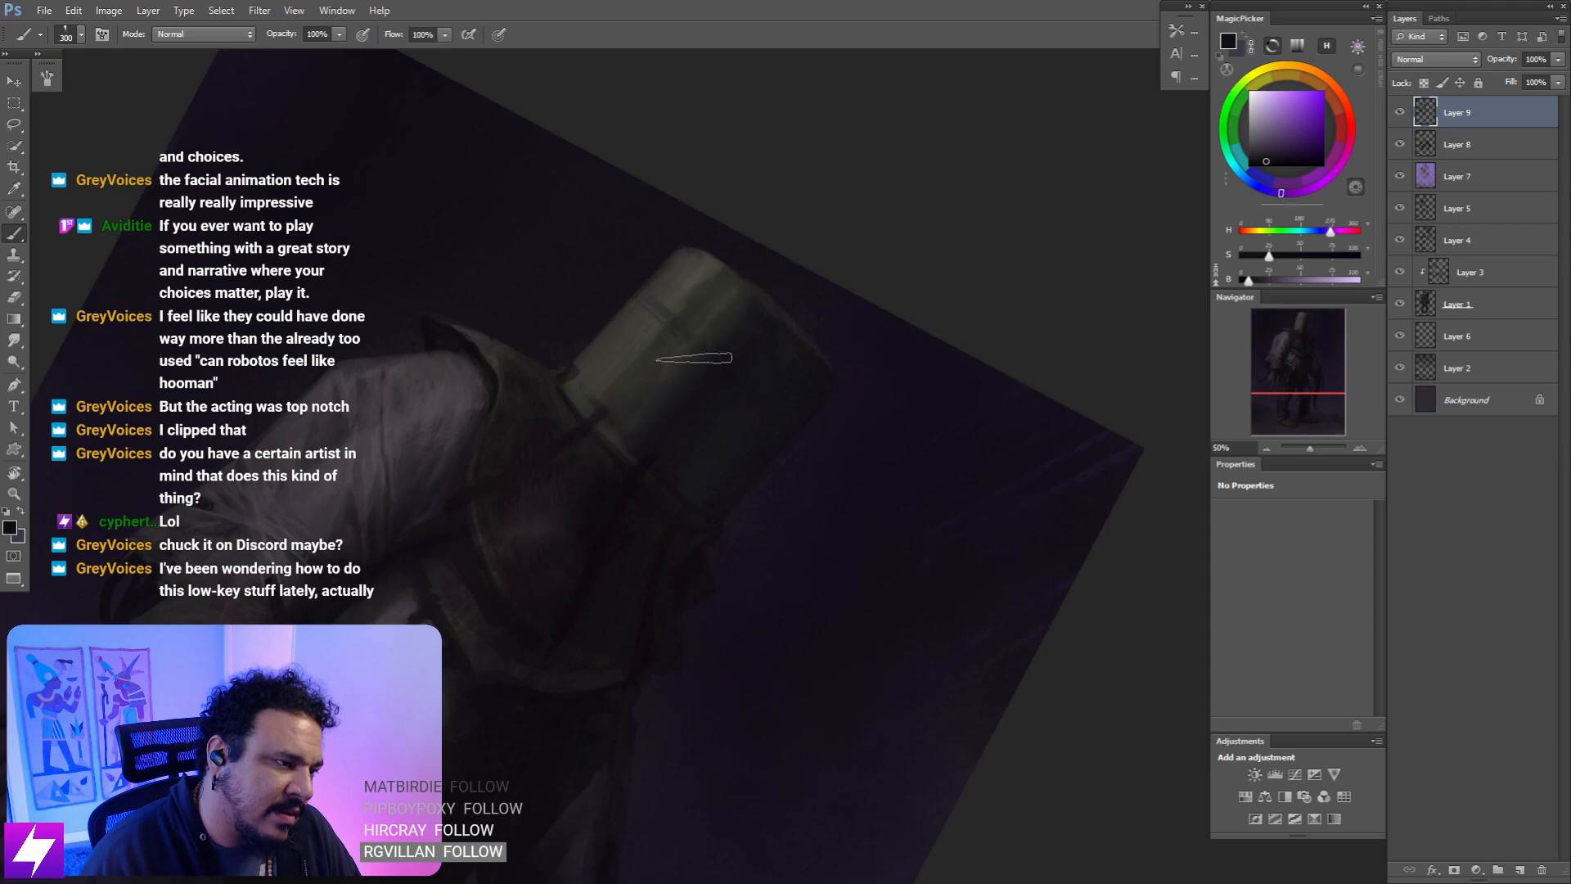
key("bracketleft")
key("bracketleft")
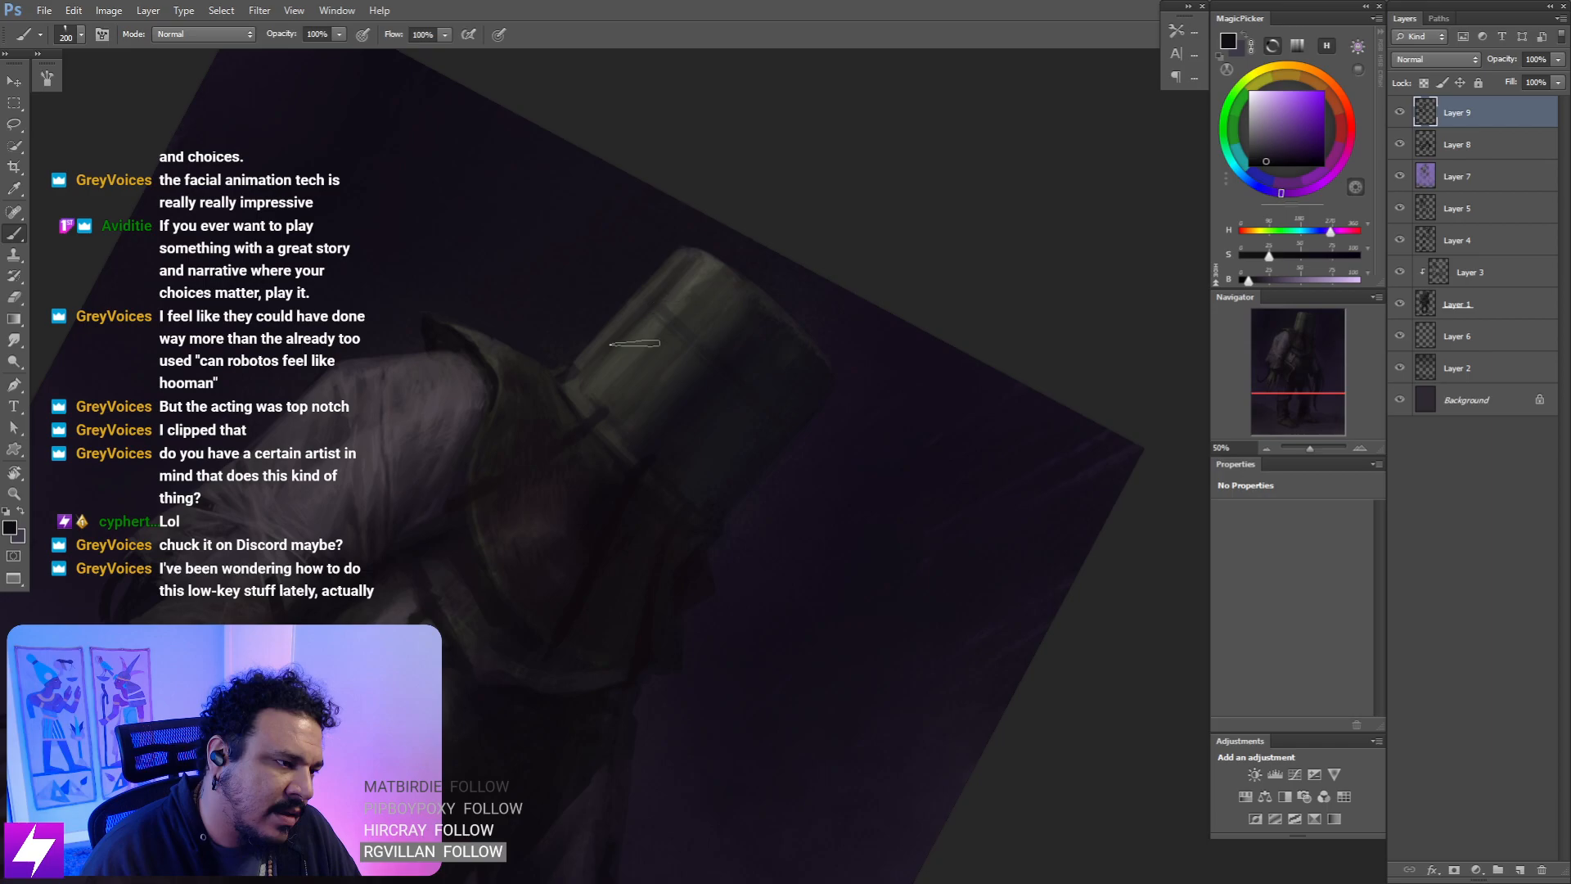
key("ctrl+minus")
key("ctrl+minus")
key("Escape")
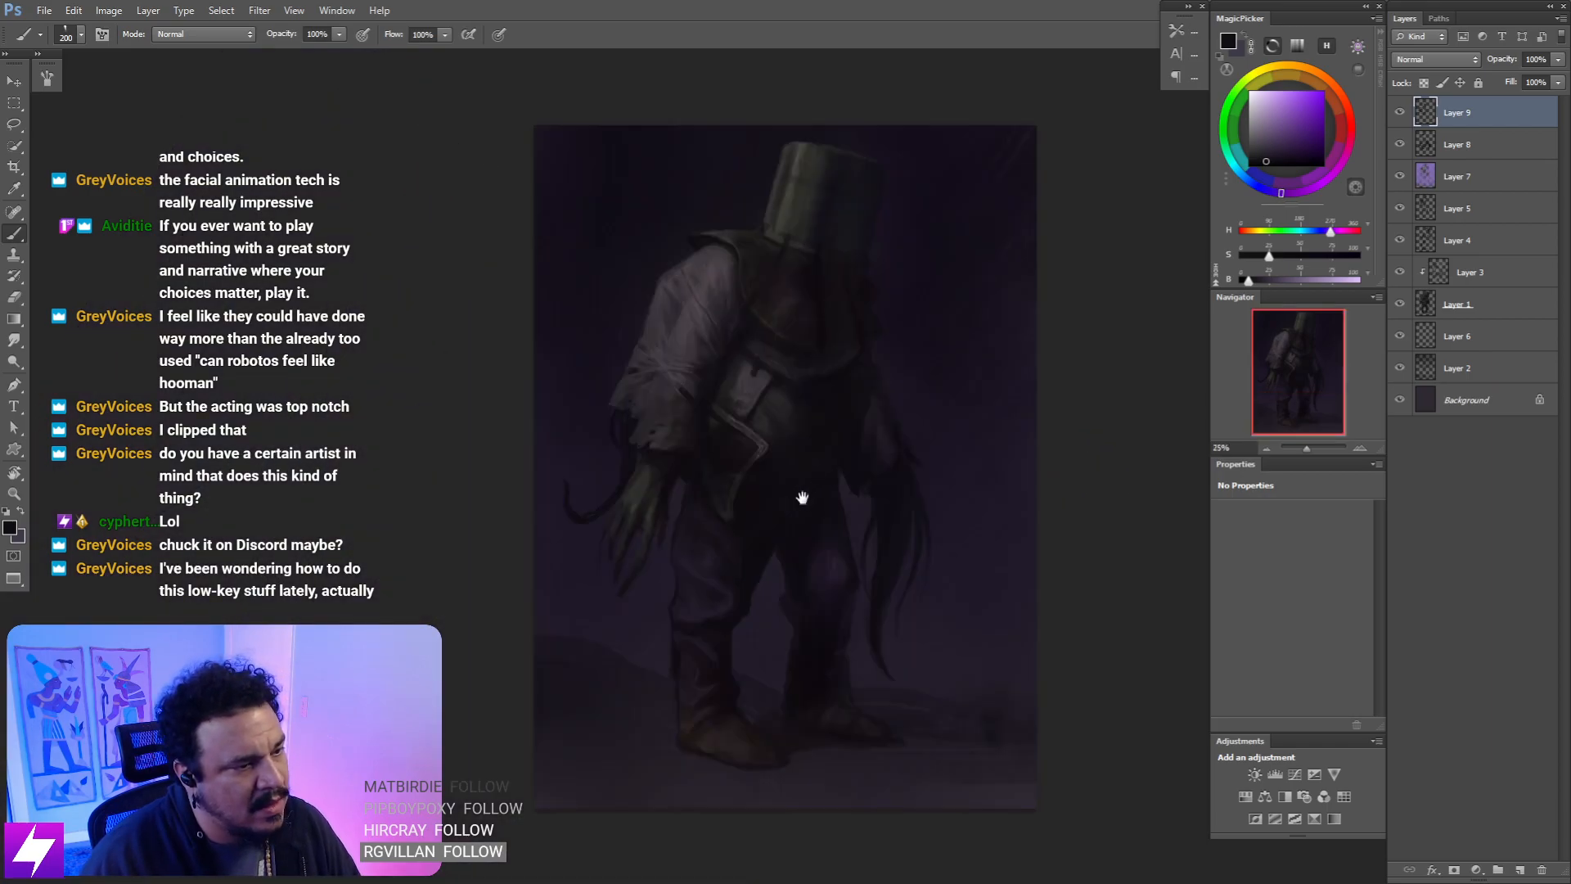
- Rotate the view to about -115° and soften the collar beside the bucket rim with the Smudge tool at 50% strength
left_click_drag(801, 498, 855, 424)
key("r")
key("ctrl+plus")
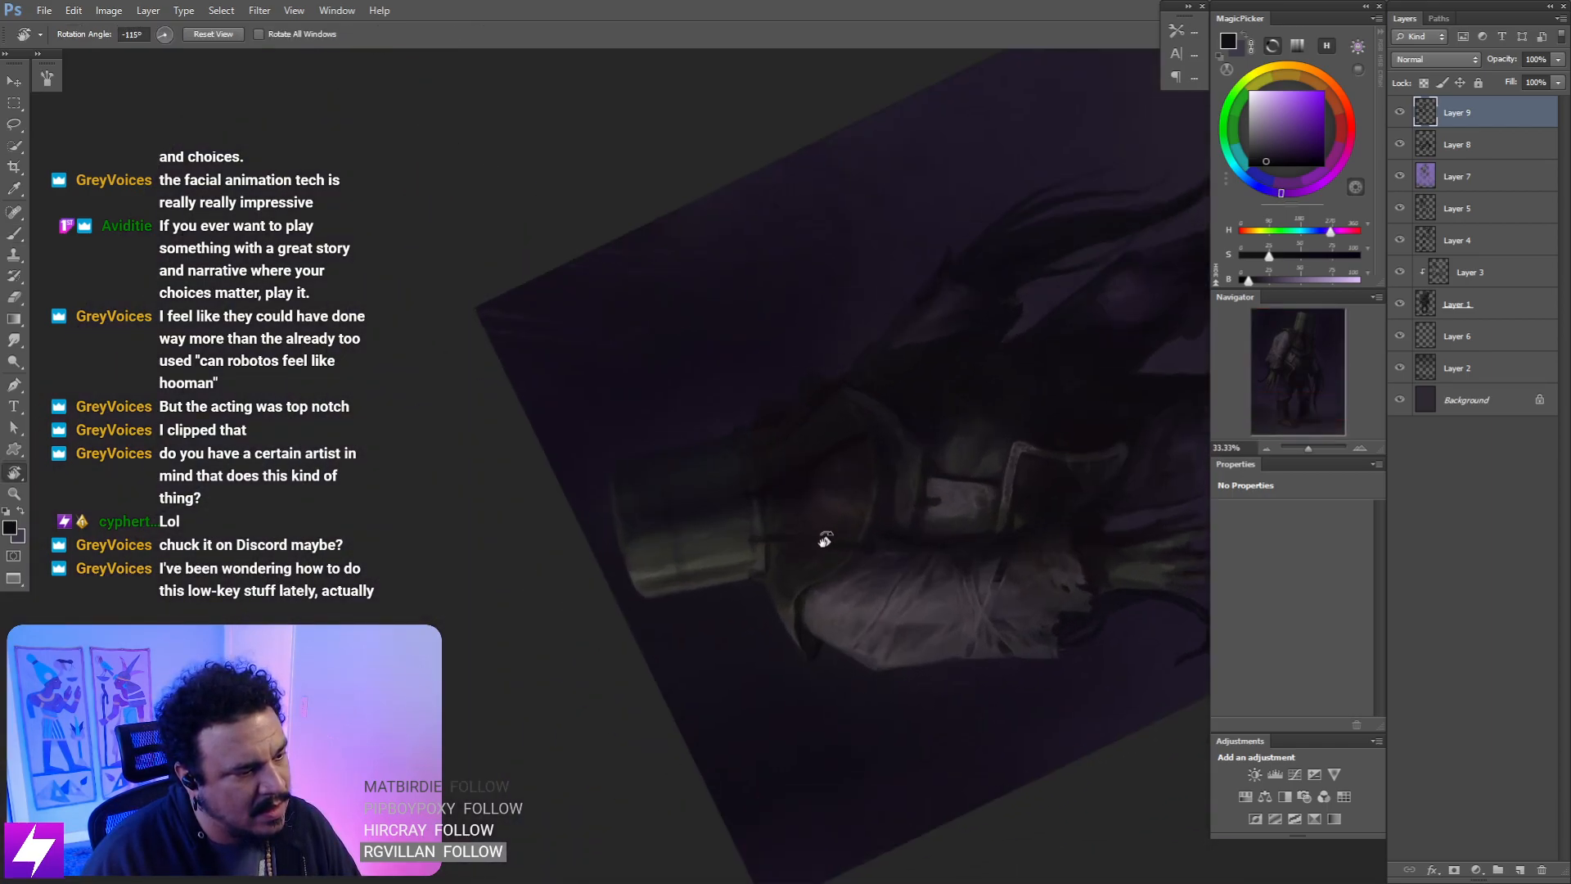
key("ctrl+plus")
left_click_drag(765, 560, 873, 469)
key("s")
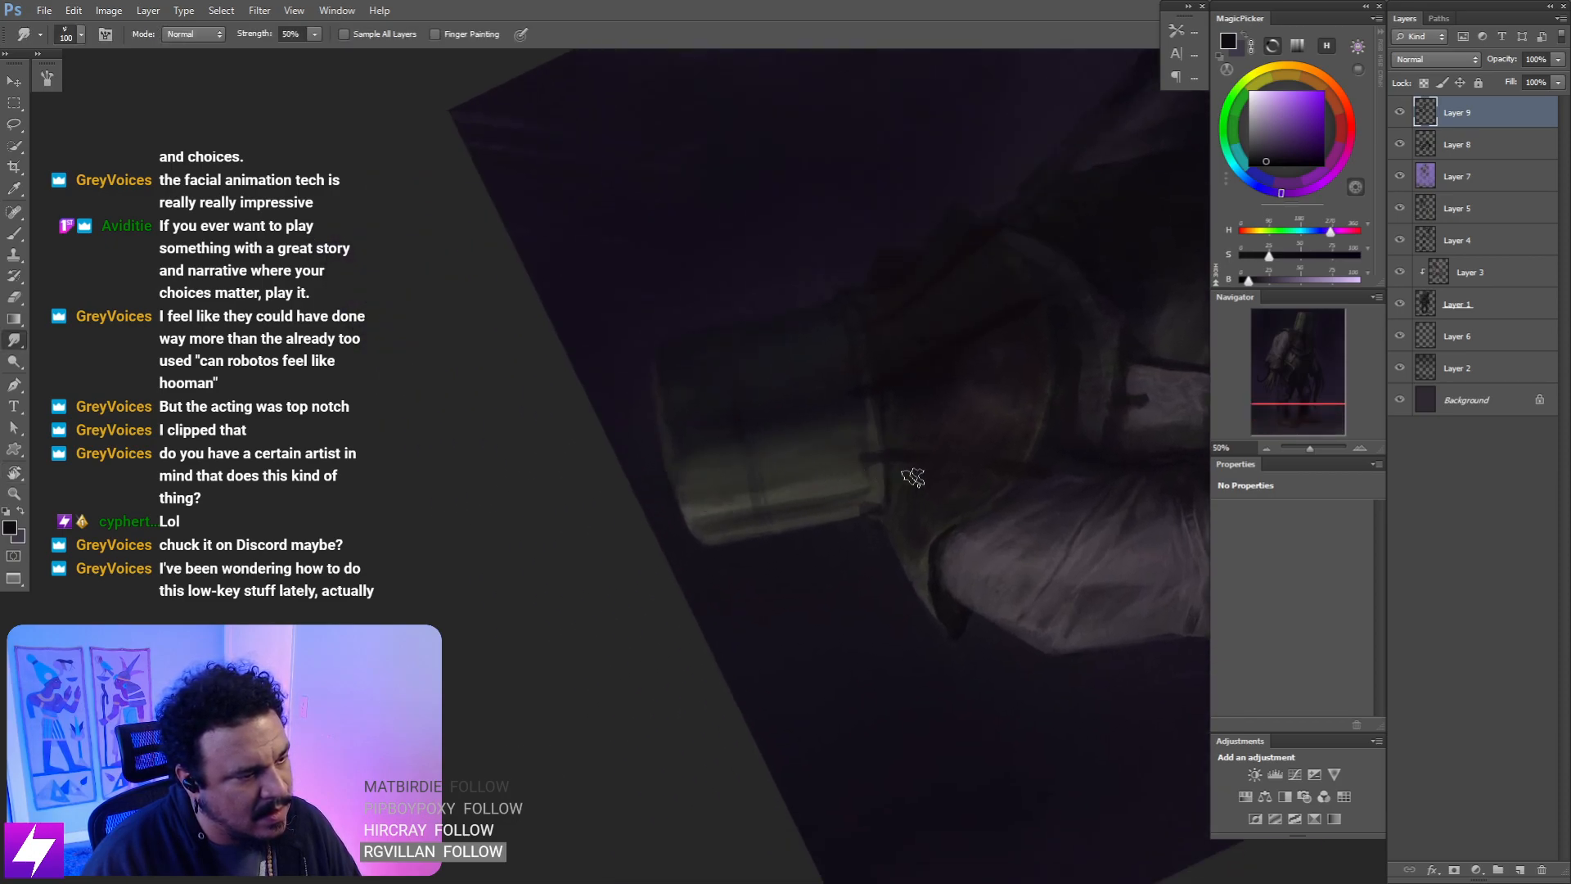
- Turn the view further, clean up the collar by the bucket rim with the Eraser at size 45, and reset the rotation
key("r")
mouse_move(913, 478)
left_mouse_down()
mouse_move(995, 451)
mouse_move(901, 446)
left_mouse_up()
key("e")
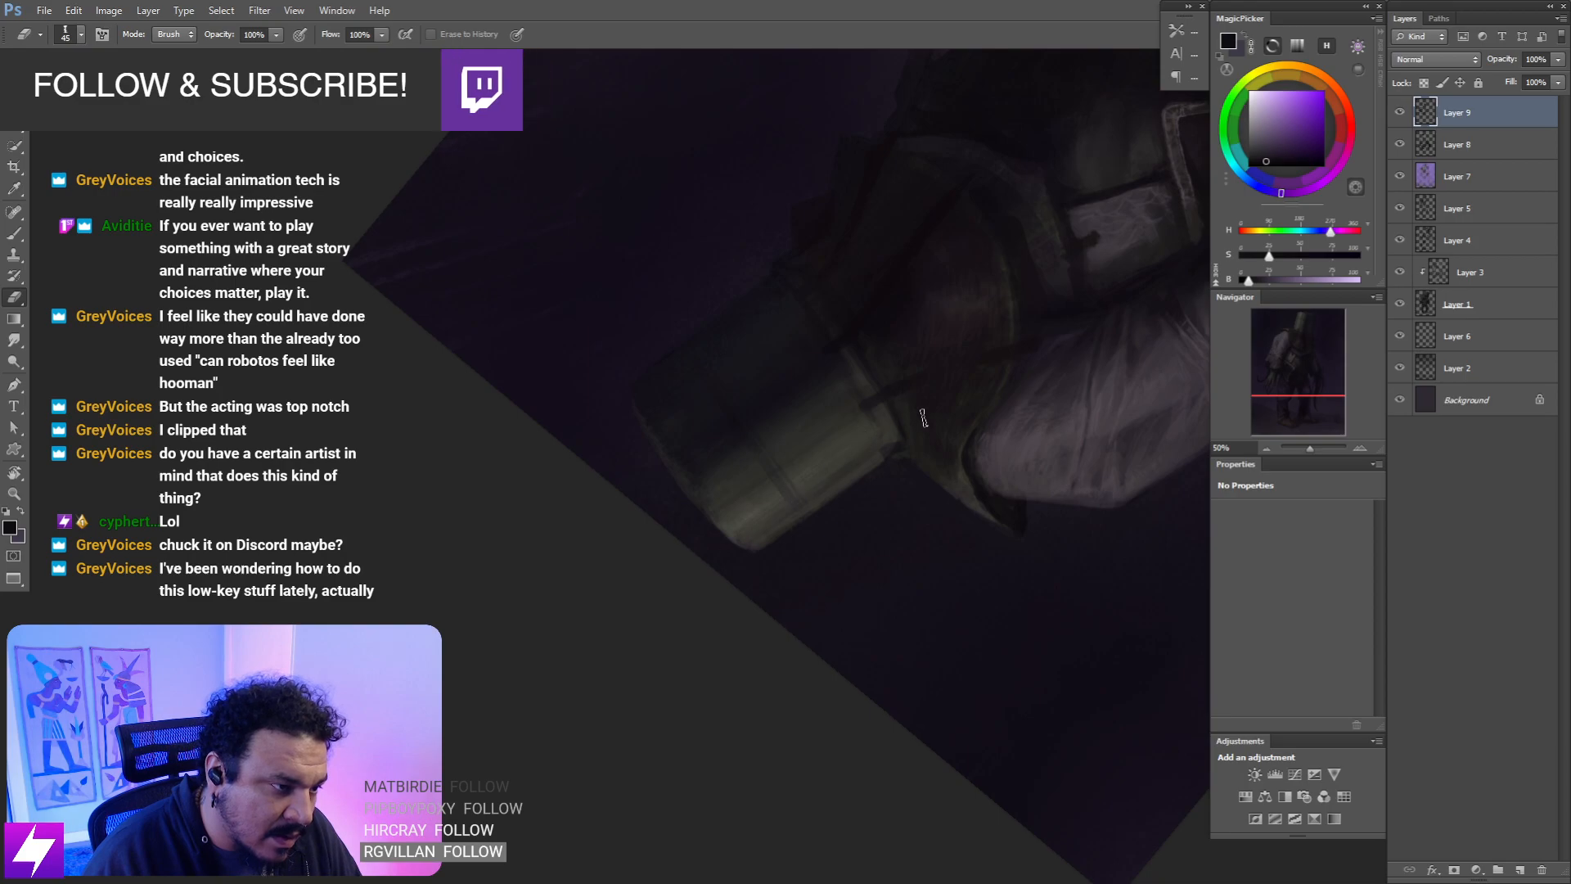
key("Escape")
left_click_drag(858, 464, 908, 491)
key("b")
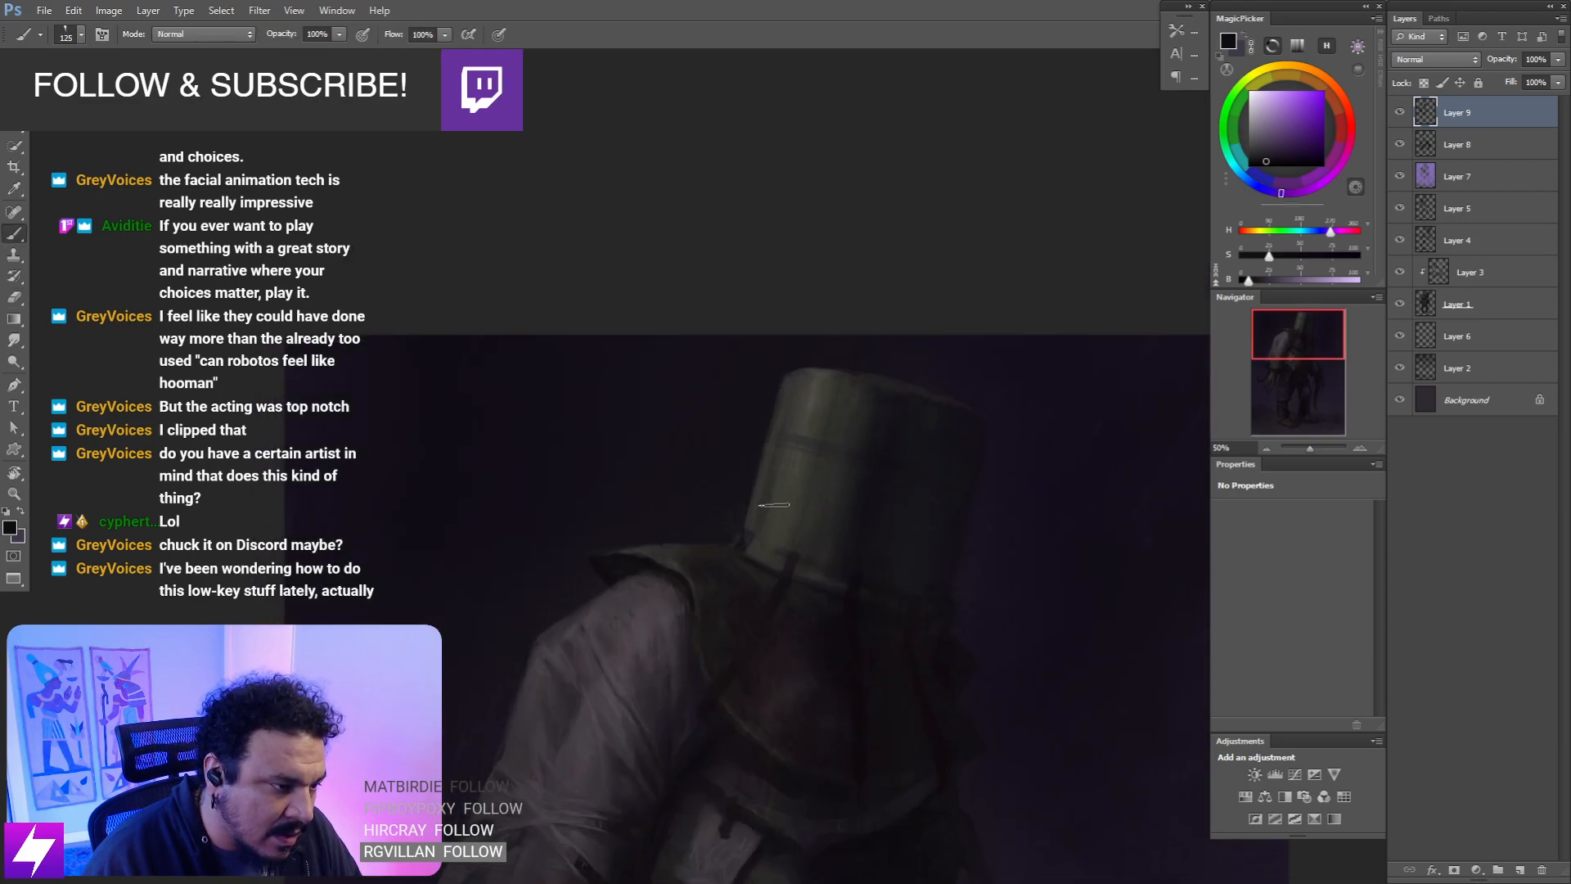
- Rotate the view to about -72° and touch up the corner of the bucket's lower rim with the dark violet at brush size 80
key("r")
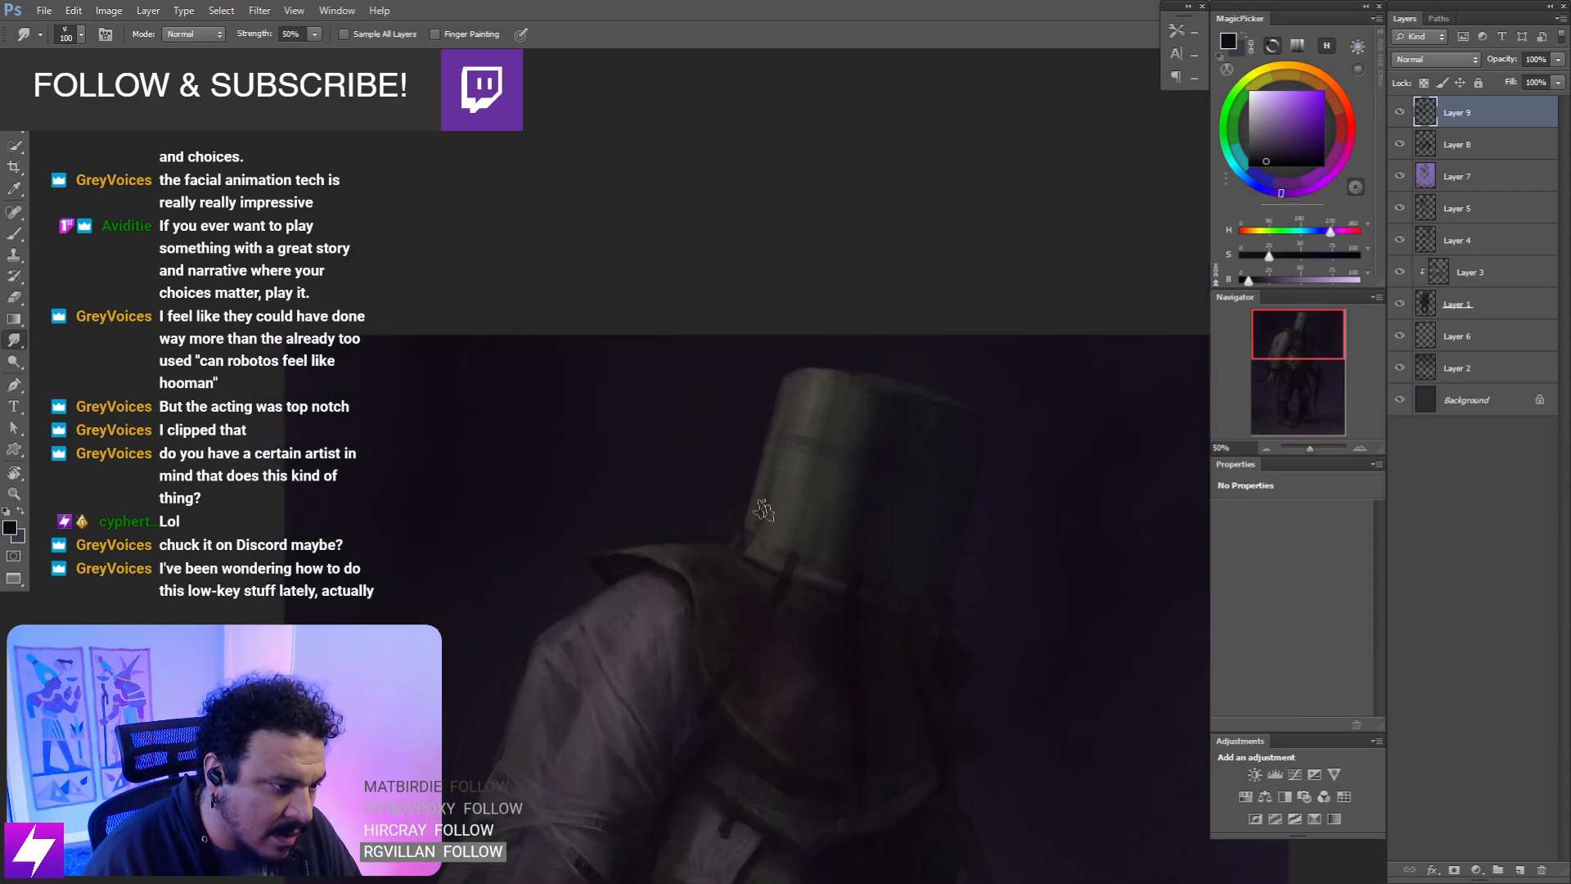
key("ctrl+minus")
key("r")
left_click_drag(905, 589, 940, 407)
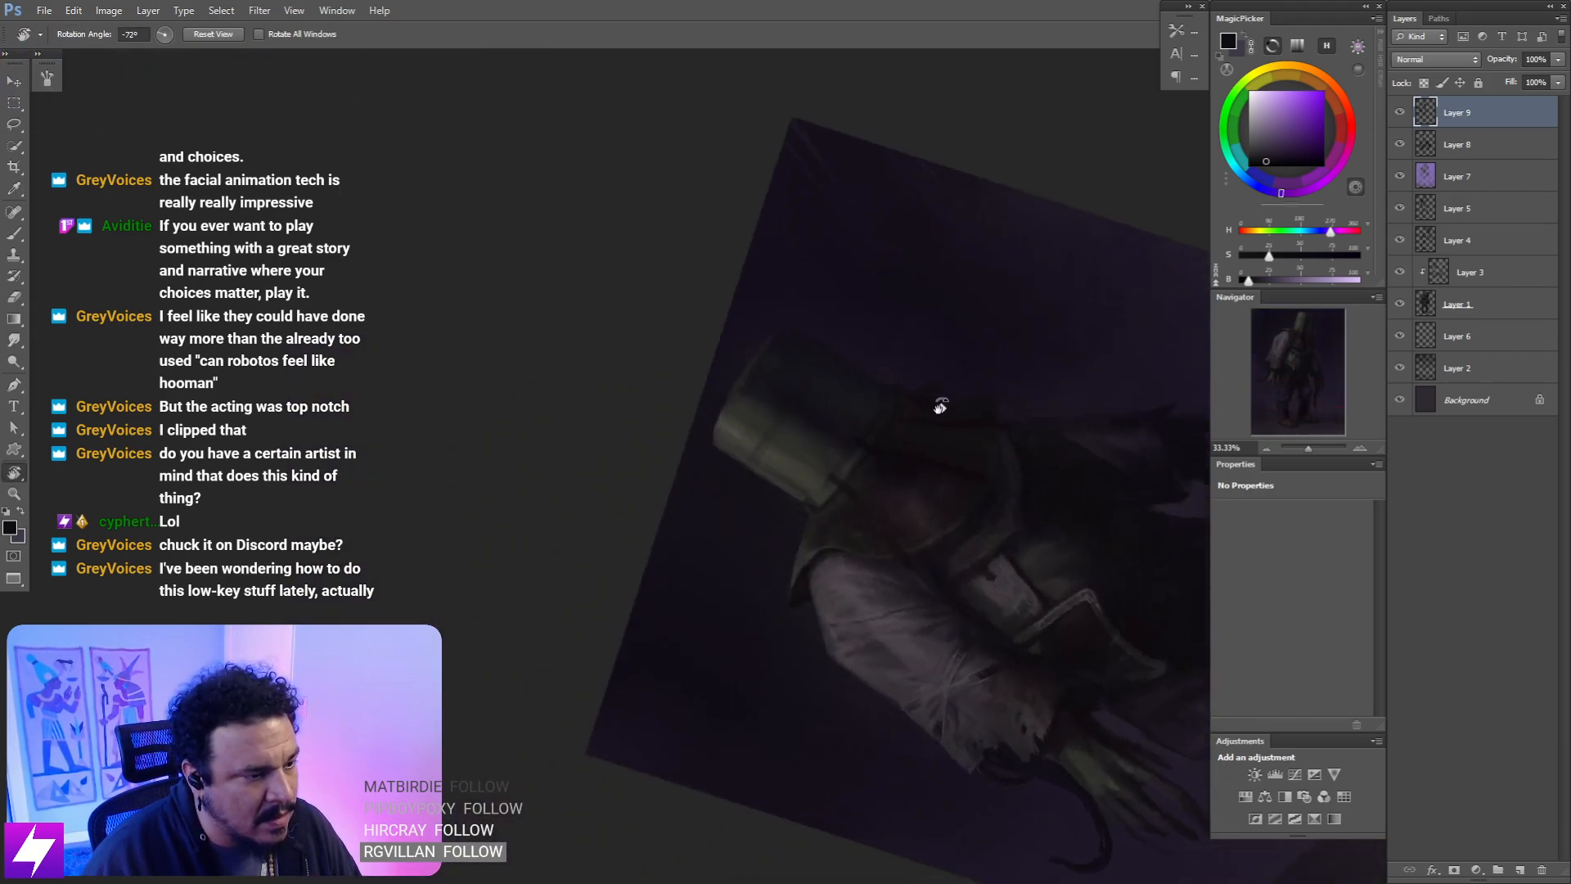
key("ctrl+plus")
key("ctrl+plus")
left_click_drag(900, 550, 944, 481)
key("b")
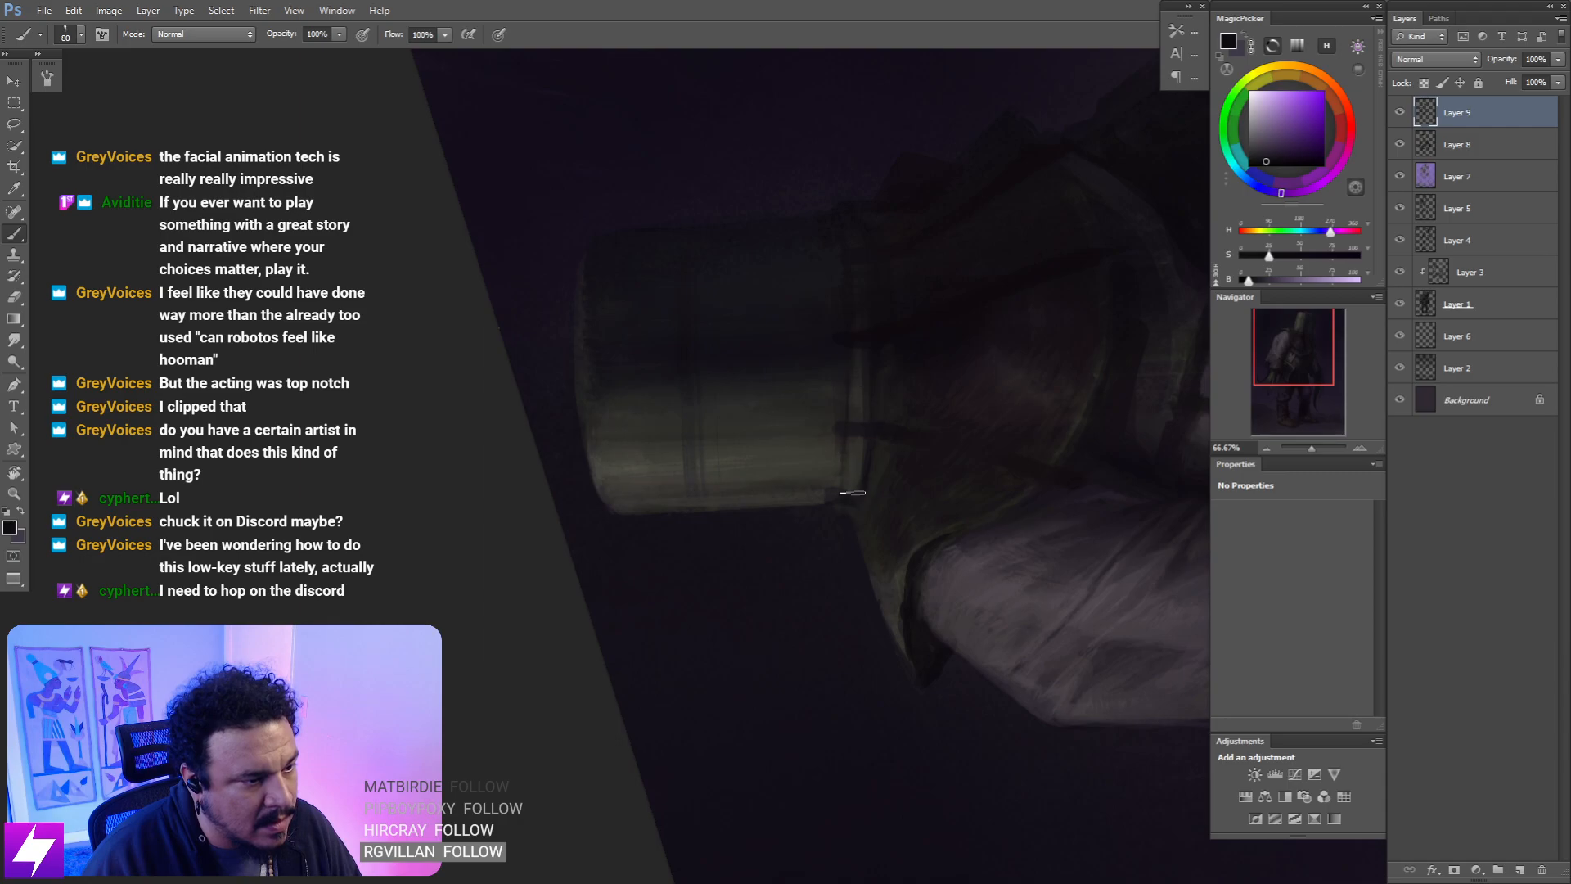
- Smudge the bucket's lower rim at size 80 and 50% strength, shade the bucket at brush size 100, and reset the rotation
key("s")
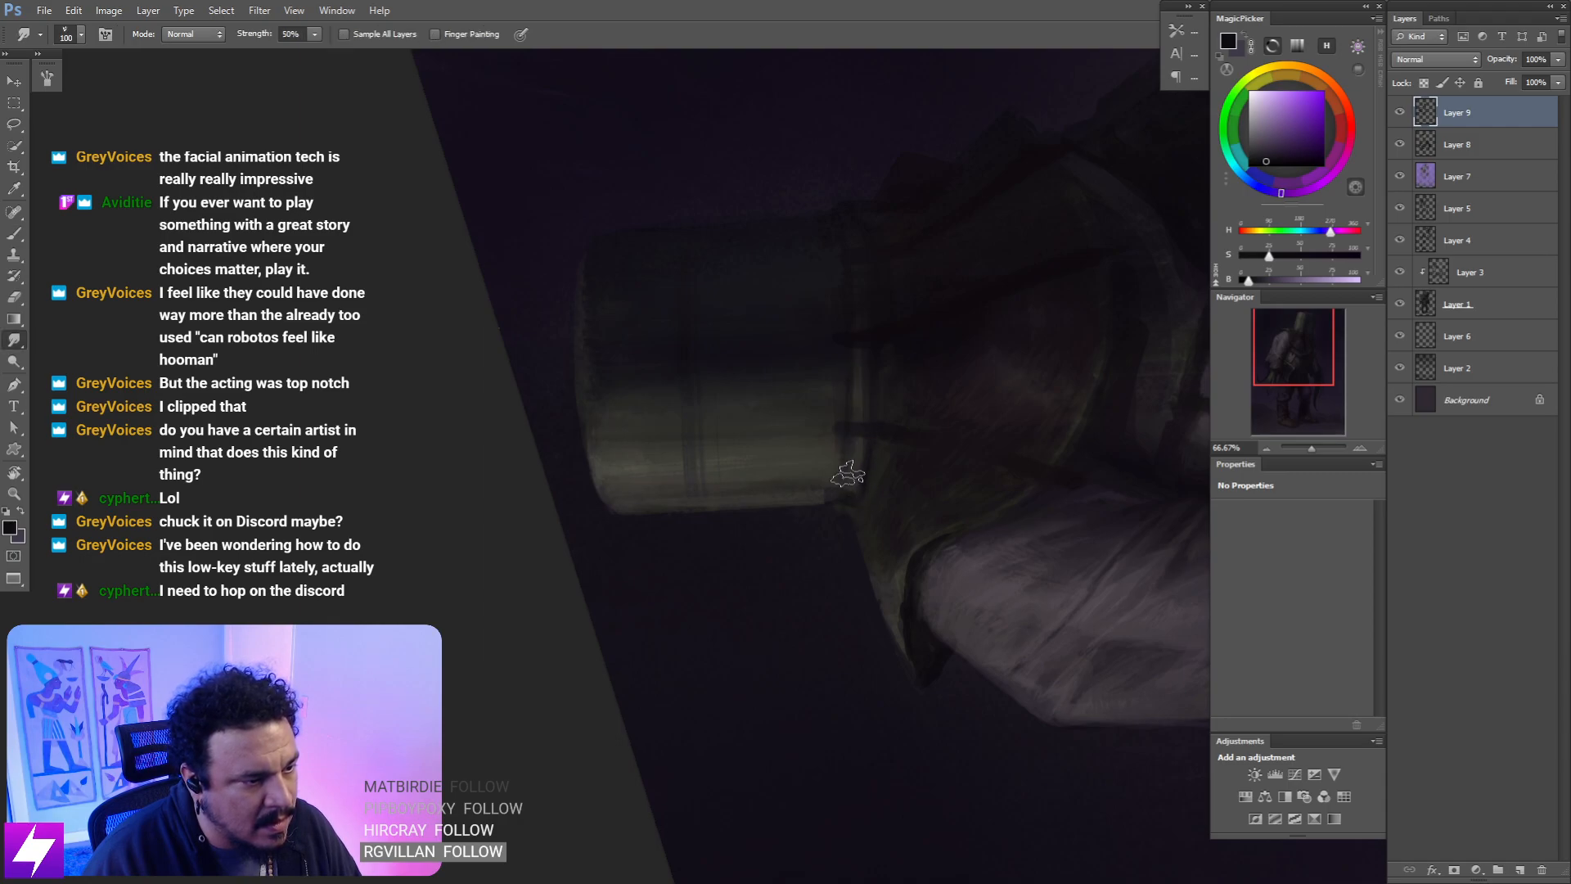
key("bracketleft")
key("bracketleft")
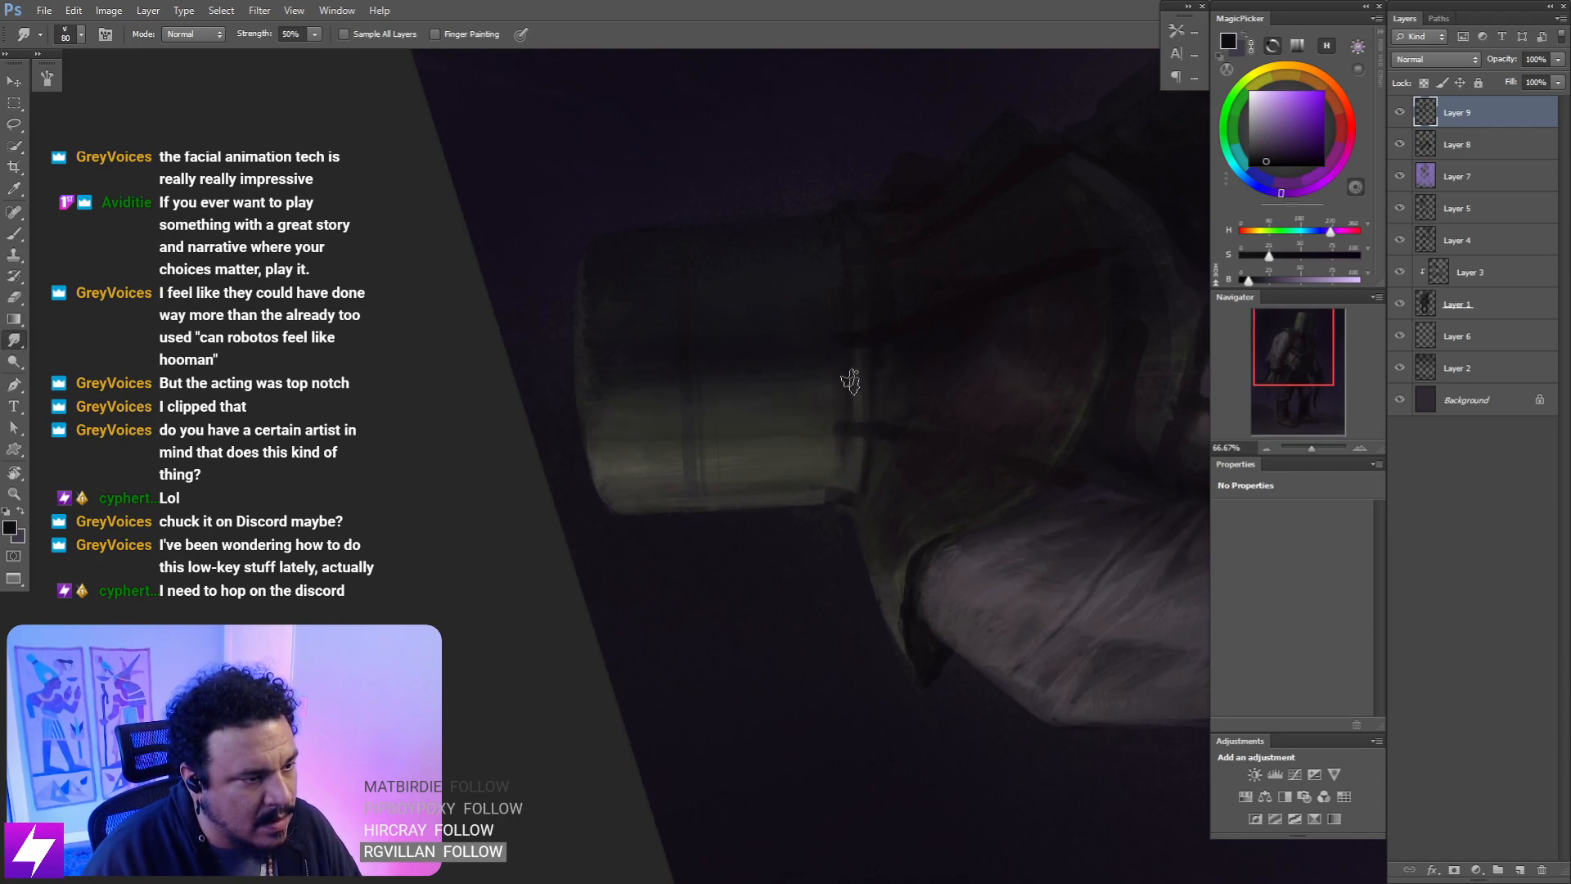
key("b")
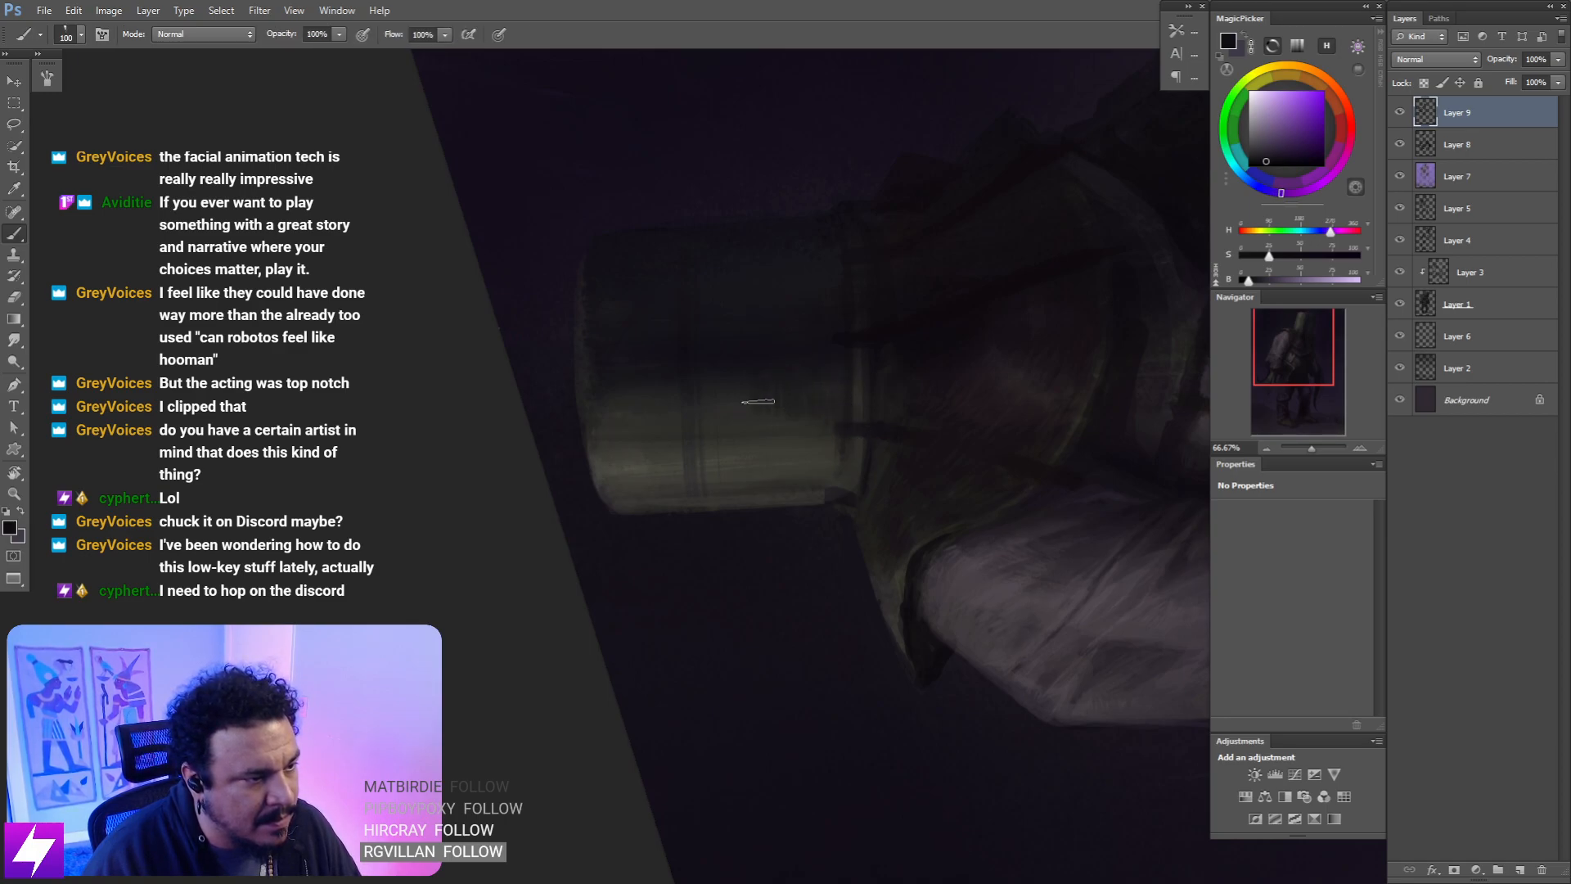
key("s")
key("Escape")
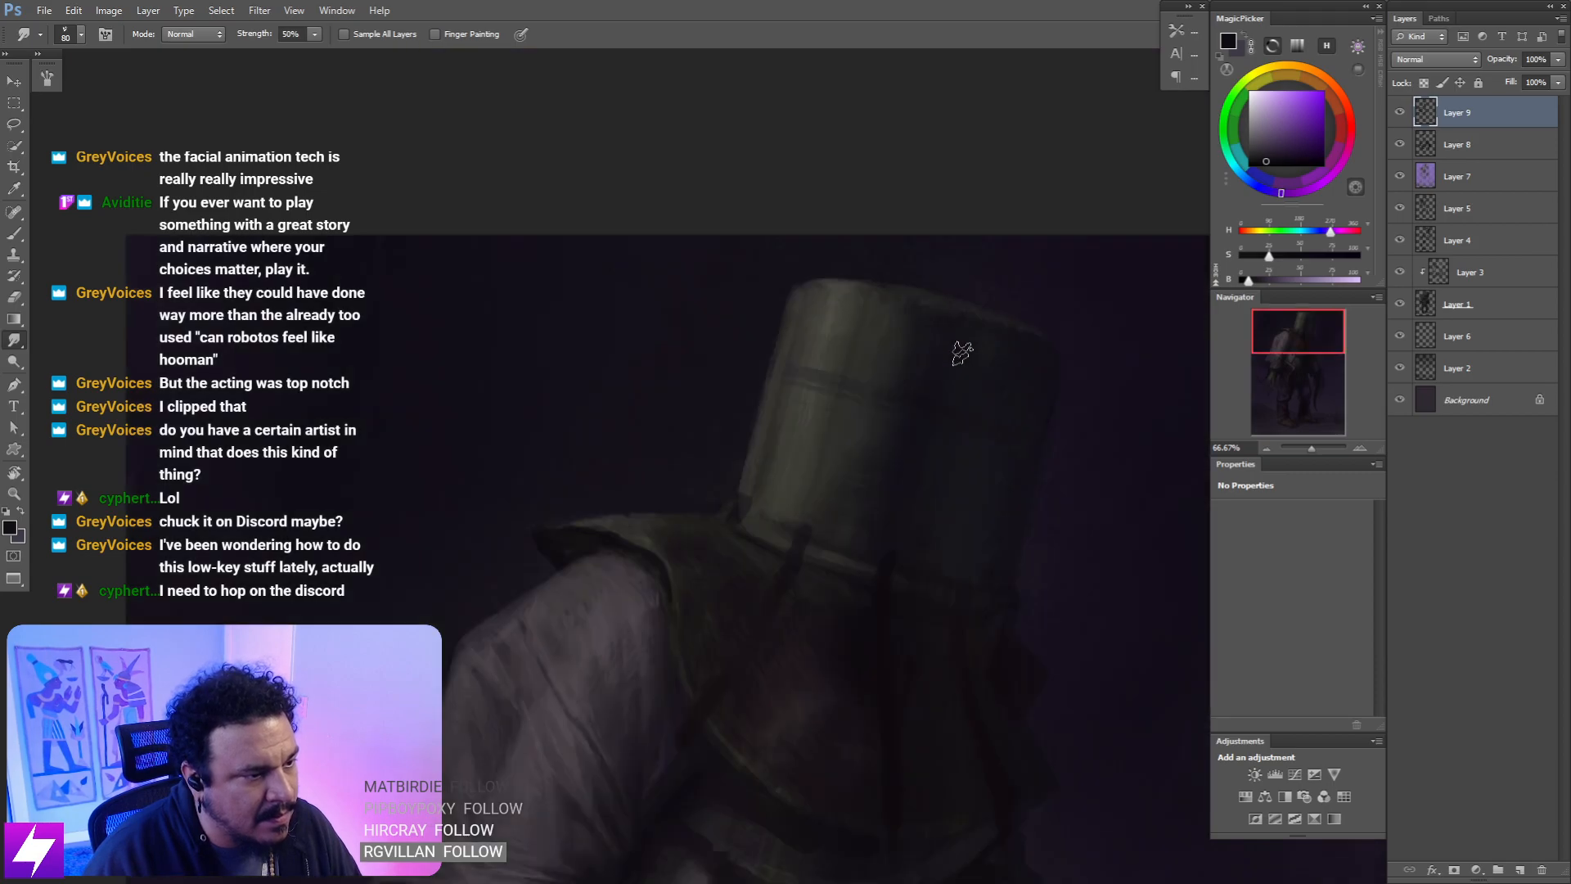
- Rotate the view the opposite way, sample a dark blue-violet from the bucket and shade its side at brush size 150
left_click_drag(928, 468, 909, 439)
key("r")
mouse_move(933, 311)
left_mouse_down()
mouse_move(971, 403)
mouse_move(956, 471)
left_mouse_up()
key("b")
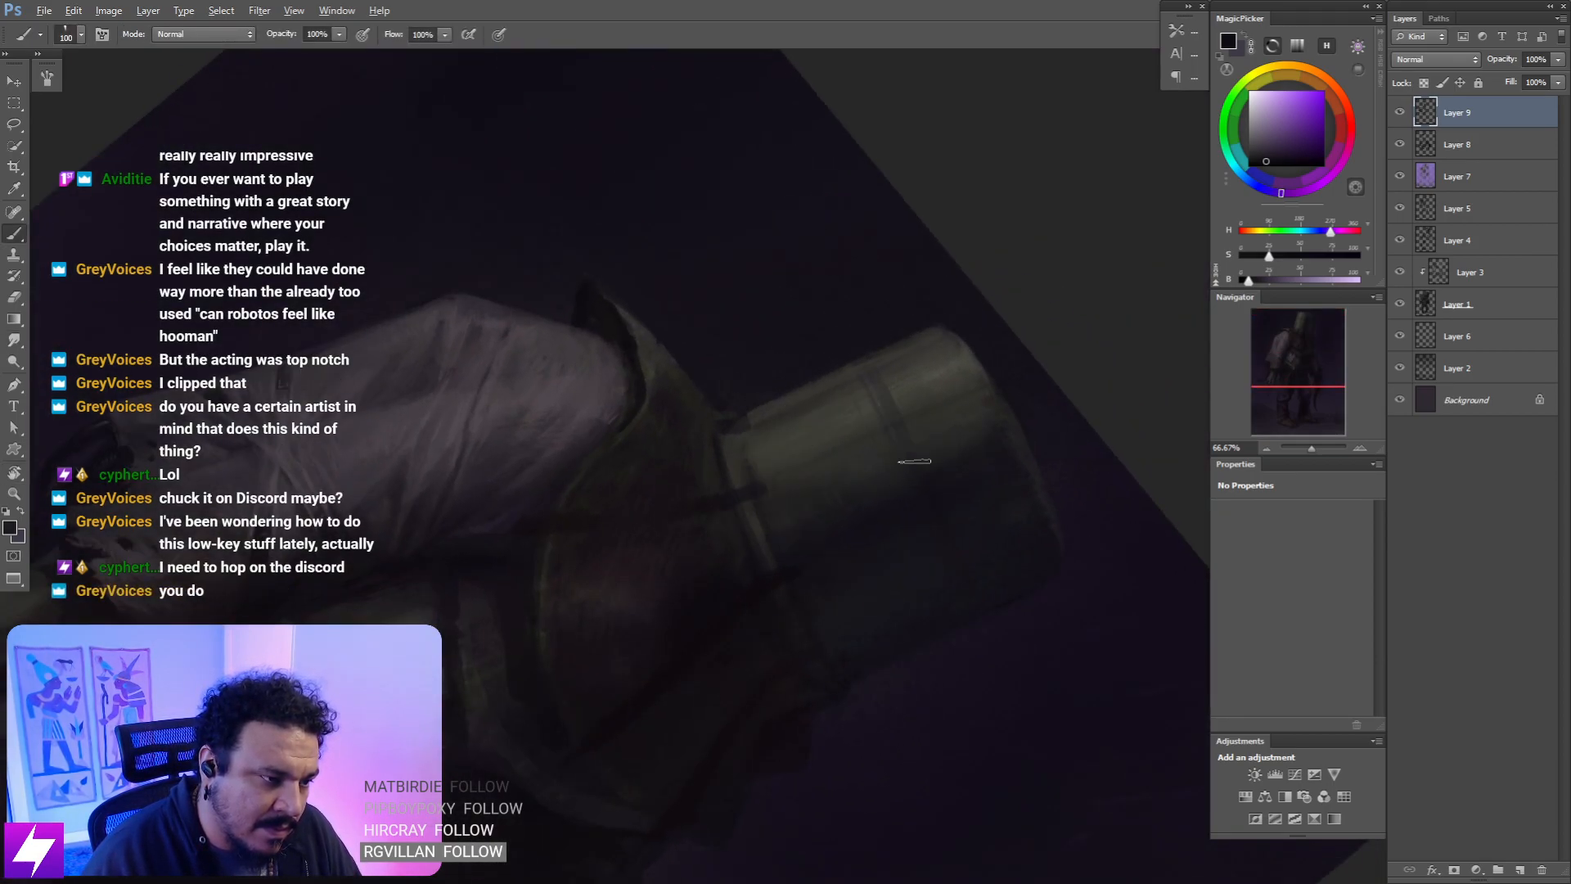
left_click(932, 475, "alt")
key("bracketright")
key("bracketright")
mouse_move(937, 447)
left_mouse_down()
mouse_move(962, 449)
mouse_move(979, 427)
left_mouse_up()
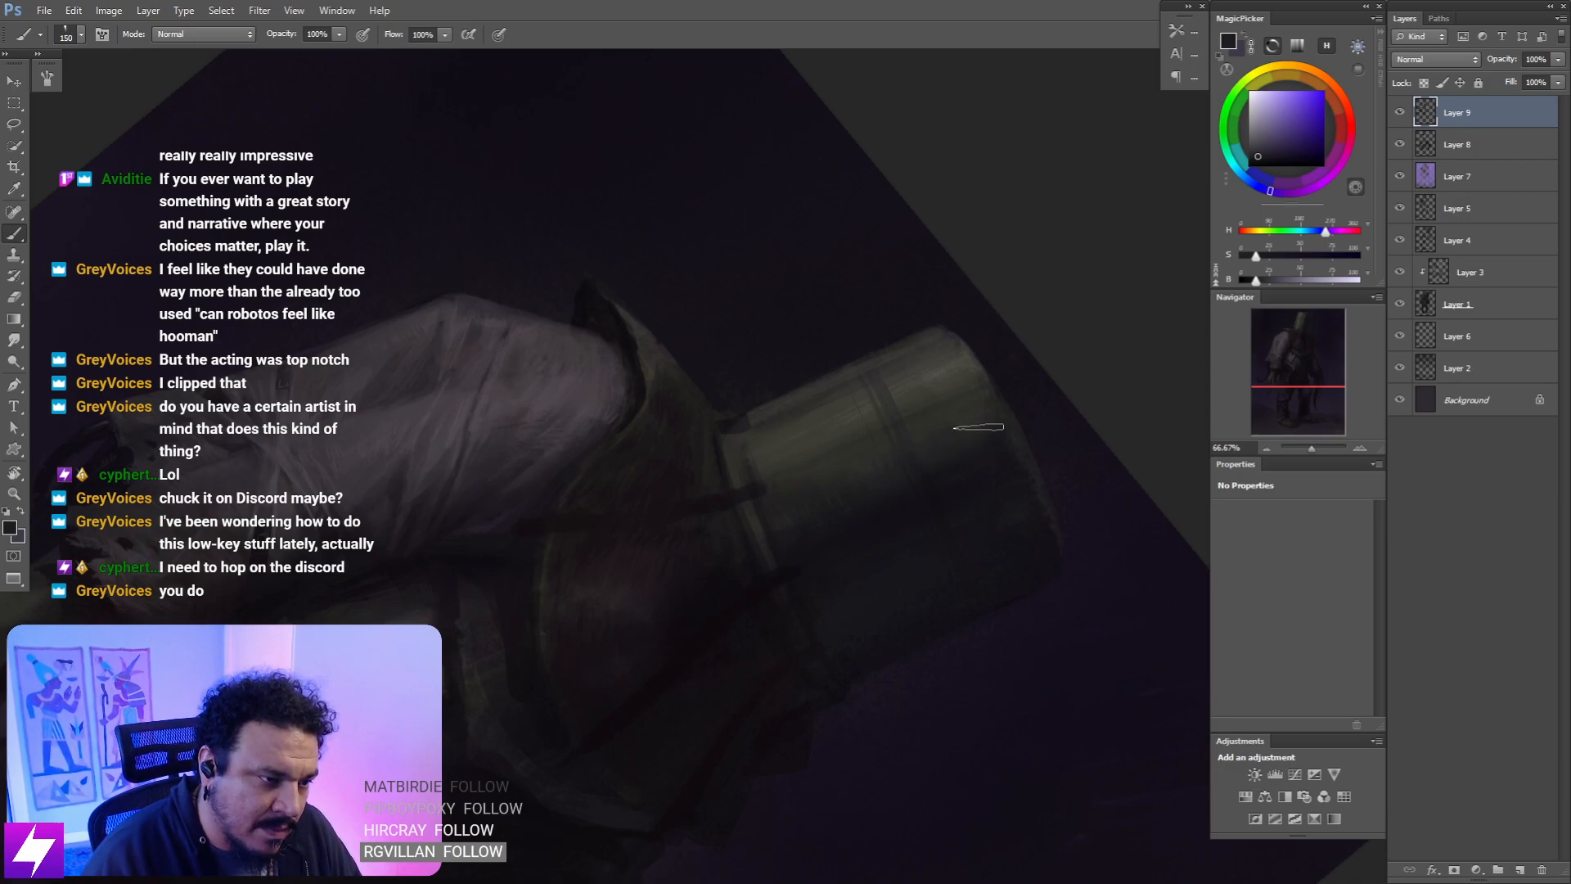
- Sample a darker violet near the bucket's top end and refine that edge at brush sizes 150 and 90
left_click(1012, 460, "alt")
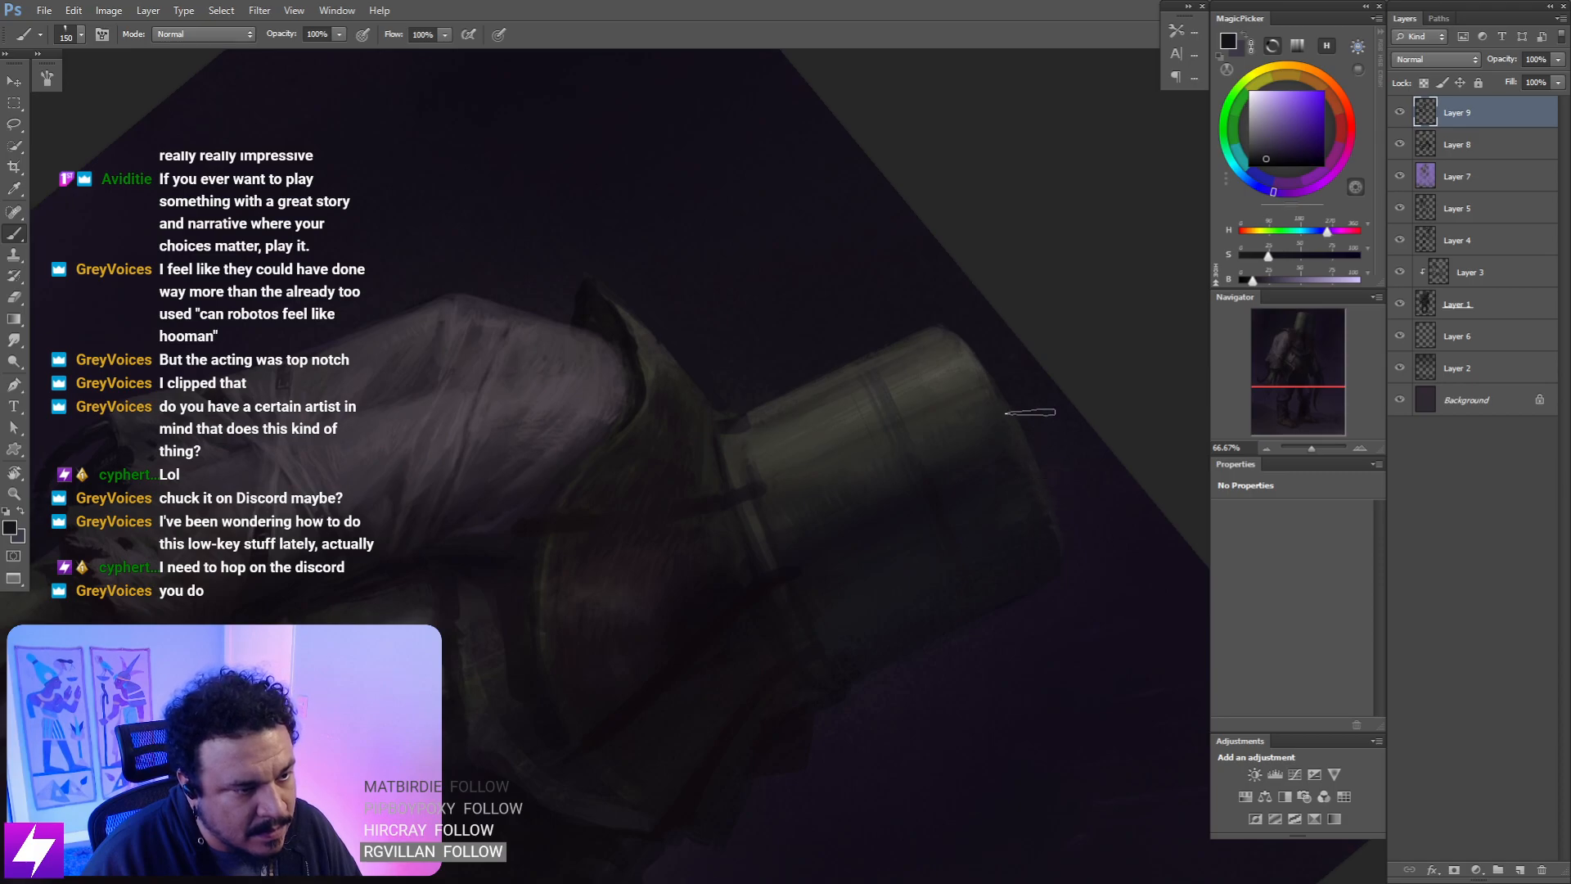
key("bracketleft")
key("bracketleft")
key("bracketleft")
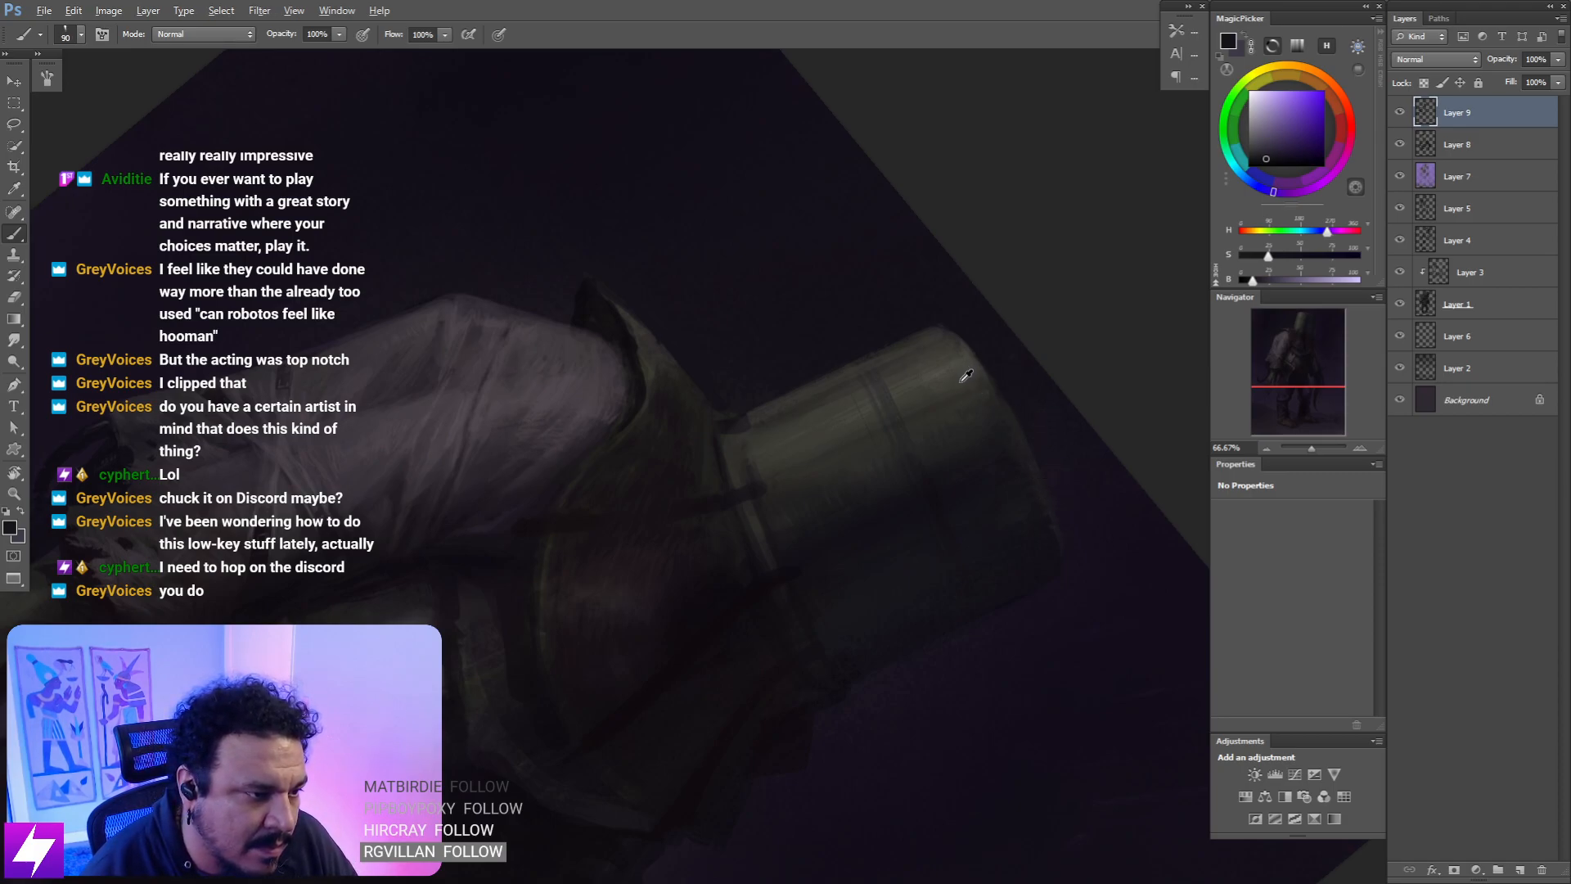
- Paint the bucket's top edge with olive-grey and dark tones sampled from it at brush sizes 60 and 45
left_click(963, 378, "alt")
key("bracketleft")
key("bracketleft")
key("bracketleft")
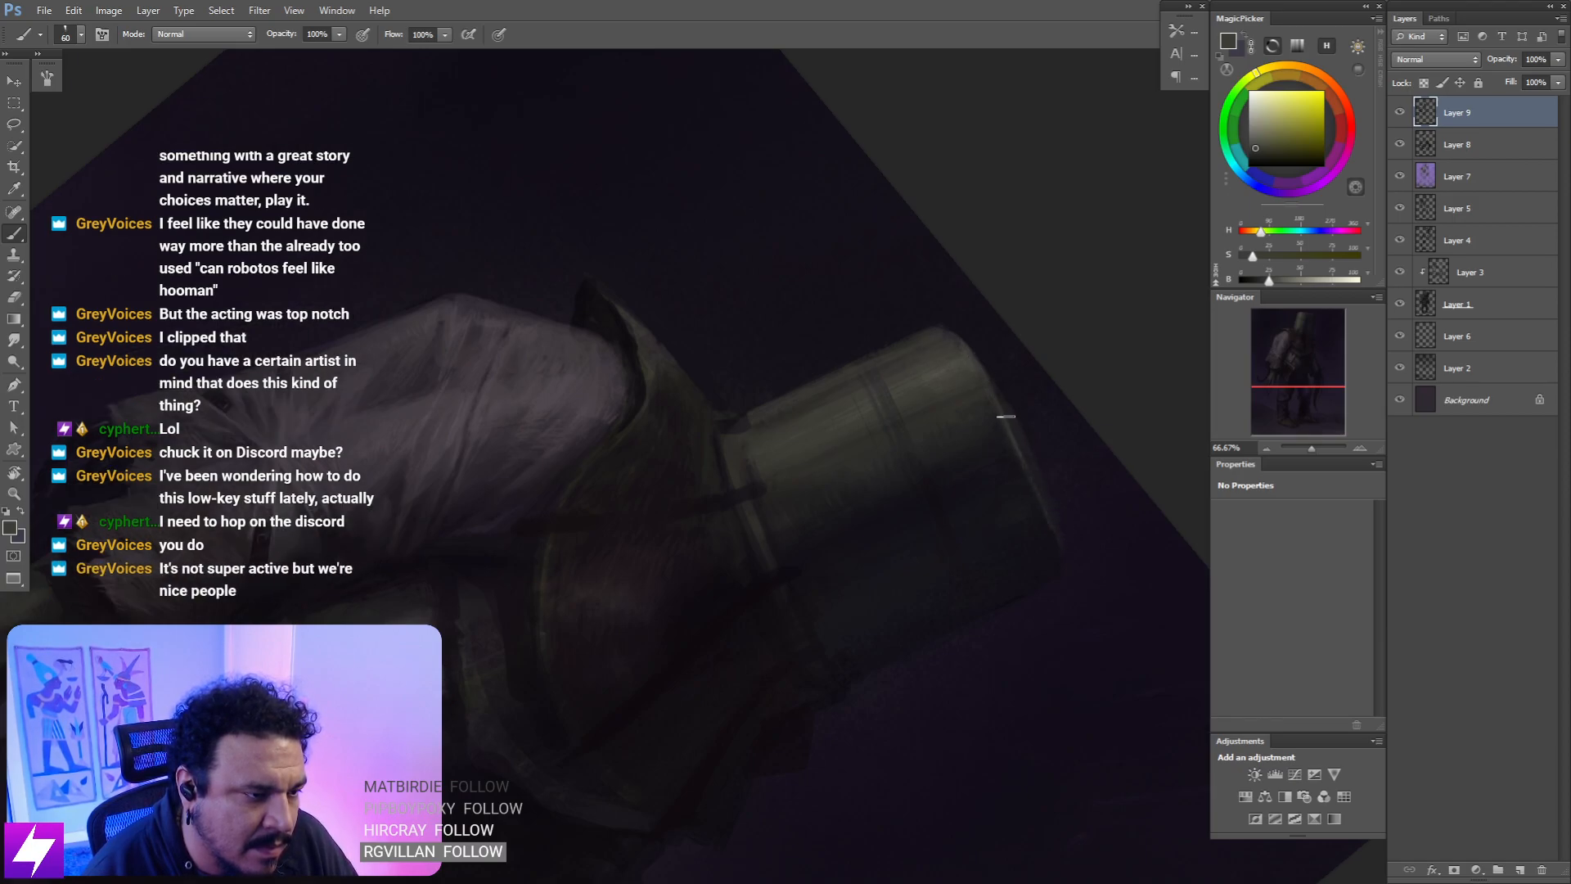
left_click(963, 358, "alt")
key("bracketleft")
key("bracketleft")
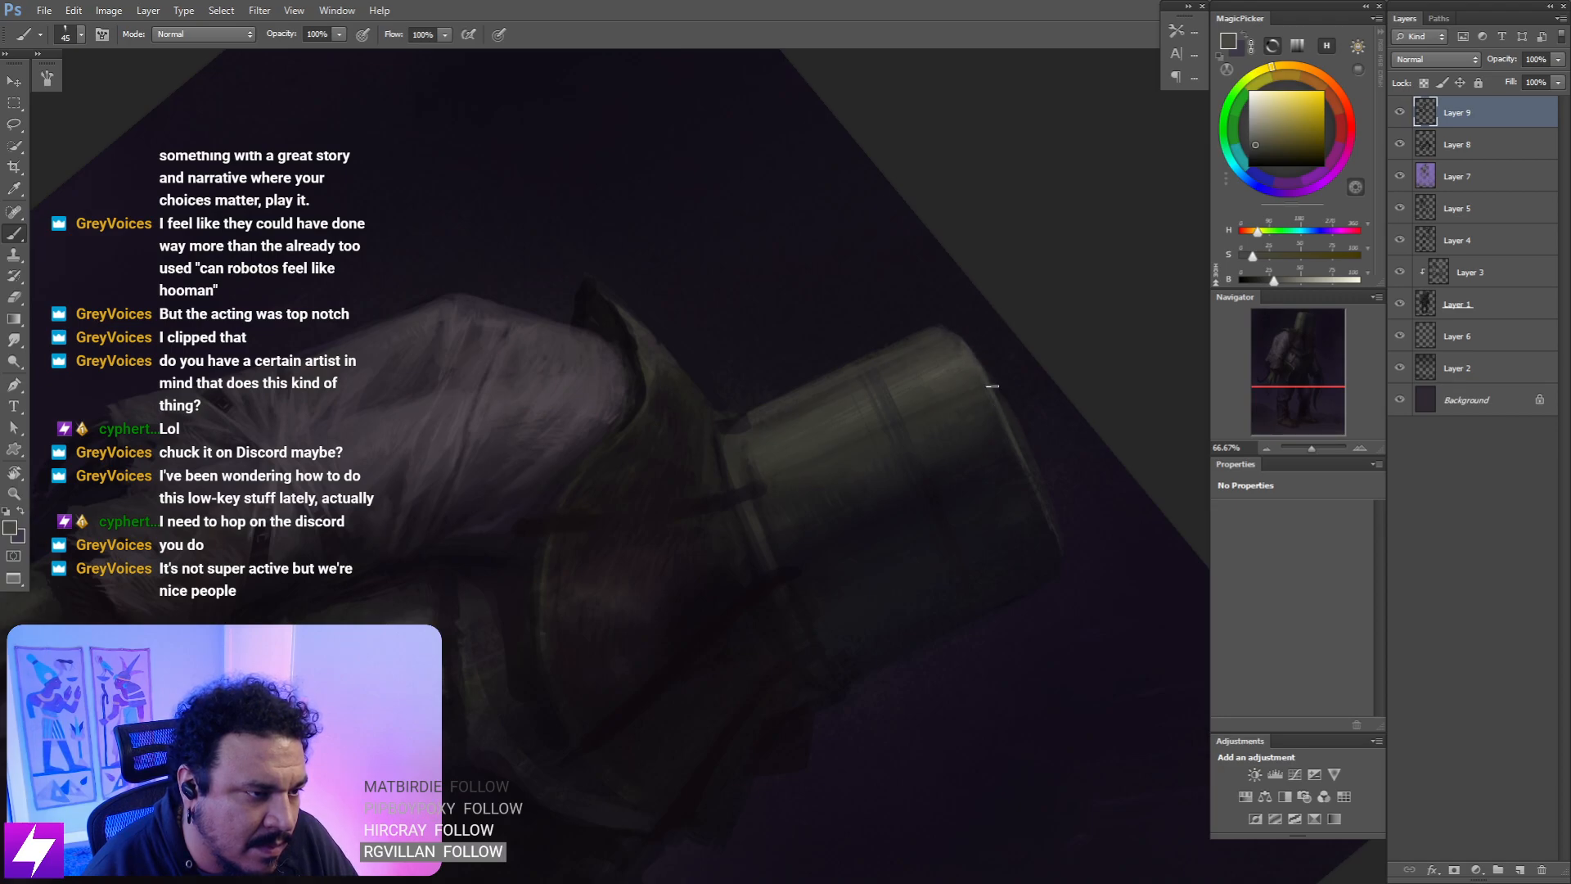
left_click(1007, 407, "alt")
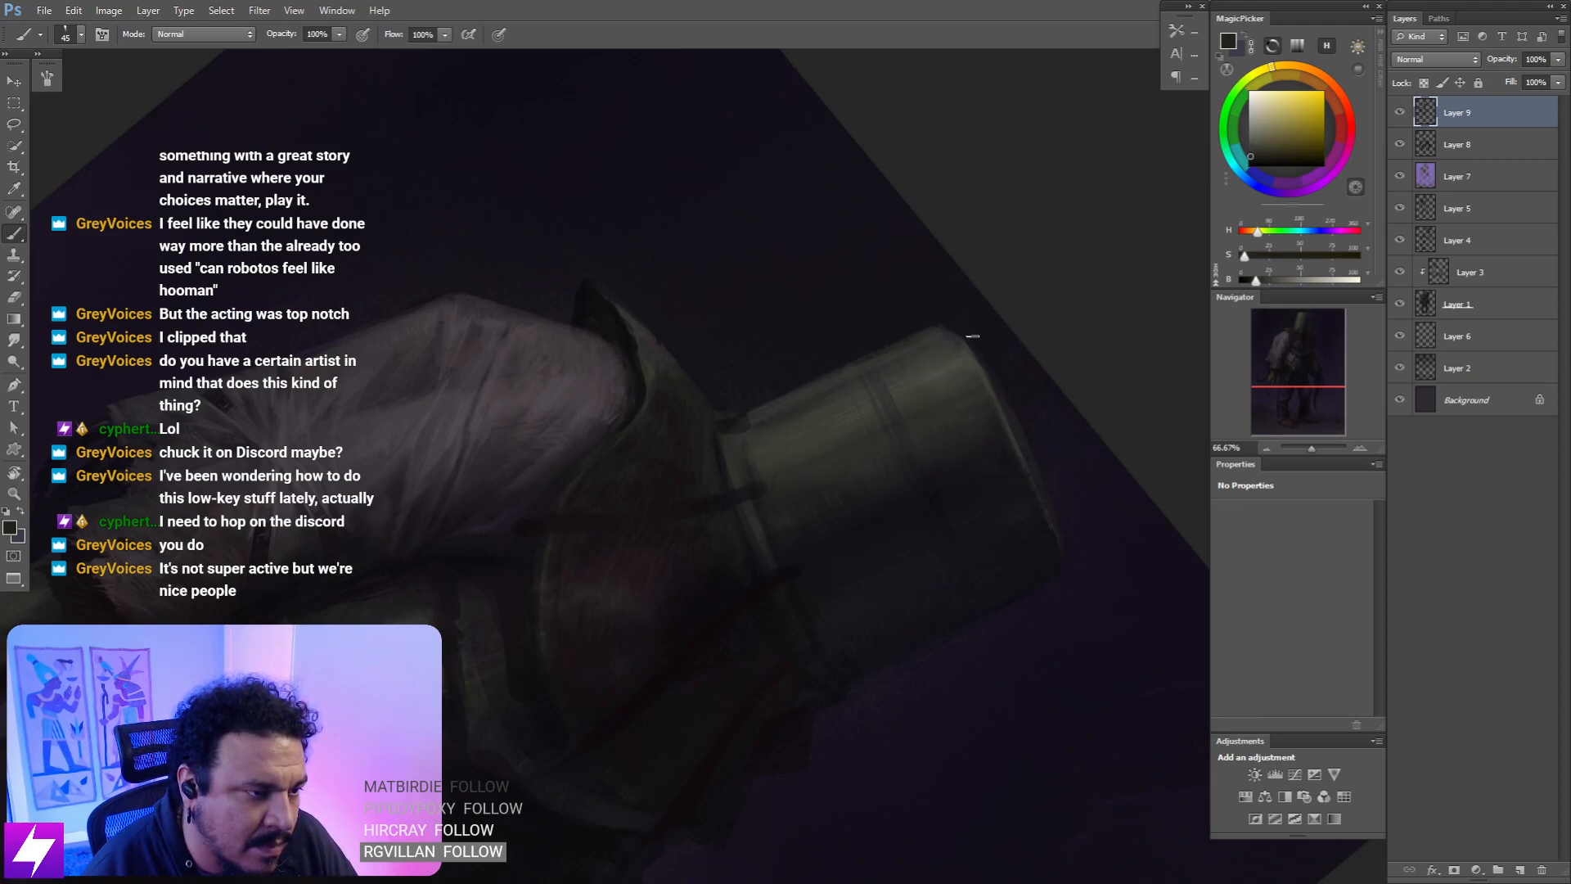
left_click(982, 354, "alt")
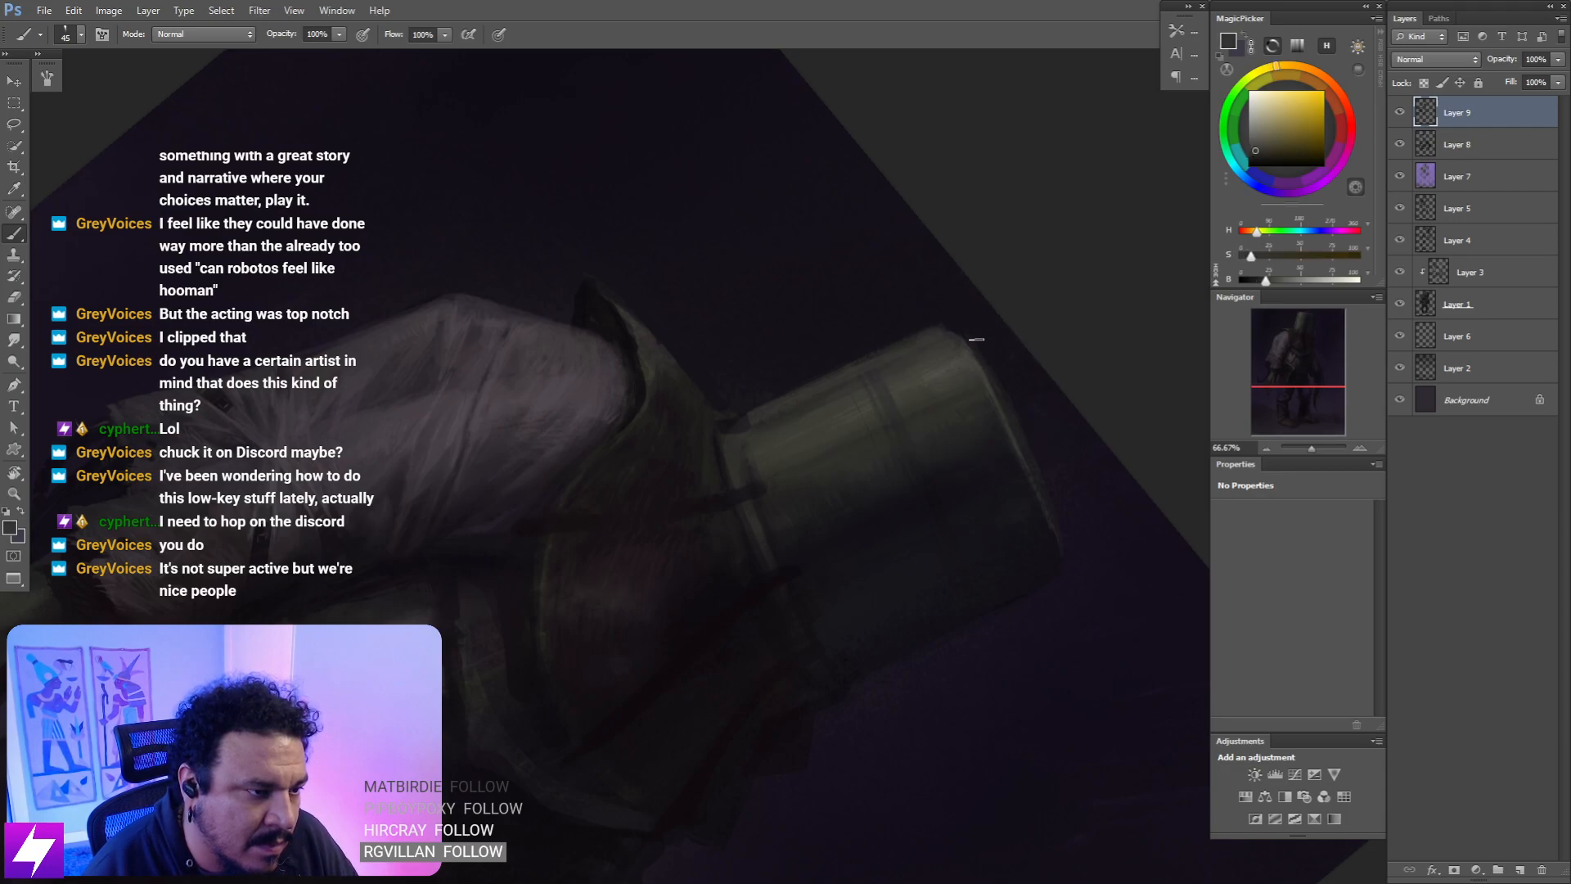
- Rotate the view to about -43° and refine the bucket's upper corner with sampled olive and dark violet at brush size 50
key("ctrl+minus")
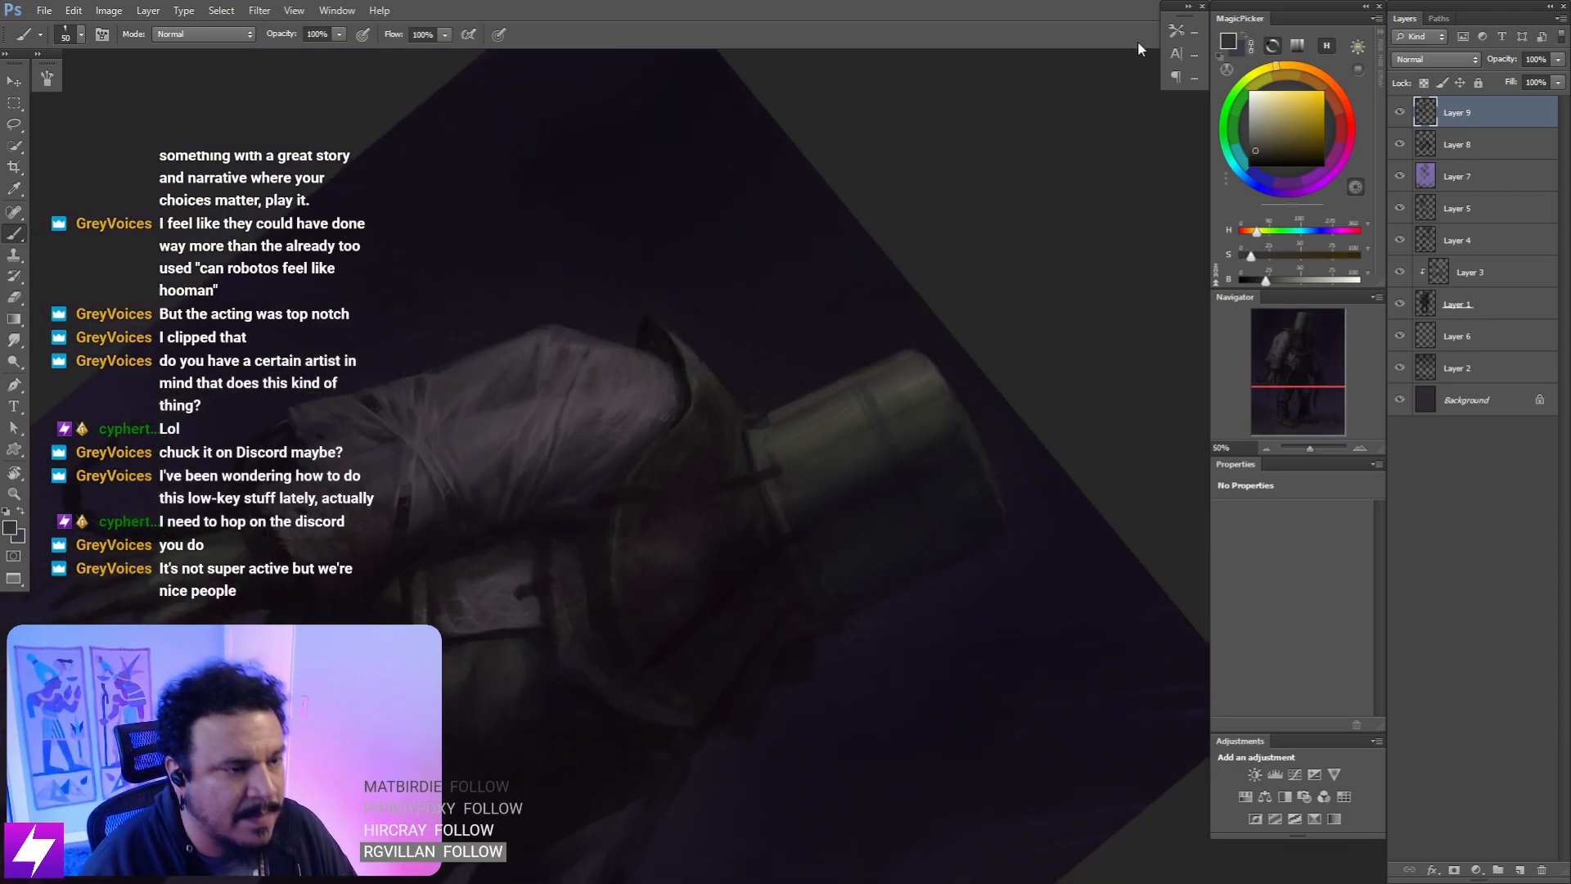
key("r")
left_click_drag(926, 540, 939, 324)
key("ctrl+plus")
mouse_move(791, 316)
left_mouse_down()
mouse_move(767, 313)
mouse_move(797, 349)
left_mouse_up()
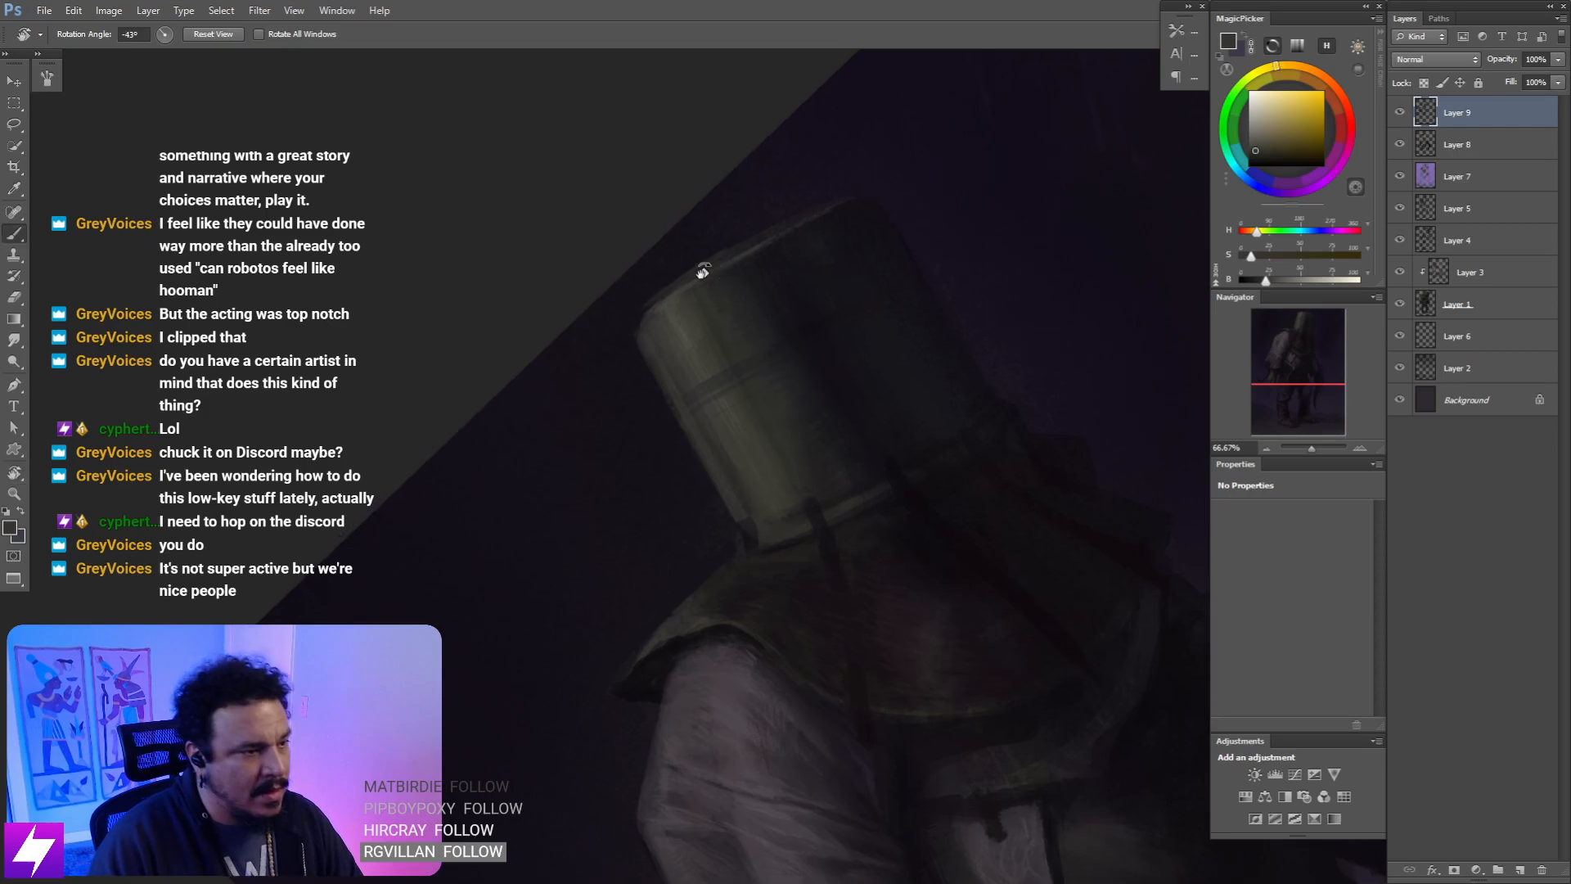
key("b")
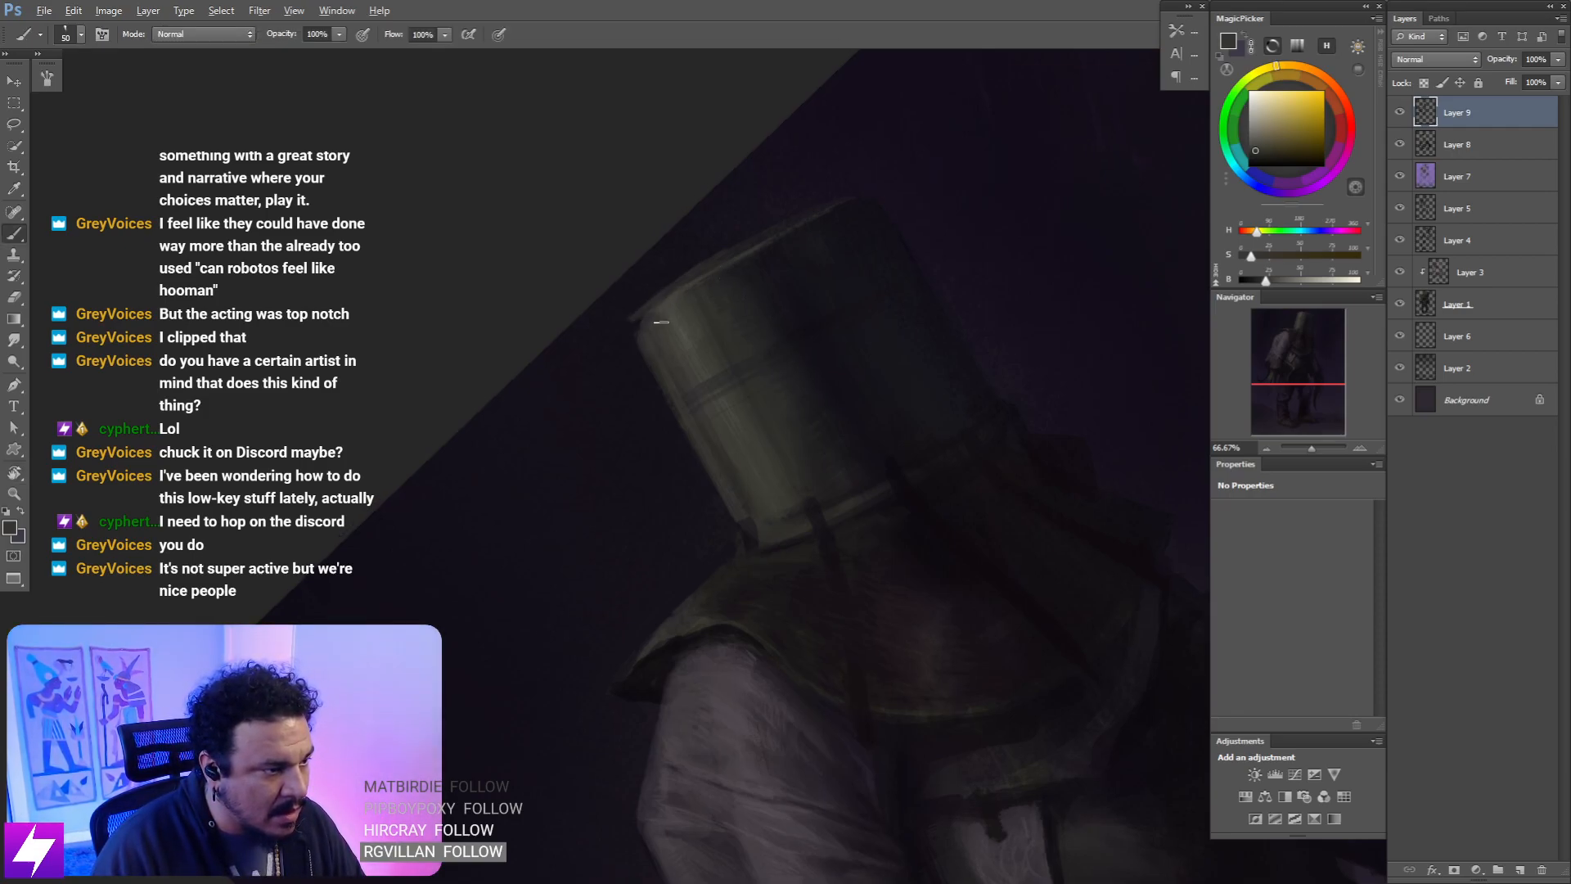
left_click(661, 323, "alt")
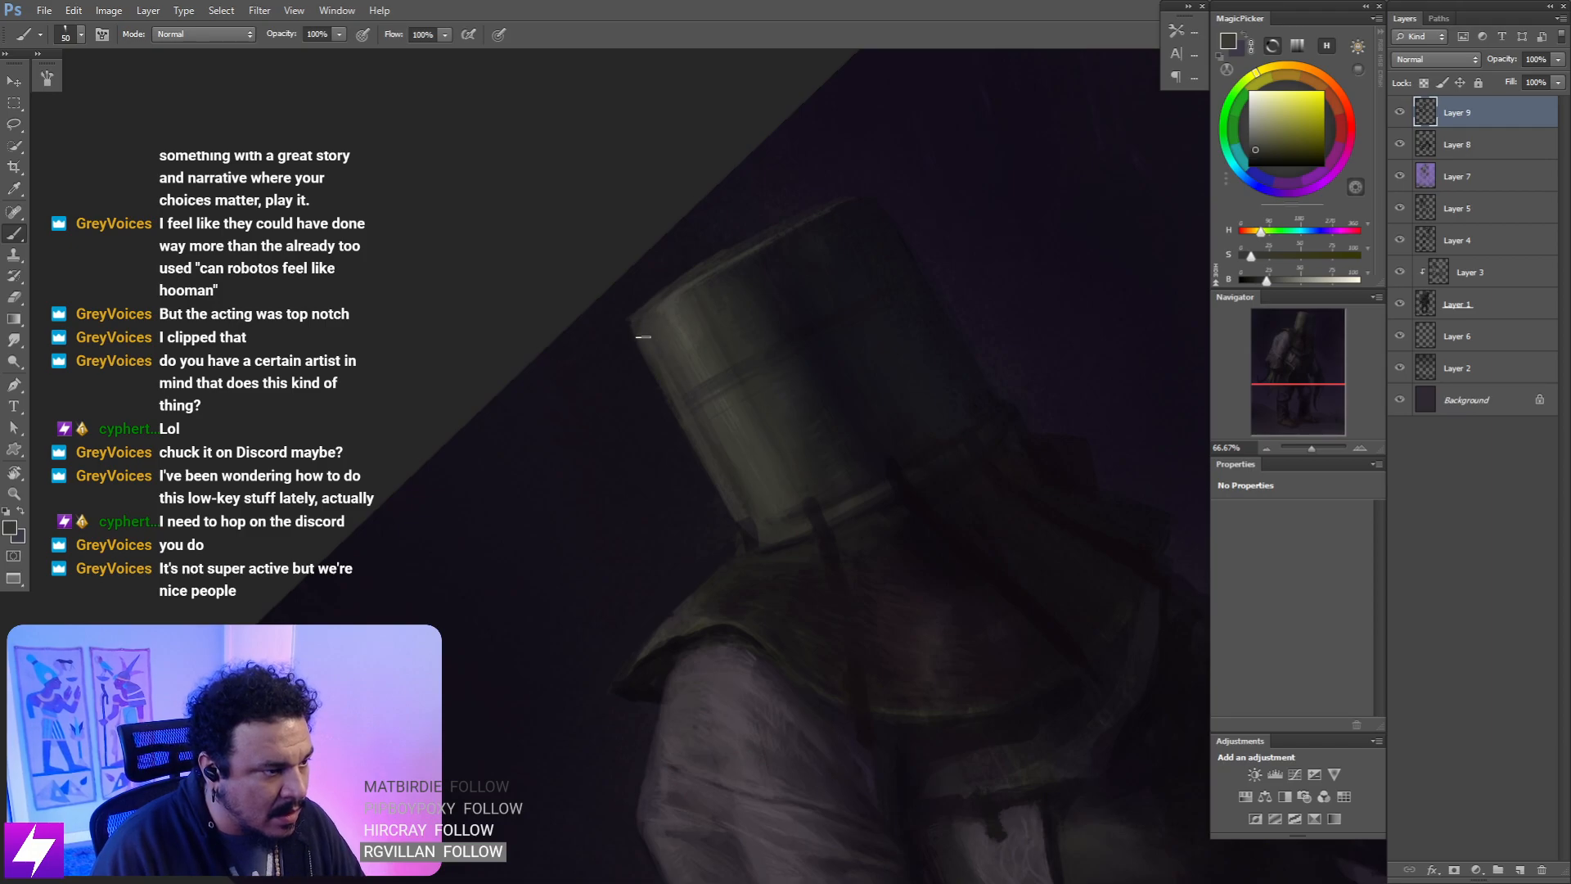
left_click(639, 308, "alt")
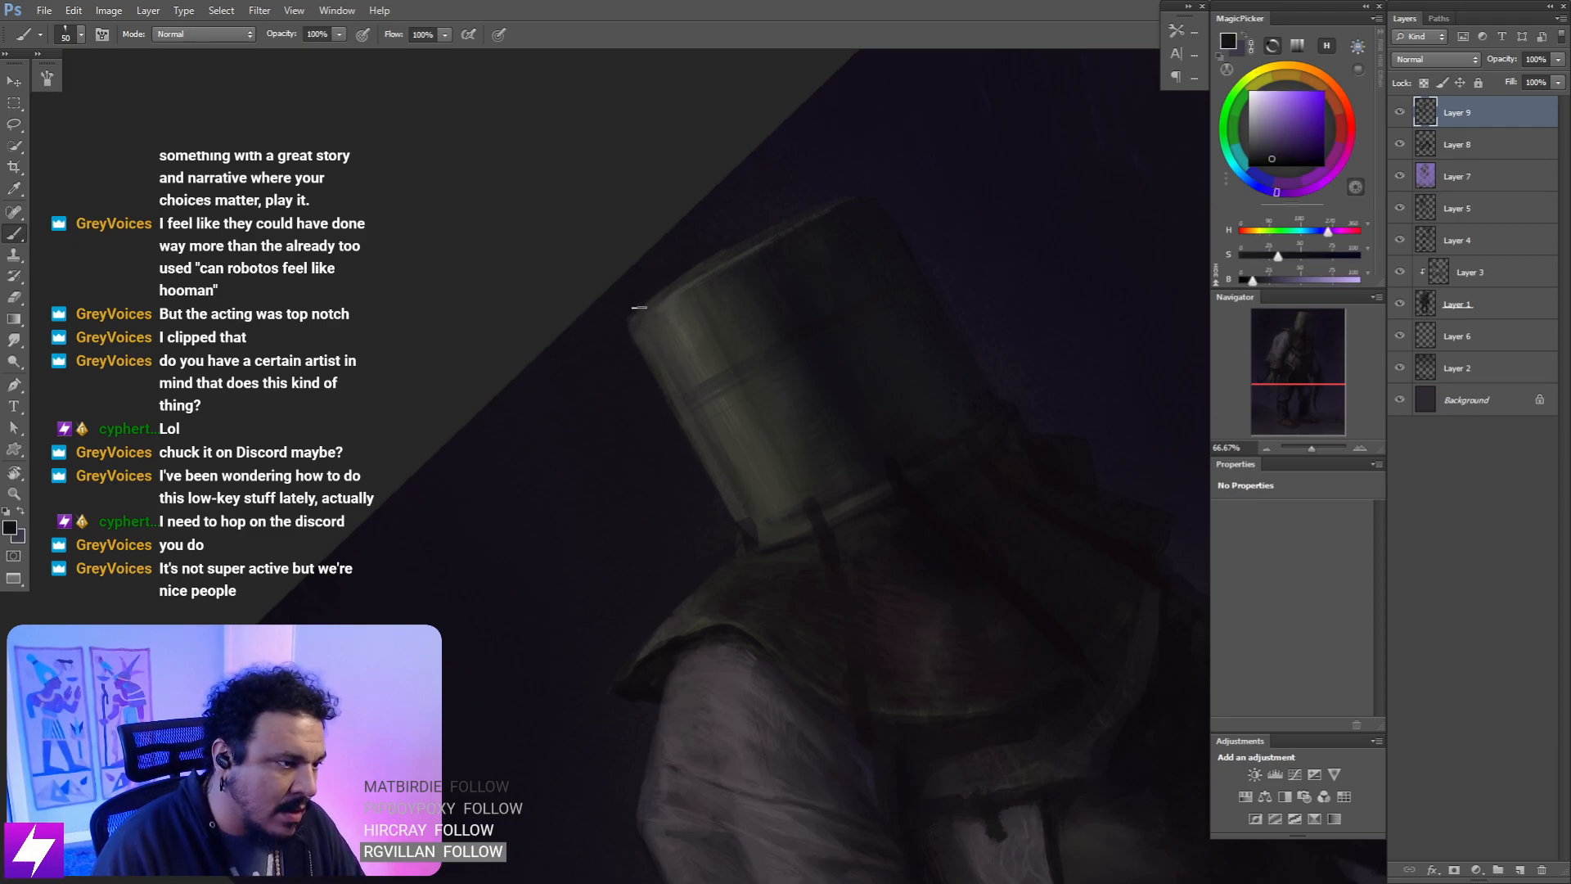
- Reset the view rotation, zoom out to the upper figure and save the document
key("Escape")
key("ctrl+minus")
key("ctrl+minus")
key("ctrl+minus")
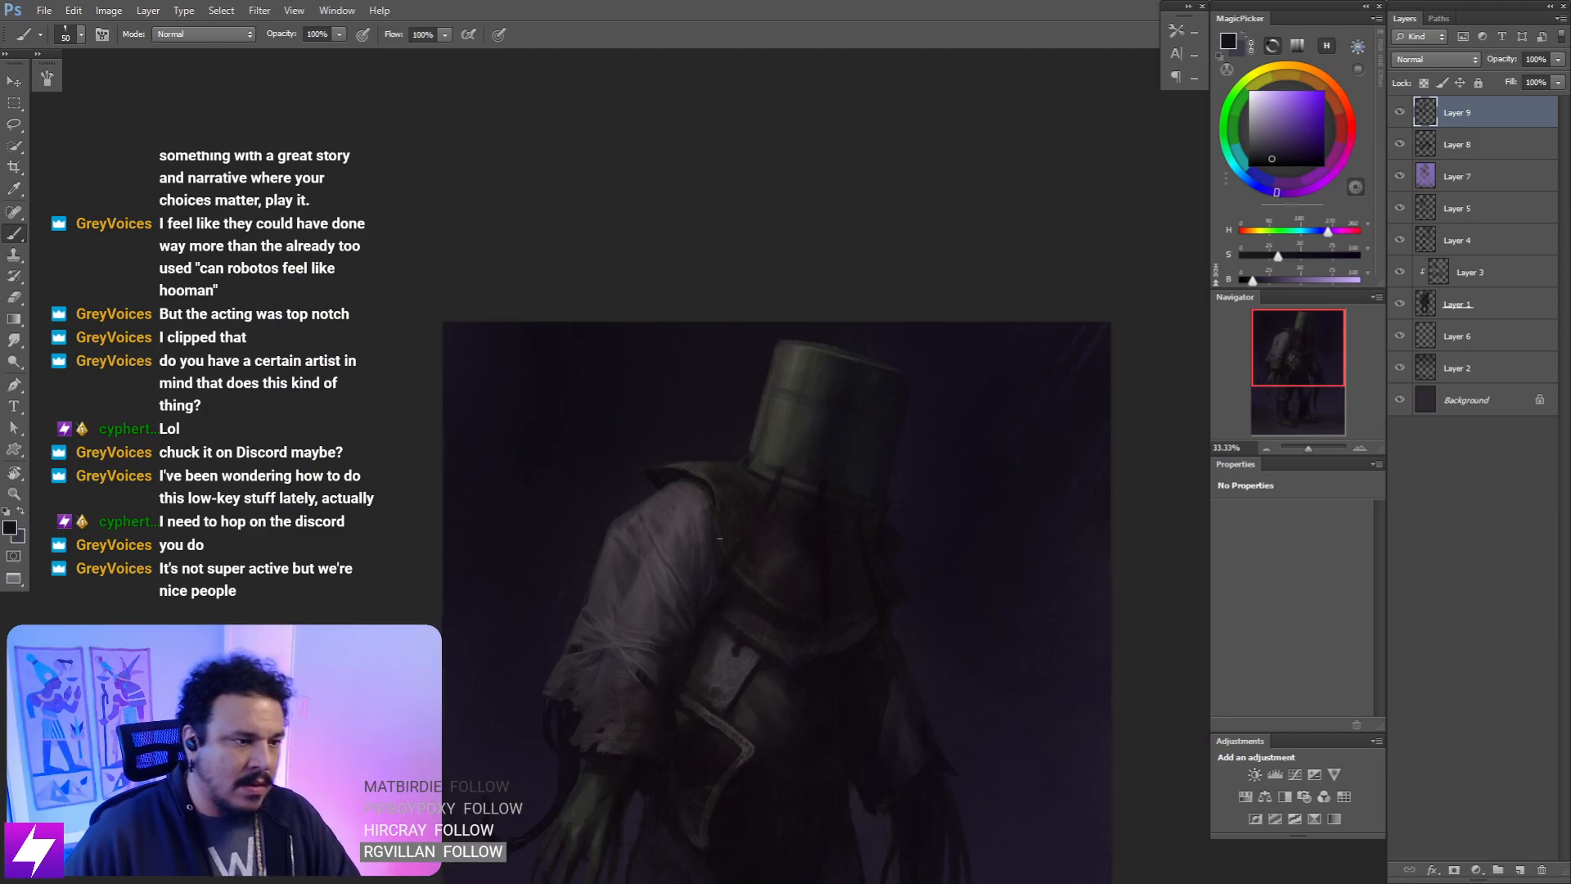
key("ctrl+s")
- Check the mirrored full figure at reduced zoom and compare it with Layer 9 hidden and shown
key("ctrl+minus")
key("ctrl+minus")
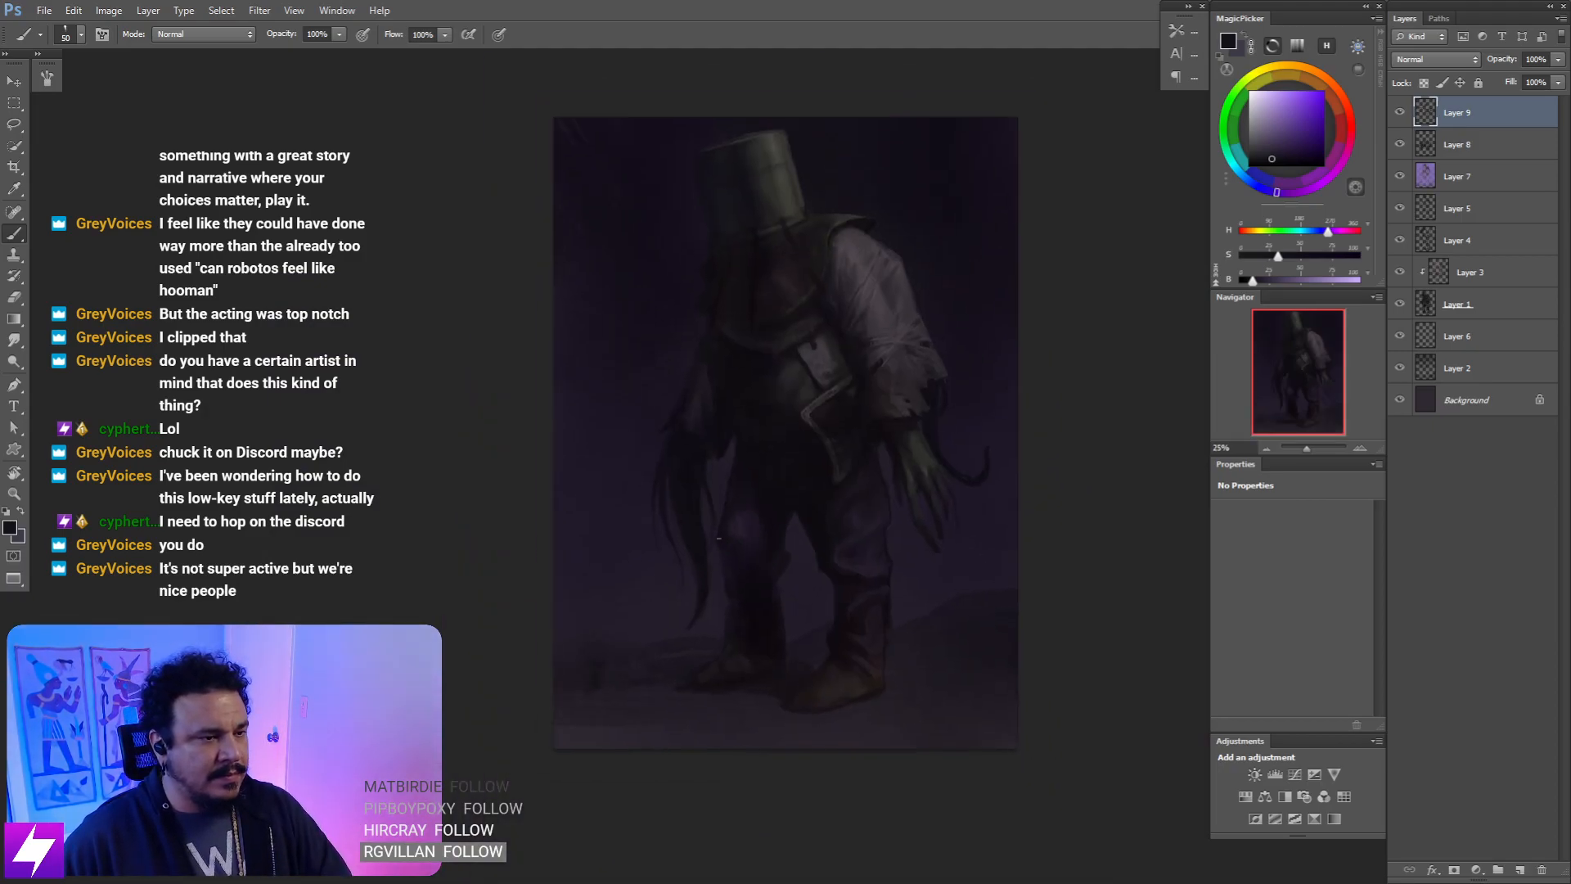
key("ctrl+minus")
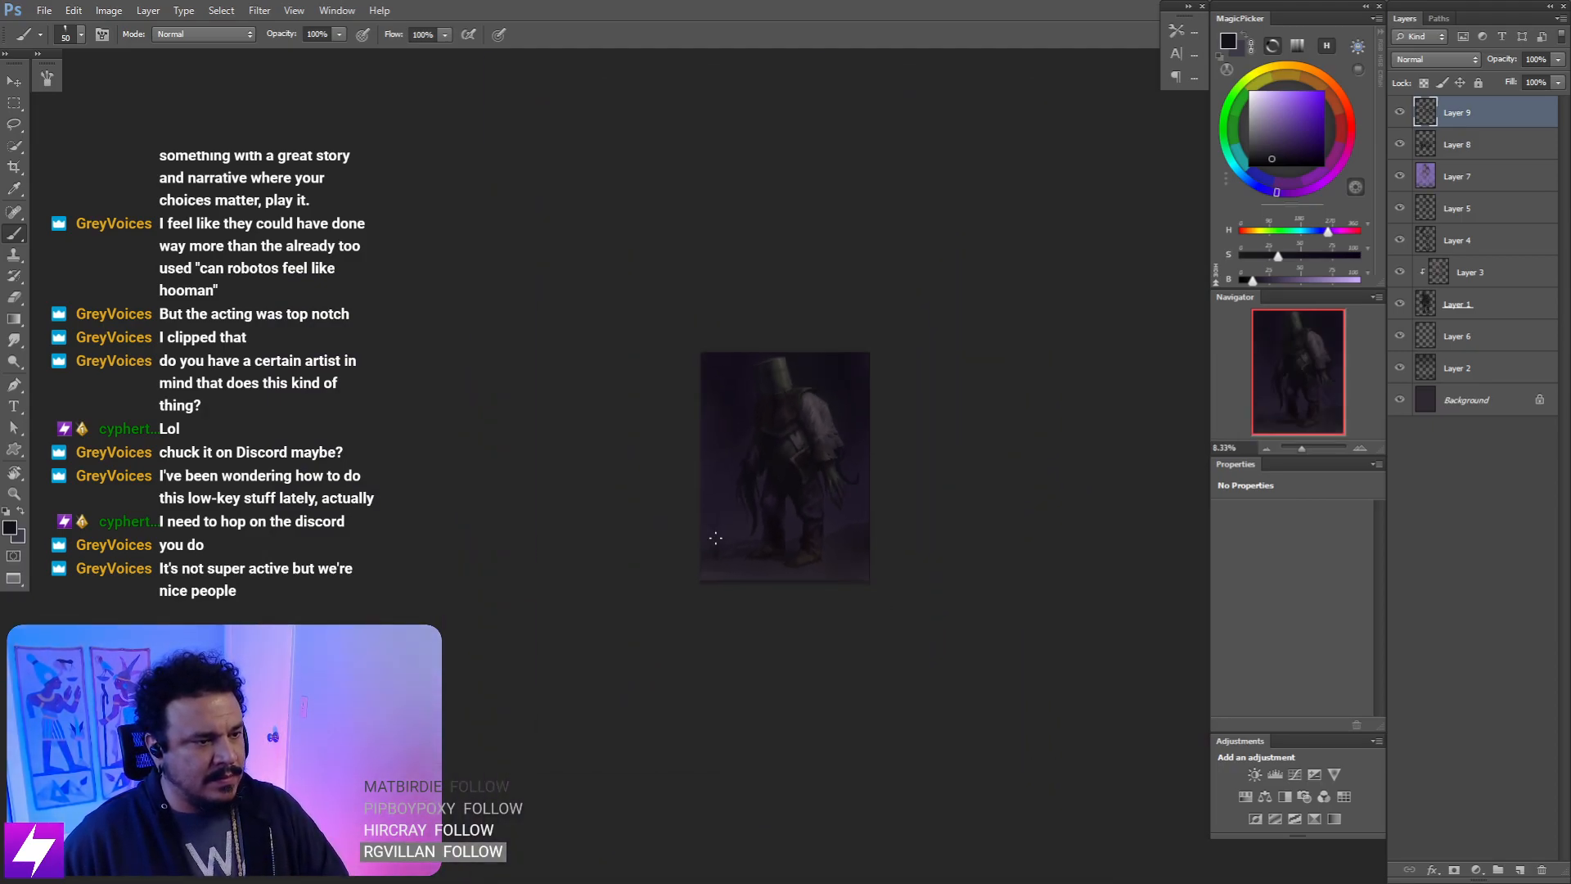
key("ctrl+plus")
key("ctrl+plus")
key("ctrl+plus")
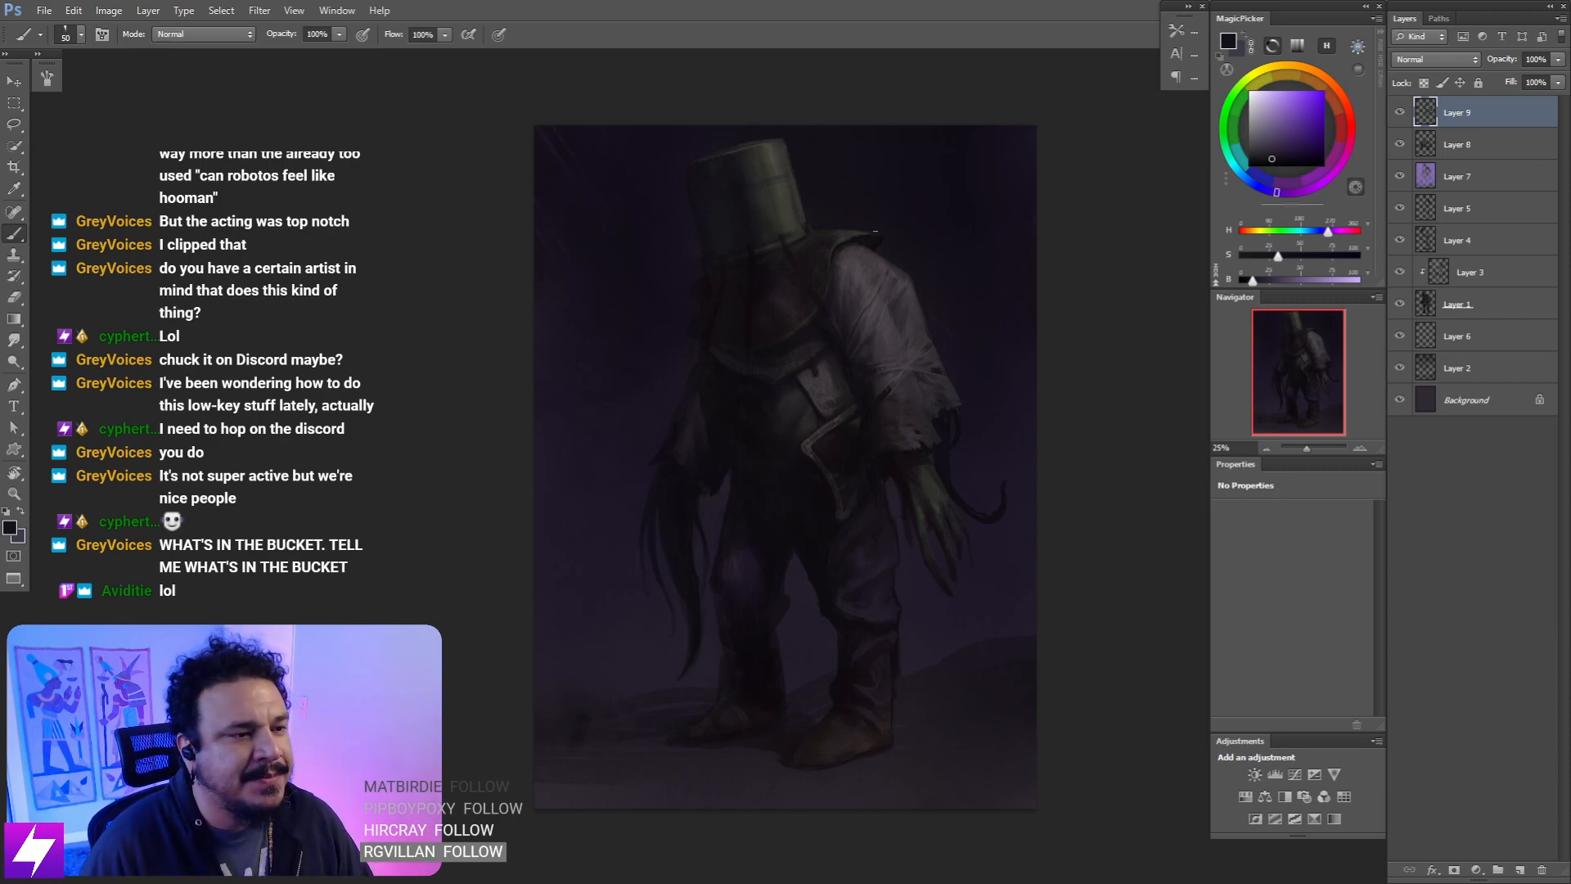
left_click(1401, 112)
left_click(1400, 113)
left_click(1400, 114)
left_click(1400, 115)
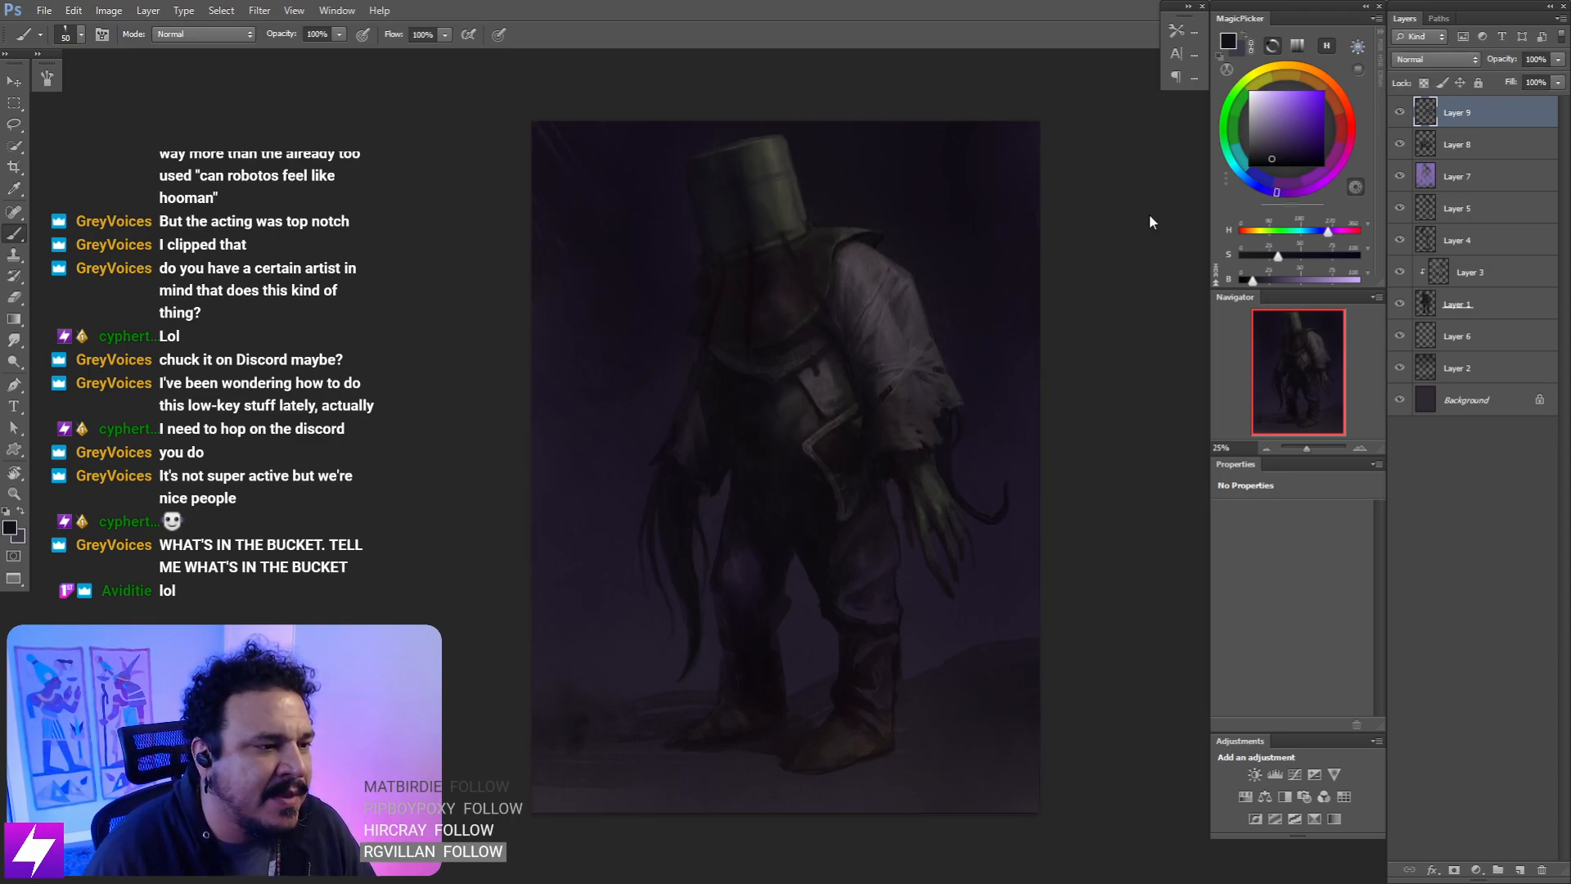
- Rotate the view over the pale sleeve and sample a greyish mauve from its cloth at brush size 50
key("ctrl+plus")
mouse_move(989, 327)
left_mouse_down()
mouse_move(917, 391)
mouse_move(933, 410)
mouse_move(868, 293)
mouse_move(856, 376)
mouse_move(748, 368)
mouse_move(755, 300)
left_mouse_up()
key("ctrl+plus")
key("ctrl+plus")
key("ctrl+plus")
key("r")
key("ctrl+plus")
key("b")
left_click(615, 300, "alt")
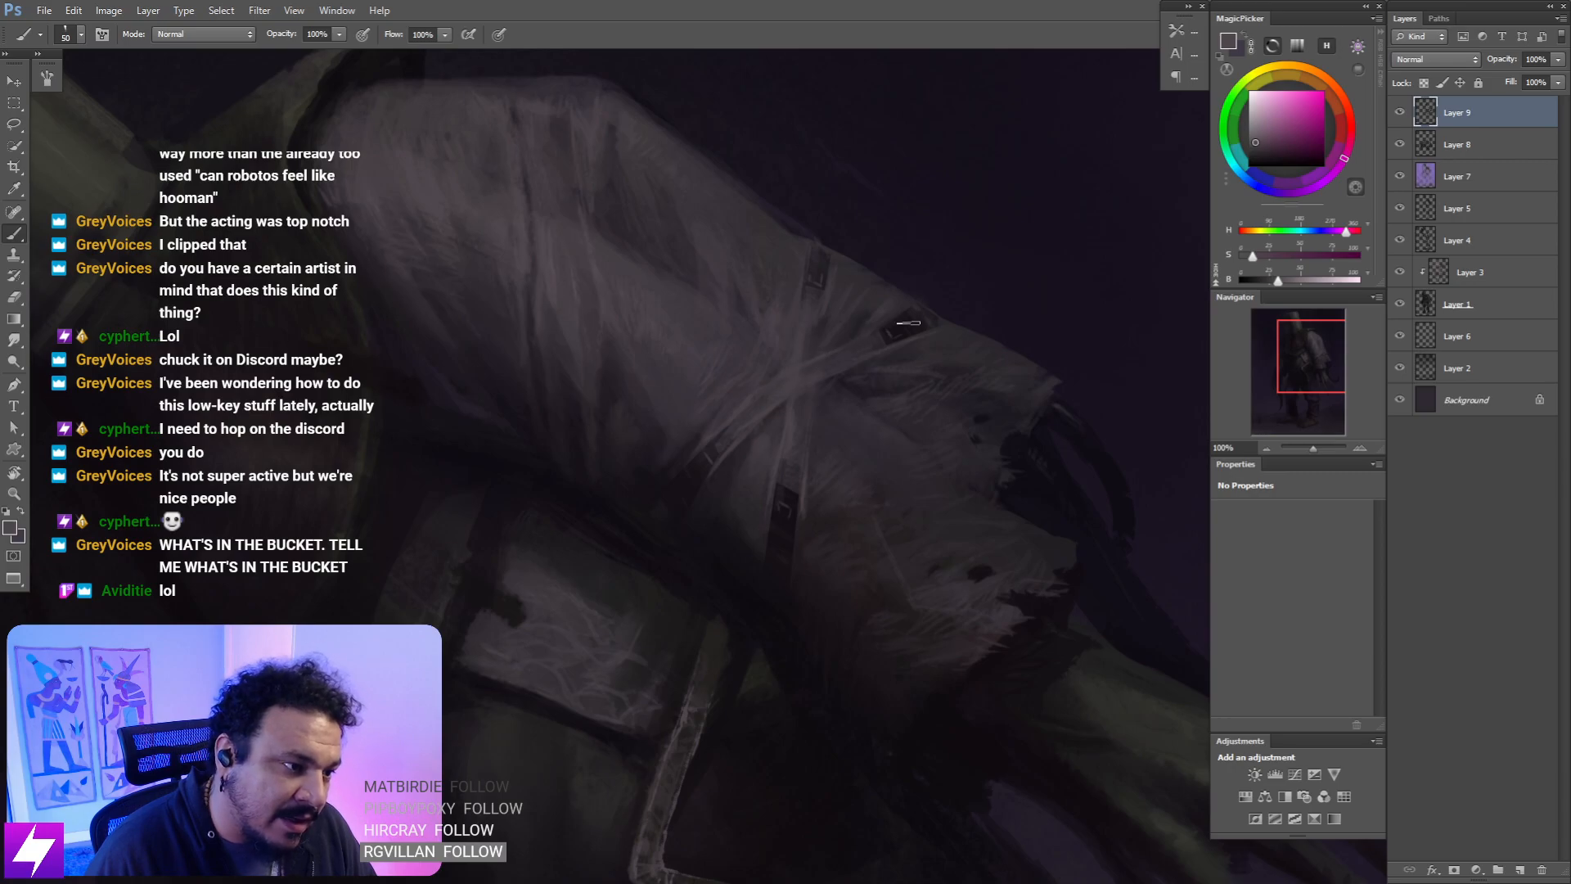
- Reset the rotation, flip the view back and touch up the sleeve's crossed wrappings with the greyish mauve at brush size 30
key("Escape")
key("ctrl+minus")
key("ctrl+minus")
key("ctrl+shift+h")
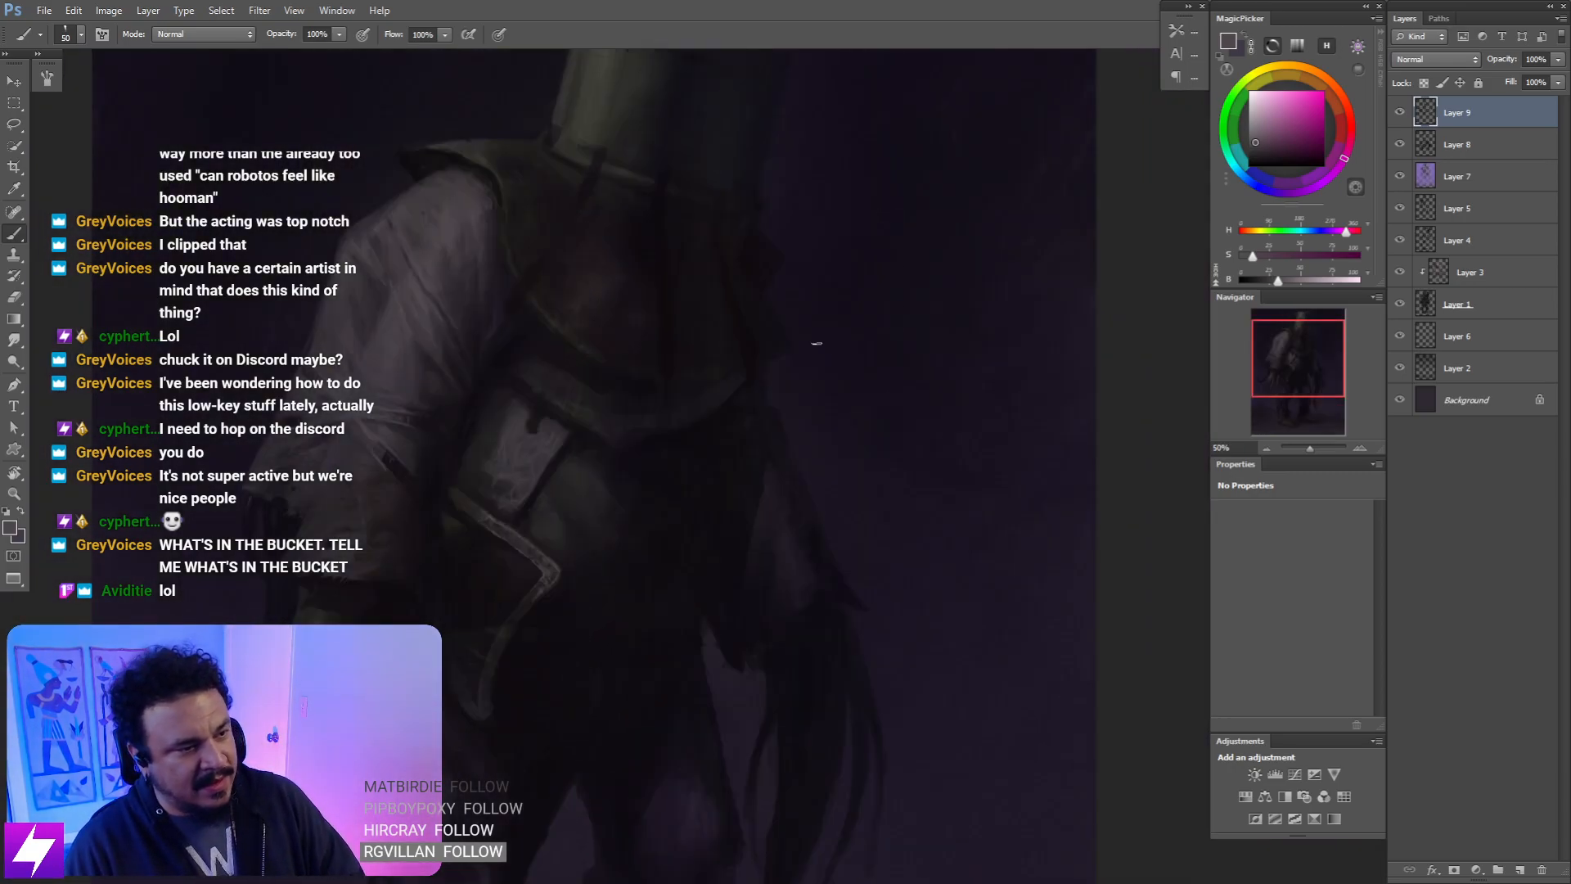
key("ctrl+plus")
left_click_drag(483, 433, 733, 389)
left_click_drag(566, 352, 745, 450)
key("ctrl+plus")
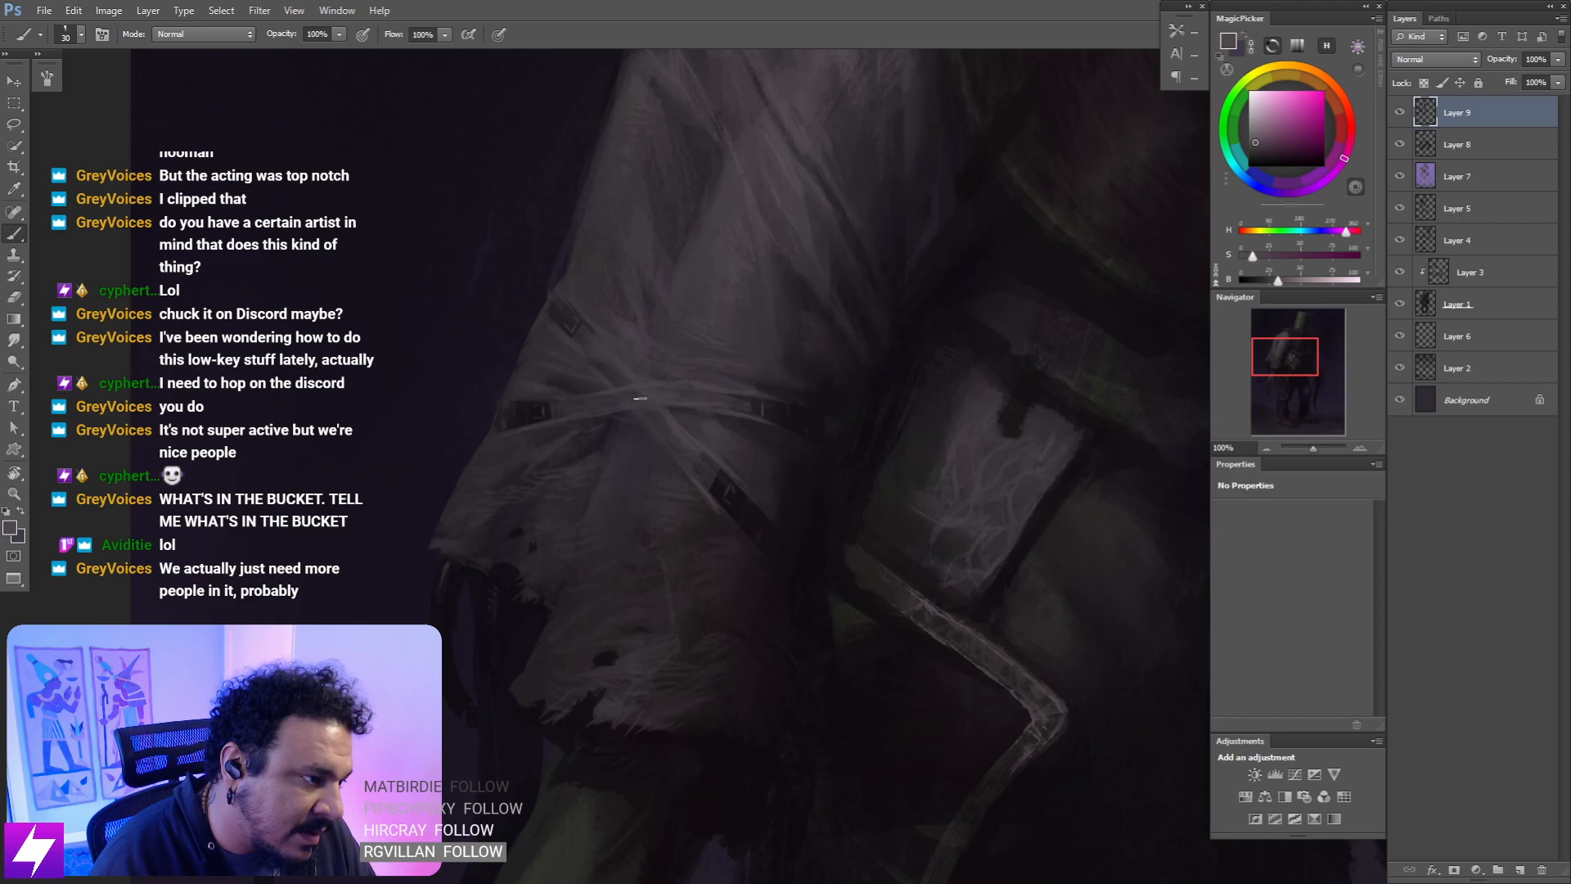
- Sample a dark neutral tone above the chest pouch and shade around the pouch and collar edge at brush size 70
key("ctrl+minus")
key("ctrl+minus")
left_click_drag(855, 360, 710, 409)
left_click_drag(866, 360, 835, 393)
key("ctrl+plus")
left_click_drag(673, 572, 666, 558)
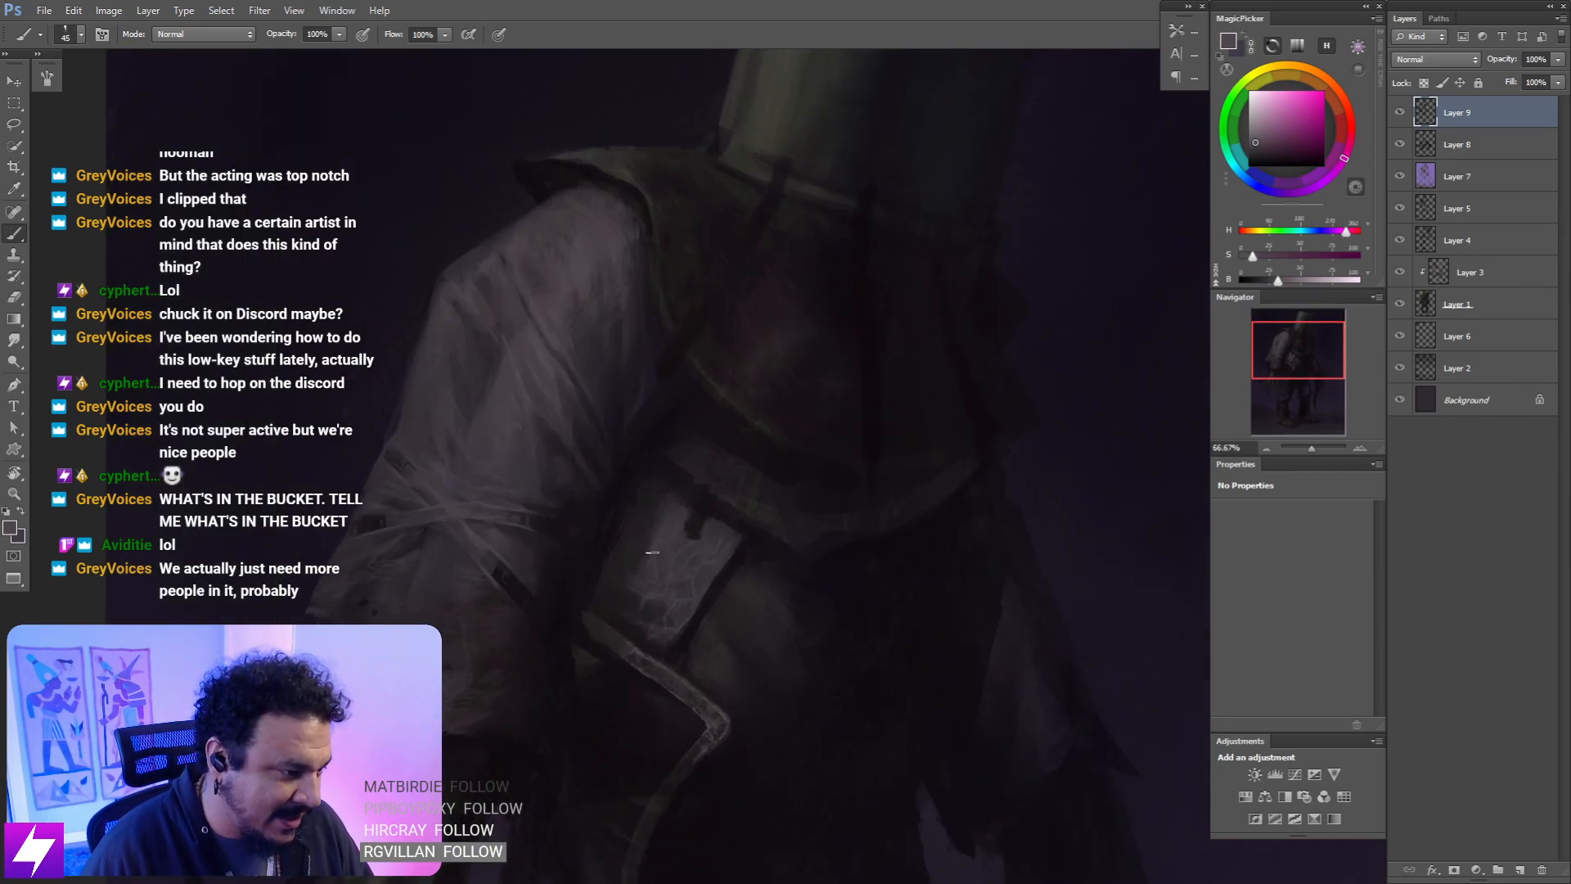
left_click(750, 493, "alt")
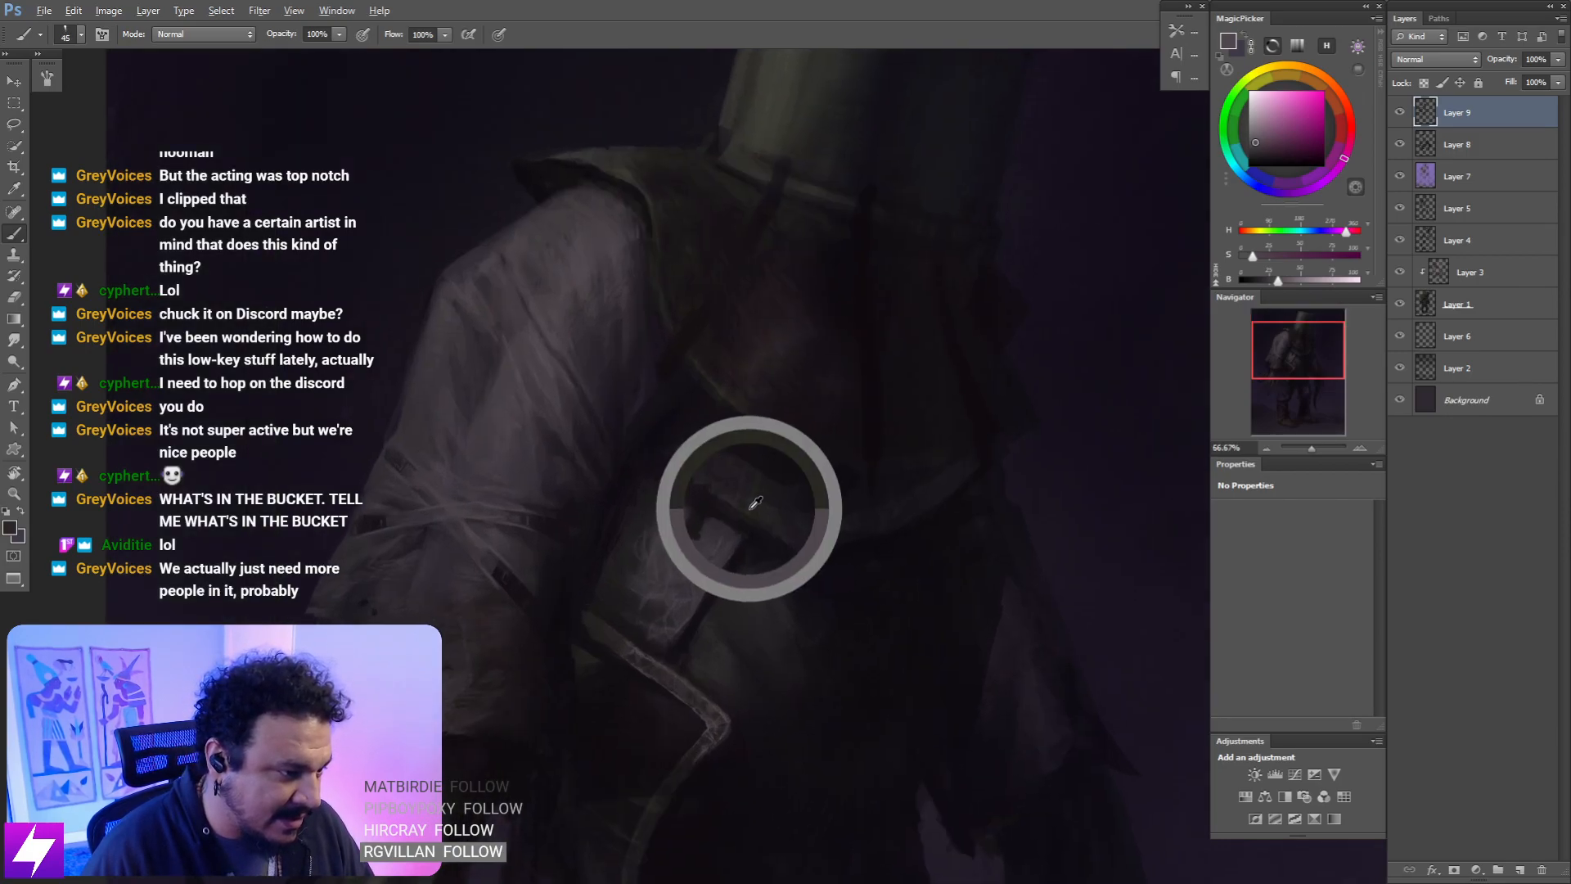
key("bracketright")
key("bracketright")
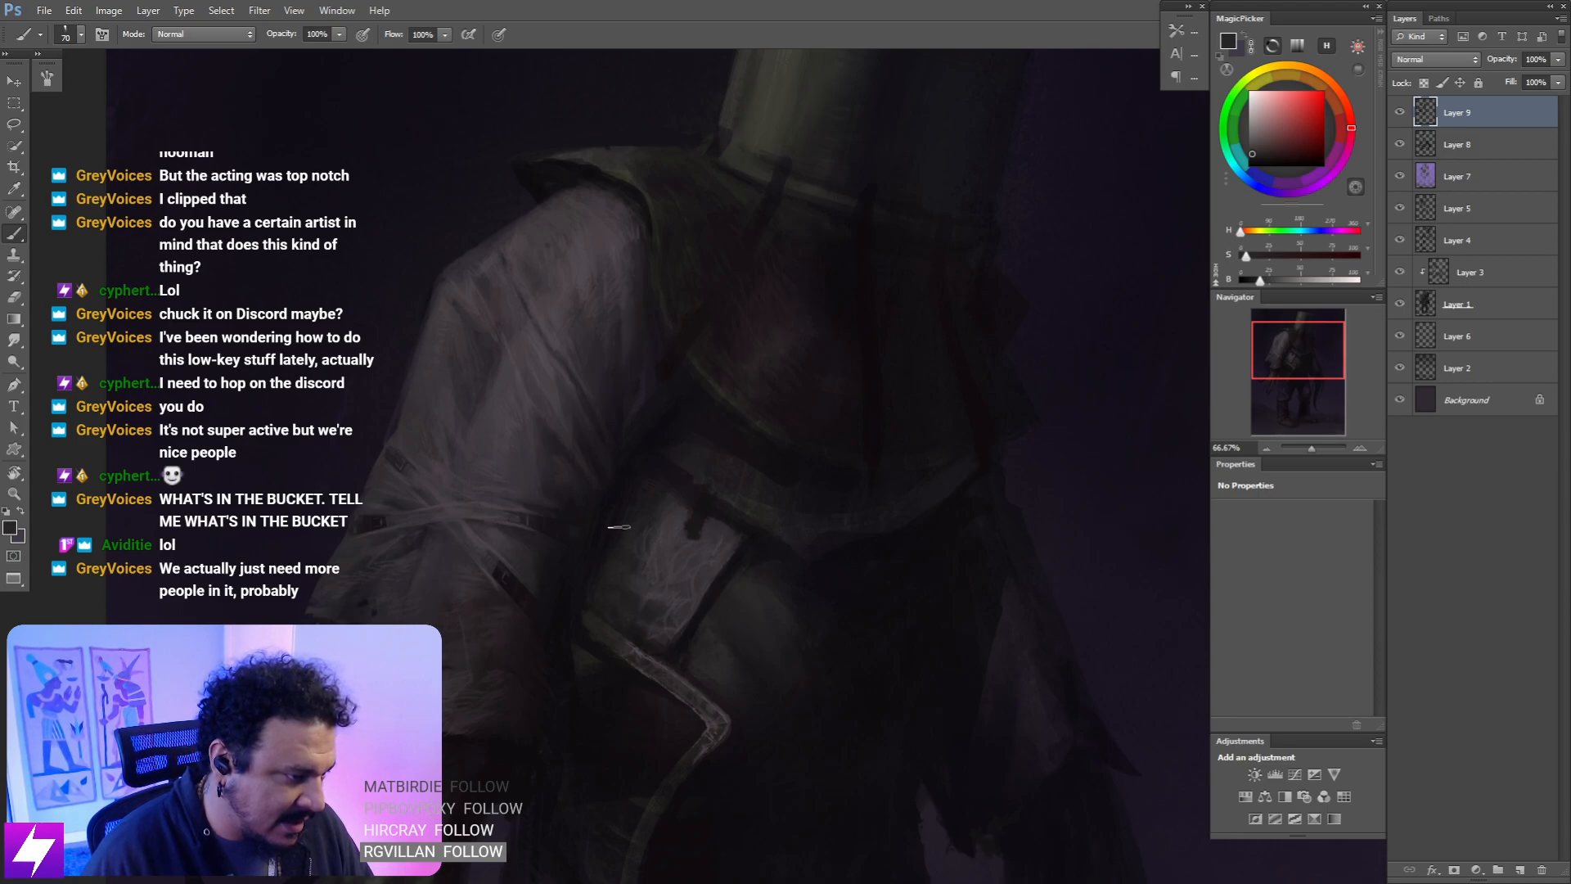
- Sample dark purplish tones around the chest pouch and shade its flap and upper edge at brush size 80
key("bracketright")
key("bracketright")
key("bracketright")
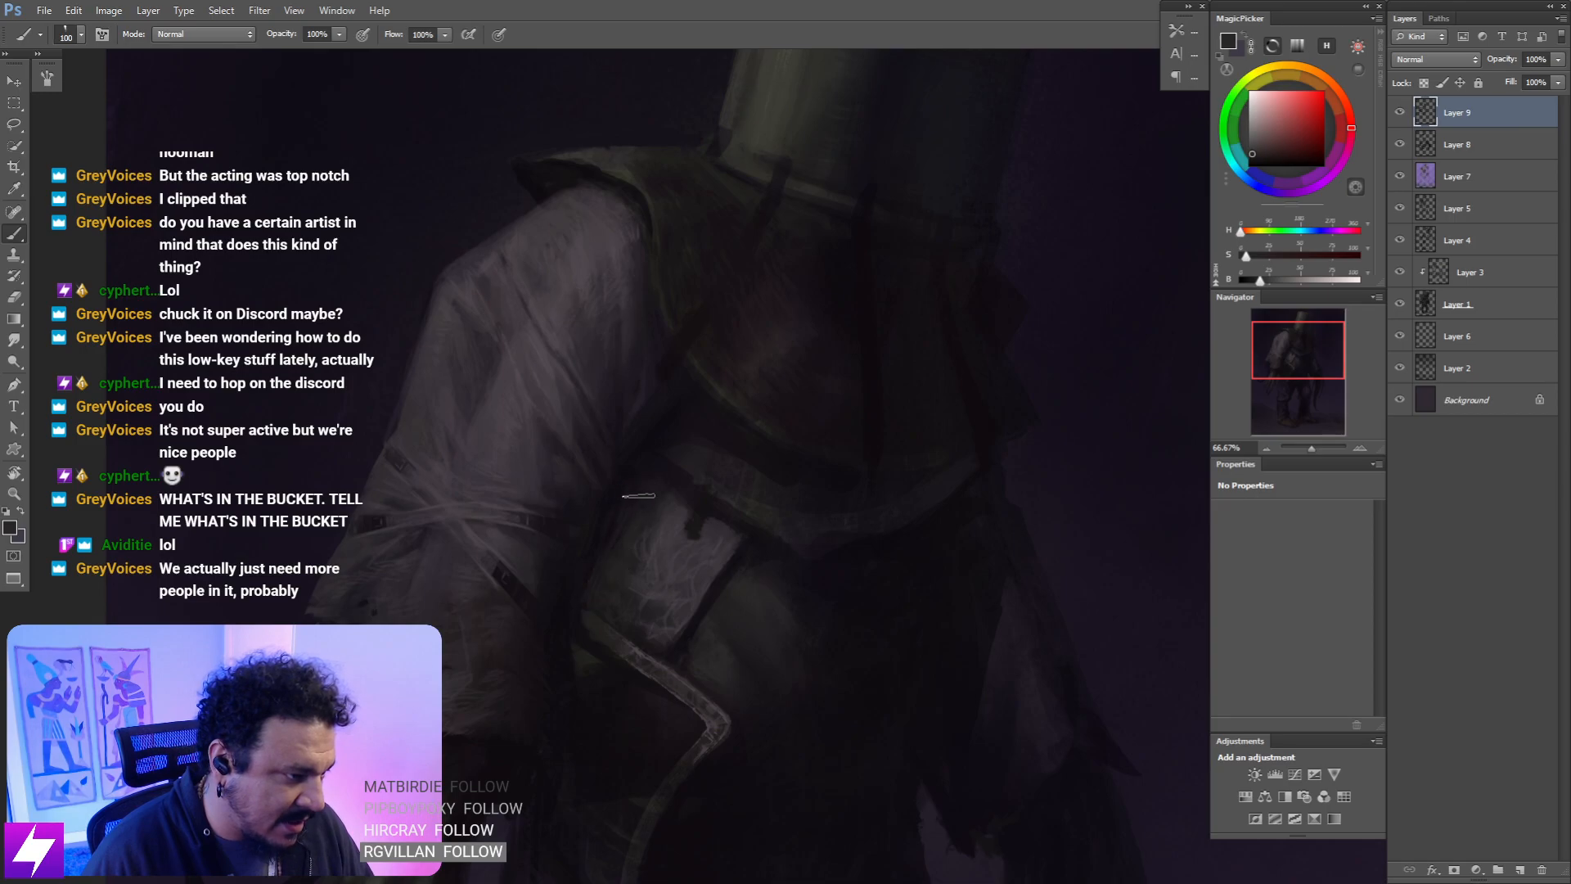
key("bracketleft")
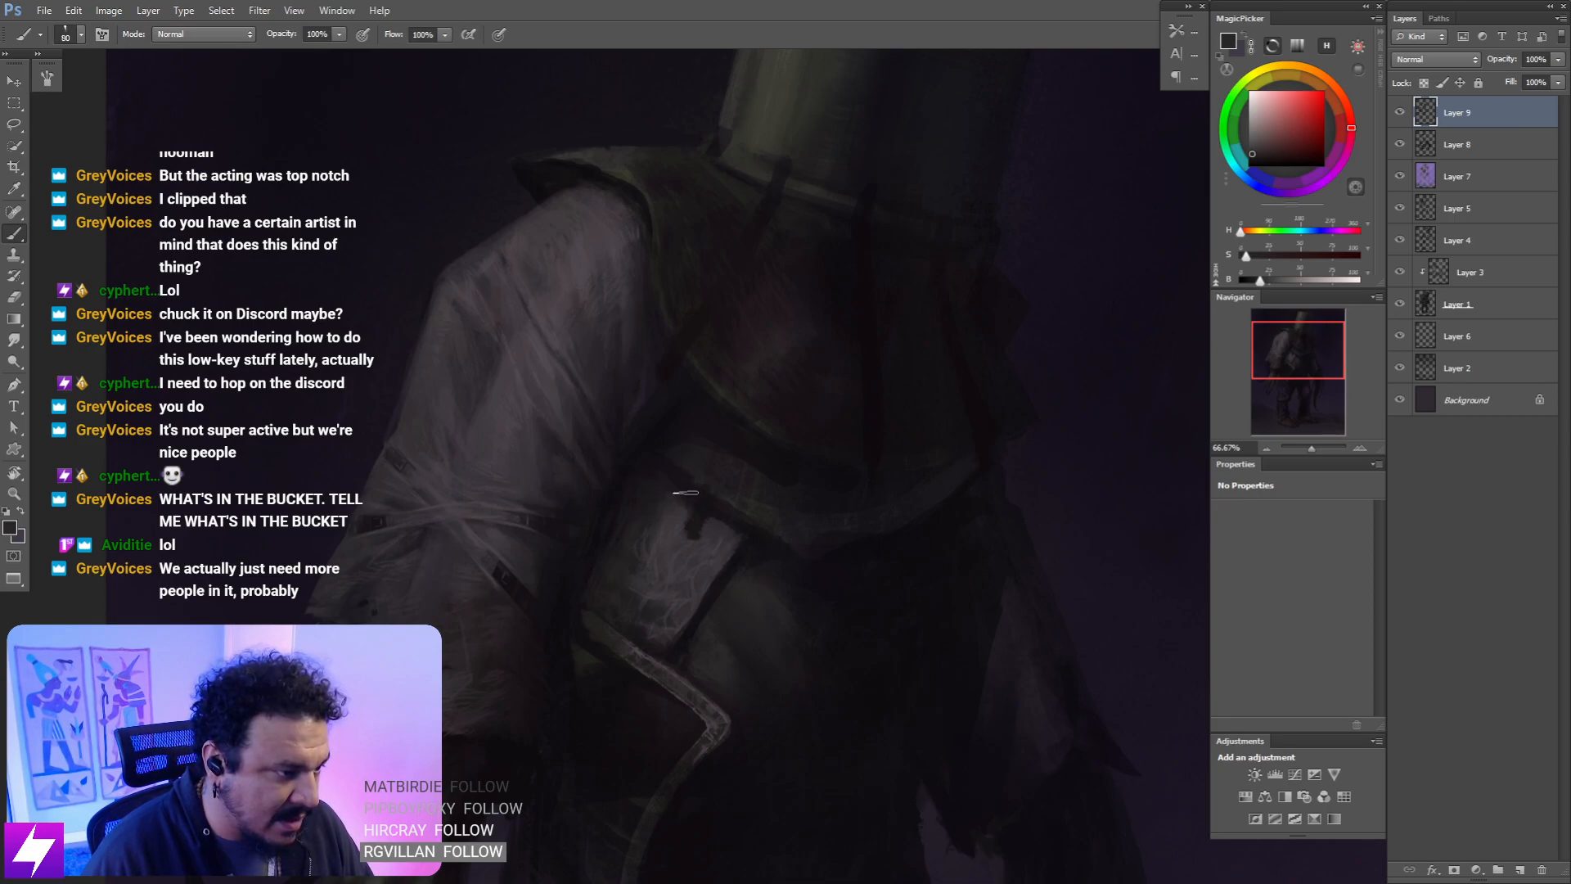
left_click(657, 501, "alt")
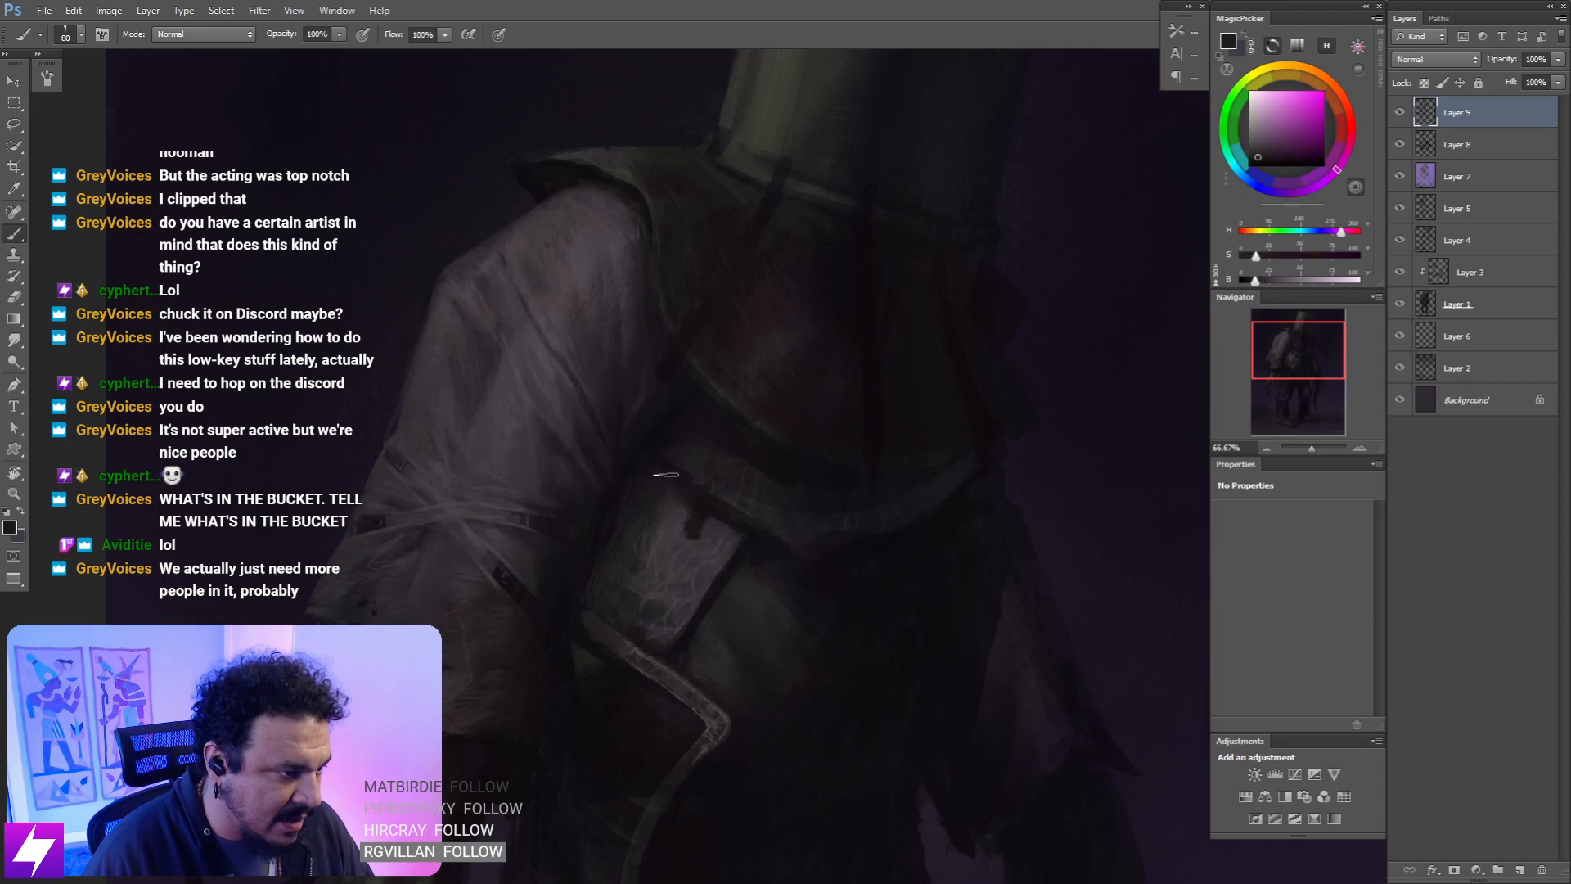
left_click(705, 514, "alt")
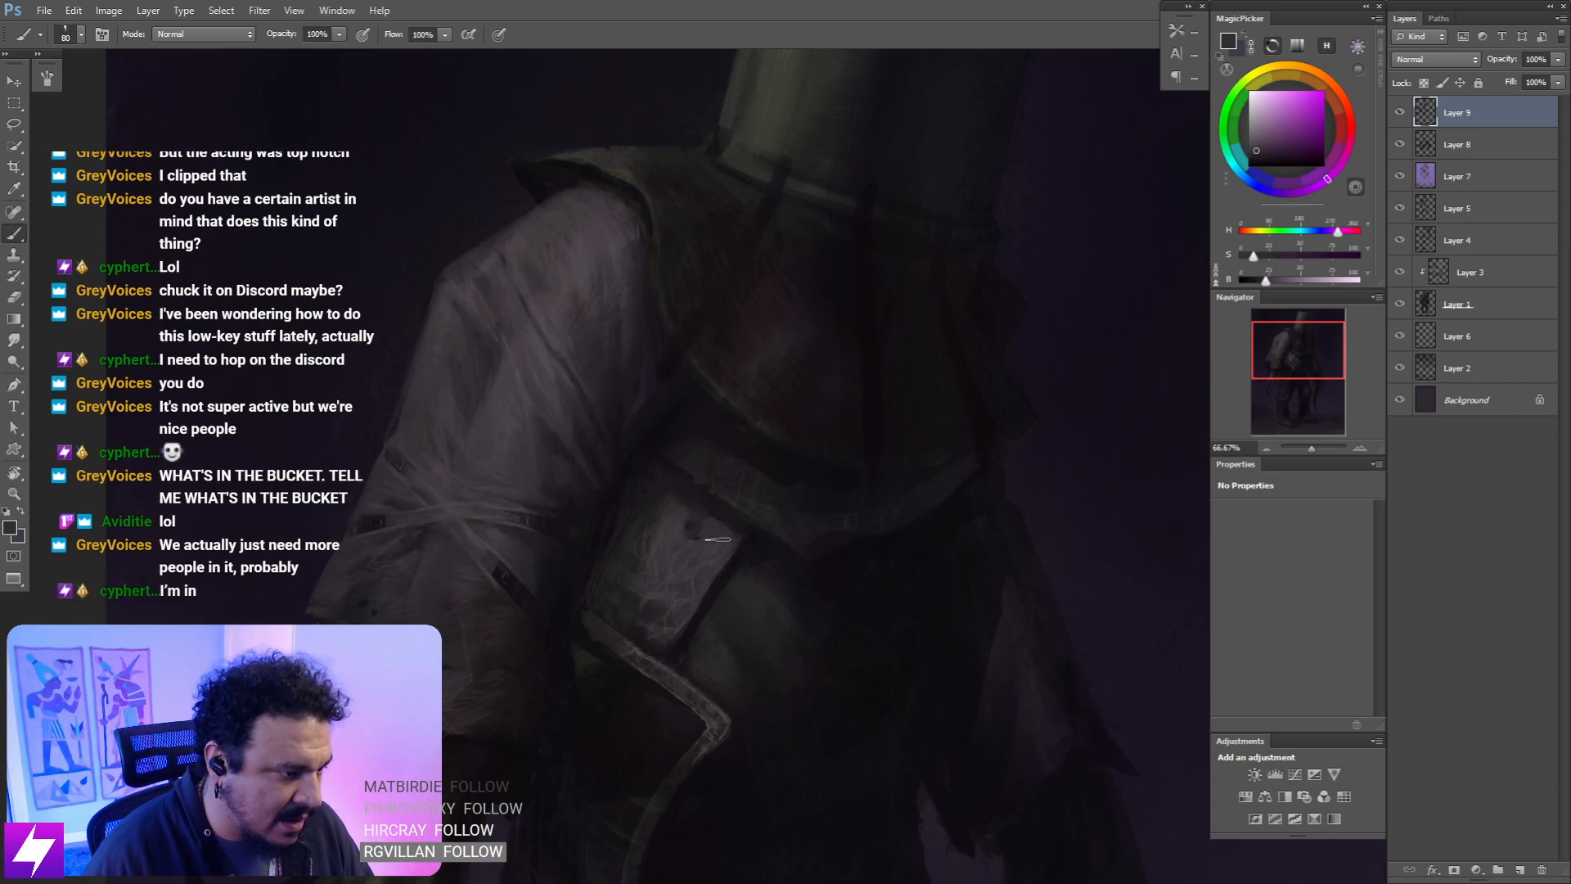
left_click(694, 542, "alt")
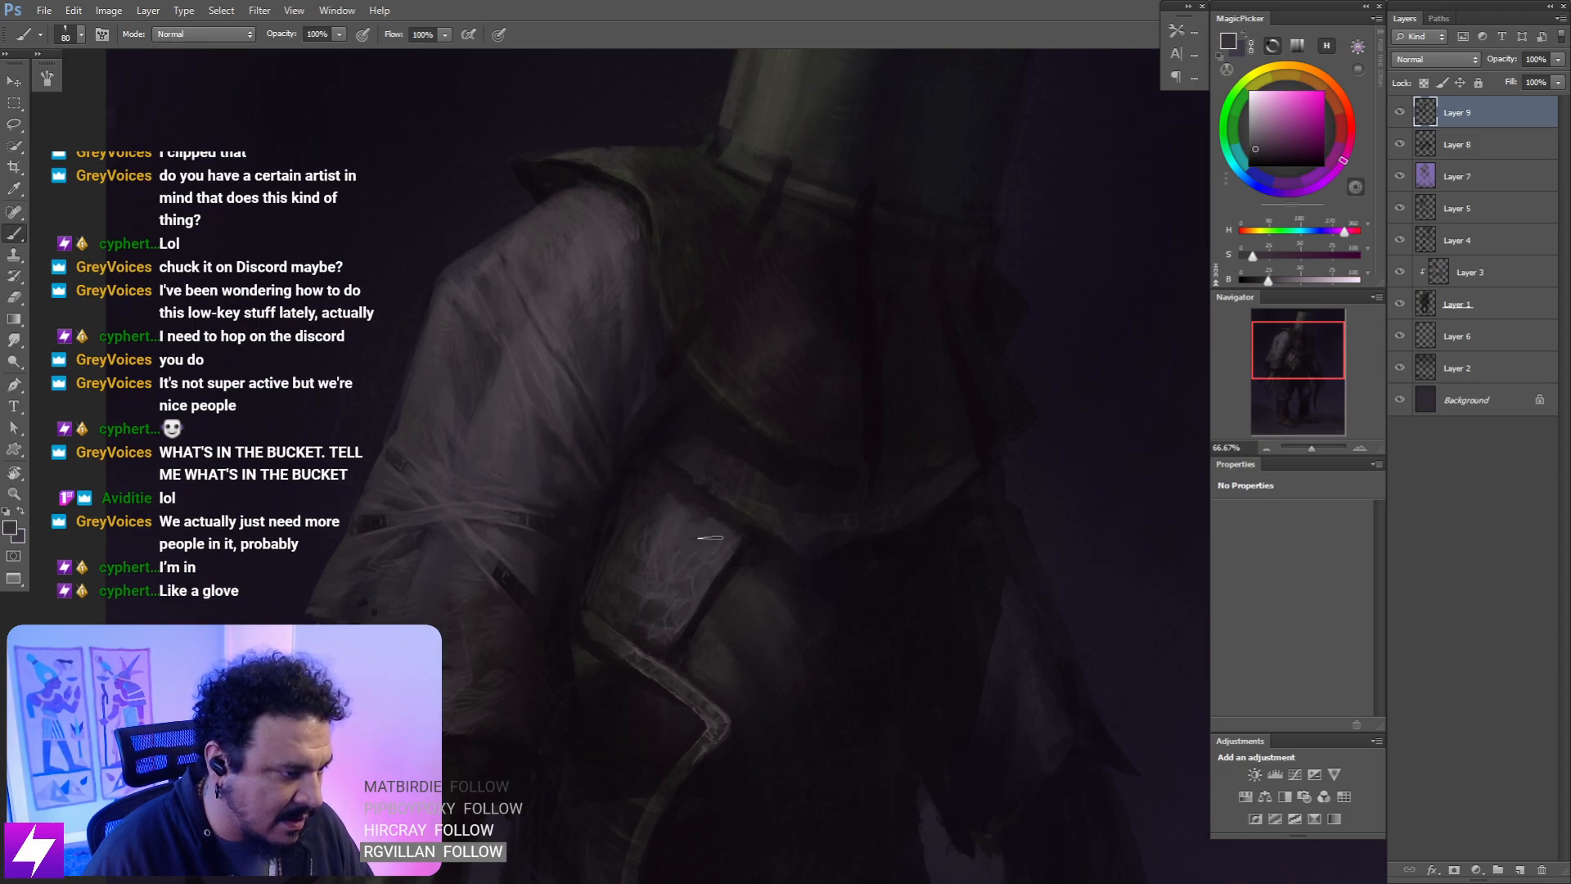
- Mirror the view of the figure and darken the chest below the bucket with a sampled near-black purple at brush size 125
key("ctrl+minus")
key("ctrl+minus")
key("ctrl+minus")
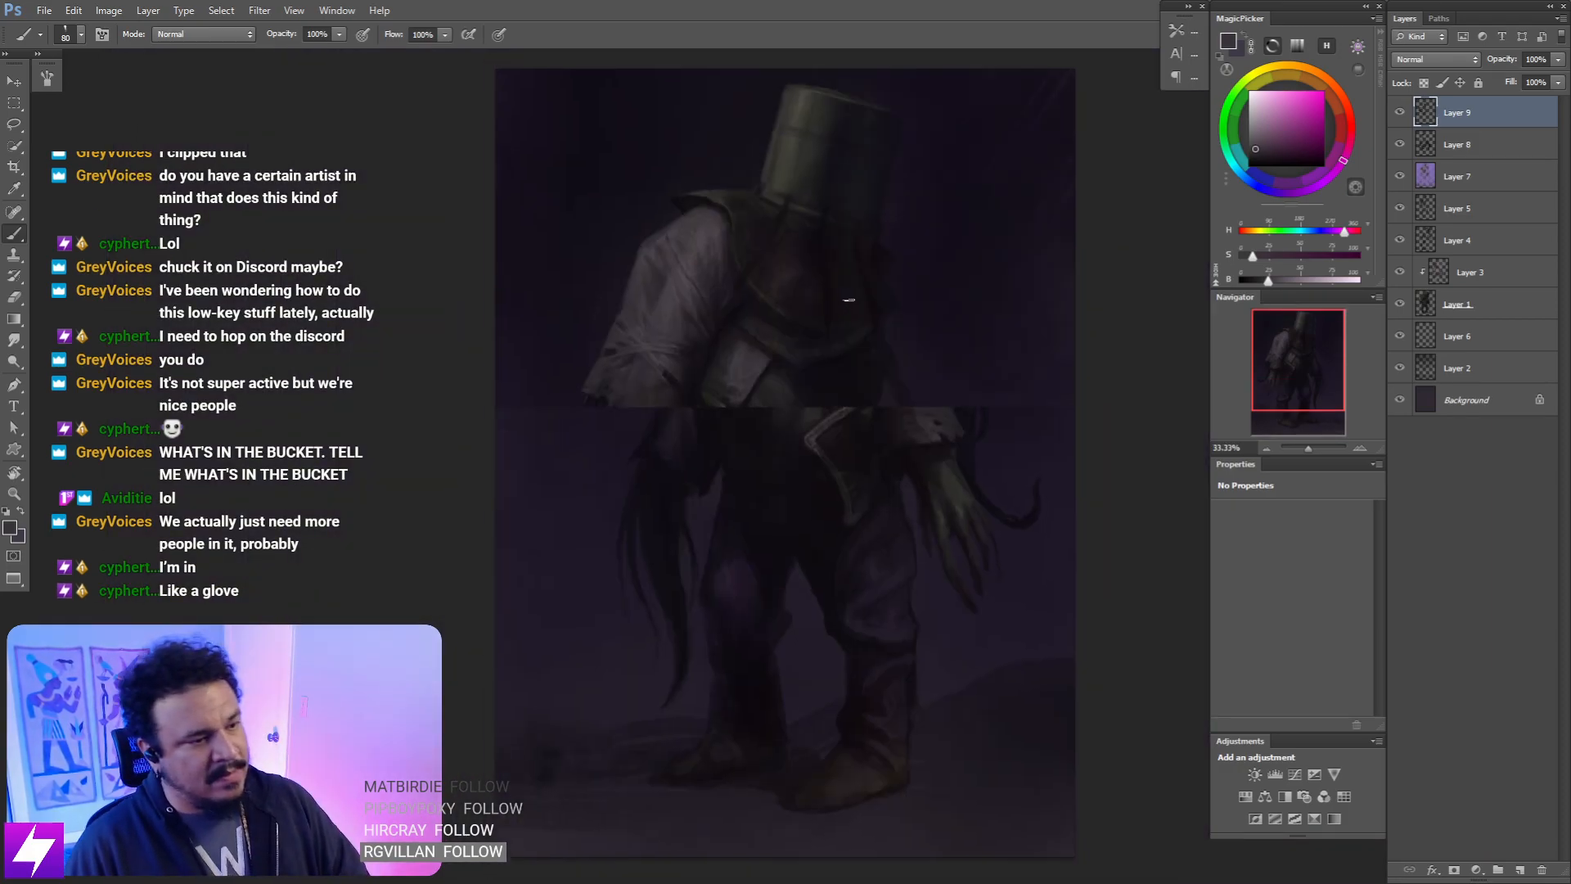
key("ctrl+plus")
key("ctrl+plus")
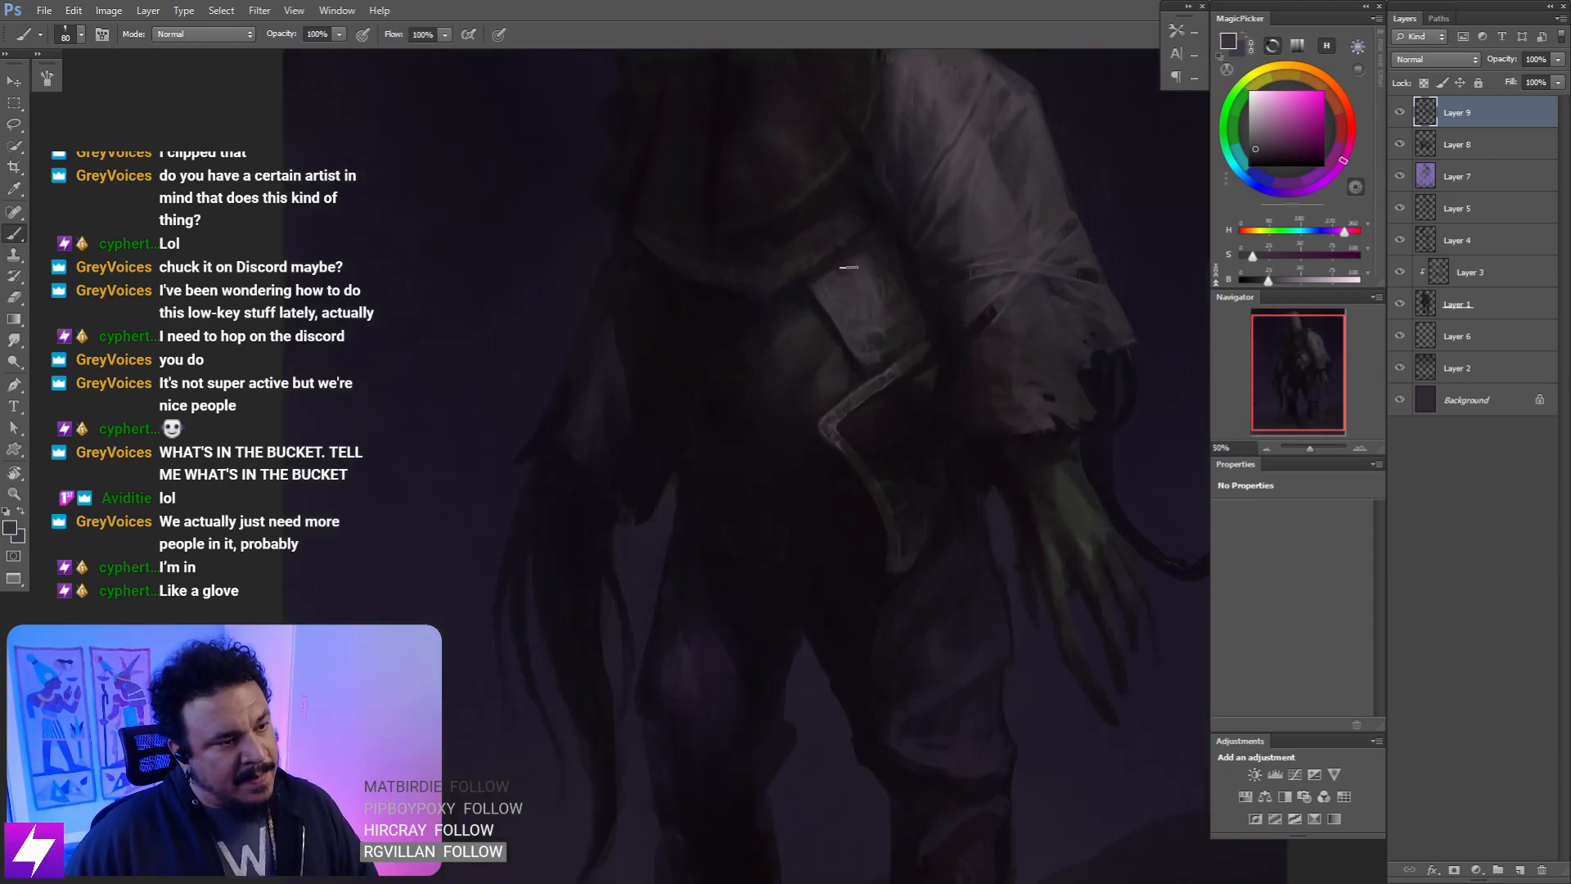
mouse_move(709, 206)
left_mouse_down()
mouse_move(736, 262)
mouse_move(793, 291)
mouse_move(809, 265)
mouse_move(795, 249)
left_mouse_up()
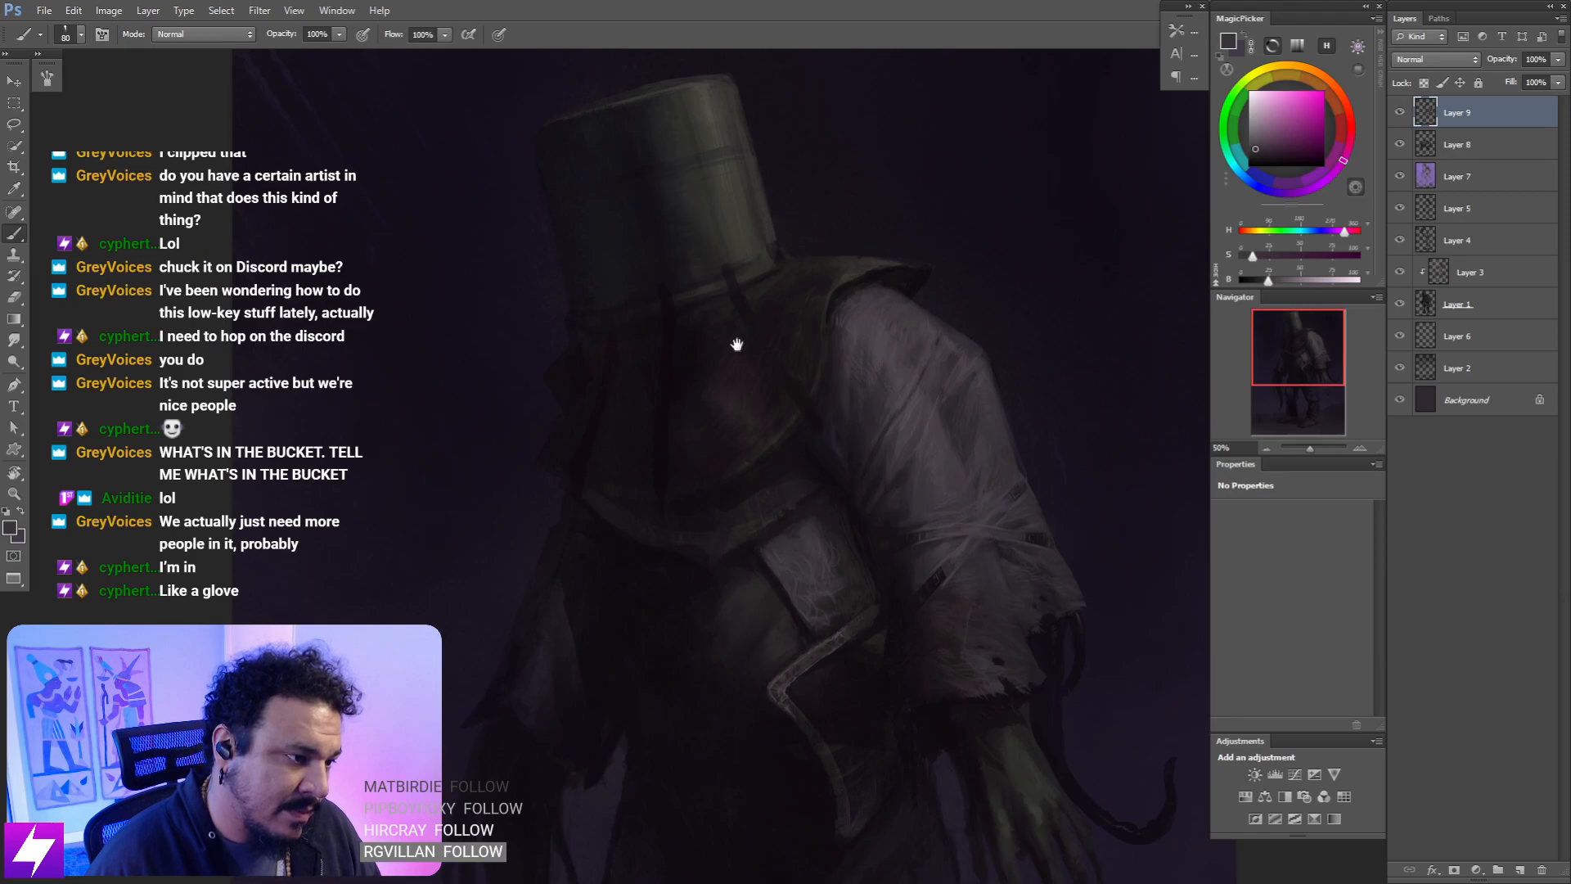
left_click(711, 360, "alt")
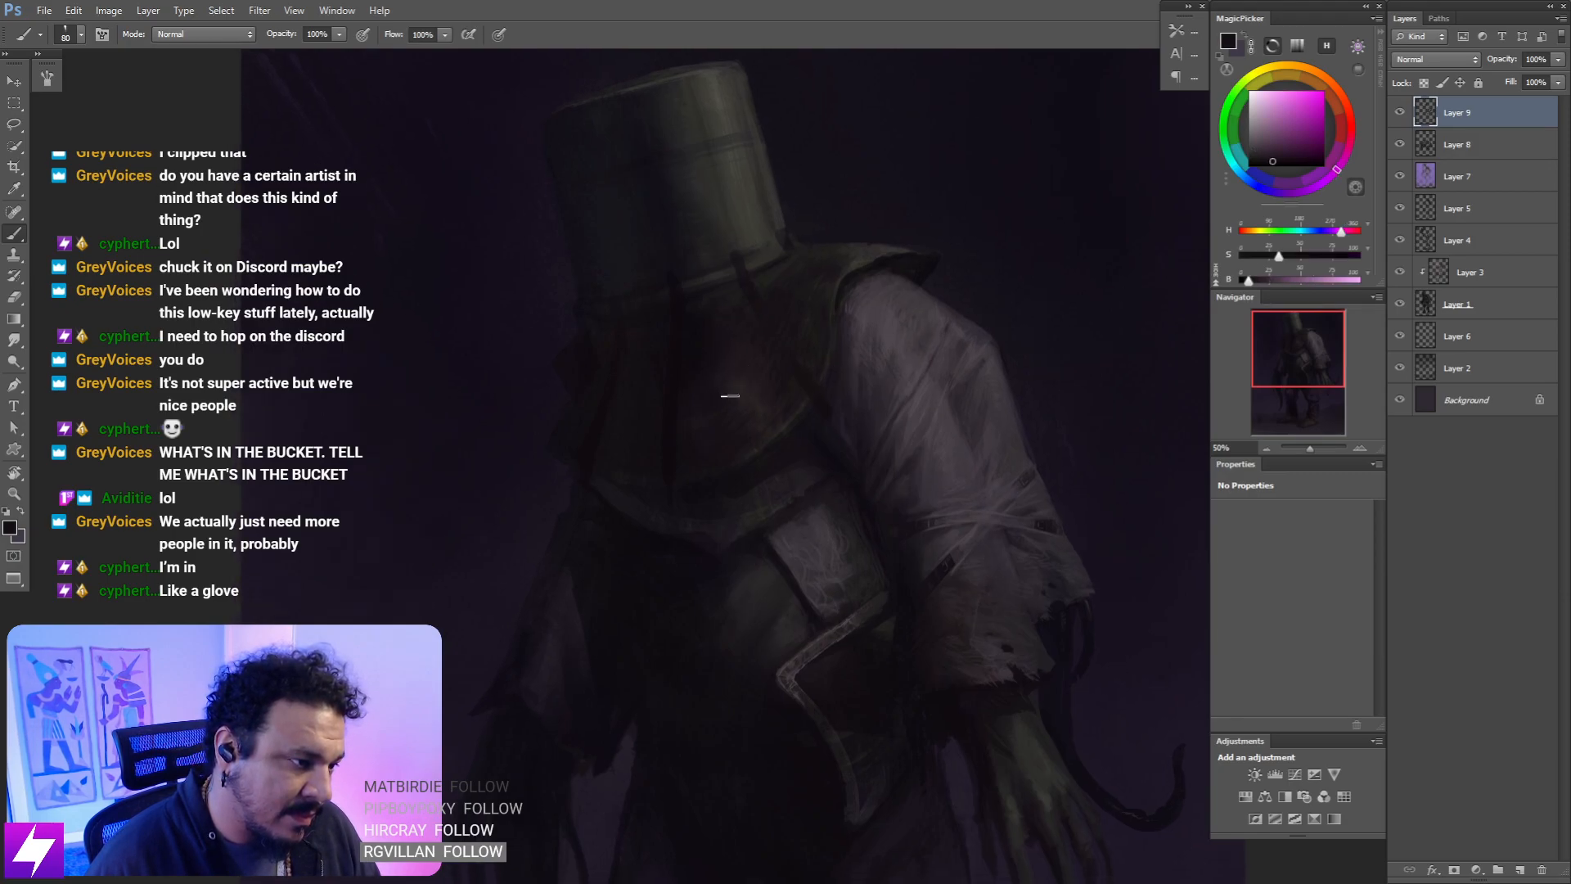
key("bracketright")
key("bracketright")
key("bracketright")
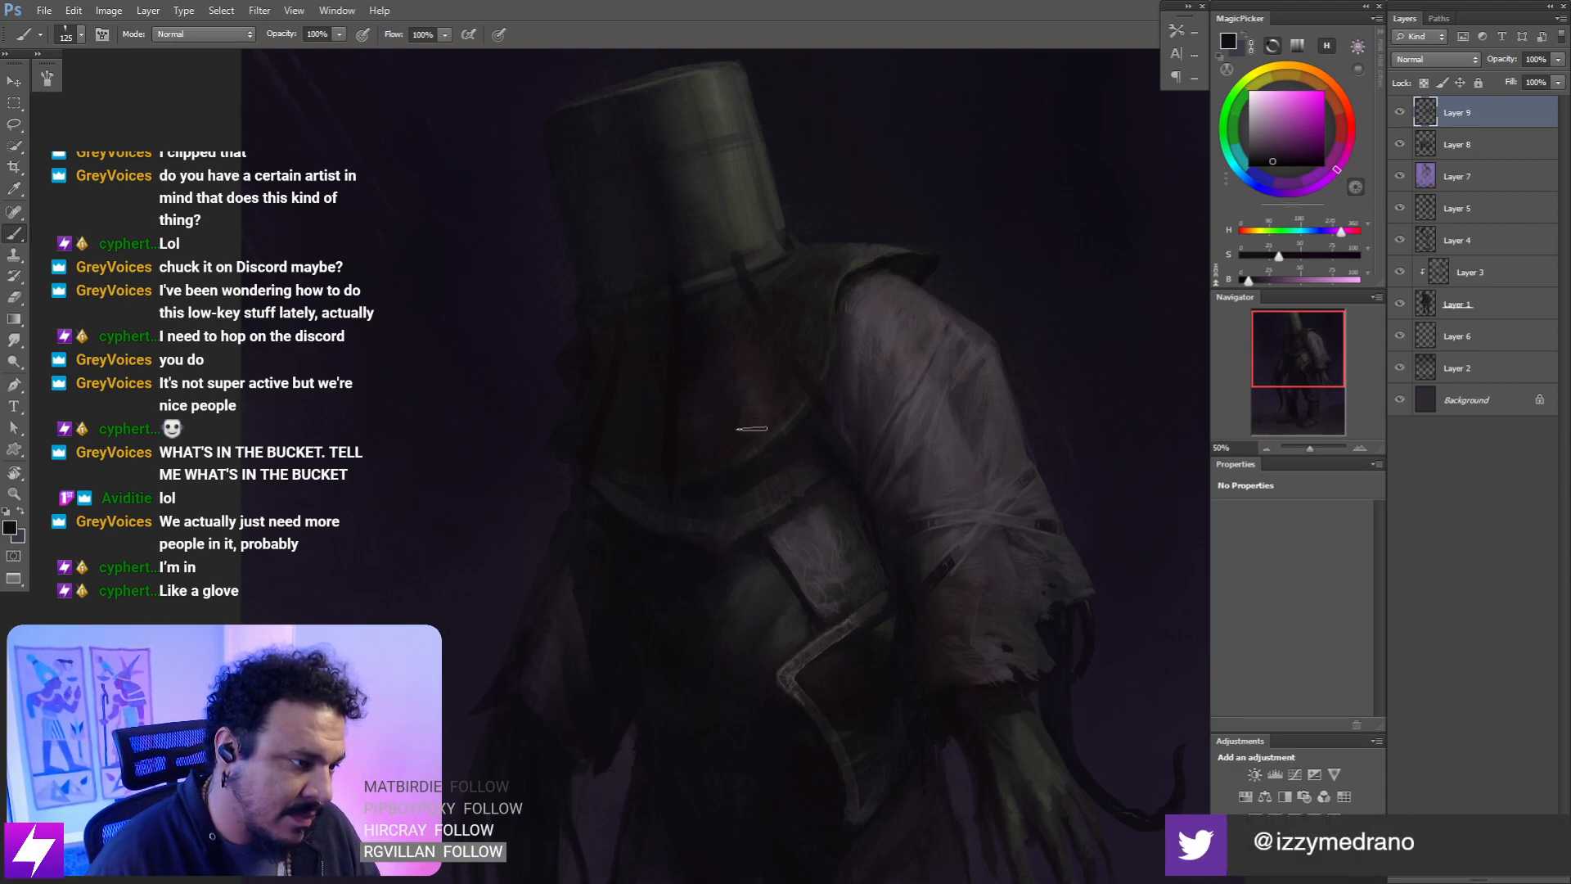
- Smudge the dark chest strokes and resample a near-black tone from the collar's front to blend them
key("r")
key("b")
left_click(689, 382, "alt")
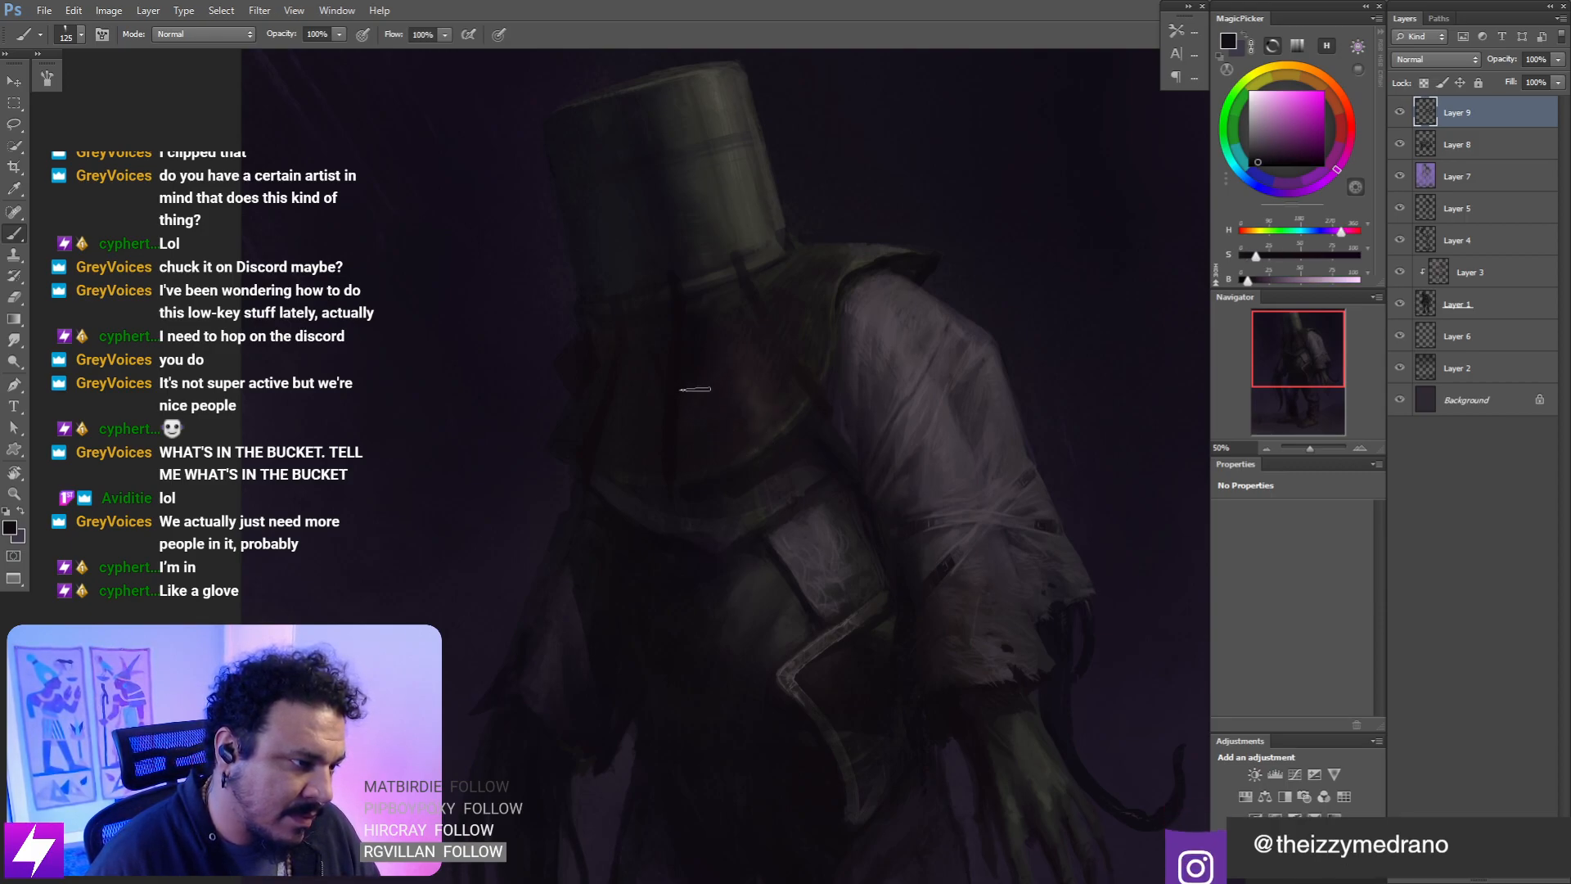
key("r")
- Check the full figure at reduced zoom and flip the view back to its original orientation
key("ctrl+minus")
key("ctrl+minus")
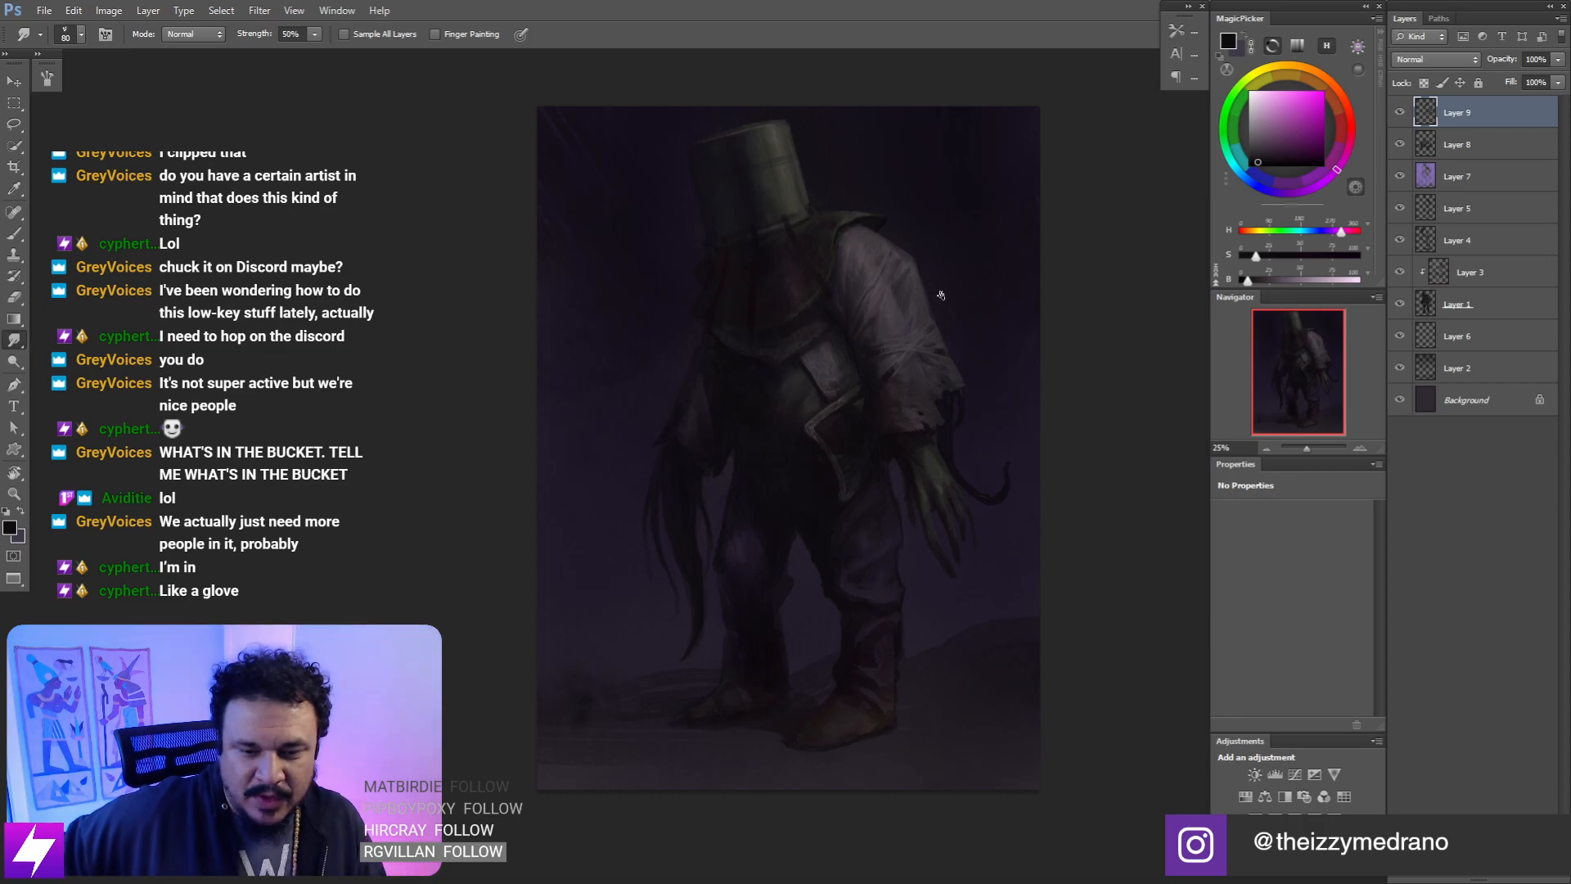
key("ctrl+shift+h")
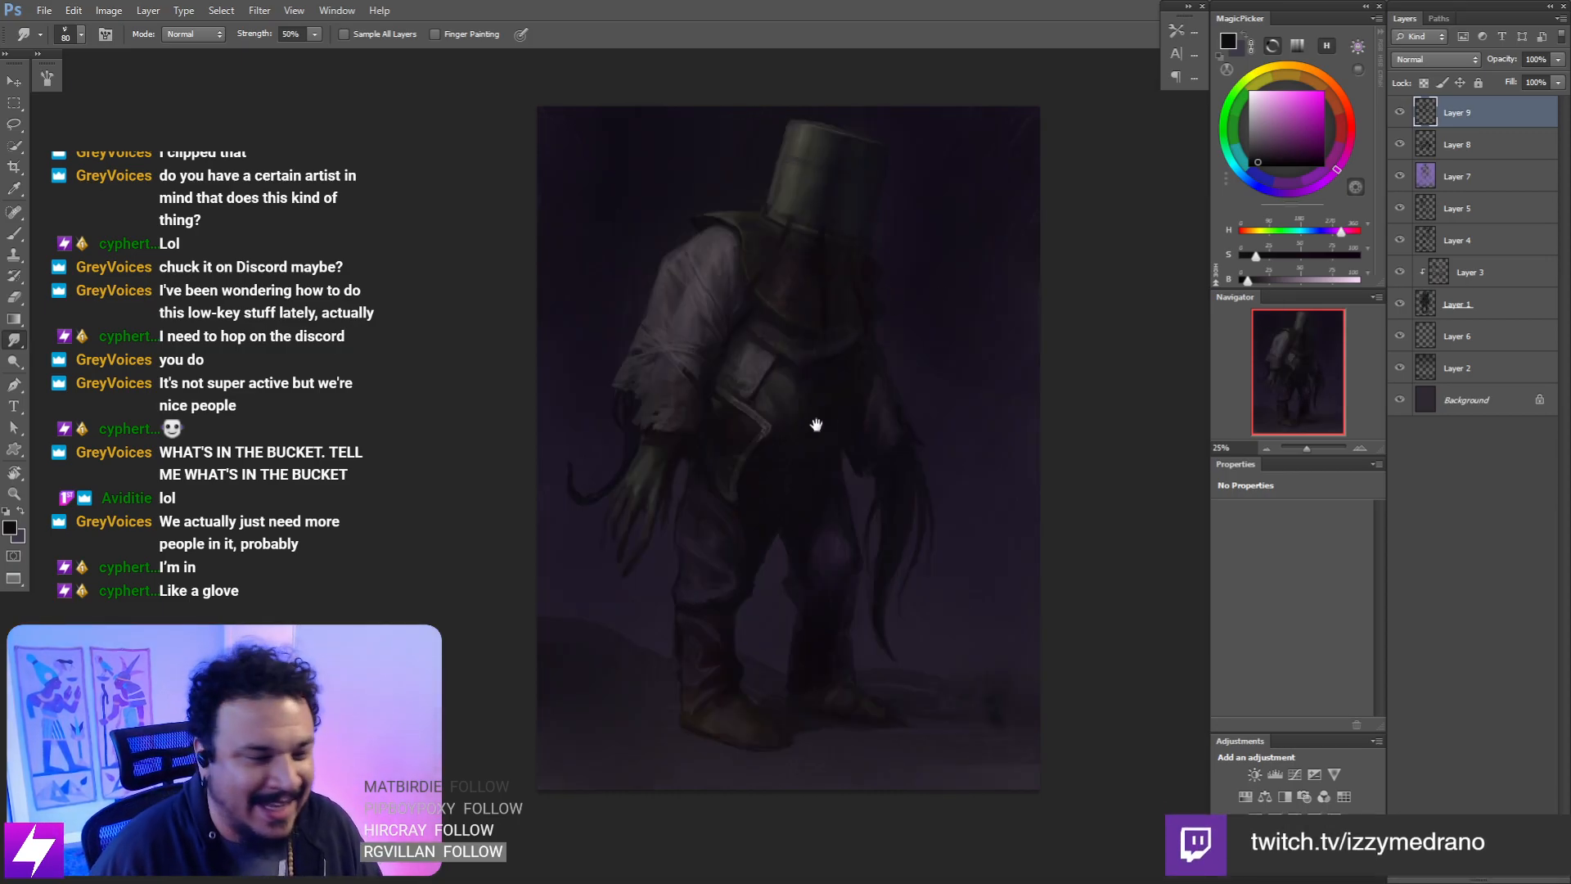
left_click_drag(817, 428, 818, 617)
left_click(723, 571, "ctrl")
left_click(802, 442, "ctrl")
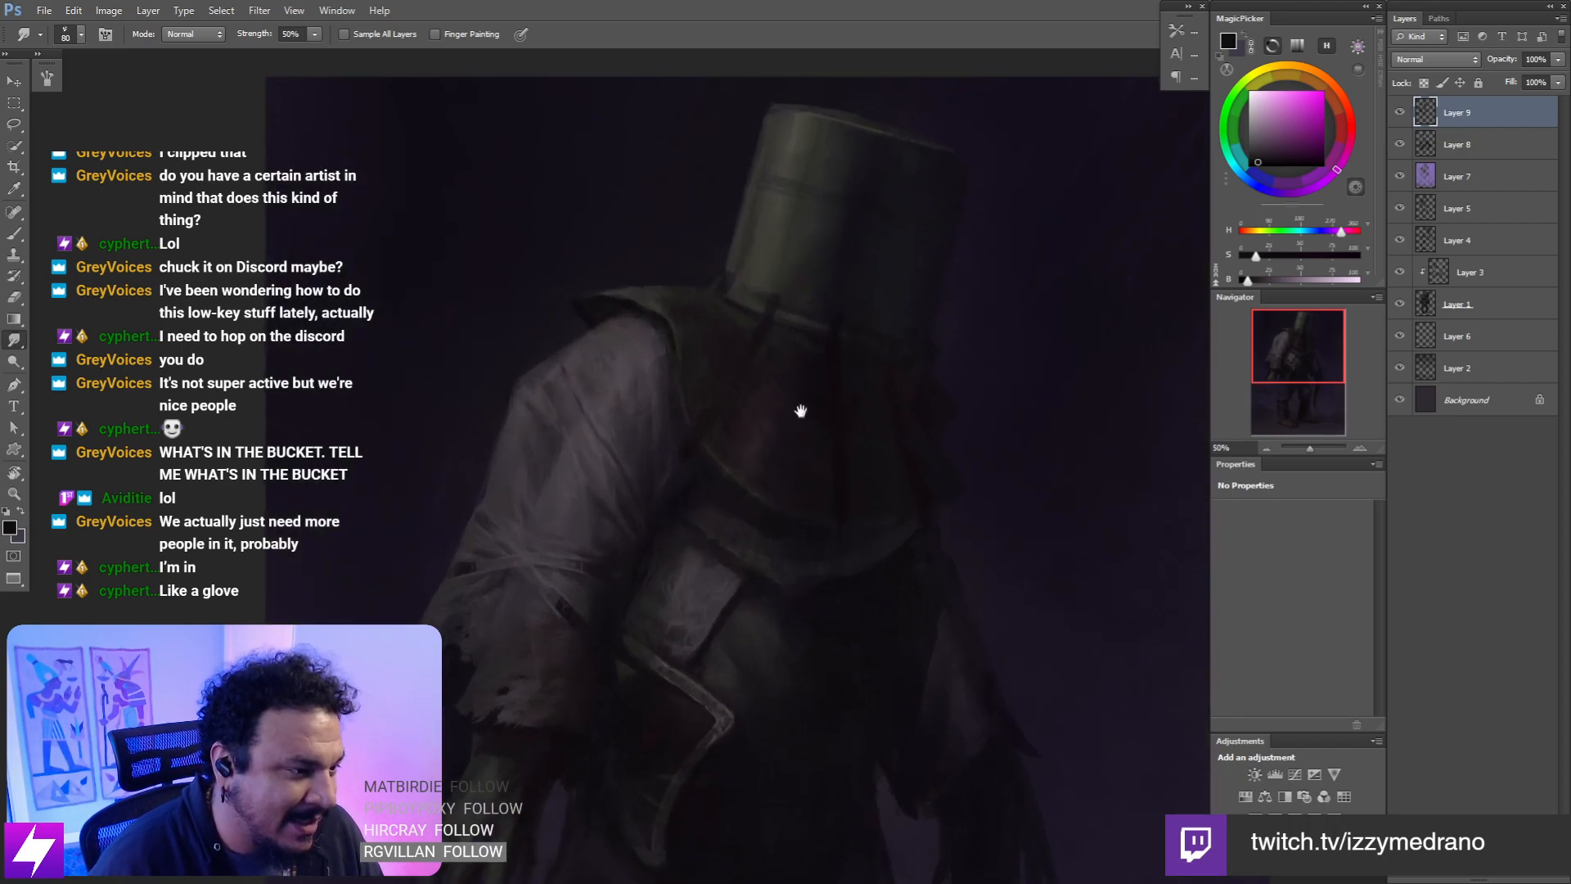
- Sample dark brown and near-black tones by the shoulder and shade the collar beside the bucket, reducing the brush to size 80
left_click_drag(799, 410, 819, 443)
key("b")
left_click(667, 332, "alt")
left_click_drag(676, 329, 713, 349)
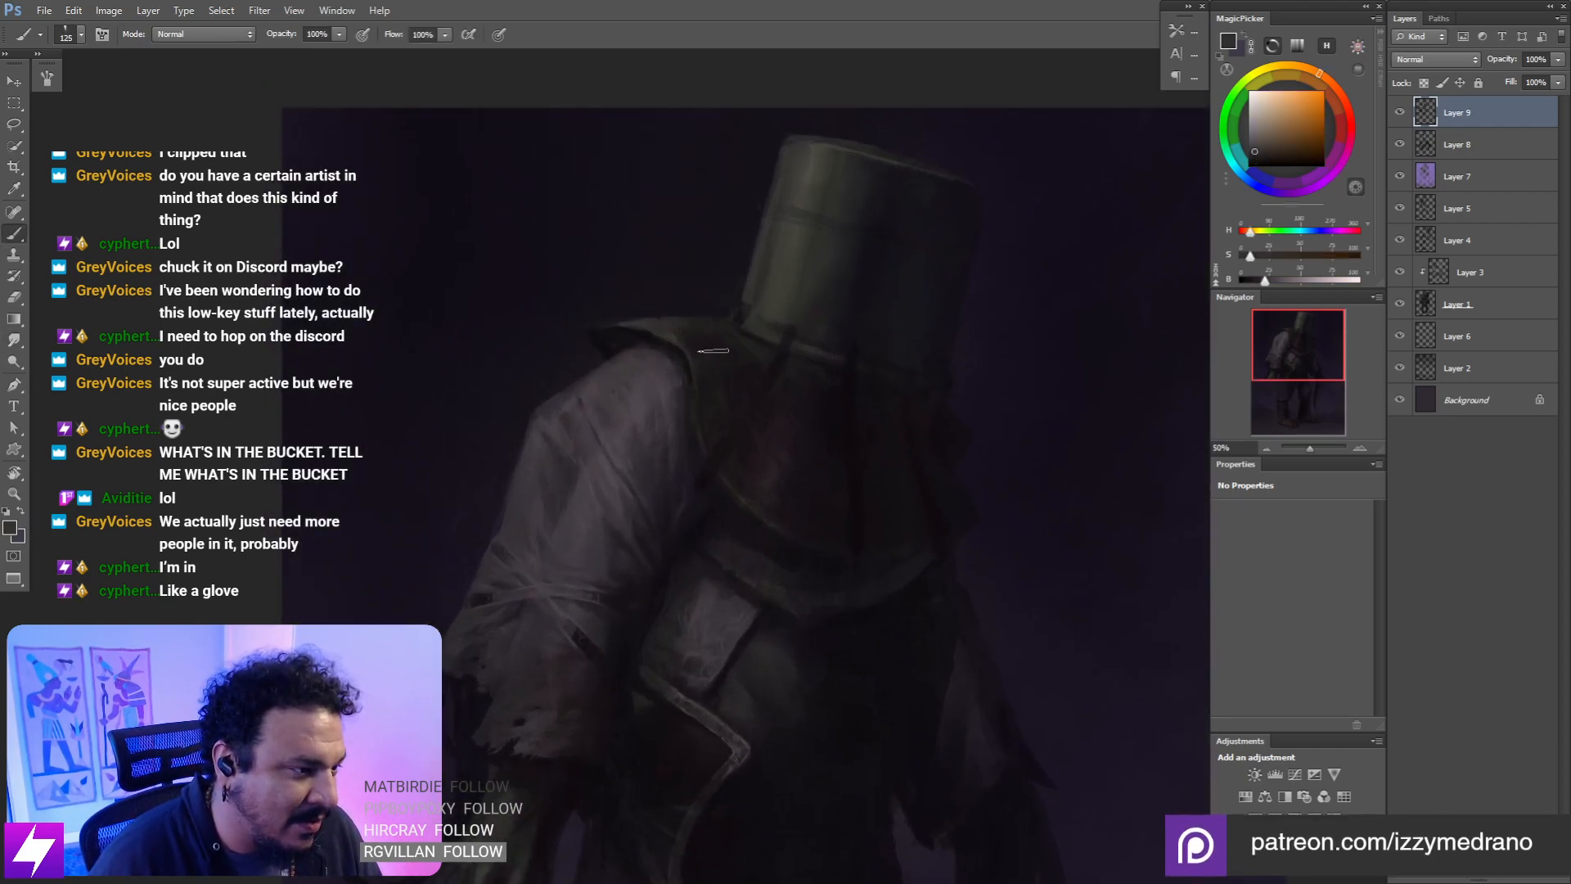
left_click(688, 339, "alt")
key("[")
key("[")
key("[")
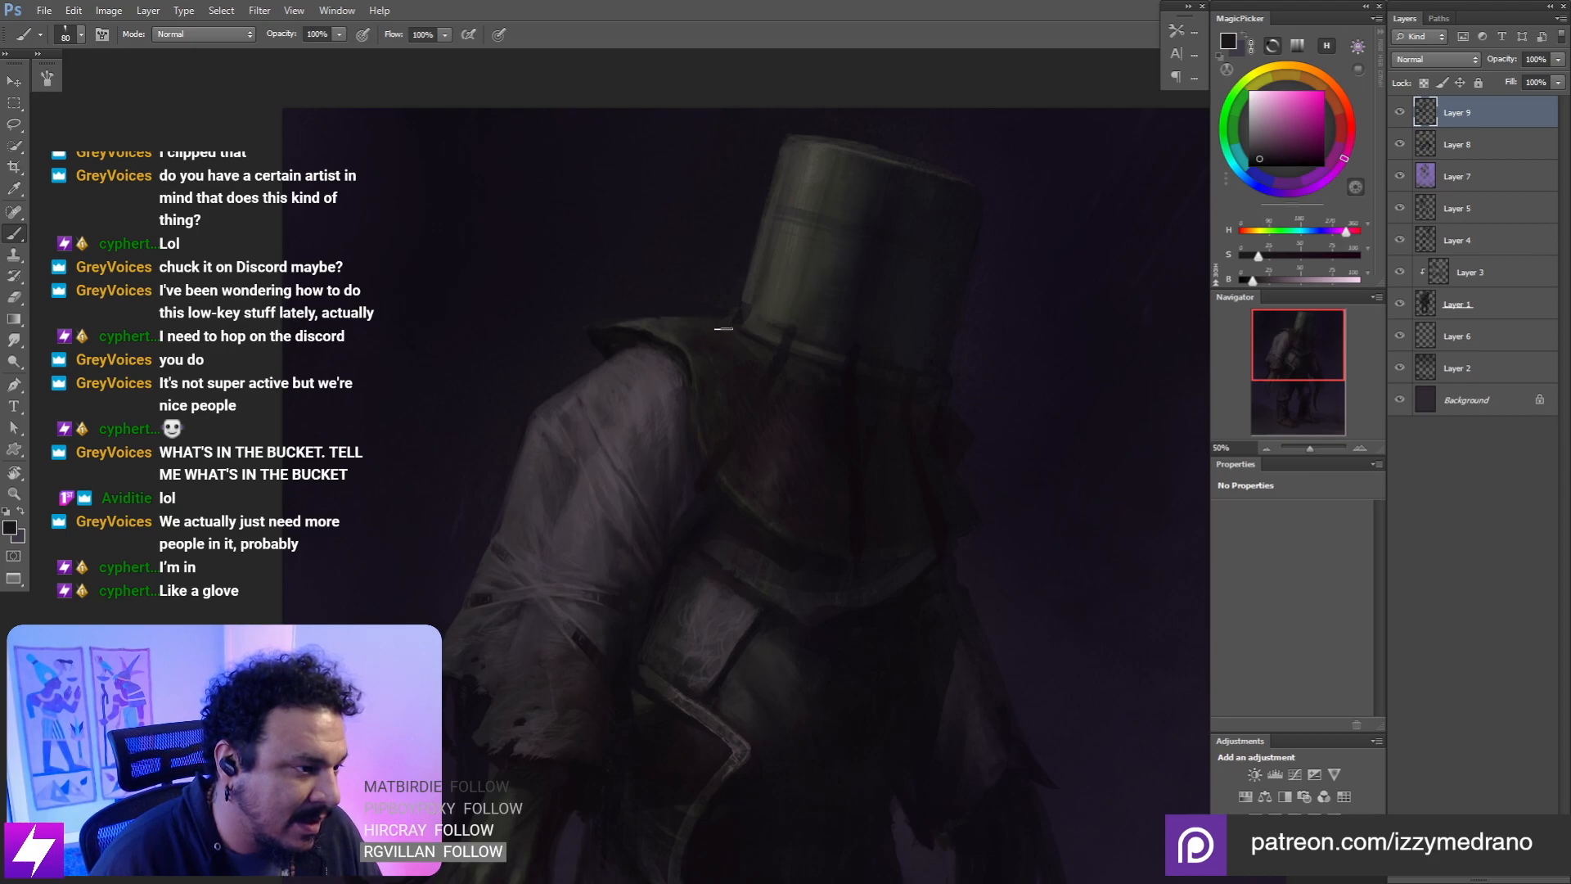
- Rotate the view and touch up the collar at the bucket's base with sampled dark brown and olive tones at brush size 35
left_click(643, 322, "alt")
key("r")
left_click_drag(907, 287, 744, 332)
key("ctrl+plus")
key("b")
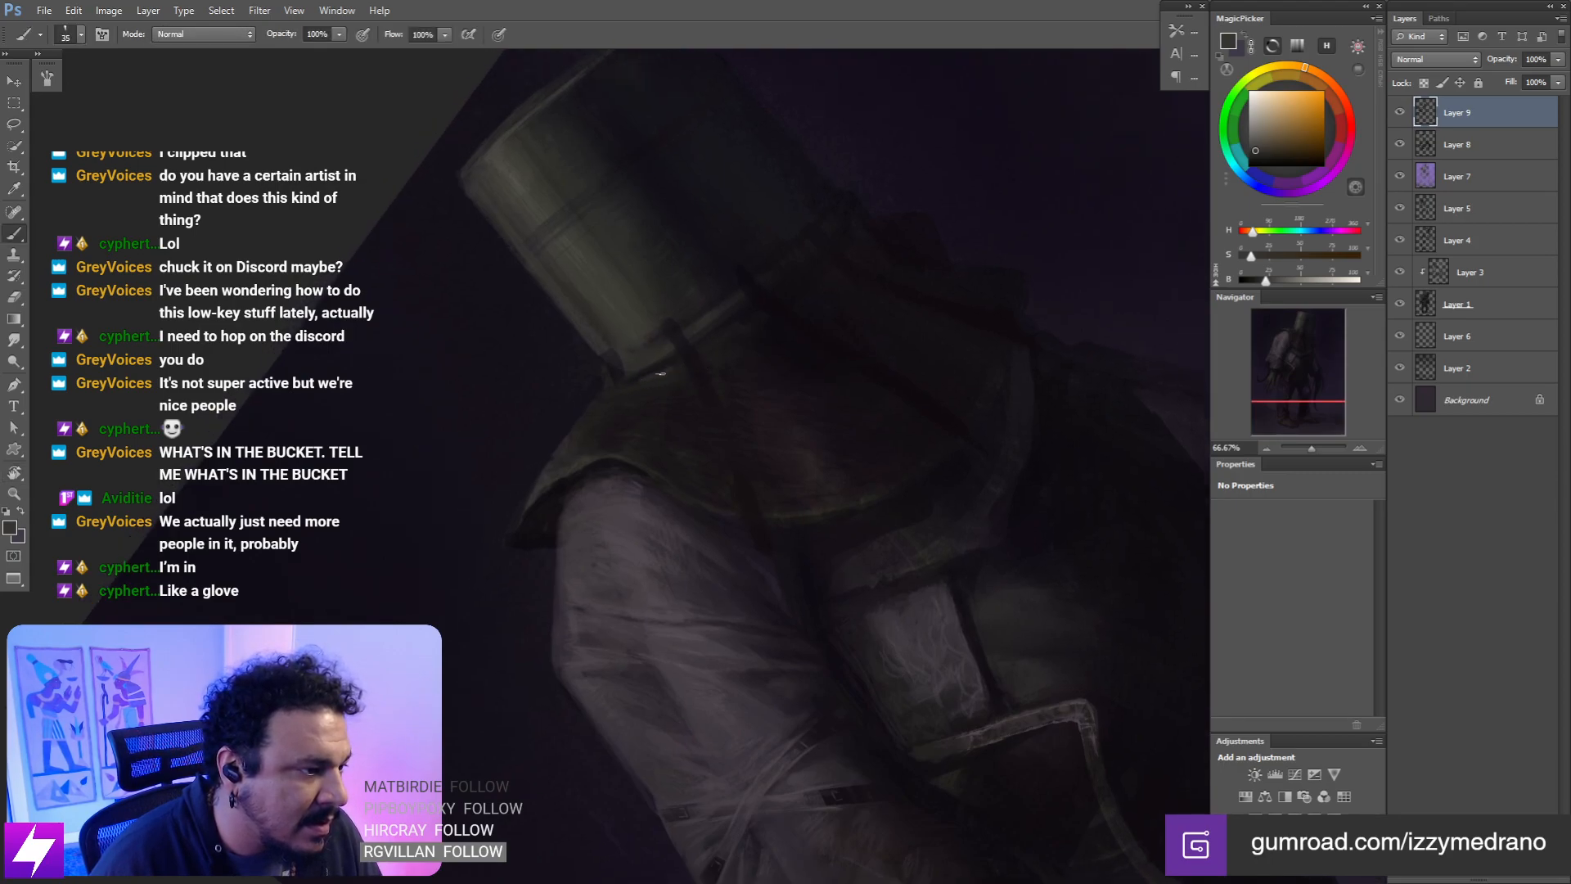
left_click(643, 378, "alt")
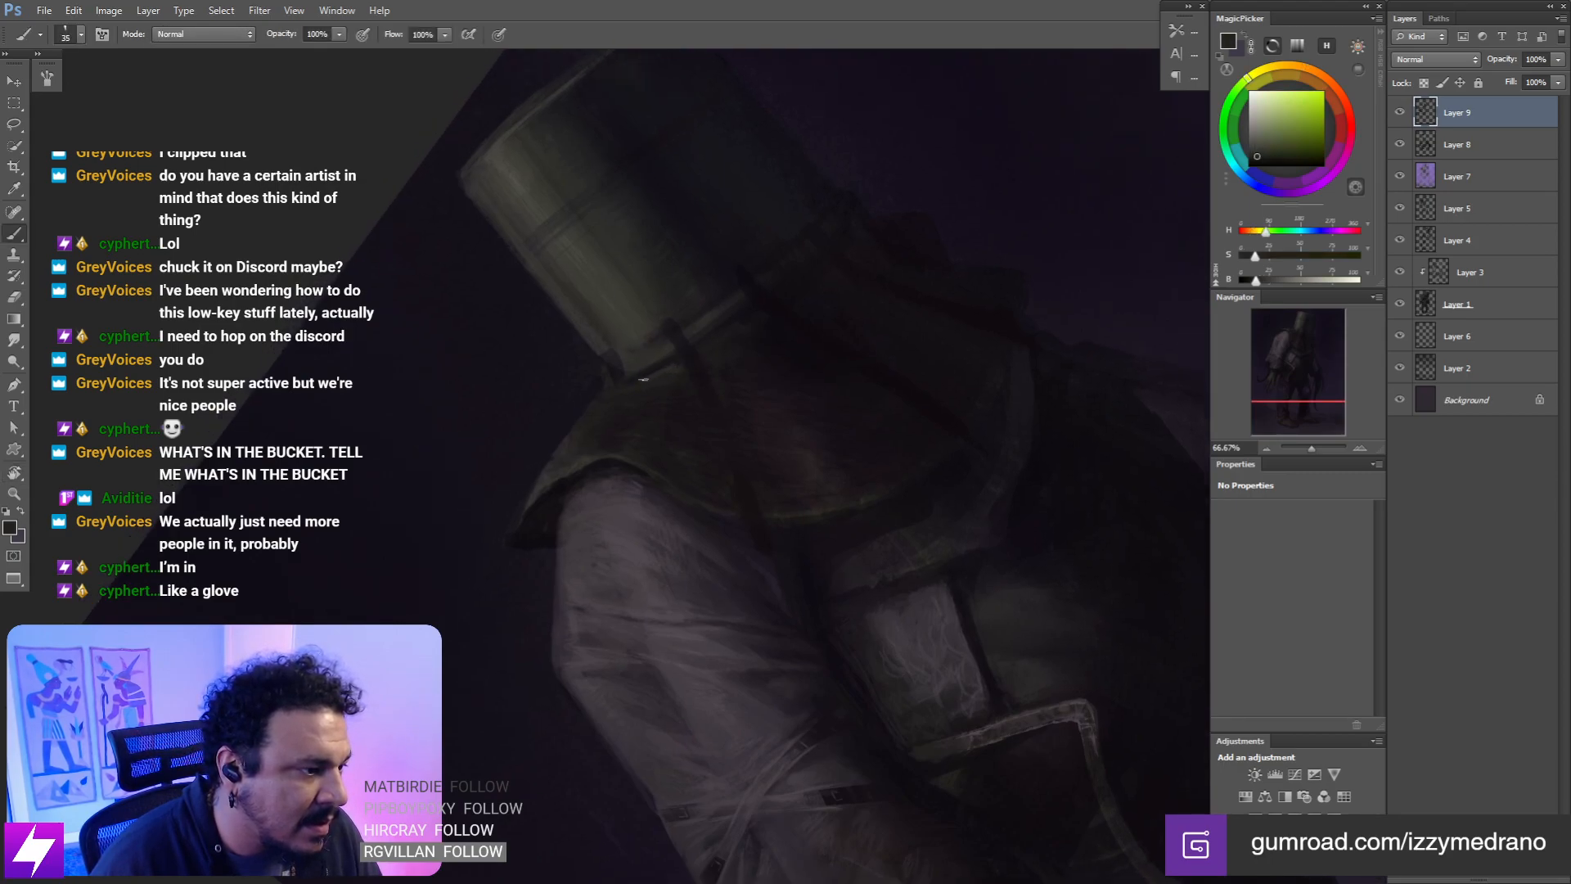
key("Escape")
- Sample dark neutral and purple tones and refine the bucket's lower rim and outer base corner at brush sizes 50 and 45
left_click_drag(735, 321, 712, 388)
left_click(769, 352, "alt")
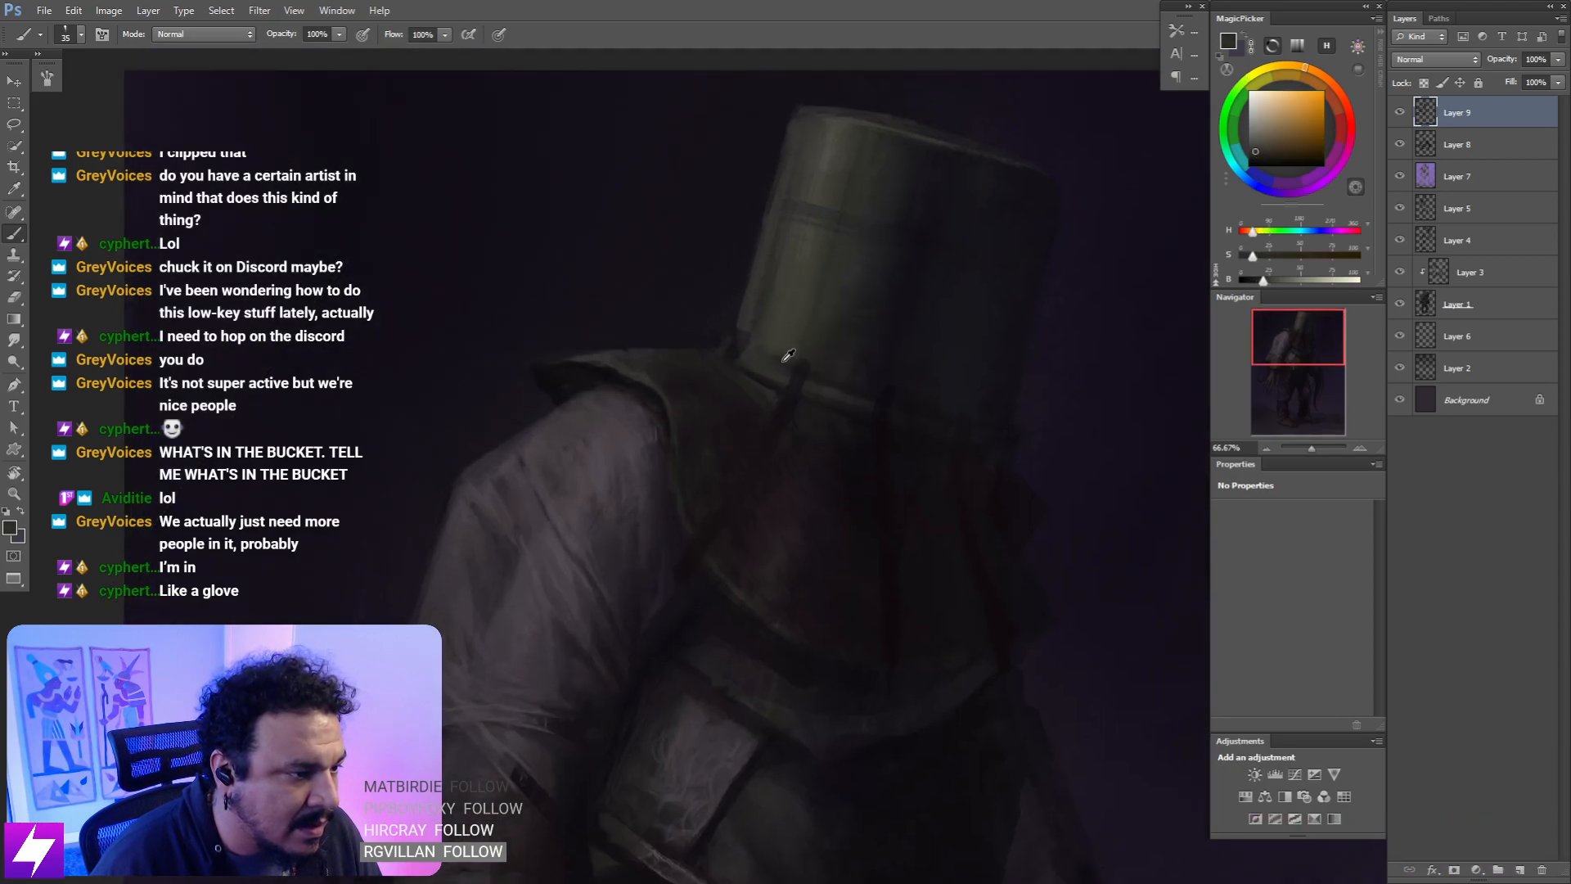
left_click(788, 356, "alt")
key("bracketright")
key("bracketright")
key("bracketright")
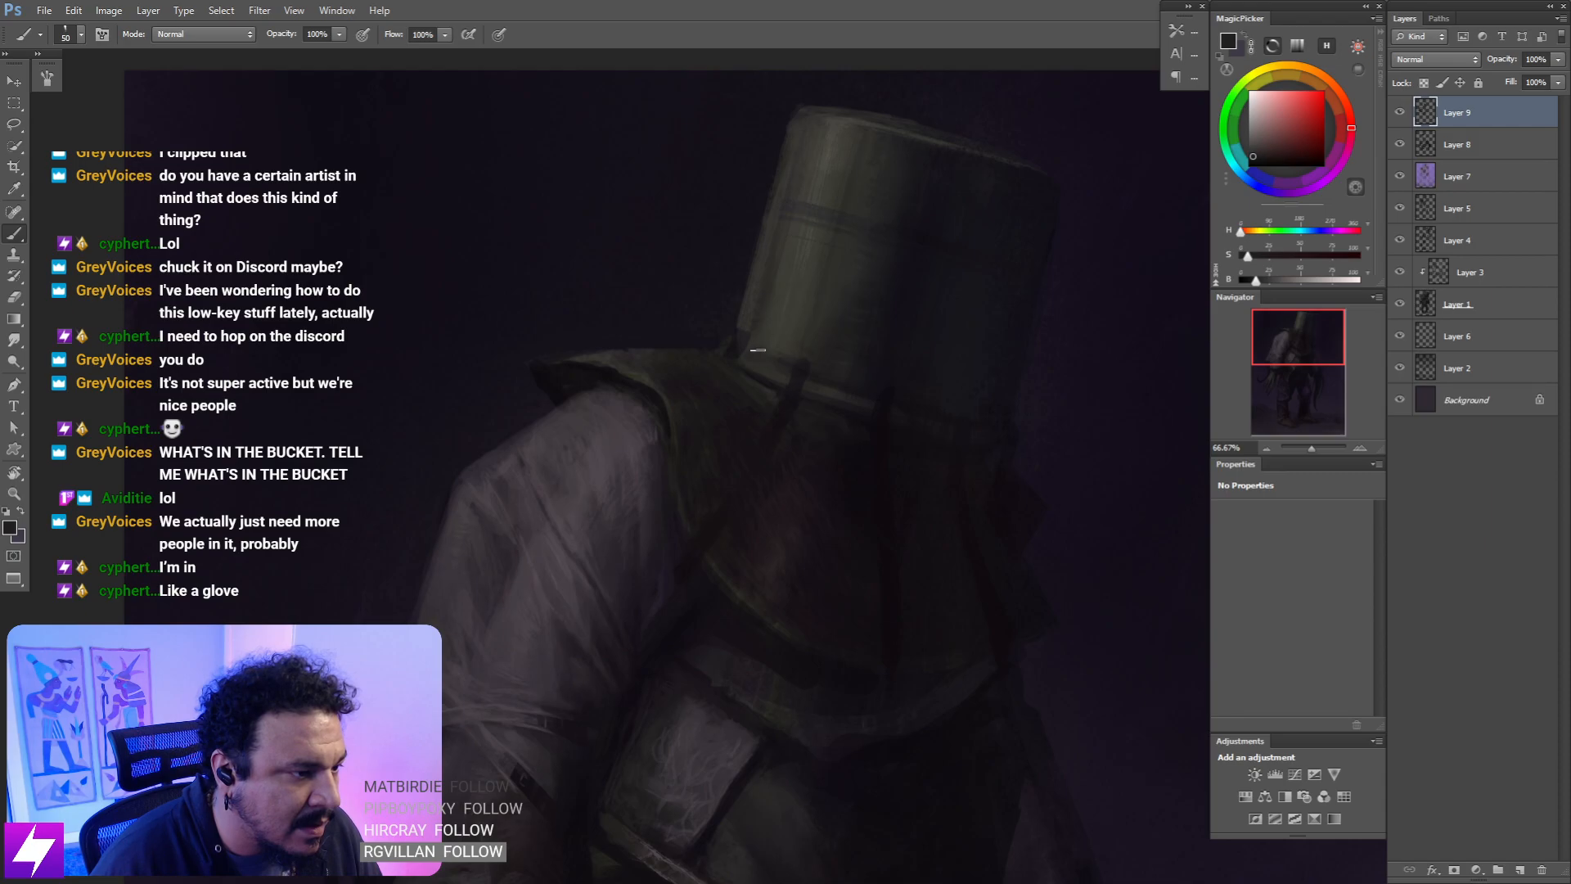
left_click(729, 312, "alt")
key("bracketleft")
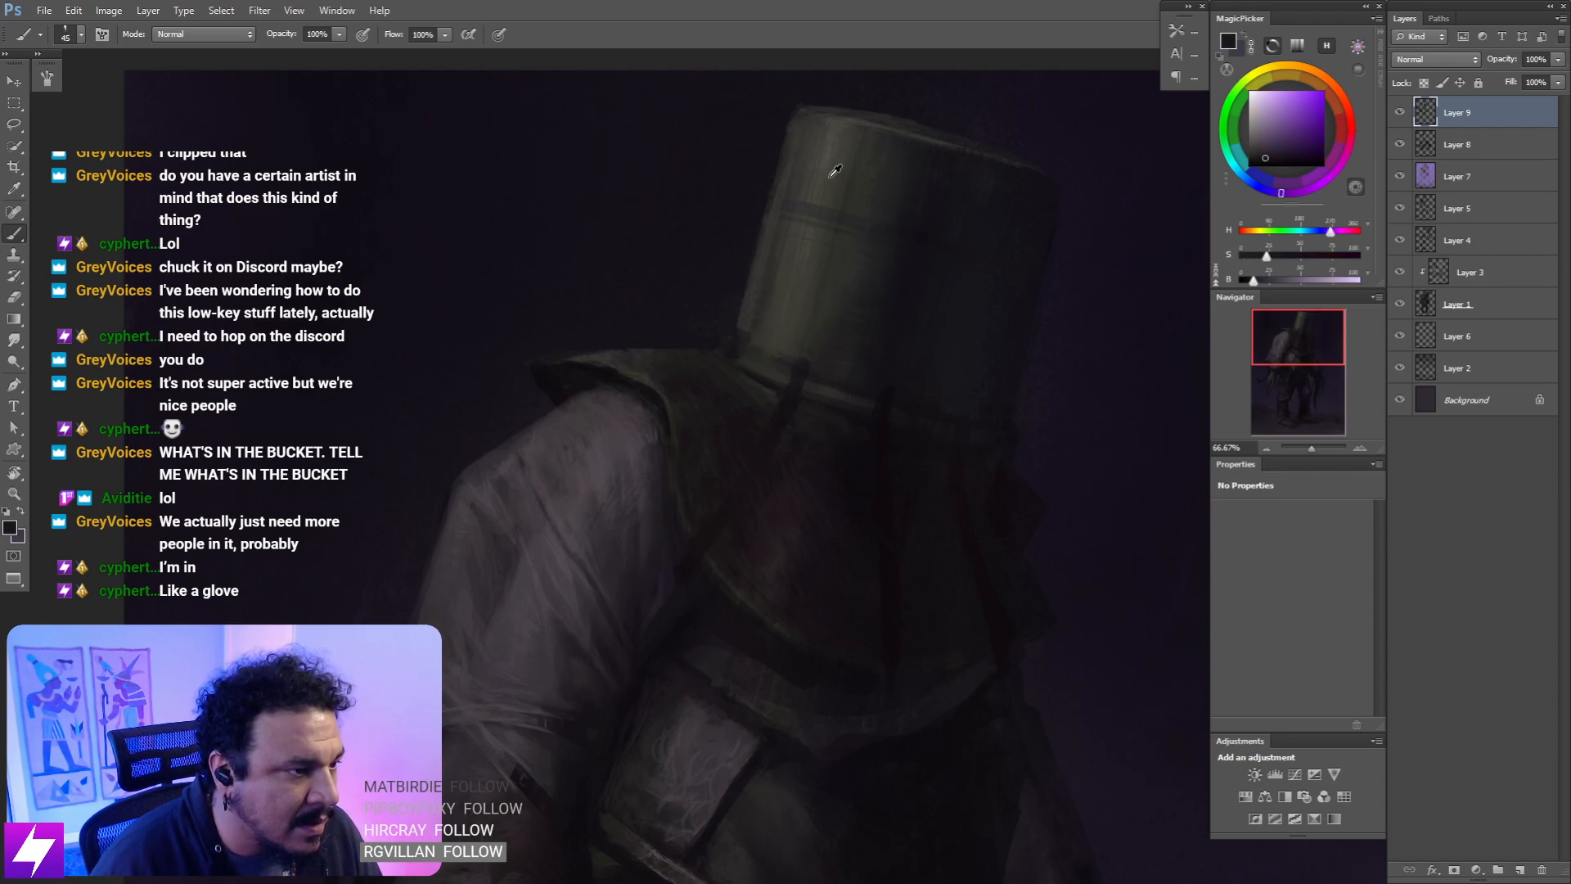
- Paint small strap clasps along the bucket's lower rim with sampled olive-grey and dark olive tones at brush size 35
left_click(736, 347, "alt")
key("bracketleft")
key("bracketleft")
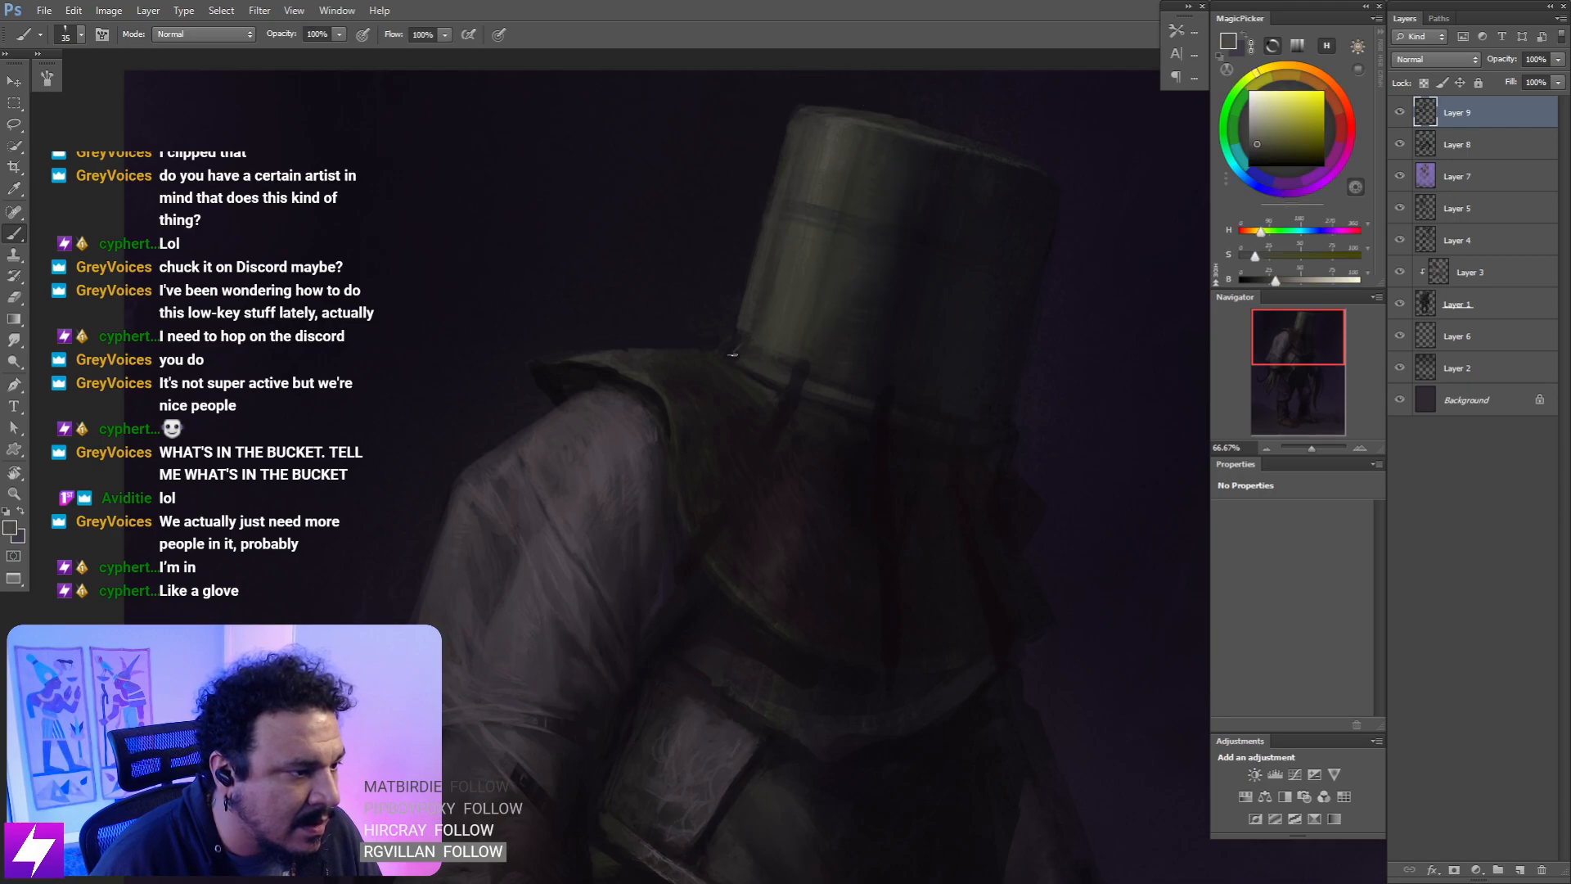
left_click_drag(814, 371, 797, 334)
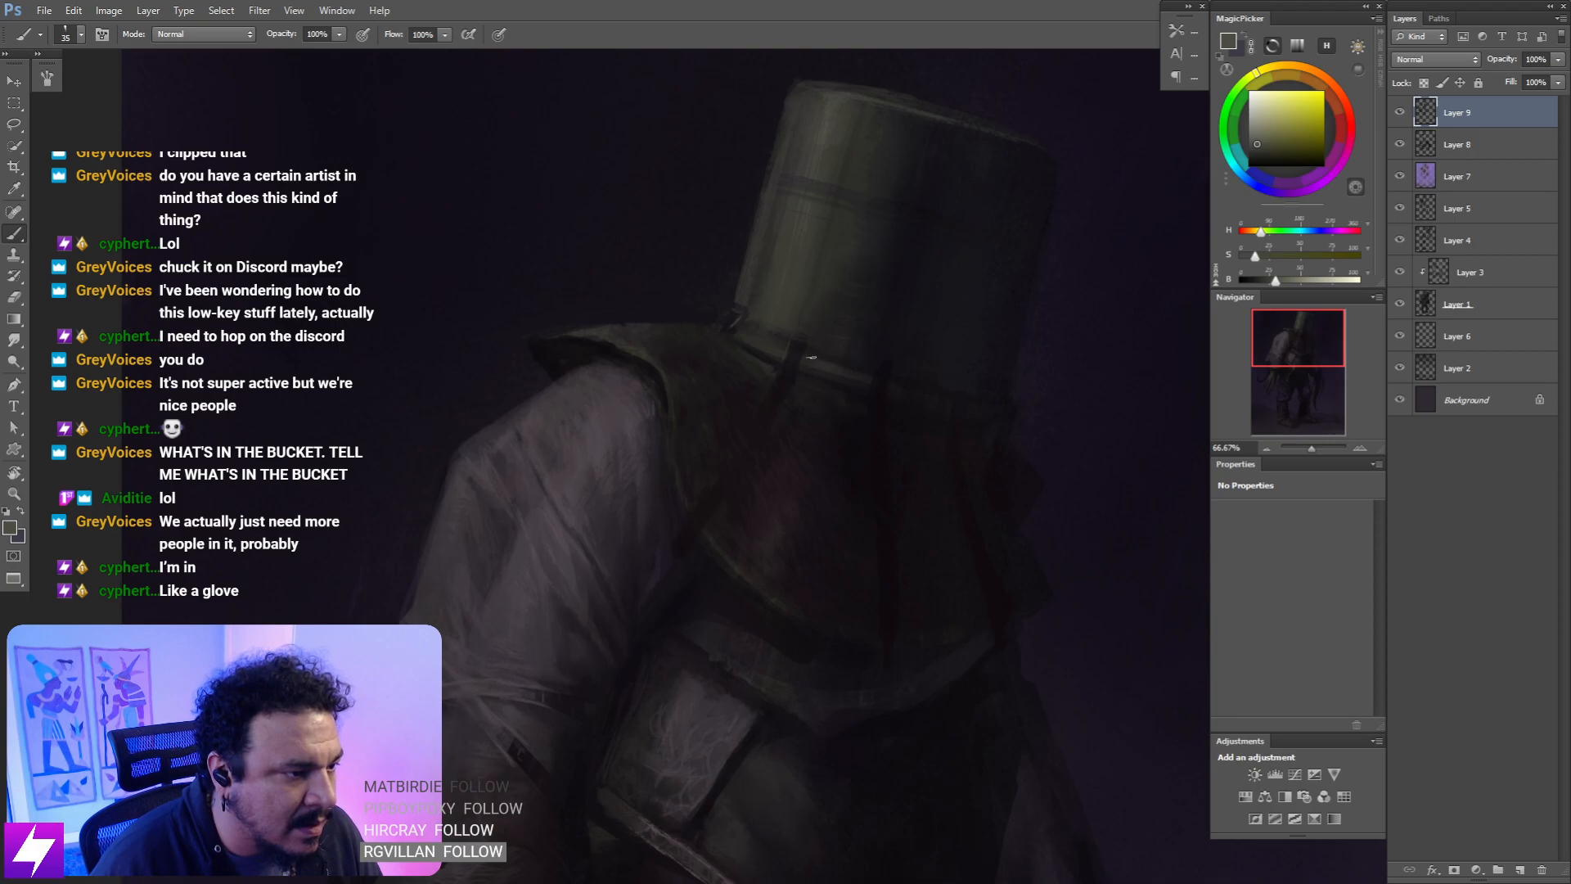
left_click(829, 303, "alt")
left_click_drag(880, 375, 856, 353)
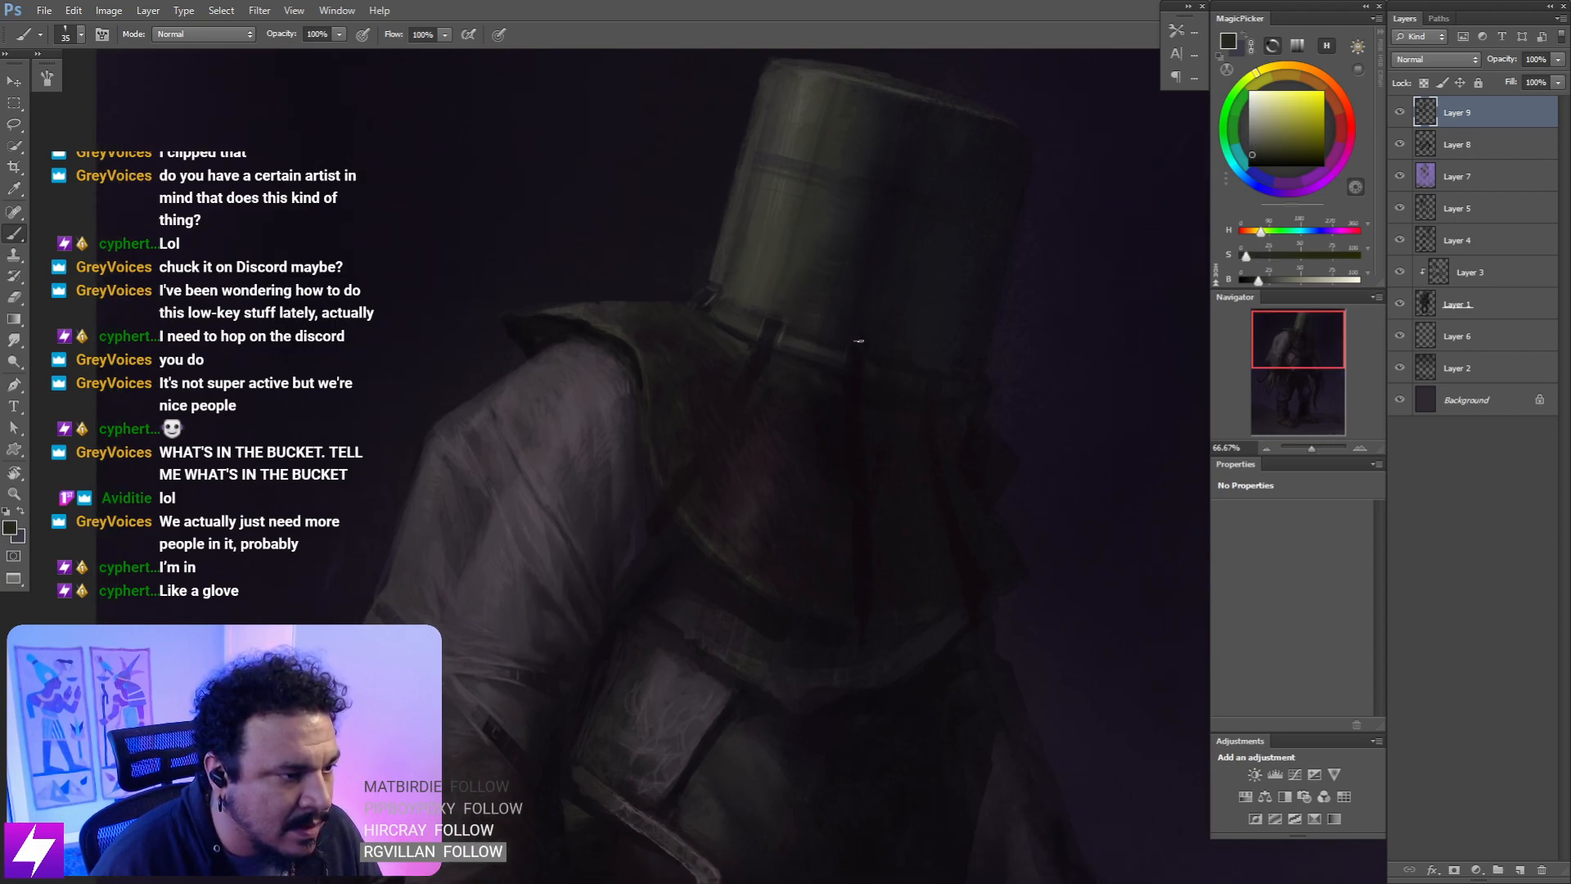
left_click_drag(914, 369, 861, 357)
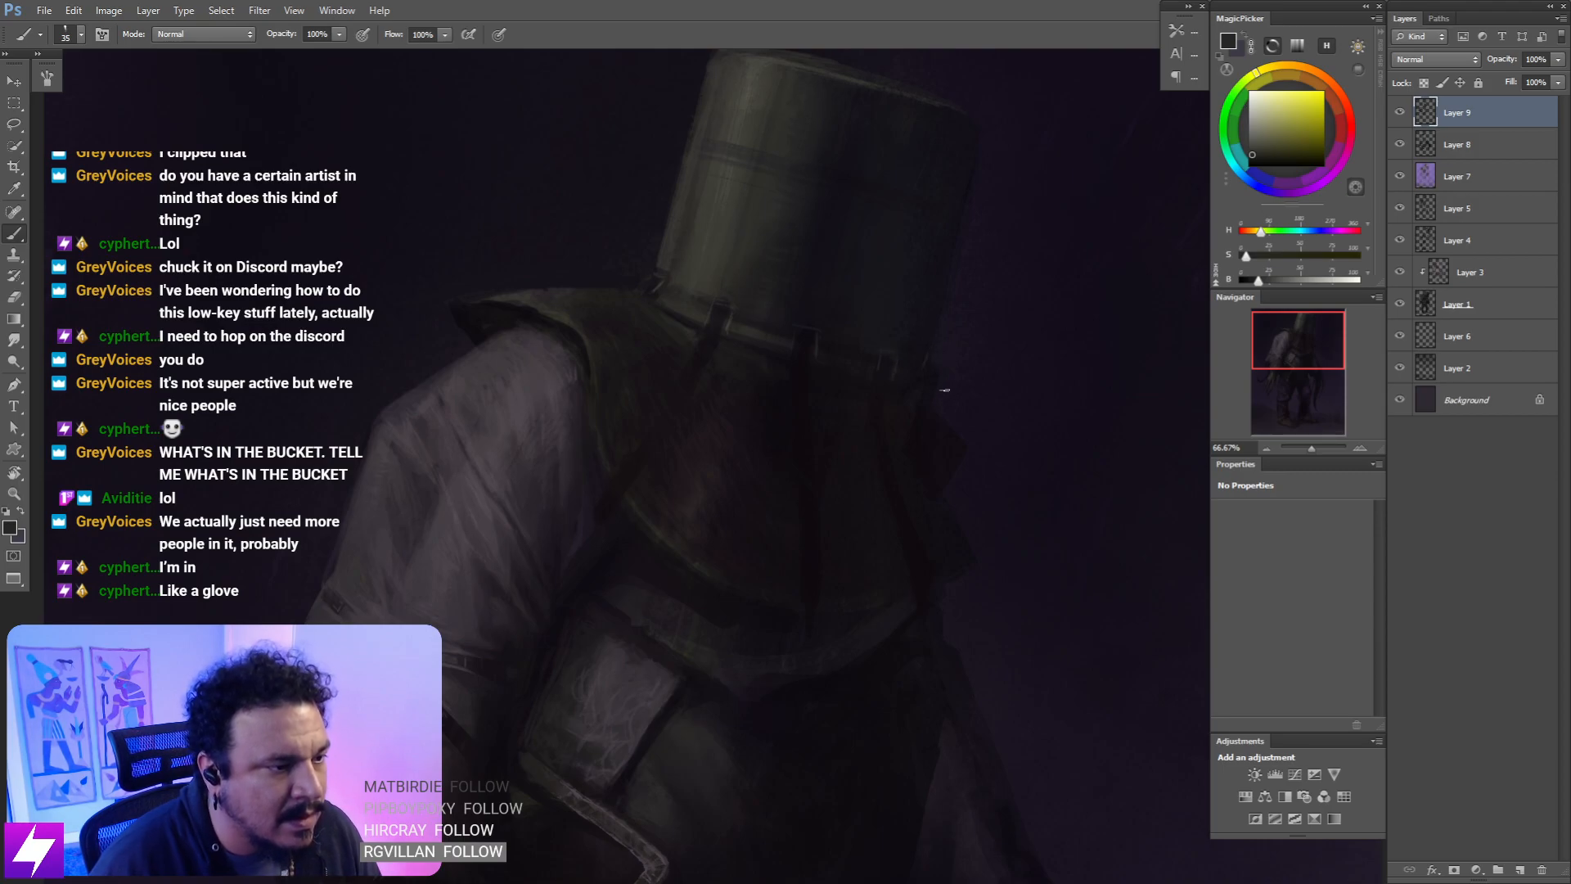
- Rotate the view to -97° and darken the strap clasps on the bucket rim with a sampled near-black violet at brush size 30
scroll(901, 381, "down", 1)
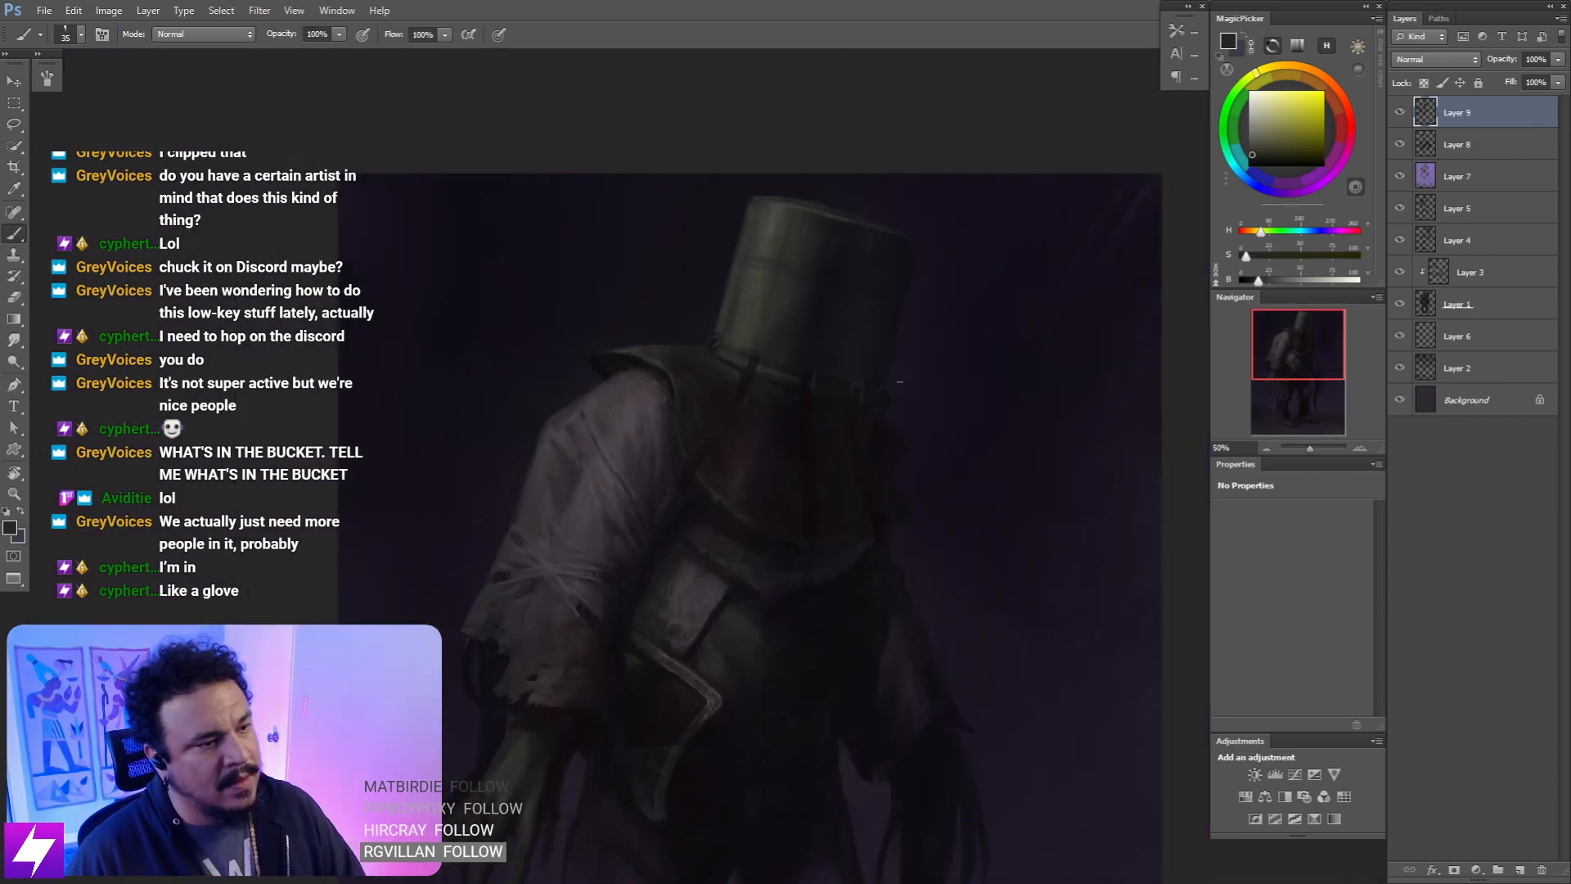
scroll(900, 381, "down", 1)
key("r")
left_click_drag(810, 518, 842, 417)
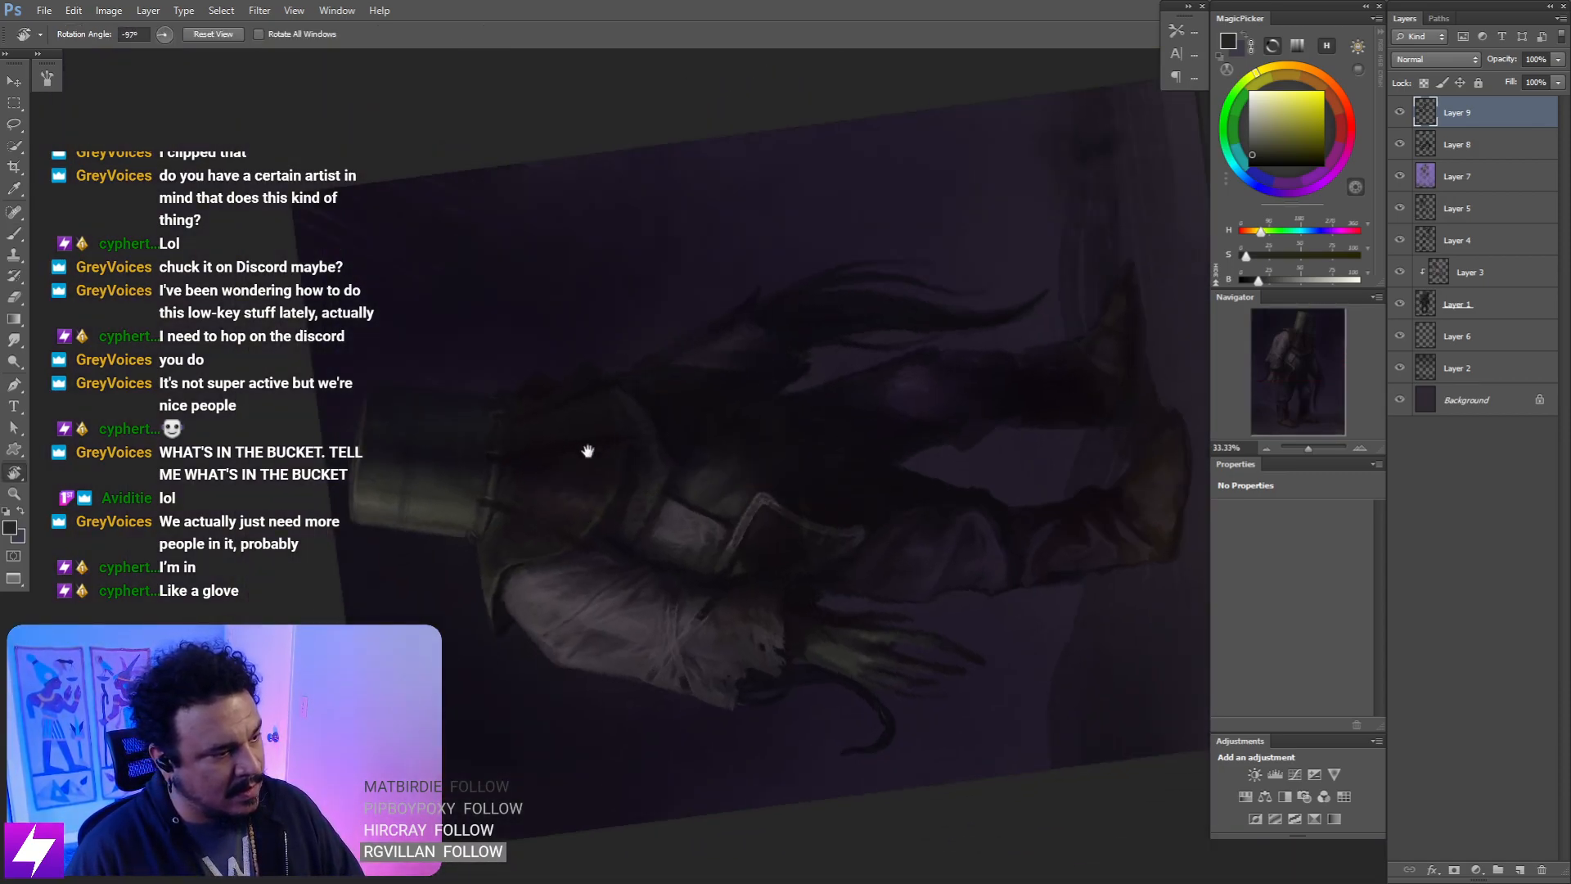
scroll(588, 451, "up", 4)
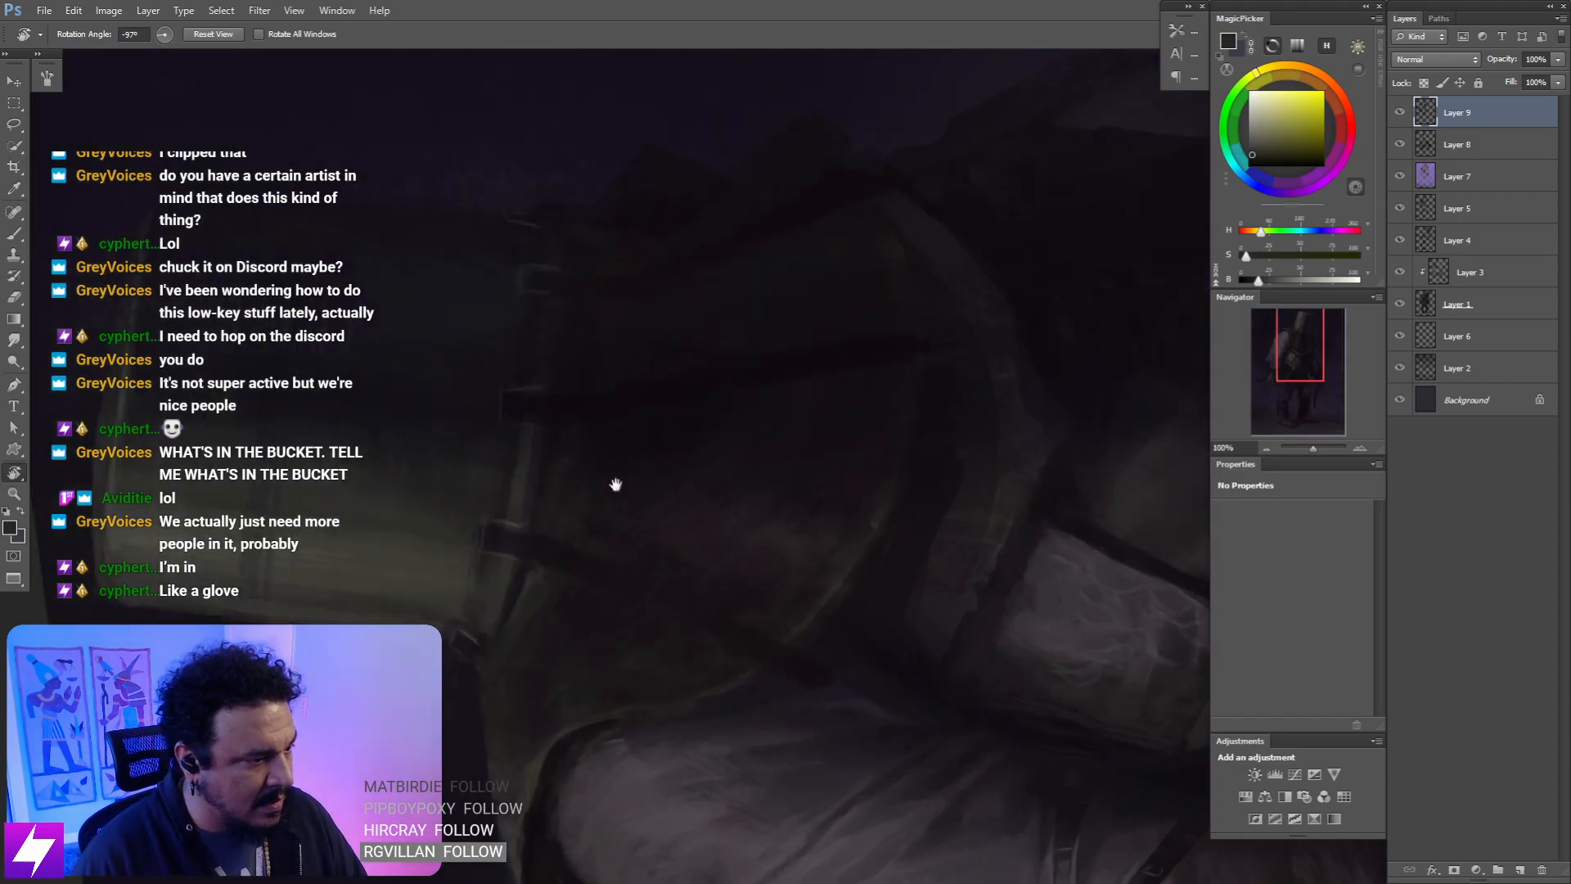
left_click_drag(538, 408, 600, 439)
key("b")
left_click(582, 443, "alt")
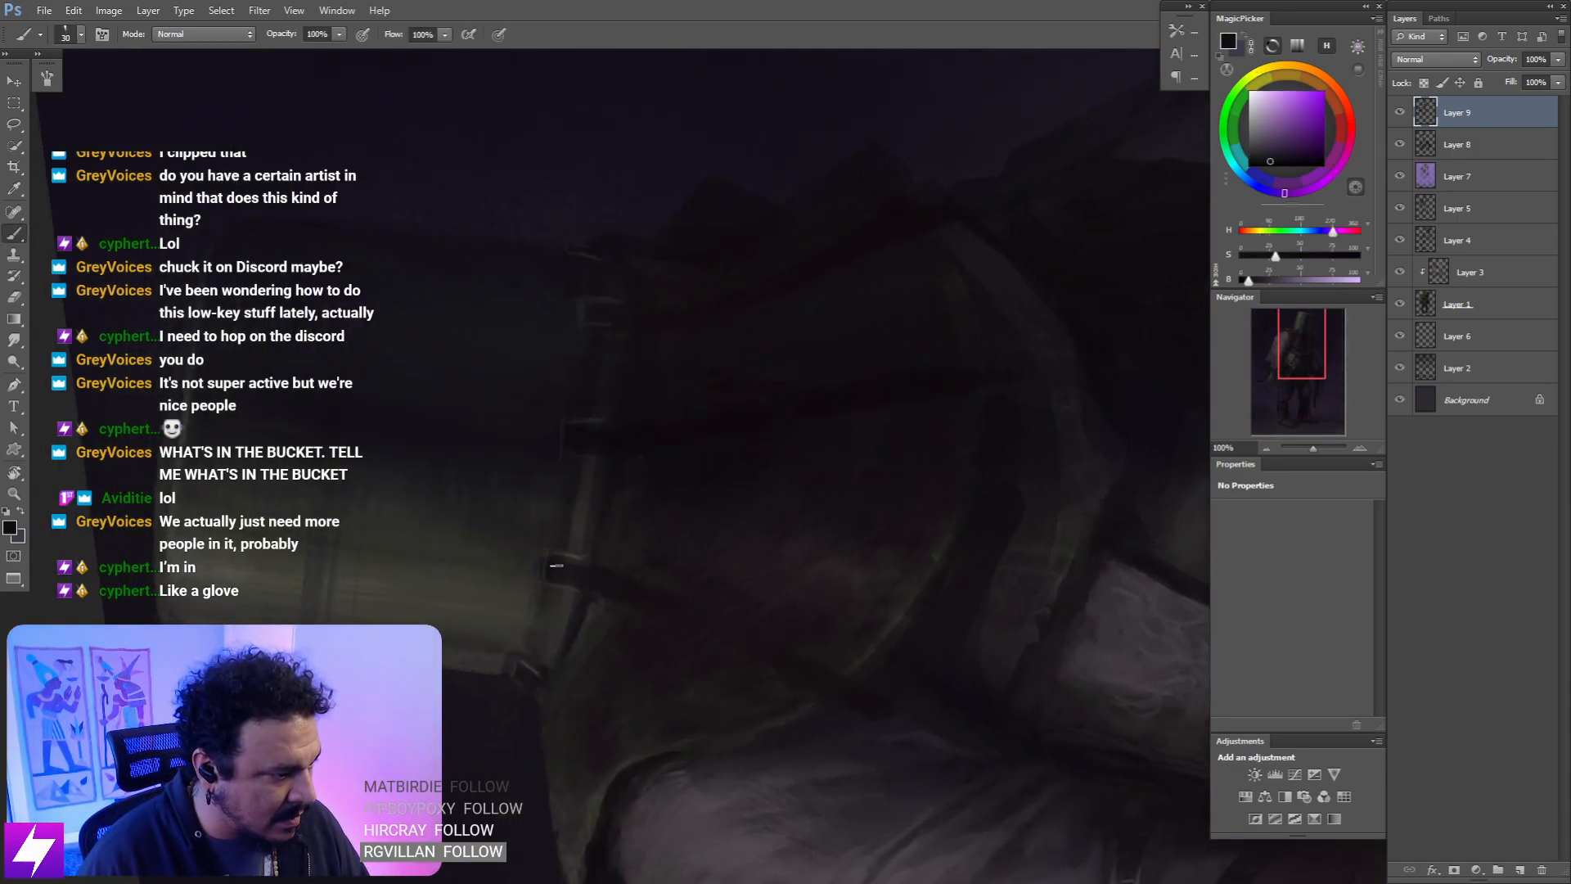
left_click_drag(553, 578, 642, 488)
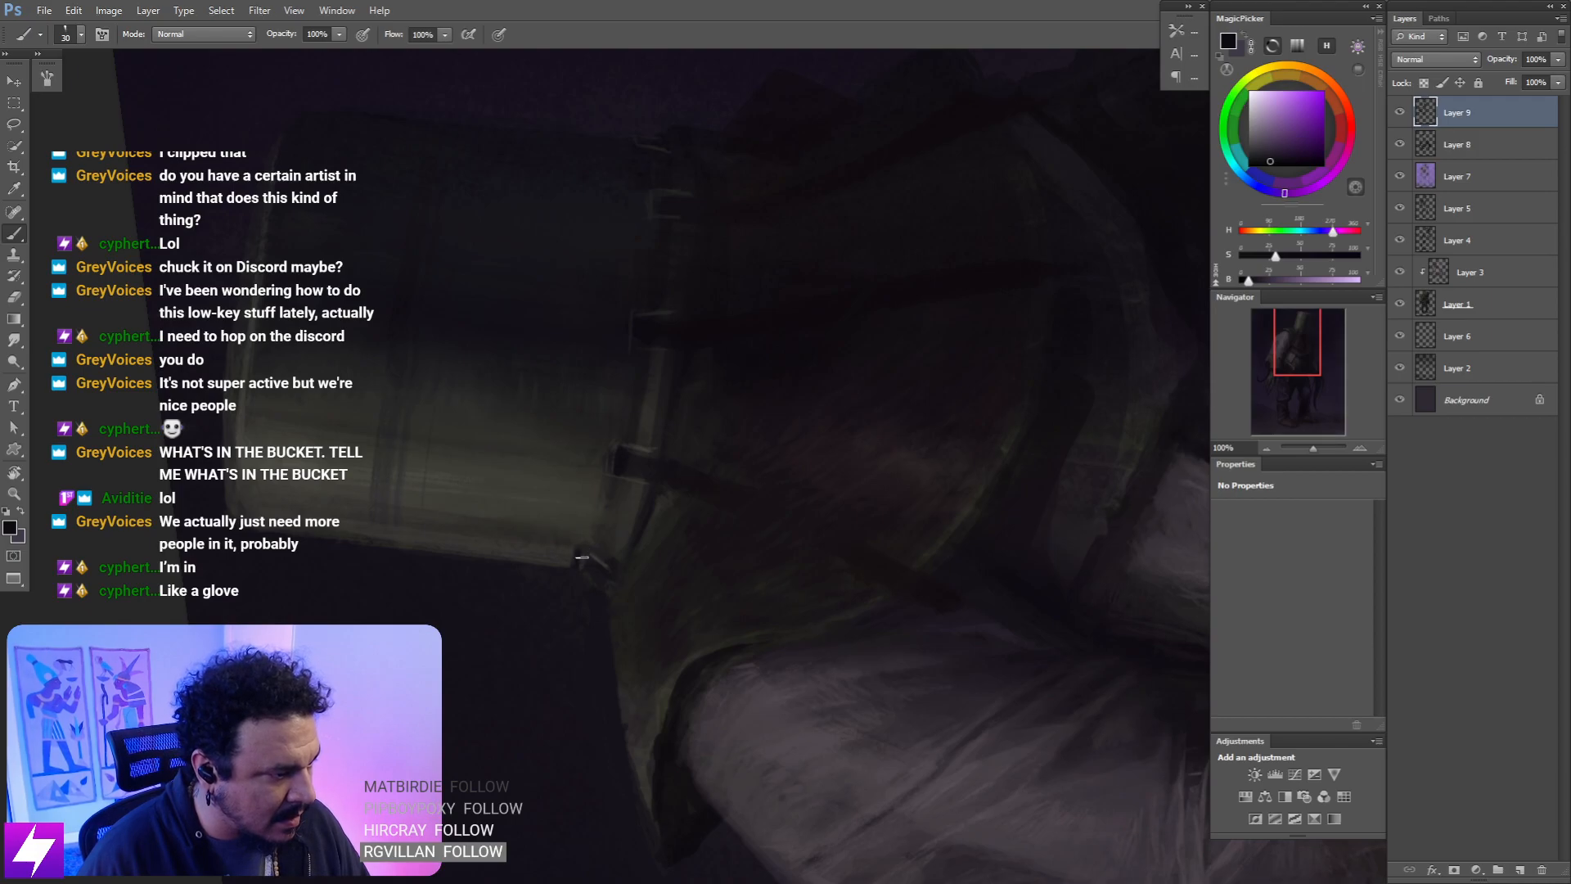
left_click_drag(647, 429, 641, 543)
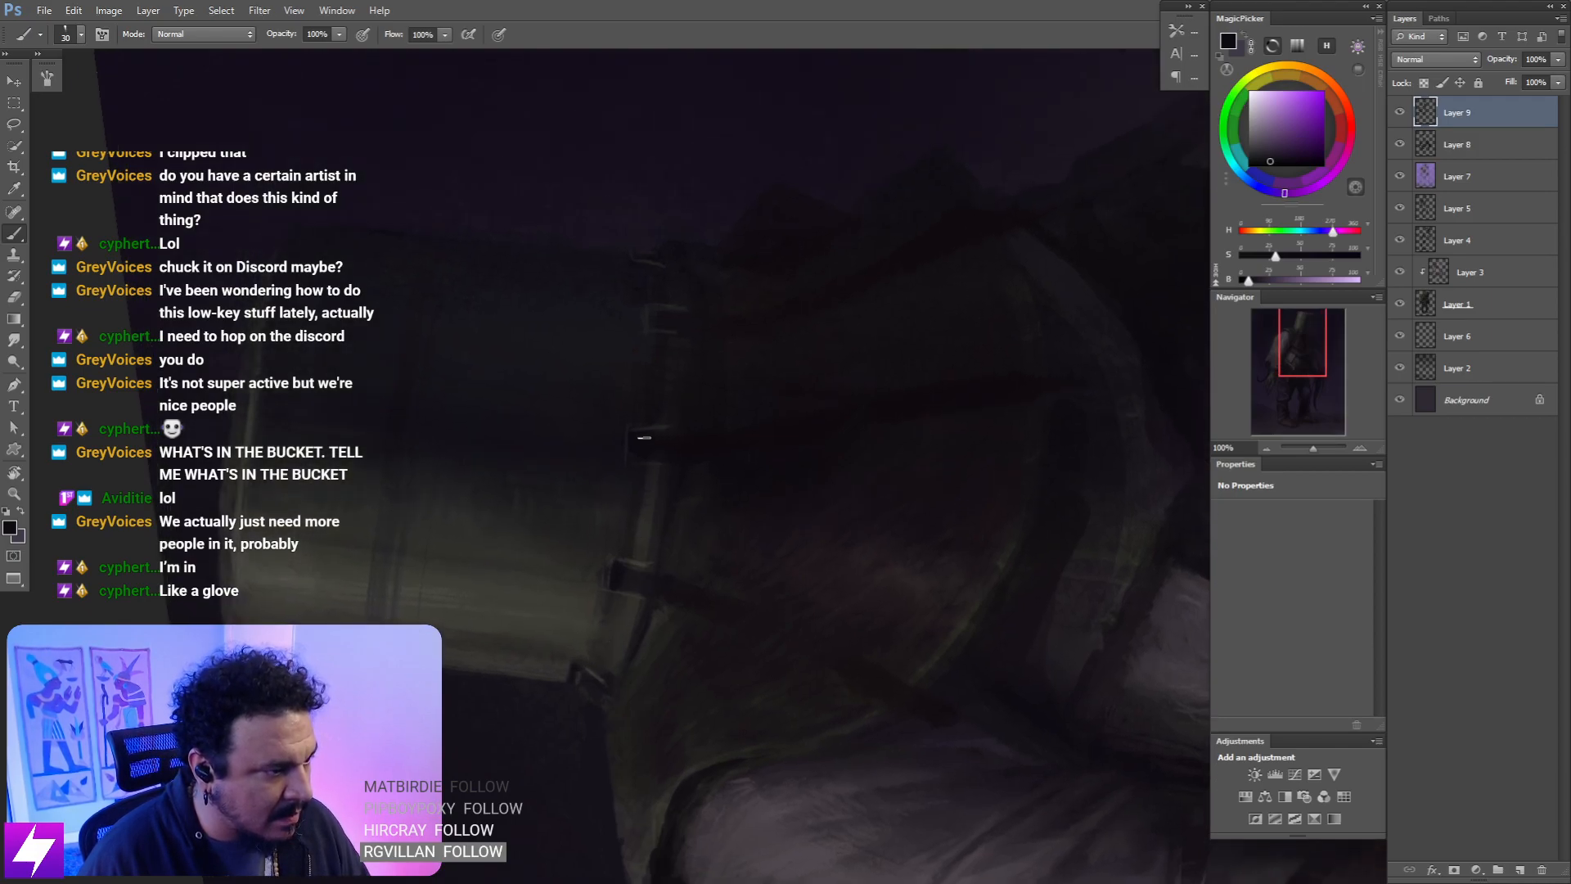
- Reset the rotation, touch up the rim clasps with a sampled dark olive-brown at brush size 30 and smudge the strap
key("Escape")
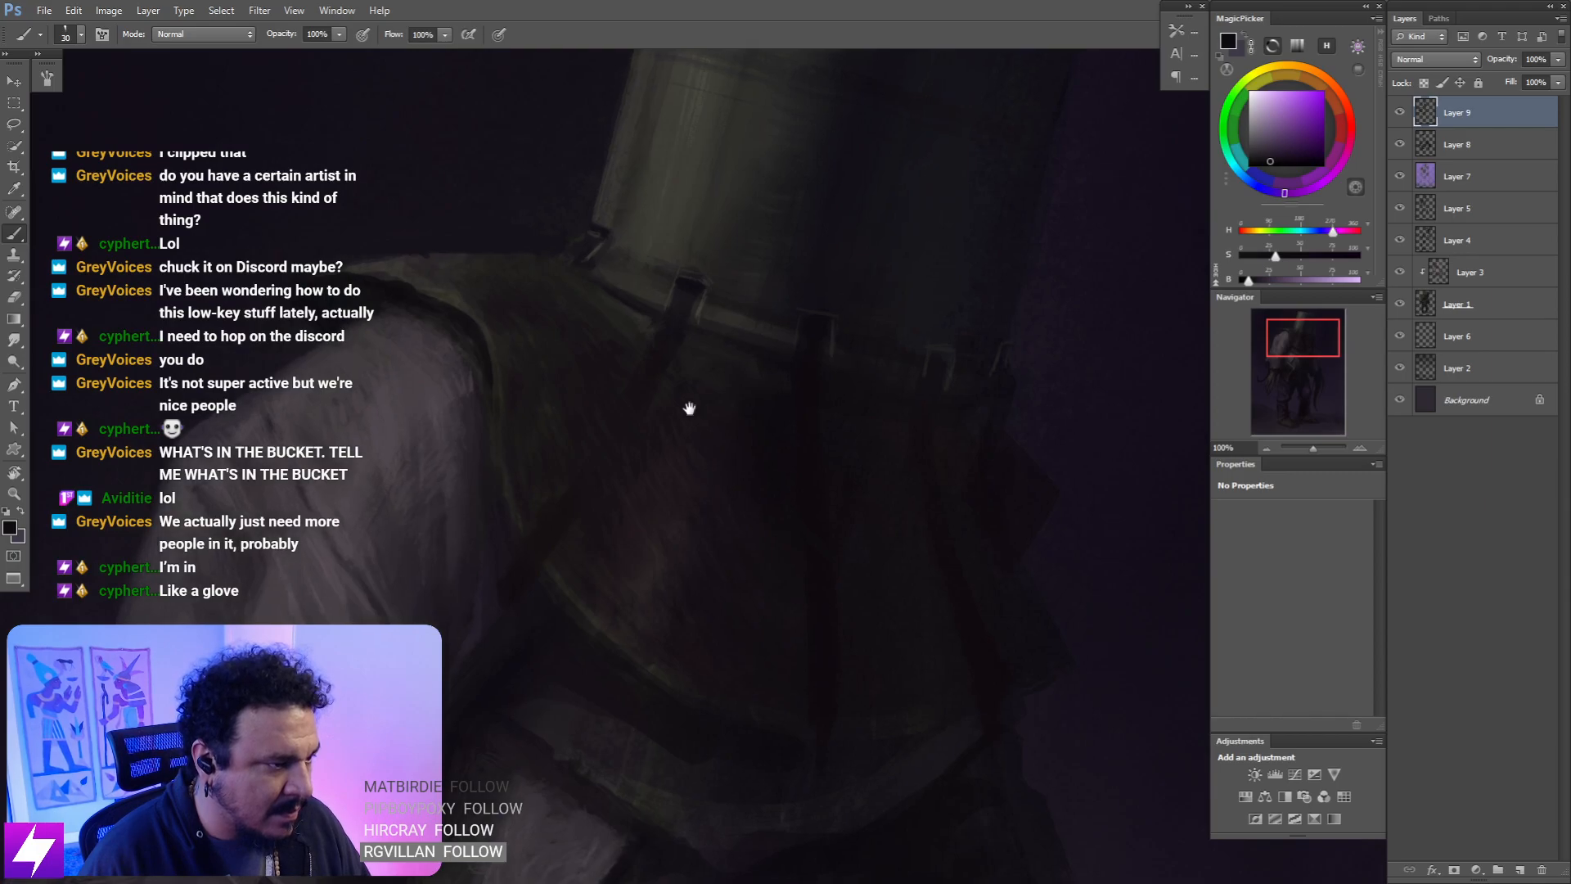
mouse_move(691, 410)
left_mouse_down()
mouse_move(697, 515)
mouse_move(708, 441)
mouse_move(784, 441)
mouse_move(665, 425)
left_mouse_up()
left_click(762, 331, "alt")
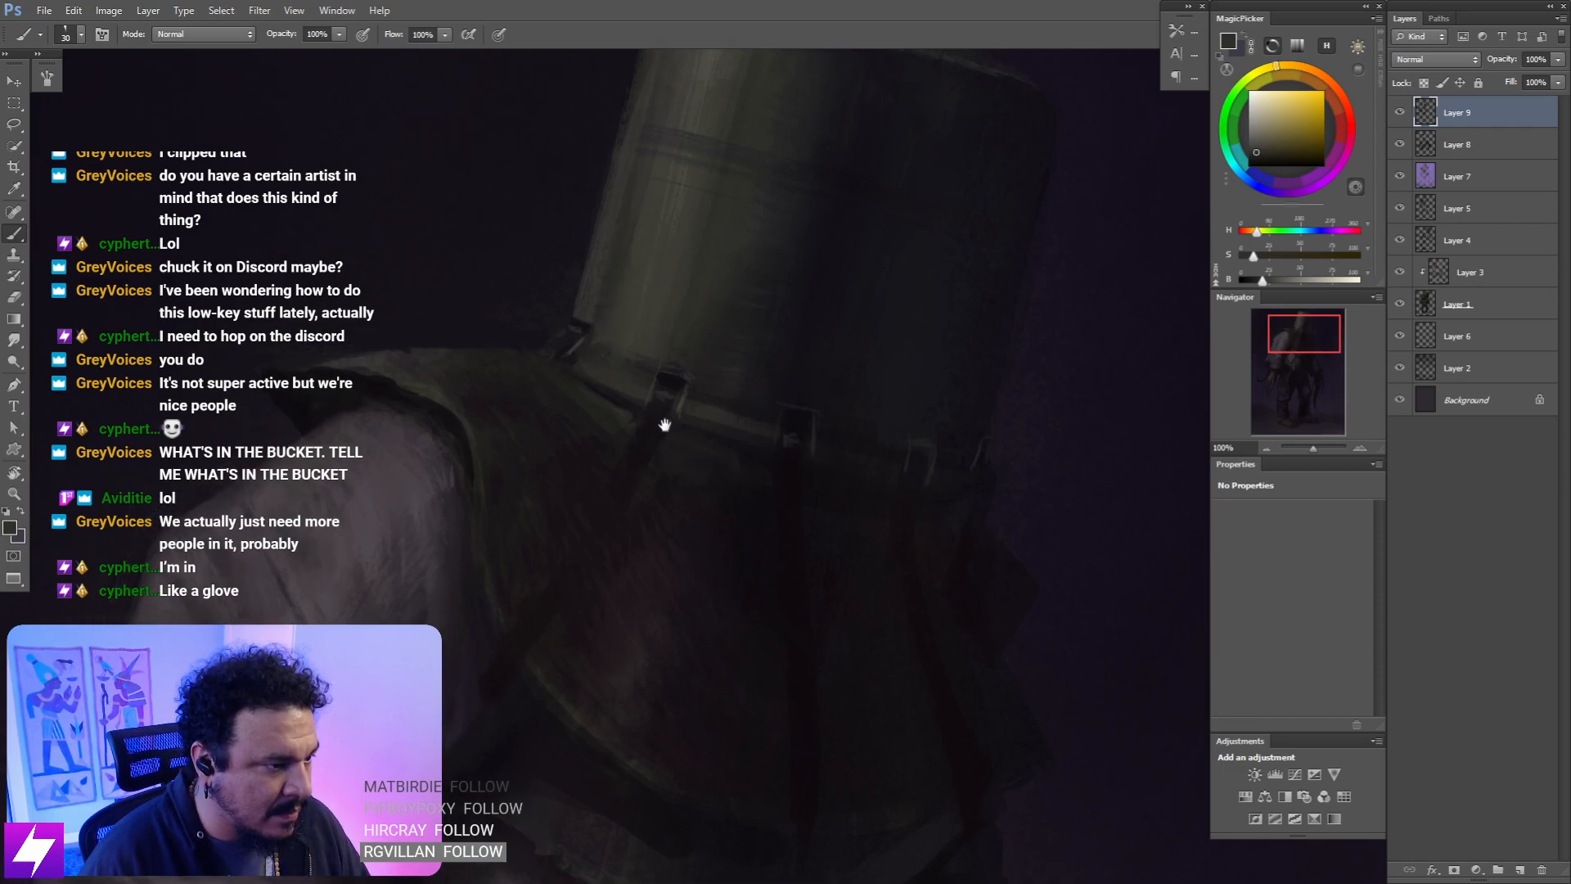
left_click_drag(578, 351, 631, 395)
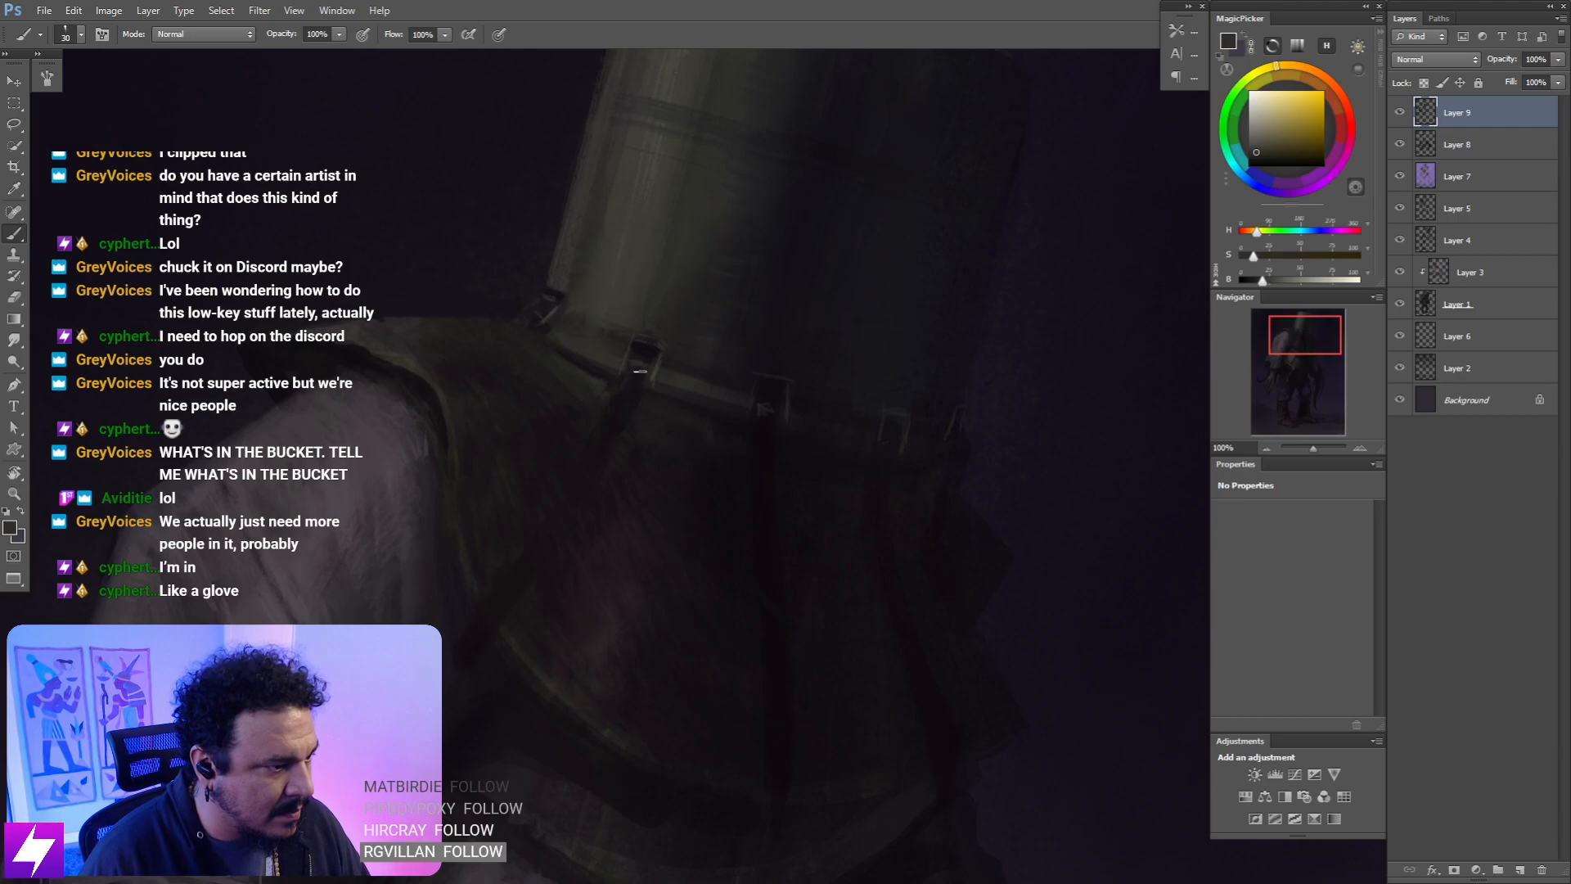
key("r")
left_click_drag(627, 385, 645, 381)
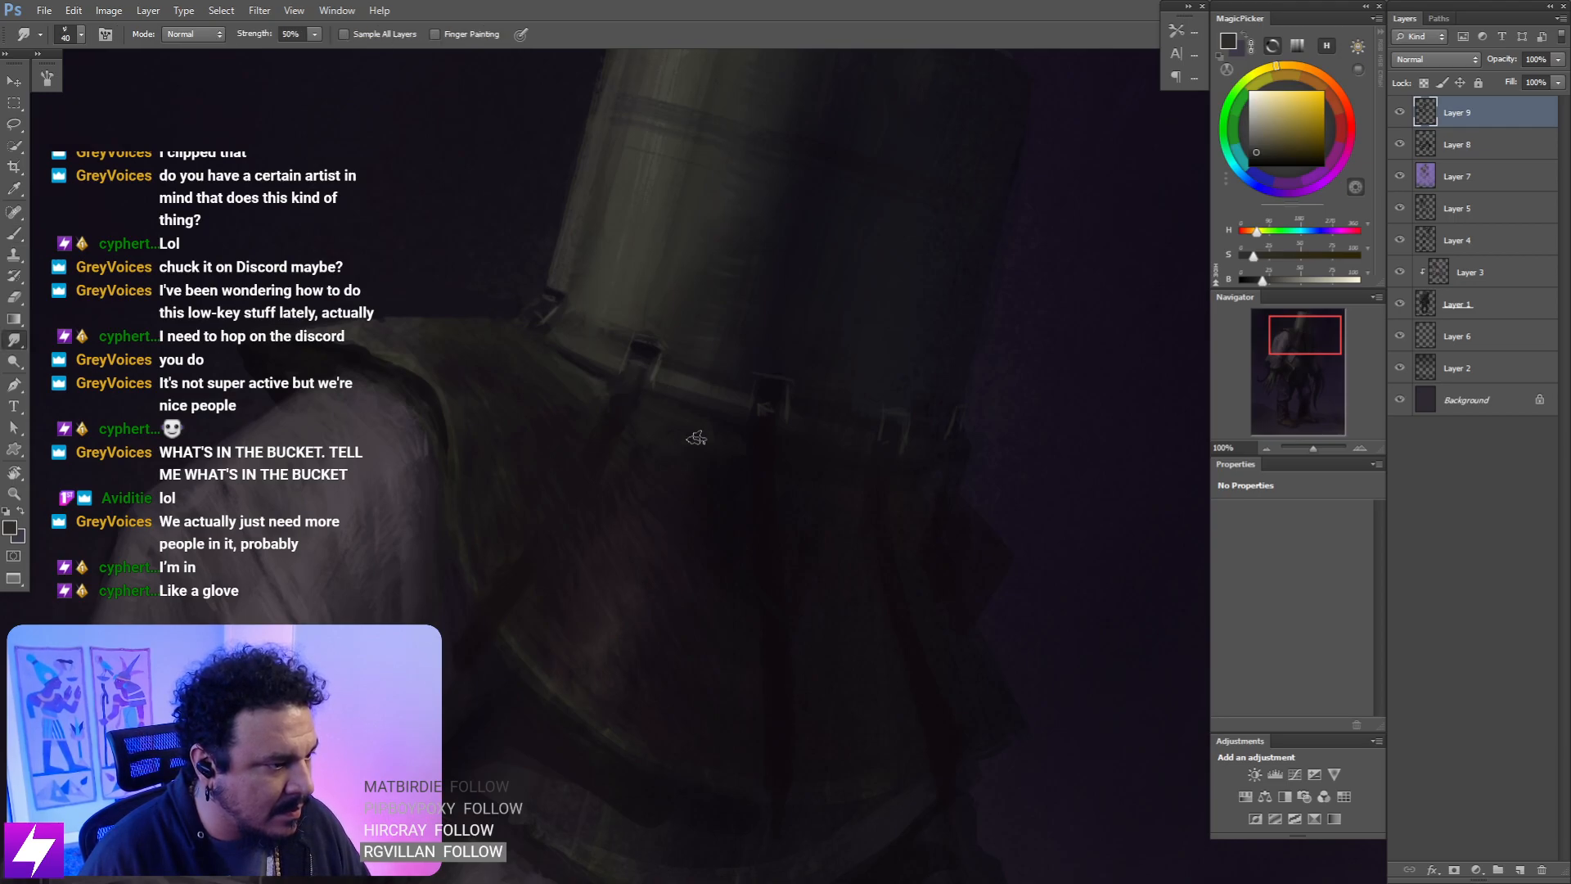
- Smudge the strap beneath the bucket's middle rim clasp and check the whole figure with the canvas flipped
left_click_drag(785, 468, 723, 432)
key("b")
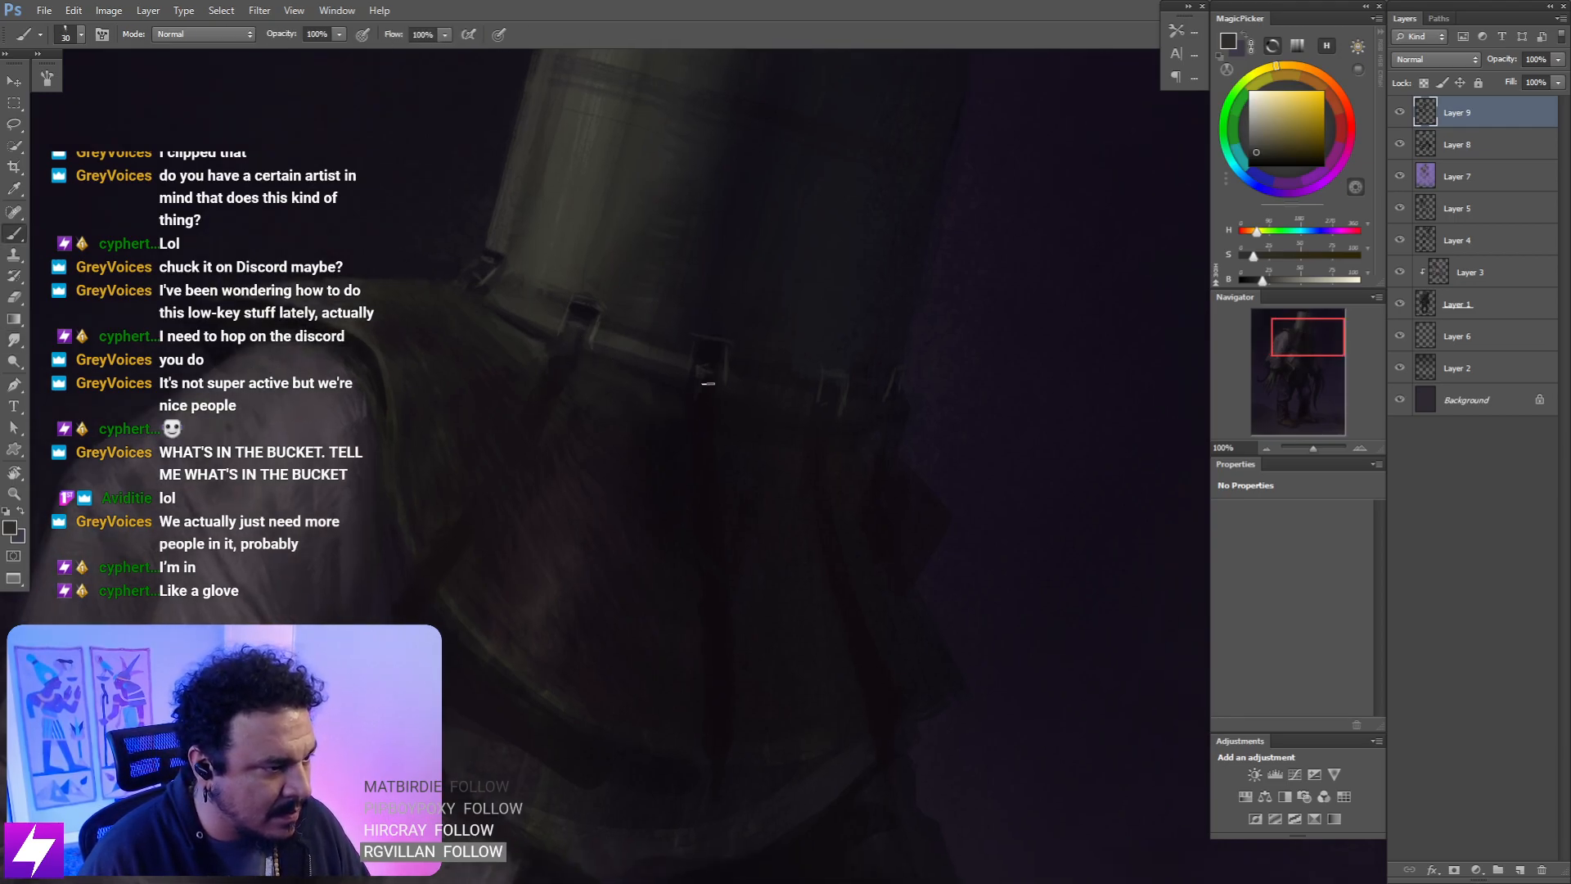
key("r")
key("ctrl+minus")
key("ctrl+minus")
key("ctrl+minus")
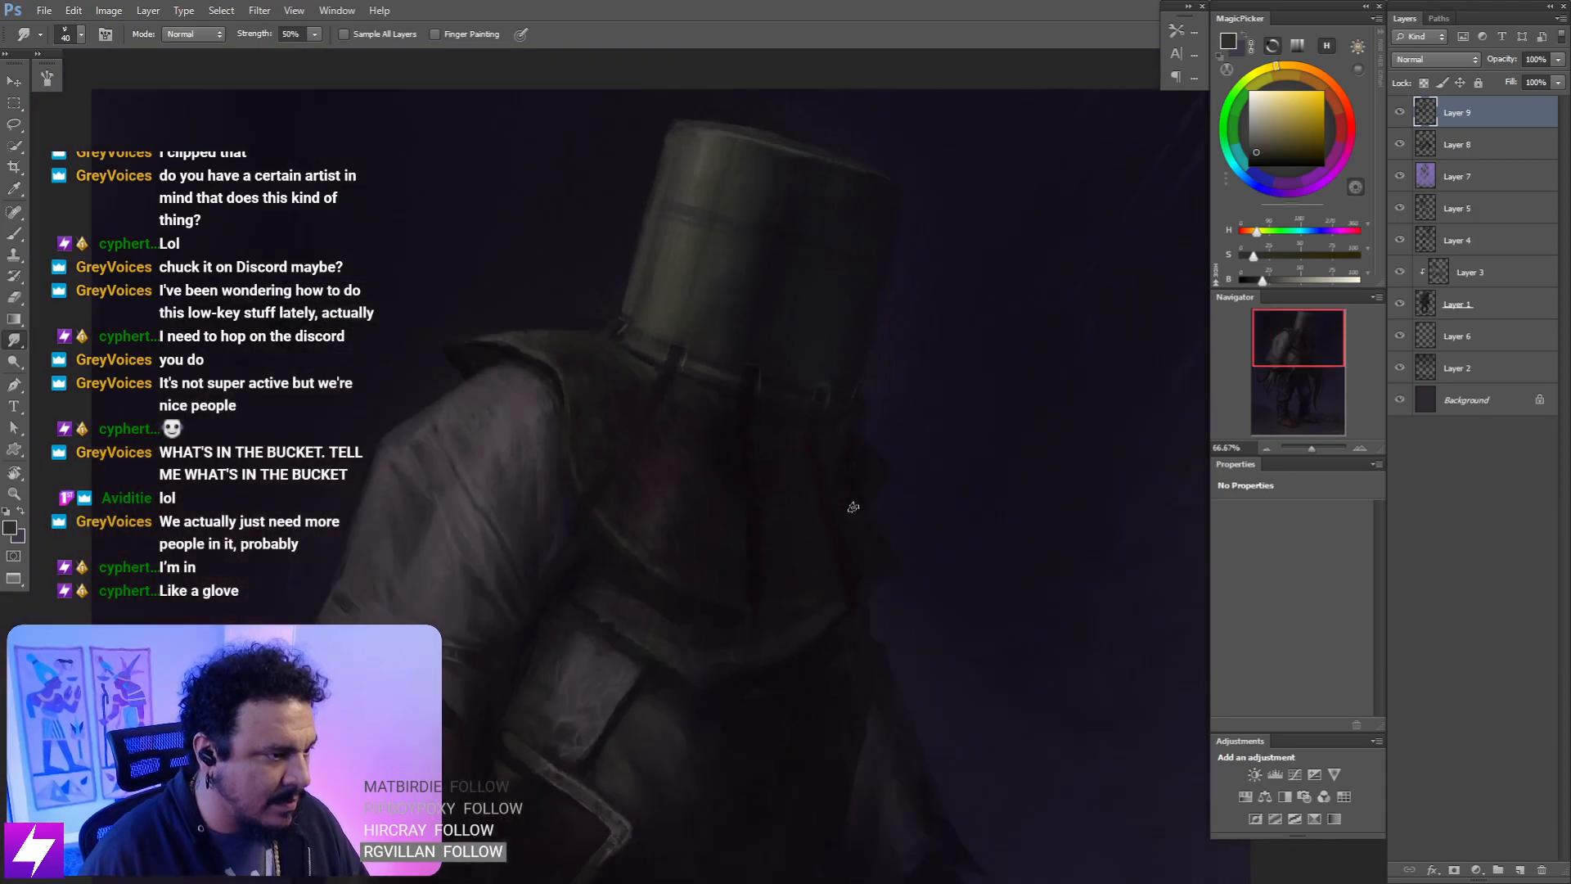
key("ctrl+minus")
key("ctrl+shift+h")
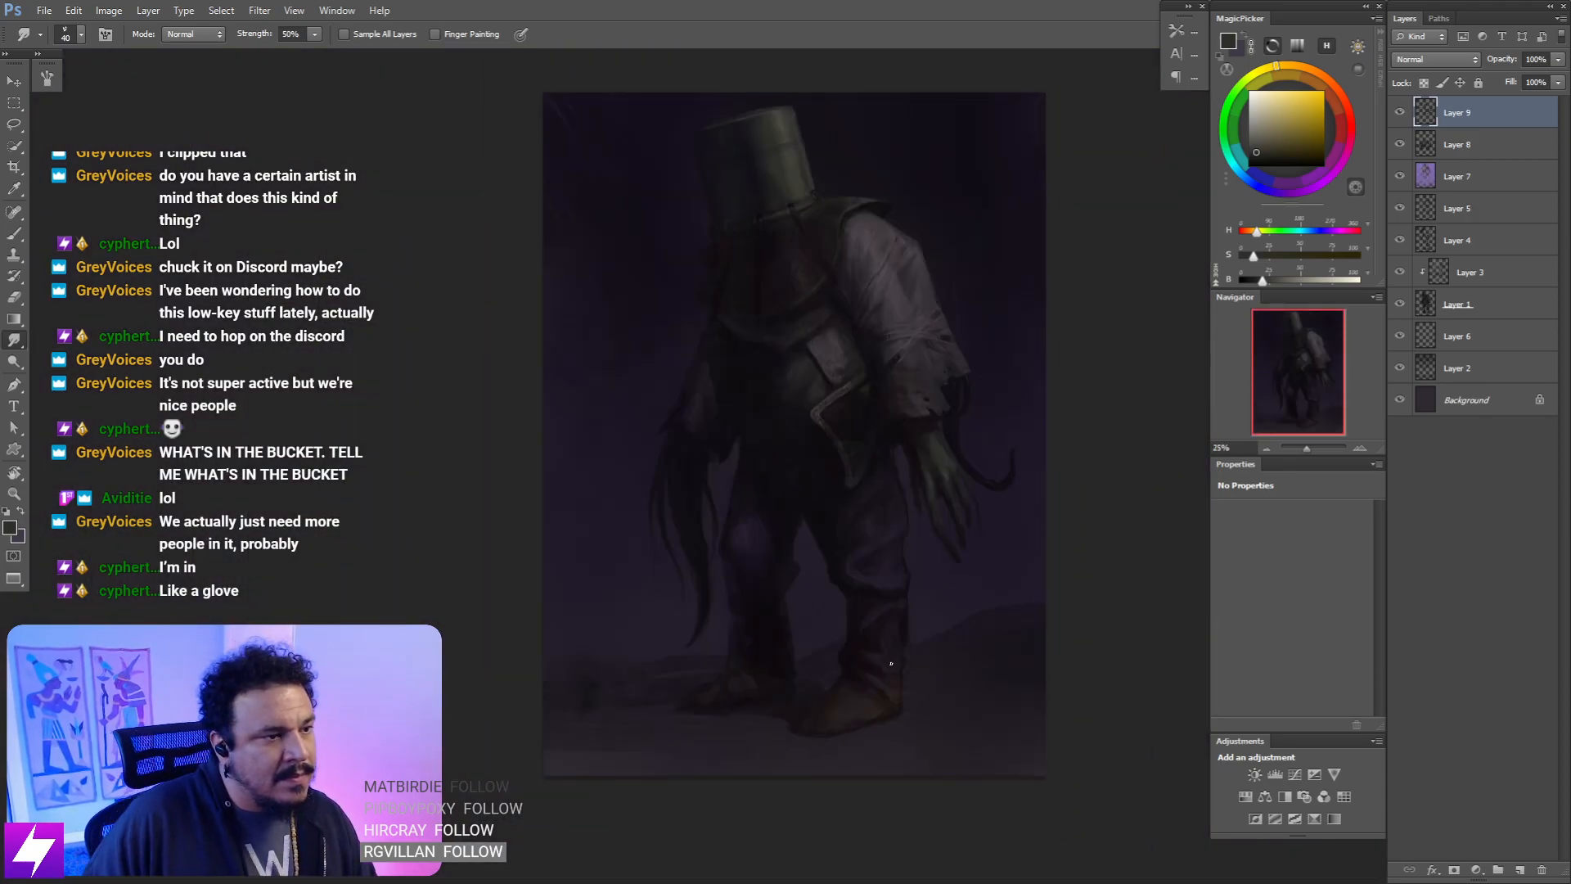
- Sample dark neutral tones near the bucket rim and paint a short strap end below the shoulder-side clasp at brush size 50
key("ctrl+plus")
left_click_drag(870, 203, 861, 410)
key("ctrl+plus")
key("b")
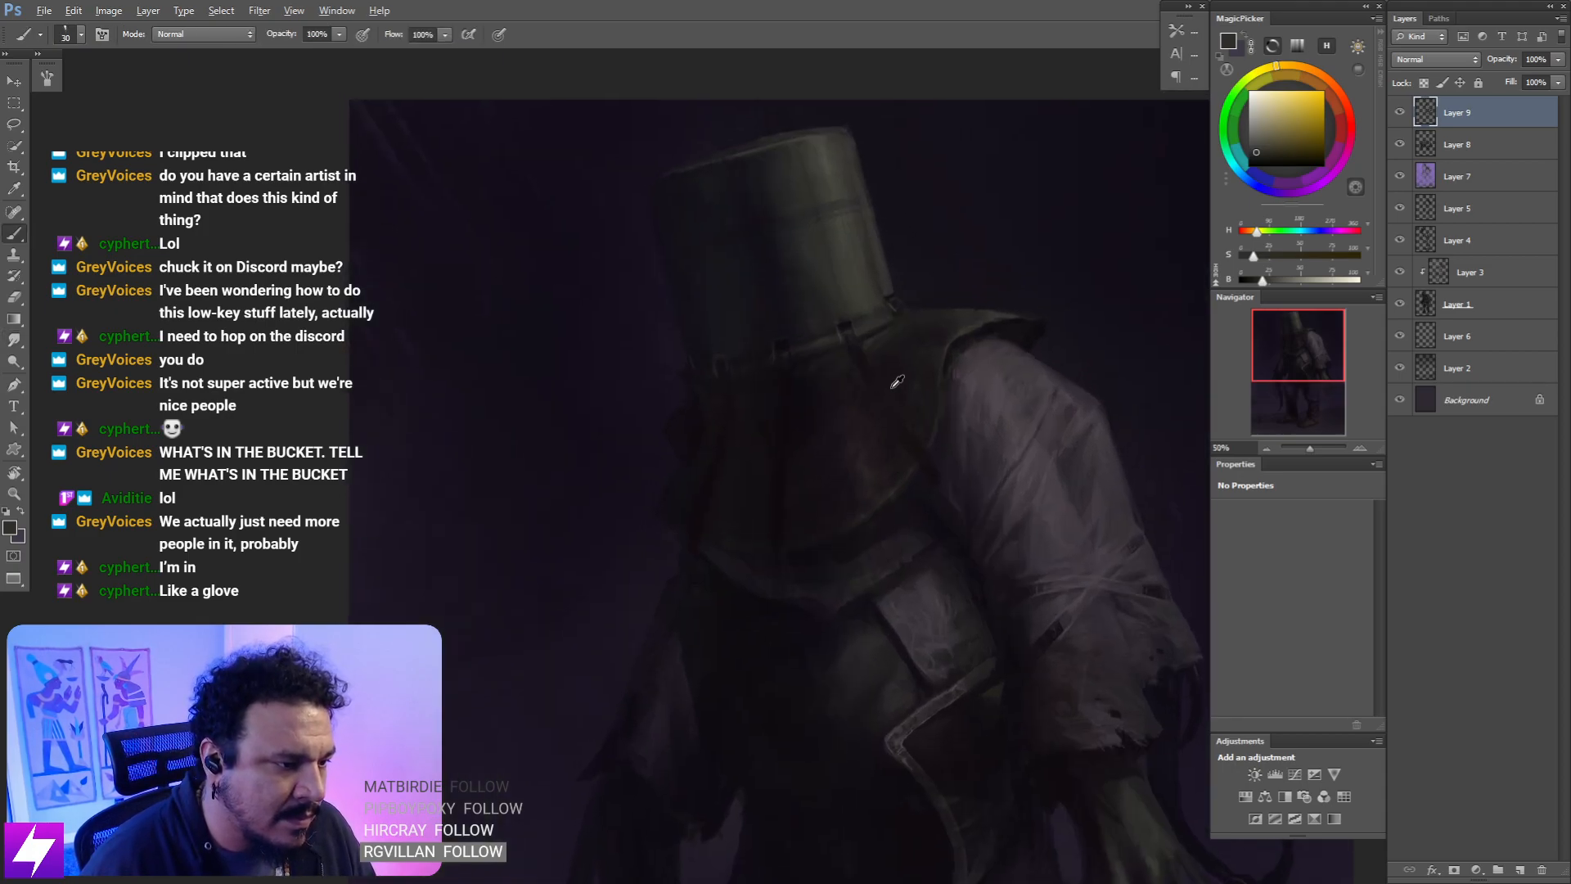
left_click(882, 383, "alt")
left_click(871, 351, "alt")
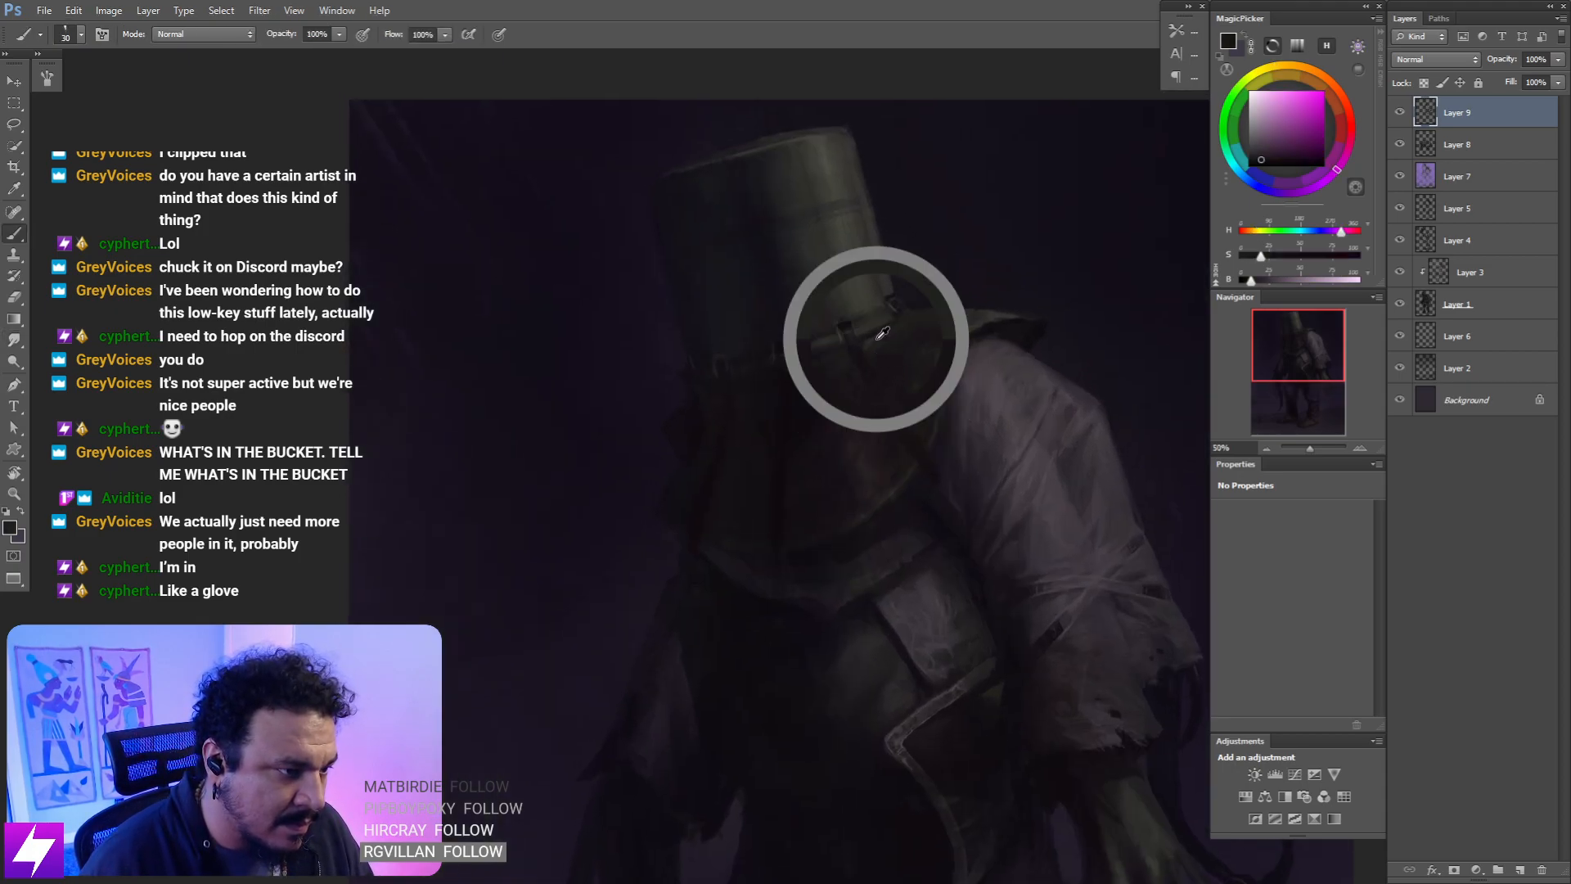
key("bracketleft")
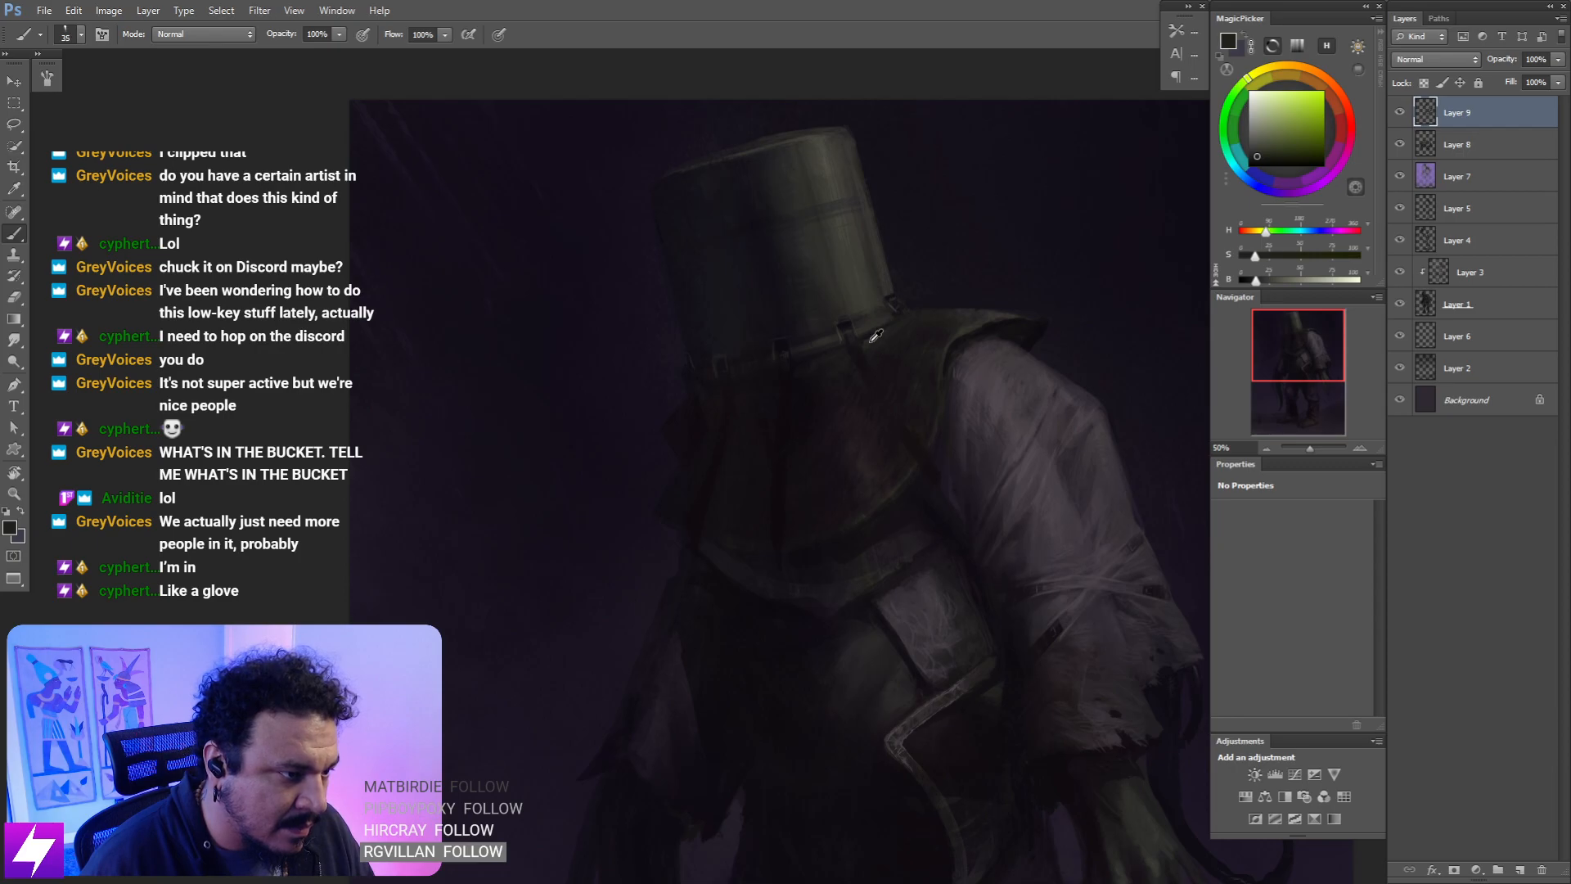
key("bracketright")
key("bracketright")
left_click(873, 347, "alt")
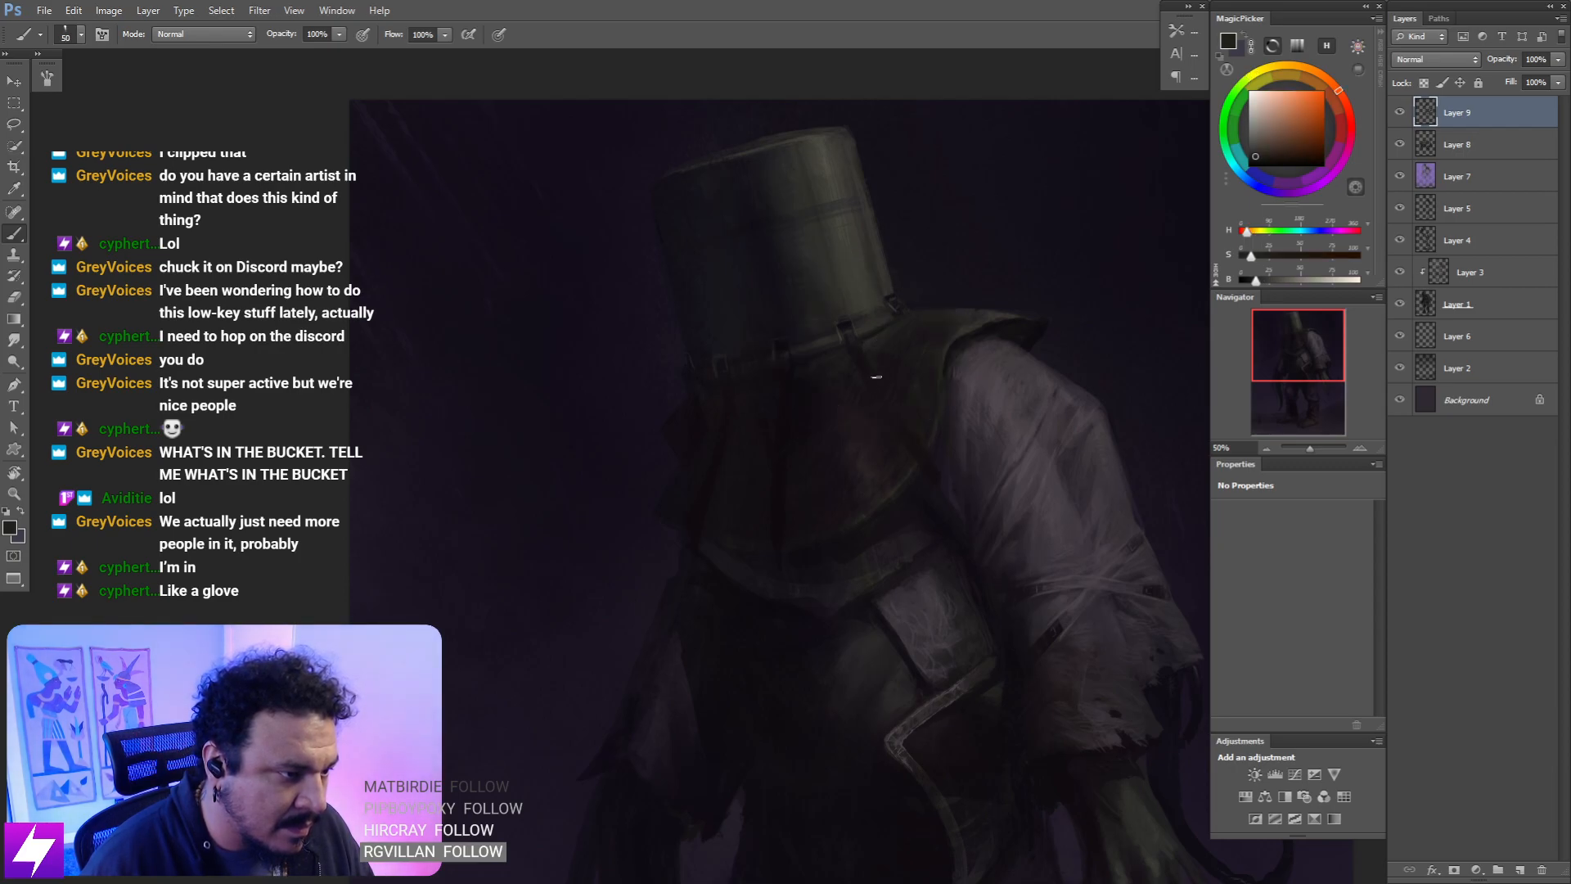
left_click_drag(829, 426, 840, 426)
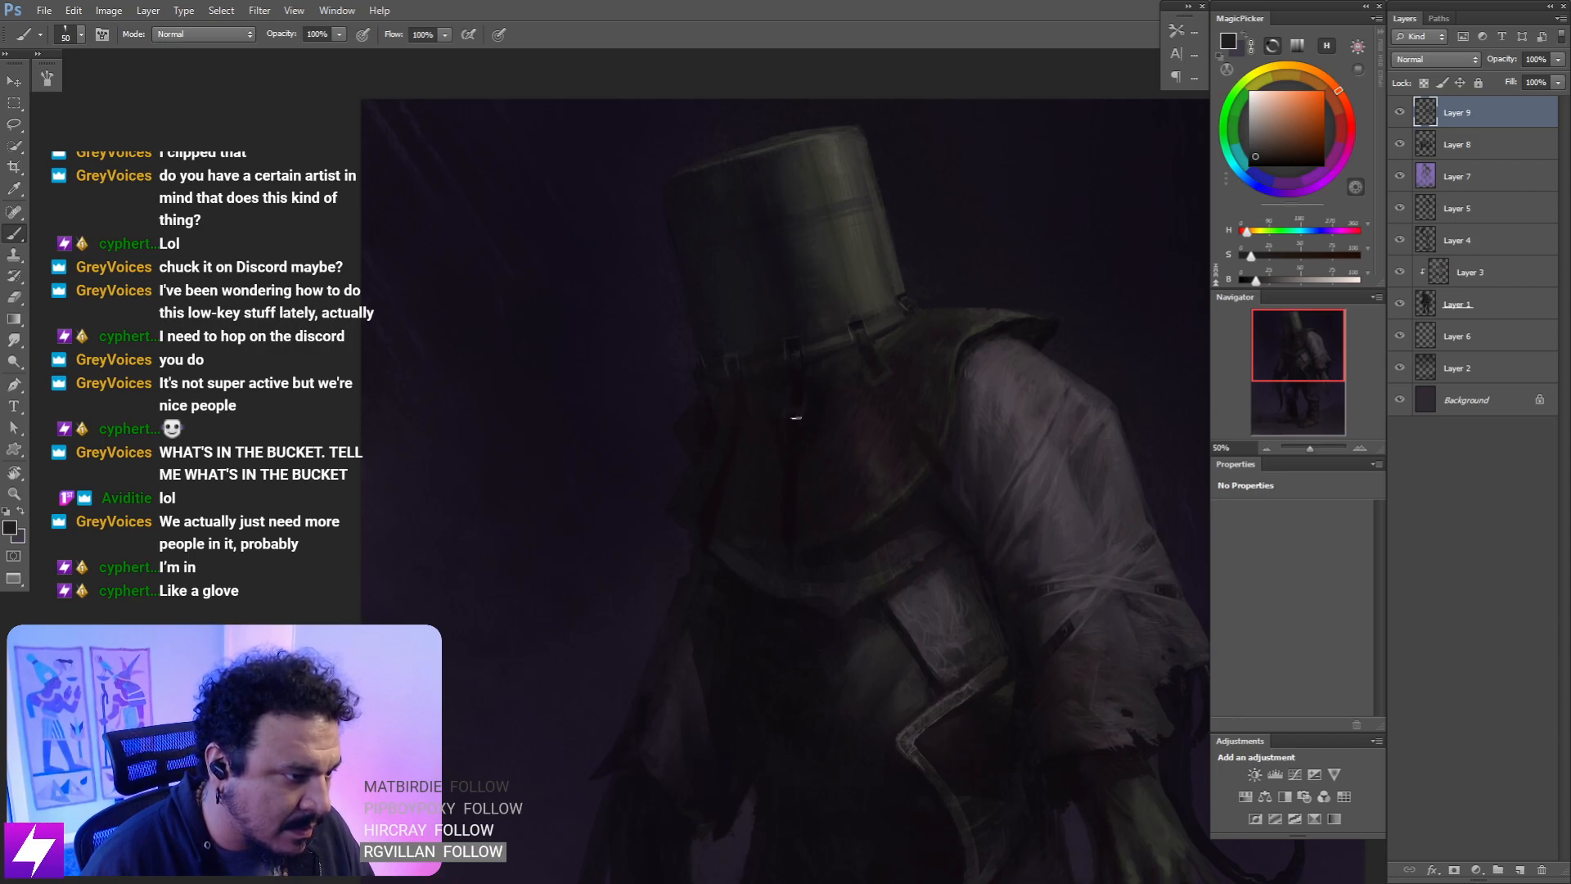
- Paint and smudge short strap ends below the middle and far clasps on the bucket rim
key("r")
mouse_move(784, 428)
left_mouse_down()
mouse_move(821, 435)
mouse_move(843, 368)
left_mouse_up()
key("b")
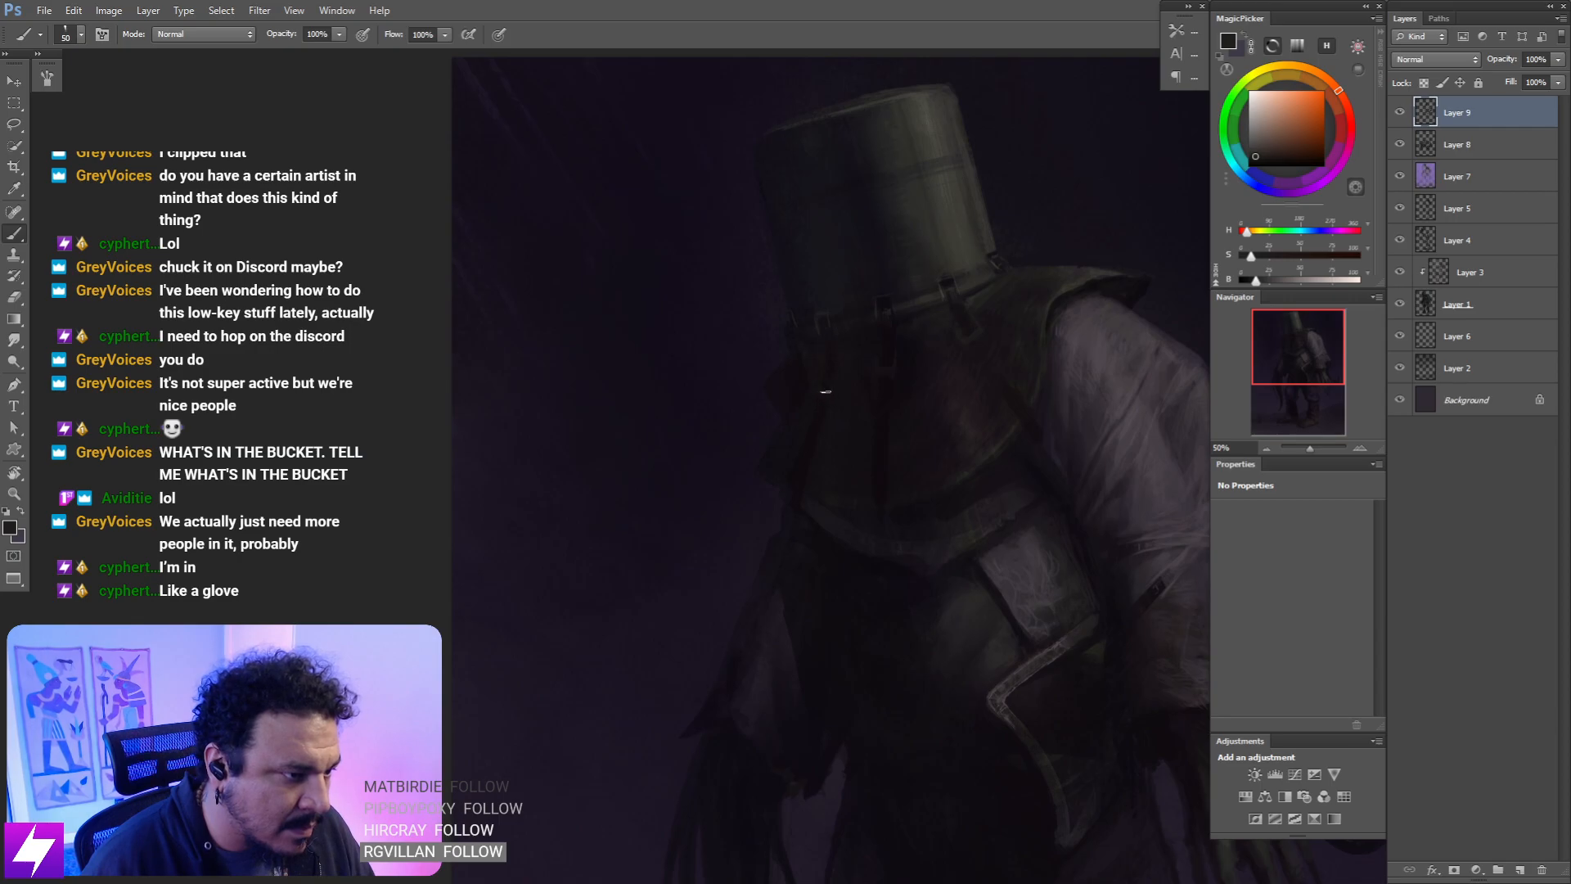
key("r")
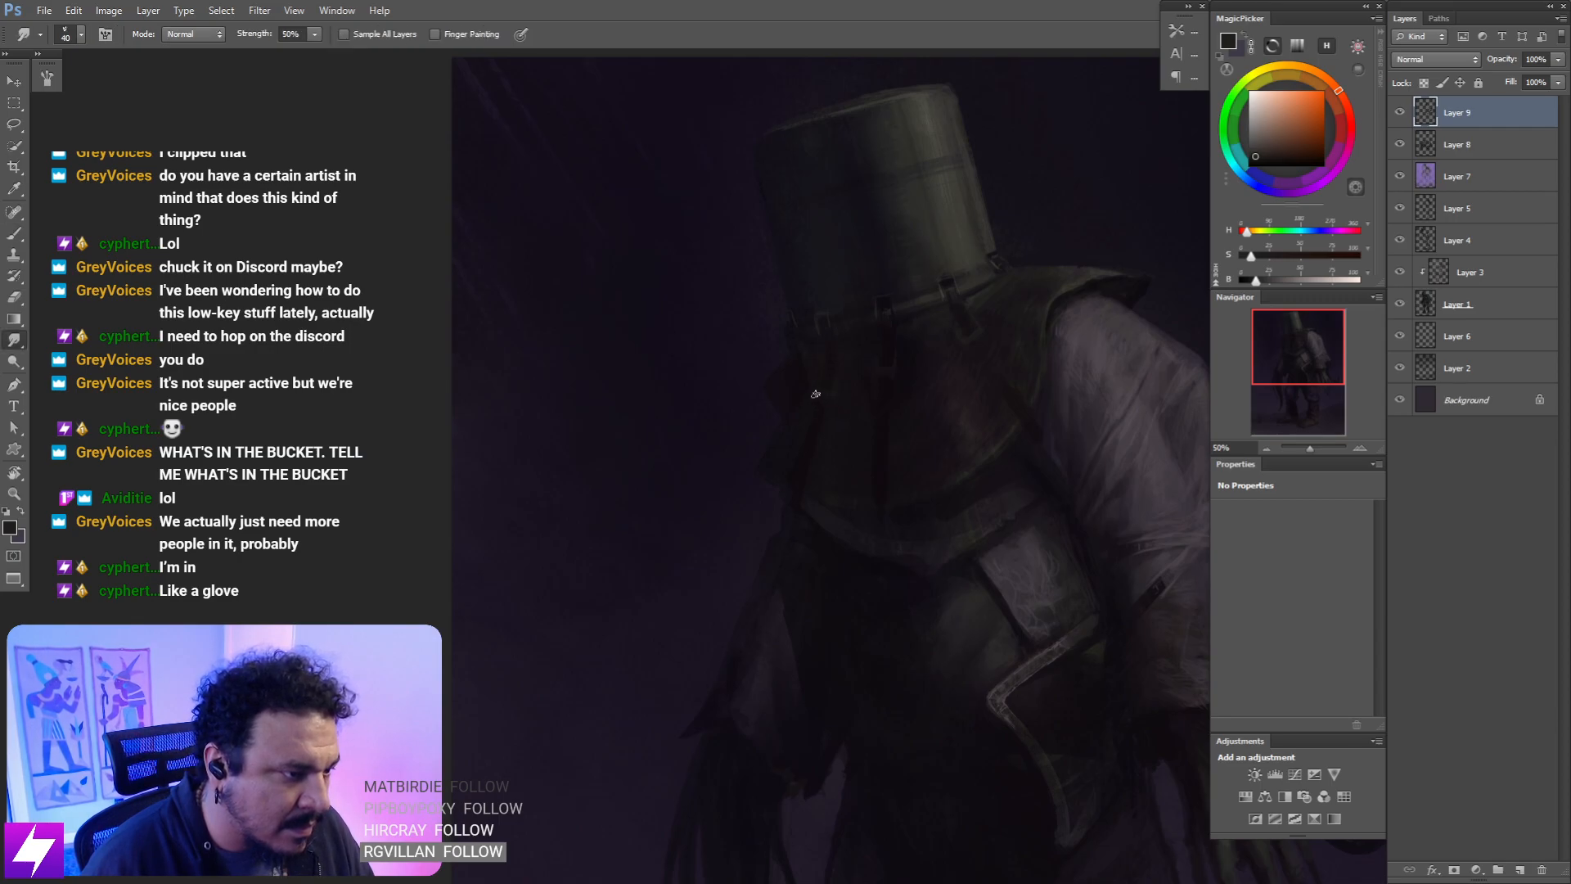
left_click_drag(808, 399, 826, 388)
key("b")
mouse_move(919, 421)
left_mouse_down()
mouse_move(871, 437)
mouse_move(947, 322)
mouse_move(1001, 365)
mouse_move(887, 409)
left_mouse_up()
- Flip the canvas back and rework the collar's shoulder-side area with a sampled dark brown at brush size 60
key("ctrl+minus")
key("ctrl+shift+h")
key("ctrl+plus")
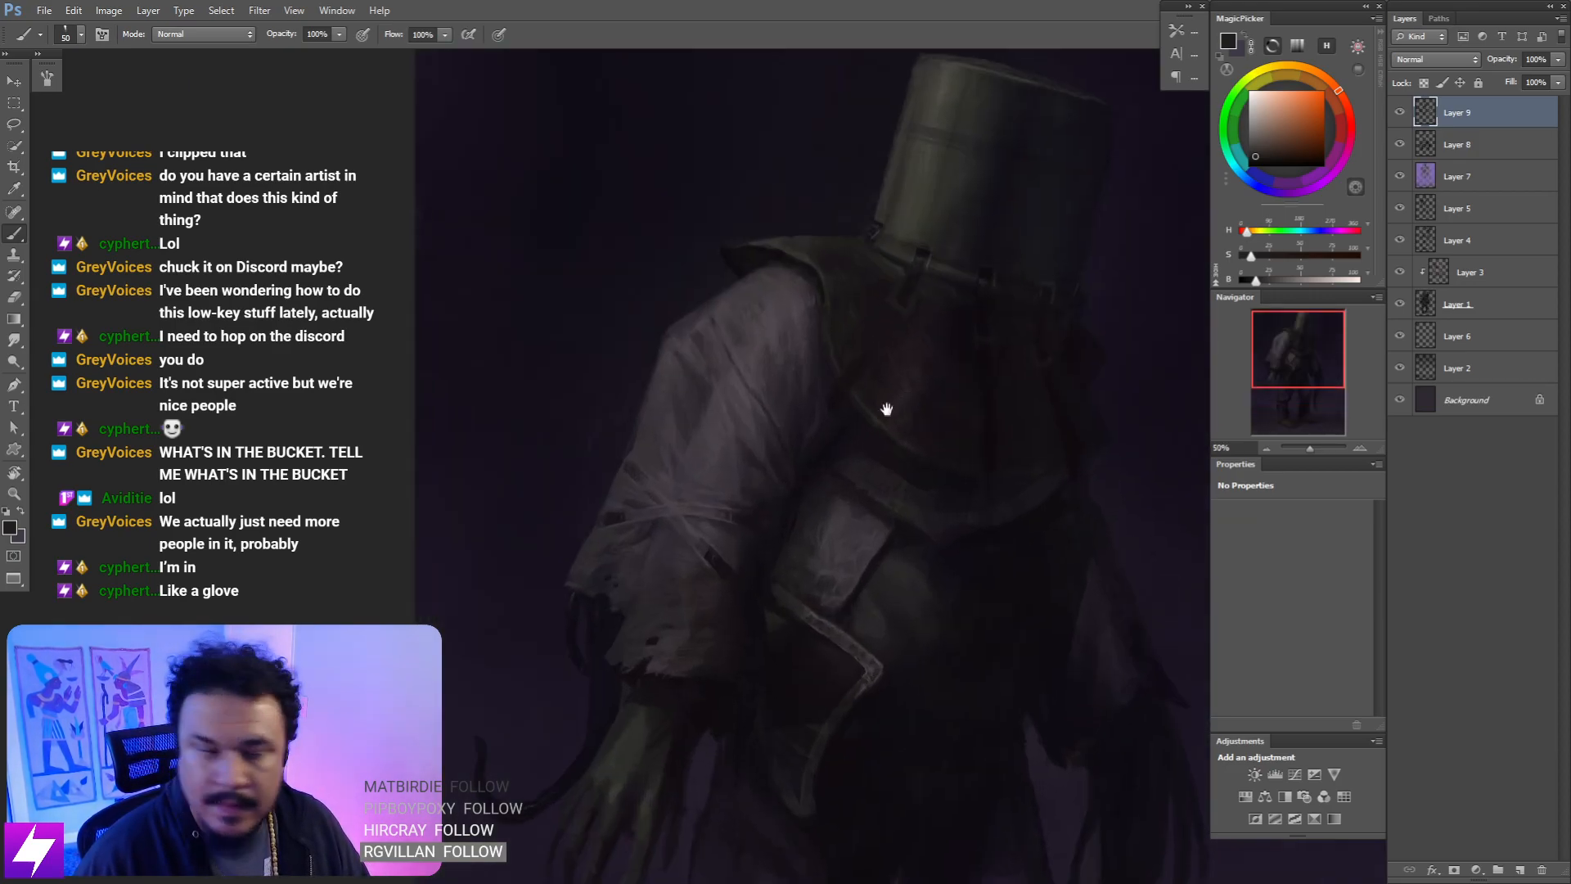
left_click_drag(896, 337, 841, 409)
key("ctrl+plus")
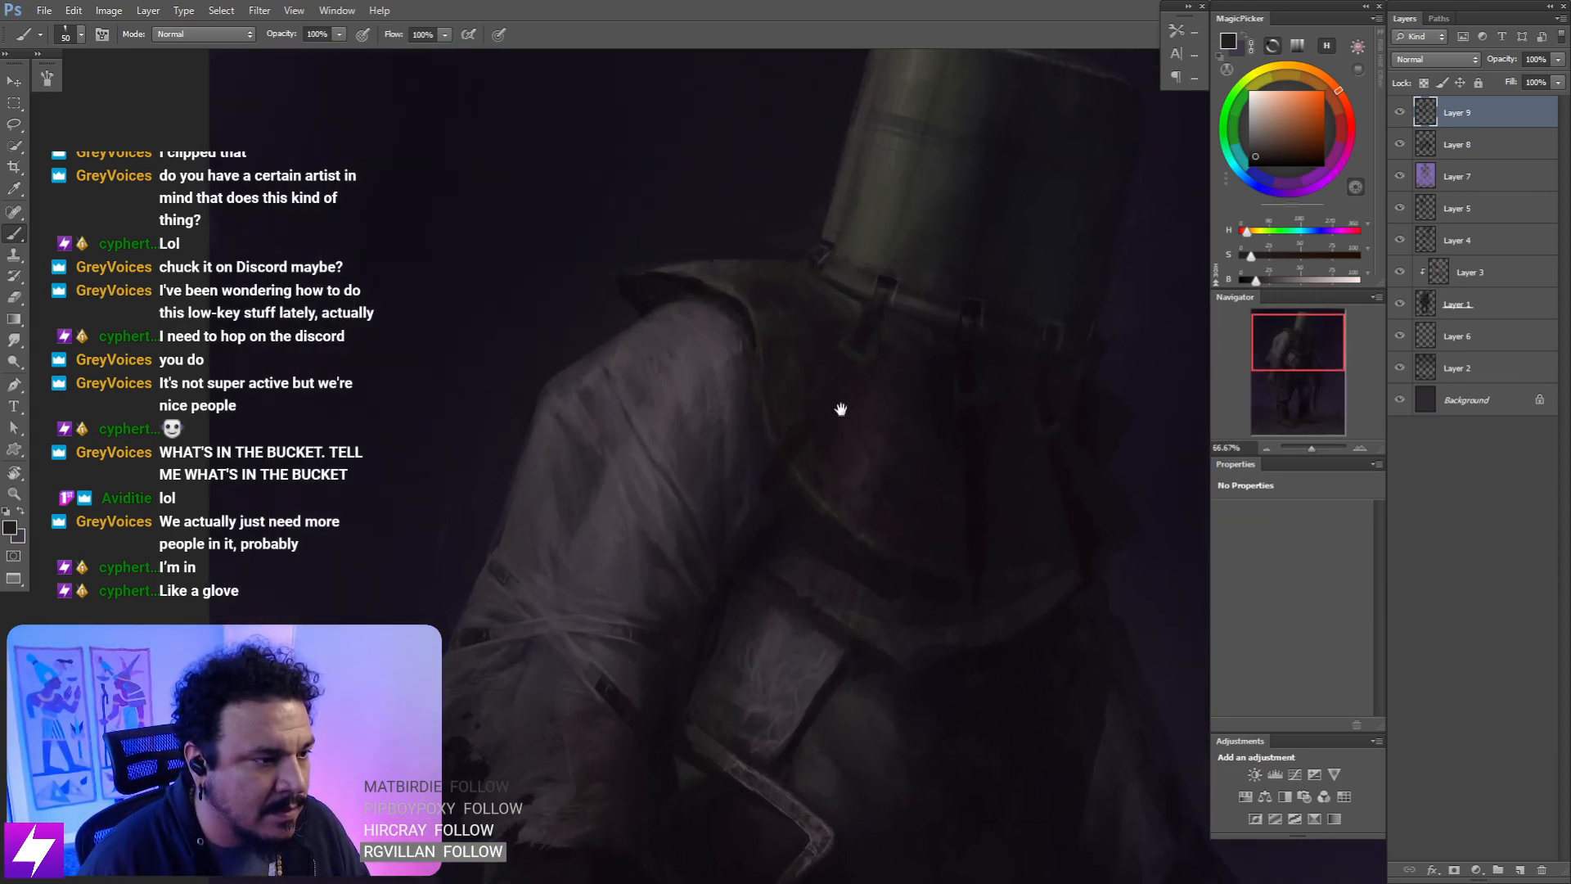
left_click(791, 419, "alt")
key("bracketright")
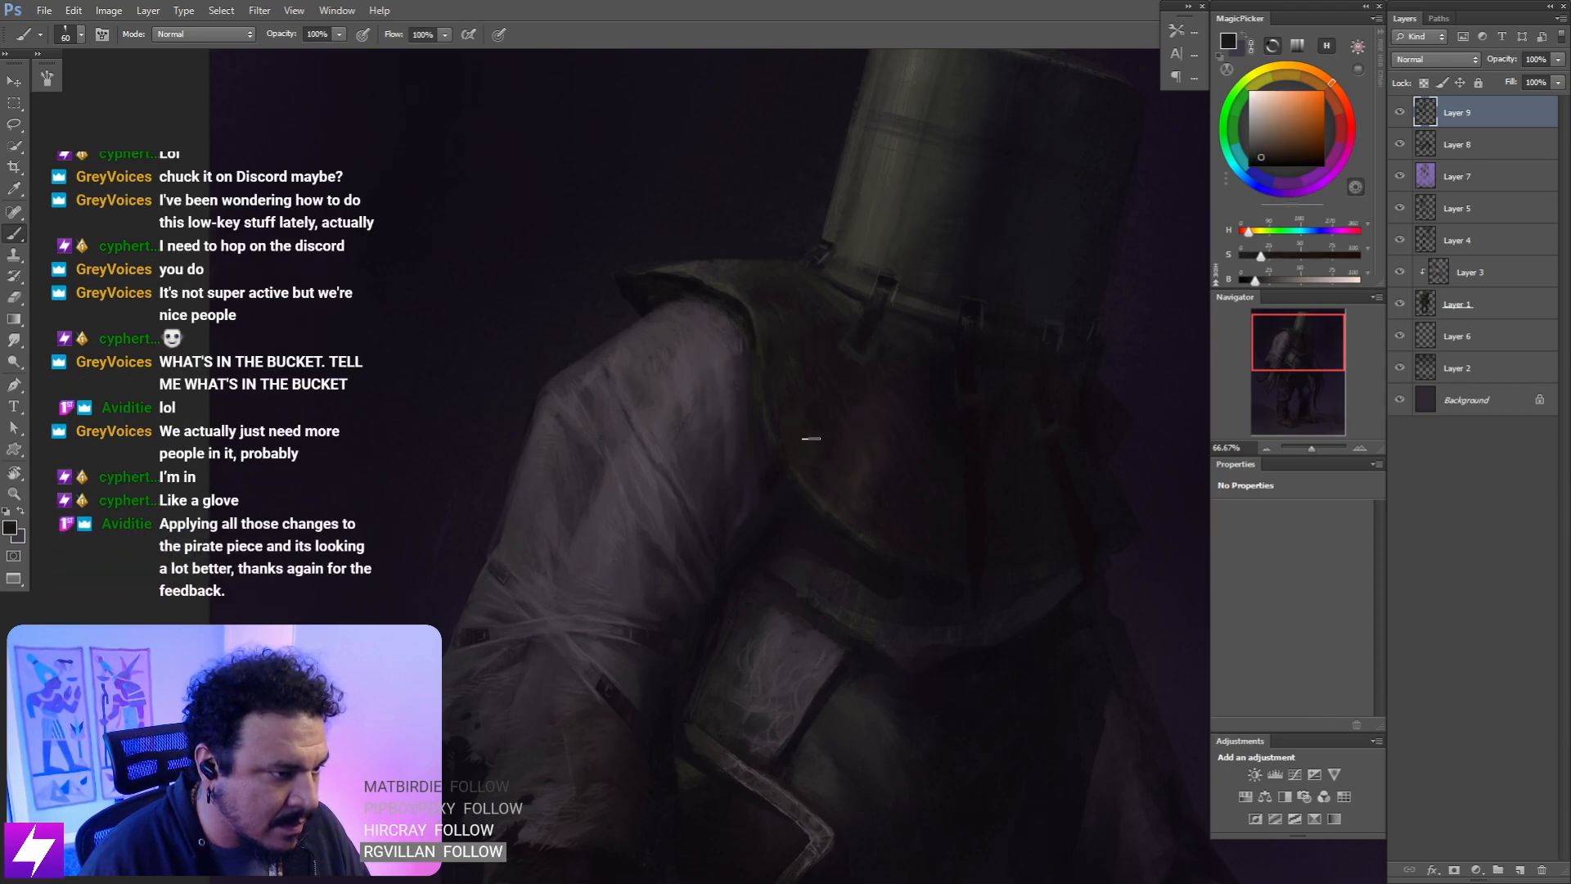
- Darken the collar's front below the clasps with a sampled near-black magenta at brush size 175
left_click(828, 381, "alt")
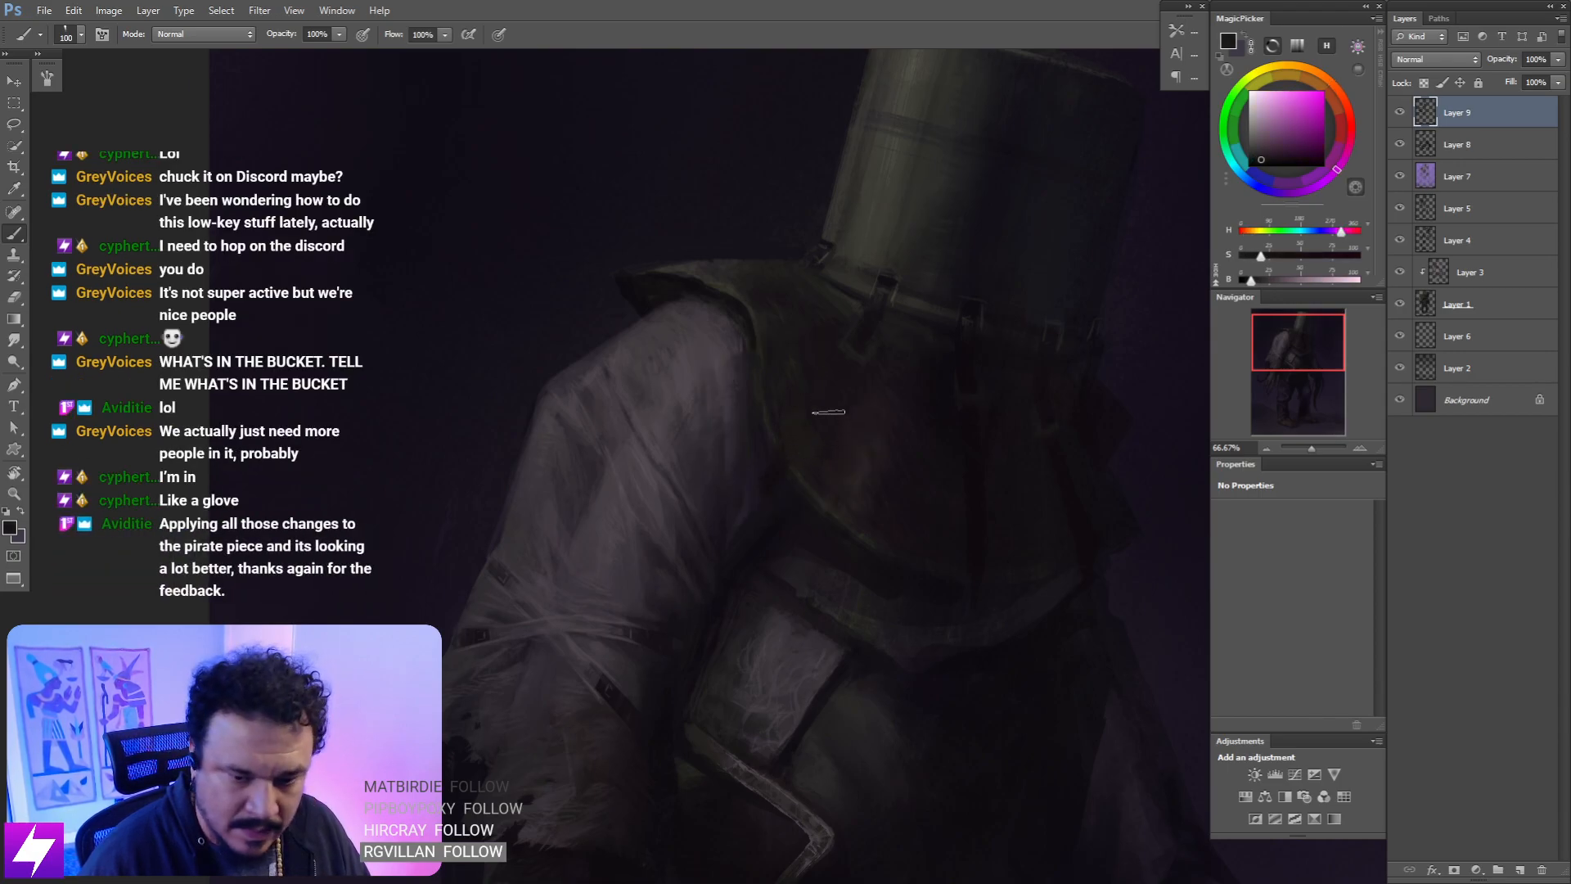
key("bracketright")
key("bracketright")
key("bracketright")
key("bracketright")
key("bracketright")
key("bracketright")
key("bracketright")
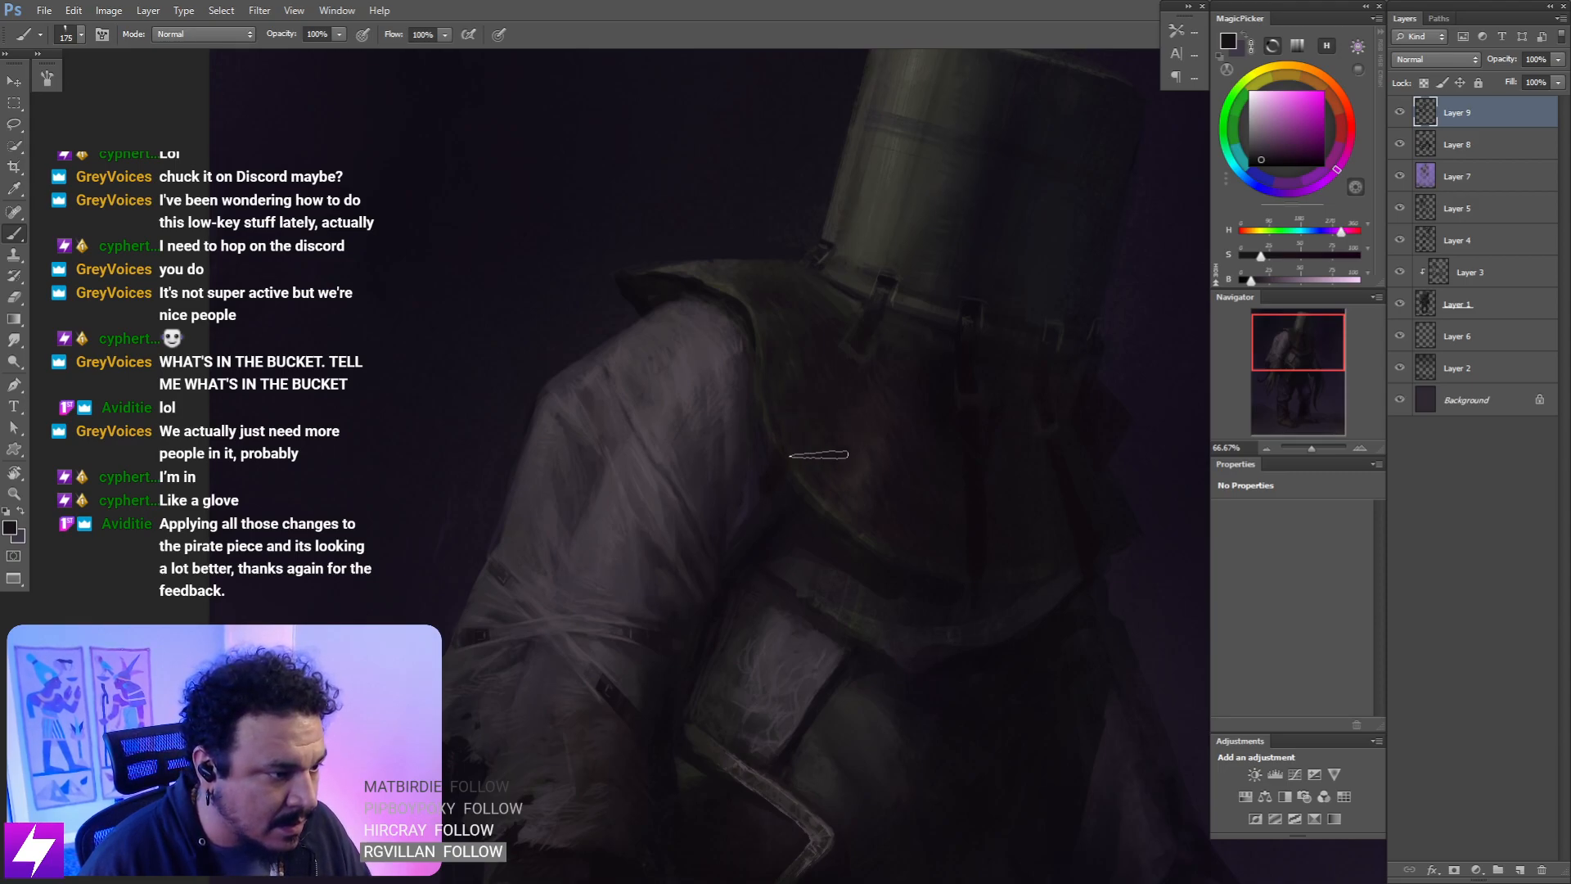
- Flip the canvas and darken the collar around the long central strap with a sampled dark violet at brush size 125
key("ctrl+minus")
key("ctrl+minus")
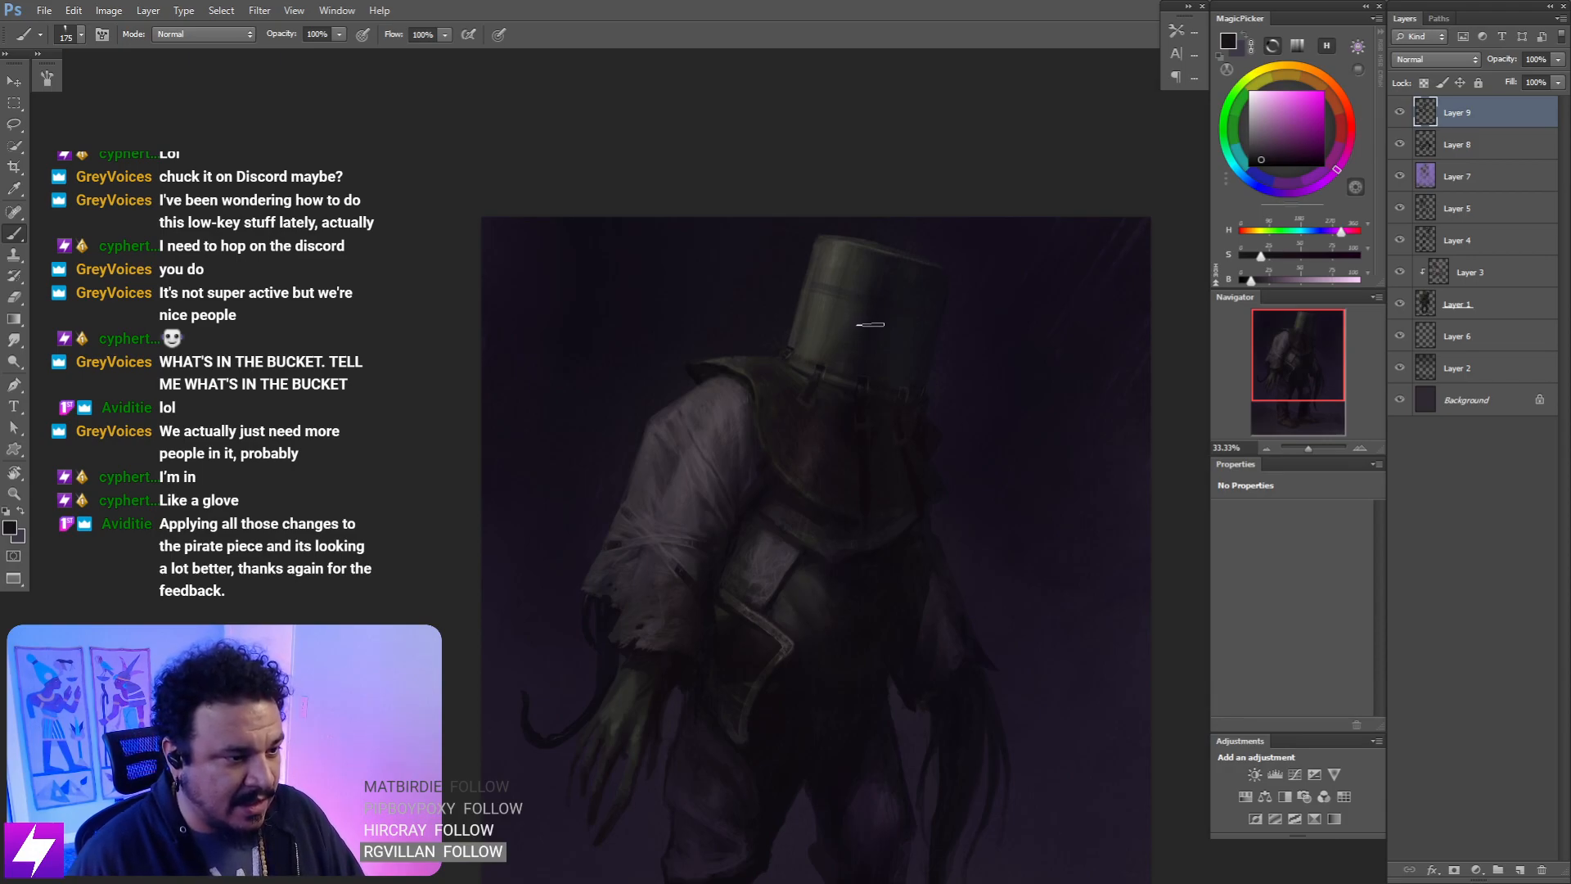
key("ctrl+plus")
key("ctrl+plus")
key("ctrl+shift+h")
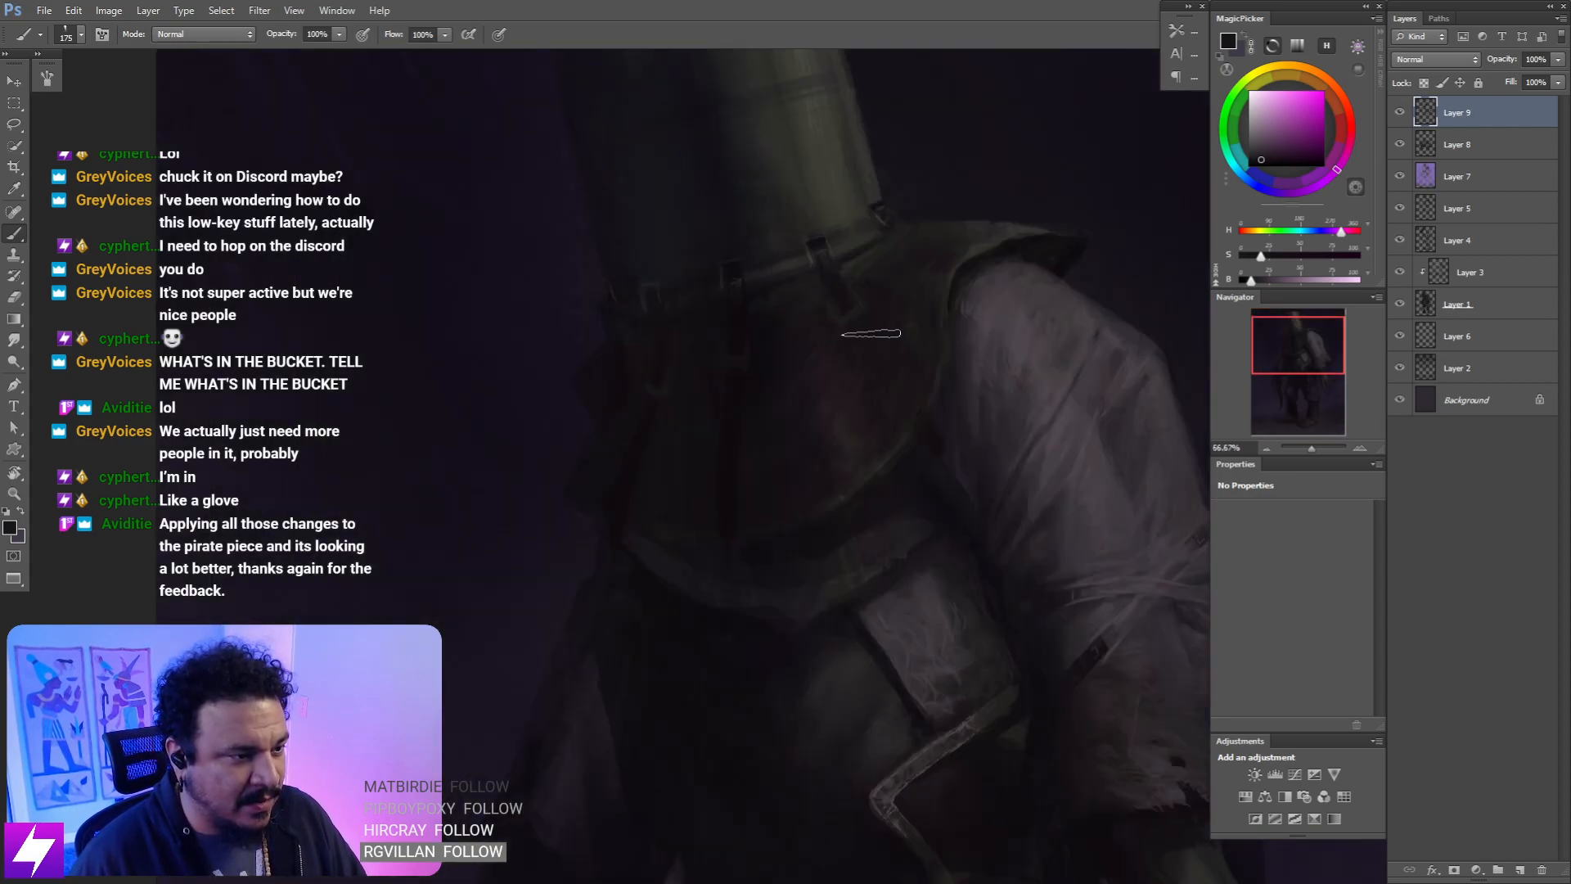
left_click_drag(773, 408, 863, 374)
left_click(891, 335, "alt")
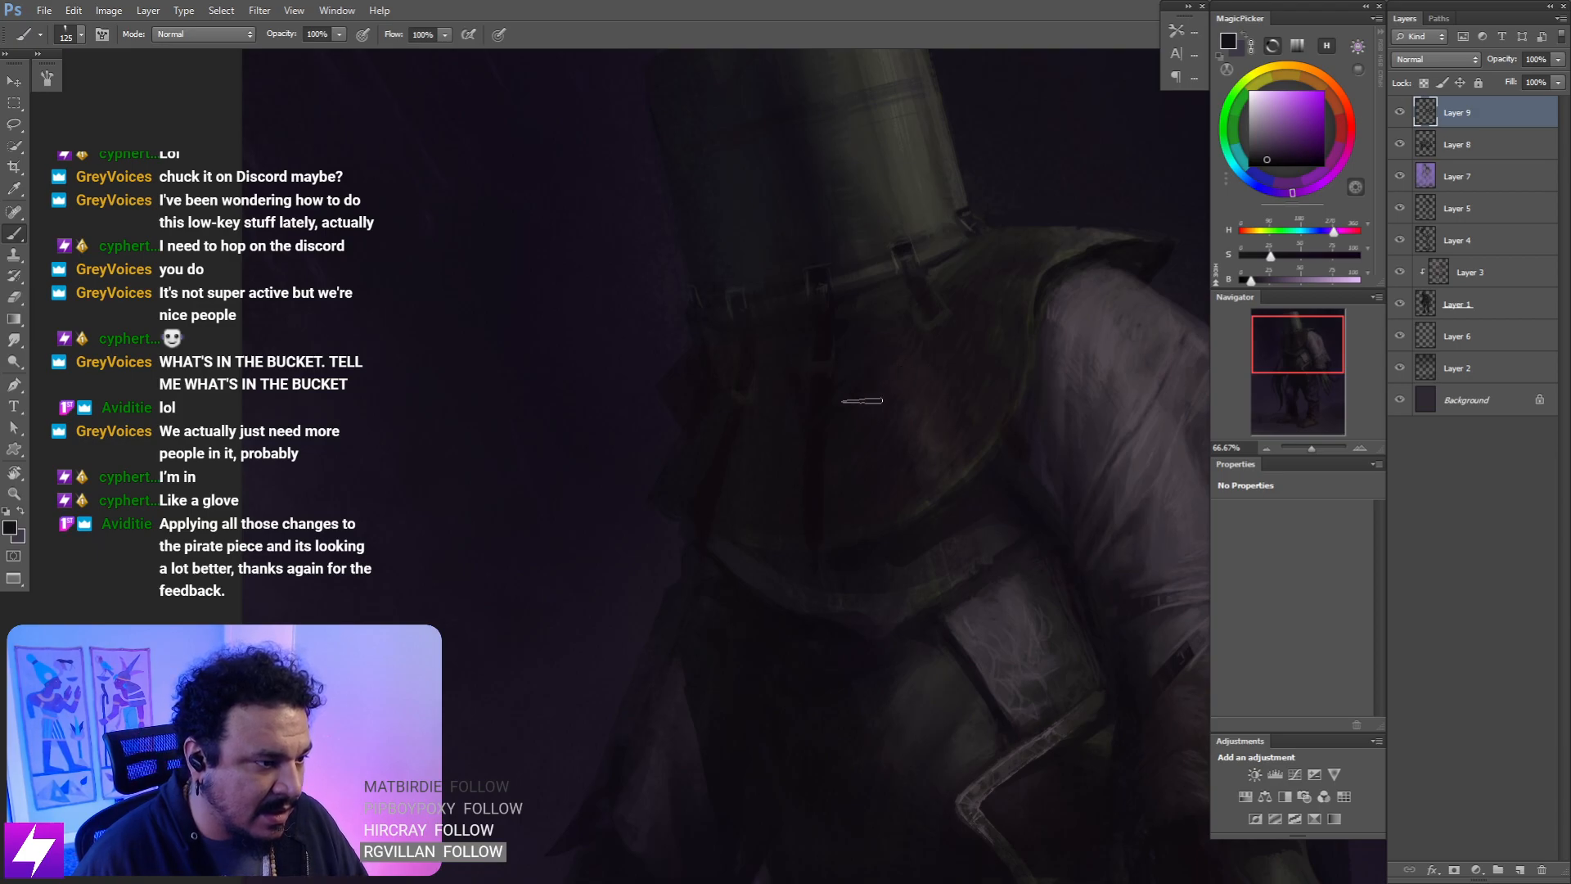
- Rotate the view and paint over the collar's long central strap with a sampled near-black magenta at brush size 125
key("ctrl+shift+h")
key("ctrl+shift+h")
key("r")
left_click_drag(965, 462, 761, 362)
left_click(754, 348, "alt")
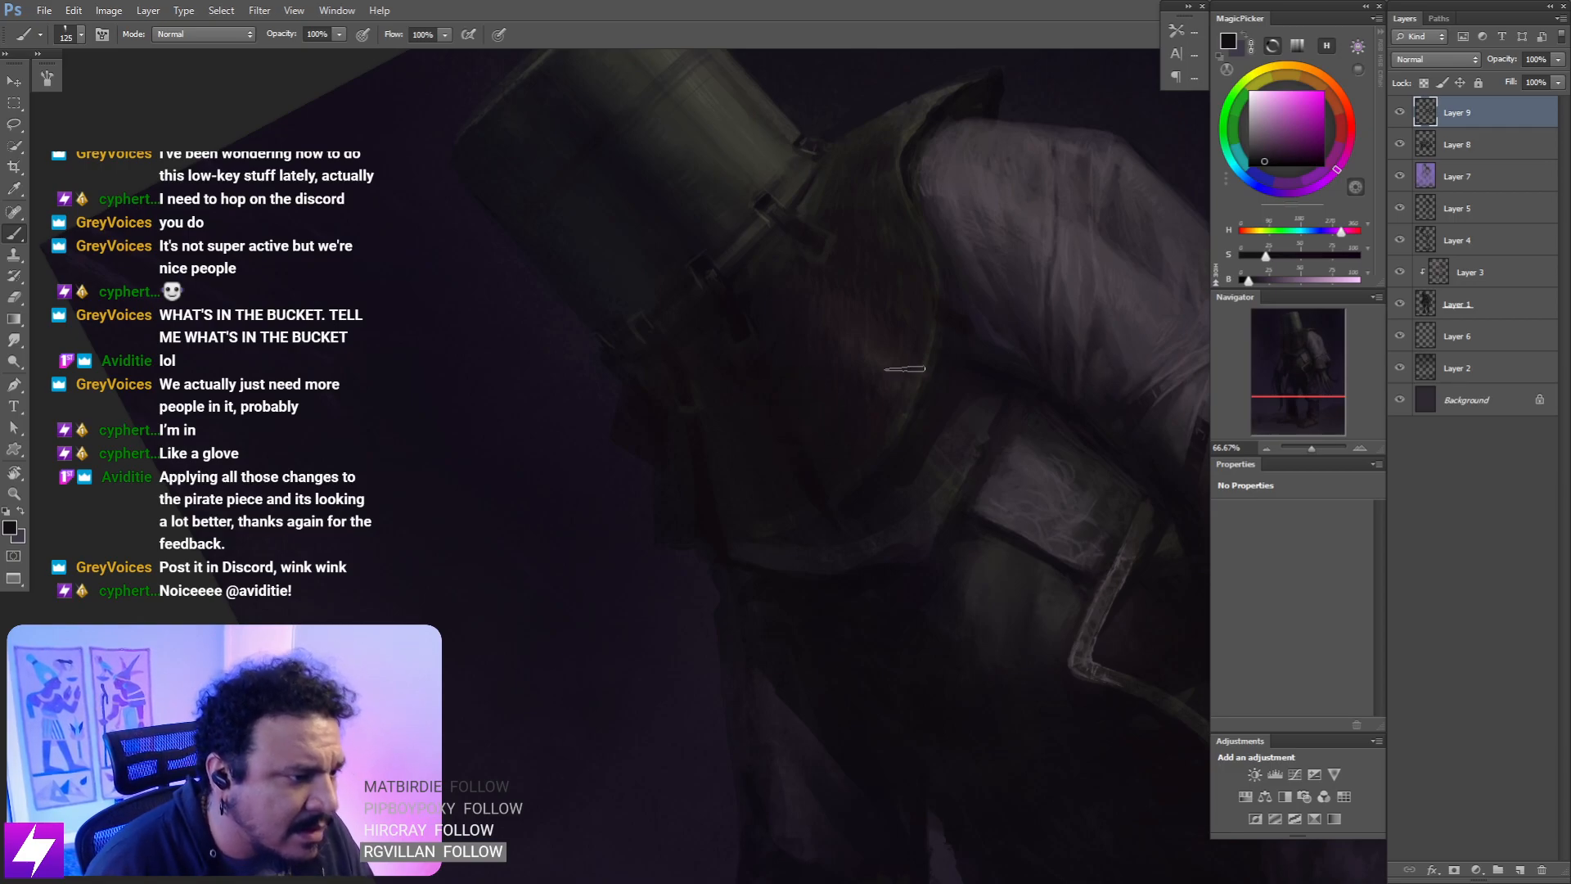
- Reset the rotation, flip the canvas back and paint out the remaining red streak in the collar's center at brush size 125
key("Escape")
key("ctrl+minus")
key("ctrl+minus")
key("ctrl+shift+h")
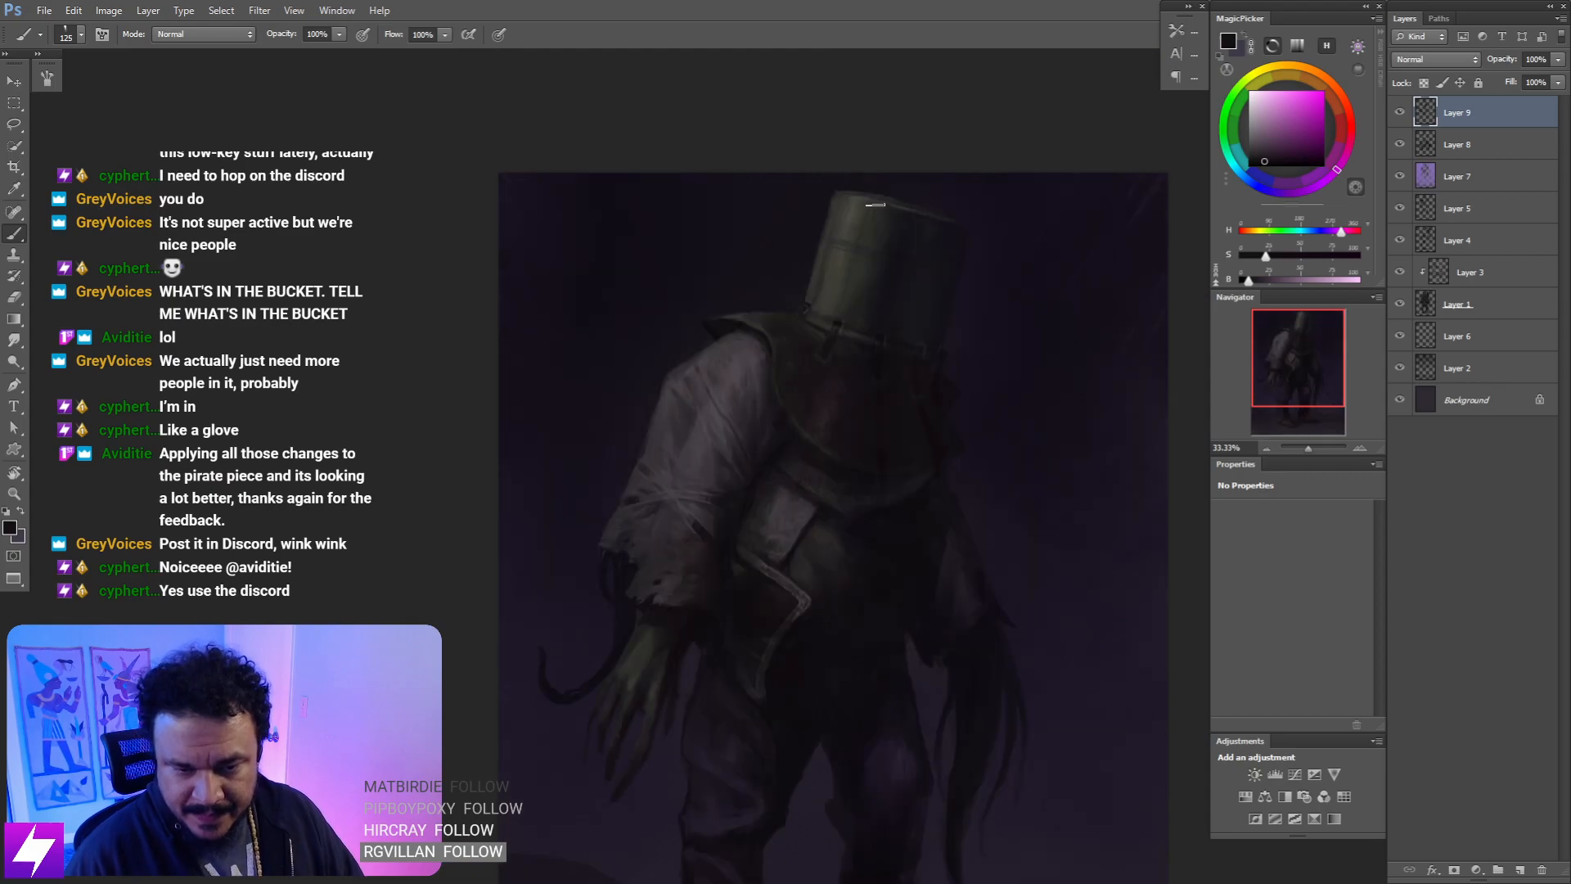
key("ctrl+plus")
key("ctrl+minus")
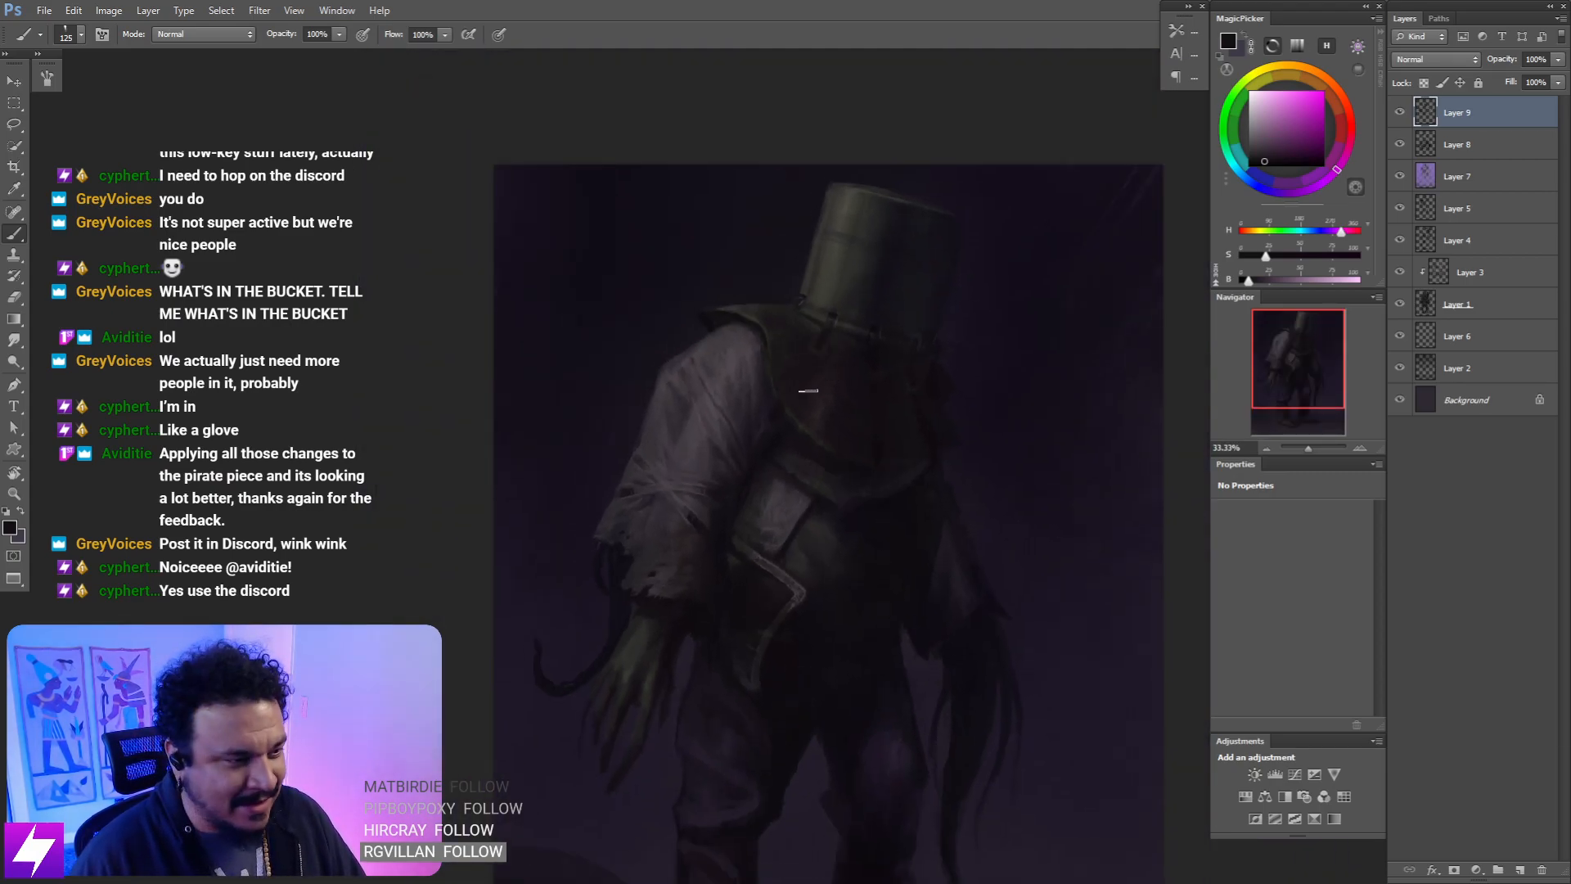
key("ctrl+plus")
key("ctrl+plus")
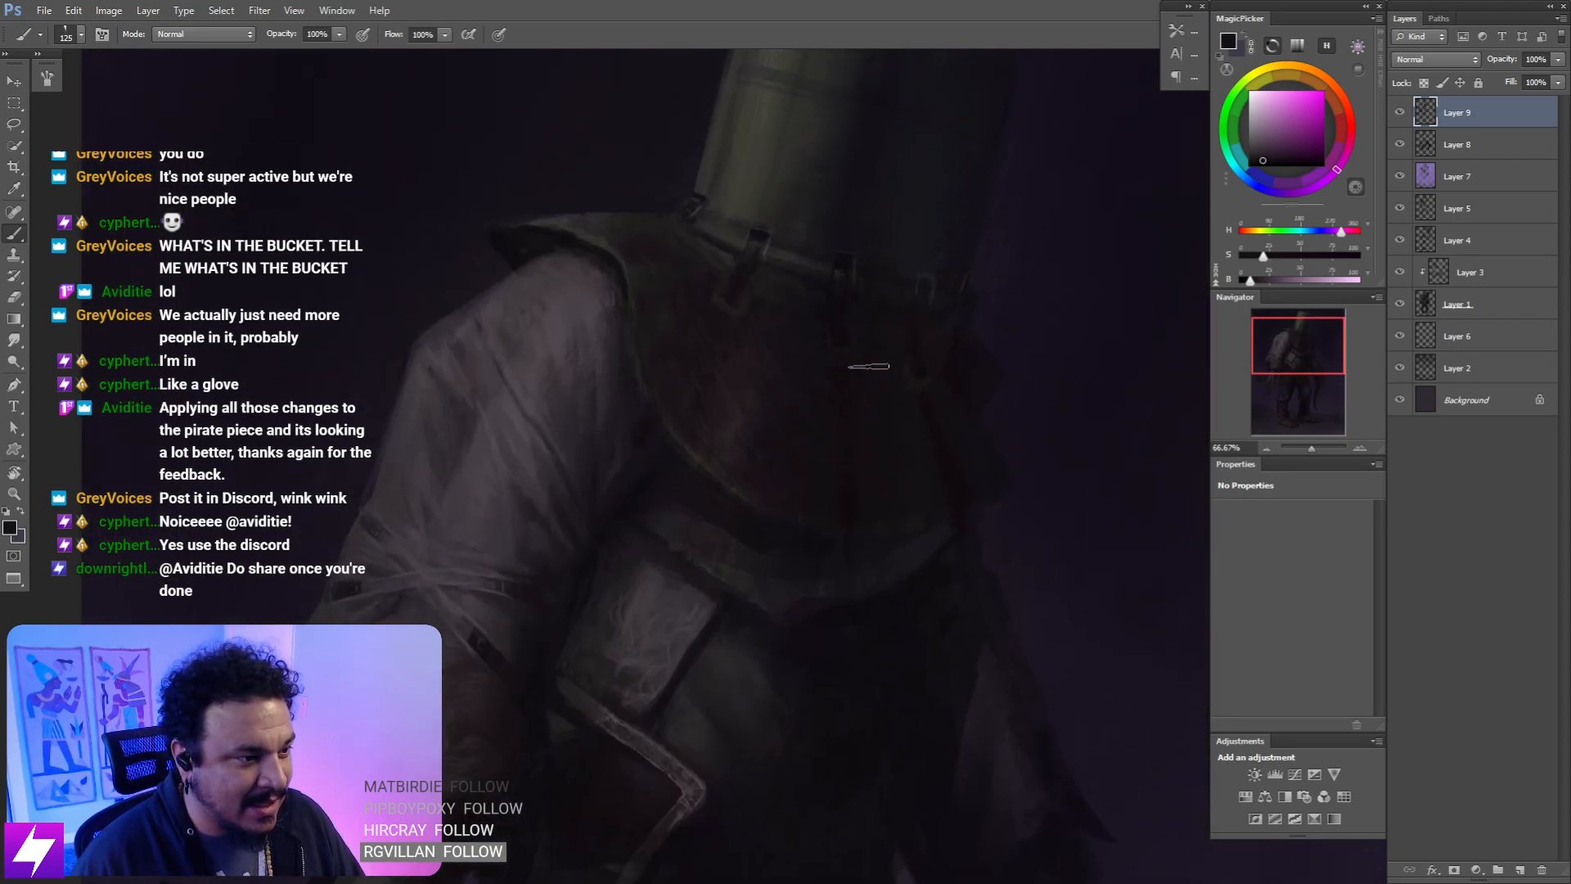
key("r")
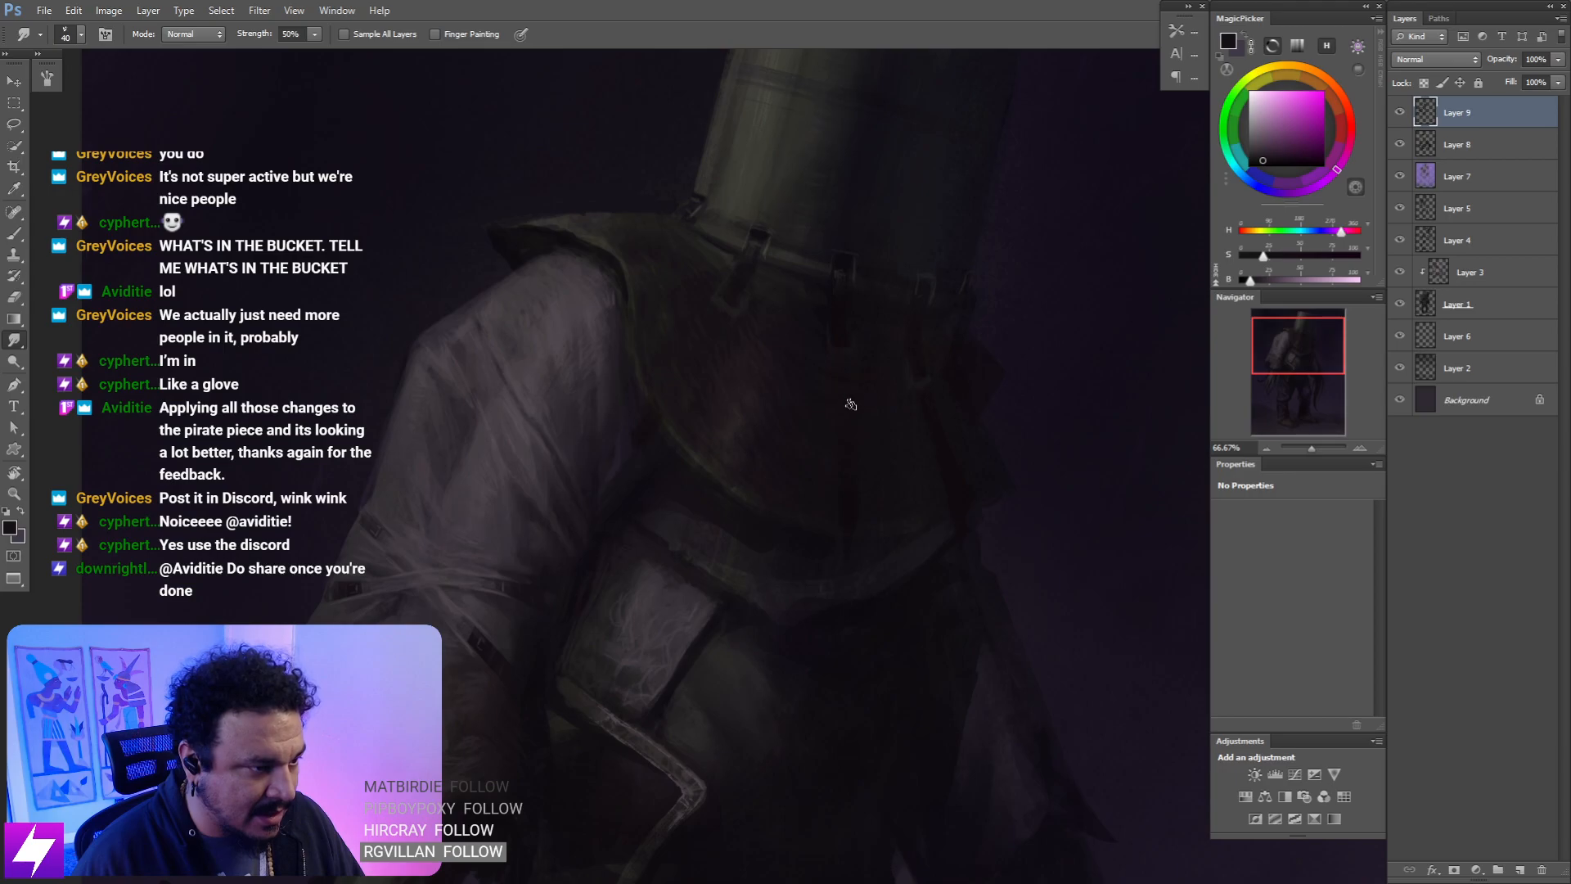
key("ctrl+z")
key("b")
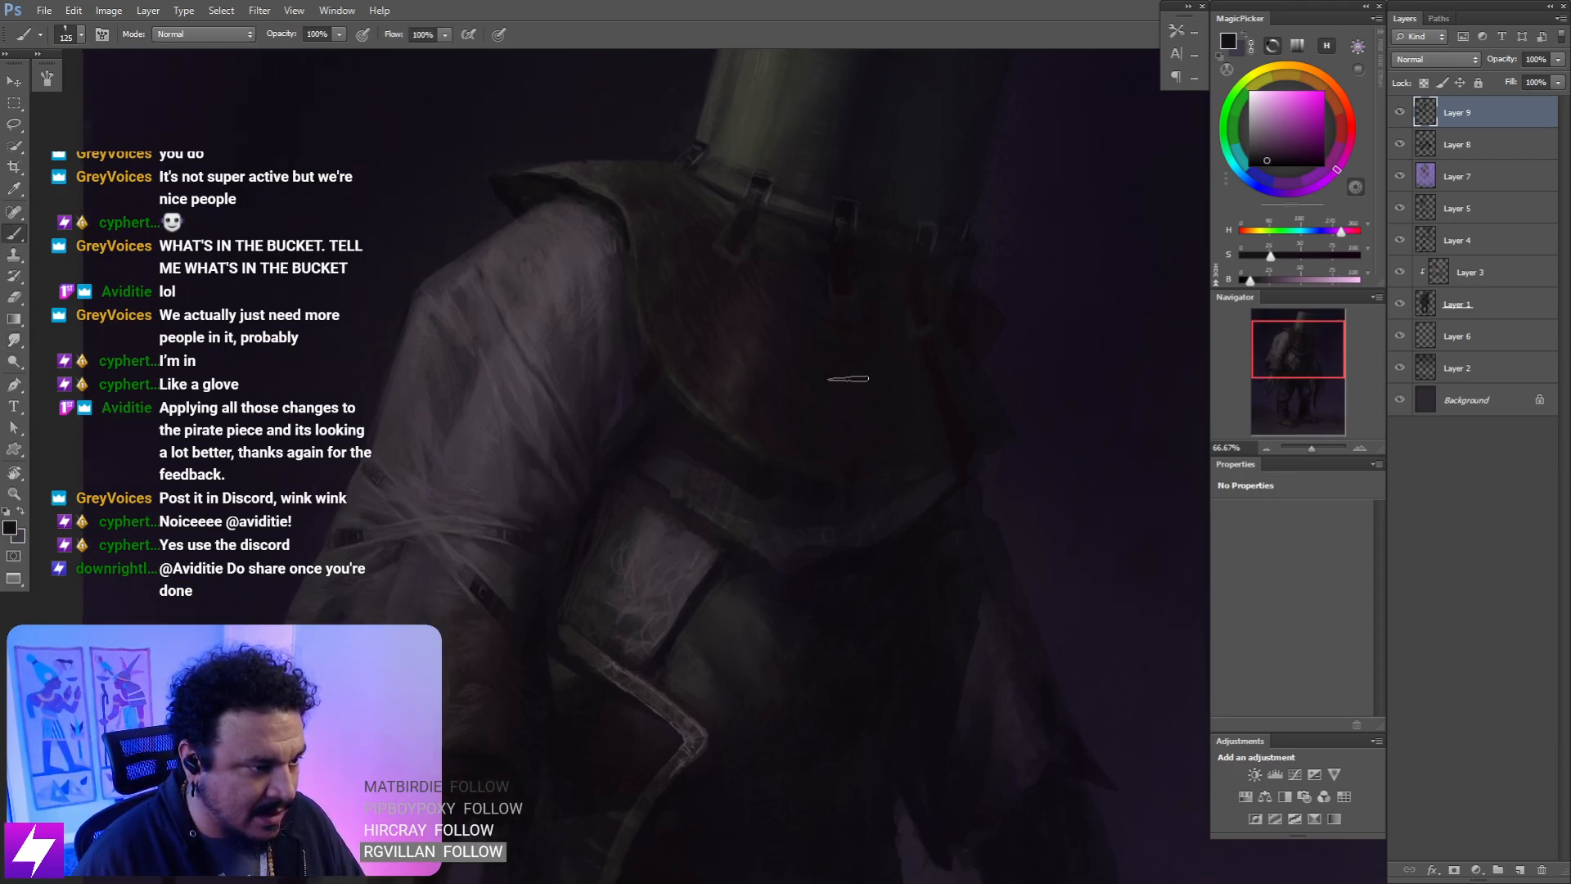
- Rotate the view and touch up the strap end below the far clasp with a sampled dark red at brush size 45
key("ctrl+minus")
key("r")
mouse_move(964, 442)
left_mouse_down()
mouse_move(975, 342)
mouse_move(908, 302)
left_mouse_up()
key("ctrl+plus")
left_click_drag(768, 278, 797, 340)
key("b")
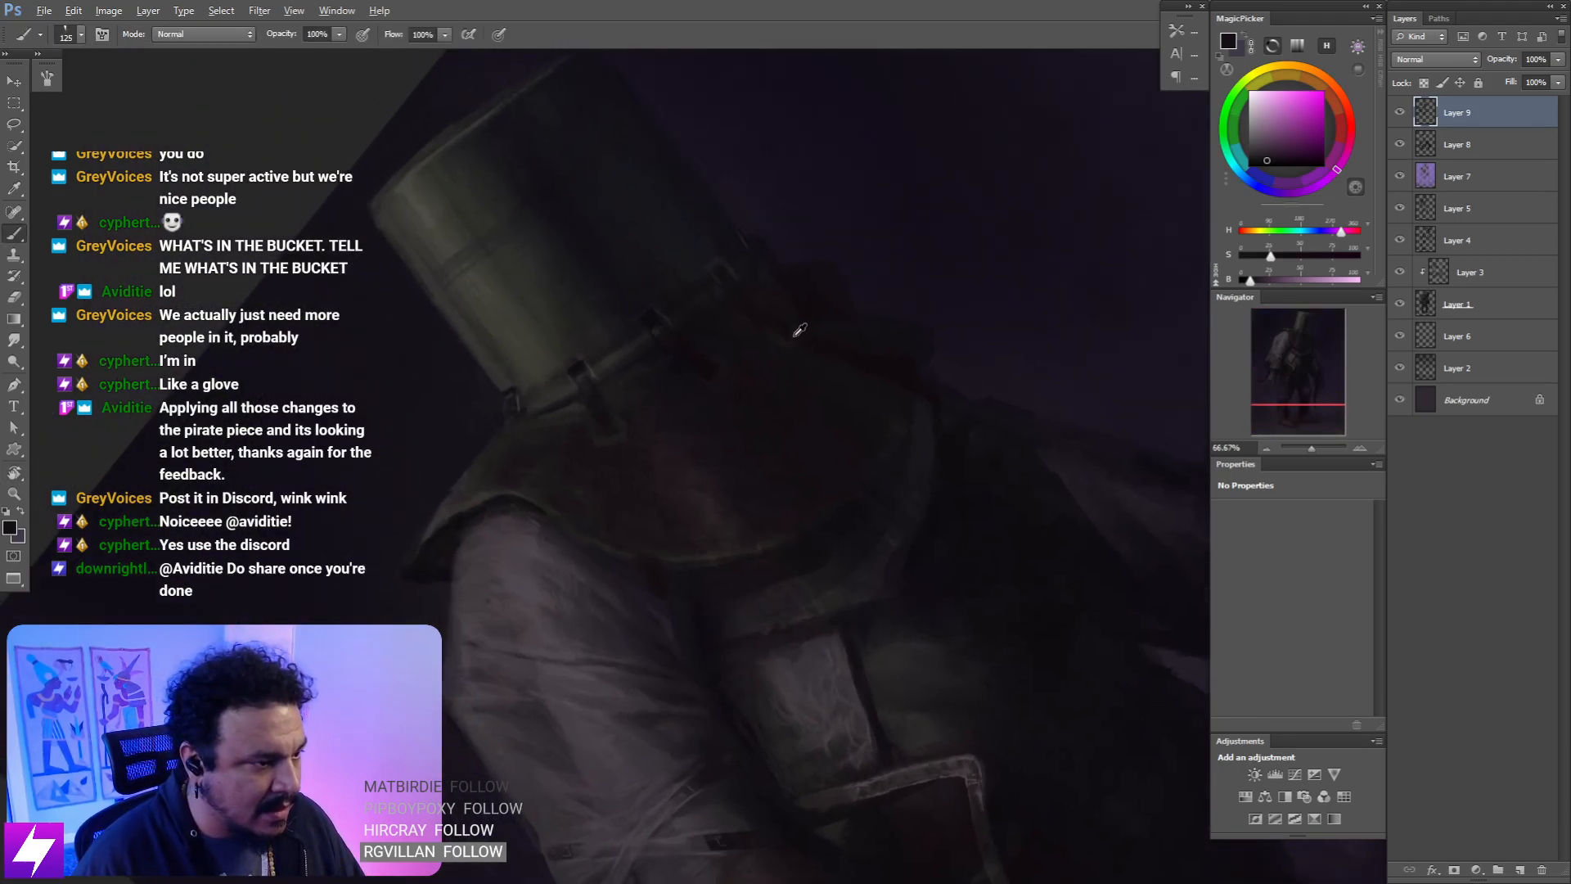
left_click(792, 338, "alt")
key("[")
key("[")
key("[")
key("[")
key("[")
key("[")
key("[")
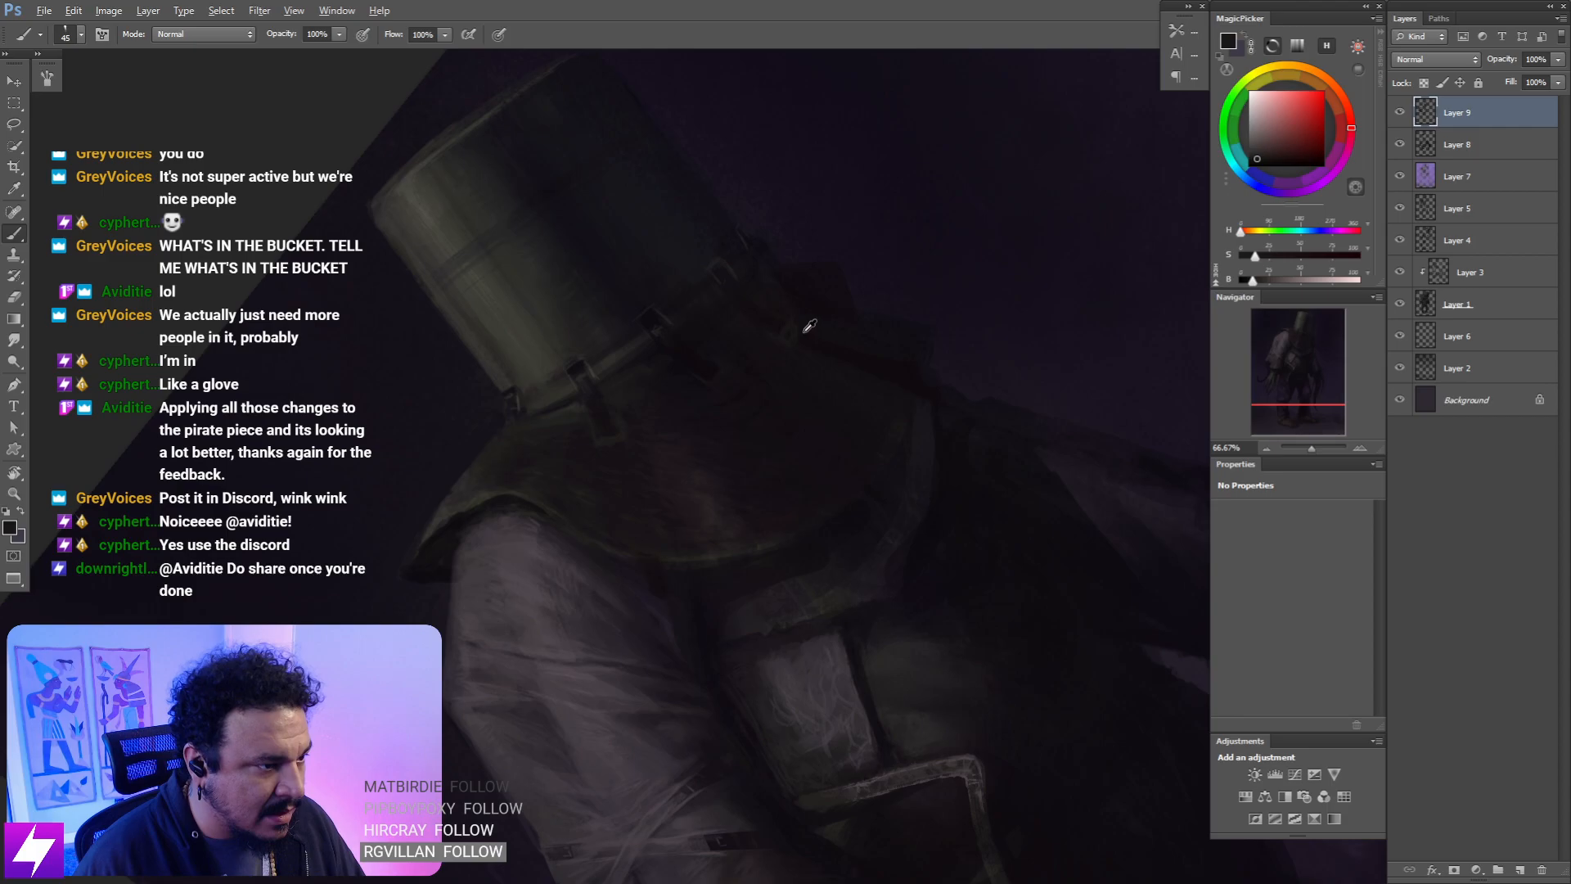
- Paint out the long red strap on the collar's far side with sampled near-black magenta and violet tones at brush sizes 70 and 90
left_click(800, 319, "alt")
key("bracketright")
key("bracketright")
key("bracketright")
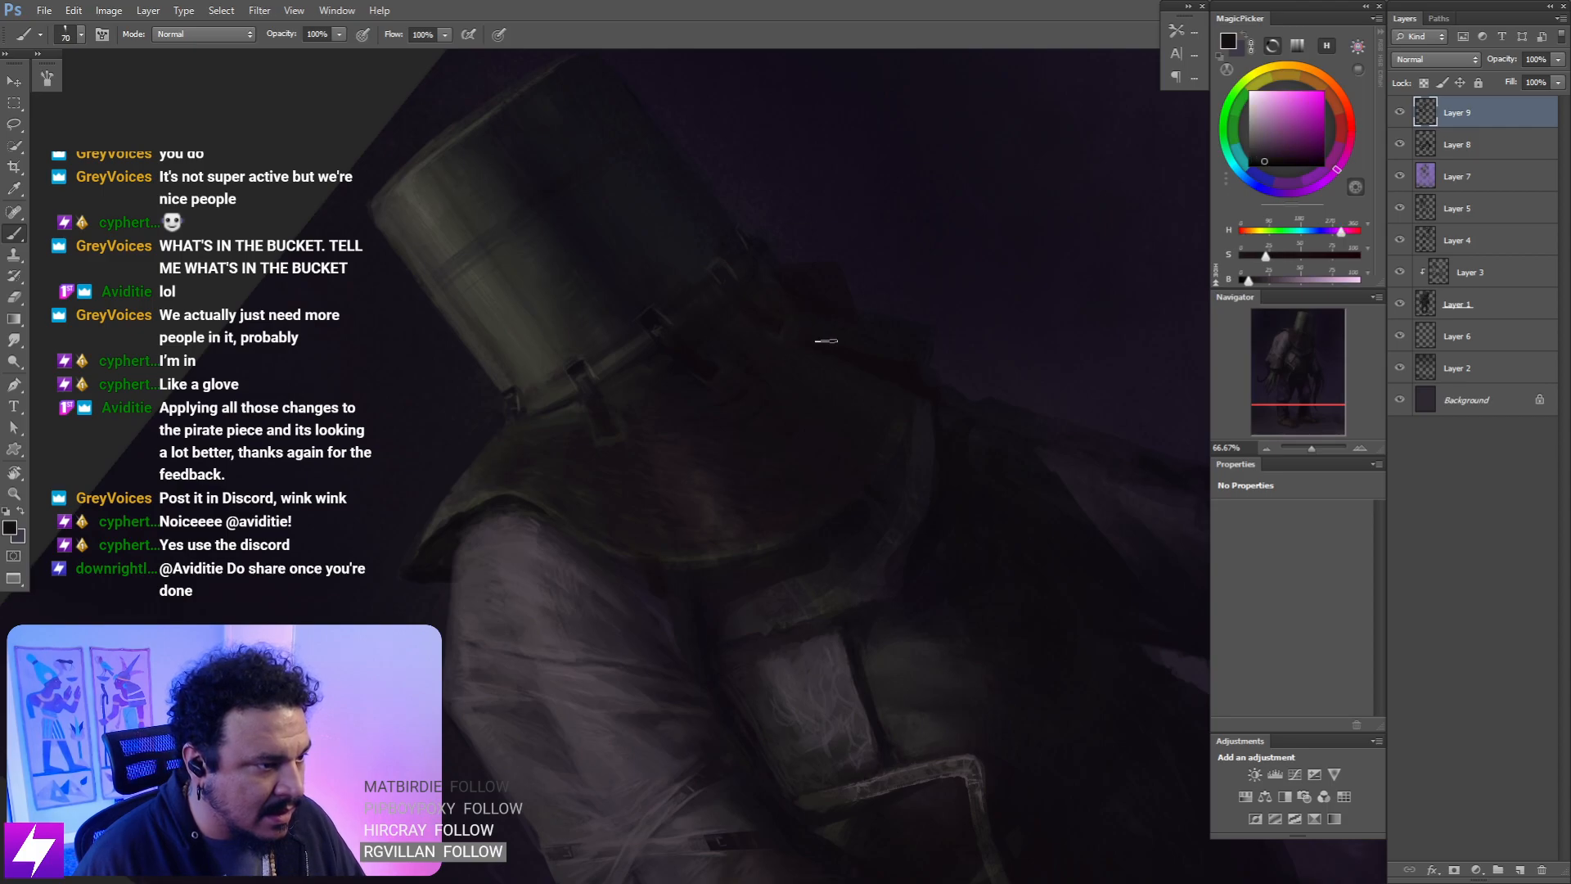
left_click(789, 345, "alt")
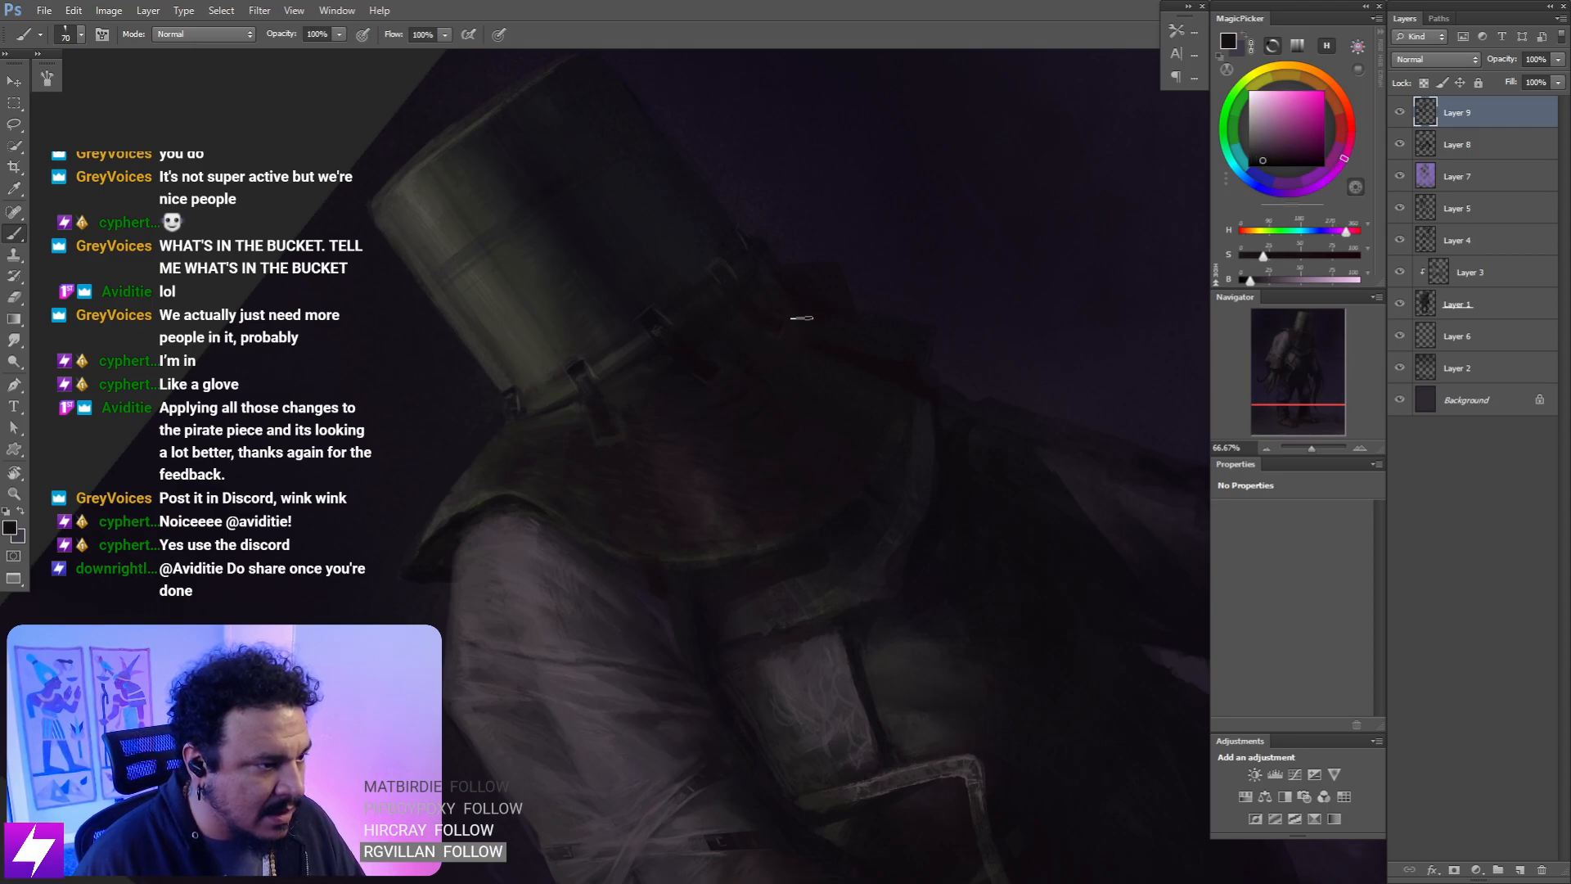
key("bracketright")
key("bracketright")
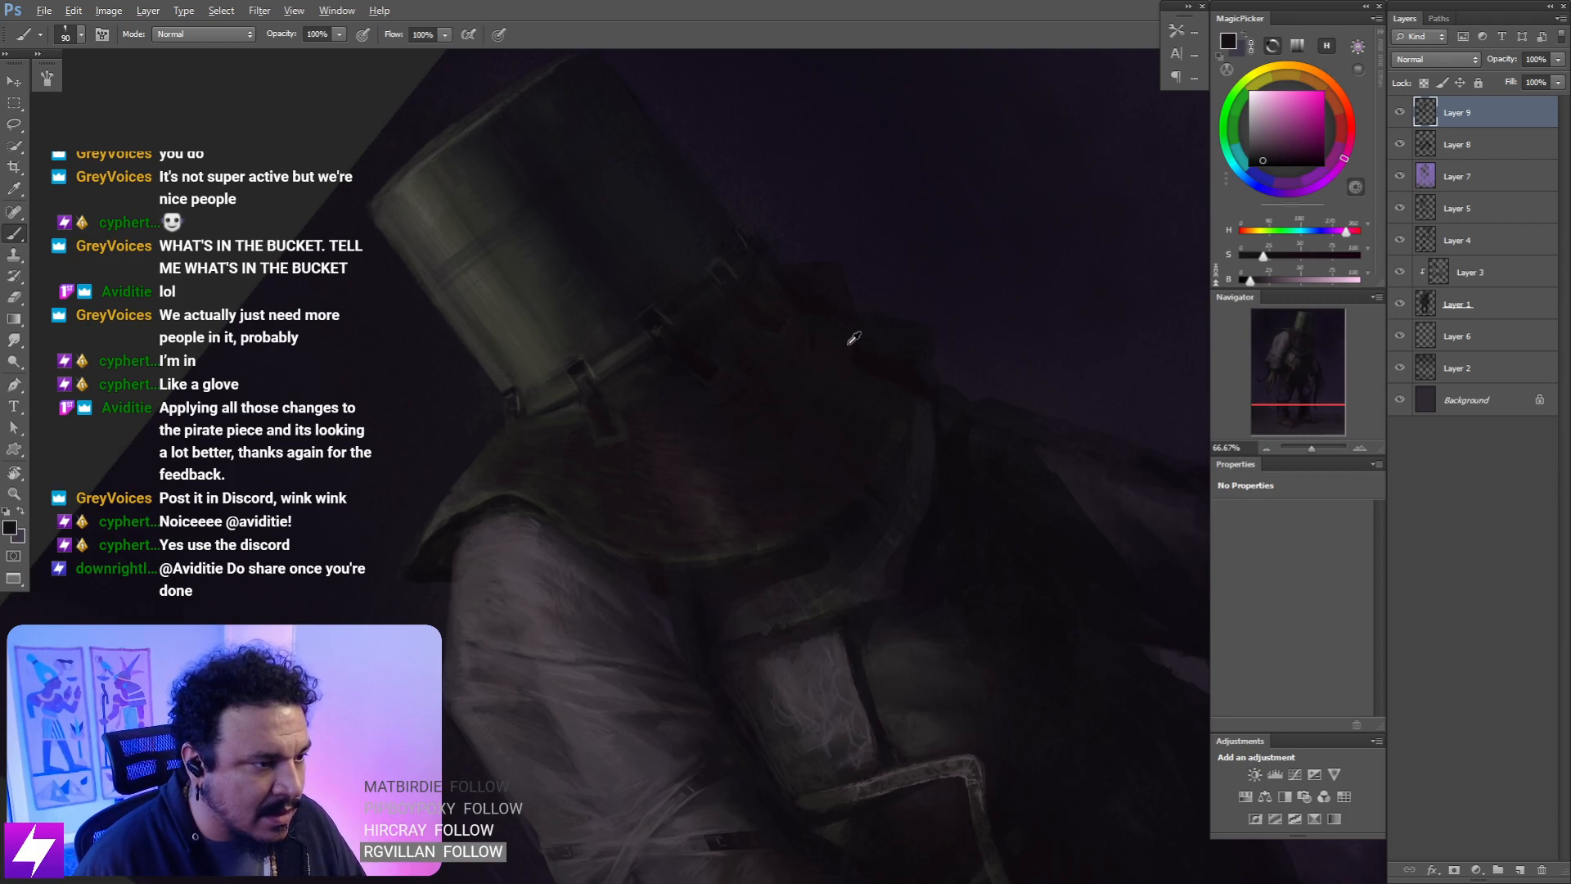
left_click(856, 333, "alt")
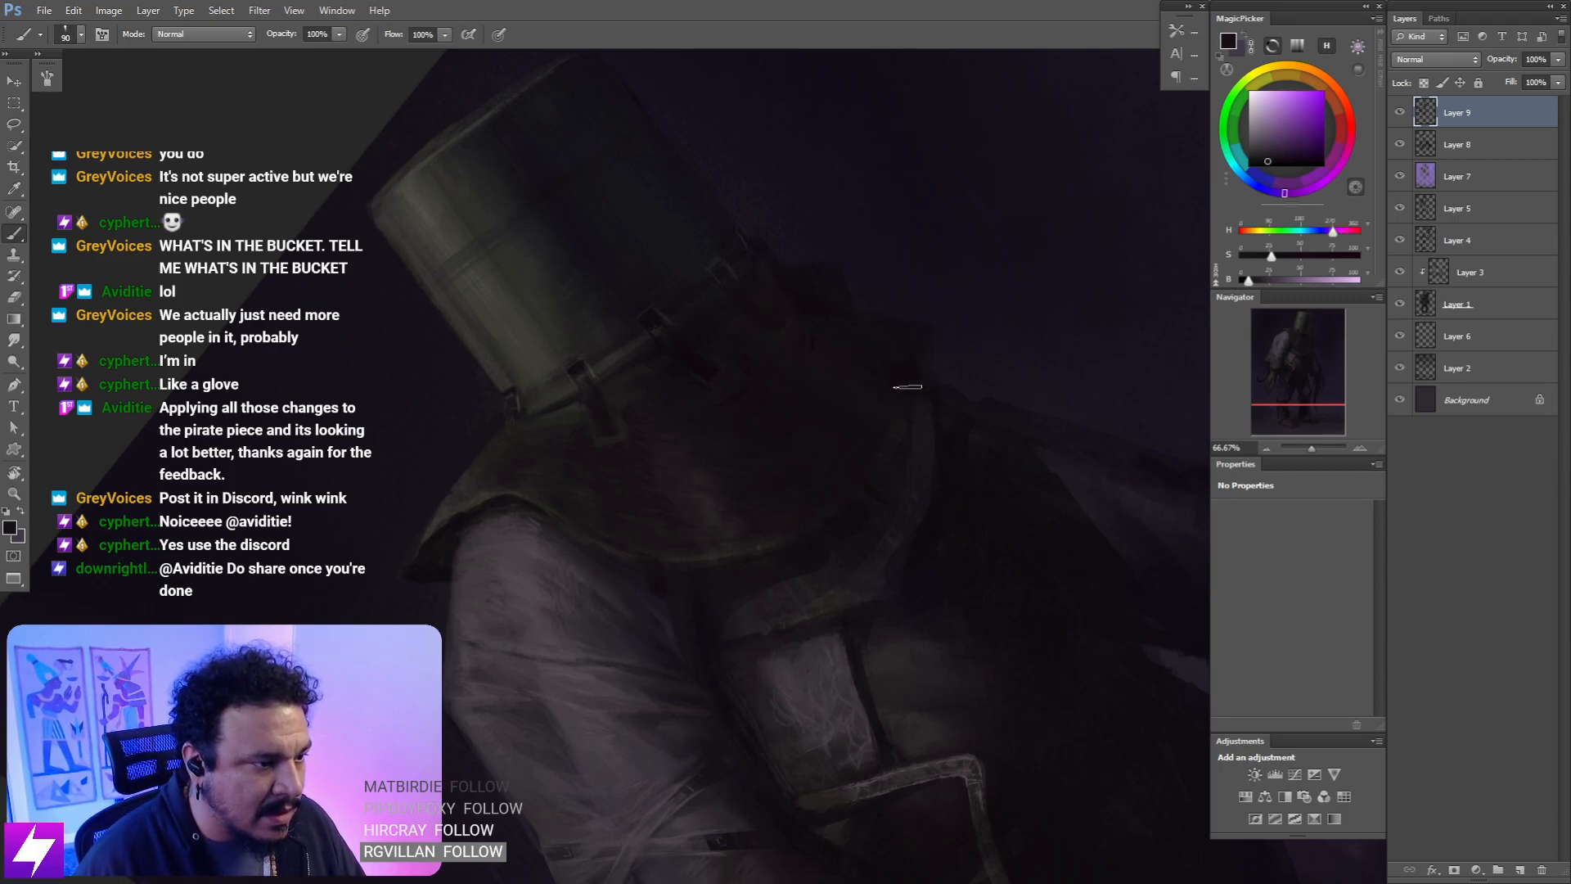
left_click(832, 361, "alt")
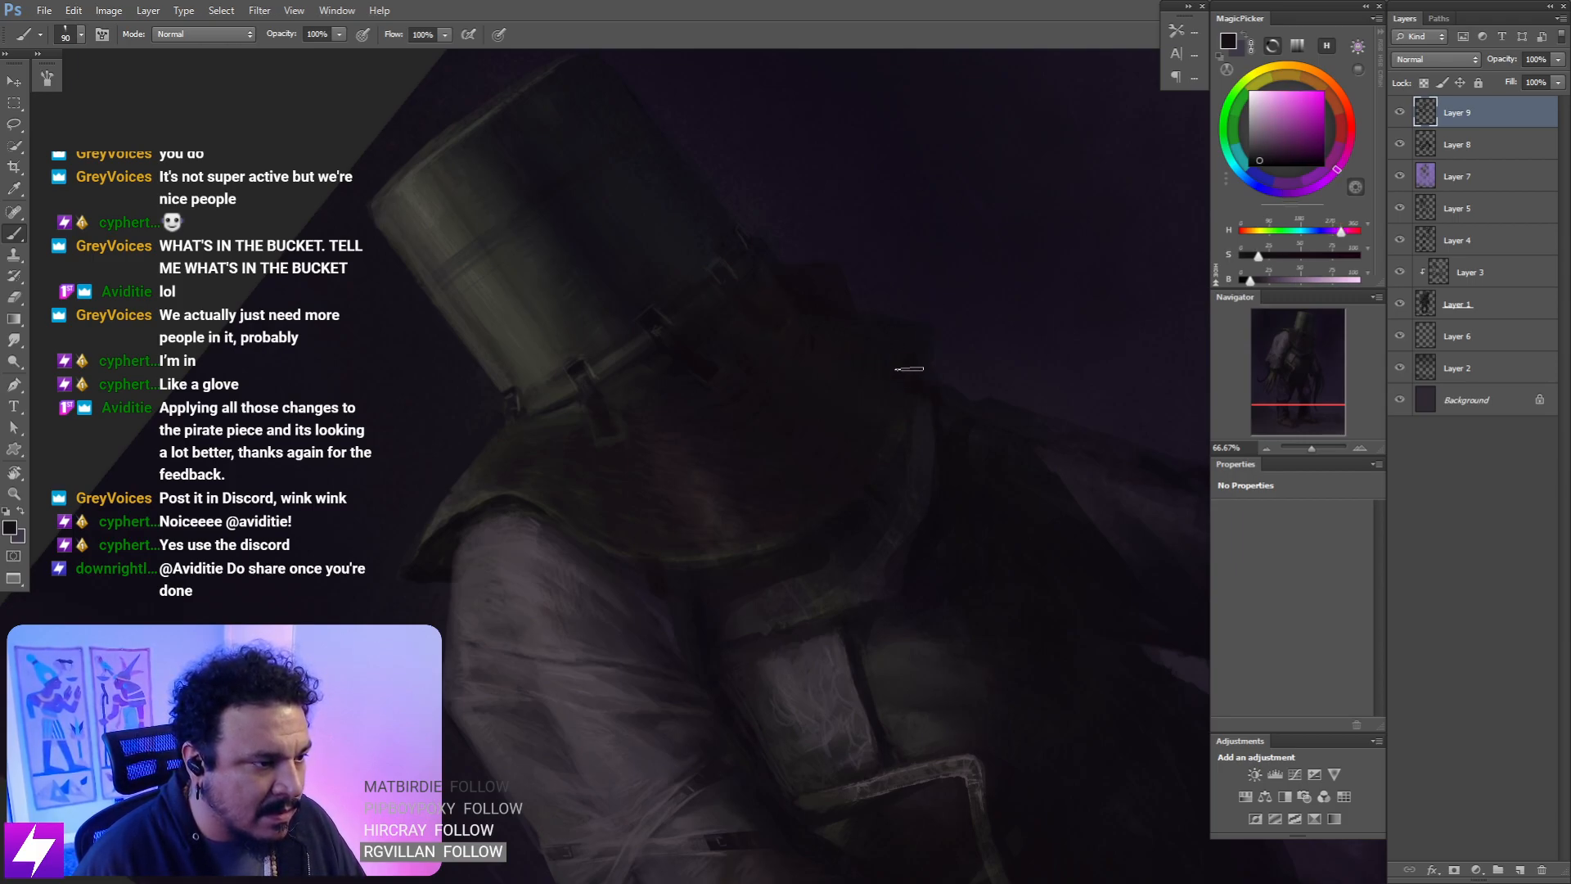
- Reset the view rotation and smudge the collar's far outer edge at size 45
key("Escape")
left_click_drag(950, 361, 919, 396)
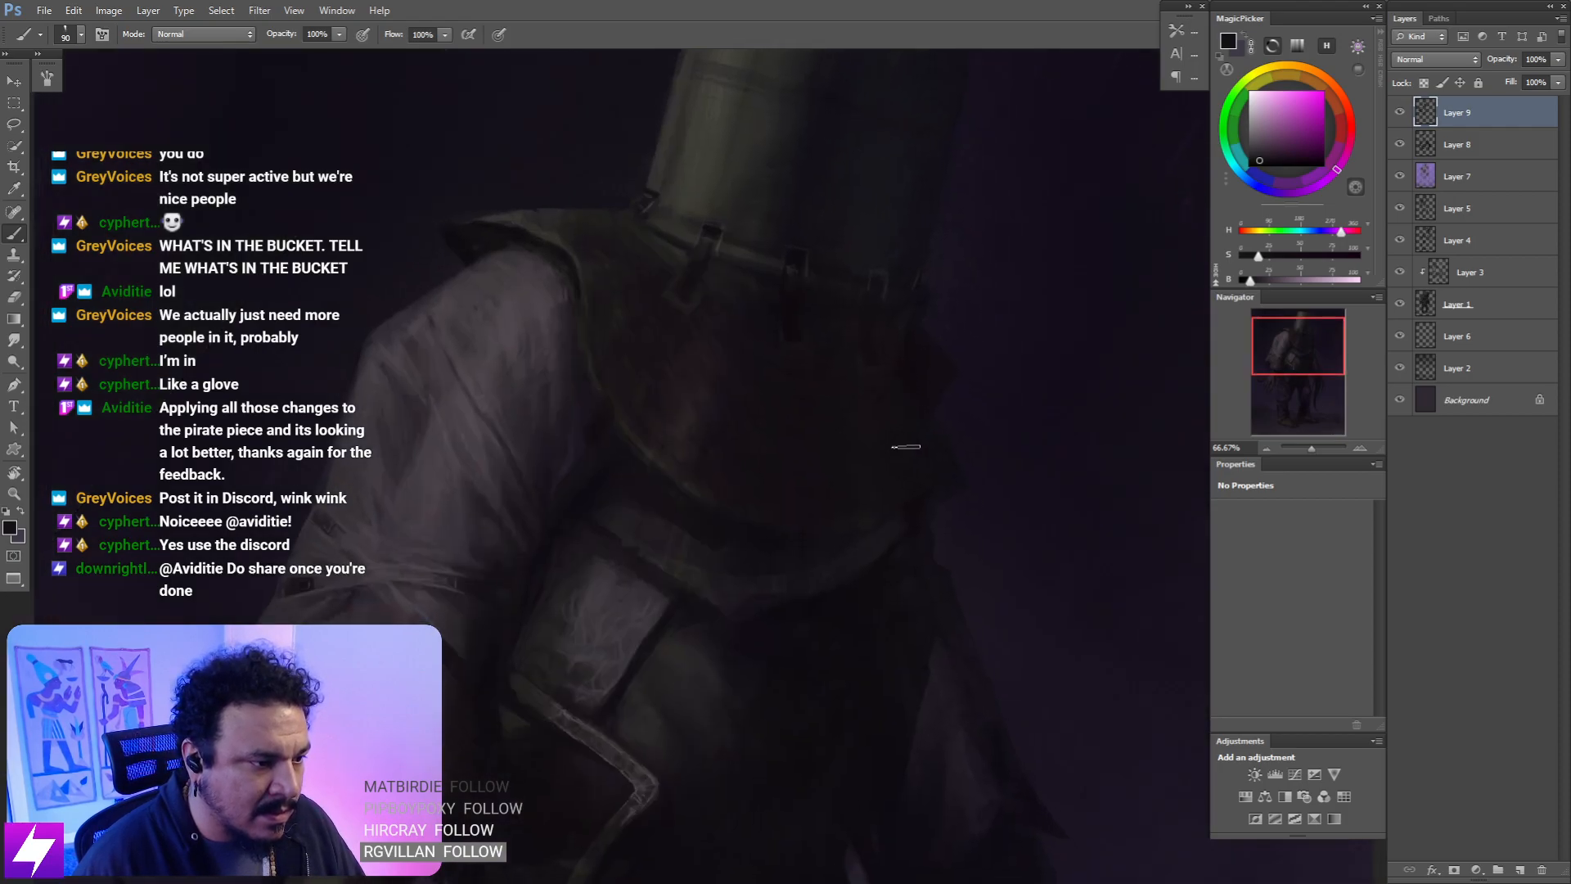
key("r")
left_click_drag(921, 476, 968, 410)
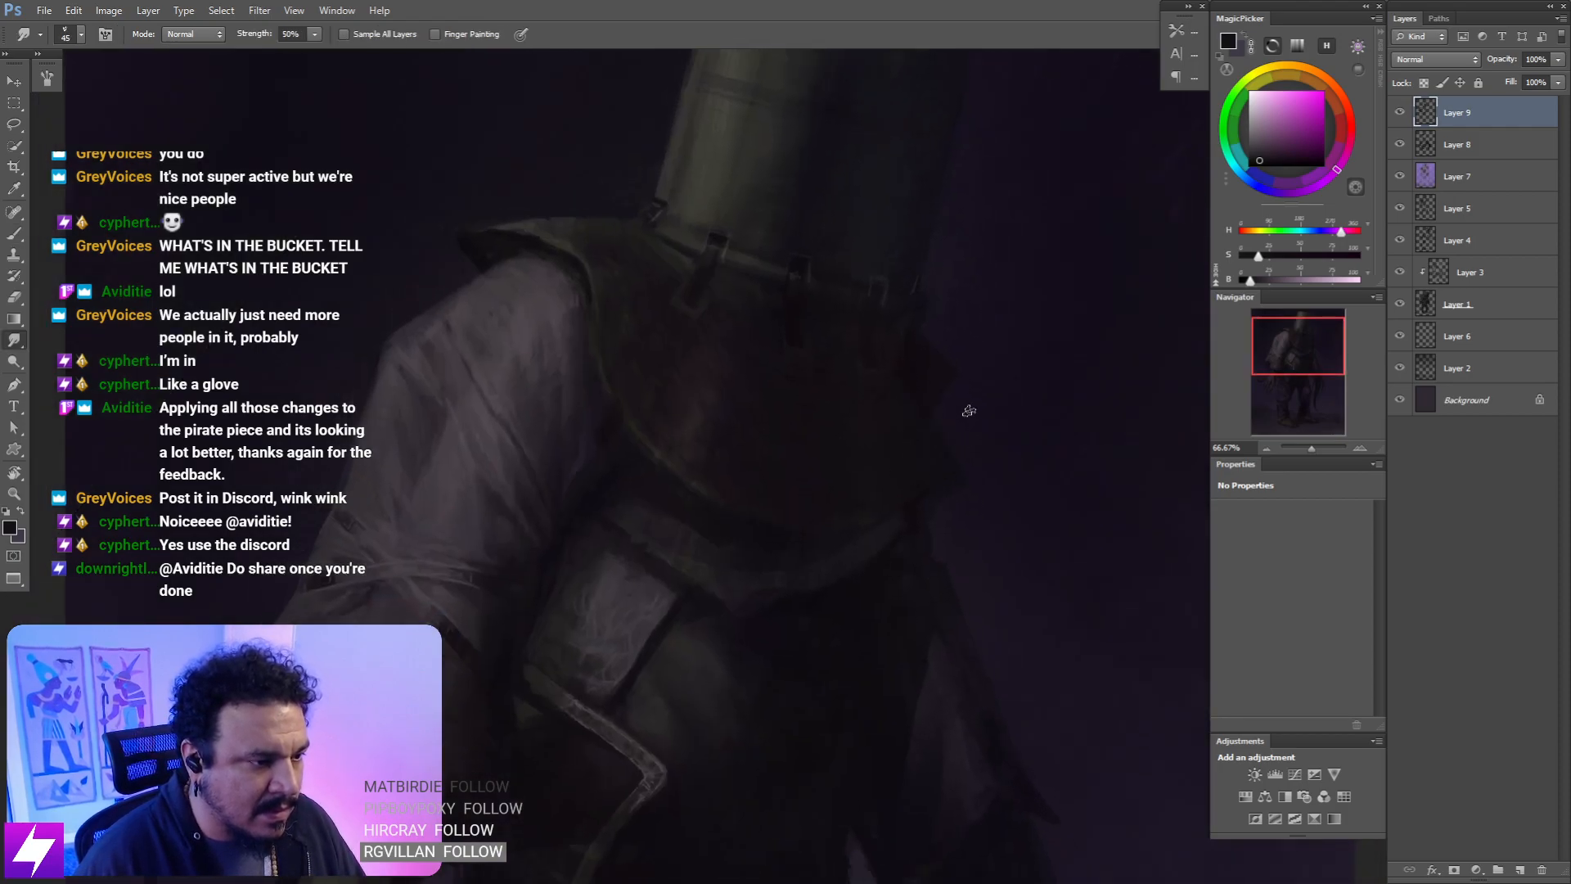
- Rotate the view sideways and sample a near-black violet next to the collar's trim for painting
key("ctrl+minus")
key("r")
left_click_drag(941, 521, 954, 463)
key("ctrl+minus")
mouse_move(931, 314)
left_mouse_down()
mouse_move(929, 361)
mouse_move(852, 410)
left_mouse_up()
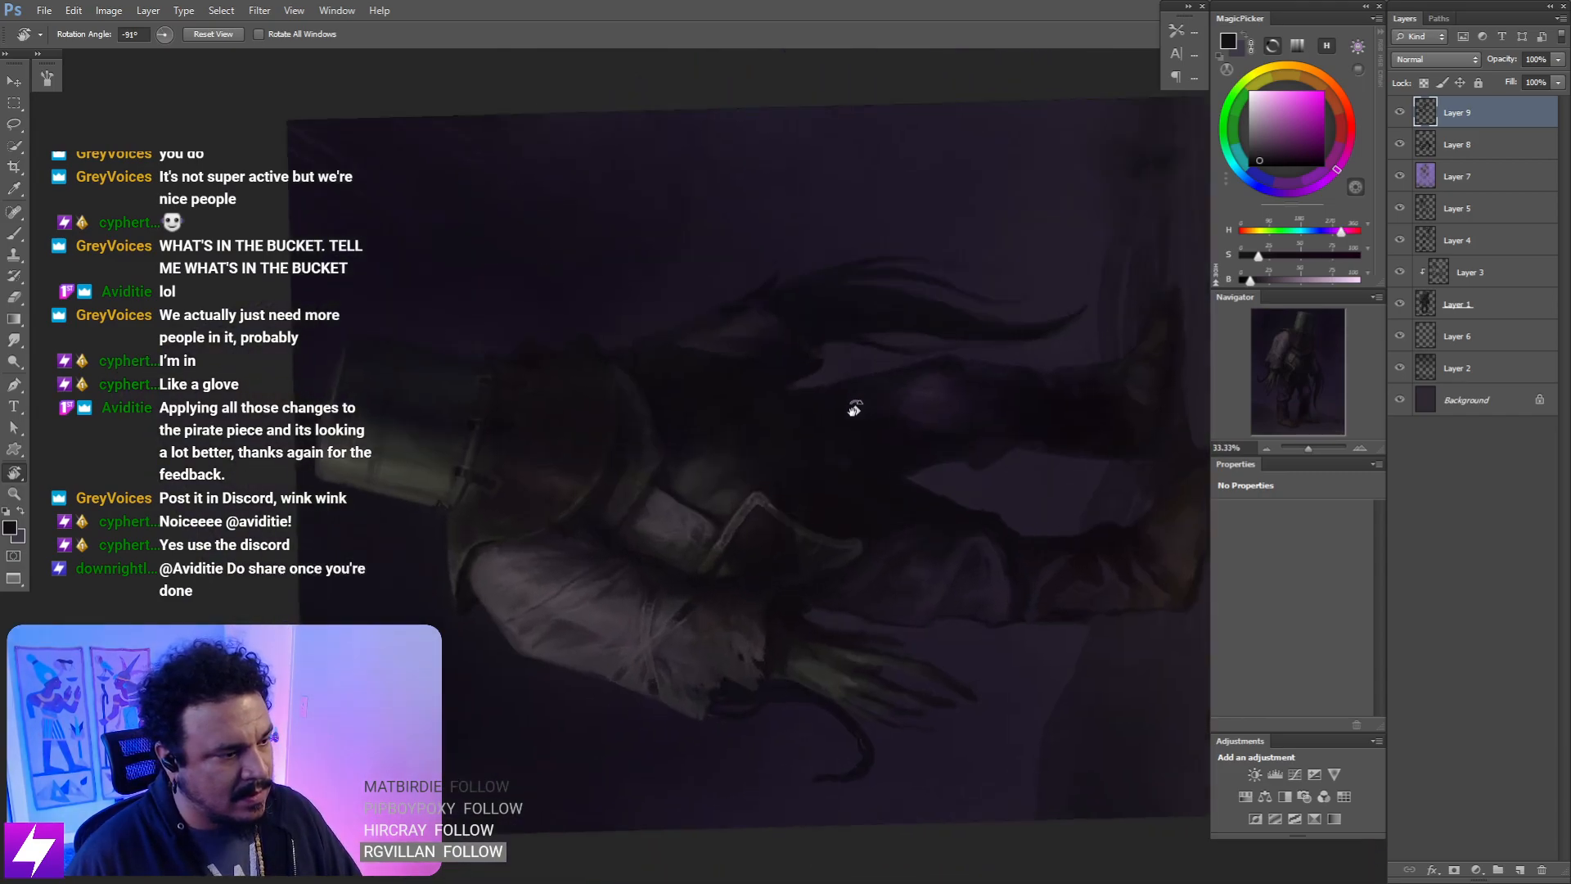
key("ctrl+plus")
key("b")
left_click(610, 347, "alt")
left_click_drag(591, 401, 688, 395)
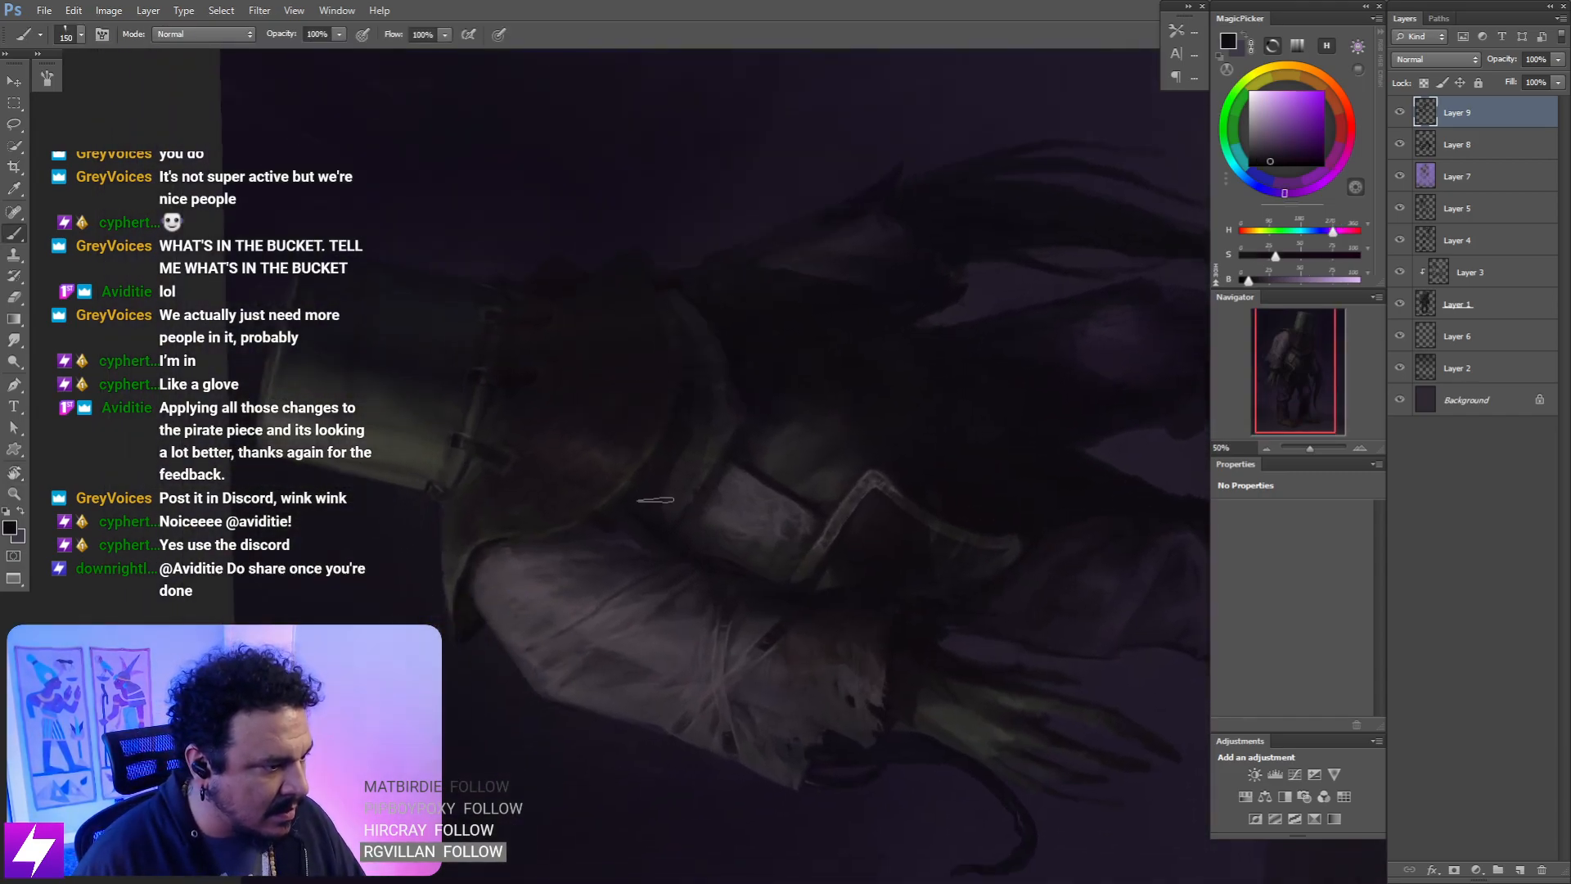
- Touch up the shadow along the collar's lower edge with the sampled violet at brush sizes 60 and 80, and reset the view rotation
key("ctrl+plus")
key("bracketleft")
key("bracketleft")
key("bracketleft")
key("bracketleft")
key("bracketleft")
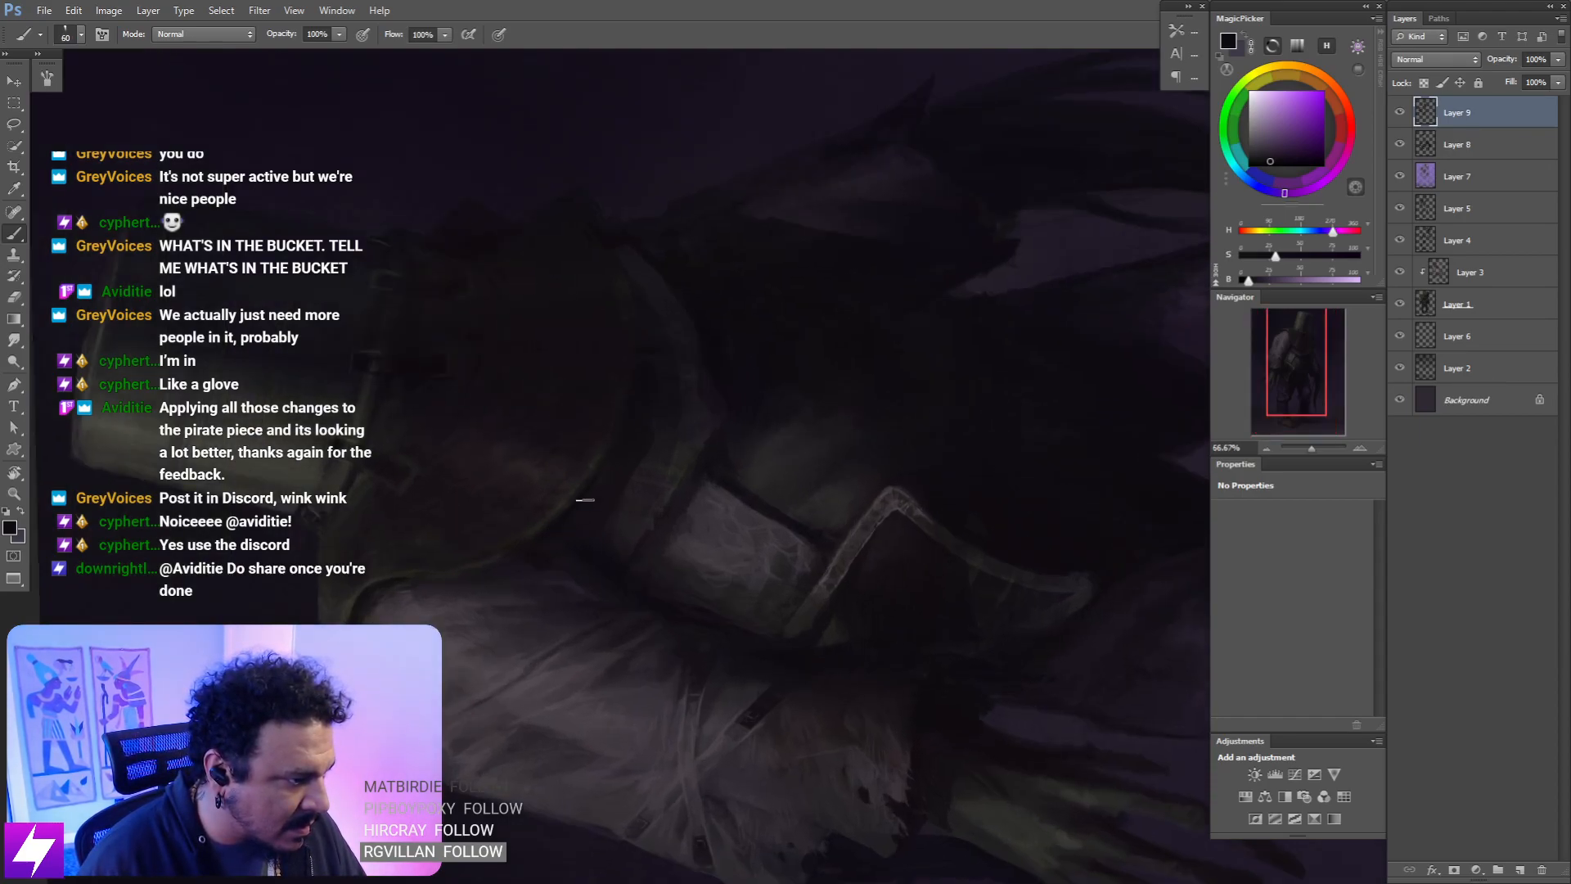
key("bracketright")
key("bracketright")
key("Escape")
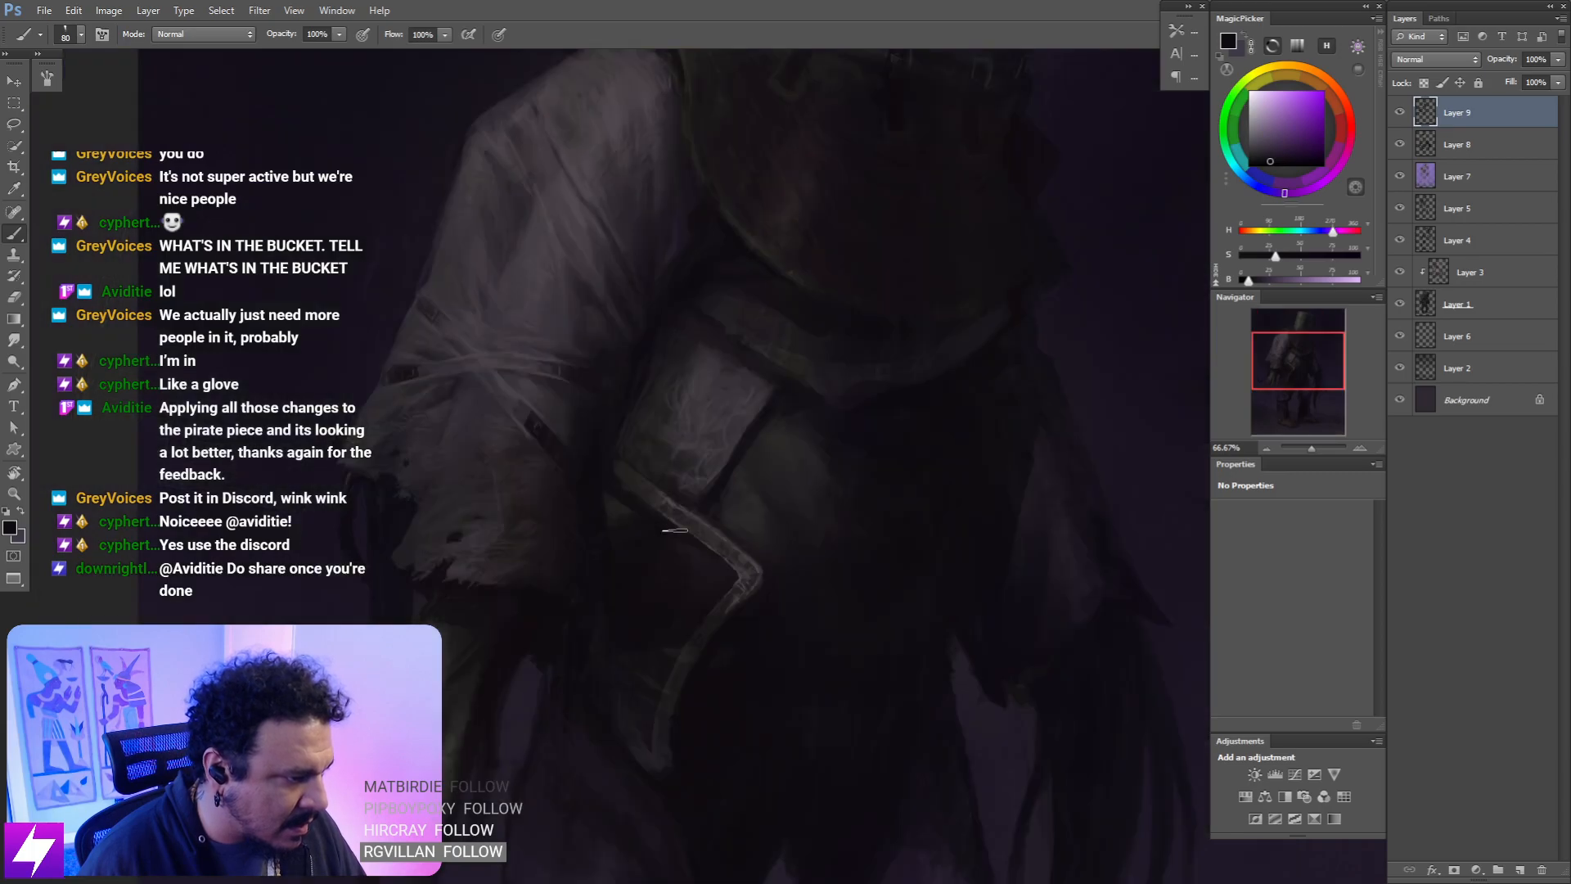
- Smudge and retouch the collar's edge beside the near shoulder, with the brush at size 70
left_click_drag(660, 483, 643, 638)
key("r")
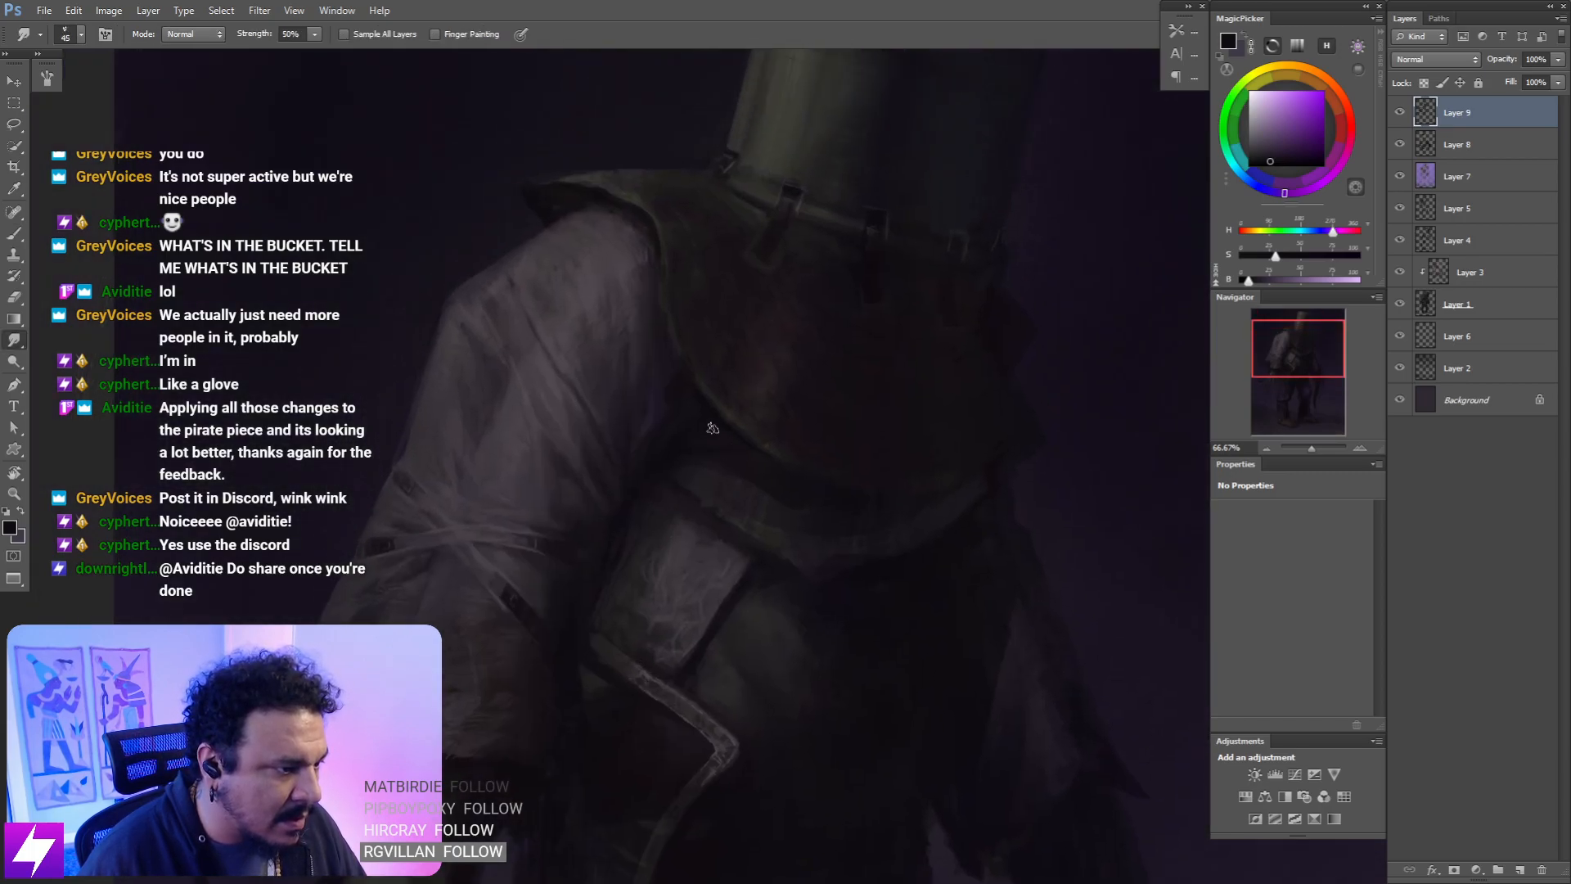
left_click_drag(689, 415, 707, 479)
key("b")
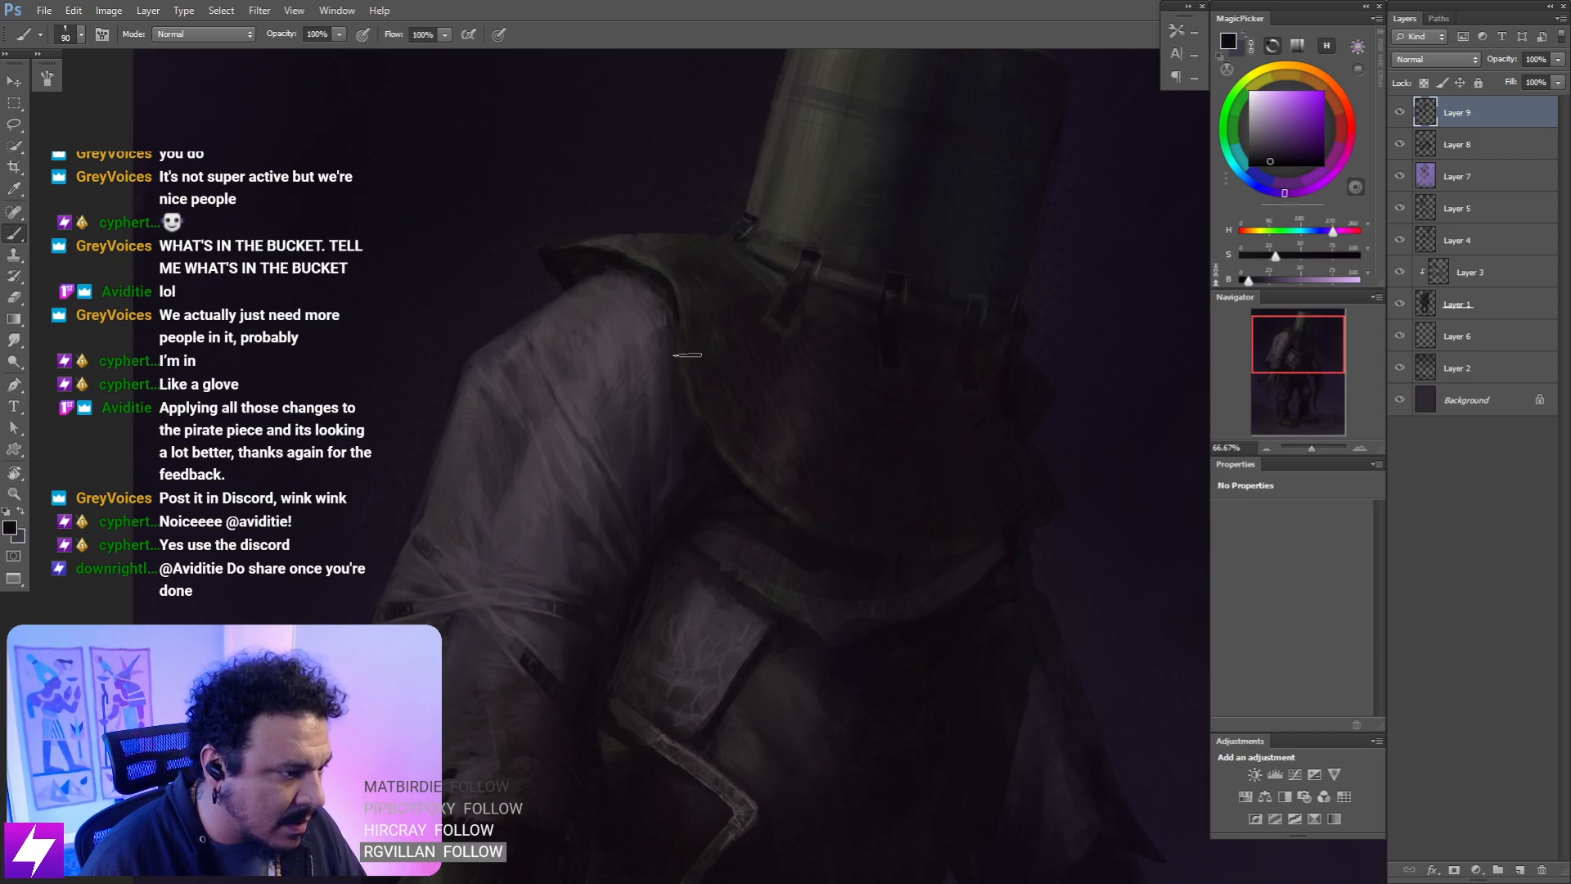
key("bracketleft")
key("bracketleft")
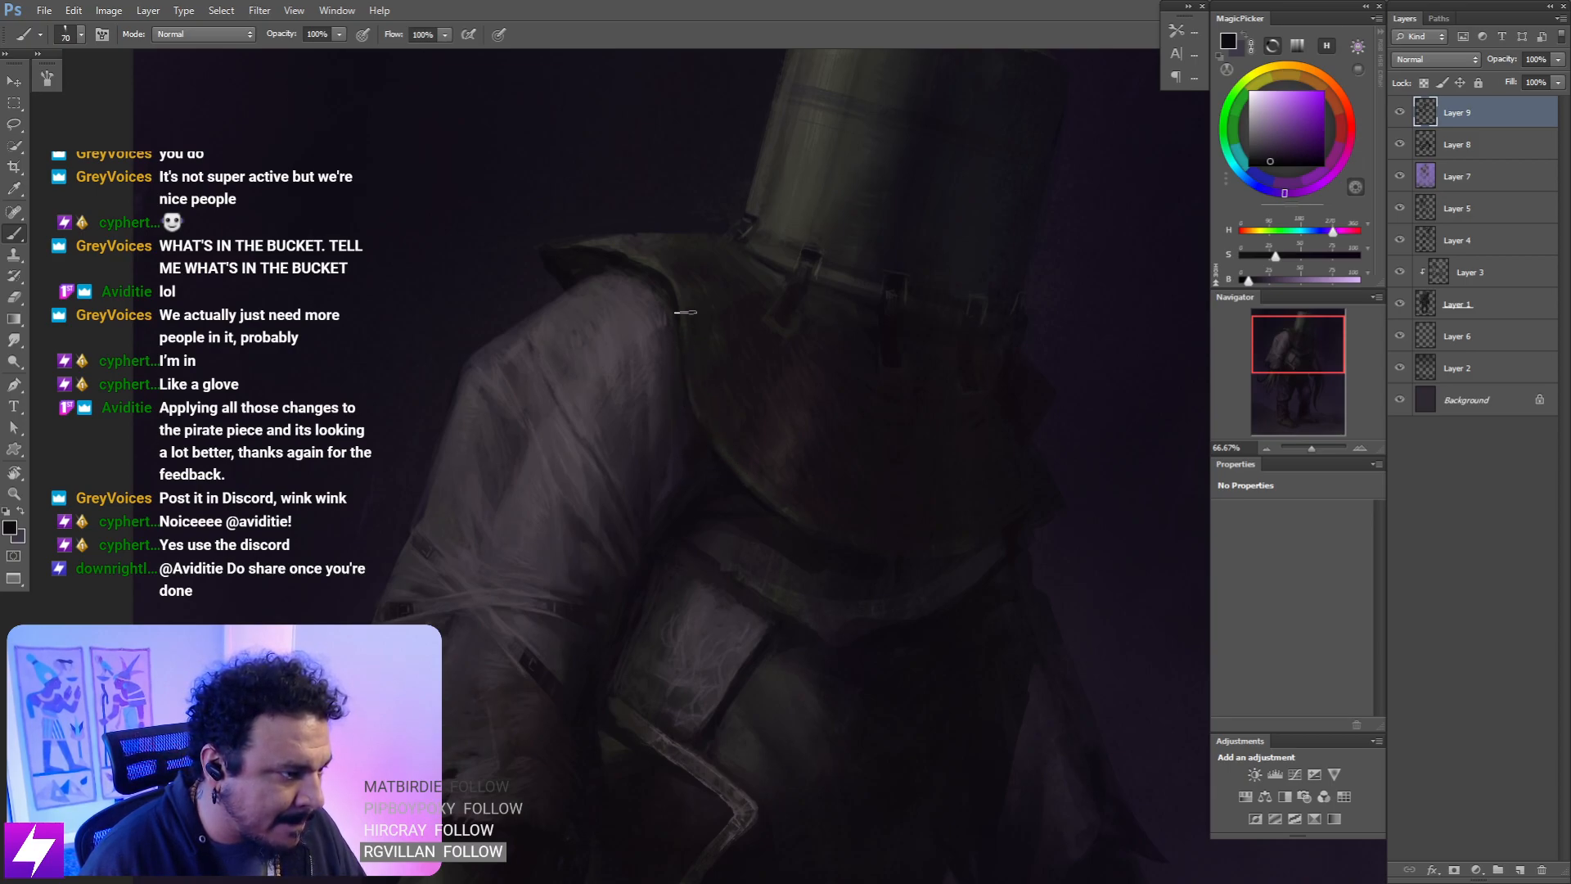
key("ctrl+minus")
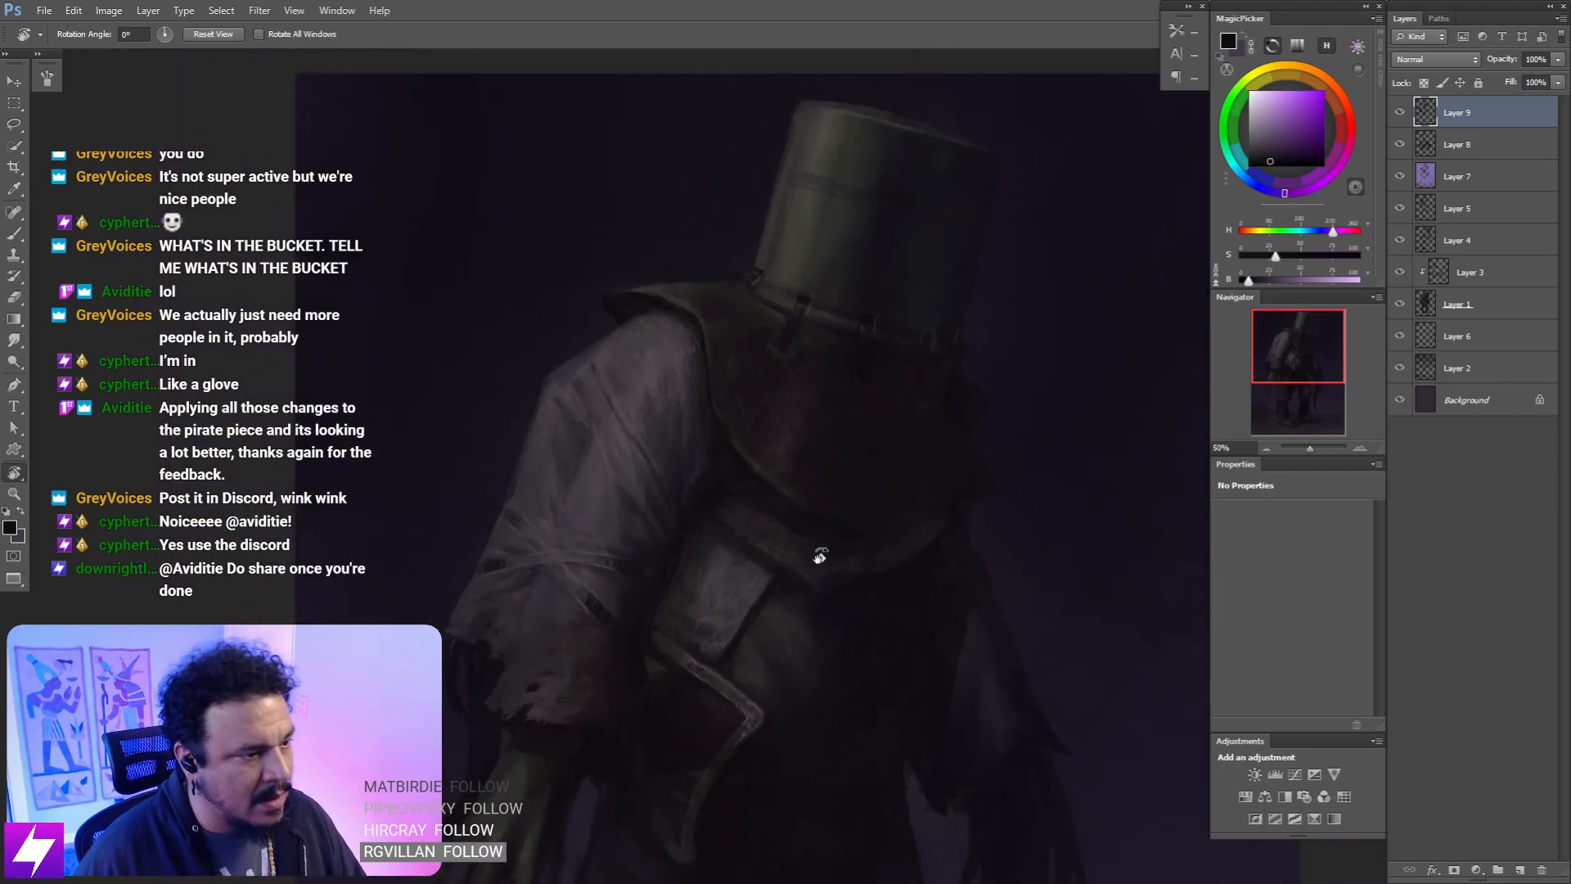
- Rotate the view, darken and smudge the collar's curved edge against the near sleeve, and reset the rotation
key("r")
left_click_drag(816, 554, 883, 464)
key("ctrl+plus")
mouse_move(808, 661)
left_mouse_down()
mouse_move(824, 586)
mouse_move(810, 526)
mouse_move(787, 568)
left_mouse_up()
key("ctrl+plus")
key("b")
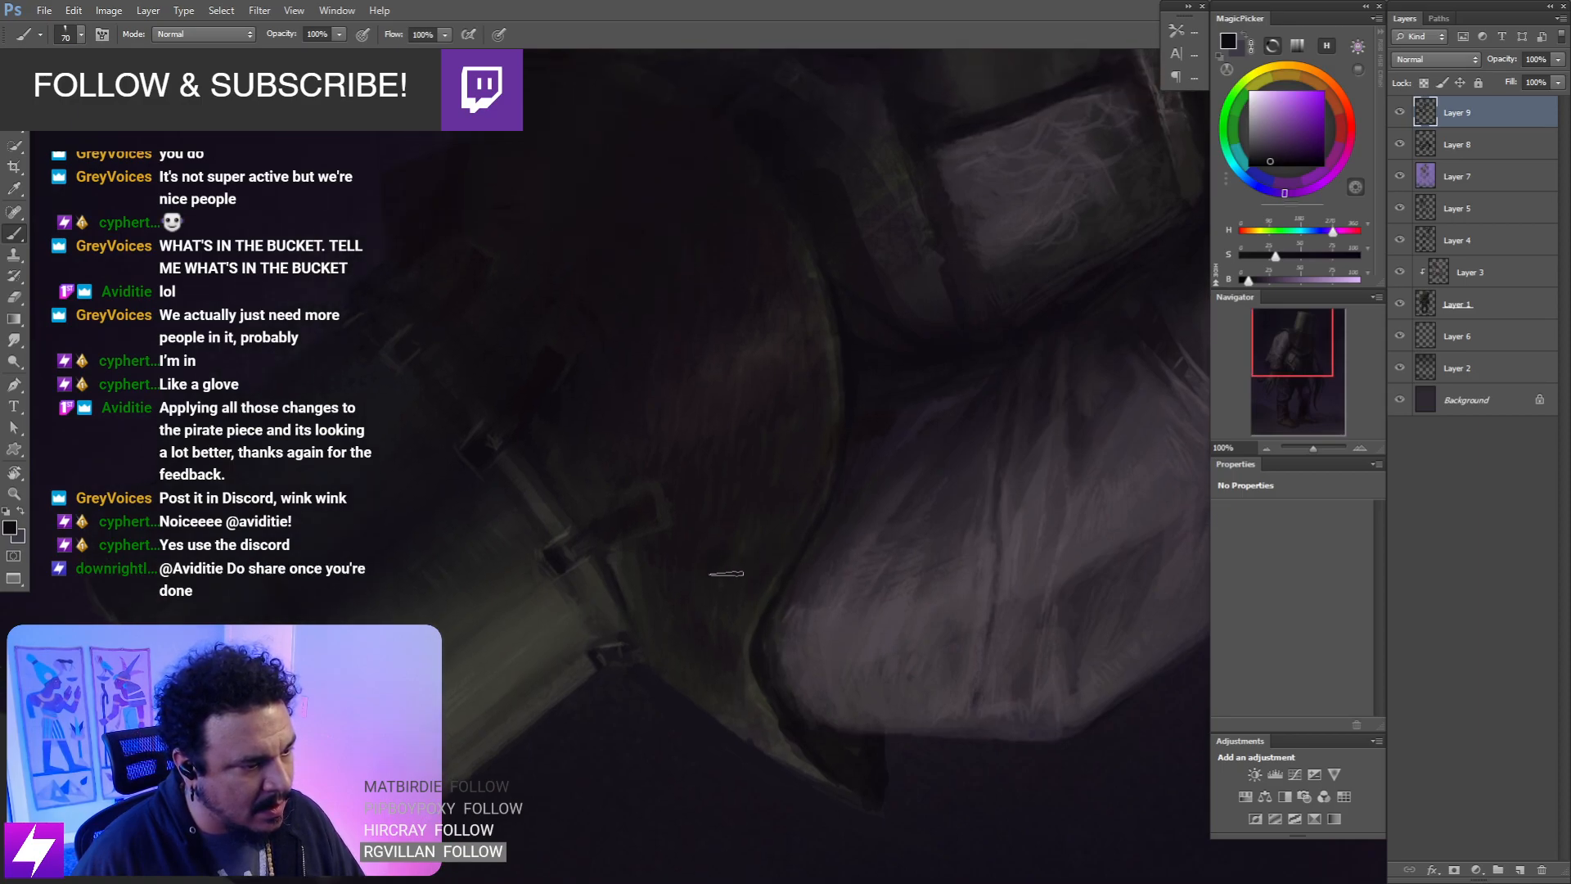
key("alt")
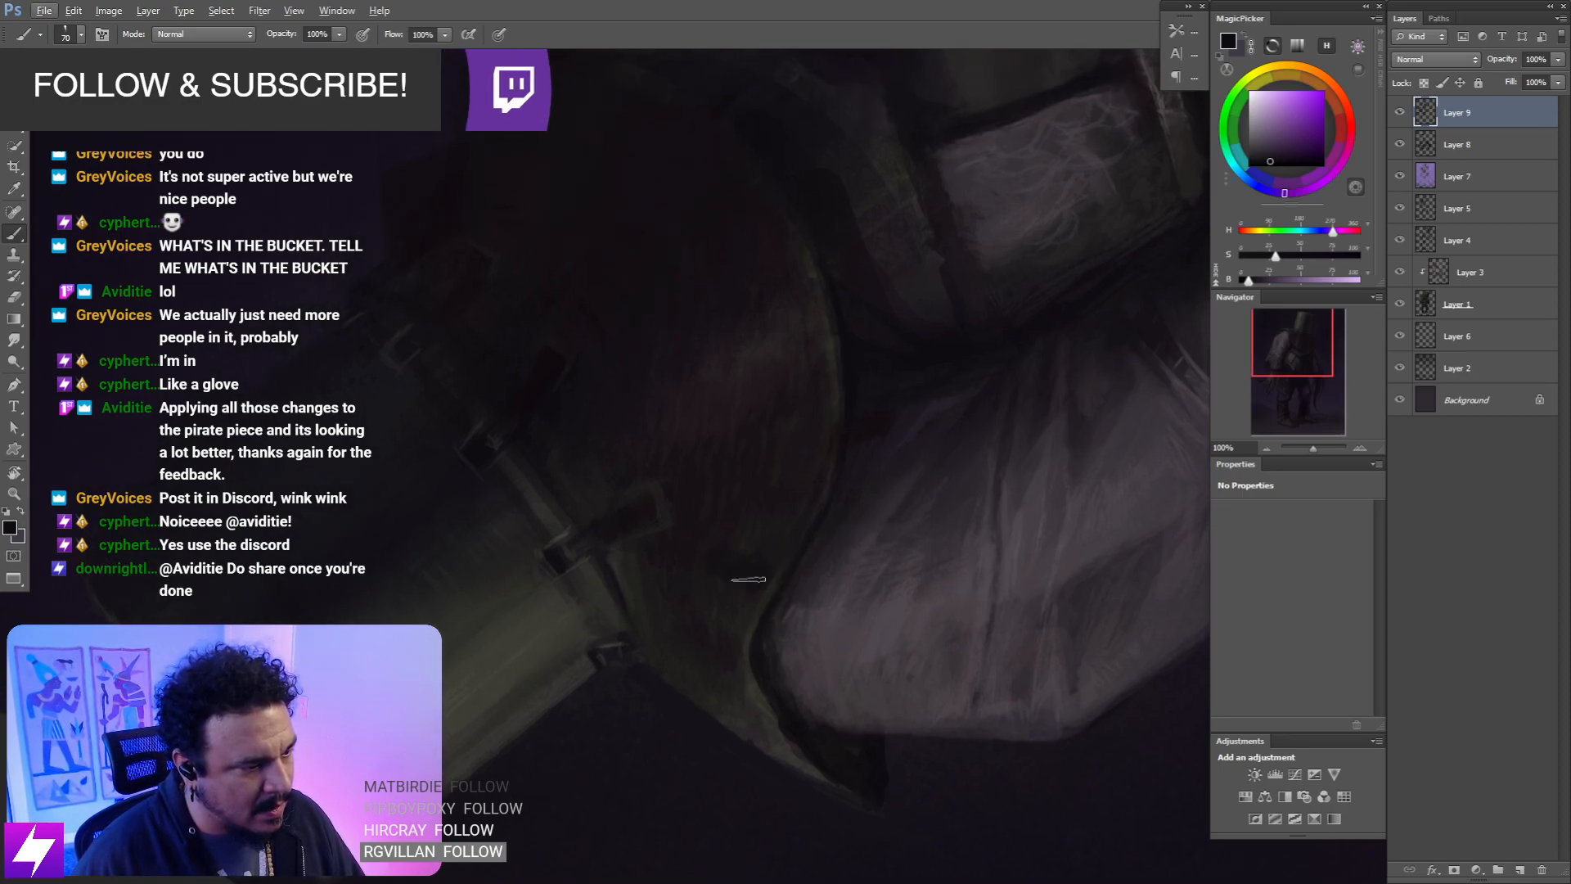
key("alt")
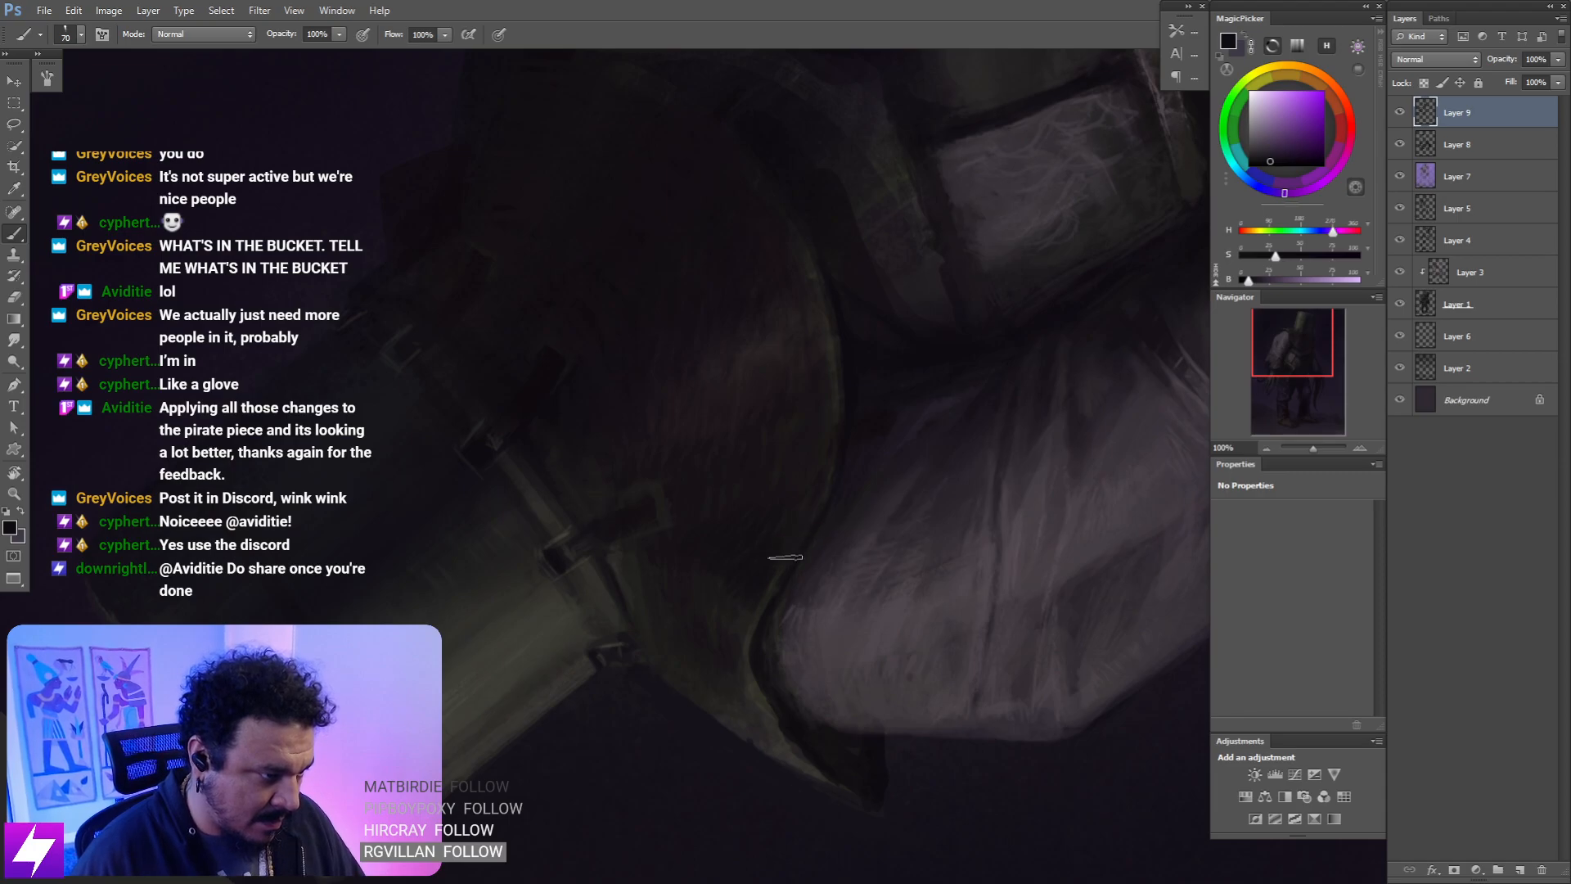
key("r")
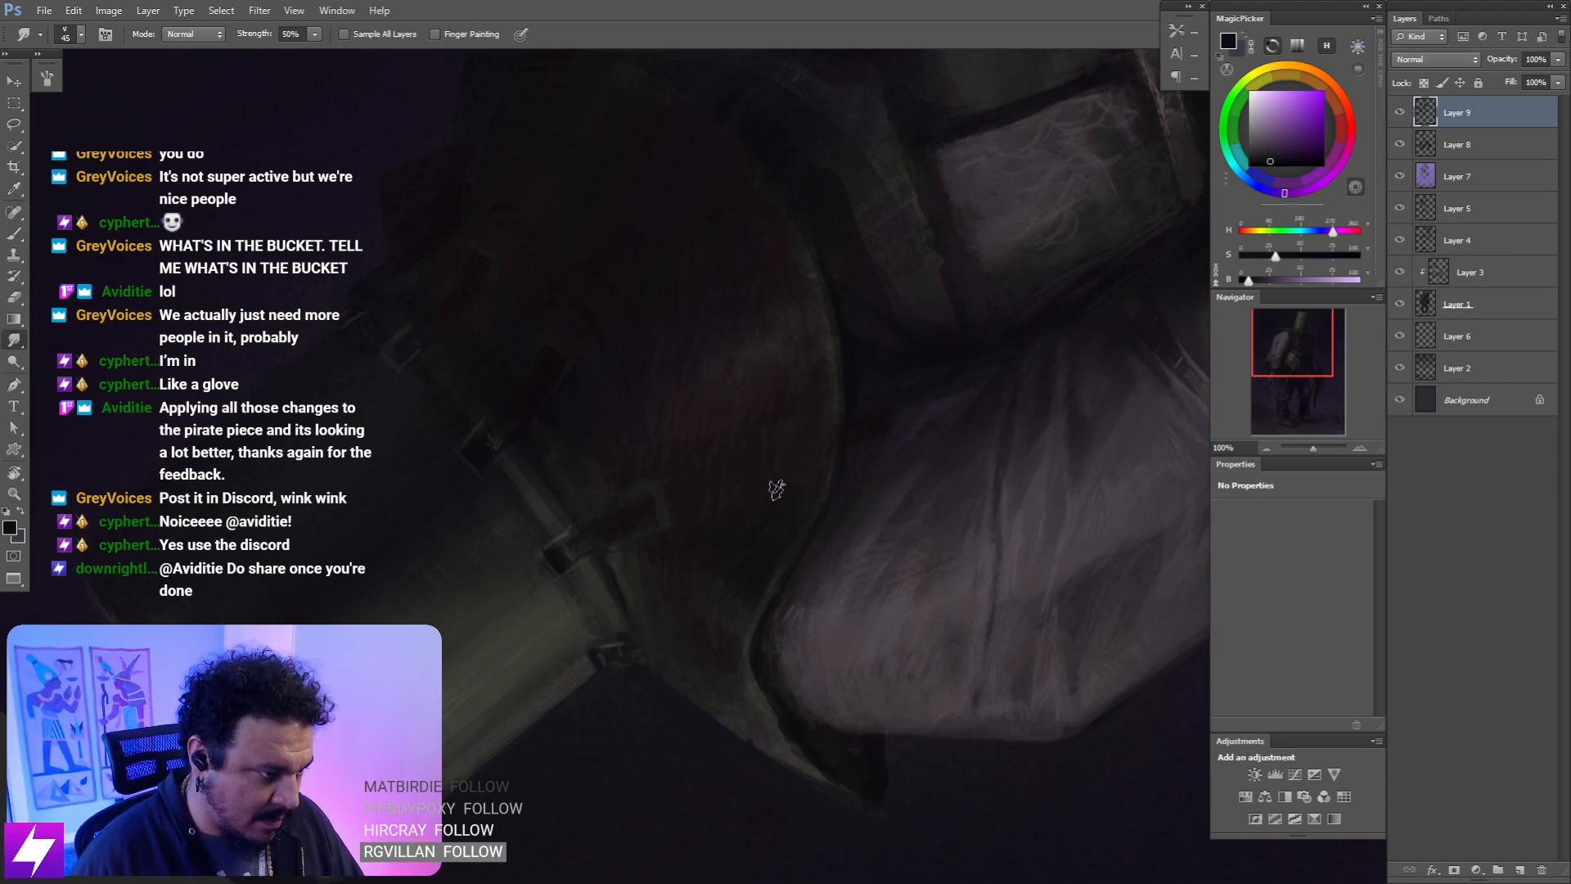
key("Escape")
- Examine the whole figure in a horizontally flipped view and toggle Layer 9's visibility for comparison
key("ctrl+minus")
key("ctrl+minus")
key("ctrl+minus")
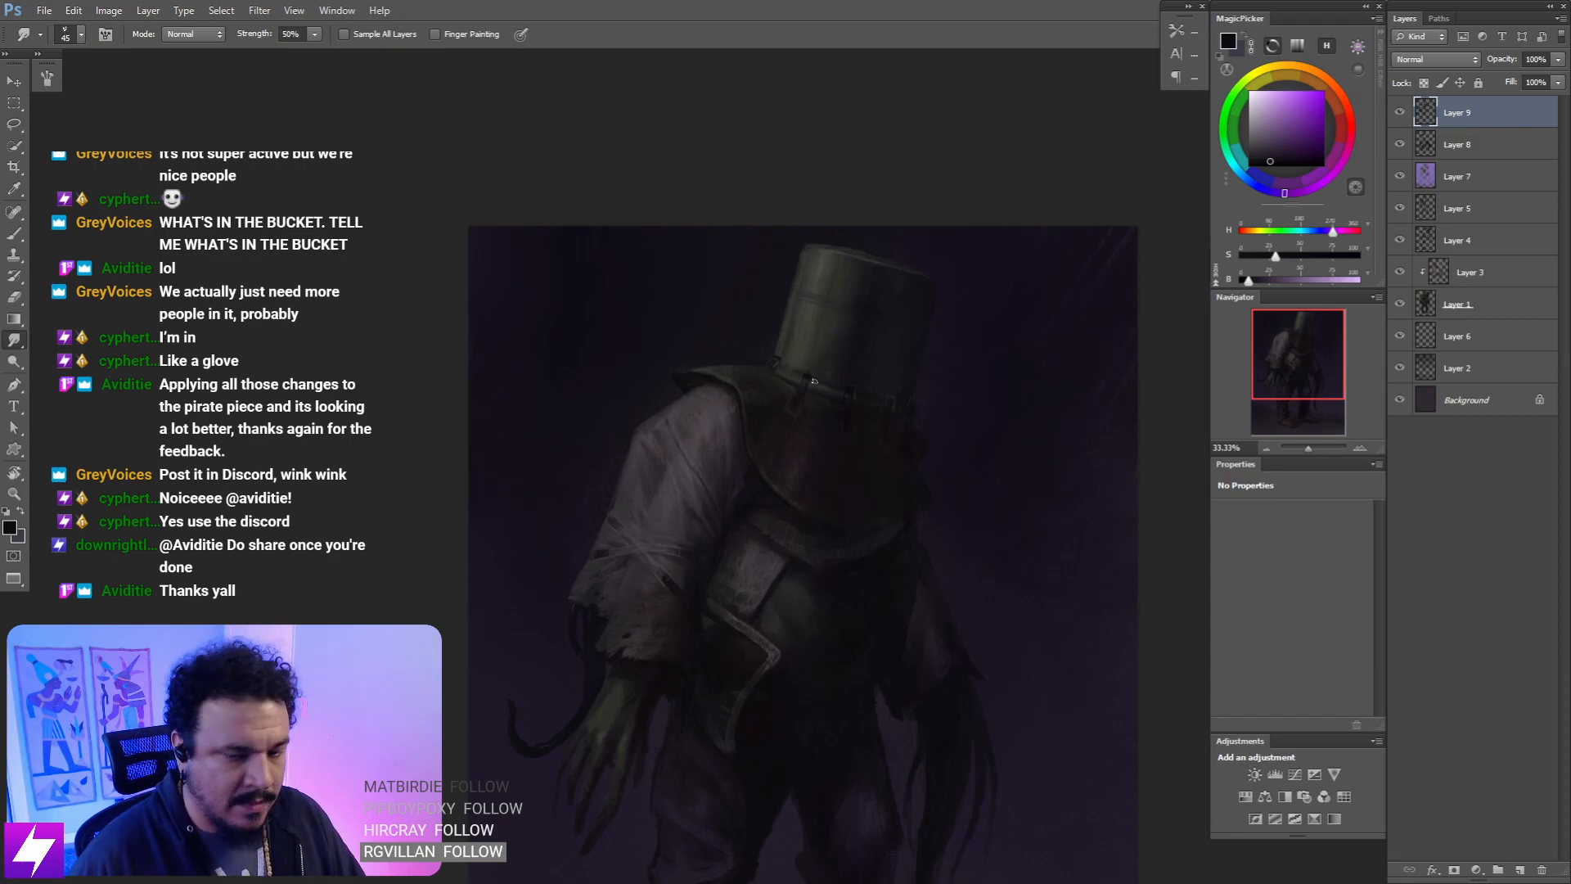
key("ctrl+minus")
key("ctrl+shift+h")
key("ctrl+plus")
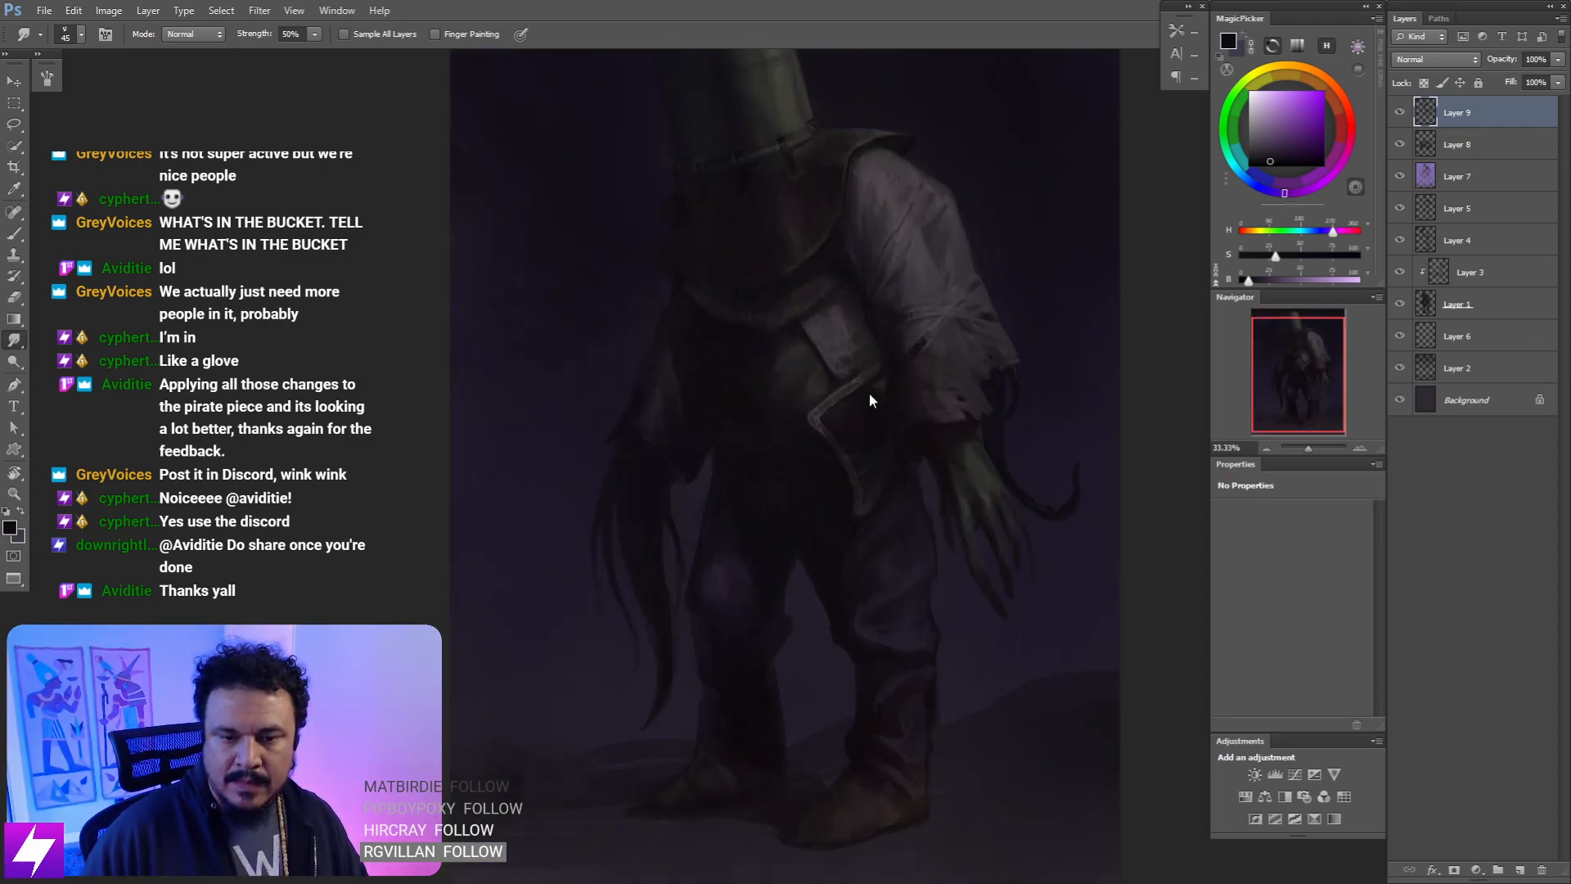
left_click_drag(883, 415, 884, 440)
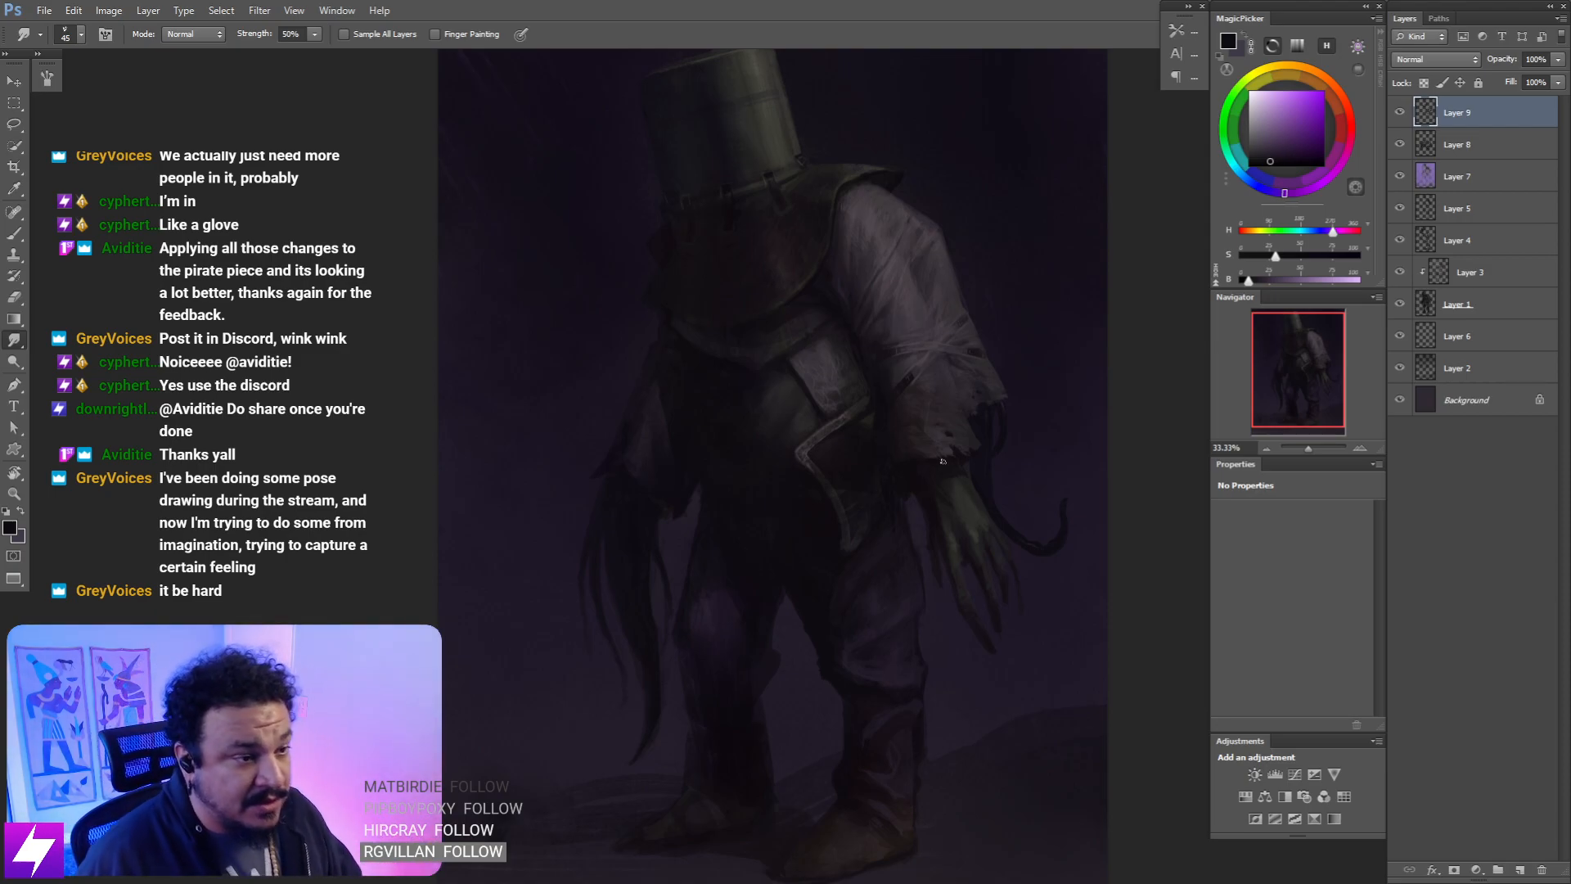
left_click(1403, 113)
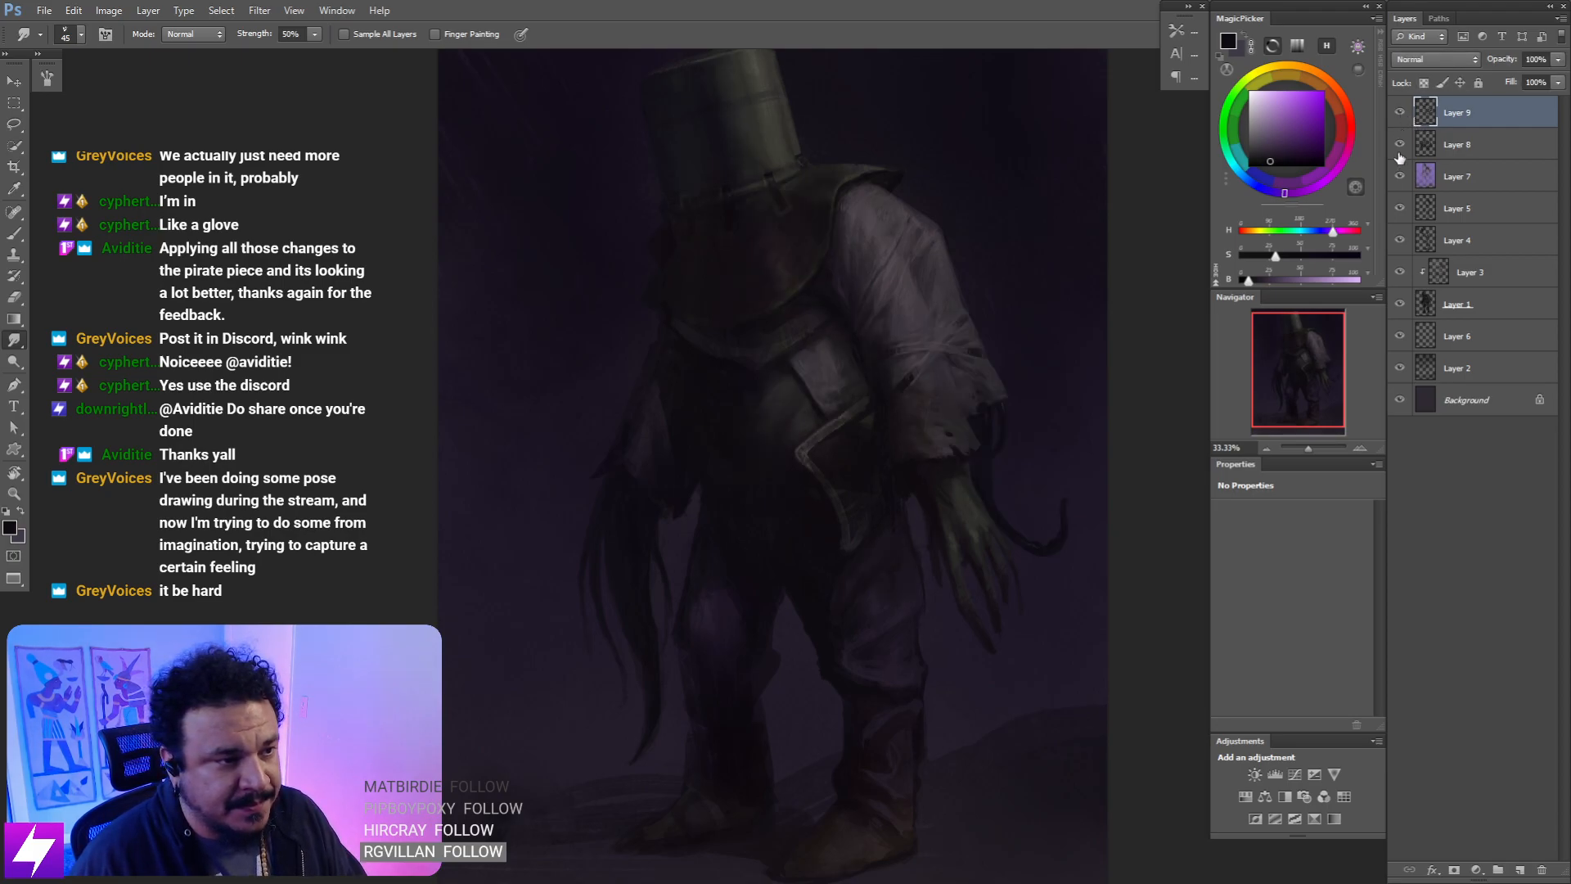
- Lasso the near arm's upper sleeve, trim the selection's outer edge and add the folds around the arm binding
key("ctrl+plus")
mouse_move(970, 433)
left_mouse_down()
mouse_move(930, 445)
mouse_move(825, 576)
left_mouse_up()
key("l")
mouse_move(932, 331)
left_mouse_down()
mouse_move(905, 426)
mouse_move(878, 419)
mouse_move(900, 382)
left_mouse_up()
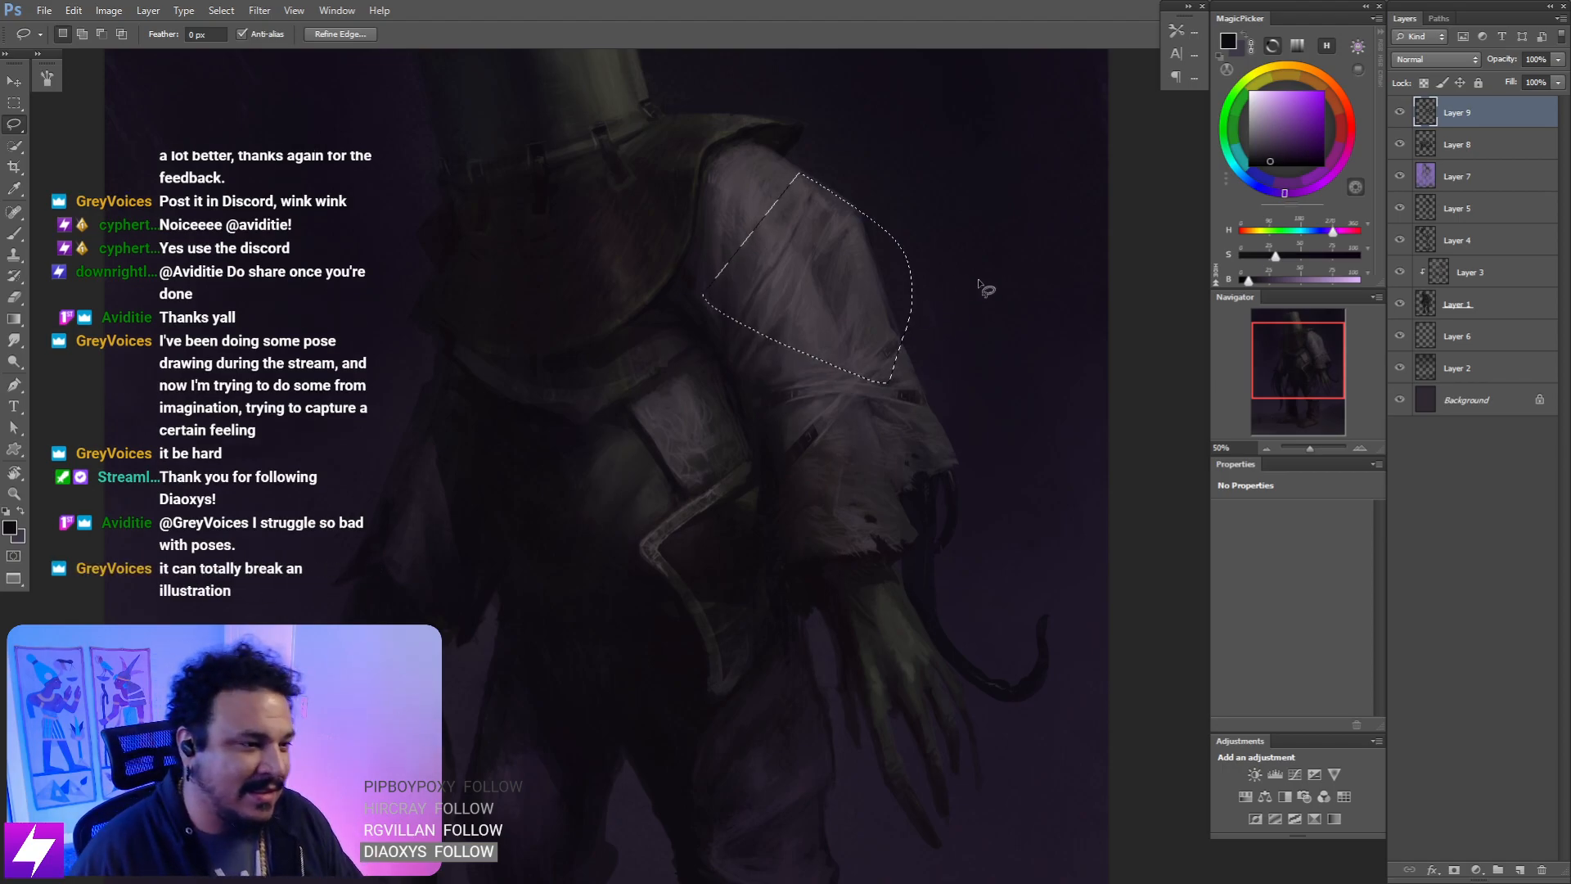
key("alt")
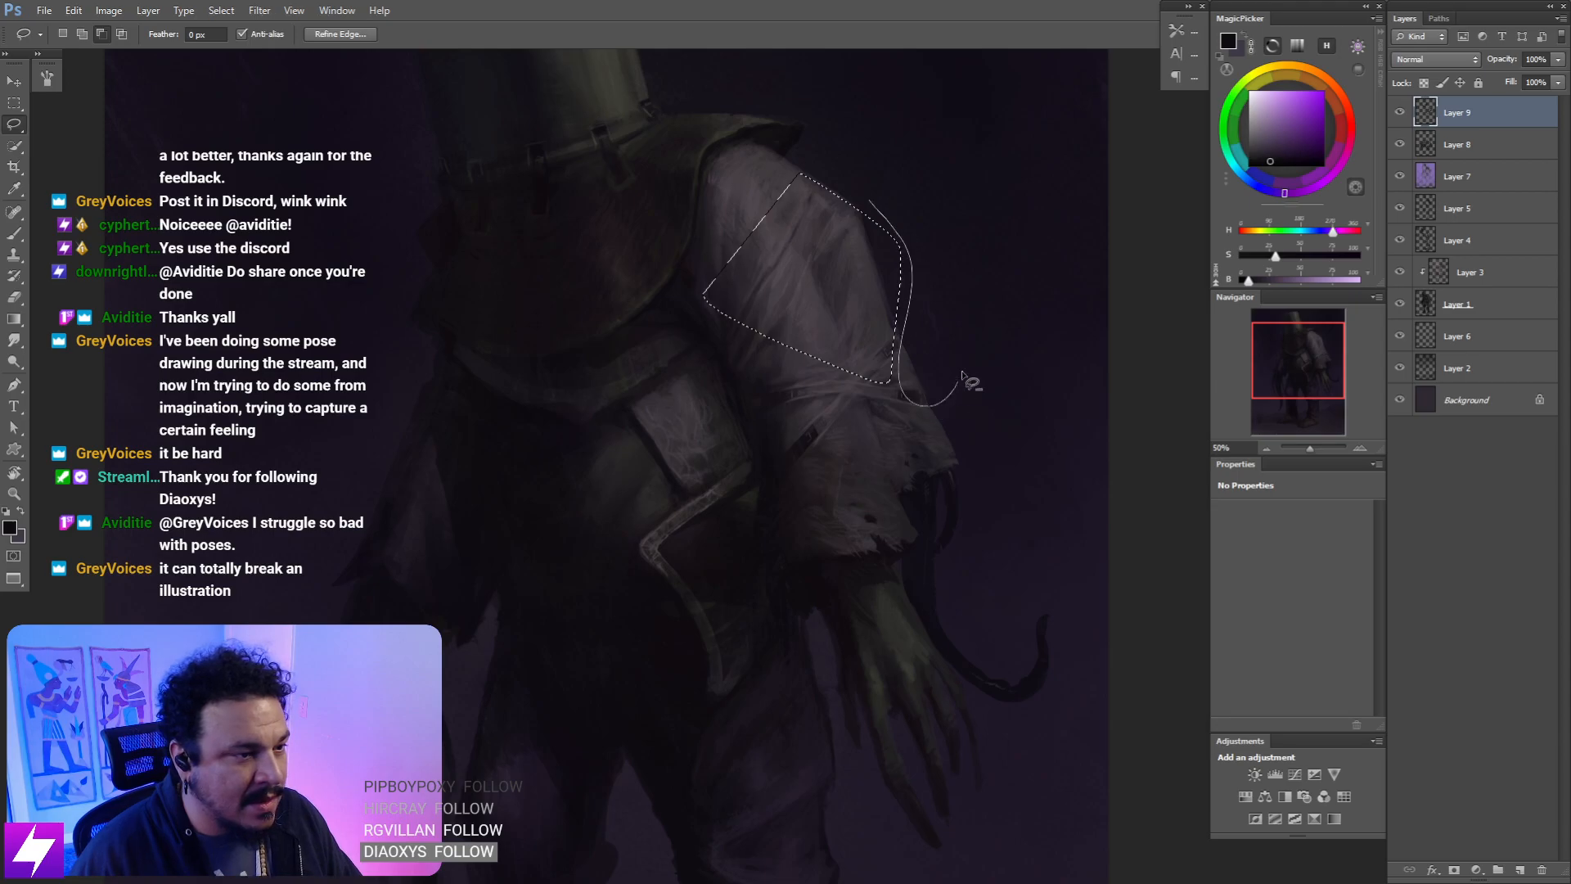
key("shift")
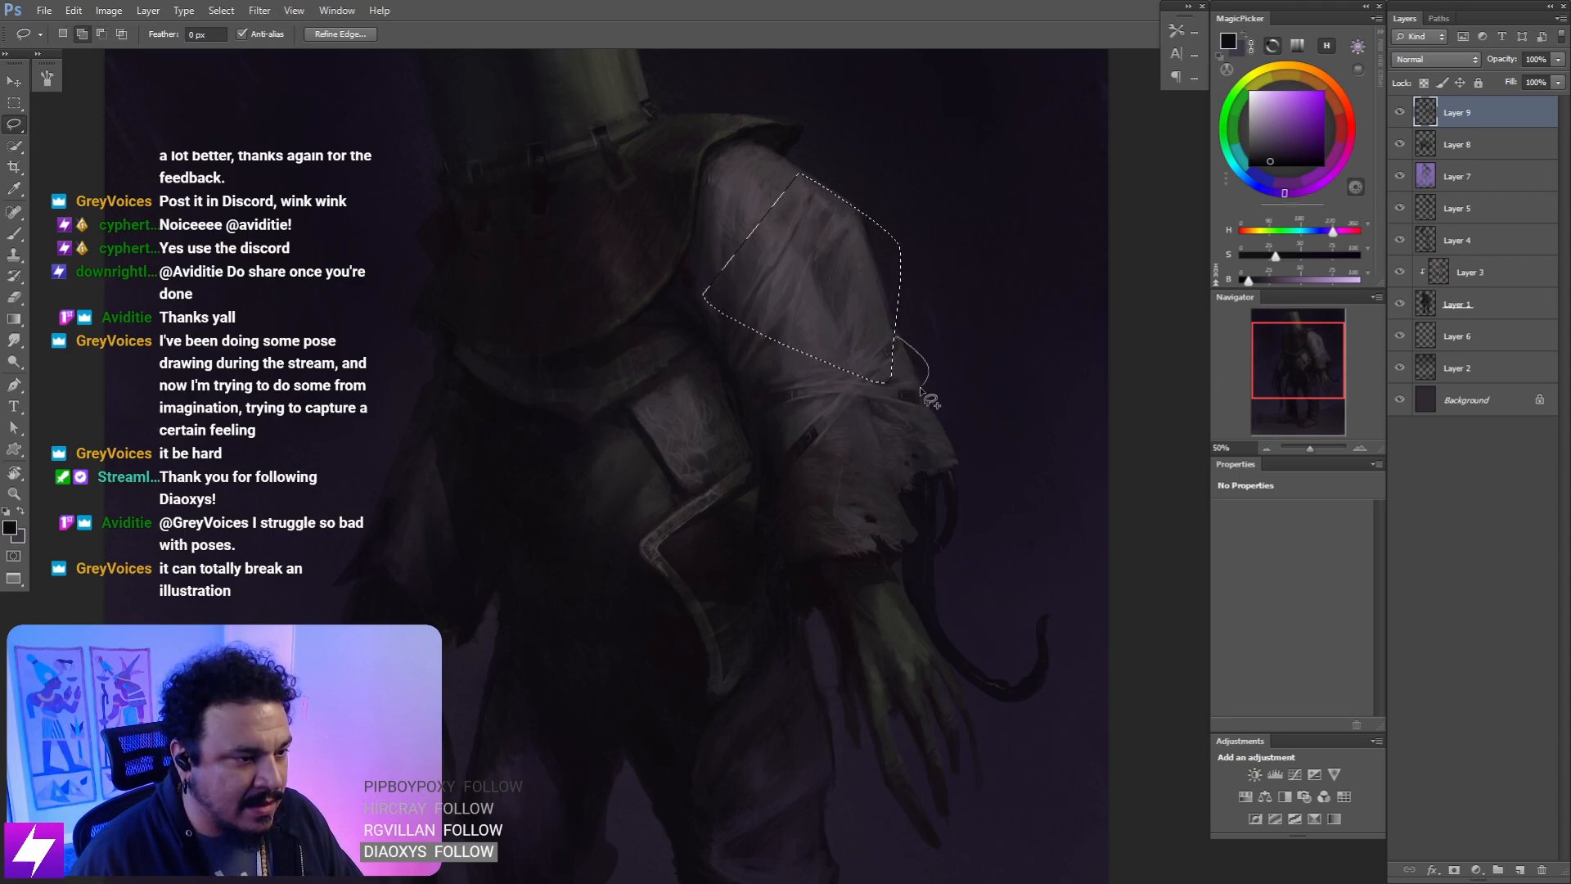
mouse_move(961, 444)
left_mouse_down()
mouse_move(868, 442)
mouse_move(851, 404)
left_mouse_up()
- Reshape the selected sleeve's outer contour with sampled muted violet and magenta-gray tones at brush sizes 90 and 125
key("b")
key("bracketright")
left_click(914, 347, "alt")
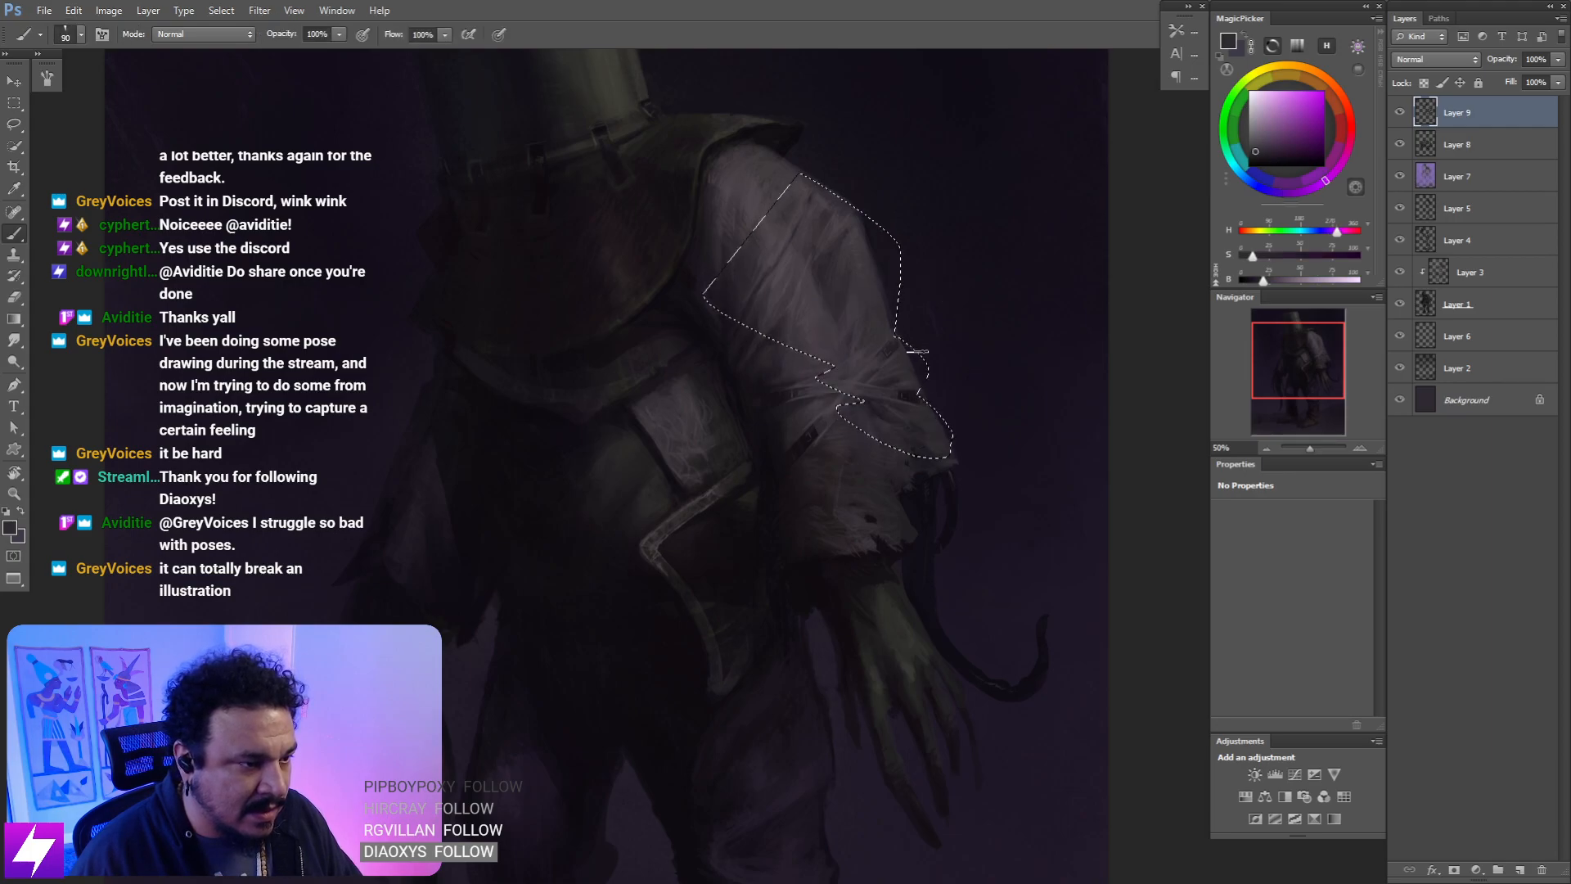
left_click(933, 361, "alt")
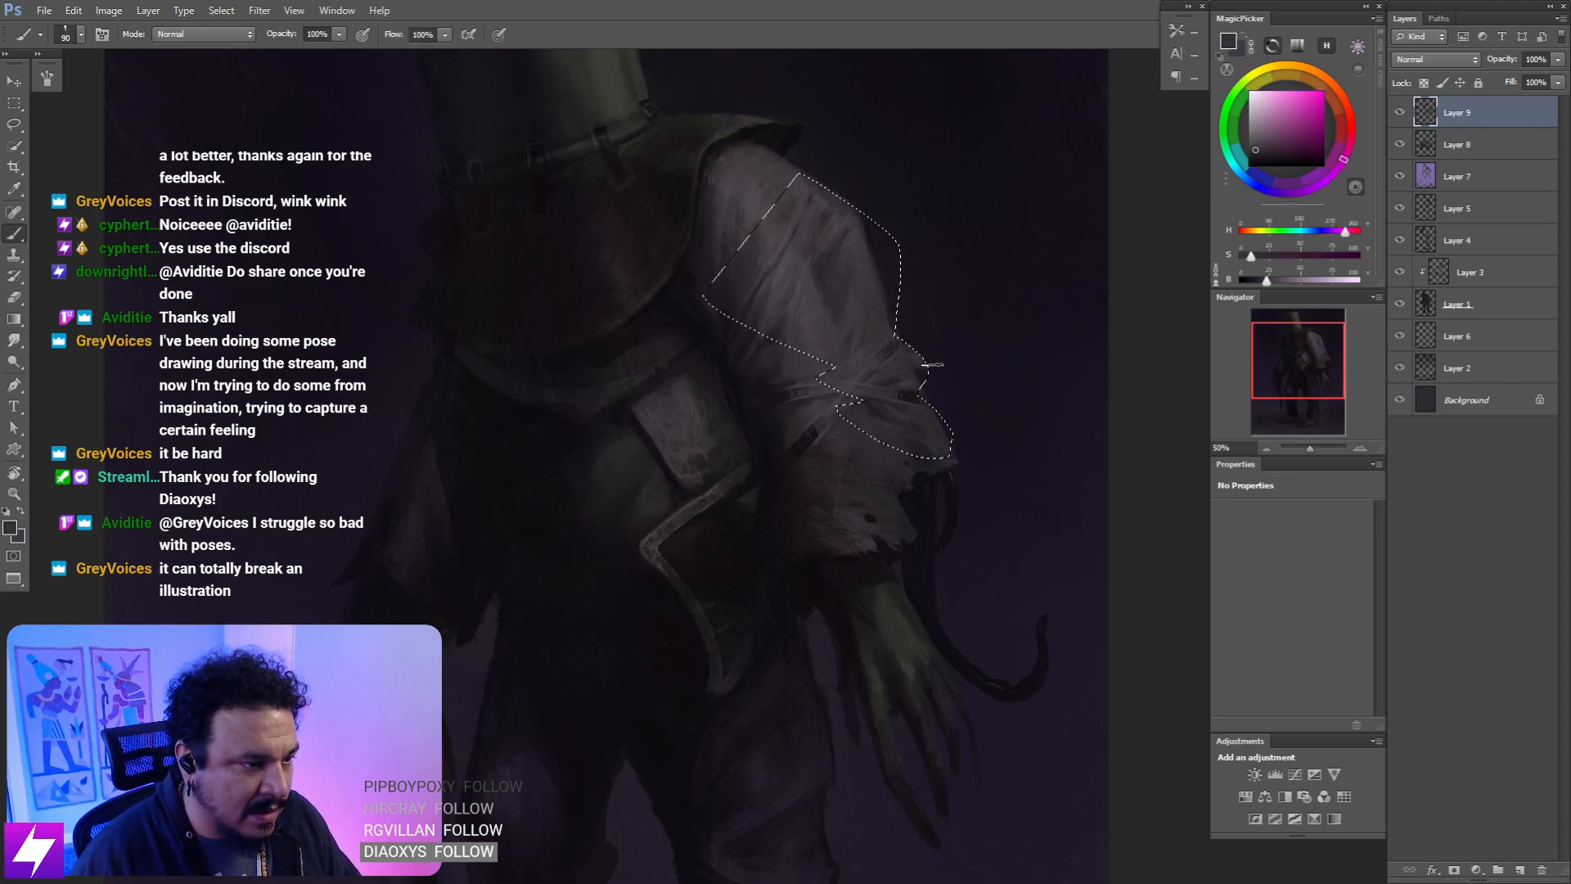
left_click(900, 318, "alt")
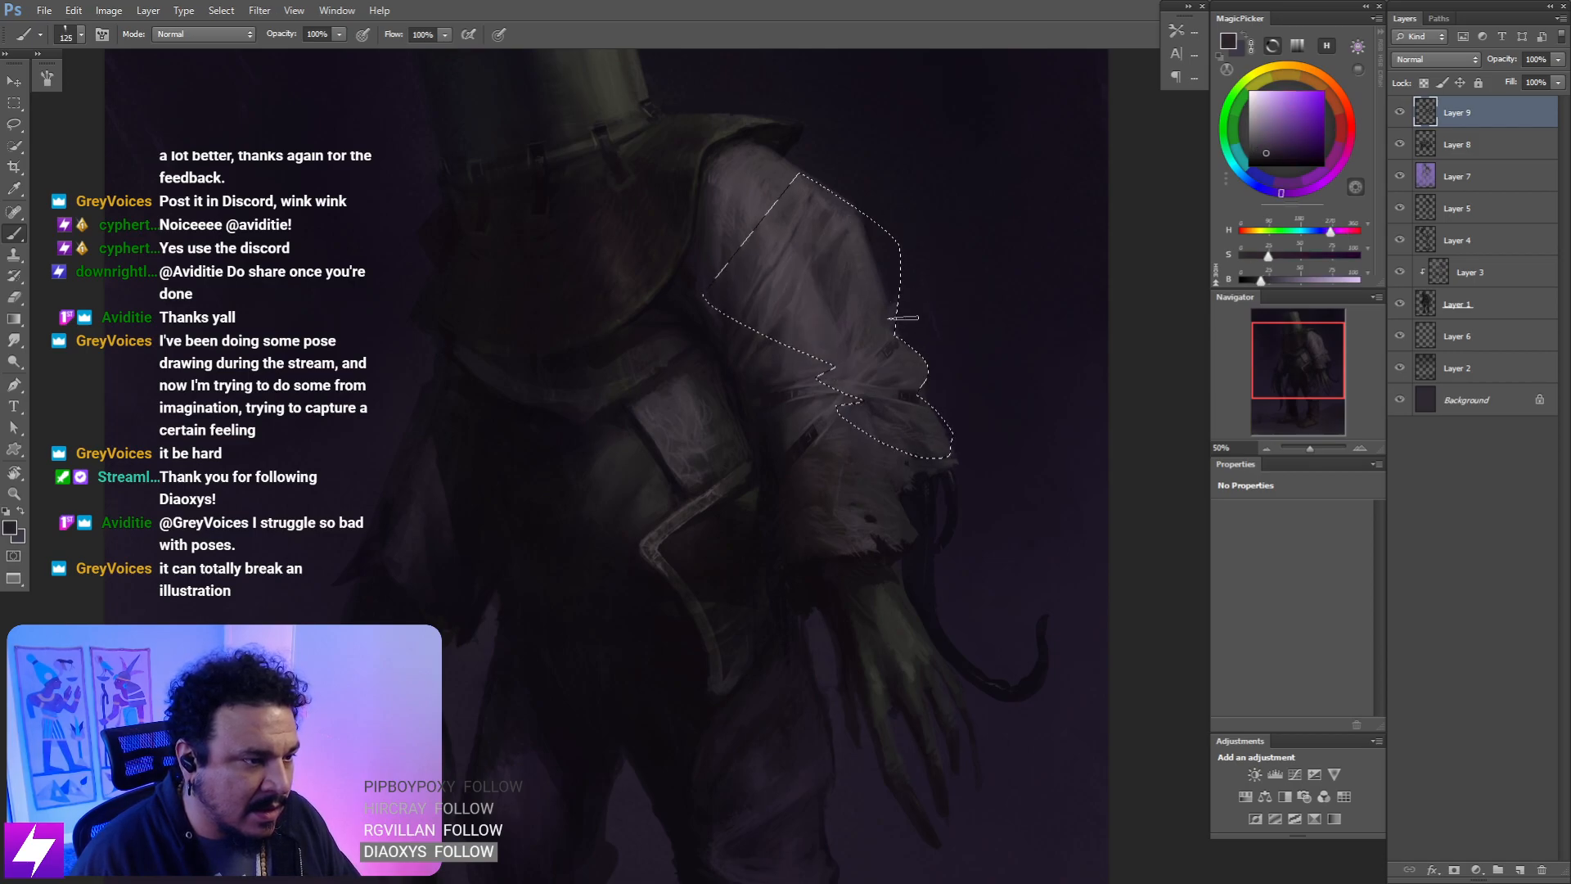
left_click(895, 295, "alt")
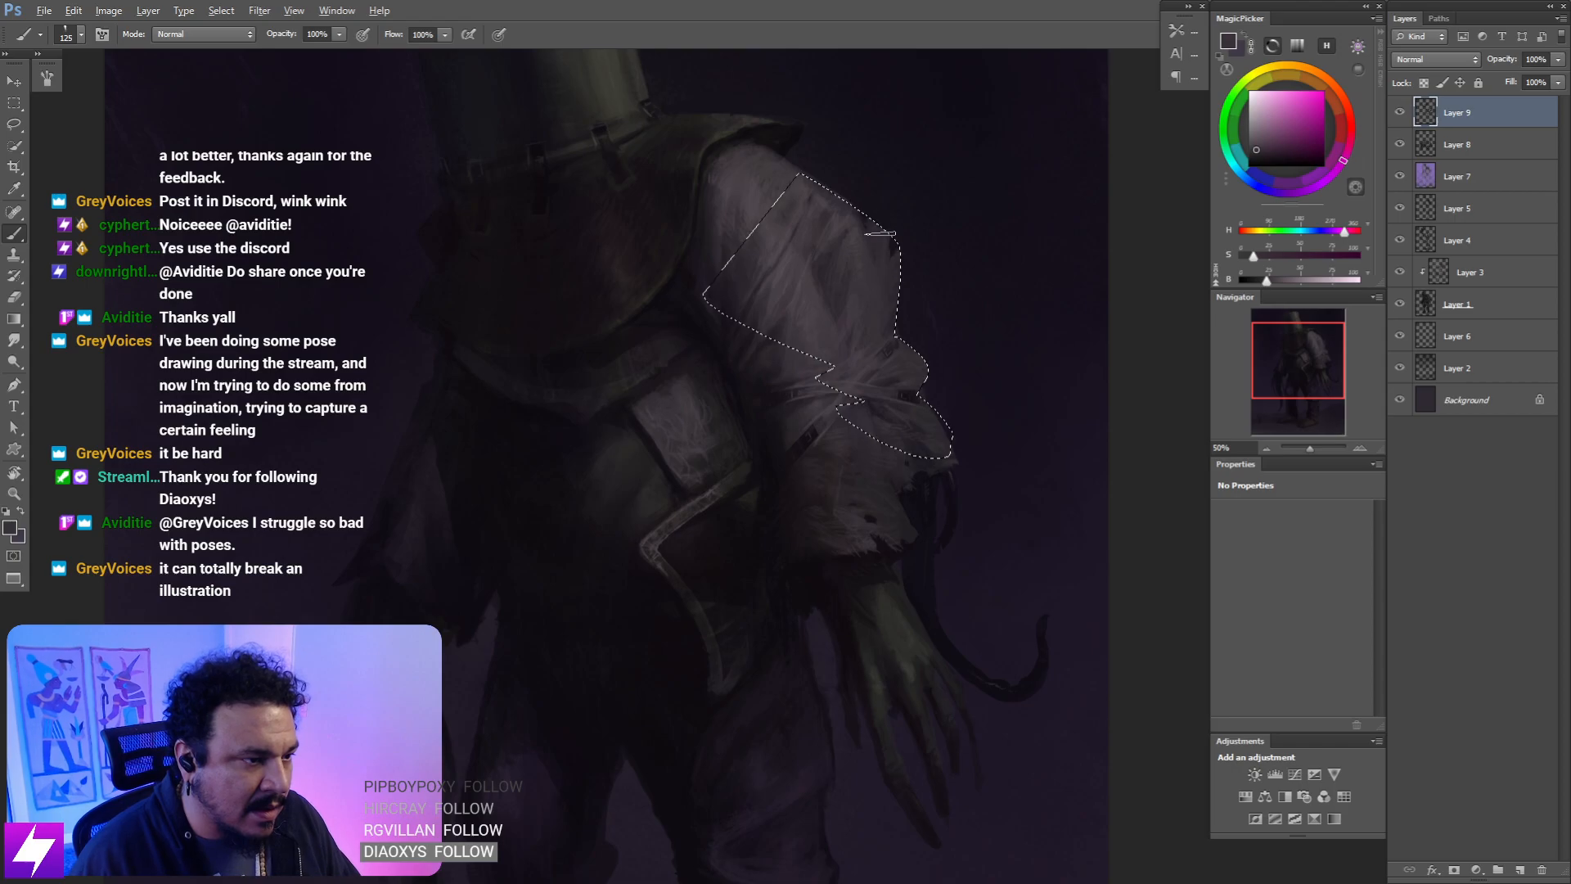
left_click(858, 209, "alt")
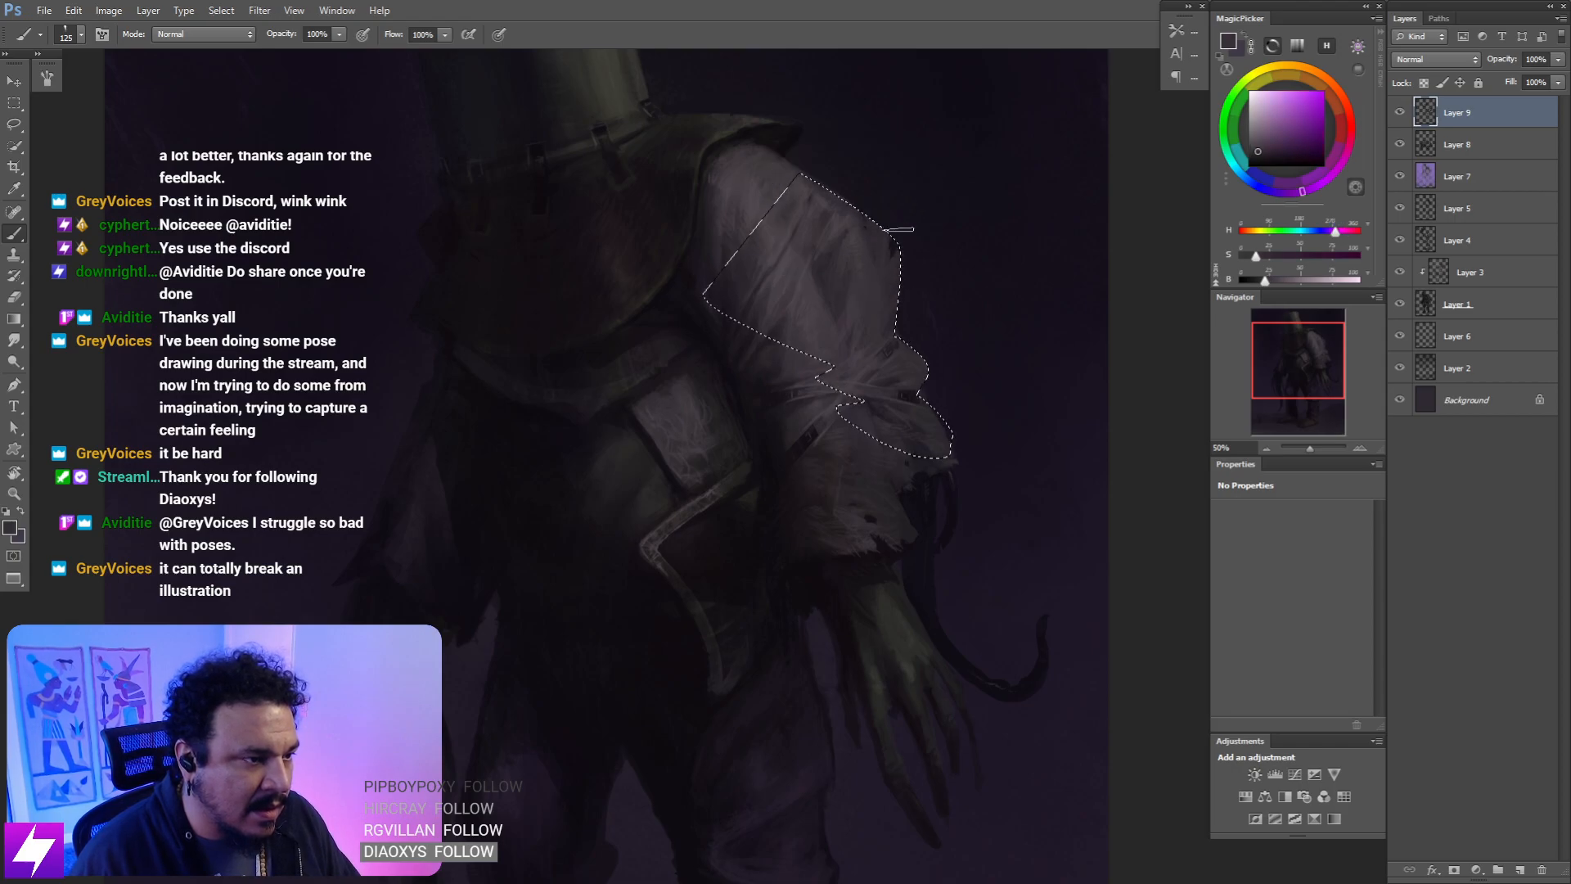
left_click(880, 231, "alt")
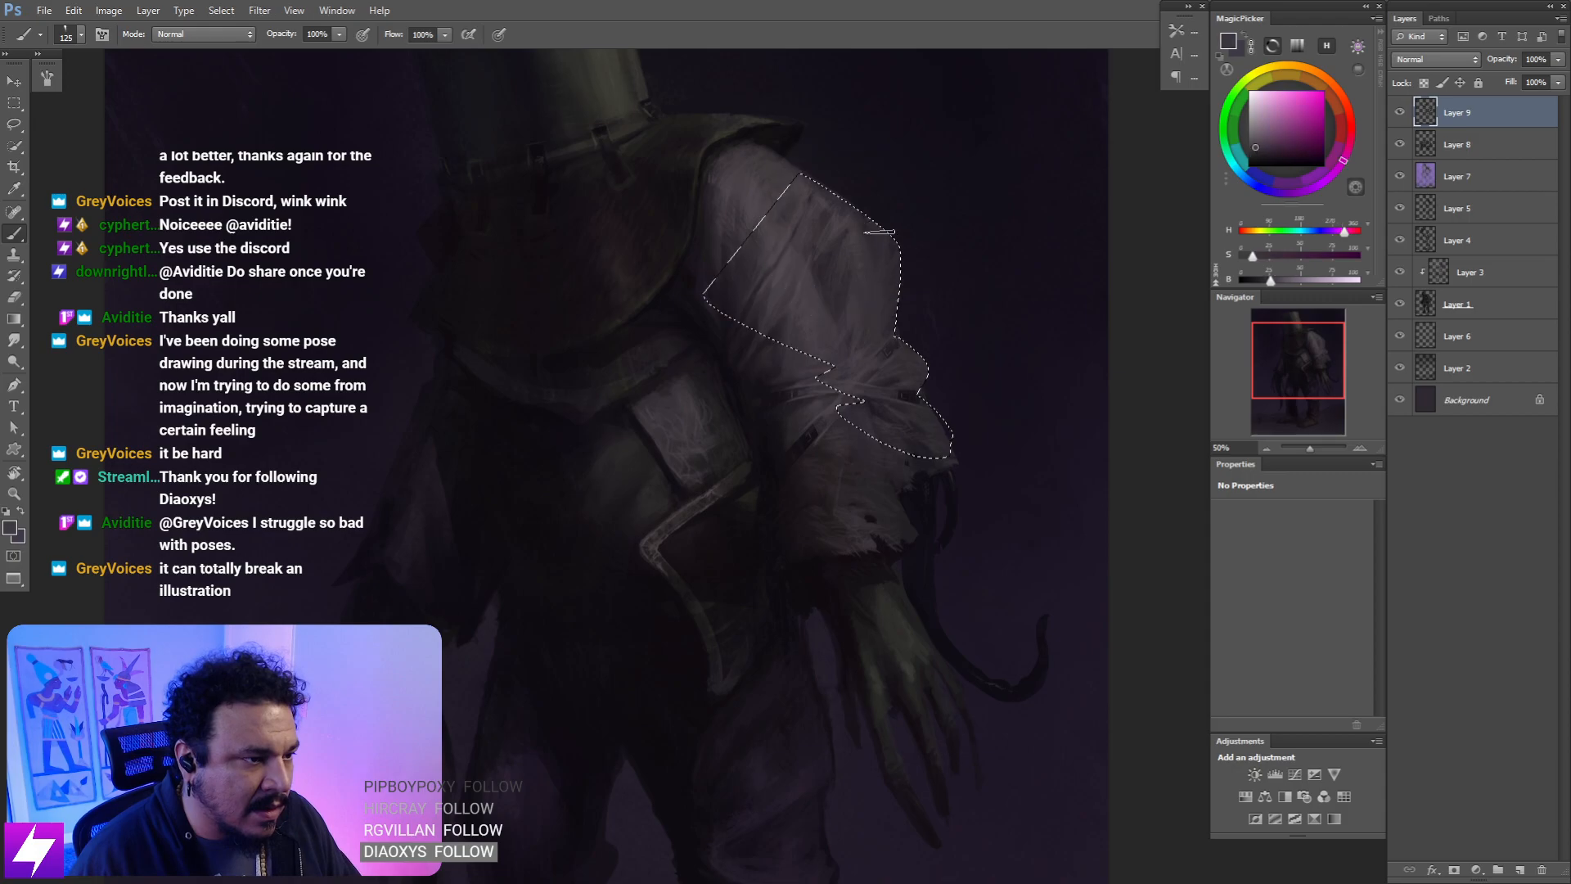
- Refine the selected sleeve's outer edge with a lighter sampled gray at brush size 45, and clear the selection
key("bracketleft")
key("bracketleft")
key("bracketleft")
key("bracketleft")
key("bracketleft")
key("bracketleft")
key("bracketleft")
left_click(840, 221, "alt")
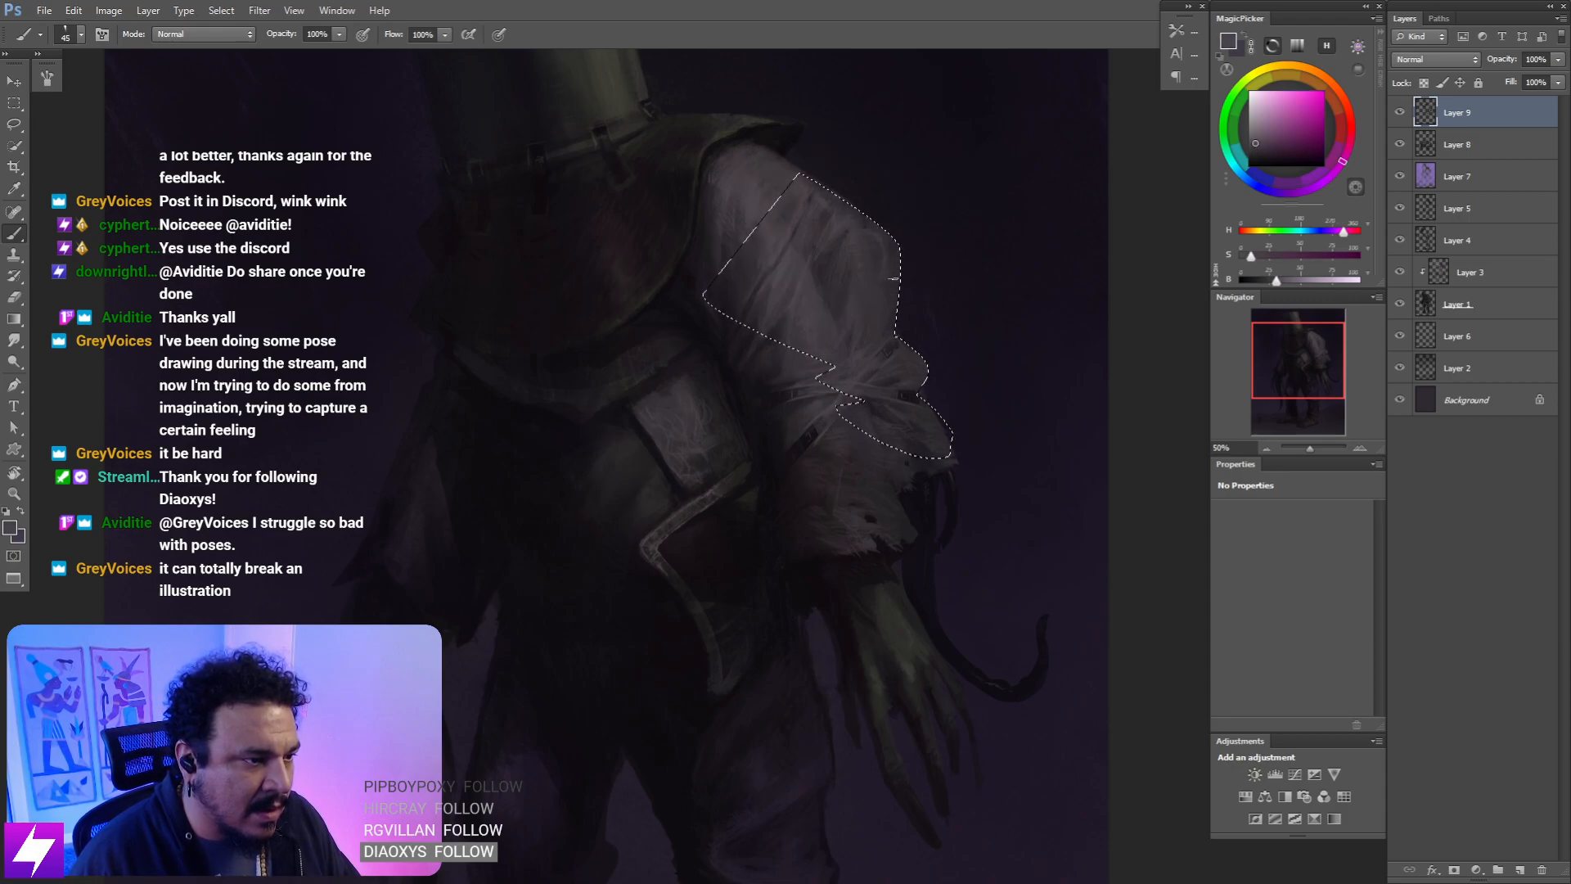
key("l")
key("ctrl+d")
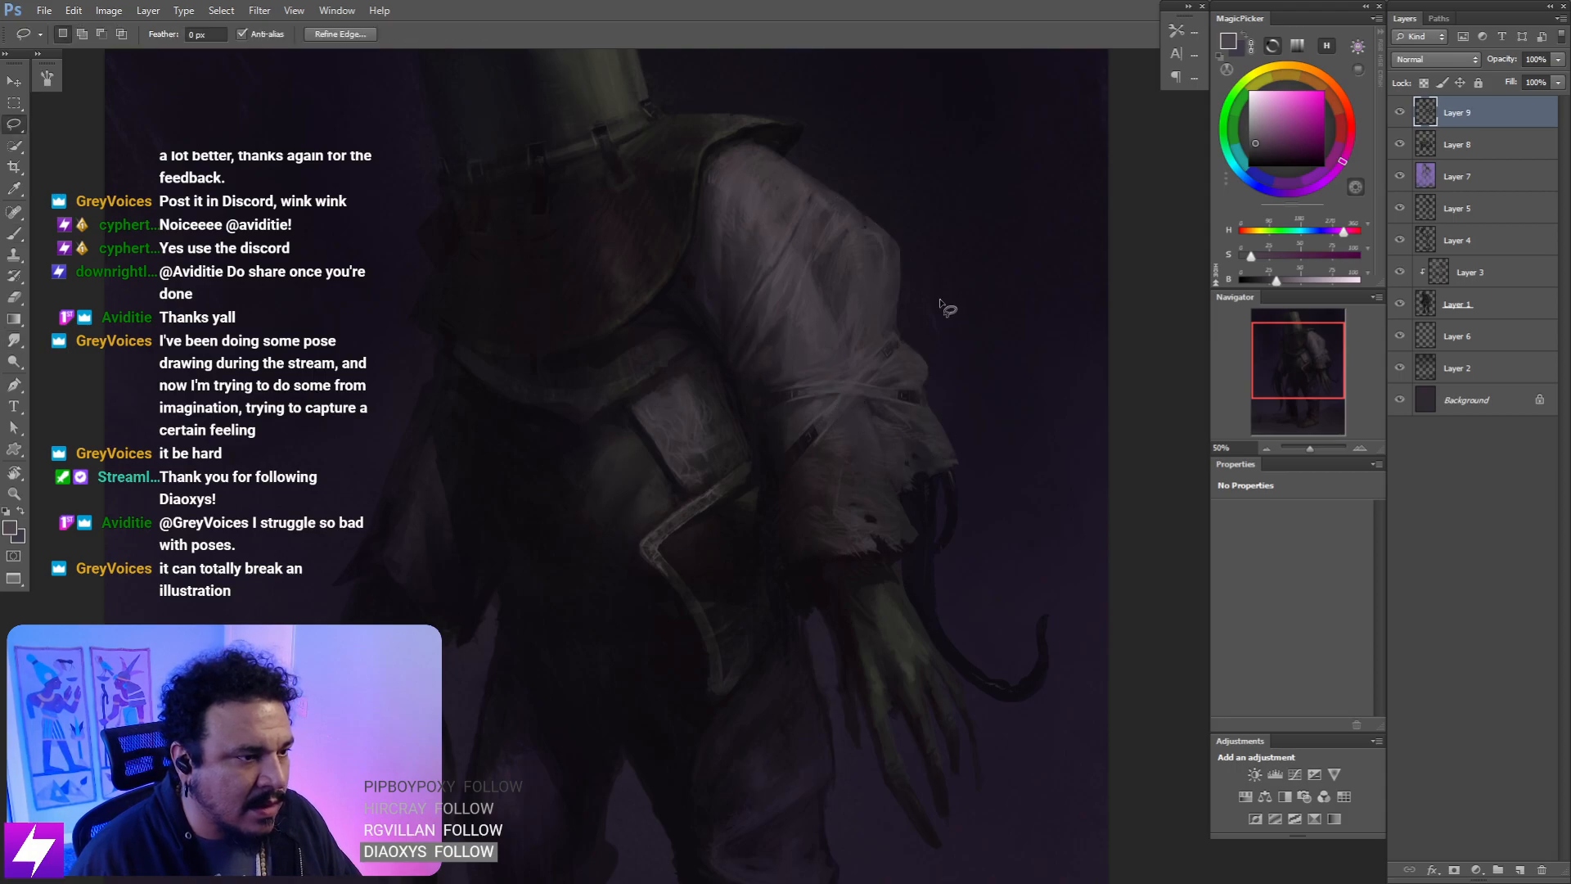
- Flip the canvas back and paint over the upper sleeve's folds with a sampled muted magenta-gray at brush size 100
key("ctrl+minus")
key("ctrl+minus")
key("ctrl+shift+h")
key("r")
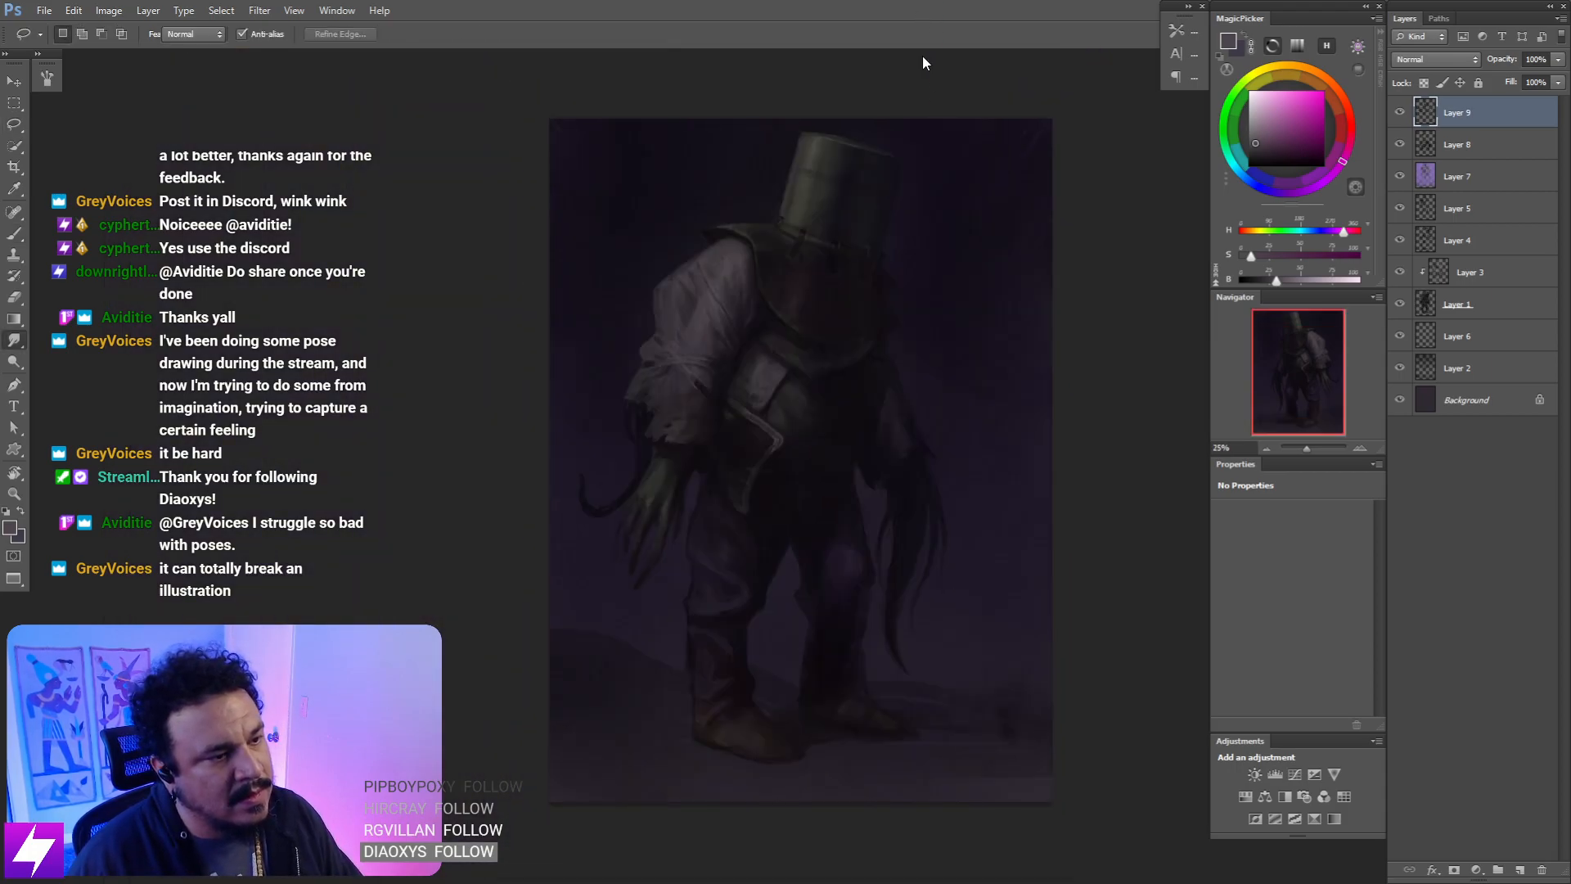
key("ctrl+plus")
key("ctrl+plus")
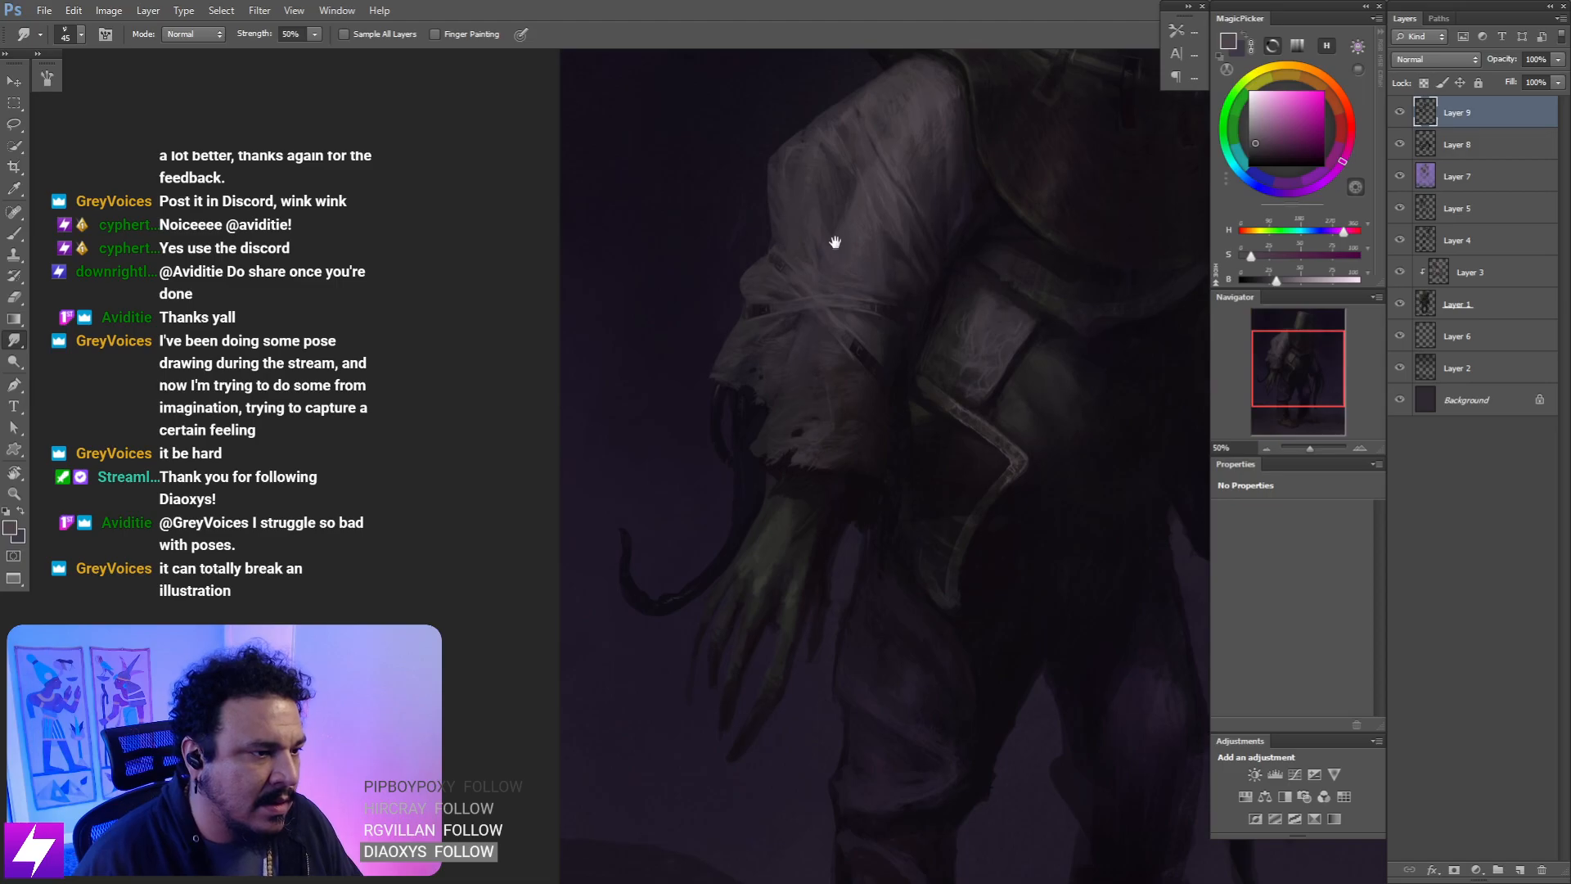
left_click_drag(836, 243, 852, 284)
key("b")
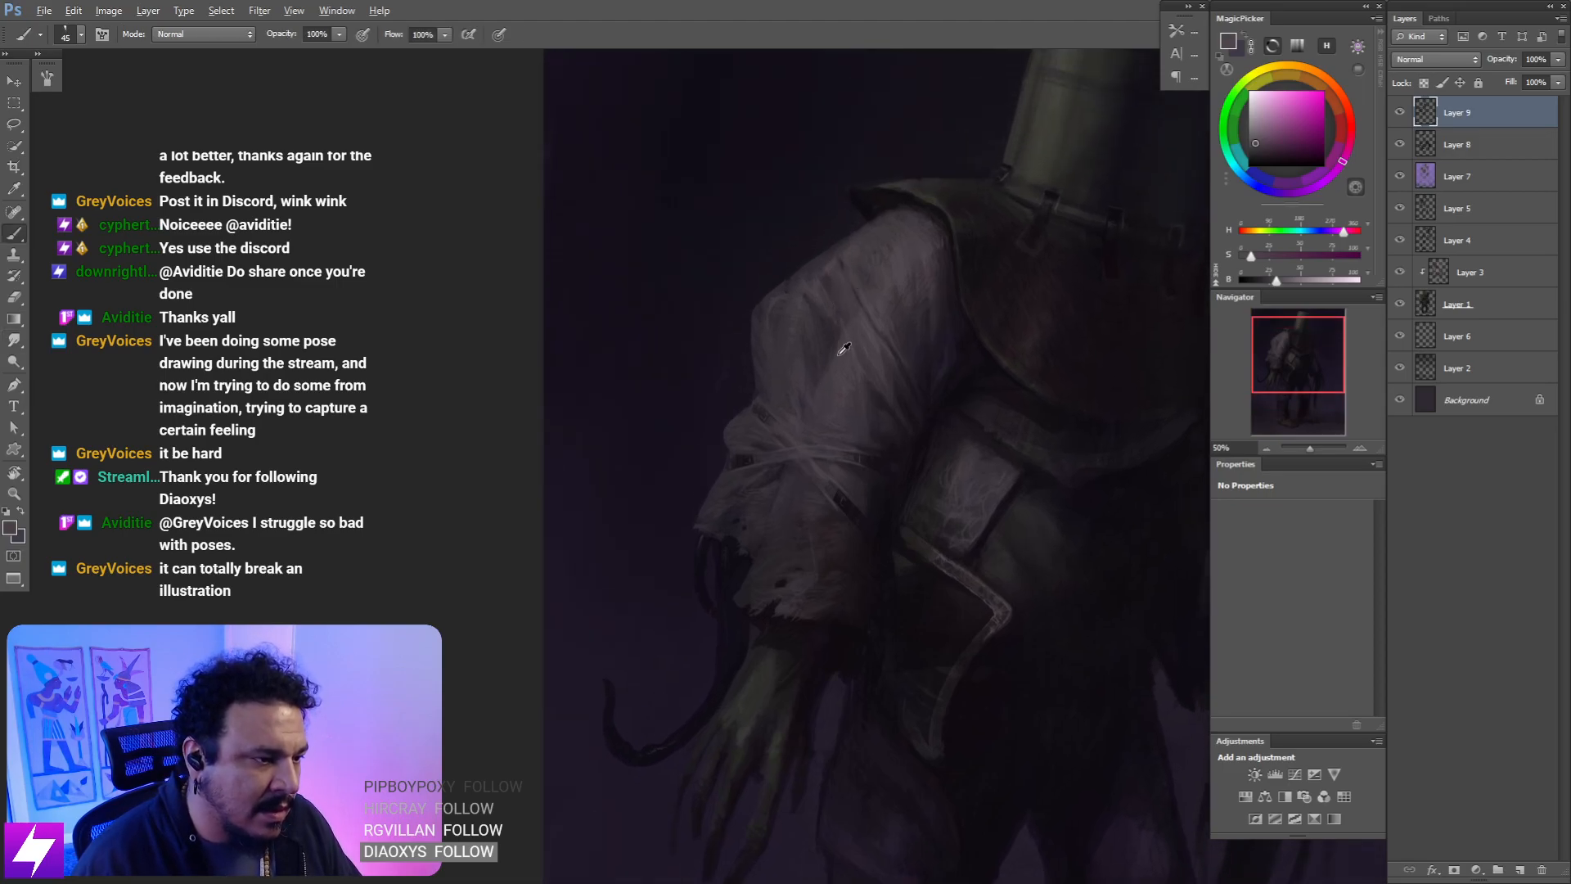
left_click(843, 348, "alt")
key("bracketright")
key("bracketright")
key("bracketright")
key("bracketright")
key("bracketright")
key("bracketright")
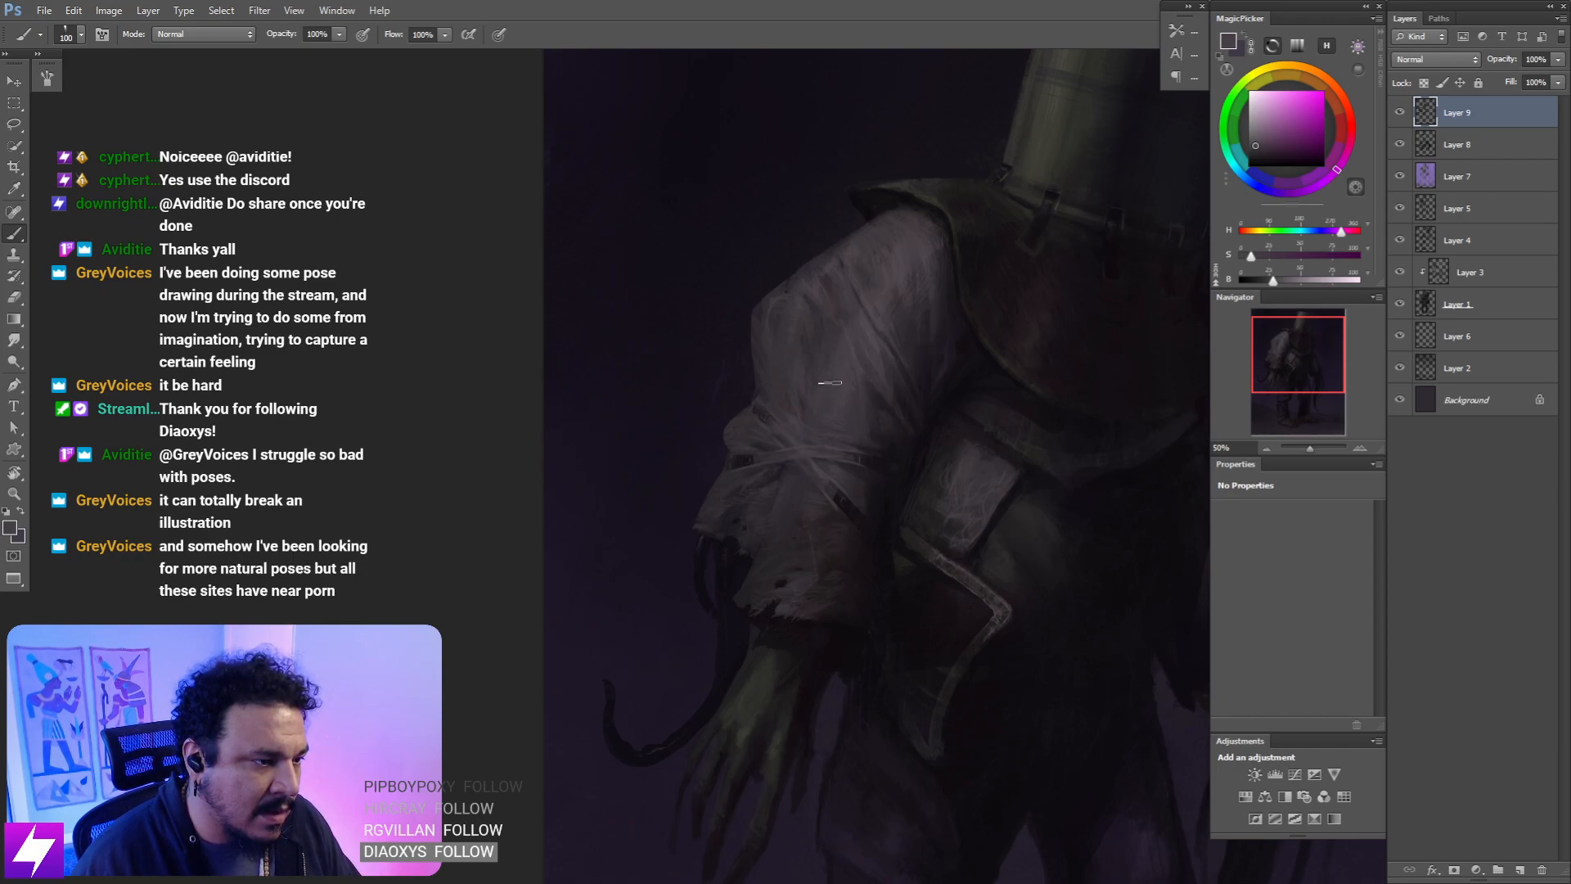
left_click_drag(878, 316, 874, 326)
- Flip the canvas horizontally and examine the sleeve, collar and bucket up close
key("ctrl+minus")
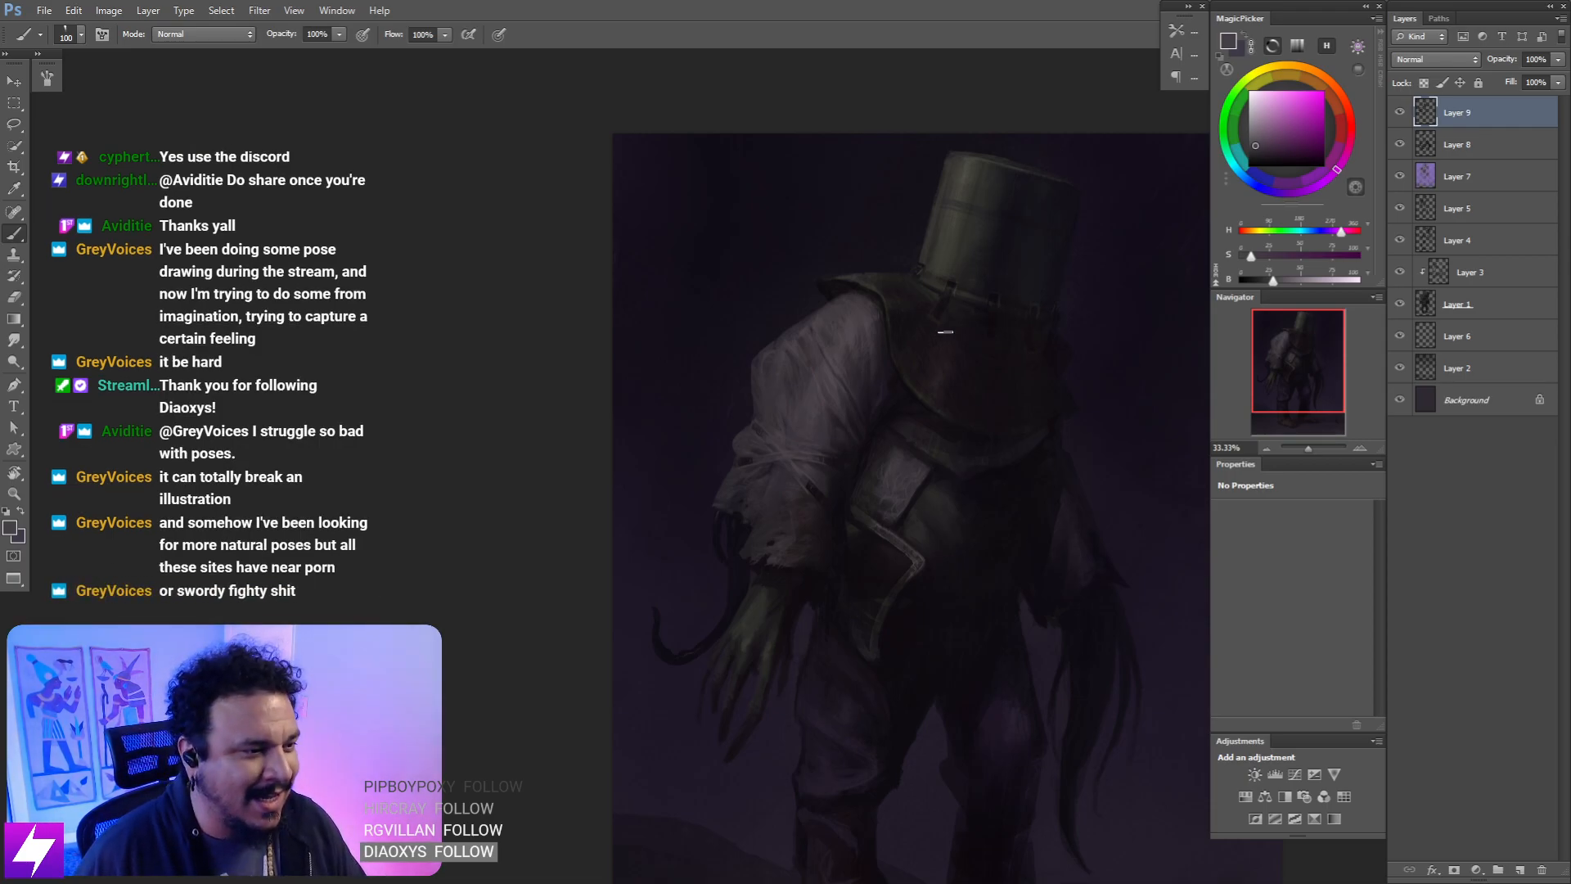
key("ctrl+shift+h")
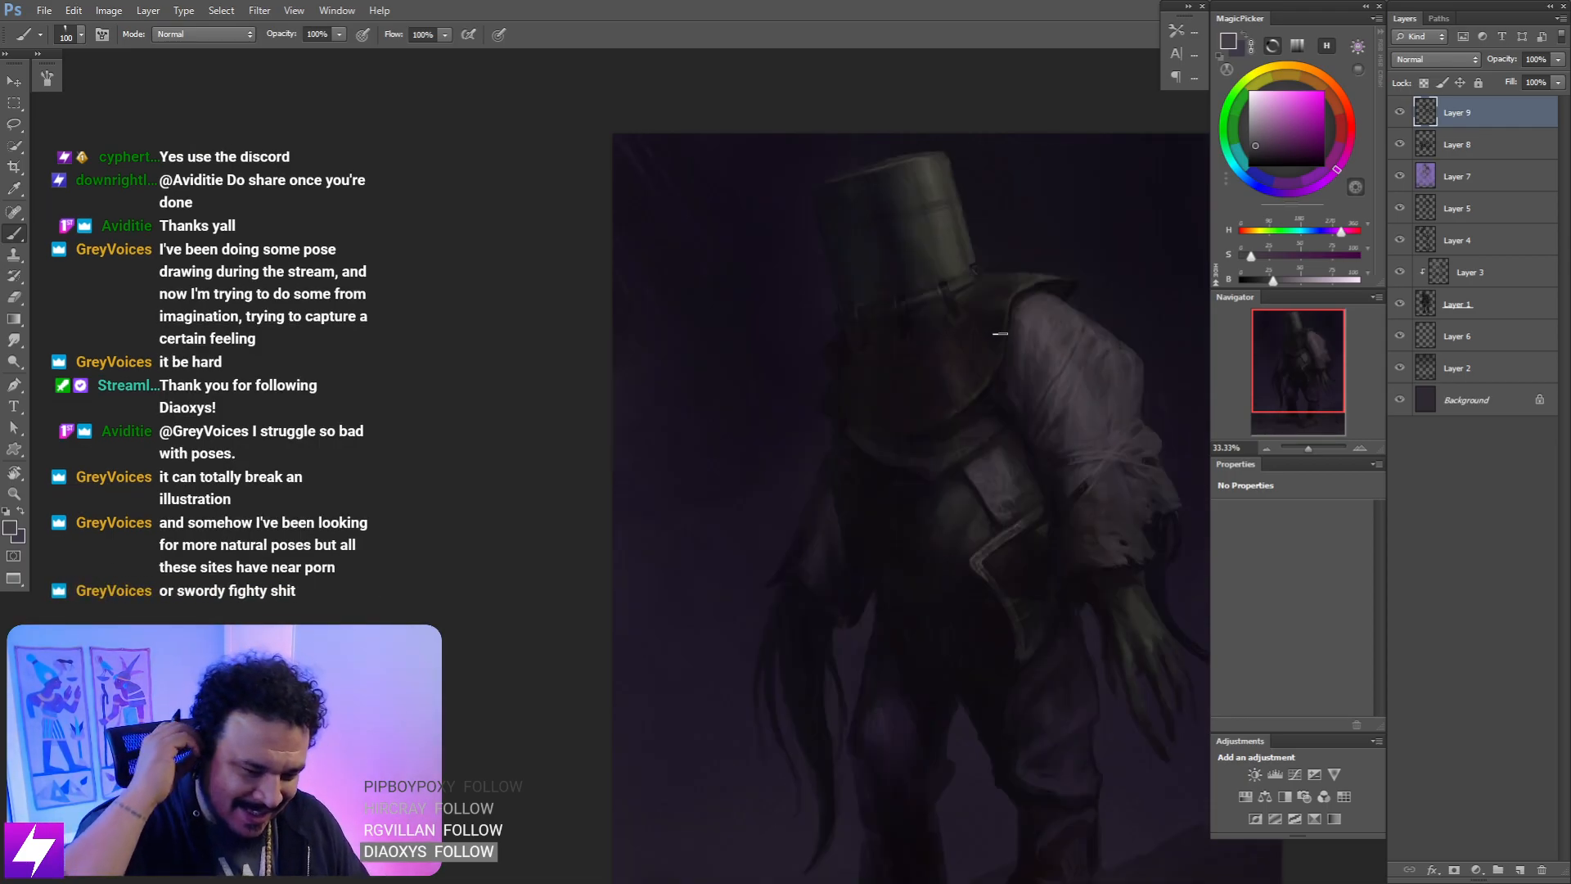
key("ctrl+plus")
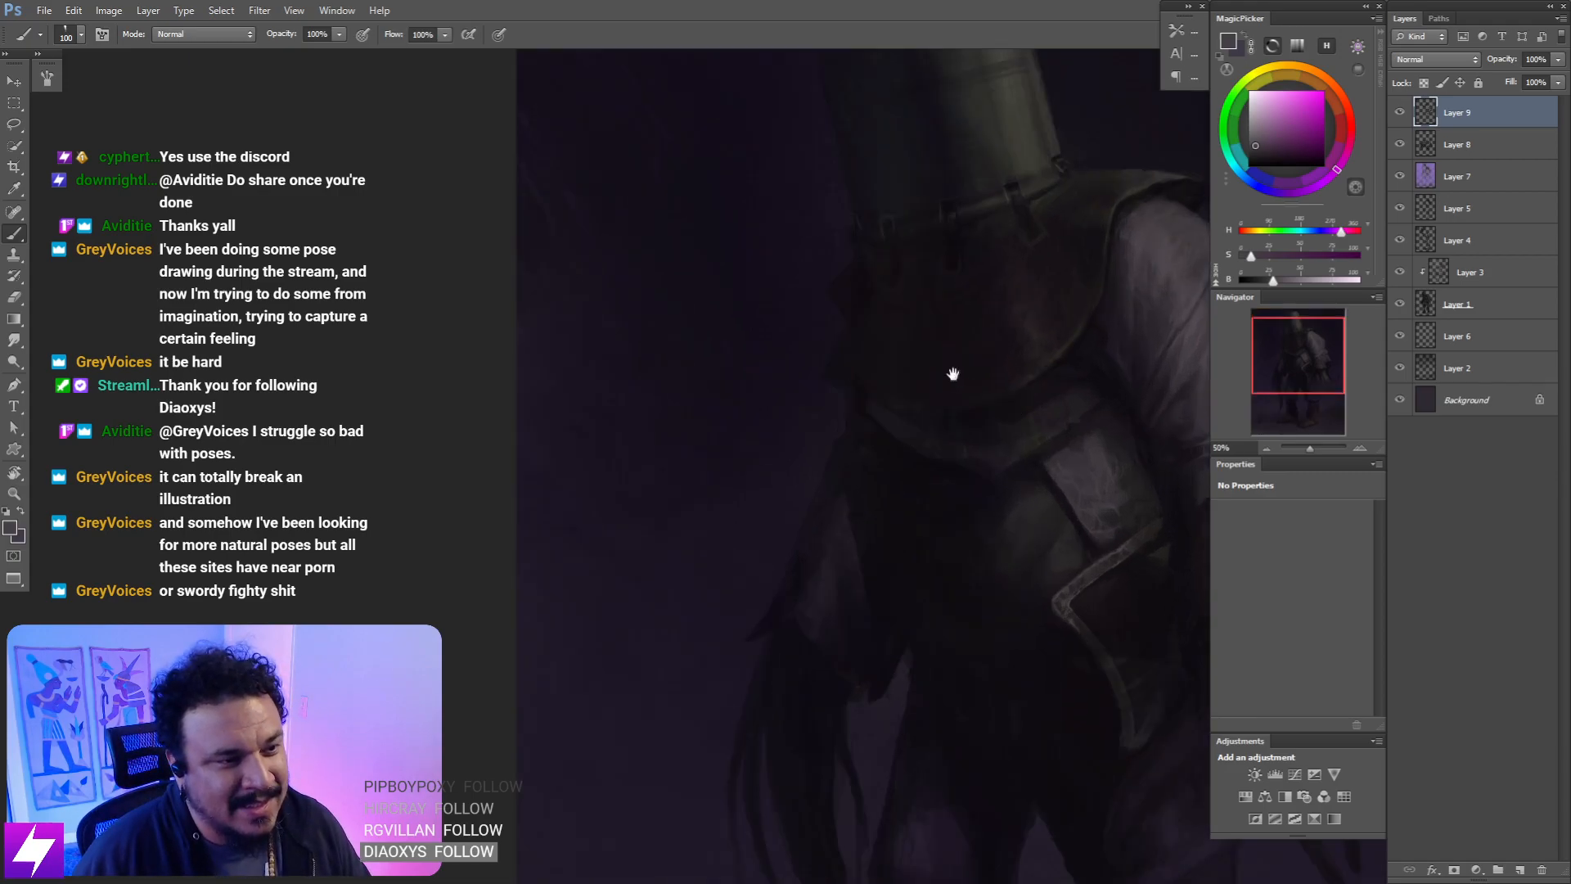
left_click_drag(953, 374, 643, 507)
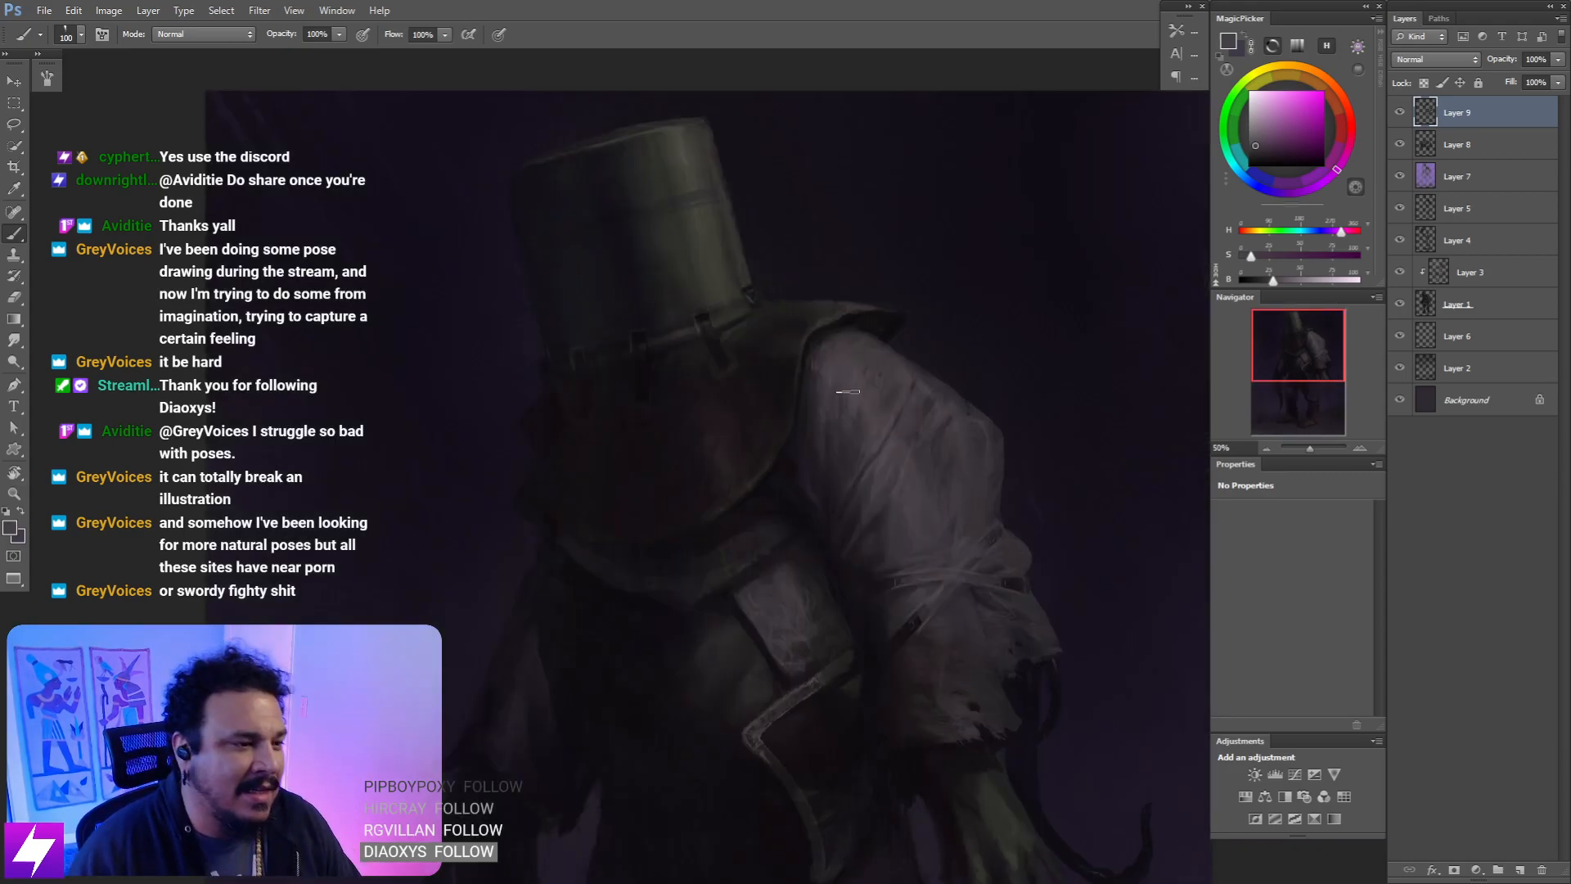
- Darken the sleeve's inner edge beside the collar with a sampled dark violet at brush size 60, and smudge the sleeve at size 45
key("ctrl+plus")
mouse_move(842, 391)
left_mouse_down()
mouse_move(838, 410)
mouse_move(824, 402)
left_mouse_up()
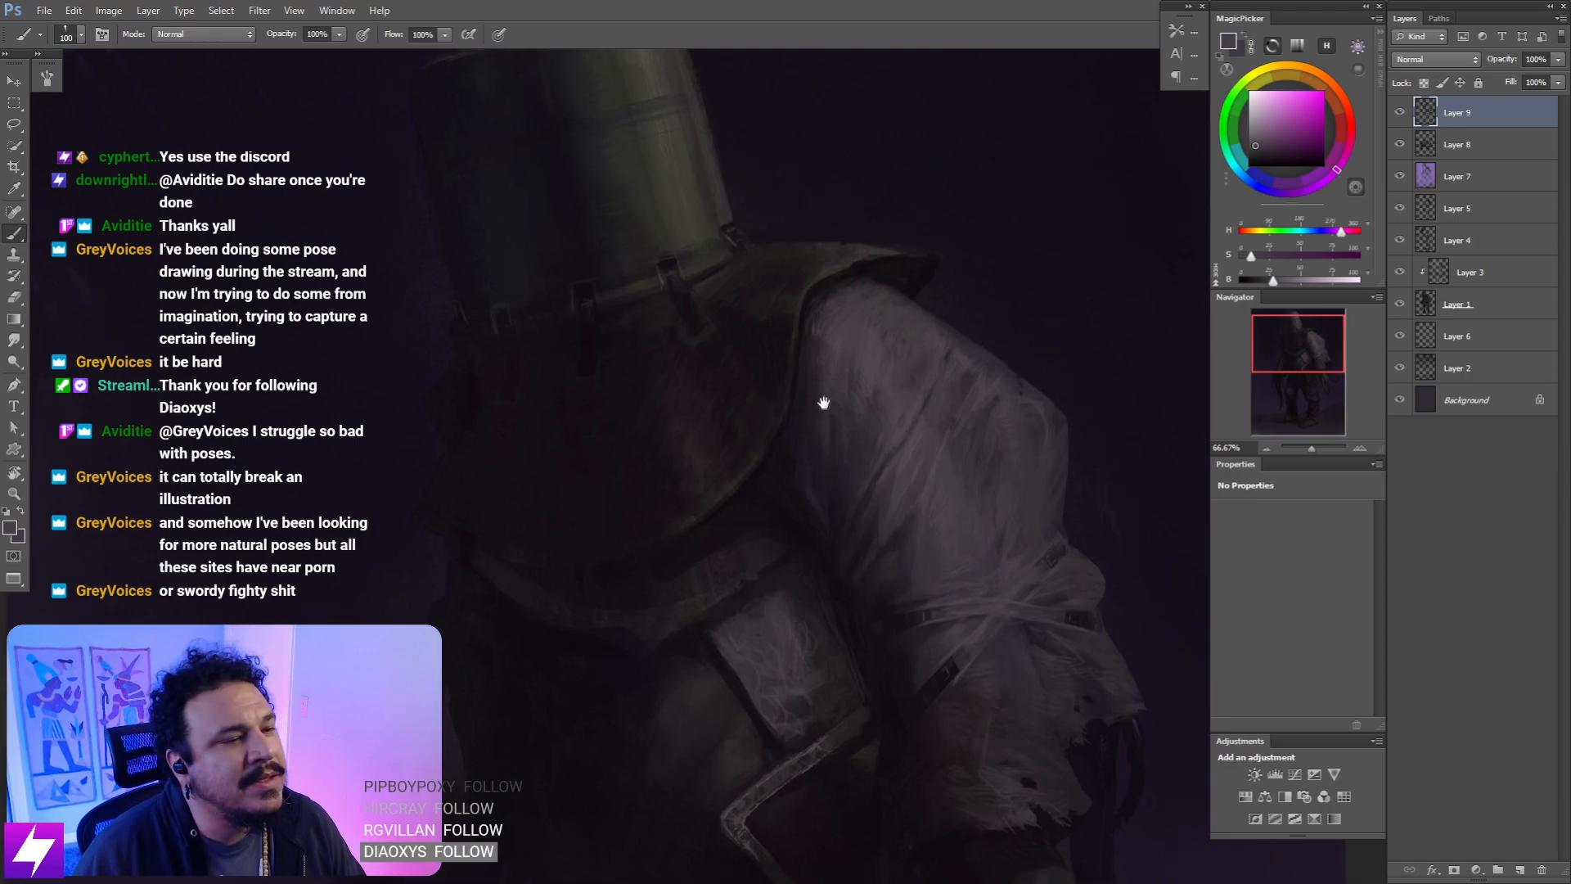
left_click(822, 329, "alt")
key("bracketleft")
key("bracketleft")
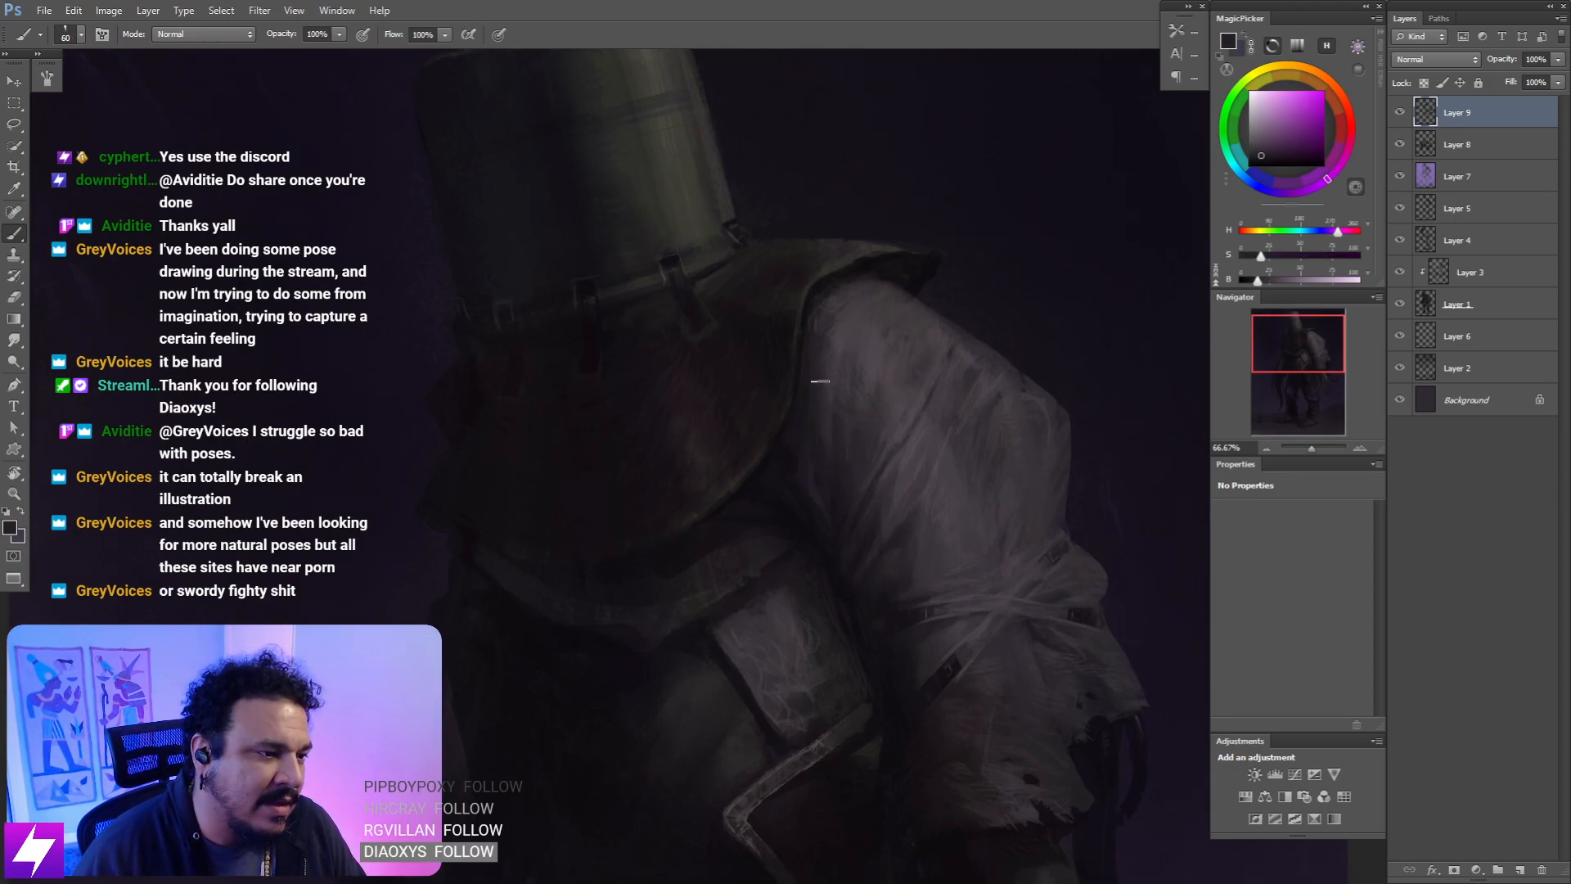
key("r")
scroll(885, 309, "down", 4)
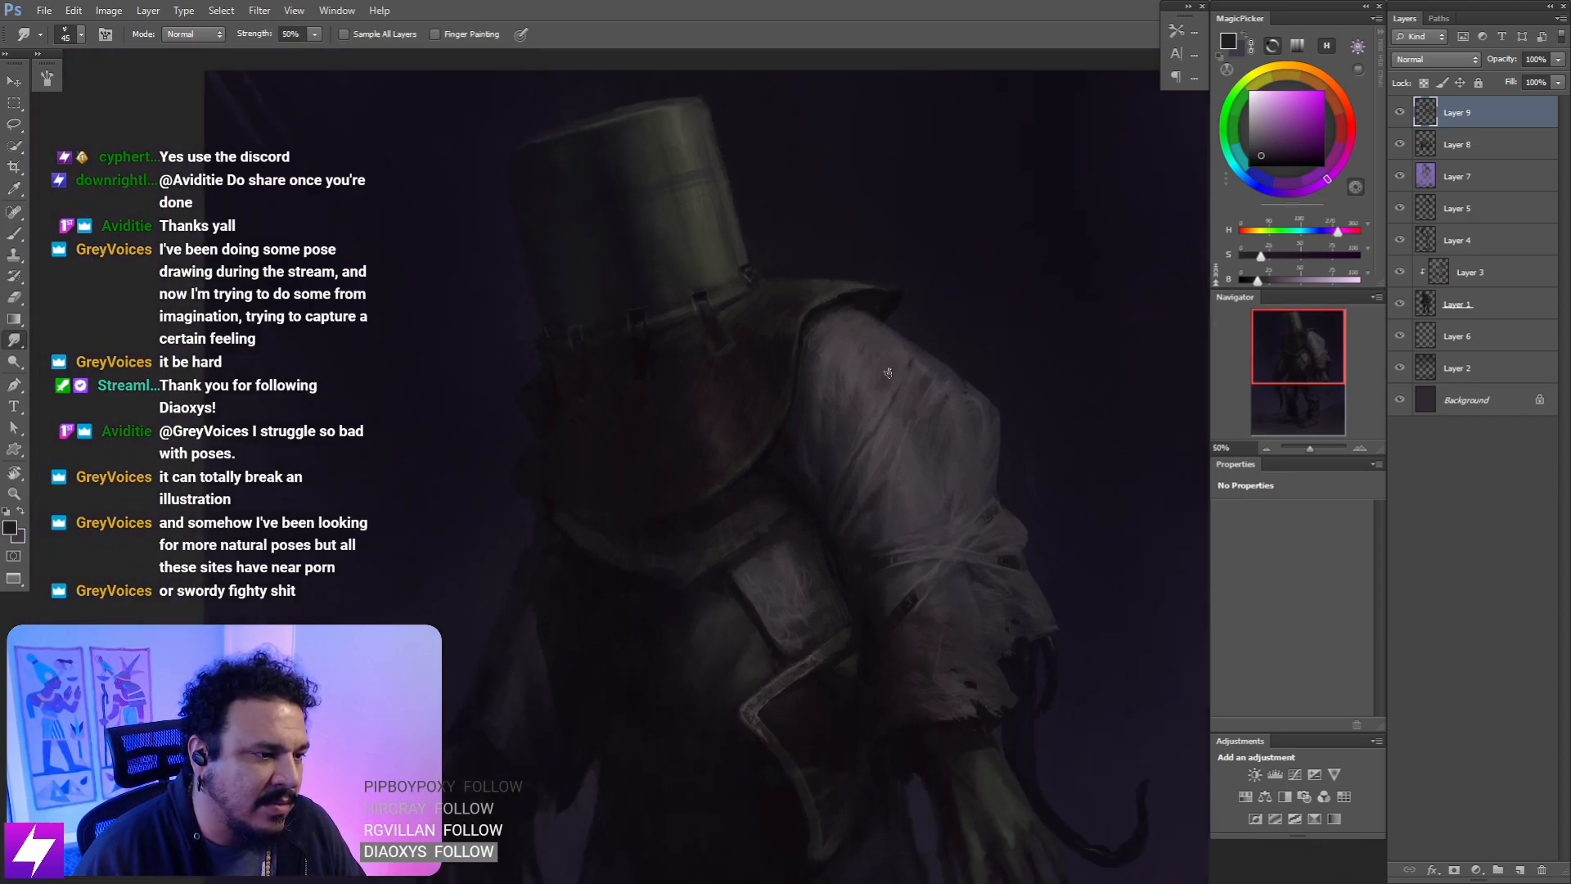
scroll(880, 448, "up", 2)
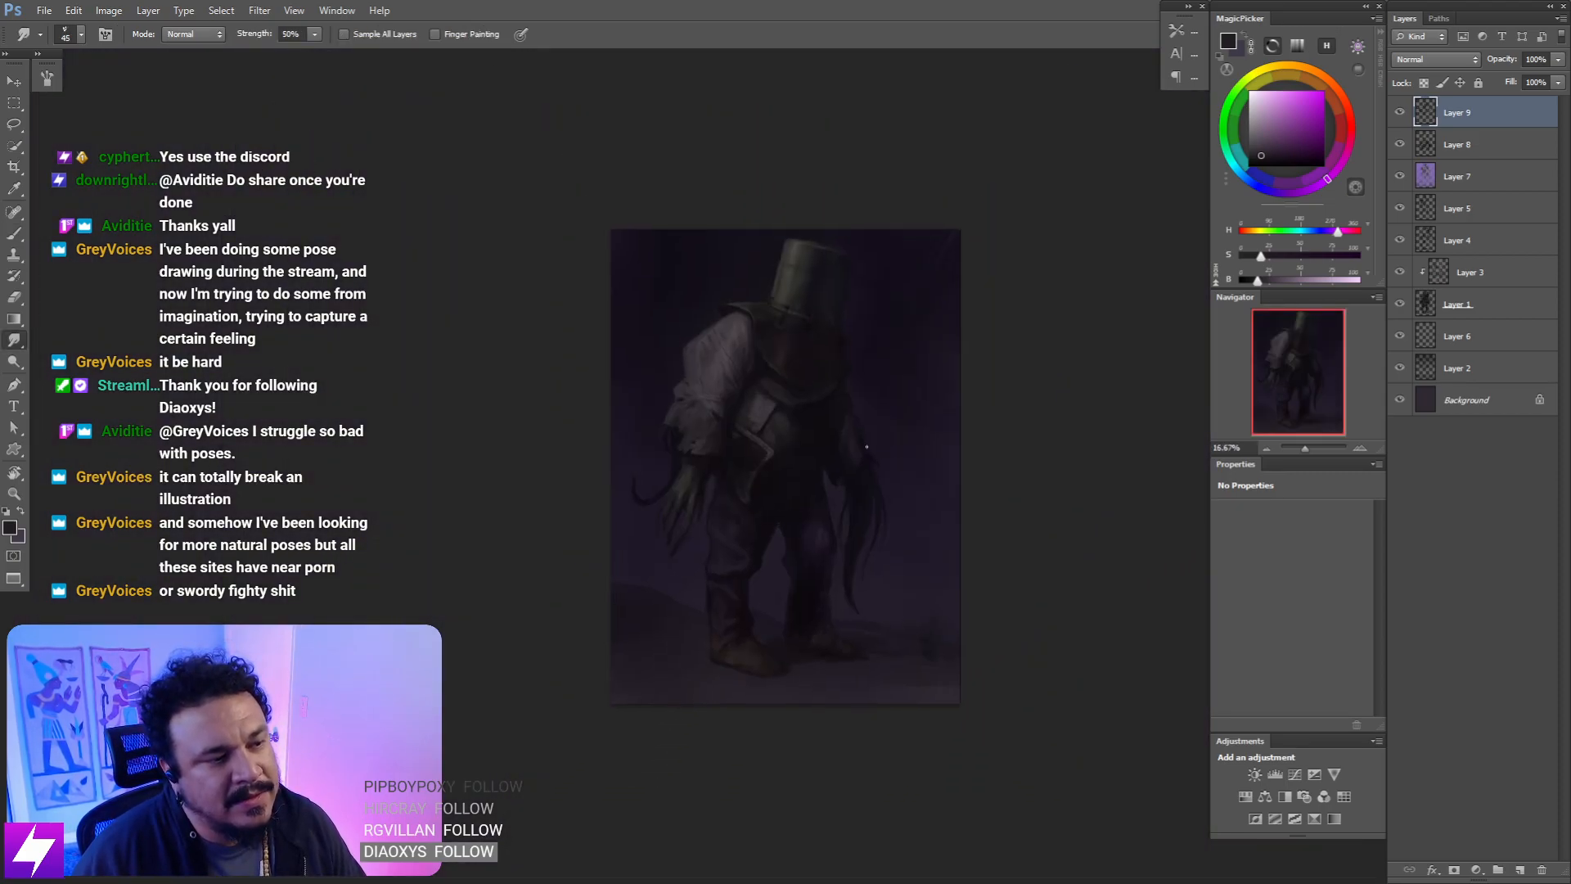
- Paint a dark stitched seam across the upper sleeve with a sampled dark violet at brush size 40 in a rotated view
key("r")
left_click_drag(820, 243, 940, 326)
scroll(916, 333, "up", 2)
left_click_drag(905, 381, 898, 391)
key("b")
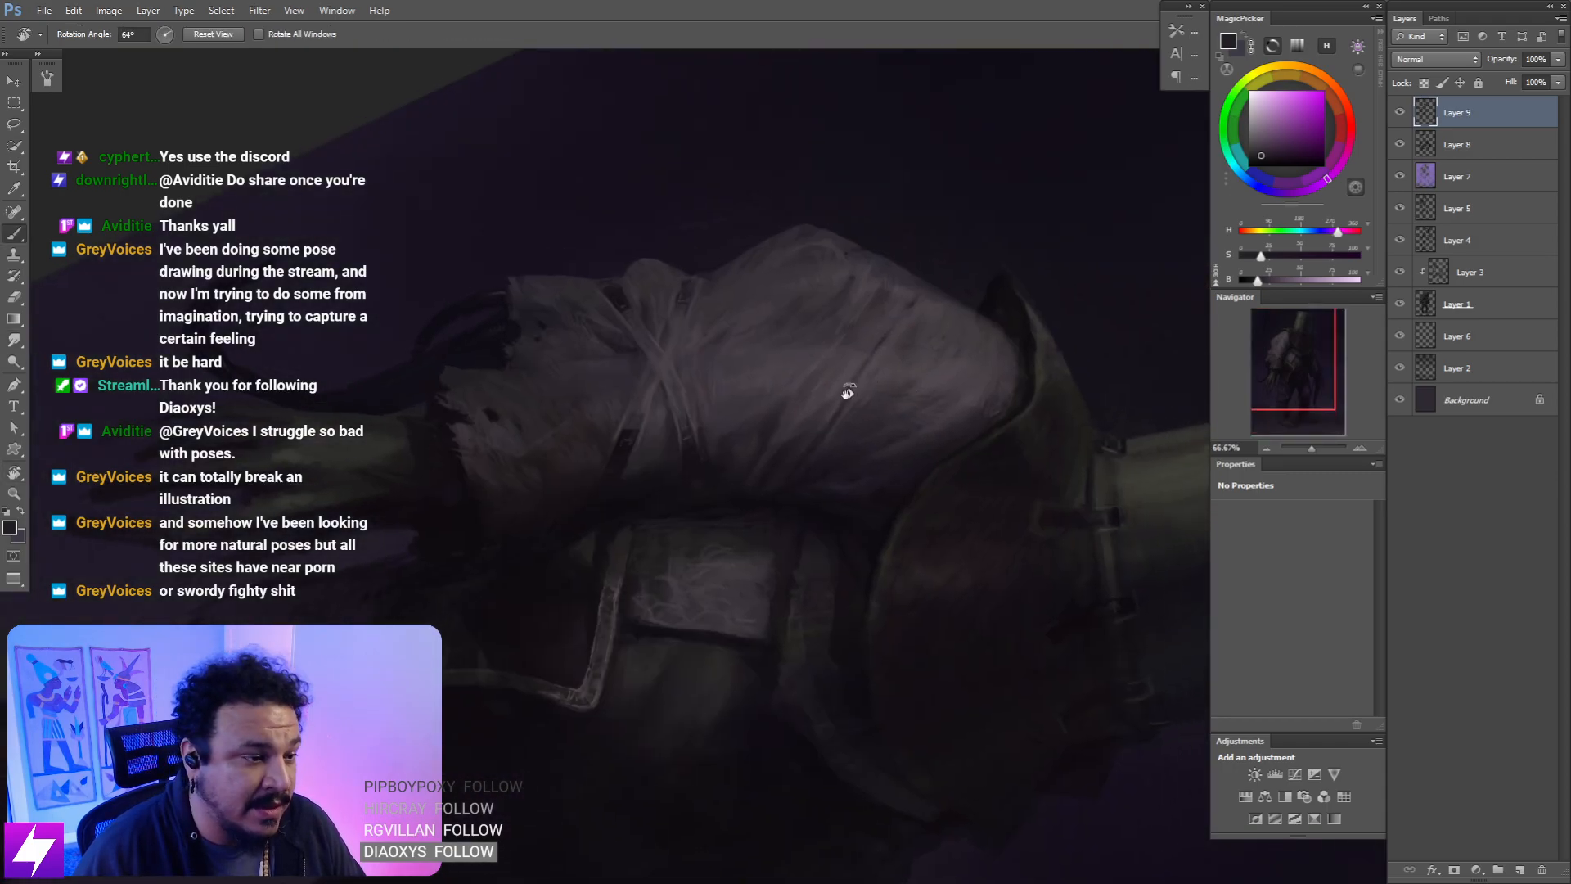
left_click(706, 460, "alt")
key("bracketleft")
key("bracketleft")
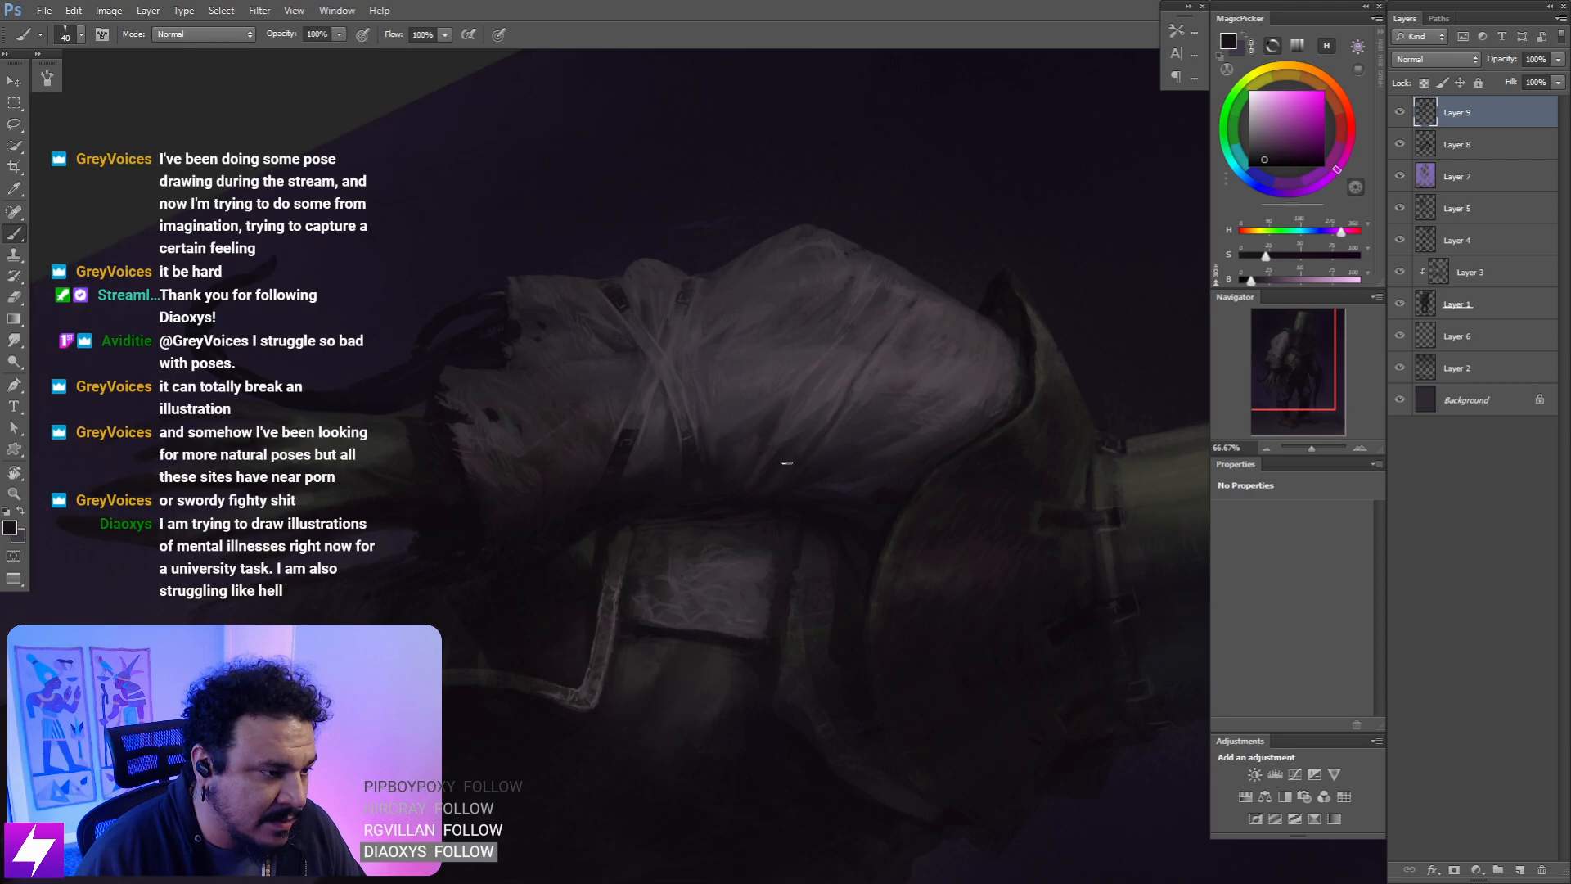
key("bracketleft")
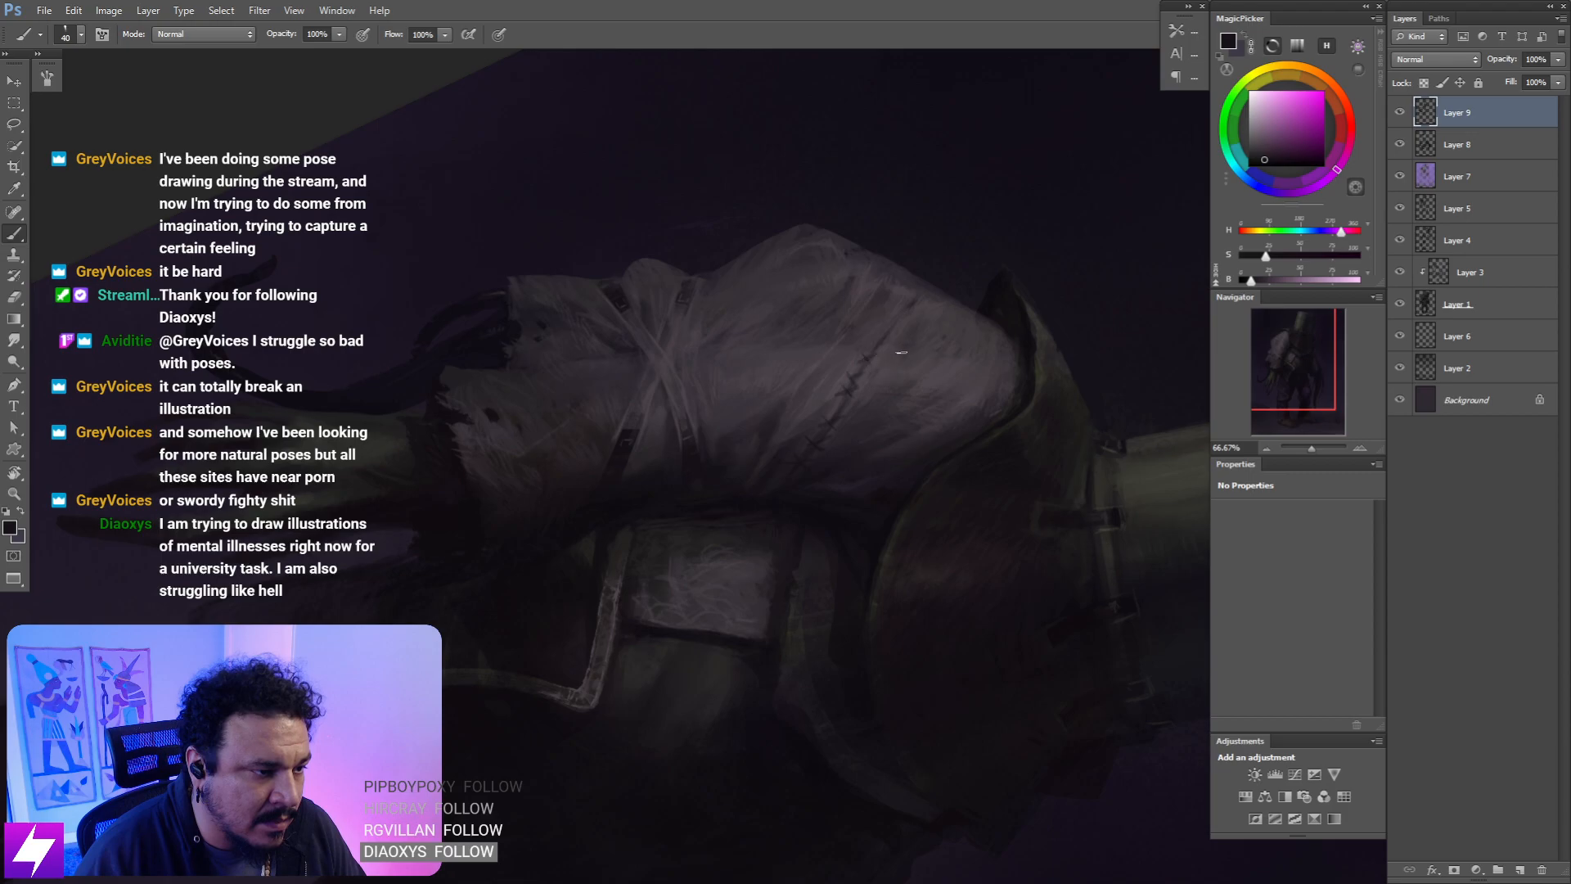
- Extend the dark stitched seam to the sleeve's outer edge and add more cross-stitches along it
key("r")
mouse_move(1013, 403)
left_mouse_down()
mouse_move(957, 272)
mouse_move(810, 274)
left_mouse_up()
left_click_drag(775, 347, 855, 401)
key("b")
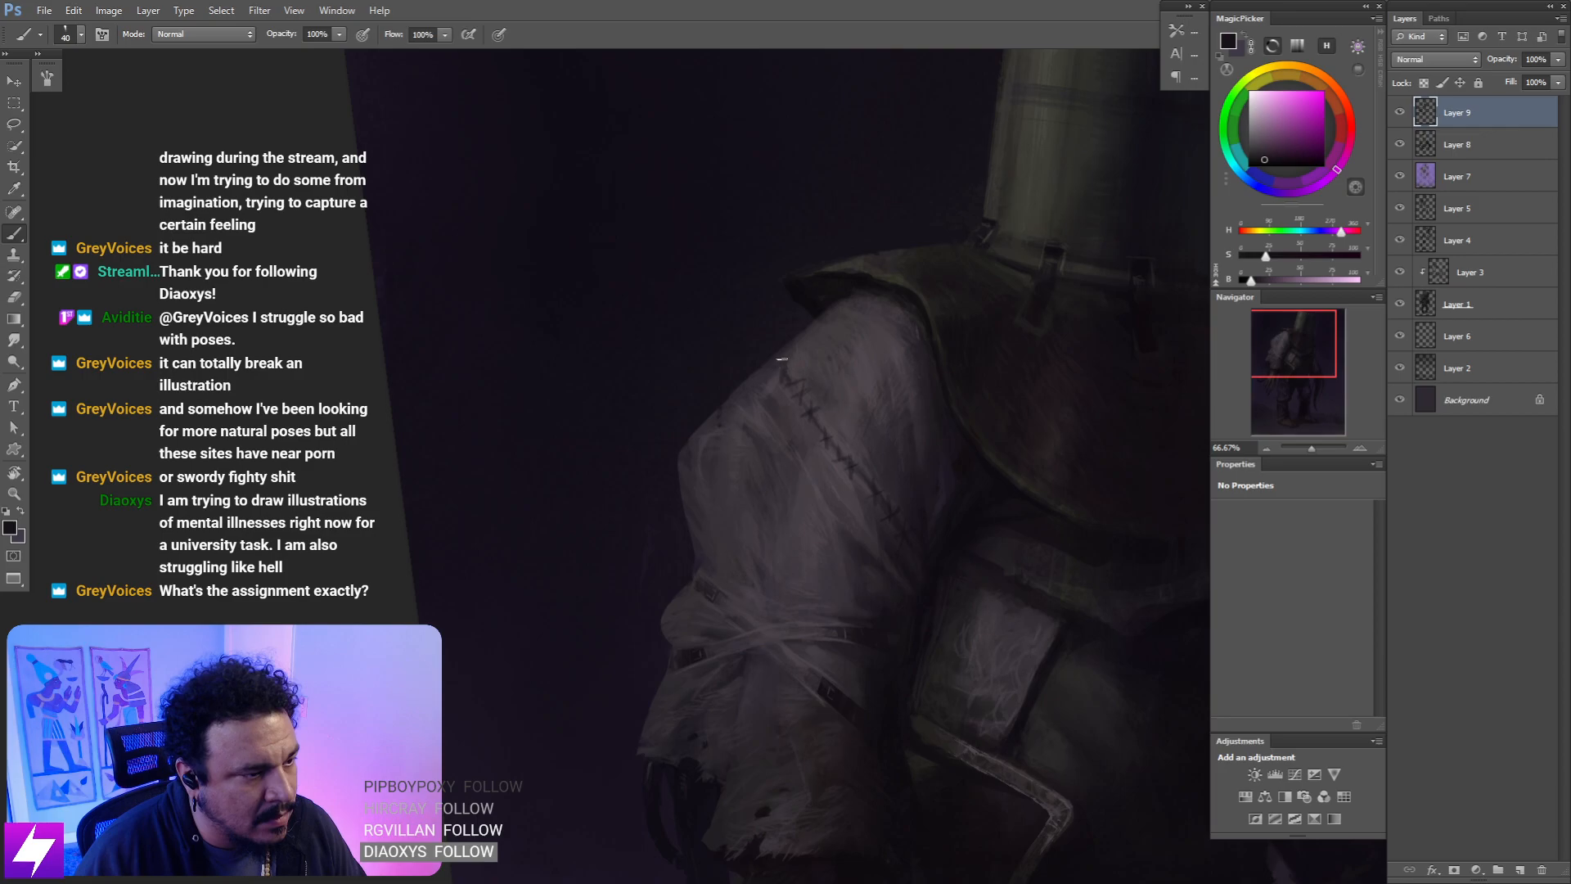
key("ctrl+minus")
key("ctrl+minus")
key("Escape")
left_click_drag(873, 351, 851, 316)
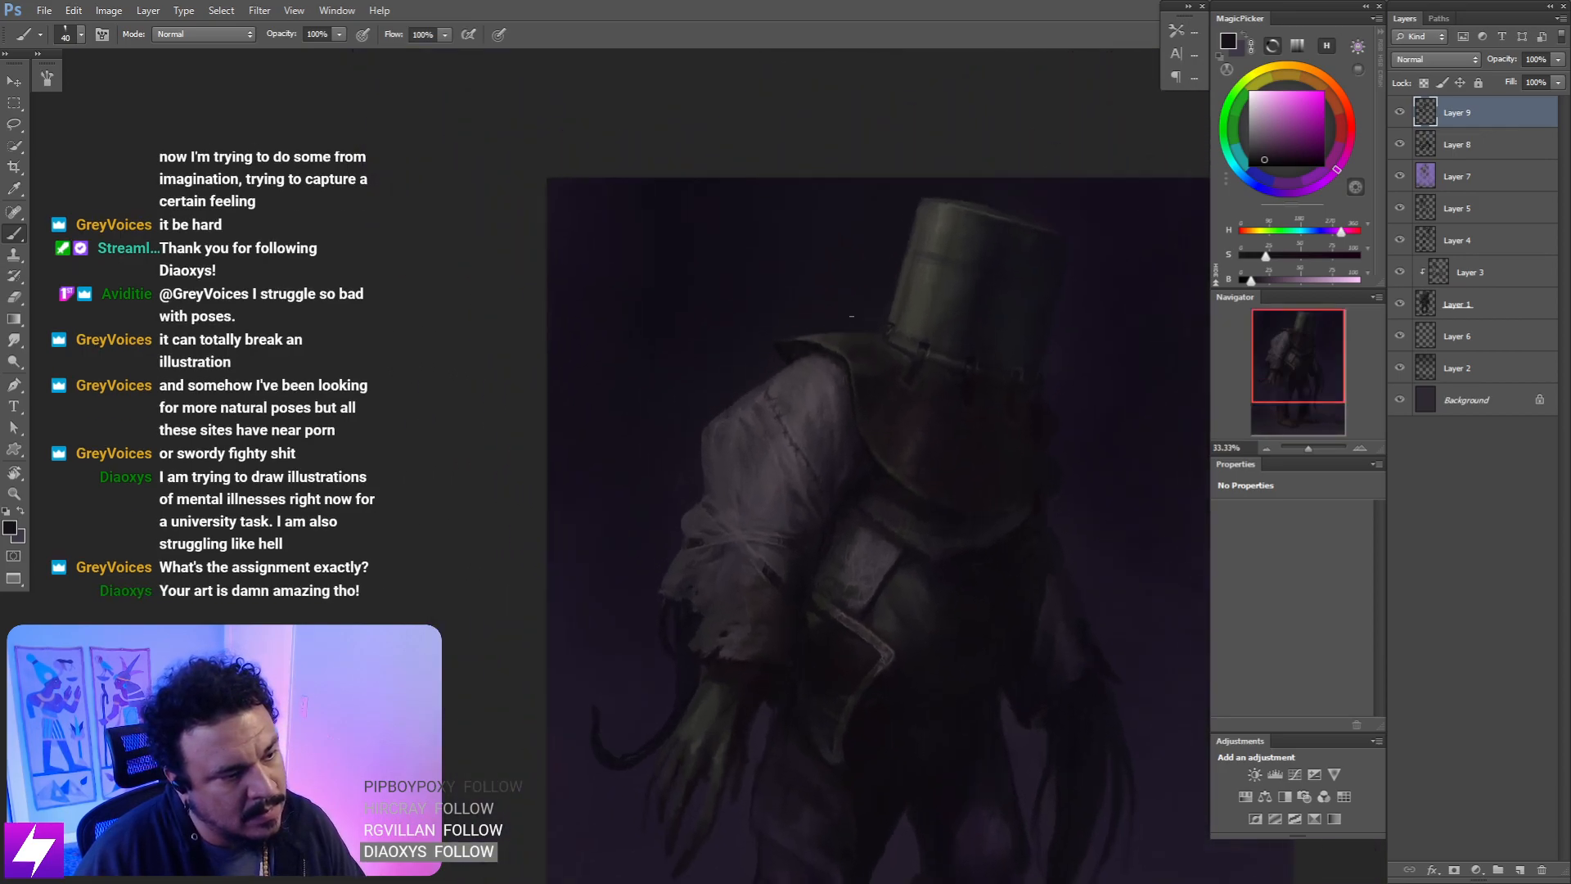
- Refine the edges of the sleeve's stitches with a sampled muted magenta-gray at brush size 25
key("ctrl+plus")
key("ctrl+plus")
key("r")
left_click_drag(930, 434, 860, 388)
key("ctrl+plus")
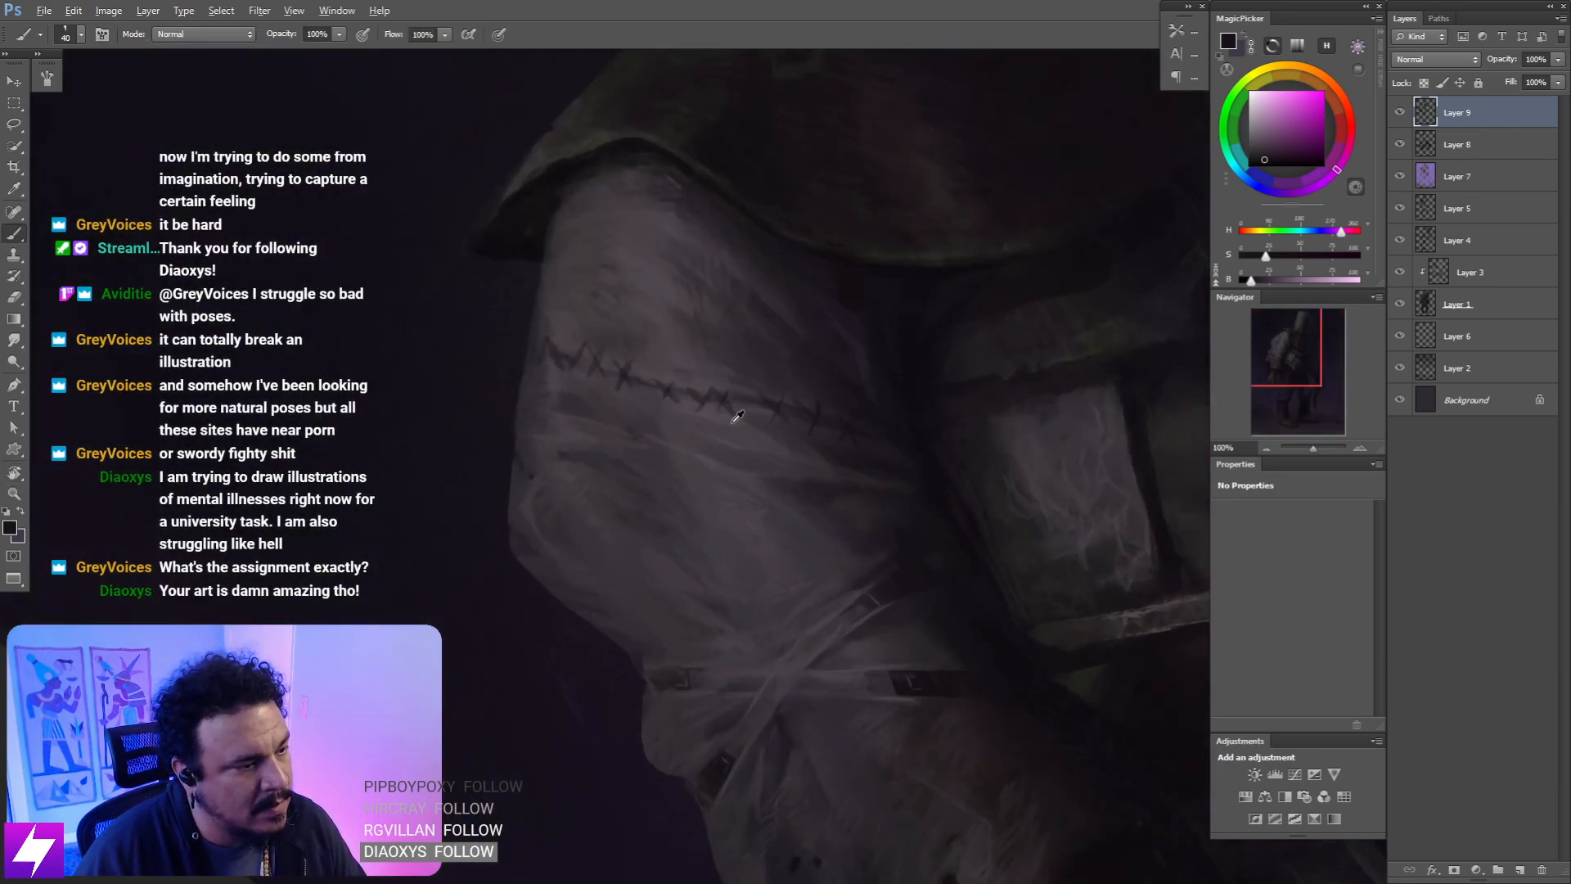
left_click(731, 423, "alt")
left_click_drag(714, 419, 771, 456)
key("bracketleft")
key("bracketleft")
key("bracketleft")
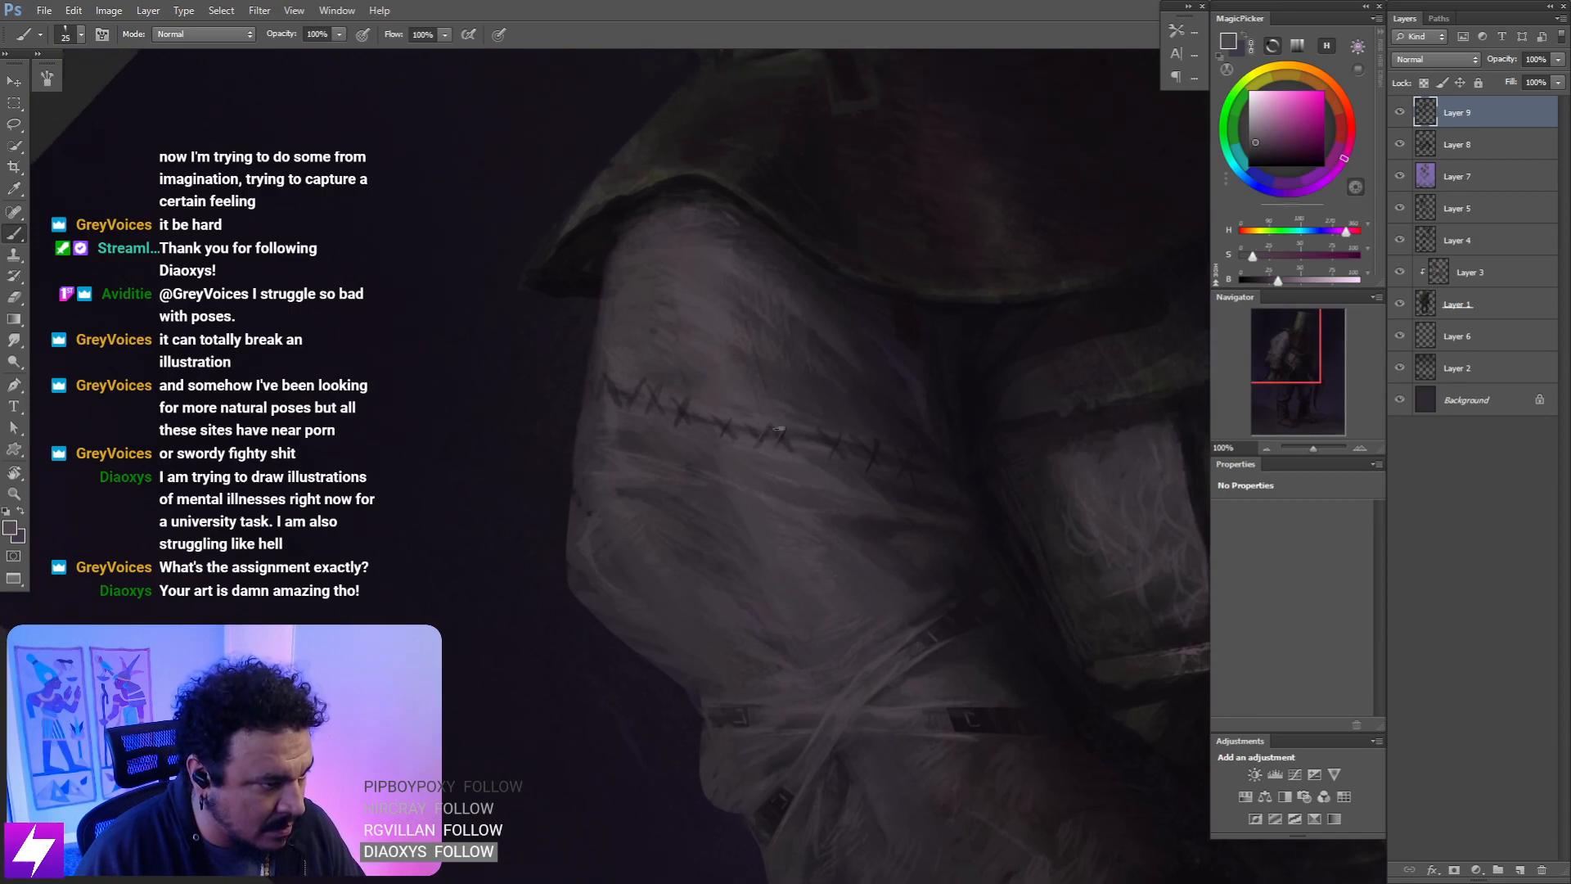
left_click_drag(739, 444, 771, 463)
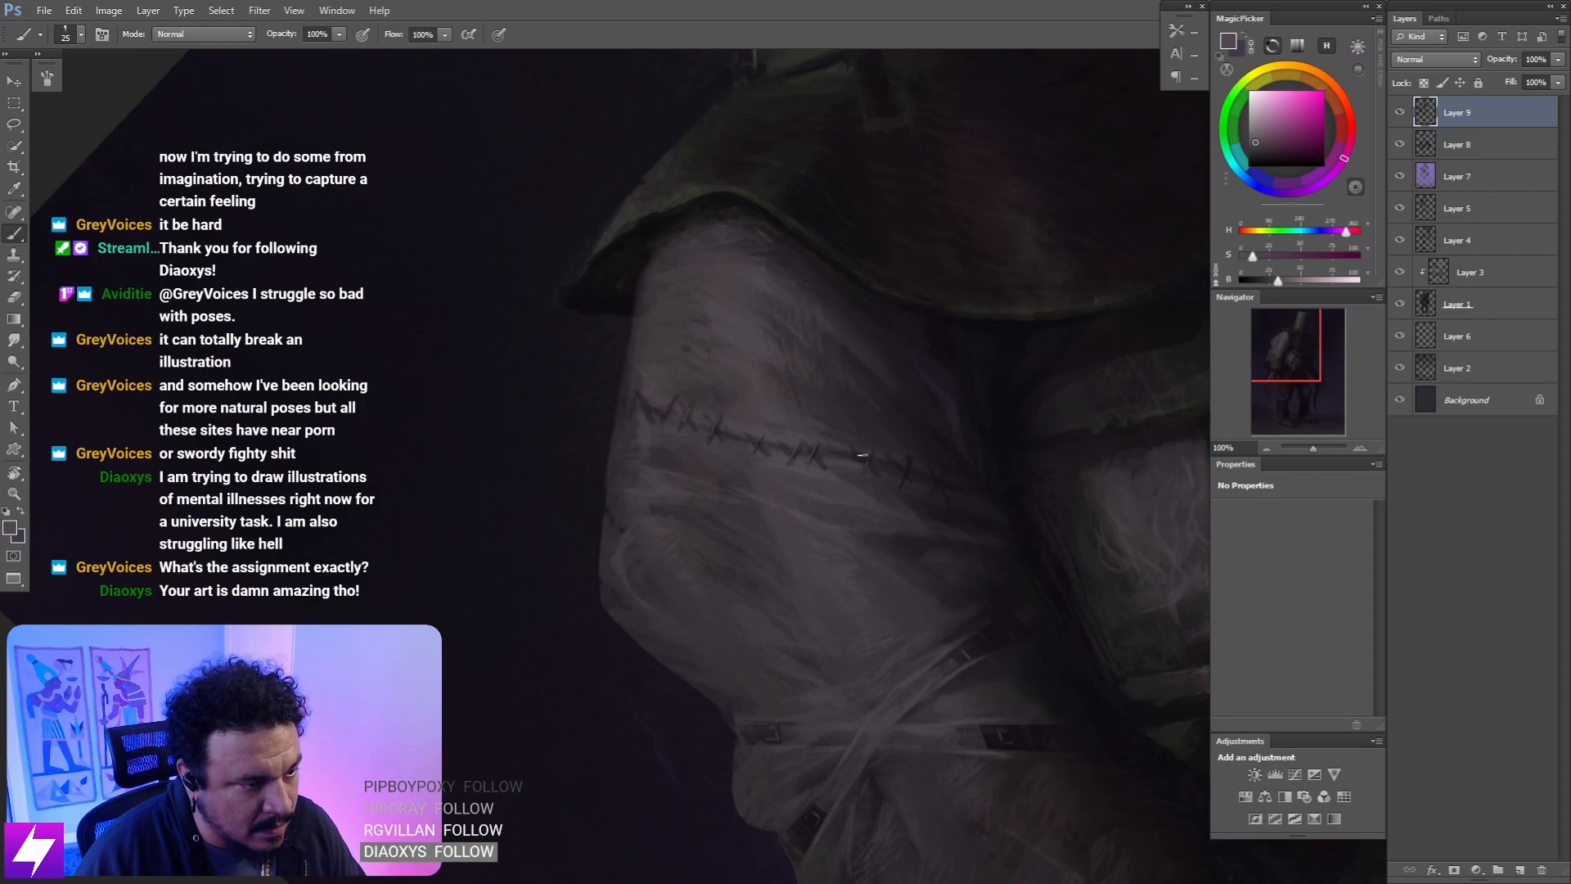
key("Escape")
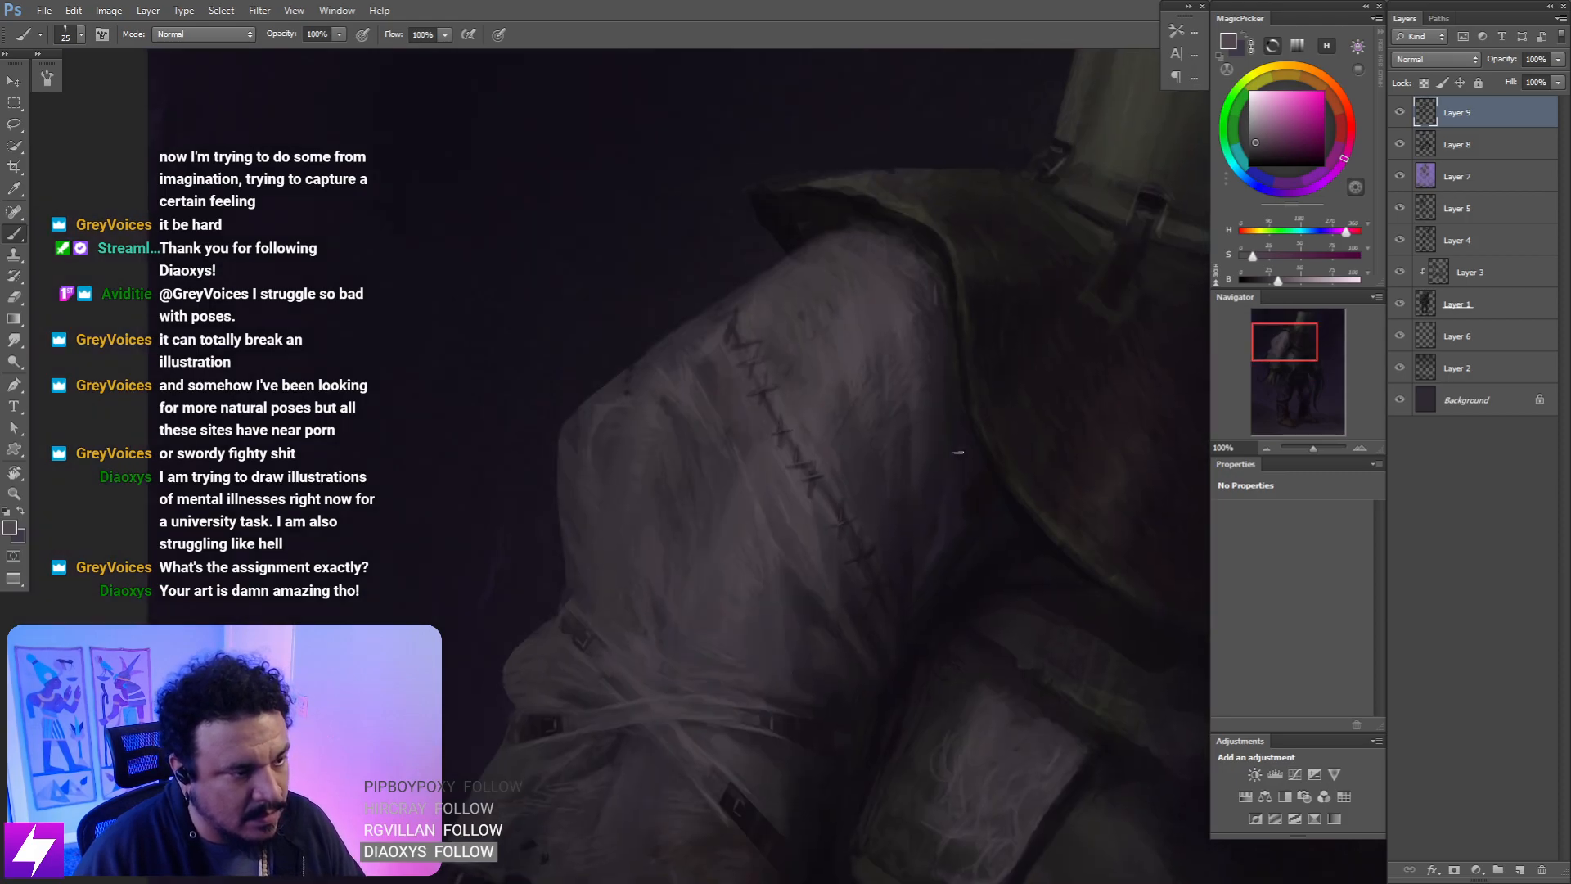
- Flip the canvas horizontally and examine the stitched sleeve, collar and bucket both up close and from afar
key("ctrl+minus")
key("ctrl+minus")
key("ctrl+shift+h")
key("ctrl+plus")
key("ctrl+plus")
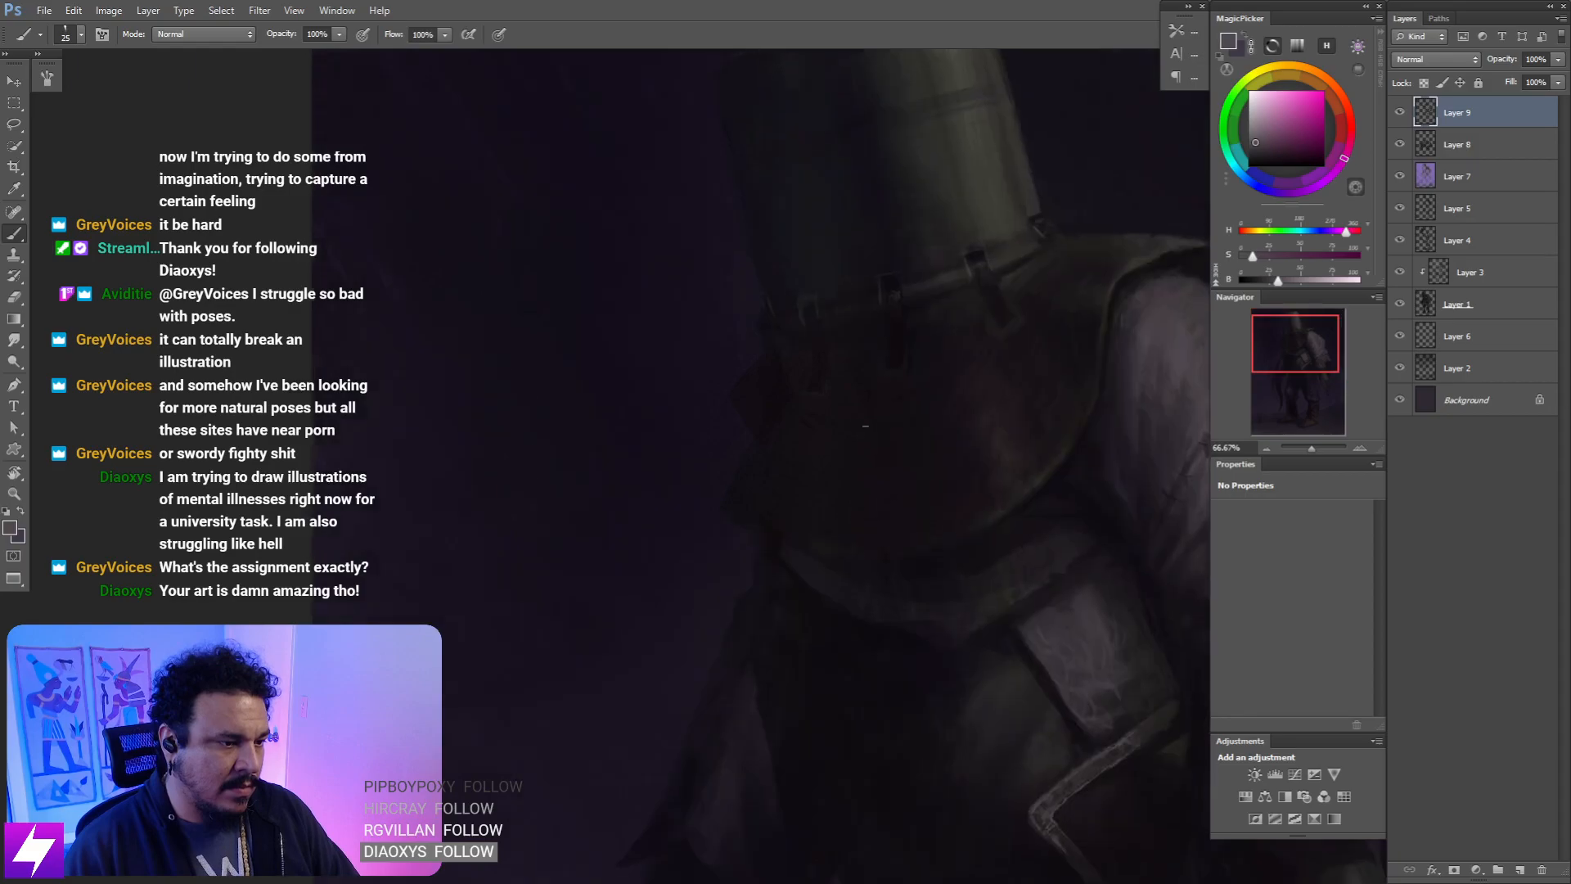
left_click_drag(974, 475, 582, 374)
left_click_drag(872, 193, 759, 588)
left_click(482, 448, "alt")
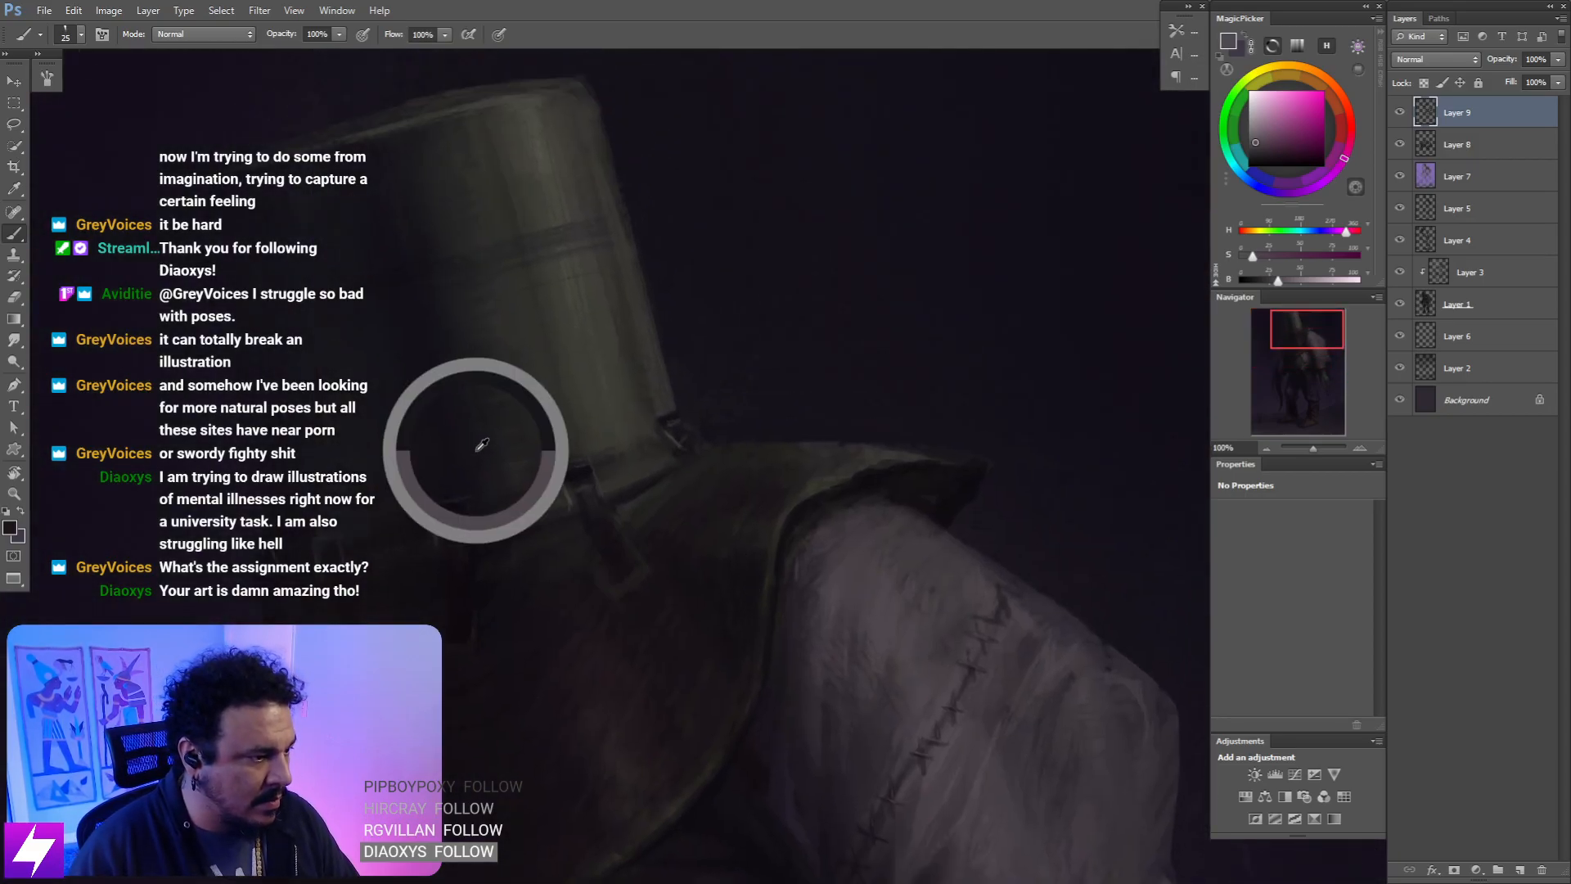
left_click_drag(761, 519, 714, 440)
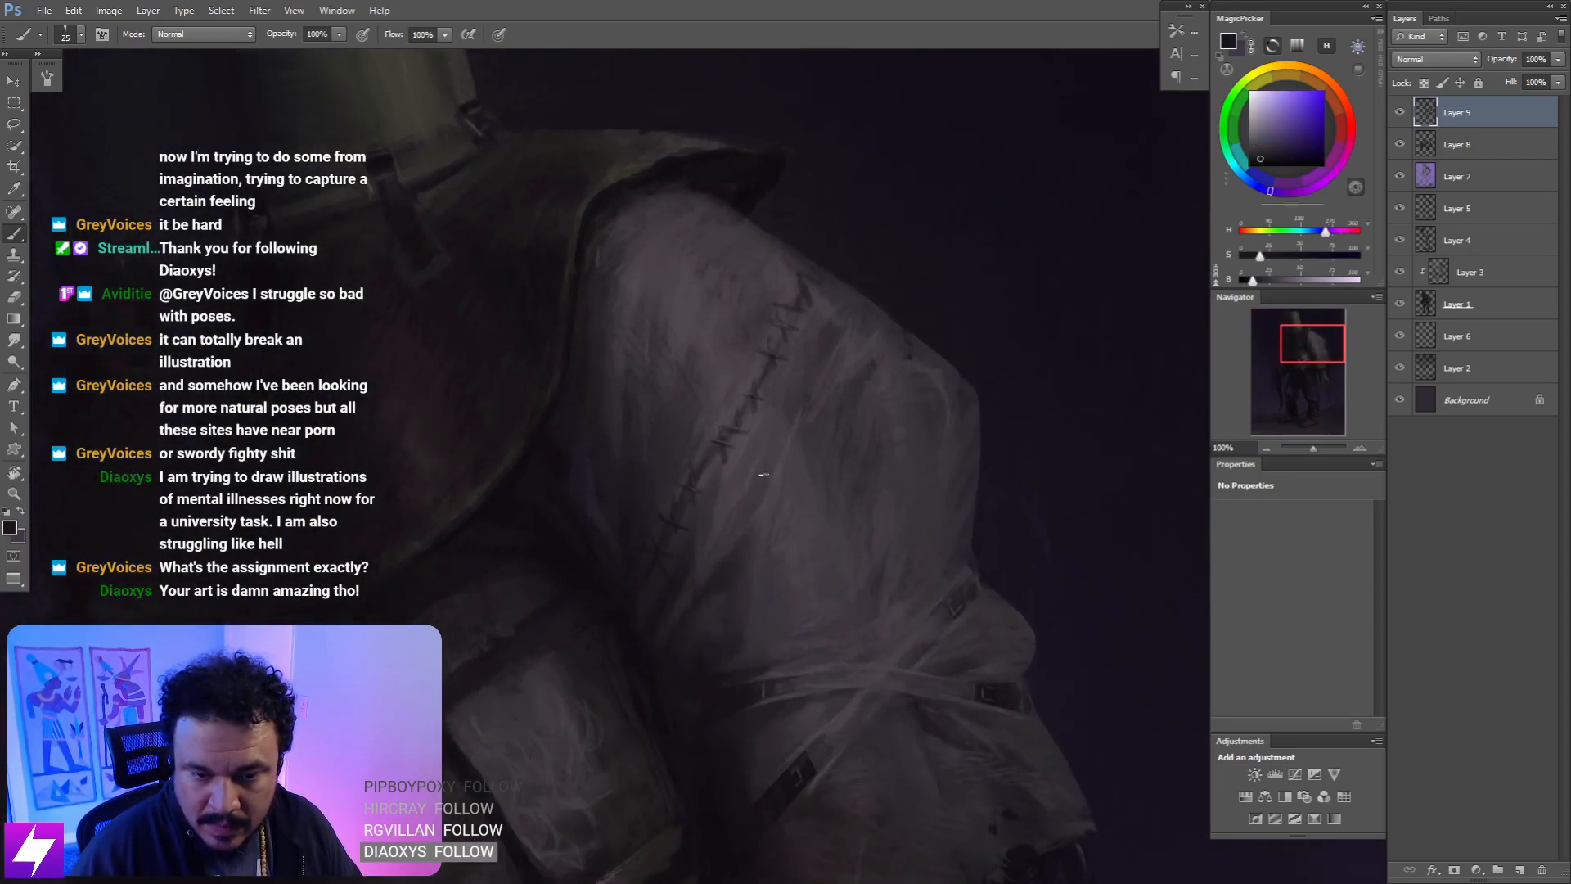
key("ctrl+minus")
key("ctrl+minus")
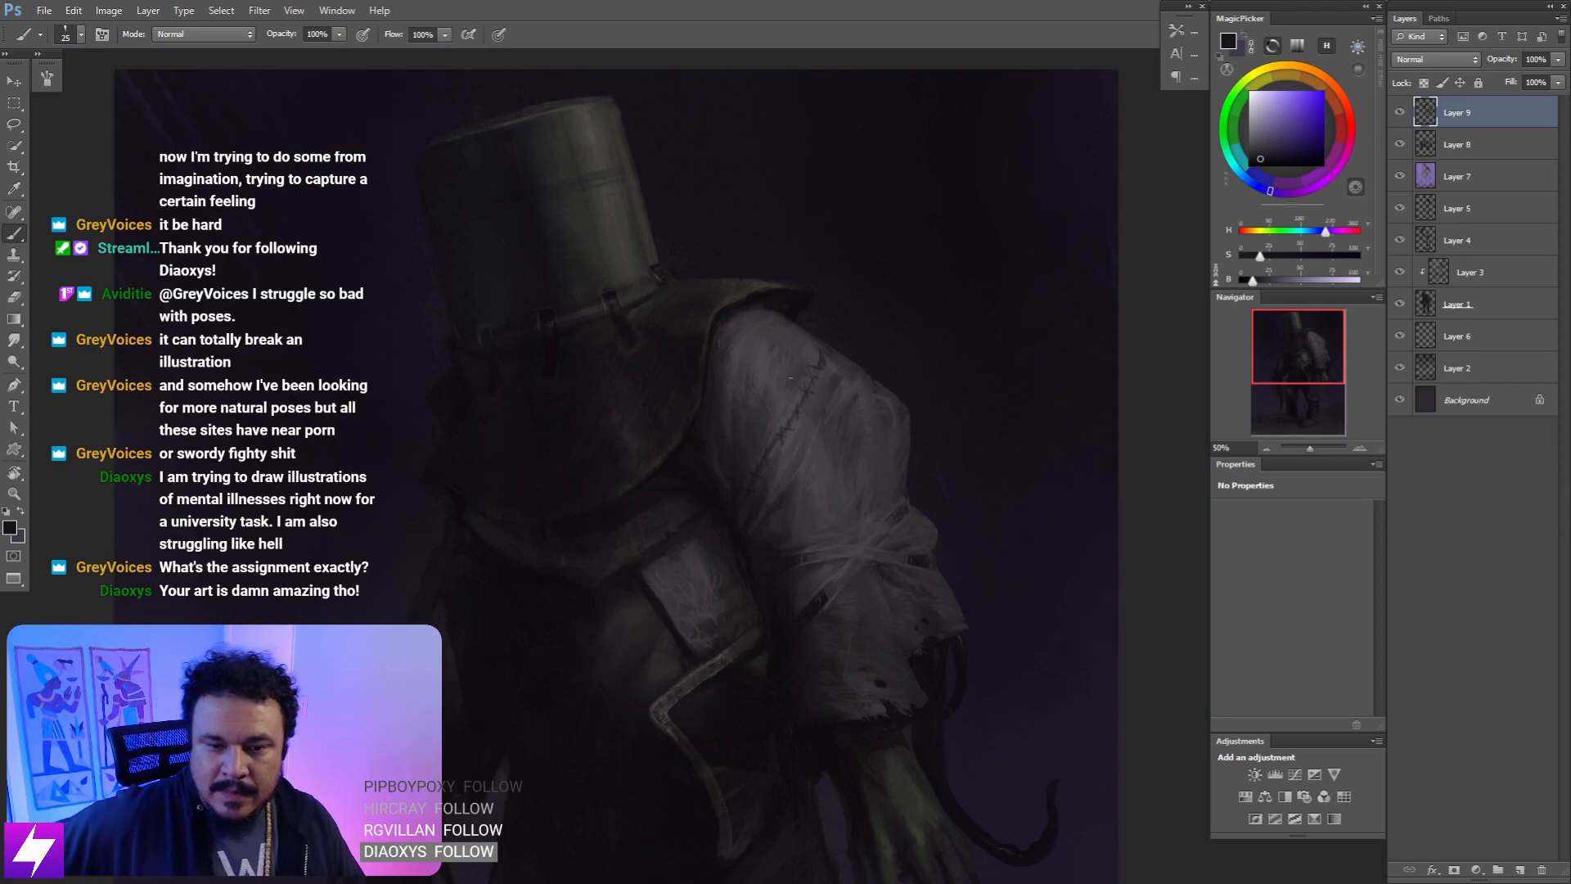
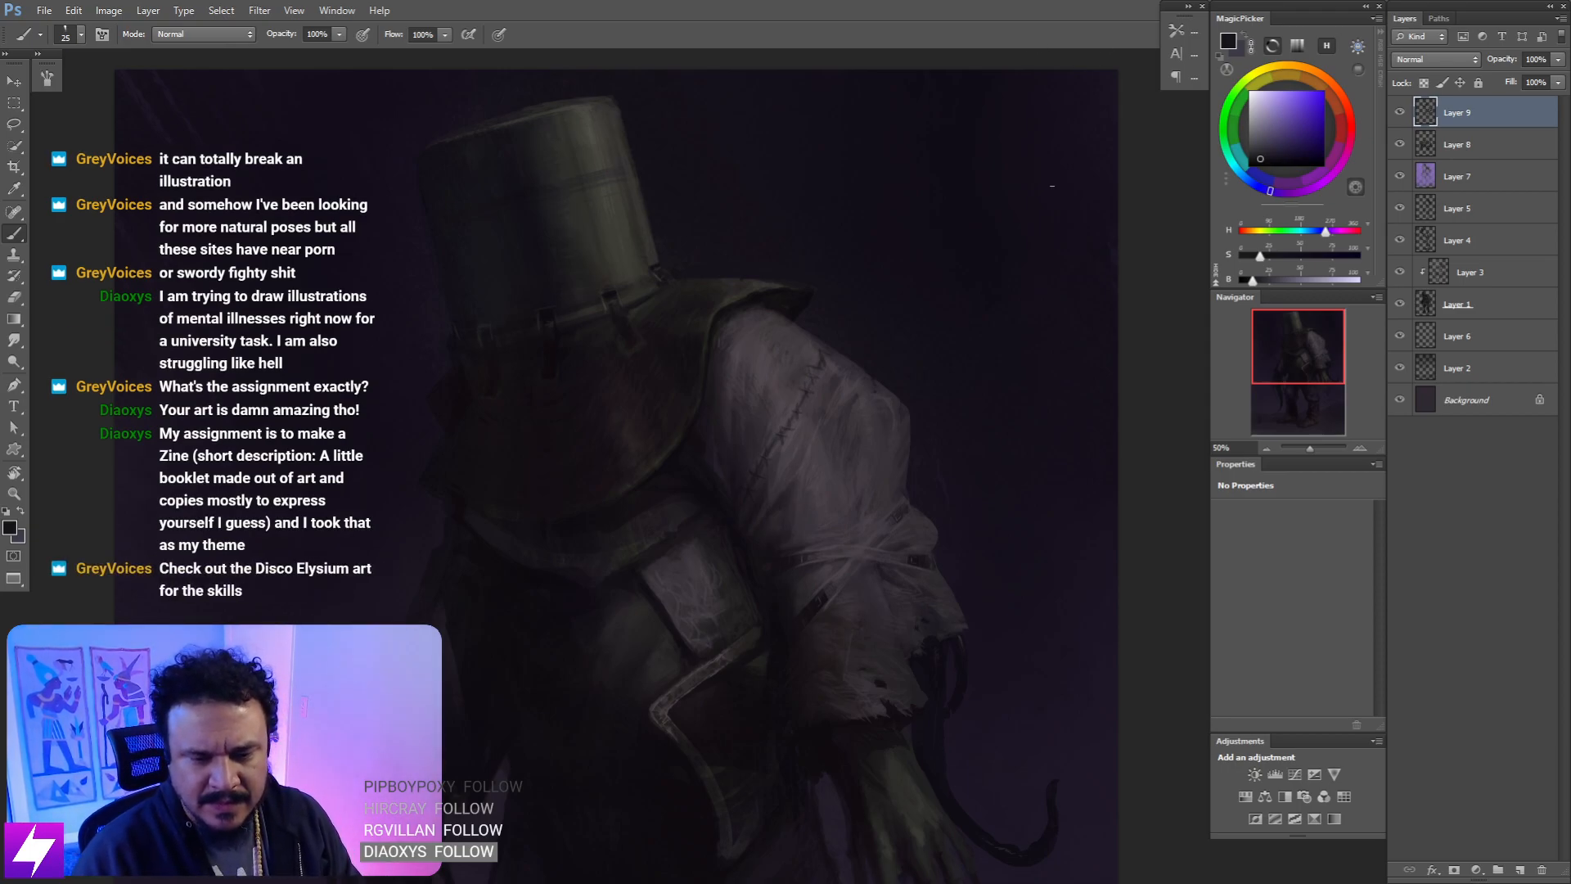
key("ctrl+minus")
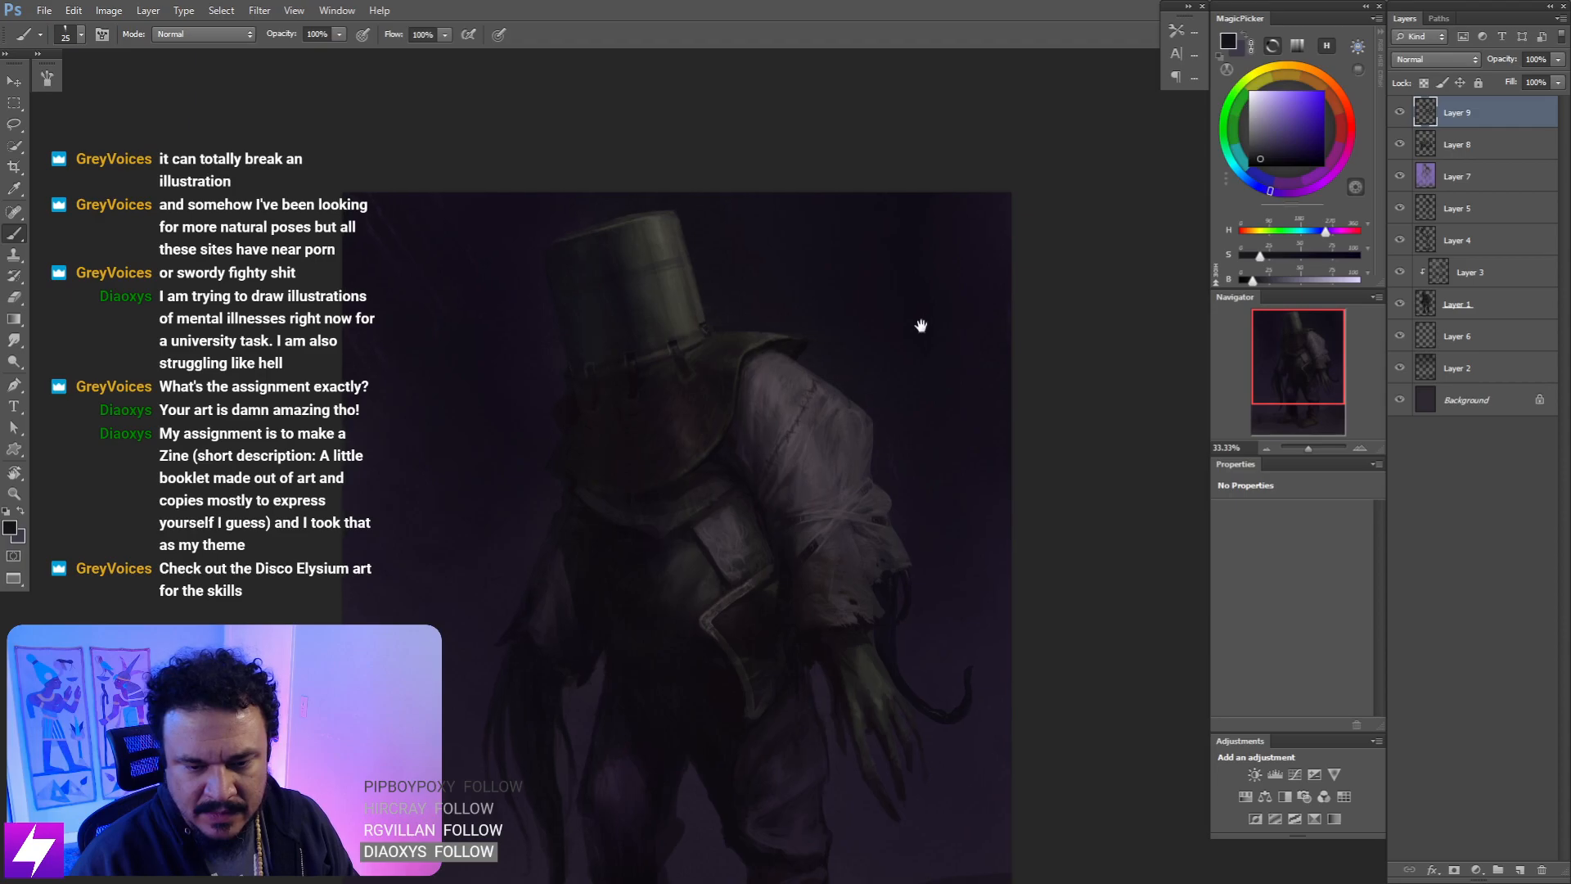
key("ctrl+minus")
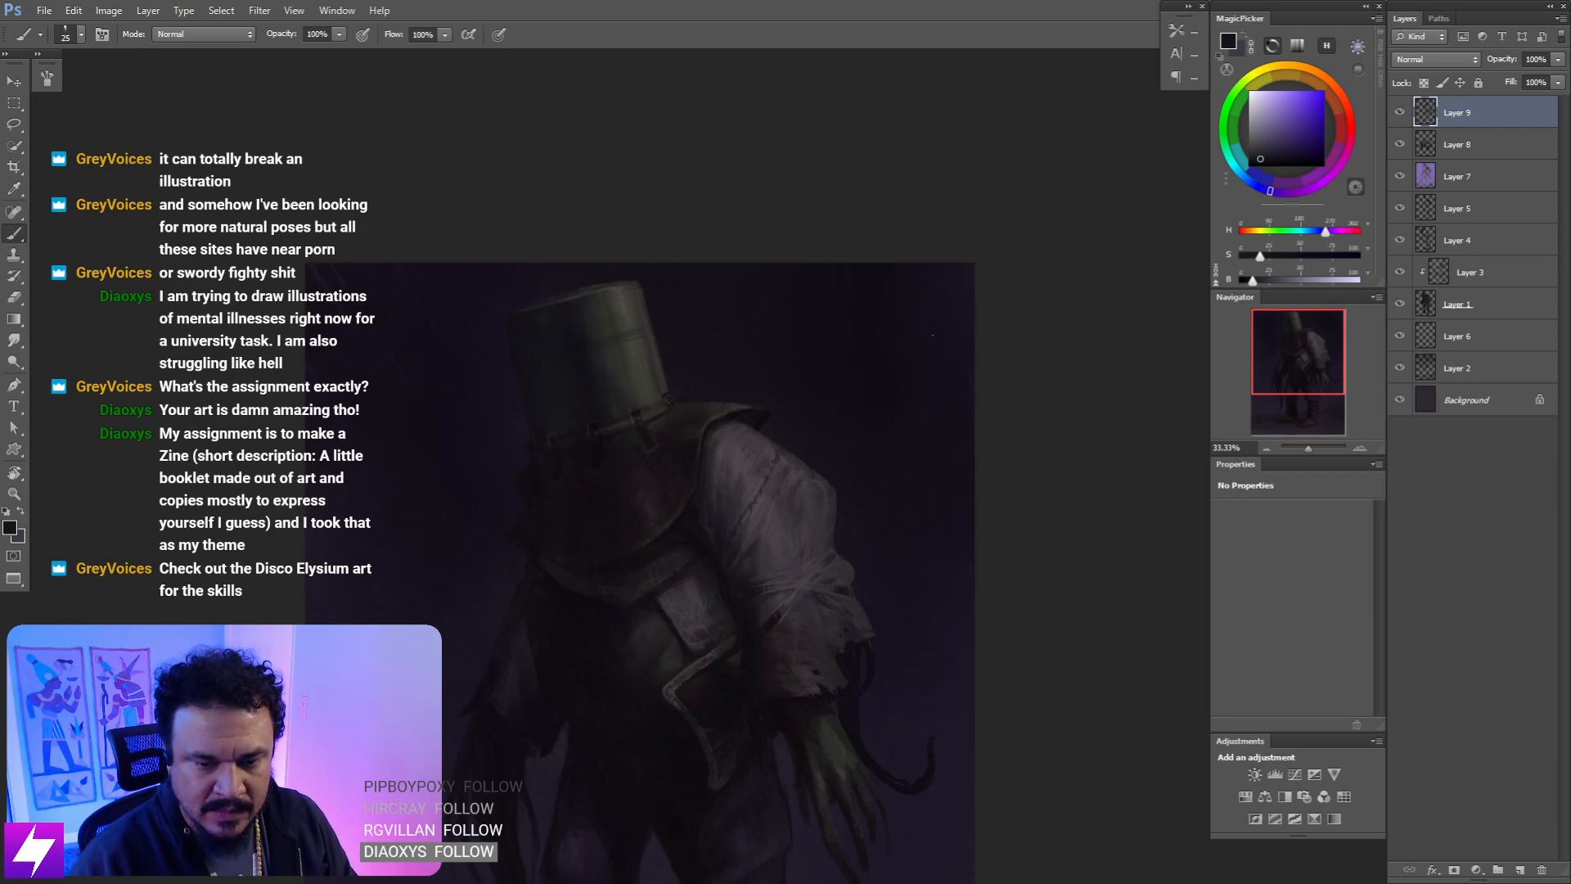
- Clean up the bucket's outer top edge with a sampled dark violet background tone at brush size 25
key("ctrl+plus")
key("r")
left_click_drag(791, 533, 808, 491)
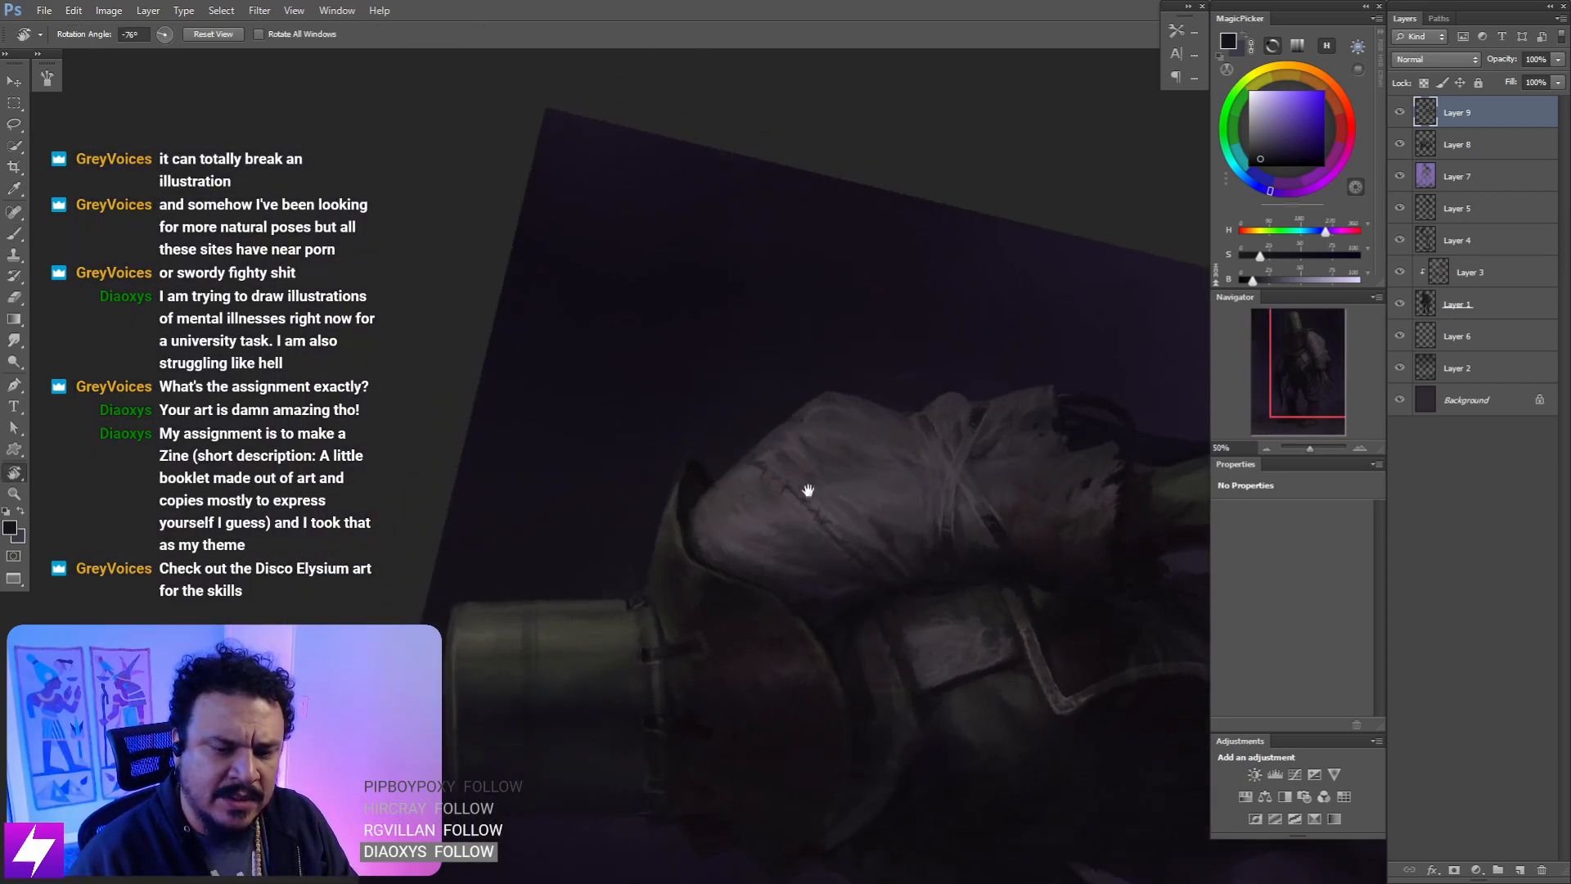
left_click_drag(730, 560, 906, 381)
left_click_drag(943, 470, 934, 427)
key("ctrl+plus")
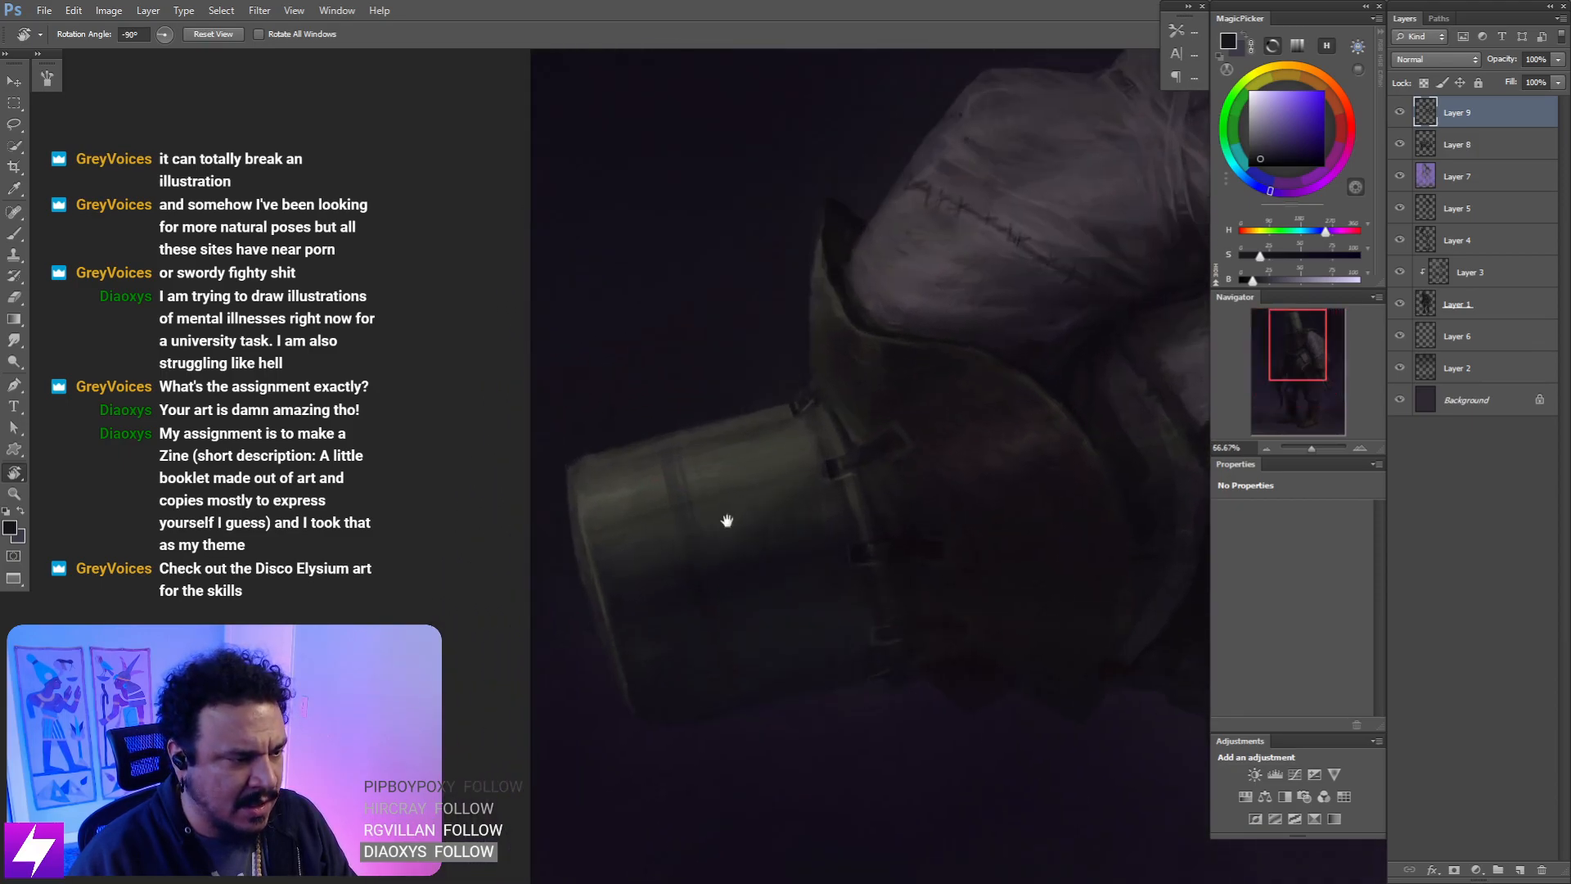
left_click_drag(728, 521, 807, 508)
left_click_drag(715, 425, 762, 418)
key("b")
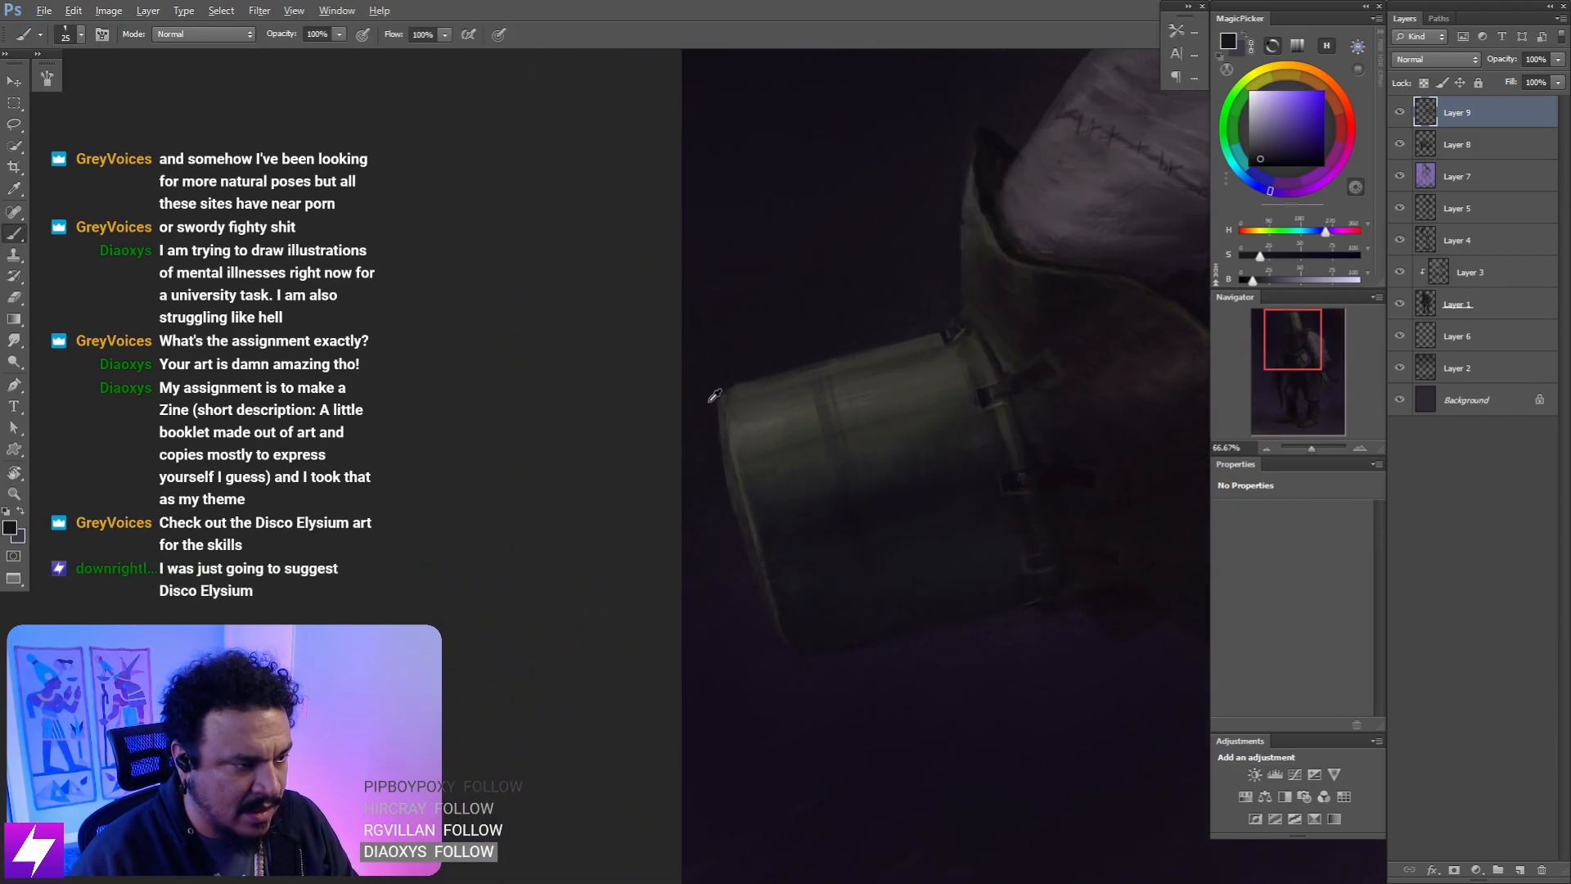
left_click(710, 401, "alt")
key("Escape")
key("ctrl+minus")
key("ctrl+minus")
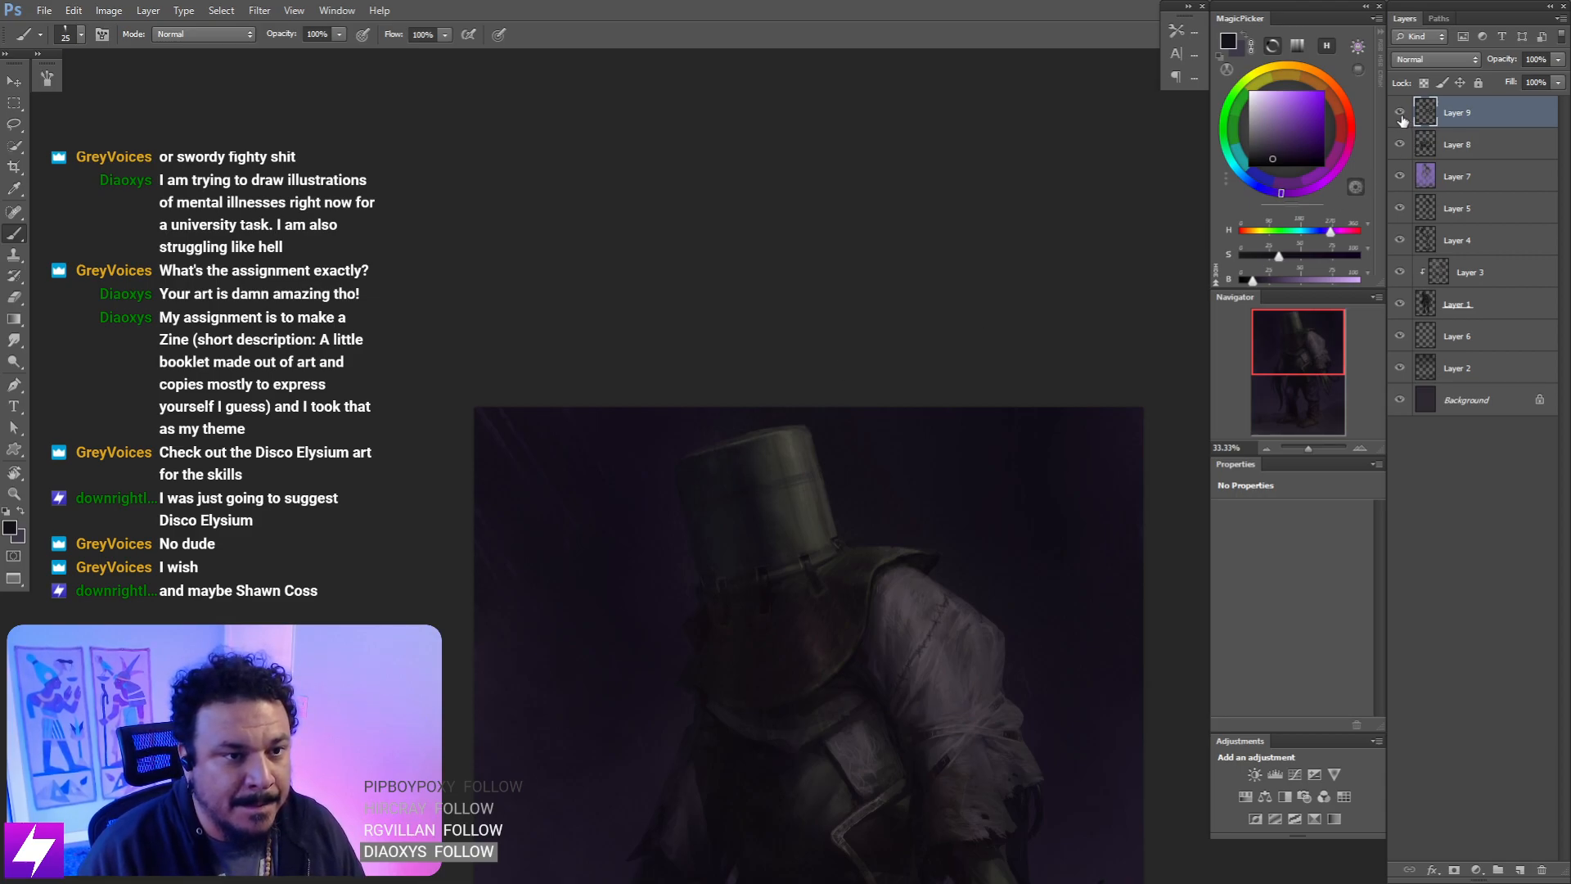
- Refine the bucket's top rim with a sampled dark gray at brush size 40 and an olive-gray at brush size 30
key("ctrl+plus")
key("ctrl+plus")
key("space")
left_click_drag(805, 429, 845, 414)
key("r")
left_click_drag(872, 426, 842, 391)
left_click(712, 394, "alt")
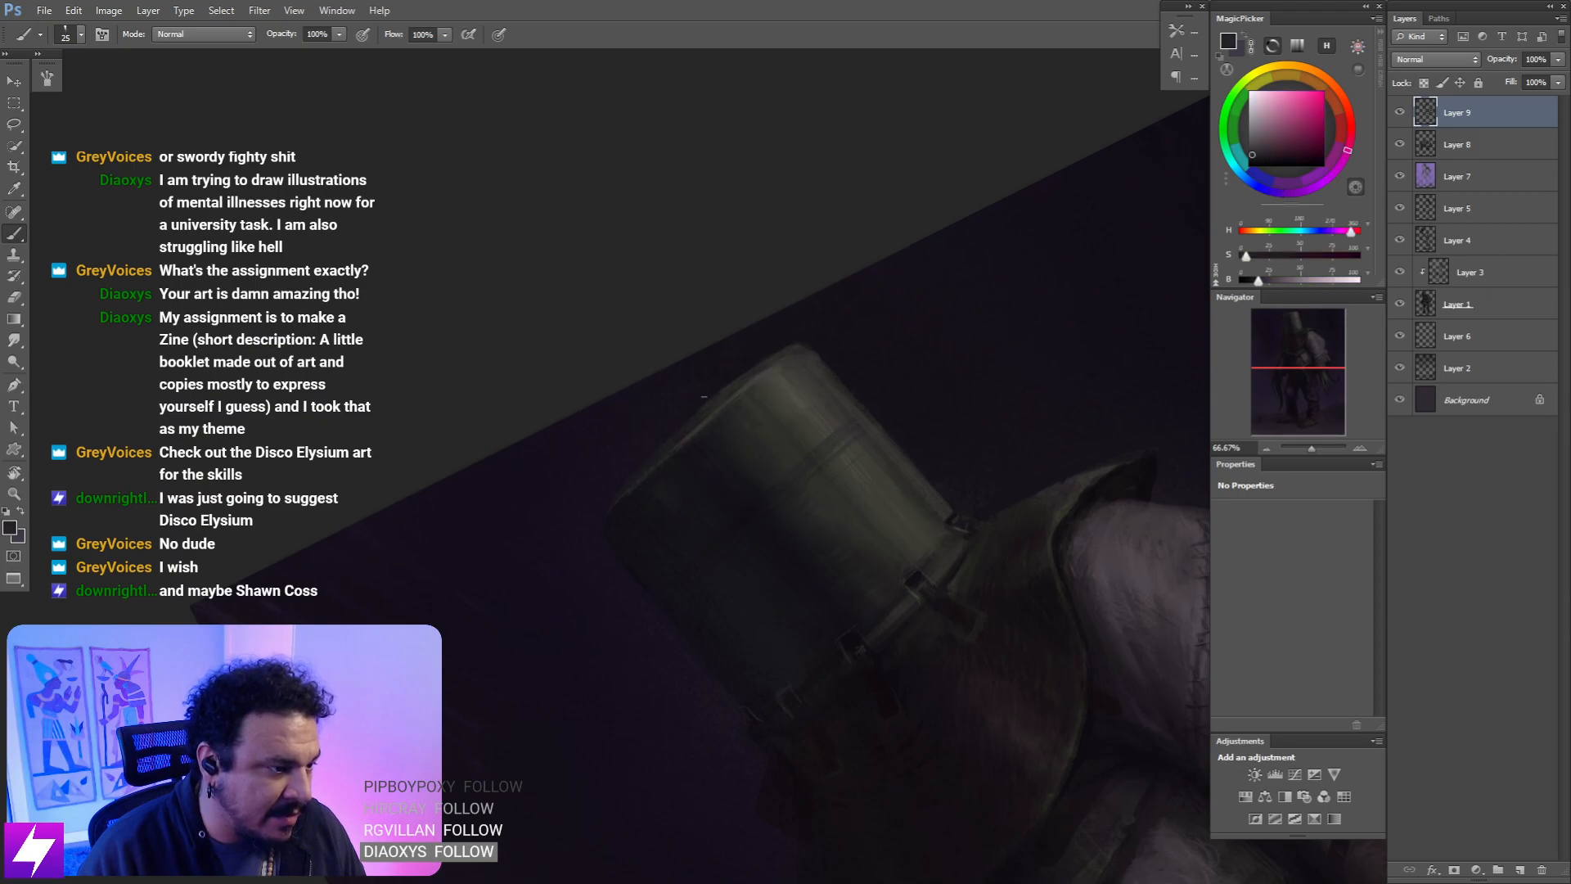
key("bracketright")
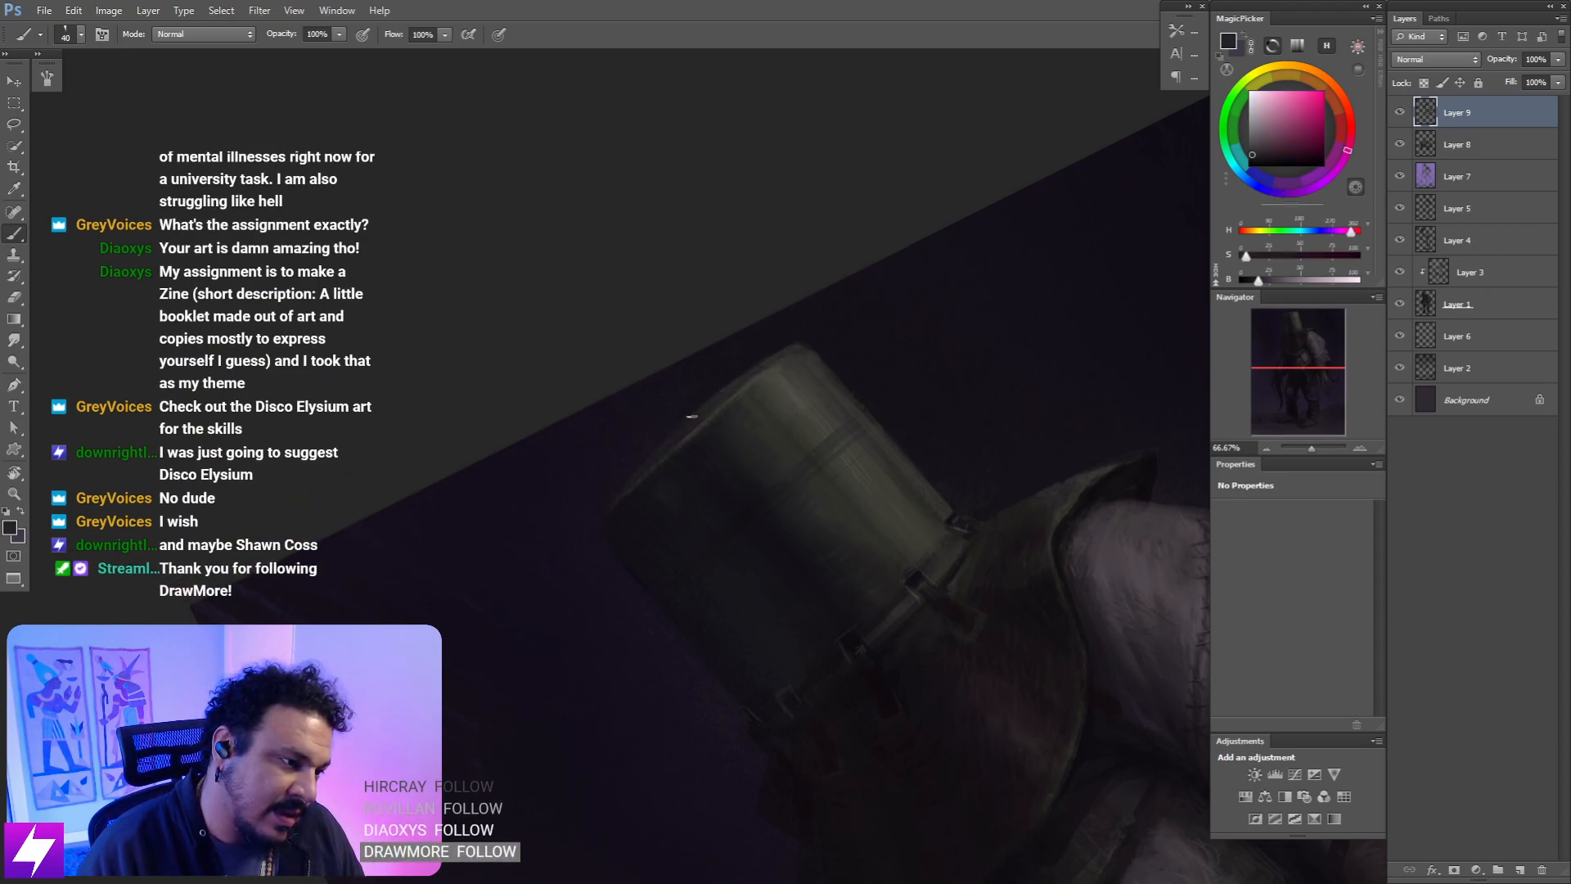
key("bracketleft")
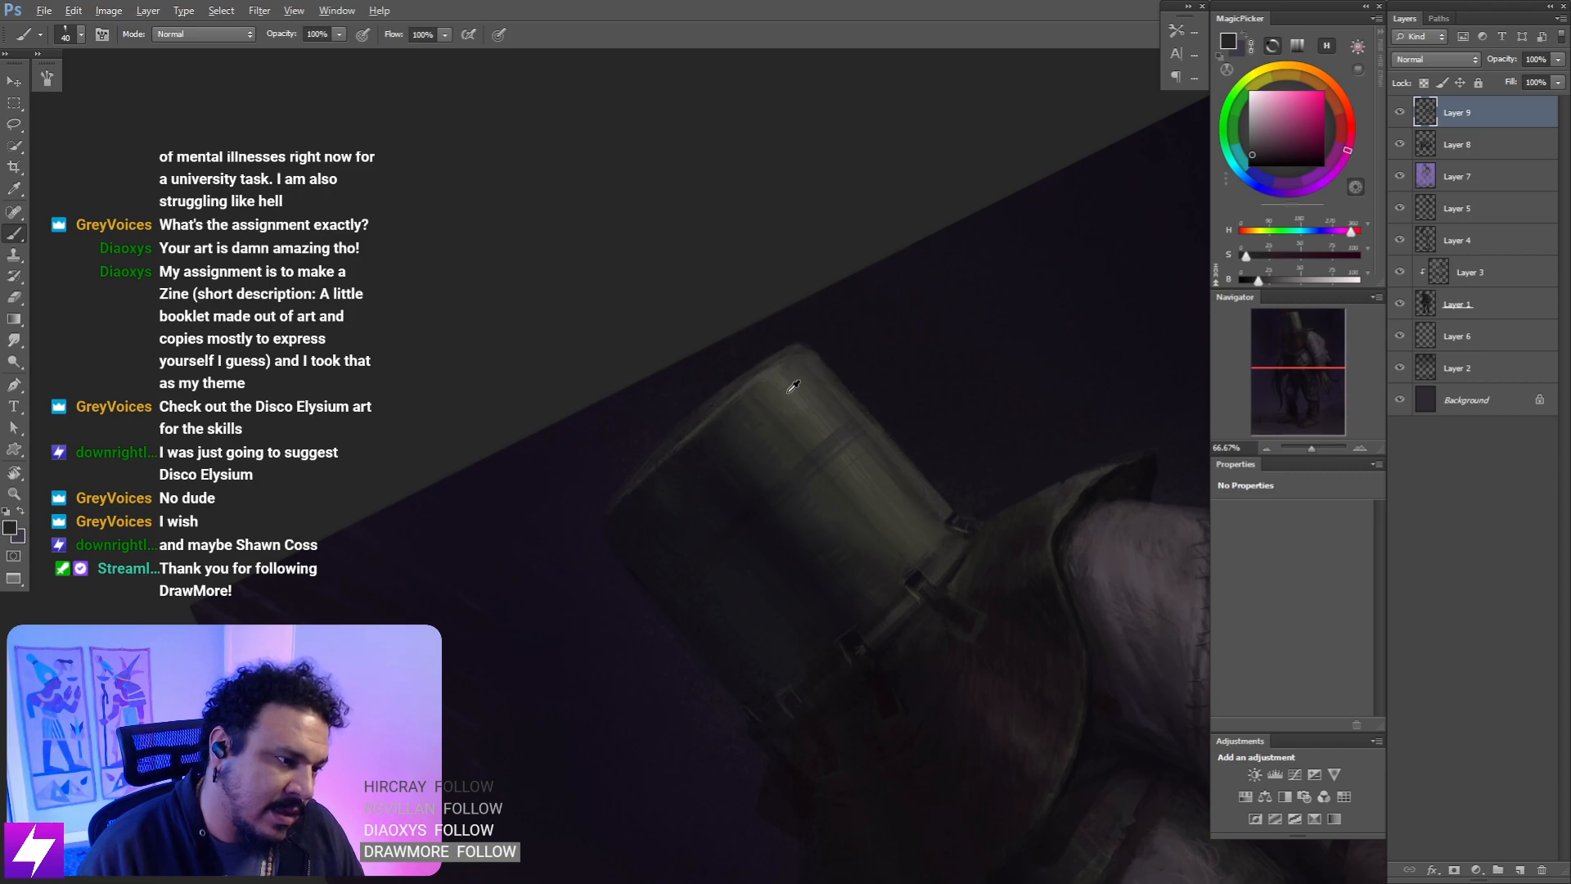
left_click(771, 368, "alt")
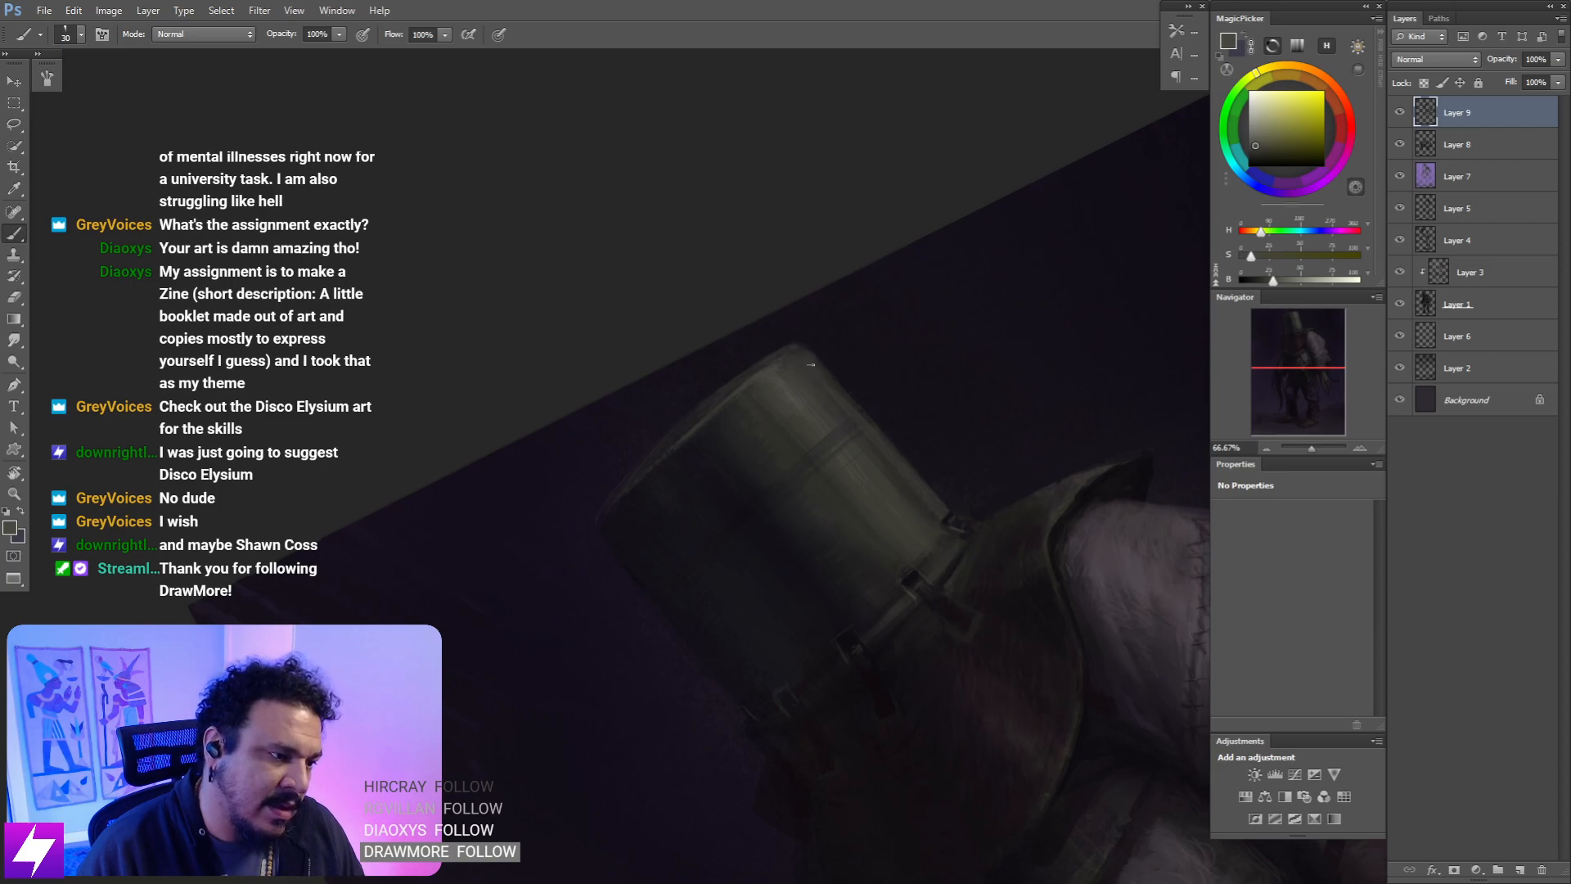
- Paint soft folds over the creature's belly with a sampled dark gray, enlarging the brush from 150 to 250
key("ctrl+minus")
key("ctrl+minus")
key("Escape")
mouse_move(748, 470)
left_mouse_down()
mouse_move(686, 362)
mouse_move(729, 378)
mouse_move(754, 443)
left_mouse_up()
mouse_move(789, 489)
left_mouse_down()
mouse_move(823, 476)
mouse_move(812, 533)
left_mouse_up()
left_click(778, 515, "alt")
key("bracketright")
key("bracketright")
key("bracketright")
key("bracketright")
key("bracketright")
key("bracketright")
key("bracketright")
key("bracketright")
key("bracketright")
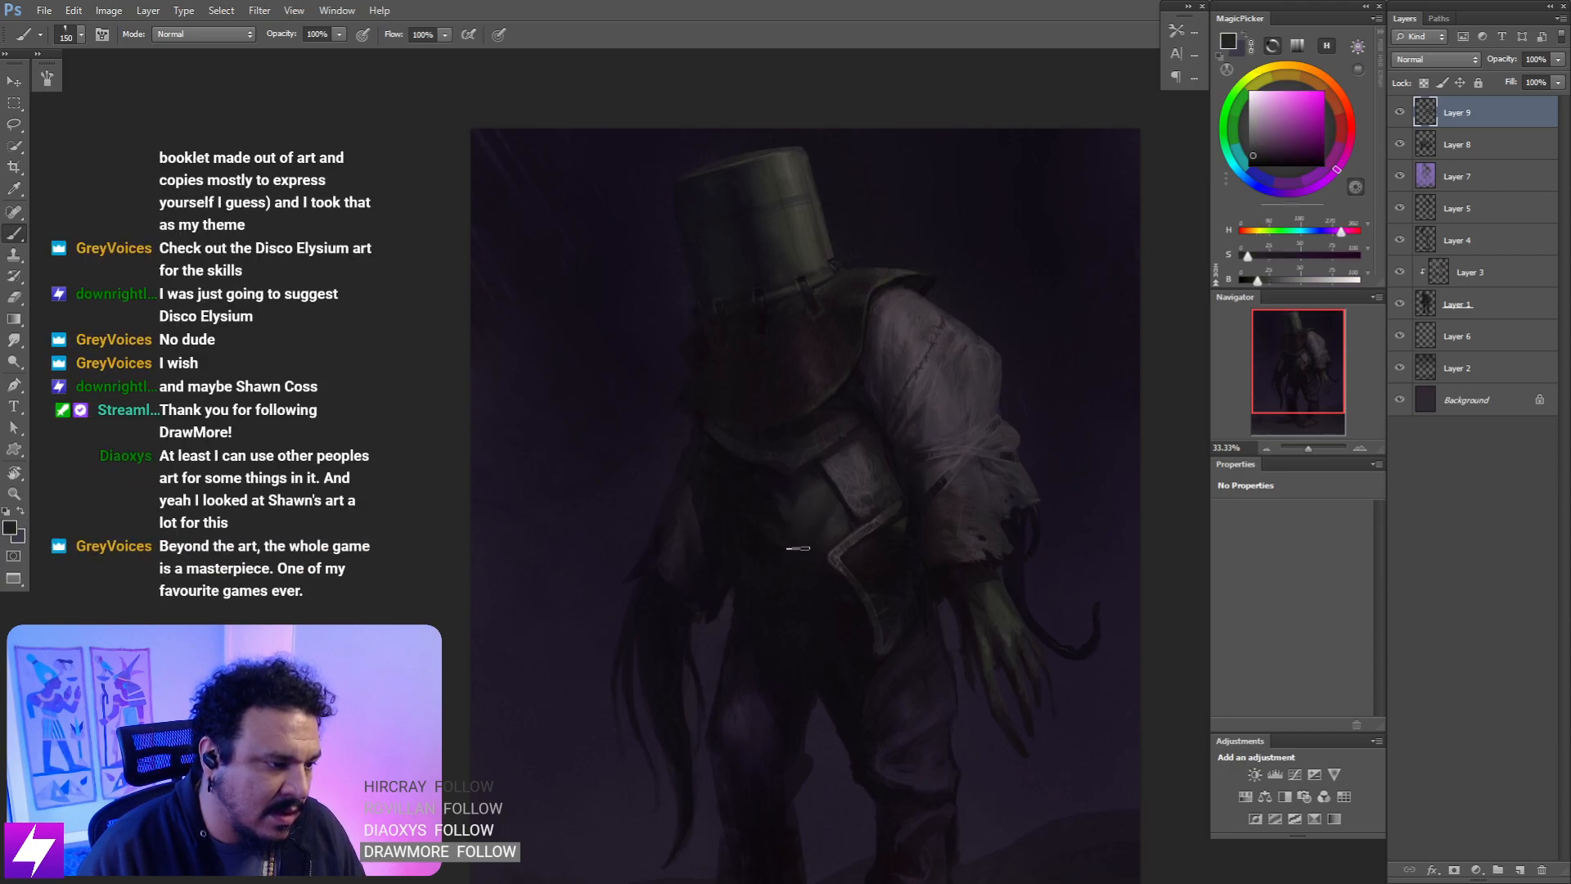
key("bracketright")
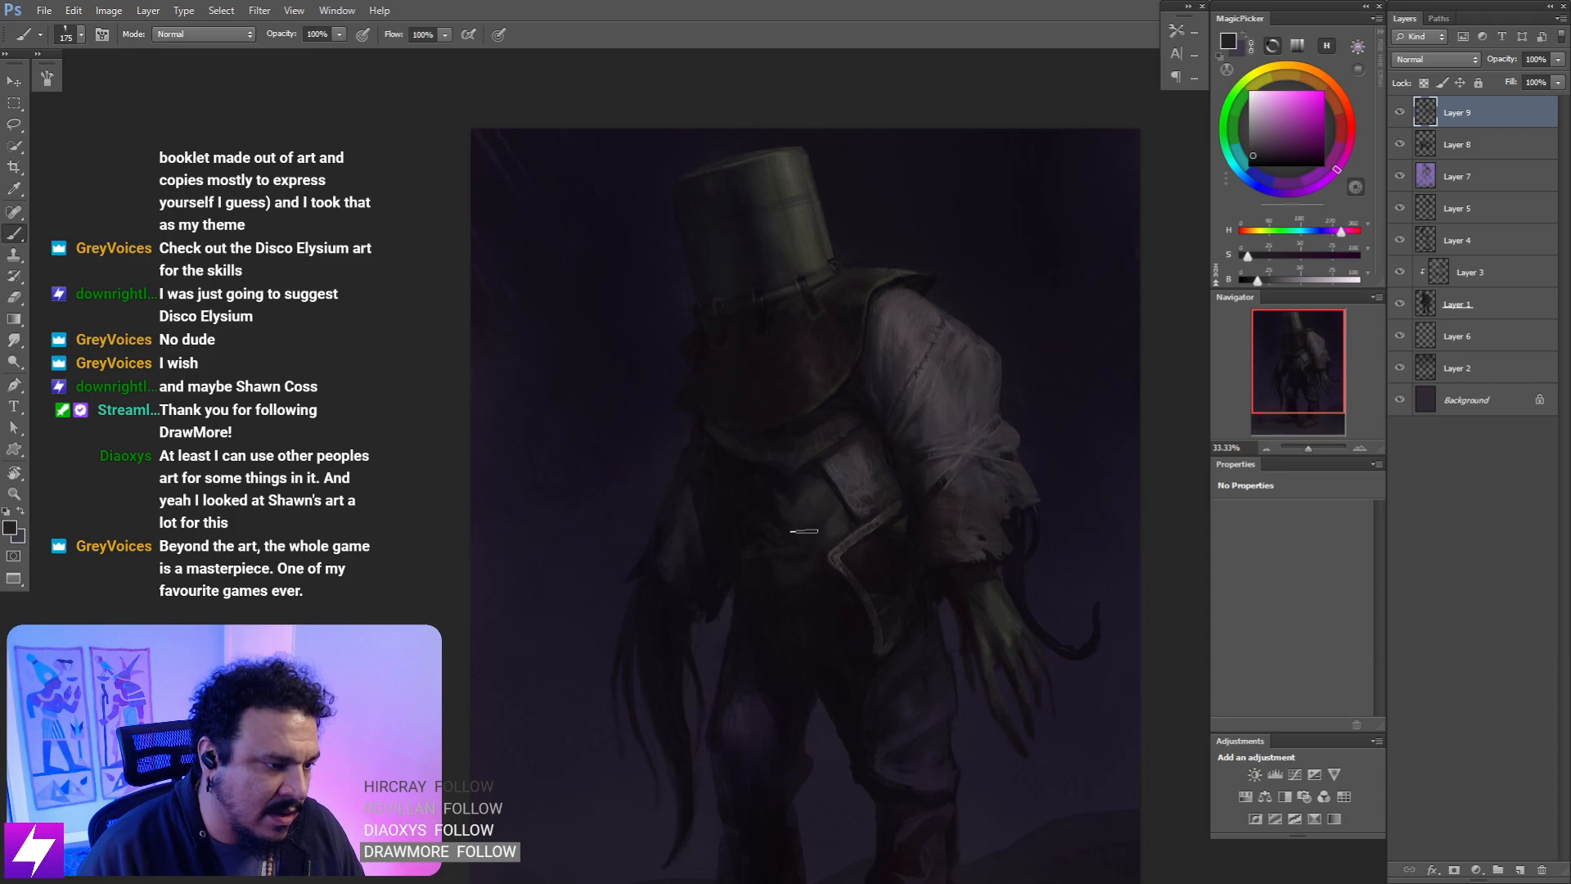
key("bracketright")
key("bracketright")
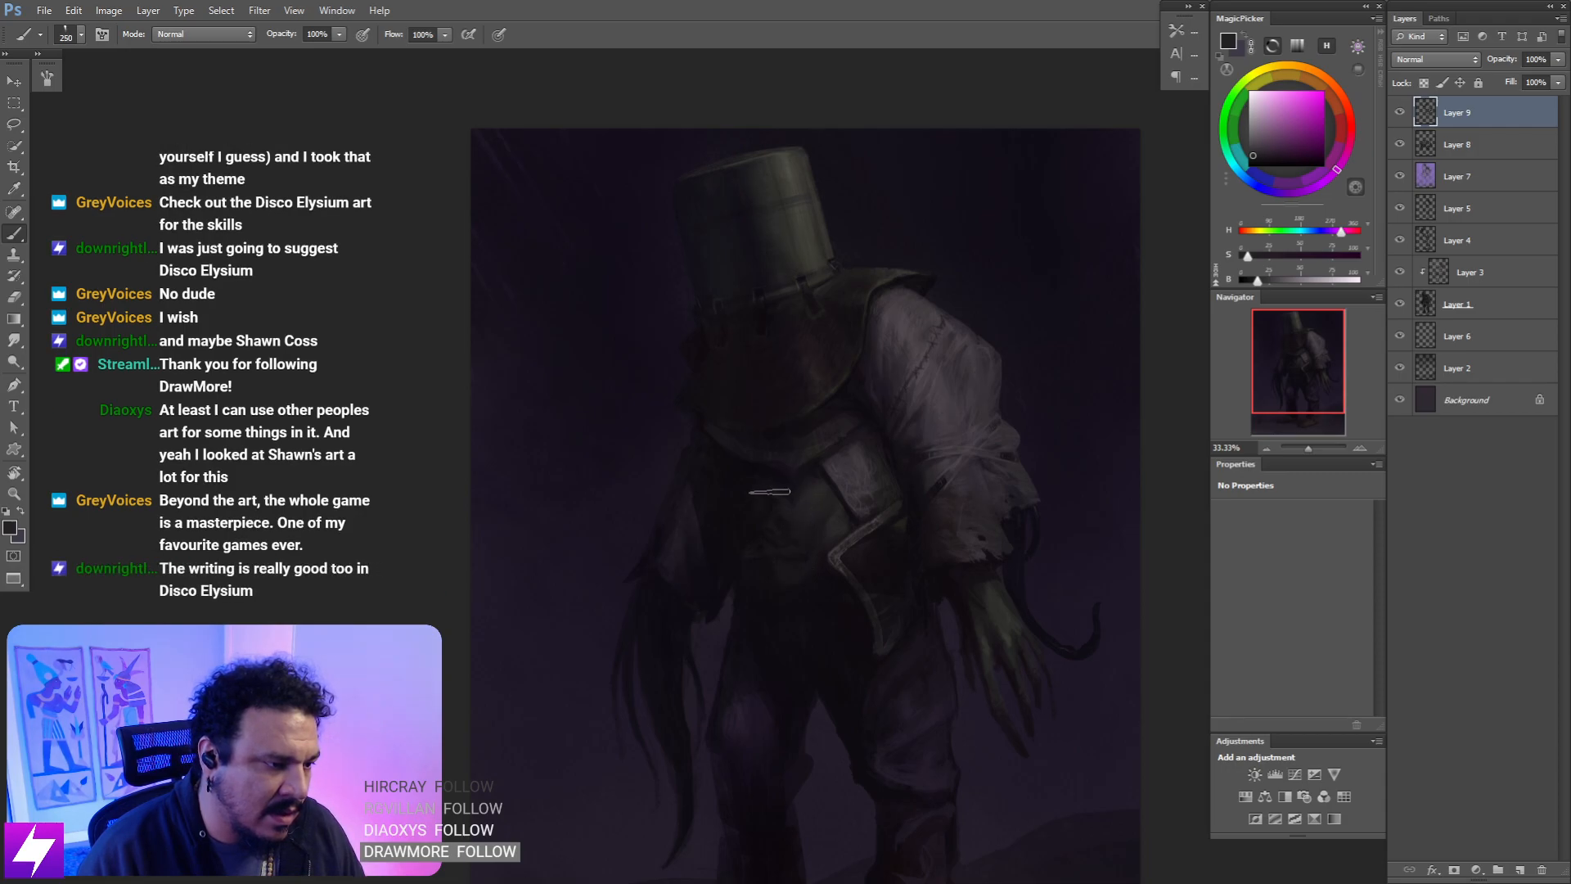
- Blend the painted belly area with the Smudge tool at size 150 and 50% strength
key("r")
key("bracketright")
key("bracketright")
key("bracketright")
key("bracketright")
key("bracketright")
key("bracketright")
key("bracketright")
key("bracketright")
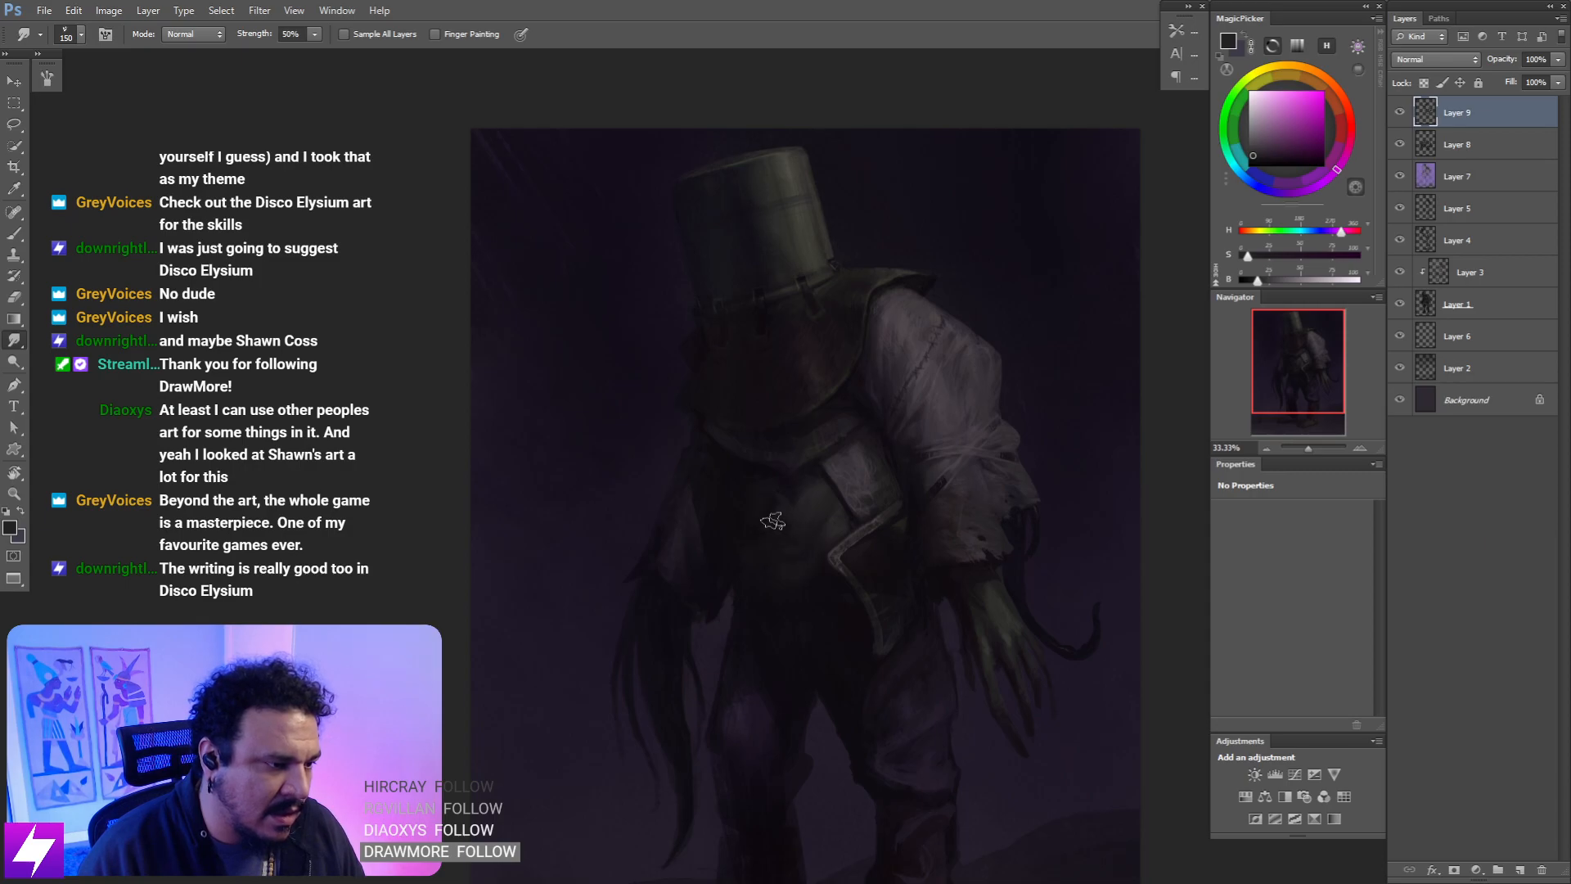
- Bring the belly and waist pouch up close in a rotated view
key("r")
key("ctrl+plus")
mouse_move(807, 513)
left_mouse_down()
mouse_move(968, 450)
mouse_move(961, 354)
mouse_move(801, 434)
mouse_move(808, 524)
left_mouse_up()
key("ctrl+plus")
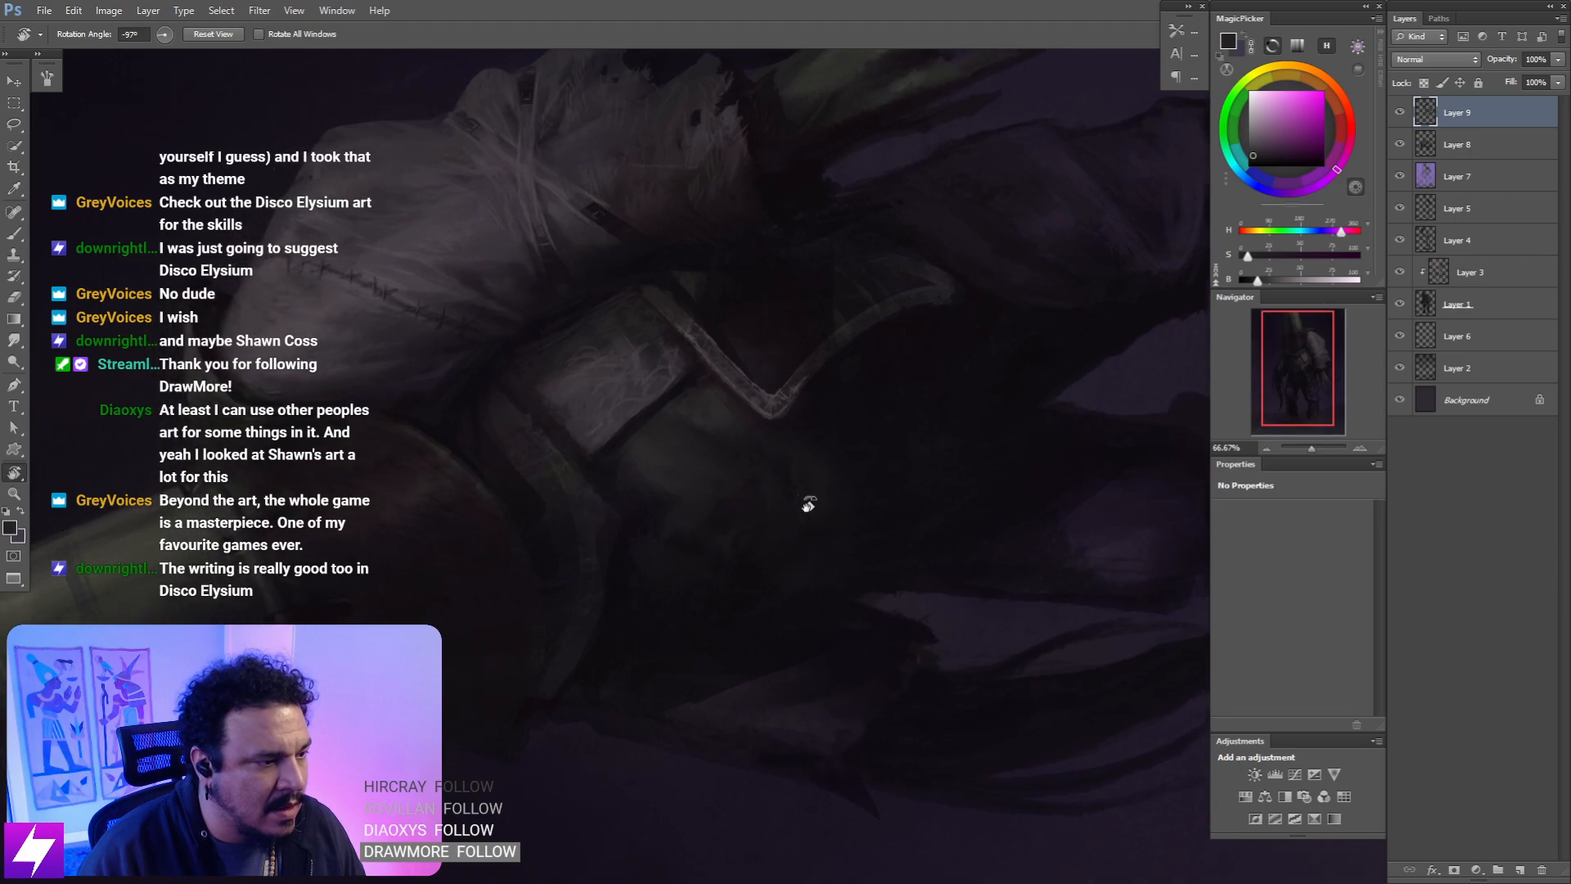
- Paint soft folds and shading on the torso beside the belt flap with a 90 to 125 px brush
key("b")
key("bracketleft")
key("bracketleft")
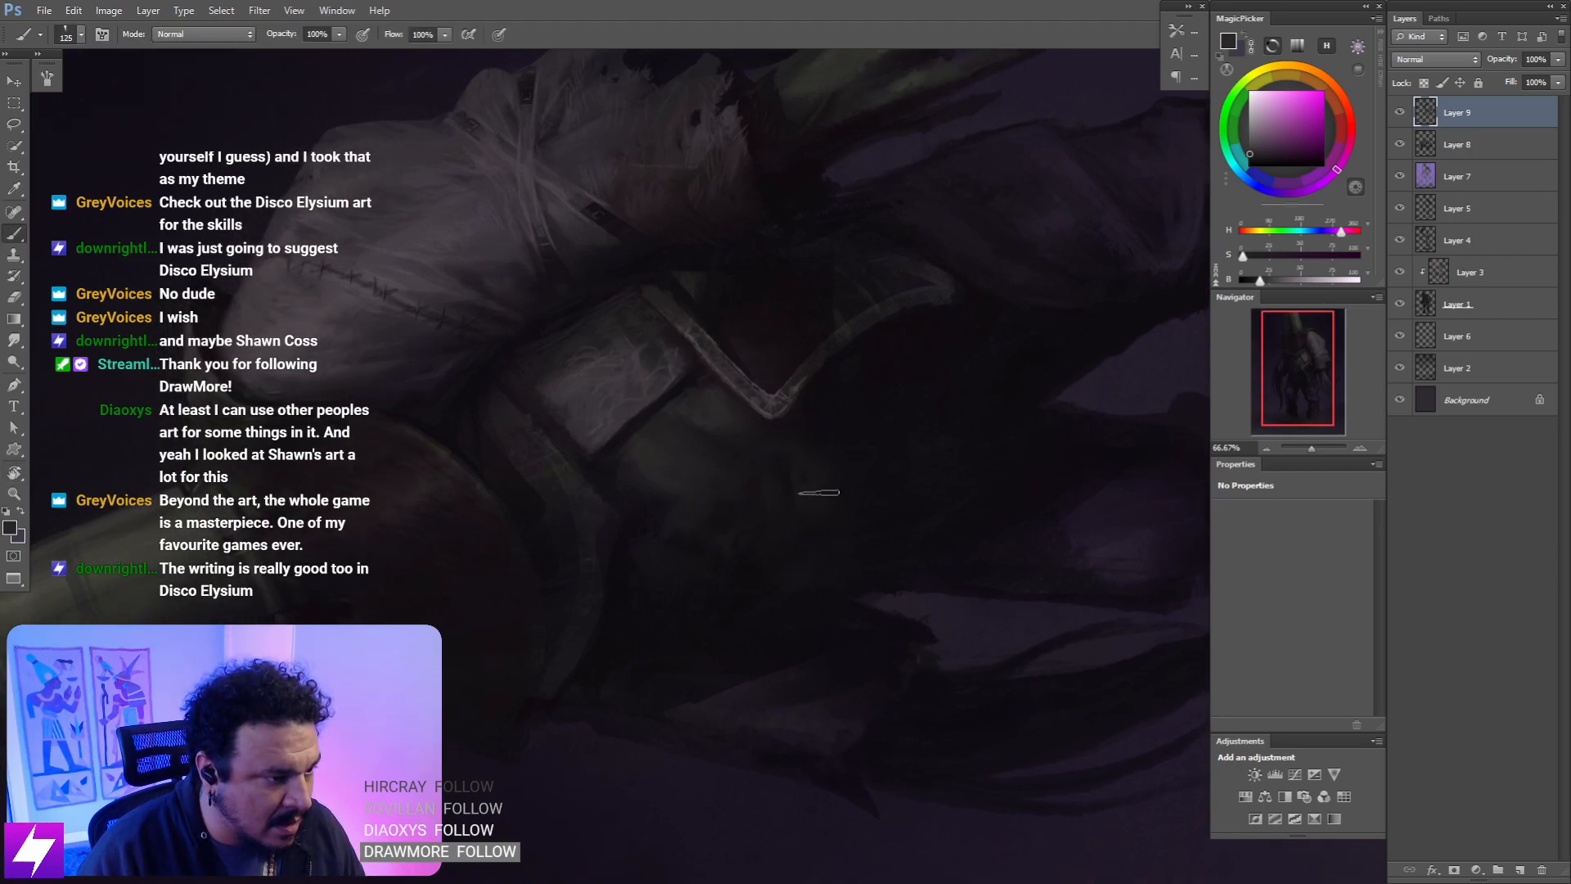
key("bracketright")
key("bracketleft")
key("bracketleft")
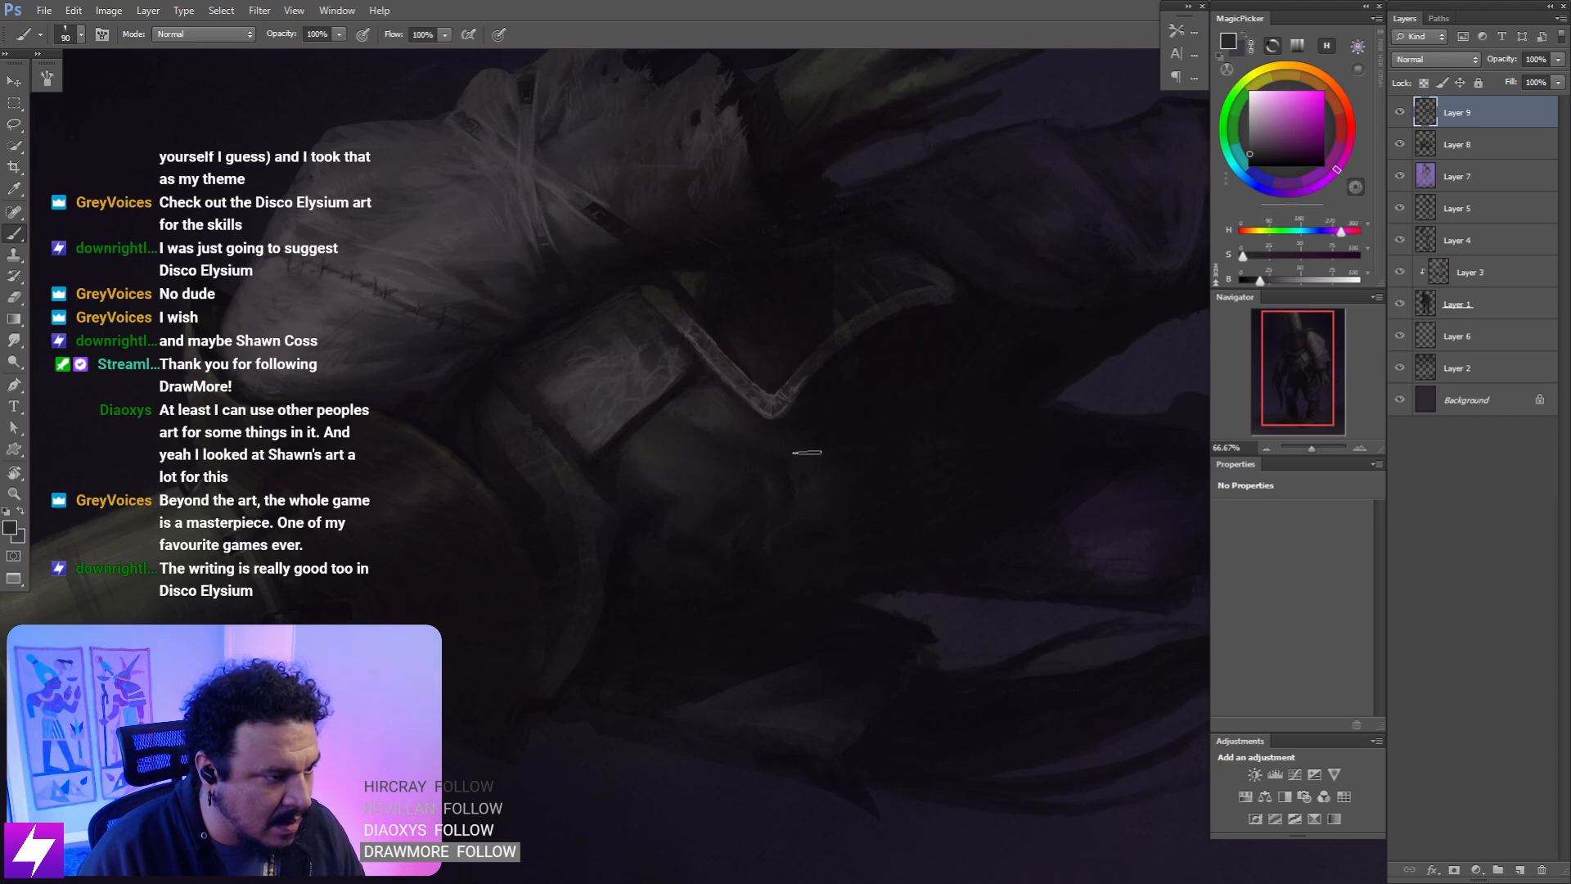
key("bracketright")
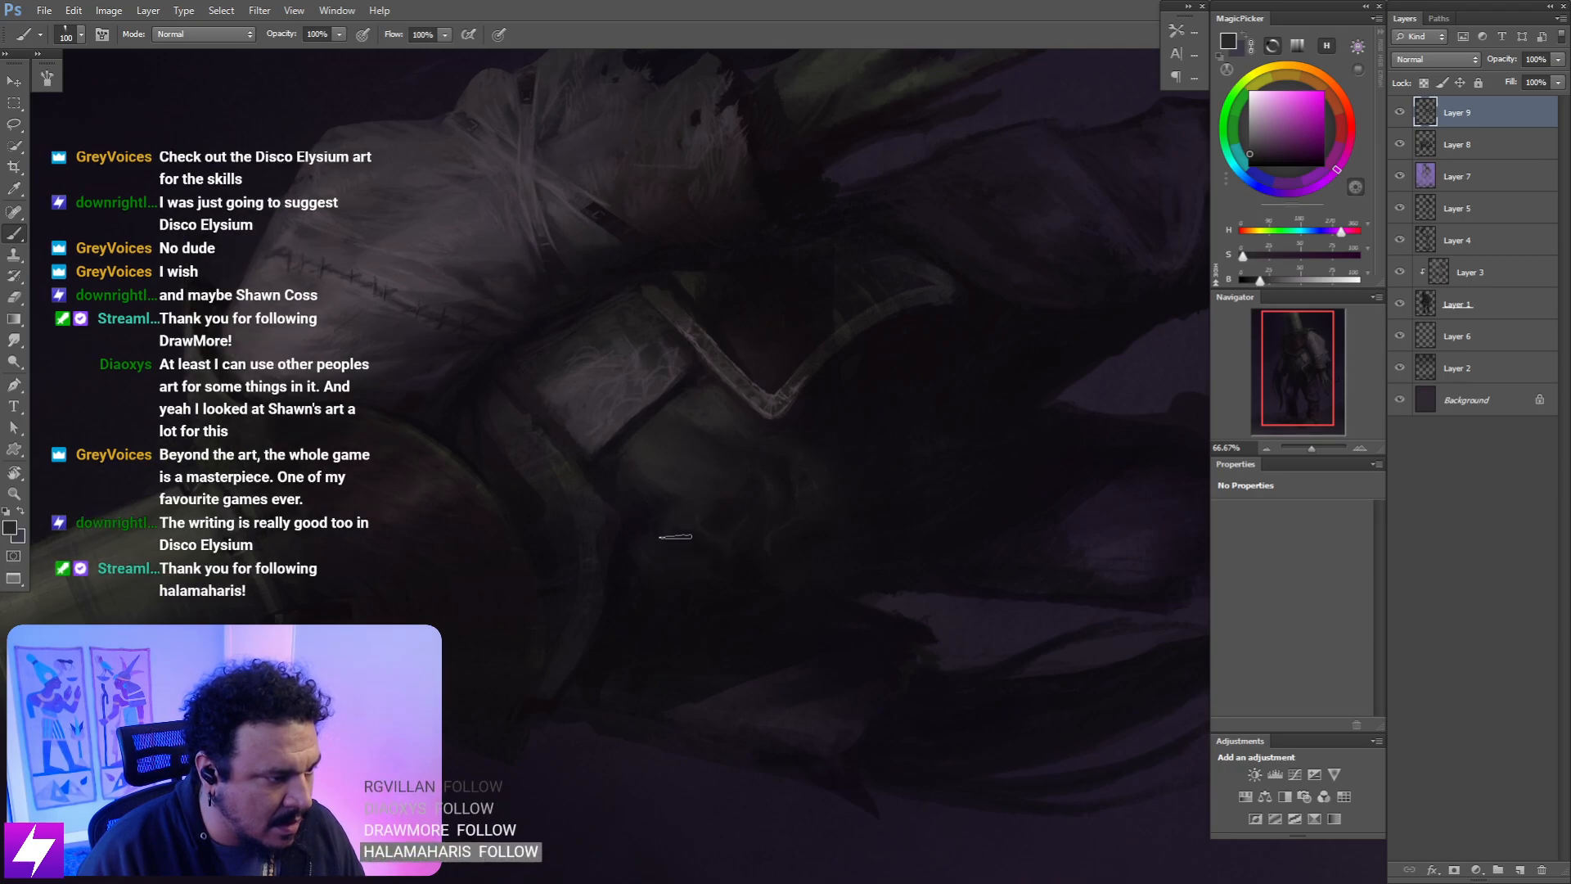
- Sample a dark tone from the abdomen and shade the lower torso with a 175 px brush
key("Escape")
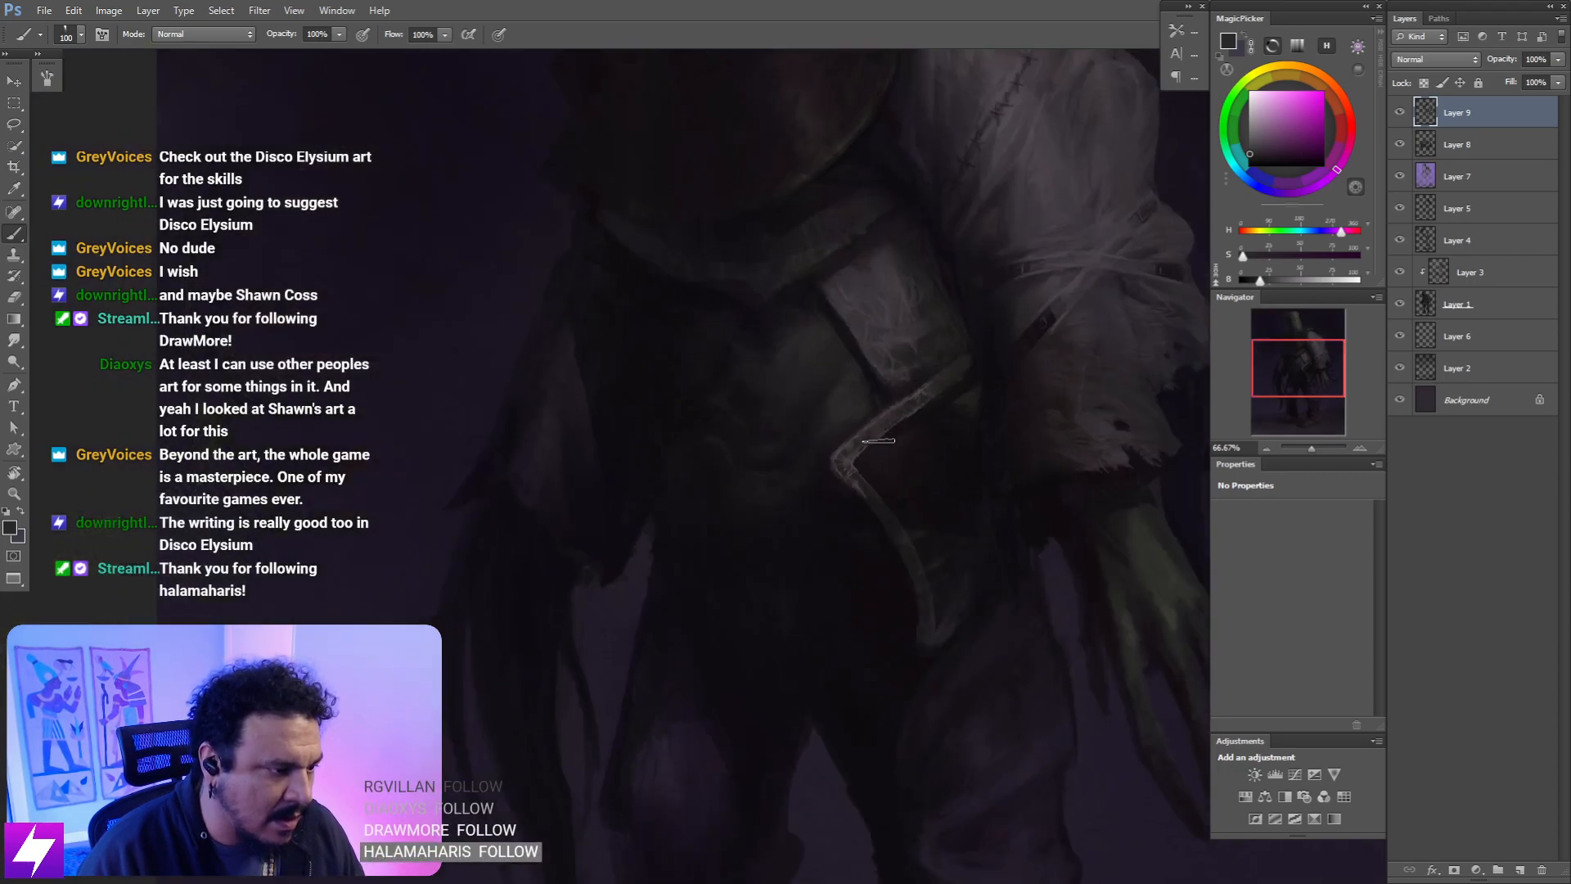
key("ctrl+minus")
left_click_drag(842, 434, 852, 483, "space")
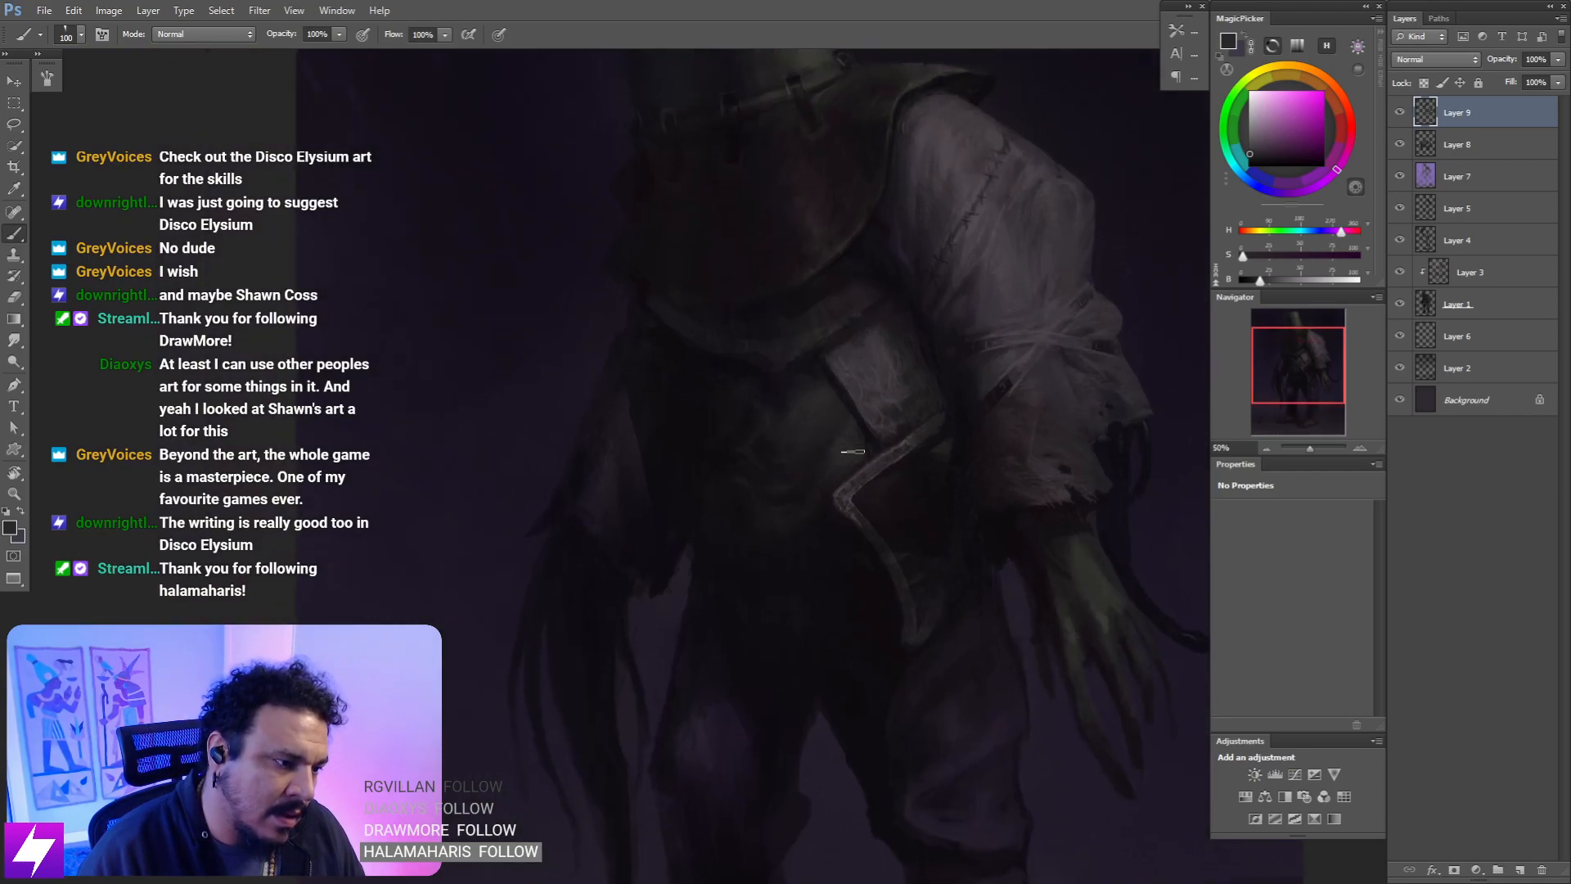
key("ctrl+plus")
left_click(773, 463, "alt")
key("bracketright")
key("bracketright")
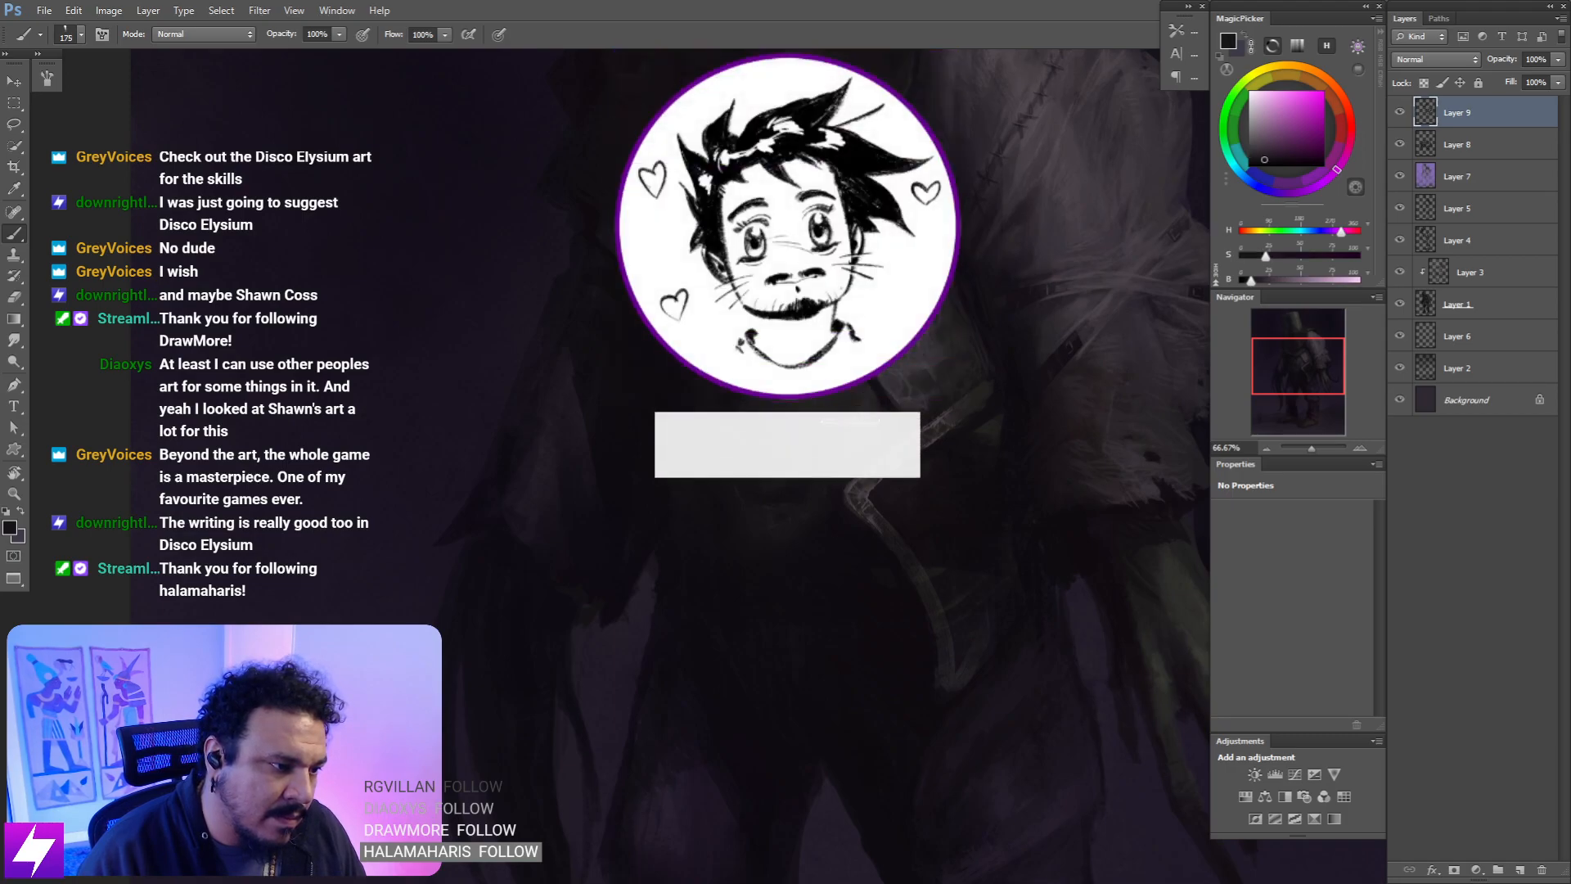
- Flip the canvas horizontally and check the torso and waist in the mirrored painting
key("ctrl+minus")
key("ctrl+minus")
key("bracketright")
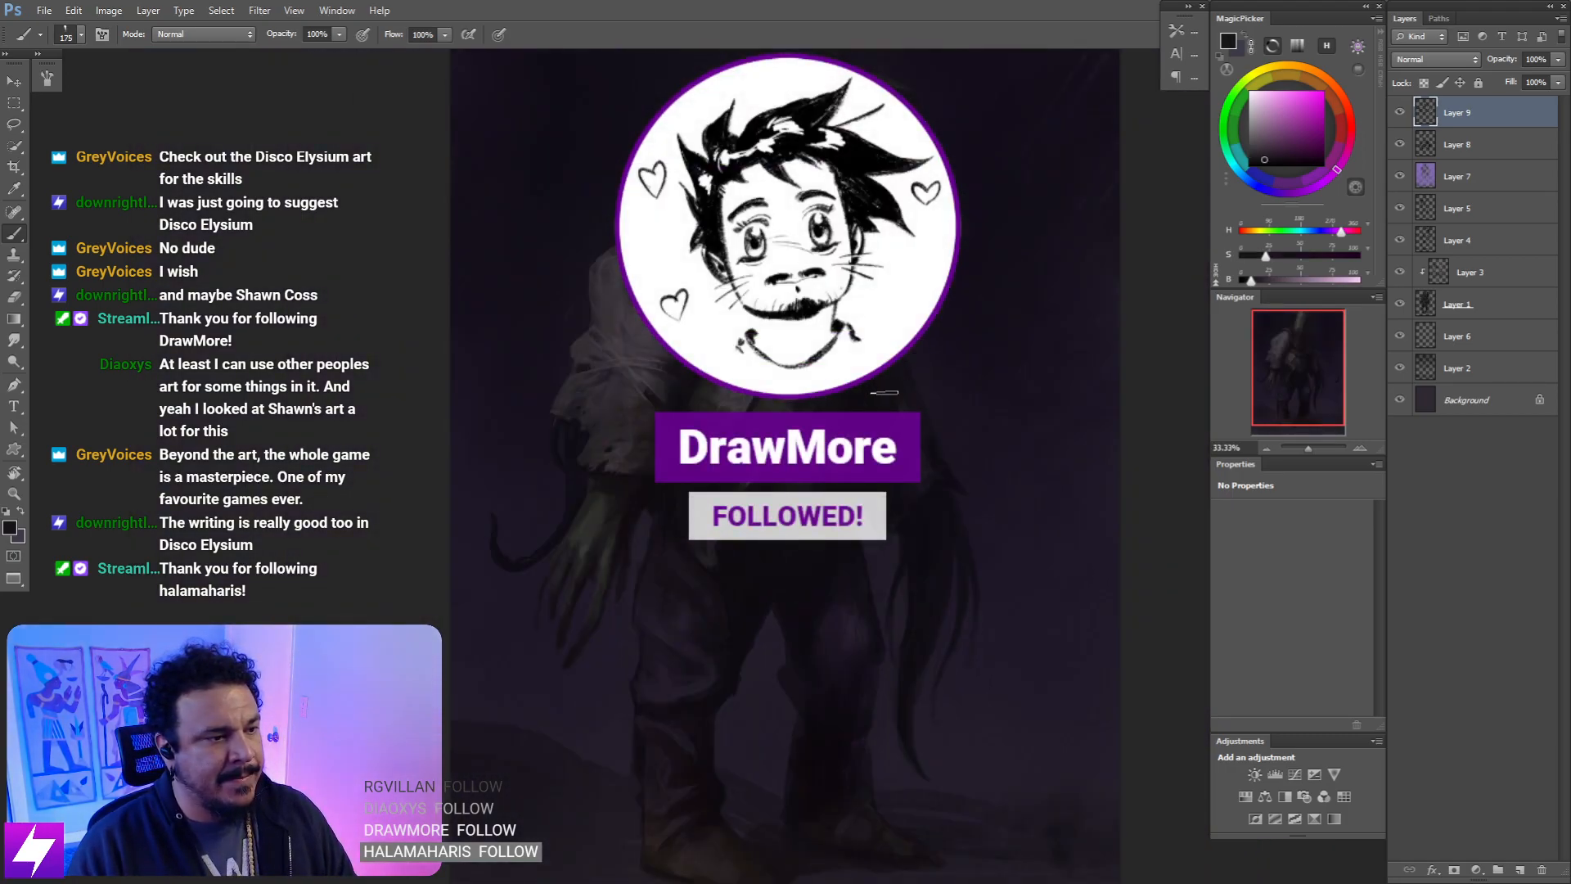
key("ctrl+plus")
key("ctrl+plus")
left_click_drag(856, 429, 897, 396)
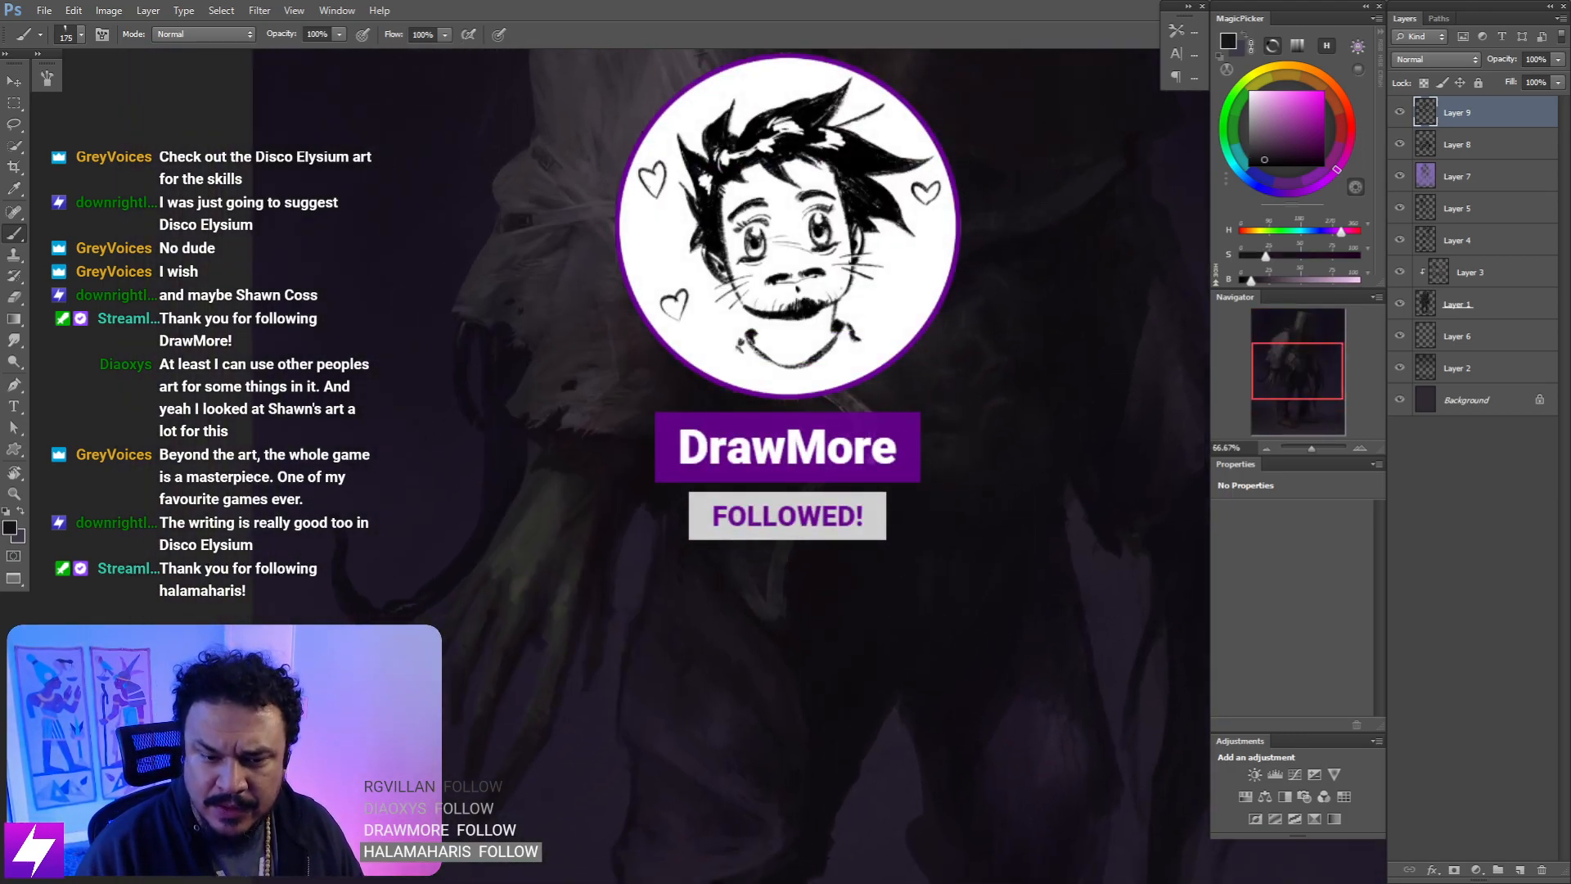
left_click_drag(850, 481, 852, 484)
left_click_drag(829, 391, 811, 459)
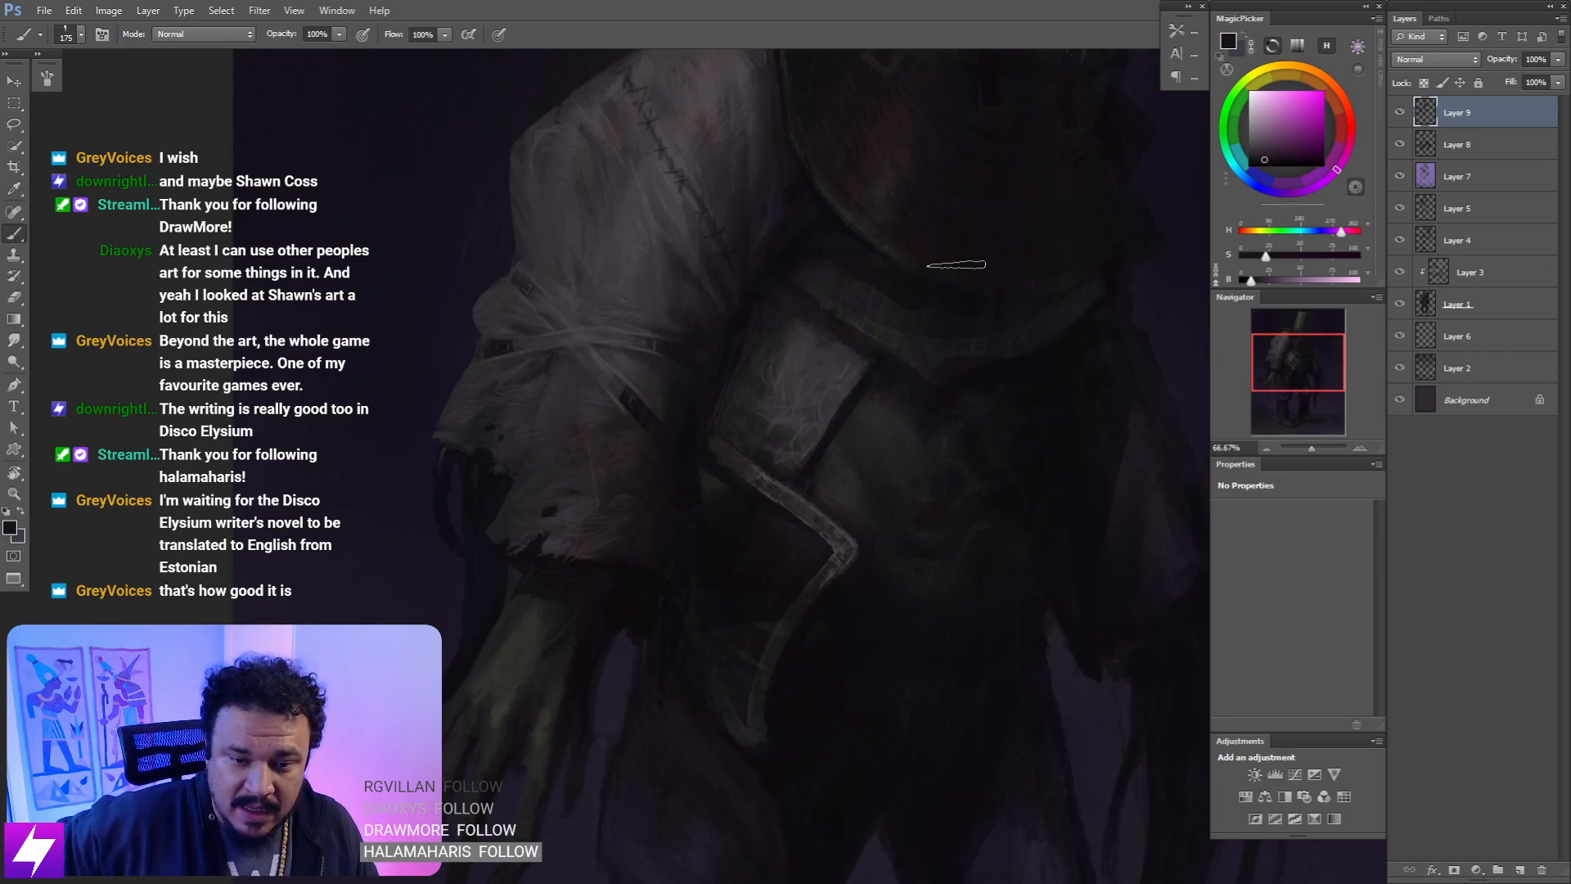
- Compare the whole figure with Layer 9 hidden and shown
key("ctrl+minus")
key("ctrl+minus")
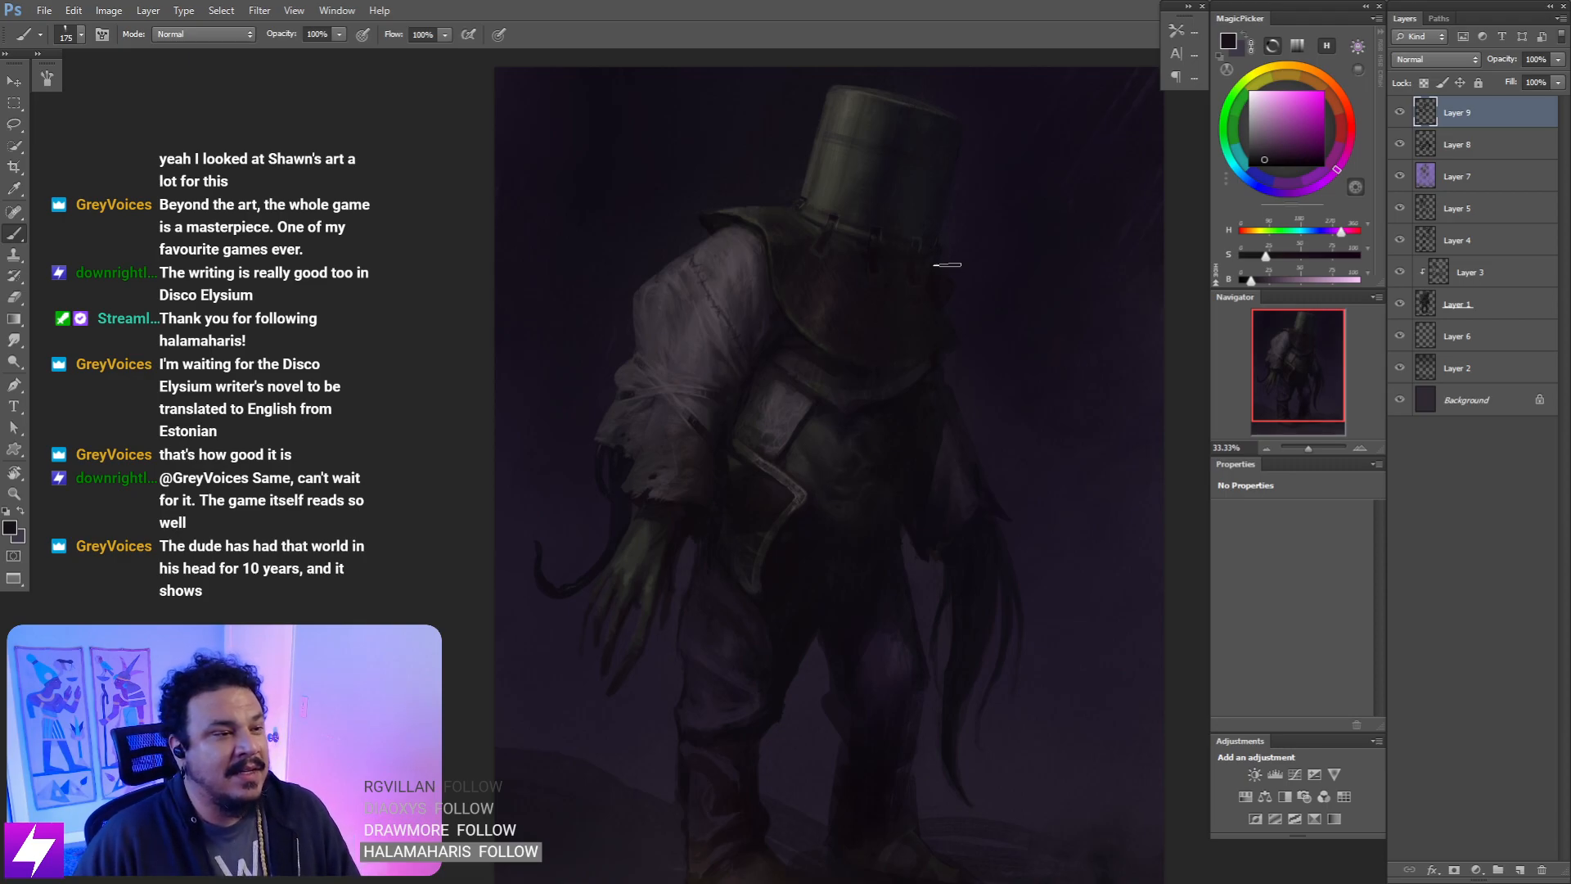
left_click(1399, 113)
left_click(1399, 114)
mouse_move(947, 309)
left_mouse_down()
mouse_move(887, 341)
mouse_move(866, 407)
mouse_move(825, 411)
left_mouse_up()
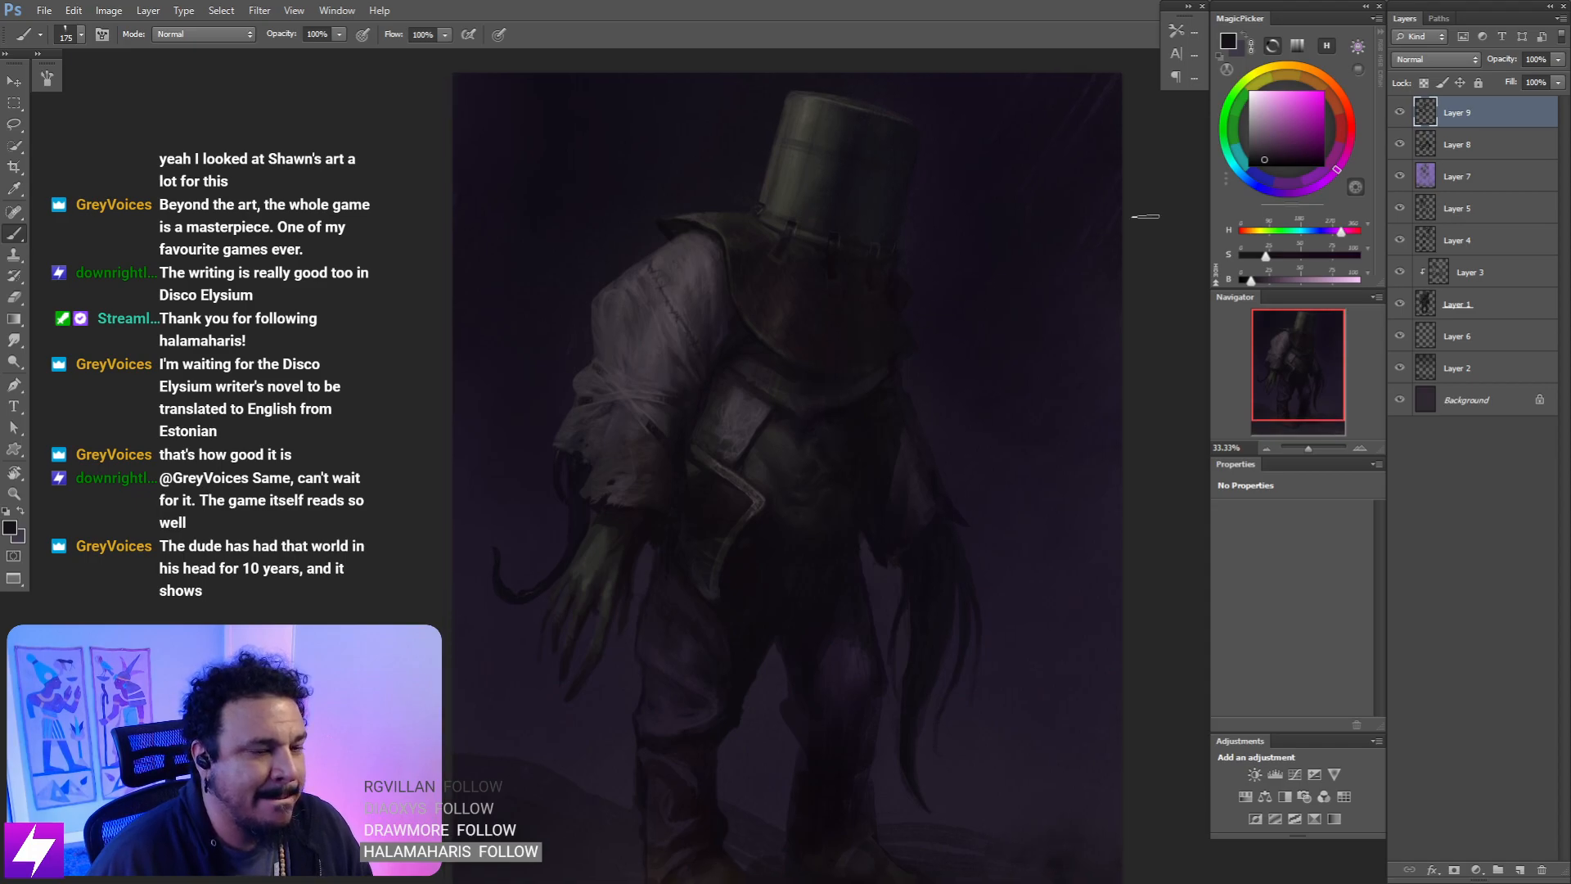
left_click(1401, 110)
left_click(1403, 108)
- Sample a dark purple beside the sleeve and deepen the shadow between the sleeve and the pocket with a 90 px brush
key("ctrl+plus")
left_click_drag(710, 319, 712, 331)
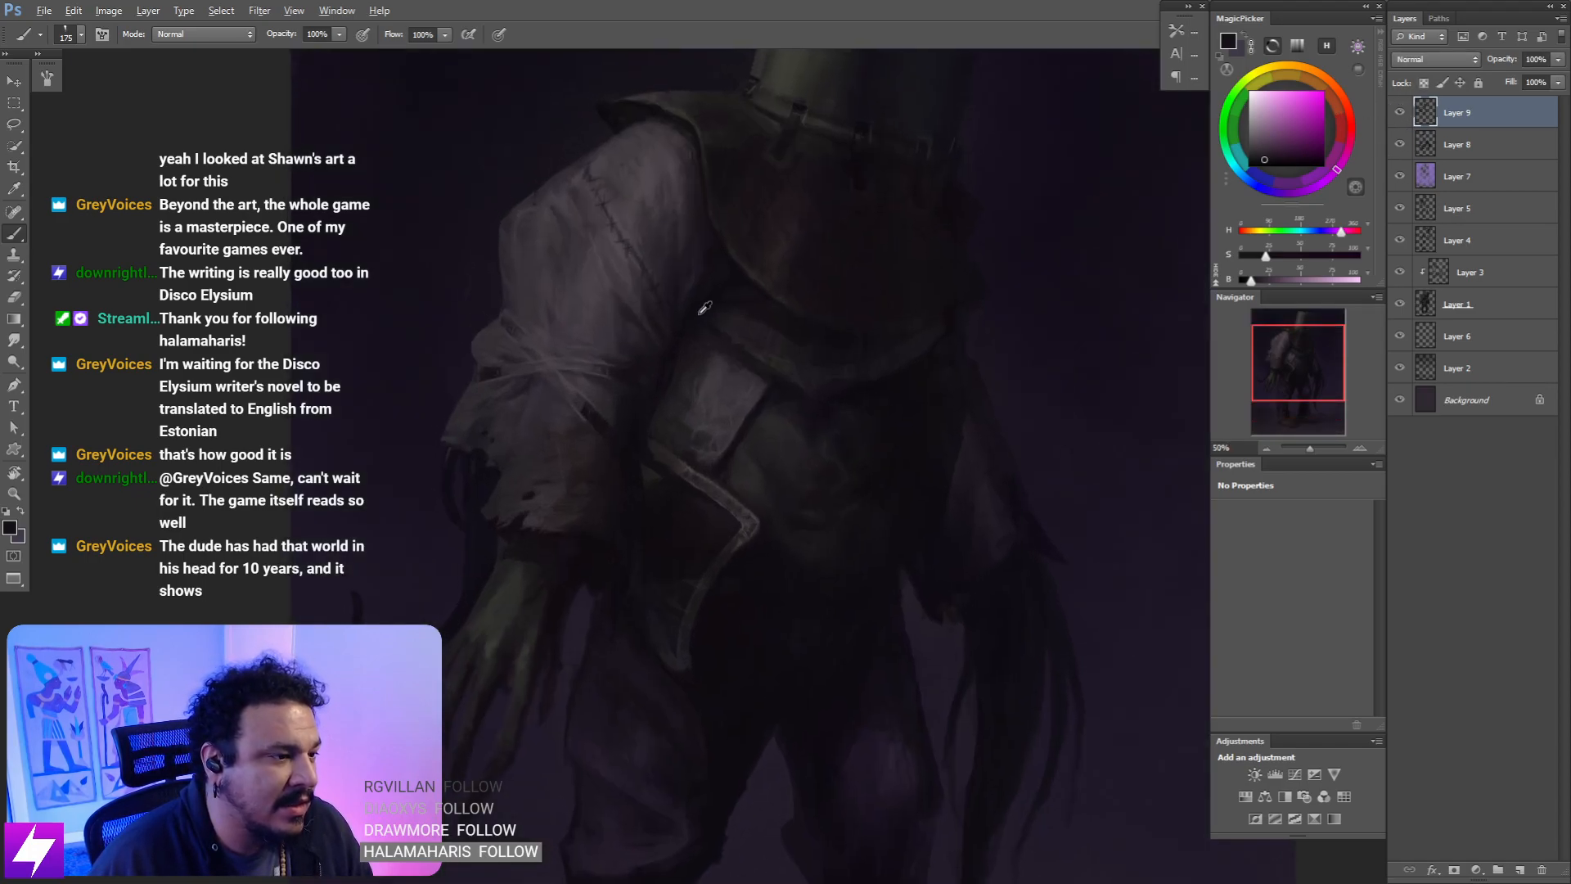
left_click(683, 345, "alt")
key("bracketleft")
key("bracketleft")
key("bracketleft")
key("bracketleft")
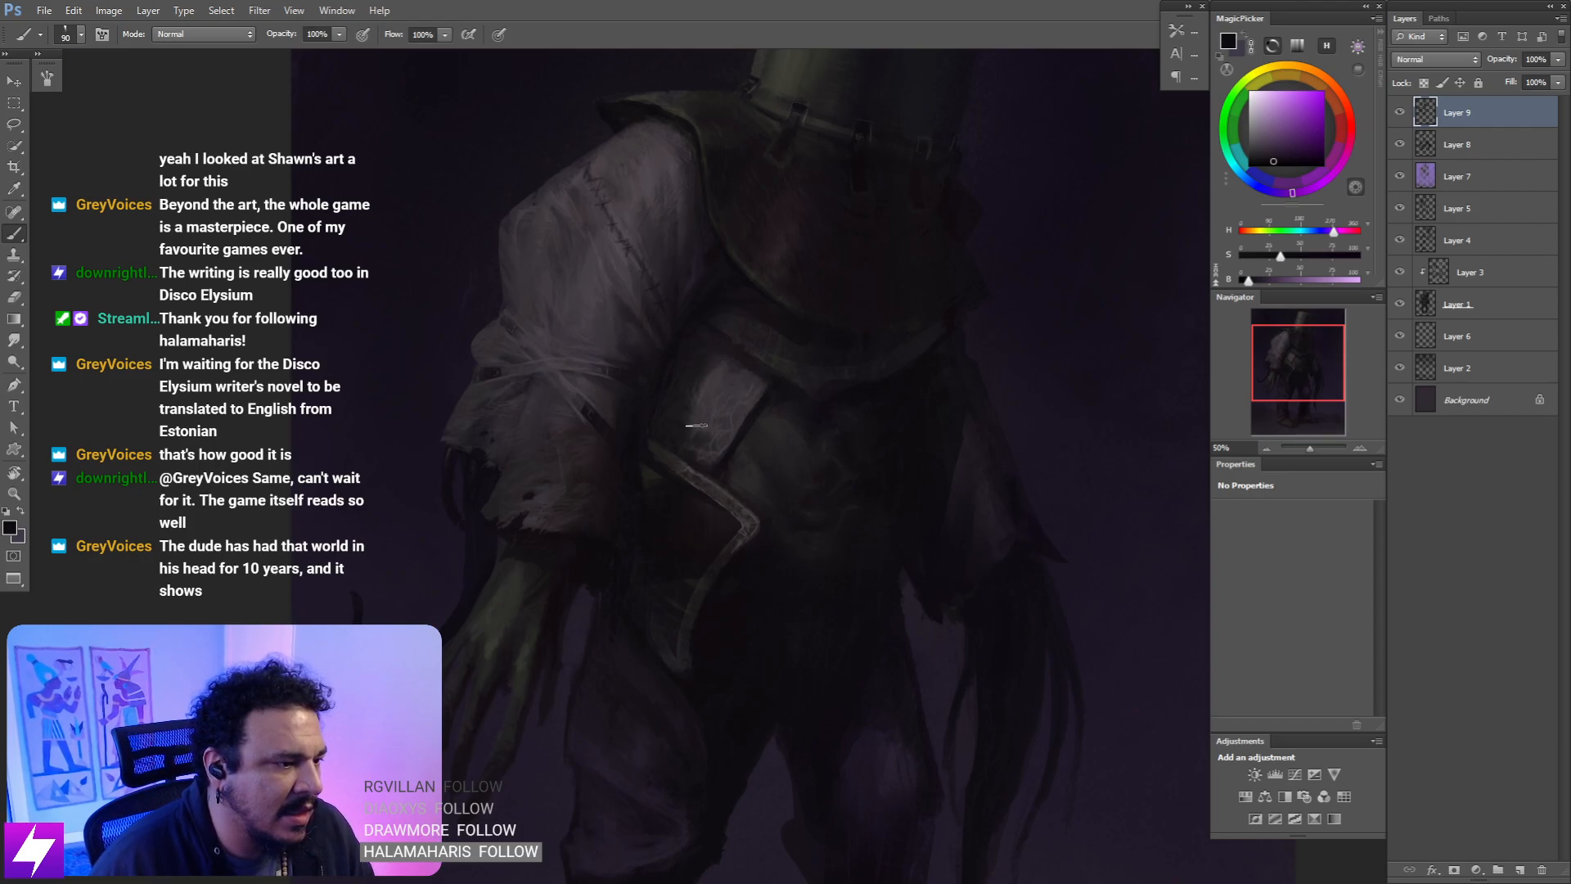
- Refine the dark edge where the pocket meets the belt flap's trim with a 60 px brush
left_click_drag(665, 456, 676, 434)
key("bracketleft")
key("bracketleft")
key("bracketleft")
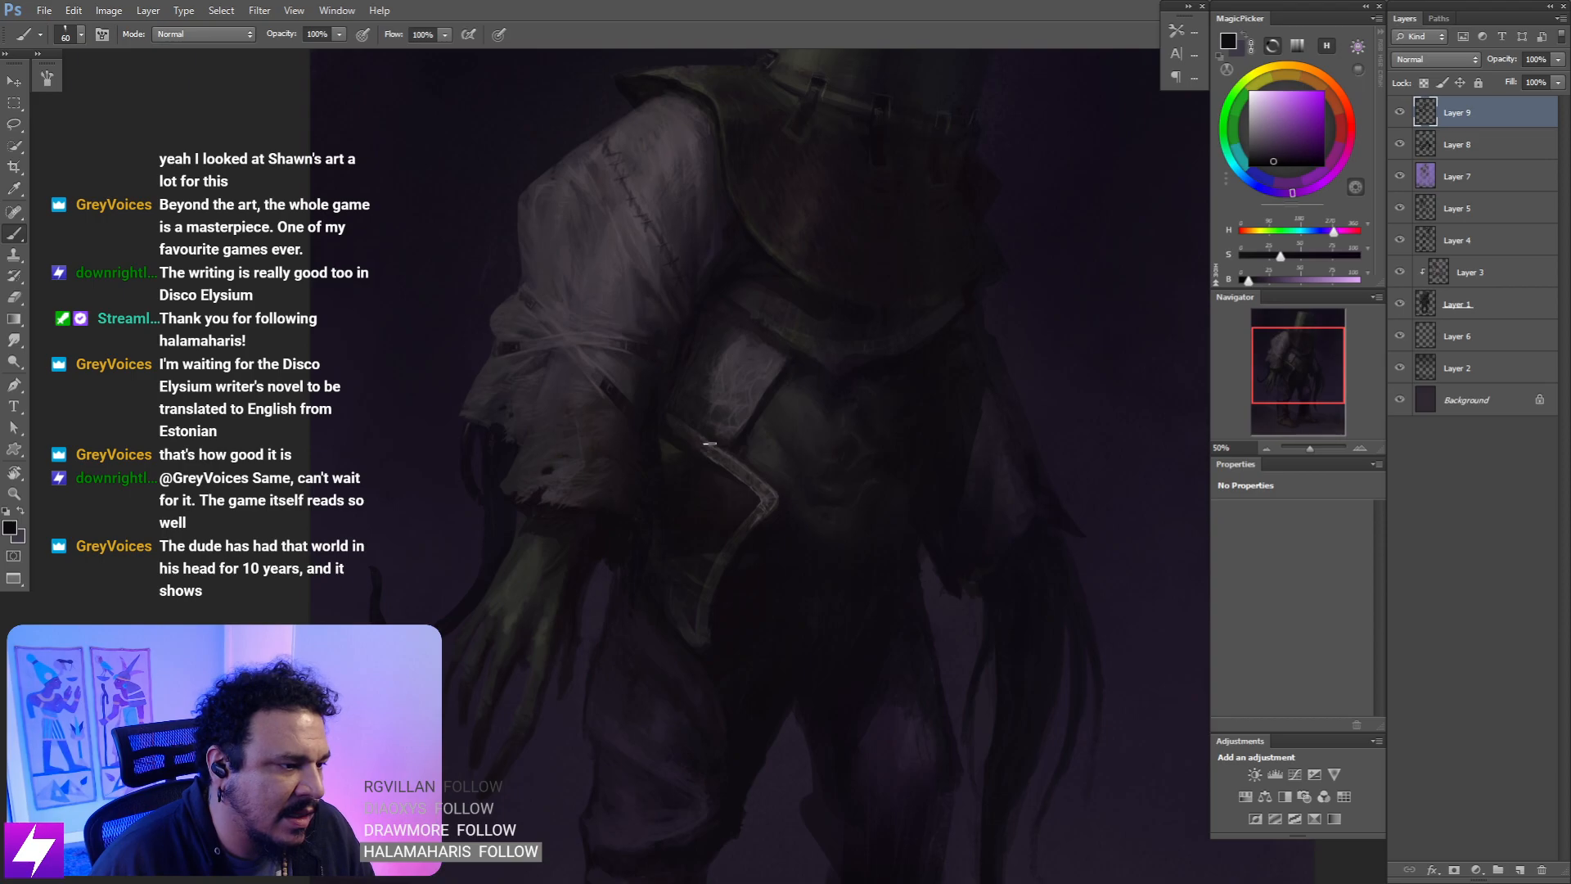
- Sample dark tones around the belt flap and shade its interior and upper trim with an 80 px brush
left_click_drag(731, 518, 740, 428)
left_click(750, 456, "alt")
key("bracketright")
key("bracketright")
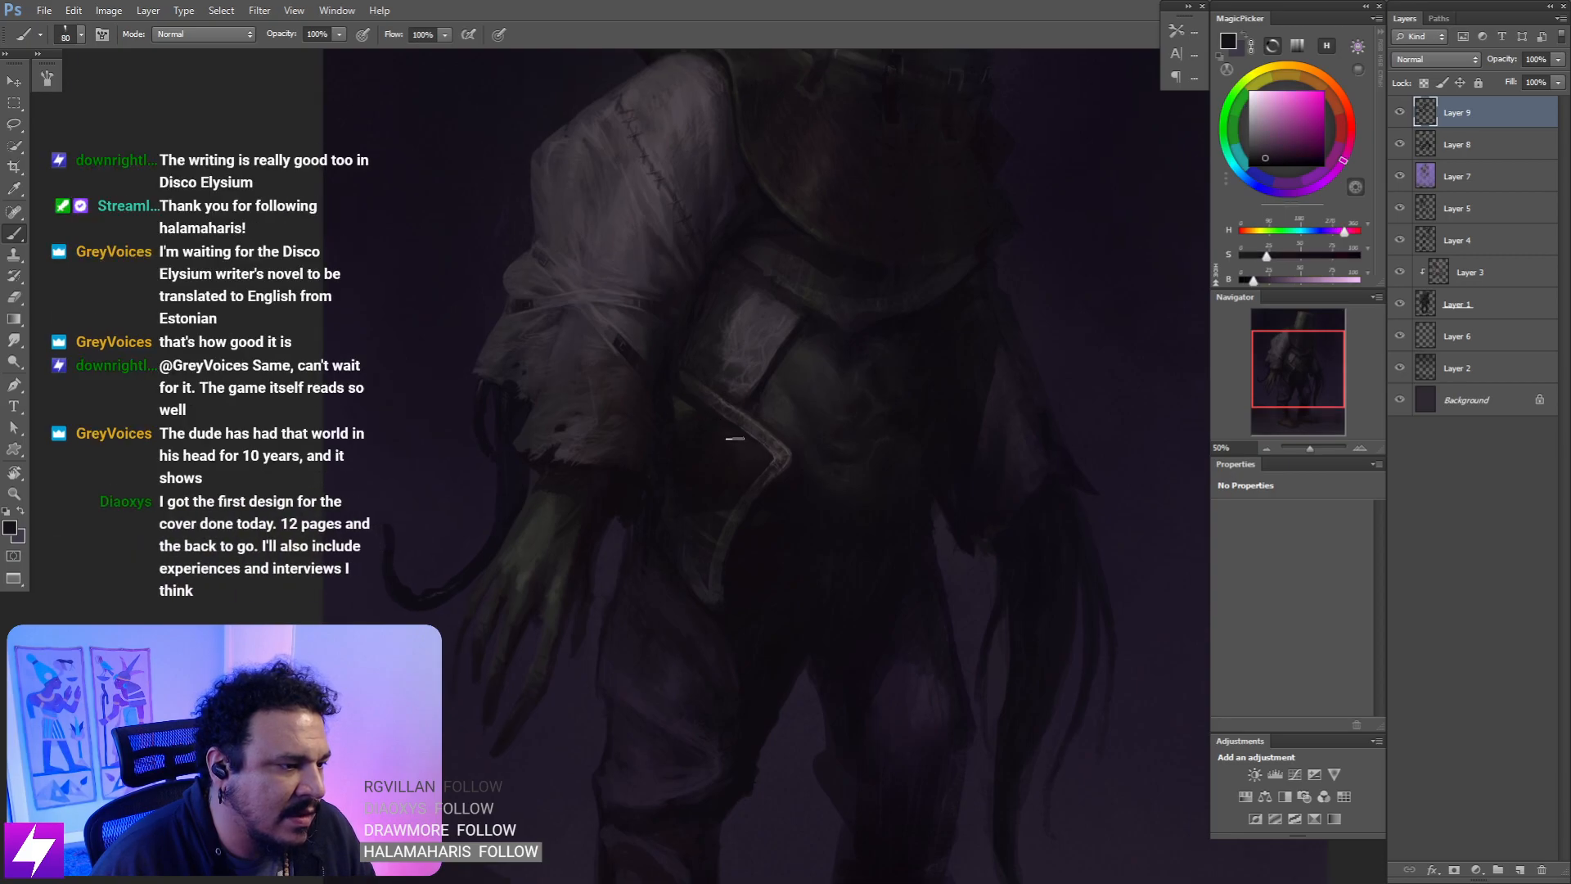
left_click(685, 396, "alt")
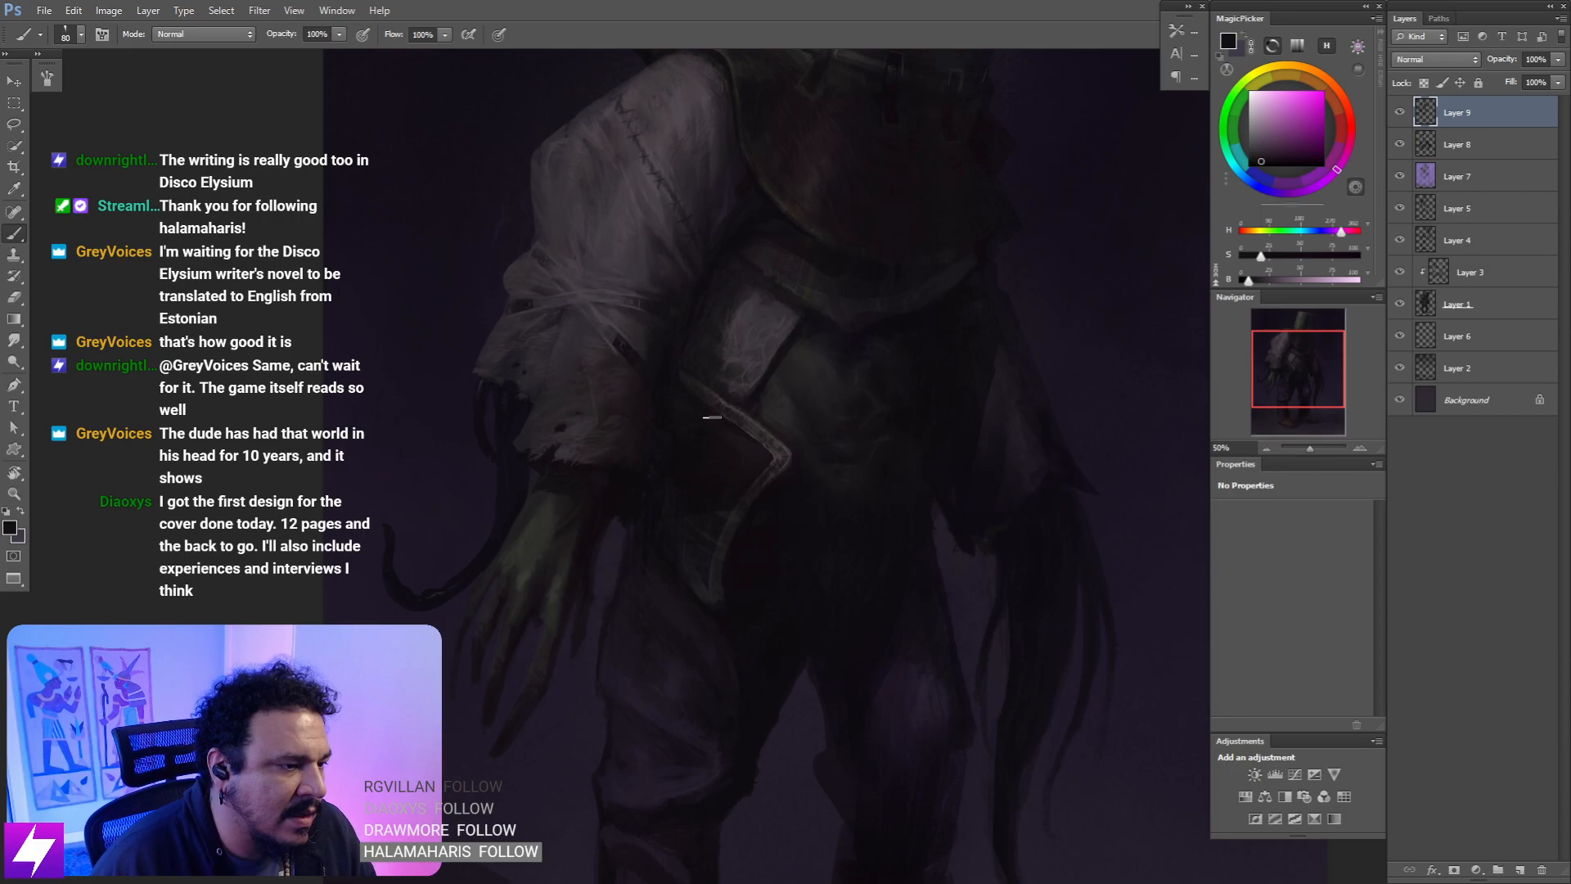
- Sample a muted purple and, with the canvas rotated, paint fine texture inside the belt flap with a 45 px brush
key("ctrl+minus")
key("r")
left_click_drag(778, 463, 827, 488)
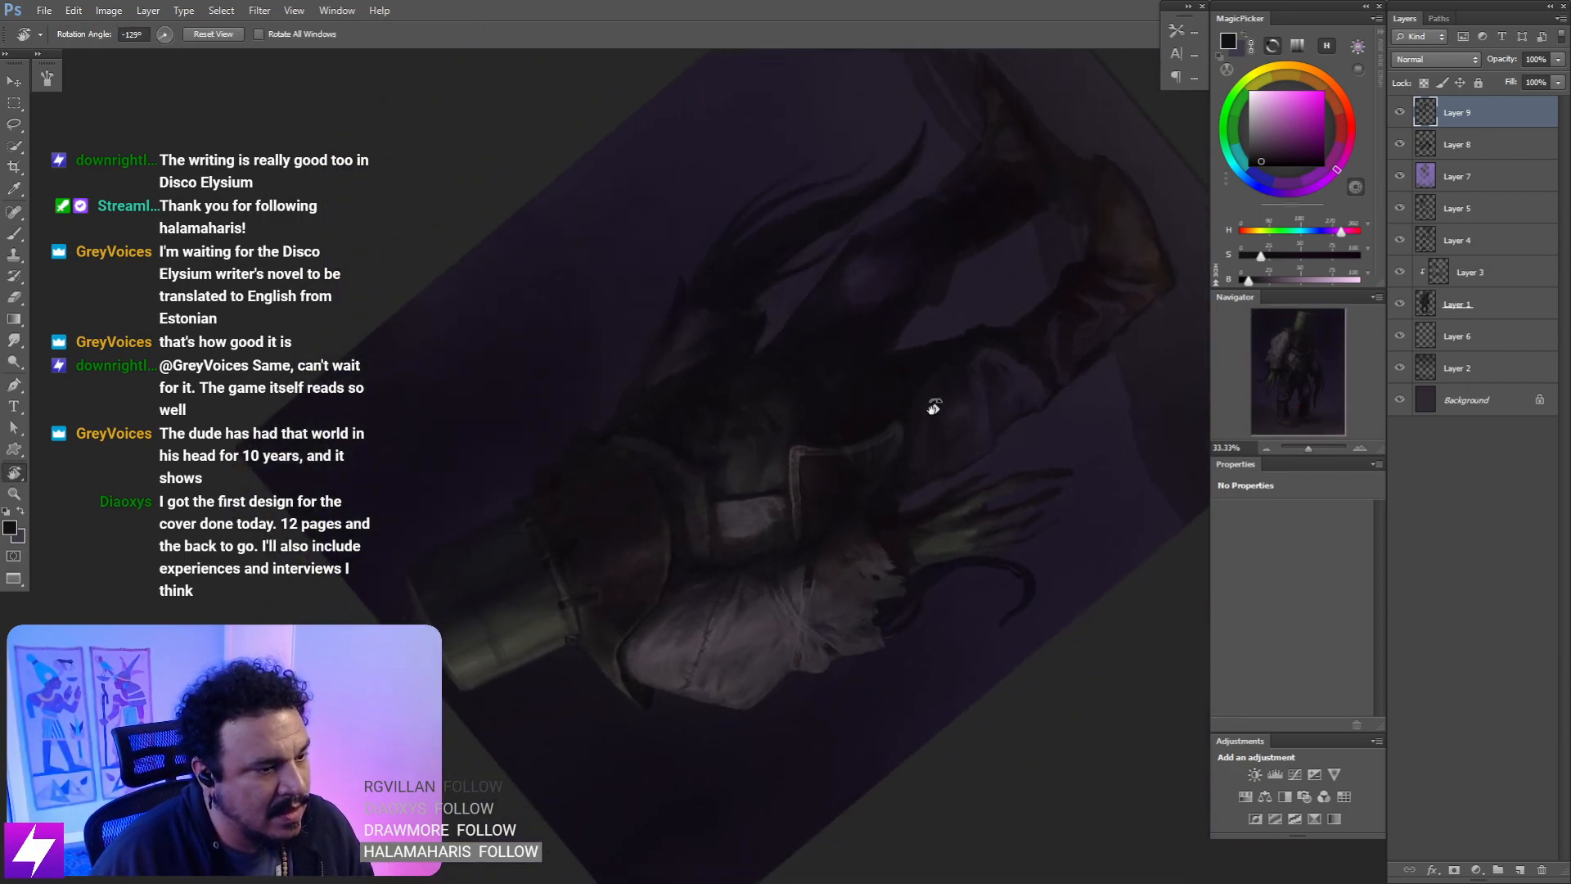
key("b")
key("ctrl+plus")
left_click(1129, 358, "alt")
left_click_drag(955, 431, 794, 576)
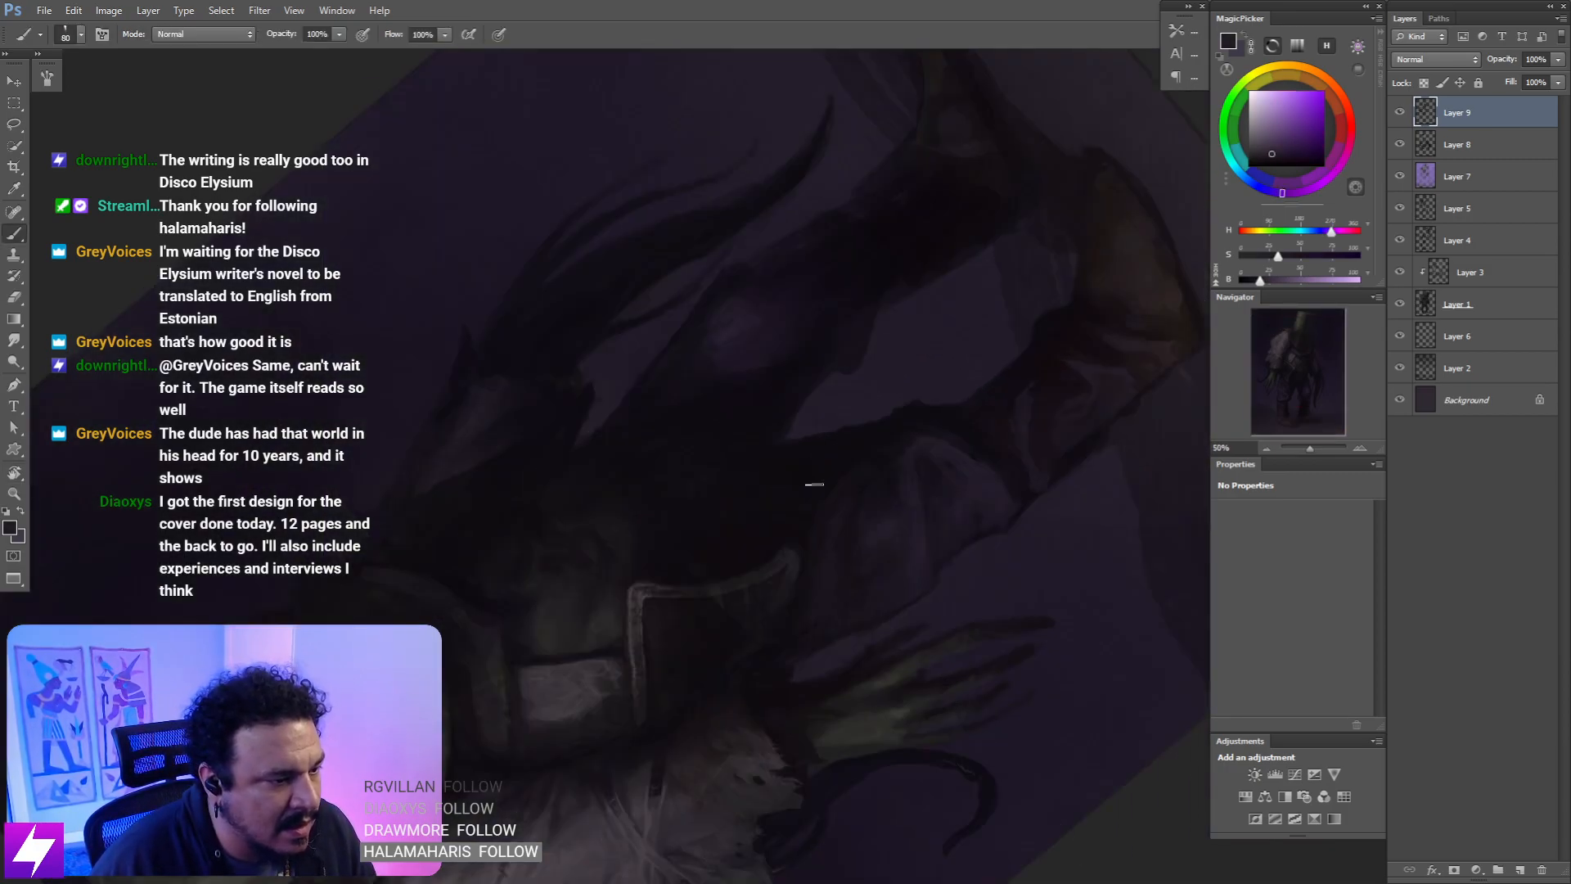
key("ctrl+plus")
left_click_drag(682, 762, 813, 456)
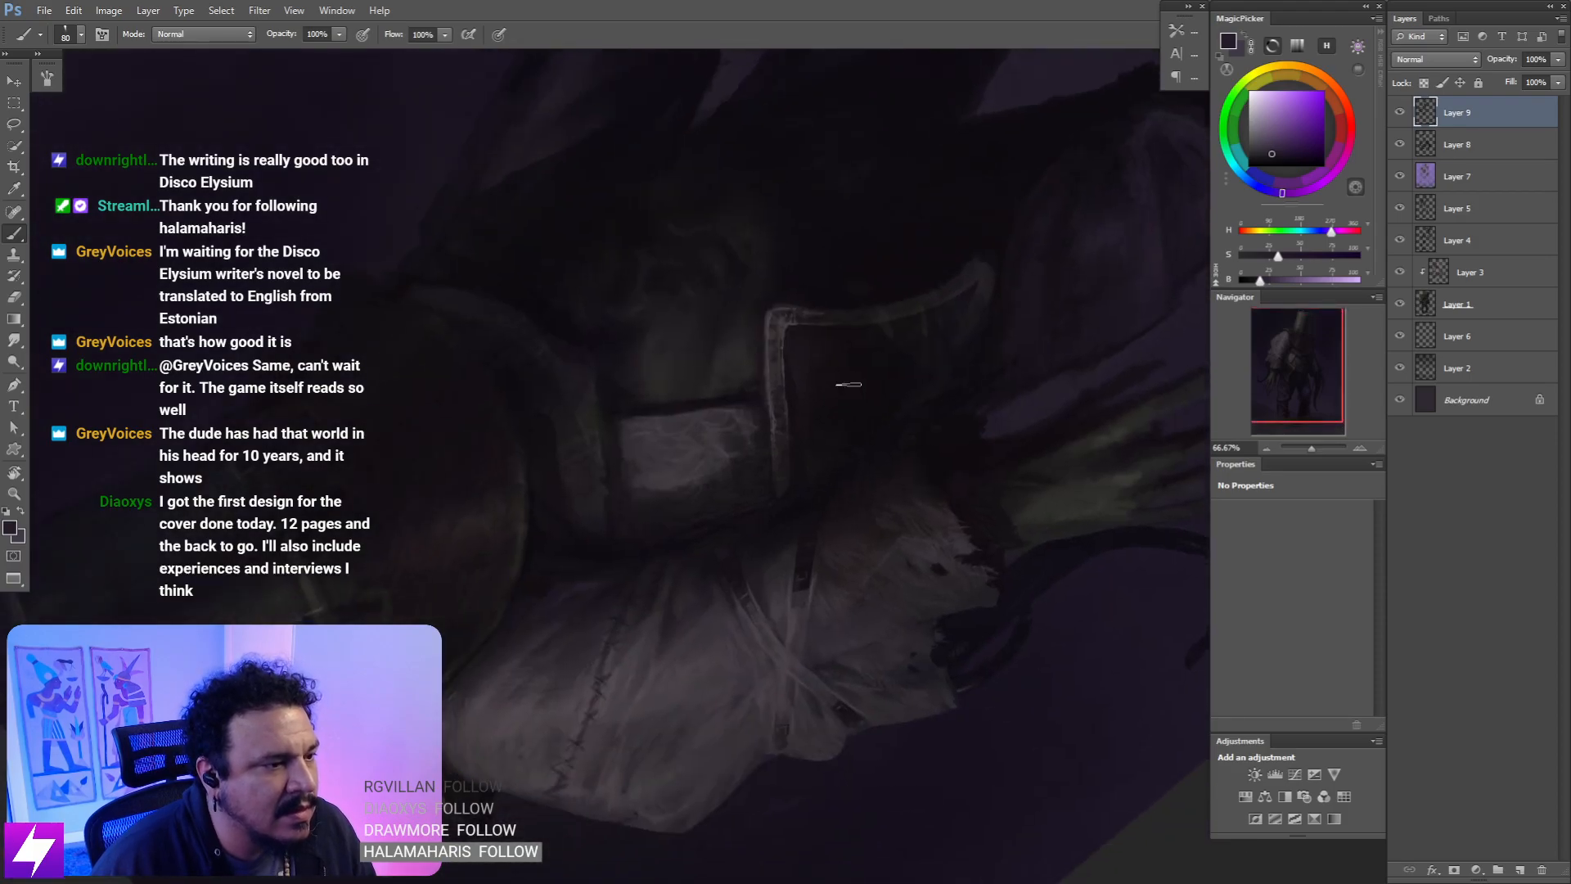
key("bracketleft")
key("bracketleft")
key("bracketleft")
key("bracketleft")
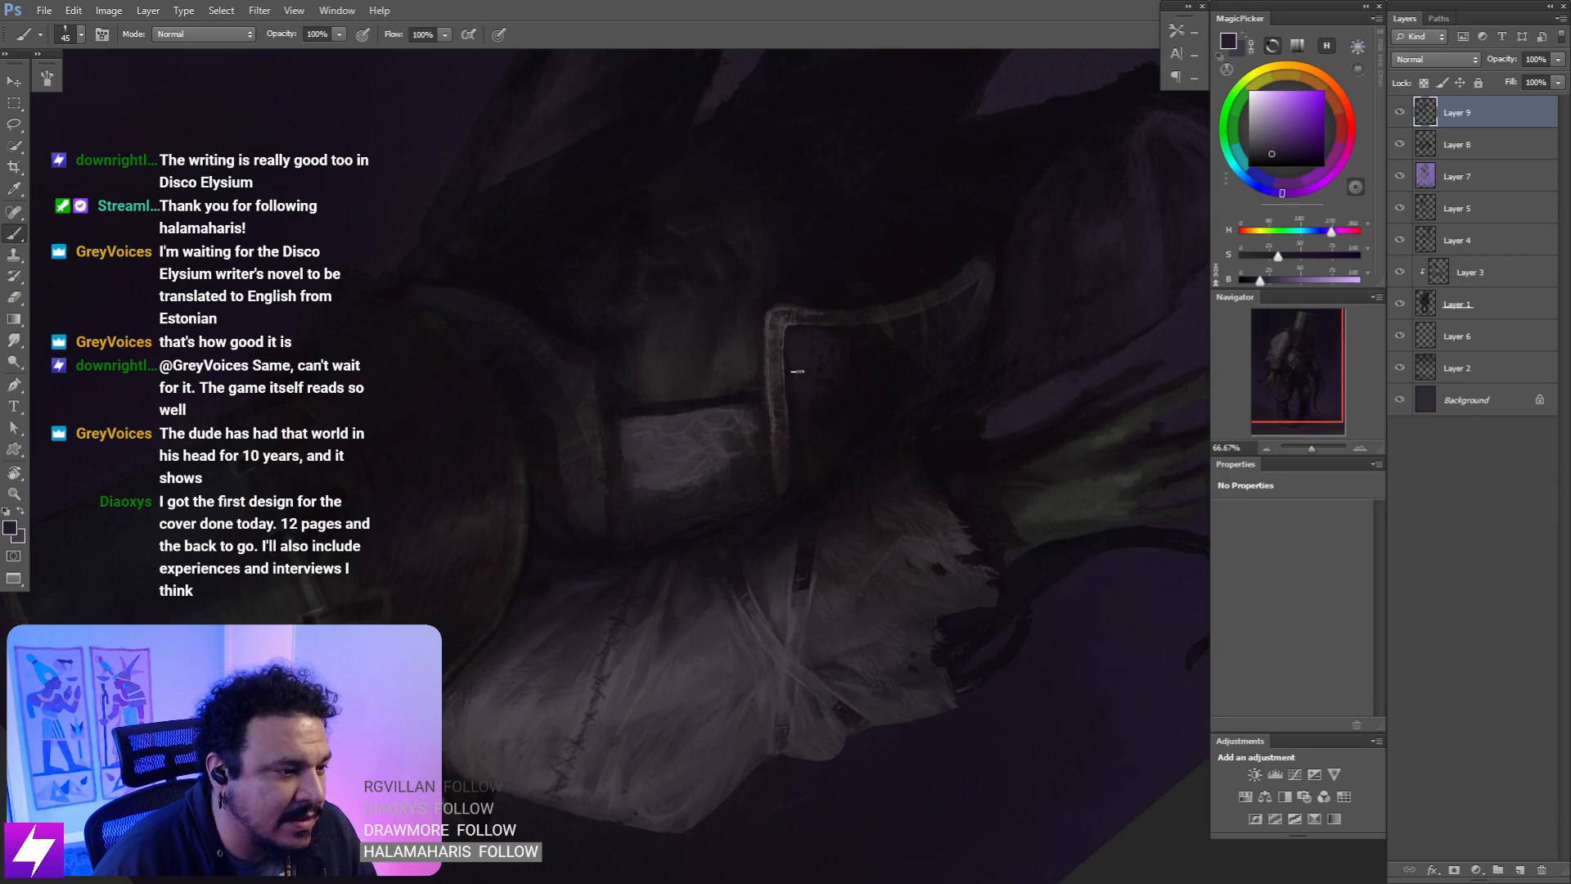
key("Escape")
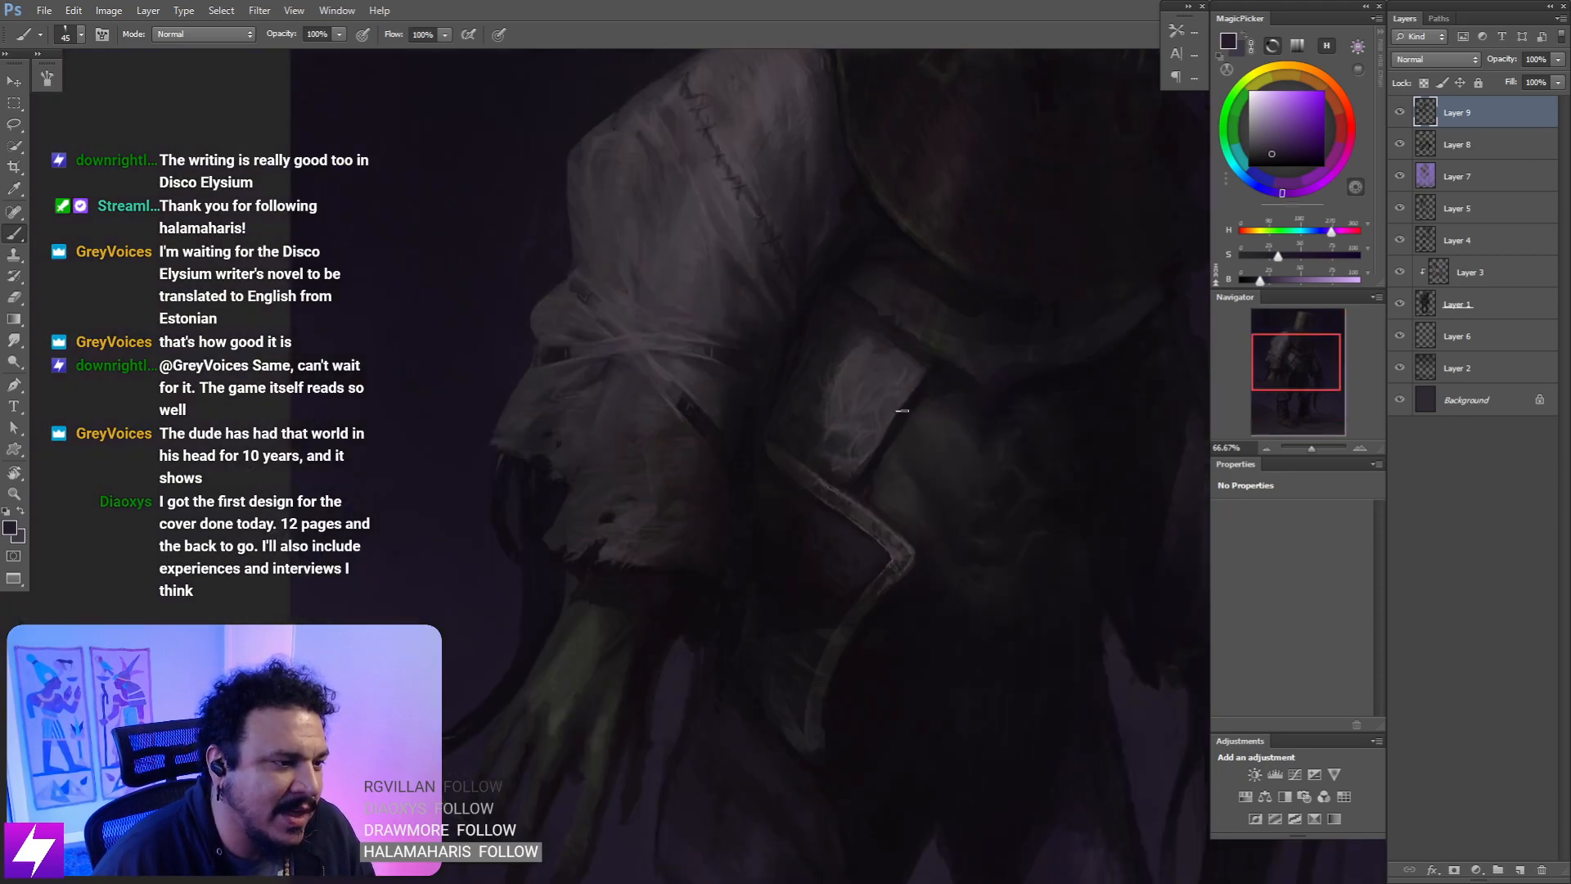
- Flip the canvas horizontally and redefine the belt flap's interior and lower tip with sampled dark tones and a 60 px brush
key("ctrl+minus")
key("ctrl+minus")
key("ctrl+shift+h")
left_click_drag(943, 520, 910, 490)
key("ctrl+plus")
left_click_drag(948, 547, 881, 495)
key("bracketright")
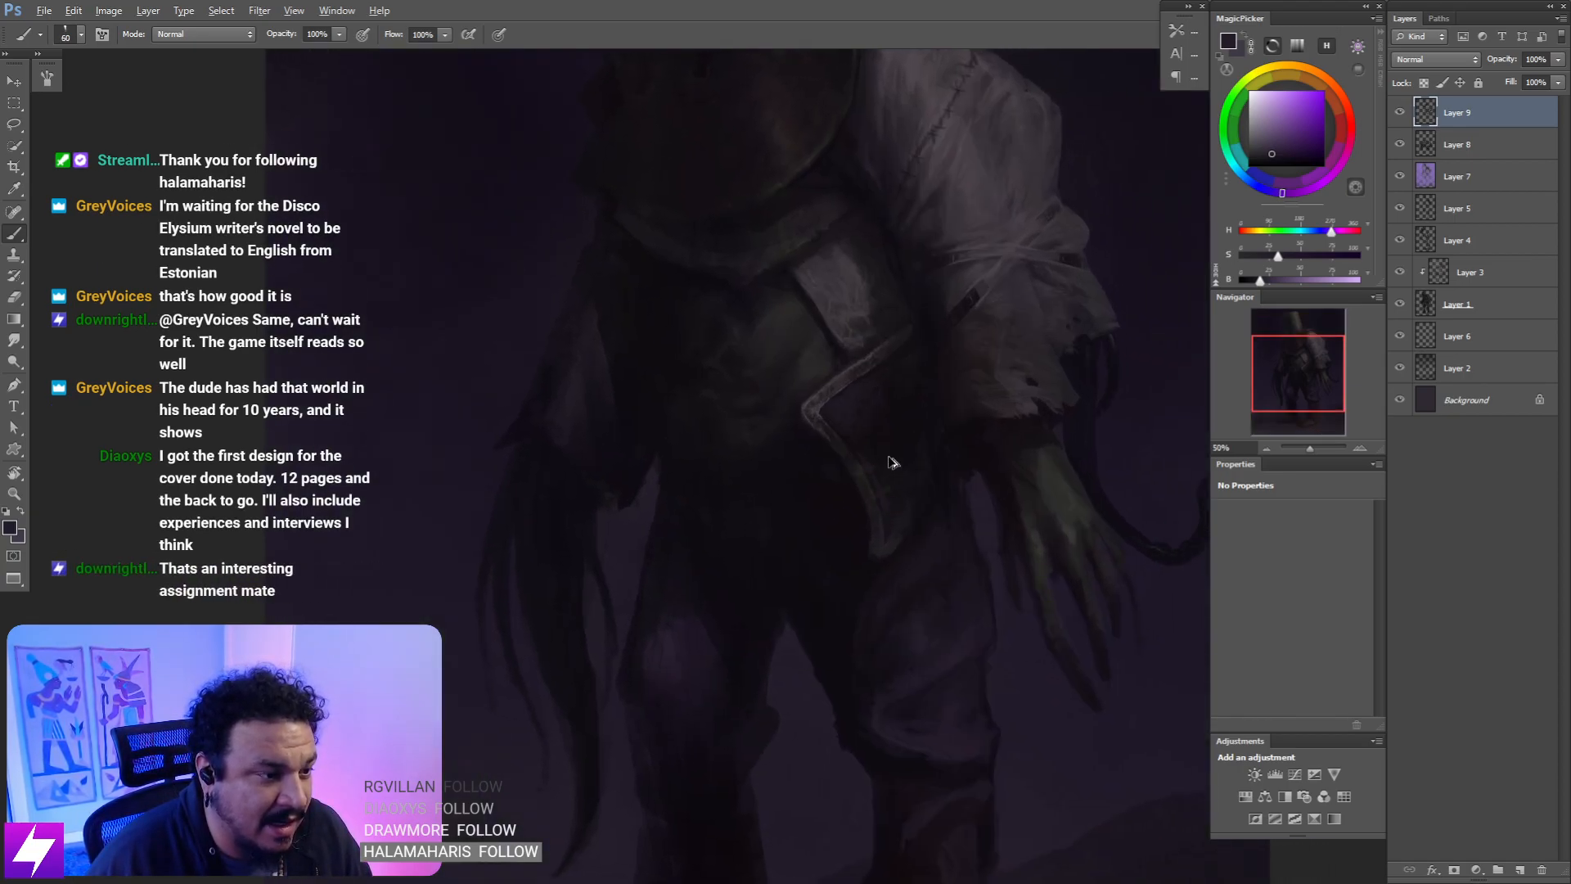
left_click(892, 453, "alt")
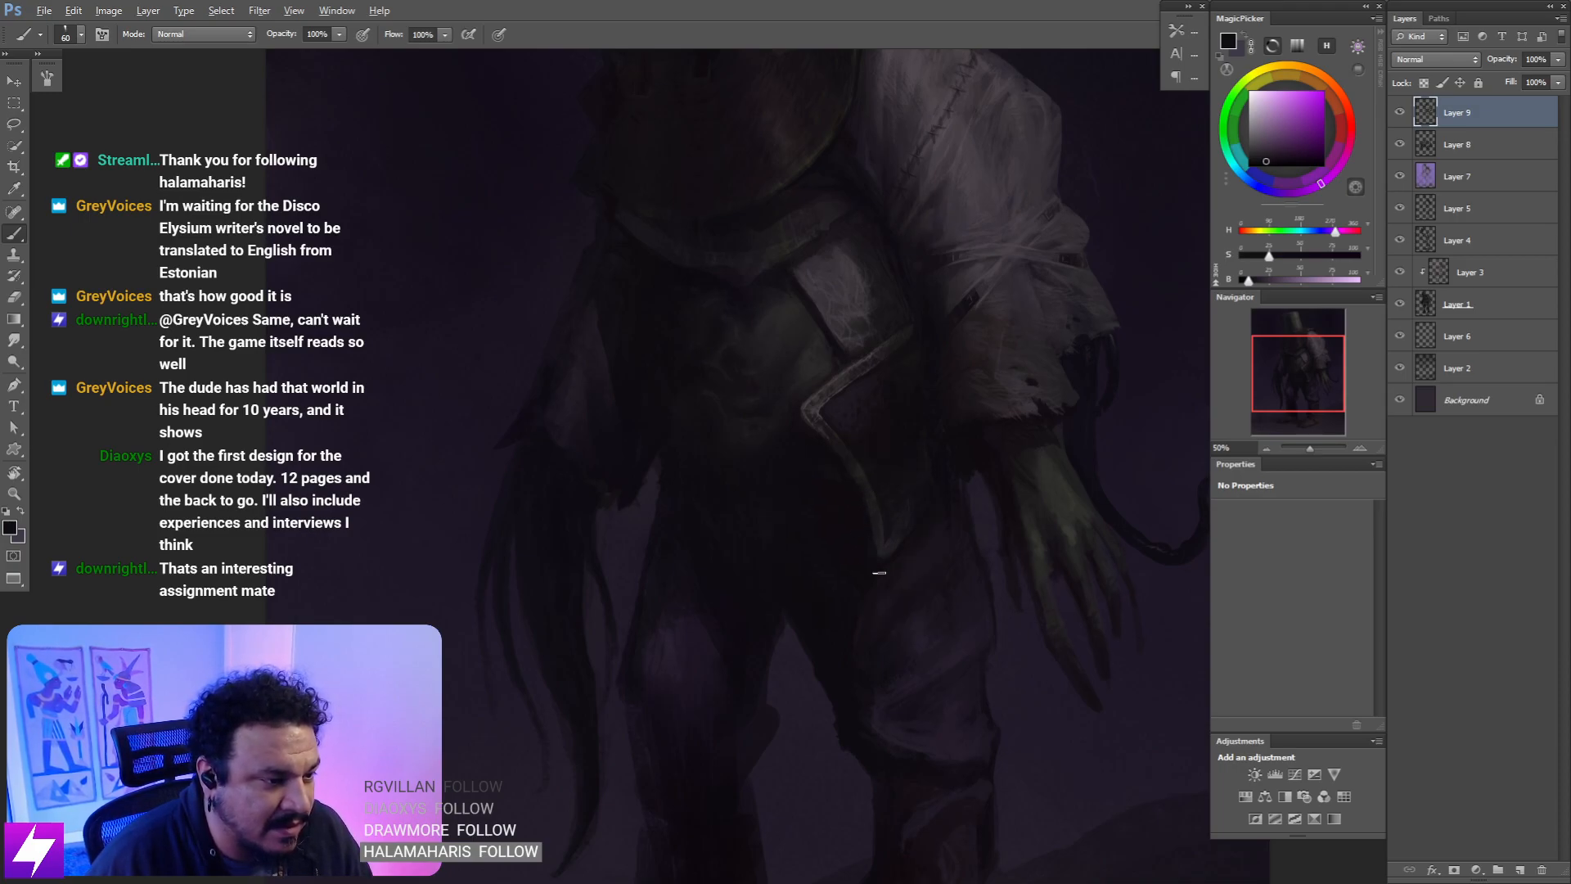
left_click(878, 540, "alt")
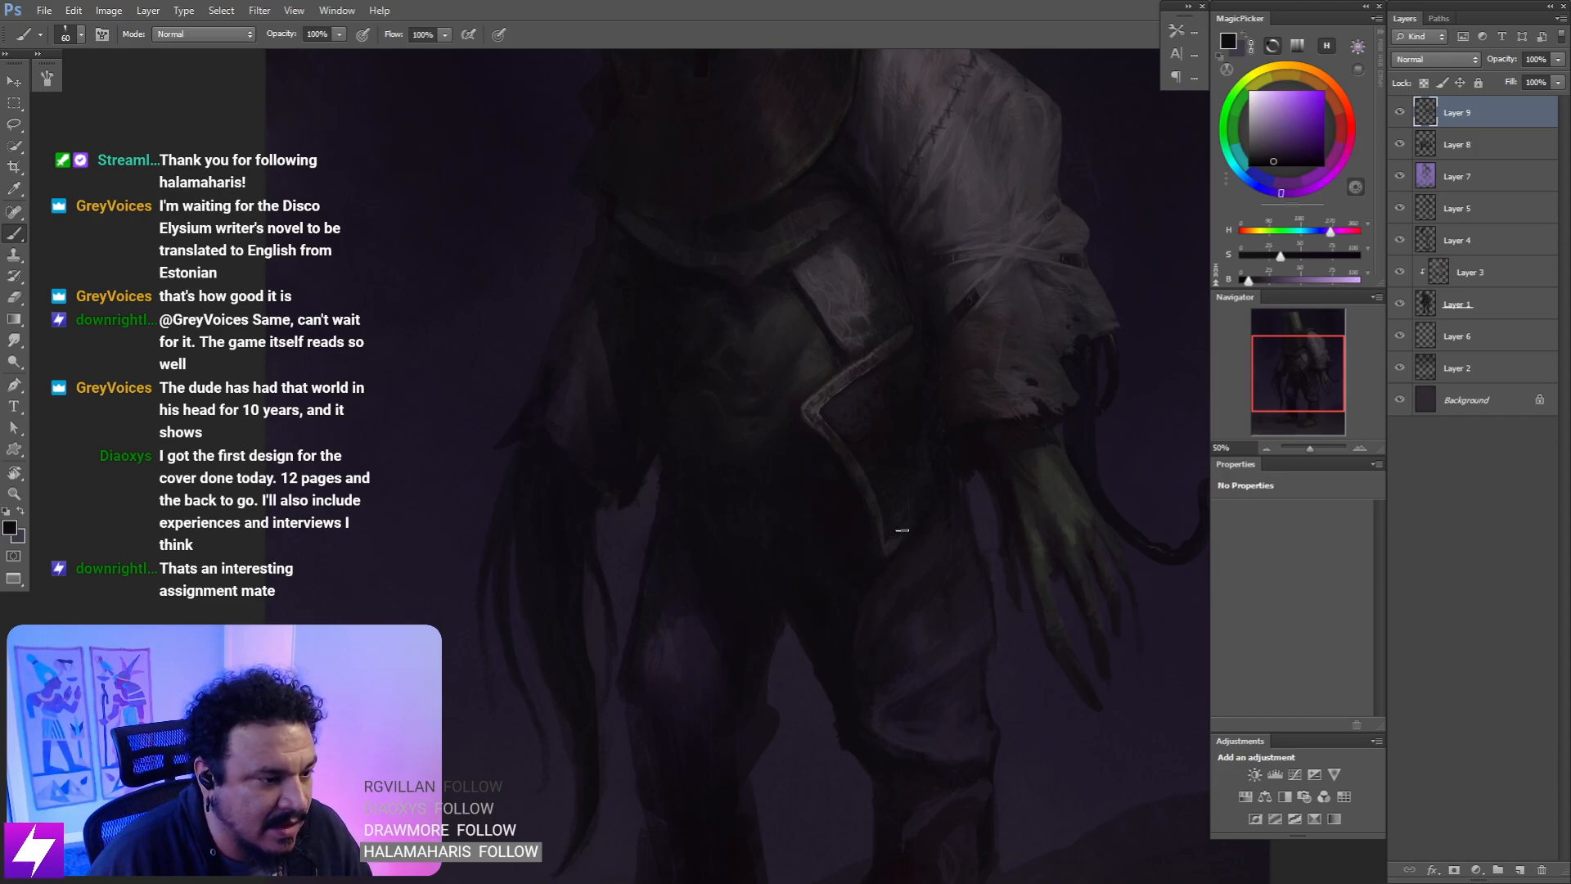
- Darken the area between the belt flap and the sleeve cuff with a 100 px brush
key("bracketright")
key("bracketright")
key("bracketright")
key("bracketright")
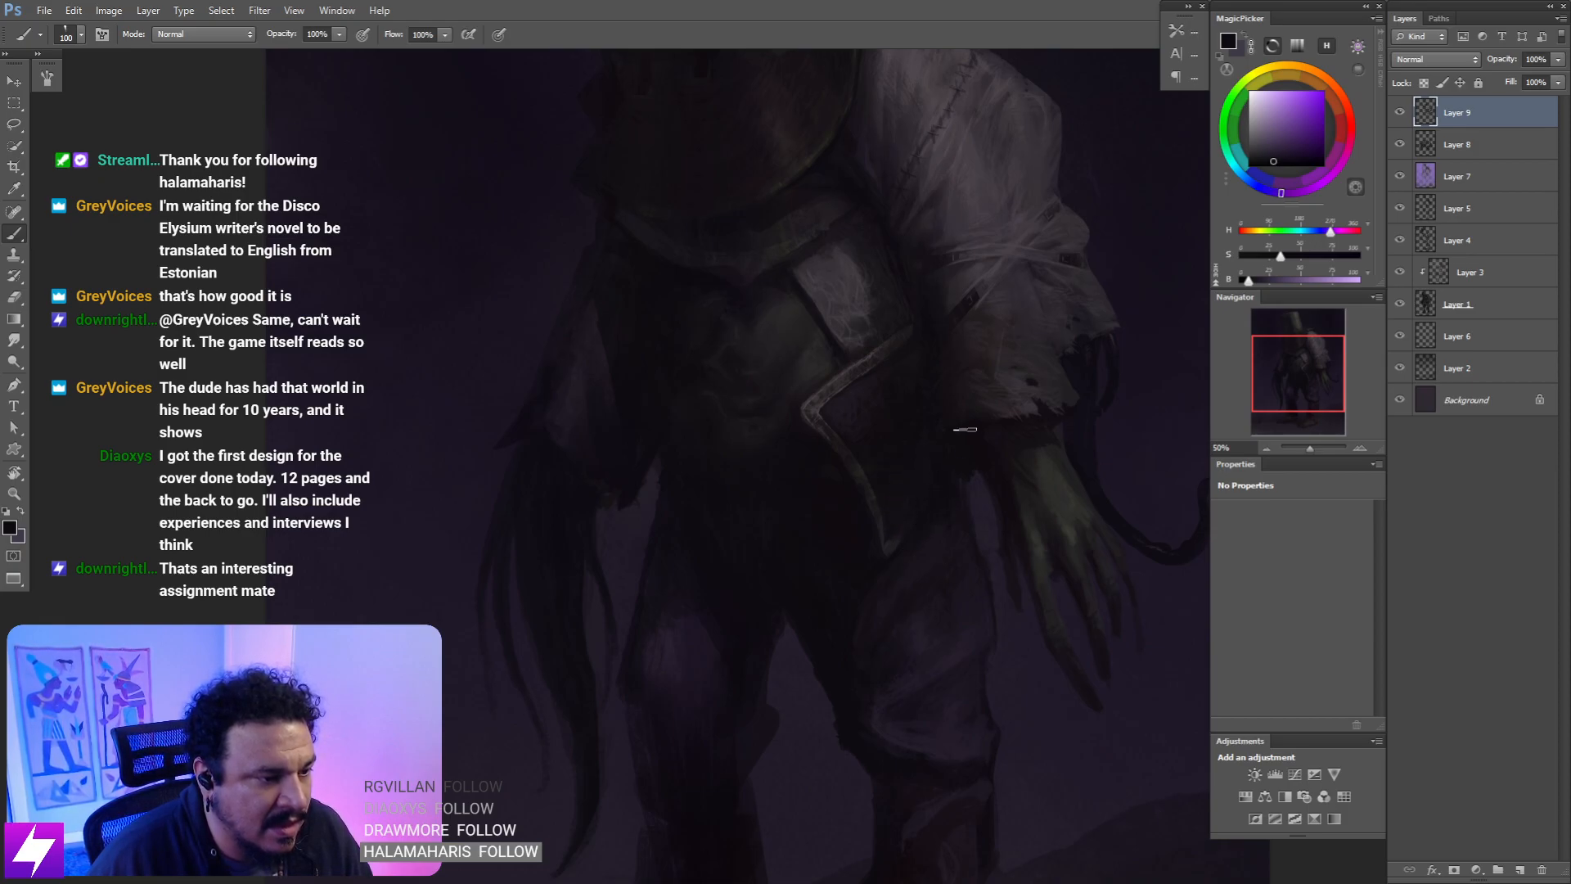
- Darken the trousers and boots with broad strokes of a 500 px brush
key("ctrl+minus")
left_click_drag(891, 589, 898, 559)
key("ctrl+minus")
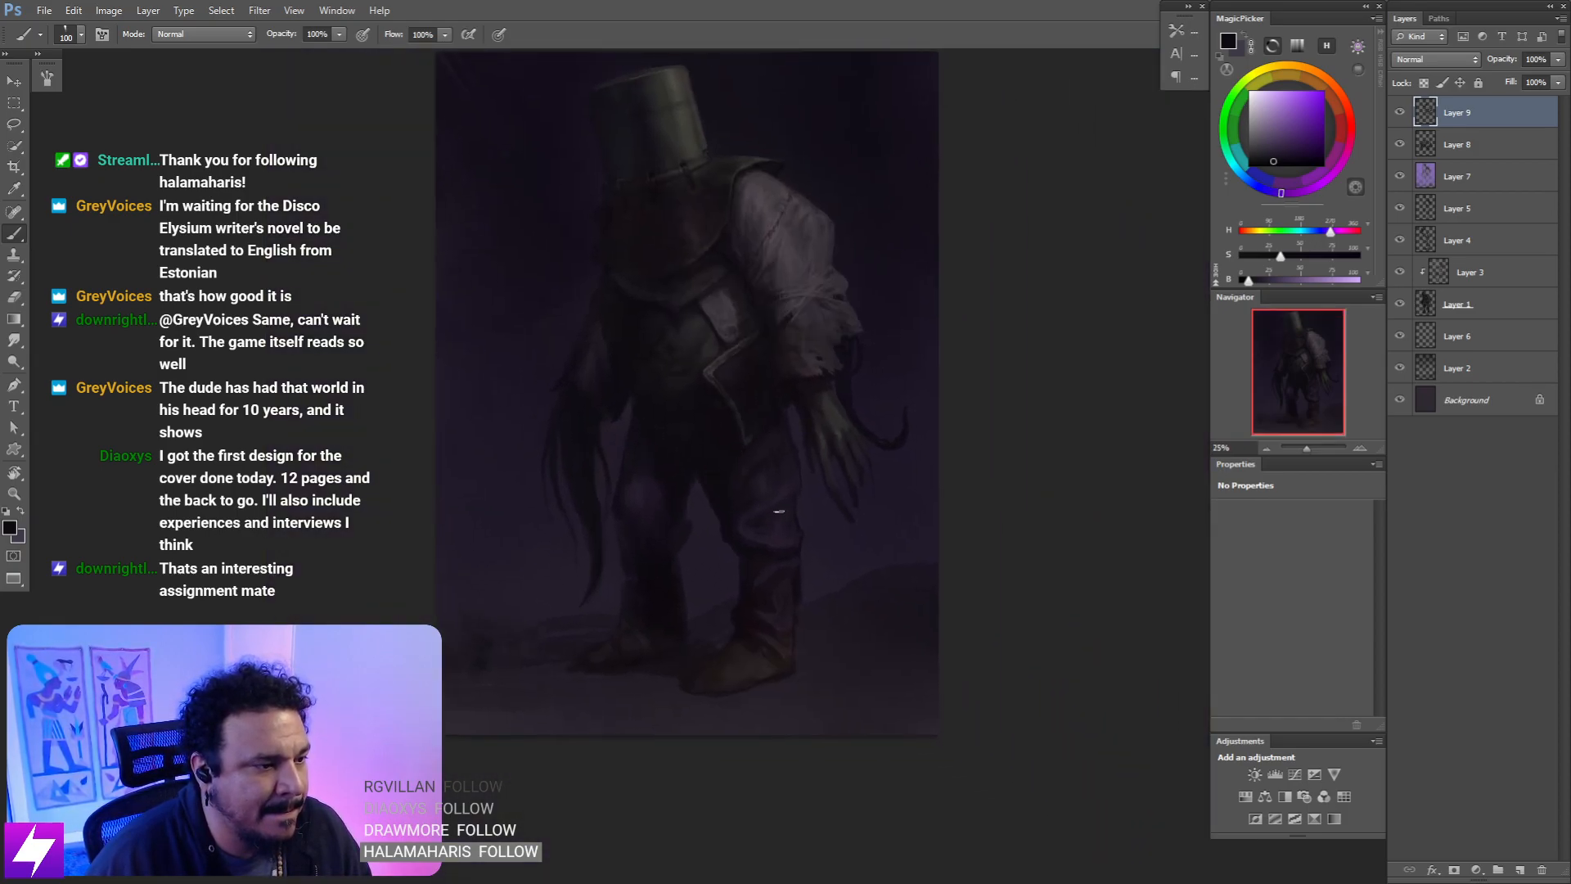
key("bracketright")
key("bracketright")
key("bracketright")
key("bracketright")
key("bracketright")
key("bracketright")
key("bracketright")
key("bracketright")
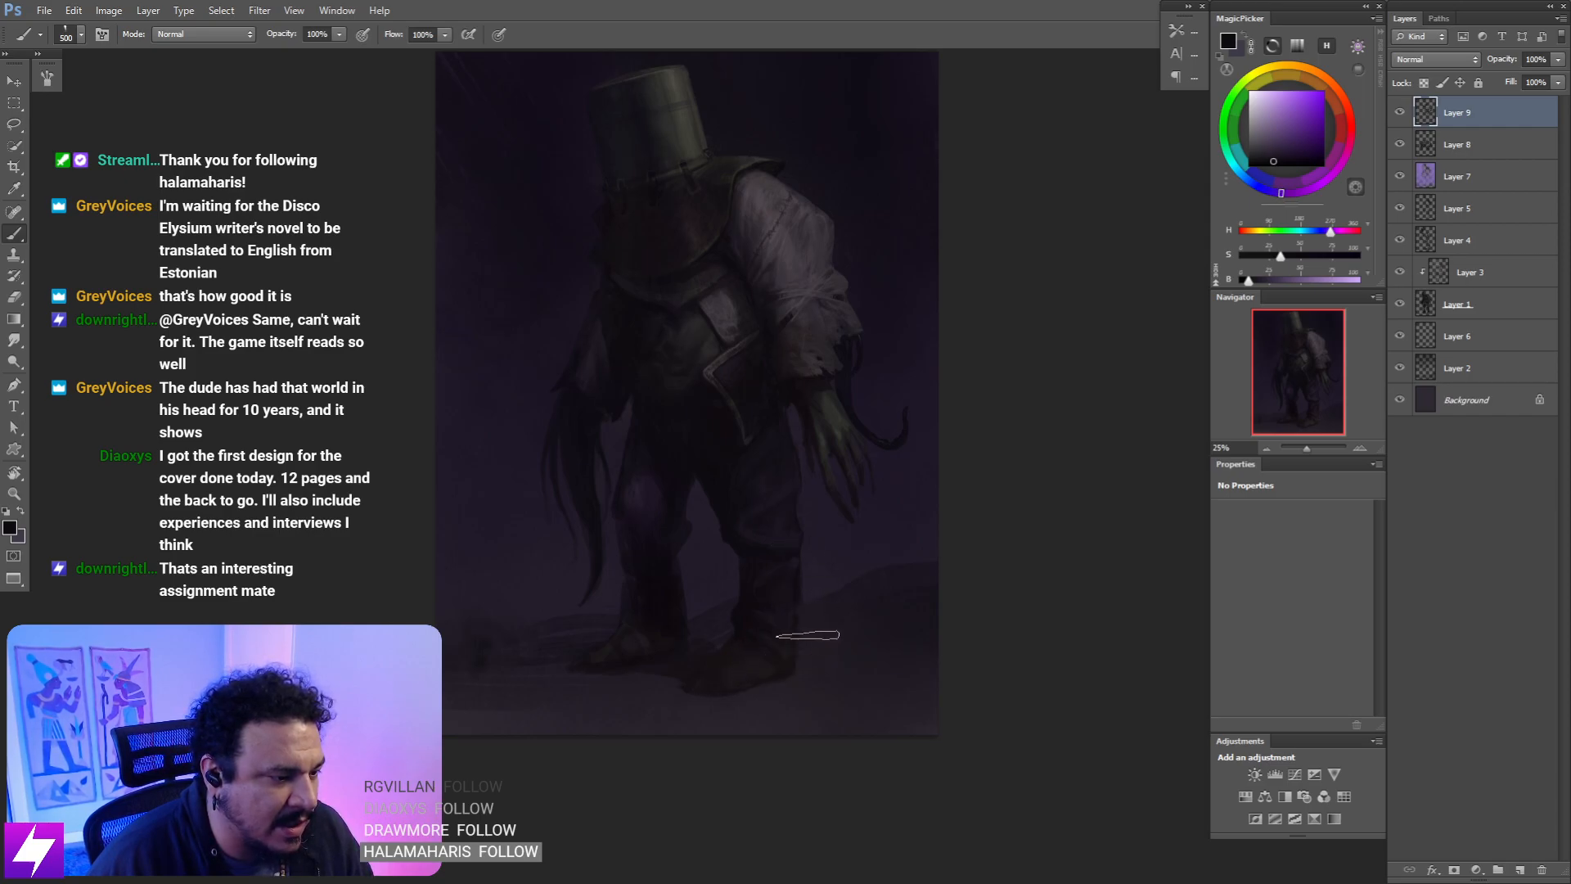
- Paint dark cast shadows and streaks on the ground around the boots with a 300 to 500 px brush
mouse_move(720, 589)
left_mouse_down()
mouse_move(762, 614)
mouse_move(794, 587)
left_mouse_up()
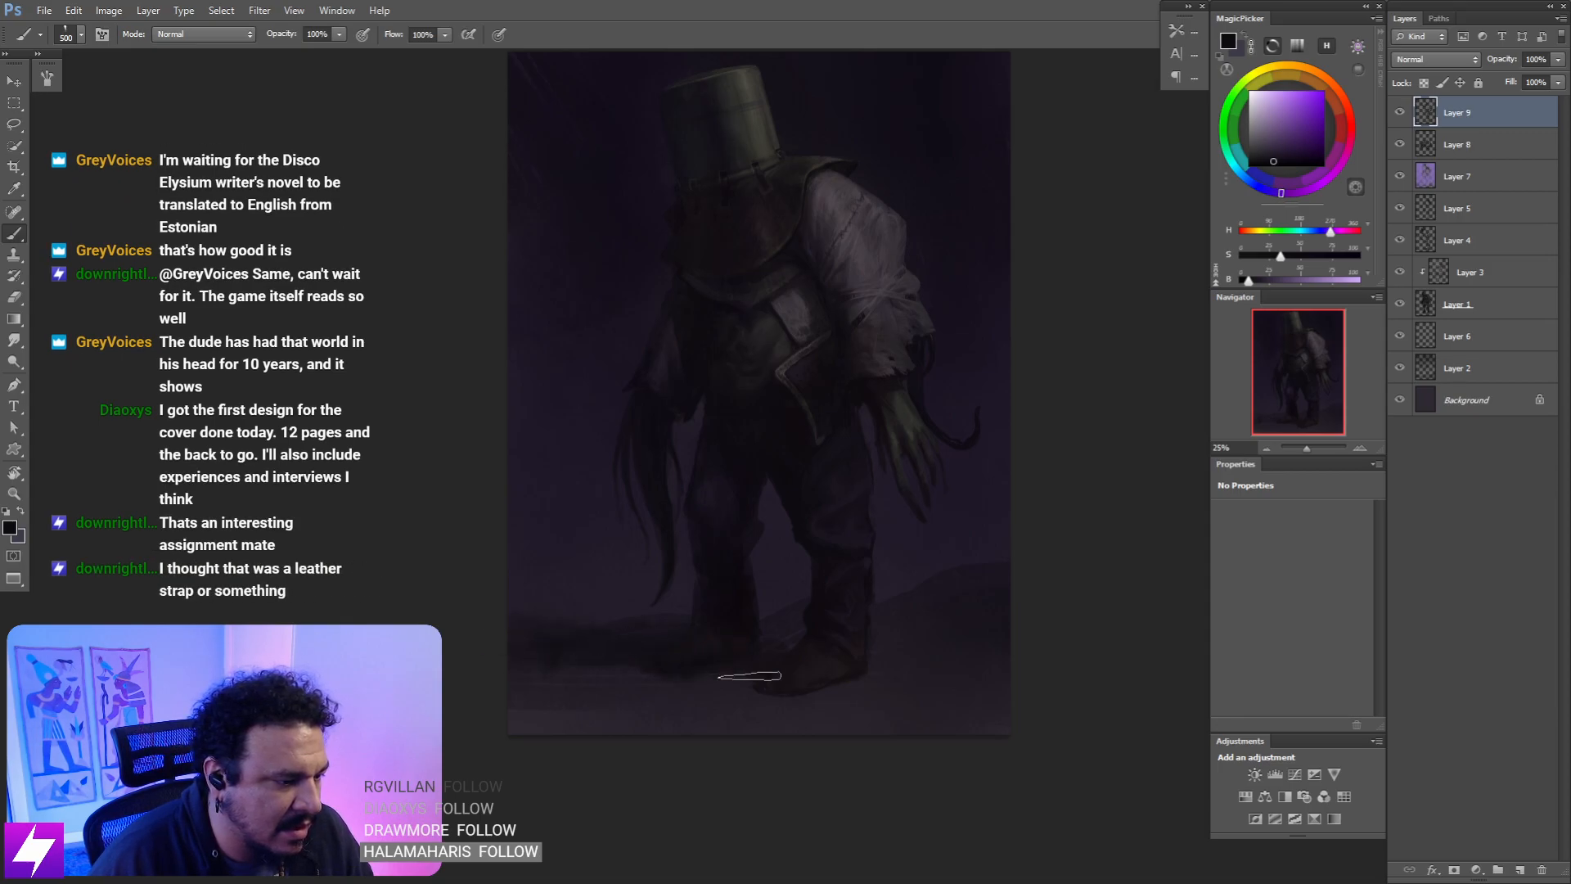
left_click_drag(767, 698, 670, 663)
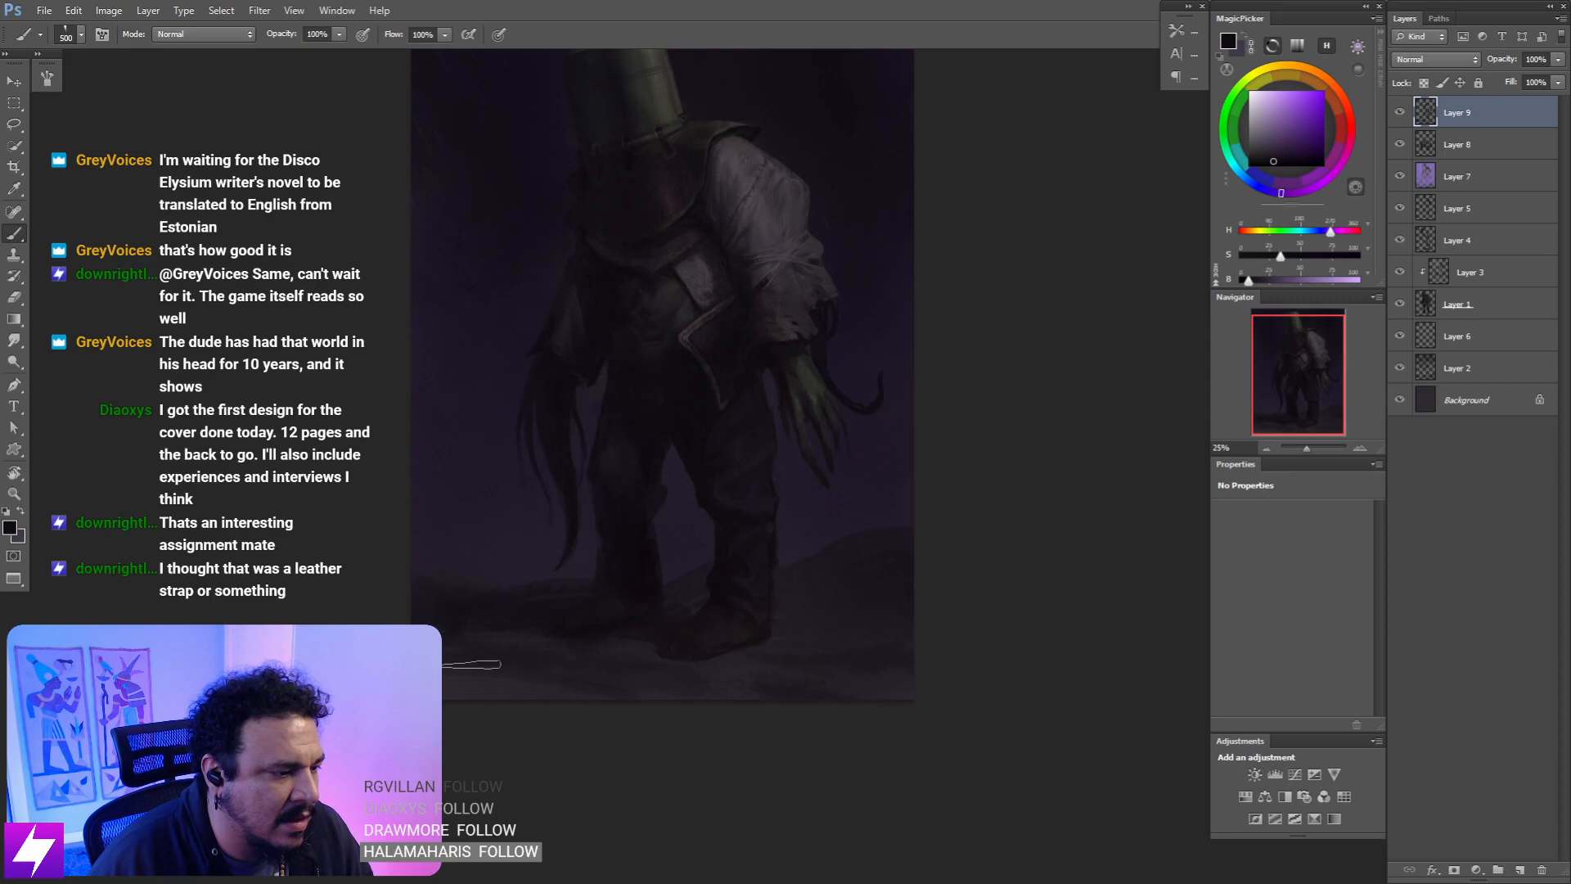
left_click_drag(702, 677, 696, 656)
key("bracketleft")
key("bracketleft")
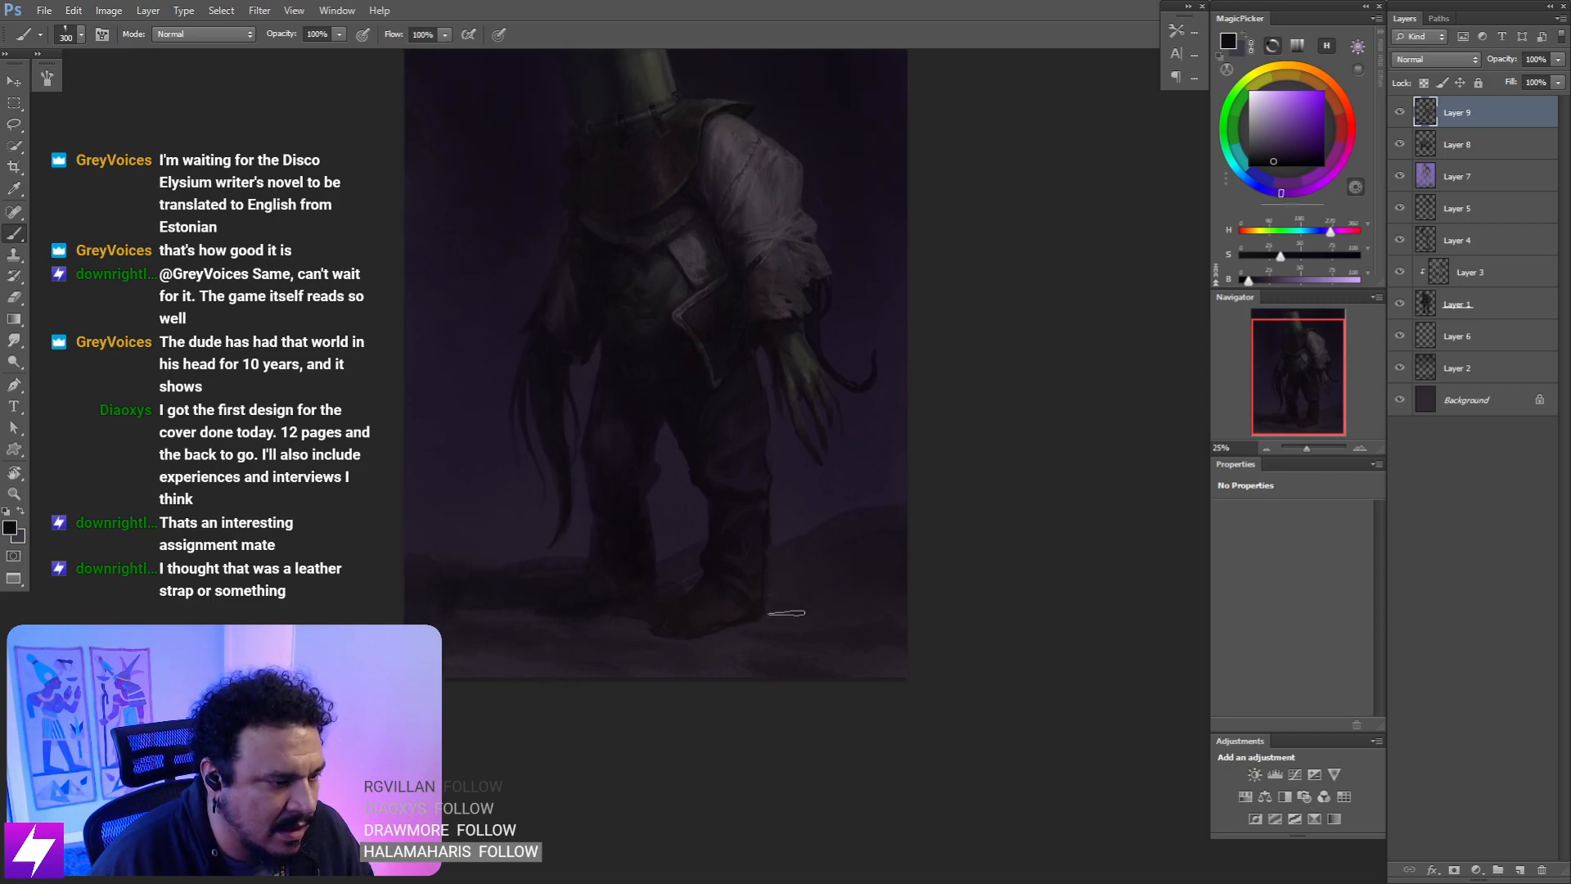
key("bracketright")
key("bracketright")
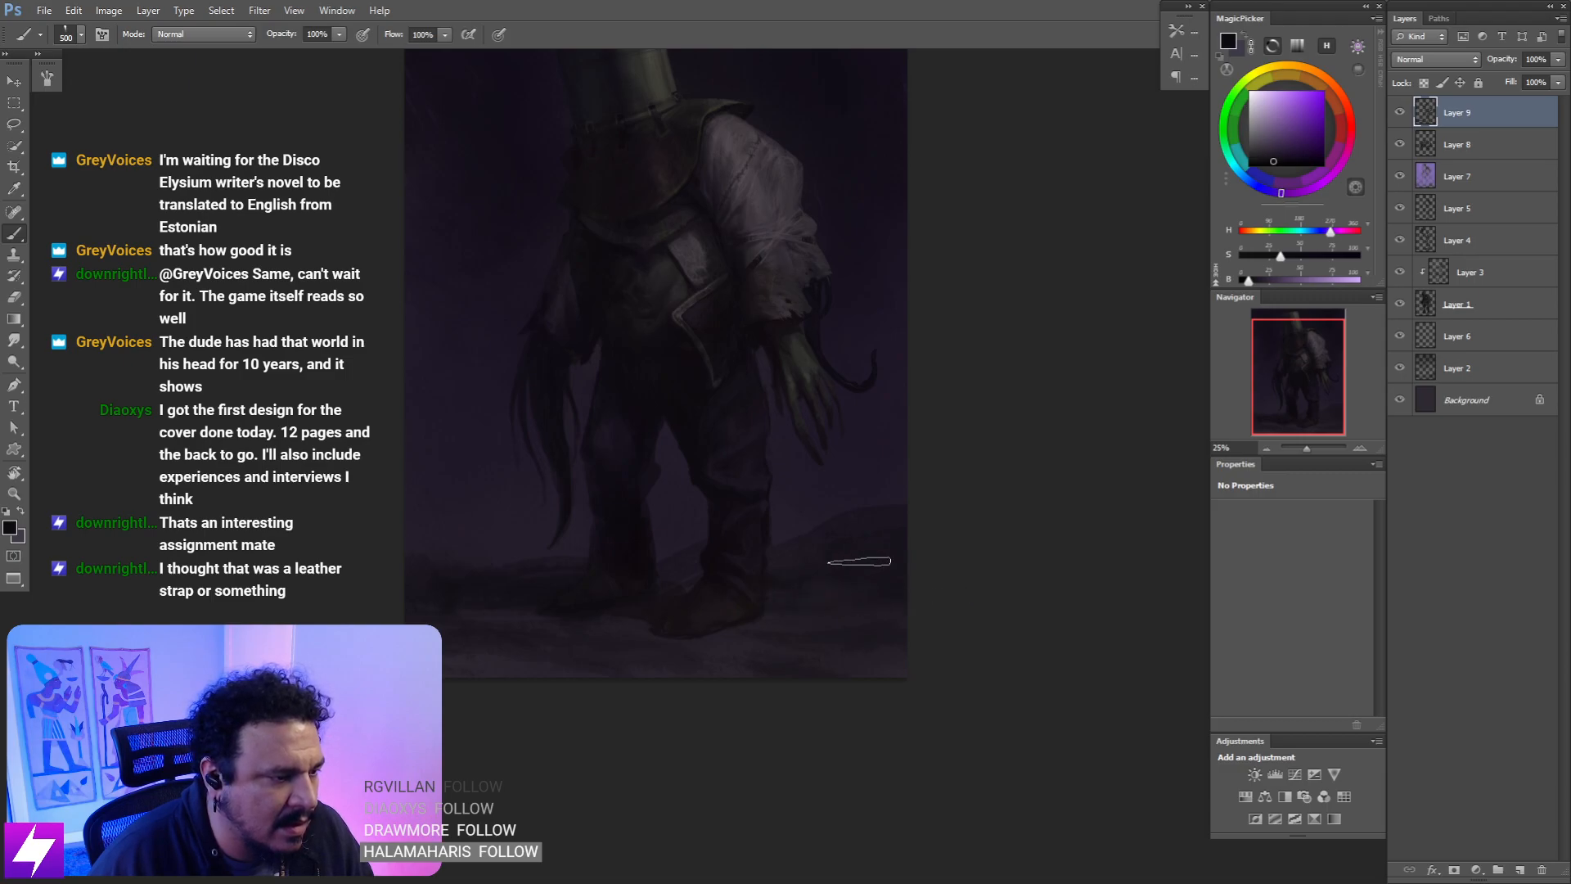
- Rotate the canvas view to -36° and compare the painting with Layer 9 hidden and shown
key("ctrl+minus")
key("r")
left_click_drag(940, 537, 913, 454)
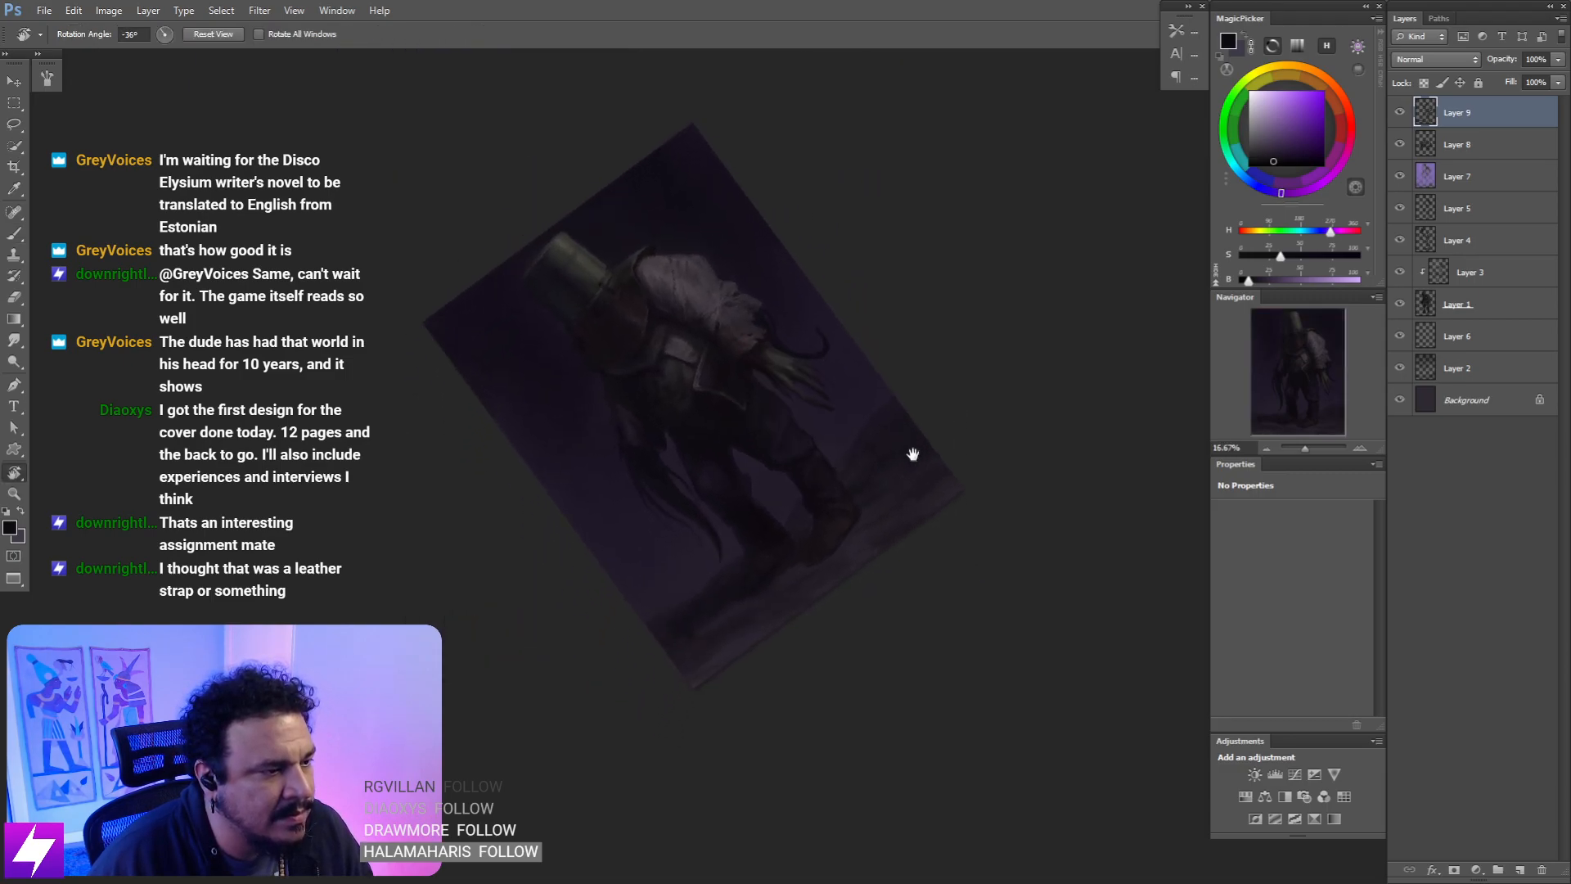
left_click(1400, 113)
left_click(1400, 113)
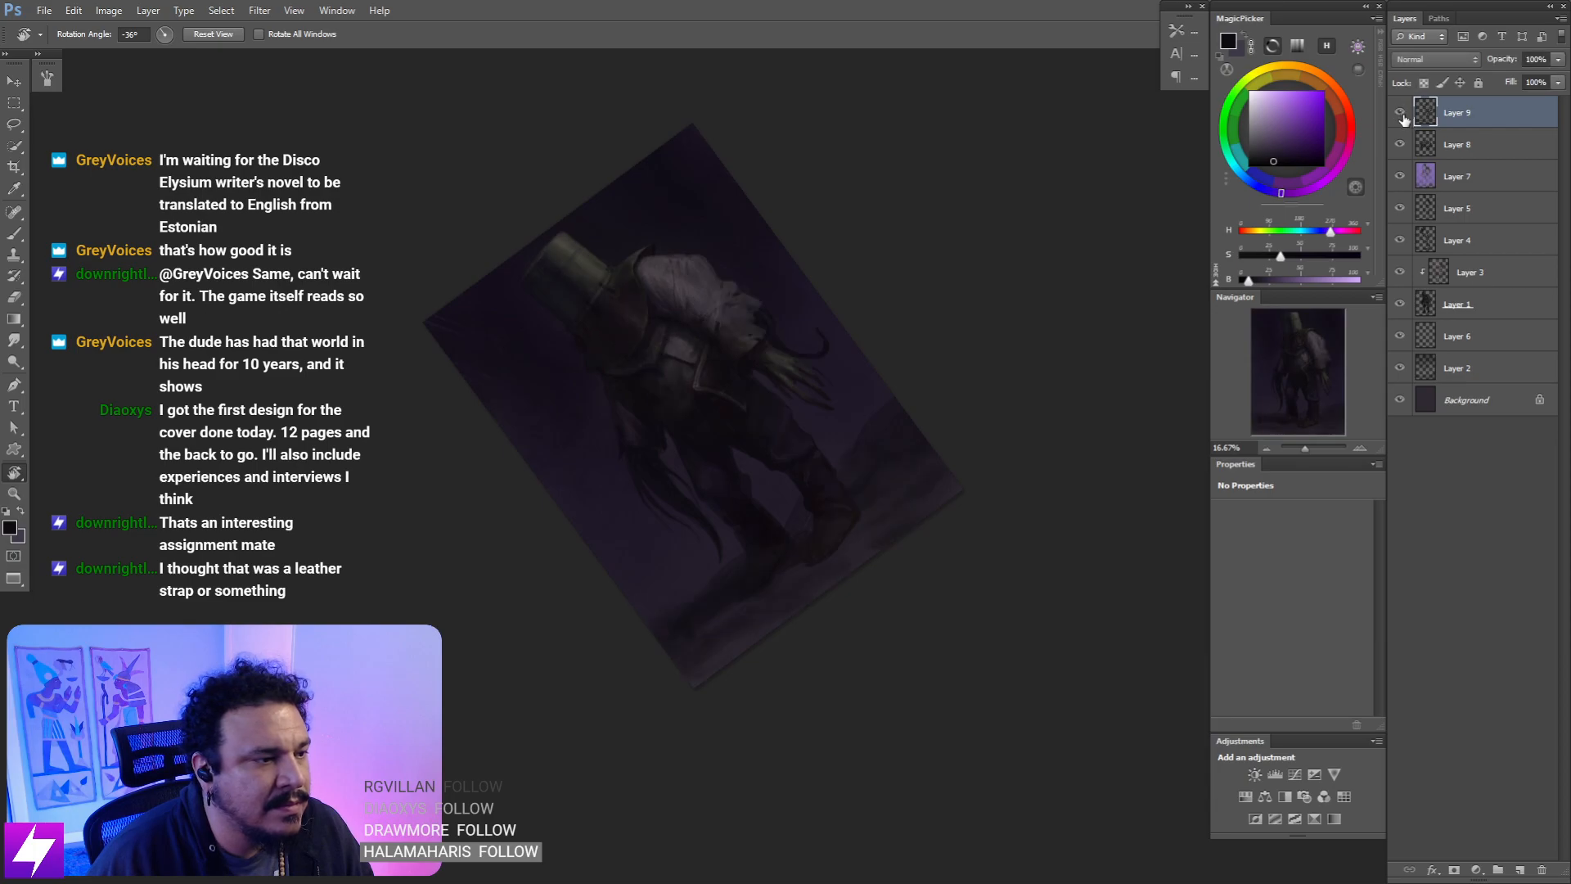
- Add a new empty layer above Layer 9 and reset the canvas rotation to 0°
key("ctrl+alt+shift+n")
key("ctrl+plus")
left_click_drag(872, 502, 845, 472)
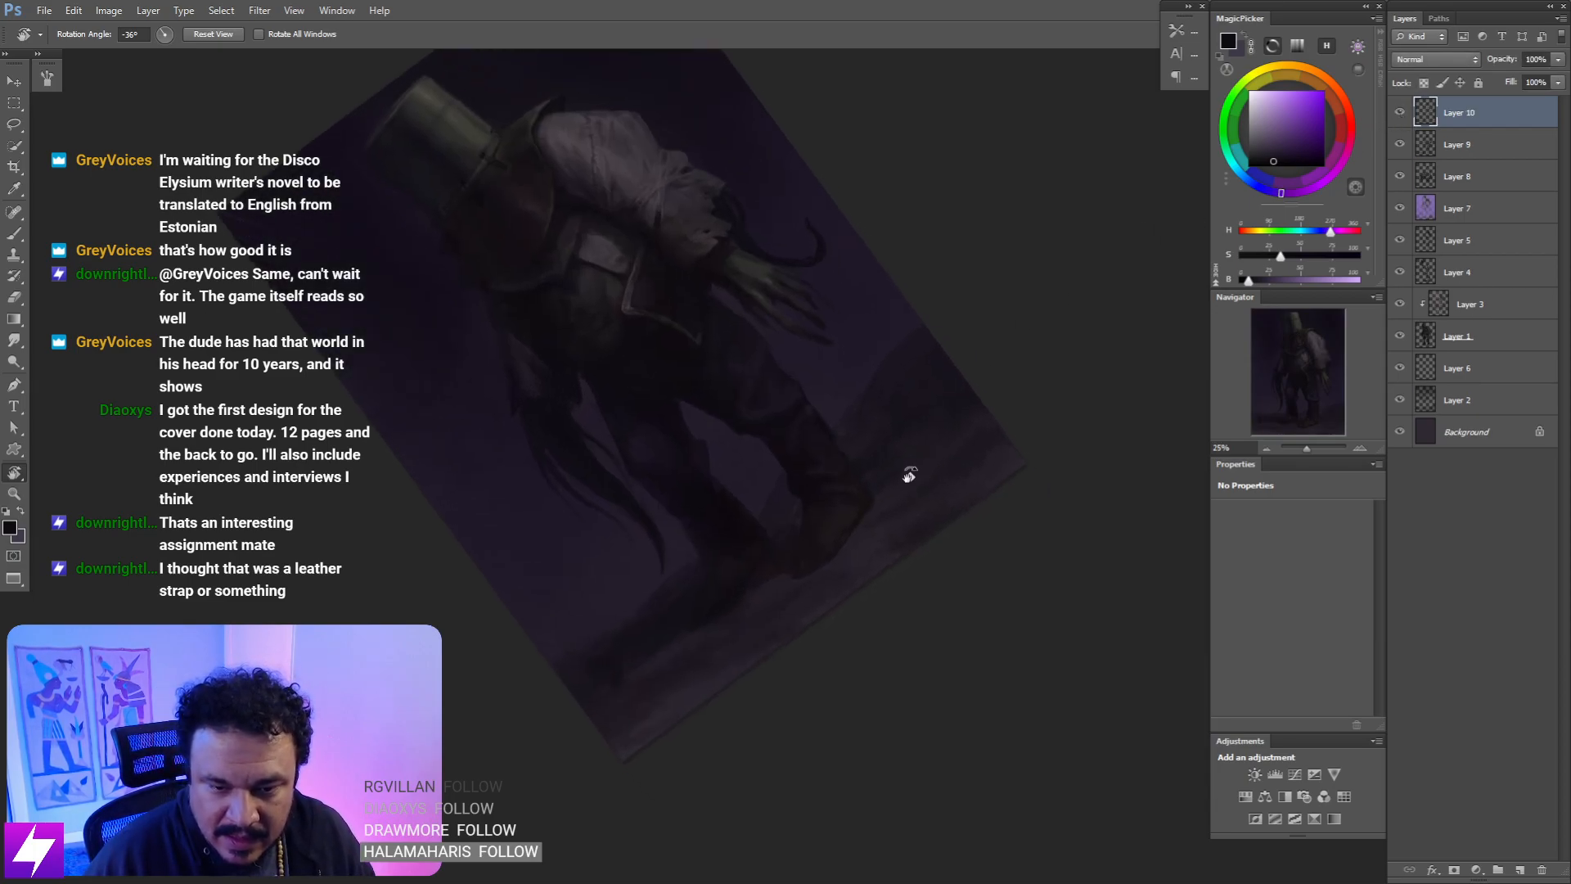
key("Escape")
key("ctrl+minus")
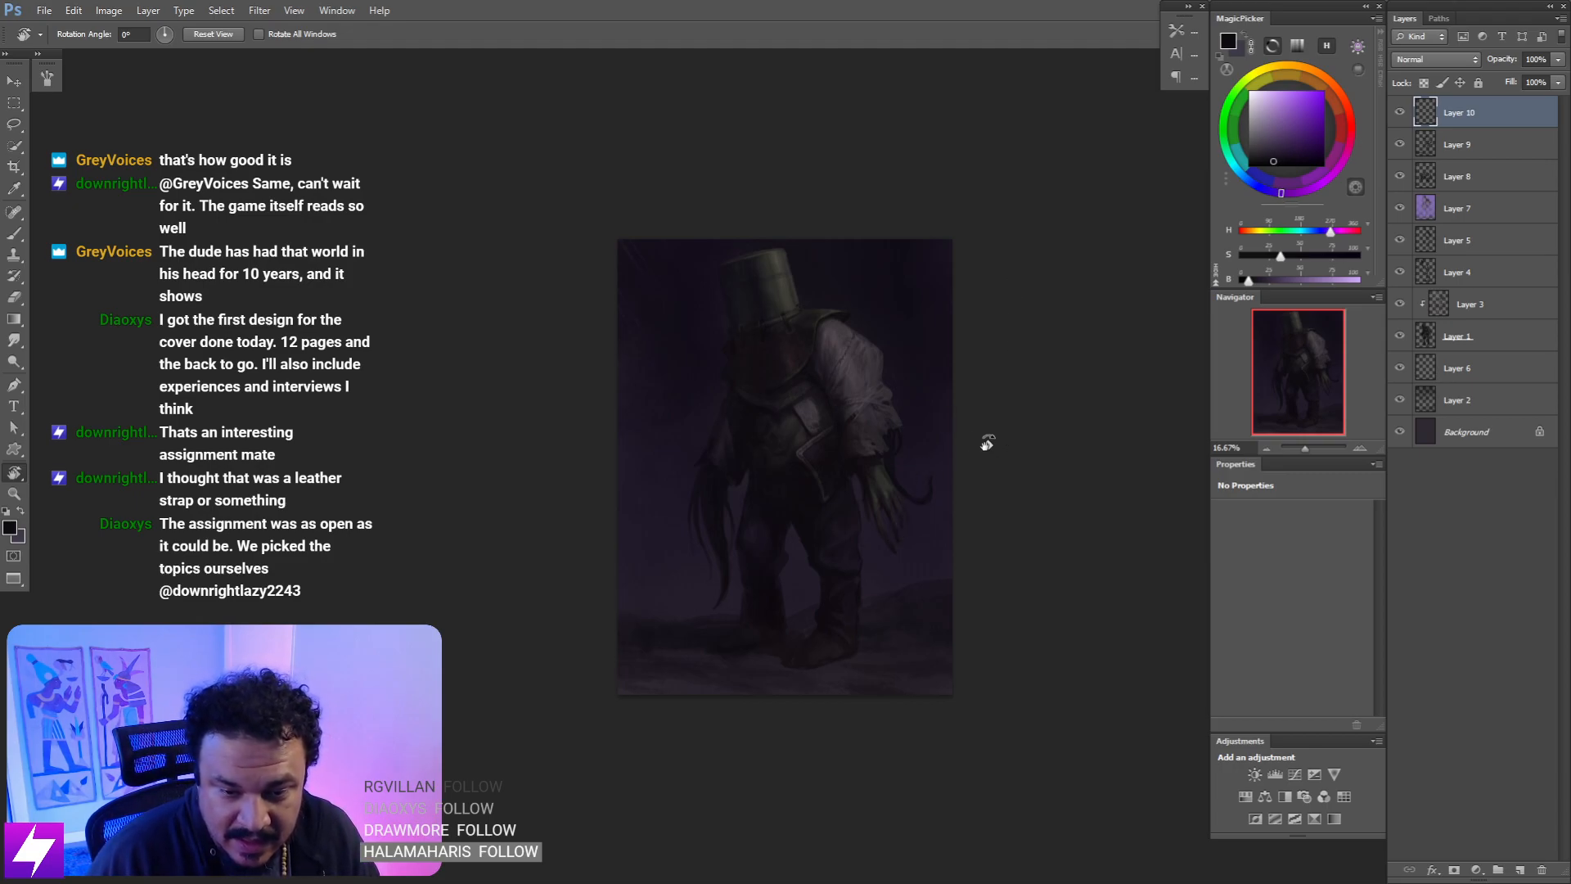
- Flip the painting horizontally and paint dark streaks along the horizon behind the legs with a 300 px brush
key("ctrl+minus")
key("ctrl+shift+h")
key("ctrl+plus")
key("ctrl+plus")
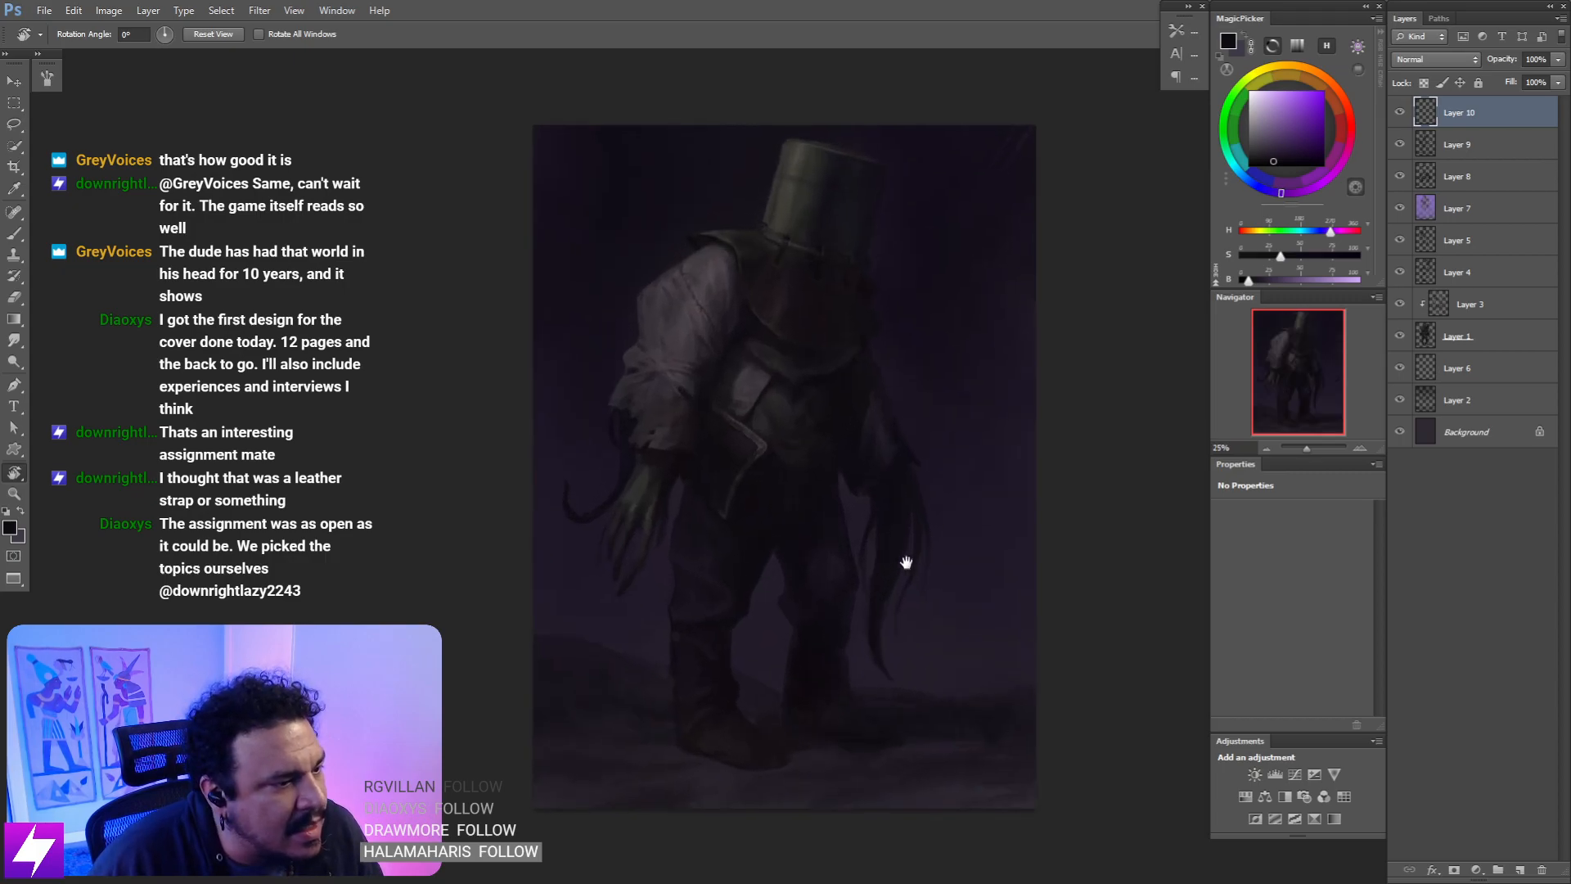
left_click_drag(906, 562, 949, 488)
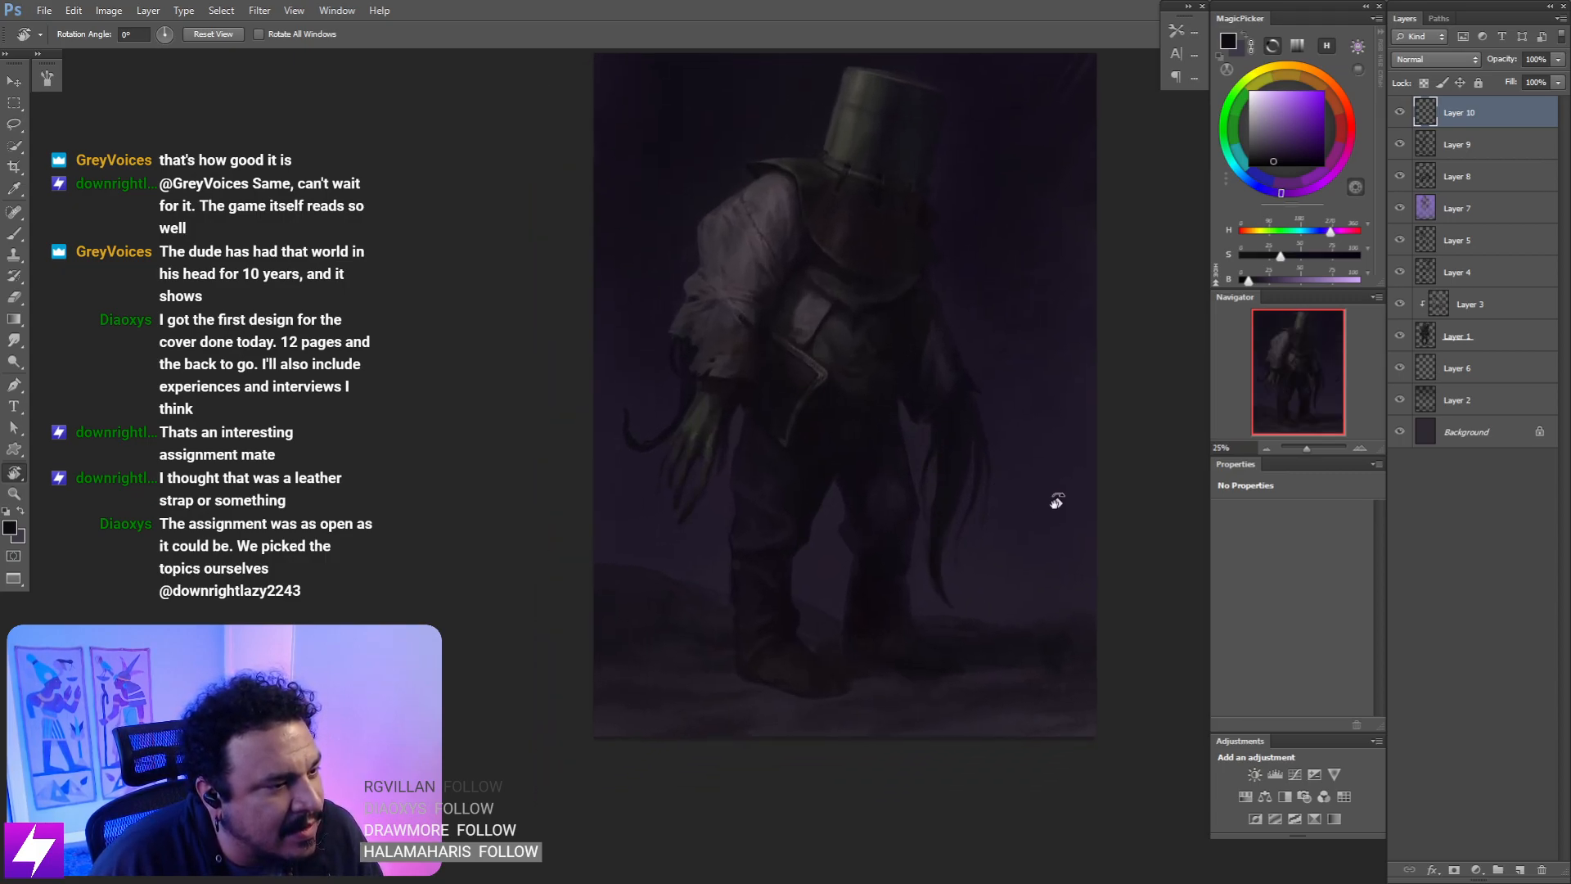
mouse_move(1057, 501)
left_mouse_down()
mouse_move(1052, 389)
mouse_move(1083, 414)
left_mouse_up()
key("b")
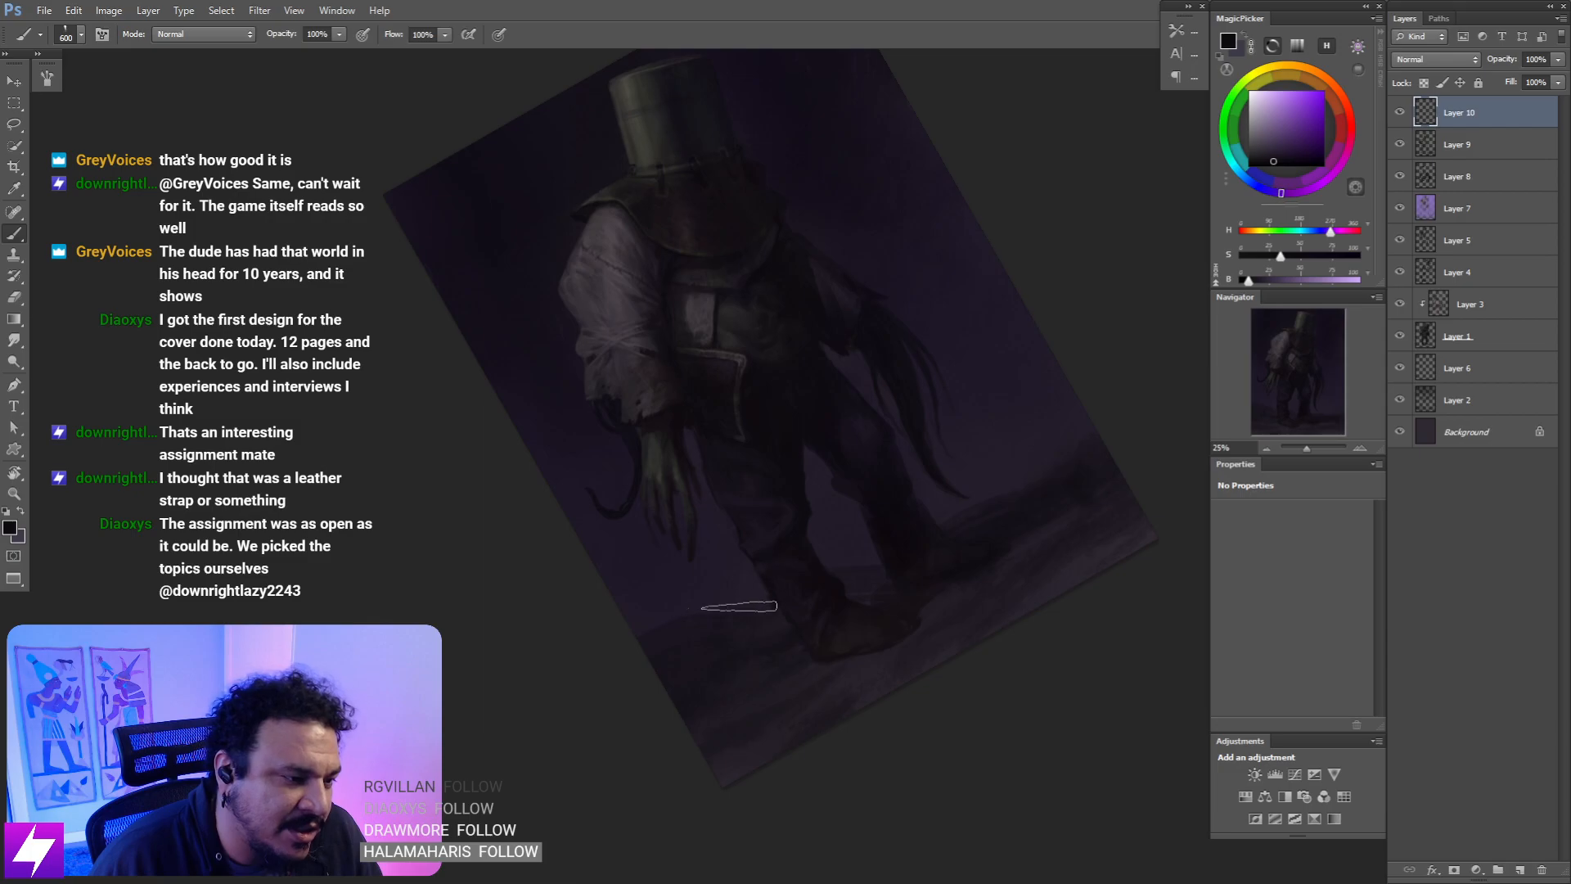
key("bracketleft")
key("bracketleft")
key("bracketleft")
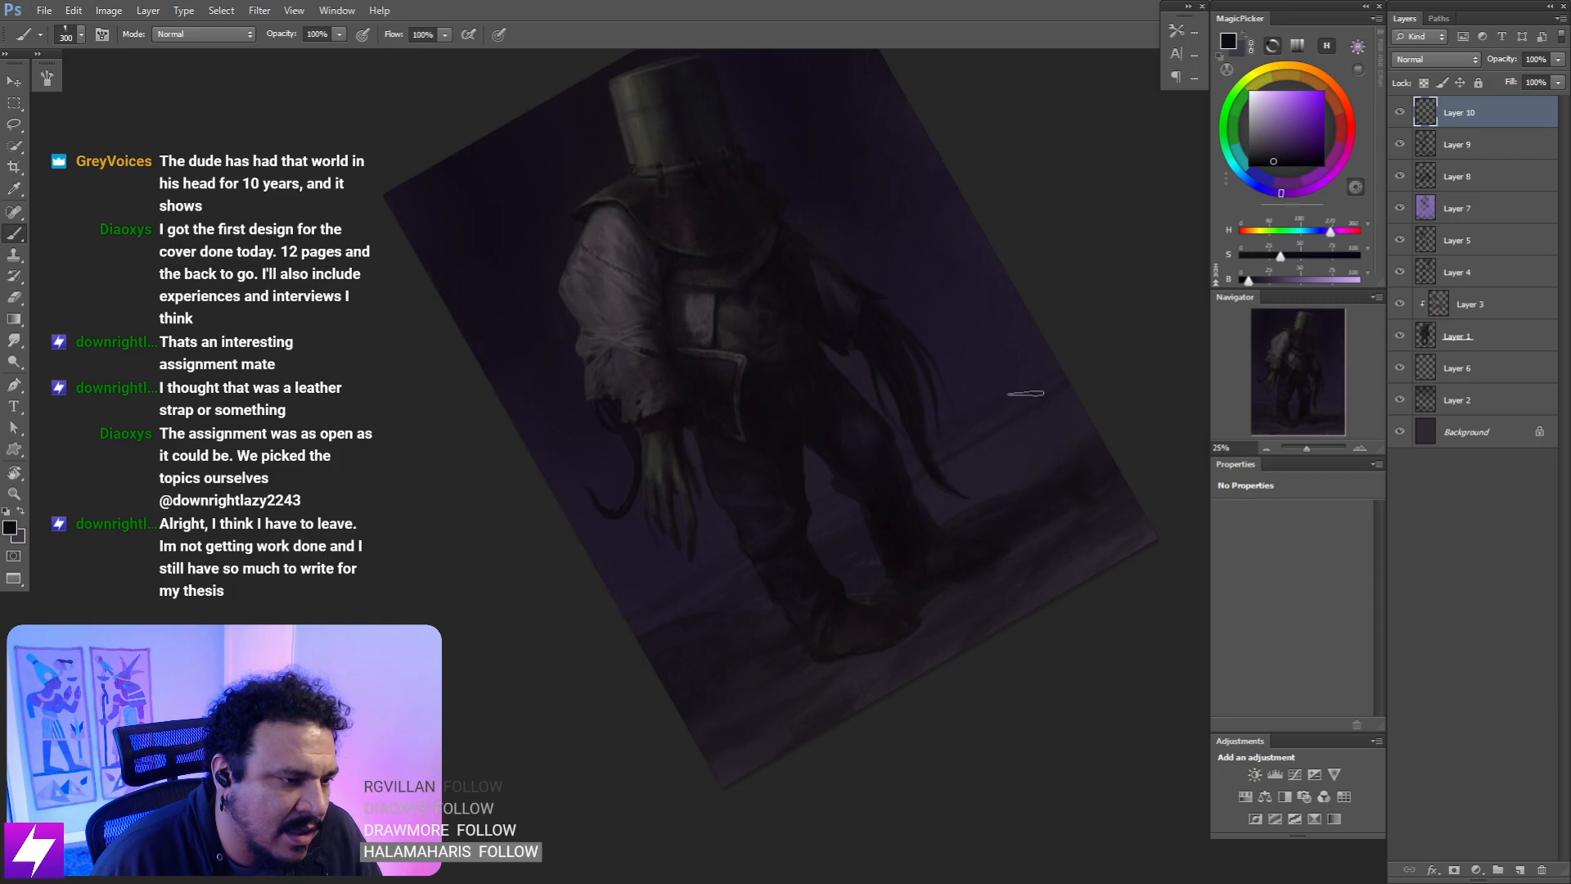
- Reset the canvas rotation and extend the flat dark horizon bands on both sides of the legs with a 175 to 300 px brush
key("Escape")
left_click_drag(977, 514, 951, 424)
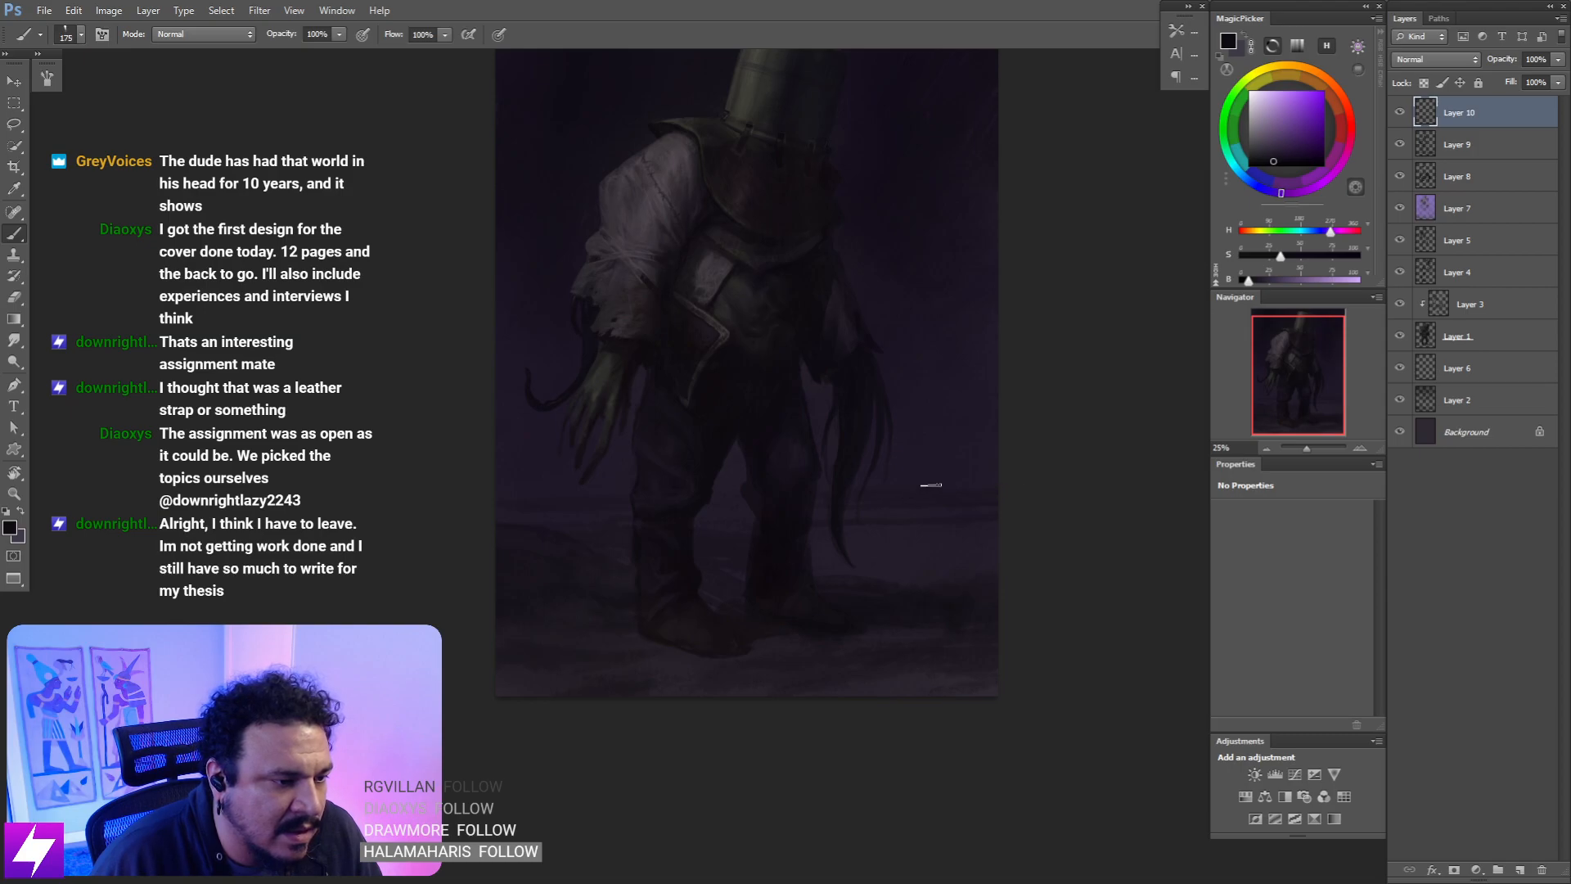
key("bracketright")
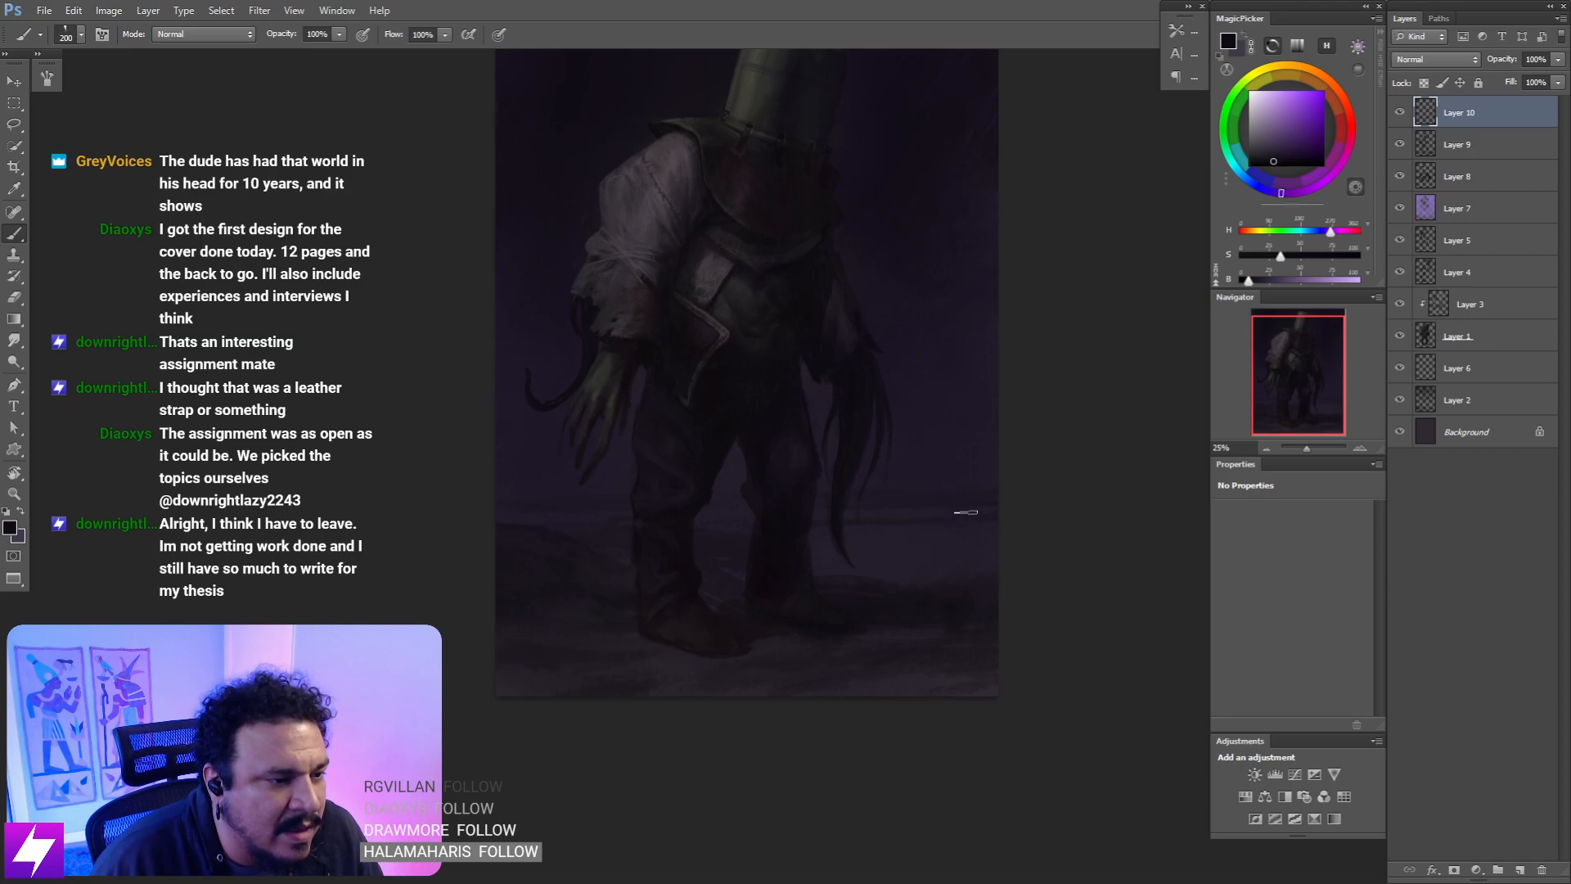
key("ctrl+equal")
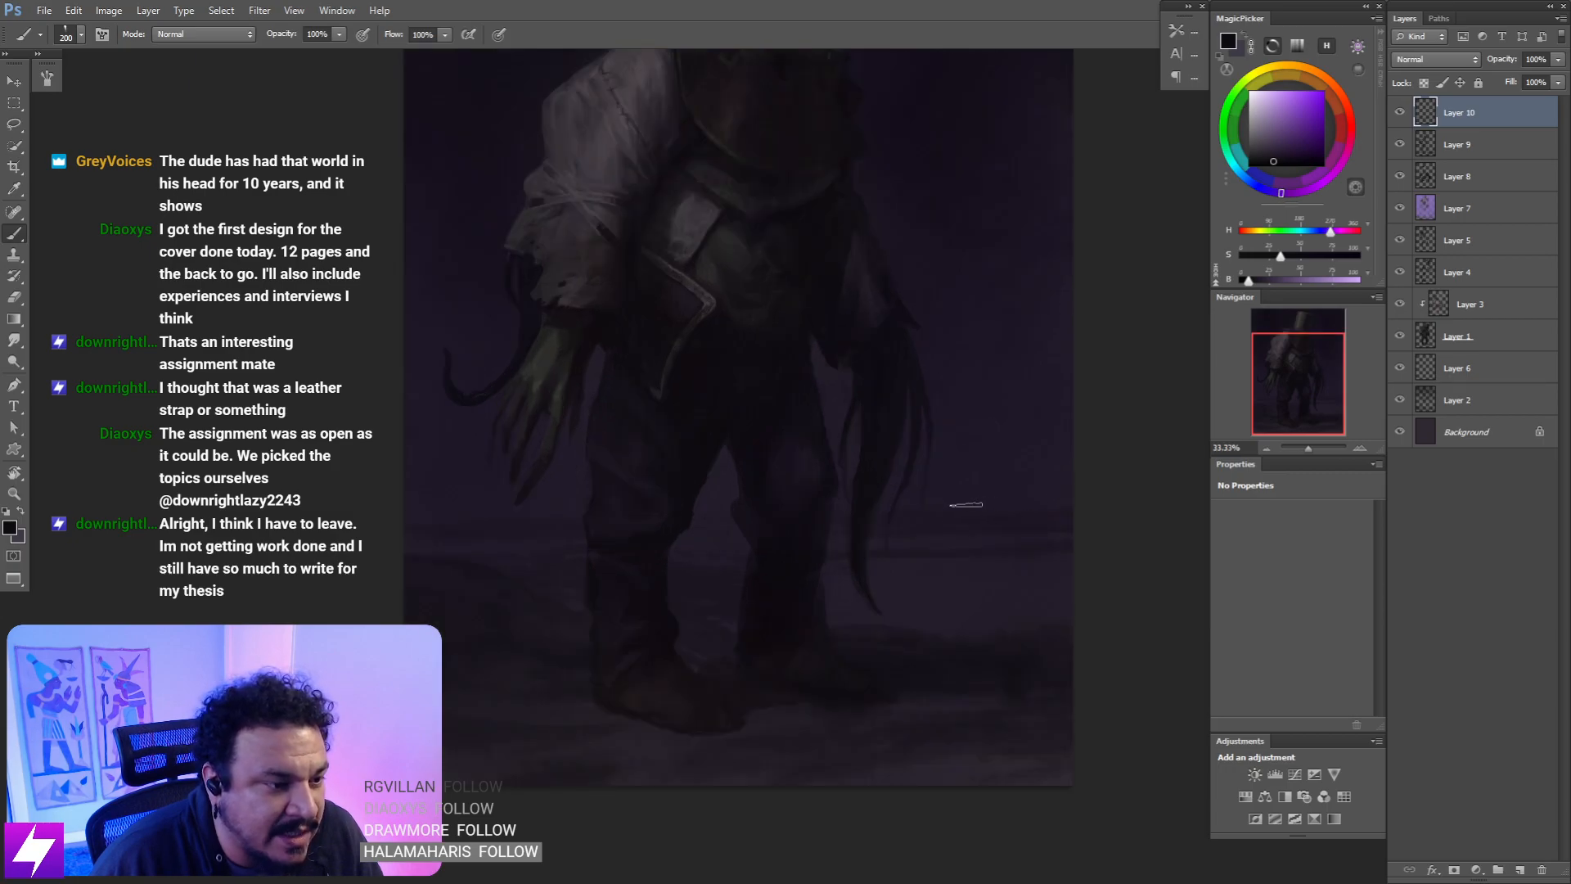
key("bracketright")
key("bracketright")
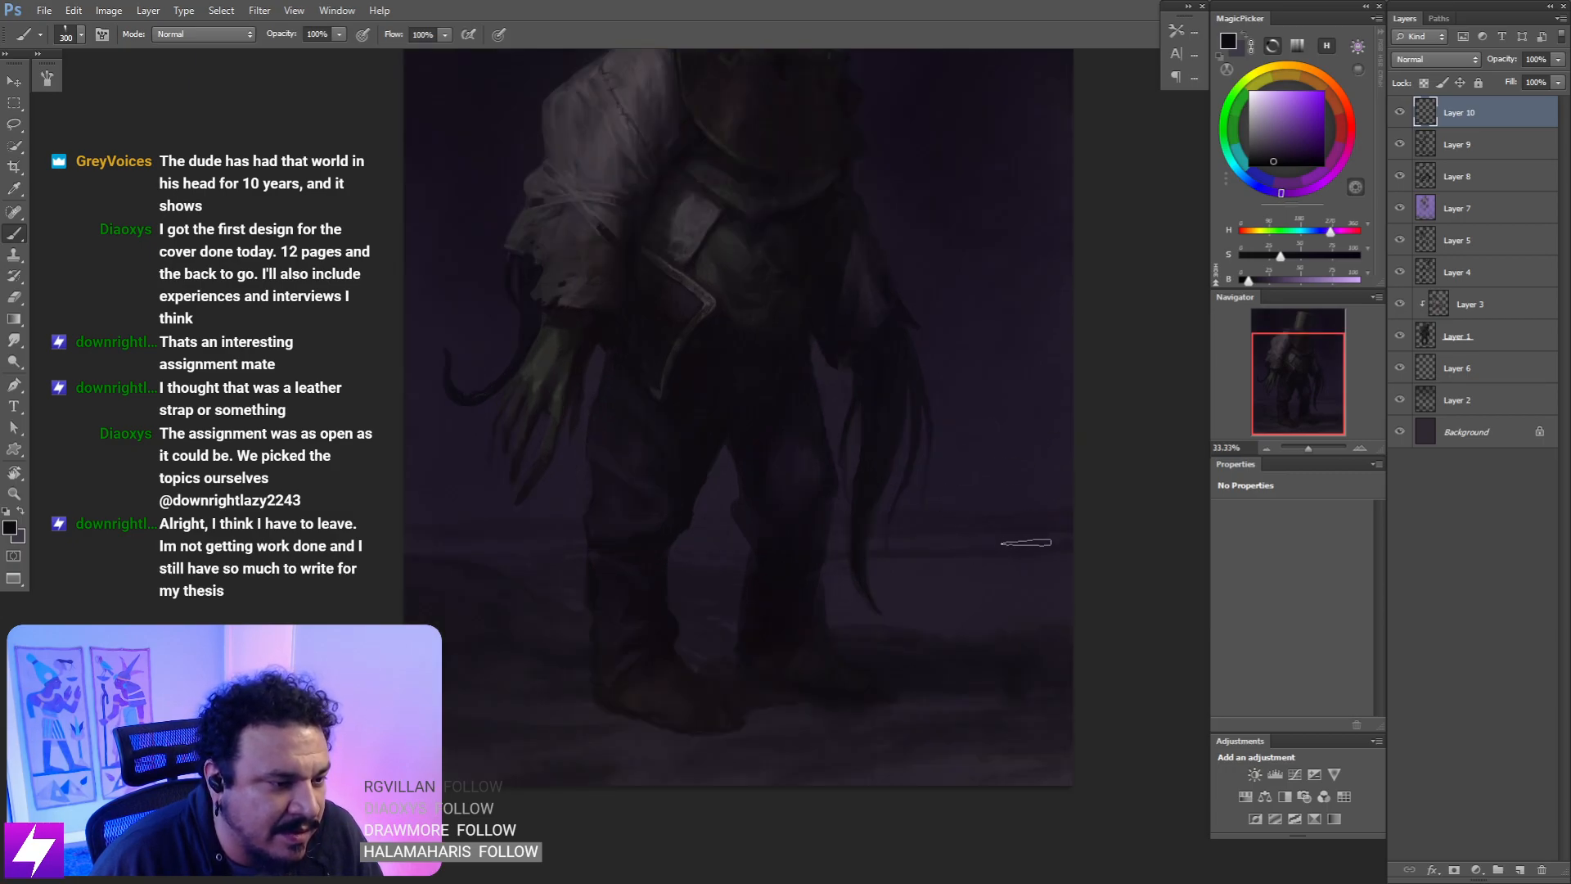
mouse_move(999, 551)
left_mouse_down()
mouse_move(979, 501)
mouse_move(1107, 546)
left_mouse_up()
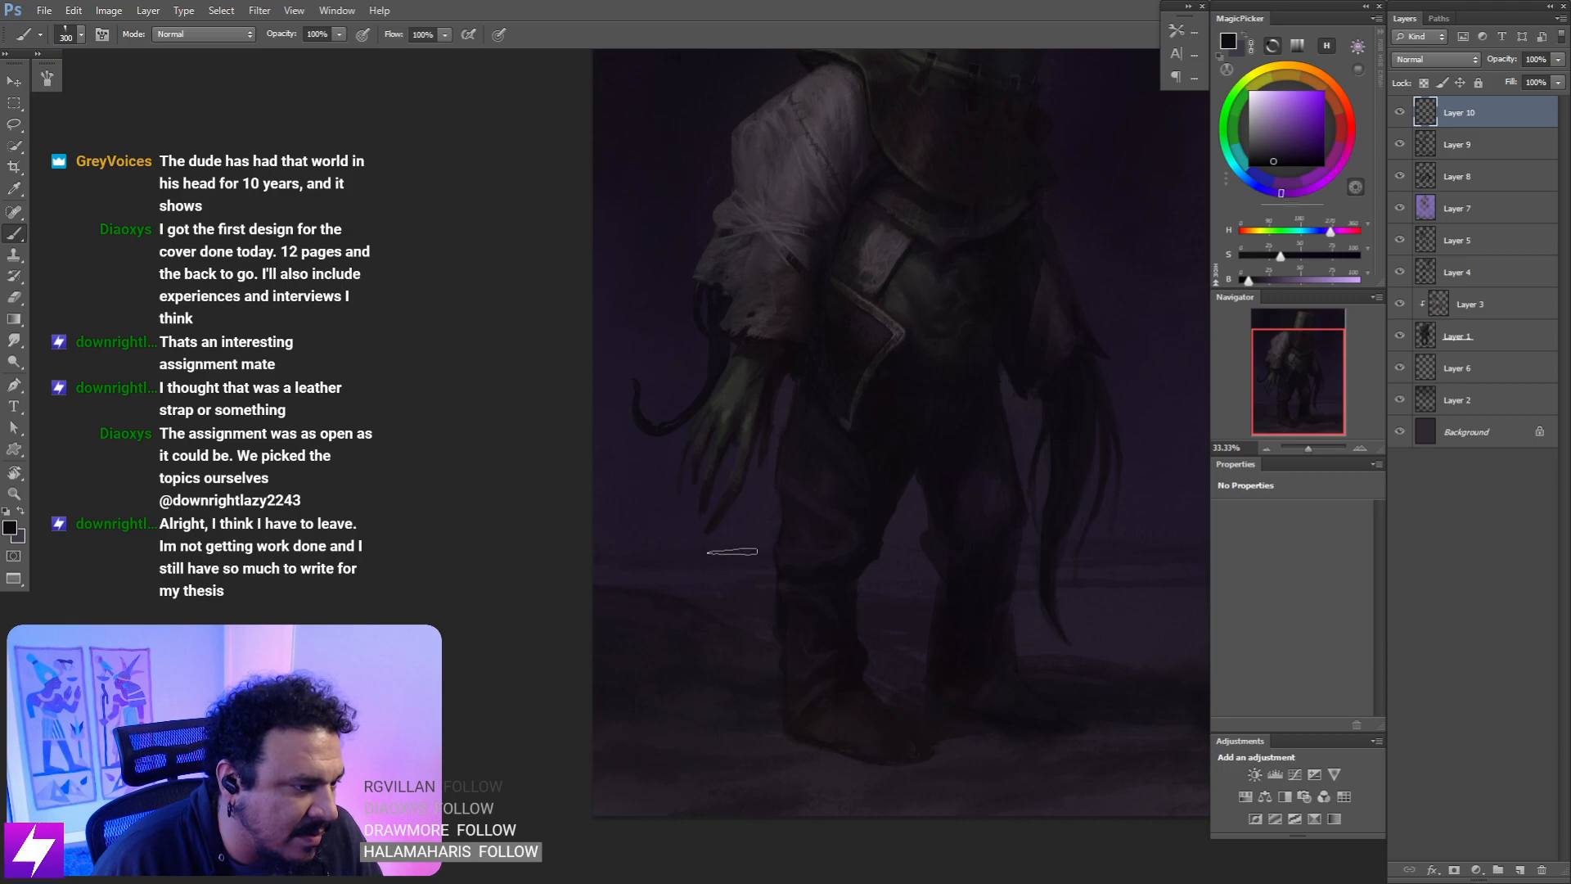
- Flip the painting back, tilt the canvas and paint dark streaks across the horizon and ground around the legs with a 200 px brush
key("r")
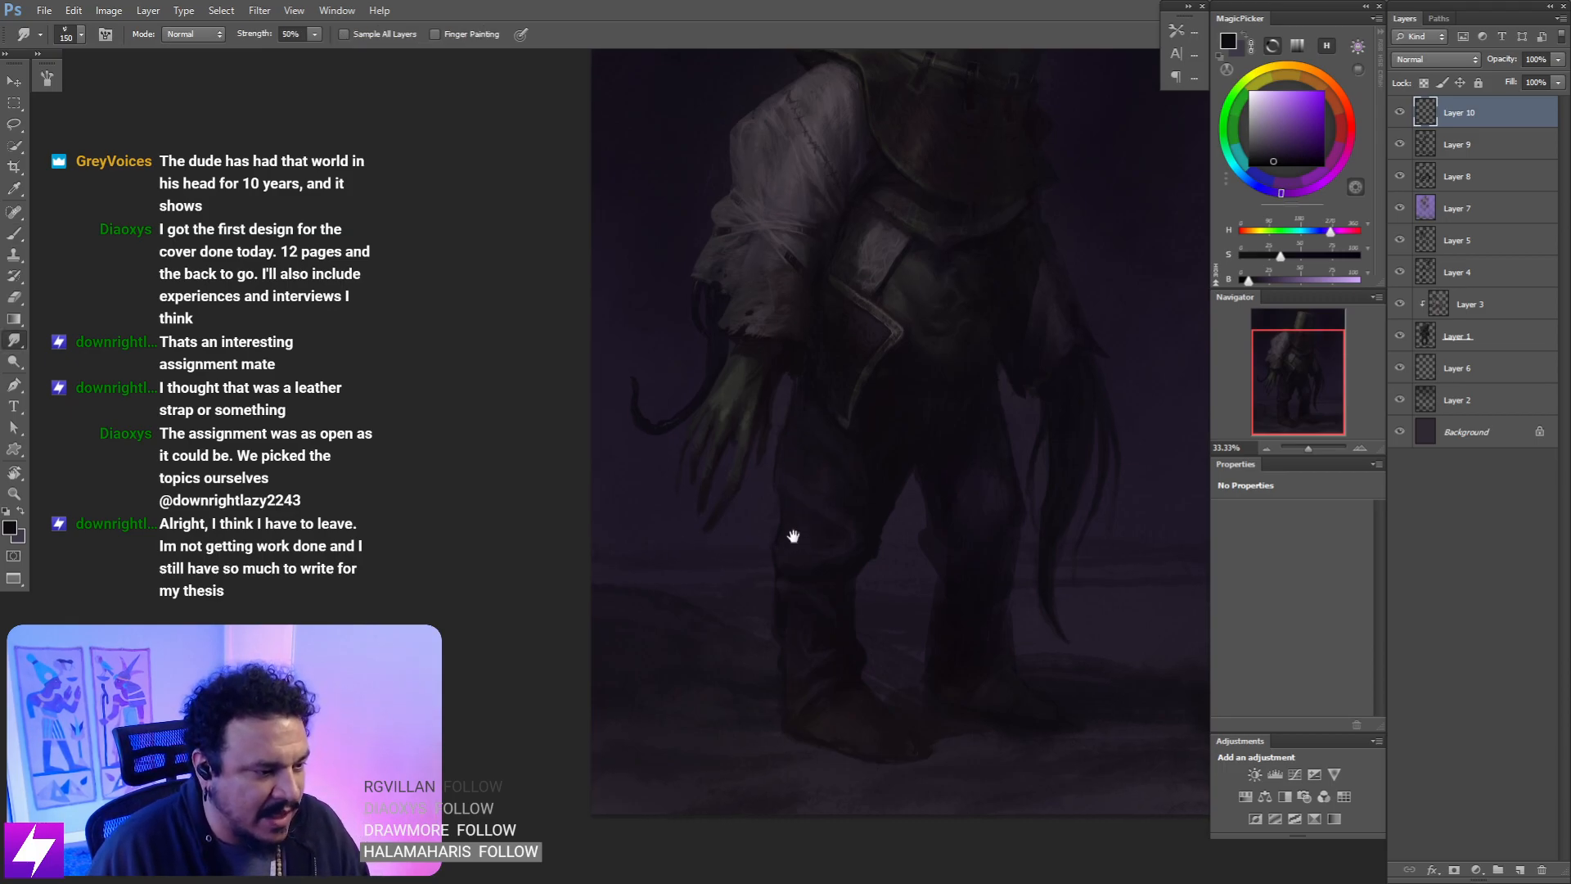
left_click_drag(794, 536, 843, 470)
key("ctrl+minus")
key("ctrl+minus")
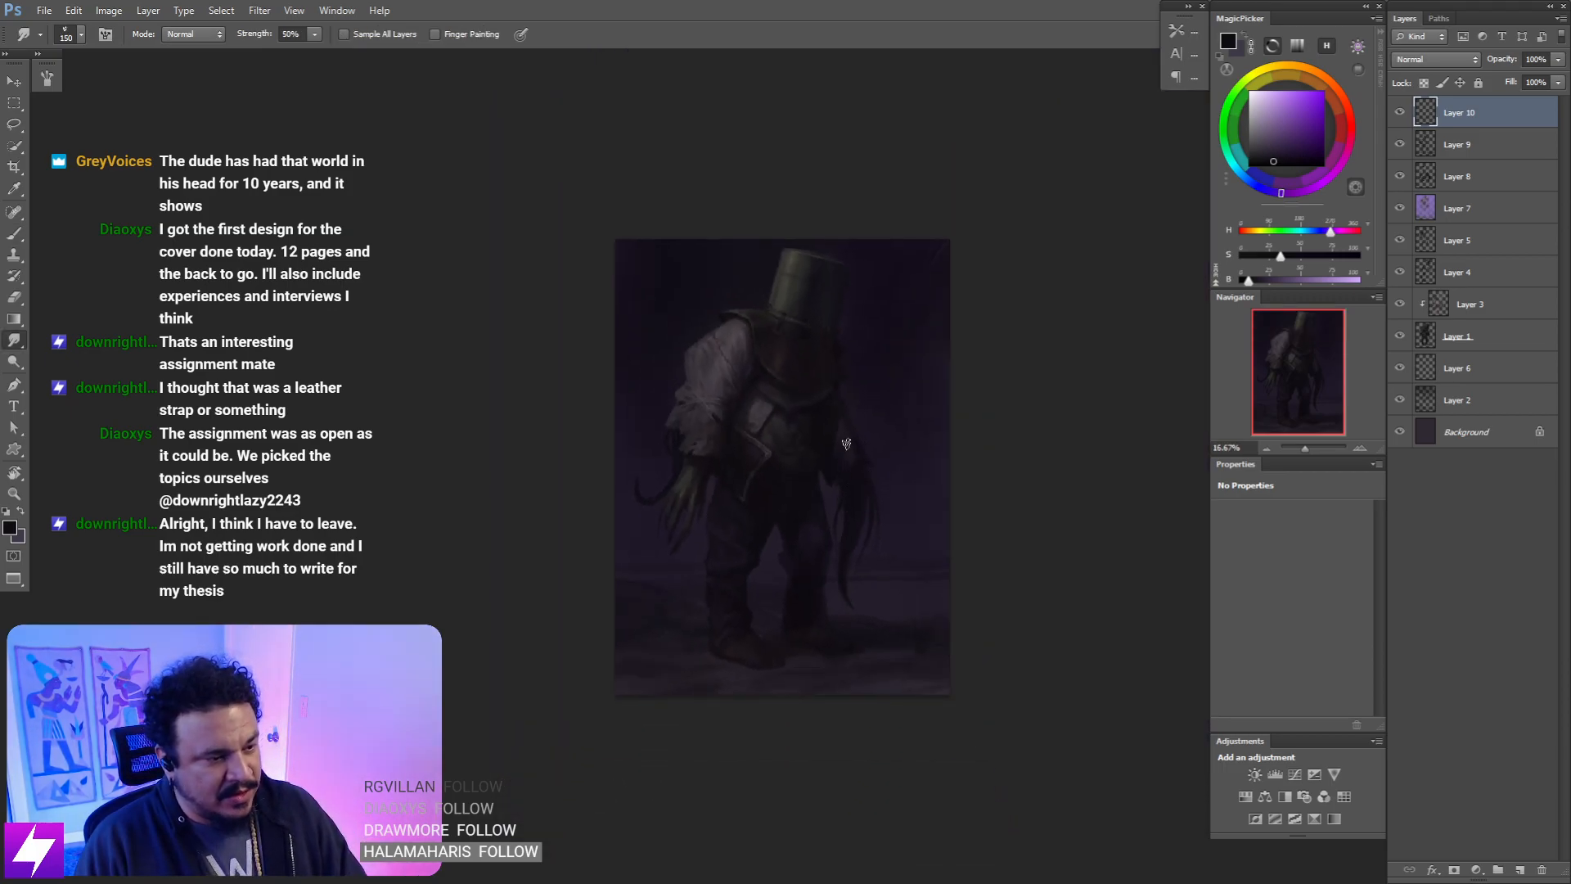
key("ctrl+plus")
left_click_drag(754, 617, 775, 590)
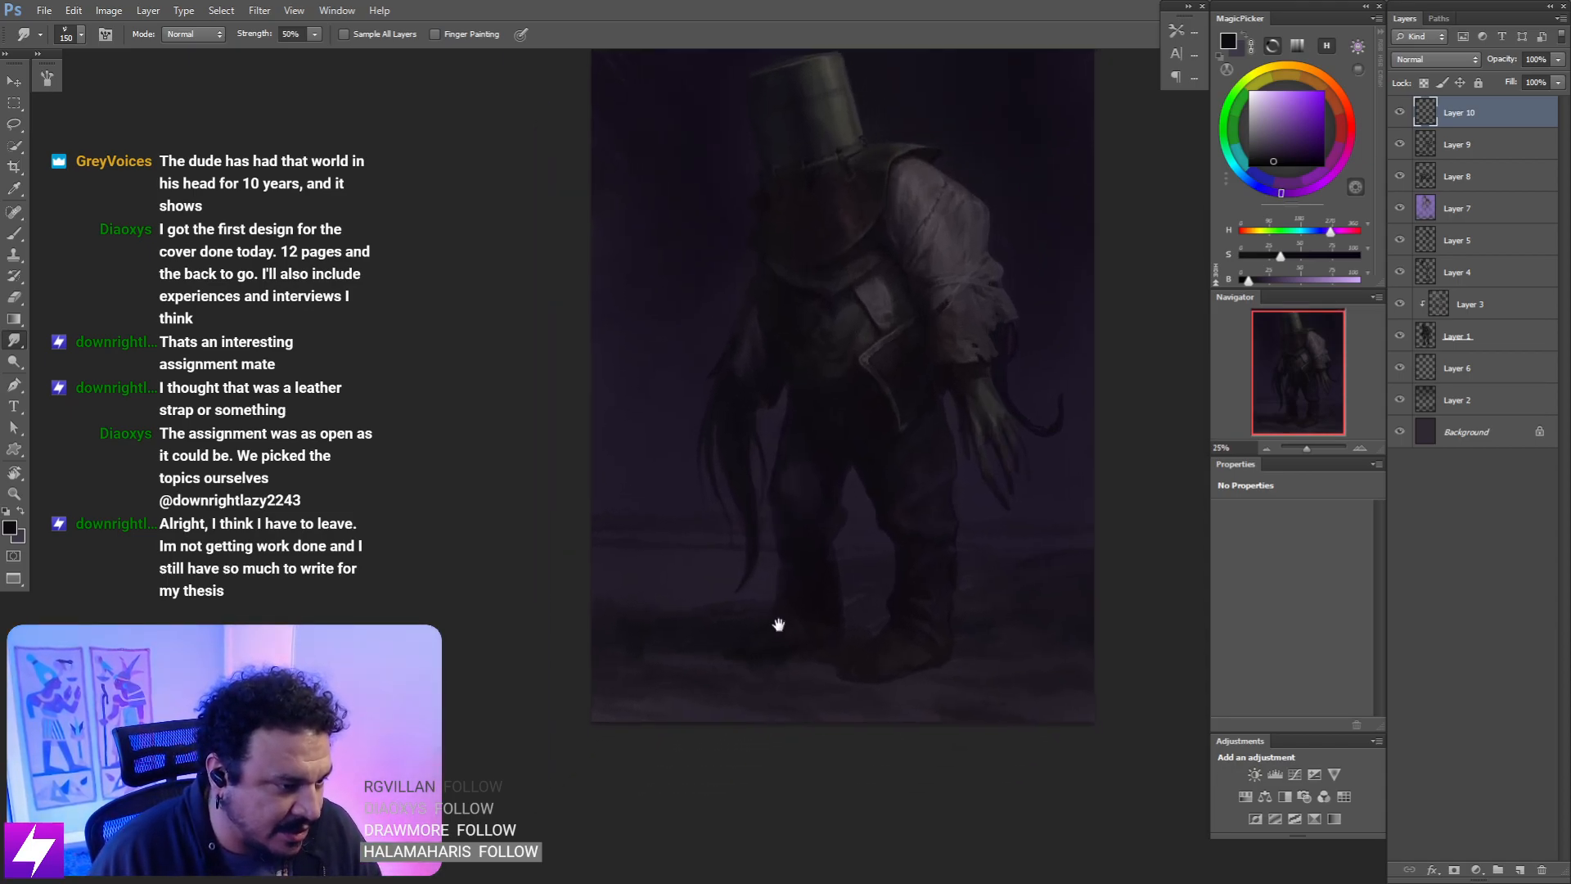
key("r")
mouse_move(887, 581)
left_mouse_down()
mouse_move(873, 537)
mouse_move(896, 465)
left_mouse_up()
key("ctrl+plus")
key("b")
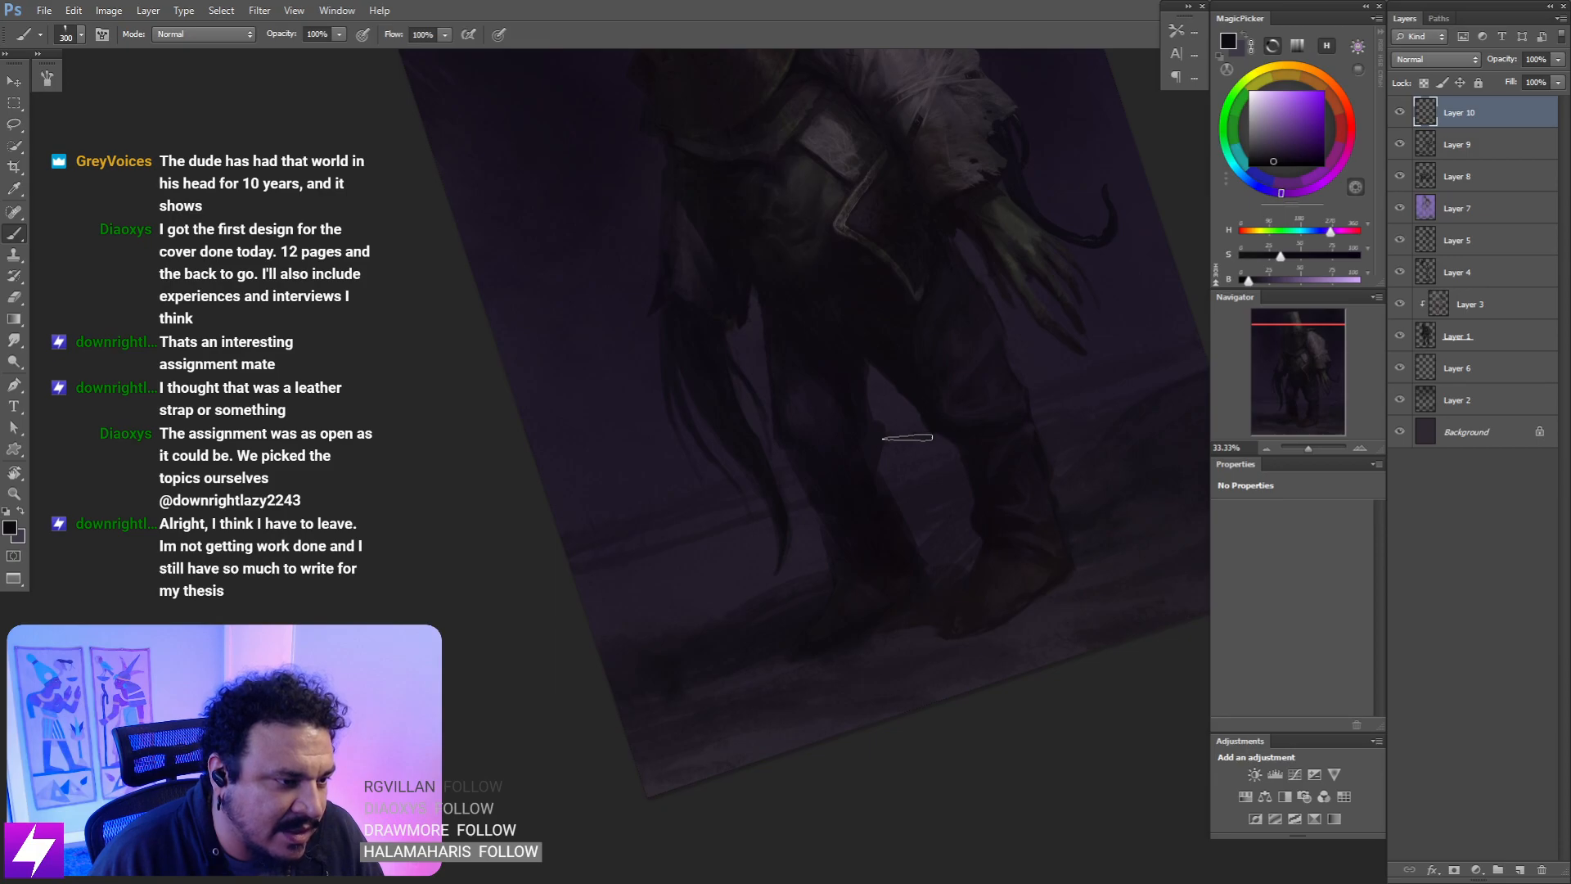
key("bracketleft")
key("bracketleft")
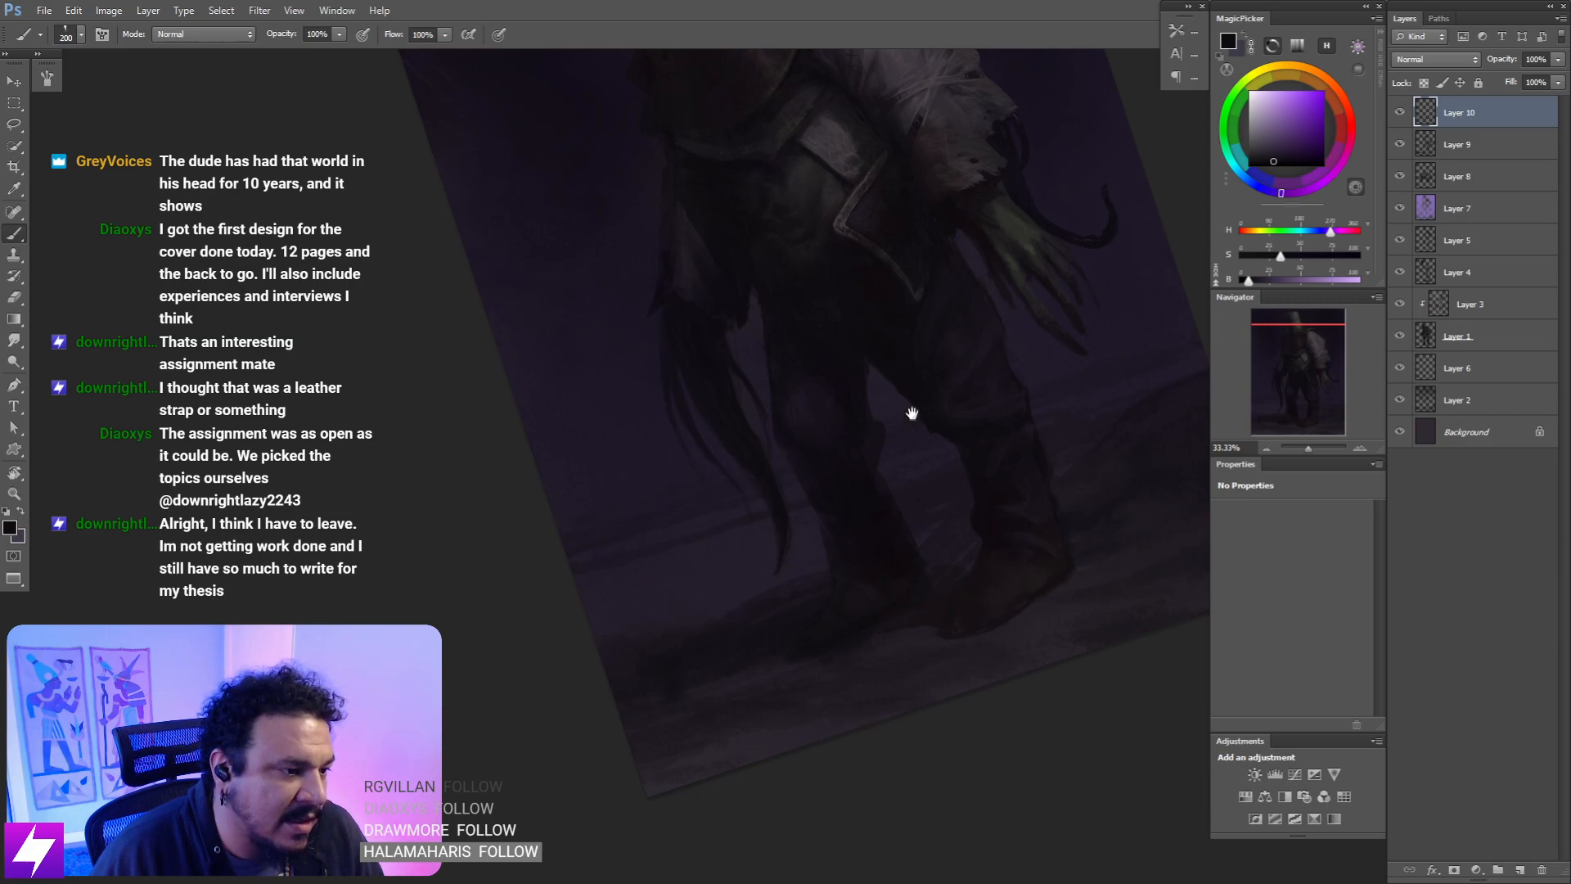
left_click_drag(913, 413, 749, 457)
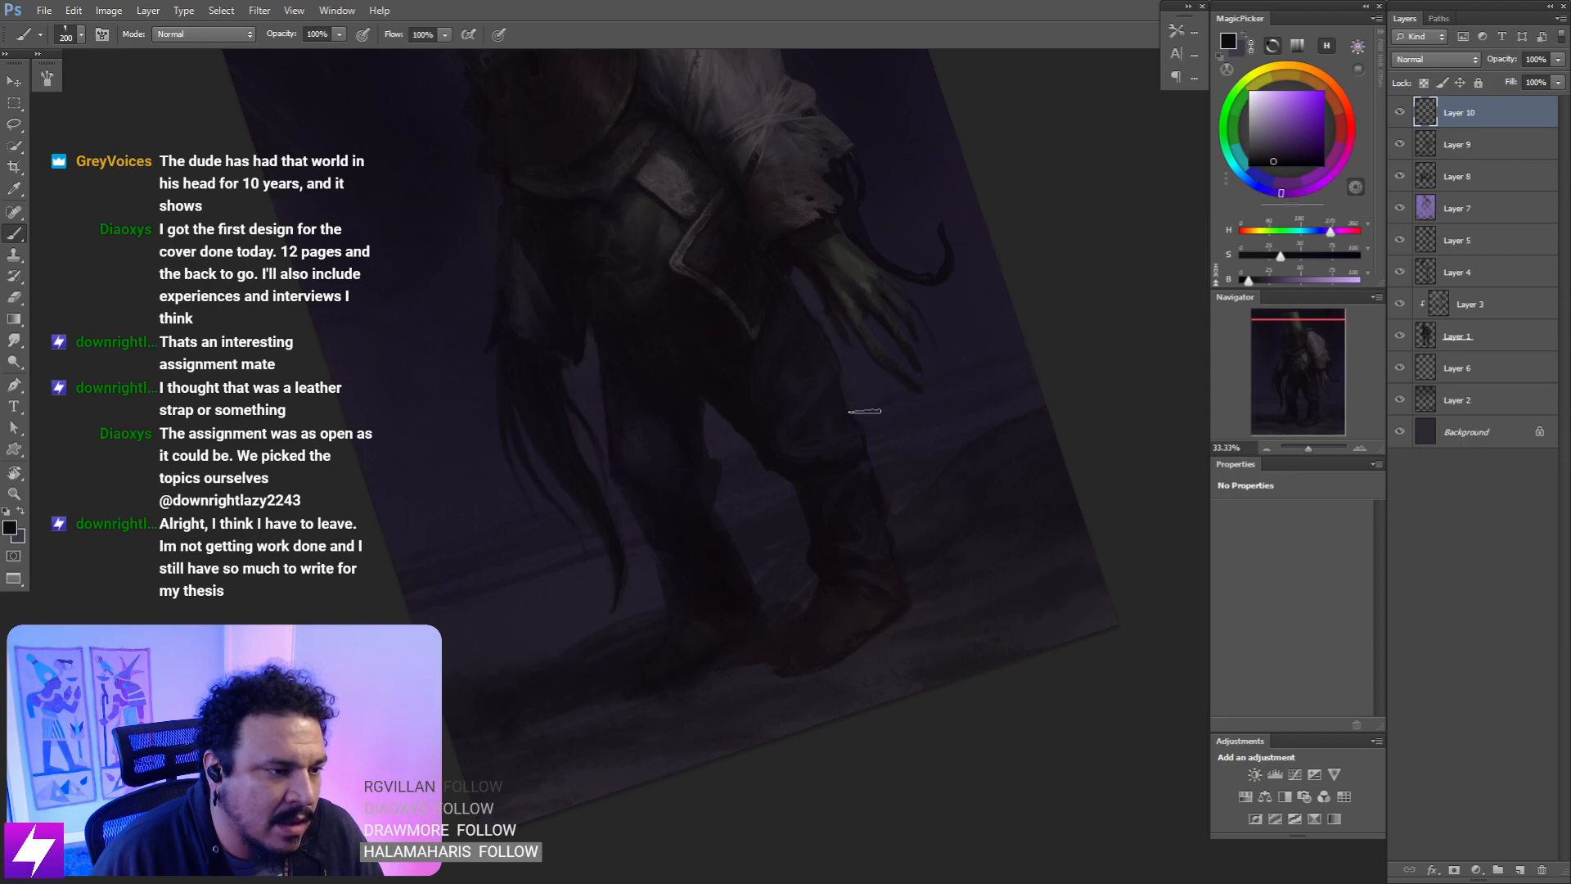
- Clean up stray paint by the clawed fingertips with a 45 px eraser and flip the upright painting horizontally
key("e")
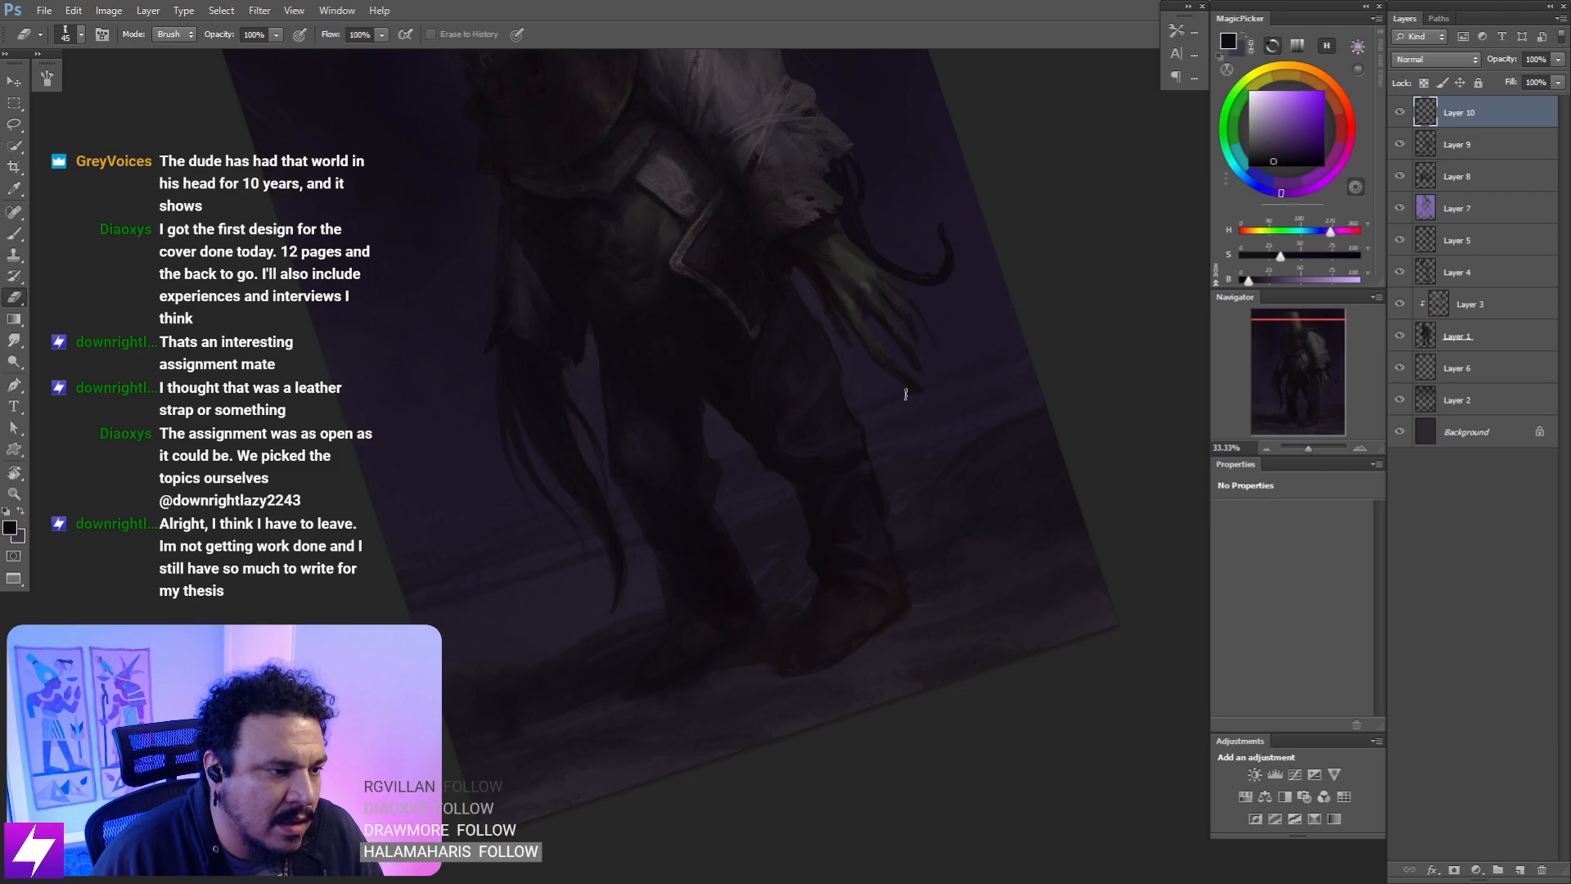
key("ctrl+0")
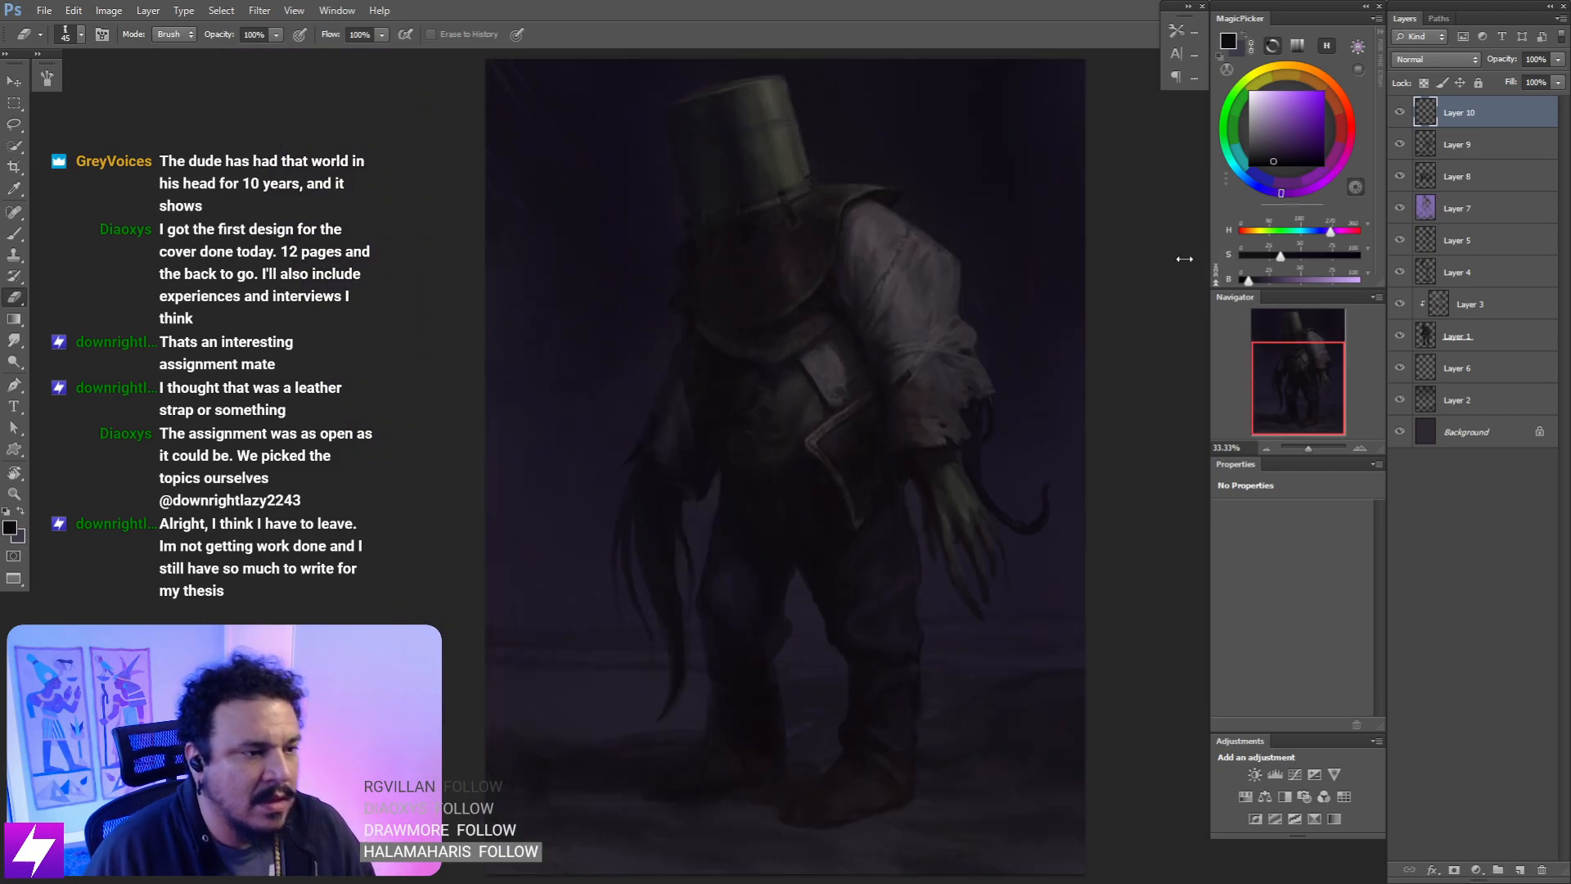
key("ctrl+minus")
key("ctrl+minus")
key("ctrl+minus")
key("ctrl+shift+h")
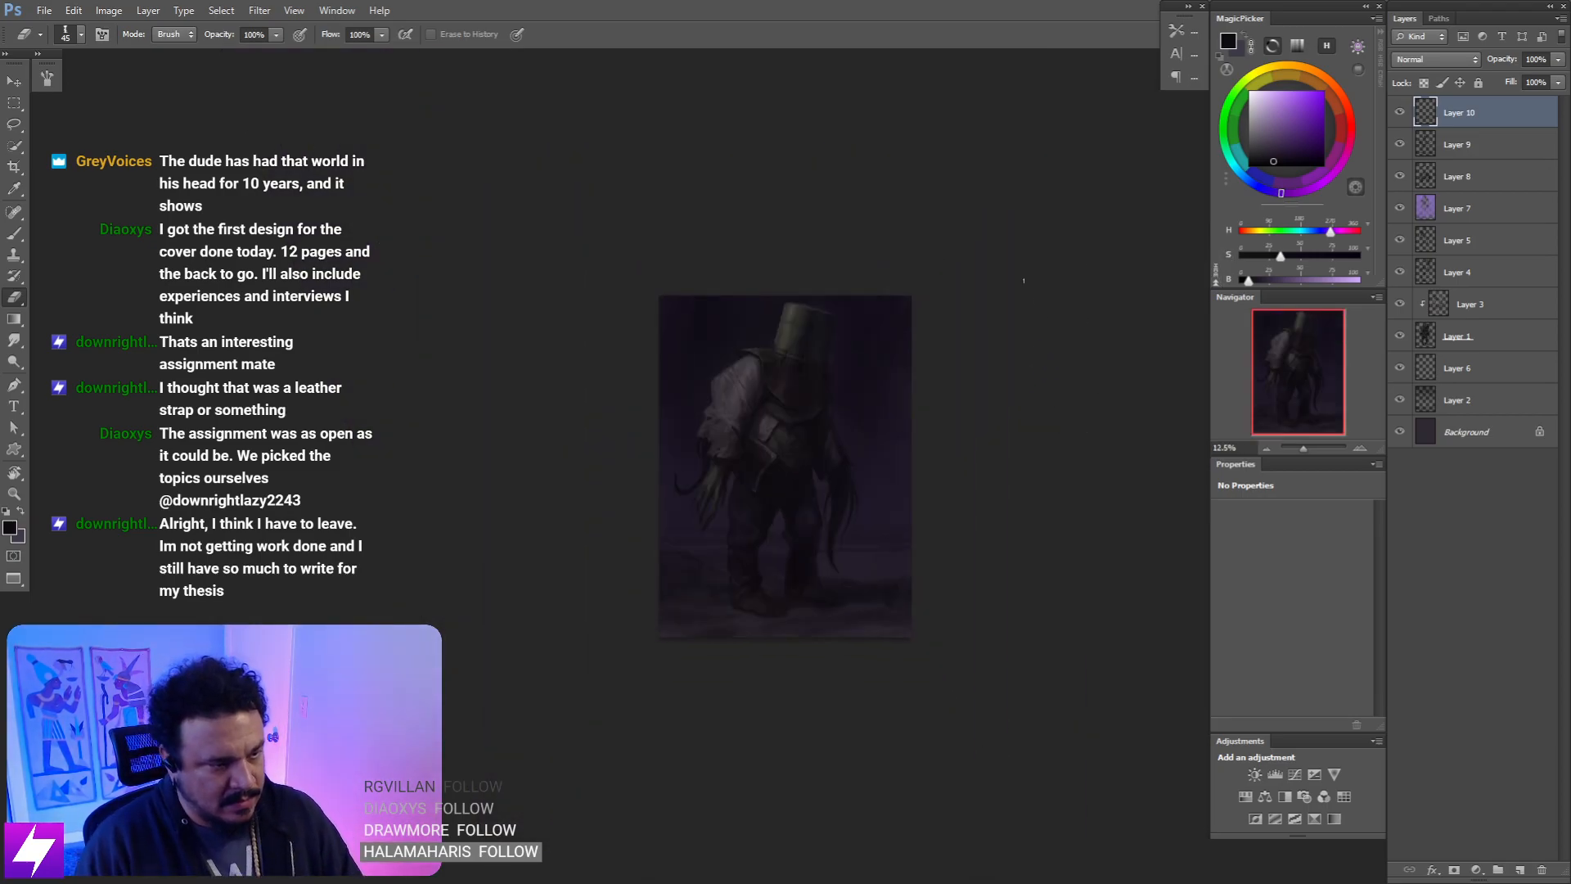
key("ctrl+plus")
mouse_move(910, 491)
left_mouse_down()
mouse_move(944, 463)
mouse_move(909, 519)
left_mouse_up()
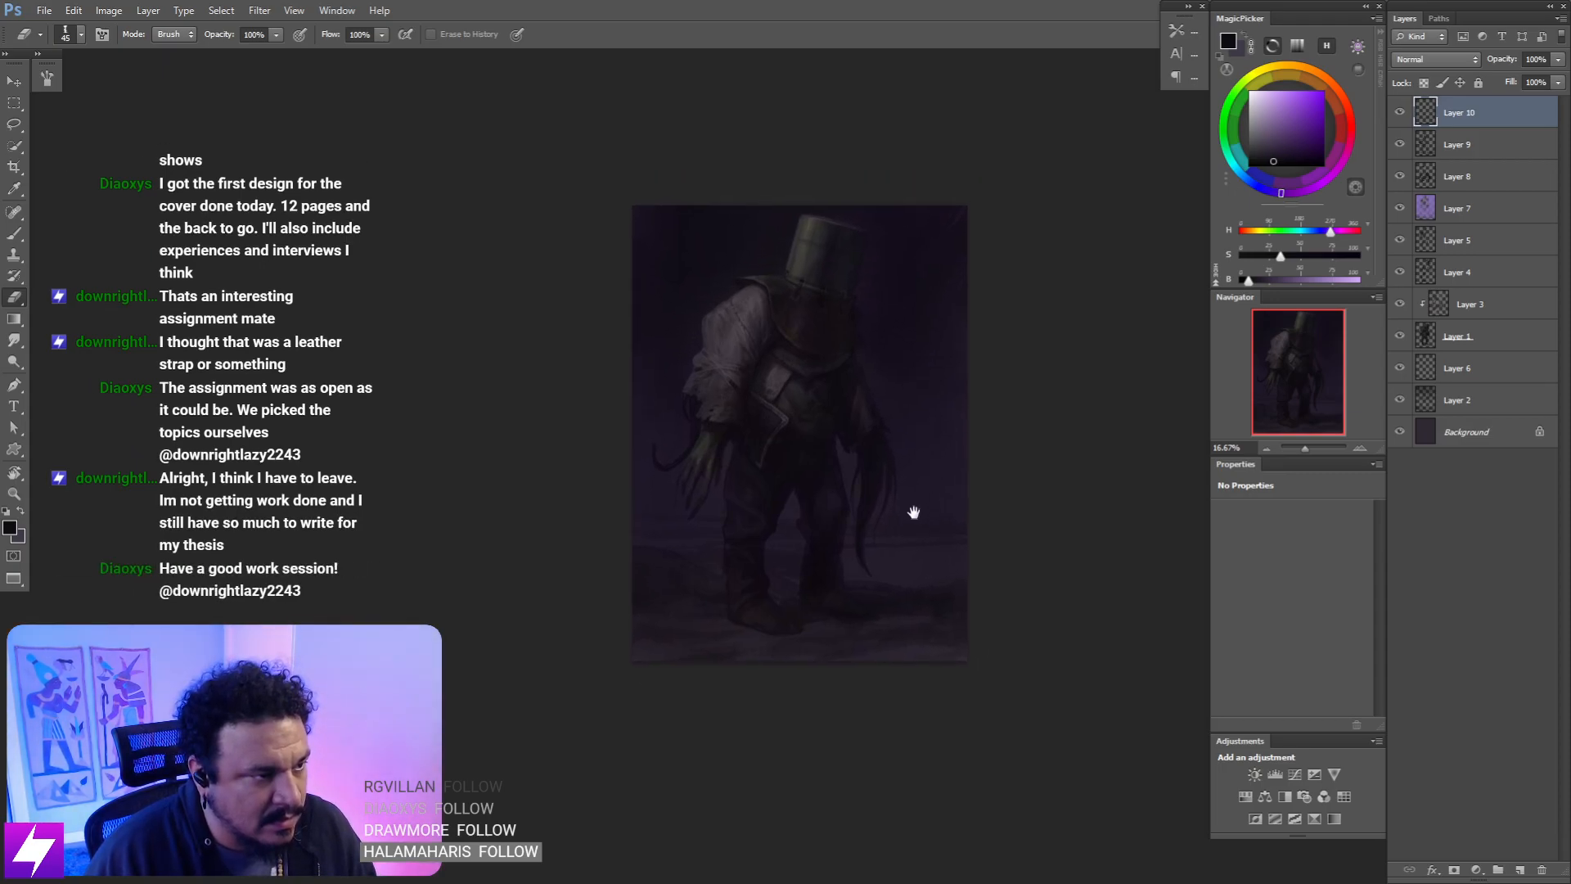
- Sample a dark tone from the torso and shift it to a muted dark blue as the painting colour
key("b")
left_click(787, 383, "alt")
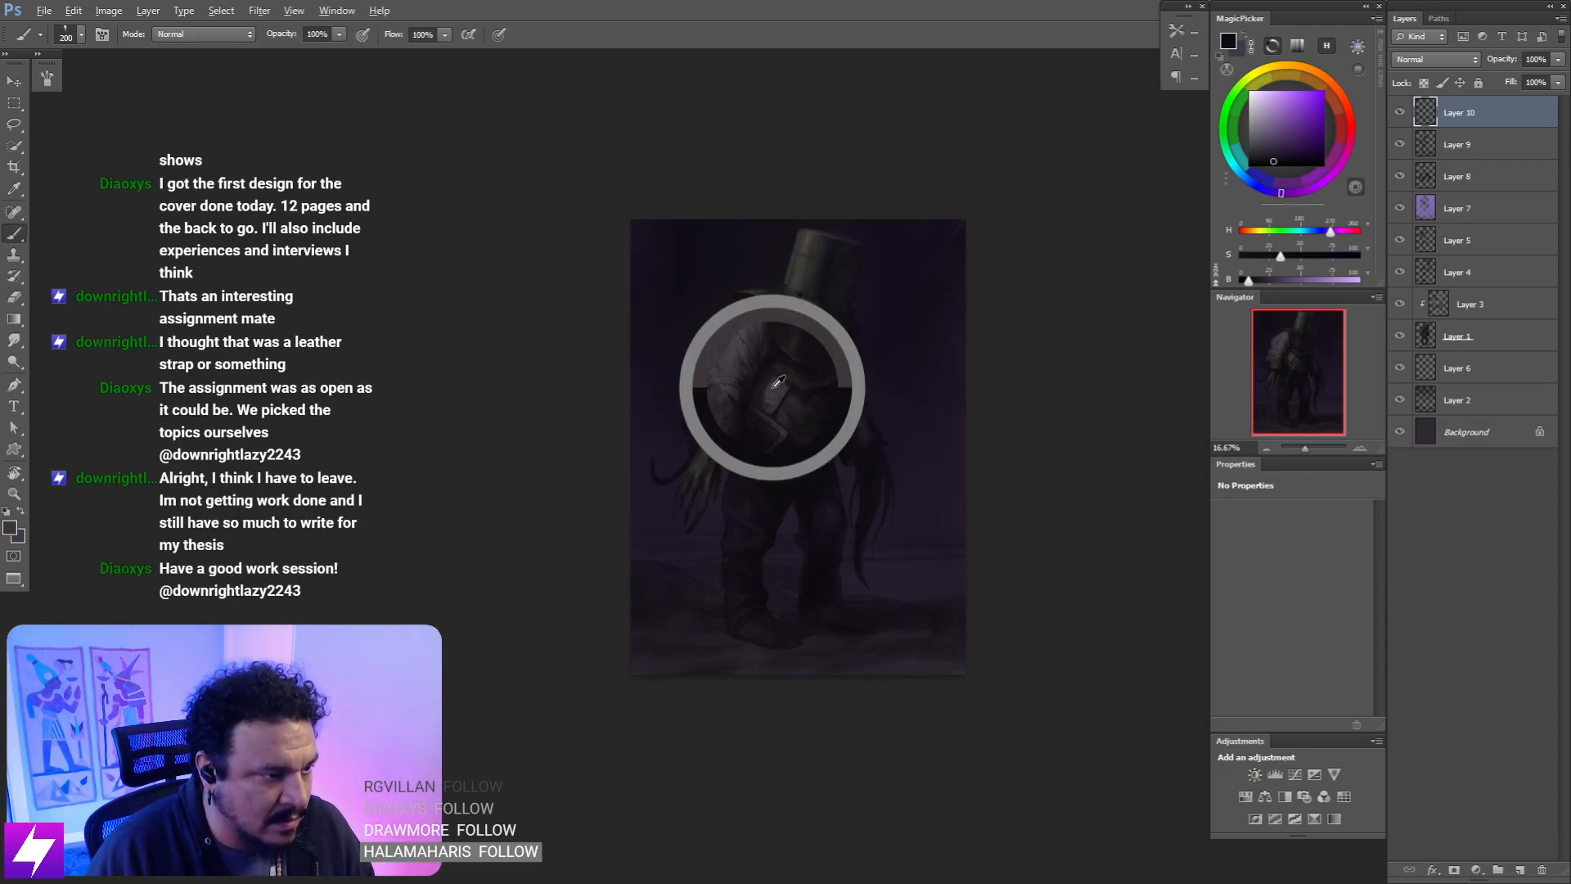
left_click(1322, 231)
left_click_drag(1263, 256, 1289, 257)
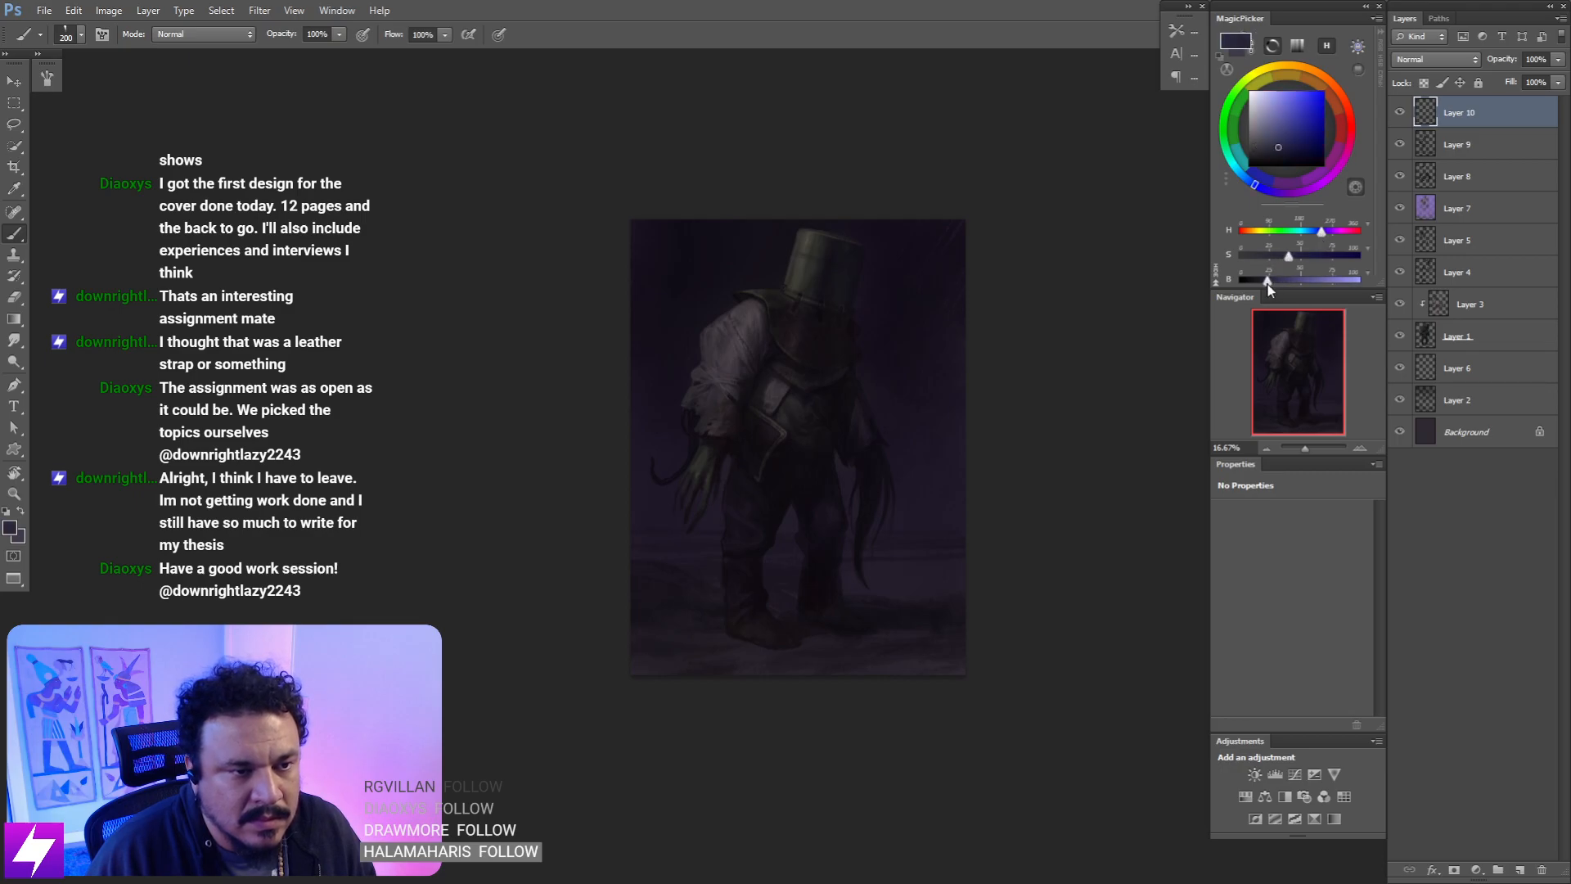
left_click(1268, 280)
- Paint a thin bluish horizon line across the background at knee height with a 125 to 300 px brush
key("ctrl+plus")
left_click_drag(1027, 500, 931, 475)
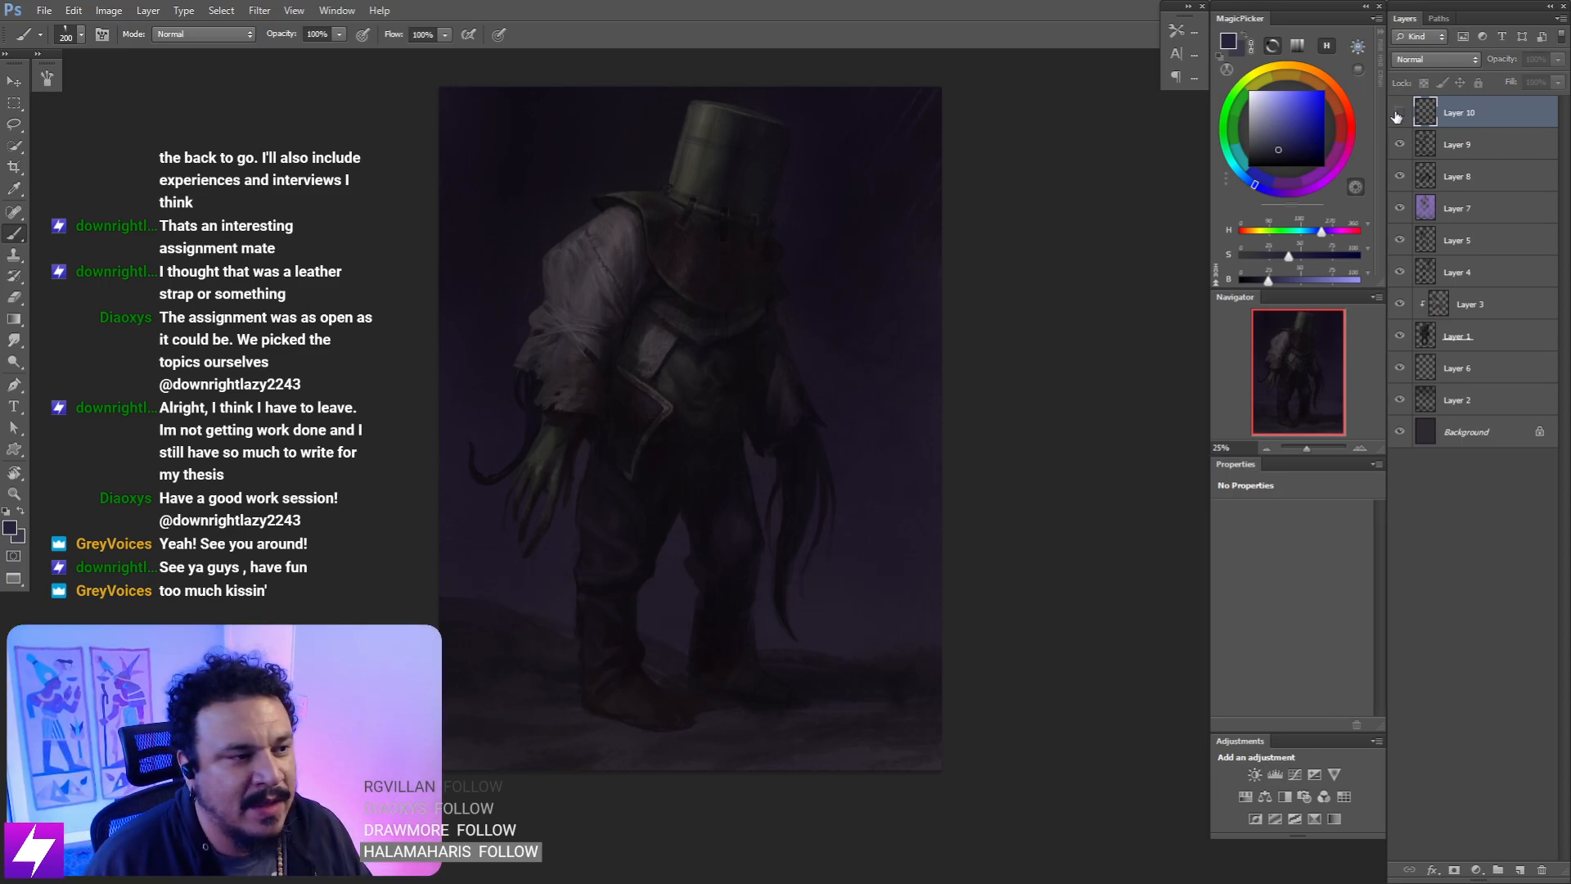
key("ctrl+minus")
scroll(744, 436, "up", 1)
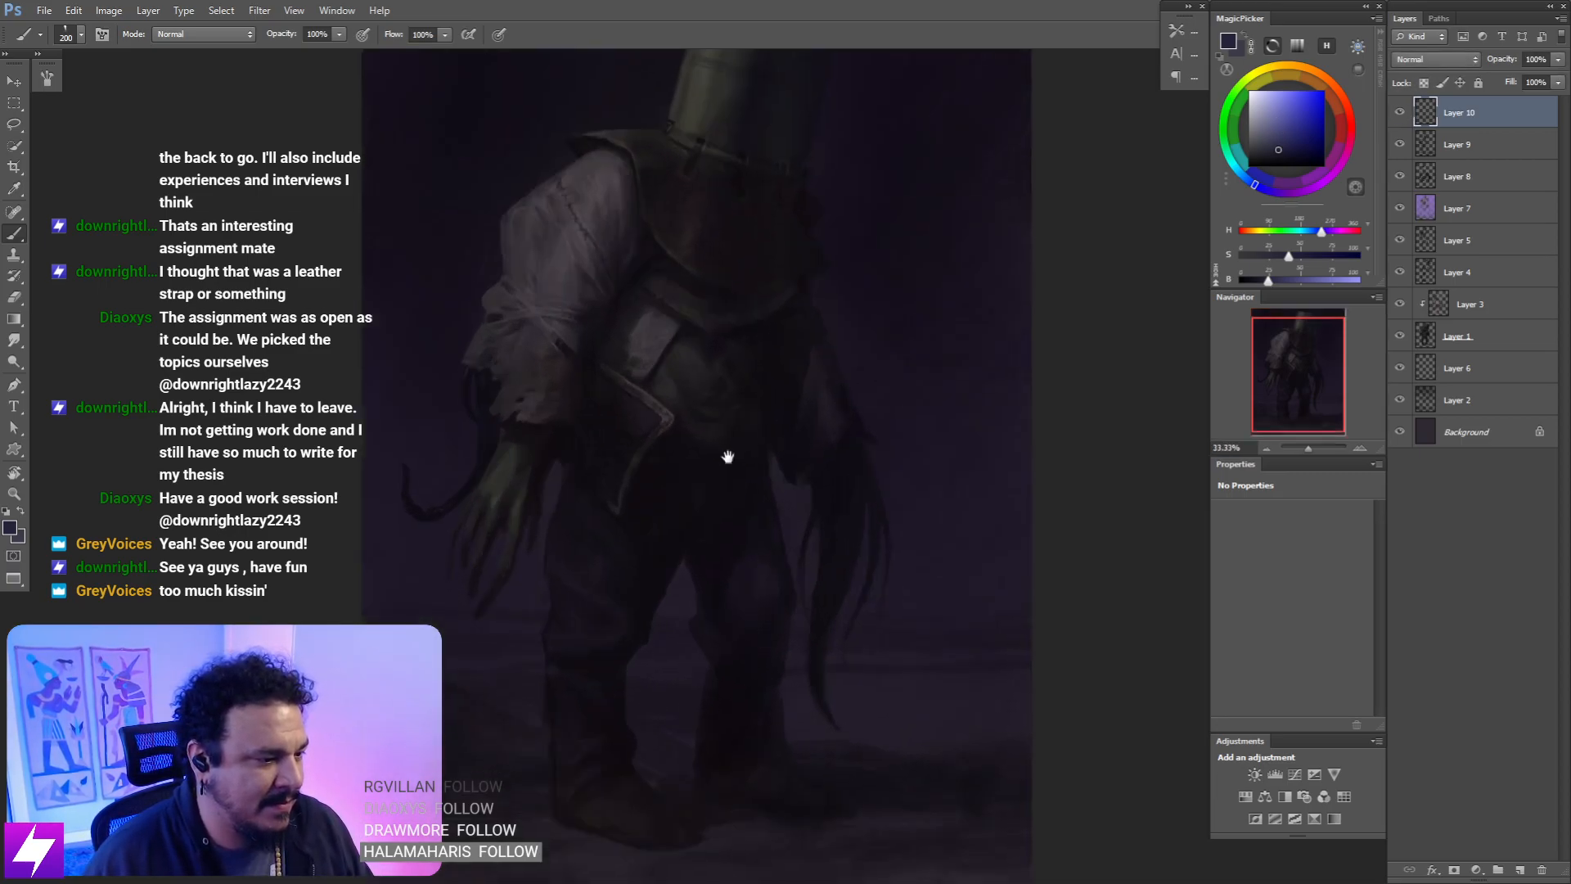
scroll(726, 455, "down", 2)
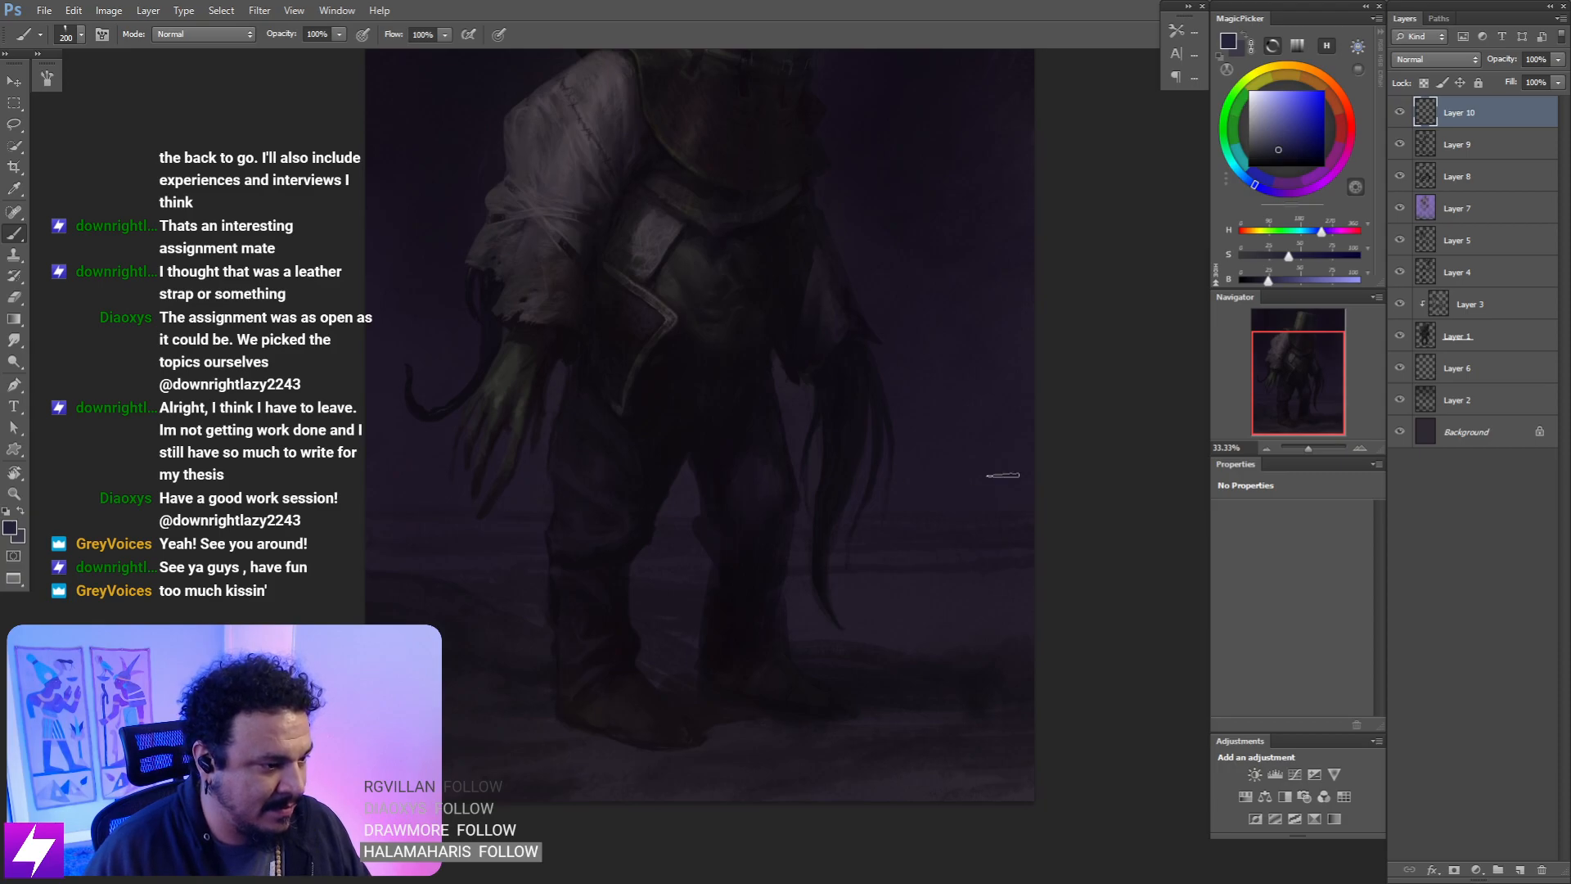
key("bracketleft")
key("bracketleft")
key("bracketleft")
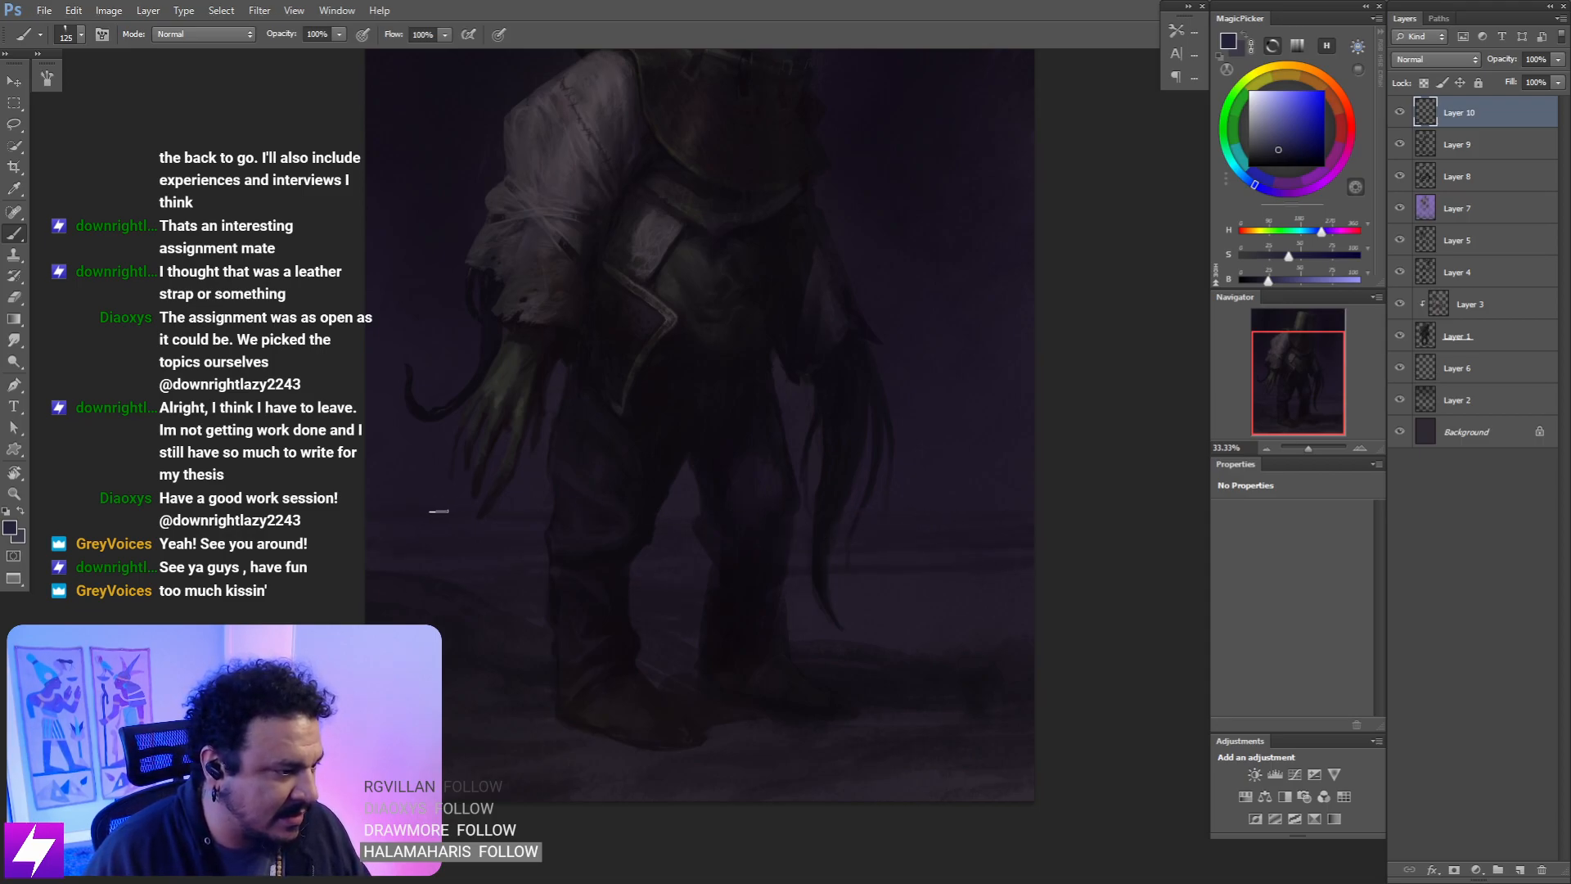
key("bracketright")
key("bracketright")
key("bracketright")
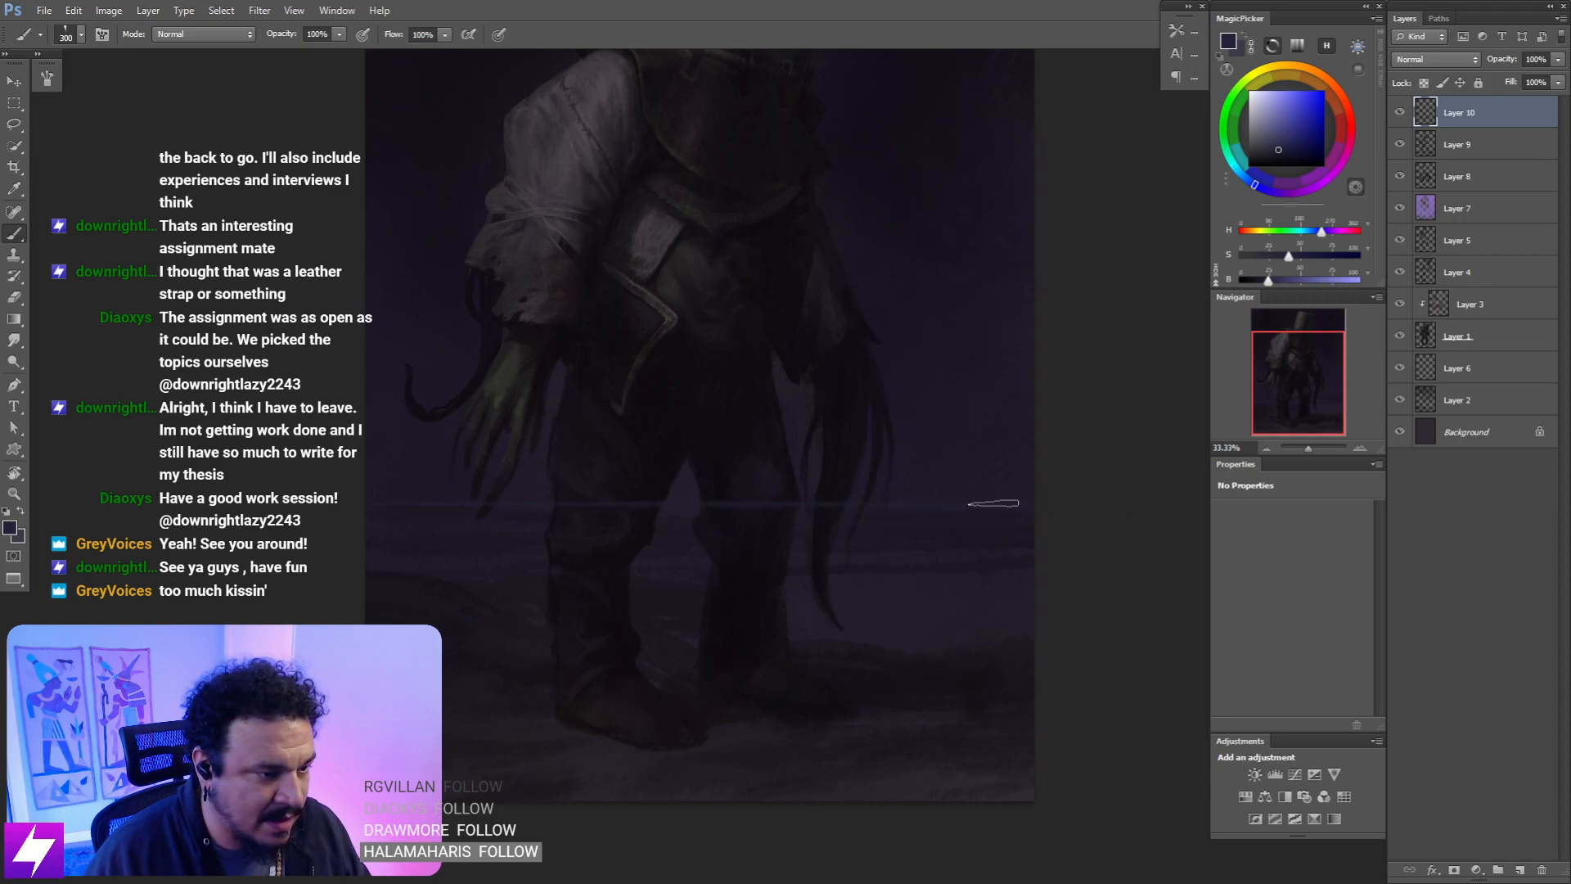
- Erase the horizon line where it crosses the trouser legs with a 100 px and a 70 px eraser
key("e")
key("bracketright")
key("bracketright")
key("bracketright")
key("bracketright")
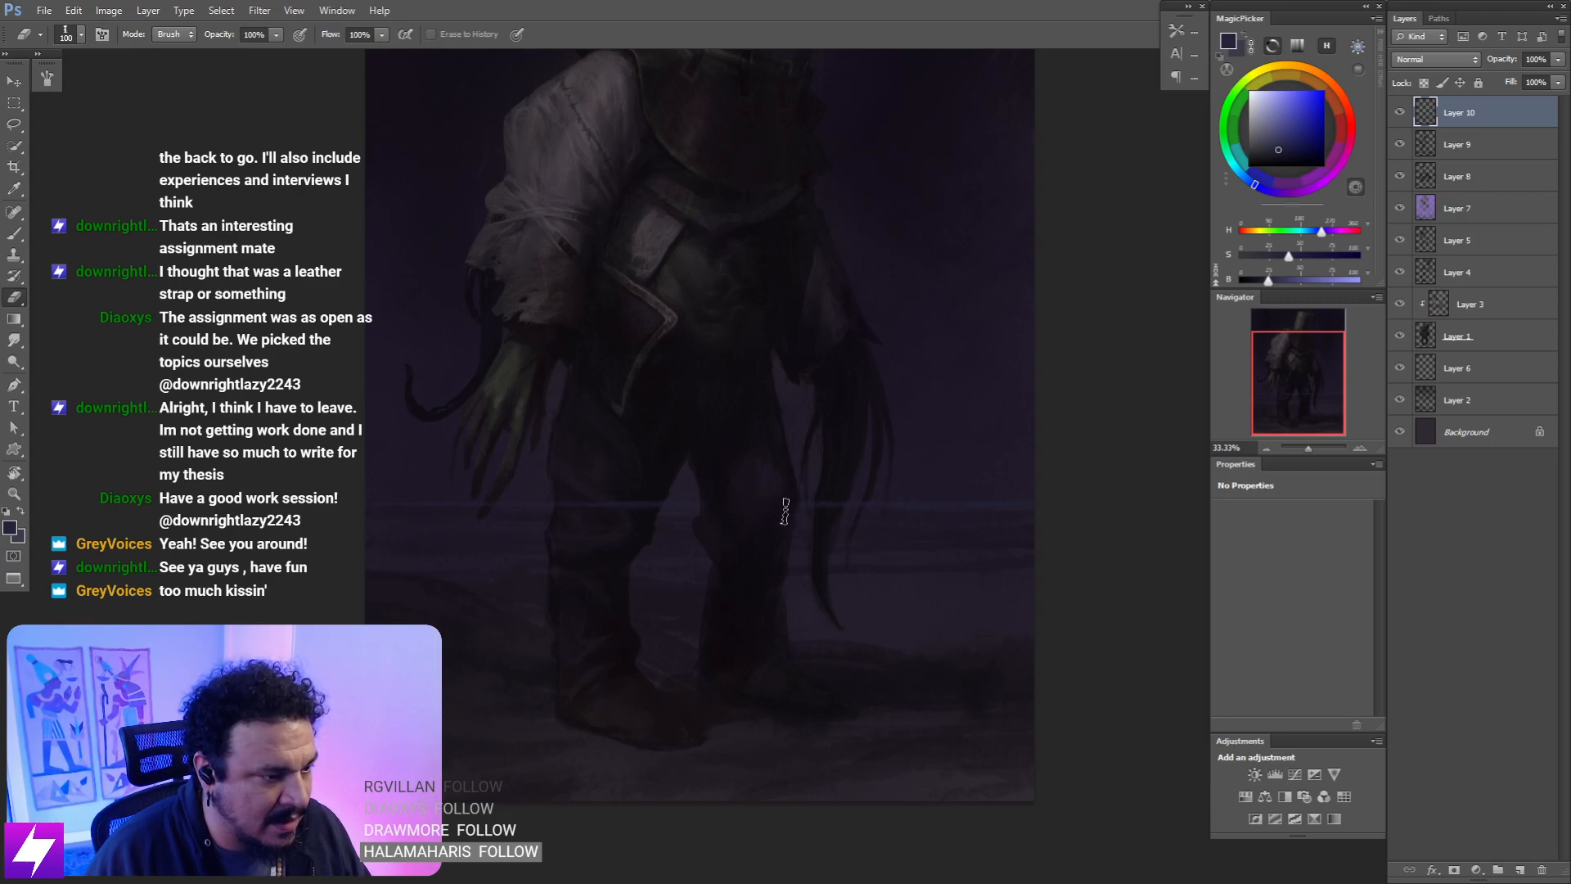
key("bracketleft")
key("bracketleft")
key("bracketleft")
key("bracketleft")
key("bracketleft")
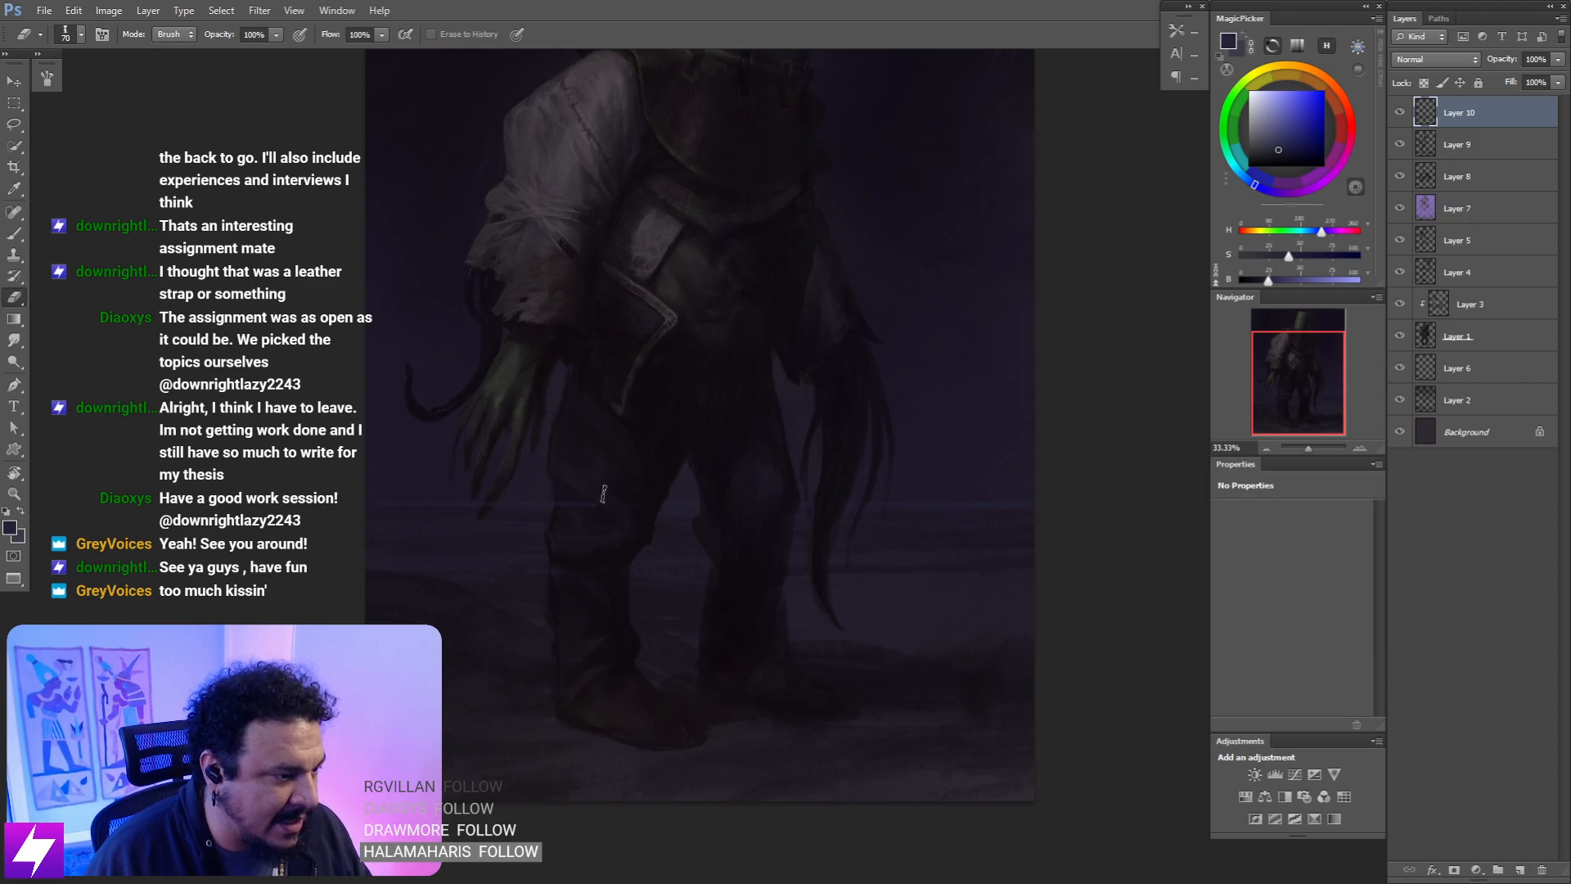
- Erase the horizon line where it overlaps the tentacles and clawed fingers with a 25 px eraser
key("ctrl+minus")
key("ctrl+minus")
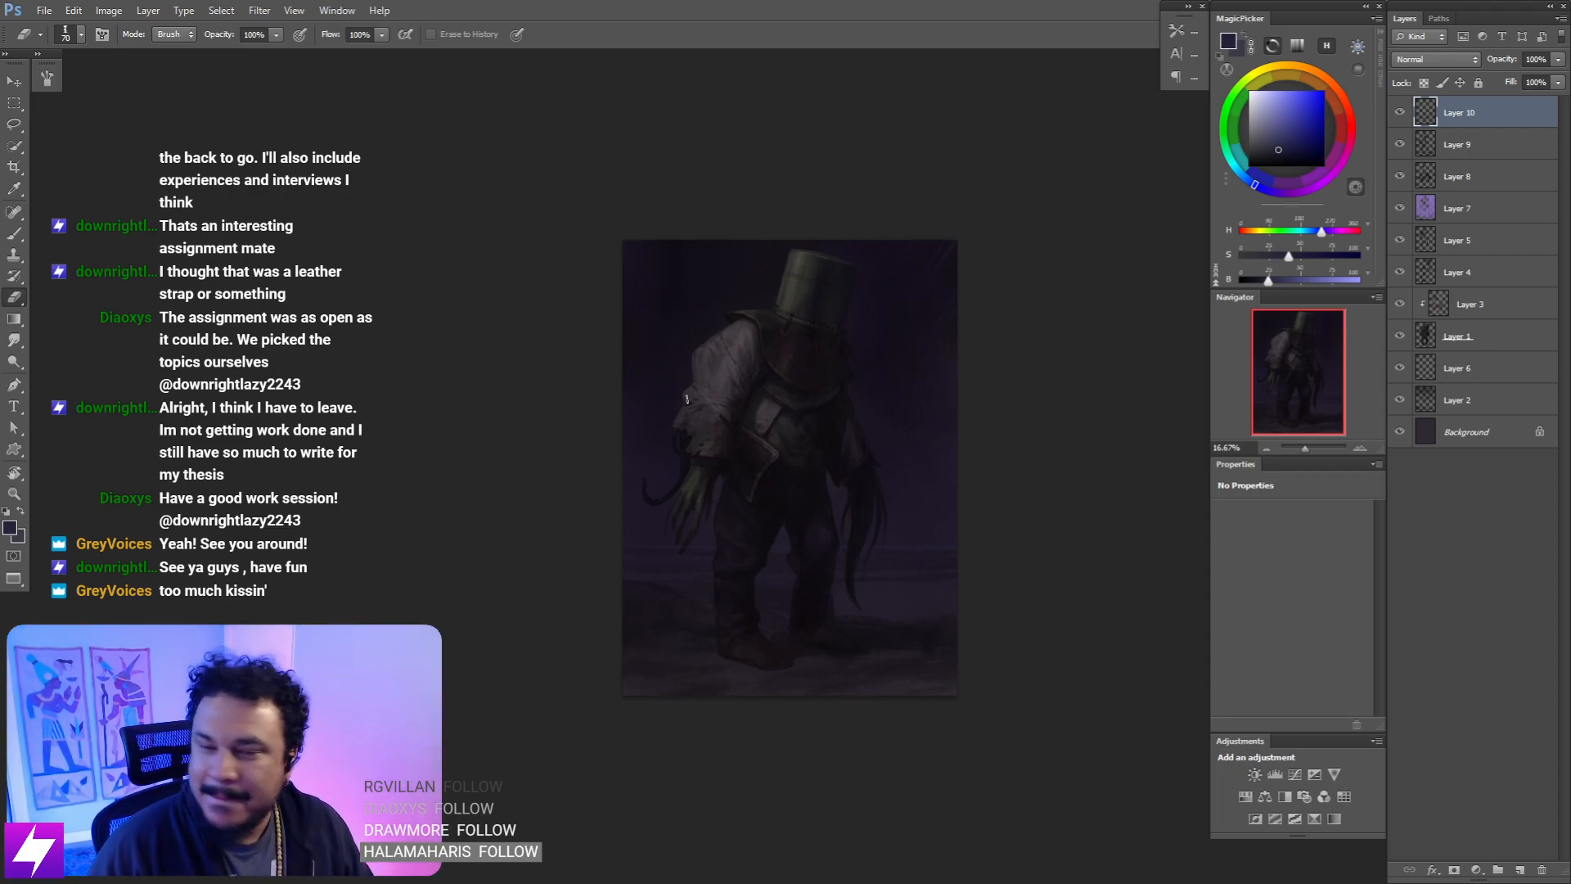
key("ctrl+plus")
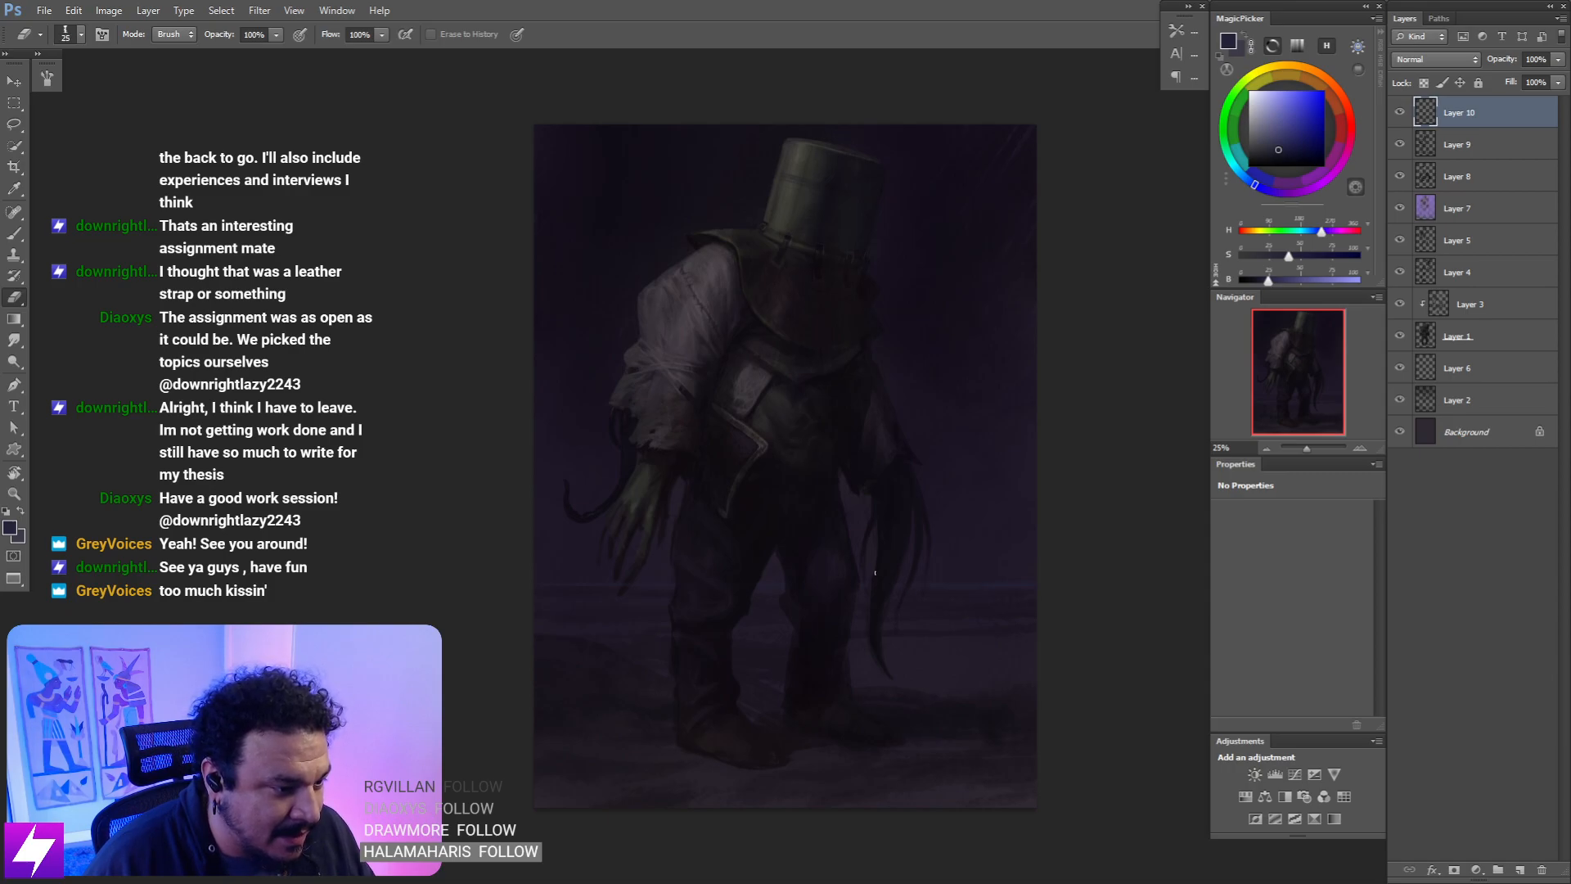
left_click_drag(799, 581, 847, 567)
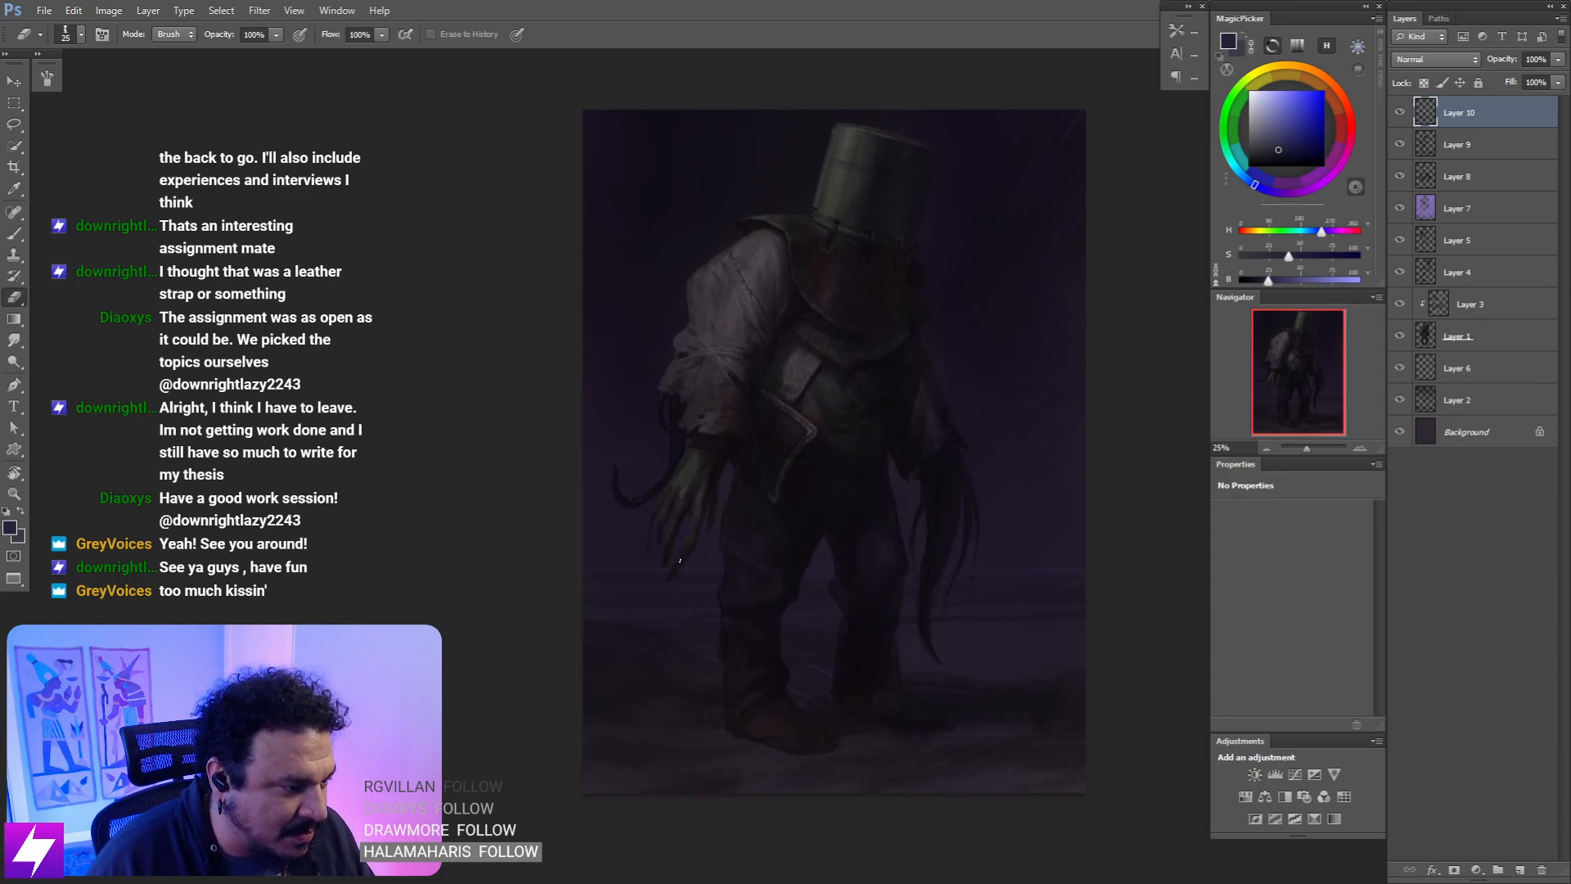
key("ctrl+plus")
left_click_drag(829, 345, 786, 480)
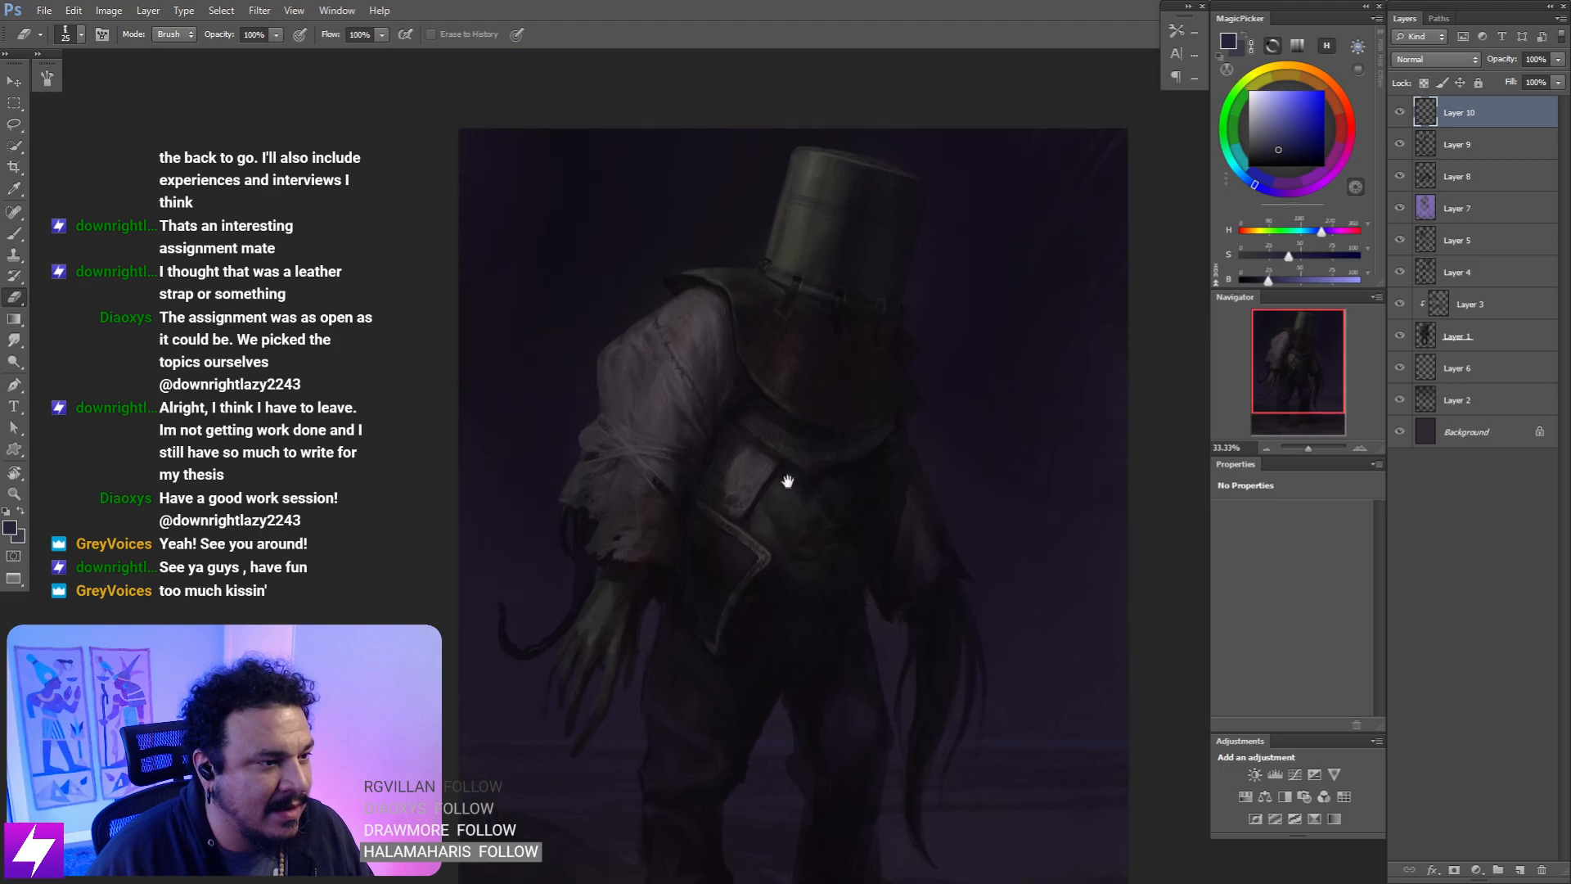
- Tilt the canvas, add bluish streaks to the background beside the legs with a 150 to 250 px brush, and reset the rotation
key("ctrl+minus")
left_click_drag(803, 732, 803, 476)
key("r")
left_click_drag(982, 533, 912, 439)
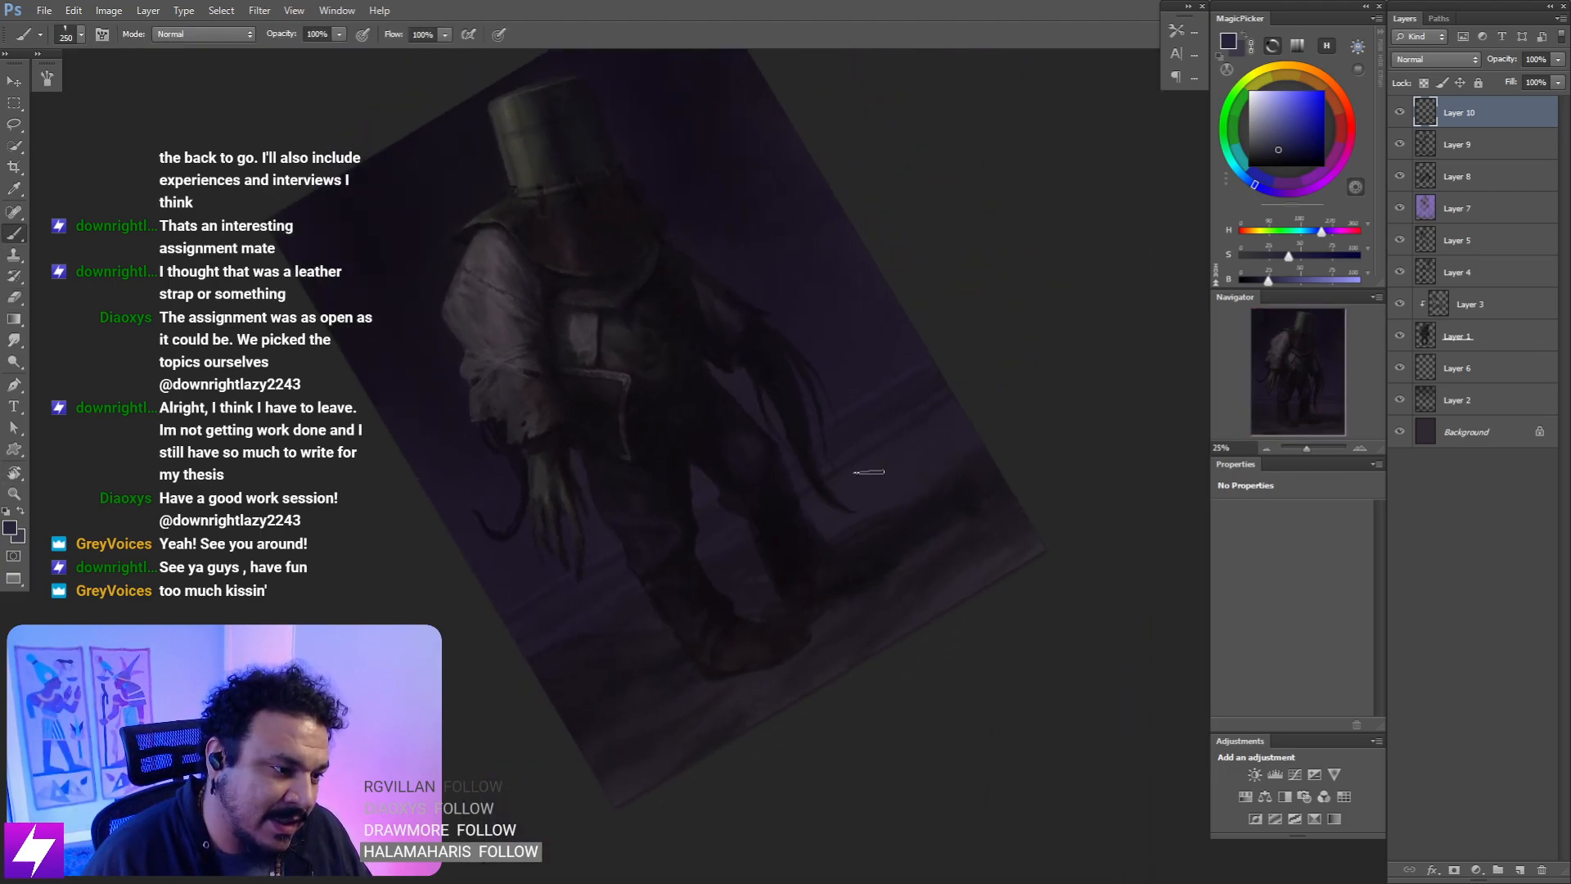
key("bracketleft")
key("bracketleft")
key("bracketleft")
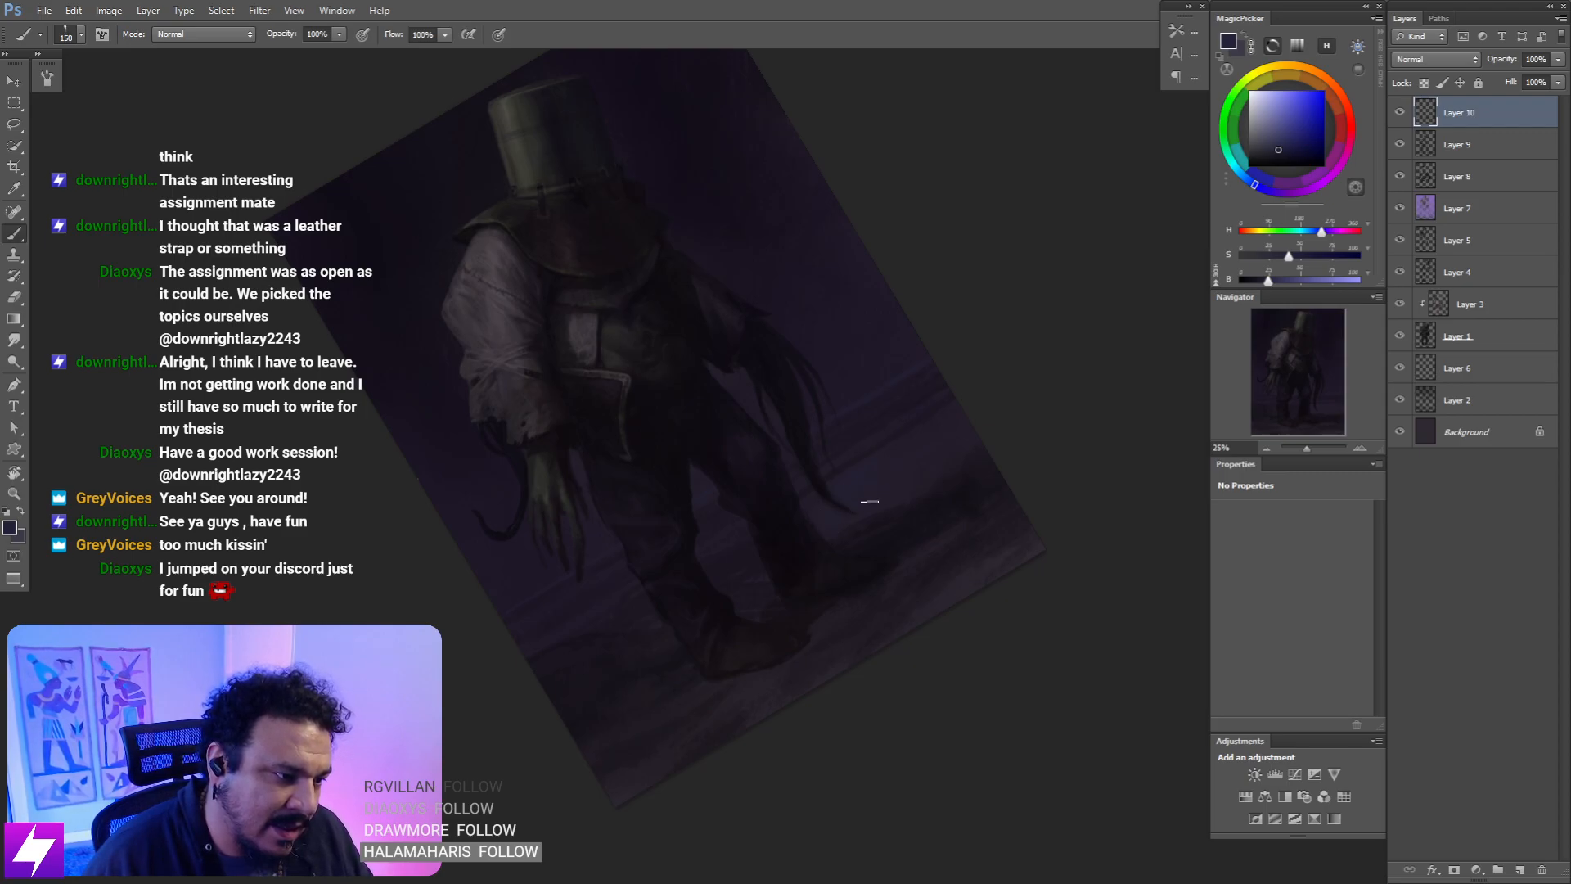
key("Escape")
left_click_drag(943, 641, 876, 510)
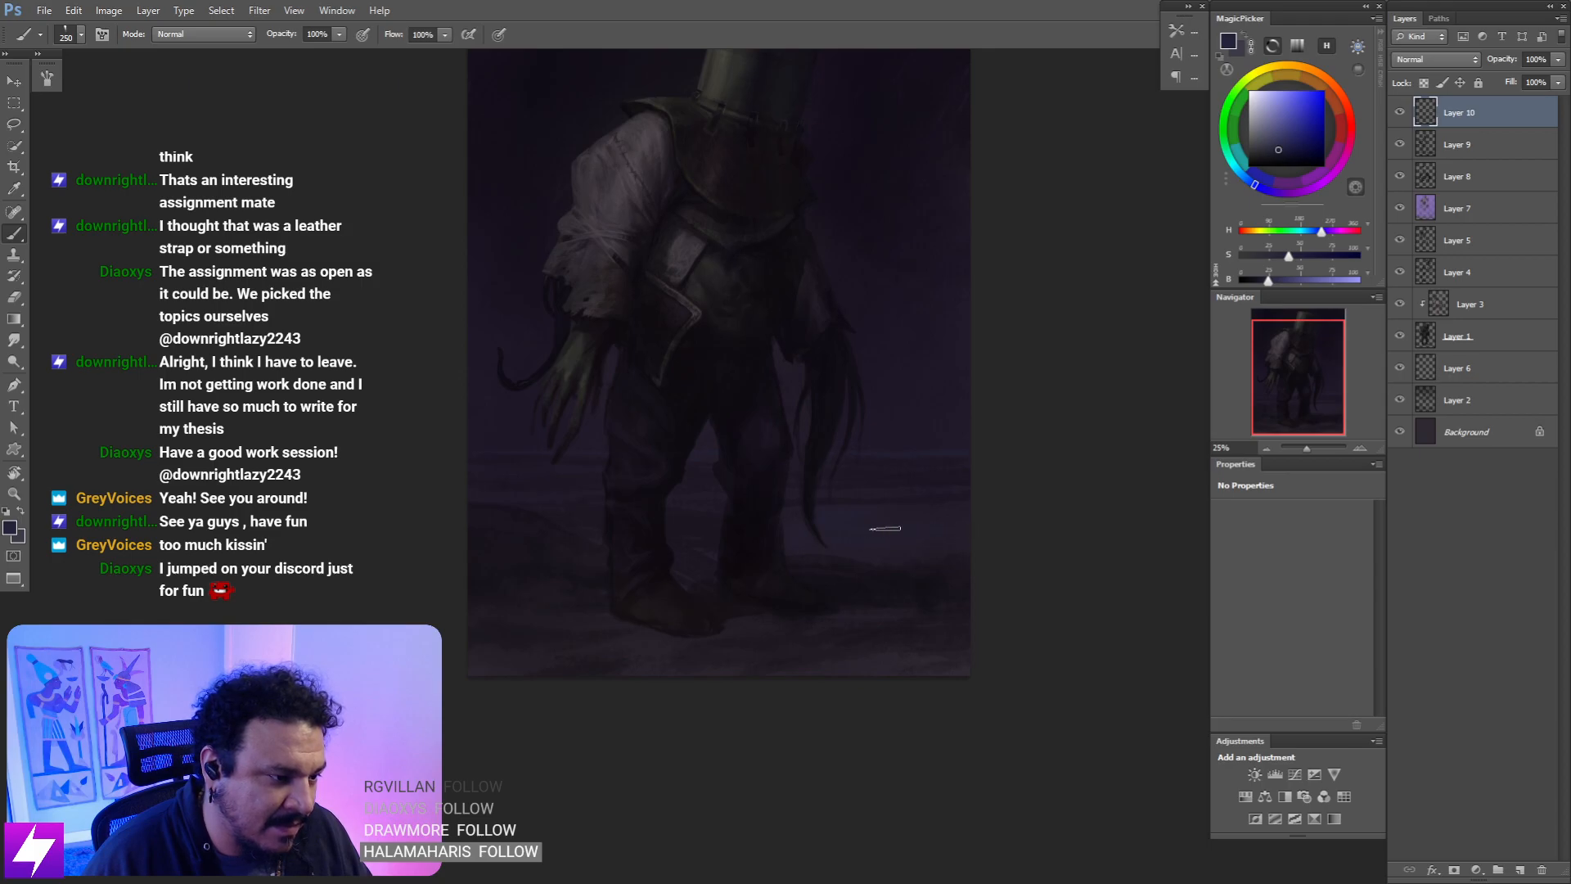
- Smudge the bluish streaks beside the legs on a tilted canvas with a 200 px smudge brush at 50% strength, and mirror the canvas
key("r")
mouse_move(1003, 530)
left_mouse_down()
mouse_move(1023, 439)
mouse_move(945, 448)
left_mouse_up()
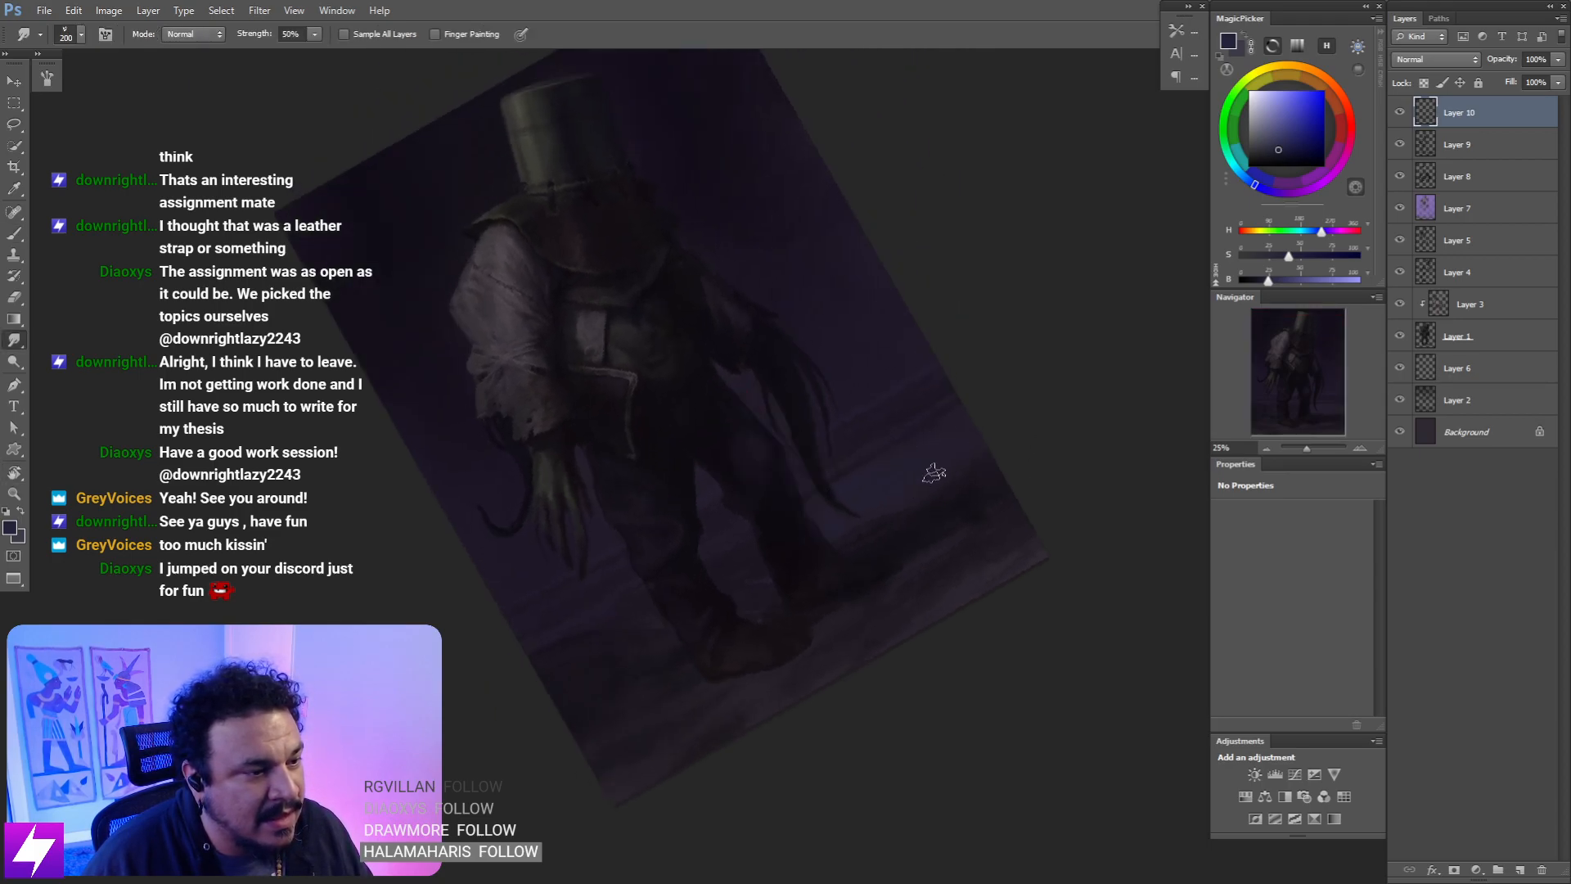
key("ctrl+0")
key("ctrl+minus")
key("ctrl+minus")
key("ctrl+shift+h")
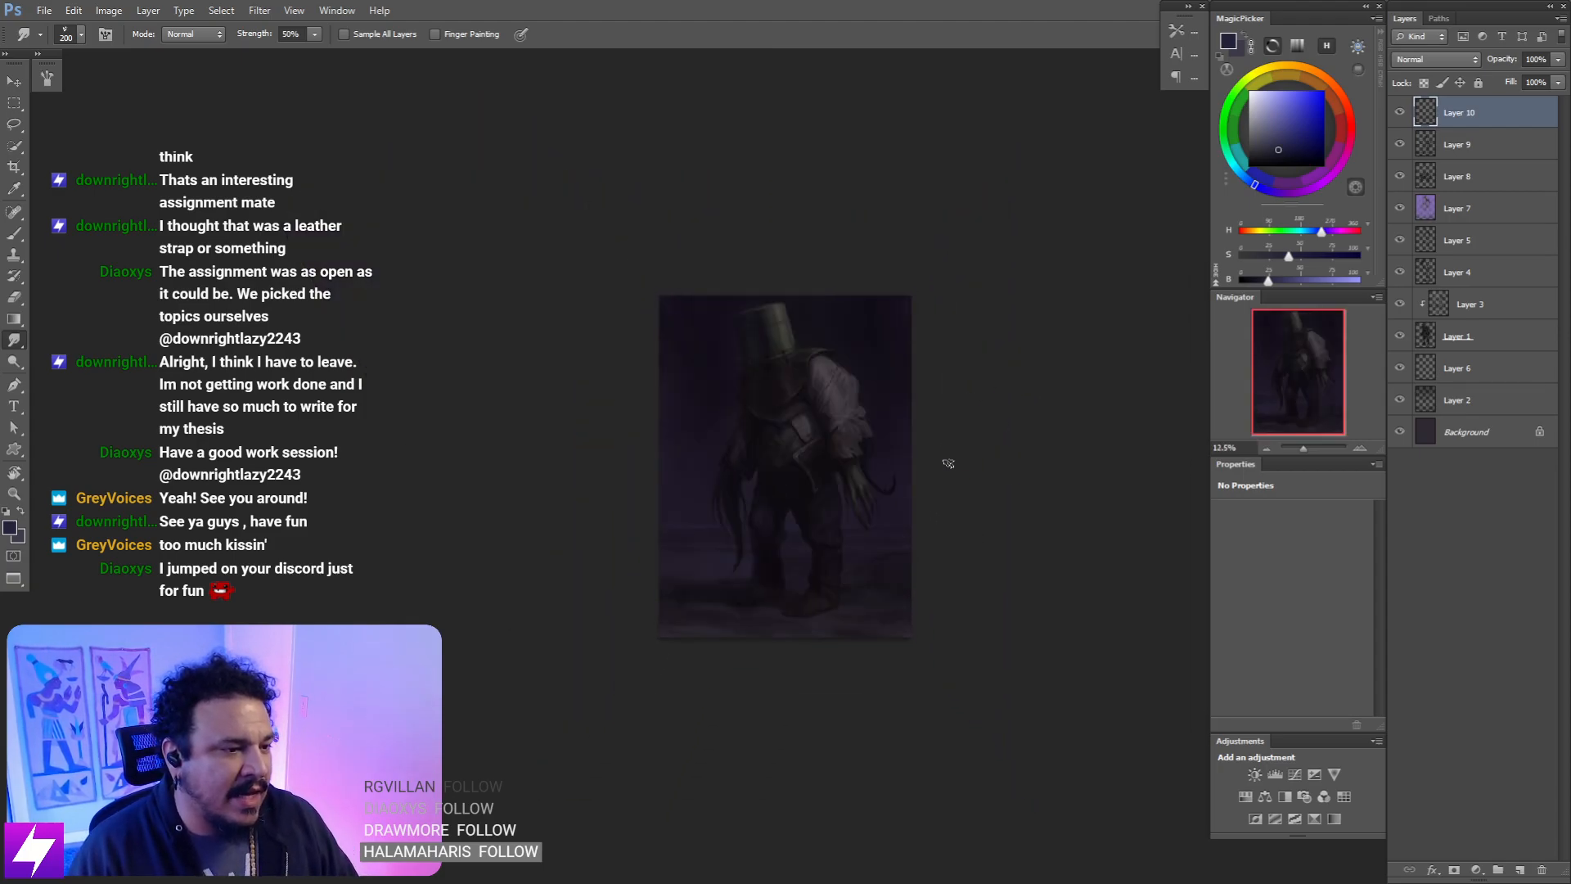
- Brush faint bluish strokes over the ground in front of the feet with a 250 to 300 px brush
key("ctrl+plus")
key("ctrl+plus")
left_click_drag(879, 619, 877, 563)
key("b")
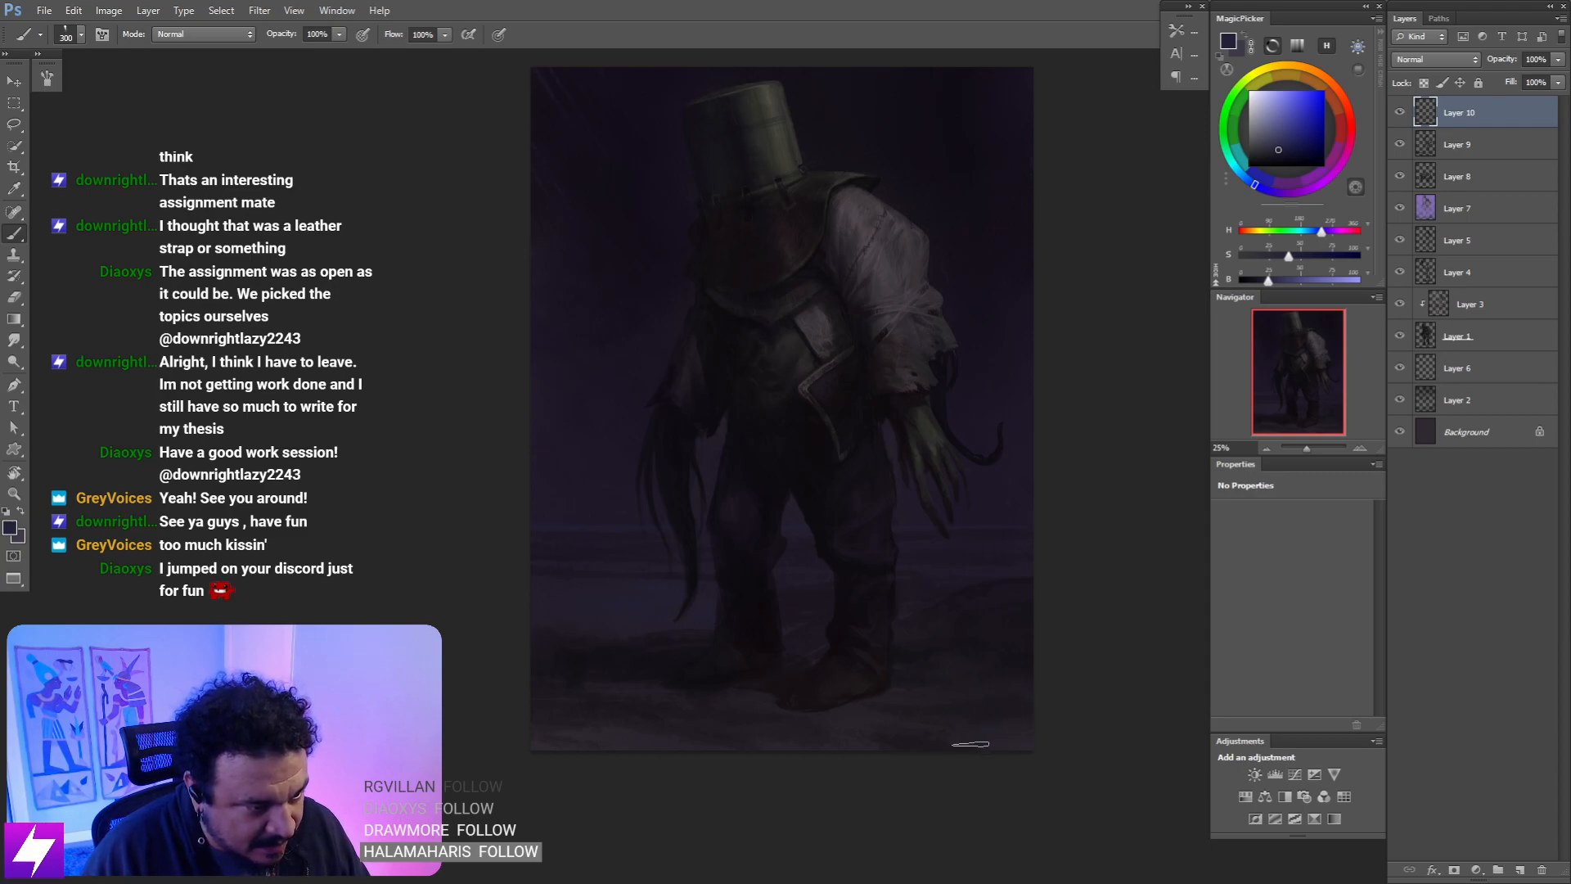
key("bracketleft")
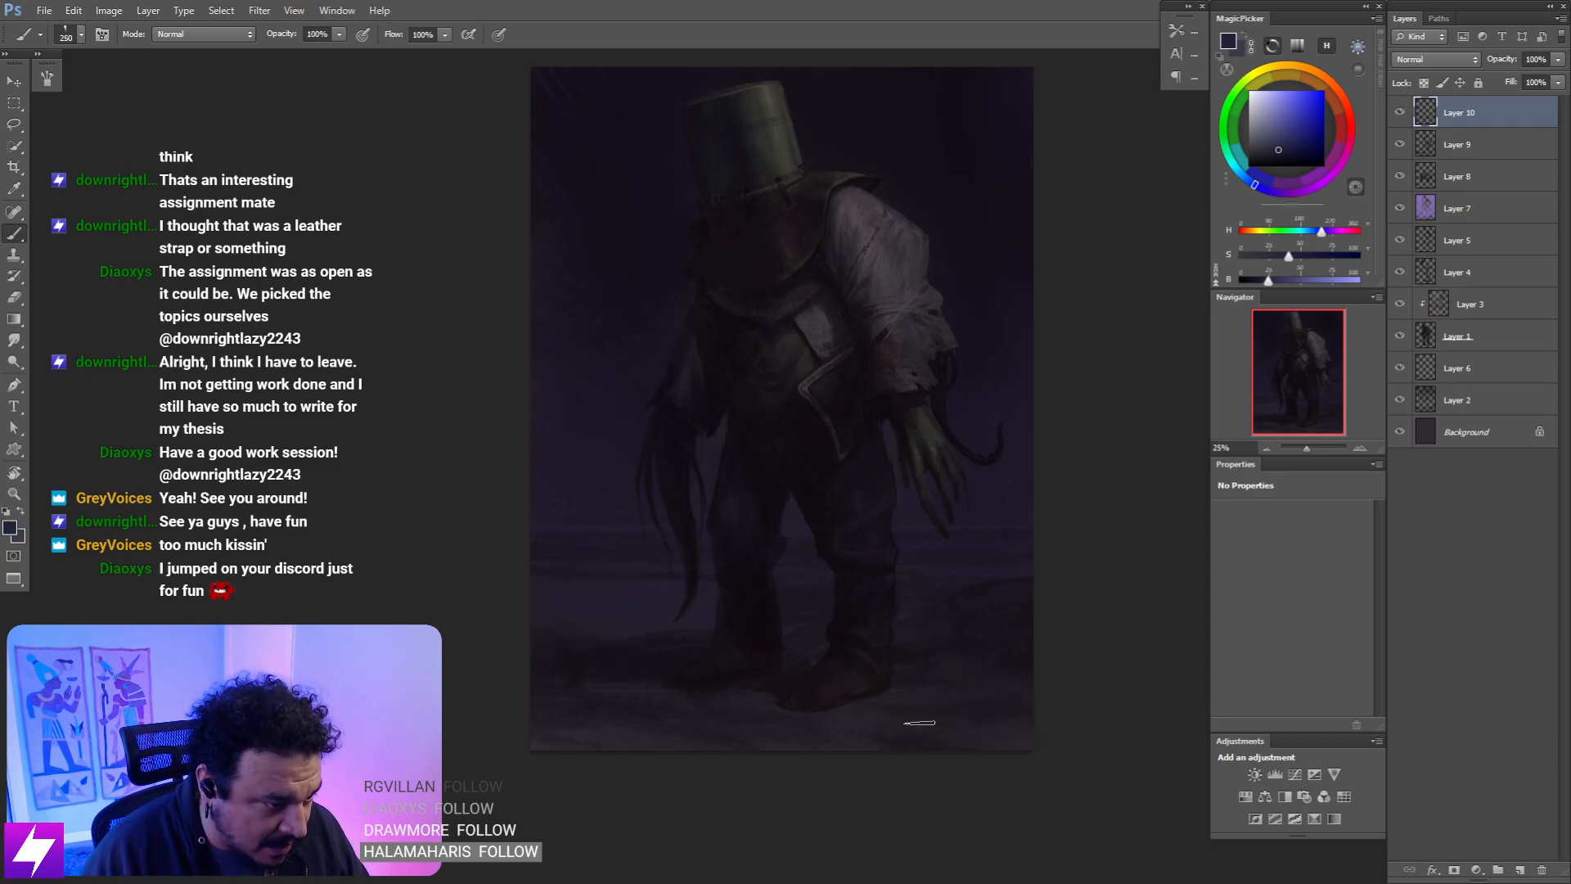
- Tilt the canvas, paint the ground along the front boot's sole with an 80 to 100 px brush, and restore the unmirrored upright view
key("ctrl+minus")
key("r")
left_click_drag(916, 759, 876, 603)
key("ctrl+plus")
key("ctrl+plus")
key("b")
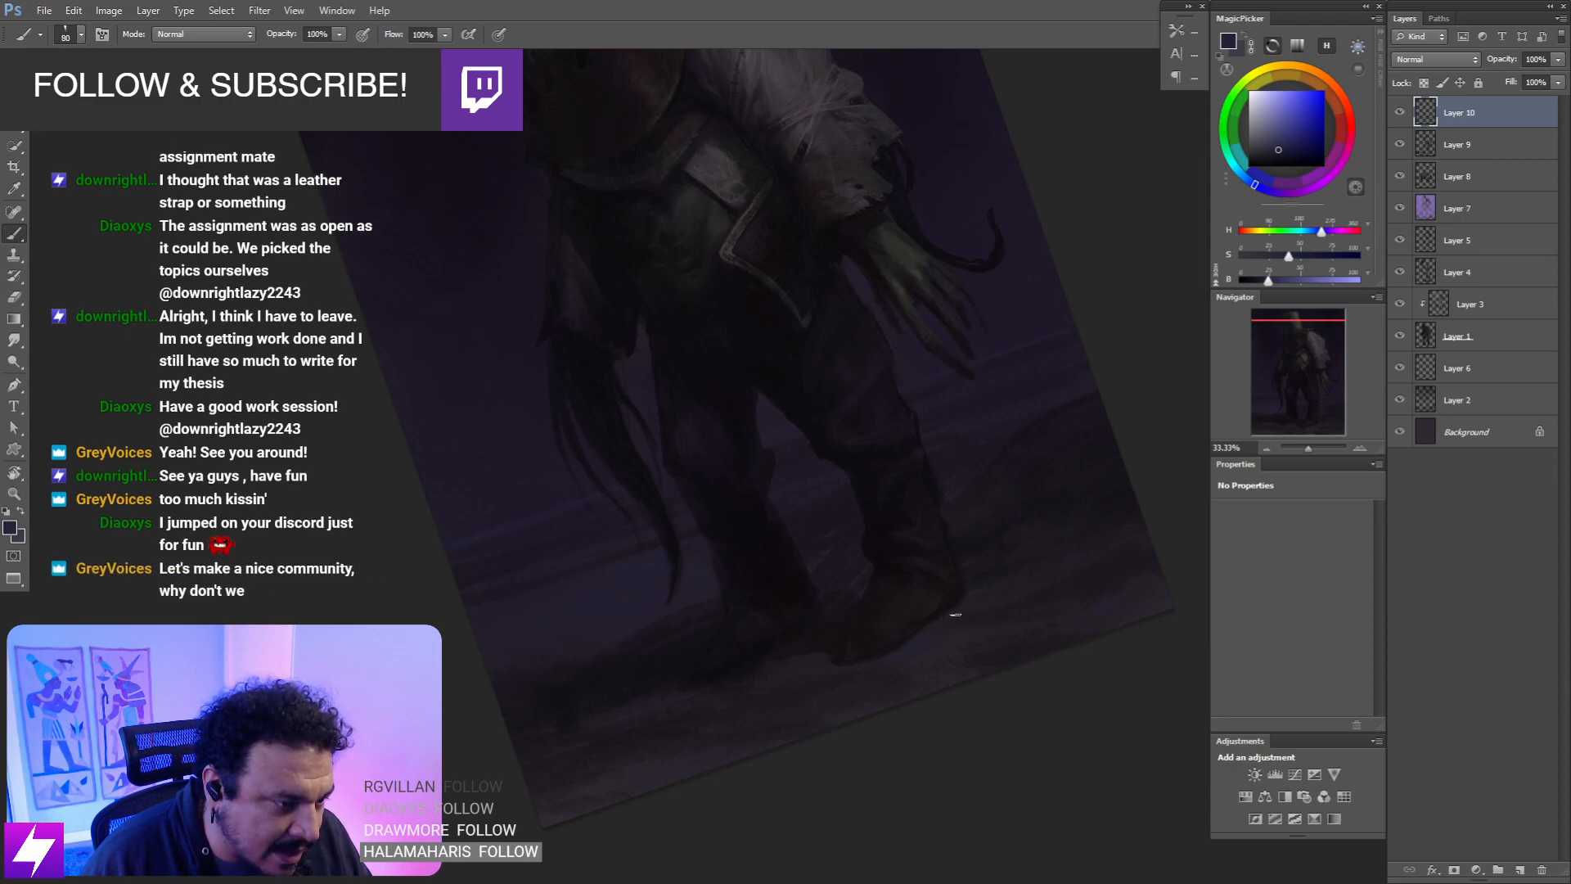
left_click_drag(873, 648, 927, 620)
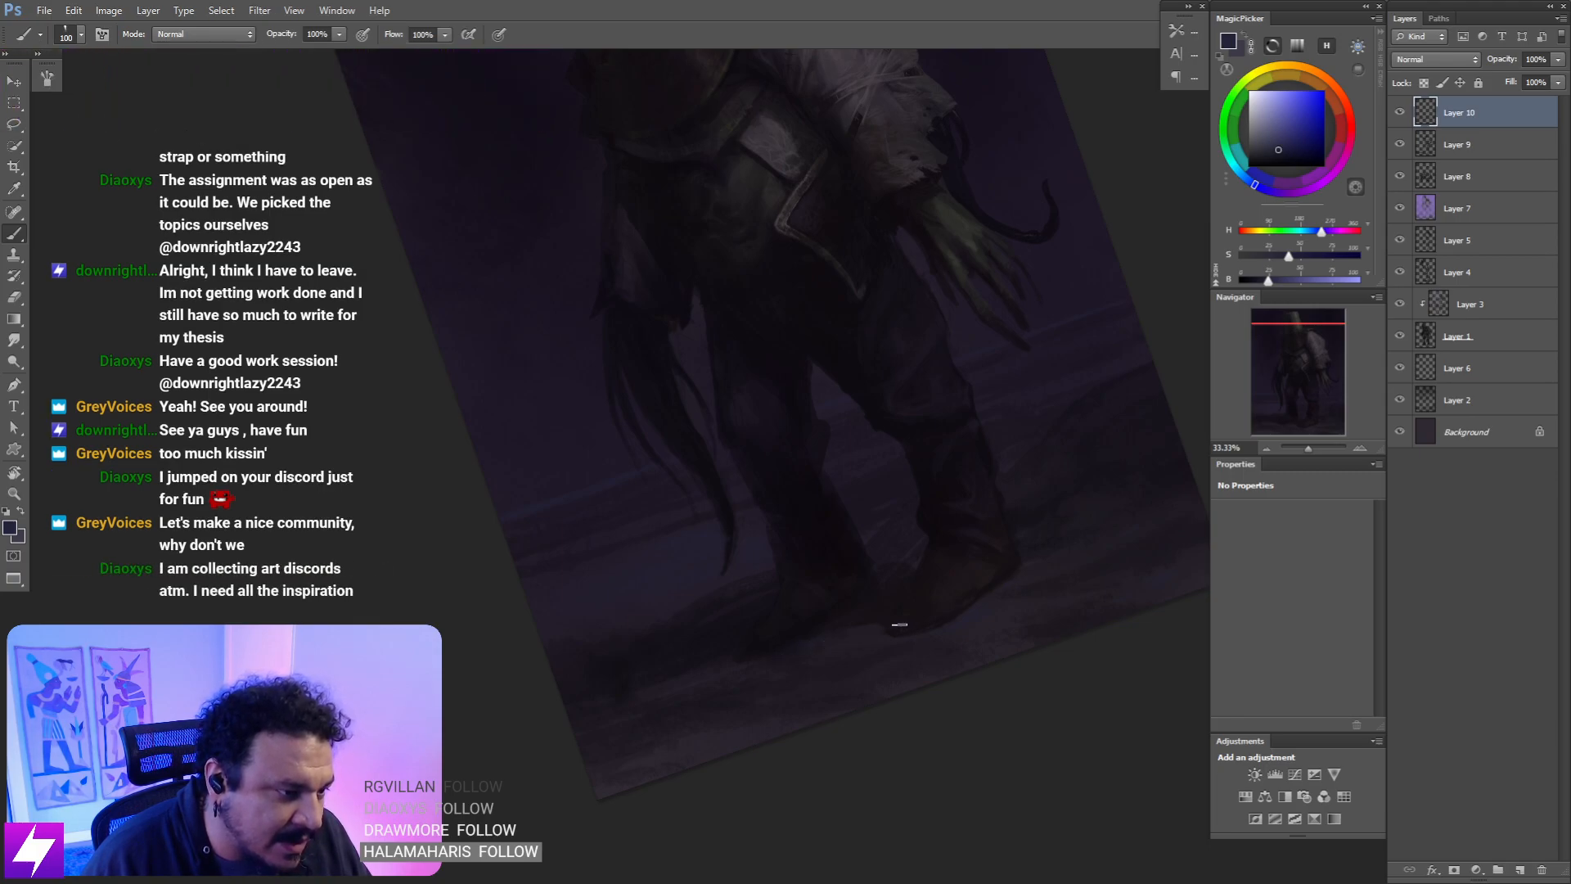
key("Escape")
key("ctrl+minus")
key("ctrl+minus")
key("ctrl+shift+h")
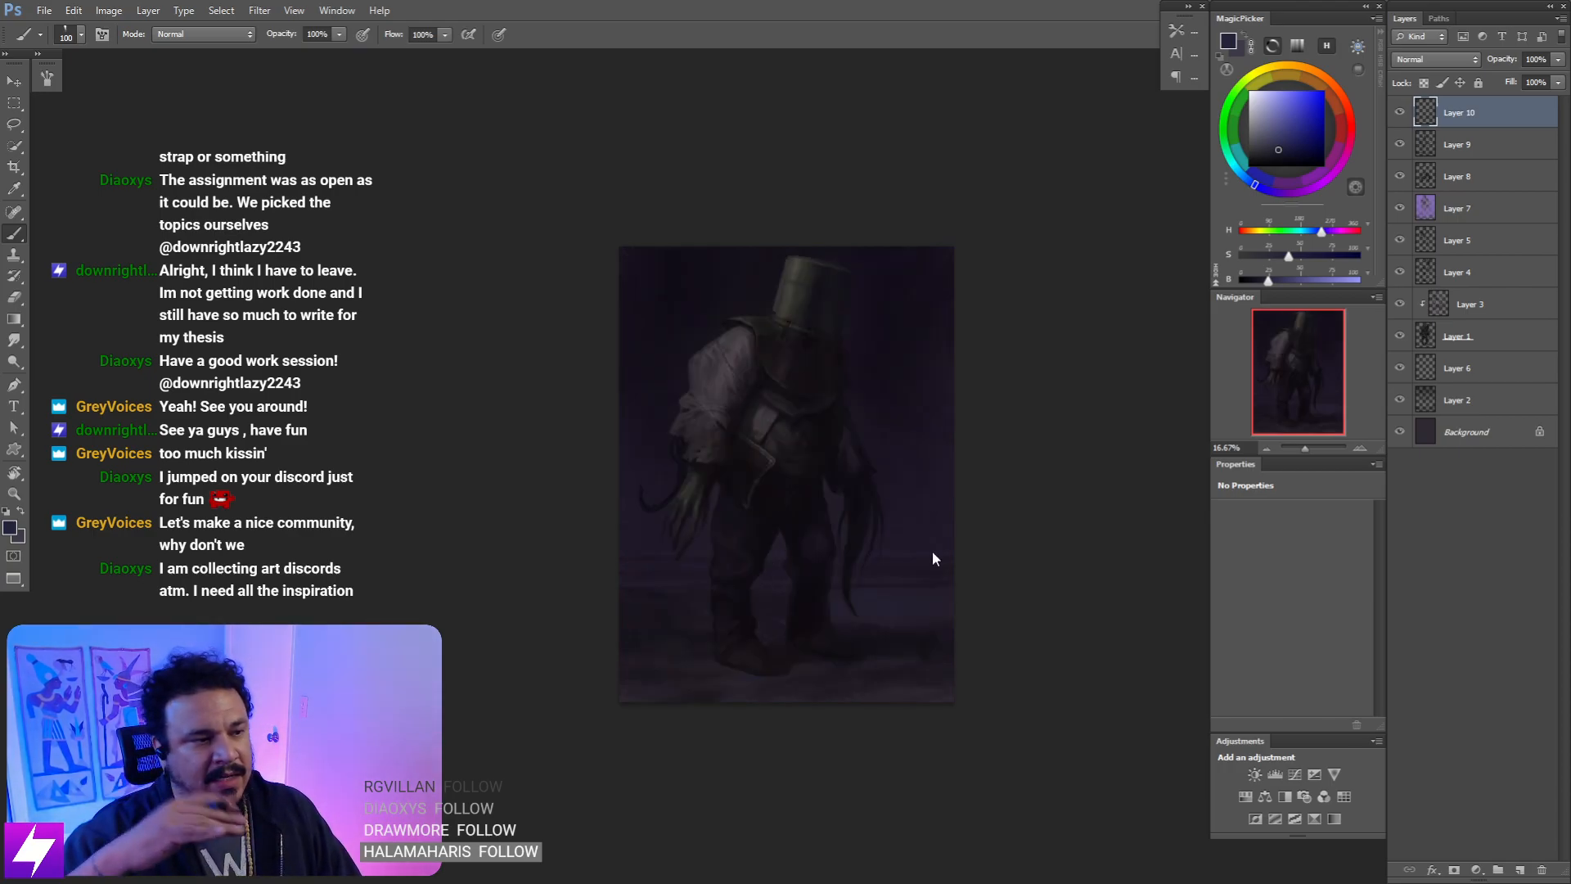
- Add subtle bluish tones to the pale chest patch and the band under the leather collar with a 100 to 175 px brush
key("ctrl+plus")
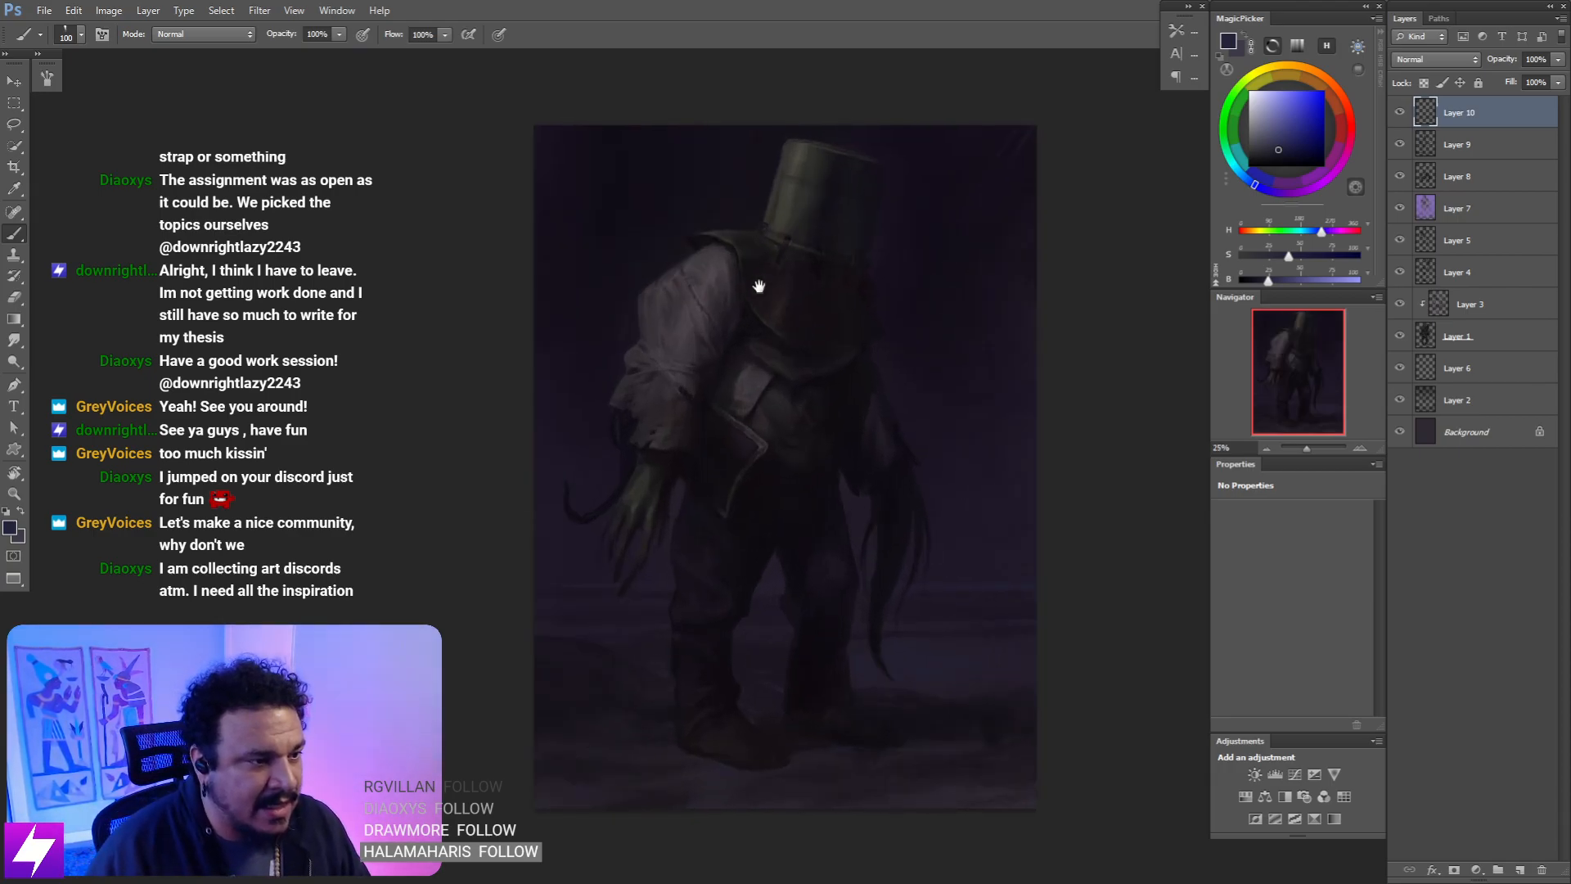
left_click_drag(759, 286, 778, 409)
key("ctrl+plus")
mouse_move(932, 326)
left_mouse_down()
mouse_move(916, 343)
mouse_move(911, 324)
left_mouse_up()
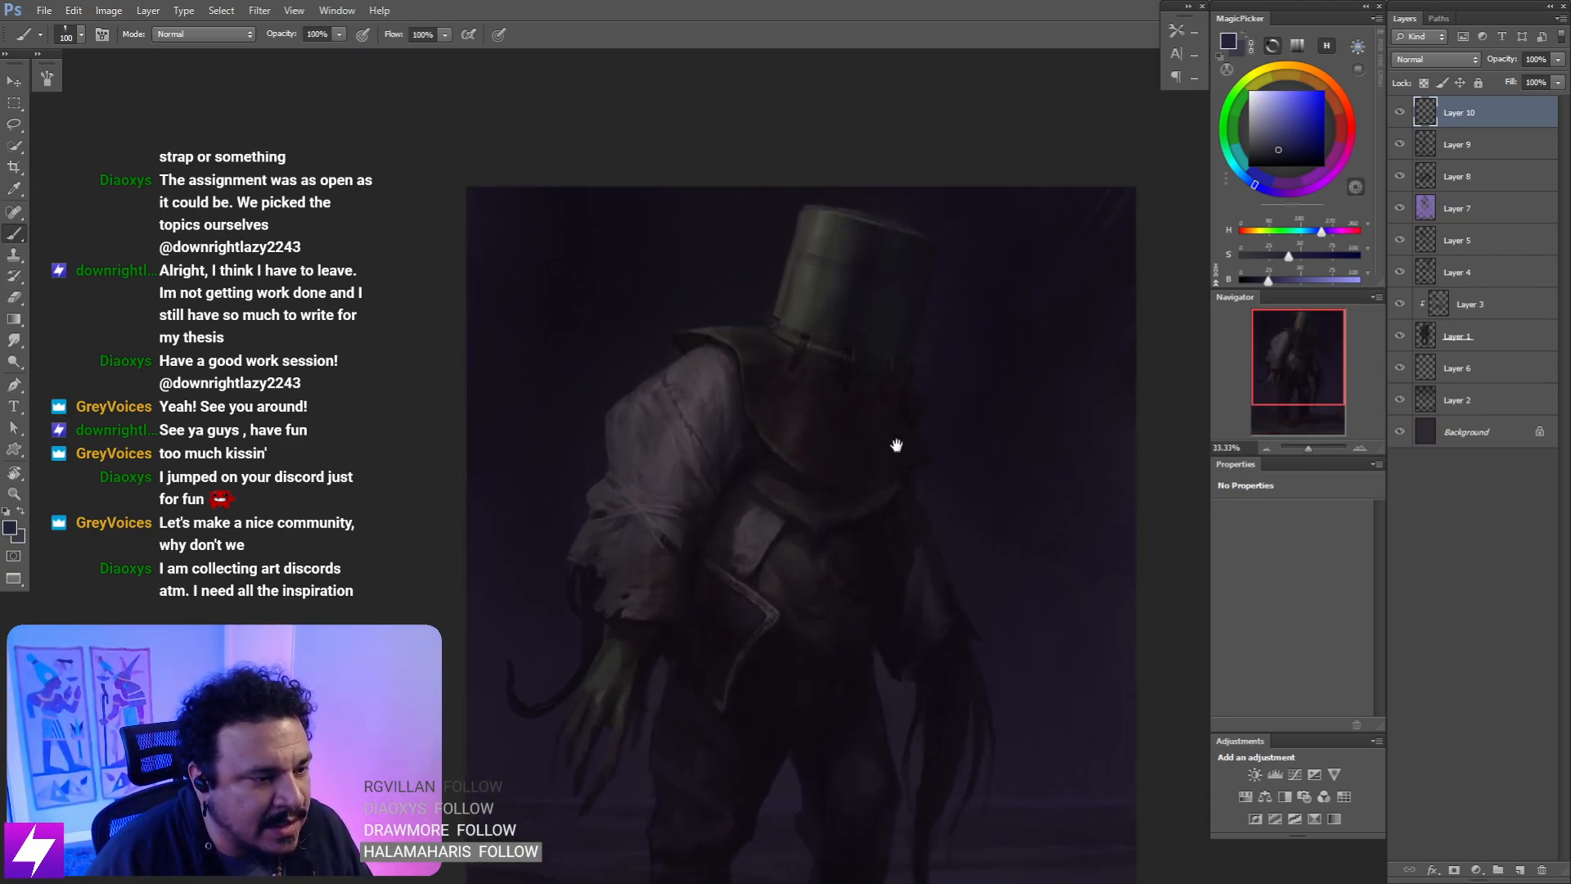
key("ctrl+plus")
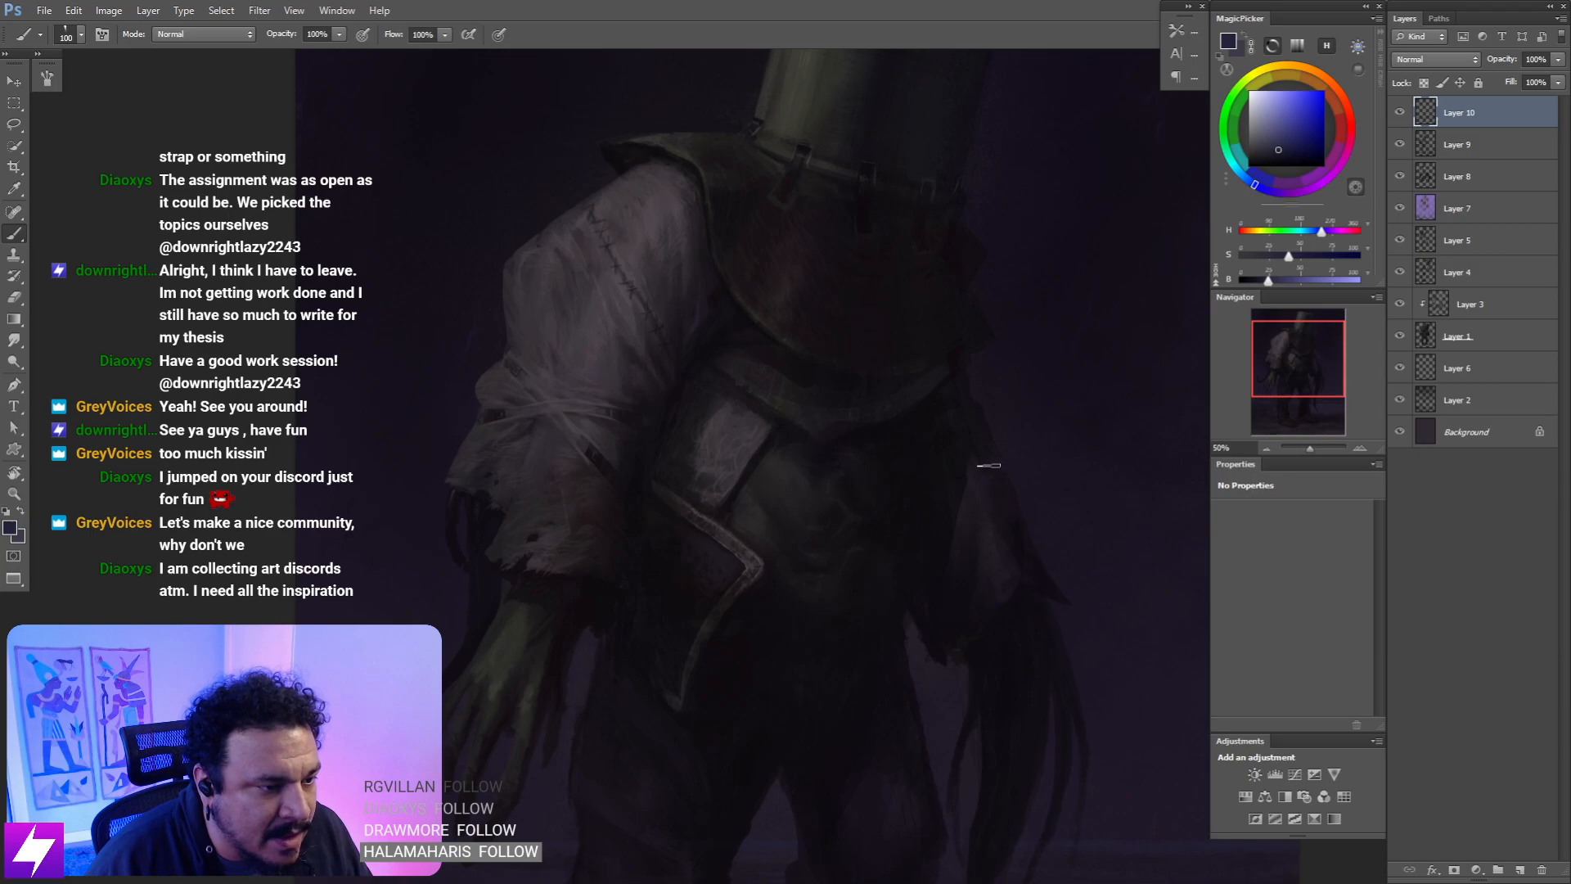
key("e")
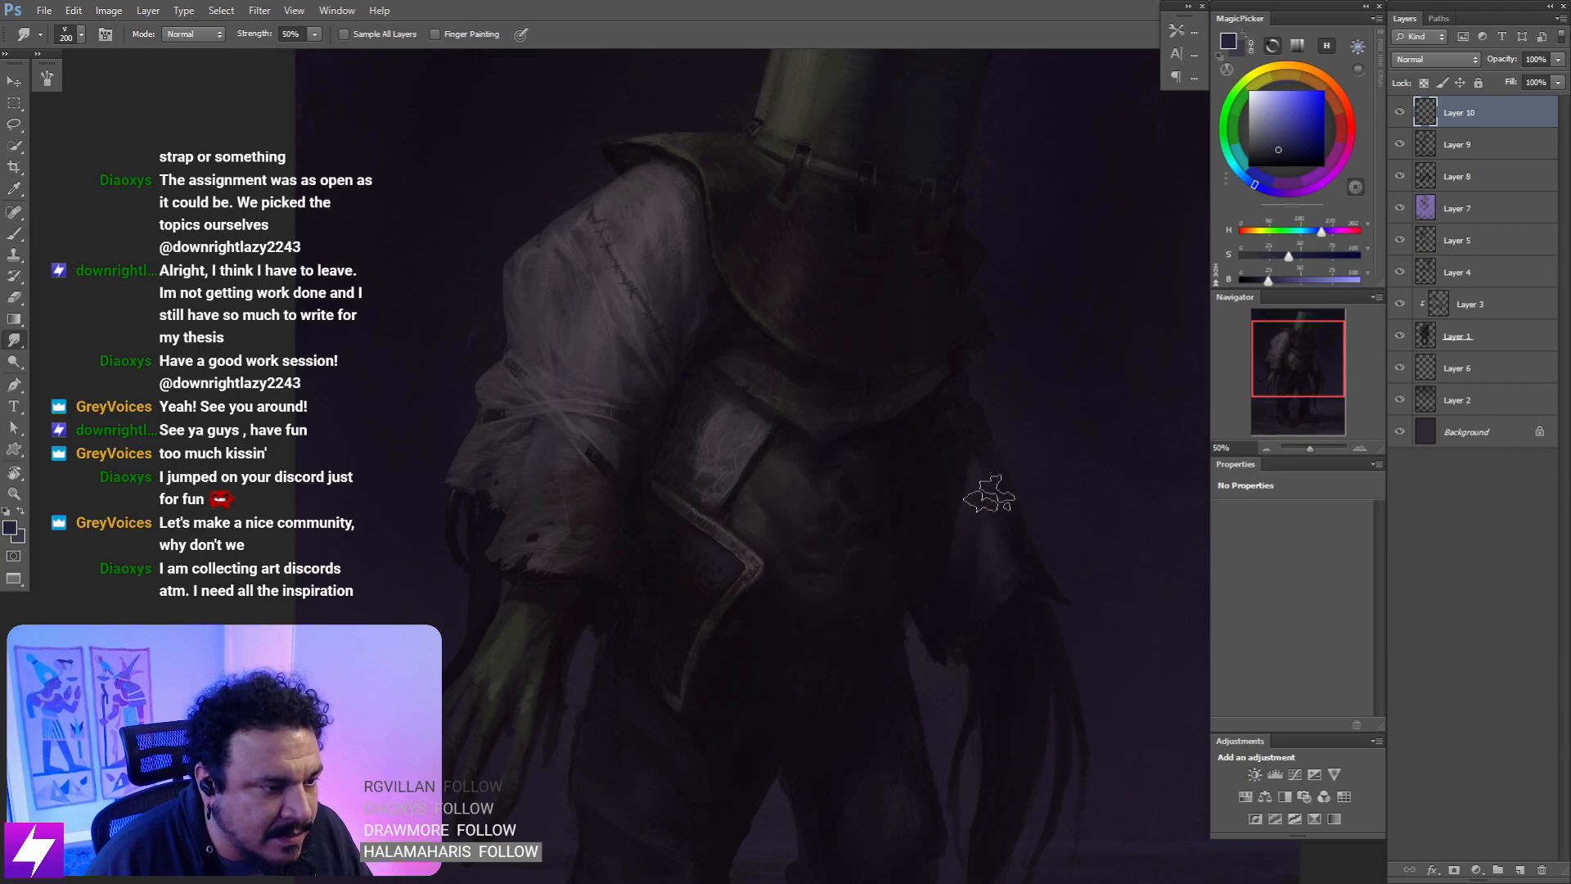
left_click_drag(887, 459, 935, 458)
key("b")
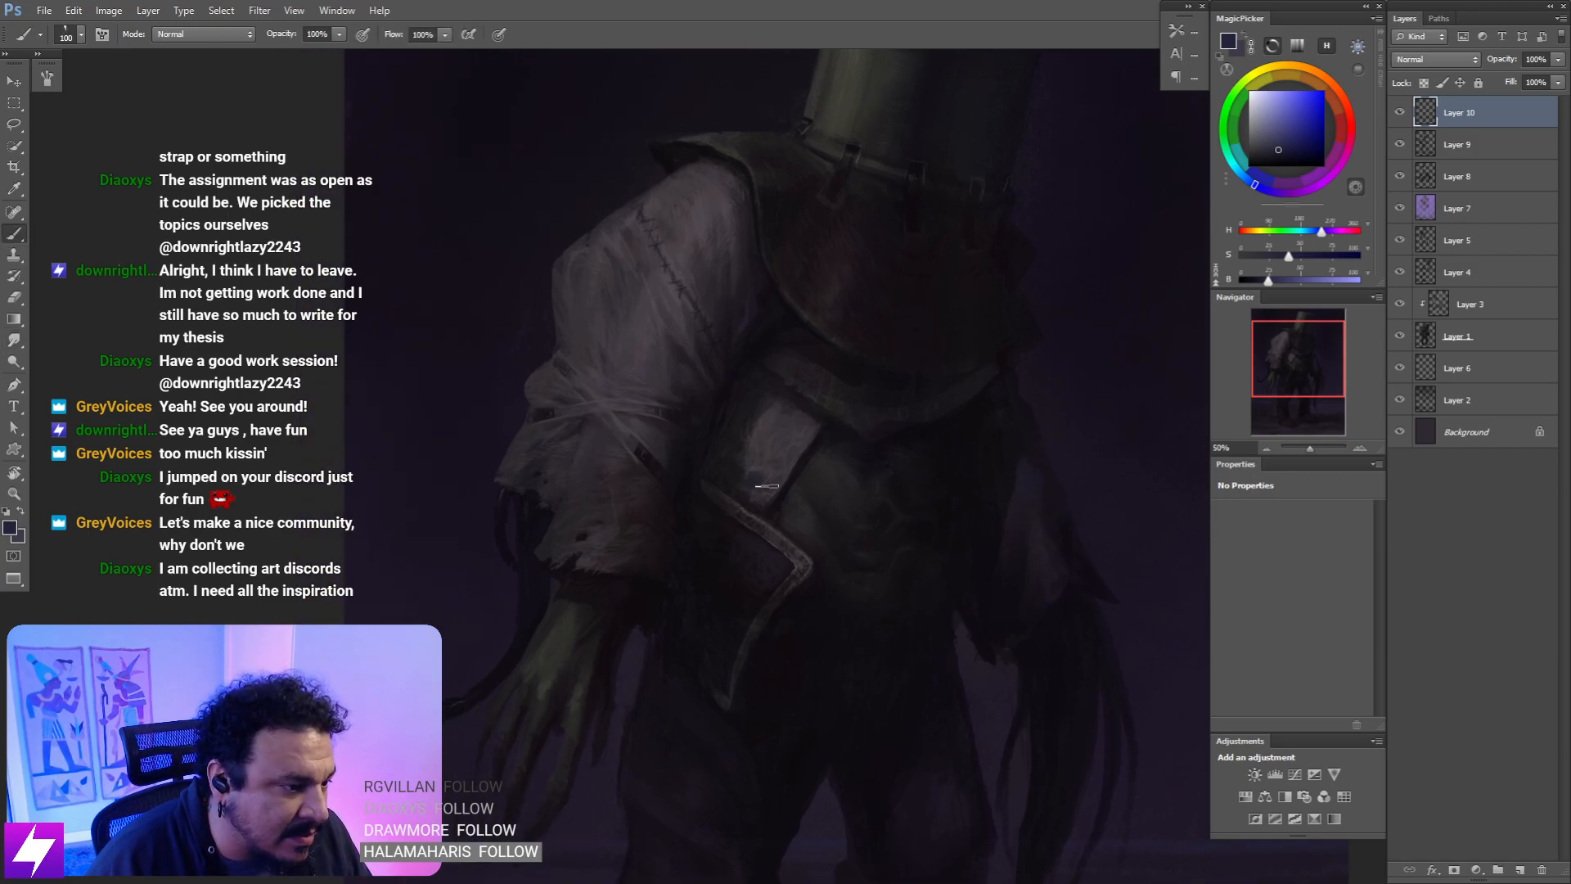
key("bracketright")
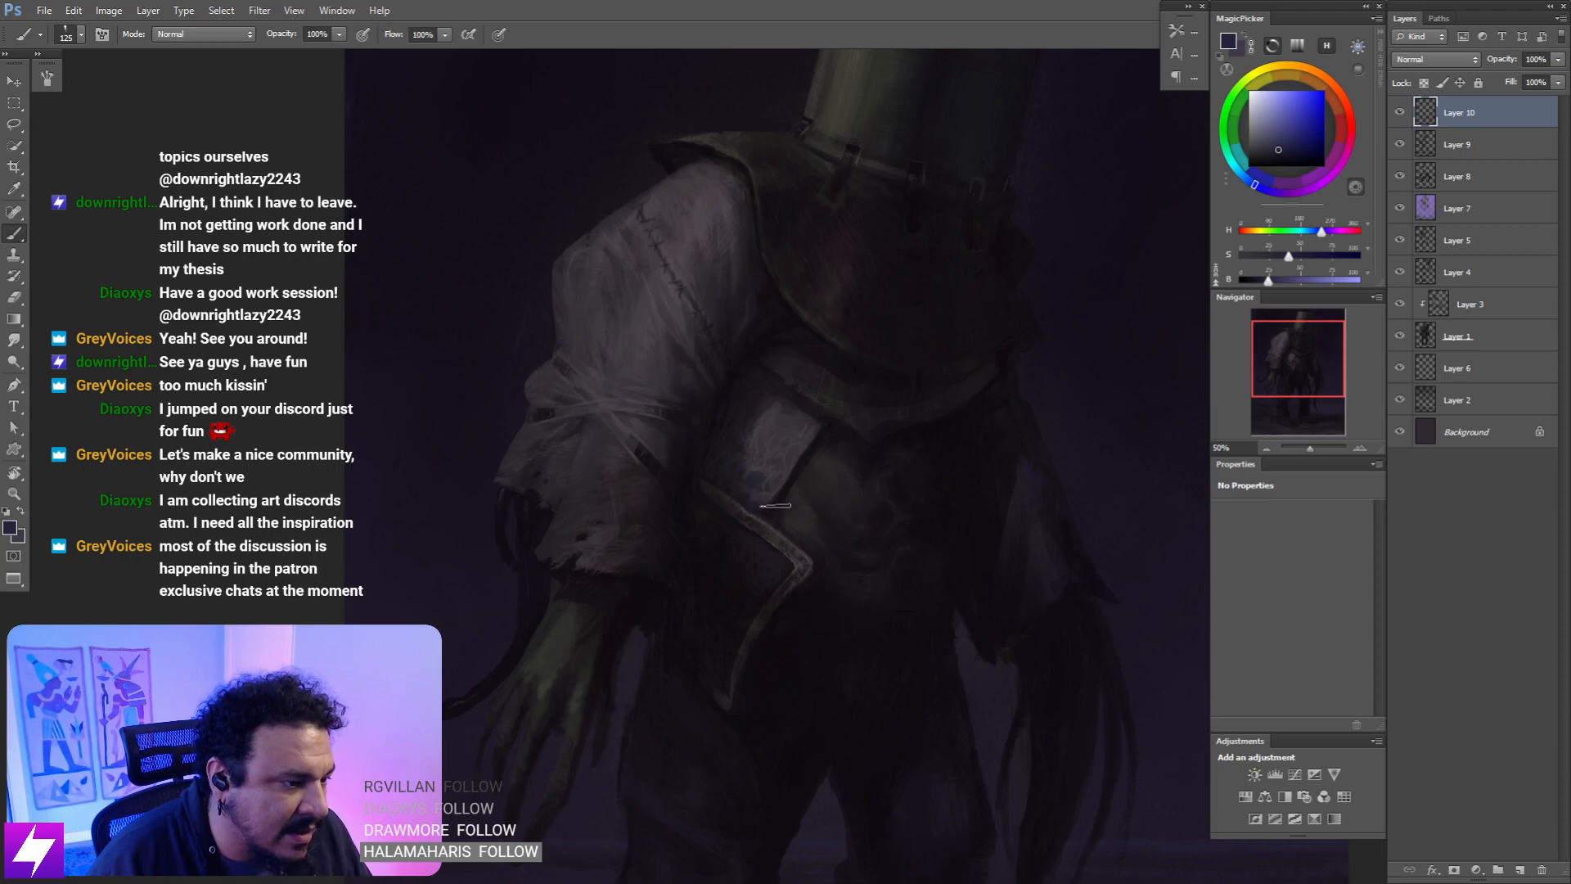
scroll(761, 434, "up", 3)
key("bracketright")
key("bracketright")
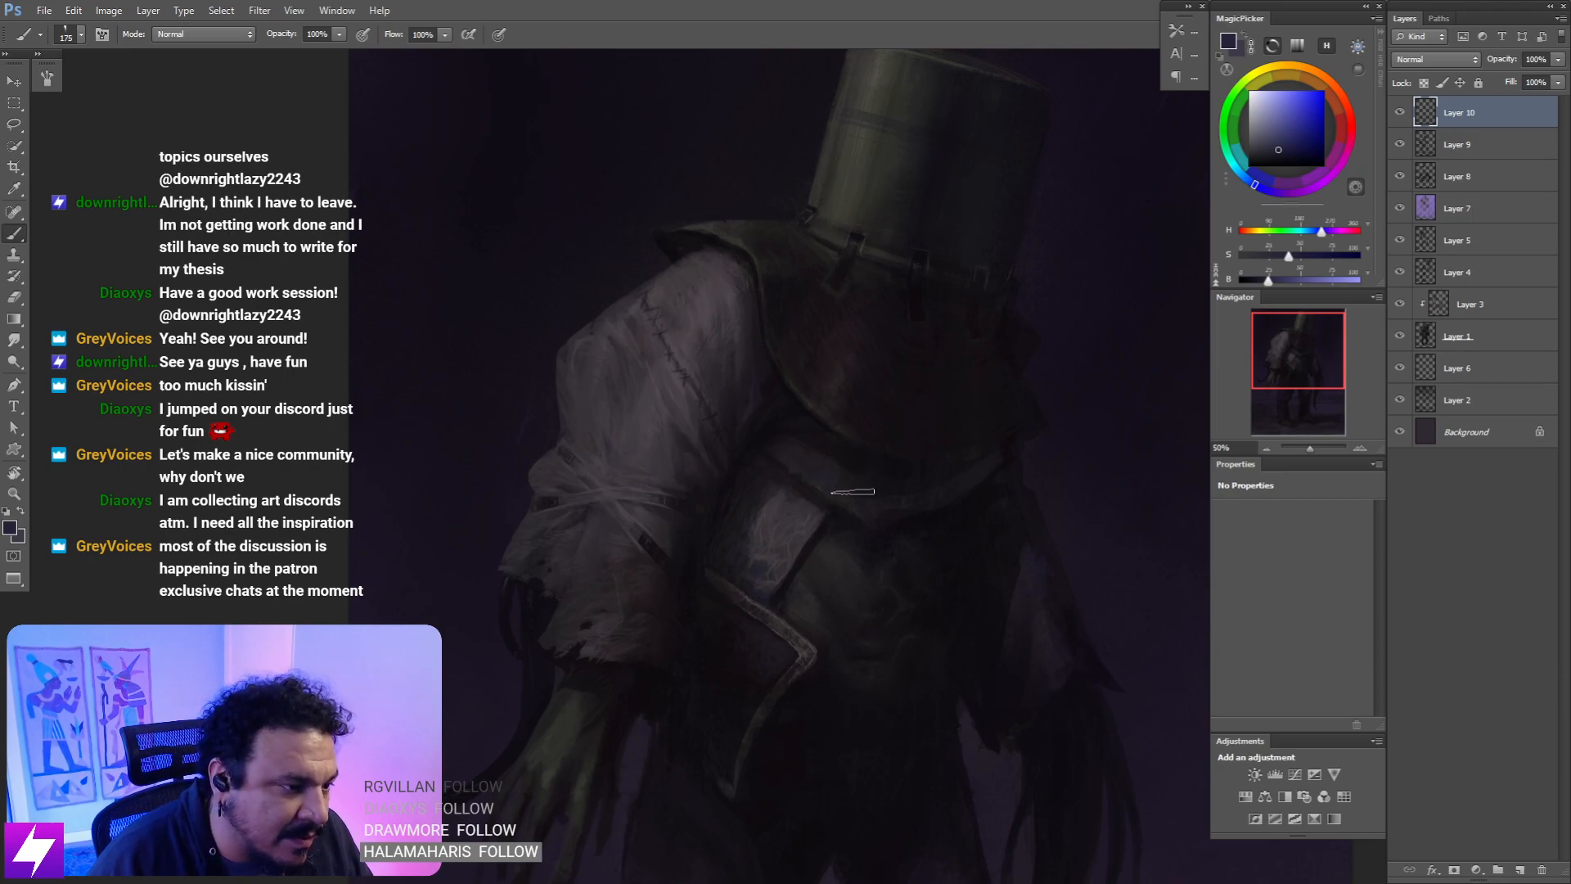
scroll(951, 383, "down", 3)
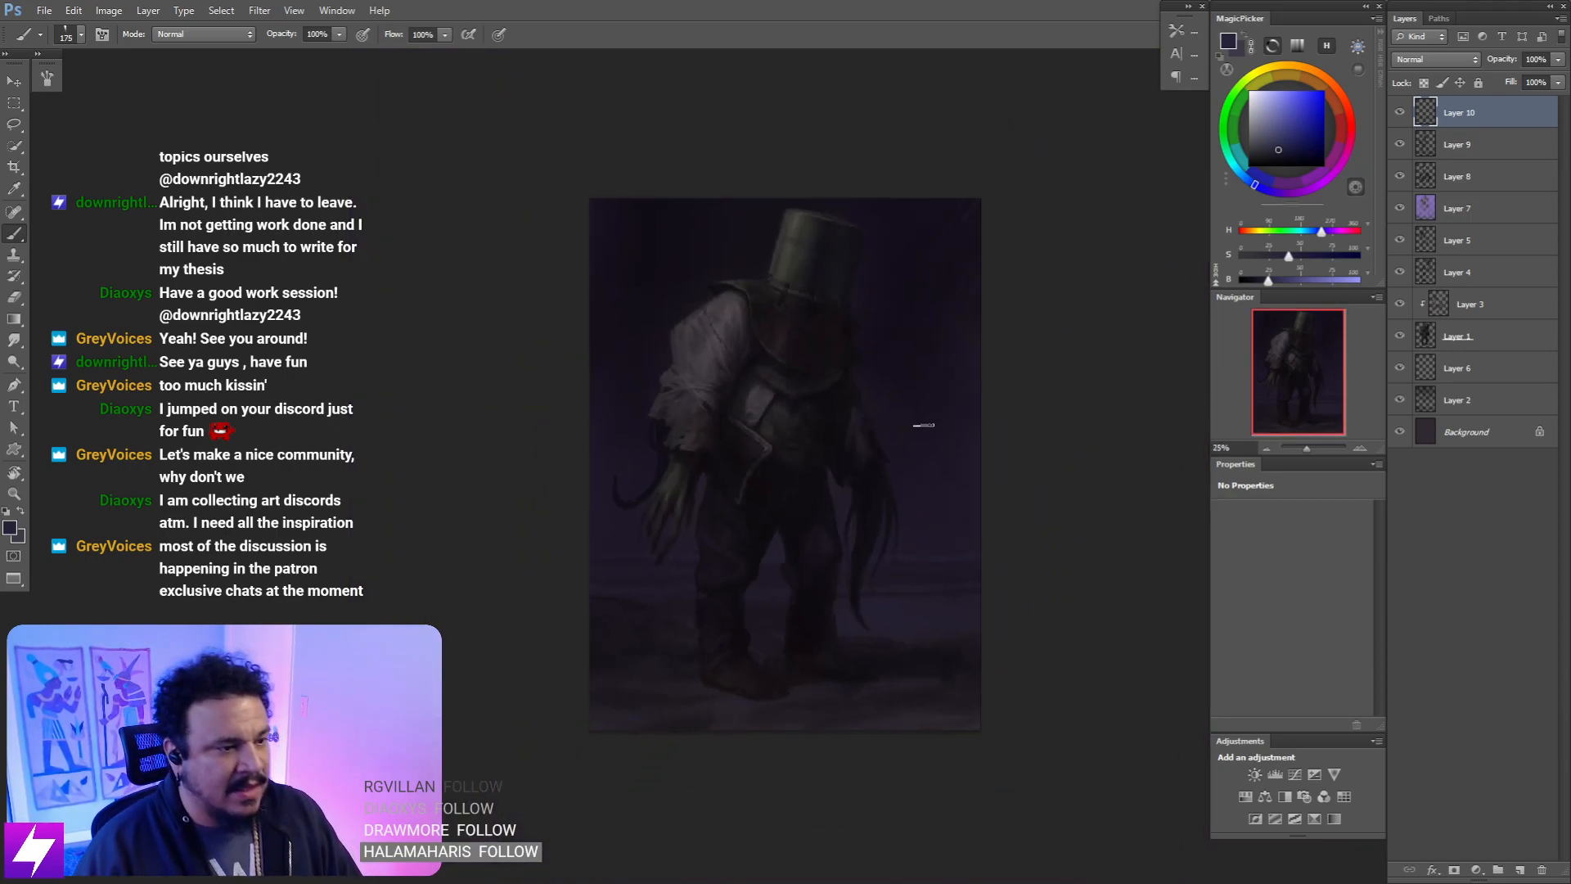
- Mirror the canvas and add bluish strokes to the torn sleeve edge and the tentacles behind it with a 50 to 80 px brush
scroll(761, 547, "up", 2)
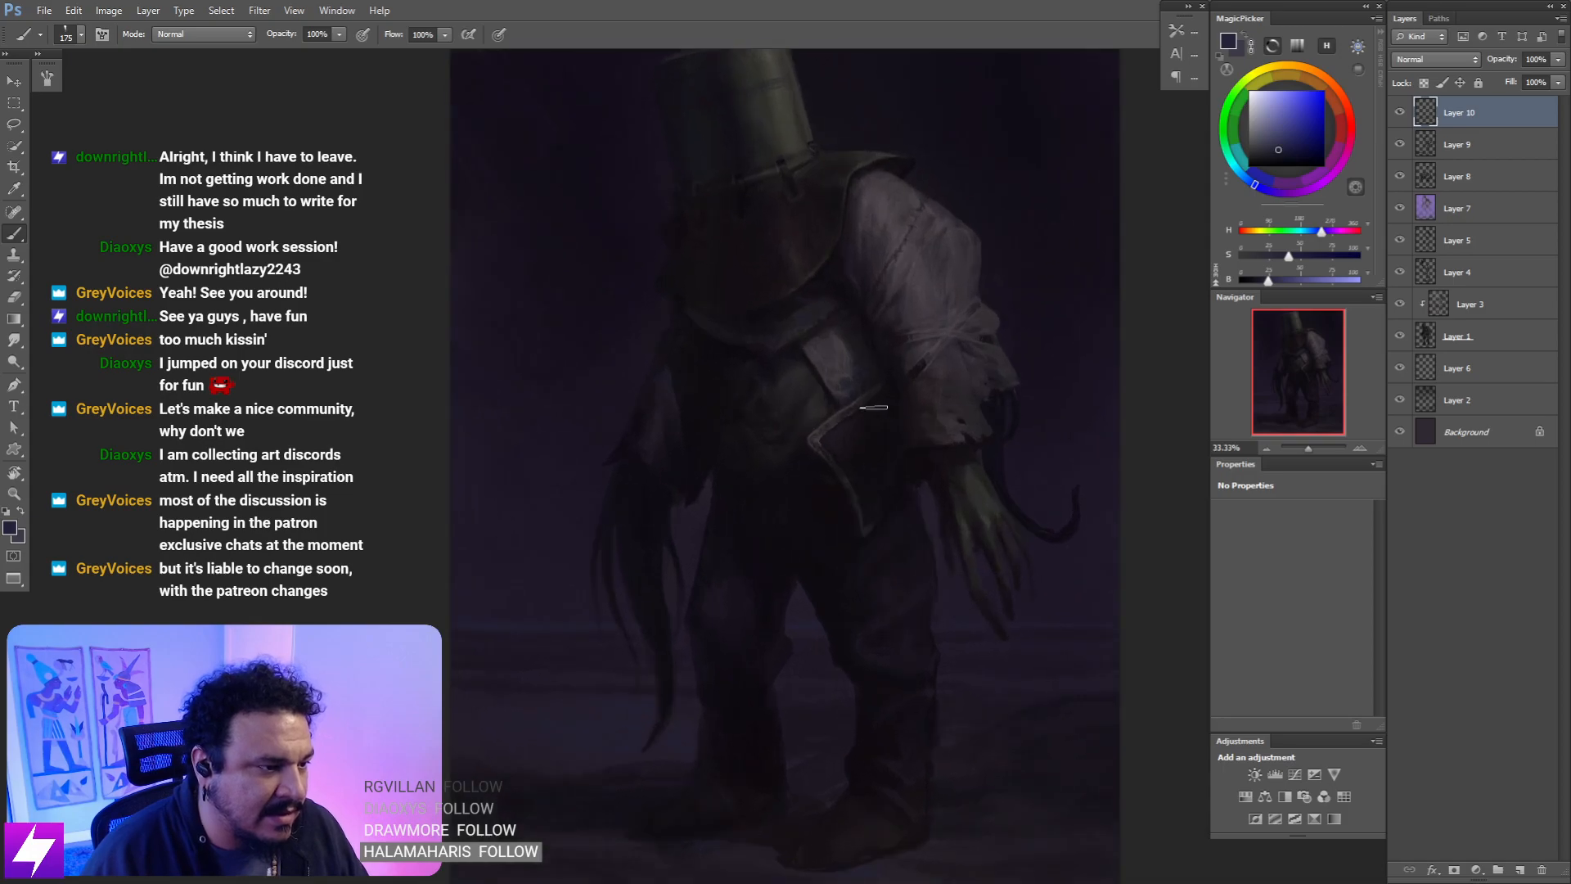
scroll(925, 533, "up", 1)
key("bracketleft")
key("bracketleft")
key("bracketleft")
key("bracketleft")
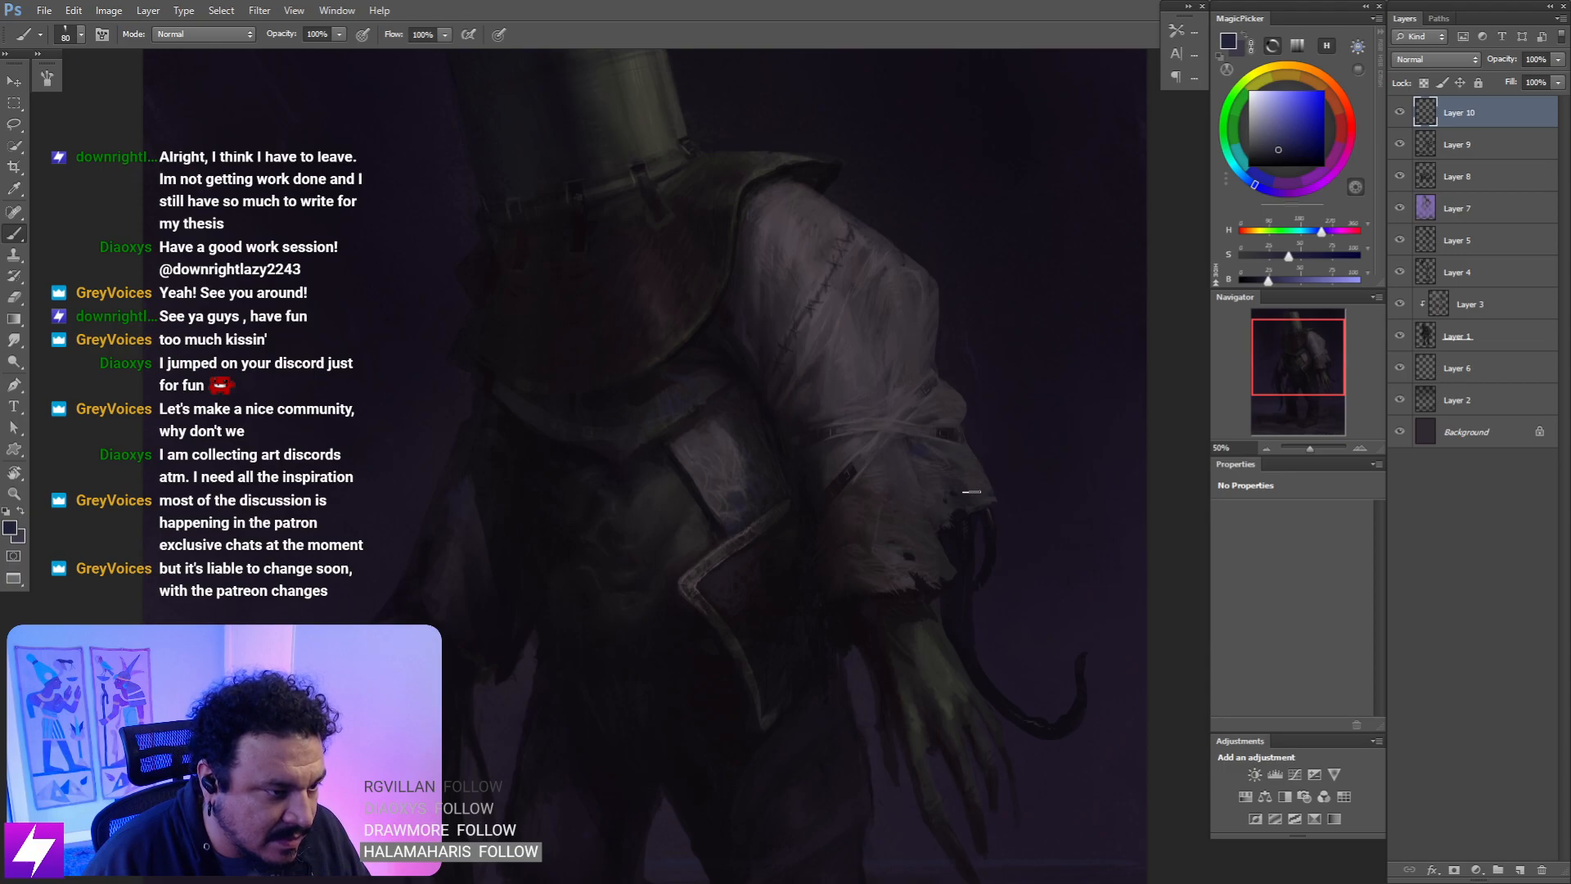
left_click_drag(962, 561, 964, 522)
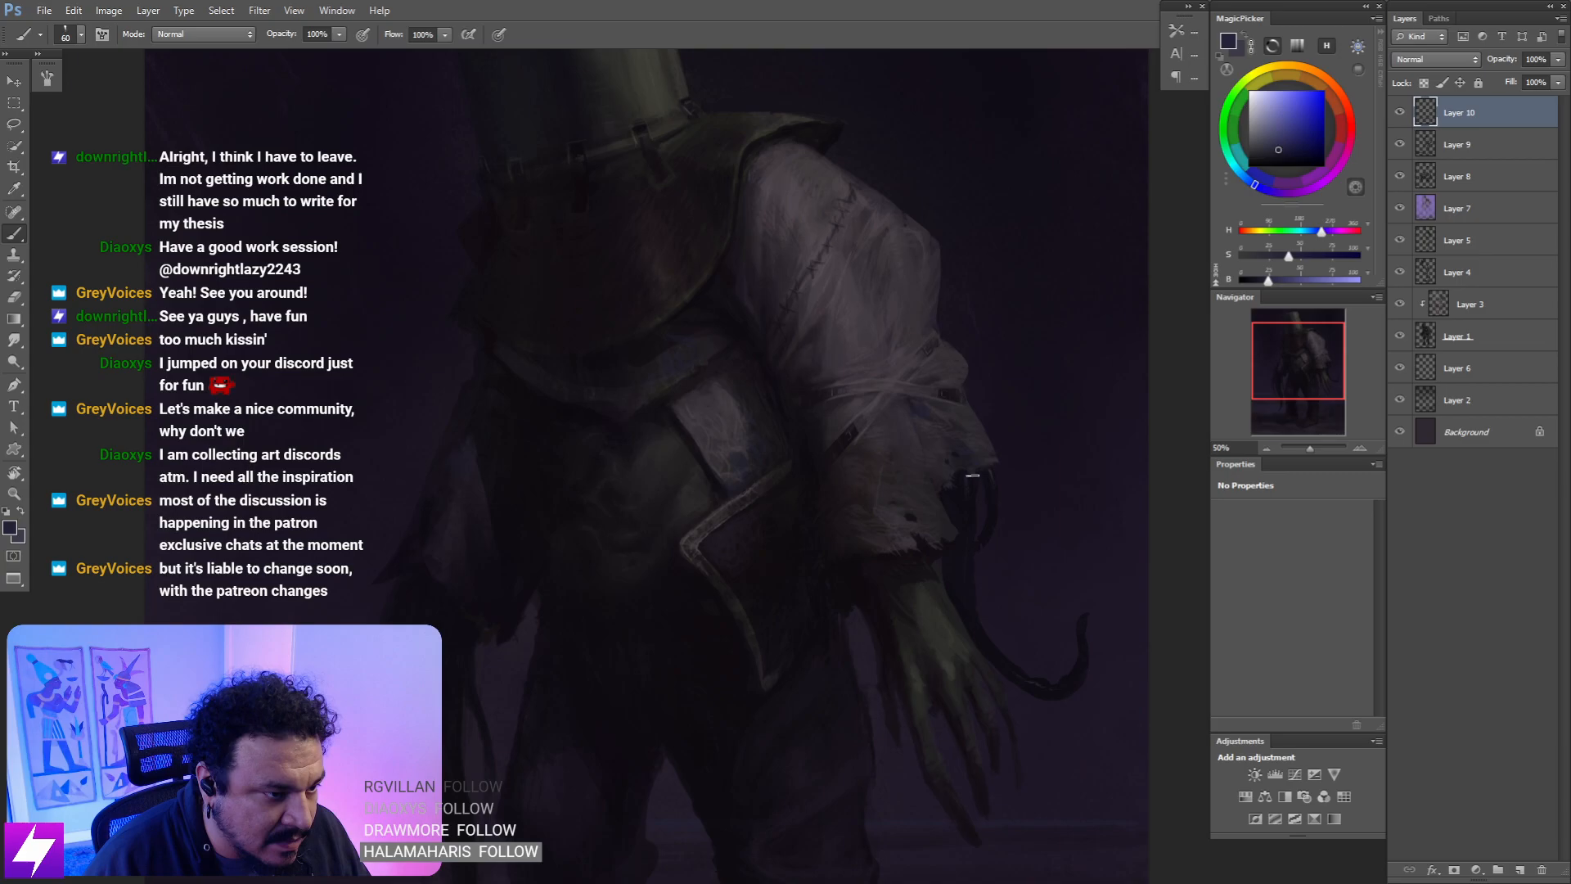
left_click_drag(972, 558, 976, 465)
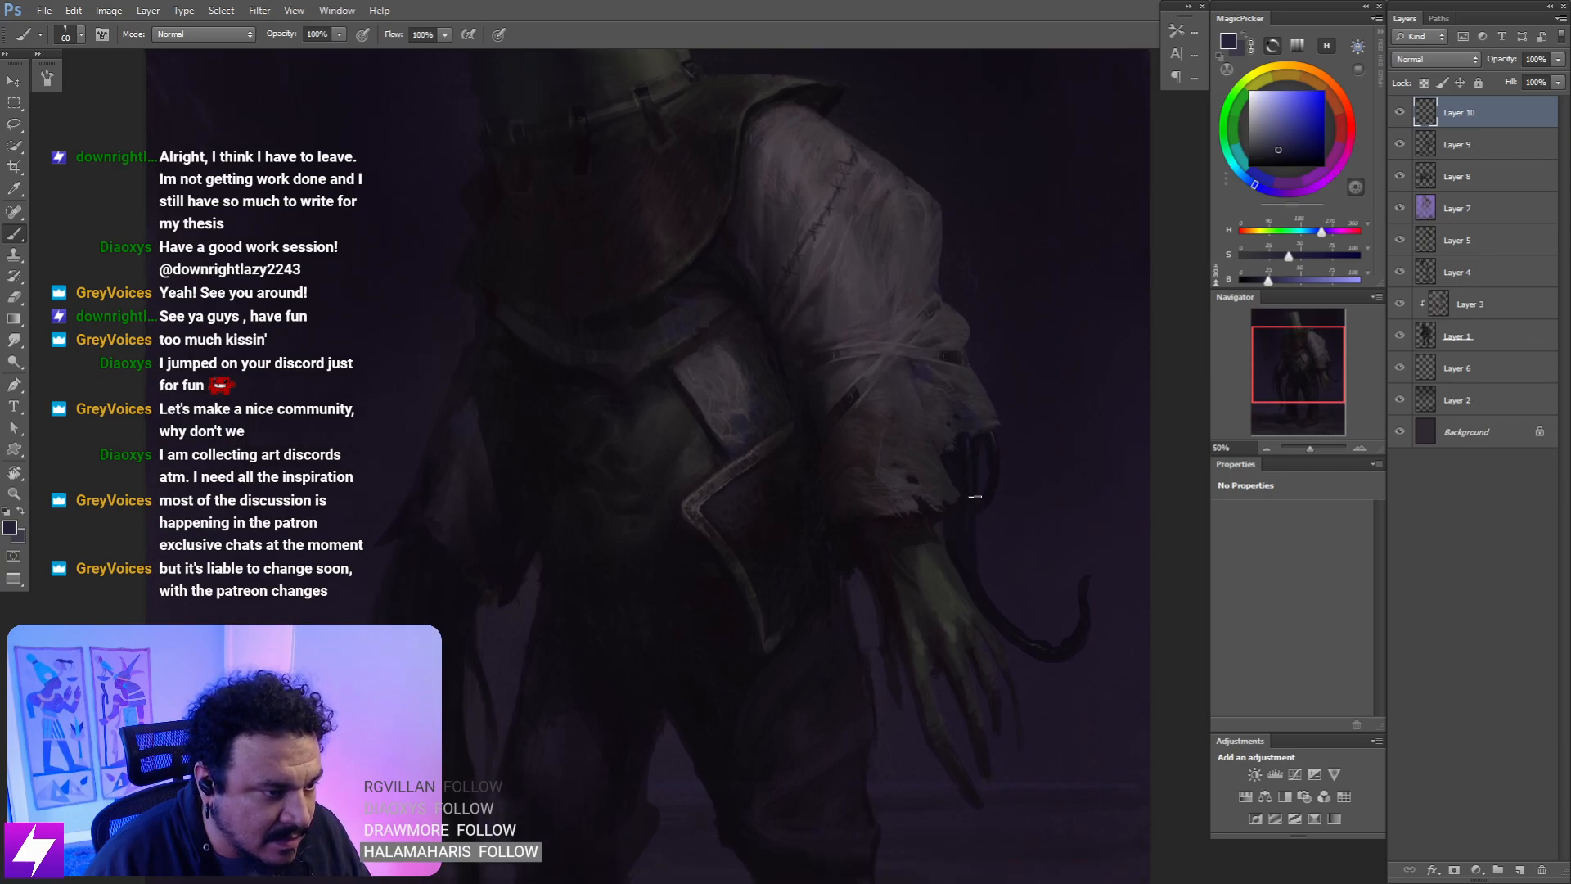
mouse_move(978, 596)
left_mouse_down()
mouse_move(1004, 540)
mouse_move(974, 608)
left_mouse_up()
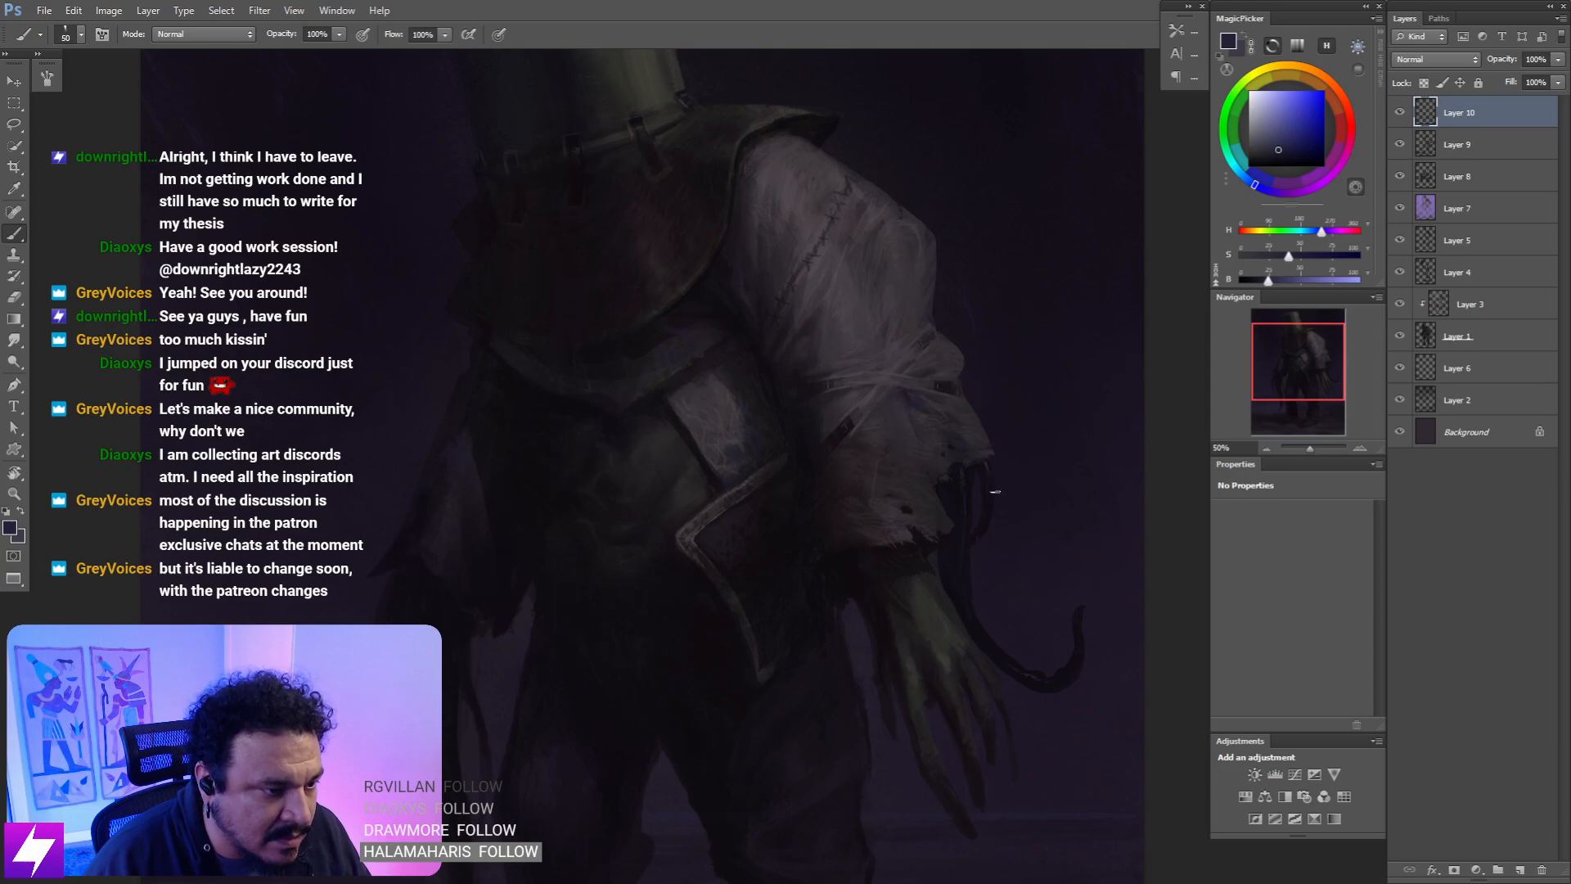
scroll(992, 512, "down", 1)
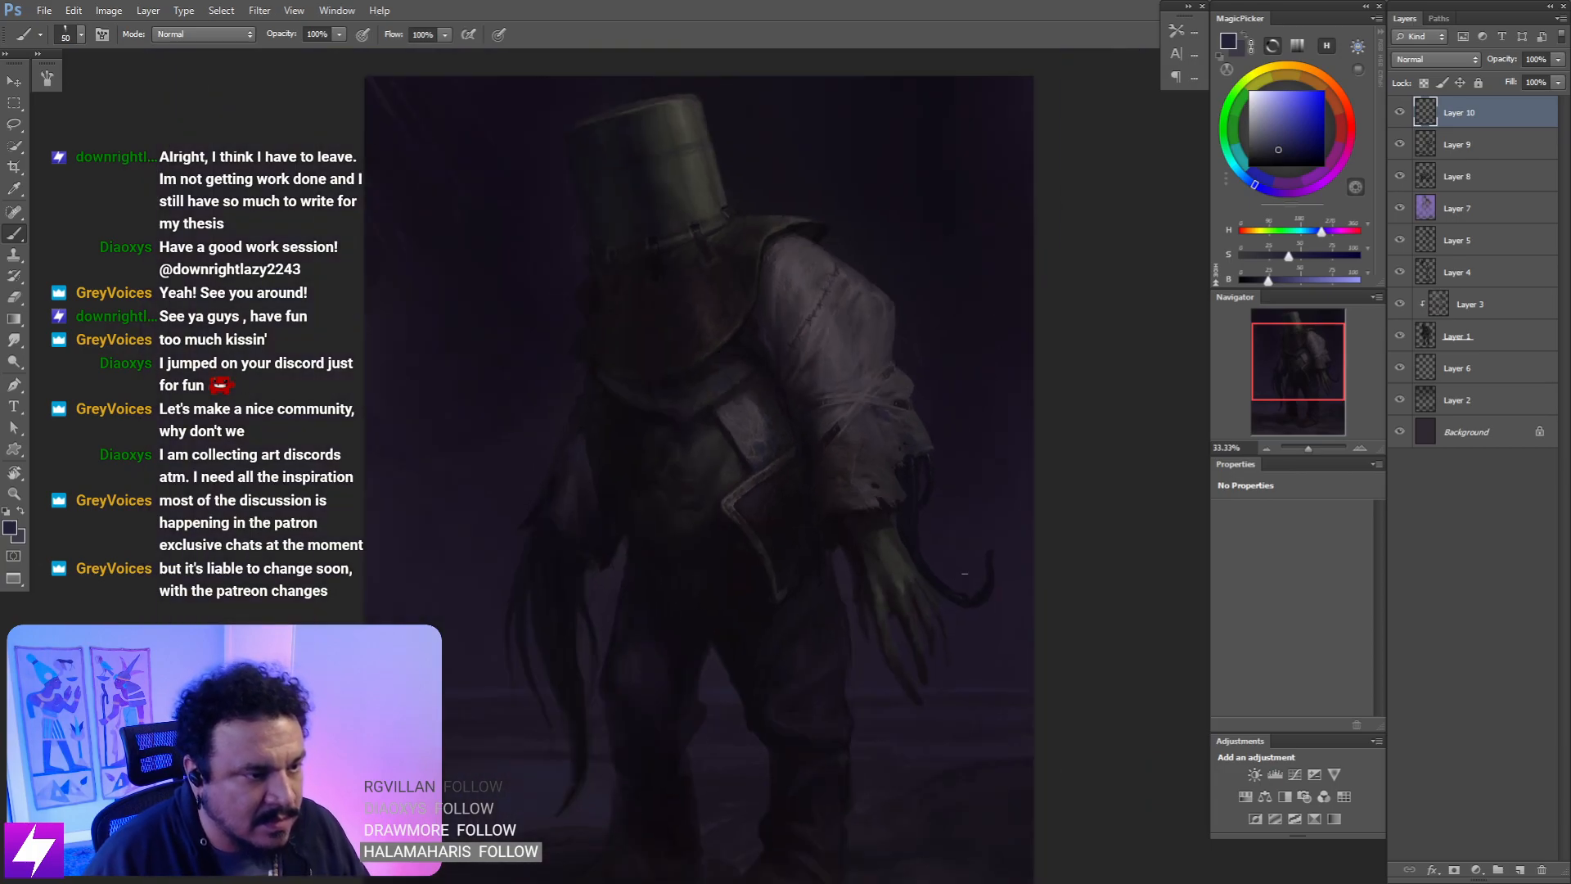
- Examine the bucket, collar and torso up close and at reduced size, flipping the canvas horizontally to compare the figure
scroll(762, 483, "up", 1)
left_click_drag(752, 488, 820, 524)
left_click_drag(757, 479, 656, 497)
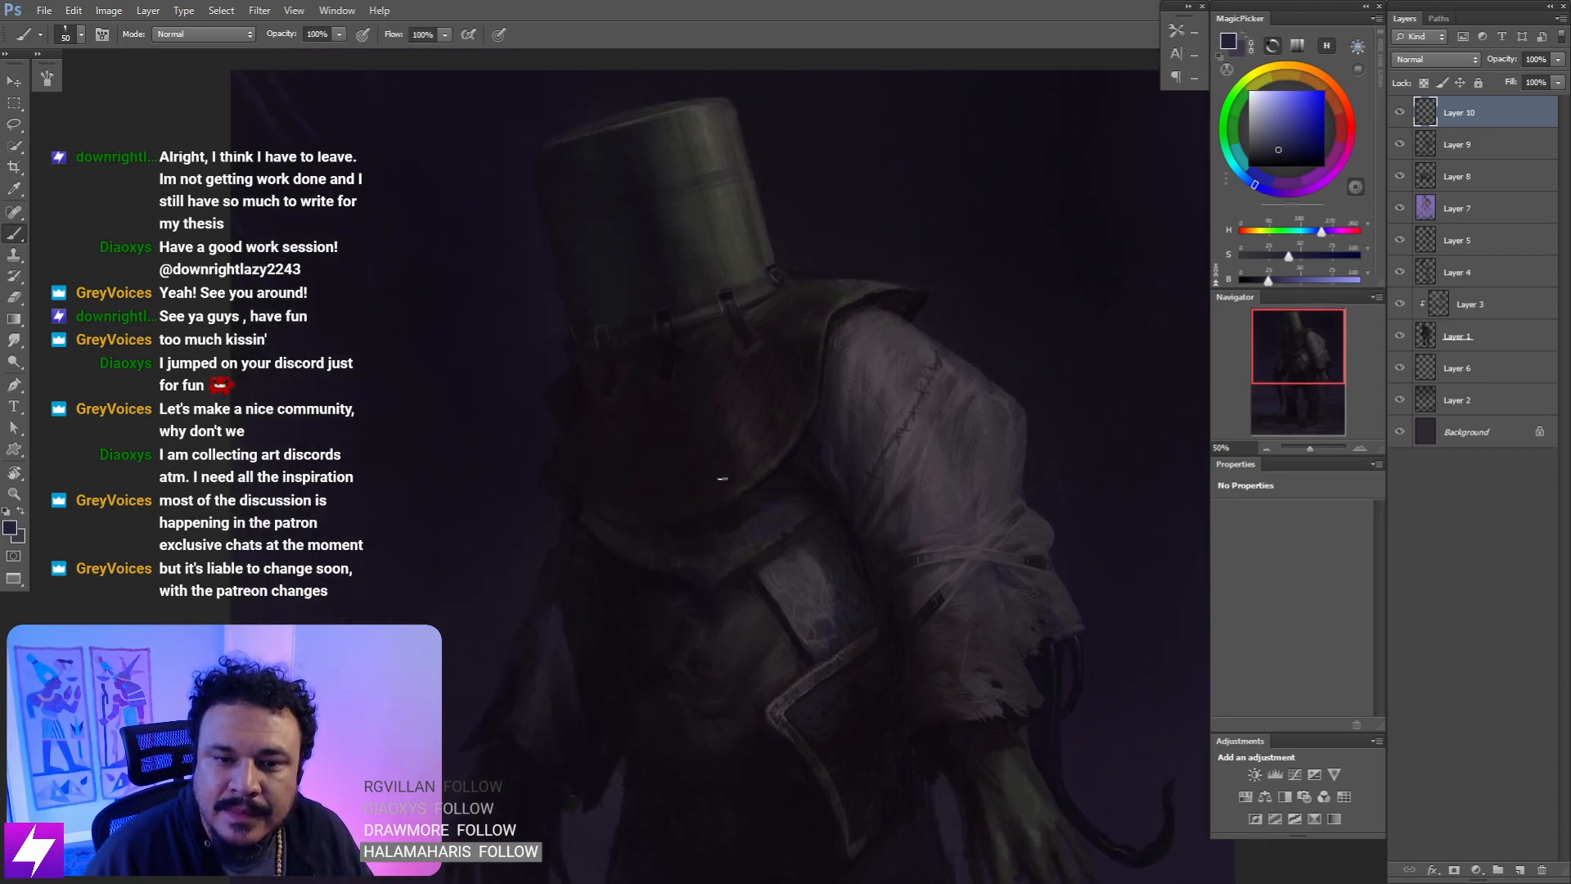
scroll(701, 497, "down", 1)
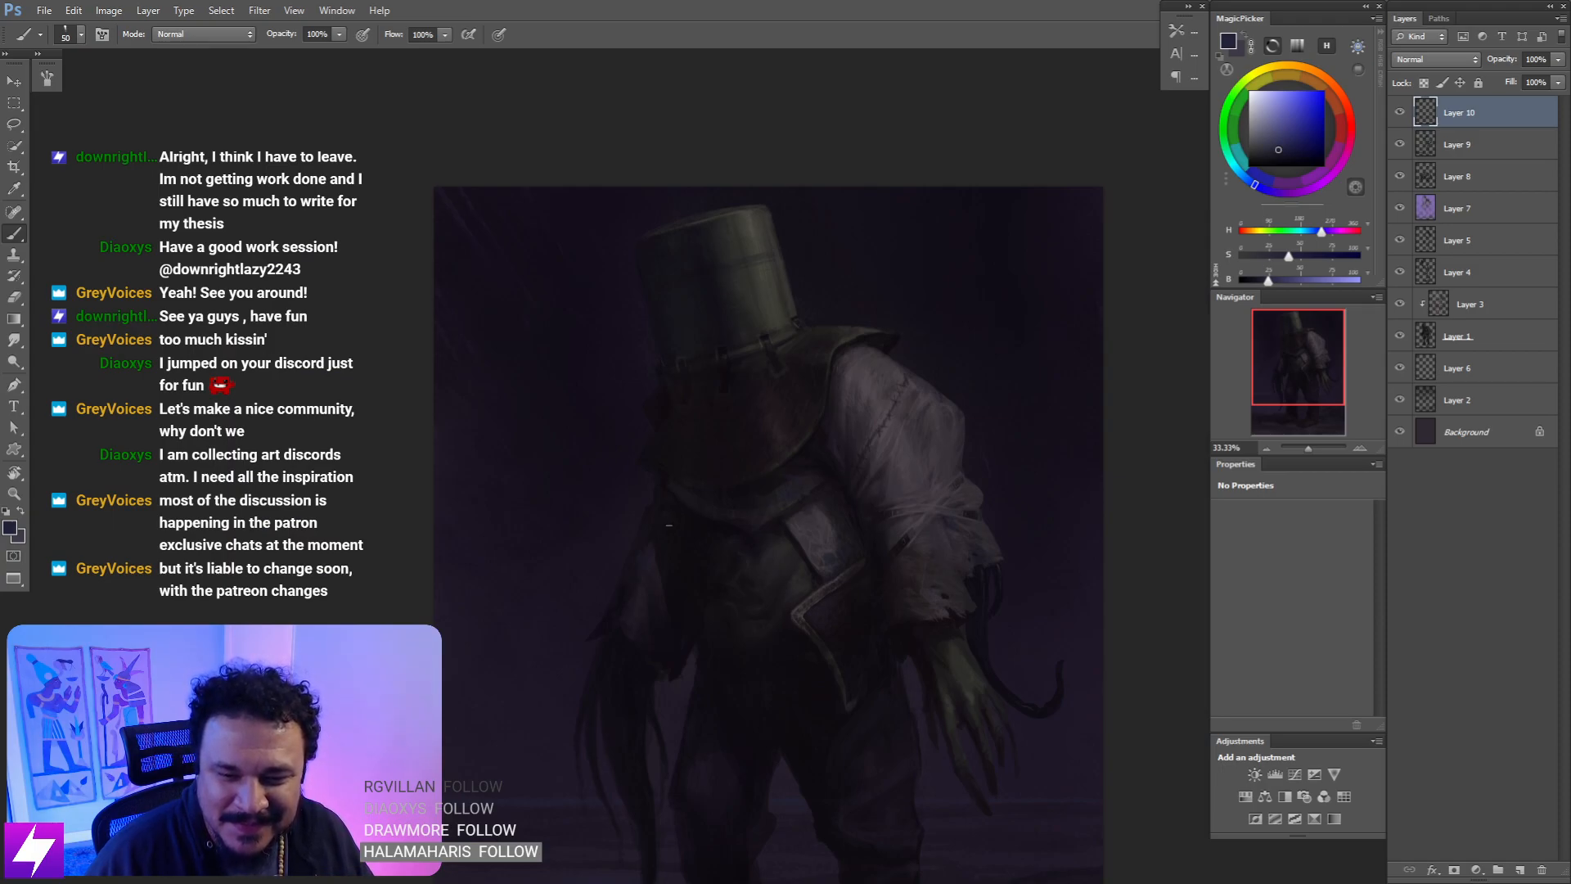
key("F2")
left_click_drag(666, 519, 710, 511)
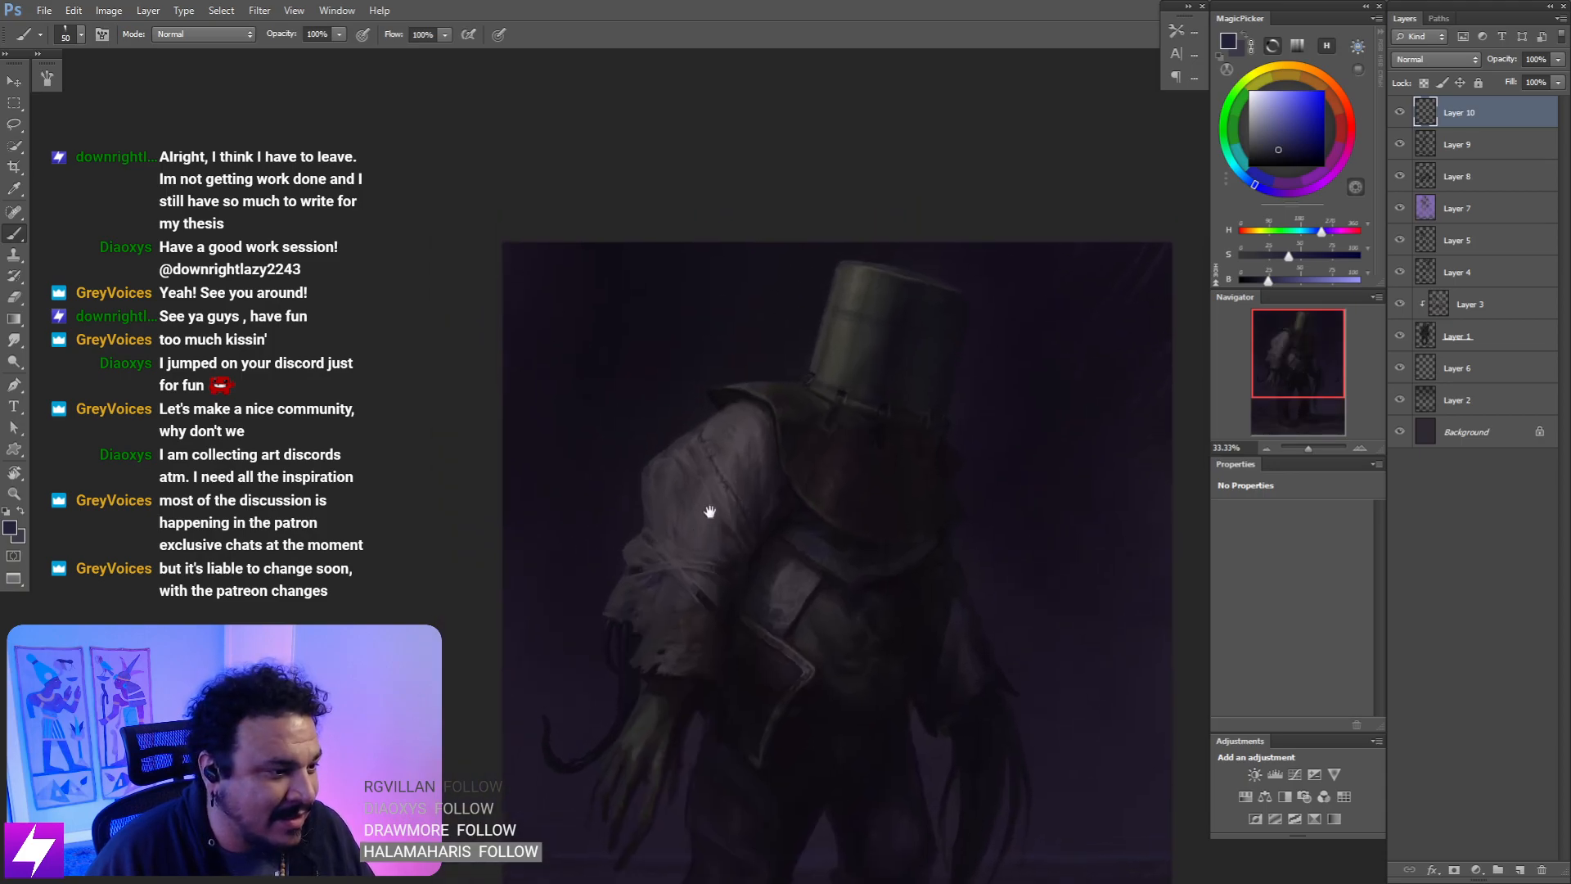
scroll(825, 476, "up", 1)
left_click_drag(840, 524, 867, 441)
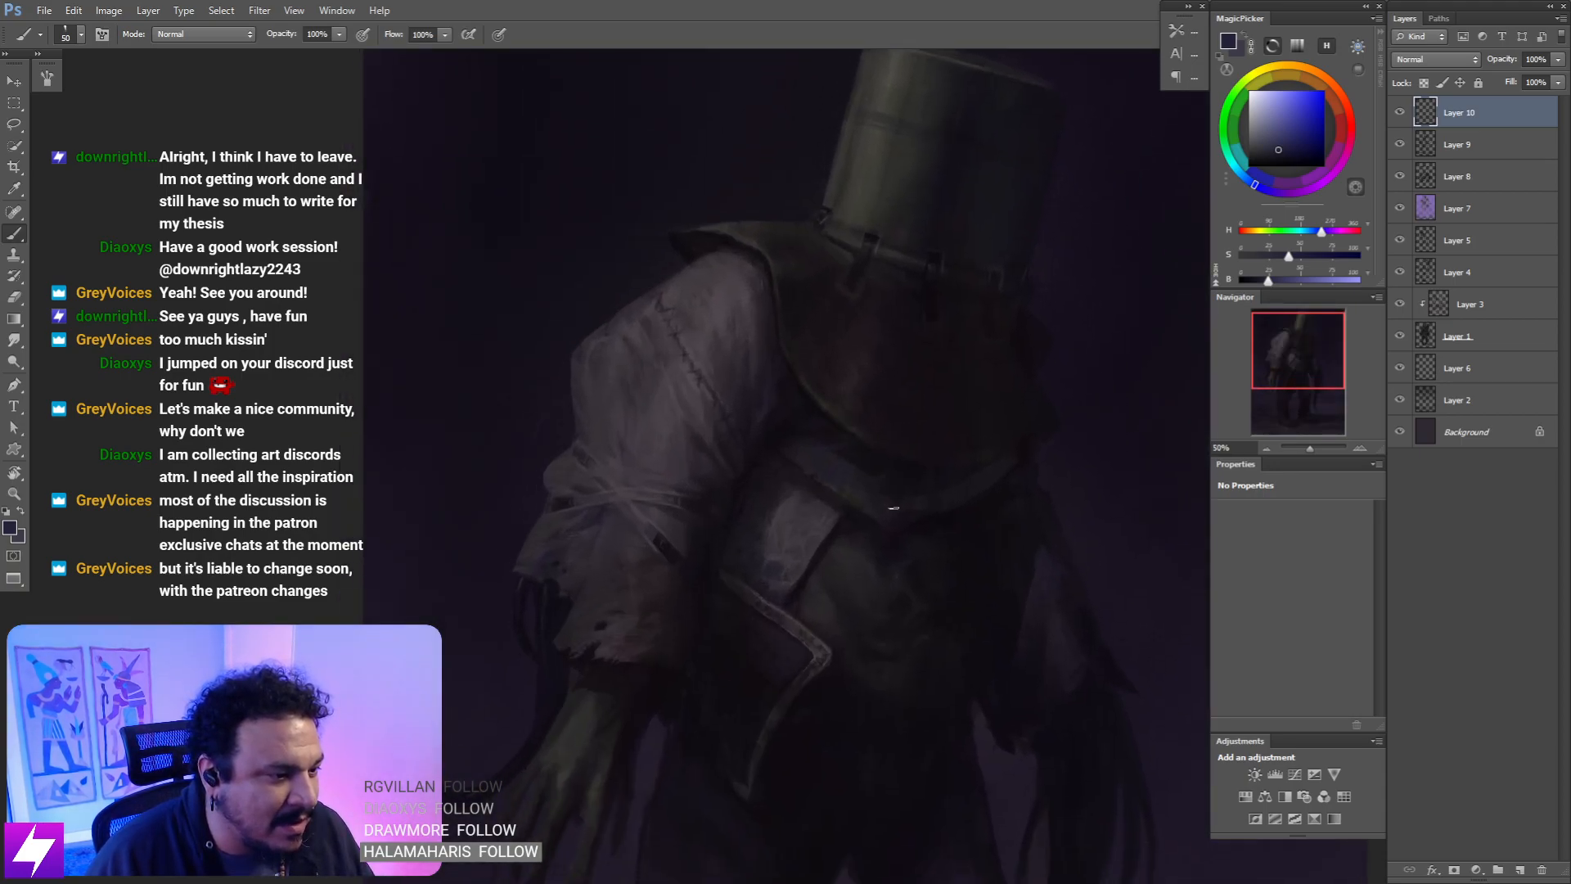
- Tilt the canvas, then paint and smudge bluish tones on the band below the leather collar with a 70 to 100 px brush
key("r")
mouse_move(902, 537)
left_mouse_down()
mouse_move(923, 446)
mouse_move(898, 417)
left_mouse_up()
key("b")
scroll(822, 424, "up", 1)
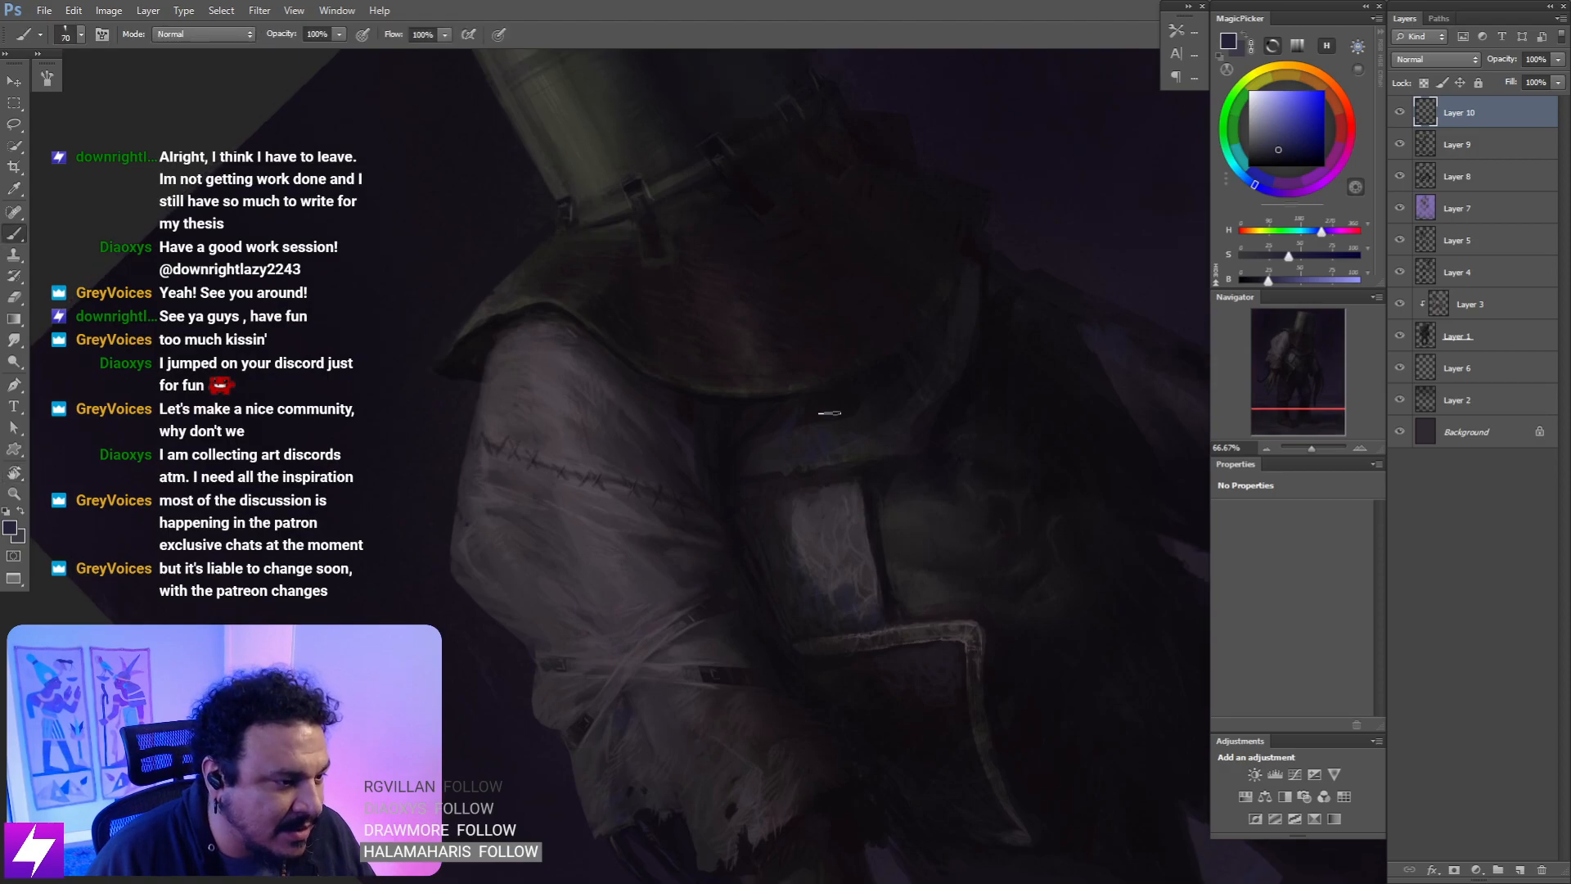
key("bracketright")
key("bracketright")
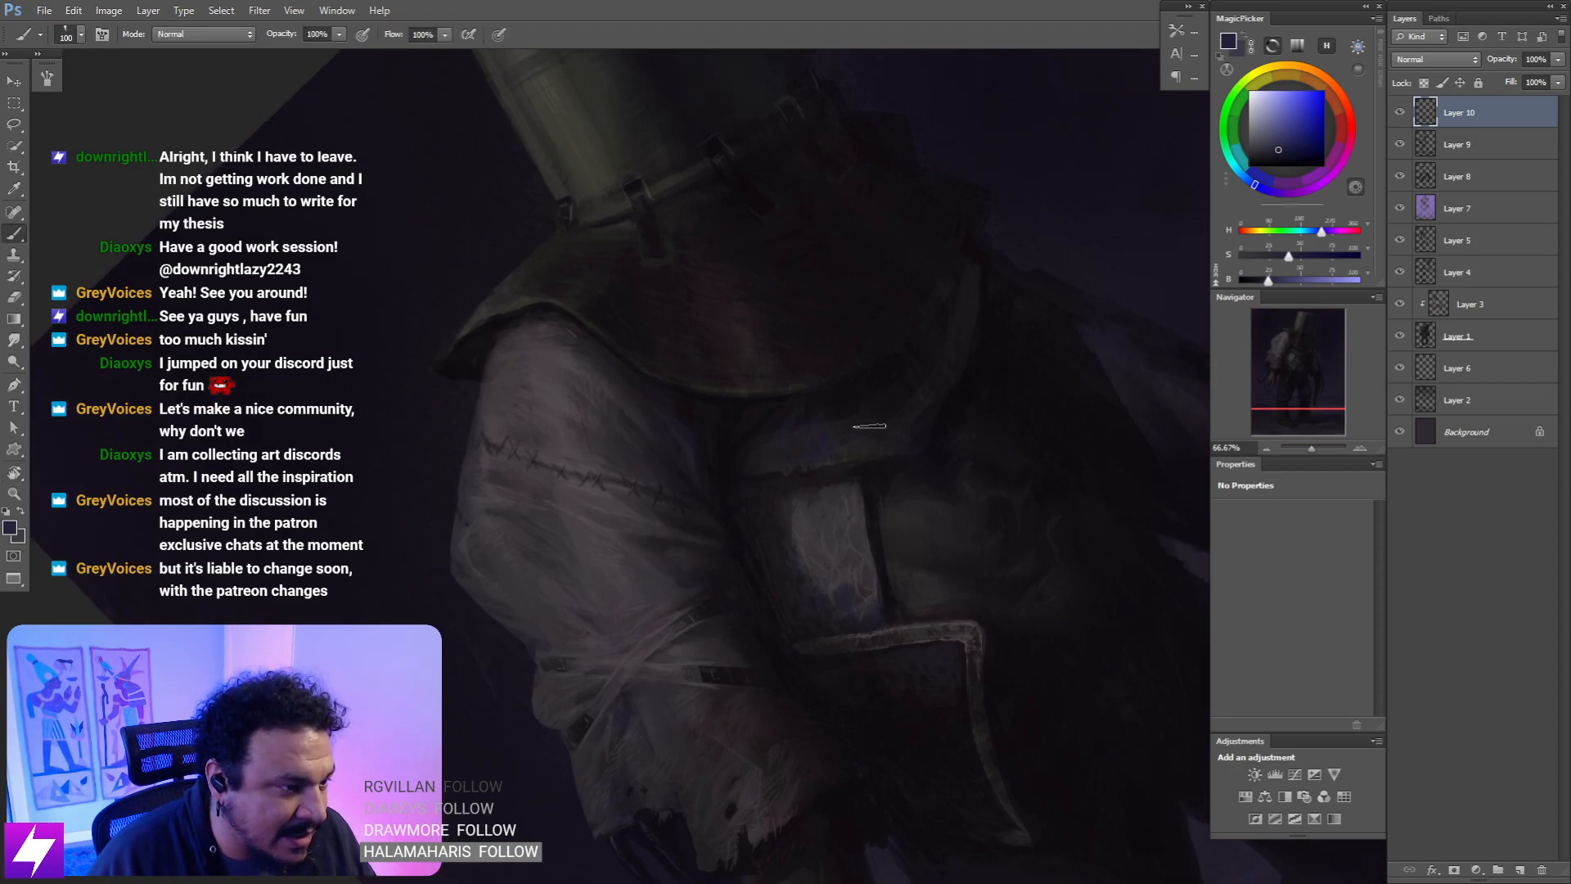
key("s")
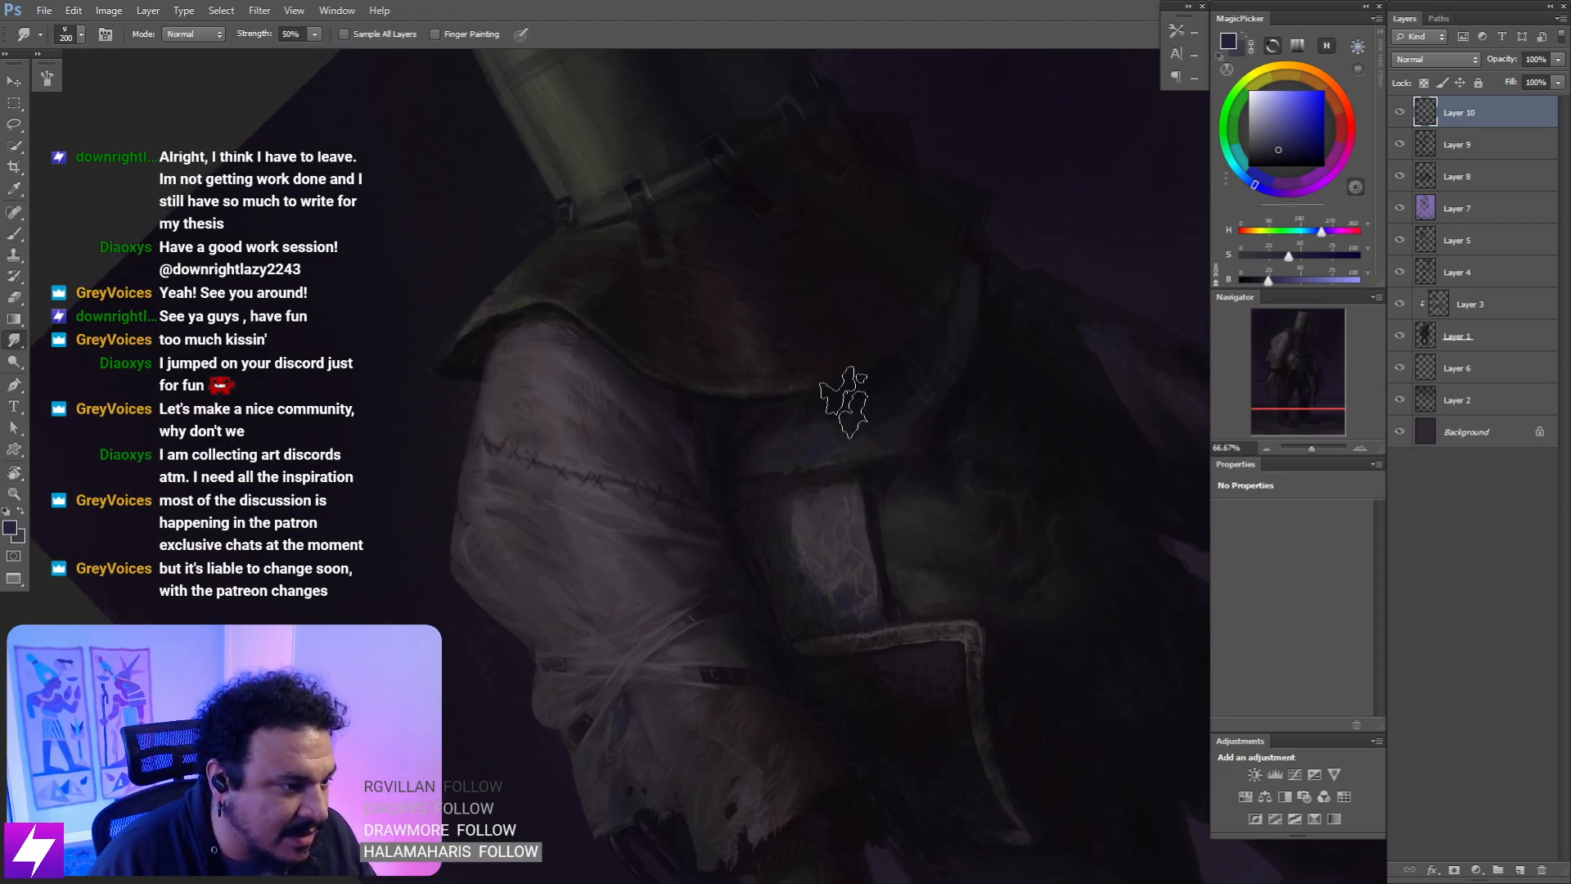
key("bracketleft")
key("bracketleft")
key("bracketleft")
key("bracketleft")
key("b")
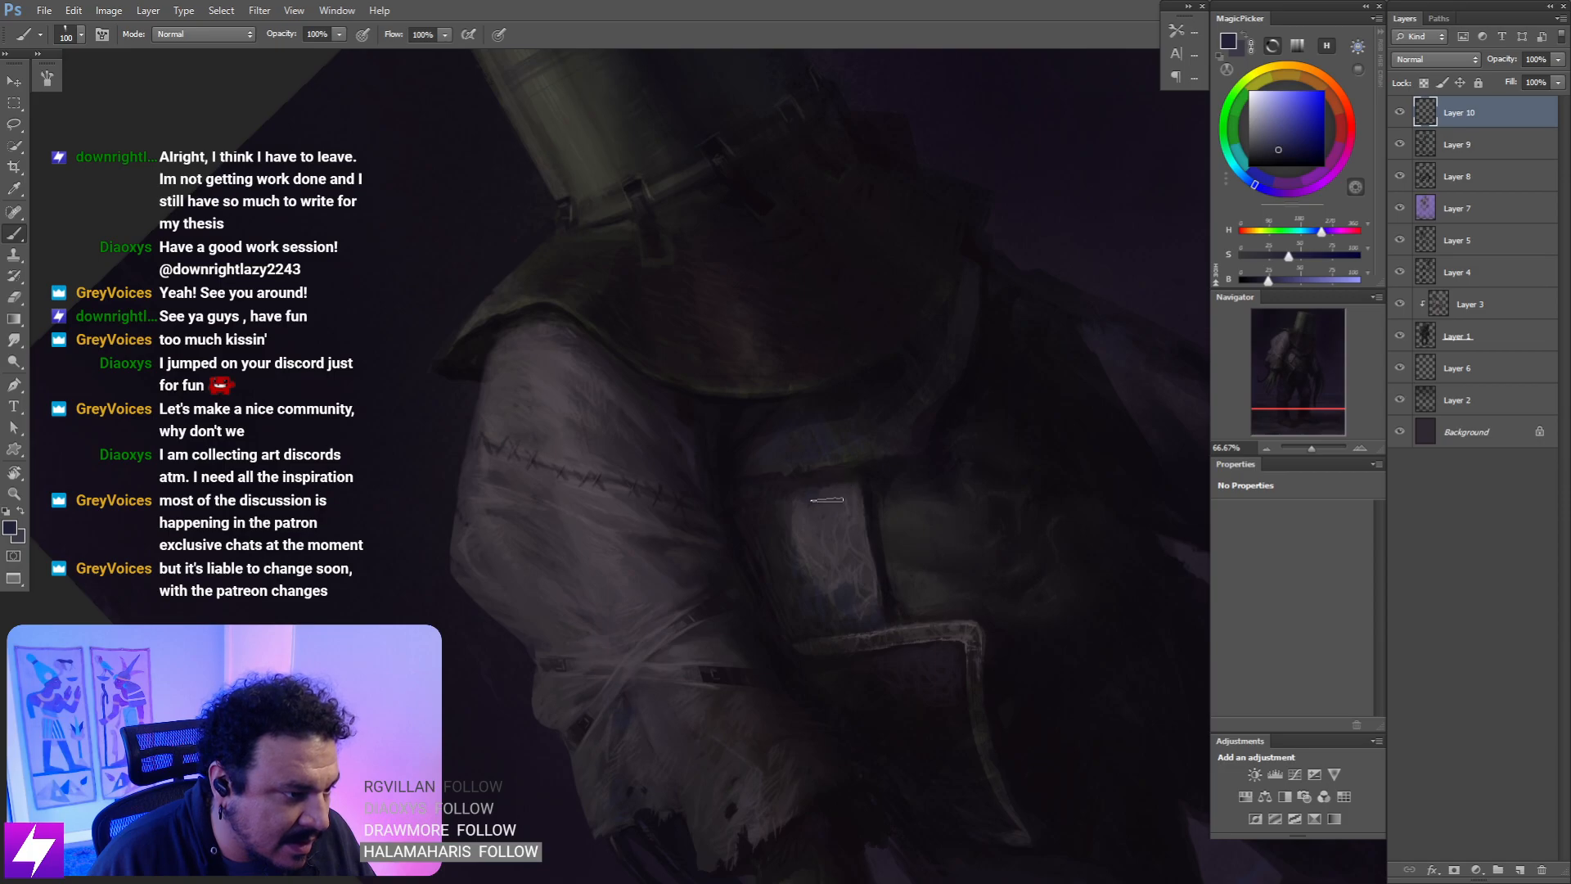
- Straighten the canvas and add bluish strokes around the pale chest patch with a 70 to 80 px brush
key("Escape")
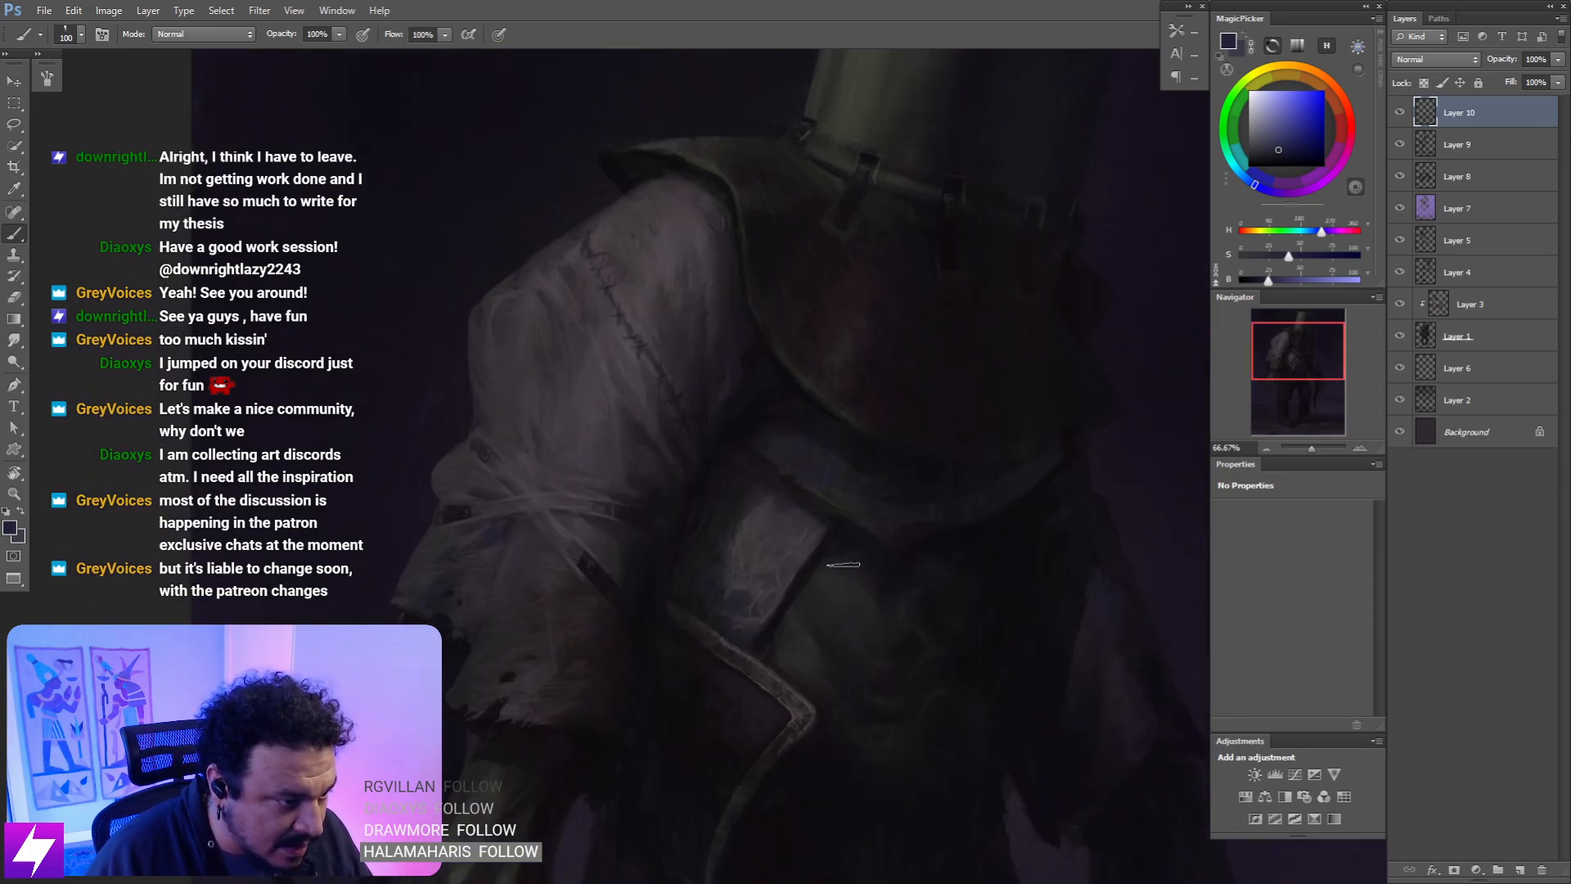
left_click_drag(874, 603, 848, 522)
key("bracketleft")
key("bracketleft")
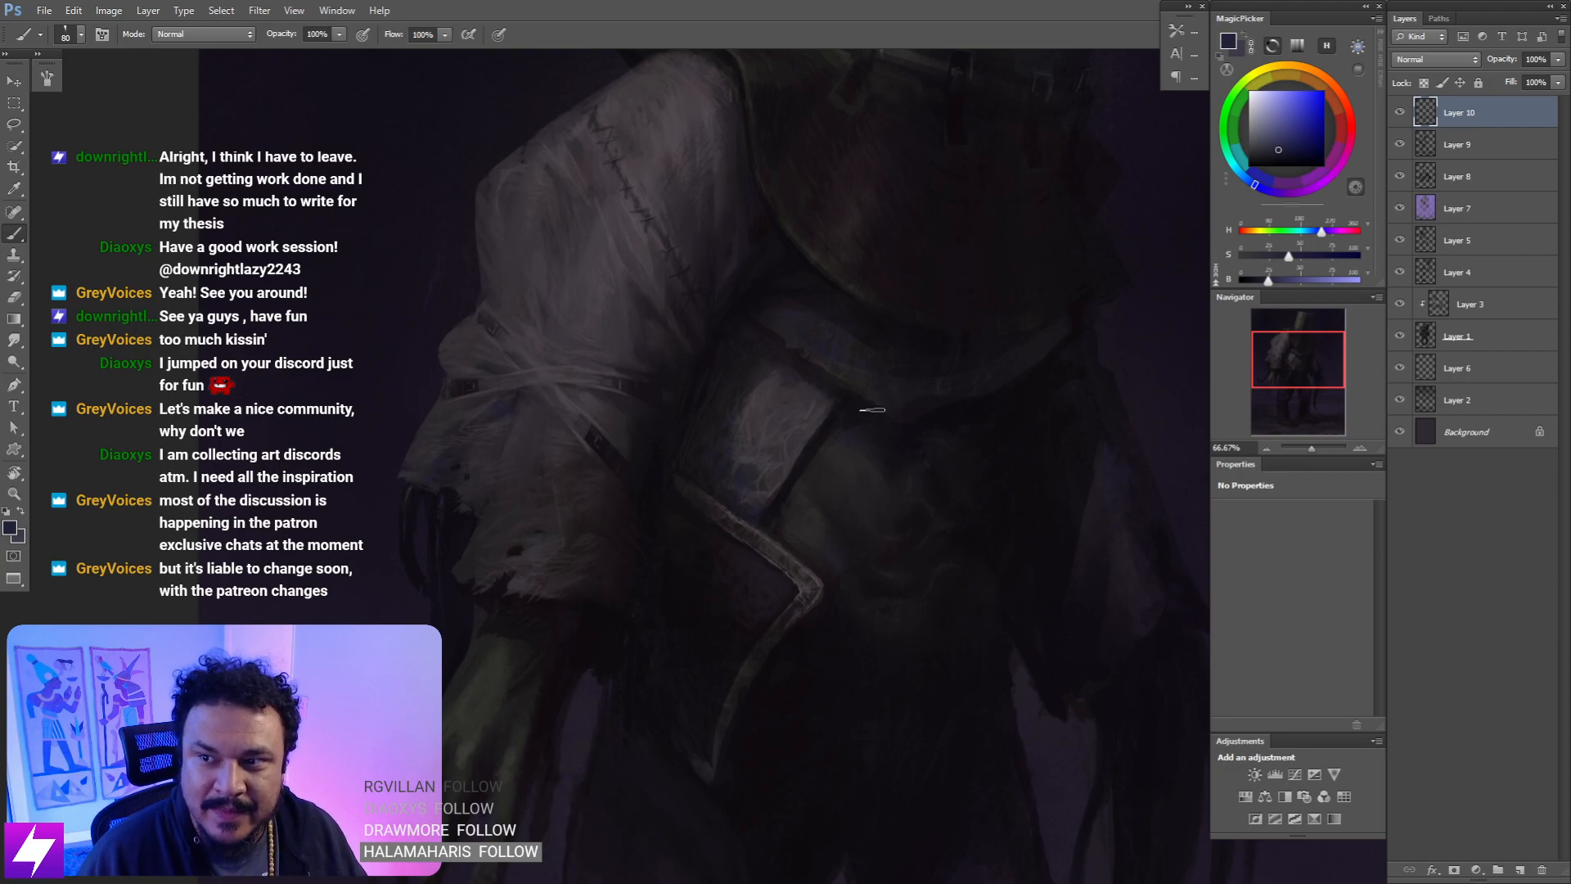
key("ctrl+plus")
key("bracketleft")
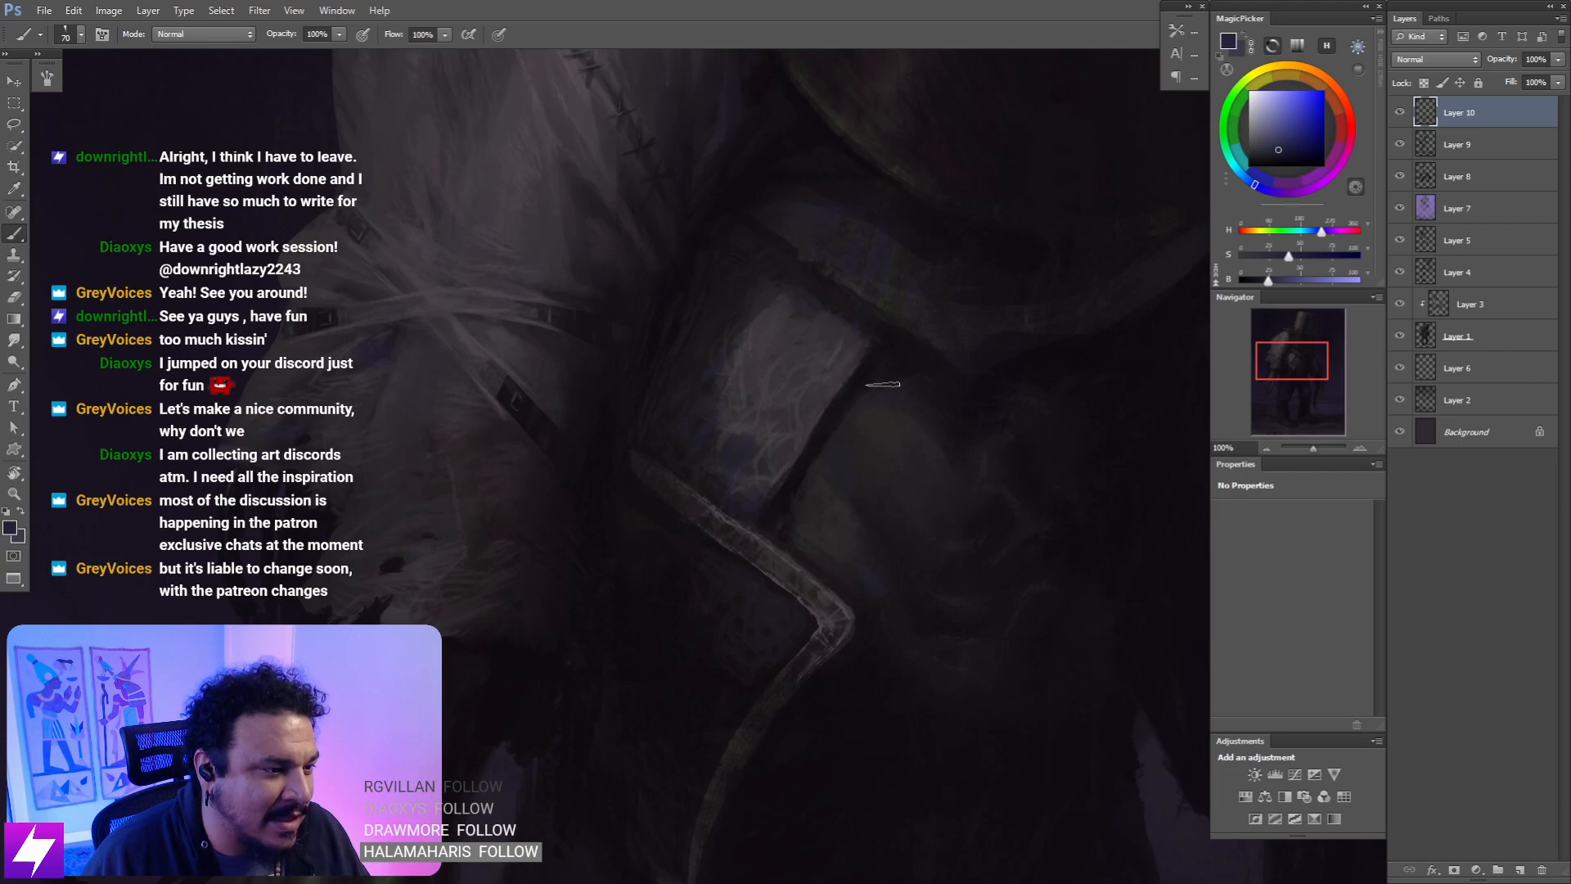
- Refine the lower edge of the band below the leather collar with fine bluish strokes from a 40 px brush
mouse_move(938, 306)
left_mouse_down()
mouse_move(863, 481)
mouse_move(858, 434)
left_mouse_up()
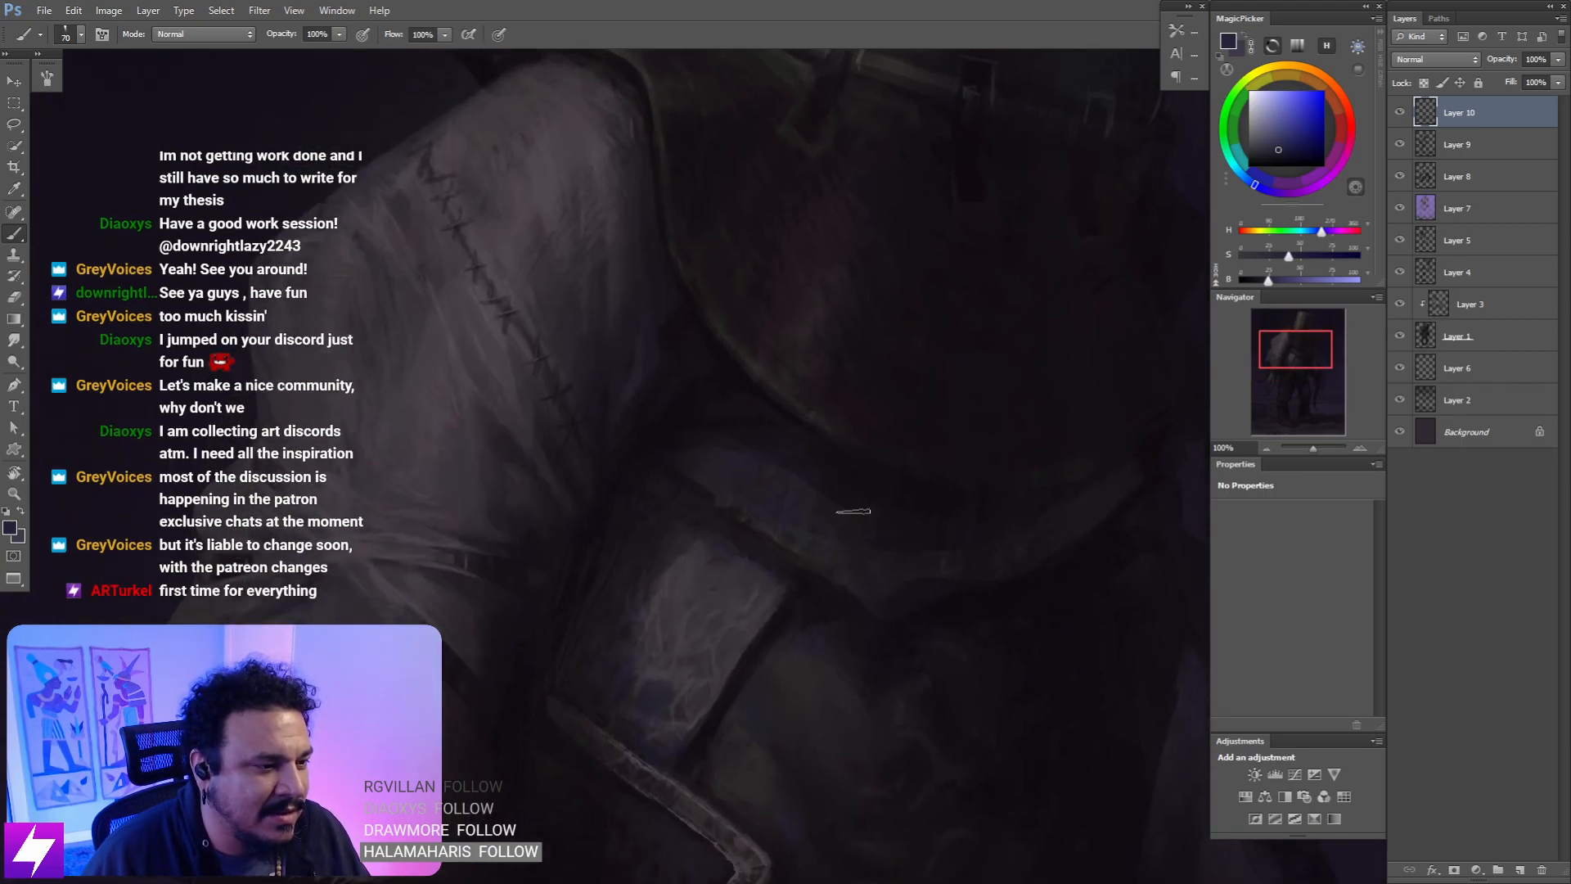
key("bracketleft")
key("bracketleft")
key("bracketleft")
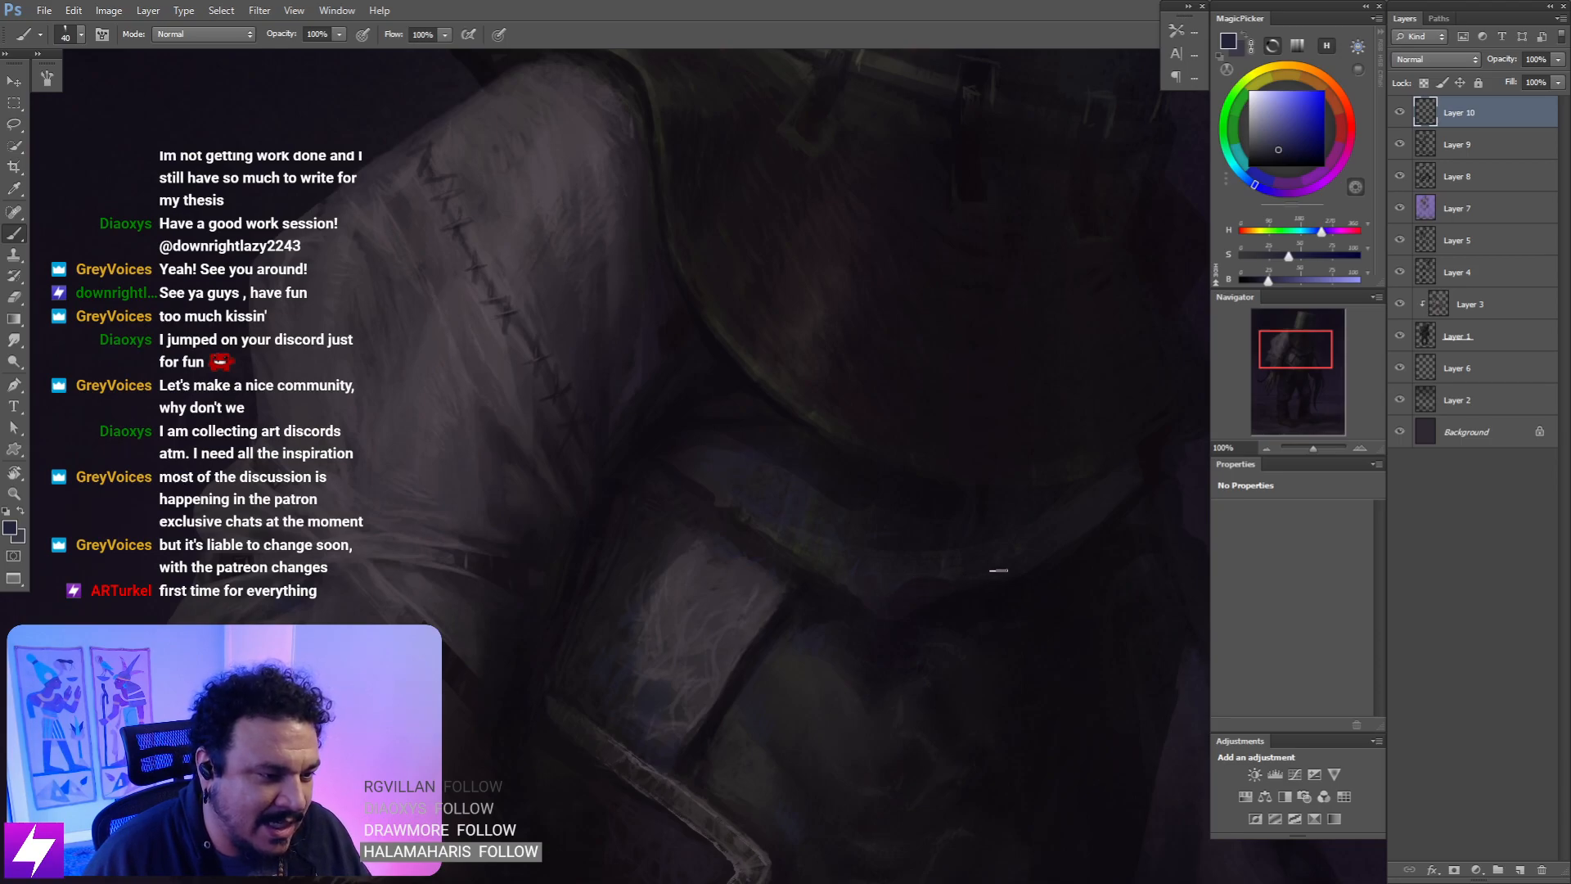
left_click_drag(998, 570, 891, 554)
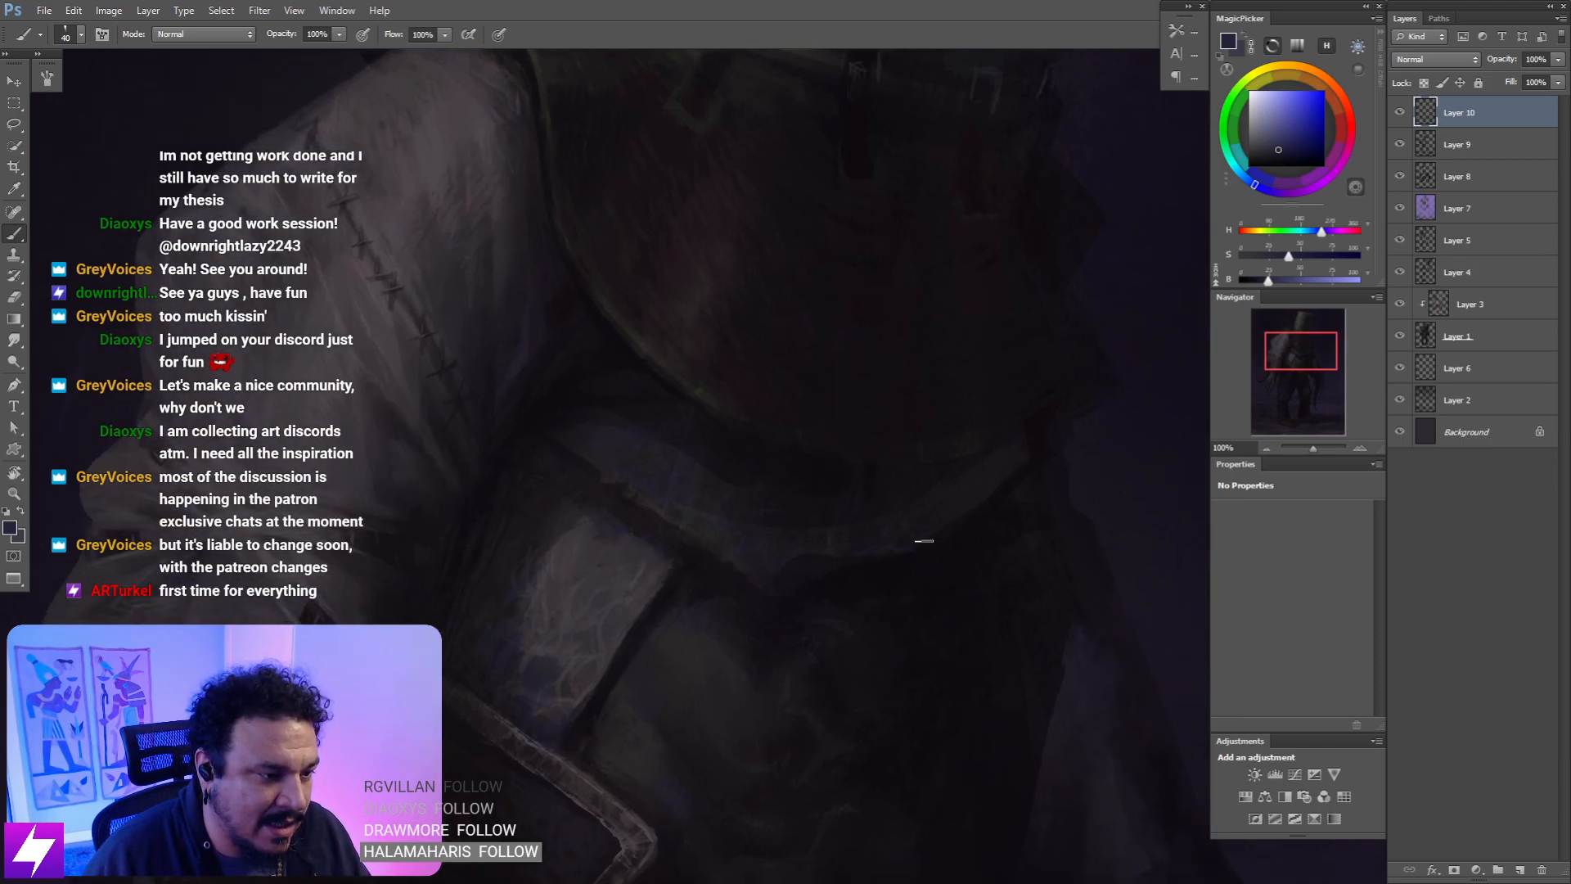
- Mirror the canvas, then paint and smudge bluish tones on the dark vest flap inside the light trim with a 60 to 90 px brush
key("ctrl+minus")
key("ctrl+minus")
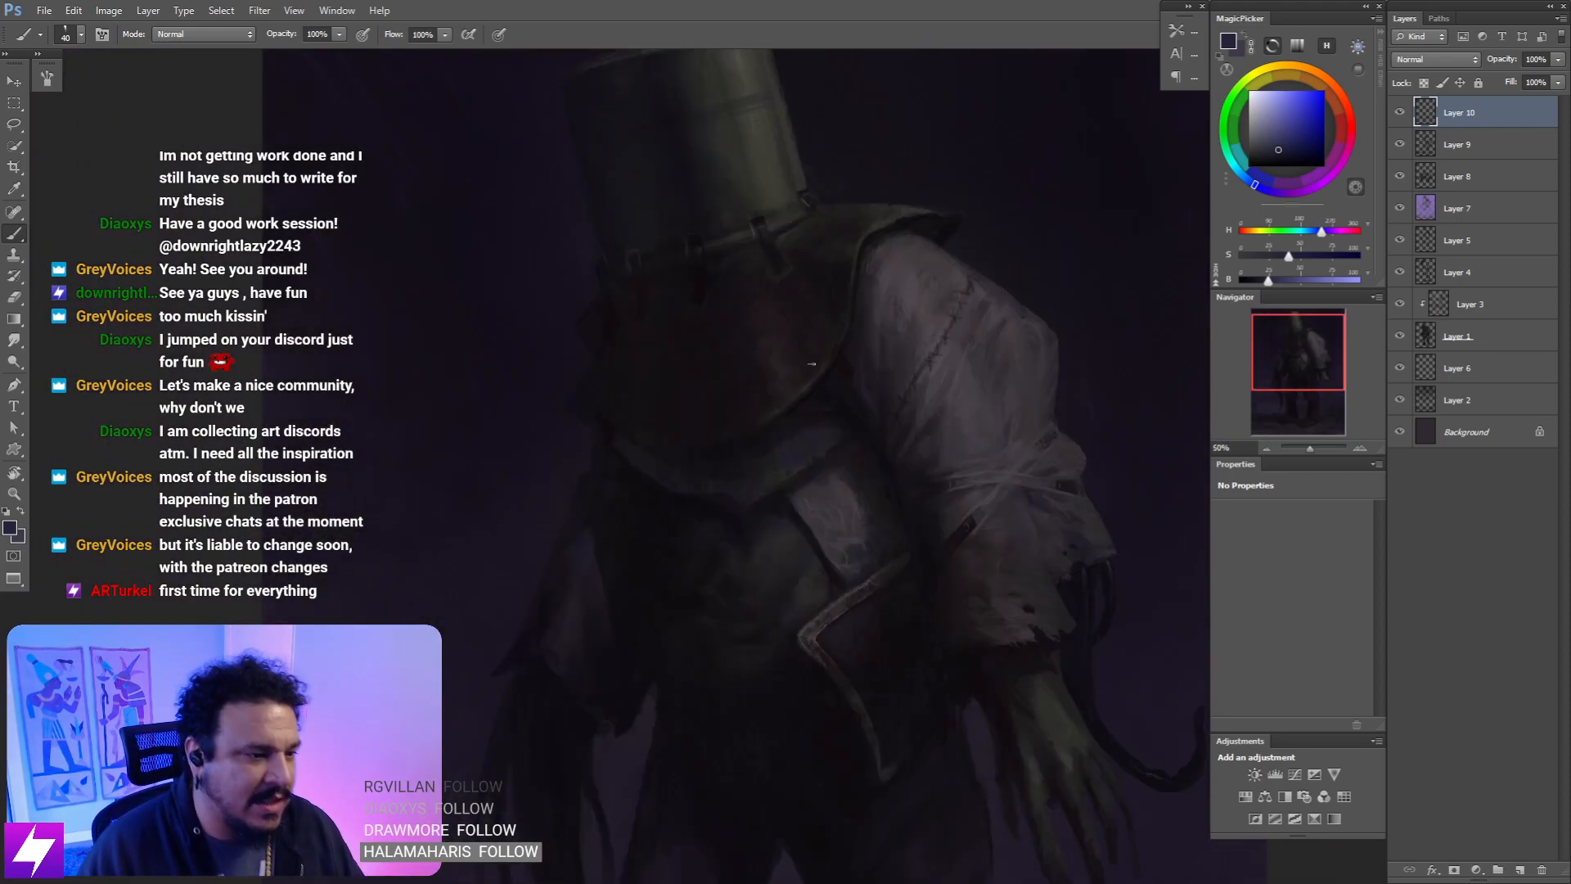
left_click_drag(800, 563, 761, 483)
left_click_drag(779, 557, 692, 468)
scroll(776, 473, "up", 1)
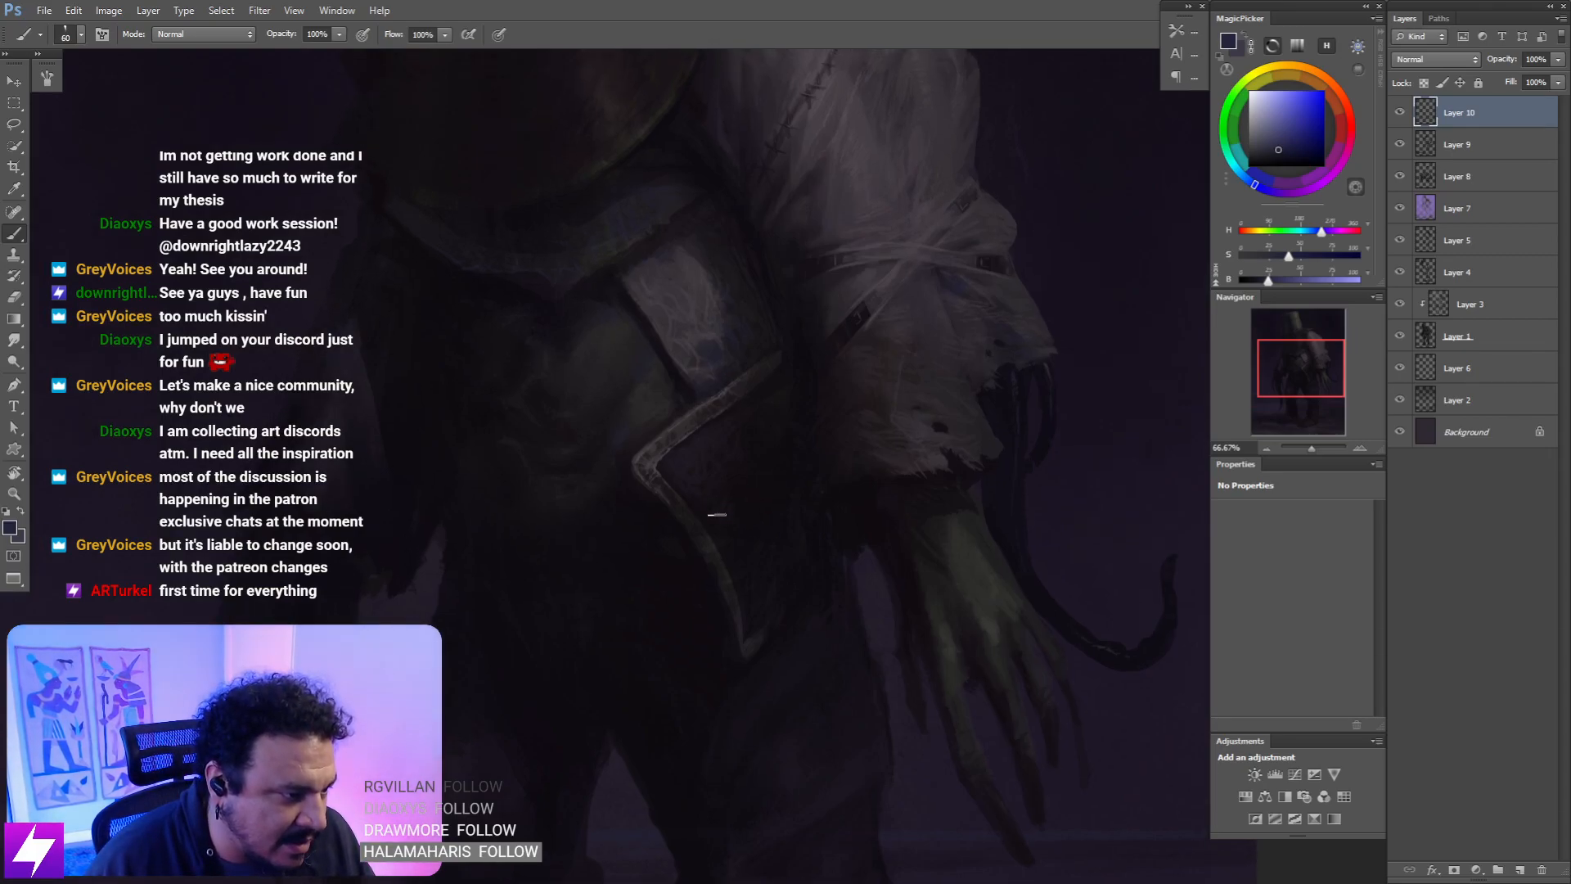
key("r")
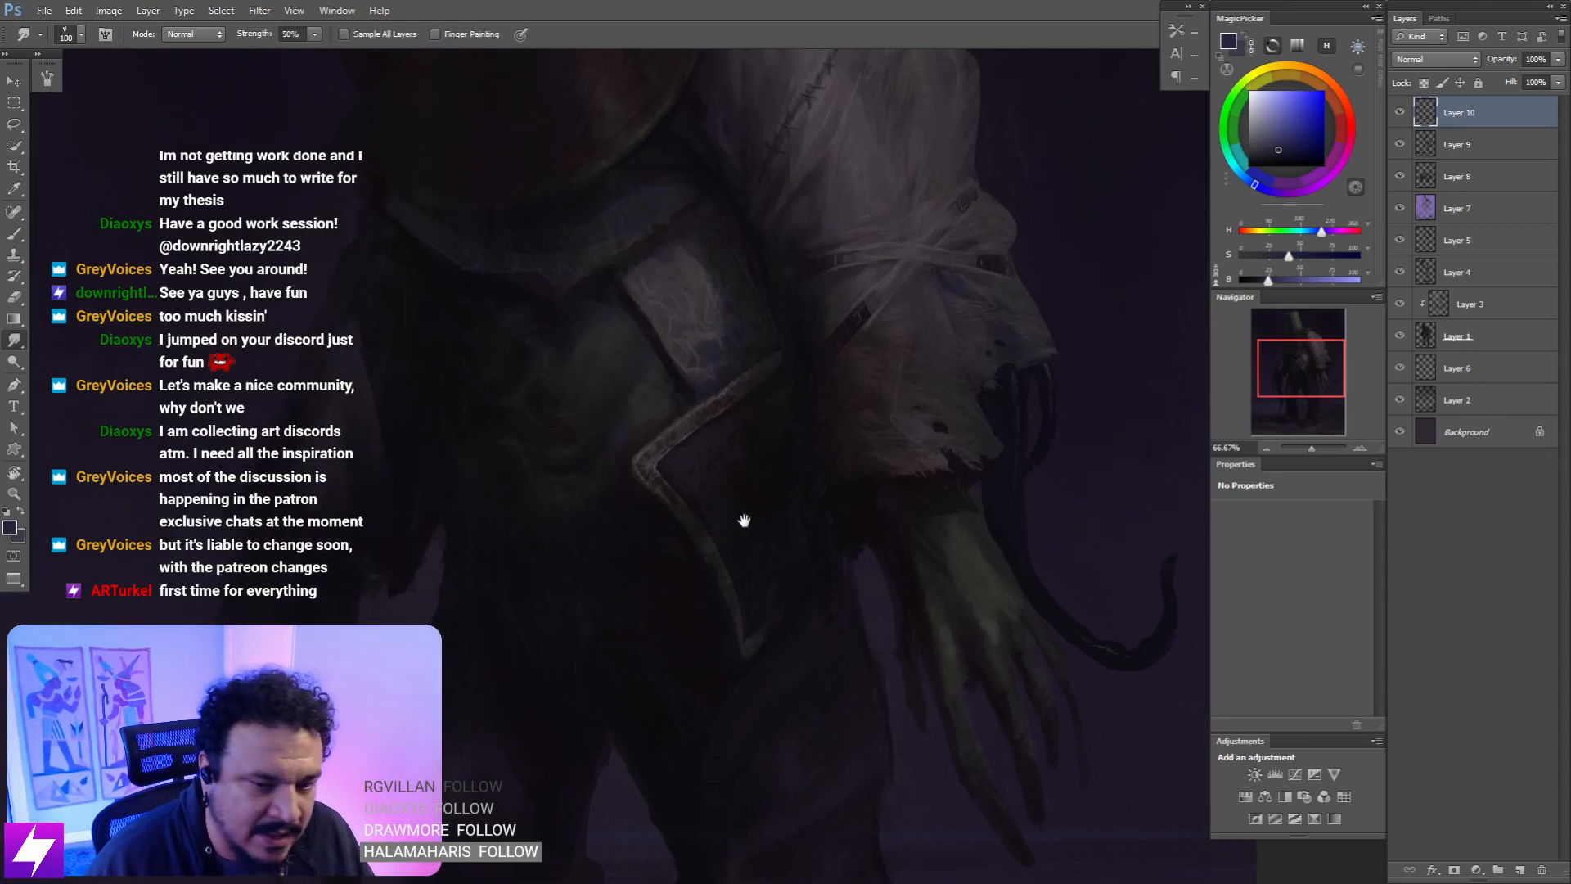
left_click_drag(775, 515, 744, 508)
key("b")
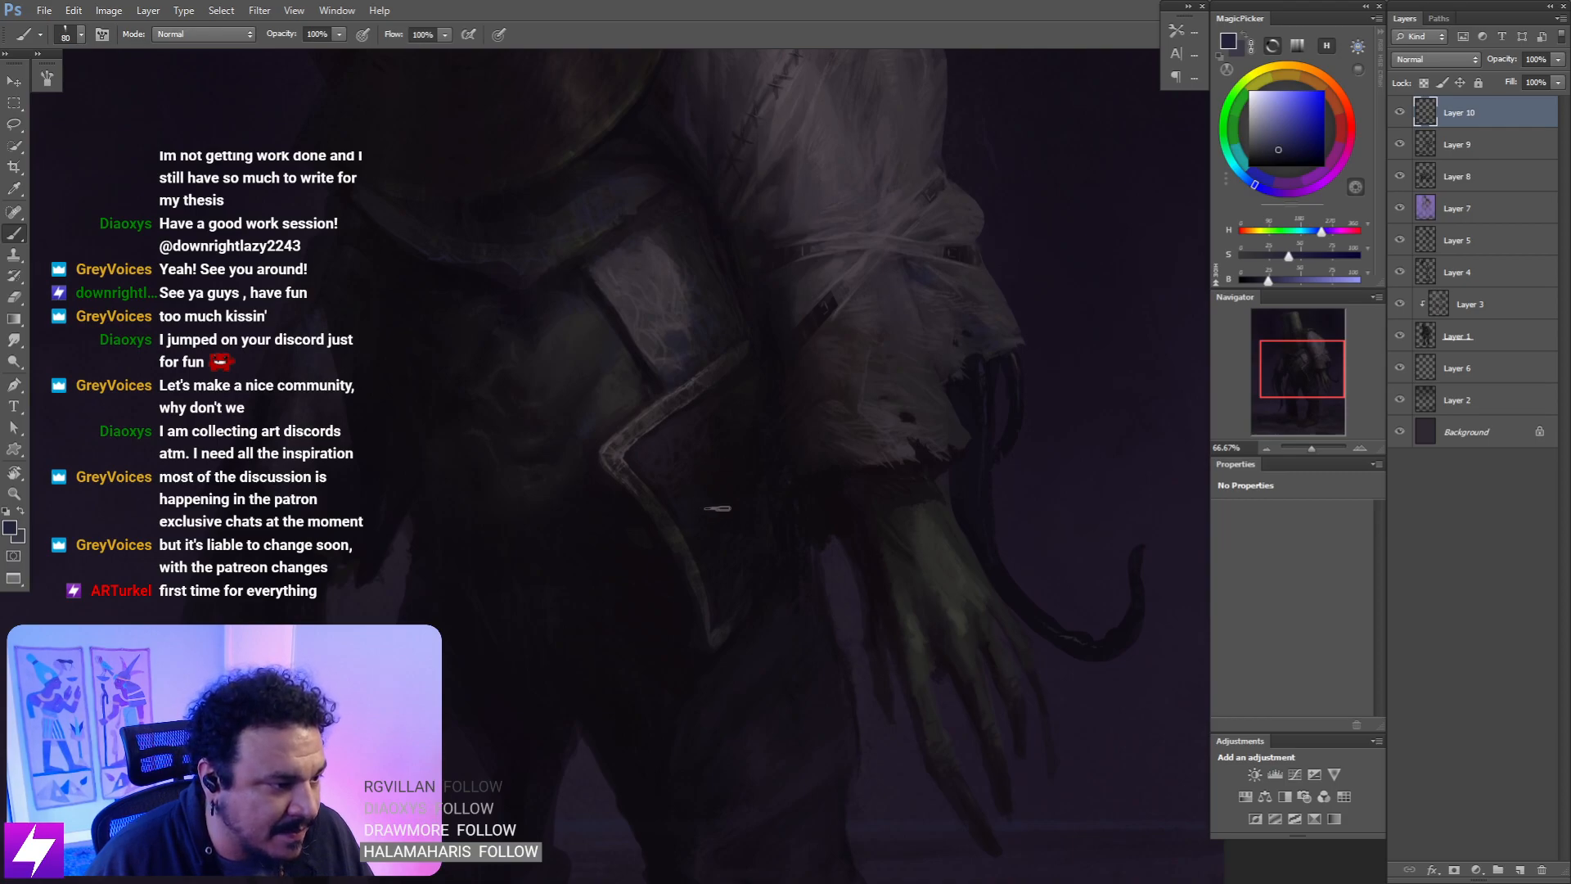
key("]")
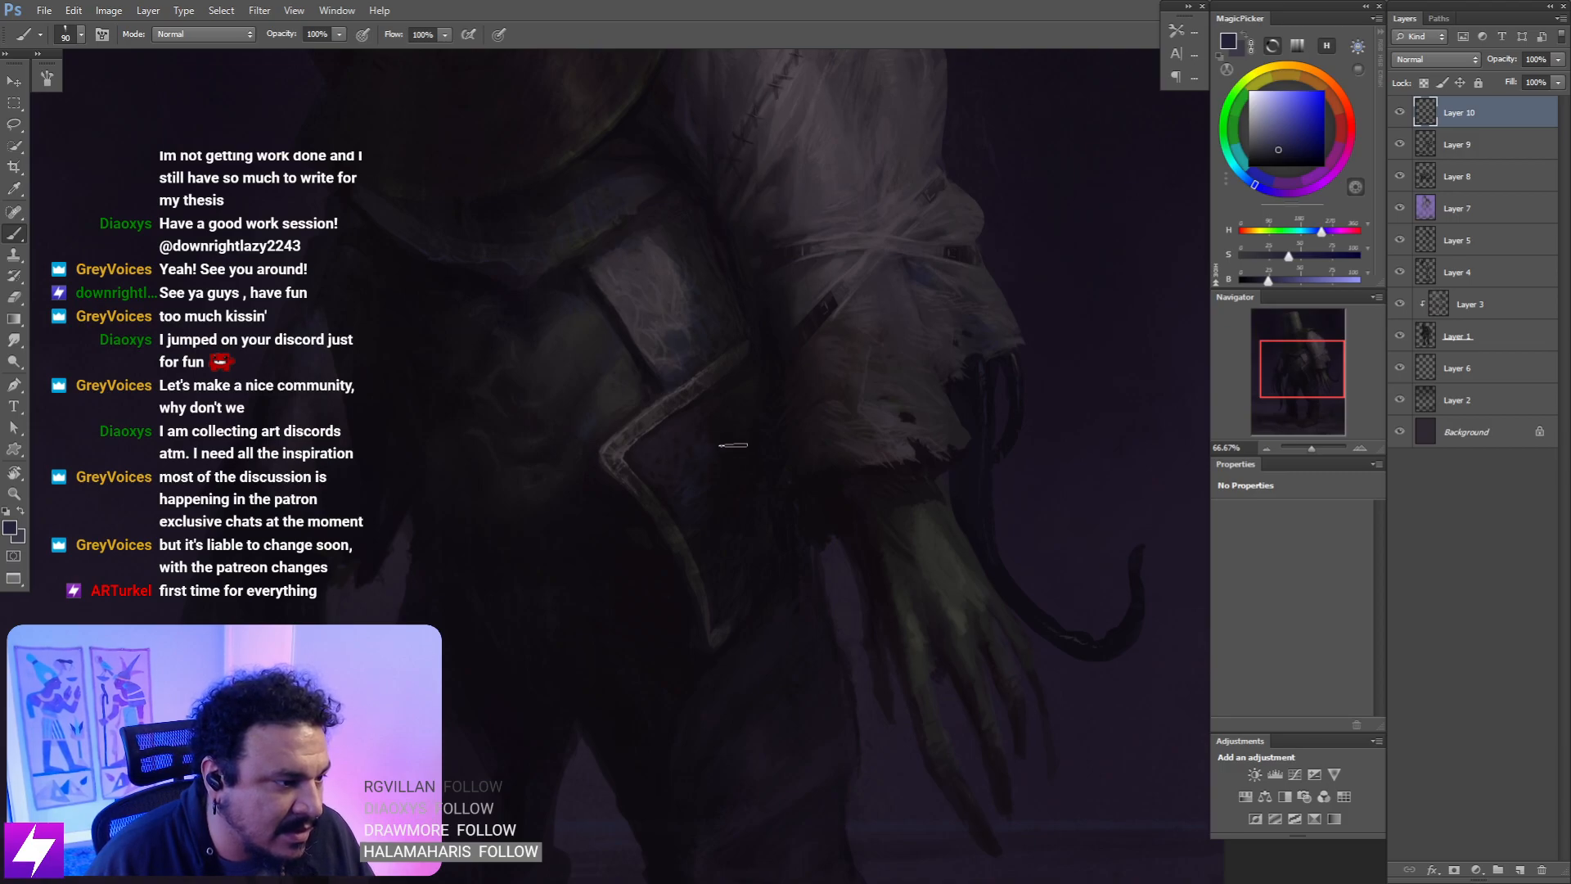
key("r")
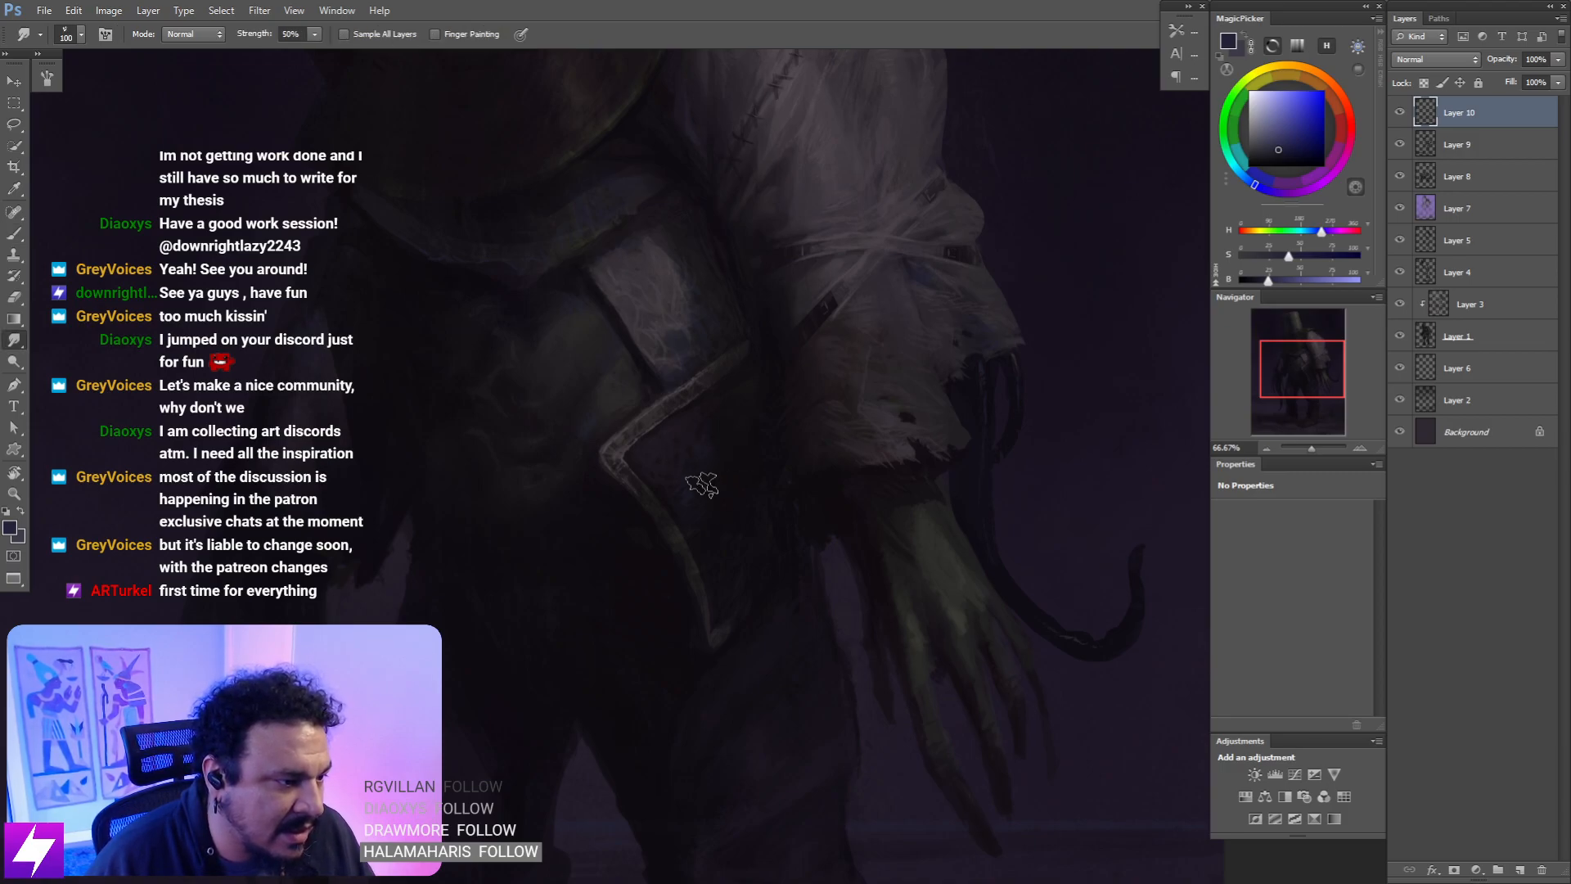
- Flip the canvas back and add more bluish strokes to the upper part of the vest flap with an 80 px brush
key("ctrl+minus")
key("ctrl+minus")
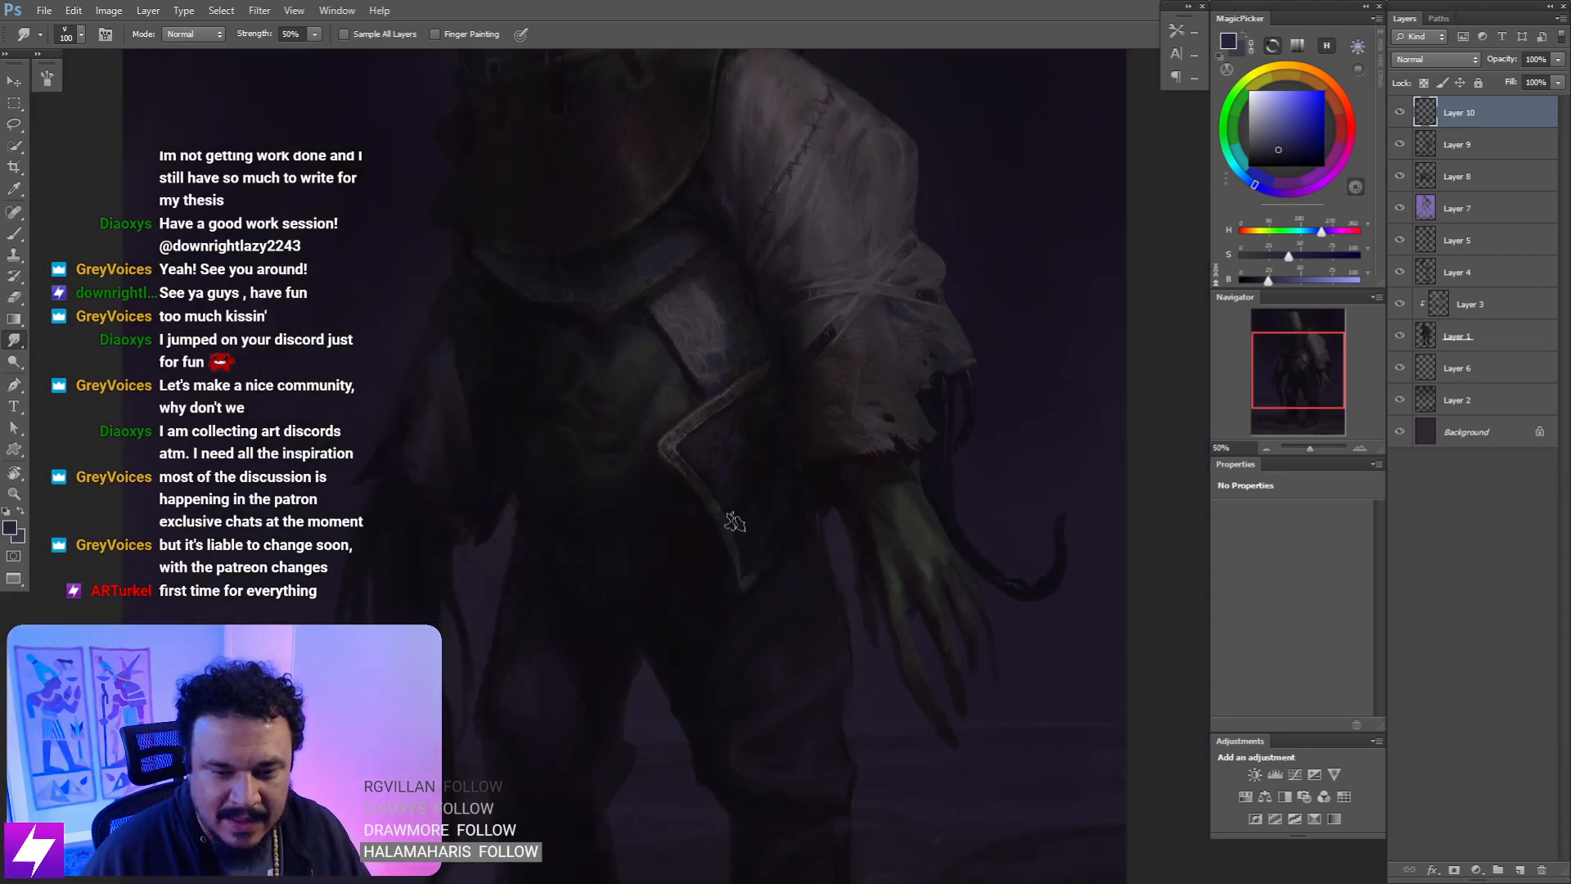
key("ctrl+minus")
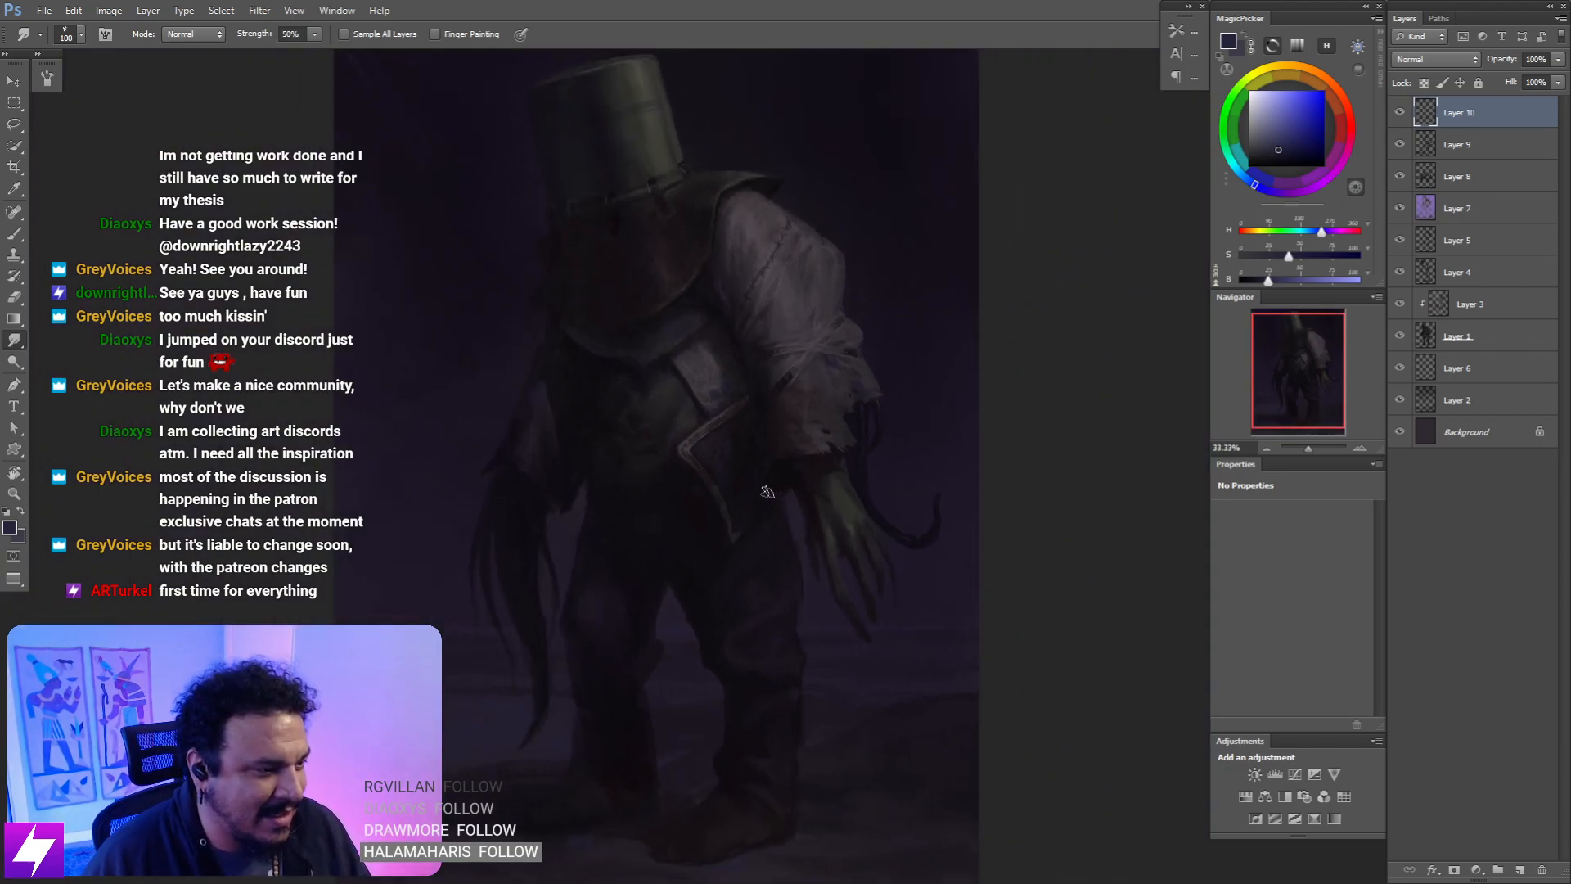
key("ctrl+plus")
key("ctrl+plus")
key("ctrl+plus")
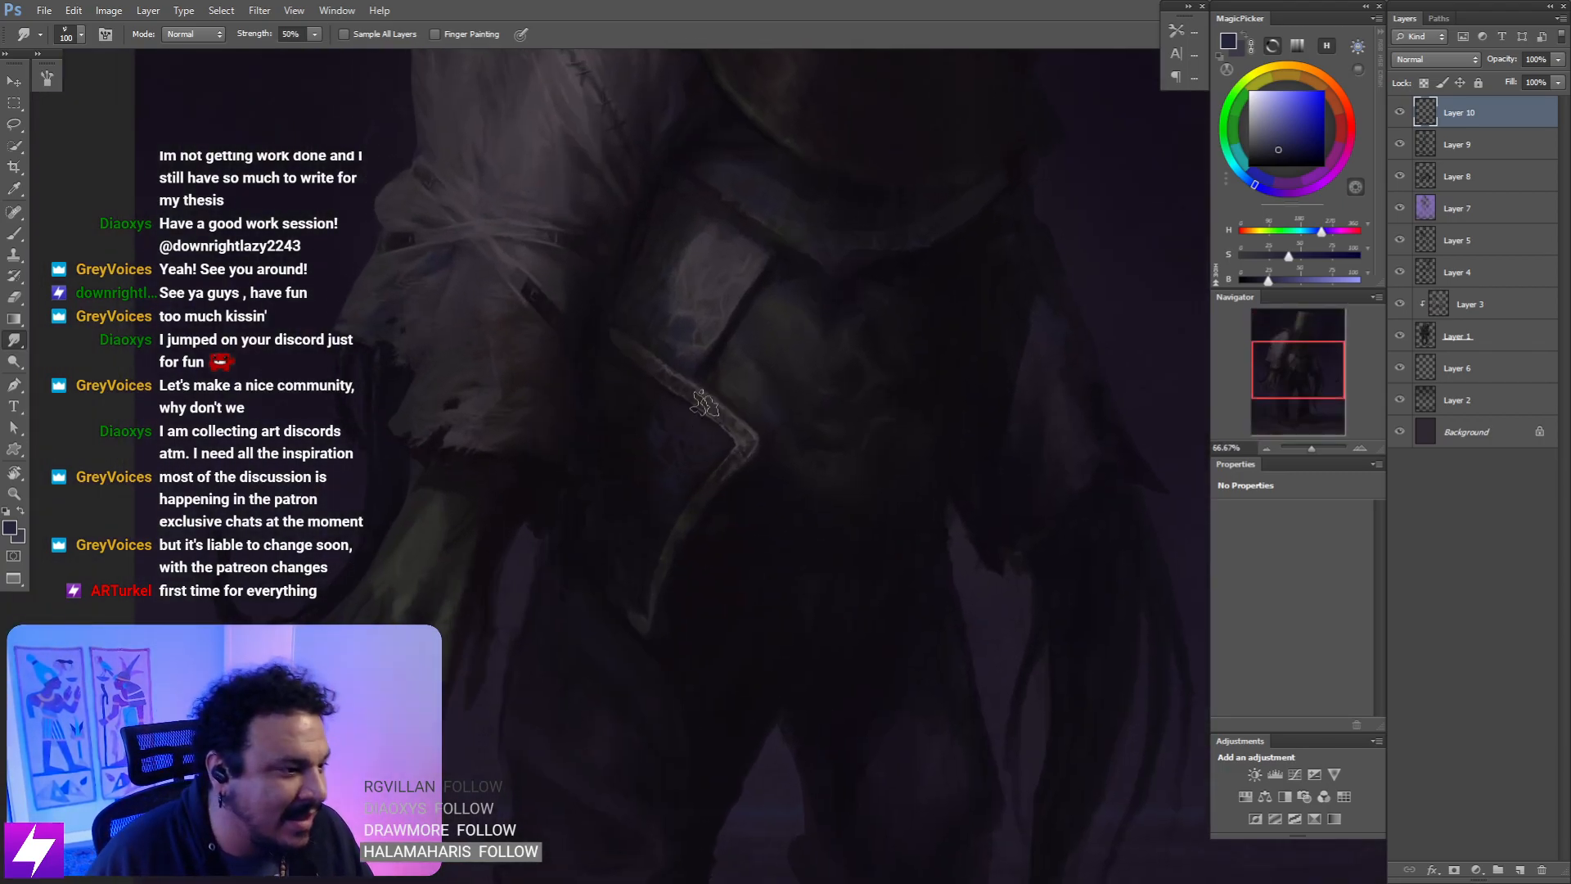
key("b")
key("bracketleft")
key("bracketleft")
key("bracketright")
key("bracketright")
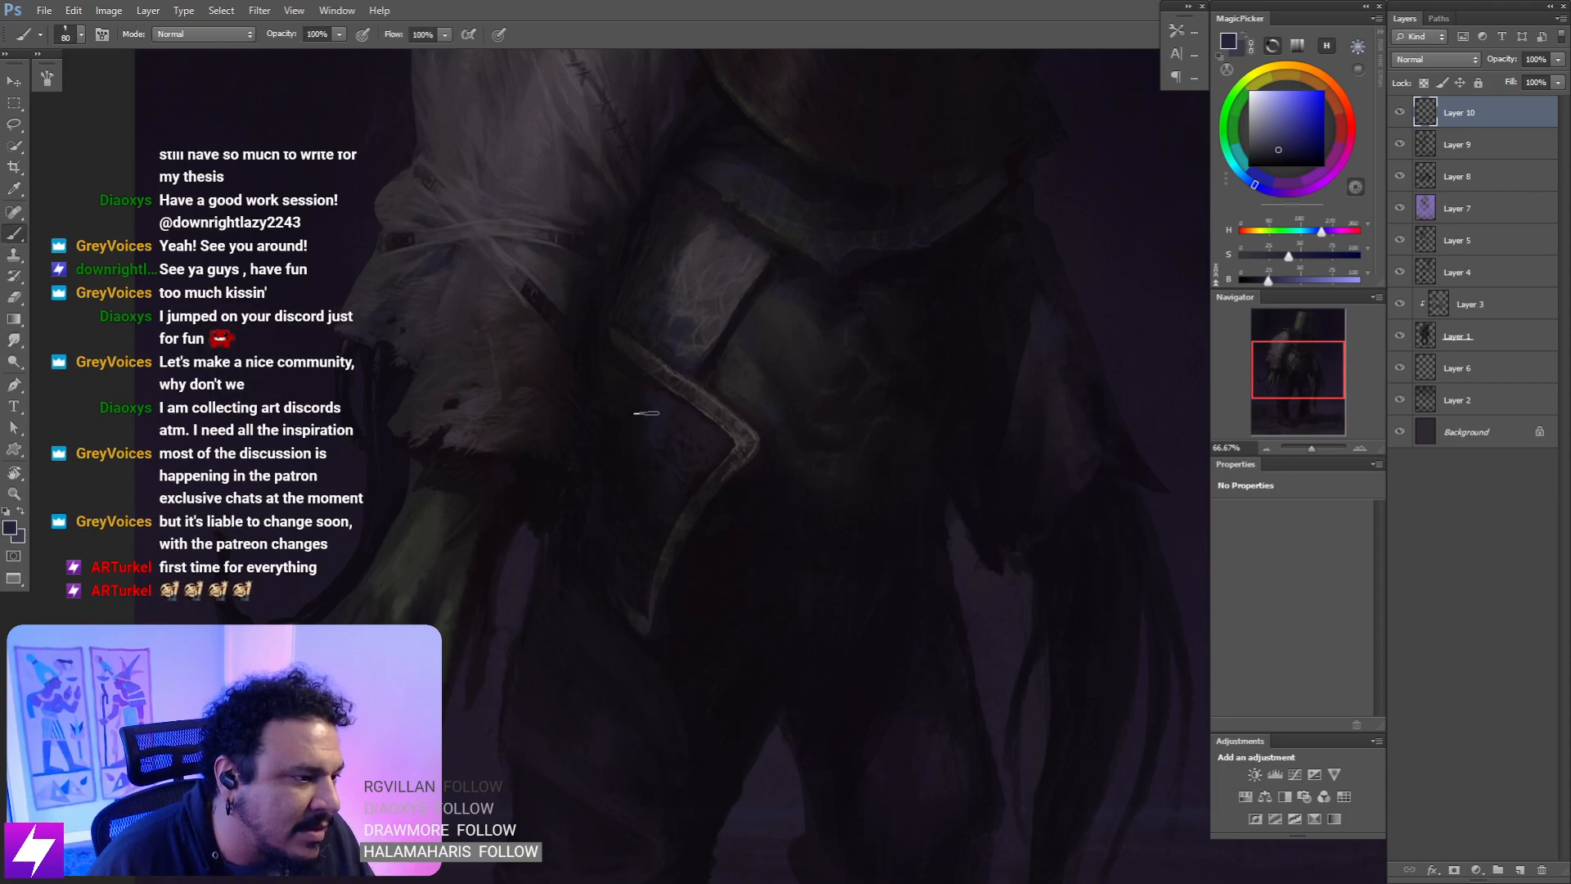
key("e")
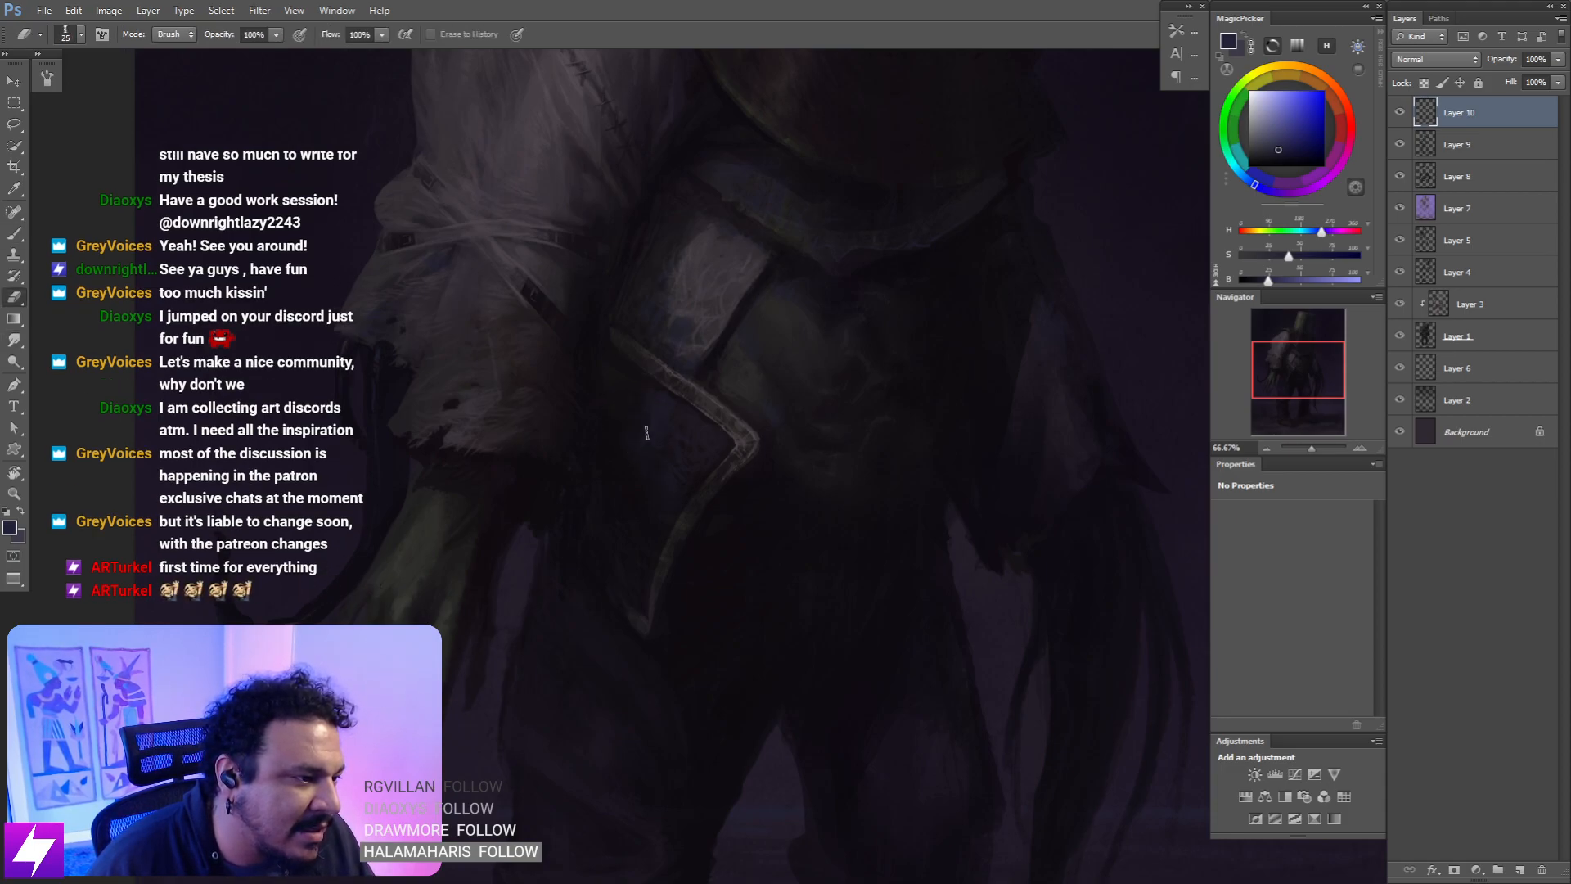
key("b")
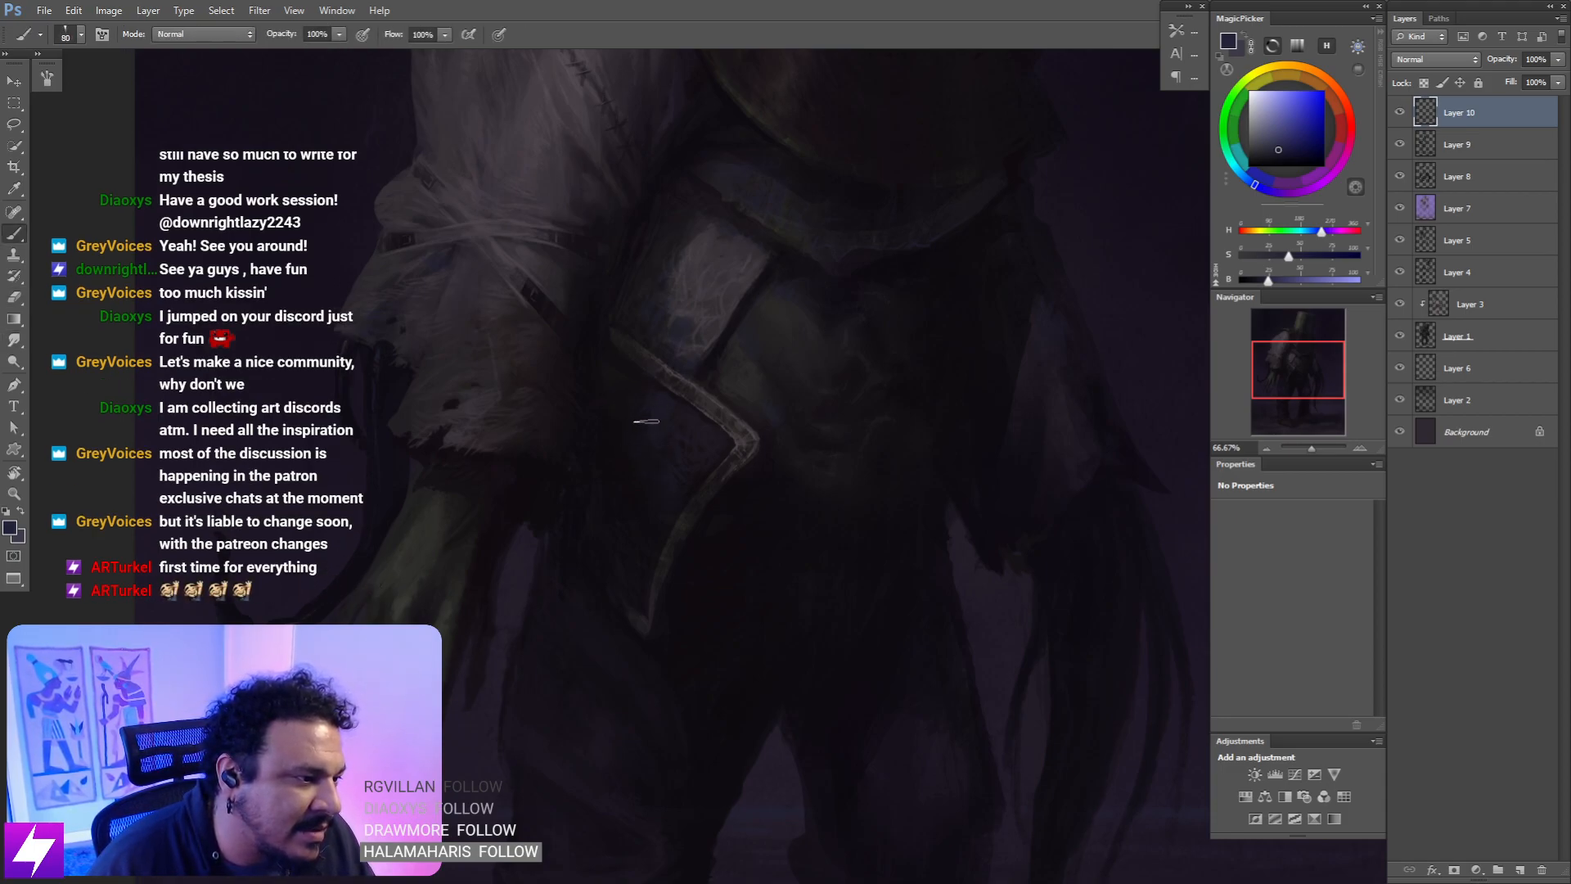
- Examine the whole figure at reduced size and mirrored, comparing the bluish tones on the torso, sleeve and trousers
key("ctrl+minus")
key("ctrl+minus")
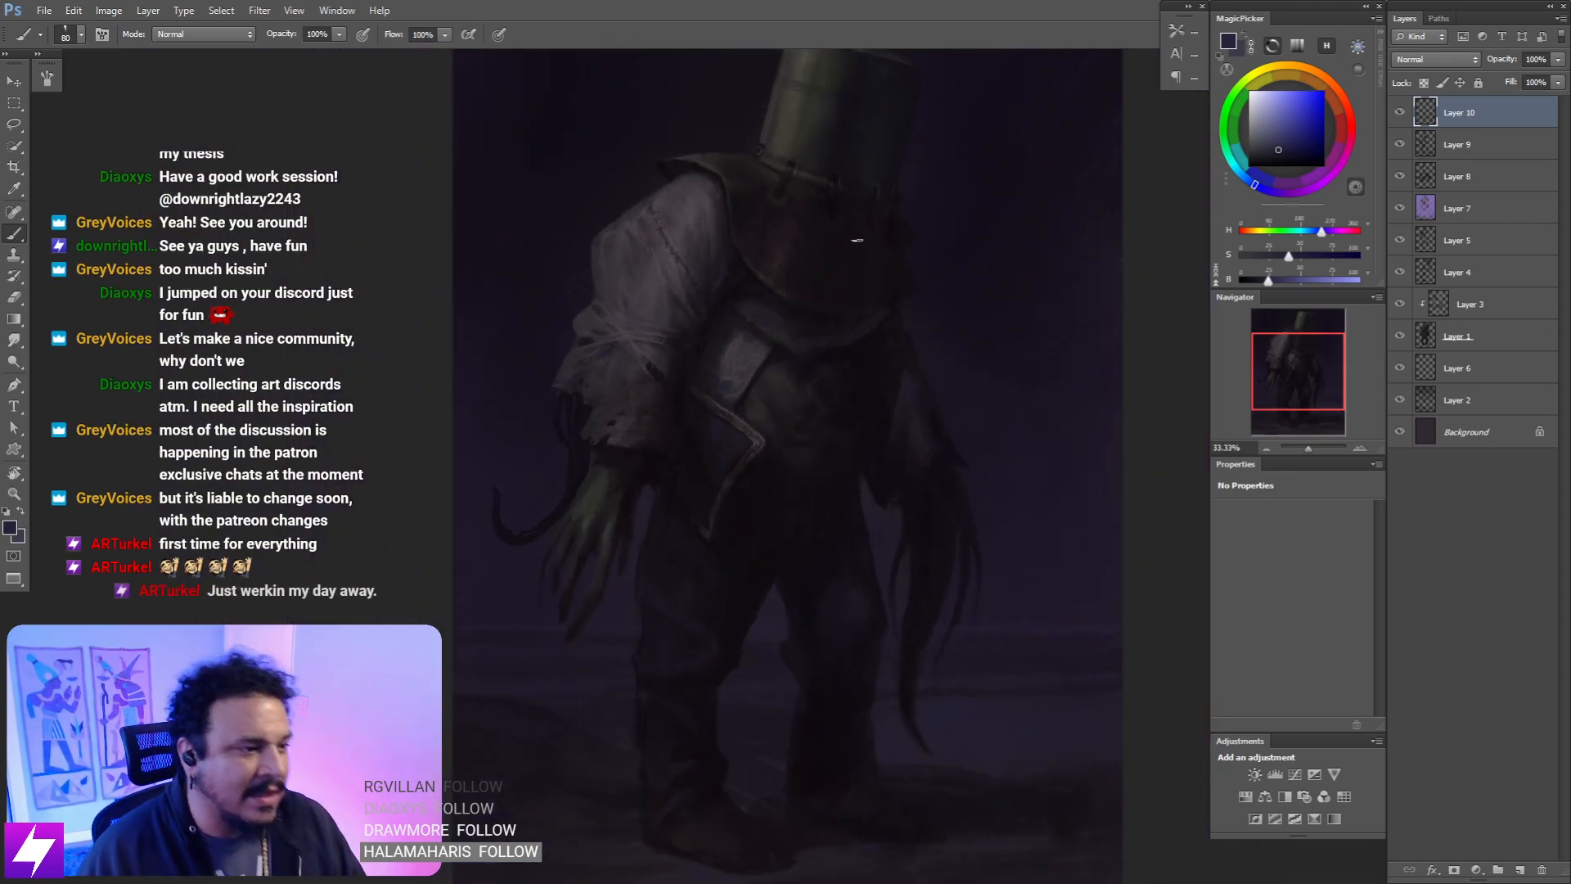
key("ctrl+minus")
key("ctrl+minus")
key("ctrl+minus")
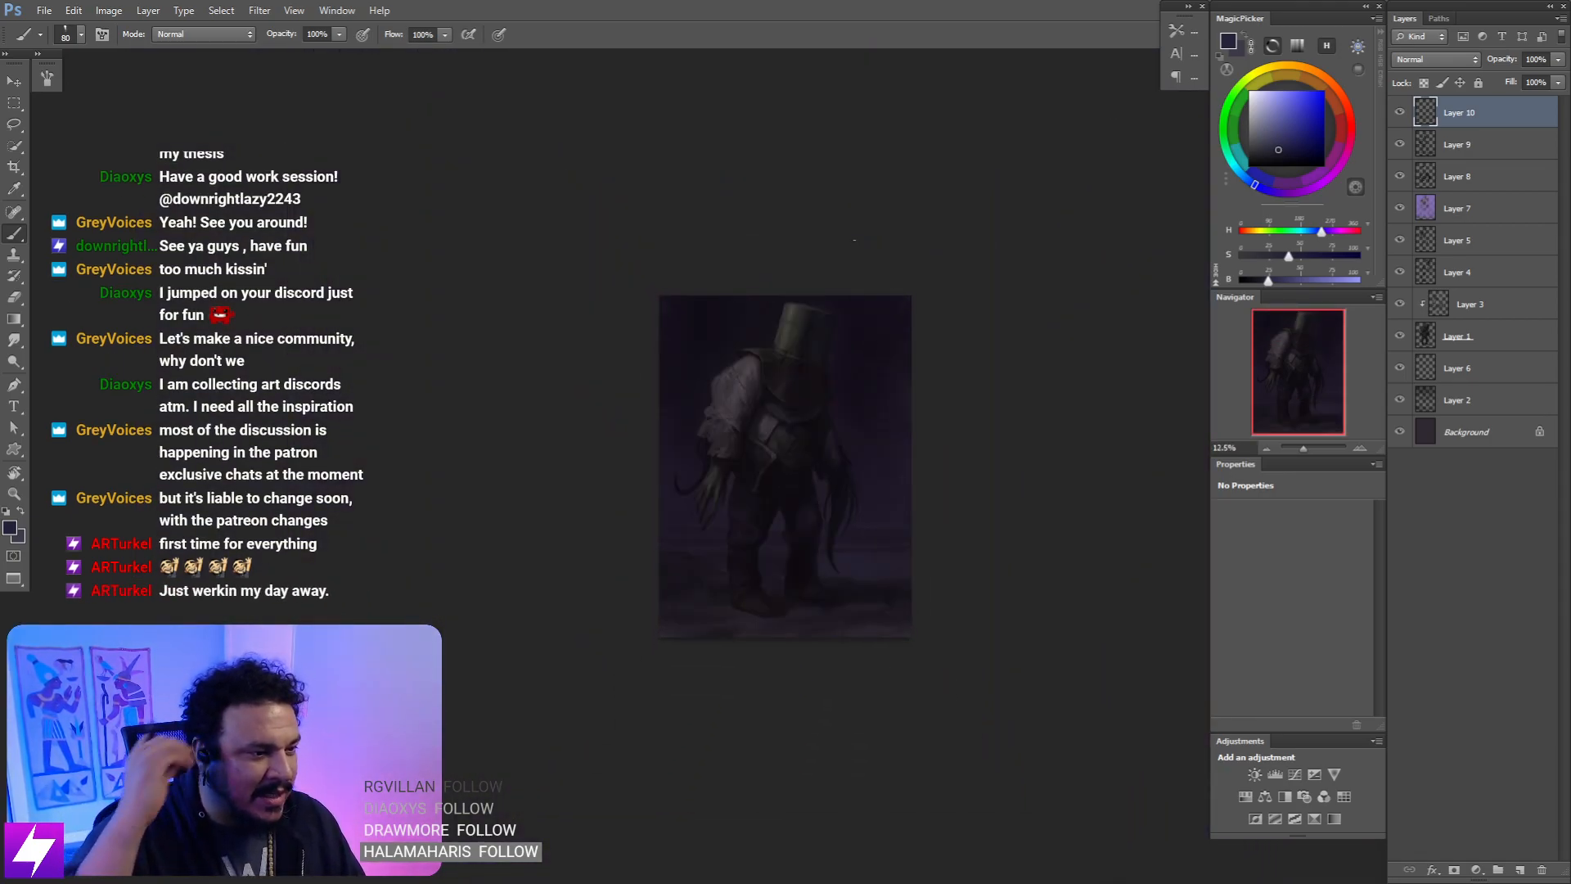
key("ctrl+shift+h")
key("ctrl+plus")
mouse_move(854, 444)
left_mouse_down()
mouse_move(854, 428)
mouse_move(887, 432)
left_mouse_up()
mouse_move(989, 331)
left_mouse_down()
mouse_move(861, 389)
mouse_move(873, 421)
mouse_move(979, 383)
left_mouse_up()
key("ctrl+plus")
left_click_drag(890, 418, 910, 398)
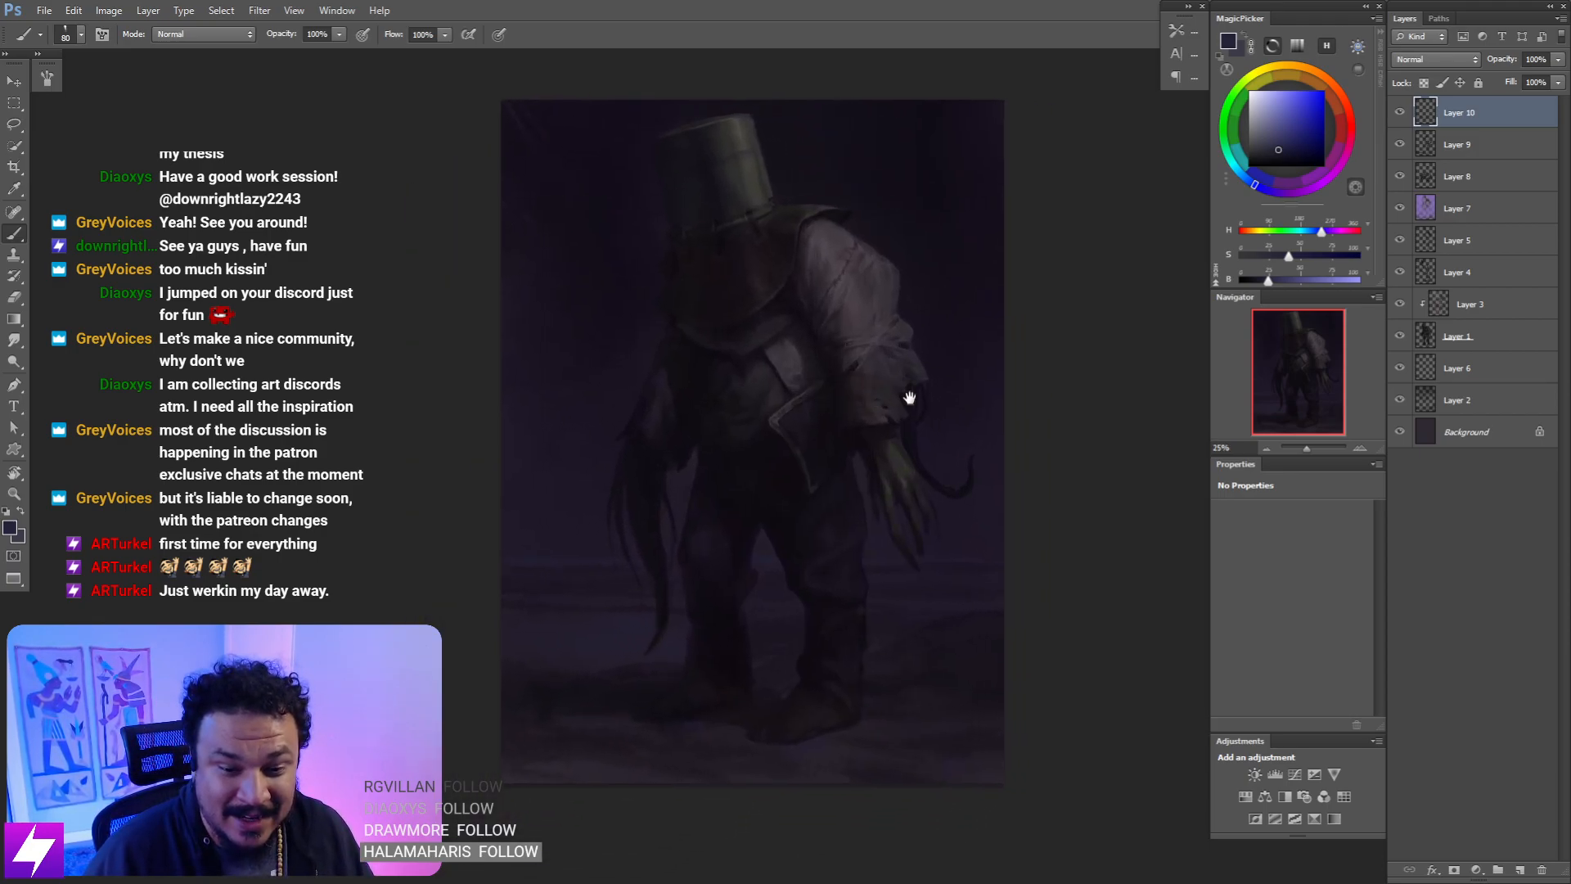
key("r")
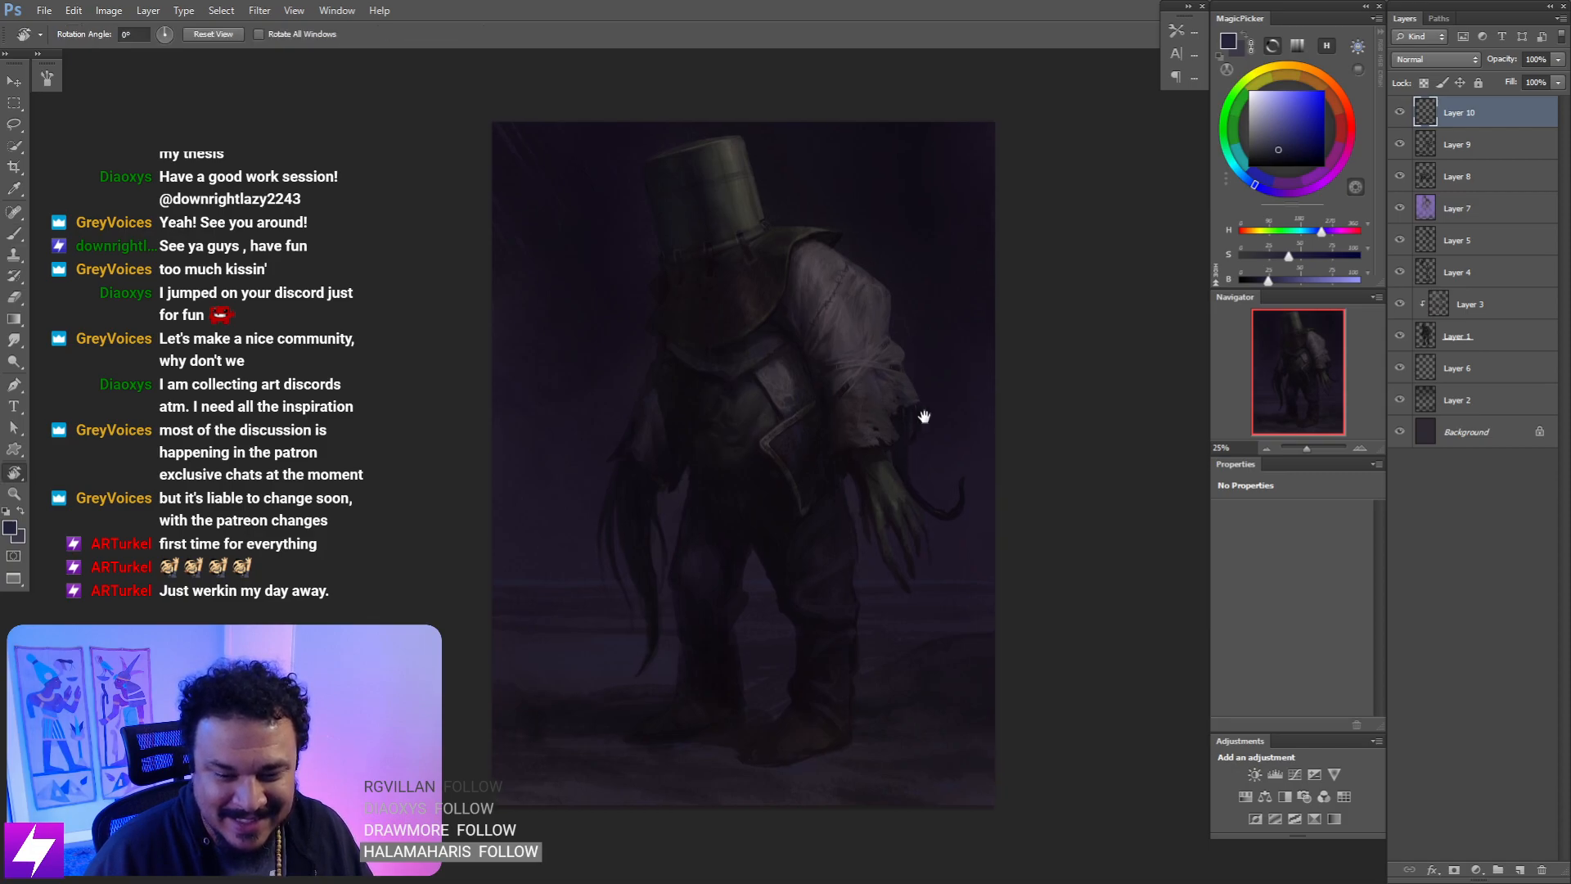
key("ctrl+plus")
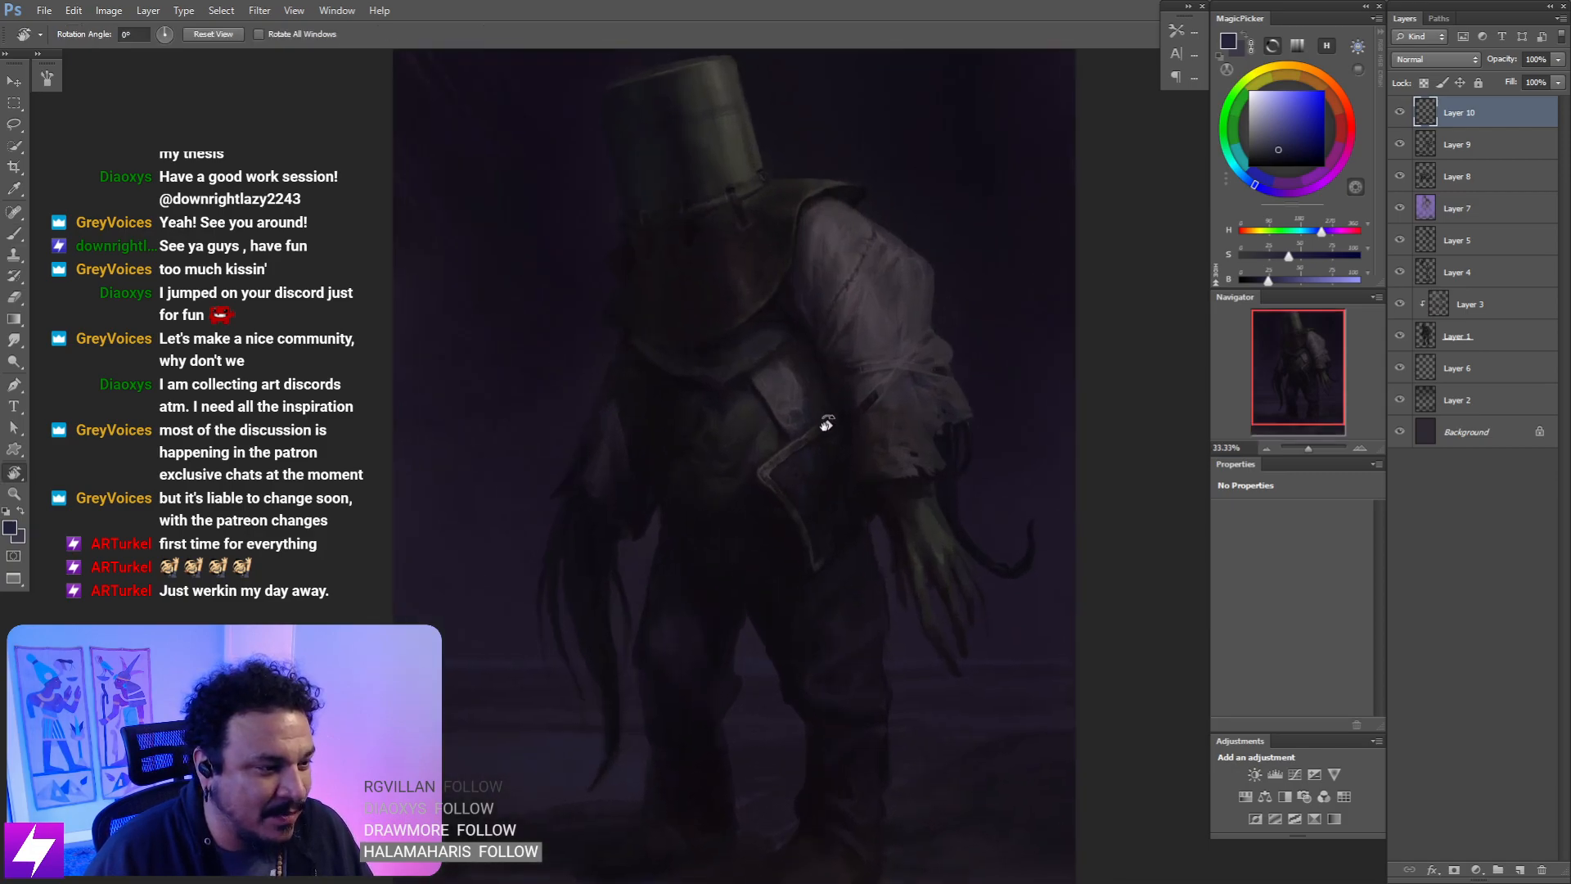
key("ctrl+plus")
left_click_drag(828, 423, 810, 470)
key("ctrl+plus")
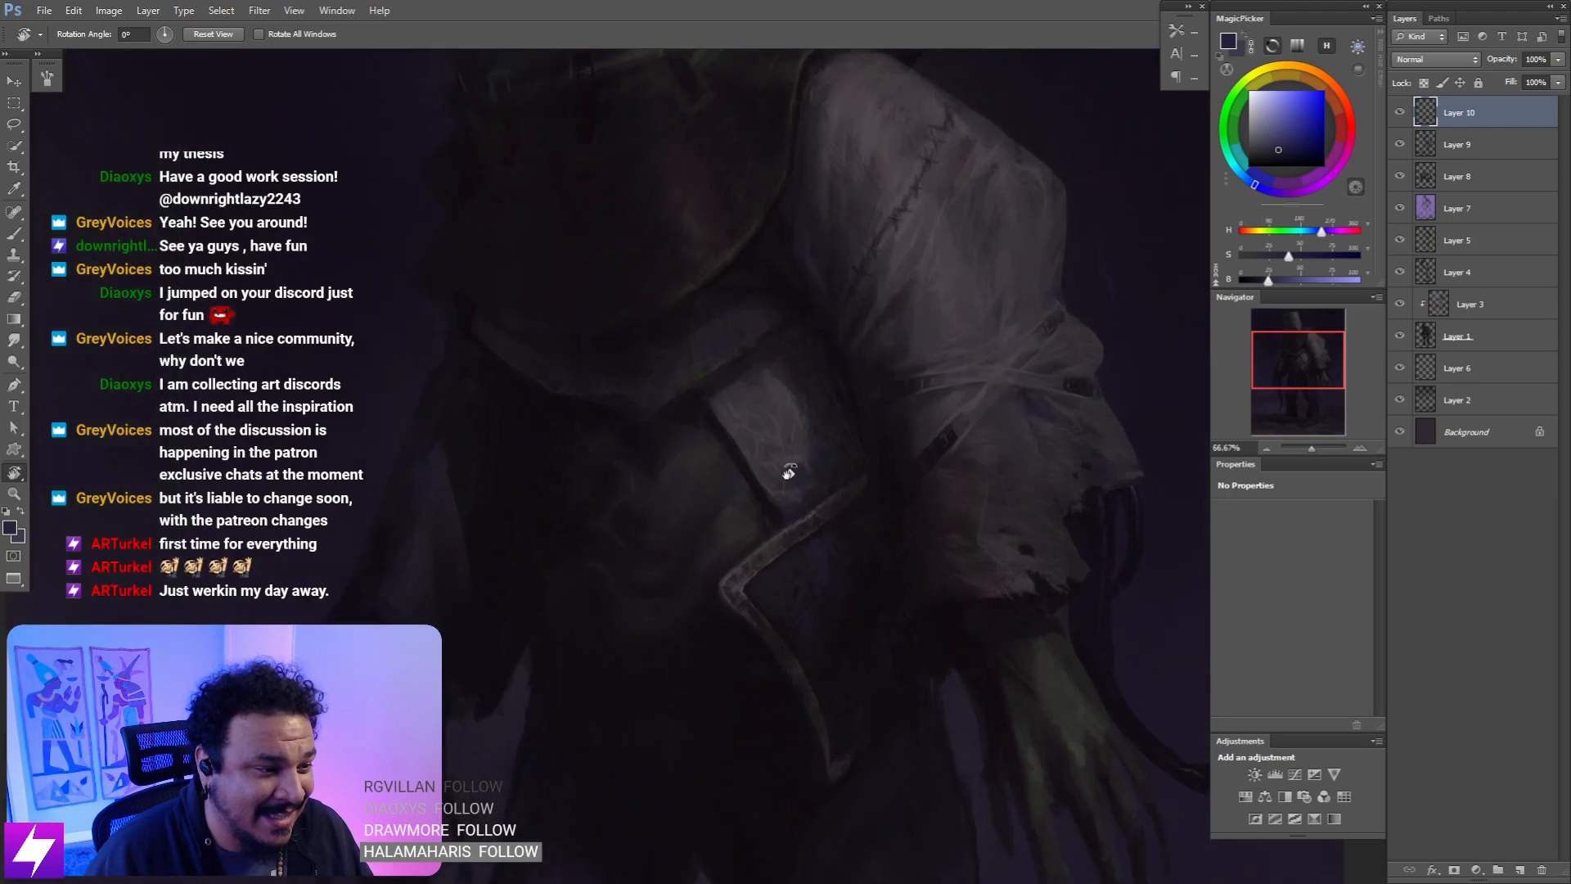
- Add bluish accents to the lower chest patch and the vest flap with a 60 to 70 px brush
key("b")
key("alt")
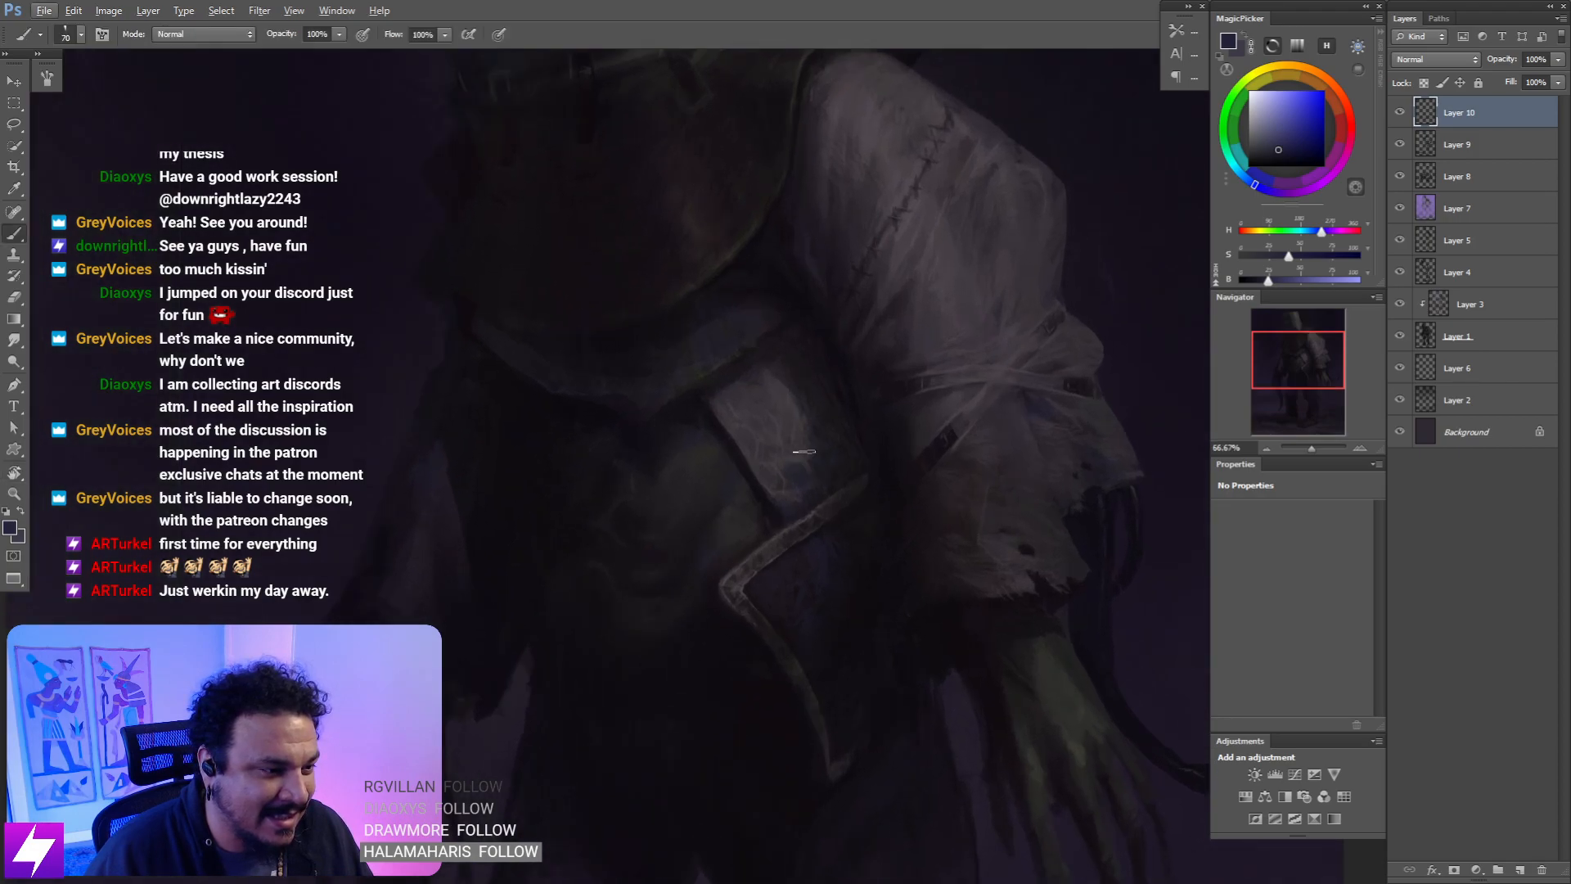
scroll(819, 450, "down", 1)
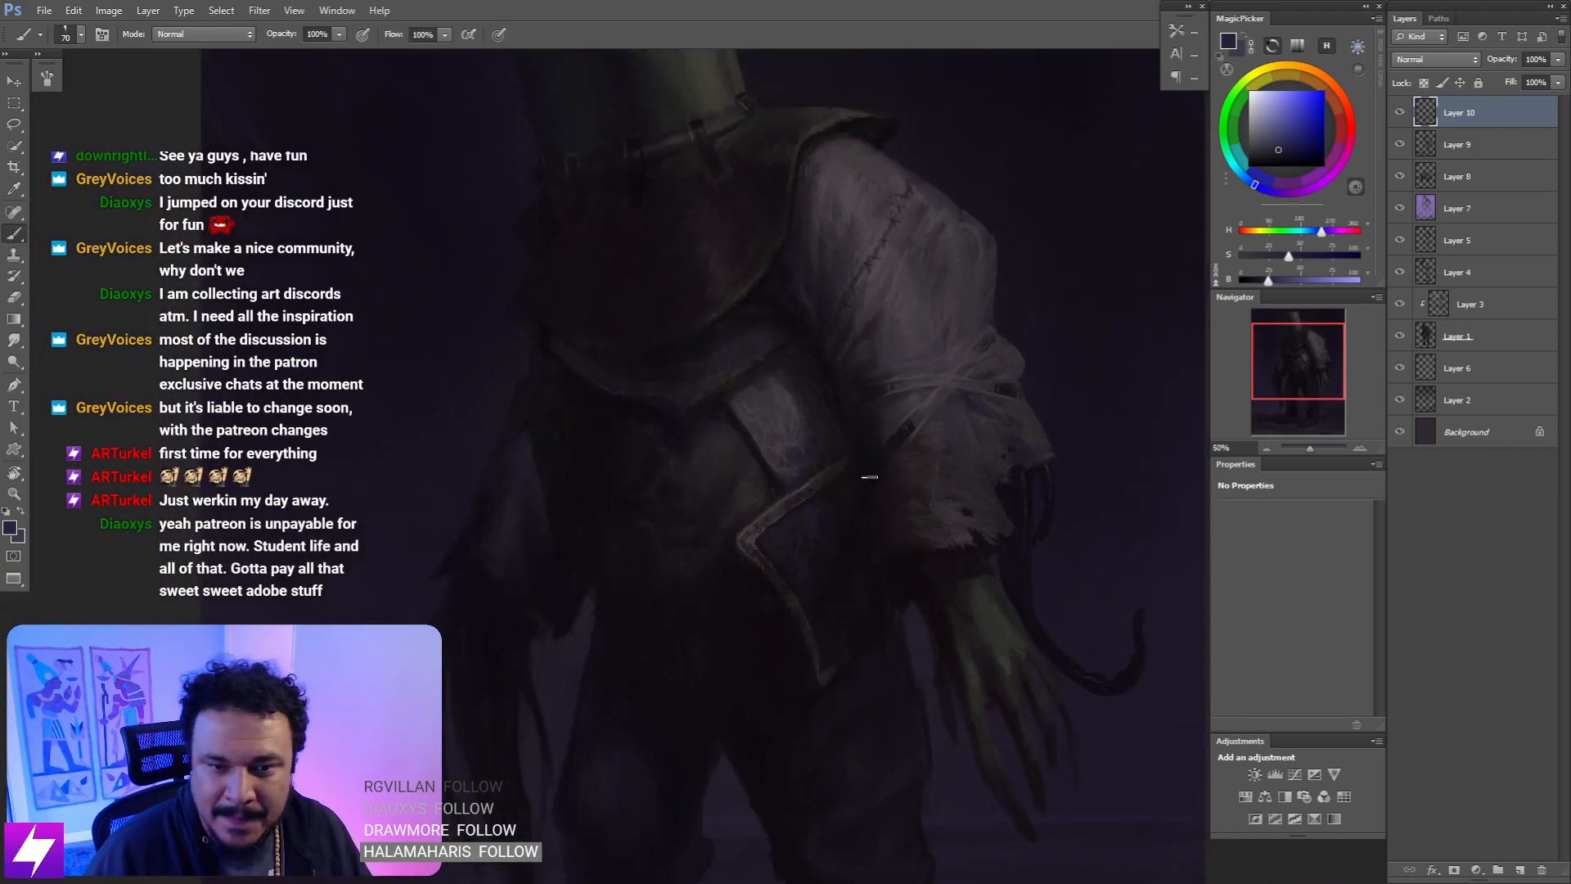
key("bracketleft")
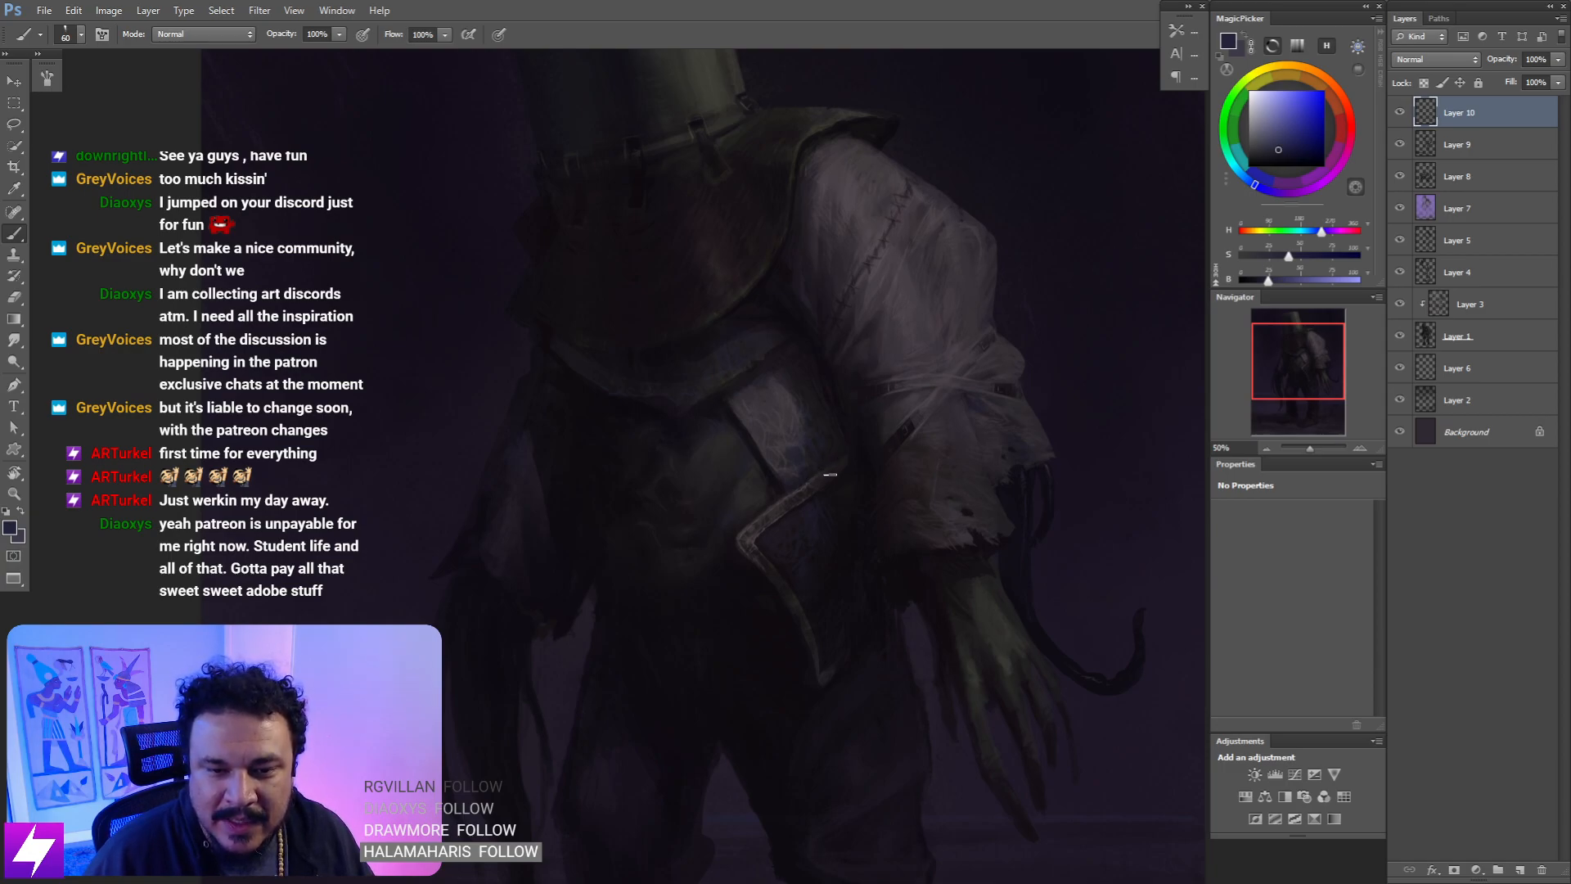
key("ctrl+minus")
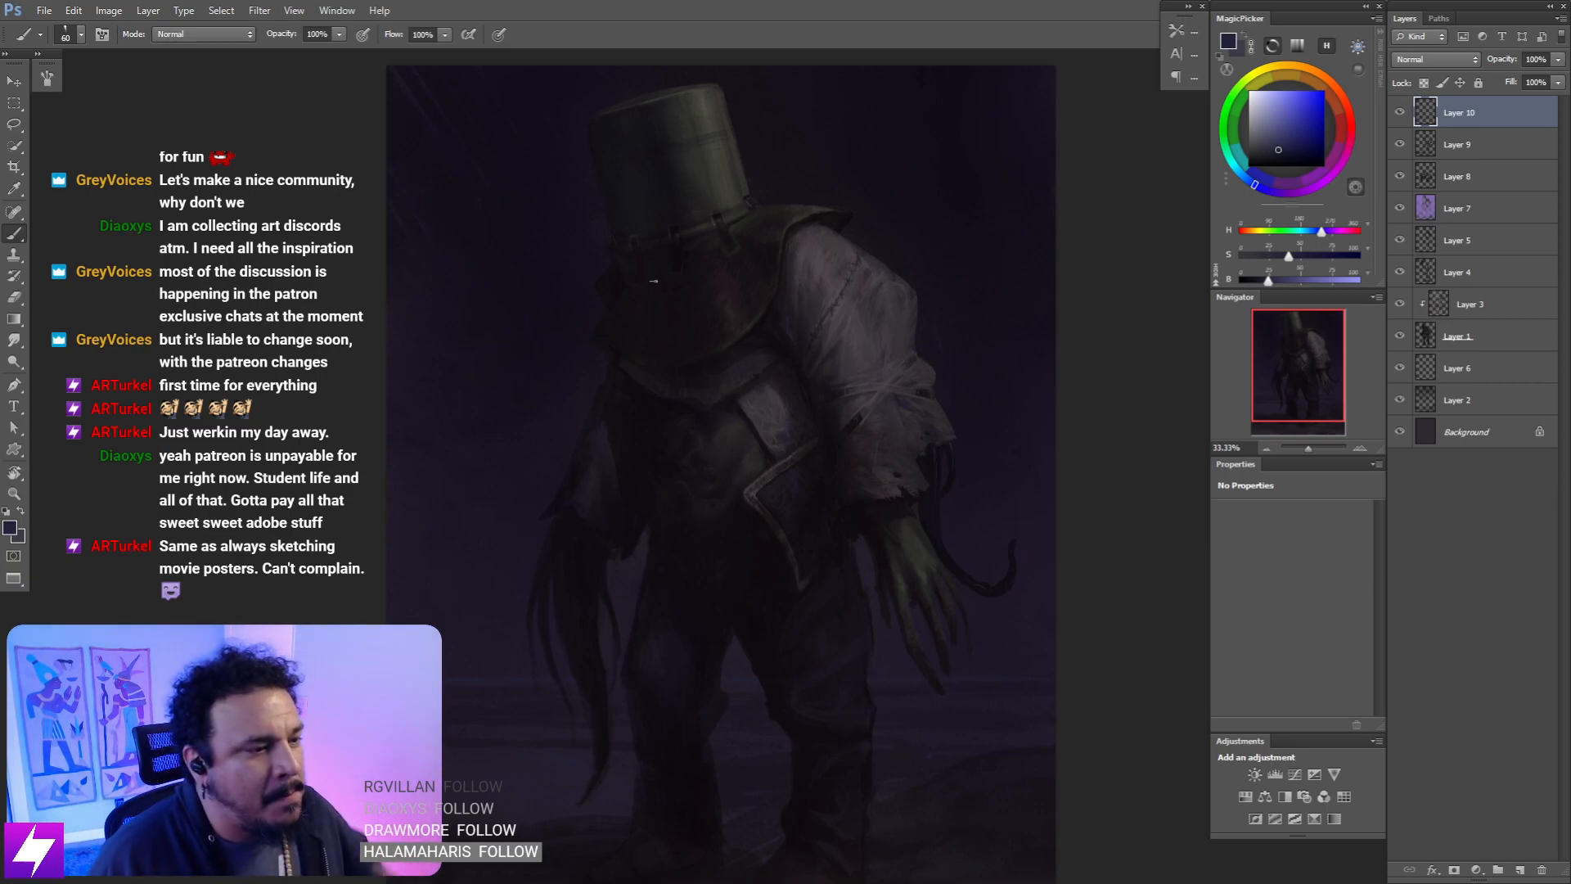
key("ctrl+minus")
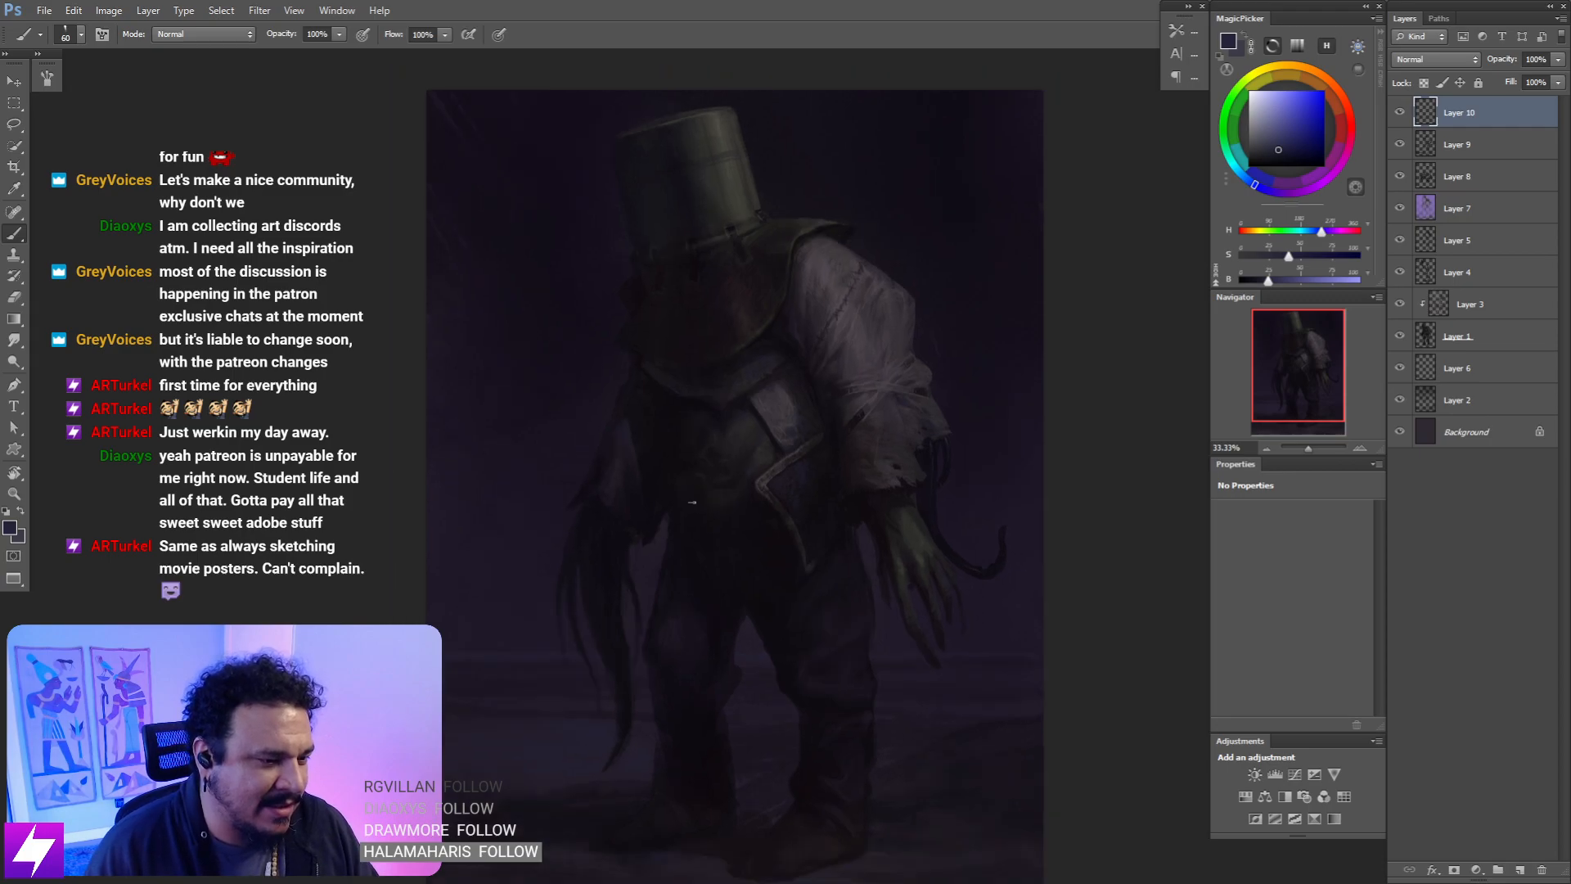
- Flip the canvas horizontally, then paint and smudge bluish tones on the far upper arm with a brush up to 125 px
key("ctrl+shift+h")
key("ctrl+plus")
key("ctrl+plus")
mouse_move(834, 413)
left_mouse_down()
mouse_move(758, 480)
mouse_move(761, 523)
left_mouse_up()
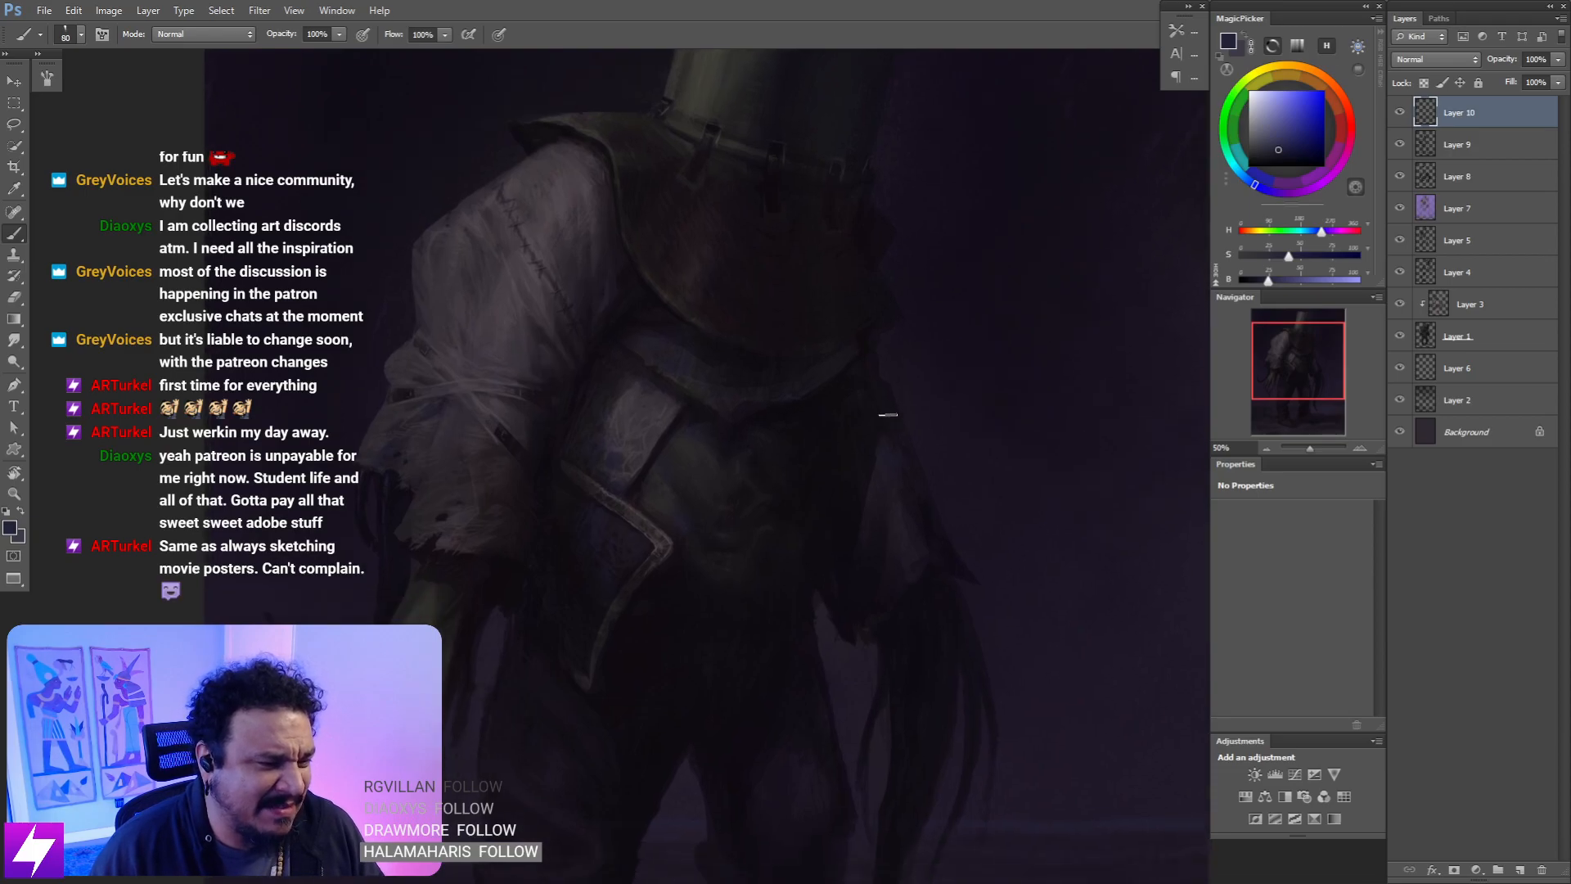
key("bracketright")
key("bracketright")
key("bracketright")
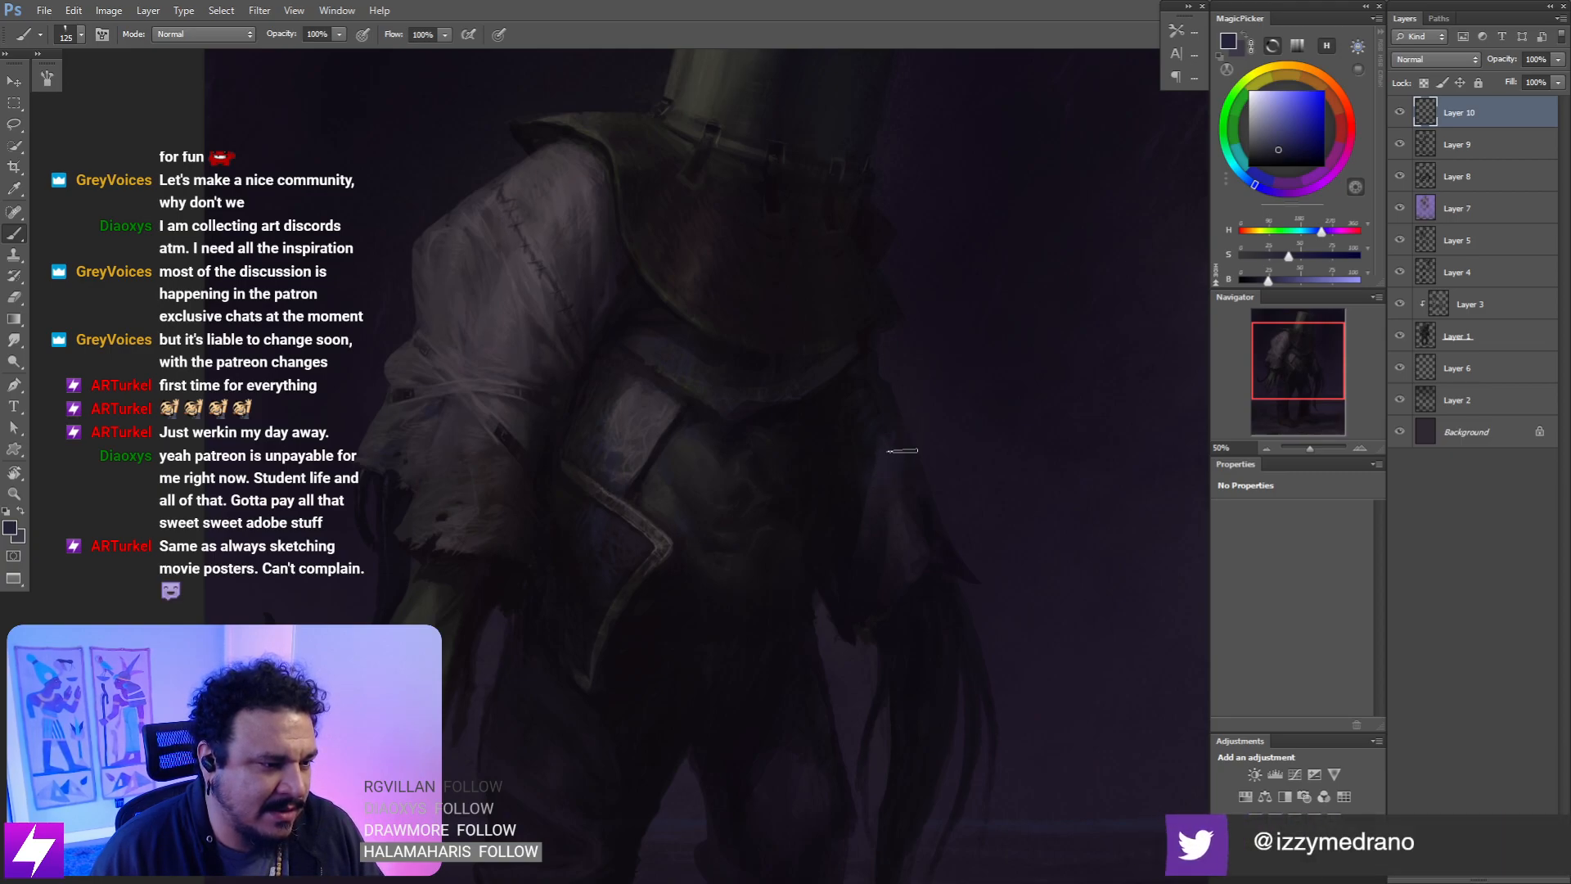
key("r")
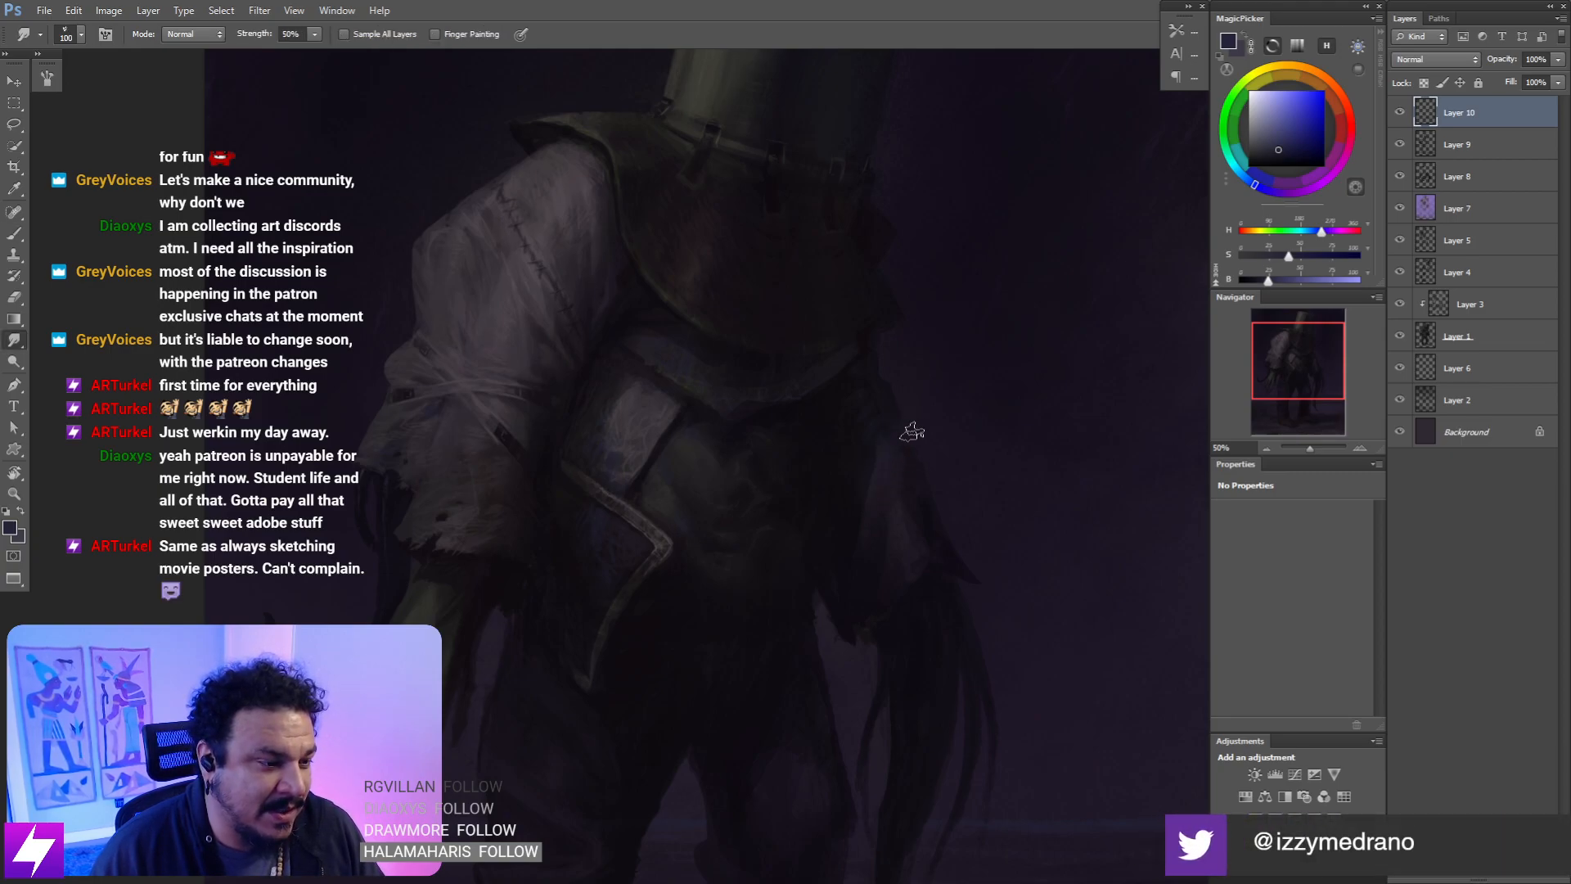
- Sample dark tones from the figure and darken the area between the torso and the far arm with a 125 px brush
scroll(911, 432, "down", 1)
key("b")
left_click(874, 443, "alt")
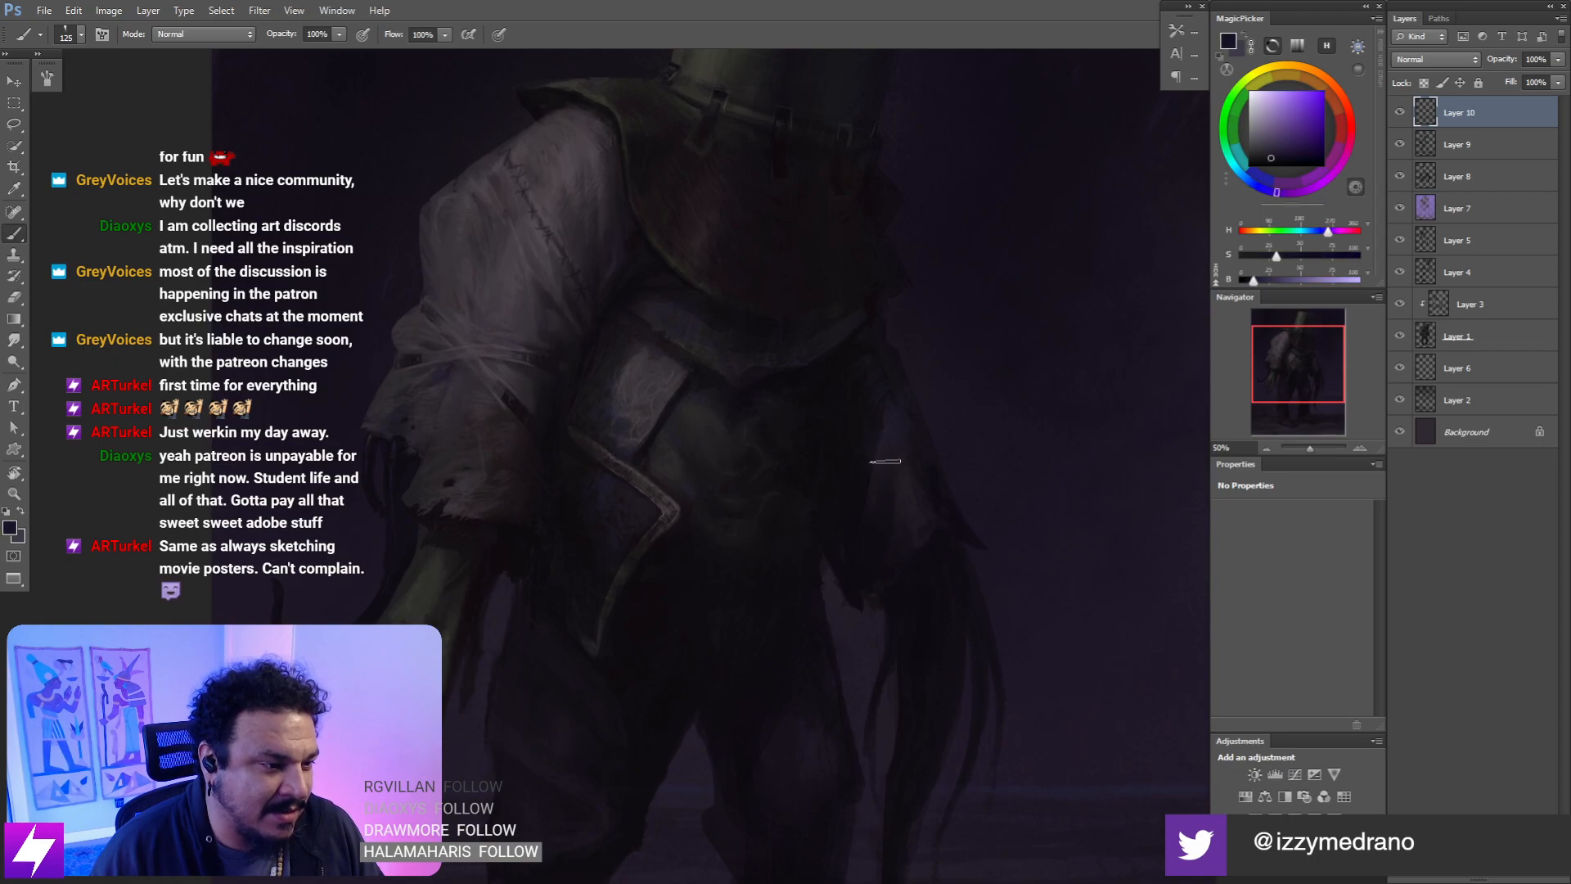
mouse_move(864, 496)
left_mouse_down()
mouse_move(837, 477)
mouse_move(873, 431)
mouse_move(858, 521)
left_mouse_up()
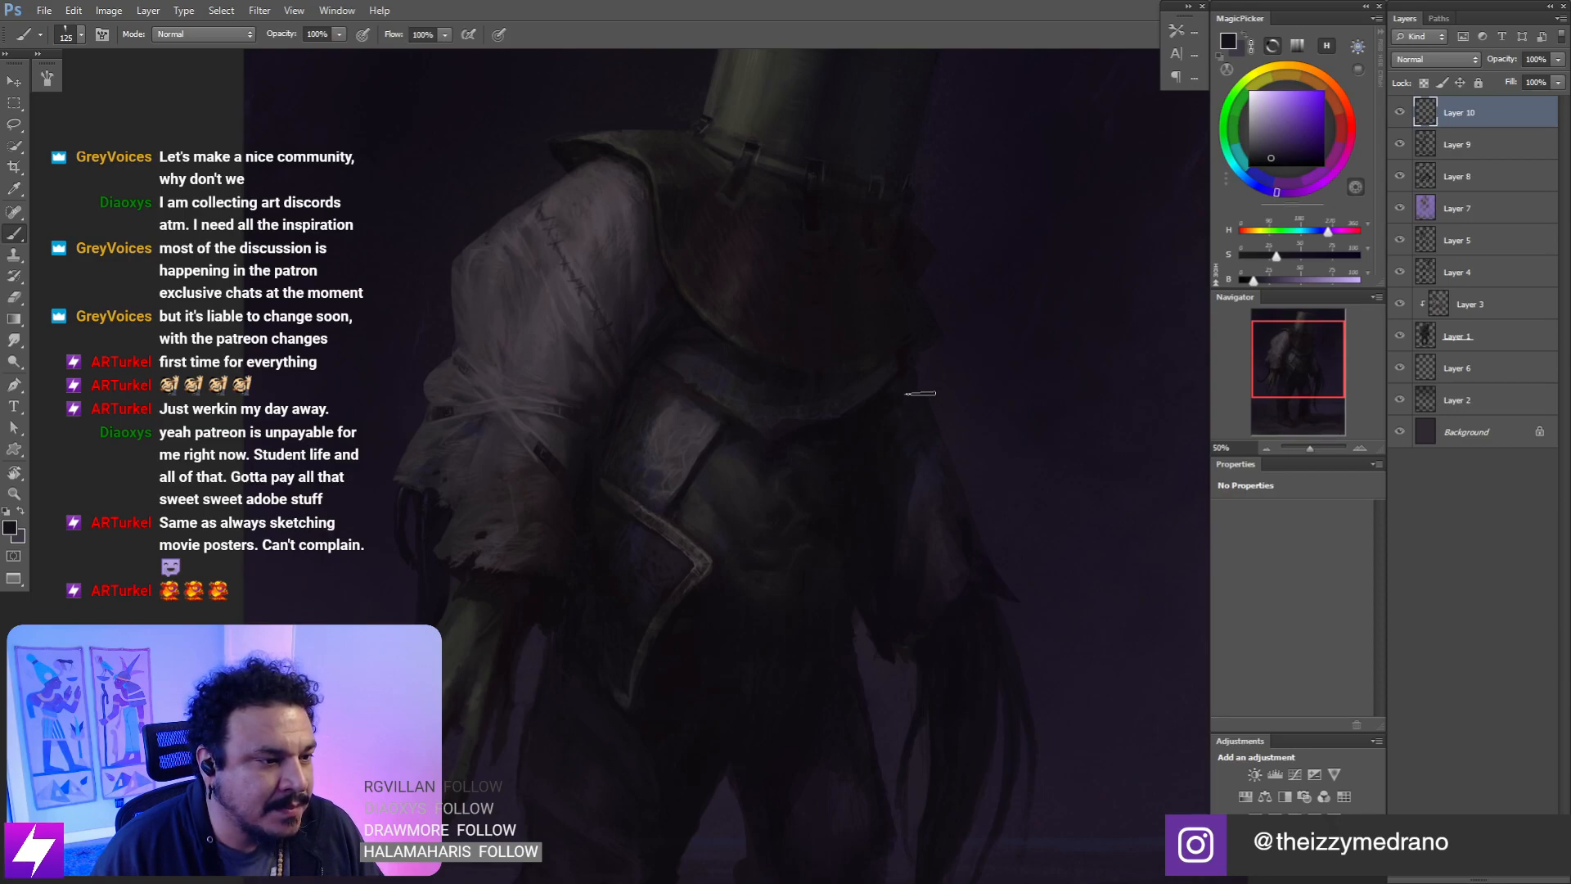
left_click(899, 409, "alt")
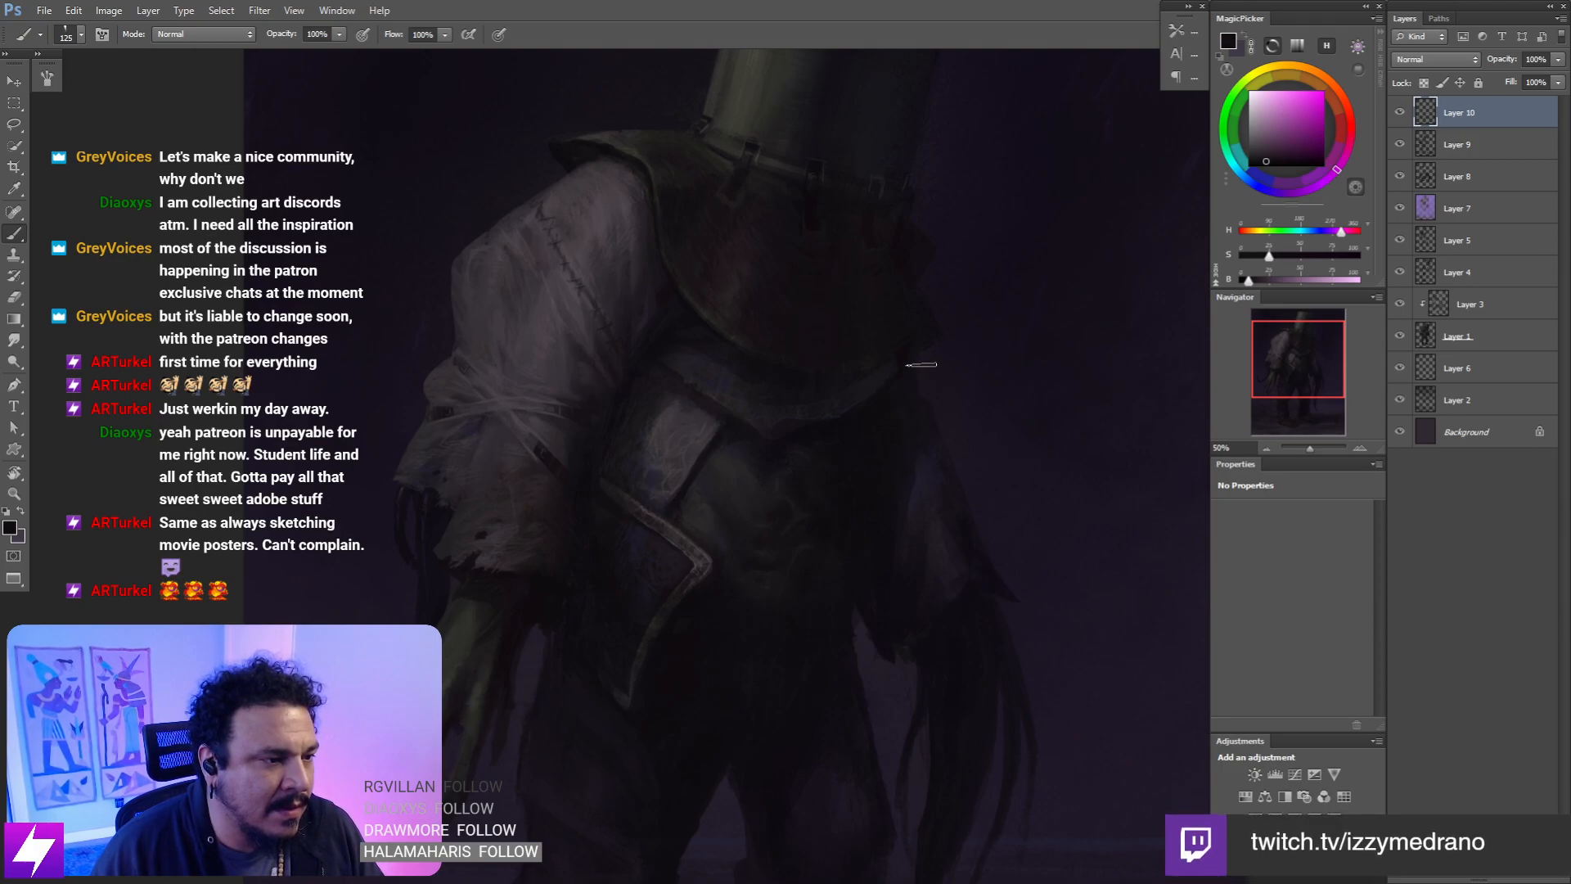
- Rotate the canvas and paint a sampled dark purple around the far shoulder and collar edge with a 90 to 80 px brush
scroll(904, 360, "down", 1)
scroll(841, 409, "up", 1)
key("bracketleft")
key("bracketleft")
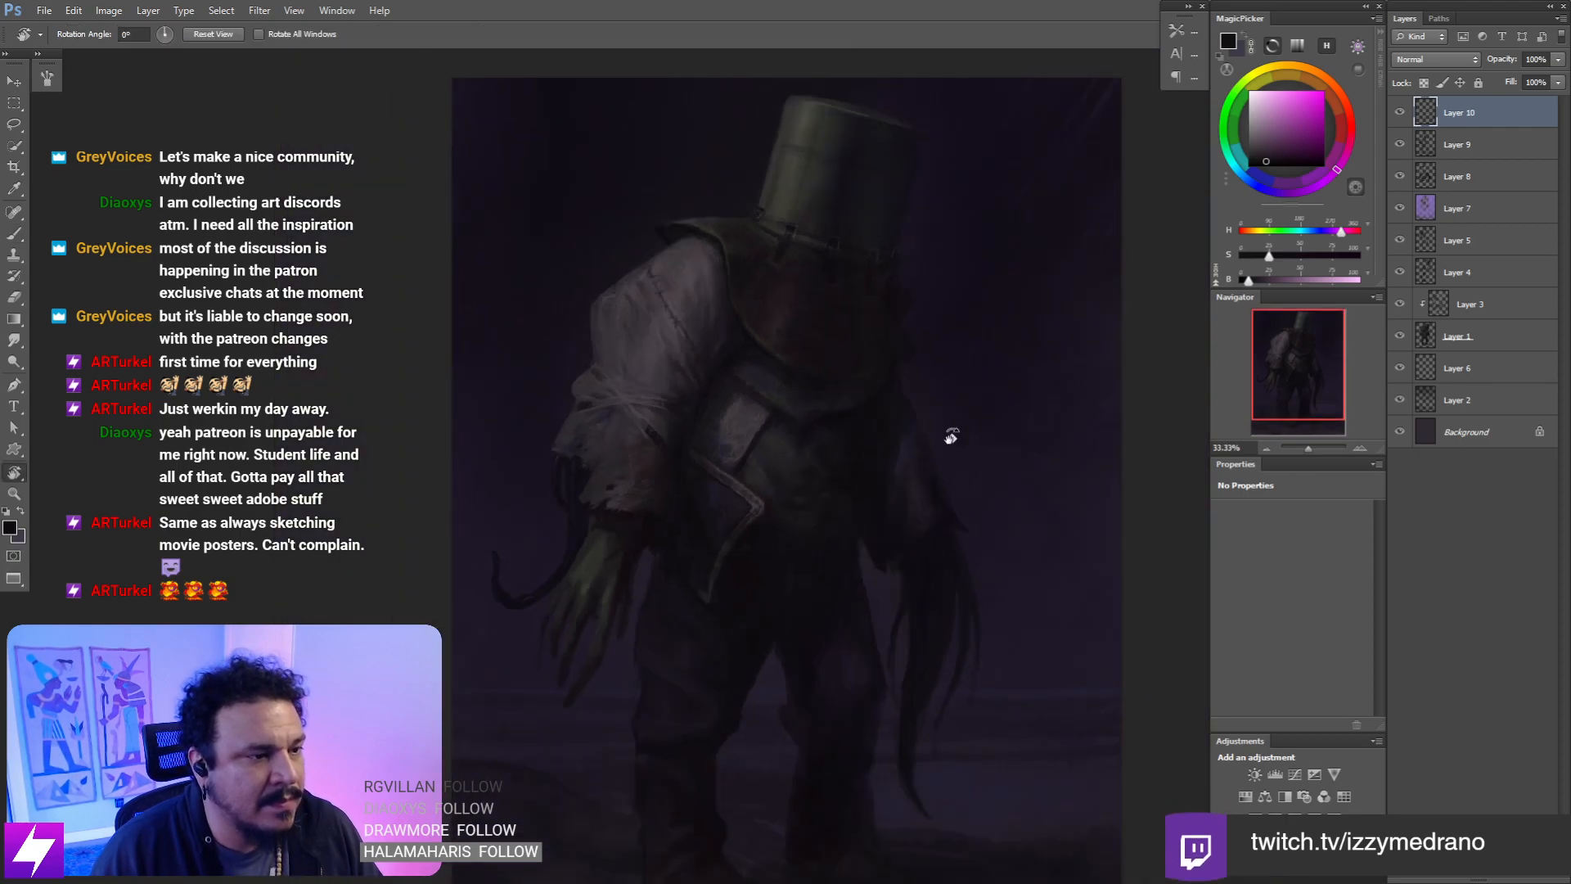
key("r")
mouse_move(947, 435)
left_mouse_down()
mouse_move(901, 246)
mouse_move(754, 326)
left_mouse_up()
left_click(799, 390, "alt")
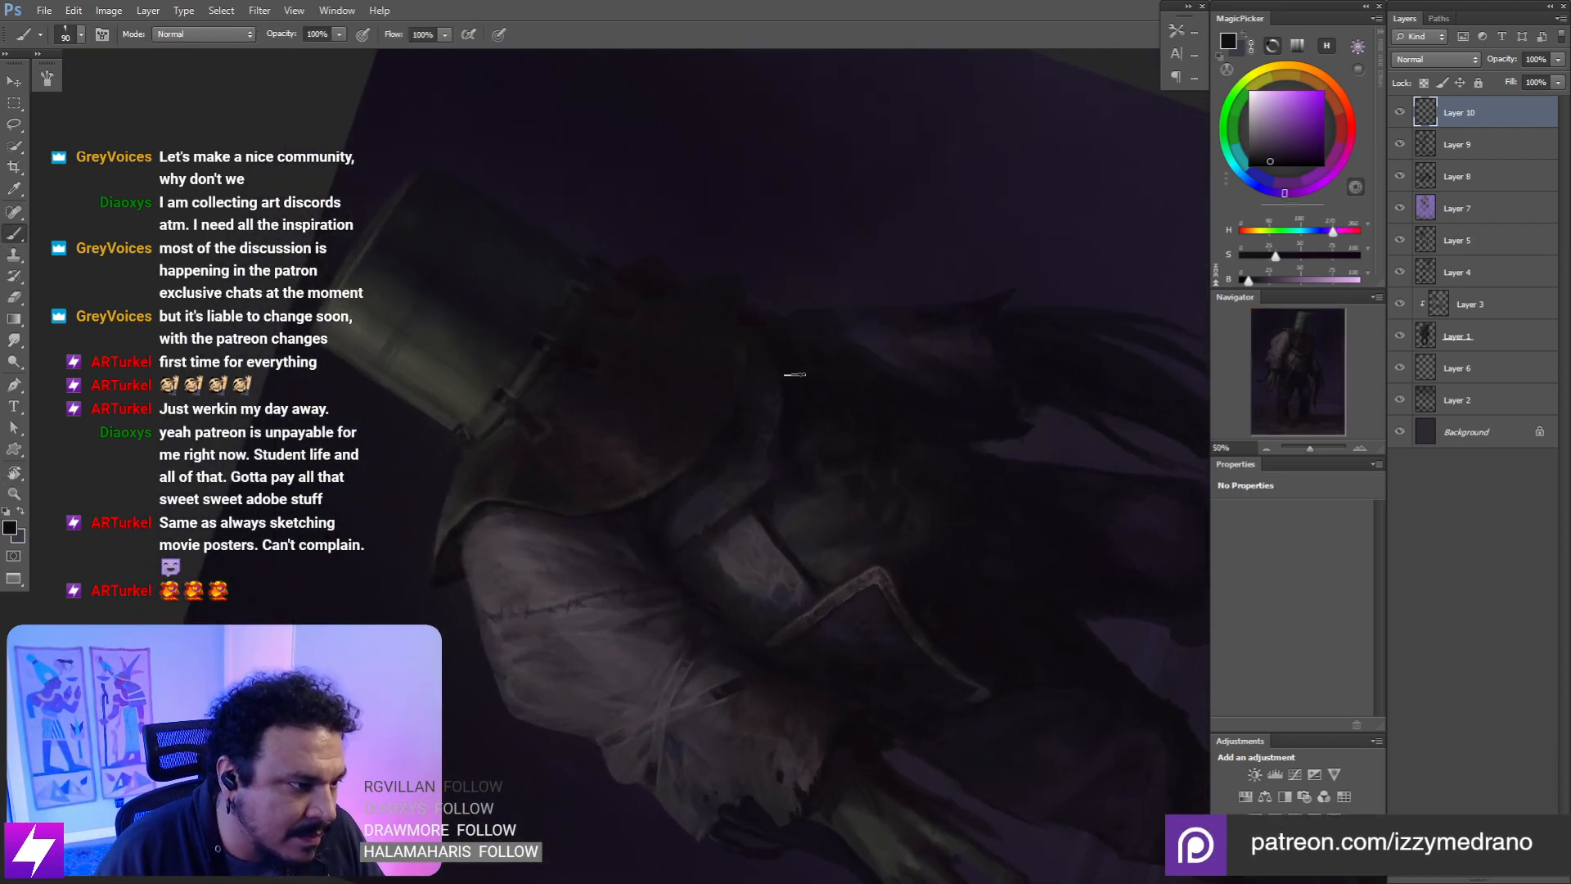
left_click_drag(756, 389, 807, 417)
key("bracketleft")
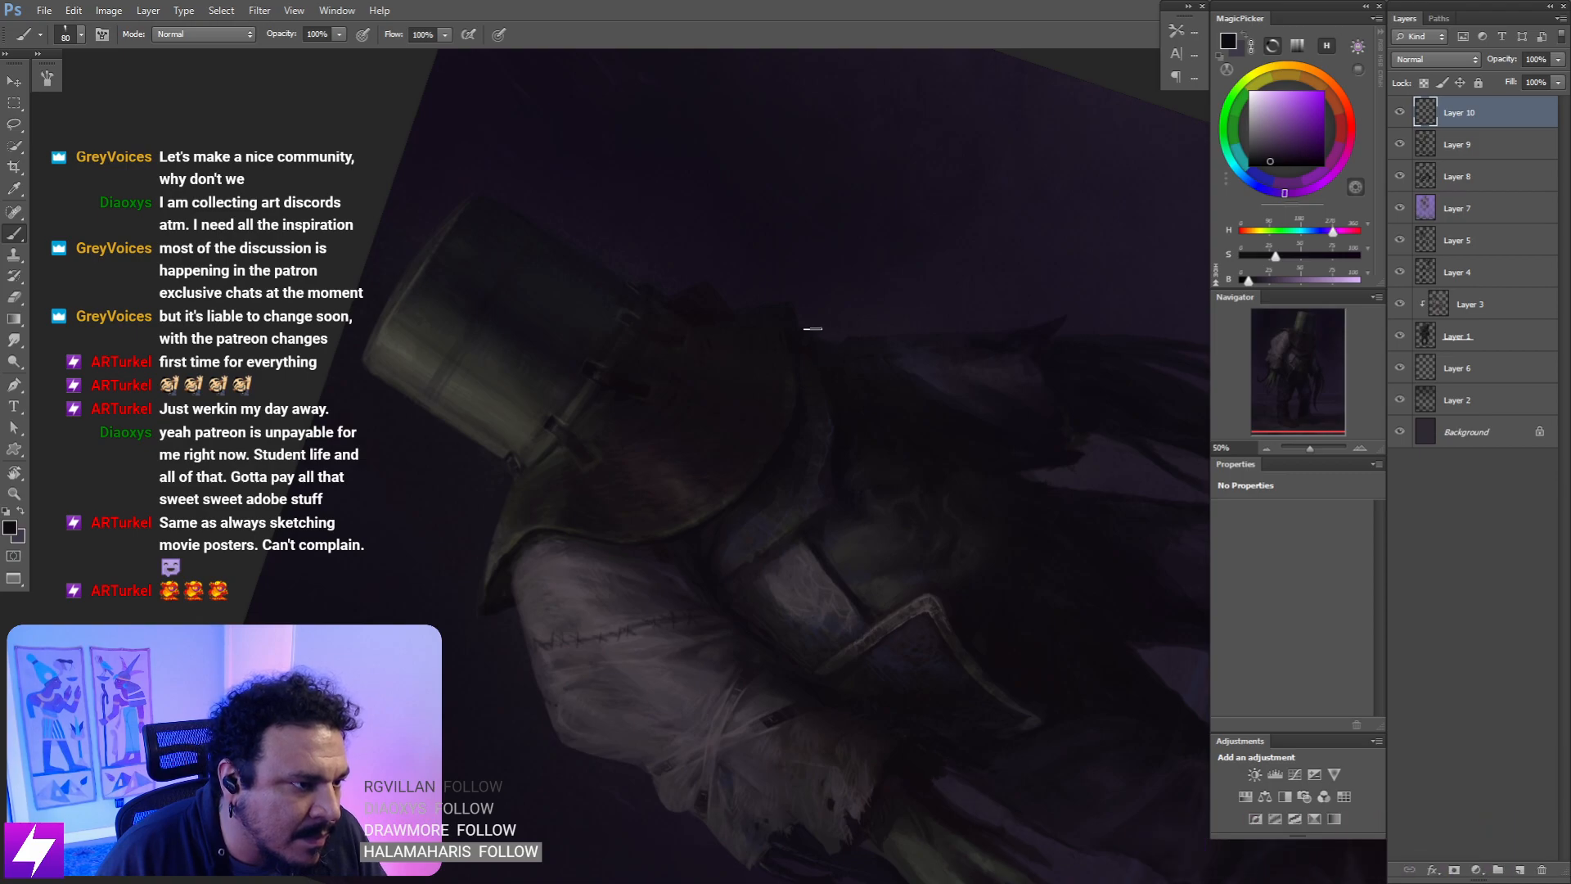
- Restore the canvas rotation, mirror the view and darken the crotch and upper trousers with a 150 to 250 px brush
scroll(845, 320, "down", 3)
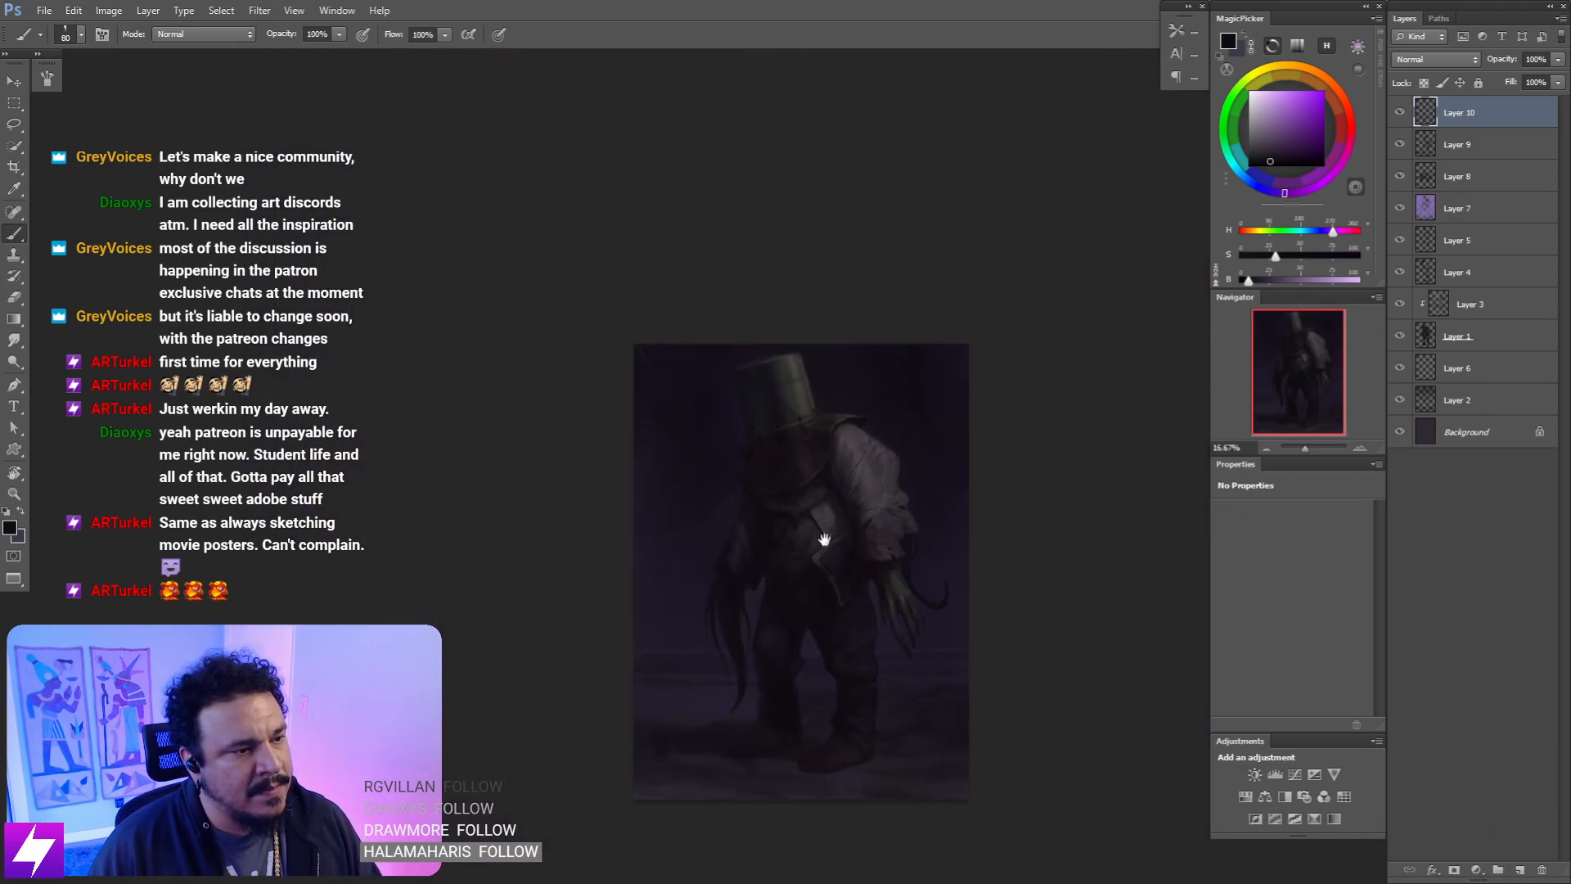
scroll(820, 450, "up", 1)
mouse_move(804, 543)
left_mouse_down()
mouse_move(808, 446)
mouse_move(789, 509)
left_mouse_up()
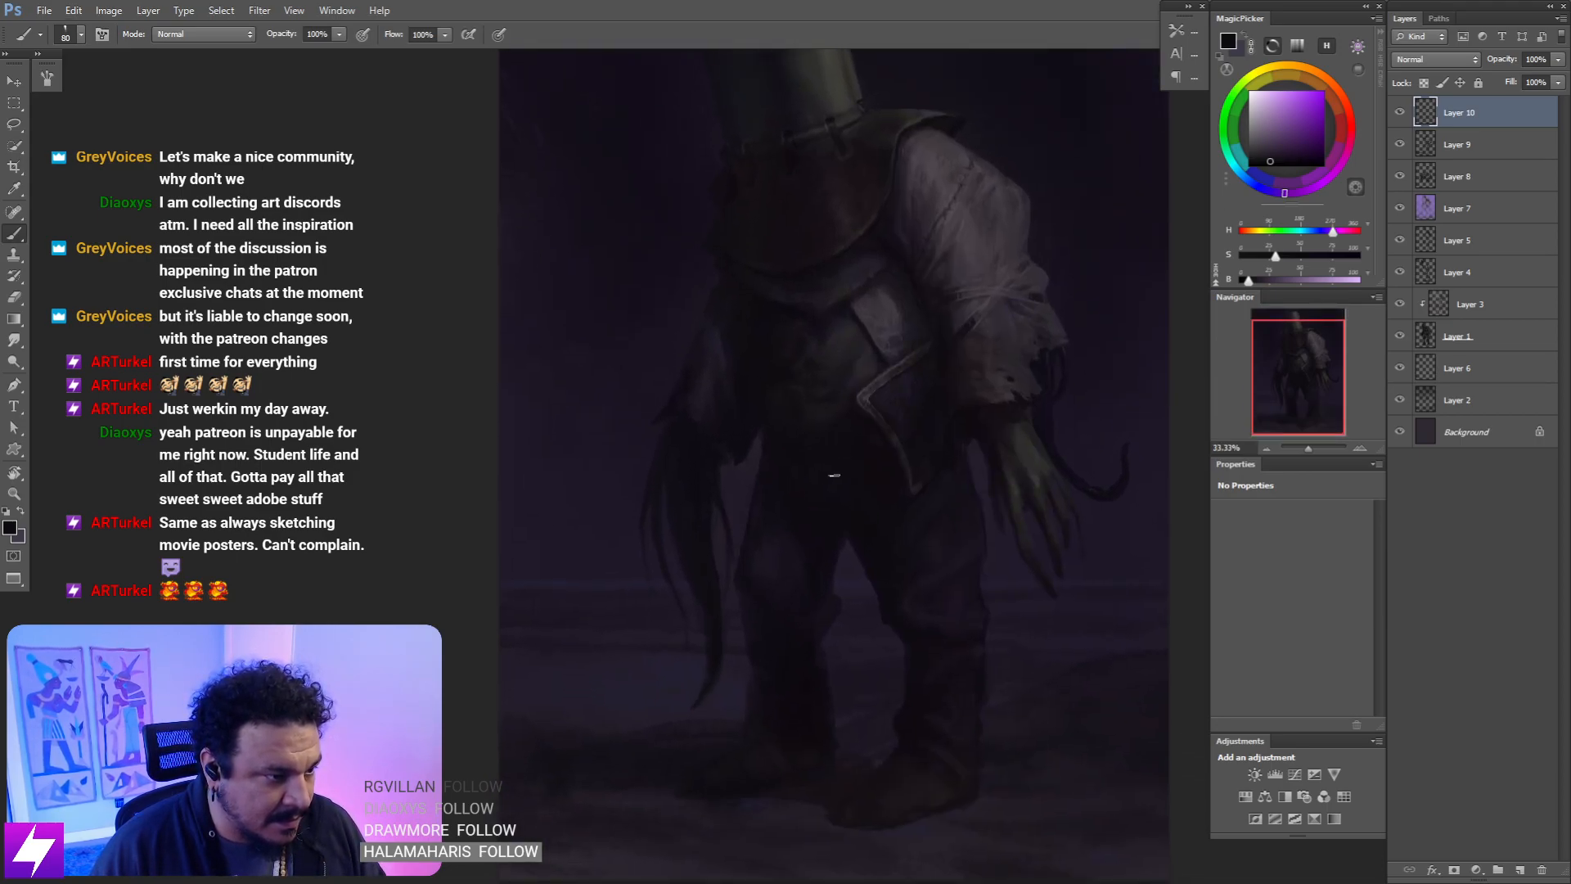
key("ctrl+plus")
key("ctrl+plus")
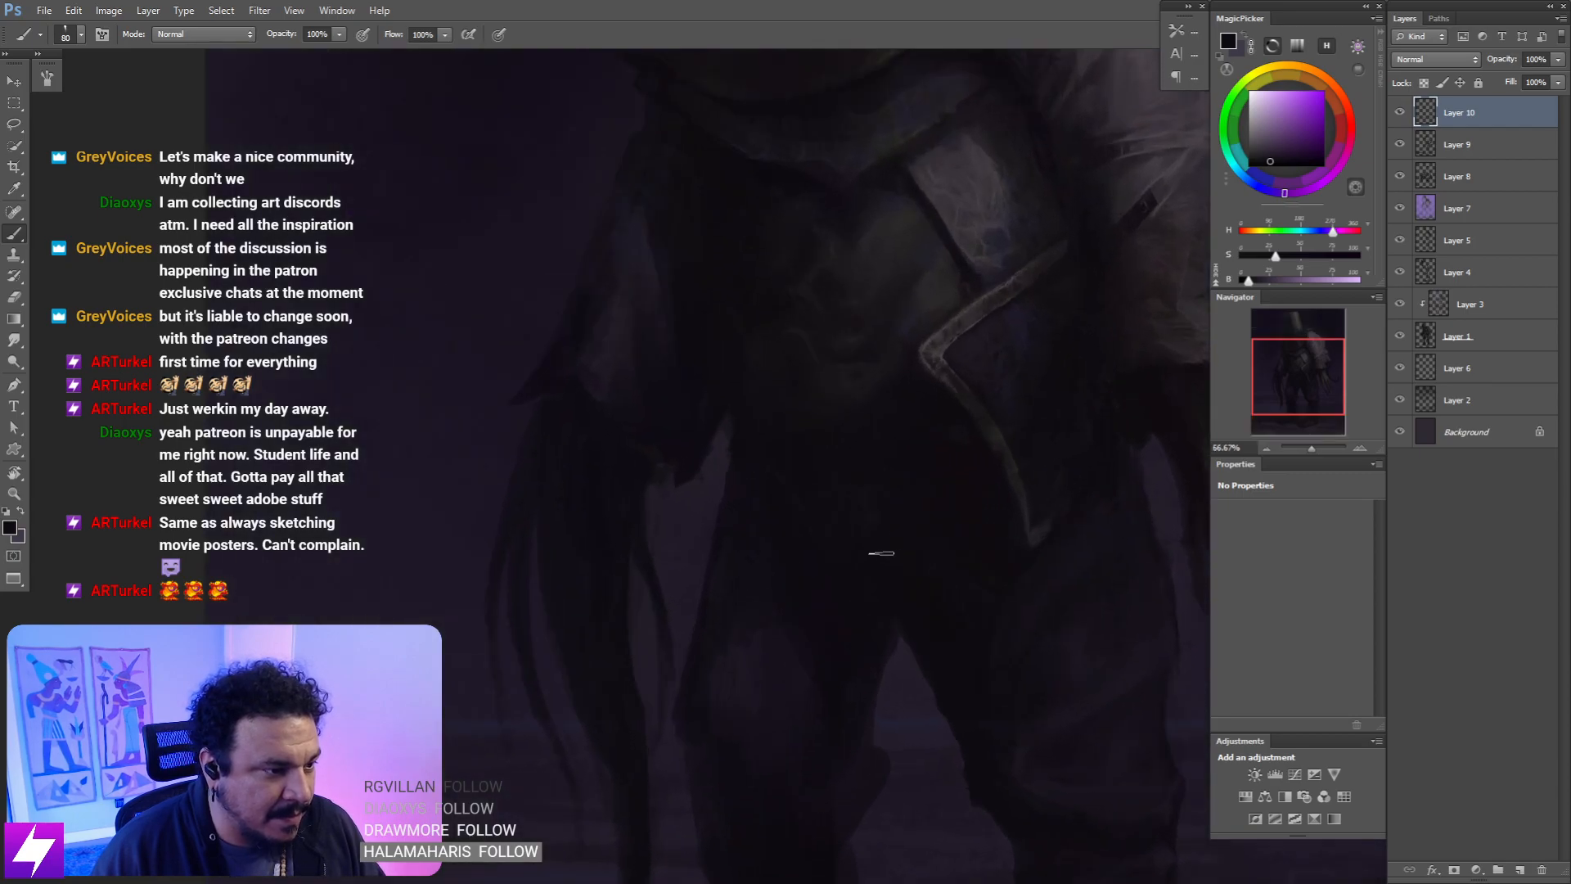
left_click_drag(933, 566, 896, 548)
key("bracketright")
key("bracketright")
key("bracketright")
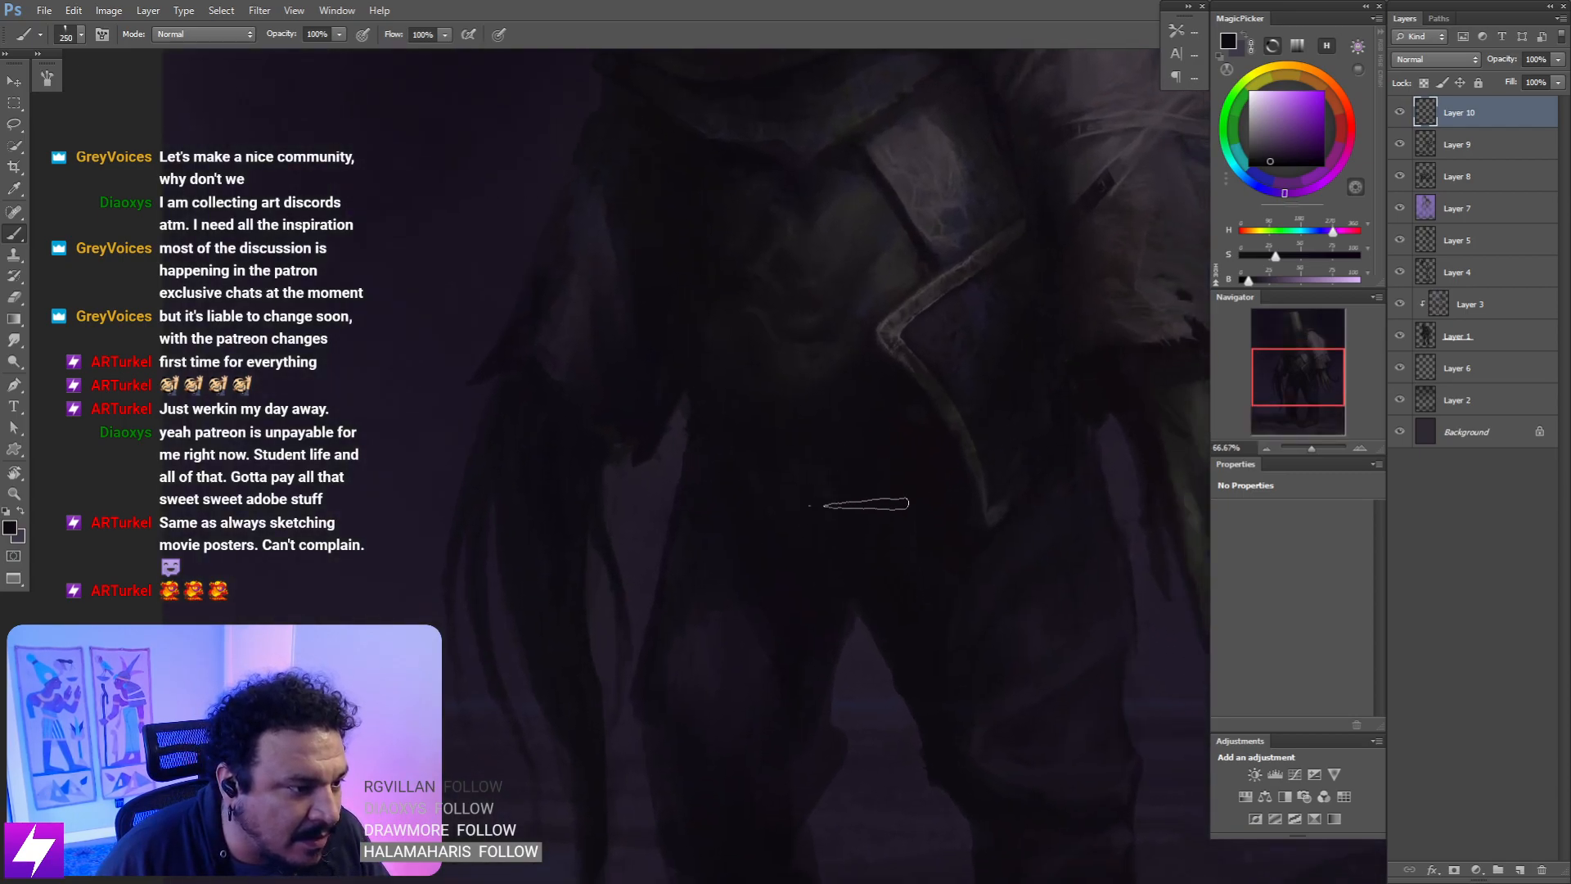
key("bracketright")
key("bracketright")
key("bracketright")
key("bracketright")
key("bracketleft")
key("bracketleft")
key("bracketleft")
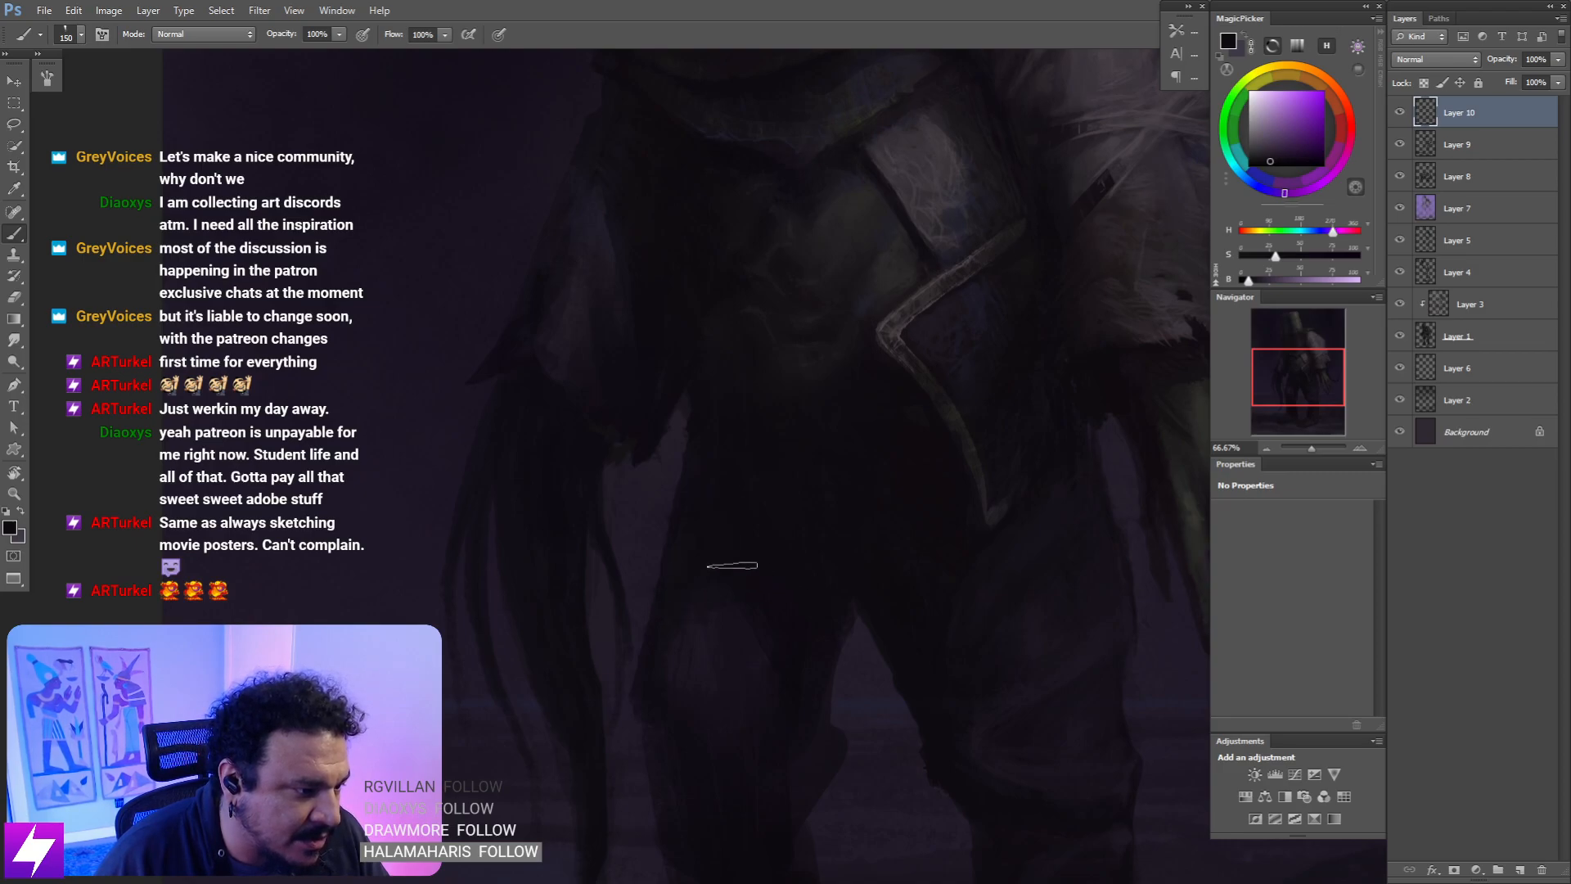
- Flip the canvas horizontally and darken the far trouser leg with a brush up to 250 px
key("ctrl+minus")
key("ctrl+minus")
key("ctrl+minus")
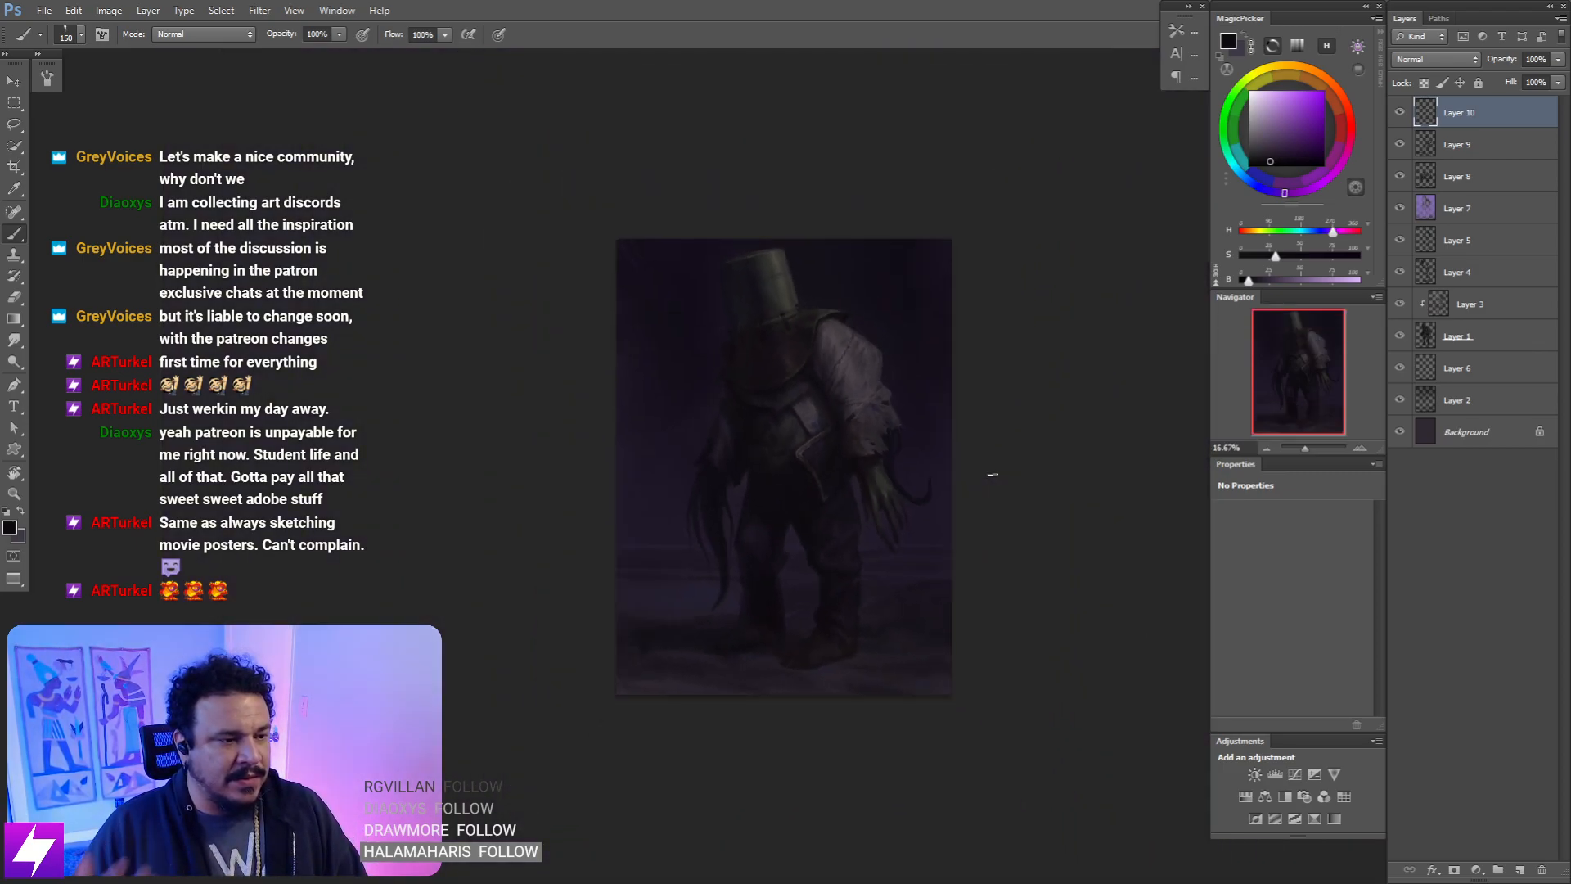
key("ctrl+shift+h")
key("ctrl+plus")
key("ctrl+plus")
key("ctrl+plus")
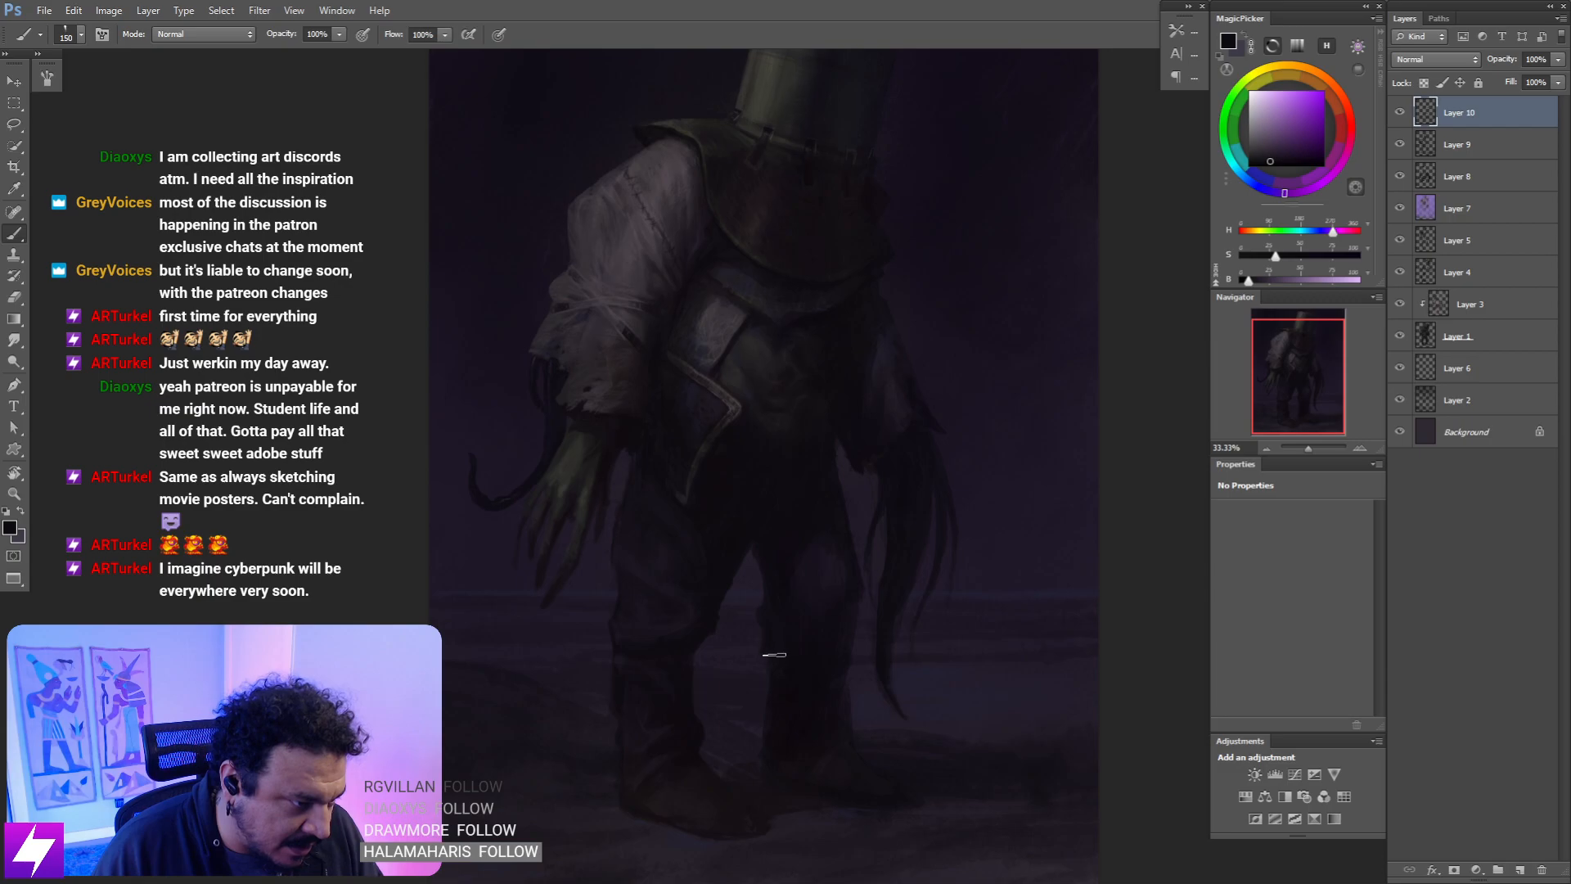
key("bracketright")
key("bracketright")
key("bracketright")
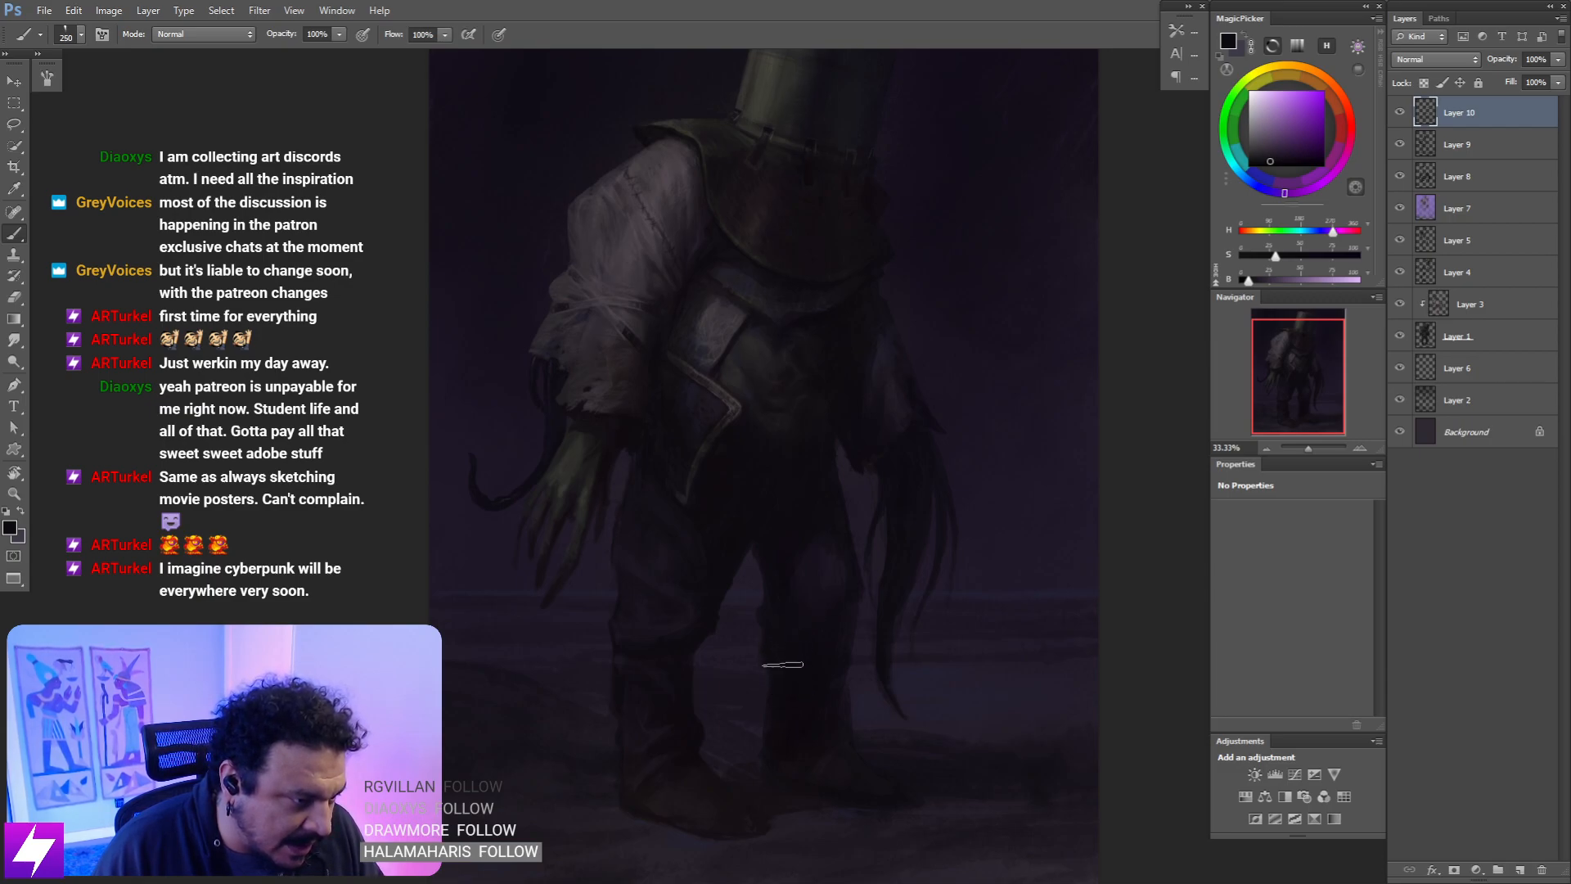
key("ctrl+minus")
key("ctrl+minus")
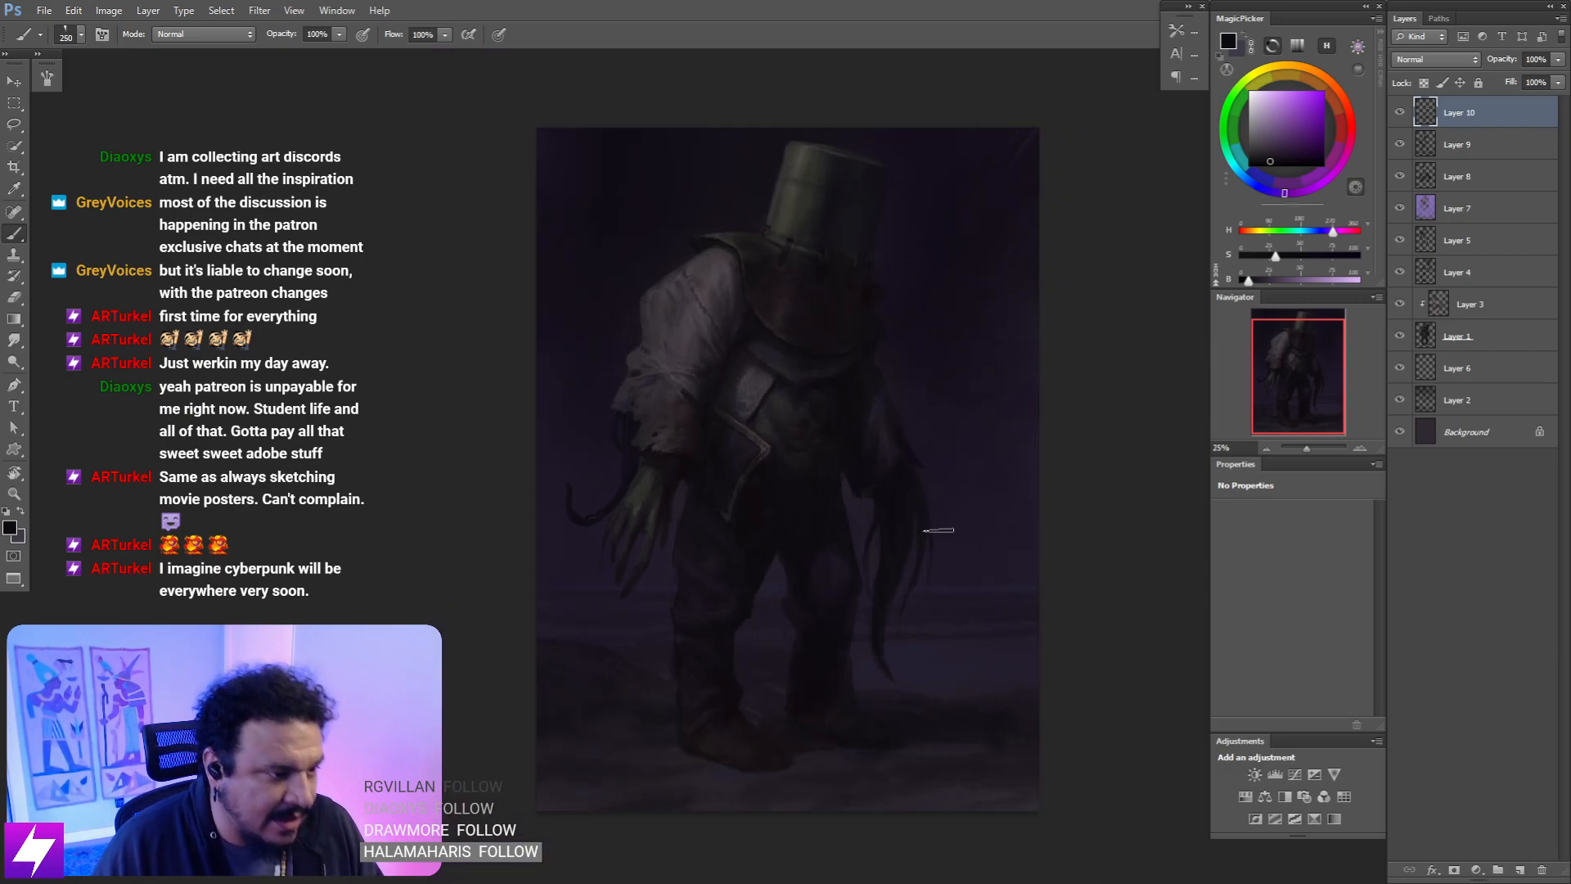
- Deepen the far lower leg and boot with a 175 px brush, using a dark purple sampled near the boot
scroll(871, 586, "up", 2)
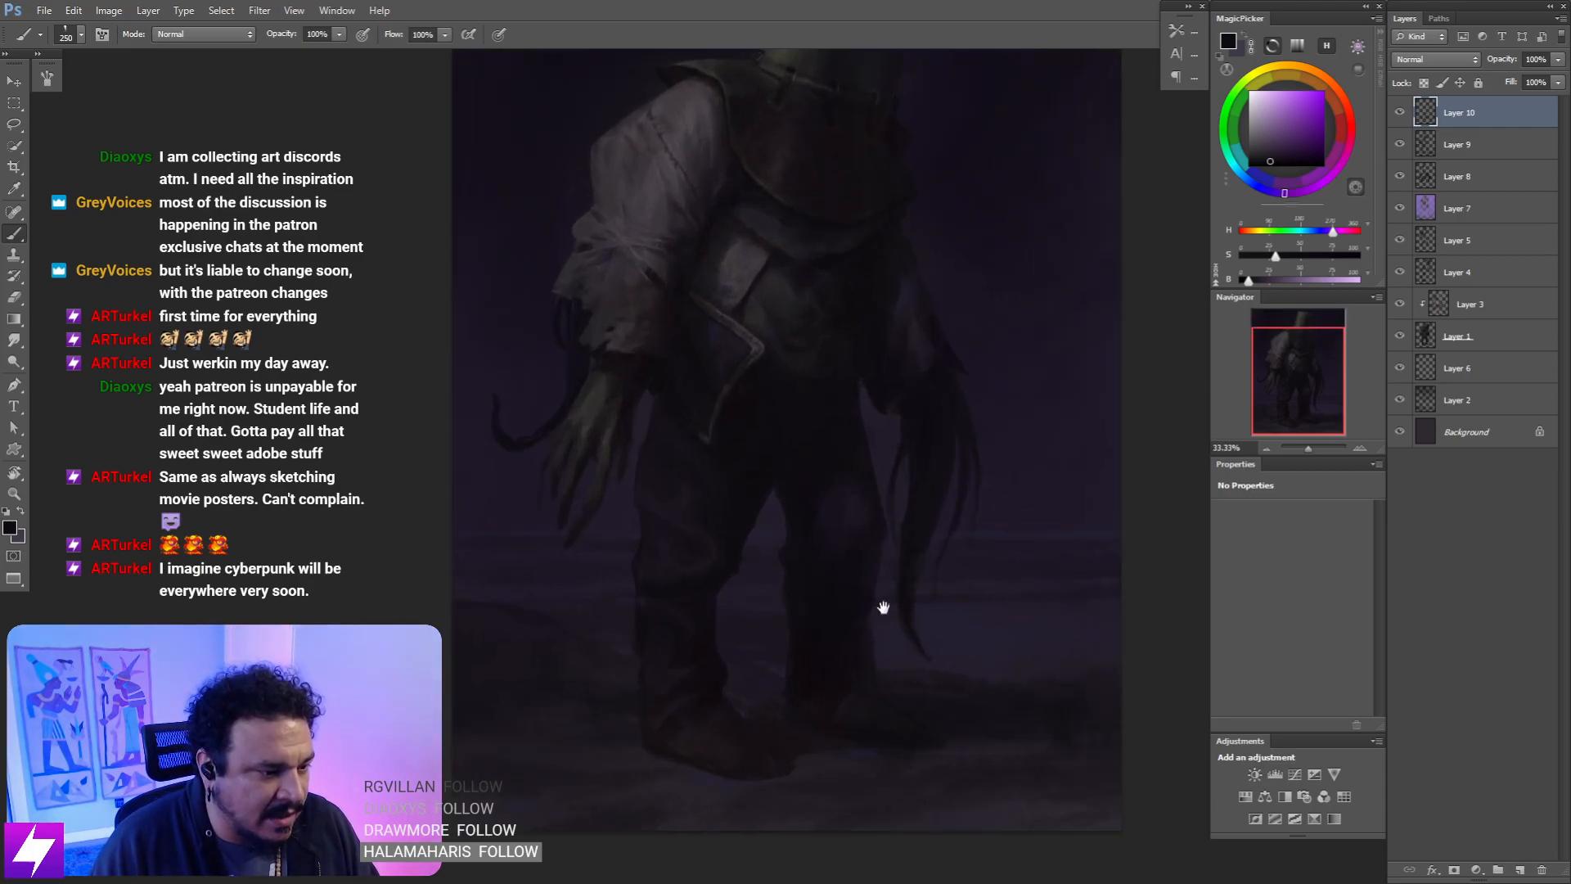
key("bracketleft")
key("bracketleft")
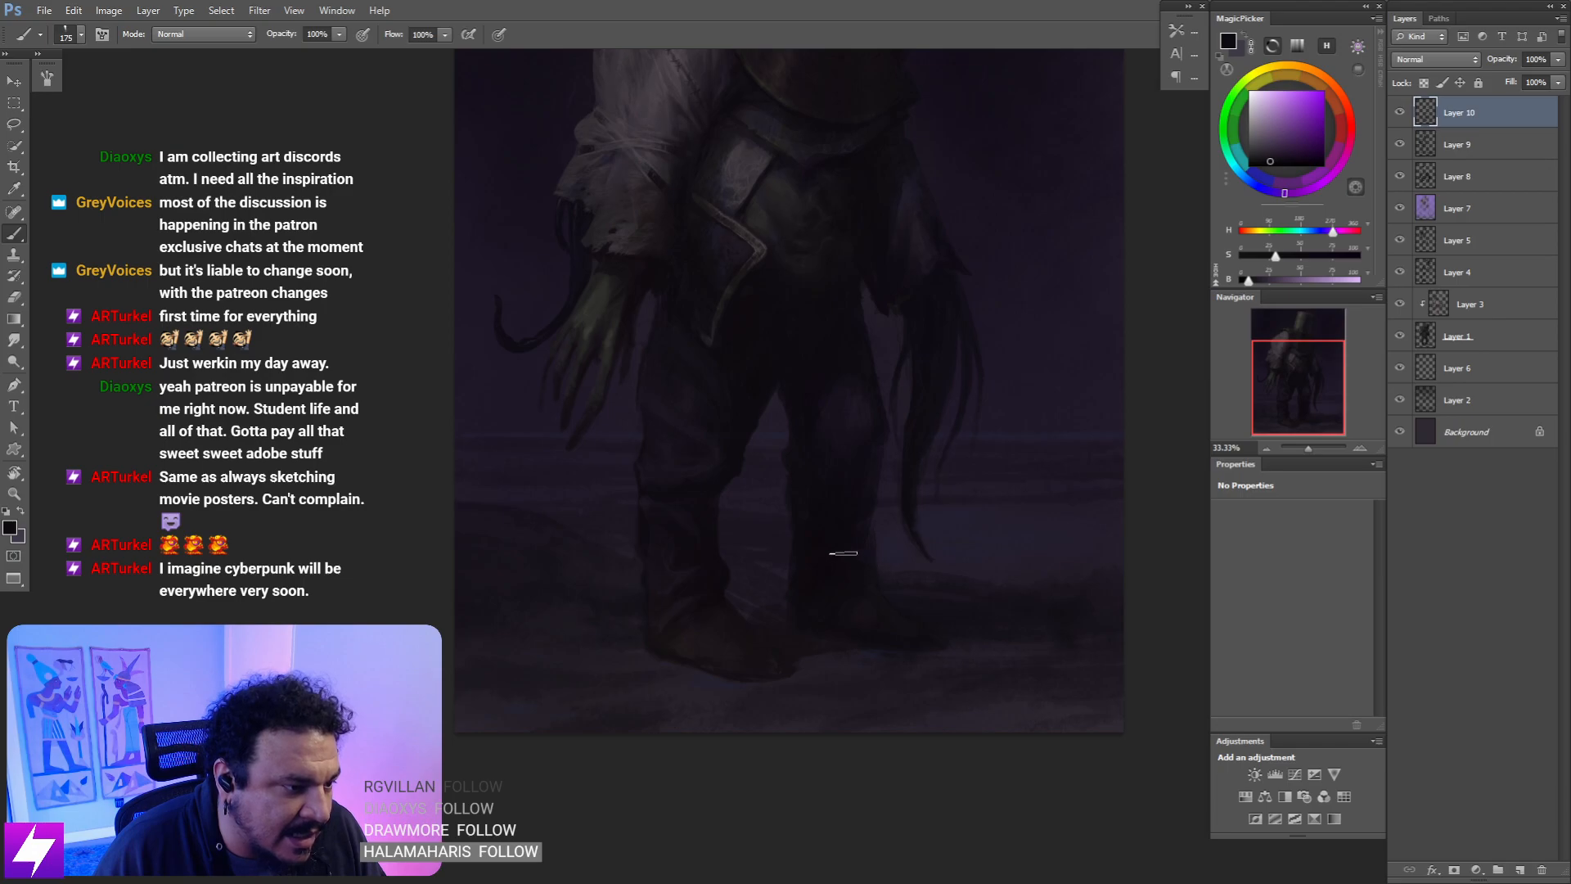
left_click(831, 619, "alt")
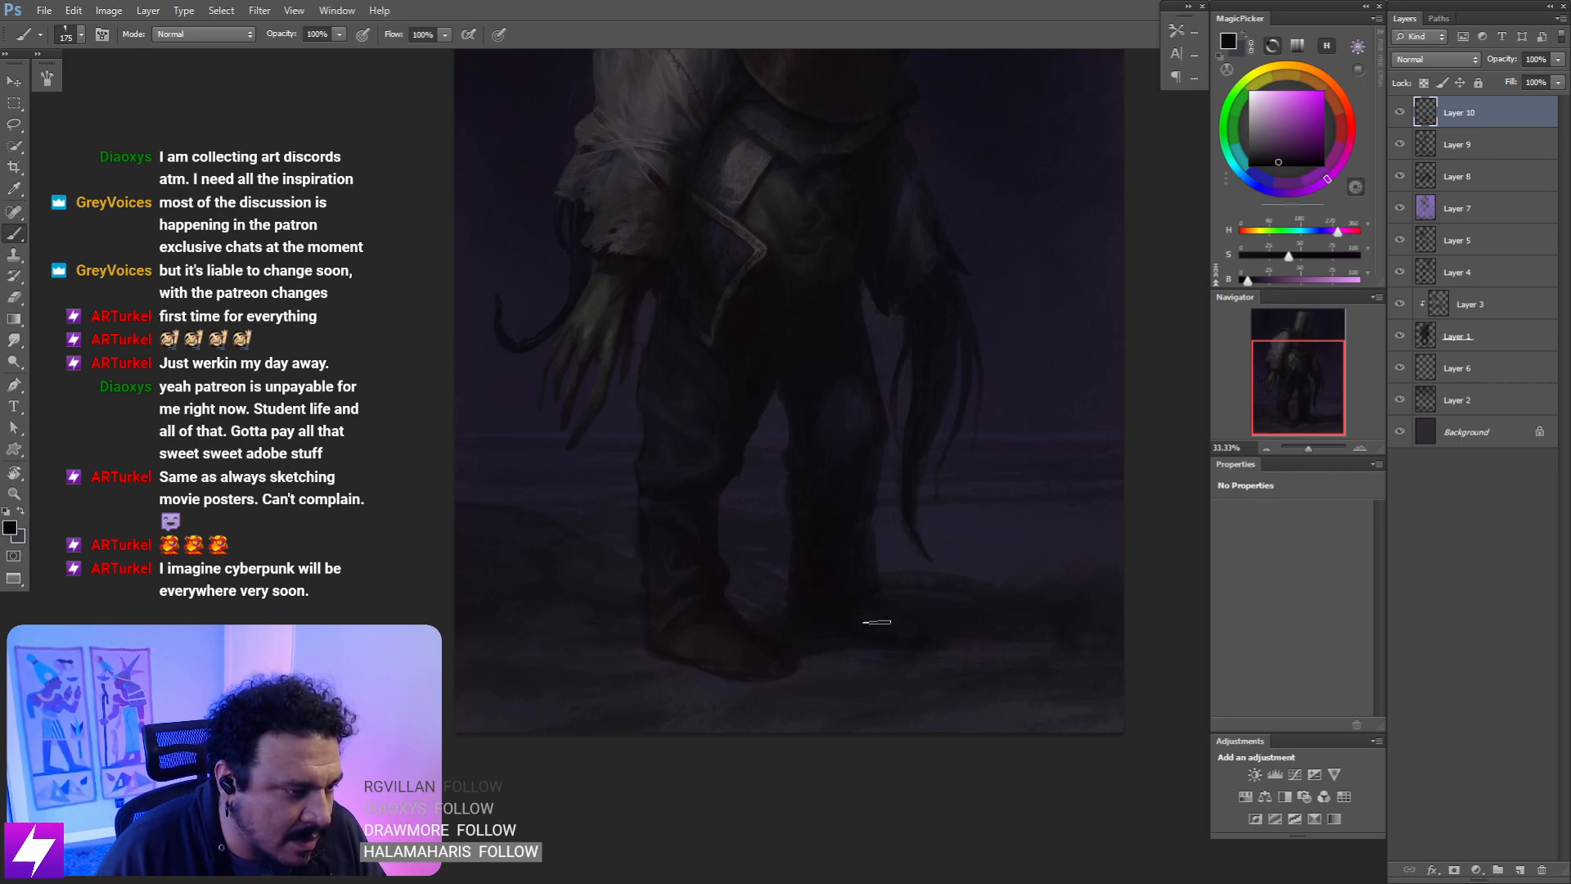
- Tilt the canvas, refine the far leg and boot with a 60 to 100 px brush, and reset the rotation
key("ctrl+minus")
key("r")
left_click_drag(954, 659, 878, 568)
key("ctrl+plus")
key("b")
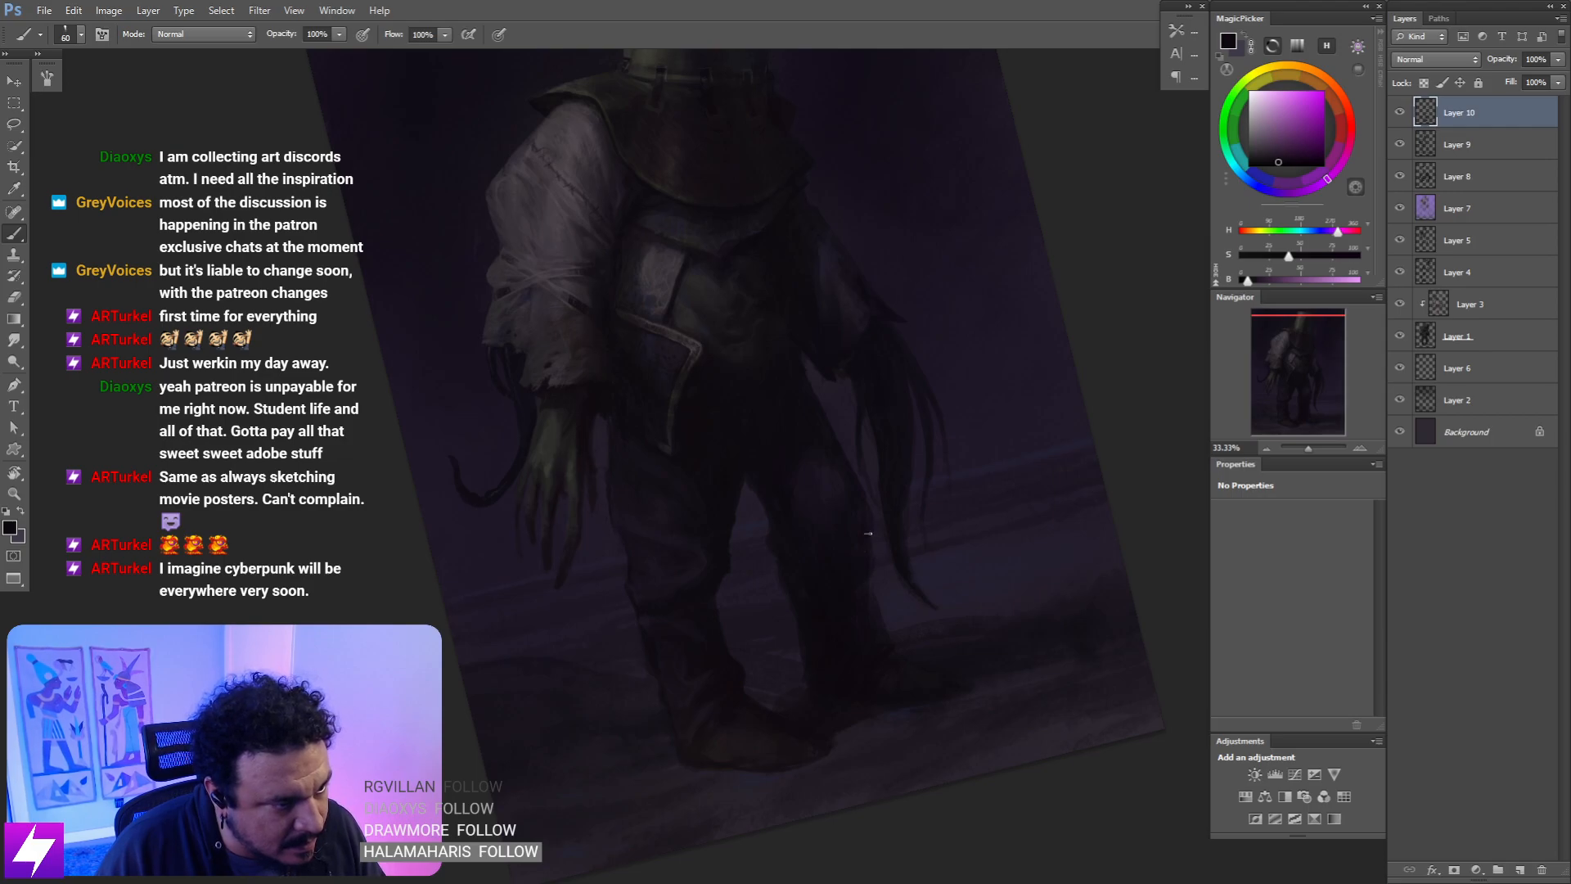
scroll(868, 565, "down", 2)
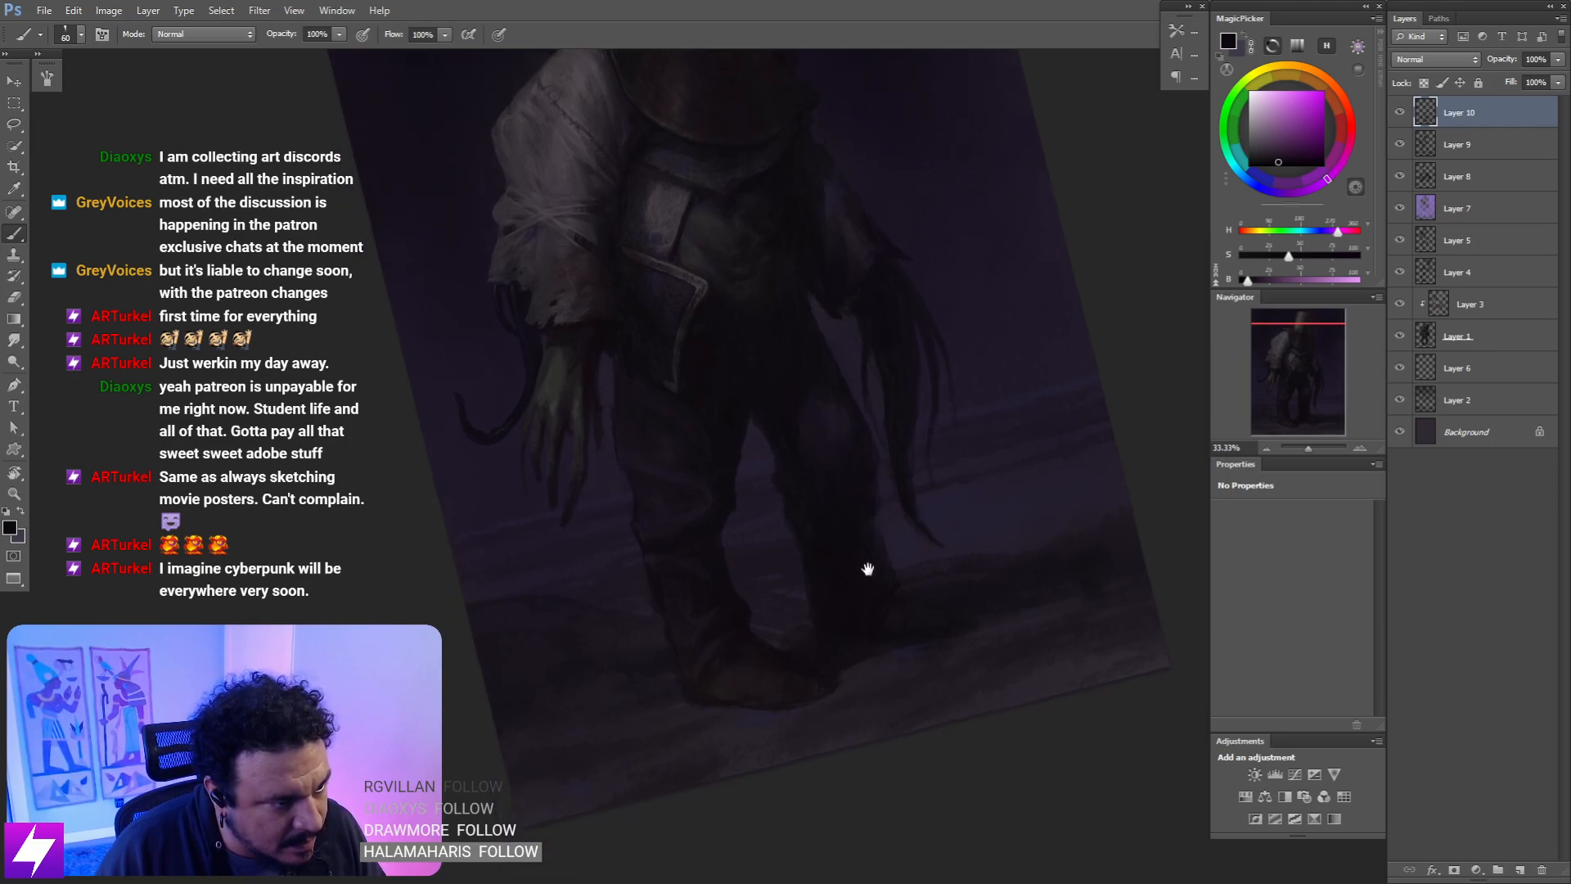
key("bracketright")
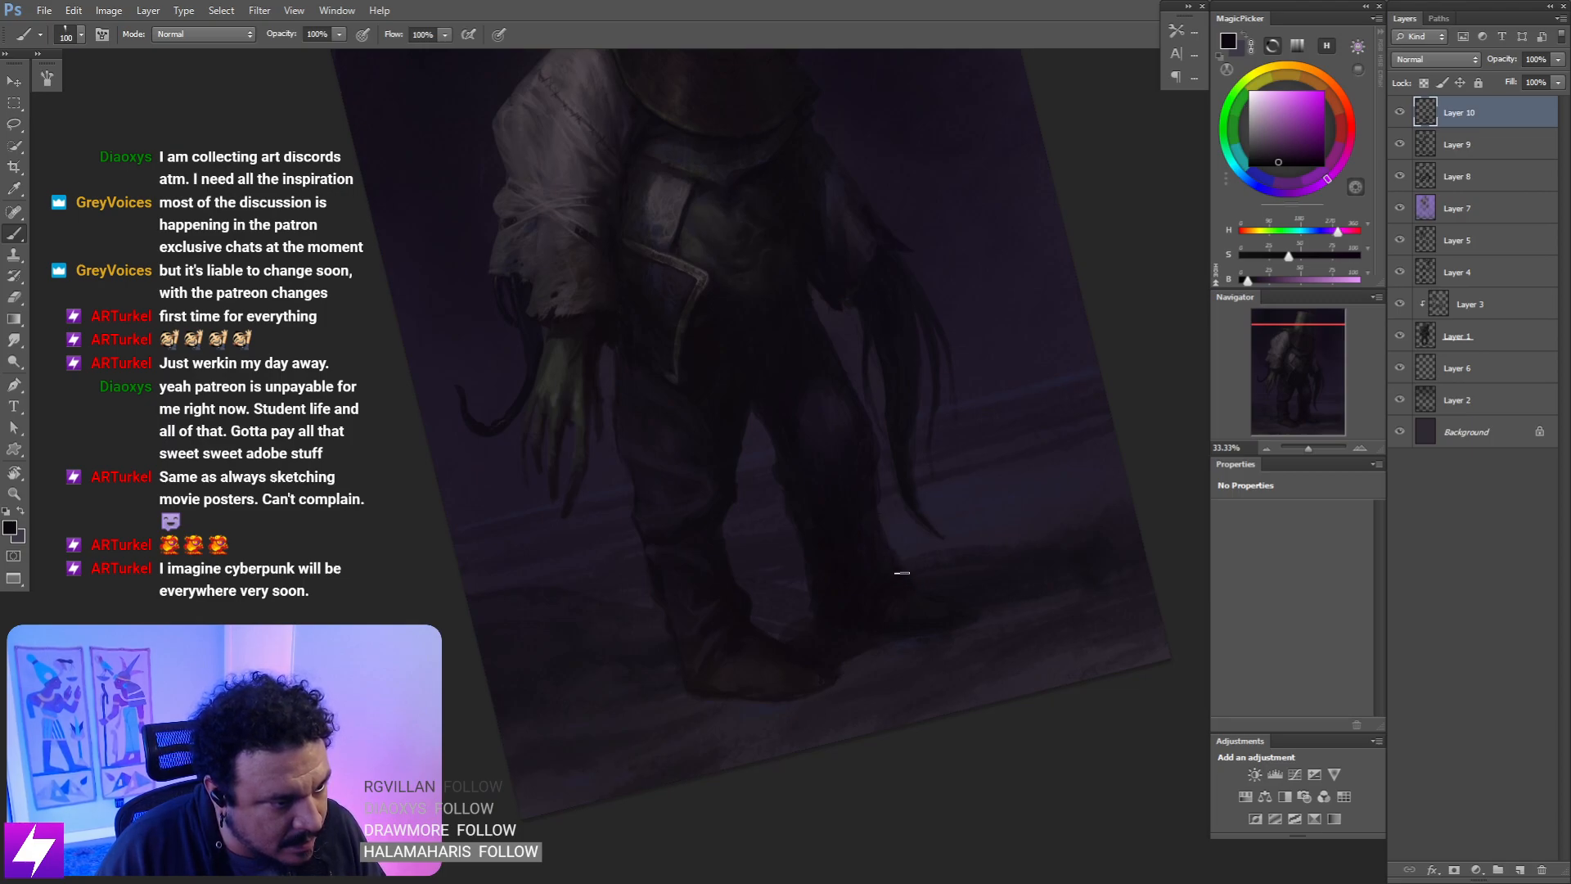
key("Escape")
key("ctrl+minus")
key("ctrl+minus")
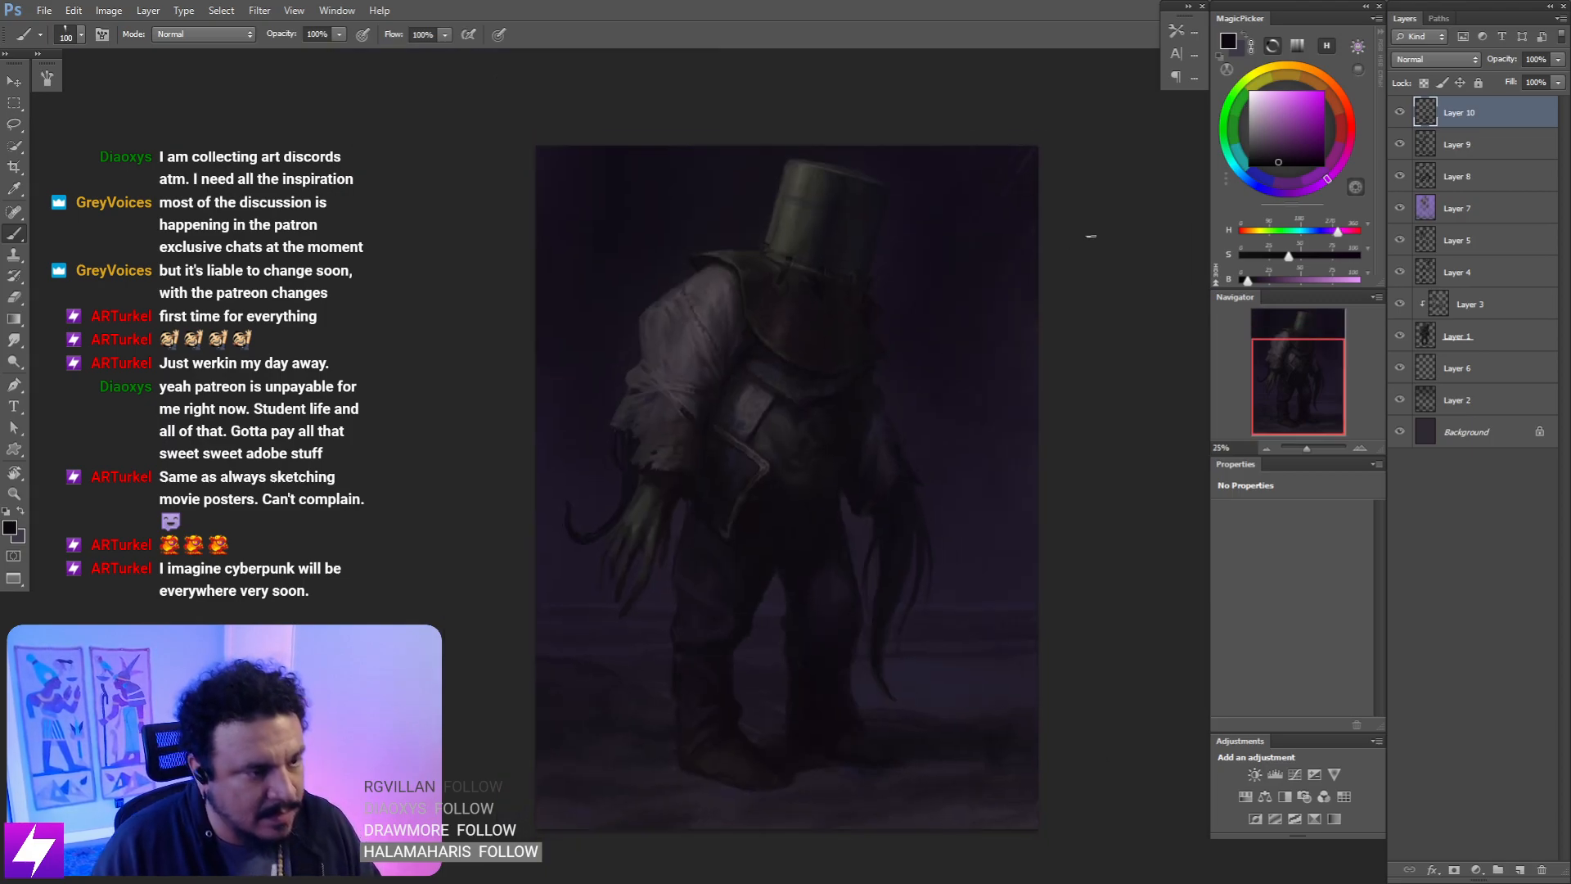
- Examine the mirrored and unmirrored figure at several sizes, checking the darkened trousers against the torso and arms
key("ctrl+shift+h")
key("ctrl+equal")
key("ctrl+equal")
key("ctrl+equal")
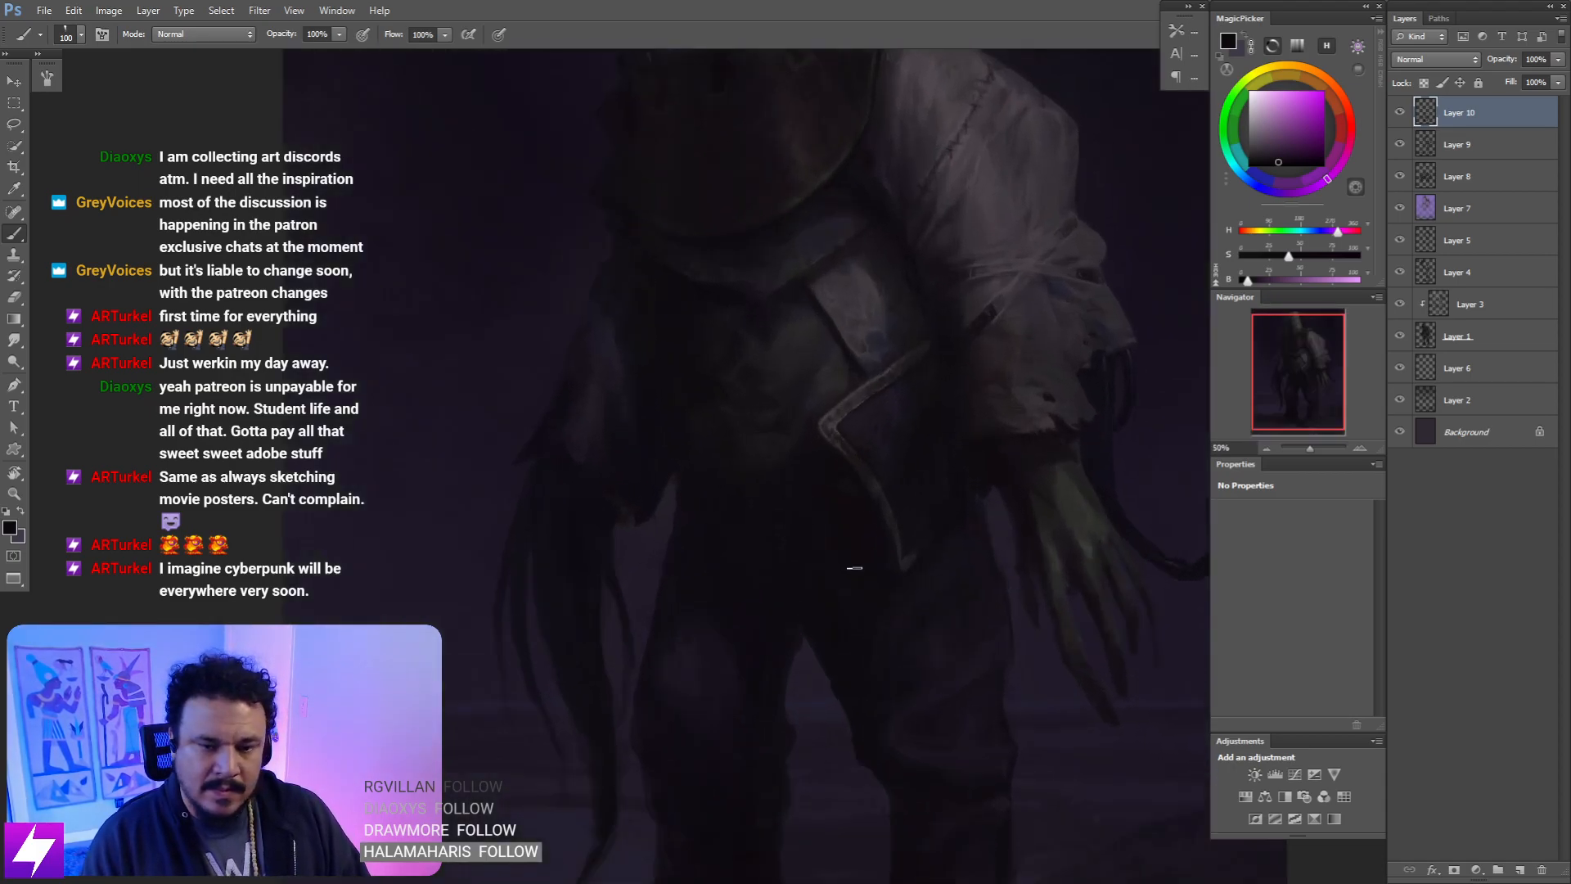
left_click_drag(852, 565, 902, 482)
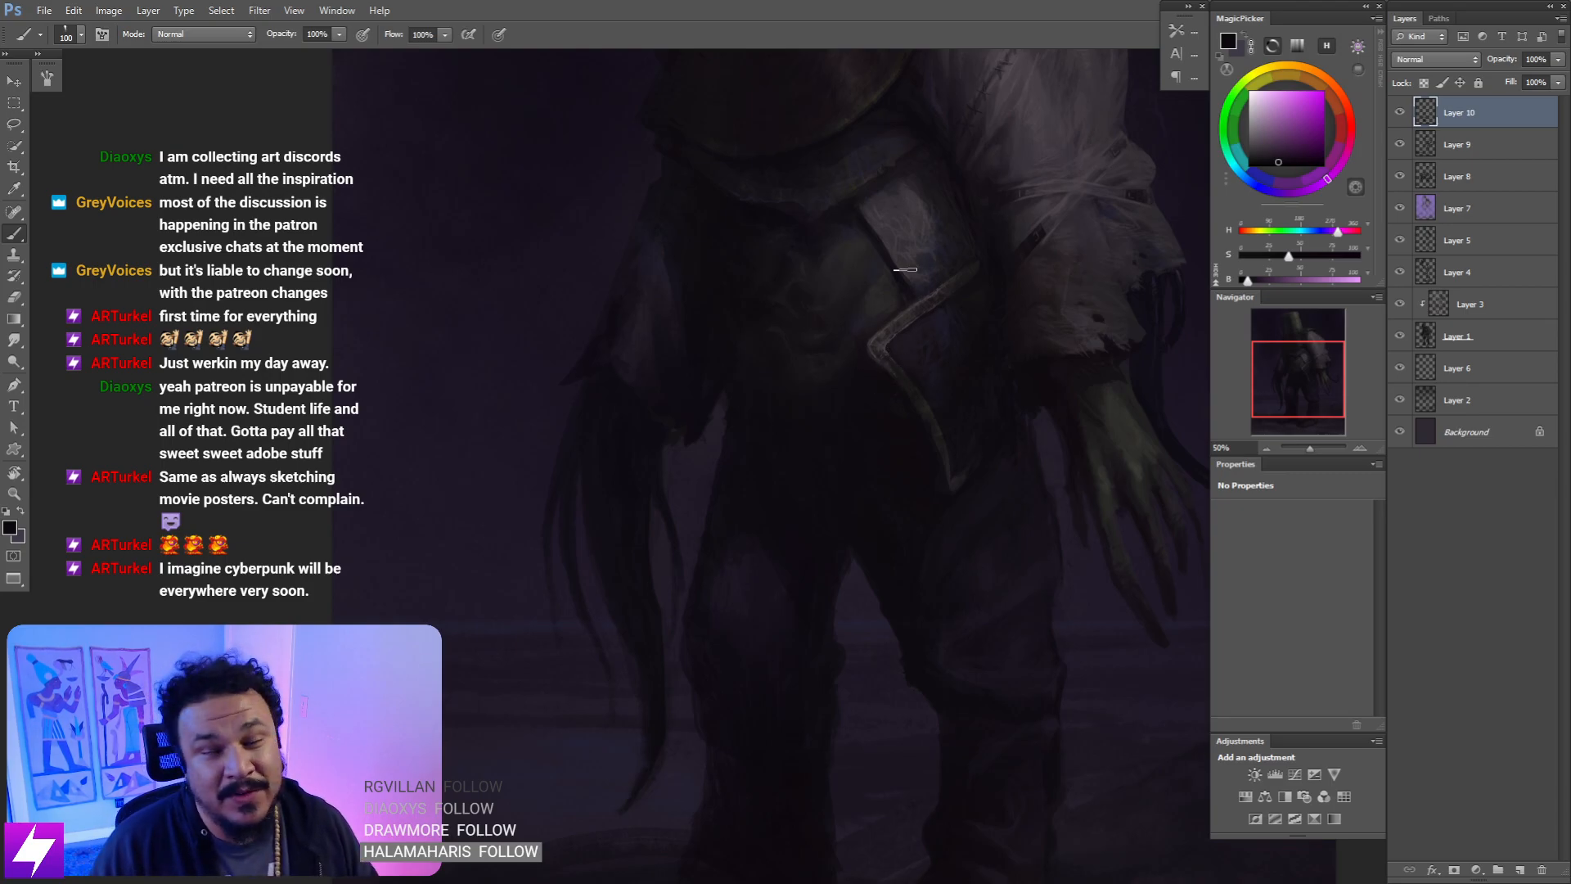
scroll(894, 342, "up", 1)
scroll(831, 418, "down", 1)
scroll(817, 457, "down", 1)
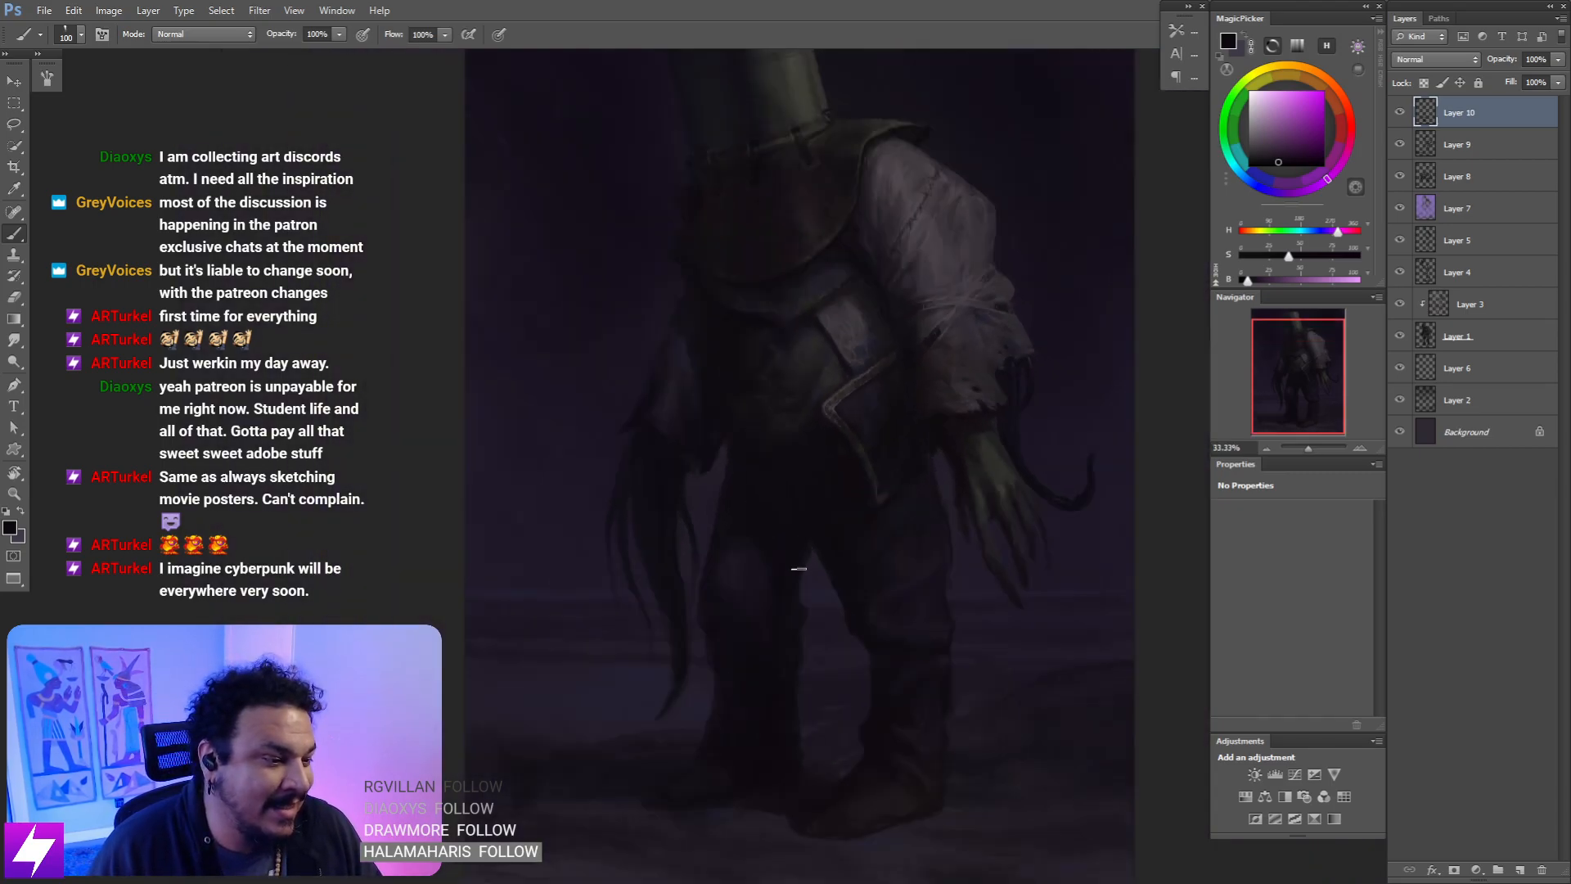
scroll(795, 572, "down", 1)
key("ctrl+shift+h")
scroll(786, 581, "up", 1)
left_click_drag(769, 591, 820, 532)
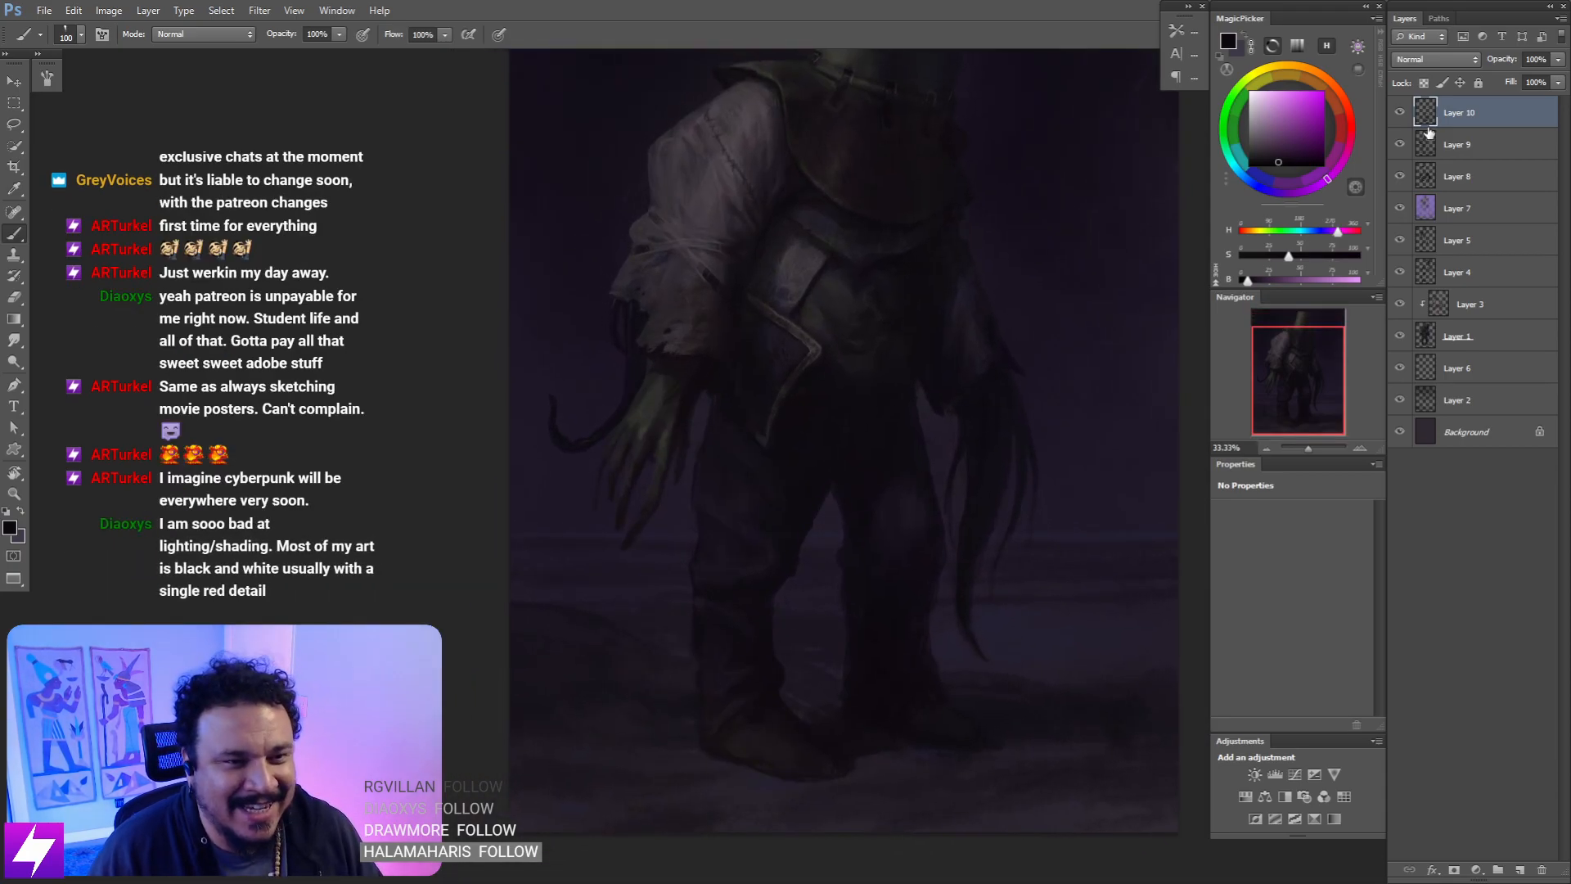
- Toggle the visibility of the recent paint layers, including Layer 9, to compare the painting with its earlier state
left_click(1400, 144)
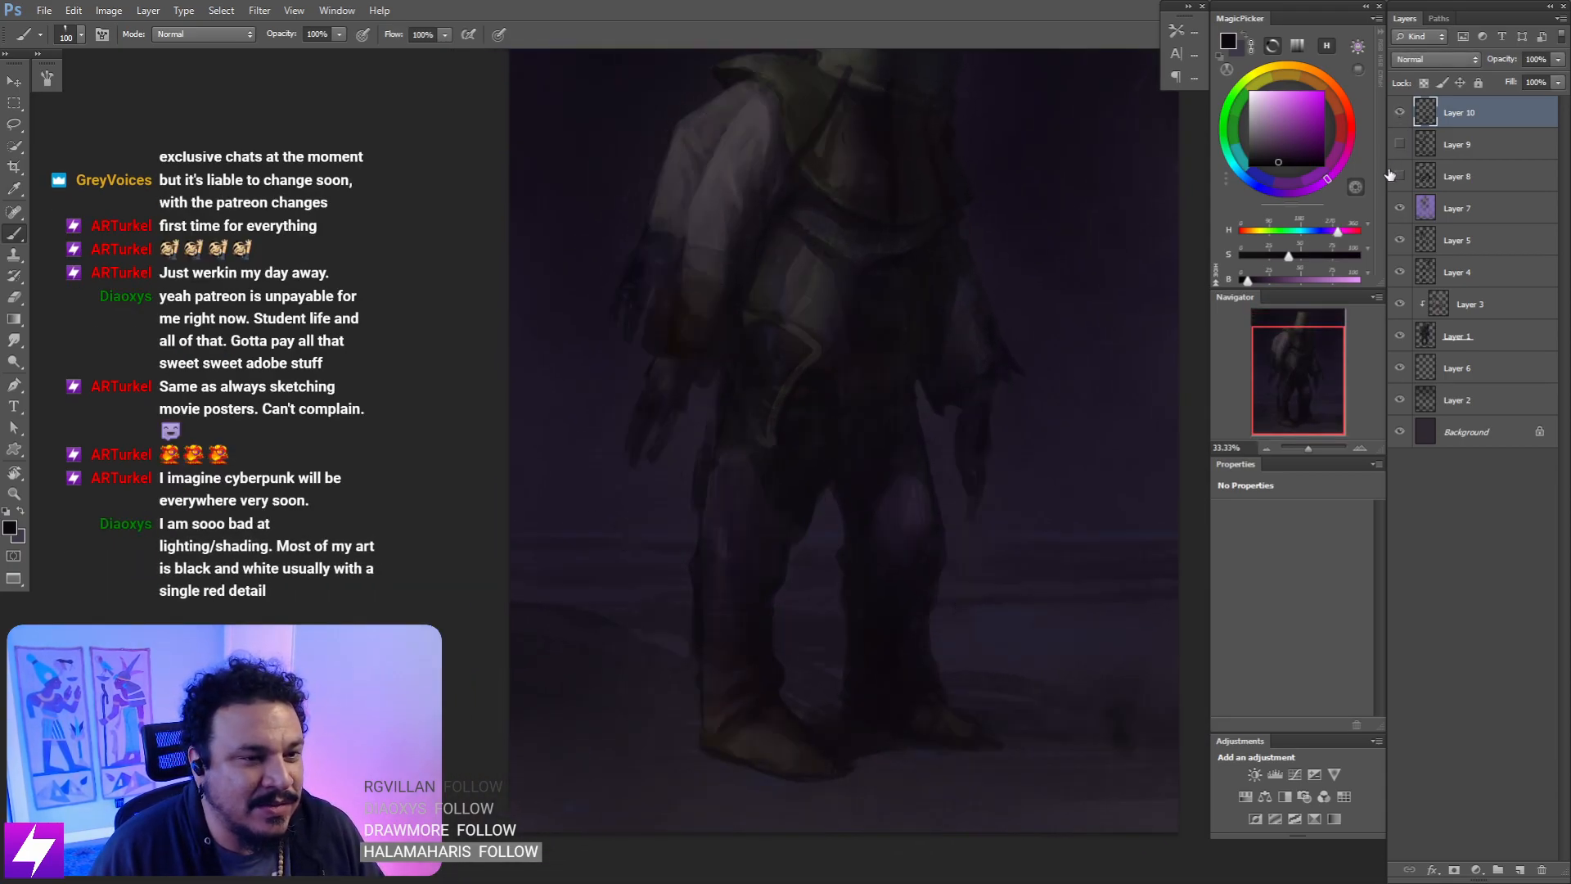
left_click(1400, 146)
left_click(1398, 149)
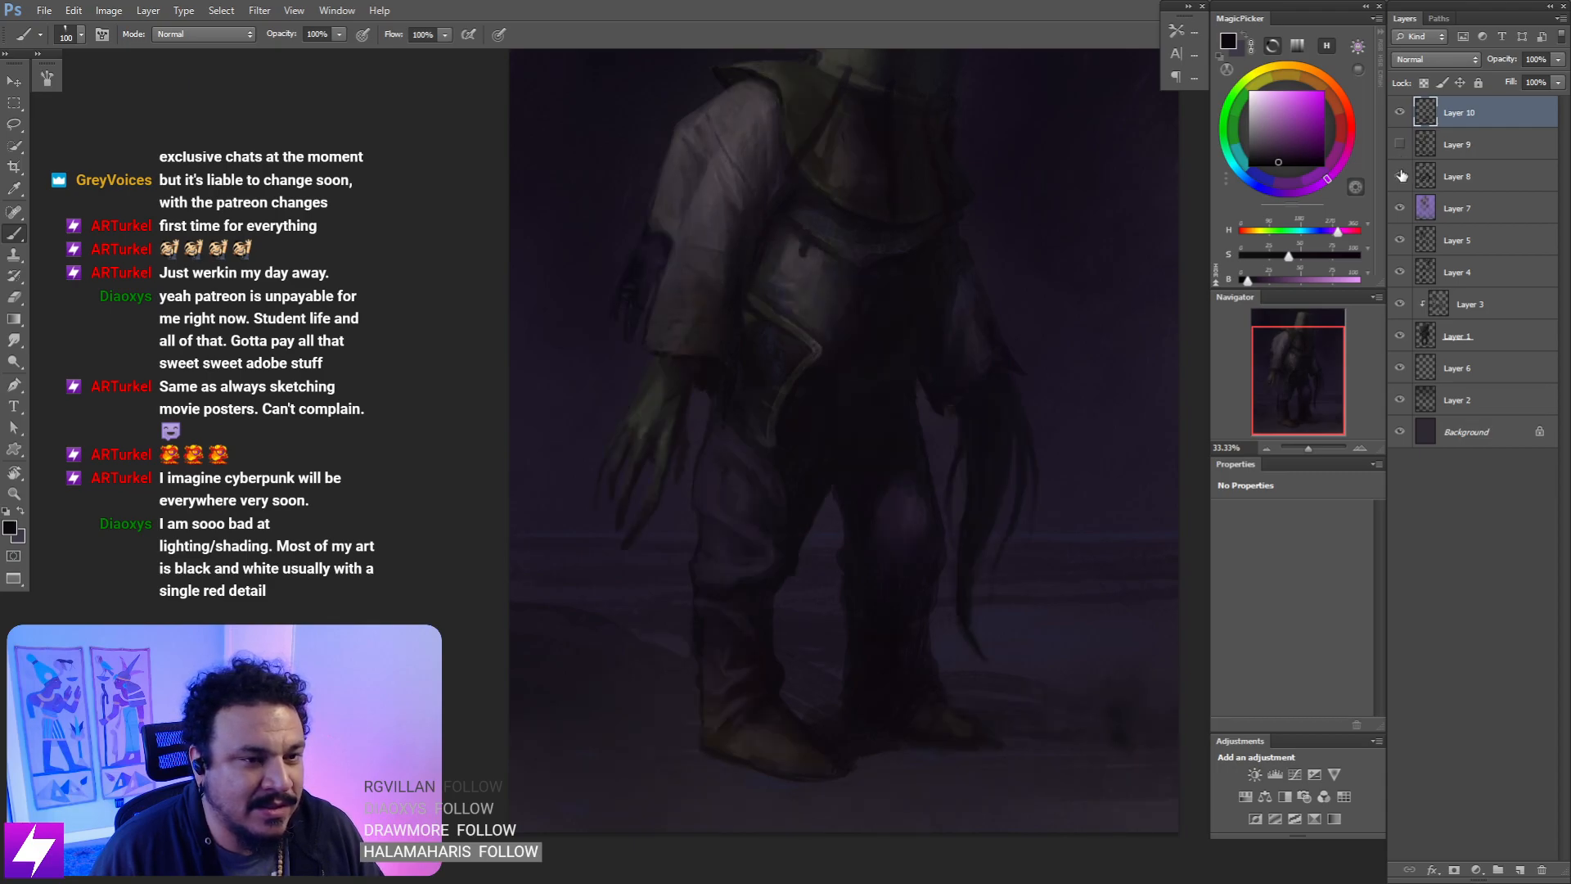
left_click(1401, 145)
left_click(1397, 210)
left_click(1397, 210)
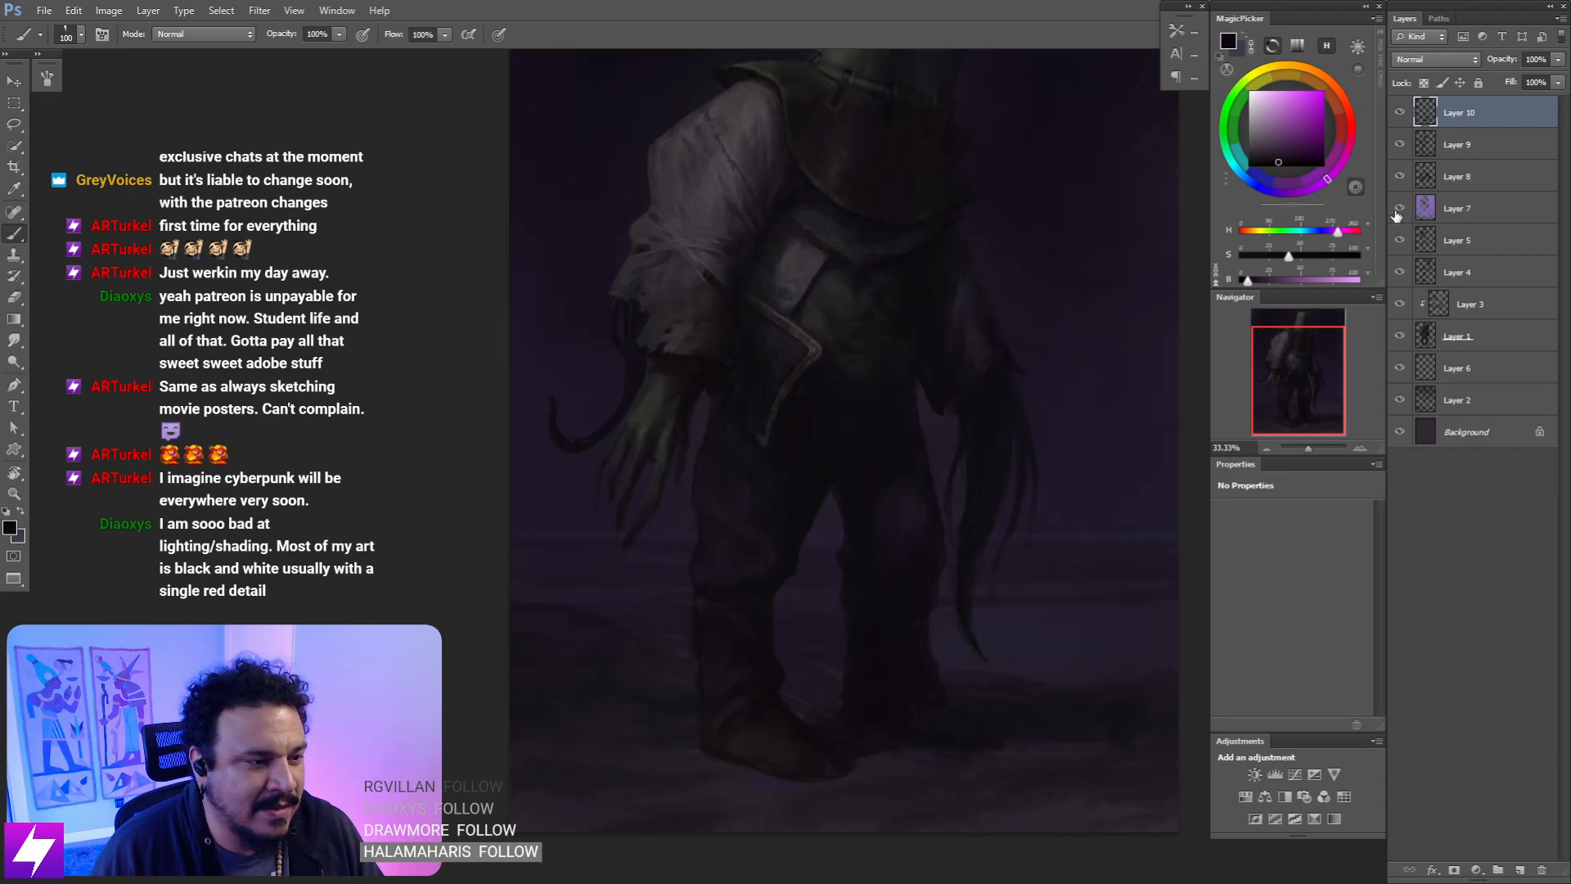
- Sample background and trouser tones and reshape the gap between the upper legs with a 60 px brush
left_click_drag(792, 423, 834, 475)
key("ctrl+plus")
left_click_drag(835, 596, 838, 453)
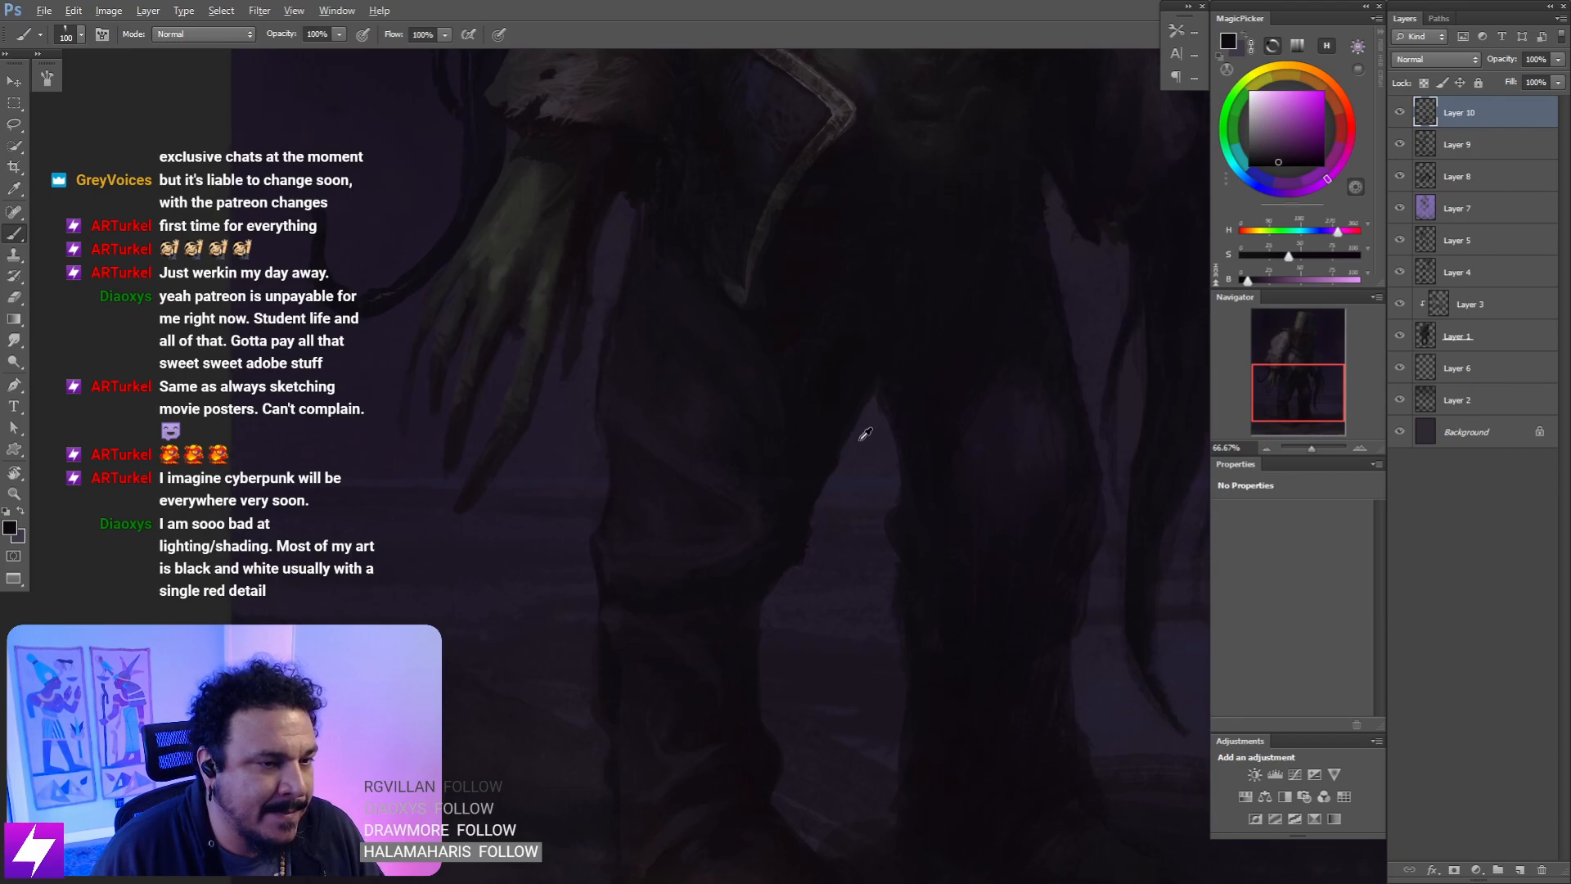
left_click(885, 409, "alt")
key("bracketleft")
key("bracketleft")
key("bracketleft")
key("bracketleft")
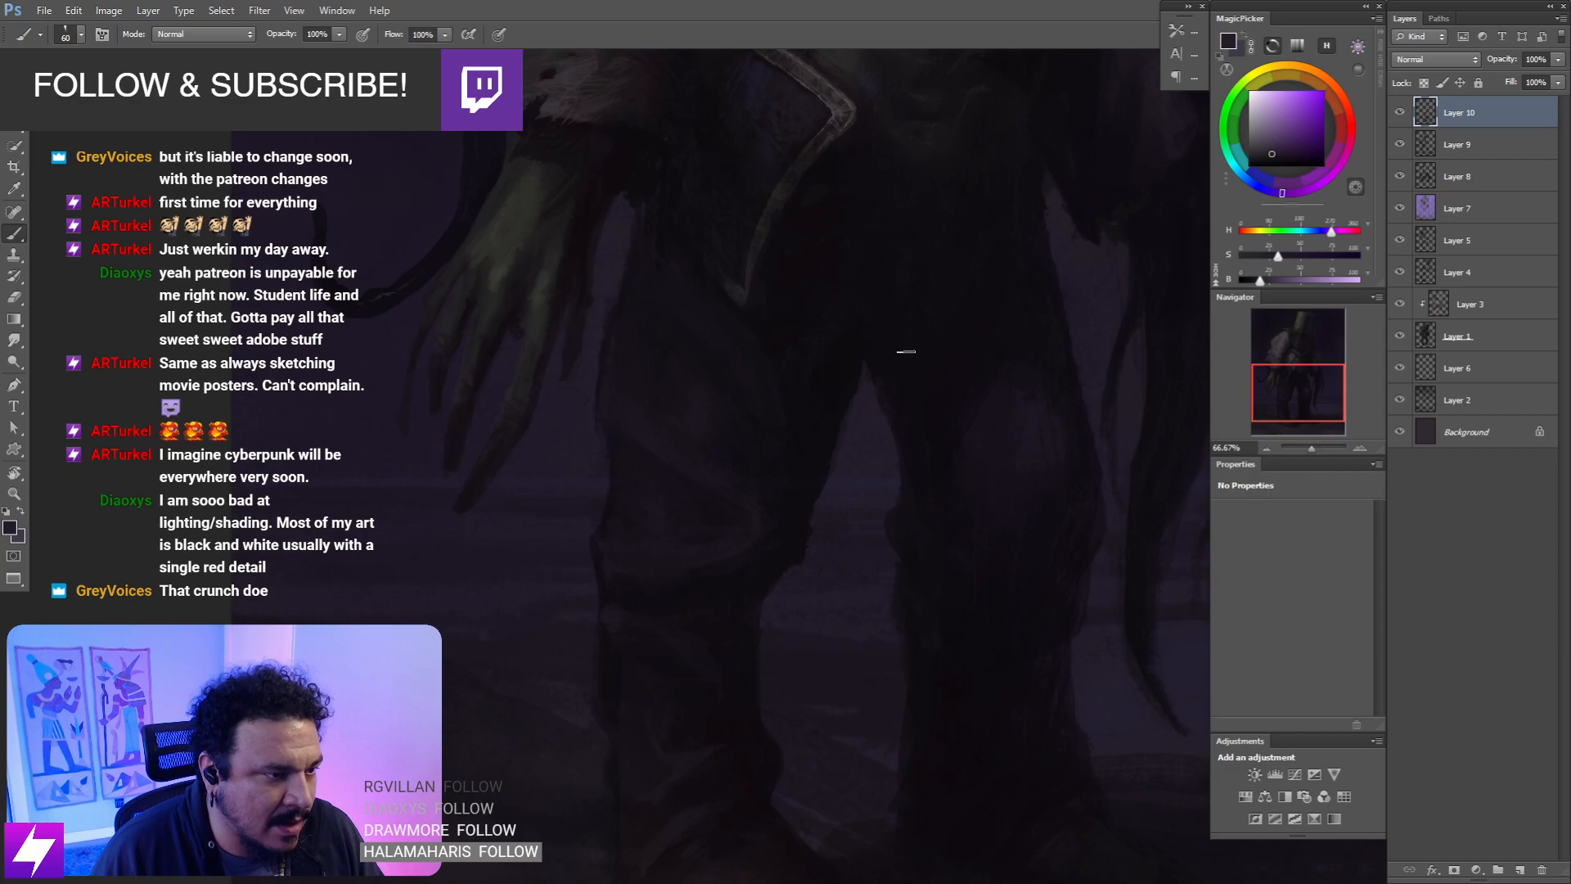
left_click(888, 366, "alt")
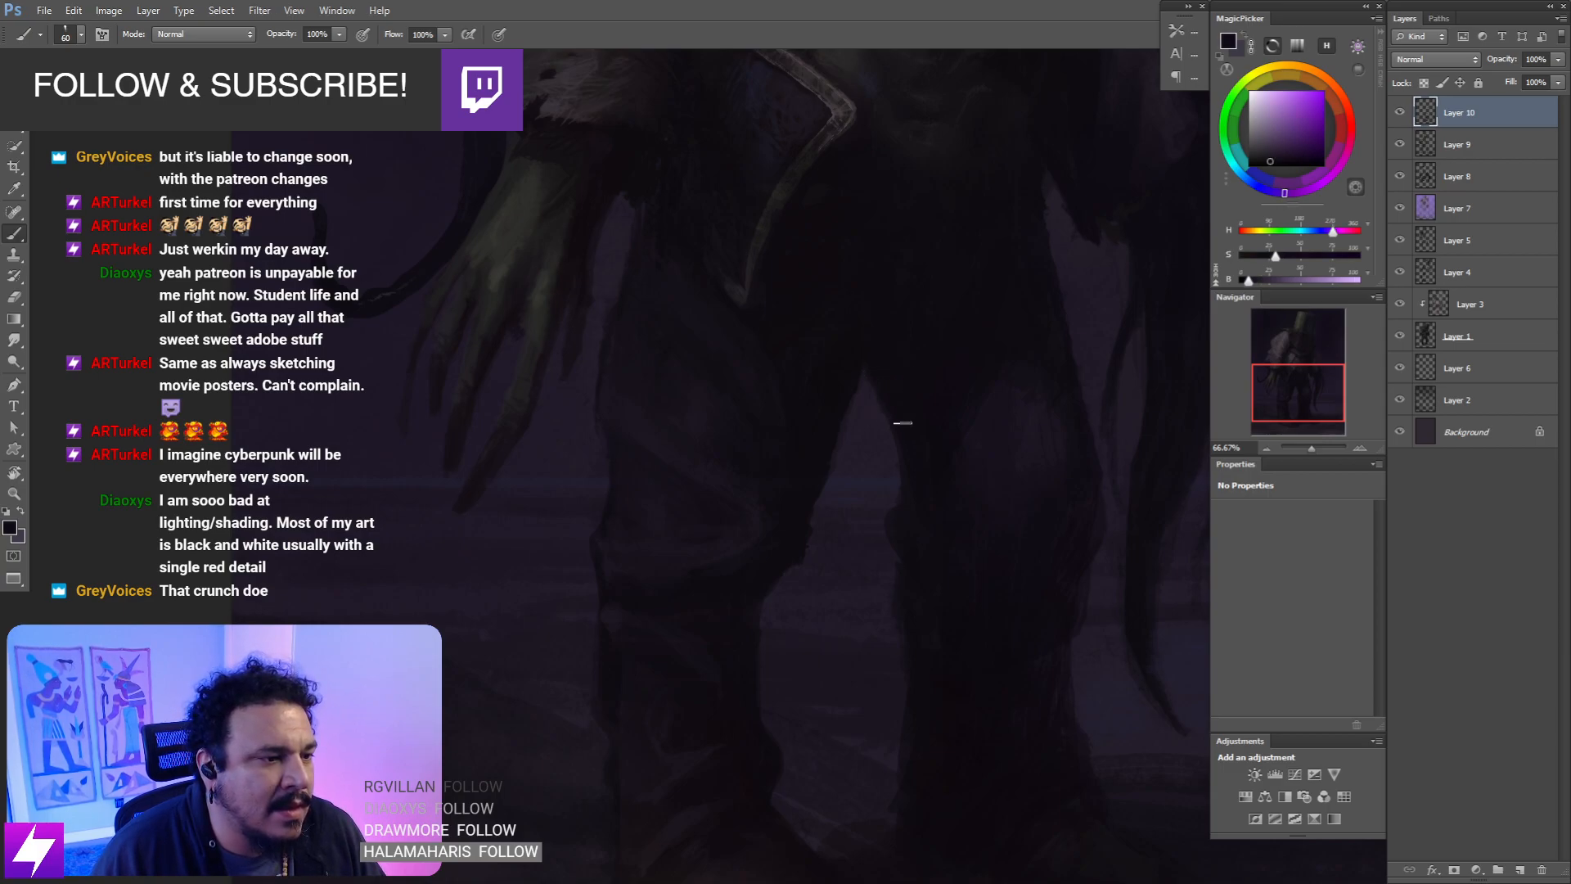
- Mirror the canvas and darken the outer edge of the far thigh and hip with a 90 to 125 px brush
scroll(920, 437, "down", 4)
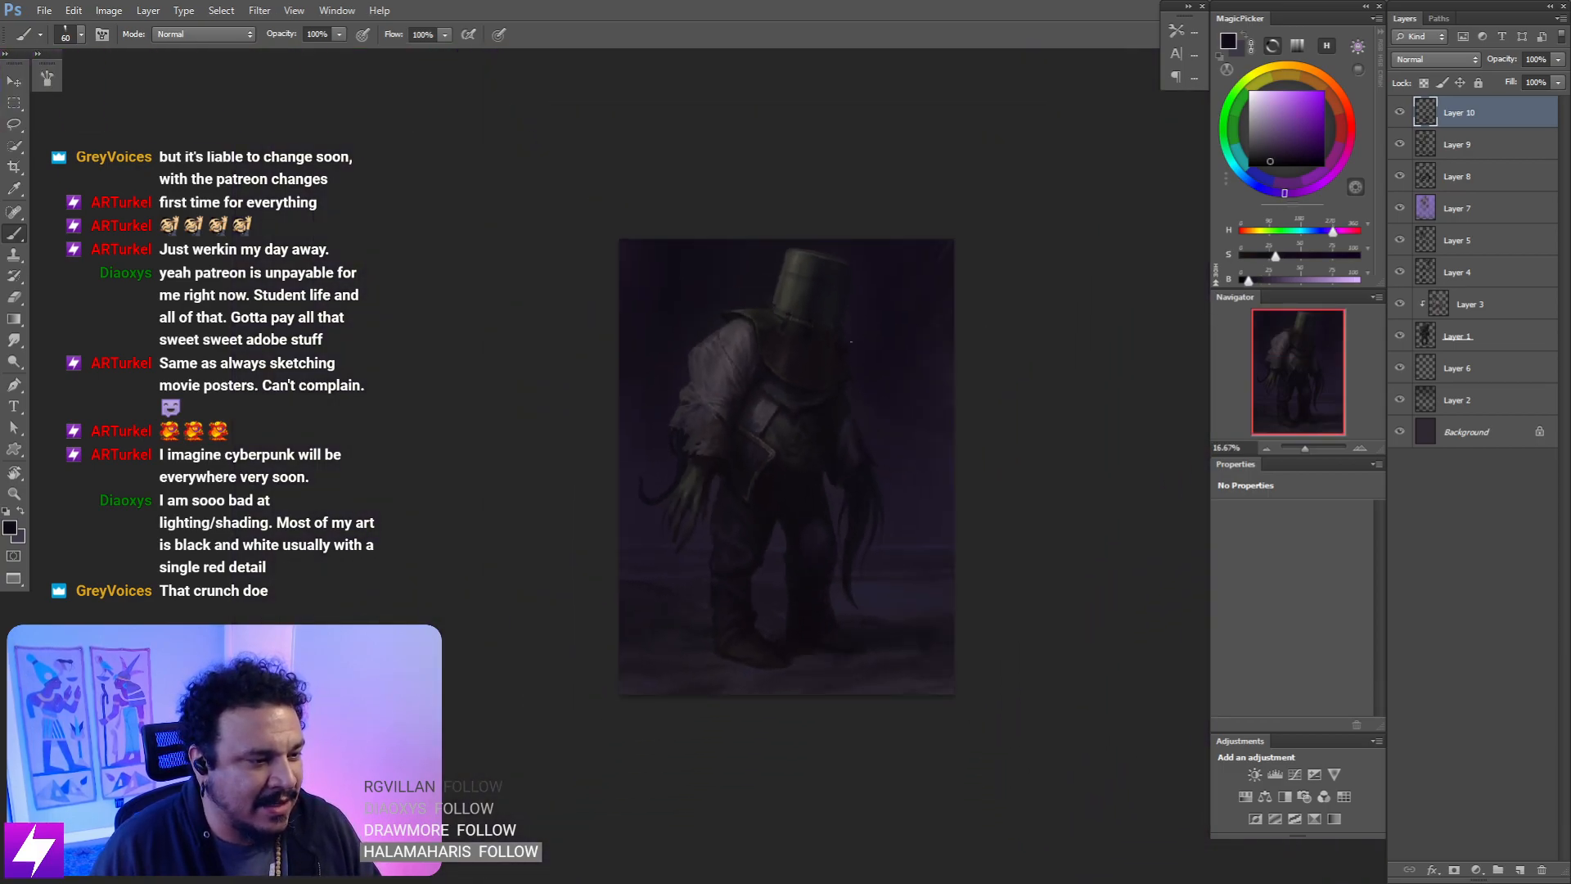
scroll(856, 500, "up", 3)
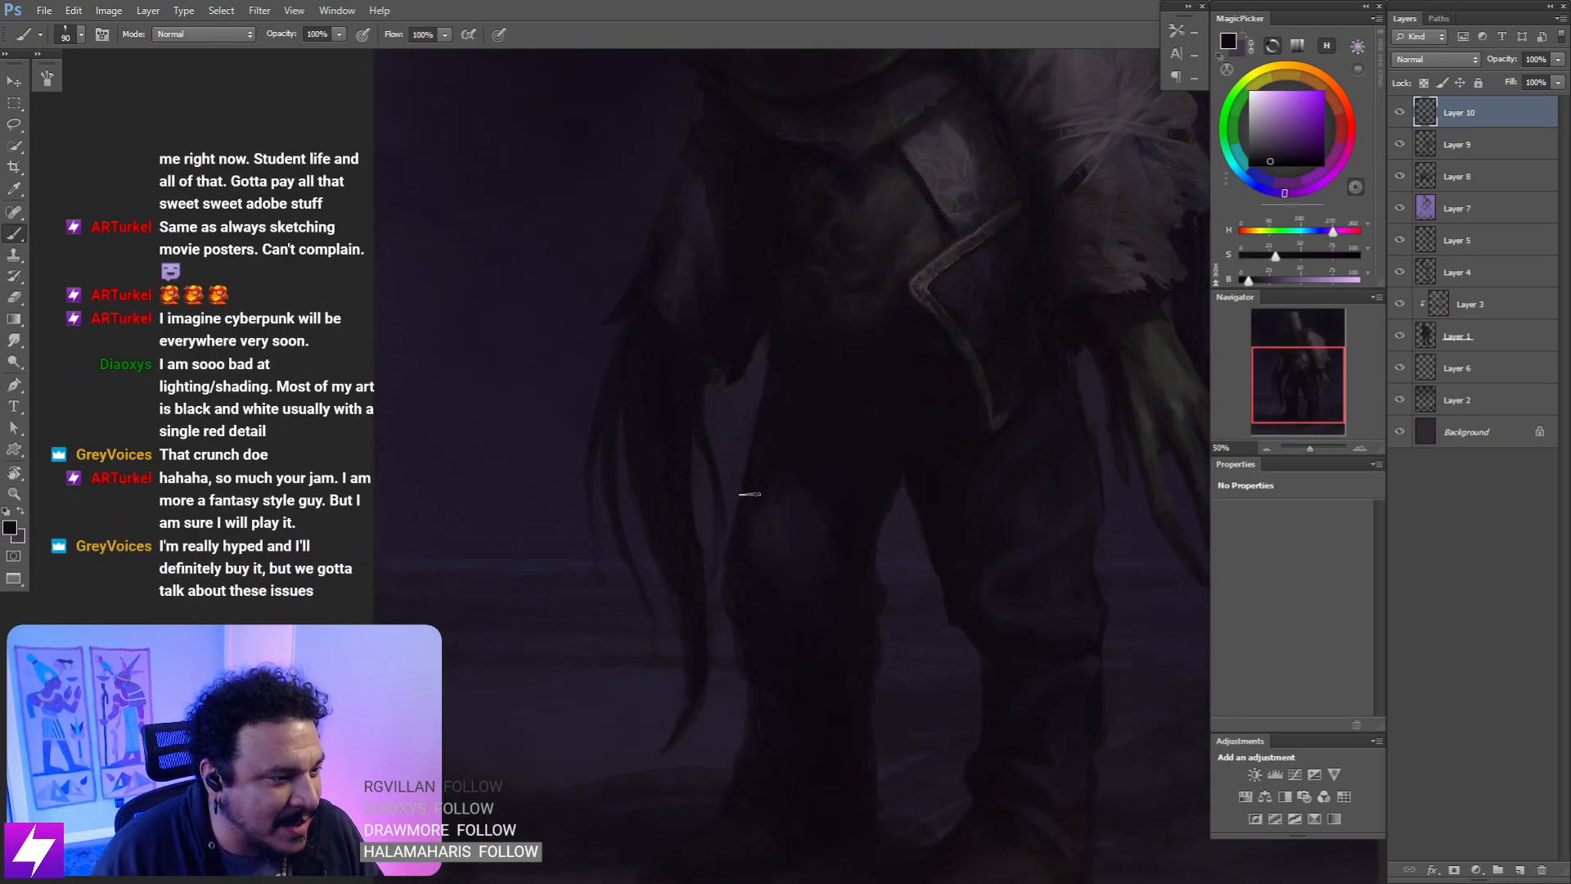
key("bracketright")
key("bracketright")
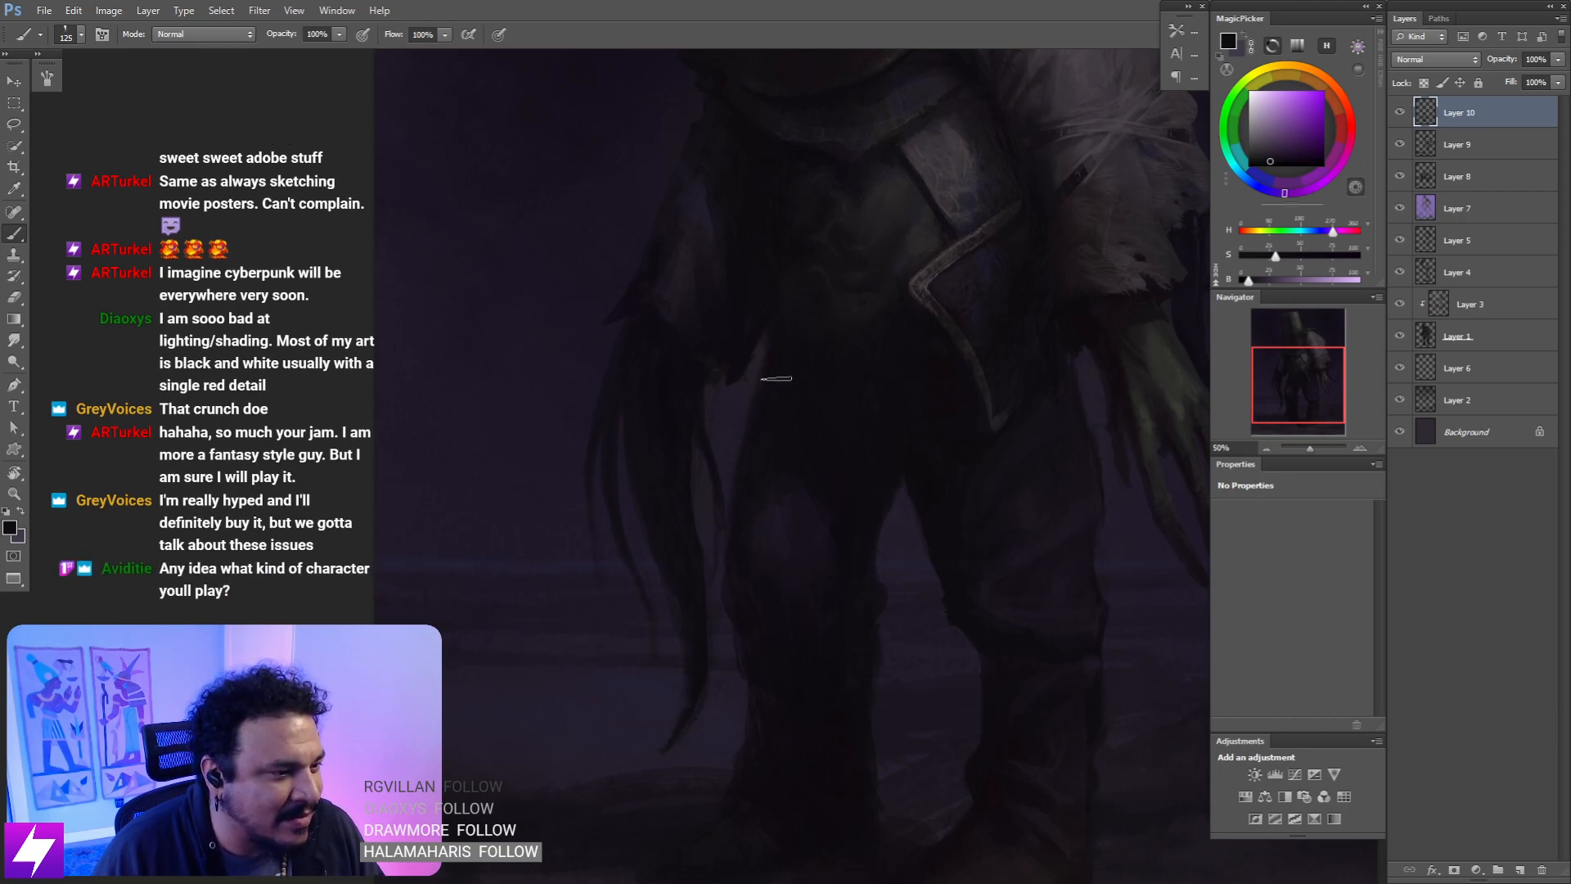
- Mirror the canvas and check the darkened legs against the whole figure at reduced size
left_click_drag(926, 502, 756, 444)
left_click_drag(847, 393, 867, 435)
key("ctrl+minus")
key("ctrl+minus")
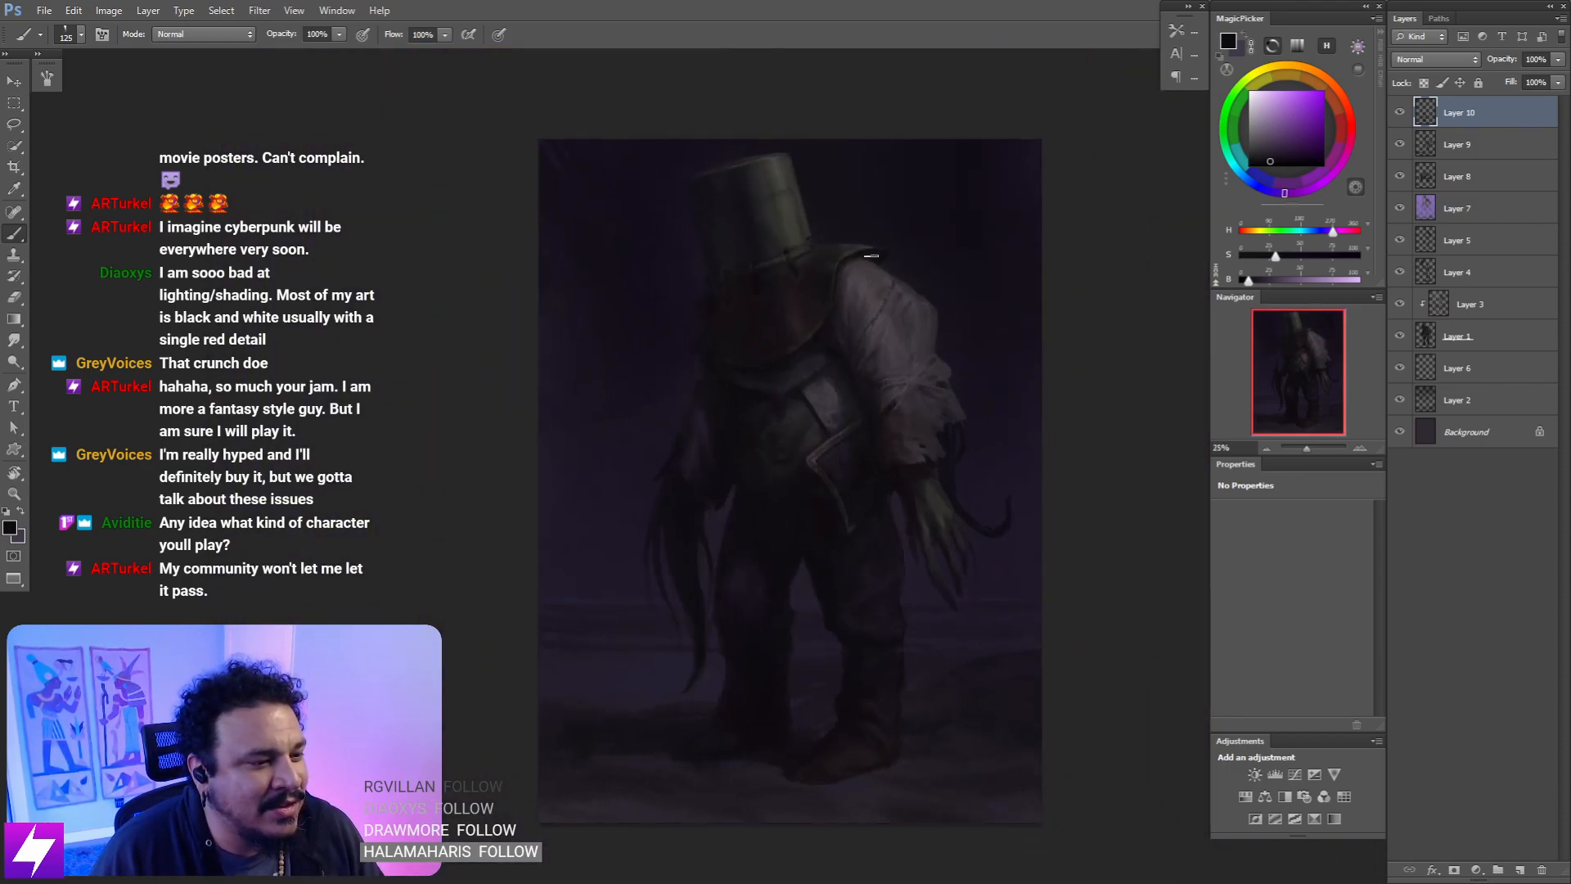
key("ctrl+shift+h")
key("ctrl+plus")
left_click_drag(836, 652, 834, 485)
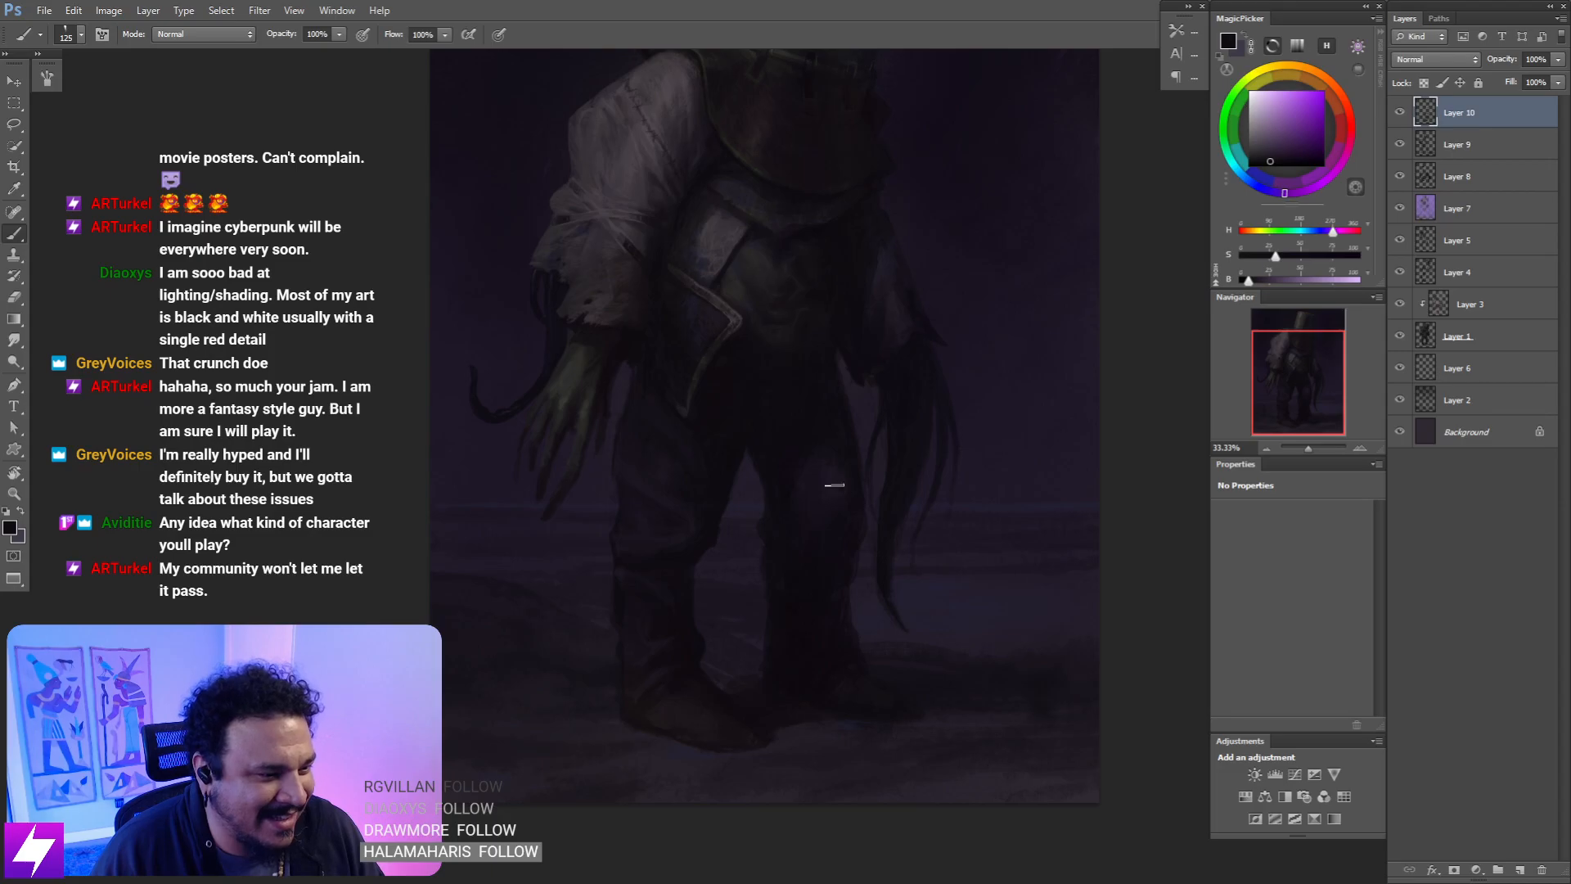
- Sample dark tones from the far leg and rework the bluish highlight around its knee with a 100 to 45 px brush
key("ctrl+plus")
key("bracketleft")
key("bracketleft")
key("bracketleft")
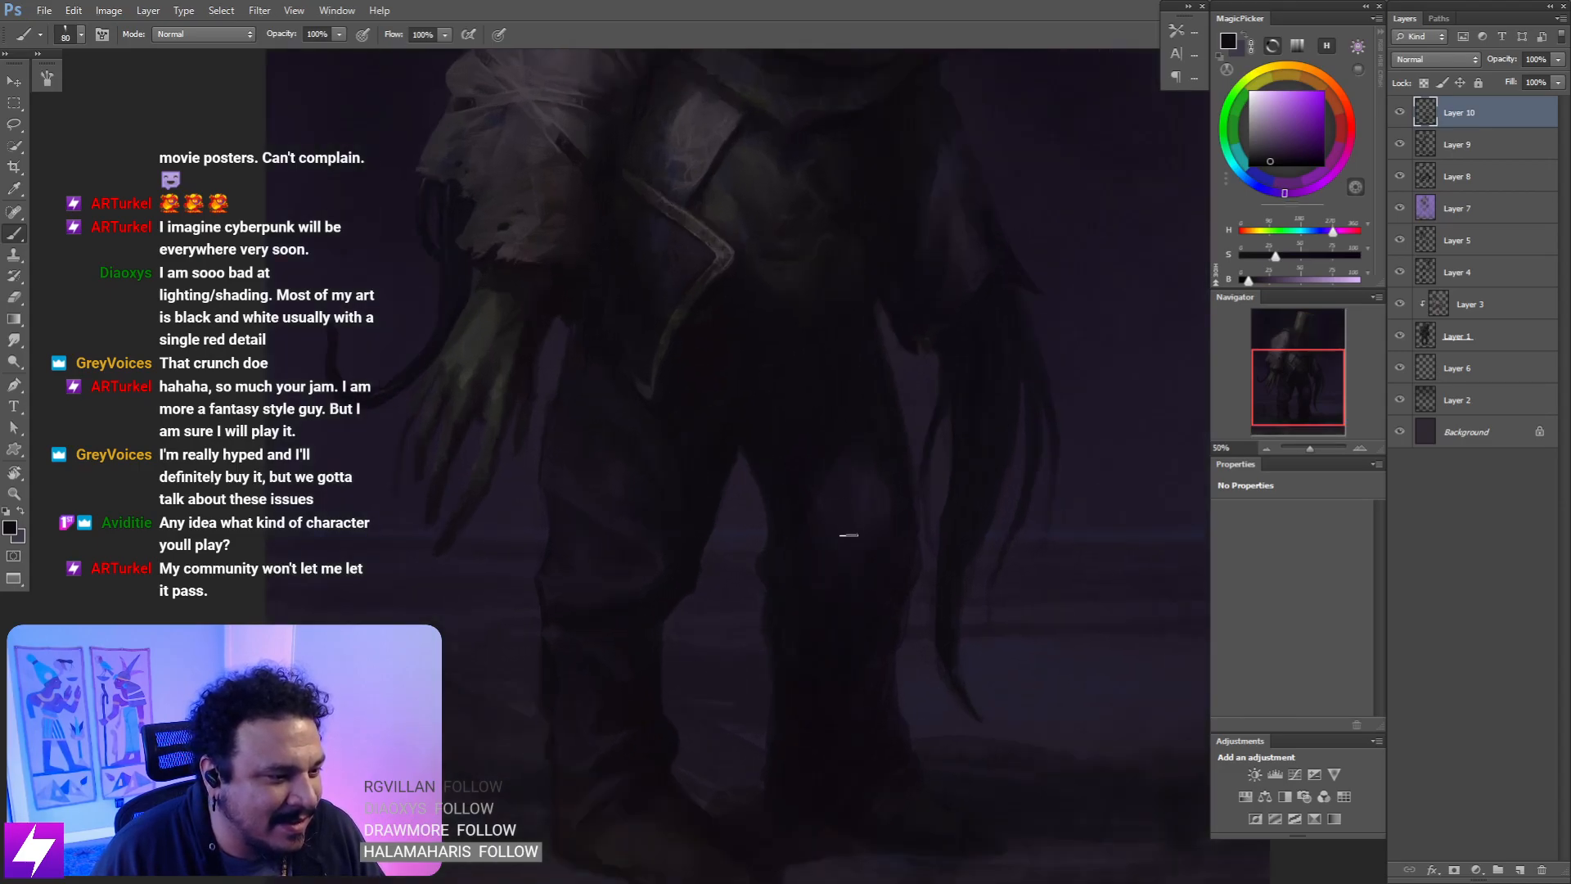
key("bracketright")
key("bracketright")
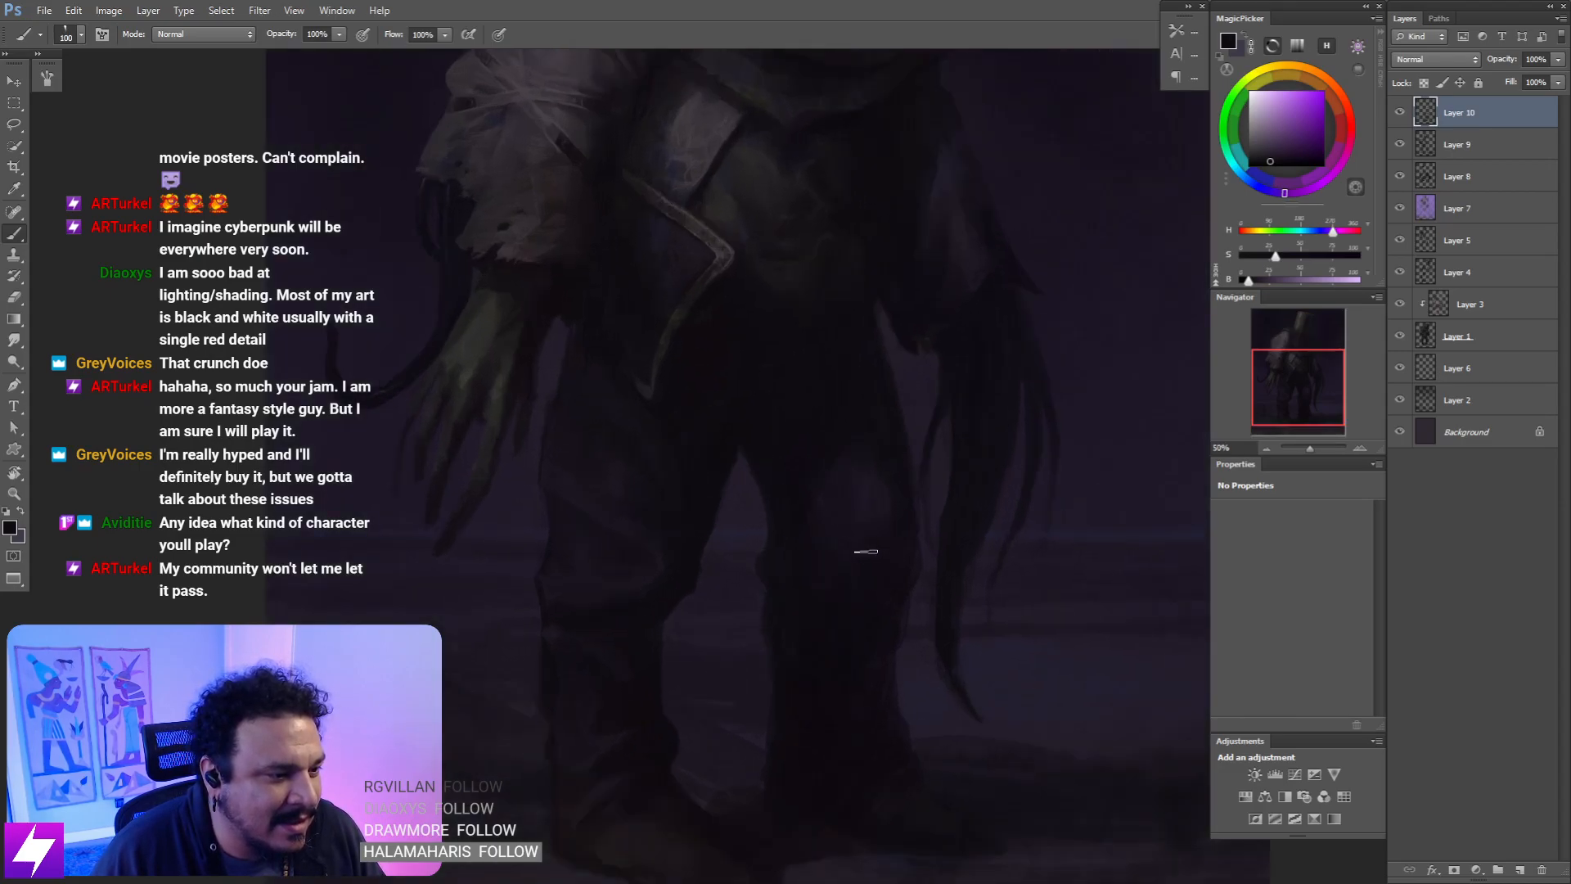
left_click(869, 620, "alt")
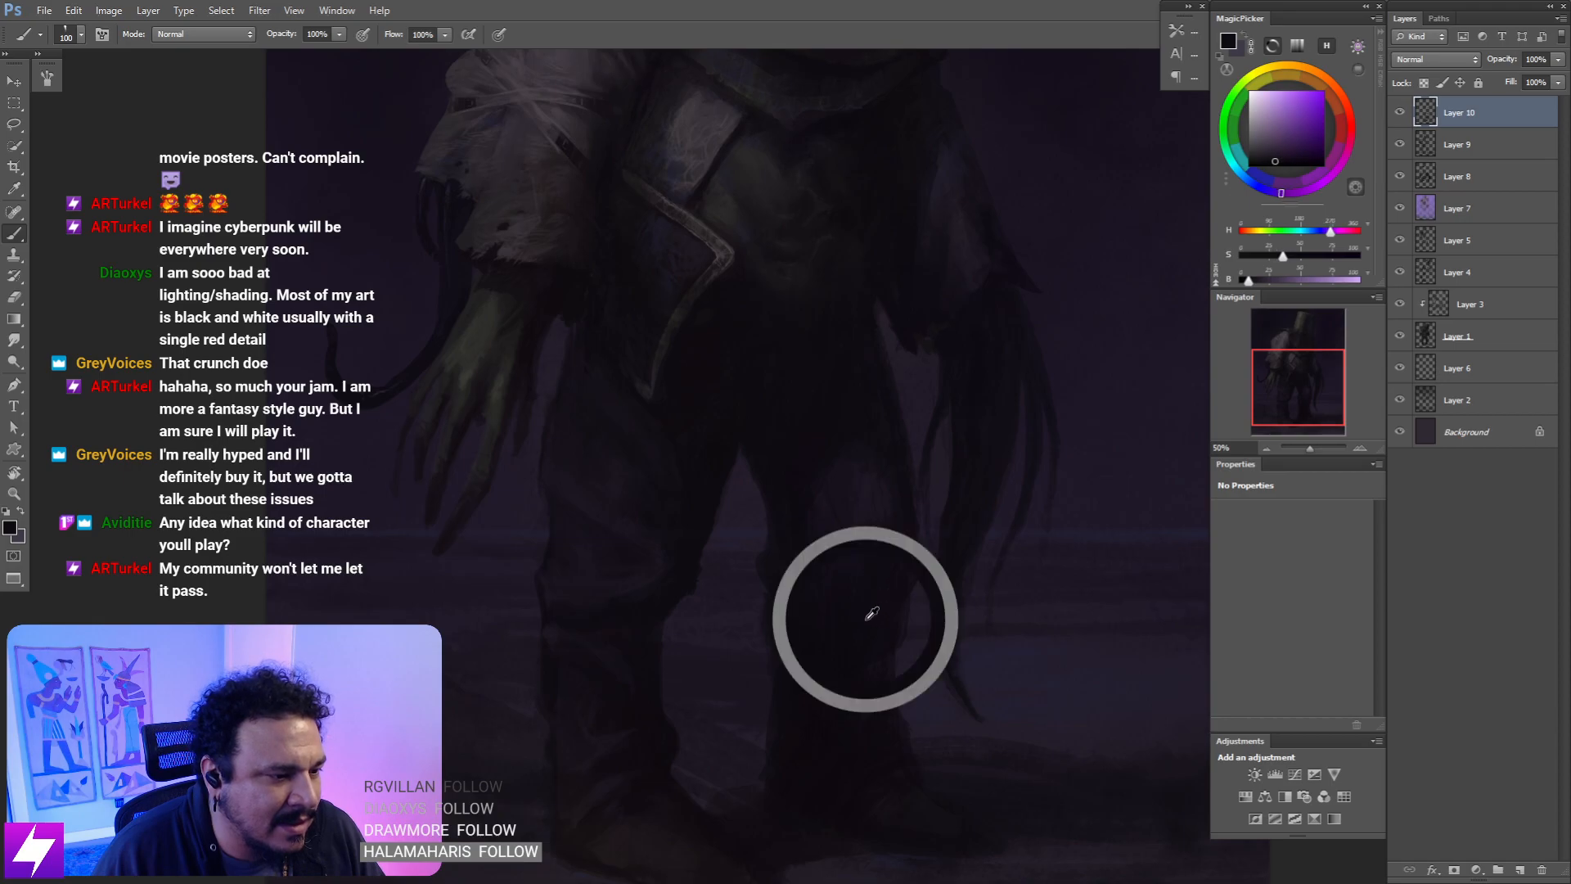
key("bracketleft")
key("bracketleft")
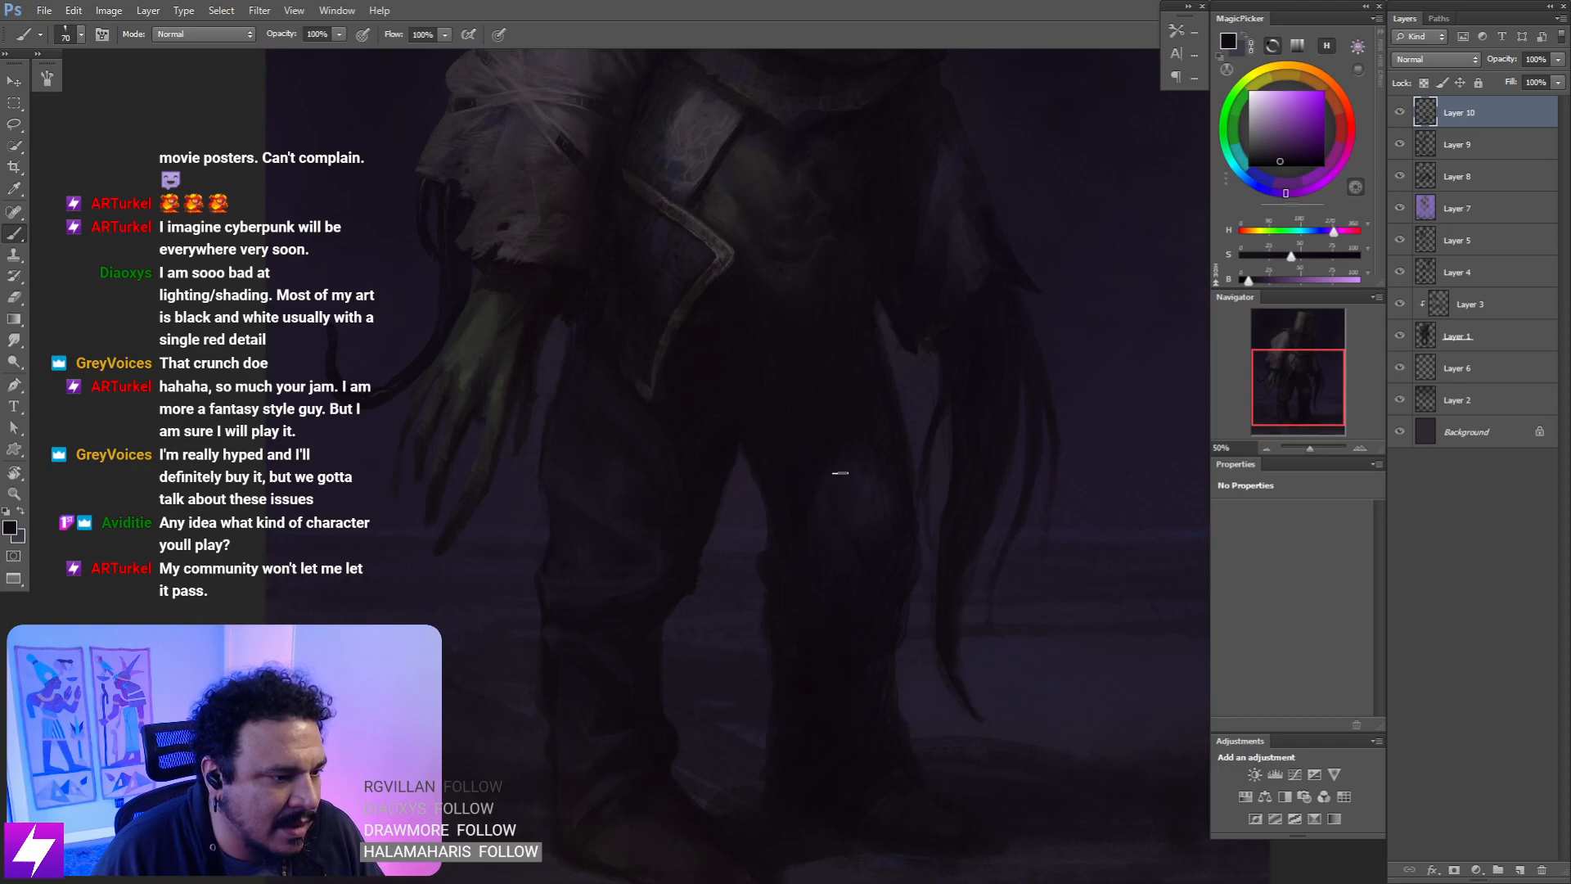
key("bracketleft")
left_click(840, 514, "alt")
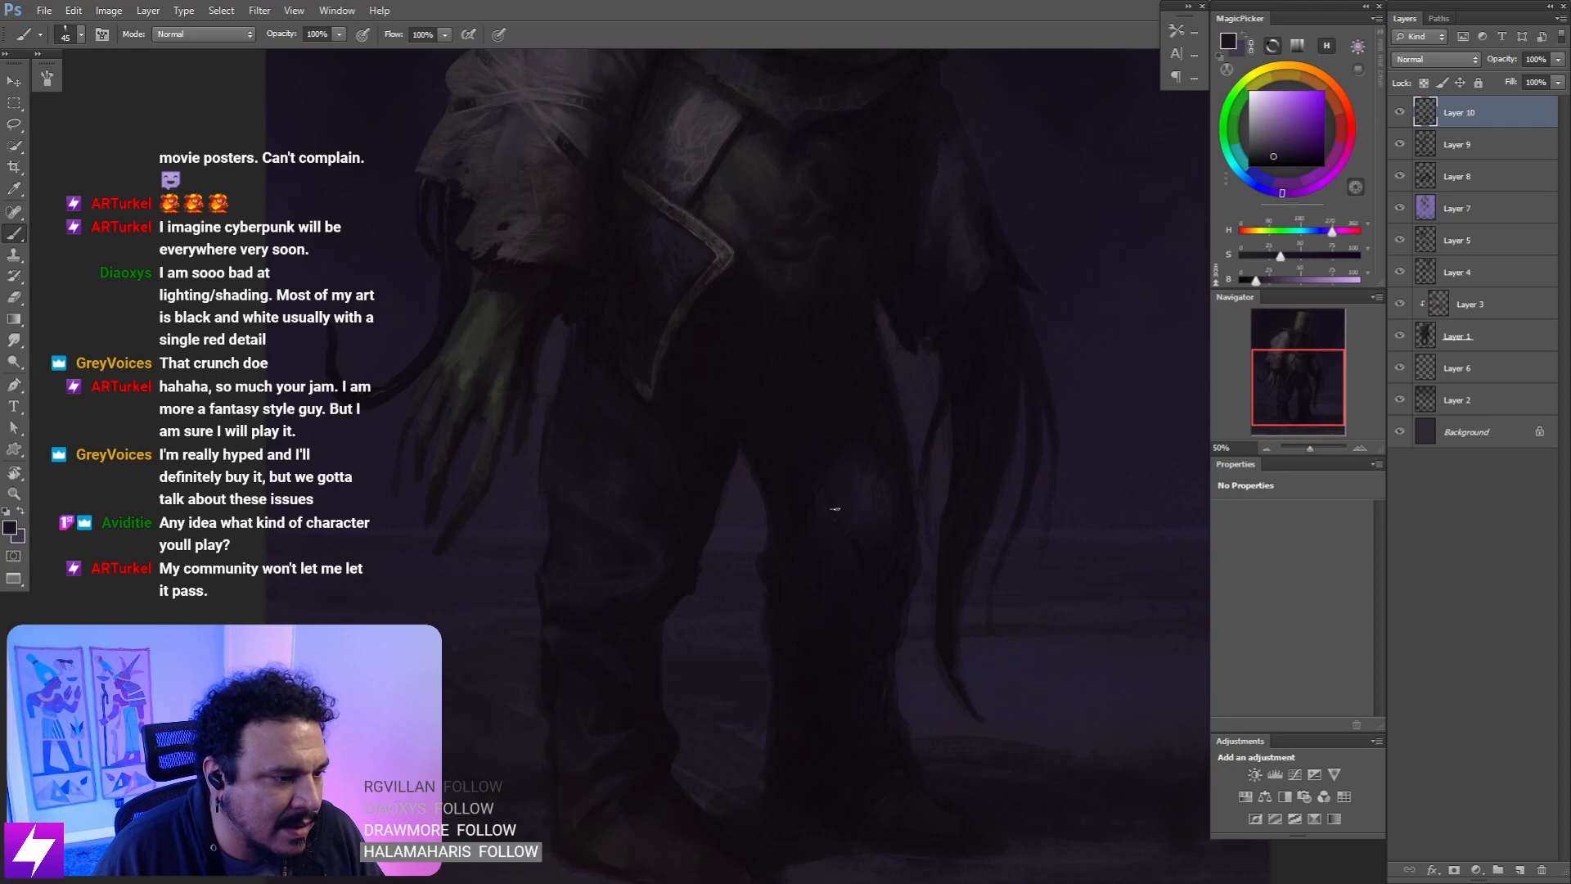
key("ctrl+minus")
key("ctrl+minus")
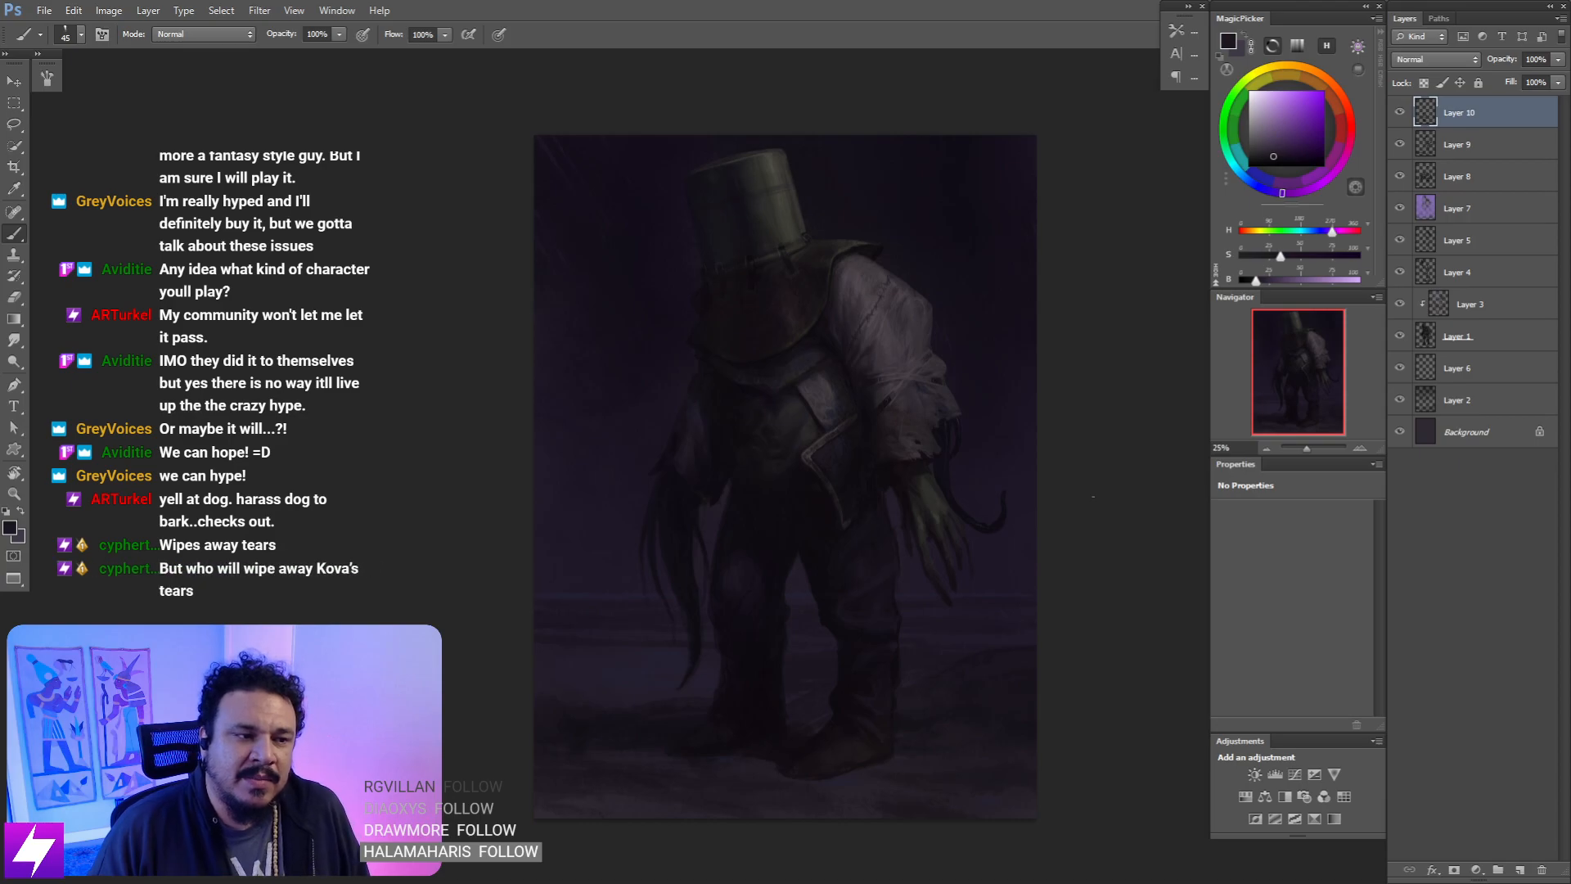
left_click(45, 11)
left_click(45, 10)
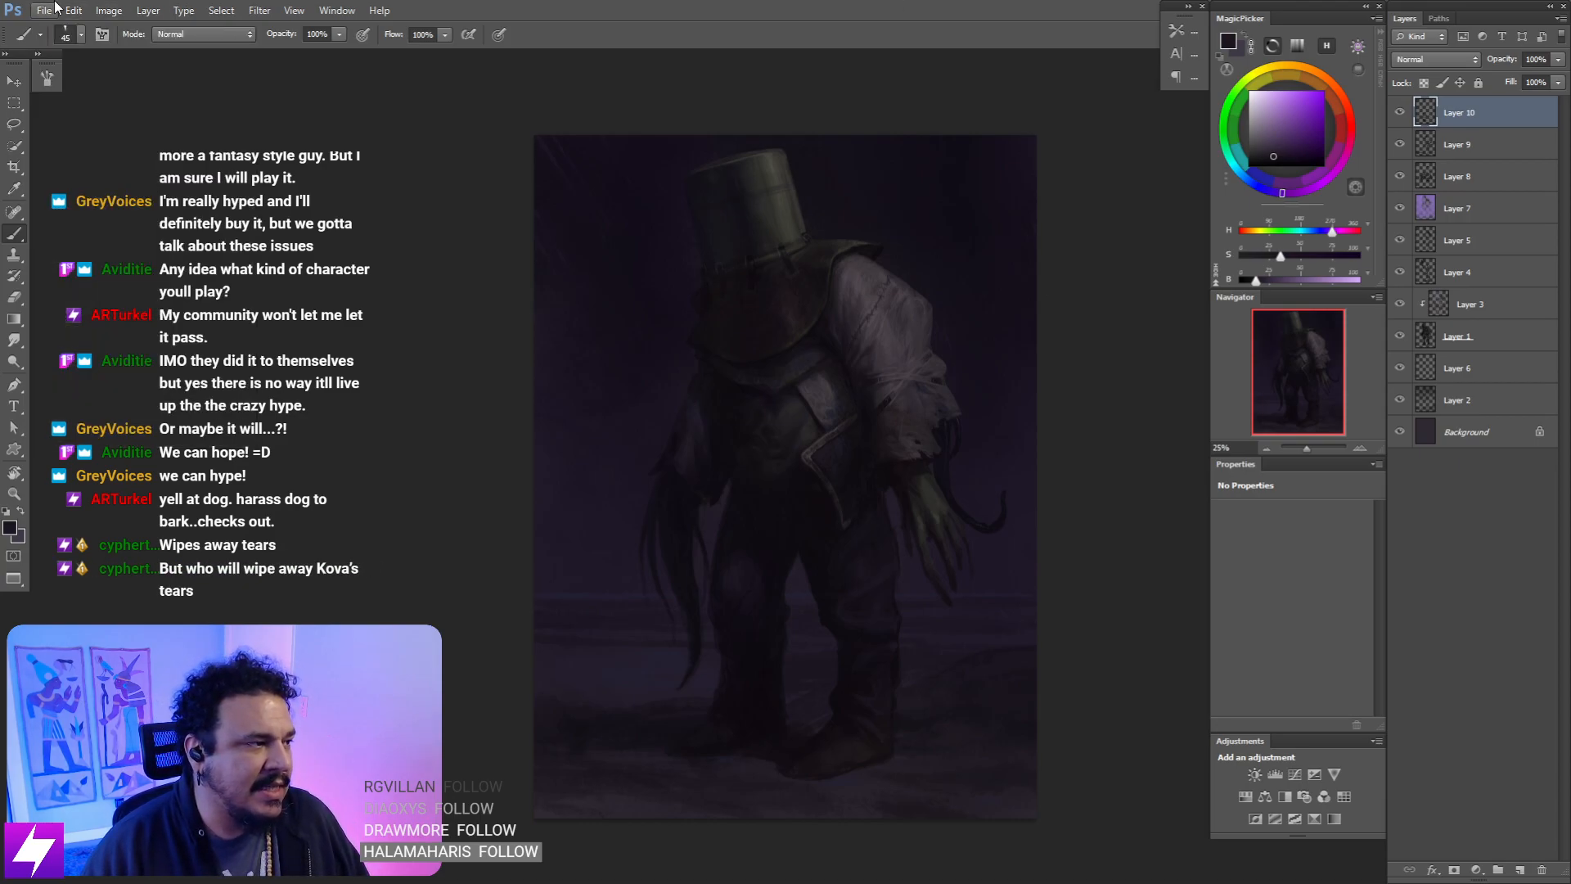
left_click(257, 11)
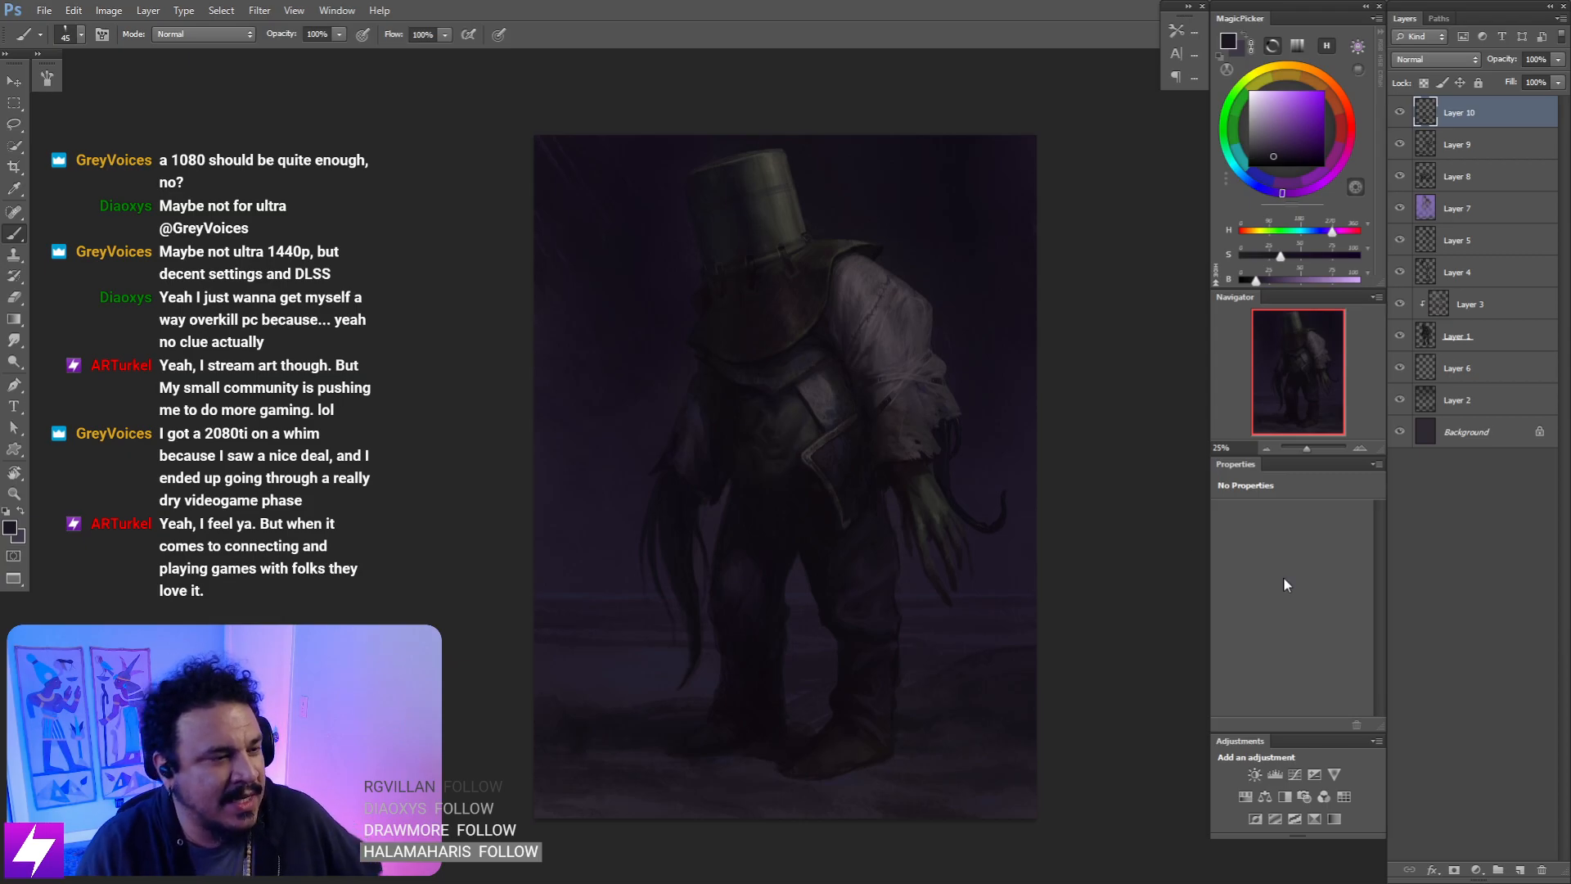
- Toggle the visibility of Layer 10 several times to compare the leg shading with its earlier state
left_click(1398, 113)
left_click(1398, 116)
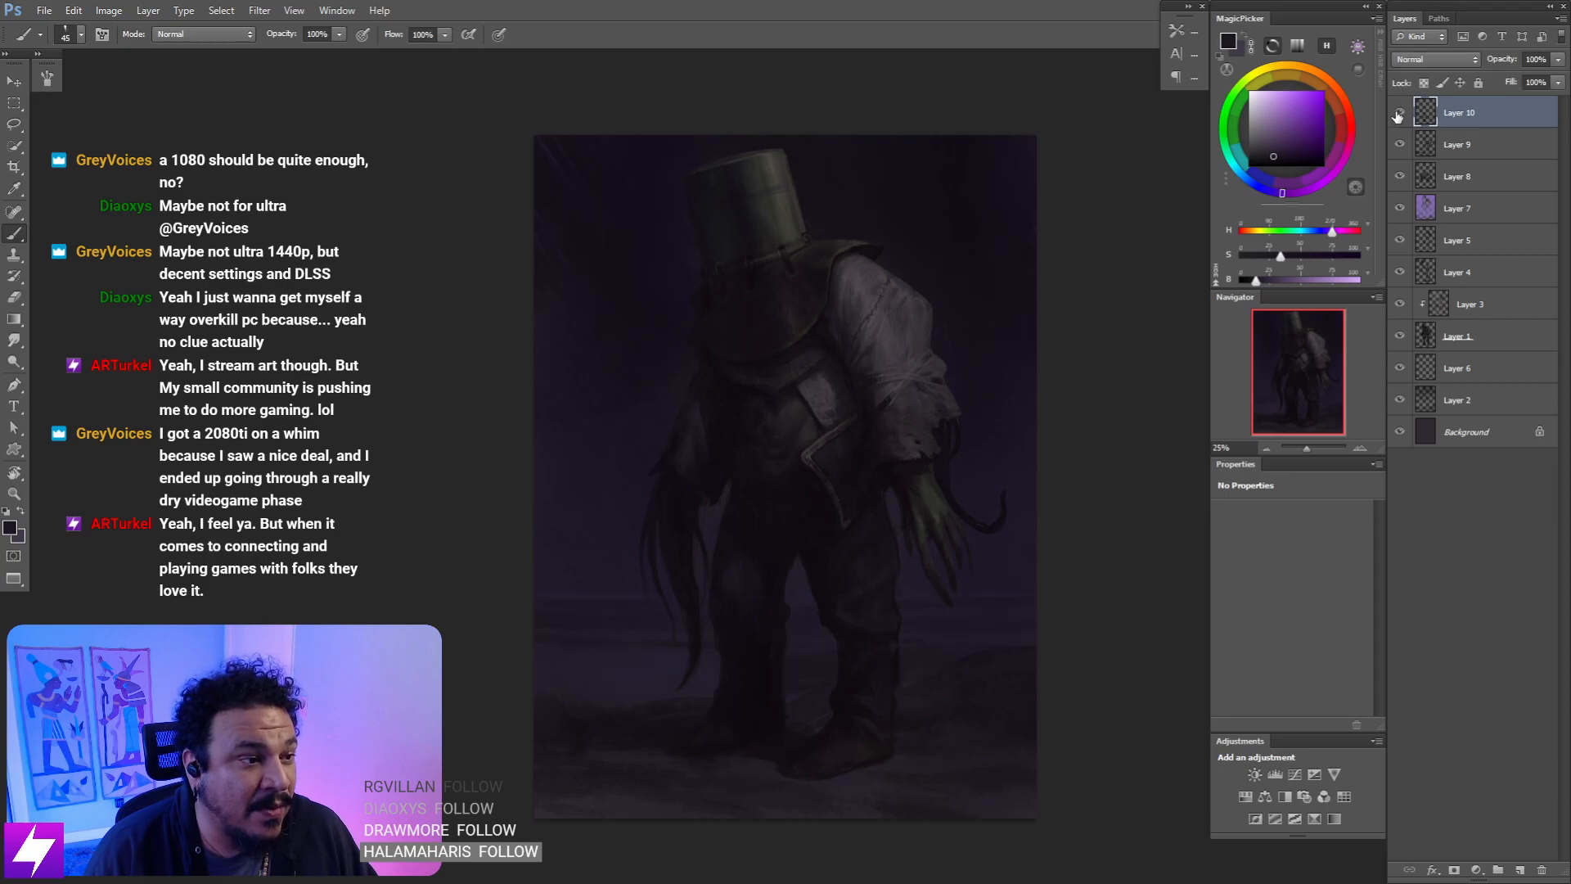
left_click(1400, 116)
left_click(1400, 116)
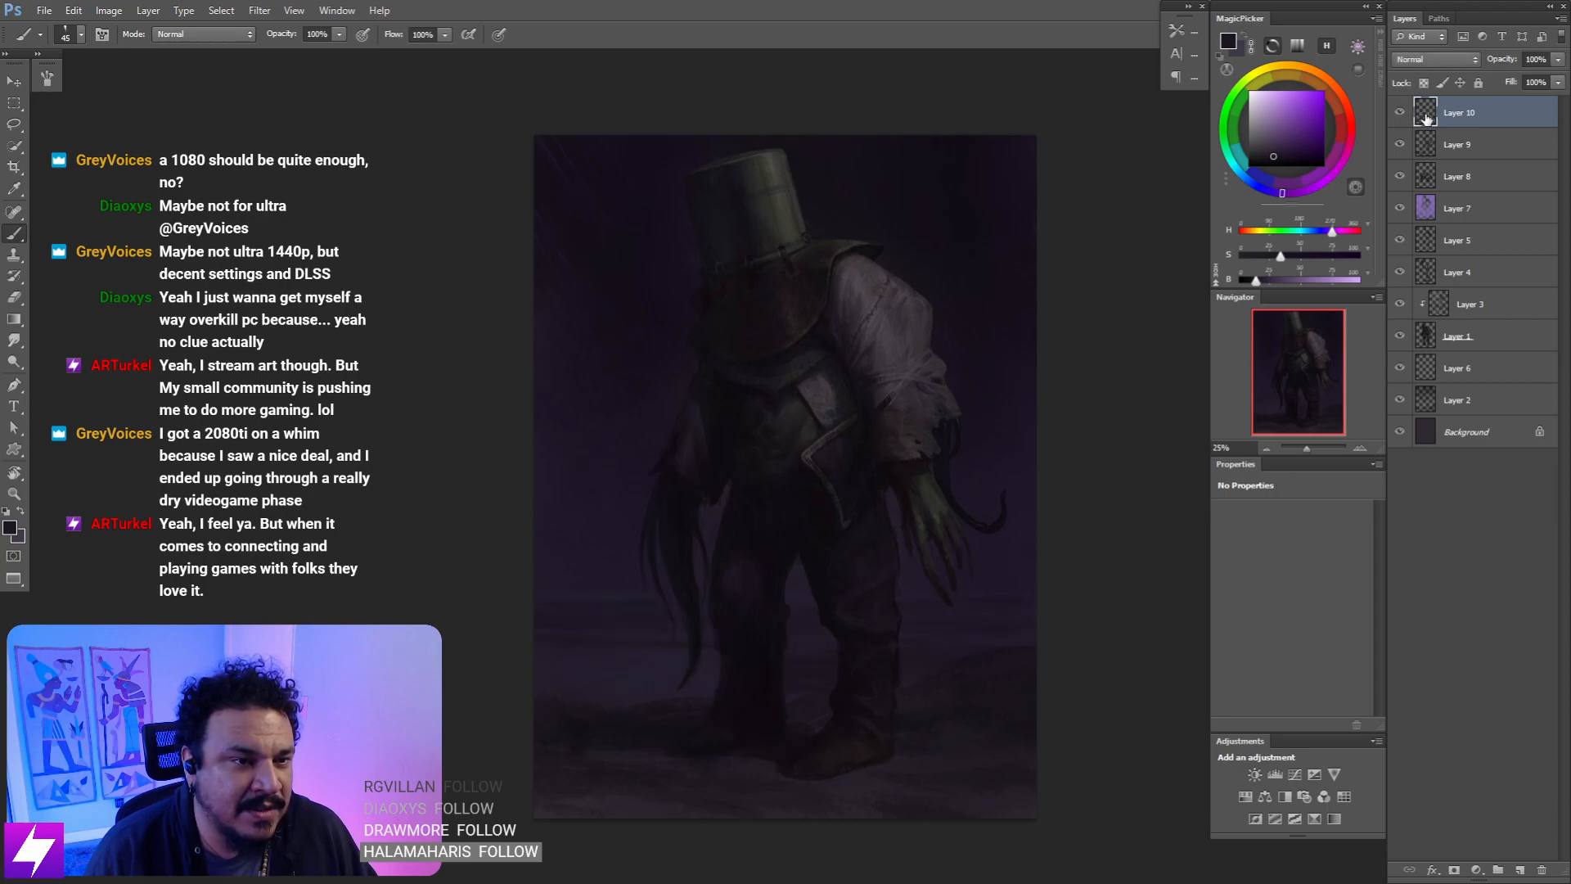
left_click(1403, 116)
left_click(1400, 117)
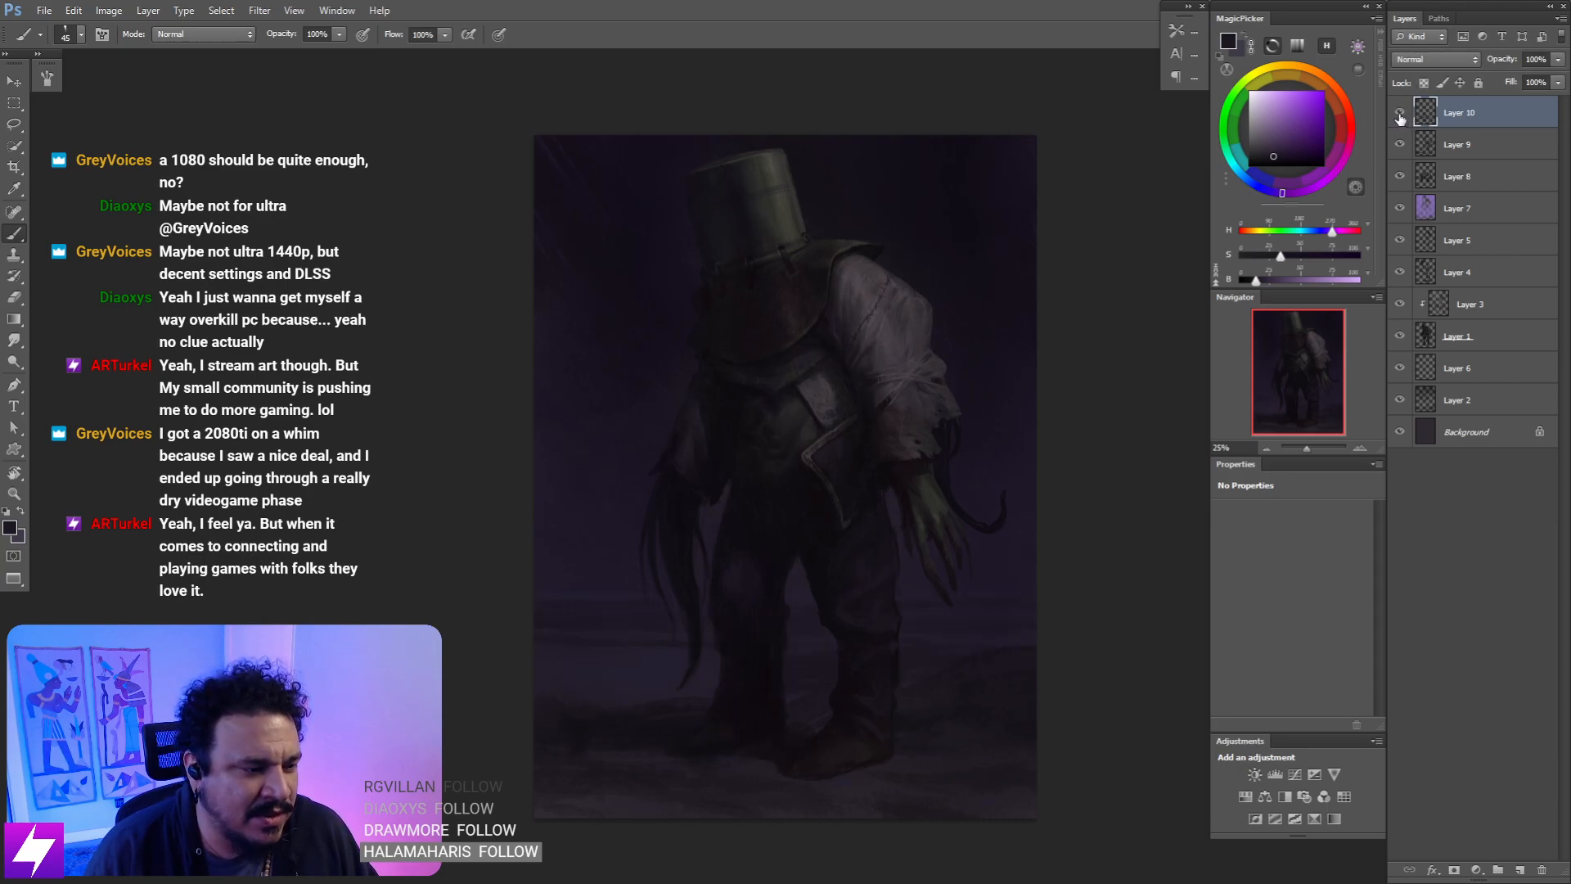
- Add a new empty paint layer above Layer 10
key("ctrl+shift+alt+n")
mouse_move(991, 330)
left_mouse_down()
mouse_move(974, 326)
mouse_move(974, 300)
mouse_move(939, 375)
left_mouse_up()
key("ctrl+plus")
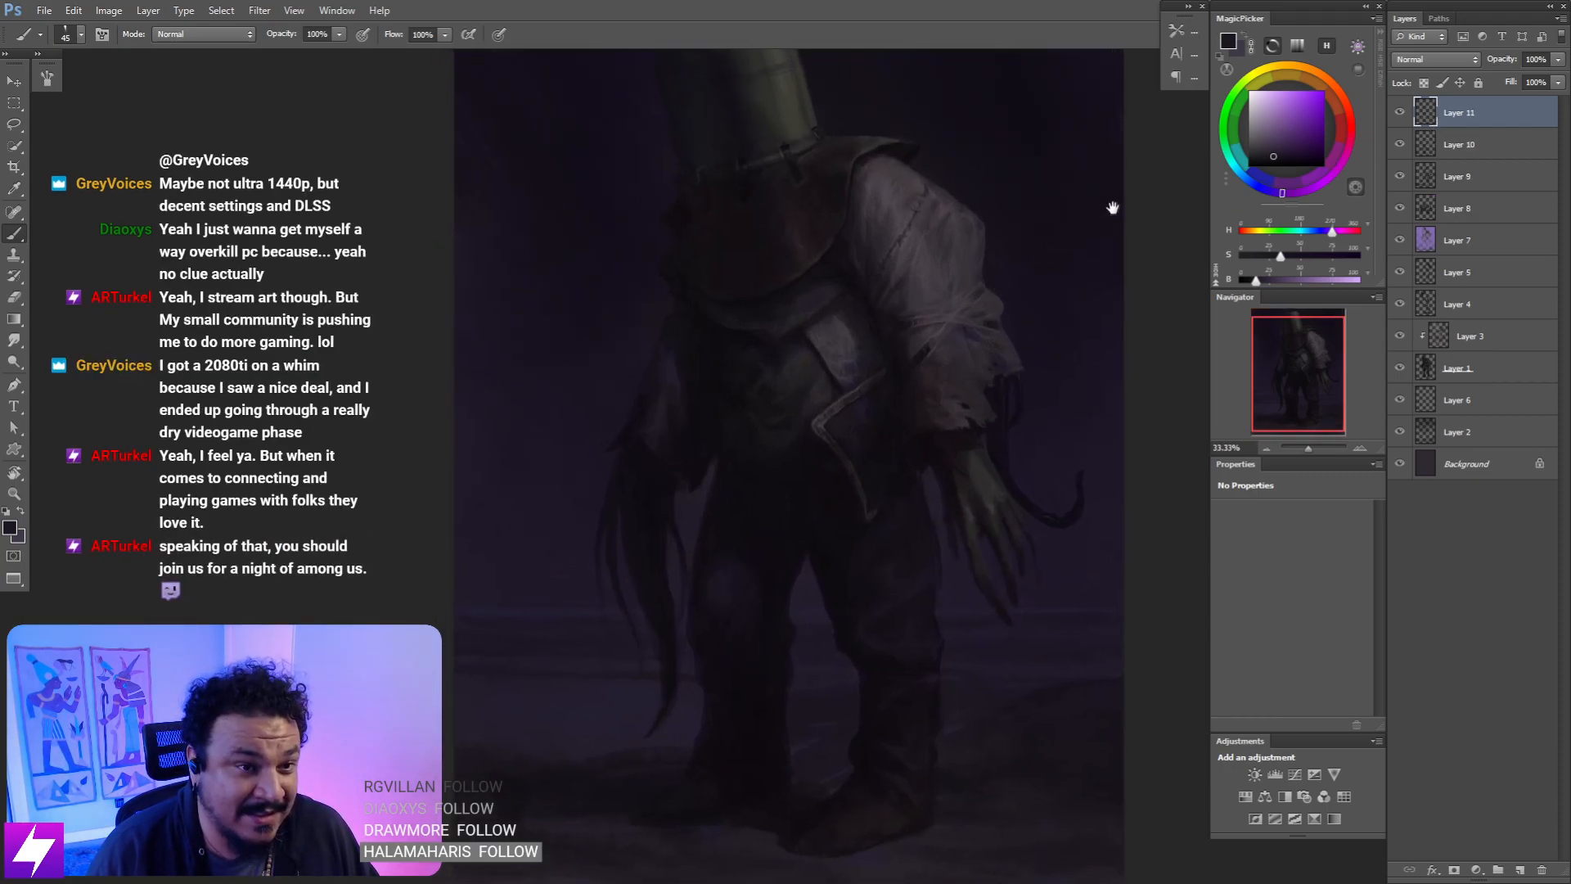
- Toggle Layer 11 and Layer 10 off and on to compare the figure with and without the recent paint
left_click(1400, 114)
left_click(1400, 114)
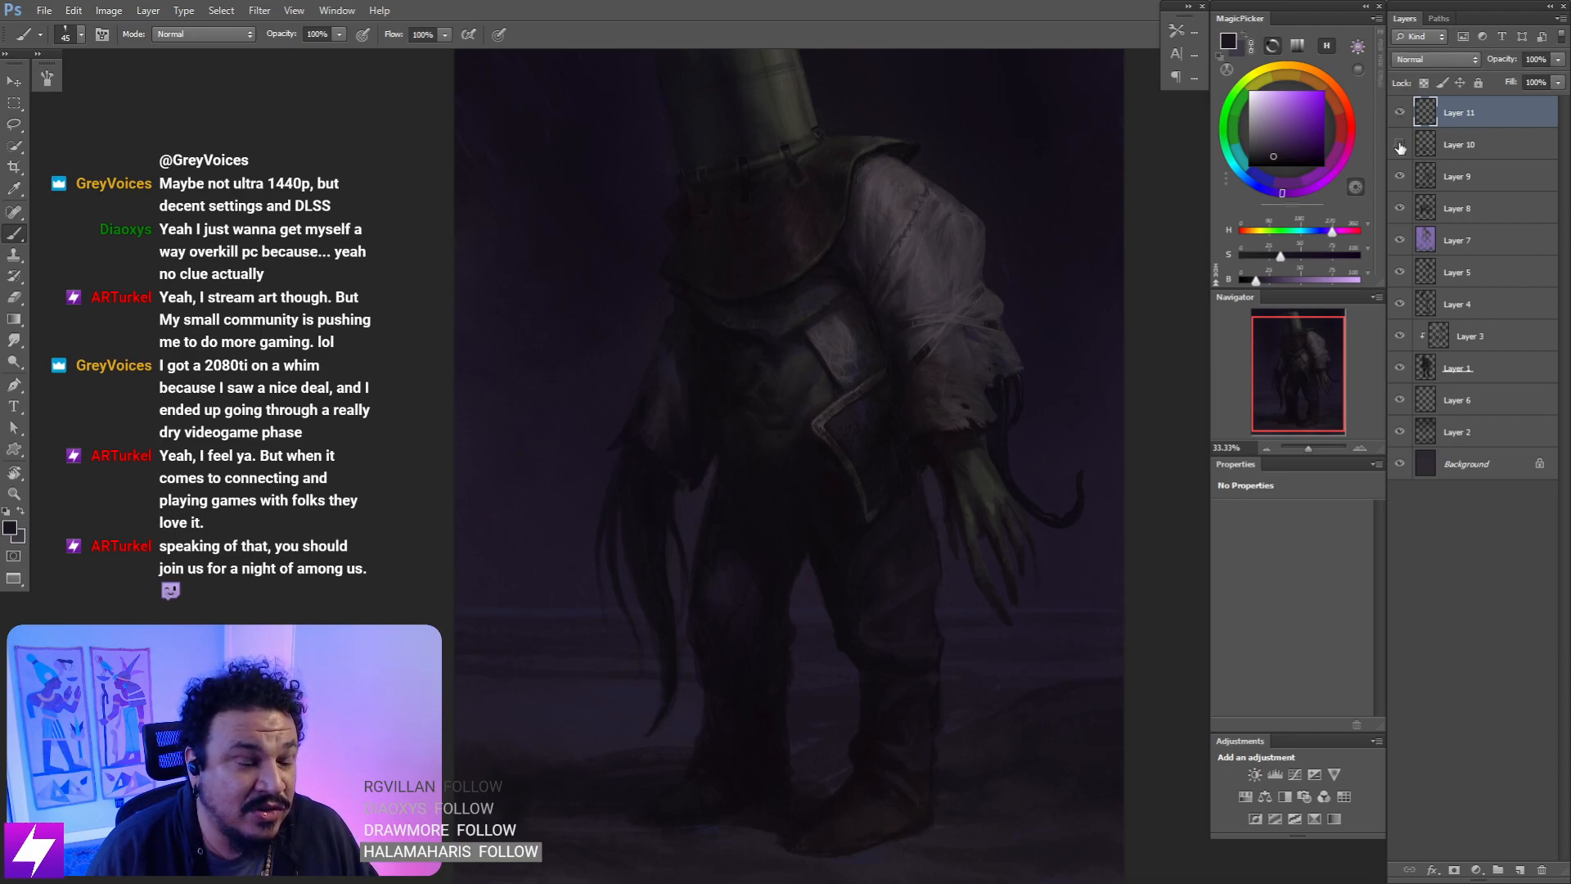
left_click(1399, 144)
left_click(1399, 146)
left_click_drag(996, 365, 943, 367)
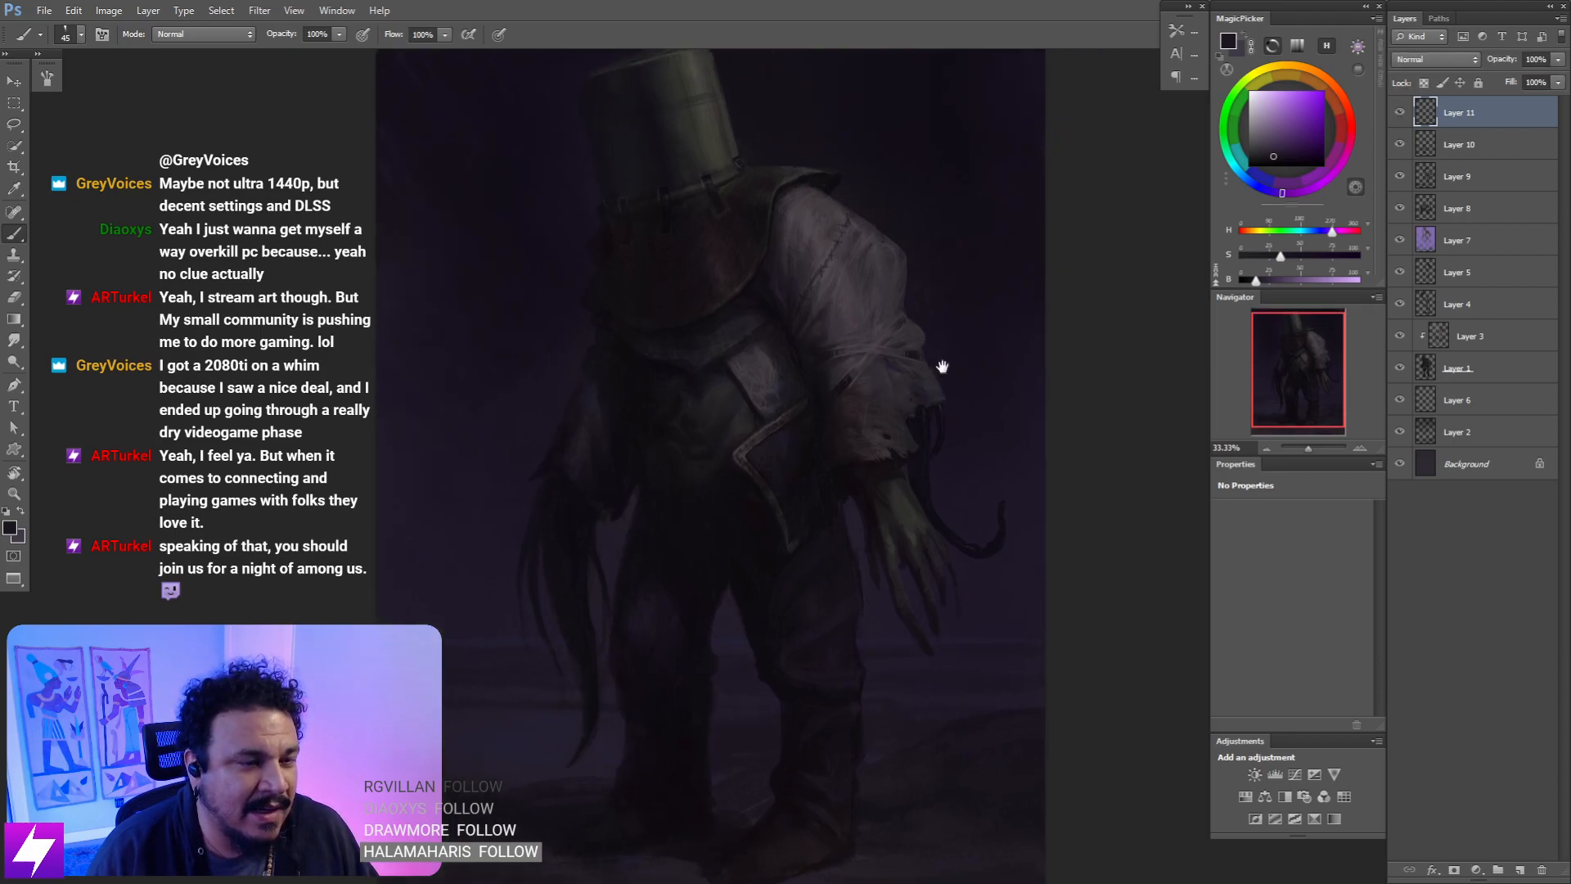
left_click(1400, 145)
left_click(1399, 145)
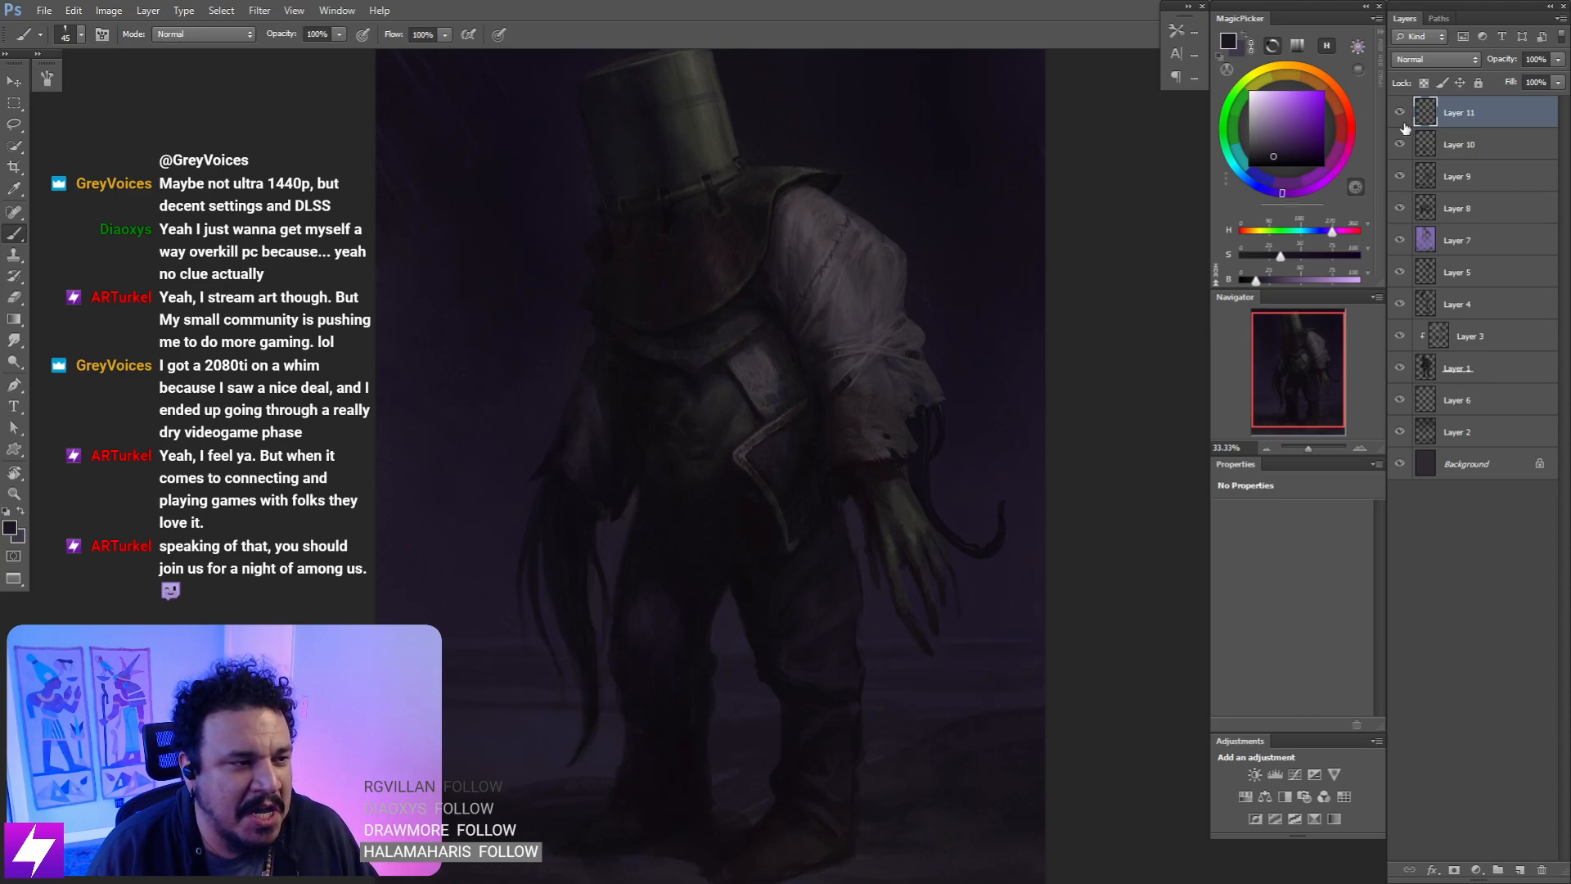
left_click(1400, 115)
left_click(1400, 114)
- Mirror the canvas, sample a grey from the pale waist flap and retouch the flap with a 45 px brush
key("ctrl+minus")
key("ctrl+shift+h")
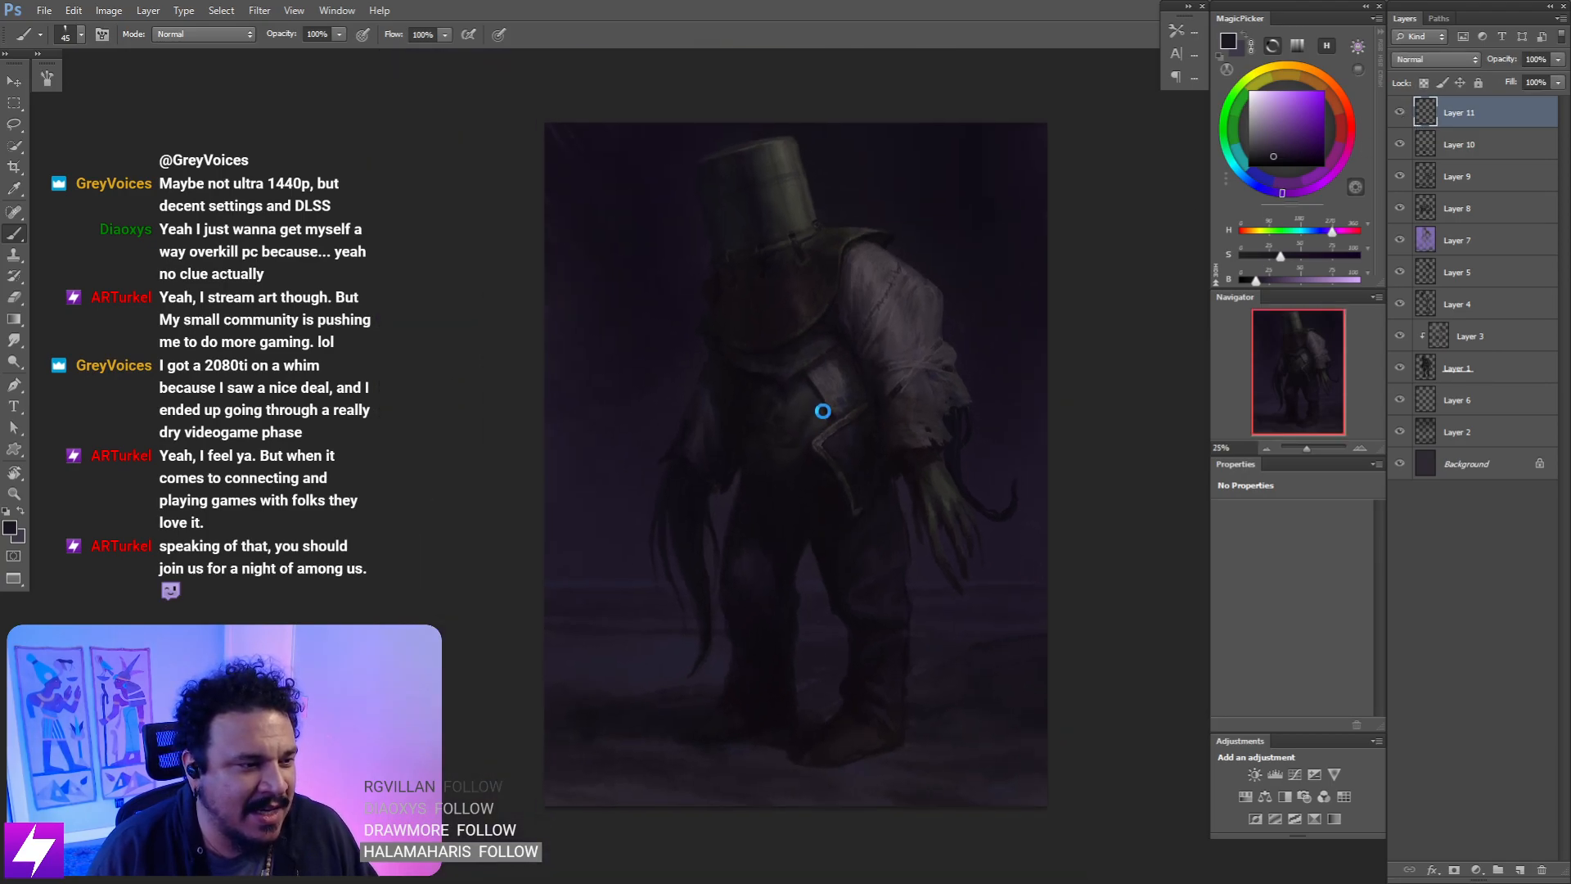
left_click_drag(751, 426, 814, 406)
key("ctrl+plus")
key("ctrl+plus")
key("ctrl+plus")
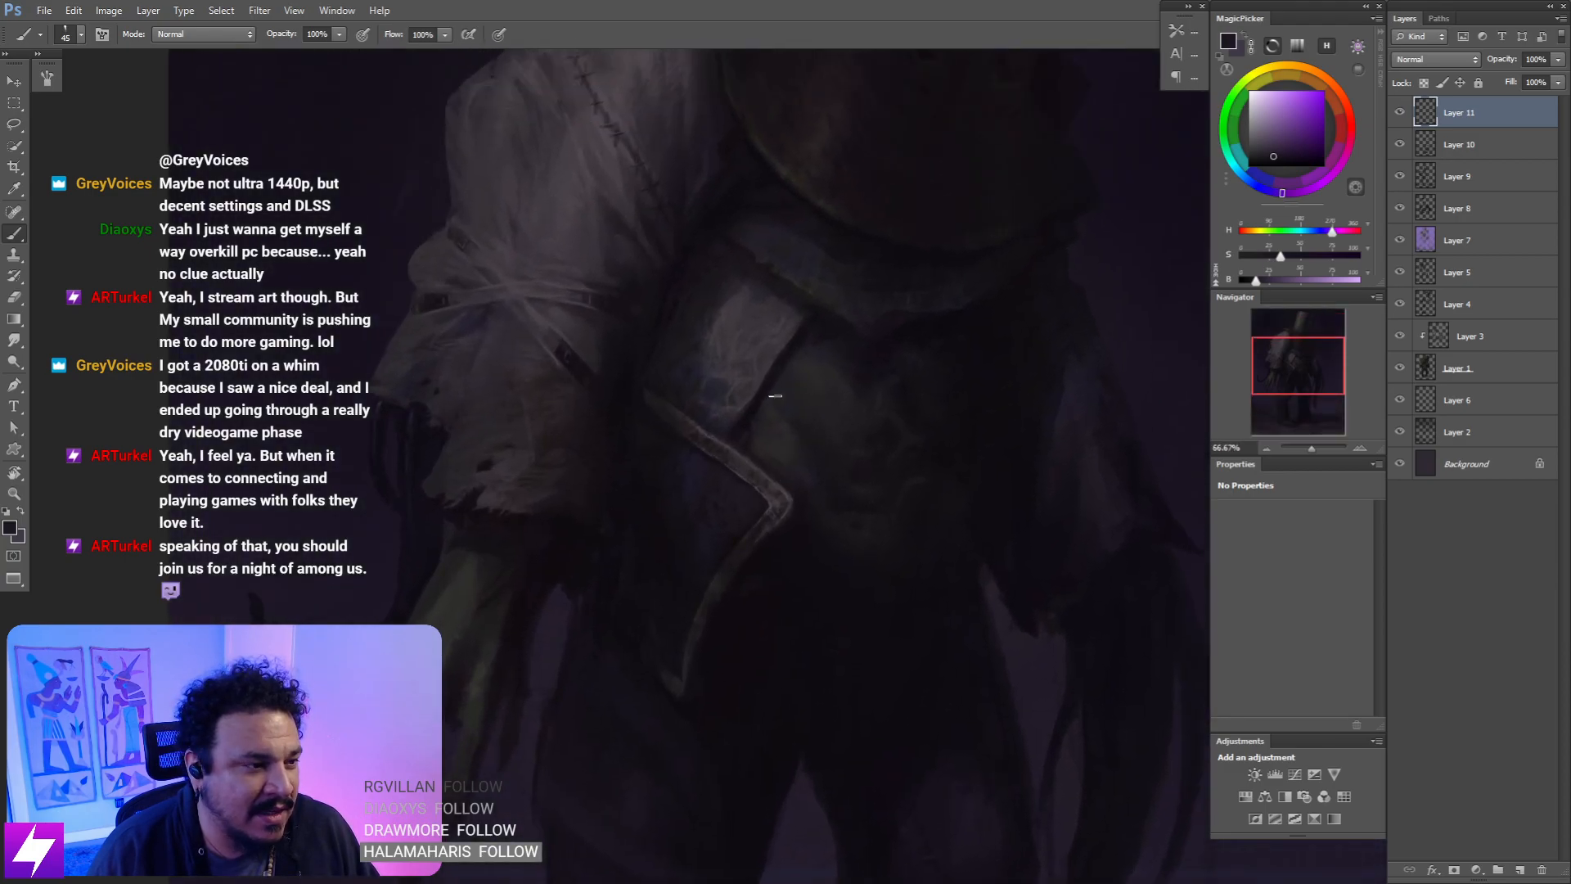
left_click(725, 374, "alt")
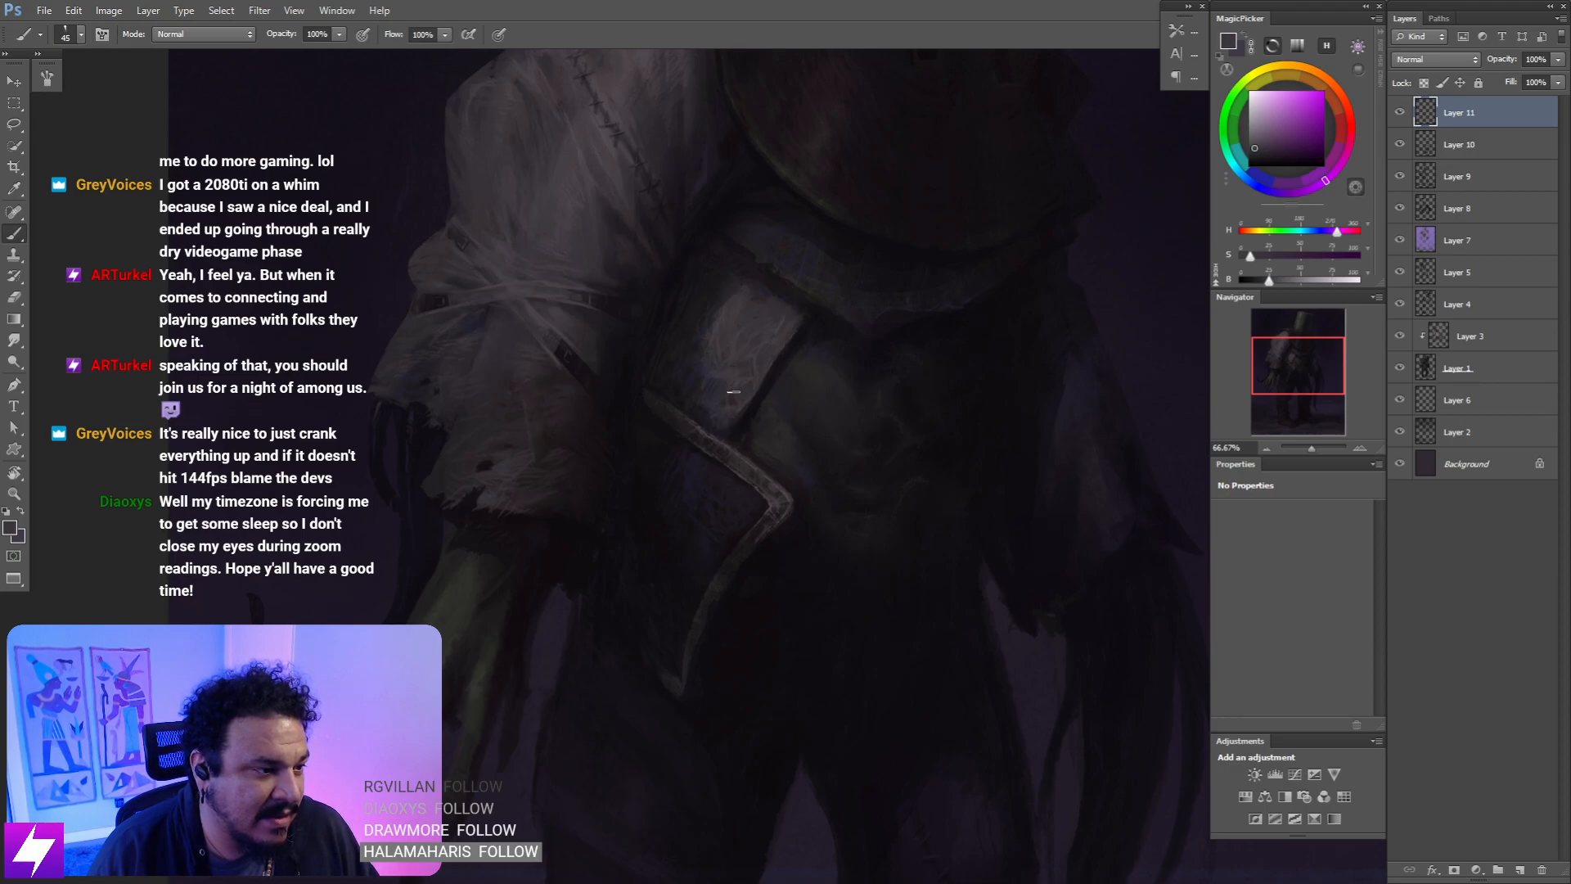
key("ctrl+minus")
key("ctrl+minus")
left_click_drag(774, 356, 799, 430)
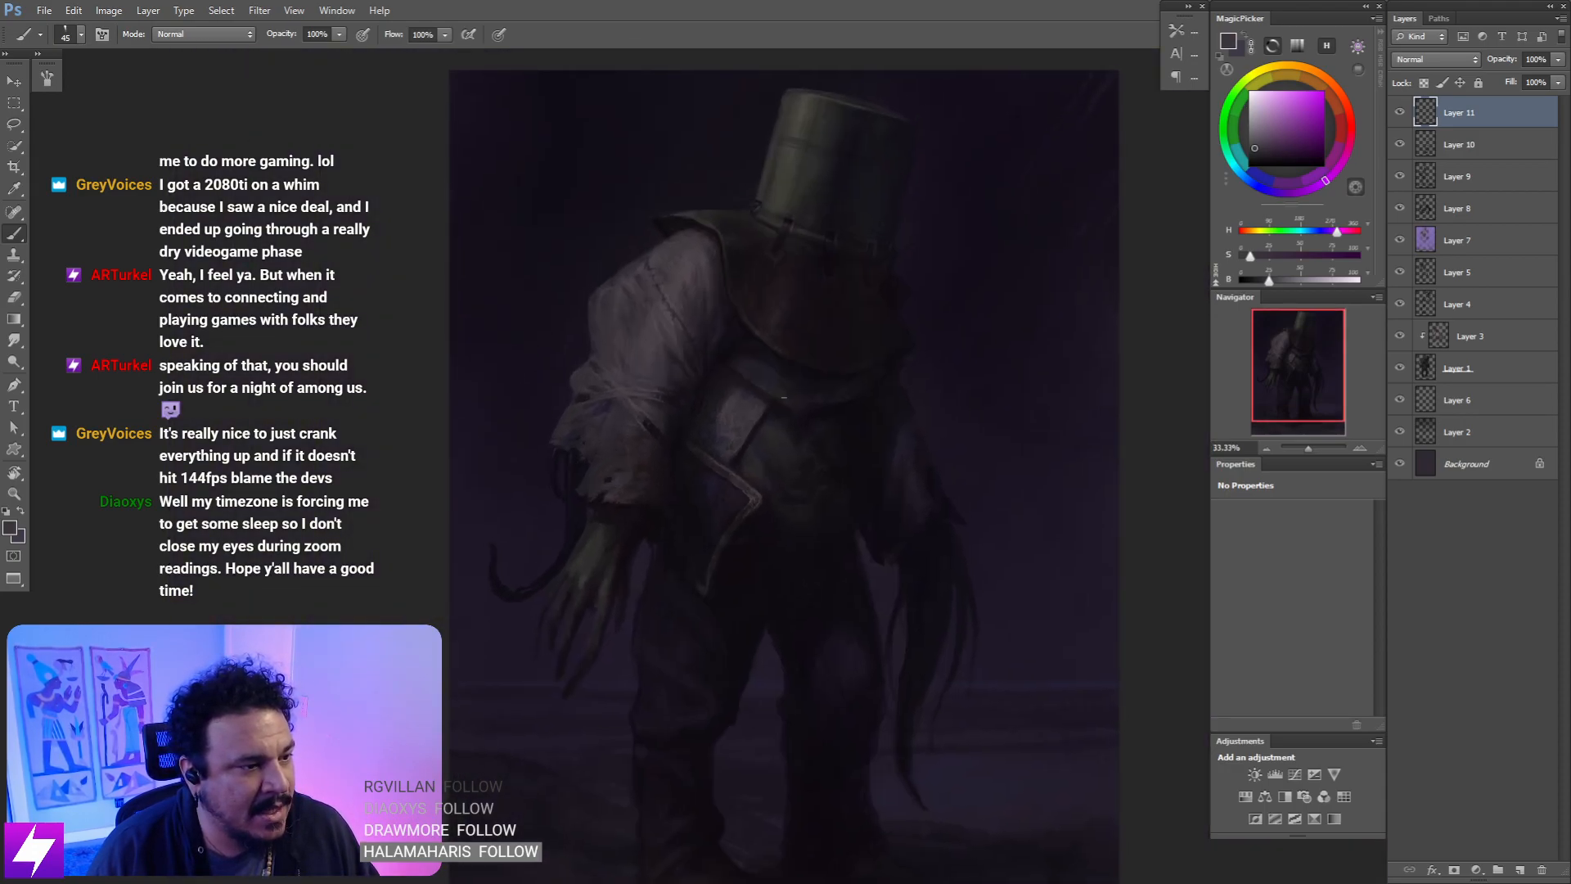
- Sample the flap's bluish grey, brighten it slightly and paint soft folds across the belly with a 30 to 50 px brush
key("ctrl+plus")
key("ctrl+plus")
key("bracketleft")
left_click(669, 385, "alt")
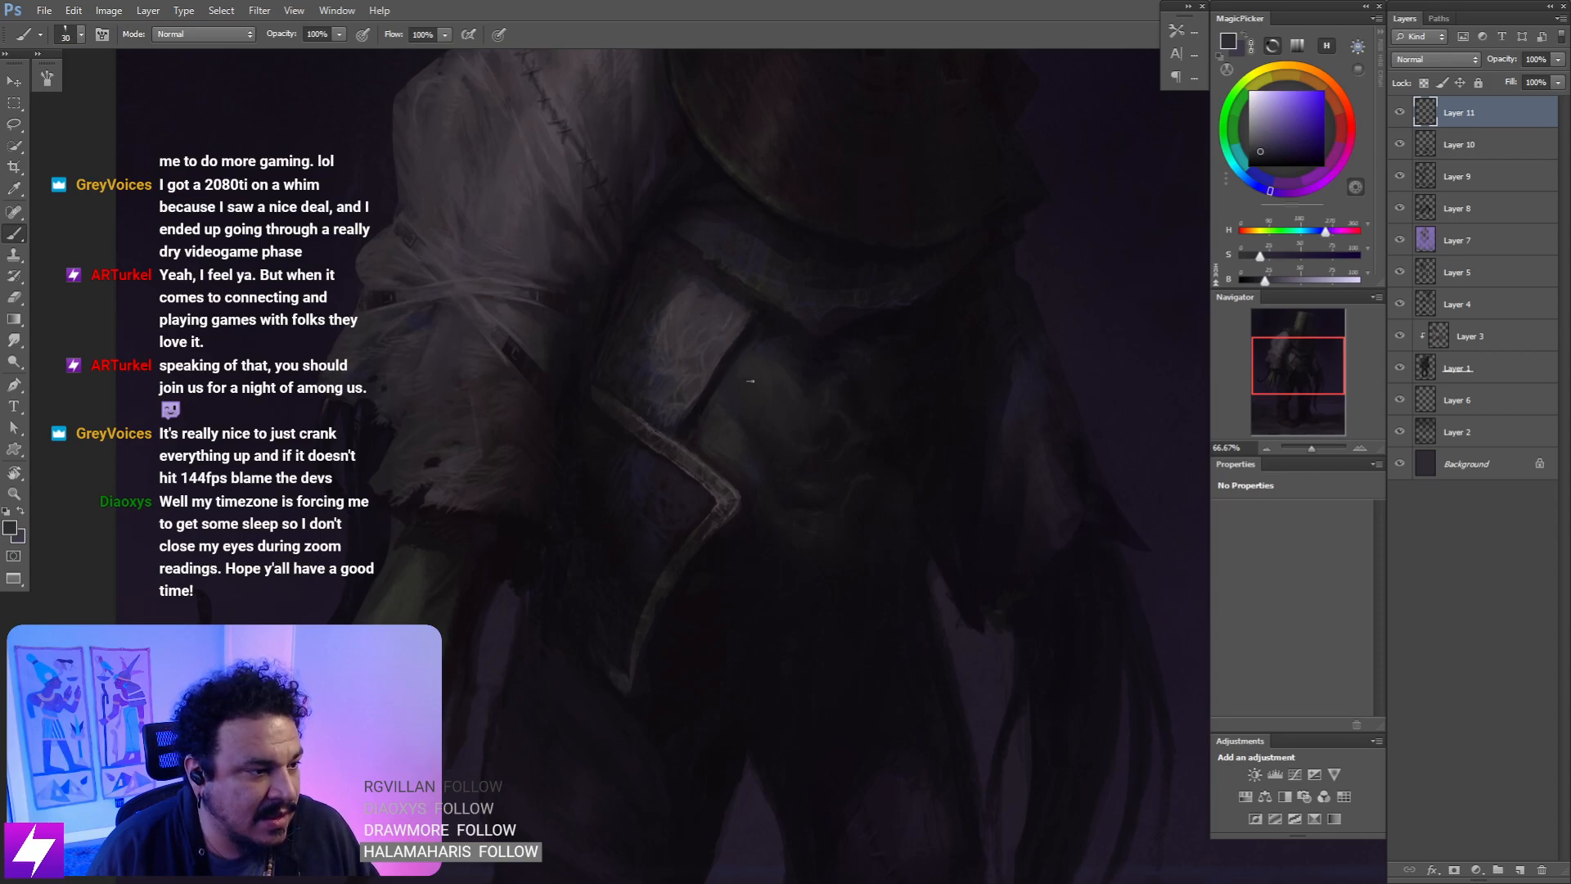
left_click_drag(1265, 282, 1270, 282)
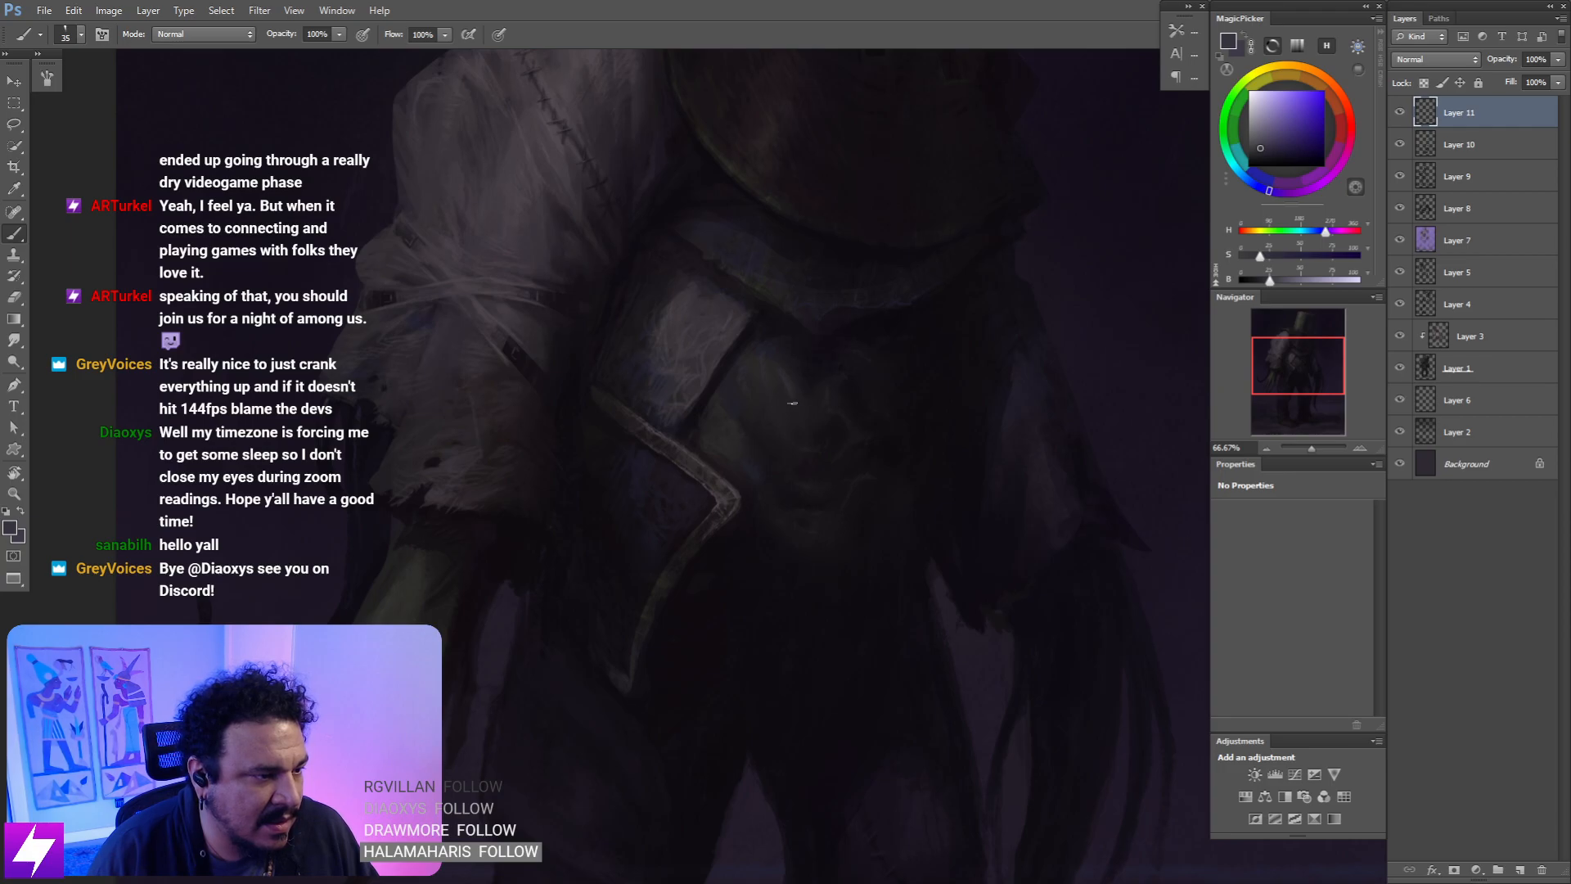
key("bracketright")
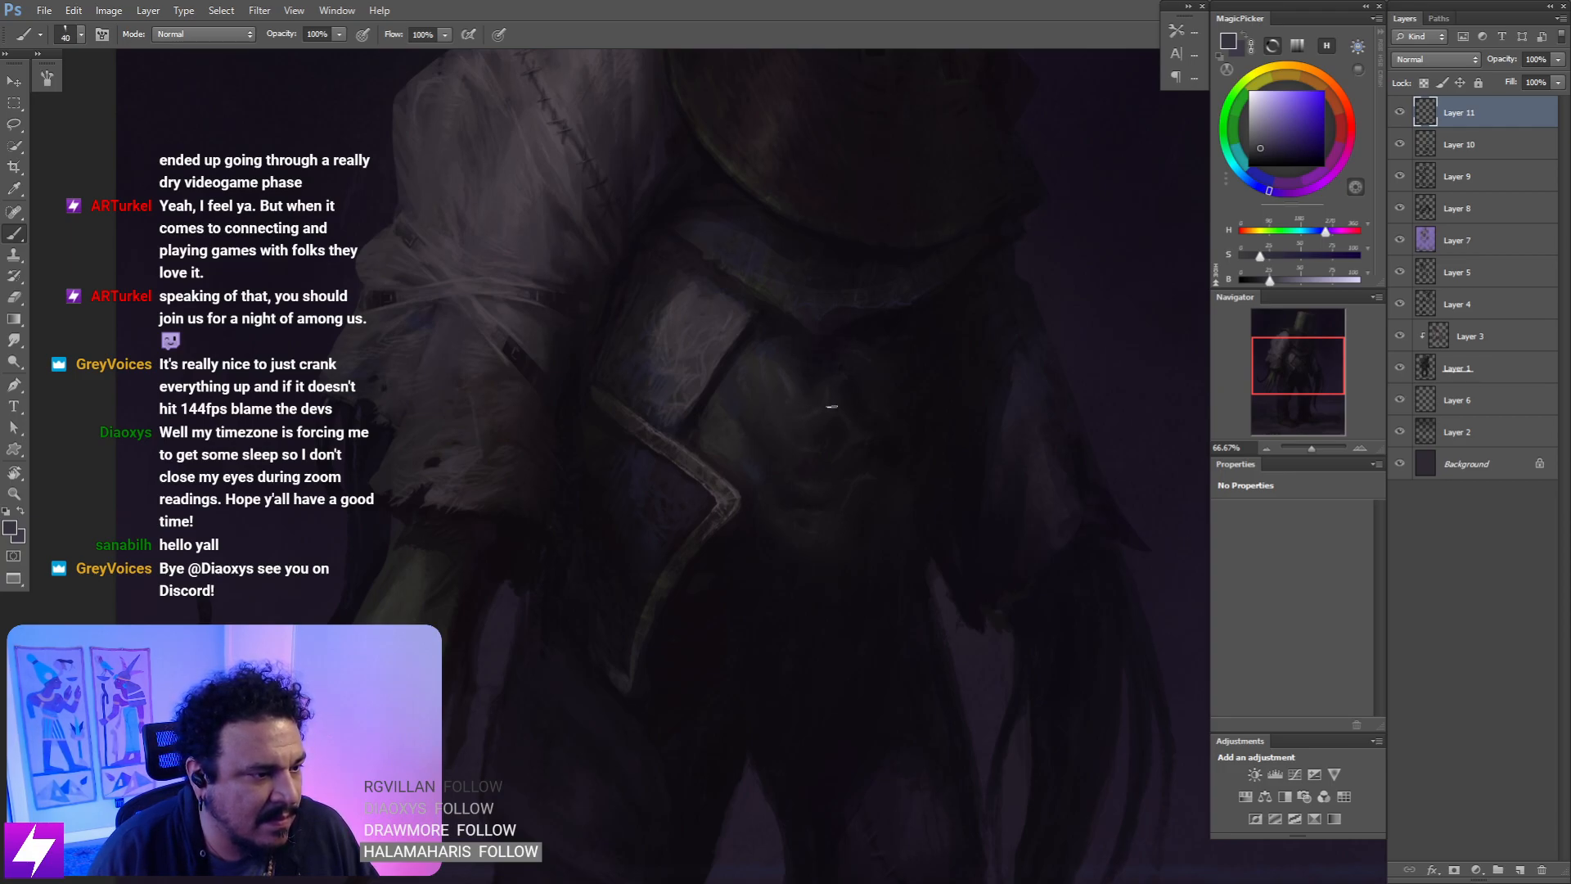
key("bracketright")
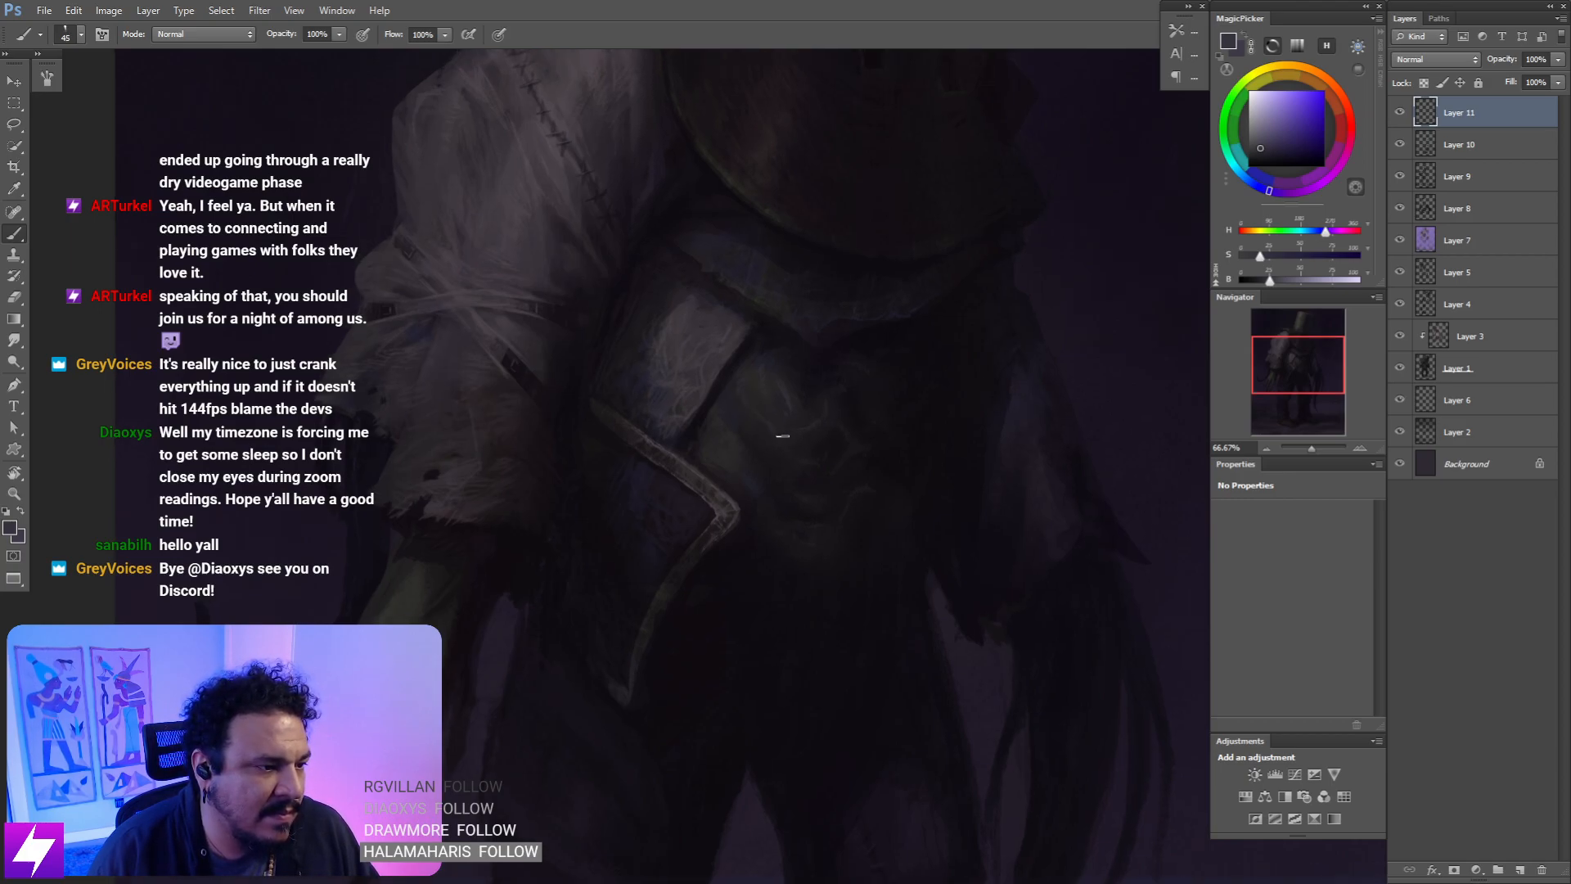
key("bracketright")
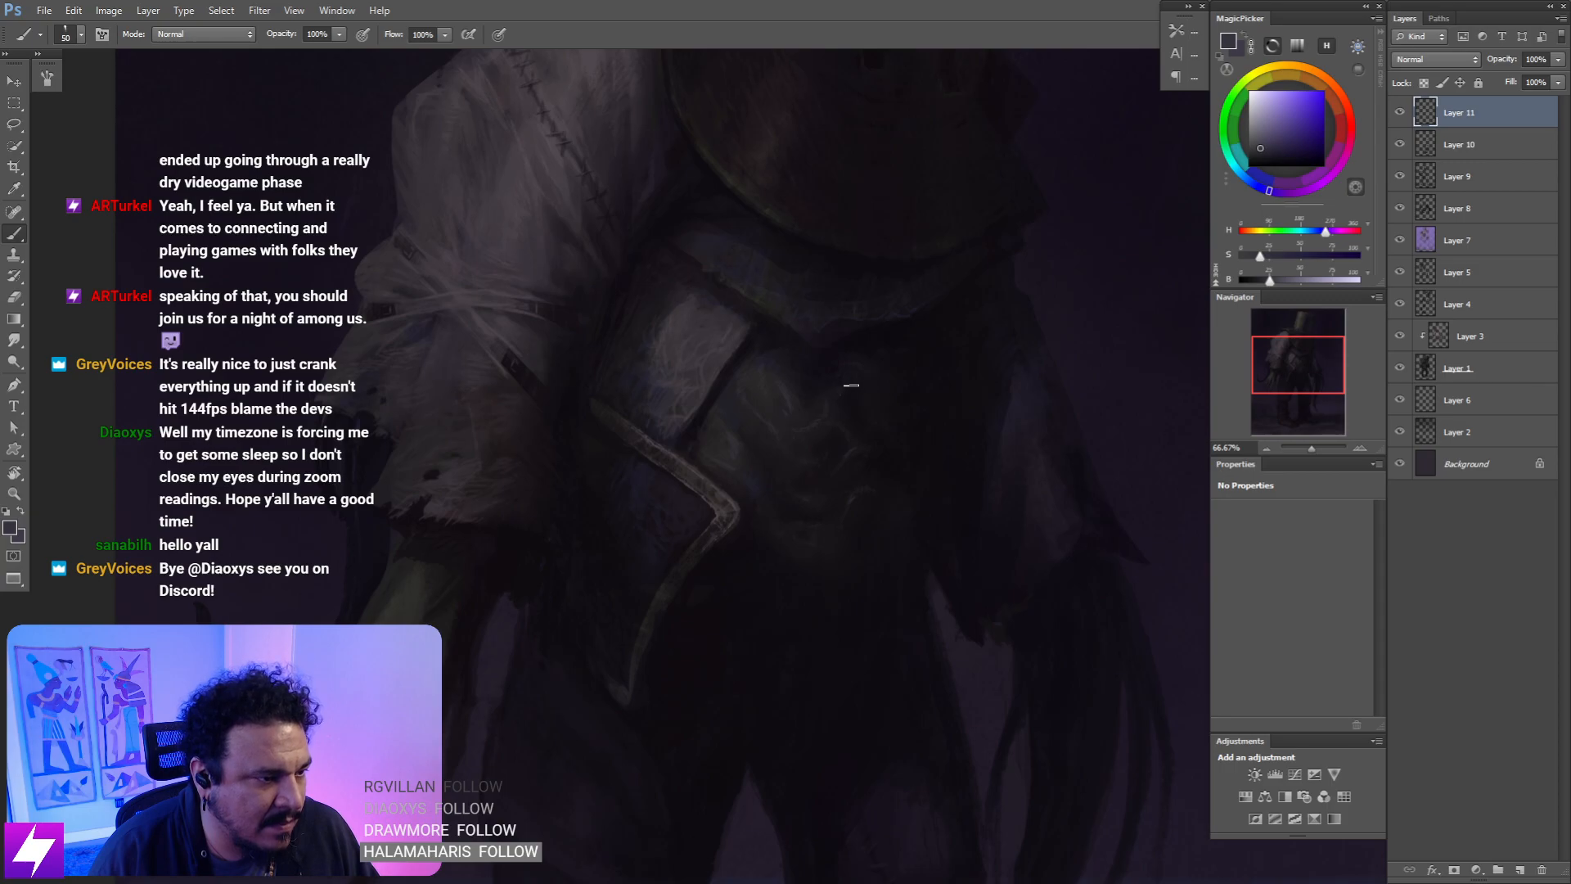
key("e")
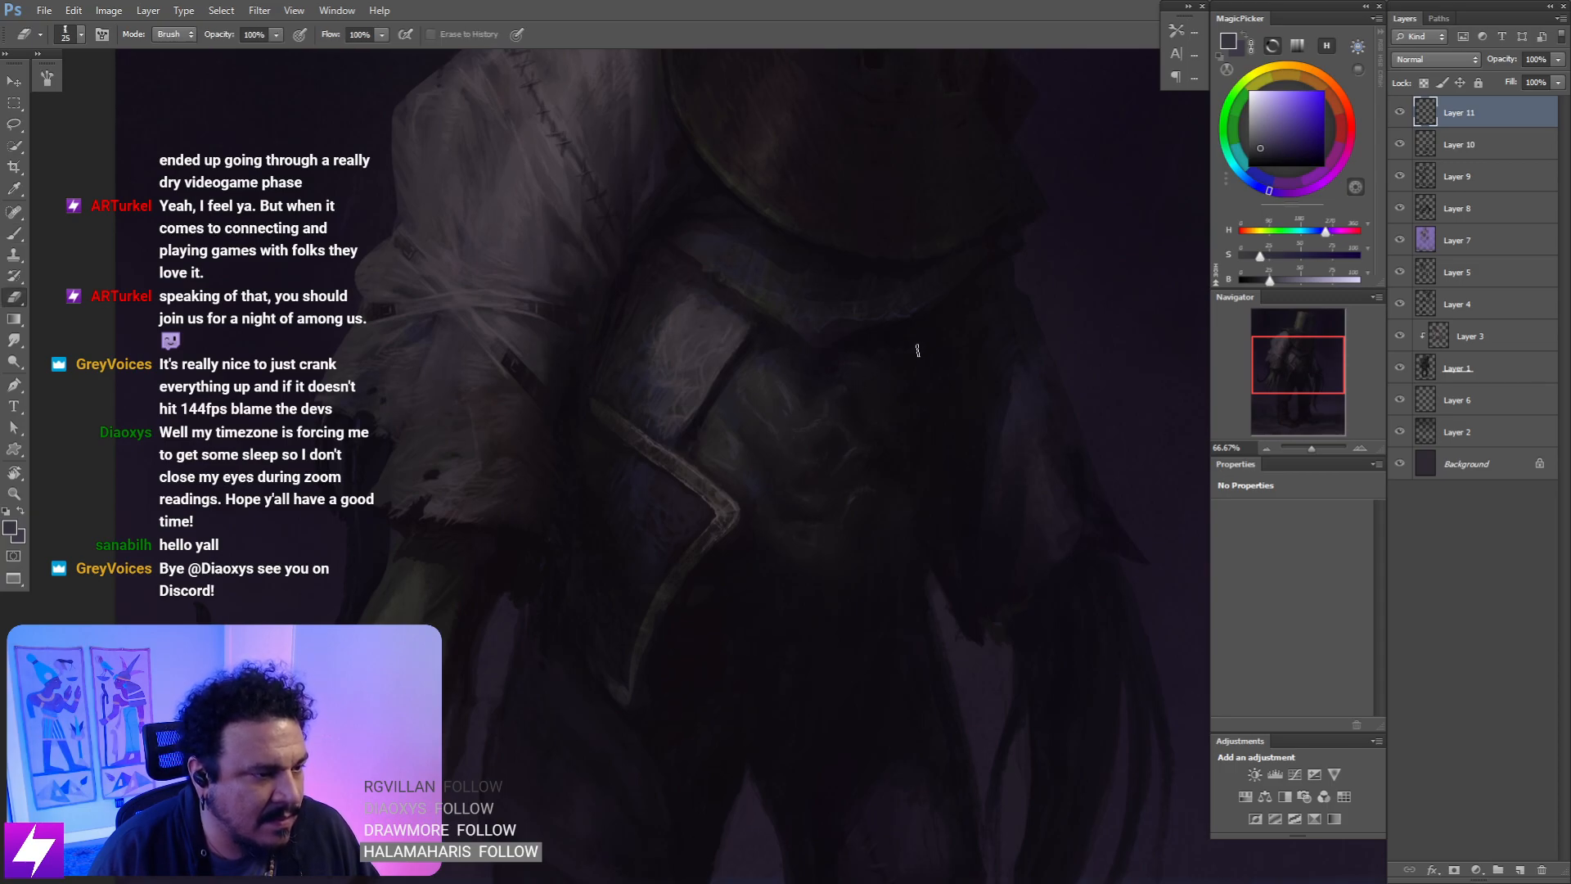
- Mirror the canvas back and examine the belly folds against the whole figure at several sizes
key("ctrl+minus")
key("ctrl+minus")
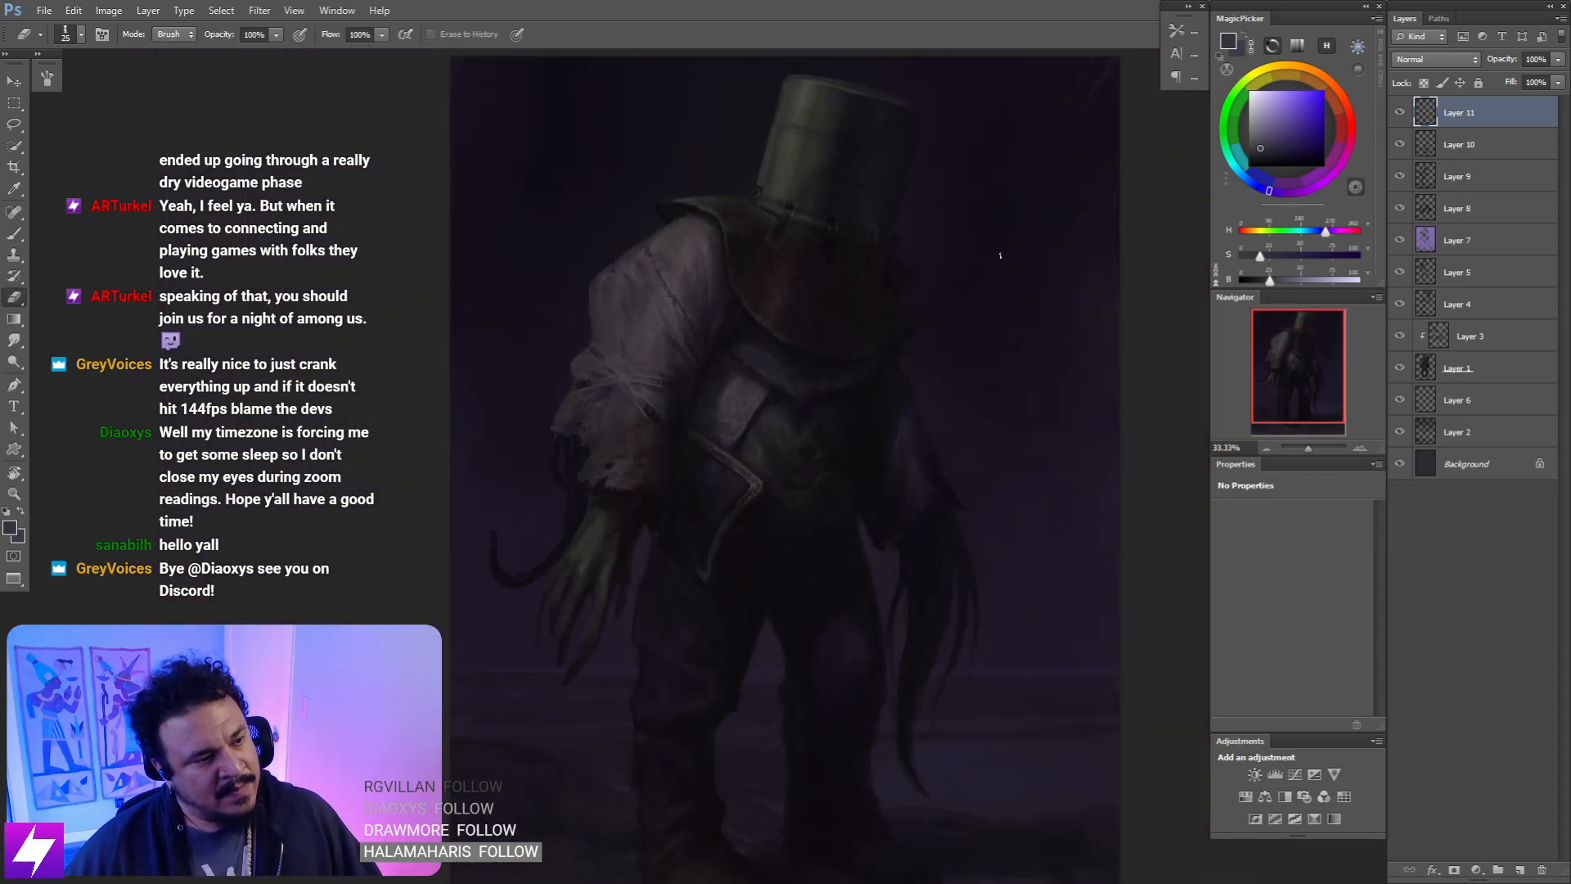
key("ctrl+minus")
key("ctrl+shift+h")
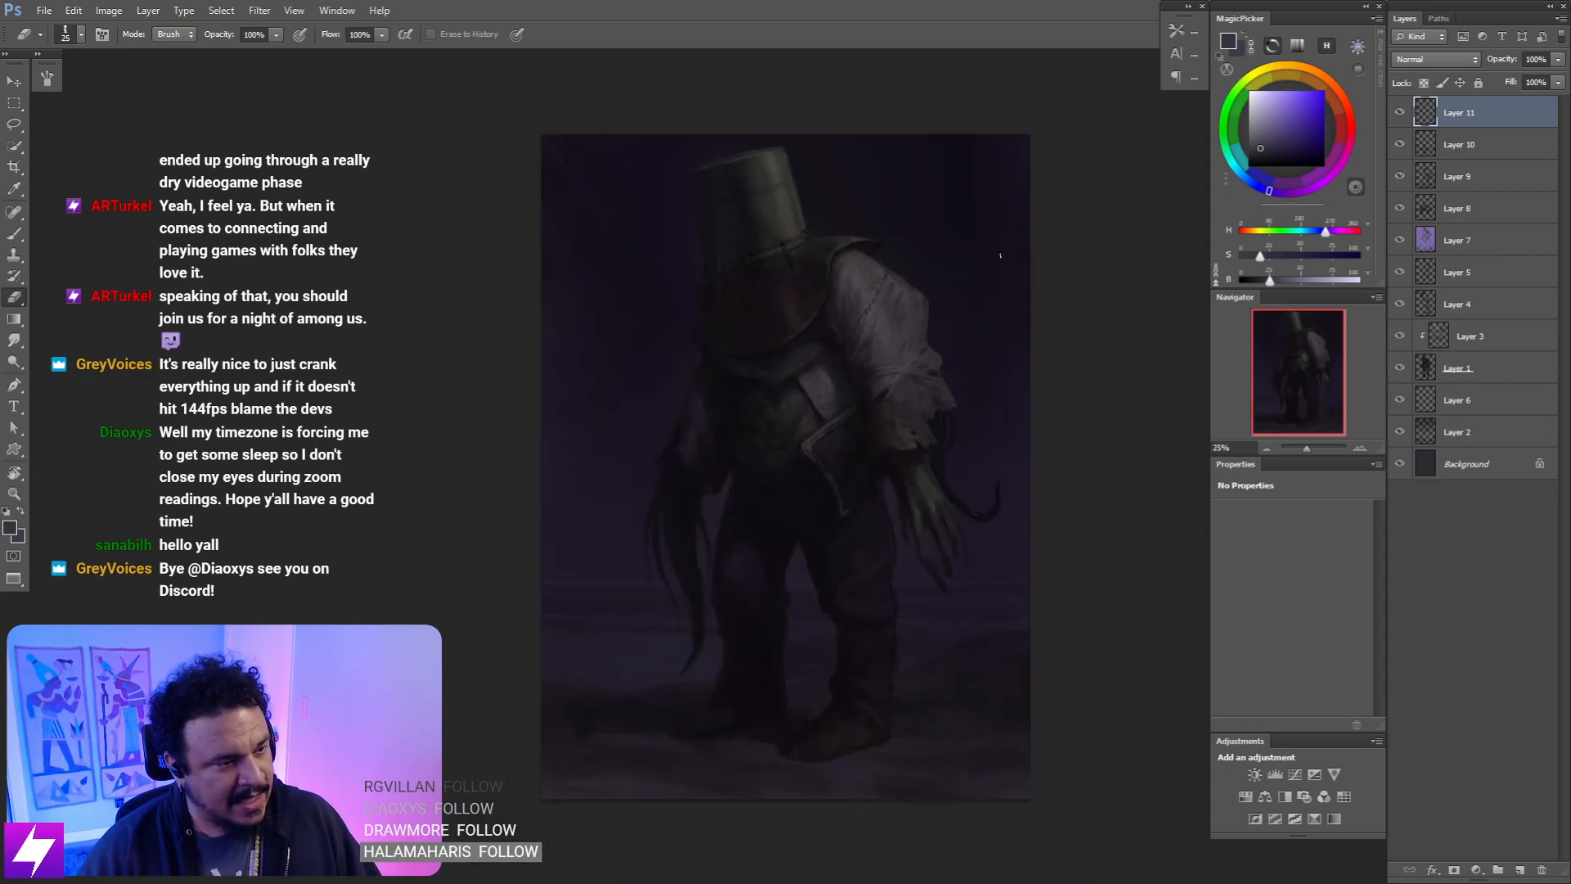
key("ctrl+minus")
key("ctrl+plus")
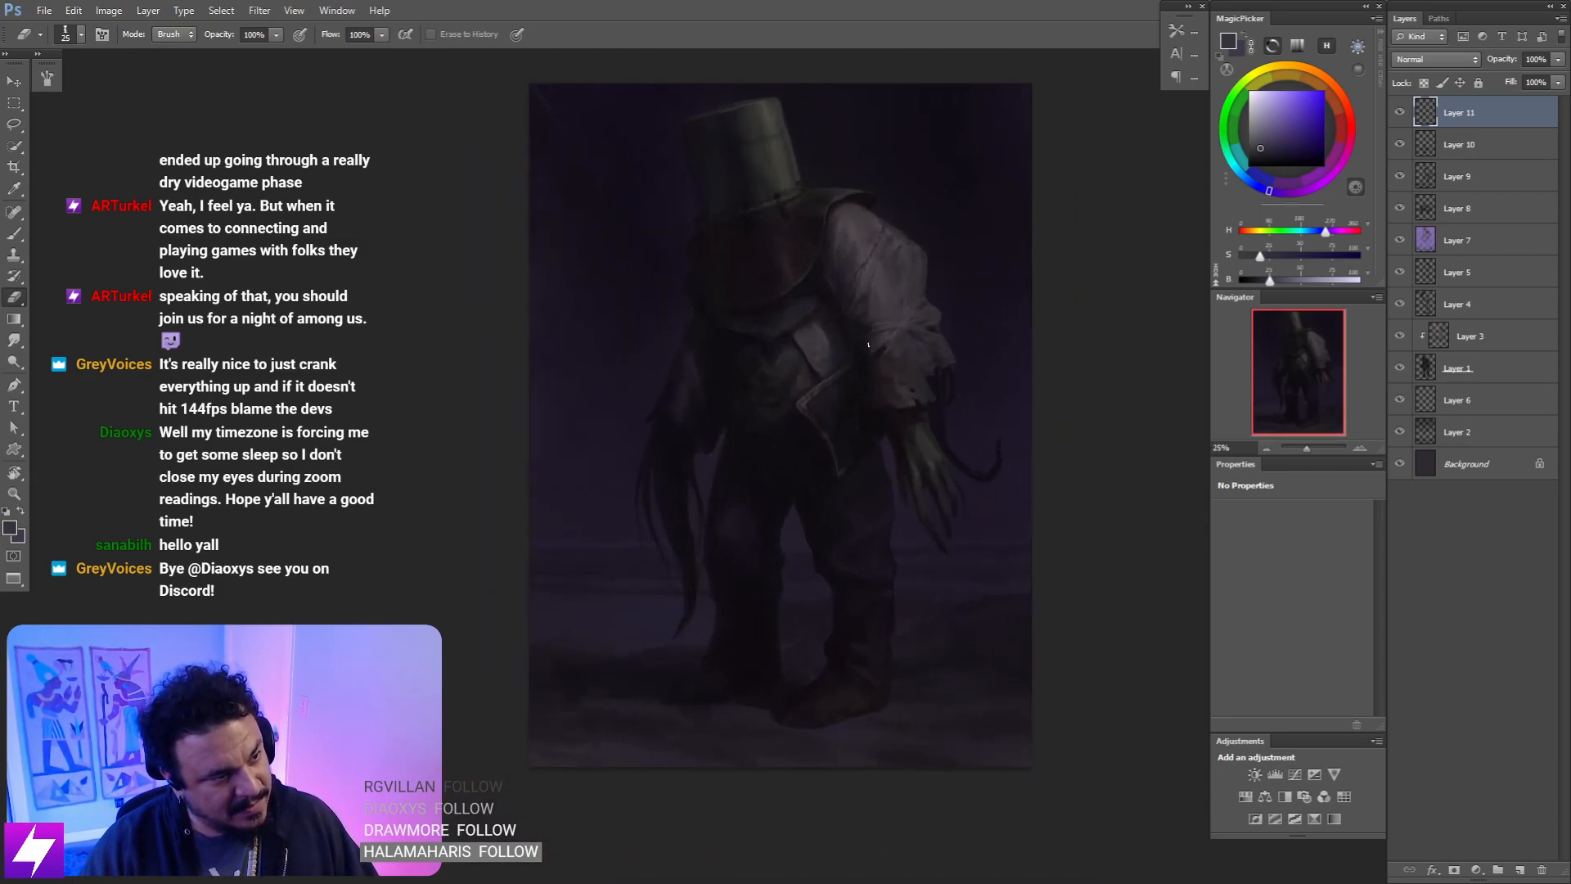
key("ctrl+plus")
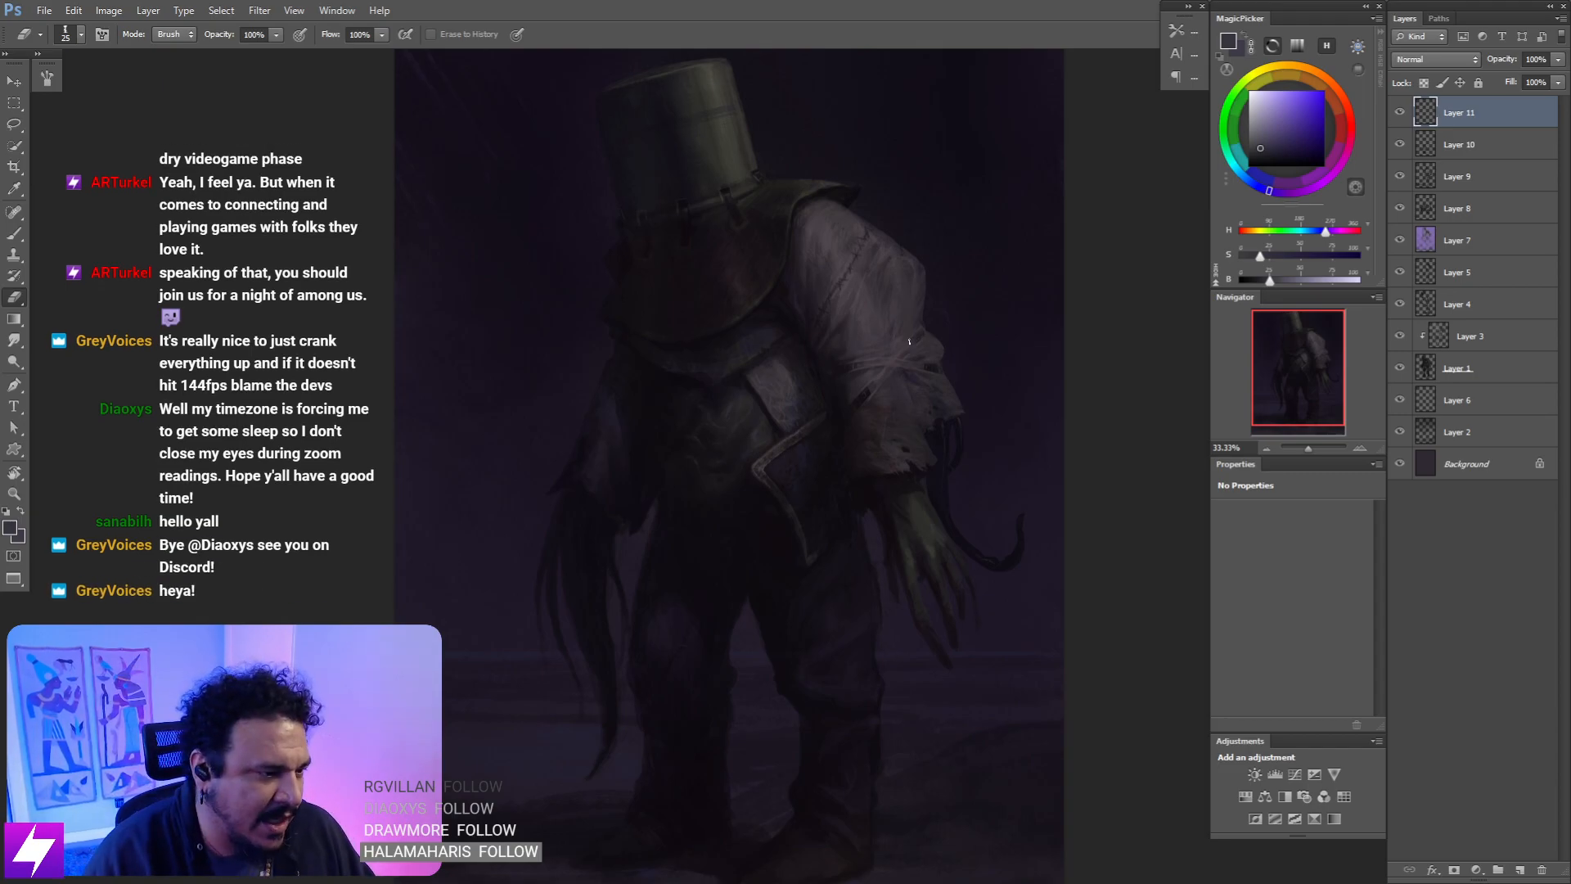
- Sample a near-black purple beside the belly folds and shade the lower belly with a 125 px brush
key("ctrl+plus")
key("b")
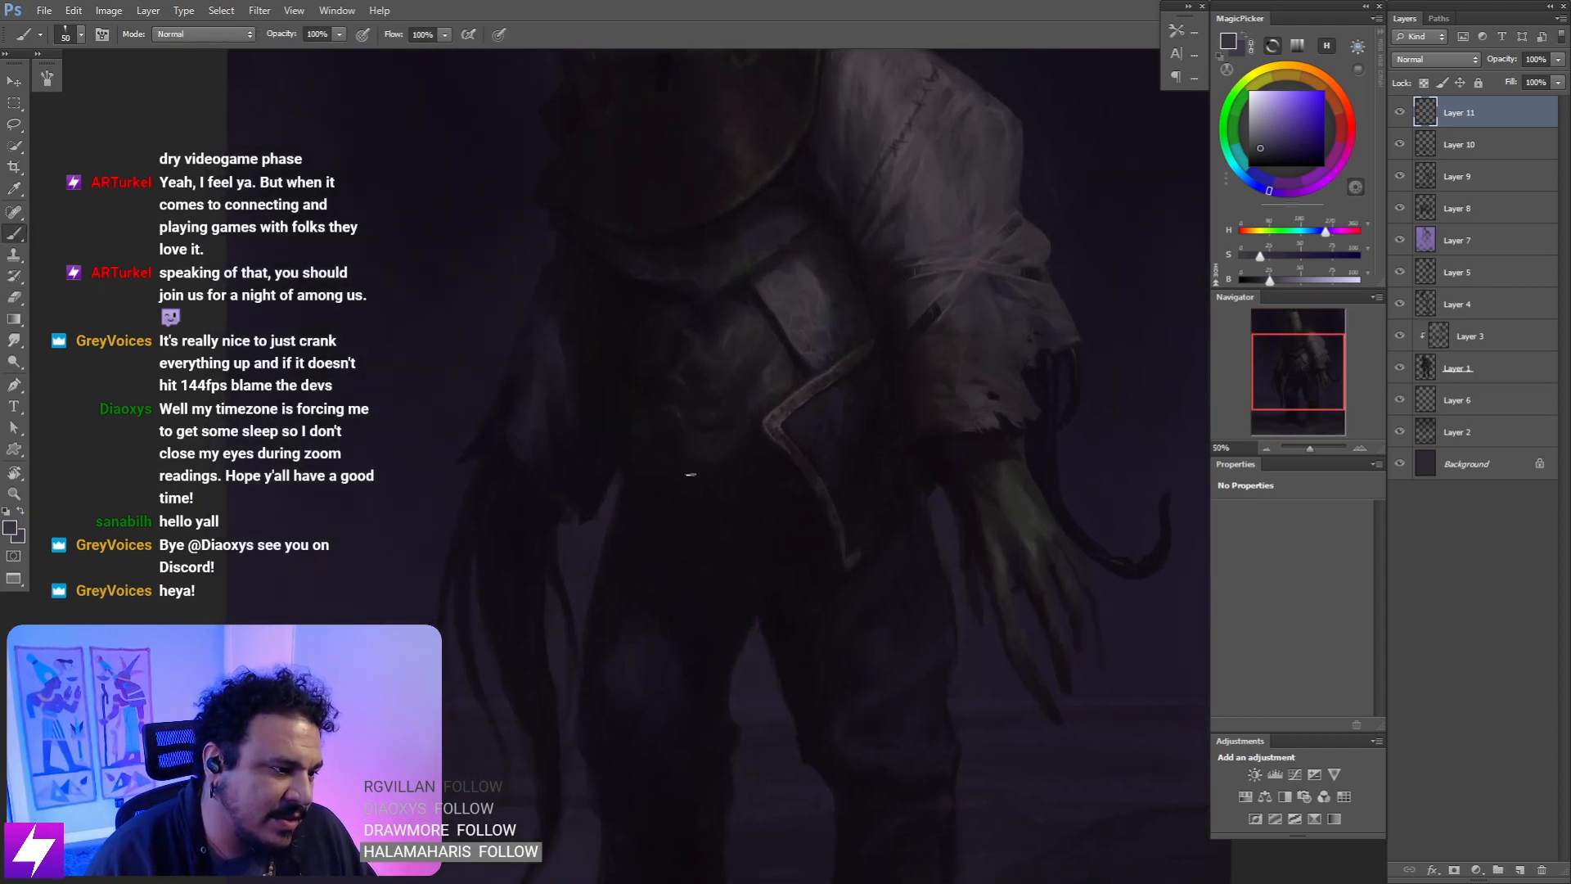
left_click(748, 396, "alt")
key("bracketright")
key("bracketright")
key("bracketright")
key("bracketright")
key("bracketright")
key("bracketright")
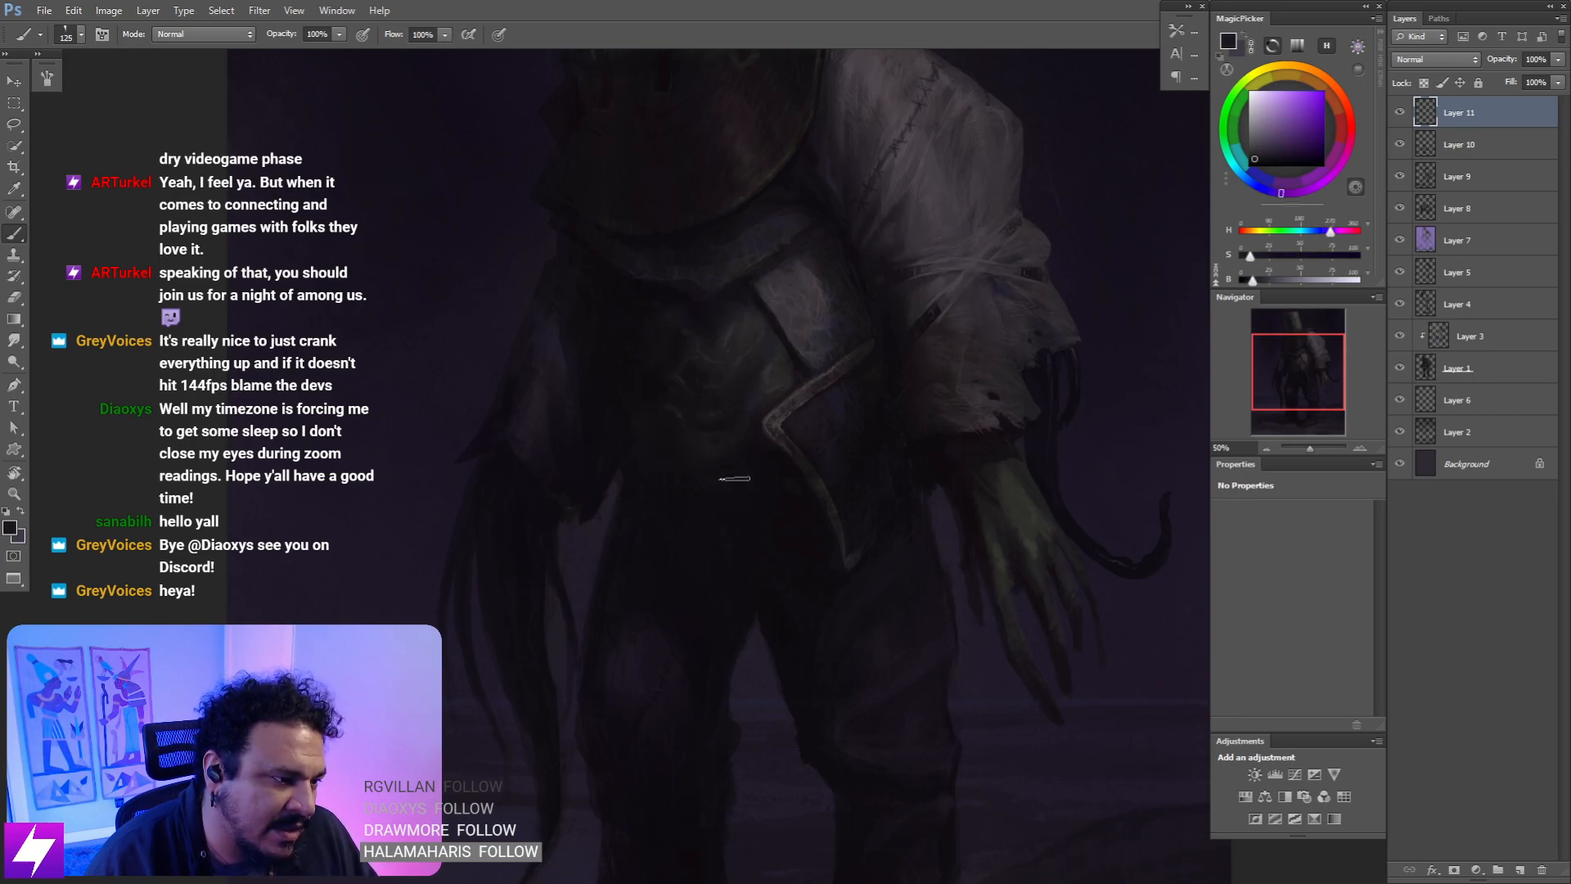
- Resample dark purples around the lower belly and deepen the shadow above the crotch with a 150 to 175 px brush
left_click(748, 413, "alt")
key("bracketright")
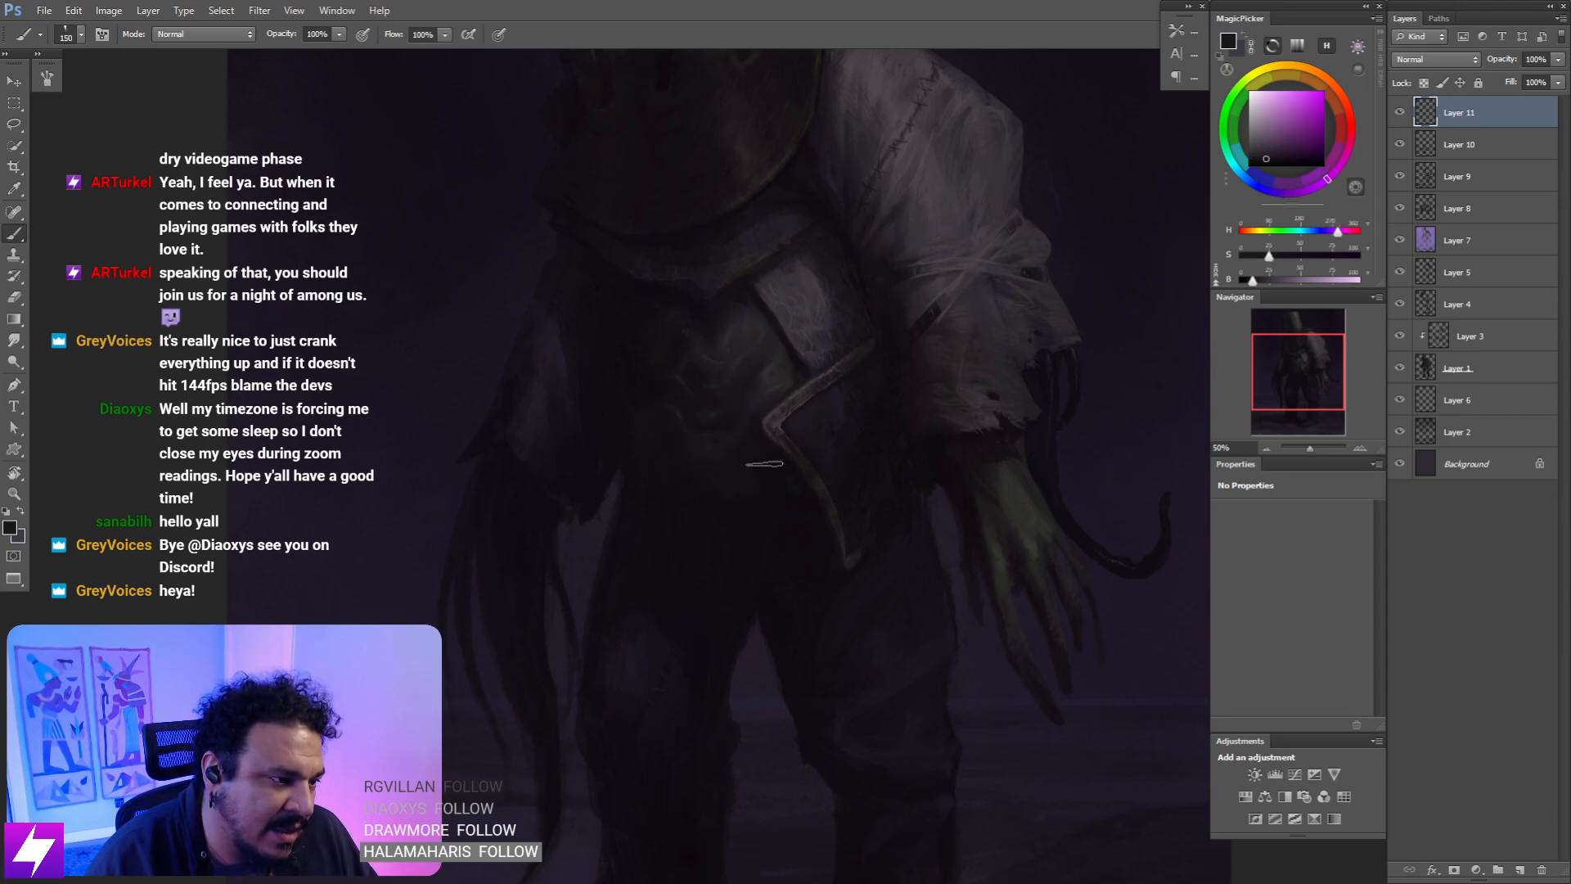
left_click(695, 476, "alt")
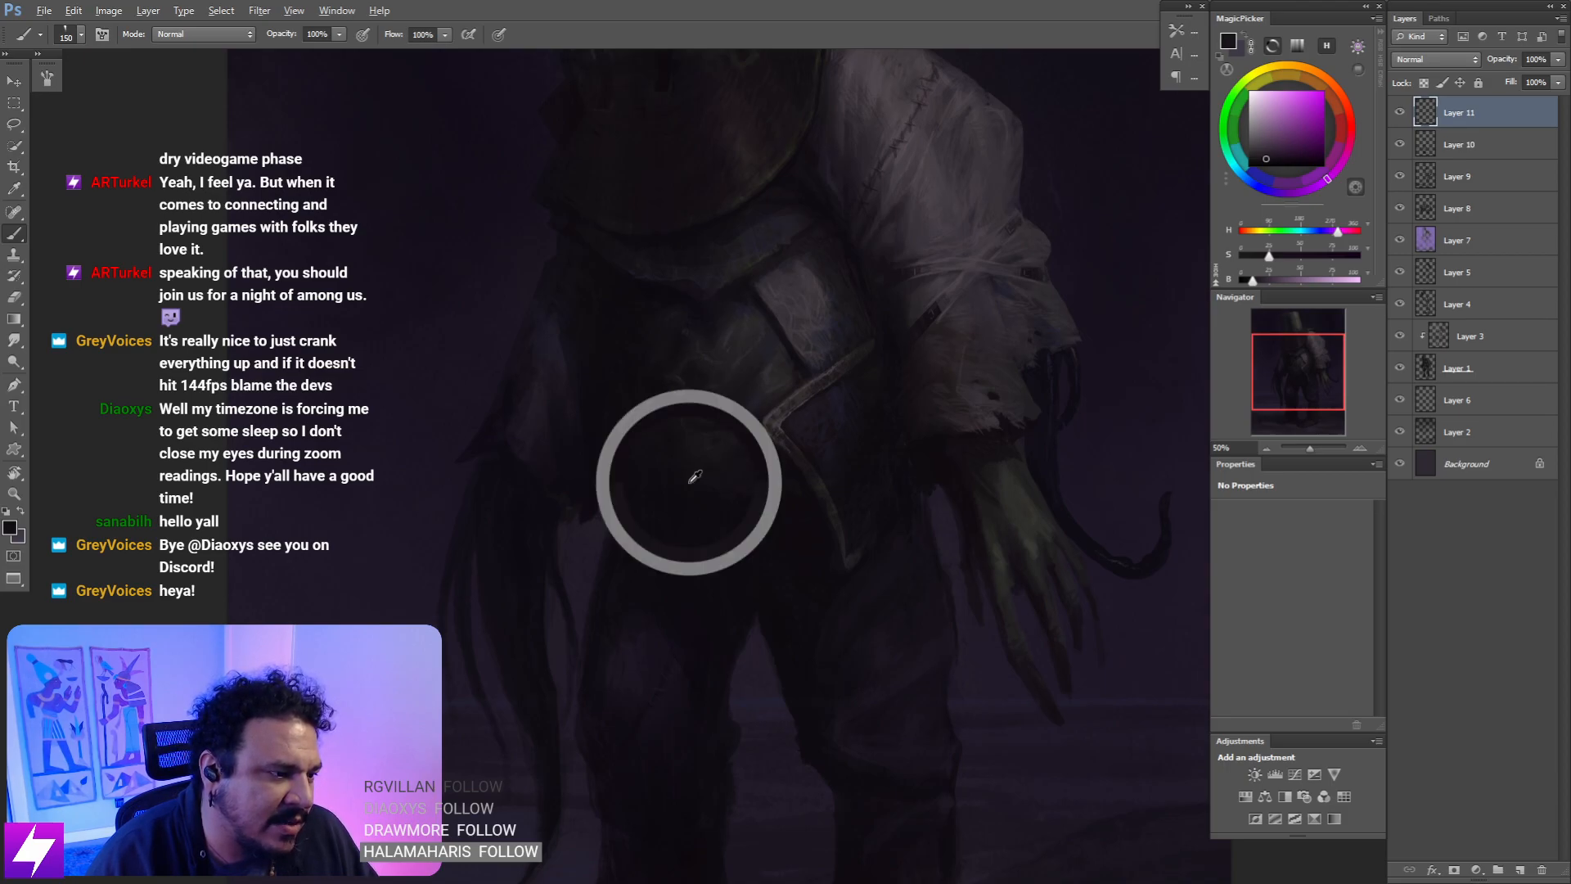
key("bracketright")
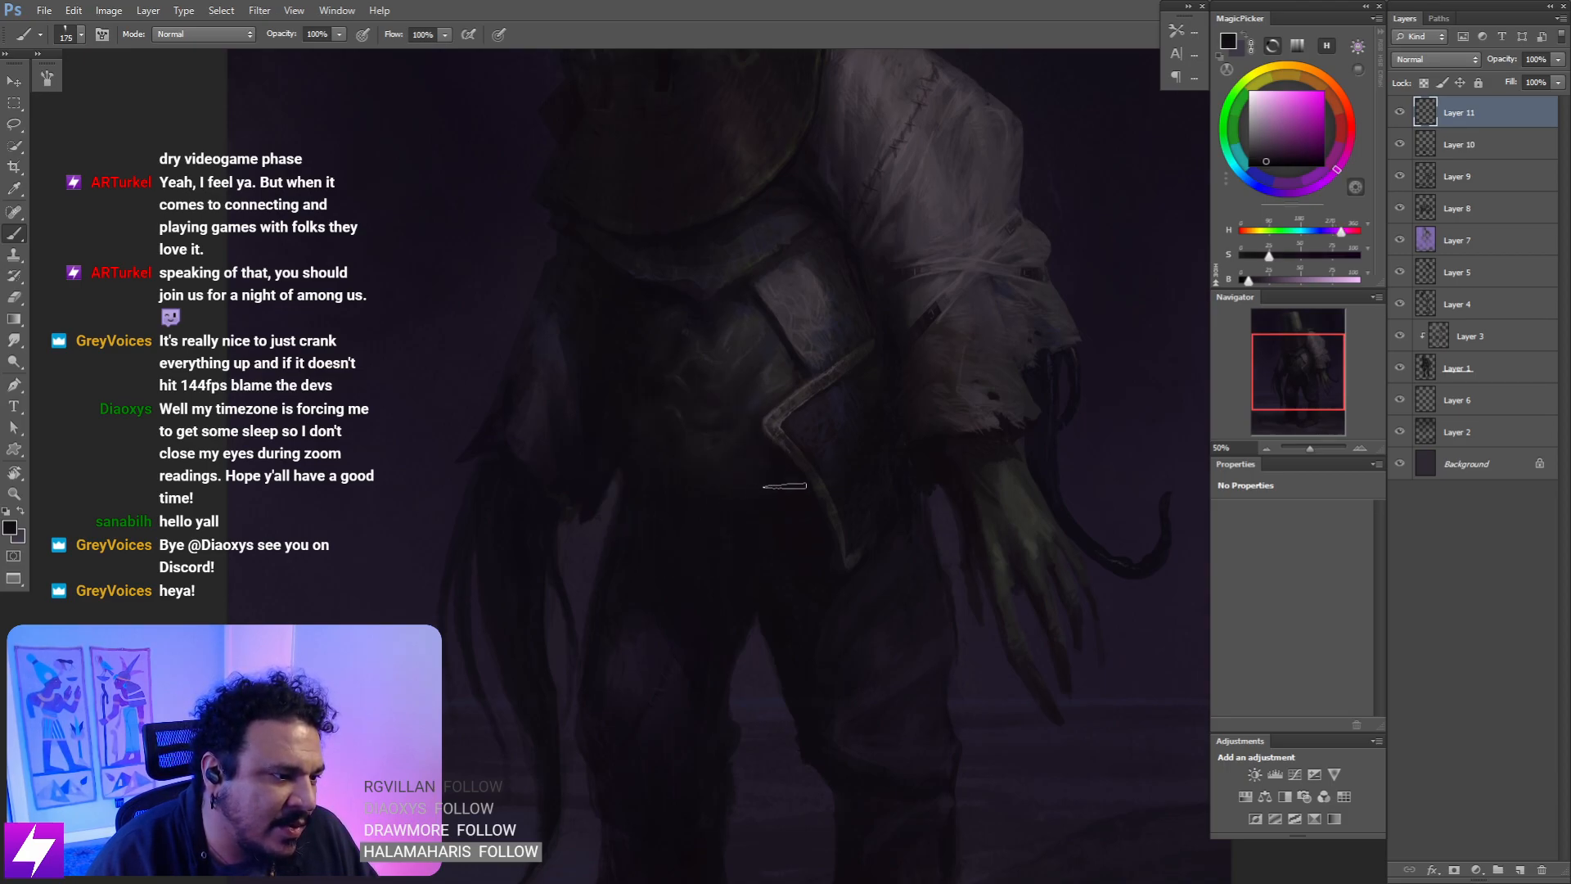
- Mirror the canvas, sample a dark grey from the belly and retouch the lower belly with a 90 px brush
key("ctrl+minus")
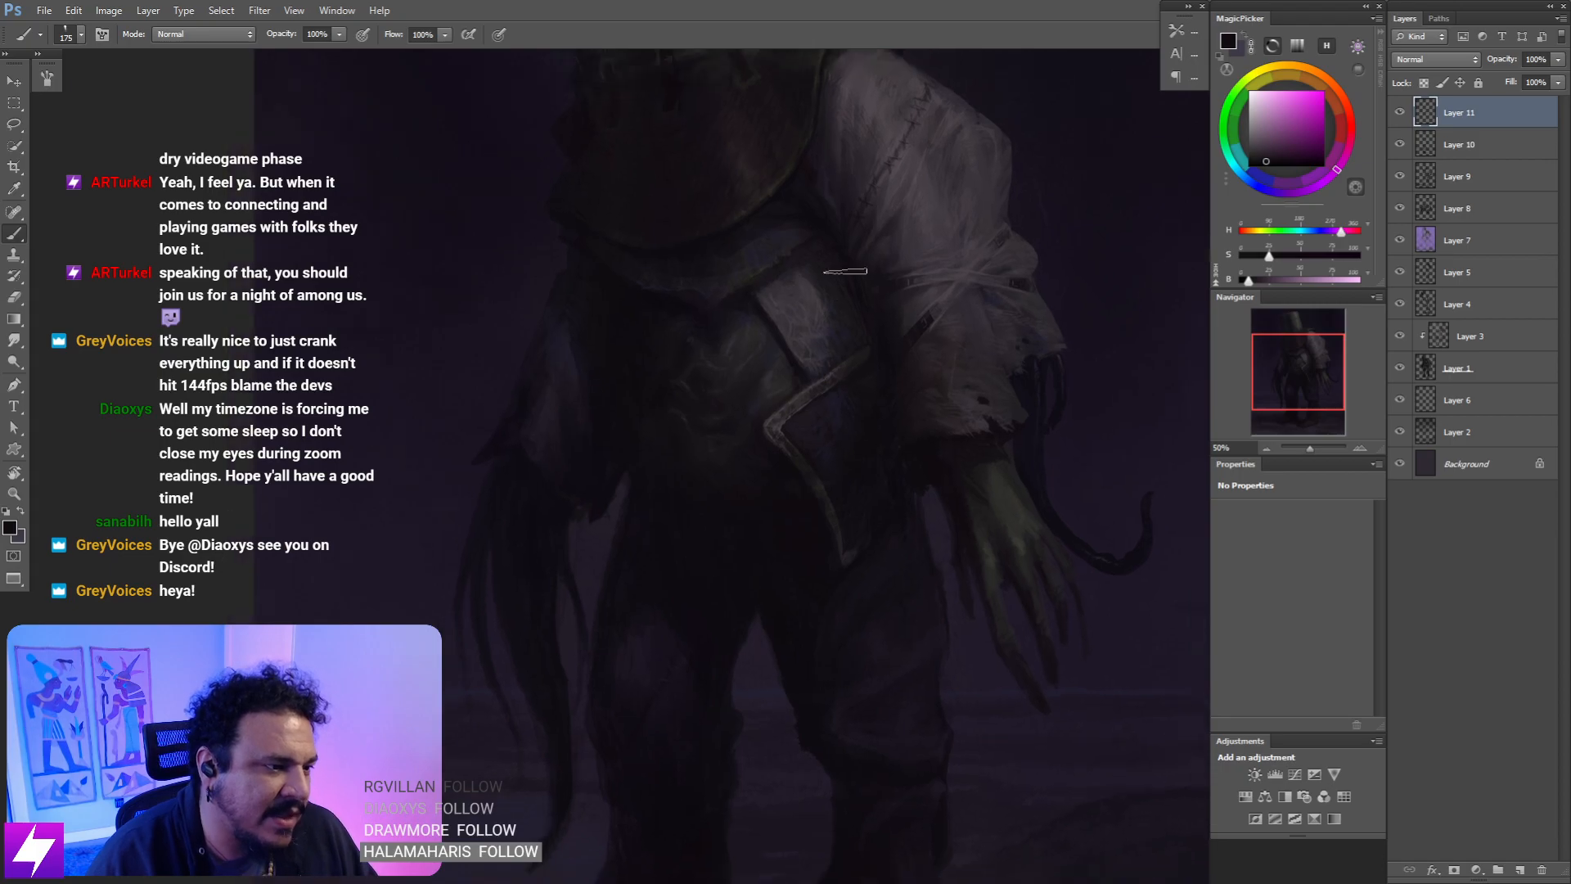
key("ctrl+minus")
key("ctrl+shift+h")
left_click_drag(824, 508, 851, 490)
key("ctrl+plus")
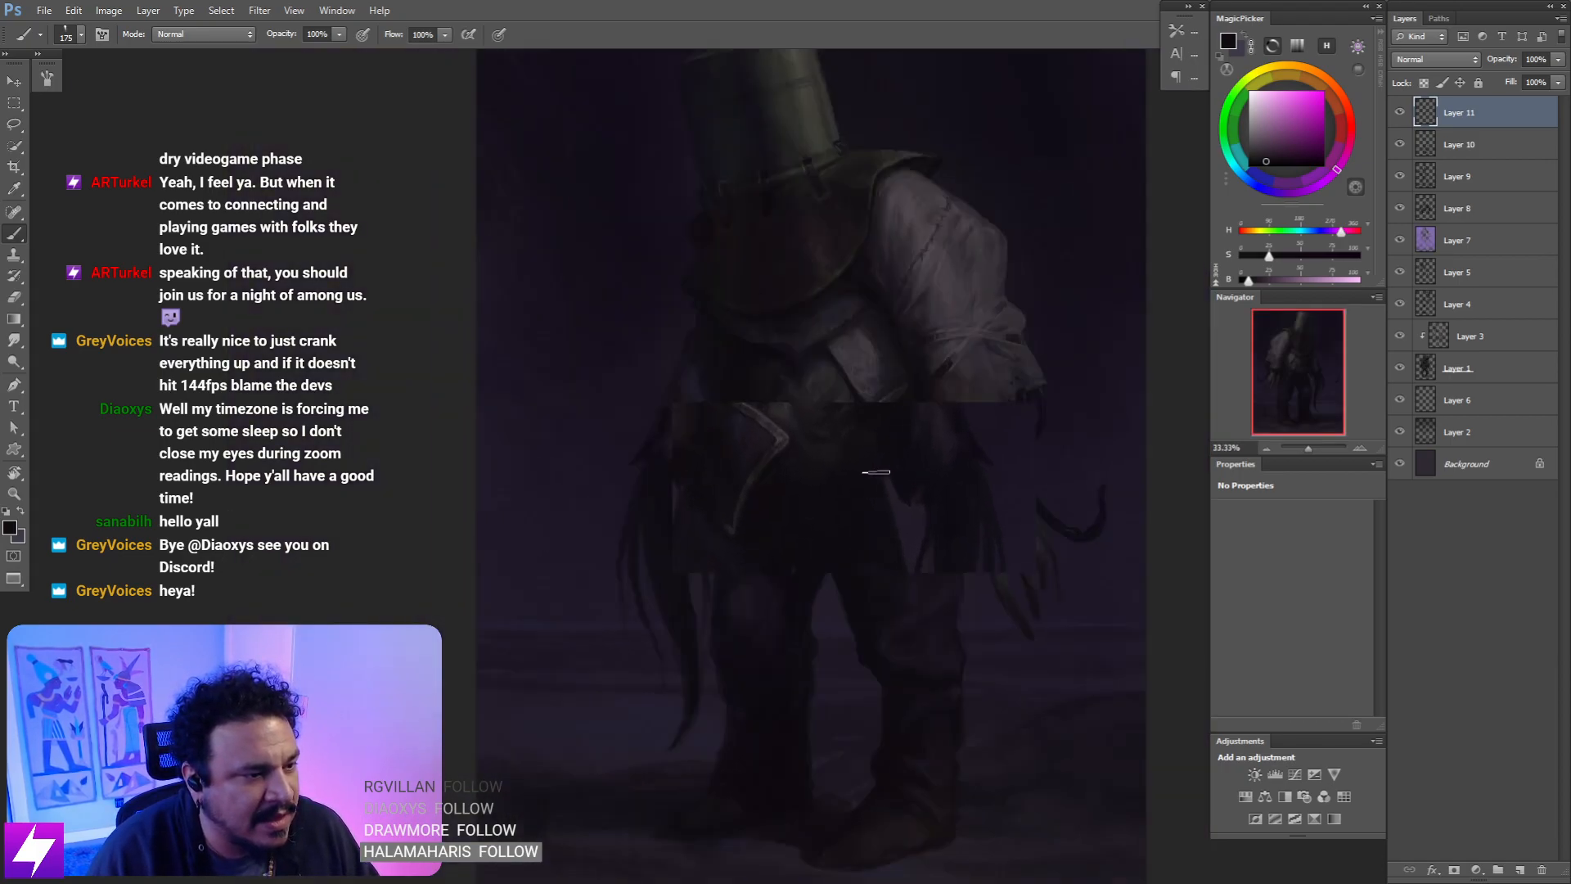
key("ctrl+plus")
left_click(824, 397, "alt")
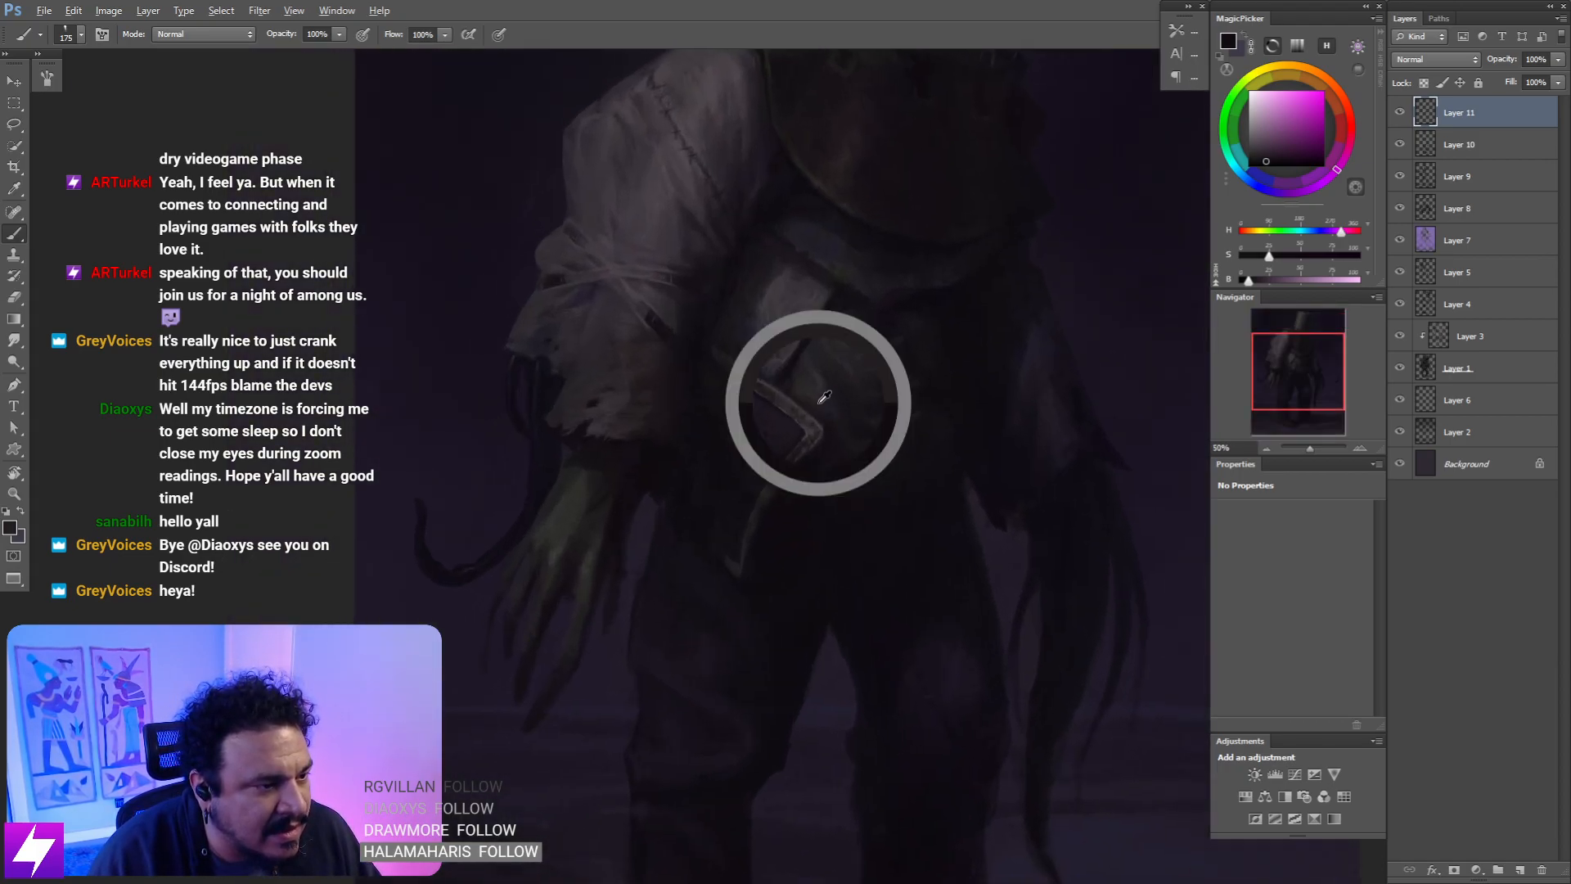
key("bracketleft")
key("bracketleft")
key("bracketleft")
key("bracketleft")
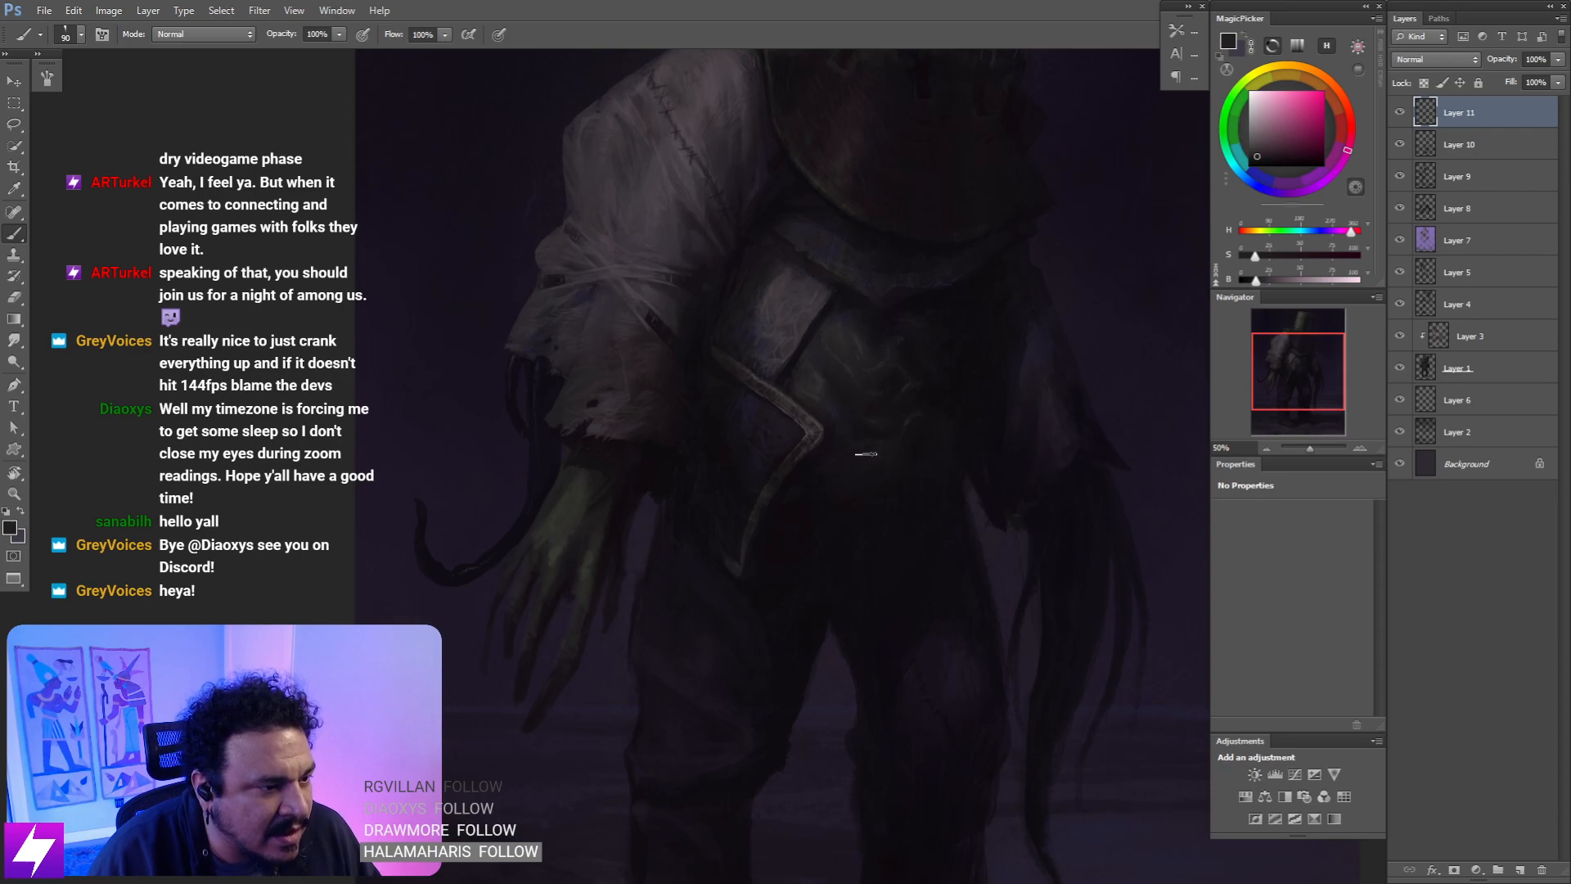
left_click_drag(853, 441, 853, 435)
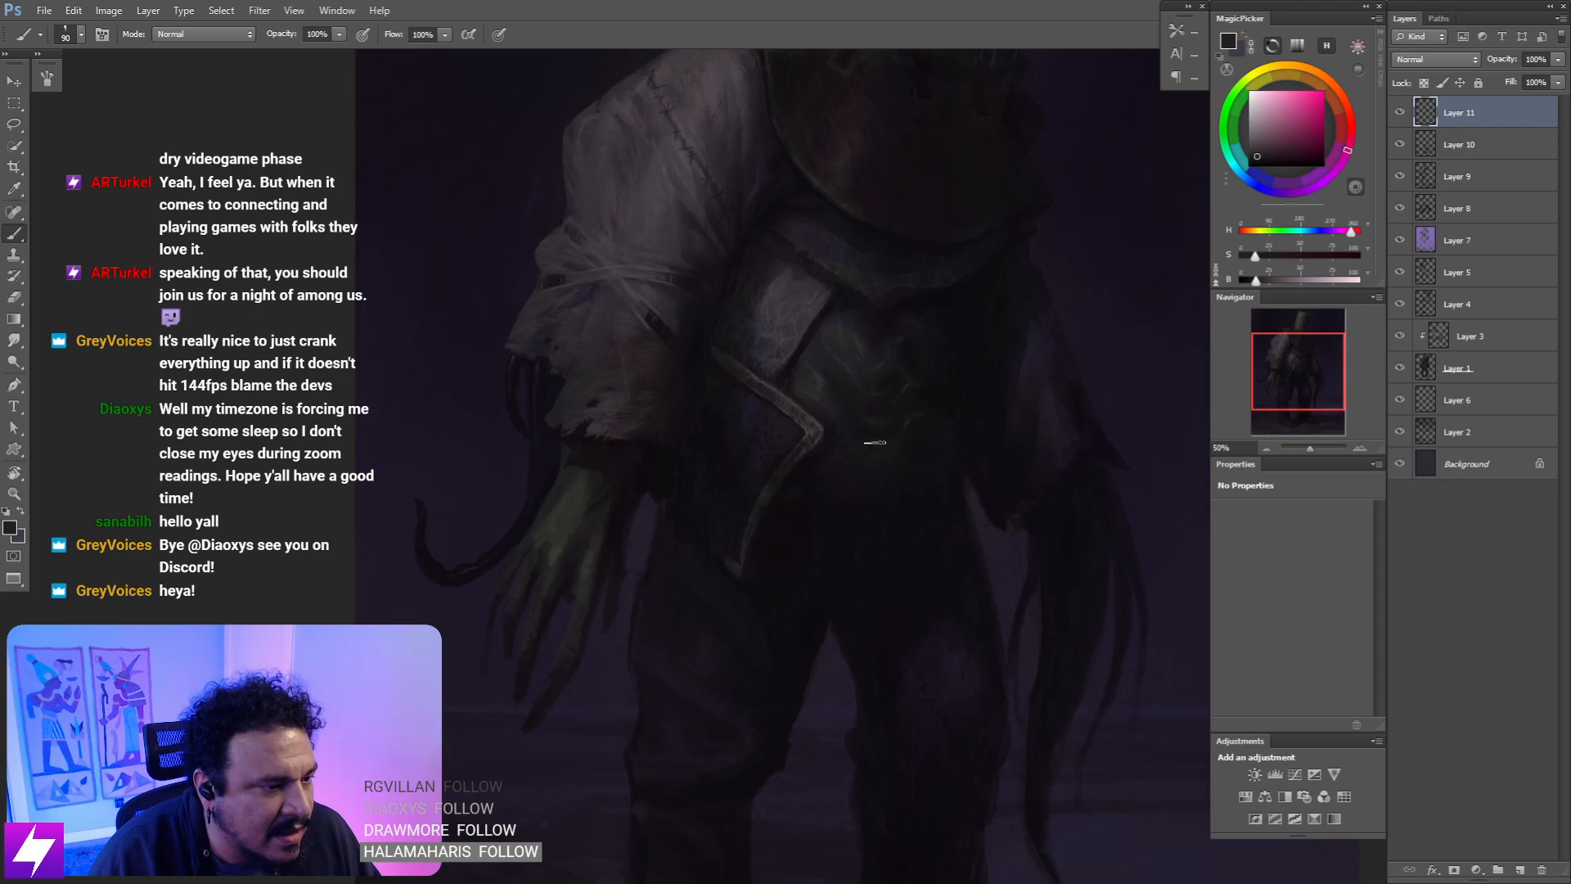
- Mirror the canvas back and examine the darkened belly against the whole figure
key("r")
key("ctrl+minus")
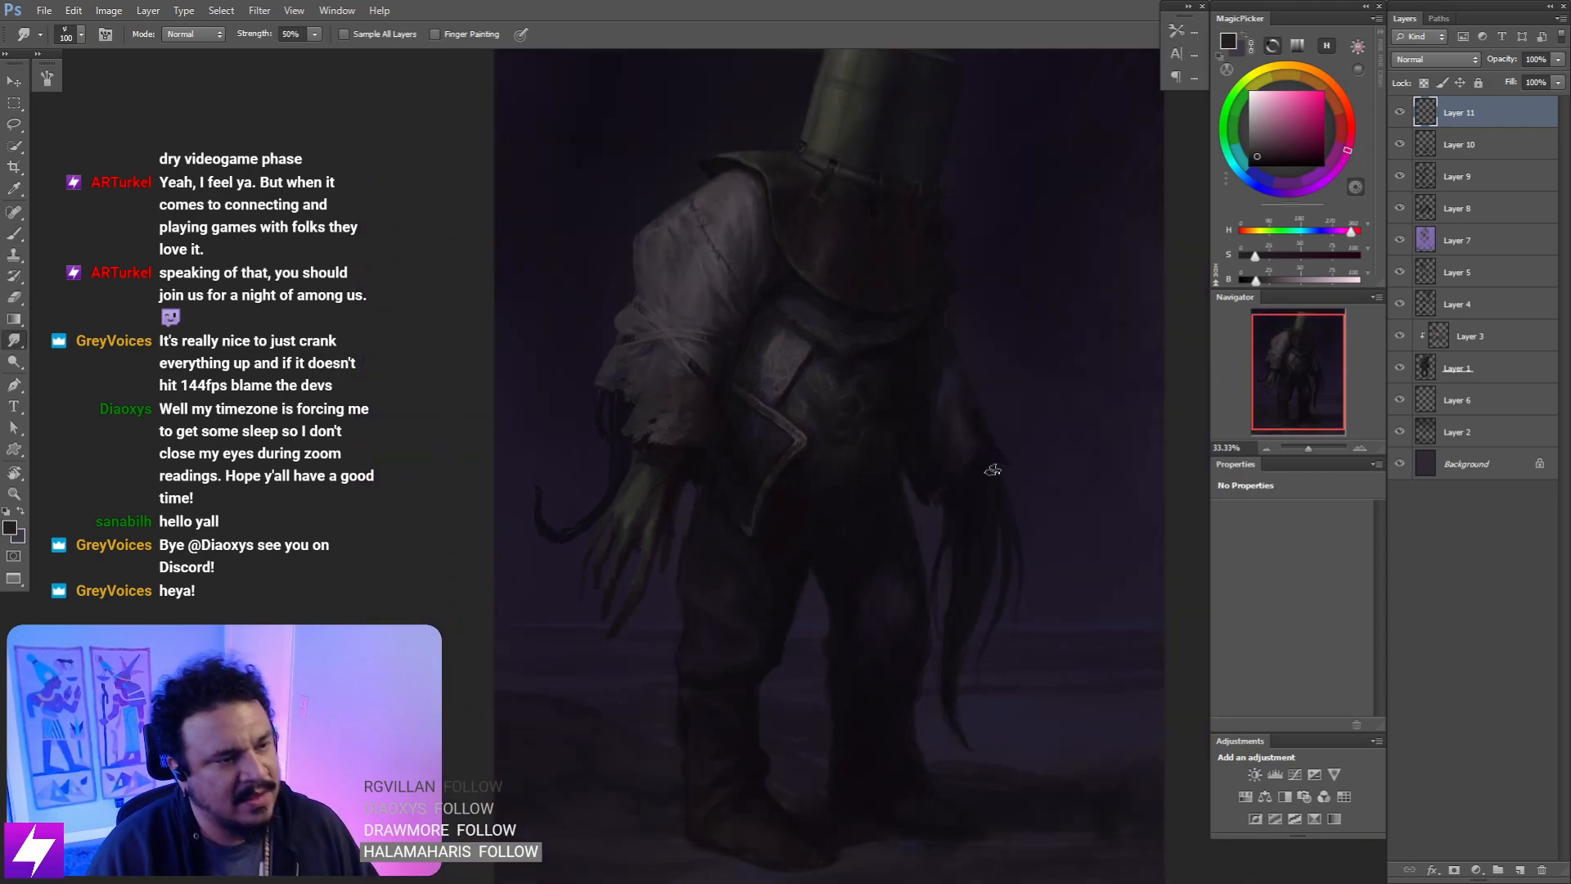
key("ctrl+minus")
key("ctrl+shift+h")
left_click_drag(831, 561, 839, 577)
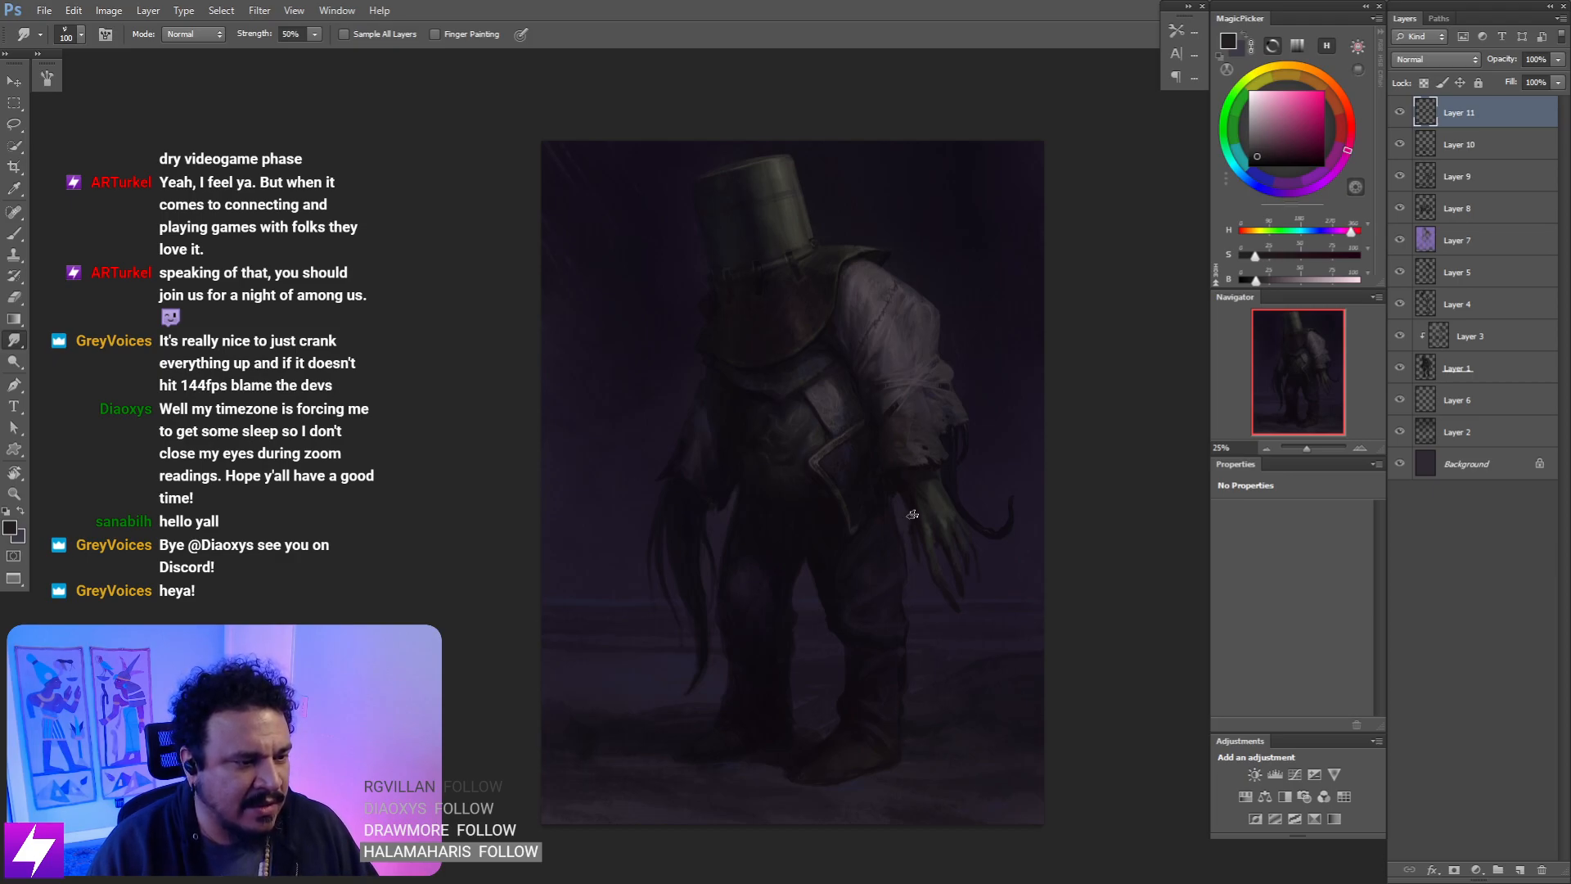
key("ctrl+plus")
left_click_drag(893, 481, 905, 529)
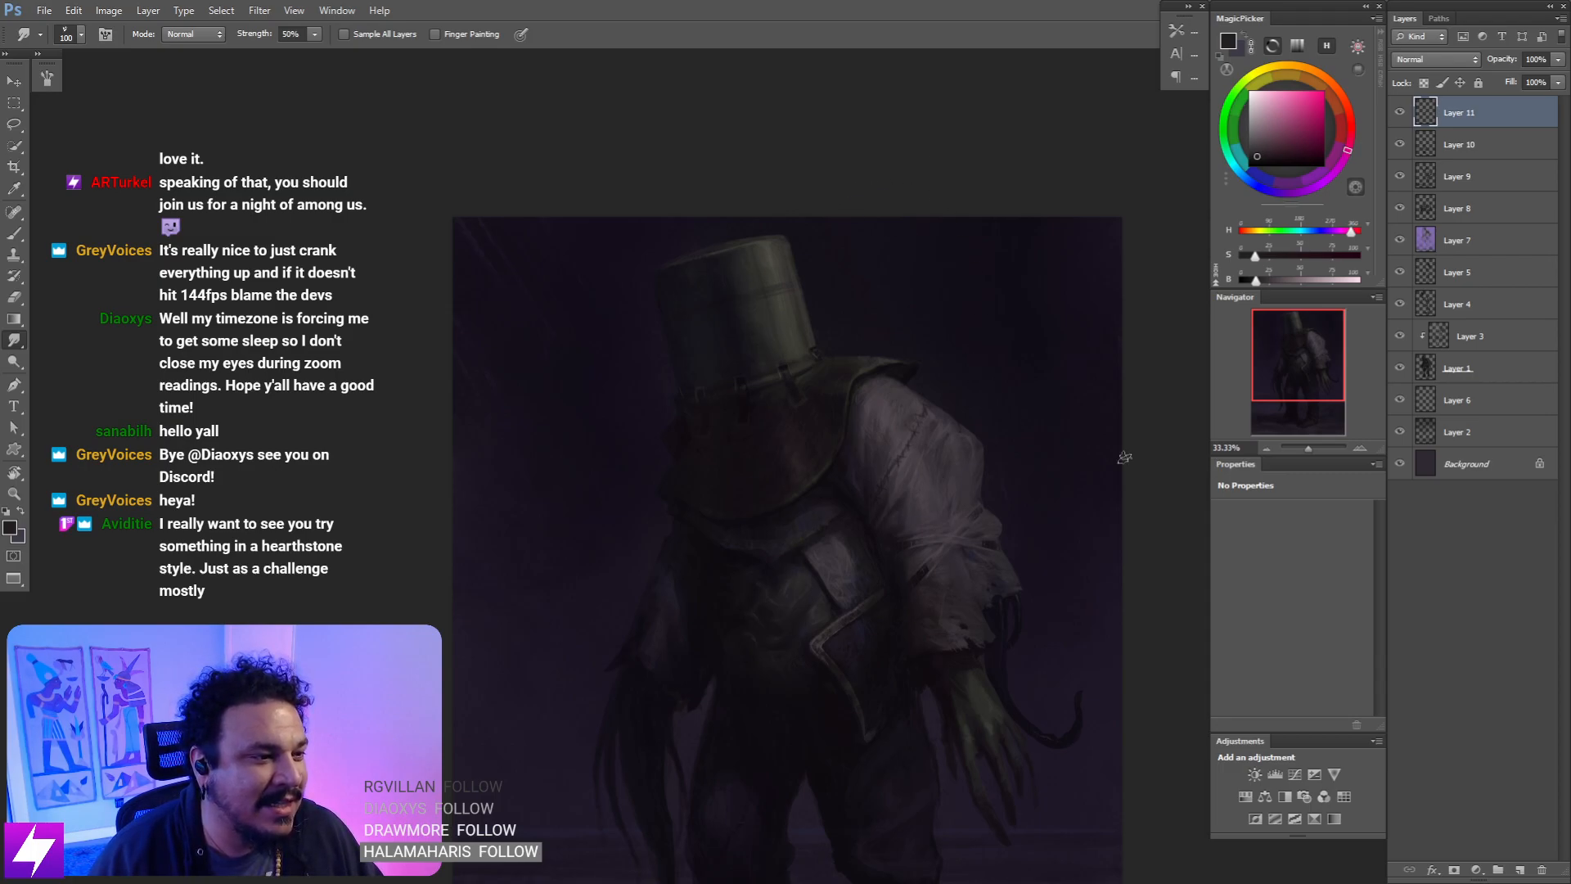
- Toggle Layer 11 off and on twice to compare the figure with and without its paint
left_click(1399, 114)
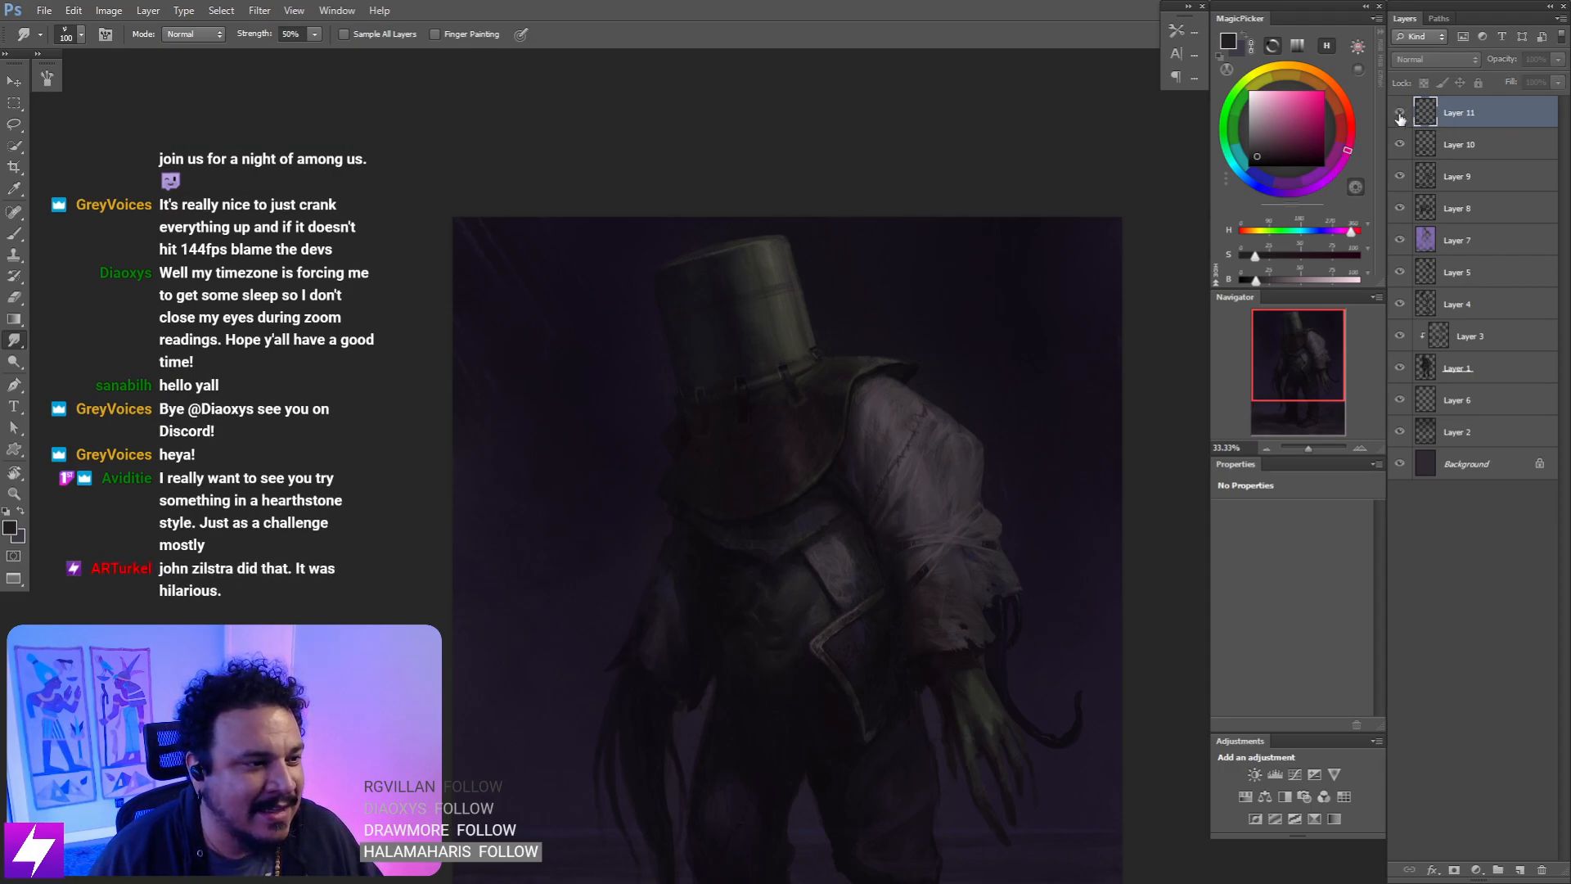
left_click(1400, 115)
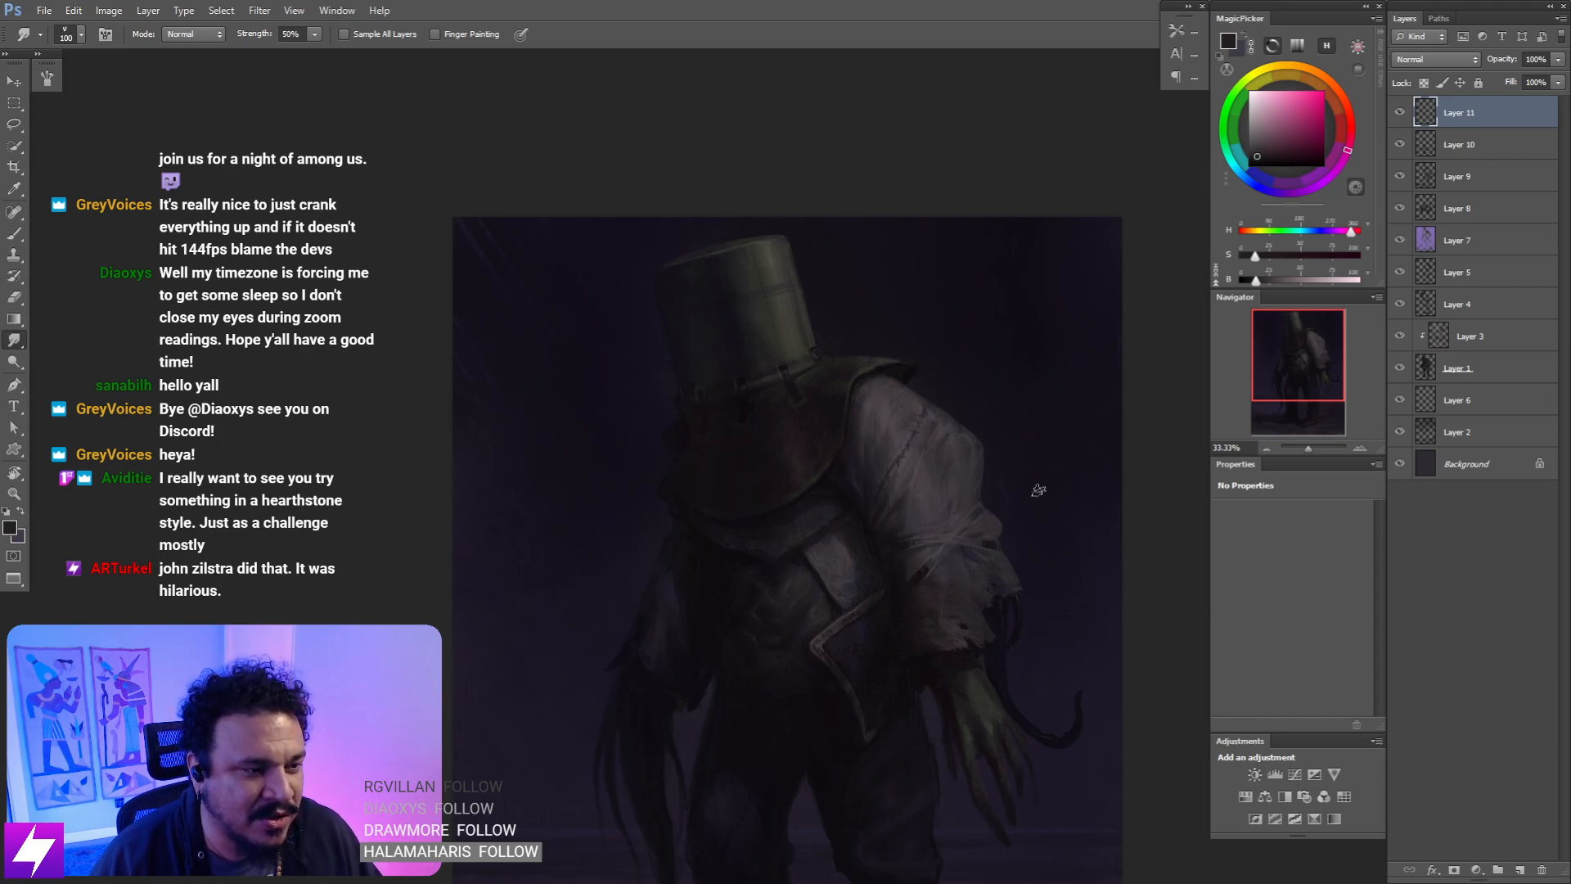
key("ctrl+minus")
left_click_drag(1038, 511, 941, 575)
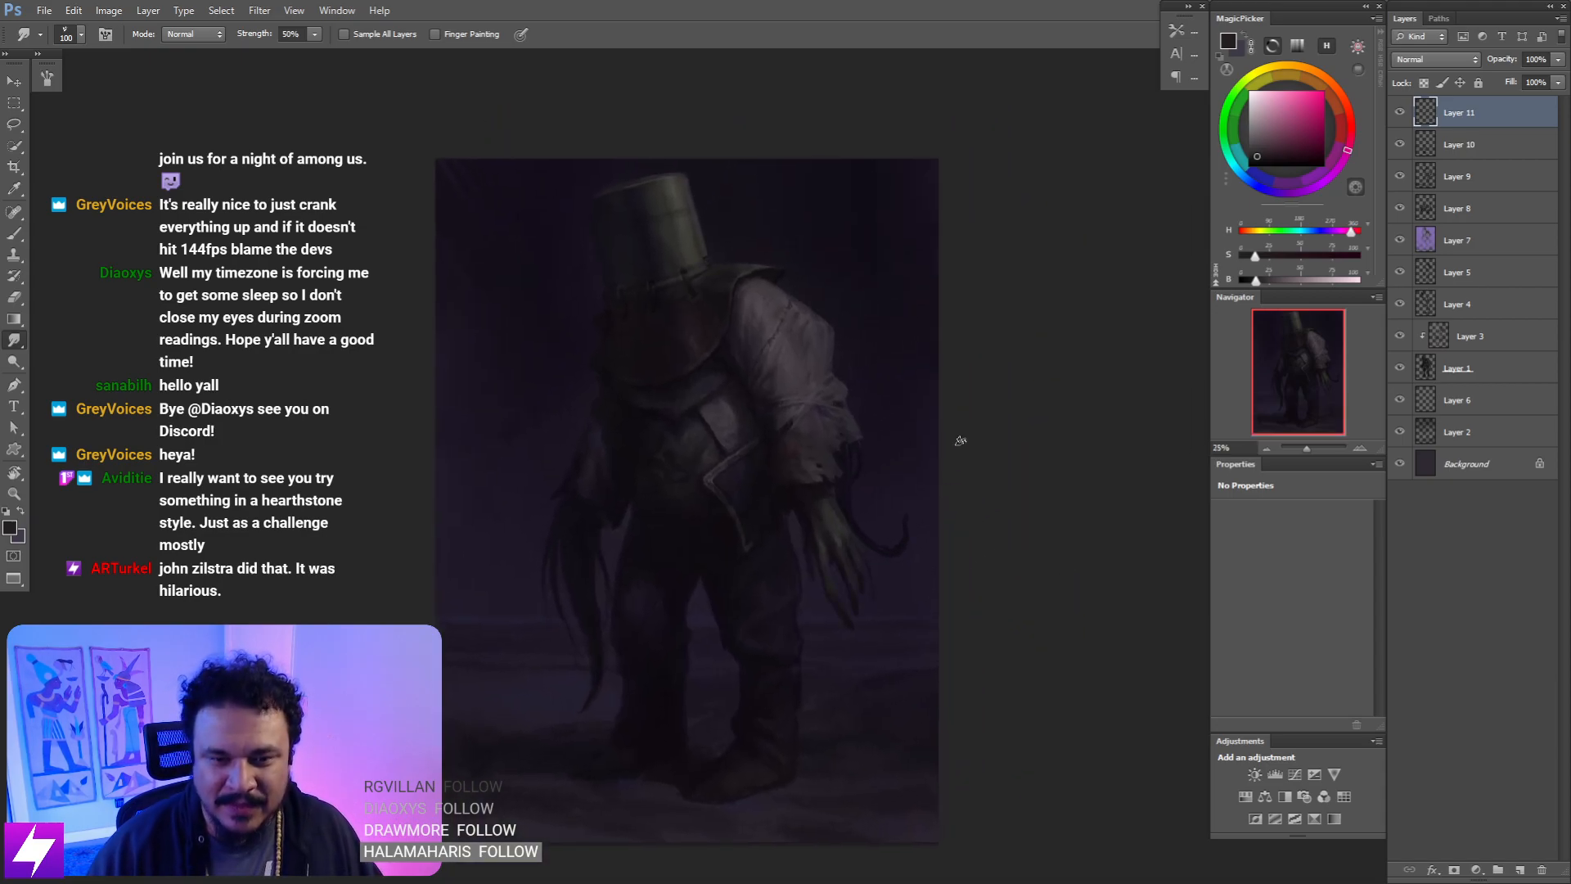
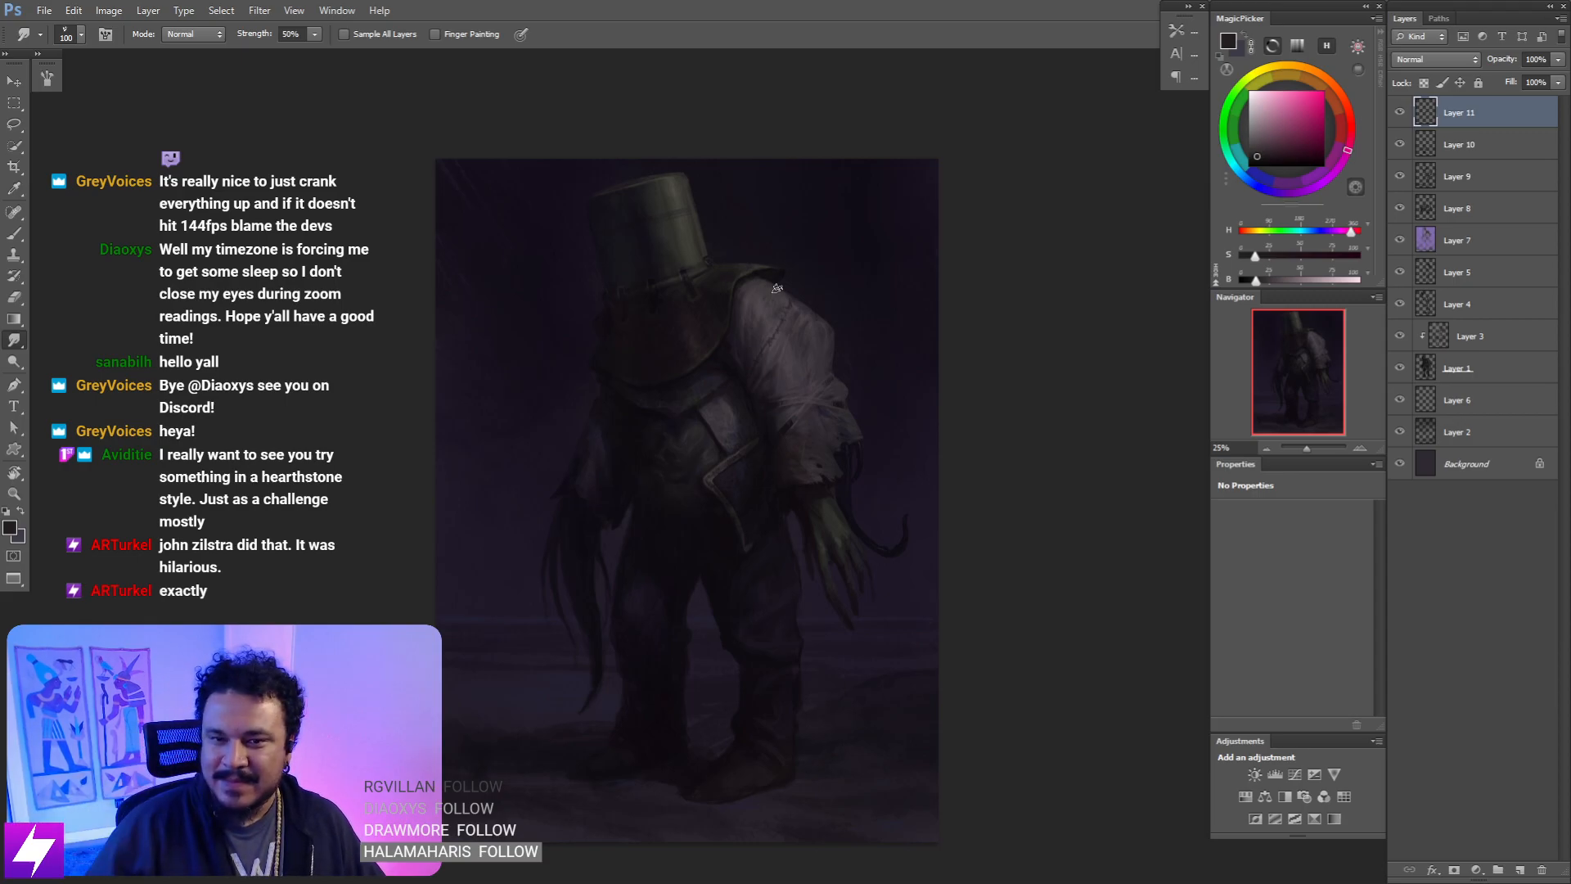
left_click_drag(626, 427, 616, 393)
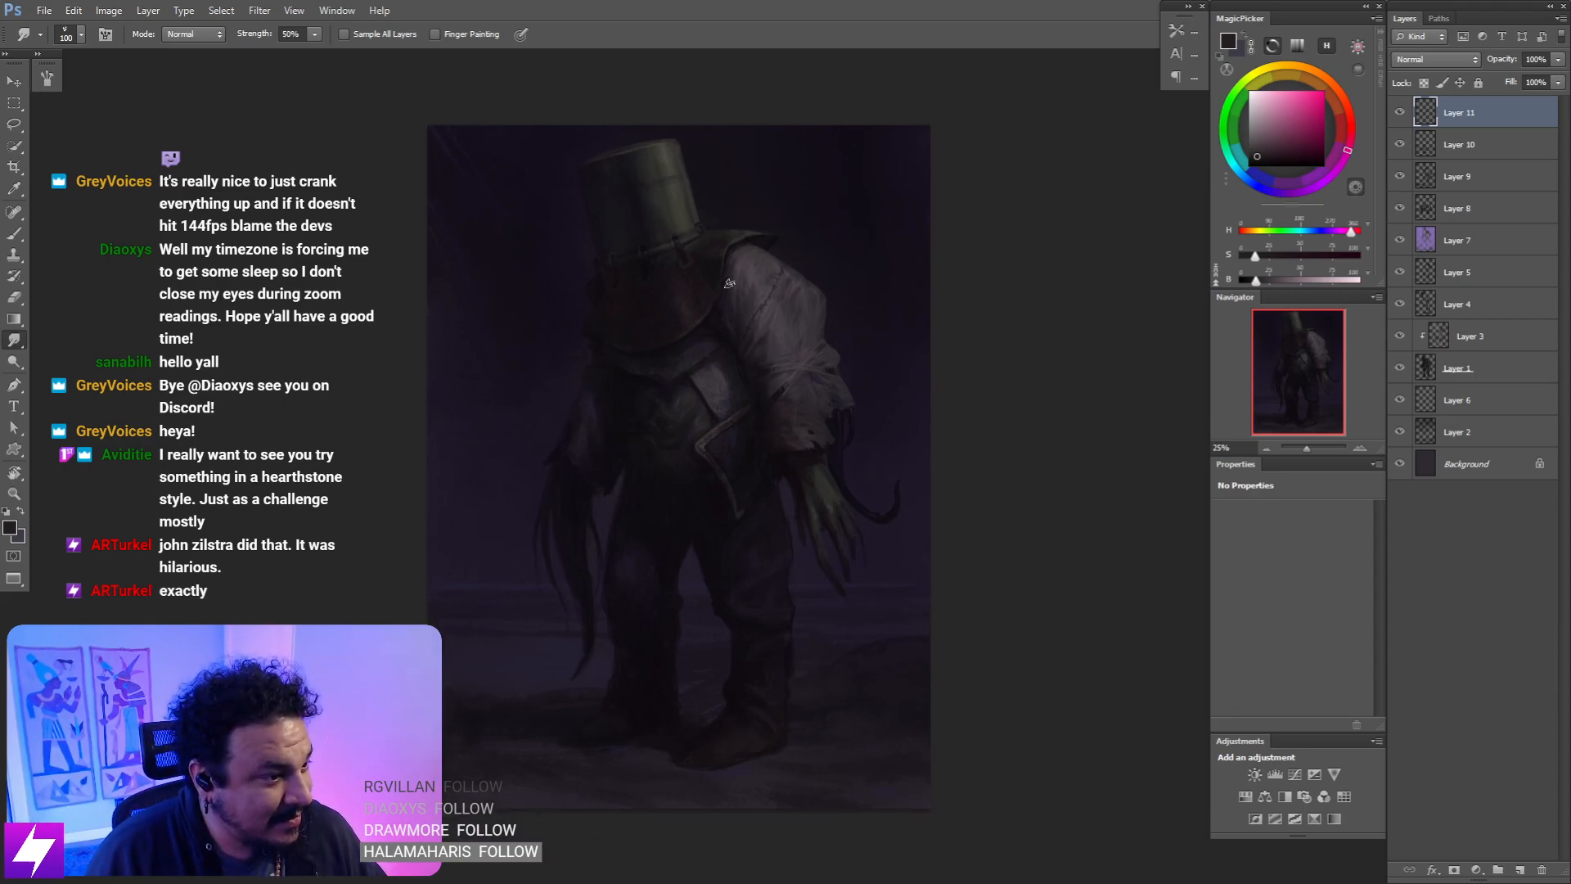
key("ctrl+plus")
left_click_drag(720, 357, 776, 389)
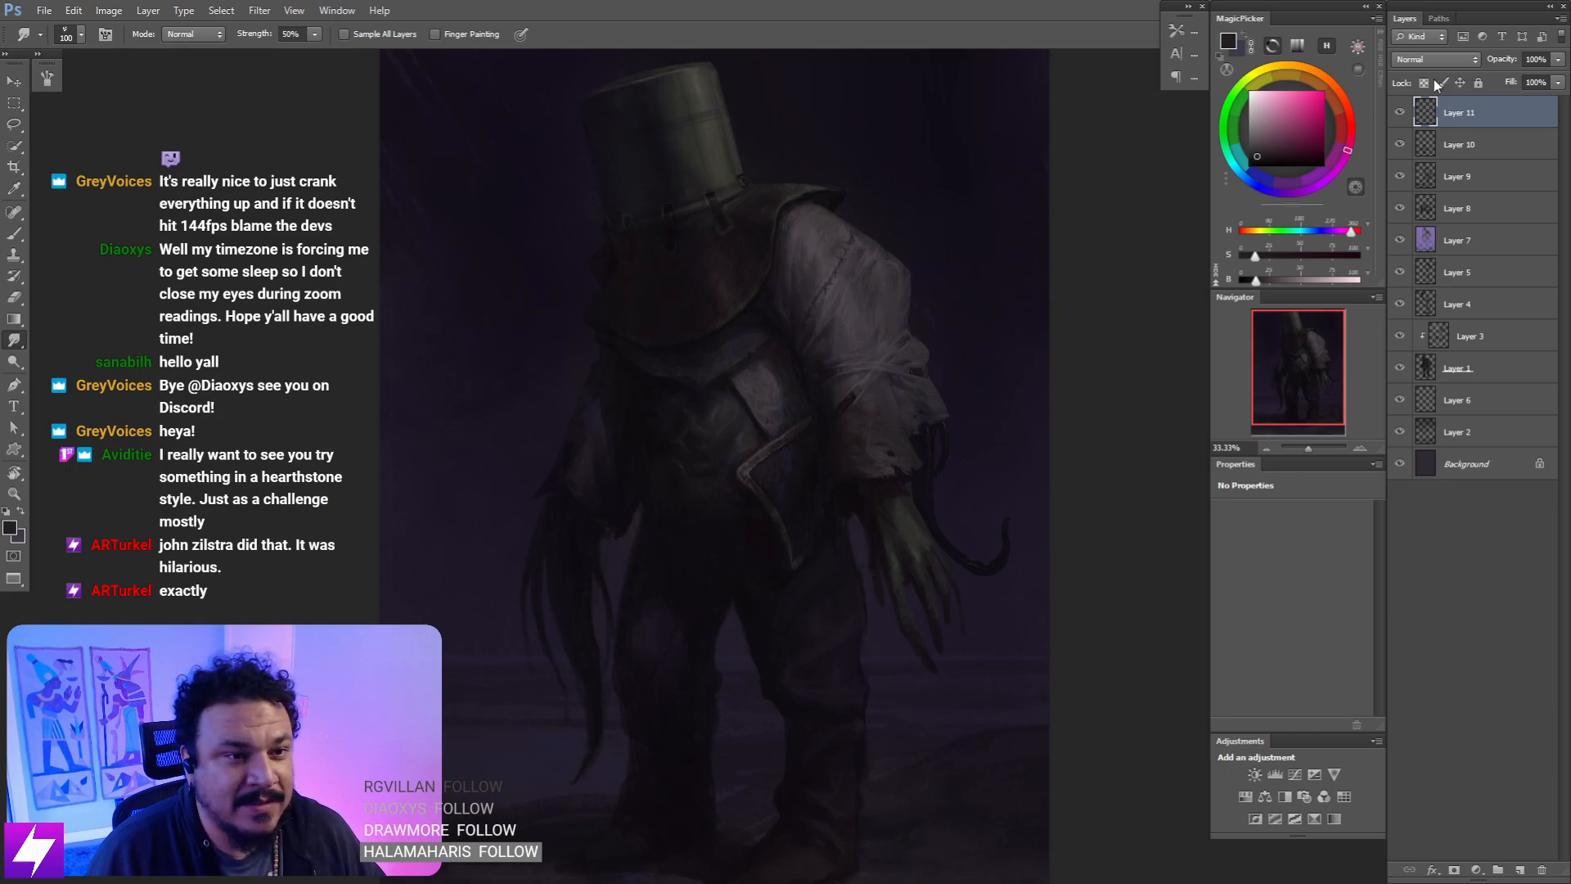
left_click(1401, 114)
left_click(1401, 114)
key("ctrl+minus")
key("ctrl+minus")
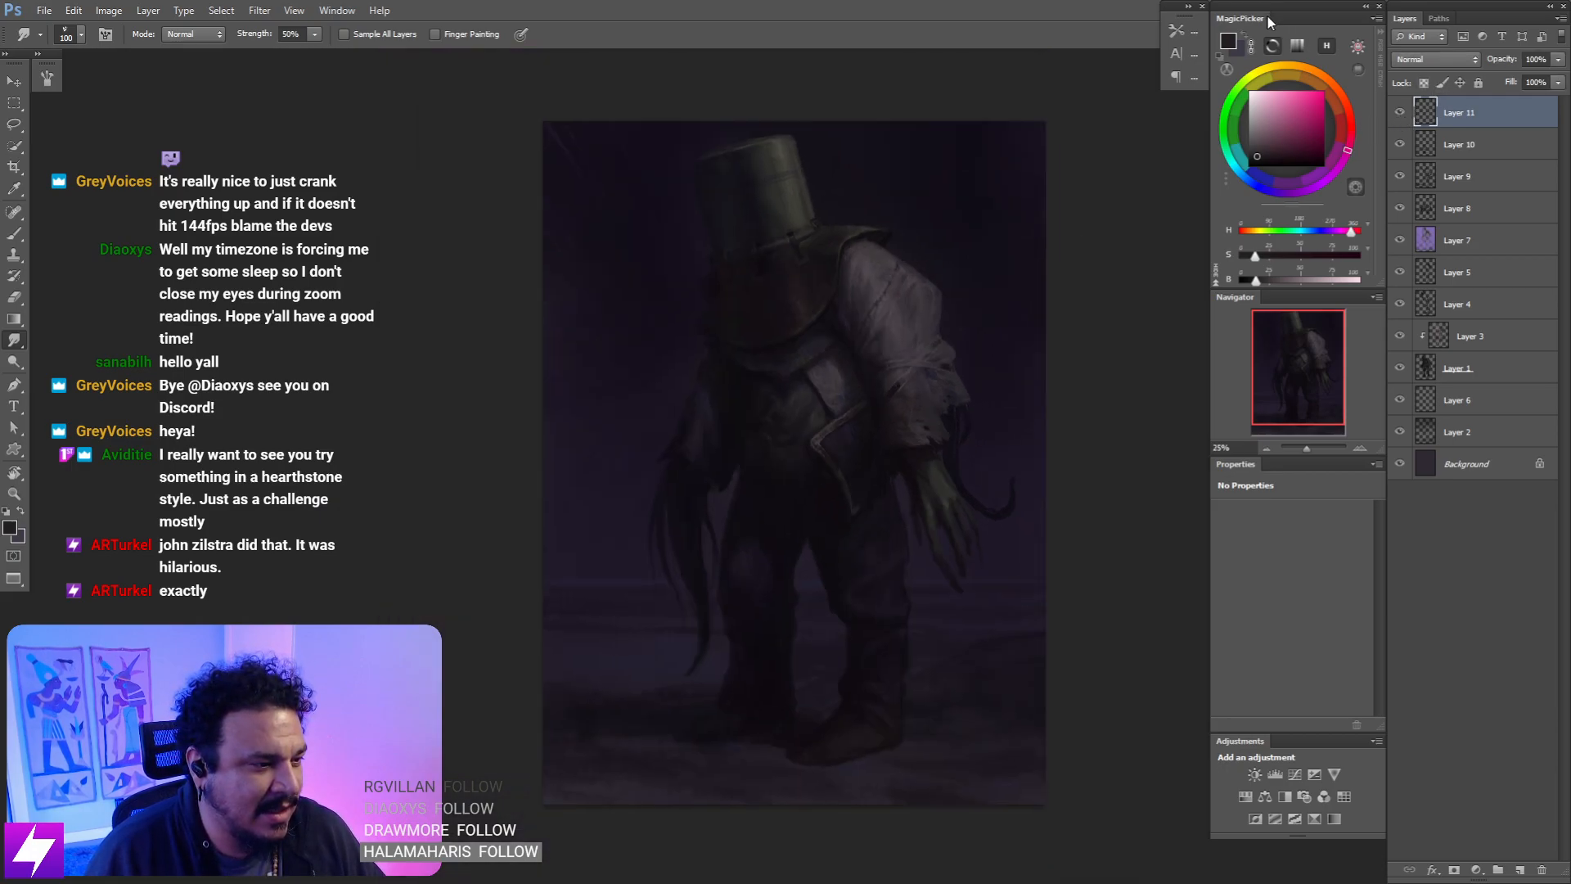
- Mirror the canvas, compare the flipped figure with and without Layer 11, and mirror the canvas back
key("ctrl+plus")
key("ctrl+plus")
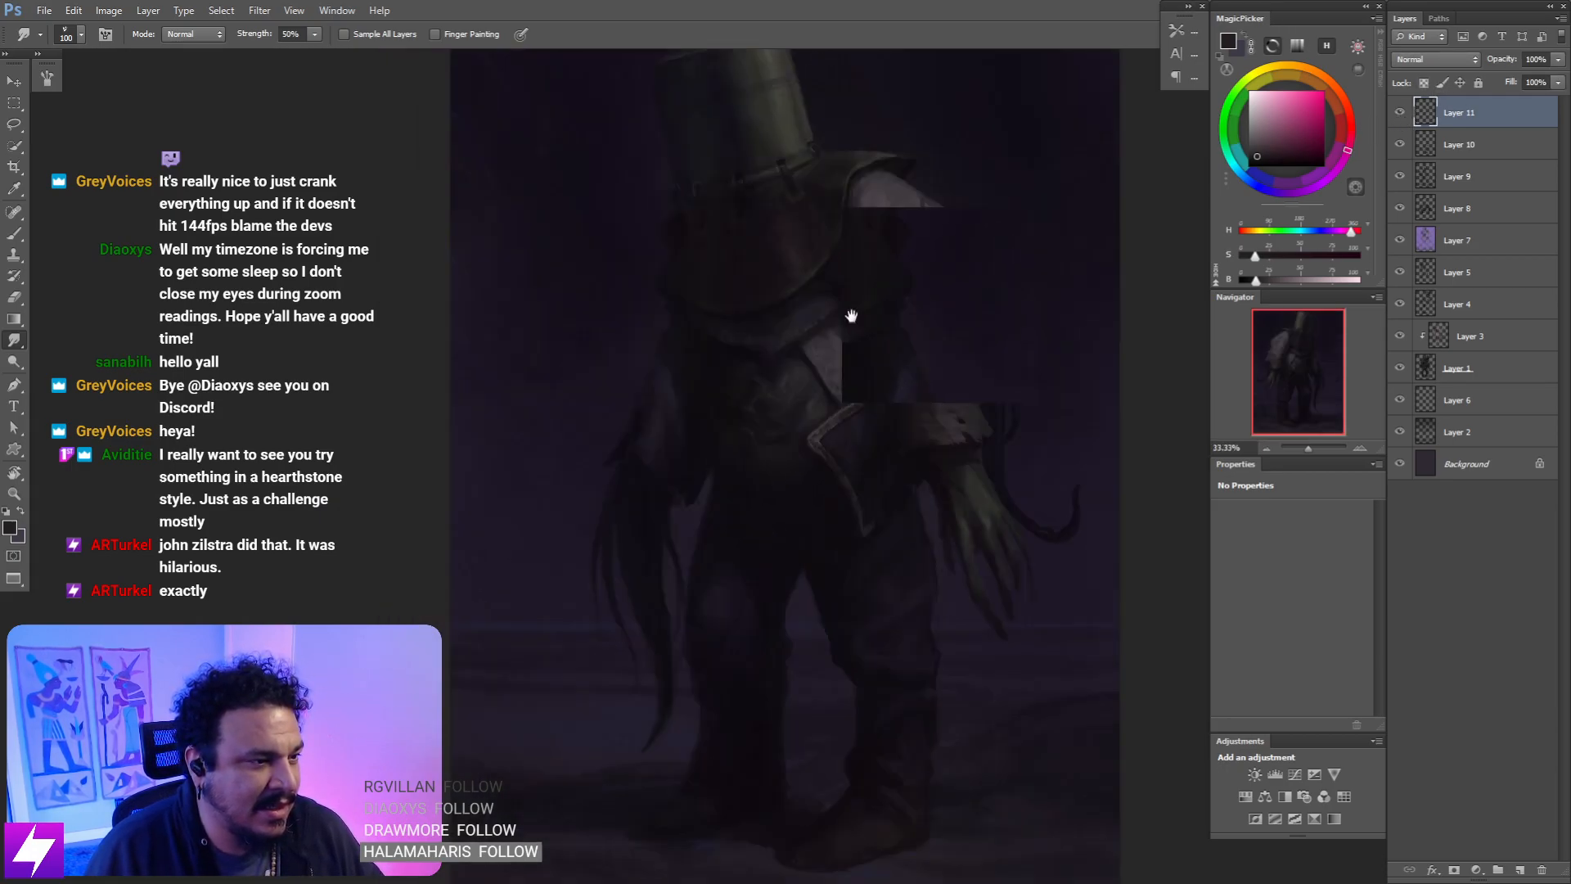
left_click_drag(842, 340, 830, 377)
key("ctrl+minus")
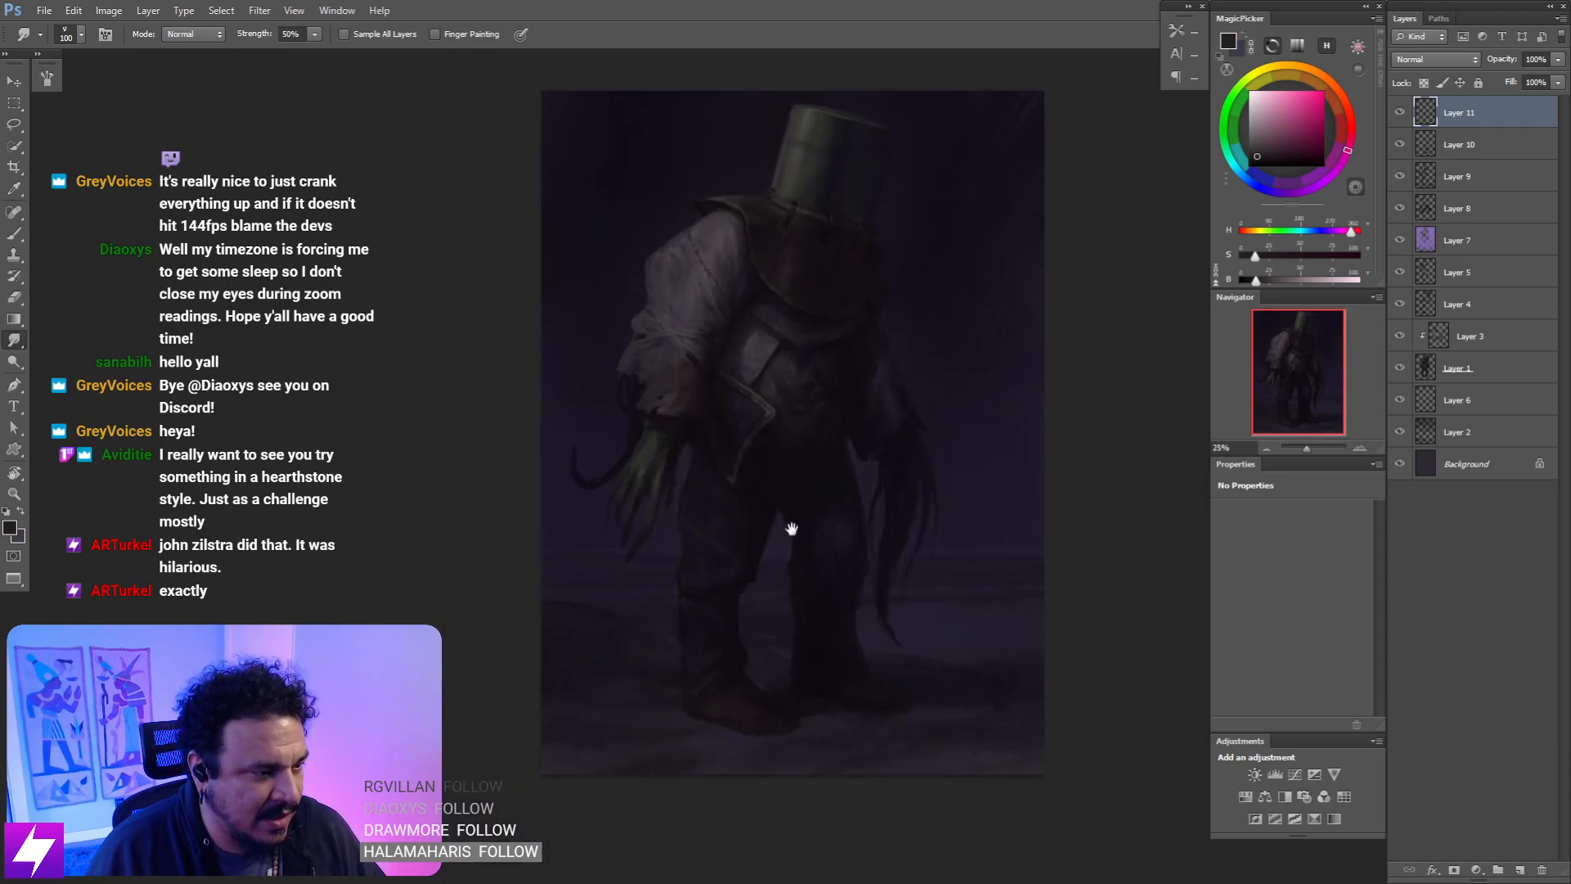
left_click(1398, 114)
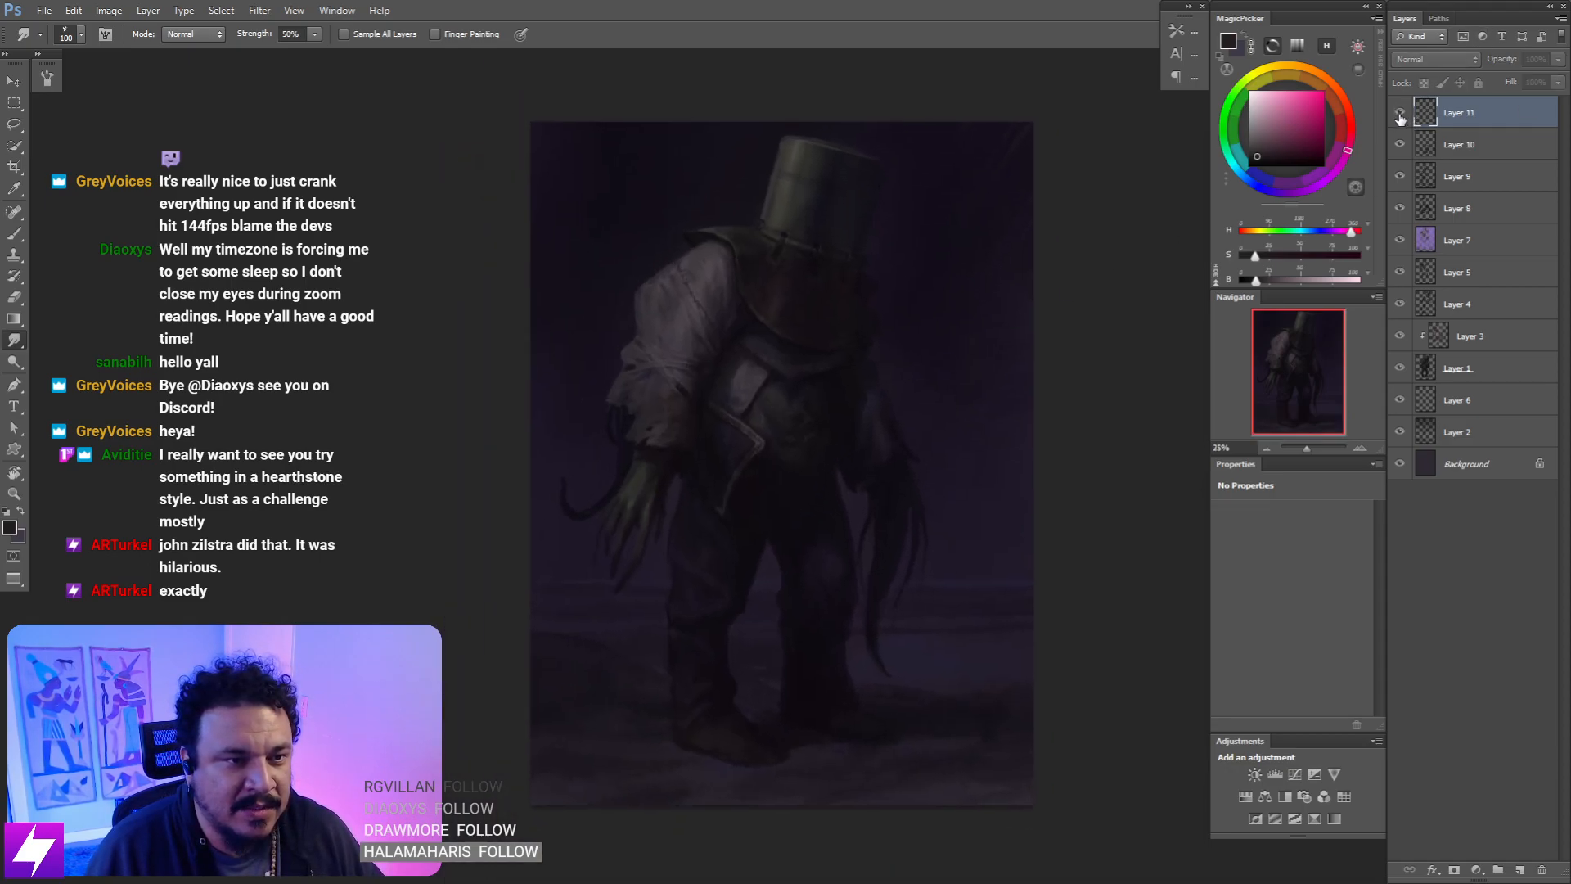
left_click(1398, 114)
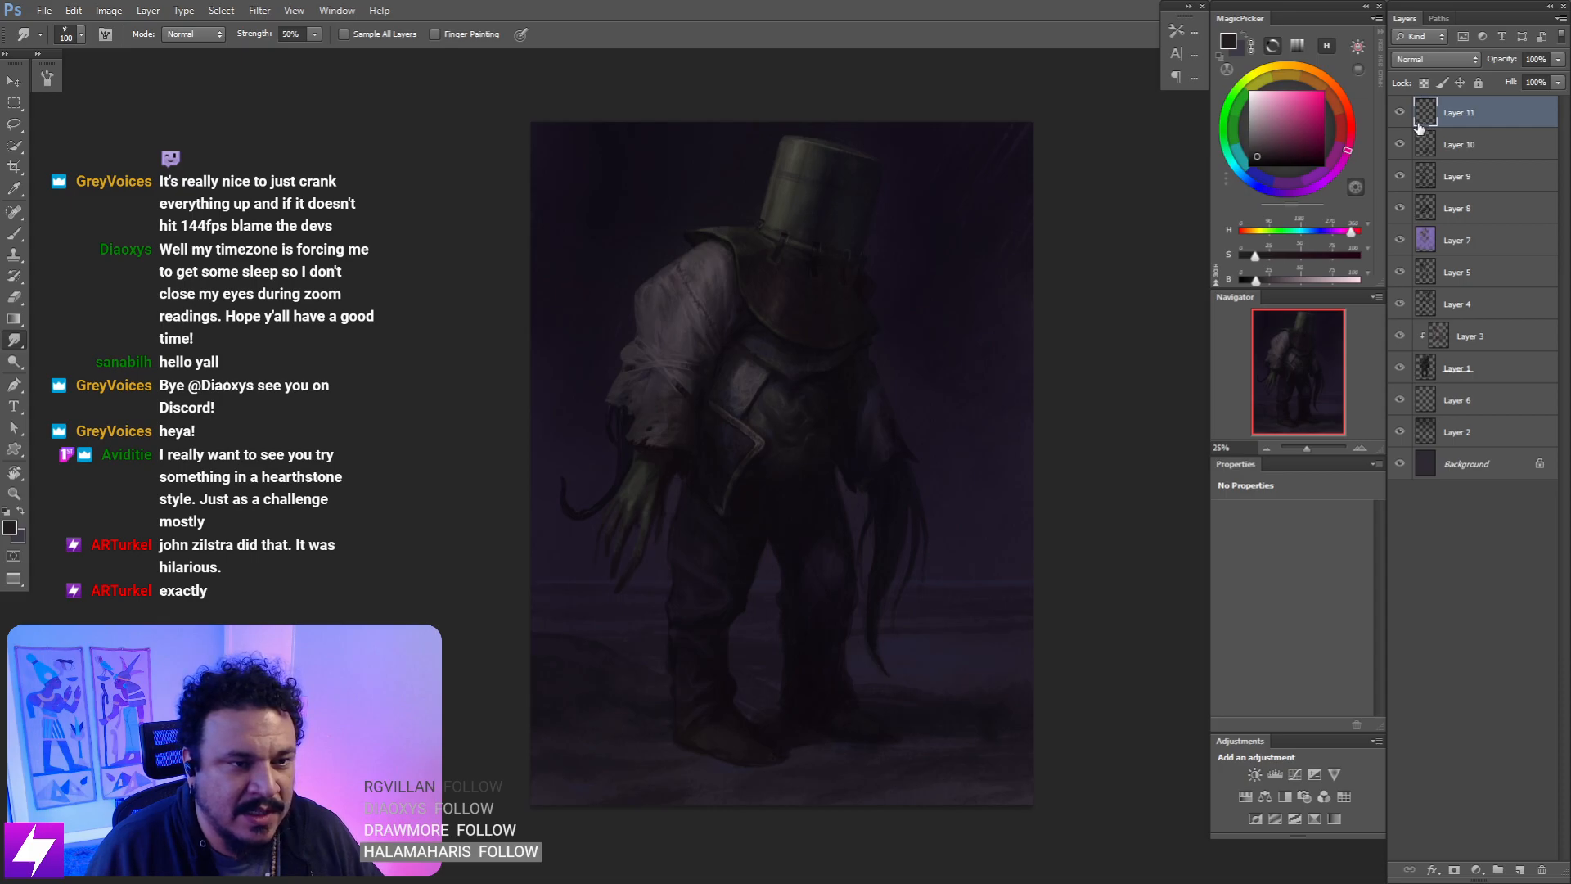
key("ctrl+plus")
scroll(880, 318, "up", 5)
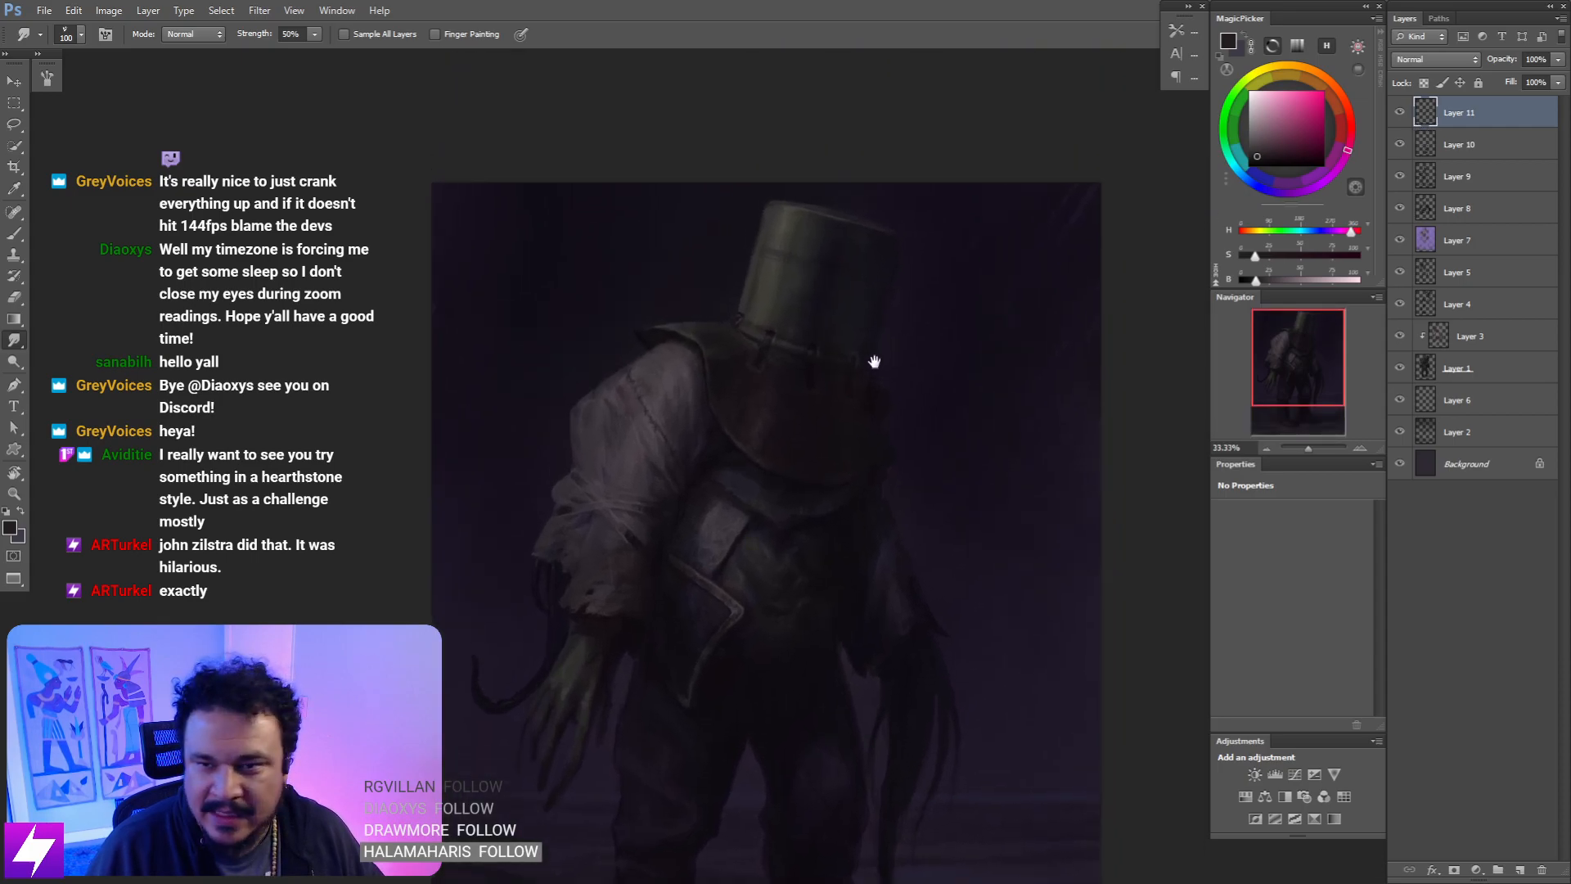
left_click(1399, 114)
left_click(1399, 117)
key("ctrl+shift+h")
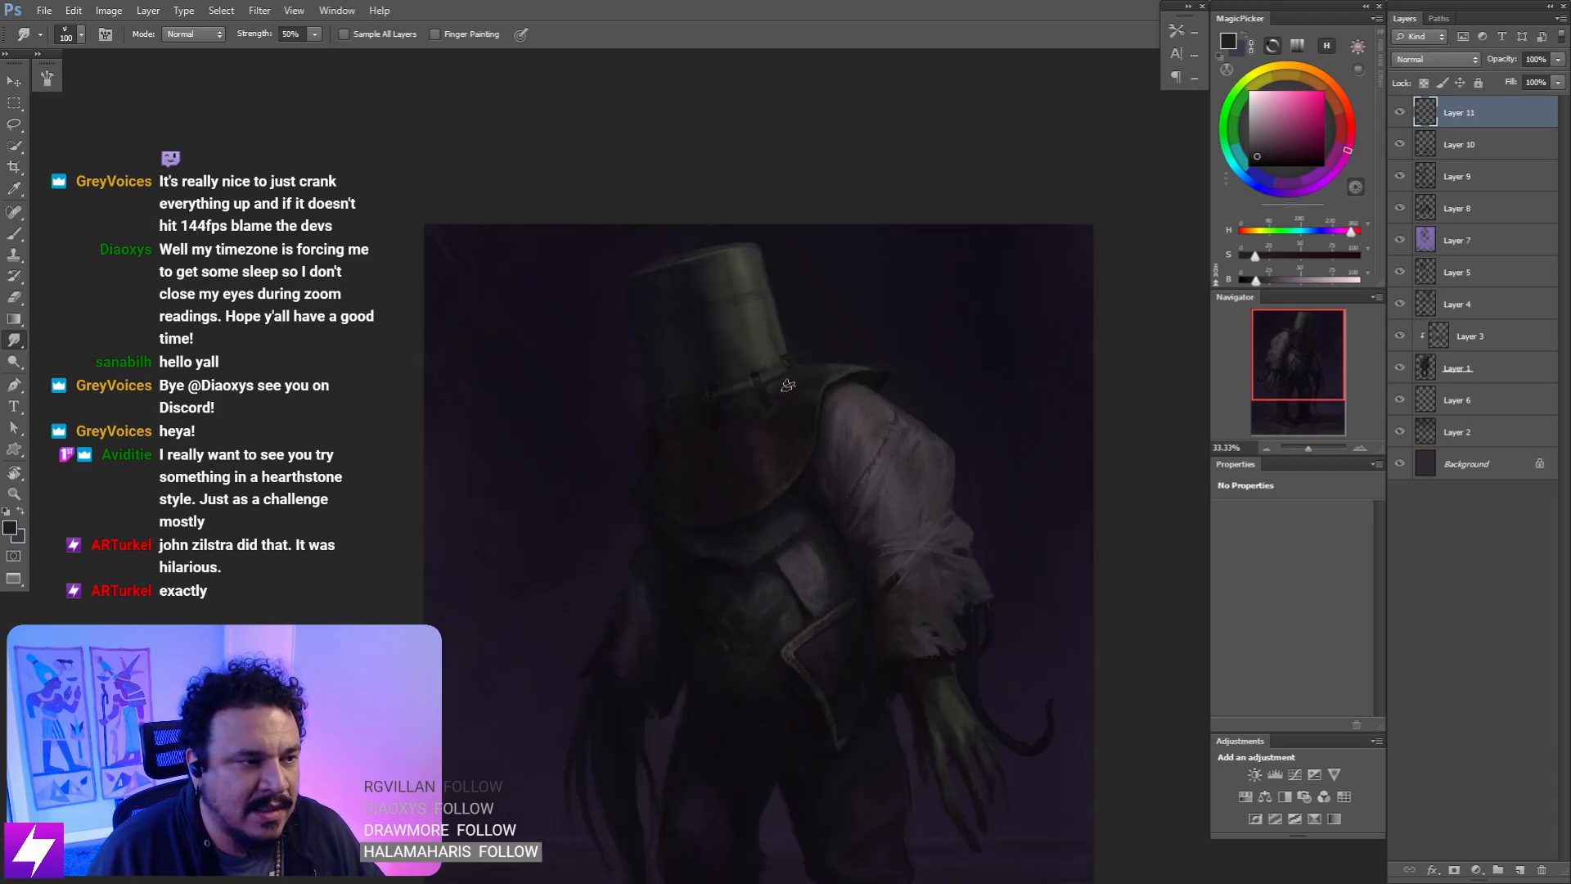
- Sample the muted purple-grey of the pale shirt sleeve and reduce the brush to 35 px for the bucket's top
left_click_drag(810, 389, 831, 428)
scroll(832, 428, "up", 2)
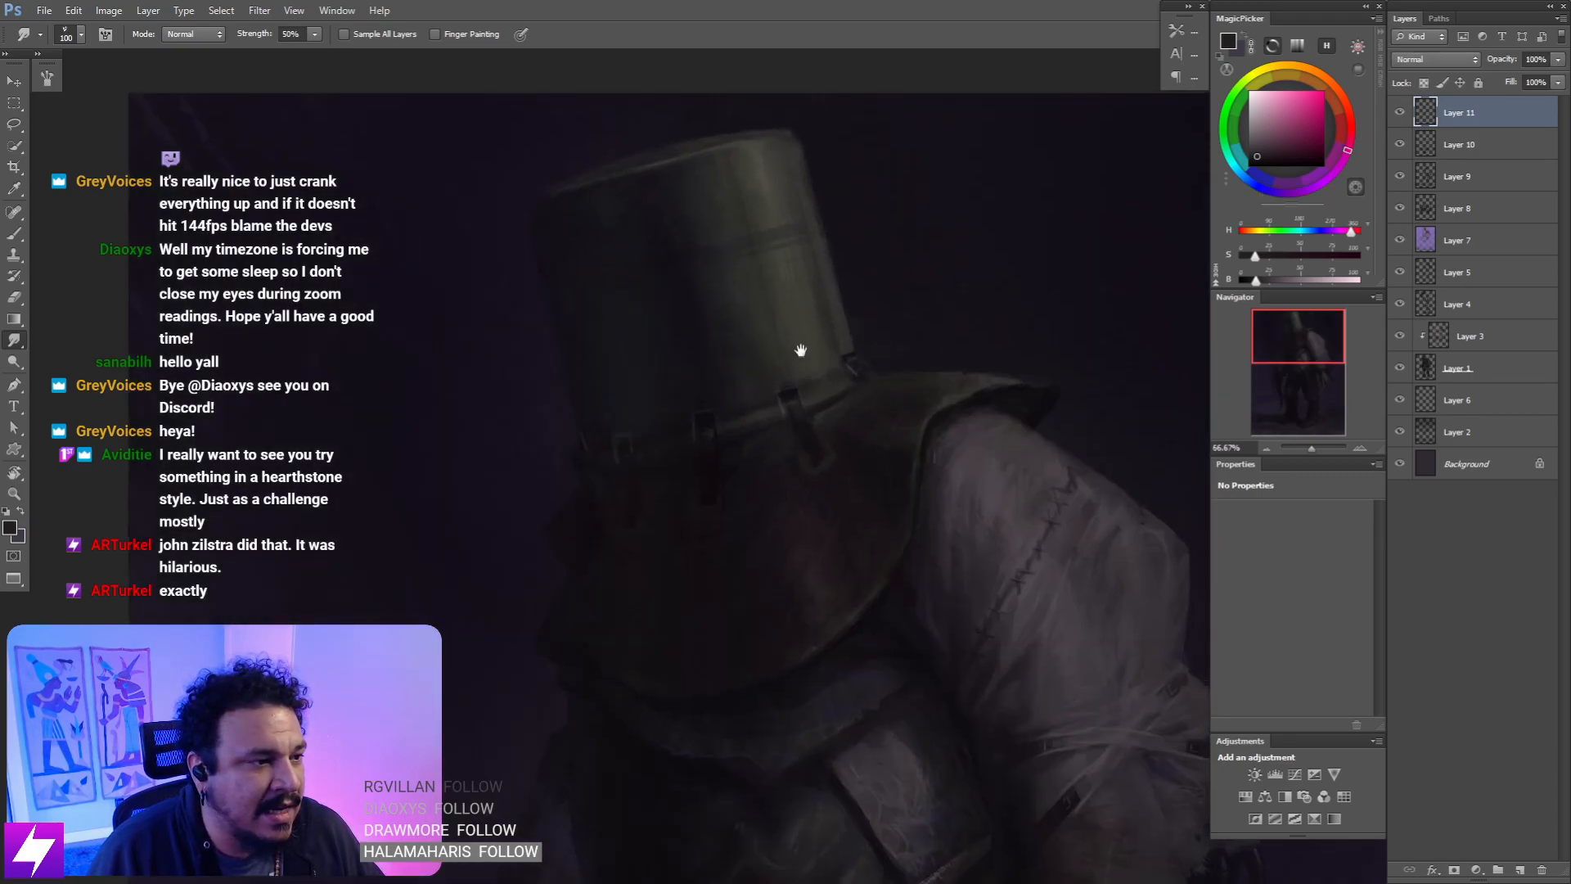
key("b")
left_click(956, 426, "alt")
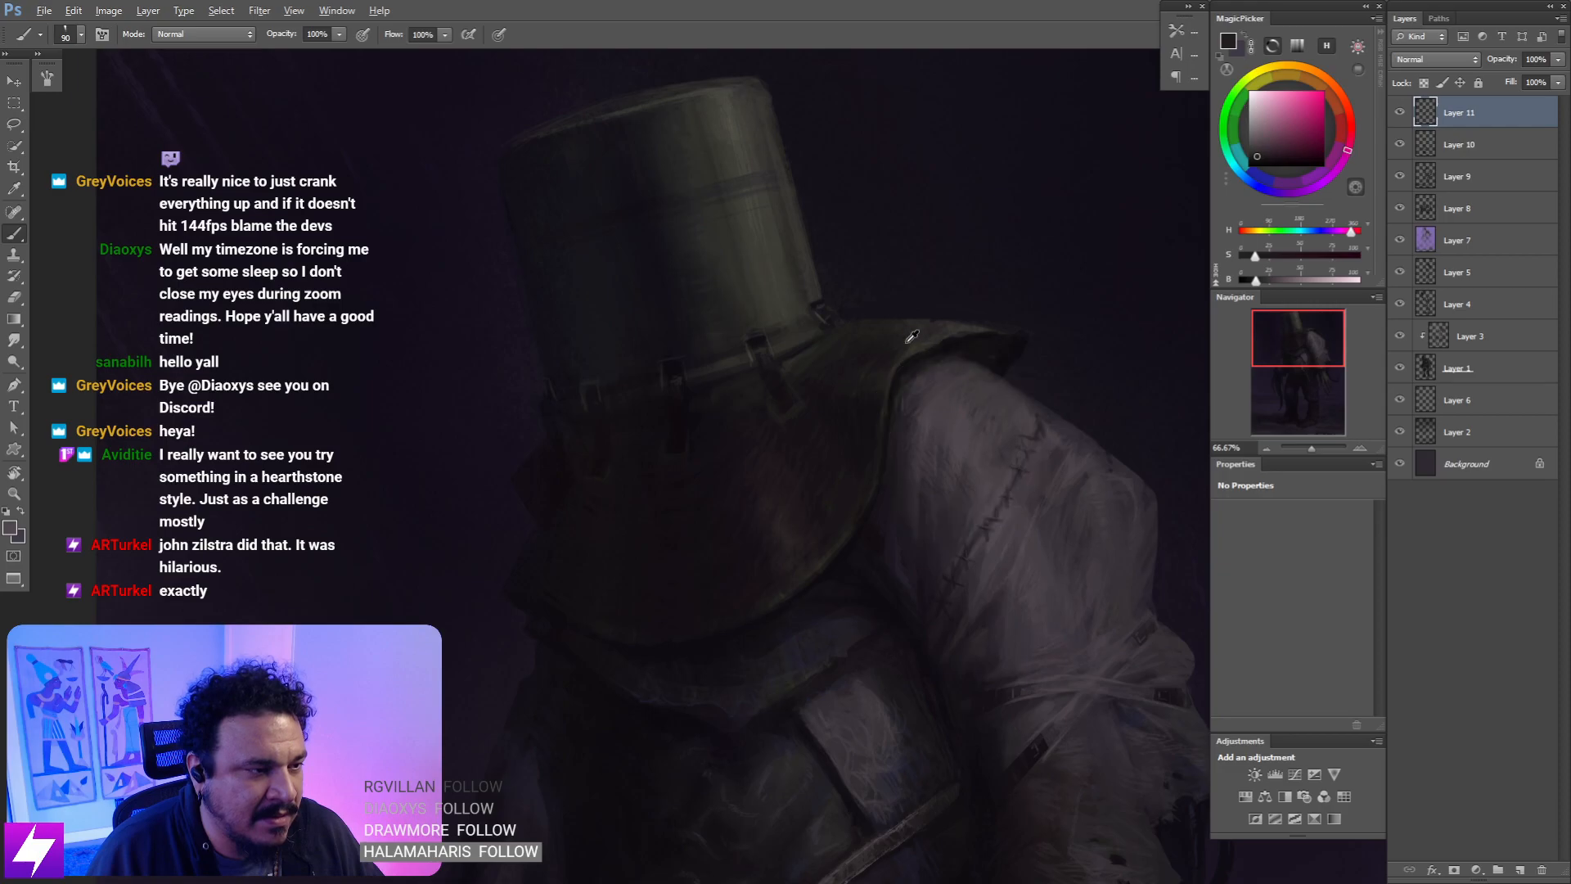
left_click_drag(887, 284, 916, 471)
key("ctrl+plus")
left_click_drag(801, 221, 824, 338)
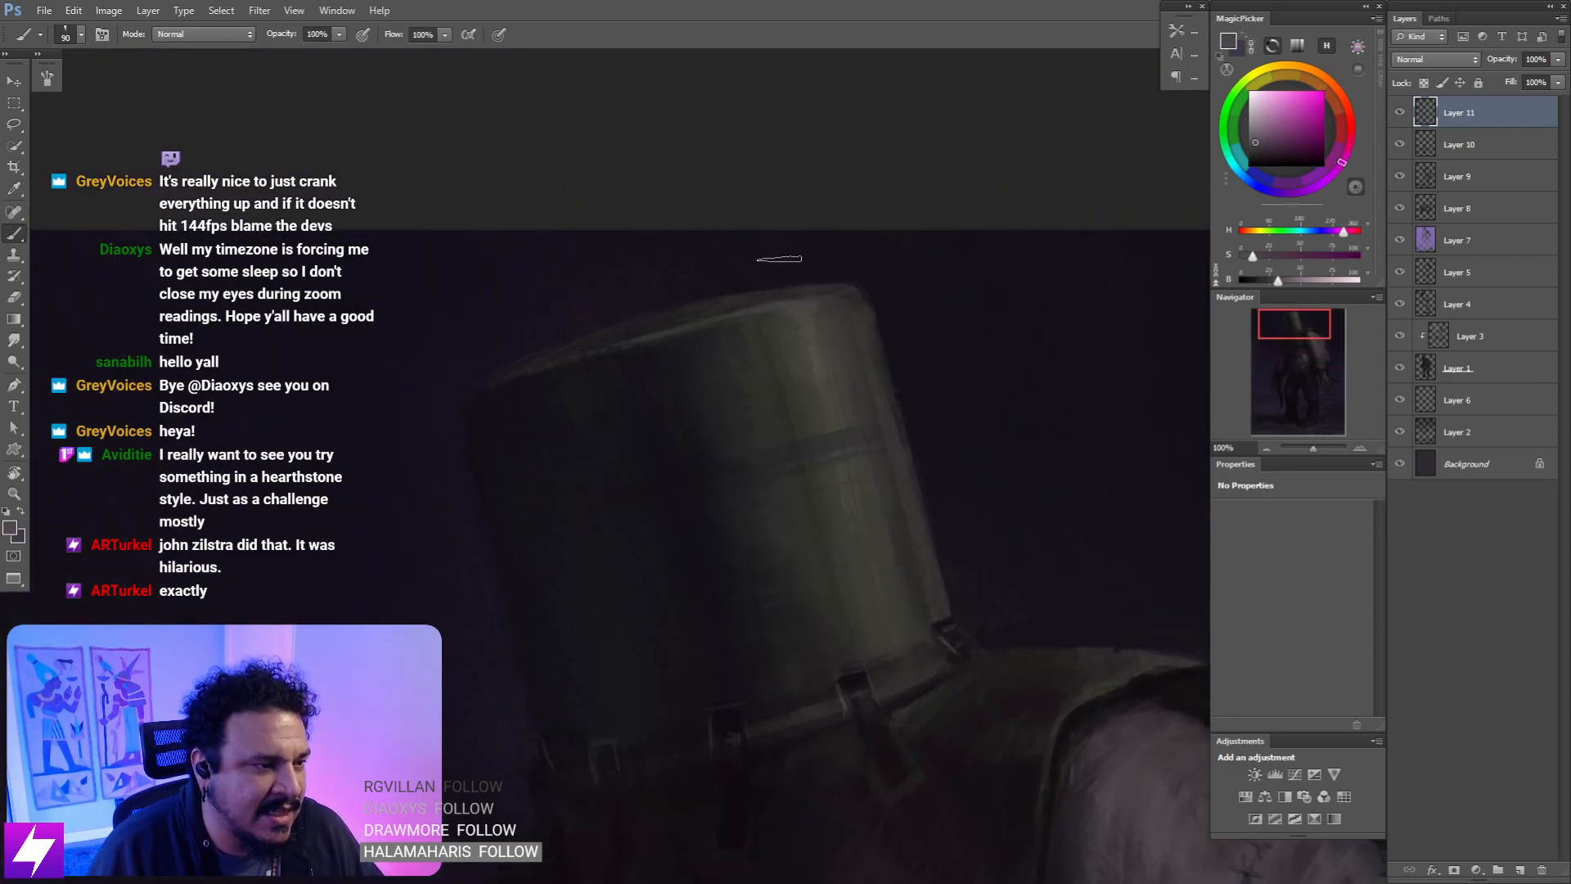
key("bracketleft")
key("bracketleft")
key("bracketleft")
key("bracketleft")
key("bracketleft")
key("bracketleft")
key("bracketleft")
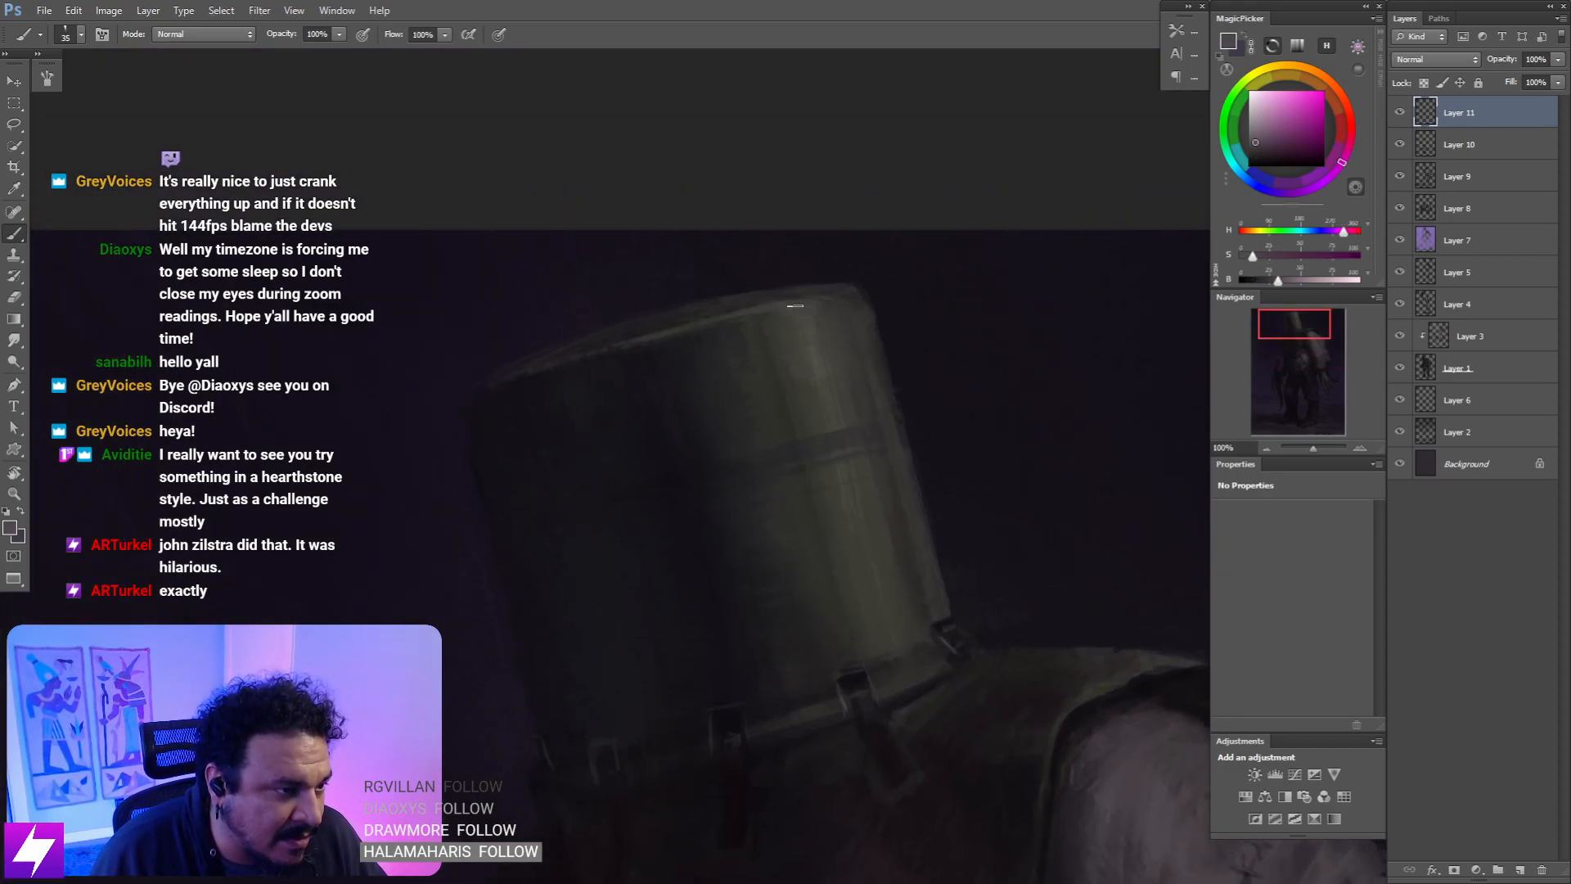
- Brighten the paint colour, shift its hue to yellow-green and paint highlights on the bucket's upper edge with a 30 px brush
left_click_drag(879, 375, 780, 360)
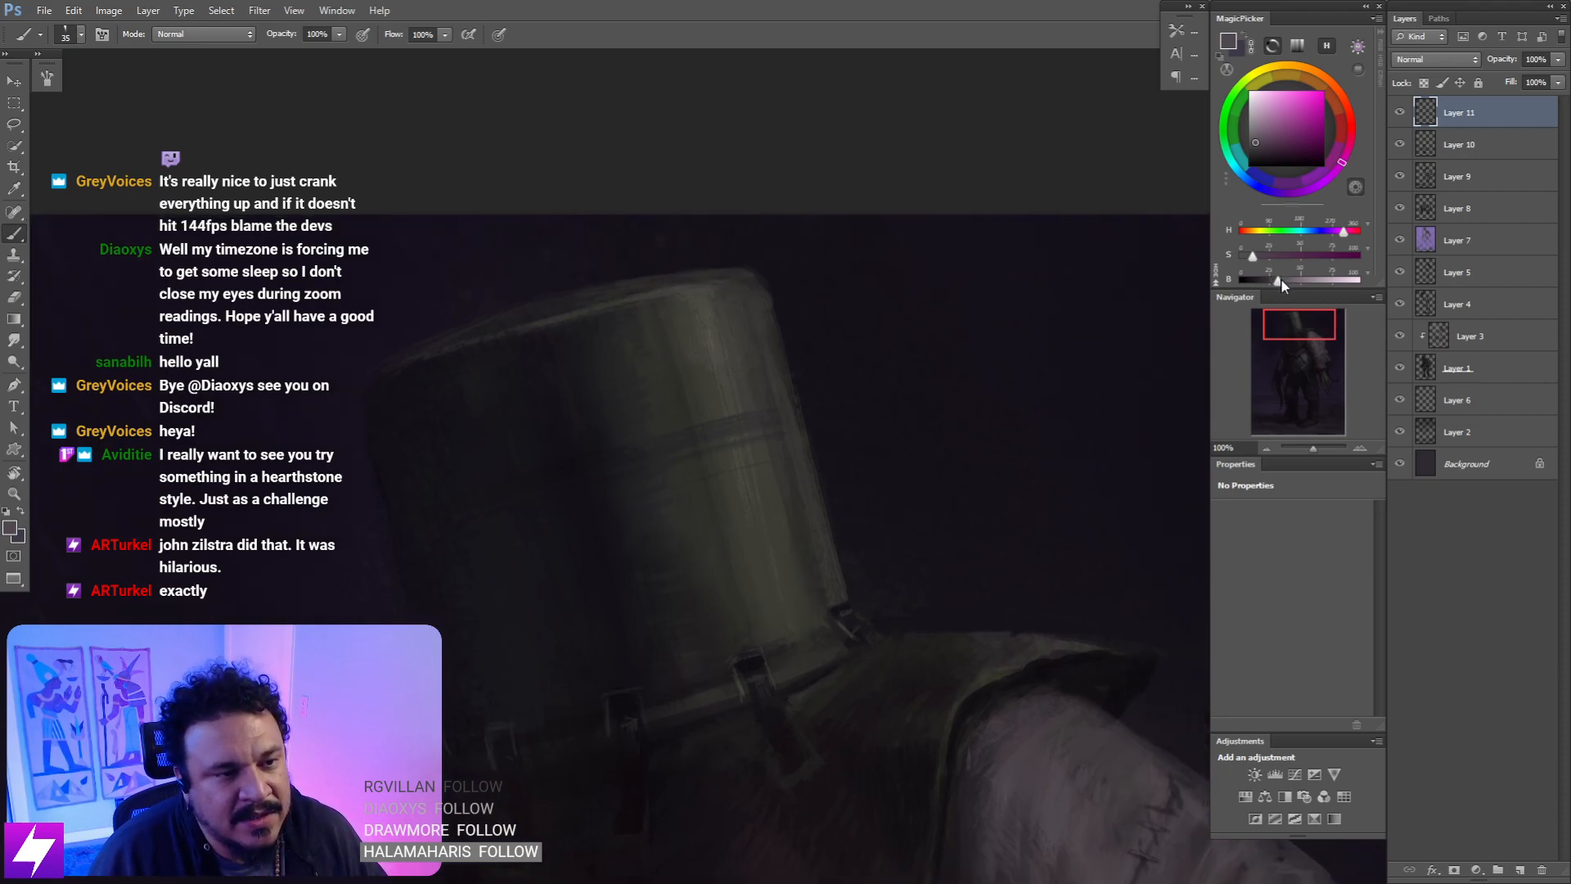
left_click_drag(1278, 280, 1283, 279)
left_click_drag(1323, 235, 1255, 260)
left_click_drag(895, 352, 945, 383)
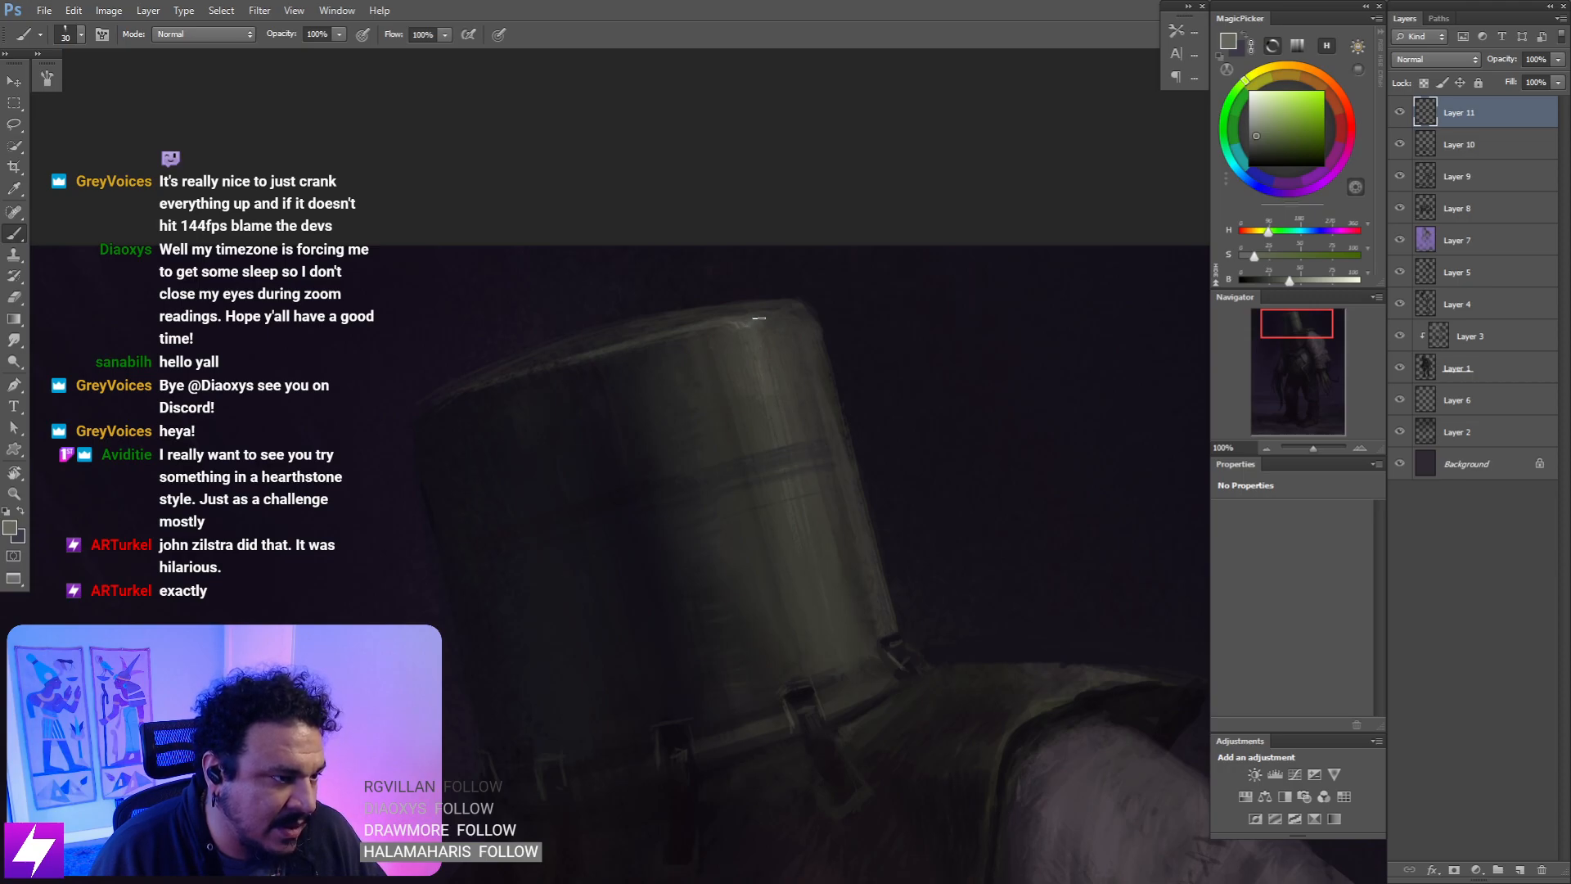
- Rotate the view around the bucket's top and paint a crisp highlight along its rim with a 20 px brush
key("ctrl+minus")
key("r")
left_click_drag(817, 439, 774, 370)
mouse_move(782, 395)
left_mouse_down()
mouse_move(768, 407)
mouse_move(847, 351)
mouse_move(789, 460)
mouse_move(794, 429)
left_mouse_up()
key("ctrl+plus")
key("ctrl+plus")
key("b")
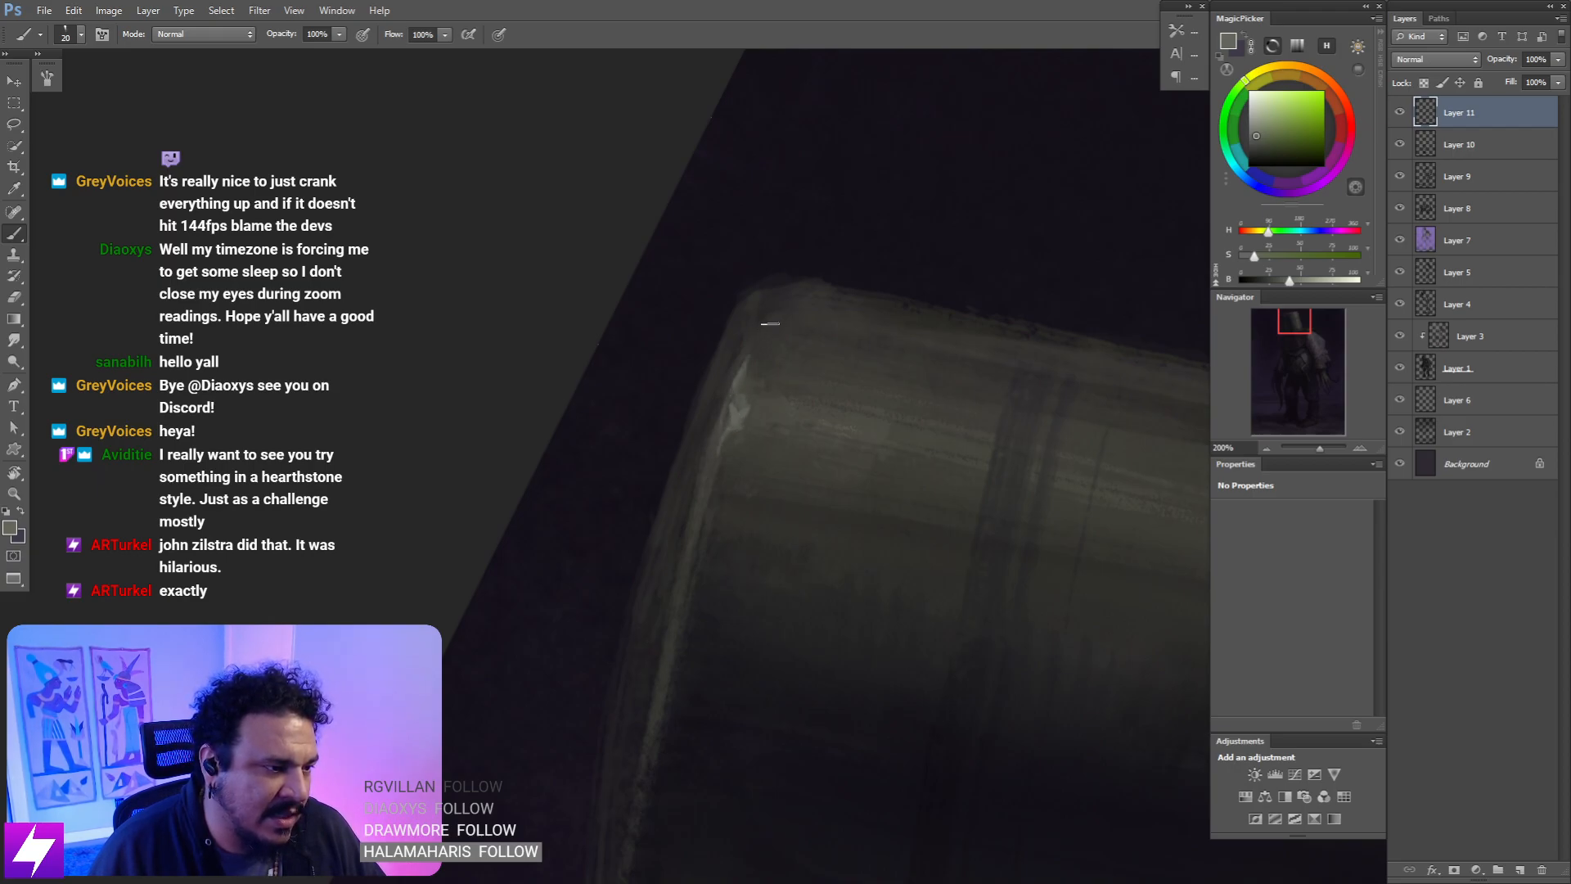
key("ctrl+minus")
key("r")
left_click_drag(783, 300, 781, 395)
key("ctrl+plus")
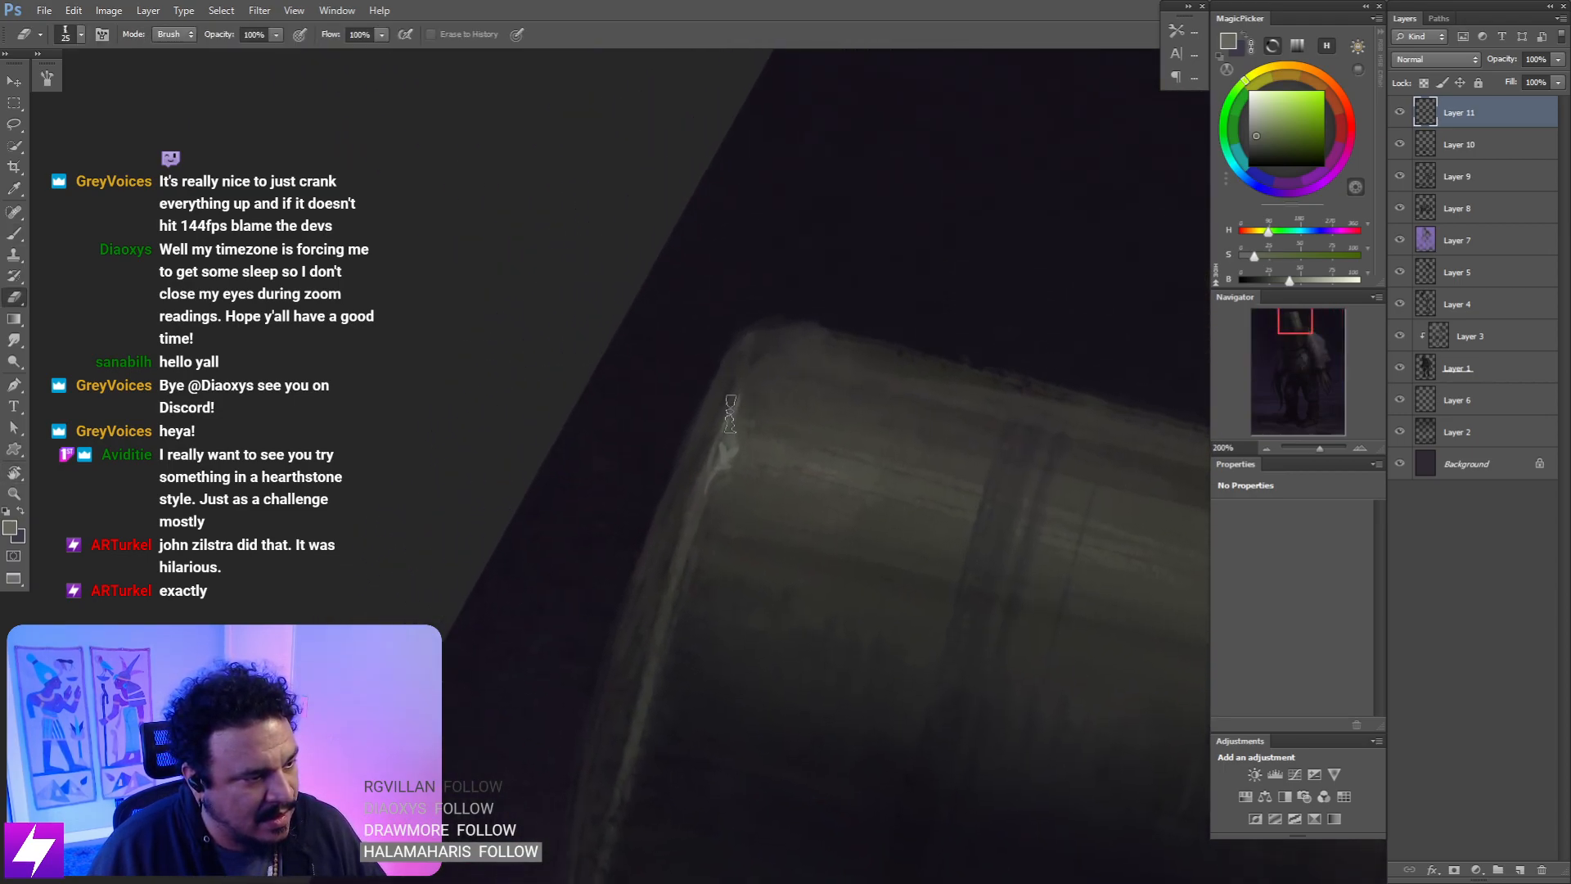
- Trim the bucket's rim highlight with a fine eraser of about 6 px and reset the view rotation
key("e")
key("bracketleft")
key("bracketleft")
key("bracketleft")
key("Escape")
key("ctrl+minus")
key("ctrl+minus")
key("ctrl+minus")
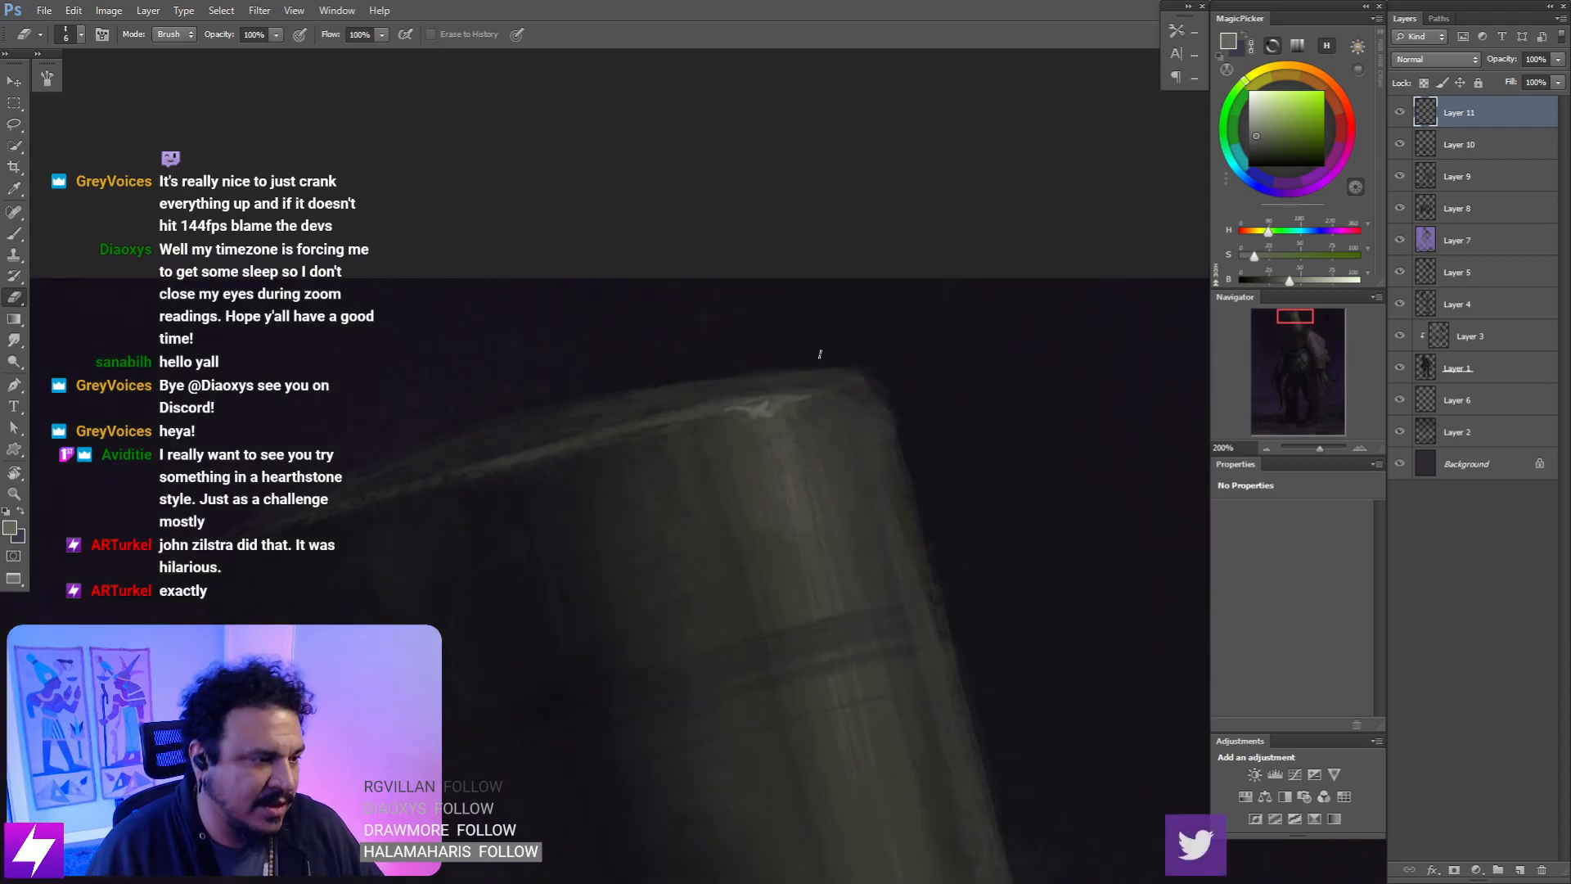
- Paint a thin vertical highlight down the lit side of the bucket's upper section with a 40 px brush
key("ctrl+shift+h")
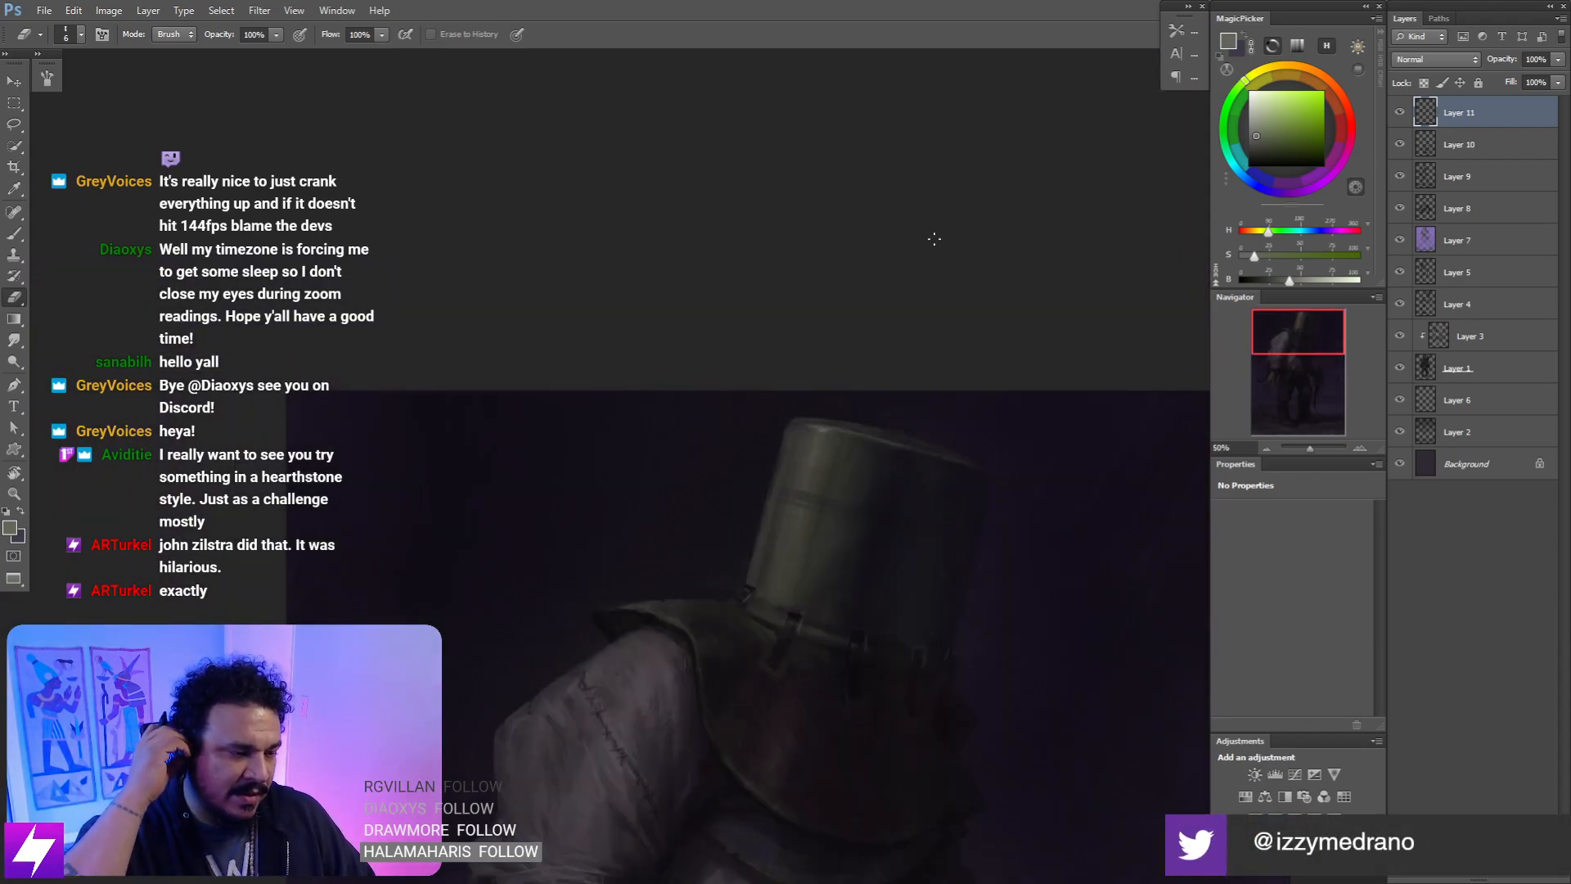
key("ctrl+plus")
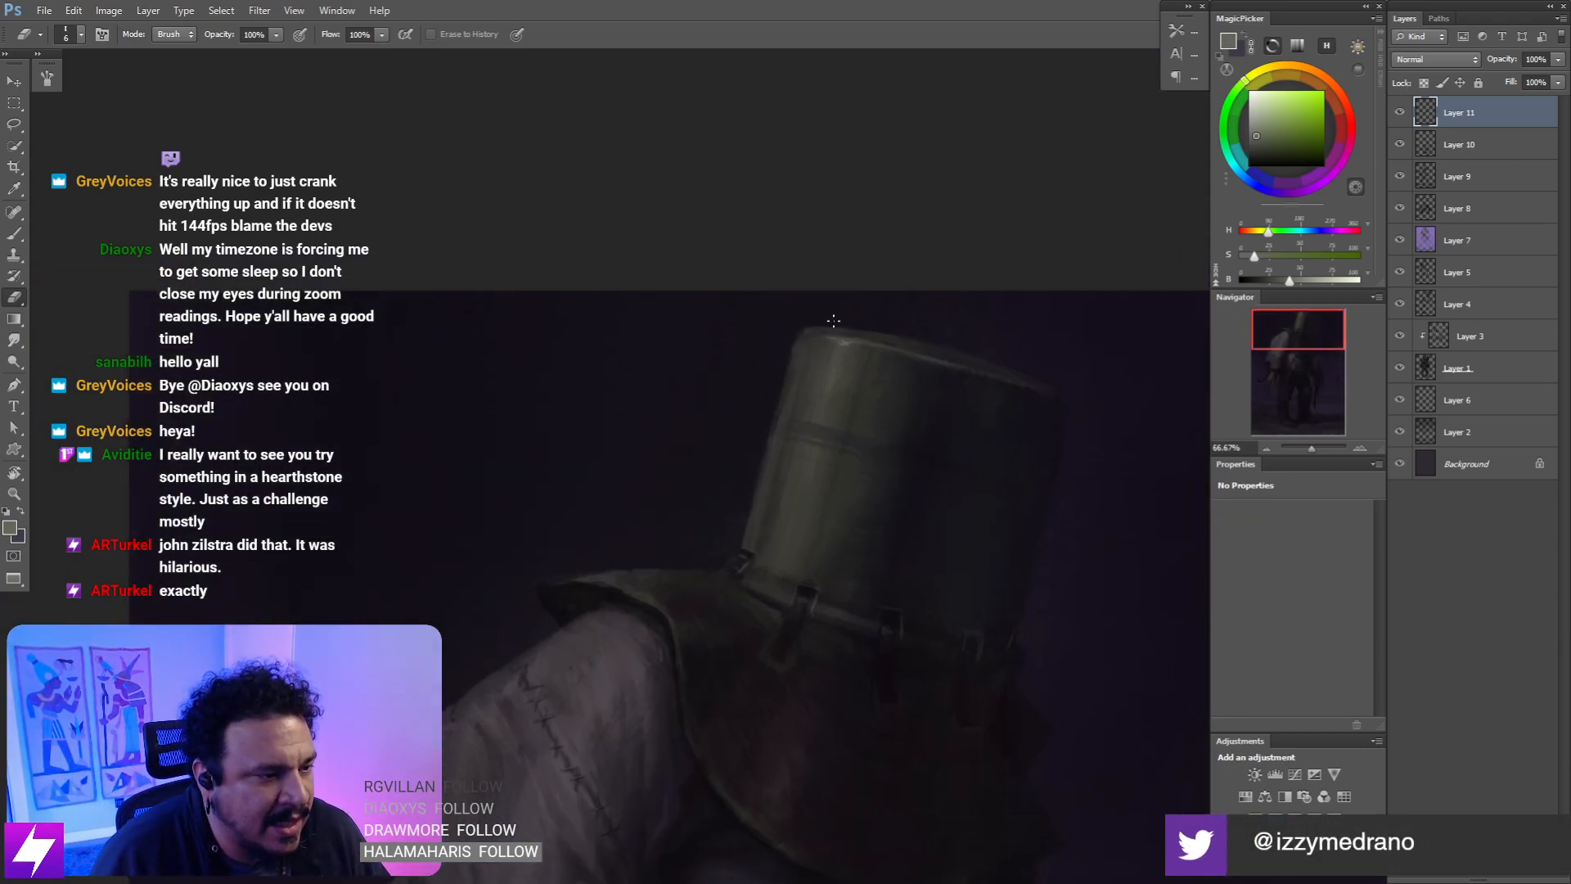
key("ctrl+plus")
key("b")
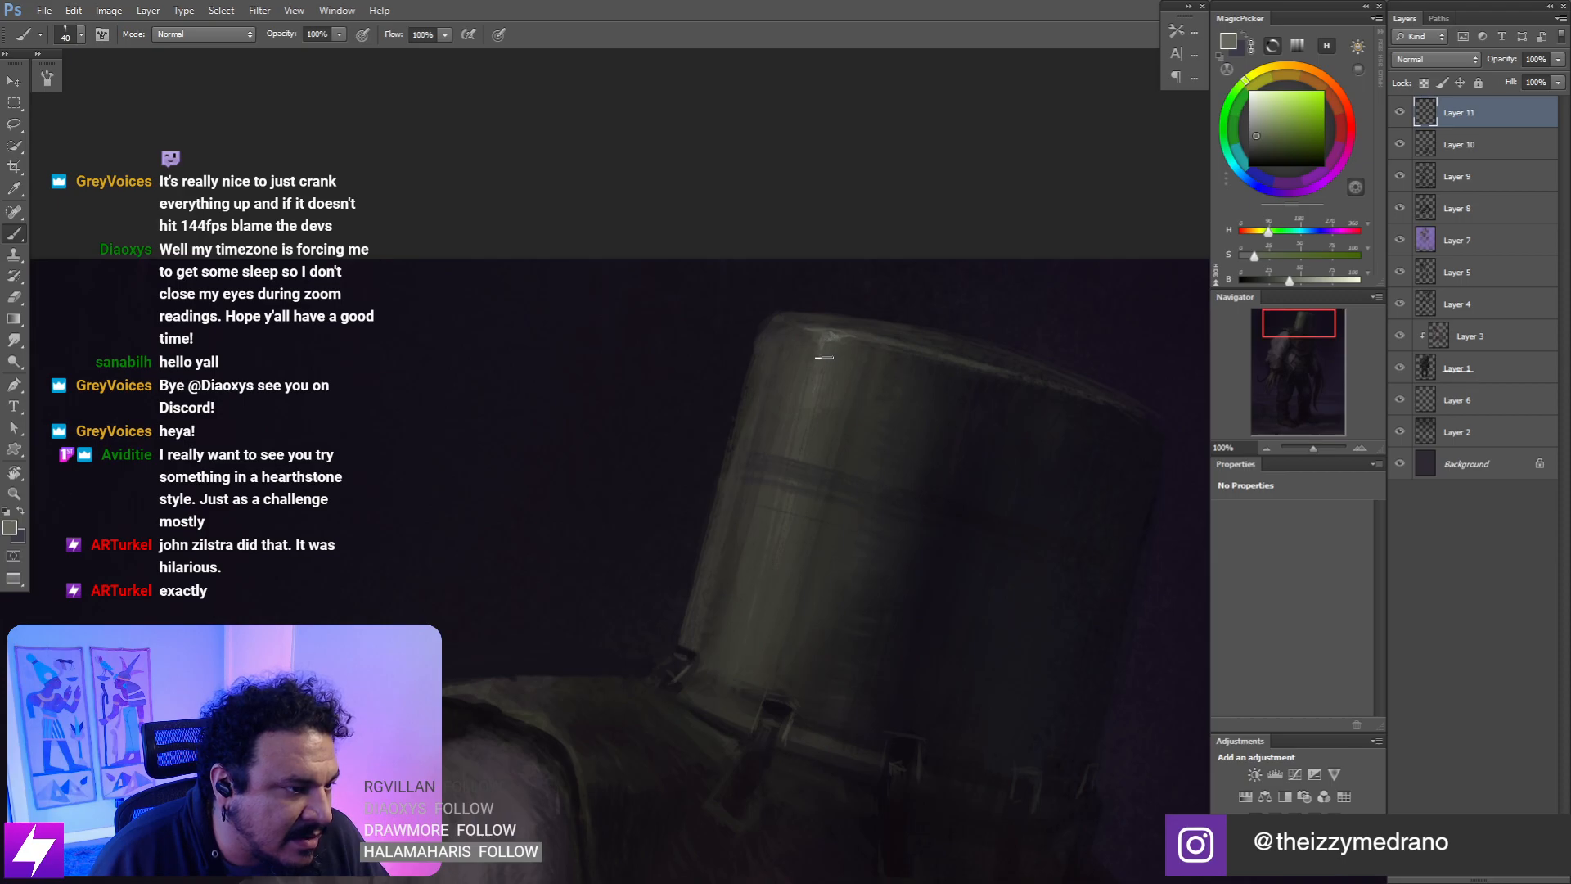
left_click_drag(829, 343, 812, 407)
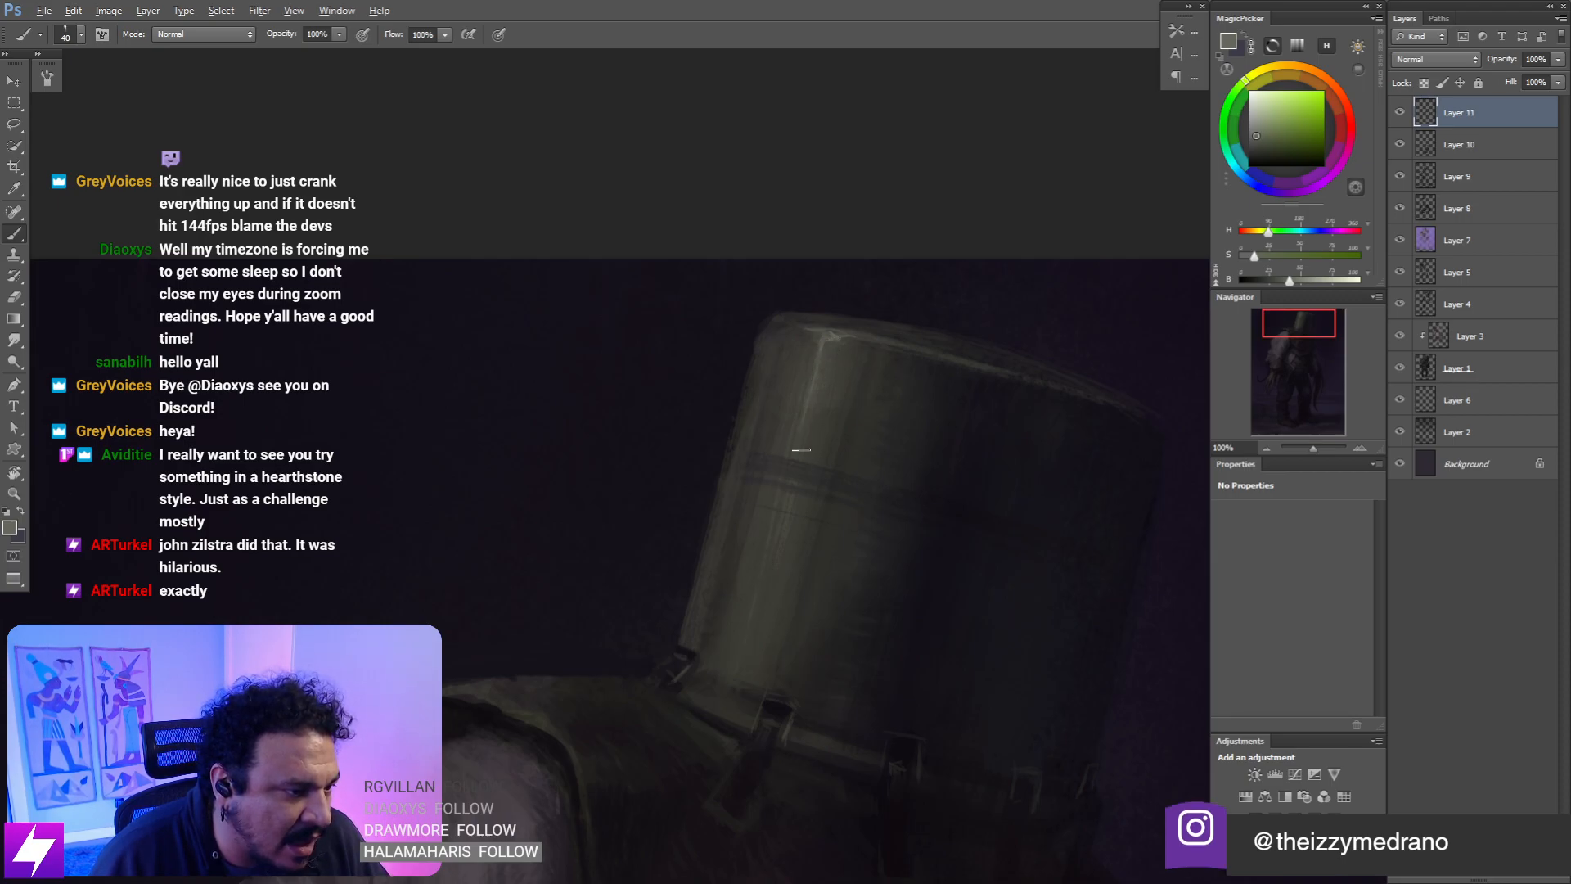
left_click_drag(772, 545, 812, 430)
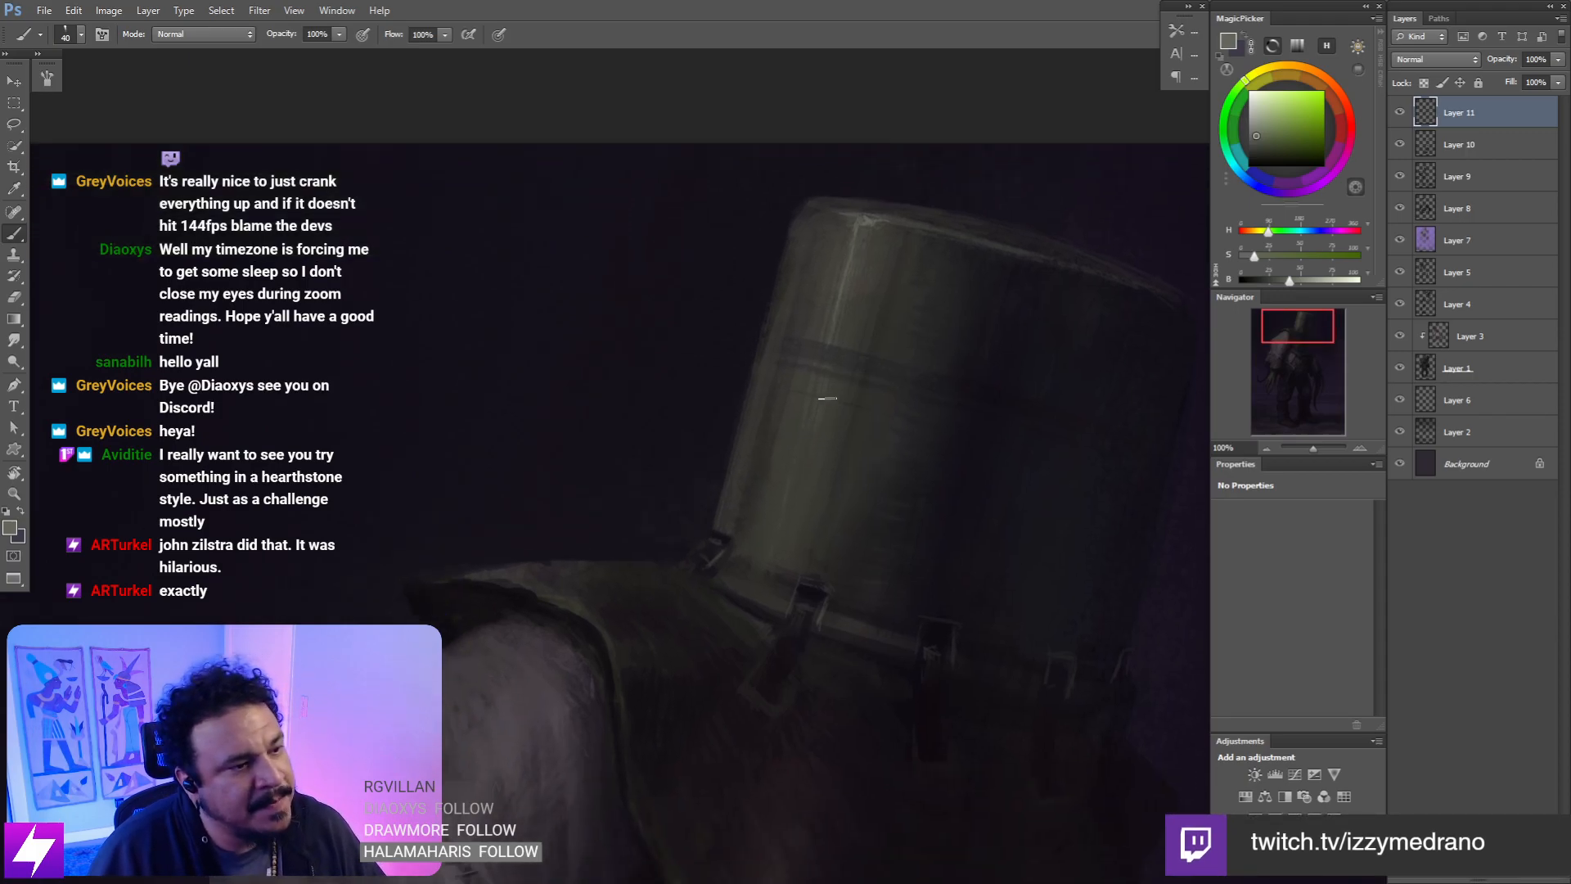
- Extend the vertical highlight below the bucket's band with a 45 px brush and reduce the brush to 35 px
key("bracketright")
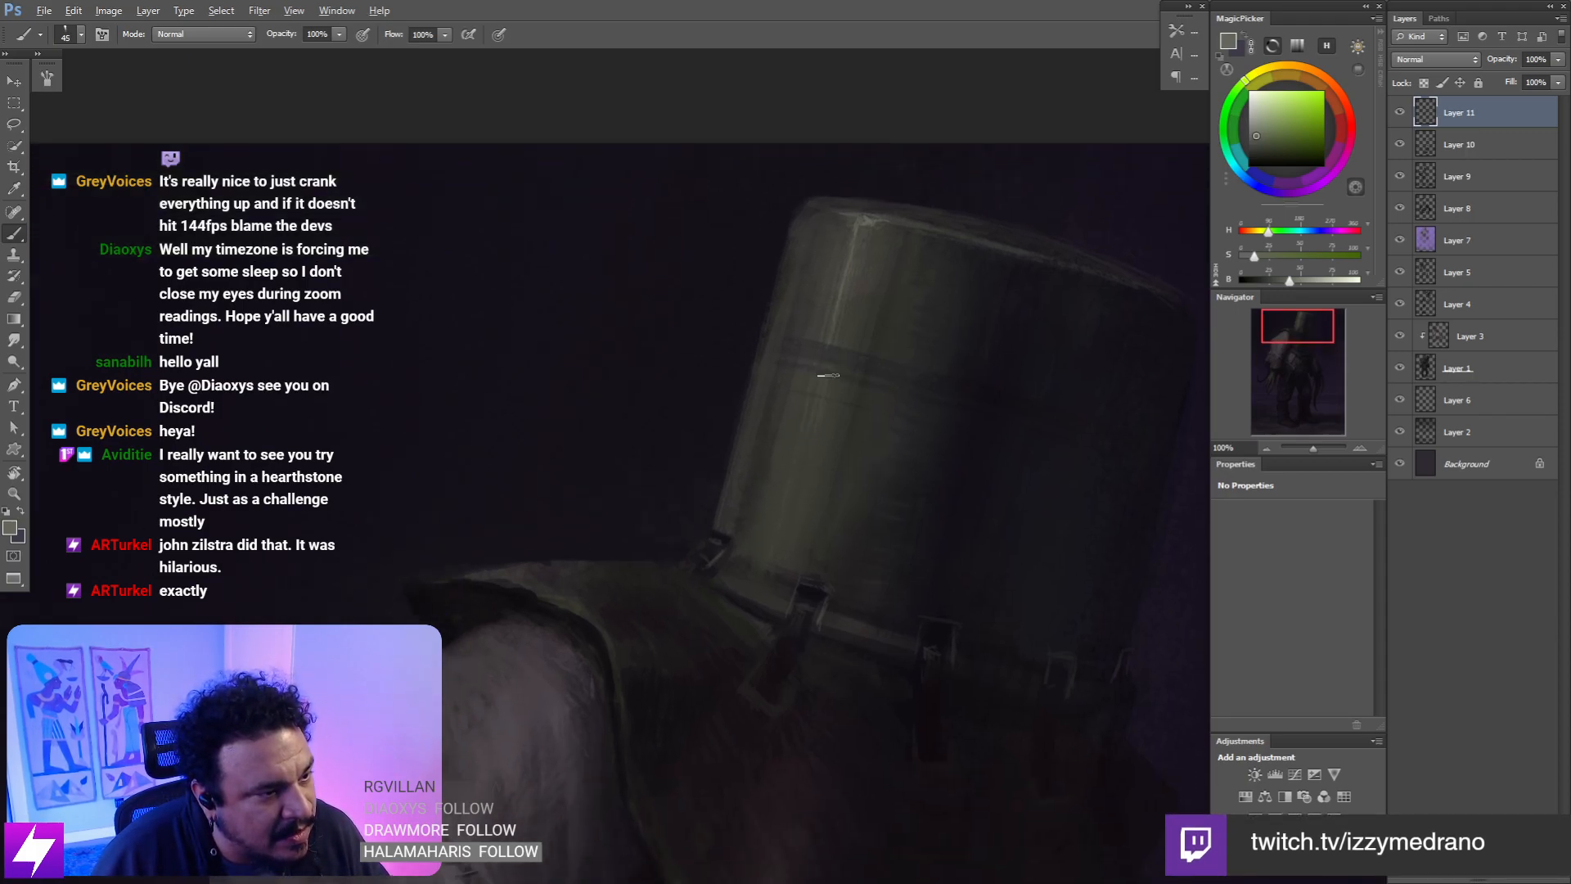
left_click_drag(828, 375, 806, 462)
key("bracketleft")
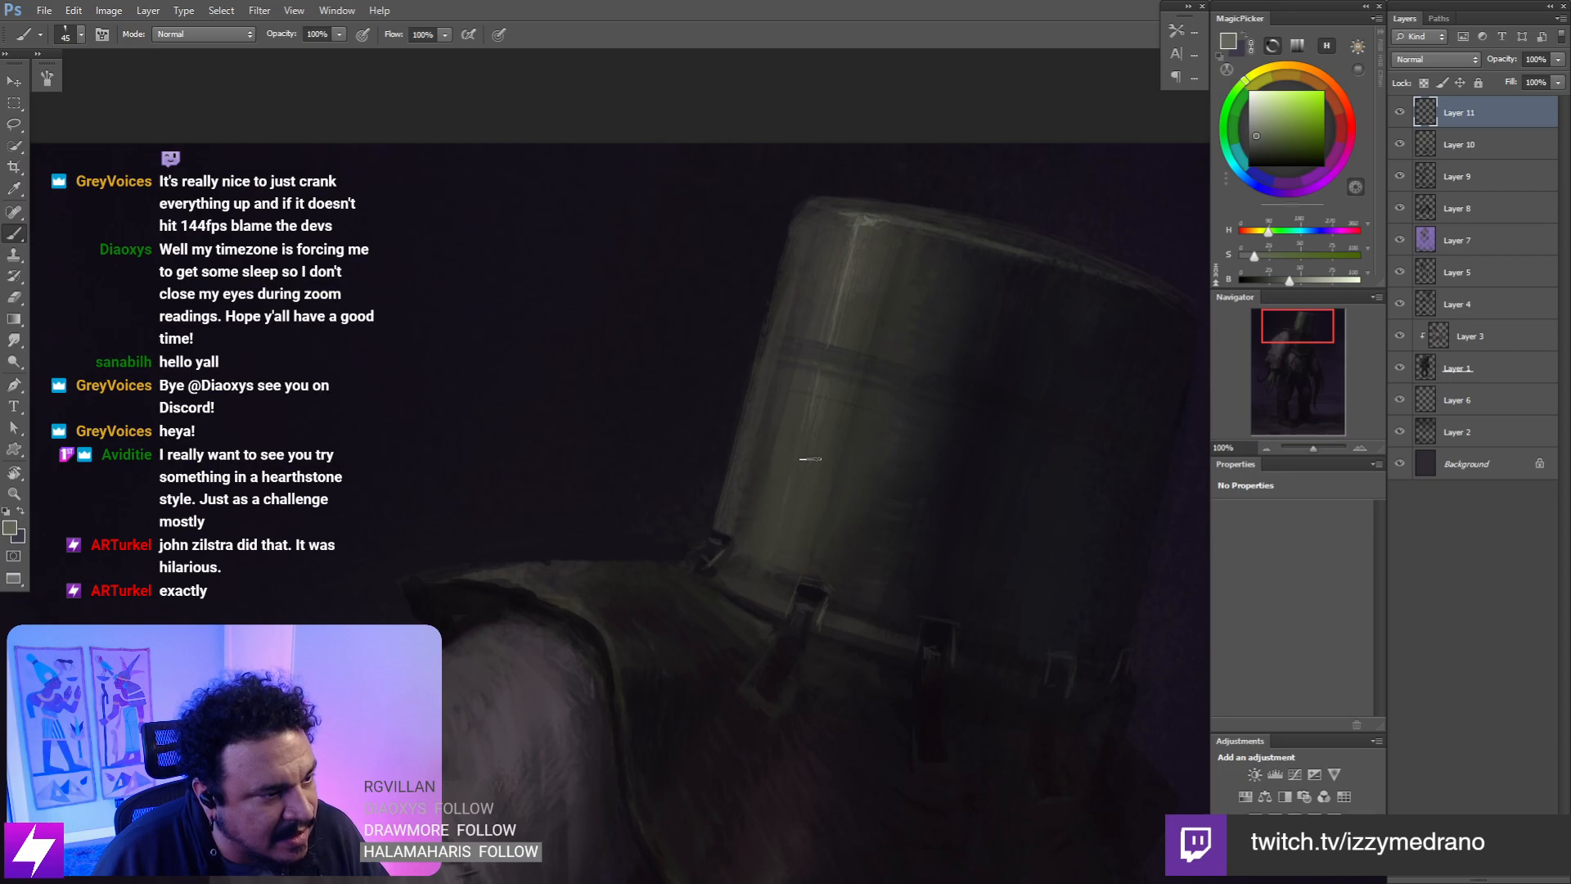
key("bracketleft")
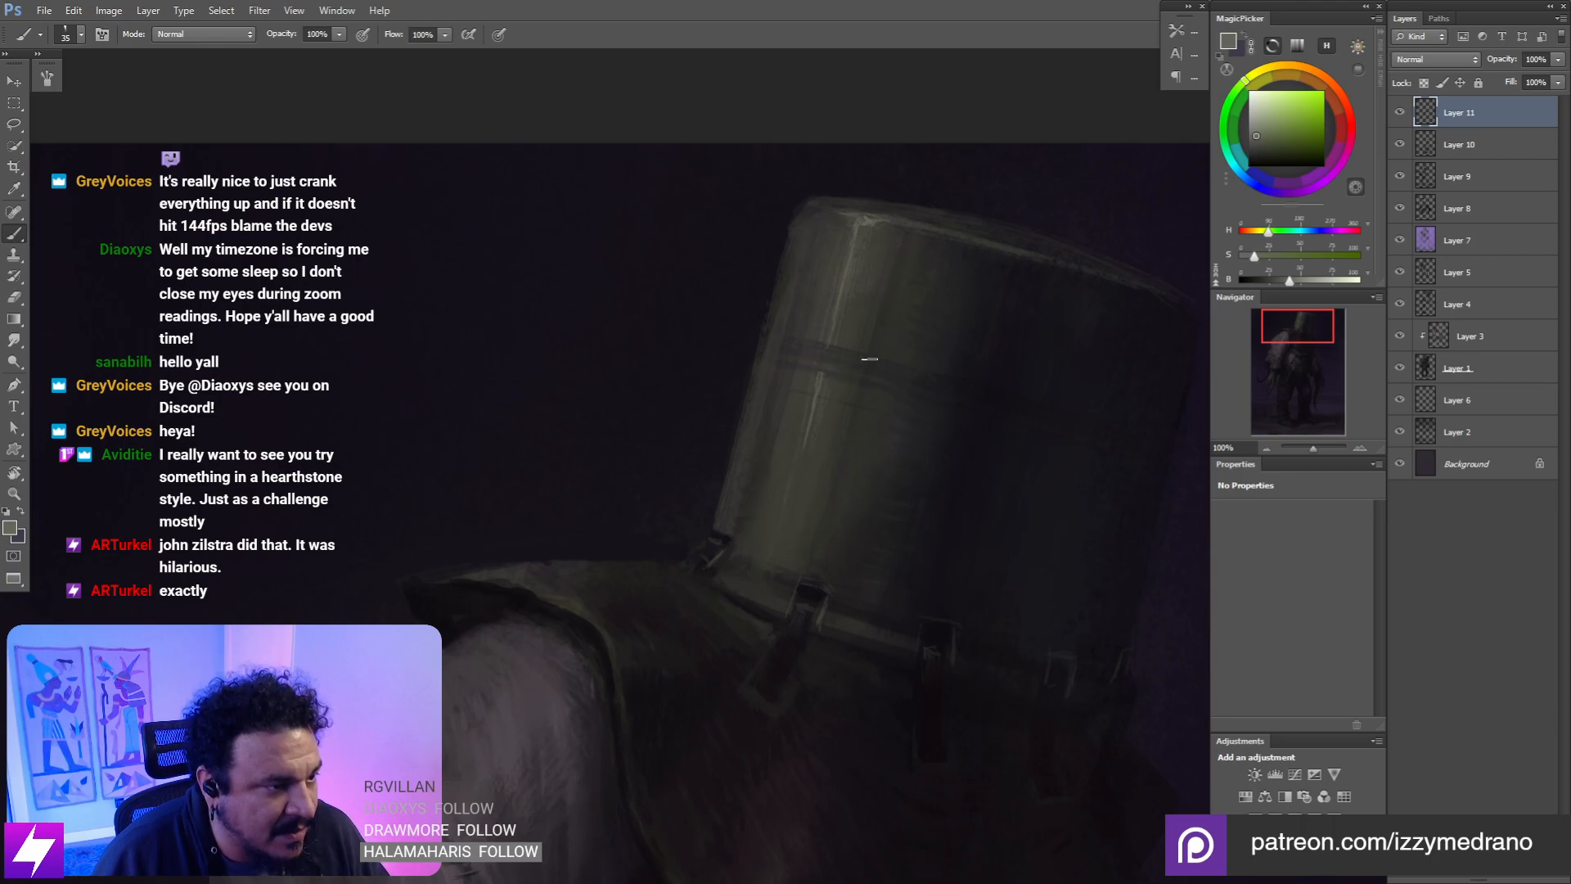
- Continue the vertical highlight between the band and the bucket's lower edge with a 50 px brush, ending at 35 px
key("ctrl+minus")
key("r")
mouse_move(879, 293)
left_mouse_down()
mouse_move(901, 568)
mouse_move(919, 484)
mouse_move(910, 391)
left_mouse_up()
key("ctrl+plus")
mouse_move(904, 408)
left_mouse_down()
mouse_move(845, 526)
mouse_move(863, 468)
left_mouse_up()
key("b")
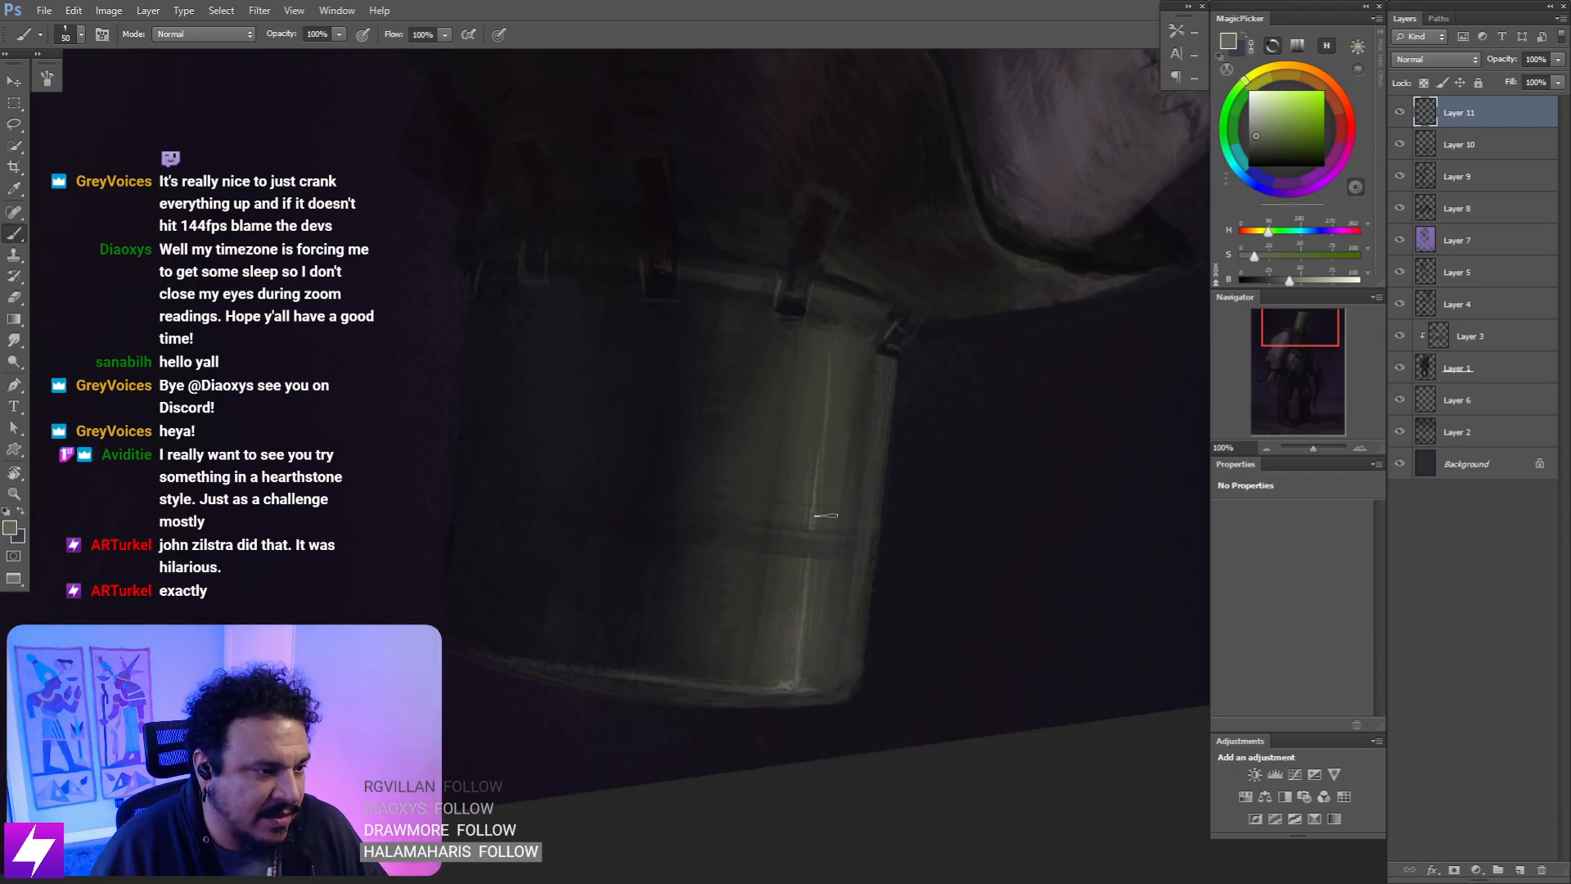
left_click_drag(843, 333, 839, 397)
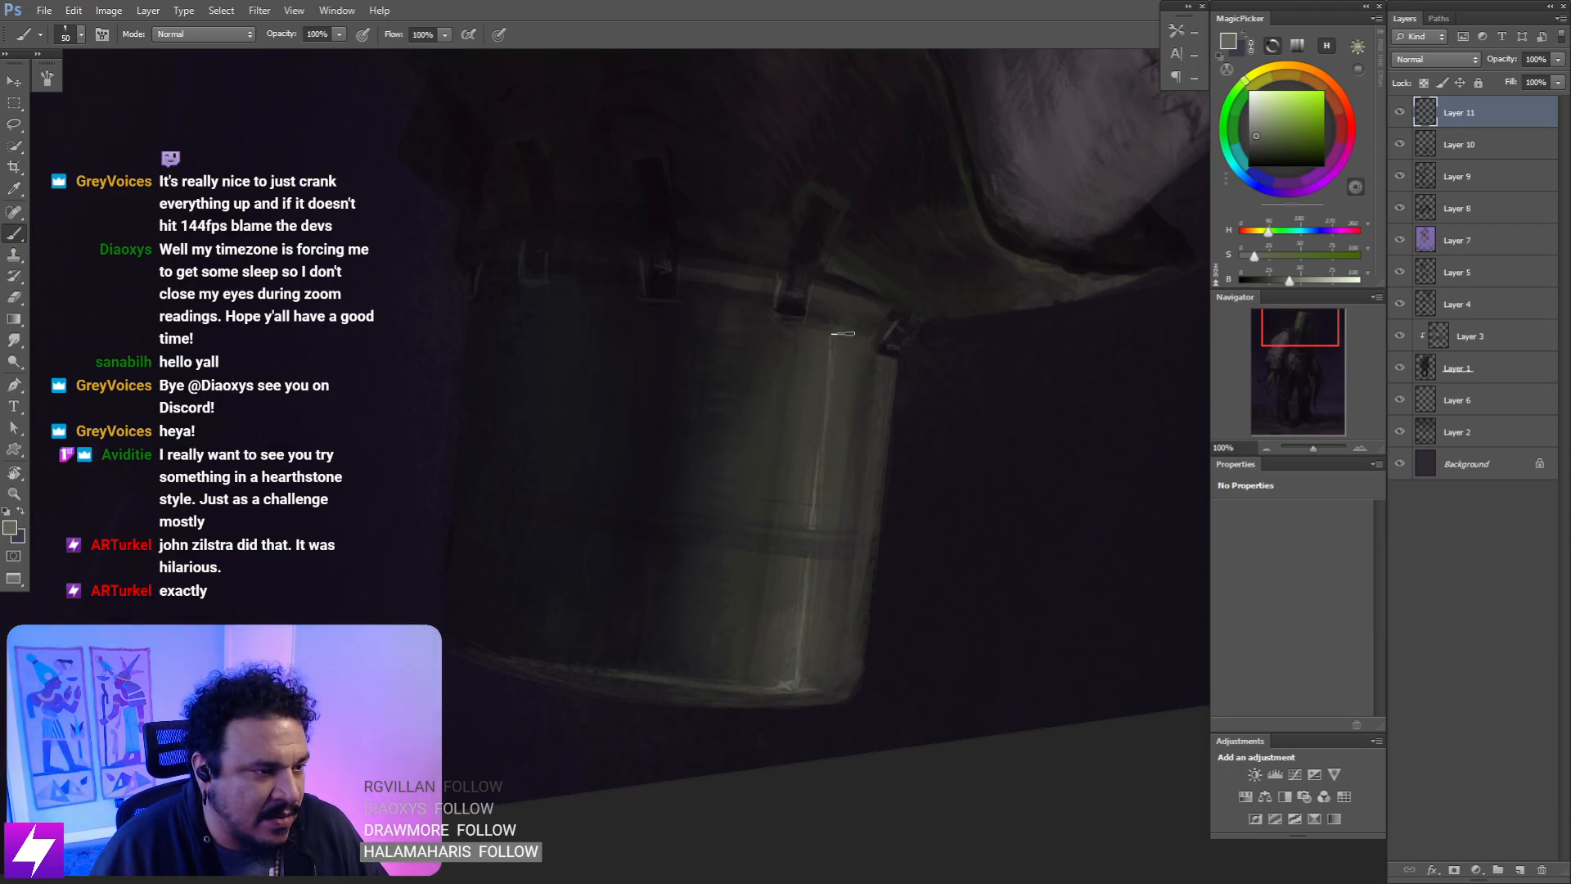
key("bracketleft")
key("bracketleft")
key("bracketleft")
key("Escape")
key("ctrl+minus")
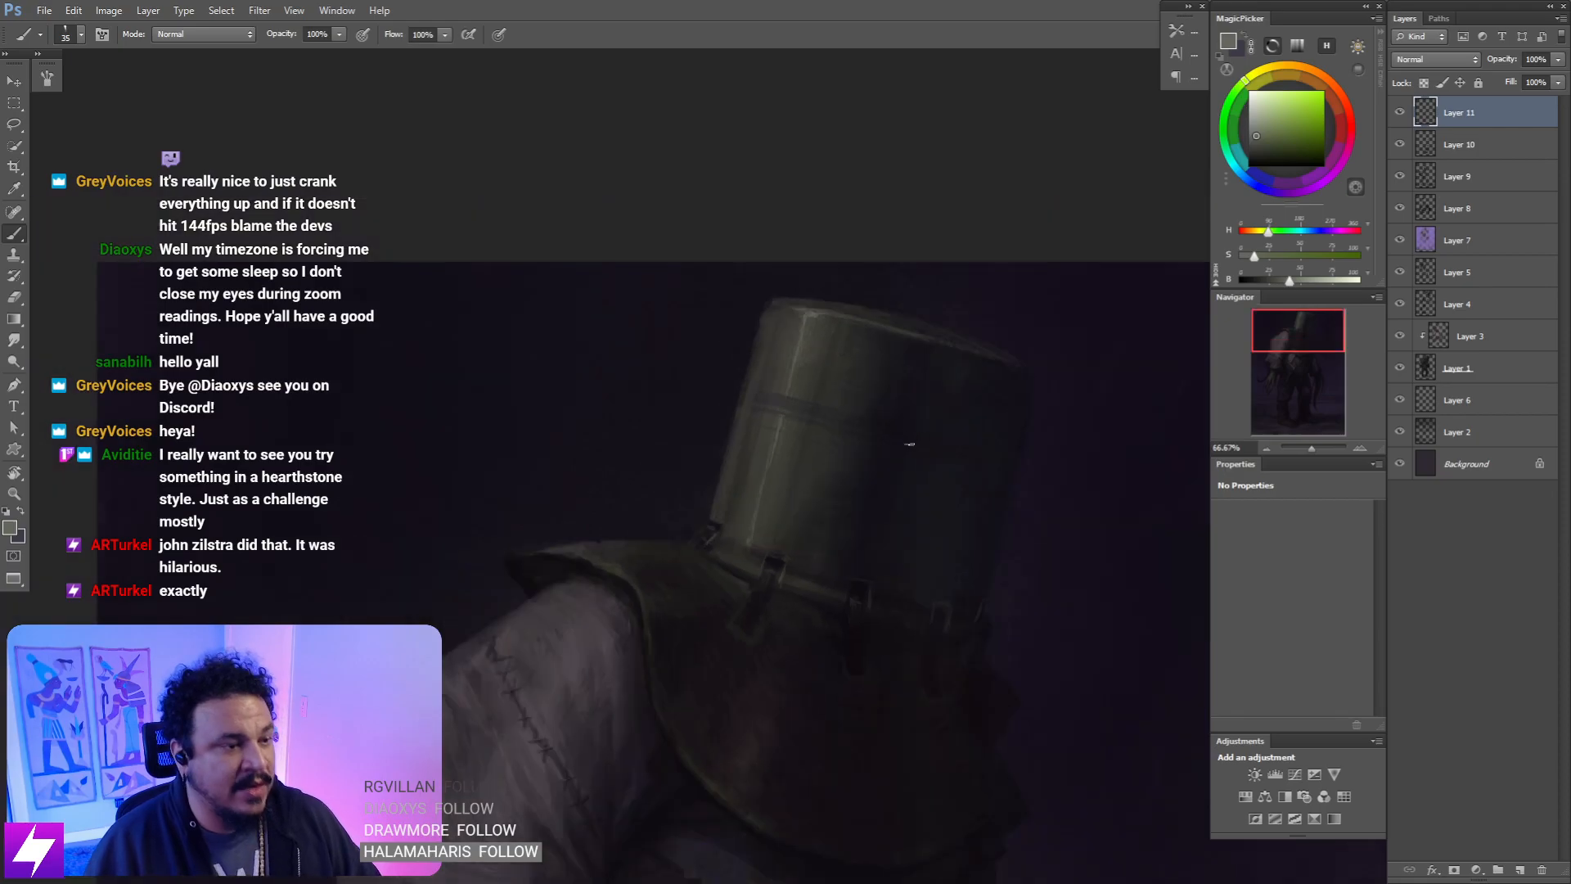
- Break up and soften the bucket's vertical highlight with a 30 px eraser
key("ctrl+plus")
key("e")
key("bracketright")
key("bracketright")
key("bracketright")
key("bracketright")
key("bracketright")
key("bracketright")
key("bracketright")
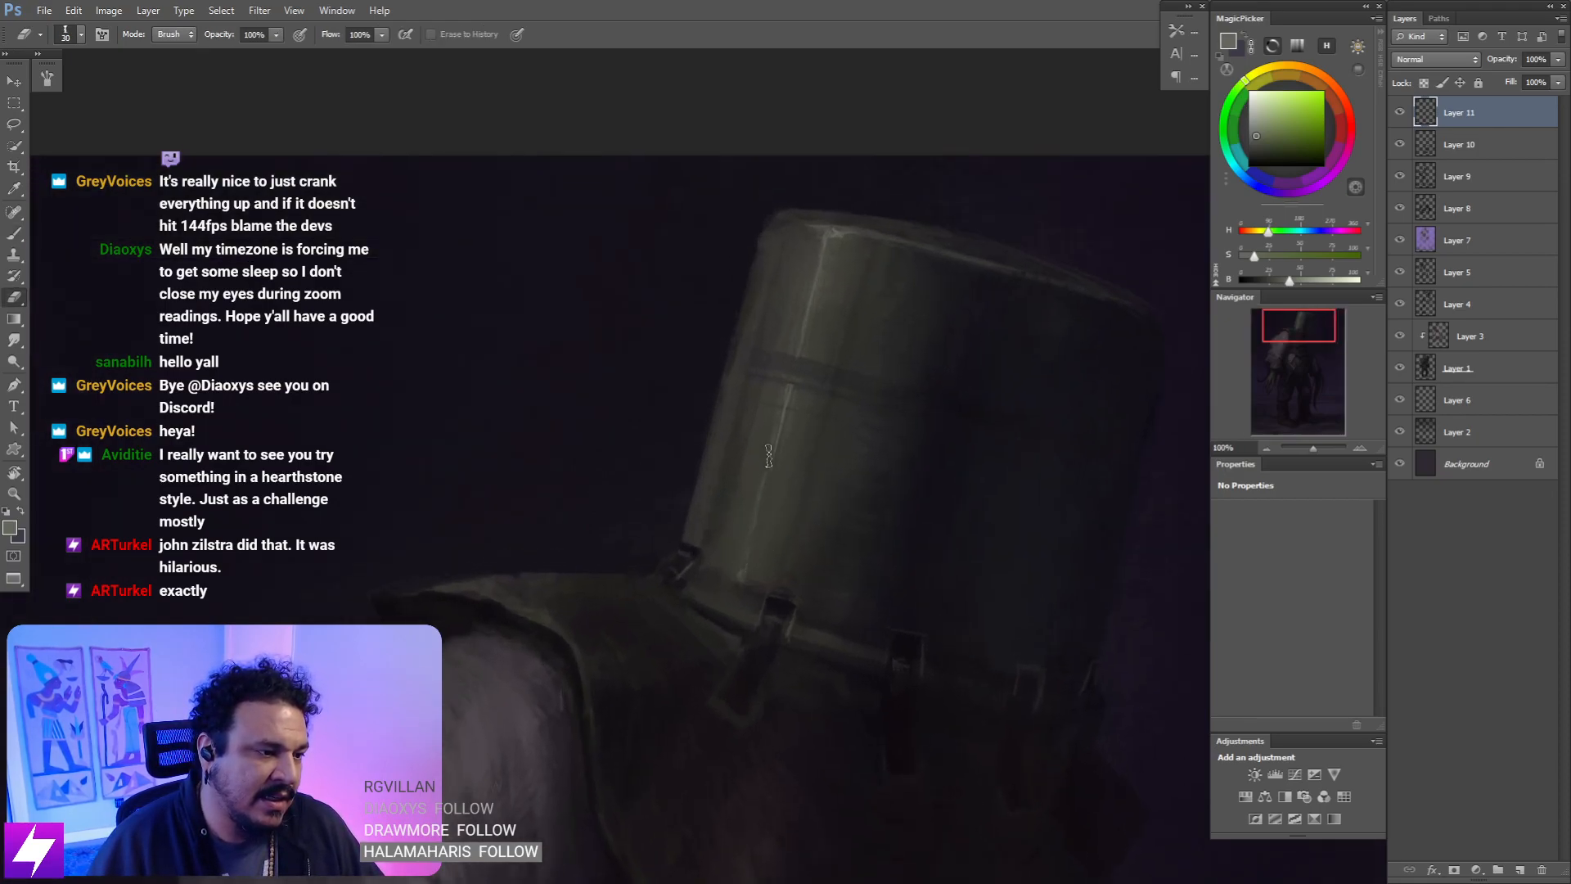
- Add fine broken flecks to the vertical highlight on the bucket's lower section with a 20 px brush
key("r")
mouse_move(877, 421)
left_mouse_down()
mouse_move(905, 480)
mouse_move(898, 371)
mouse_move(796, 388)
left_mouse_up()
key("b")
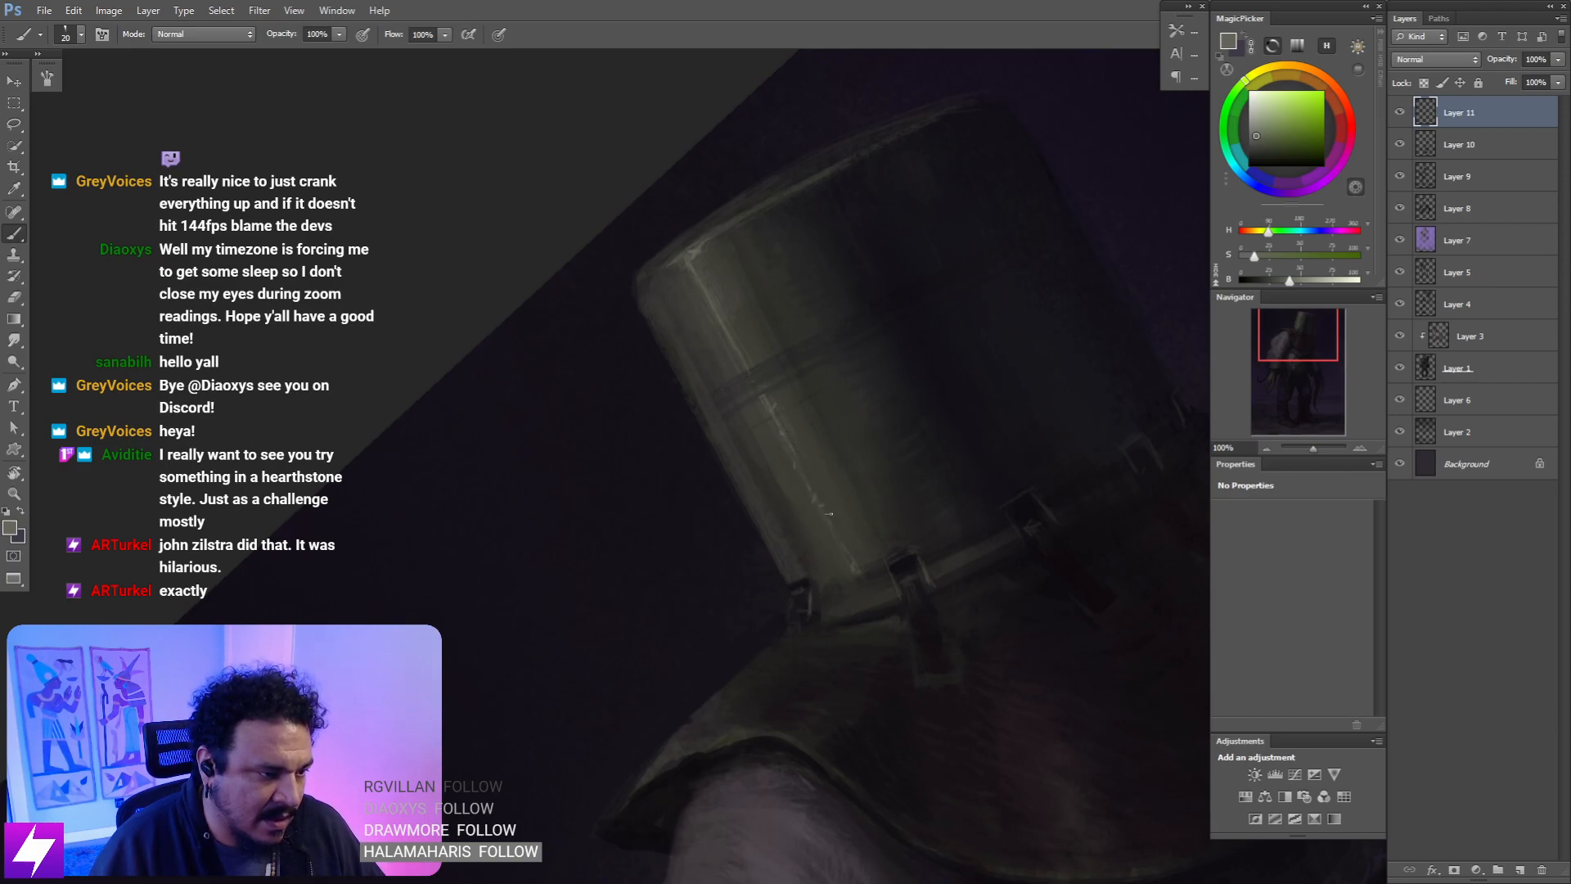
mouse_move(854, 571)
left_mouse_down()
mouse_move(845, 504)
mouse_move(823, 479)
left_mouse_up()
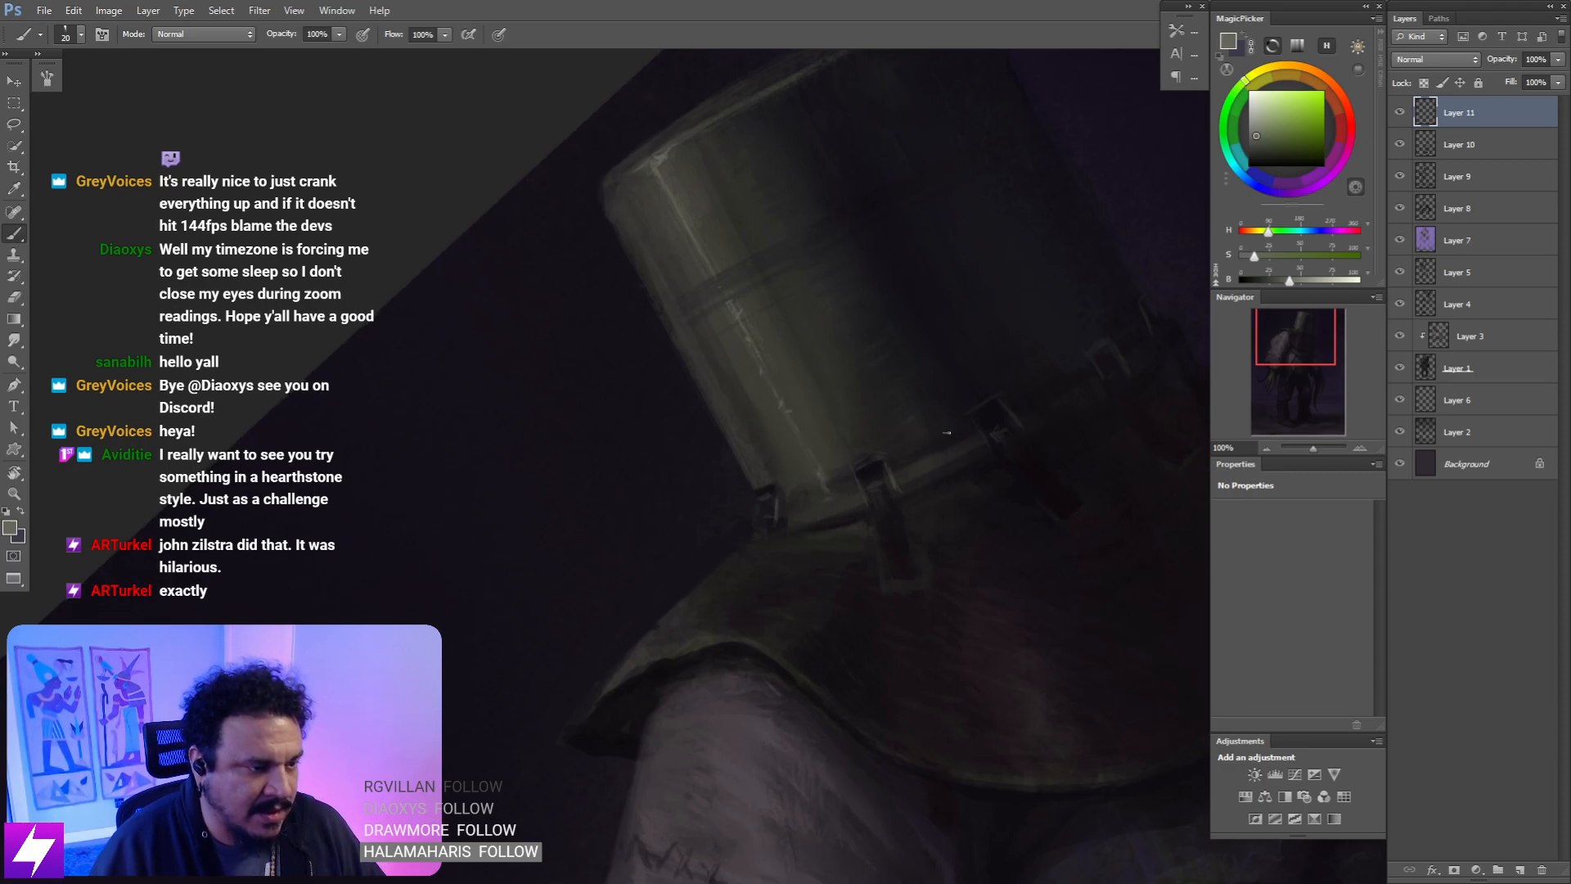
- Paint the rim highlight where it meets the vertical highlight with a 20 px brush, undoing and repainting one stroke
key("ctrl+minus")
key("ctrl+minus")
key("r")
left_click_drag(918, 543, 878, 467)
key("ctrl+plus")
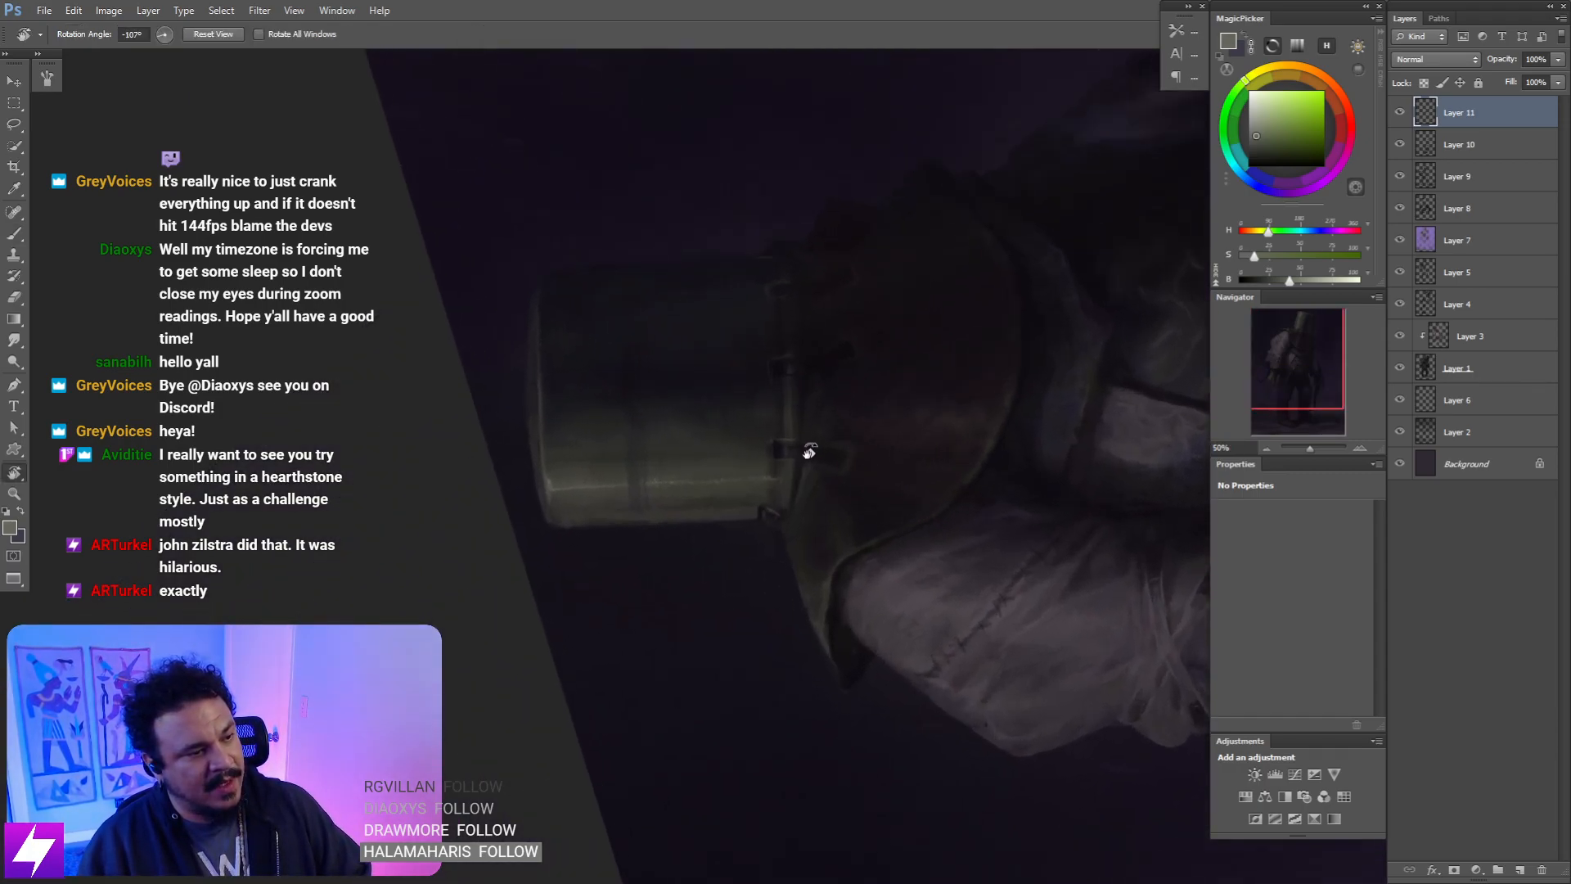
left_click_drag(642, 514, 775, 568)
key("ctrl+plus")
key("ctrl+plus")
mouse_move(667, 535)
left_mouse_down()
mouse_move(684, 519)
mouse_move(673, 502)
mouse_move(640, 508)
left_mouse_up()
key("b")
left_click_drag(626, 411, 638, 514)
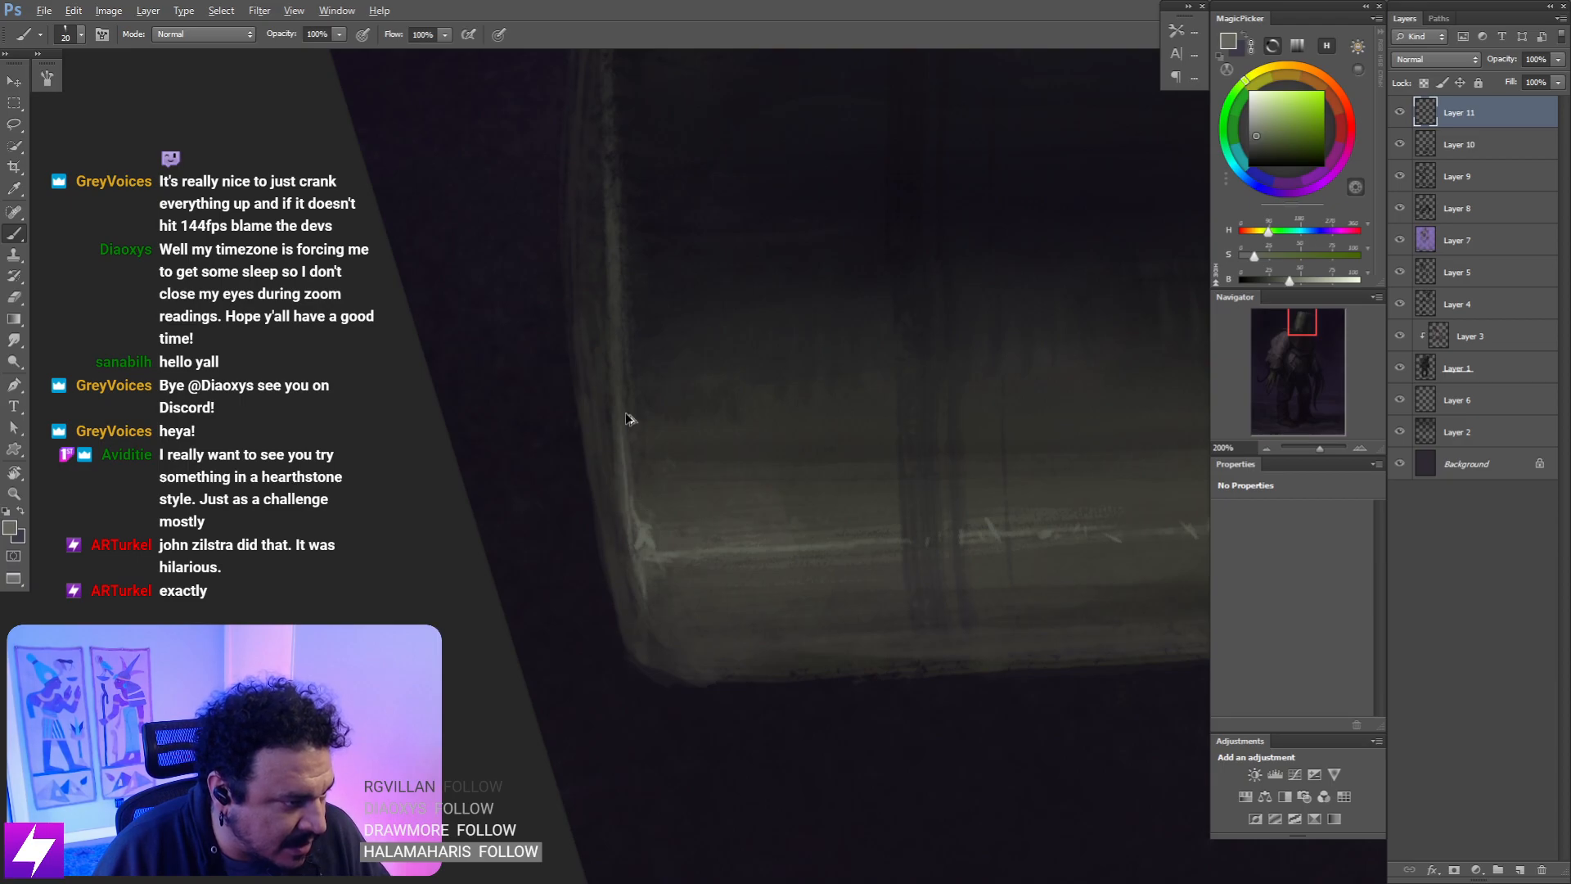
key("ctrl+z")
left_click_drag(629, 423, 637, 526)
key("Escape")
- Trim the bucket's rim highlight with a 15 px eraser
key("ctrl+minus")
left_click_drag(880, 420, 849, 437)
key("e")
key("bracketleft")
key("bracketleft")
key("bracketleft")
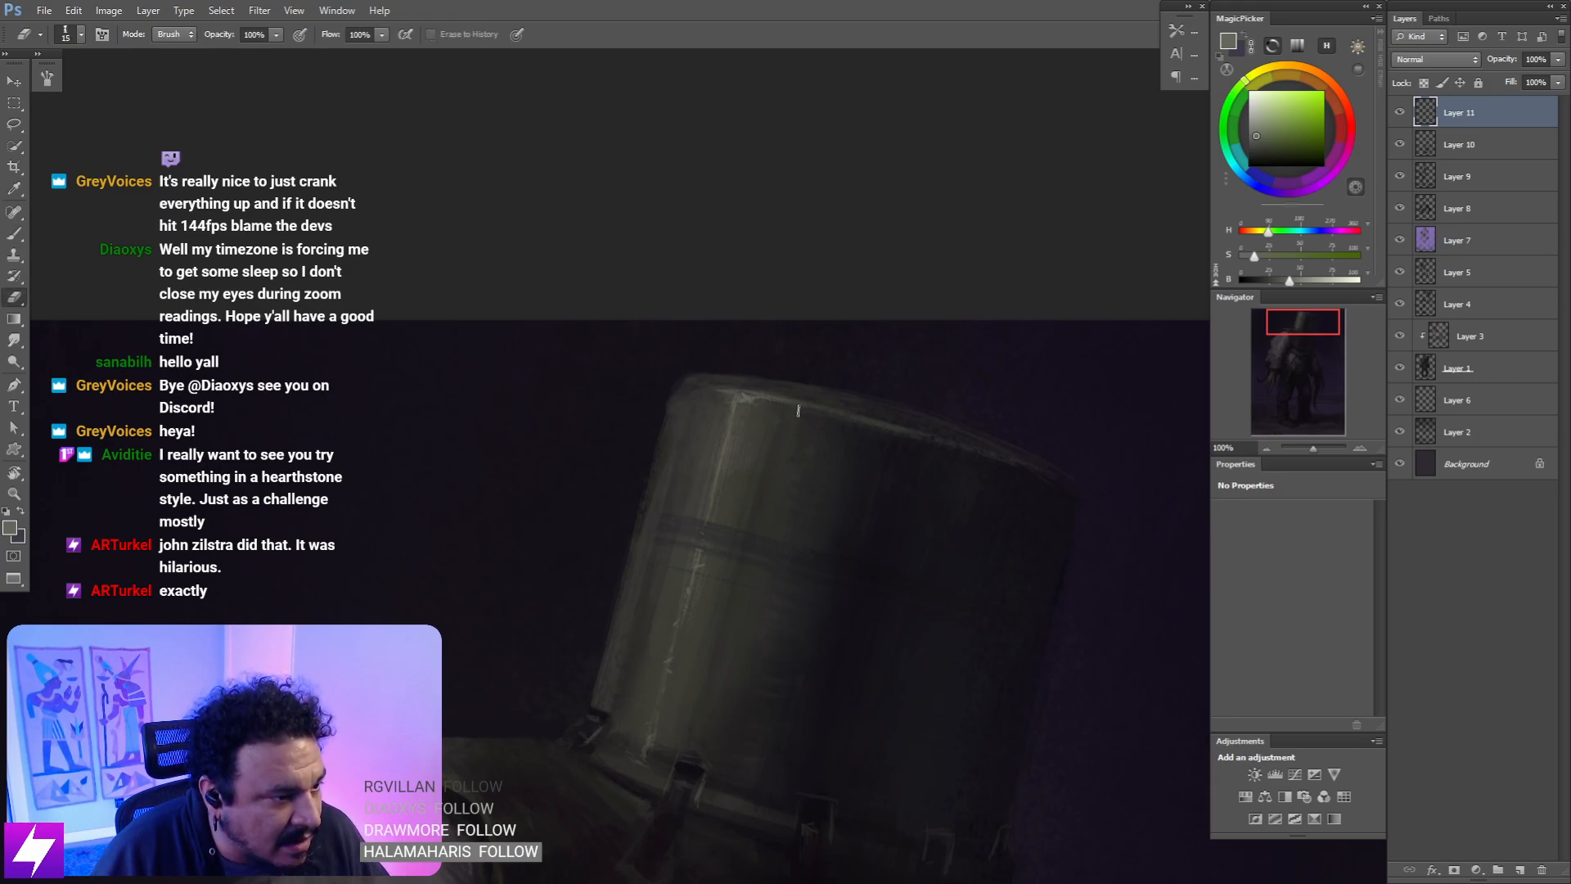
- Paint small glints at the rim's highlight junction and along the bucket's lit top corner with a 15 px brush
key("ctrl+minus")
key("r")
left_click_drag(818, 520, 845, 427)
key("ctrl+plus")
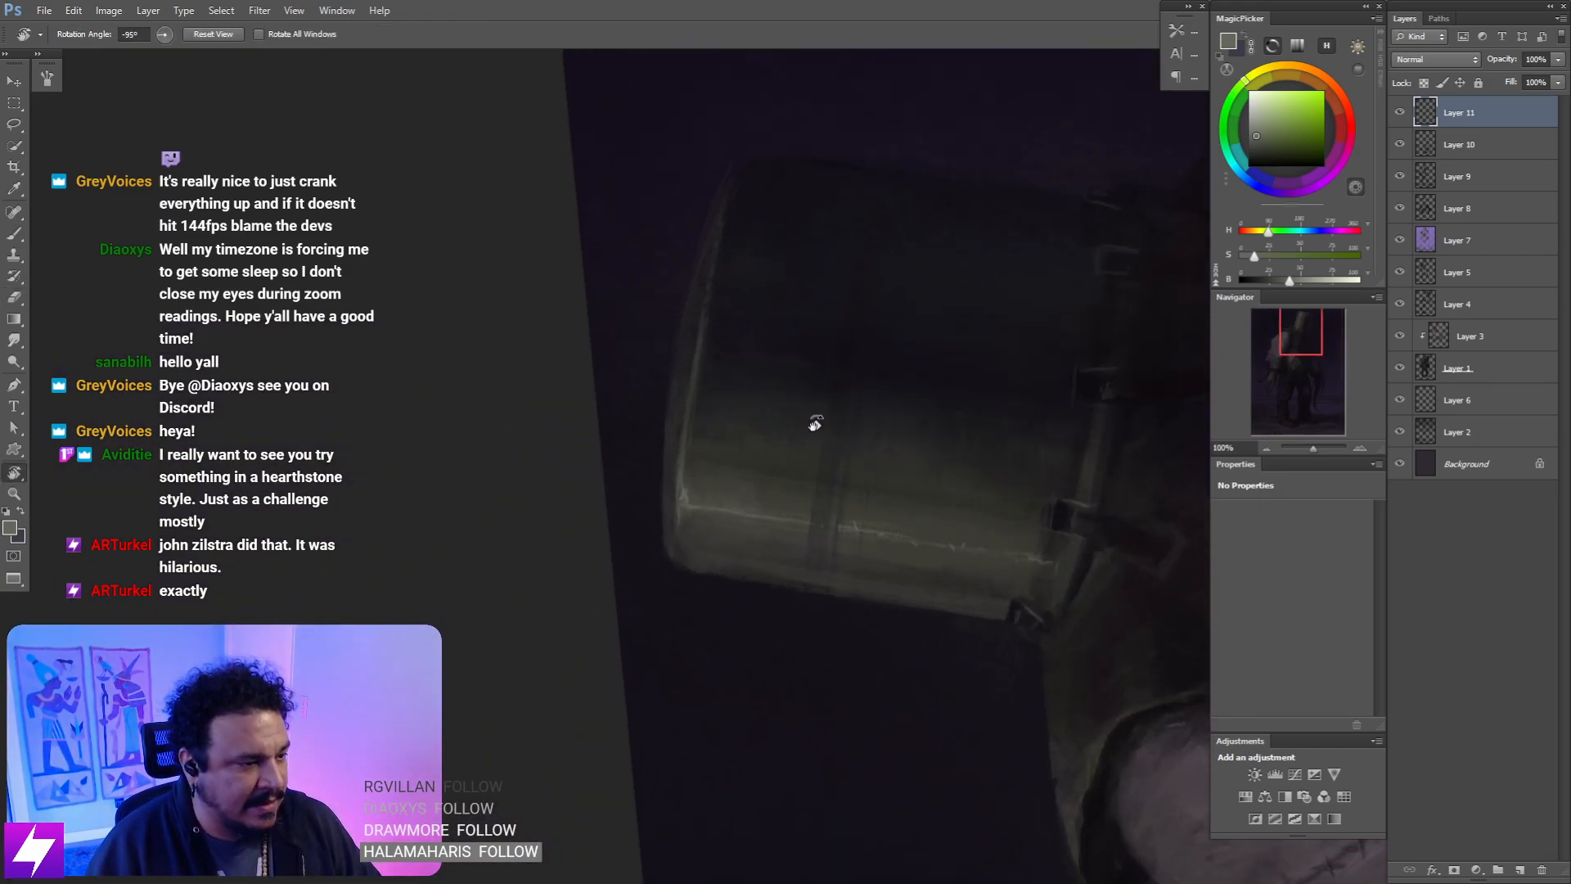
key("ctrl+plus")
key("b")
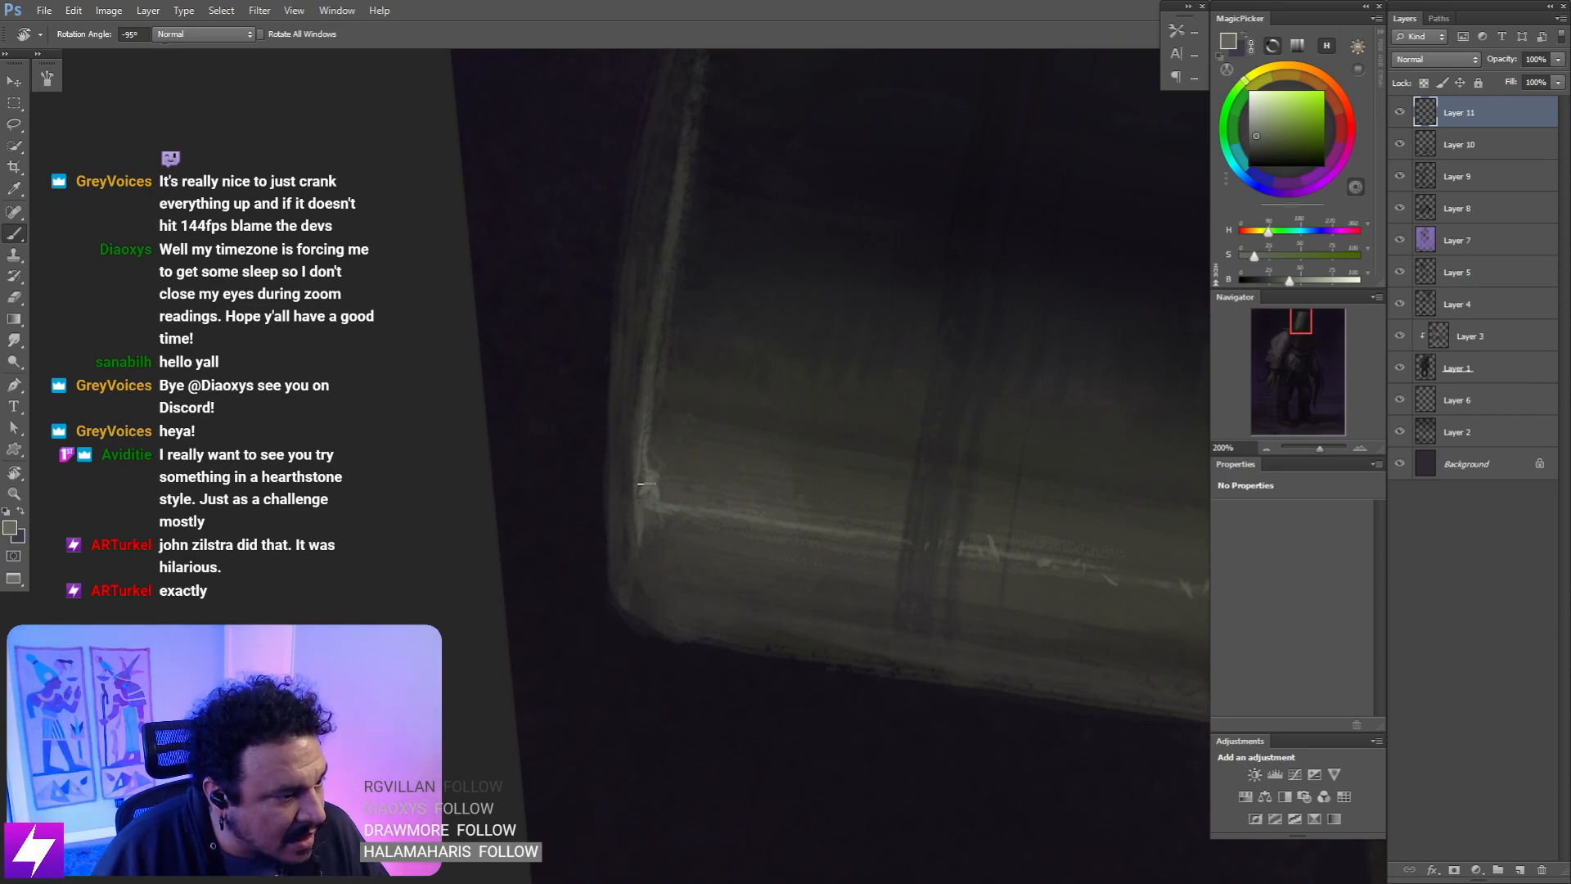
key("r")
left_click_drag(631, 491, 639, 527)
mouse_move(519, 621)
left_mouse_down()
mouse_move(622, 479)
mouse_move(699, 496)
left_mouse_up()
key("b")
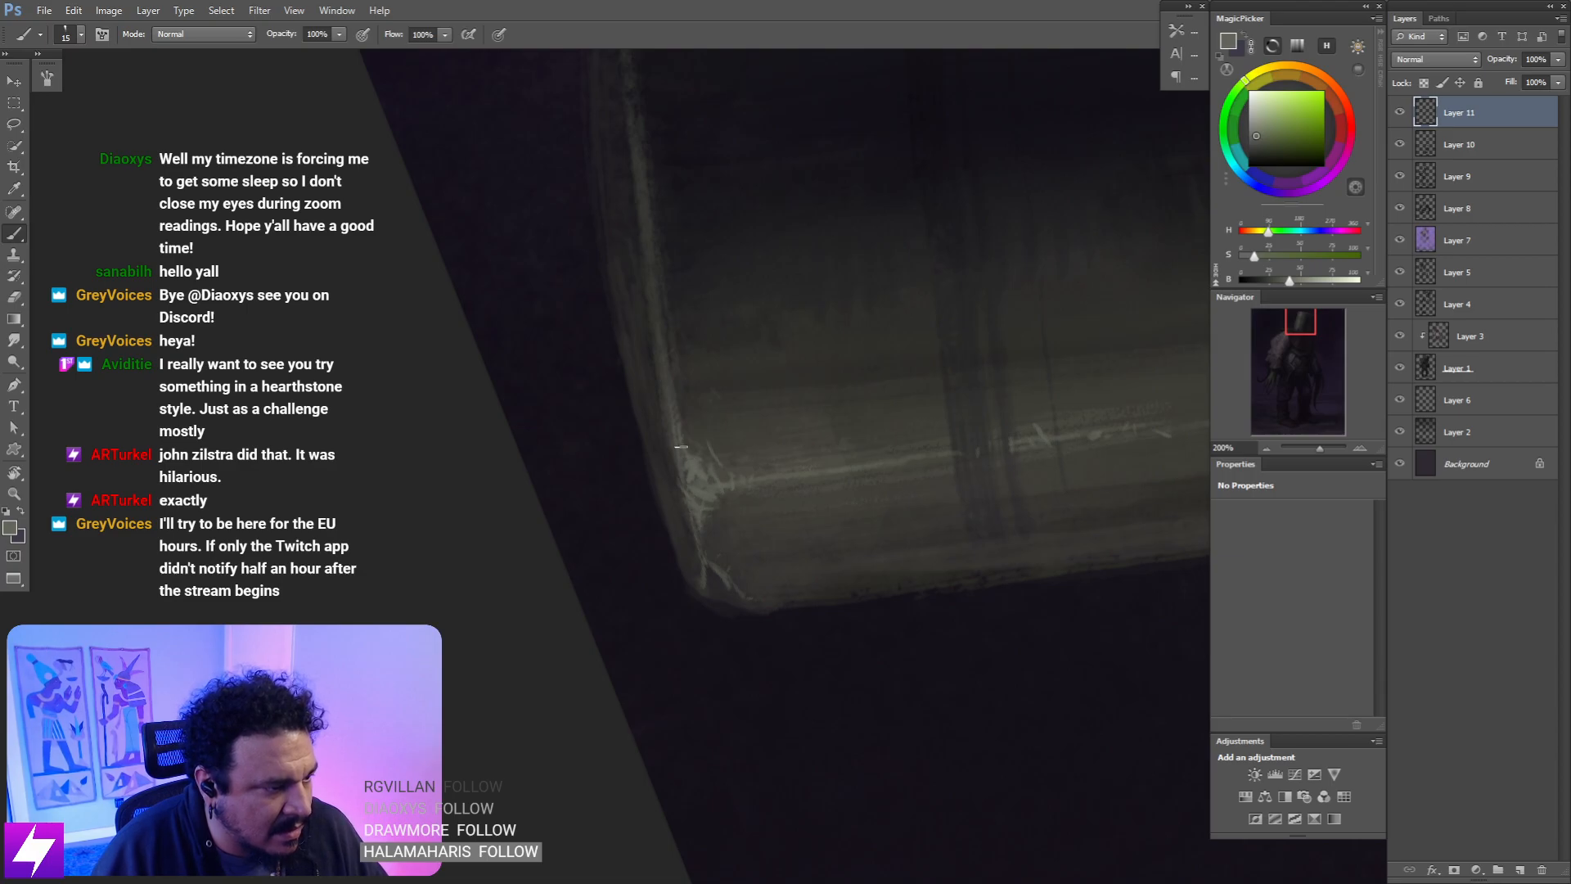
key("Escape")
key("ctrl+minus")
key("ctrl+minus")
key("ctrl+minus")
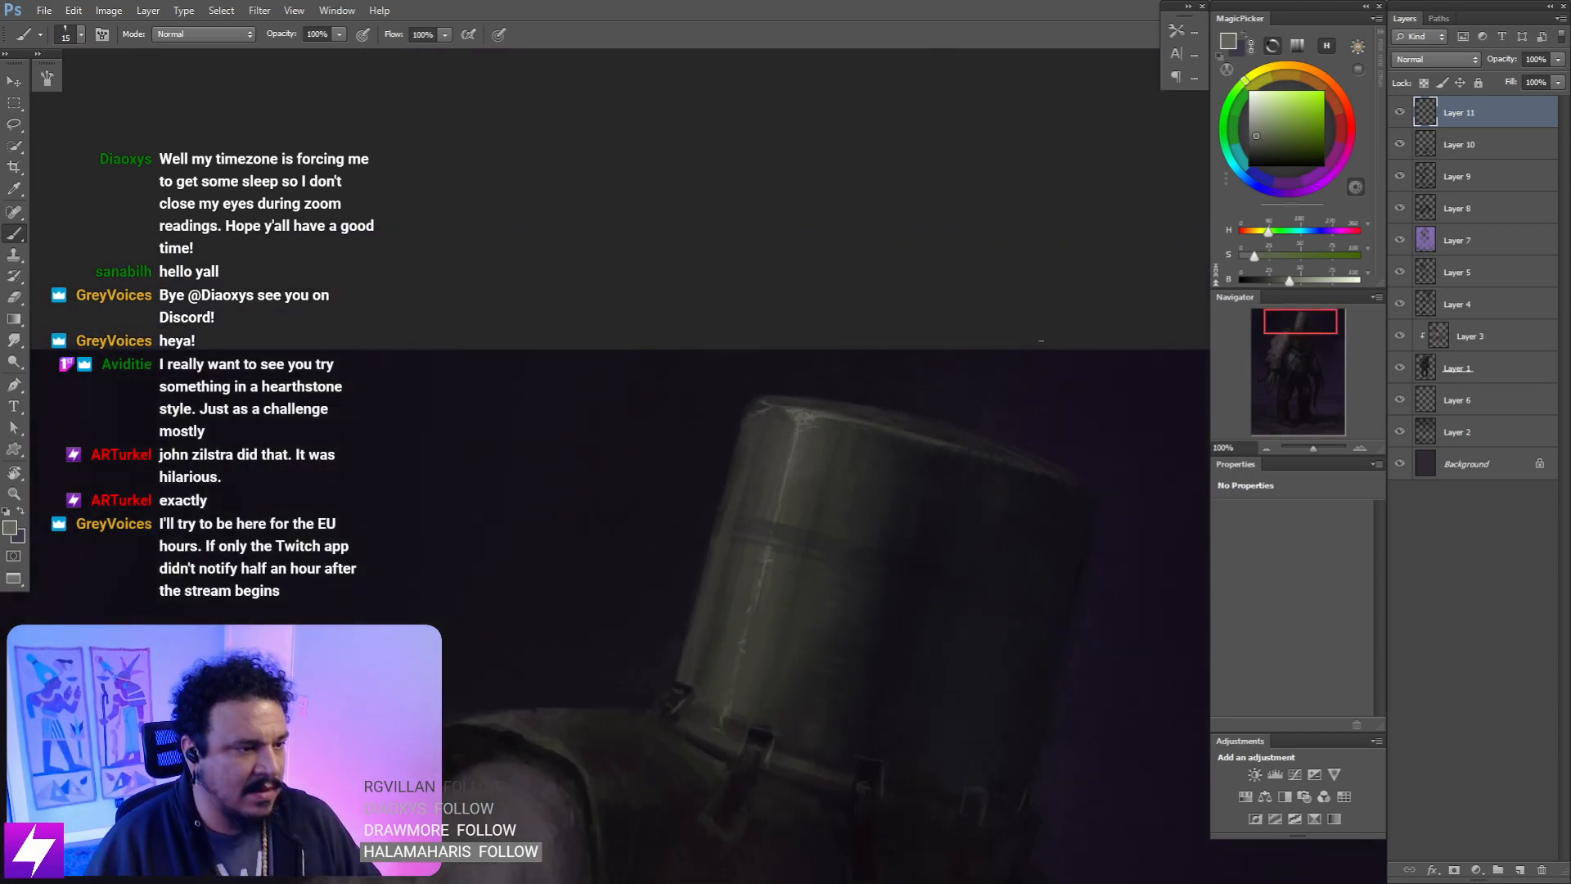
- Examine the bucket's highlights from afar against the upper figure, including in the mirrored view
key("ctrl+plus")
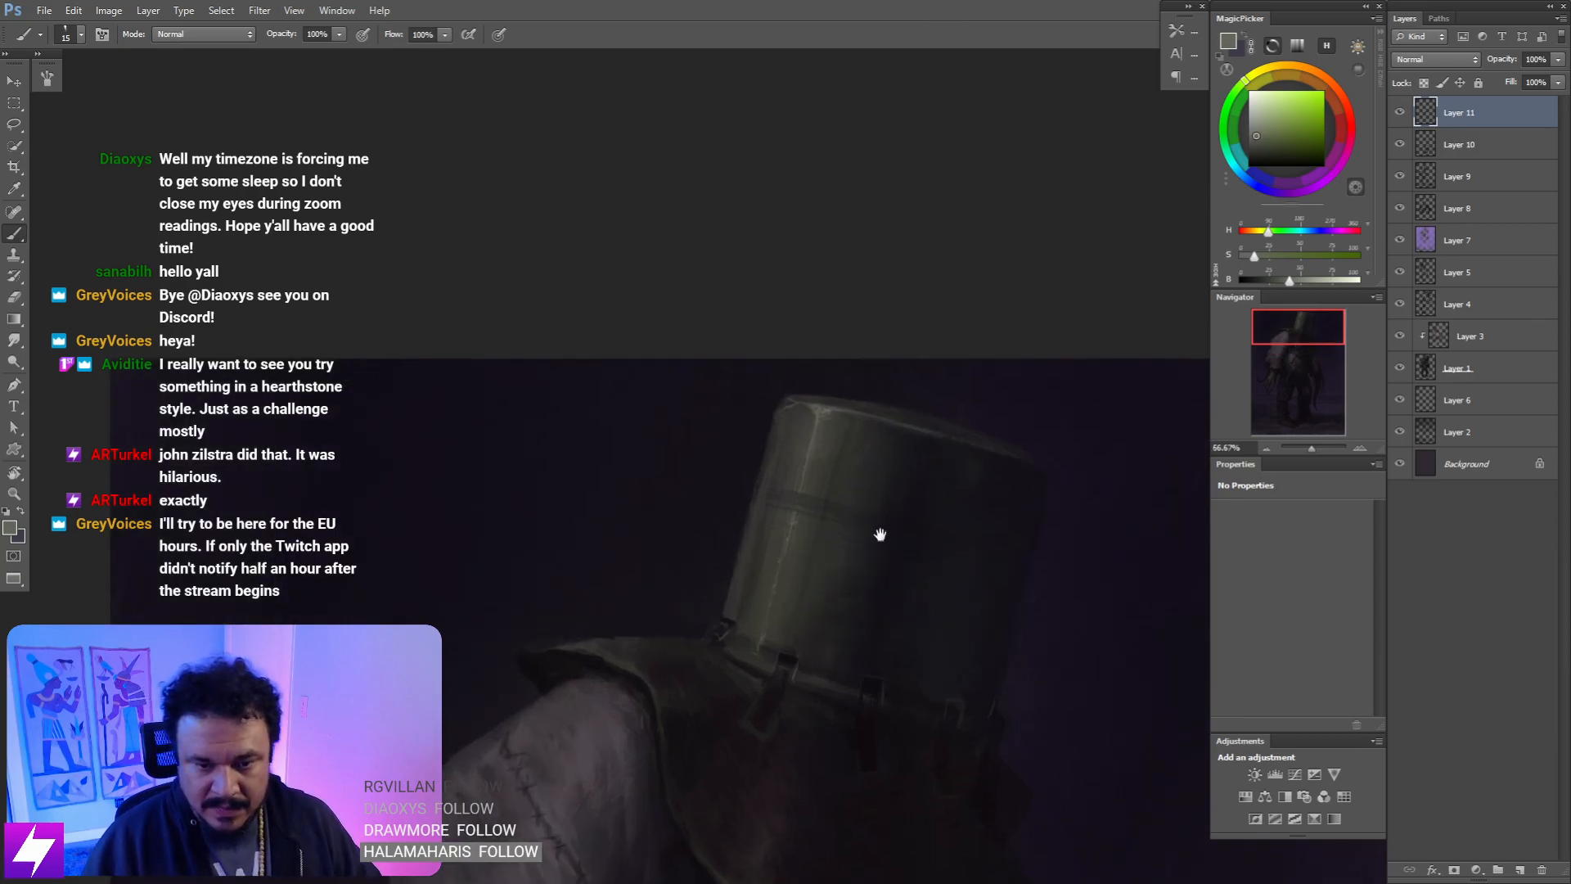
left_click_drag(983, 425, 960, 445)
left_click_drag(813, 632, 850, 597)
key("ctrl+minus")
key("ctrl+minus")
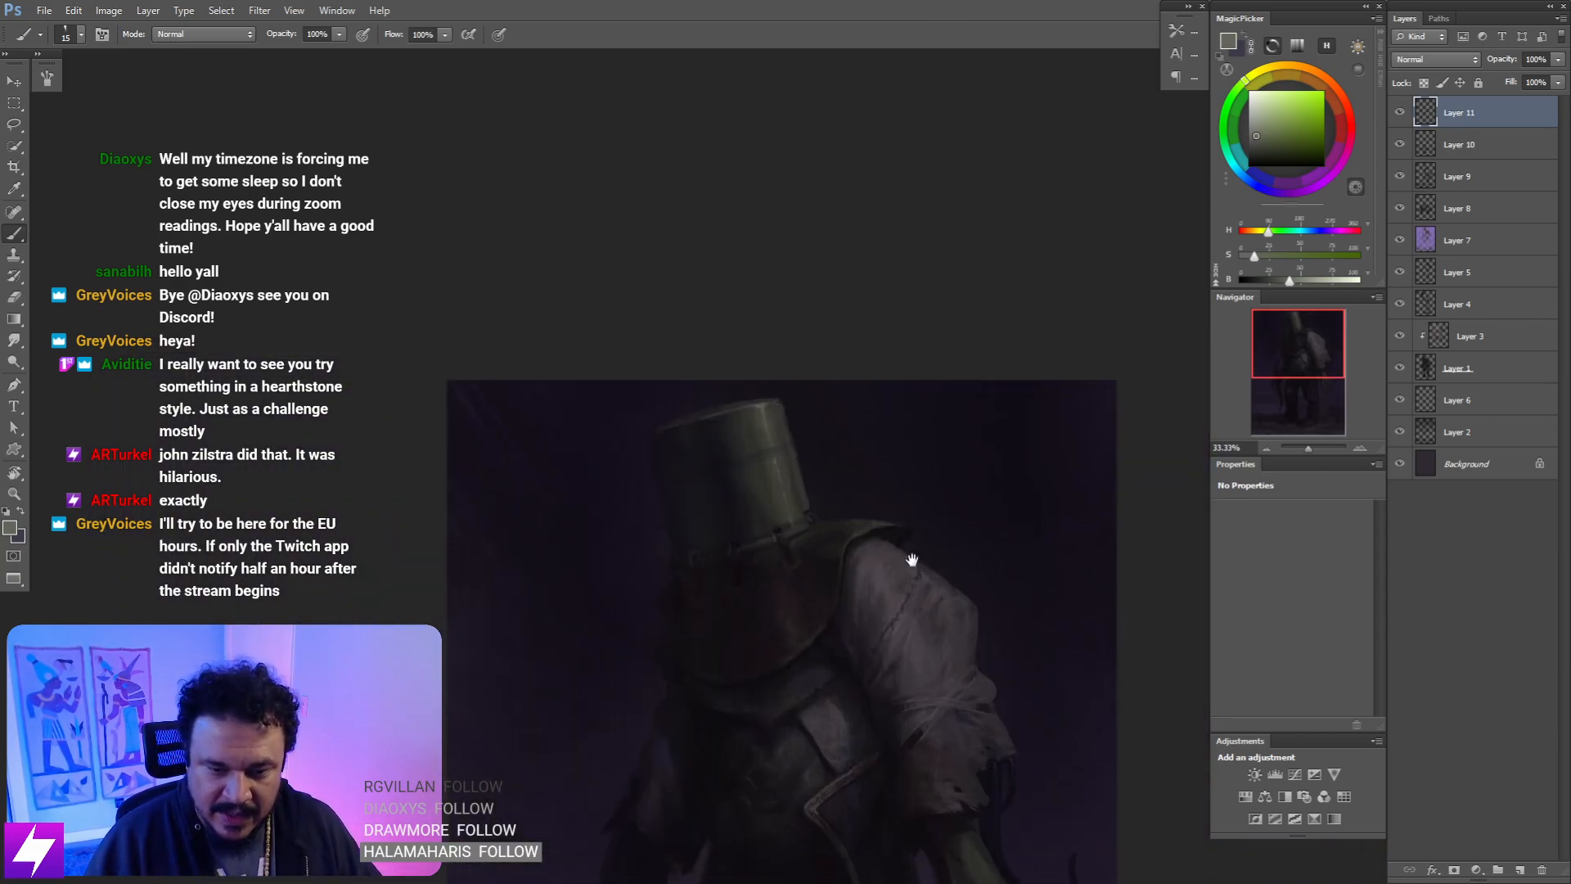
left_click_drag(912, 554, 941, 538)
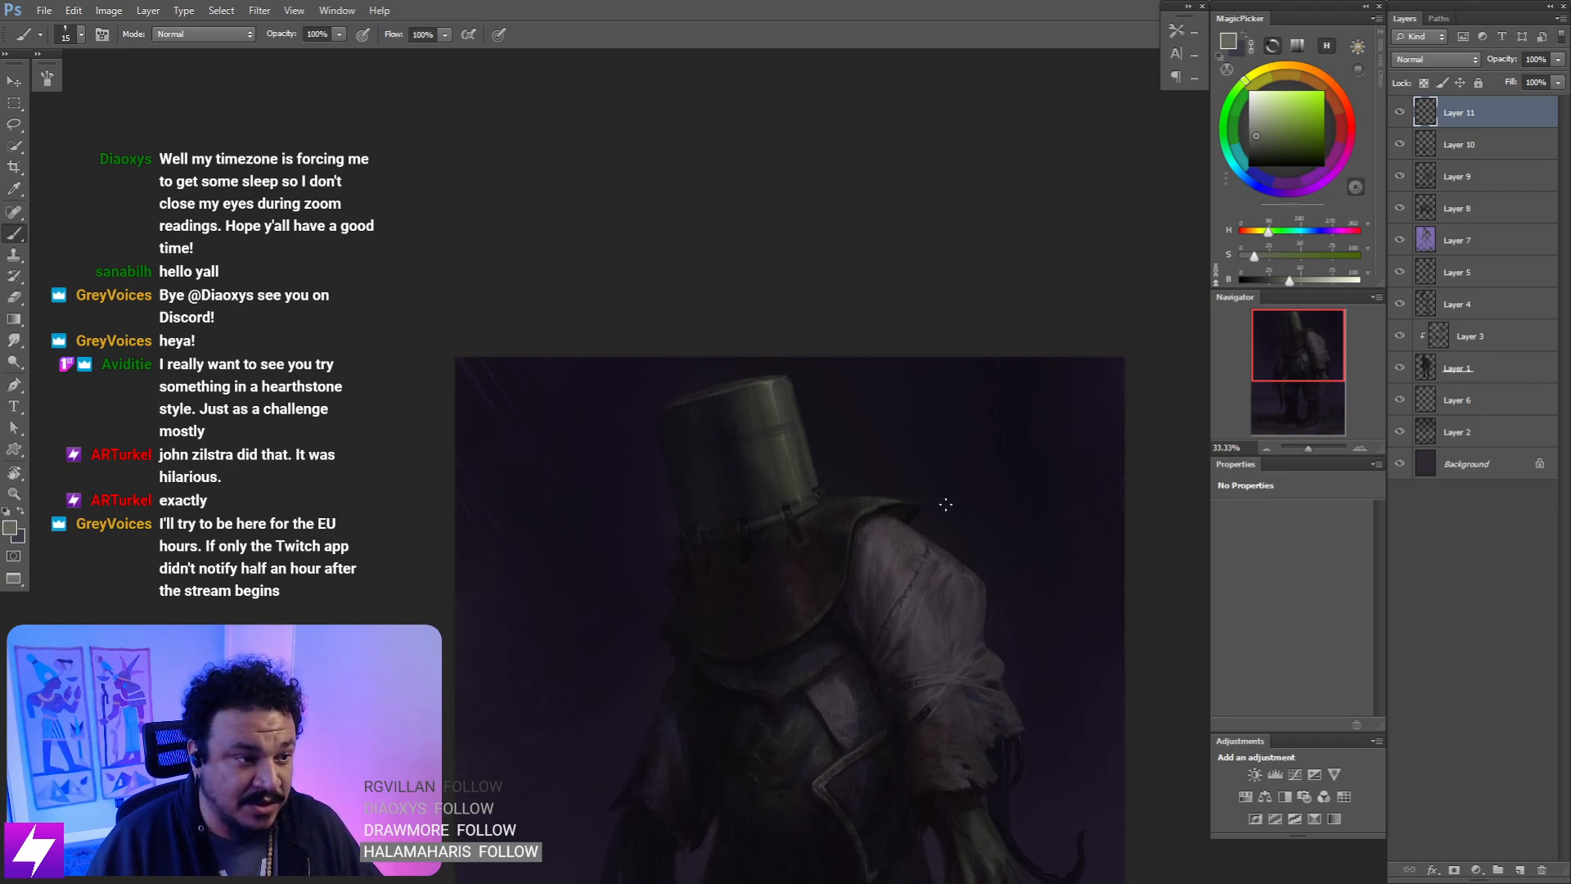
key("ctrl+plus")
key("ctrl+plus")
left_click_drag(842, 400, 880, 524)
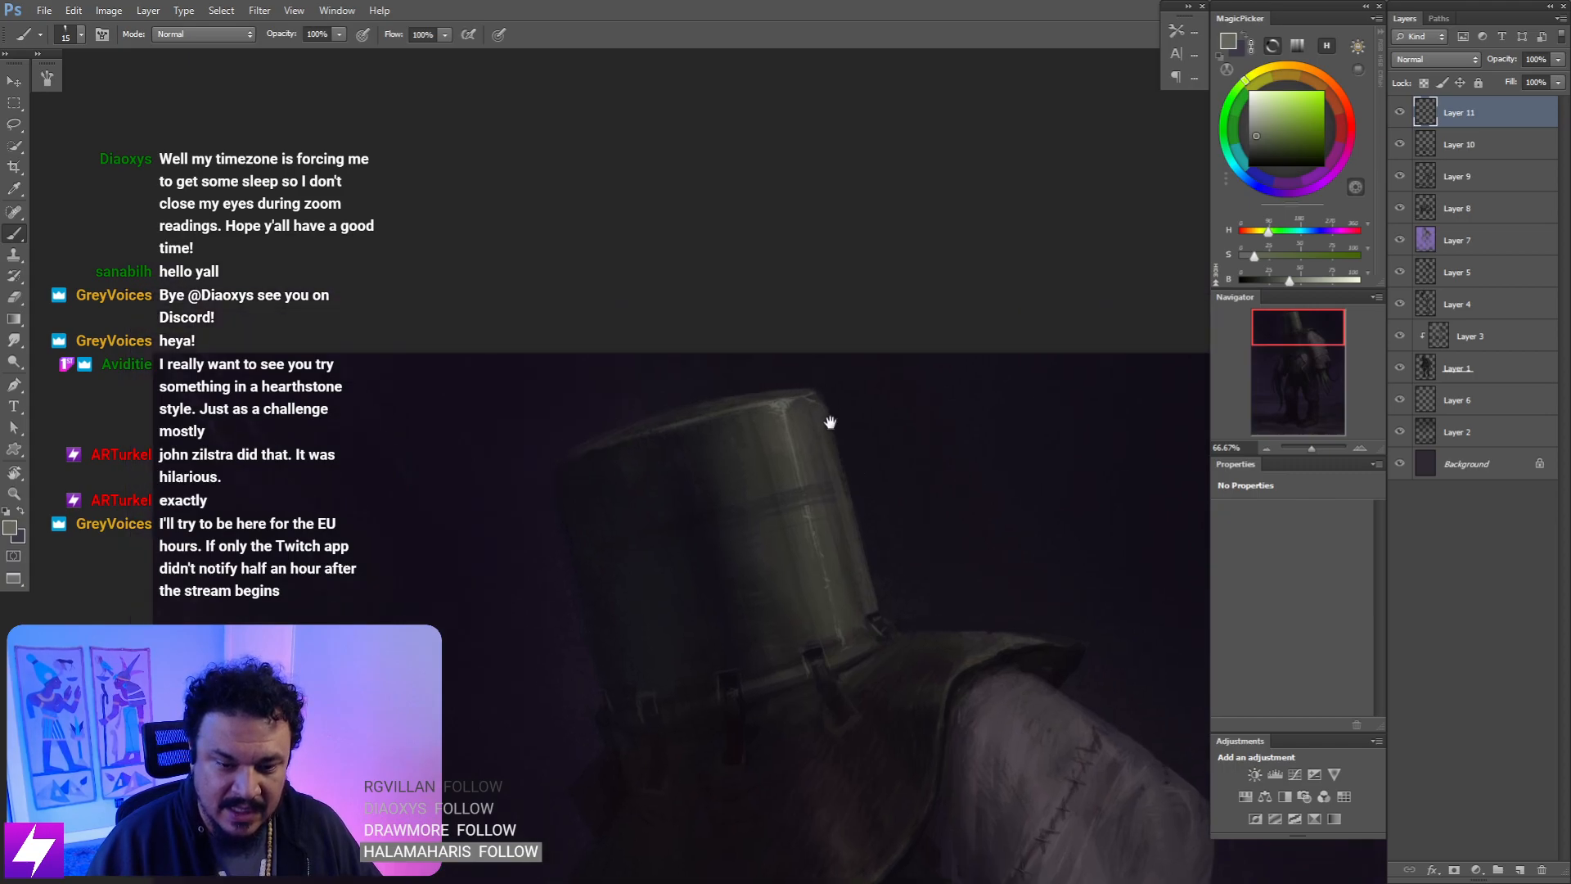
key("ctrl+minus")
left_click_drag(807, 413, 867, 333)
- Strengthen the upper end of the bucket's vertical highlight with a 25 px brush and refine it with a 5 px eraser
key("ctrl+plus")
key("ctrl+plus")
left_click_drag(860, 250, 873, 454)
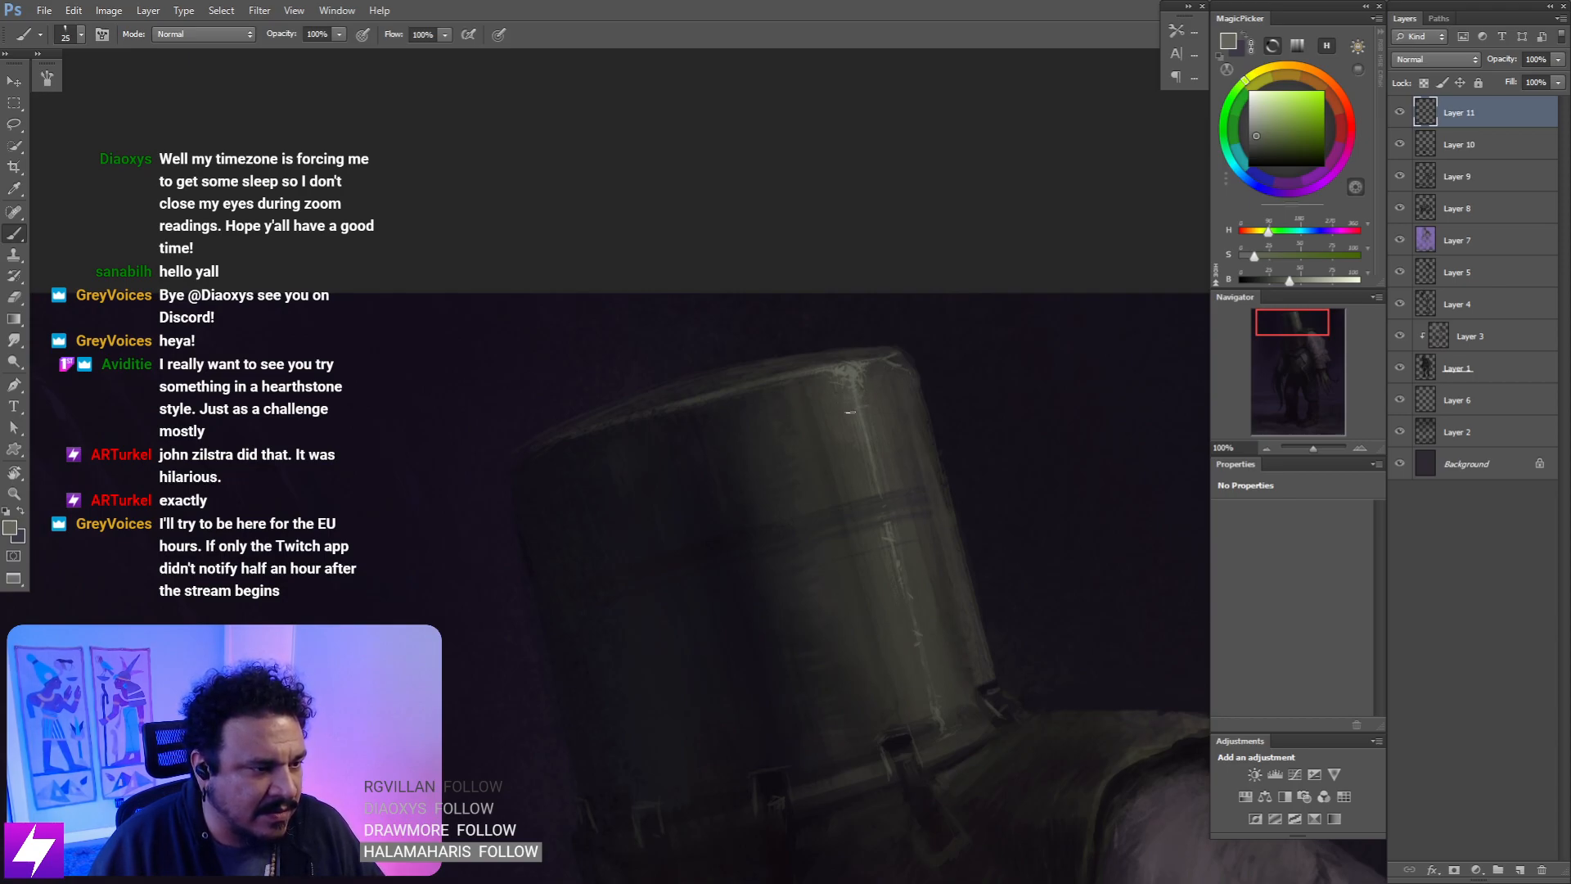
key("e")
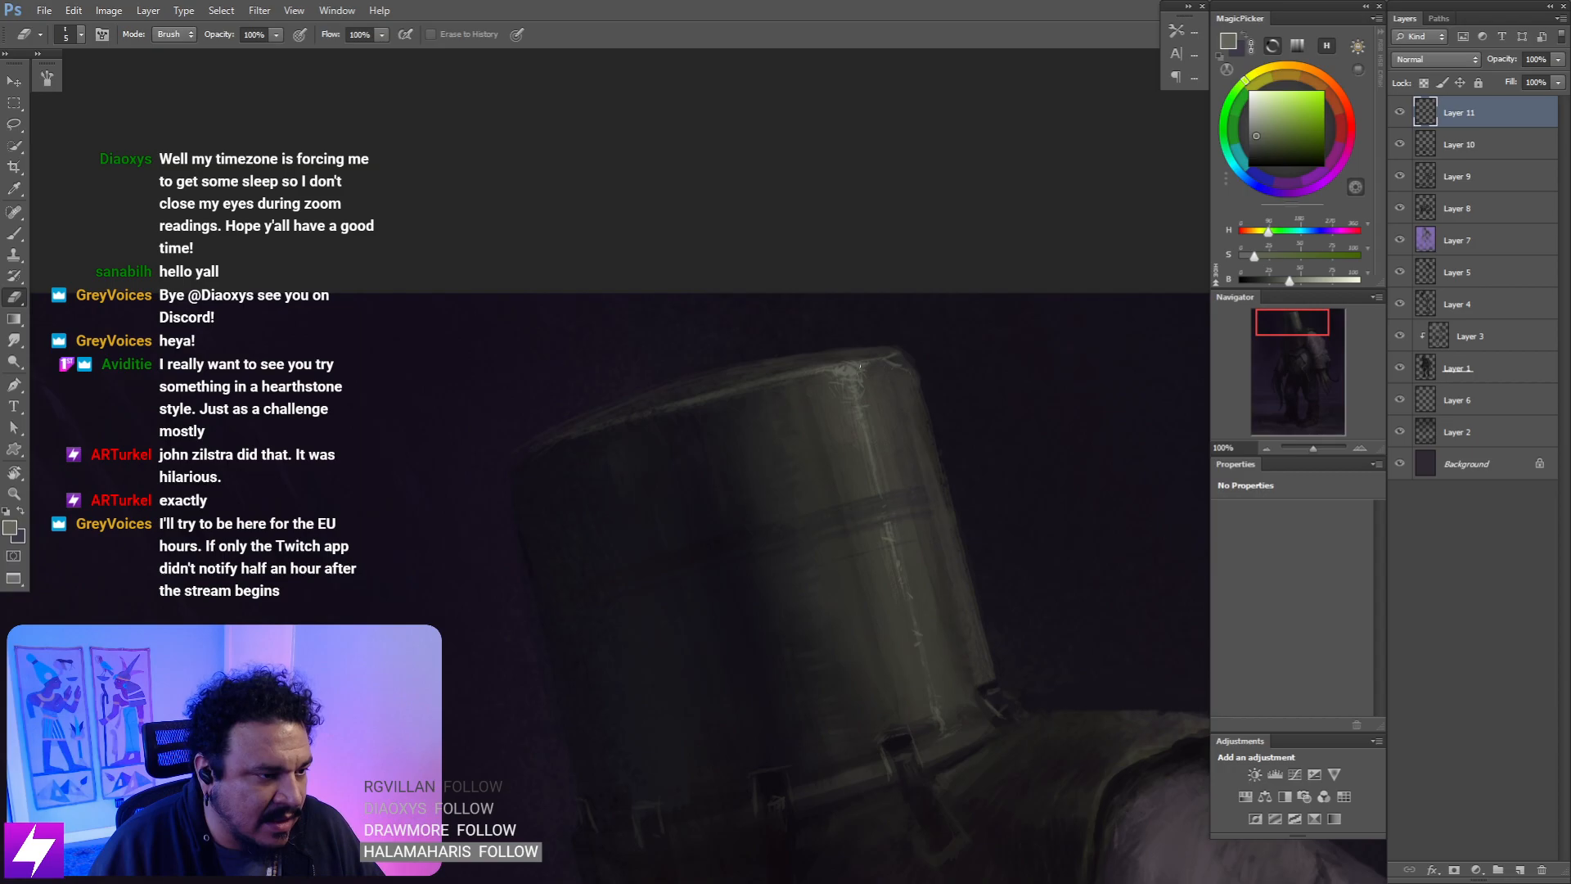
key("ctrl+minus")
key("ctrl+minus")
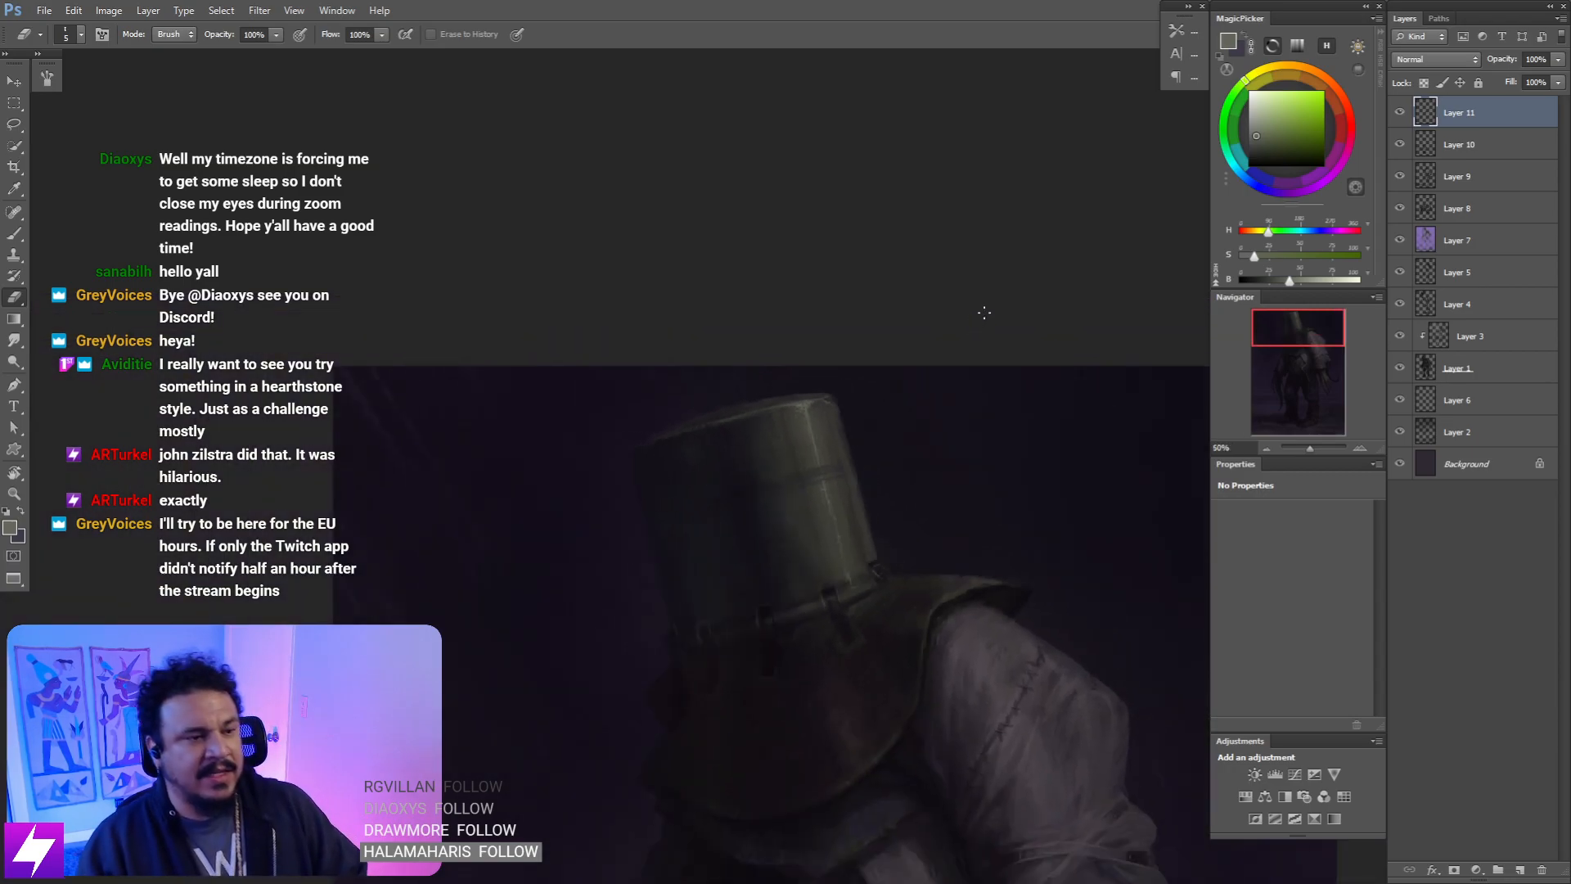
- Paint a small glint on the bucket's lit top corner with a 30 px brush and trim it with a 5 px eraser
key("ctrl+shift+h")
key("ctrl+plus")
key("ctrl+plus")
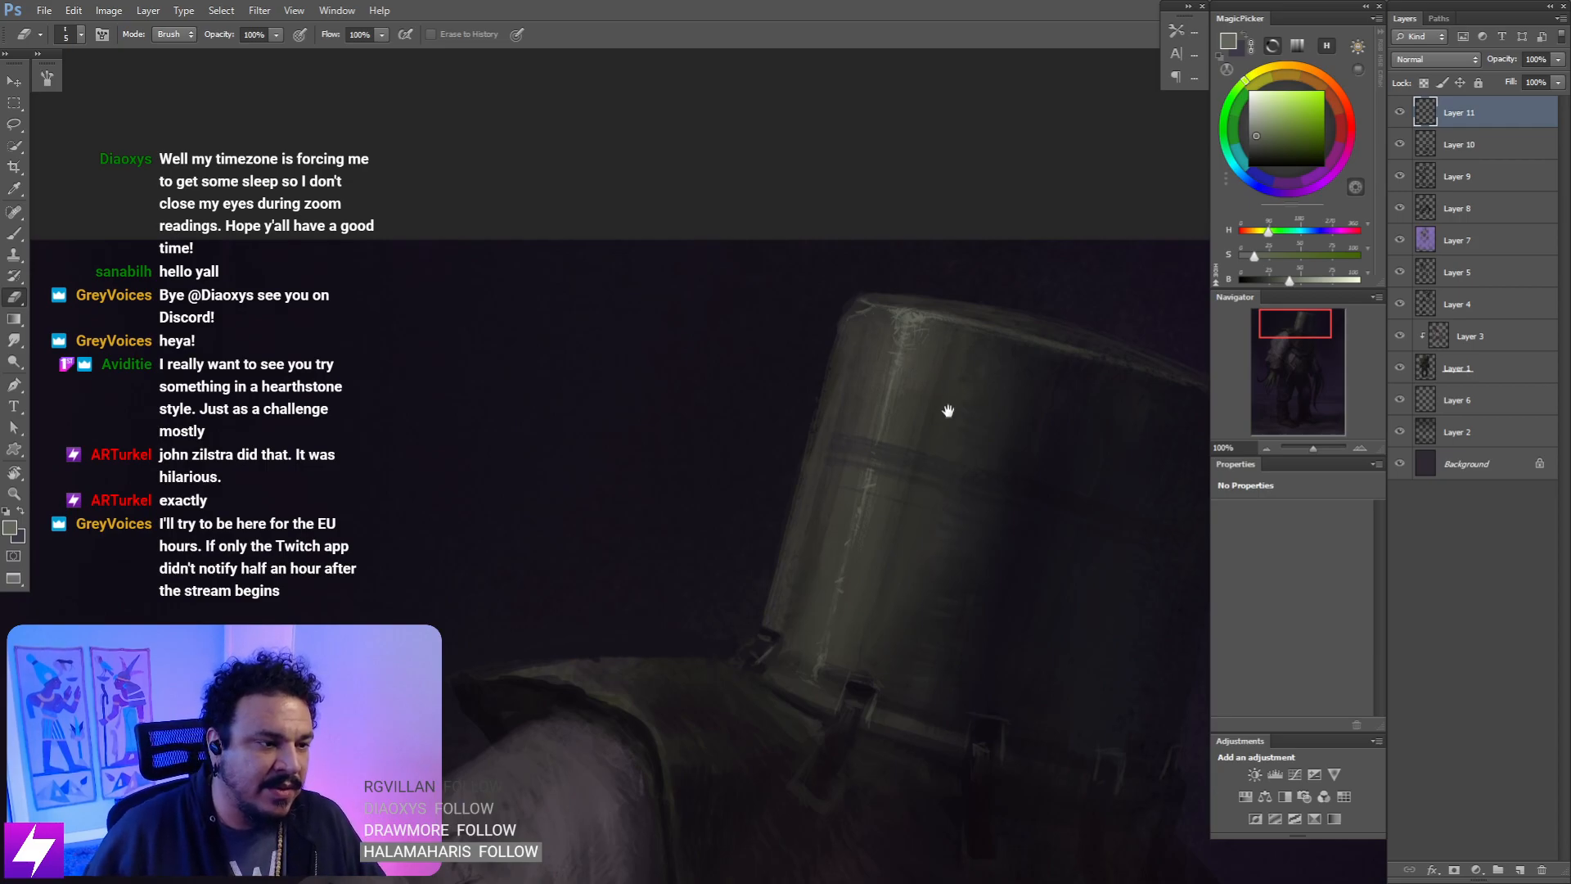
key("b")
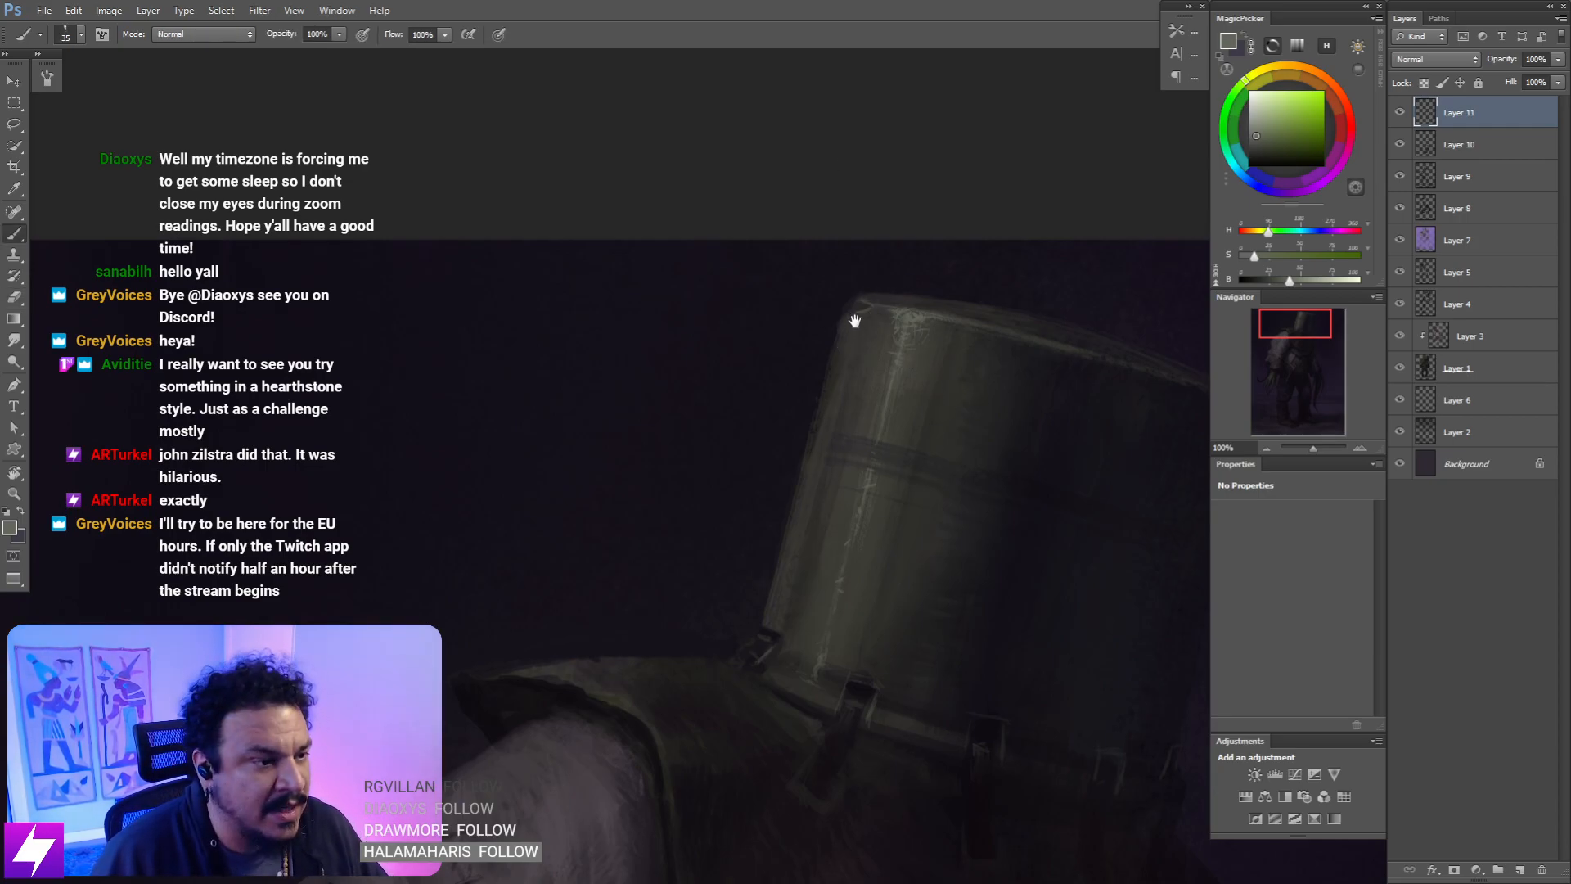
left_click_drag(858, 322, 852, 330)
key("bracketleft")
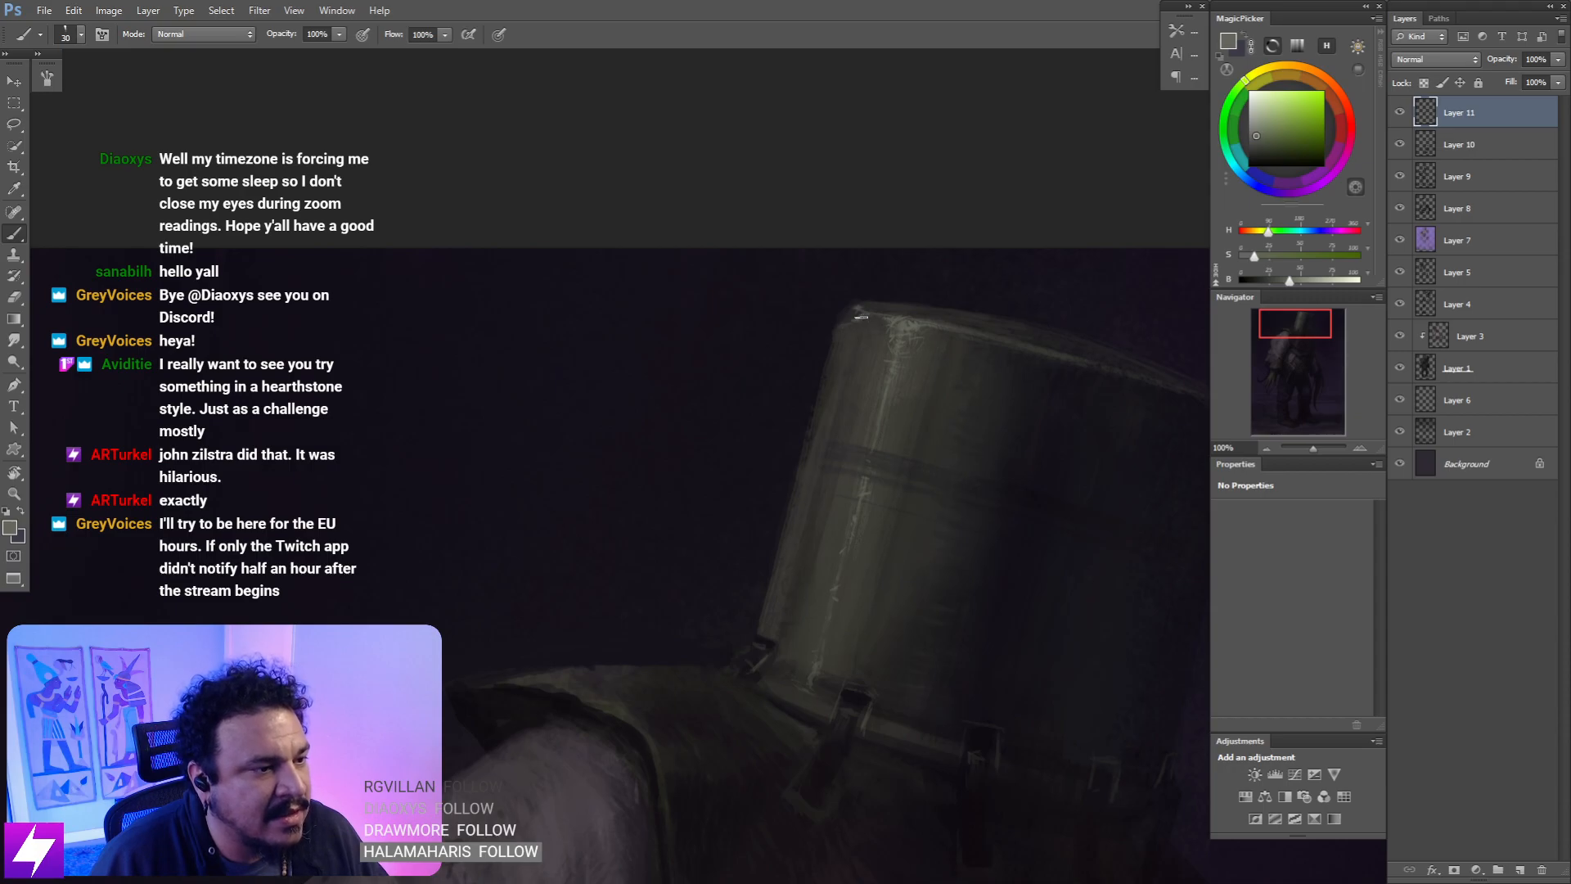
left_click_drag(861, 319, 800, 358)
key("e")
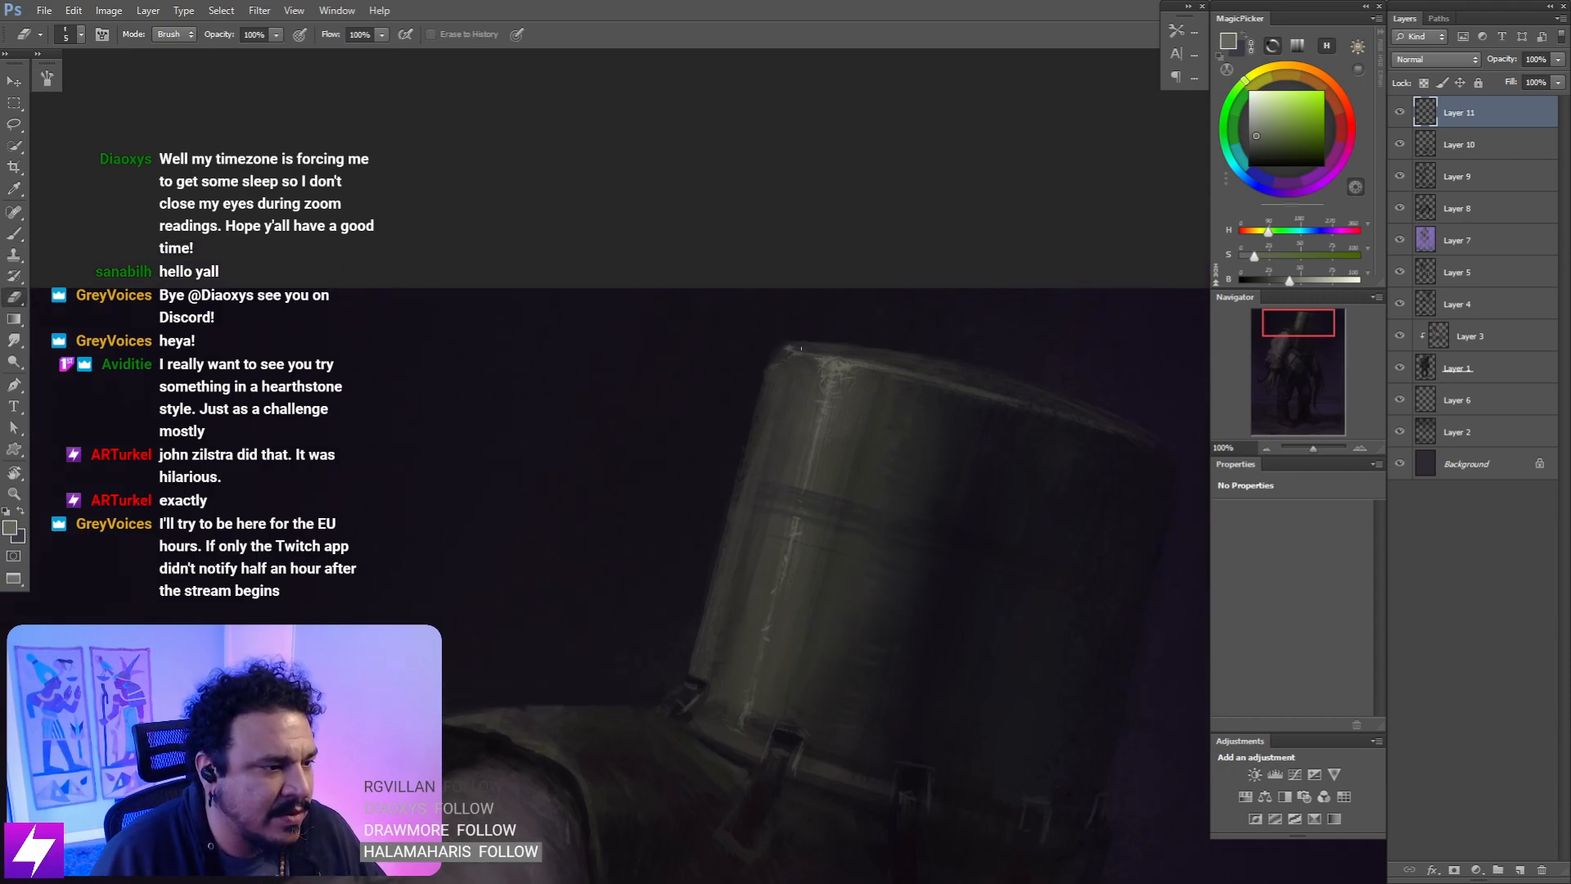
- Paint crisp highlights along the bucket's lower edge at the base of the vertical highlight with a 10 px brush
key("ctrl+minus")
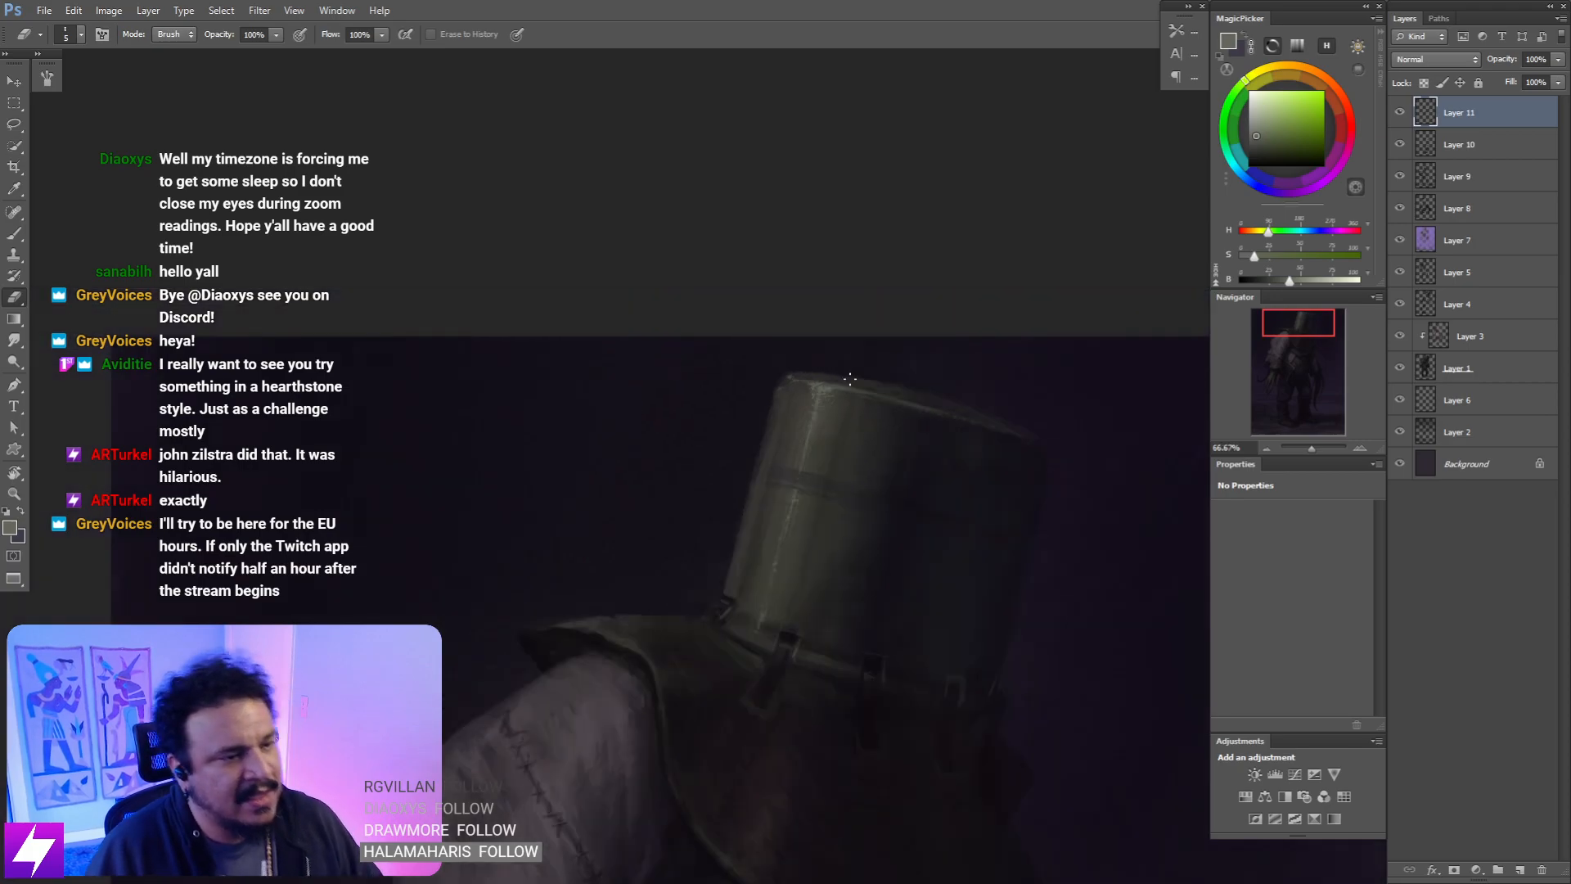
key("ctrl+minus")
left_click_drag(858, 621, 866, 600)
key("ctrl+plus")
key("ctrl+plus")
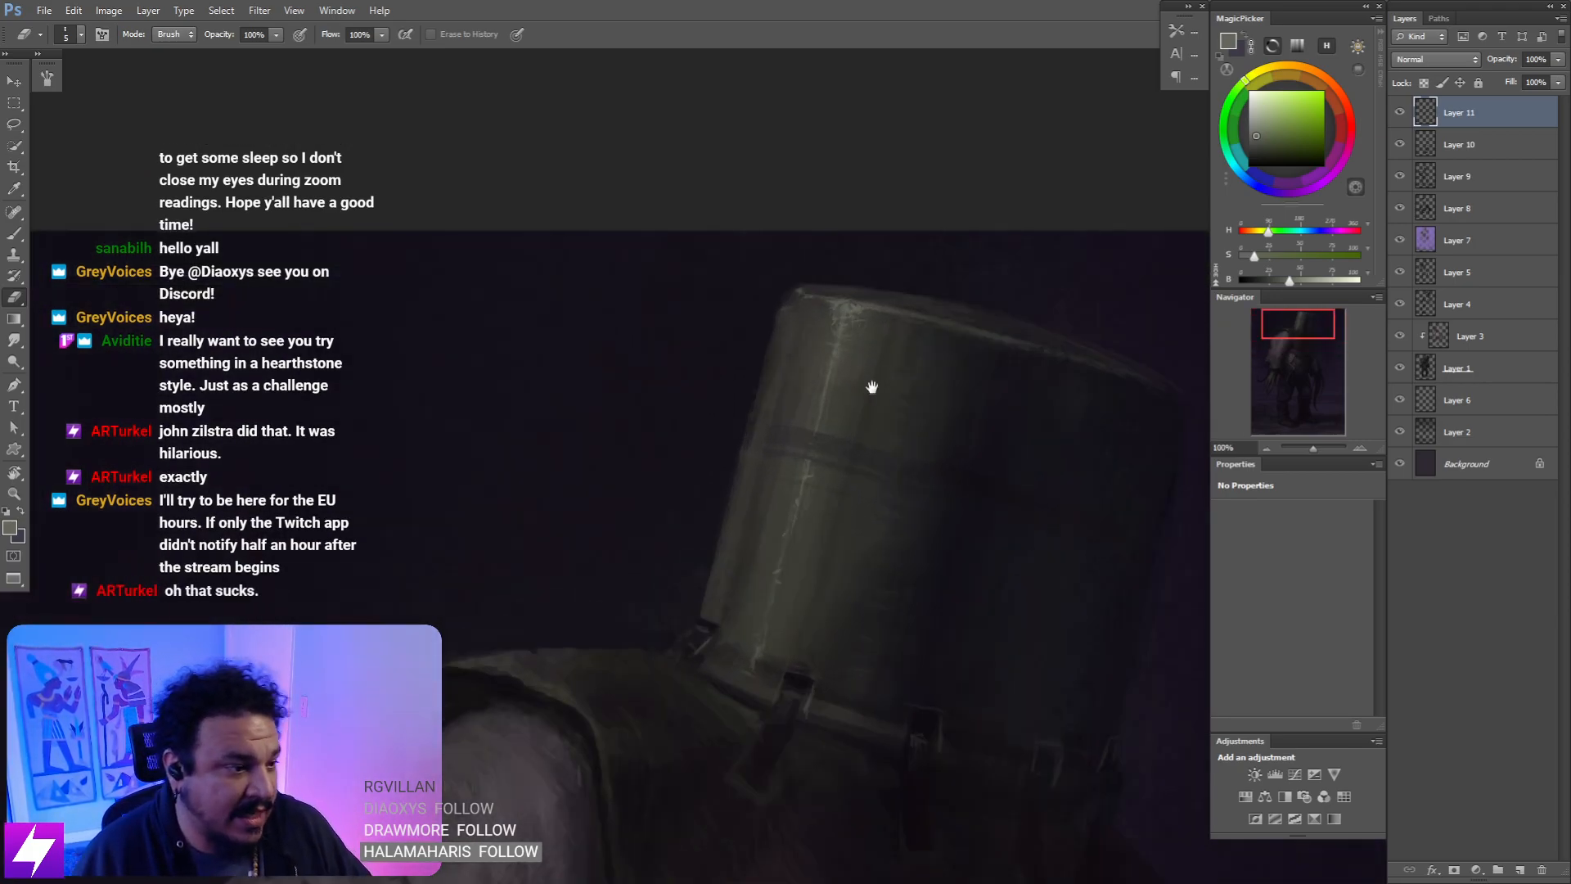
left_click_drag(814, 536, 804, 459)
left_click_drag(778, 562, 801, 489)
key("r")
left_click_drag(875, 654, 954, 518)
key("ctrl+plus")
left_click_drag(887, 613, 824, 561)
key("ctrl+minus")
key("b")
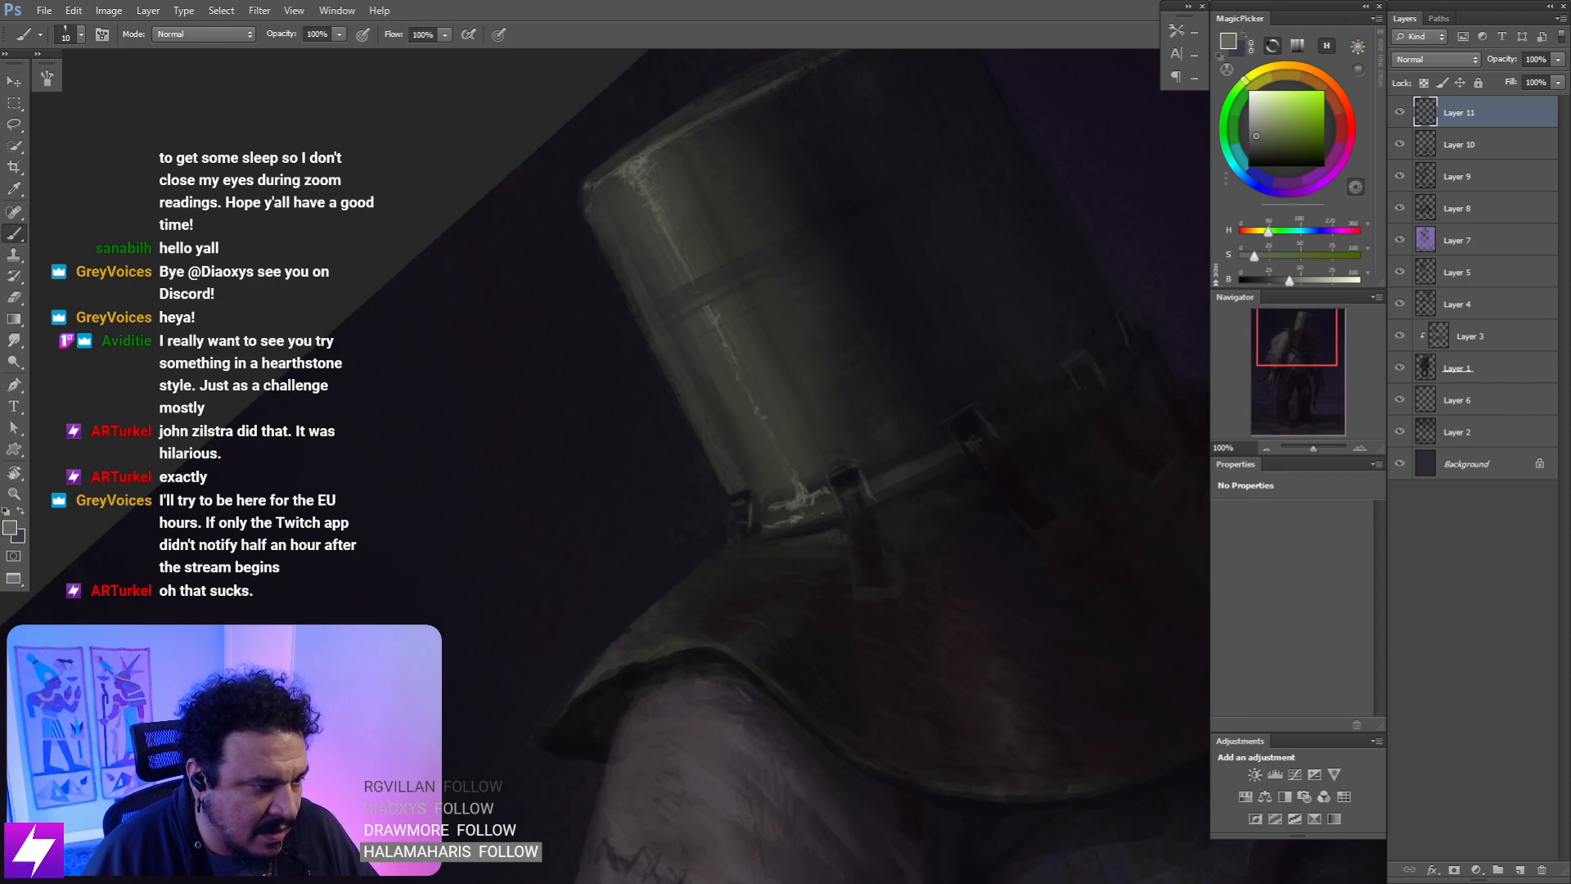
- Examine the bucket's new edge highlights from afar against the upper figure, in normal and mirrored views
key("r")
key("Escape")
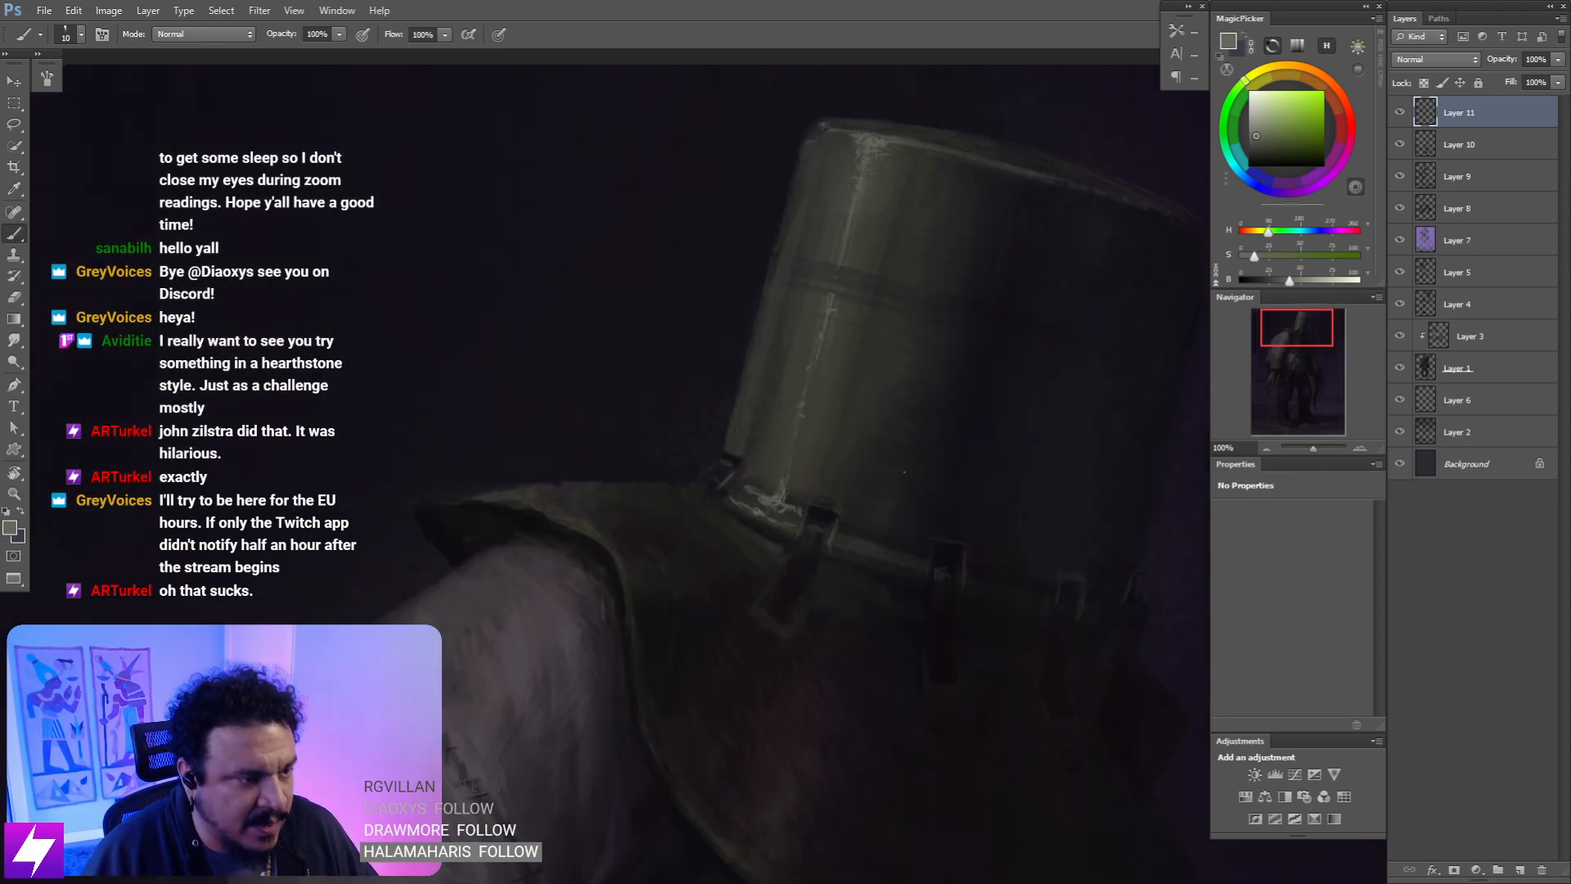
key("ctrl+minus")
key("ctrl+minus")
key("ctrl+minus")
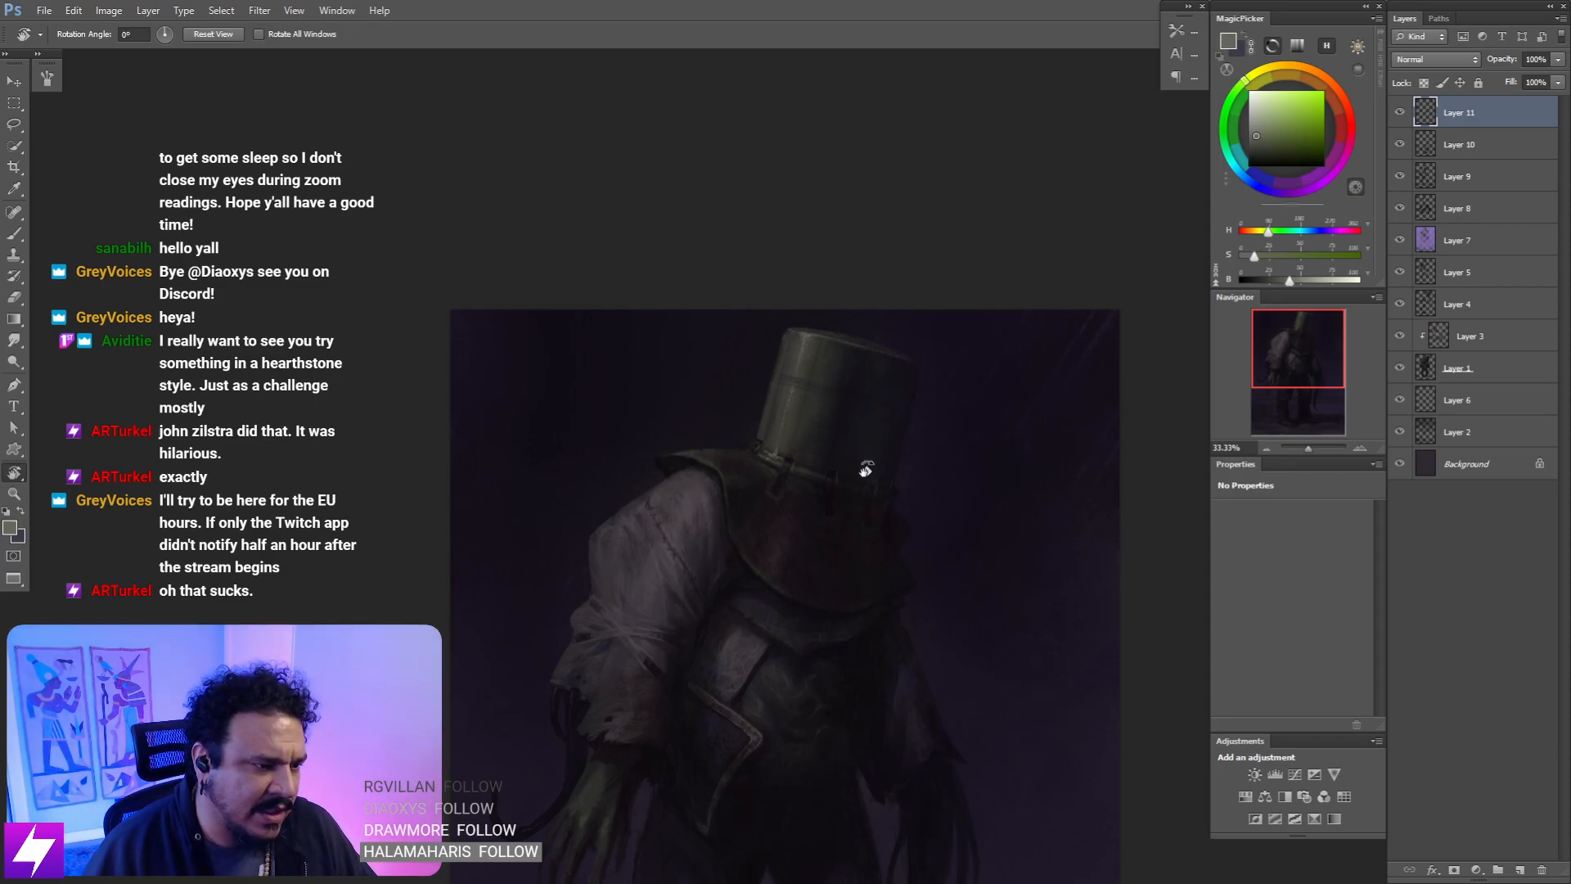
key("ctrl+plus")
key("ctrl+plus")
key("ctrl+plus")
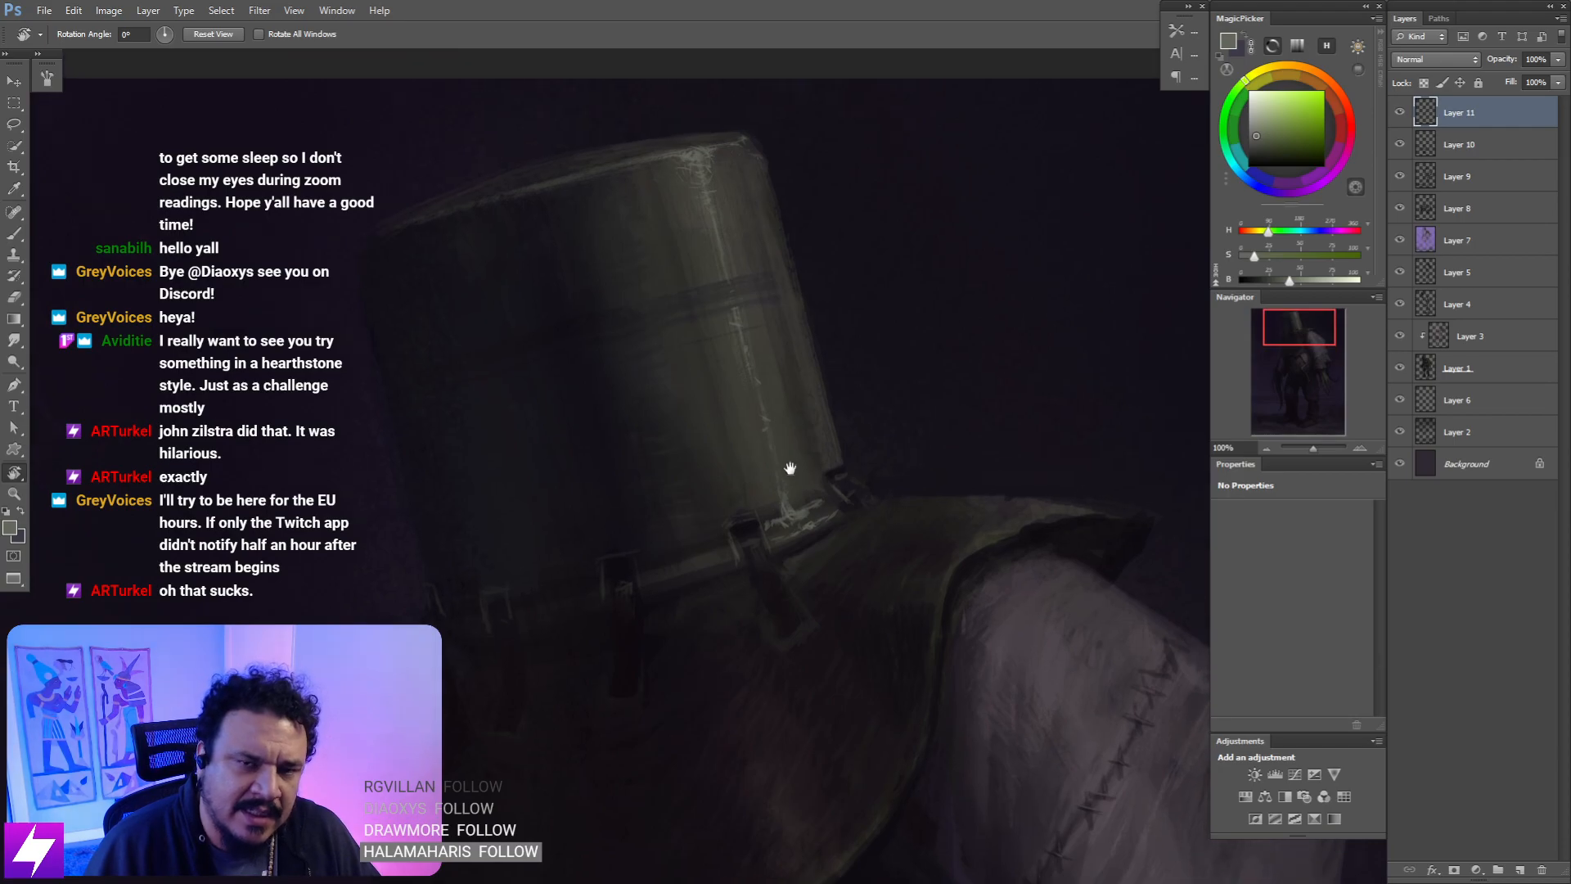
- Retouch the bucket's lit side edge above the corner clasp with sampled dark tones, using a 25 to 35 px brush
key("b")
left_click(787, 499, "alt")
key("bracketright")
key("bracketright")
key("bracketright")
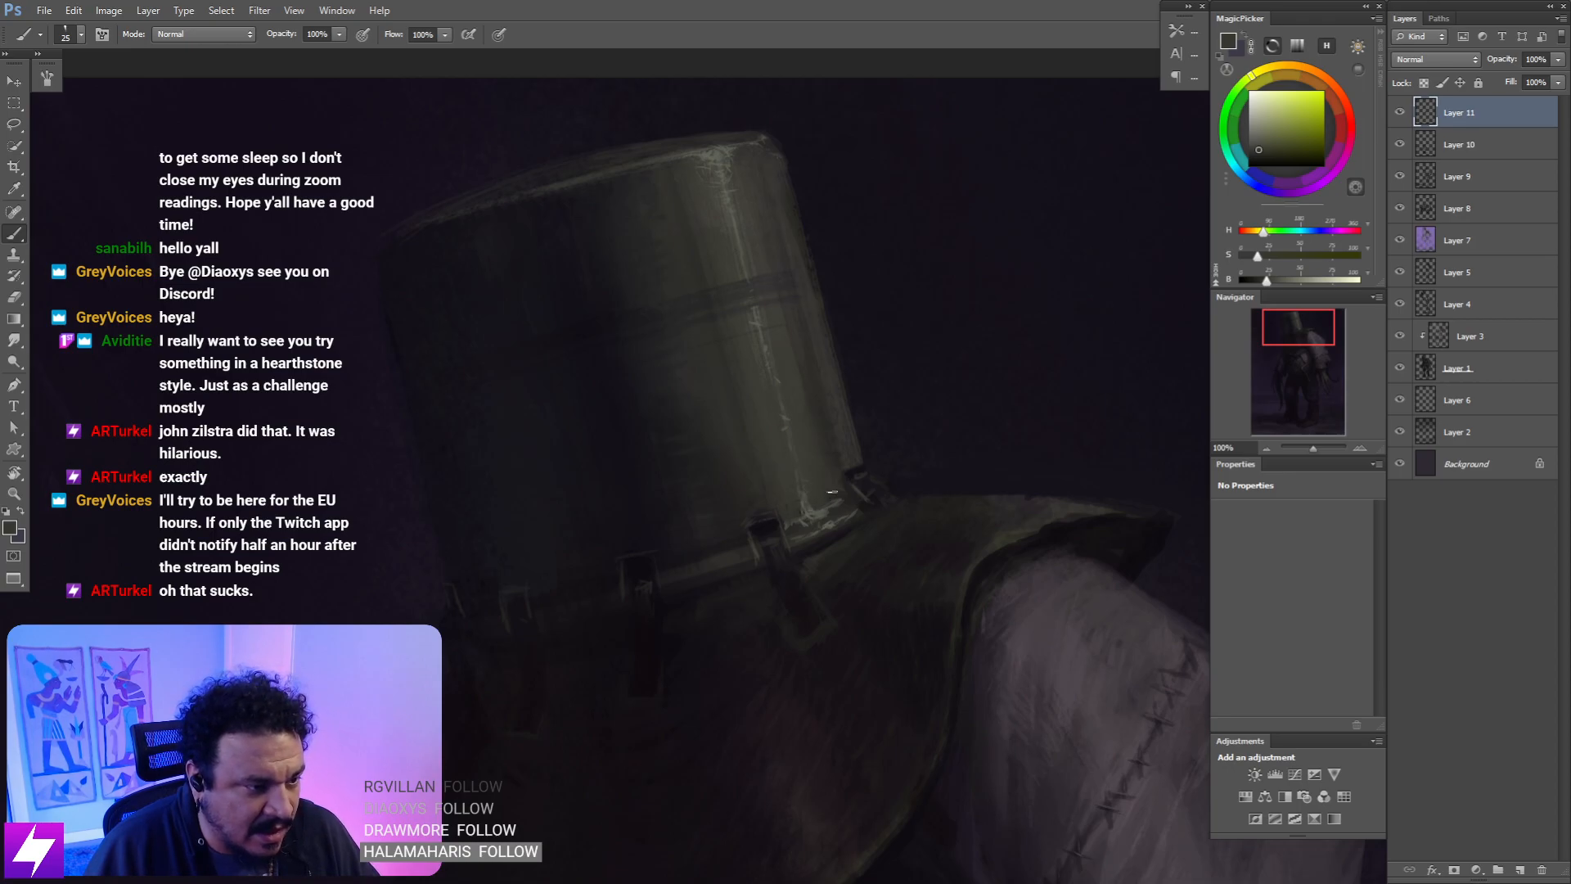
key("ctrl+minus")
key("ctrl+minus")
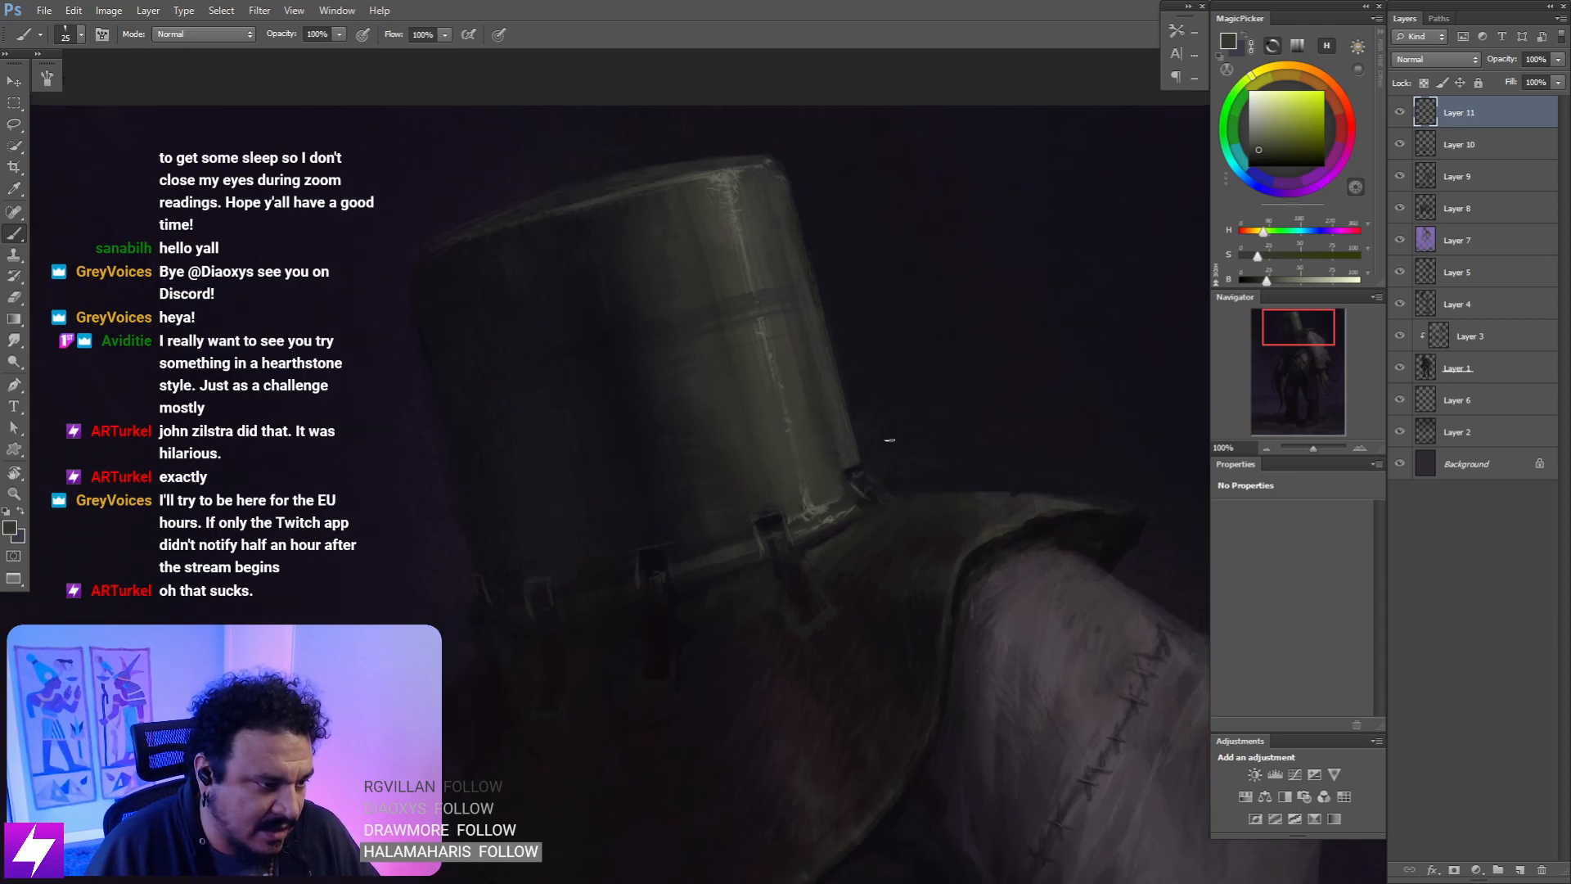
key("ctrl+plus")
key("ctrl+plus")
left_click(830, 375, "alt")
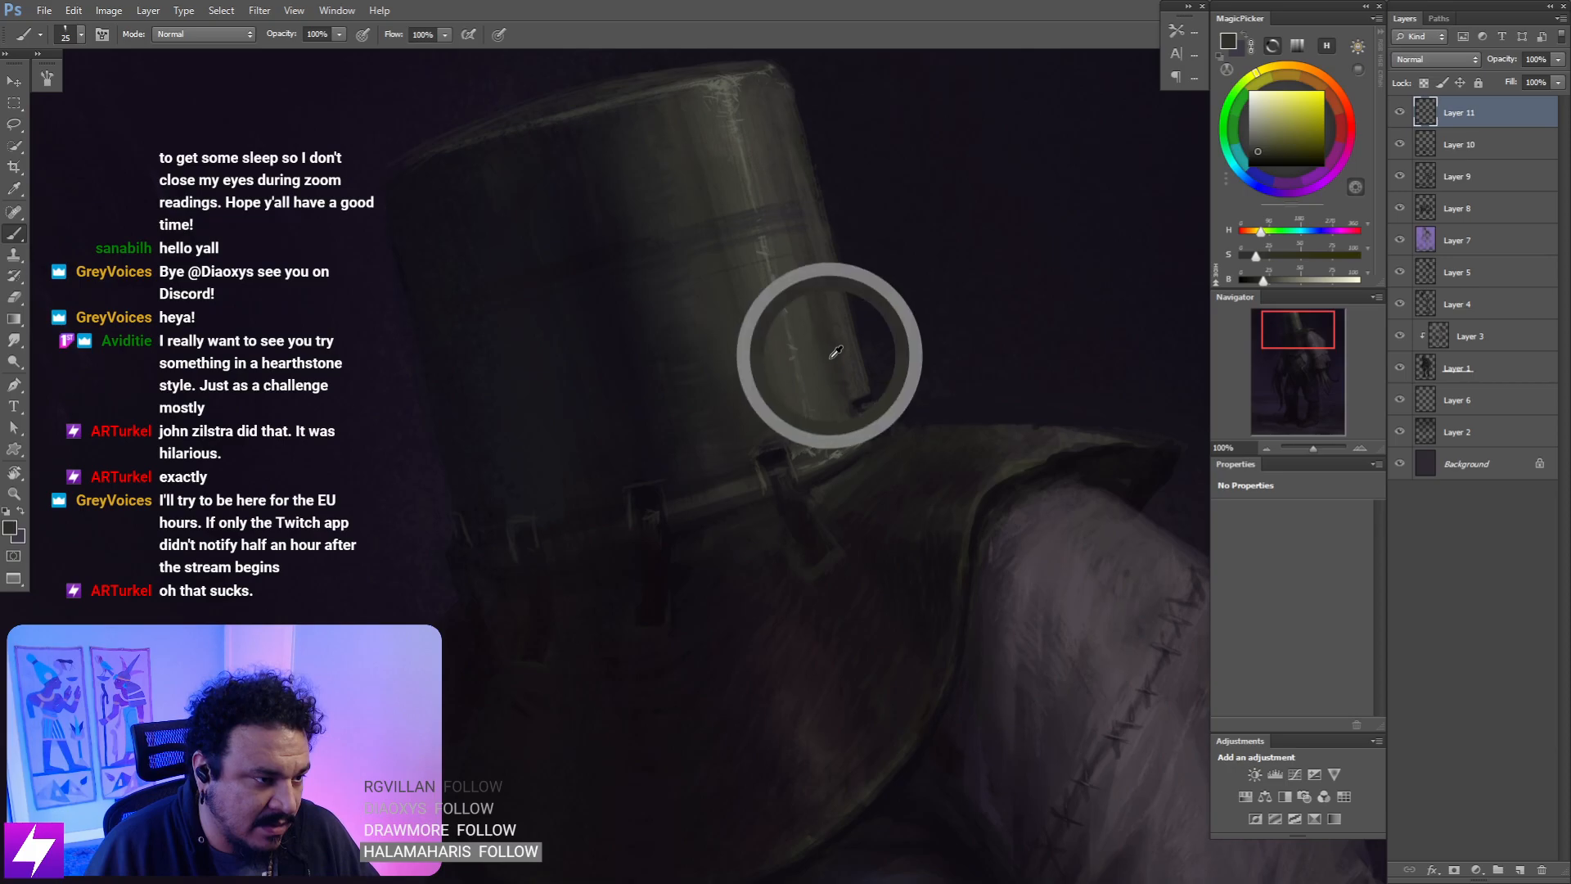
left_click(846, 402, "alt")
key("bracketright")
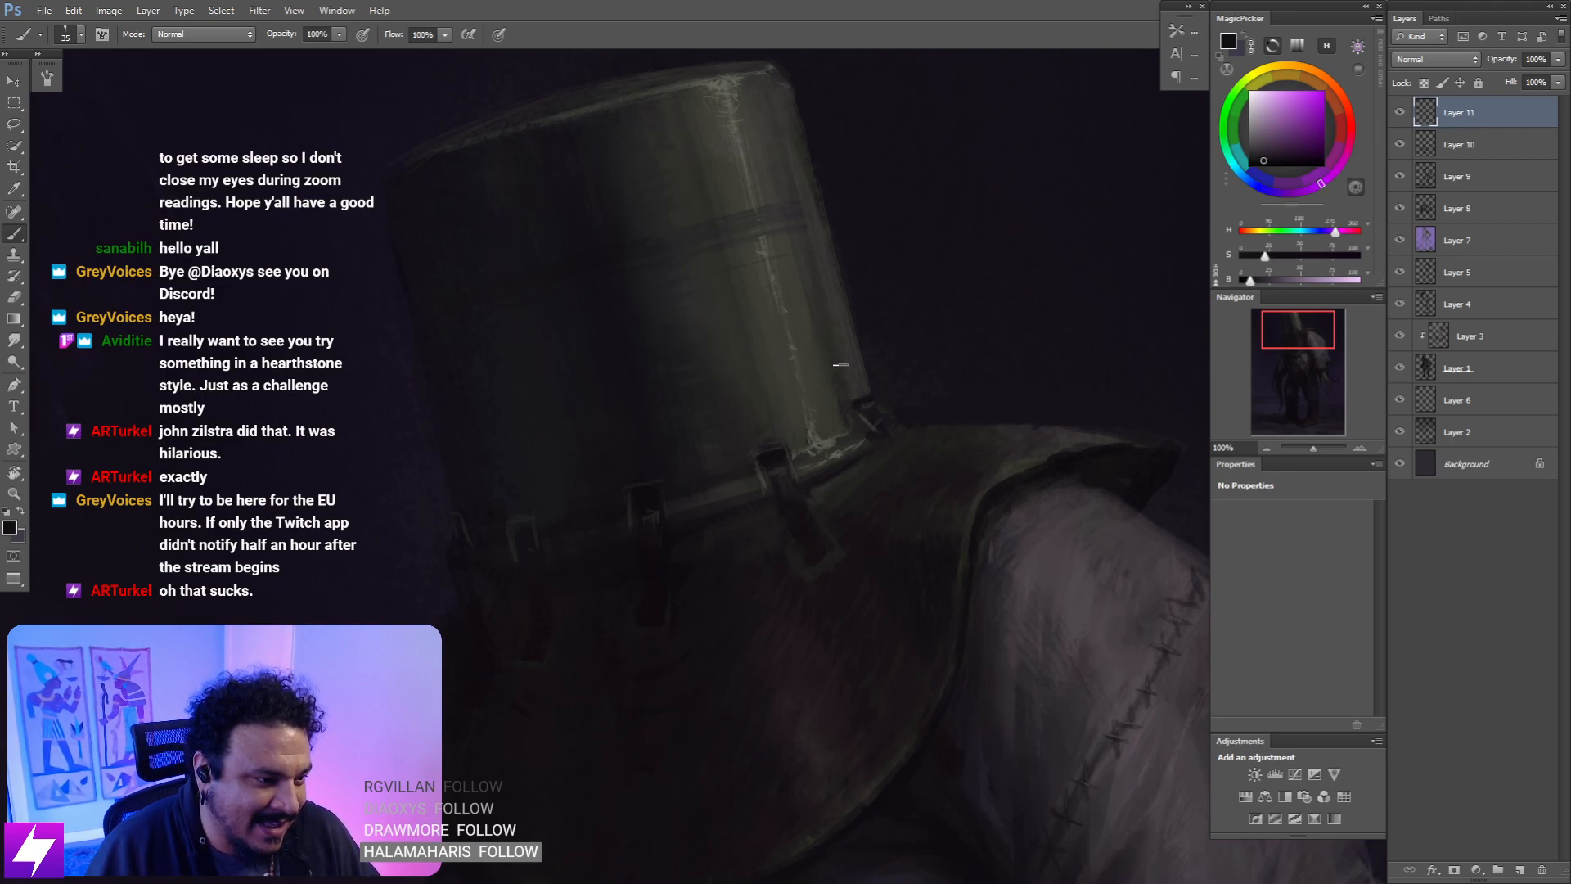
- Deepen the shadow across the bucket's dark side with the sampled dark purple, using a 50 to 80 px brush
key("ctrl+minus")
key("r")
left_click_drag(819, 610, 806, 360)
mouse_move(737, 472)
left_mouse_down()
mouse_move(817, 544)
mouse_move(614, 491)
left_mouse_up()
key("b")
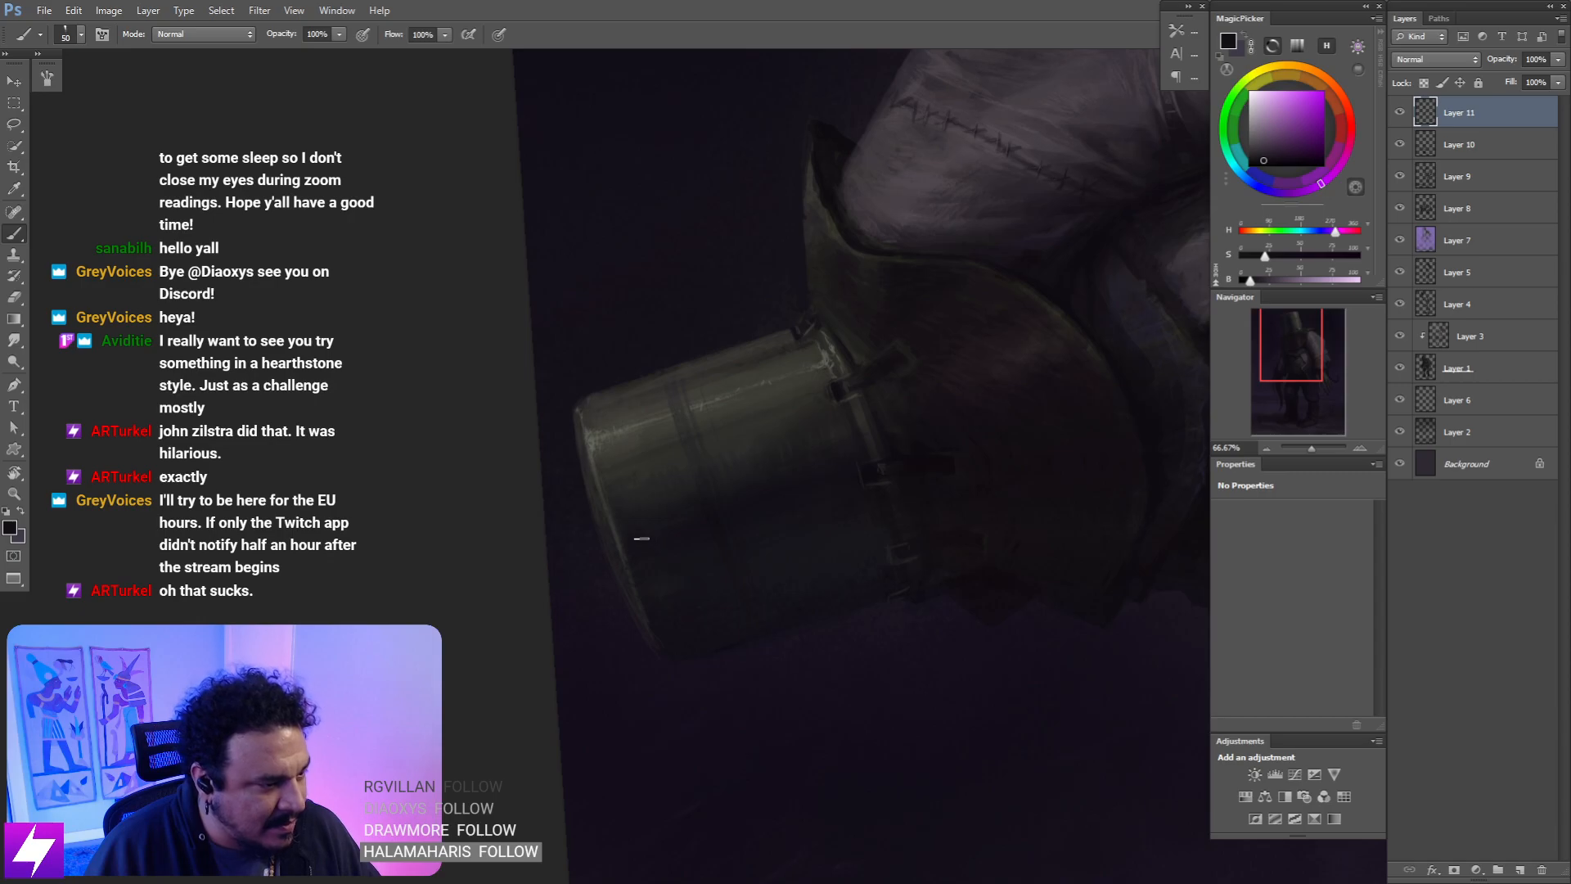
key("ctrl+plus")
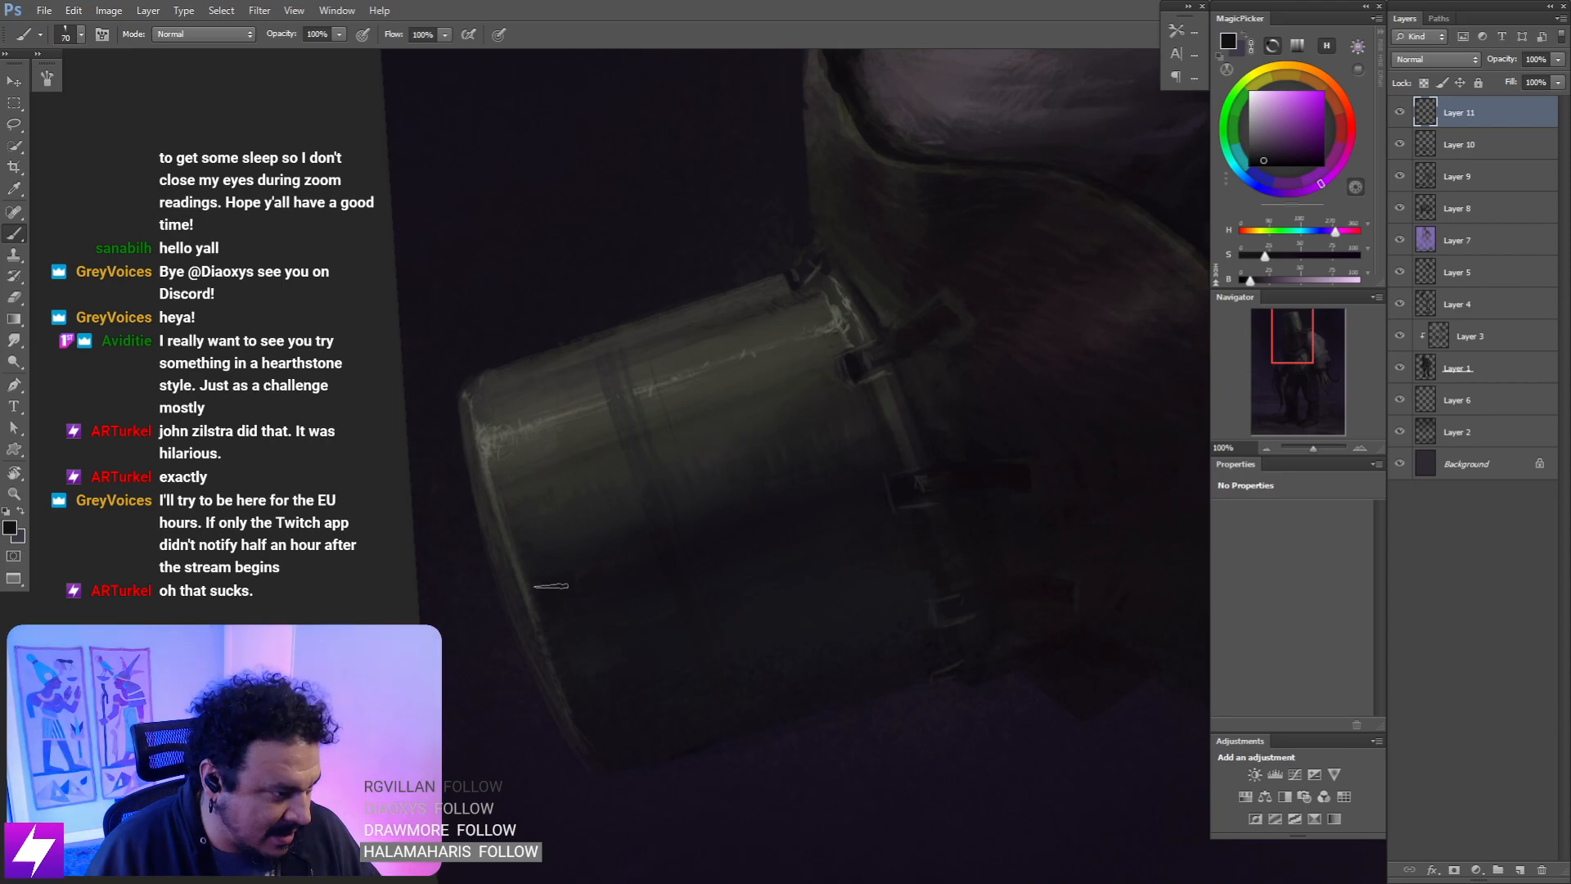
key("bracketright")
key("bracketright")
key("bracketright")
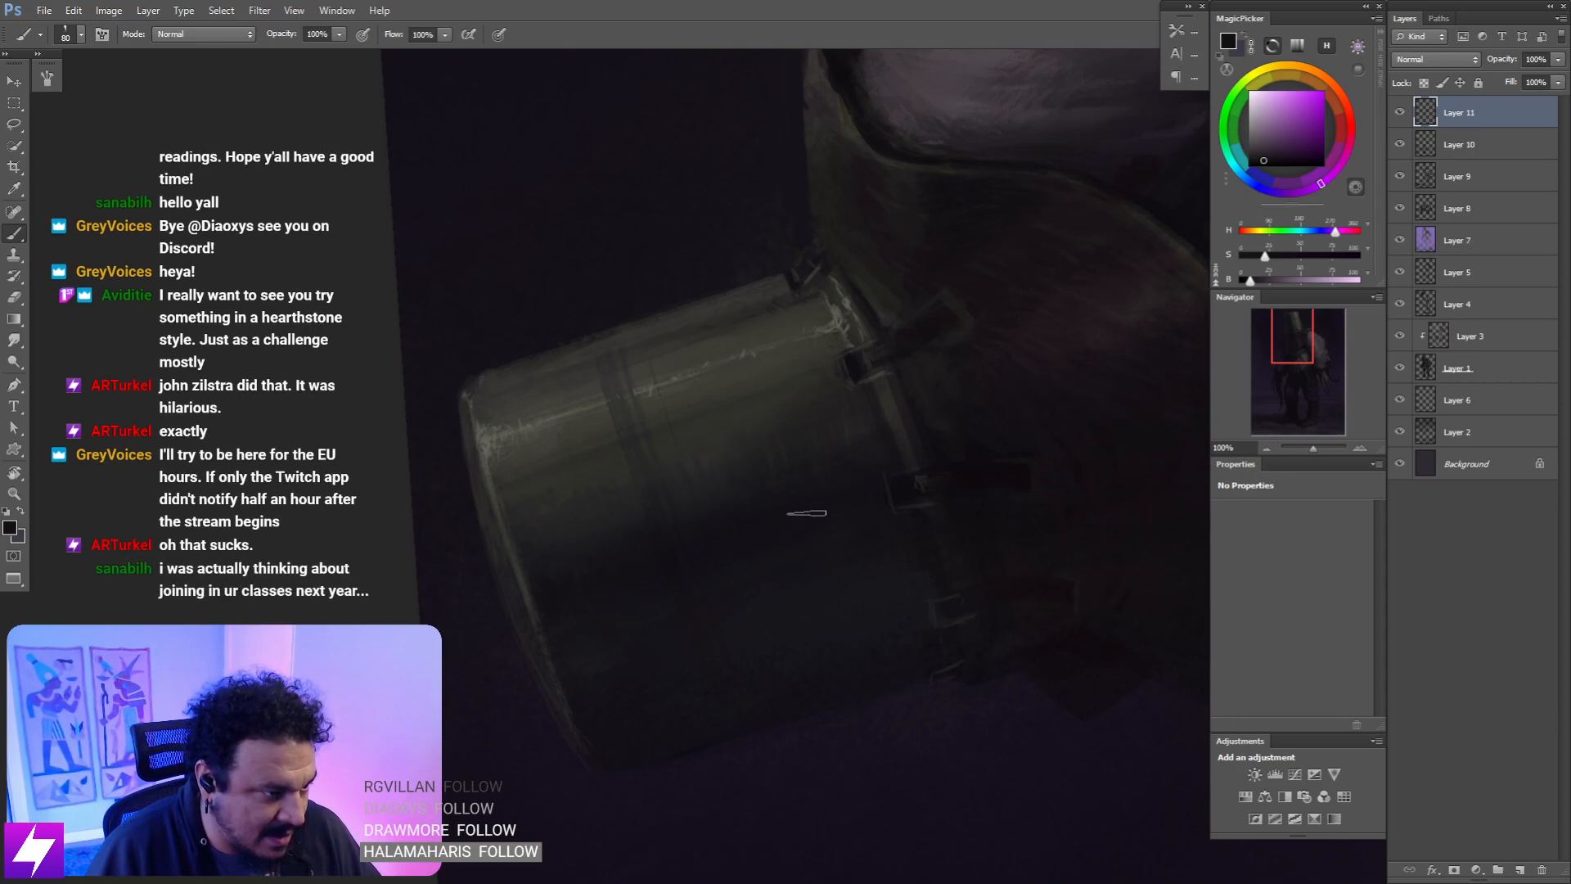
- Darken the area around the bucket's middle clasp with a sampled tone at 70 px and soften the shading with the Smudge tool
key("bracketleft")
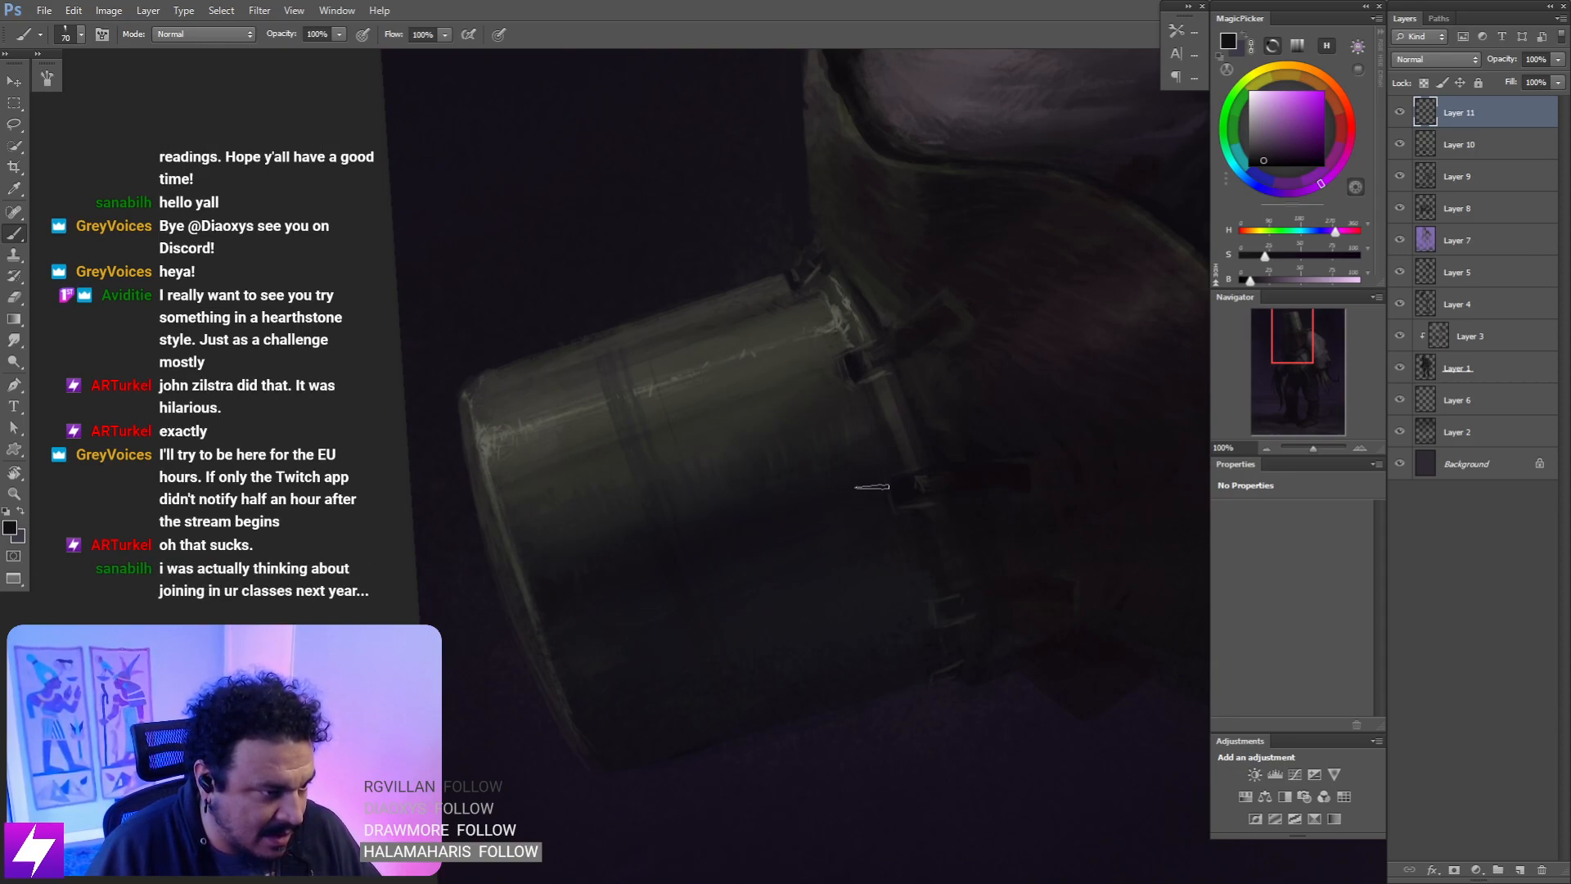
left_click(903, 484, "alt")
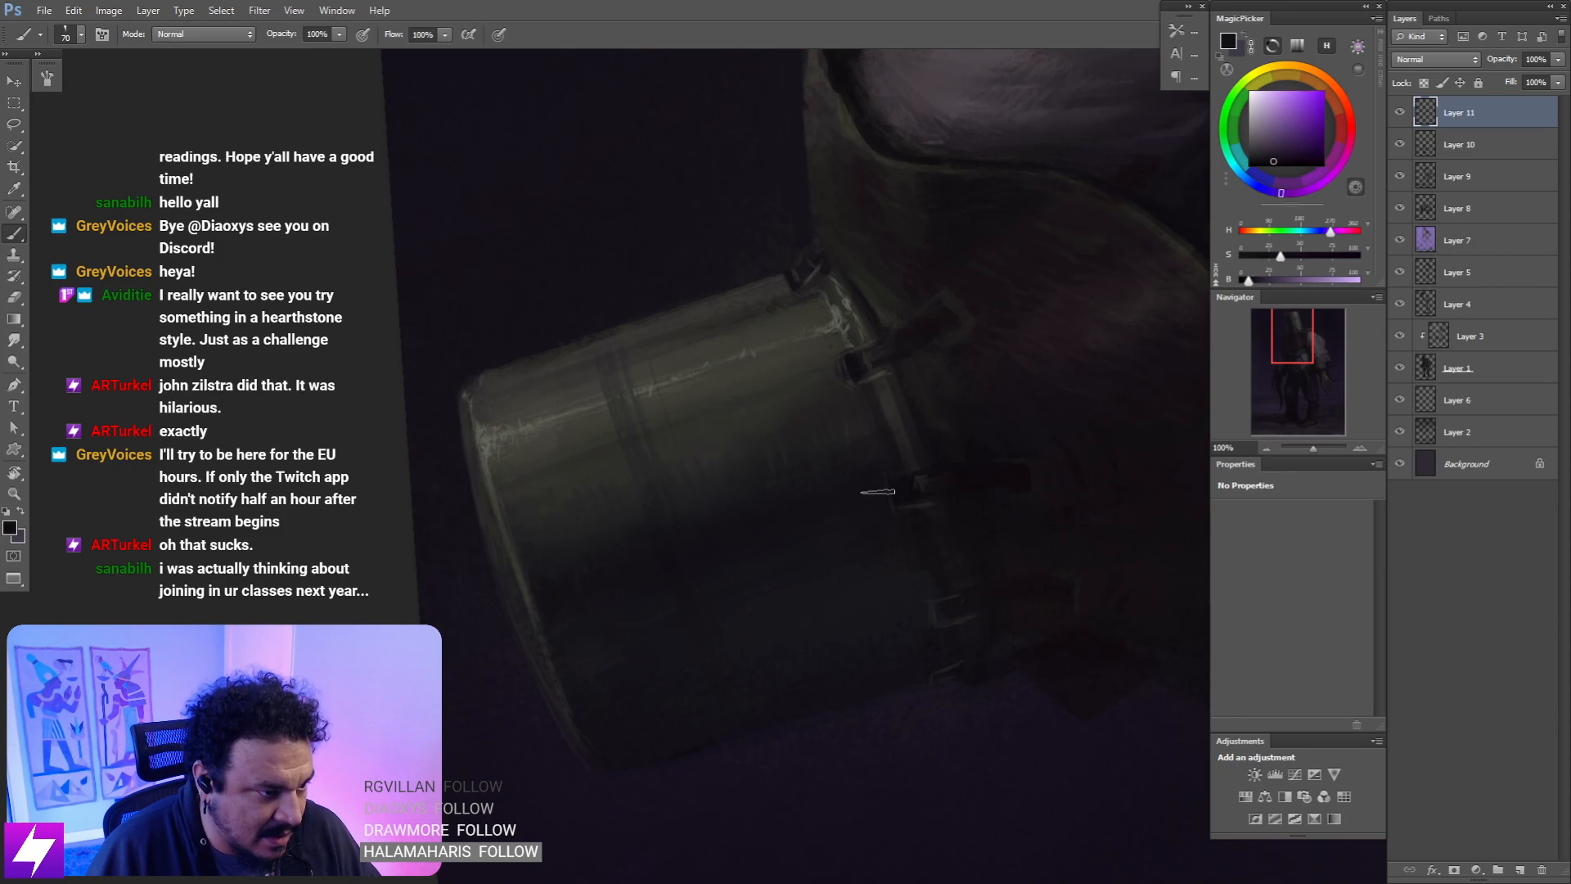
key("r")
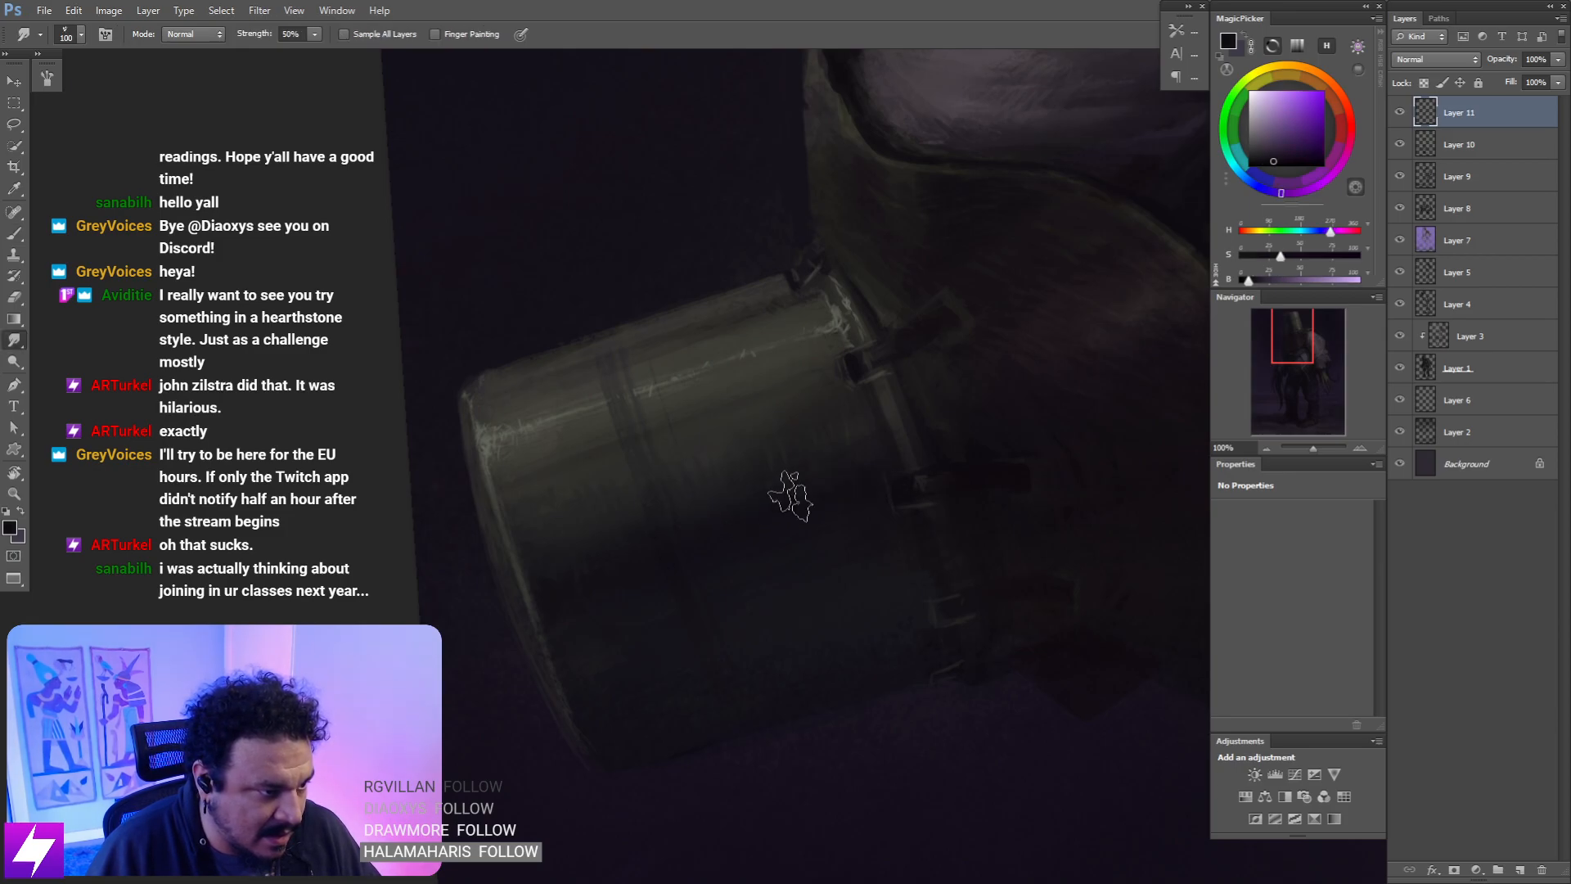
key("Escape")
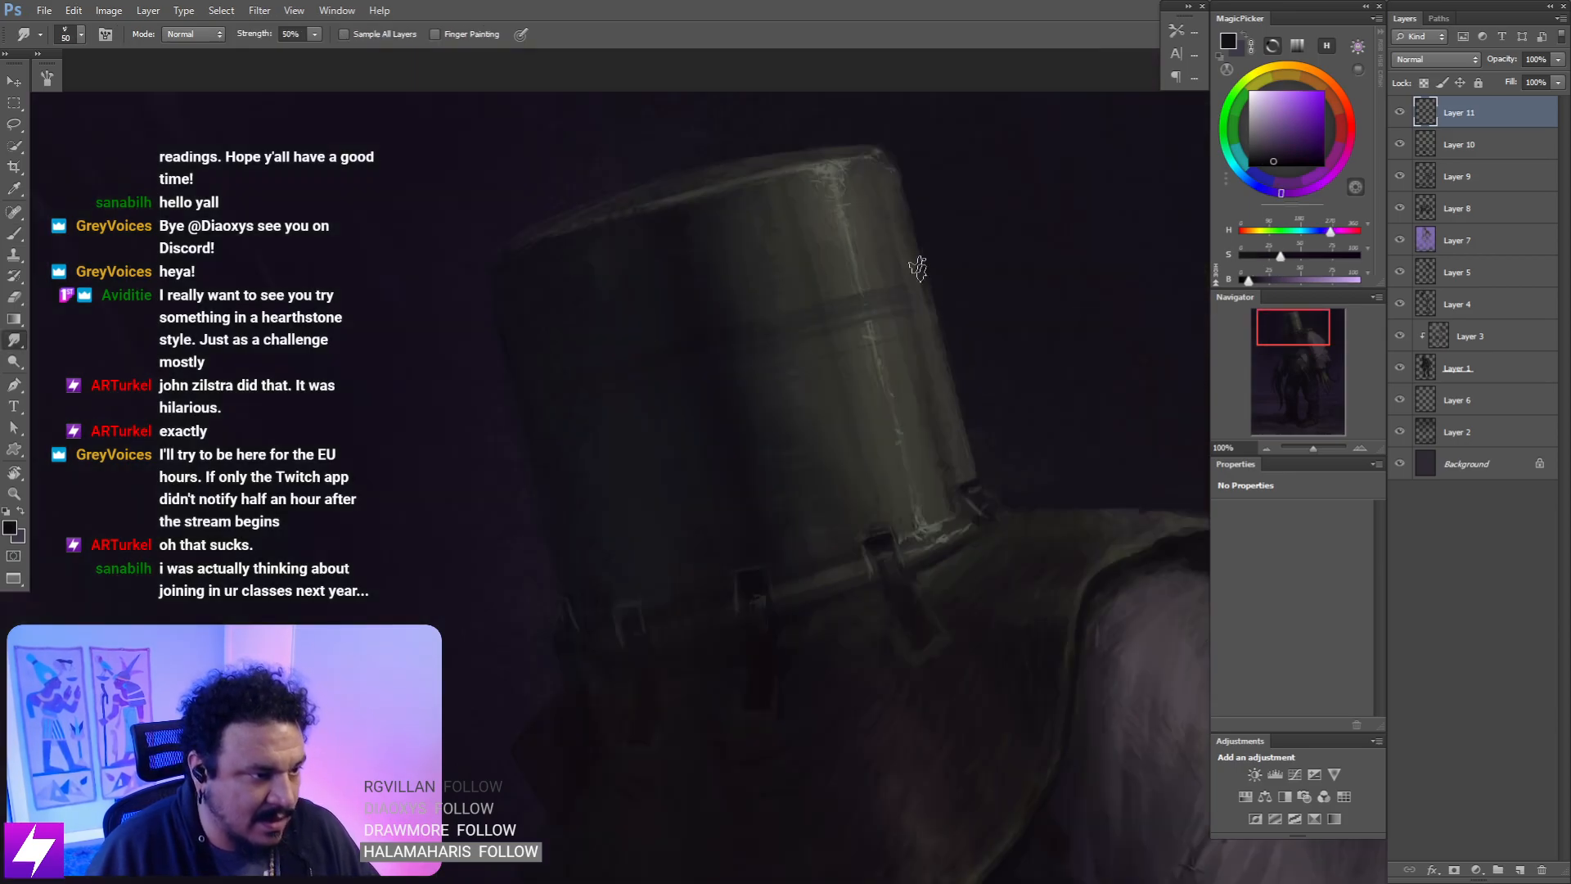
mouse_move(896, 310)
left_mouse_down()
mouse_move(874, 492)
mouse_move(872, 418)
left_mouse_up()
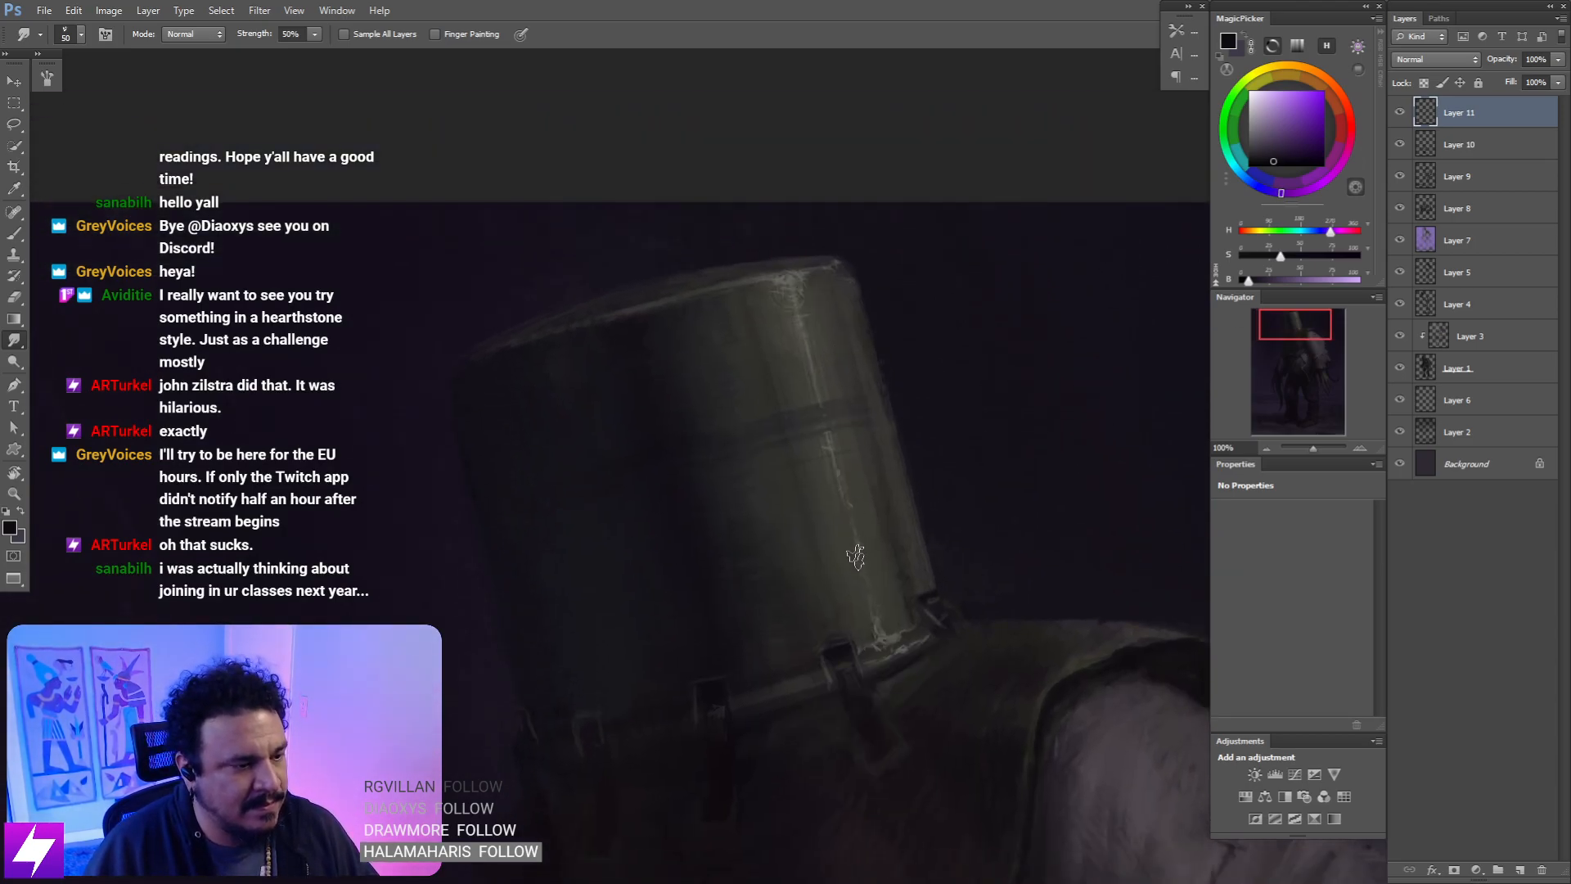
- Examine the bucket against the shoulders and torso from afar, comparing it with its mirrored view
key("b")
left_click(907, 644, "alt")
key("r")
left_click_drag(910, 645, 990, 469)
left_click_drag(957, 540, 835, 514)
key("Escape")
key("ctrl+minus")
key("ctrl+minus")
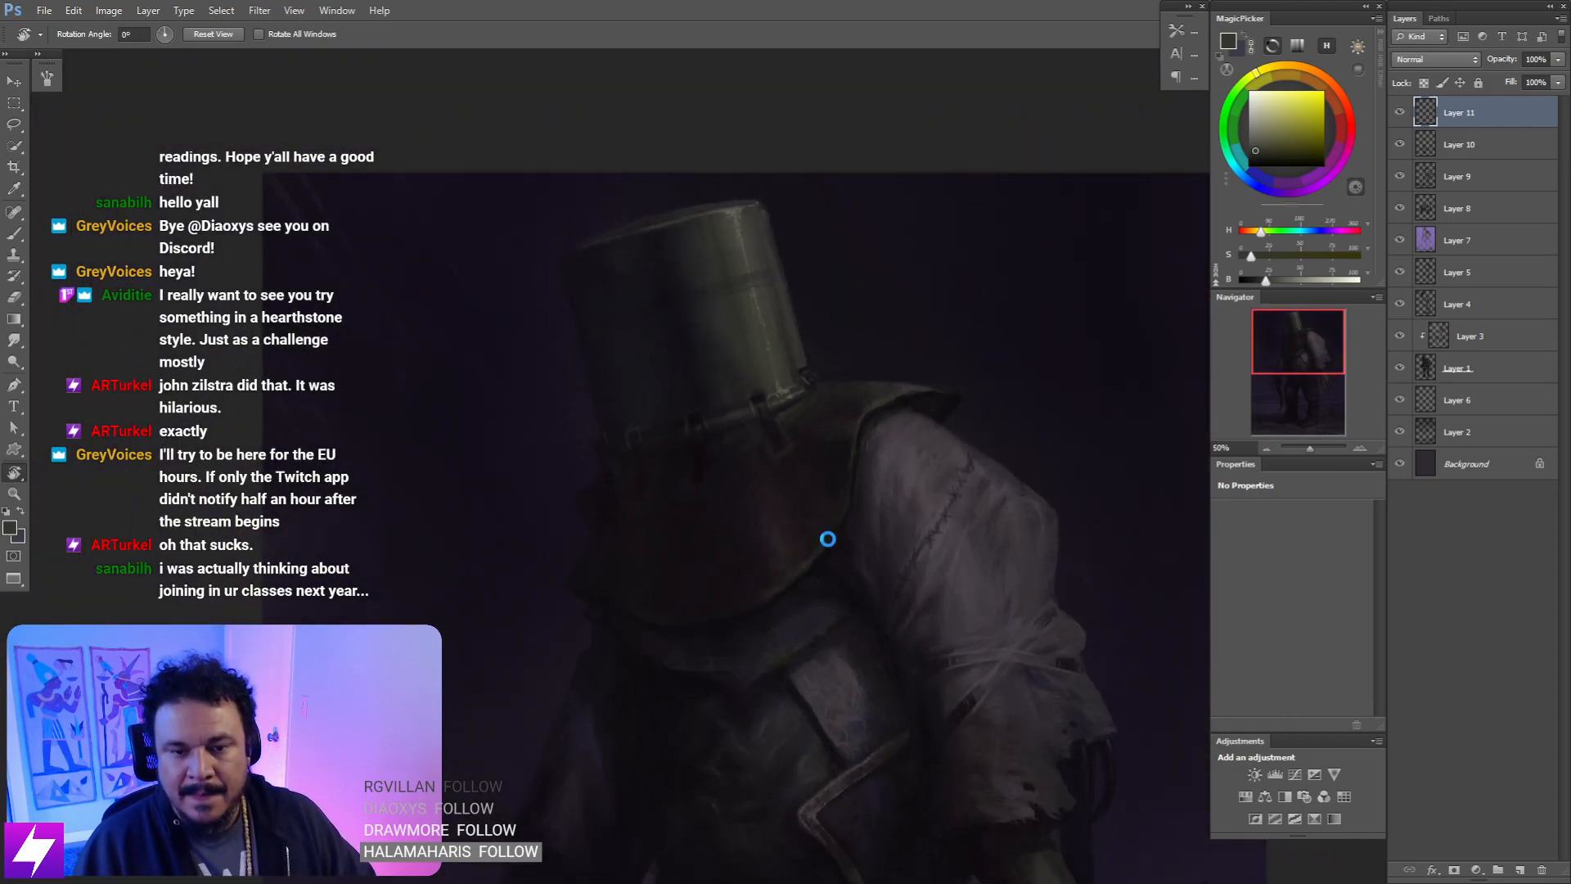
key("ctrl+shift+h")
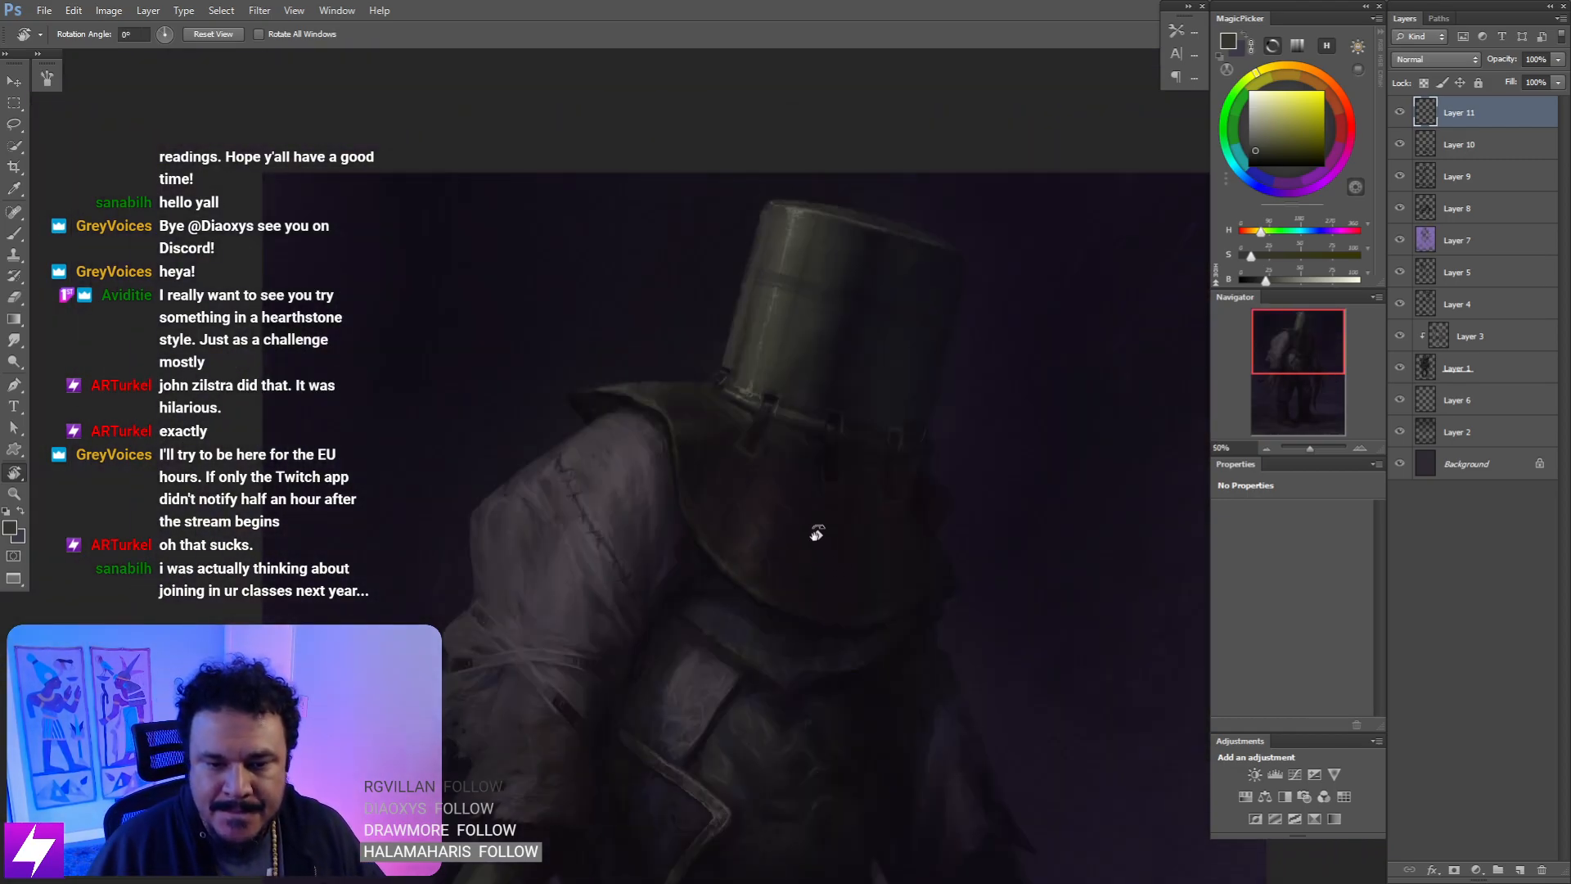
left_click_drag(794, 607, 815, 535)
left_click_drag(842, 589, 923, 483)
- Touch up the bucket's lower band around the lit-side clasp with sampled grey tones and a 25 px brush
key("ctrl+plus")
left_click_drag(655, 448, 736, 457)
key("ctrl+plus")
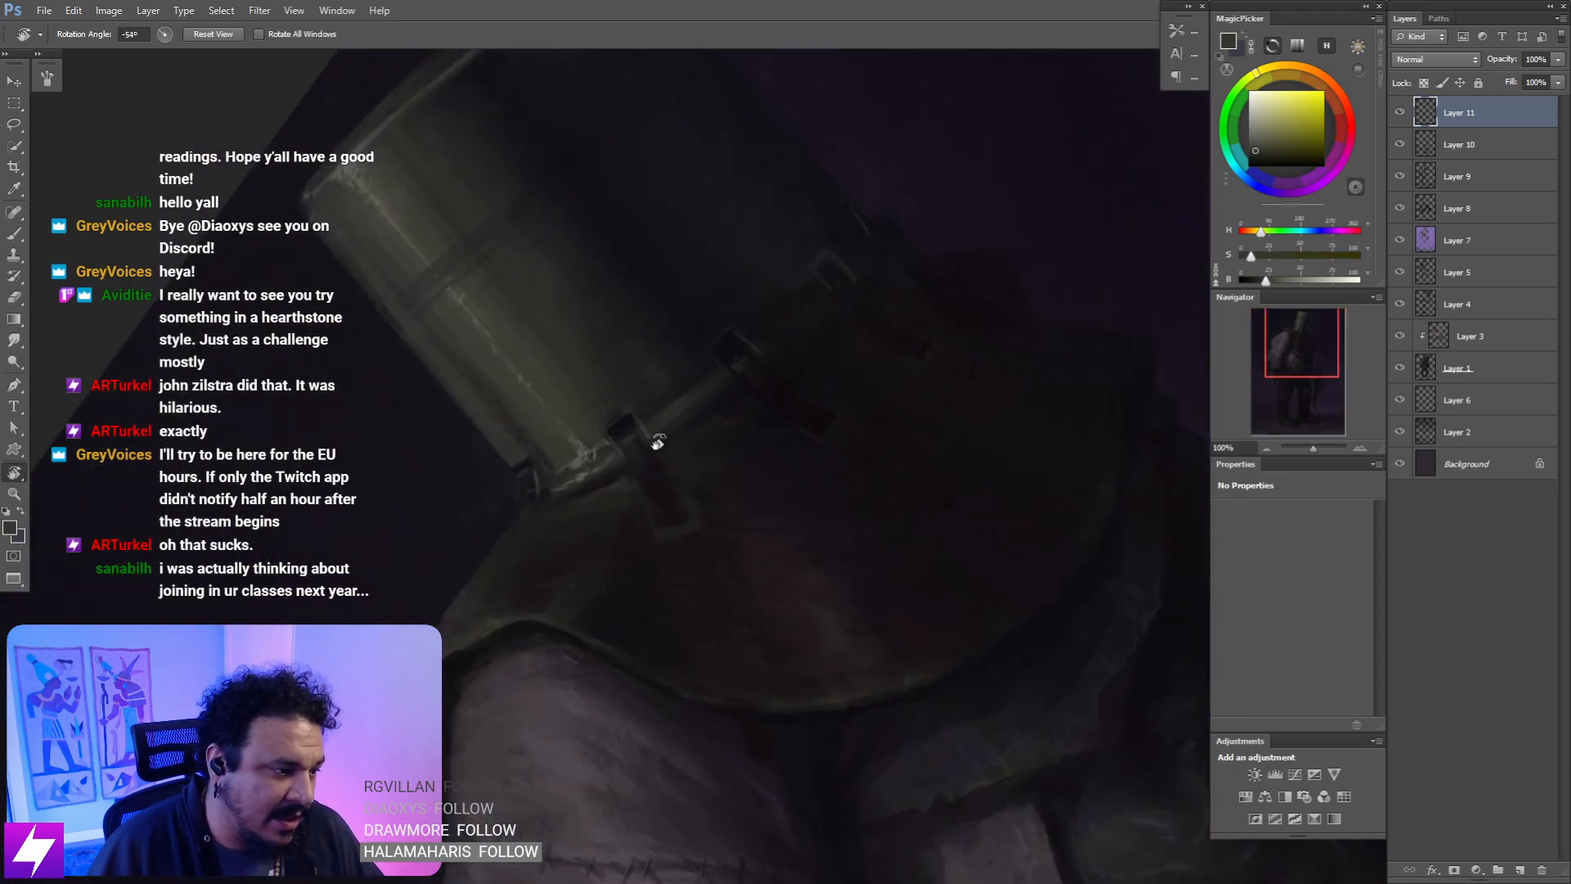
key("b")
key("bracketleft")
key("bracketleft")
key("bracketleft")
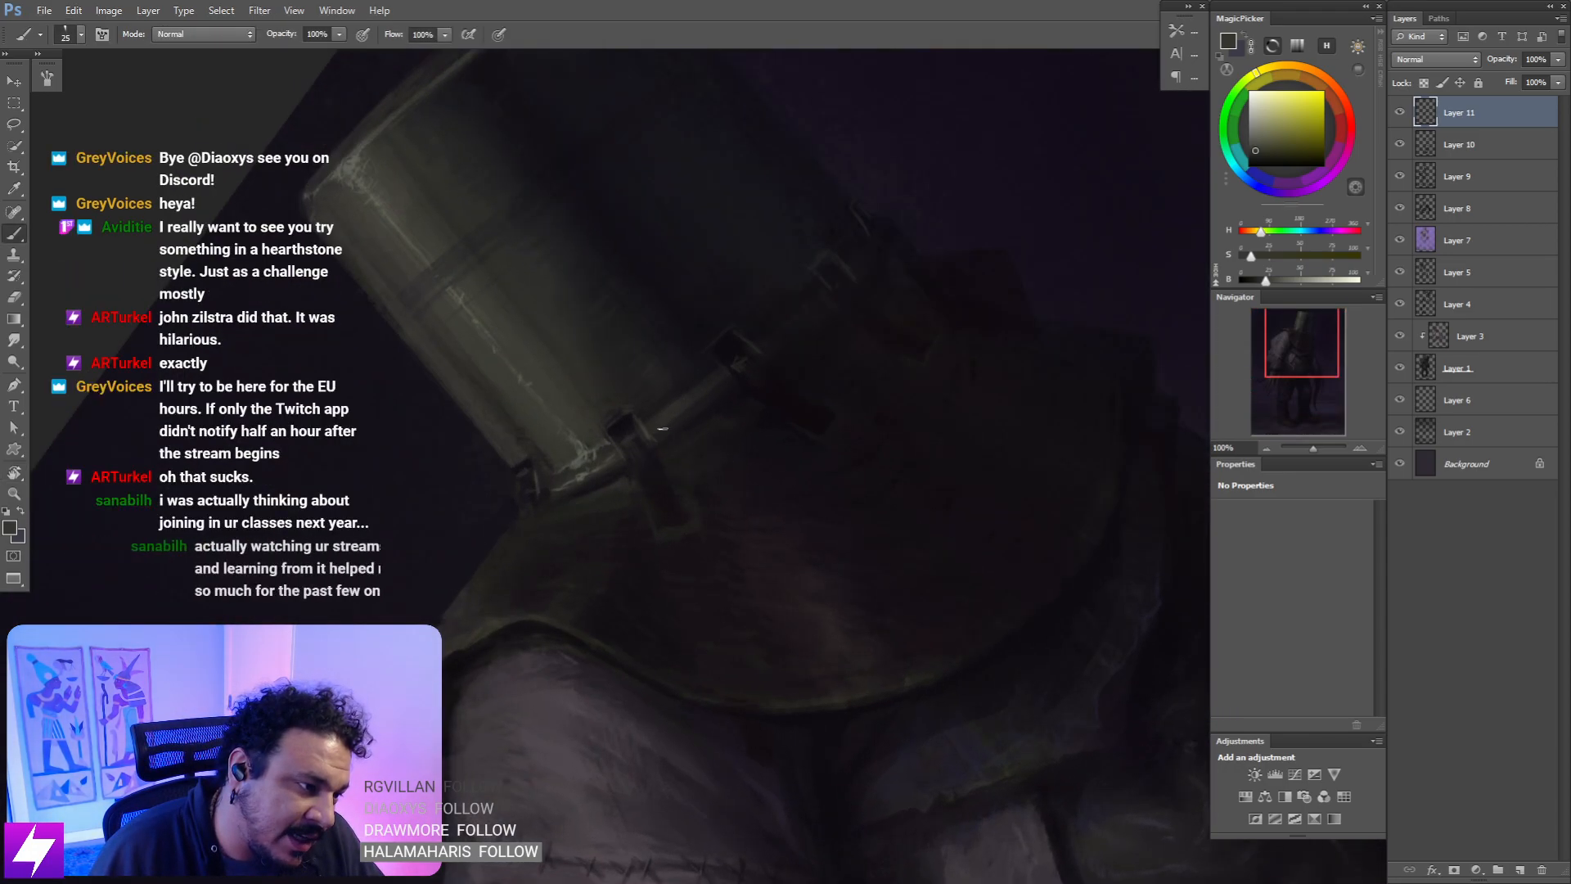
left_click(585, 454, "alt")
left_click(572, 473, "alt")
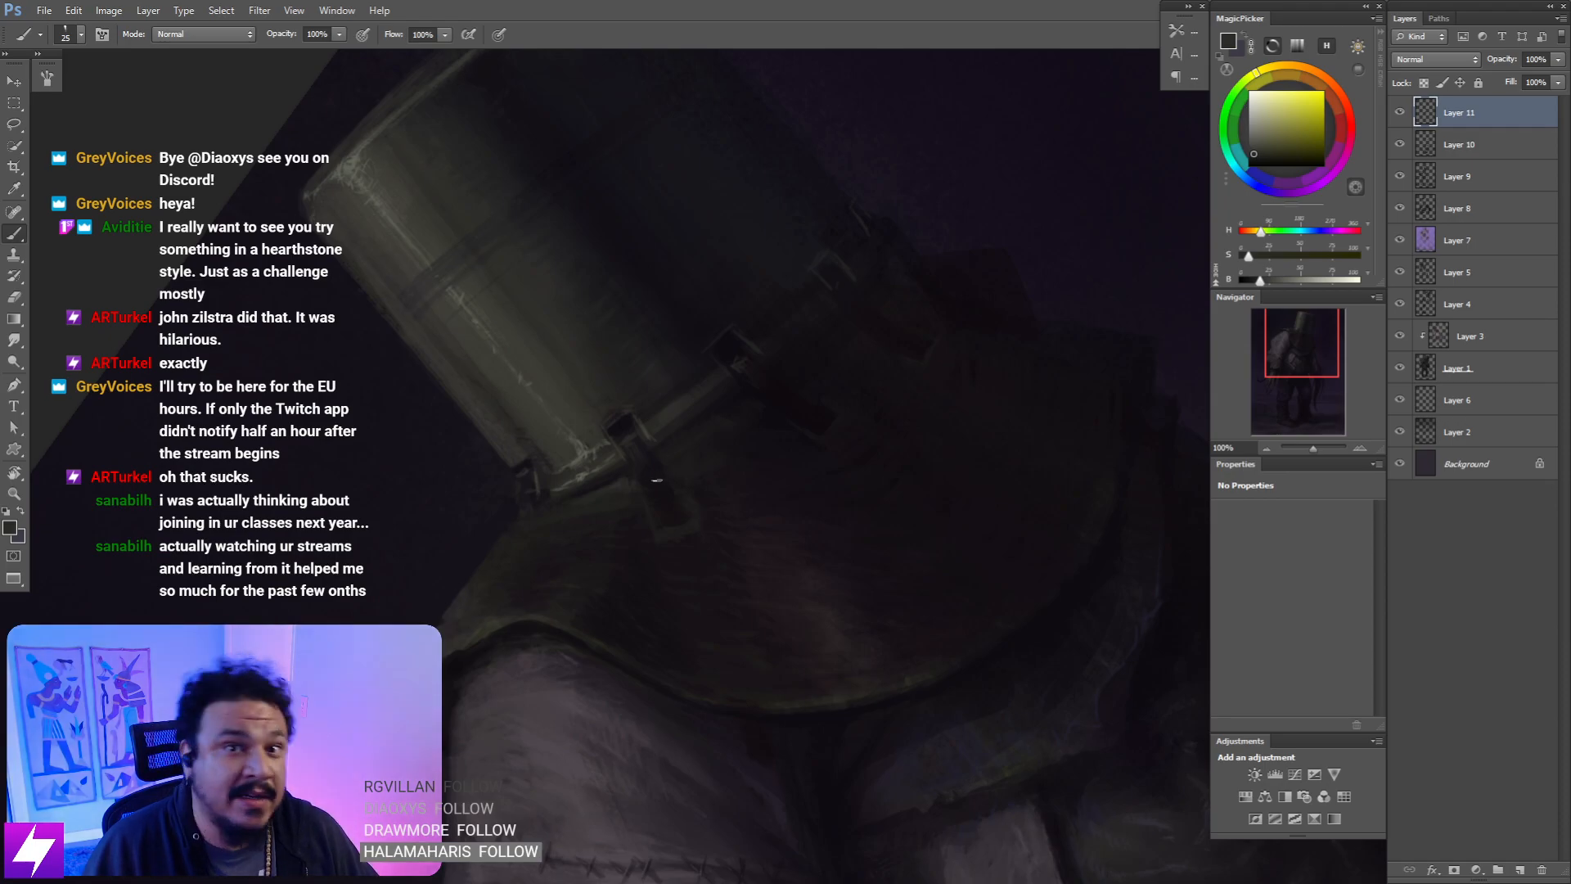
- Sharpen the highlights on the lower band beside the lit corner with a 20 px brush and darken between them at 30 px
key("Escape")
left_click_drag(695, 351, 695, 503)
key("r")
left_click_drag(651, 331, 831, 274)
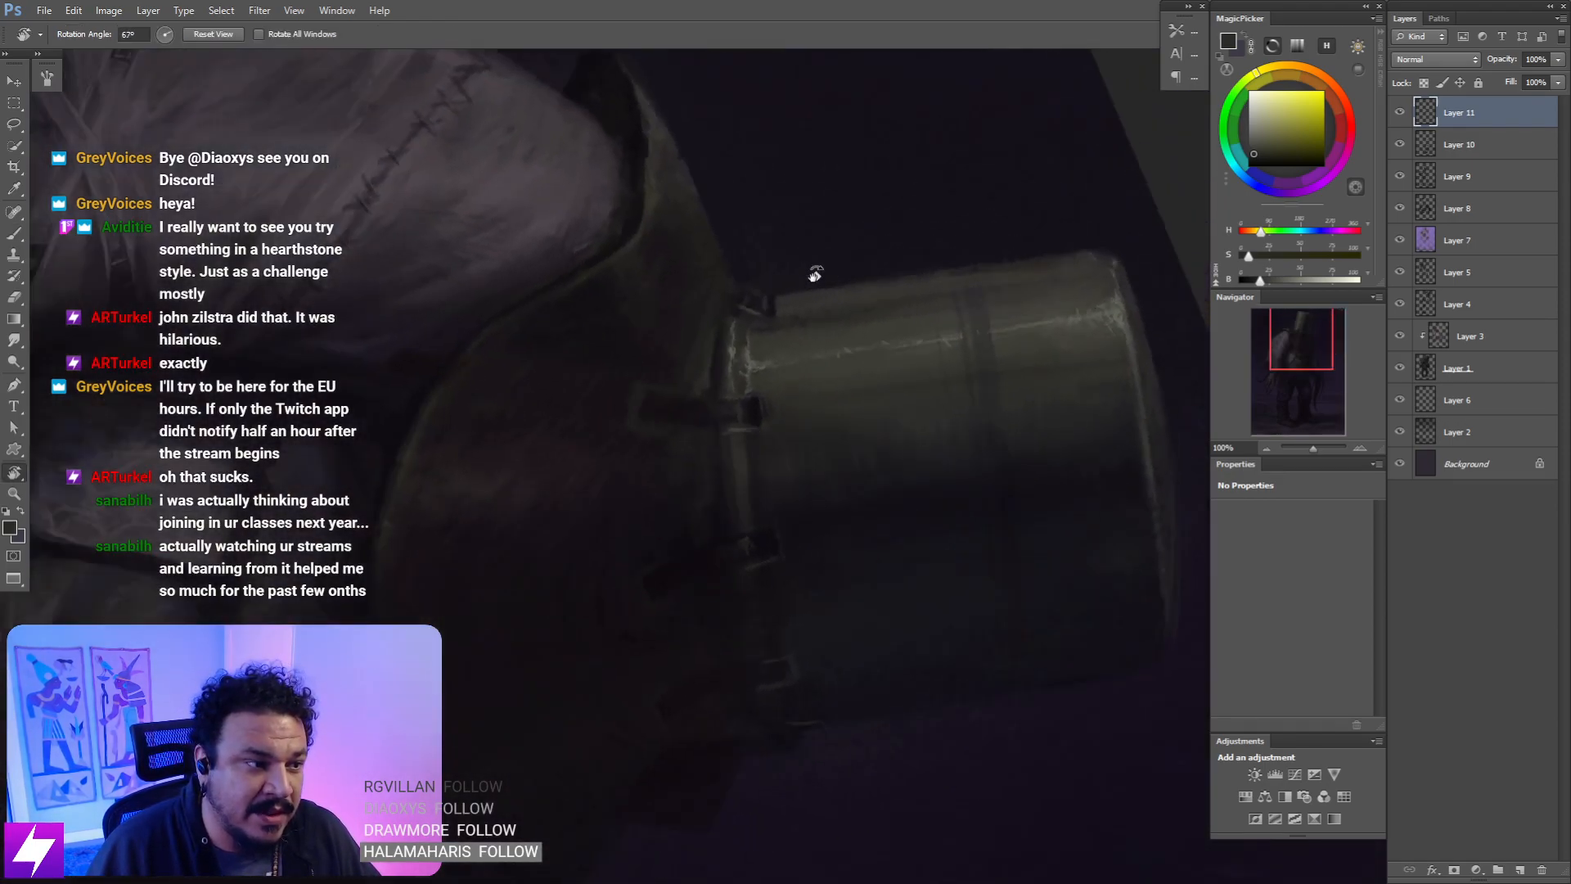
left_click(787, 322, "ctrl")
left_click_drag(746, 373, 749, 438)
key("b")
left_click(702, 448, "alt")
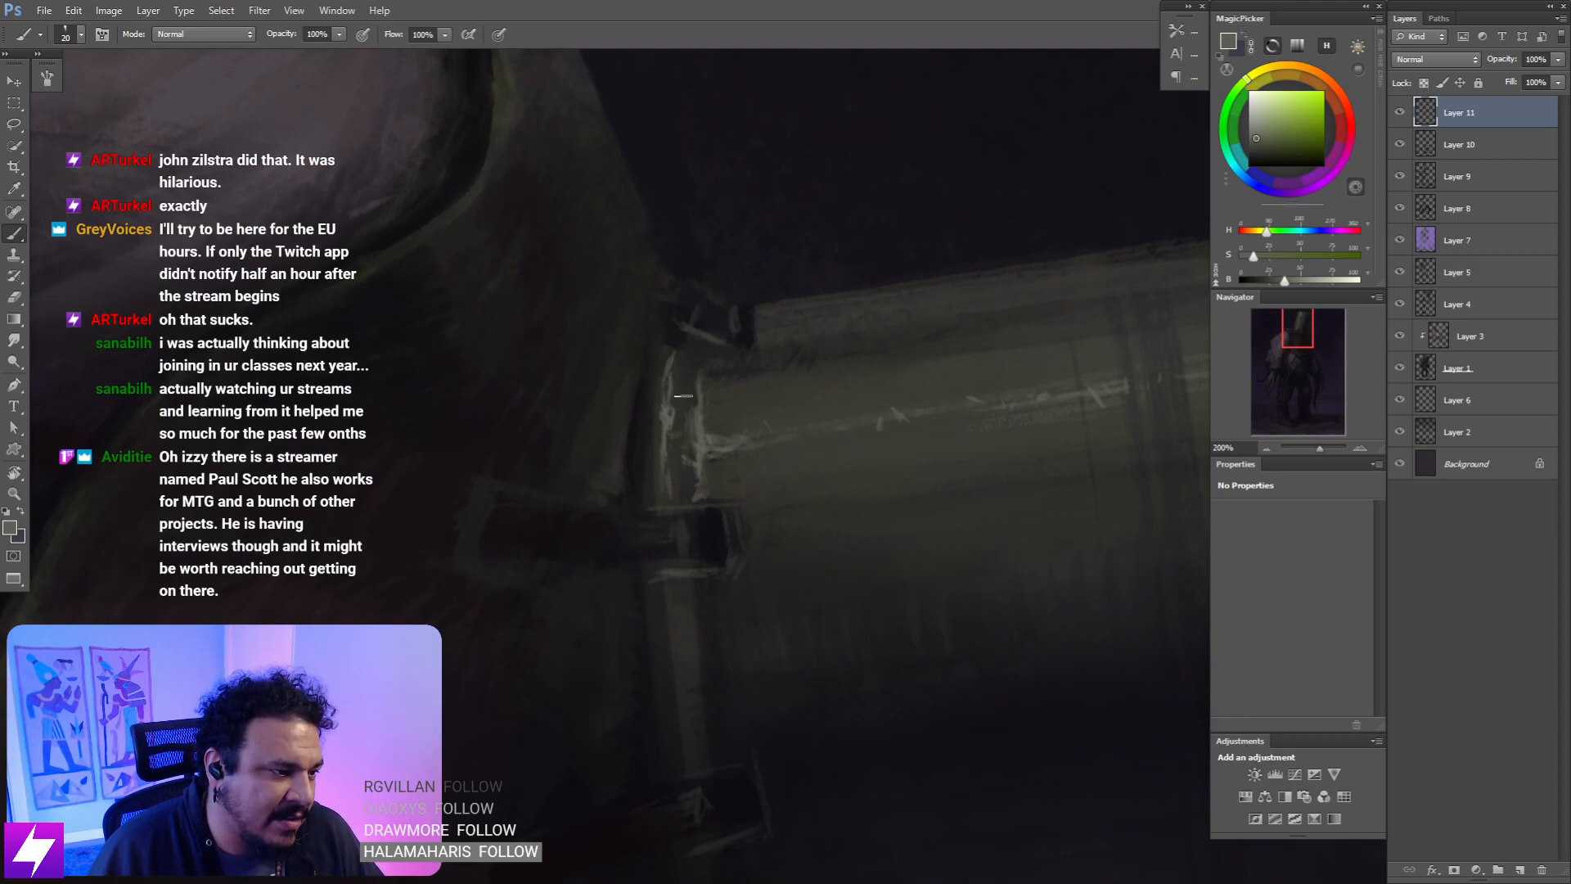
left_click(680, 402, "alt")
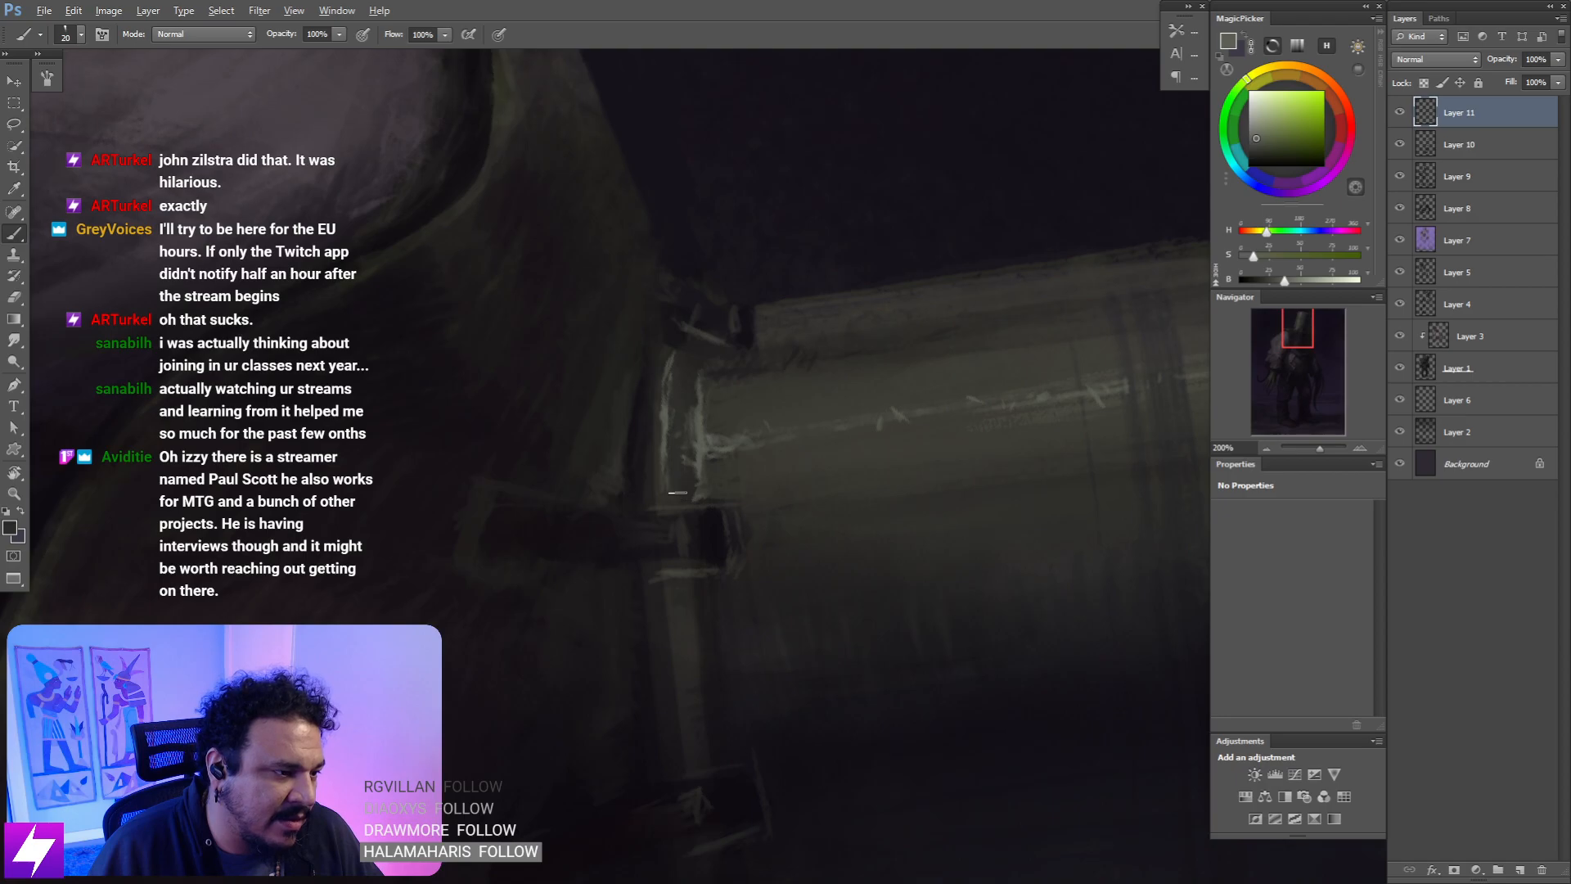
left_click(679, 331, "alt")
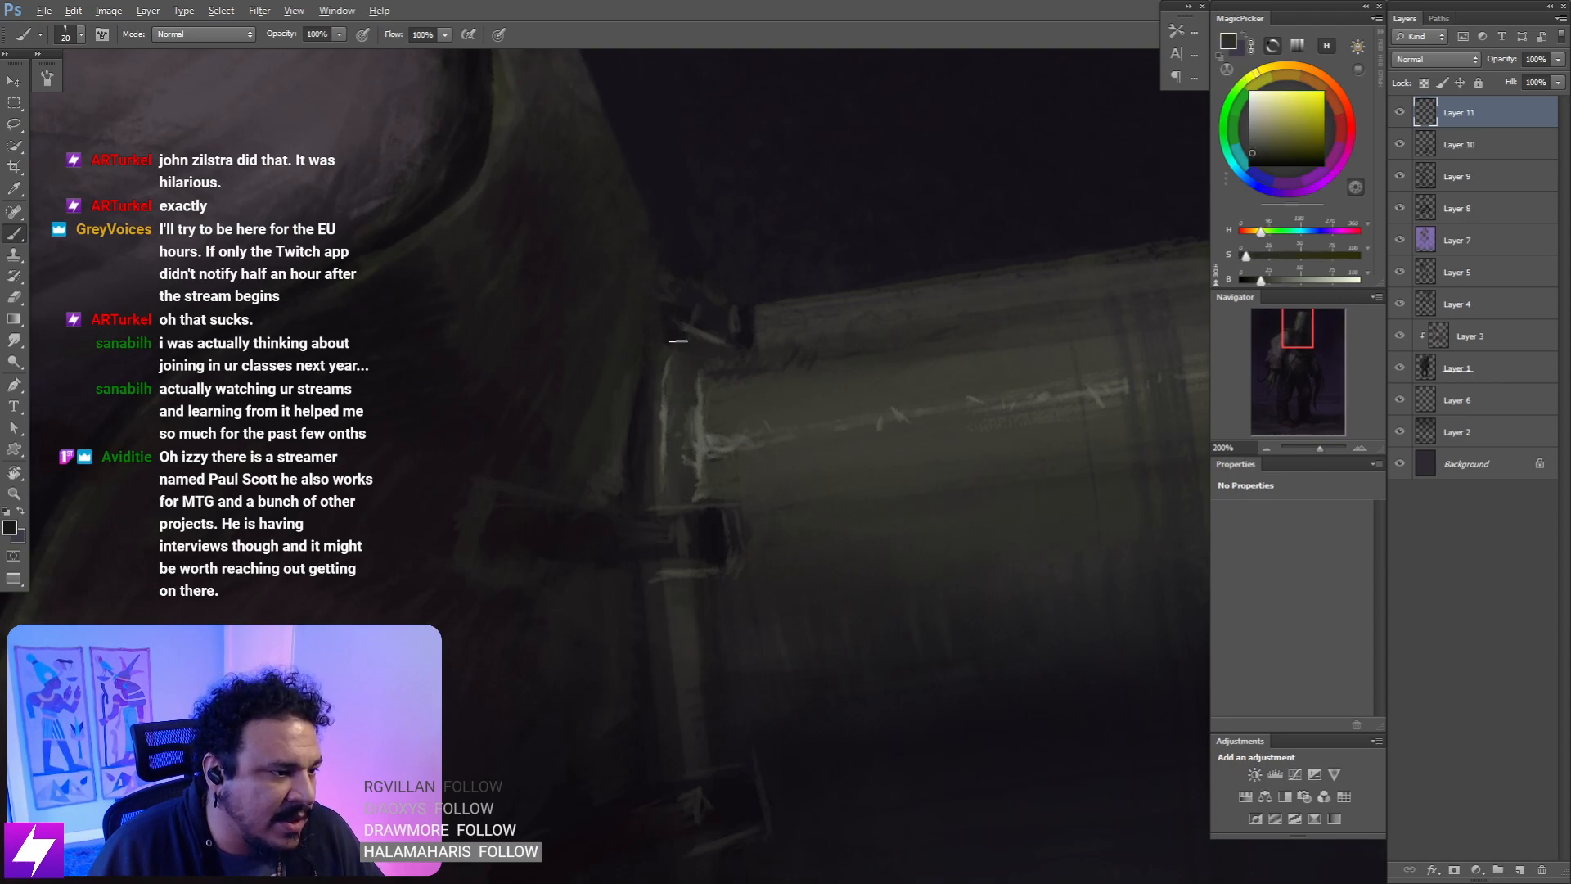
key("]")
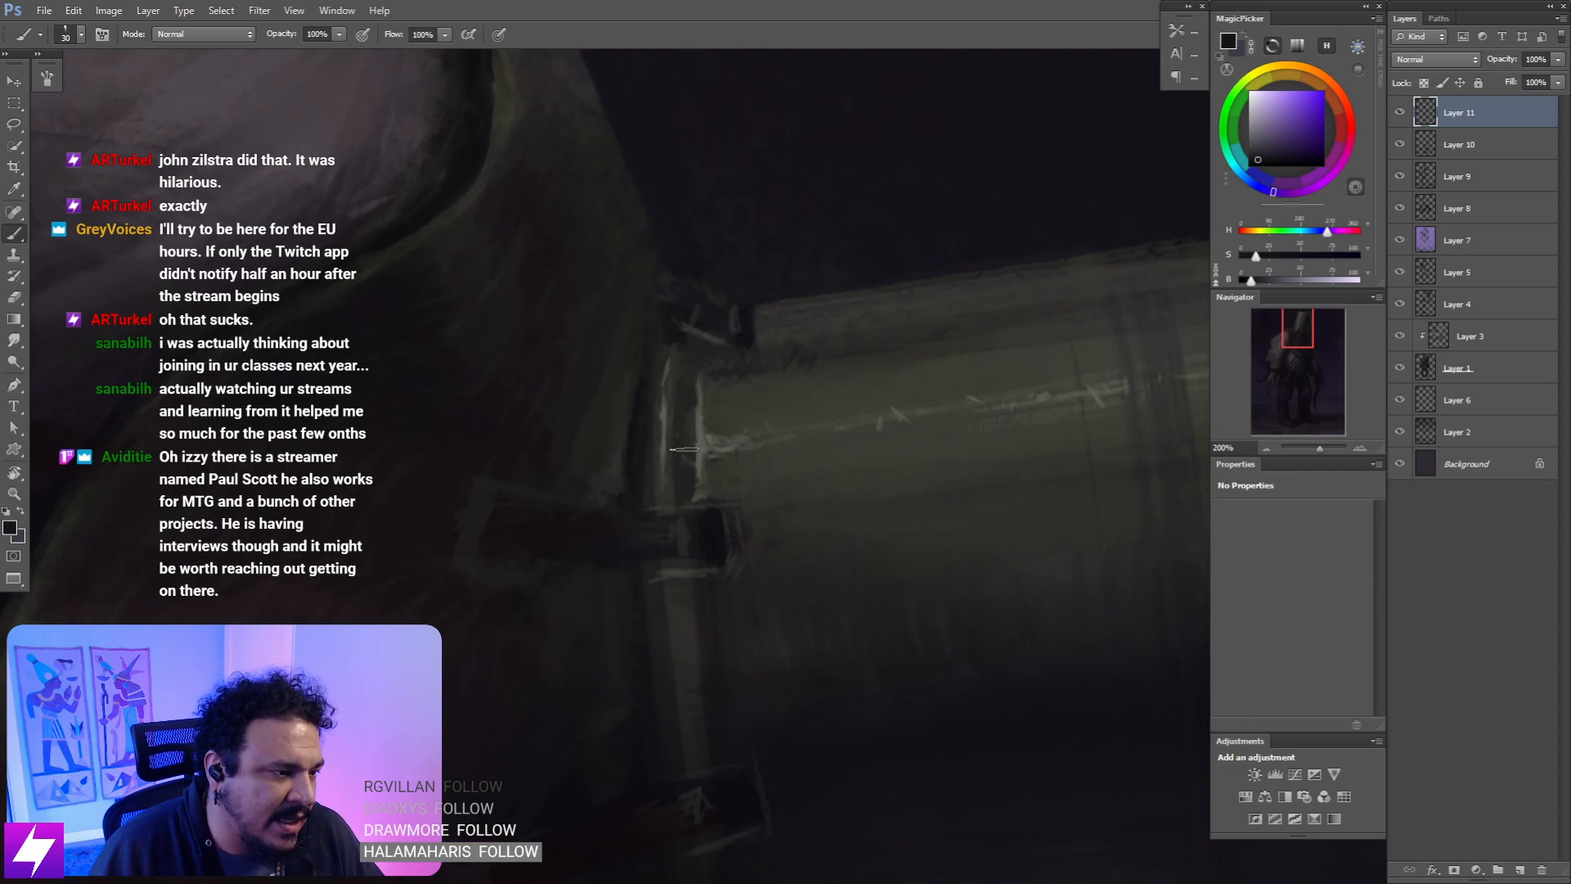
- Darken the bucket's lower band between the two lit-side clasps with a 45 px brush
key("Escape")
key("ctrl+minus")
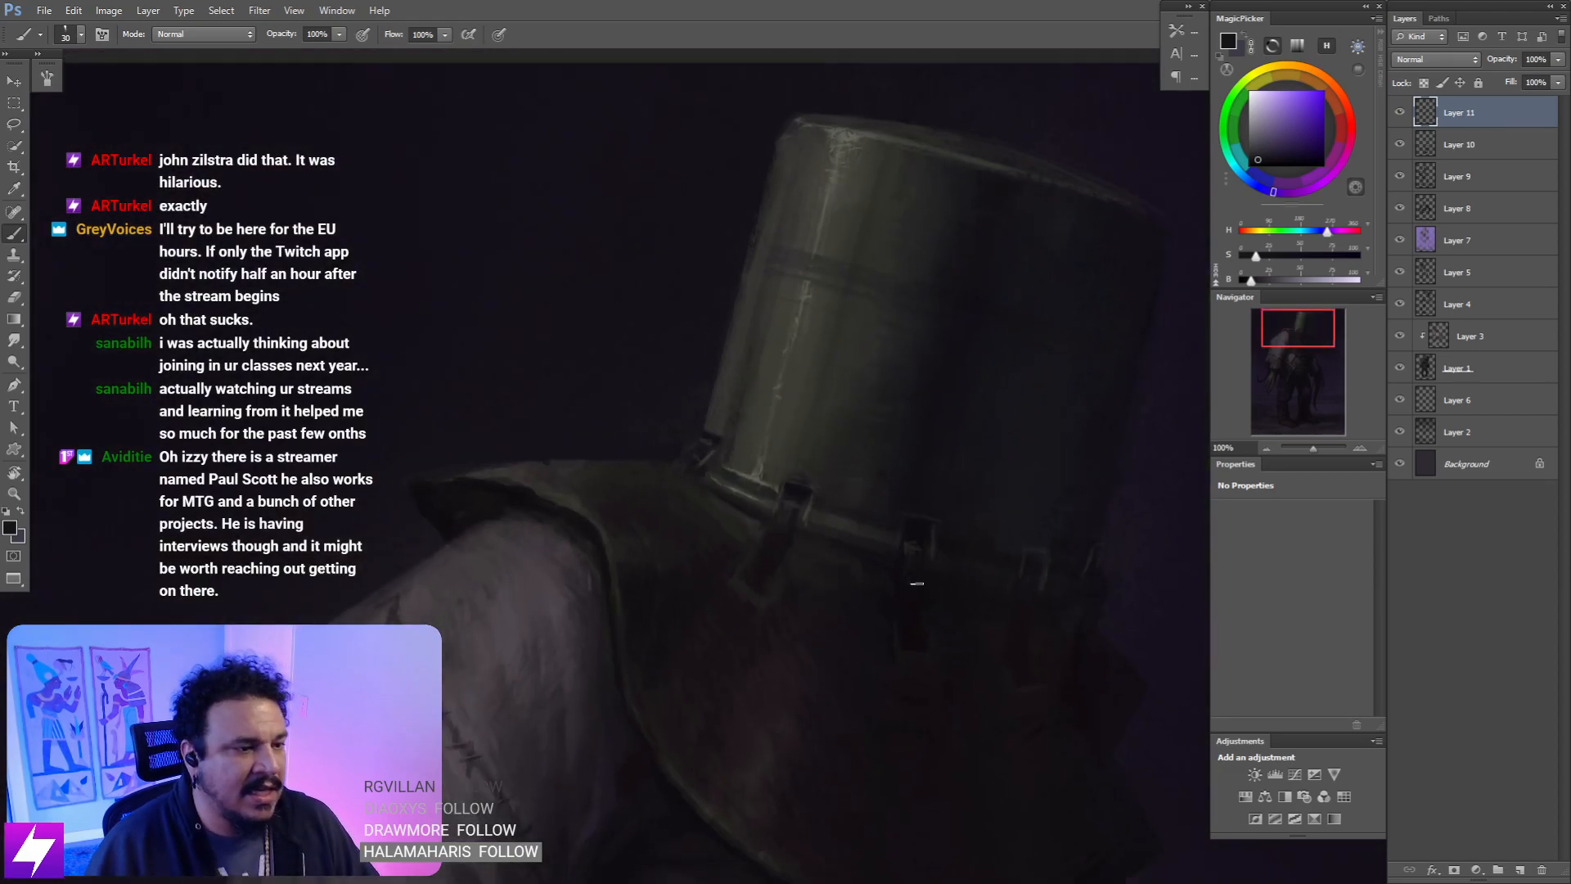
key("ctrl+minus")
key("r")
mouse_move(817, 662)
left_mouse_down()
mouse_move(908, 540)
mouse_move(874, 445)
left_mouse_up()
key("ctrl+plus")
mouse_move(829, 384)
left_mouse_down()
mouse_move(799, 445)
mouse_move(817, 506)
mouse_move(829, 502)
mouse_move(810, 407)
mouse_move(816, 497)
left_mouse_up()
key("ctrl+plus")
key("b")
key("bracketright")
key("bracketright")
key("bracketright")
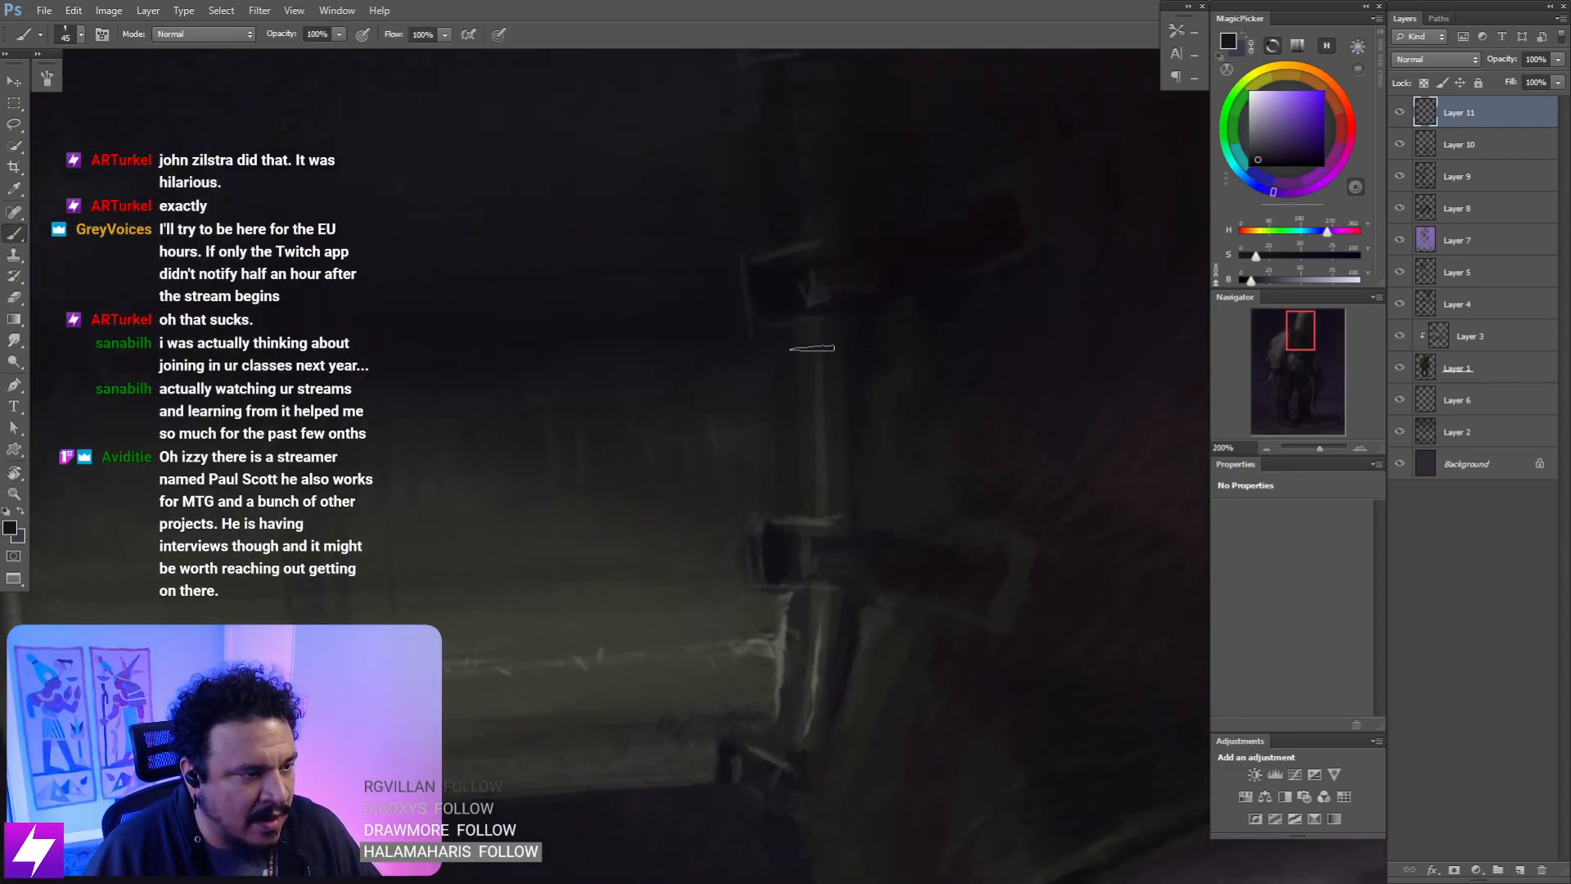
left_click_drag(824, 338, 831, 494)
- Examine the bucket's lower band from afar and in the flipped view, comparing its contrast with the figure
key("Escape")
key("ctrl+minus")
key("ctrl+minus")
key("ctrl+minus")
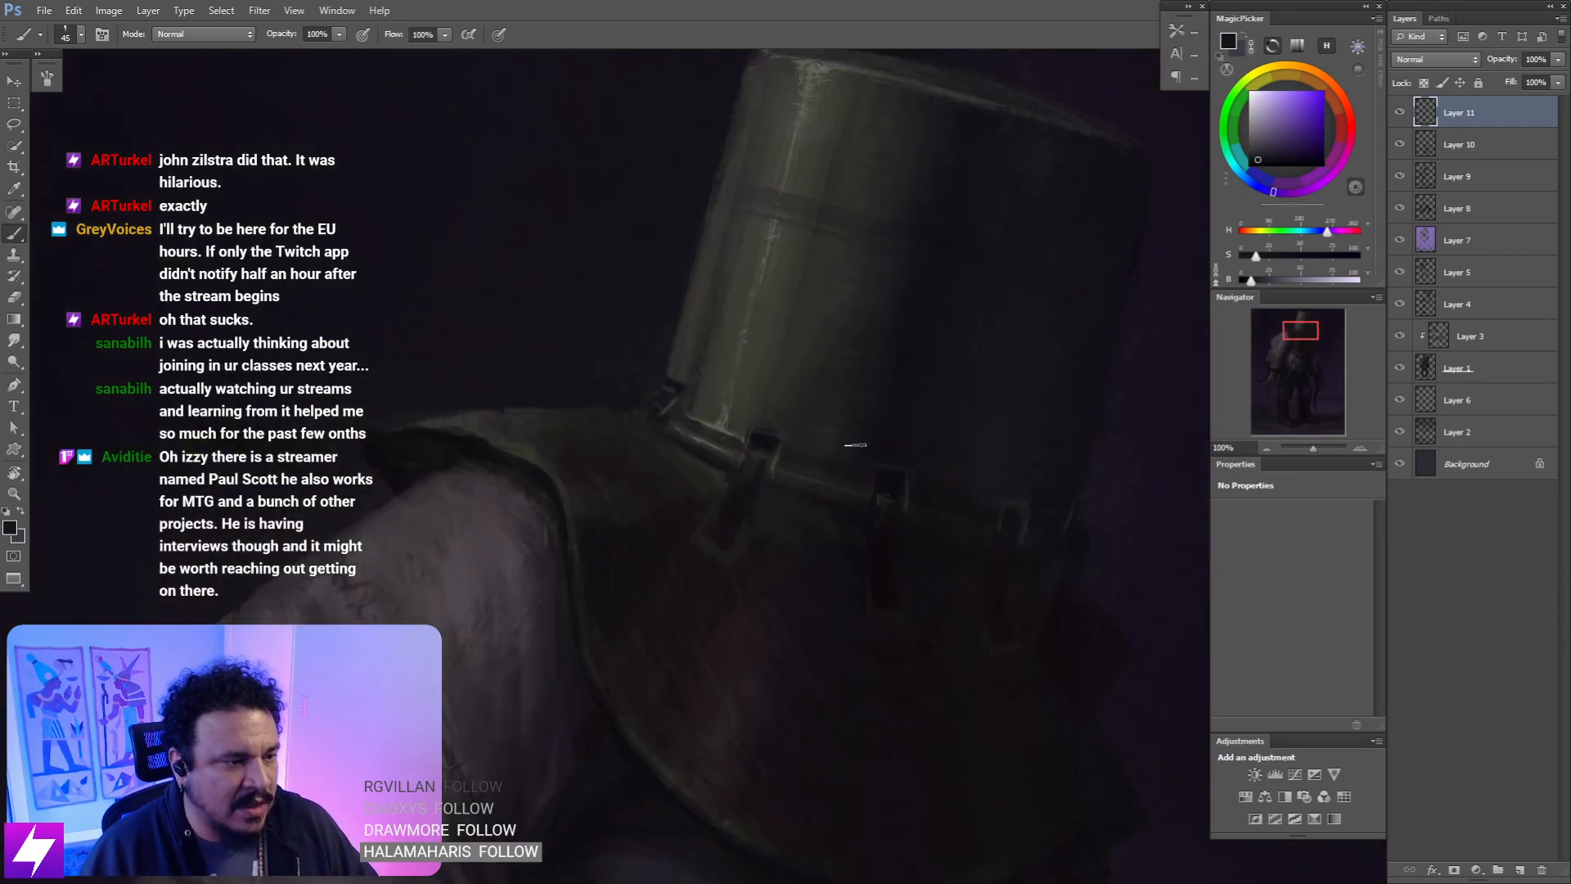
key("ctrl+minus")
key("ctrl+shift+h")
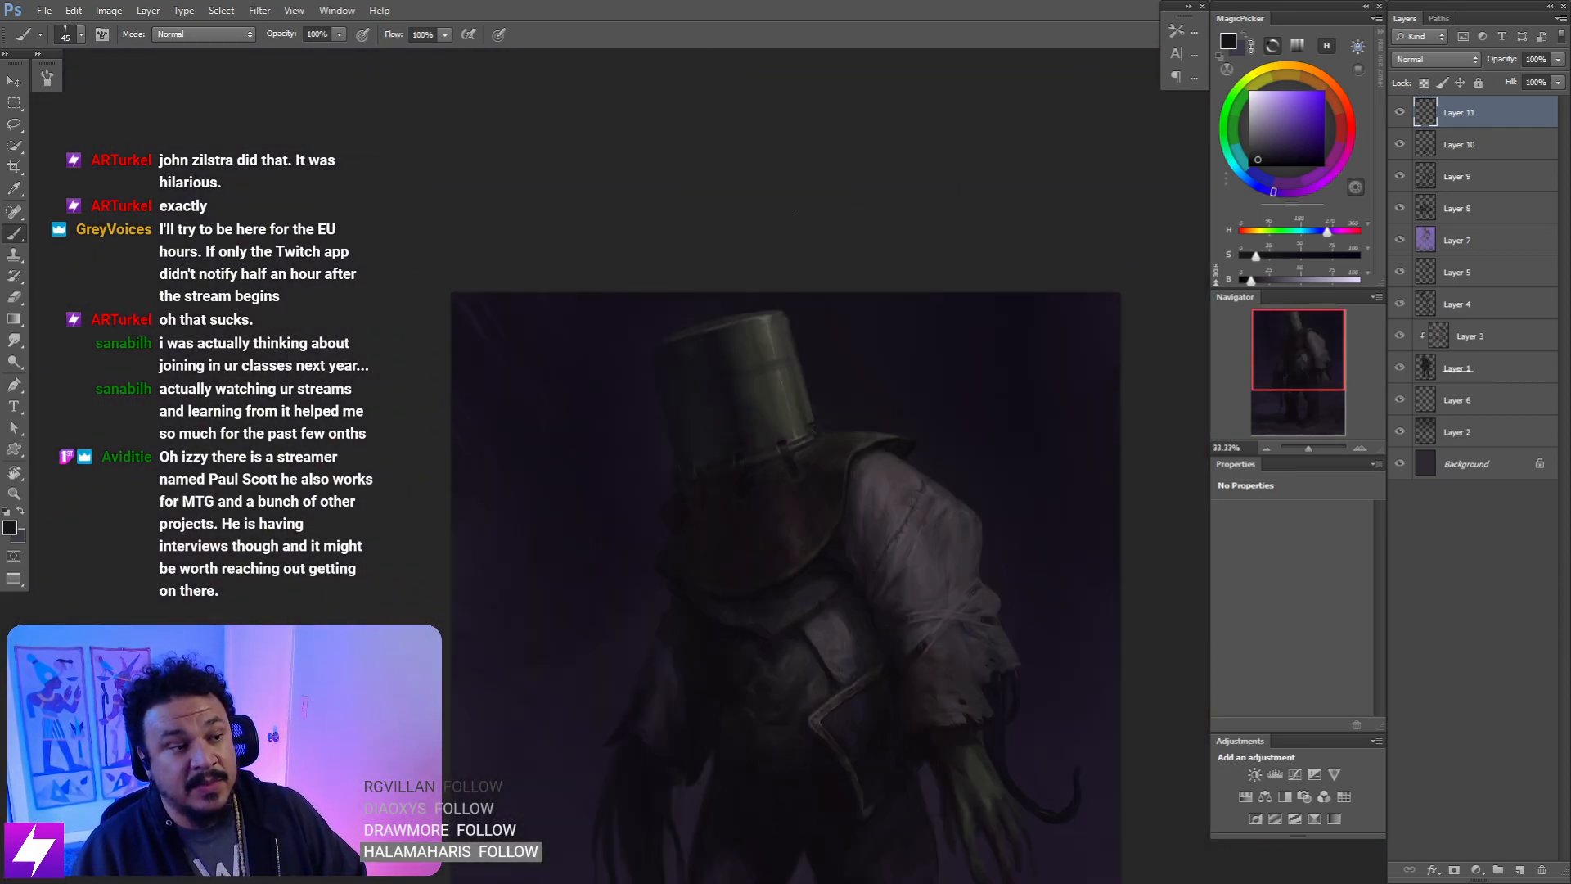
key("ctrl+plus")
key("ctrl+plus")
left_click_drag(812, 385, 824, 411)
key("ctrl+plus")
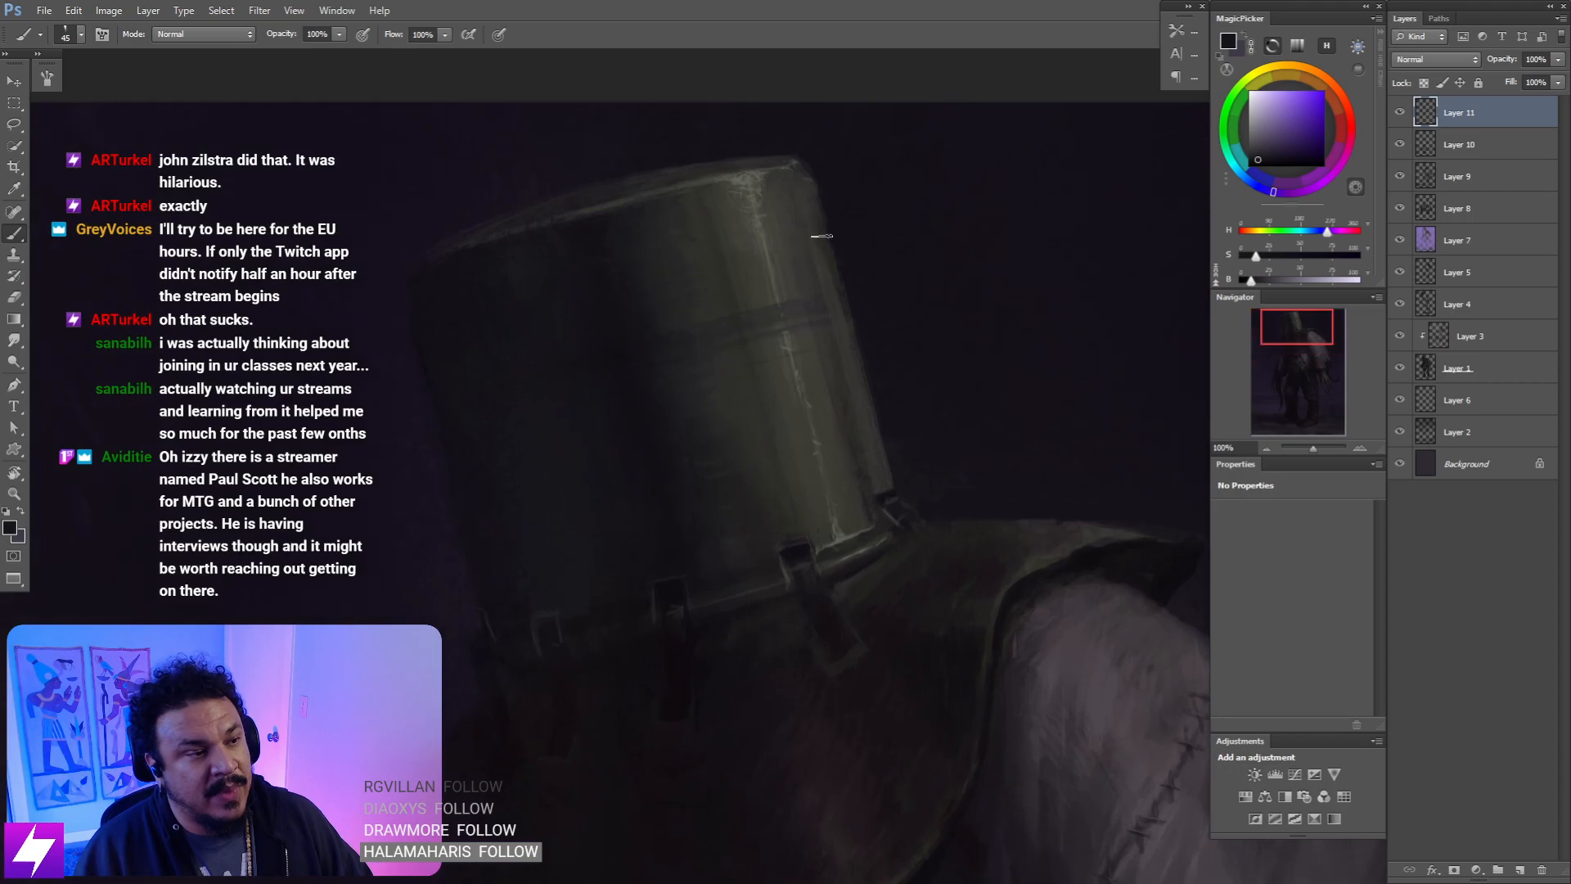
- Paint a light edge on the lower band beside the lit-side clasp with a sampled highlight at 20 px, trimming it with a 5 px eraser
left_click(748, 178, "alt")
key("r")
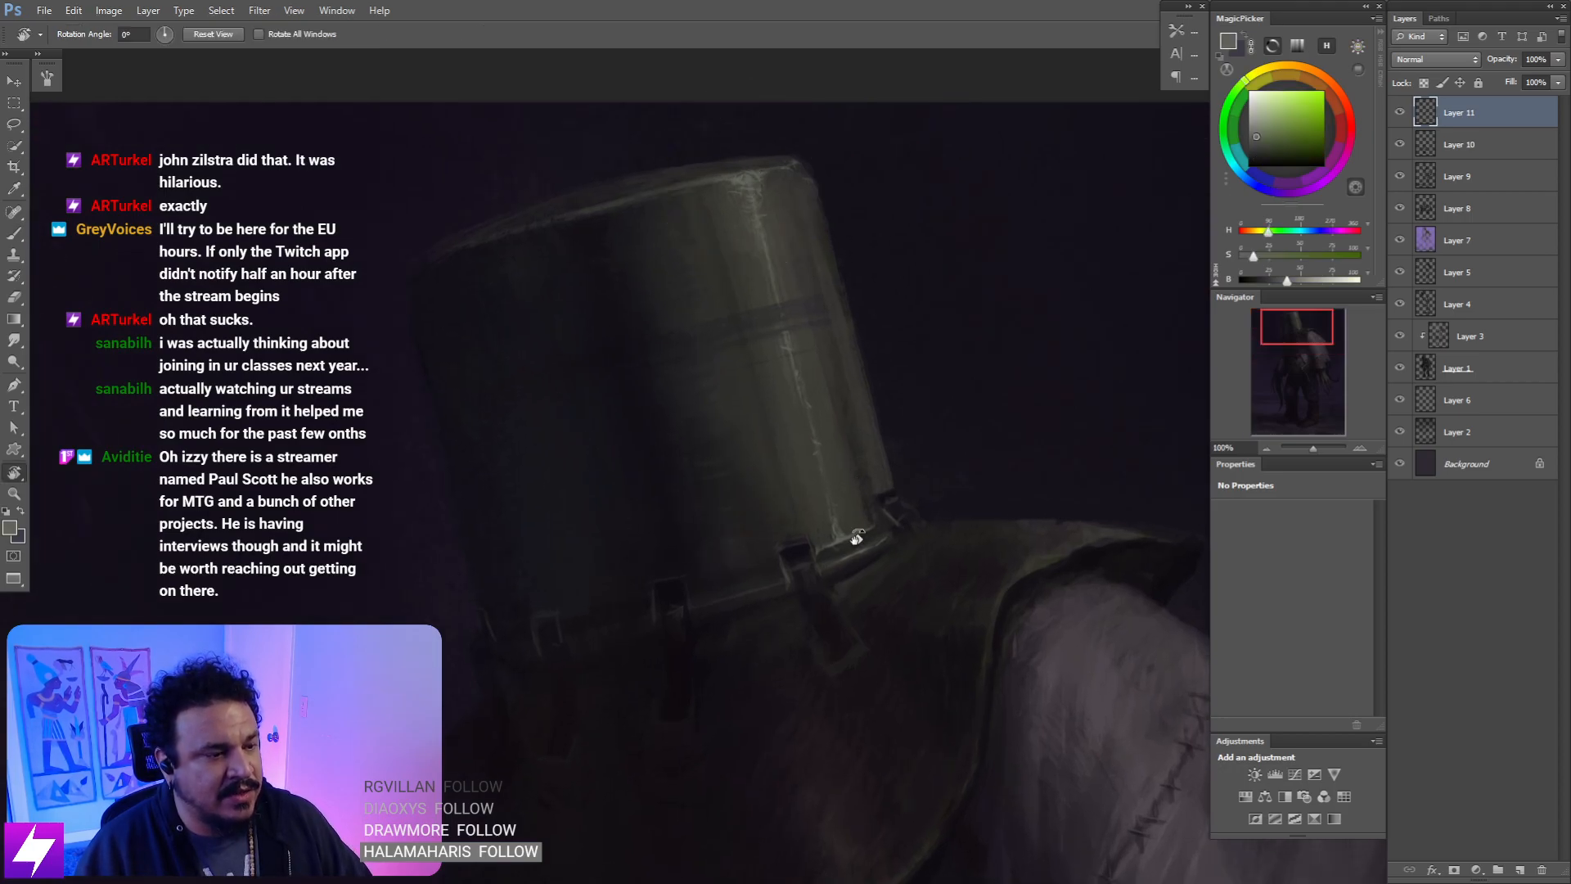
left_click_drag(827, 543, 885, 489)
key("ctrl+plus")
mouse_move(959, 527)
left_mouse_down()
mouse_move(852, 445)
mouse_move(822, 455)
mouse_move(836, 447)
left_mouse_up()
key("b")
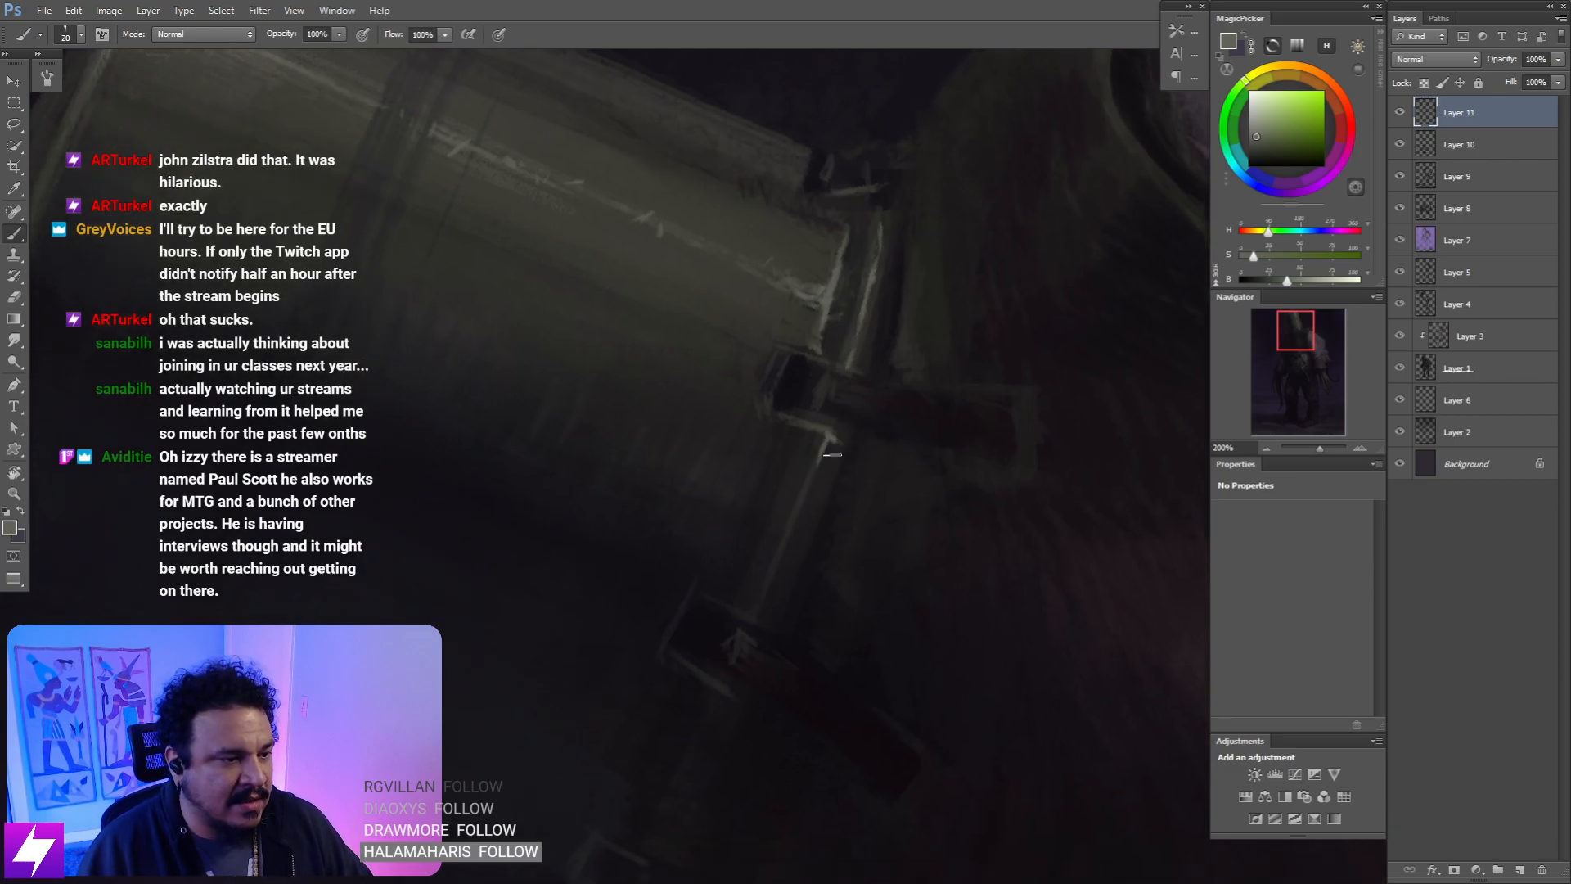
key("e")
key("Escape")
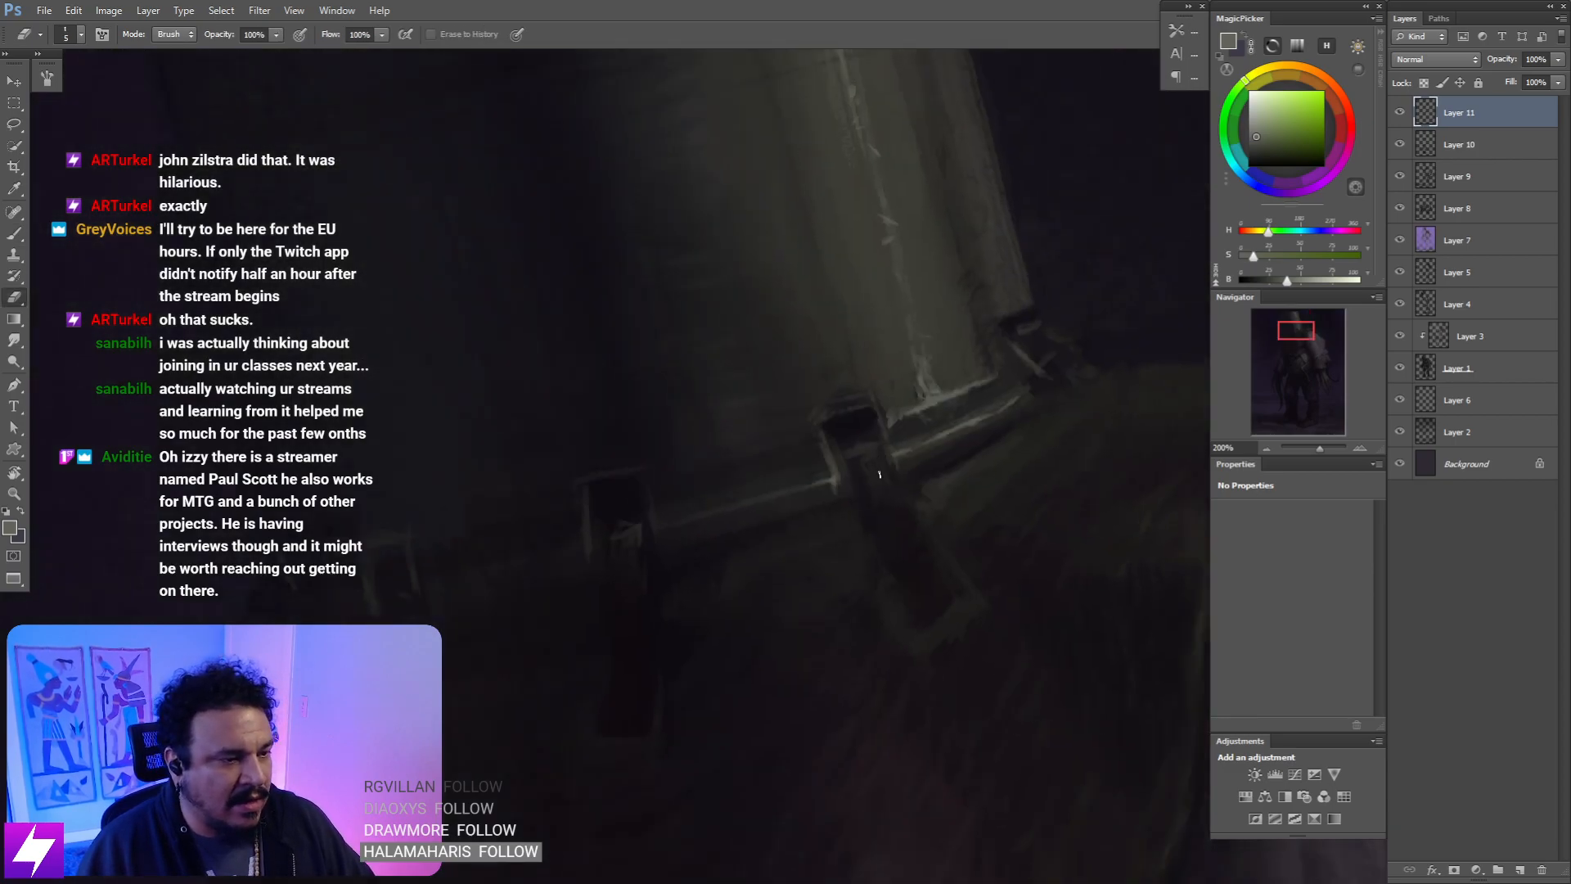
- Refine the light edge on the bucket's lower band next to the lit-side clasp with a 30 px brush
key("ctrl+minus")
key("ctrl+minus")
key("r")
left_click_drag(870, 540, 872, 500)
key("ctrl+plus")
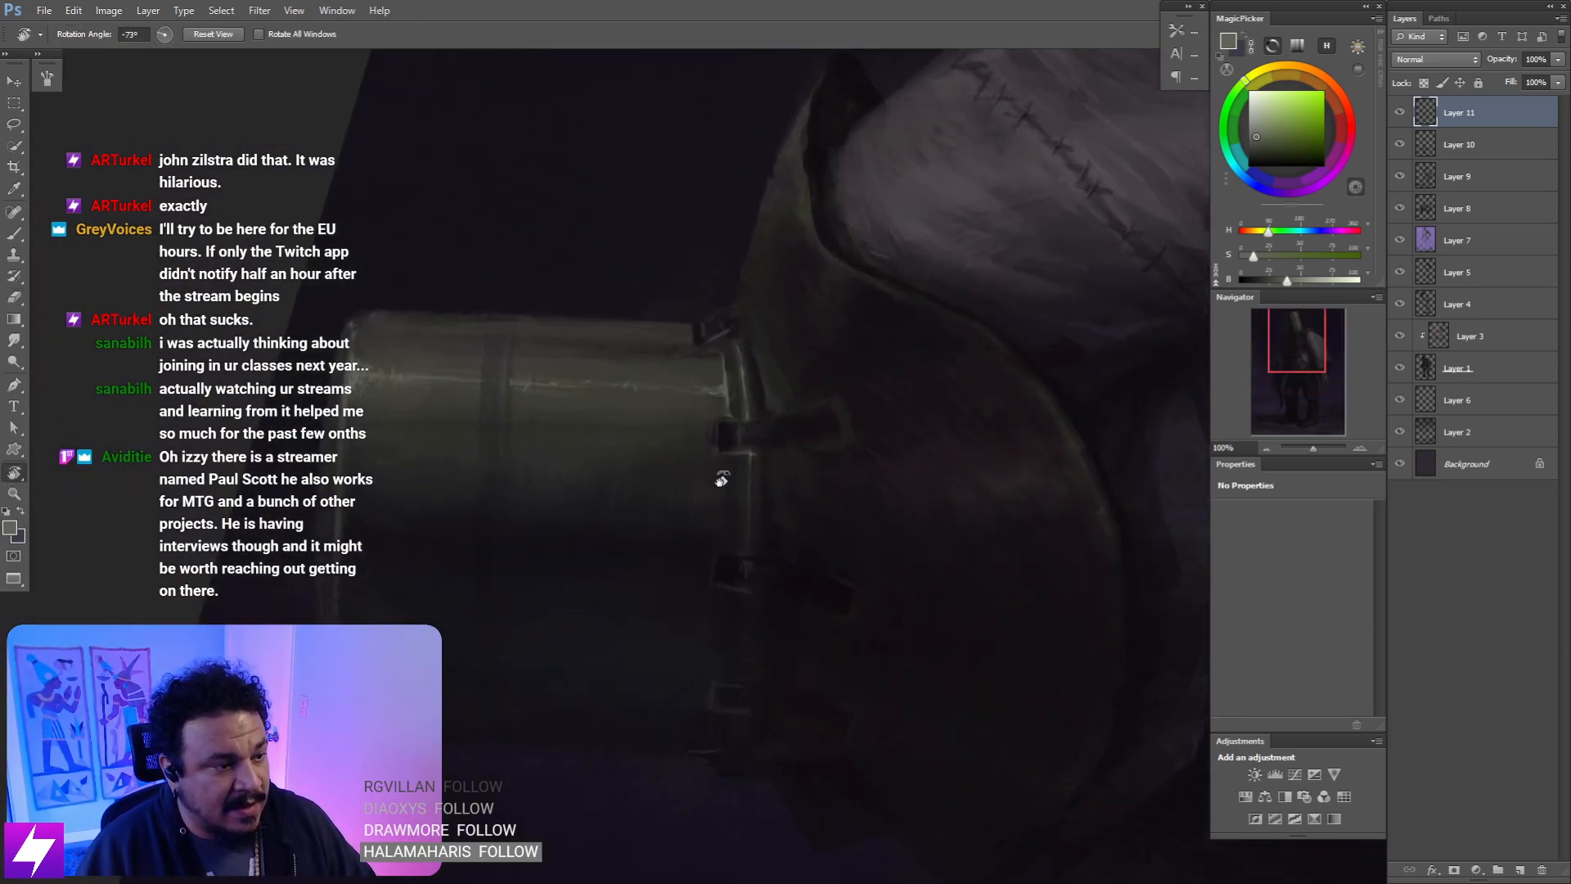
key("b")
left_click_drag(720, 477, 761, 489)
key("ctrl+plus")
key("bracketright")
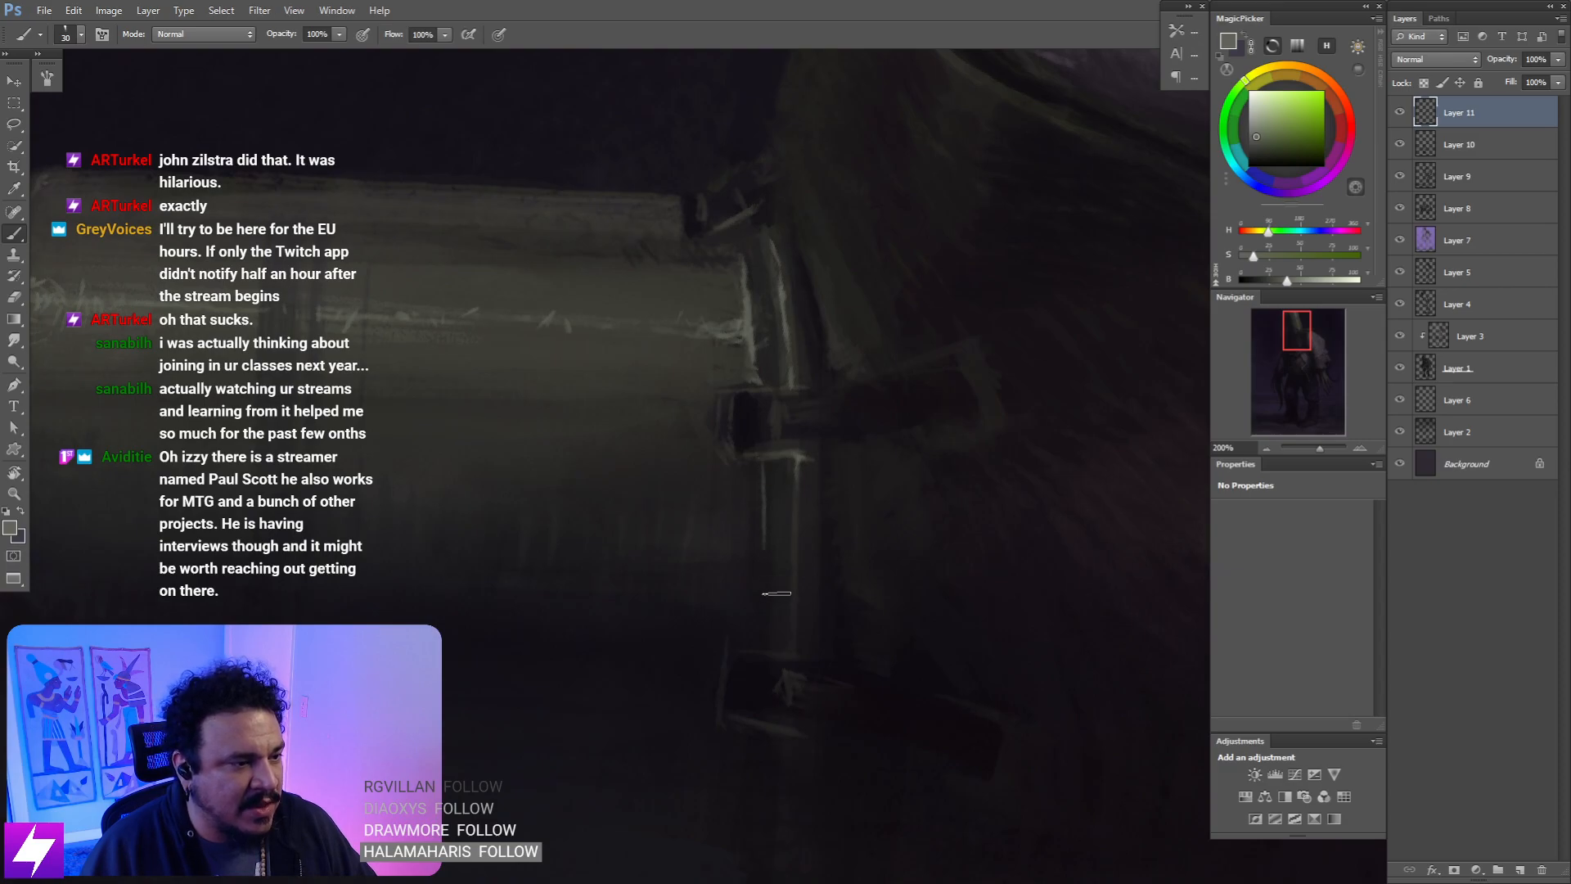
left_click_drag(771, 460, 771, 538)
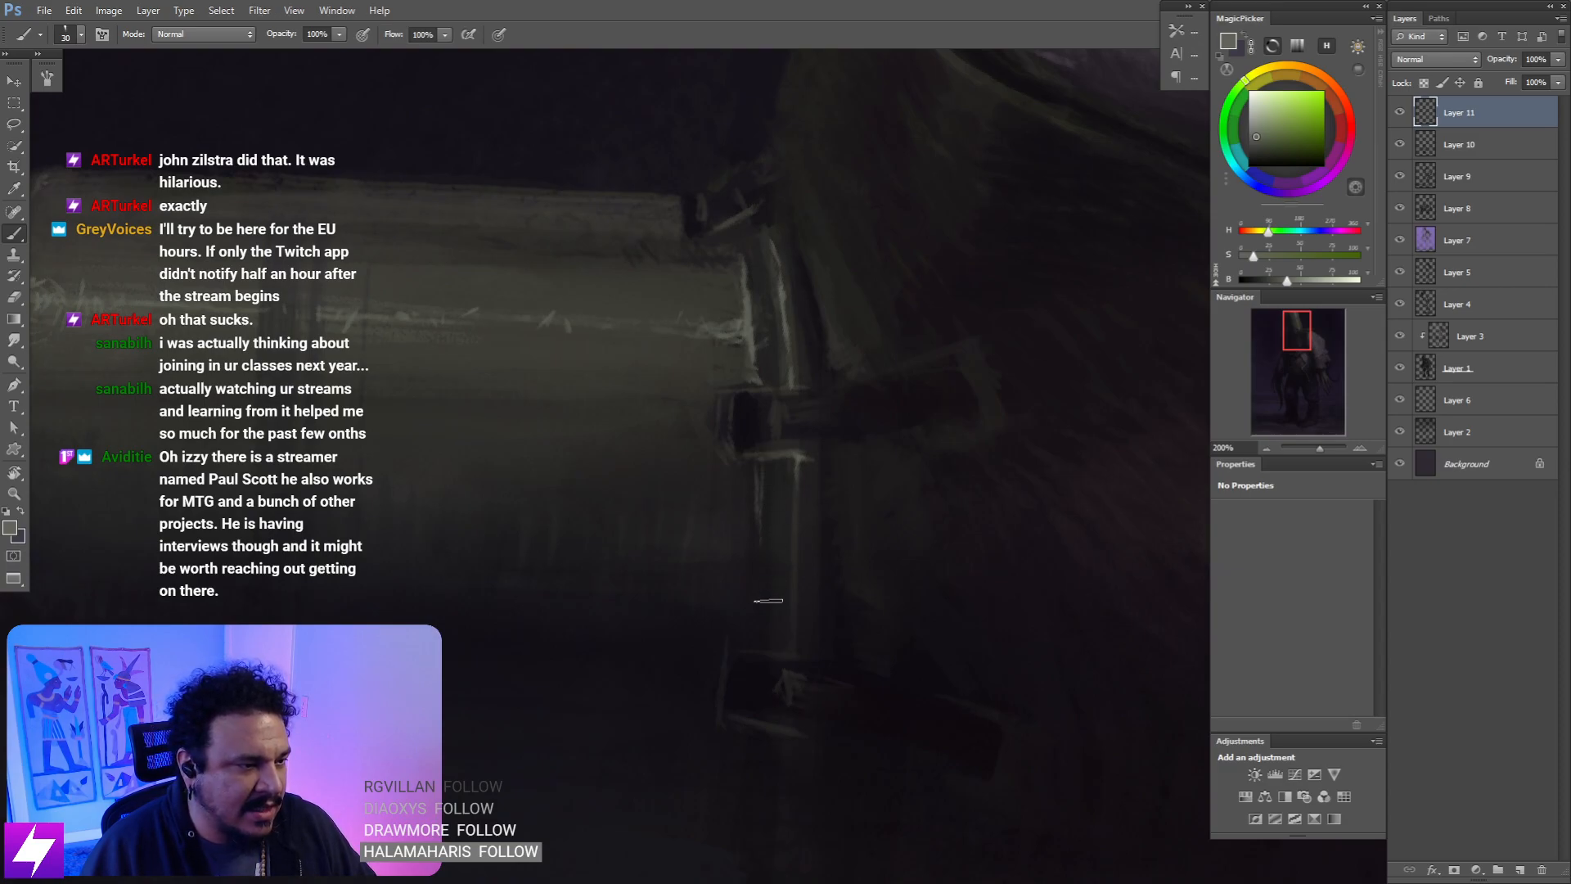
- Paint light rims around the lit-side clasp and the corner clasp with a 15 px brush
key("s")
key("b")
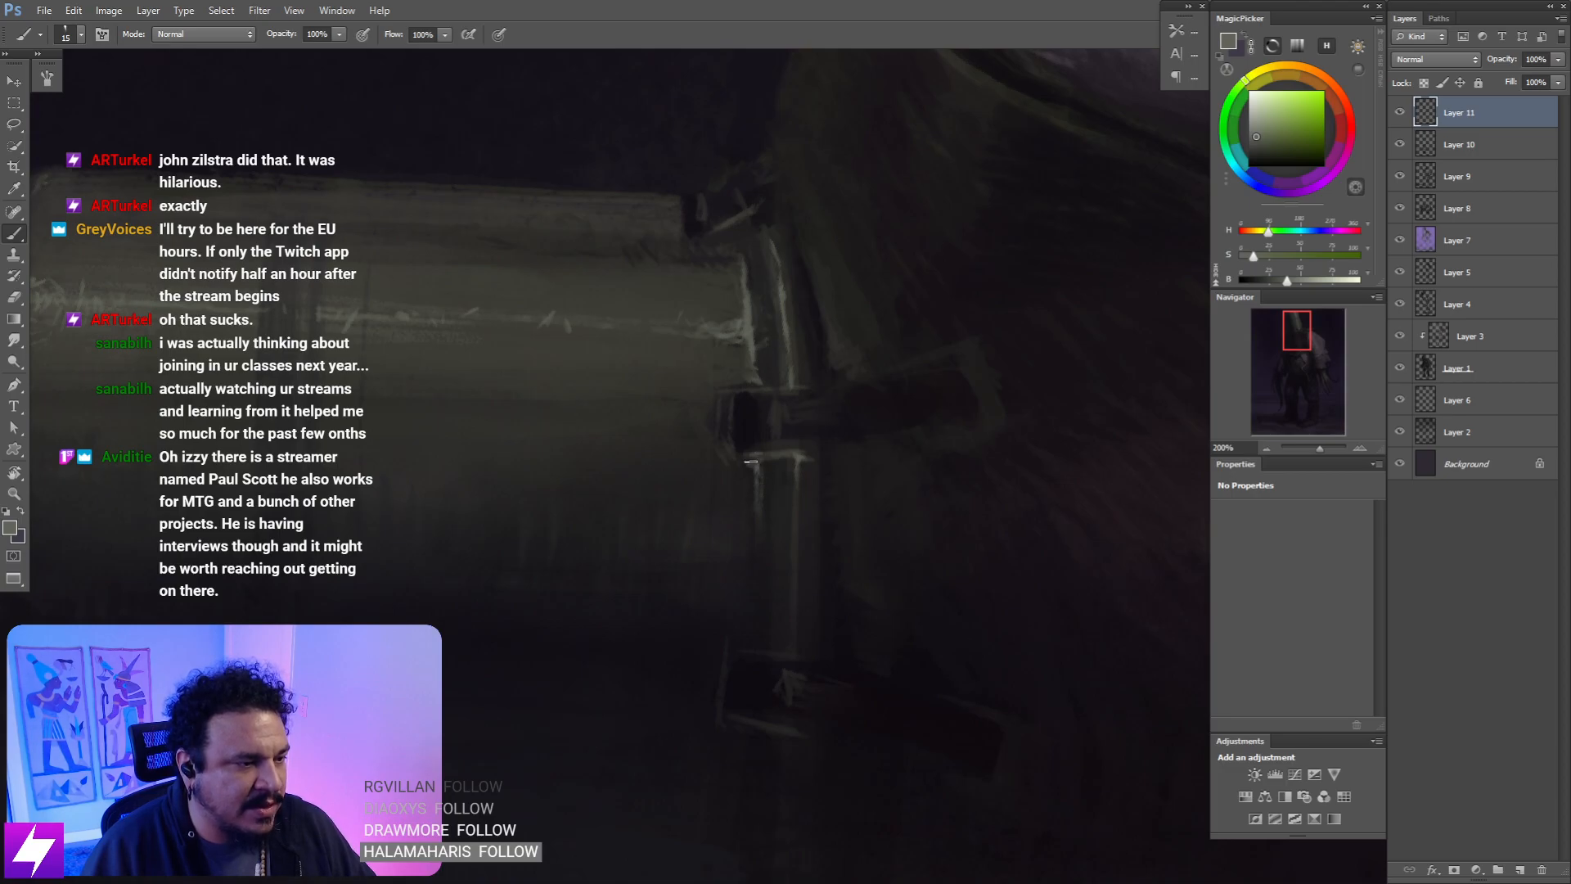
mouse_move(752, 420)
left_mouse_down()
mouse_move(719, 467)
mouse_move(751, 448)
left_mouse_up()
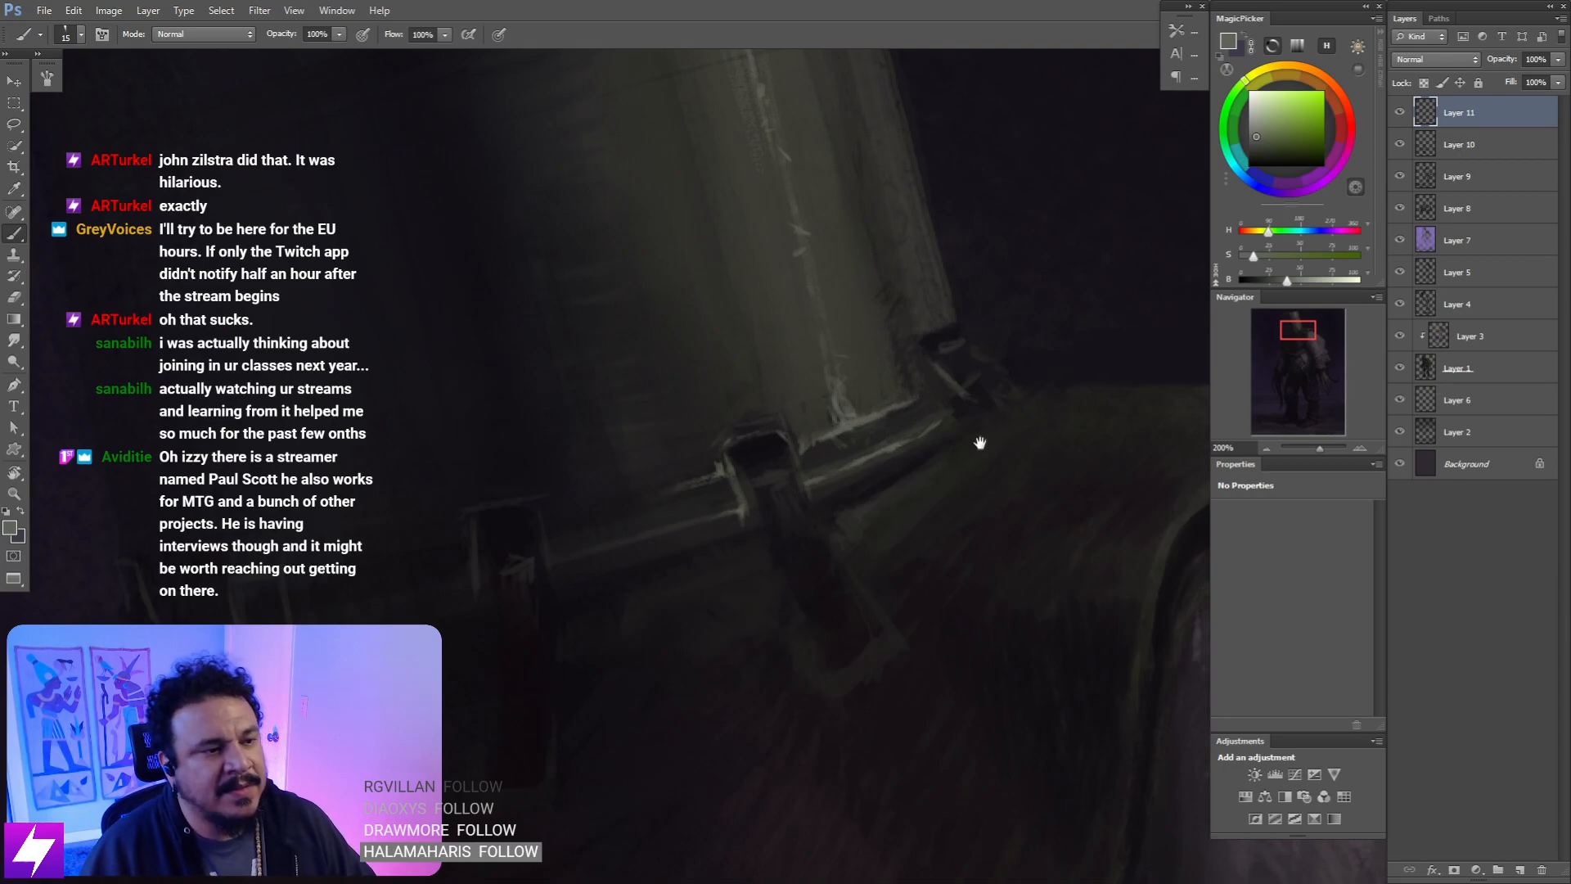
left_click_drag(982, 445, 947, 449)
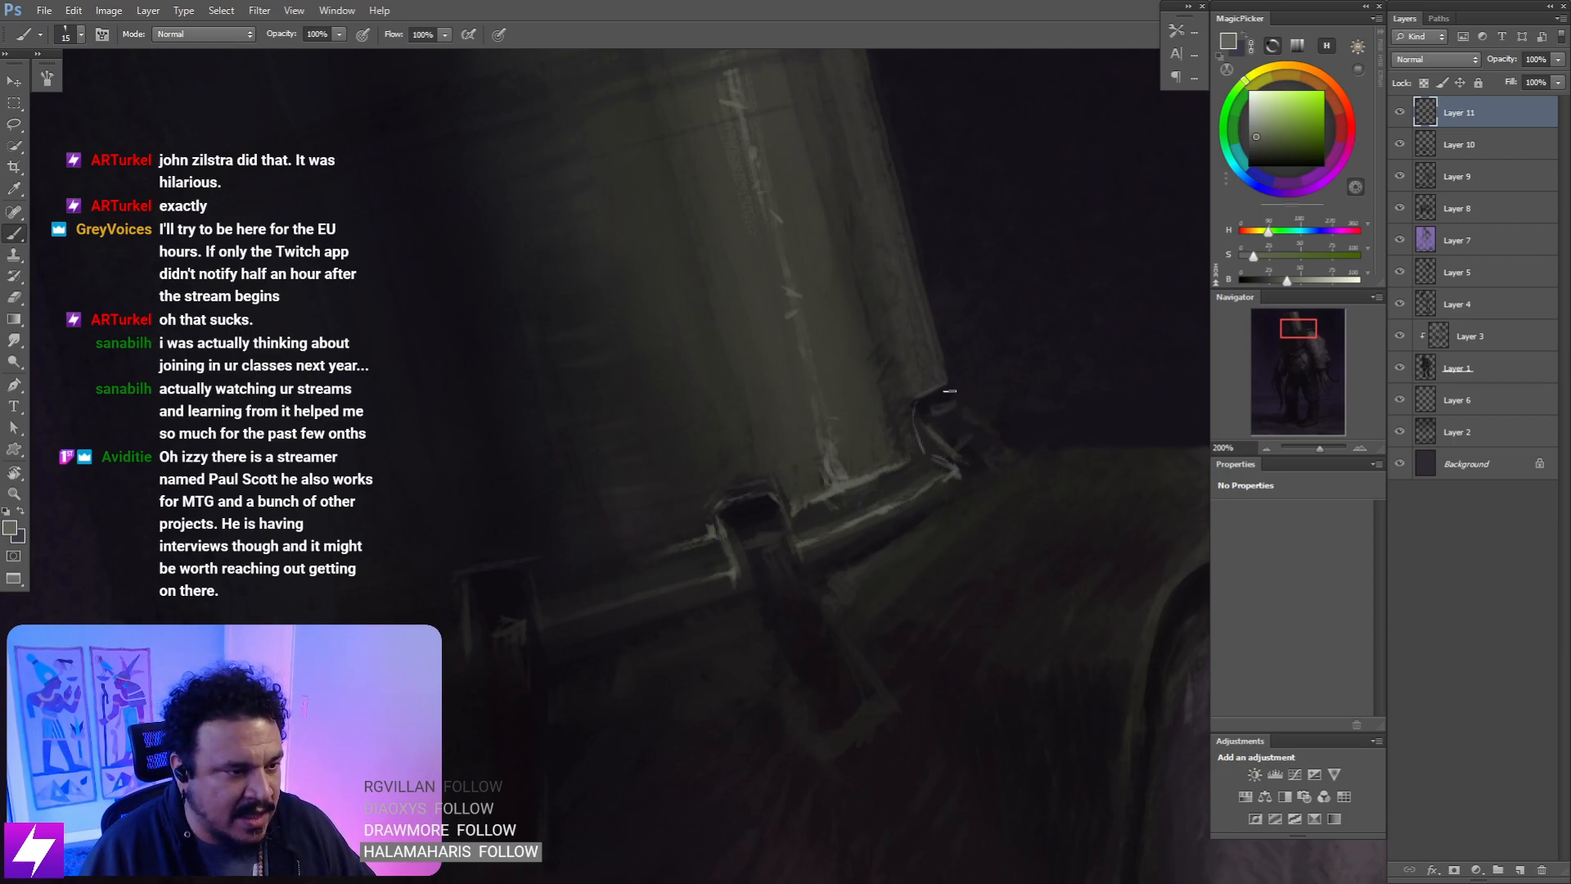
left_click_drag(975, 388, 971, 426)
- Check the clasps from afar, flip the canvas horizontally and refine the corner clasp's light edges with a 20 px brush
key("ctrl+minus")
key("ctrl+minus")
key("ctrl+minus")
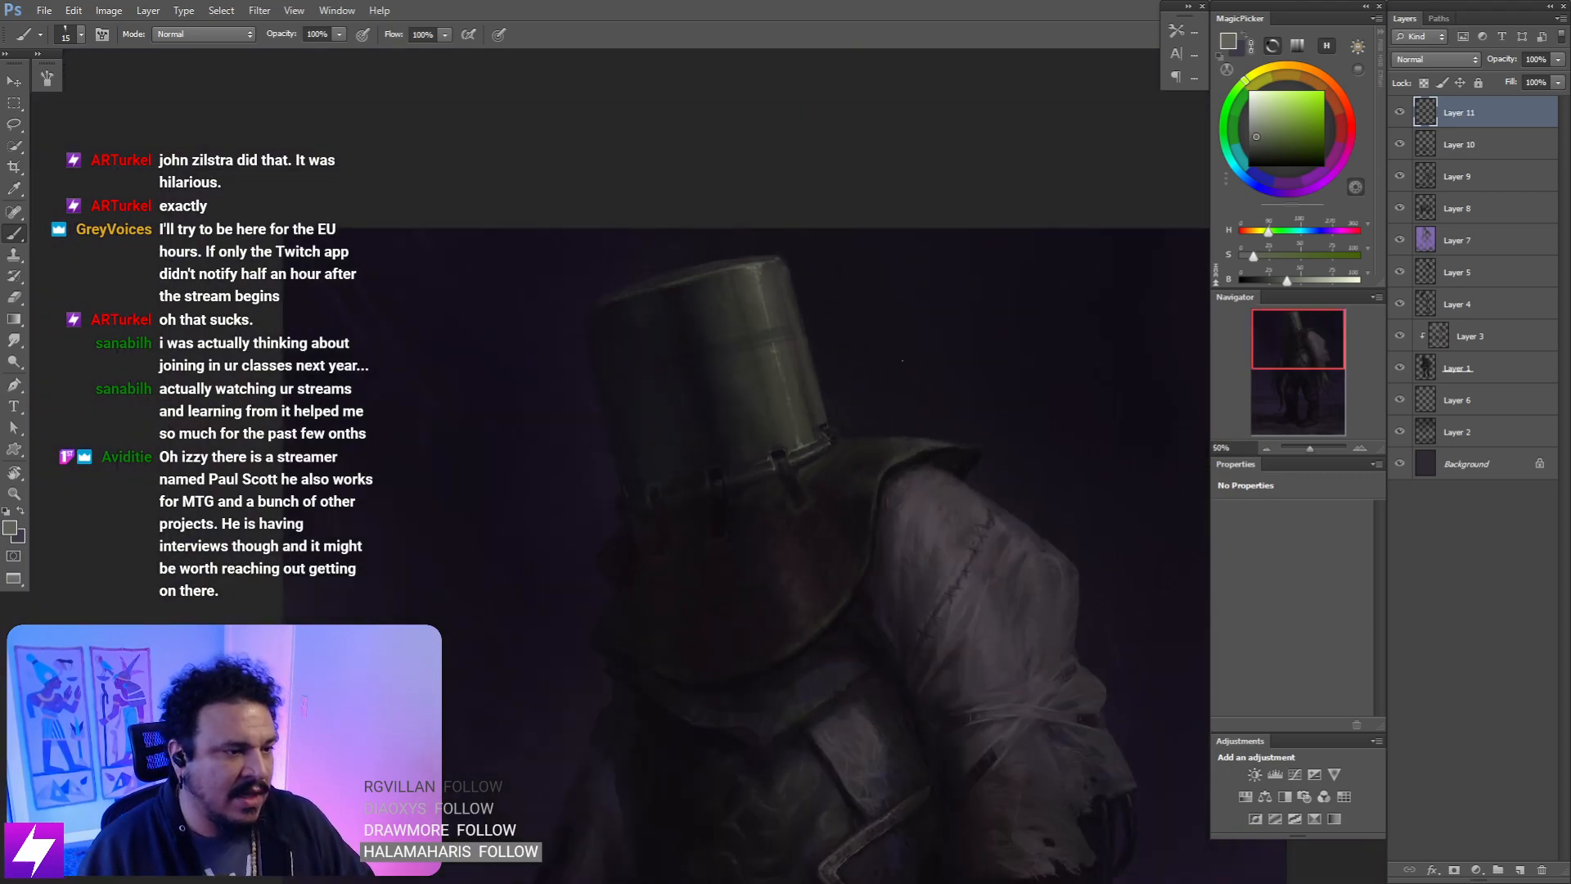
key("ctrl+shift+h")
key("ctrl+plus")
key("ctrl+plus")
left_click_drag(832, 516, 838, 470)
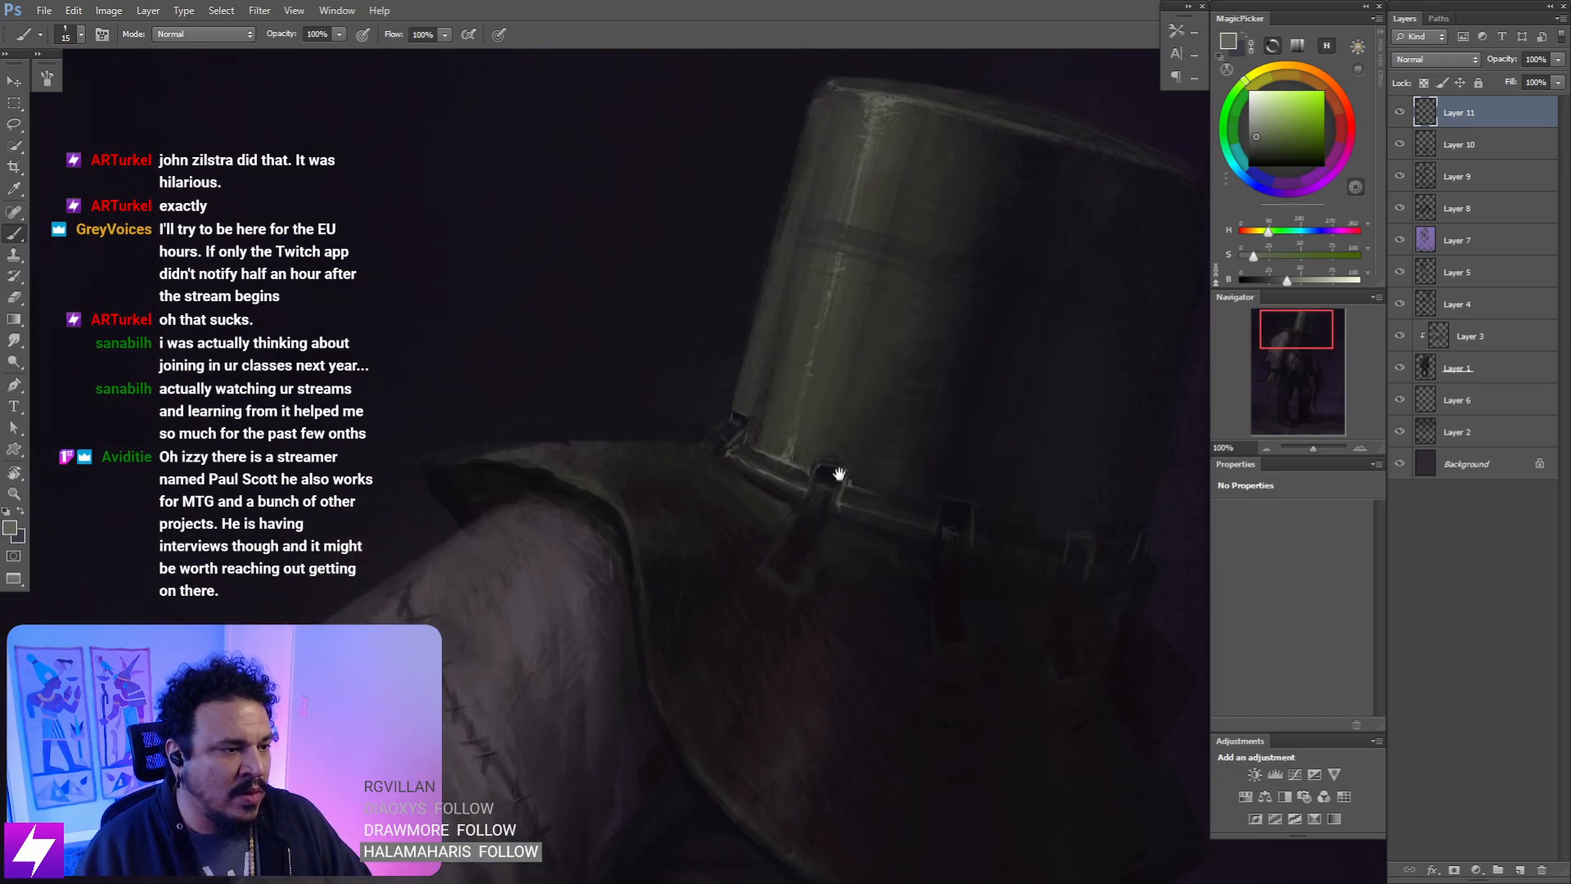
key("ctrl+plus")
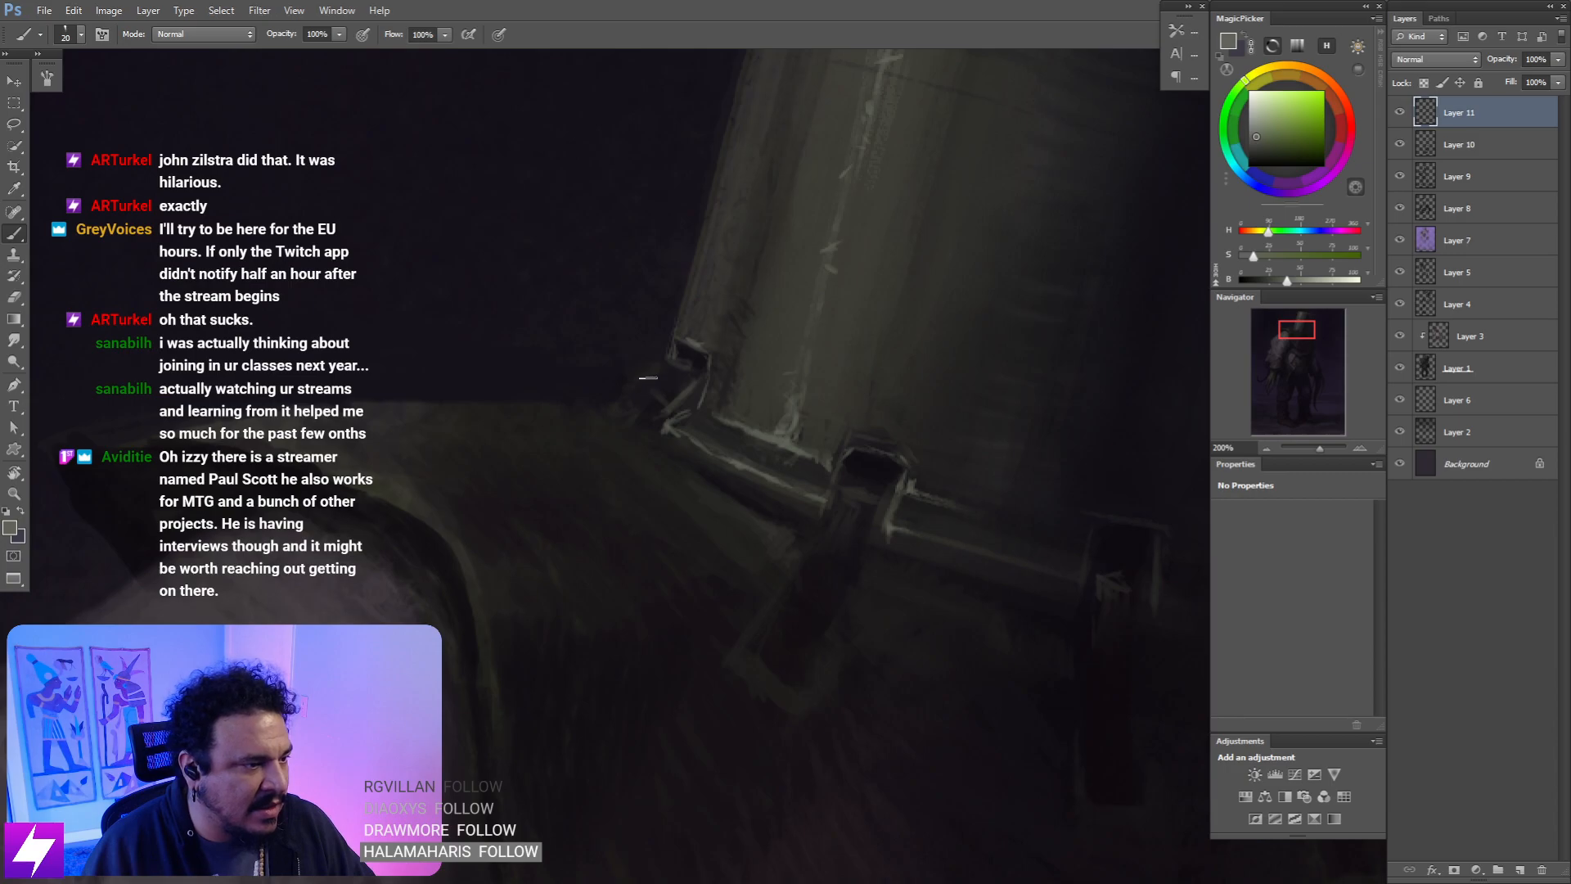
- Brighten the lit-side clasp's rim with a 20 px brush and deepen its inside with a sampled dark purple
key("ctrl+minus")
key("ctrl+minus")
left_click_drag(794, 547, 869, 493)
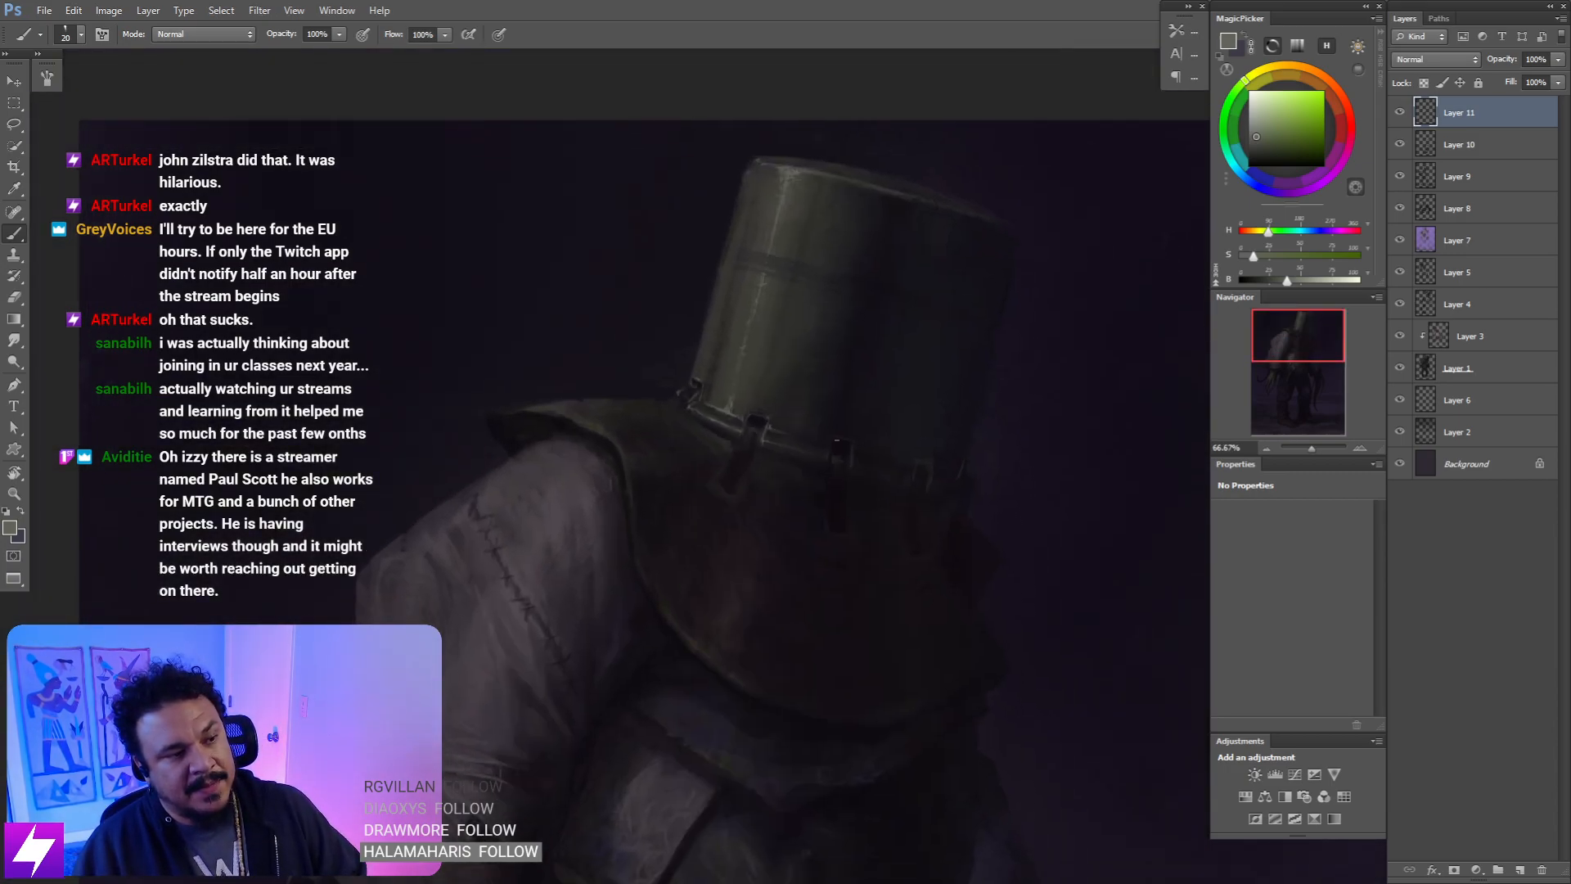
key("r")
mouse_move(836, 442)
left_mouse_down()
mouse_move(772, 455)
mouse_move(765, 439)
left_mouse_up()
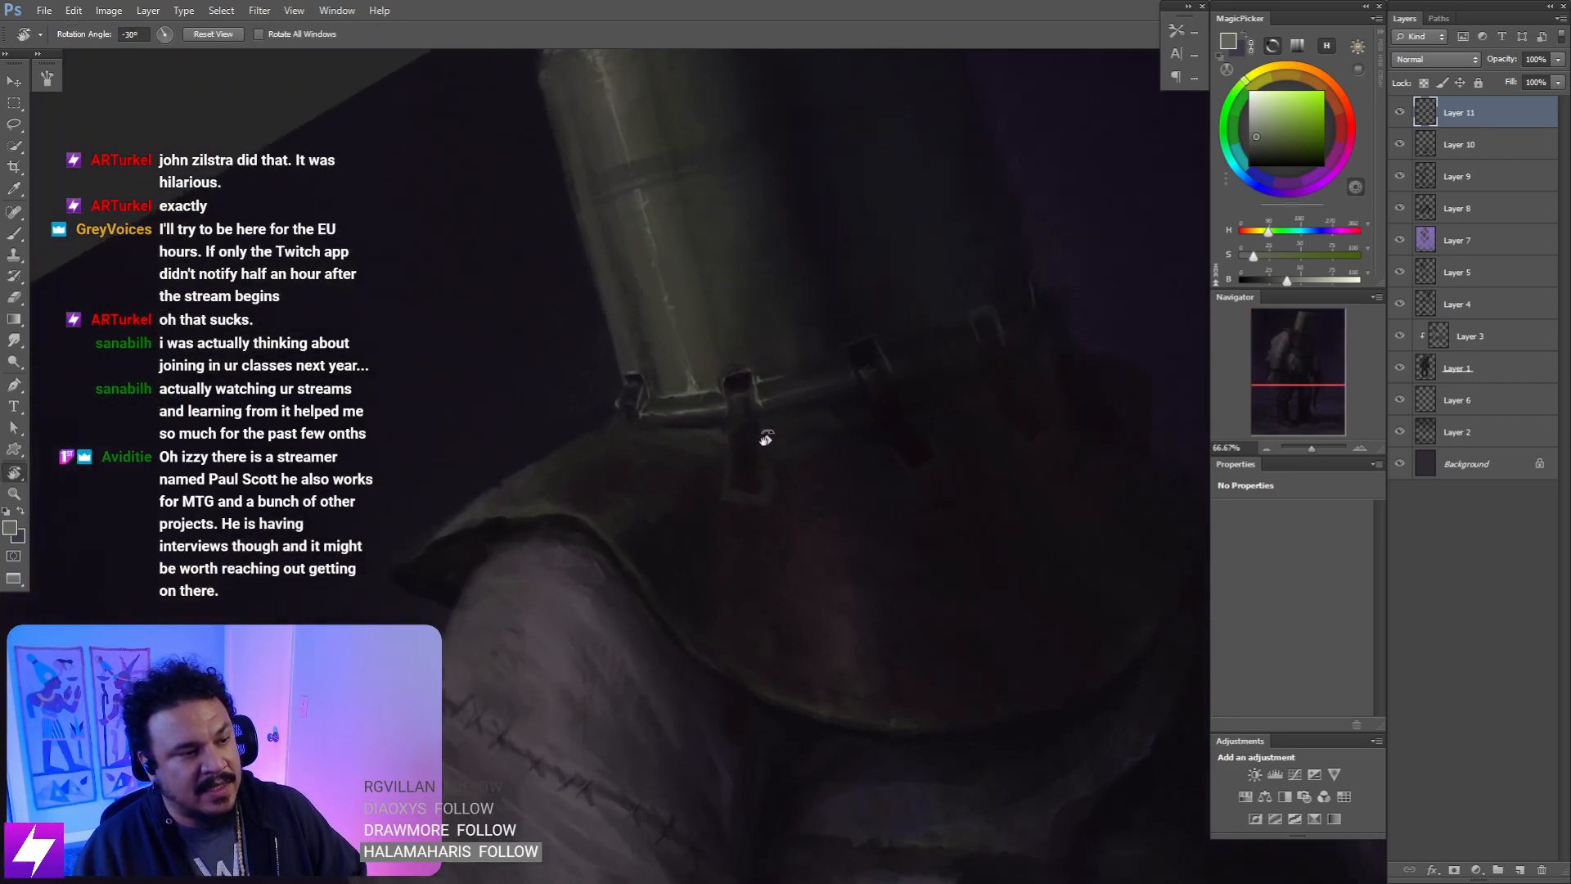
key("ctrl+plus")
key("ctrl+plus")
key("b")
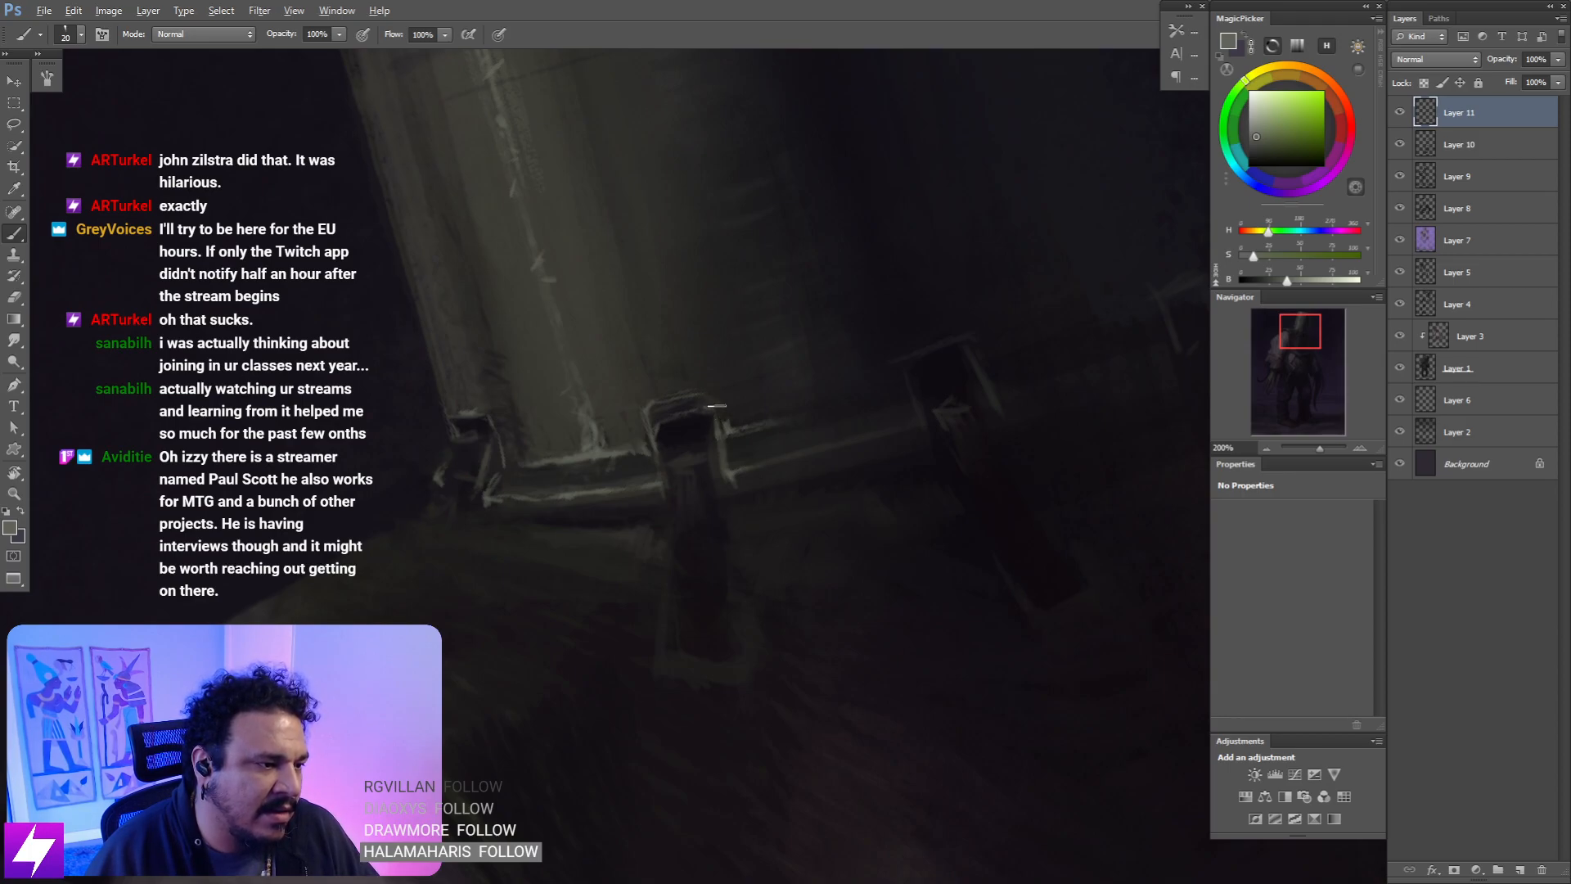
left_click(660, 424, "alt")
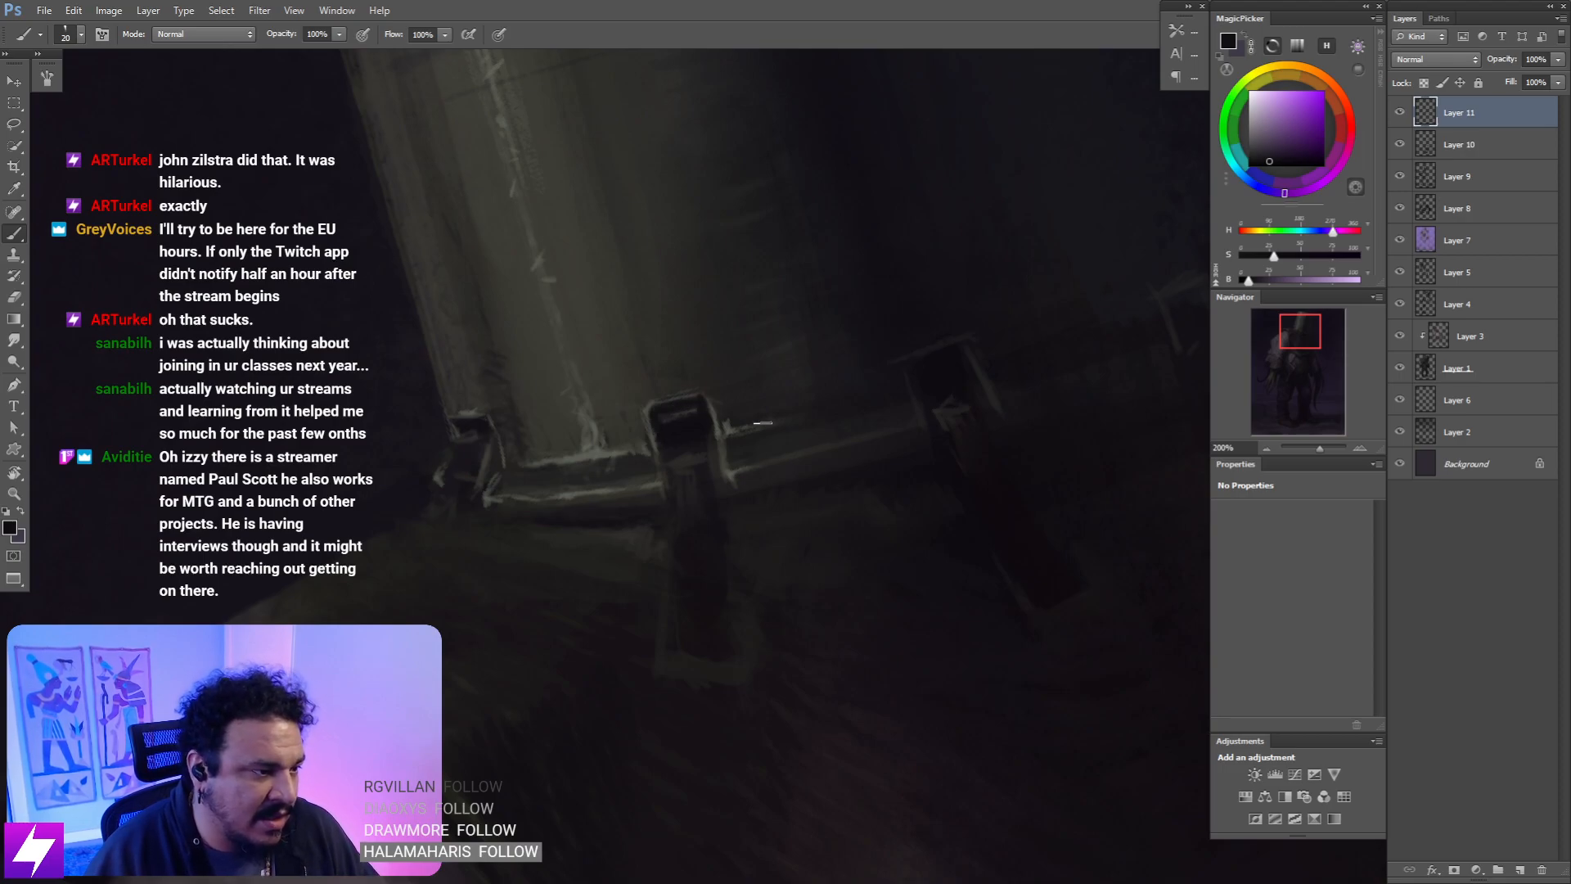
- Add a sampled highlight to the corner clasp at 10 px and deepen its shadows with a sampled dark at 20 to 25 px
key("Escape")
key("ctrl+minus")
left_click_drag(763, 423, 799, 459)
key("ctrl+minus")
key("r")
key("Escape")
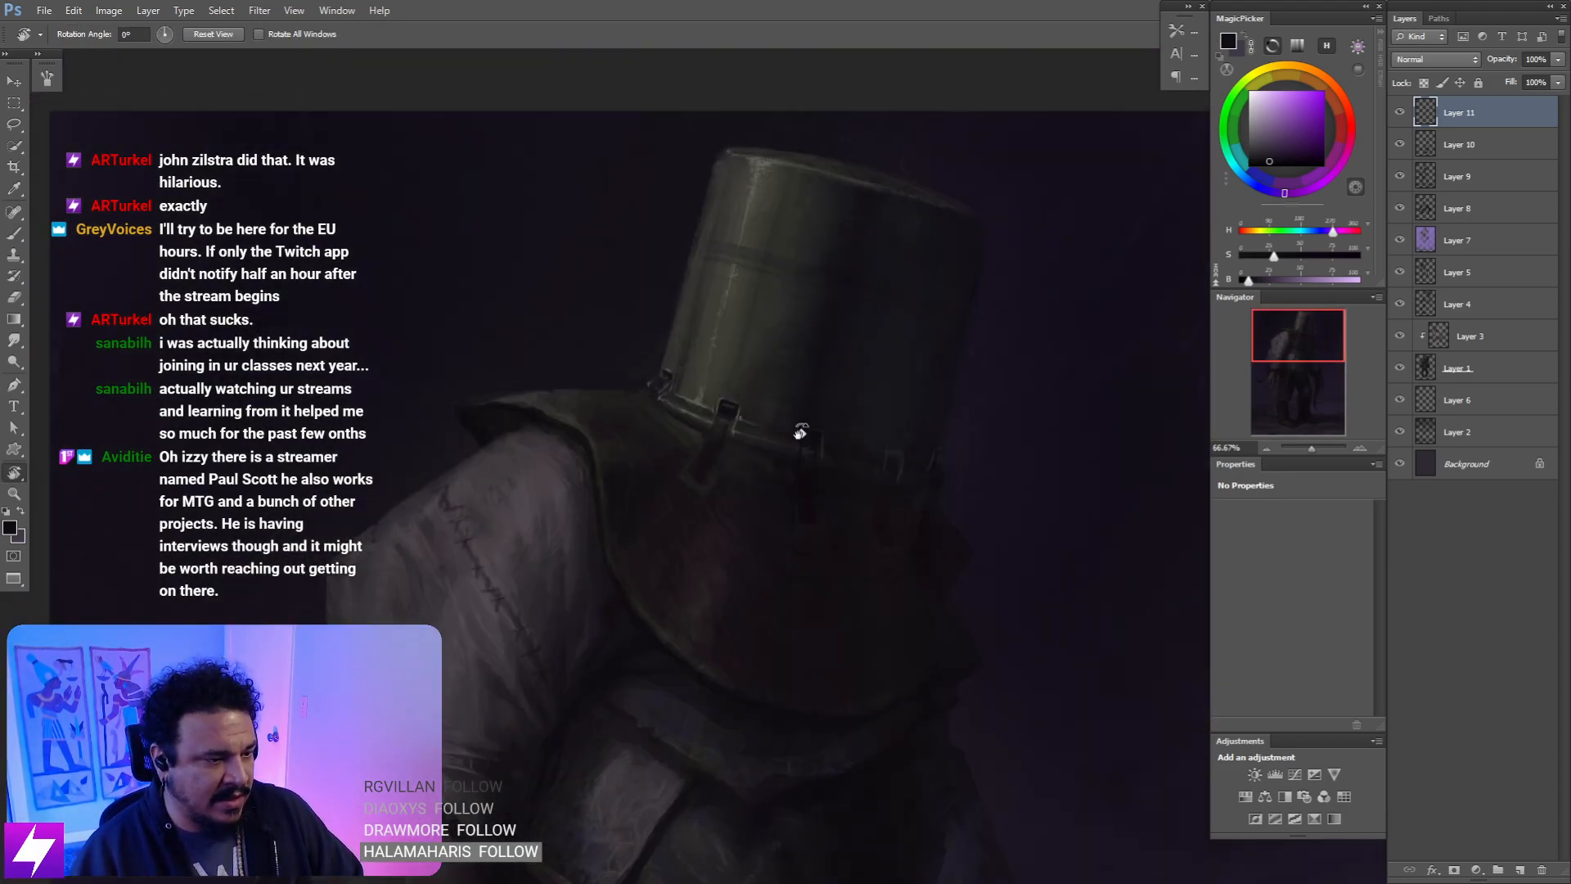
key("ctrl+plus")
key("ctrl+plus")
left_click_drag(667, 296, 799, 501)
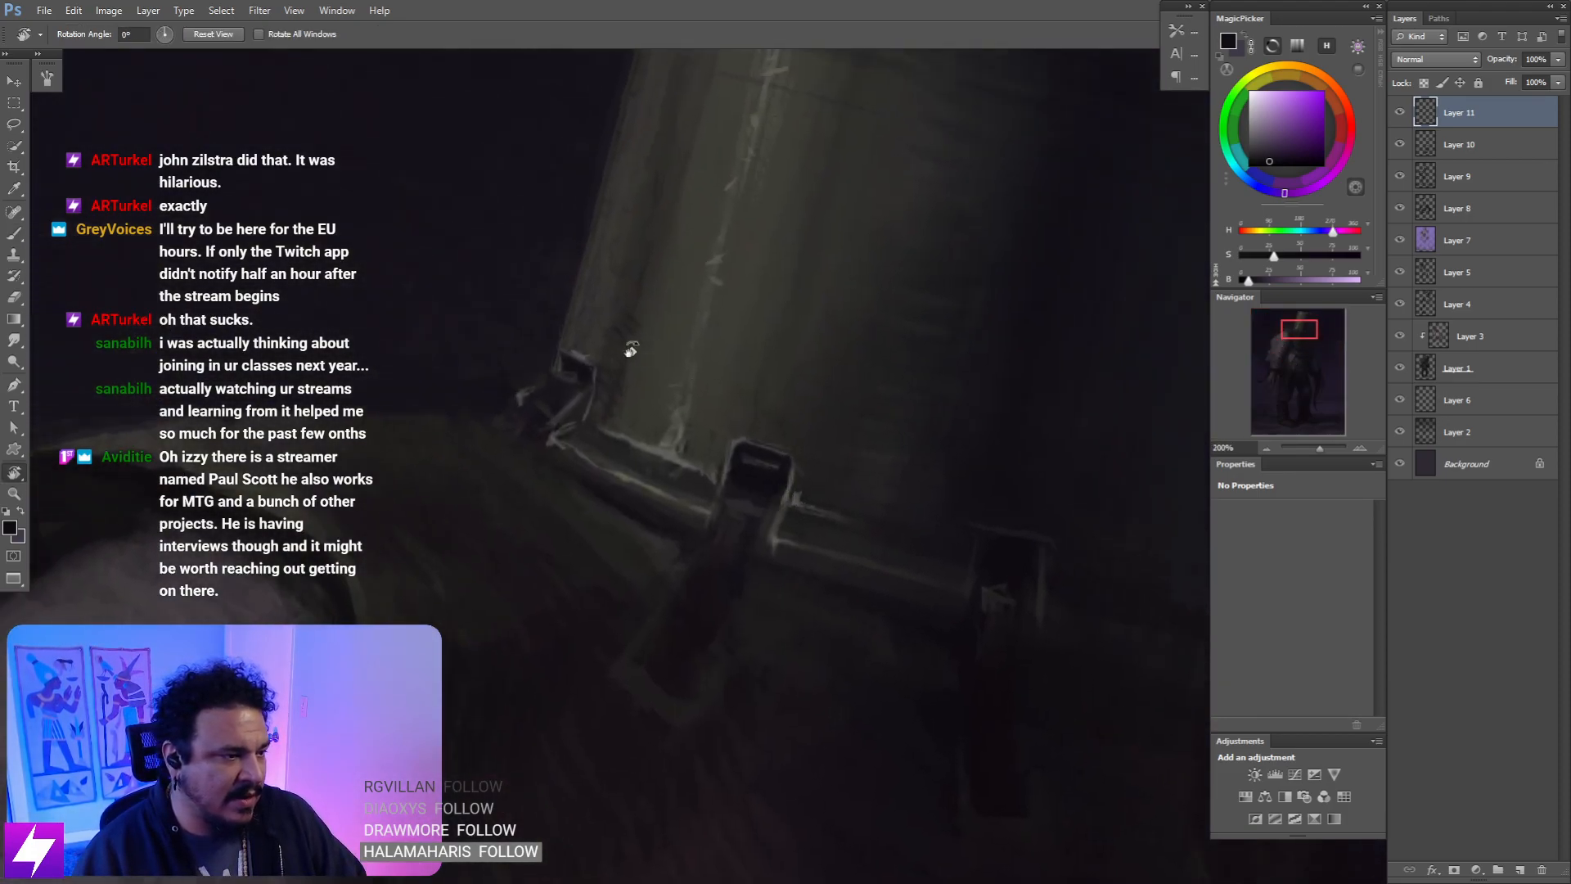
key("b")
left_click(587, 360, "alt")
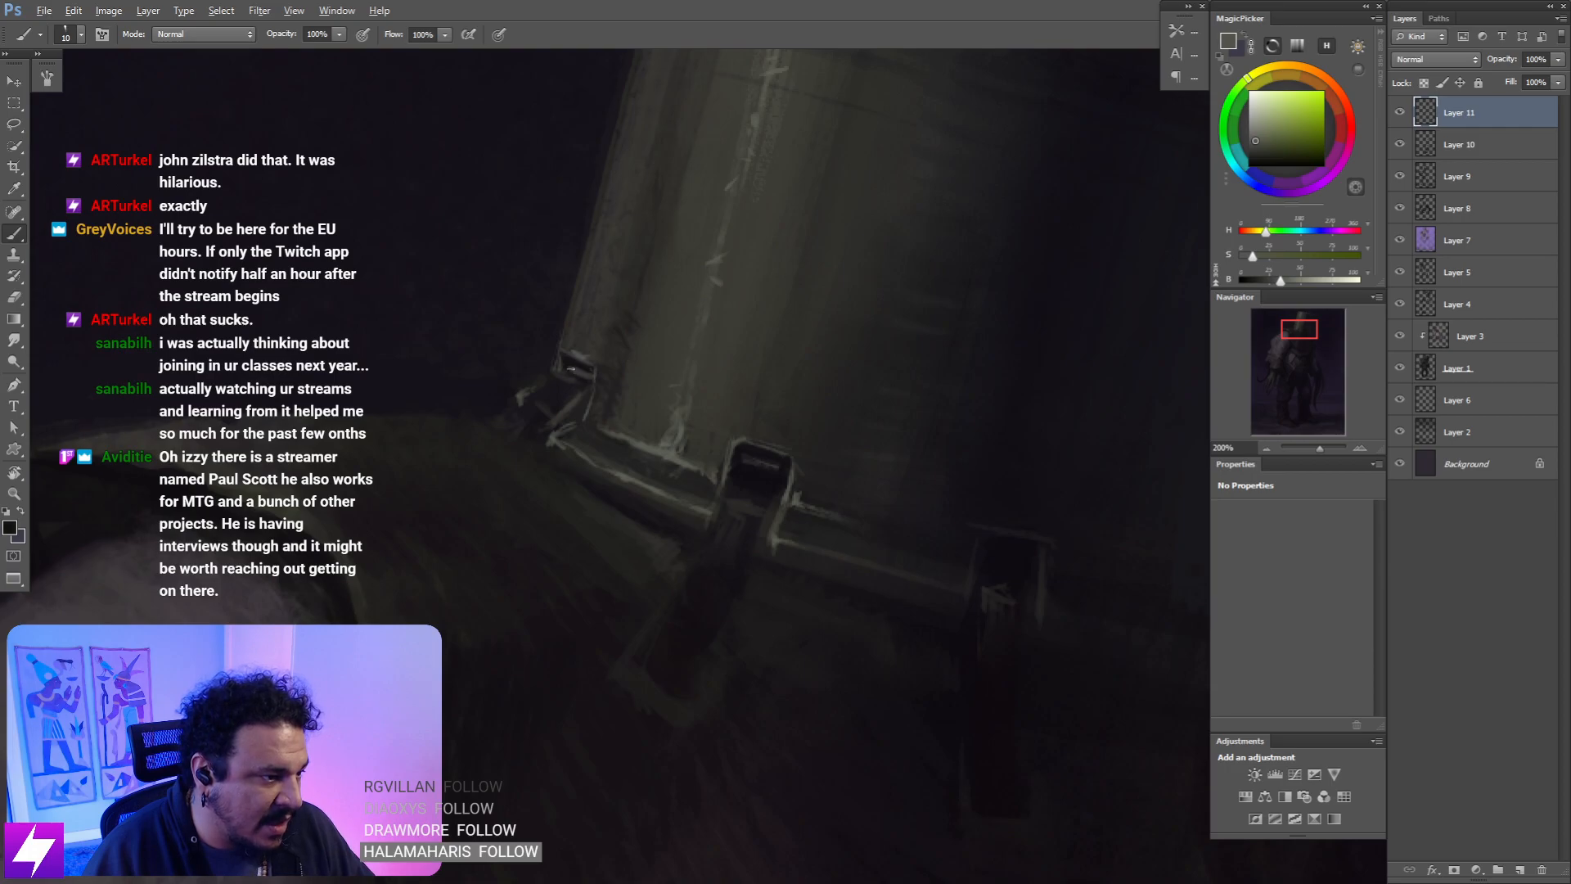
left_click(589, 389, "alt")
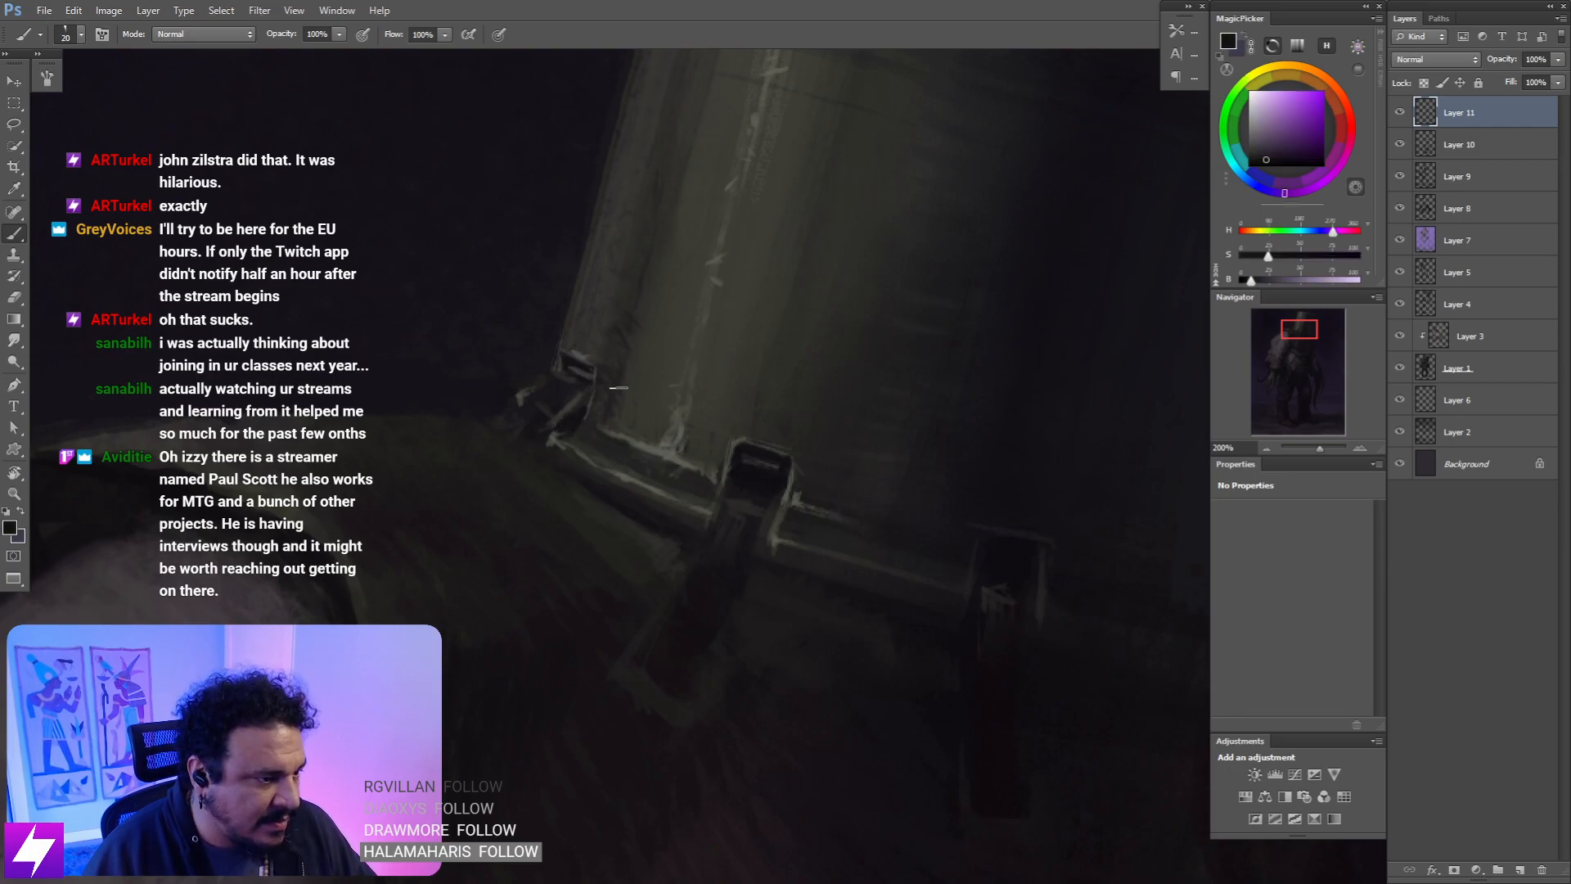
key("bracketright")
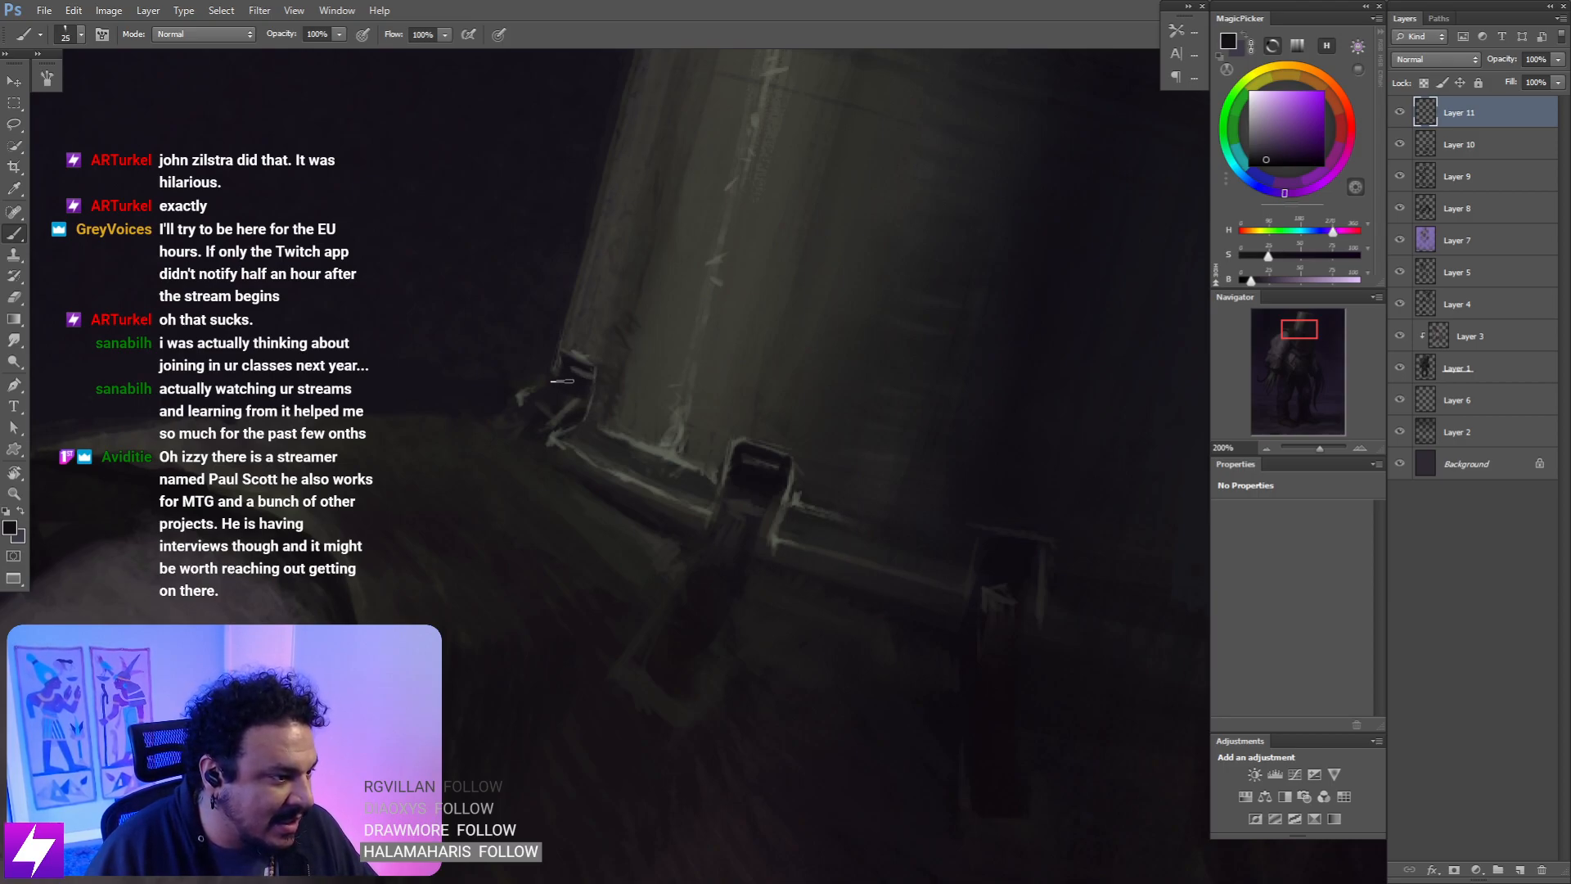
- Paint a sampled dark brown over the strap where it leaves the lit-side clasp, using a 25 px brush
left_click(757, 506, "alt")
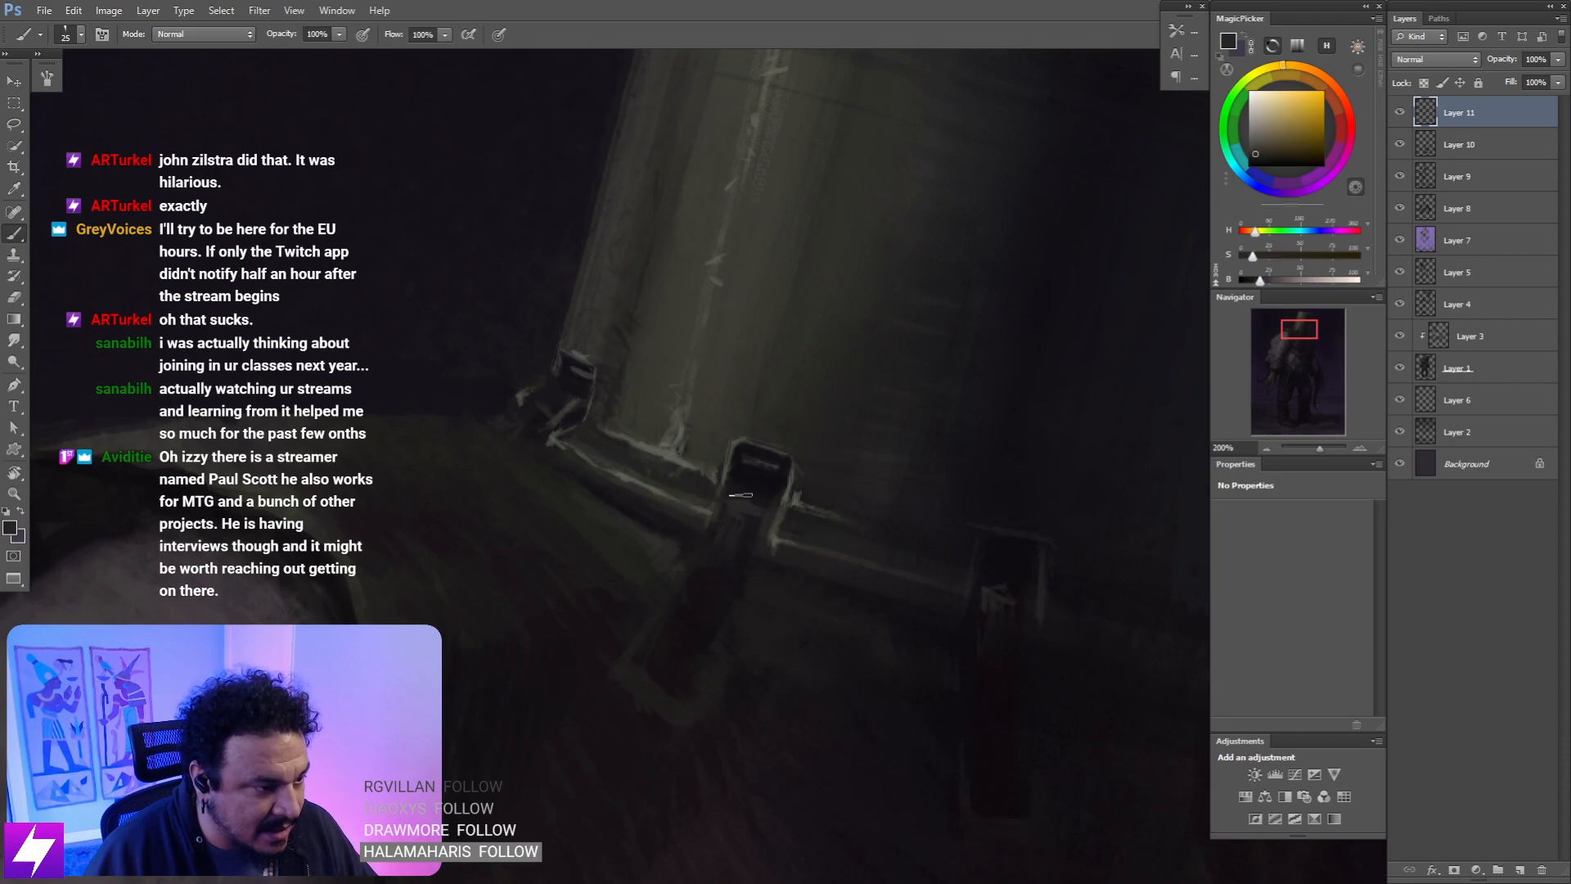
left_click_drag(757, 483, 771, 493)
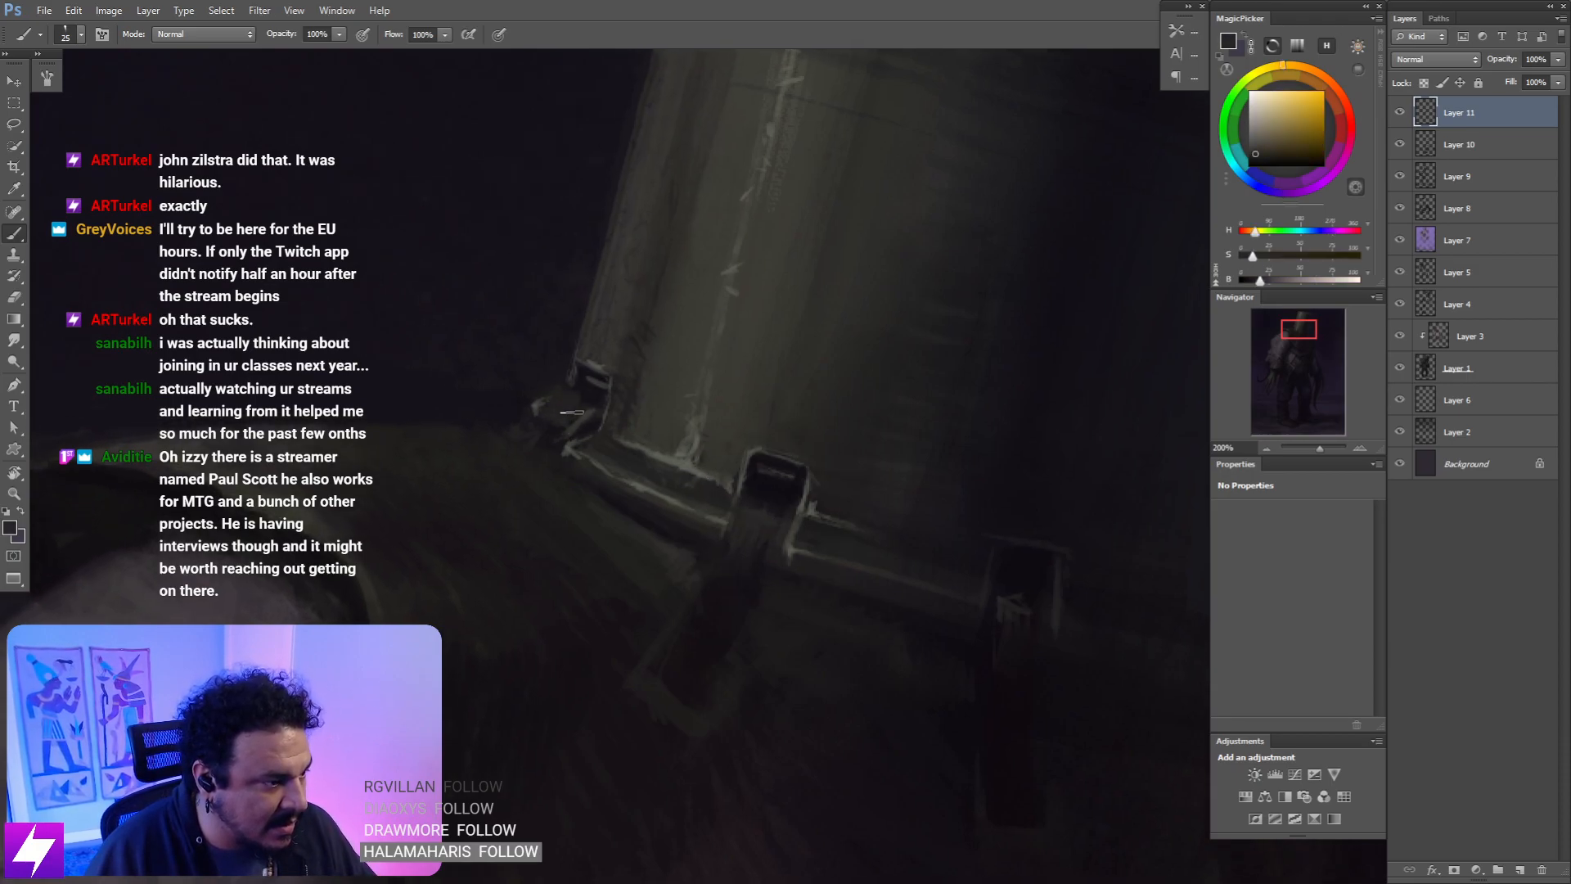
key("ctrl+minus")
key("ctrl+minus")
key("ctrl+minus")
key("ctrl+plus")
key("ctrl+plus")
key("ctrl+plus")
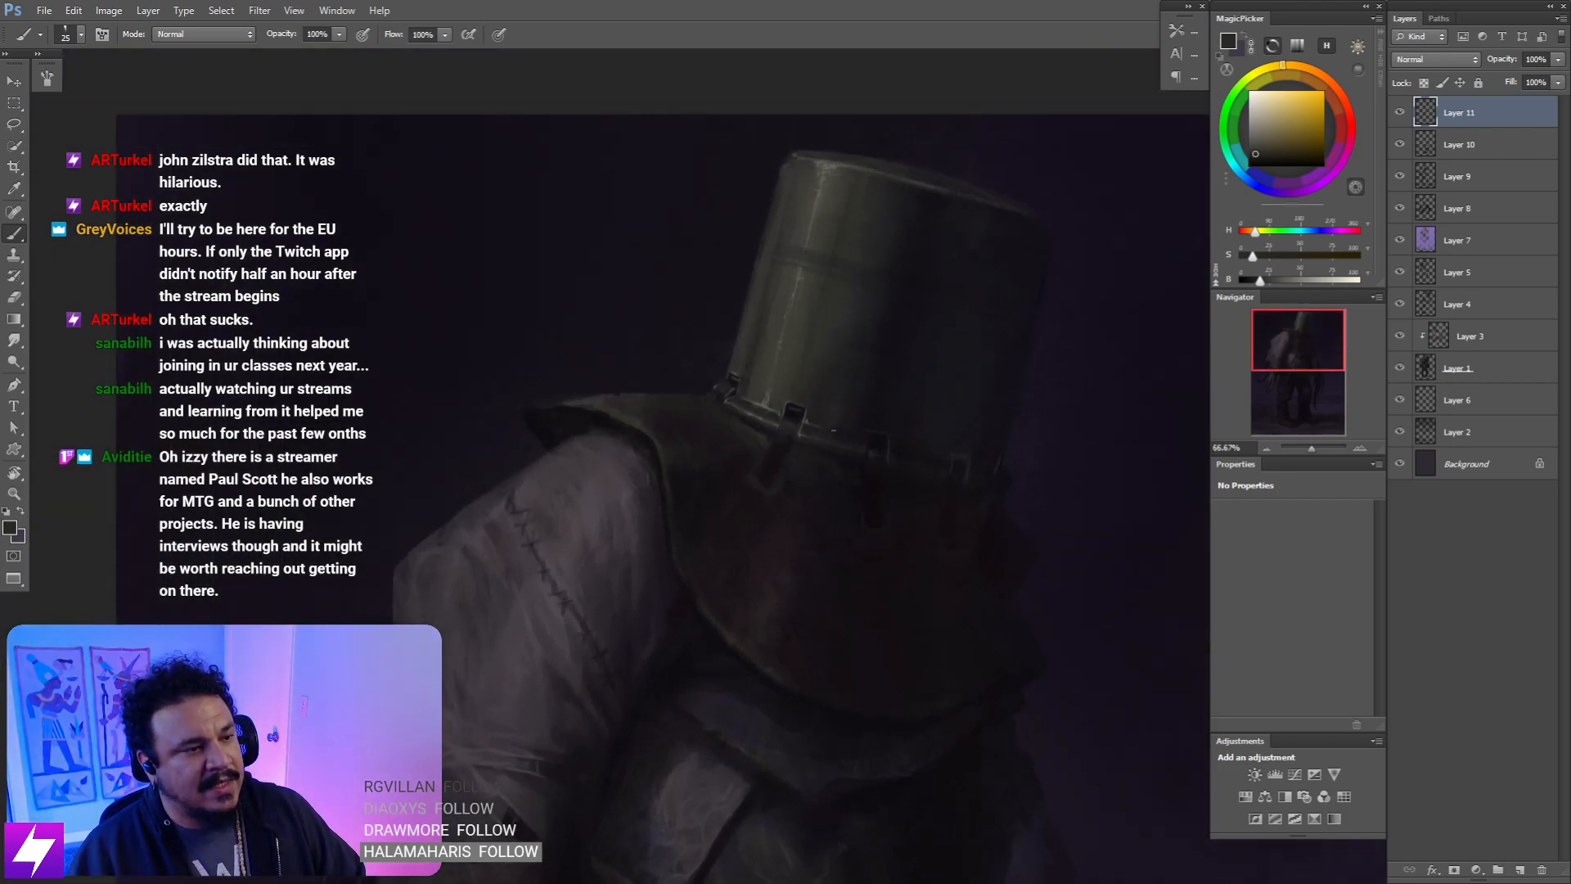
- Sharpen the side edges of the lit-side clasp with a sampled olive highlight at 15 px, and flip the canvas horizontally
left_click_drag(822, 344, 772, 431)
left_click(716, 425, "alt")
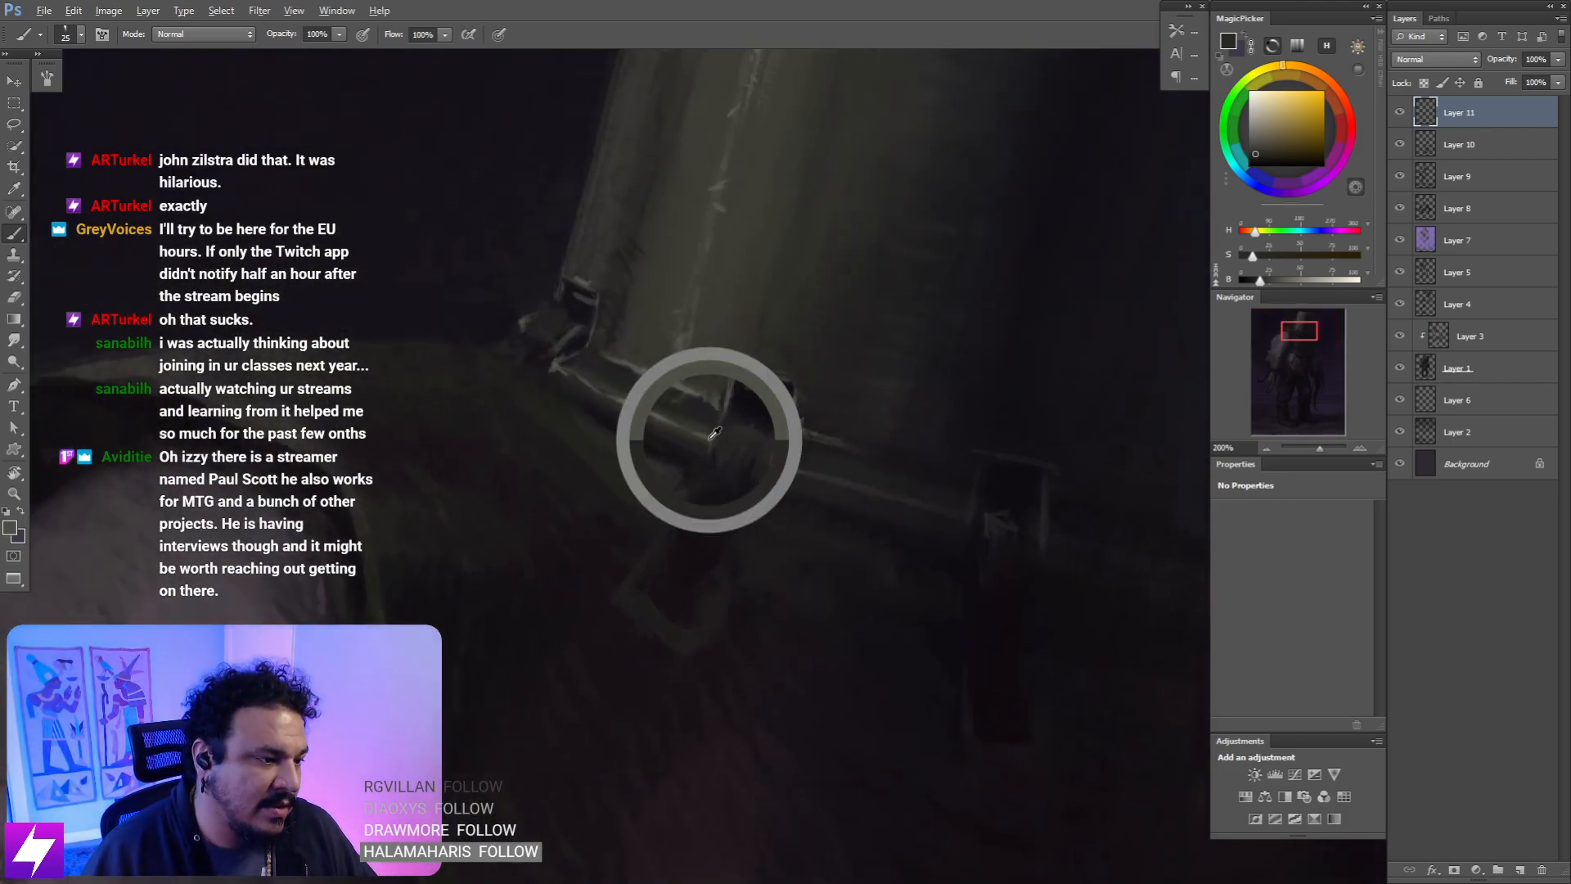
key("bracketleft")
key("bracketleft")
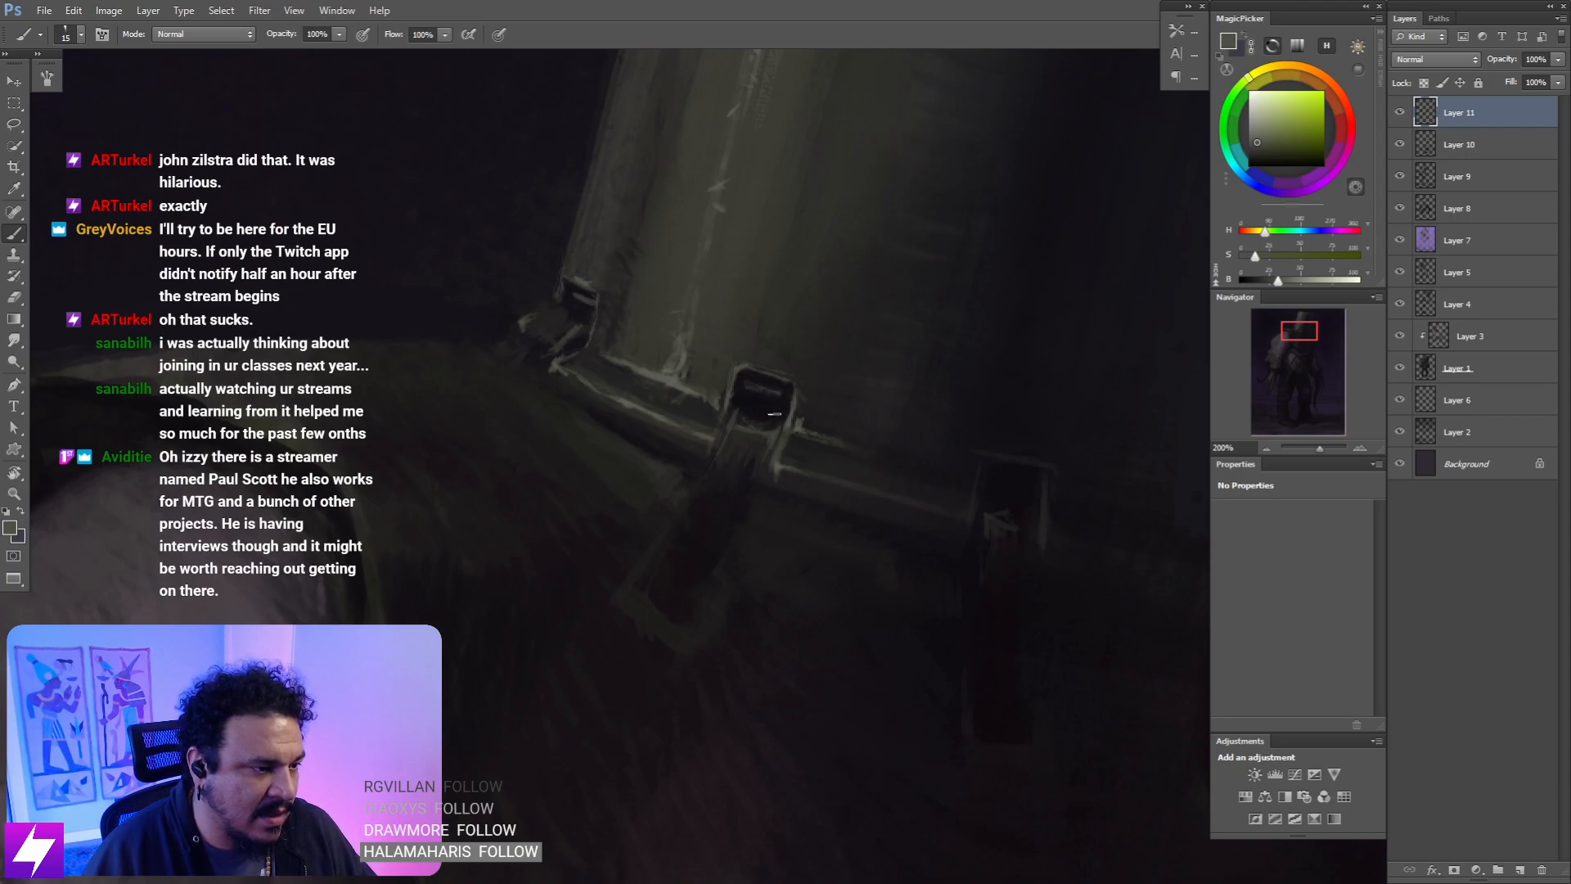
scroll(766, 423, "down", 3)
key("F2")
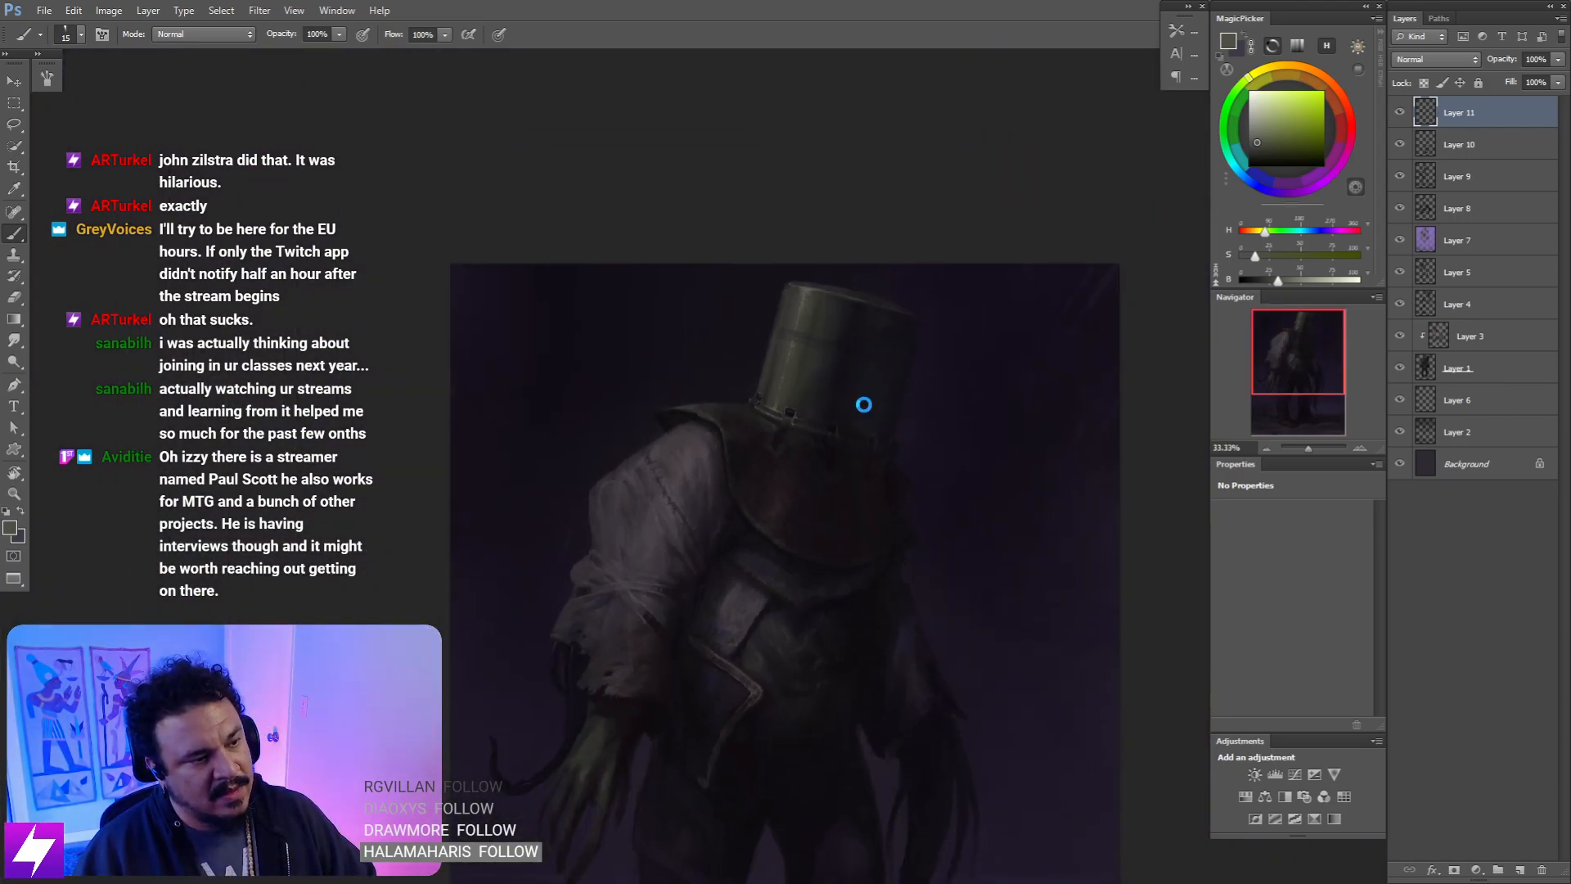
- Define the middle clasp towards the bucket's shaded side with sampled dark tones, using a 15 px brush
key("ctrl+plus")
key("ctrl+plus")
left_click_drag(739, 411, 801, 440)
scroll(801, 440, "up", 1)
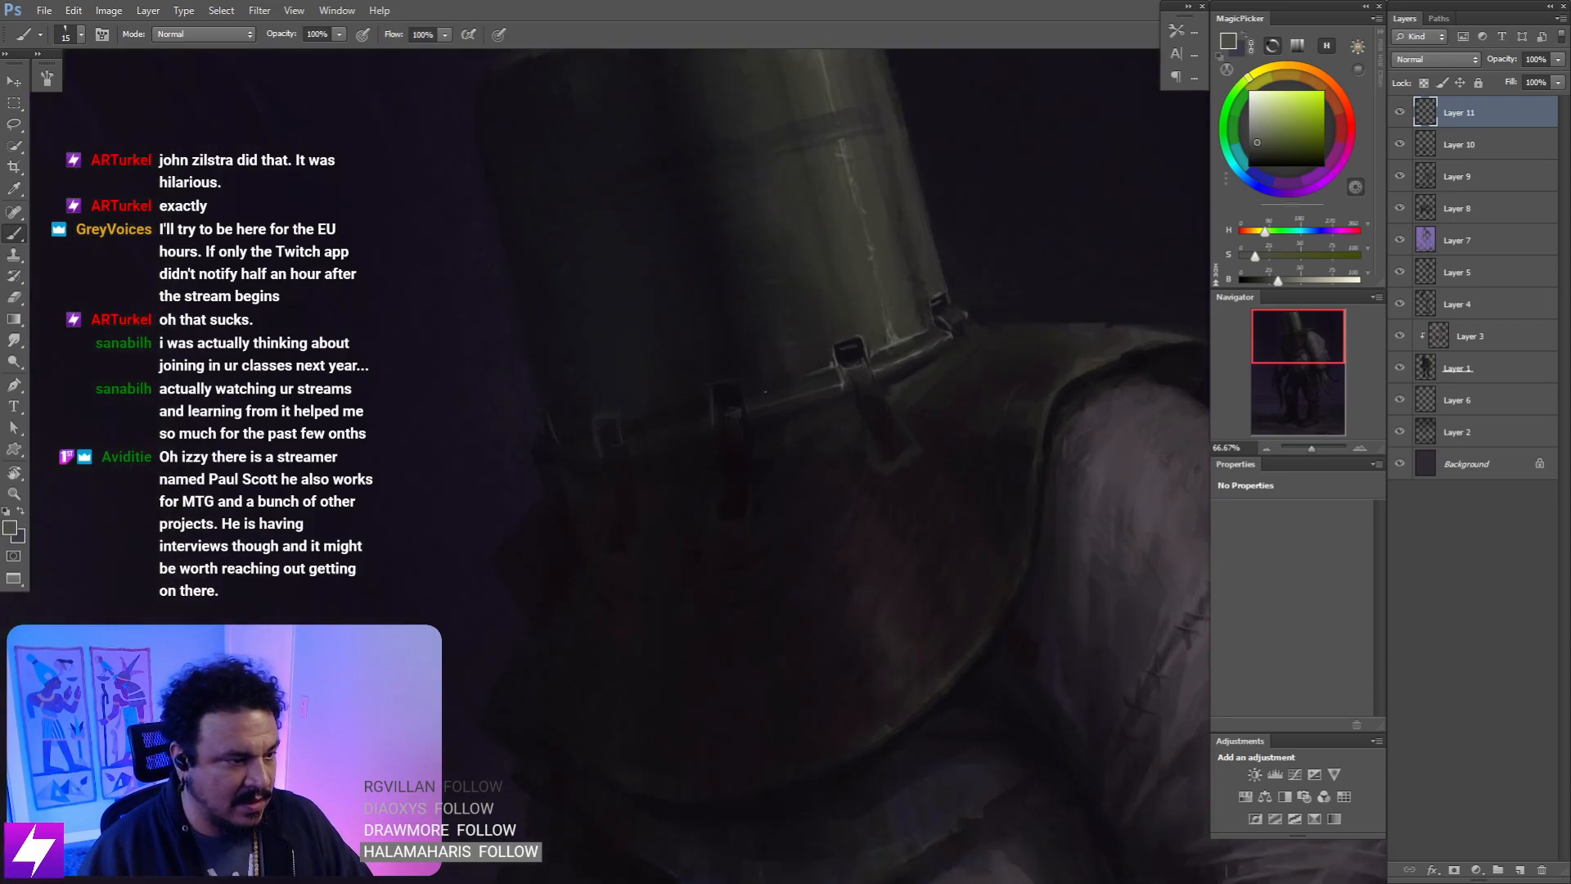
left_click(713, 403, "alt")
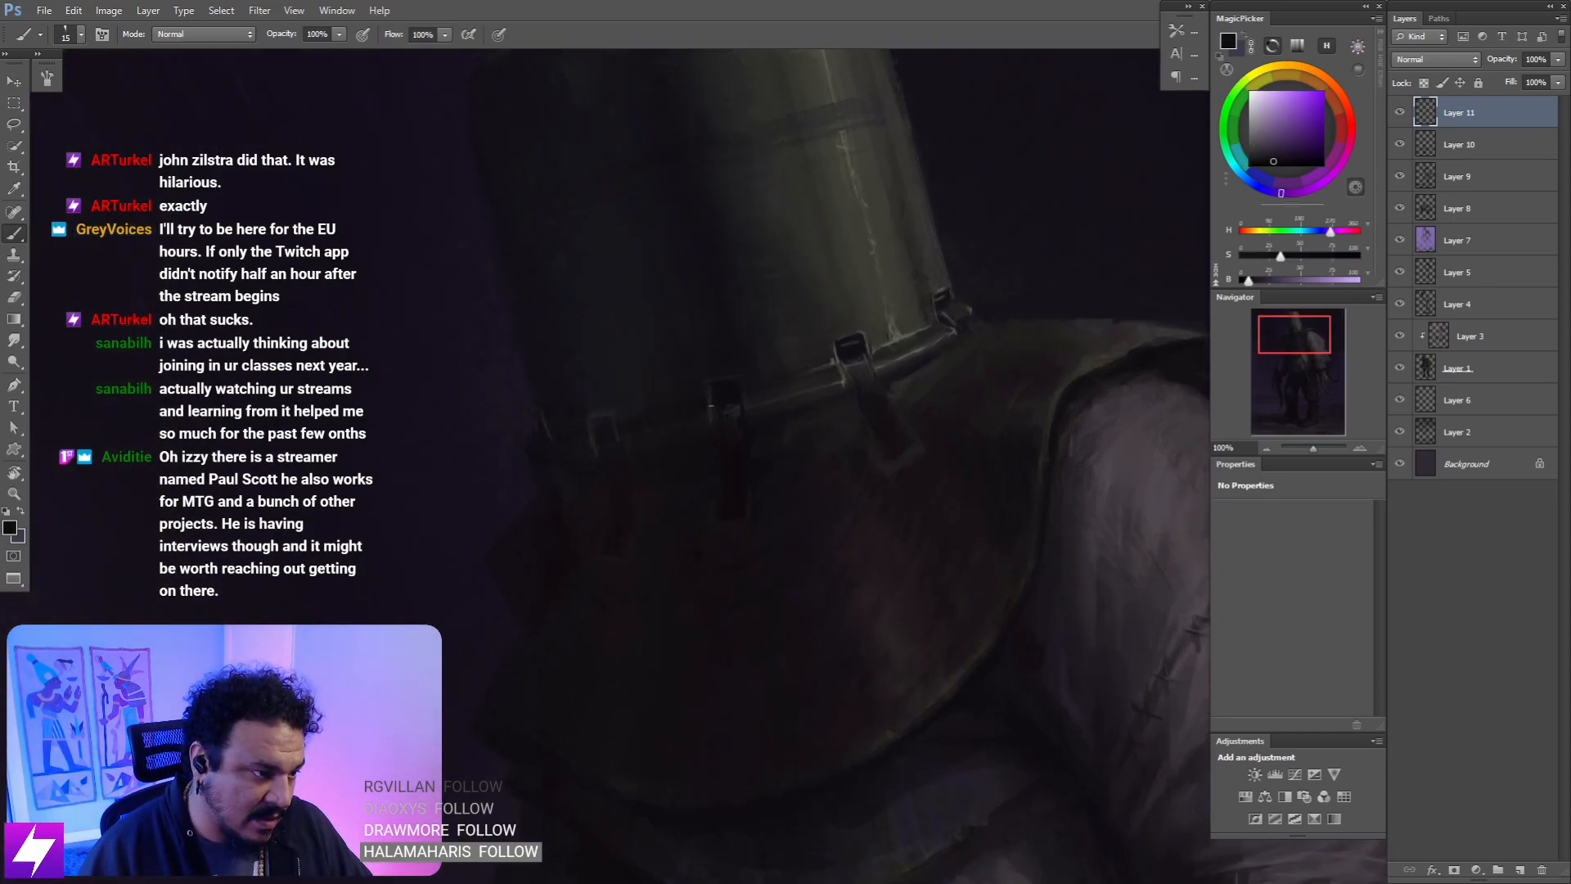
left_click(710, 413, "alt")
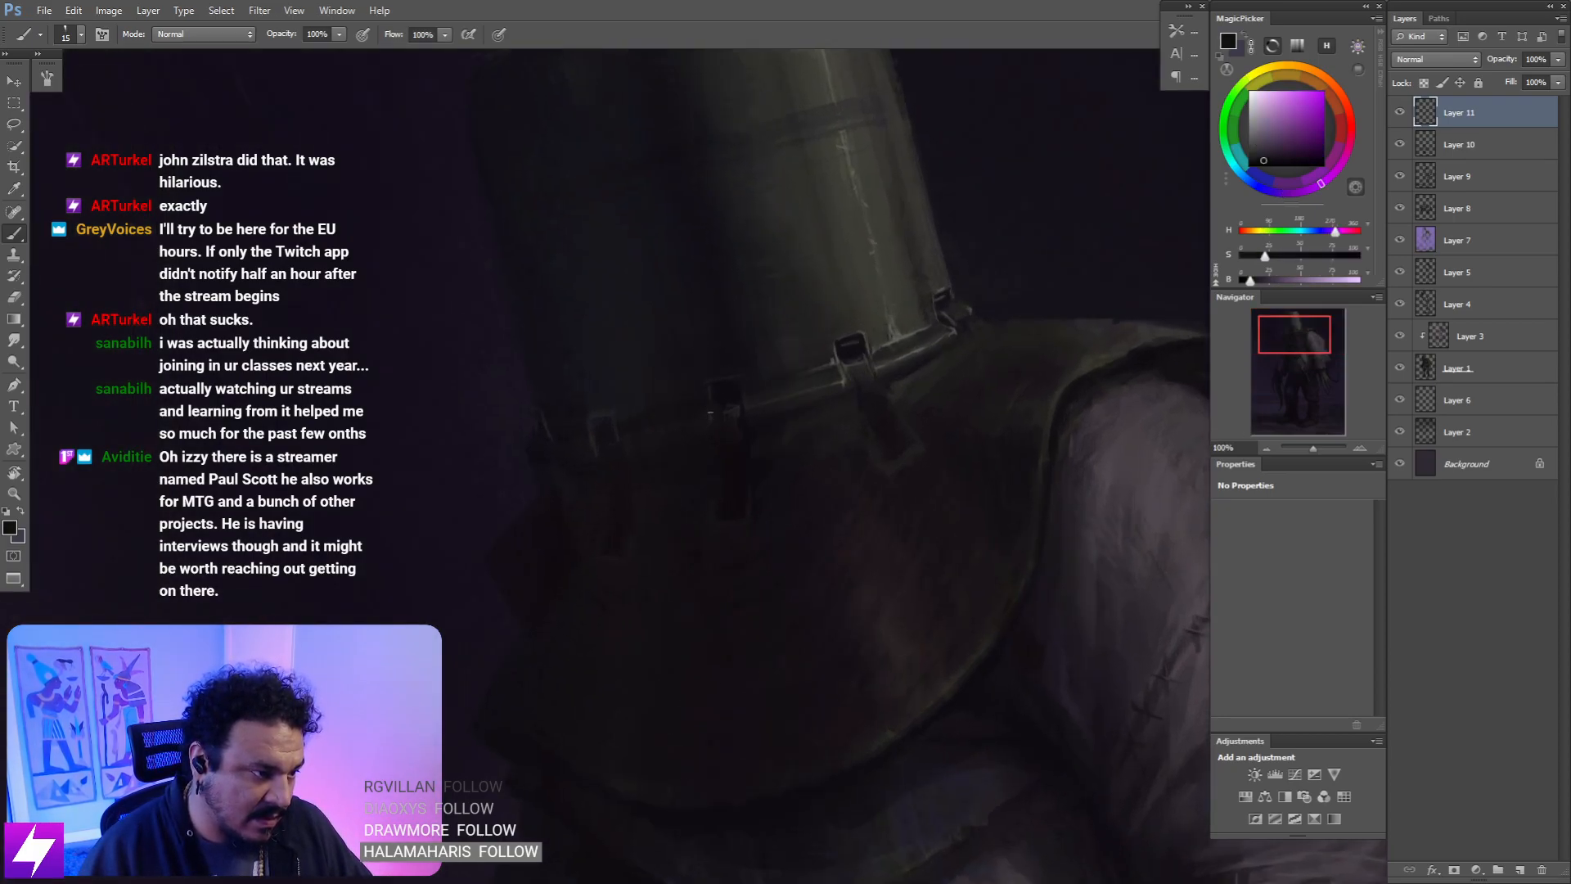
left_click(810, 387, "alt")
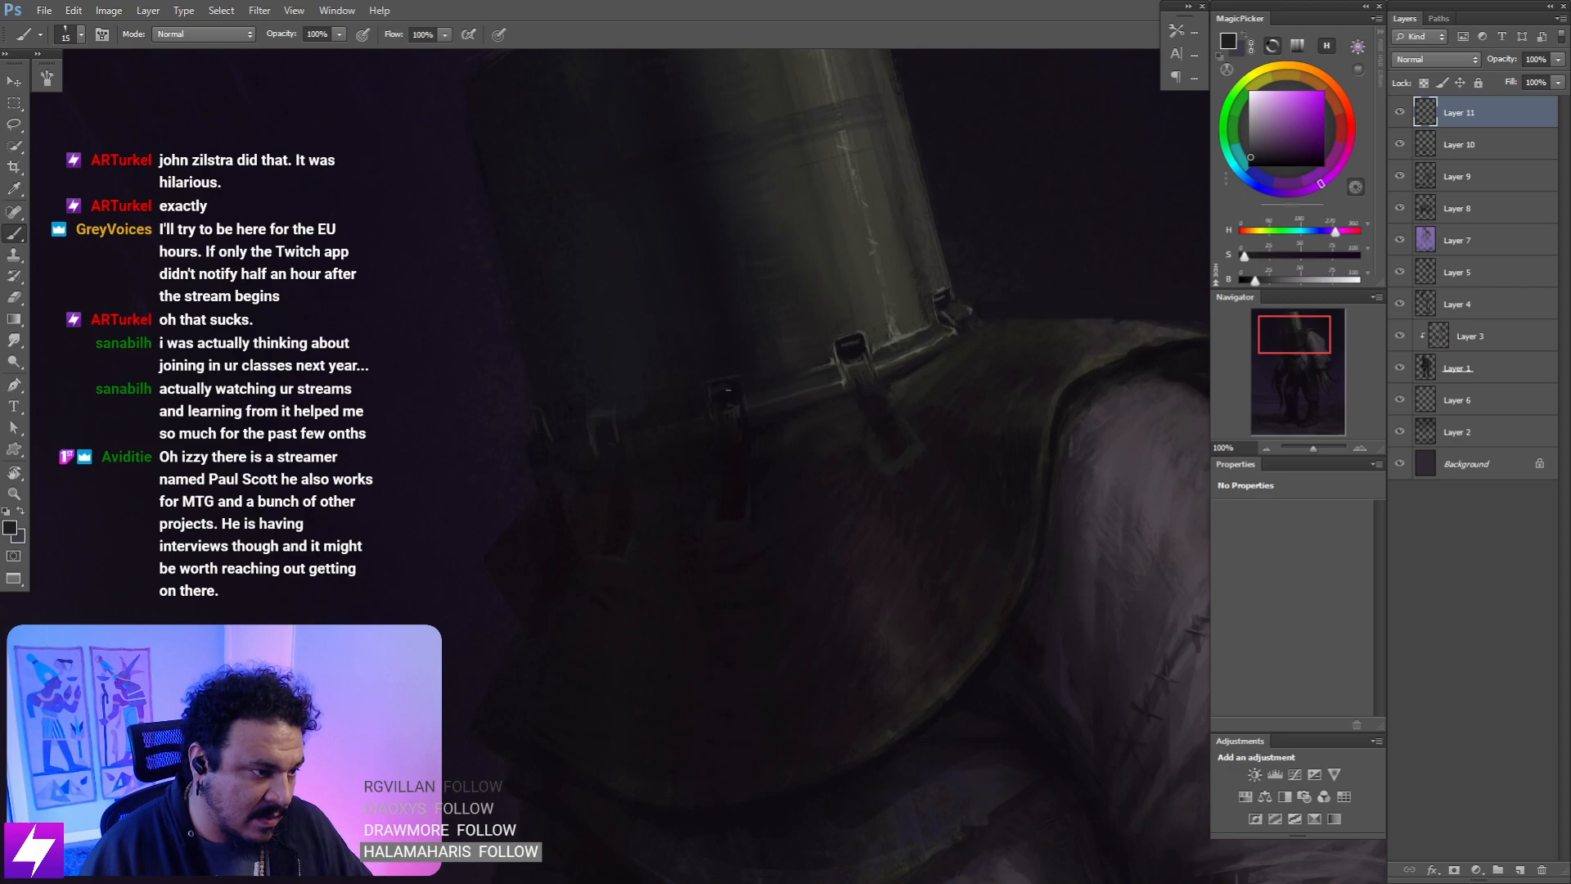
left_click(734, 393, "alt")
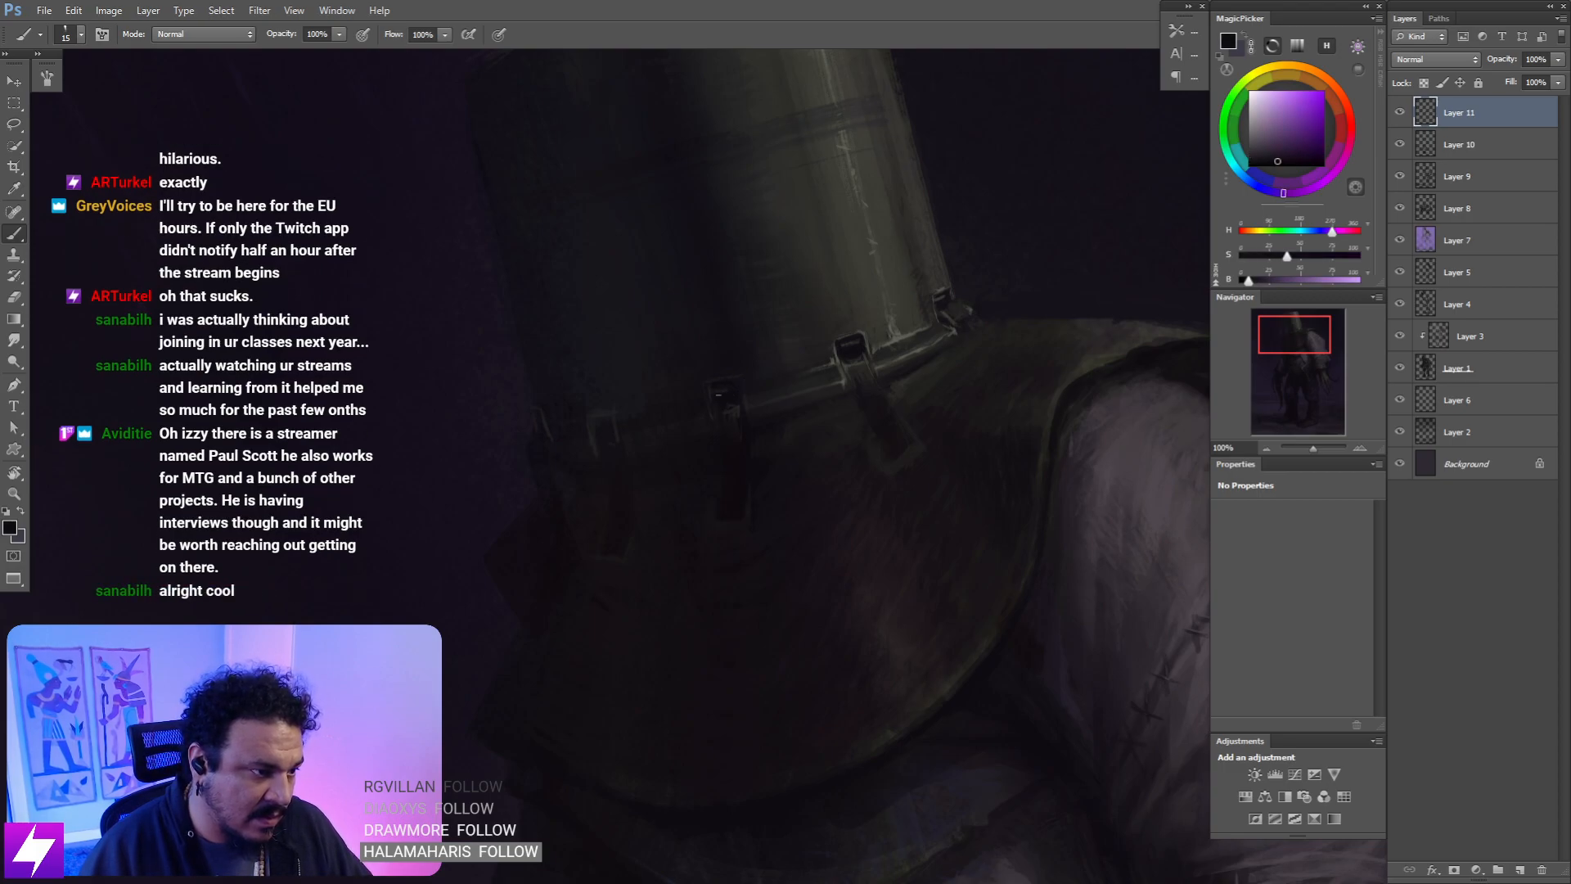
- Compare the bucket with Layer 11 hidden and shown, and examine it against the whole figure
scroll(895, 249, "down", 2)
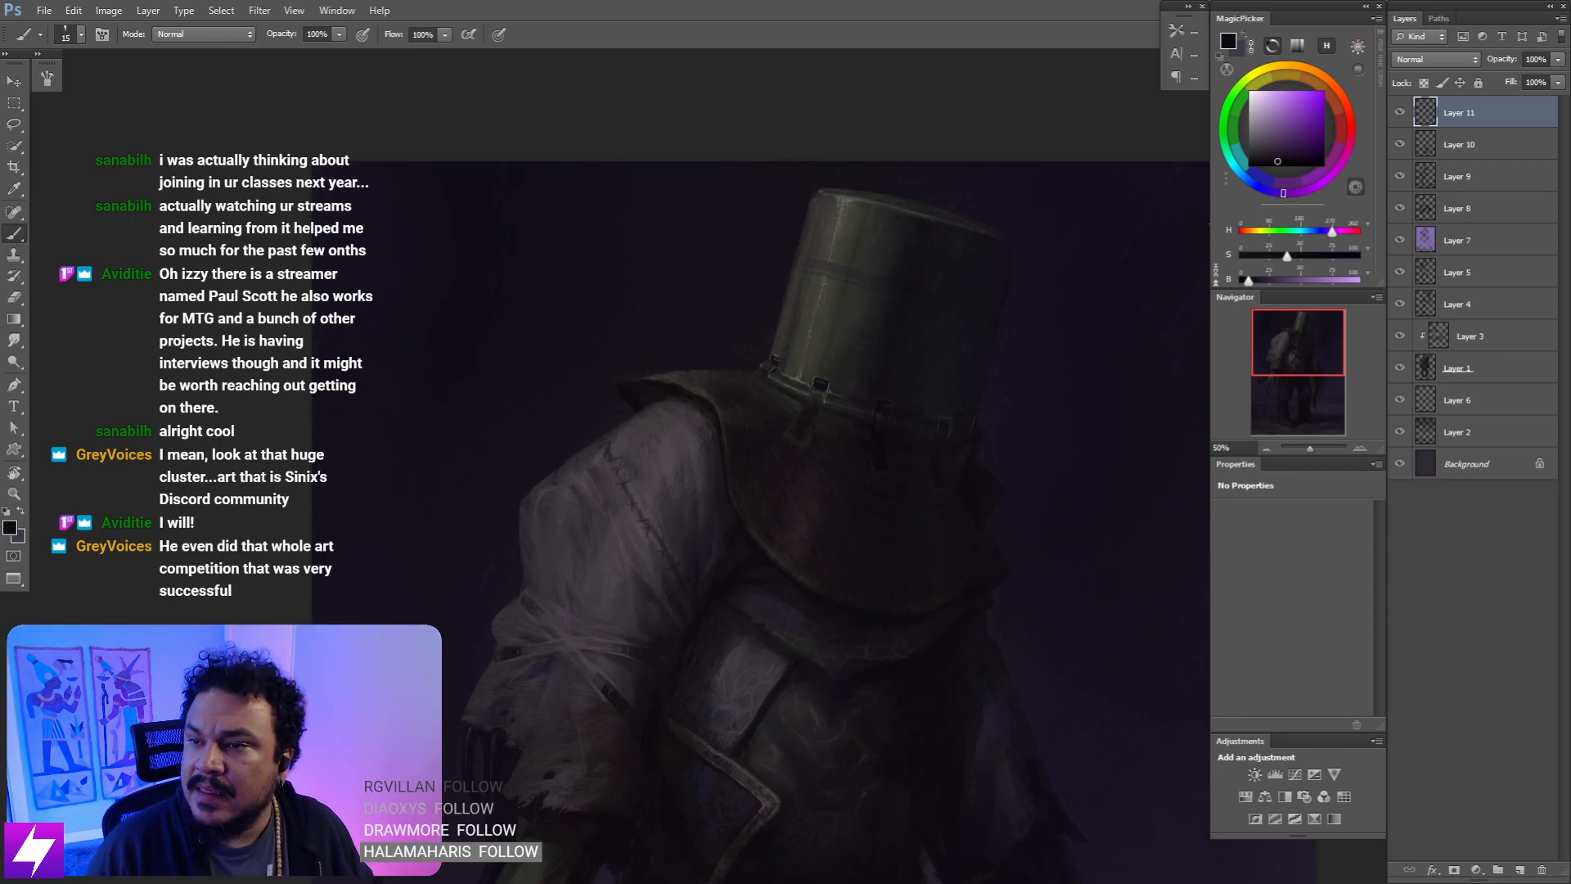
left_click(1400, 113)
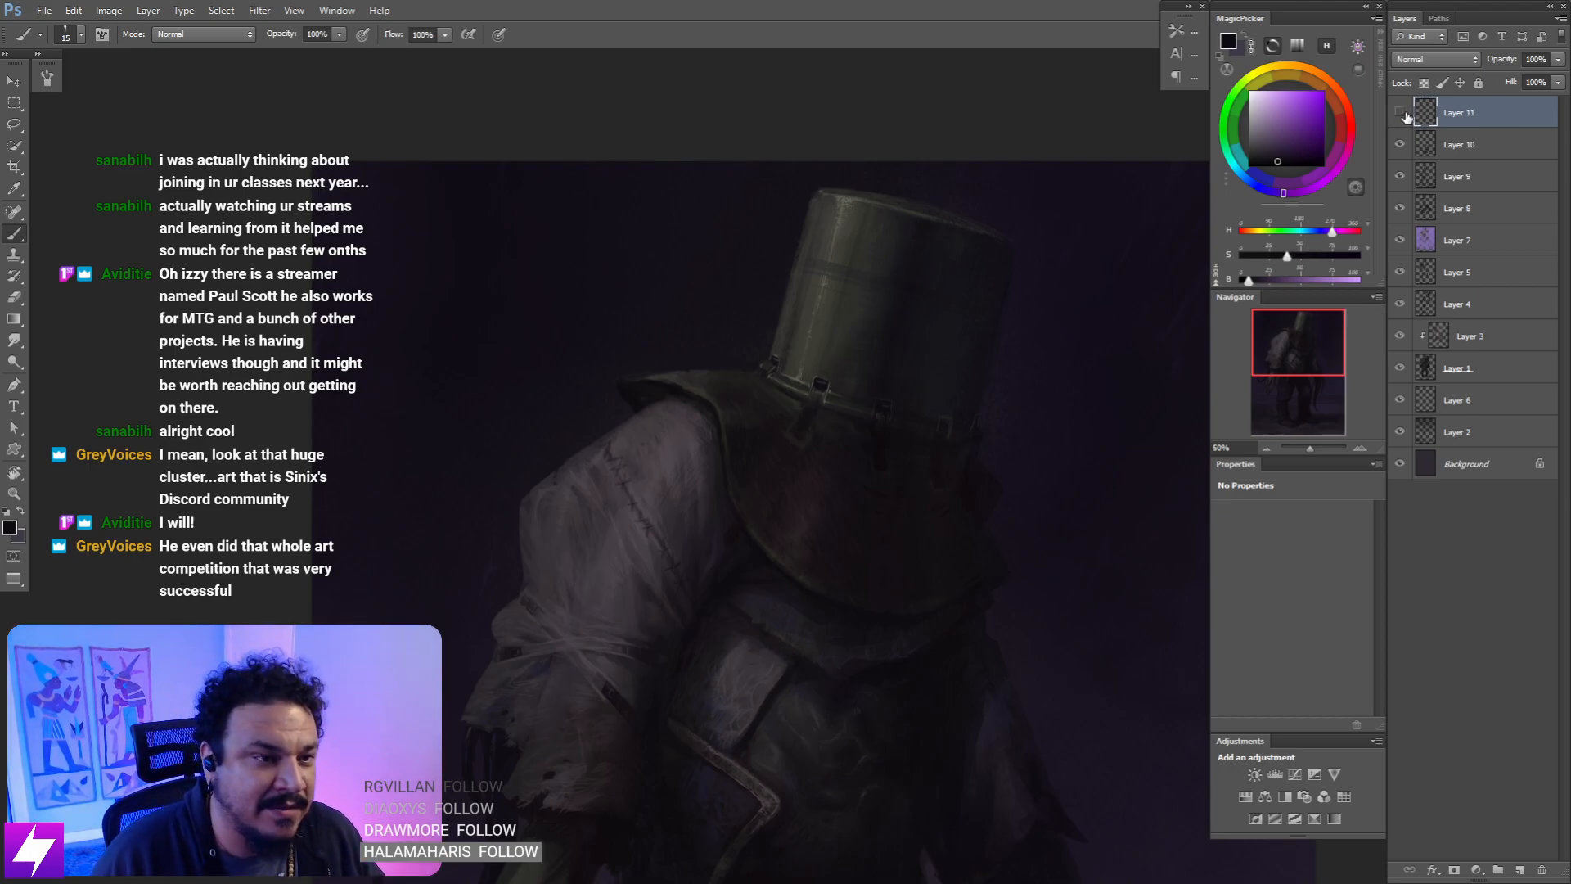
left_click(1401, 113)
key("ctrl+plus")
left_click_drag(884, 280, 876, 418)
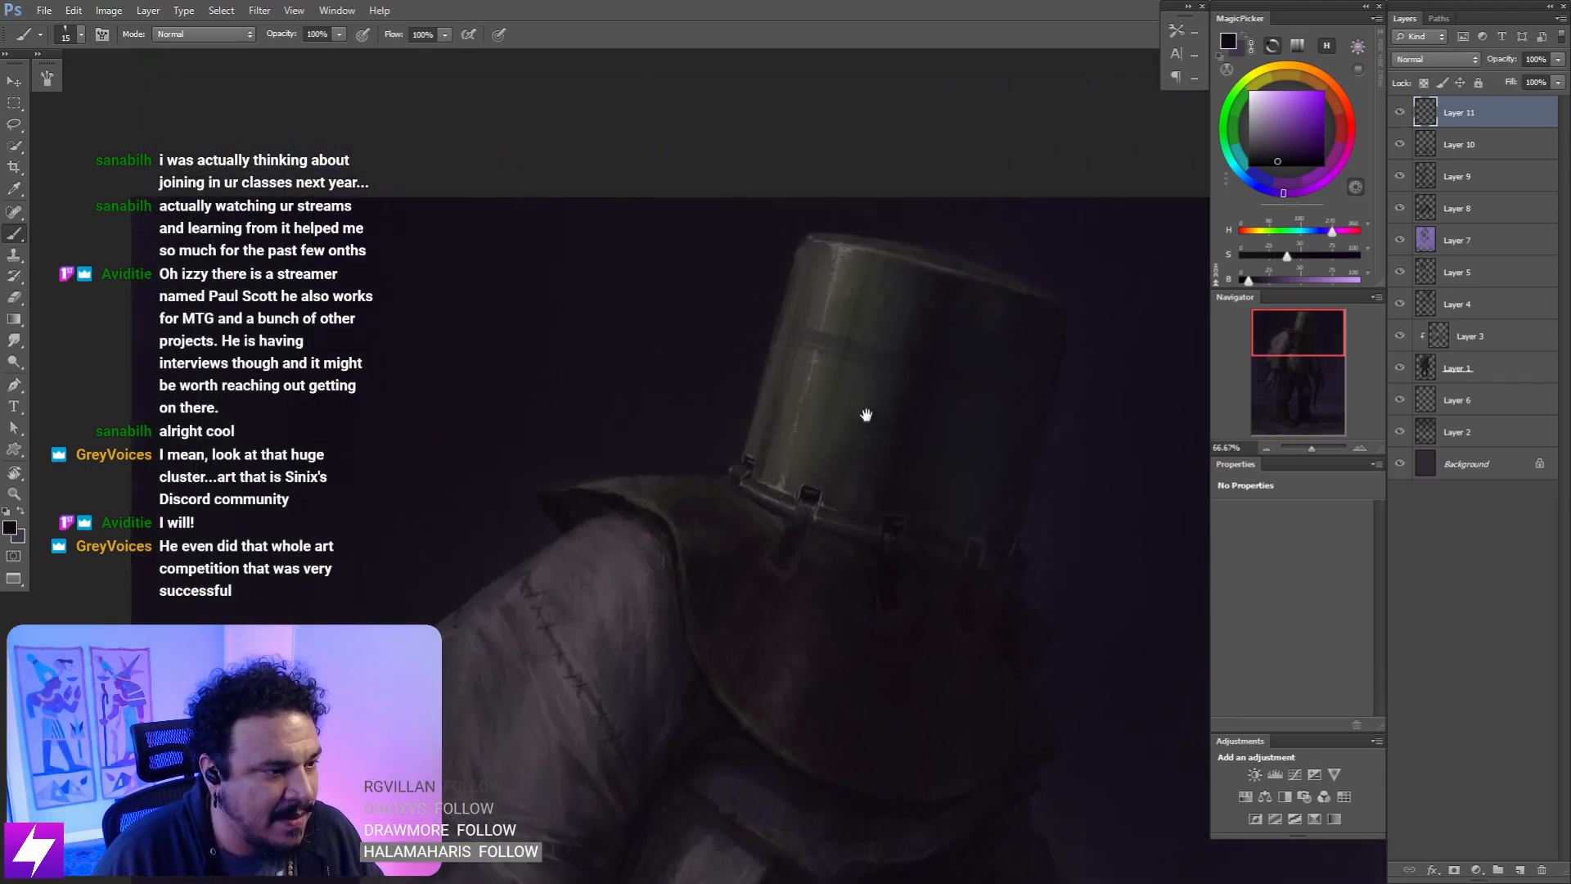
key("ctrl+minus")
key("ctrl+minus")
- Sharpen the edges of the lit-side clasps and the adjoining band with a sampled olive highlight
key("r")
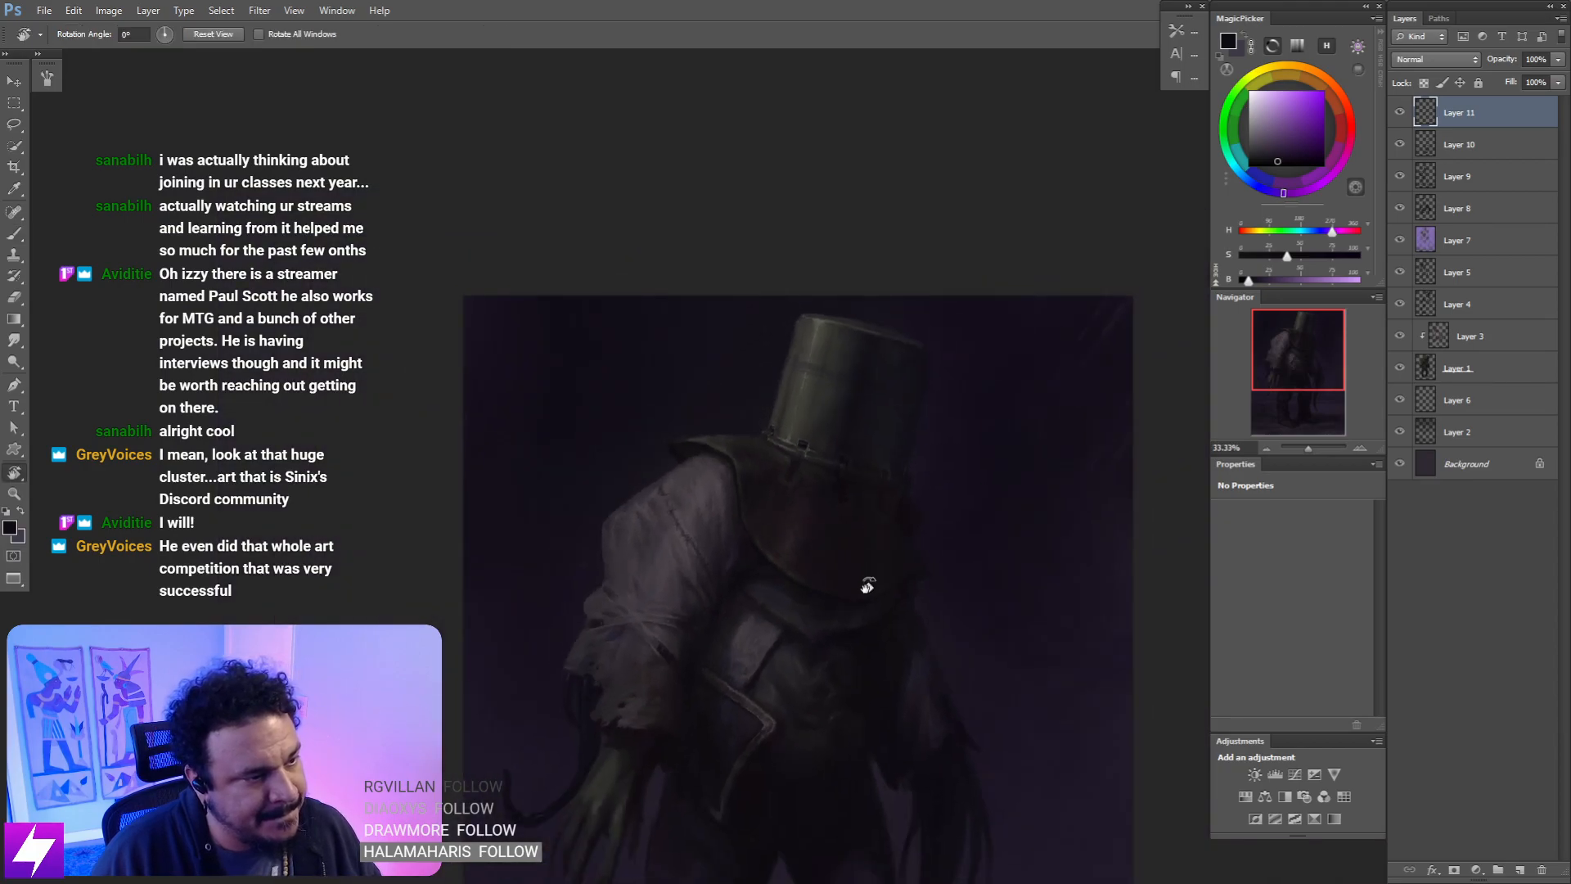
left_click_drag(863, 588, 807, 534)
key("ctrl+plus")
key("ctrl+plus")
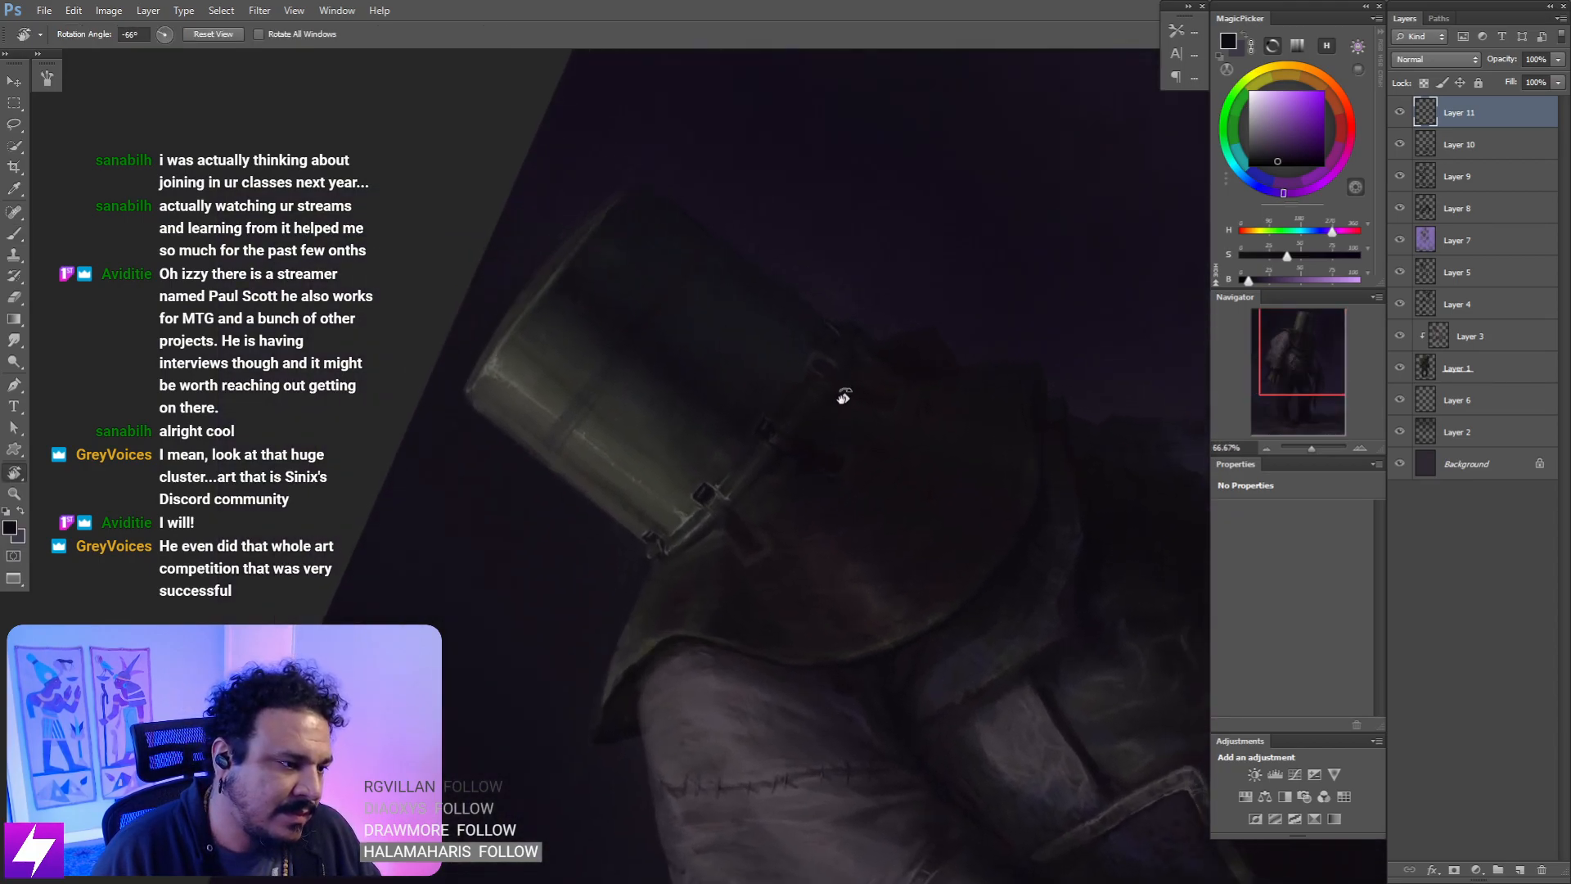
key("ctrl+plus")
key("b")
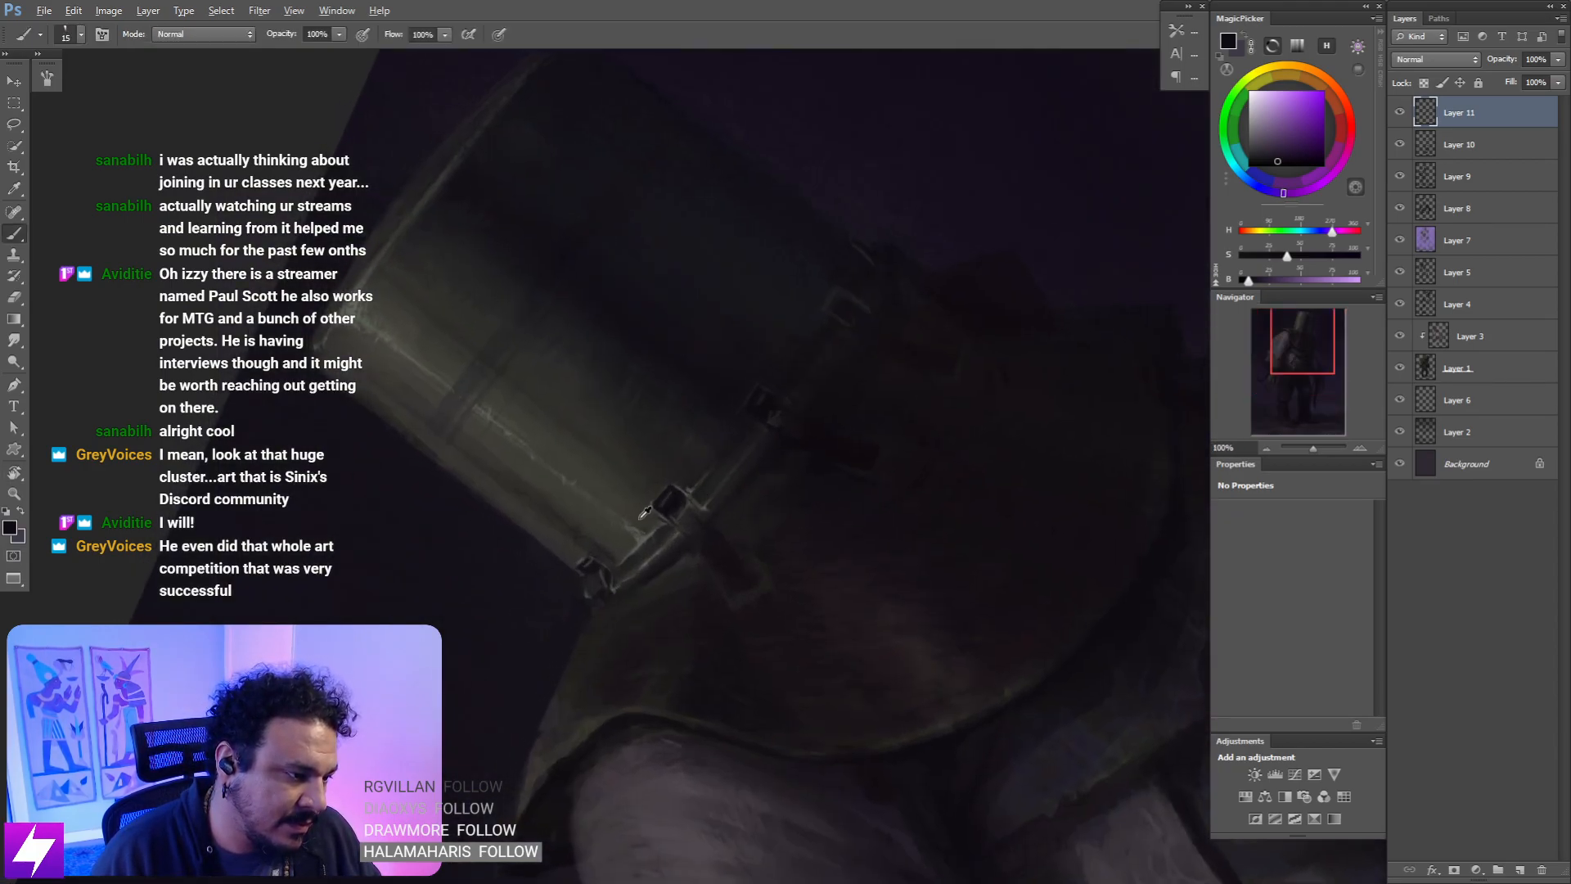
left_click(644, 539, "alt")
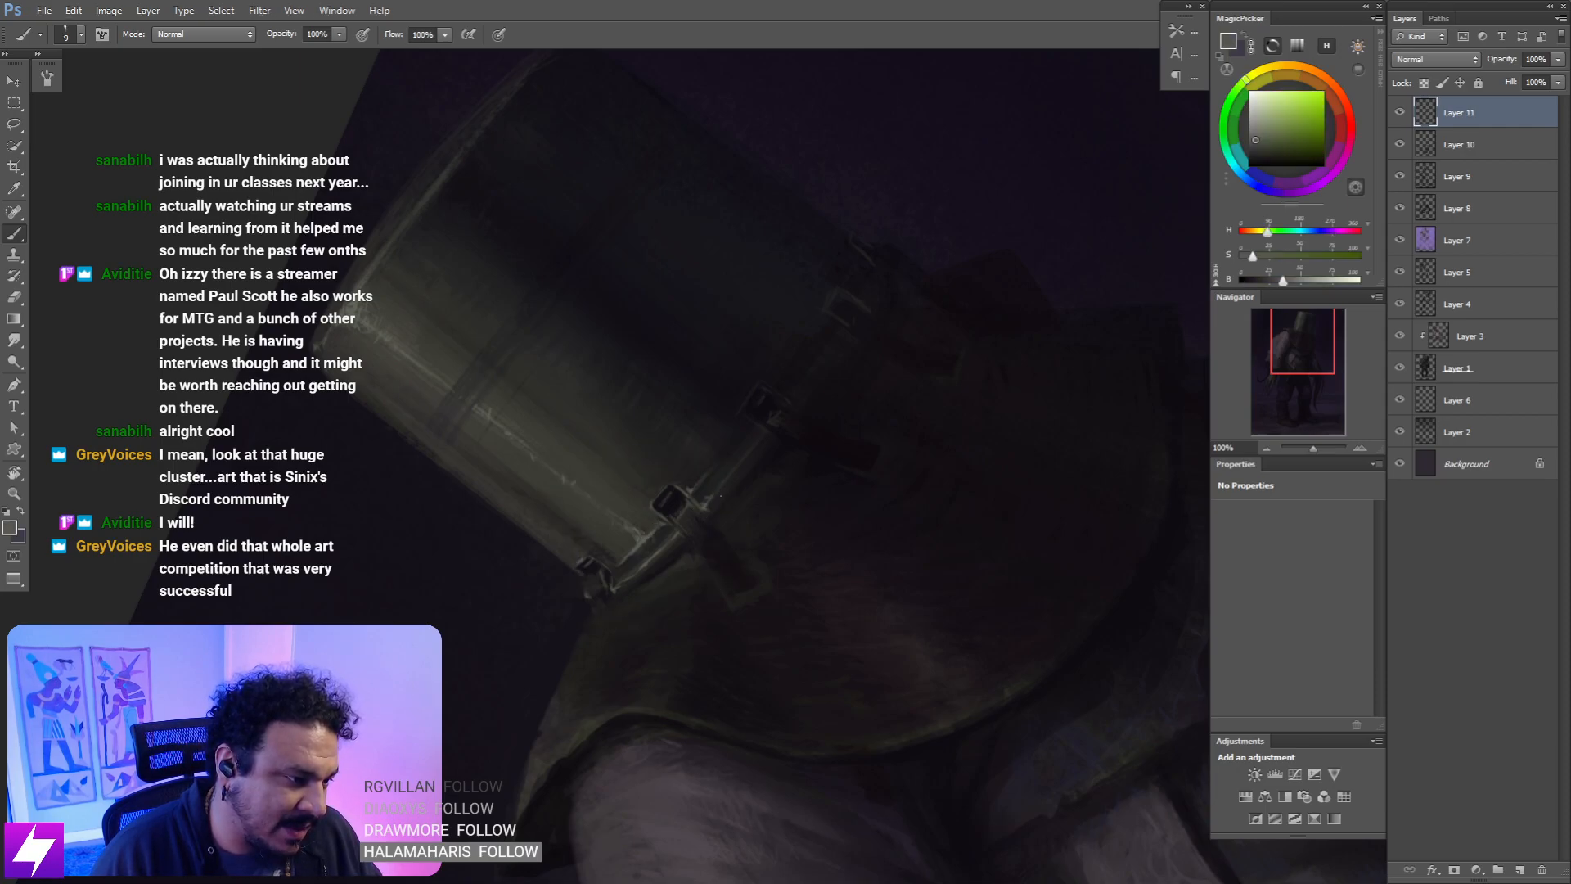
left_click_drag(701, 525, 726, 589)
key("Escape")
- Outline the strap ends in olive with a 15 px brush and touch up the middle clasp with a sampled dark tone
key("alt")
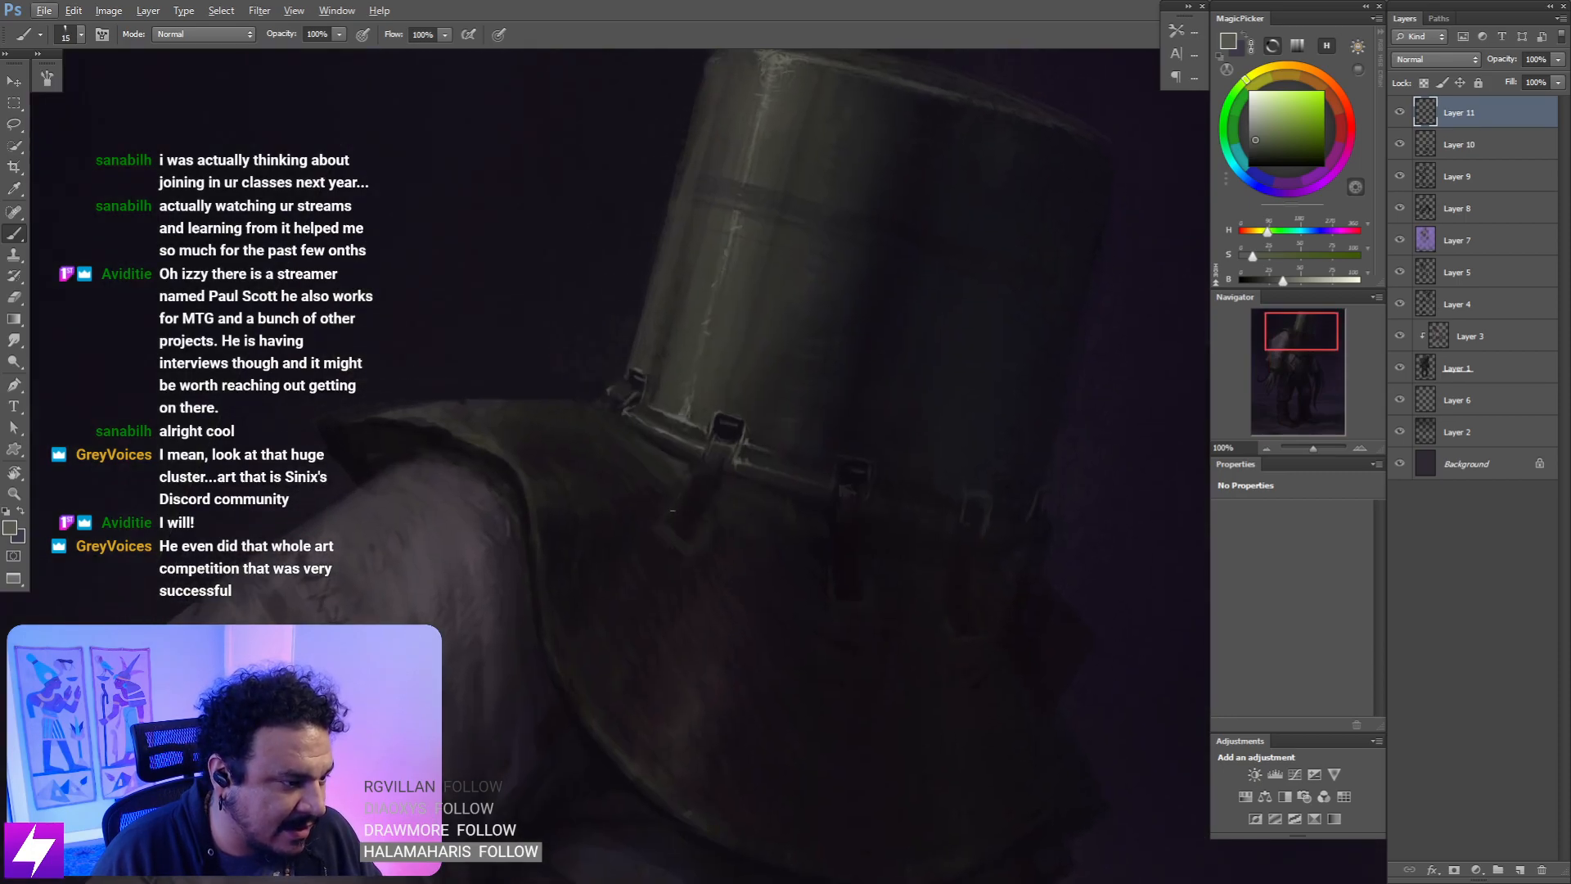
mouse_move(672, 510)
left_mouse_down()
mouse_move(660, 526)
mouse_move(787, 563)
mouse_move(857, 546)
mouse_move(807, 533)
mouse_move(782, 467)
left_mouse_up()
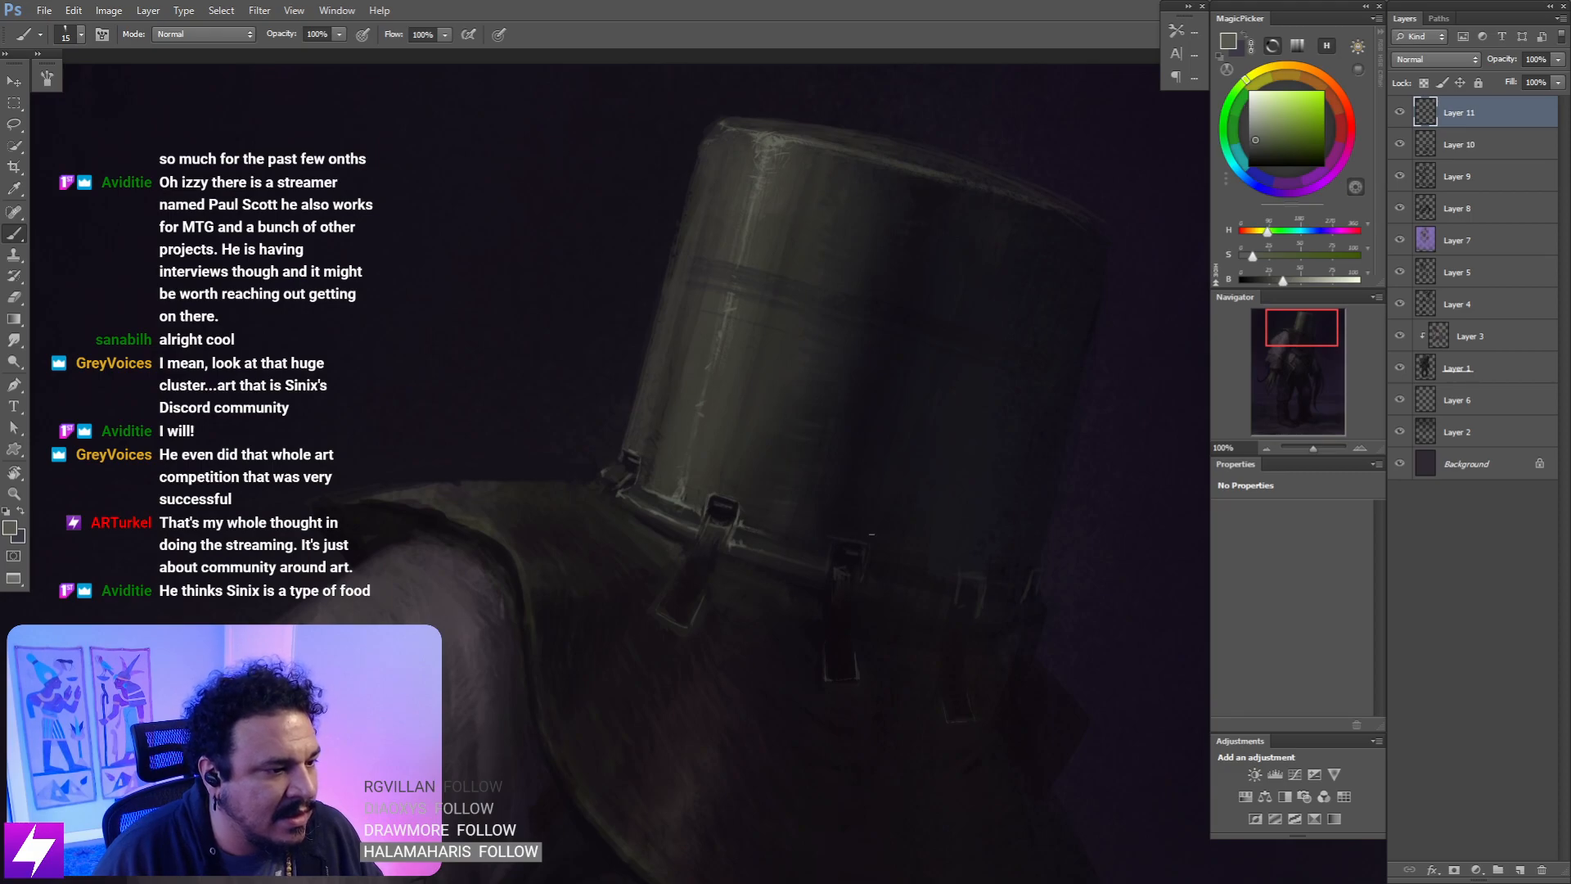
left_click(833, 532, "alt")
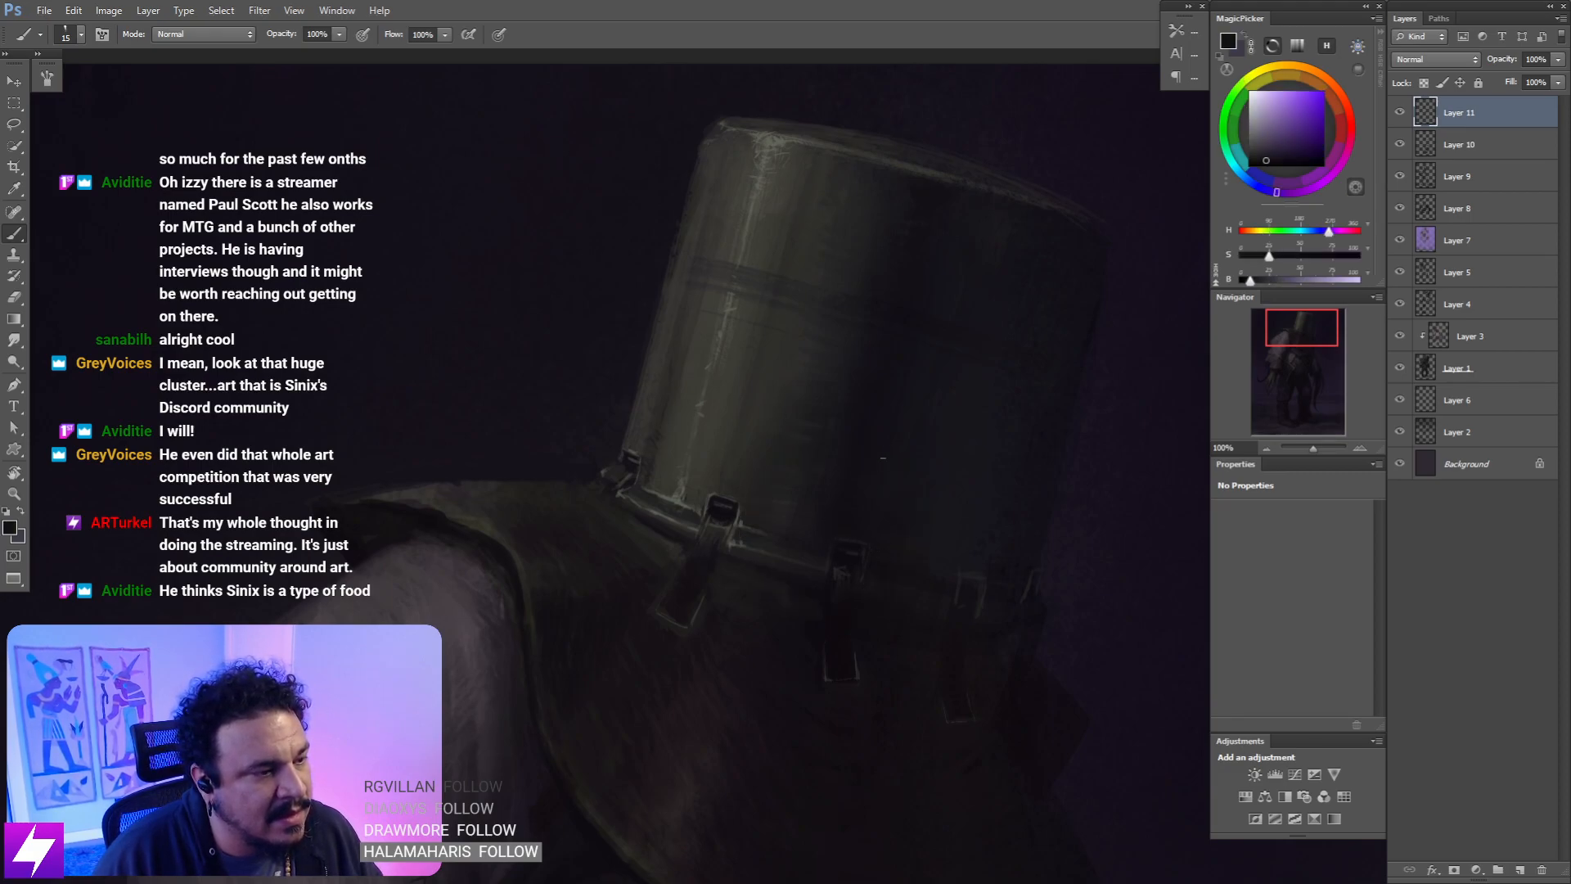
left_click_drag(835, 394, 820, 238)
left_click_drag(747, 381, 706, 698)
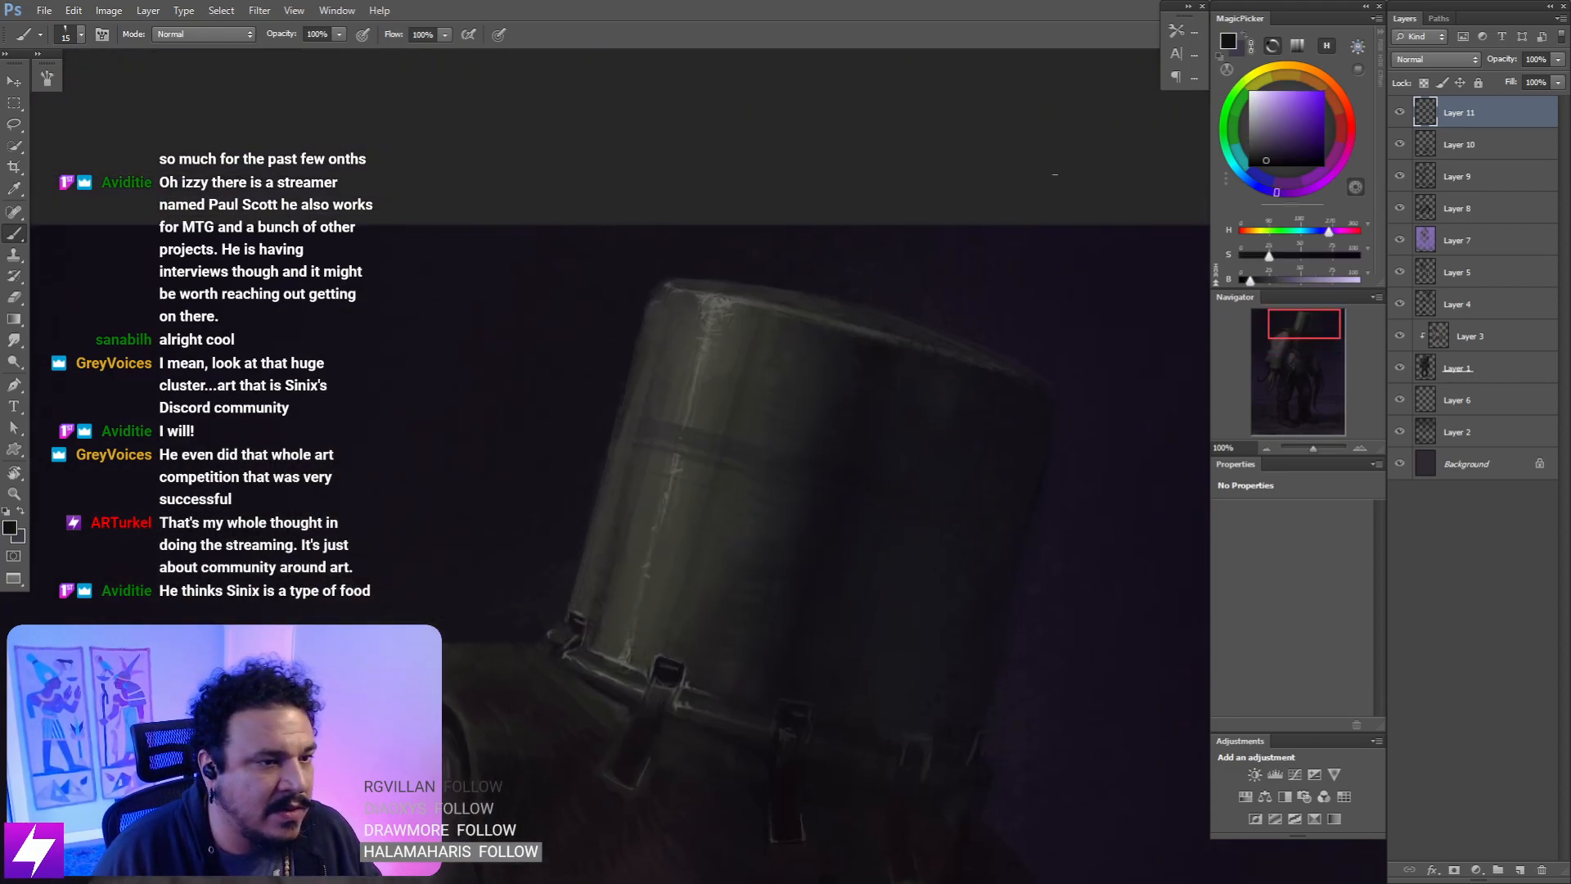
- Sample the olive highlight at the bucket's upper rim, brighten it, shift its hue towards green and dab it on the rim
left_click(725, 297, "alt")
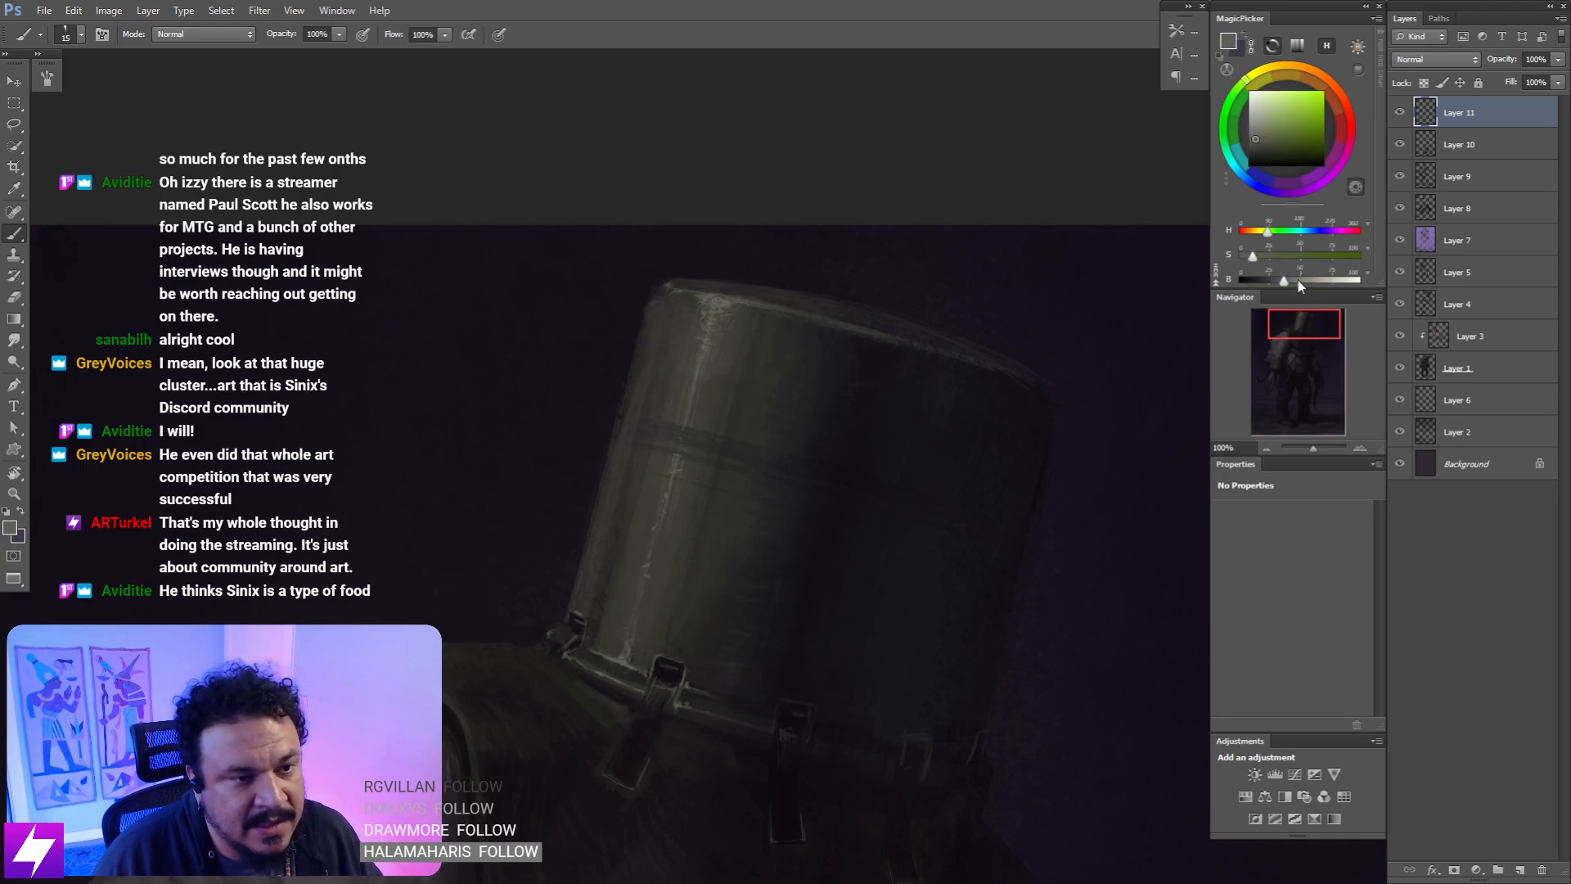
left_click_drag(1298, 280, 1323, 279)
left_click_drag(705, 418, 754, 466)
key("r")
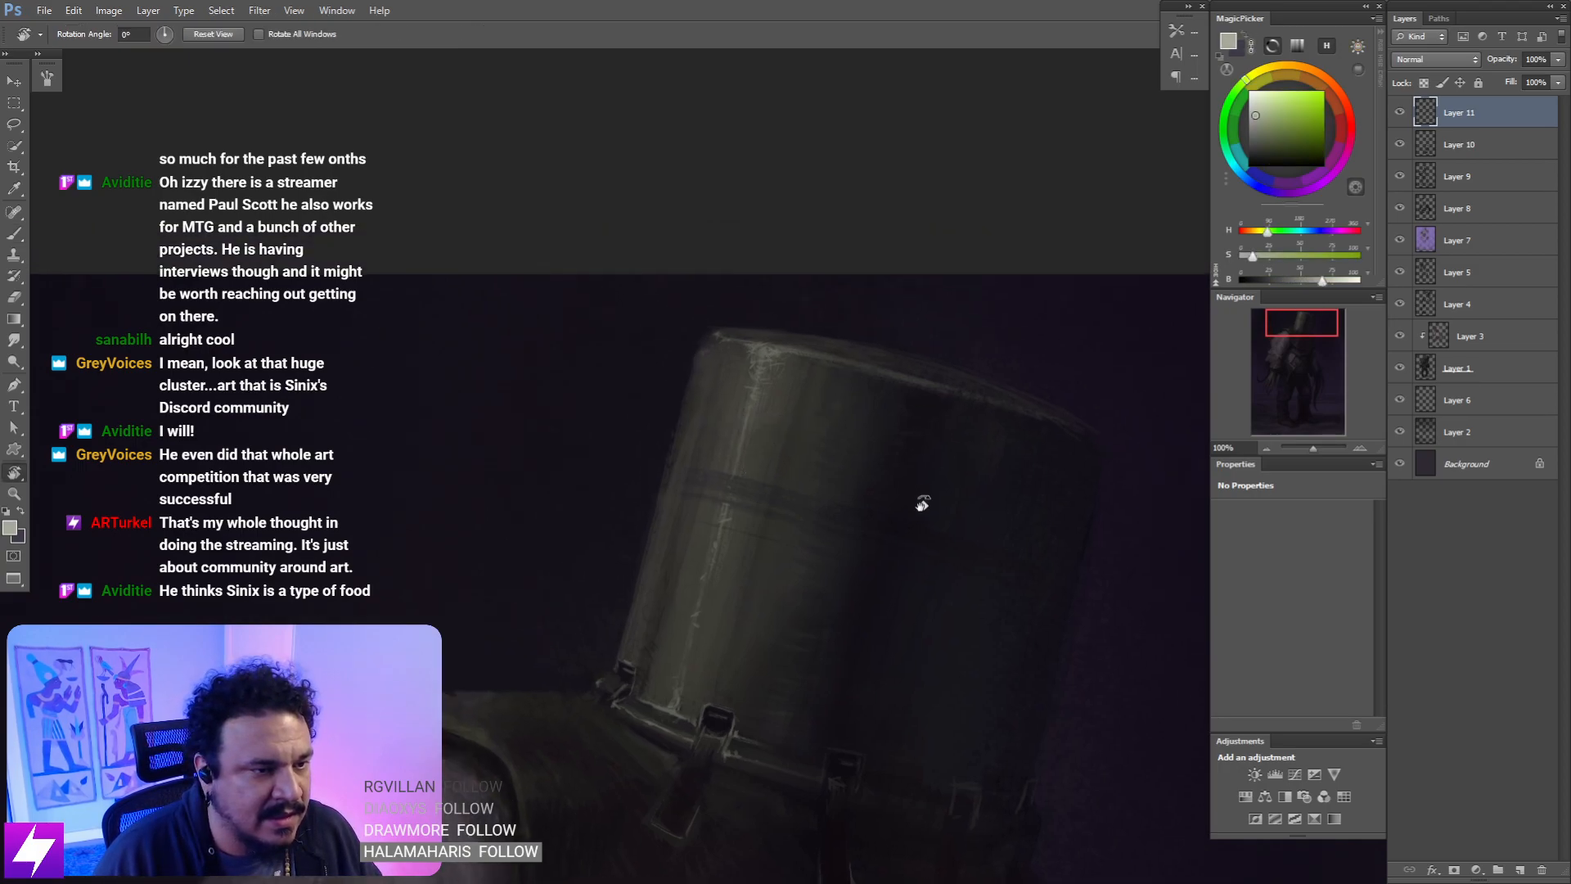
left_click_drag(922, 503, 1055, 385)
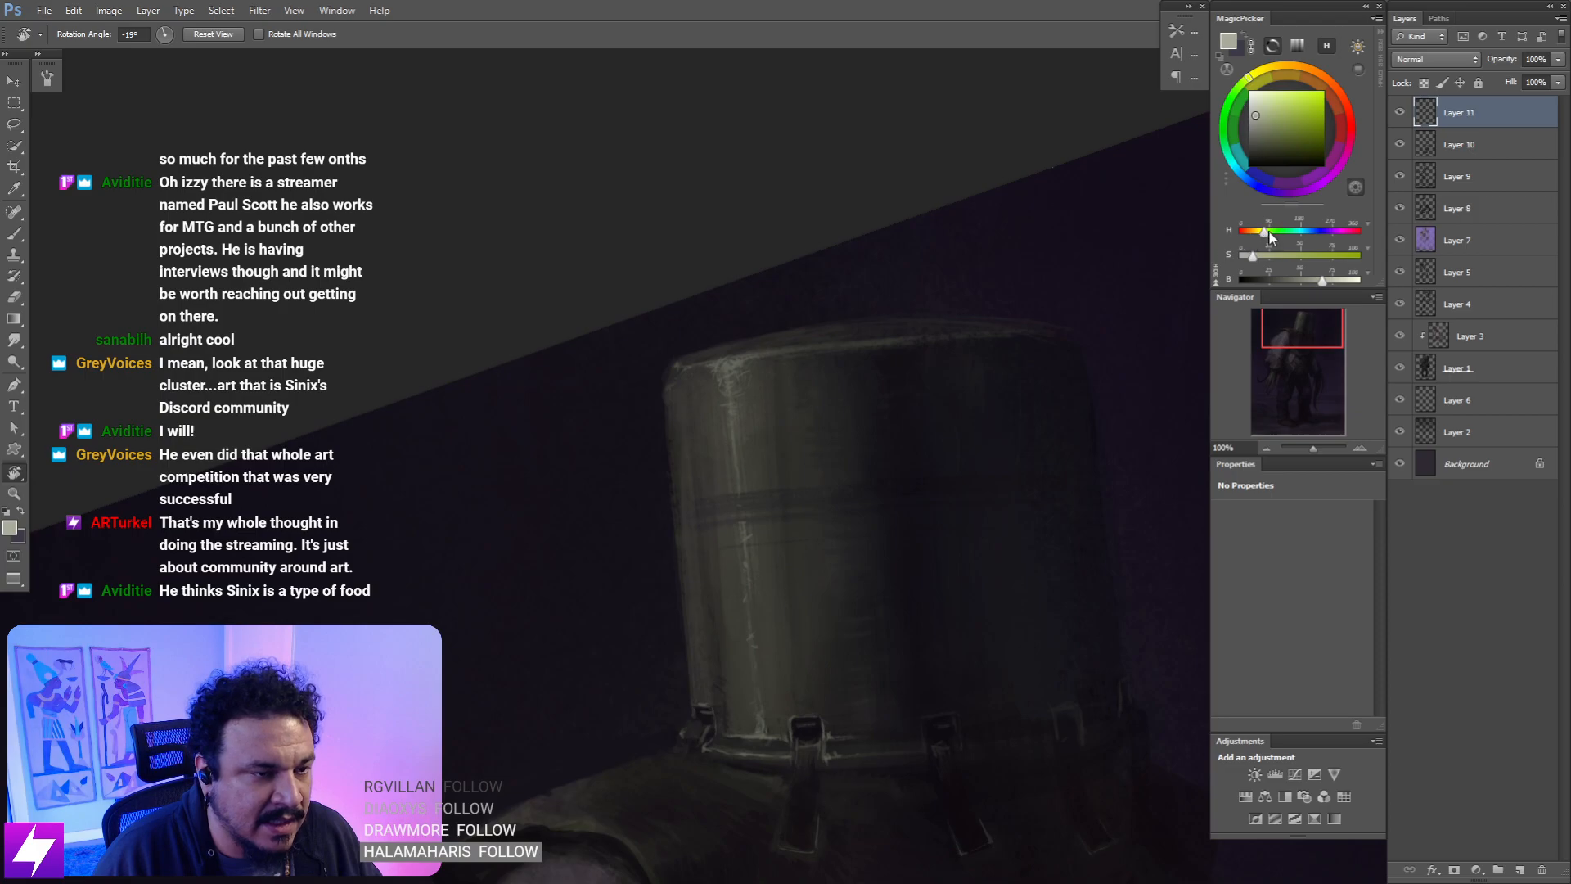
left_click_drag(1269, 232, 1273, 231)
left_click_drag(713, 368, 720, 382)
key("b")
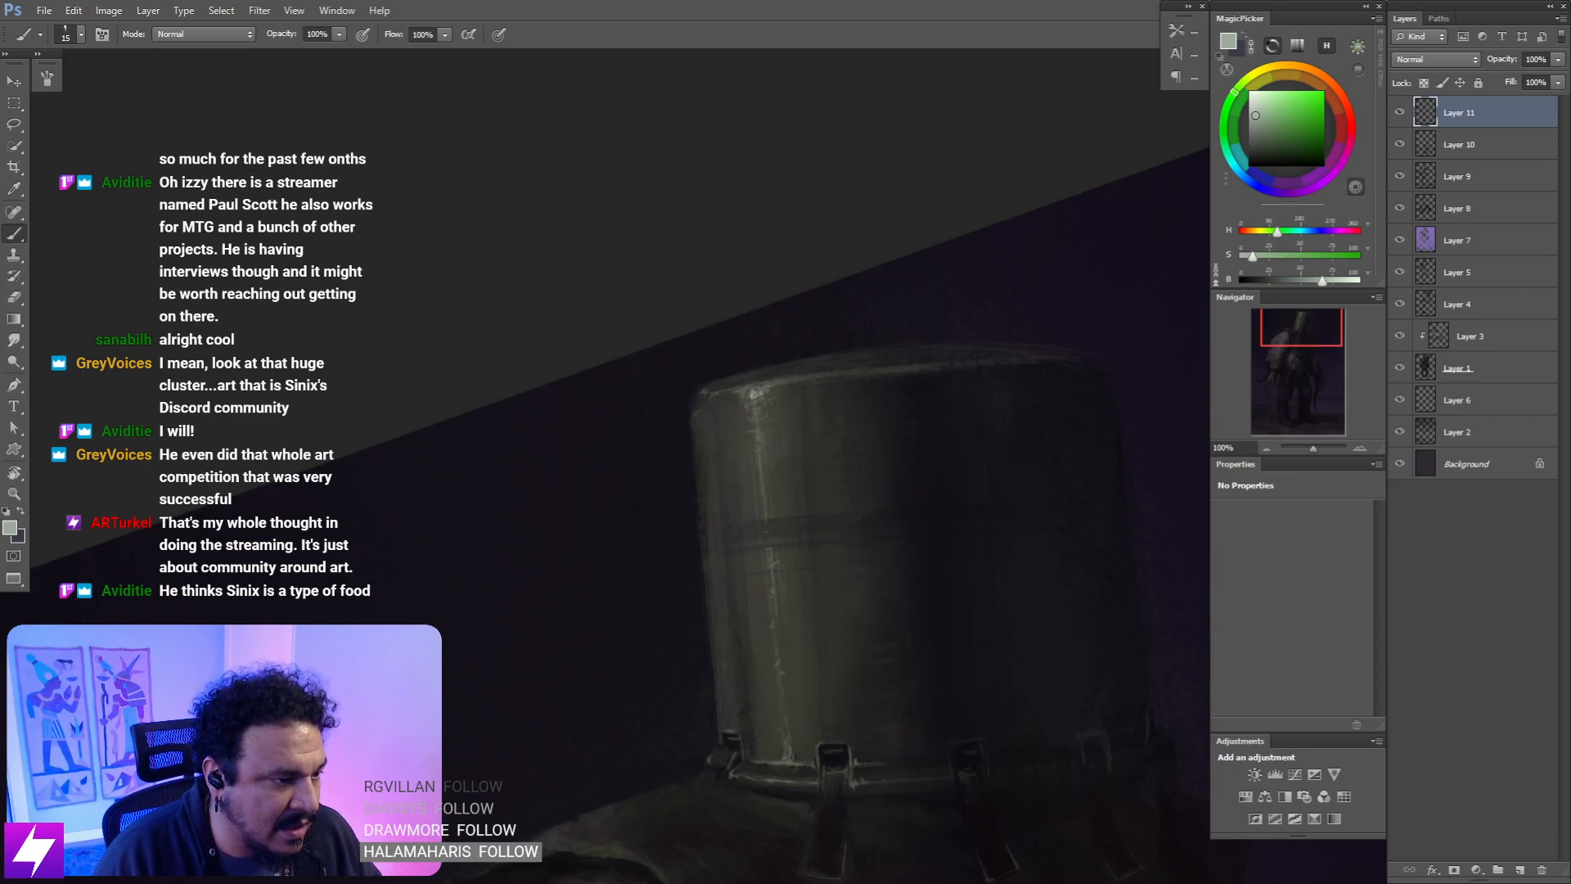
- Paint a fine pale-green glint where the vertical highlight meets the bucket's upper rim, using another brush preset at 6 px
right_click(755, 410)
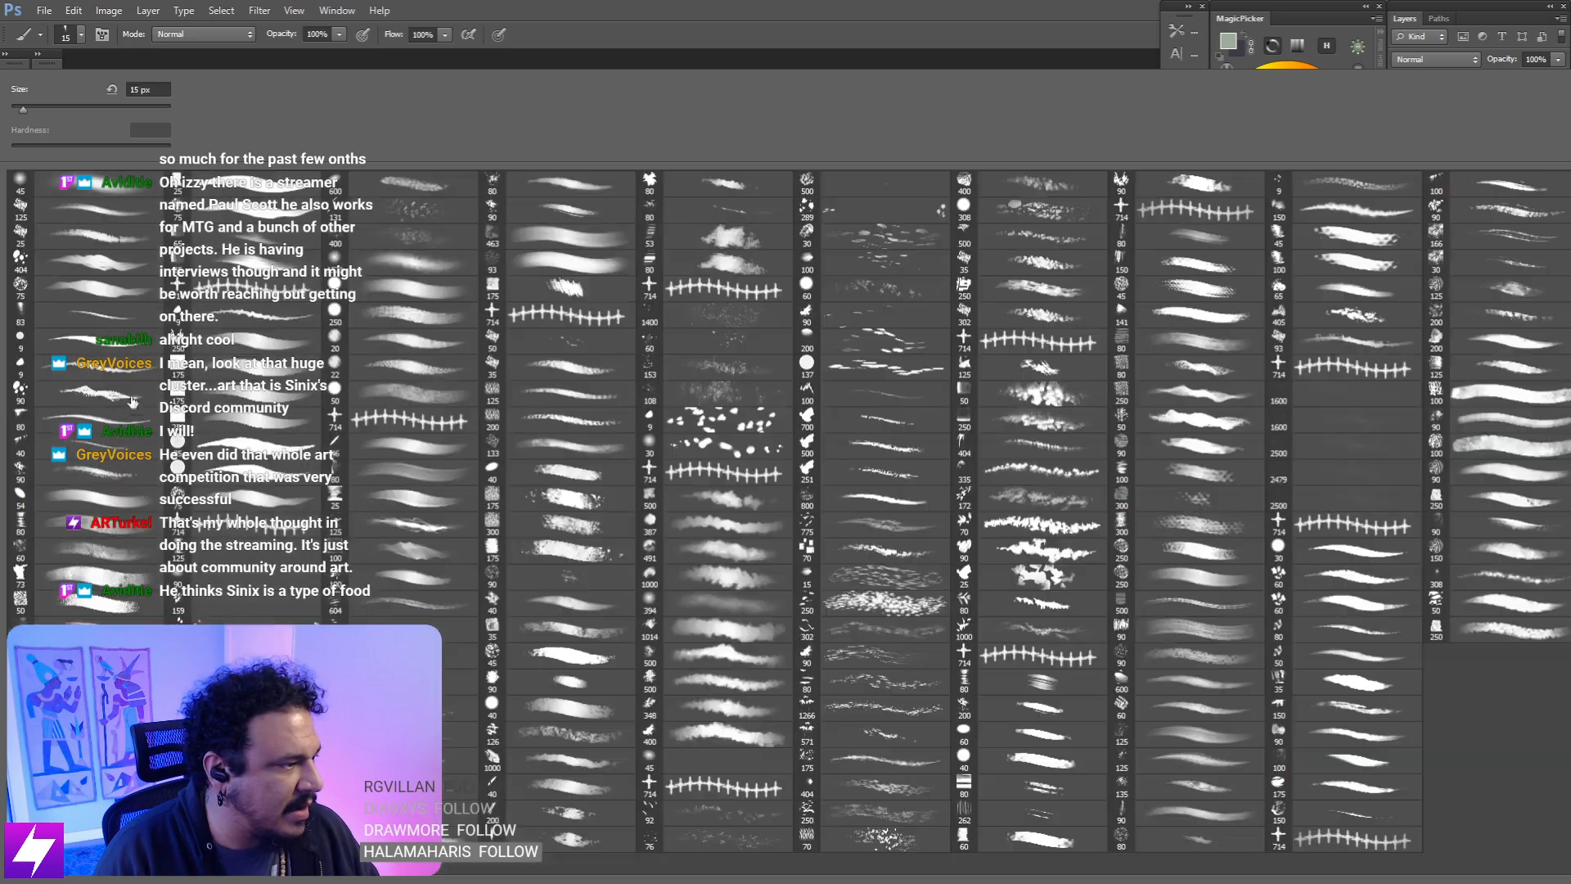
double_click(131, 407)
key("ctrl+plus")
mouse_move(706, 337)
left_mouse_down()
mouse_move(669, 356)
mouse_move(745, 318)
mouse_move(702, 347)
left_mouse_up()
key("ctrl+z")
key("bracketleft")
key("bracketleft")
key("bracketleft")
key("bracketleft")
key("bracketleft")
key("bracketleft")
key("bracketleft")
key("bracketleft")
key("bracketleft")
key("bracketleft")
key("bracketleft")
key("bracketleft")
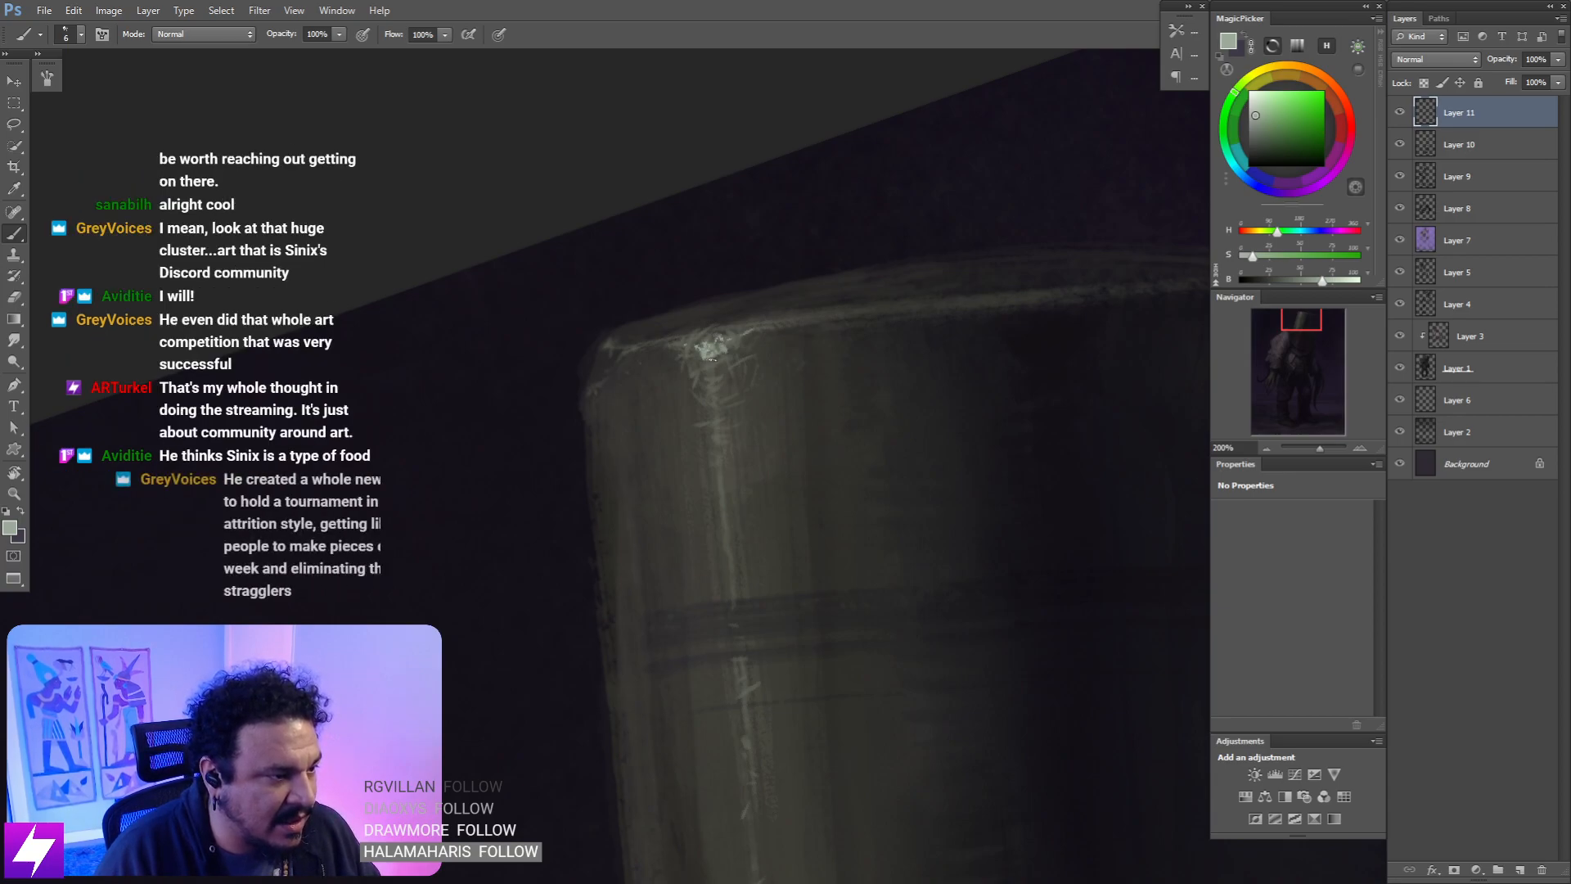
- Flip the canvas horizontally and add pale-green glints where the vertical highlight meets the bucket's lower band, at 6 px
key("ctrl+minus")
key("ctrl+minus")
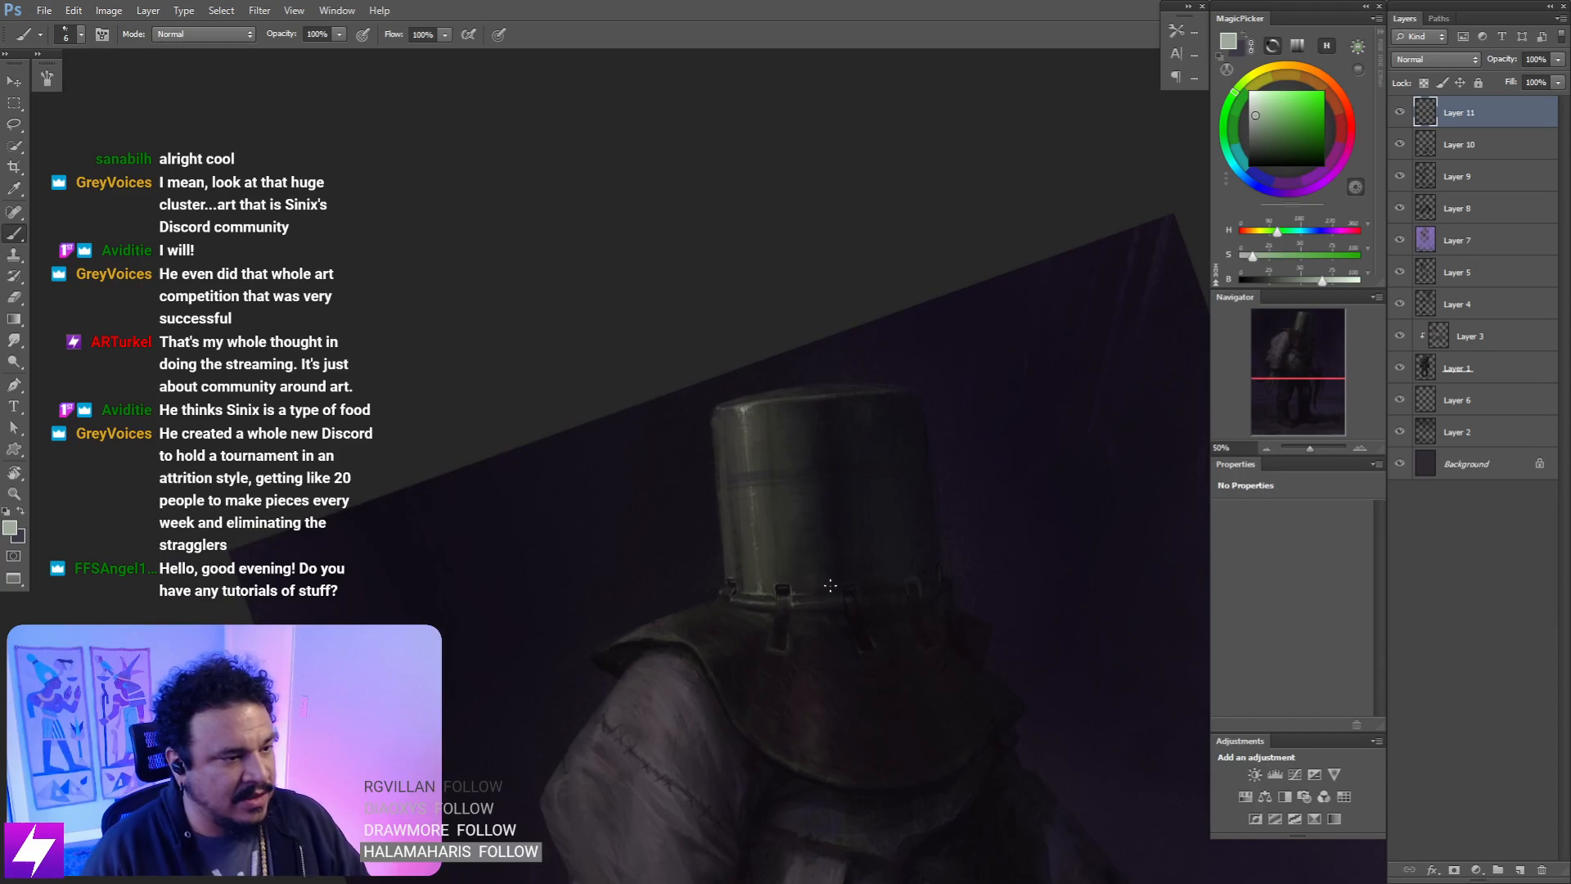
key("ctrl+shift+h")
left_click_drag(876, 544, 802, 504)
left_click_drag(768, 626, 763, 565)
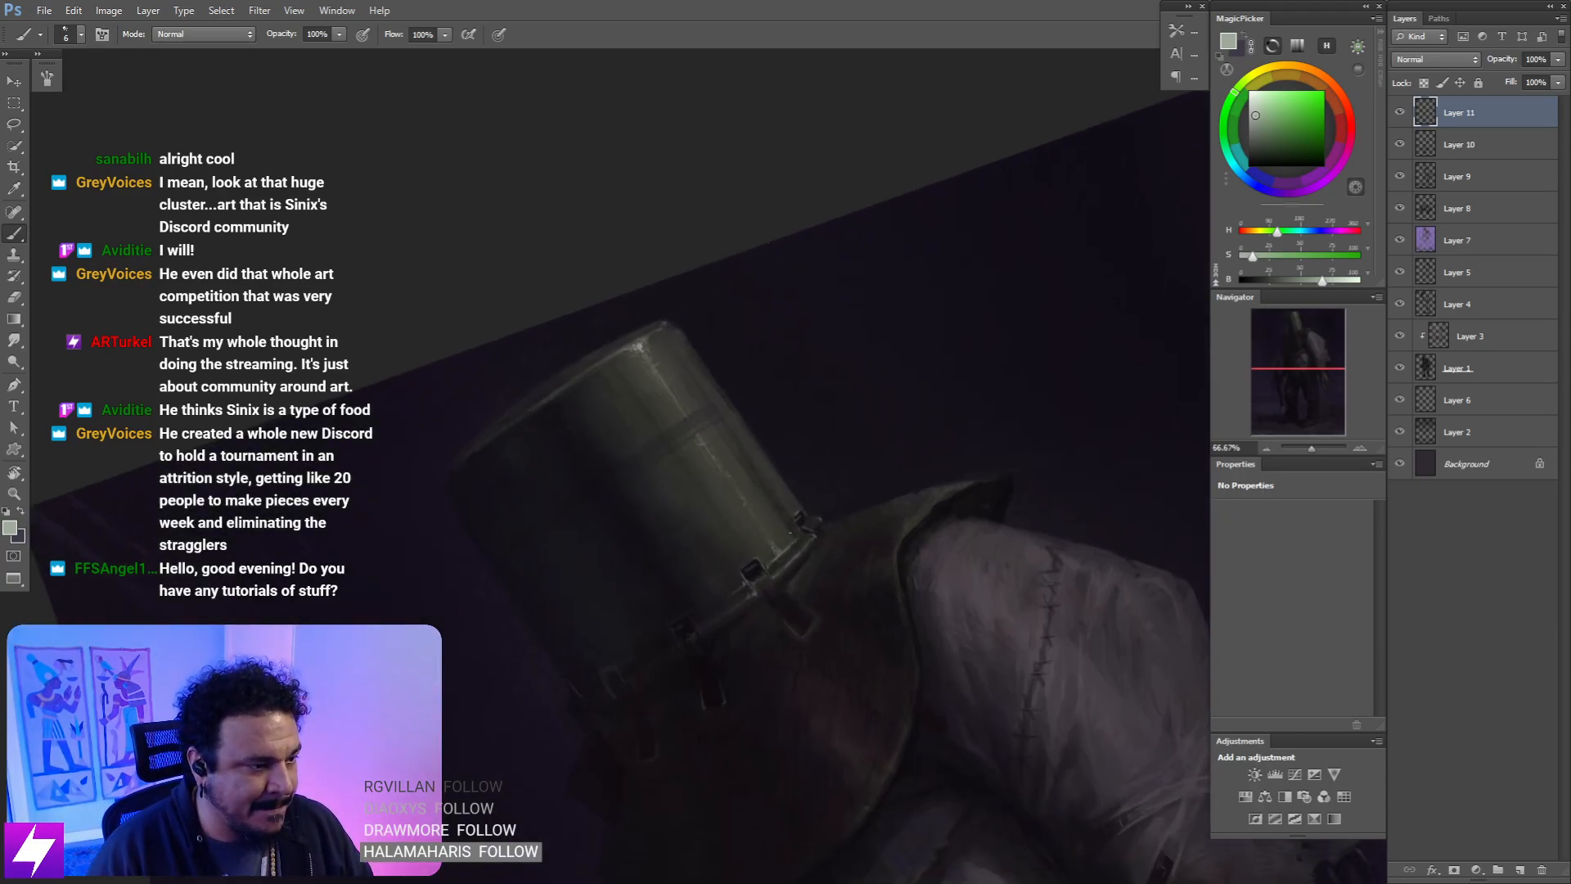
key("ctrl+plus")
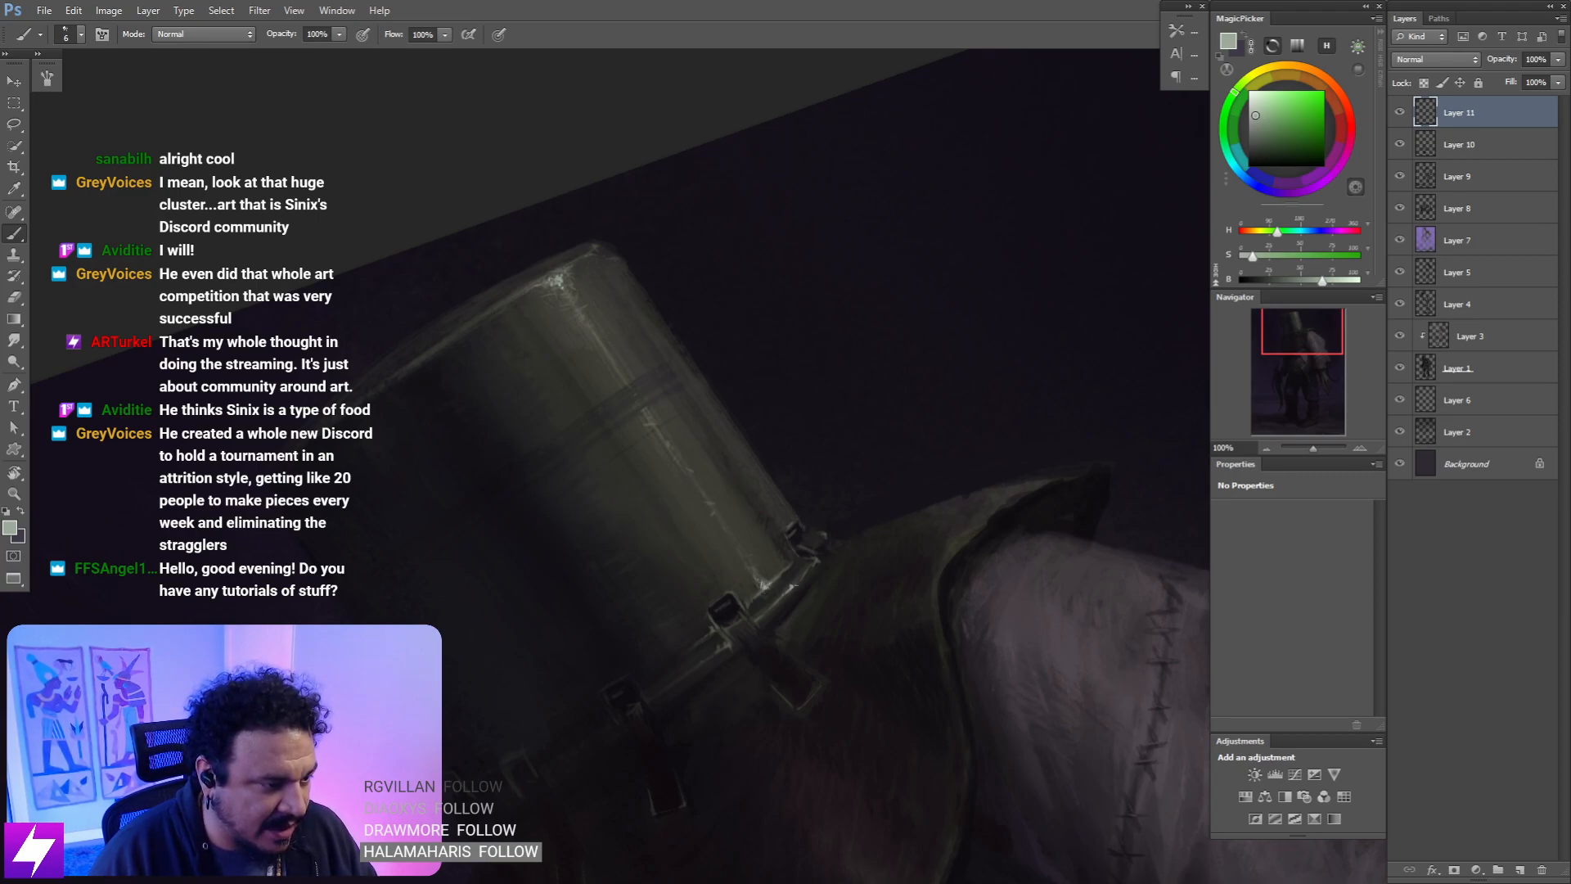
- Examine the whole figure and the bucket's highlights in both mirrored and normal orientation
key("ctrl+minus")
key("ctrl+minus")
key("ctrl+minus")
key("ctrl+minus")
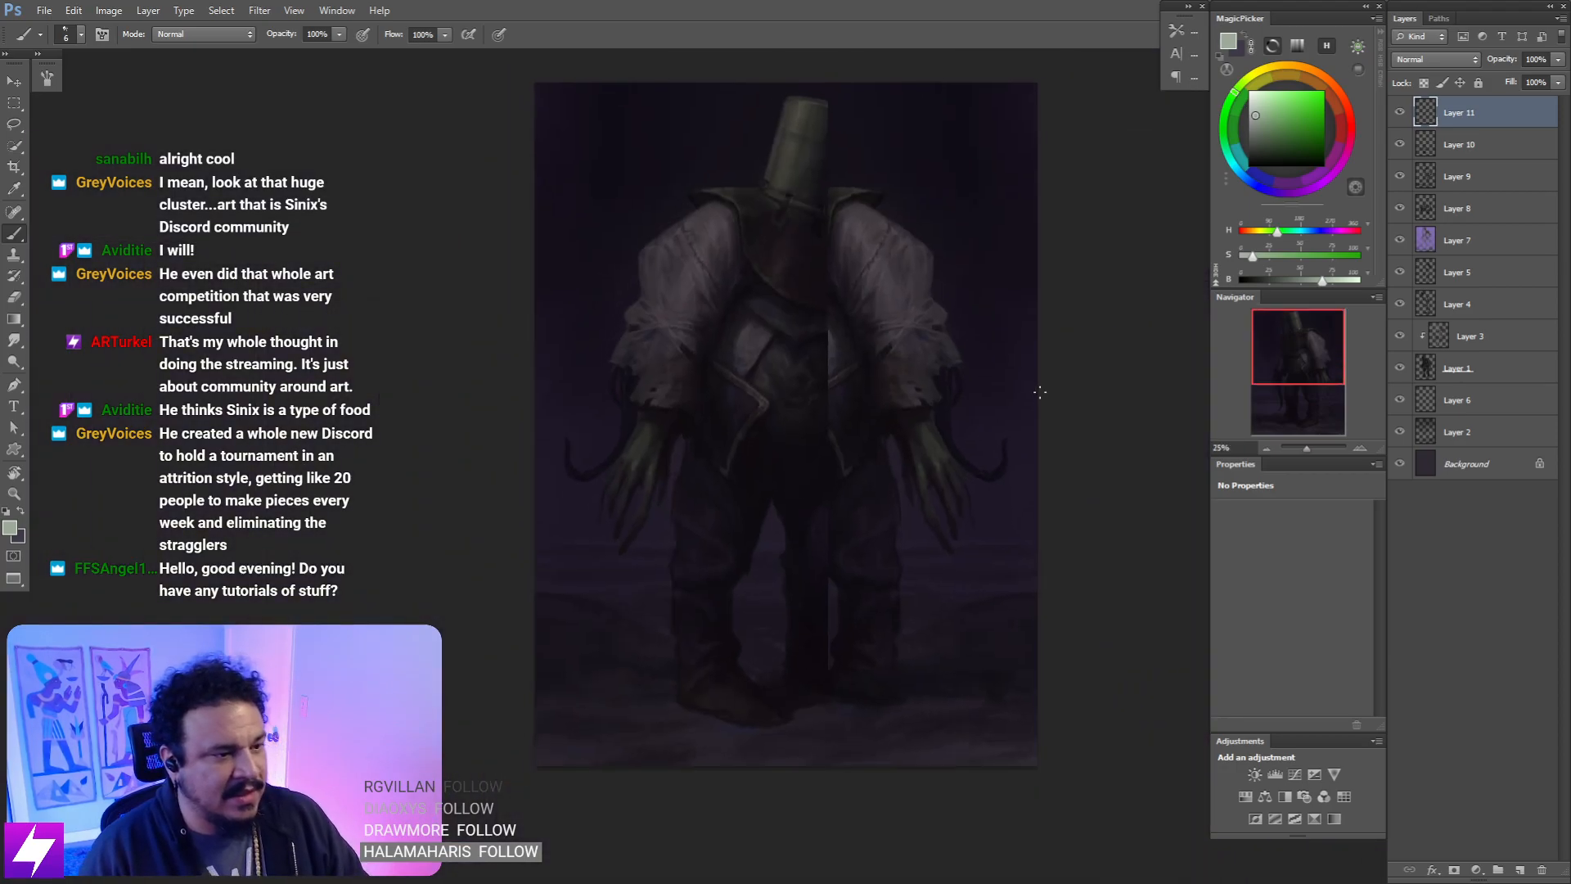
key("ctrl+shift+h")
key("ctrl+shift+h")
key("ctrl+plus")
key("ctrl+shift+h")
left_click_drag(792, 250, 855, 656)
key("ctrl+plus")
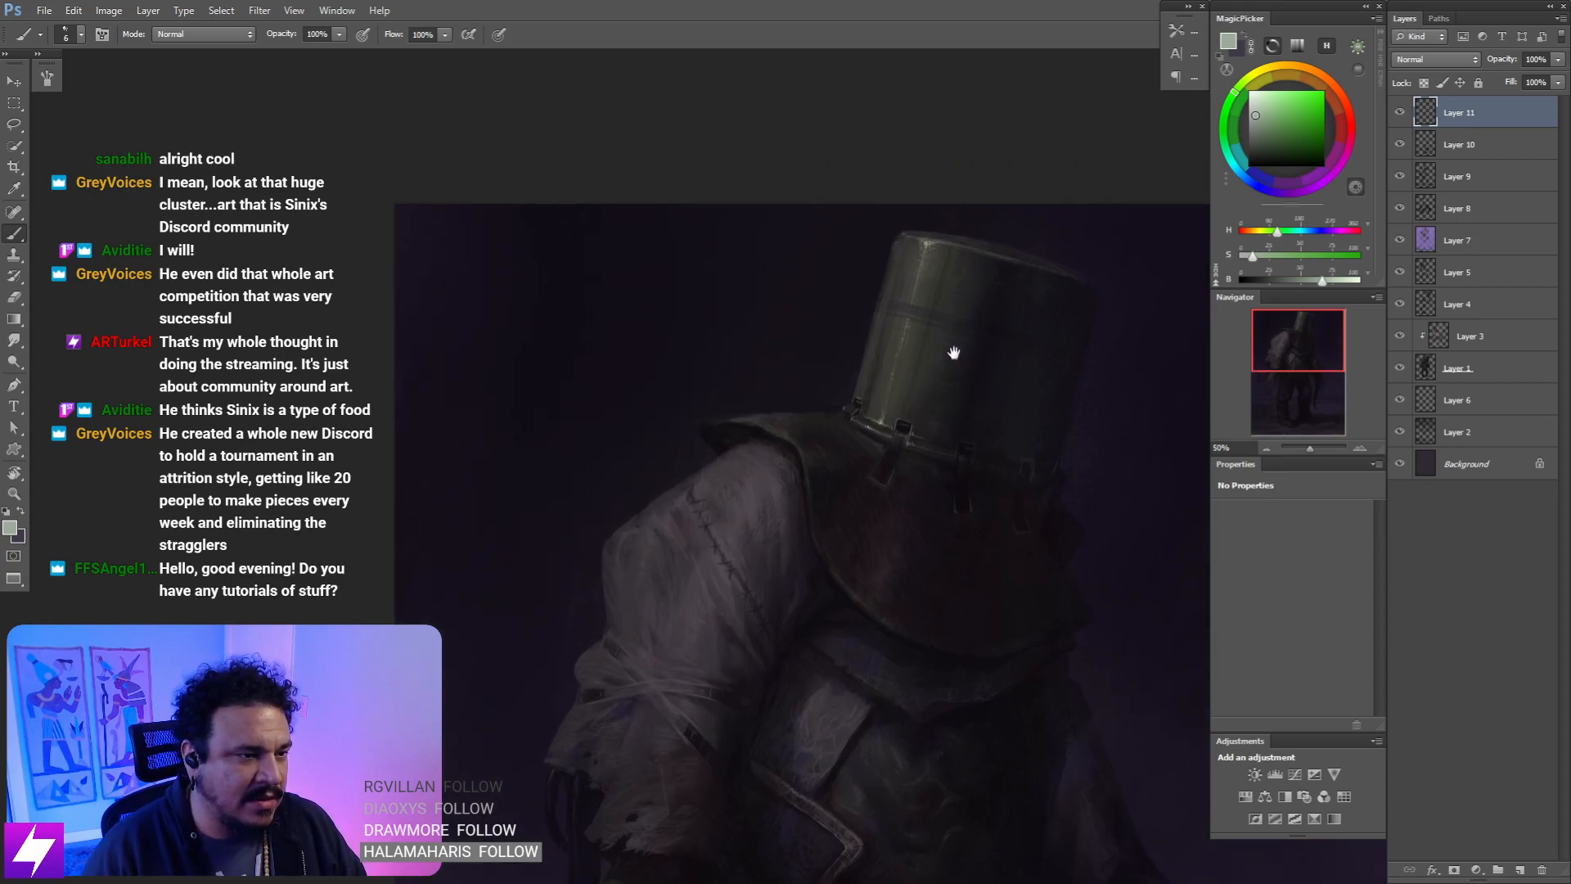
left_click_drag(1014, 305, 972, 385)
left_click_drag(792, 673, 835, 536)
- Brighten the corner of the pale trim on the waist flap with small pale-green highlights at 6 px
key("r")
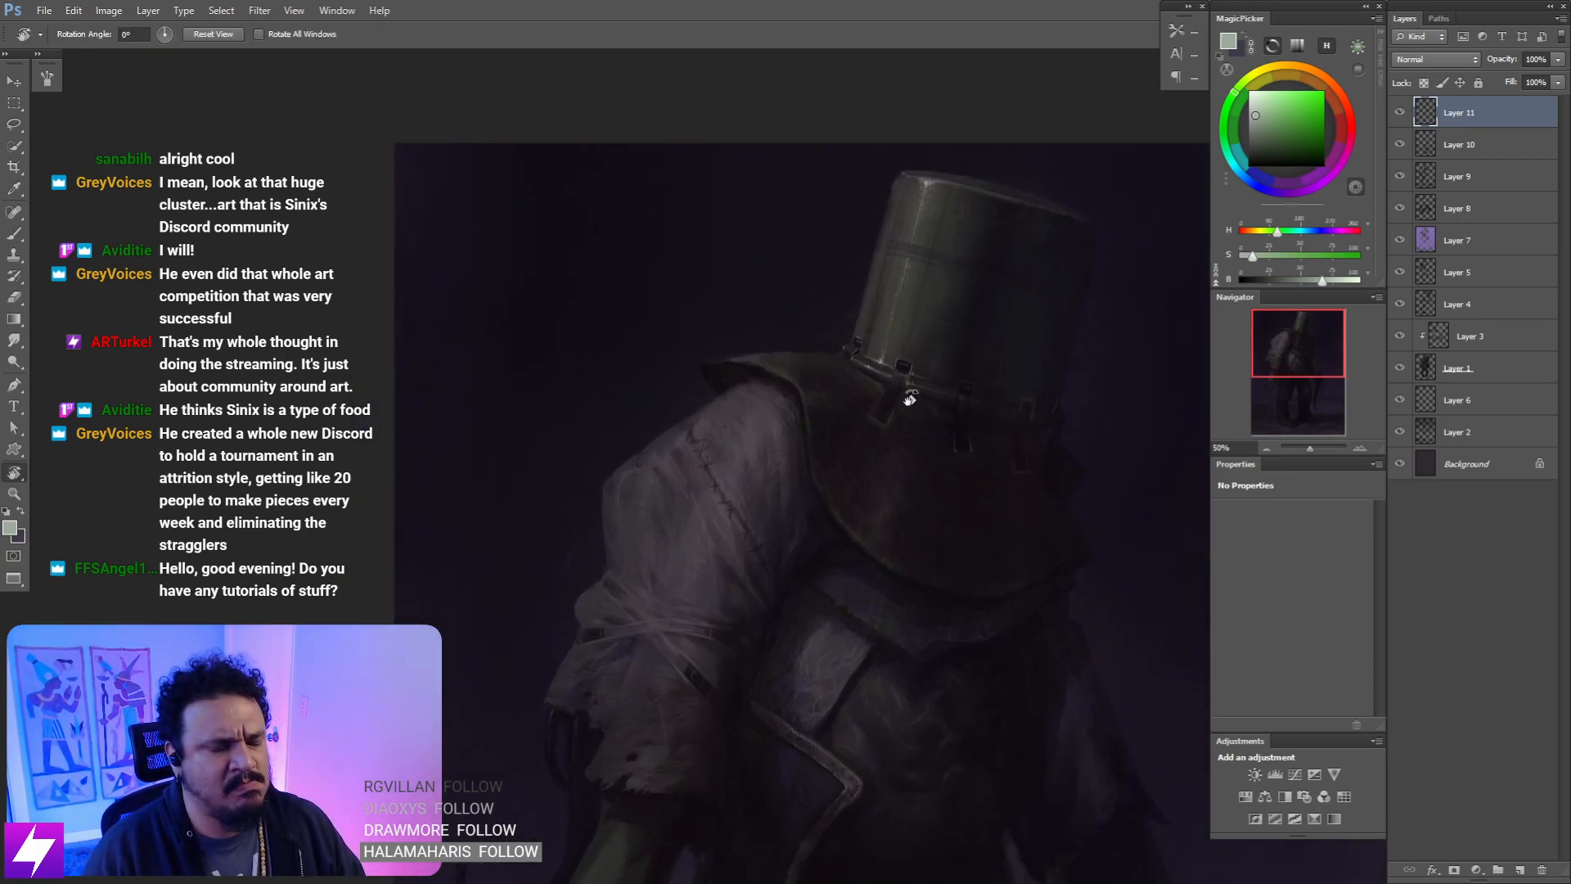
mouse_move(883, 374)
left_mouse_down()
mouse_move(952, 373)
mouse_move(971, 419)
left_mouse_up()
key("ctrl+plus")
left_click_drag(664, 780, 754, 561)
key("ctrl+plus")
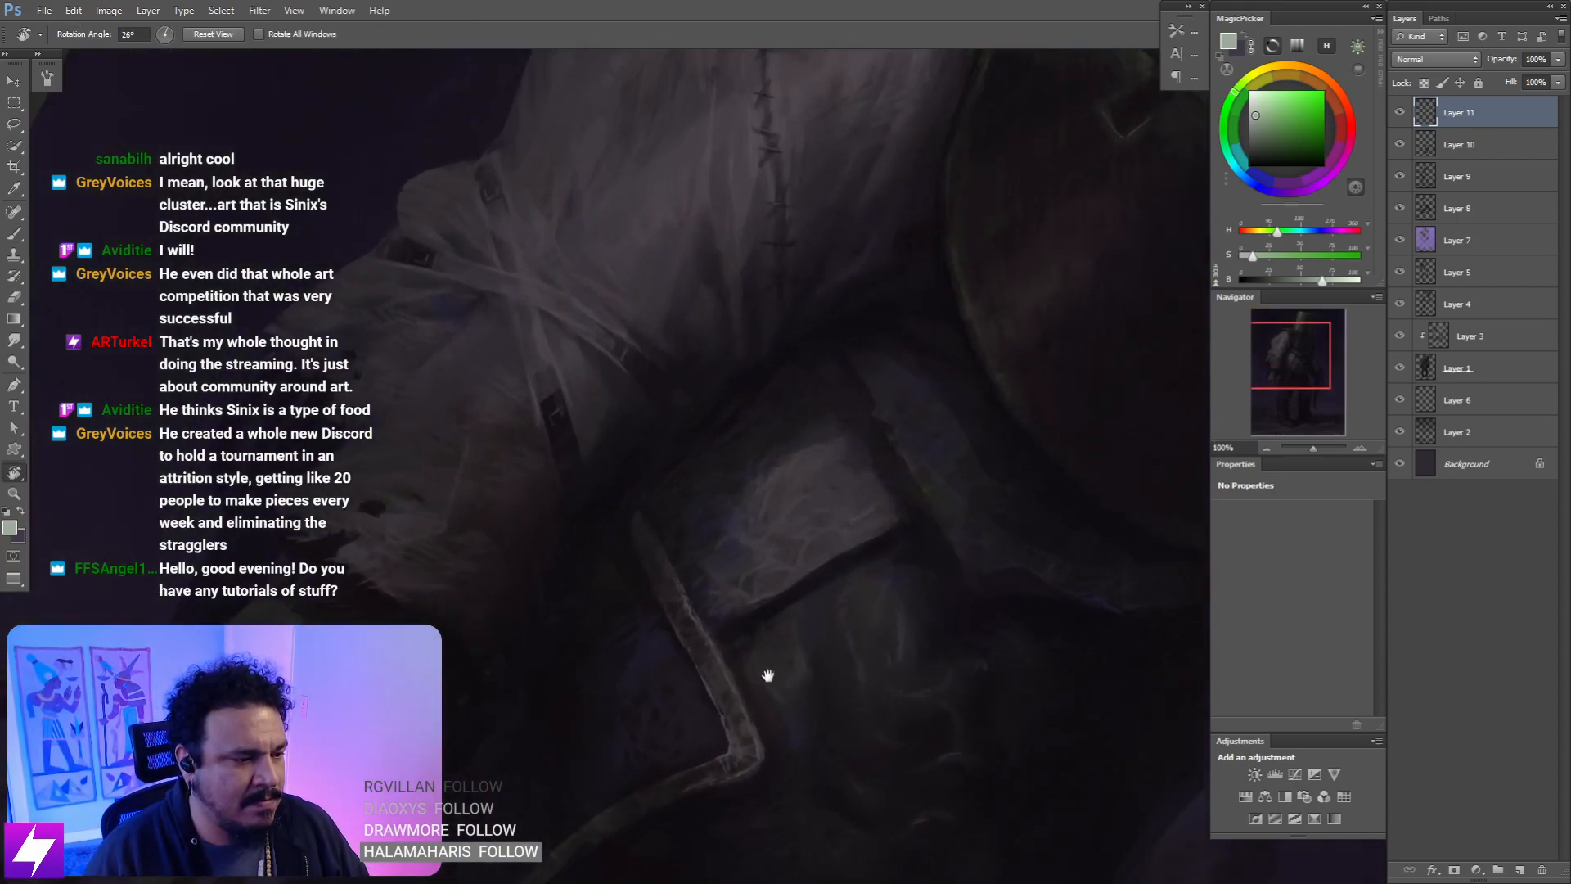
left_click_drag(769, 677, 807, 610)
key("b")
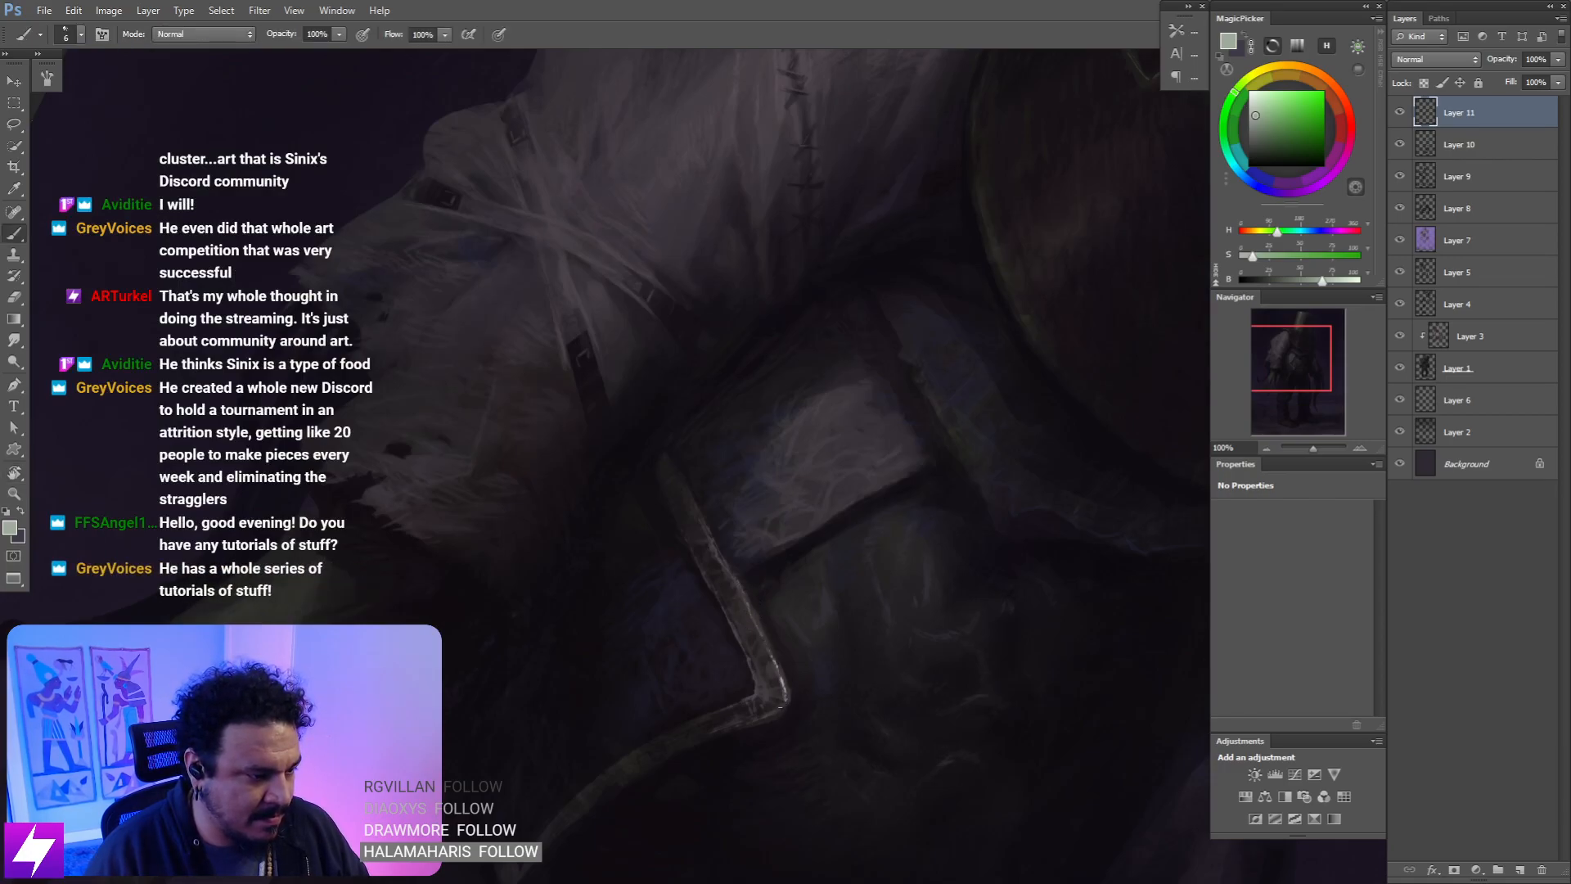
key("Escape")
key("ctrl+minus")
key("ctrl+minus")
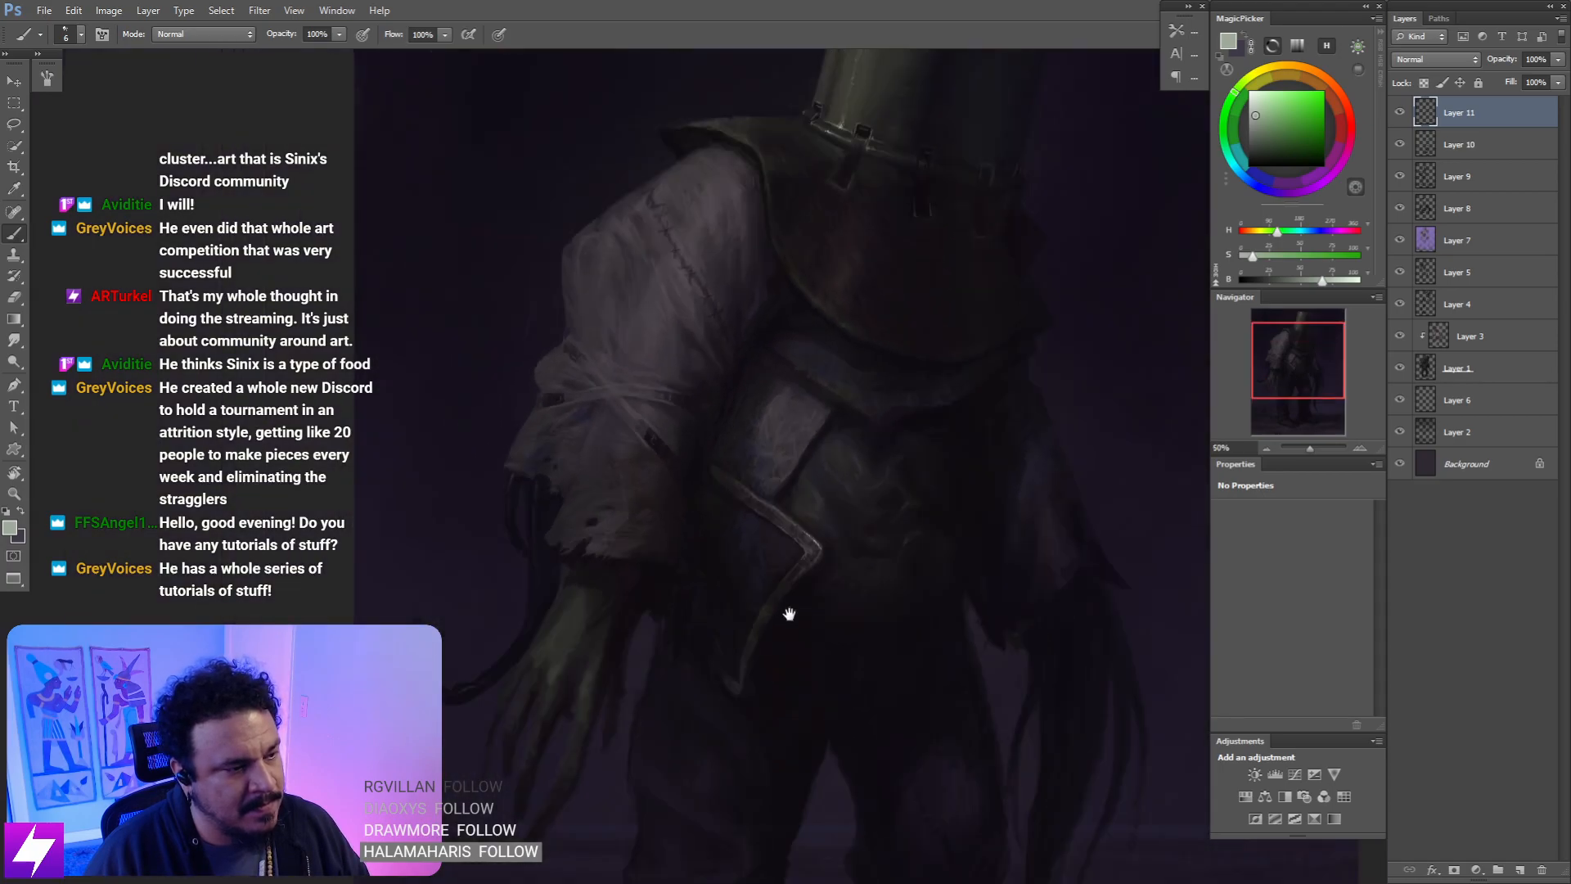
- Add tiny pale-green highlights to the metal buckles on the straps wrapped around the lit sleeve
left_click_drag(724, 530, 852, 619)
key("ctrl+plus")
key("ctrl+plus")
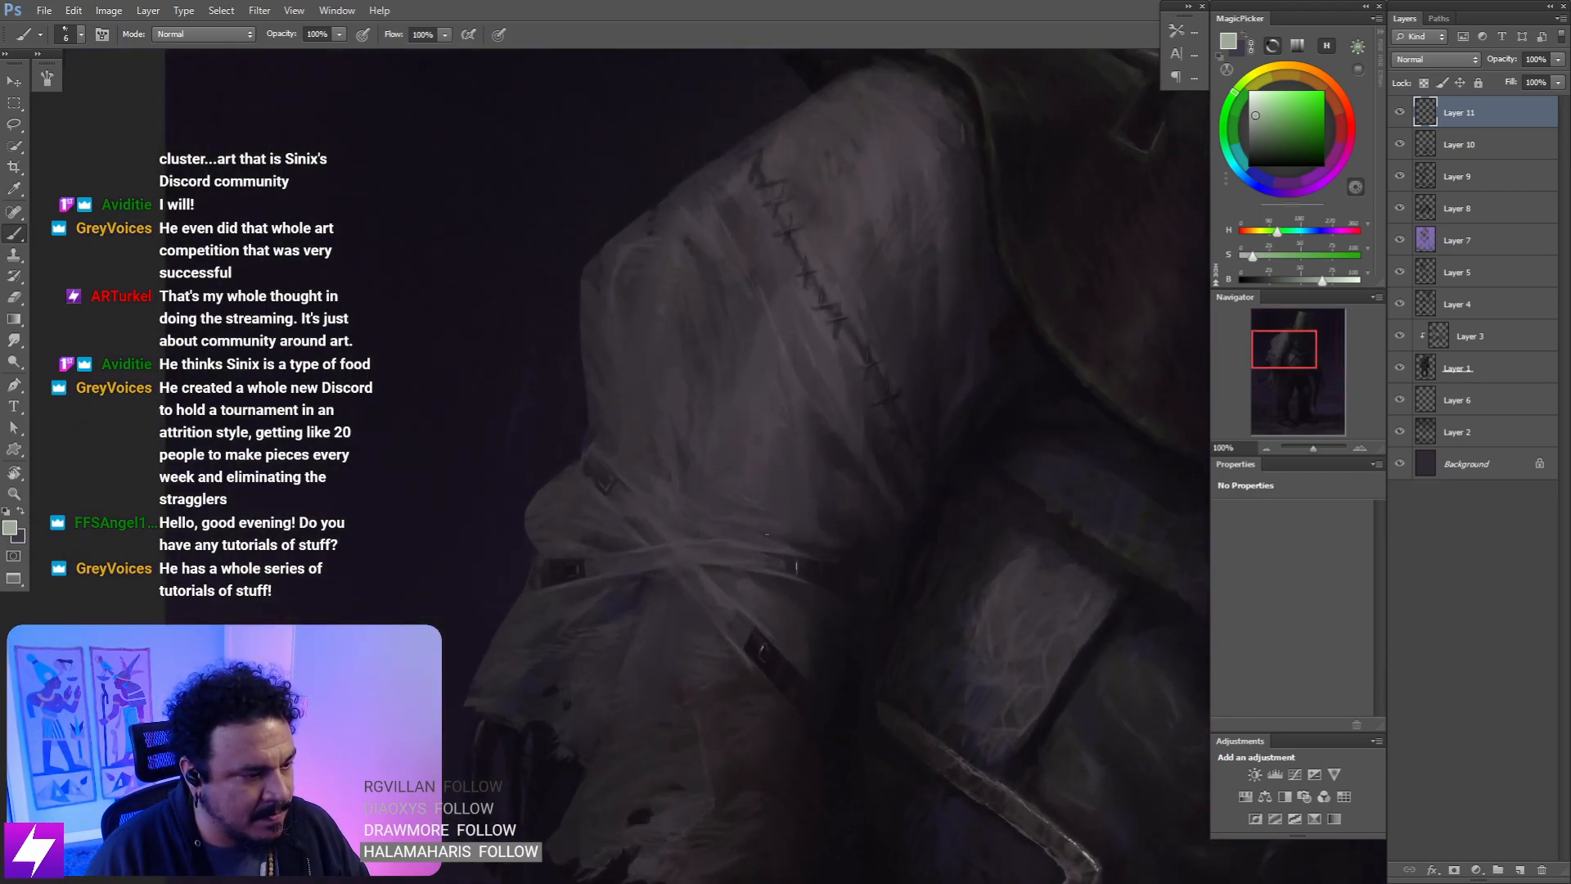
left_click_drag(597, 455, 652, 505)
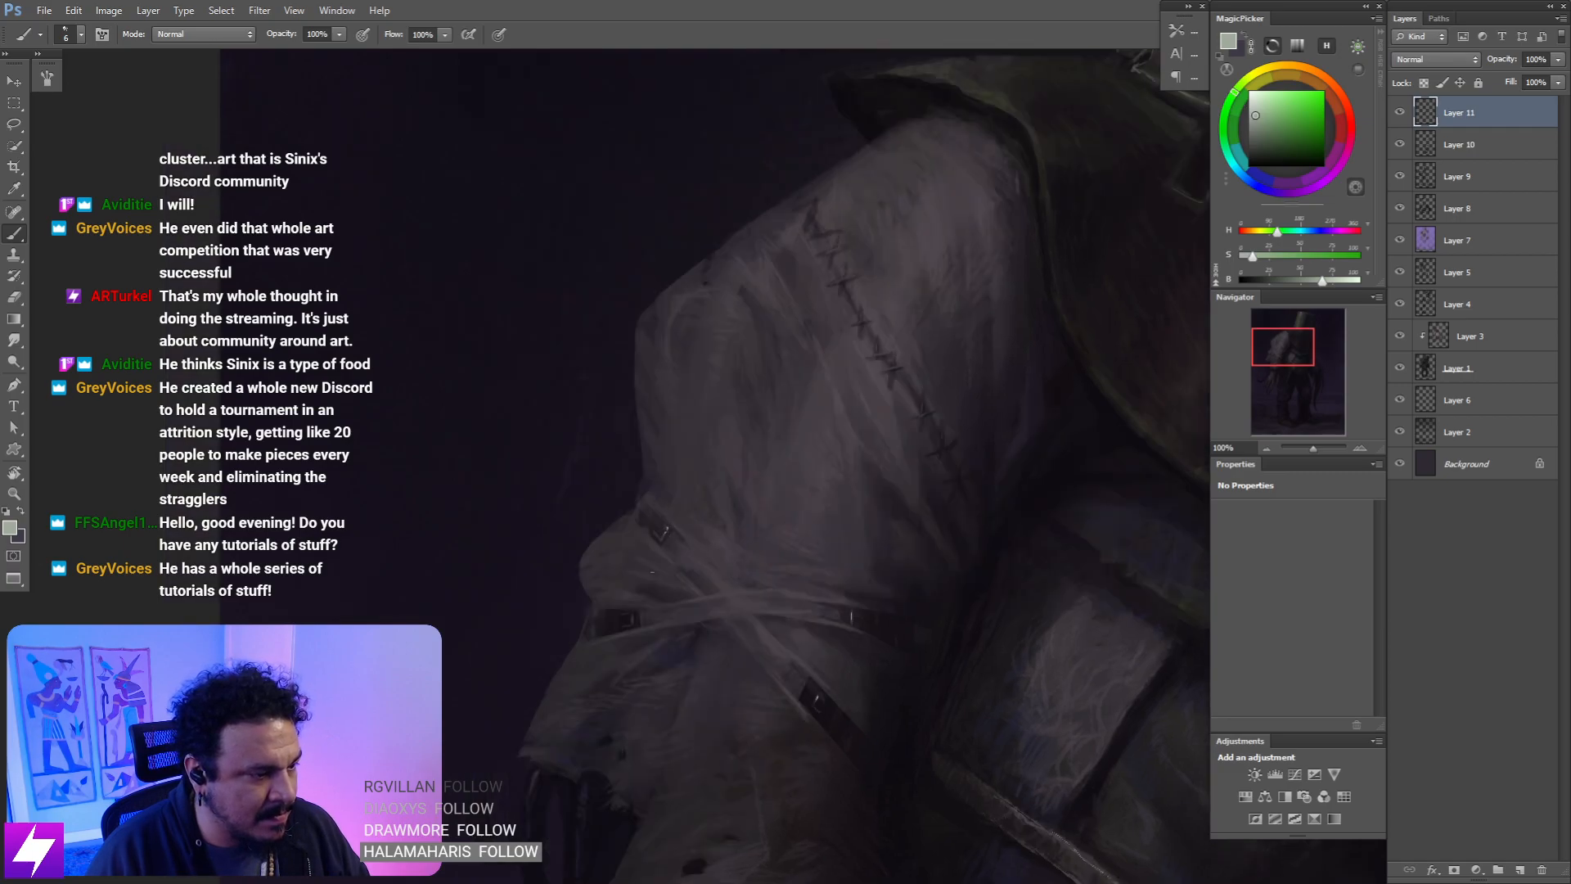
left_click_drag(652, 570, 675, 512)
key("ctrl+minus")
key("ctrl+minus")
key("ctrl+minus")
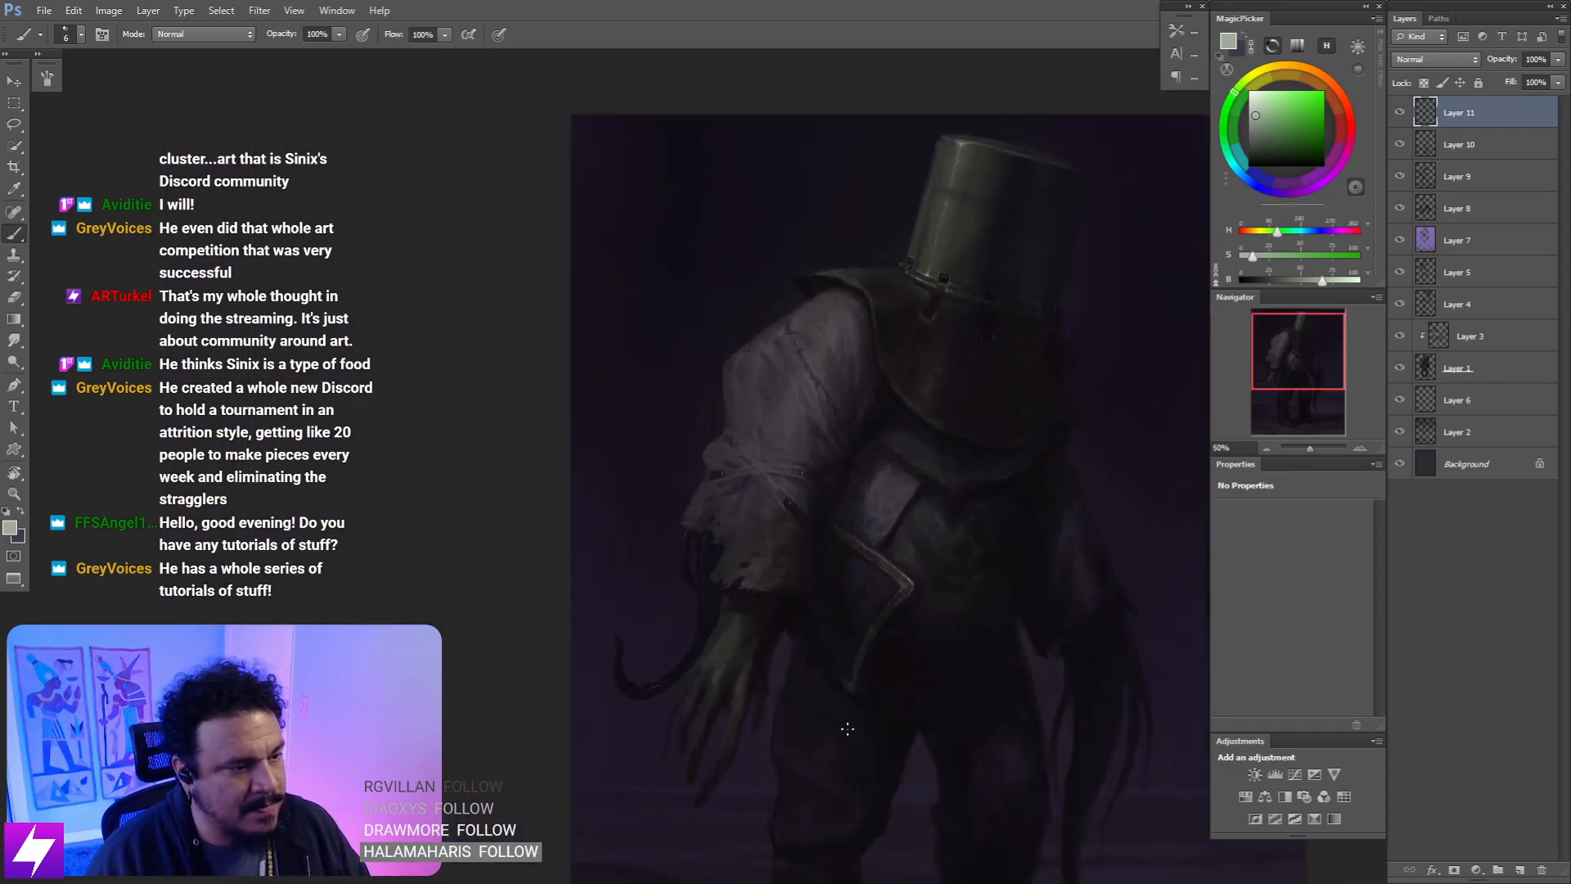
- Flip the canvas horizontally and switch to another brush preset at 40 px for work on the bucket's straps
left_click_drag(914, 610, 781, 695)
key("ctrl+shift+h")
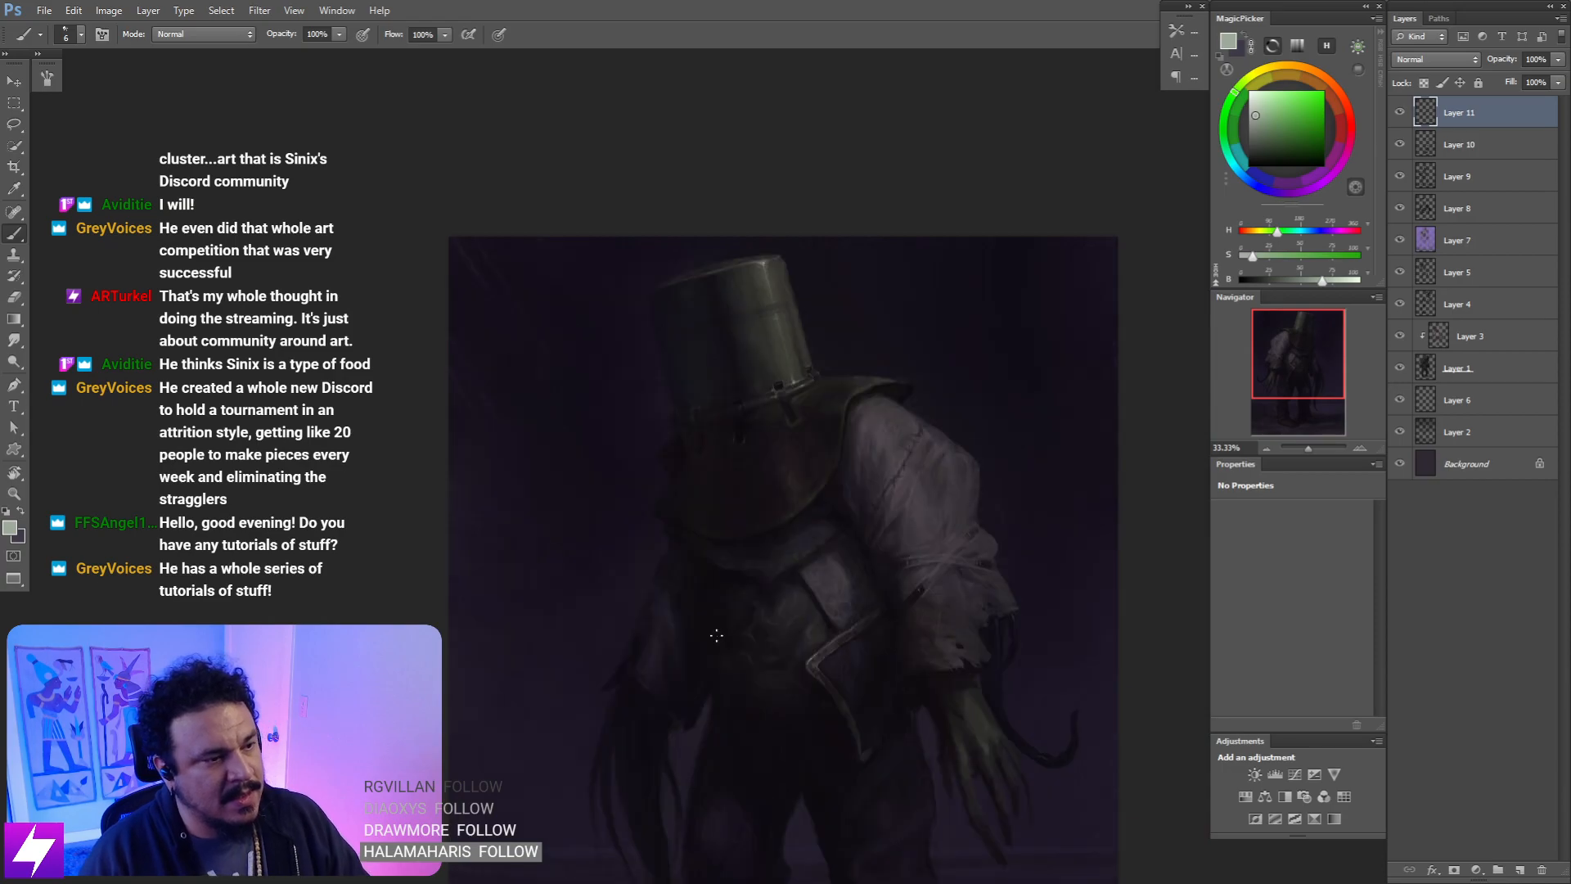
key("ctrl+plus")
key("ctrl+plus")
left_click_drag(838, 551, 792, 698)
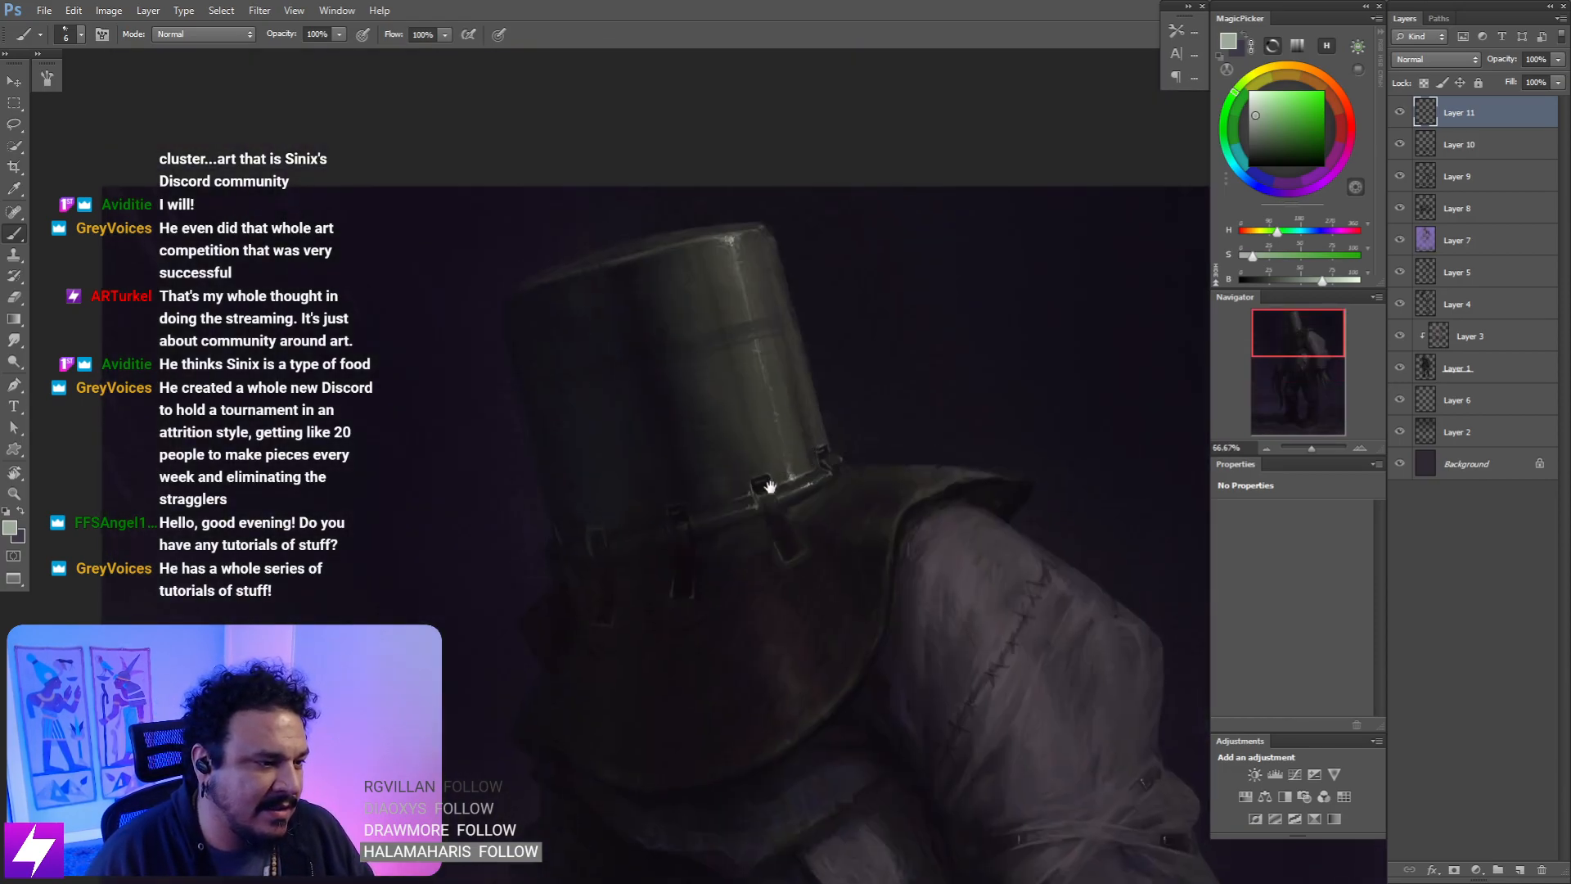
left_click_drag(769, 487, 752, 462)
key("ctrl+plus")
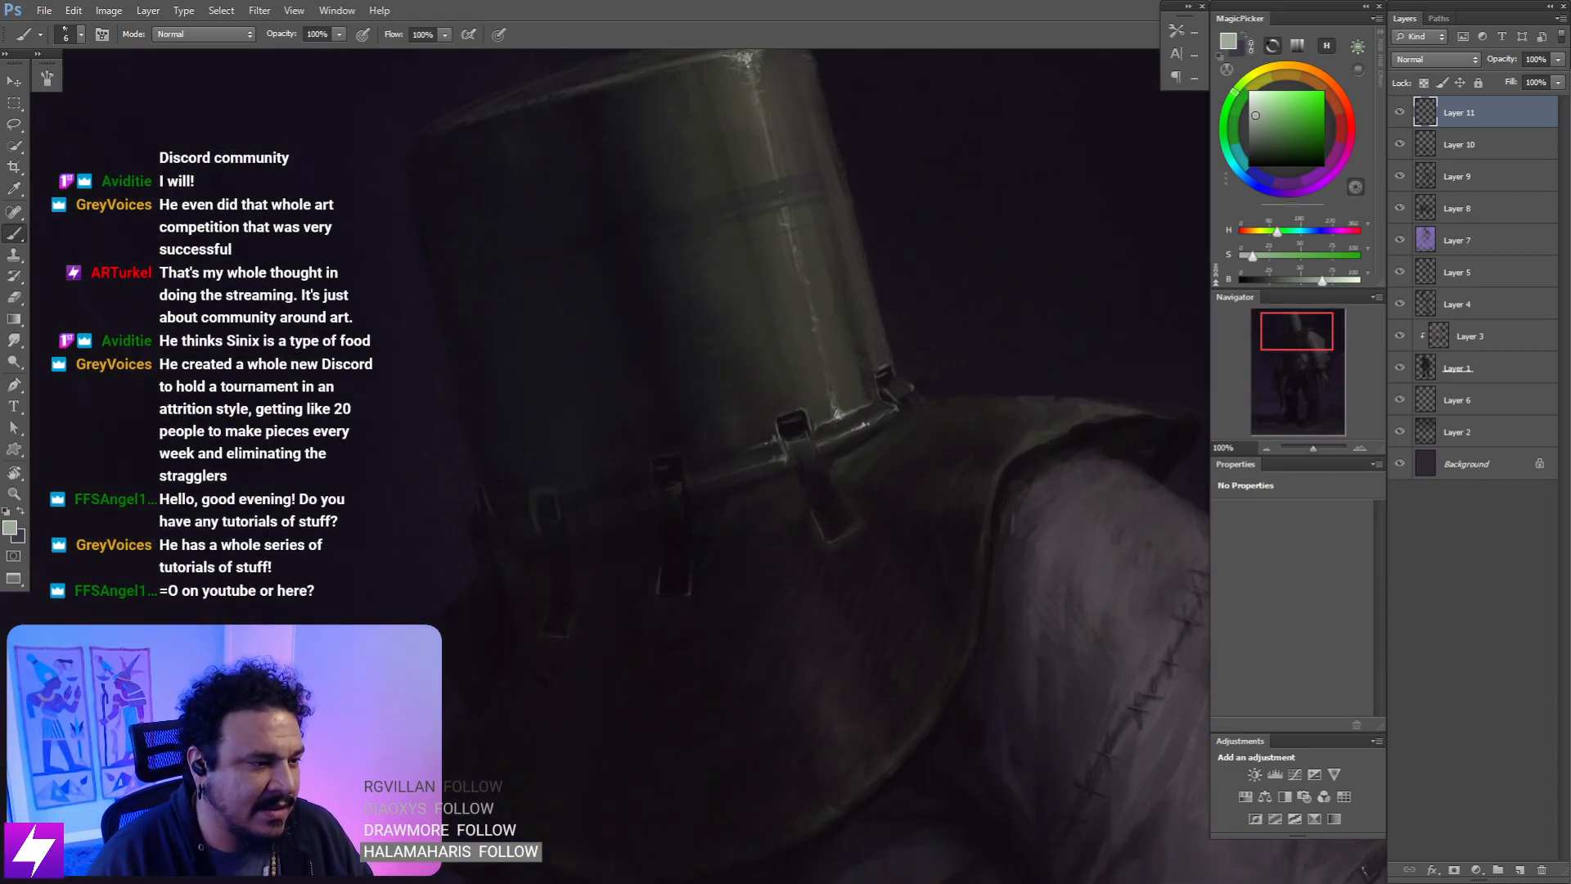
right_click(860, 486)
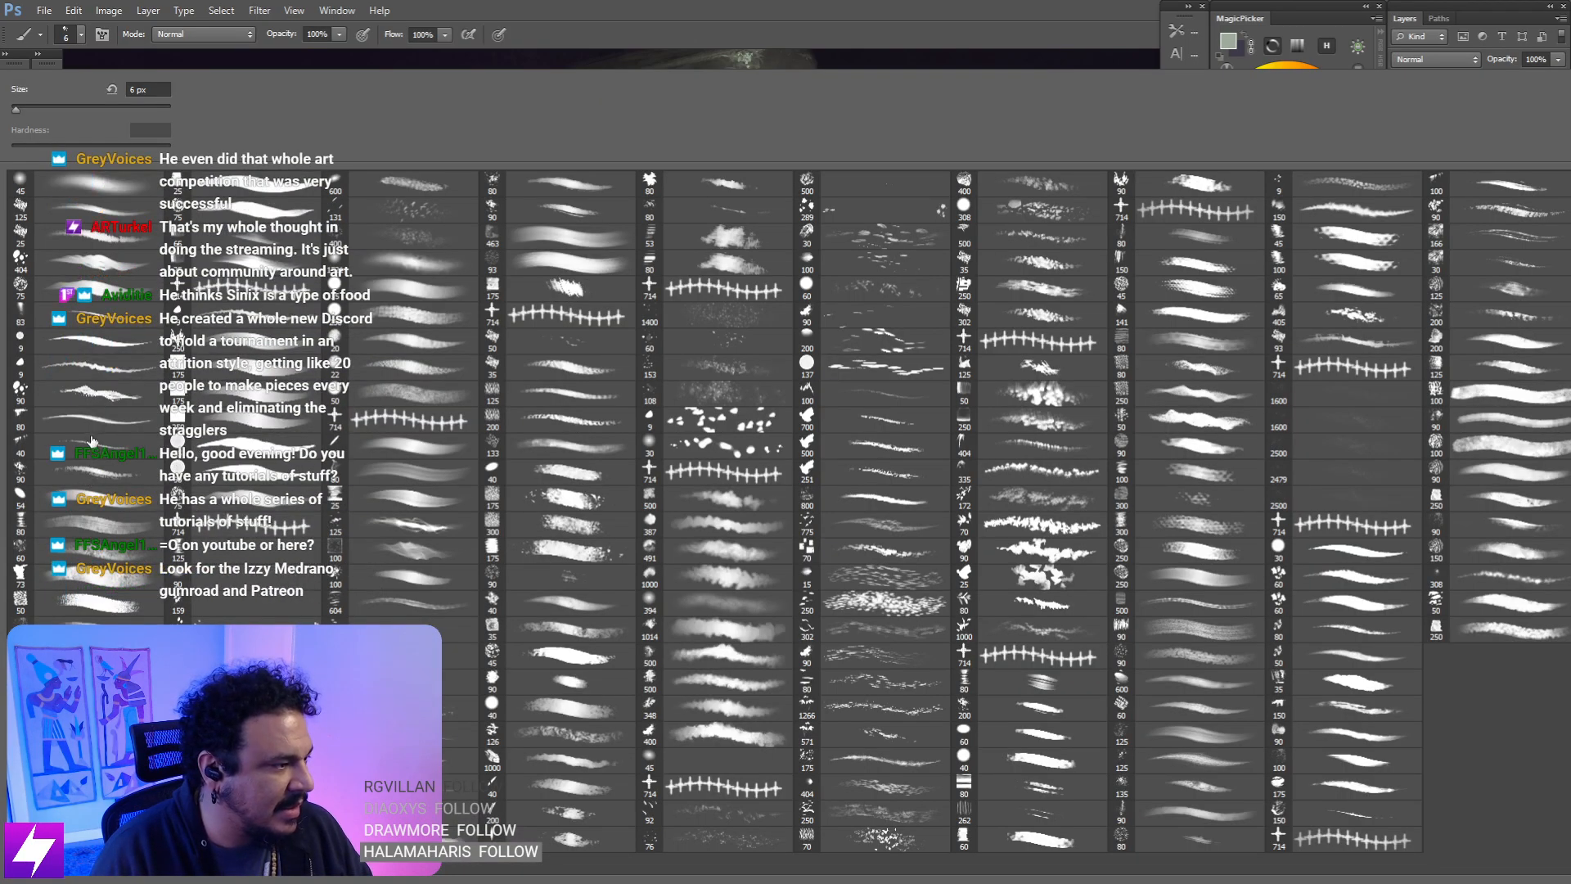
left_click(109, 448)
key("Return")
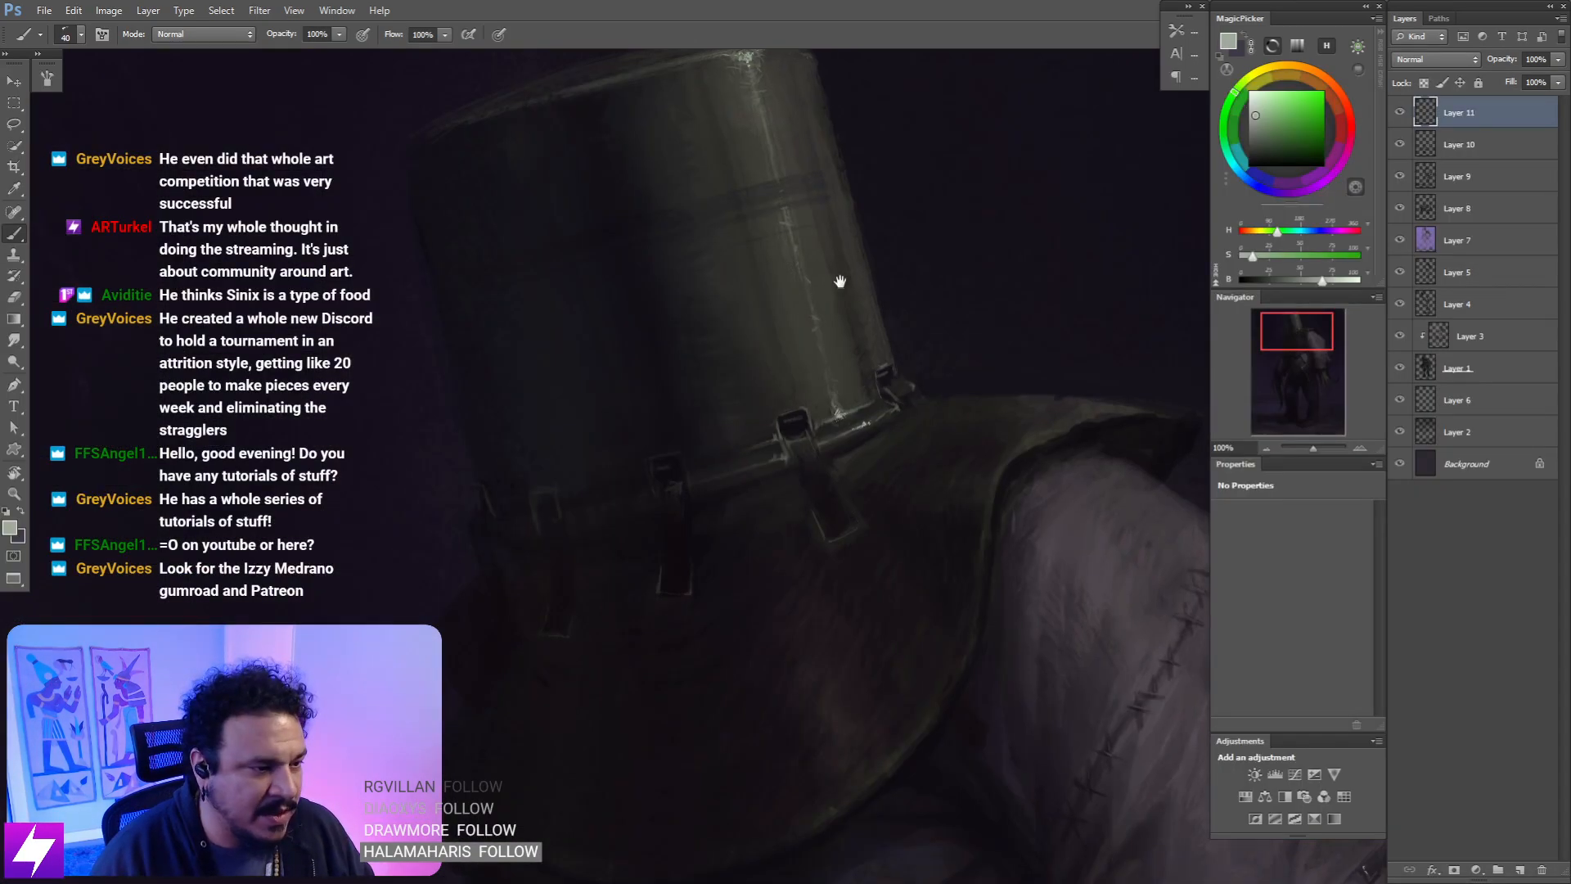
- Darken the strap hanging below the lit-side clasp with a near-black purple sampled from inside the clasp
left_click_drag(838, 281, 851, 283)
key("r")
left_click_drag(792, 308, 856, 352)
key("ctrl+plus")
key("b")
left_click(865, 407, "alt")
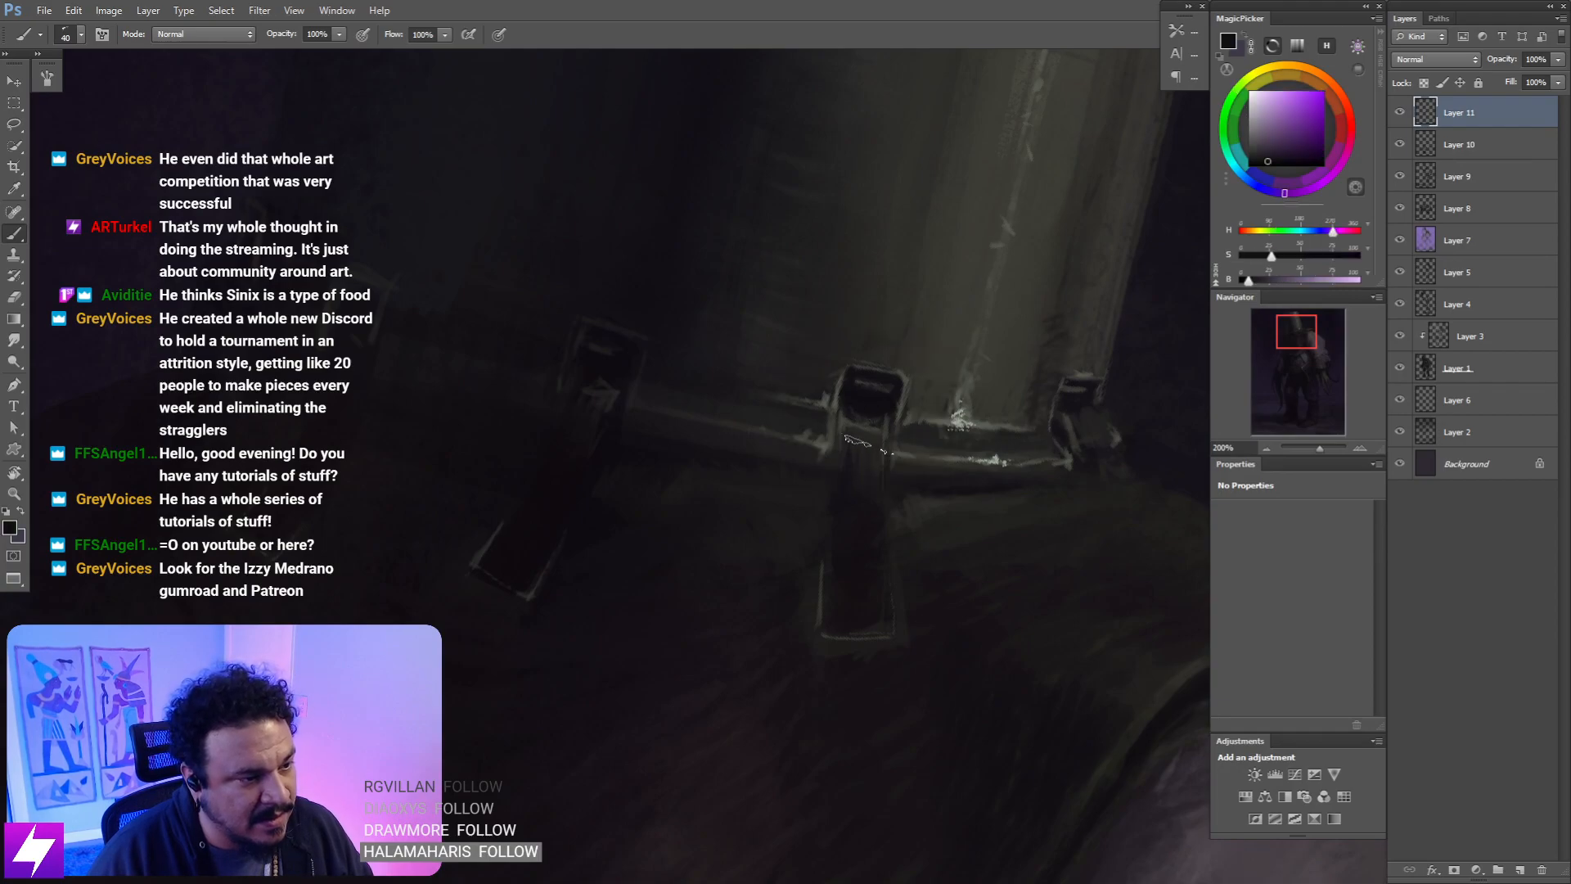
key("bracketright")
left_click_drag(848, 640, 859, 431)
left_click_drag(828, 535, 707, 496)
- Deepen the middle strap below its clasp with a sampled near-black tone, using the 40 px brush
key("r")
left_click_drag(1021, 281, 992, 493)
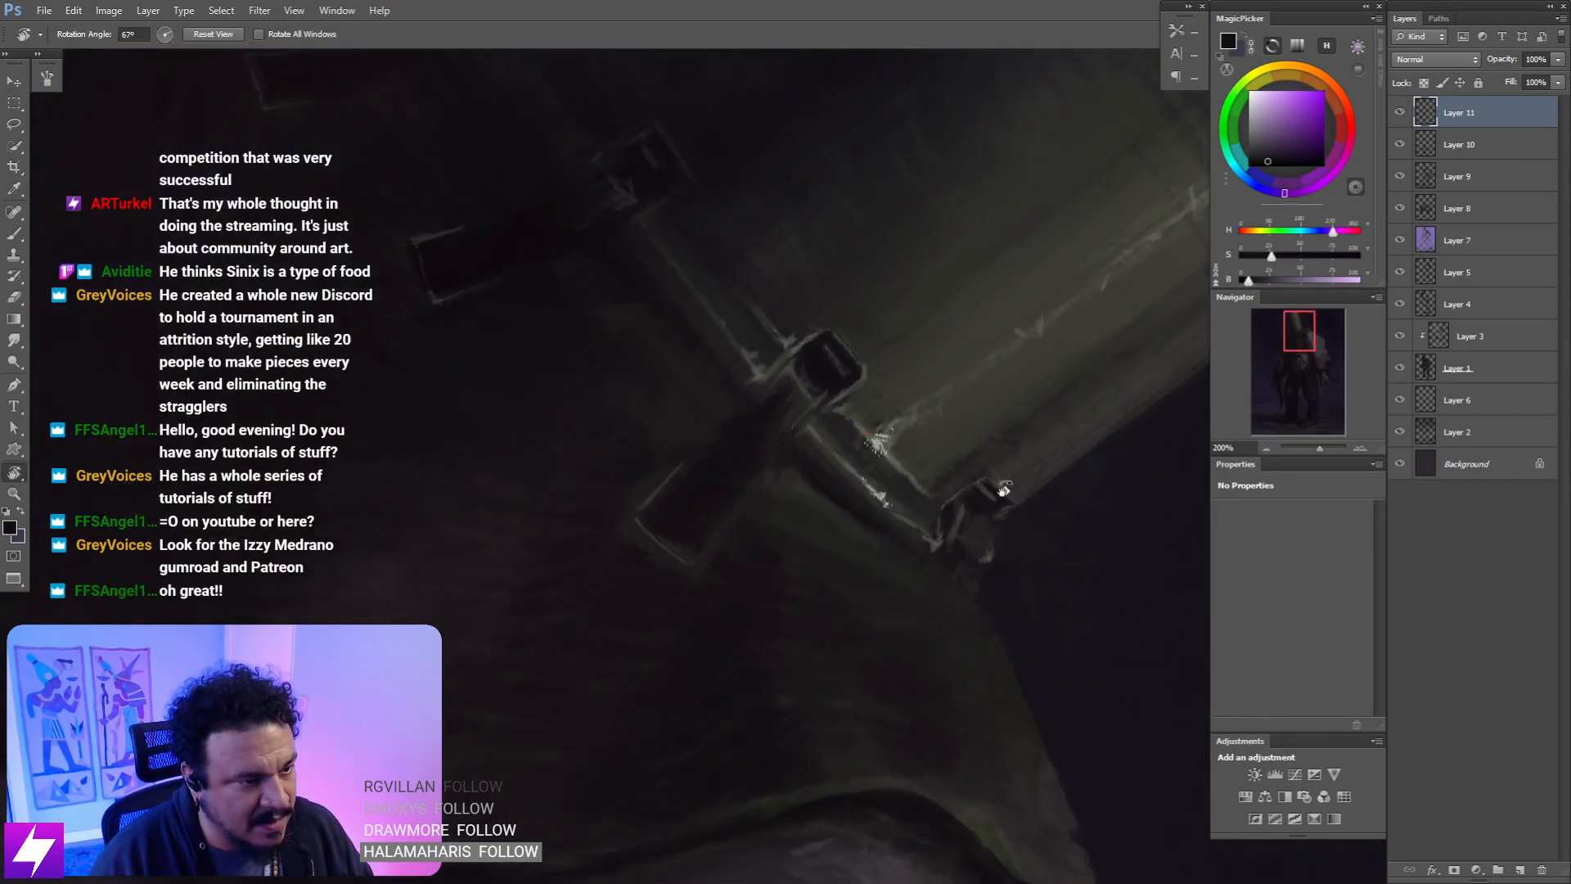
key("b")
mouse_move(703, 416)
left_mouse_down()
mouse_move(947, 431)
mouse_move(979, 573)
left_mouse_up()
key("r")
mouse_move(1063, 474)
left_mouse_down()
mouse_move(1059, 393)
mouse_move(1014, 297)
left_mouse_up()
key("b")
left_click(790, 329, "alt")
key("bracketright")
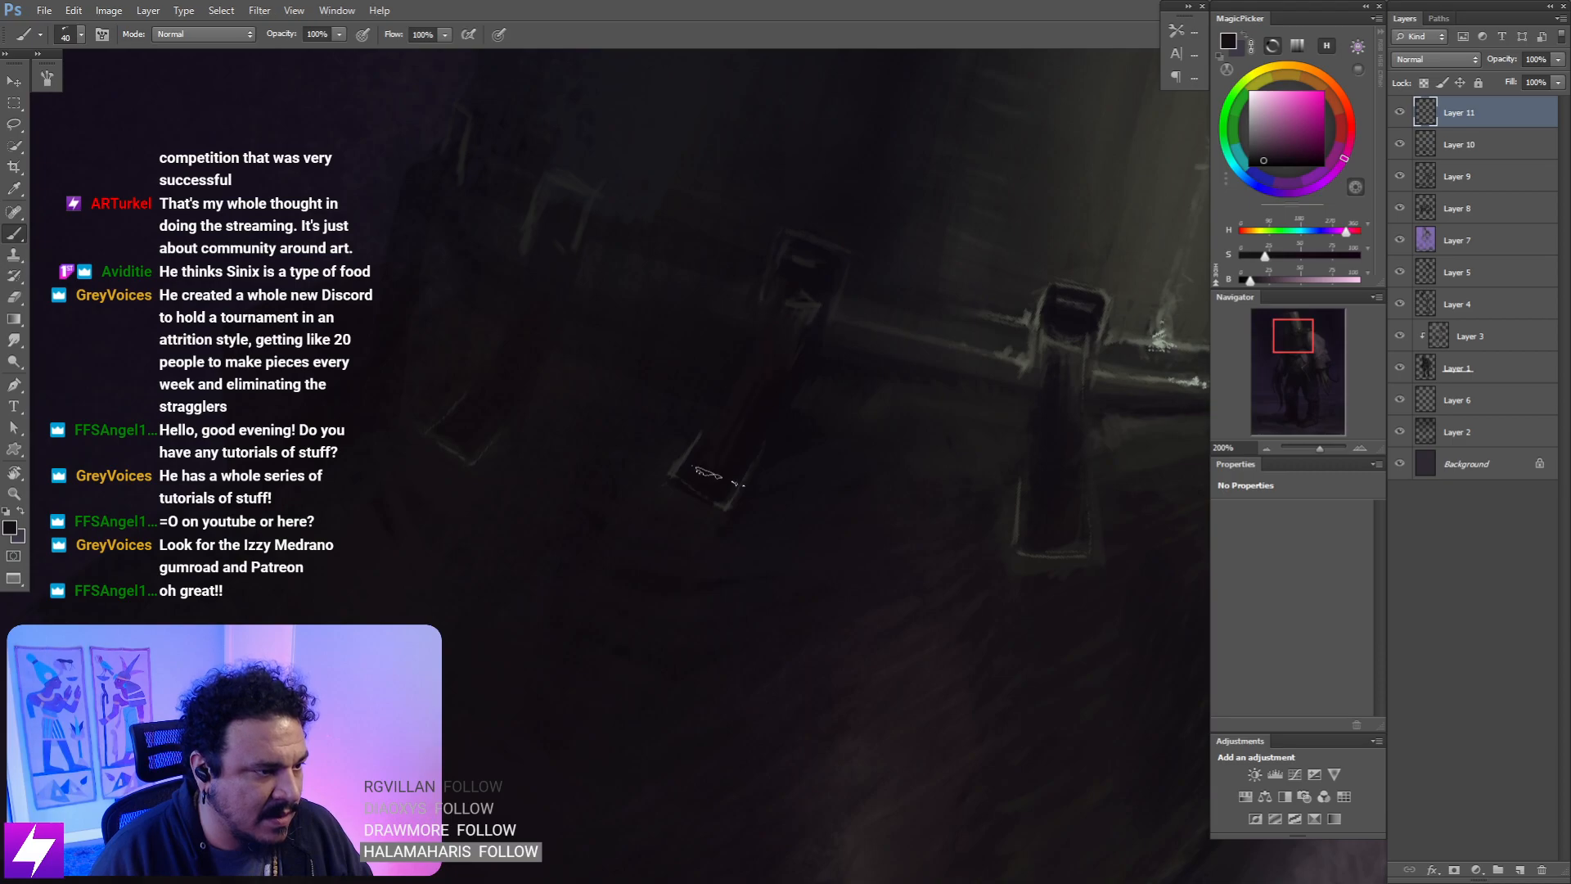
left_click_drag(611, 505, 702, 625)
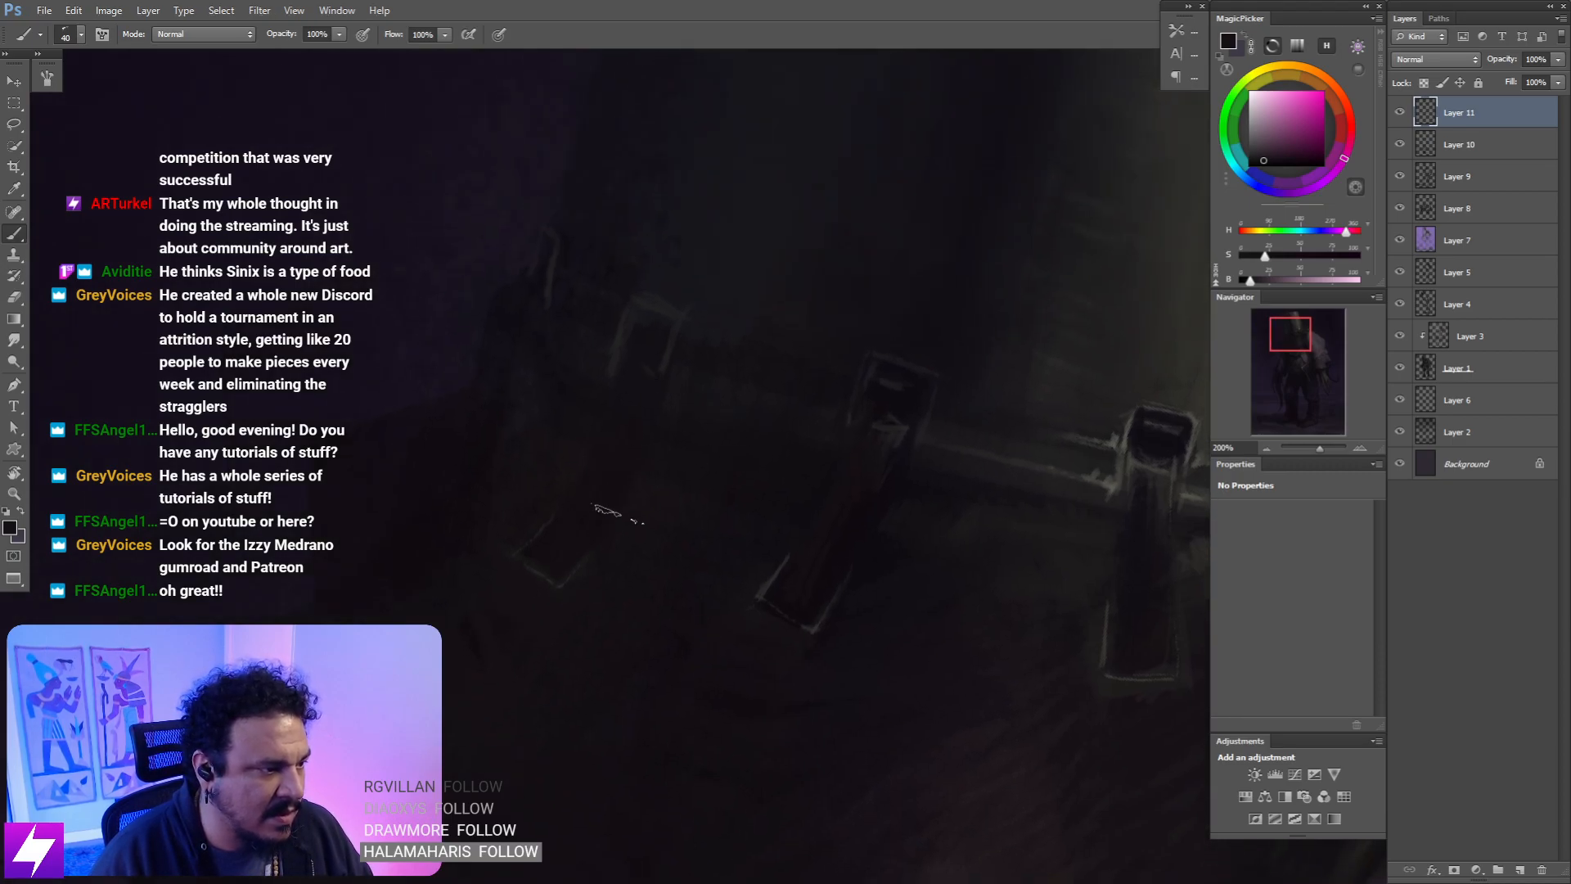
- Review the darkened straps against the whole figure, tilting the canvas and flipping it horizontally
key("r")
key("ctrl+minus")
left_click_drag(620, 515, 824, 712)
key("ctrl+minus")
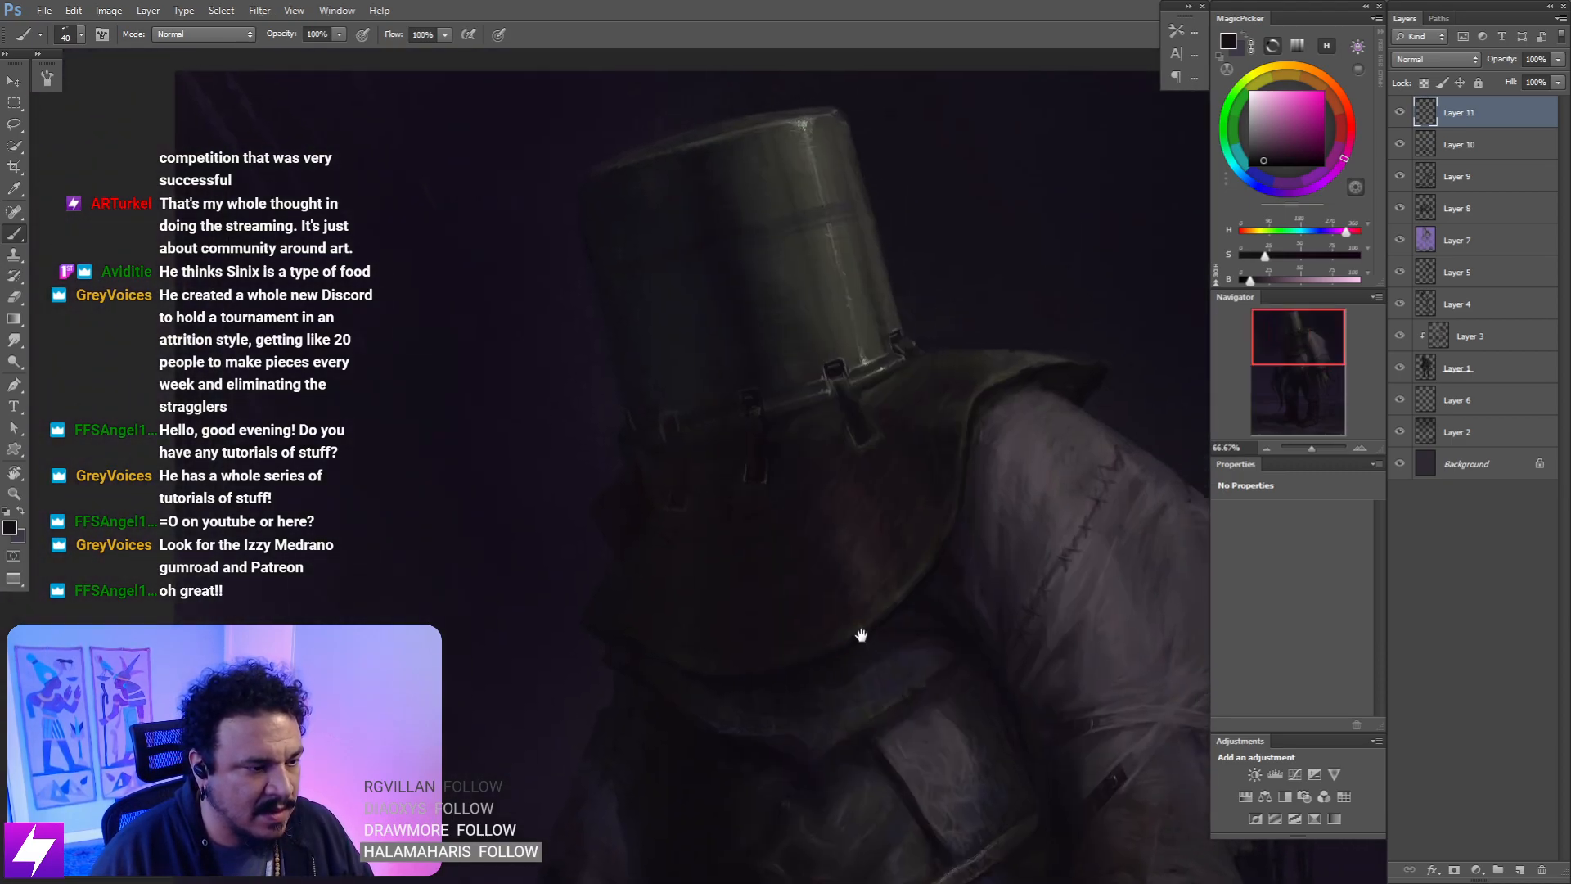
key("ctrl+minus")
left_click_drag(965, 510, 912, 548)
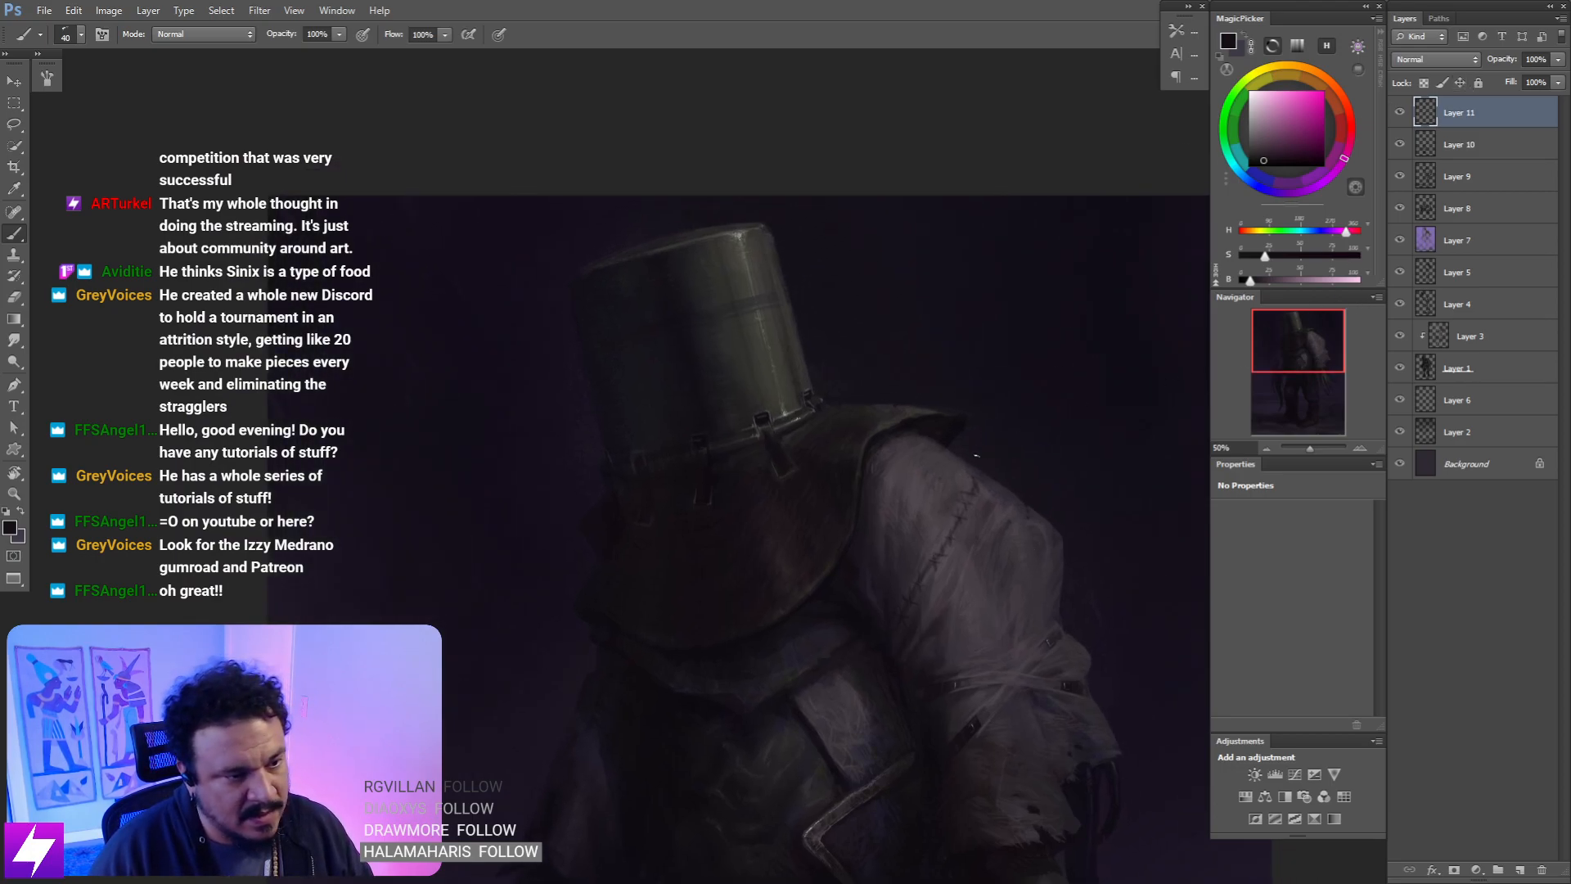
key("r")
key("ctrl+minus")
left_click_drag(962, 582, 992, 489)
key("ctrl+minus")
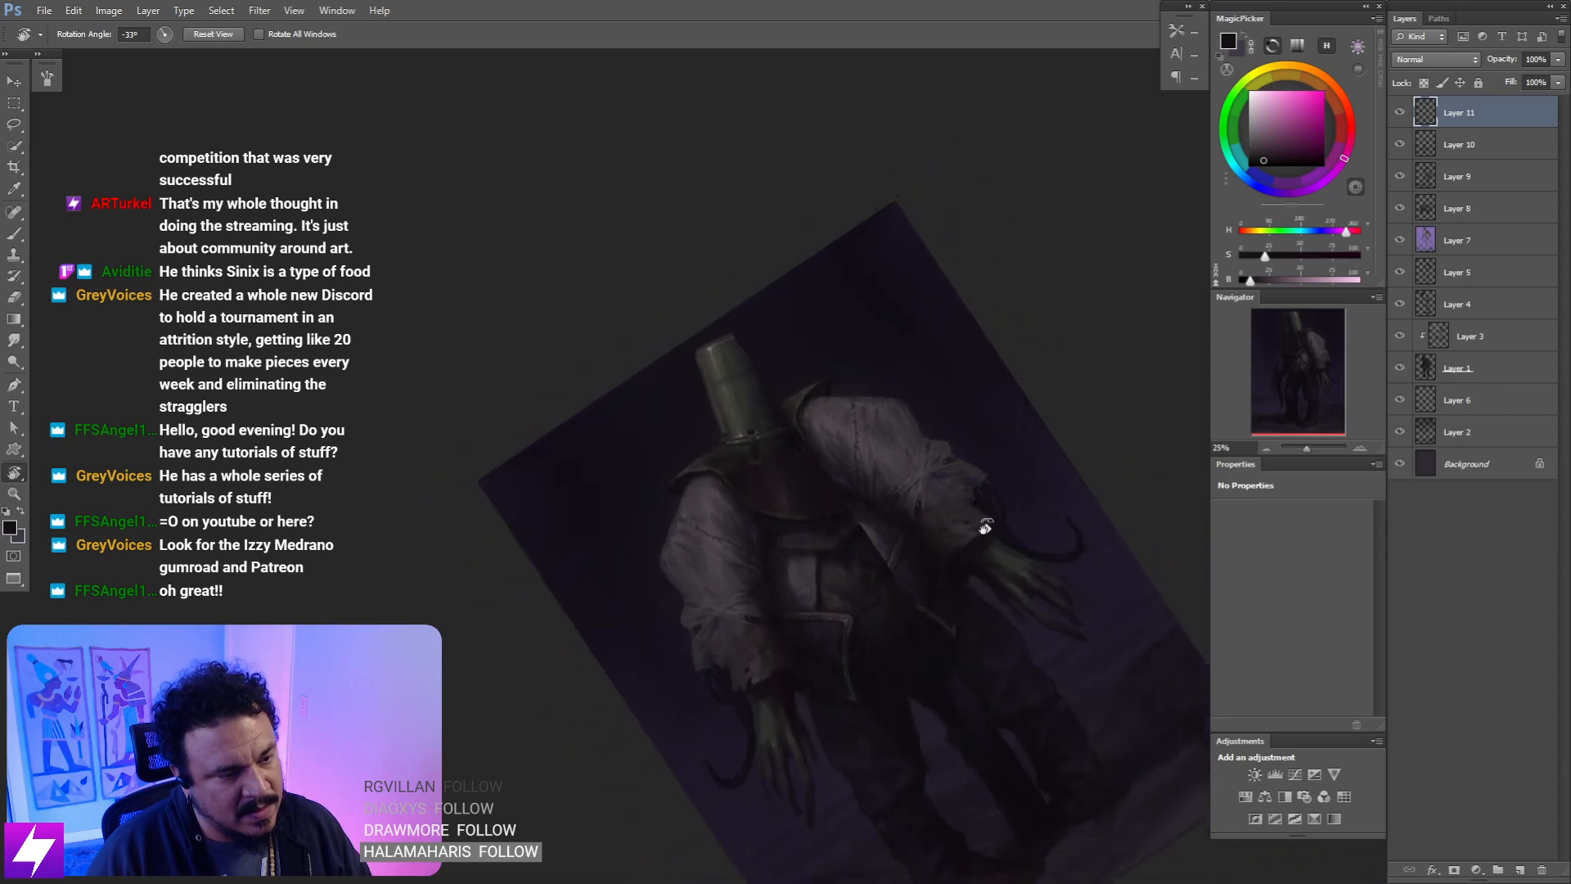
key("Escape")
key("ctrl+shift+h")
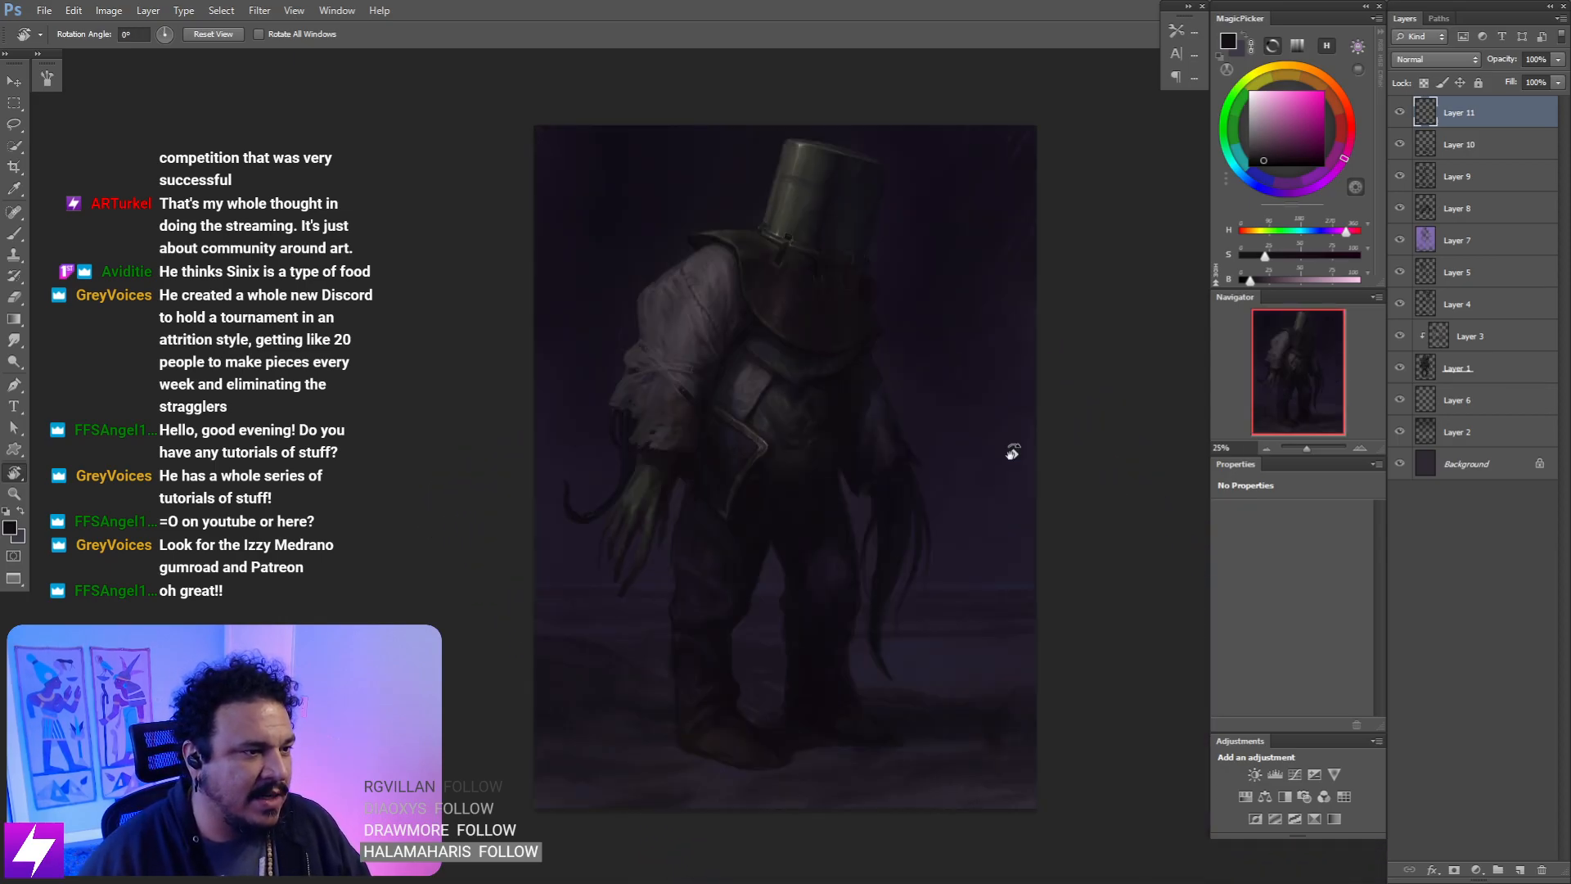